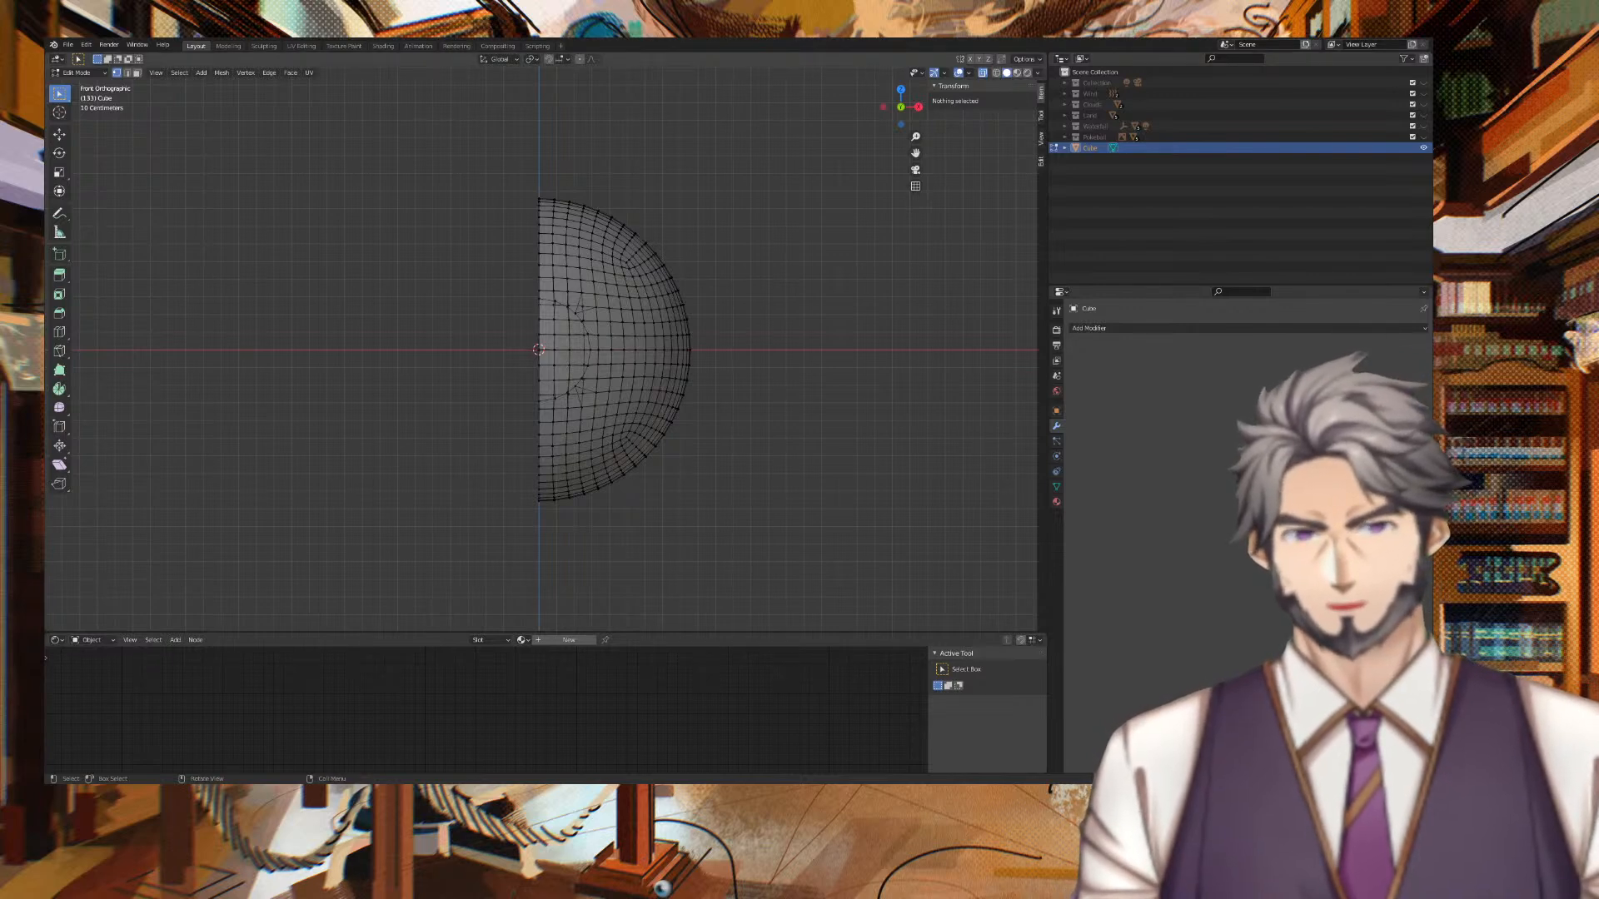
Delete the vertices of the half sphere that lie below the horizontal X axis.
left_click_drag(524, 356, 699, 508)
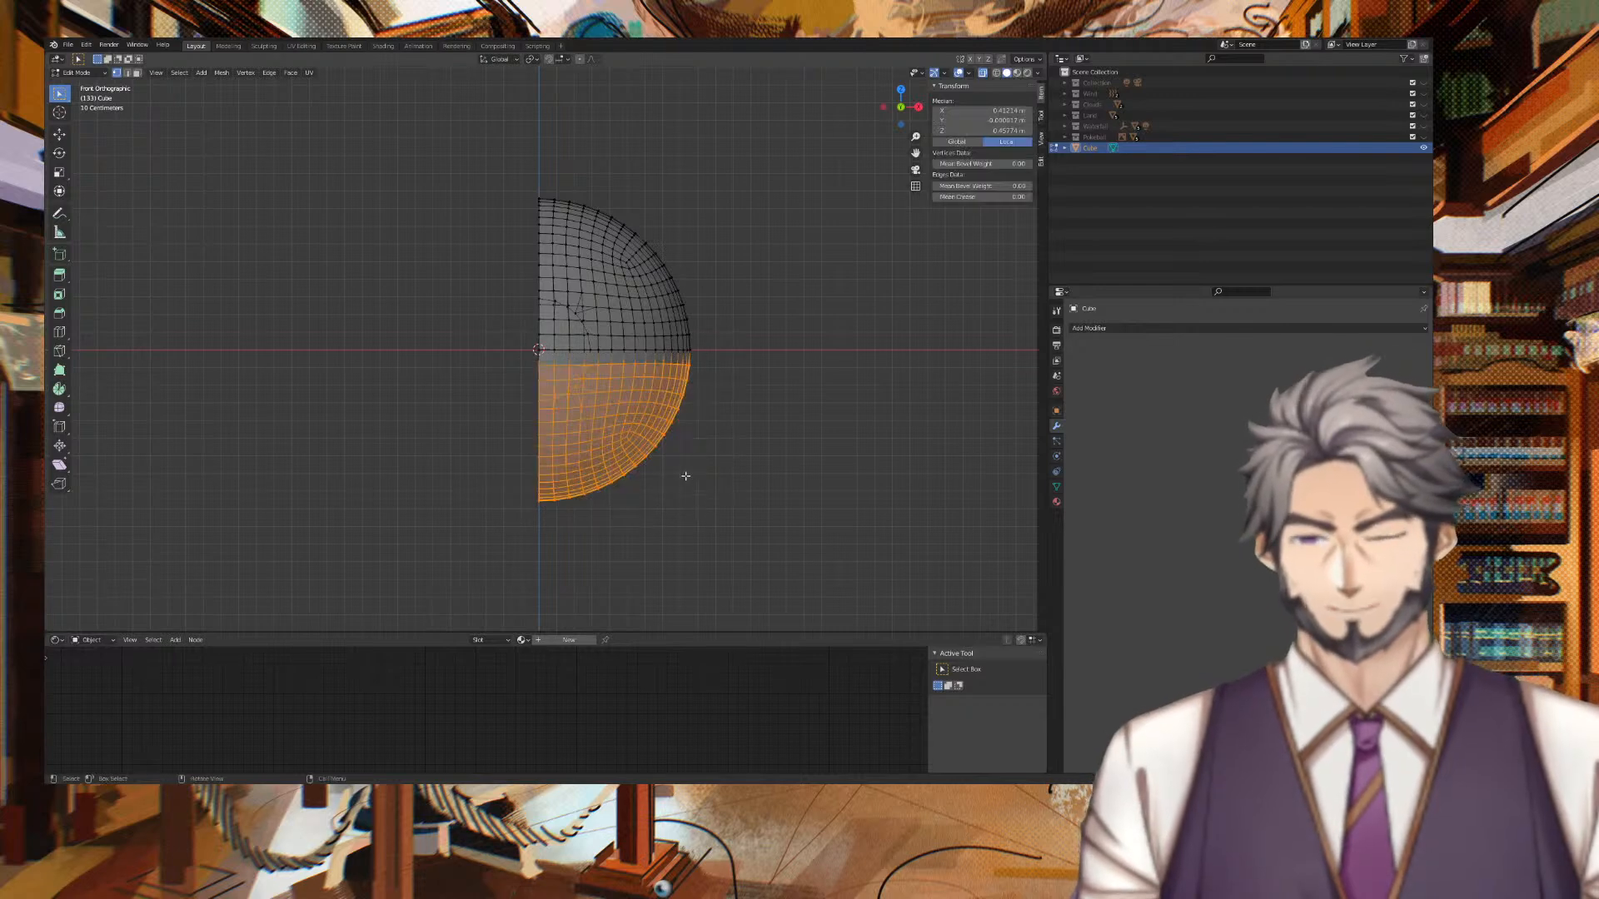
key("x")
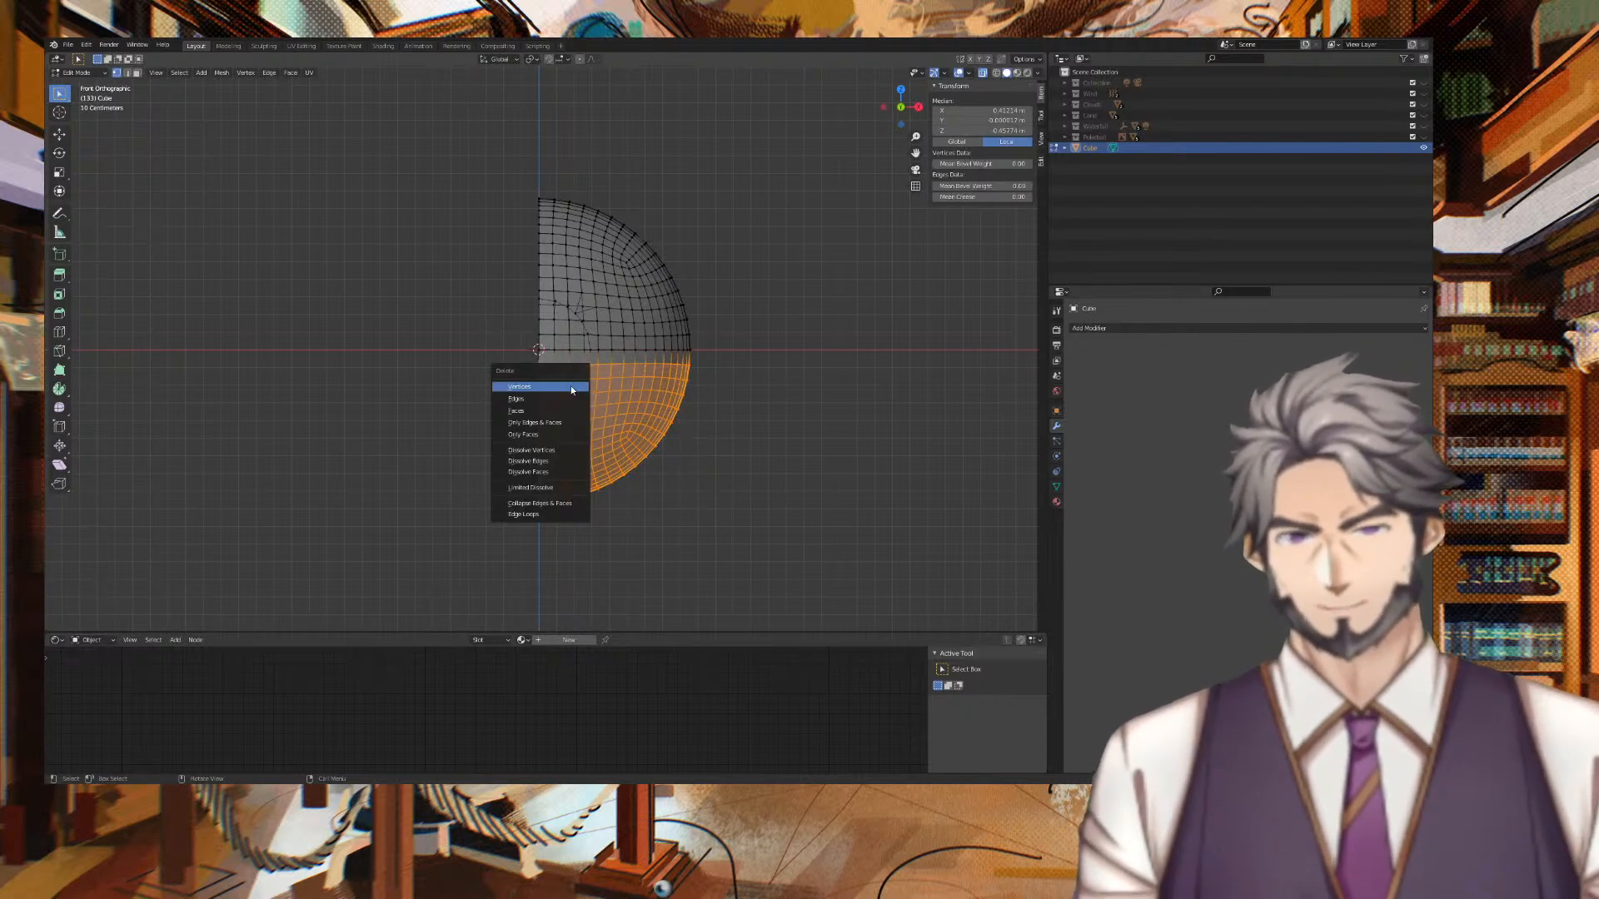
left_click(571, 386)
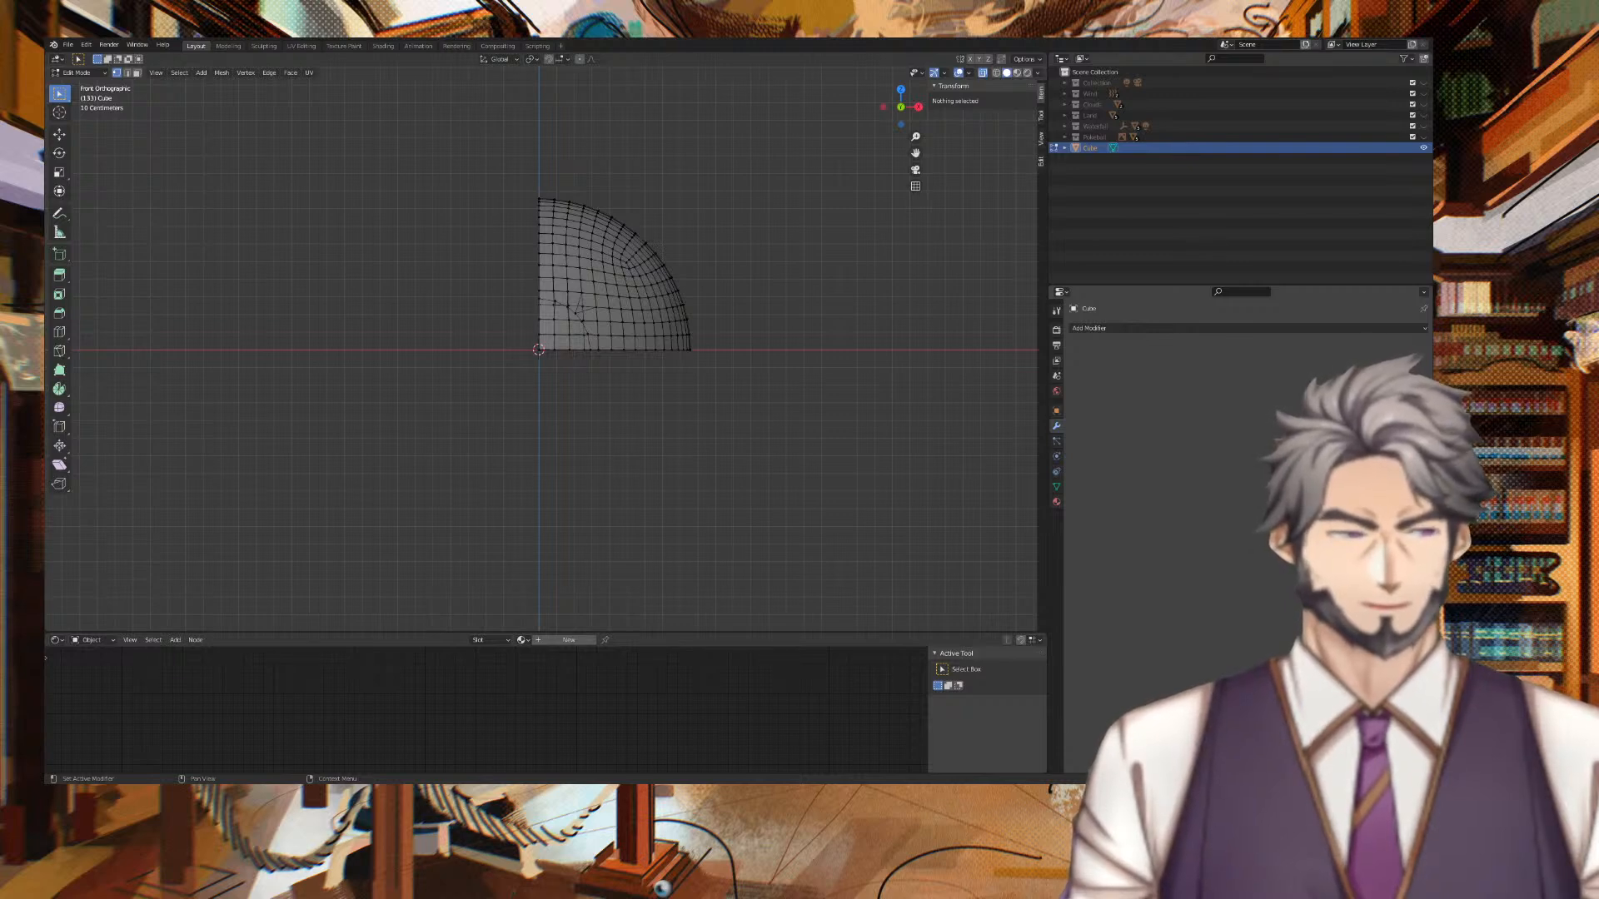
Add a Mirror modifier to the remaining quarter in Object Mode, mirroring it across both the X and Z axes.
left_click(602, 293)
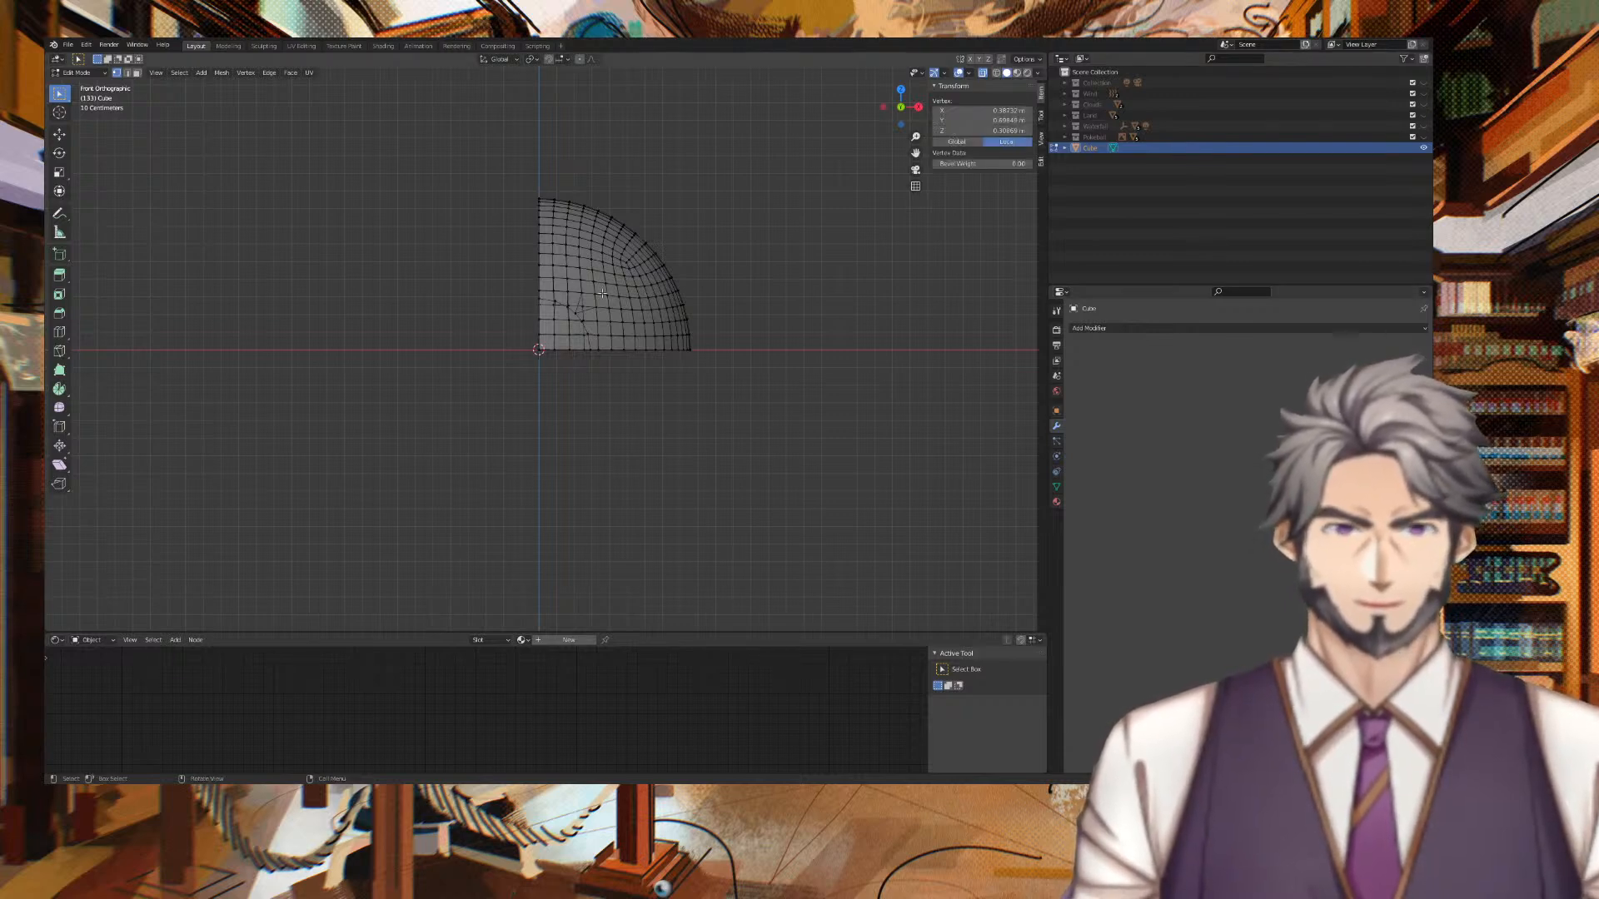
key("Tab")
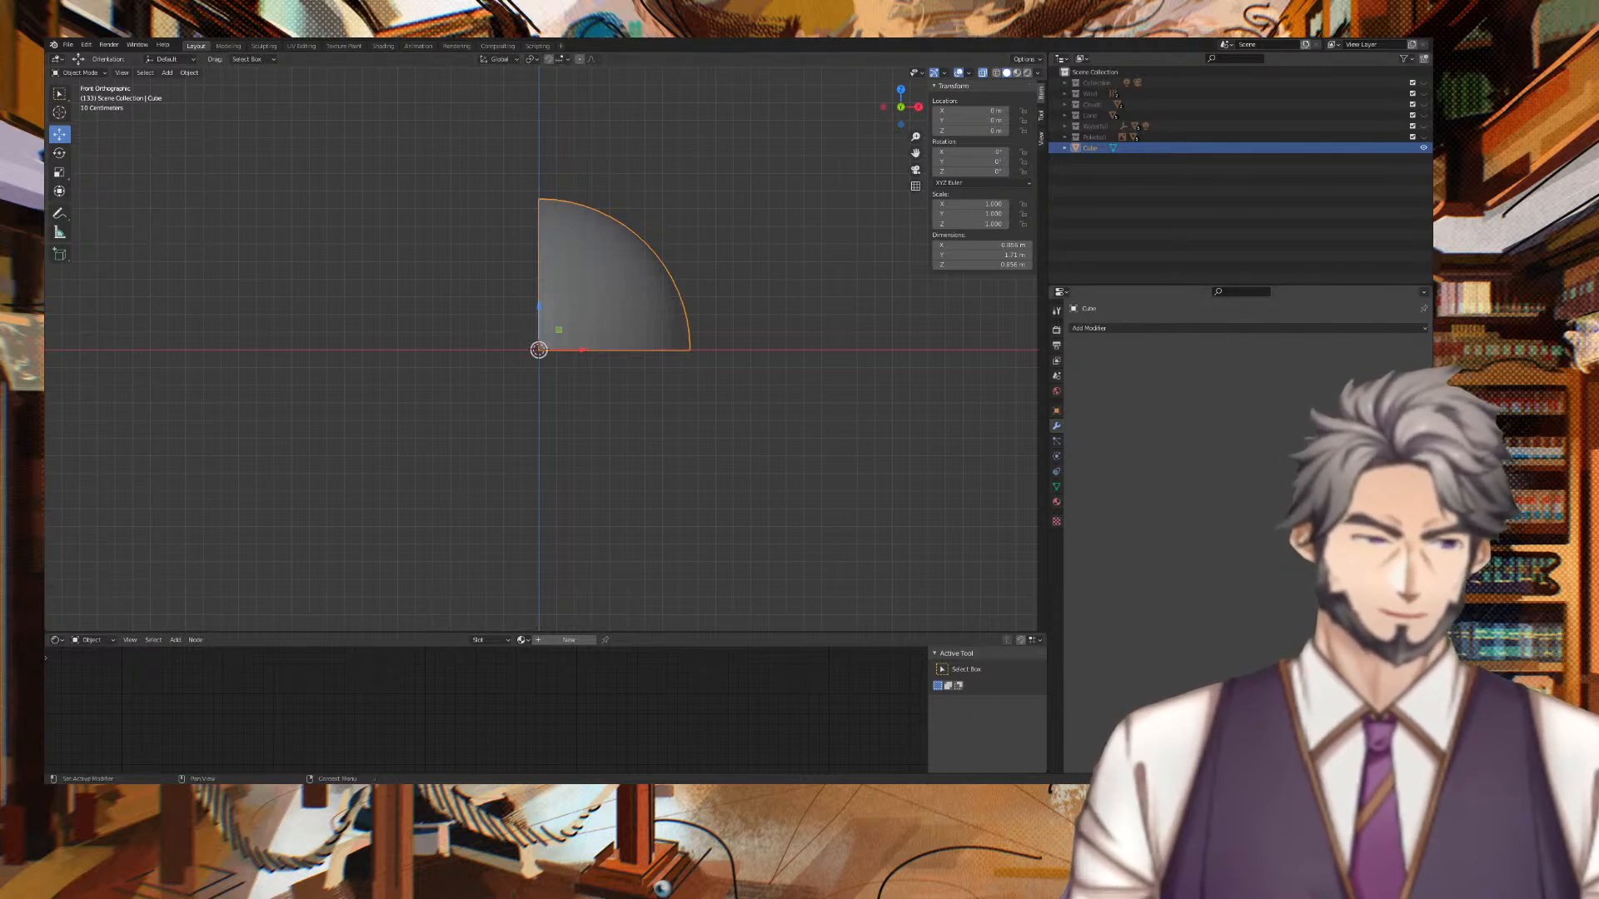
left_click(1091, 328)
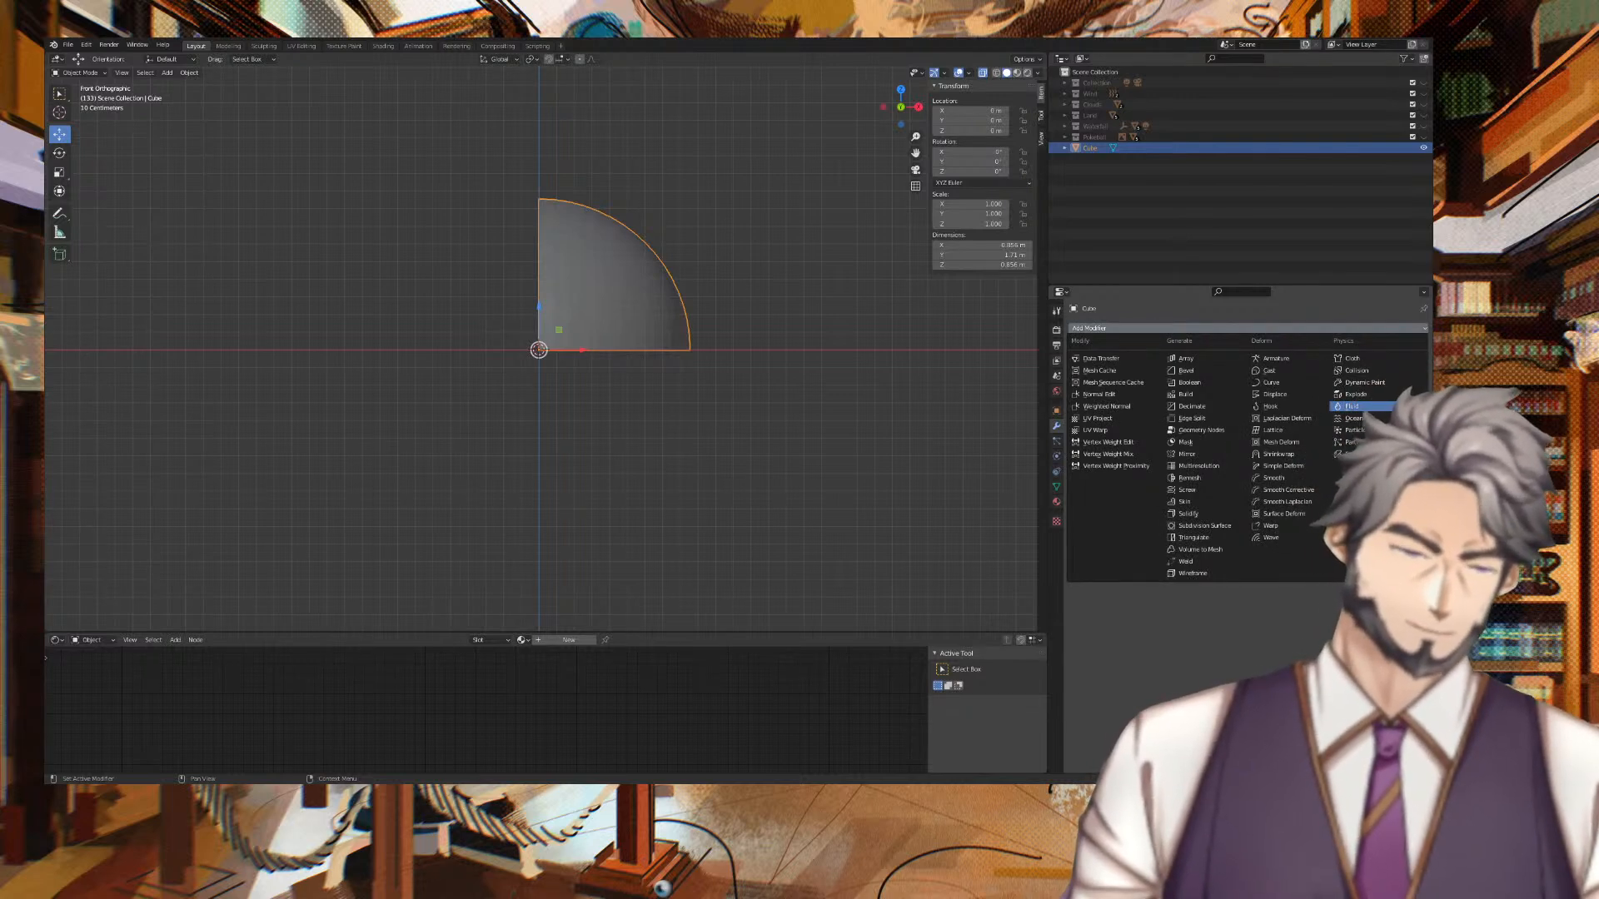
left_click(1131, 329)
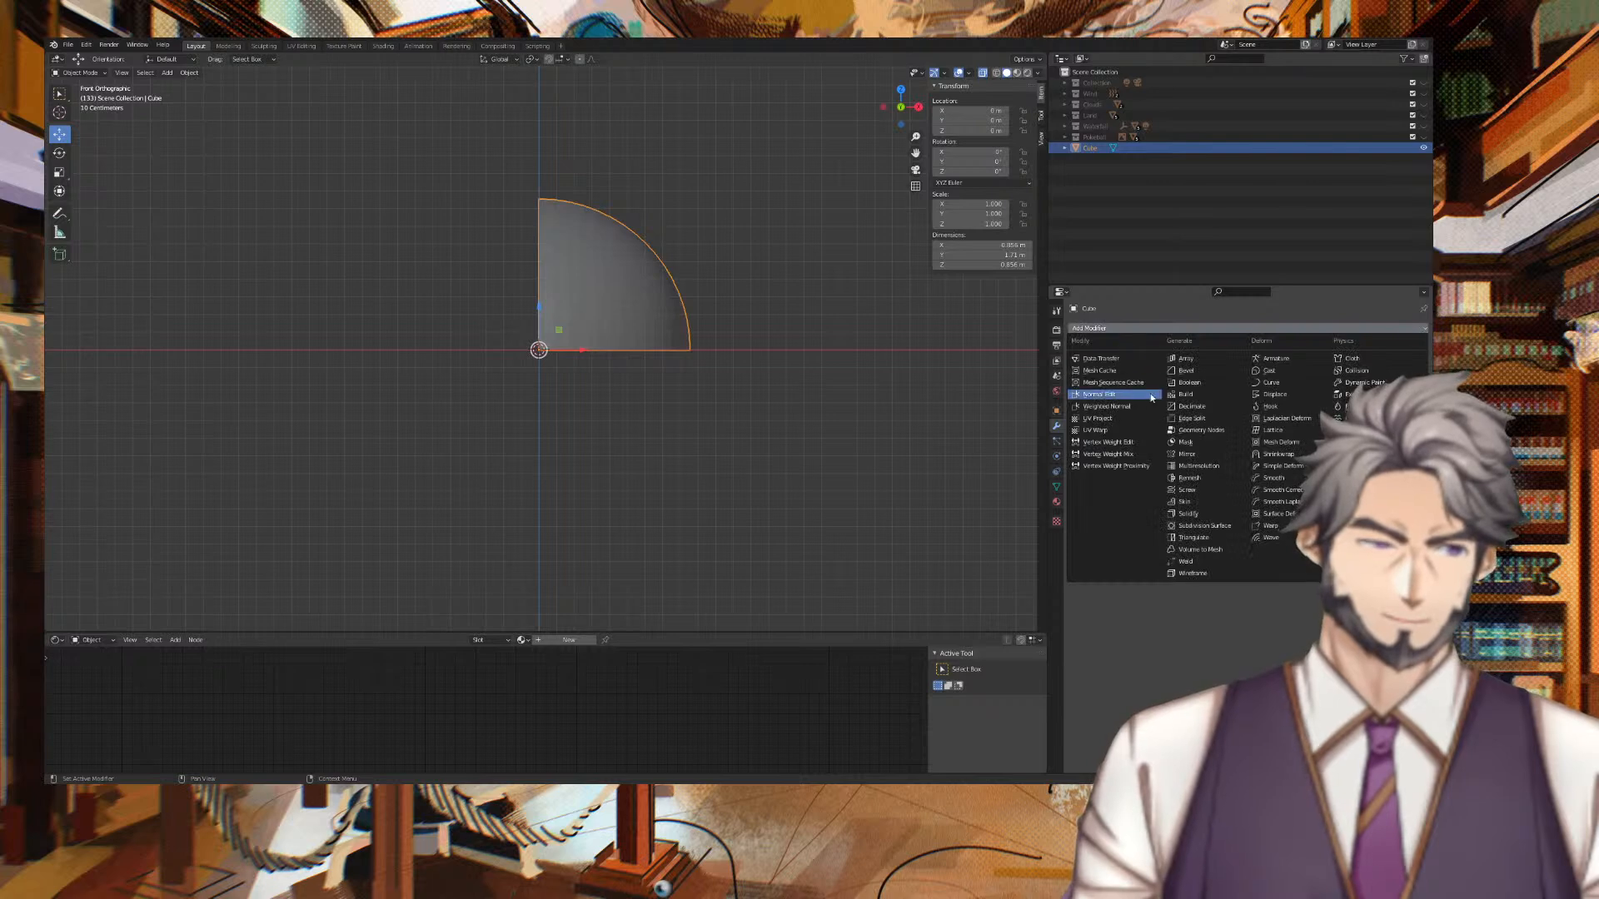
left_click(1189, 455)
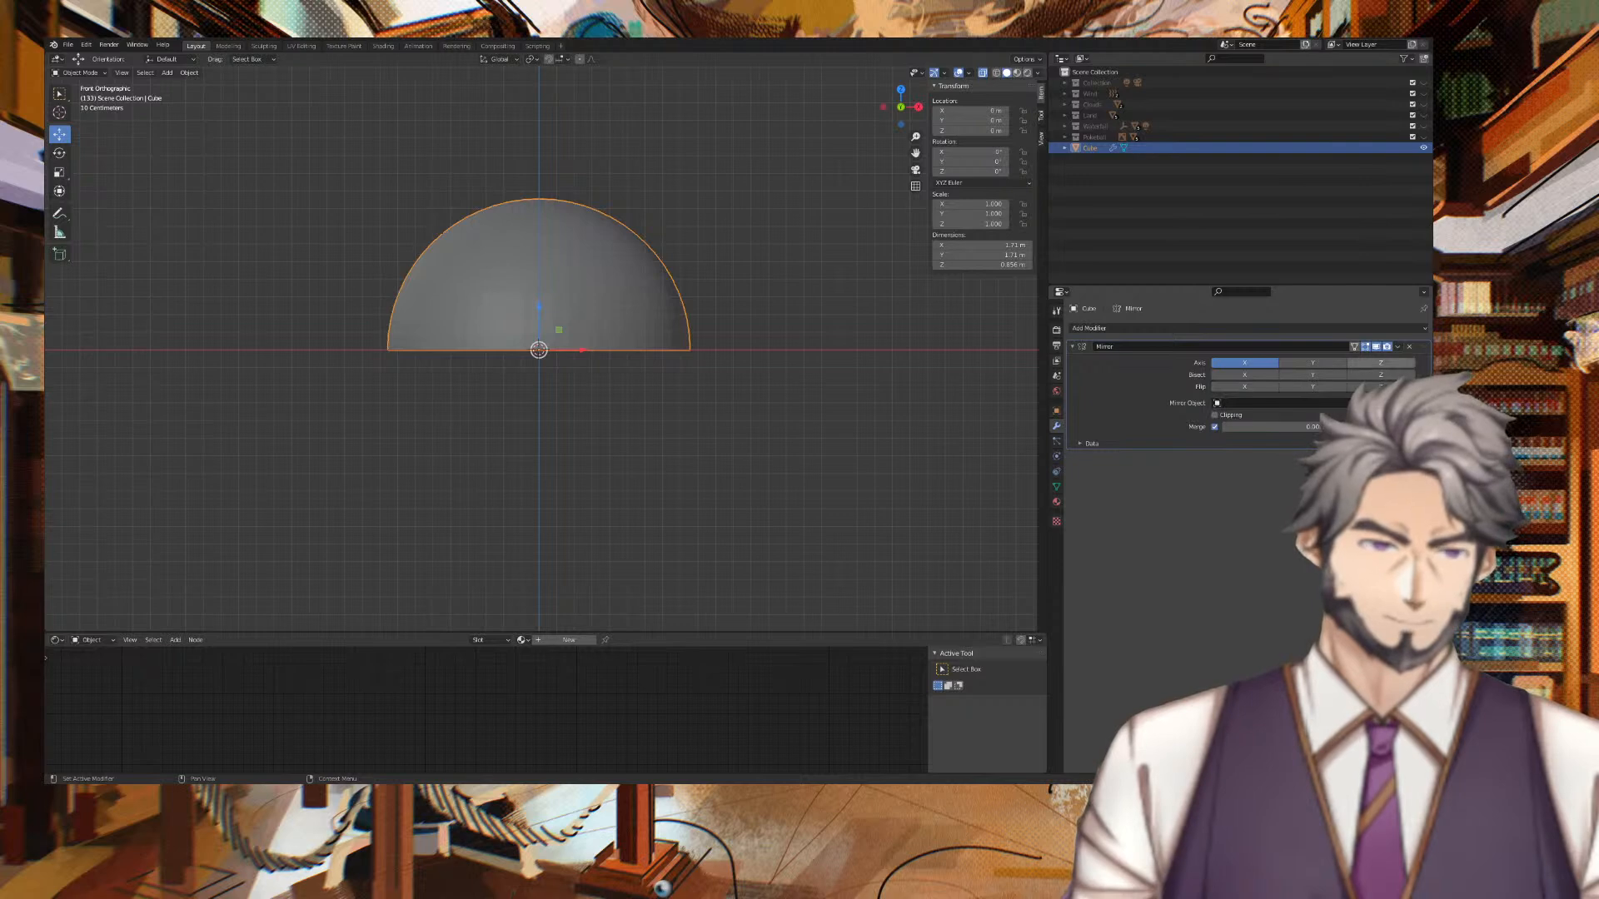
left_click(1397, 364)
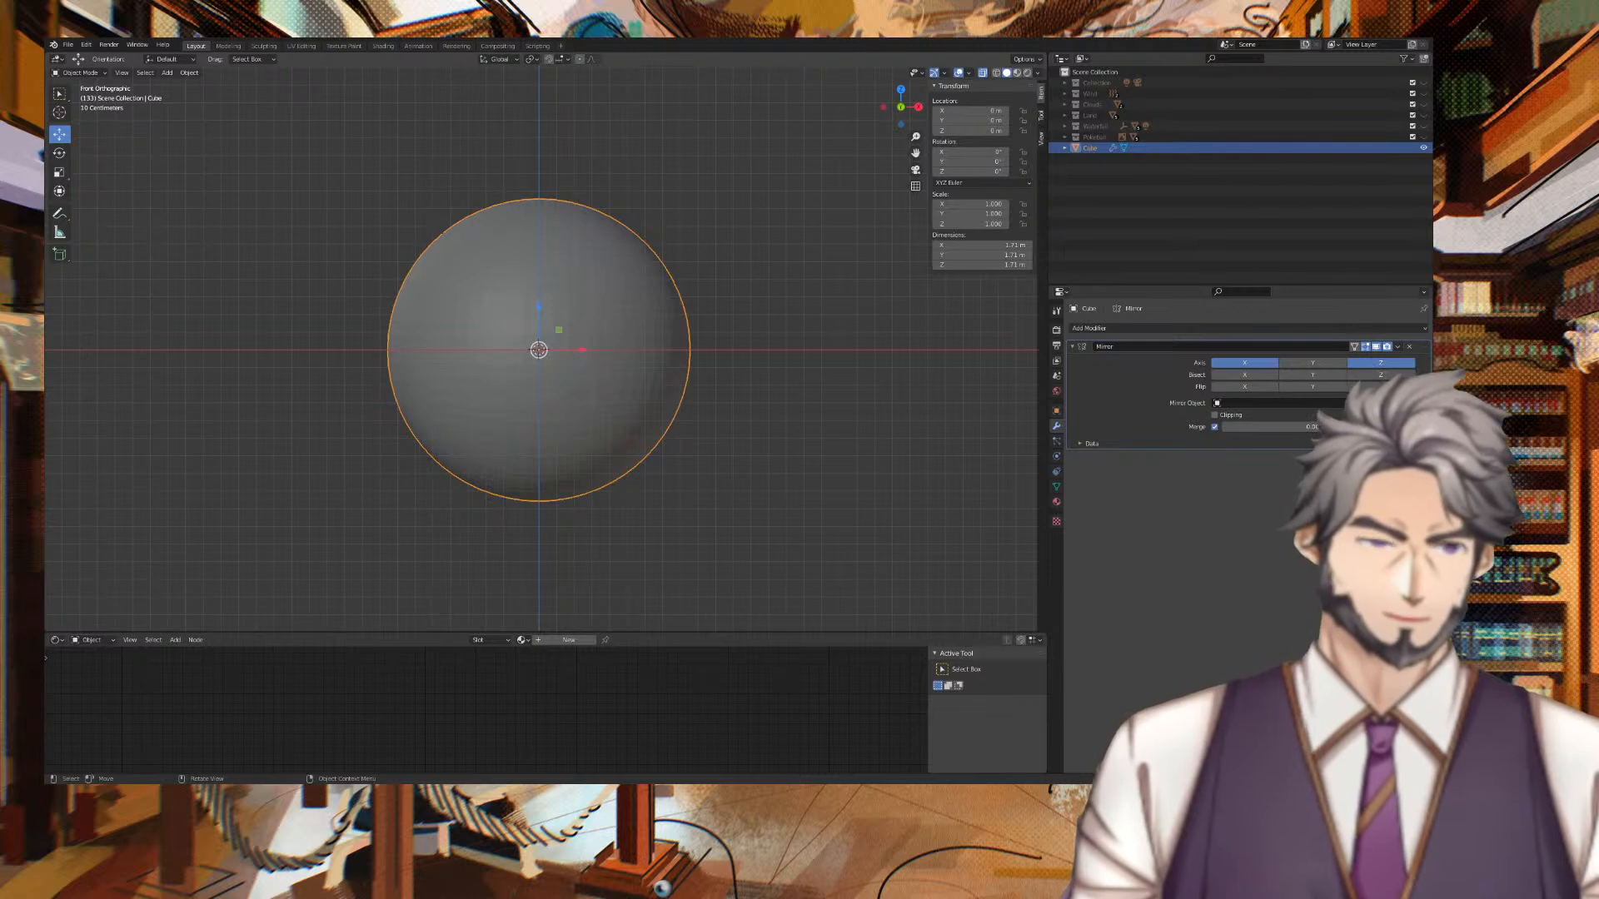
Try to scale the vertical edge loop near the centre seam of the mirrored quarter in the front view.
key("Tab")
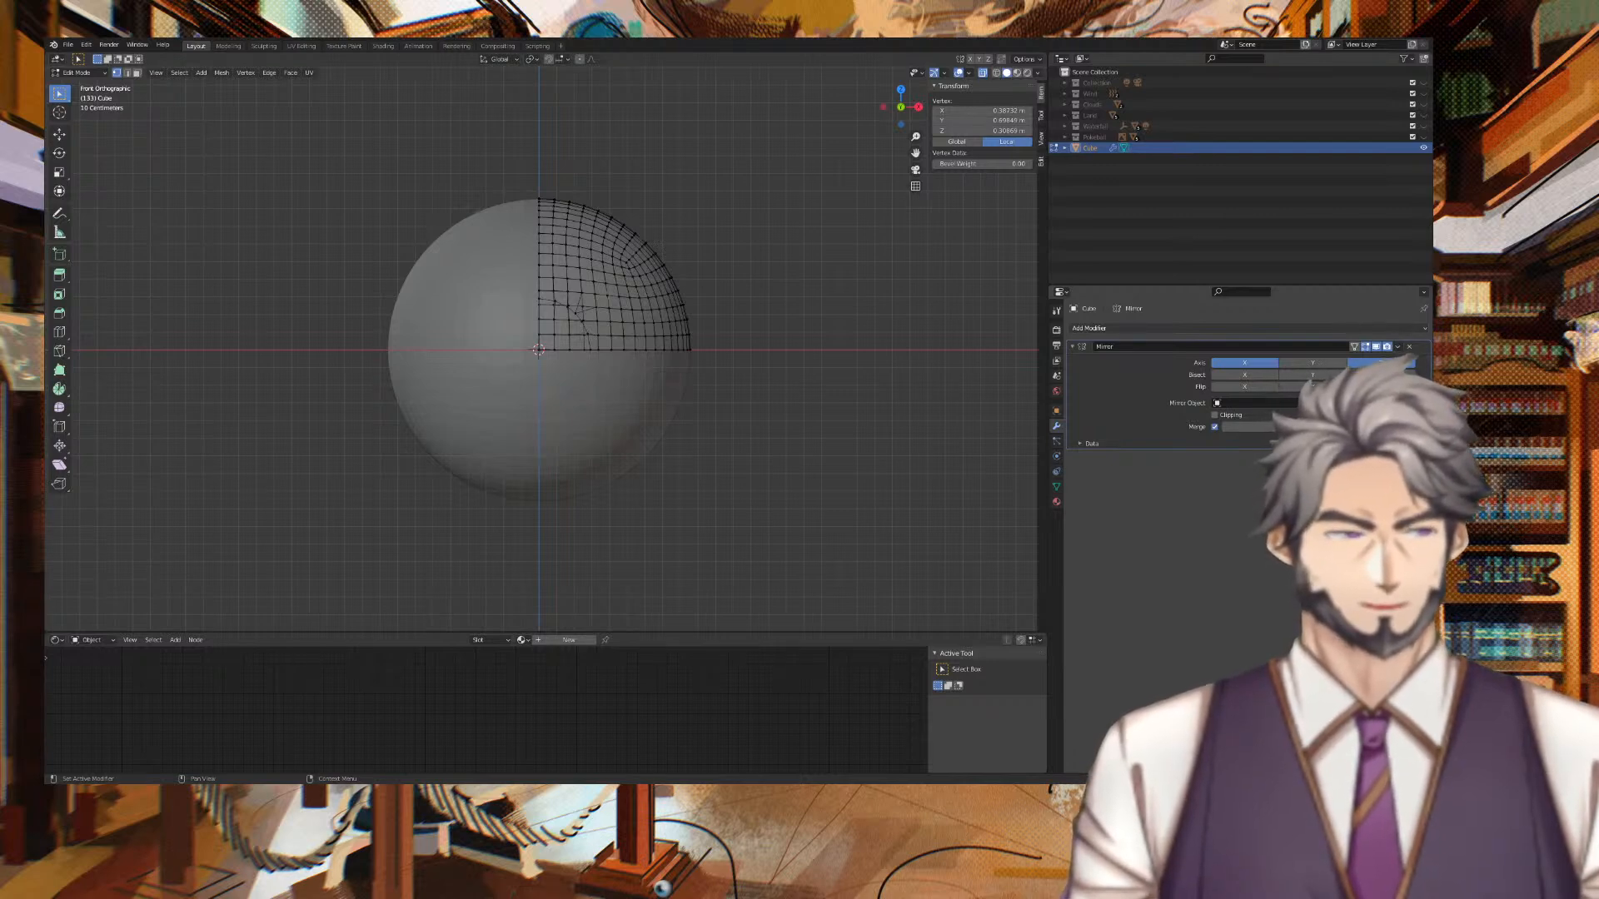
right_click(569, 206)
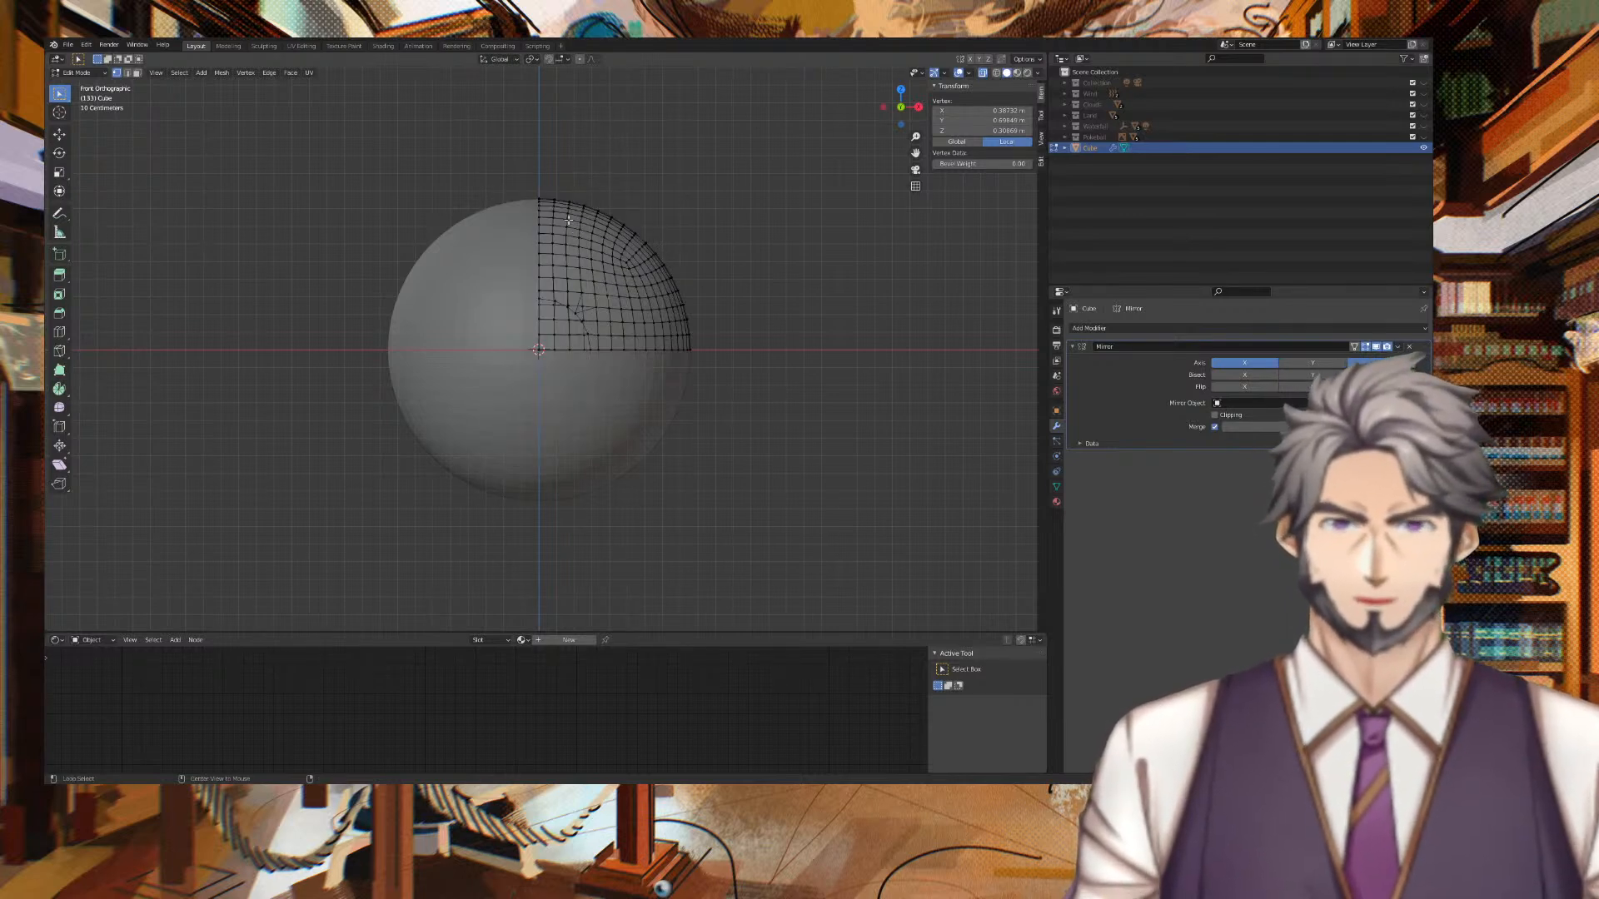
left_click(565, 216, "alt")
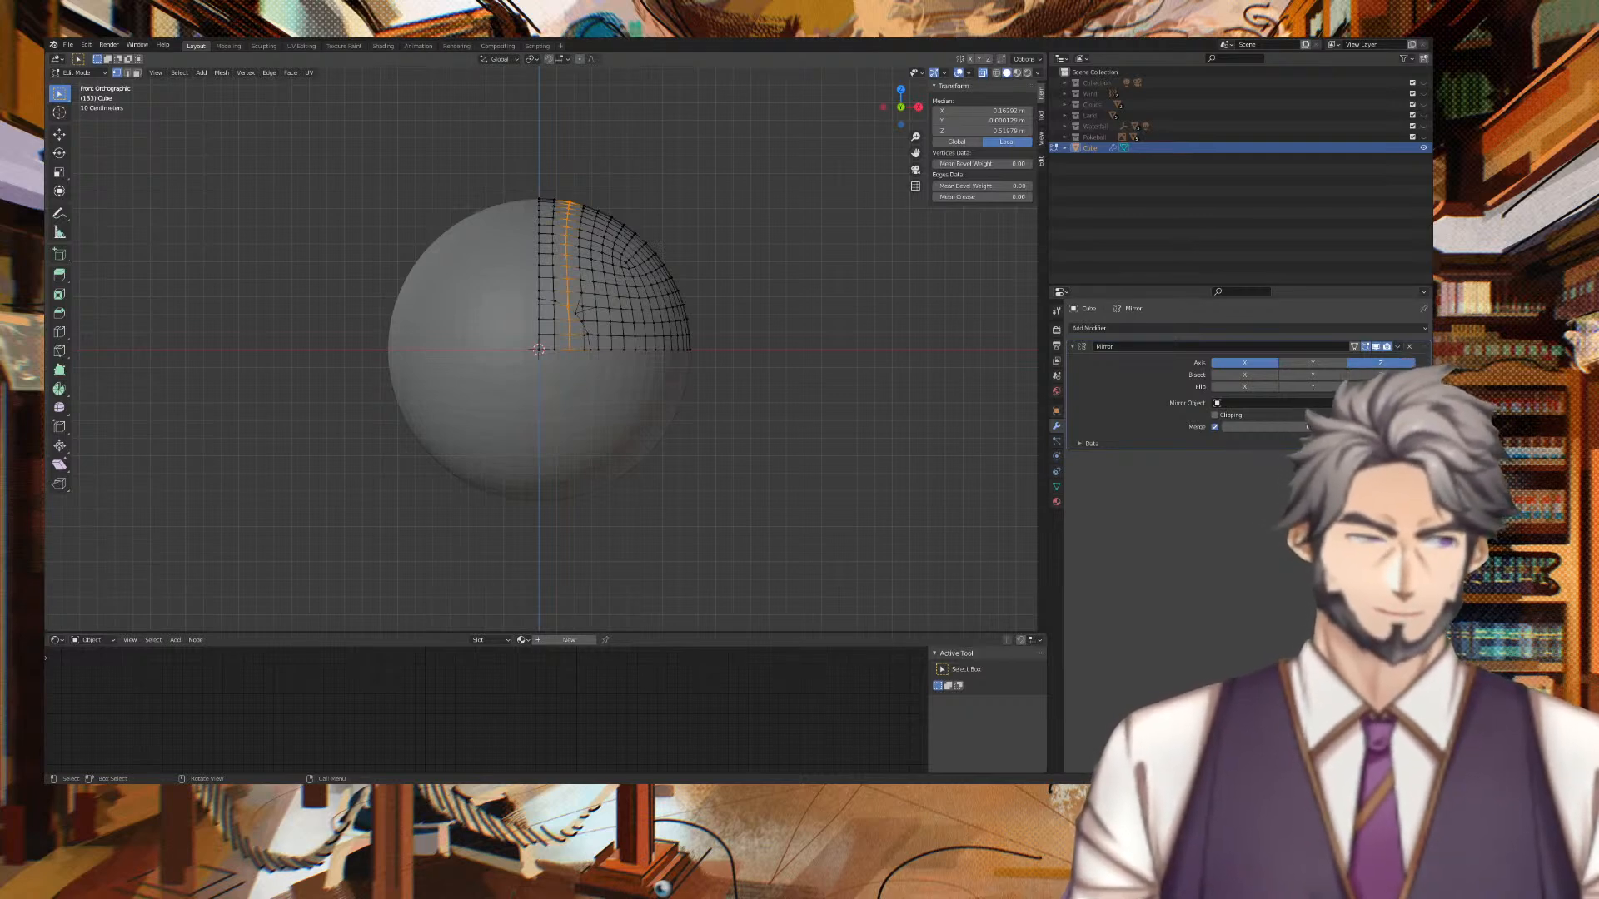
left_click(680, 189)
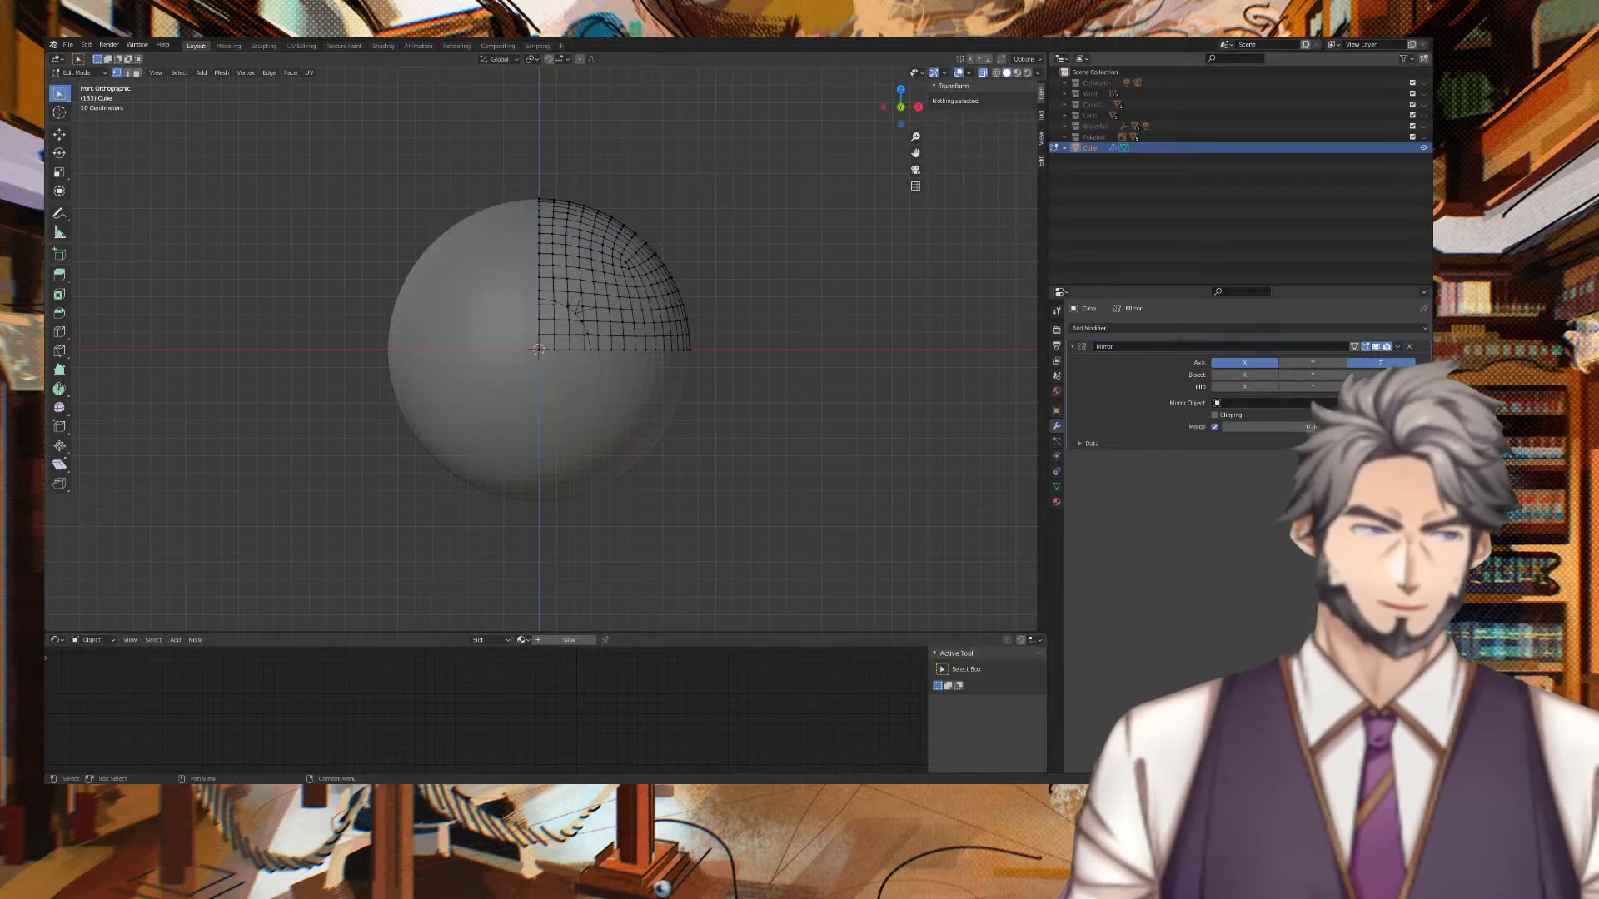
scroll(733, 188, "up", 3)
middle_click_drag(716, 208, 809, 162)
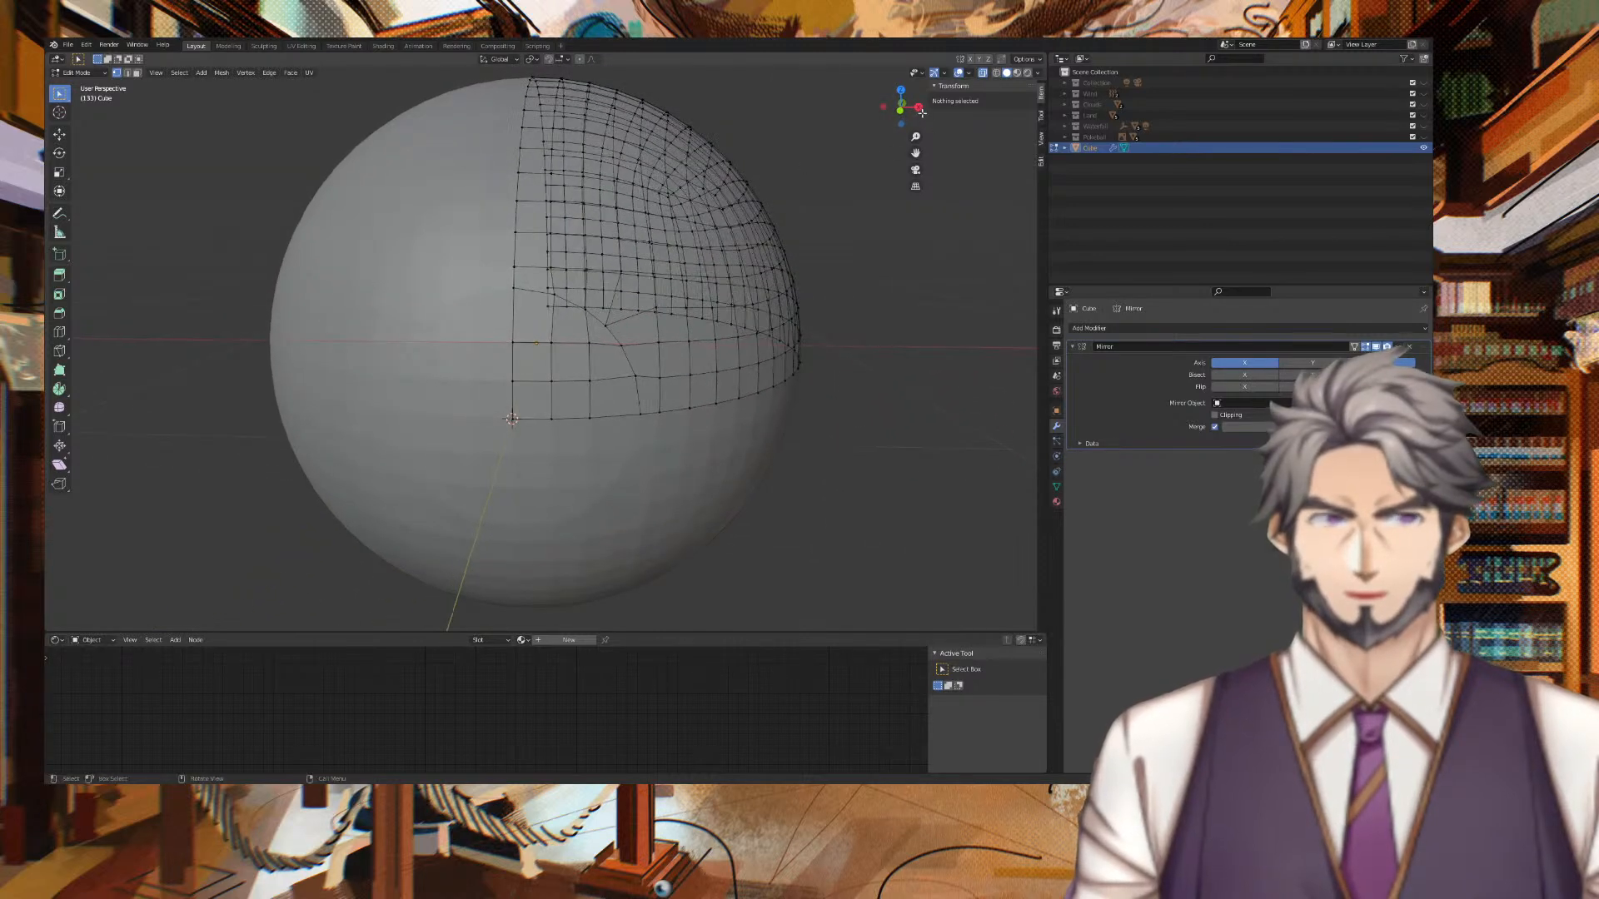
left_click(901, 110)
middle_click_drag(820, 107, 741, 157, "shift")
scroll(662, 181, "up", 1)
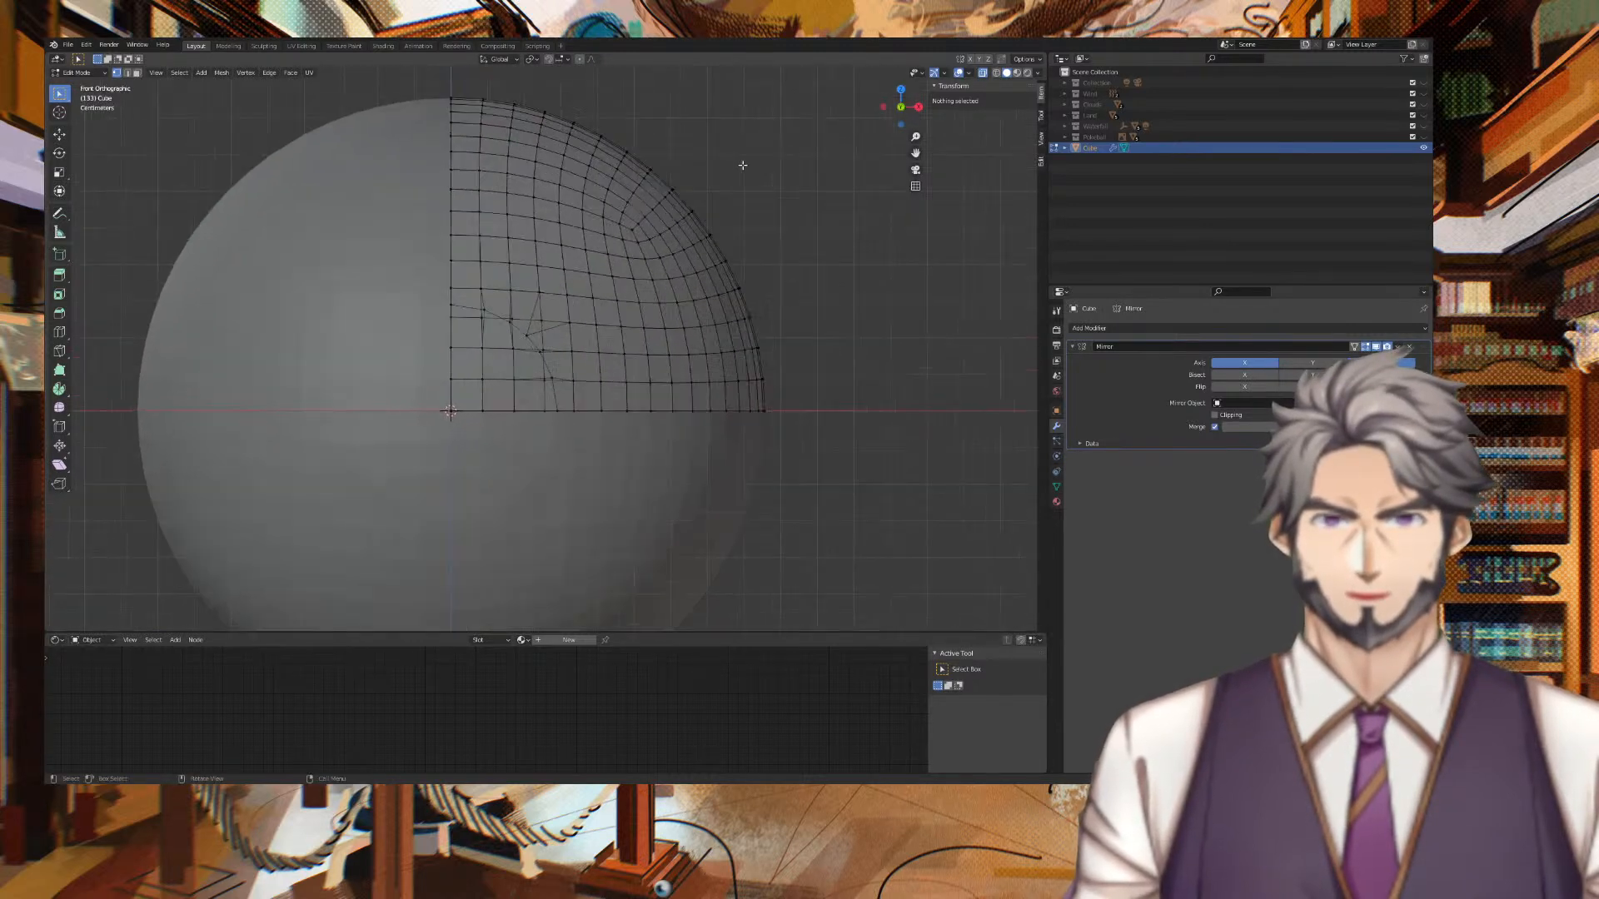
left_click(506, 168, "alt")
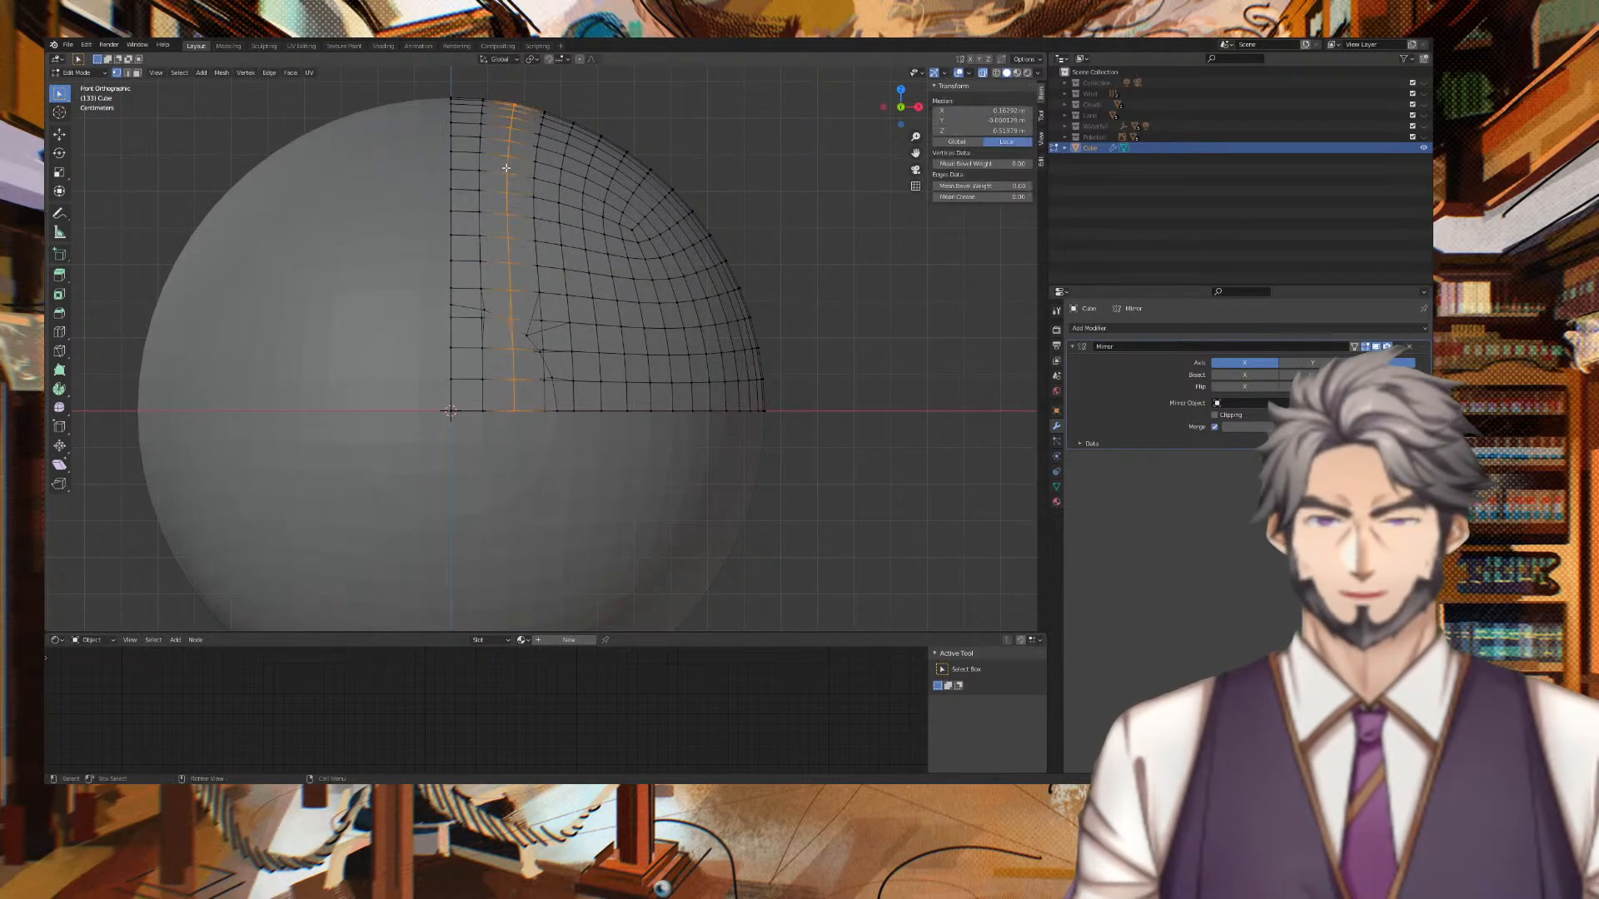
key("s")
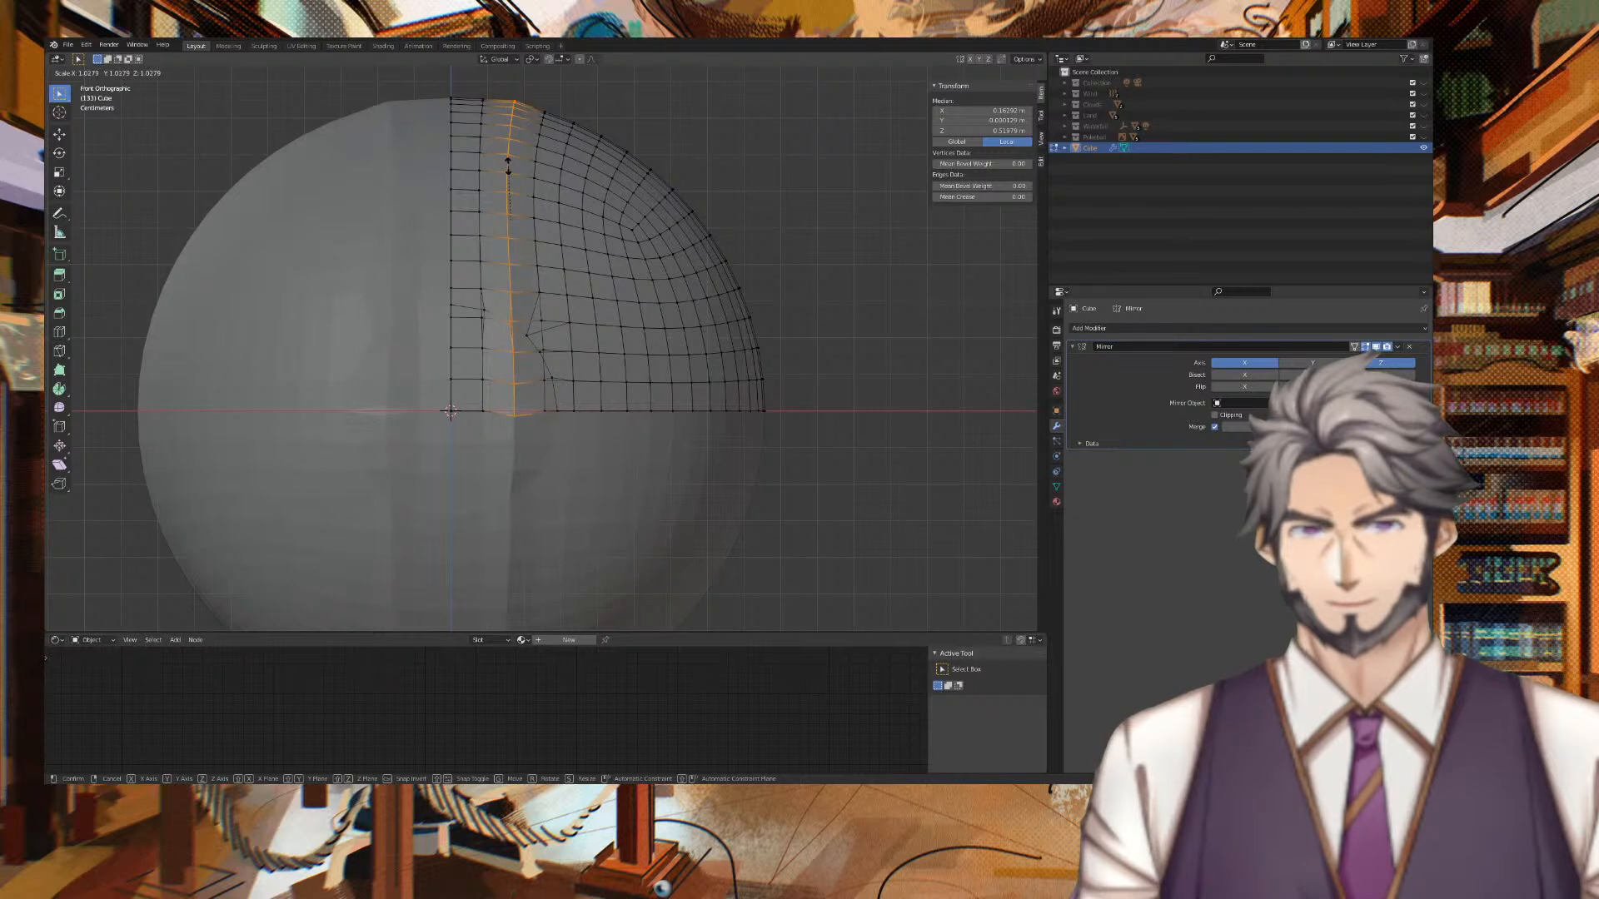
left_click(507, 168)
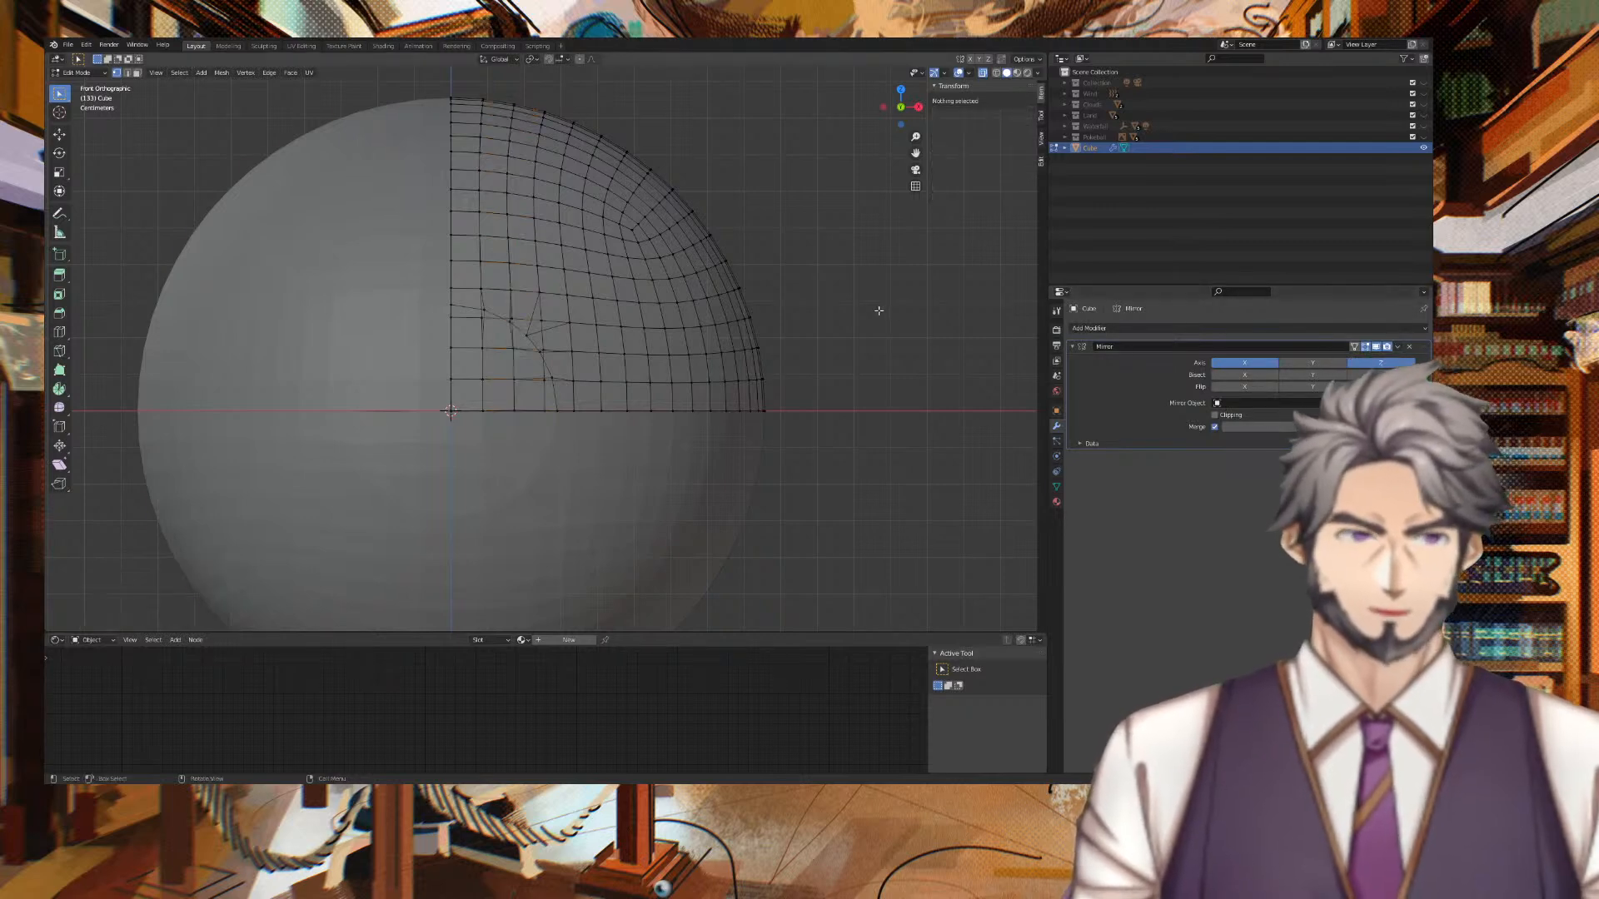
Apply the Mirror modifier in Object Mode and return to editing the full sphere mesh.
key("Tab")
left_click(1398, 348)
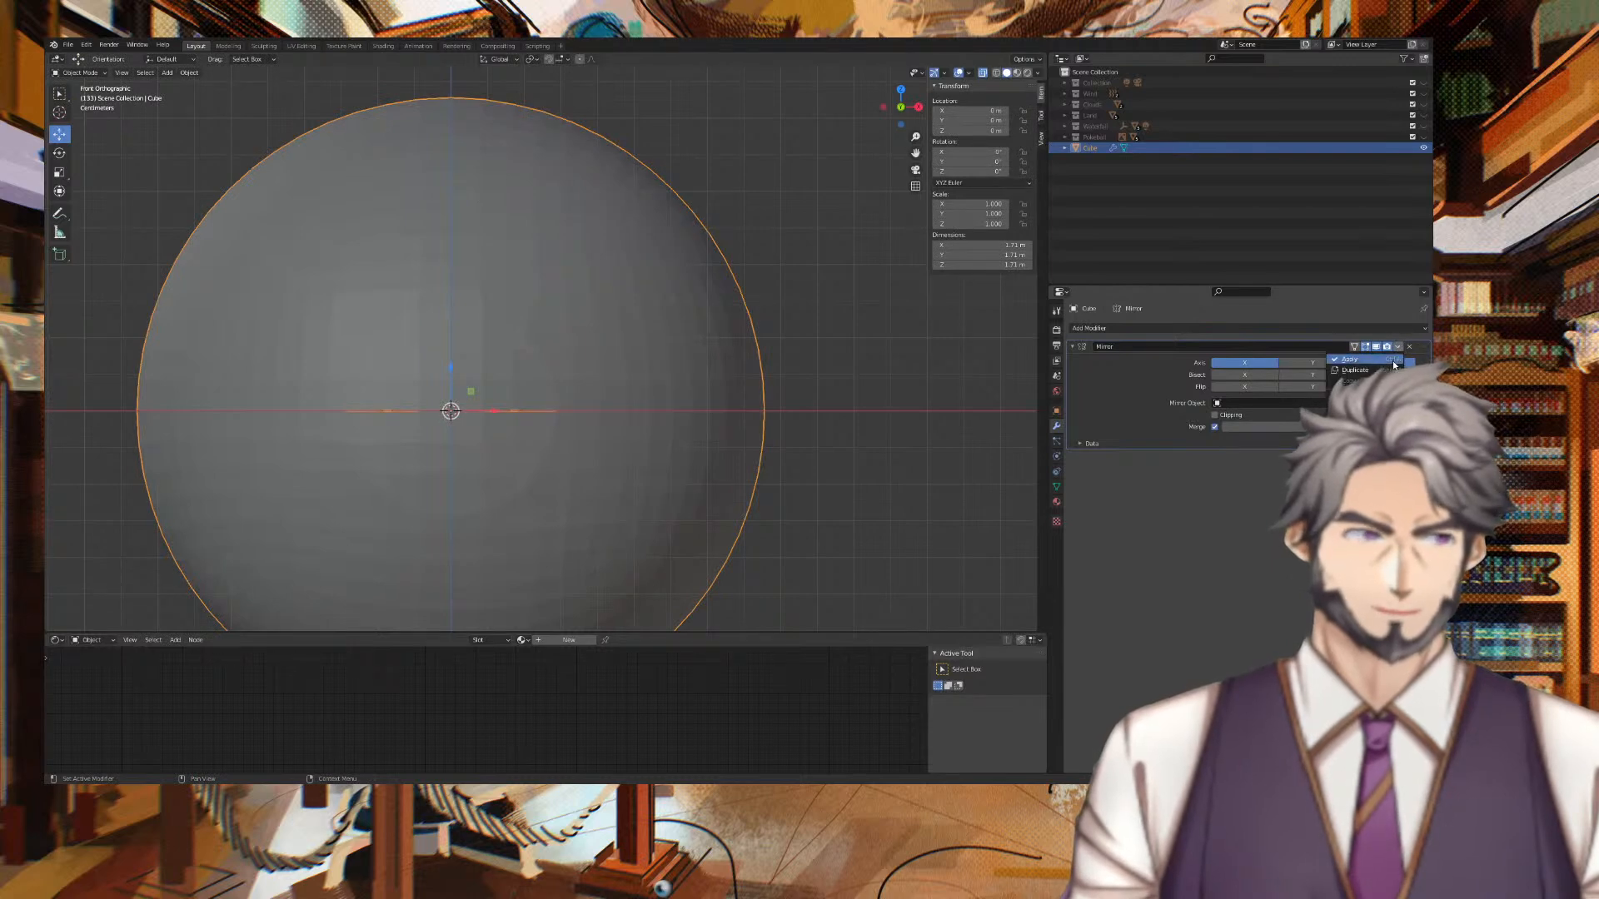
left_click(1393, 360)
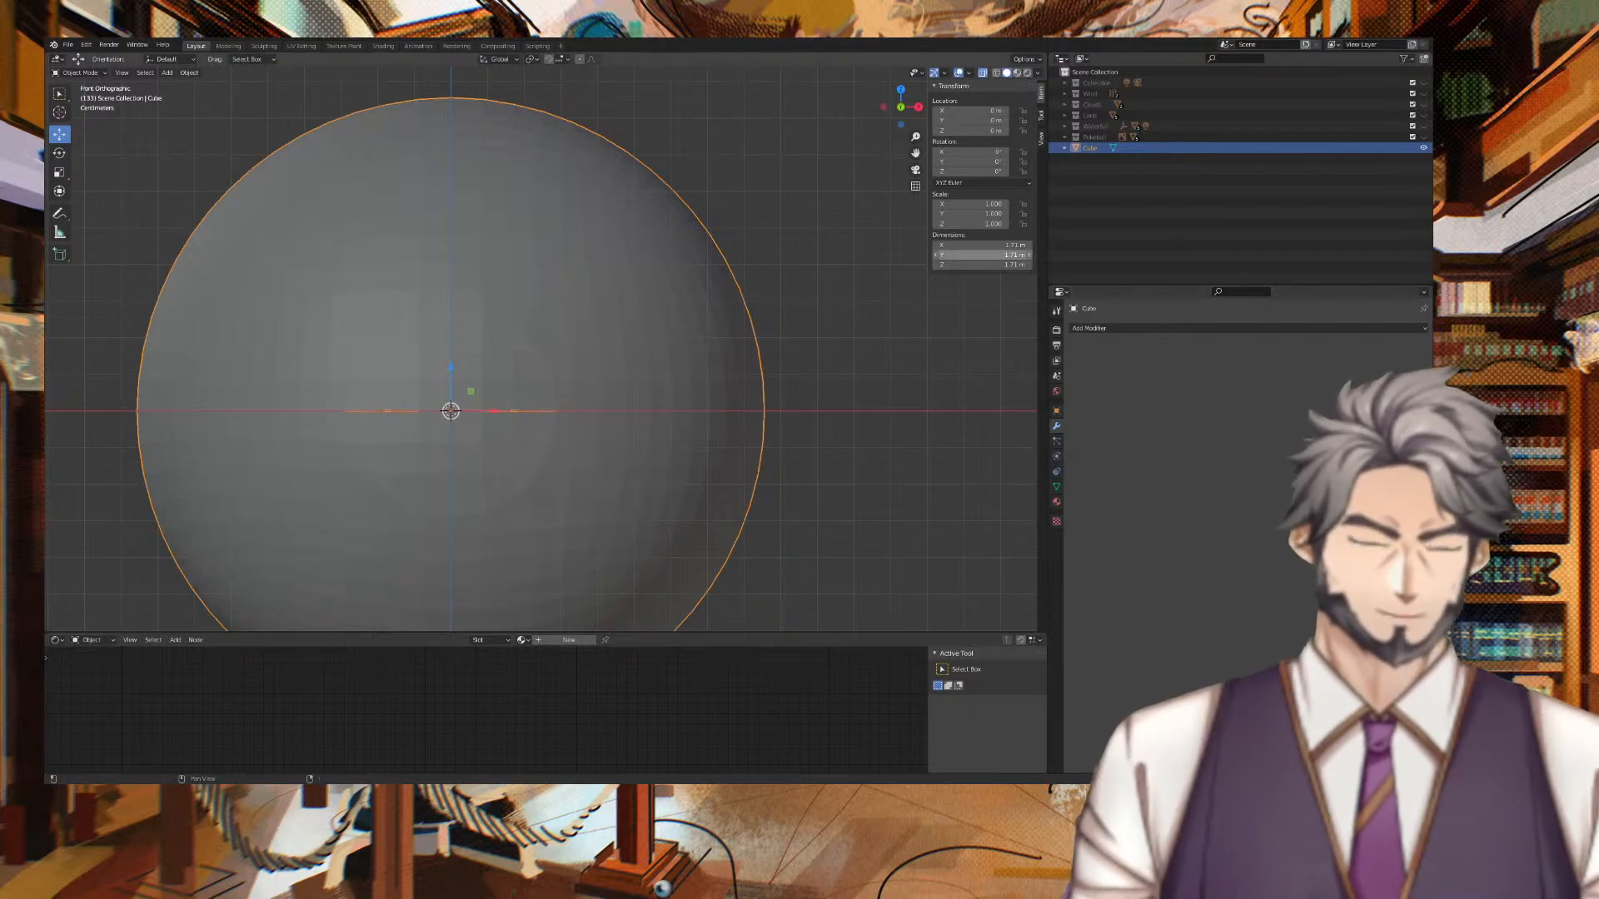
key("Tab")
Try to select the vertices of the circular edge ring around the sphere's front centre with X-ray on.
middle_click_drag(792, 207, 864, 119)
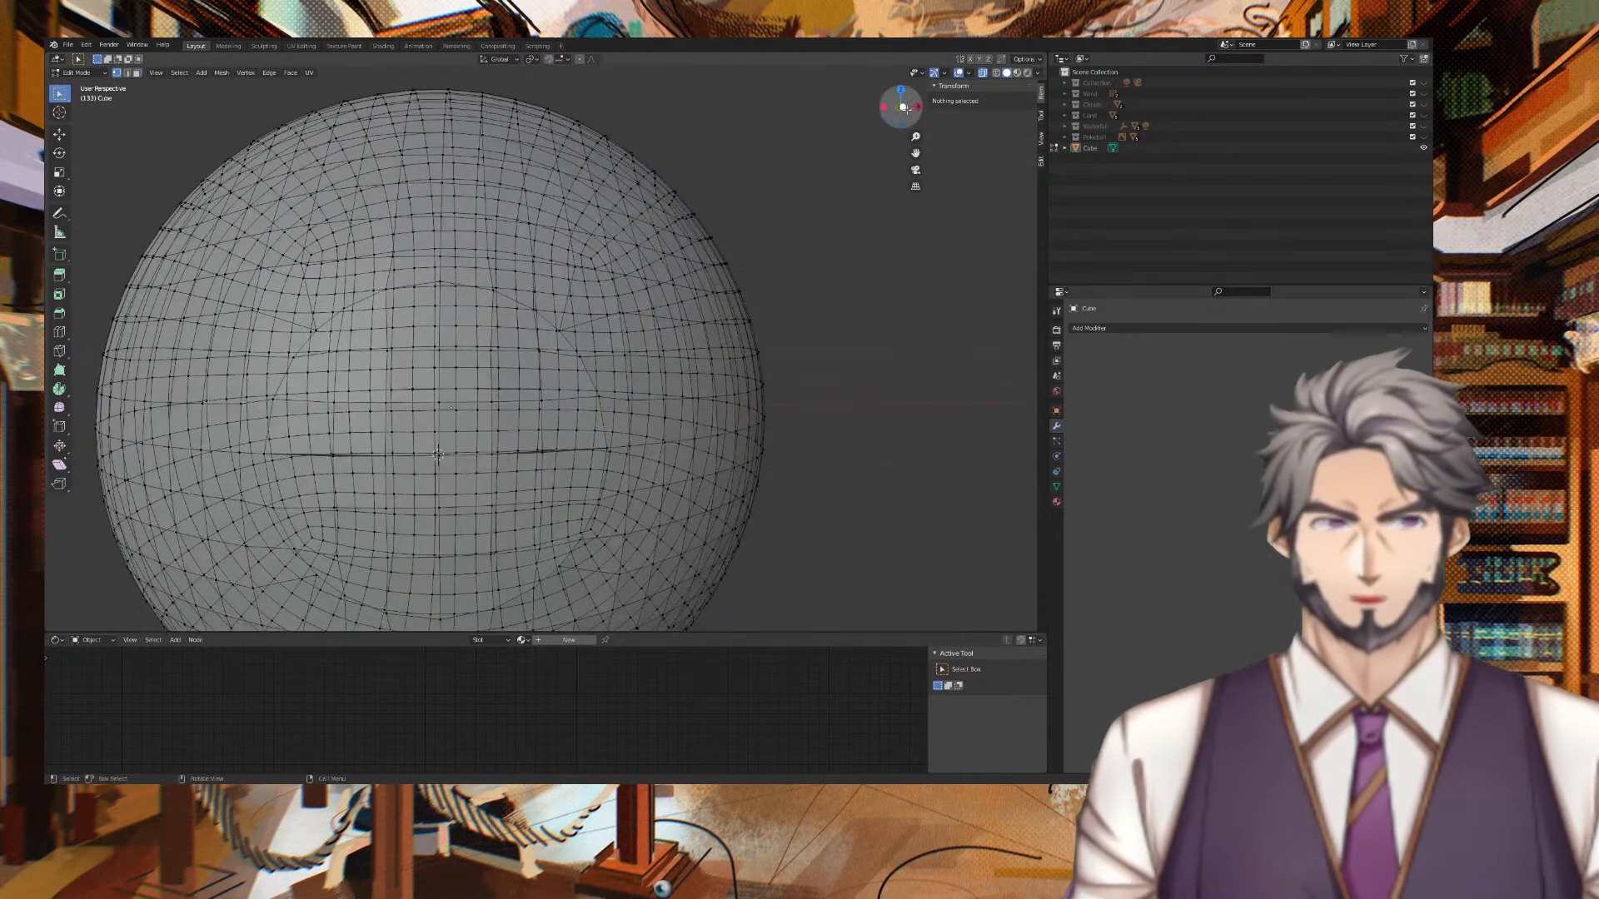
left_click(901, 106)
middle_click_drag(533, 328, 682, 275, "shift")
left_click(586, 254, "alt")
left_click(614, 253)
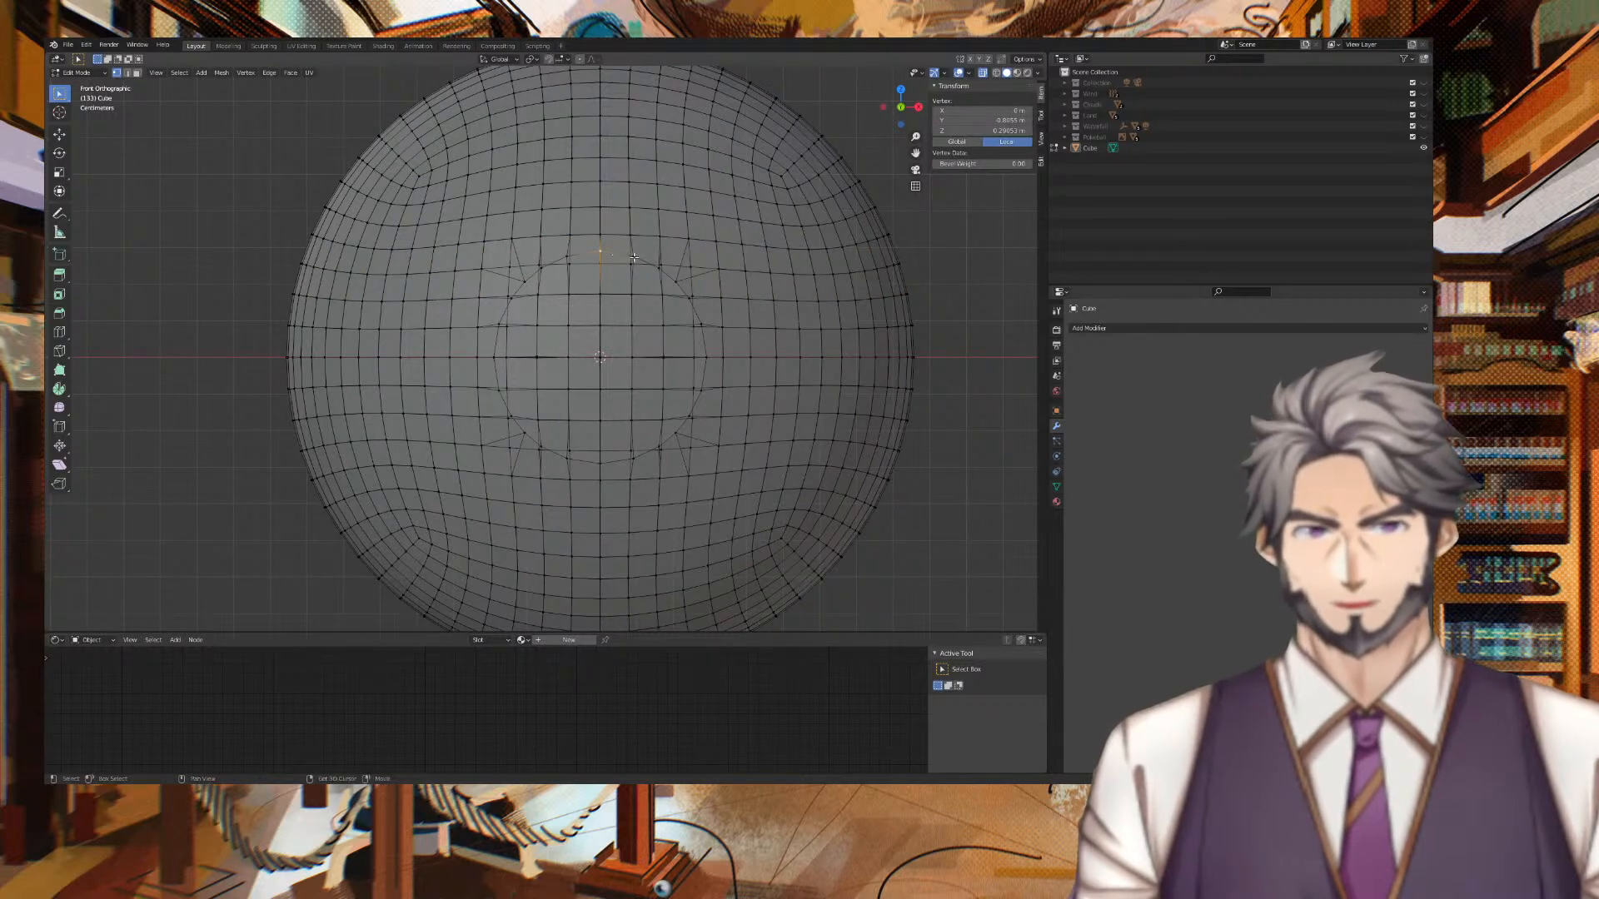
left_click(634, 257, "shift")
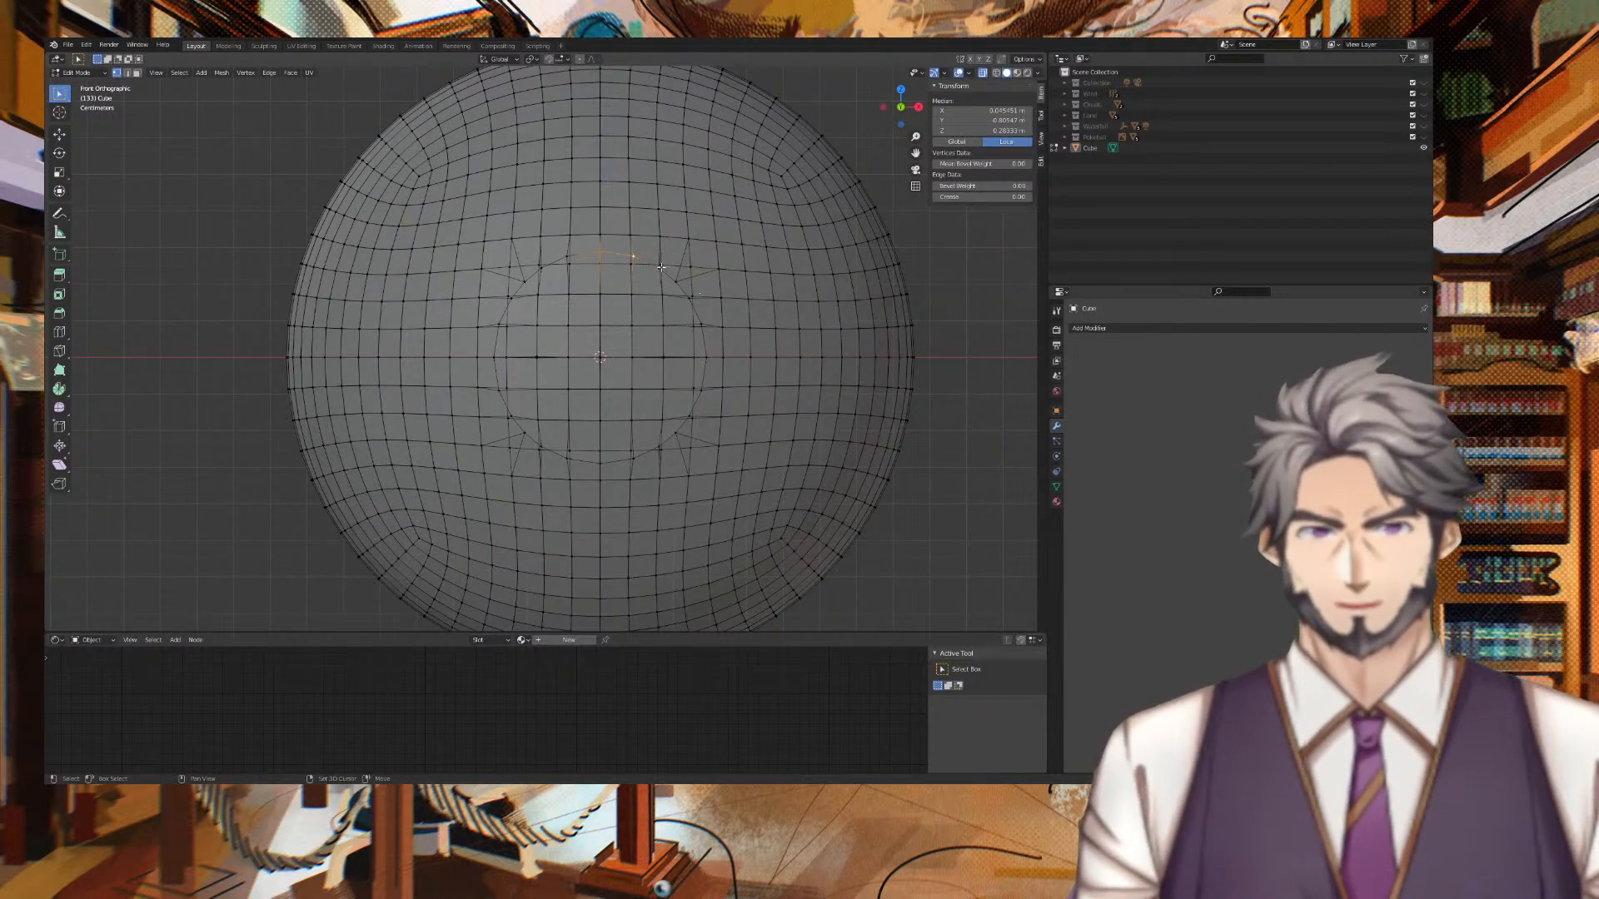
middle_click_drag(822, 159, 888, 161)
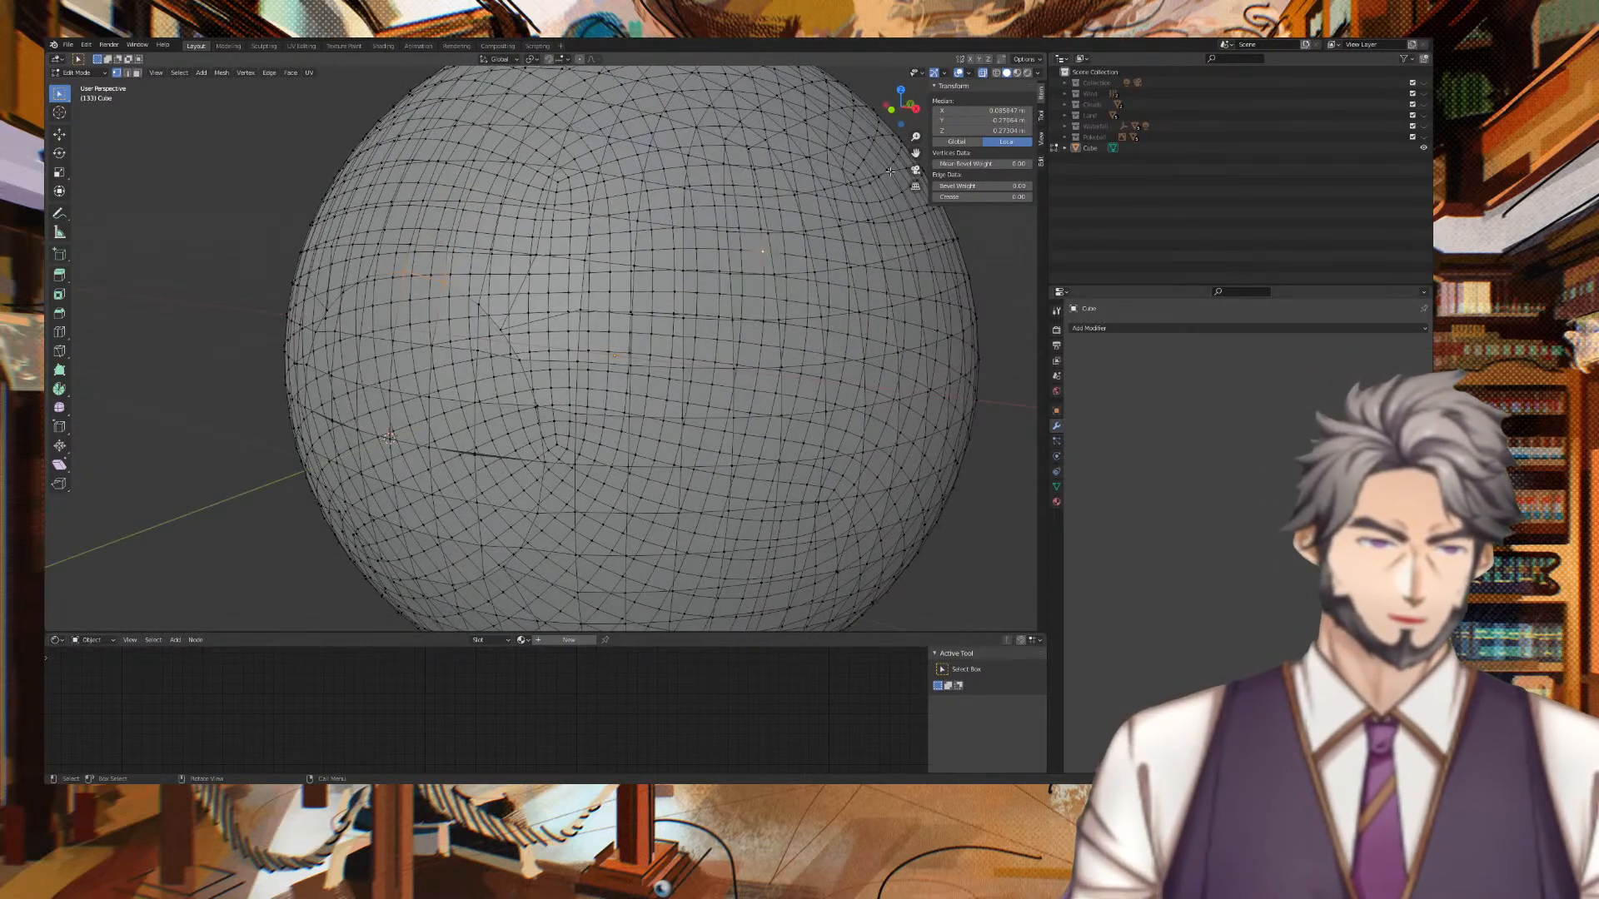
Turn off X-ray display and clear the vertex selection.
left_click(983, 73)
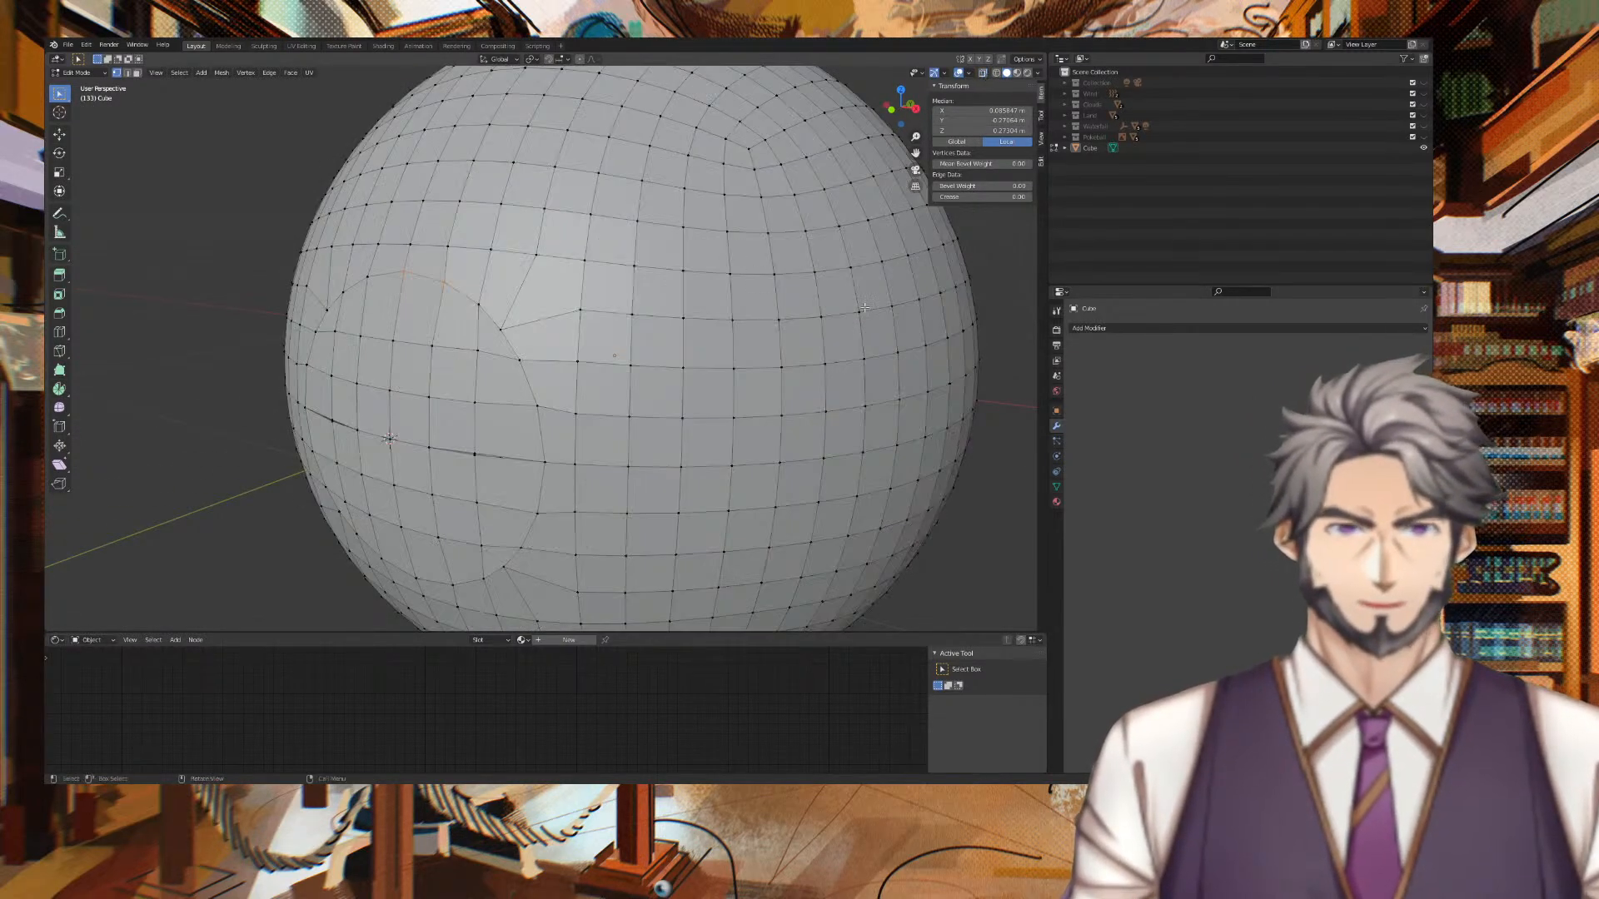
left_click(999, 261)
middle_click_drag(983, 261, 1006, 248)
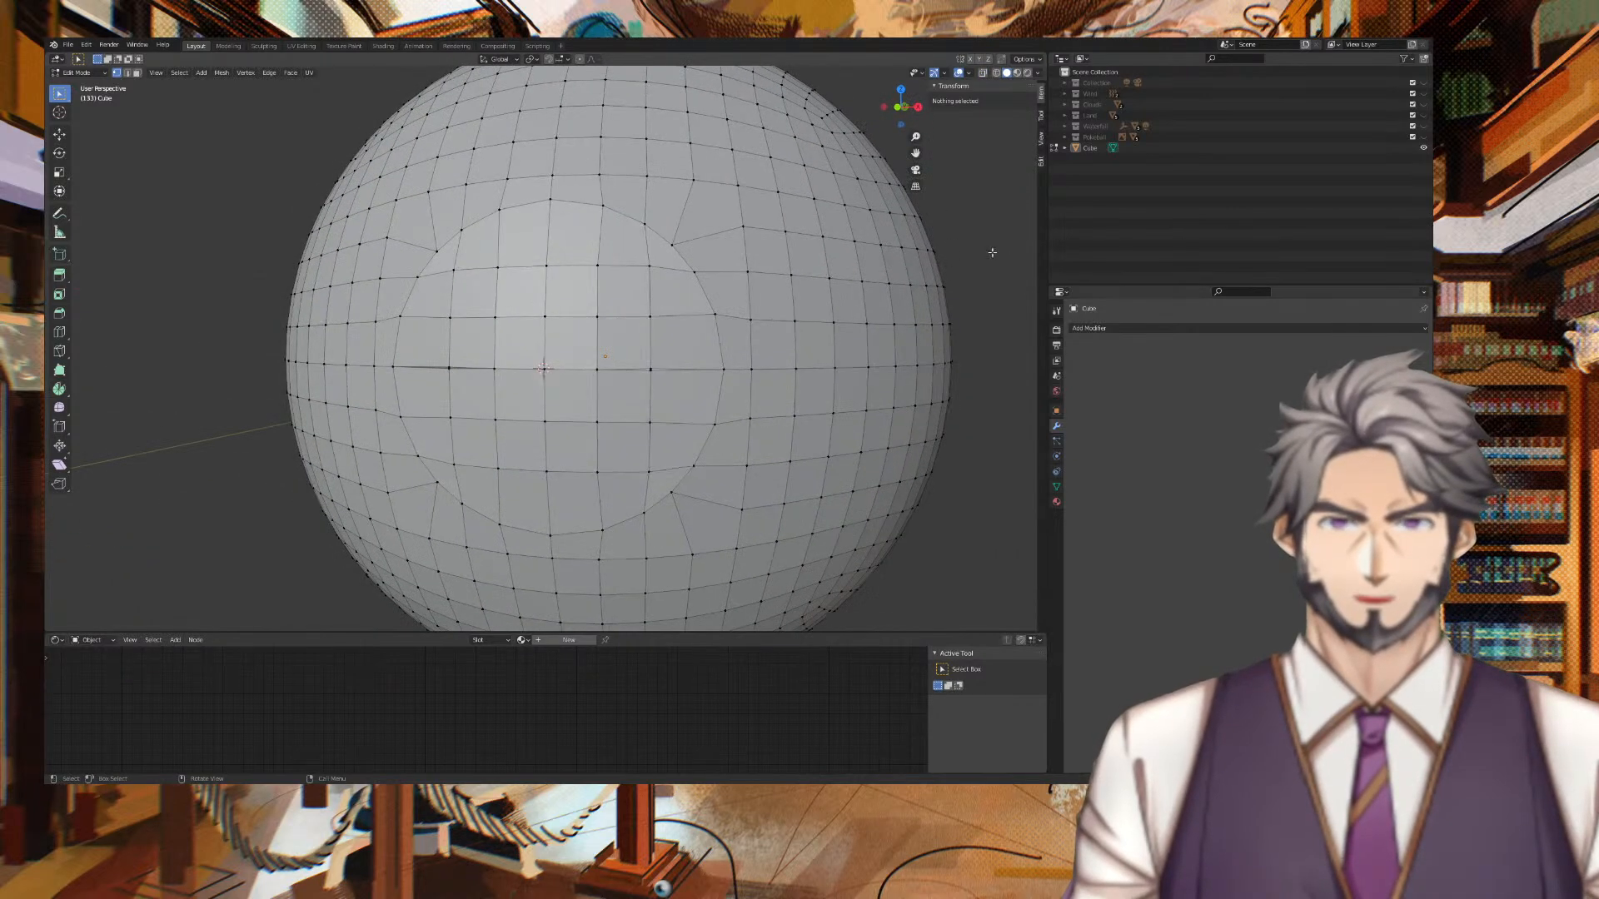
Select all vertices of the circular edge ring around the sphere's front centre and apply To Sphere to them.
left_click(527, 203)
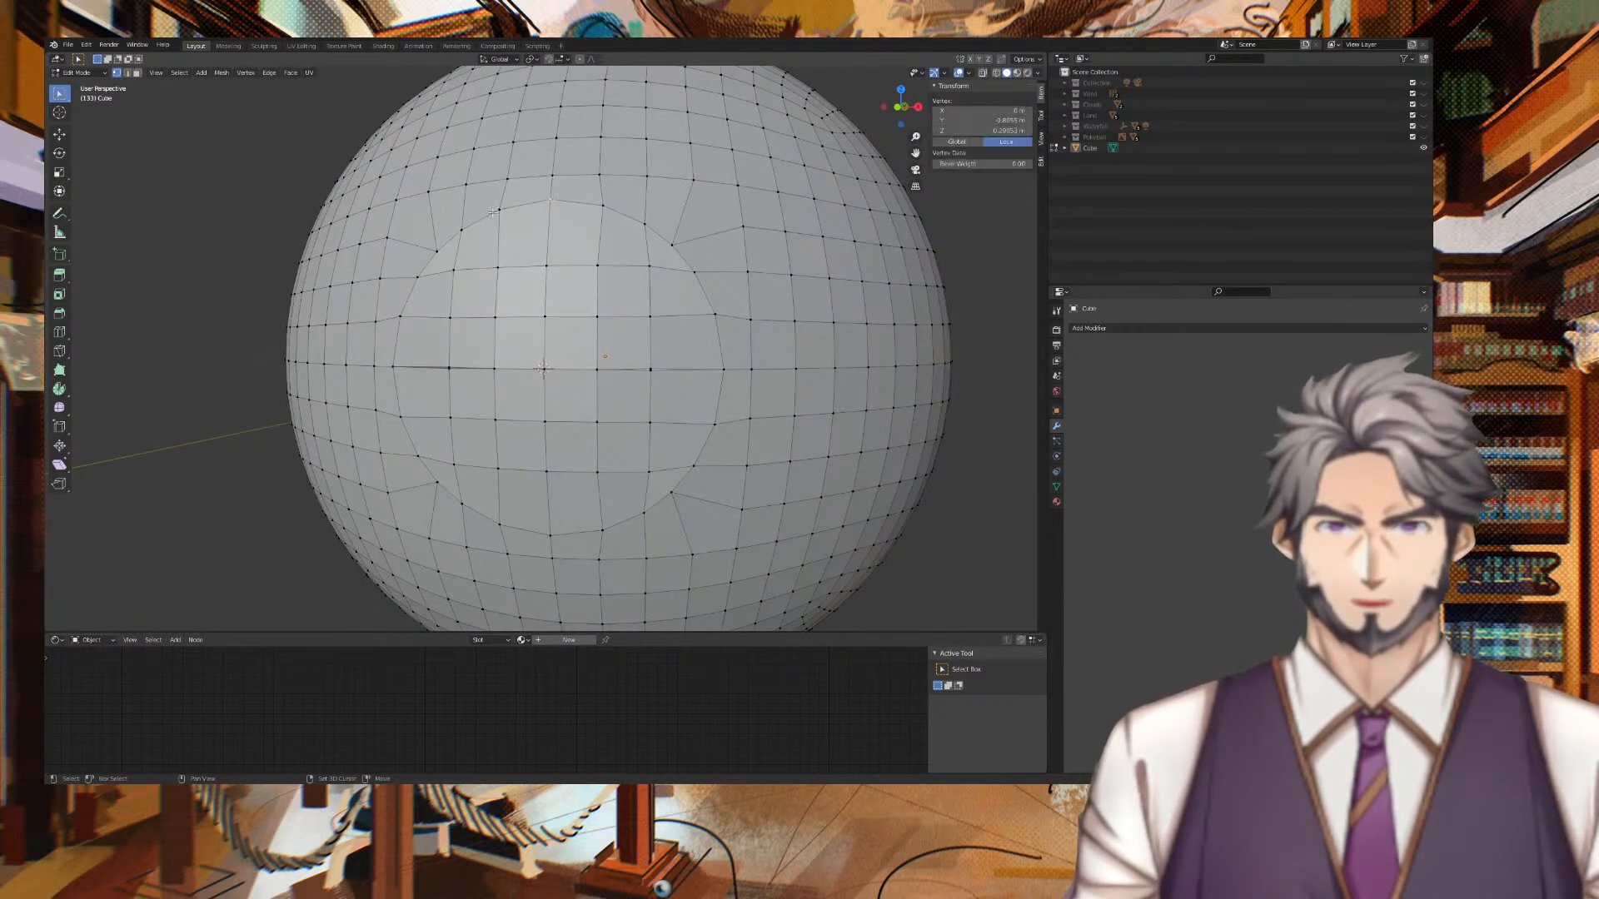
left_click(489, 215, "shift")
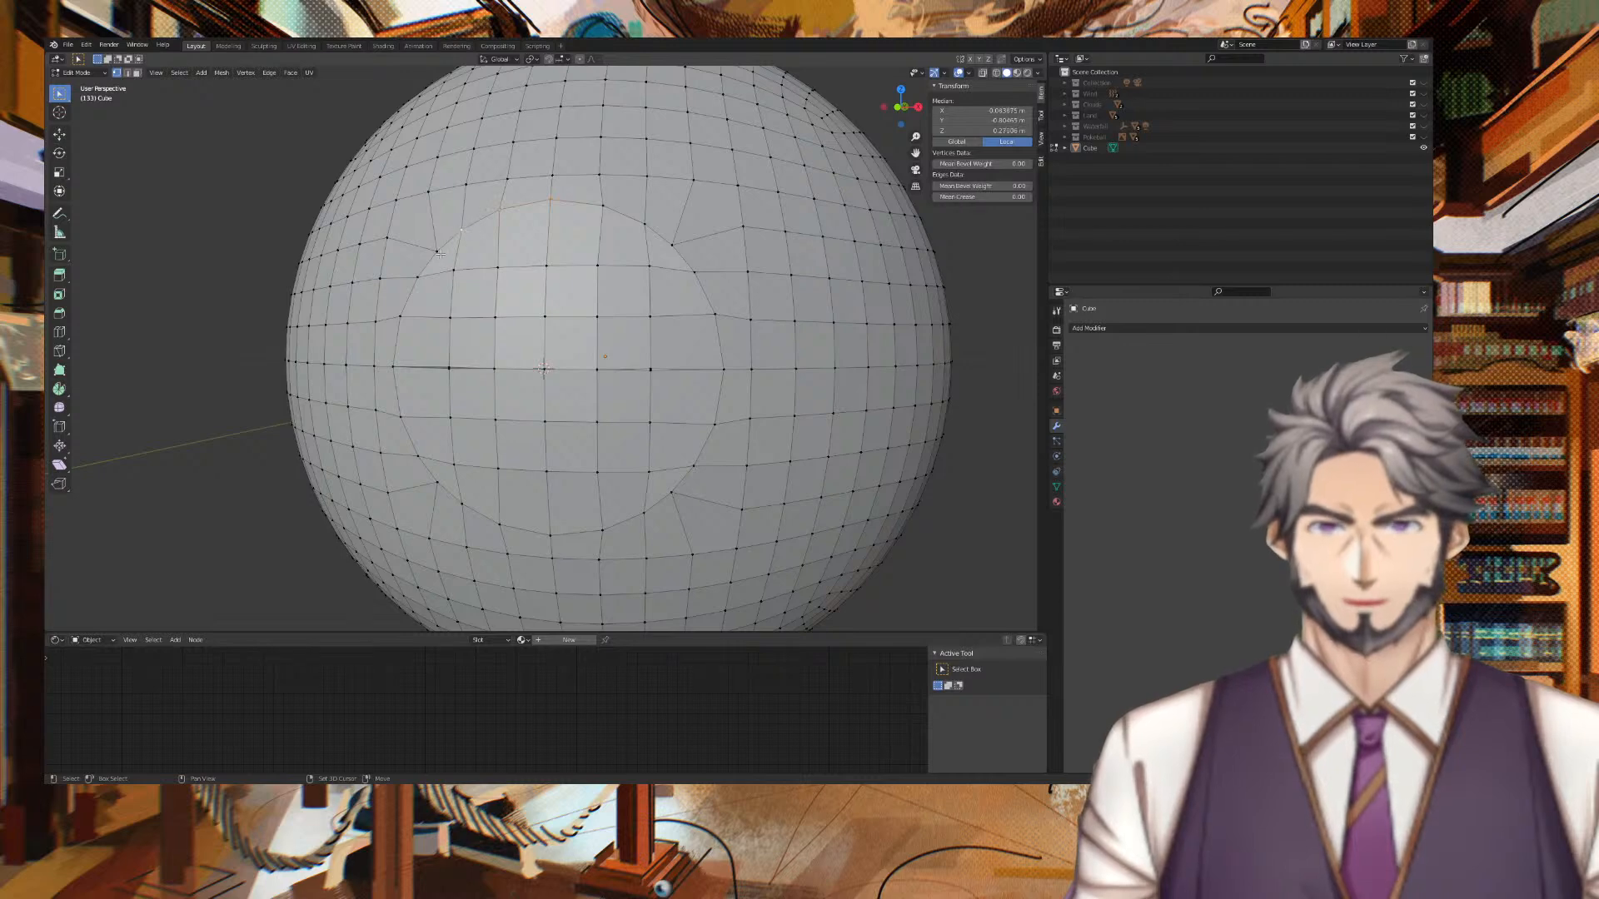
left_click(420, 276, "shift")
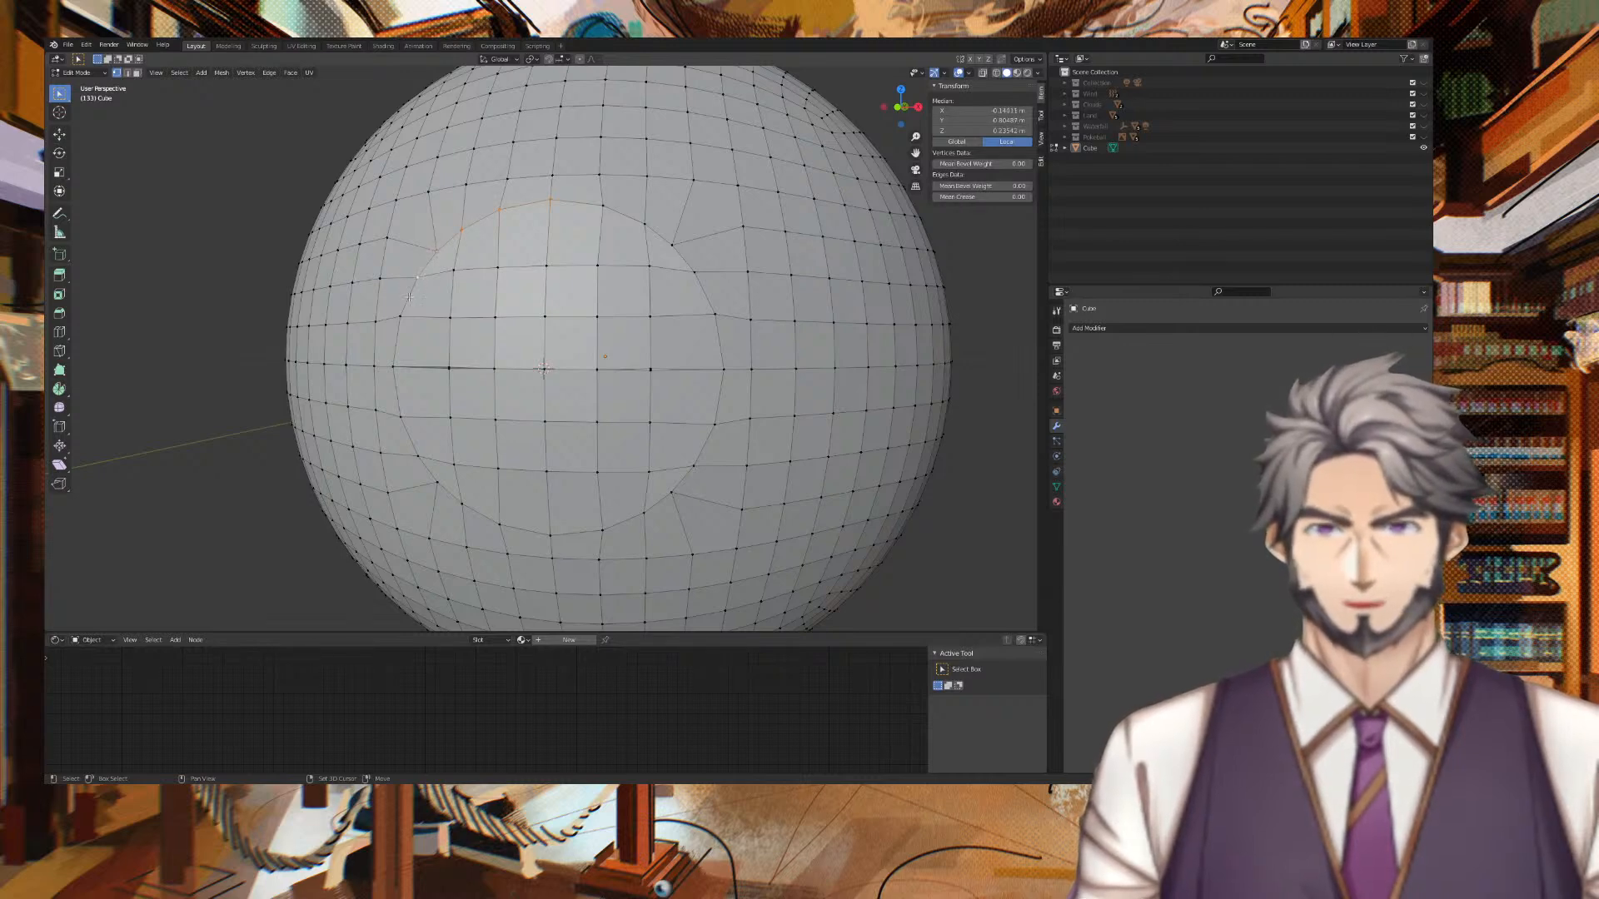
left_click(401, 317, "shift")
left_click(395, 367, "shift")
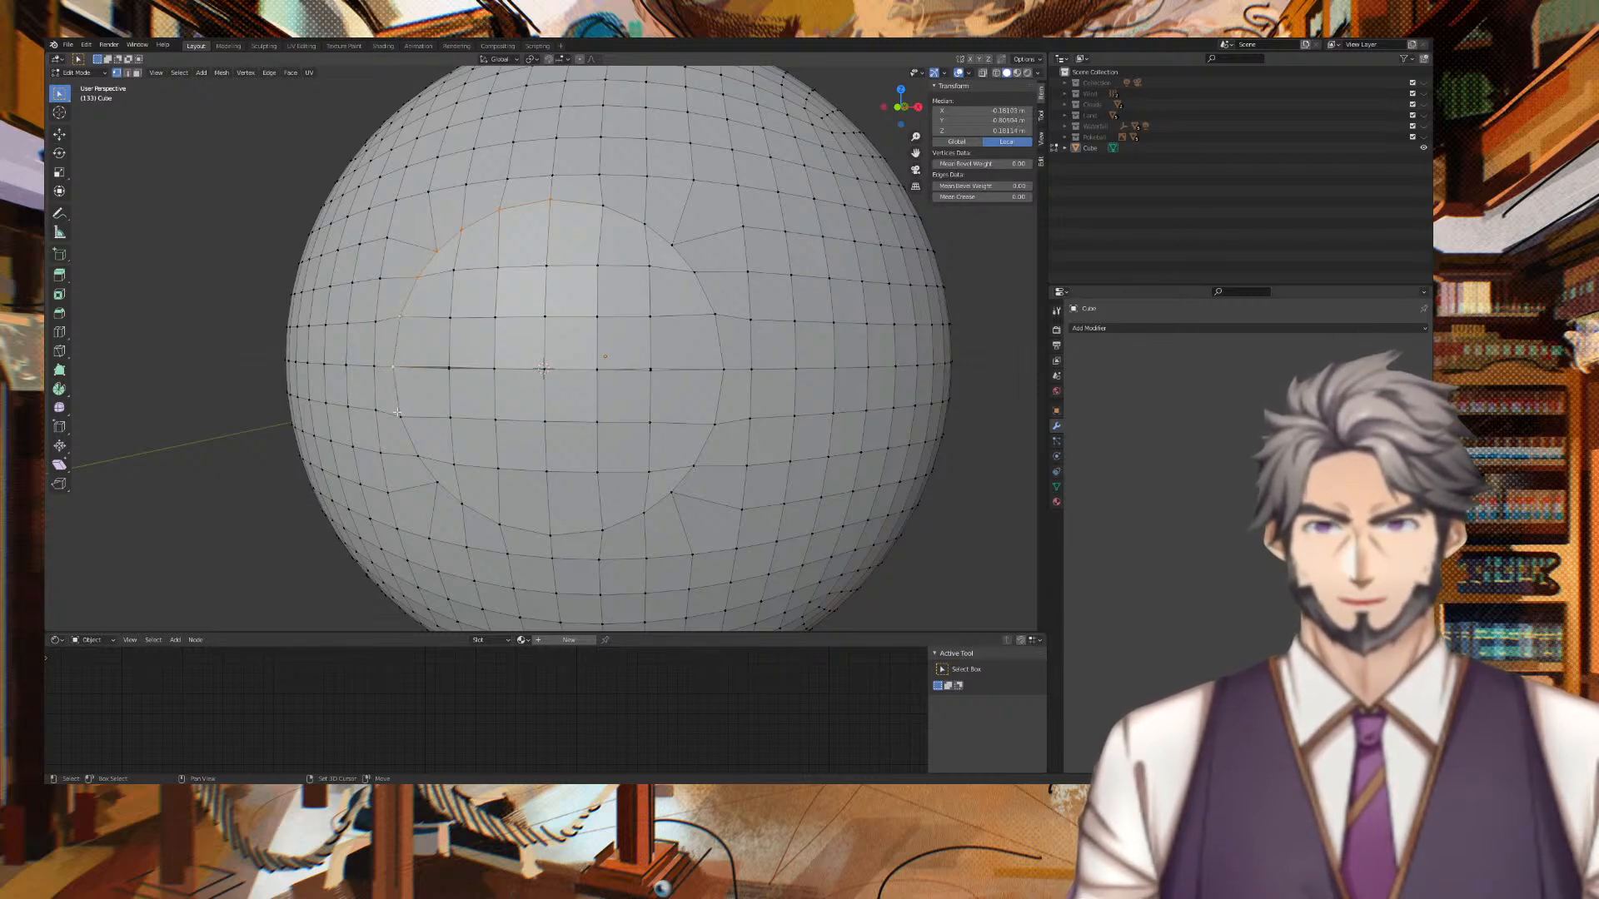
left_click(421, 456, "shift")
left_click(437, 481, "shift")
left_click(463, 503, "shift")
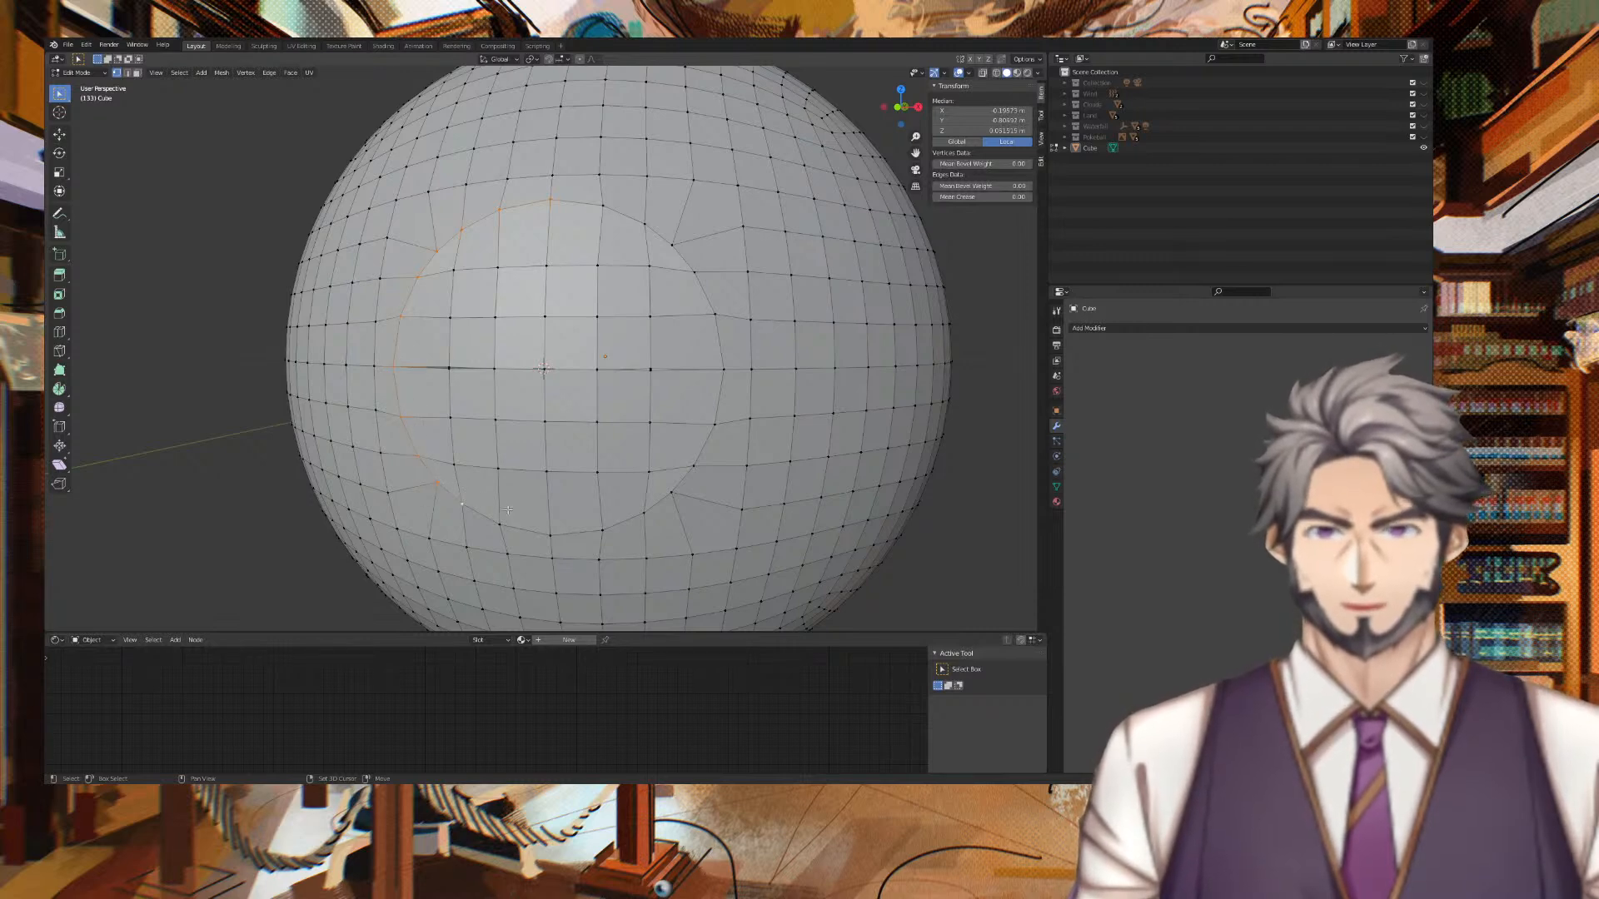
left_click(550, 532, "shift")
left_click(601, 528, "shift")
left_click(644, 513, "shift")
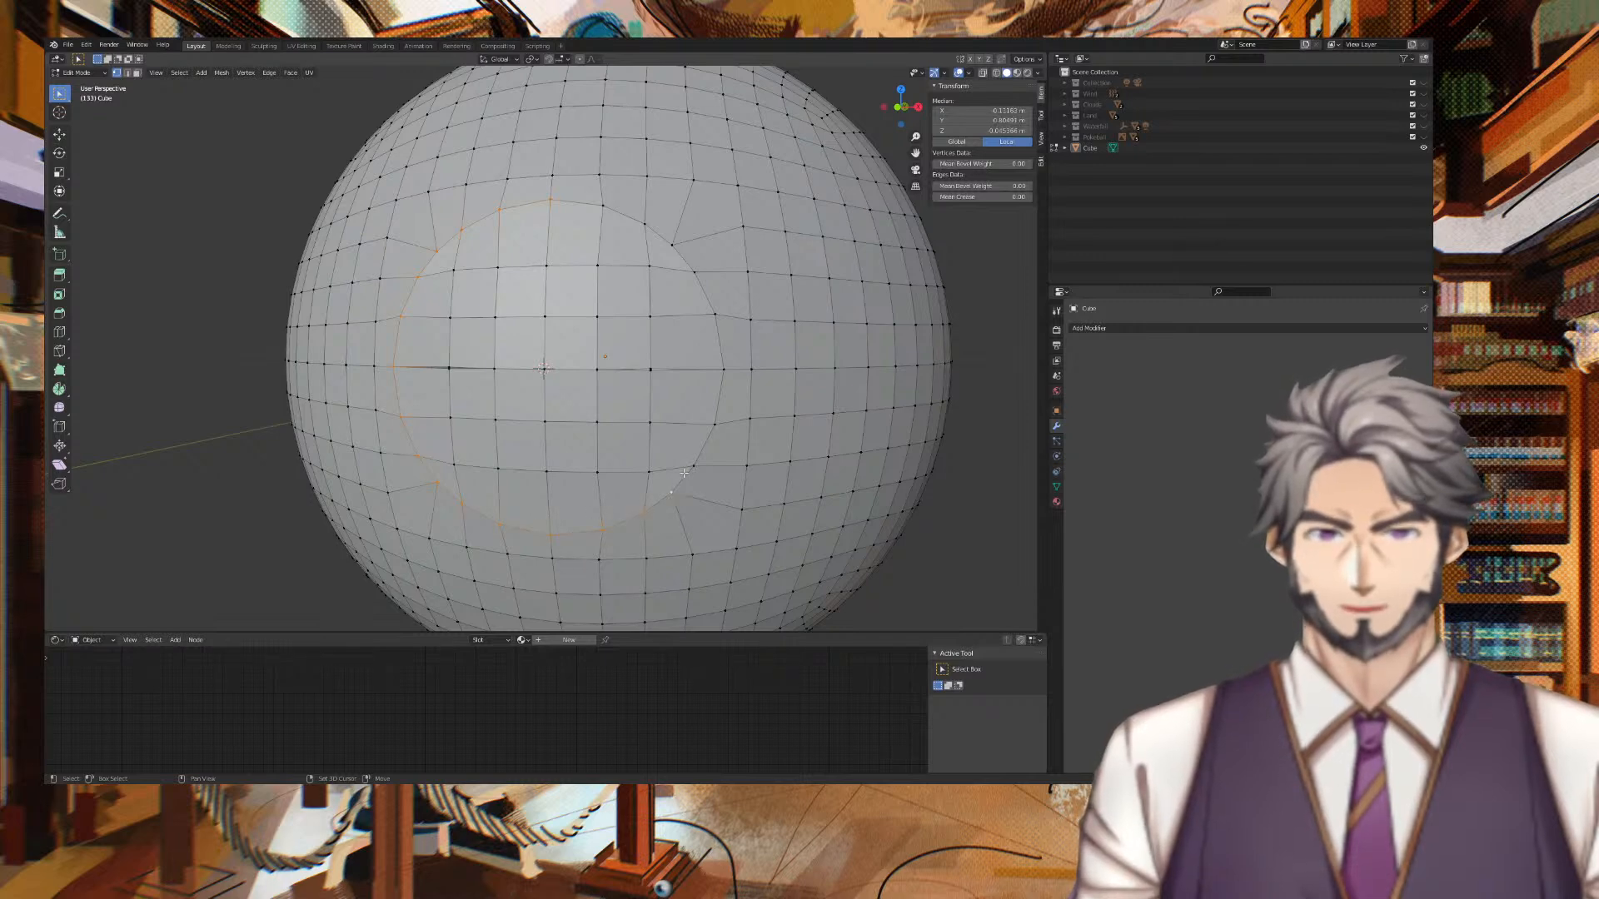
left_click(713, 424, "shift")
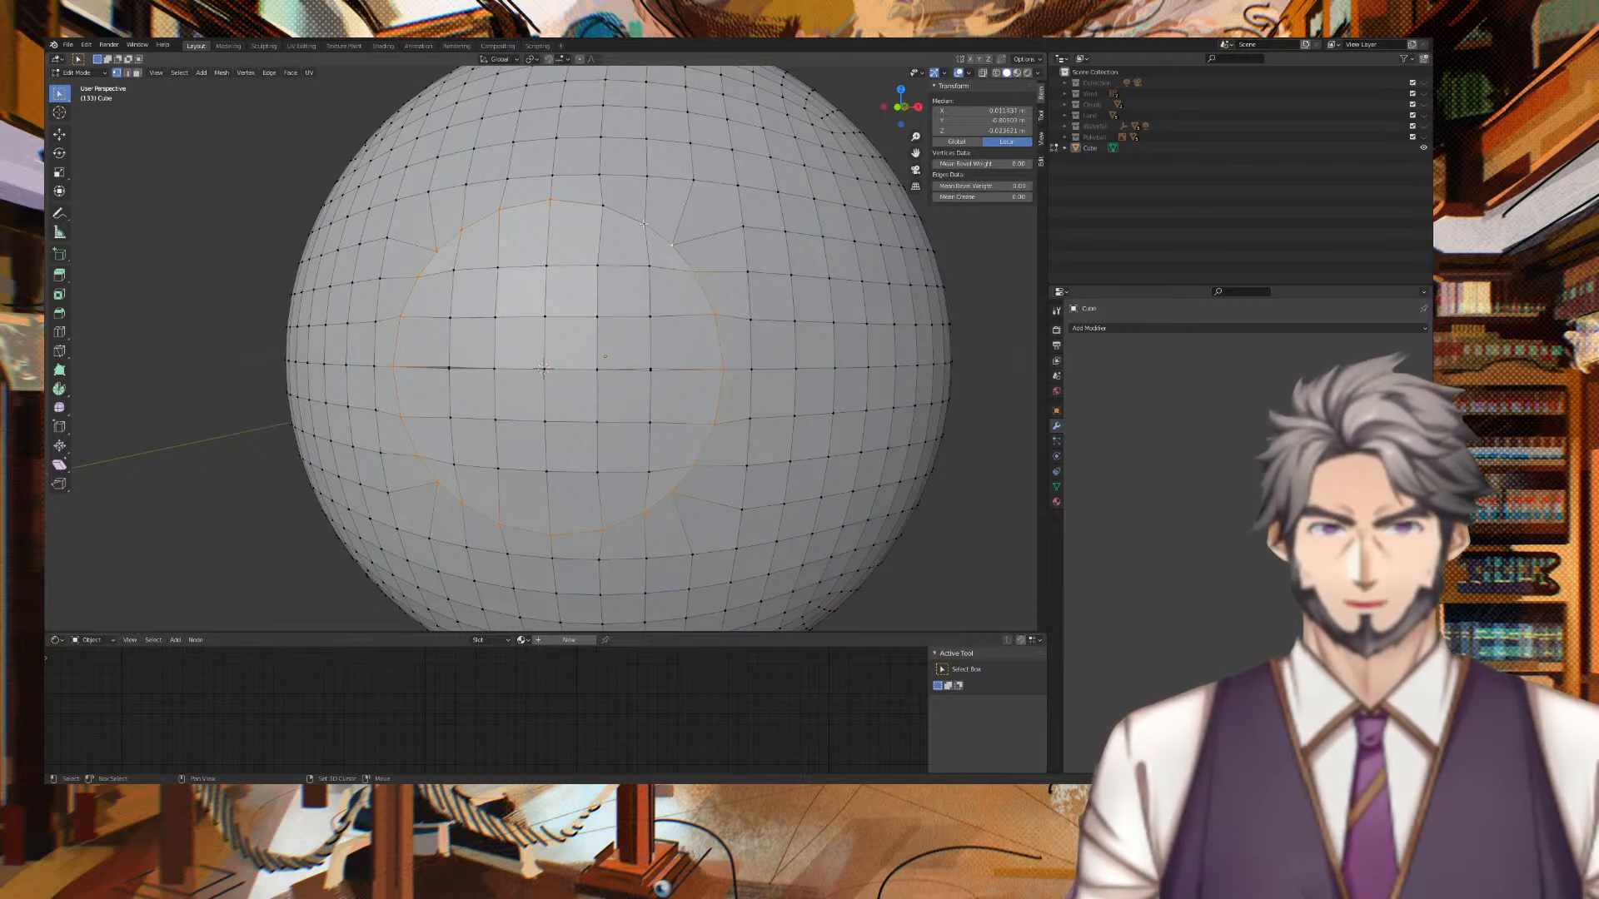
left_click(603, 206, "shift")
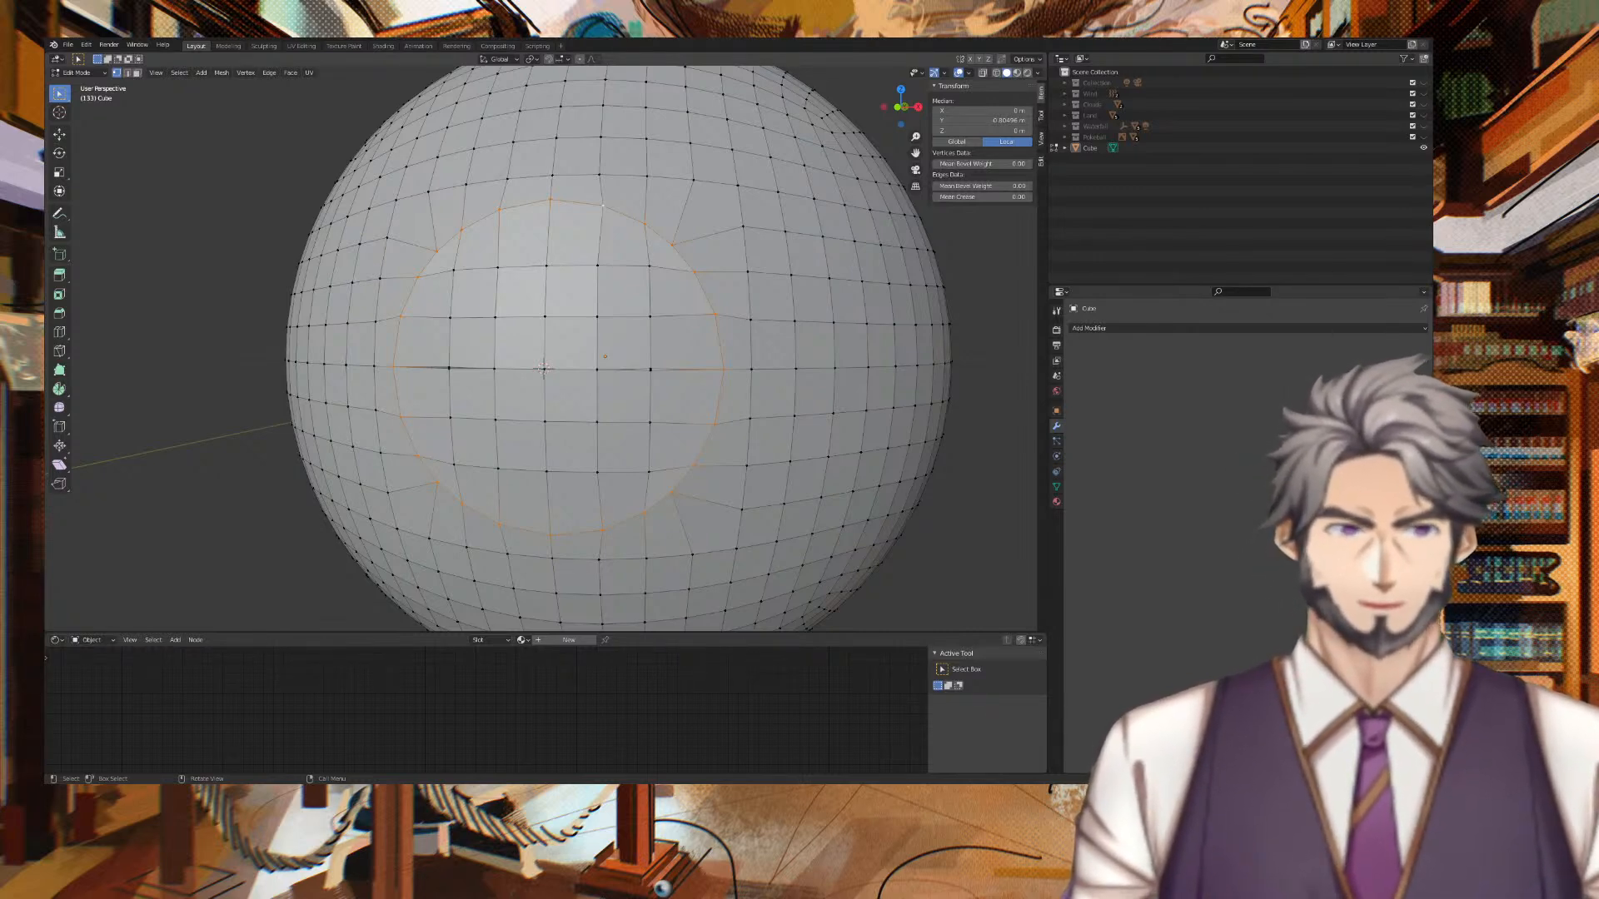
key("alt+shift+s")
left_click(842, 260)
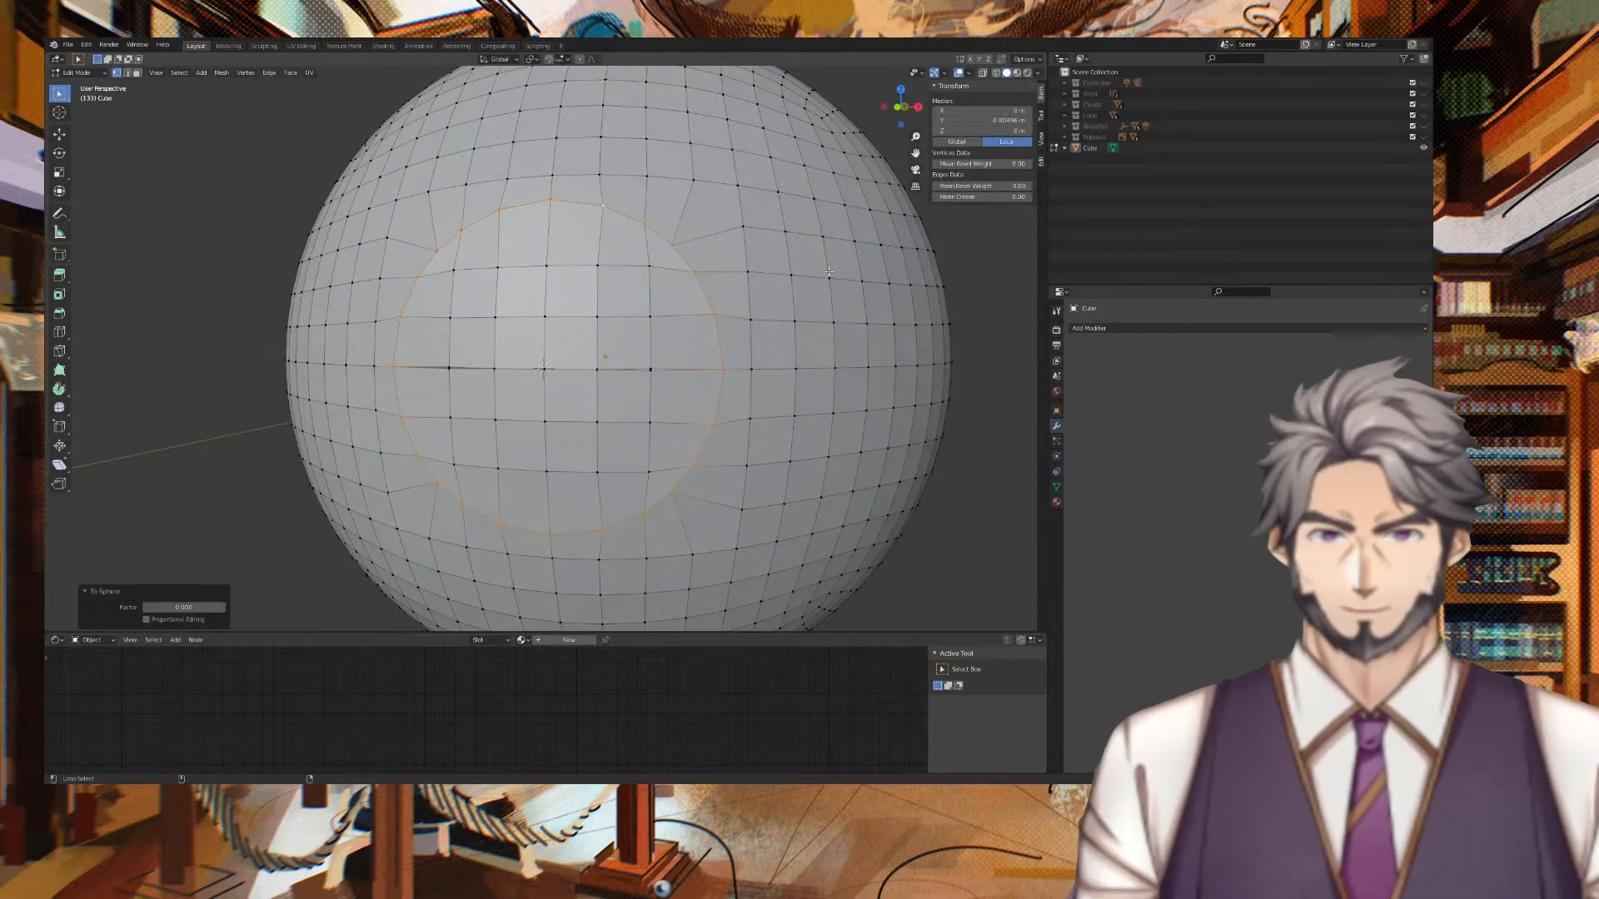
Raise the To Sphere factor of the circular edge ring to its maximum and switch to face selection mode.
left_click_drag(152, 608, 227, 607)
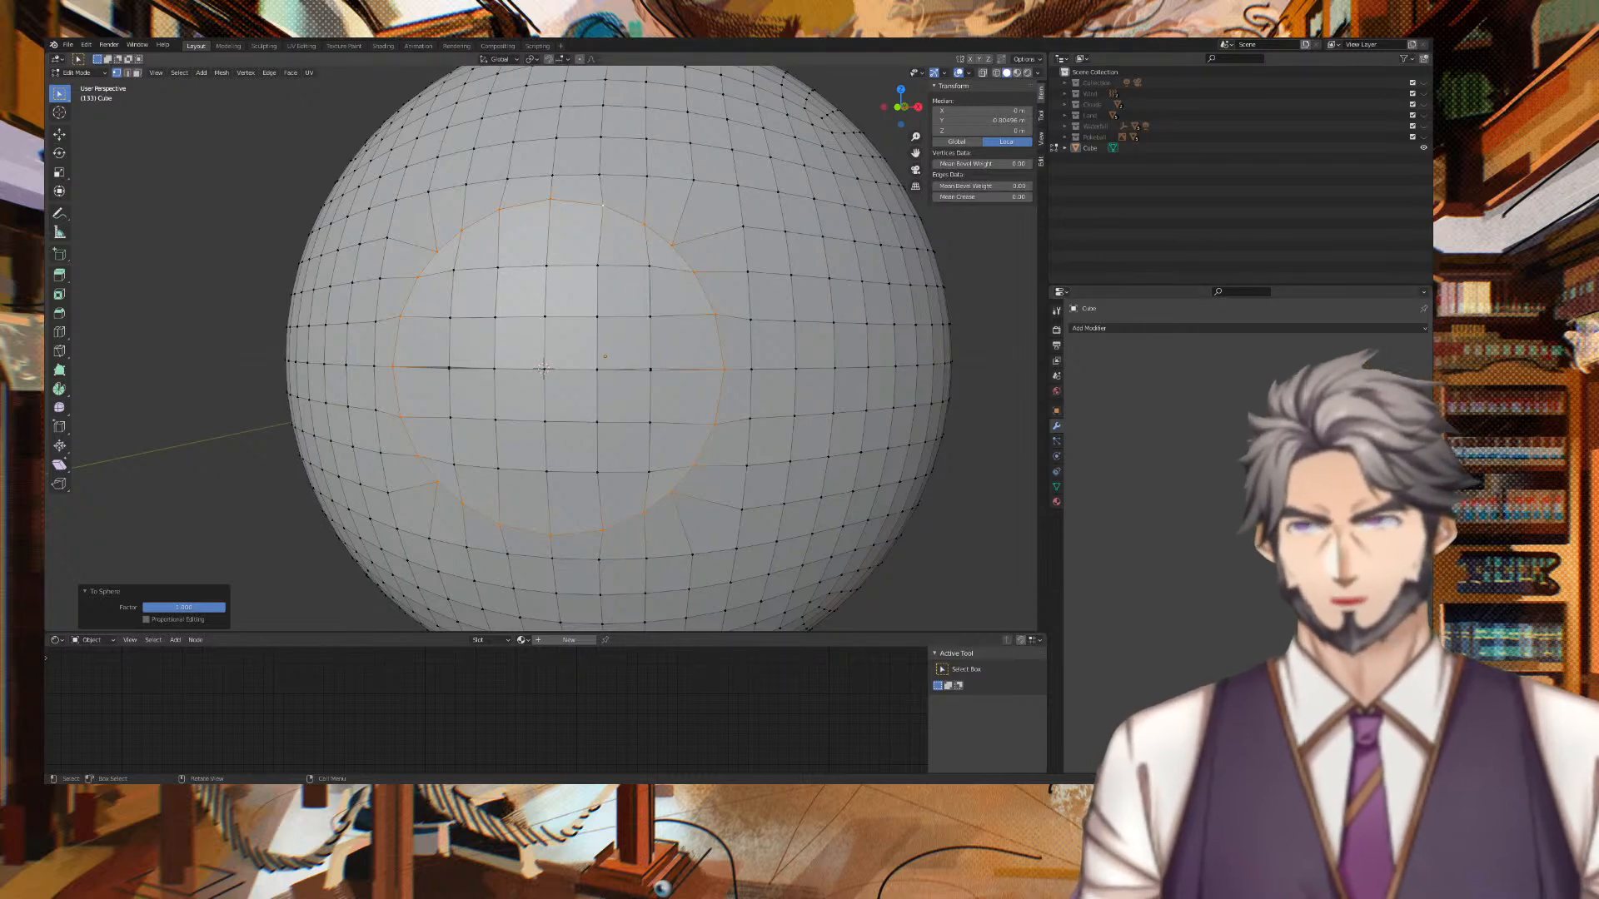
left_click(128, 74)
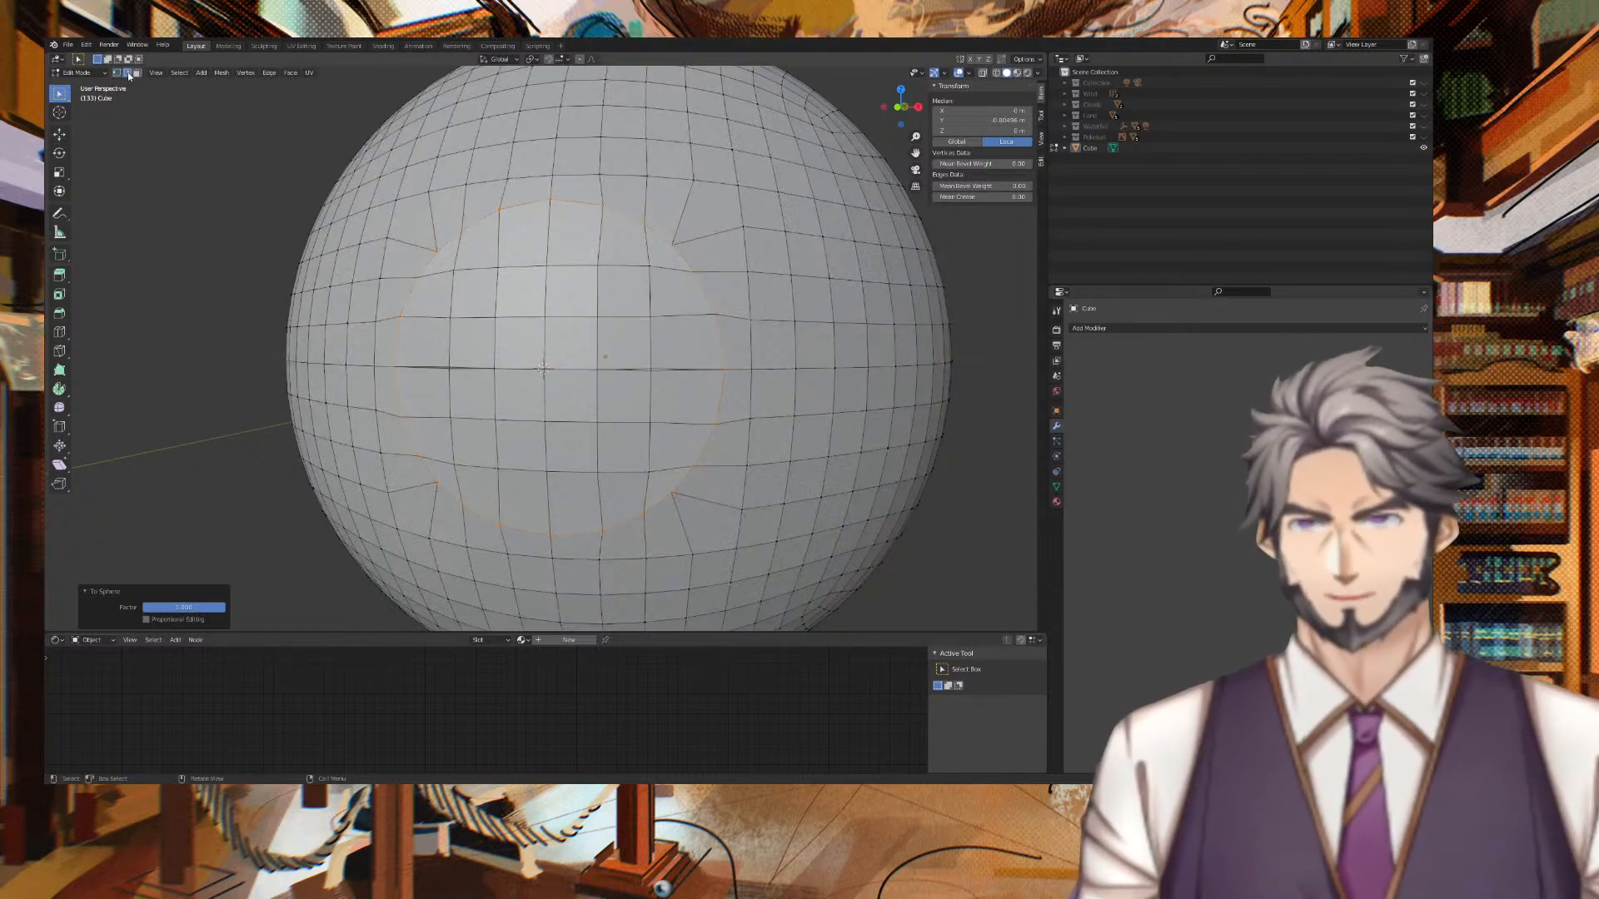
middle_click_drag(563, 291, 588, 329)
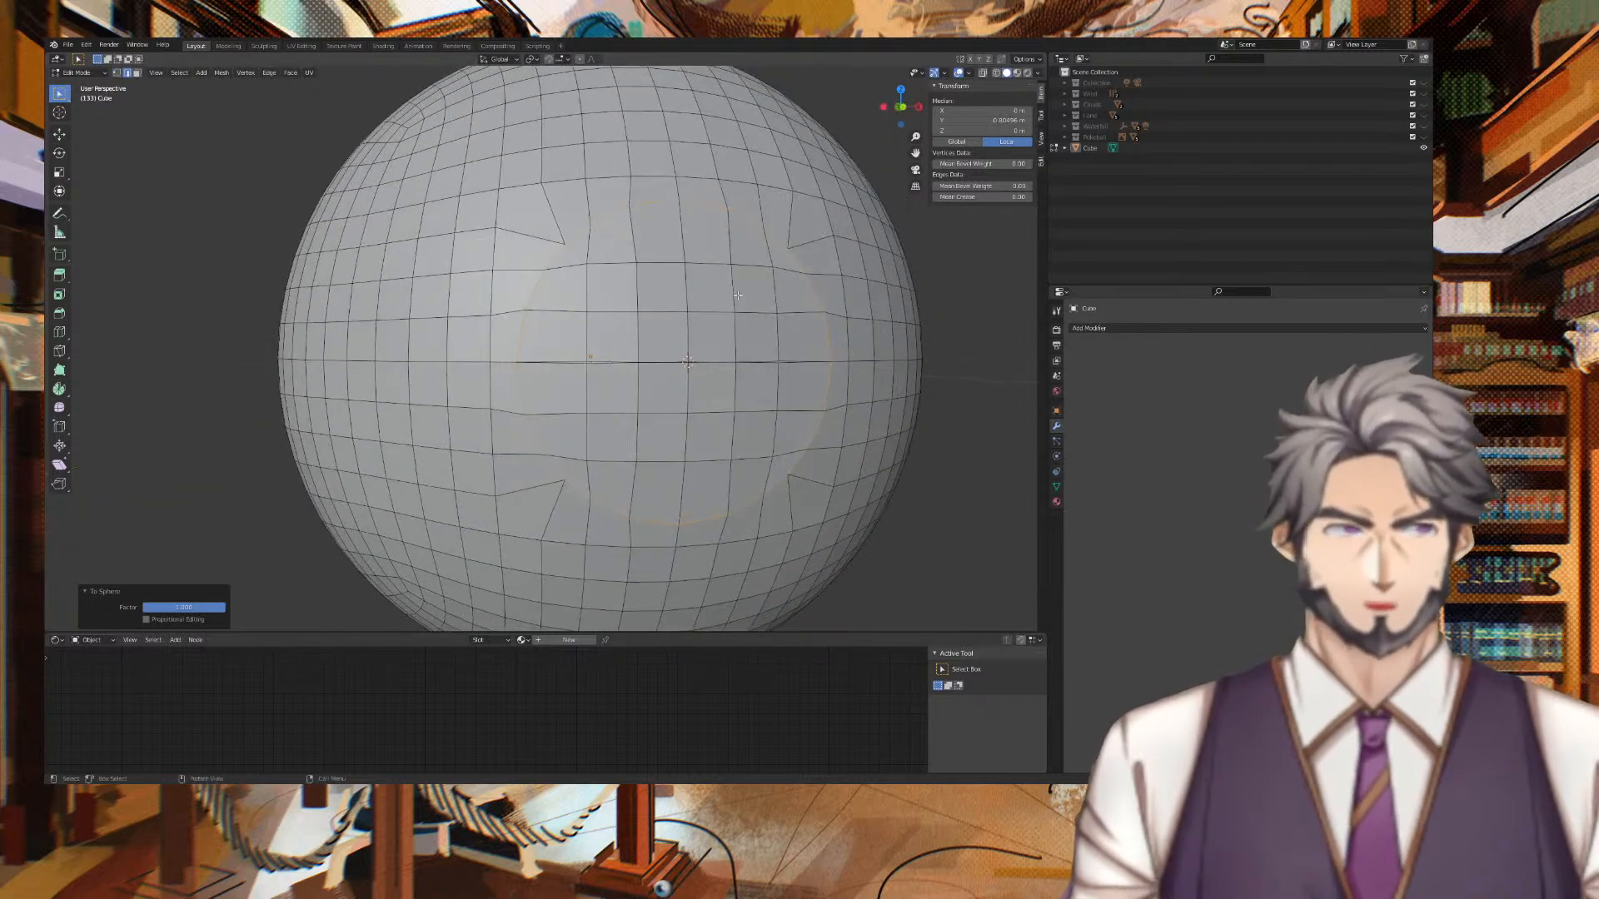
left_click(588, 331)
left_click(556, 318, "shift")
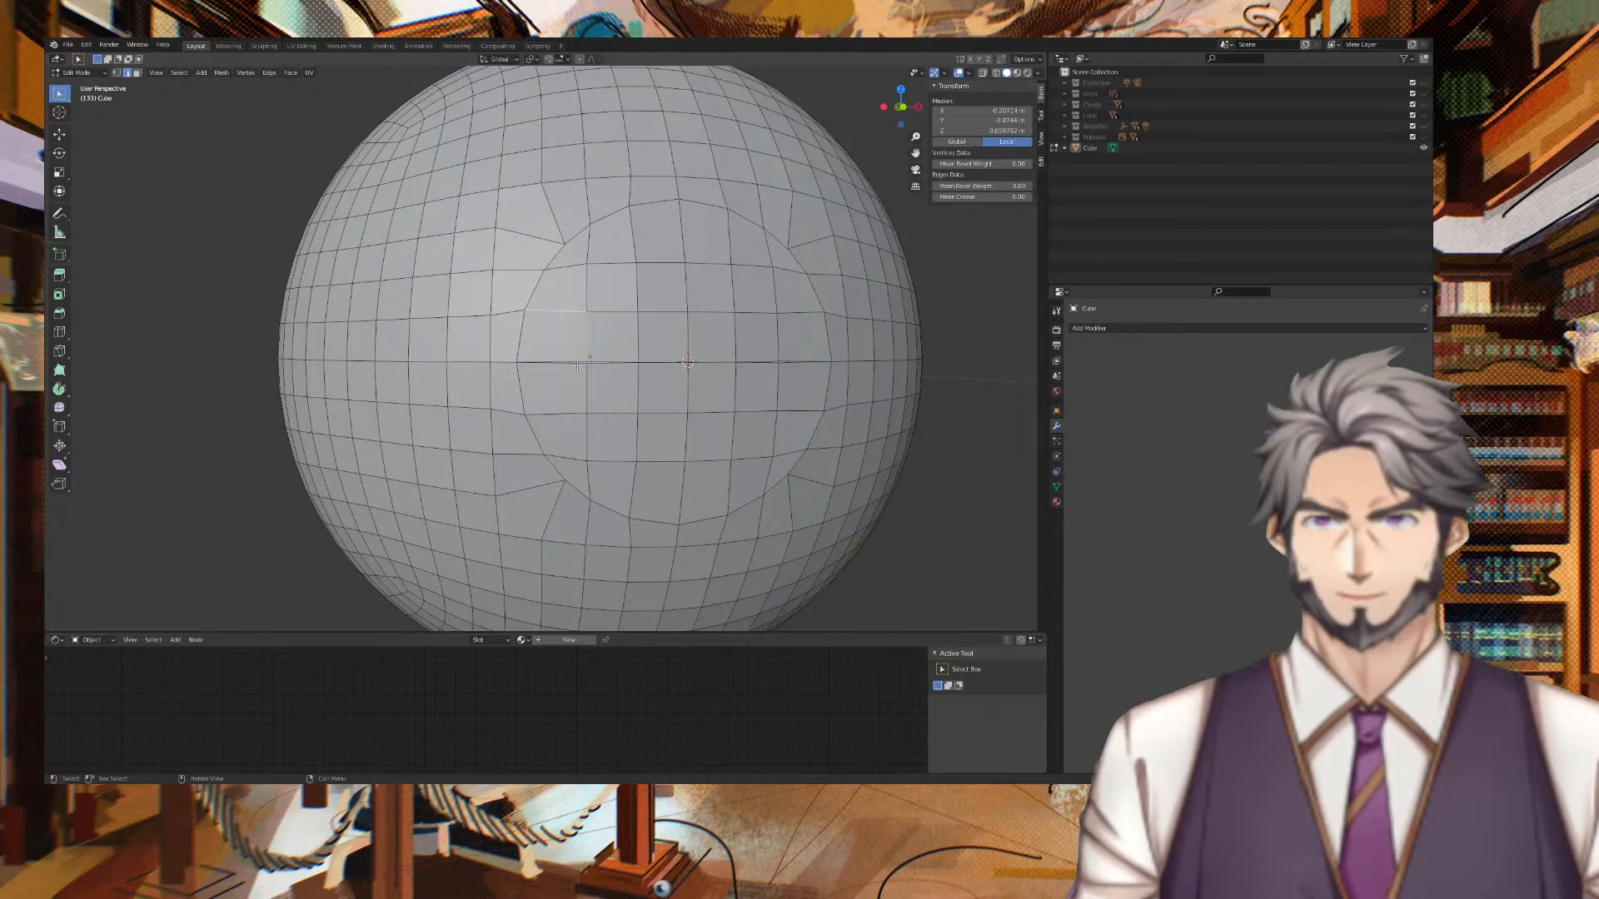
left_click(136, 73)
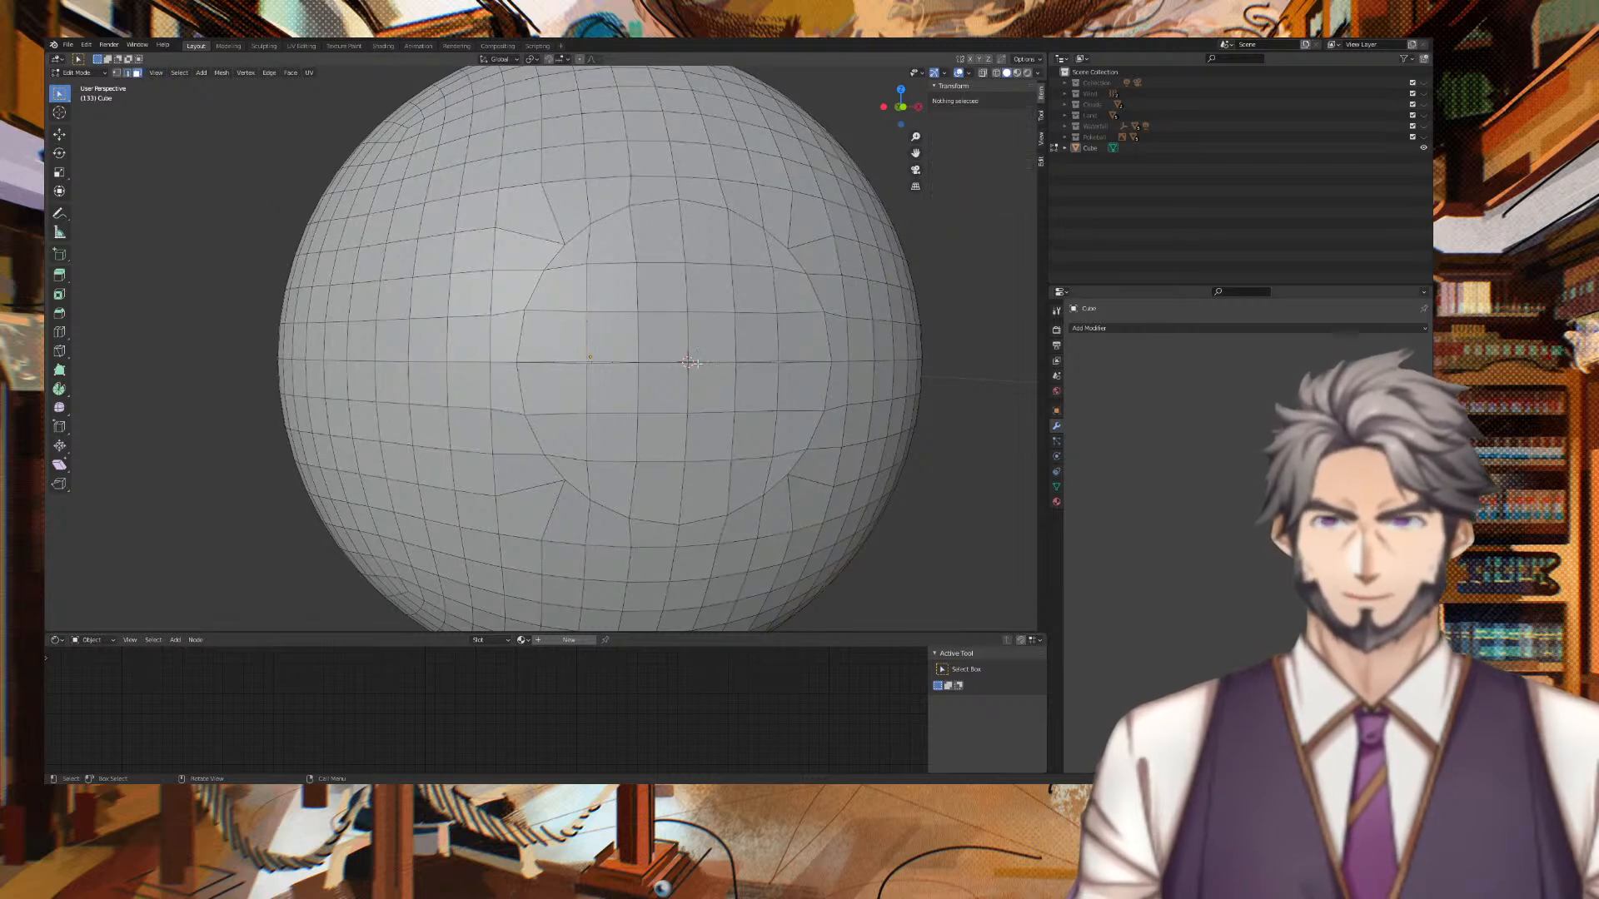
Select the two horizontal face loops above and below the sphere's equator and switch to the front orthographic view.
left_click(643, 347)
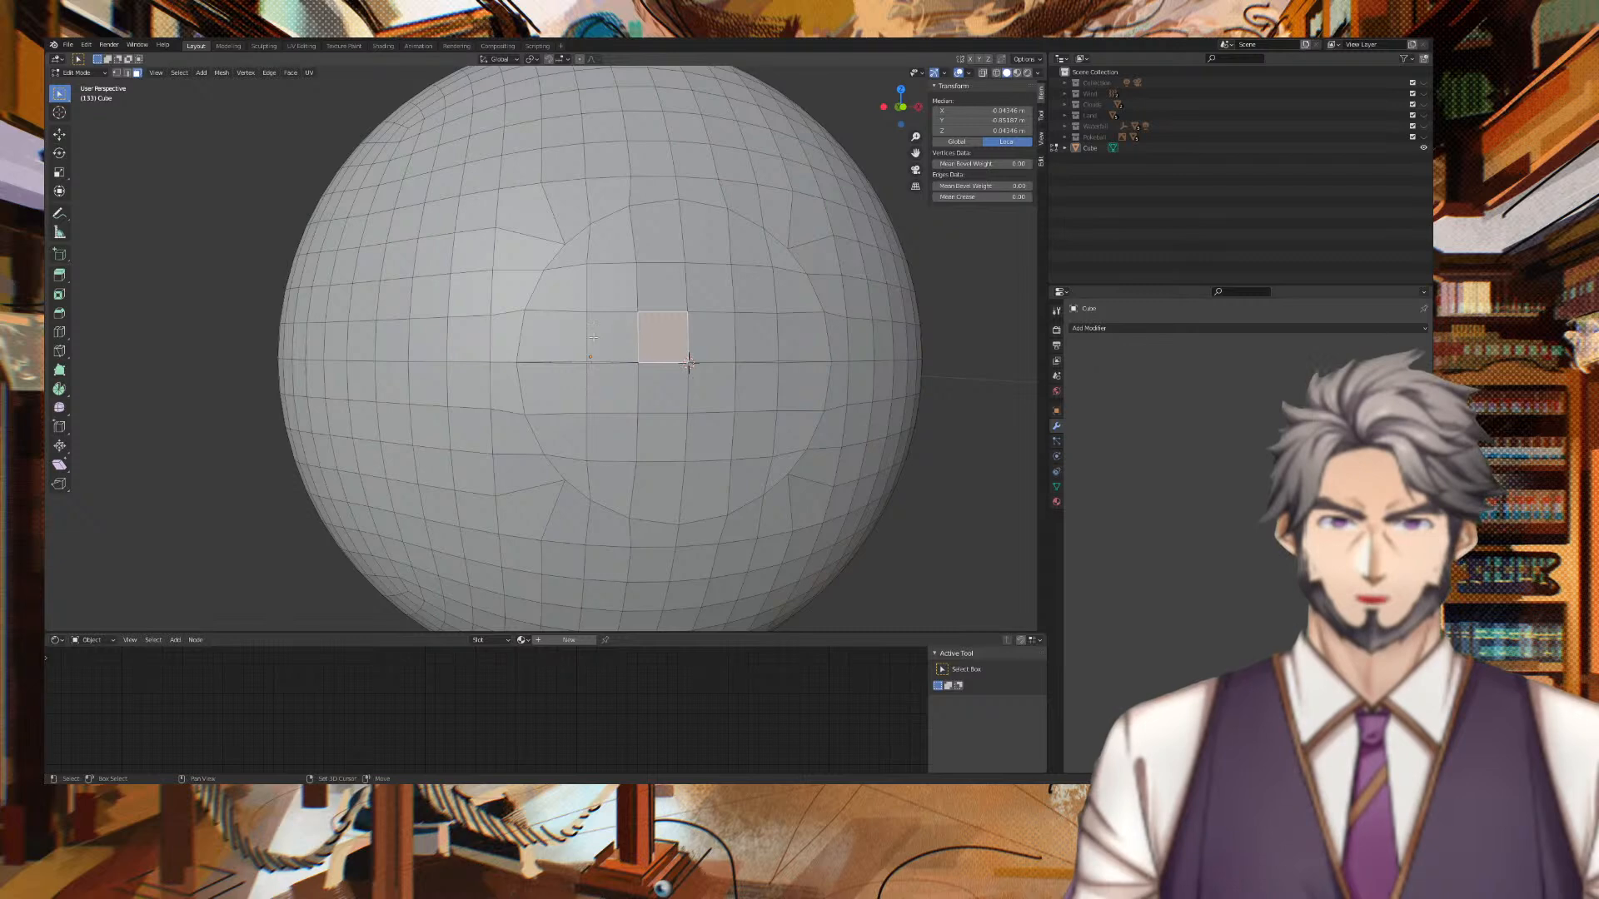
left_click(609, 337, "alt")
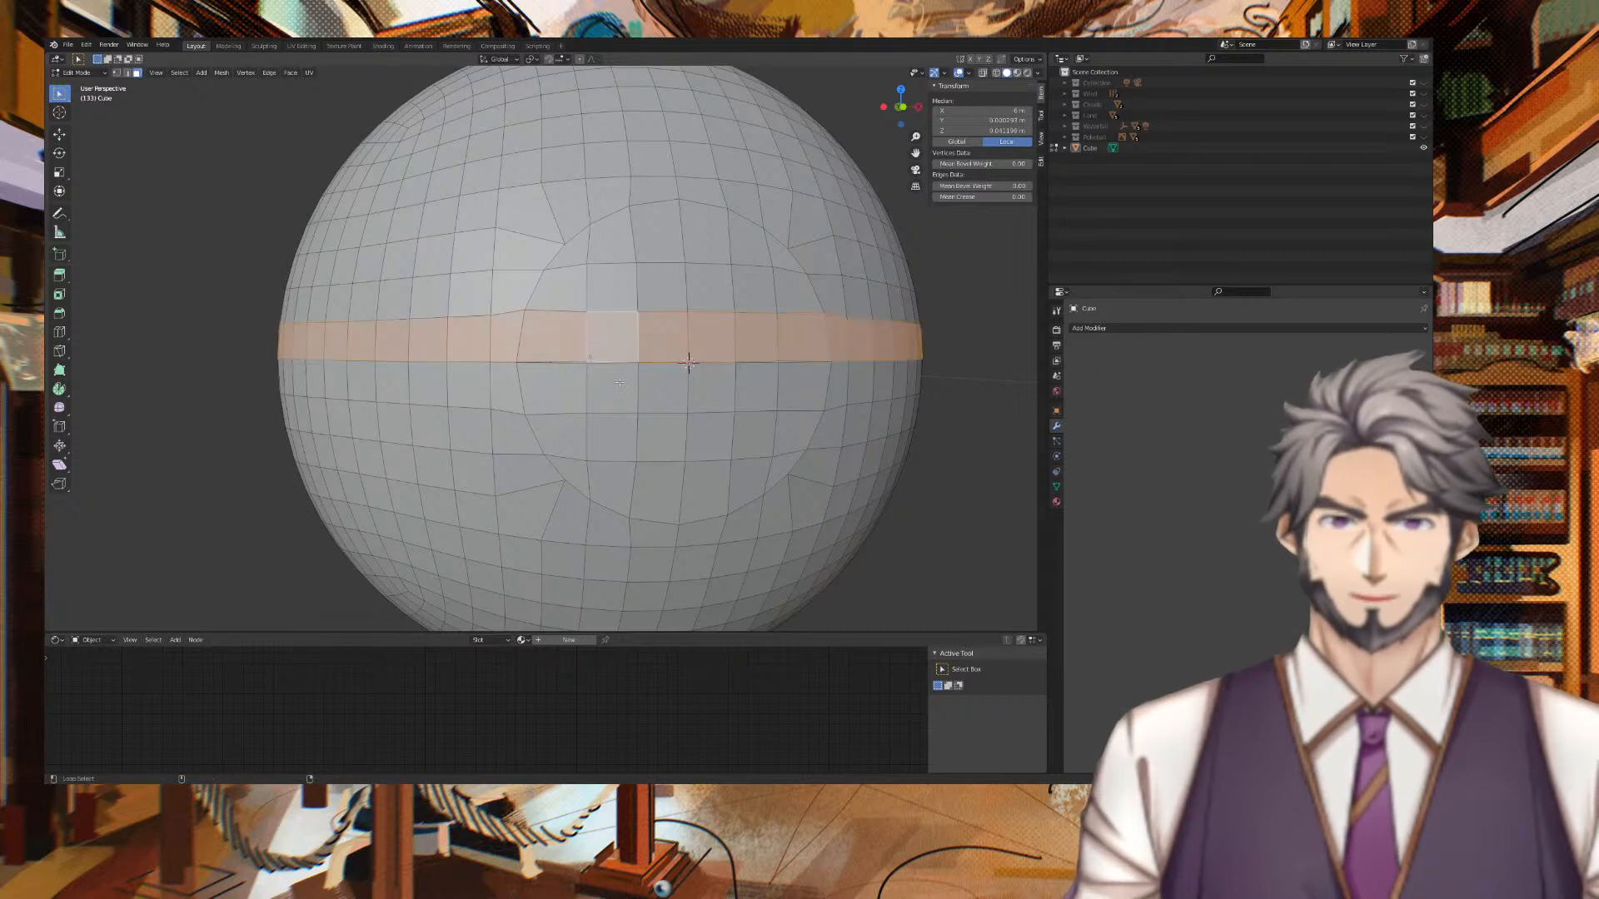
left_click(620, 377, "alt+shift")
middle_click_drag(977, 253, 828, 173)
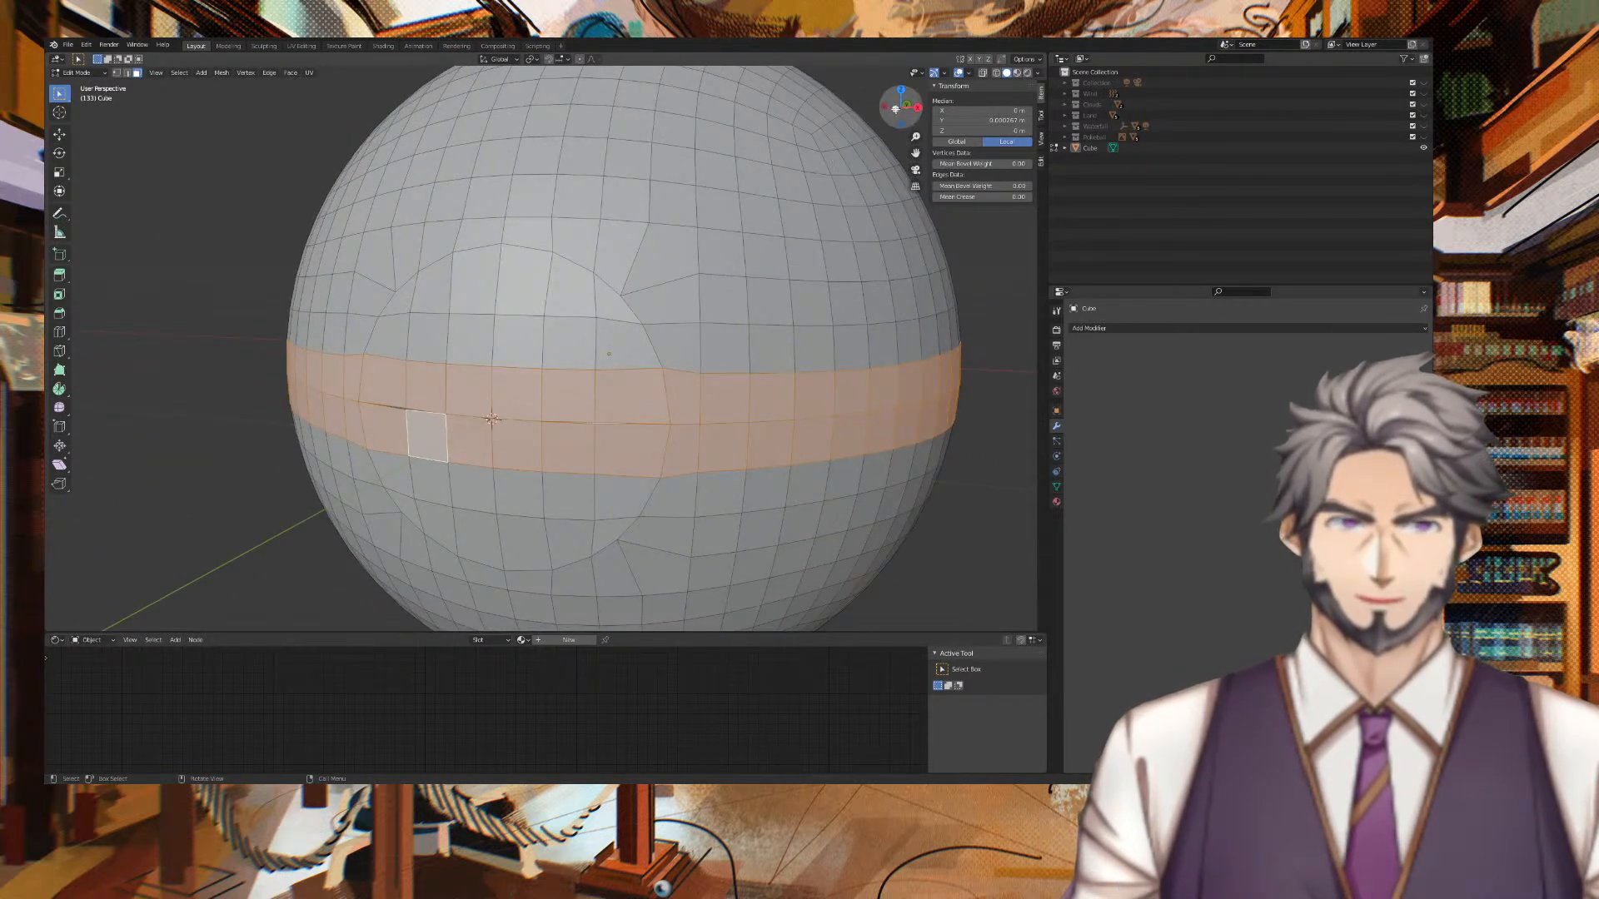
left_click(883, 109)
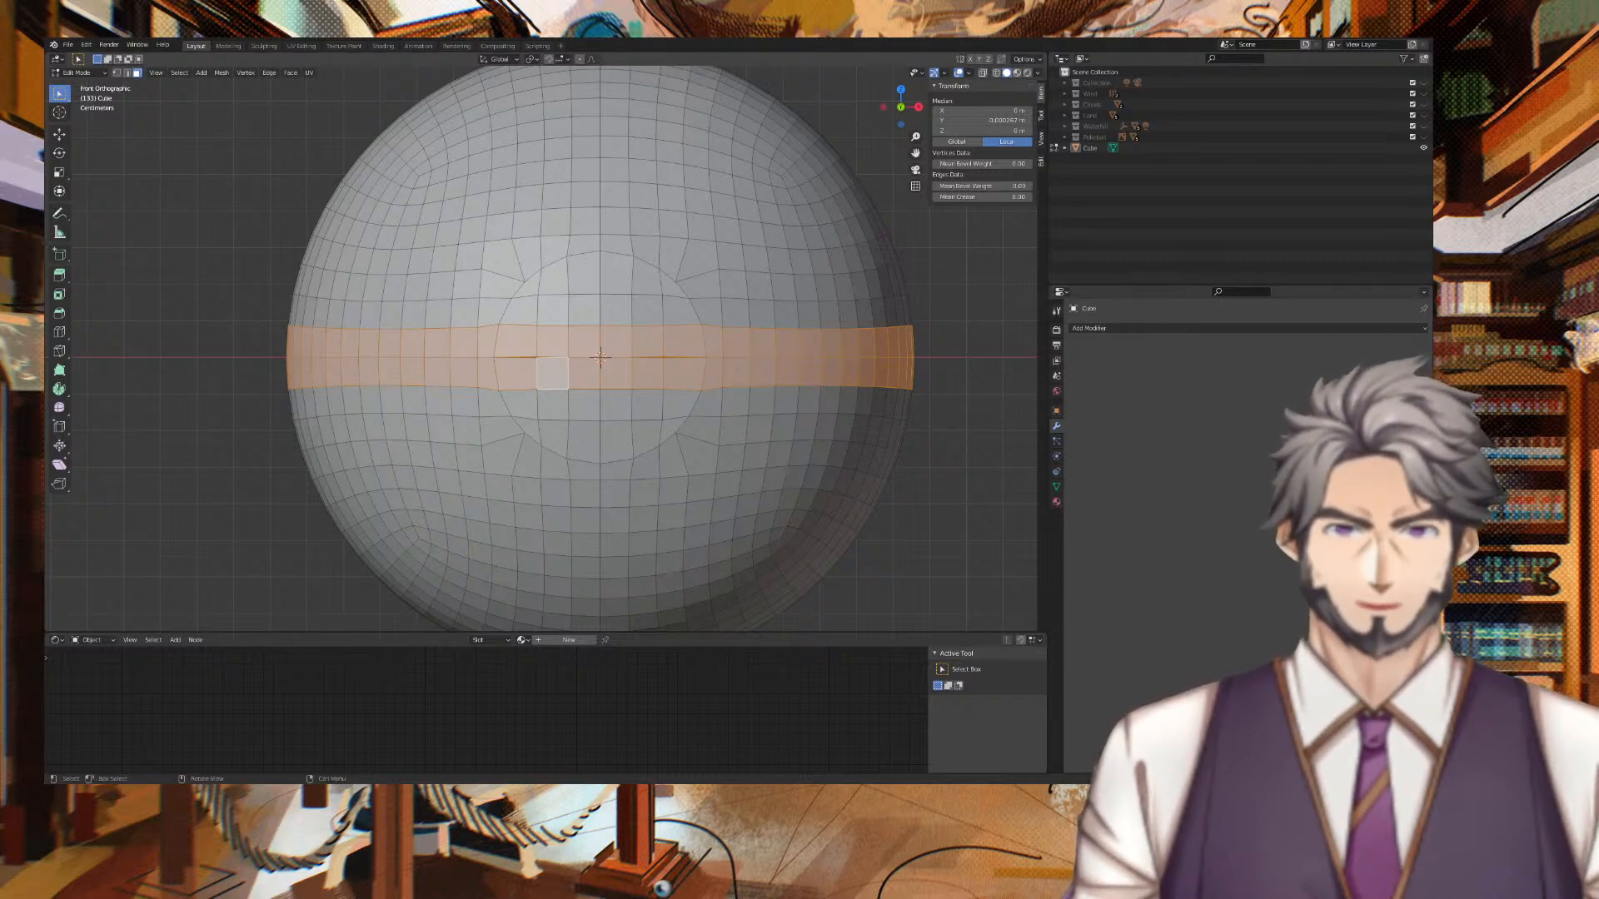
Add the faces in the upper half of the front circle to the equatorial band selection.
left_click(527, 316, "shift")
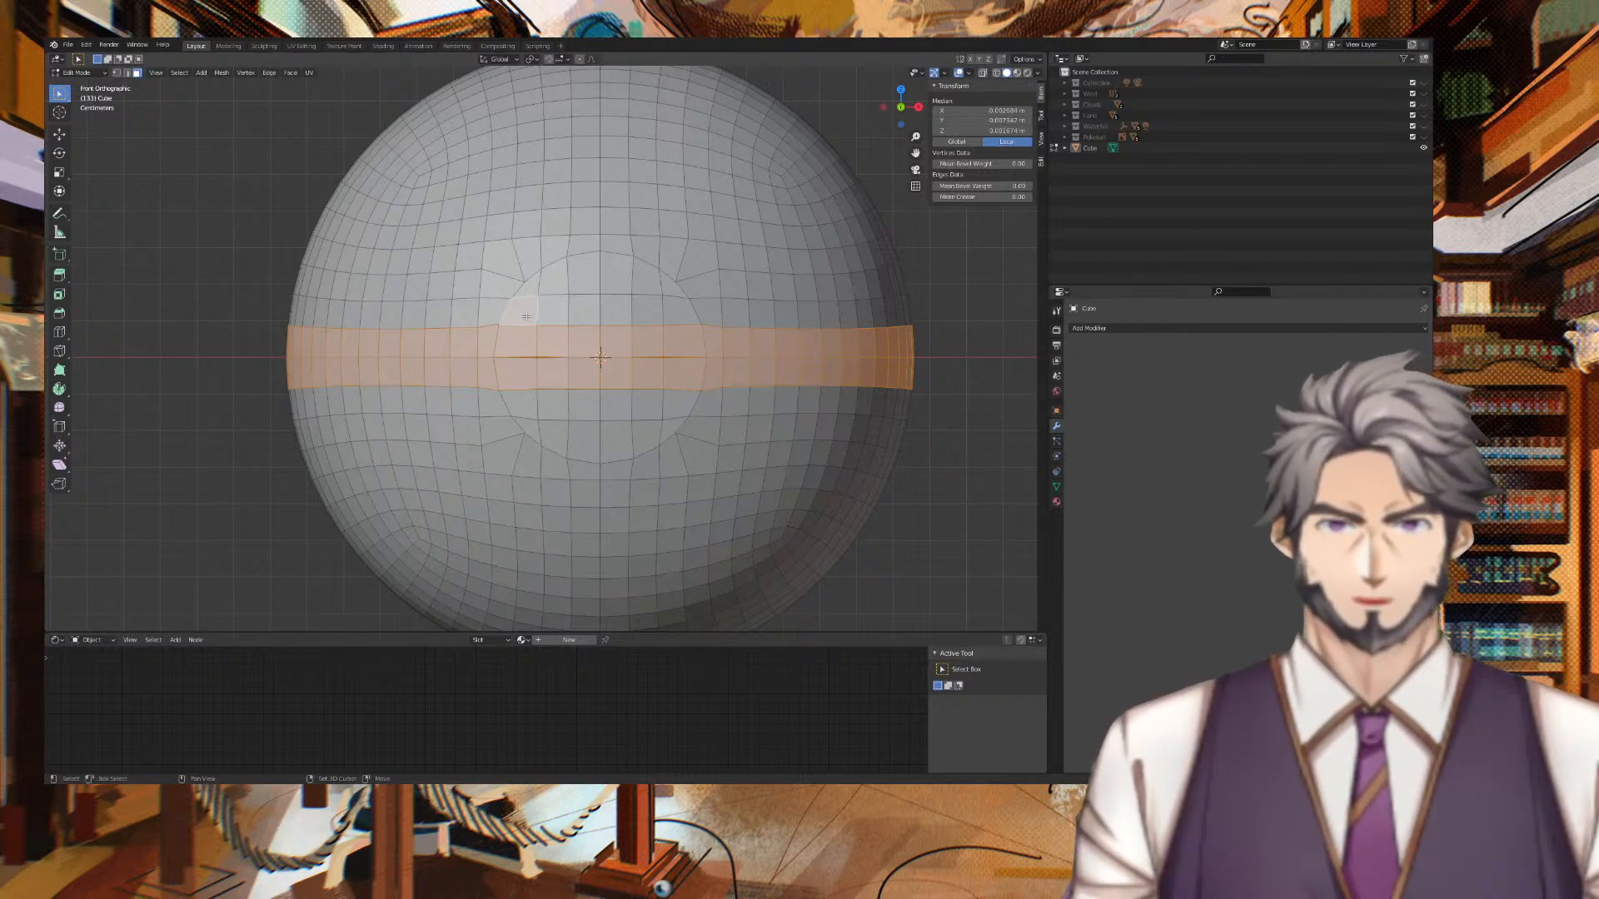
left_click(534, 284, "shift")
left_click(554, 276, "shift")
left_click(585, 272, "shift")
left_click(648, 276, "shift")
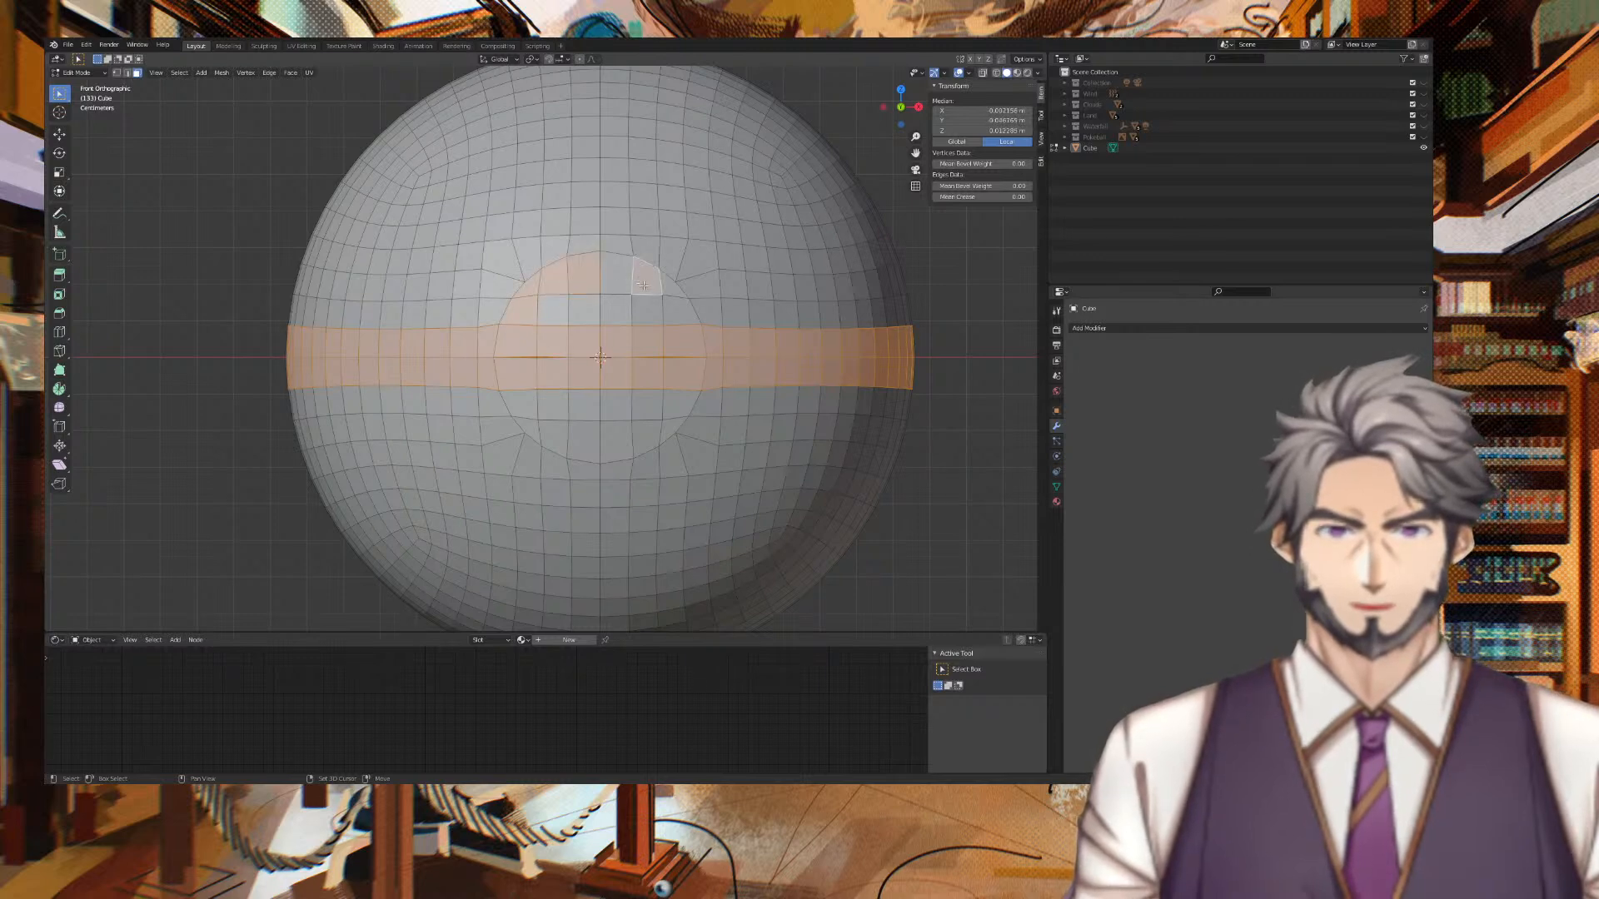
left_click(669, 283, "shift")
left_click(616, 273, "shift")
left_click(556, 310, "shift")
left_click(586, 309, "shift")
left_click(616, 310, "shift")
left_click(647, 310, "shift")
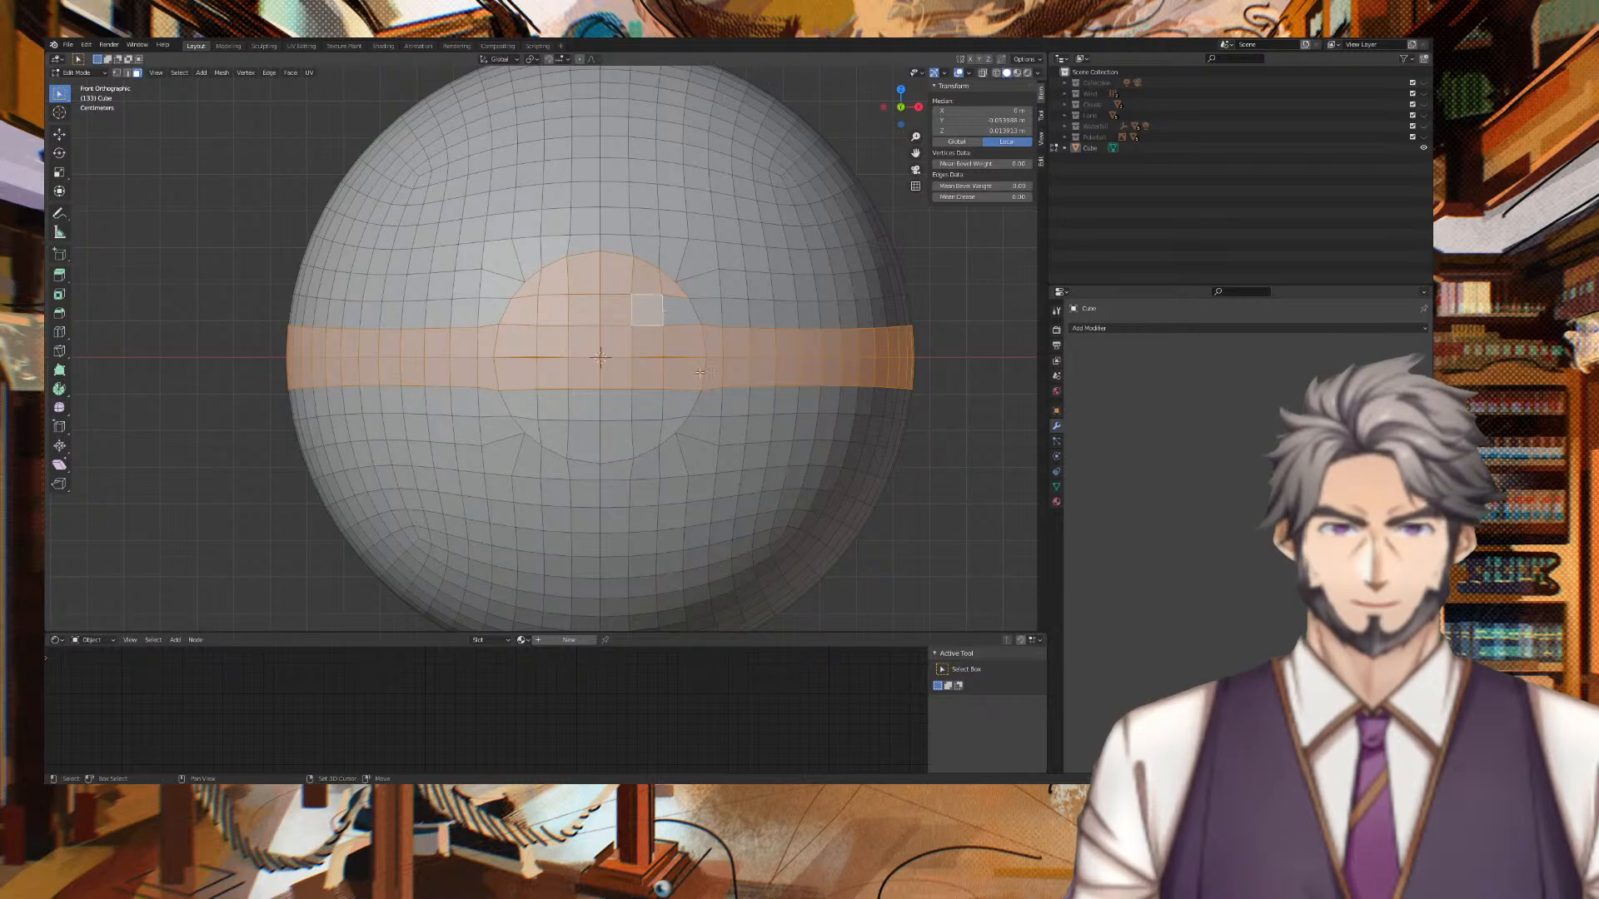
Add the faces in the lower half of the front circle to the band selection.
left_click(658, 435, "shift")
left_click(648, 406, "shift")
left_click(616, 406, "shift")
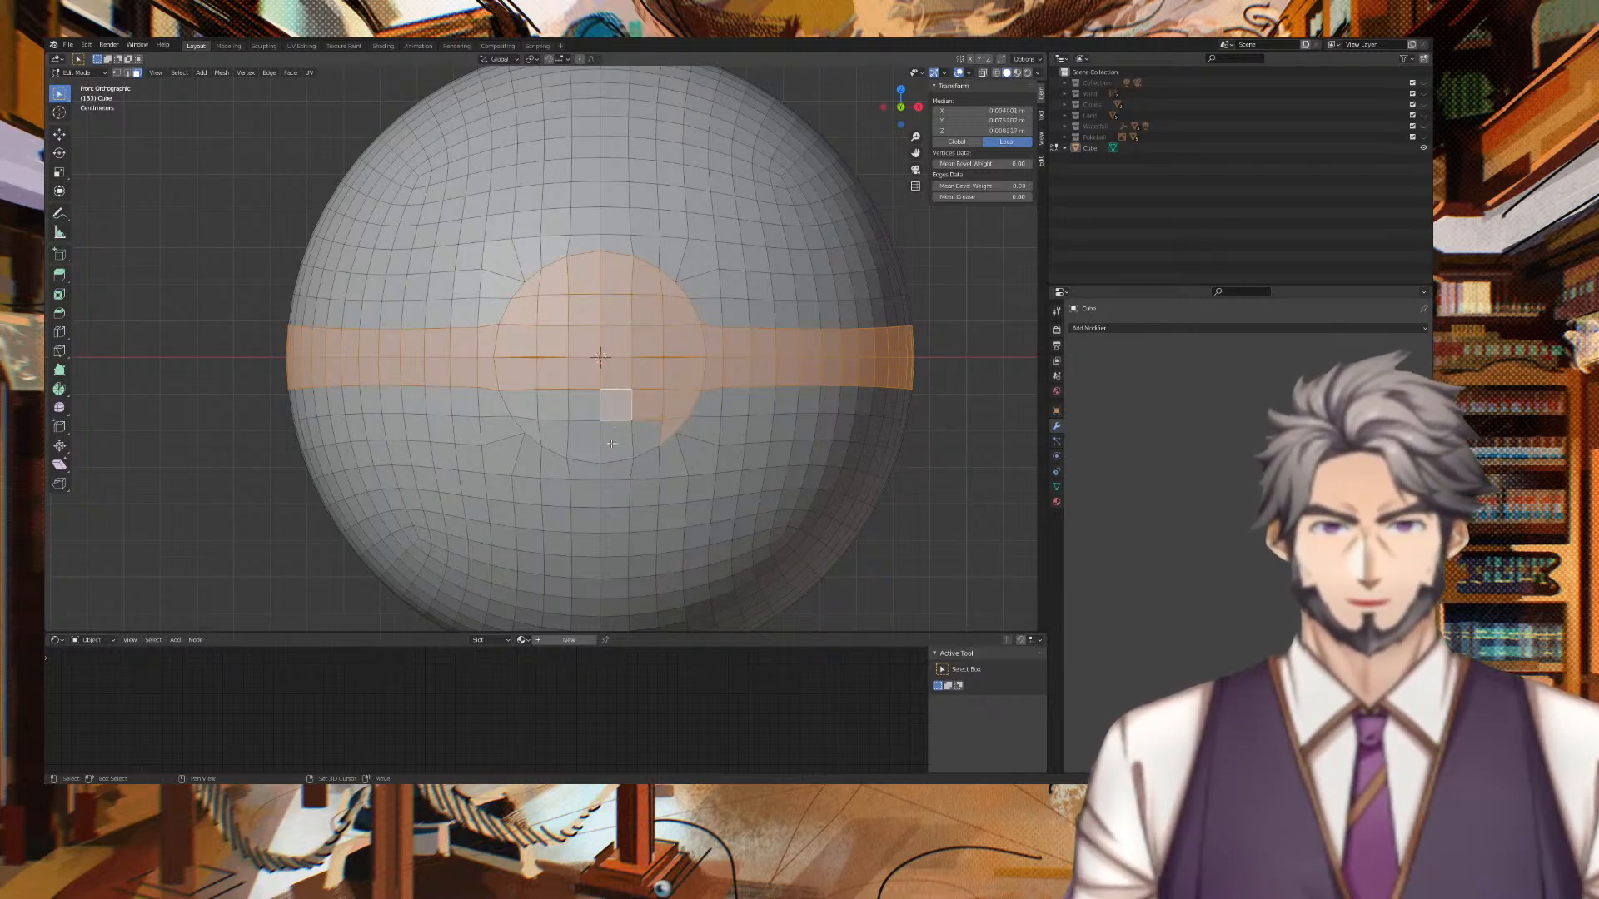
left_click(616, 441, "shift")
left_click(648, 437, "shift")
left_click(582, 405, "shift")
left_click(552, 405, "shift")
left_click(522, 405, "shift")
left_click(528, 430, "shift")
left_click(557, 434, "shift")
left_click(583, 441, "shift")
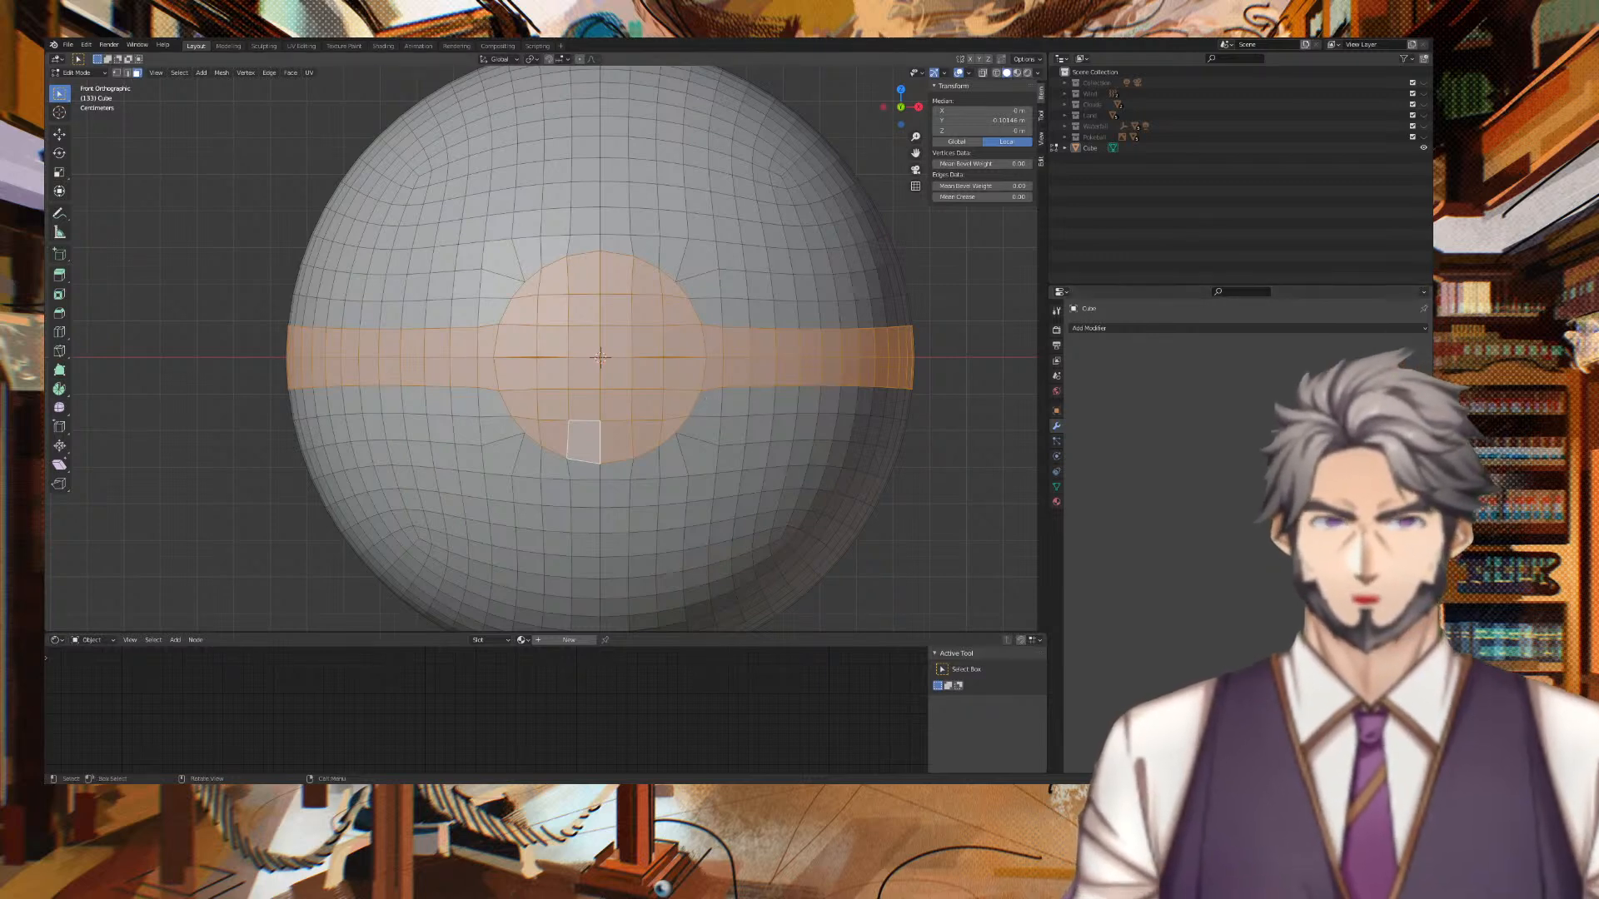
Activate the Extrude Region tool and clear the selection of band and circle faces.
left_click(59, 275)
right_click(67, 280)
left_click(81, 242)
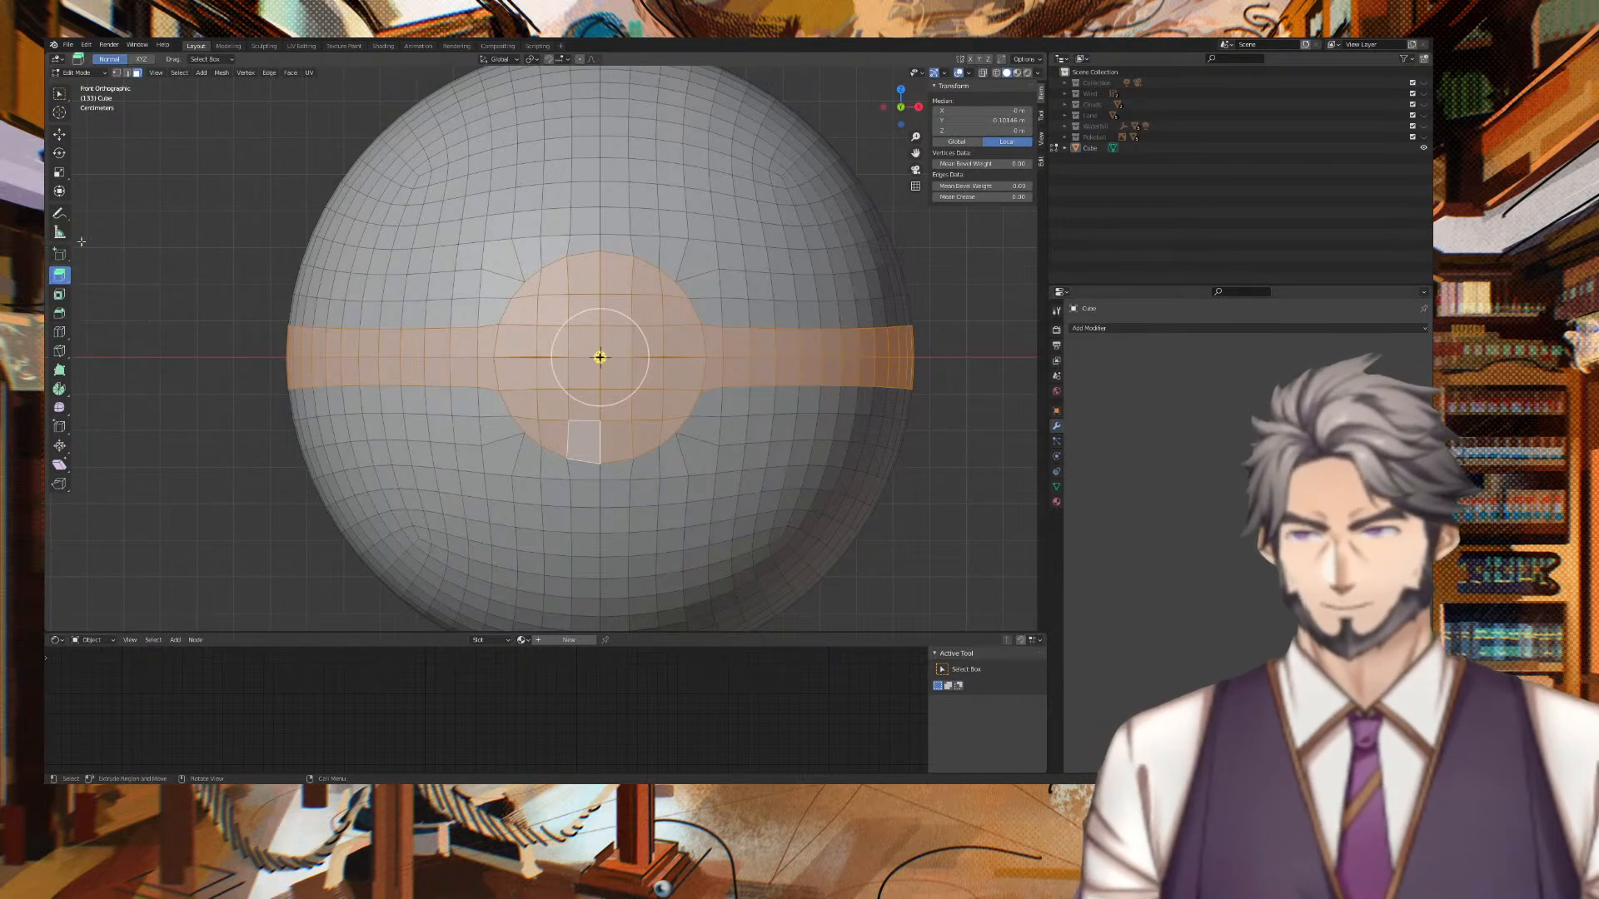
left_click(70, 283)
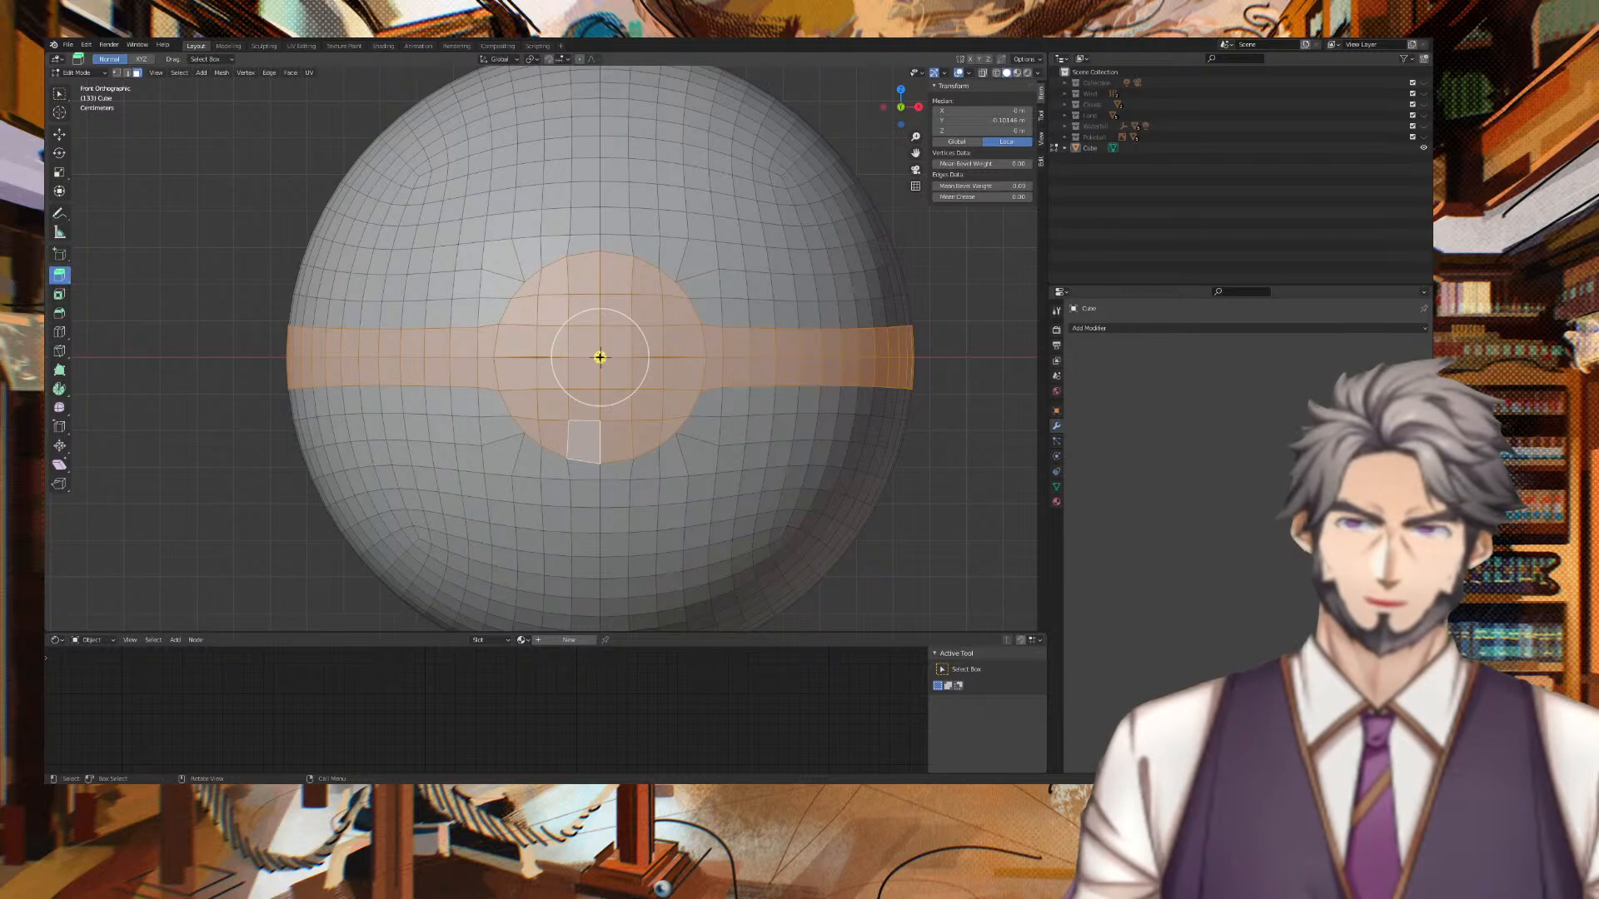
key("alt+a")
Try the Extrude Along Normals tool with a single face inside the circle, and return to the Select Box tool.
left_click(68, 279)
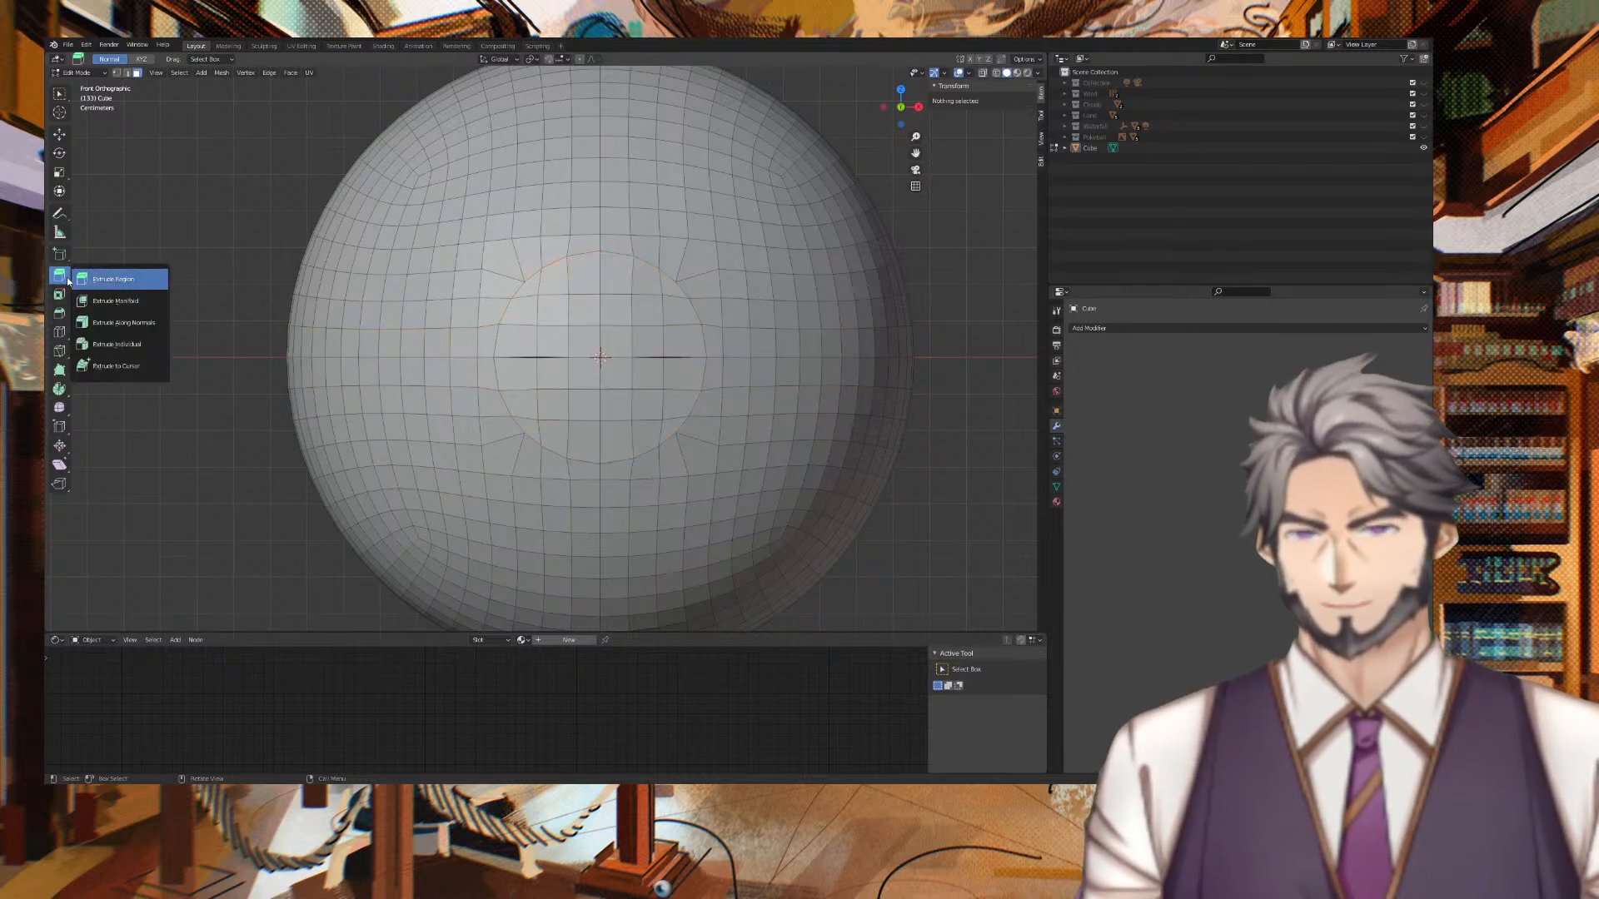
left_click(98, 321)
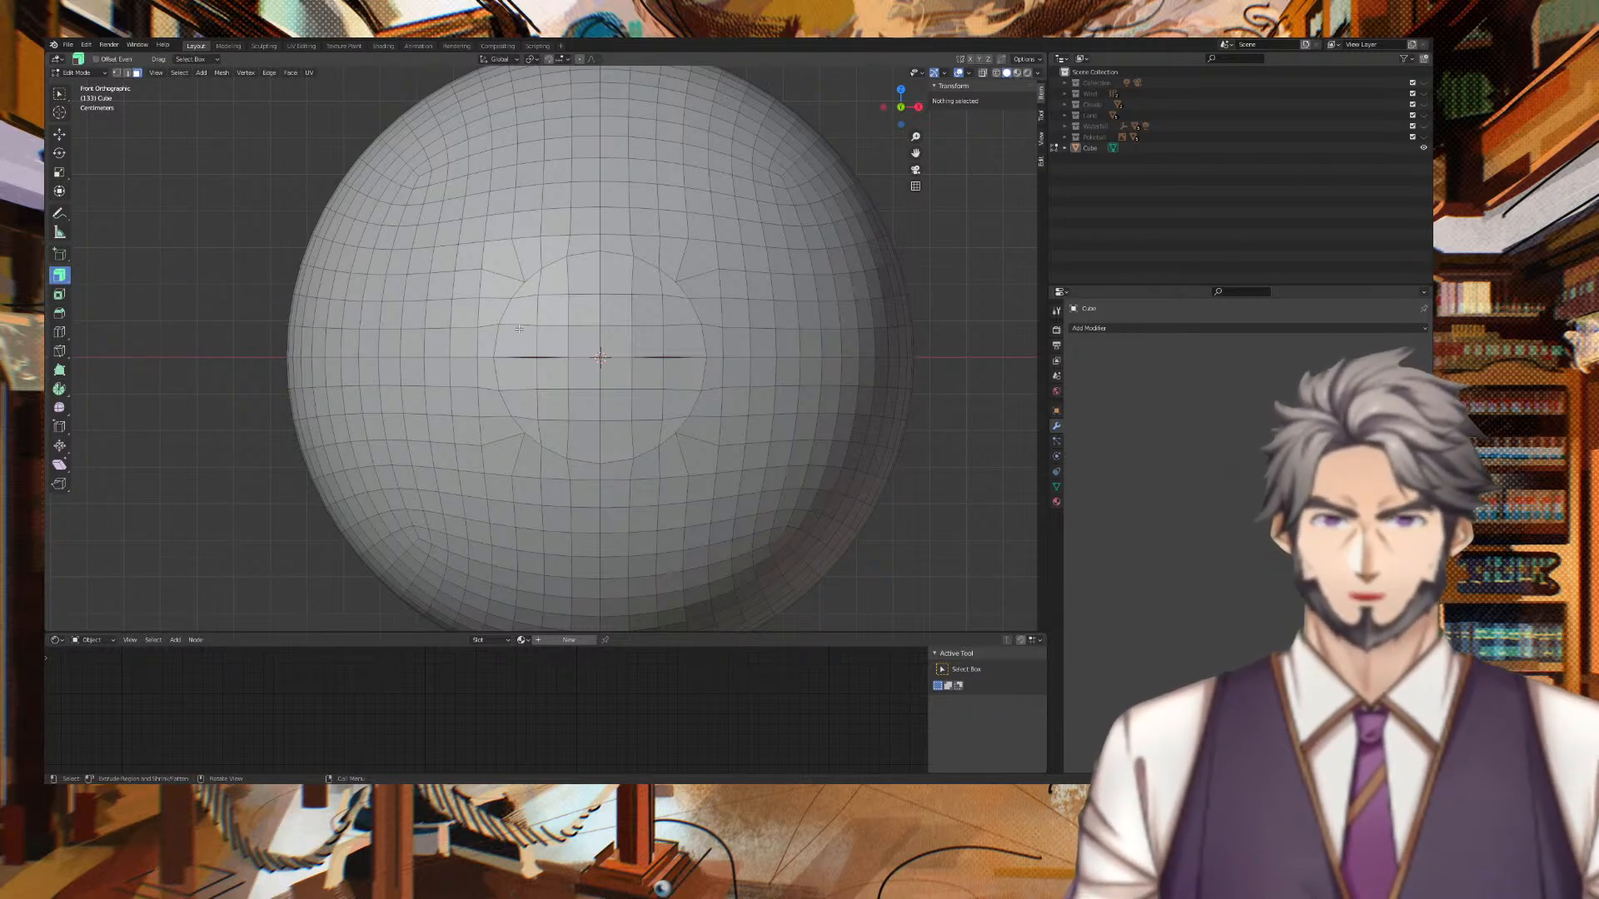
key("ctrl+x")
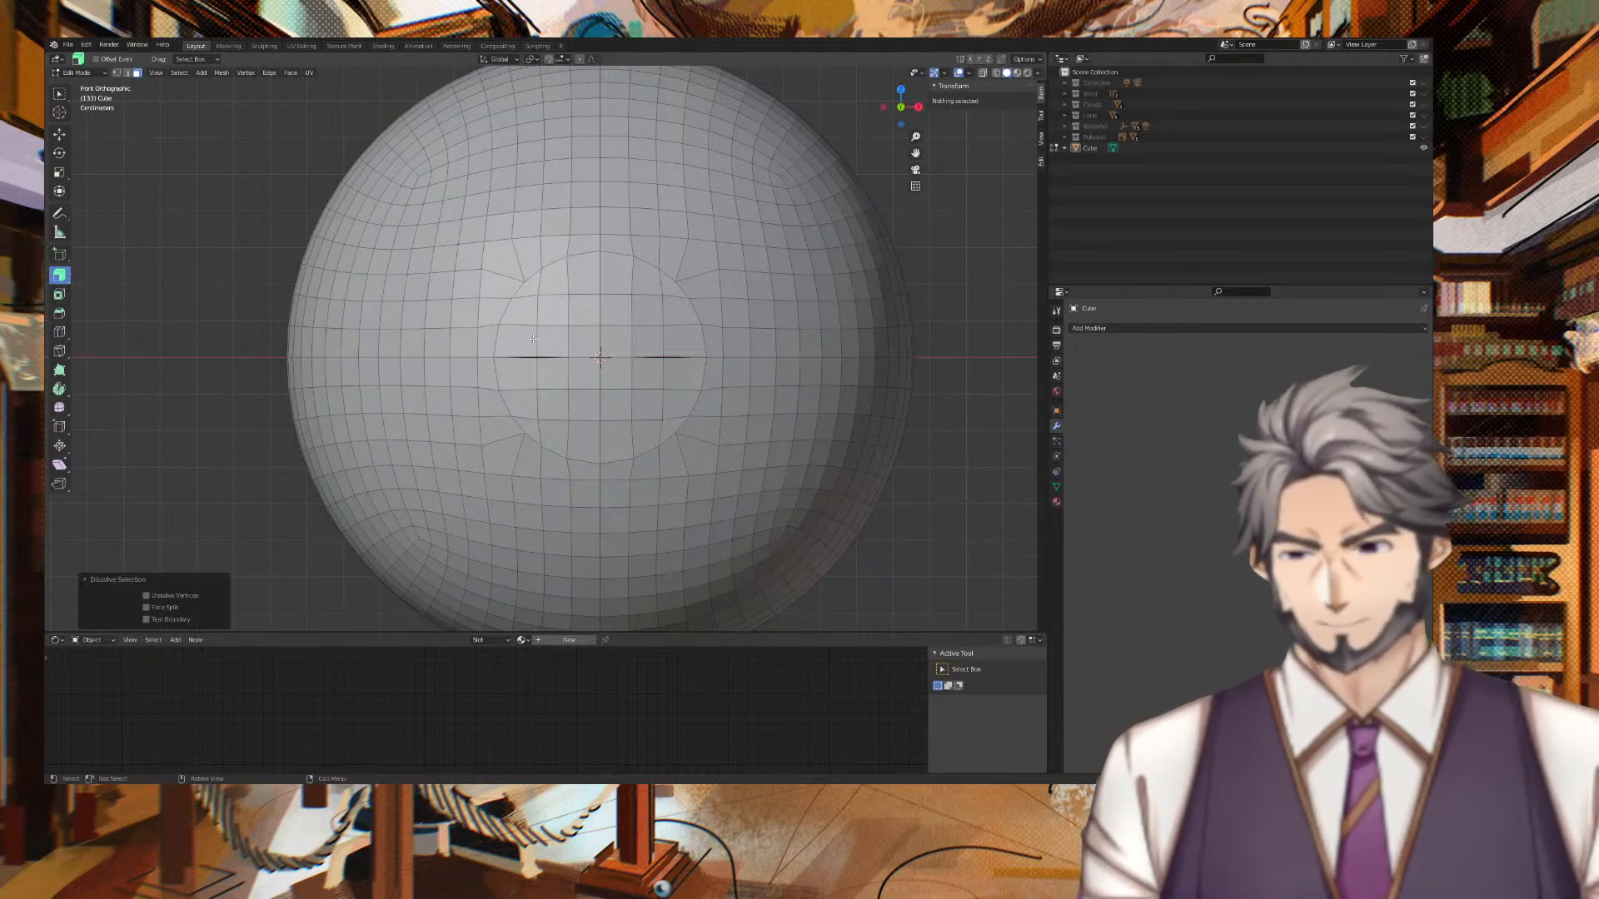
left_click(533, 338)
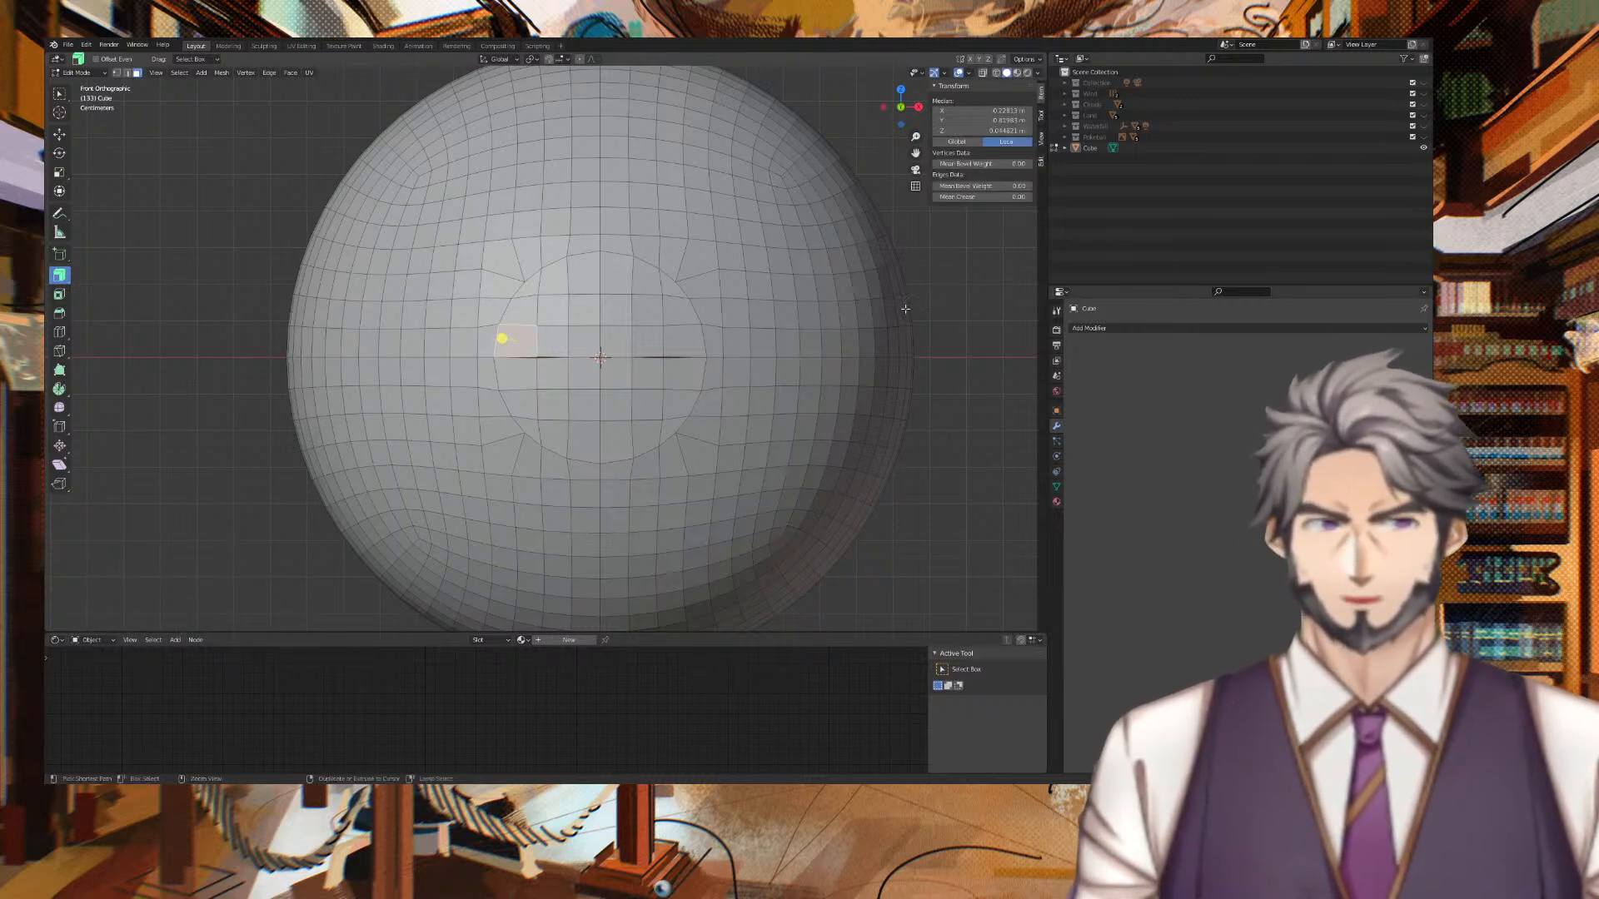
key("alt+a")
key("w")
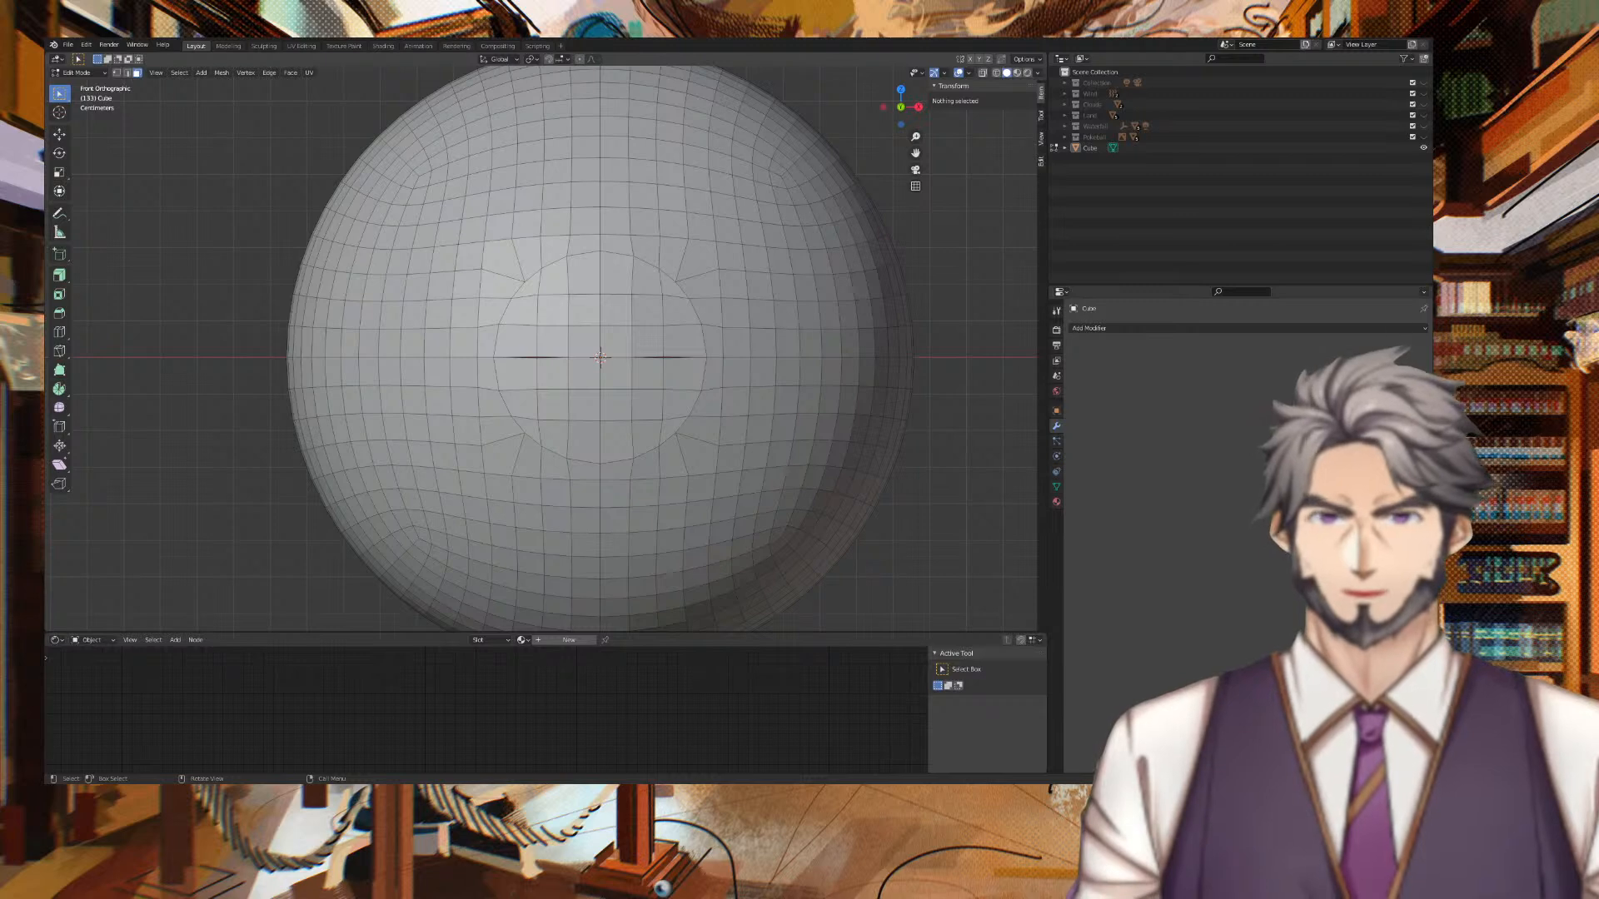
Try selecting a row of faces just above the equator, from the circle's centre outward, by picking the shortest path.
right_click(522, 335)
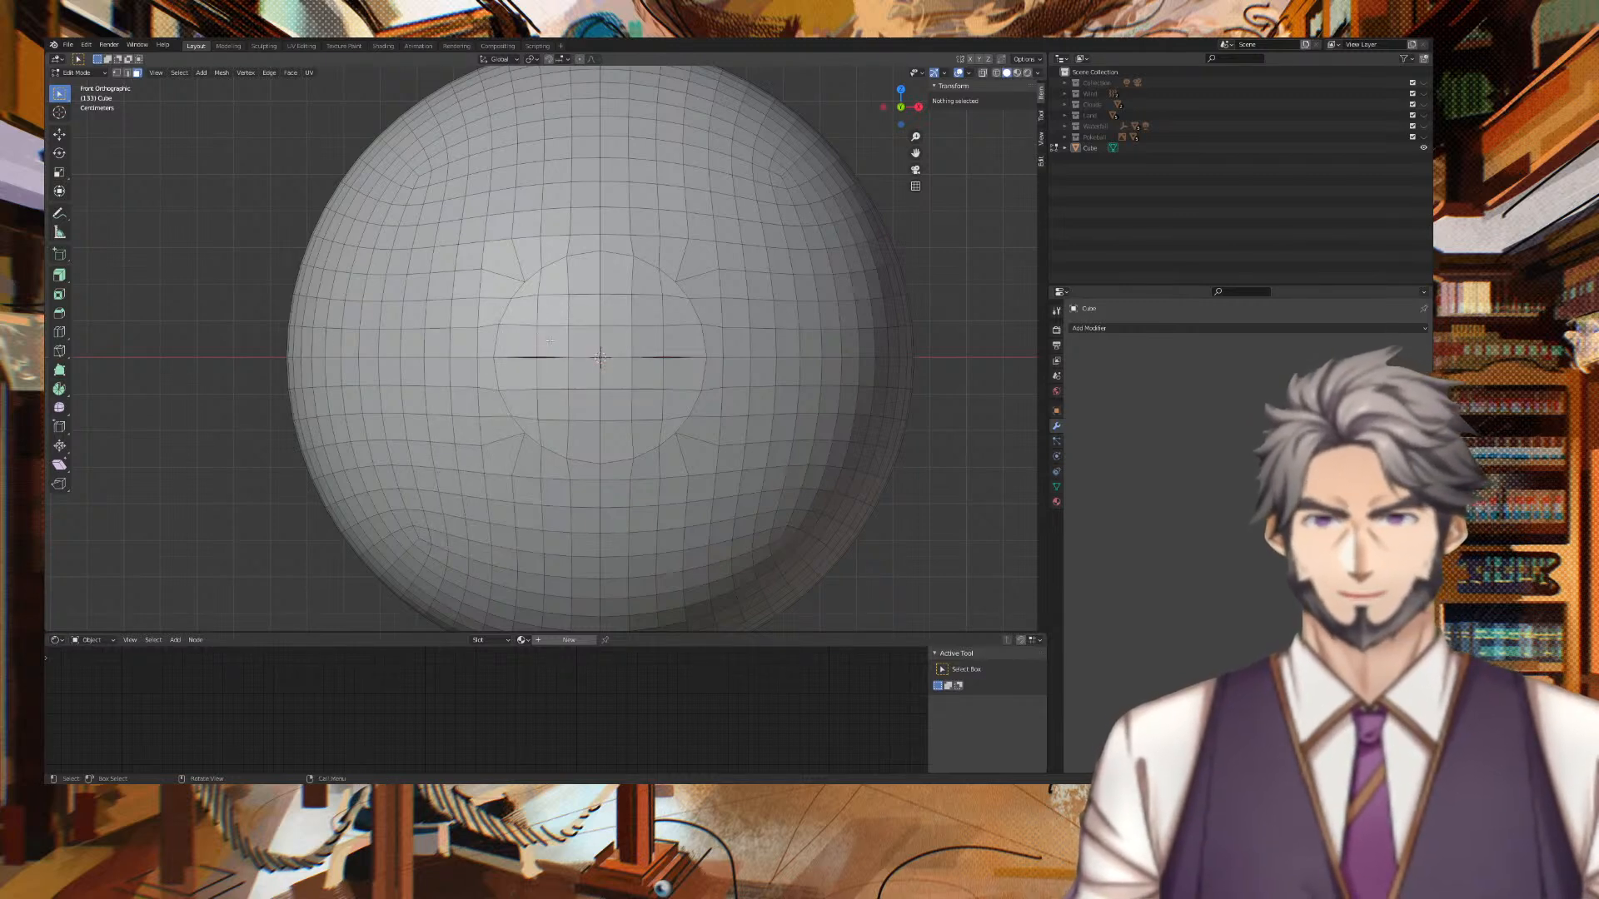
left_click(526, 341)
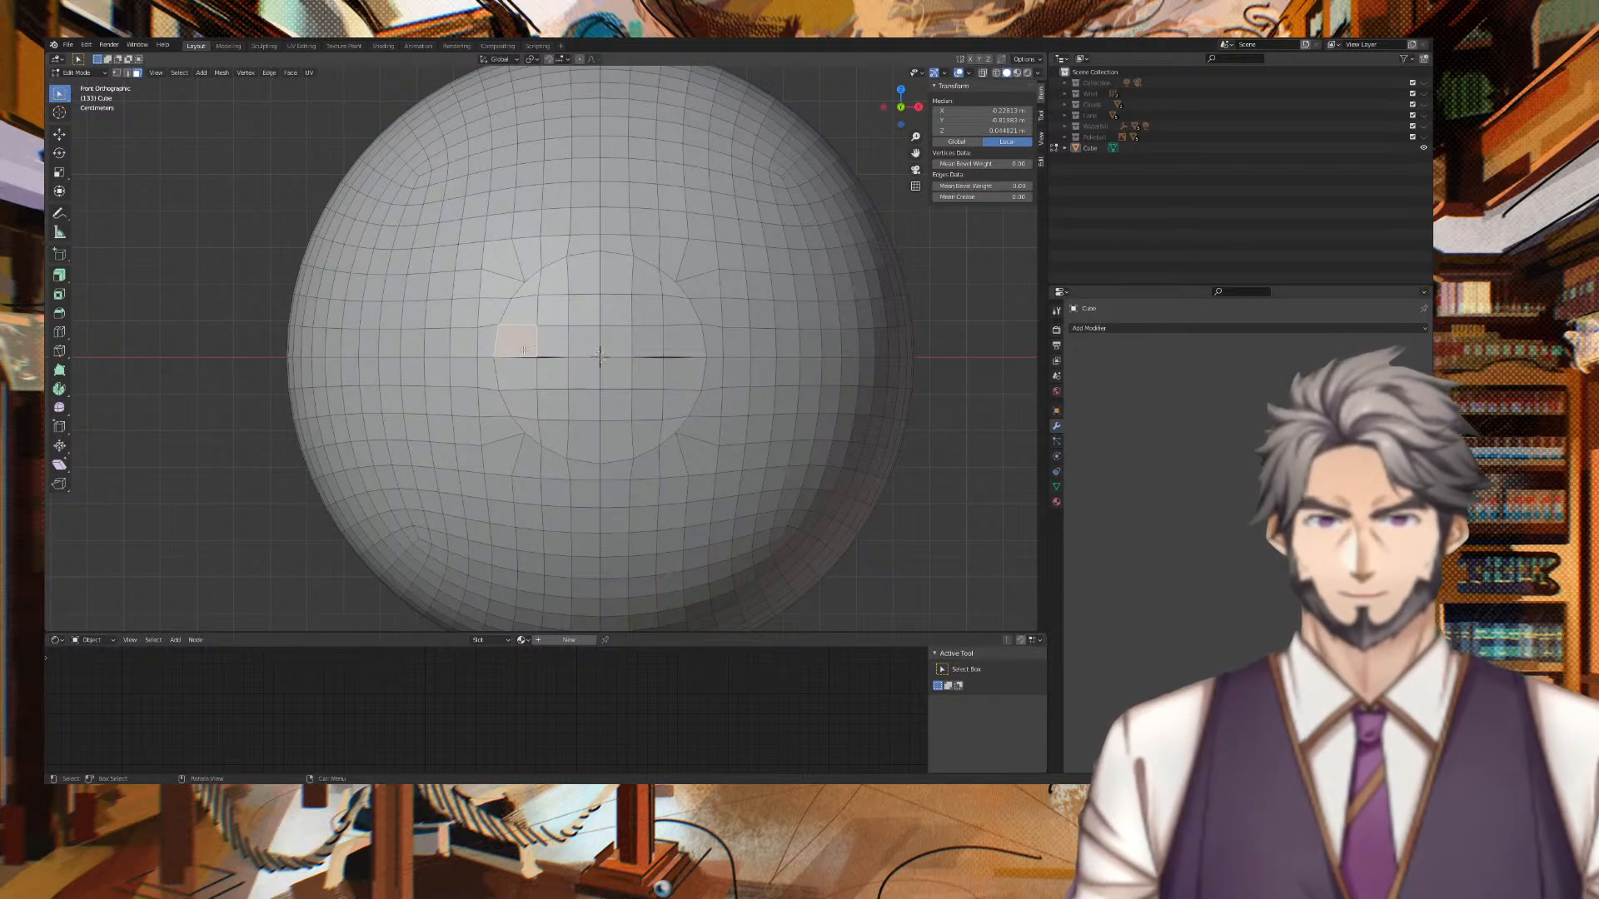
left_click(584, 341, "ctrl")
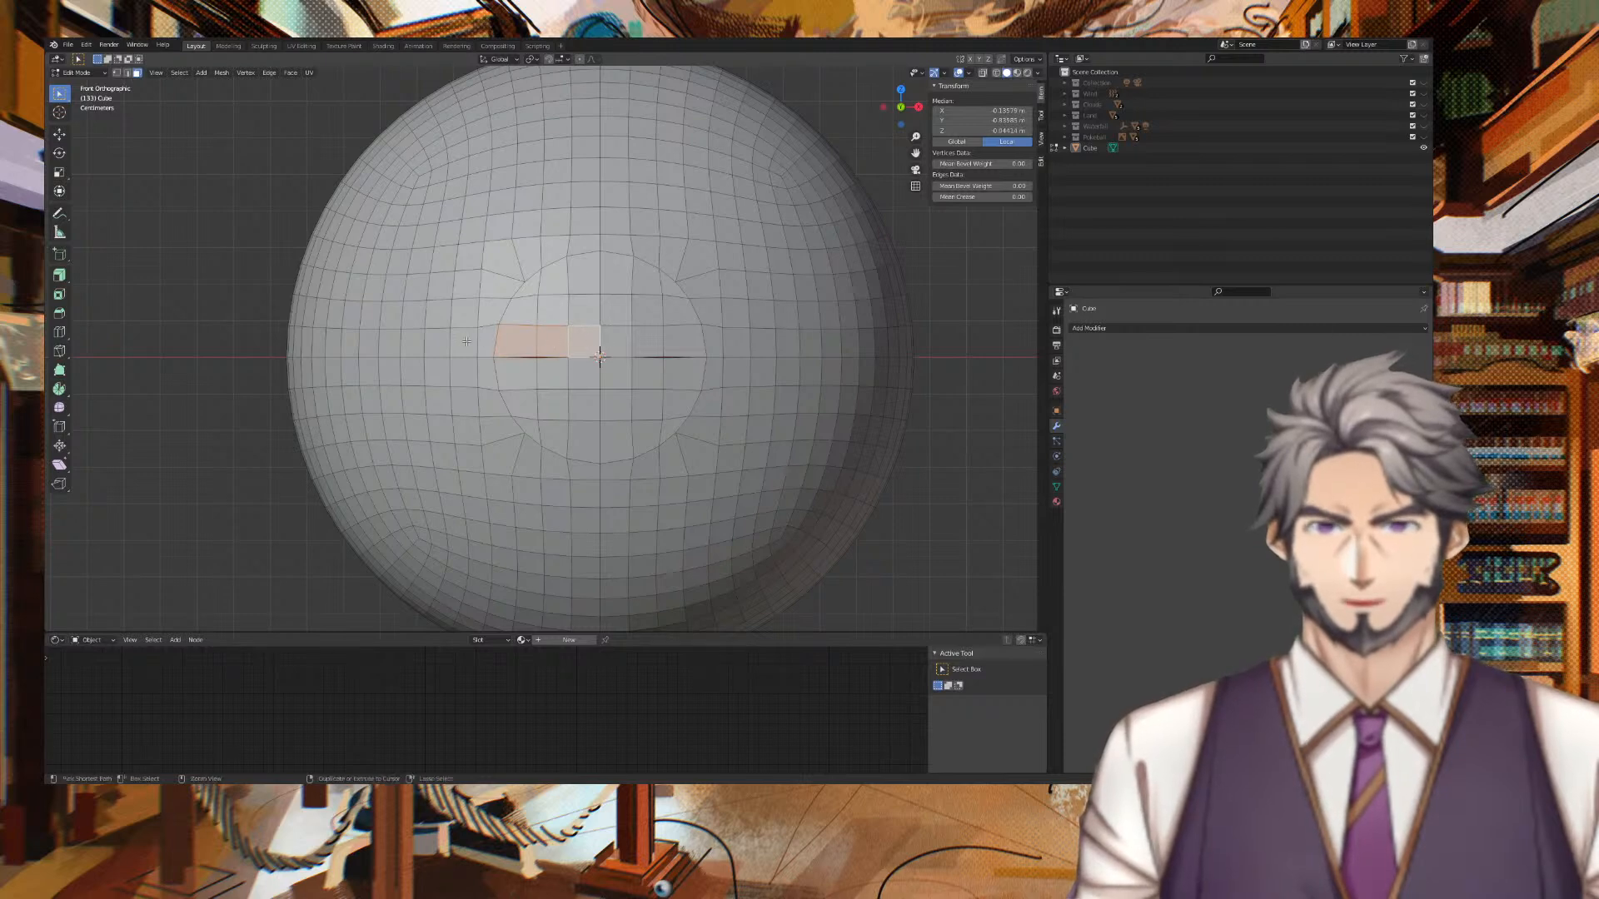
left_click(477, 341, "ctrl")
left_click(438, 342, "ctrl")
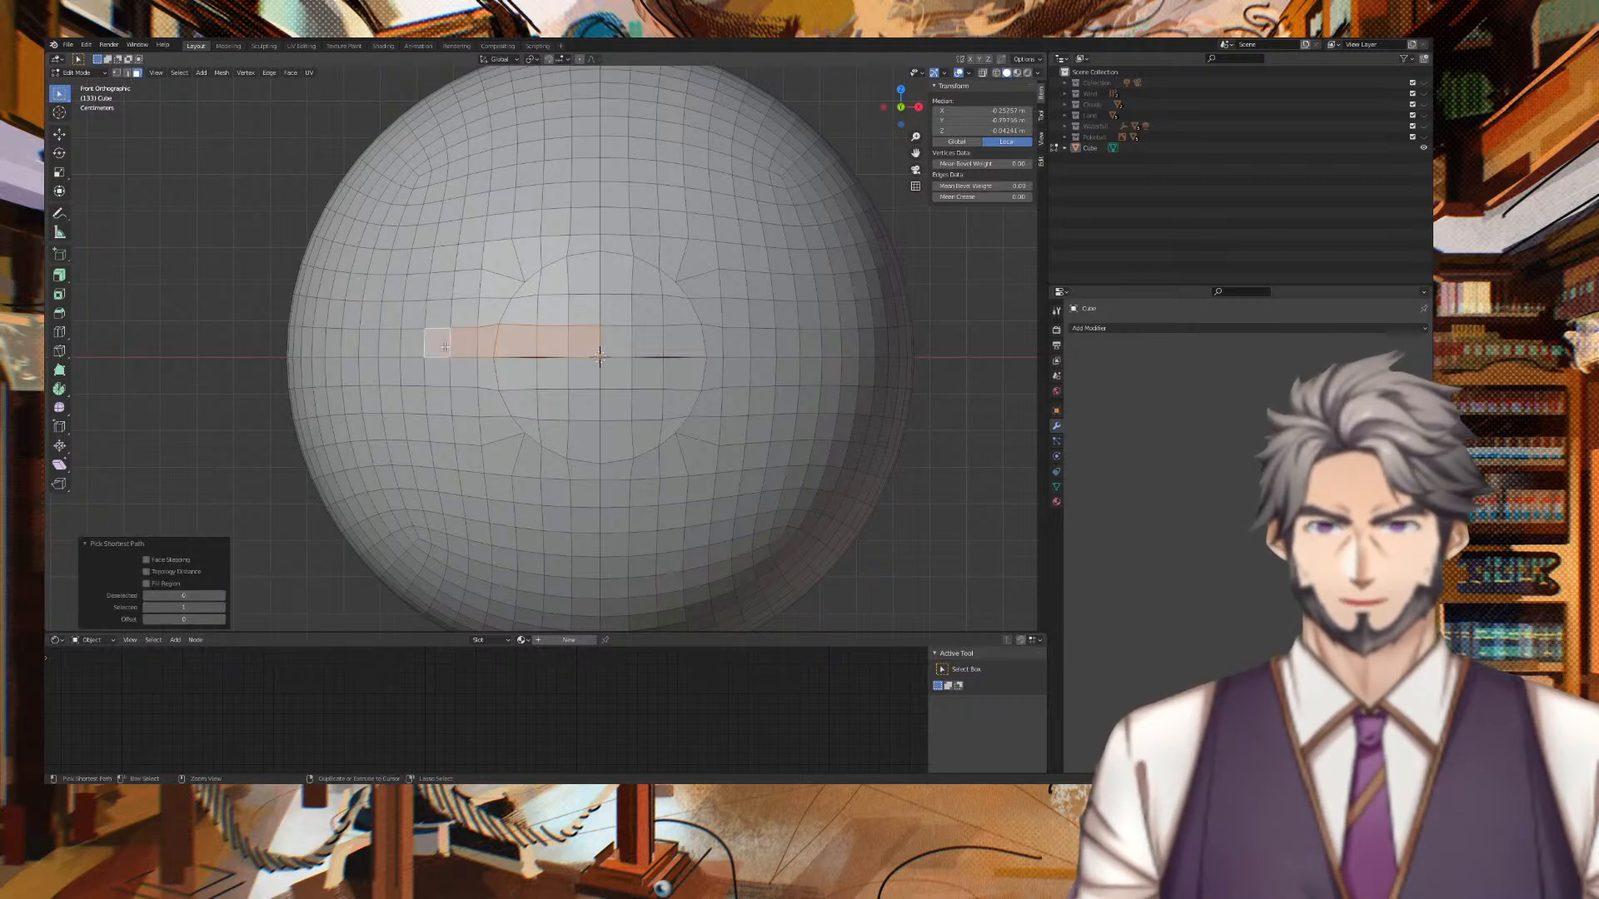
Select both horizontal face loops directly above and below the sphere's equator.
left_click(617, 344, "alt")
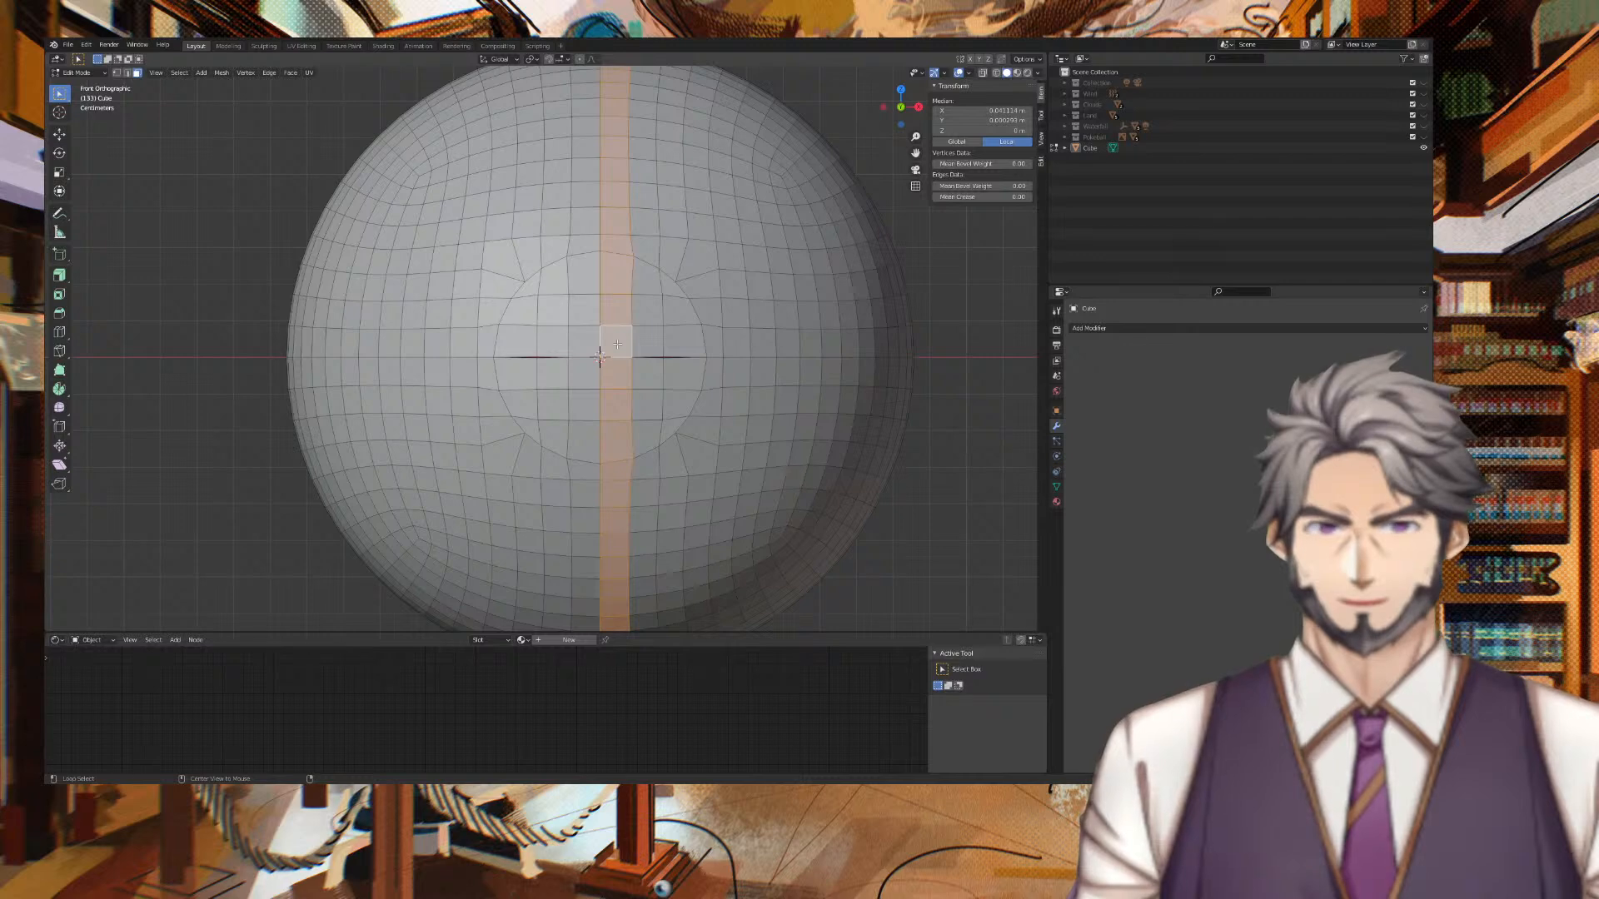
left_click(658, 363, "alt")
left_click(650, 373, "alt")
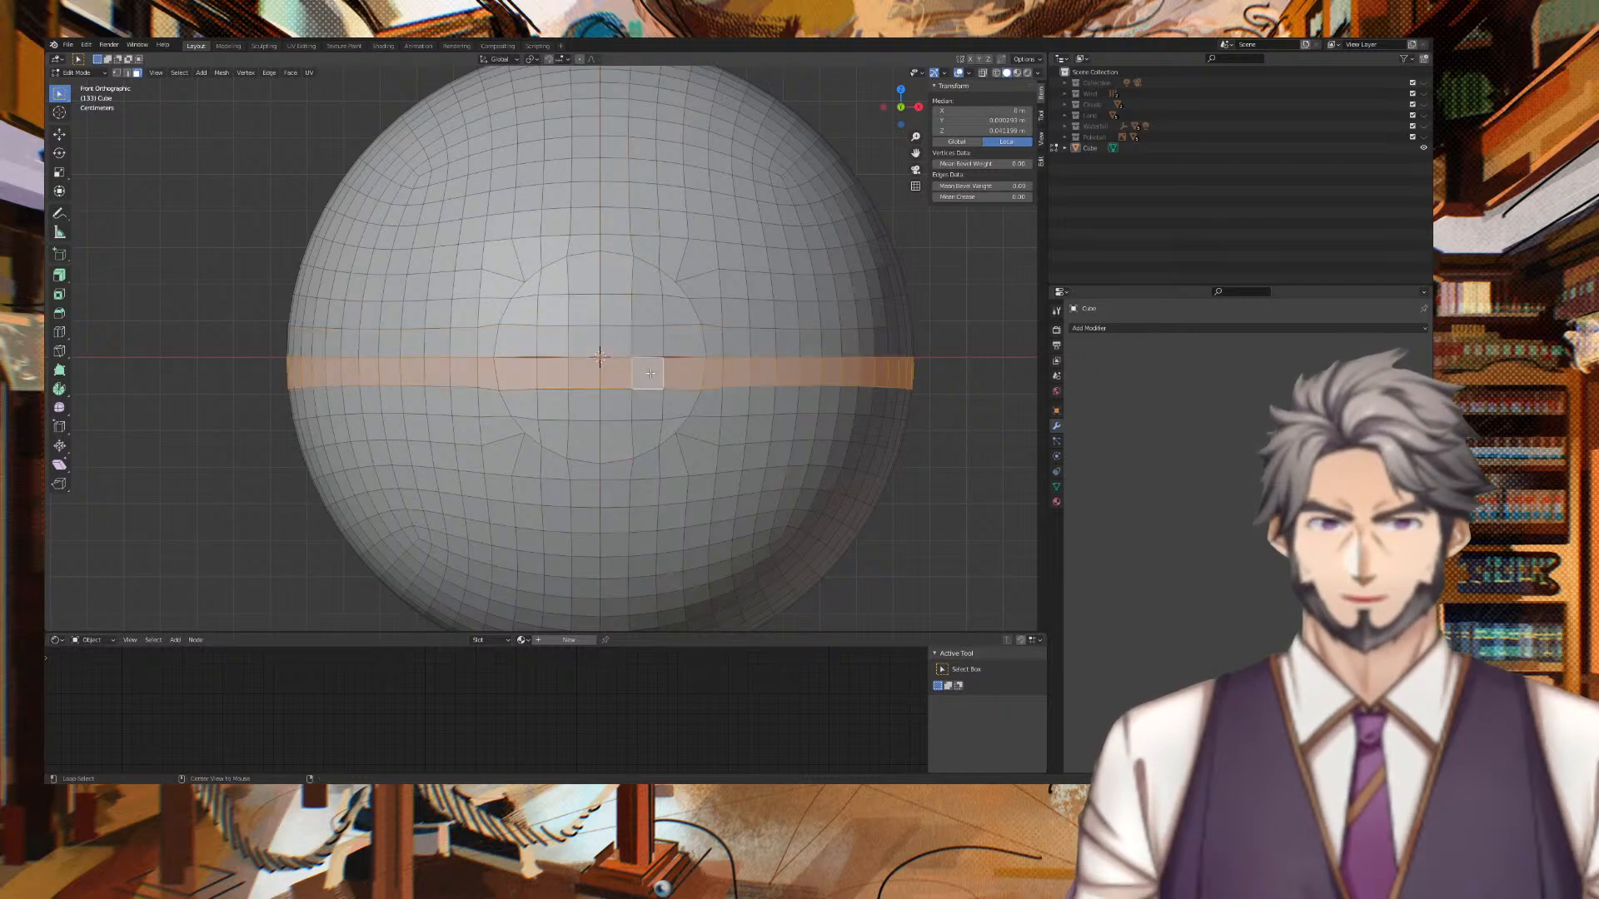
left_click(654, 345, "alt+shift")
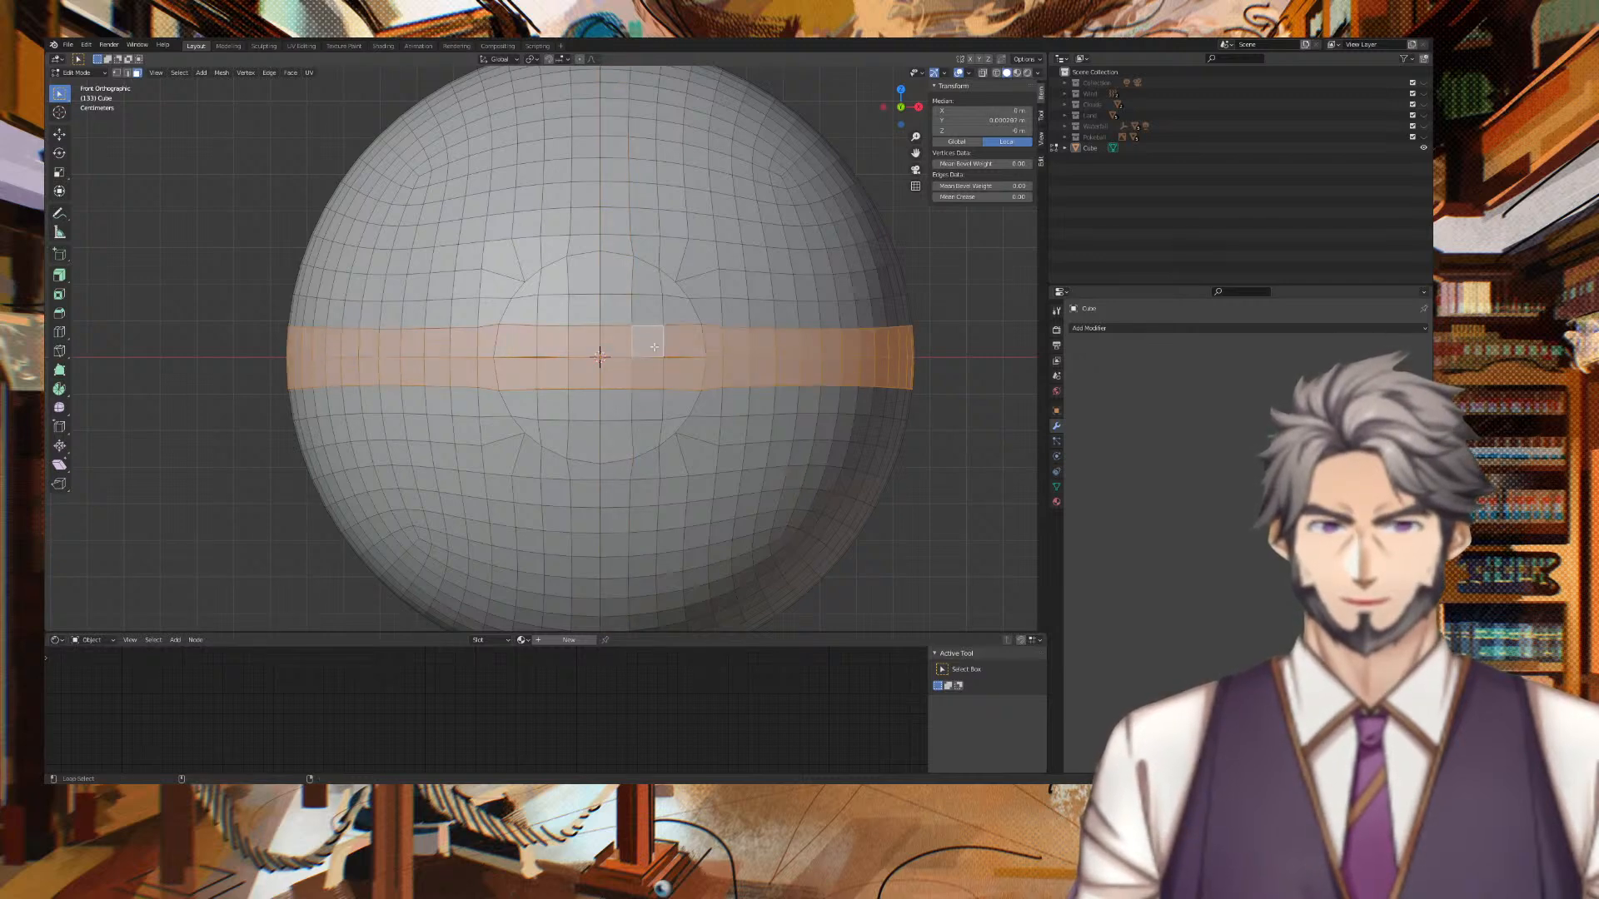
Add the upper-left faces inside the front circle to the equatorial band selection.
left_click(530, 313, "shift")
left_click(550, 309, "shift")
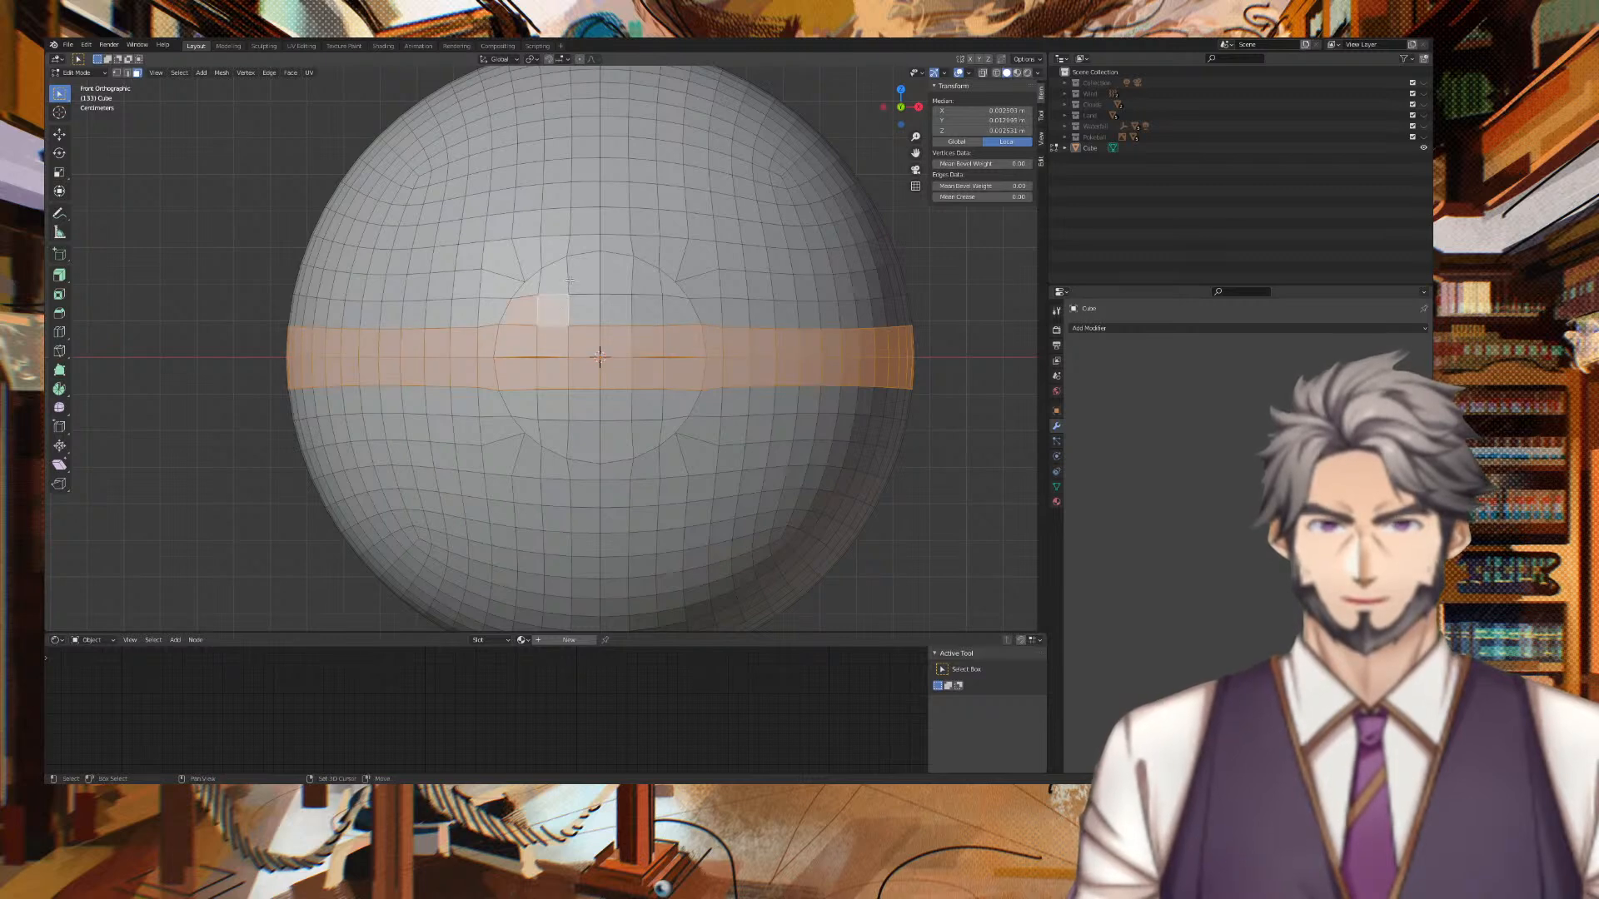
left_click(551, 286, "shift")
left_click(529, 291, "shift")
Add all faces in the circle's lower half, below the equatorial band, to the selection.
left_click(522, 405, "shift")
left_click(532, 427, "shift")
left_click(557, 435, "shift")
left_click(553, 404, "shift")
left_click(586, 405, "shift")
left_click(584, 442, "shift")
left_click(616, 406, "shift")
left_click(623, 444, "shift")
left_click(647, 405, "shift")
left_click(648, 439, "shift")
left_click(673, 435, "shift")
left_click(682, 403, "shift")
Add the remaining faces in the circle's upper half to complete the selection of circle and band.
left_click(679, 311, "shift")
left_click(673, 288, "shift")
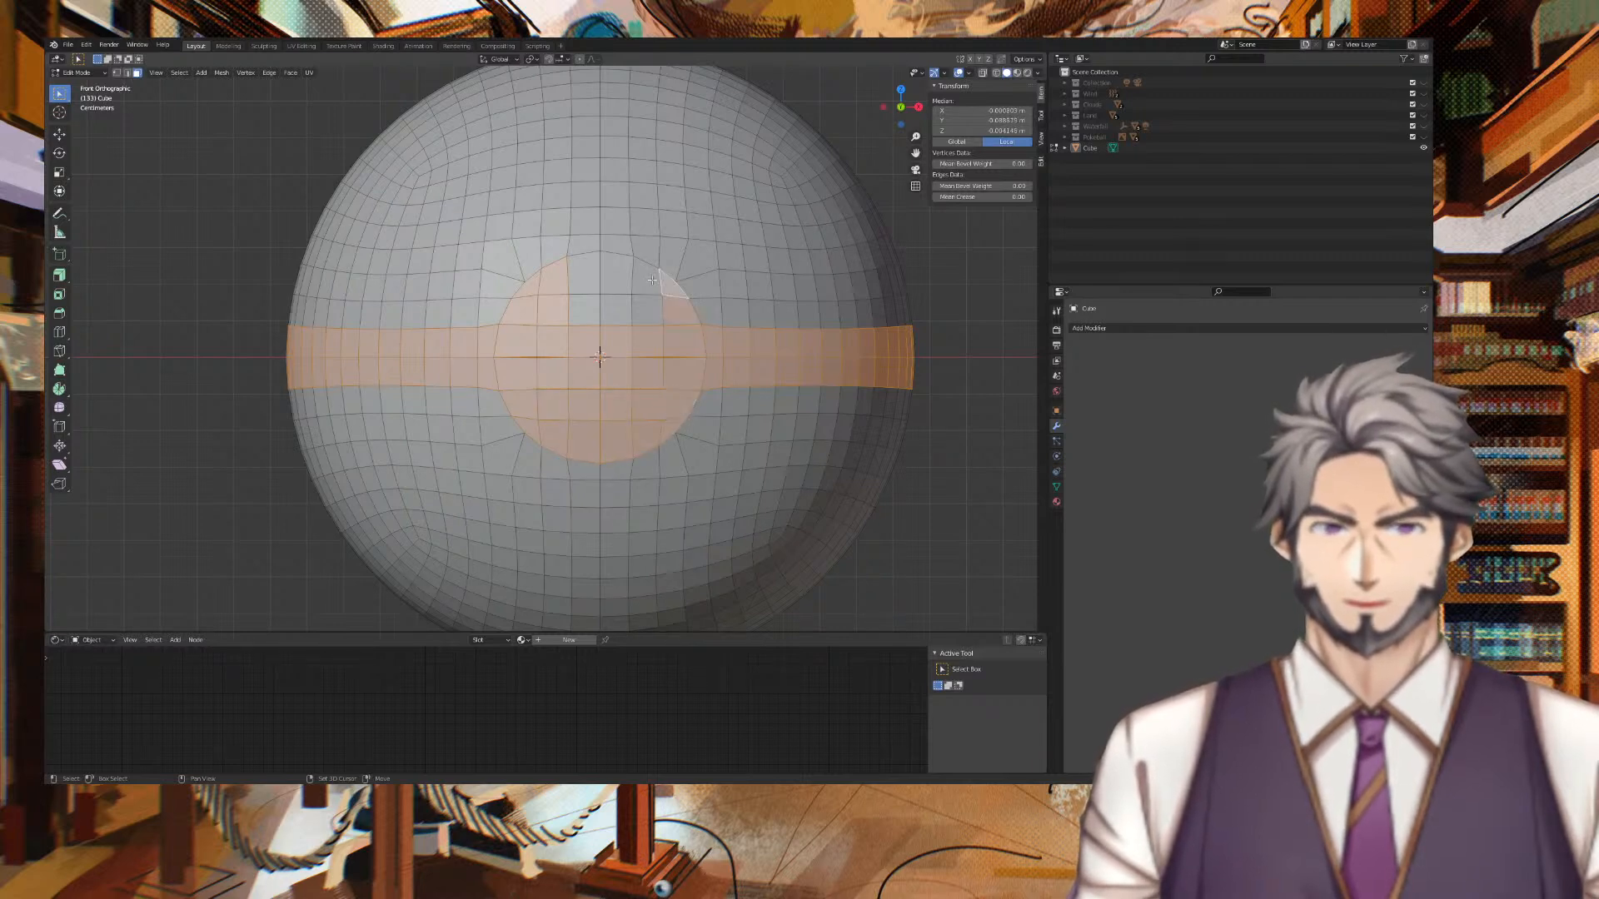
left_click(648, 282, "shift")
left_click(647, 309, "shift")
left_click(618, 279, "shift")
left_click(584, 273, "shift")
left_click(585, 310, "shift")
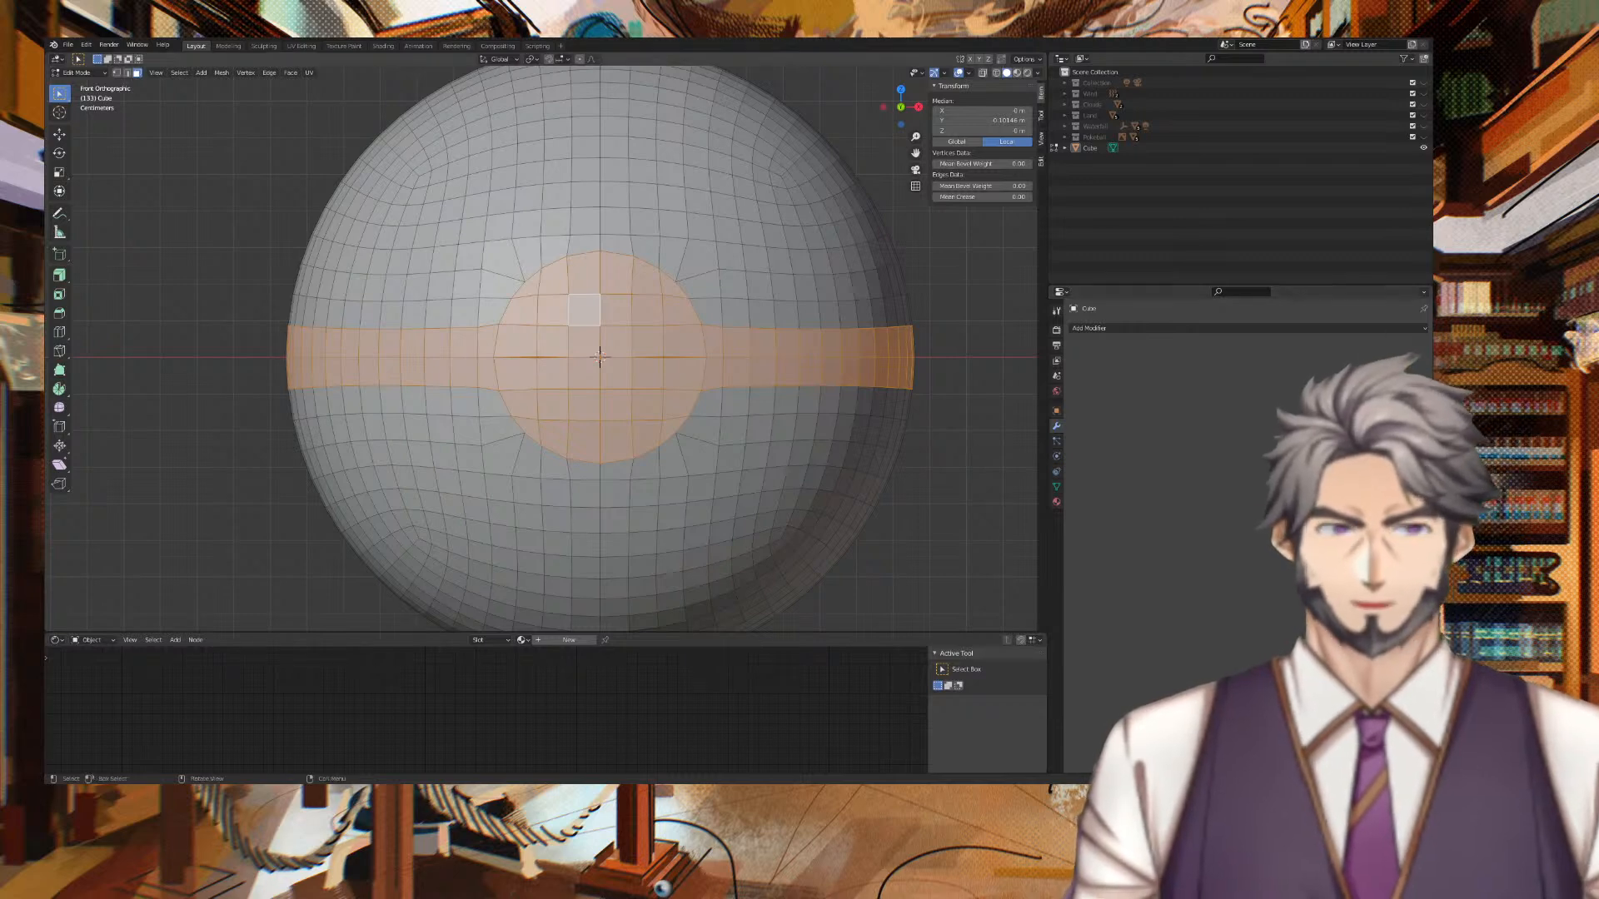
Activate the Extrude Along Normals tool and undo the stray selection change to keep the circle and band faces selected.
left_click(67, 277)
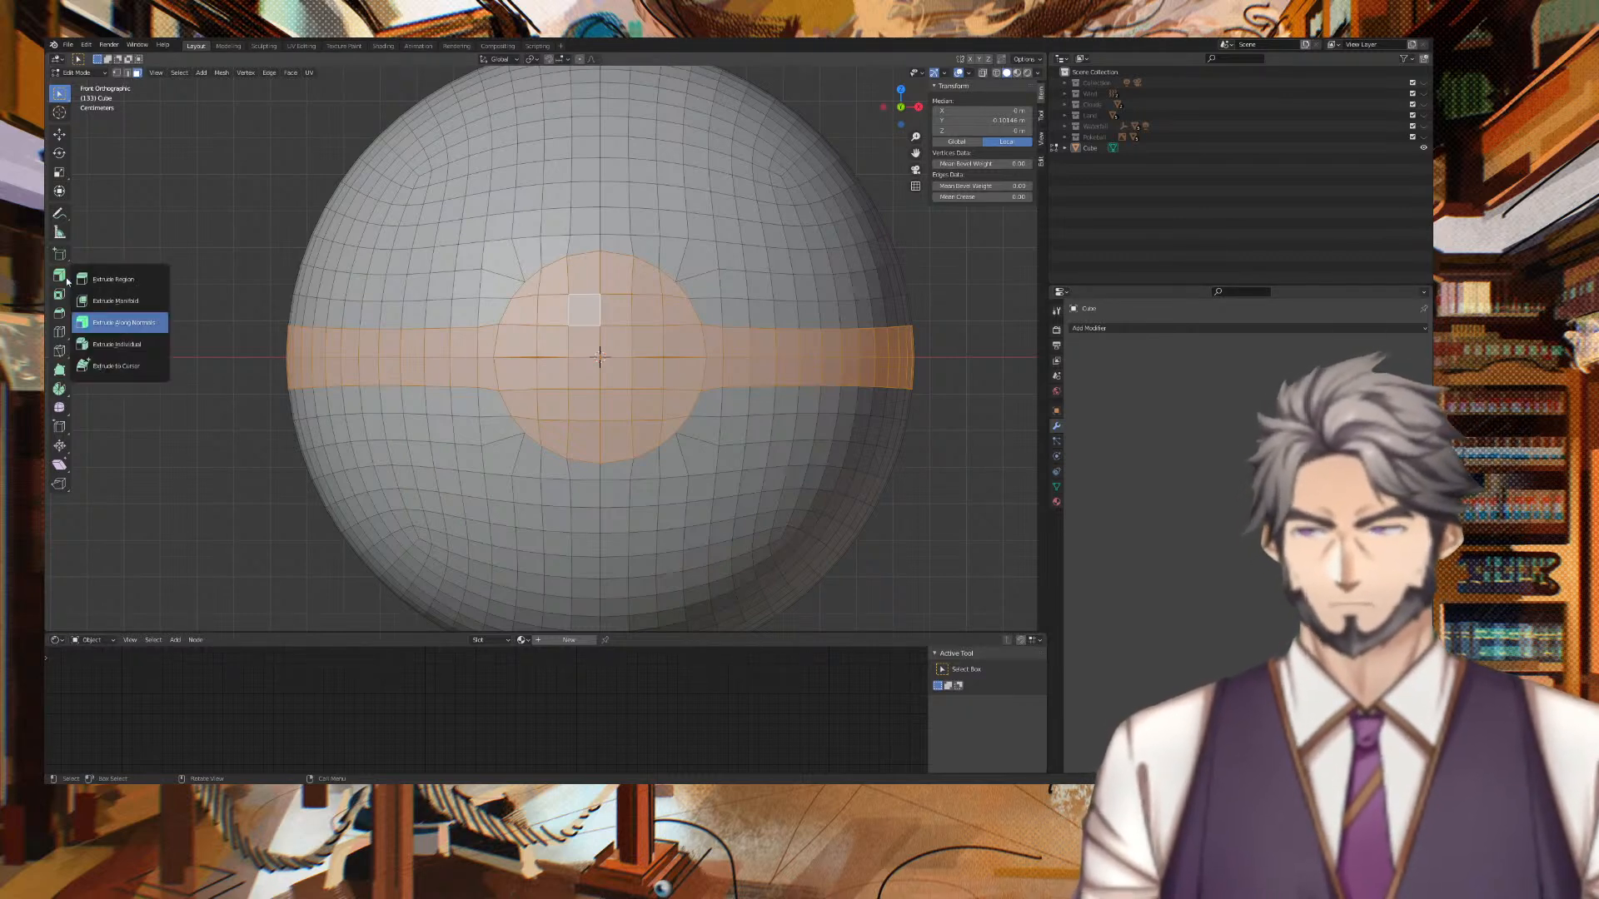
left_click(114, 322)
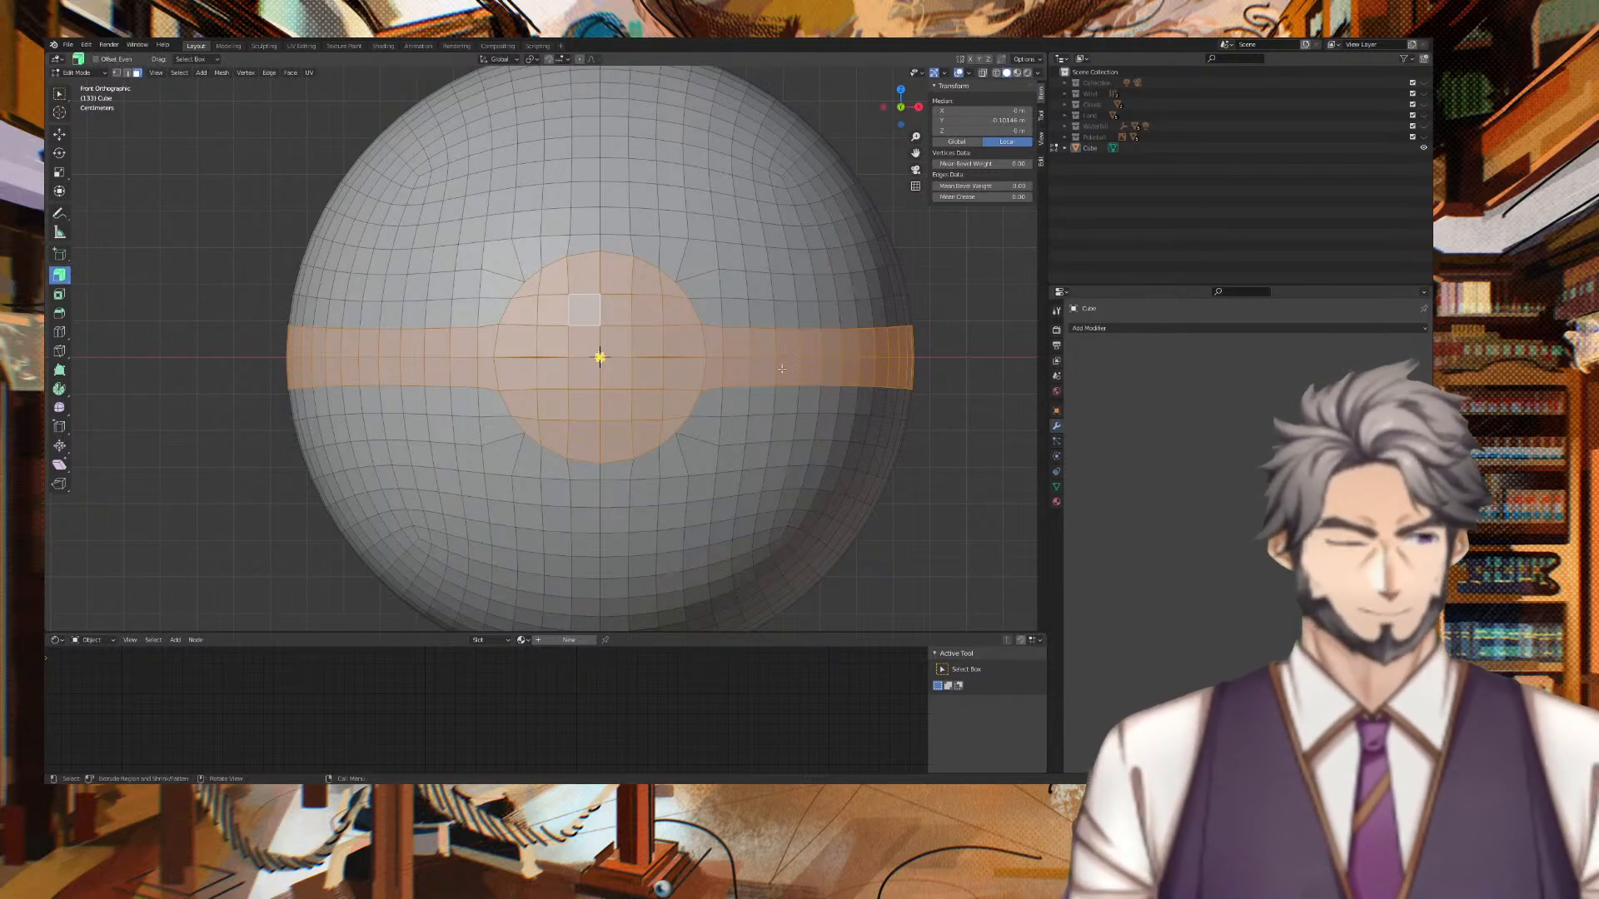
left_click(619, 354)
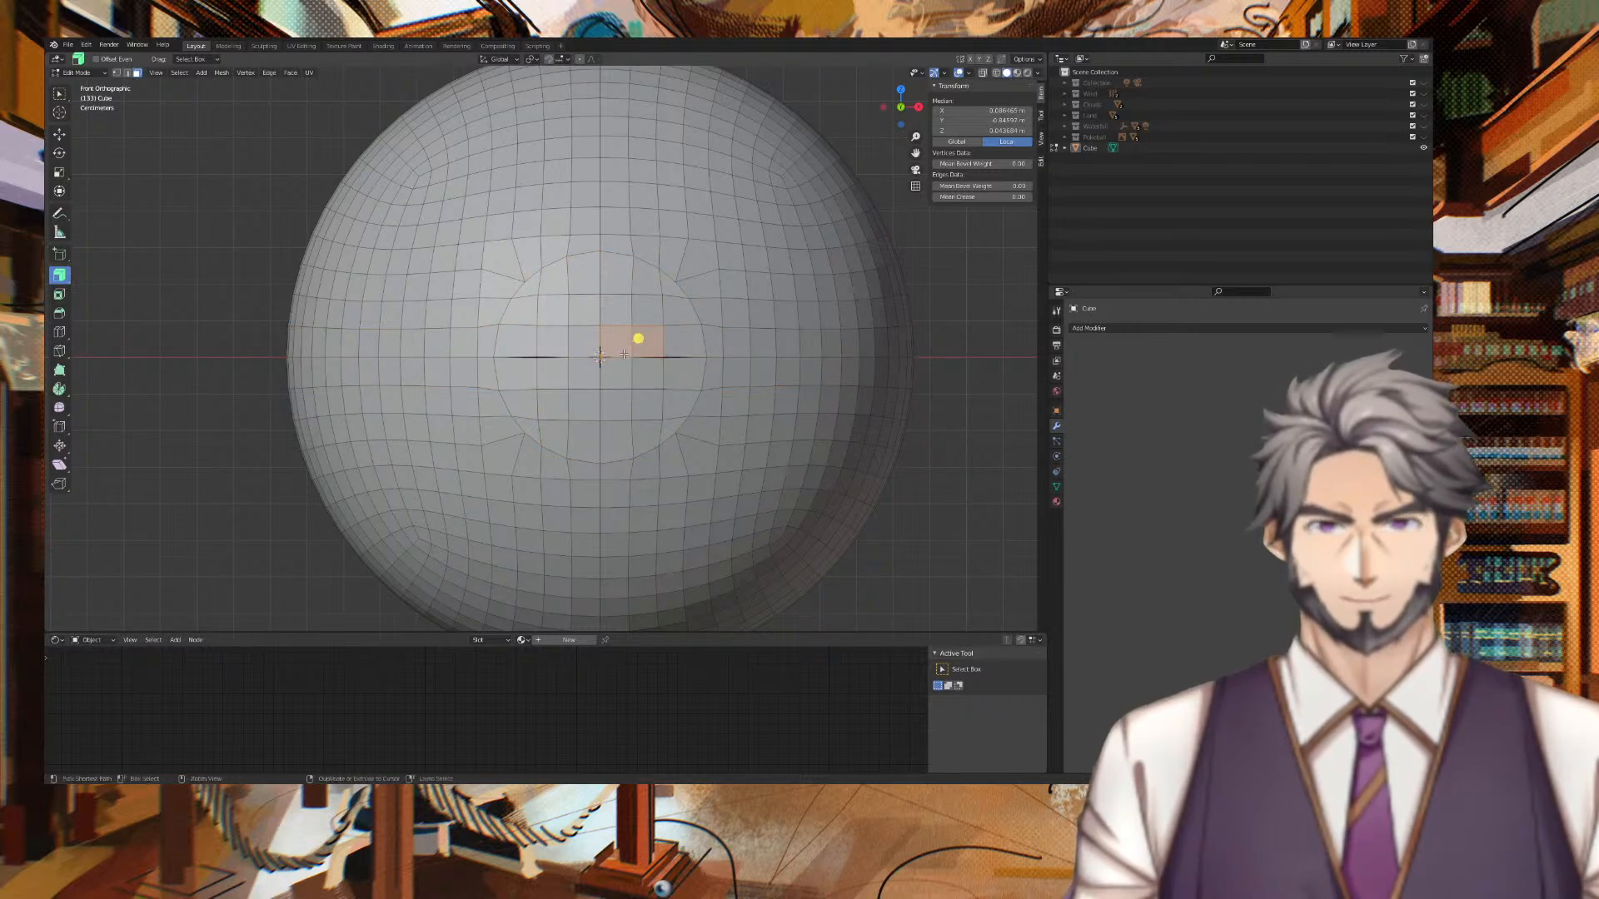
key("ctrl+z")
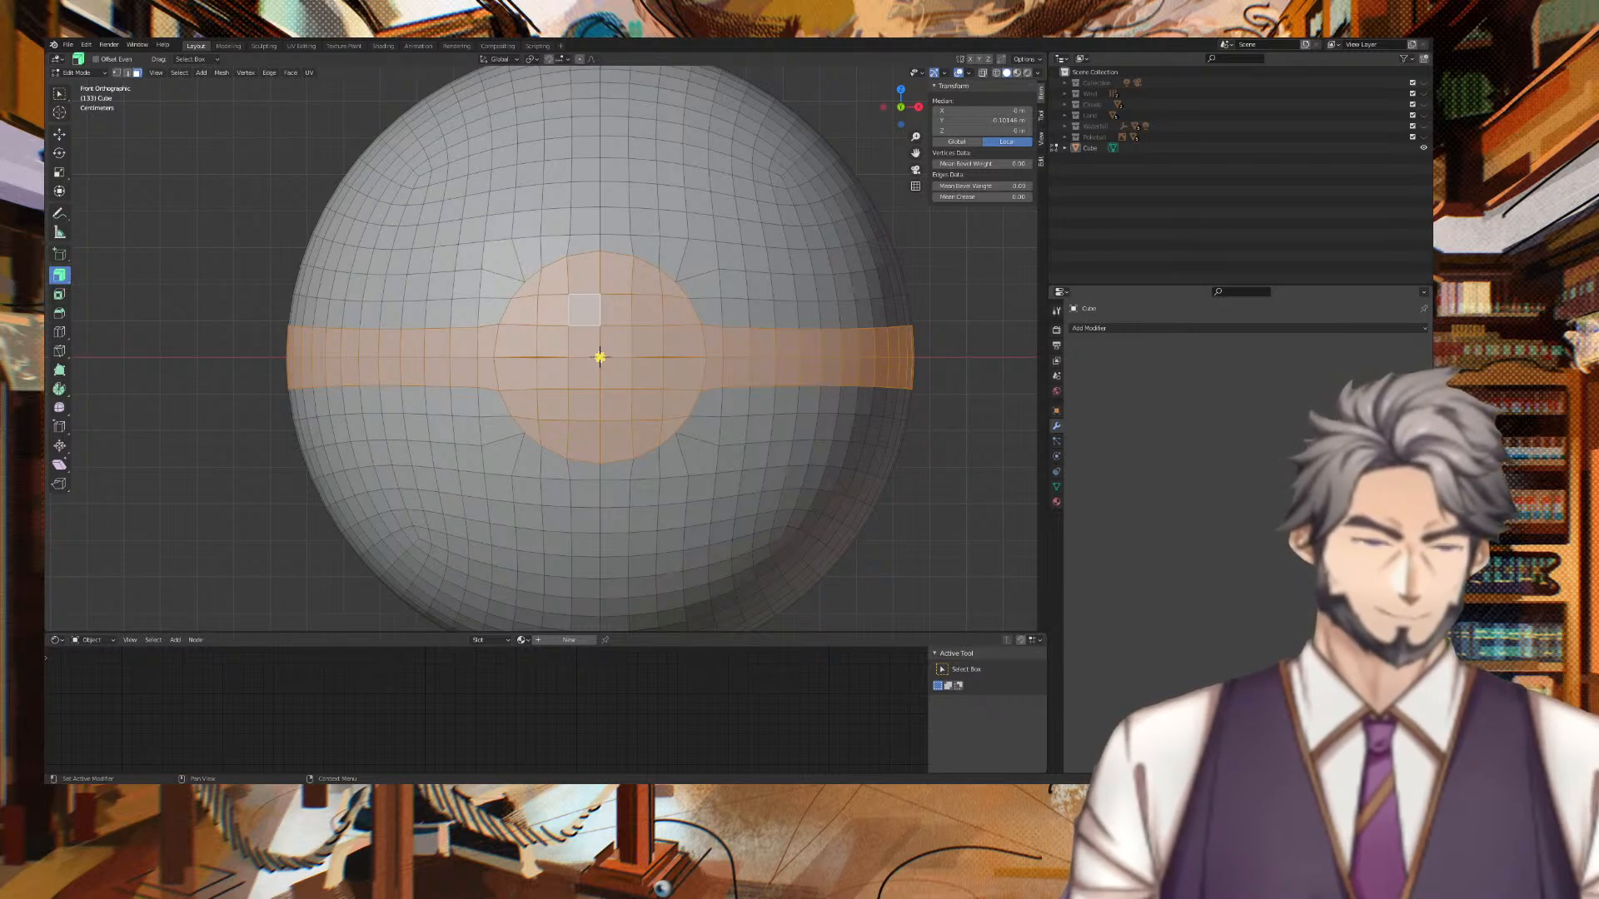
Clear the current selection and select all faces inside the sphere's front circle.
middle_click_drag(833, 263, 975, 272)
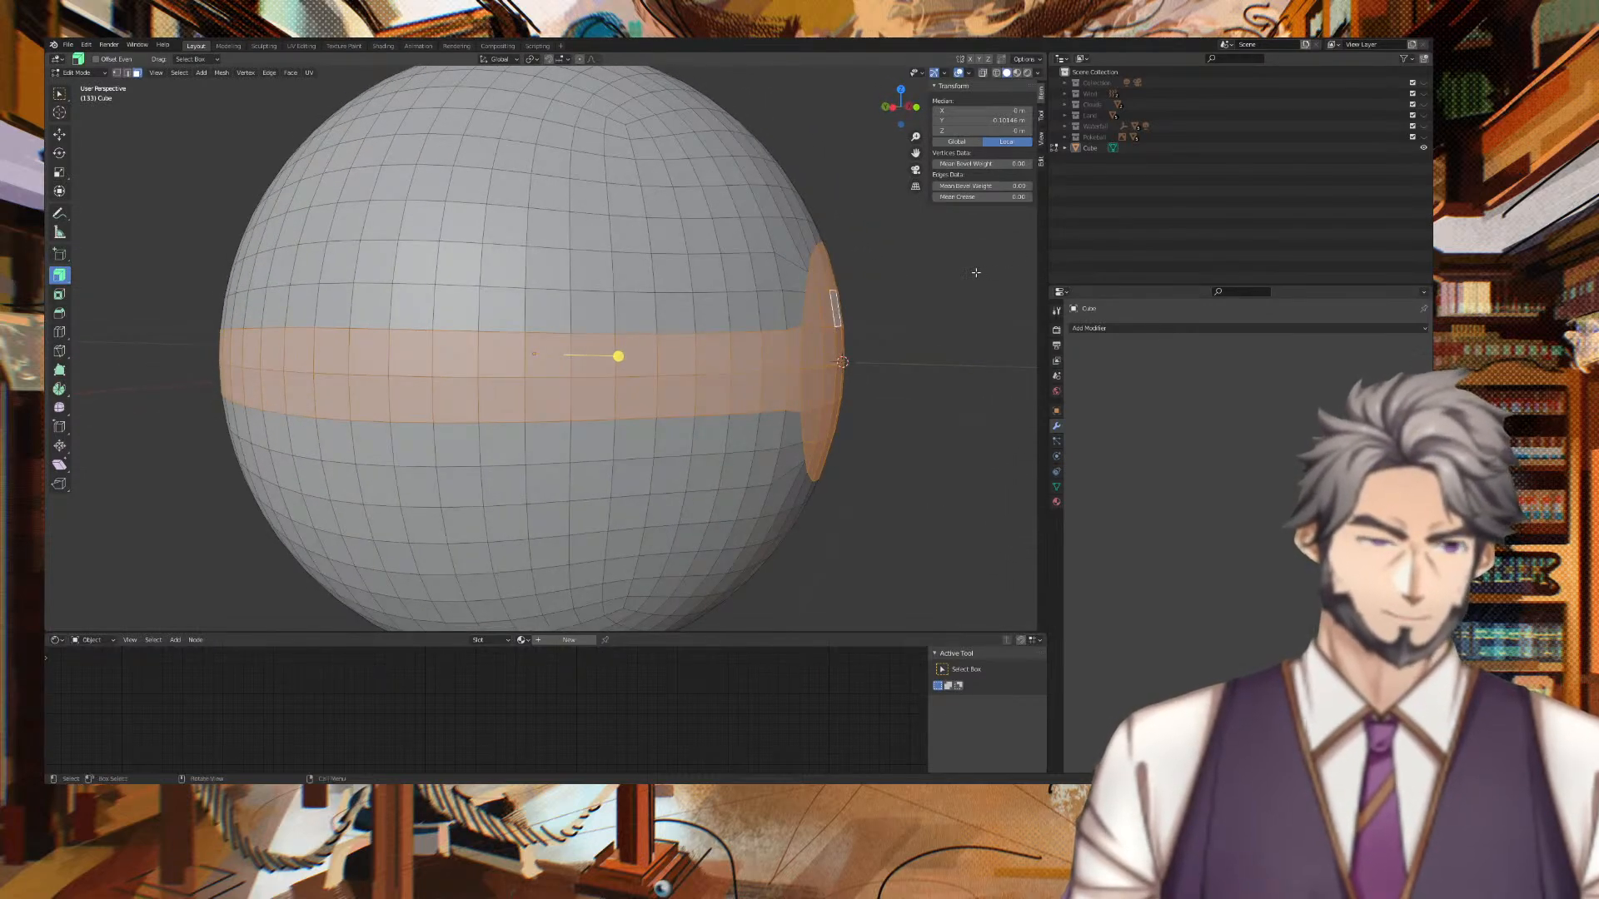
left_click(928, 283)
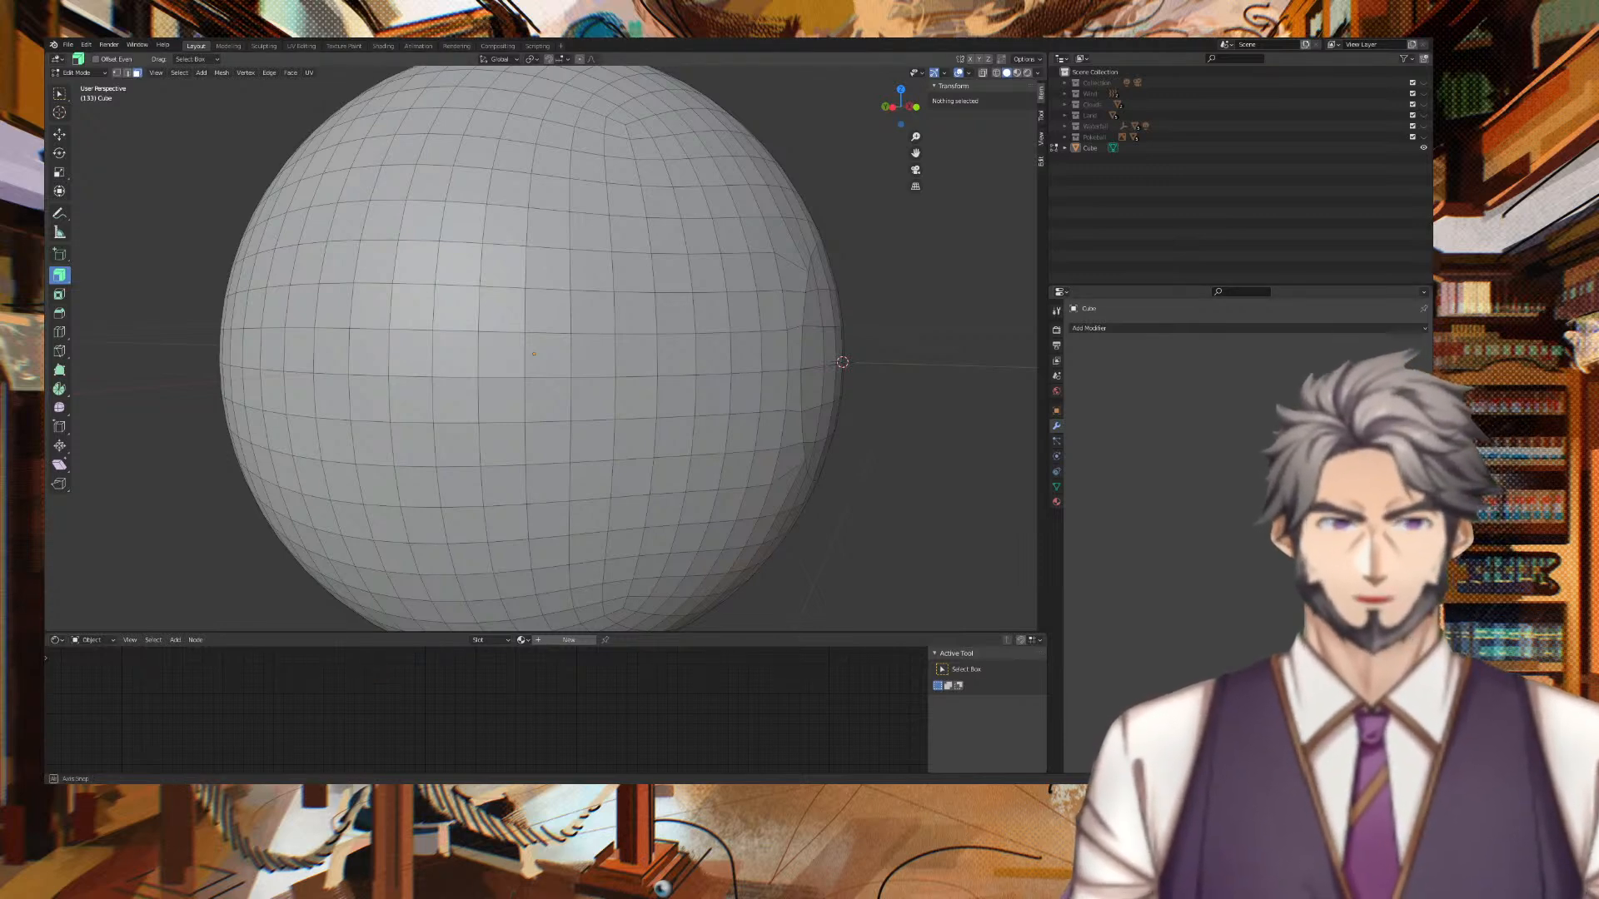
middle_click_drag(908, 293, 806, 298)
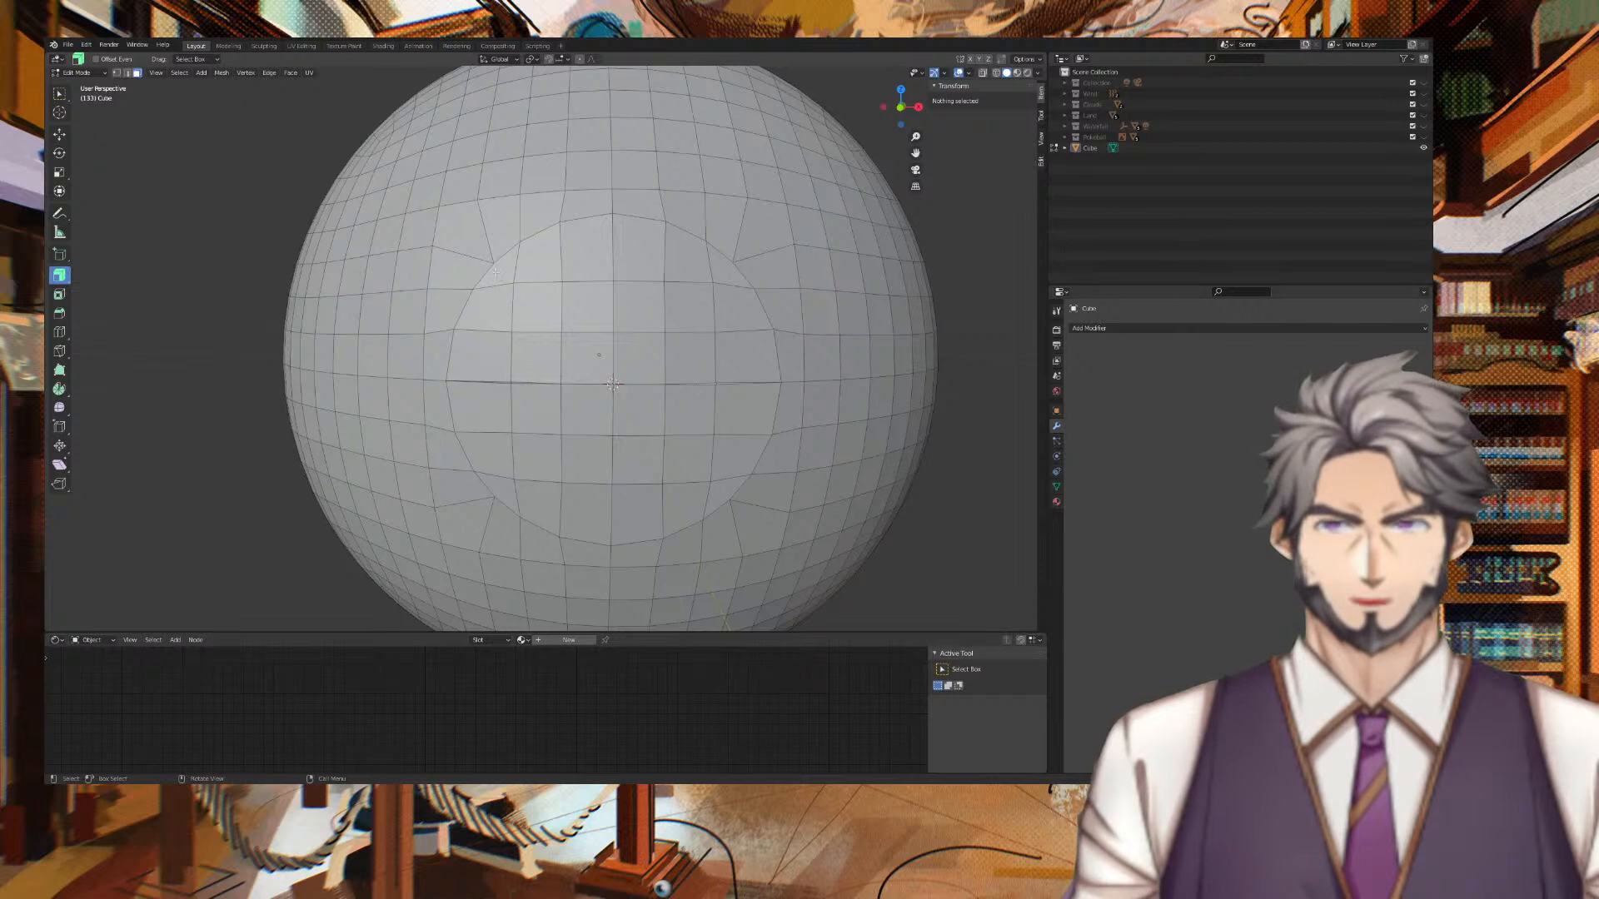
key("b")
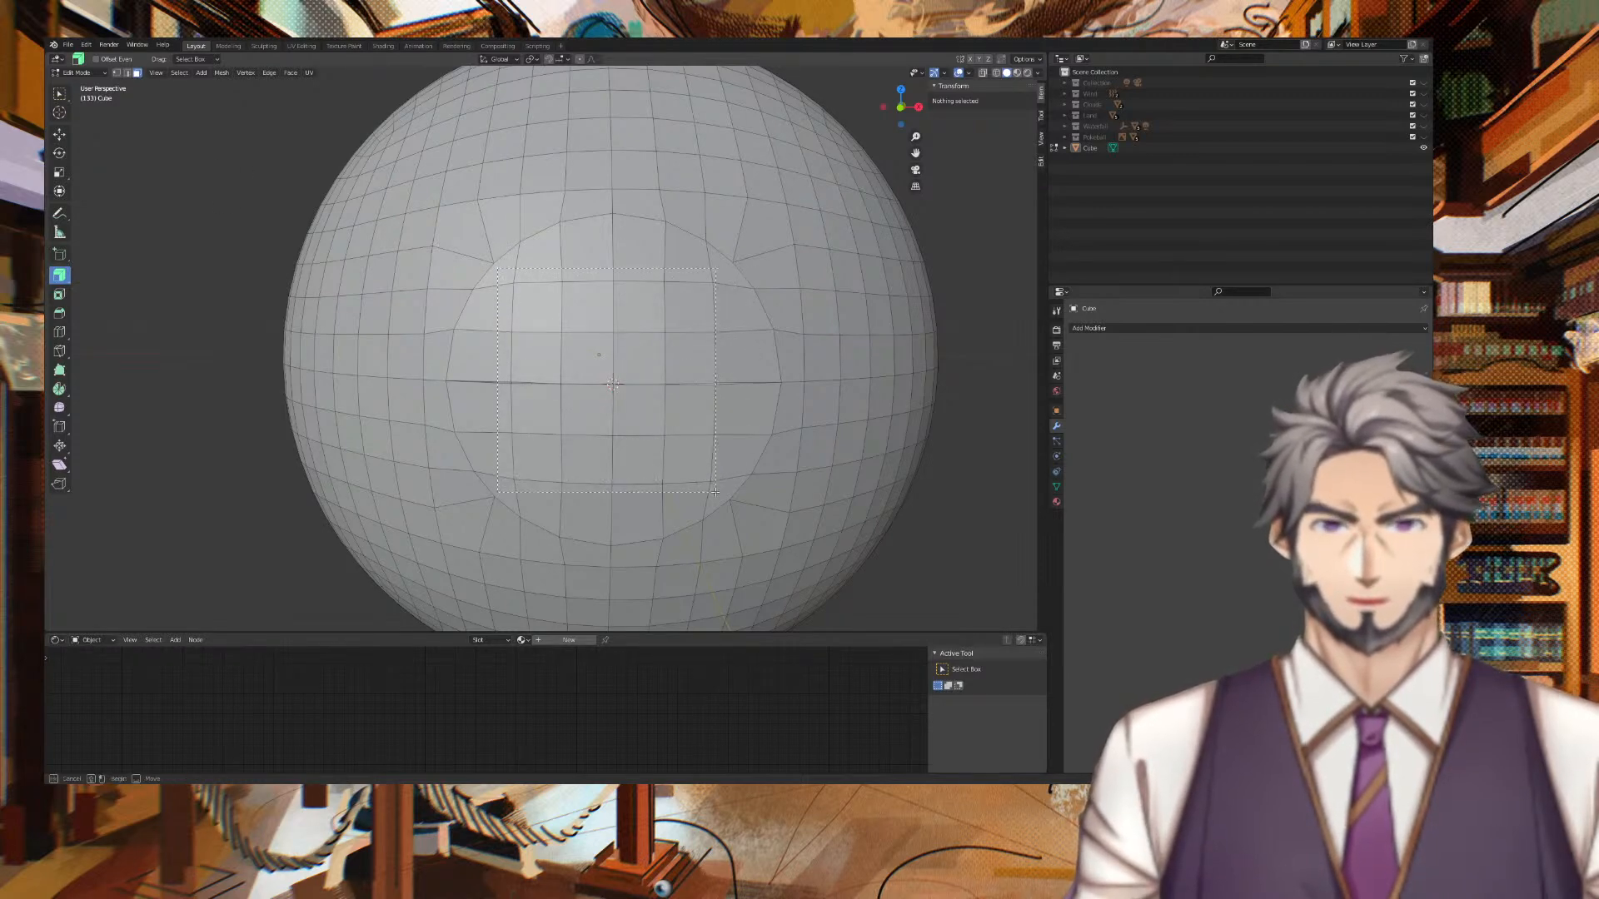
left_click_drag(715, 493, 715, 493)
Add both face loops of the equatorial band around the sphere to the front circle selection.
left_click(430, 363, "shift")
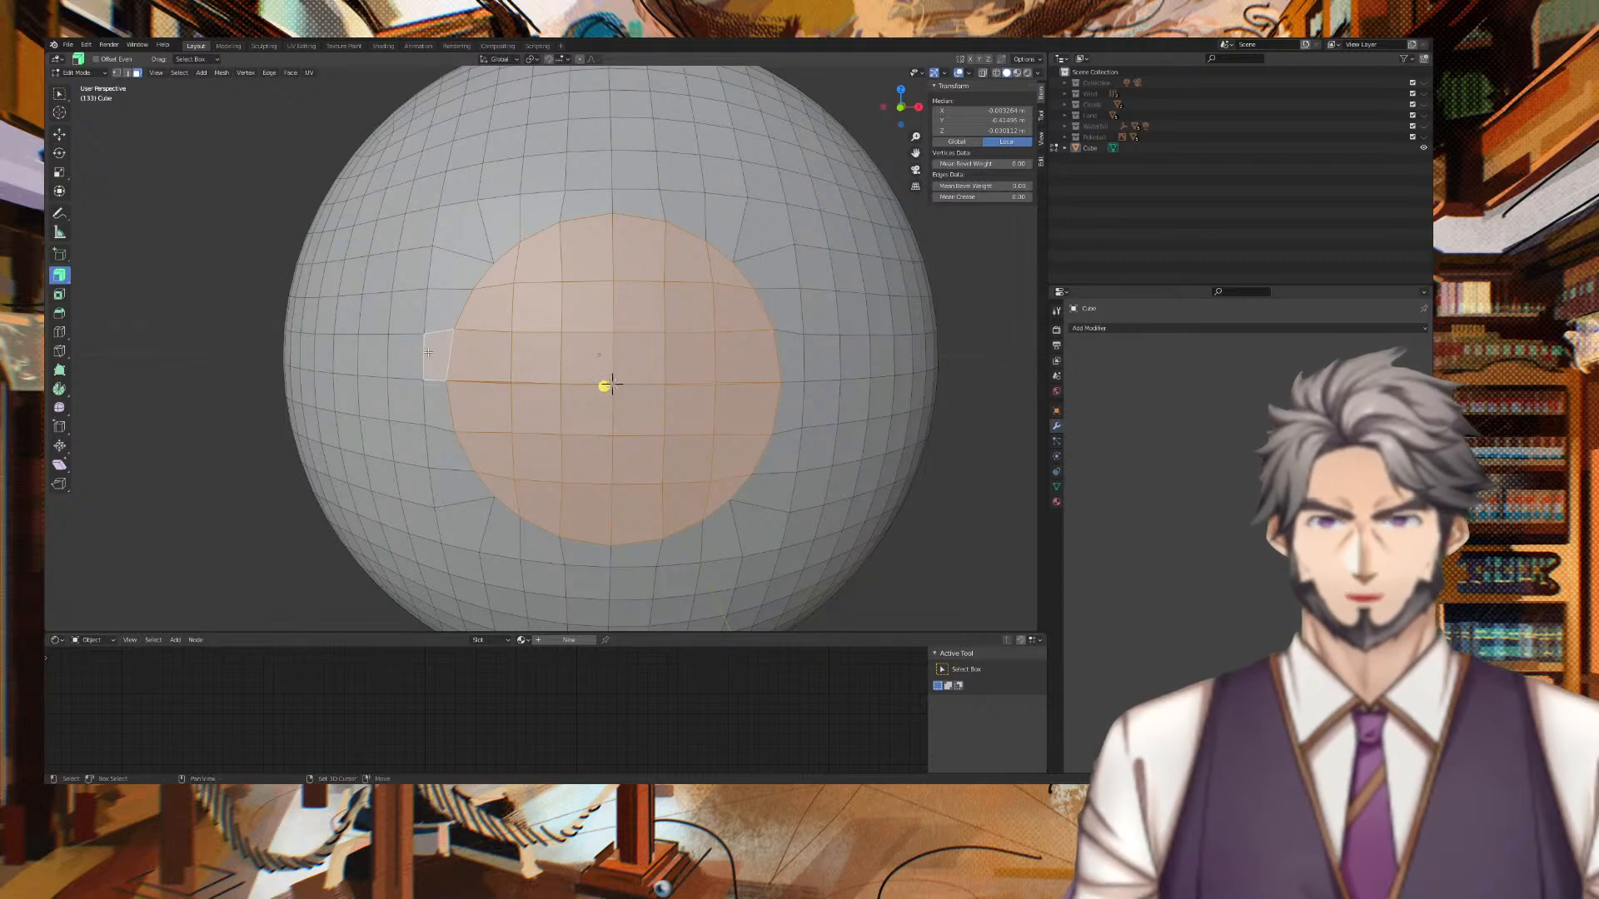
left_click(415, 367, "ctrl")
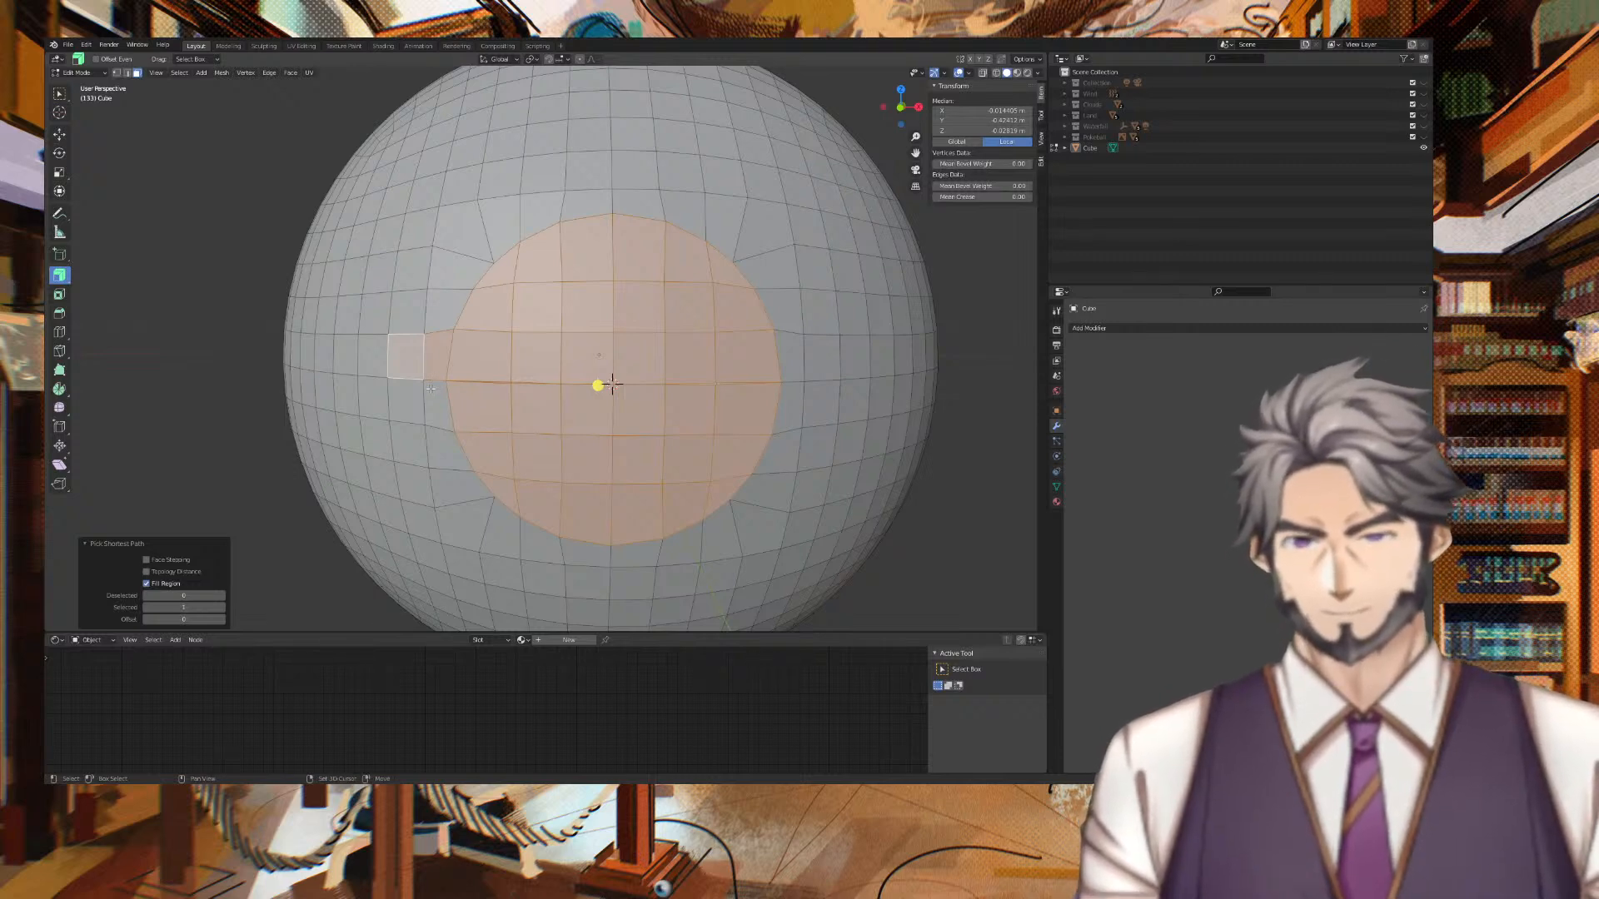
left_click(431, 389, "alt+shift")
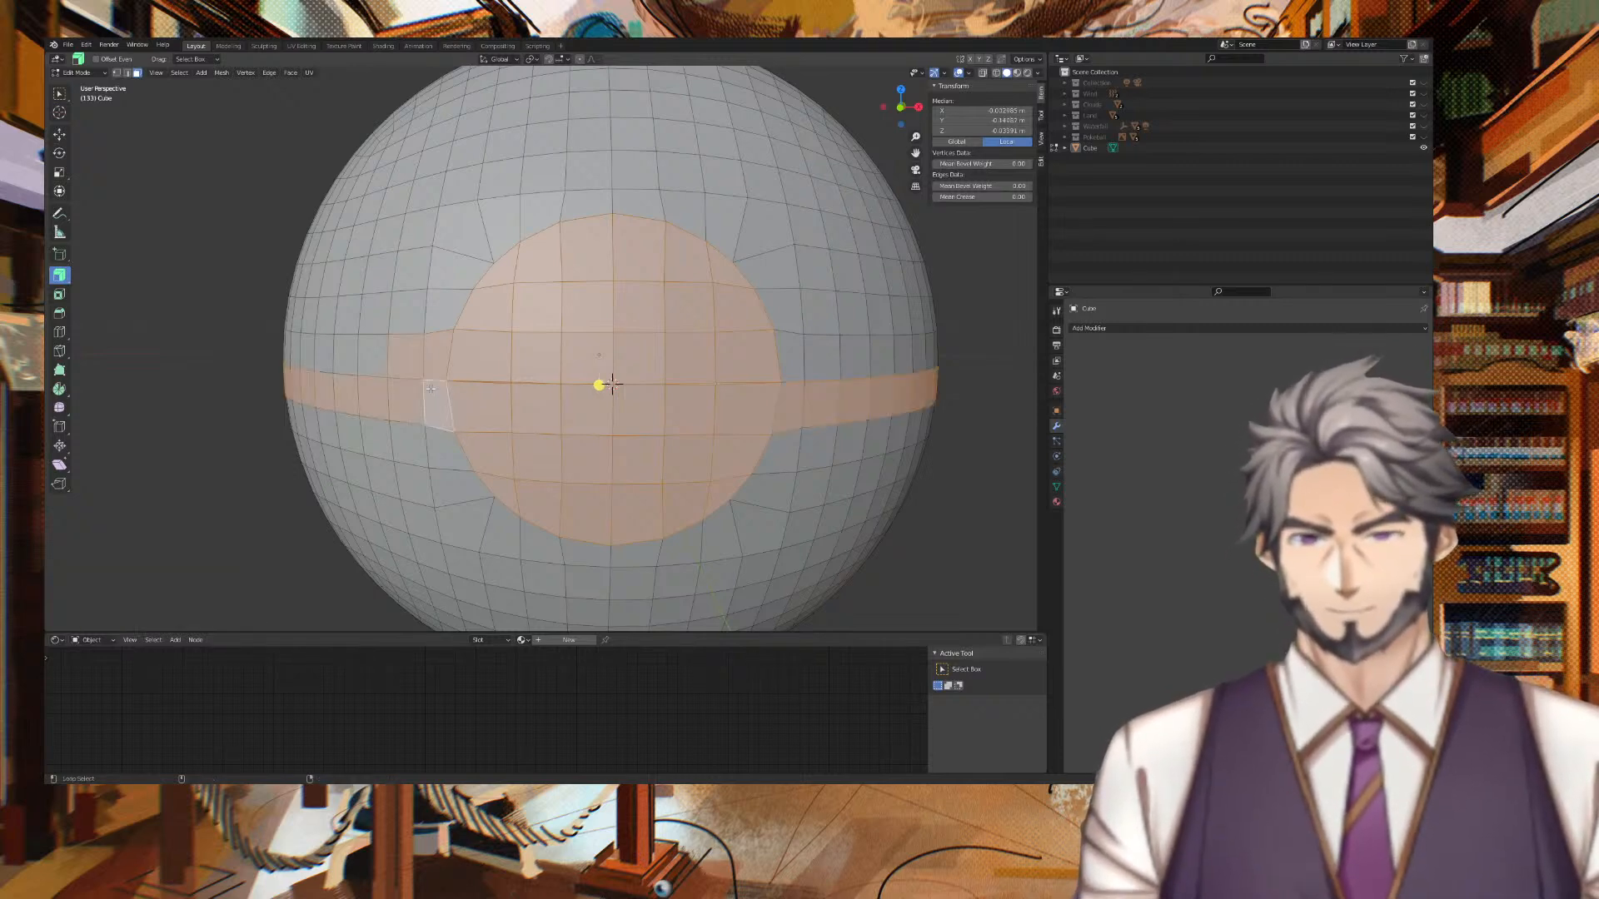
left_click(374, 350, "alt+shift")
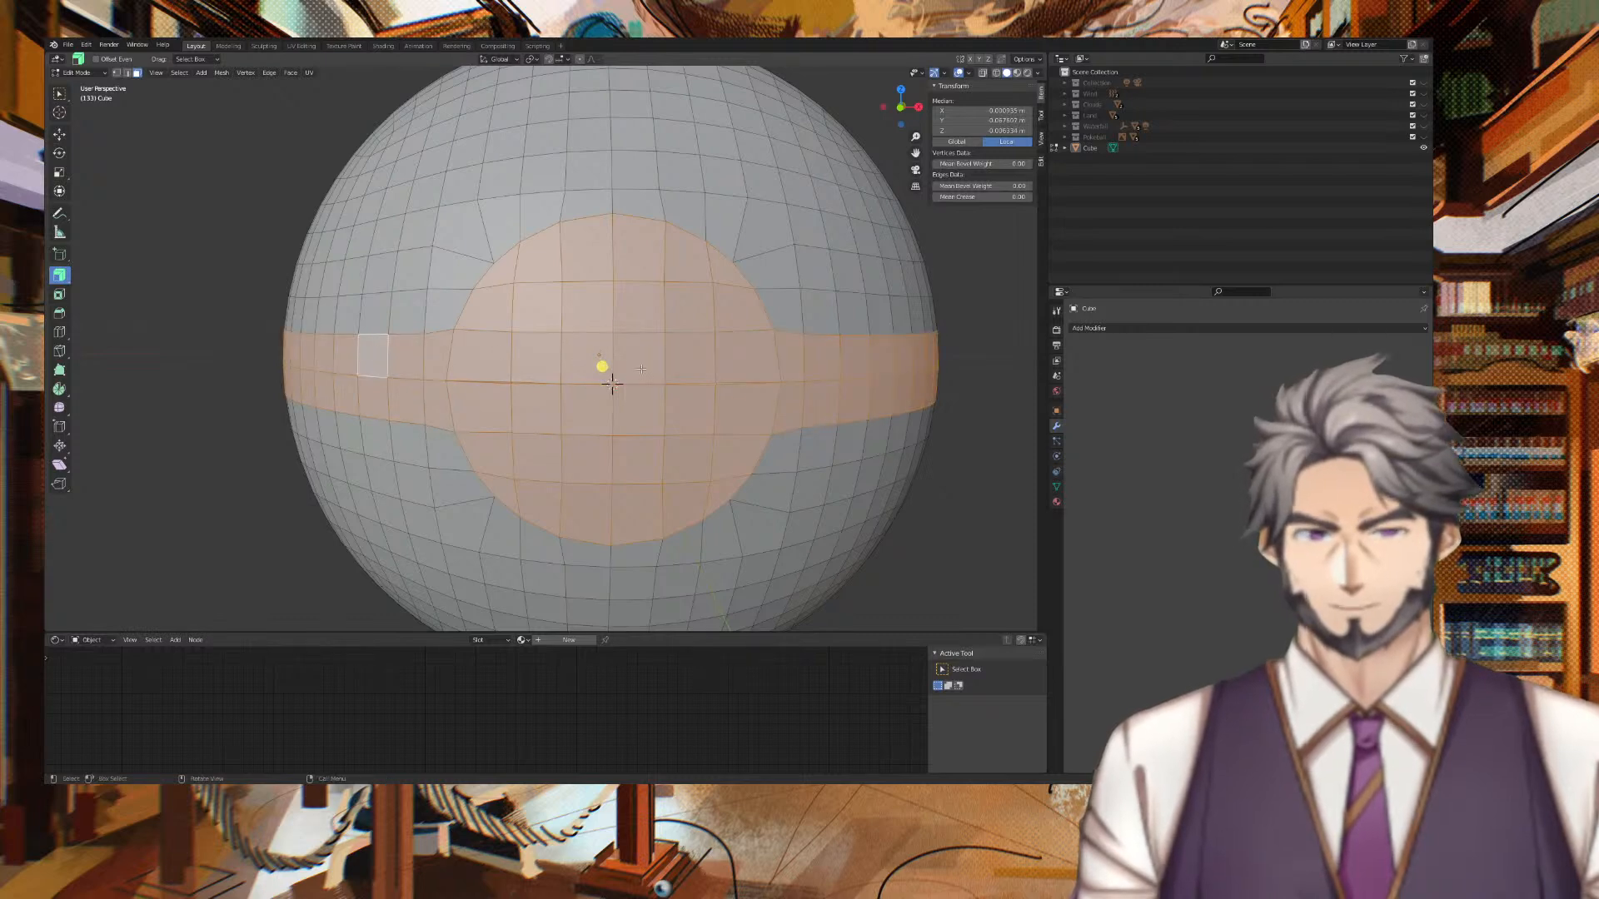
Try extruding the circle and band faces inward along their normals, and undo the extrusion.
mouse_move(633, 366)
middle_mouse_down()
mouse_move(652, 353)
mouse_move(620, 352)
middle_mouse_up()
key("alt+s")
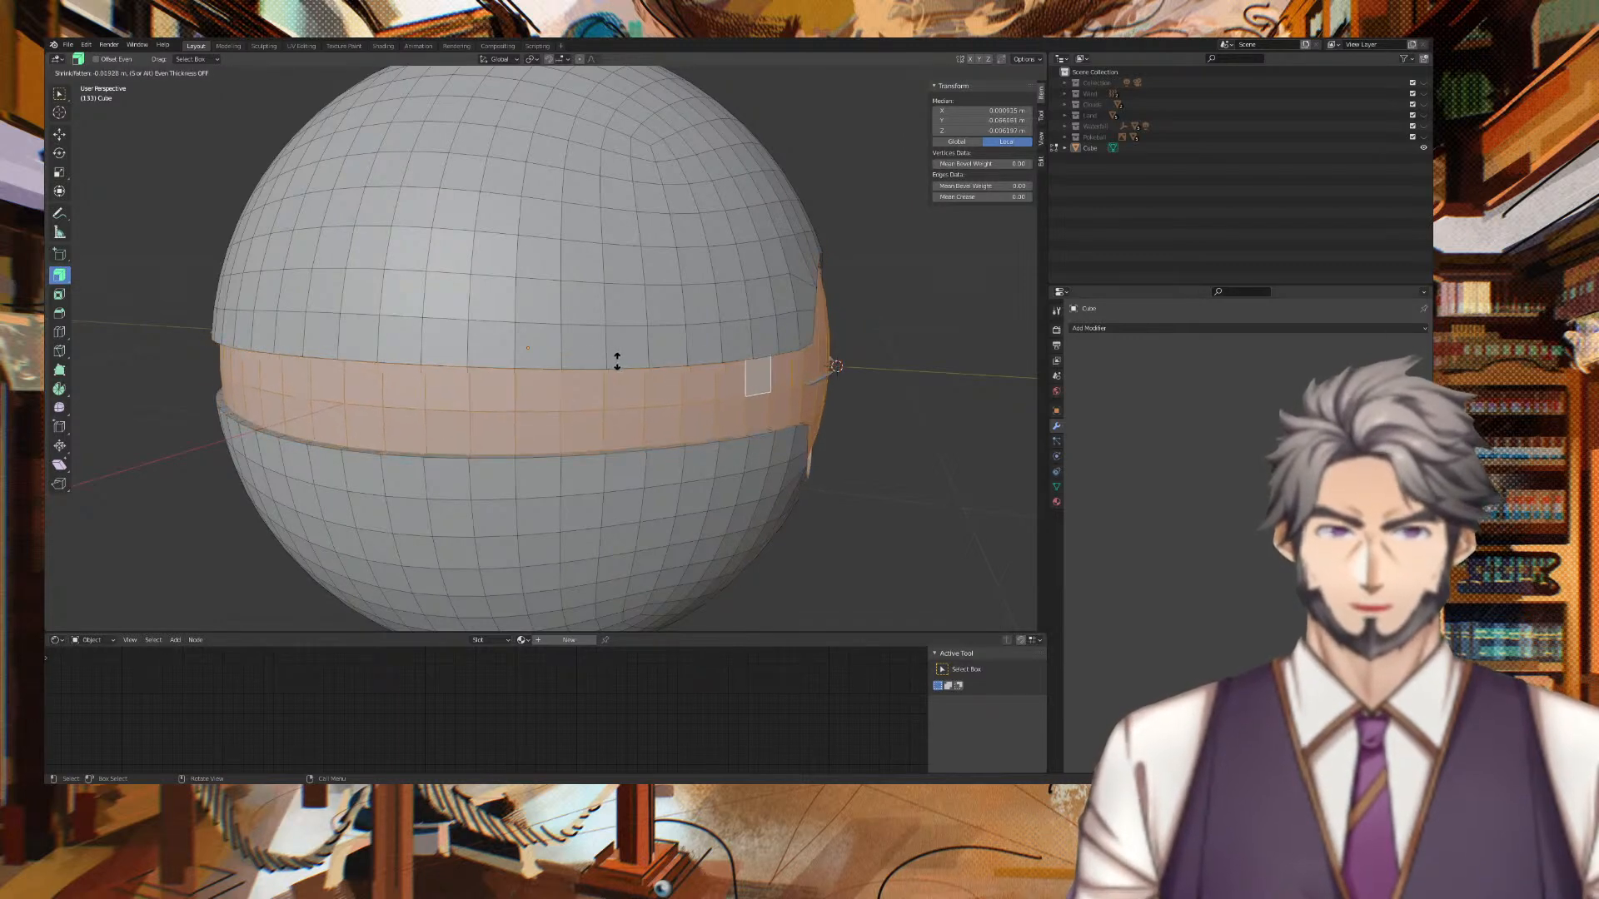
left_click(604, 359)
mouse_move(931, 308)
middle_mouse_down()
mouse_move(999, 305)
mouse_move(895, 303)
mouse_move(906, 320)
middle_mouse_up()
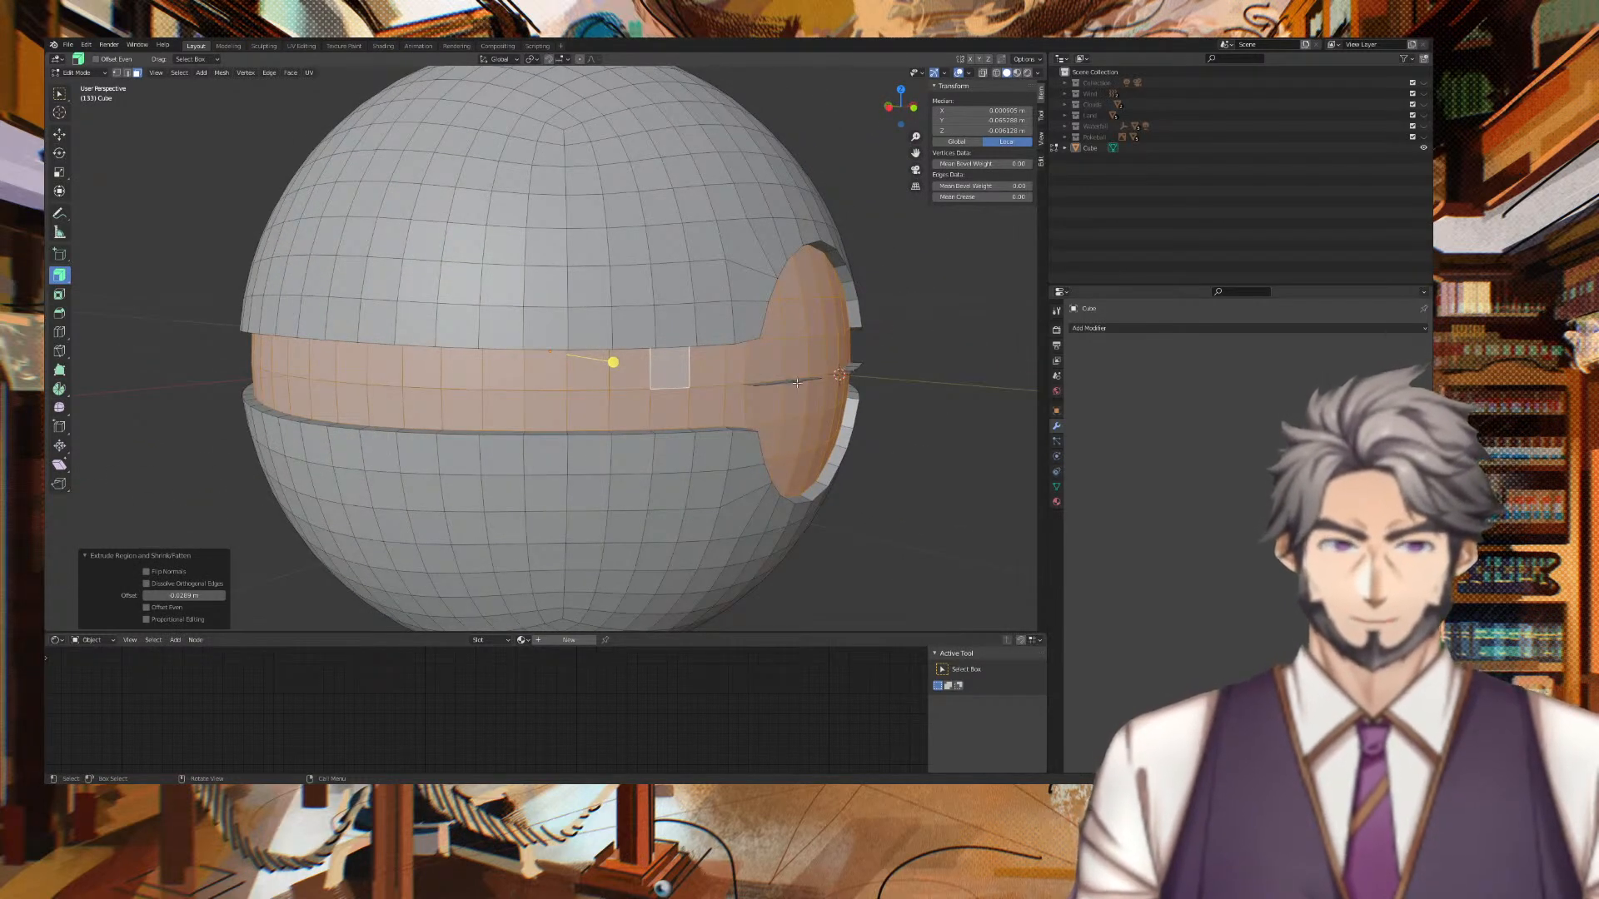
key("ctrl+z")
Inspect the dark gaps along the front circle's horizontal seam by toggling the selection of the faces beside them.
middle_click_drag(799, 381, 1027, 348)
scroll(990, 369, "up", 10)
middle_click_drag(910, 280, 692, 408, "shift")
middle_click_drag(604, 271, 822, 310)
scroll(562, 319, "down", 5)
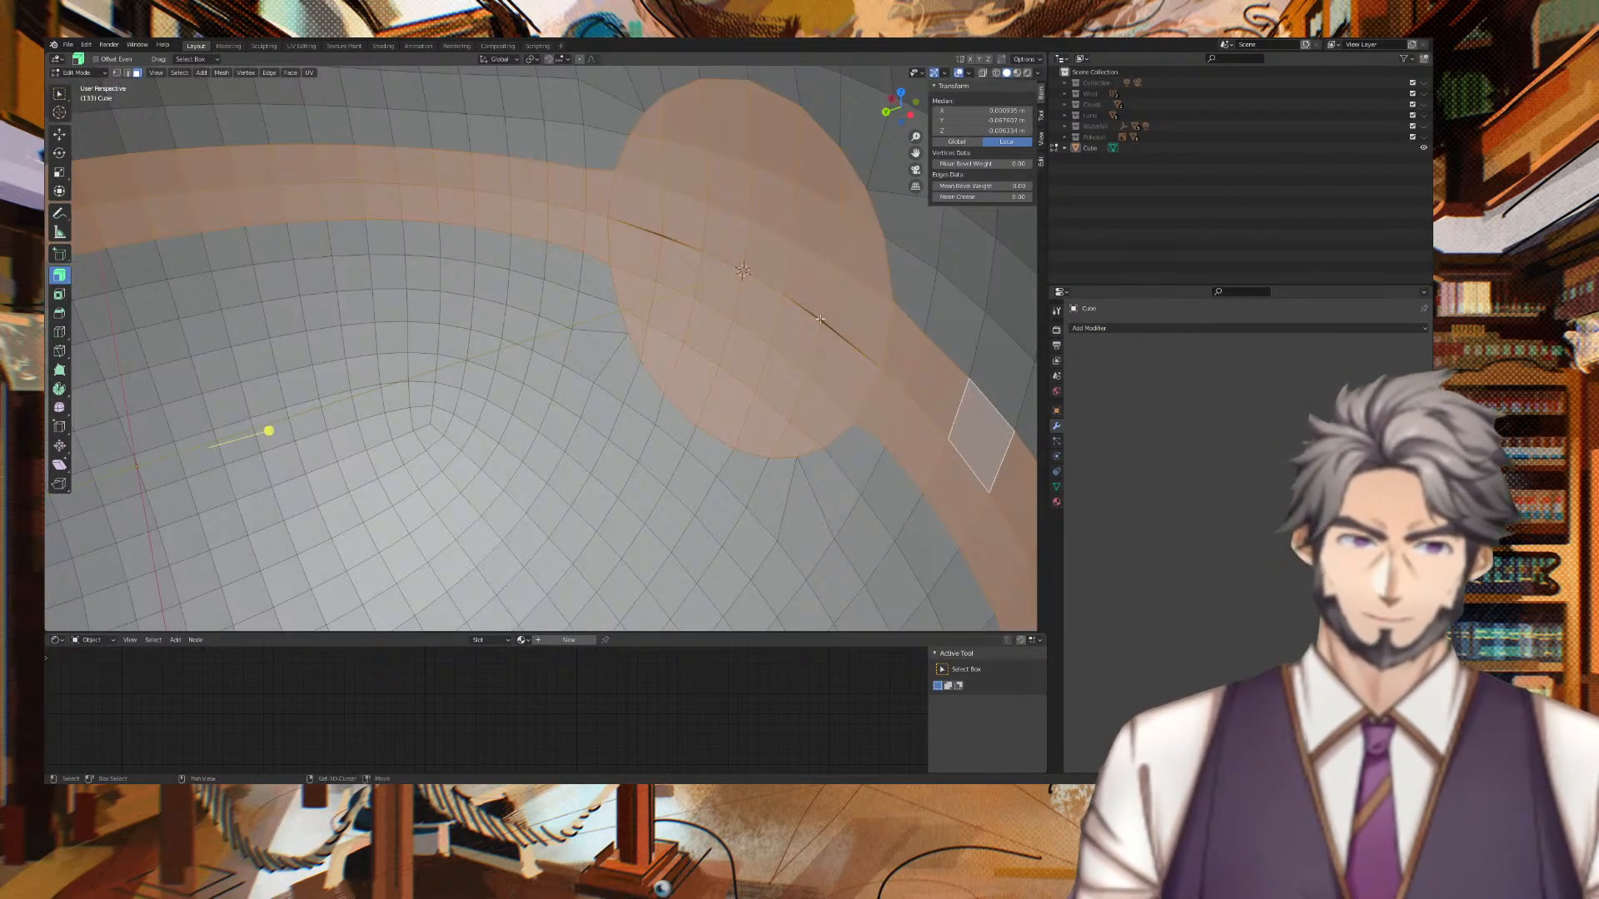
left_click(849, 321, "shift")
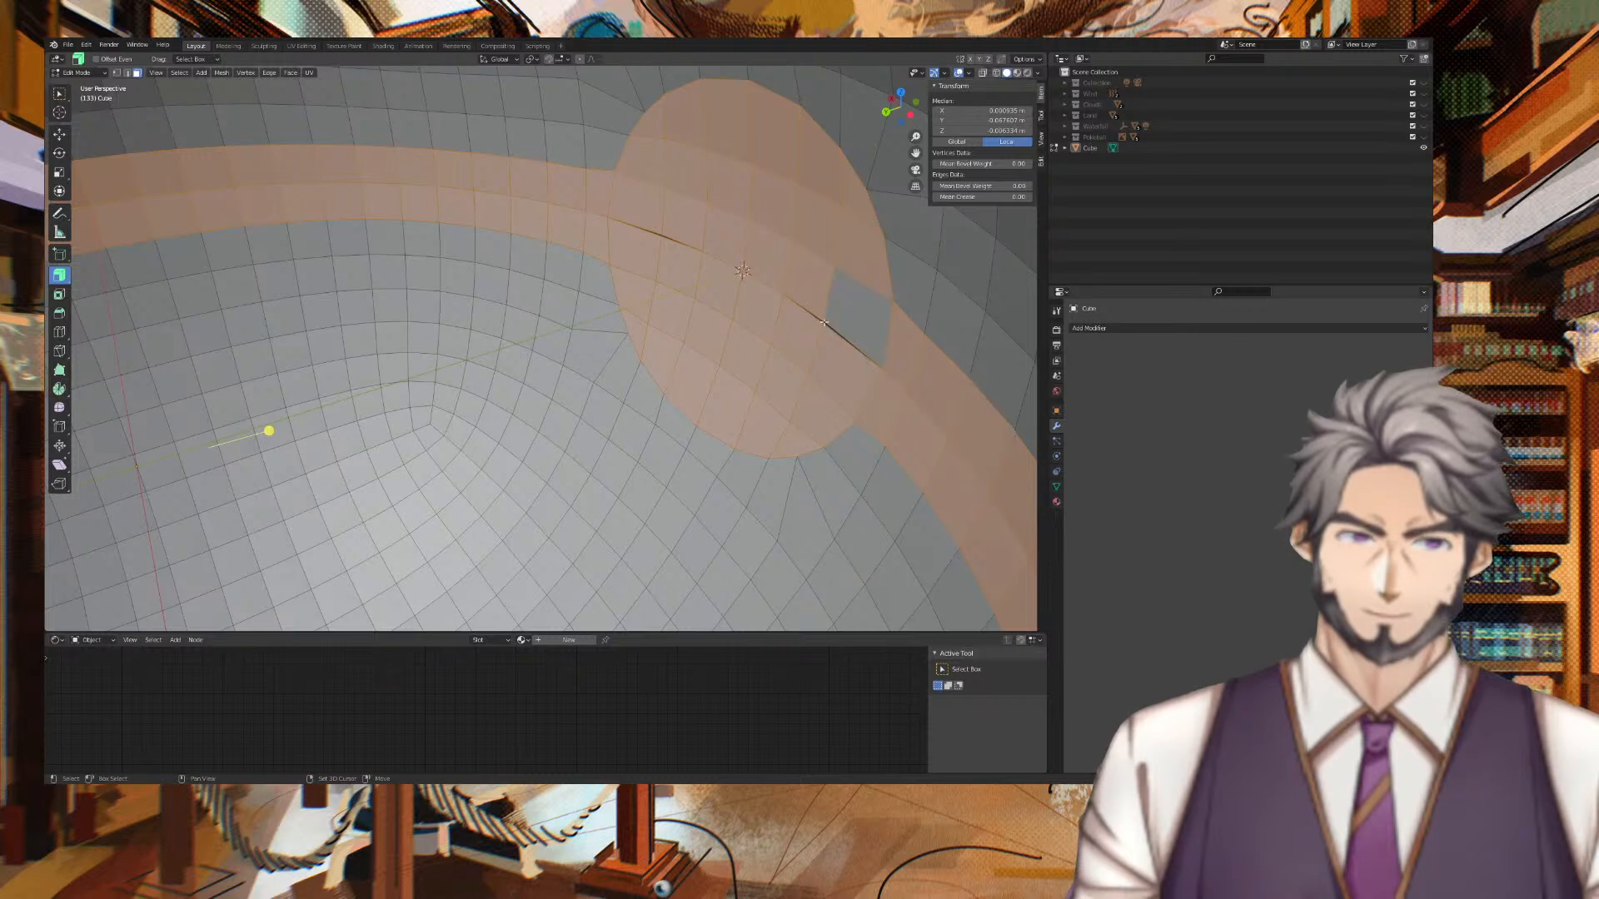
left_click(825, 325, "shift")
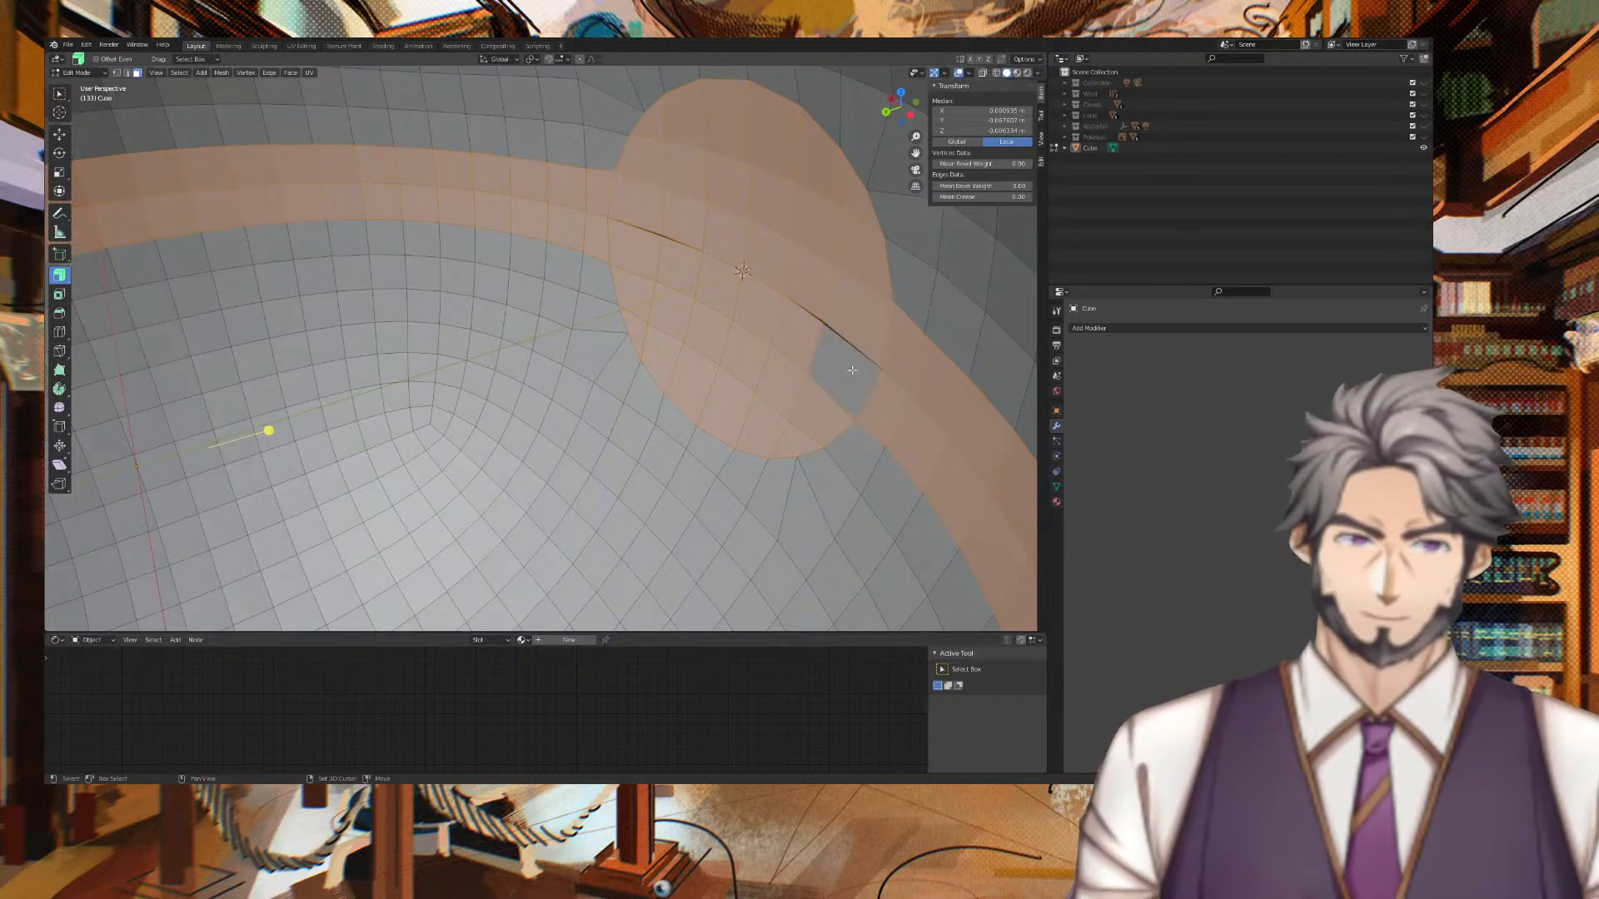
left_click(832, 340, "shift")
middle_click_drag(834, 247, 731, 231)
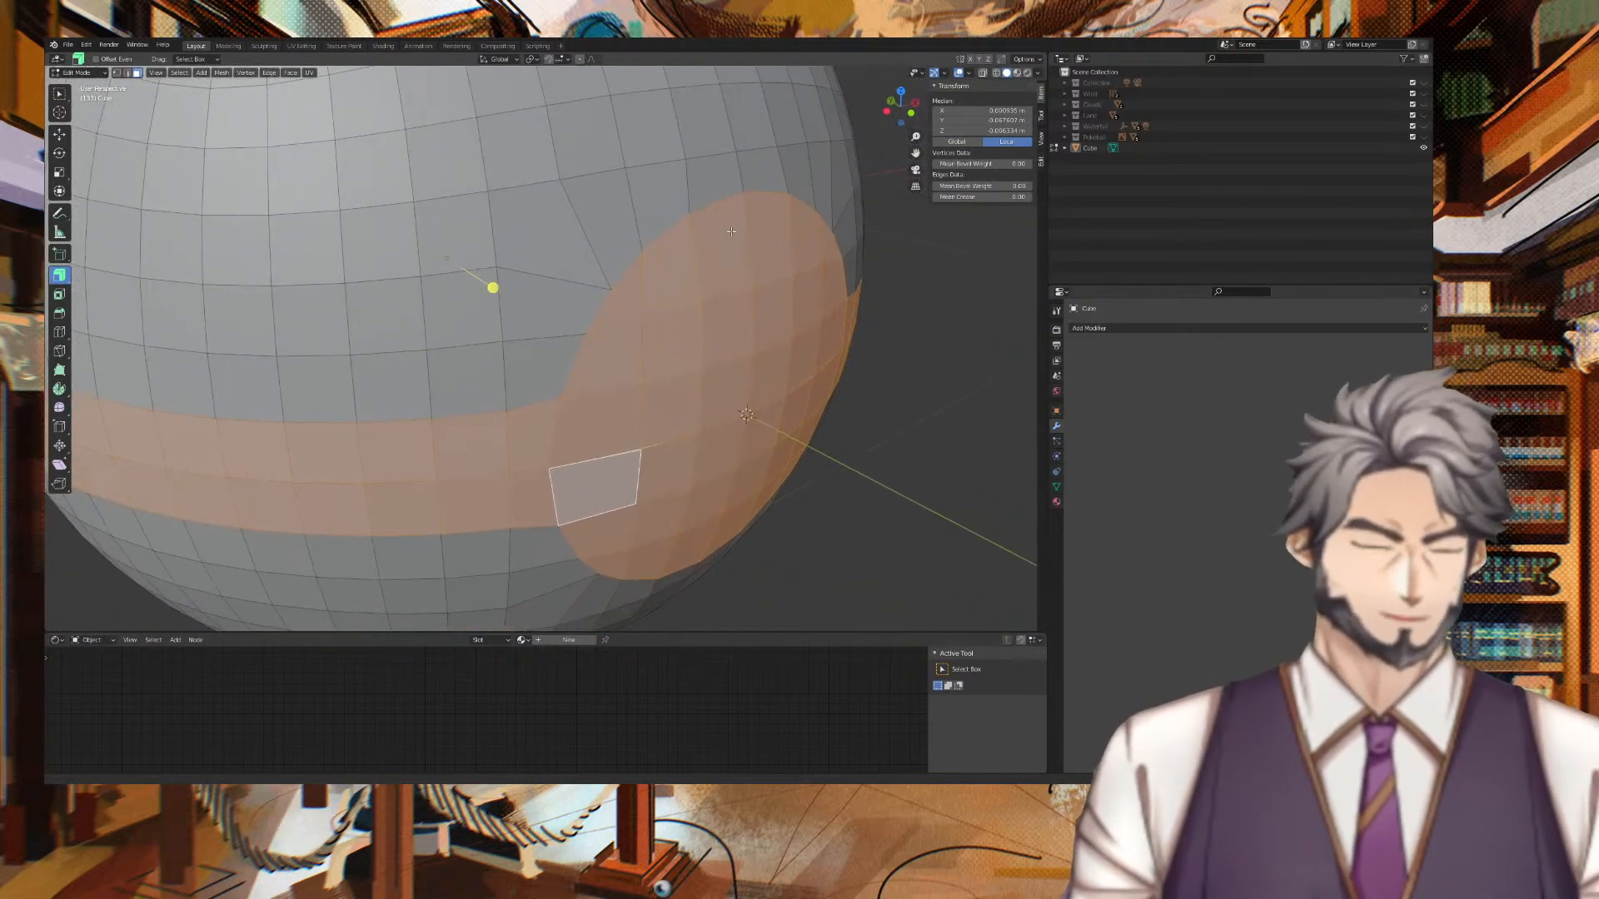
middle_click_drag(890, 327, 925, 321)
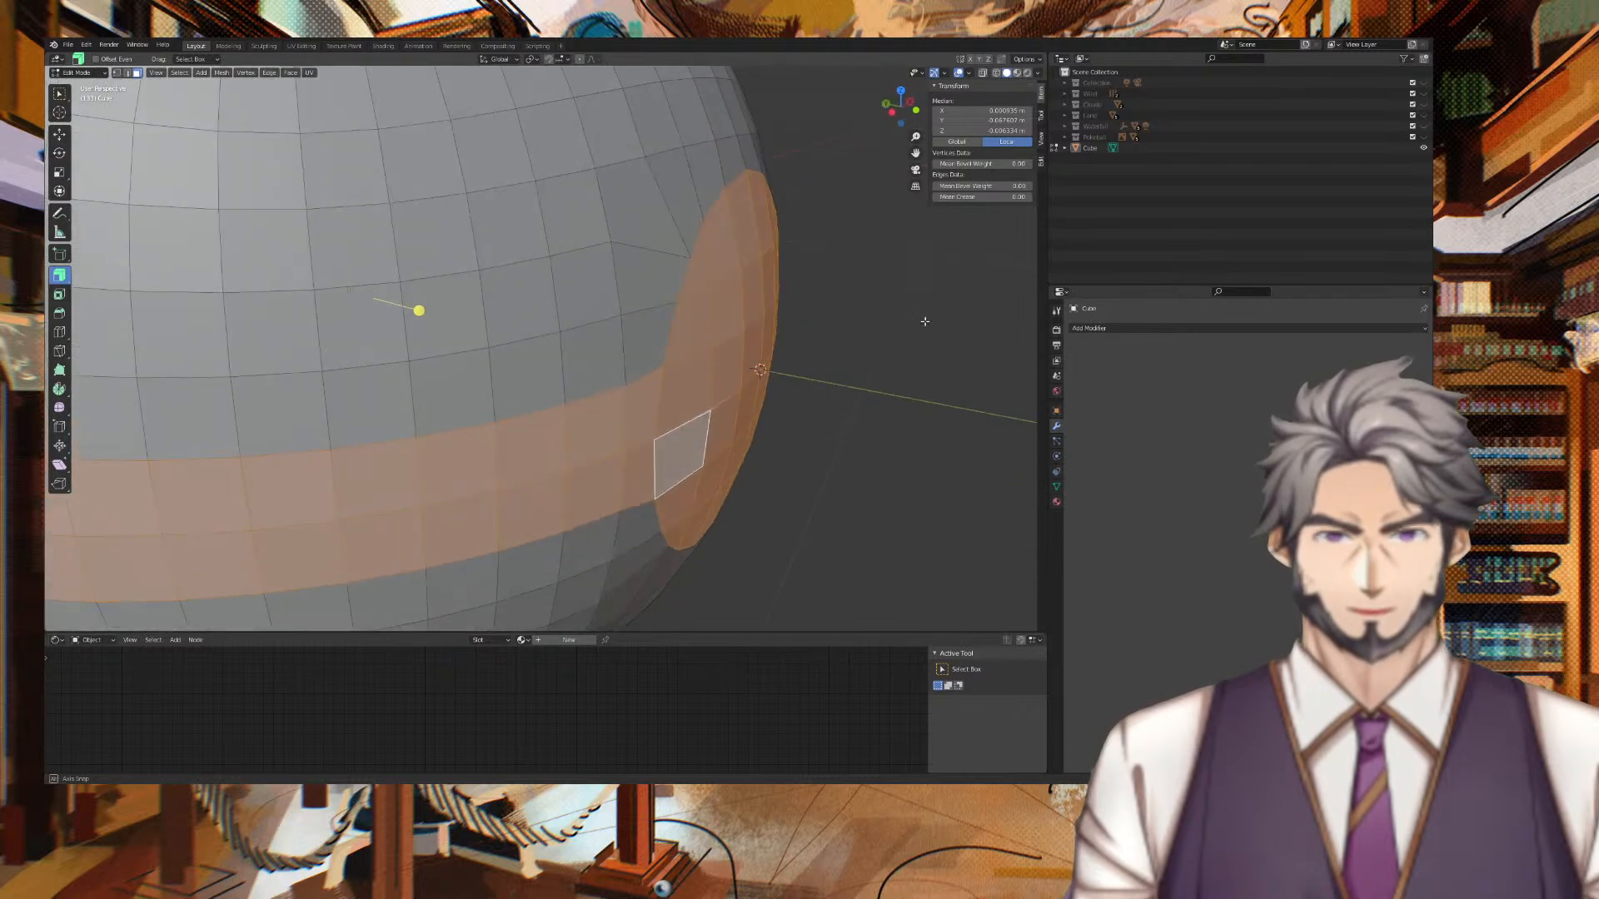
Extrude the circle and band outward along their normals and add the thin inner faces in the circle's seam gaps to the selection.
left_click_drag(418, 311, 403, 305)
scroll(416, 310, "up", 5)
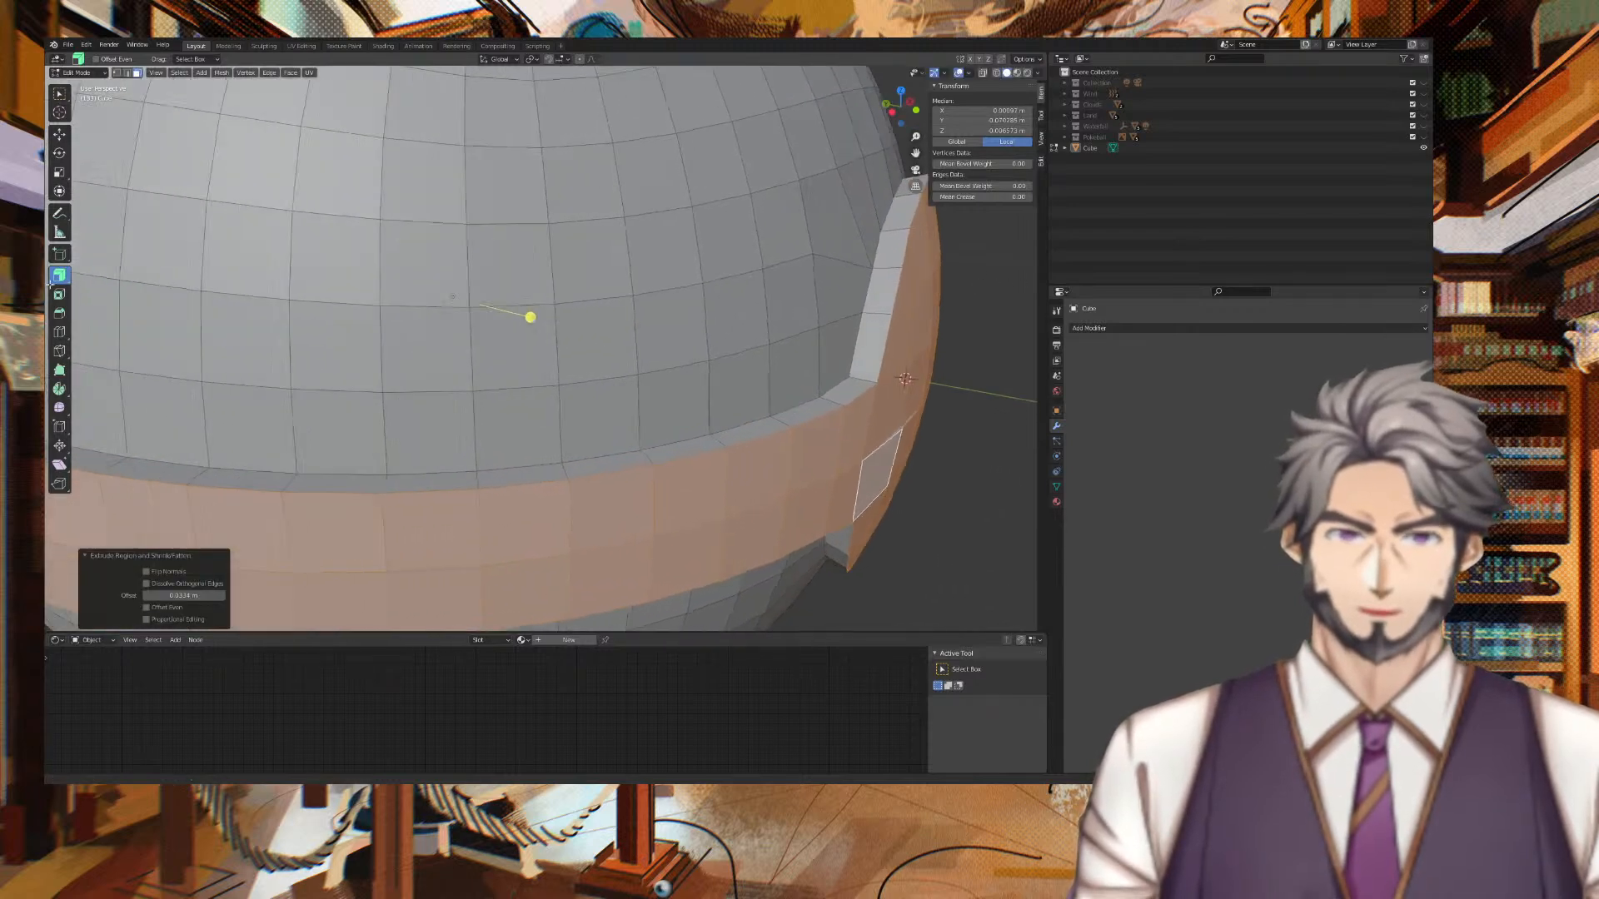
middle_click_drag(441, 315, 611, 296)
left_click(685, 137)
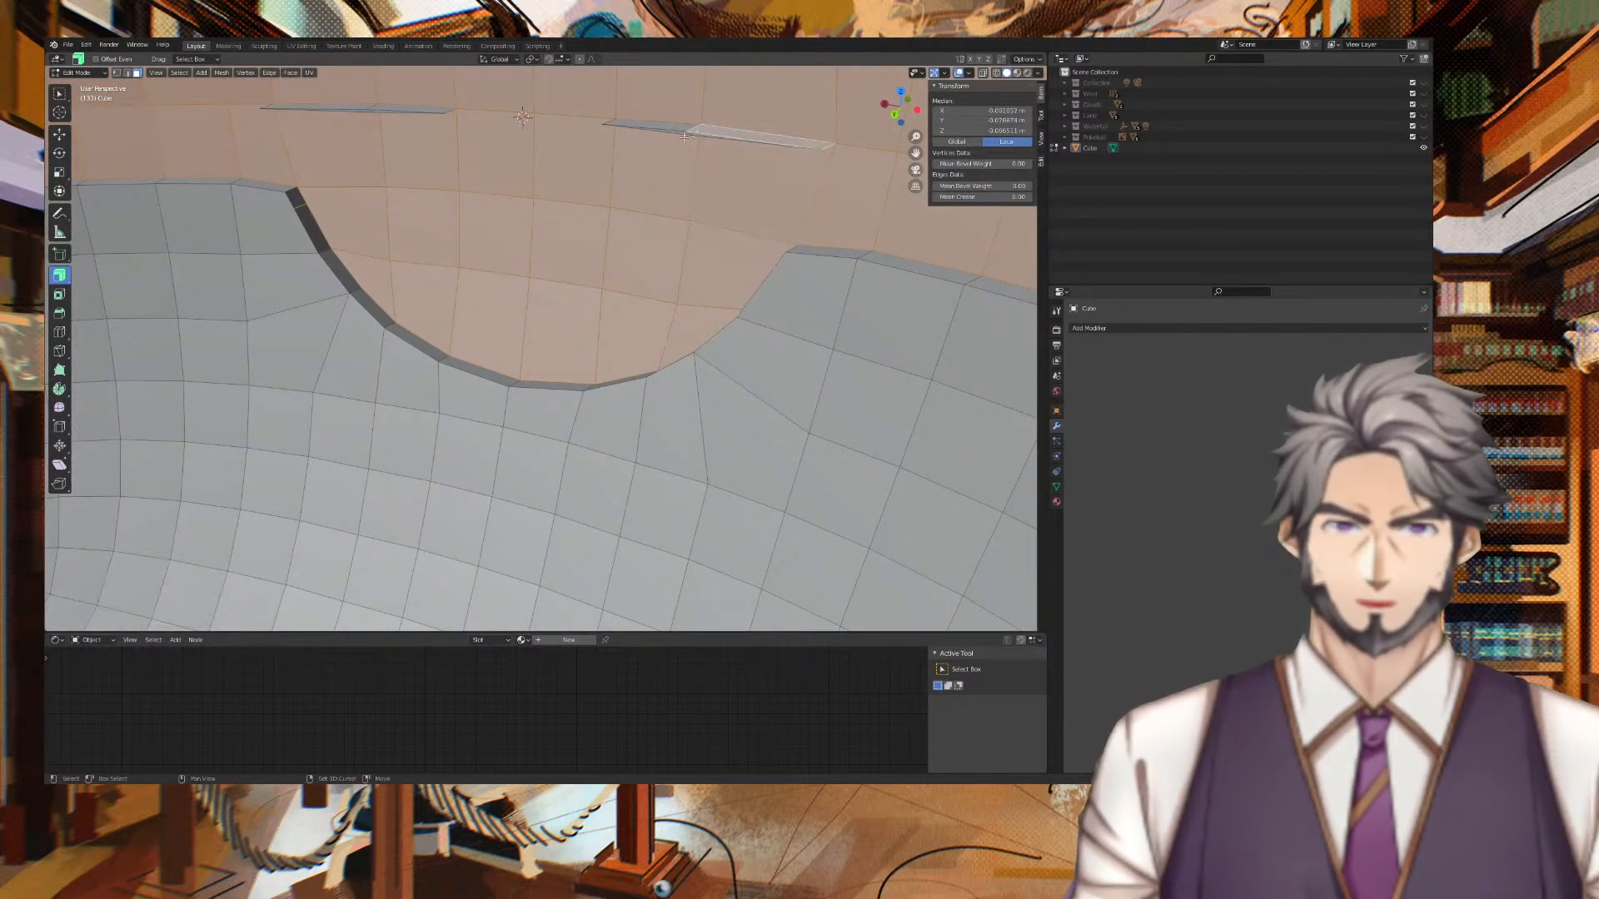
left_click(608, 123)
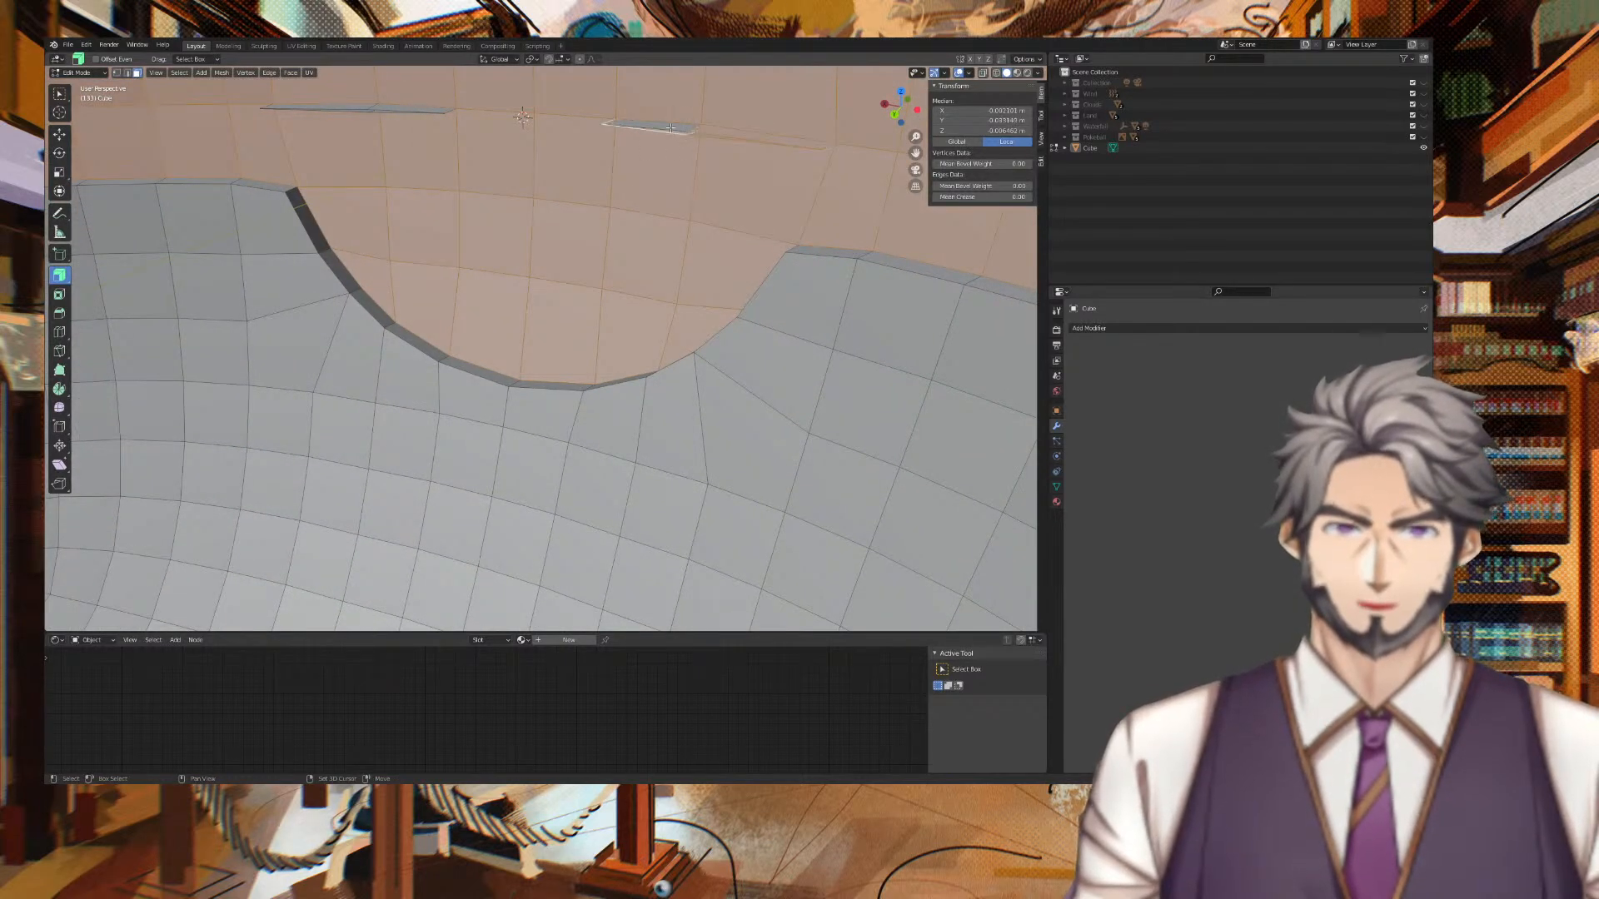
left_click(400, 110)
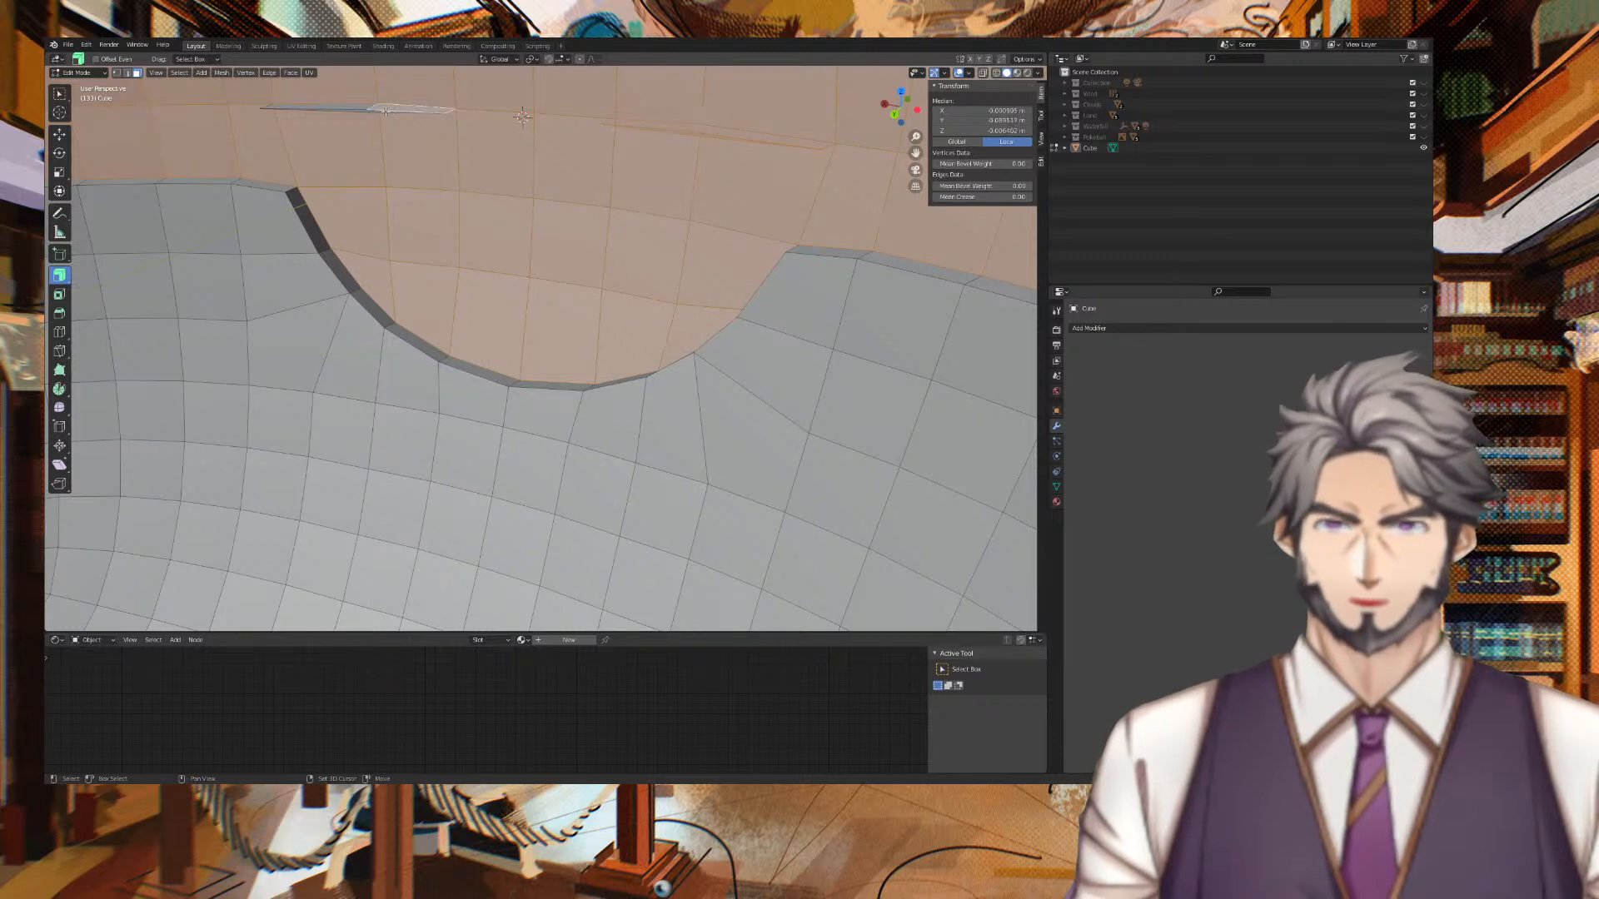
left_click(344, 113)
left_click(345, 112, "shift")
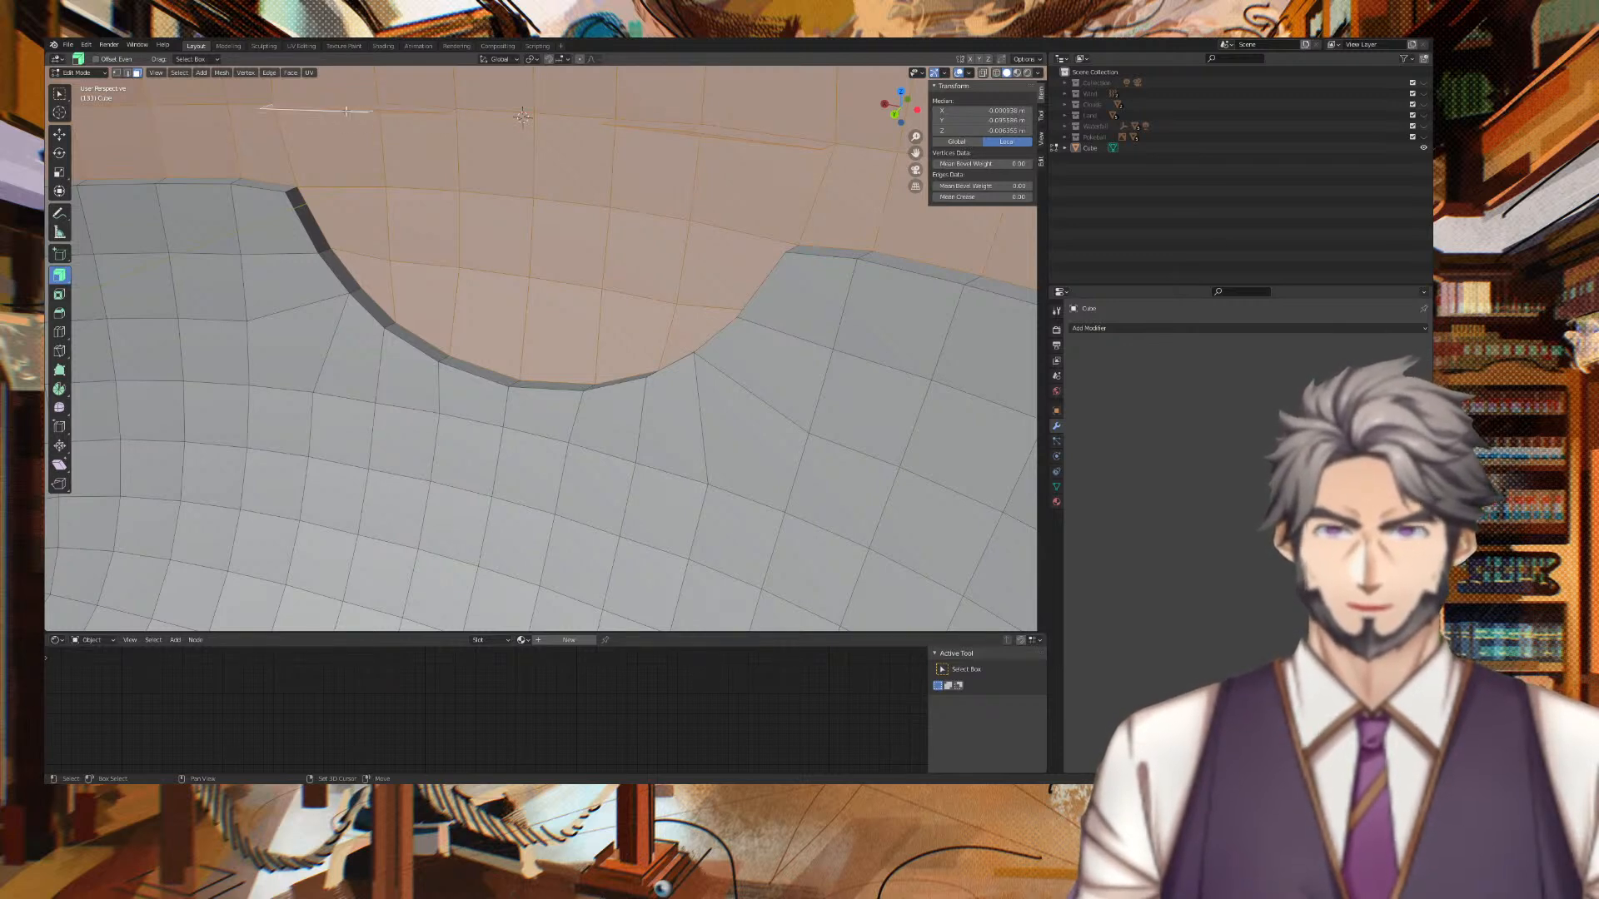
Examine the raised band and circle from the front, back and side of the sphere.
scroll(358, 125, "down", 4)
scroll(616, 209, "up", 2)
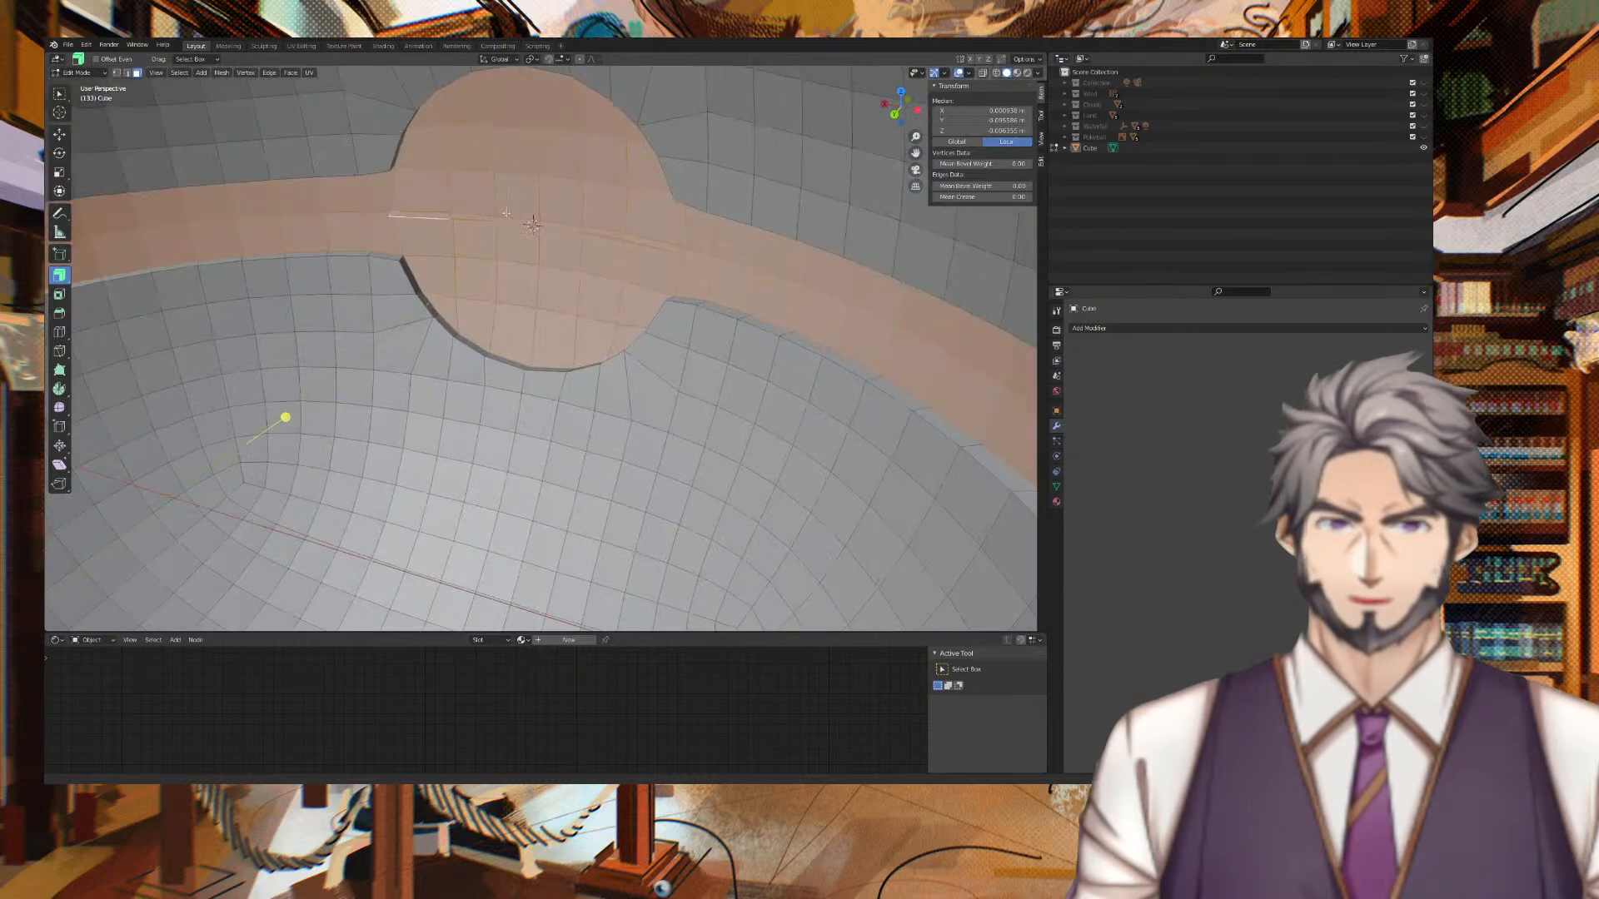
scroll(616, 209, "down", 3)
left_click(894, 115)
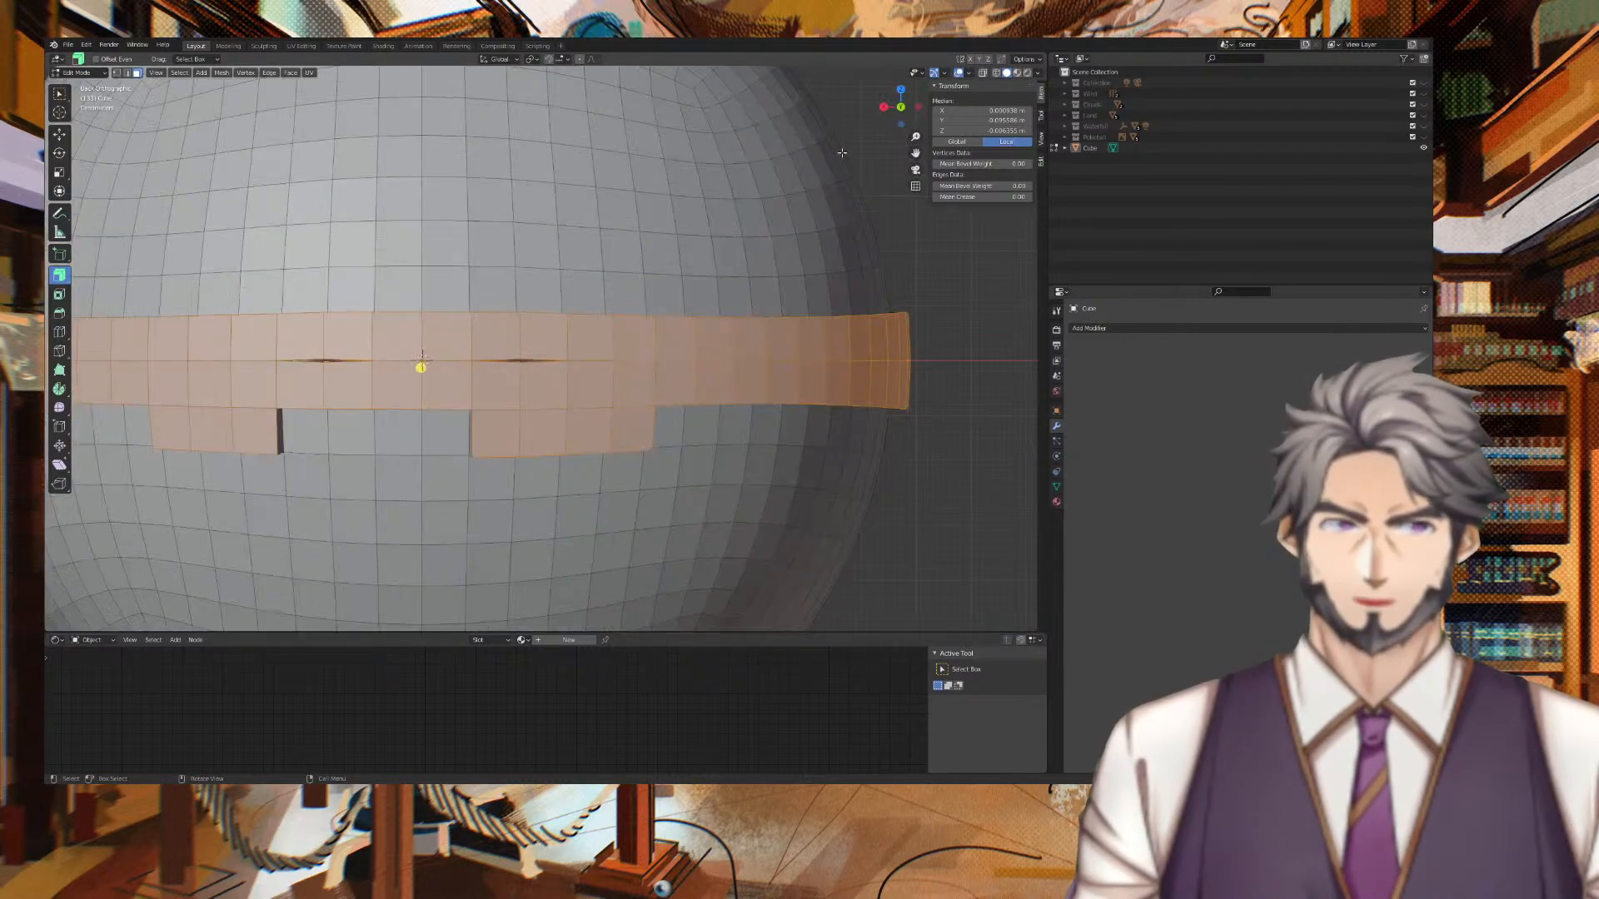
middle_click_drag(790, 194, 654, 266)
scroll(497, 179, "up", 7)
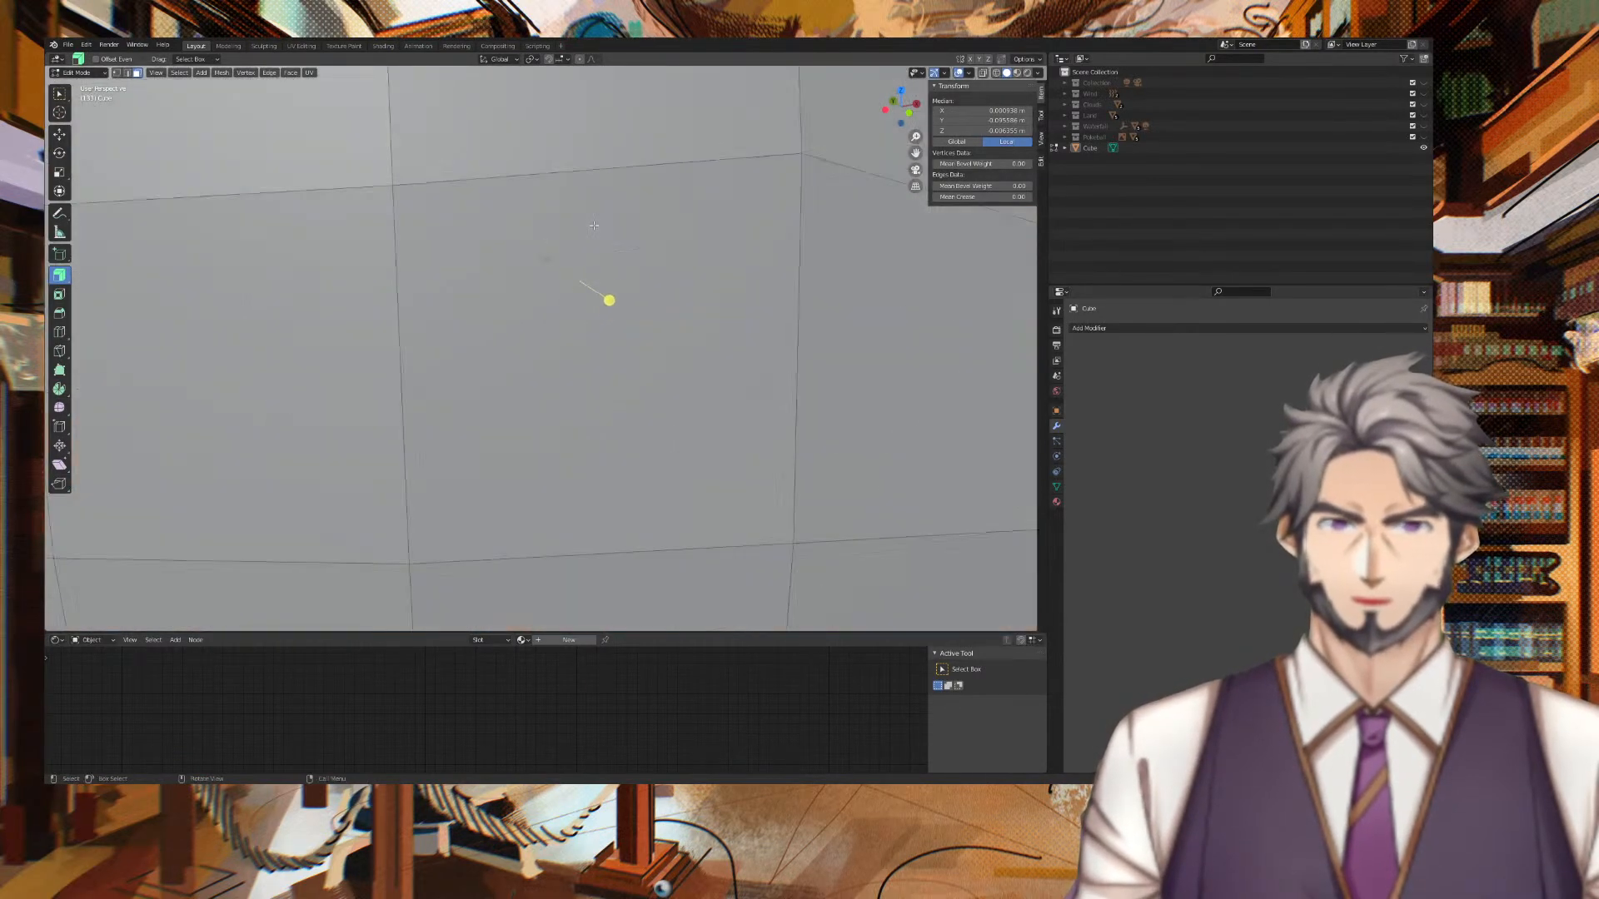
middle_click_drag(475, 213, 611, 285, "shift")
middle_click_drag(358, 292, 385, 301)
scroll(385, 301, "down", 4)
scroll(385, 301, "down", 5)
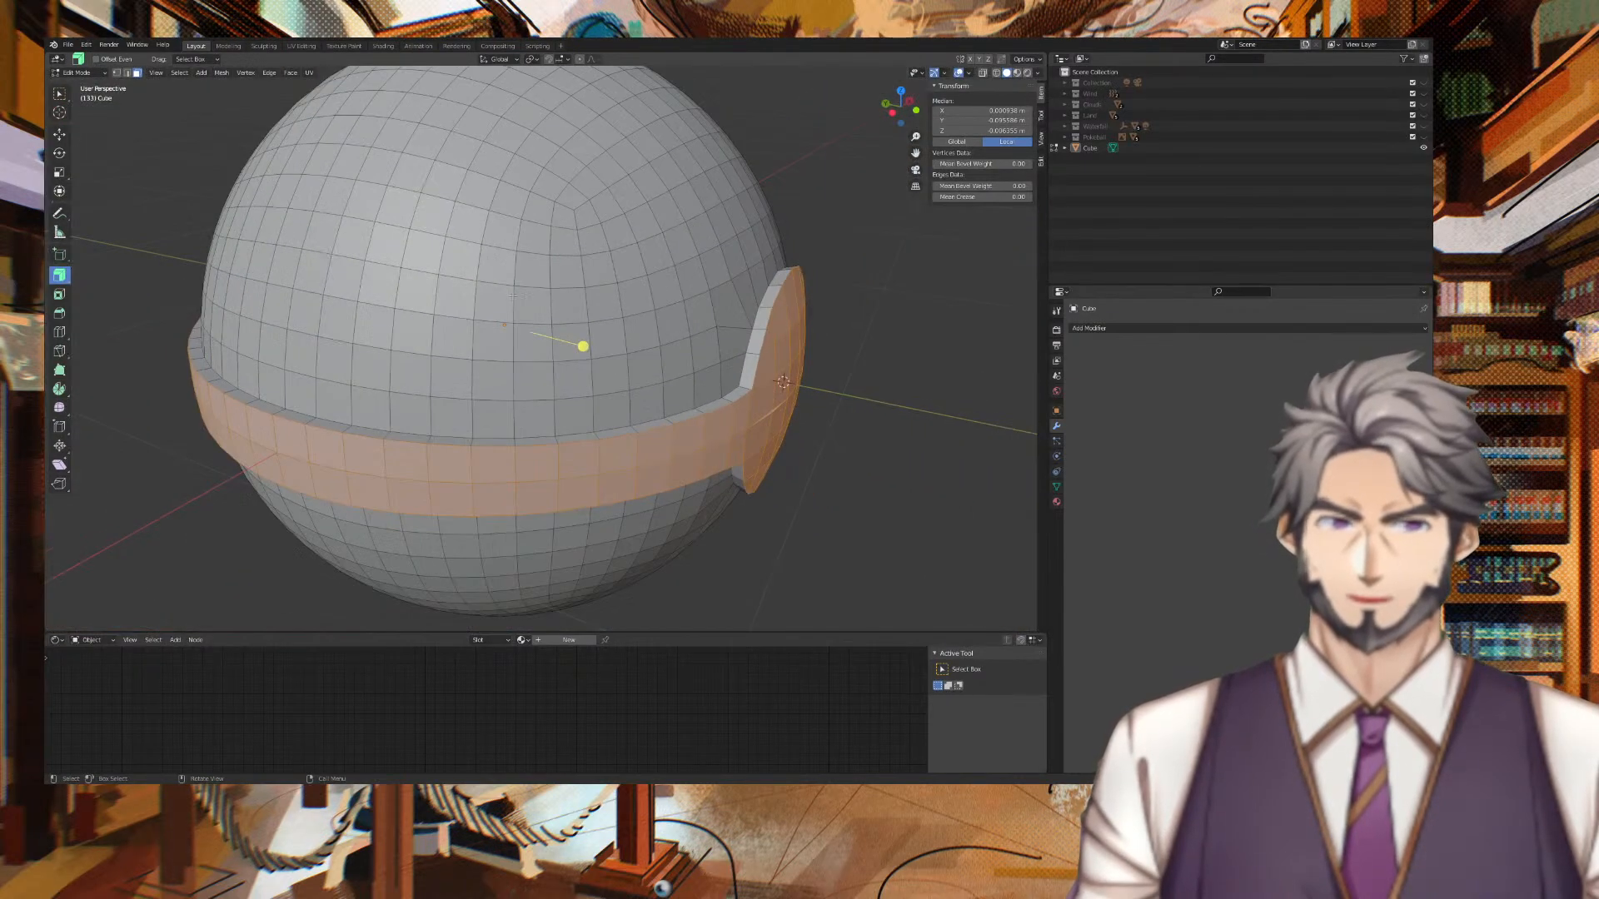
Try extruding the raised circle and band back inward along their normals, check the back, and undo it.
key("alt+s")
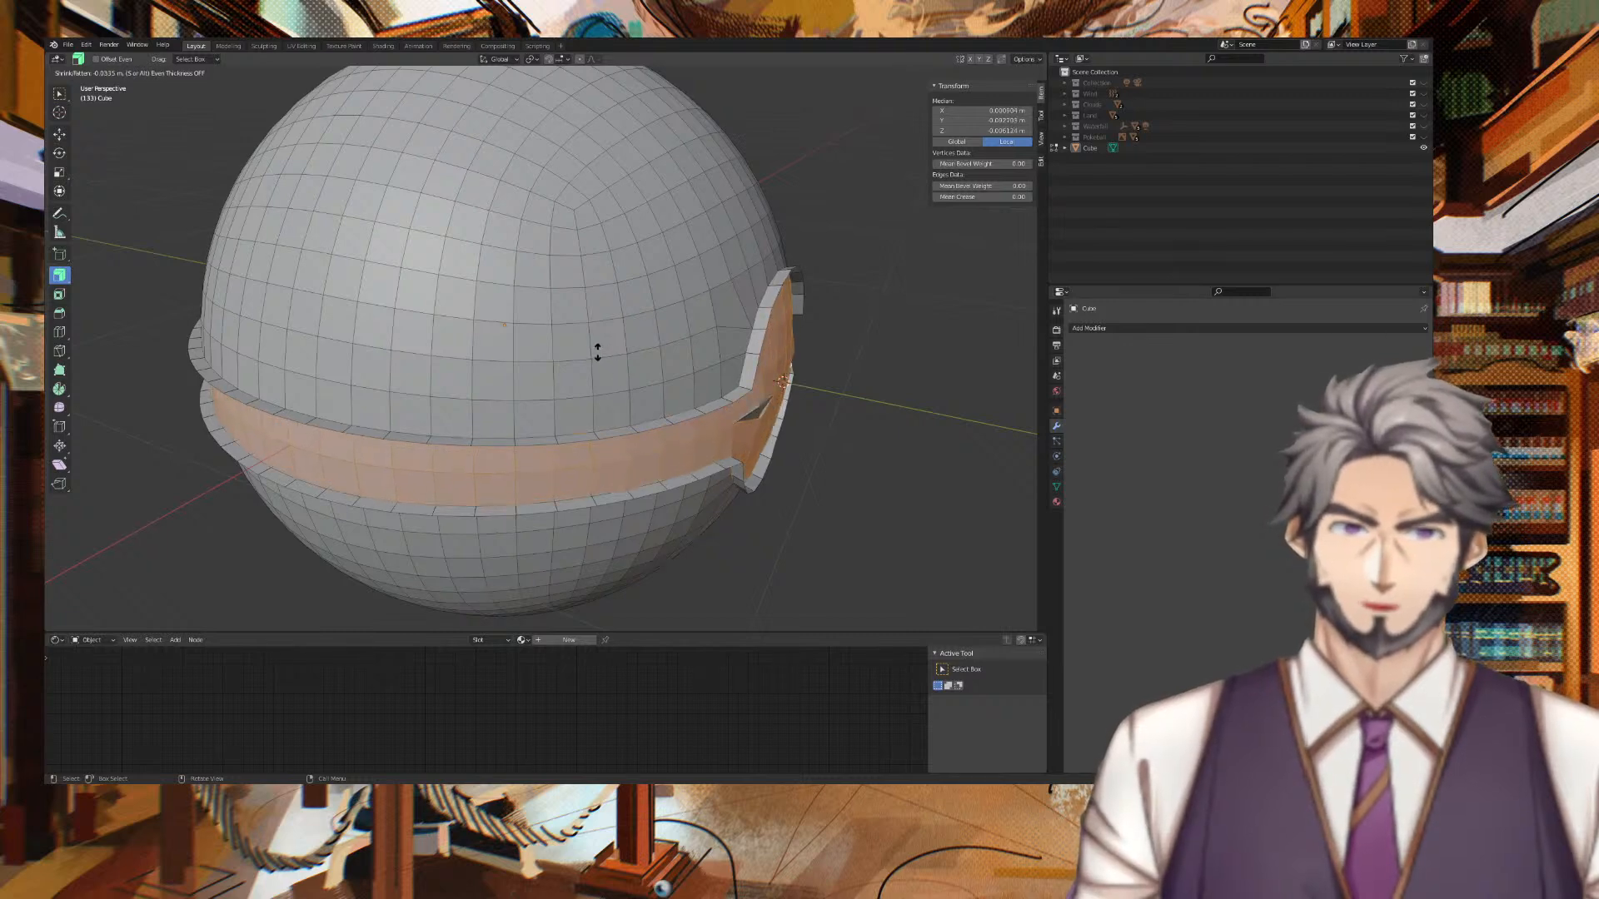
left_click_drag(611, 352, 663, 364)
middle_click_drag(875, 333, 999, 292)
scroll(674, 348, "down", 2)
middle_click_drag(674, 348, 749, 356)
key("ctrl+z")
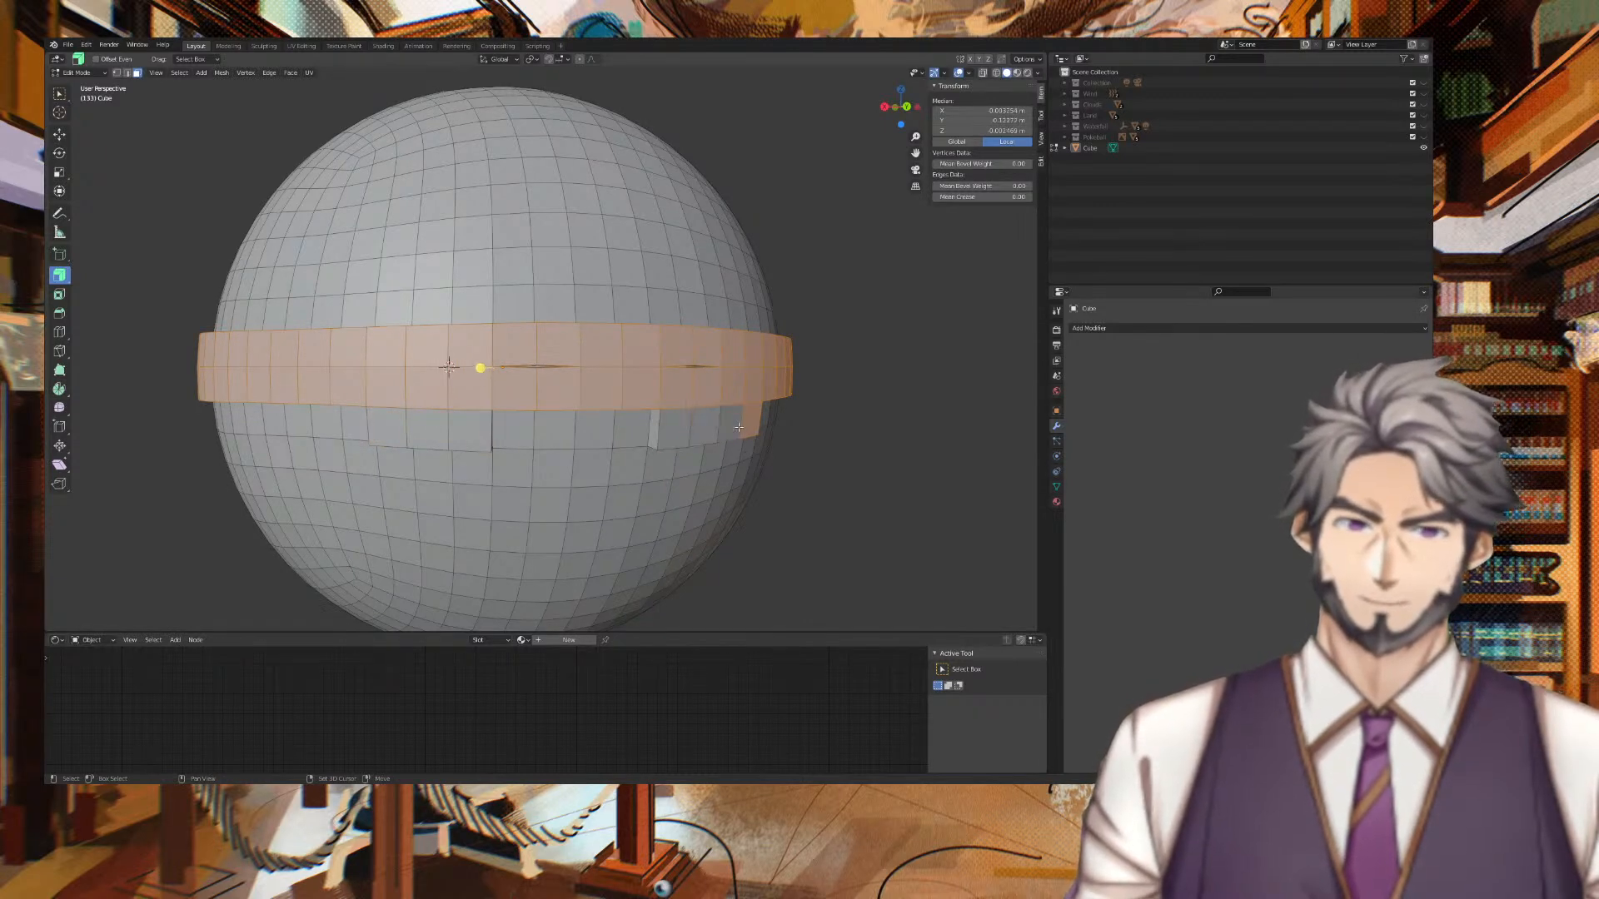
Try the inward extrusion of the circle and band once more, and undo it together with the earlier outward extrusion.
middle_click_drag(861, 409, 695, 409)
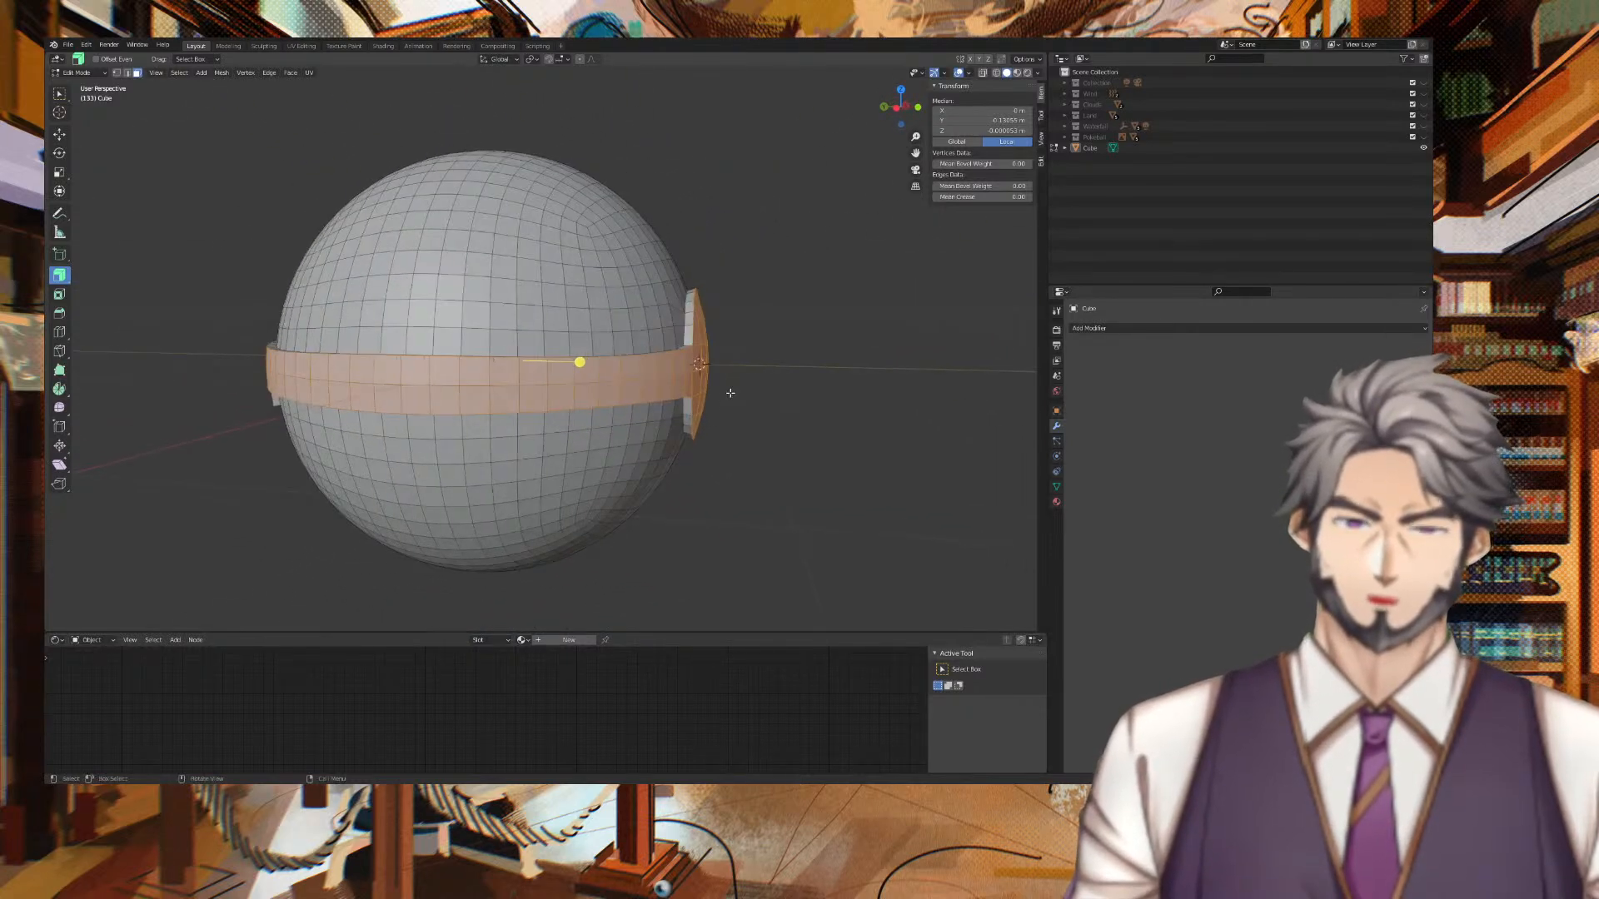
mouse_move(581, 362)
left_mouse_down()
mouse_move(535, 353)
mouse_move(552, 366)
left_mouse_up()
middle_click_drag(571, 360, 1029, 344)
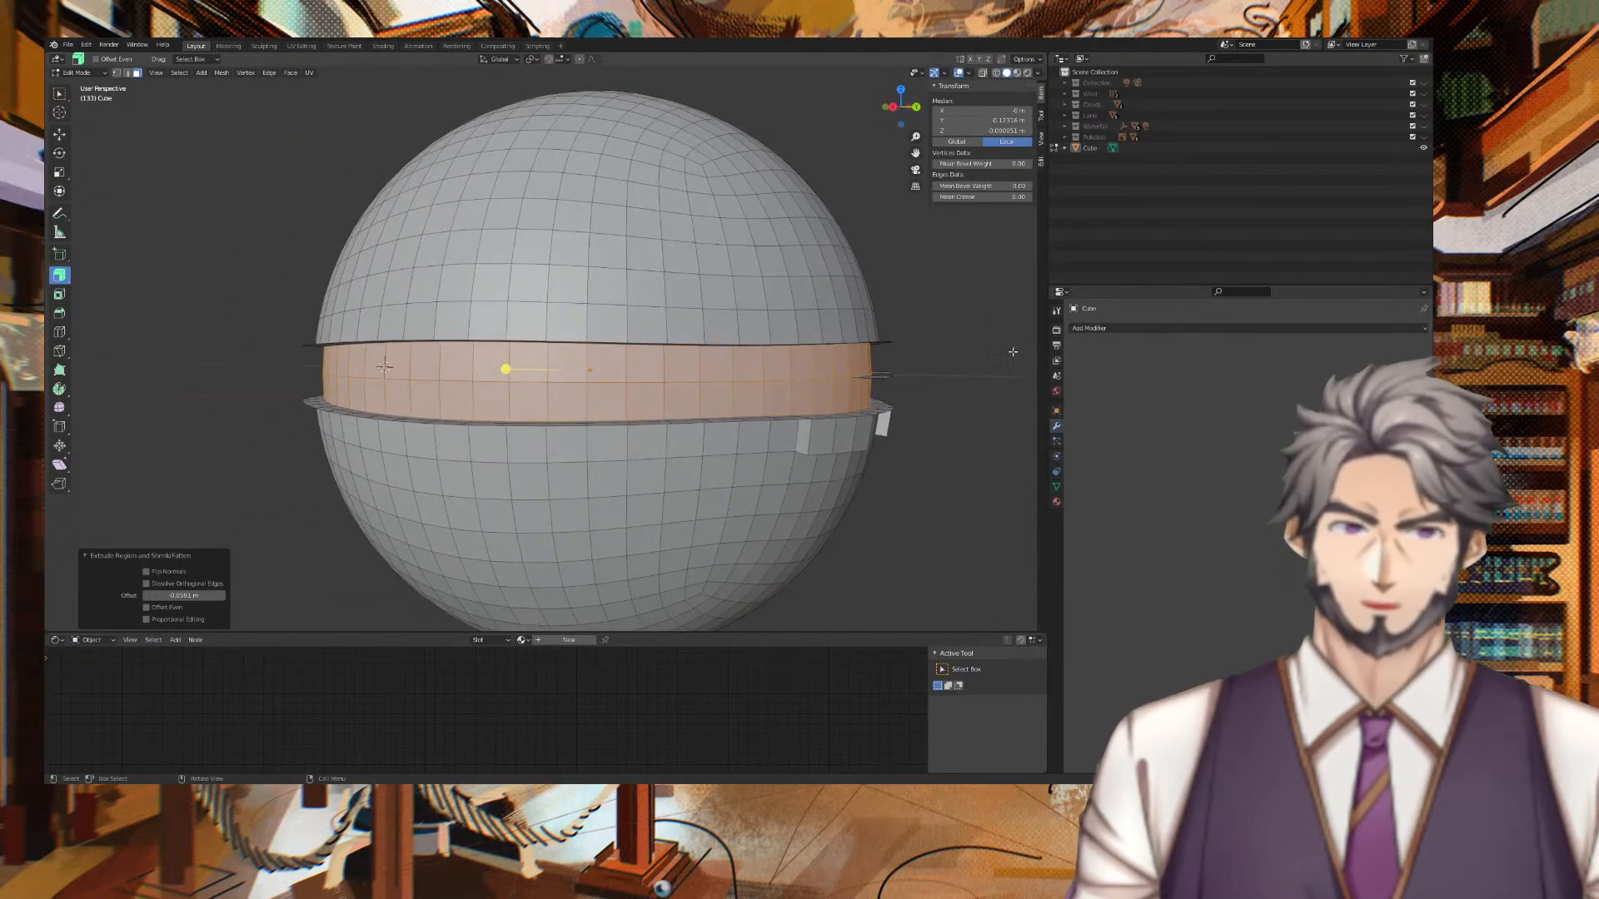
key("ctrl+z")
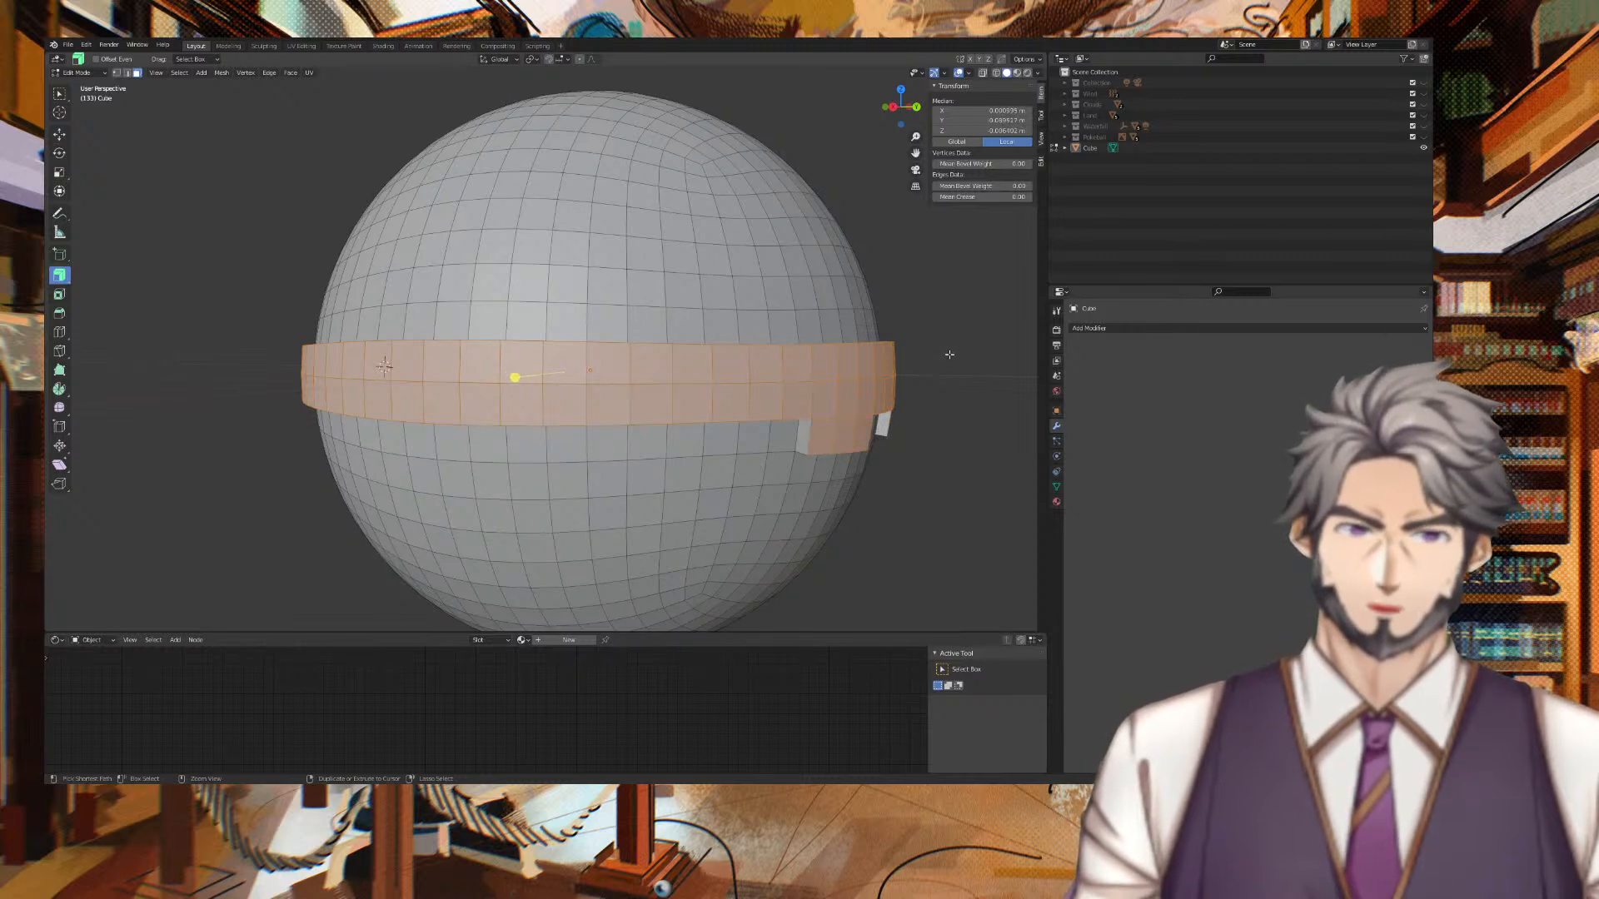
key("ctrl+z")
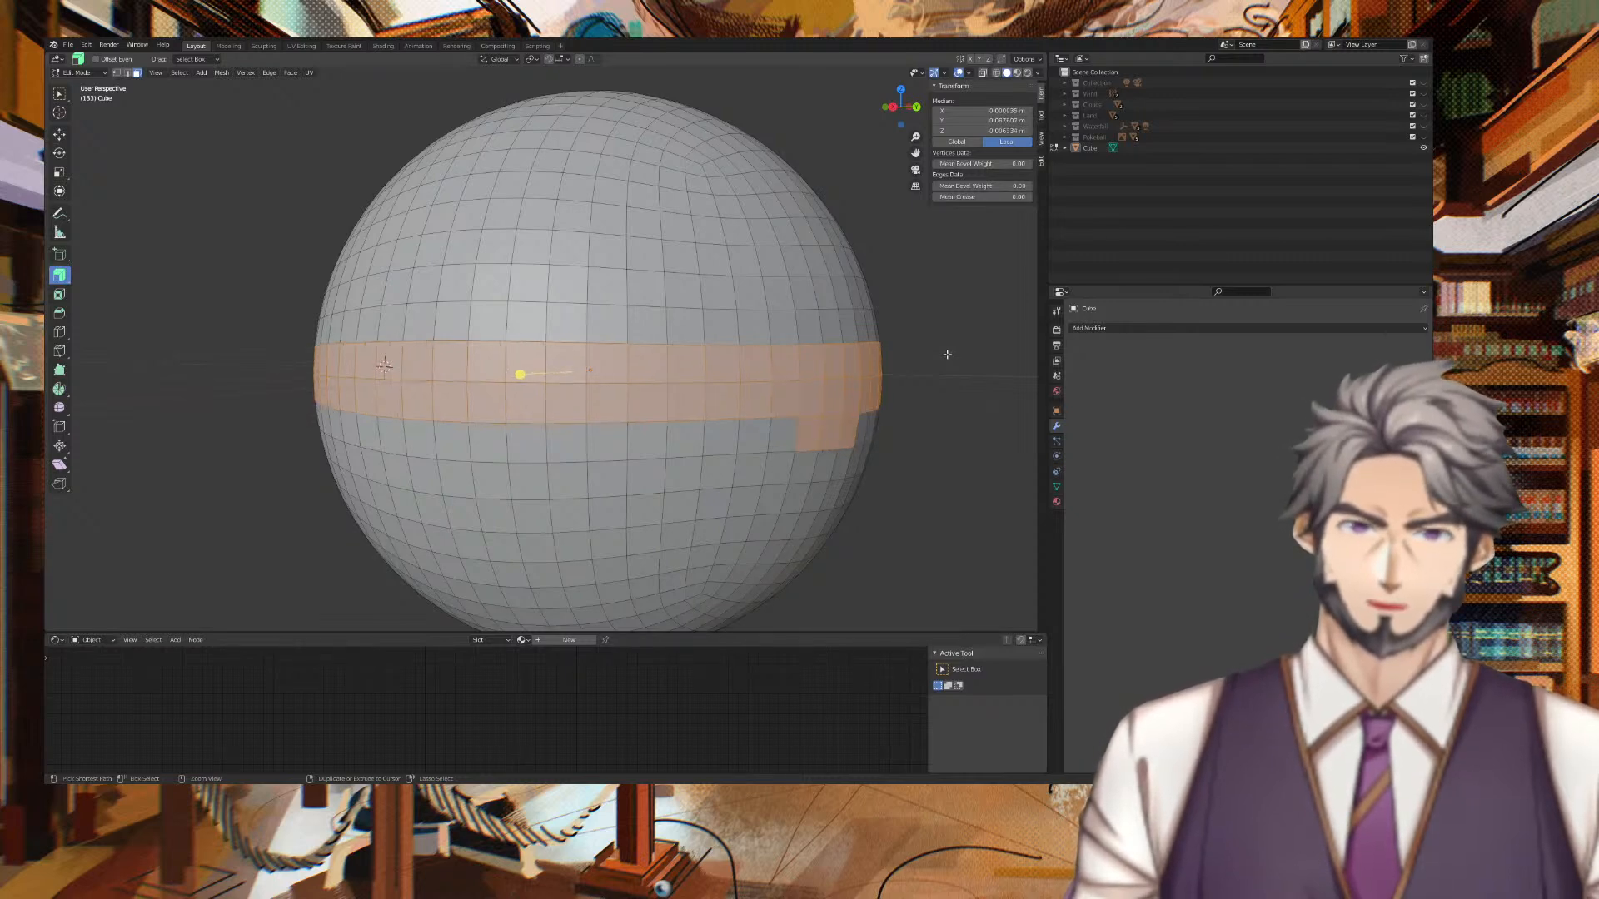
Deselect the stray faces below the equatorial band on the back of the sphere.
middle_click_drag(943, 355, 882, 354)
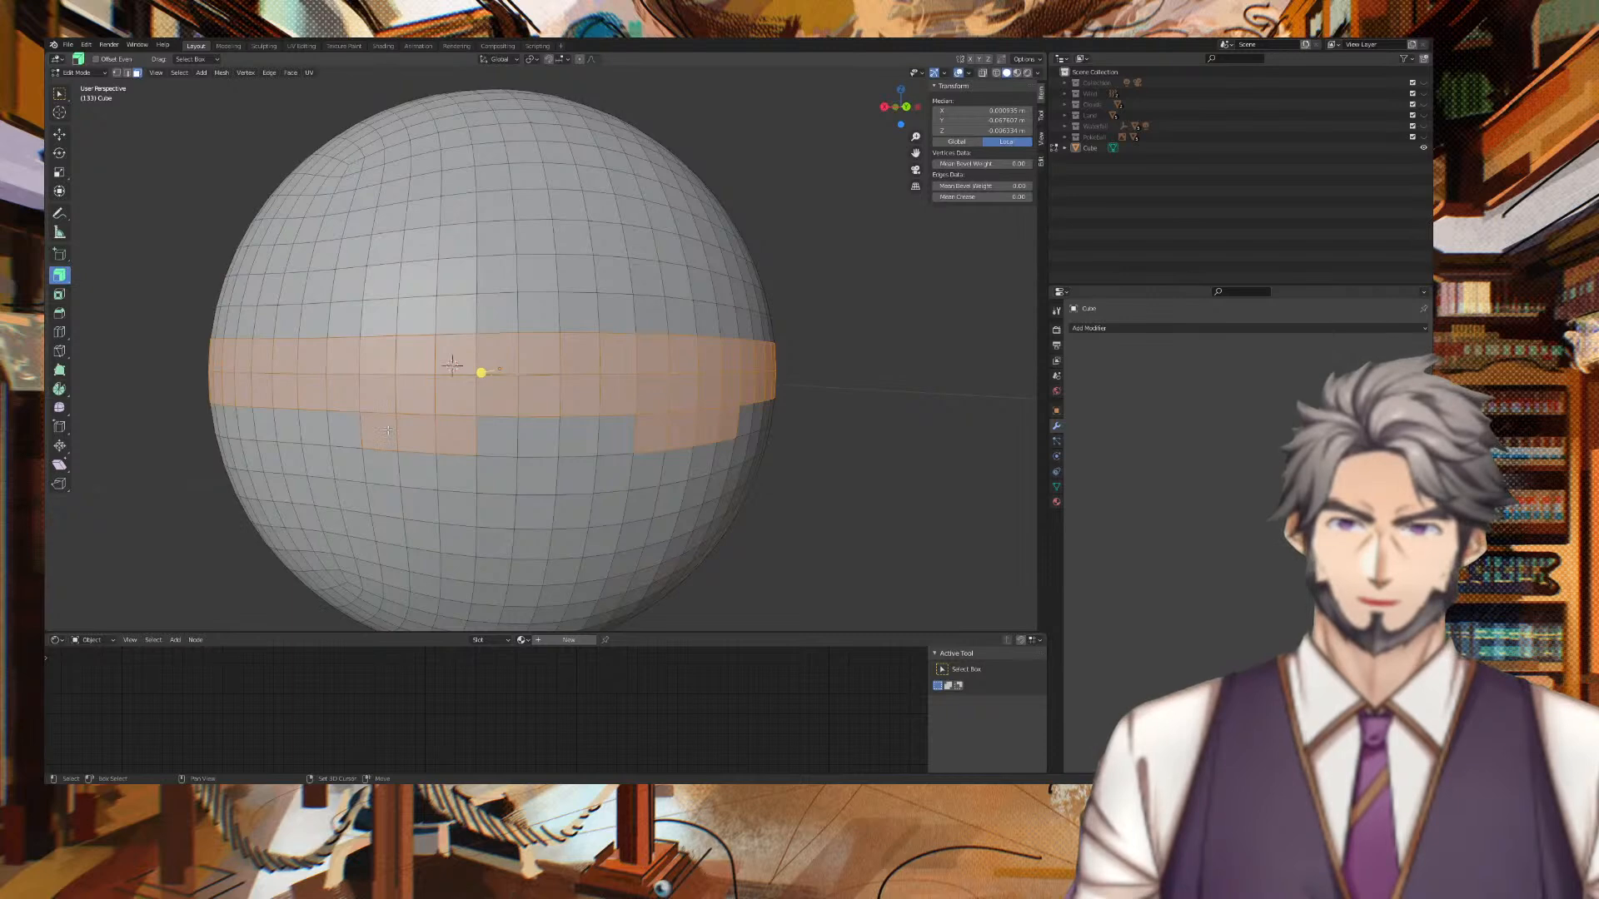
left_click(657, 441, "shift")
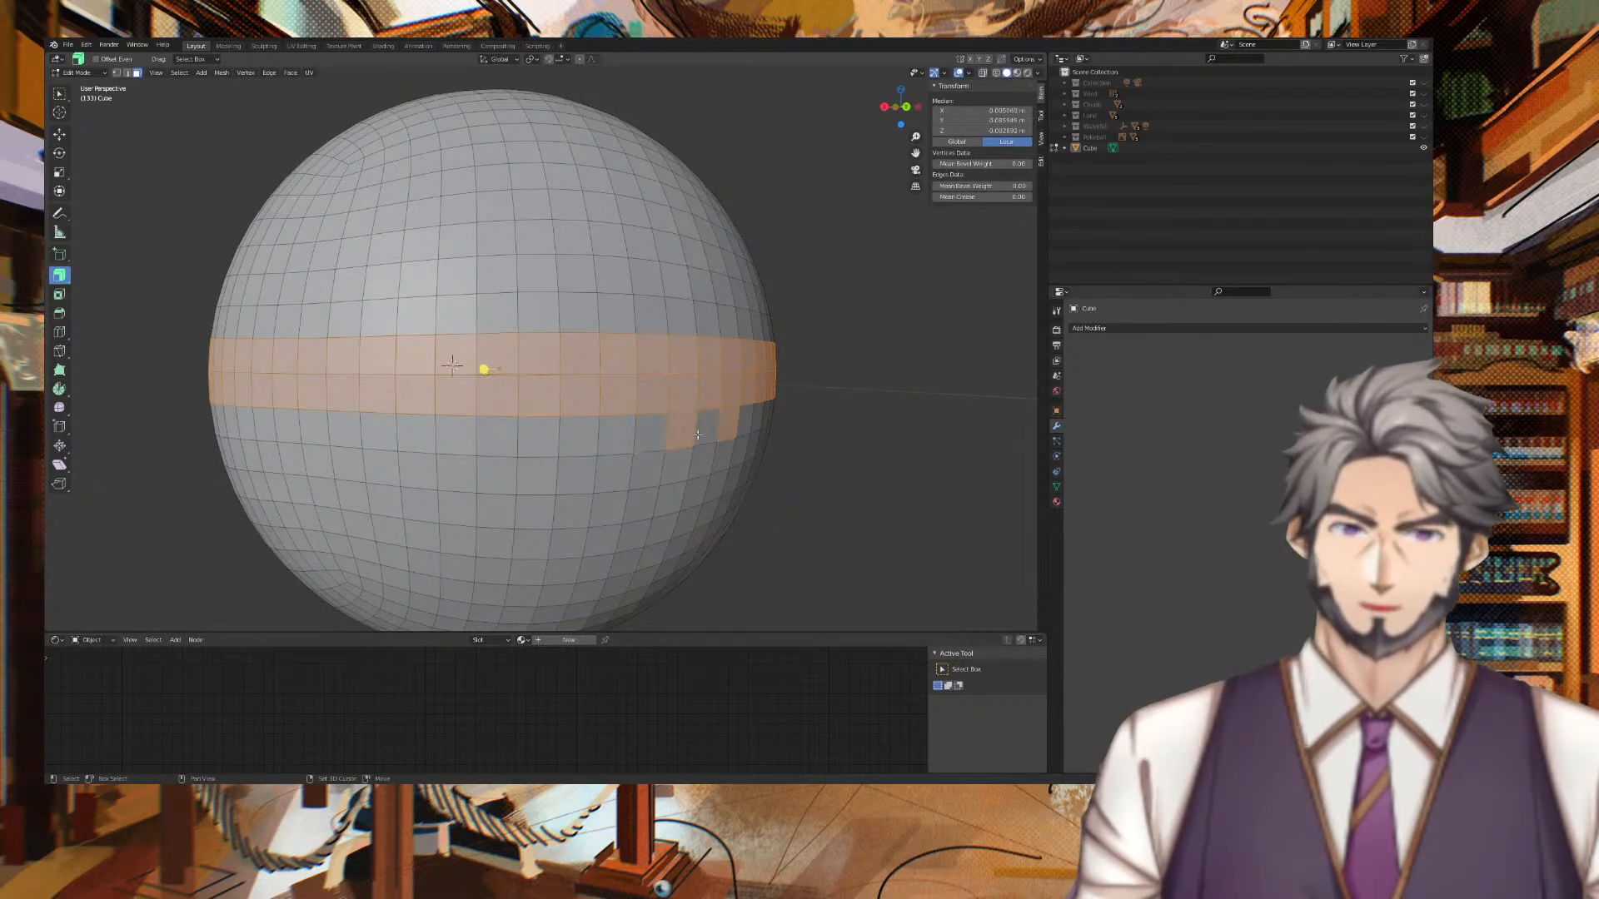
left_click(722, 430, "shift")
left_click(680, 446, "shift")
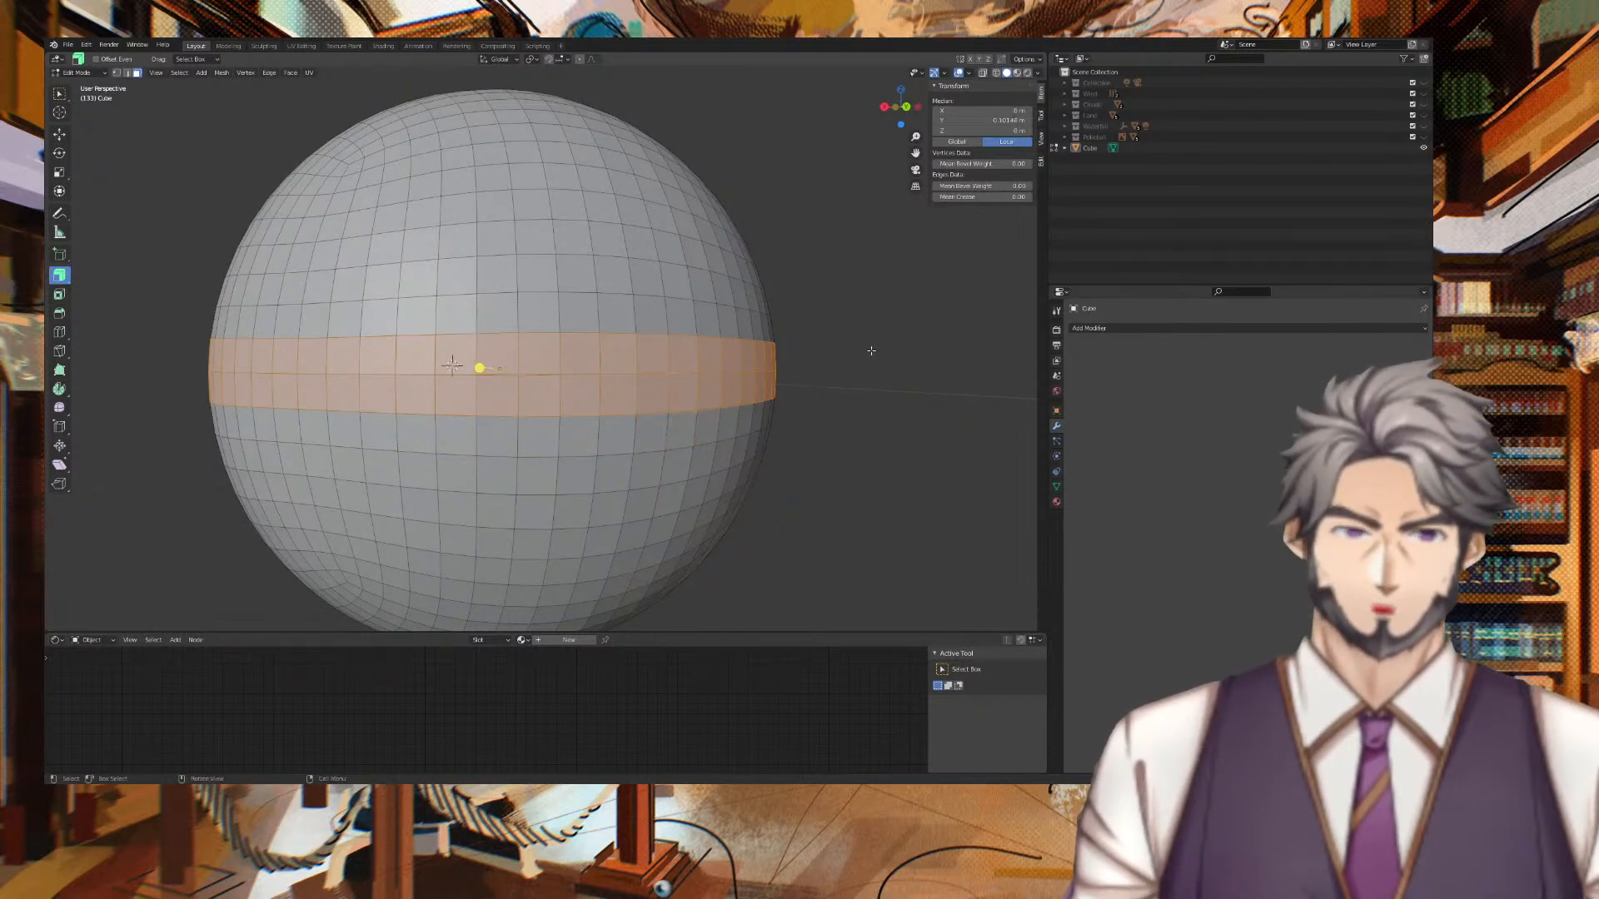
Check the selected circle and equatorial band around the sphere, and extrude them inward along their normals.
scroll(867, 349, "up", 2)
middle_click_drag(863, 349, 564, 379)
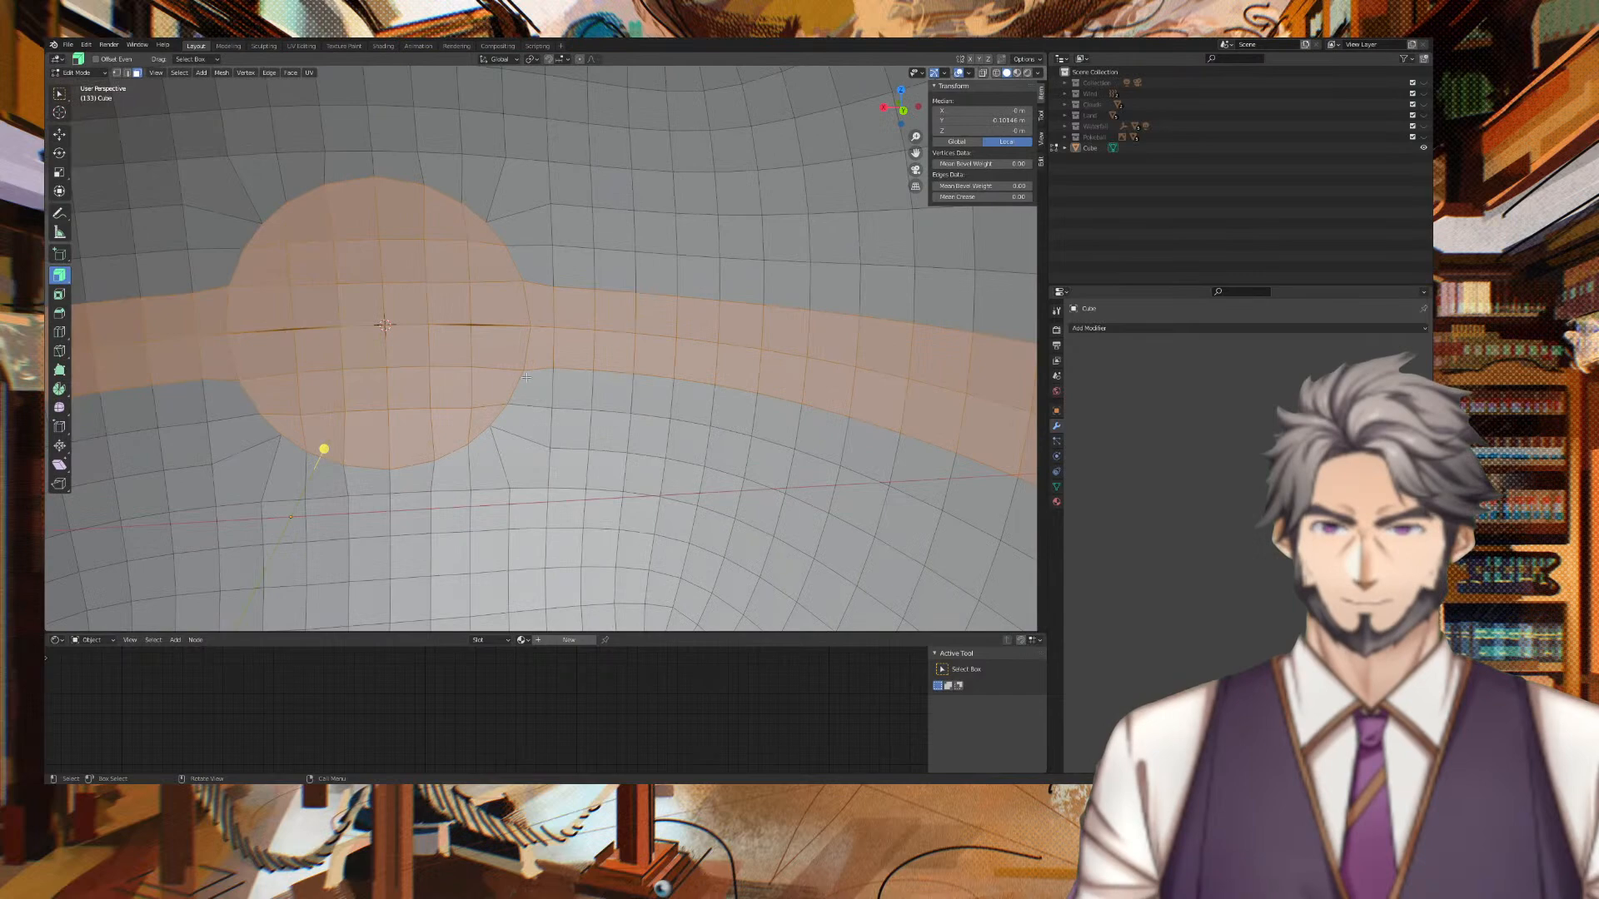
middle_click_drag(122, 390, 499, 404)
scroll(449, 373, "up", 2)
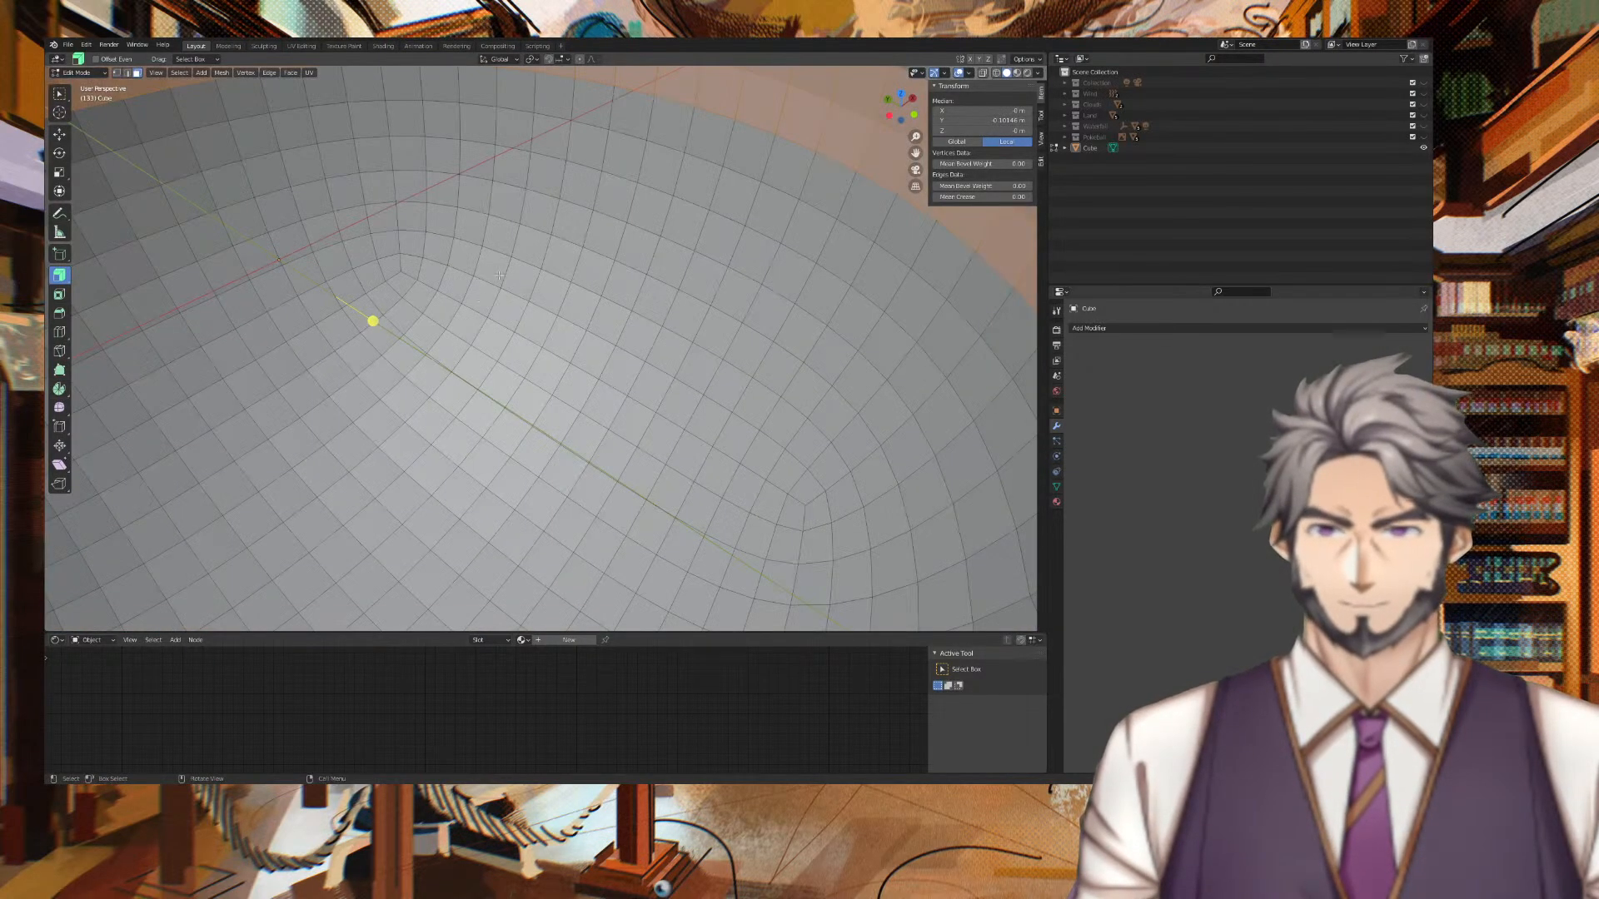
middle_click_drag(340, 170, 601, 281, "shift")
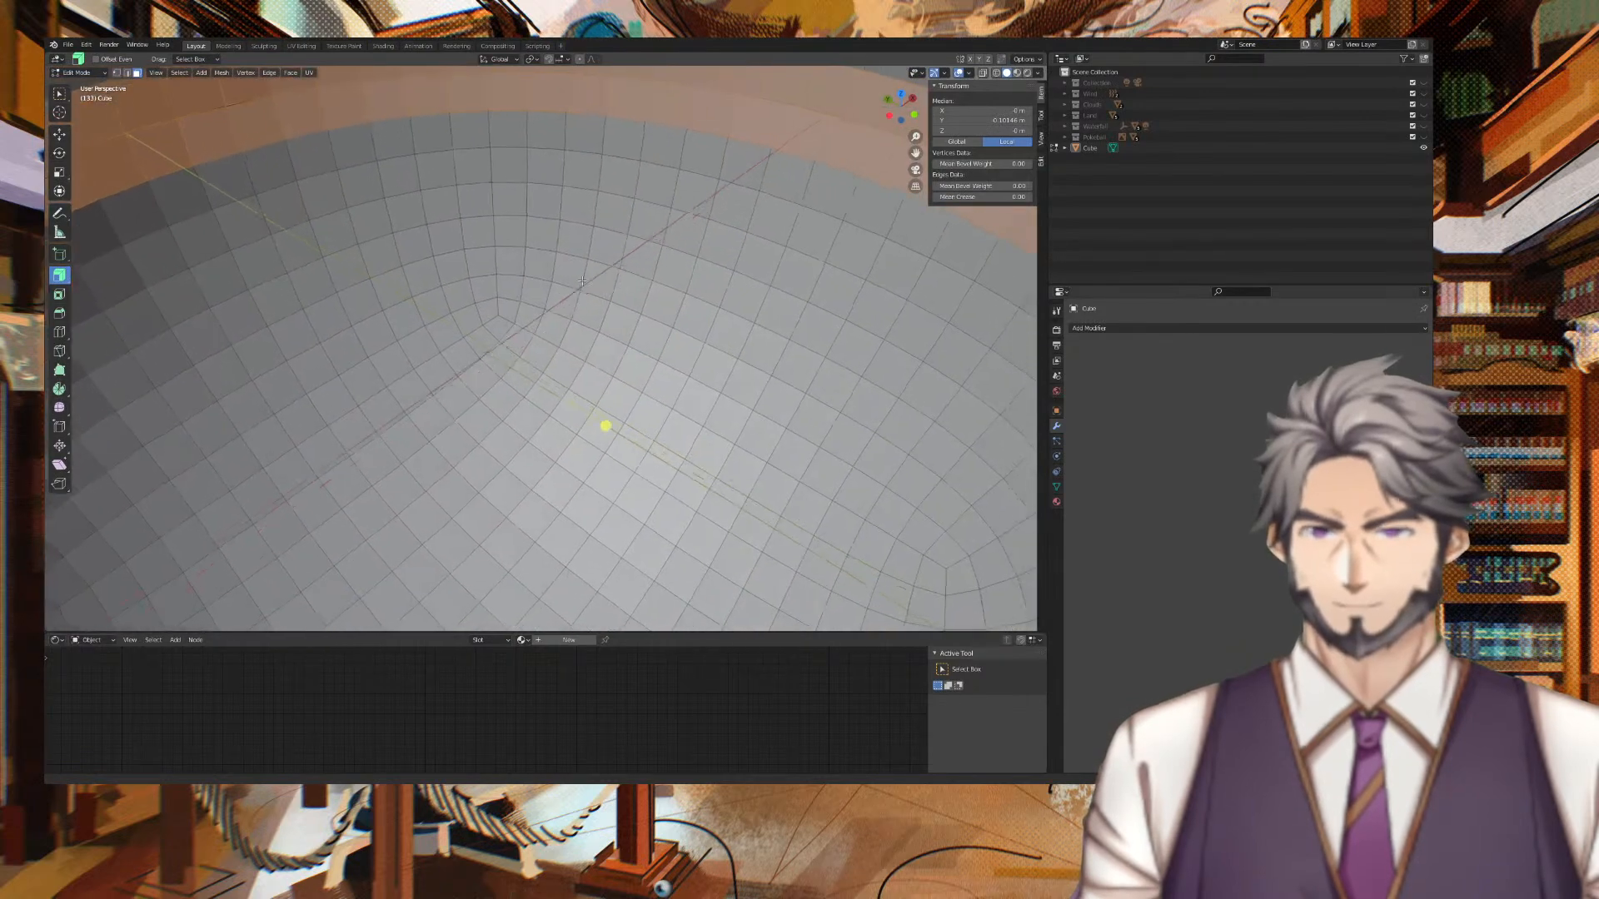
scroll(559, 274, "down", 4)
middle_click_drag(969, 359, 920, 340)
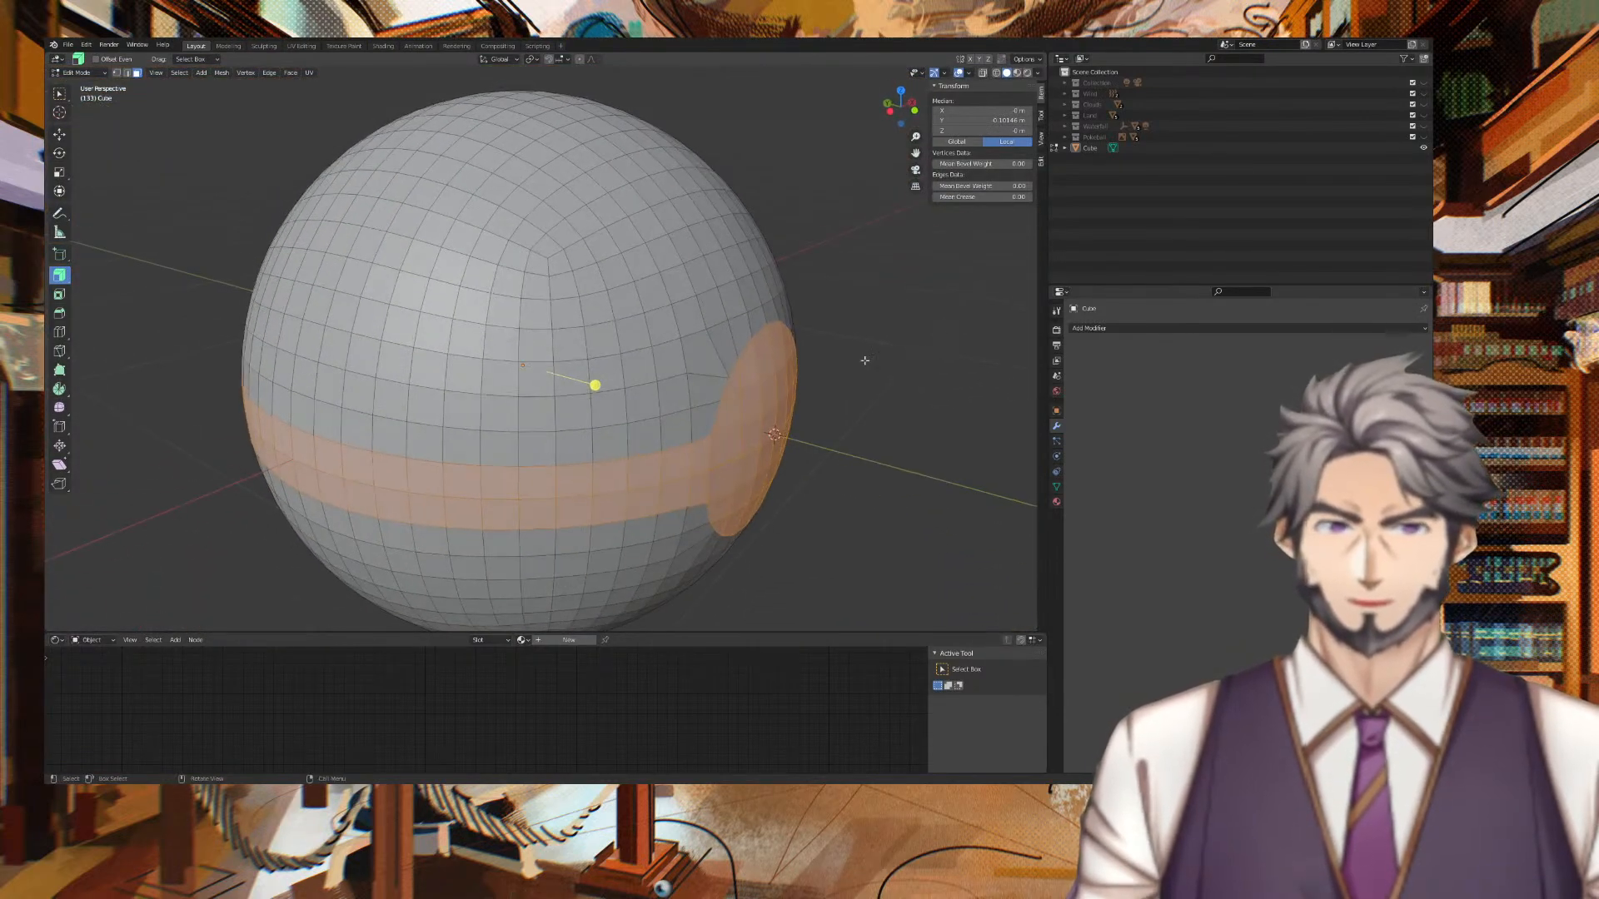
left_click_drag(593, 387, 591, 386)
mouse_move(927, 413)
middle_mouse_down()
mouse_move(878, 400)
mouse_move(971, 392)
mouse_move(849, 382)
mouse_move(895, 370)
mouse_move(933, 385)
middle_mouse_up()
left_click_drag(595, 380, 599, 383)
middle_click_drag(862, 381, 795, 414)
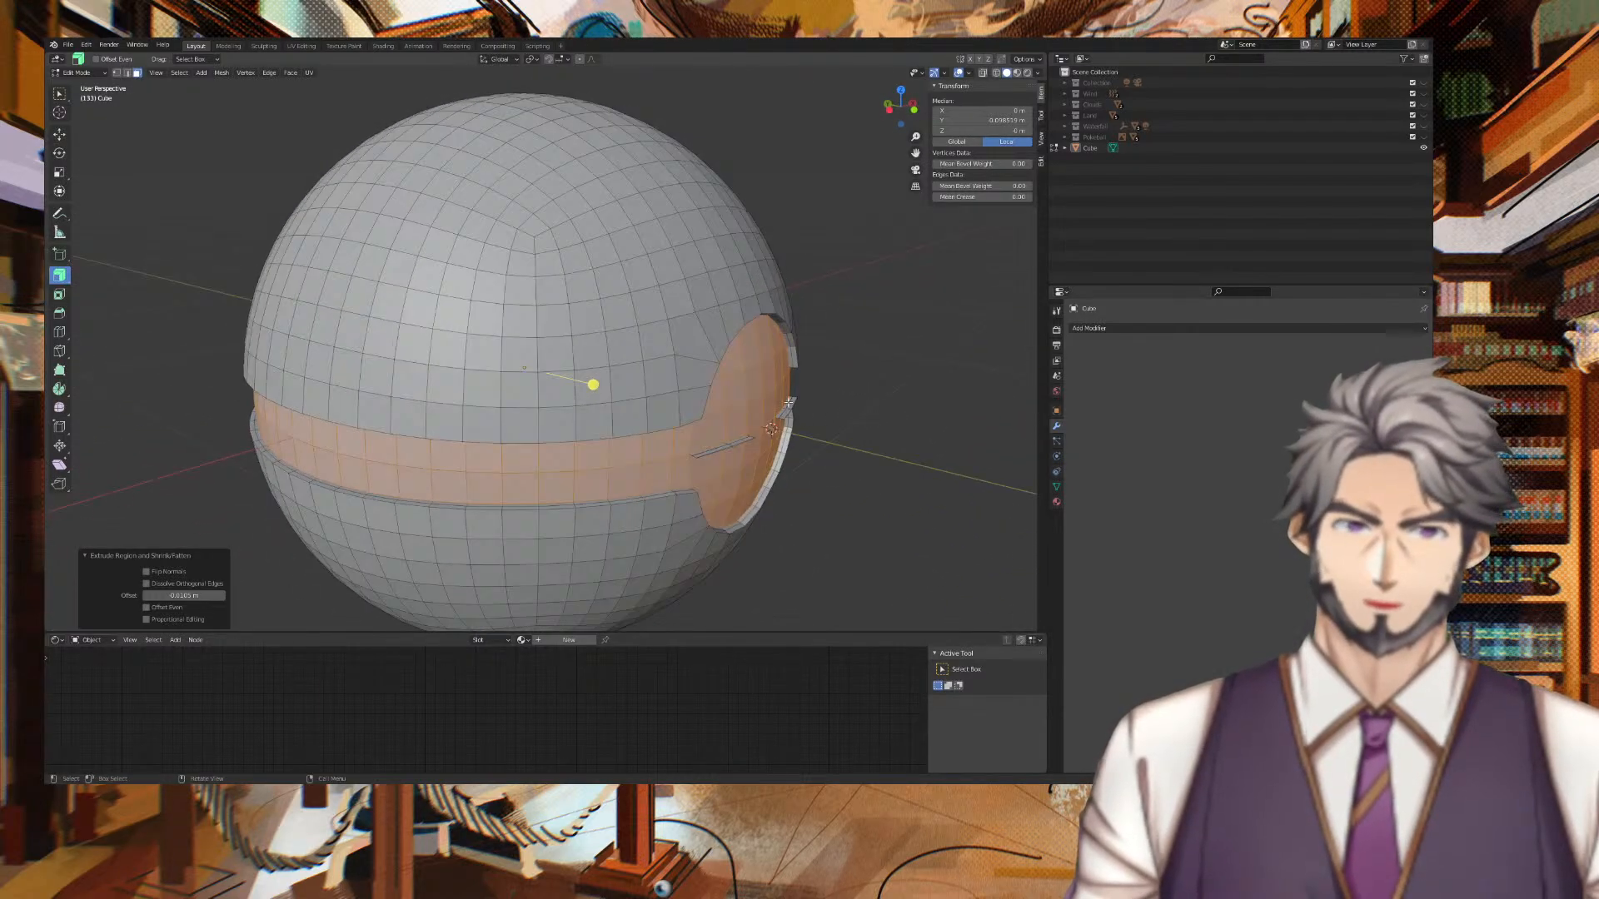
Try selecting the stray narrow faces in the slits across the recessed circle from the side.
left_click(789, 402, "alt")
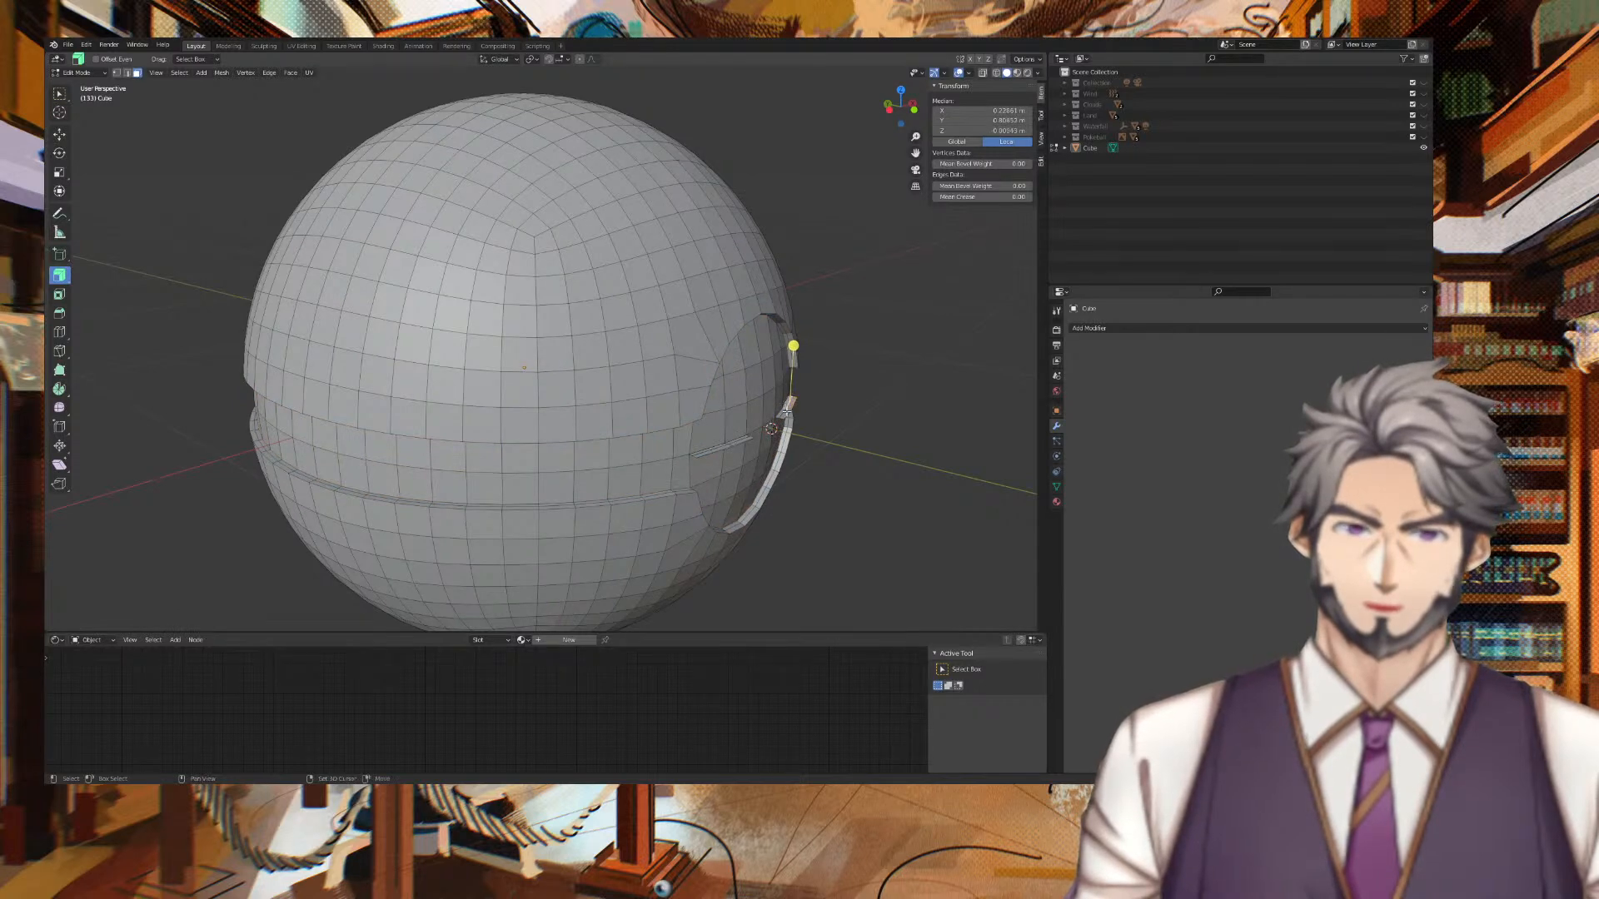
left_click(742, 440, "shift")
left_click(736, 441, "shift")
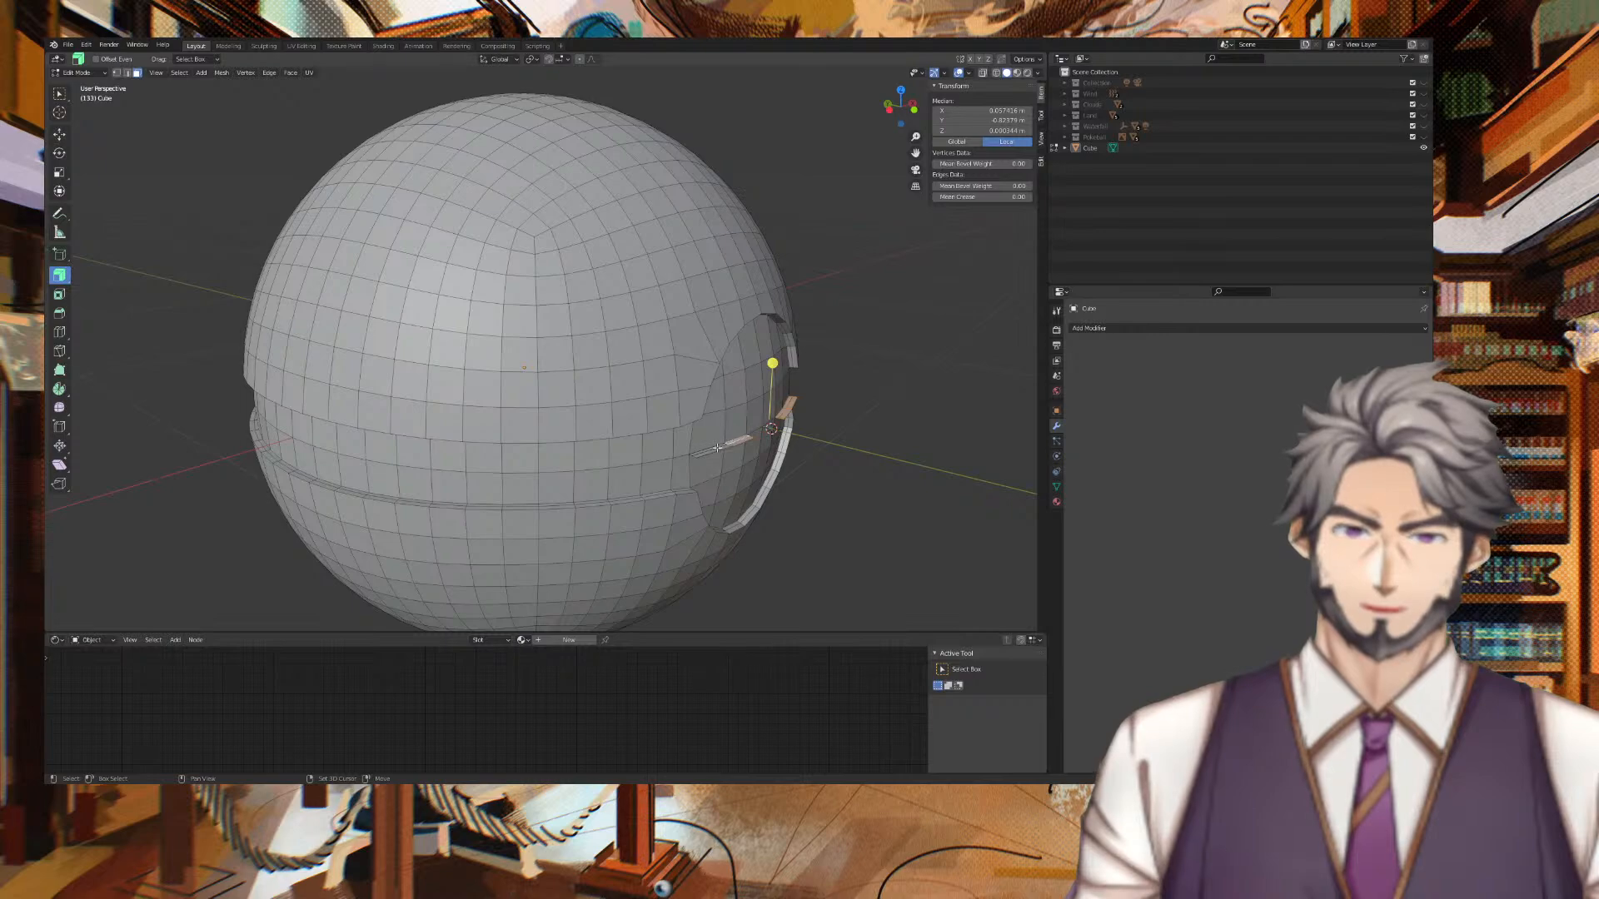
left_click(718, 448, "shift")
left_click(719, 448, "shift")
middle_click_drag(776, 477, 759, 401)
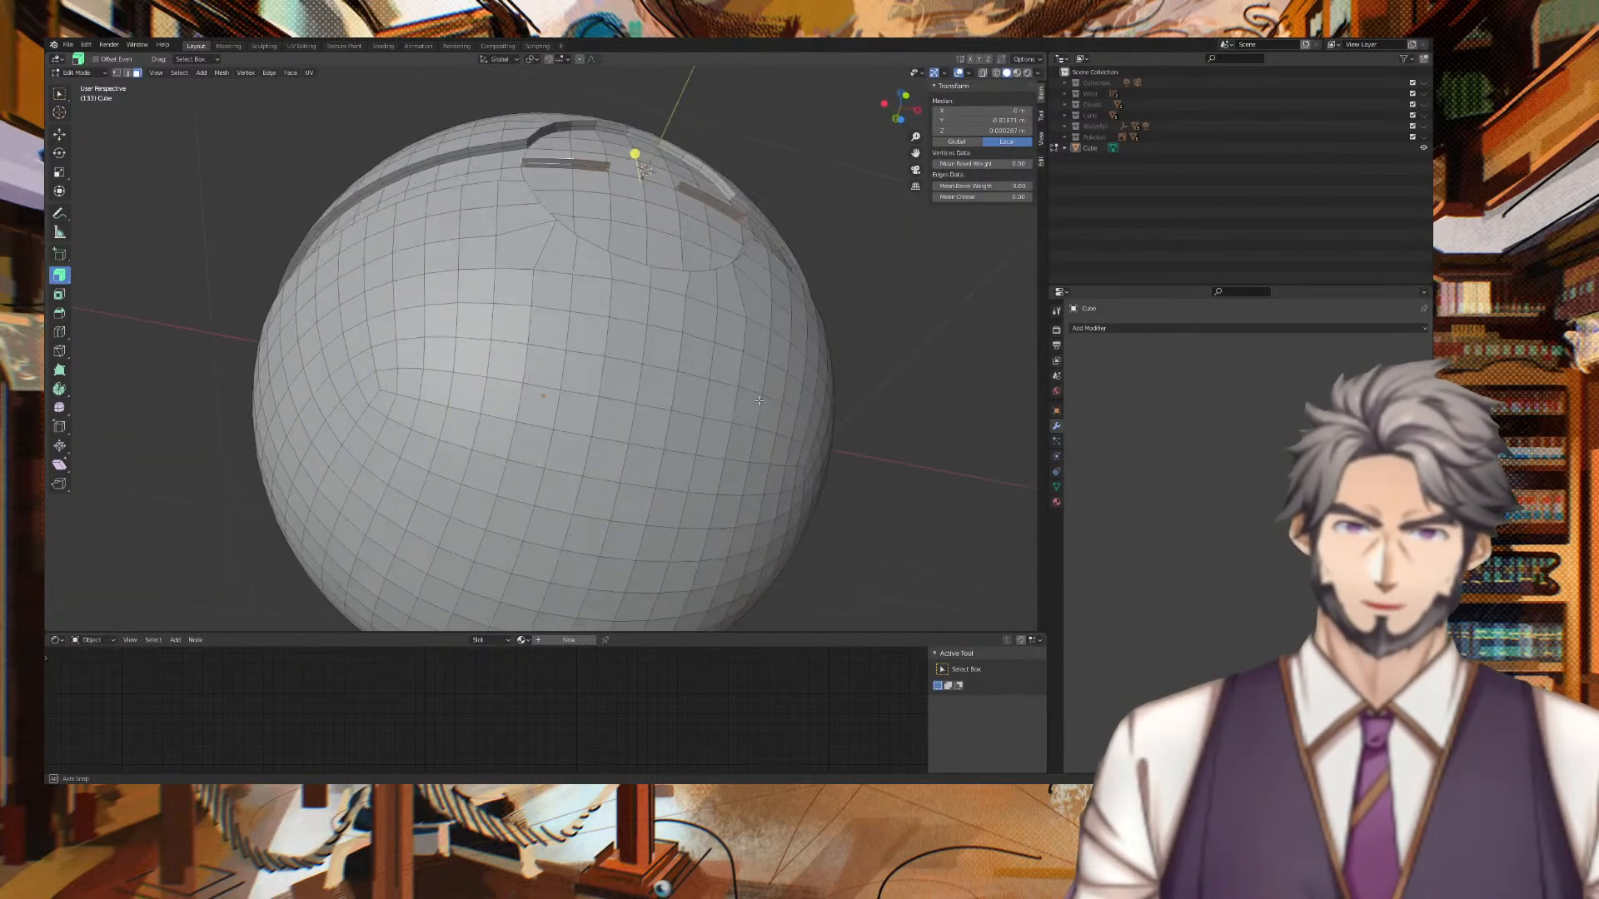
middle_click_drag(572, 226, 394, 152)
Select all the narrow stray faces in both slits across the circle, working from below the sphere.
left_click(366, 162)
left_click(406, 153, "shift")
left_click(409, 143, "shift")
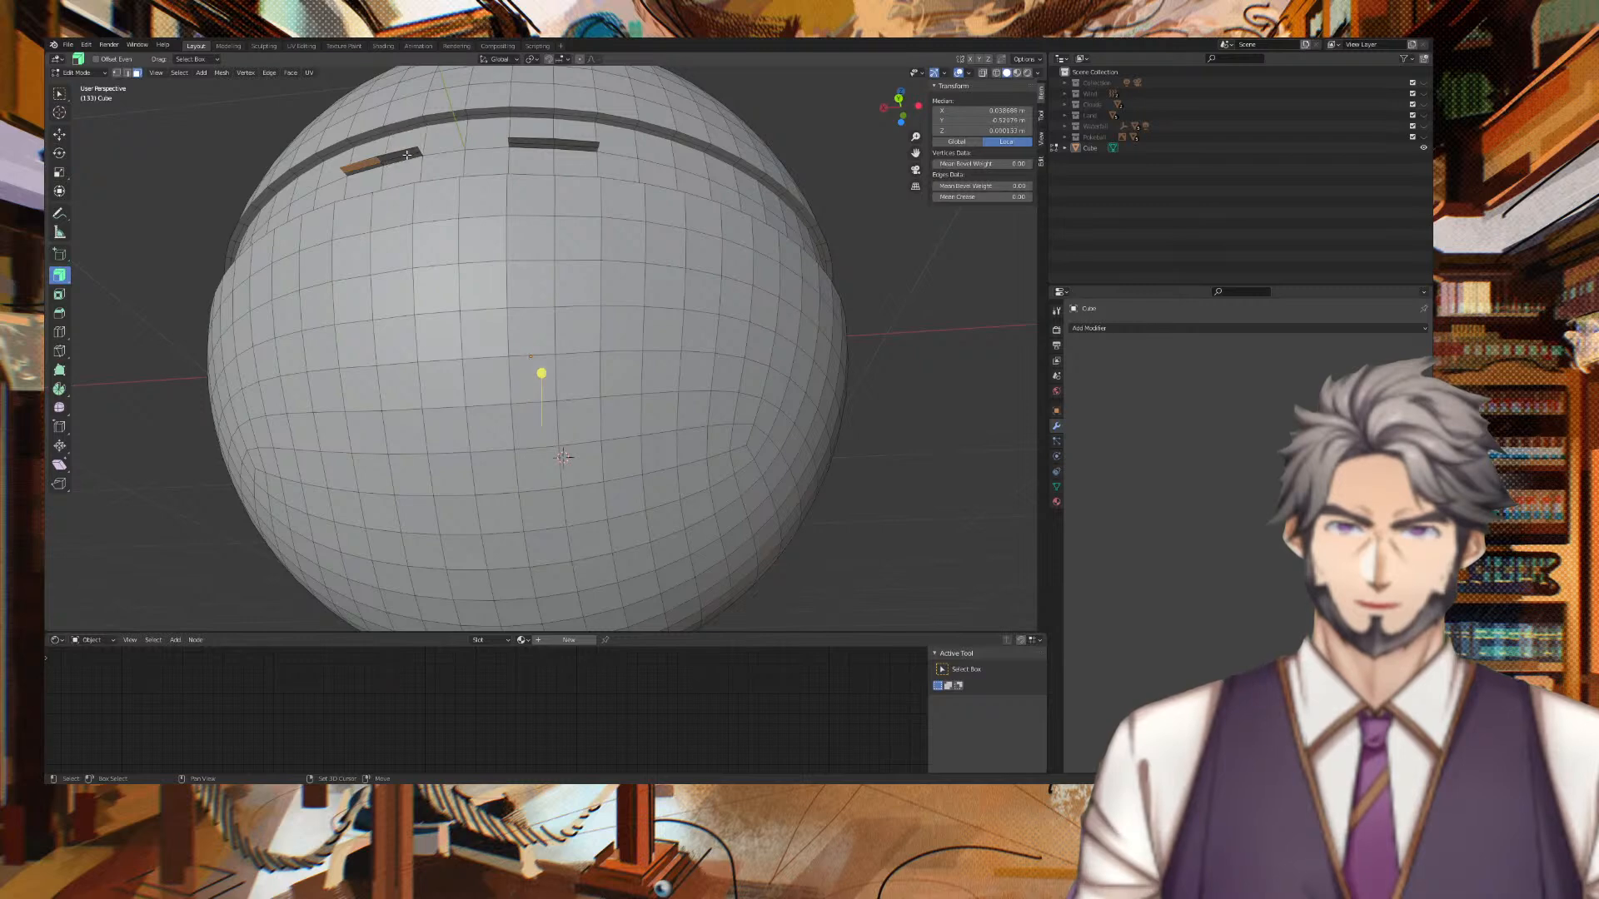
left_click(403, 157, "shift")
left_click(369, 168, "shift")
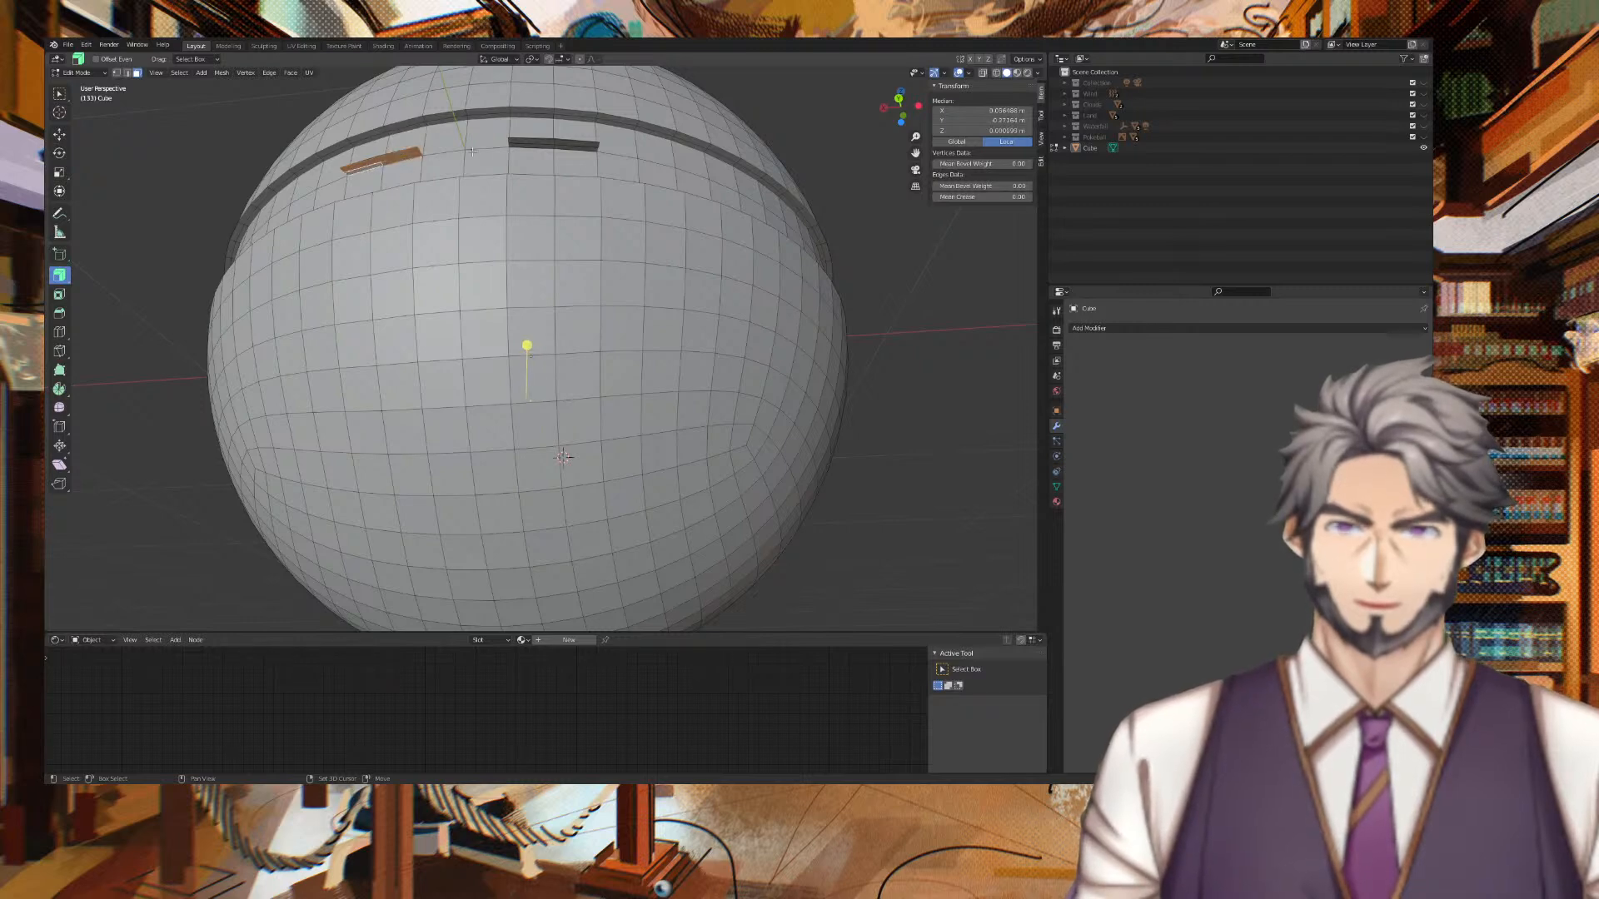
left_click(559, 144, "shift")
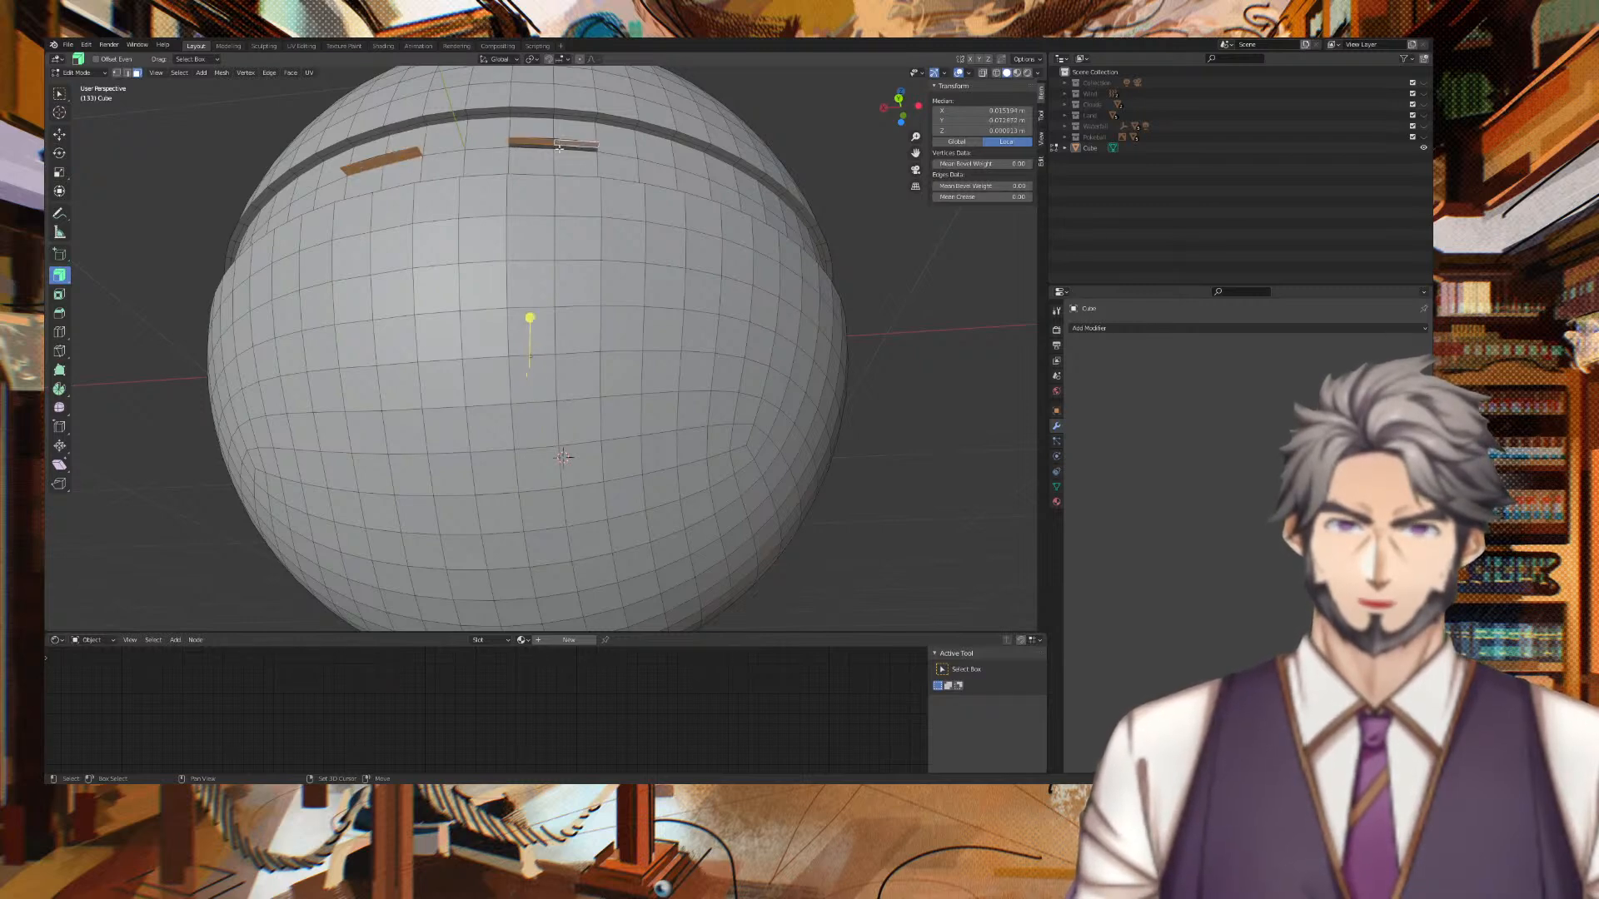
left_click(533, 160, "shift")
left_click(541, 155, "shift")
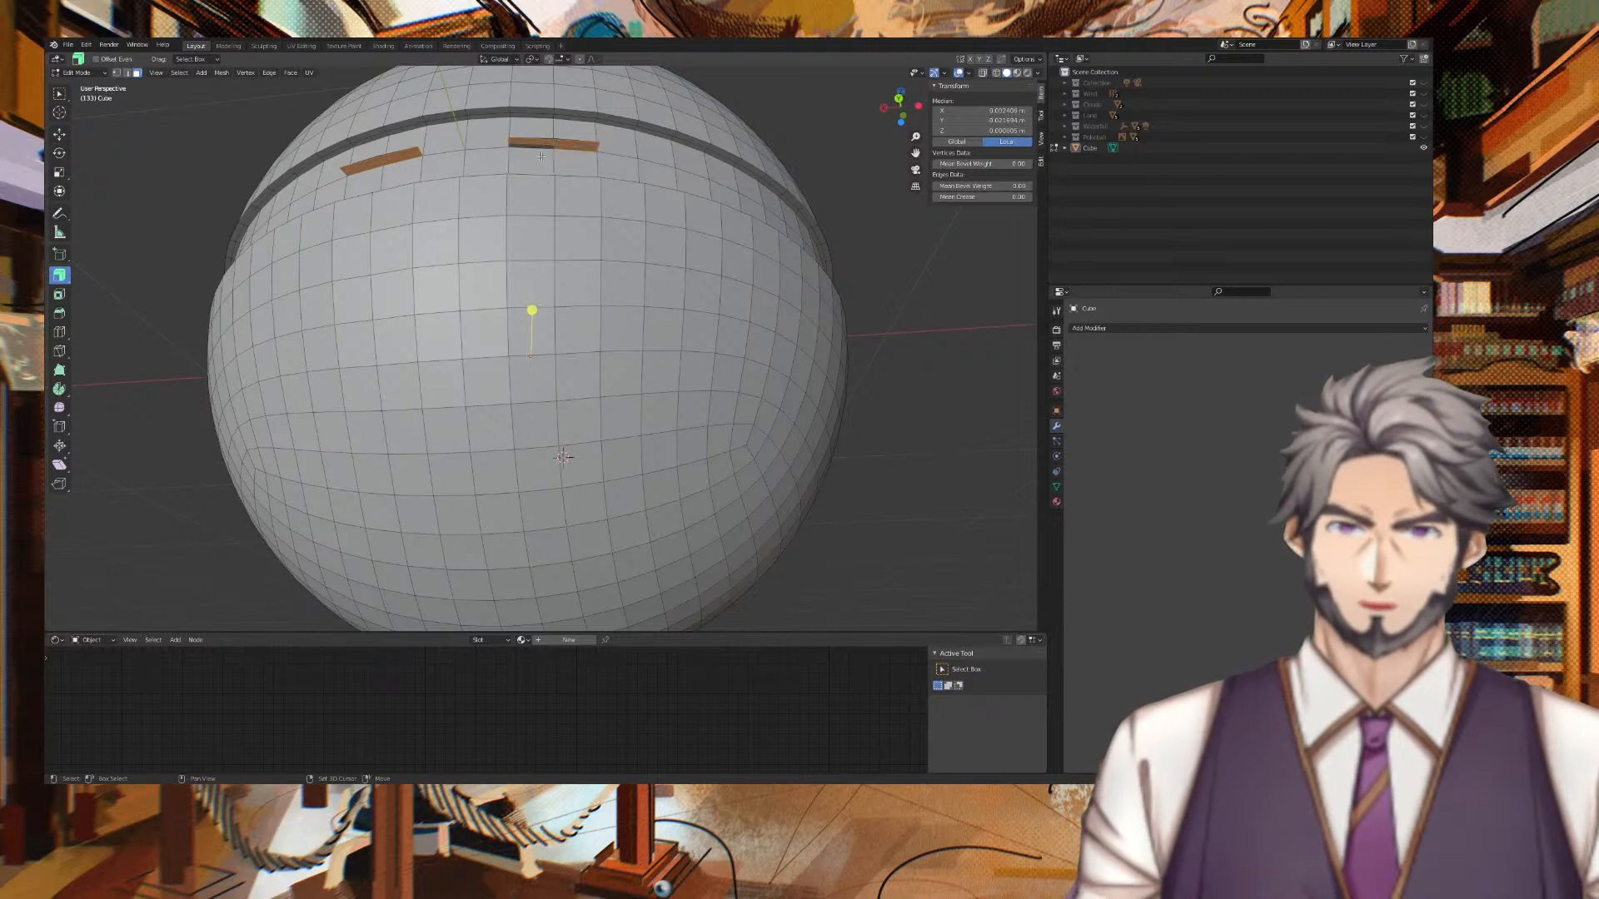
left_click(543, 142, "shift")
Try moving the selected slit faces with Shrink/Fatten twice, undoing each attempt.
middle_click_drag(827, 230, 568, 376)
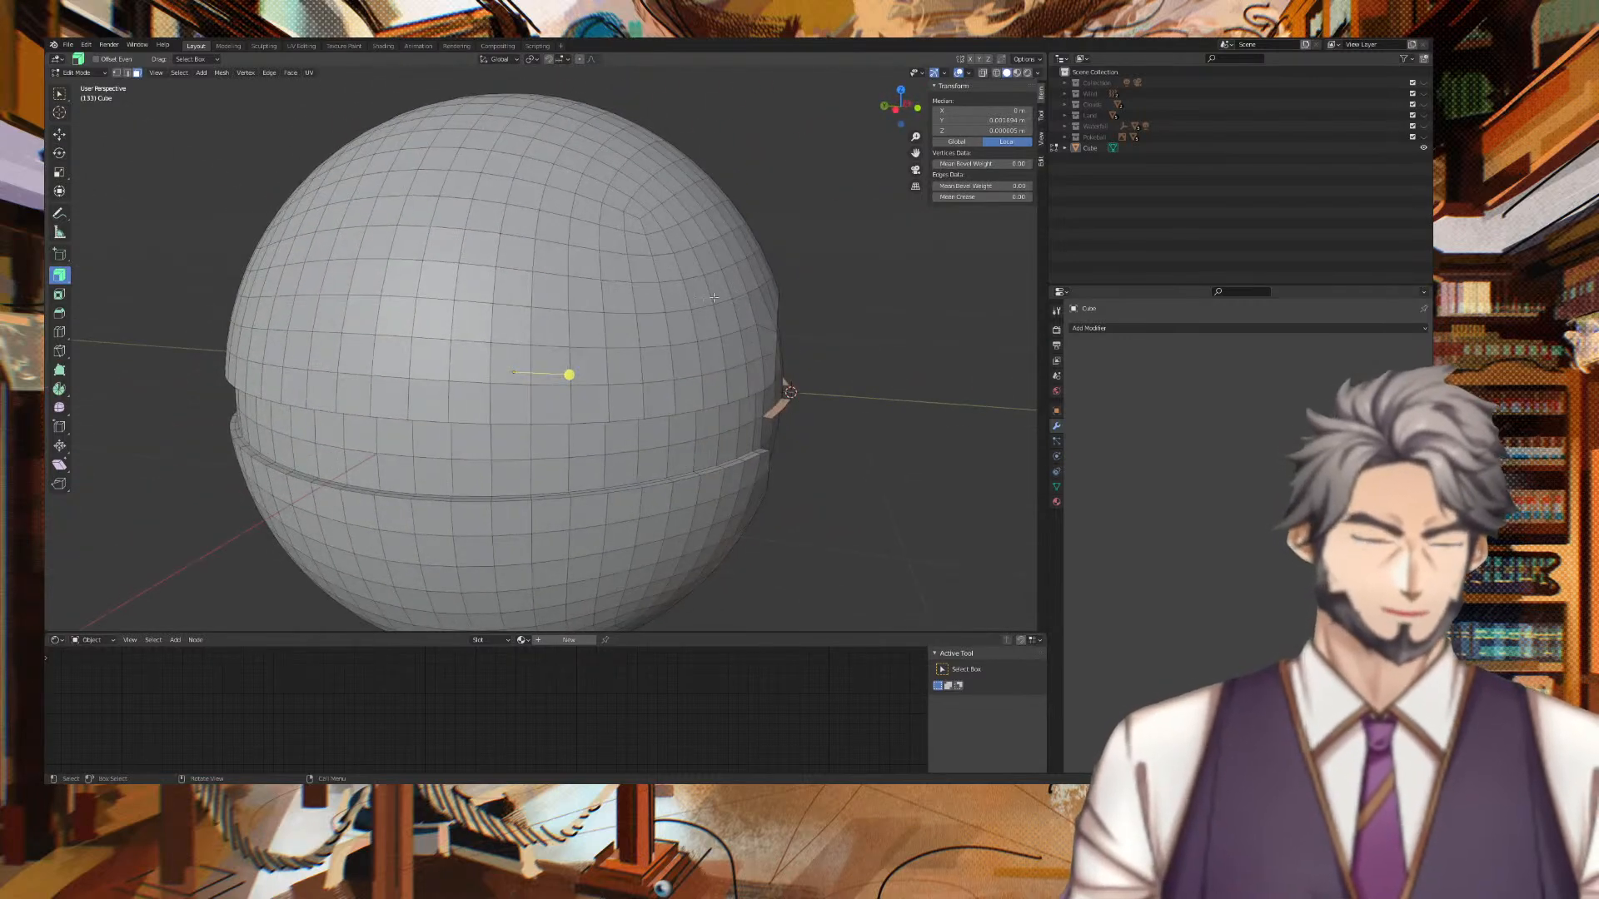
key("alt+s")
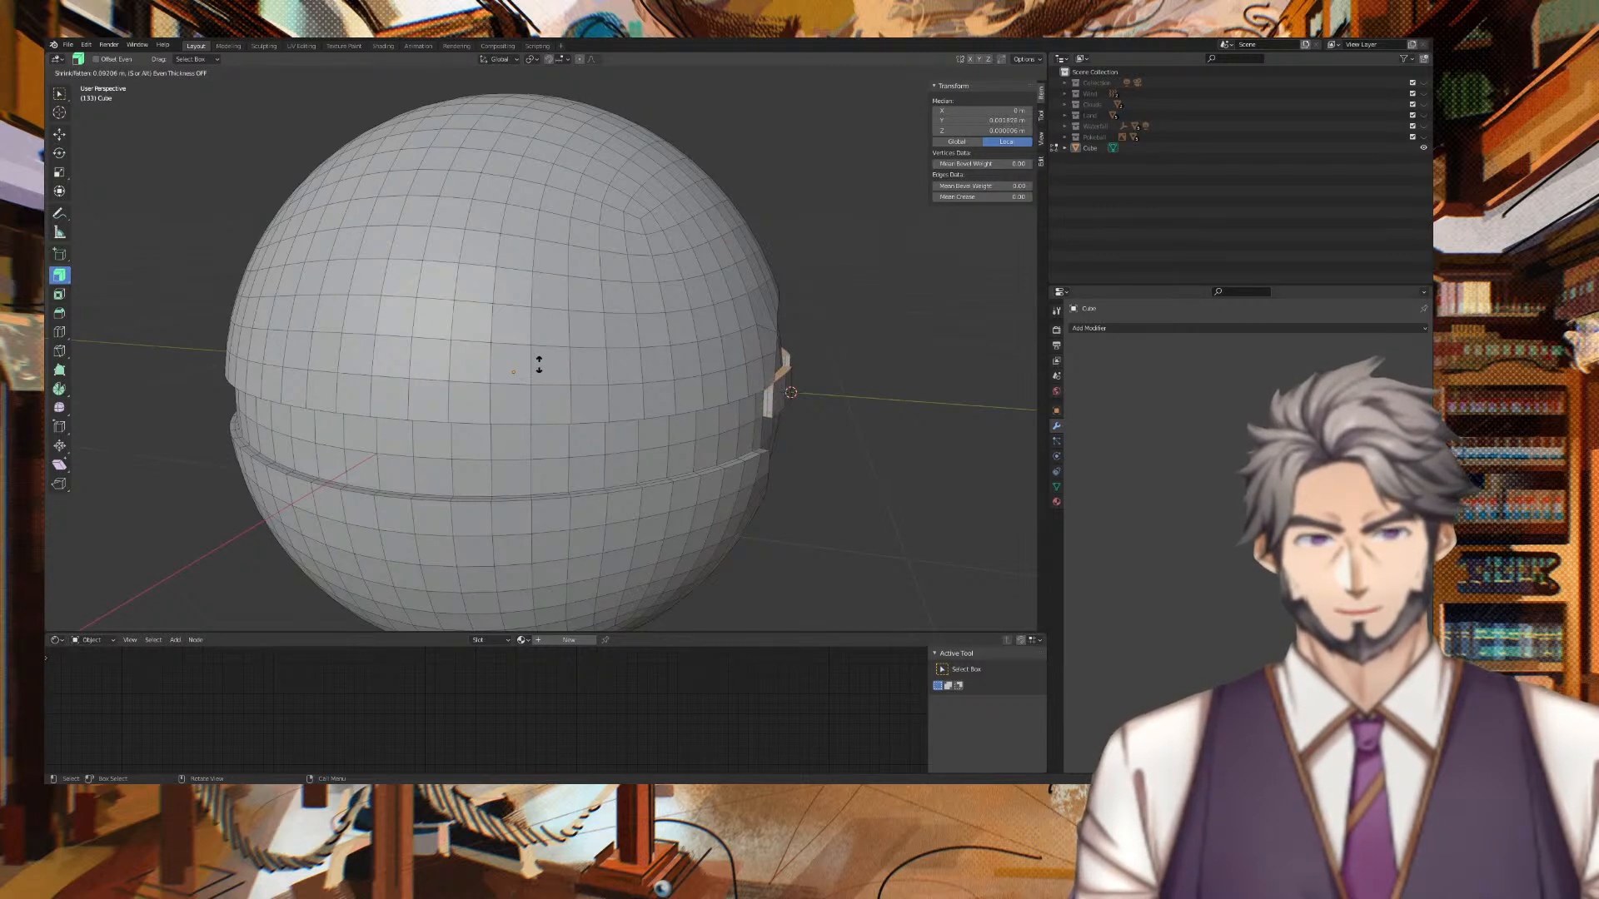
left_click(540, 373)
key("ctrl+z")
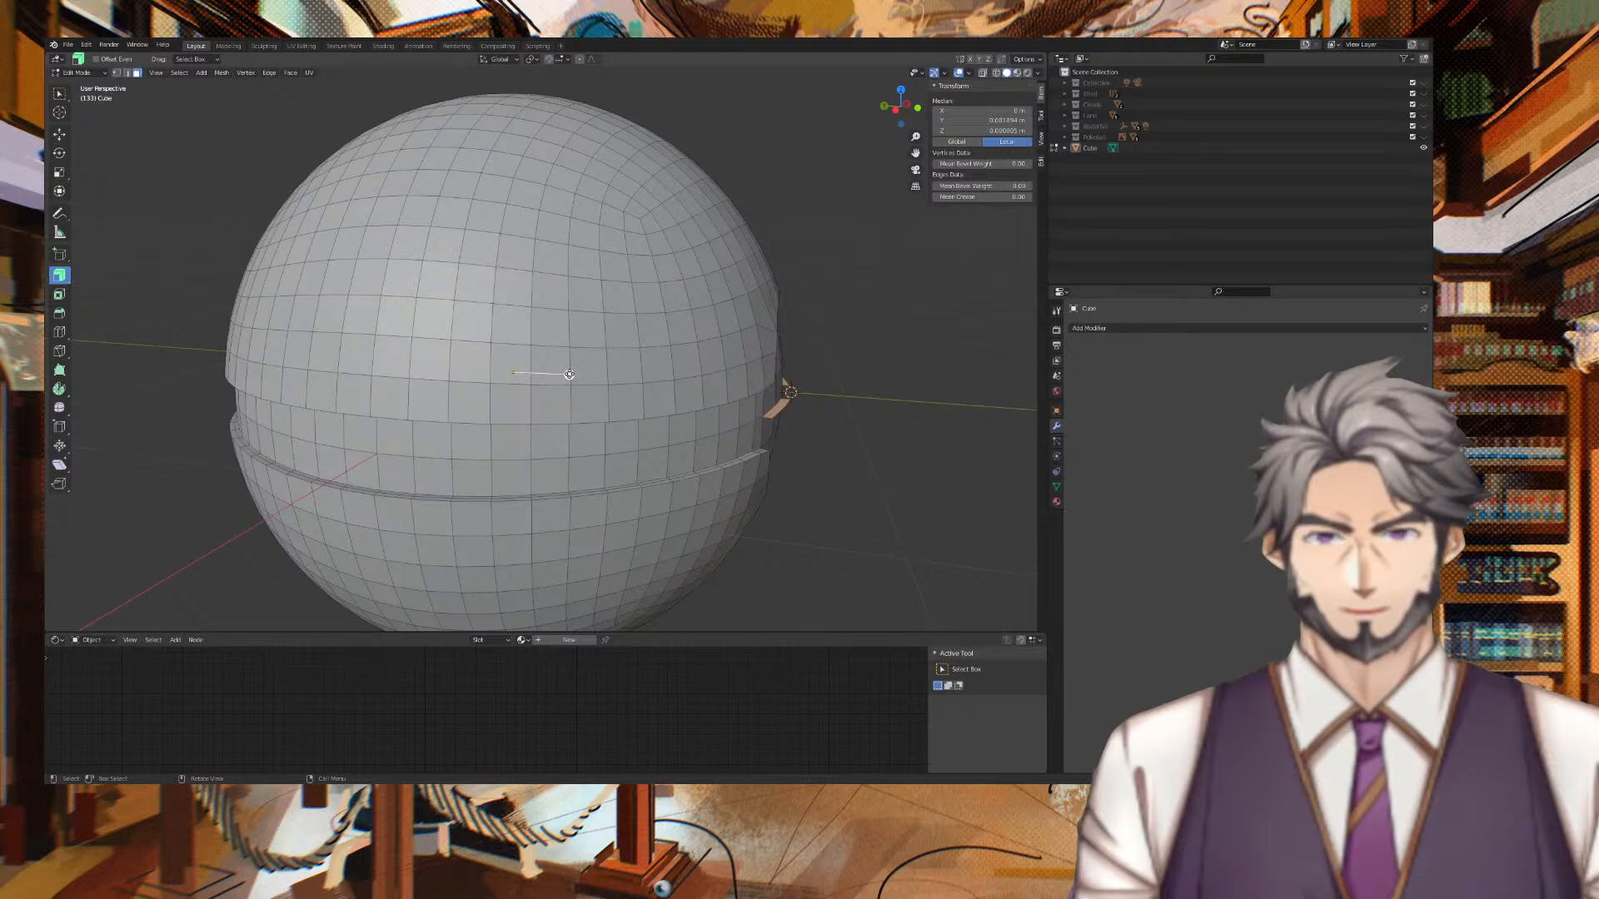
key("alt+s")
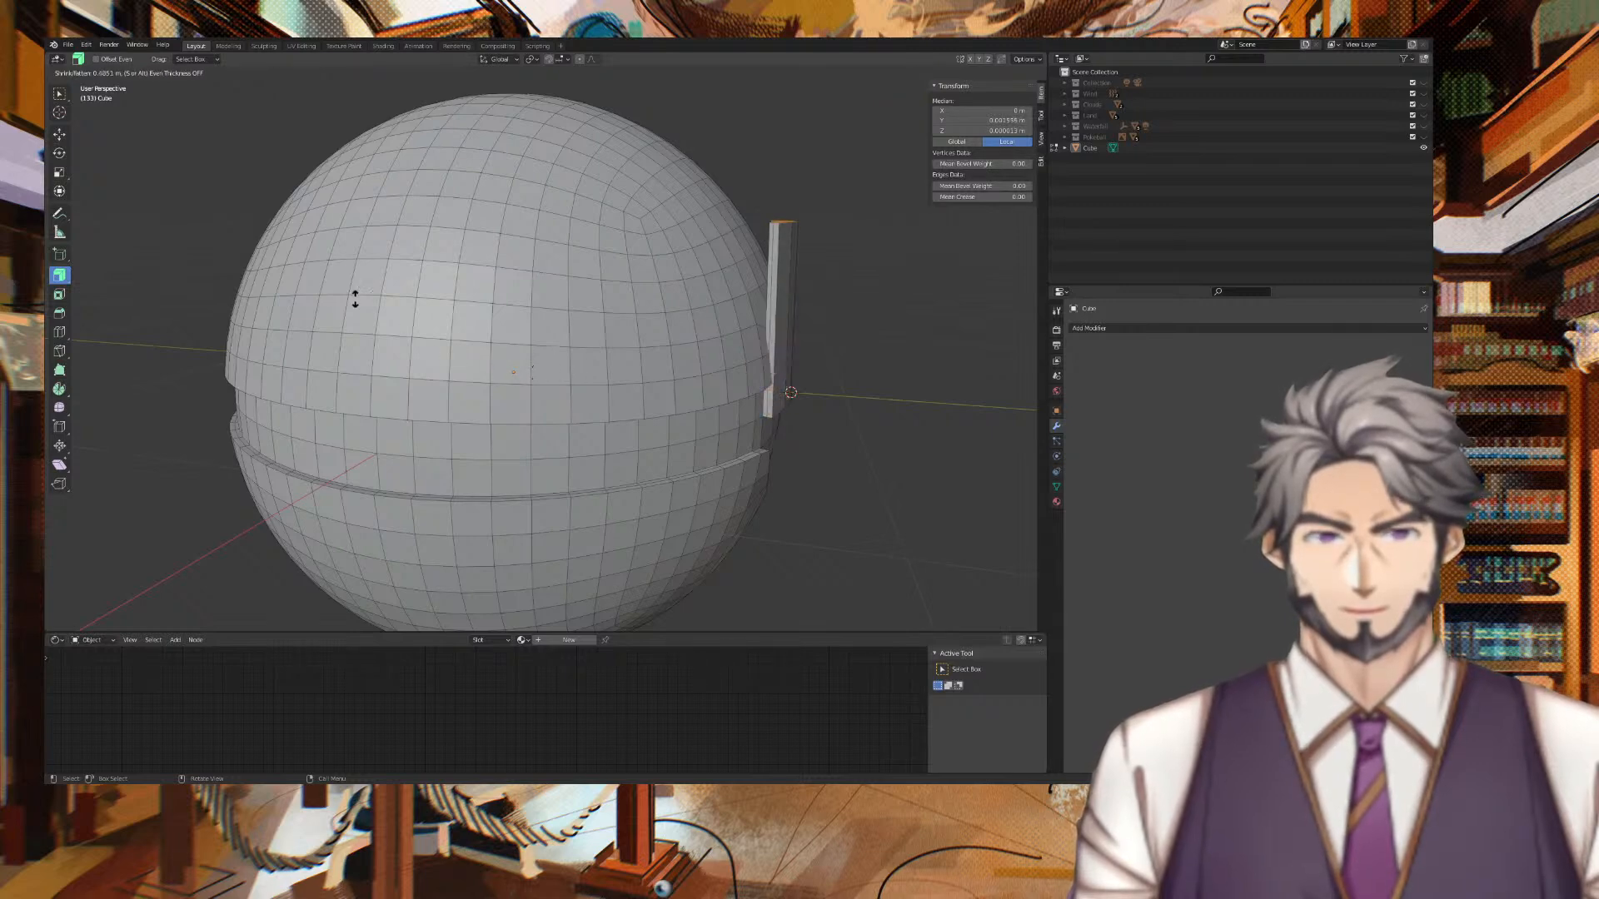
left_click(302, 264)
key("ctrl+z")
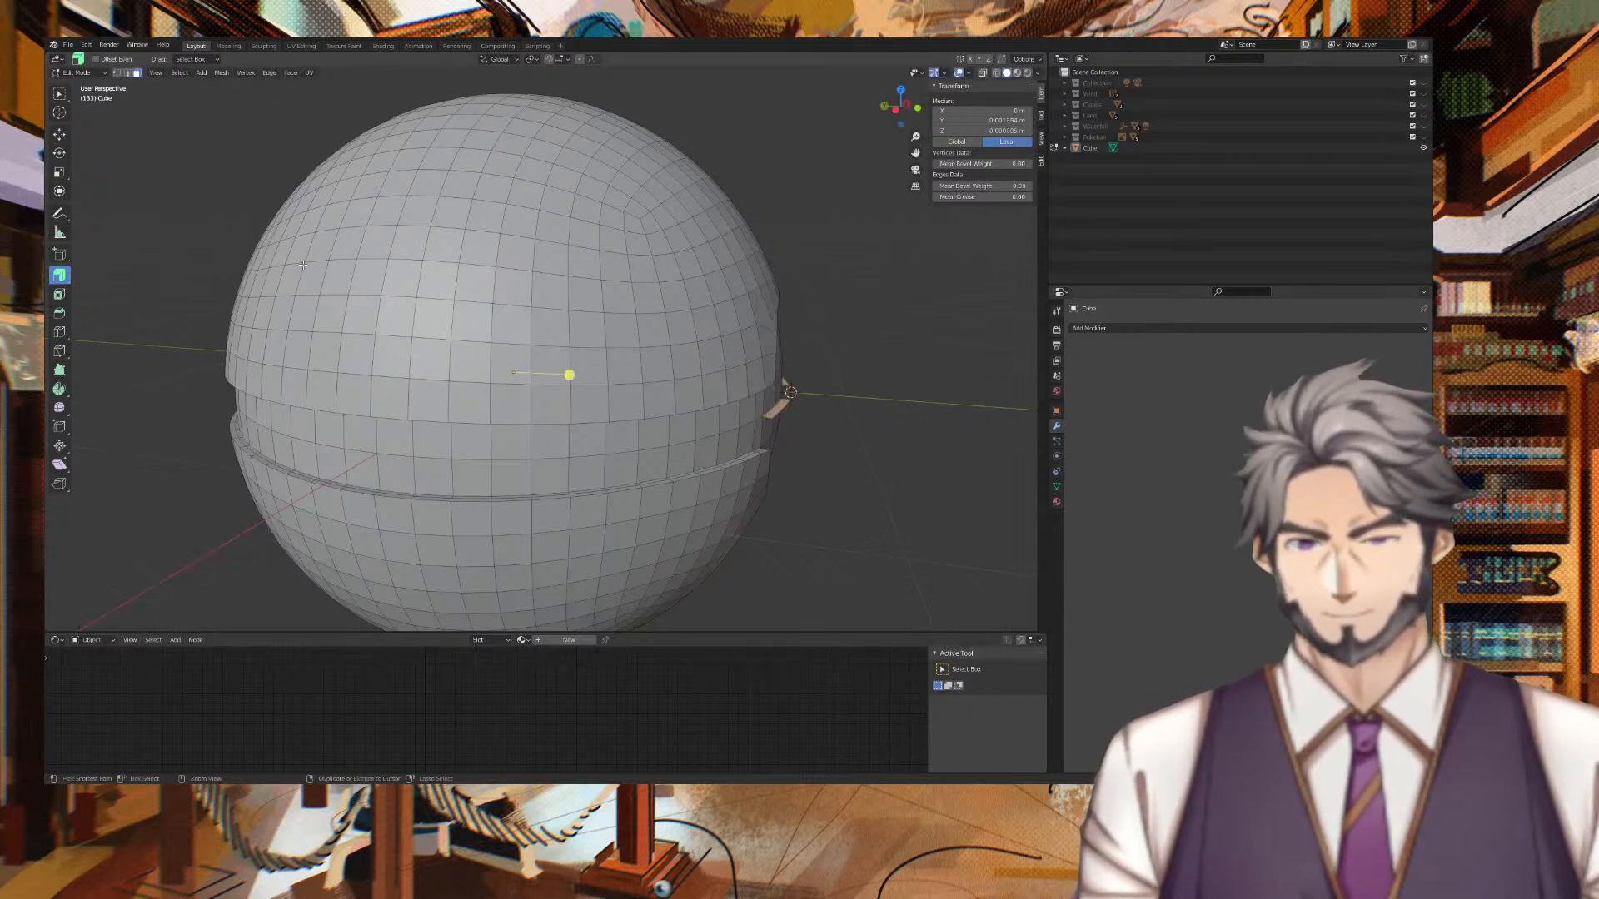
Try deleting the selected slit faces, and undo the deletion.
key("x")
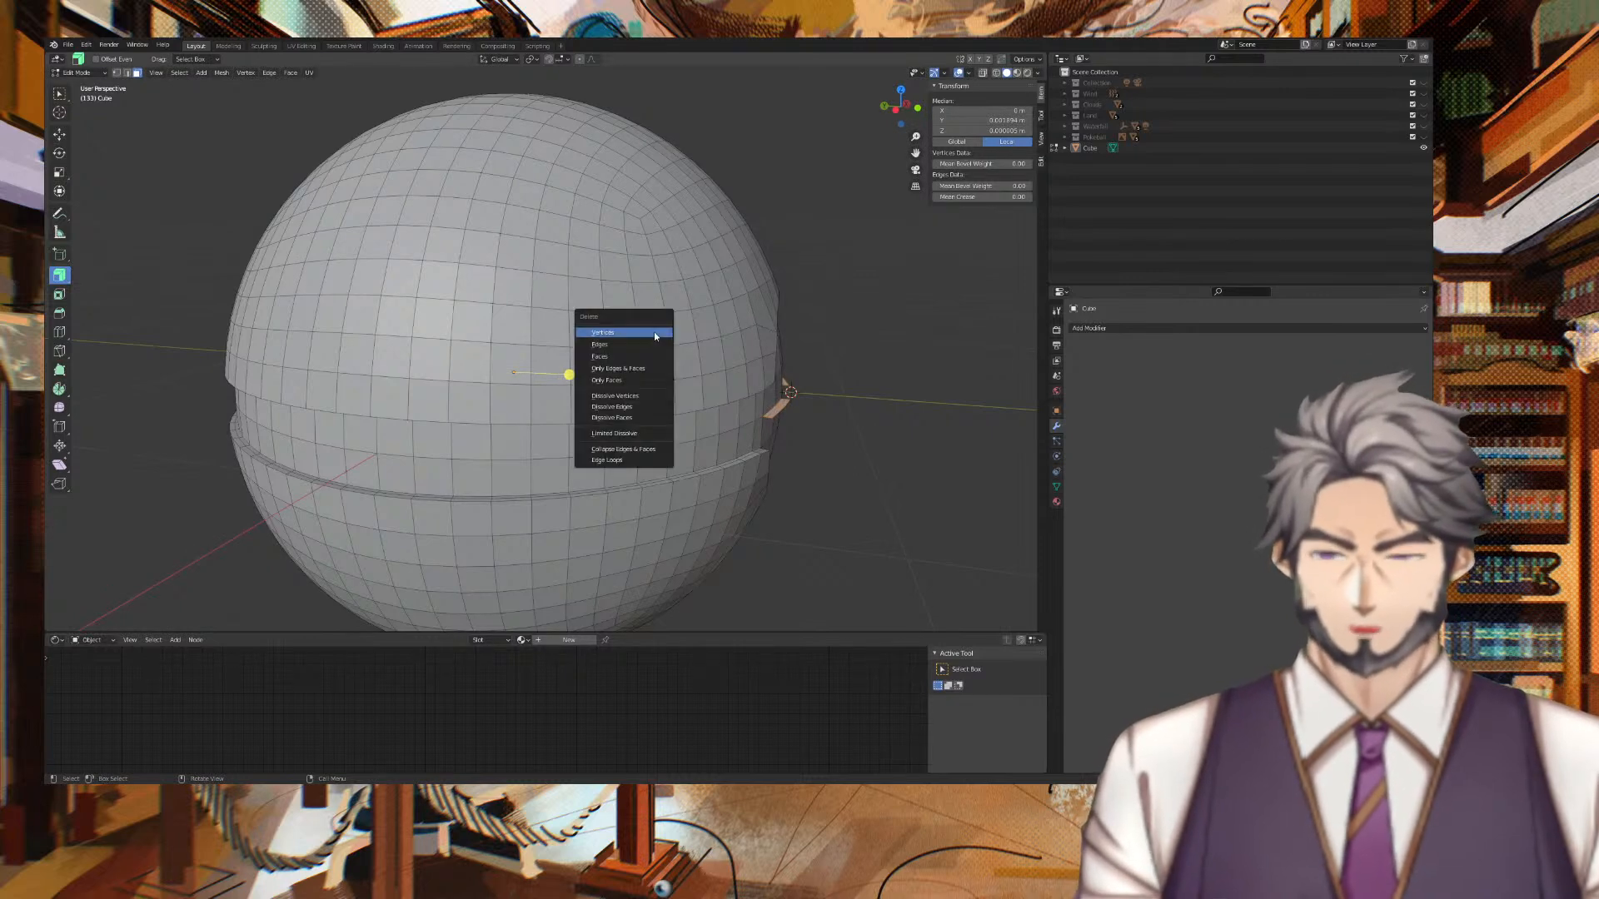
left_click(646, 357)
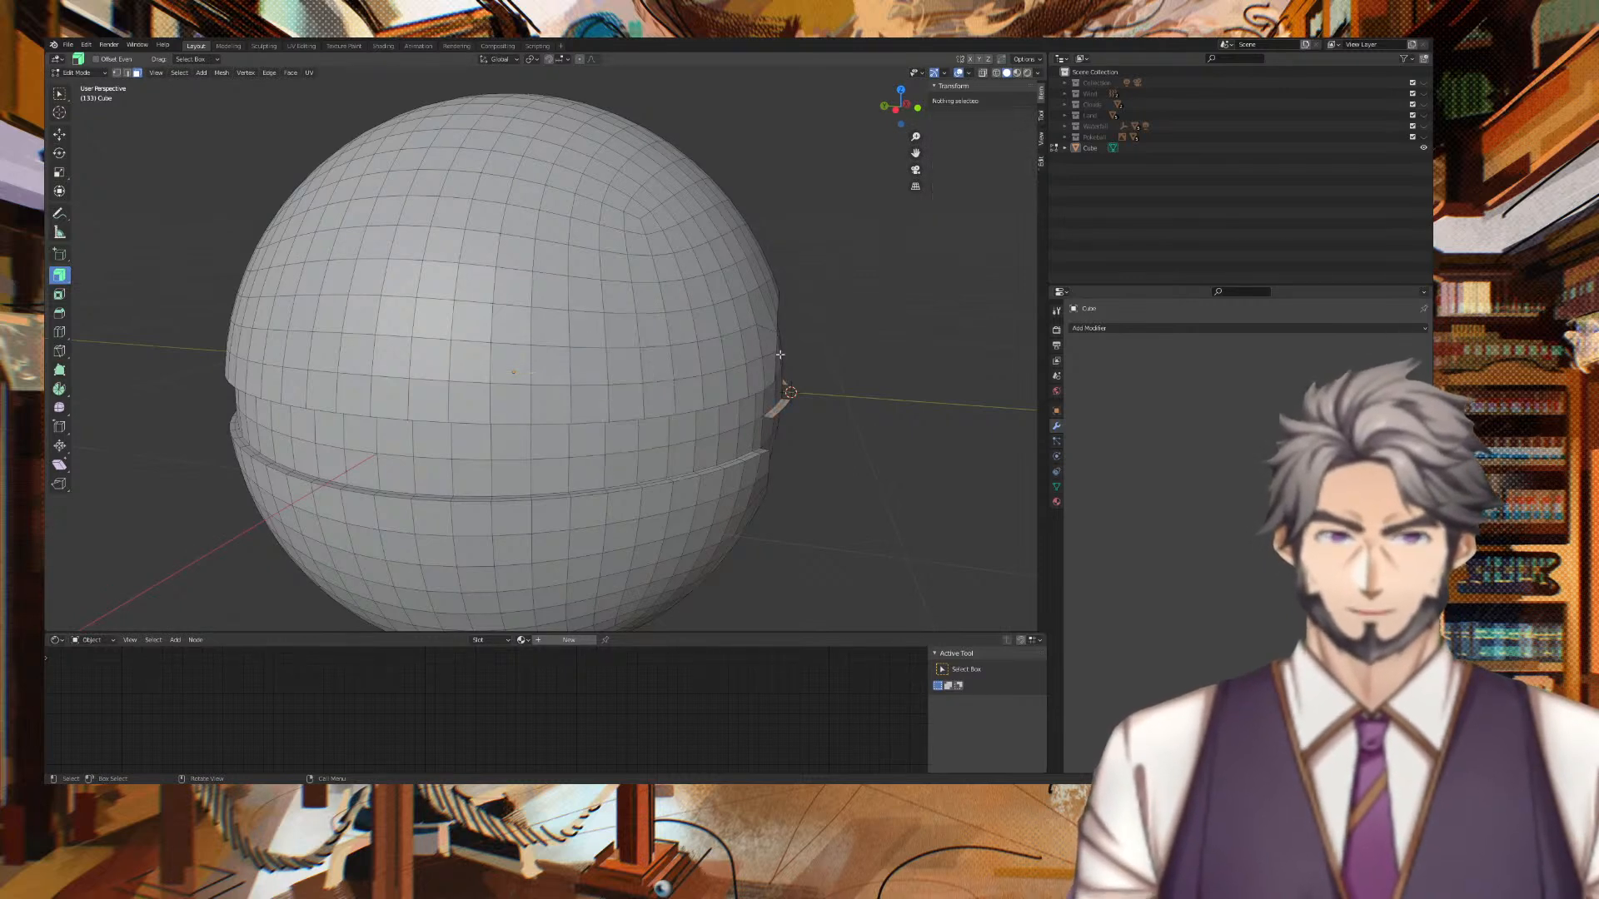
key("ctrl+z")
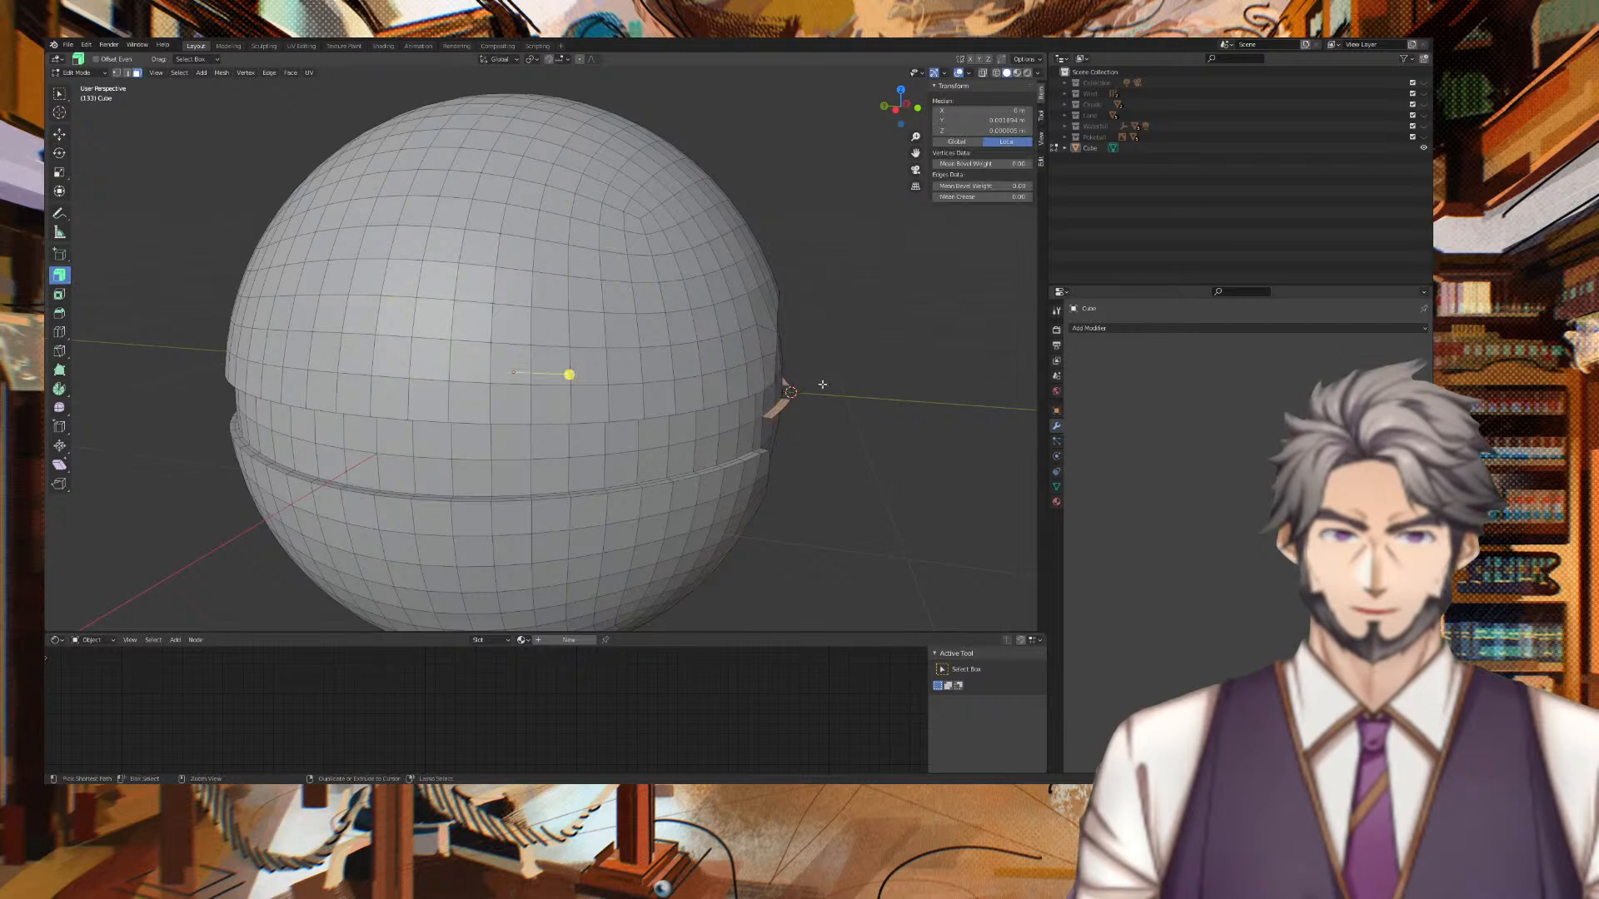
Try dissolving the vertices of the selected slit faces, check the circle from the front, and undo it.
key("x")
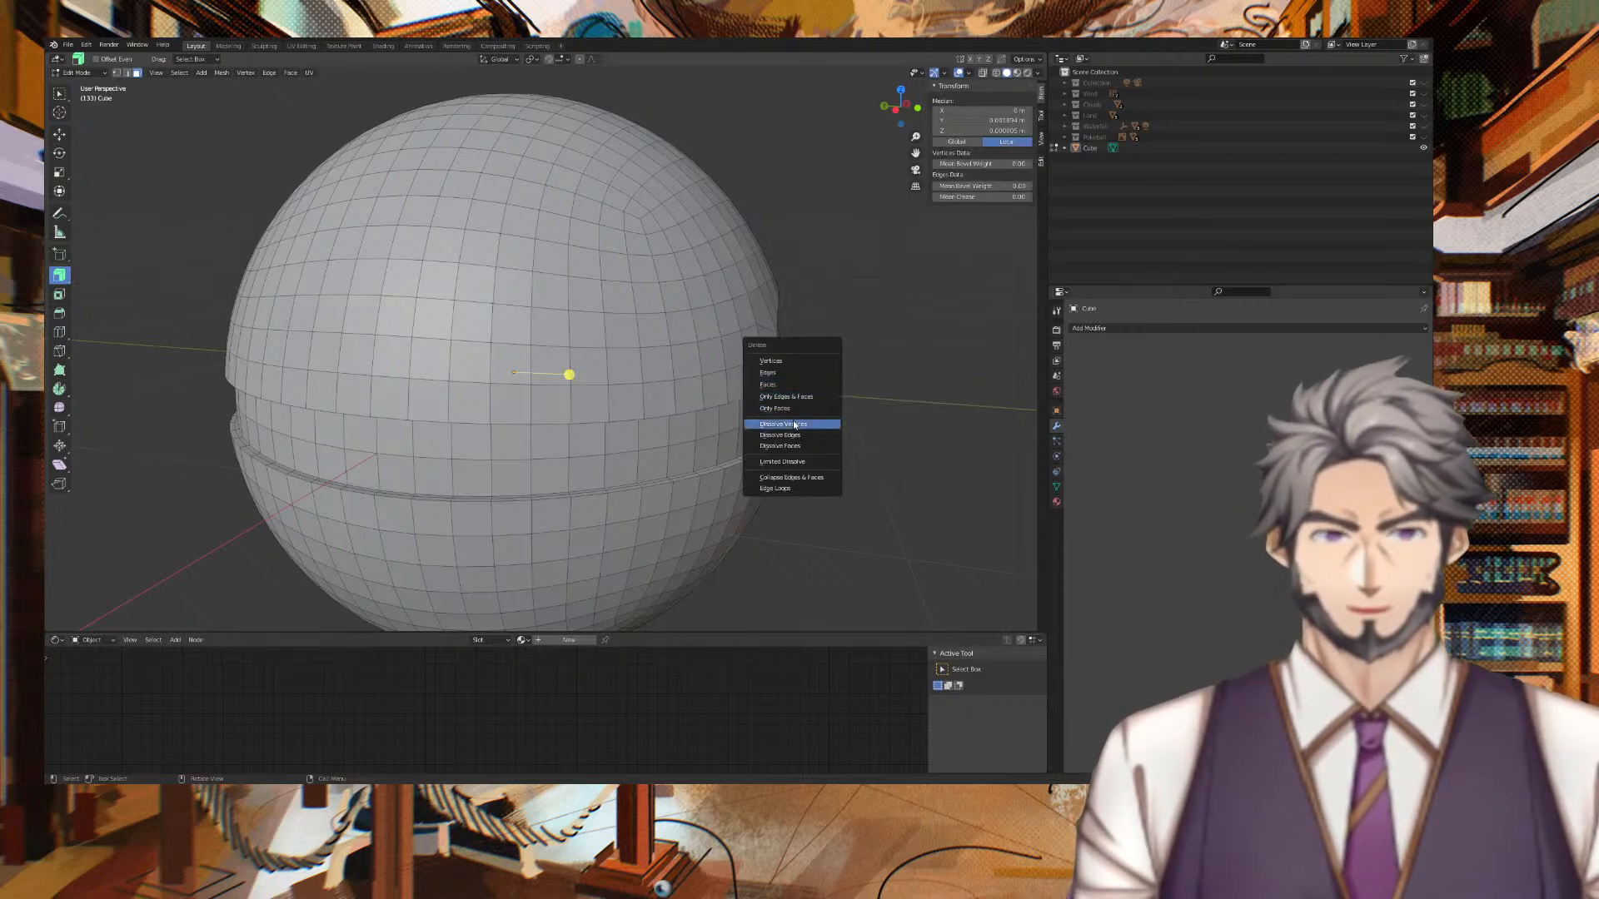
left_click(795, 425)
middle_click_drag(795, 421, 773, 371)
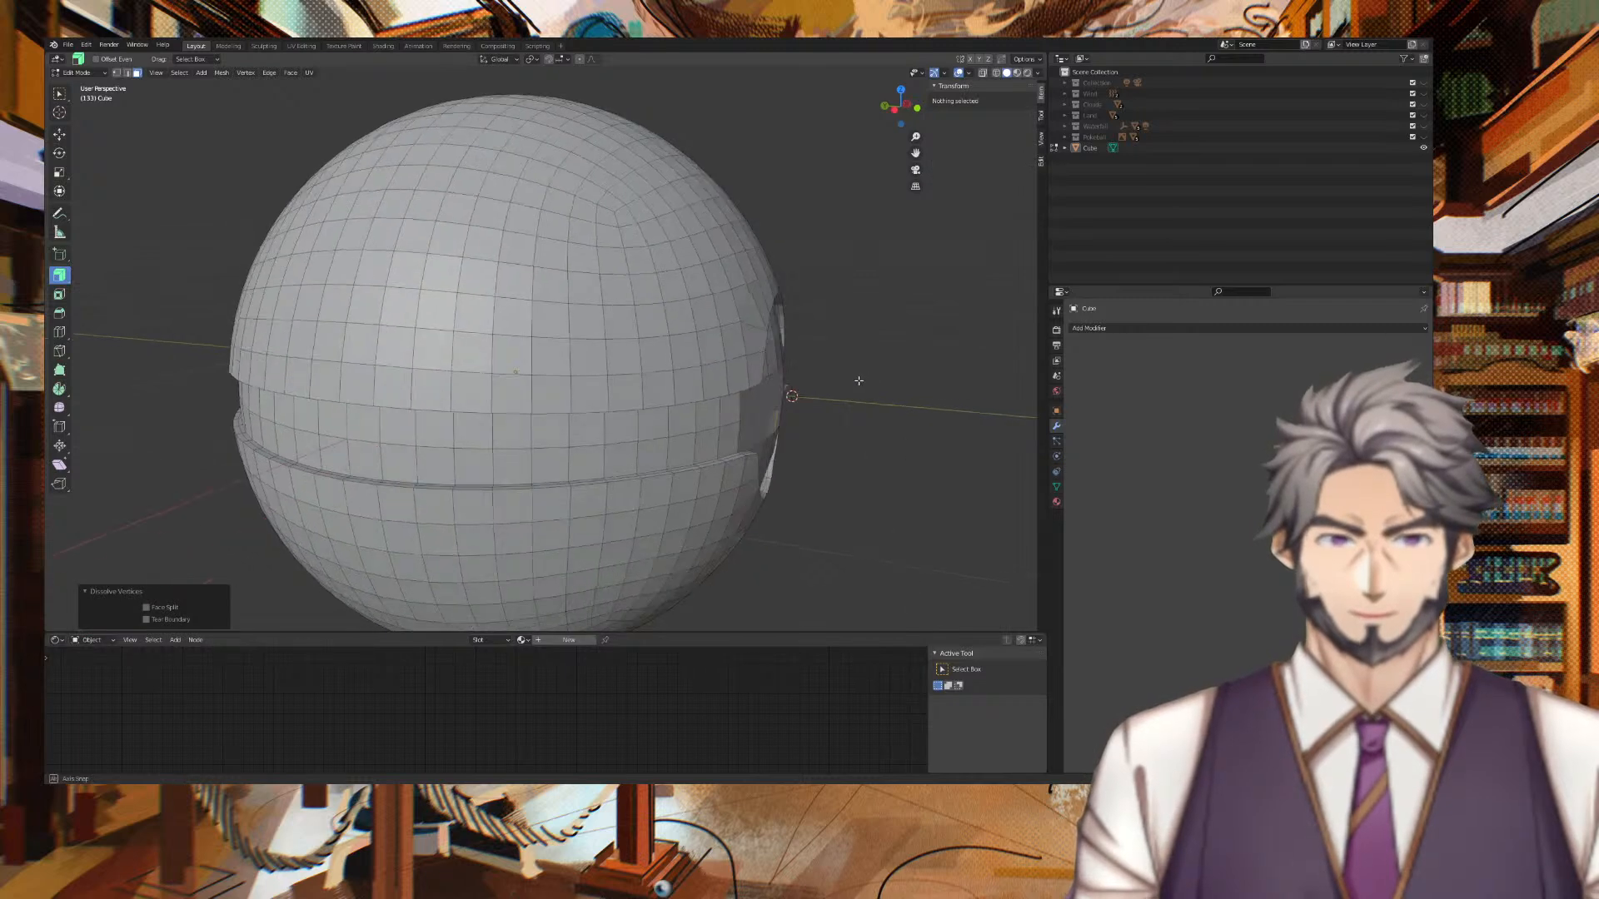
key("ctrl+z")
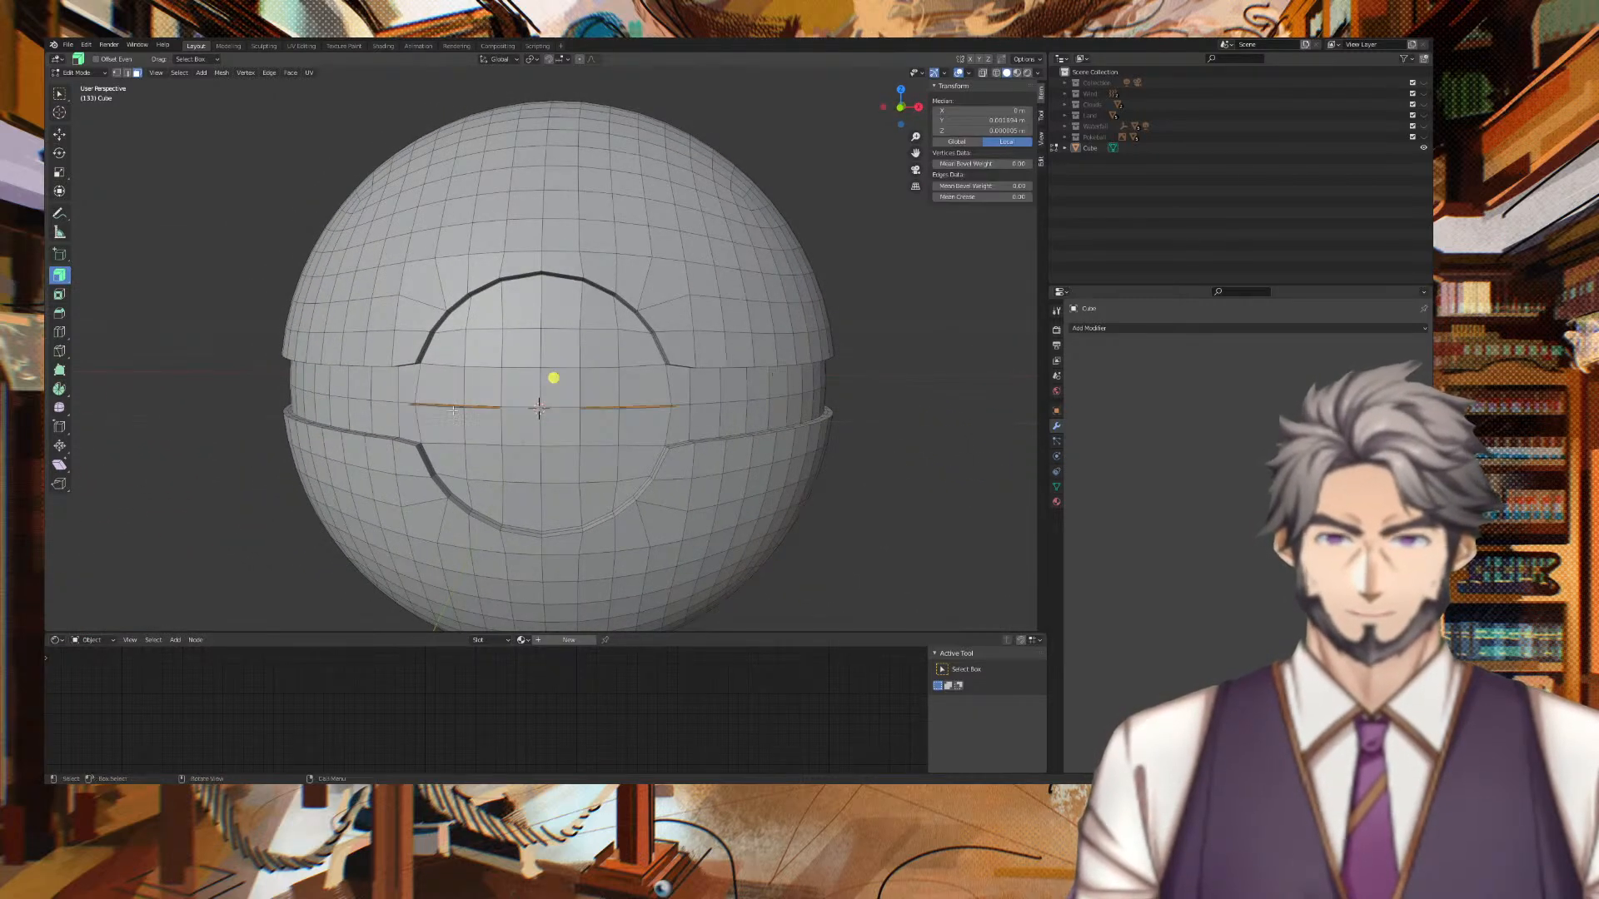
Try deleting the selected slit geometry once more, inspect the result from the side, and undo it.
key("x")
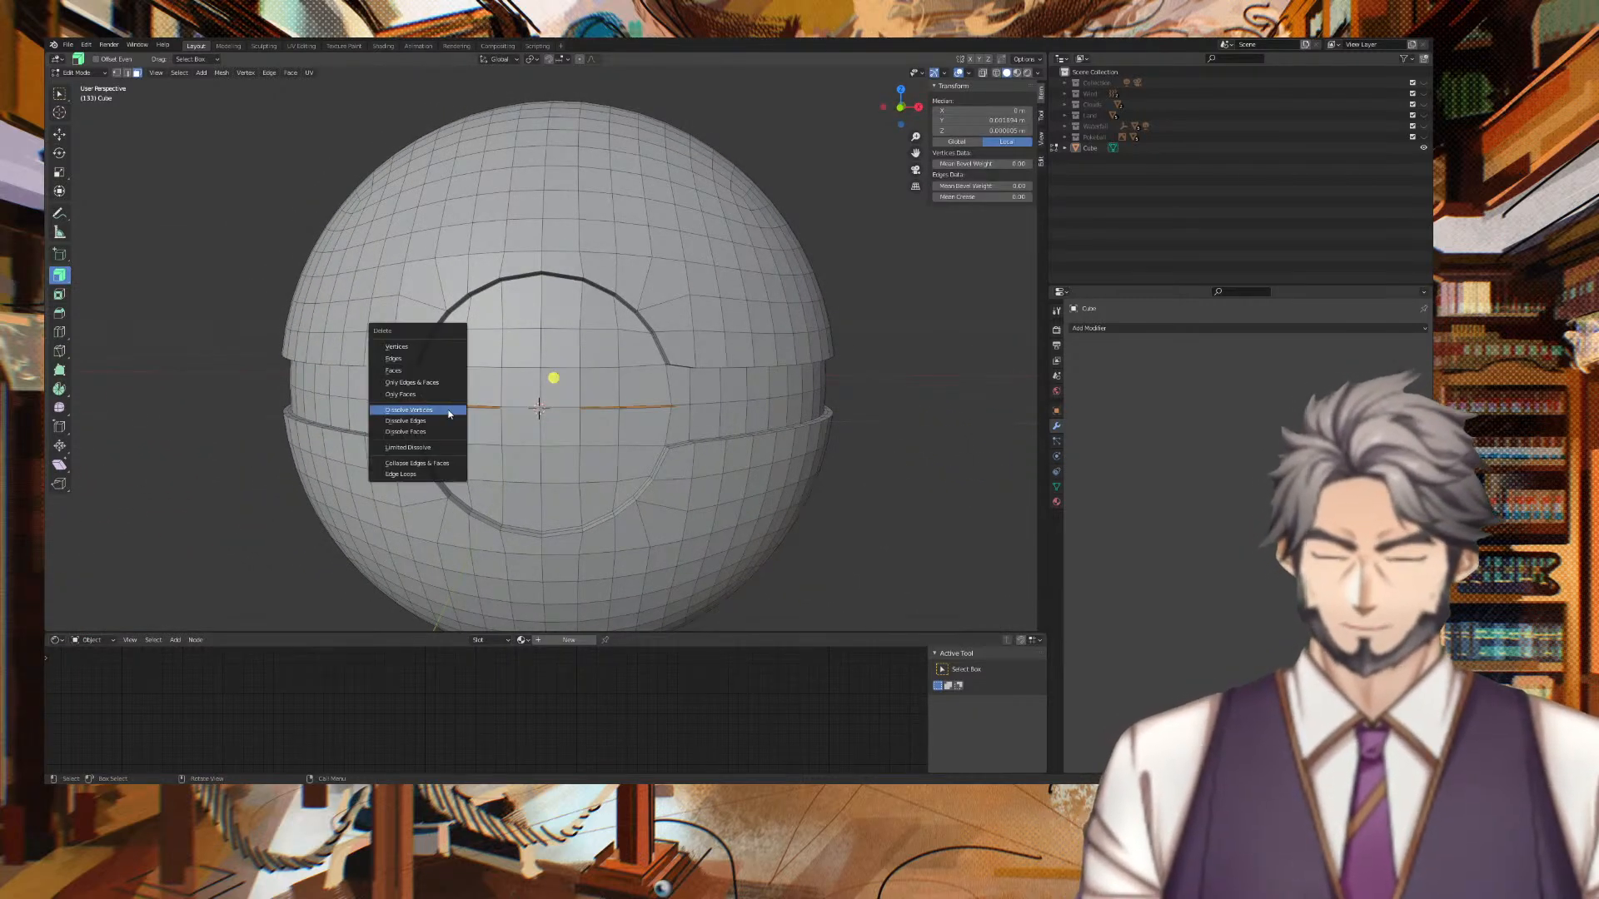
left_click(451, 355)
middle_click_drag(958, 338, 1003, 360)
key("ctrl+z")
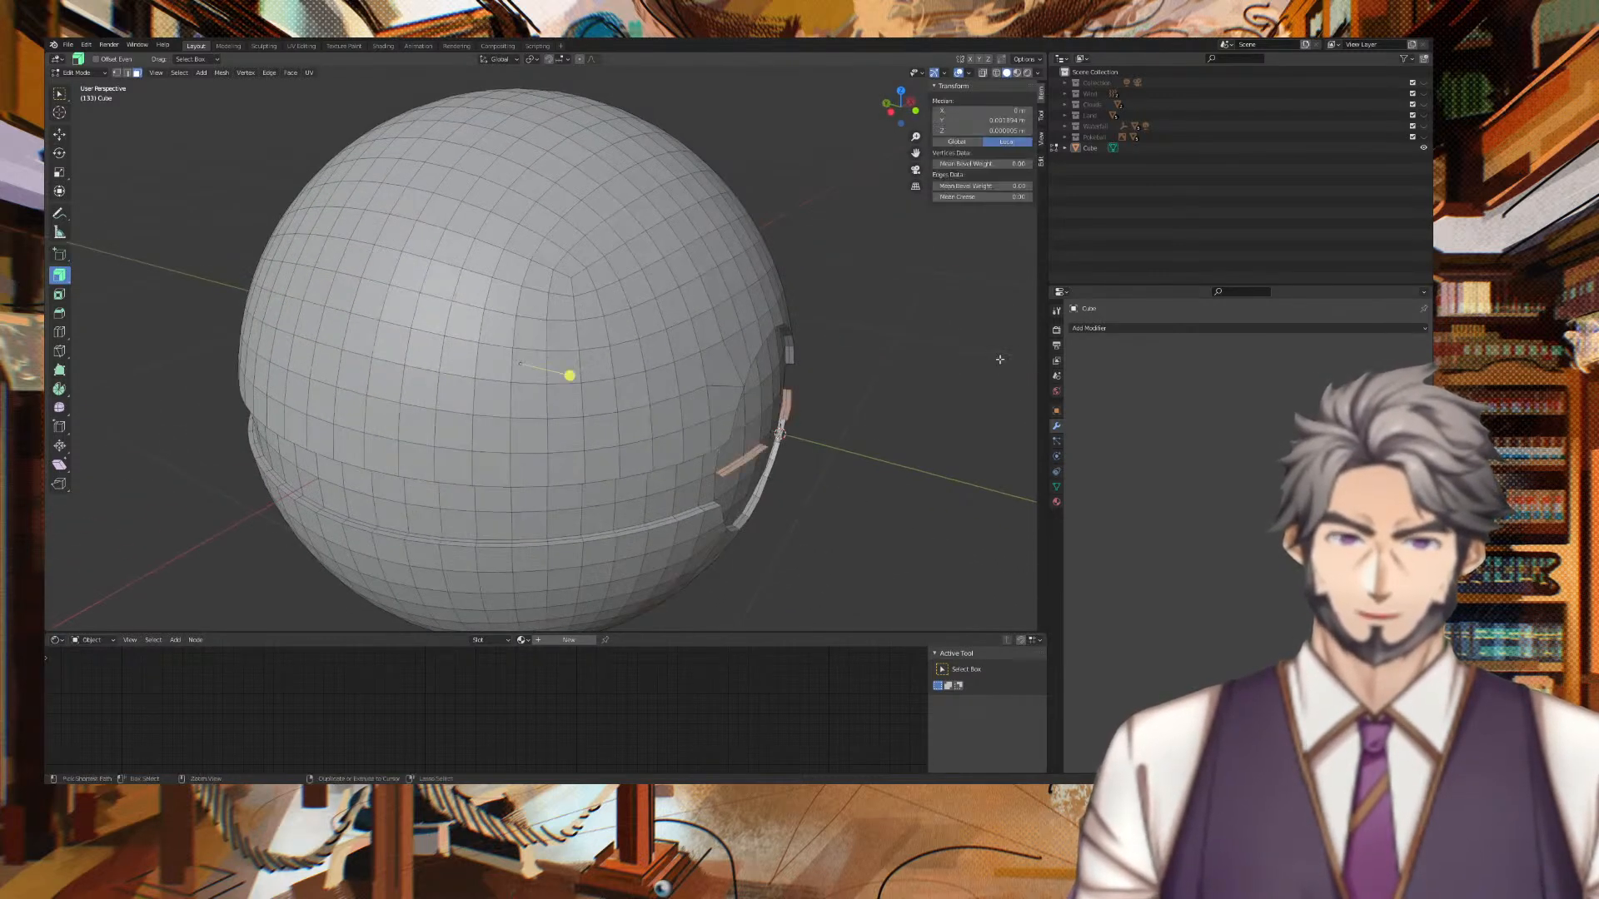
Delete the stray narrow faces from the slits individually, one on each side of the circle's centre.
left_click(743, 459)
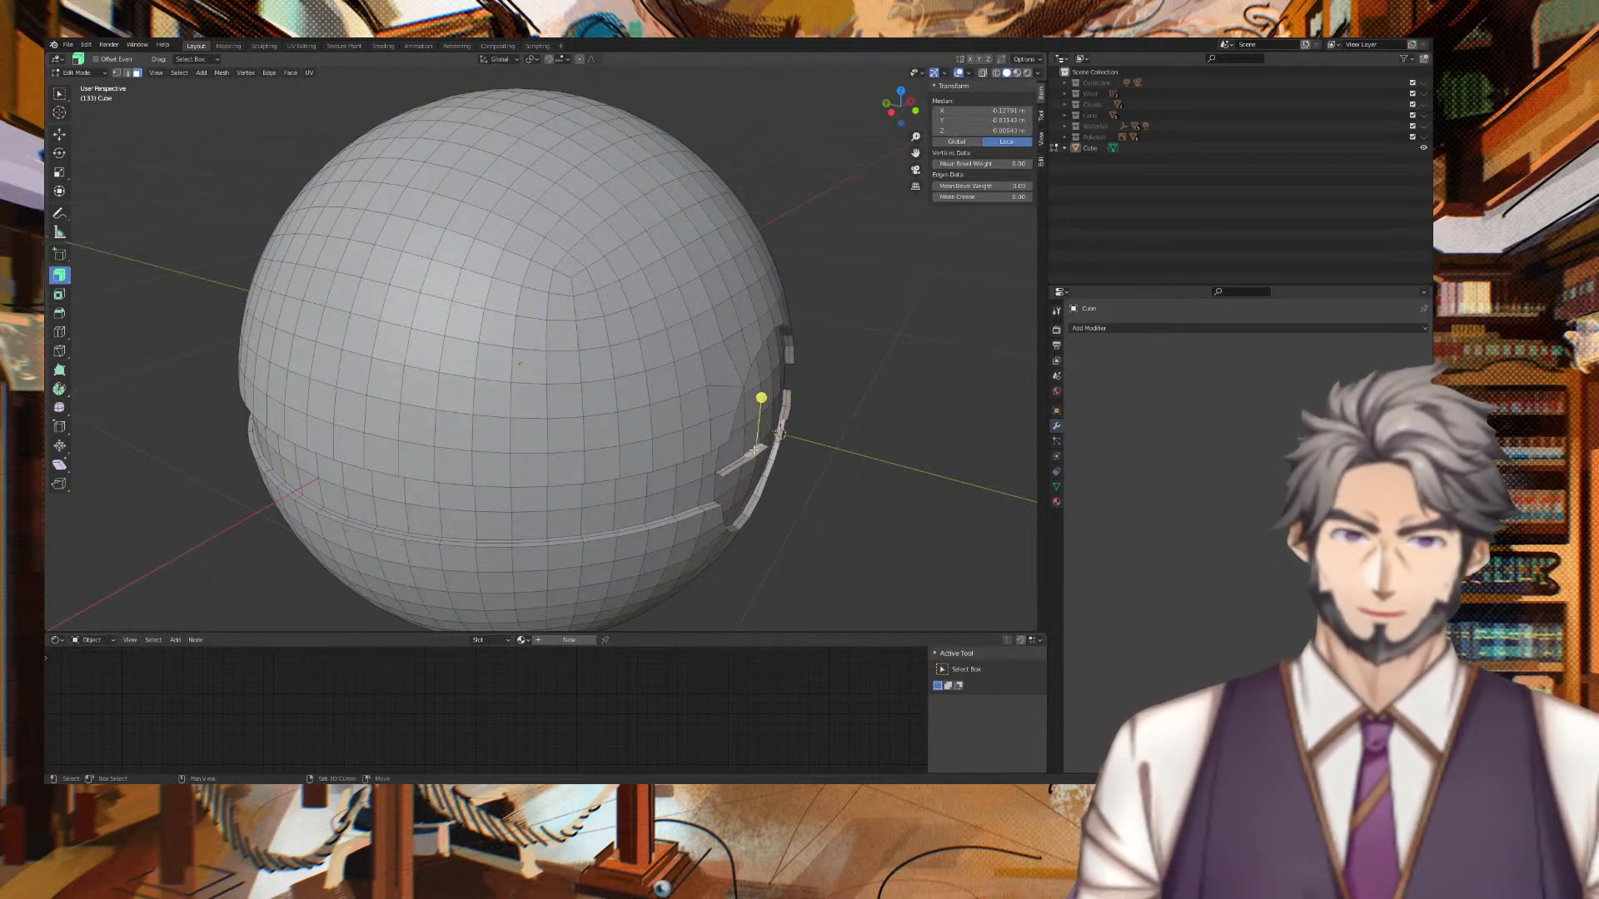
middle_click_drag(749, 461, 783, 360)
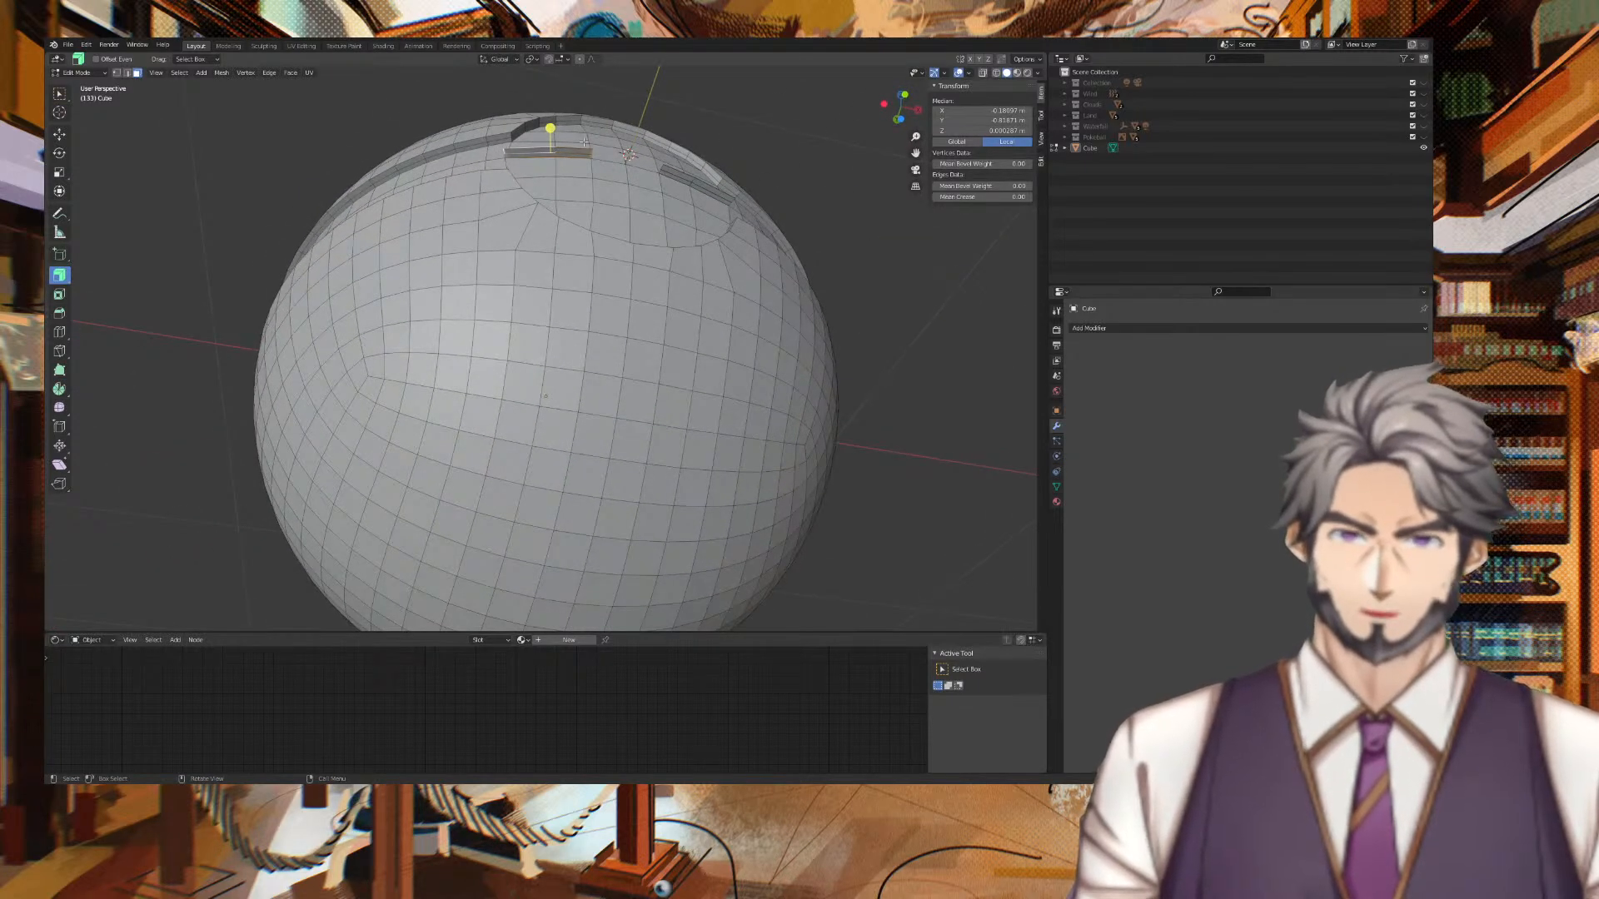
mouse_move(550, 127)
left_mouse_down()
mouse_move(550, 167)
mouse_move(550, 139)
left_mouse_up()
middle_click_drag(776, 159, 877, 311)
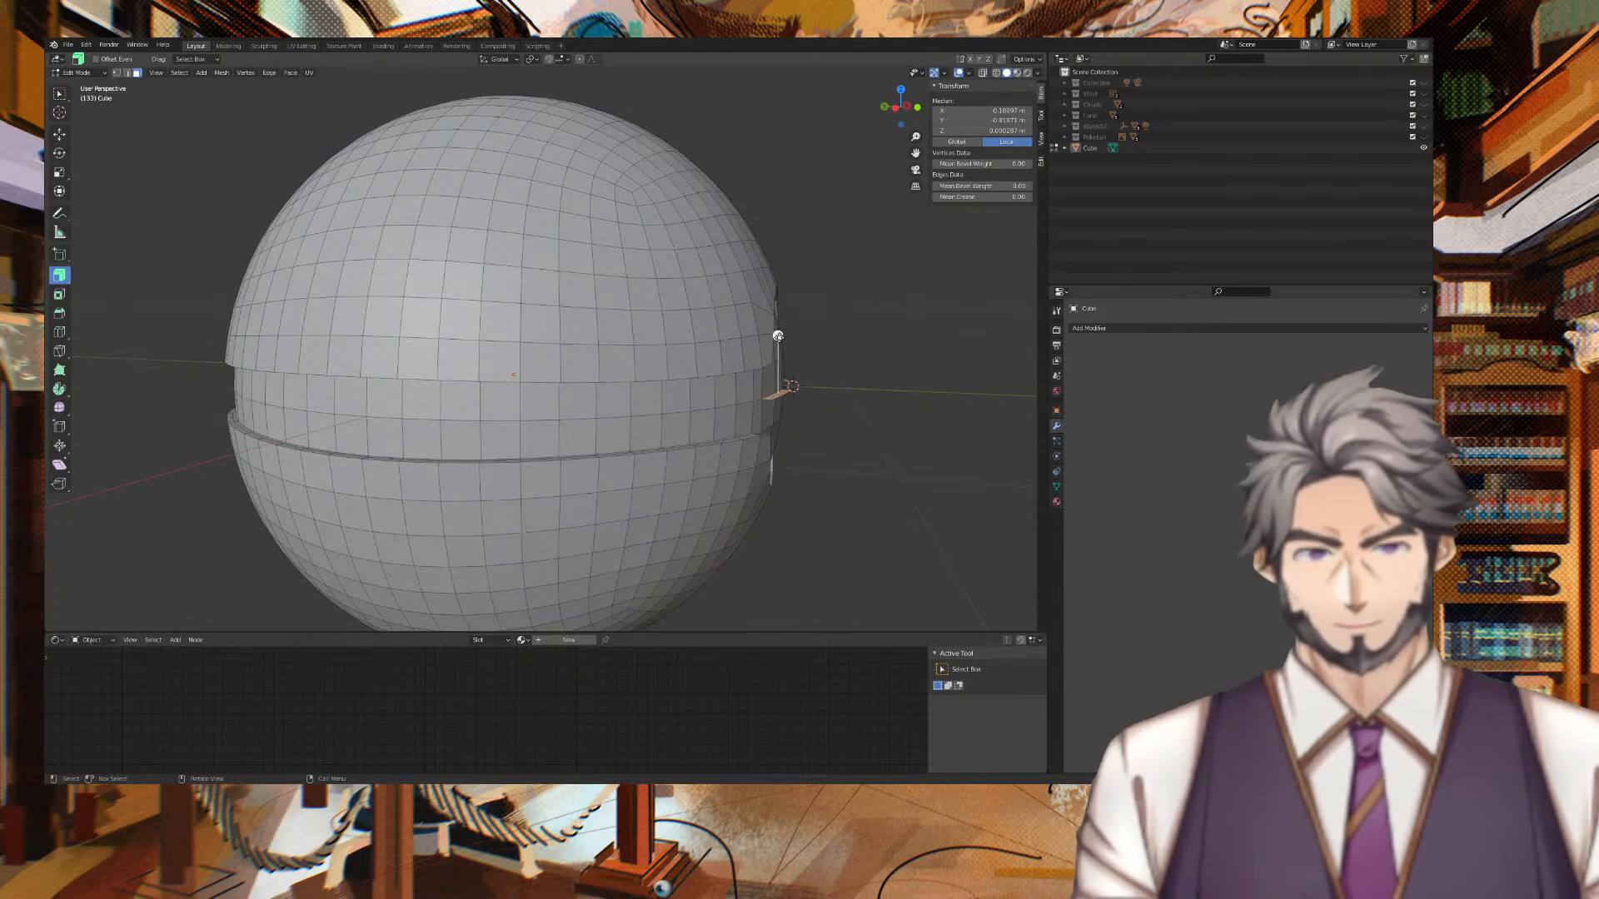
right_click(741, 337)
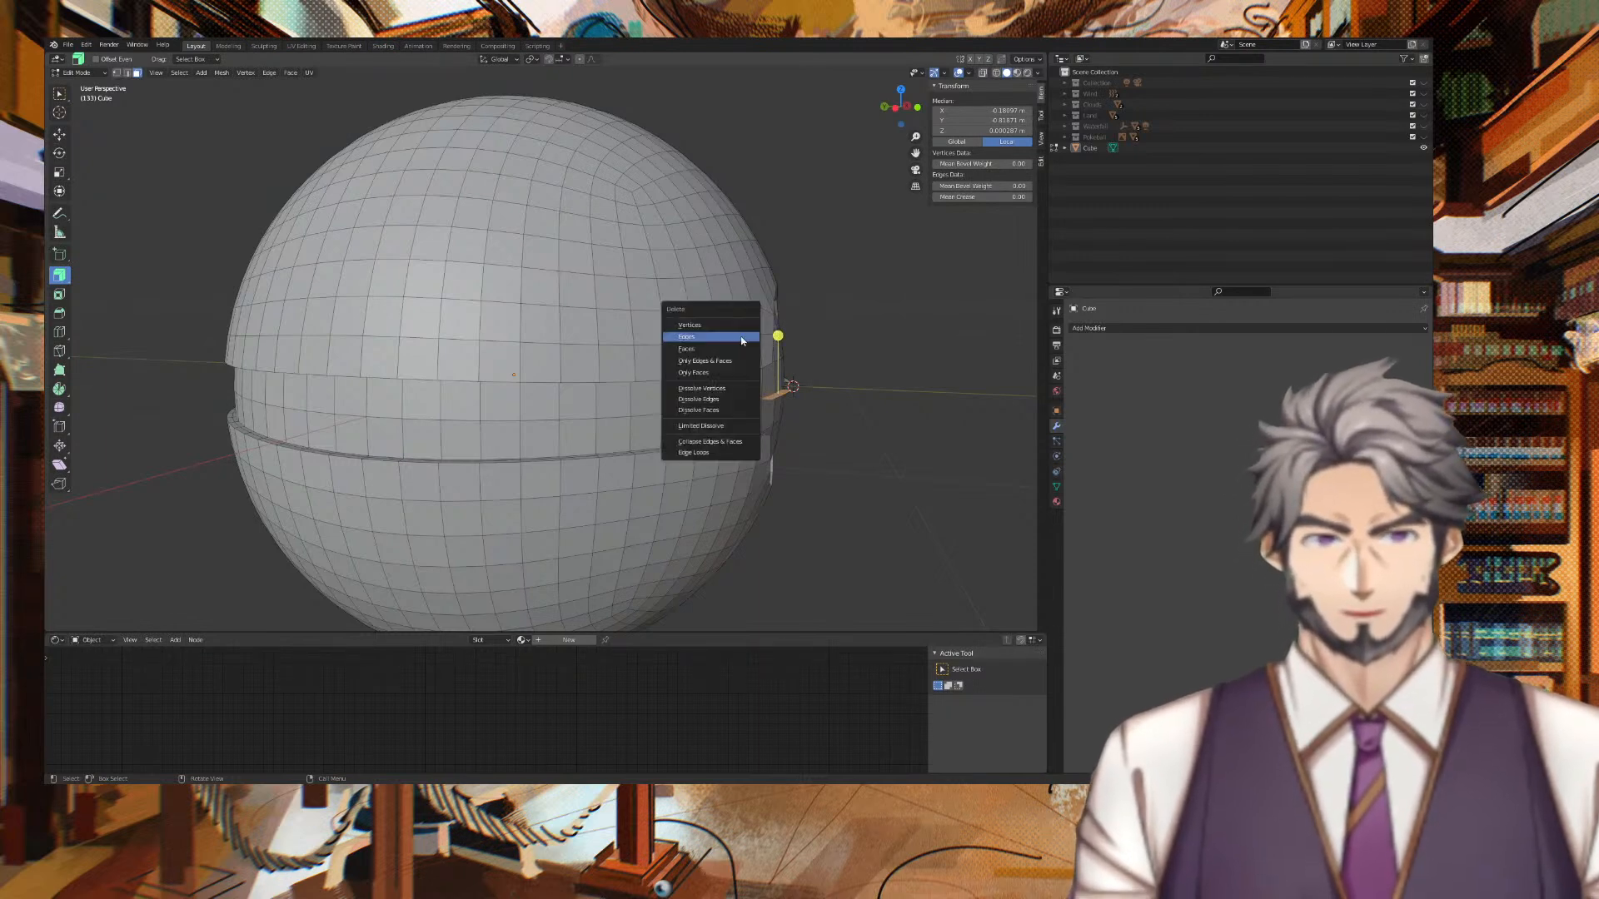
left_click(741, 342)
middle_click_drag(741, 342, 686, 464)
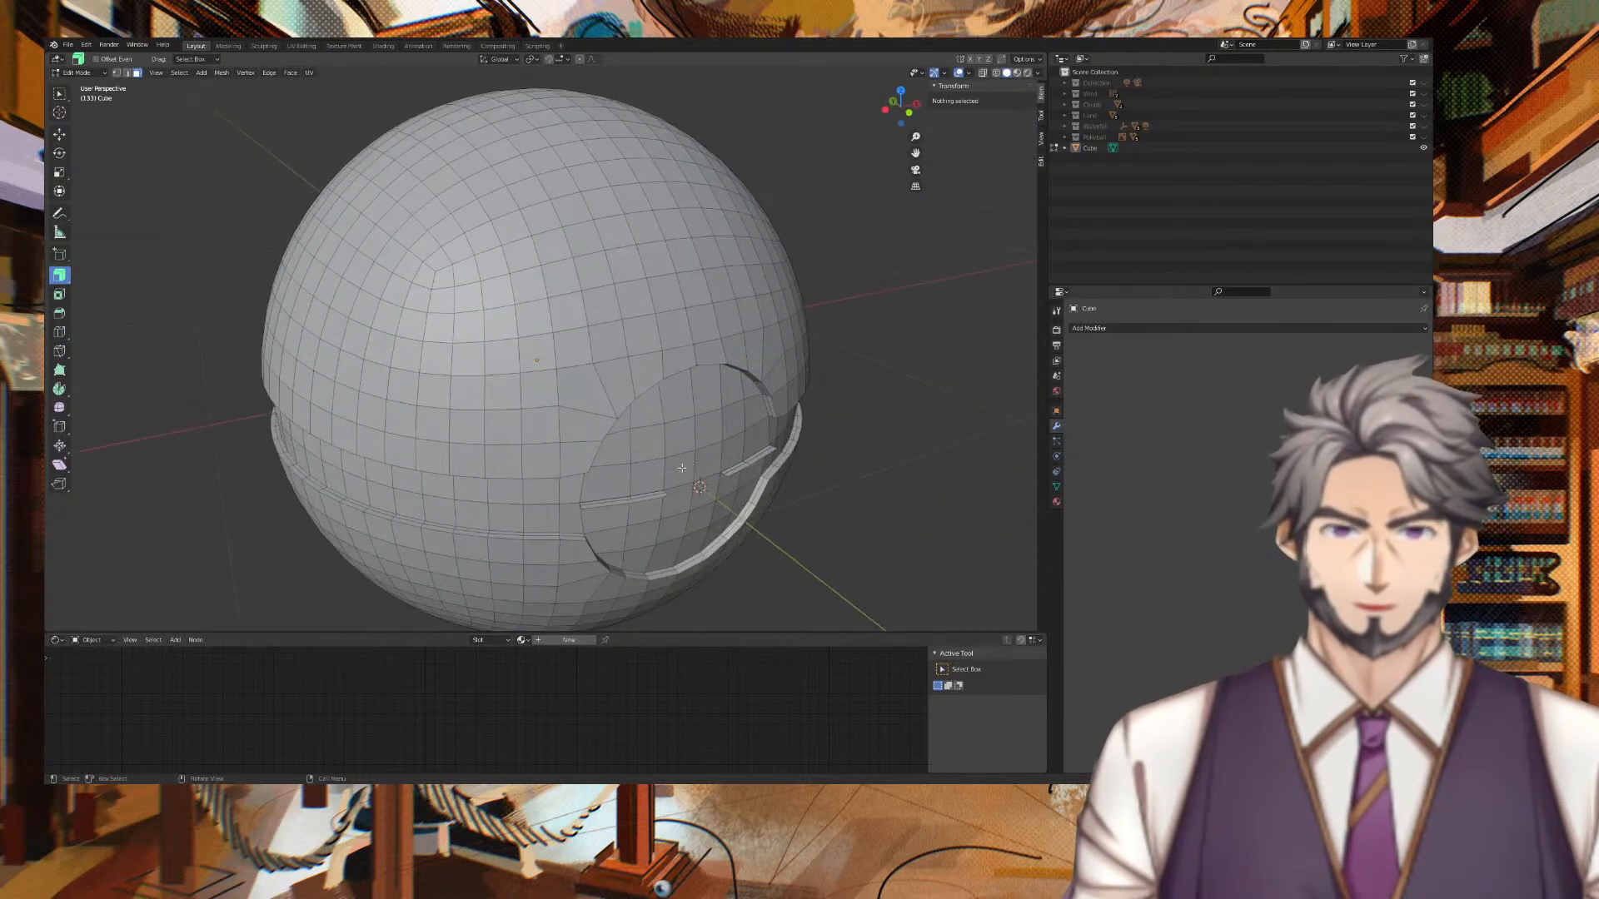
left_click(660, 493, "alt")
key("x")
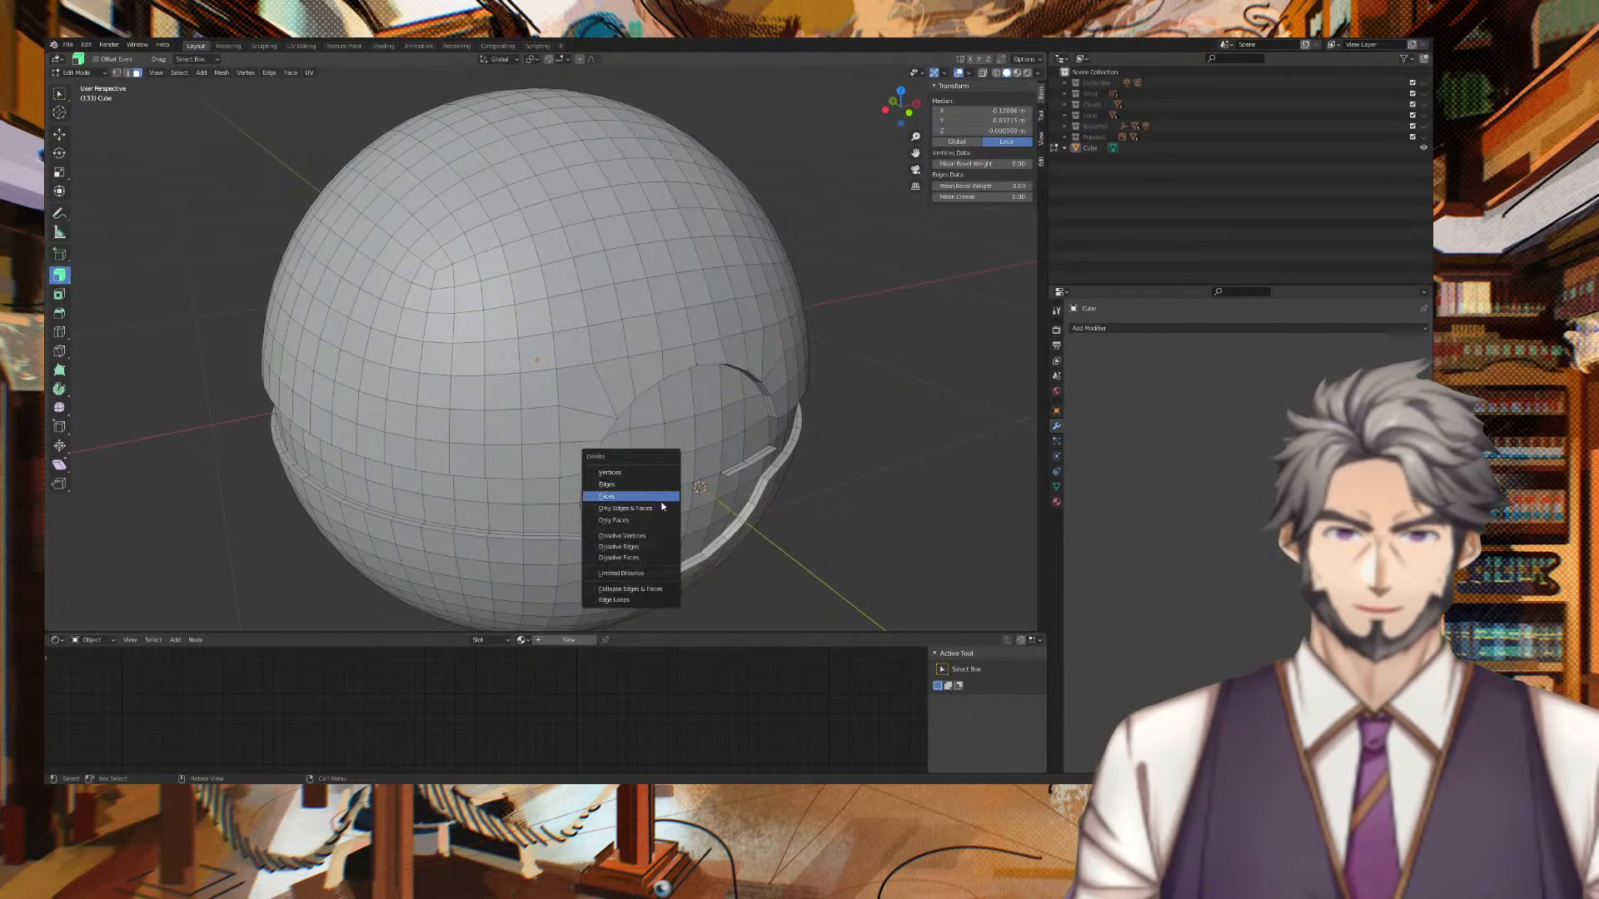
left_click(663, 499)
Try deleting the face at the outer end of the slit, inspect the circle up close, and undo the deletion.
left_click(621, 503, "alt")
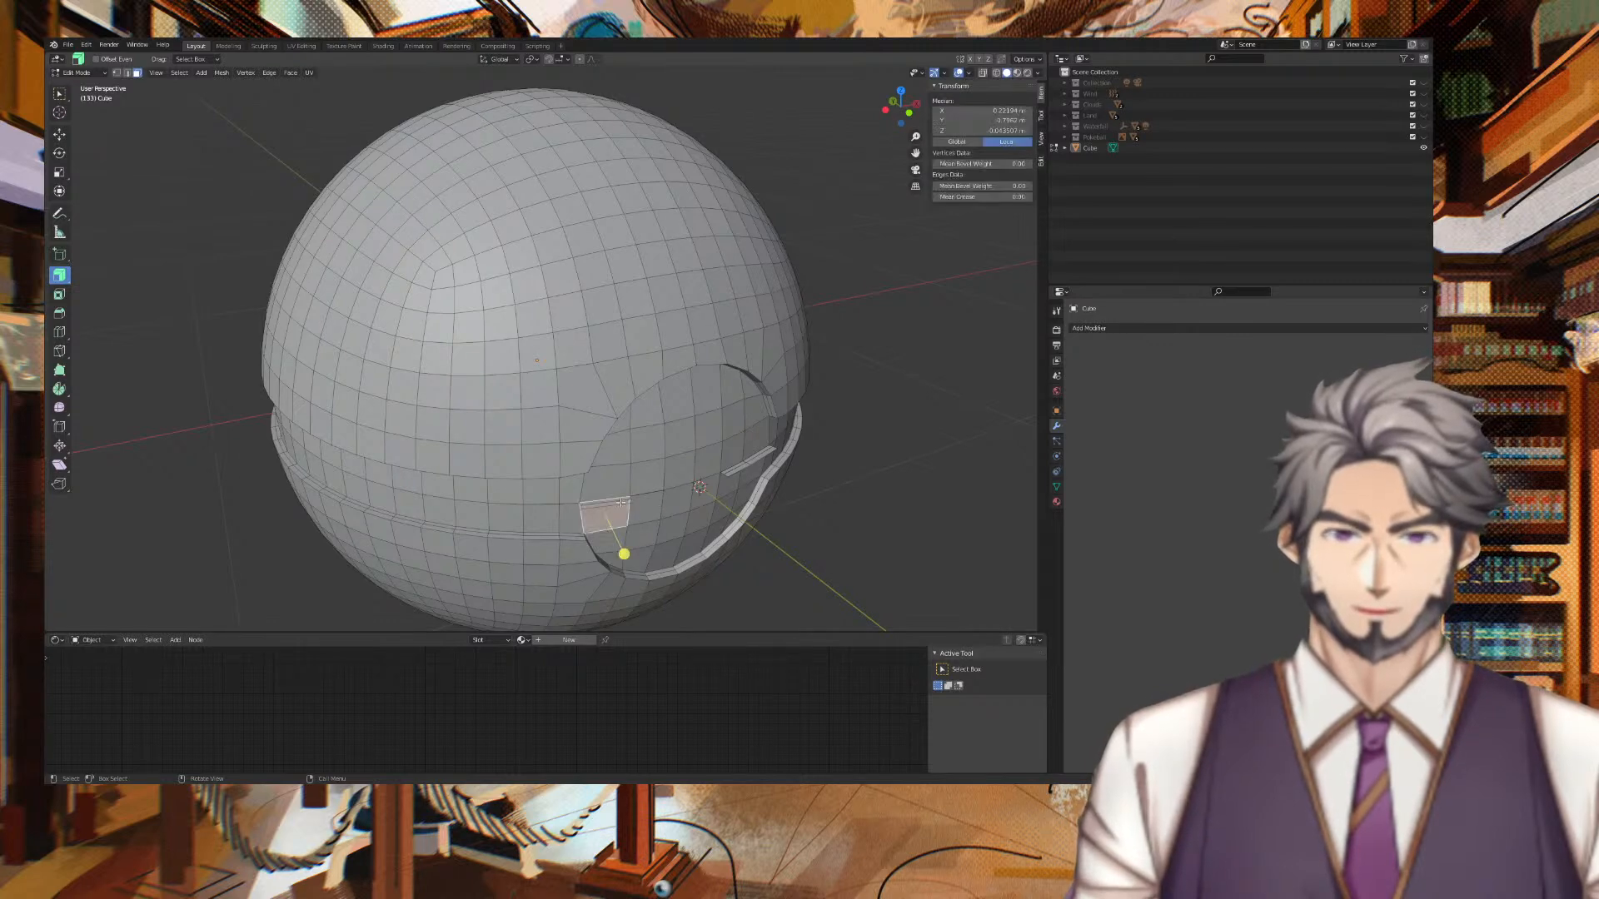
key("x")
left_click(631, 504)
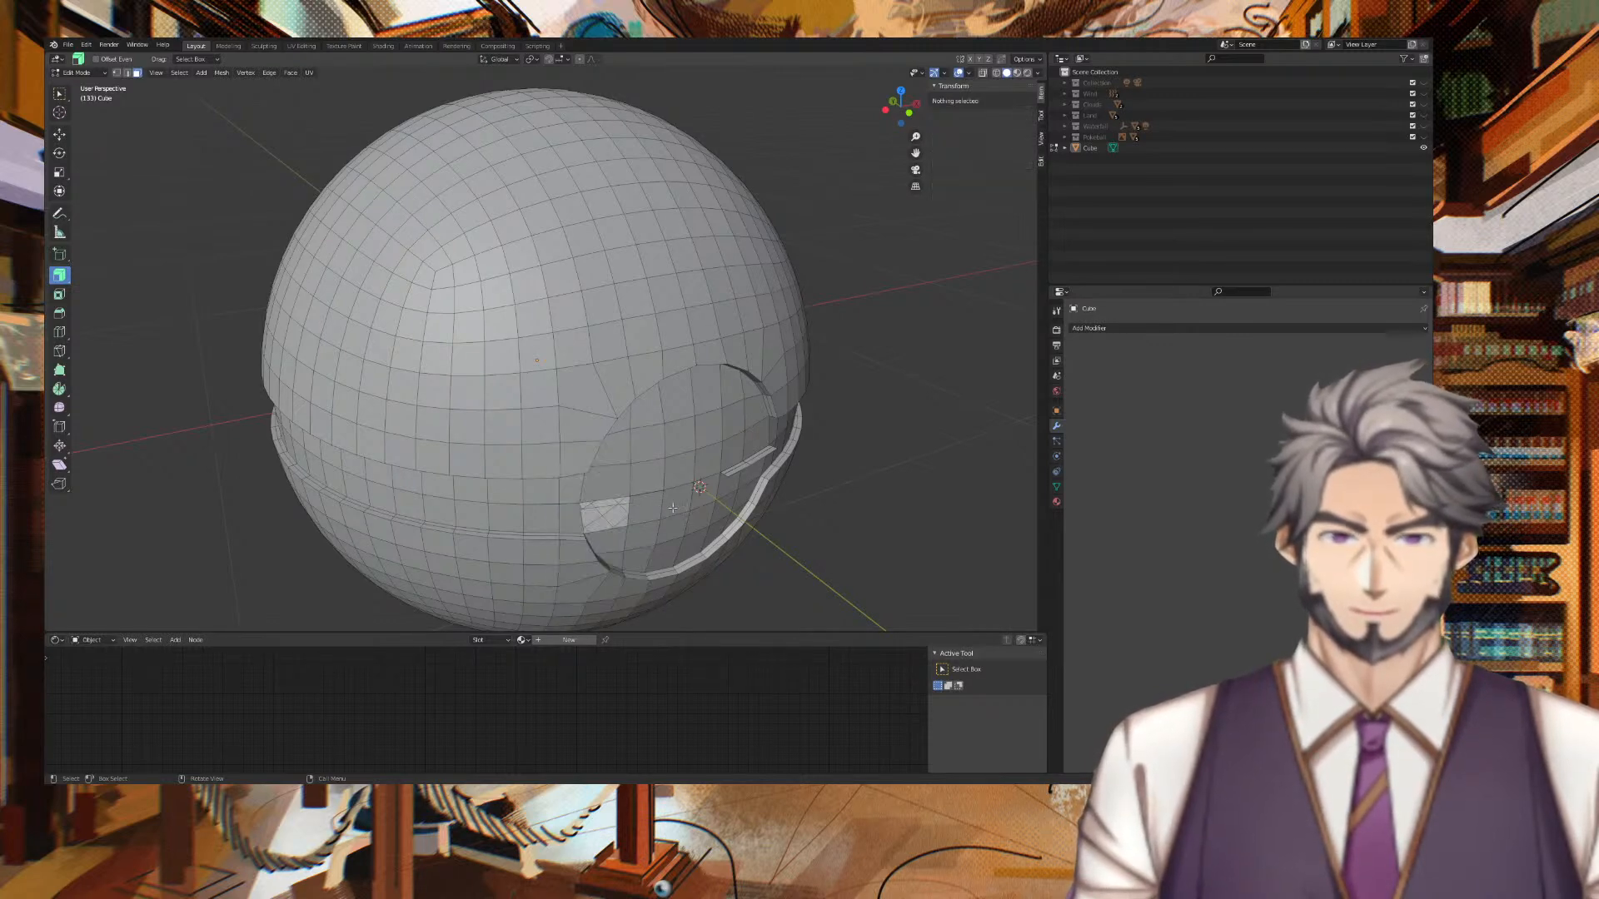
scroll(902, 506, "up", 8)
scroll(902, 506, "down", 5)
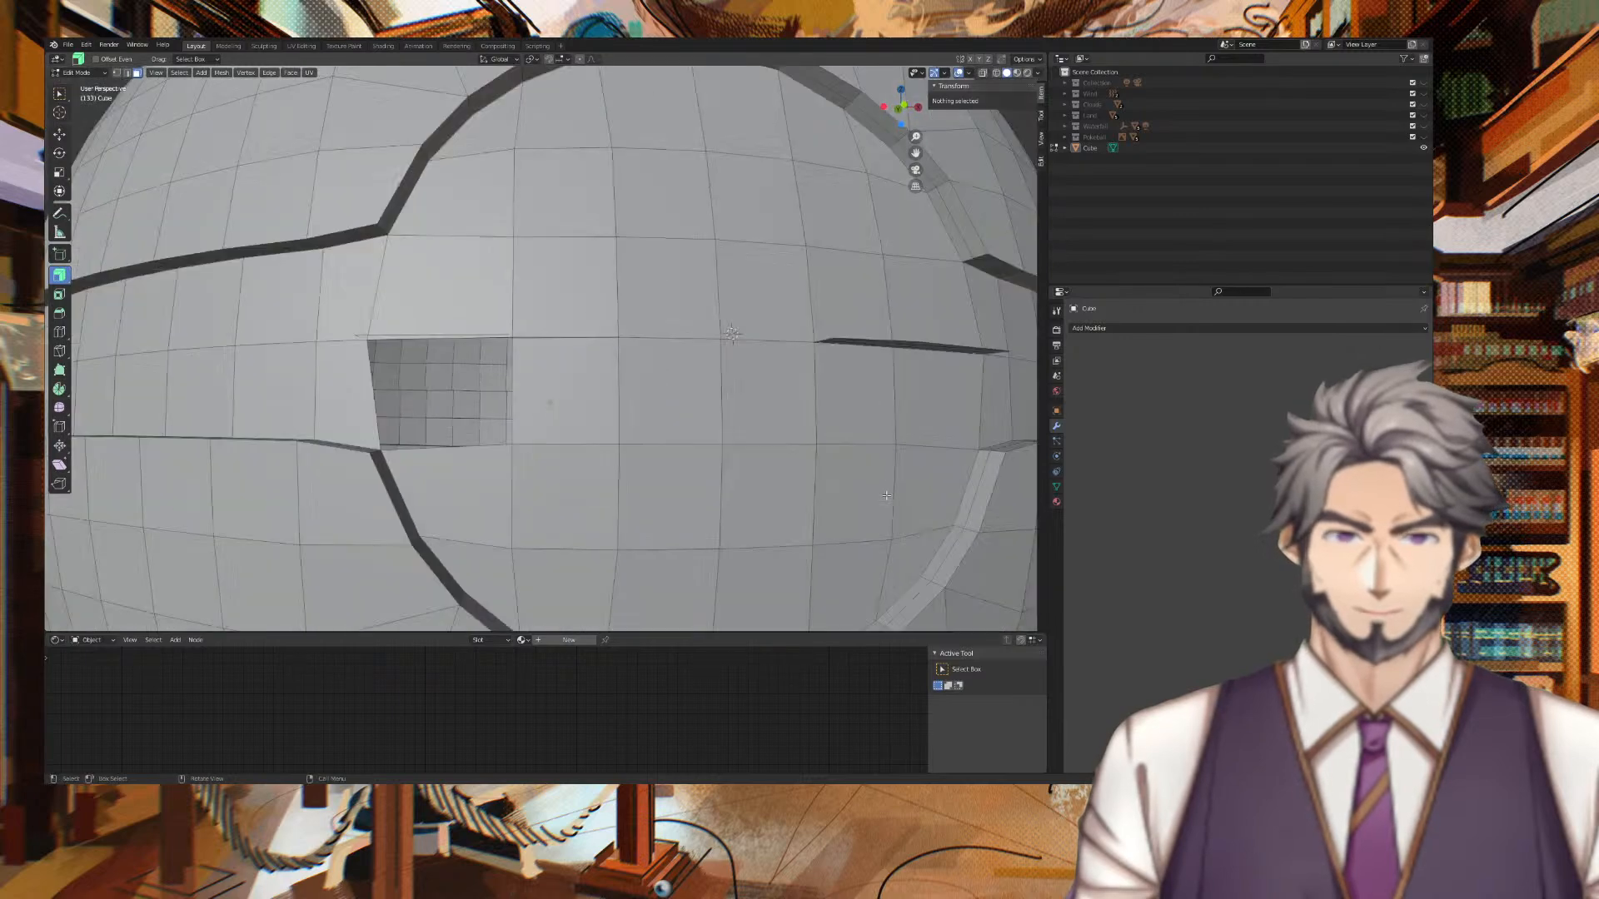
key("ctrl+z")
middle_click_drag(882, 493, 899, 441)
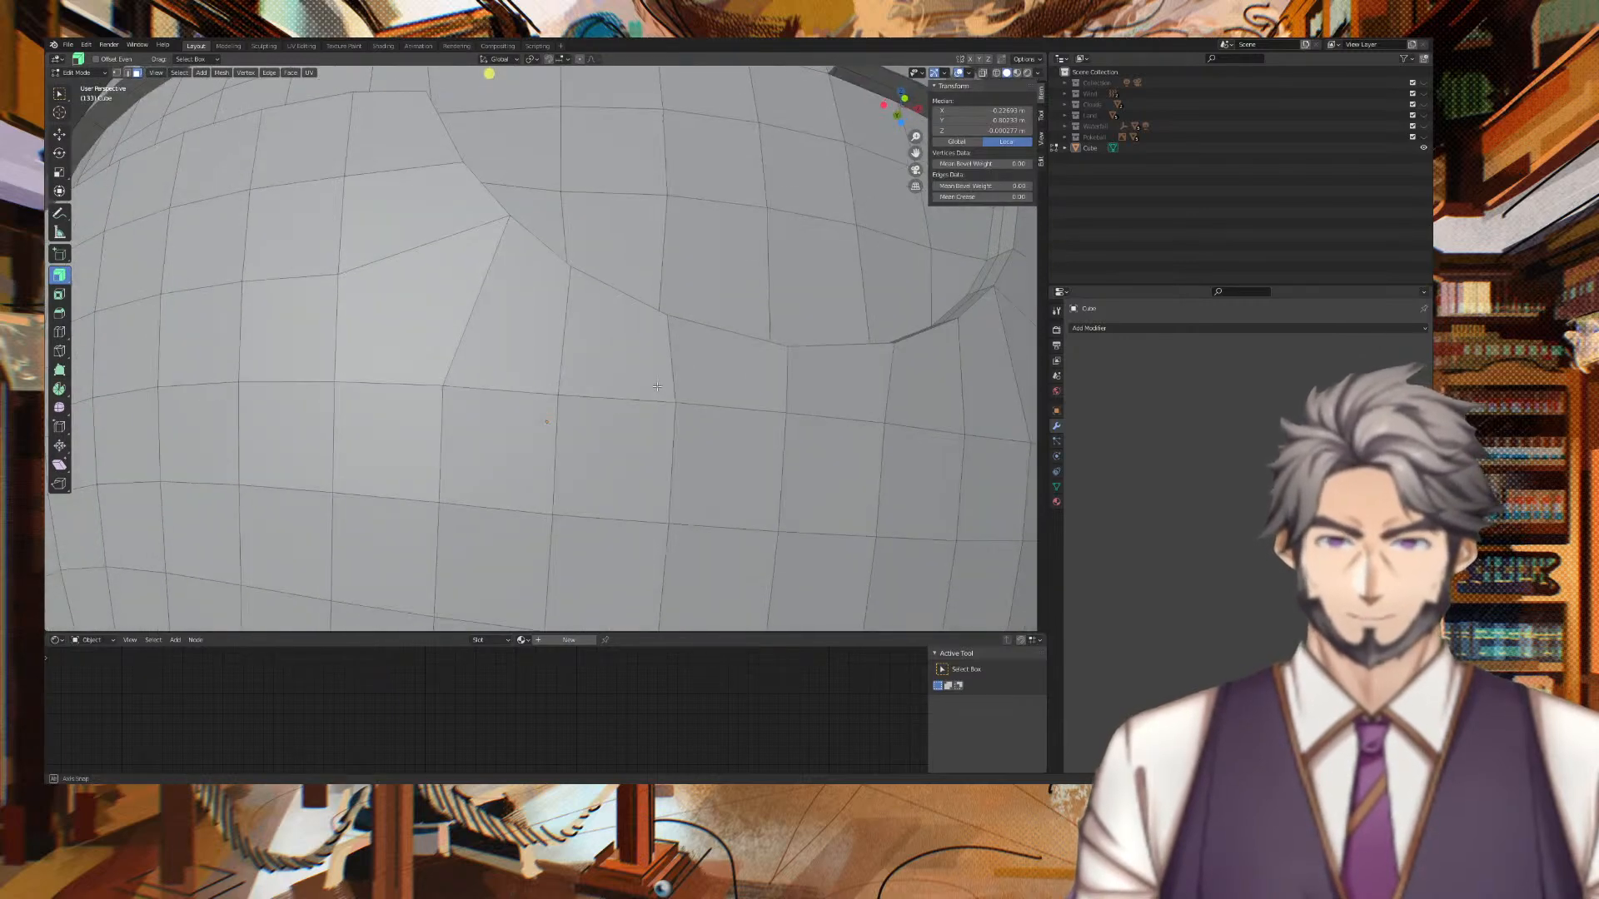
Try deleting the narrow slit wall face near the circle's edge, and undo the deletion.
scroll(631, 246, "down", 4)
middle_click_drag(631, 246, 533, 437, "shift")
middle_click_drag(583, 367, 588, 296)
scroll(592, 333, "up", 4)
middle_click_drag(358, 125, 253, 365, "shift")
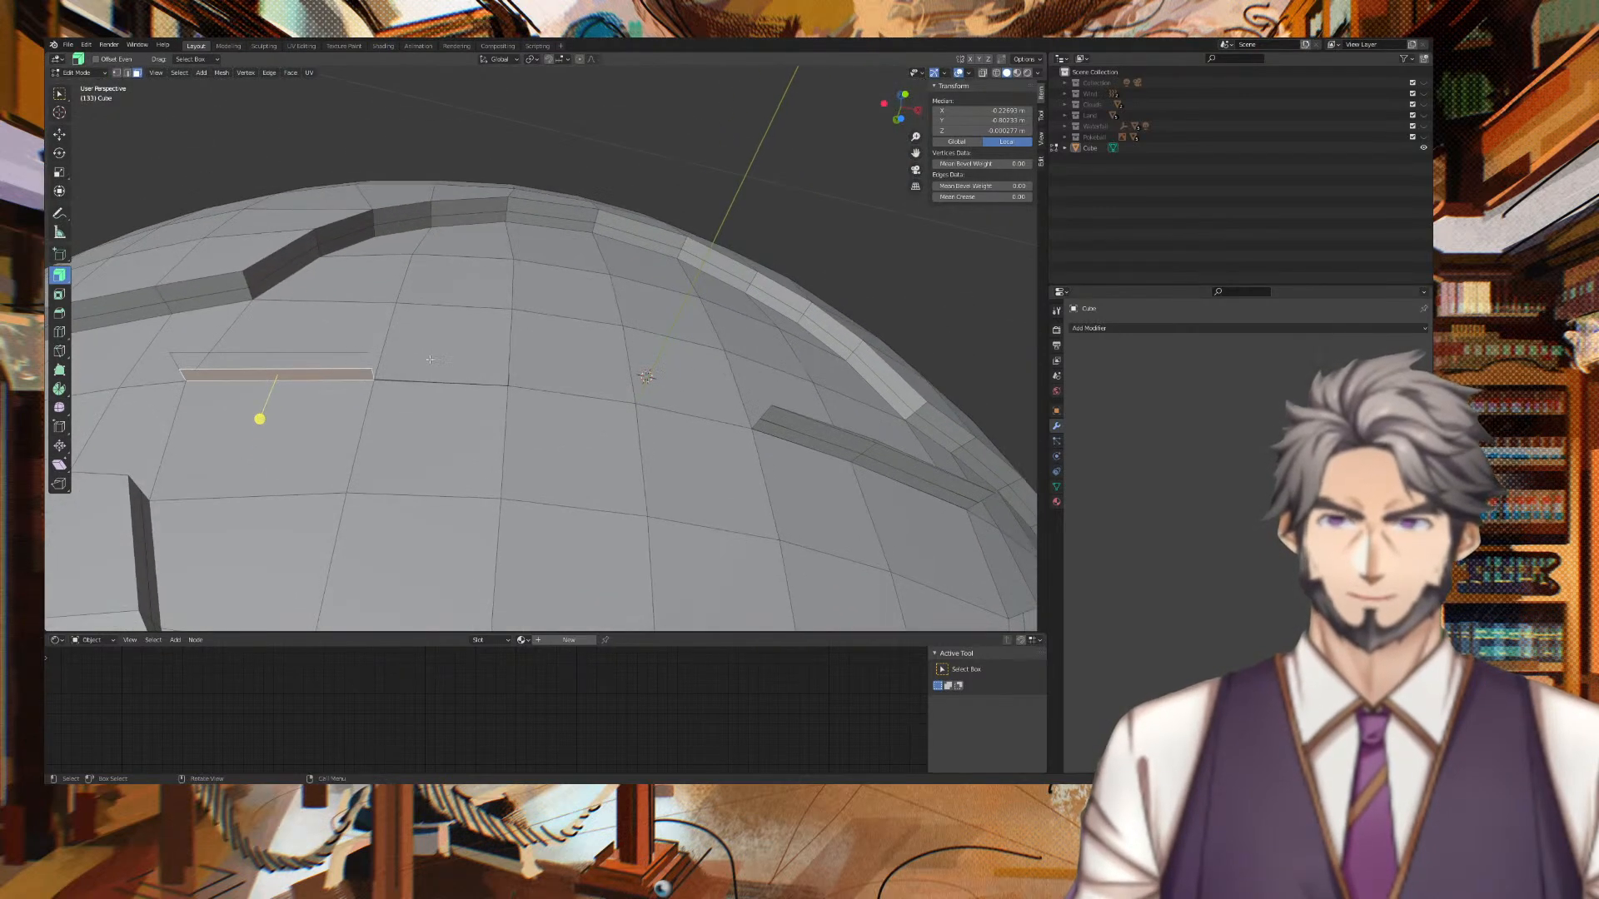
left_click(251, 364)
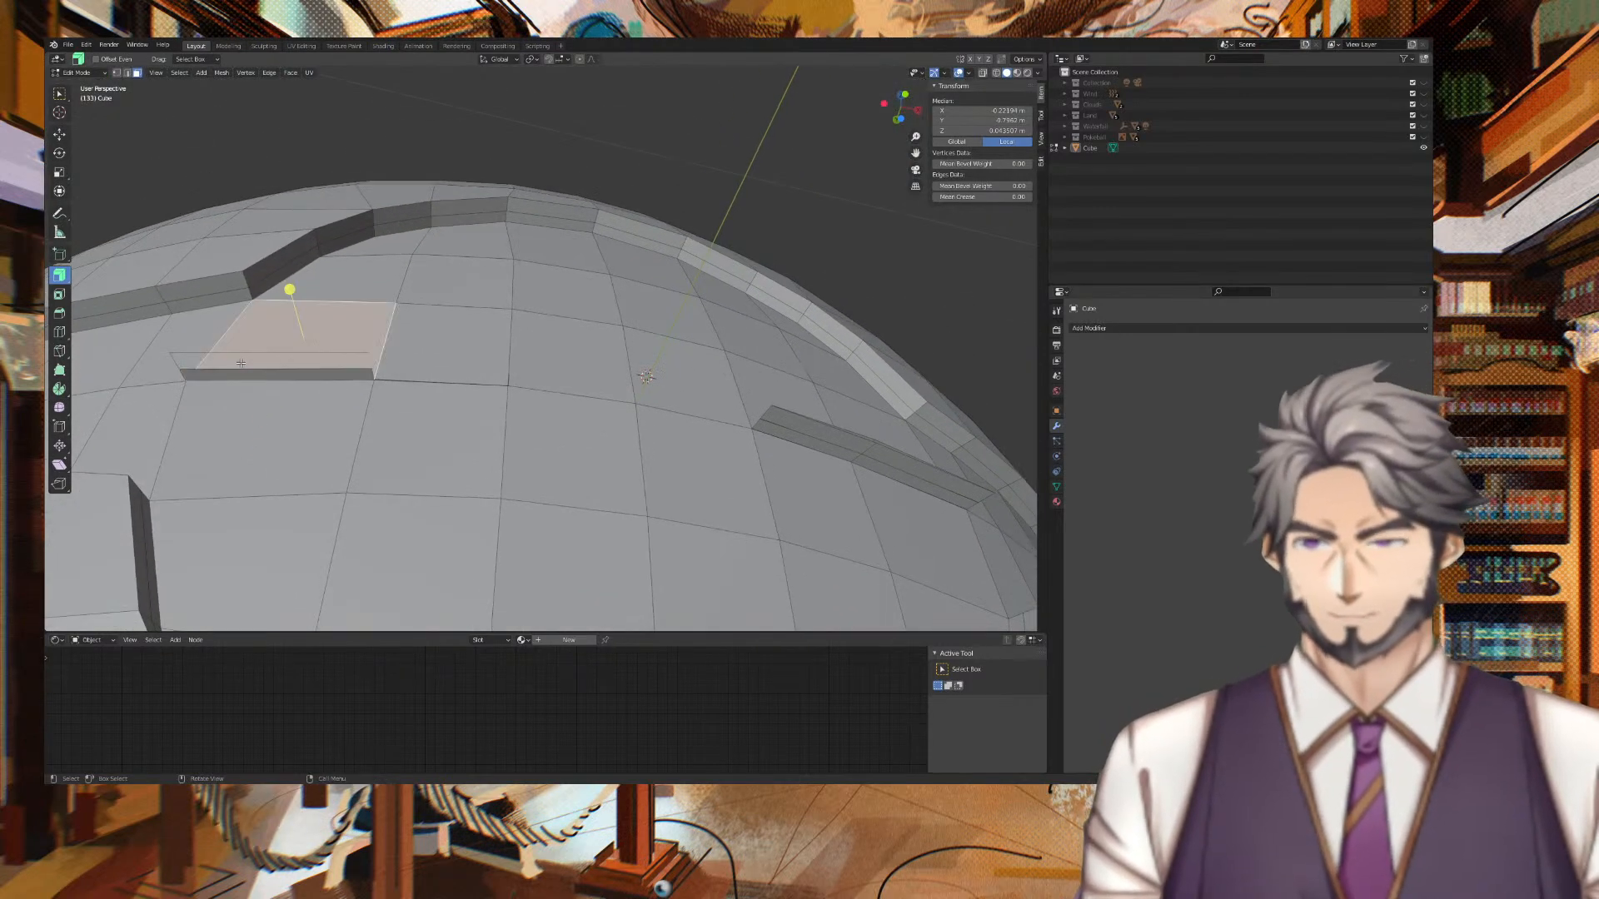
left_click(199, 374)
key("x")
left_click(199, 377)
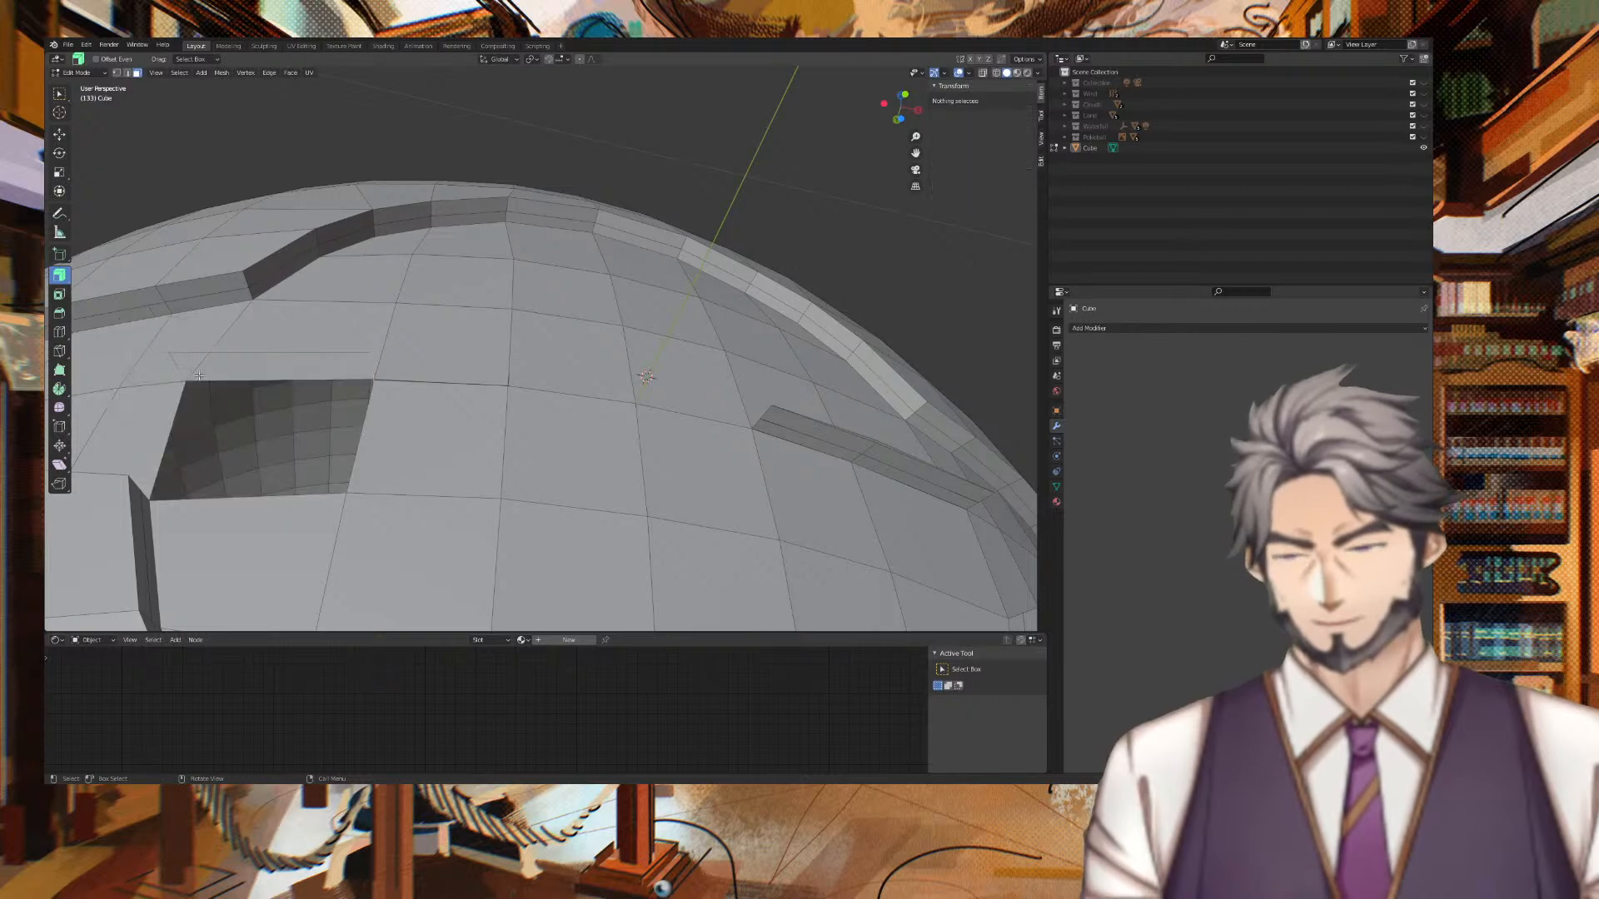
key("ctrl+z")
Undo the most recent slit edits while inspecting the circle from inside and outside the sphere and from the side.
middle_click_drag(333, 374, 598, 462)
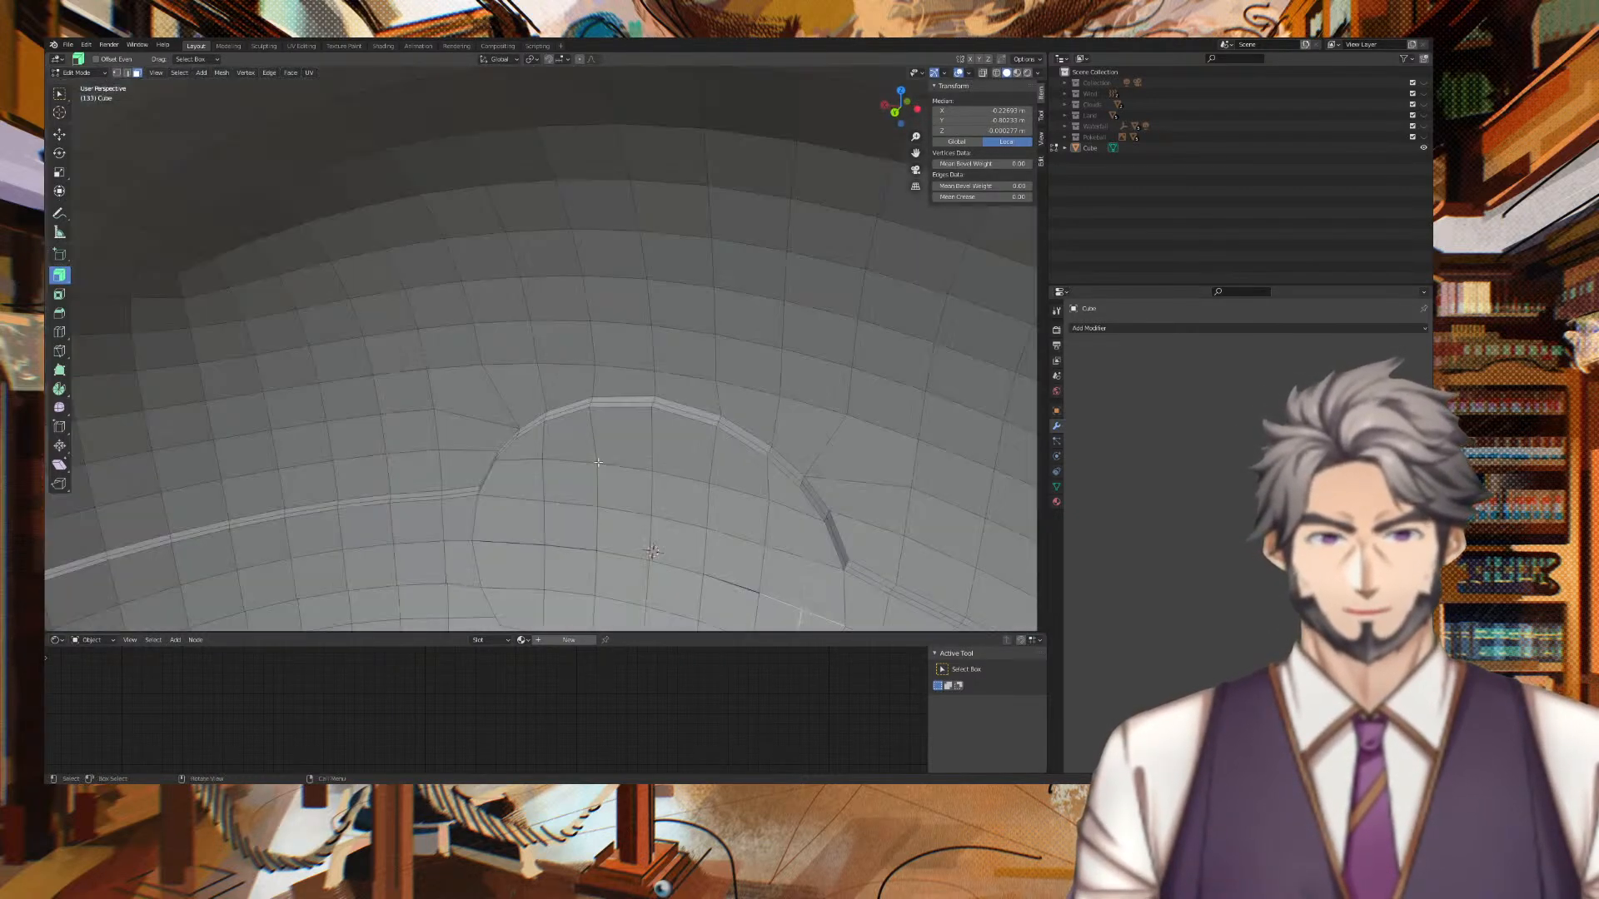
middle_click_drag(751, 510, 396, 306)
middle_click_drag(742, 347, 535, 368)
scroll(550, 365, "down", 10)
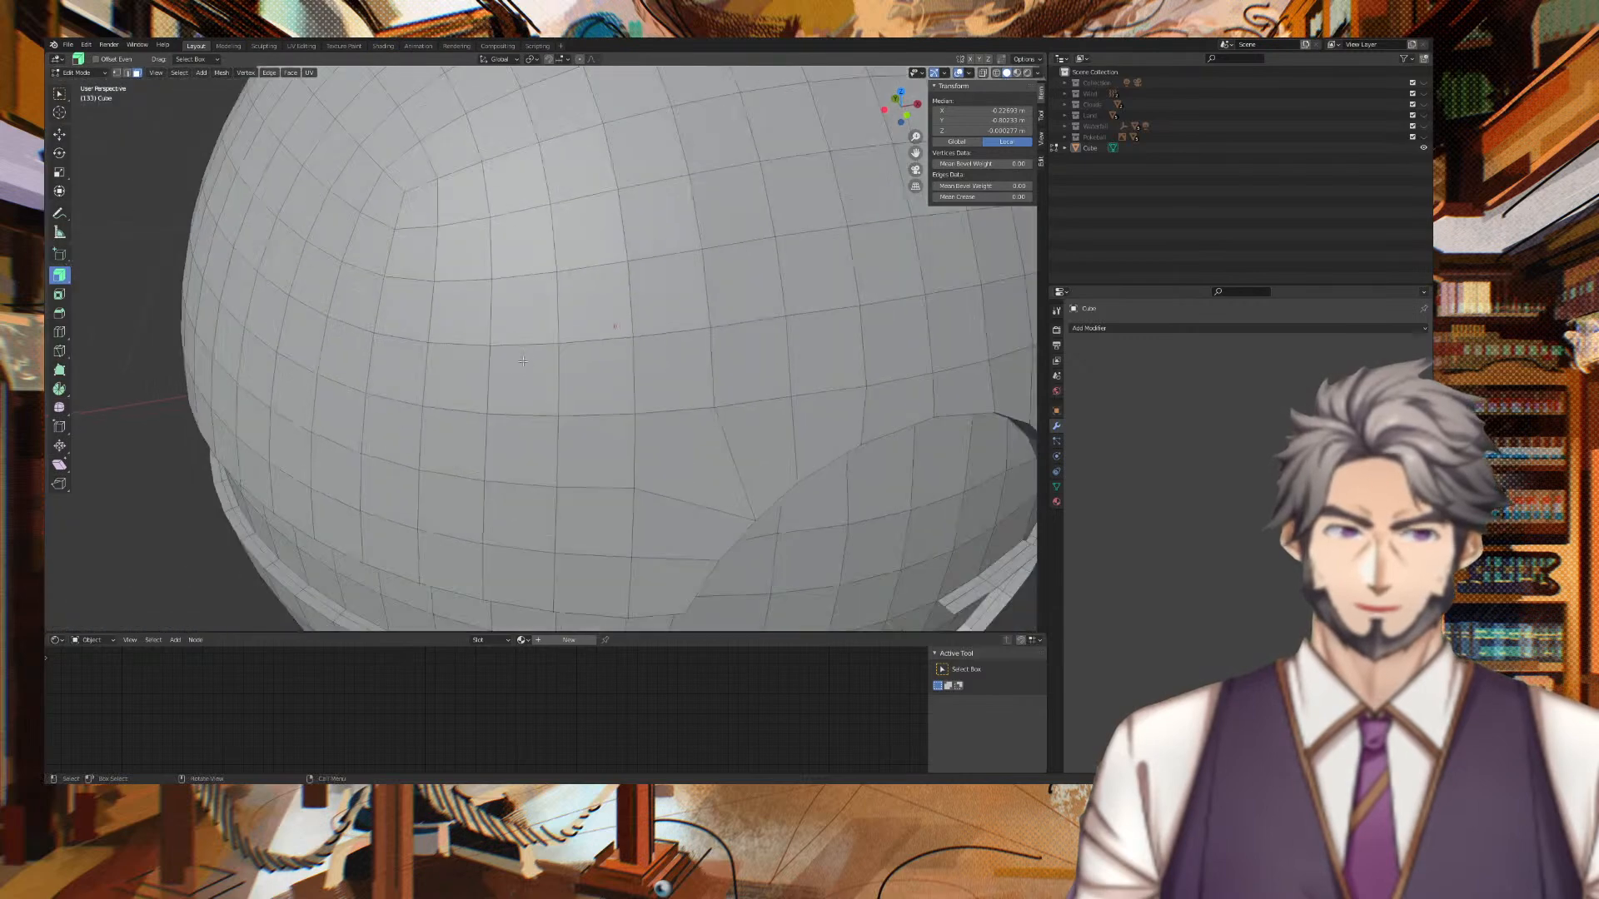
key("ctrl+z")
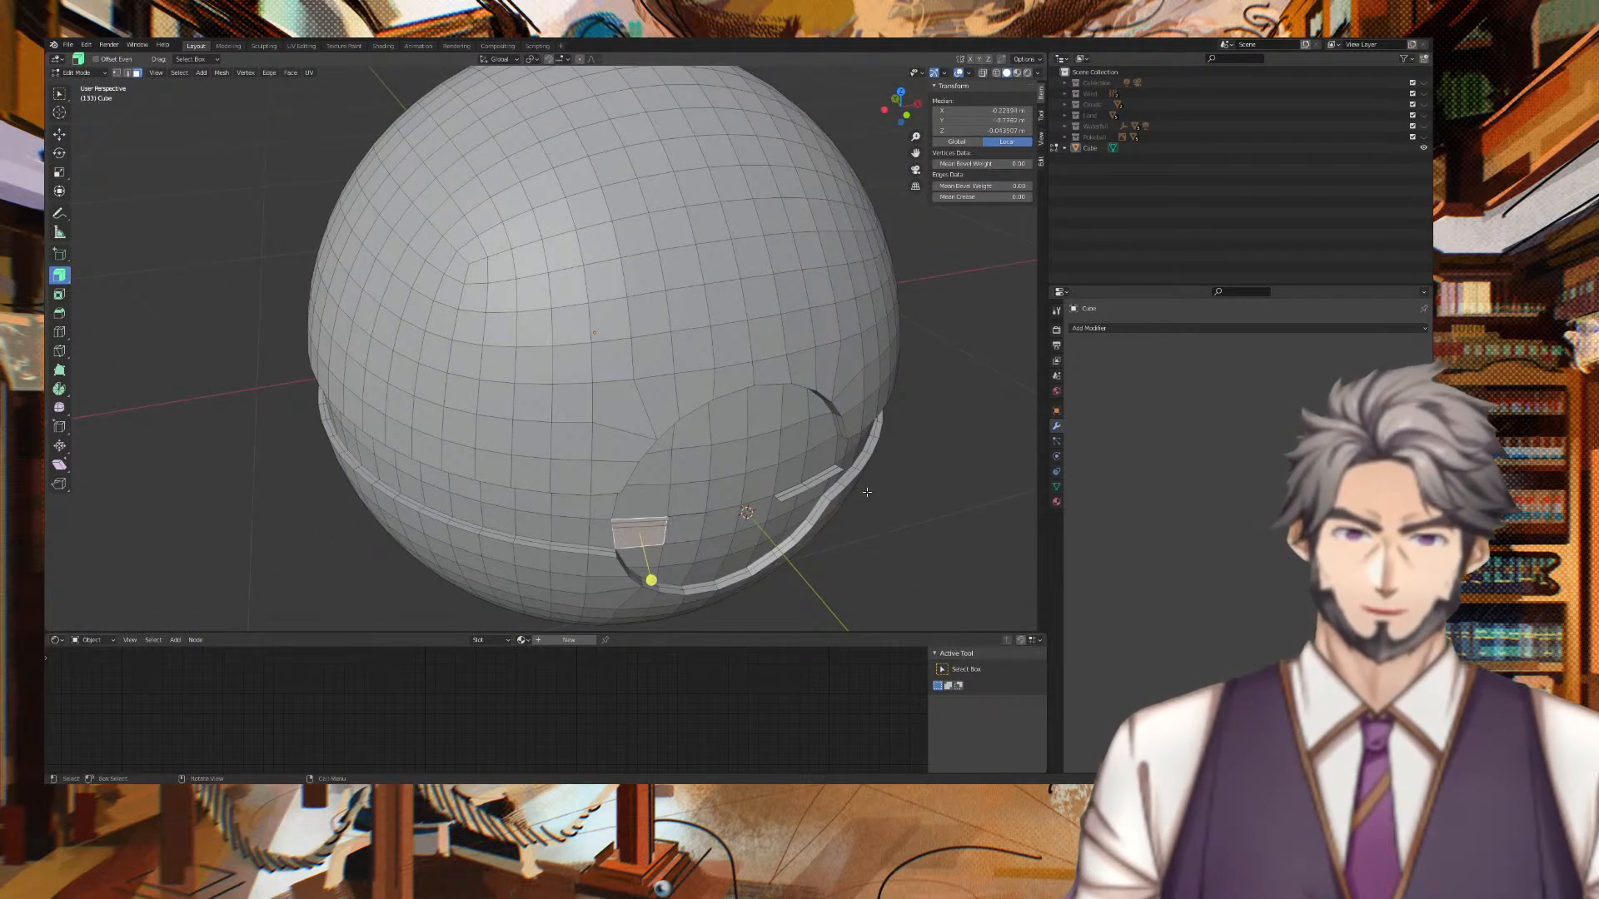
key("alt+a")
key("ctrl+z")
middle_click_drag(867, 492, 949, 471)
middle_click_drag(786, 498, 728, 422)
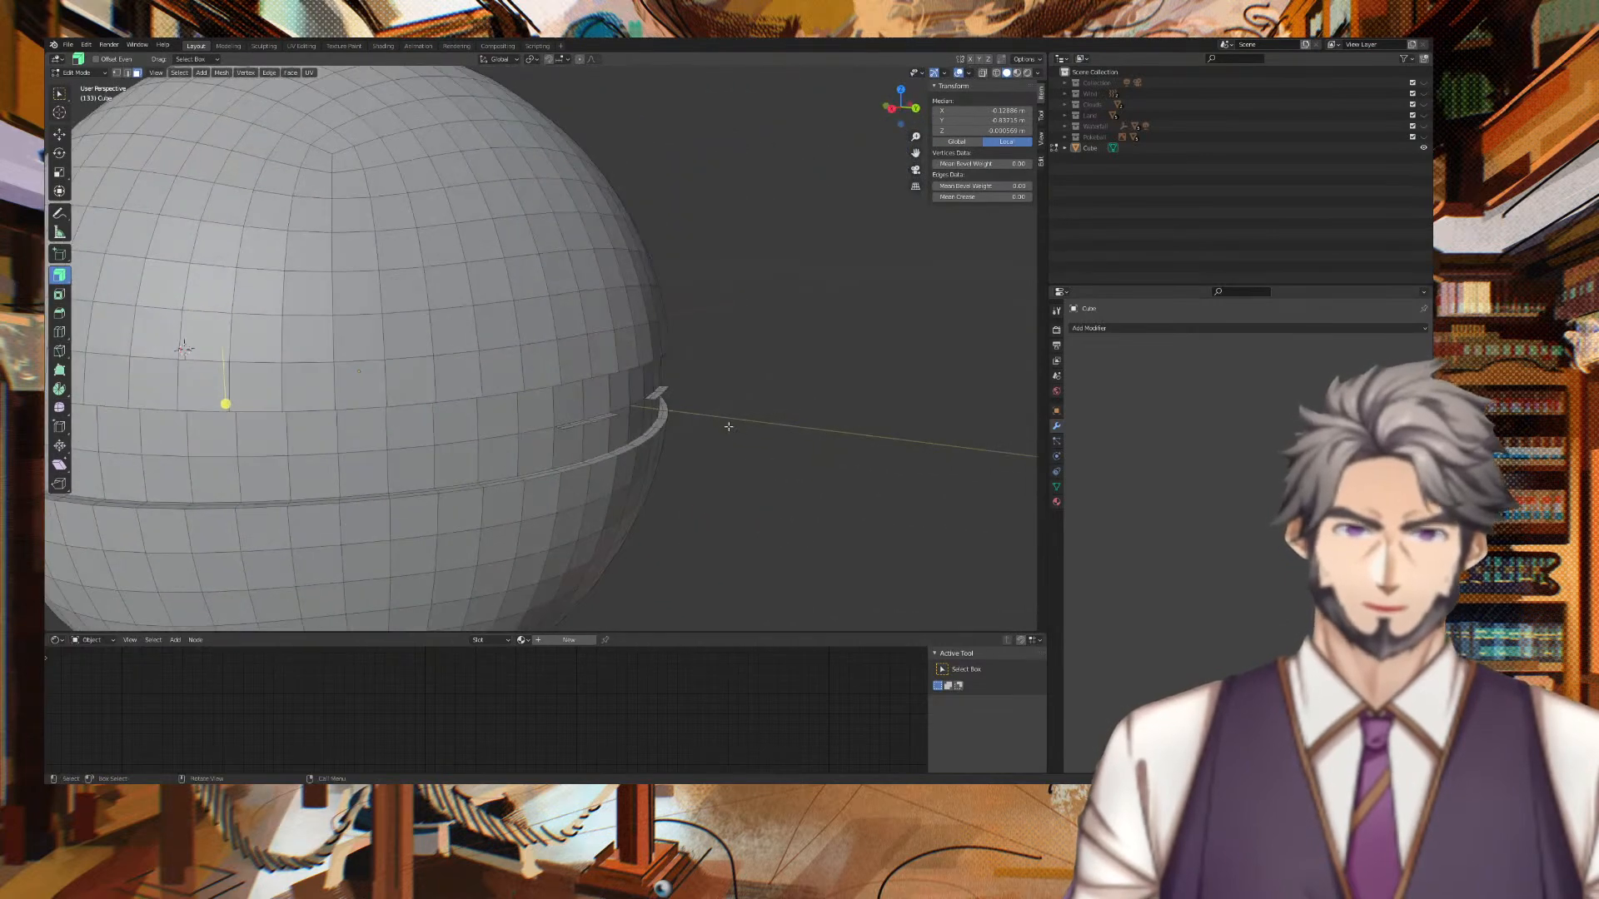
scroll(728, 428, "up", 5)
middle_click_drag(912, 559, 778, 414)
Select the narrow upper faces of the protruding slit strip on one side of the circle.
left_click(593, 388)
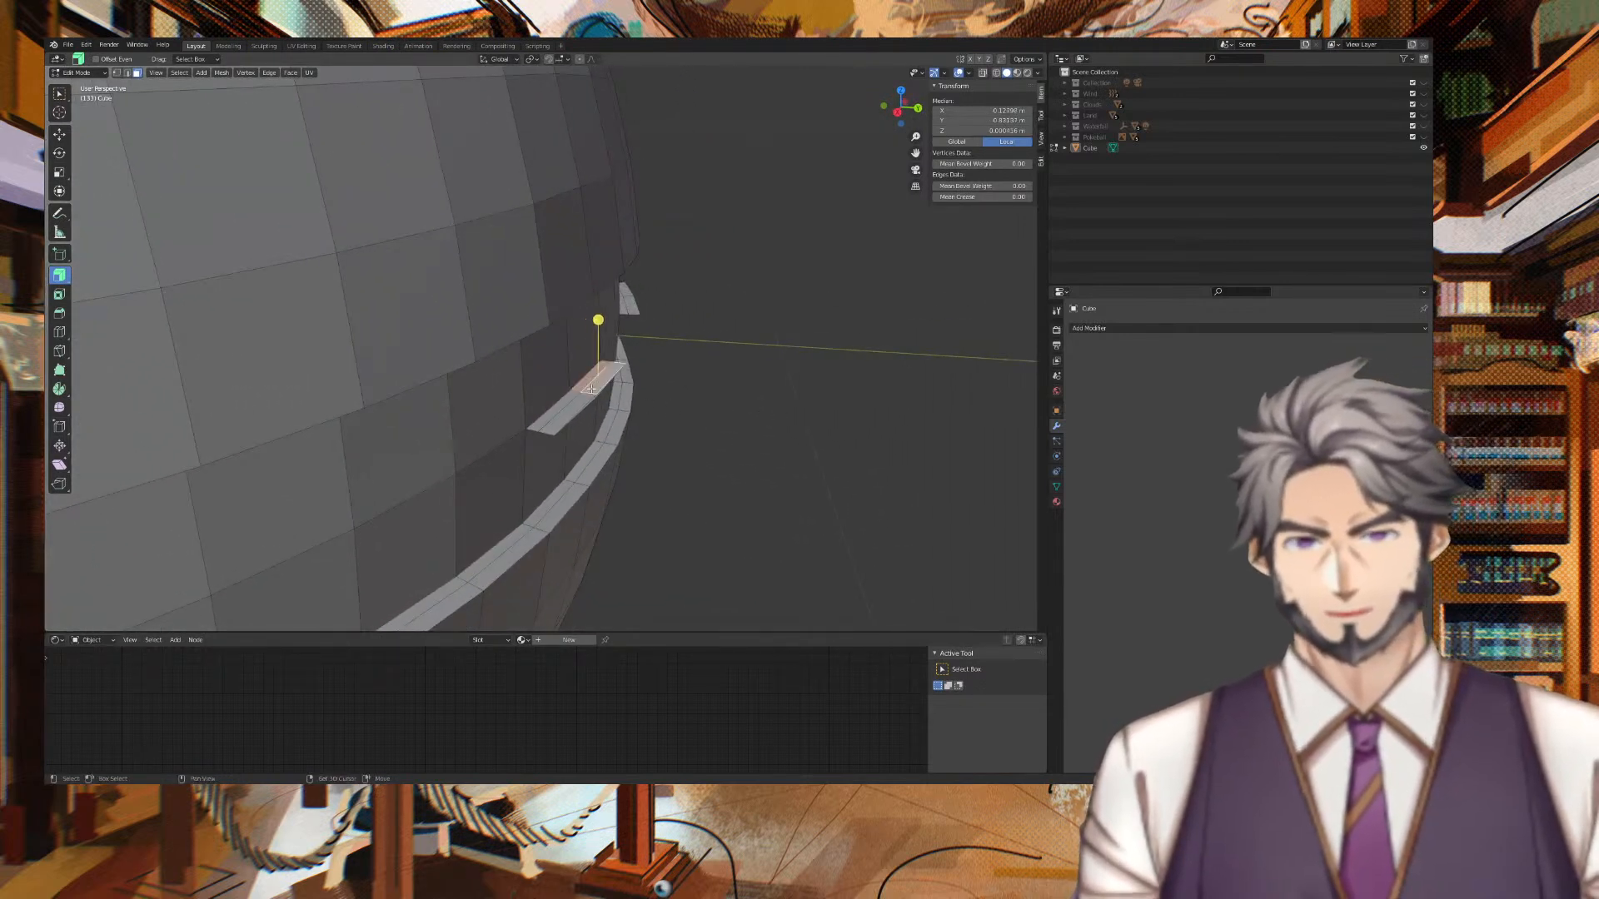
left_click(581, 398, "shift")
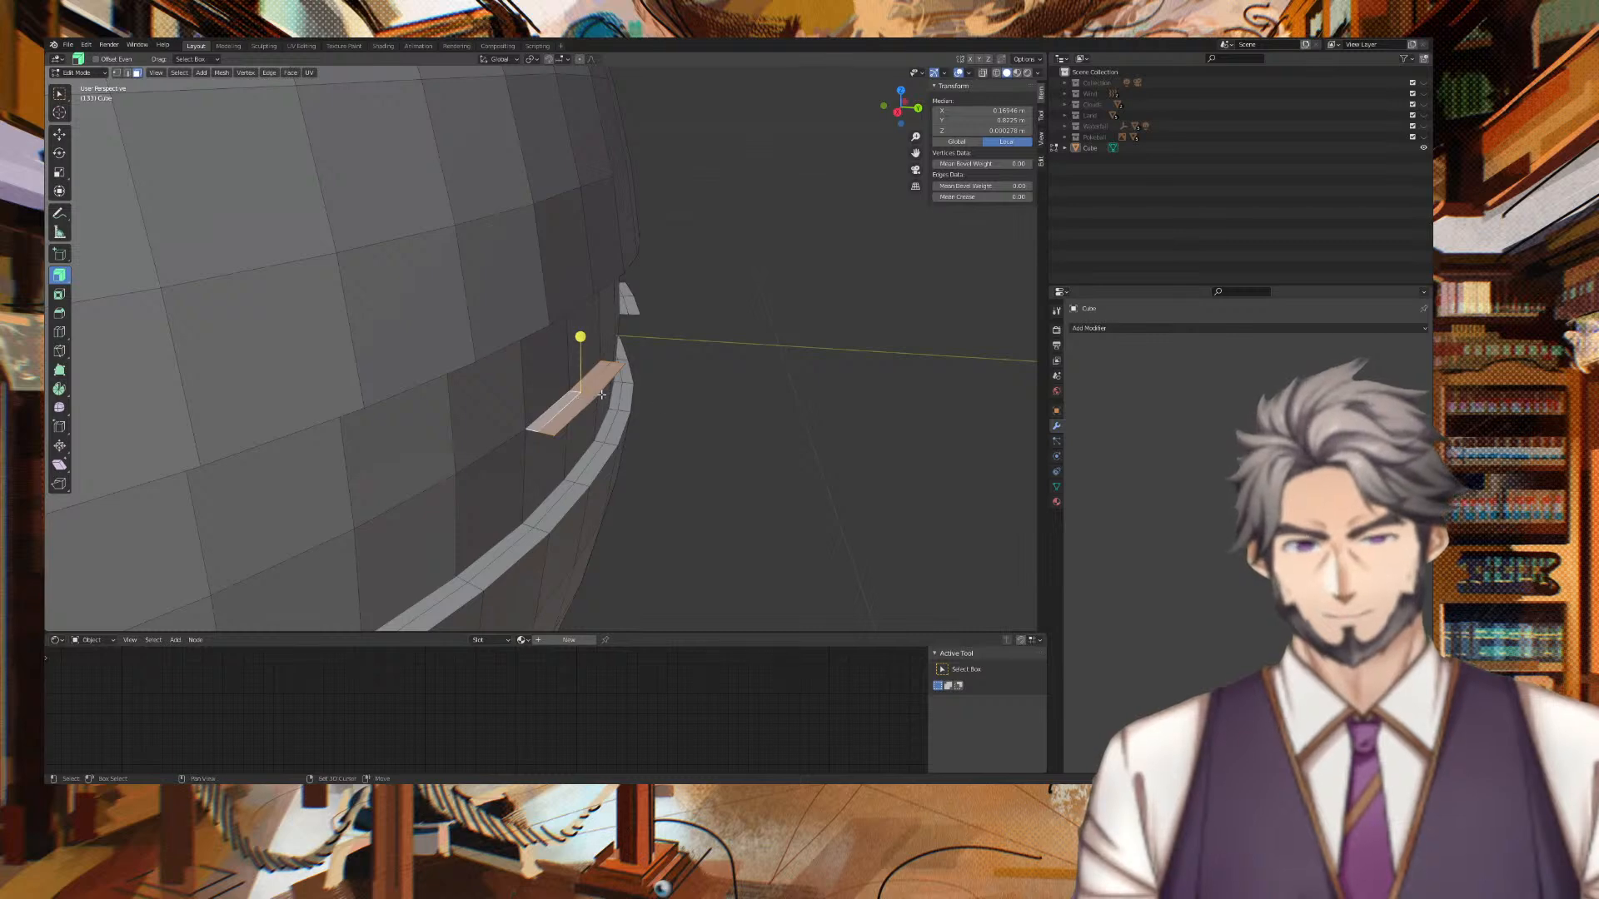
left_click(596, 397, "shift")
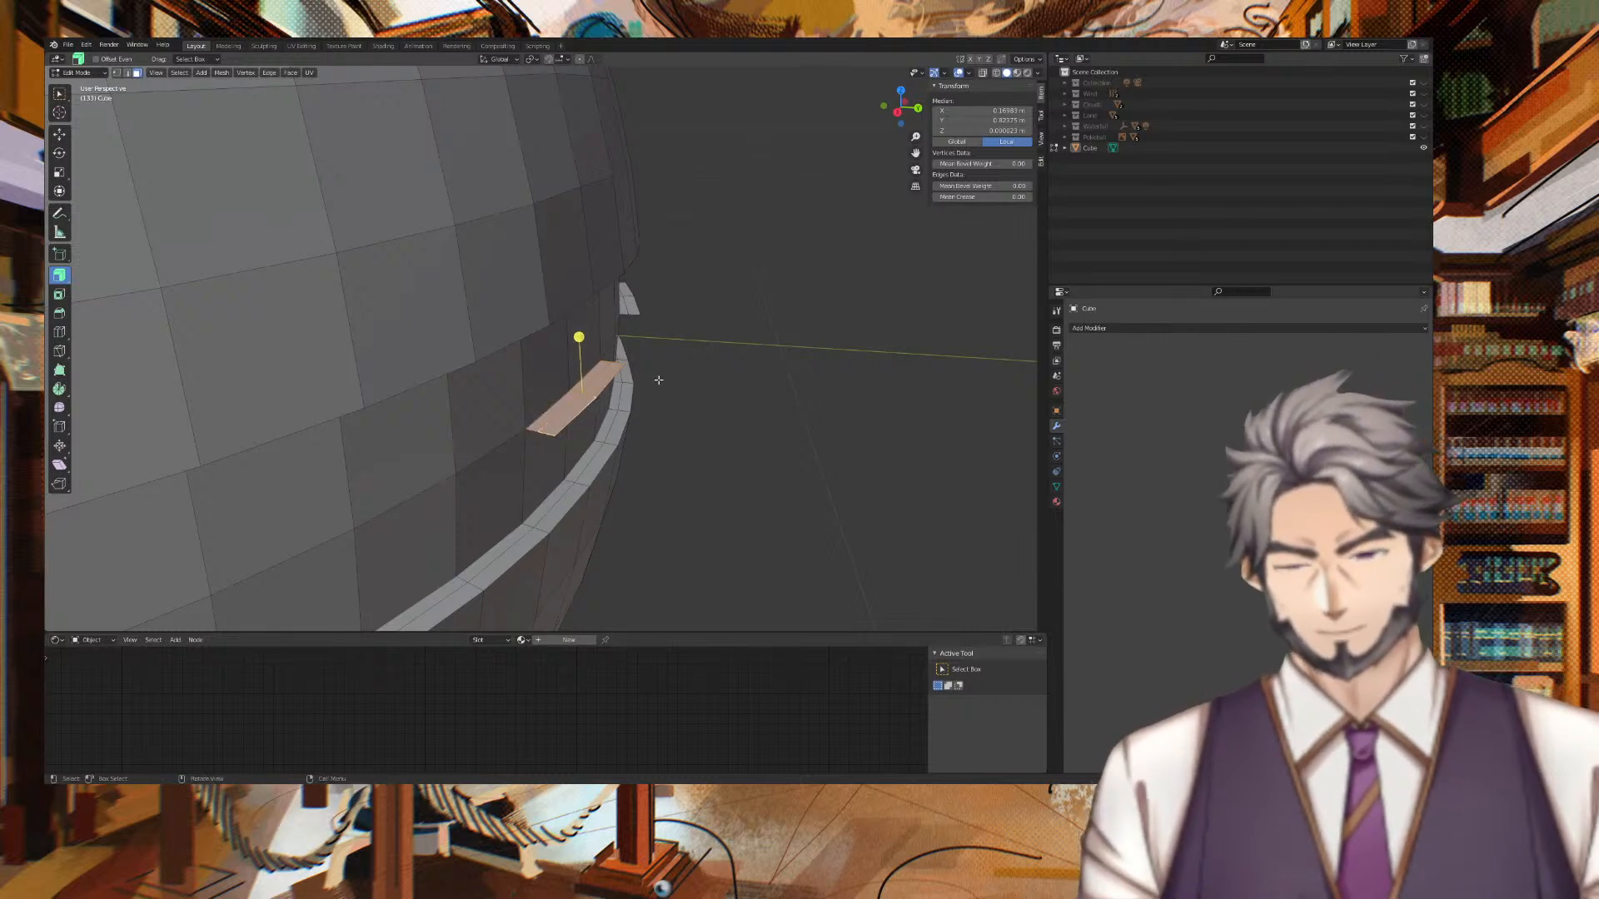
Try moving the selected slit faces outward, try deleting them, and undo both attempts.
key("g")
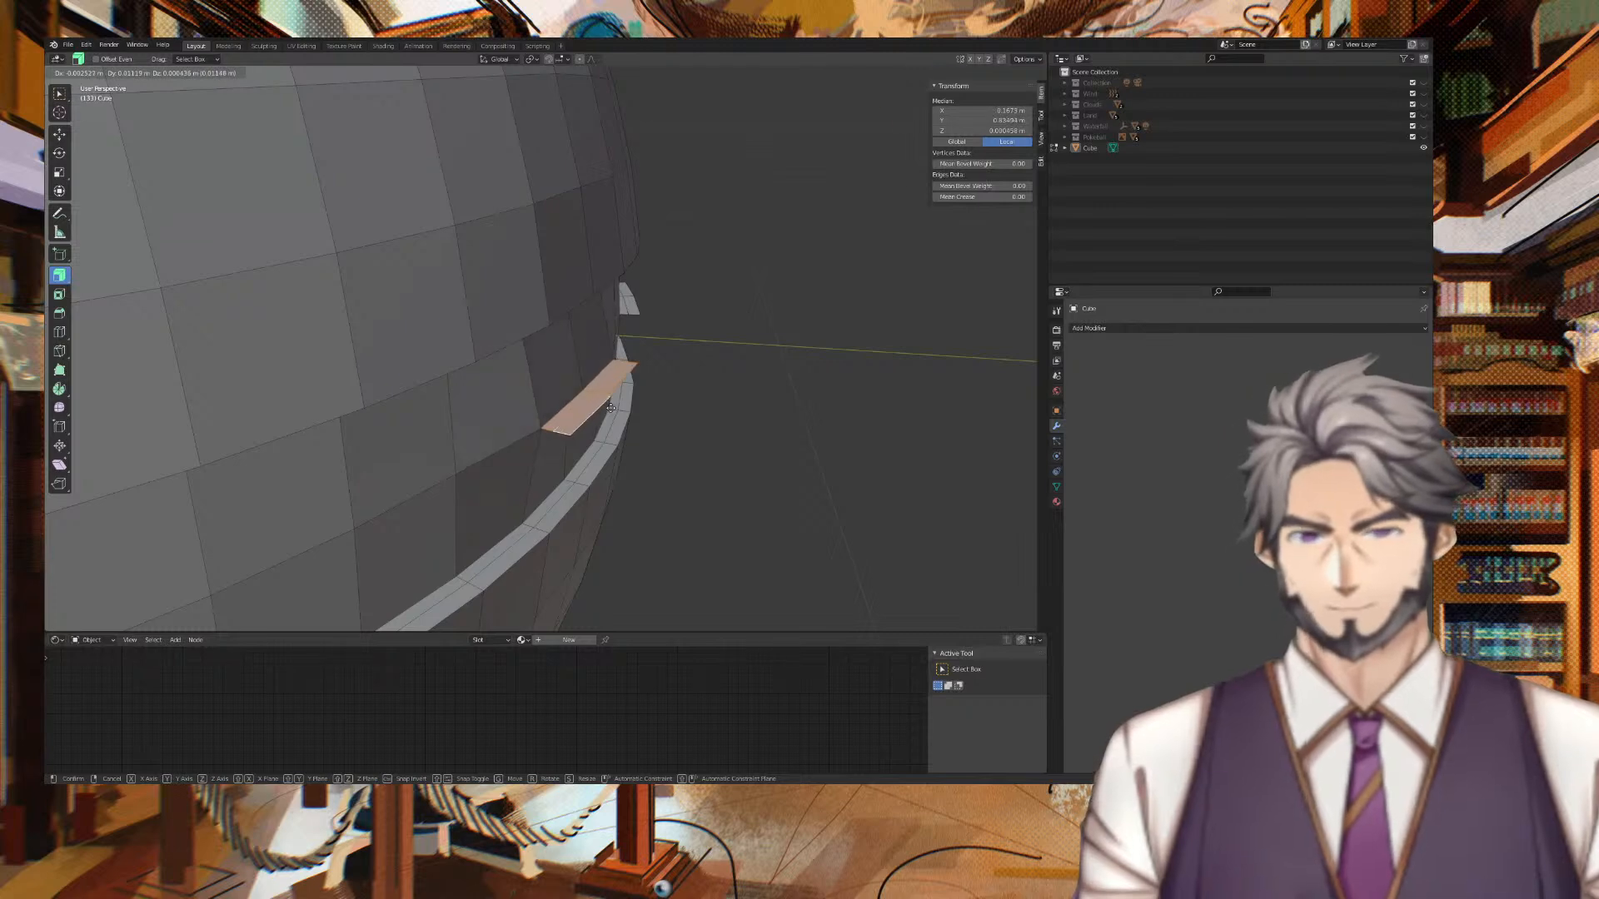
left_click(758, 410)
key("ctrl+z")
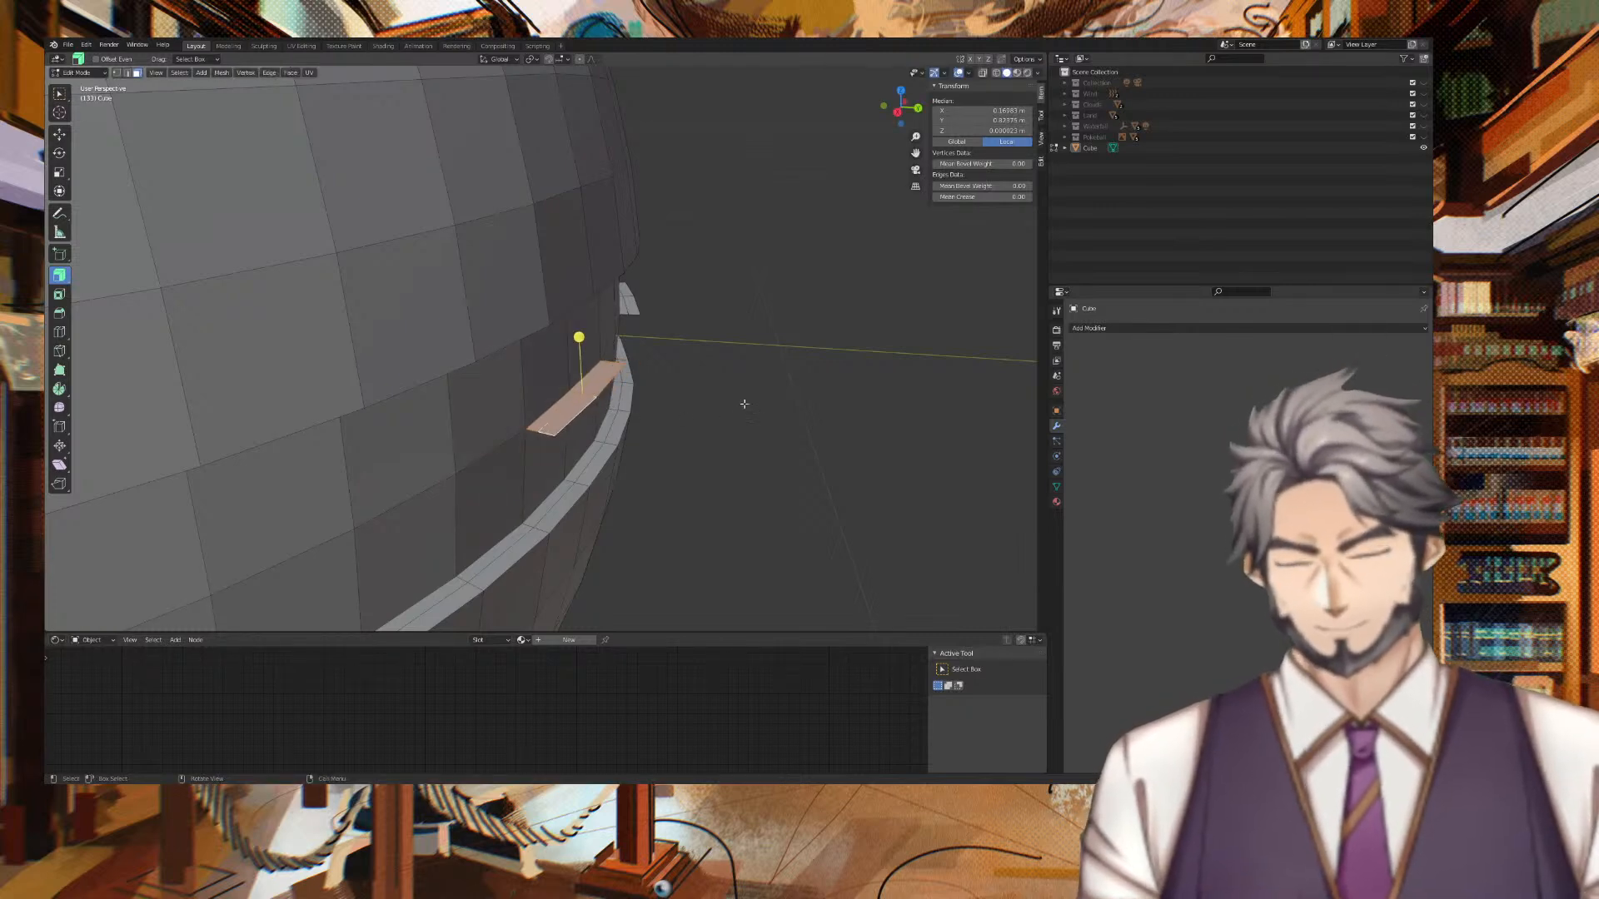
key("x")
left_click(330, 251)
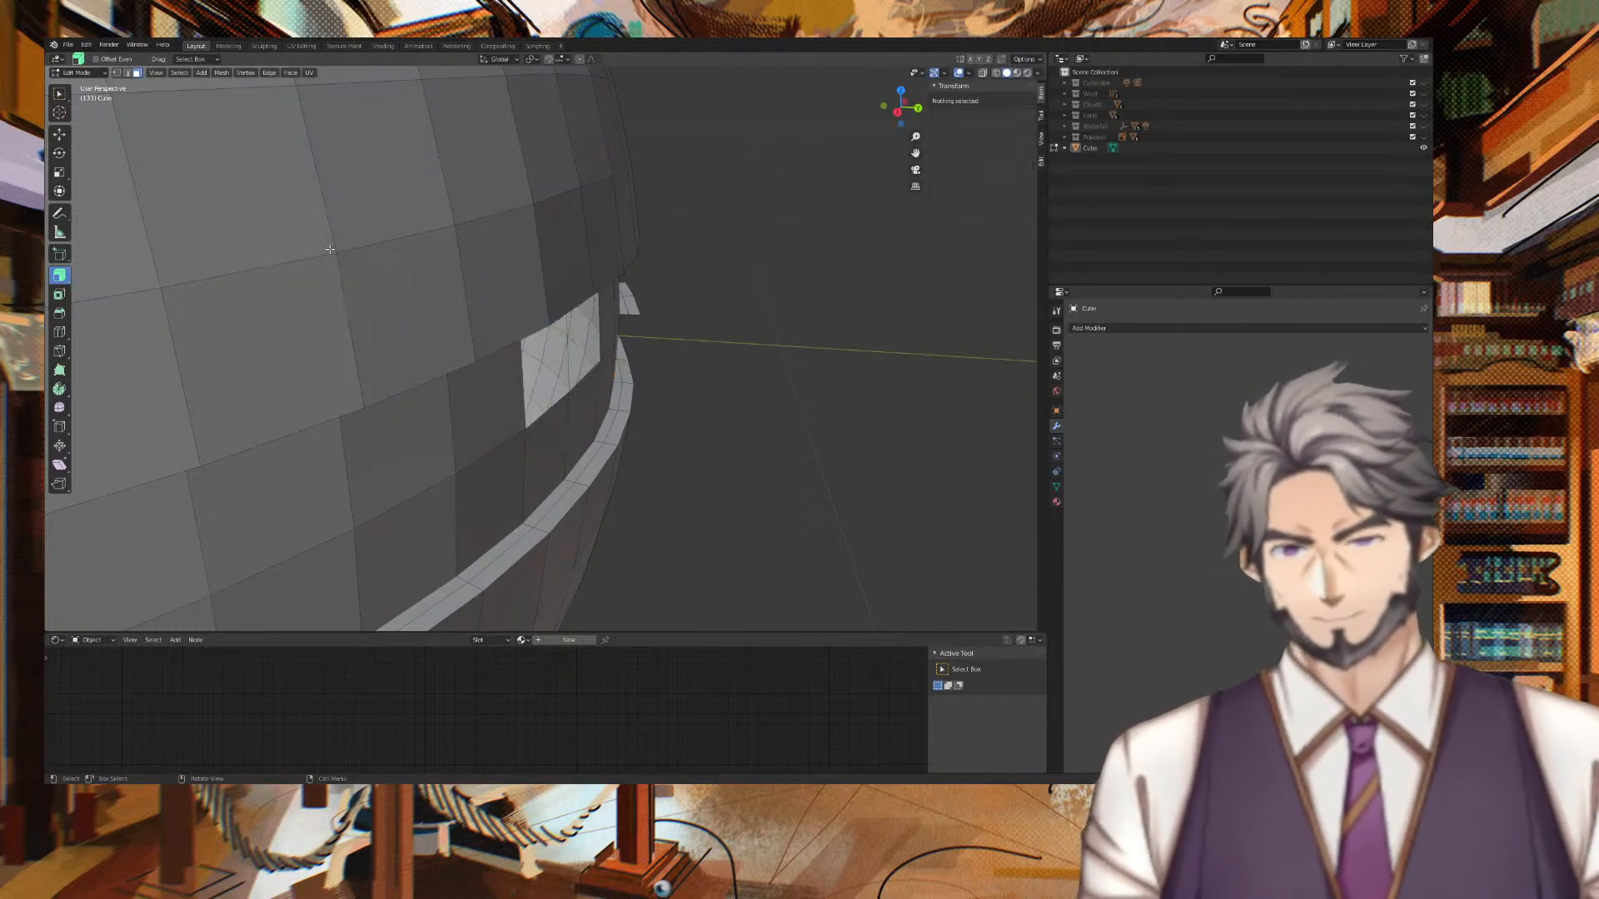
middle_click_drag(352, 252, 687, 253)
key("ctrl+z")
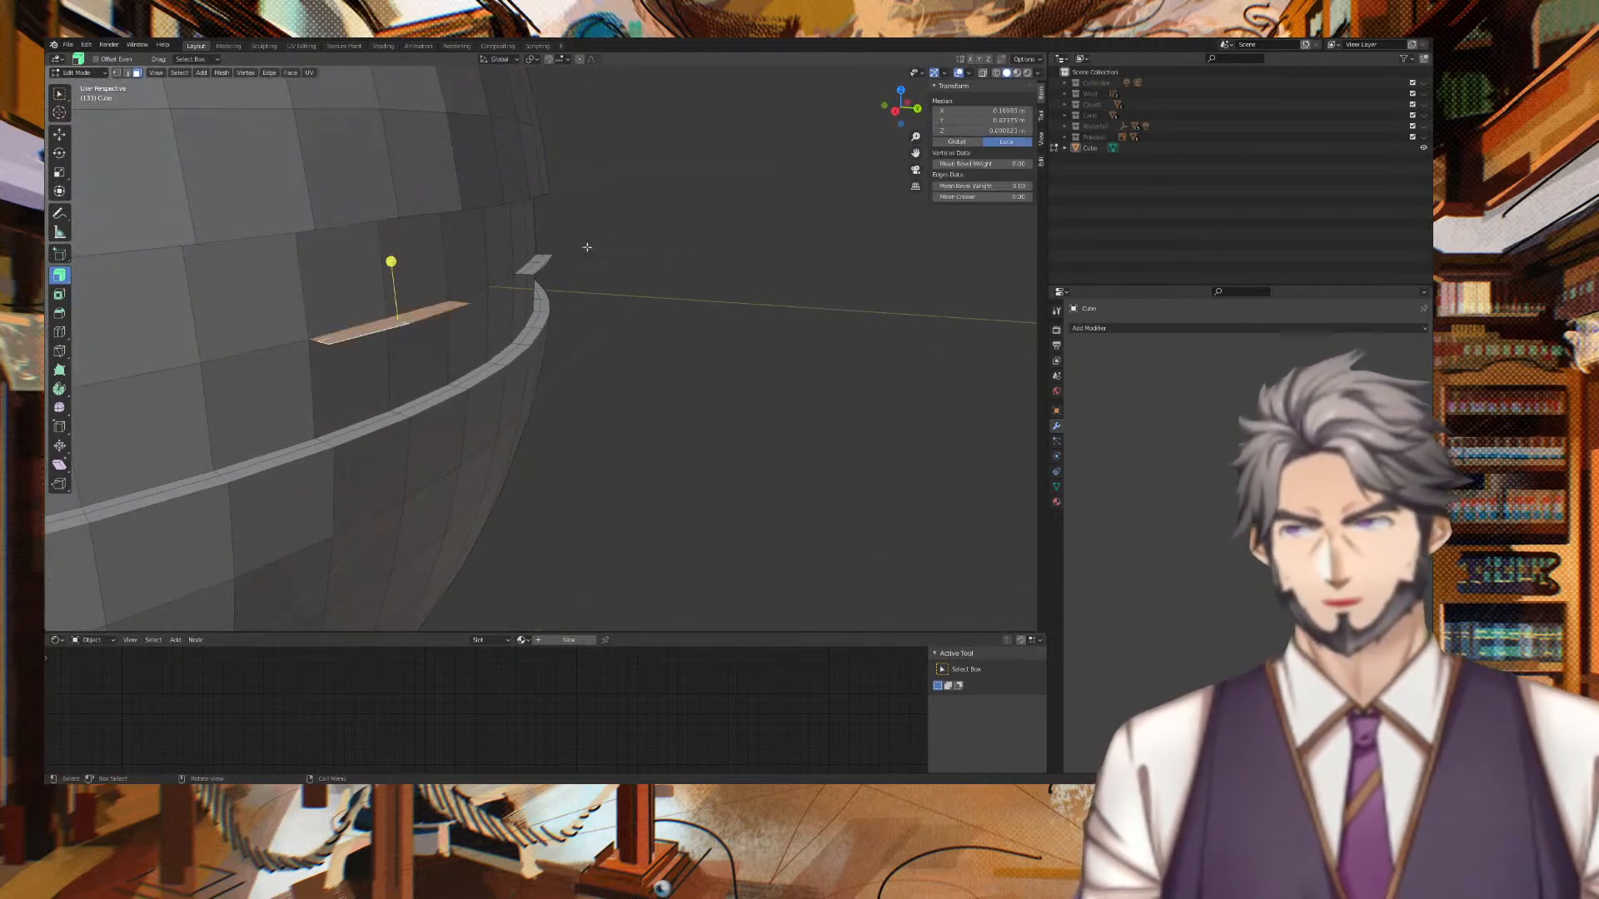
Delete the selected slit faces with Only Faces, and select the narrow face remaining on that strip.
key("x")
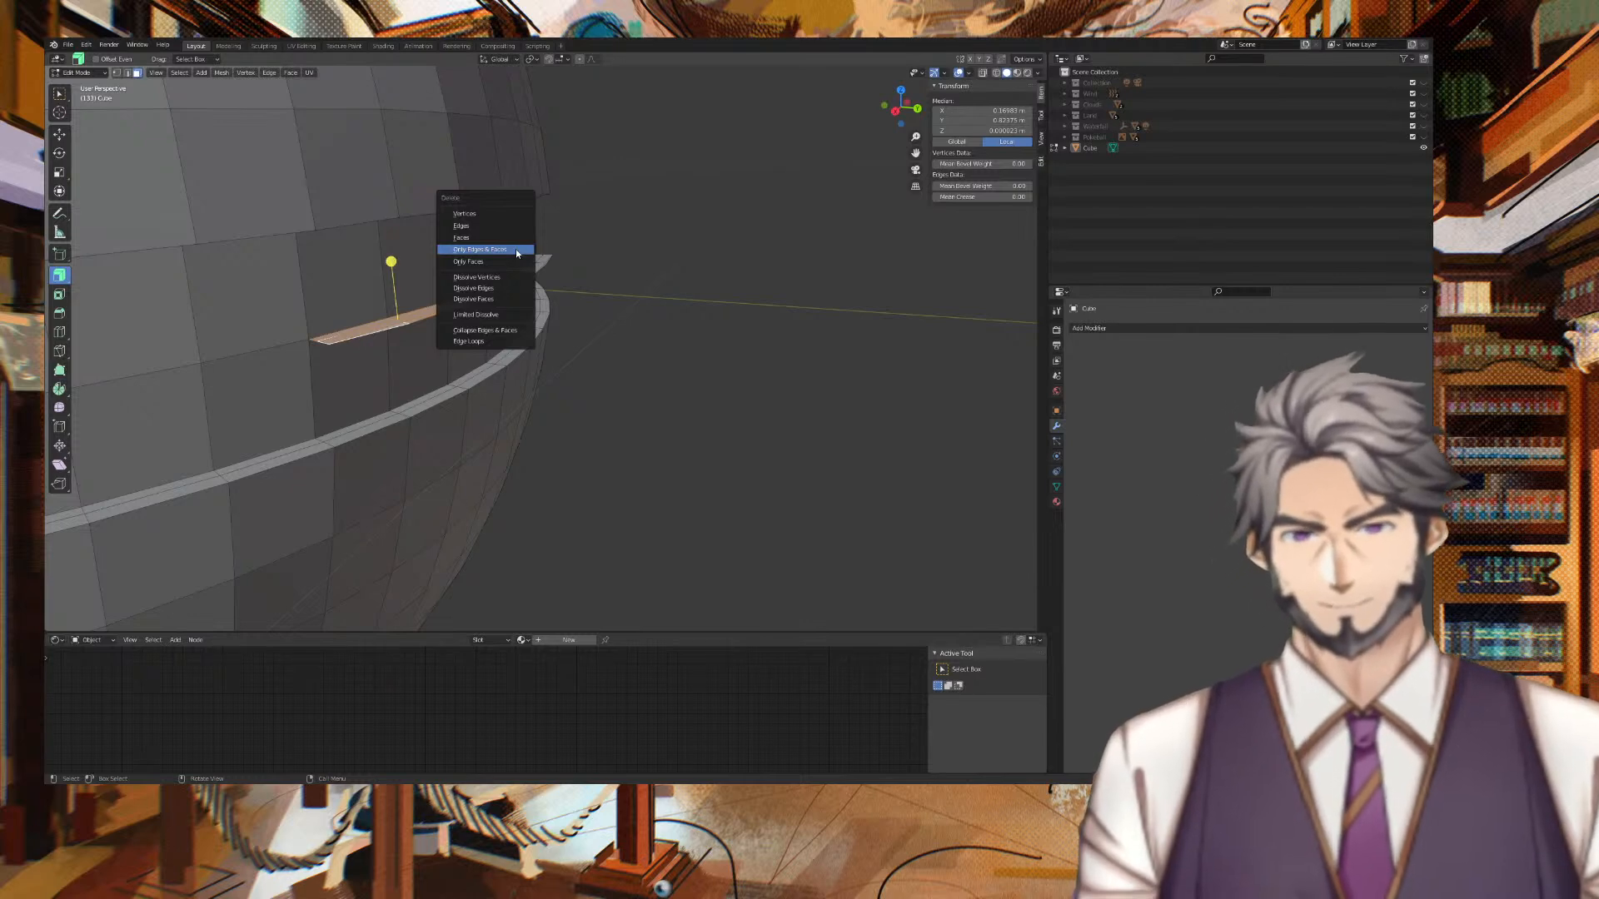
left_click(512, 257)
middle_click_drag(560, 280, 571, 288)
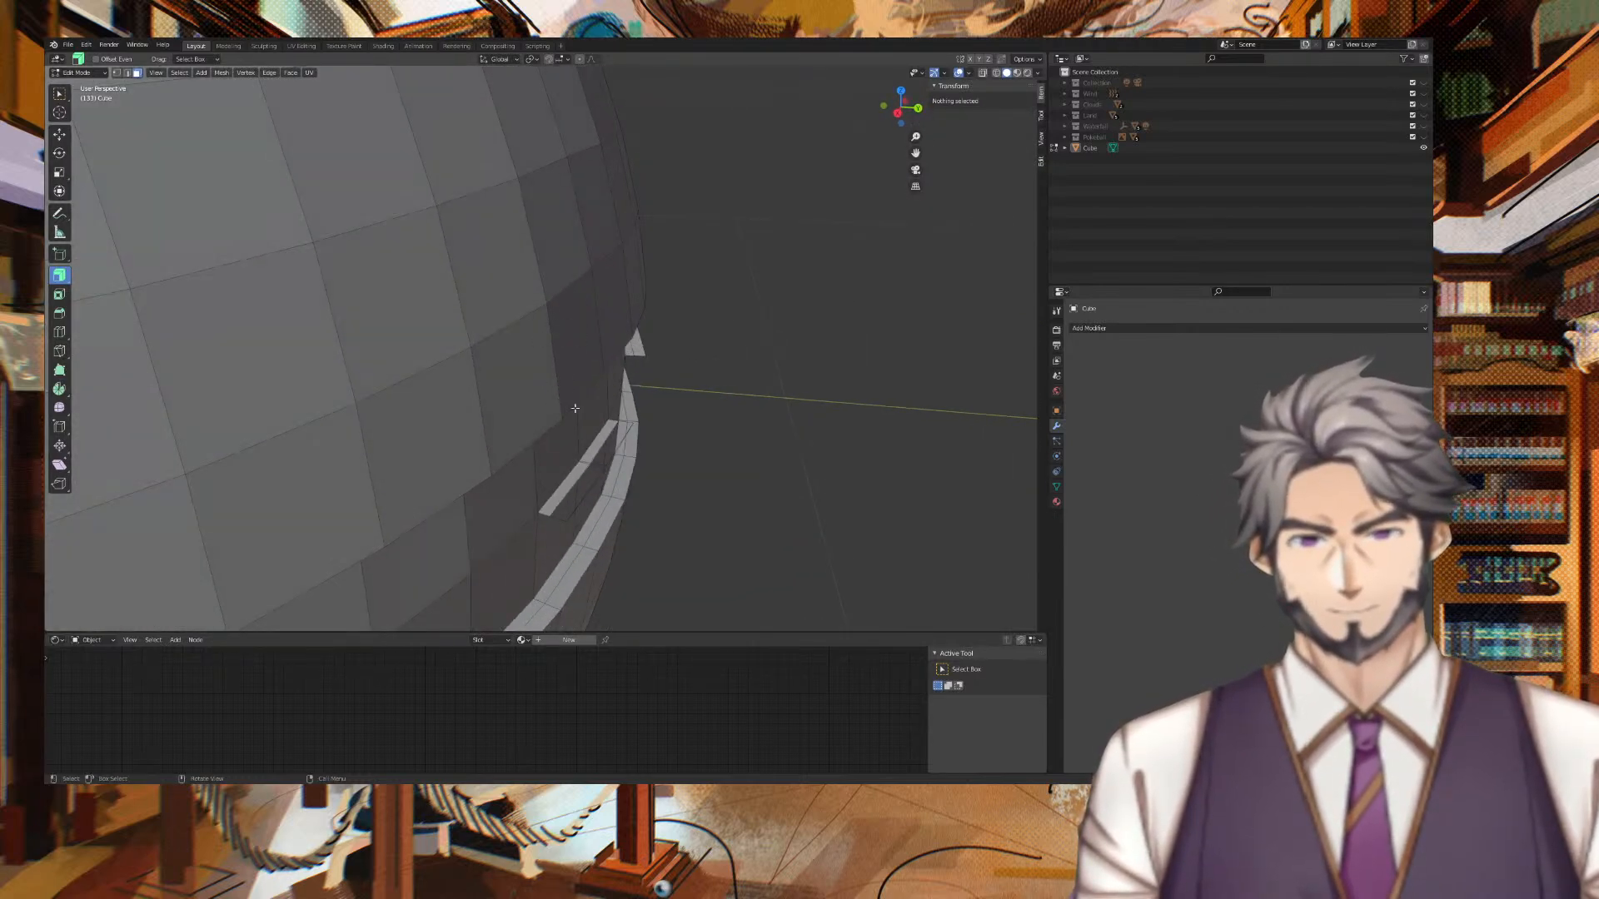
left_click(591, 461)
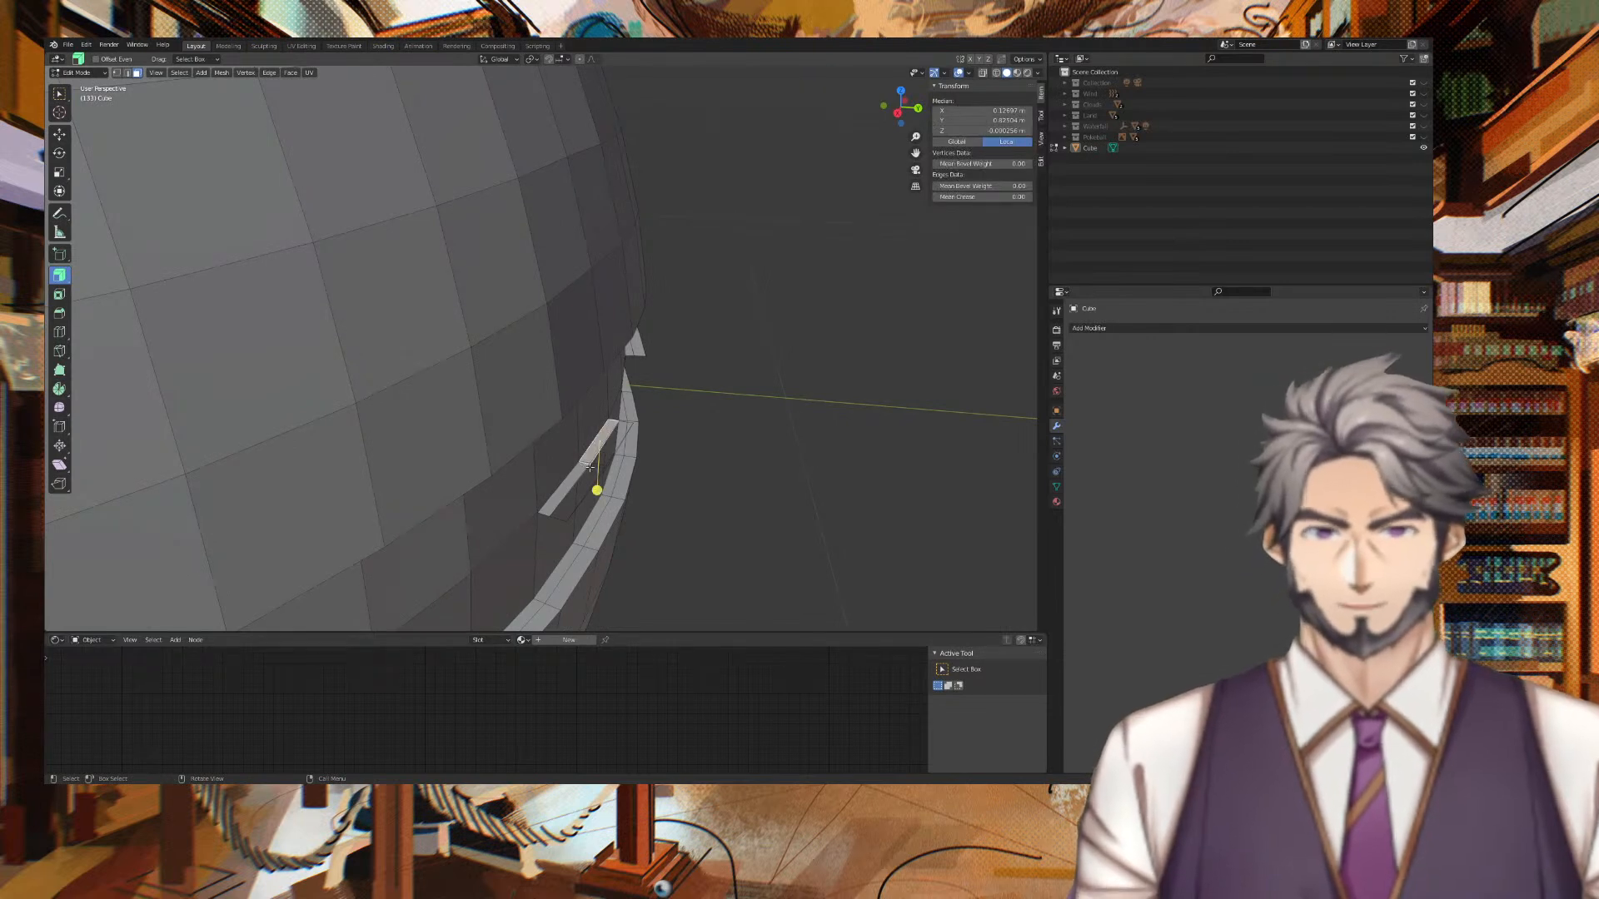
Try Shrink/Fatten on the selected narrow face, try deleting it with Only Edges & Faces, and undo both.
key("alt+s")
left_click_drag(595, 477, 595, 462)
key("ctrl+z")
key("x")
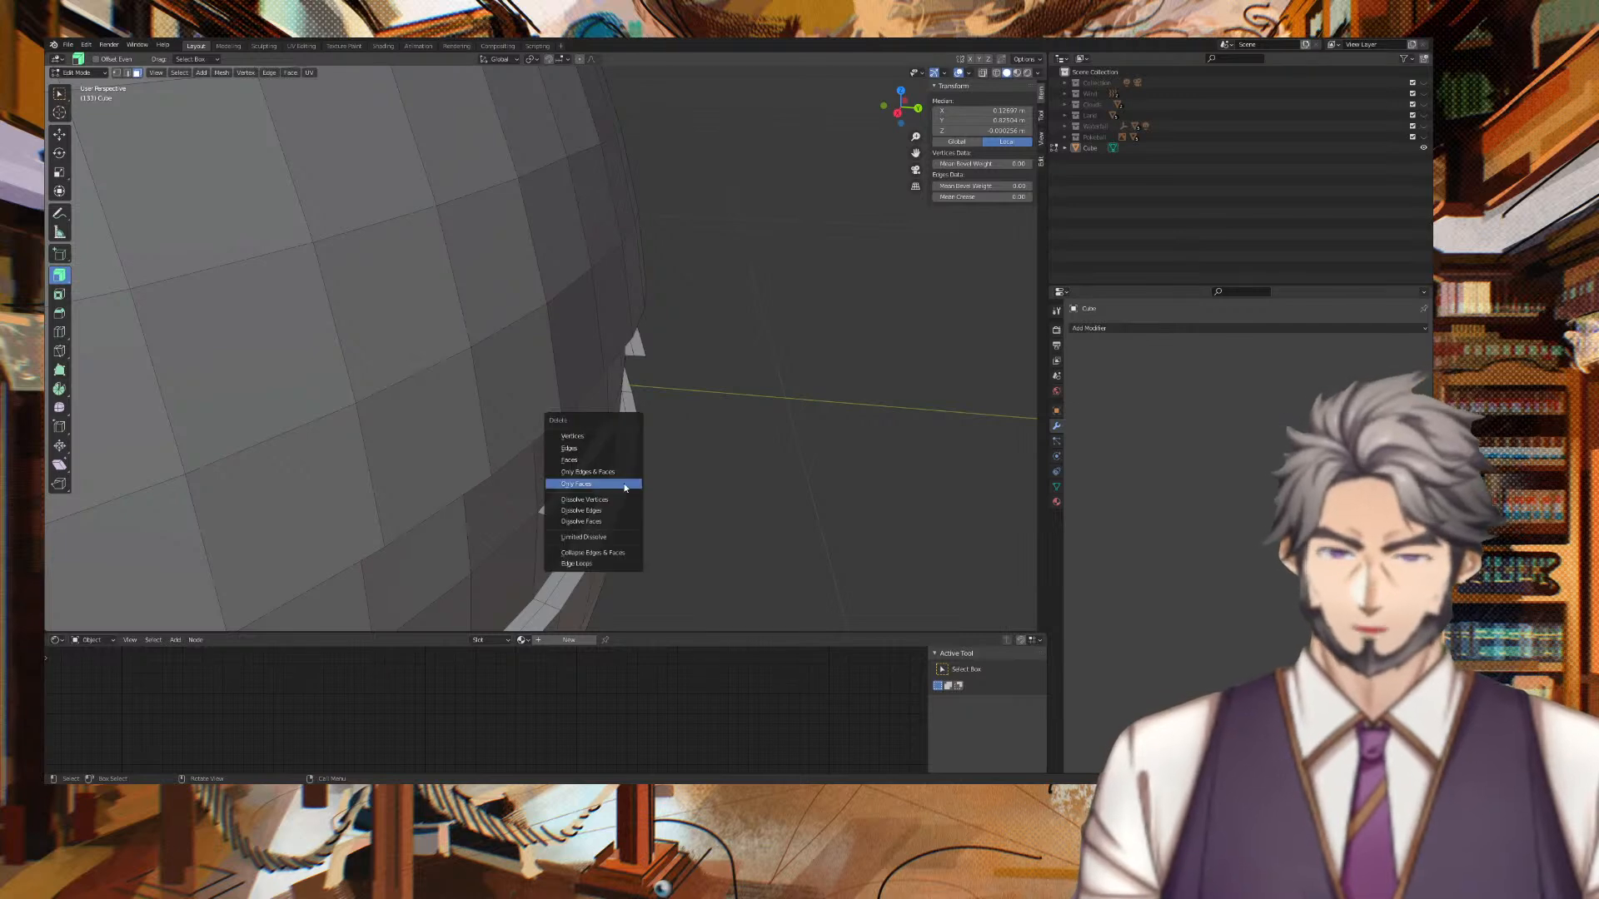
left_click(633, 468)
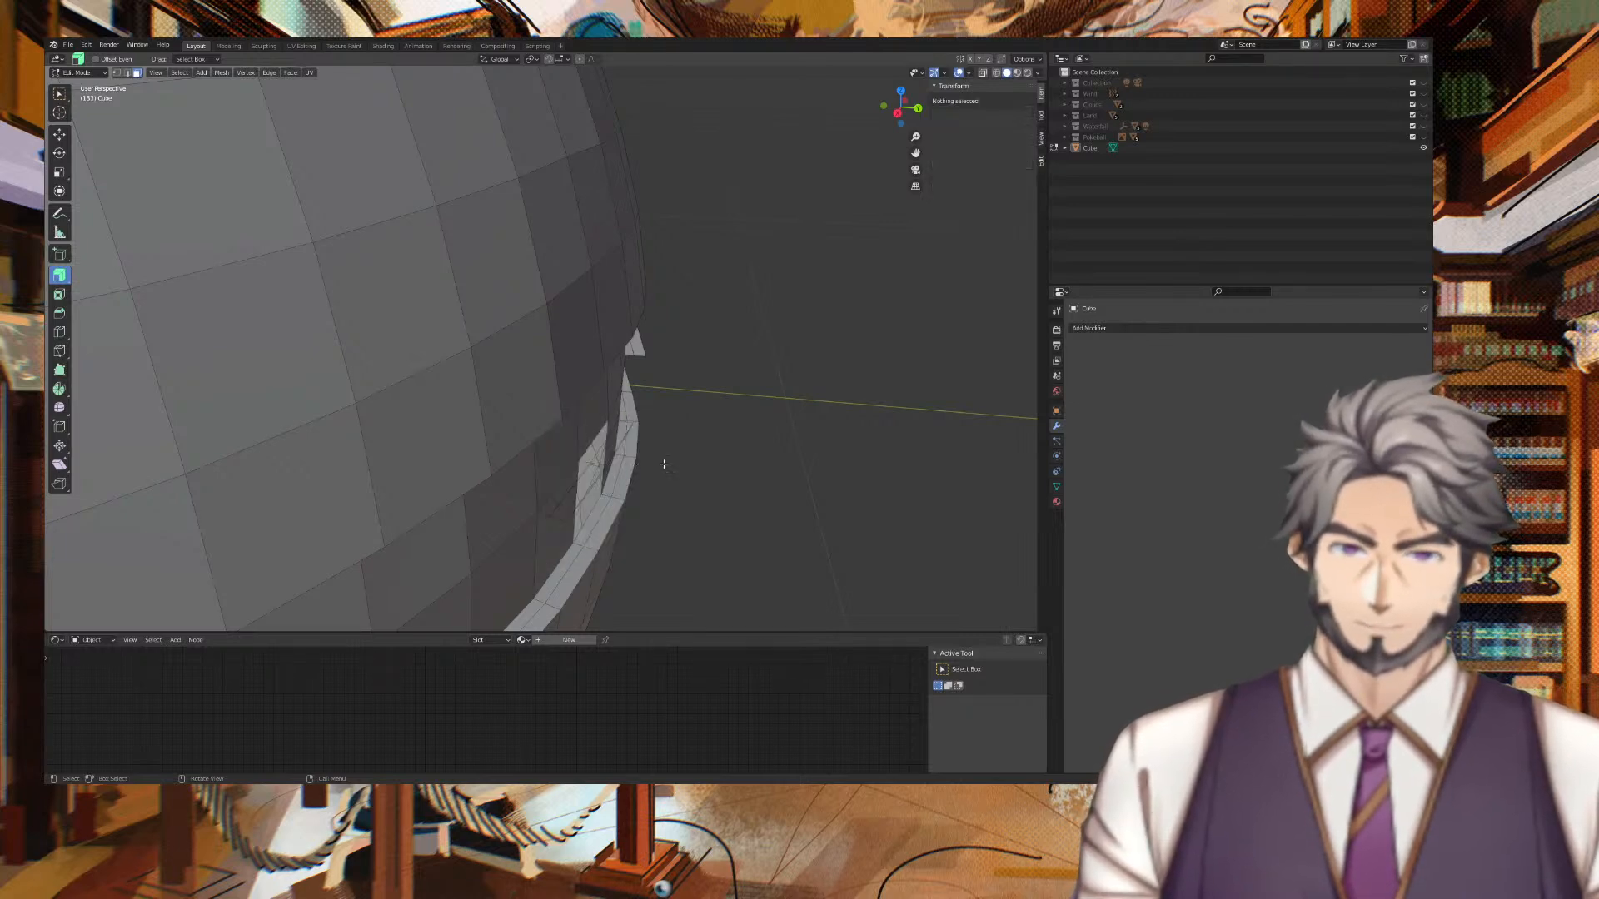
key("ctrl+z")
Delete the selected narrow face and its neighbour on the same strip, removing only the faces.
key("x")
left_click(661, 477)
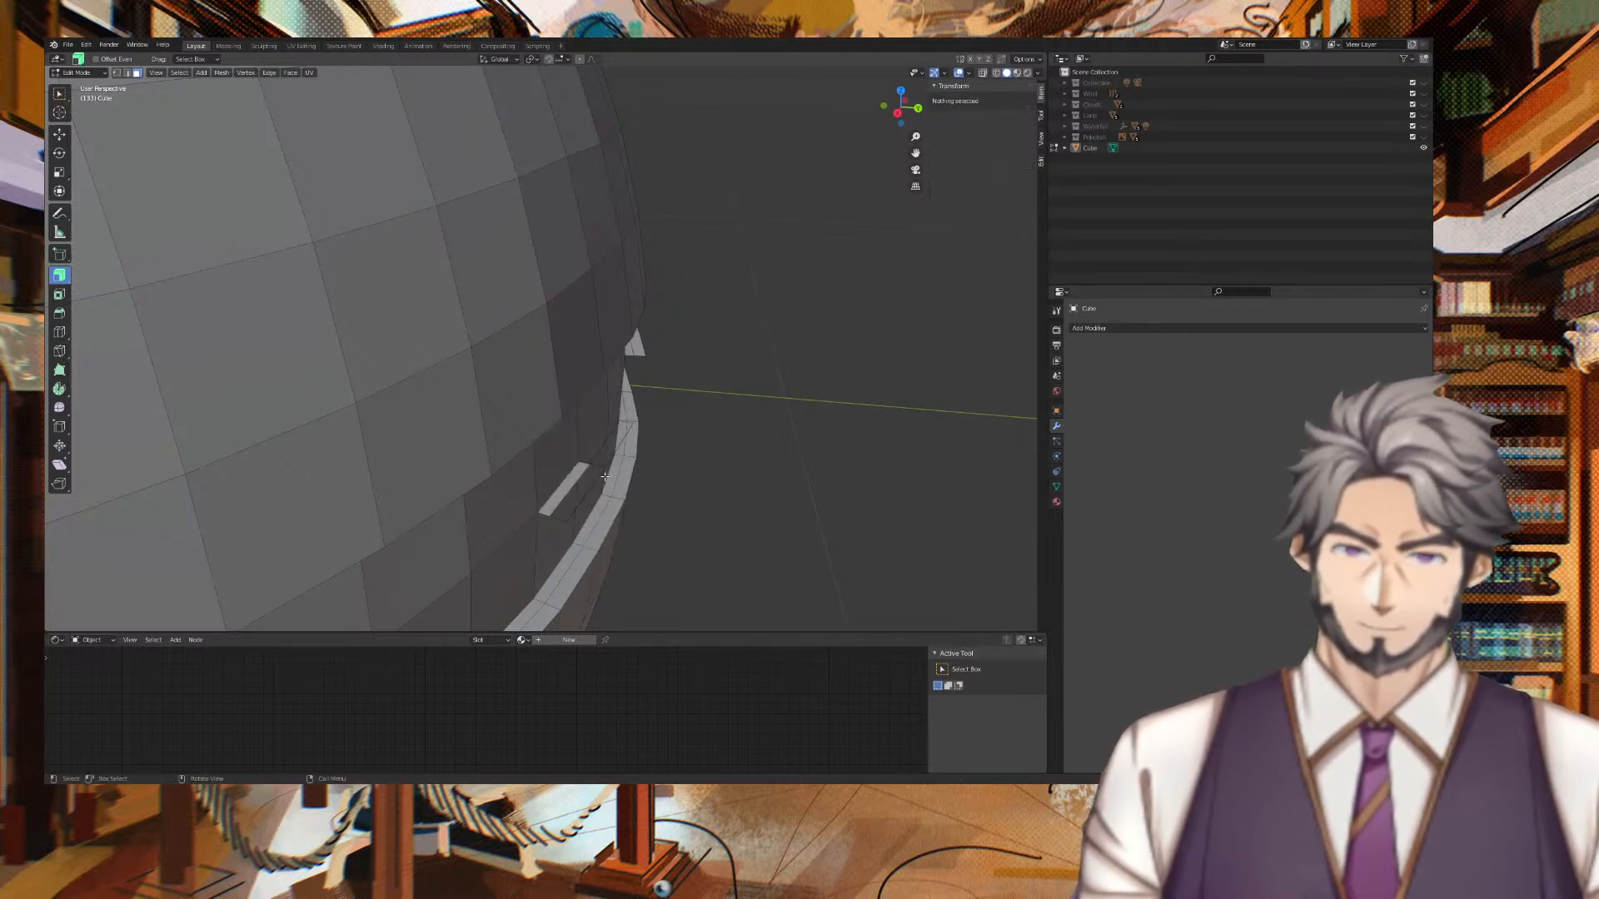
left_click(575, 471)
key("x")
left_click(581, 468)
middle_click_drag(649, 449, 628, 401)
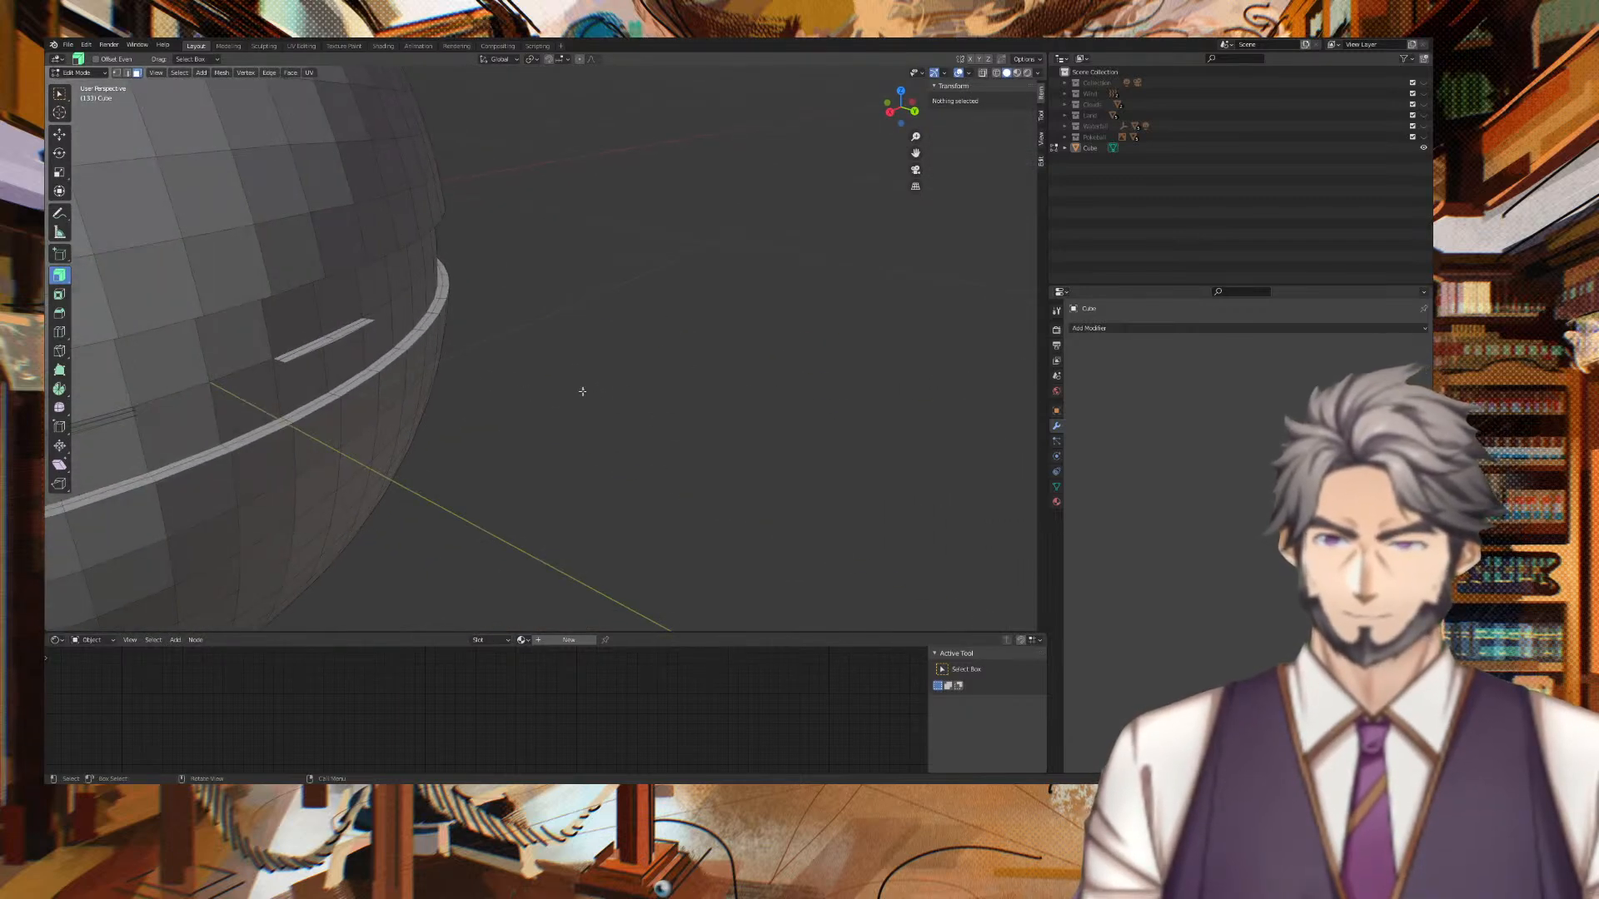
Delete the narrow faces of the protruding strip on the other side of the circle in two passes, starting with Only Faces.
left_click(323, 337)
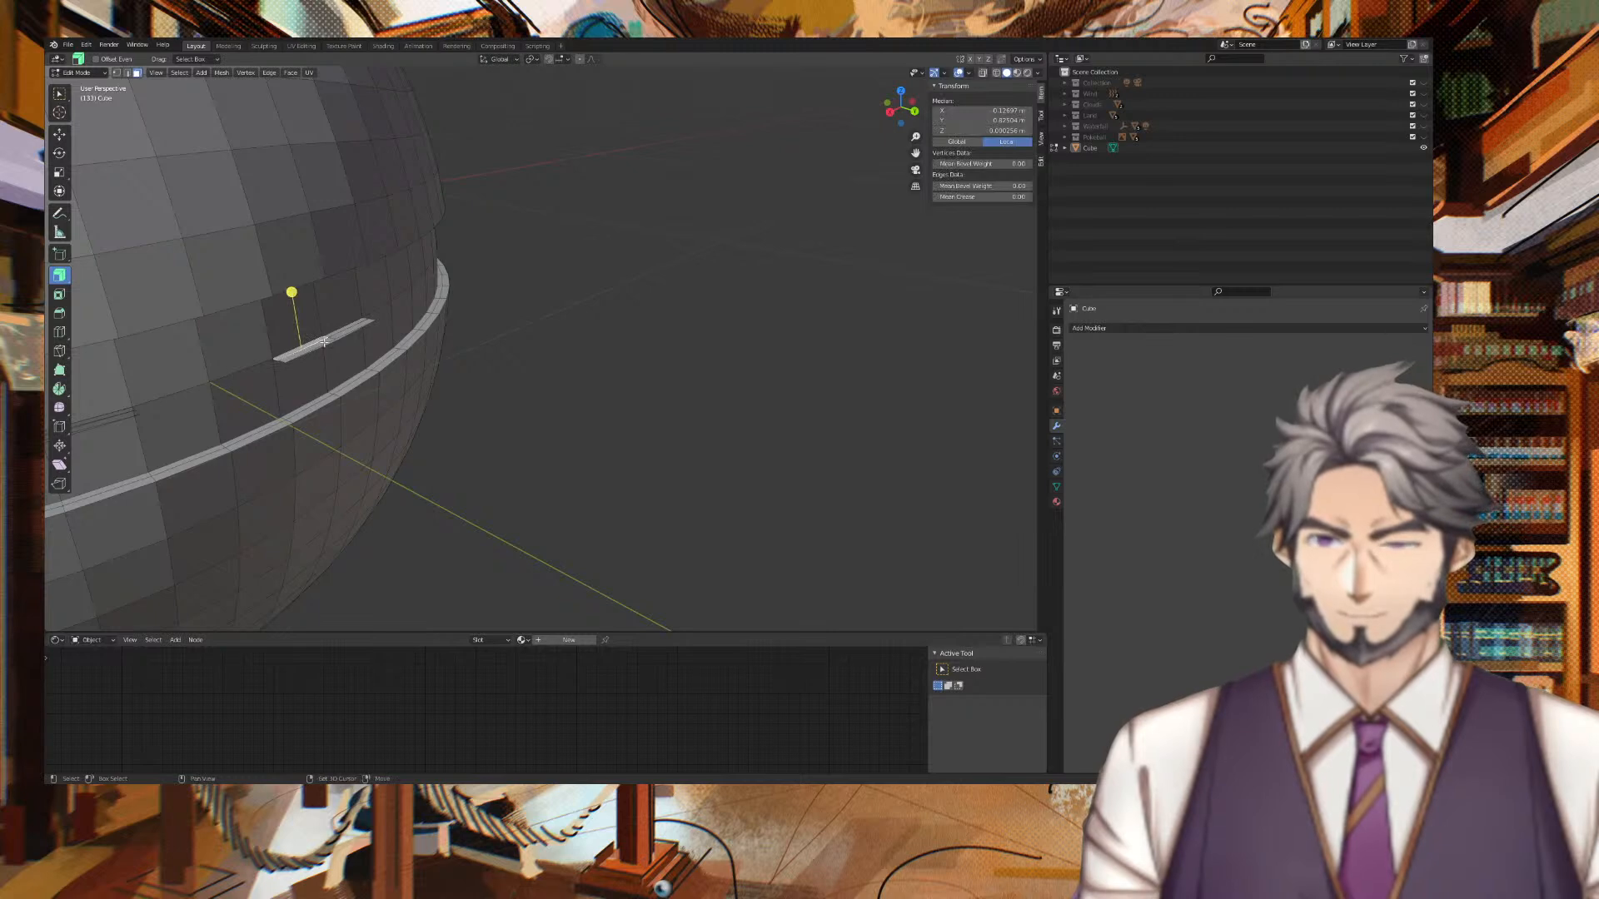
key("x")
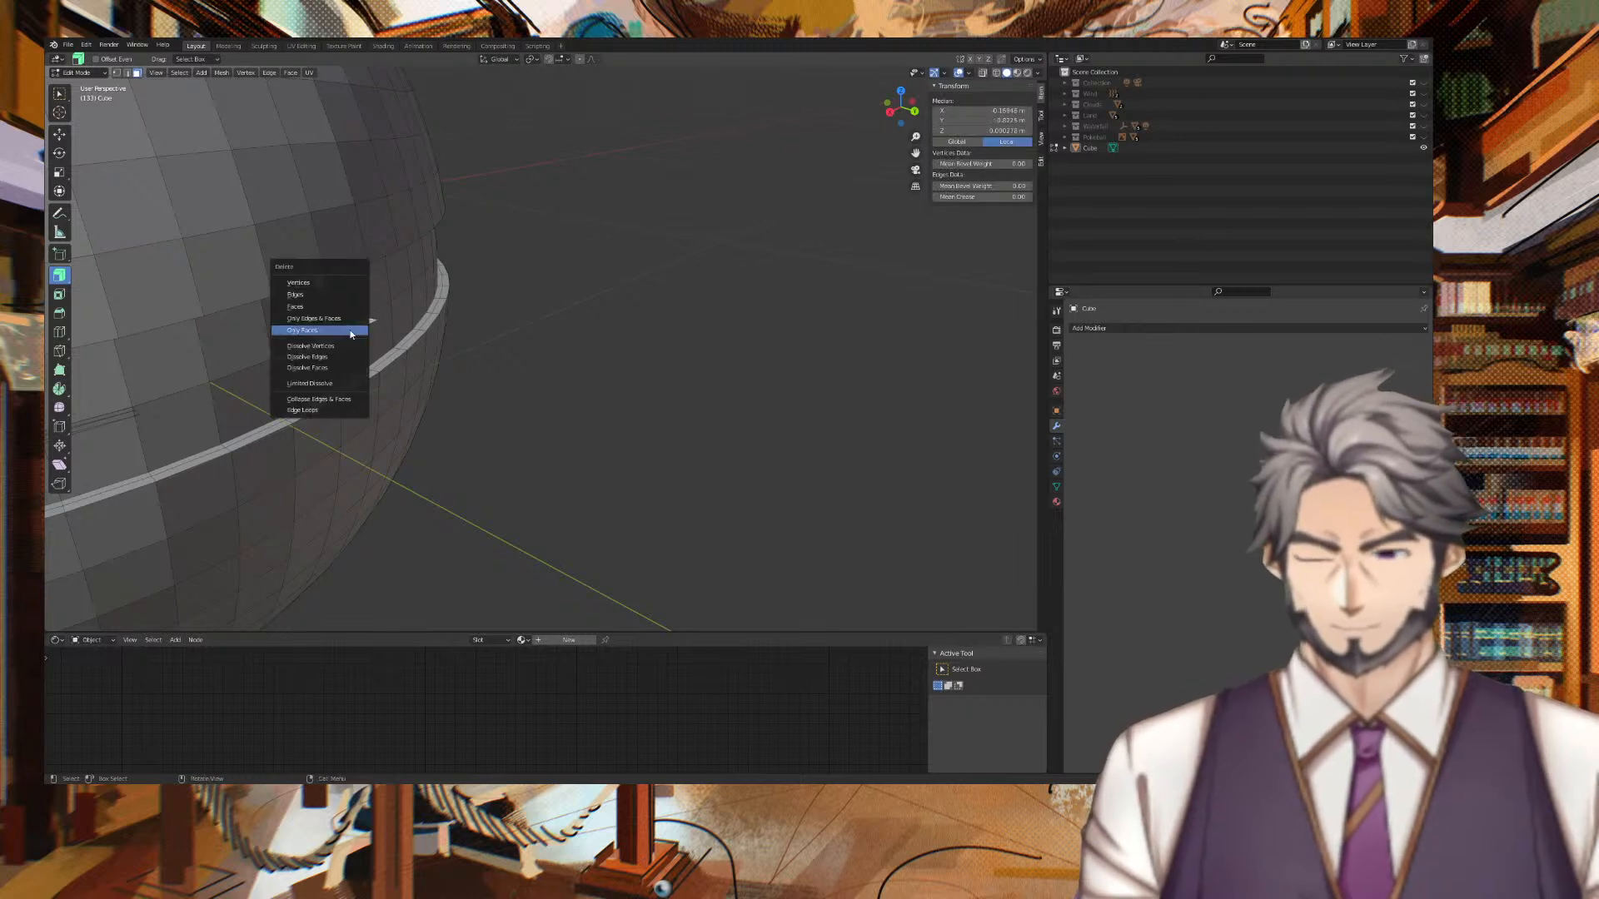
left_click(348, 332)
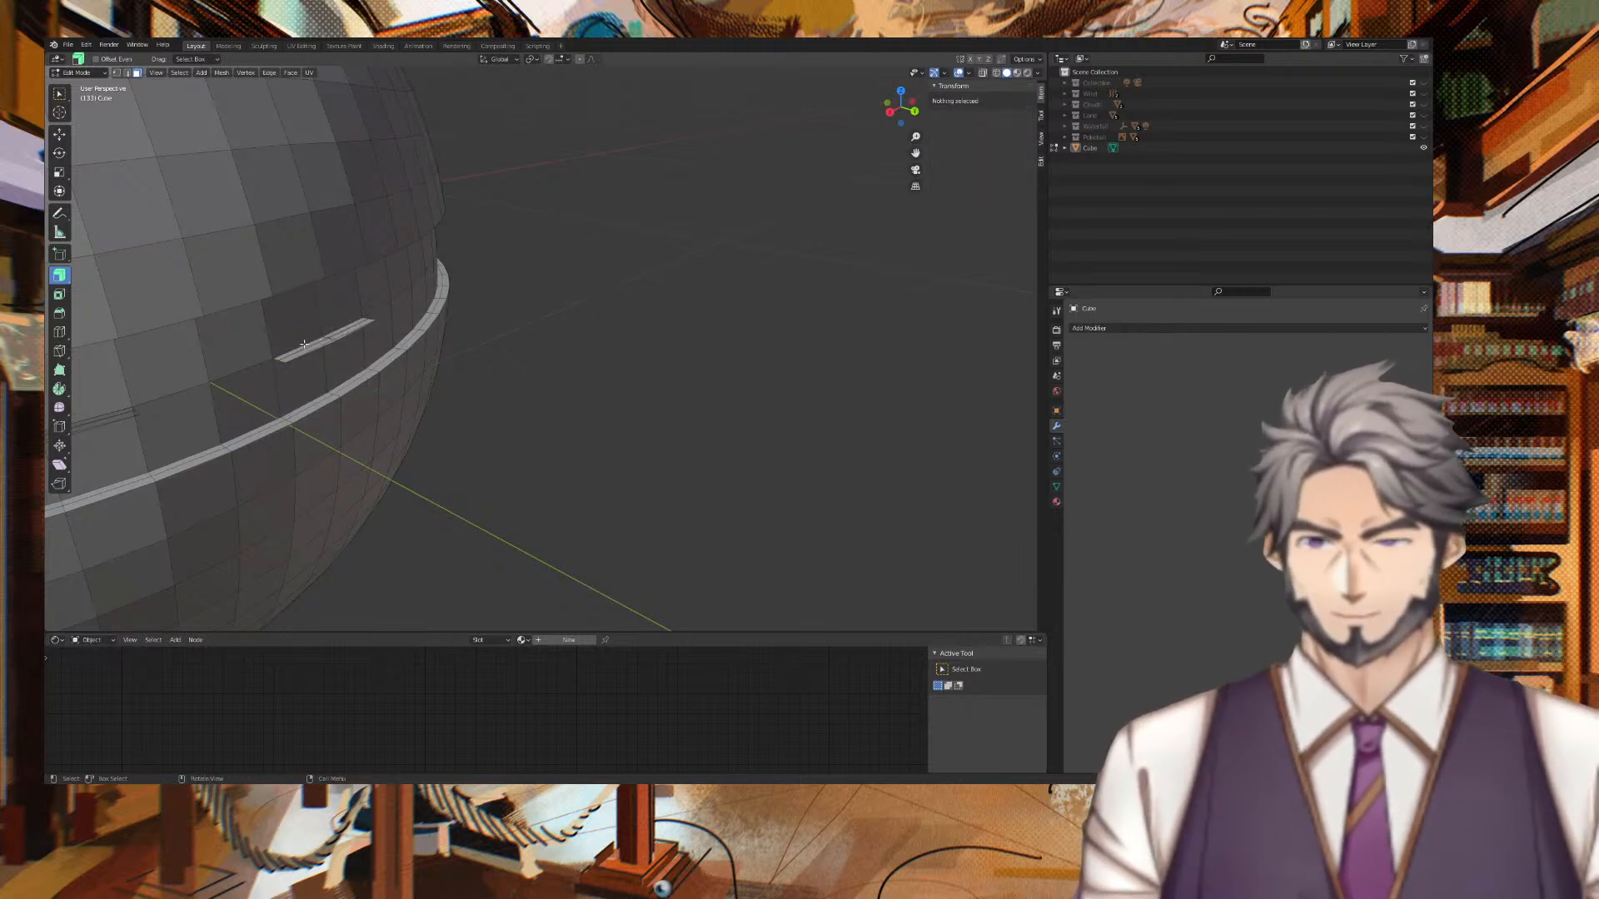
left_click(305, 344)
left_click(311, 347, "shift")
left_click(332, 331, "shift")
left_click(337, 322, "shift")
left_click(350, 333, "shift")
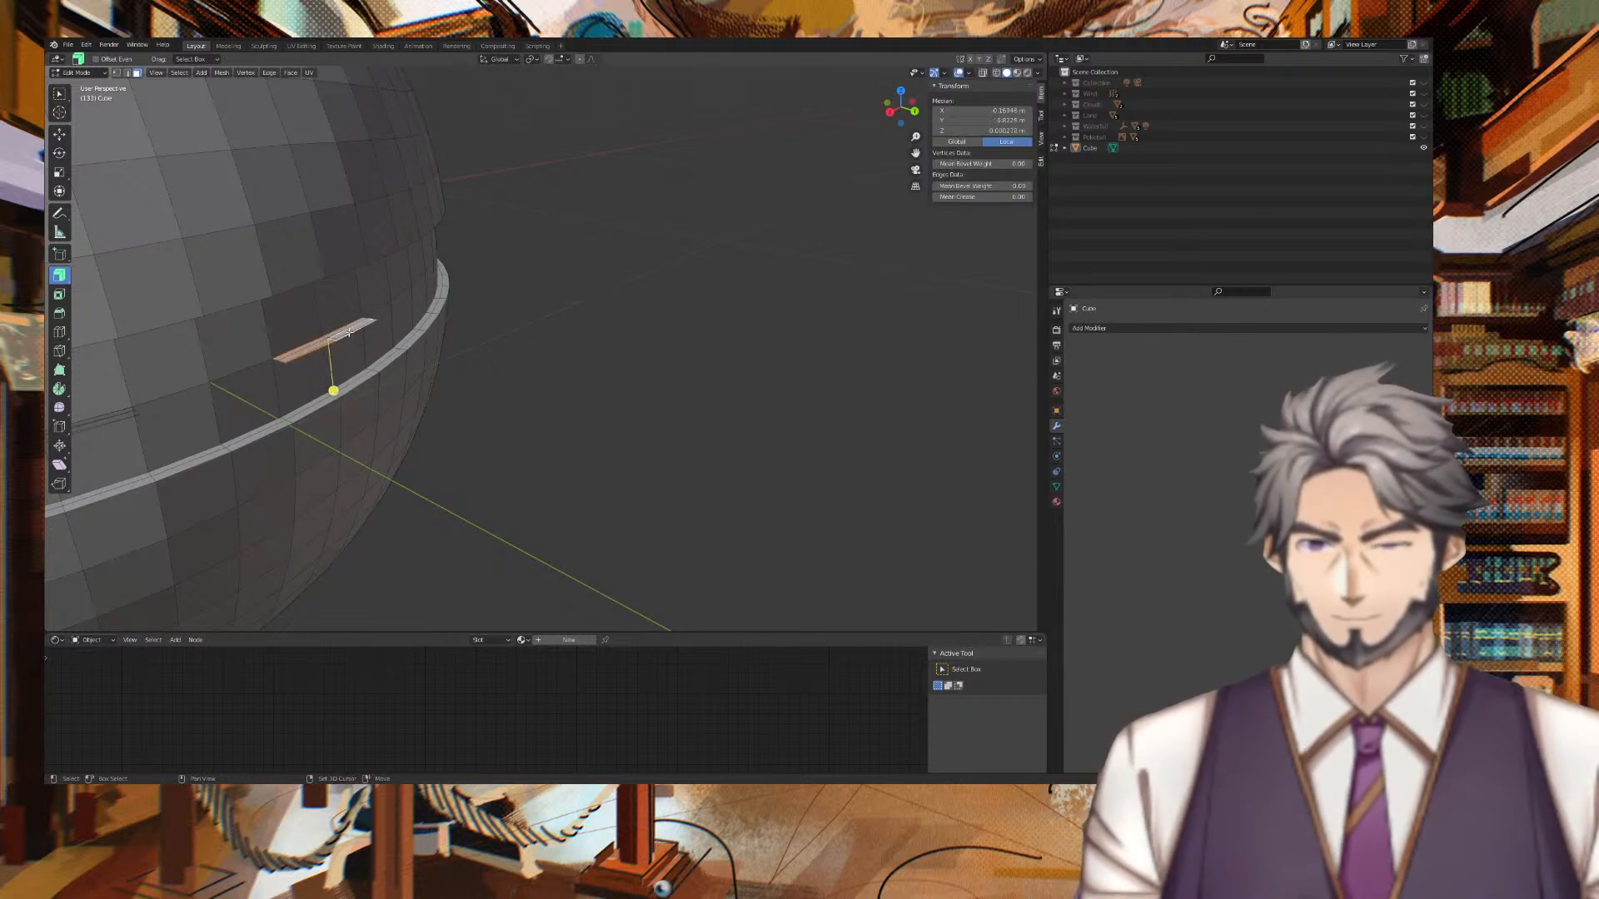
key("x")
left_click(350, 333)
Select the remaining narrow faces in the slits on both sides of the circle's centre and delete them.
middle_click_drag(350, 332, 539, 356)
middle_click_drag(628, 506, 684, 488)
middle_click_drag(430, 430, 359, 455)
left_click(322, 447)
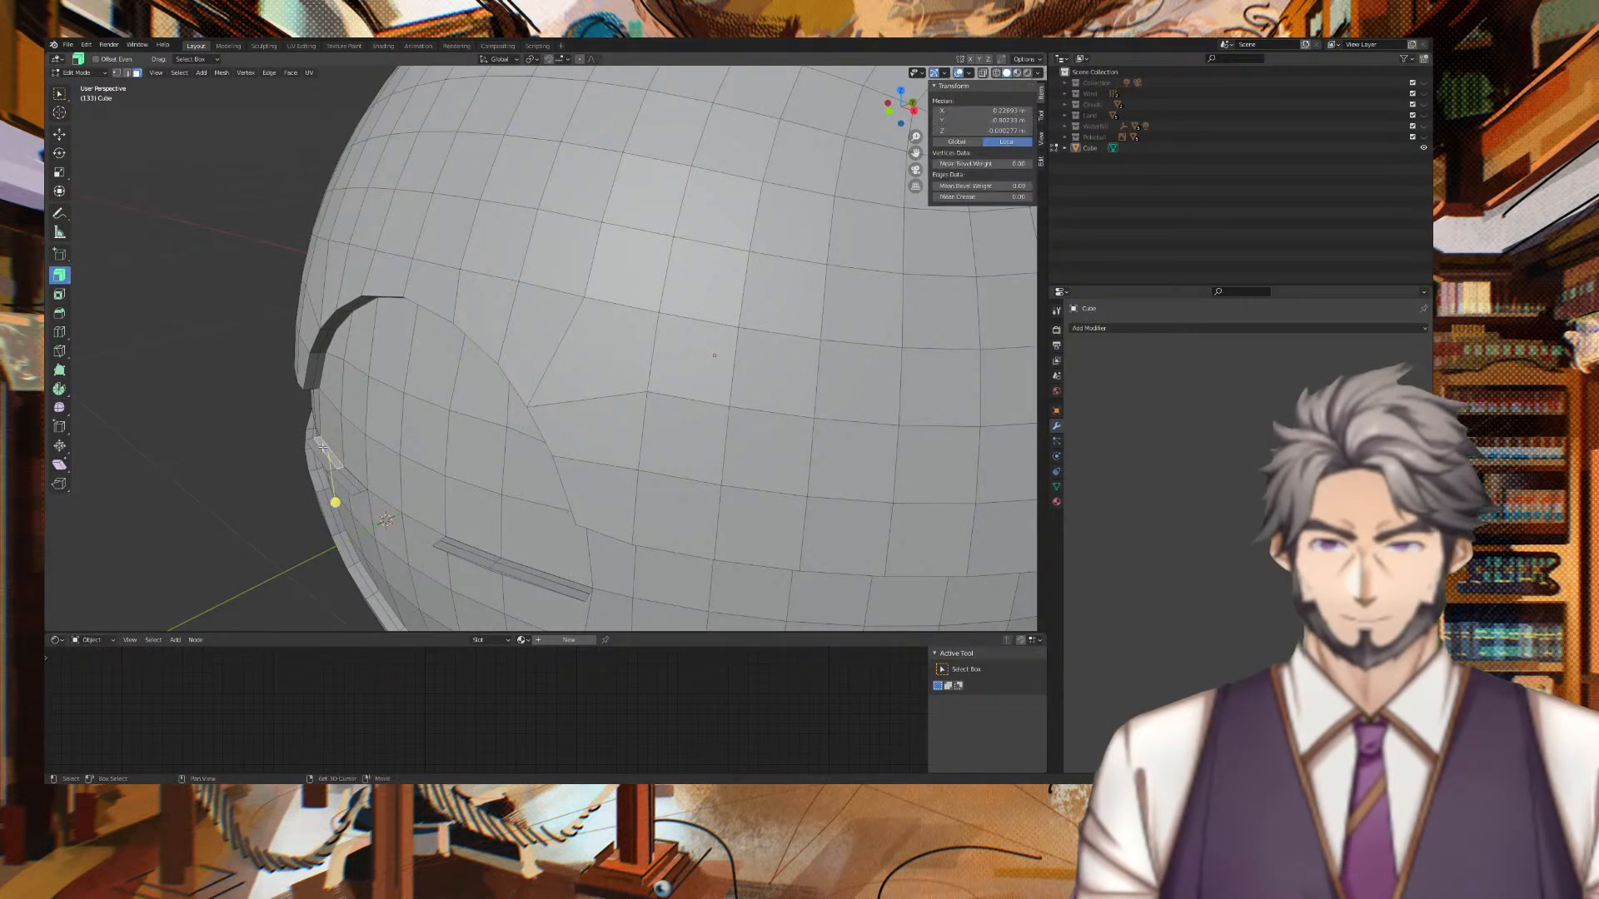
left_click(345, 478, "shift")
left_click(466, 551, "shift")
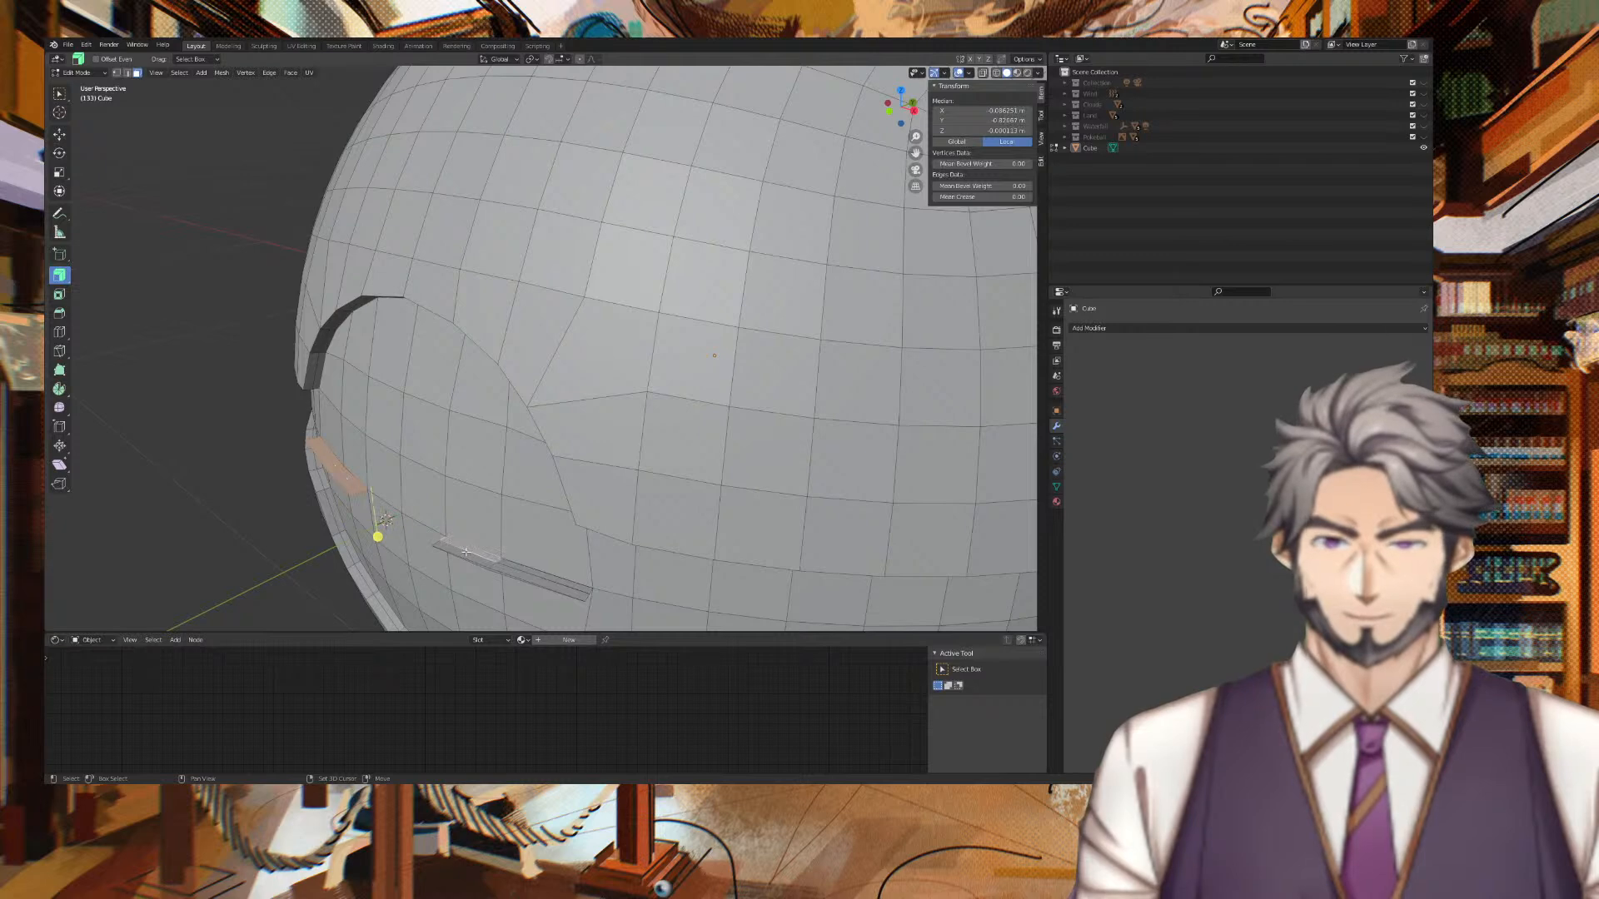
left_click(508, 566, "shift")
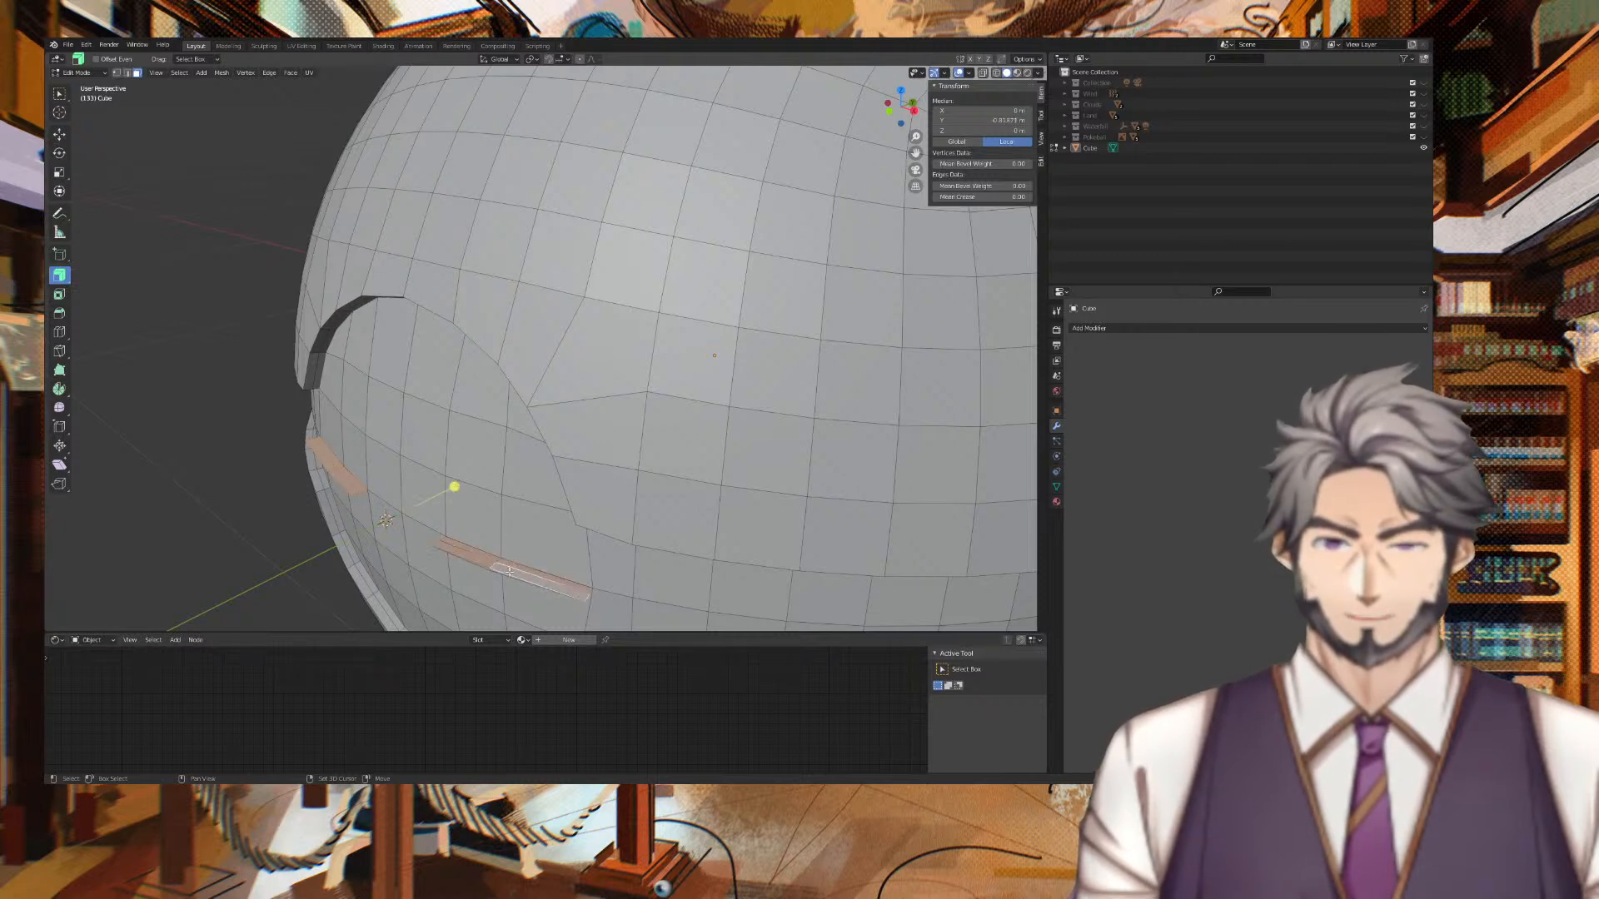
key("x")
left_click(511, 537)
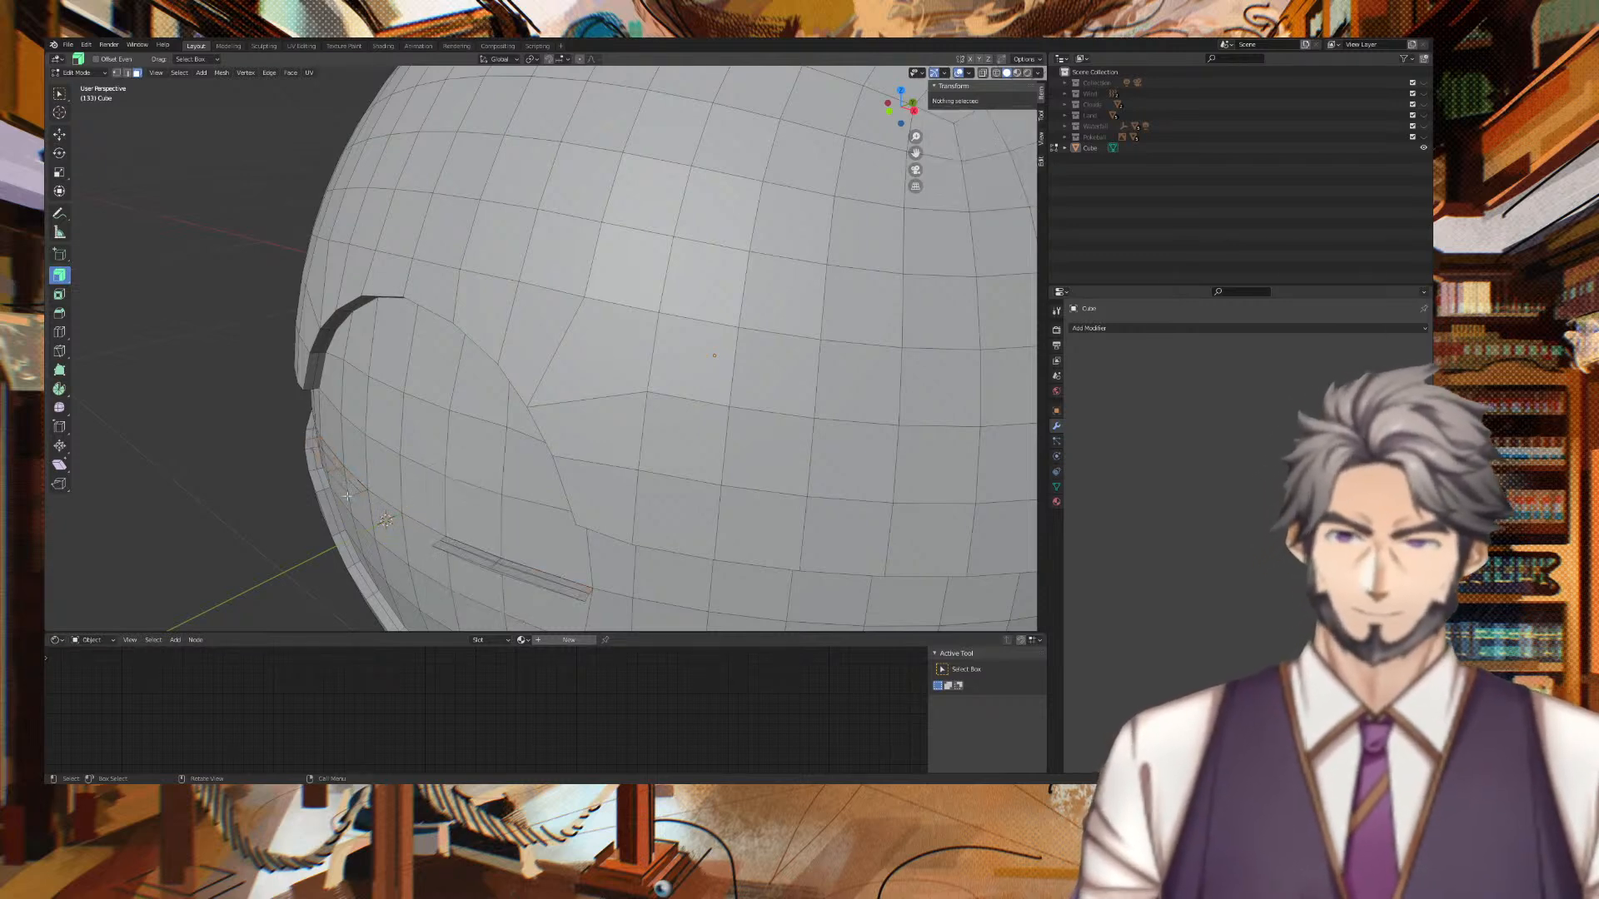
Examine the circle up close and from the front for leftover slit geometry, leaving nothing selected.
middle_click_drag(323, 453, 294, 368)
scroll(256, 348, "down", 6)
scroll(612, 528, "up", 6)
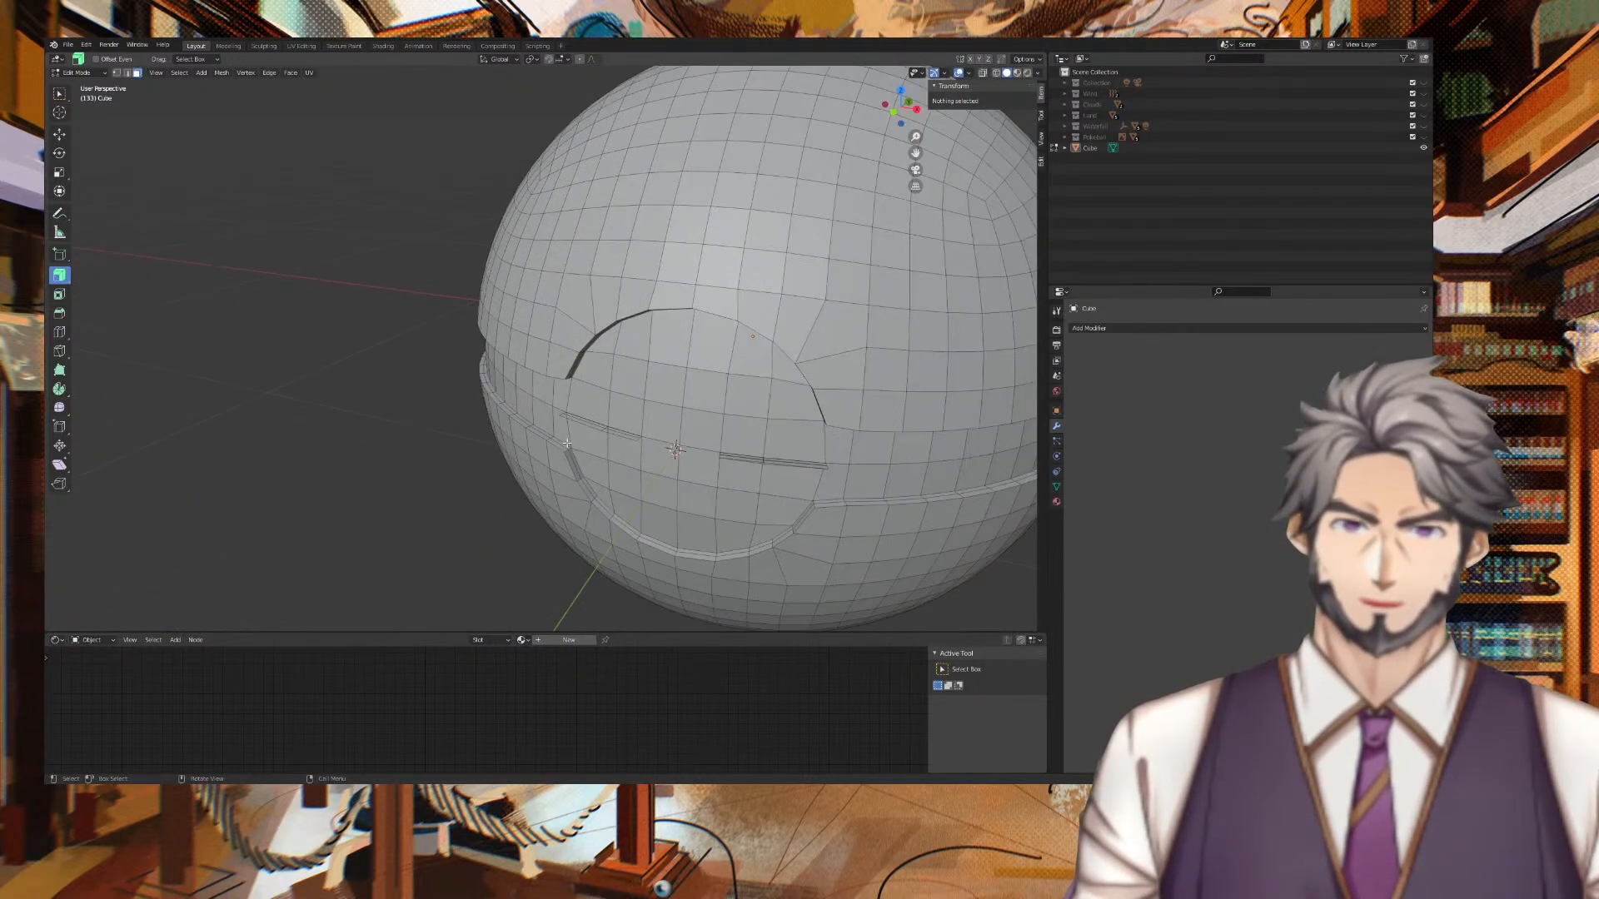
left_click(620, 522)
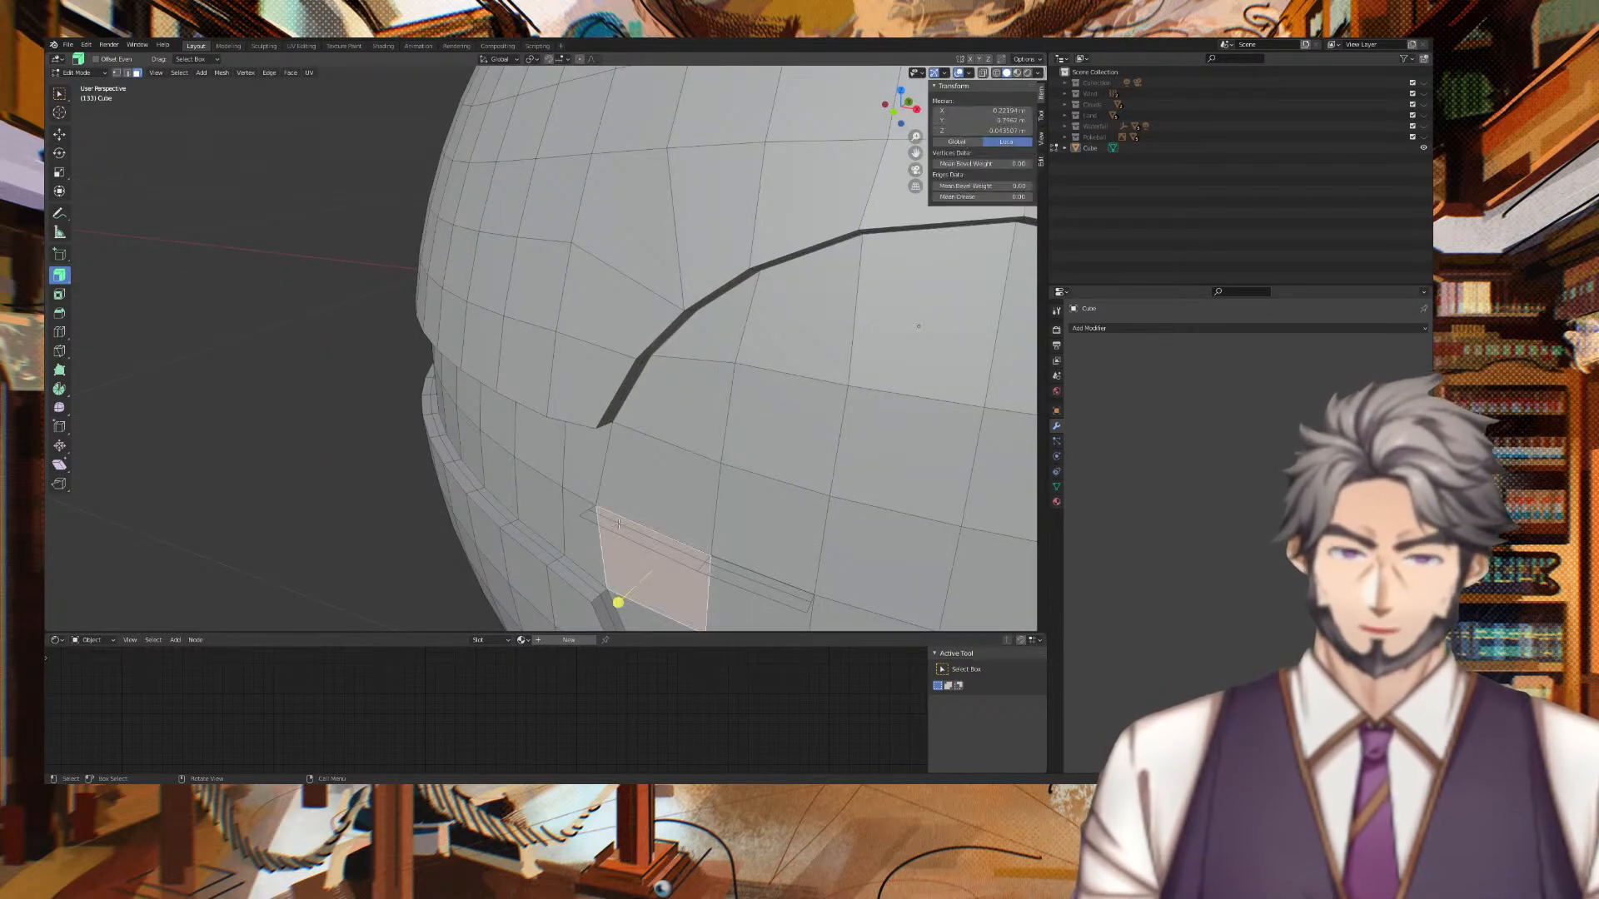
left_click(594, 514)
left_click(286, 521)
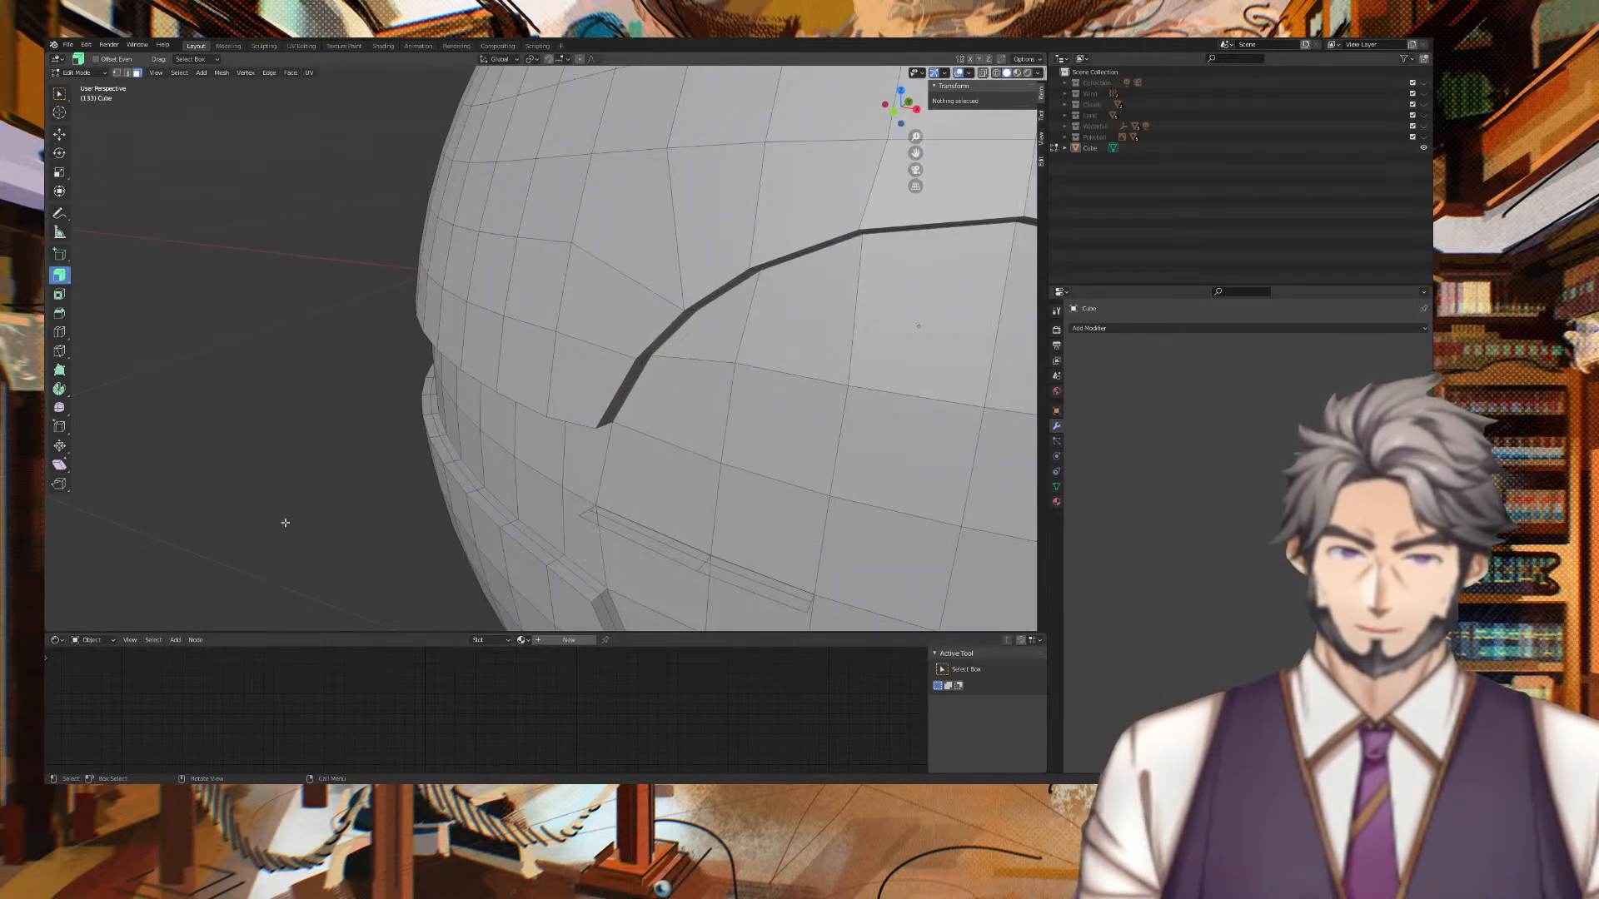
scroll(332, 542, "down", 6)
middle_click_drag(364, 539, 402, 540)
middle_click_drag(456, 474, 292, 479, "shift")
scroll(753, 518, "up", 1)
middle_click_drag(843, 521, 839, 513)
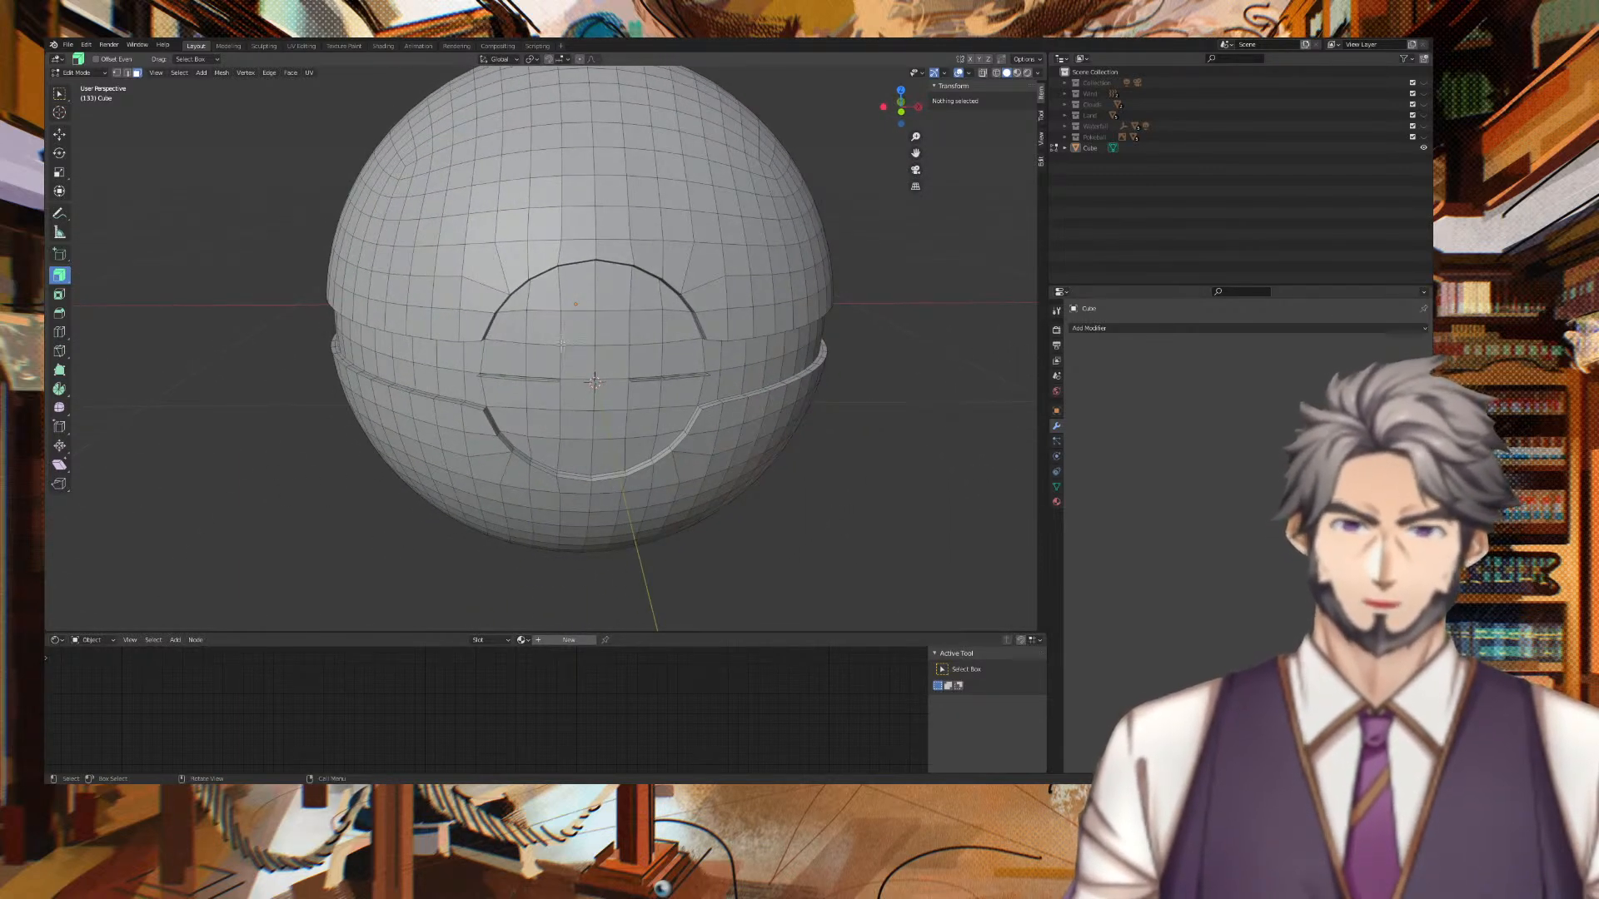
Select the faces inside the front circle together with both face rows of the equatorial band.
left_click_drag(524, 297, 671, 443)
left_click(479, 364, "shift")
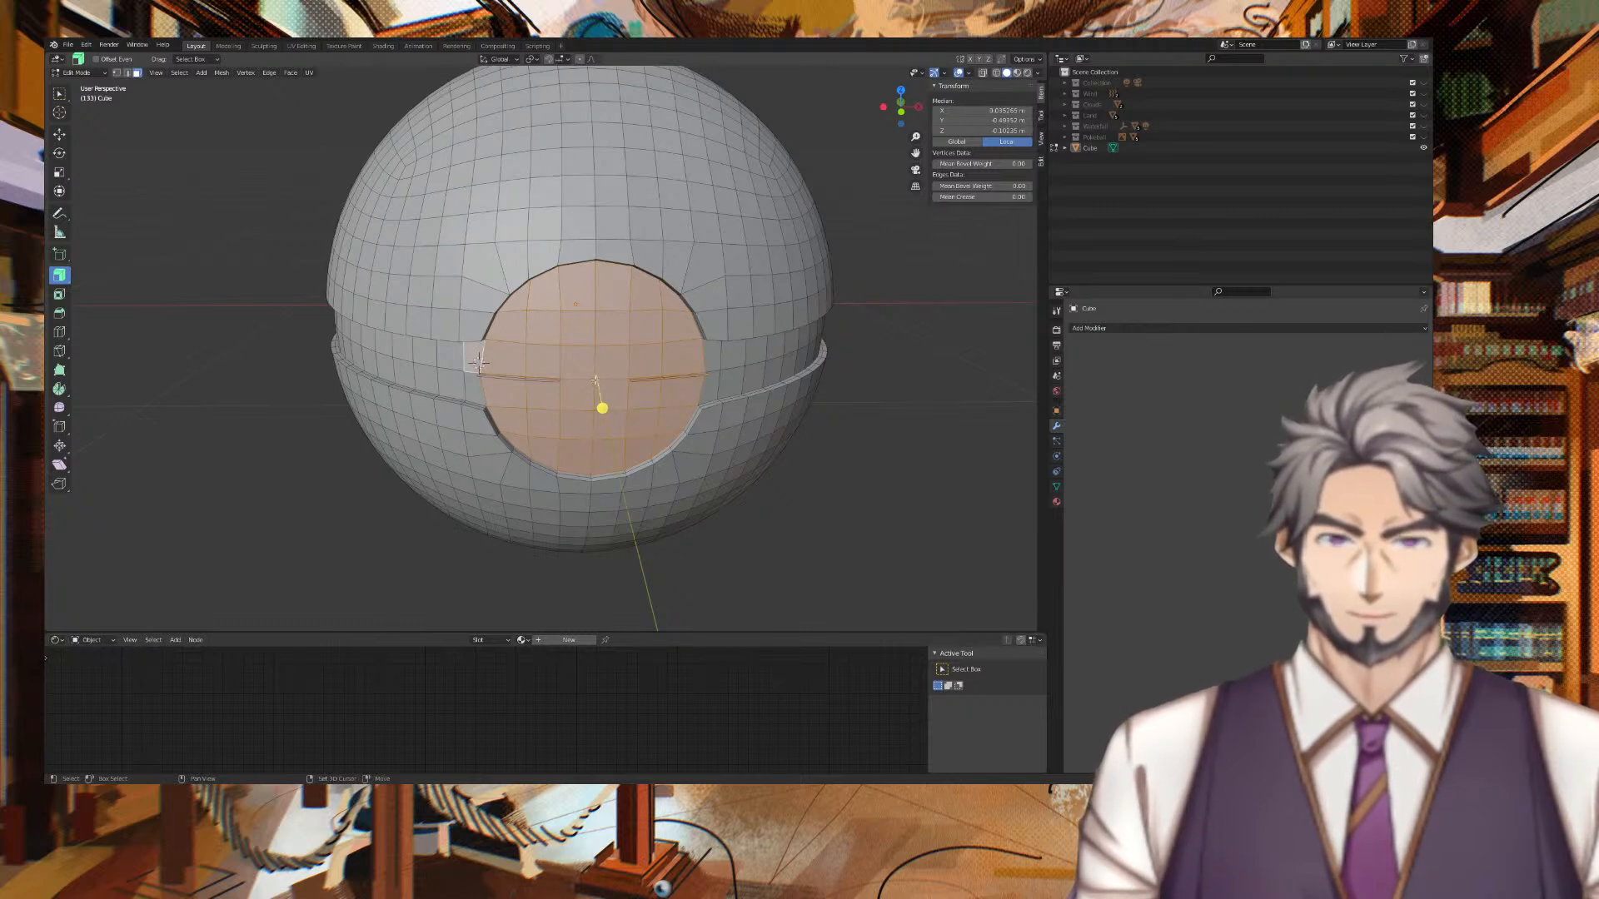
left_click(461, 364, "shift")
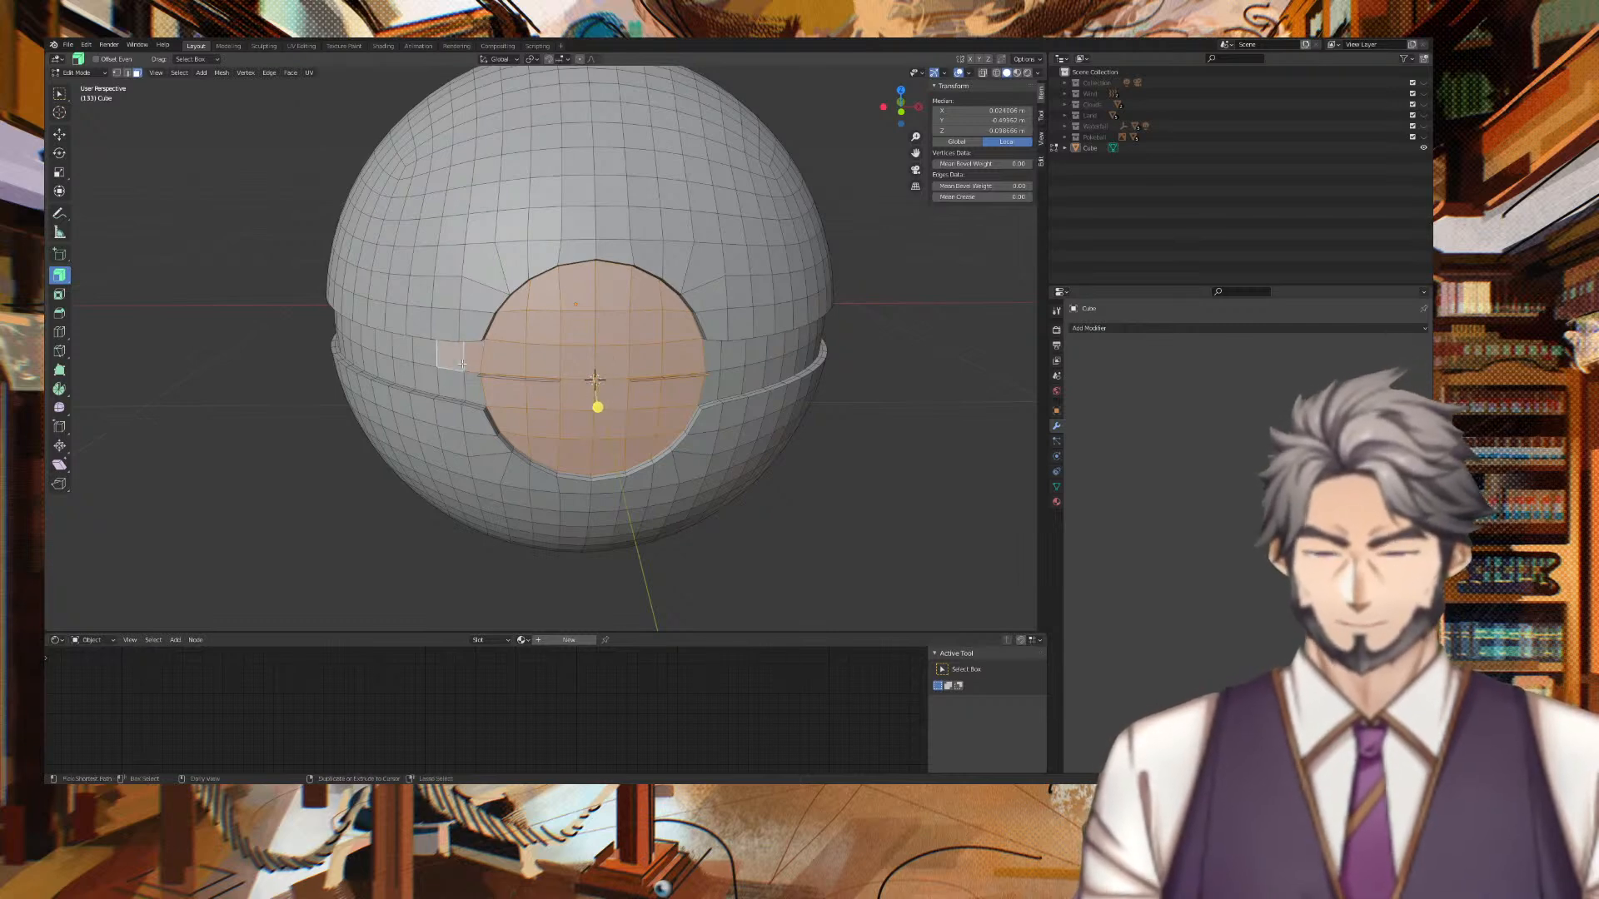
left_click(465, 364, "ctrl+shift")
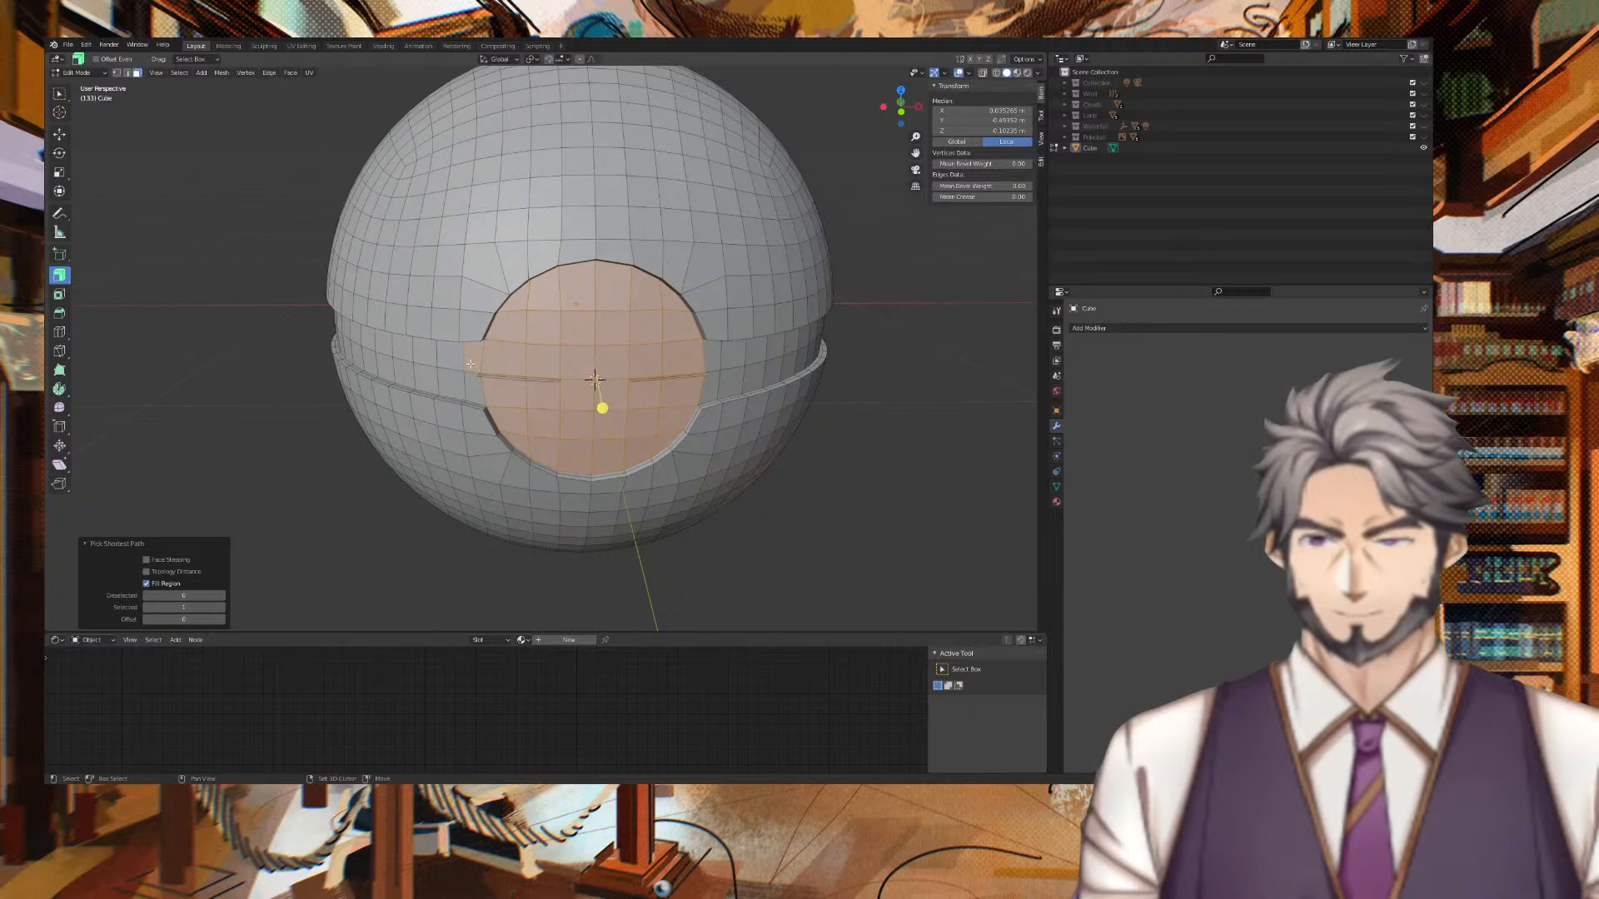
left_click(470, 364, "alt+shift")
left_click(467, 374, "alt+shift")
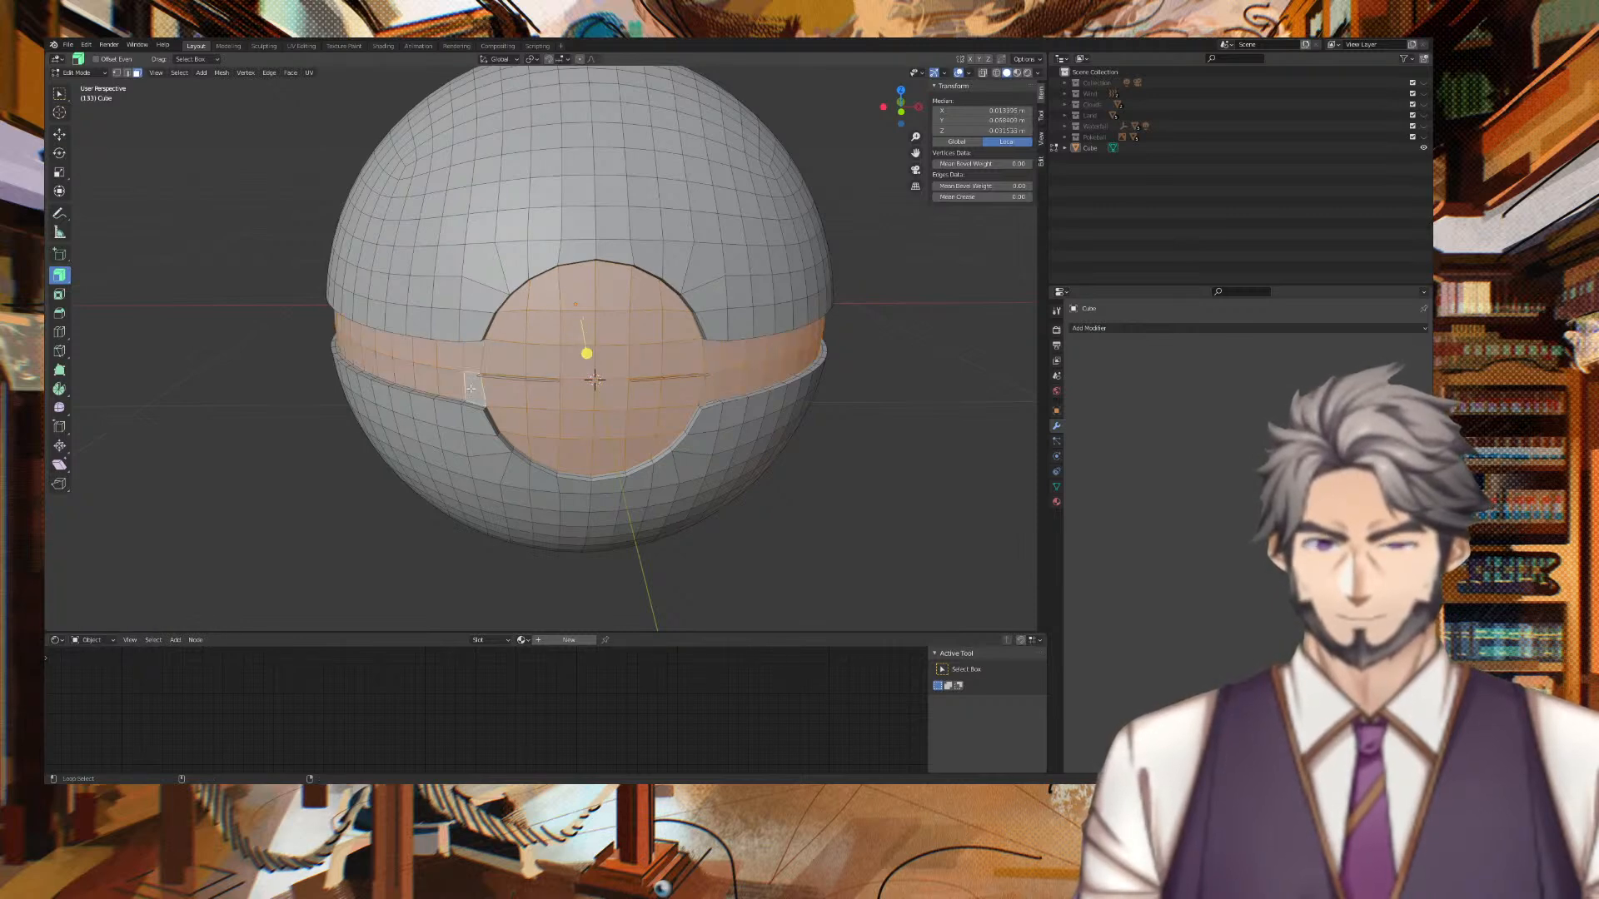
Deselect the stray faces on the sphere's lower back, then shrink the selected circle and band inward along their normals.
middle_click_drag(383, 510, 466, 371)
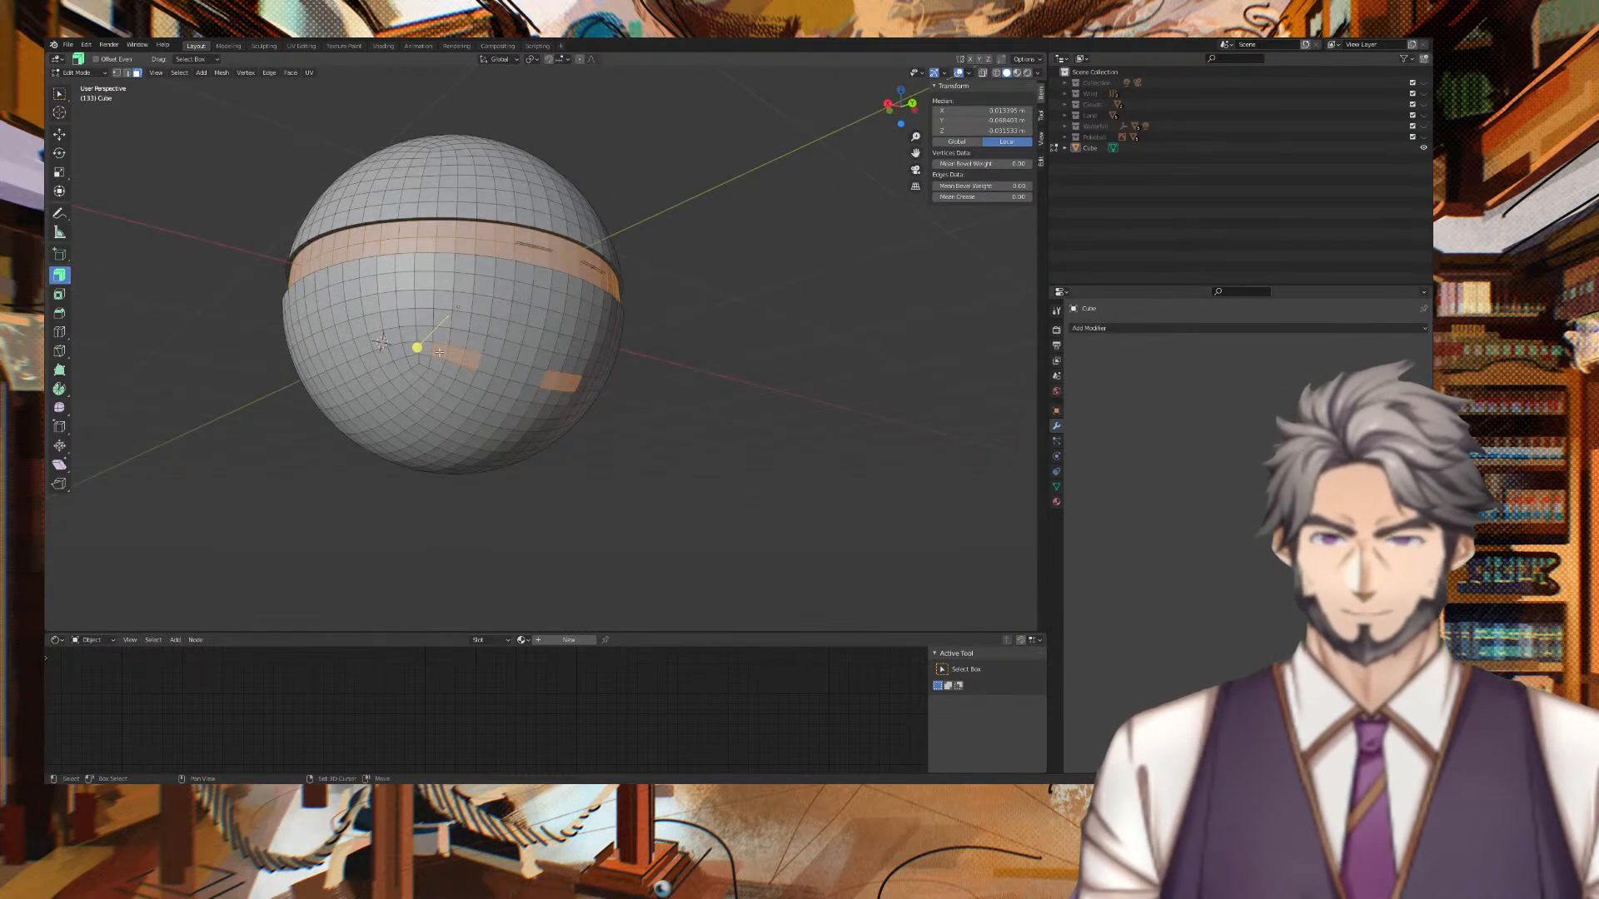
left_click(550, 378, "shift")
left_click(563, 380, "shift")
left_click(573, 381, "shift")
middle_click_drag(698, 329, 520, 380)
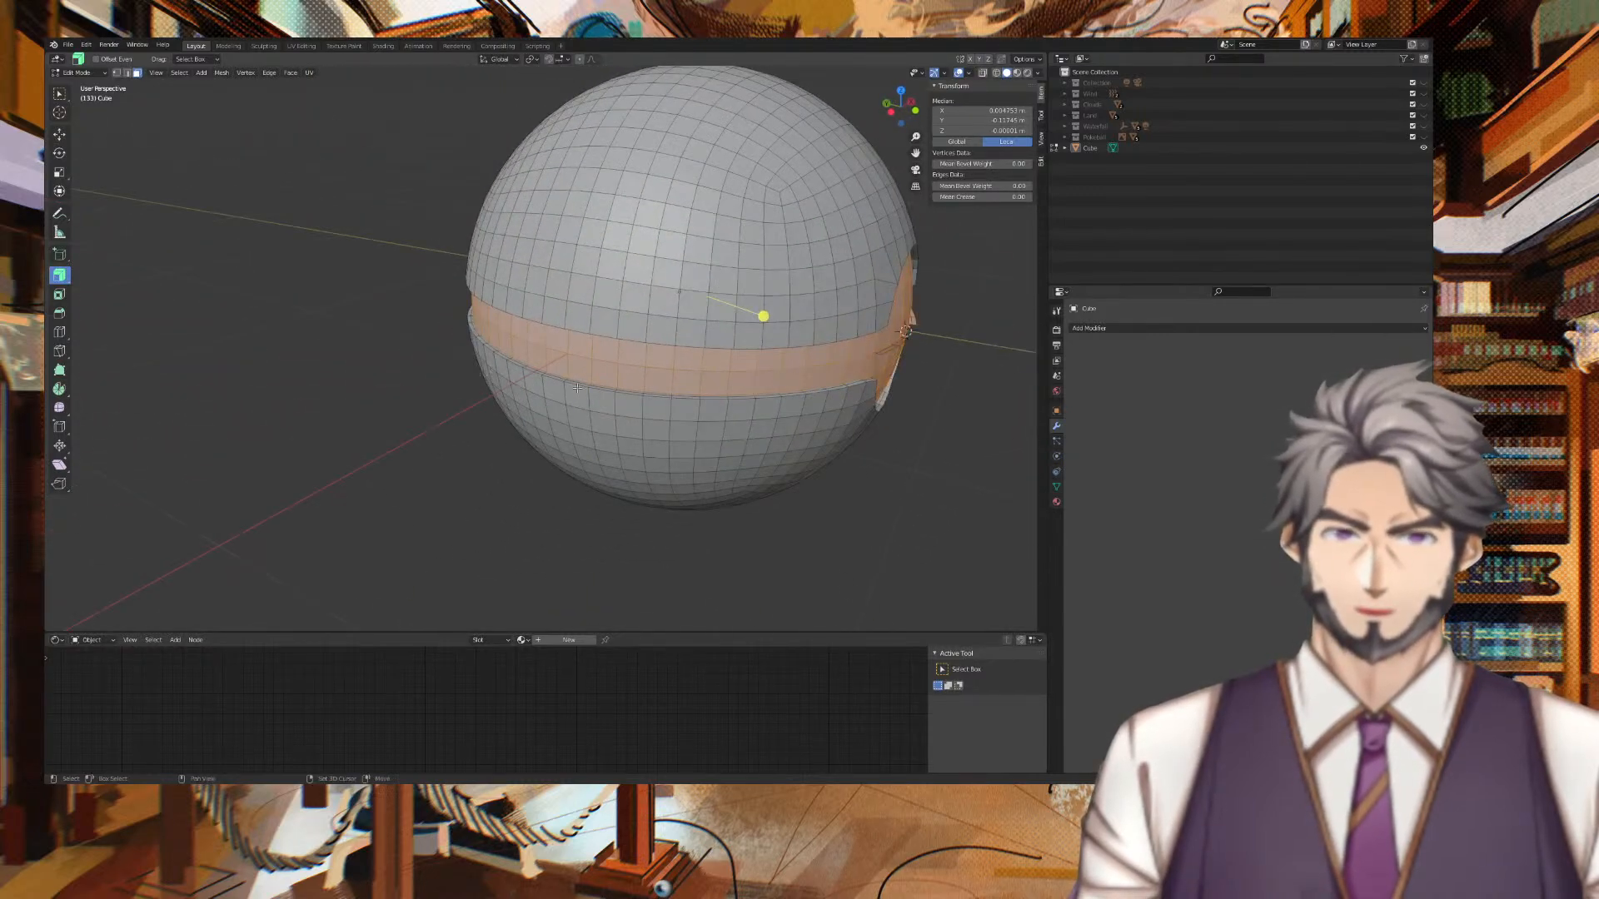
middle_click_drag(950, 411, 735, 437)
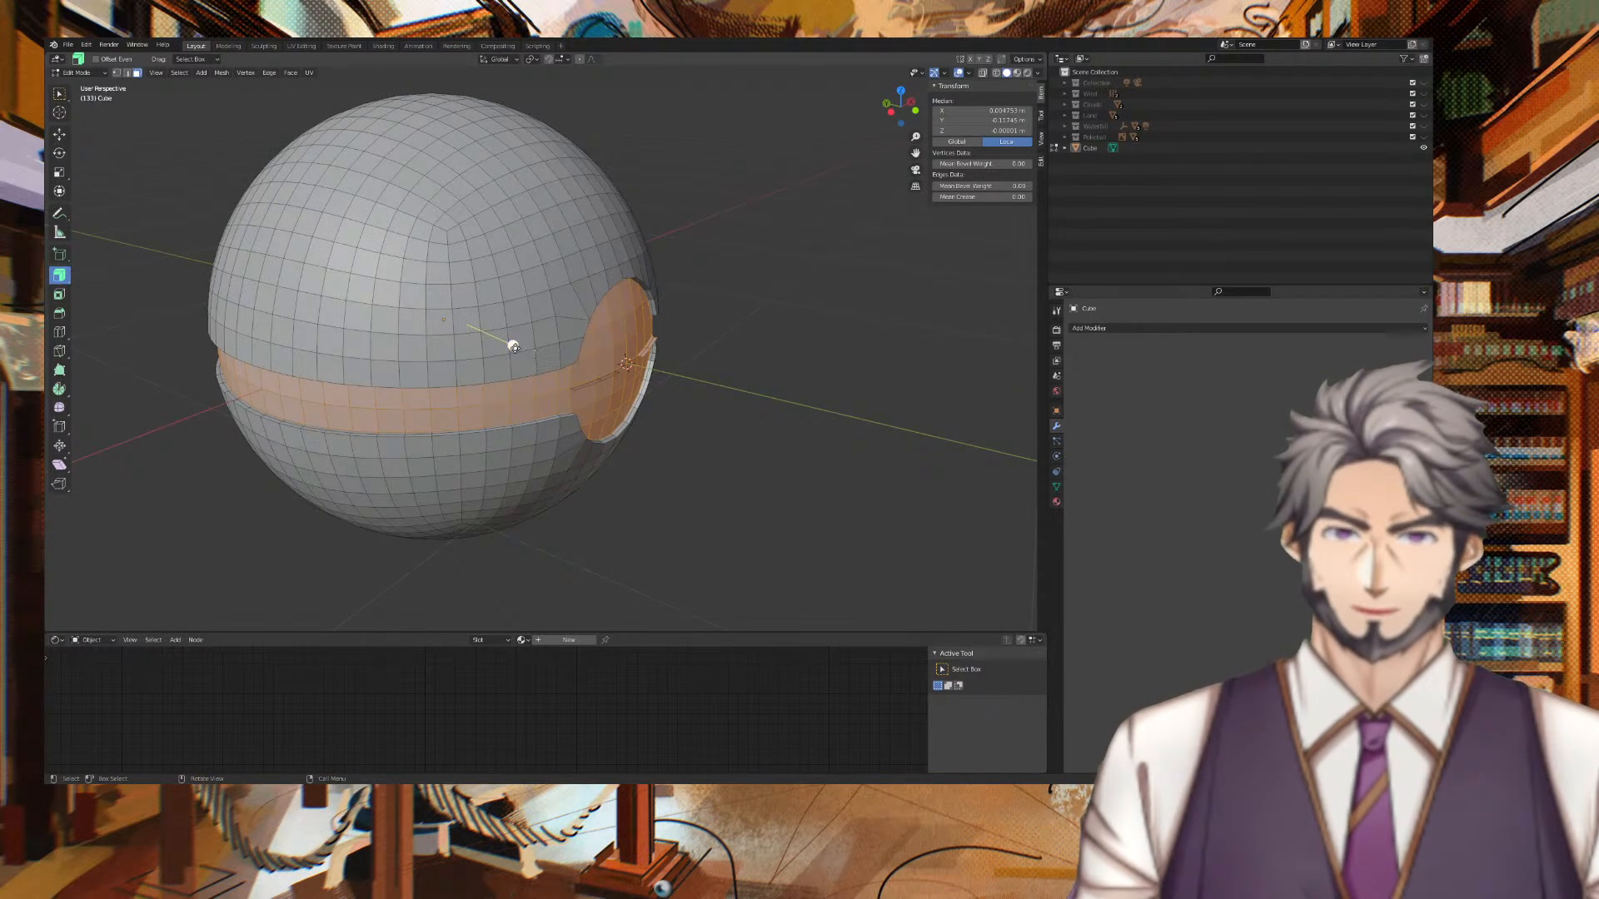
key("alt+s")
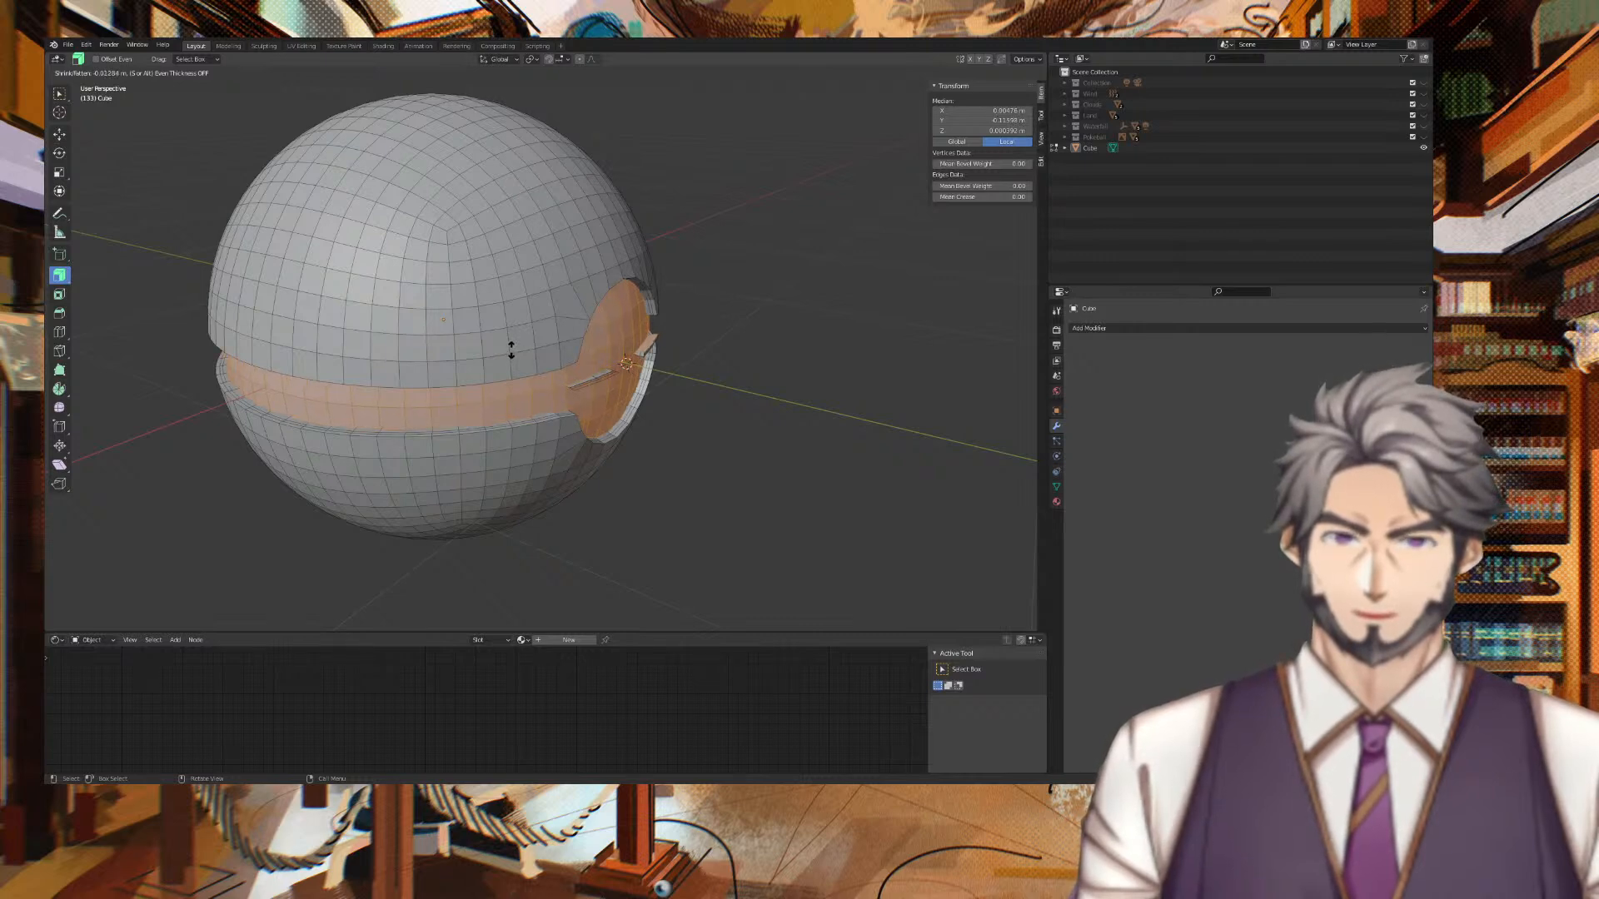
left_click(511, 350)
Select the narrow faces of the protruding strip on one side of the circle's centre and delete them with Only Faces.
middle_click_drag(512, 349, 738, 369)
scroll(667, 345, "up", 4)
left_click(662, 344)
left_click(669, 345)
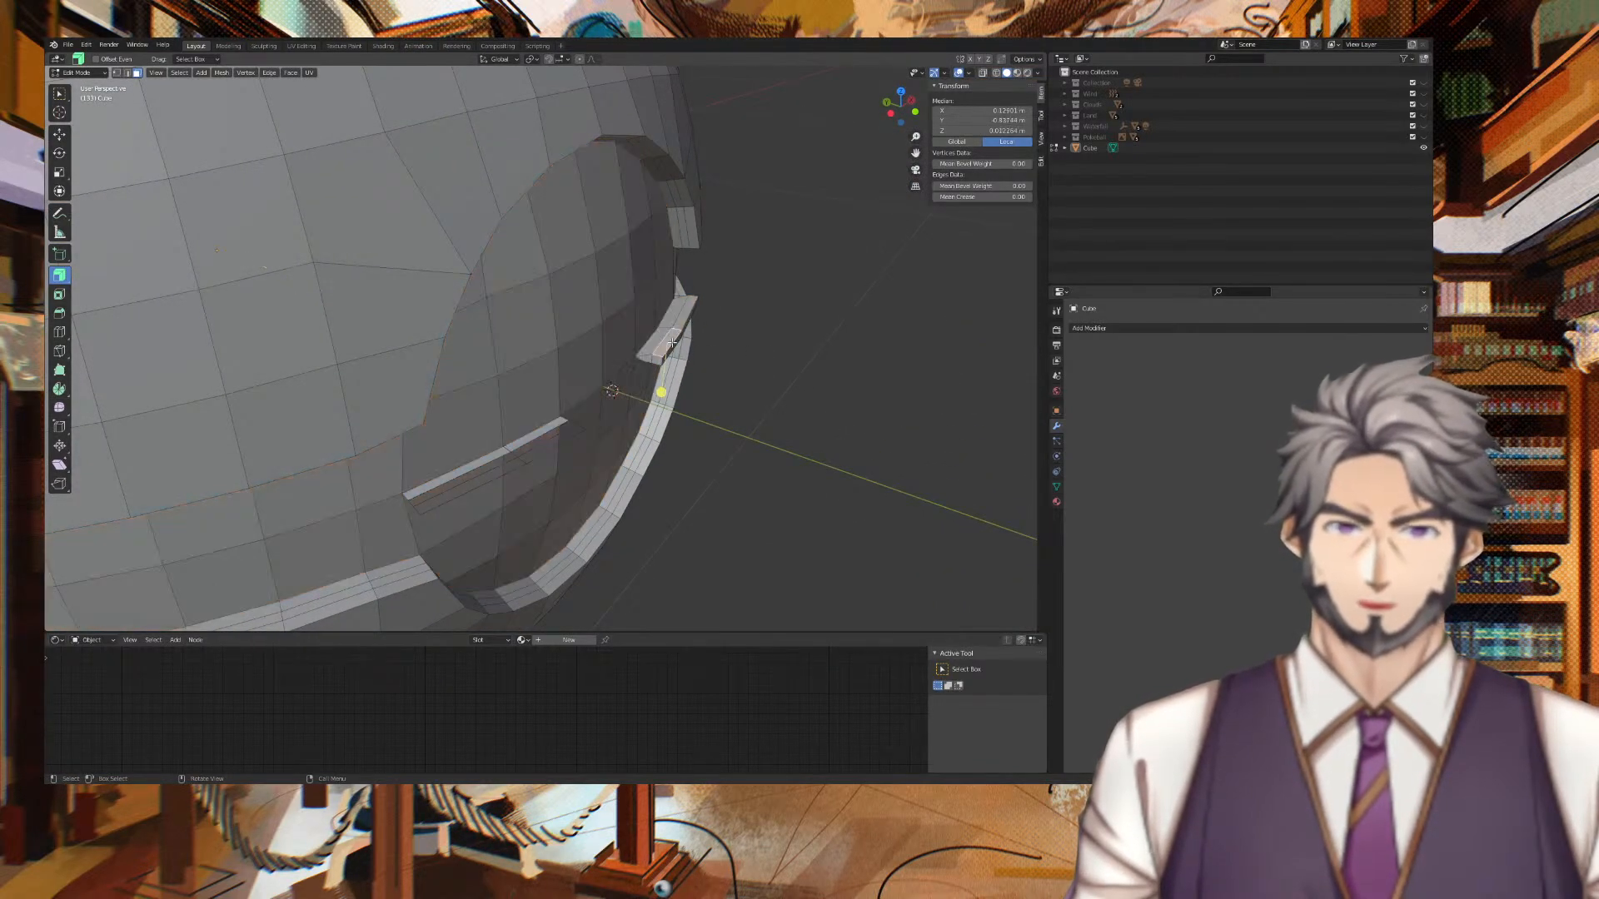
left_click(655, 359, "shift")
left_click(673, 326, "shift")
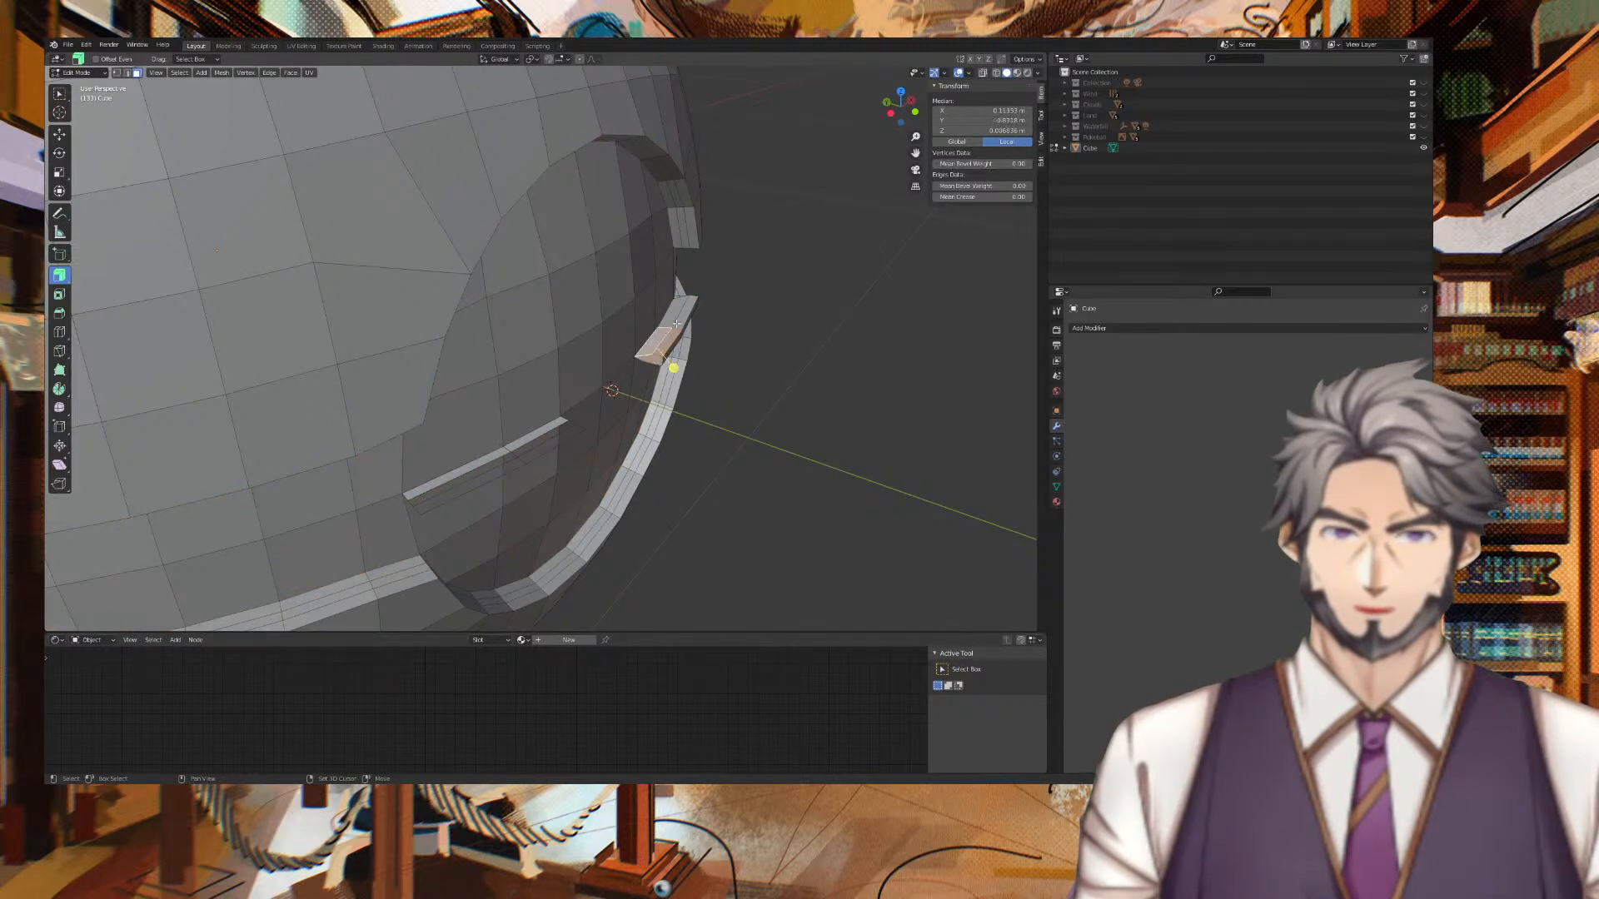
left_click(672, 313, "shift")
middle_click_drag(672, 313, 714, 294)
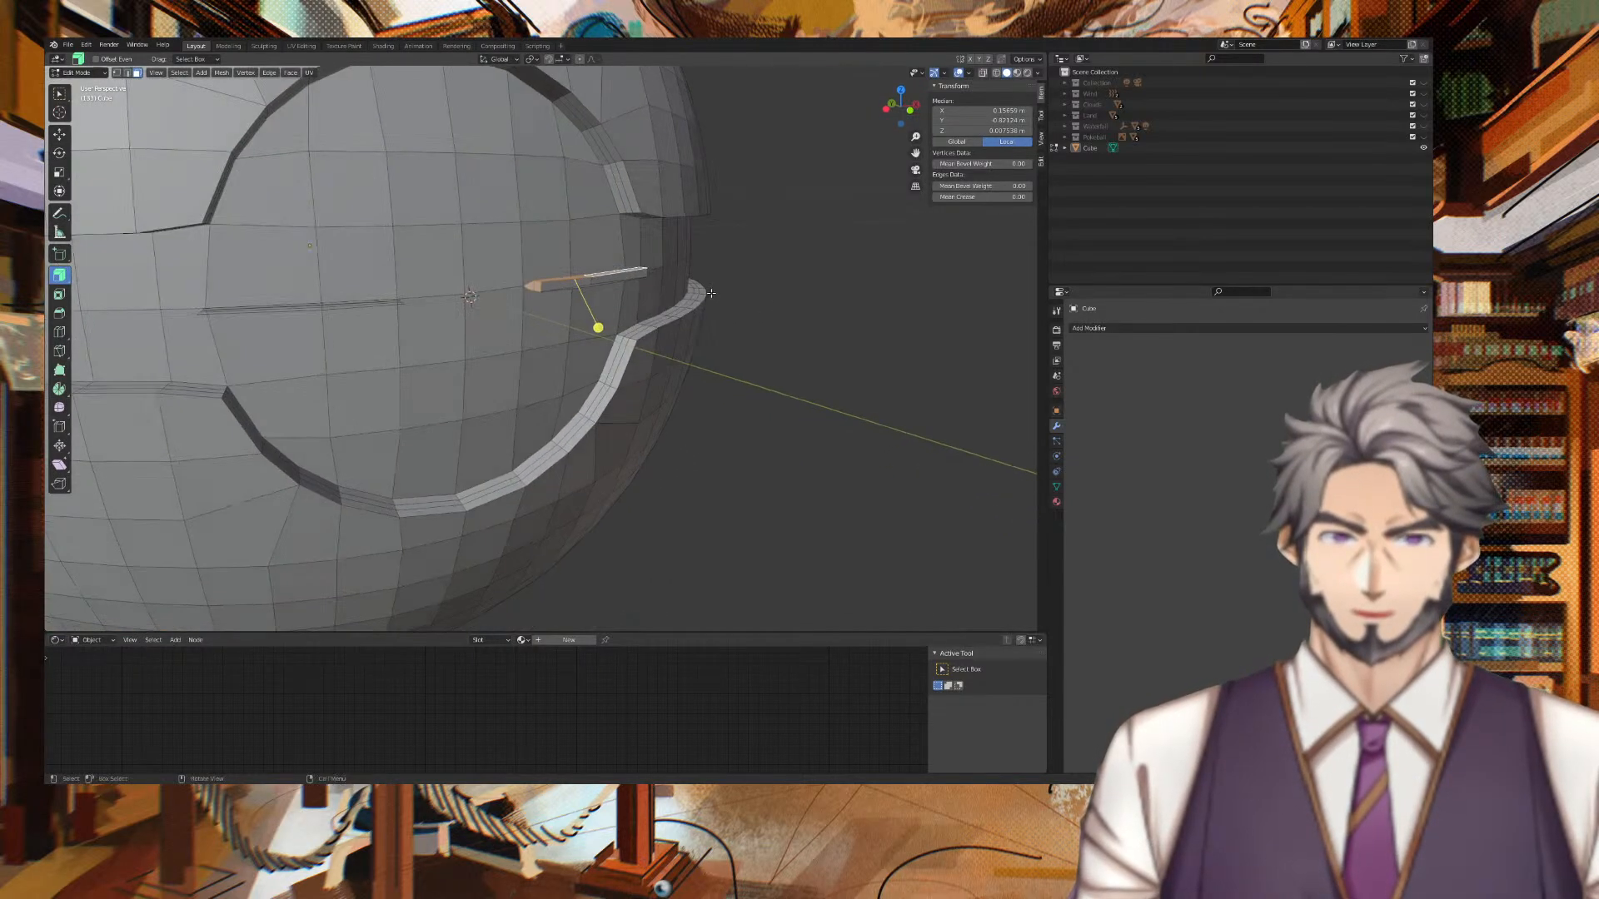
left_click(612, 276, "shift")
left_click(586, 284, "shift")
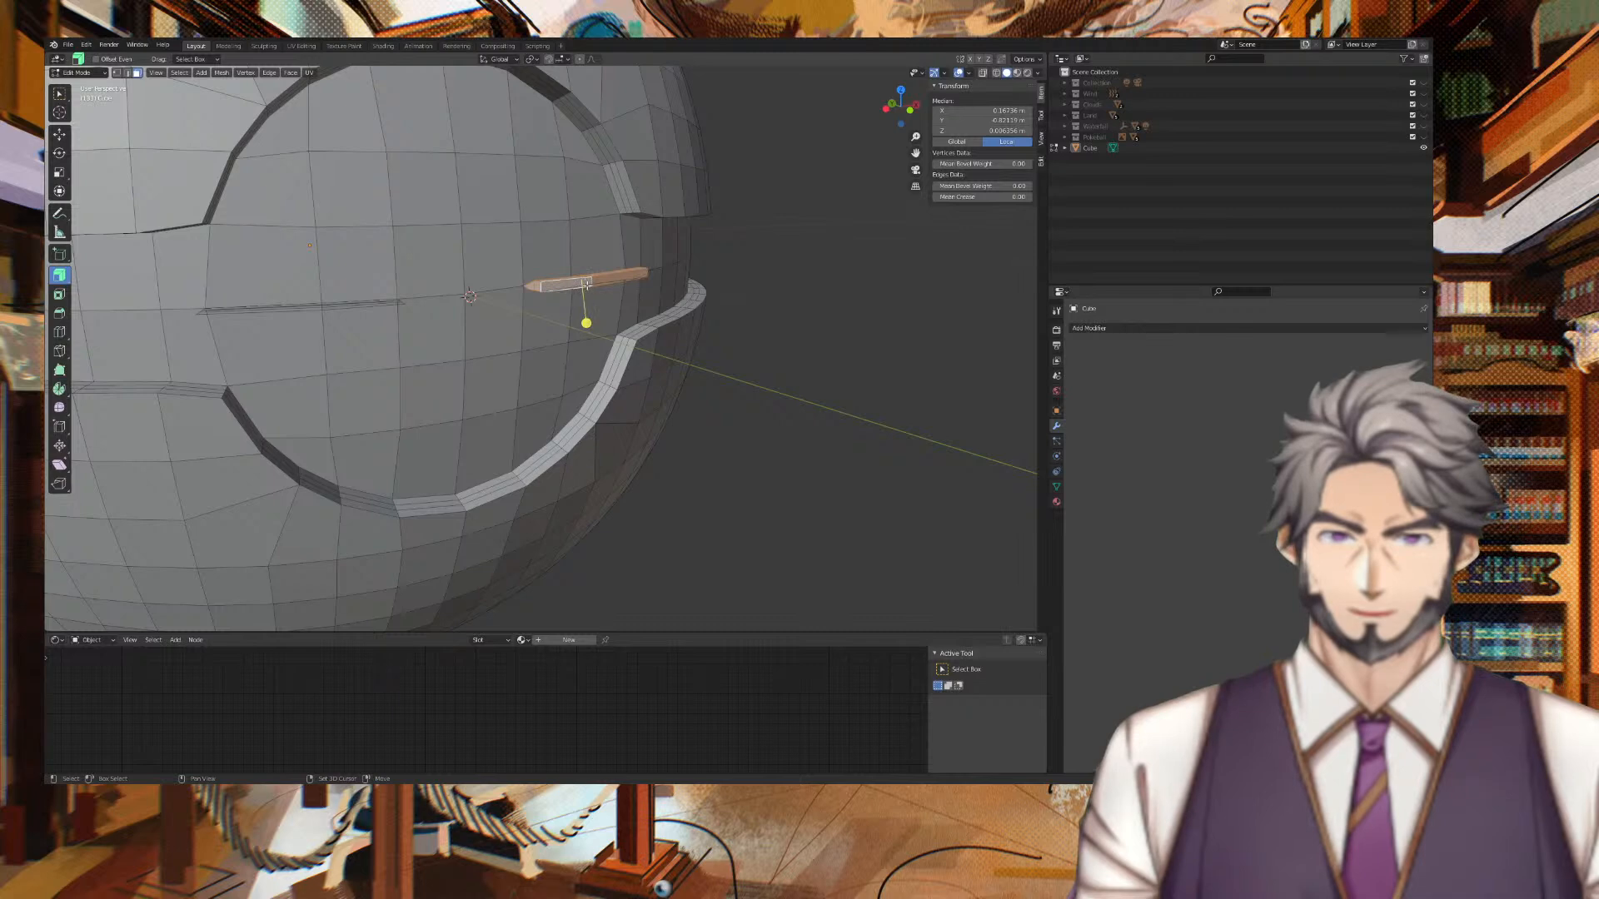
key("x")
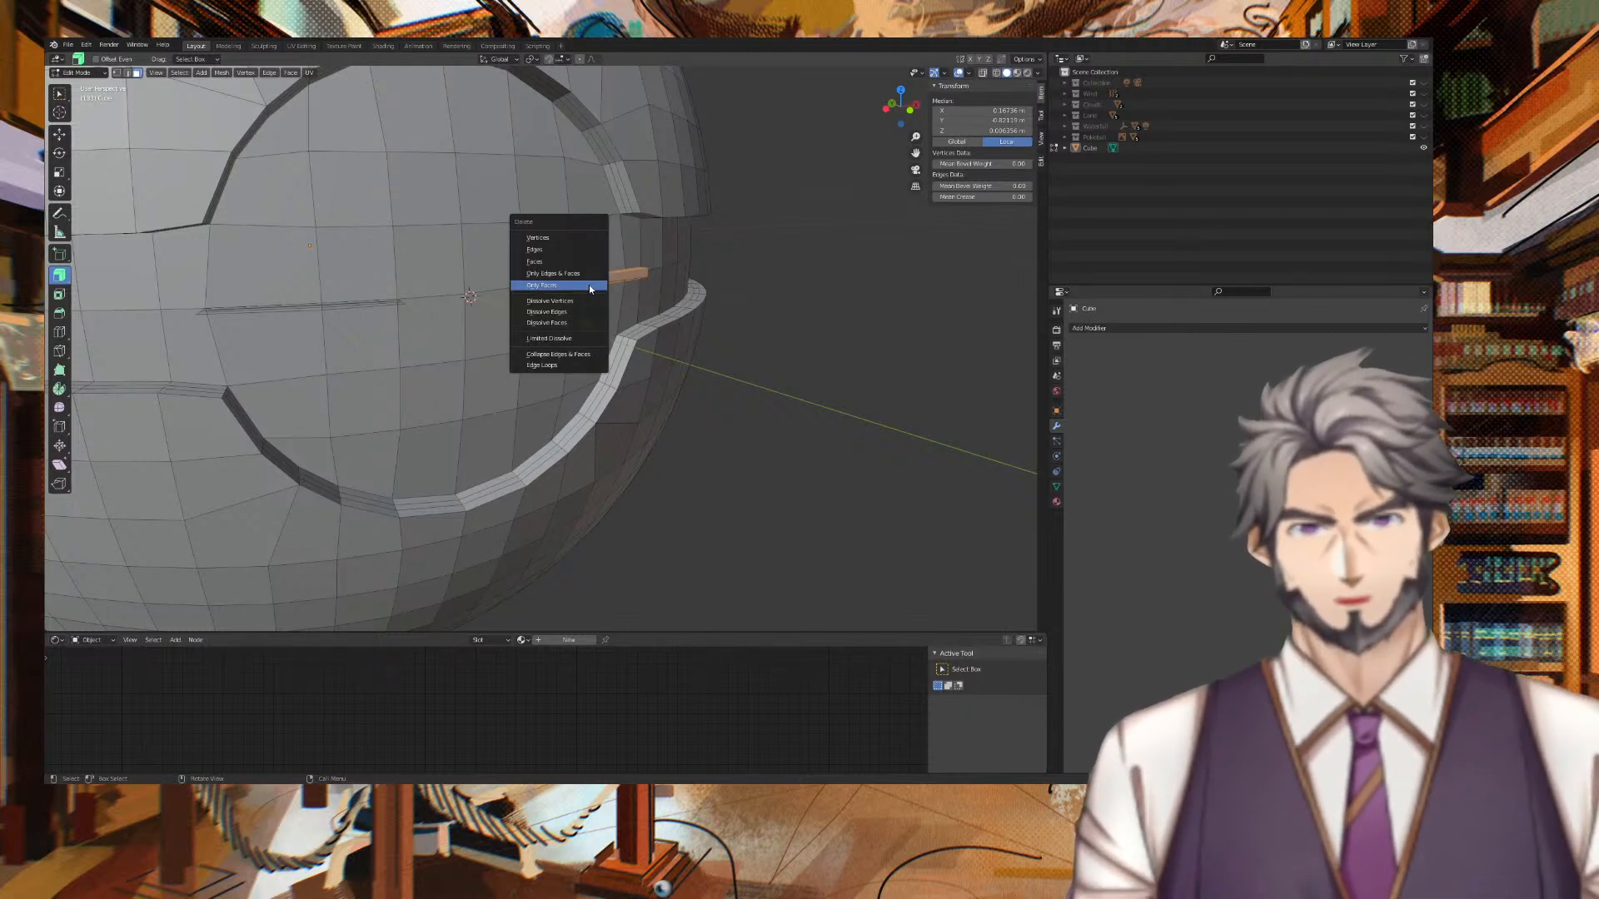
left_click(588, 285)
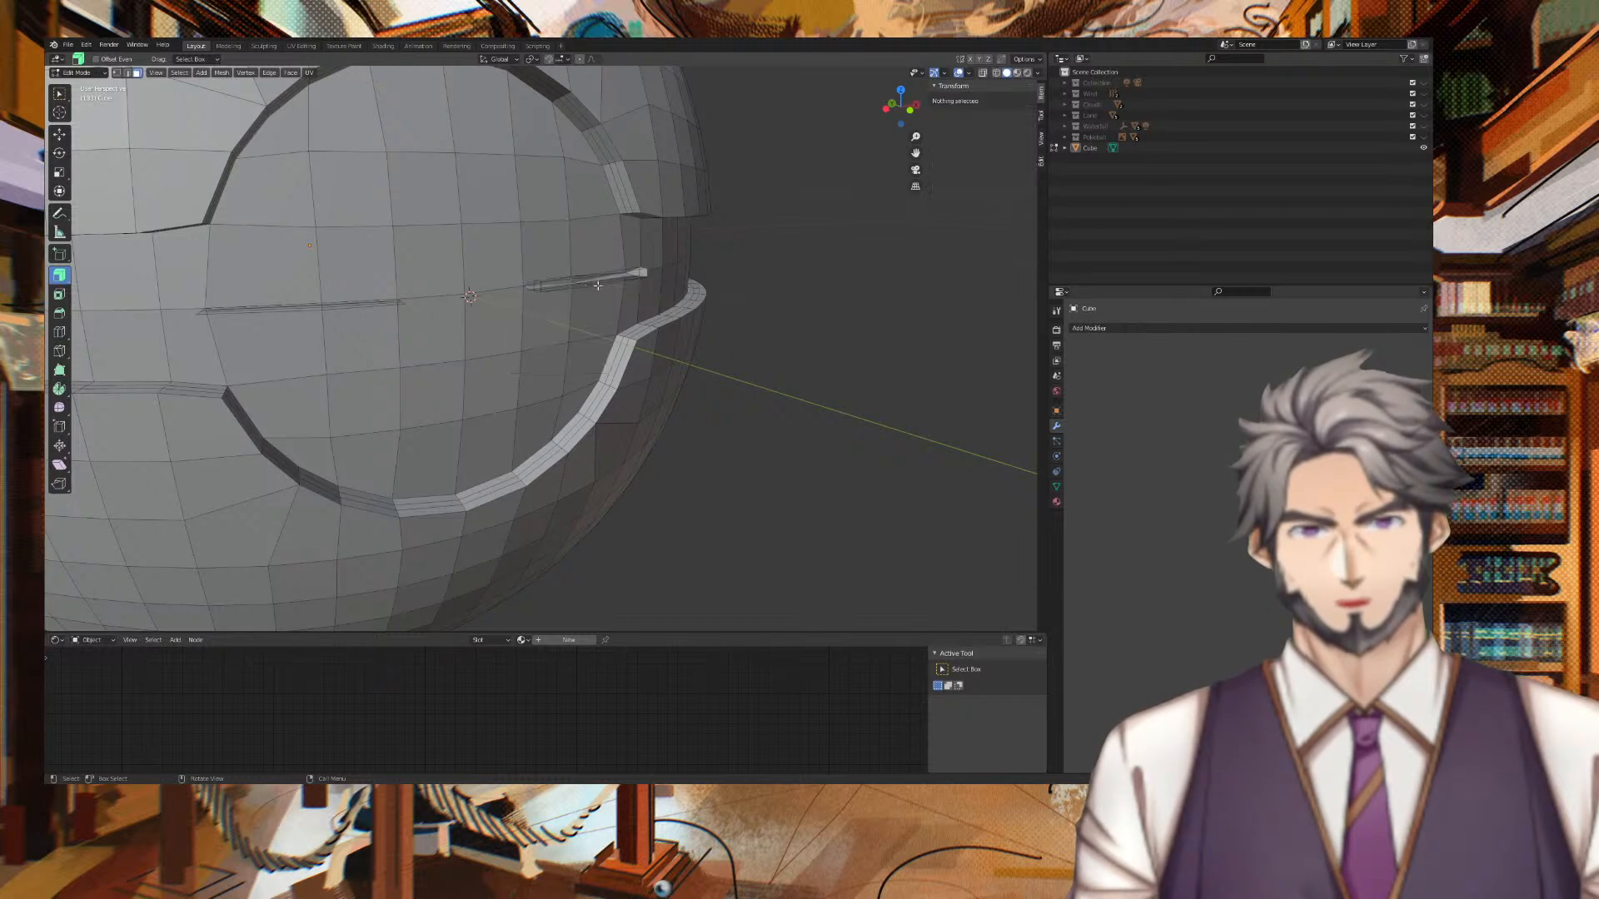
Delete the remaining small faces at both ends of the same strip with Only Faces.
left_click(644, 271)
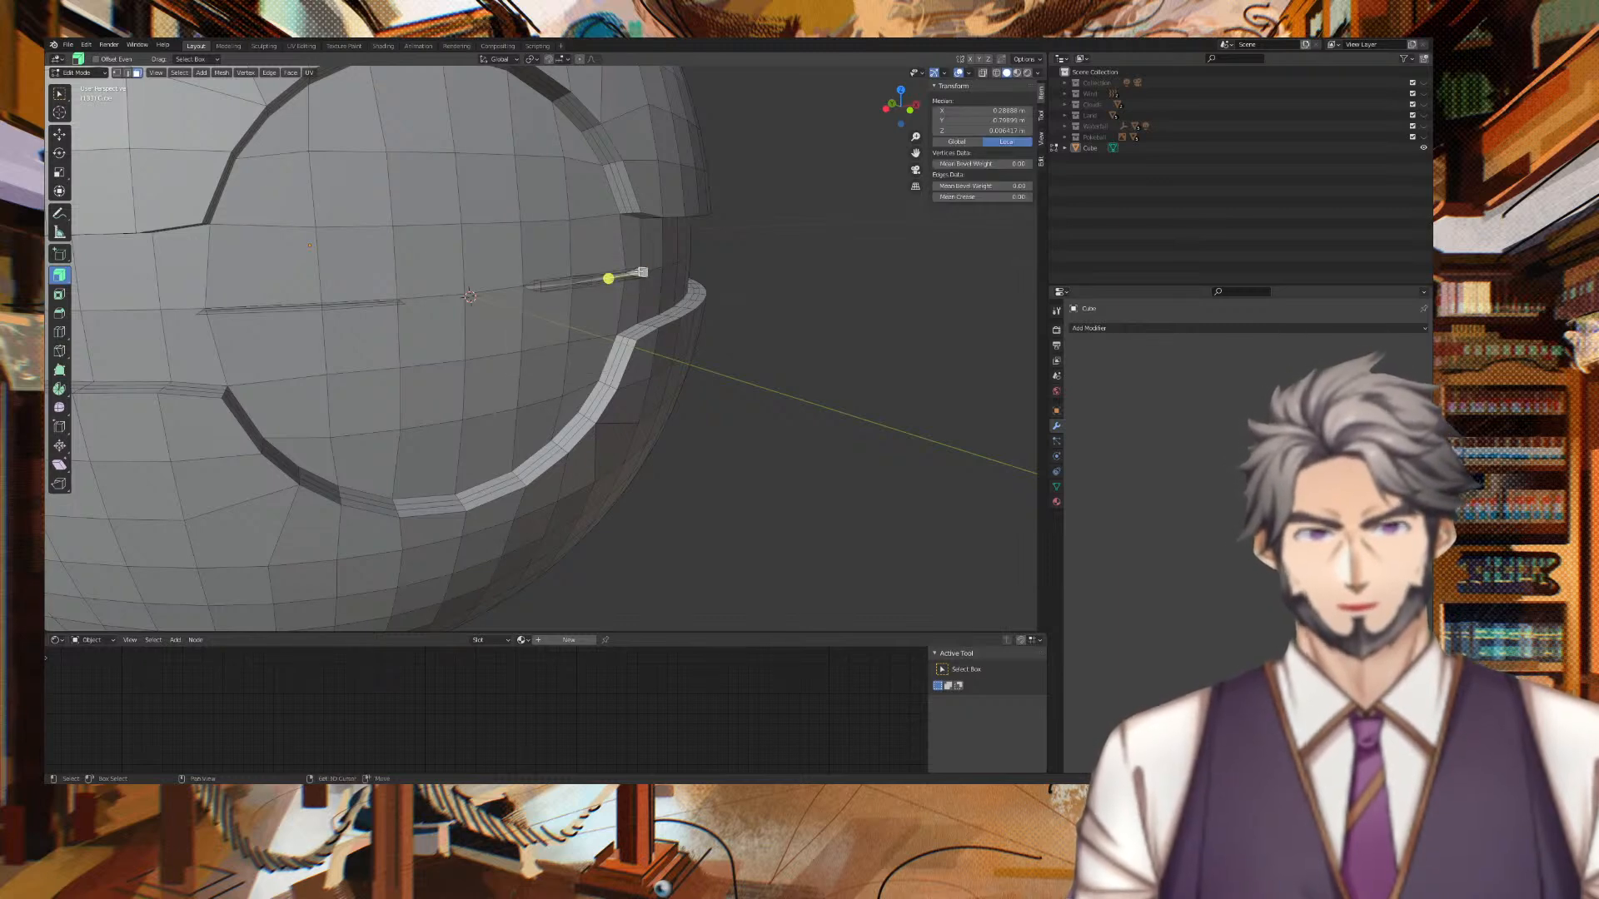
key("e")
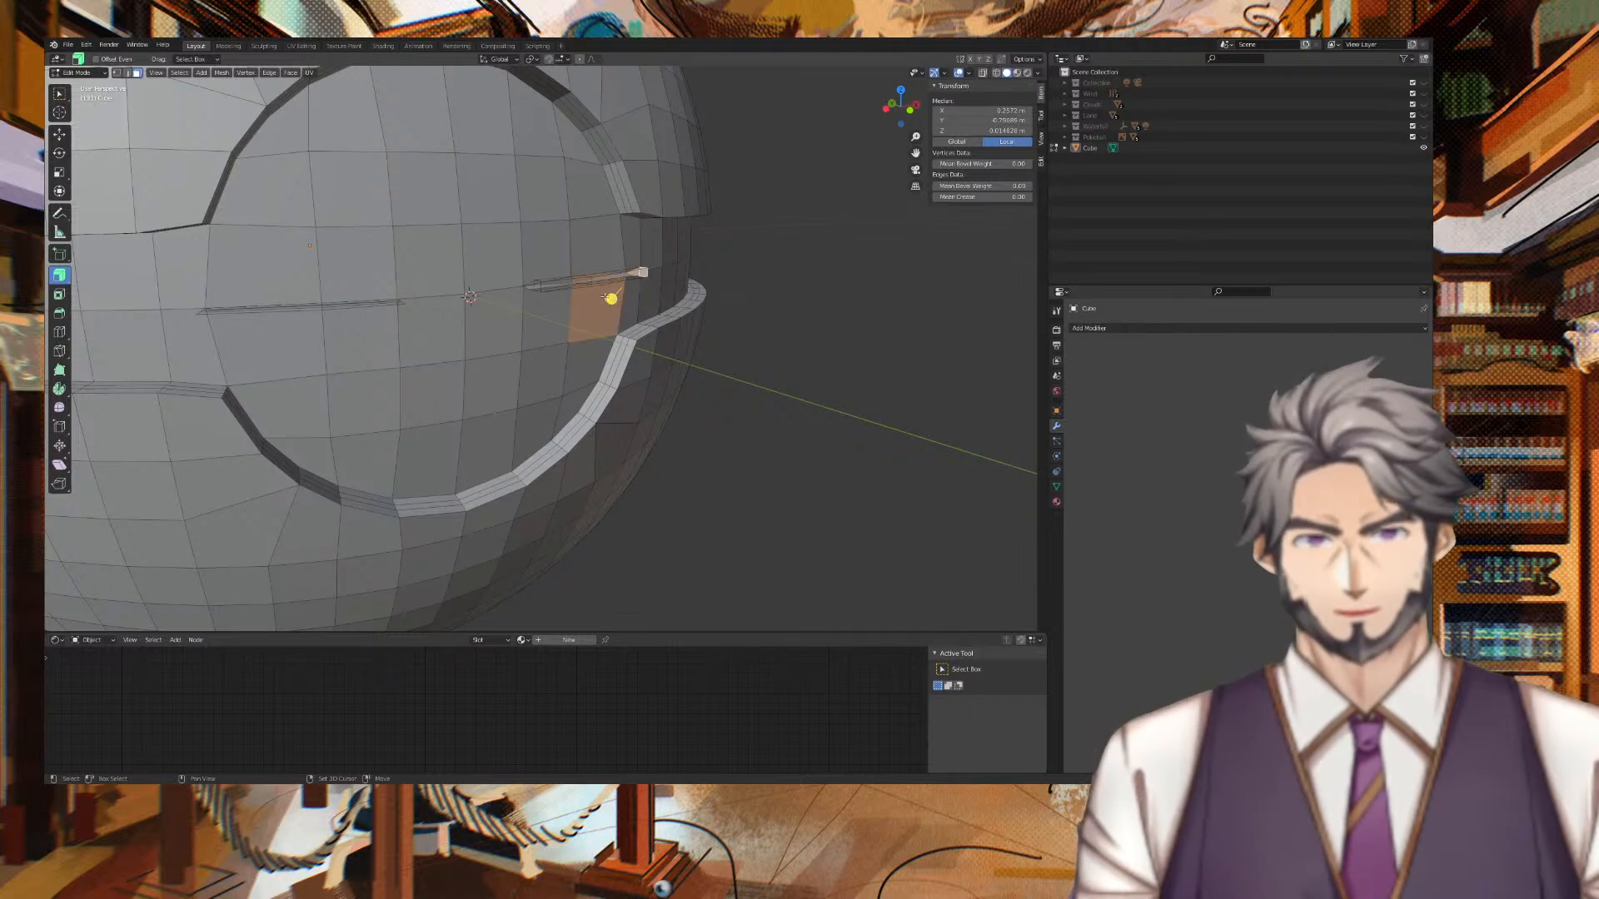
key("x")
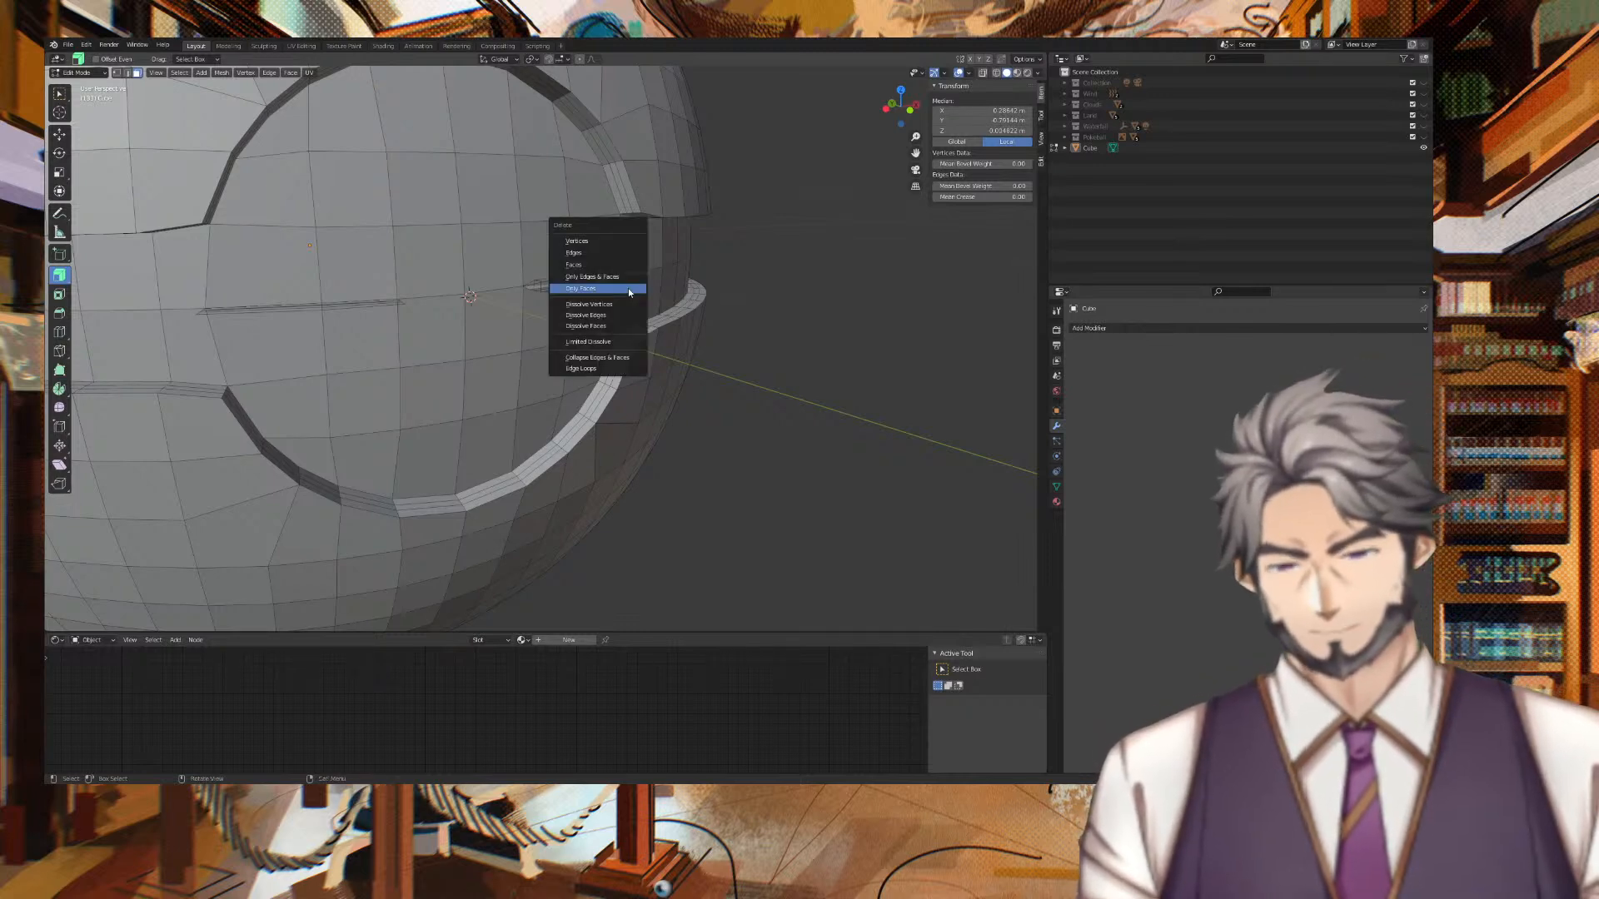
left_click(629, 289)
left_click(621, 277)
key("x")
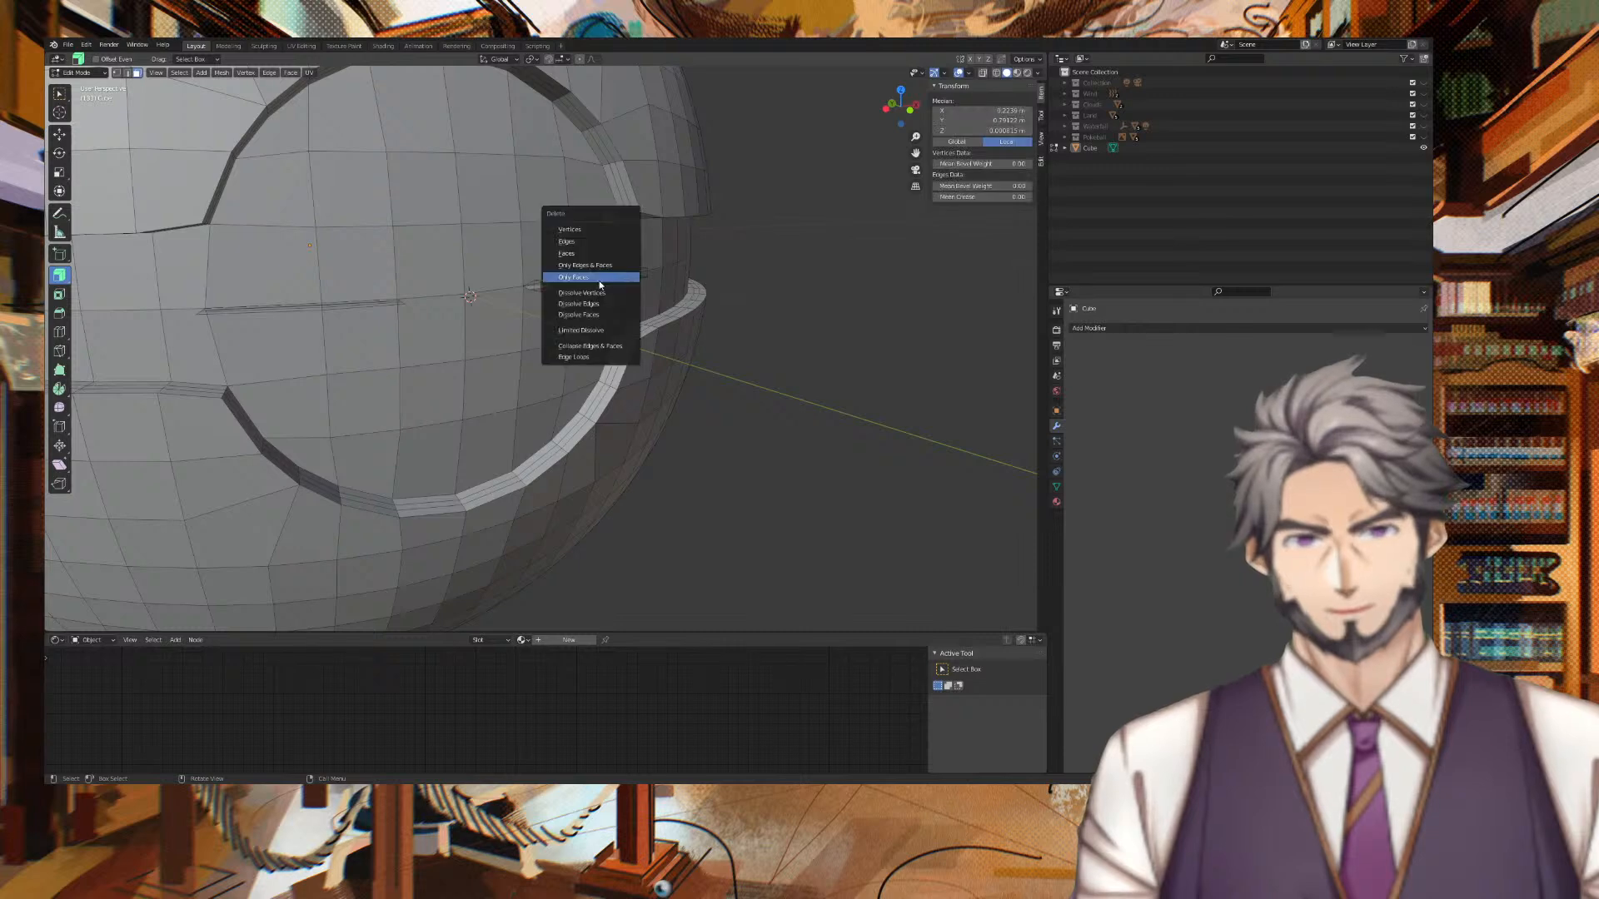
left_click(569, 281)
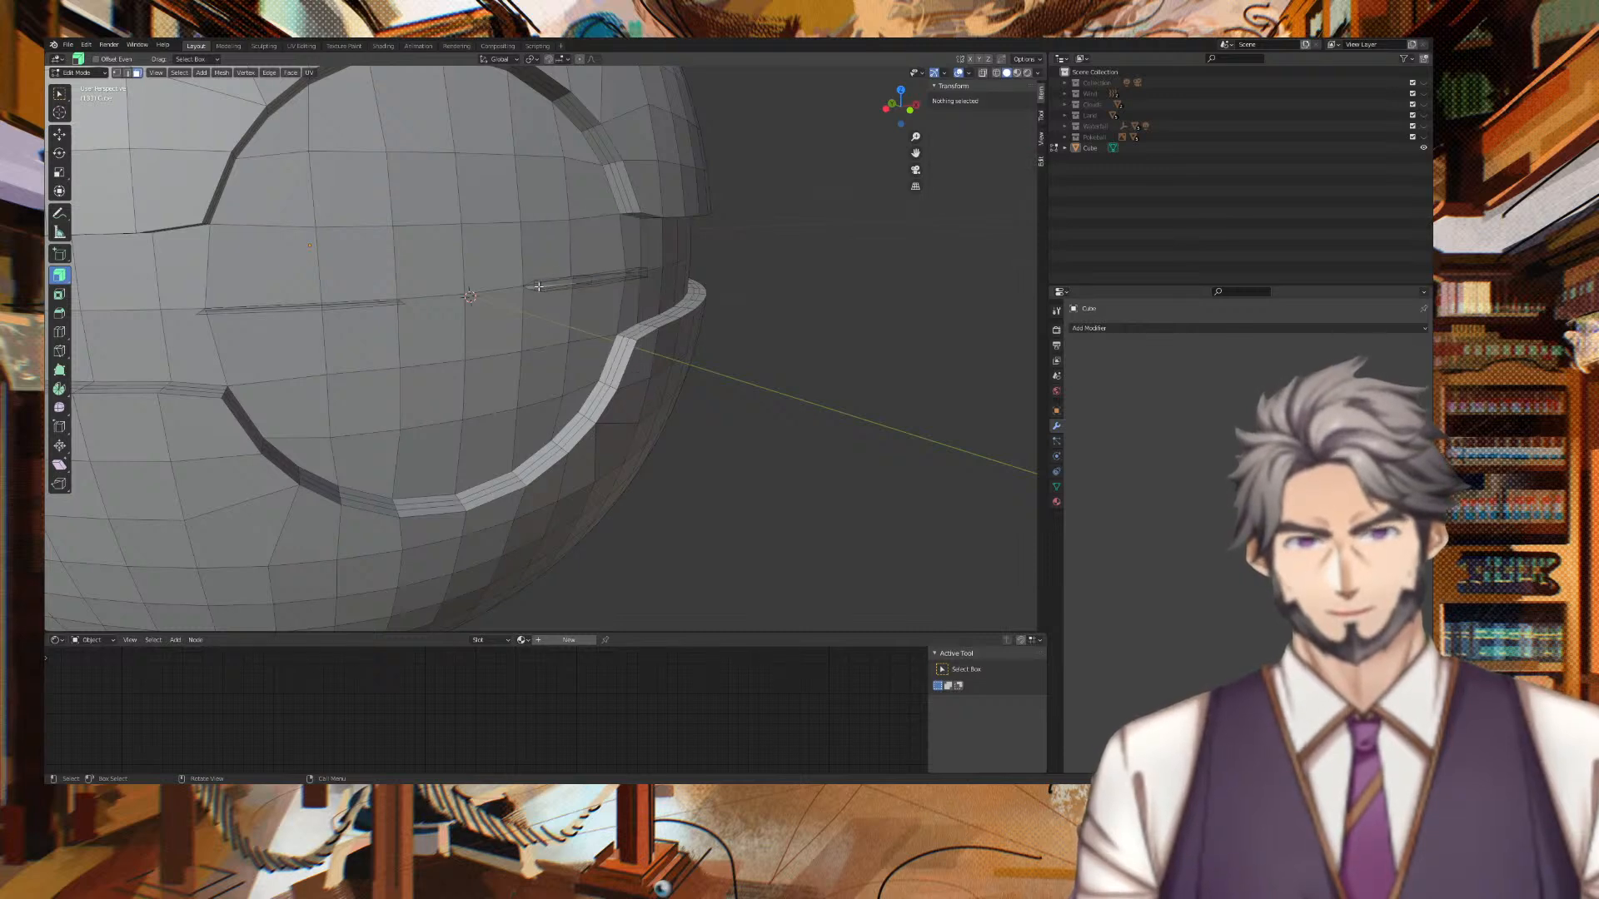
left_click(539, 286)
key("x")
left_click(543, 291)
Delete the narrow faces of the protruding strip on the opposite side of the circle one at a time, removing only the faces.
middle_click_drag(542, 291, 589, 337)
left_click(572, 375)
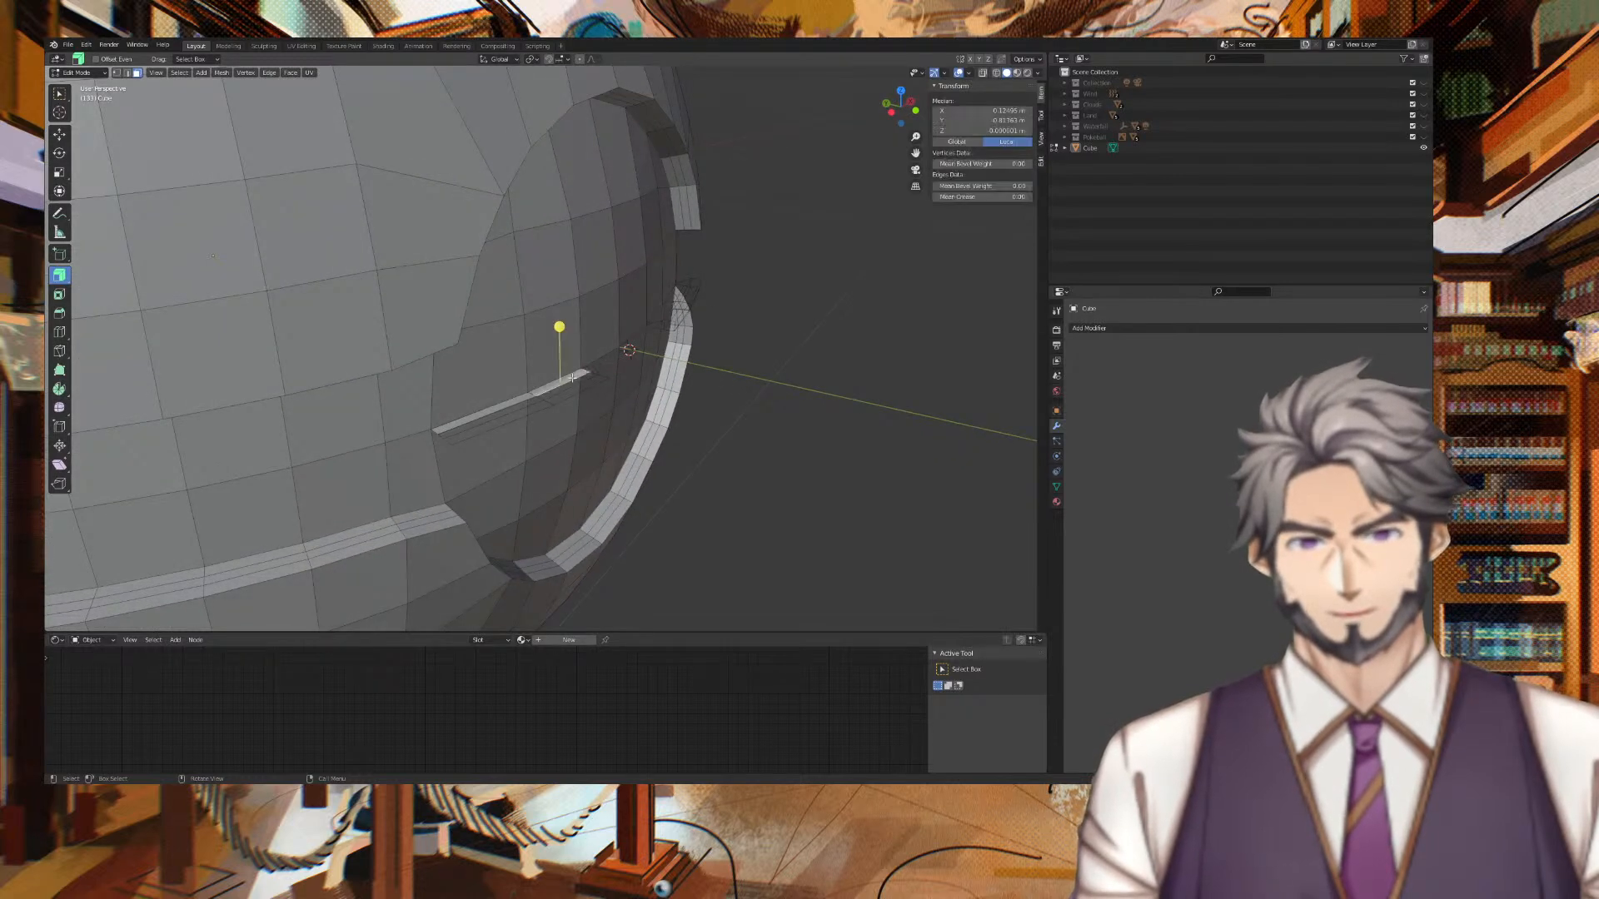
key("x")
left_click(491, 396)
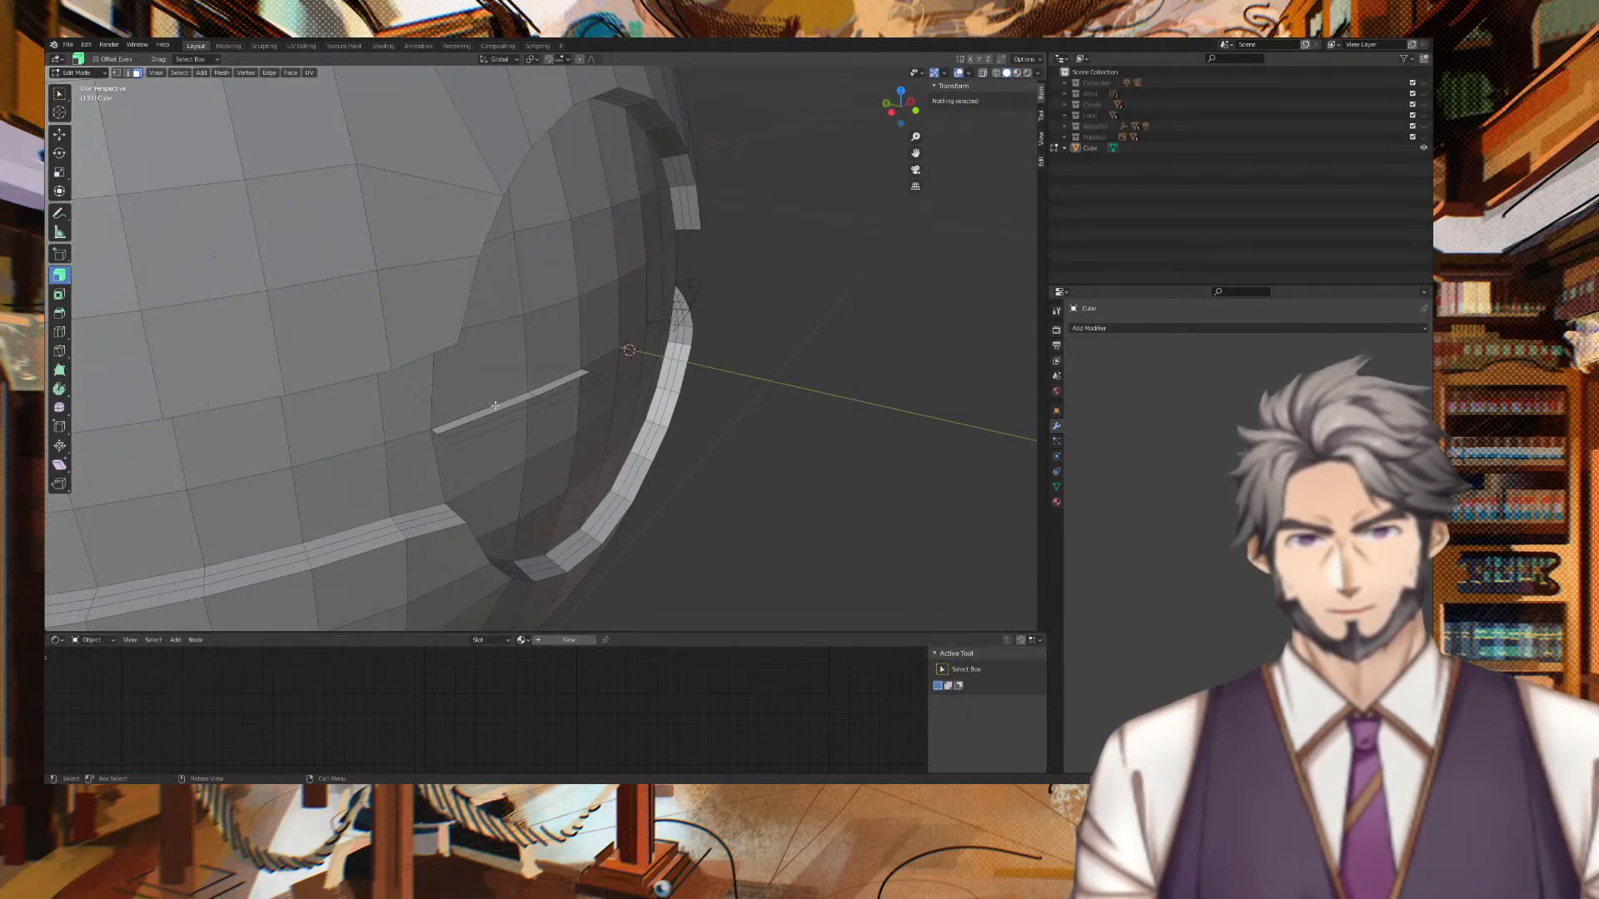
left_click(502, 403)
key("x")
left_click(514, 404)
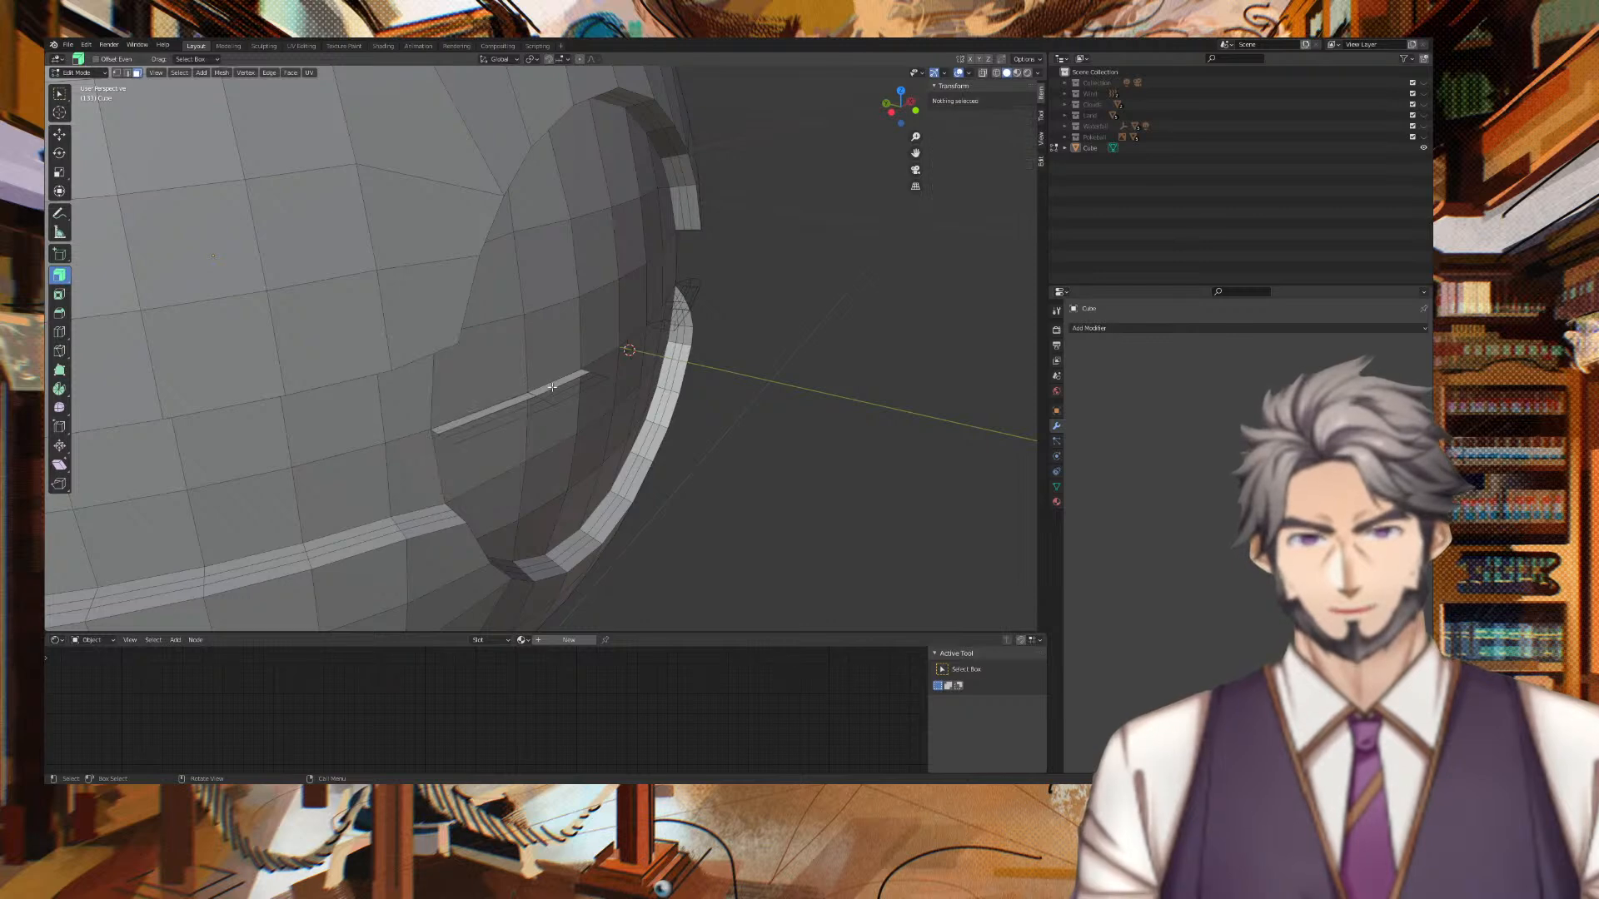
left_click(552, 388)
key("x")
left_click(548, 388)
left_click(516, 404)
key("x")
left_click(520, 406)
Select the narrow faces left in the nearer slit inside the circle and delete them in two passes.
middle_click_drag(520, 406, 568, 429)
scroll(654, 468, "up", 3)
scroll(636, 451, "up", 3)
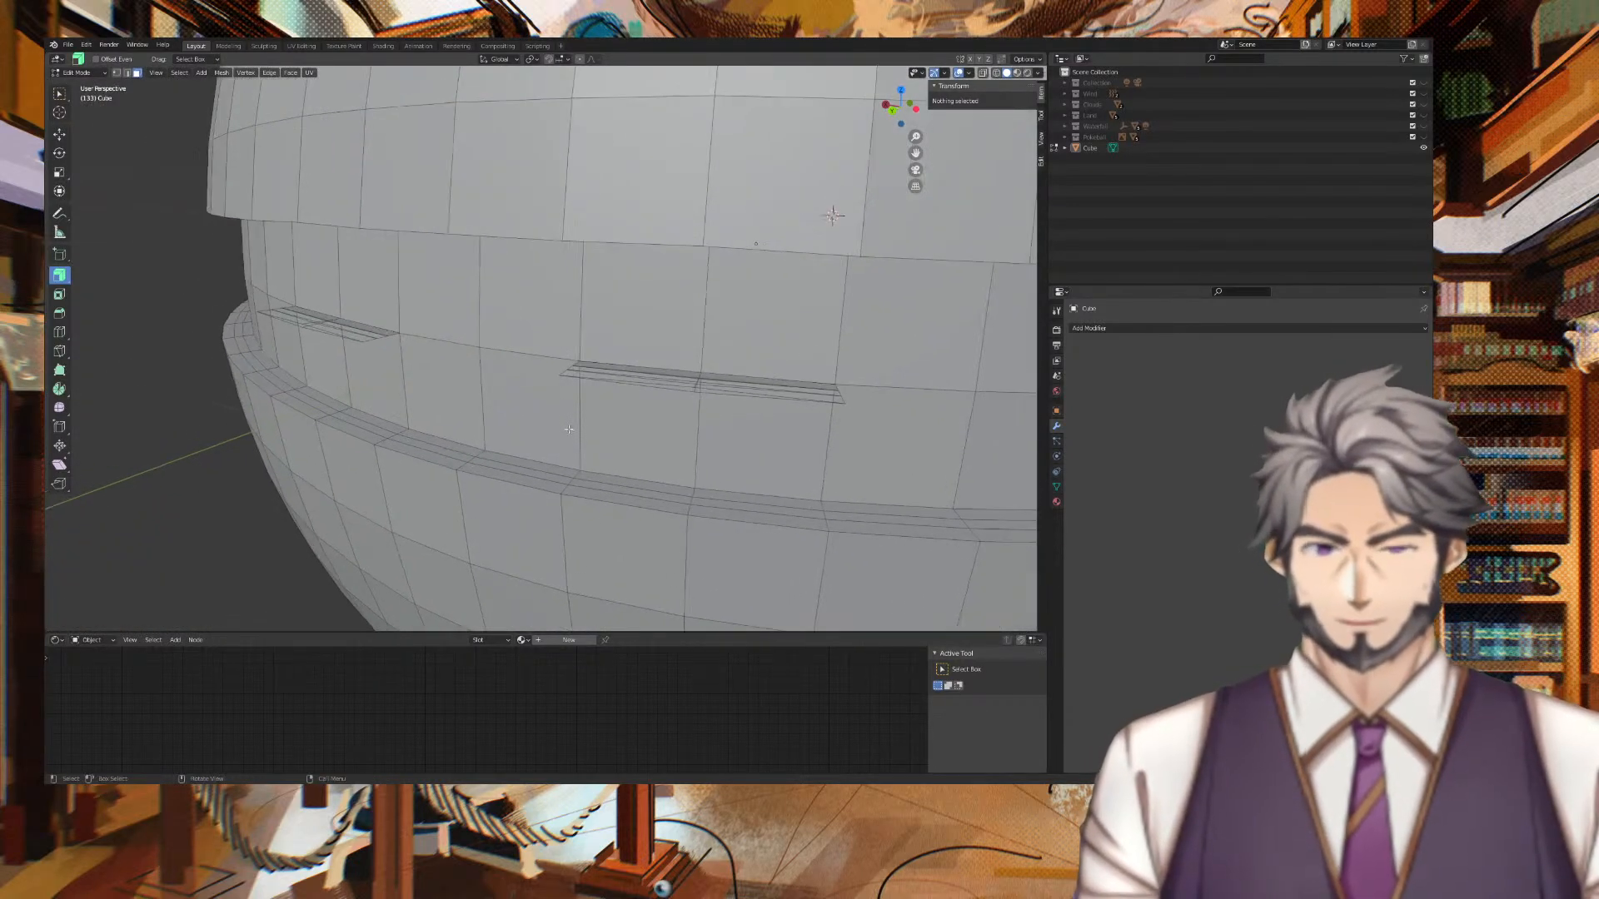
left_click(626, 369)
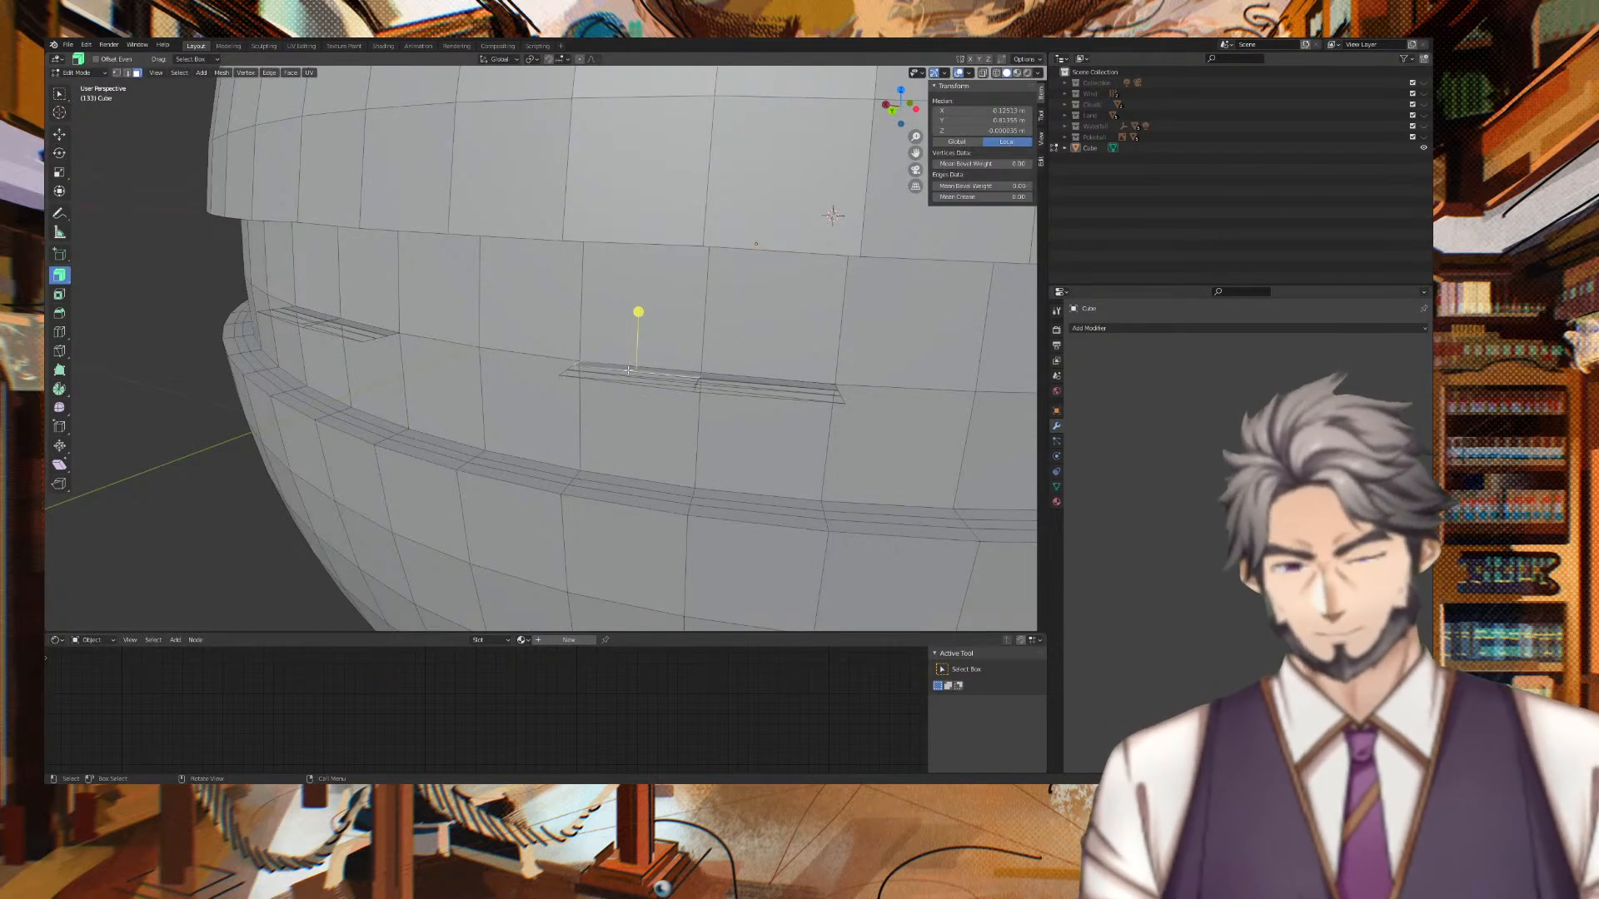
left_click(624, 367, "shift")
left_click(729, 382, "shift")
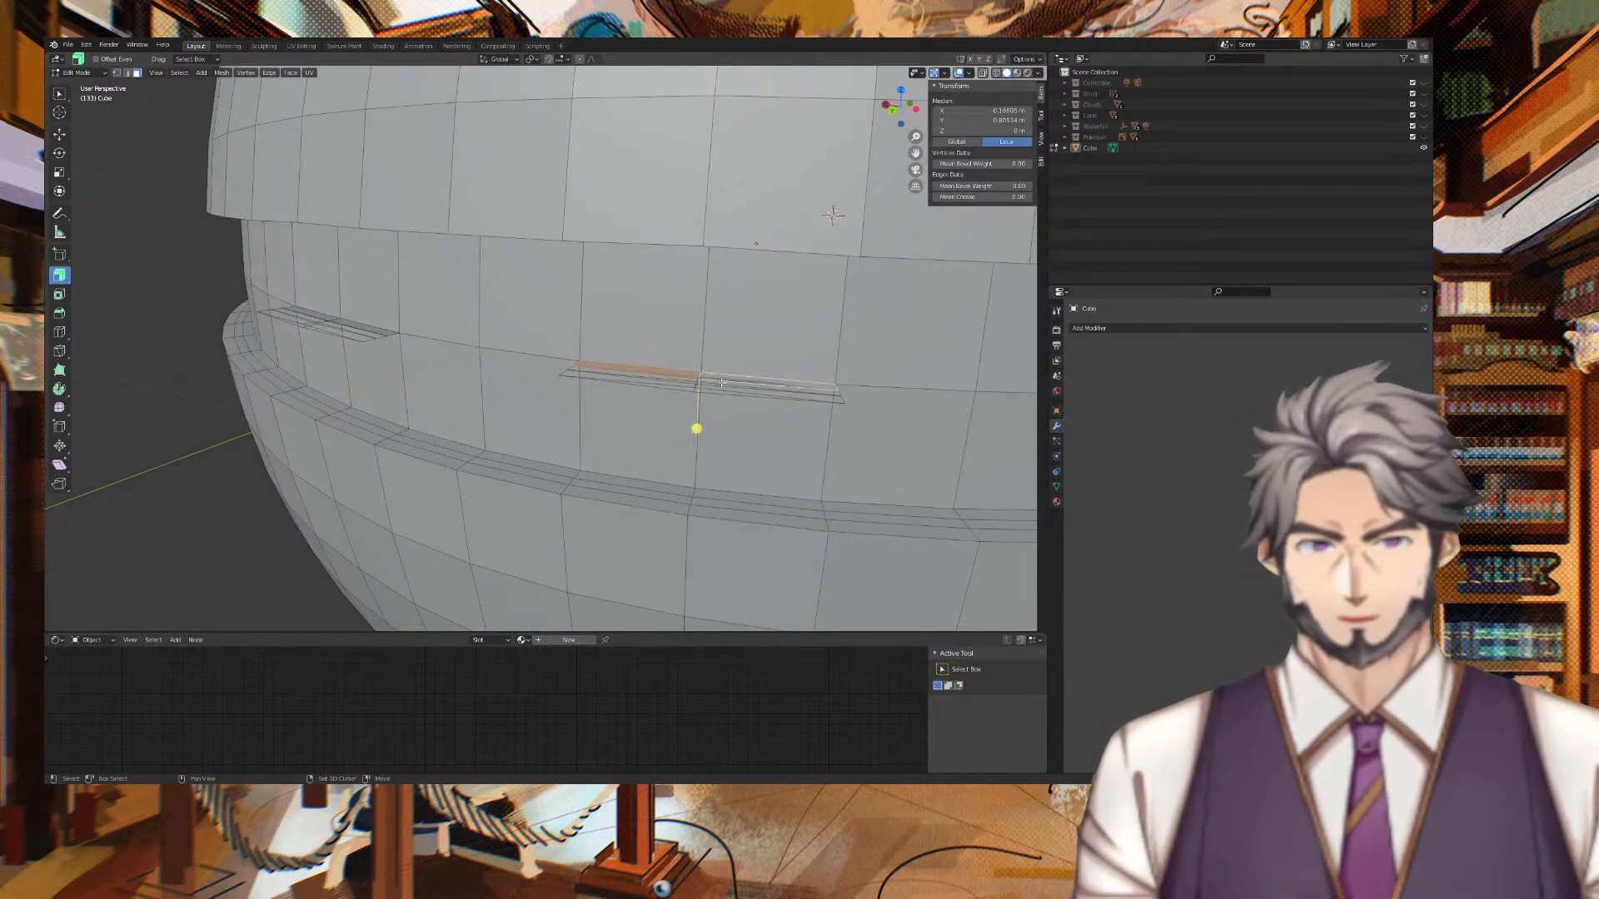
key("x")
left_click(720, 383)
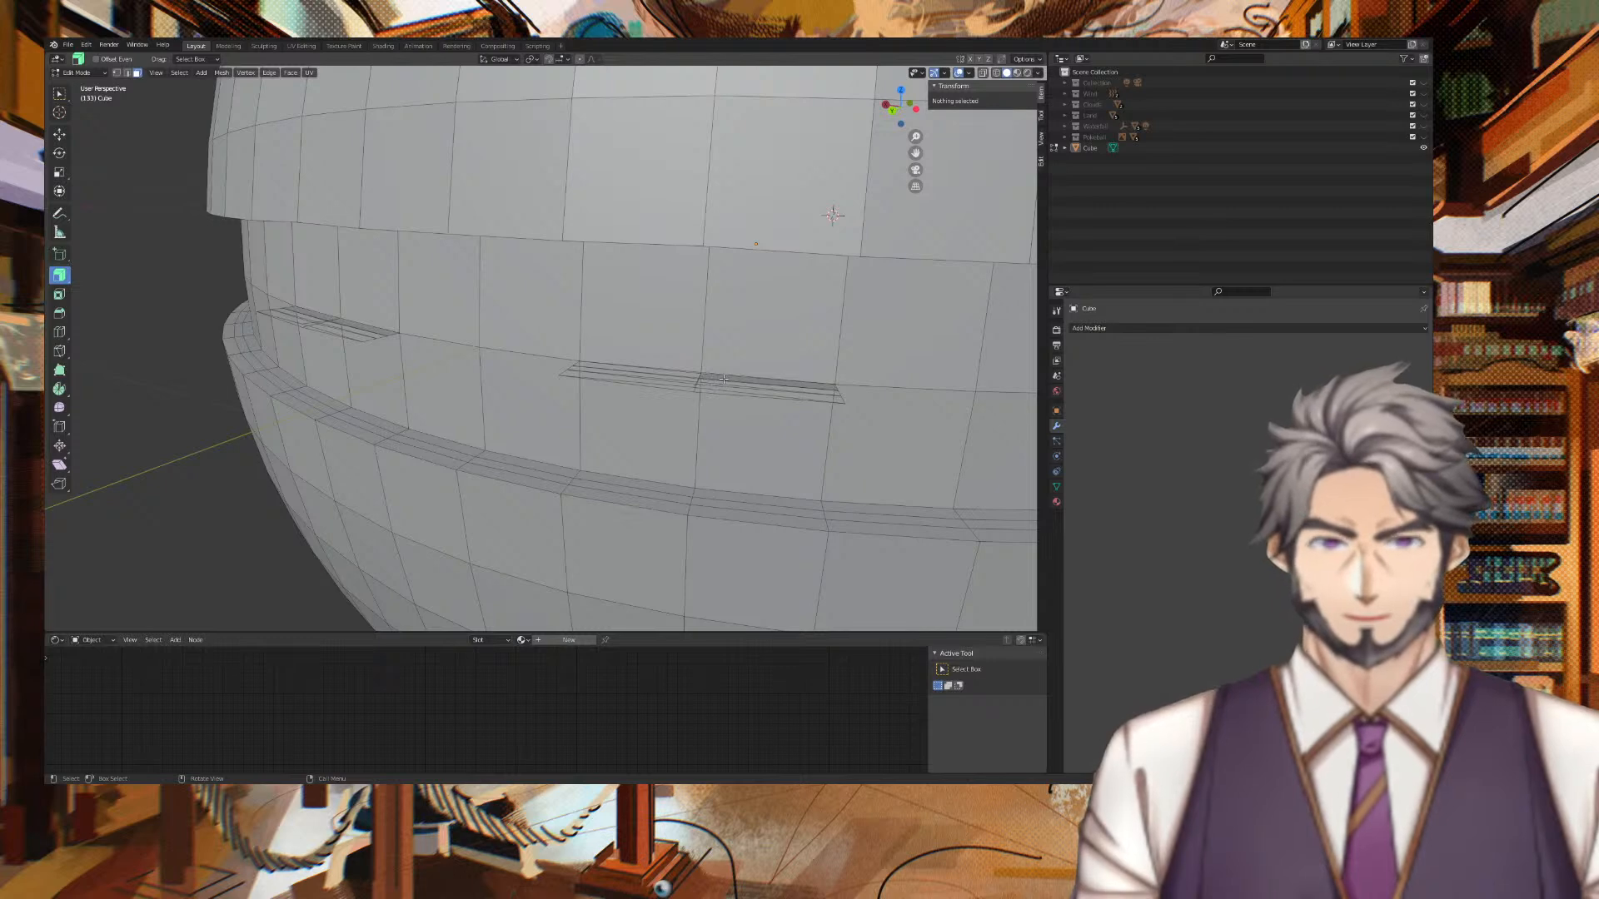
left_click(723, 380)
key("x")
left_click(723, 381)
Select two adjoining narrow faces along the upper edge of the same slit and delete them.
scroll(562, 381, "down", 2)
middle_click_drag(554, 379, 588, 398)
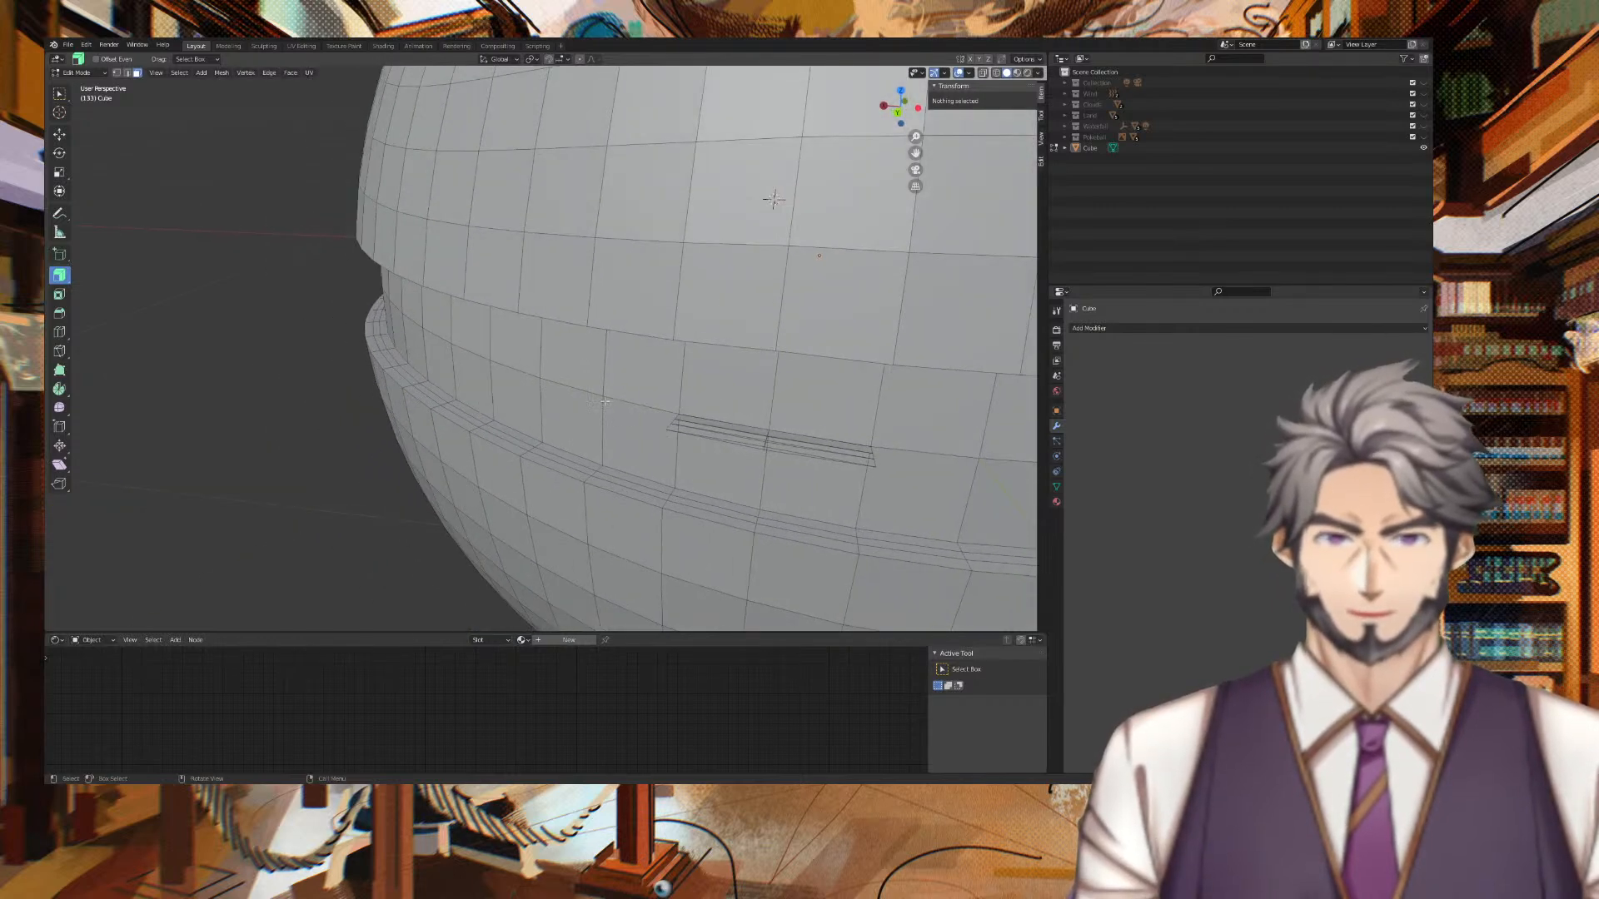
left_click(702, 420)
left_click(784, 437, "shift")
key("x")
left_click(787, 441)
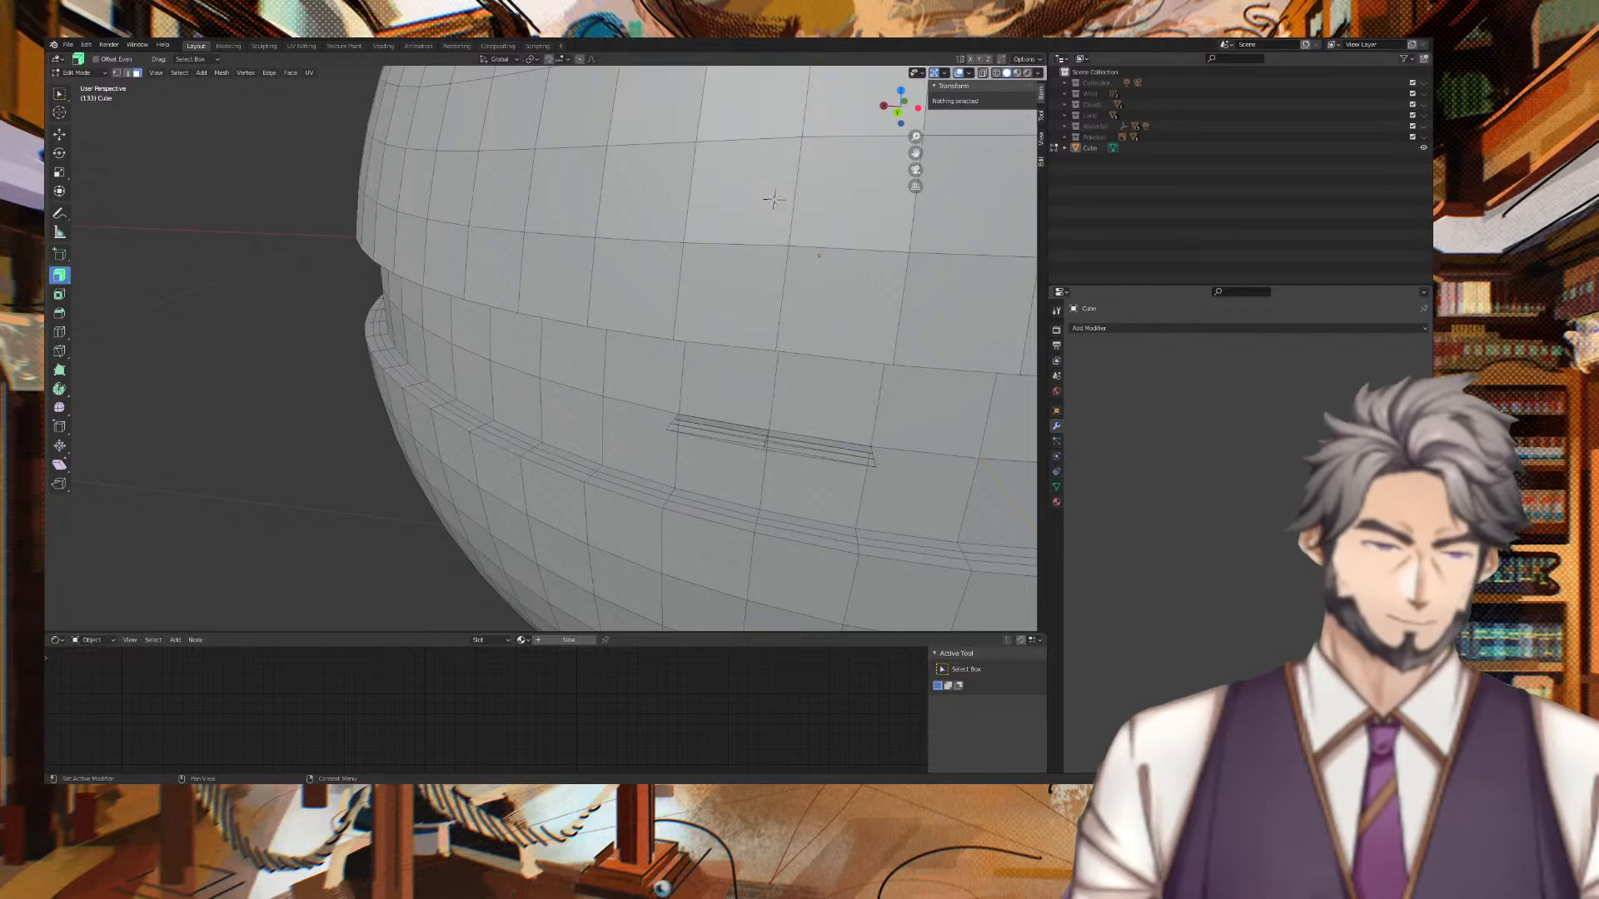
From below the sphere, select the two dark narrow faces in the slit and delete them with Only Faces, sparing the regular face beside them.
middle_click_drag(825, 350, 685, 312)
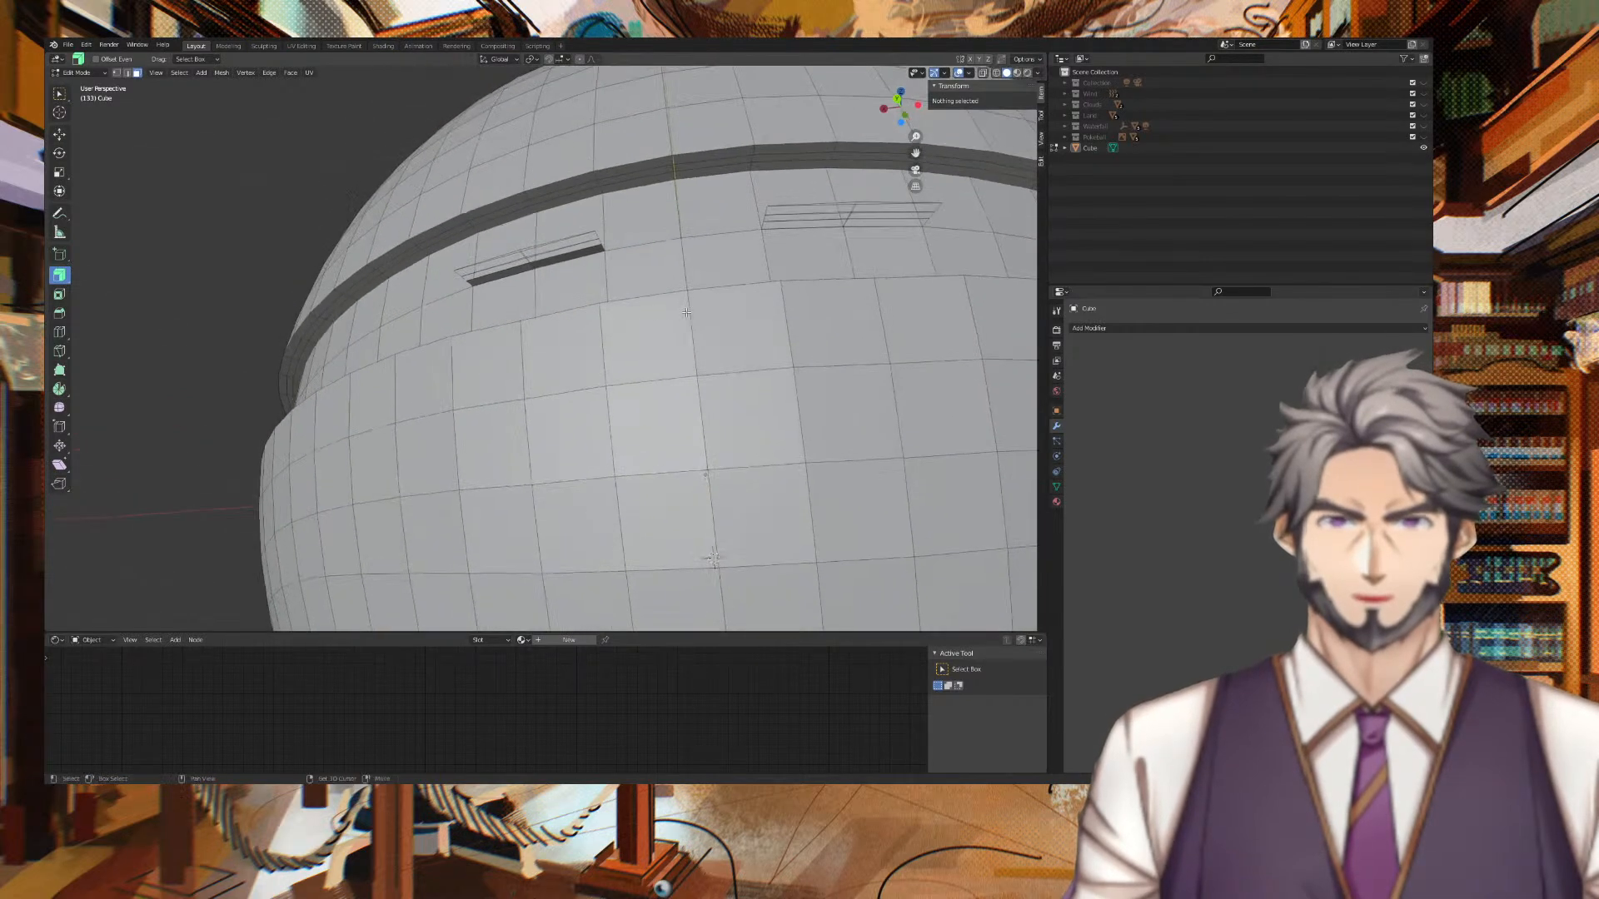
left_click(509, 272)
left_click(580, 258, "shift")
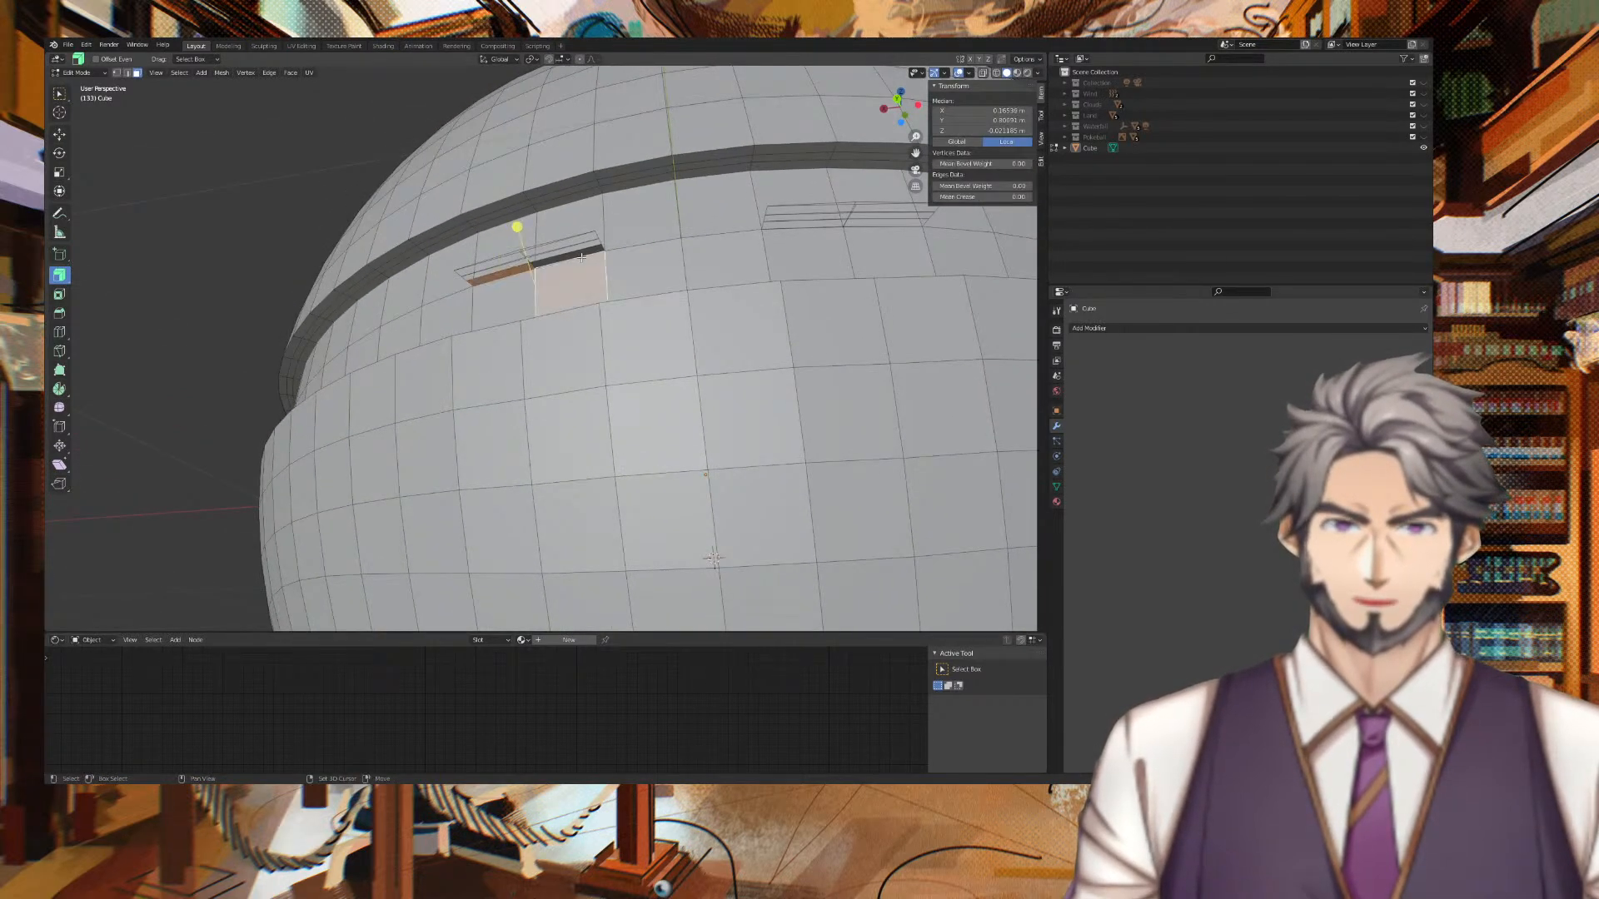
left_click(577, 271, "shift")
key("x")
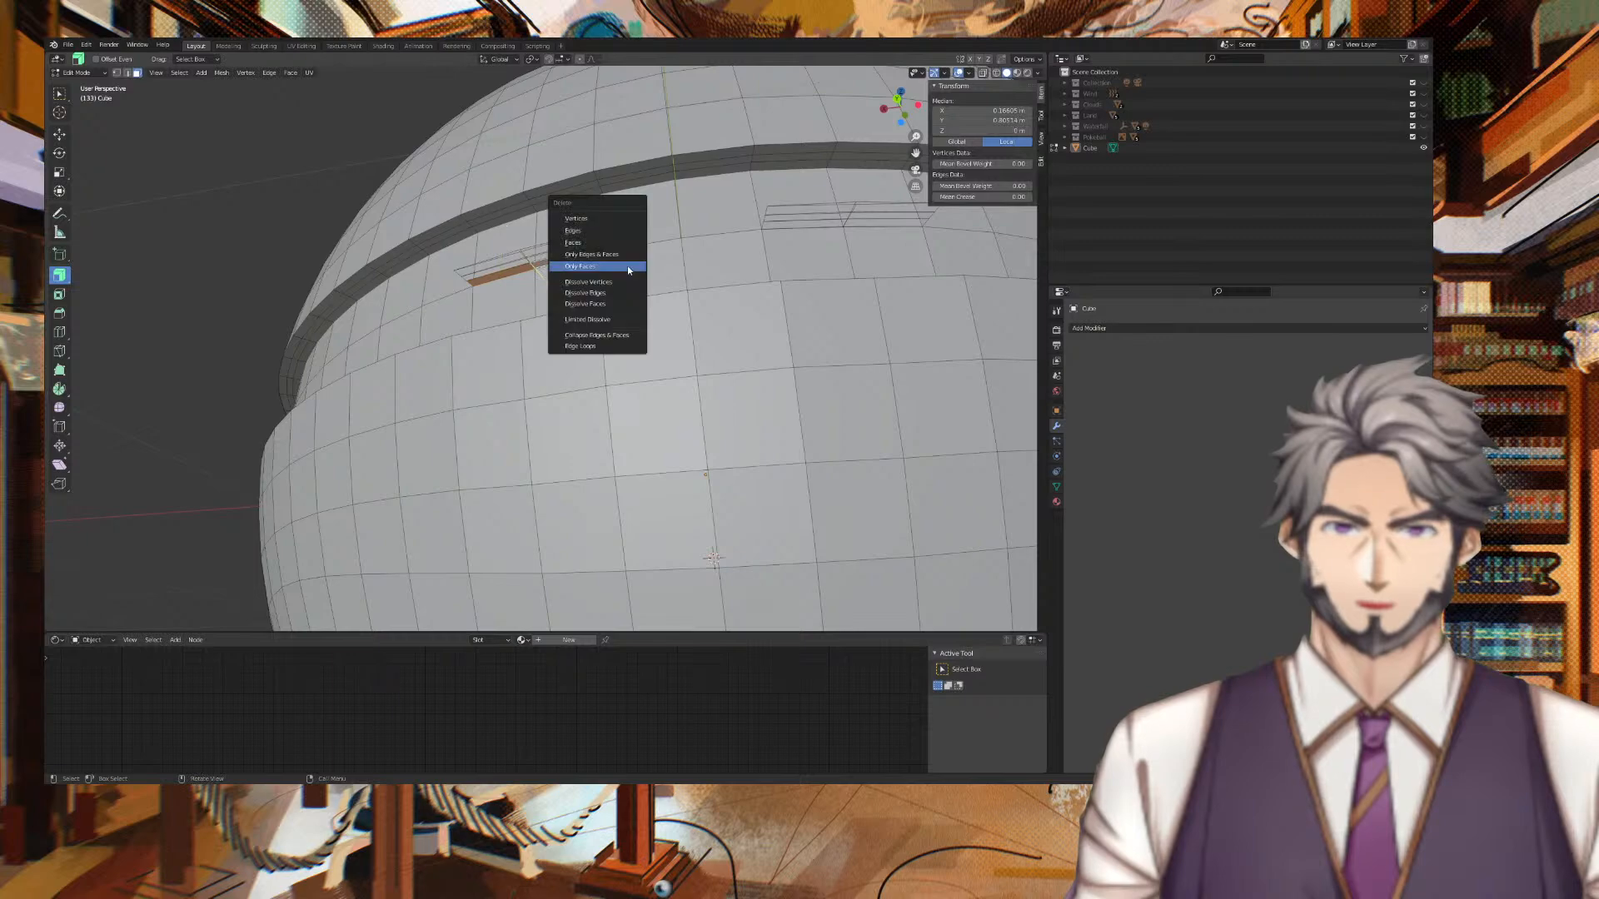
left_click(630, 266)
Examine the circle and equatorial band from the front and side for leftover slit geometry.
mouse_move(631, 267)
middle_mouse_down()
mouse_move(655, 275)
mouse_move(621, 264)
middle_mouse_up()
middle_click_drag(860, 382, 978, 282, "shift")
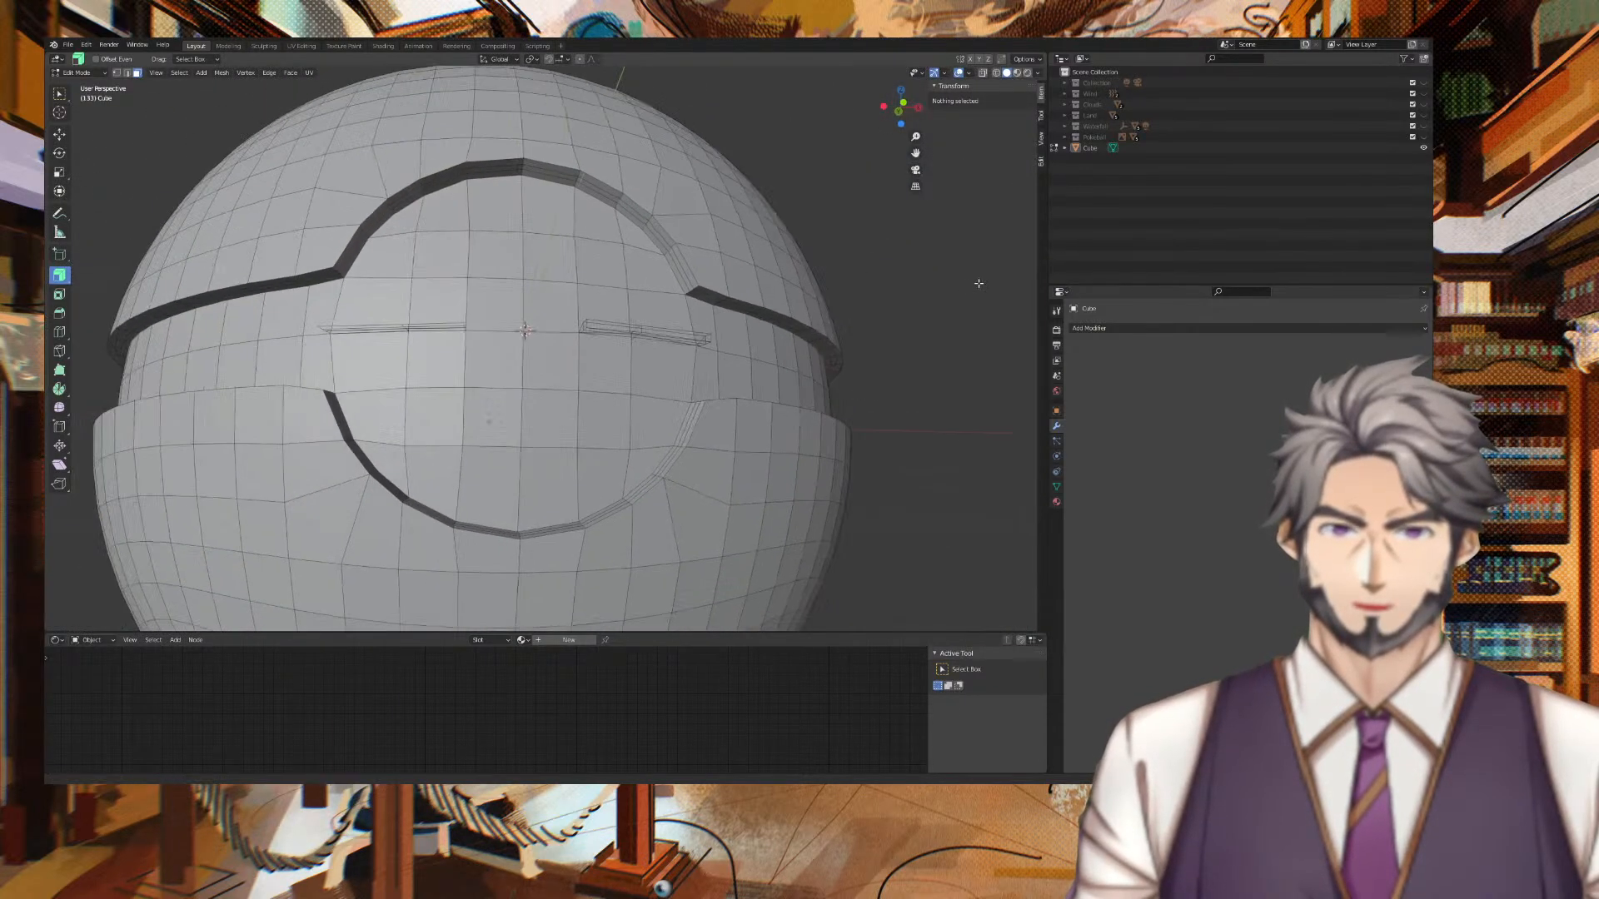
scroll(945, 291, "down", 1)
middle_click_drag(877, 286, 982, 325)
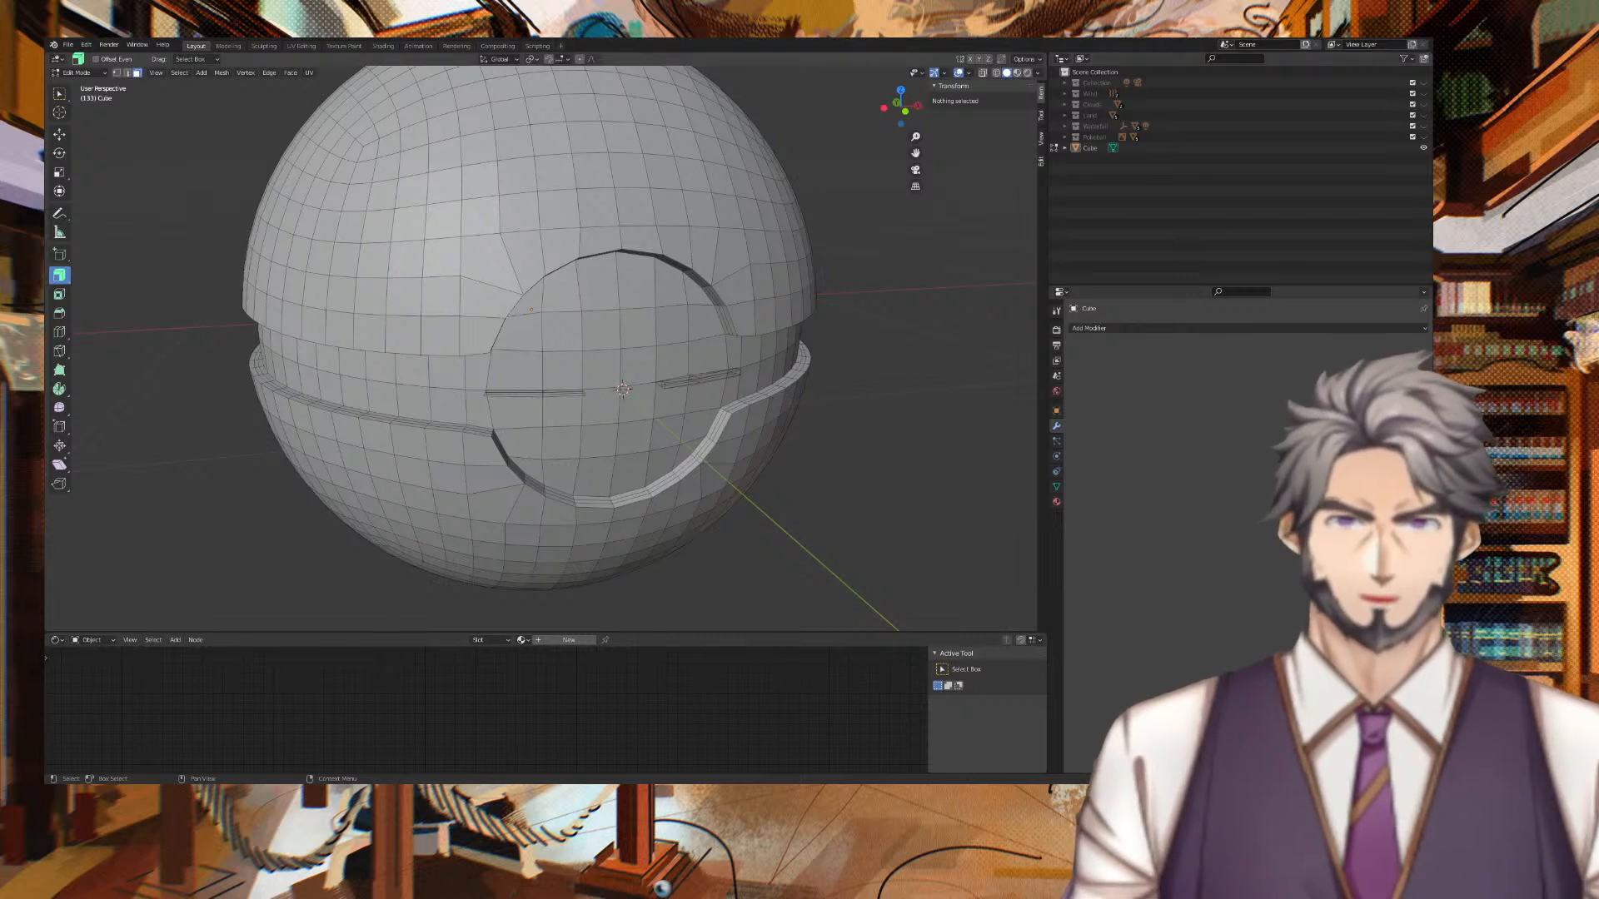
left_click(539, 60)
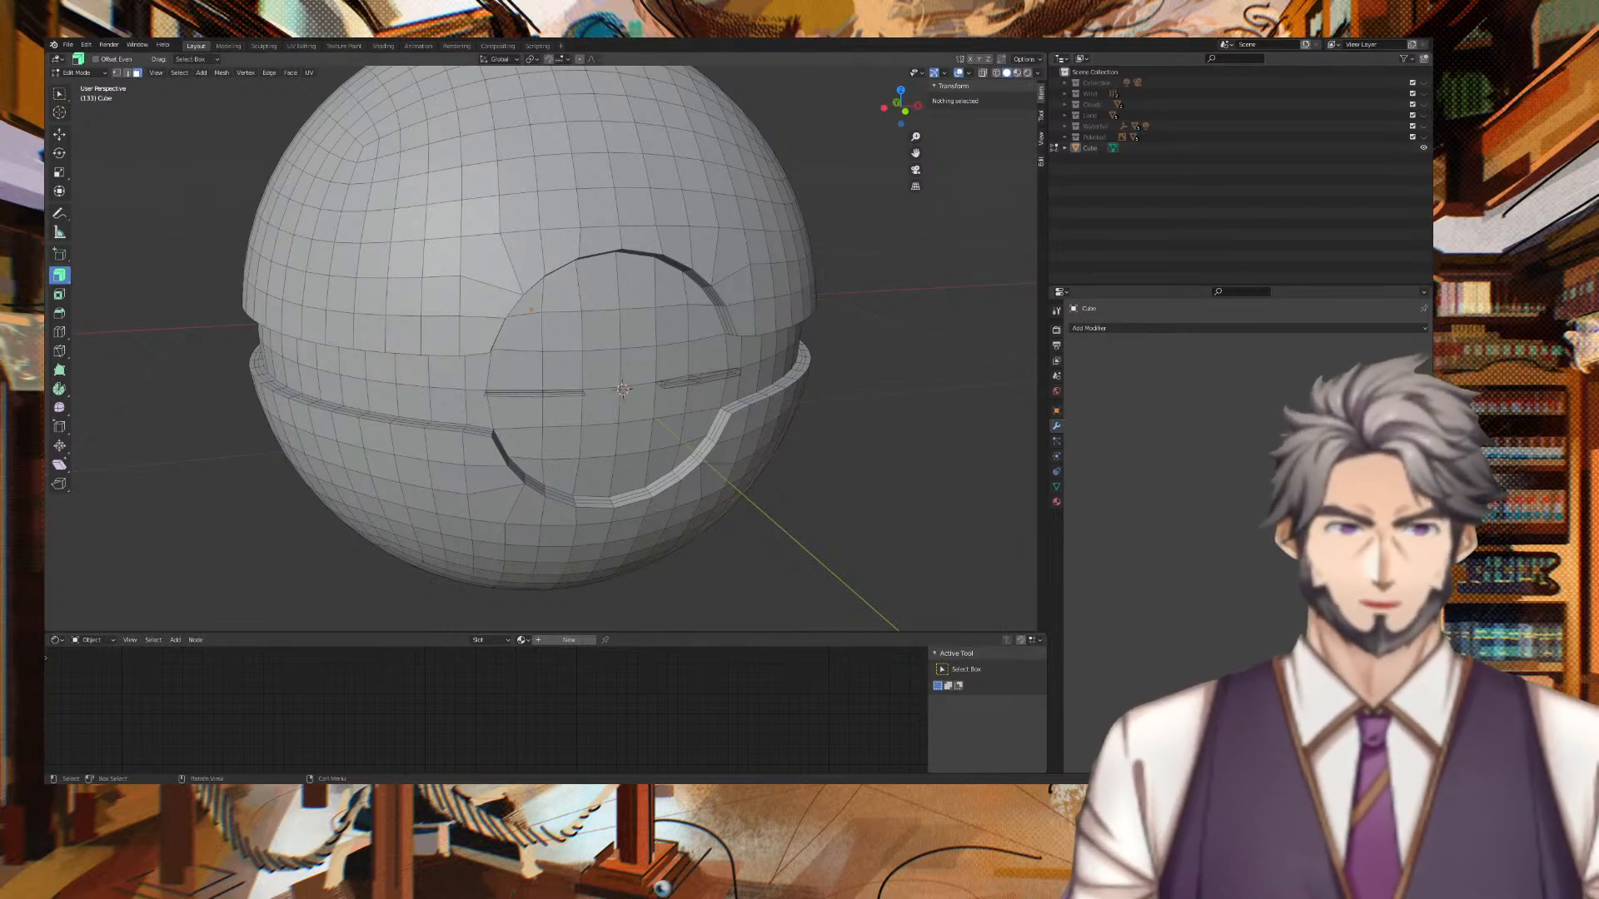
middle_click_drag(867, 292, 972, 260)
scroll(925, 281, "up", 6)
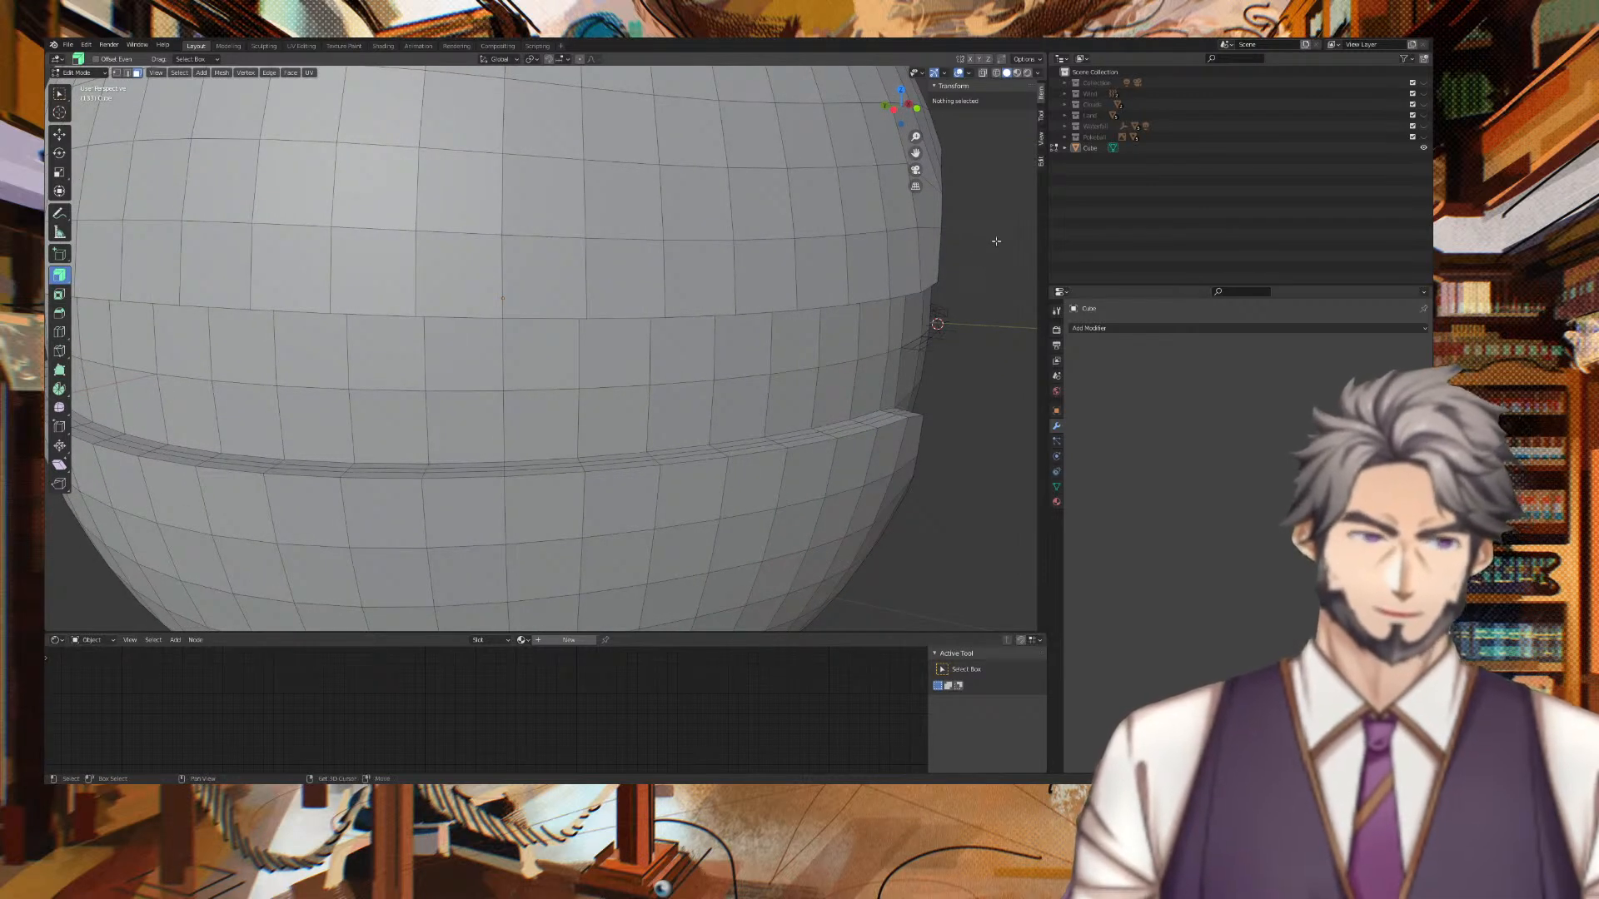
Select all faces inside the front circle together with both face loops of the equatorial band.
middle_click_drag(996, 241, 966, 216)
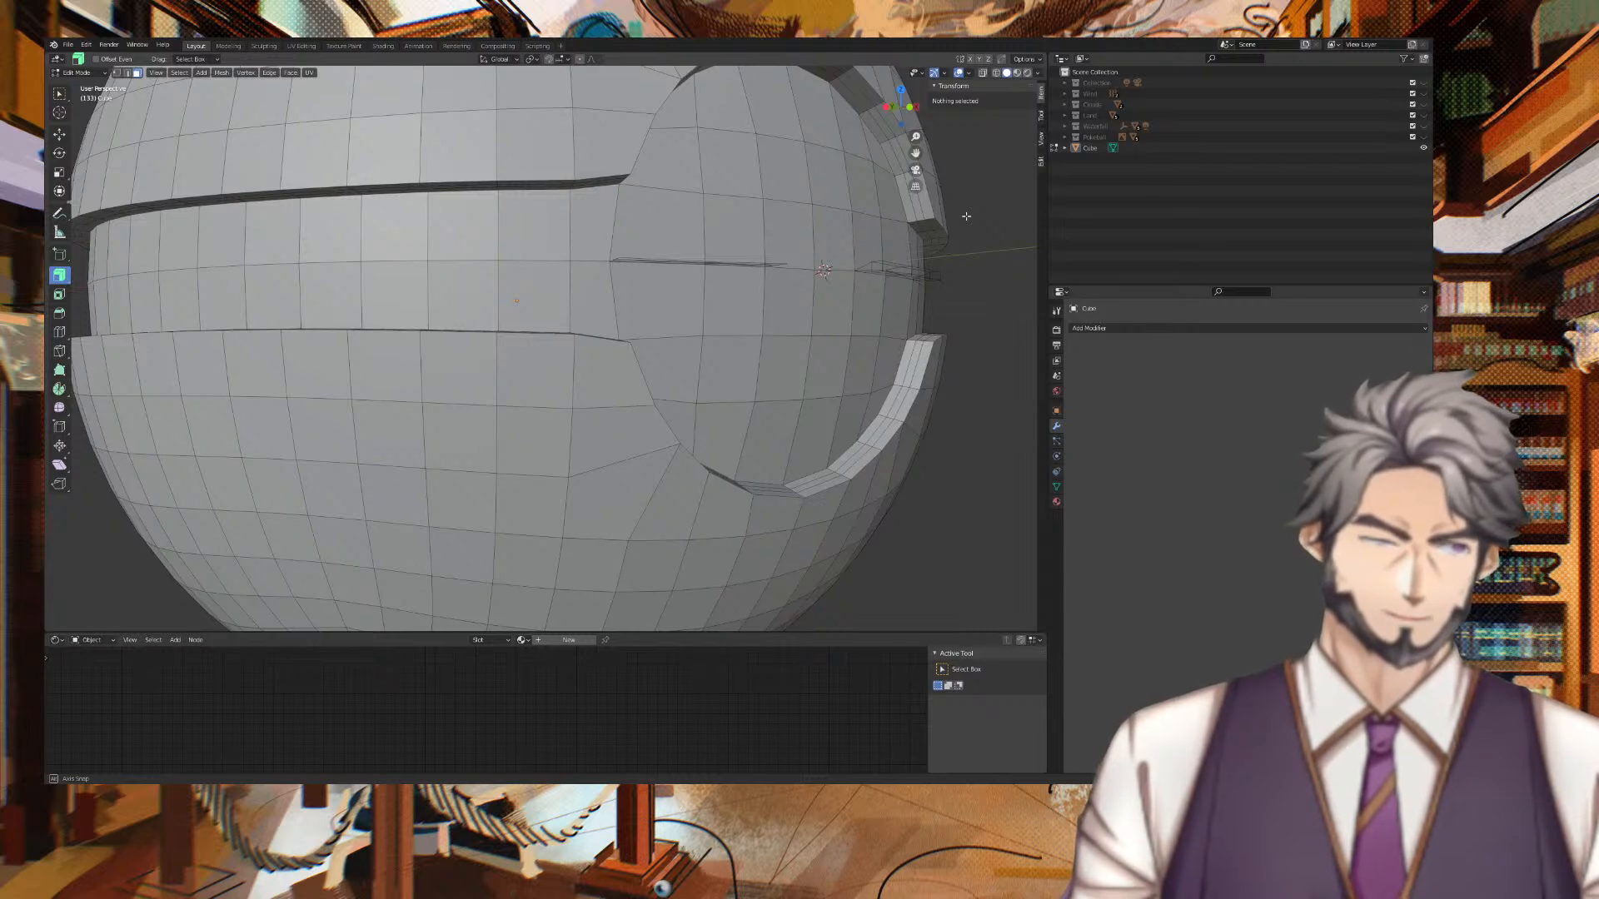
middle_click_drag(966, 217, 926, 219)
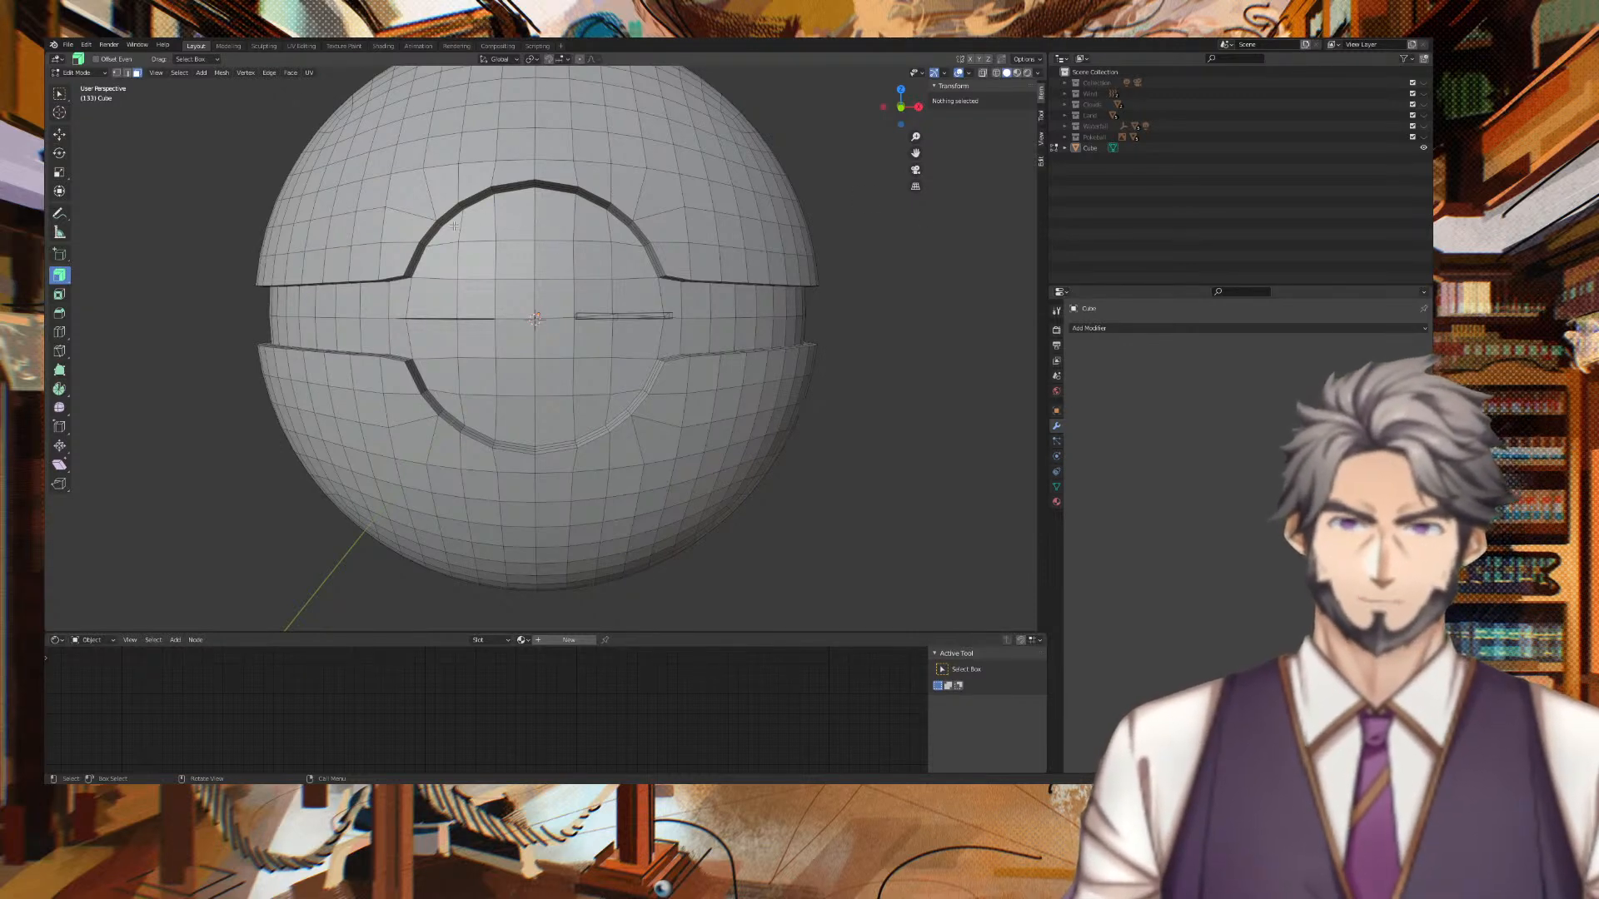
left_click_drag(448, 225, 617, 407)
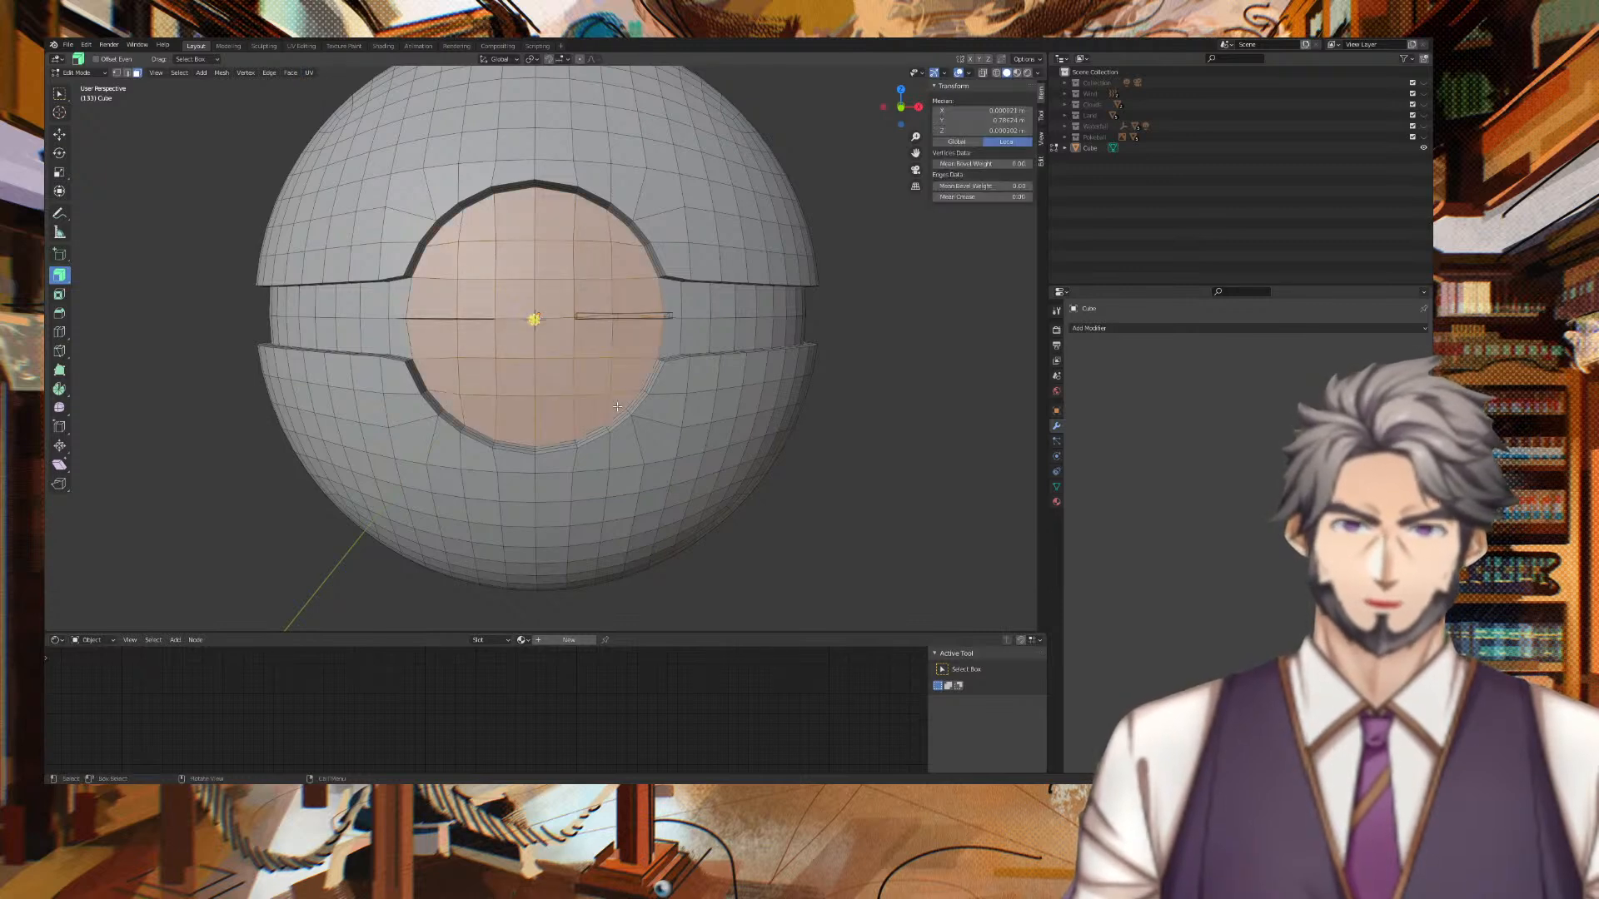
left_click(380, 301, "alt+shift")
left_click(391, 341, "alt+shift")
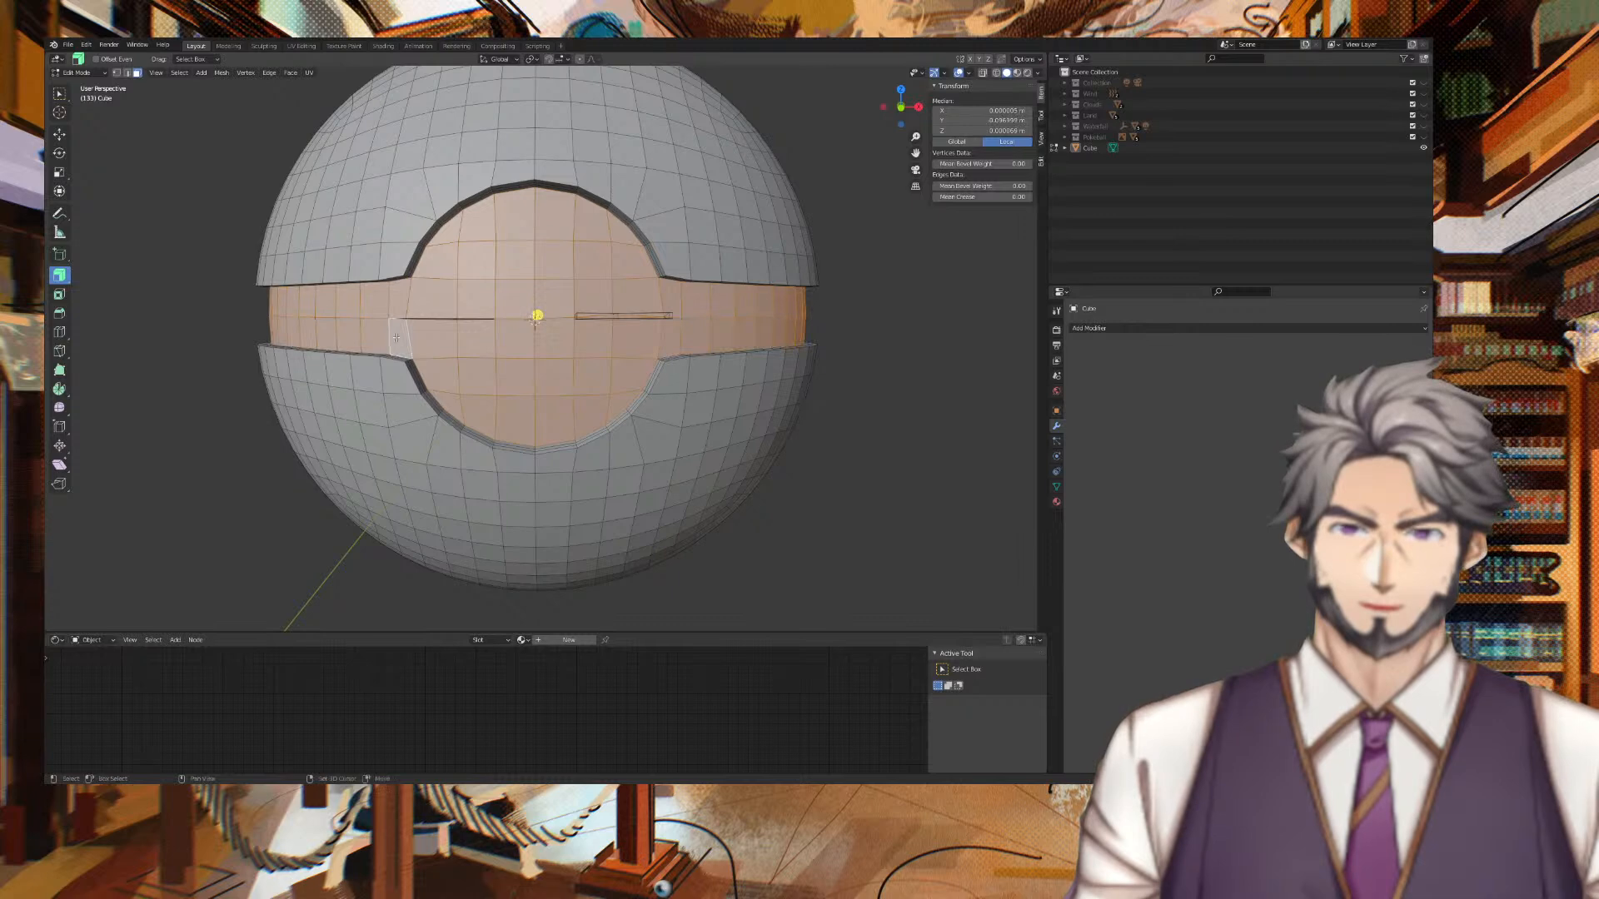
middle_click_drag(853, 292, 884, 265)
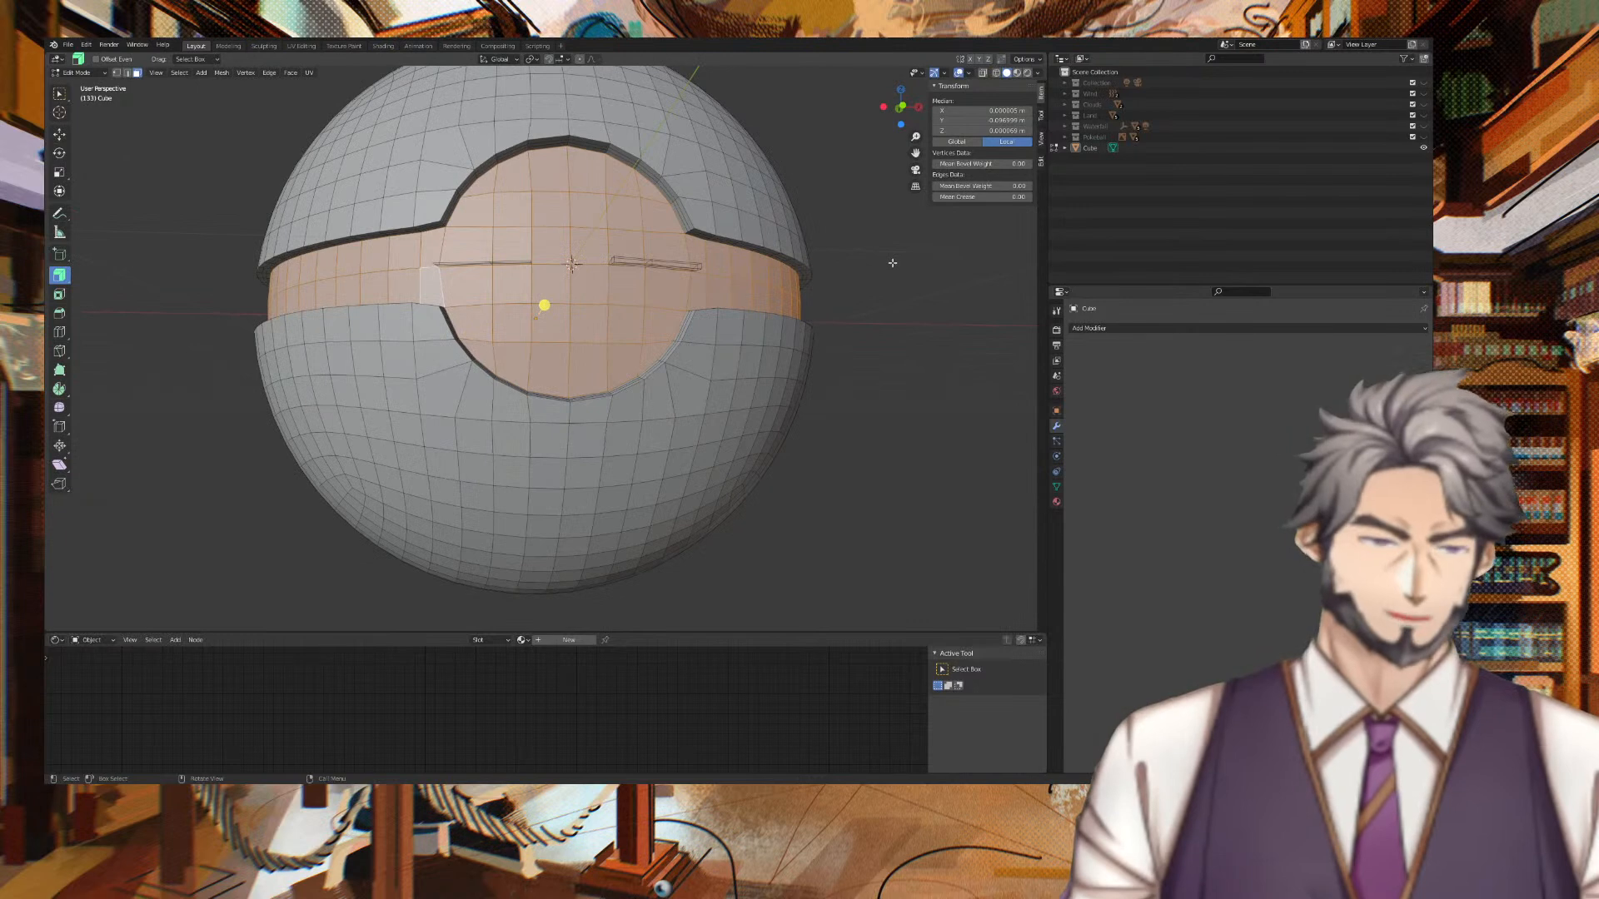
Add a new material to the sphere and enlarge the node editor to show its shader nodes.
left_click(1056, 502)
left_click(1183, 375)
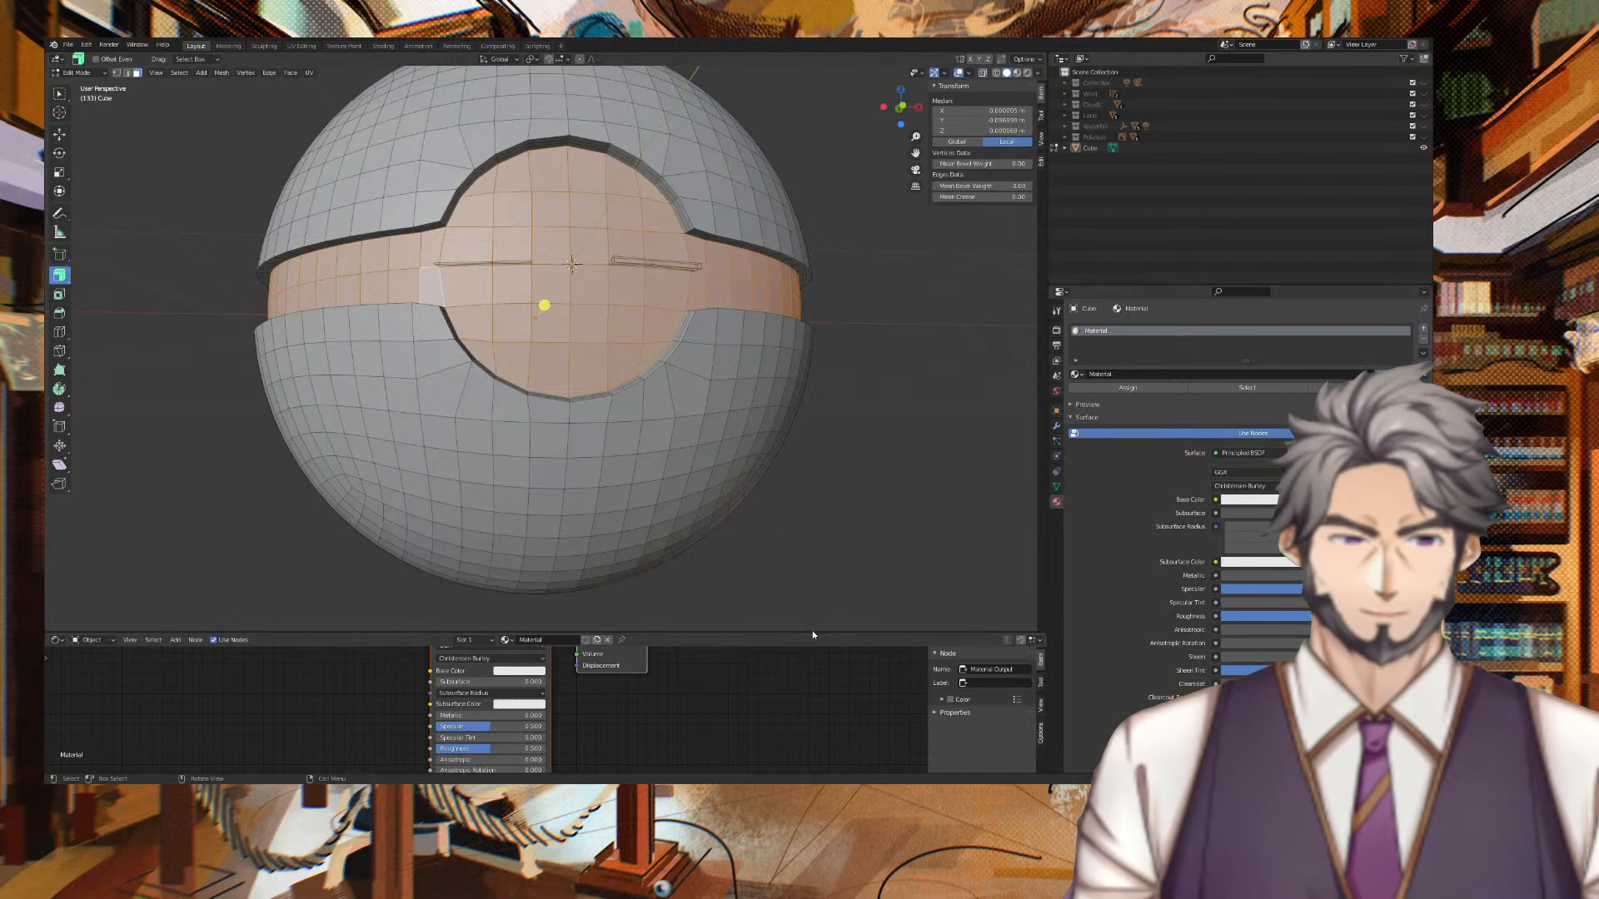
left_click_drag(812, 631, 839, 423)
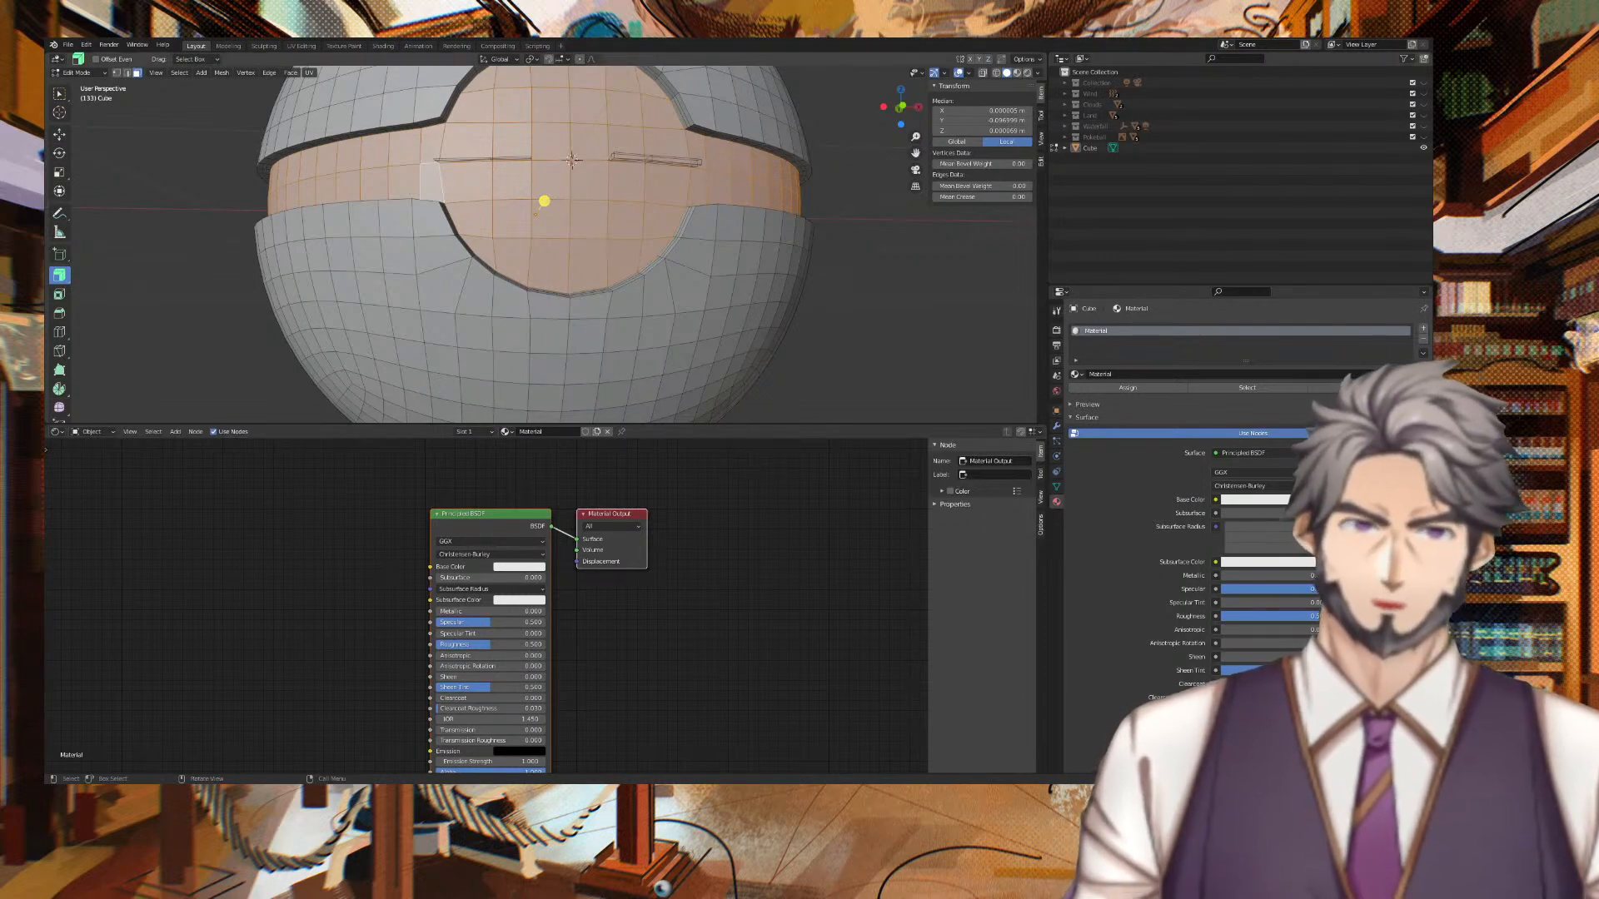
Clear the face selection, leave Edit Mode, and replace the sphere's linked material with a newly created one.
key("alt+a")
scroll(823, 169, "down", 4)
middle_click_drag(822, 169, 792, 157)
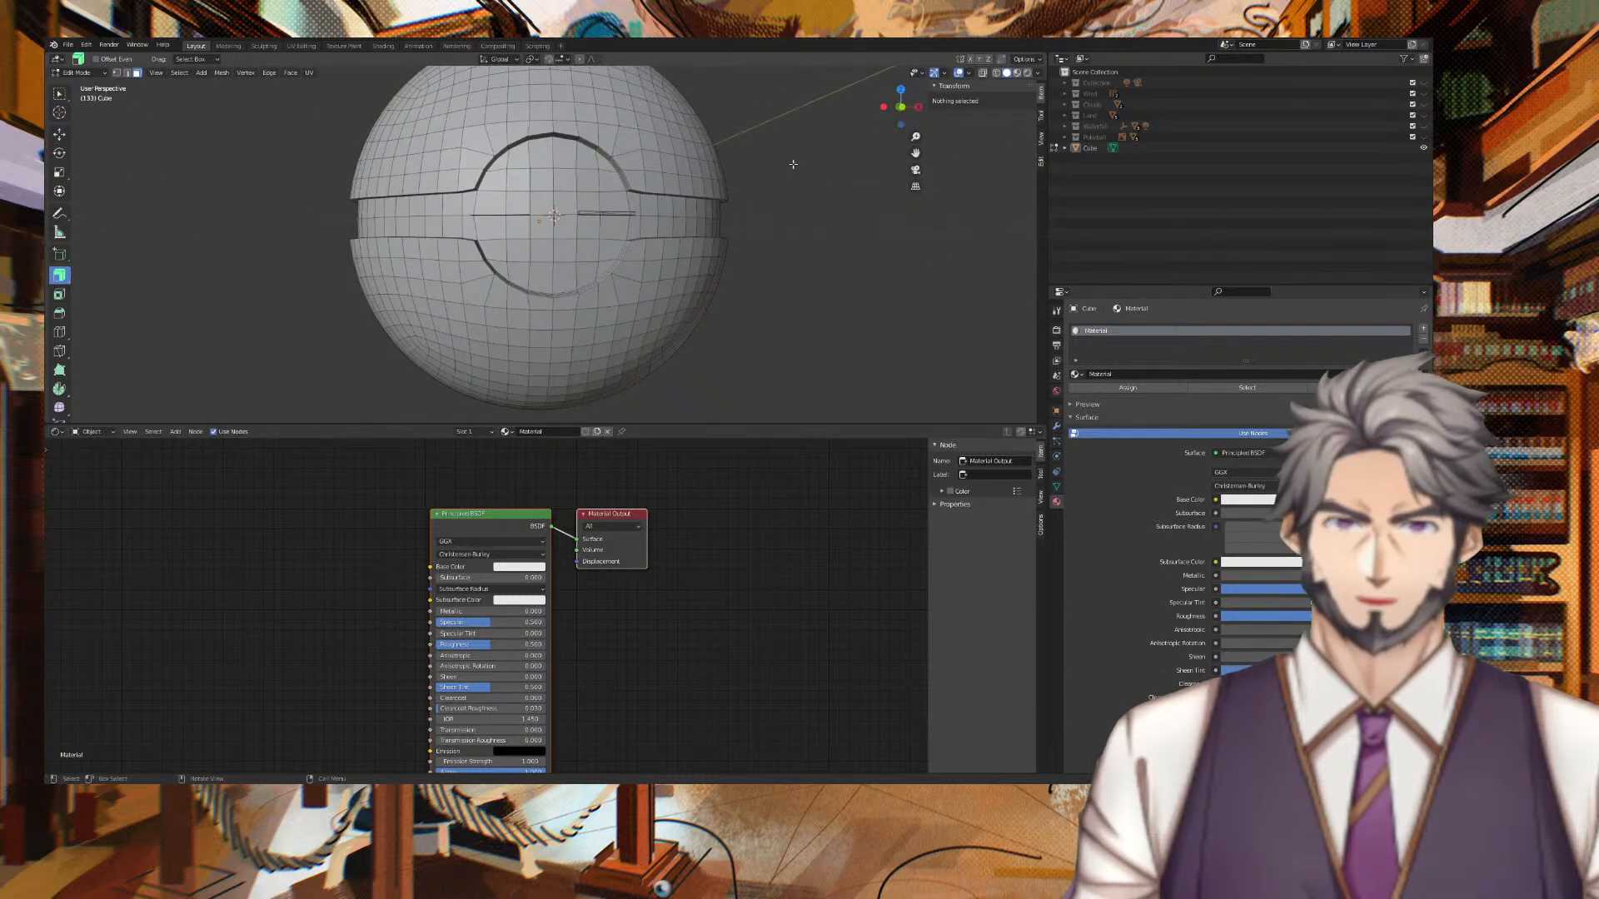
left_click(667, 161)
key("Tab")
middle_click_drag(666, 159, 825, 163)
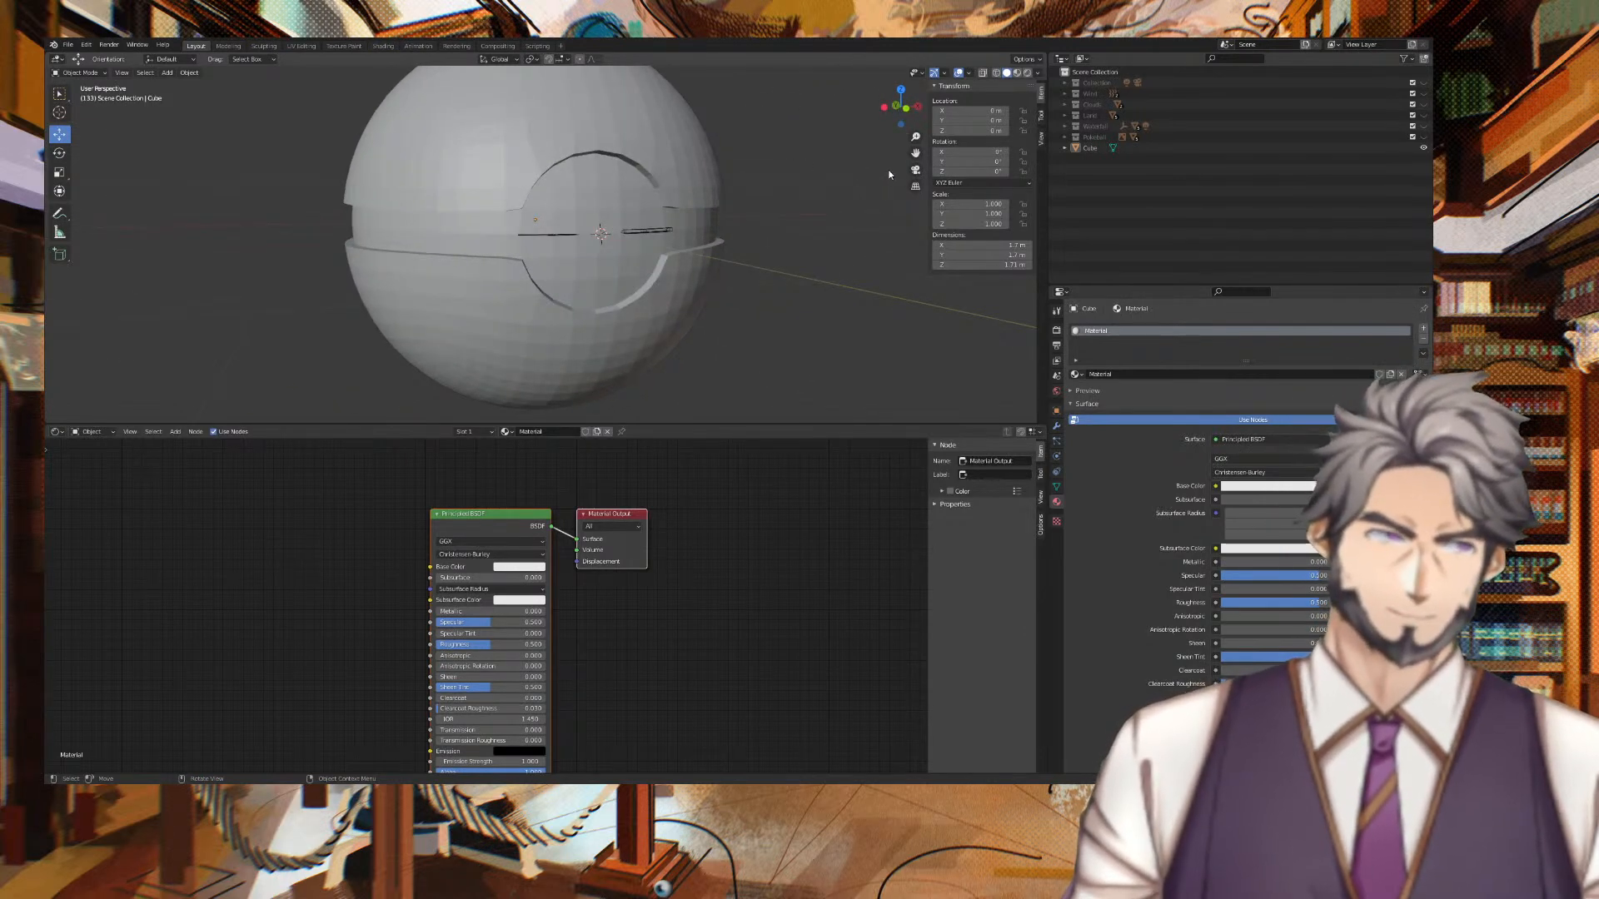
left_click(663, 157)
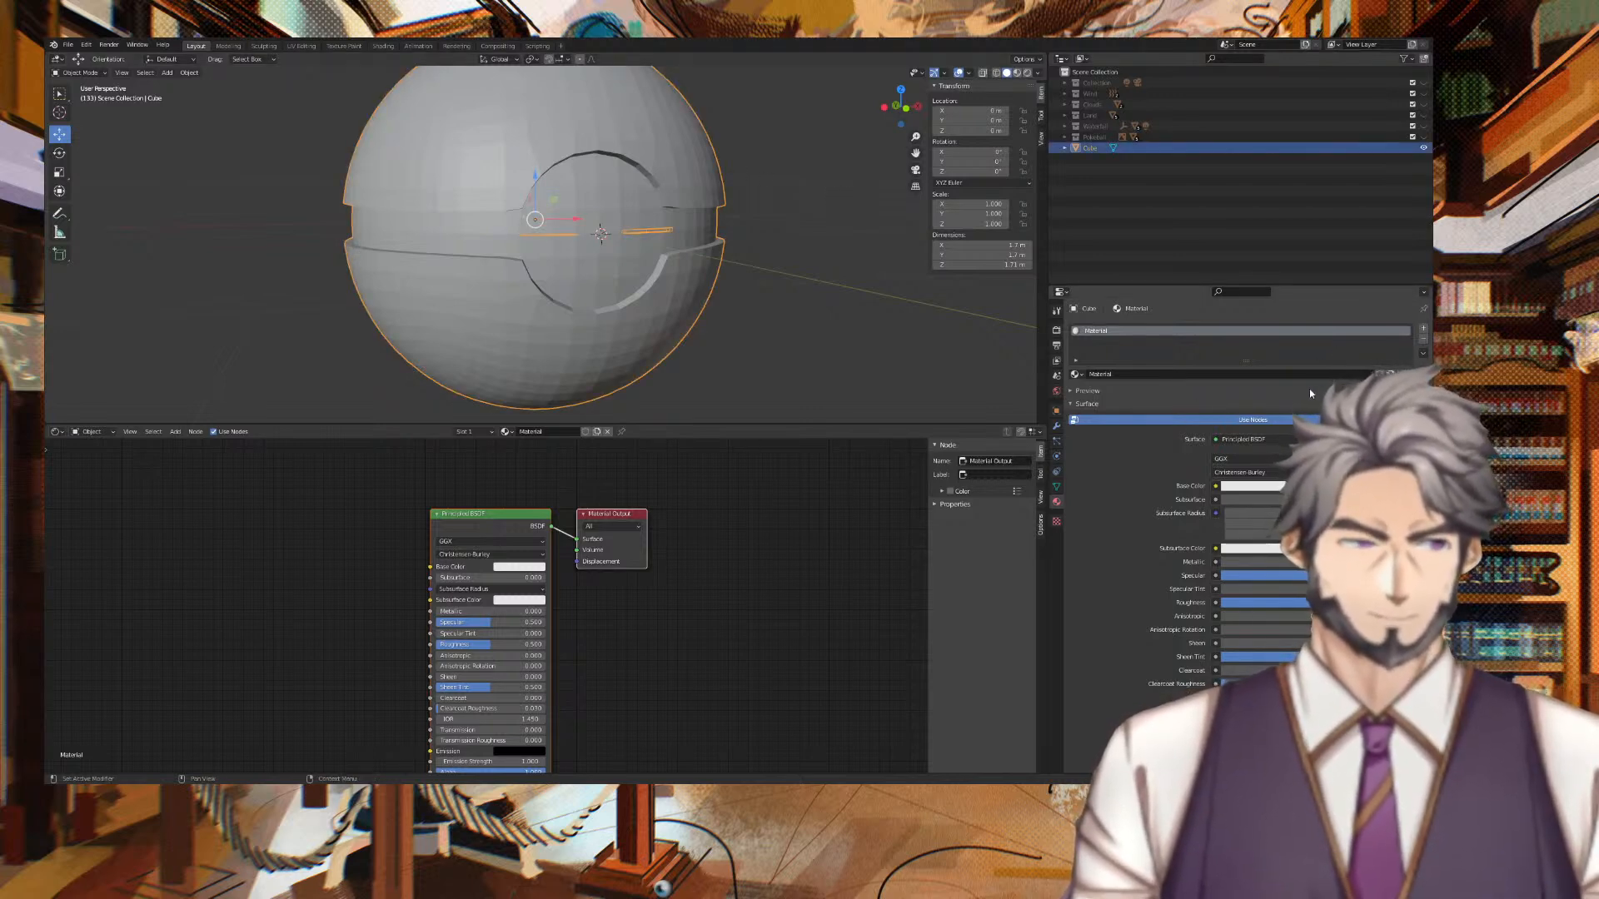
left_click(1402, 375)
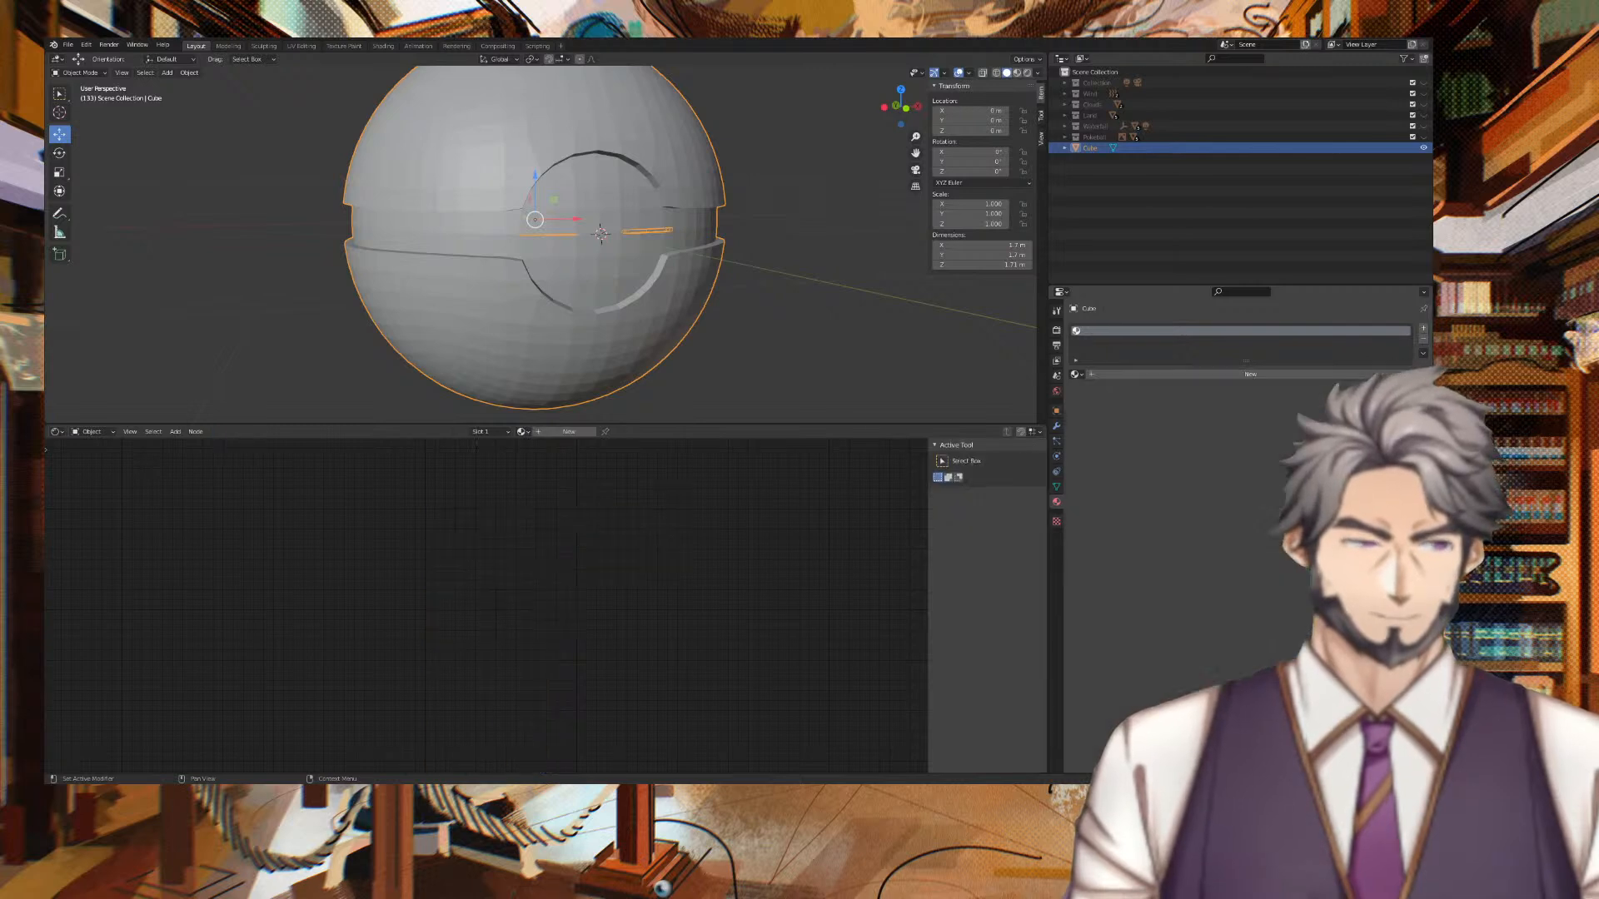
left_click(1272, 376)
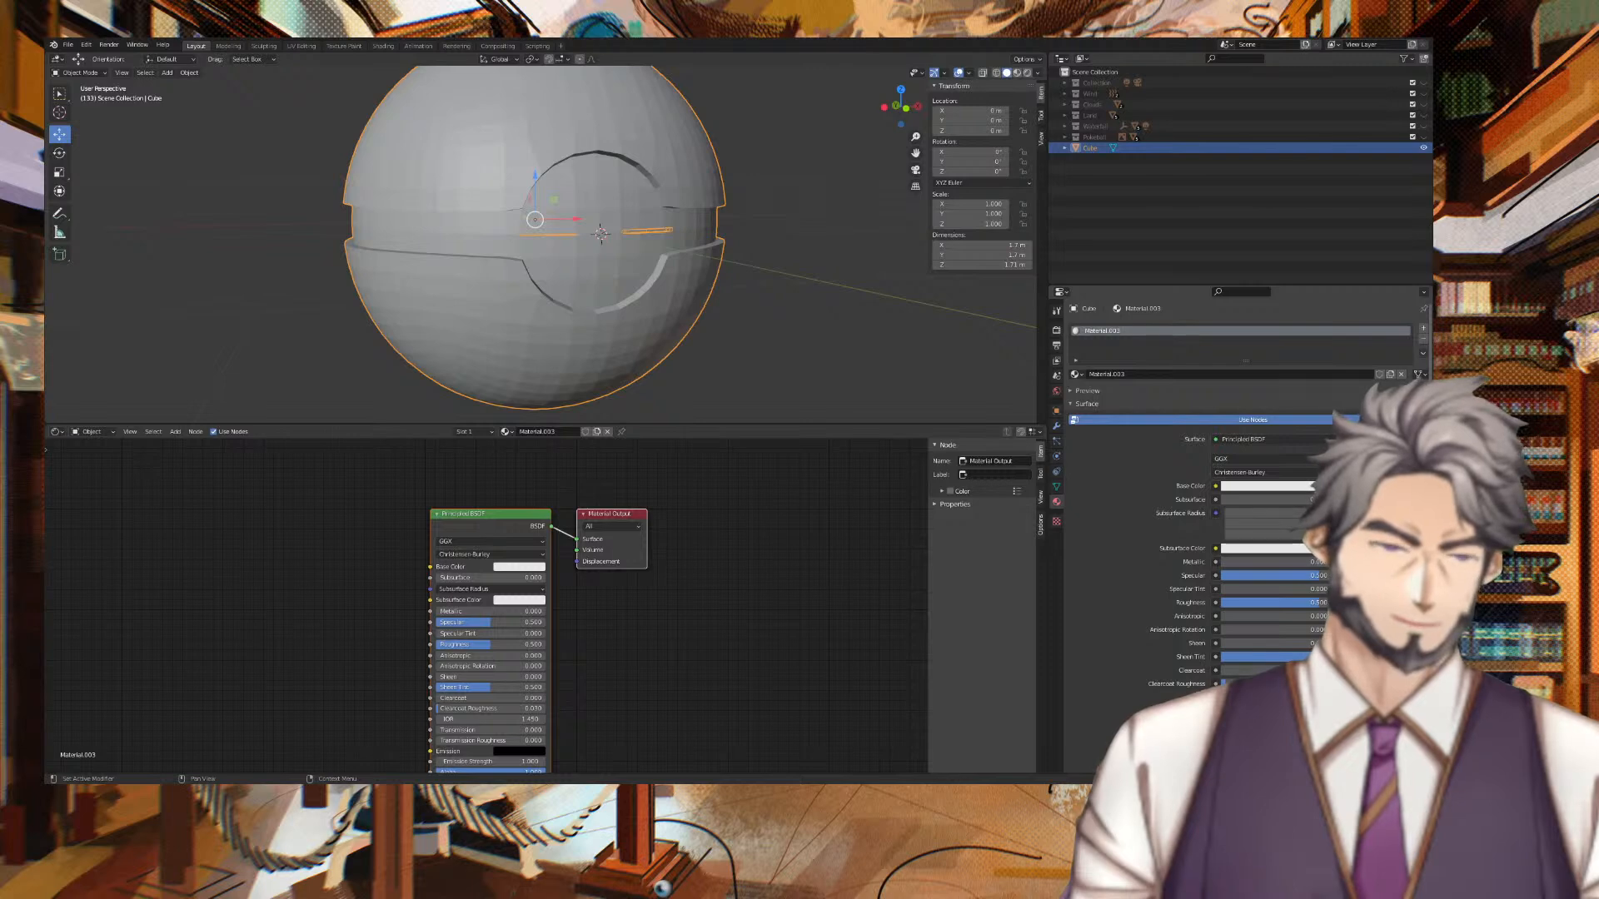
In Edit Mode, reselect the circle's faces and add the upper and lower face loops of the equatorial band.
key("Tab")
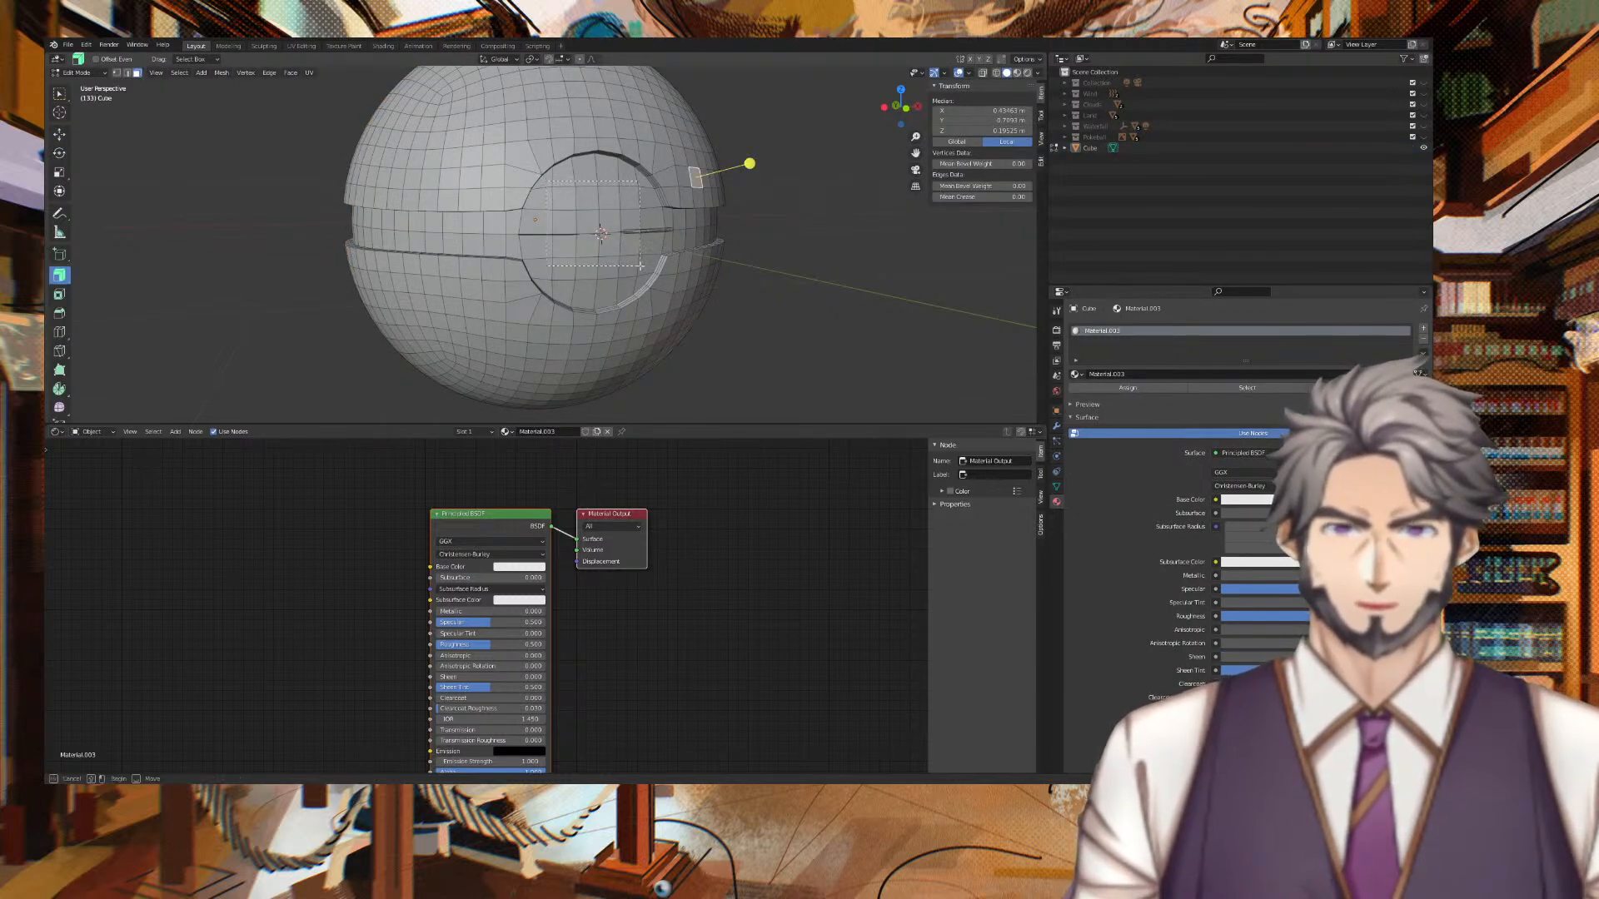
left_click_drag(641, 285, 640, 285)
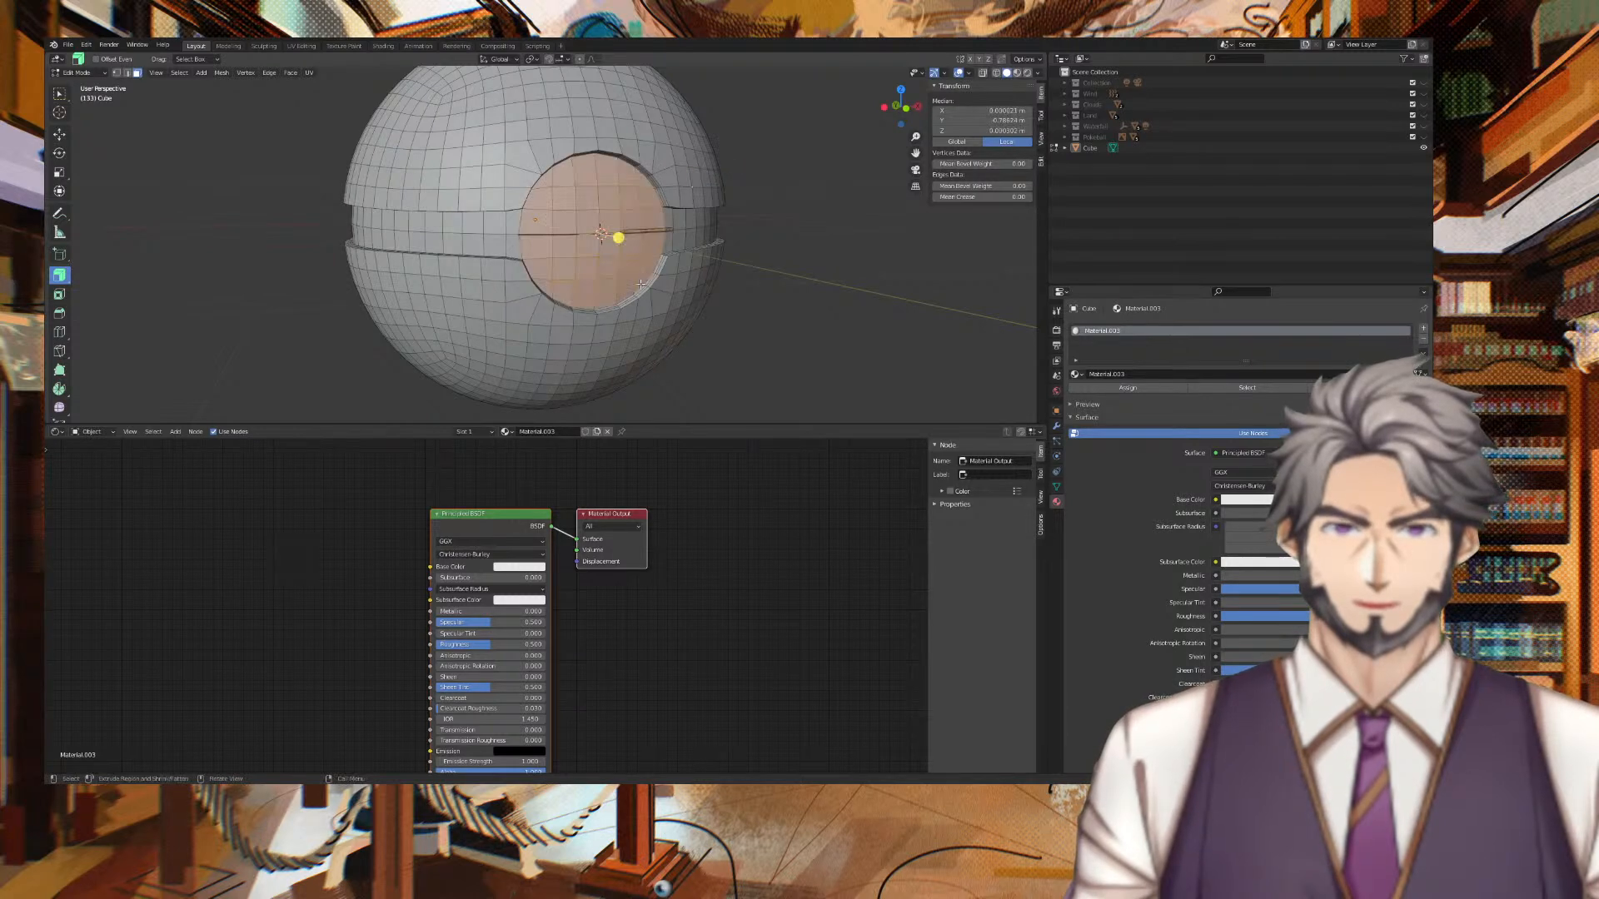
left_click(471, 226, "alt+shift")
left_click(471, 226, "alt+shift")
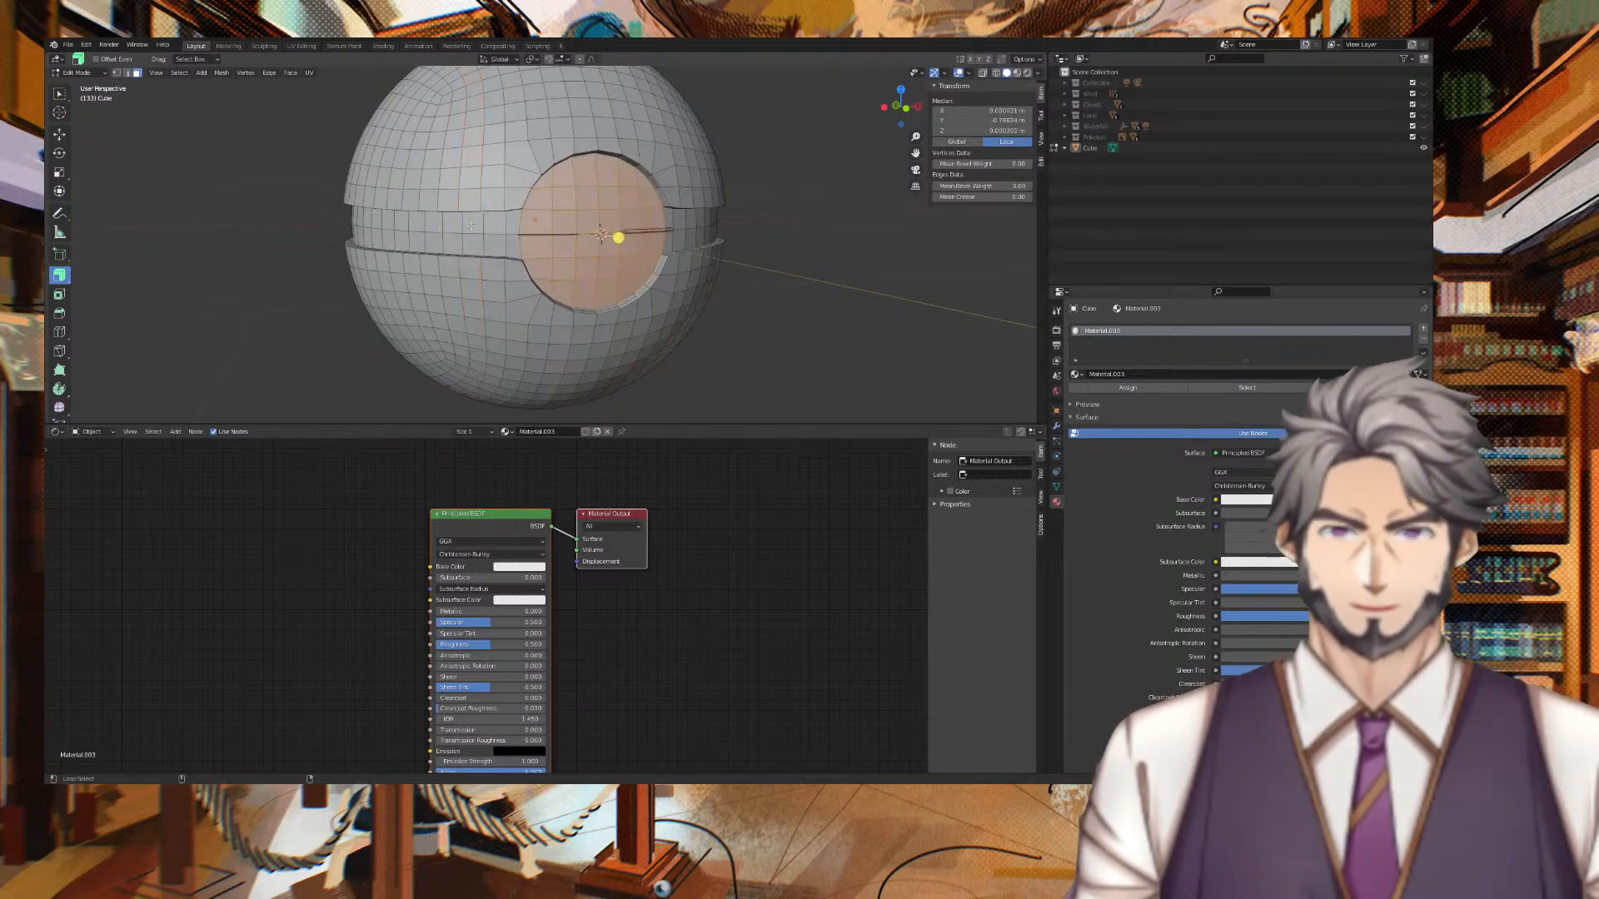
left_click(510, 227, "alt+shift")
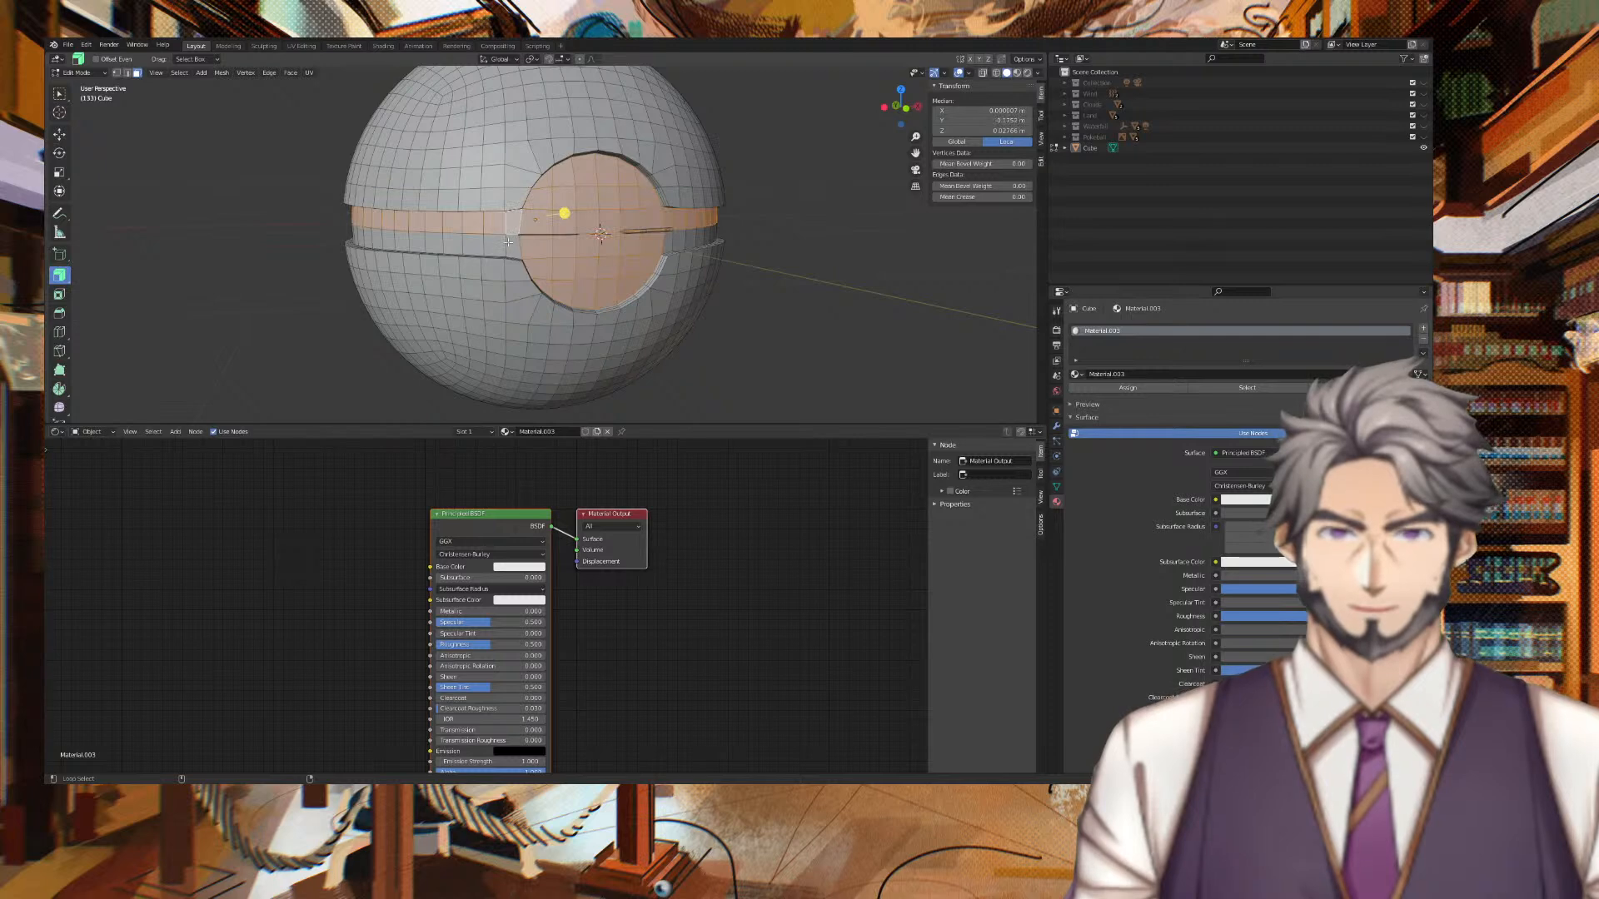
left_click(508, 243, "alt+shift")
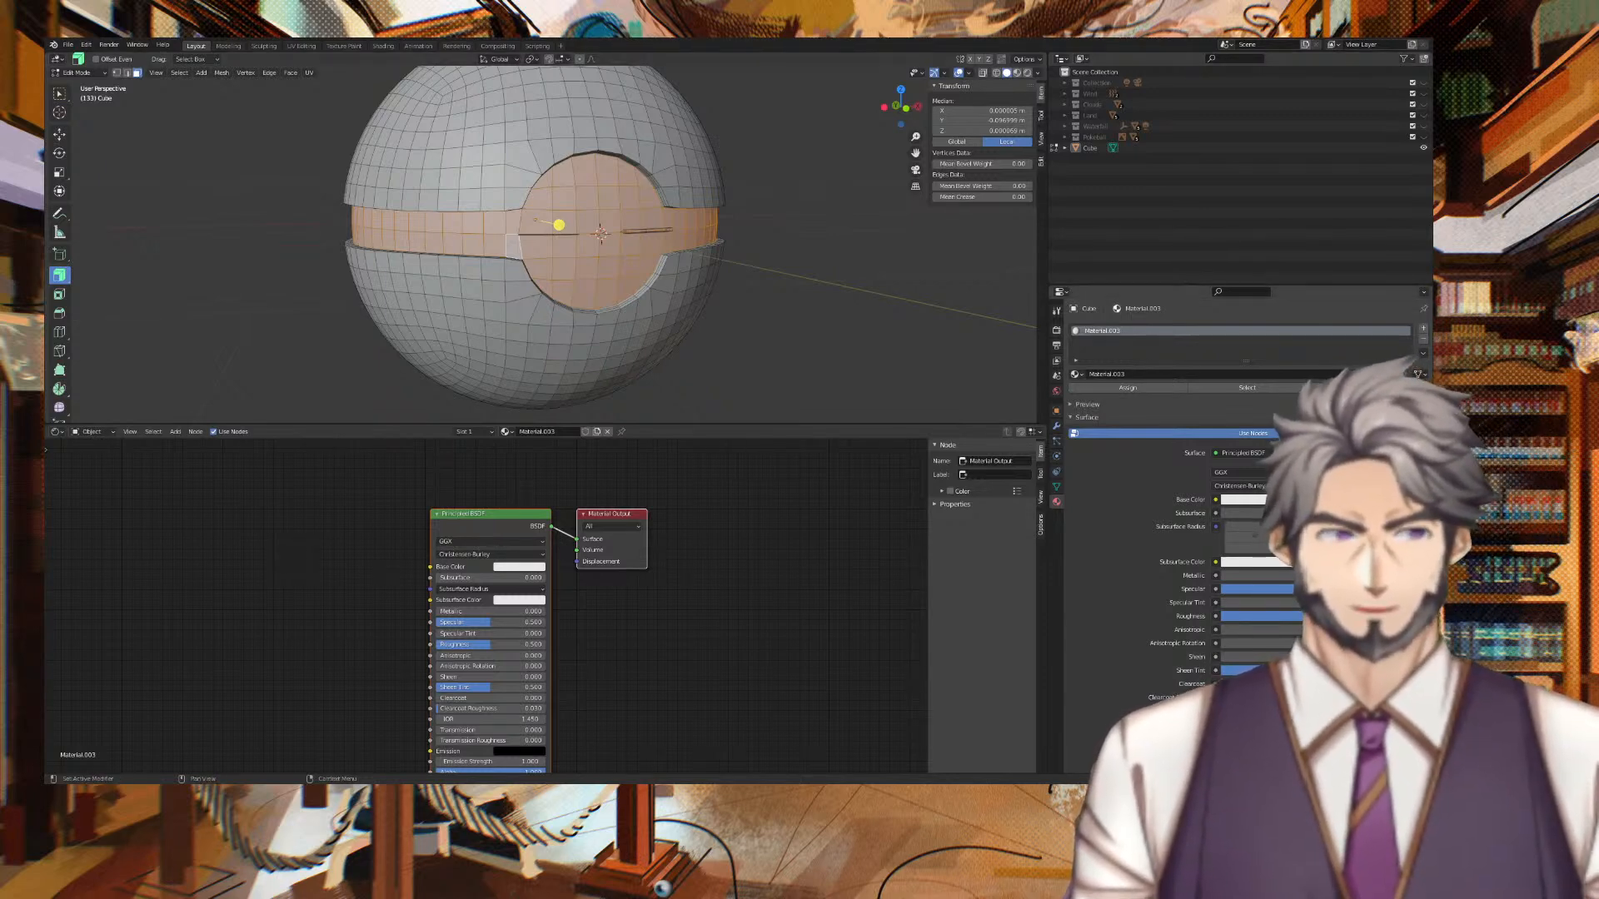
Rename the new material PokeballCenter, set its base color to black, and clear the face selection.
left_click(1145, 375)
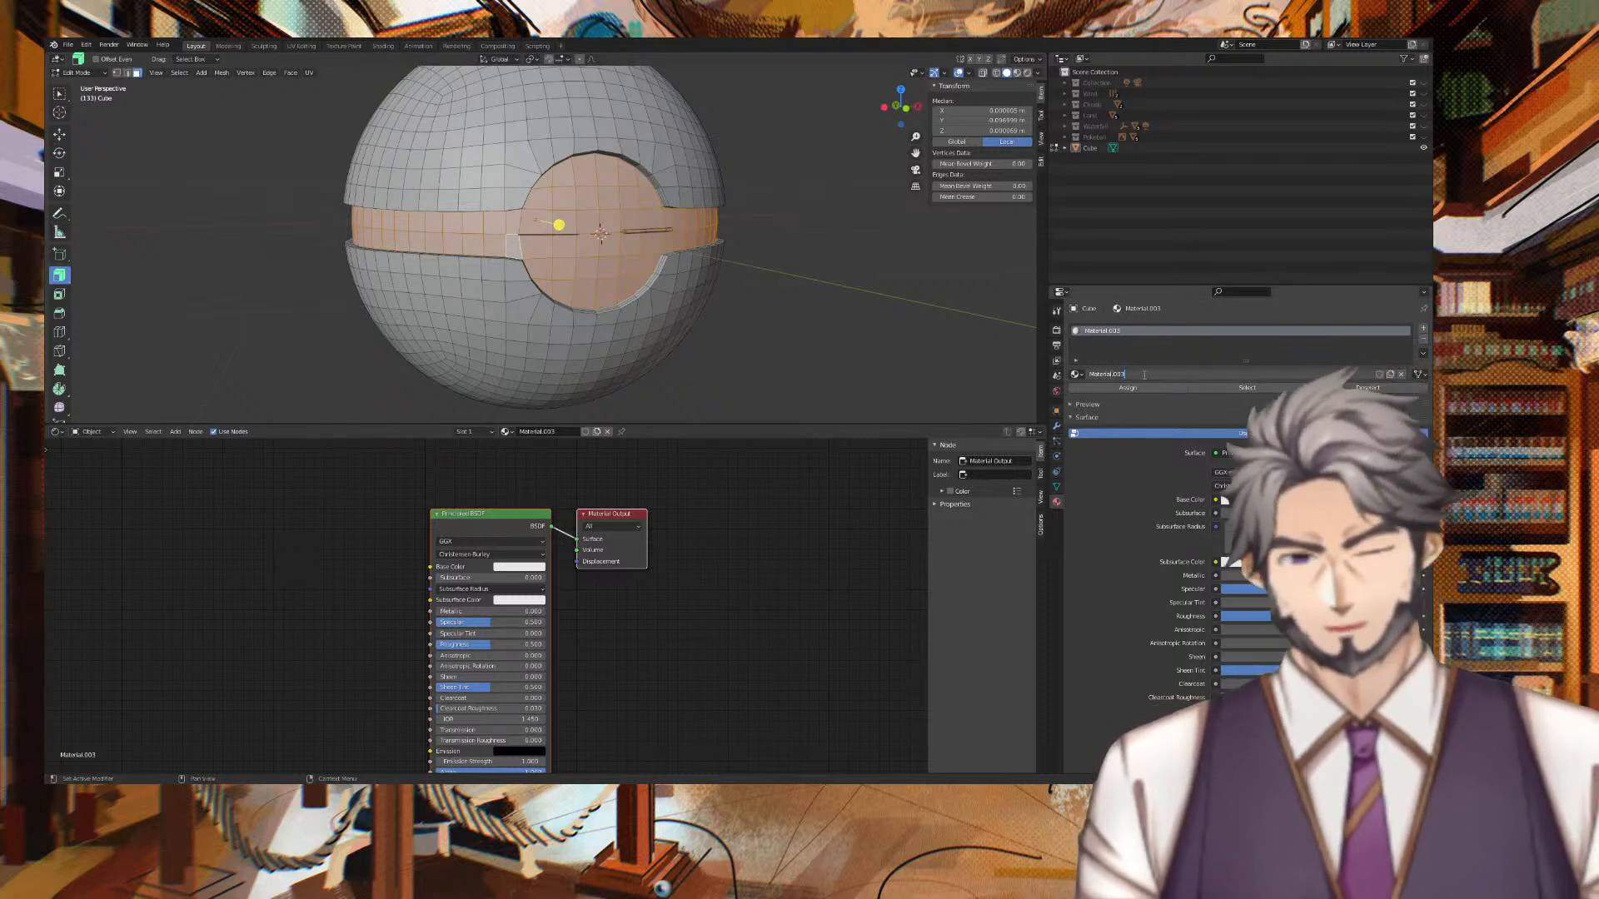
type("Pokeba")
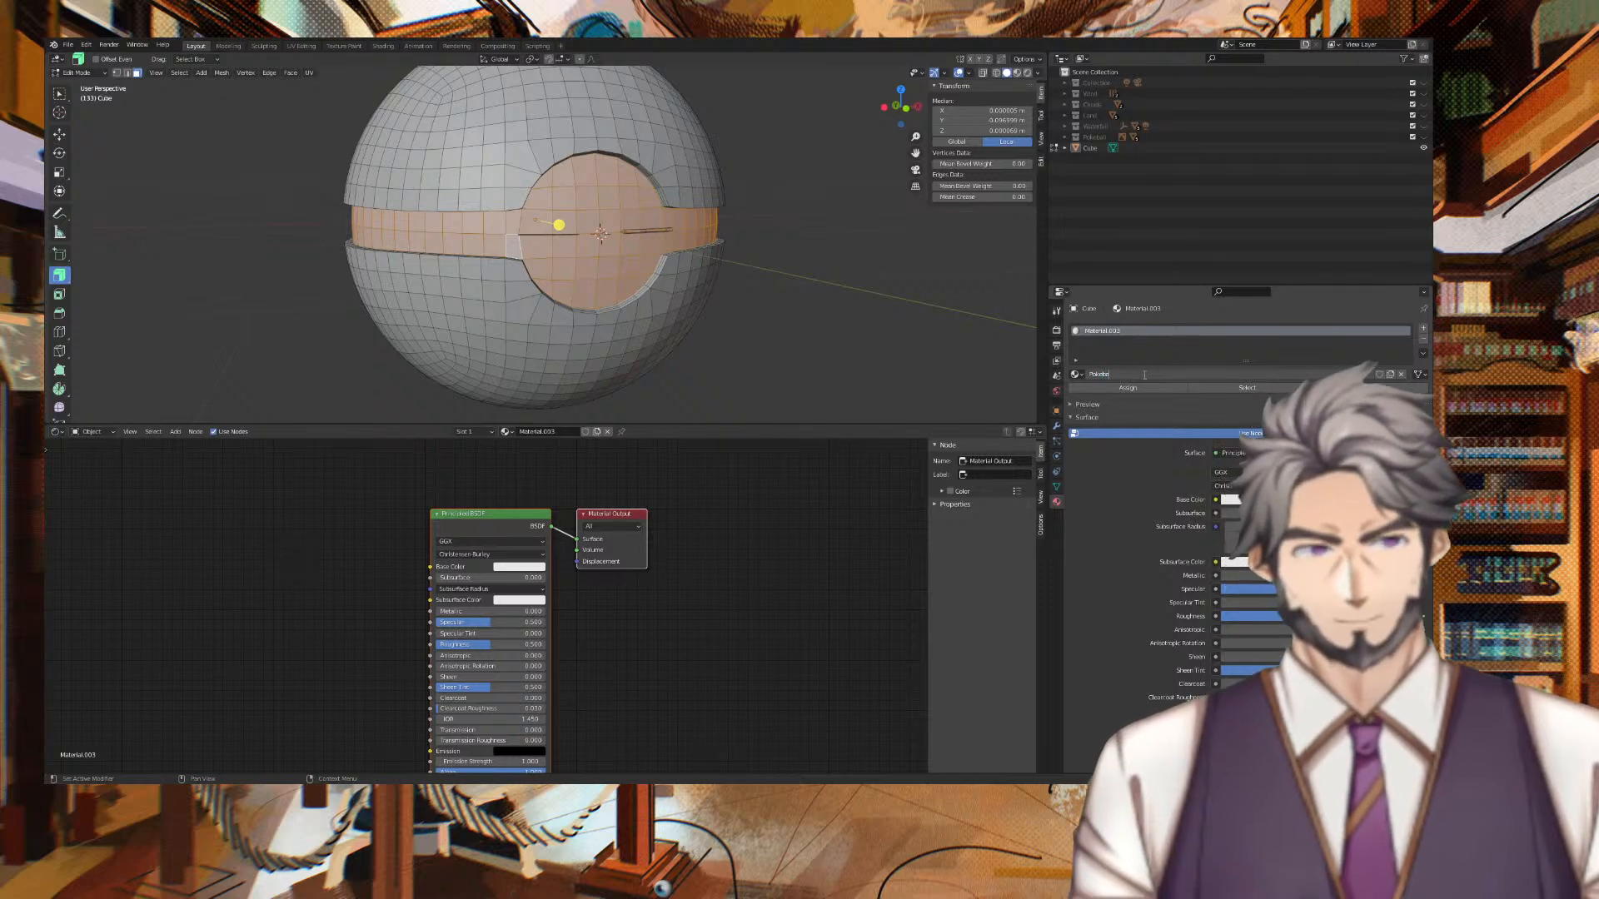
type("llCenter")
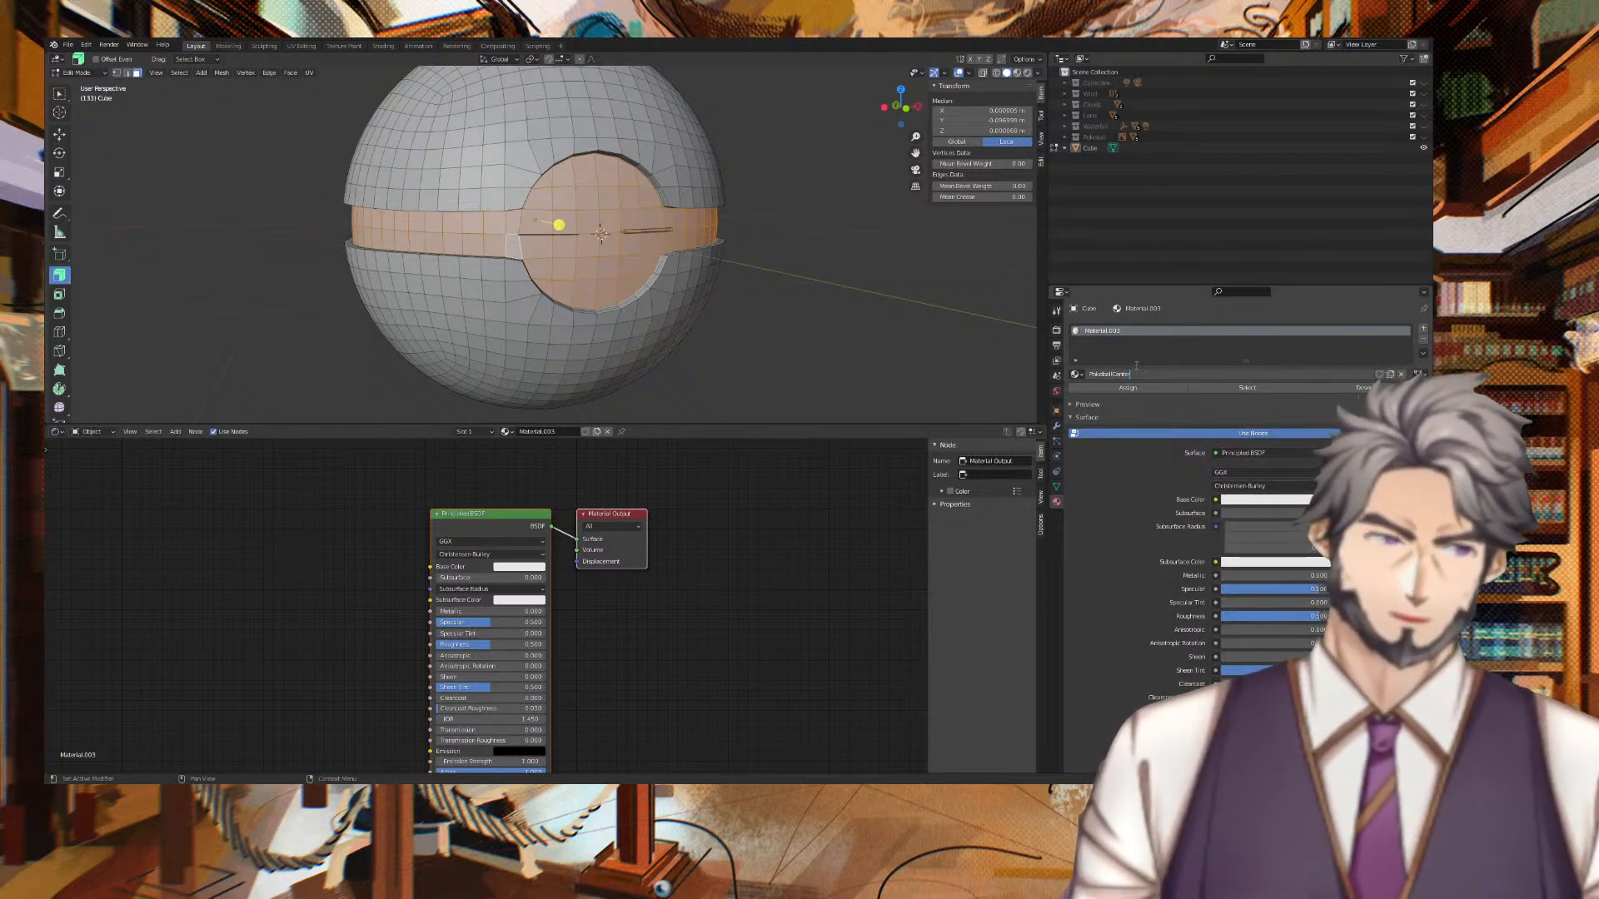
key("Return")
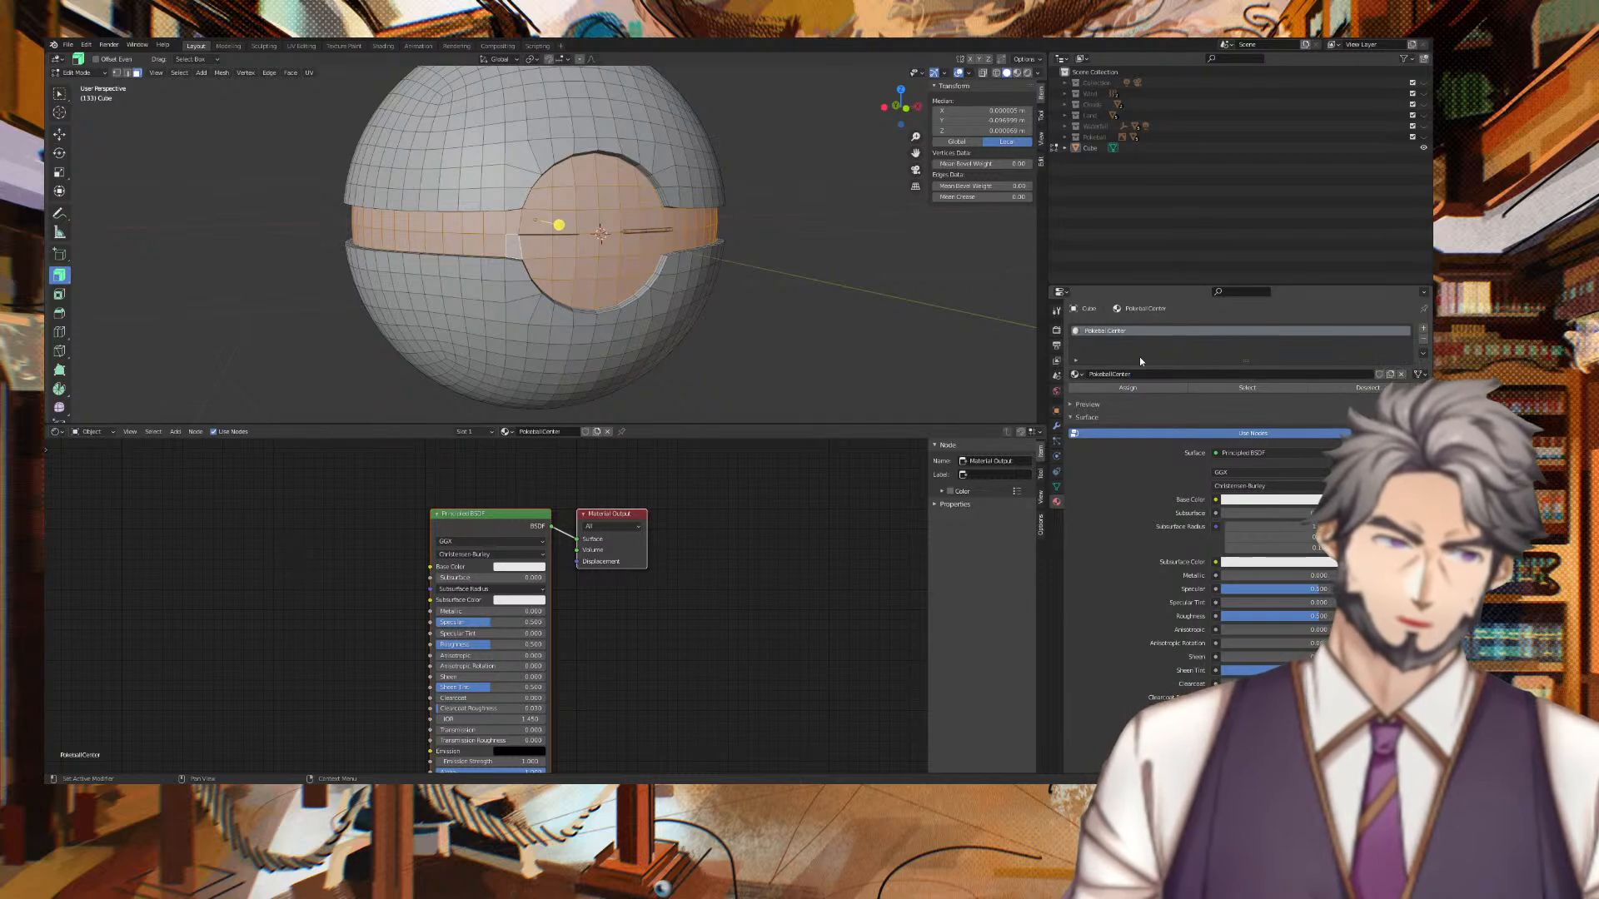
left_click(1270, 500)
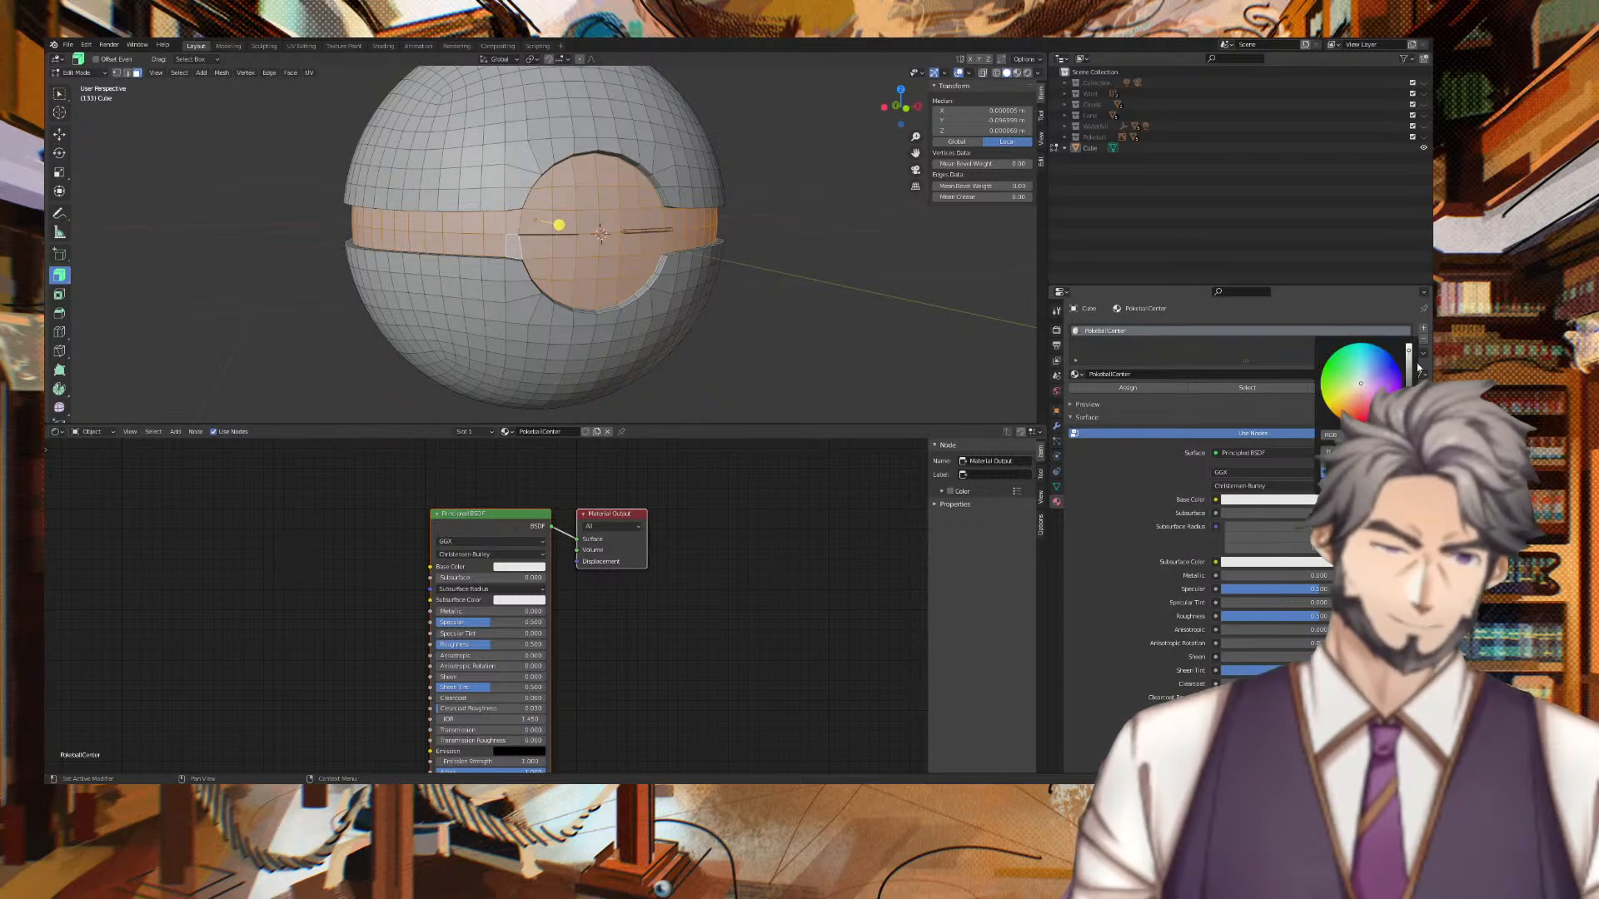
left_click_drag(1409, 350, 1409, 422)
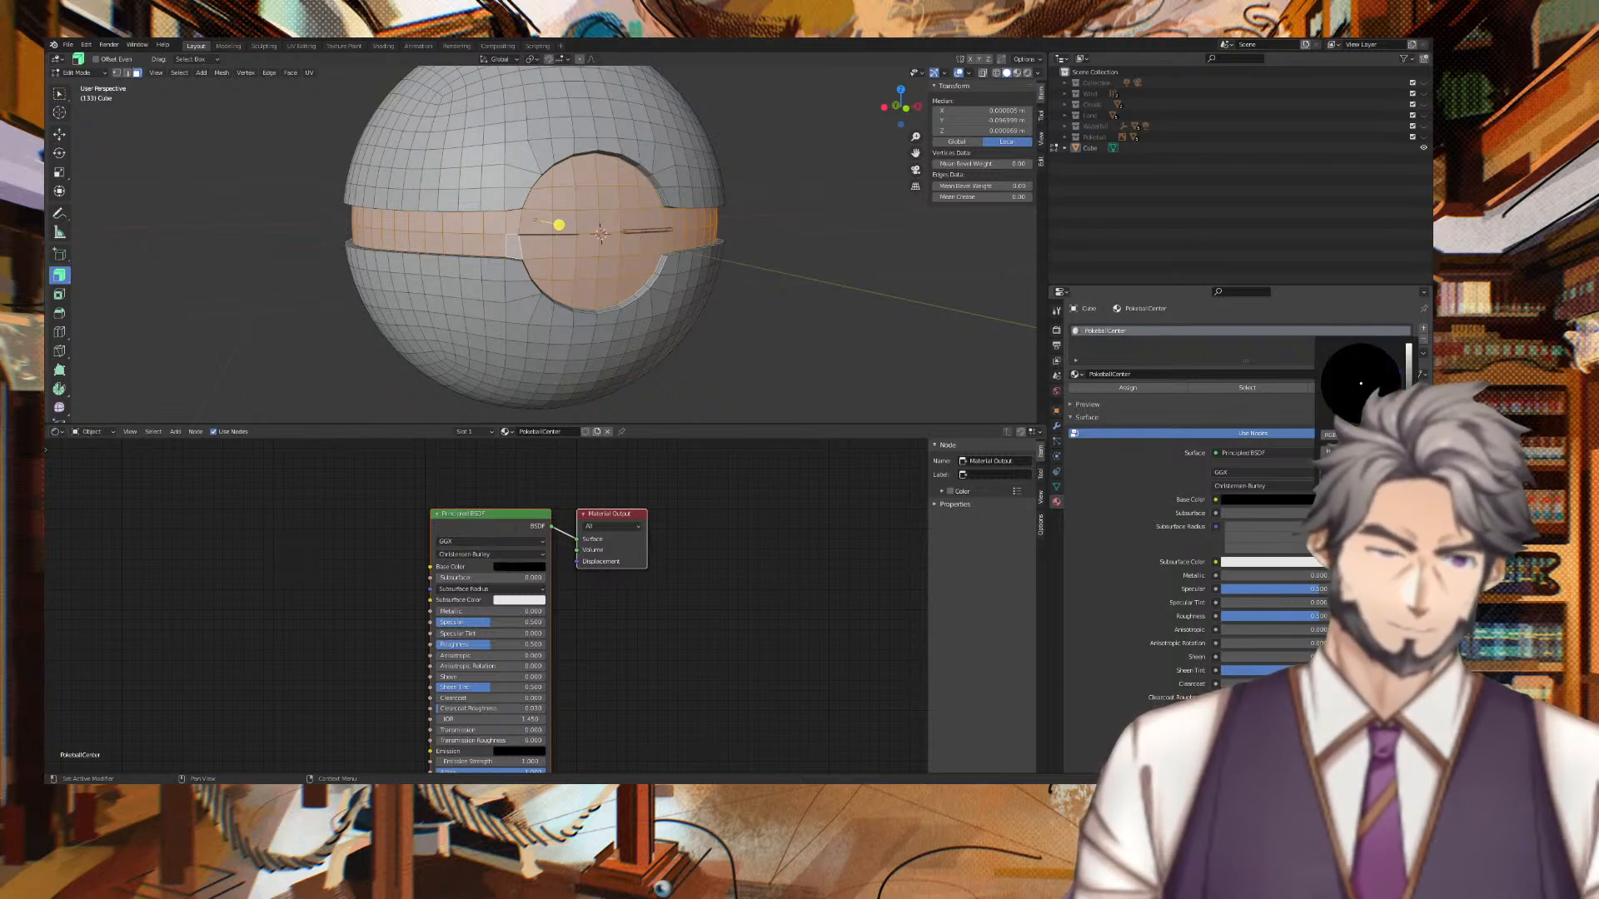
left_click(855, 301)
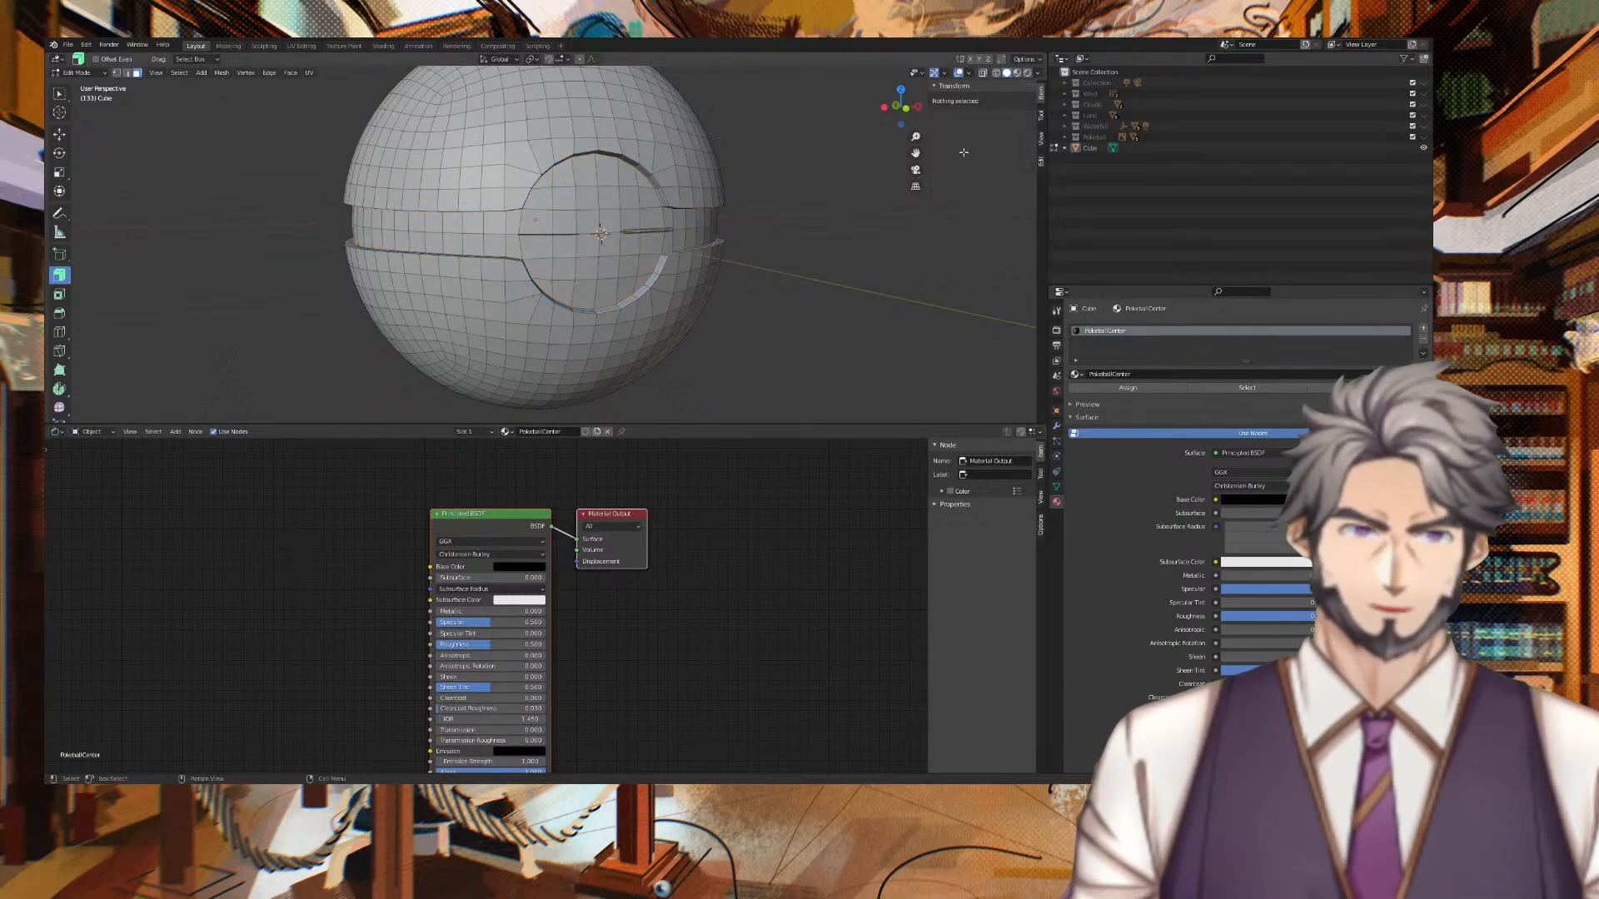
Inspect the black material on the sphere in Object Mode using rendered and material preview shading.
left_click(996, 74)
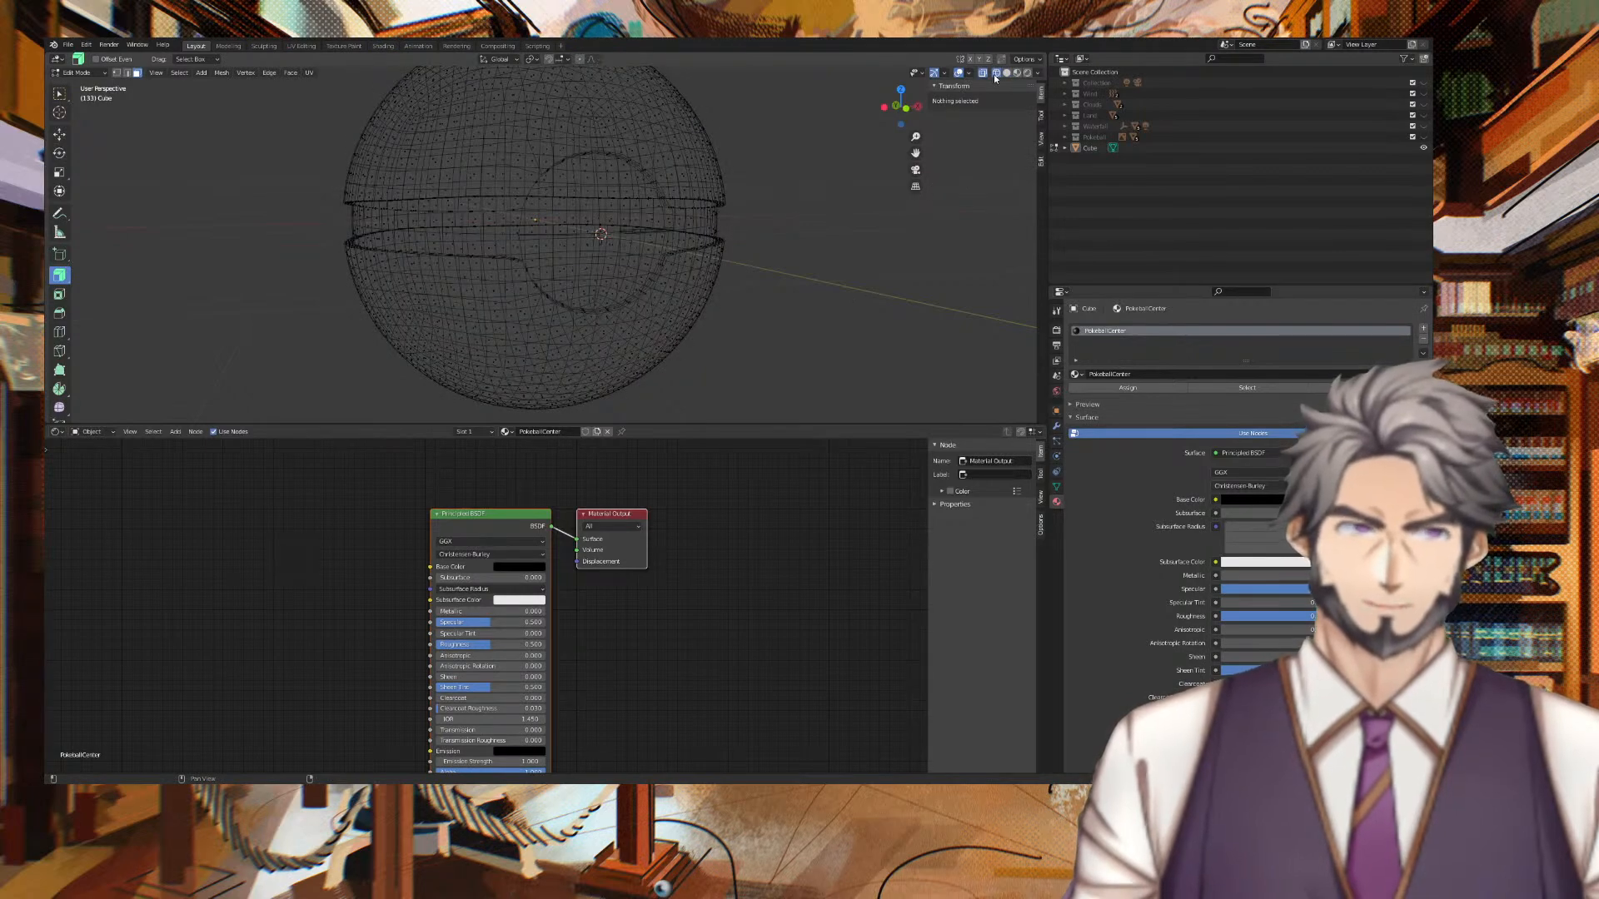
left_click(1006, 74)
key("Tab")
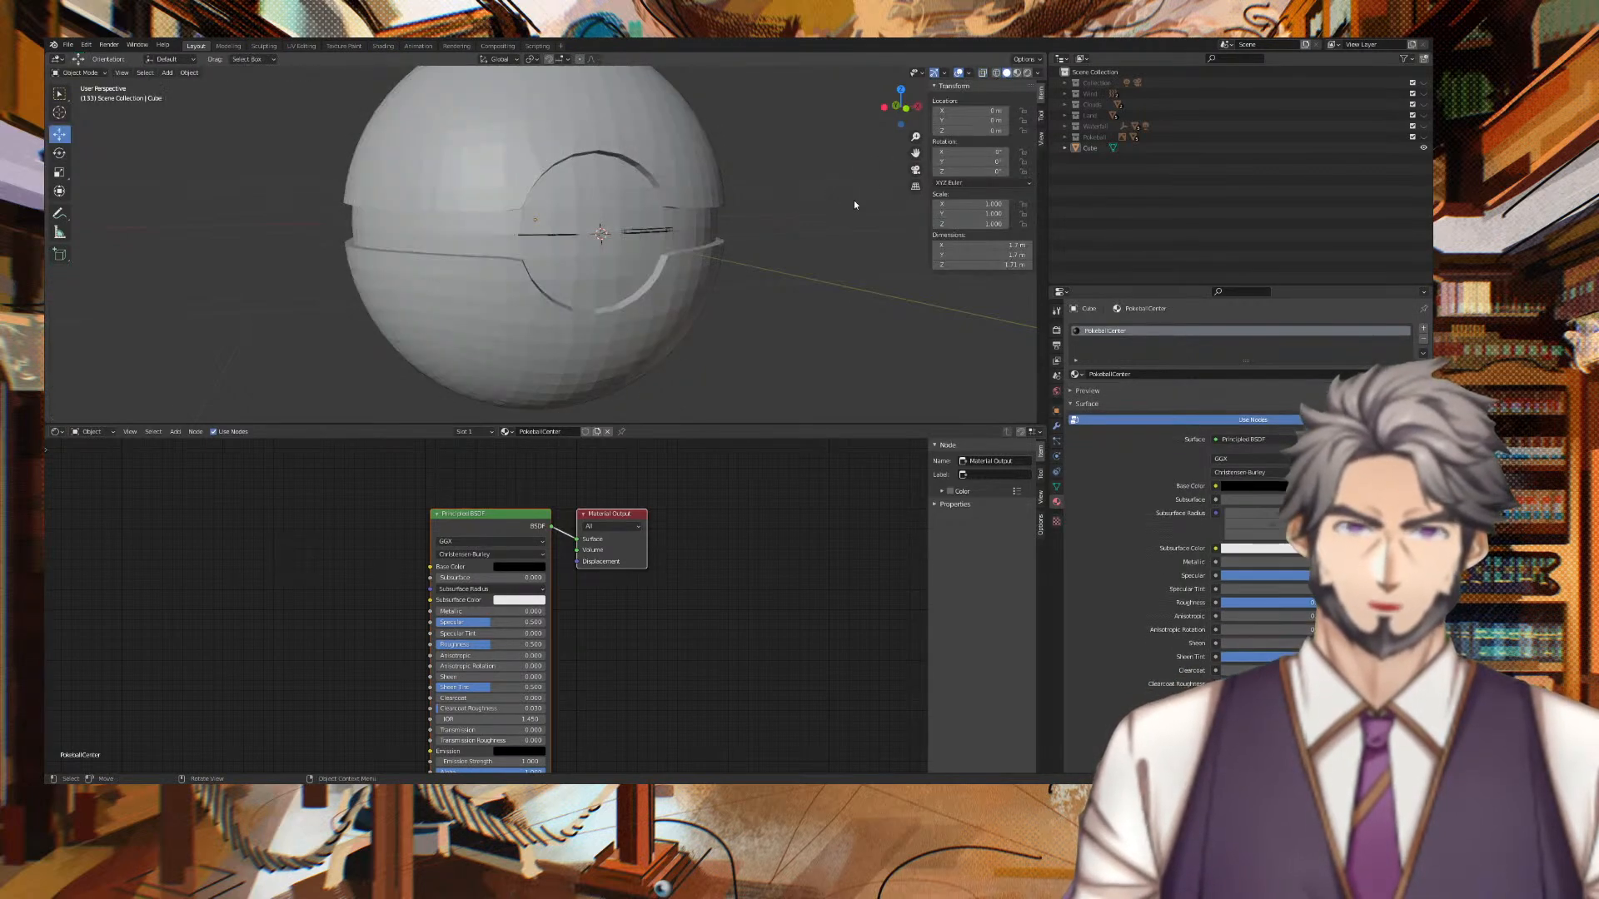
left_click(1026, 73)
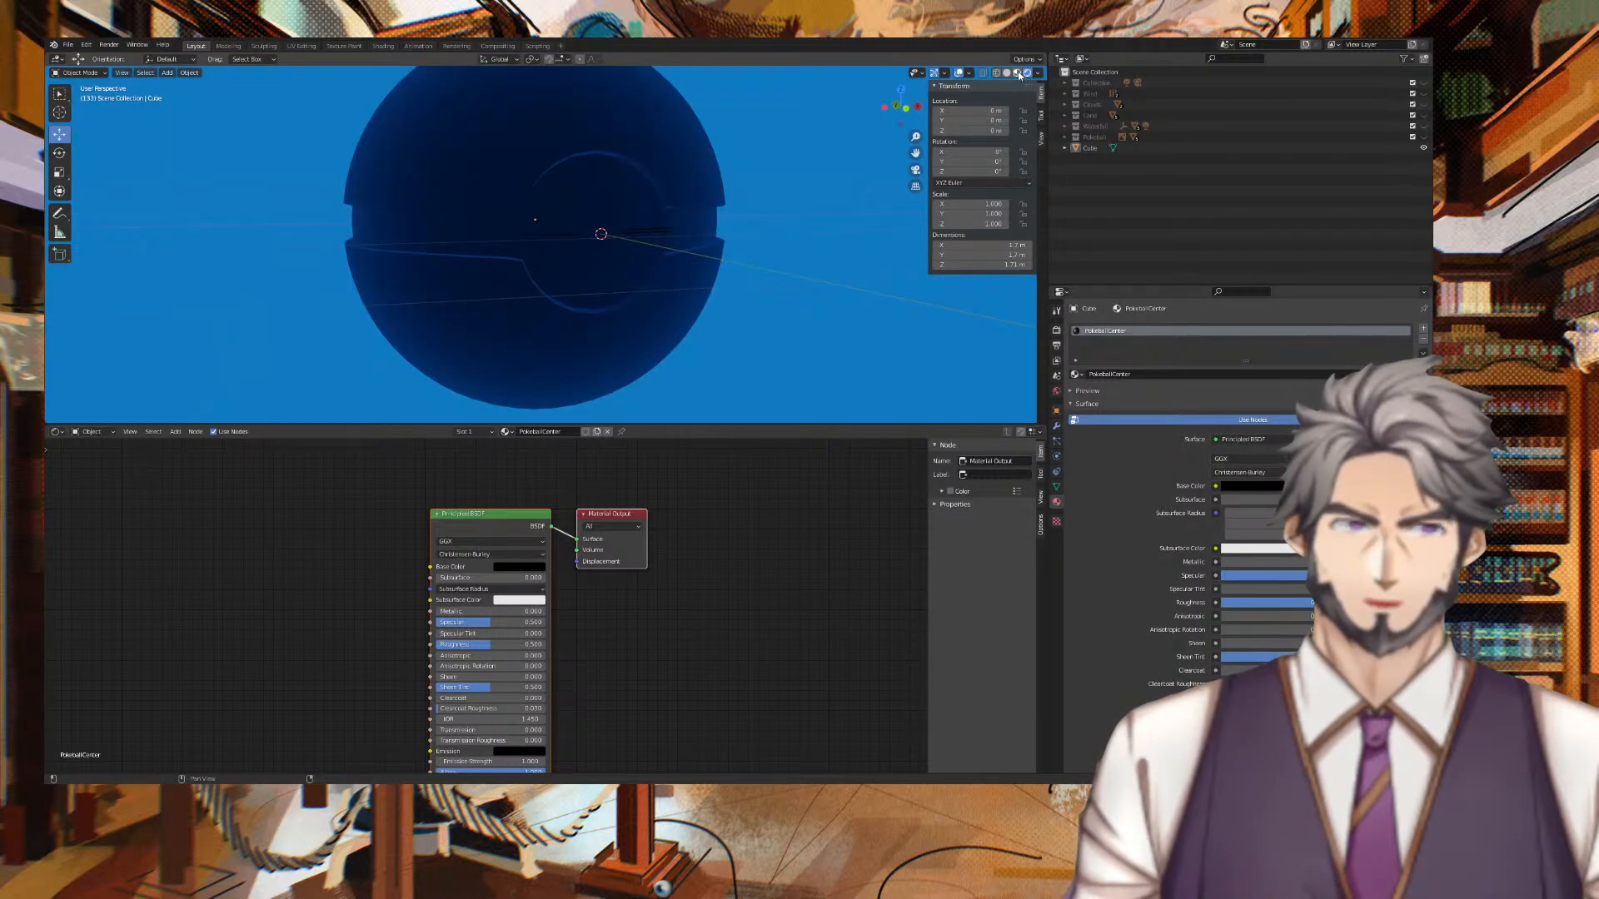
left_click(1018, 73)
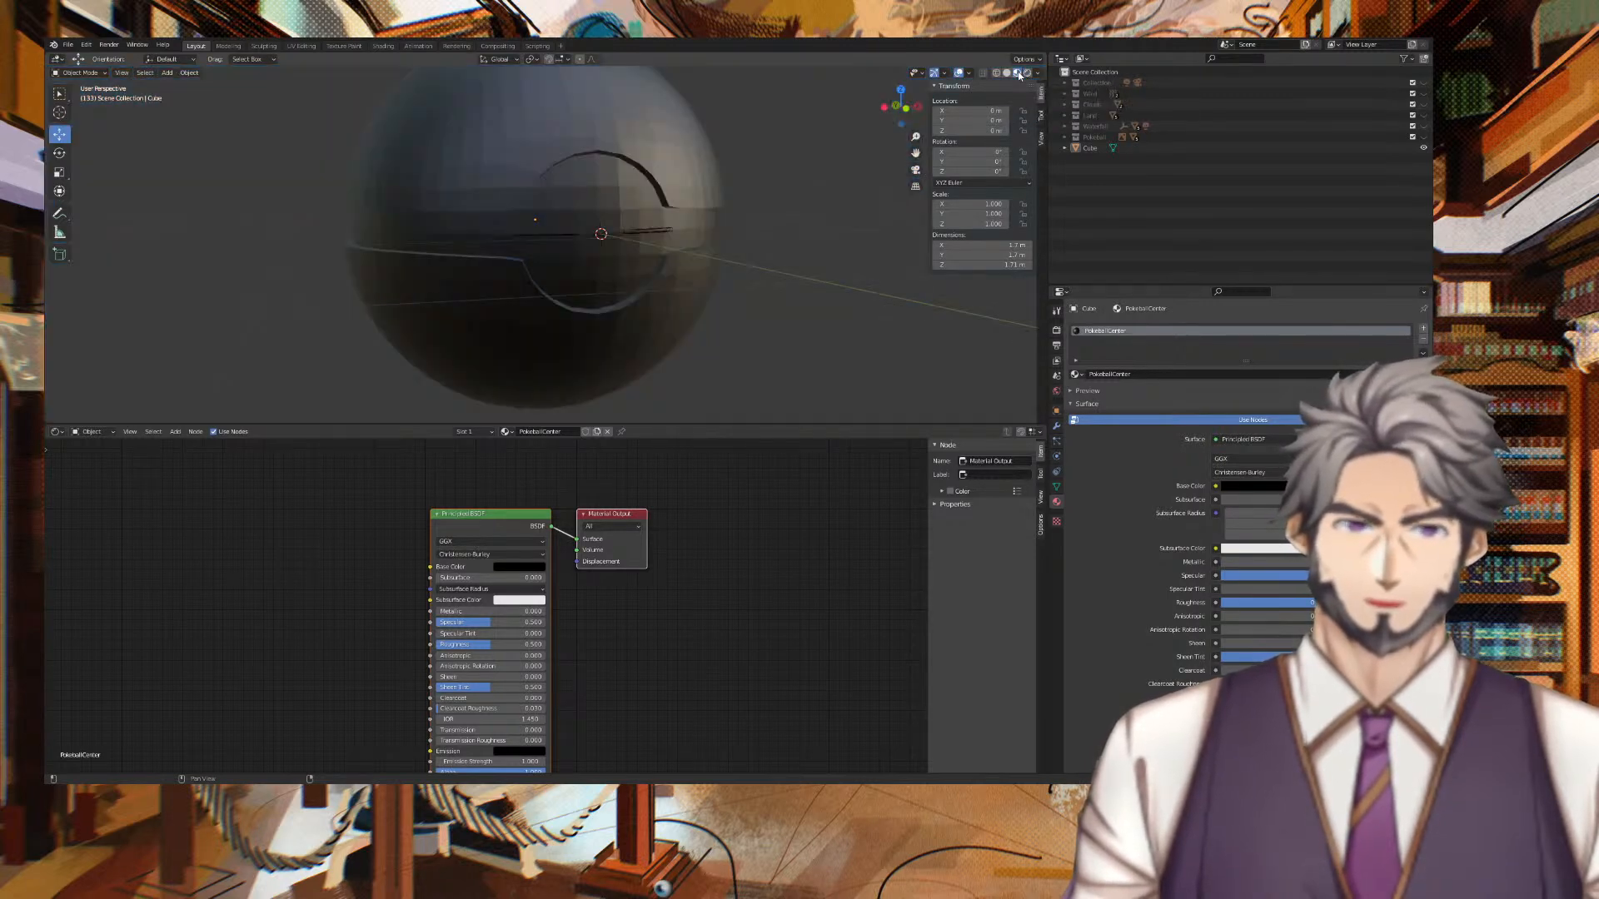
middle_click_drag(850, 135, 783, 168)
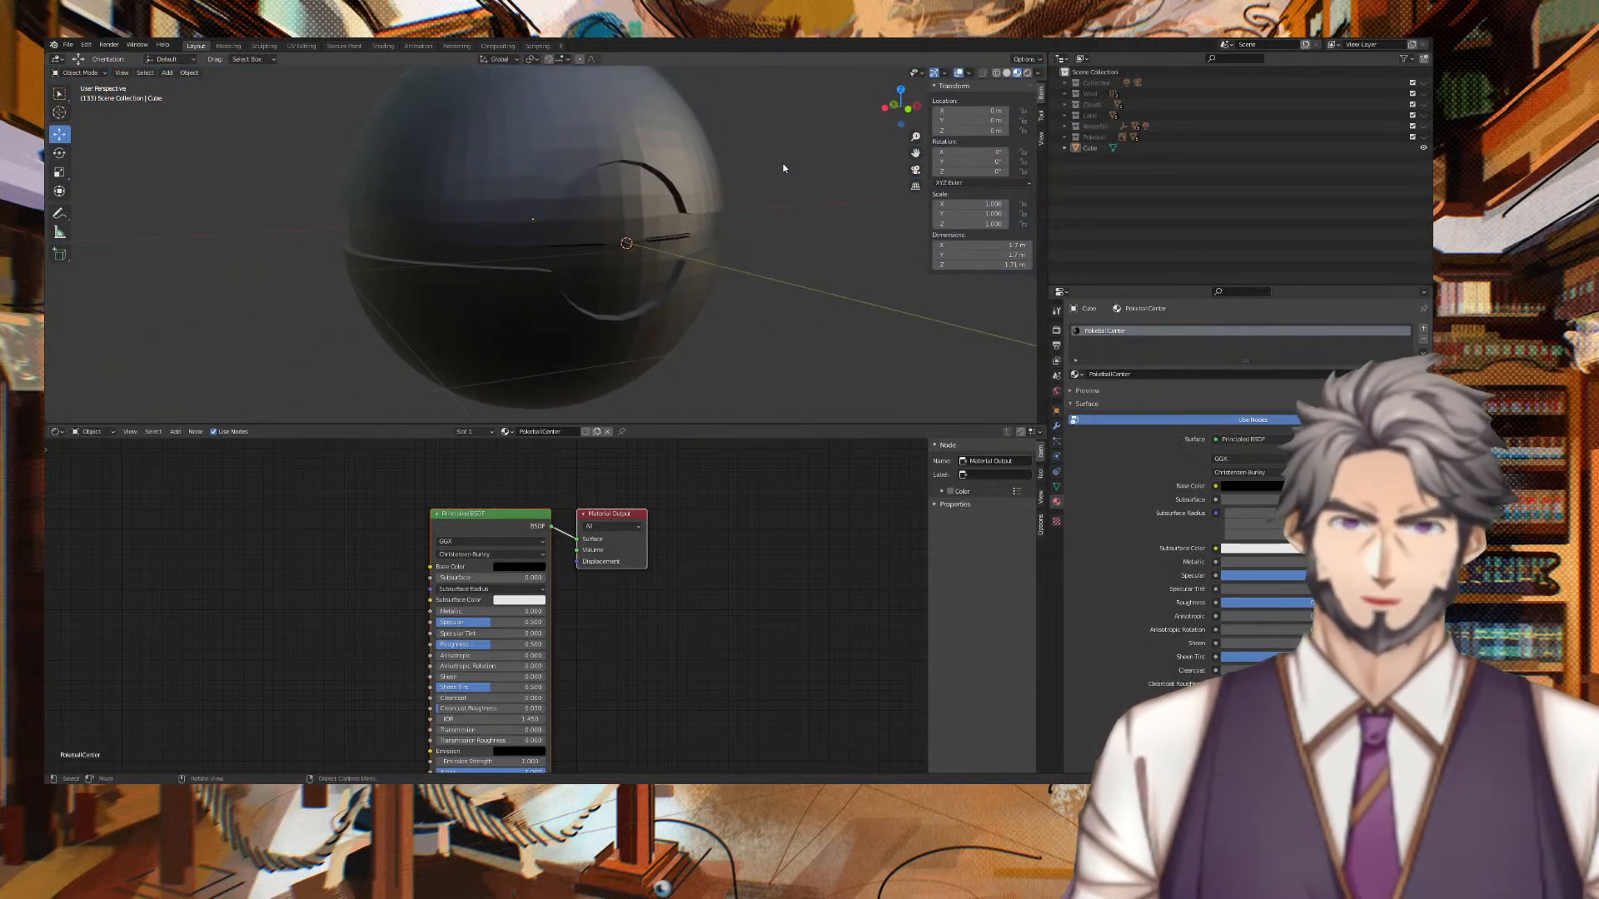
Return the viewport to solid shading and unlink the PokeballCenter material from the sphere's slot.
left_click(1007, 73)
left_click(592, 213)
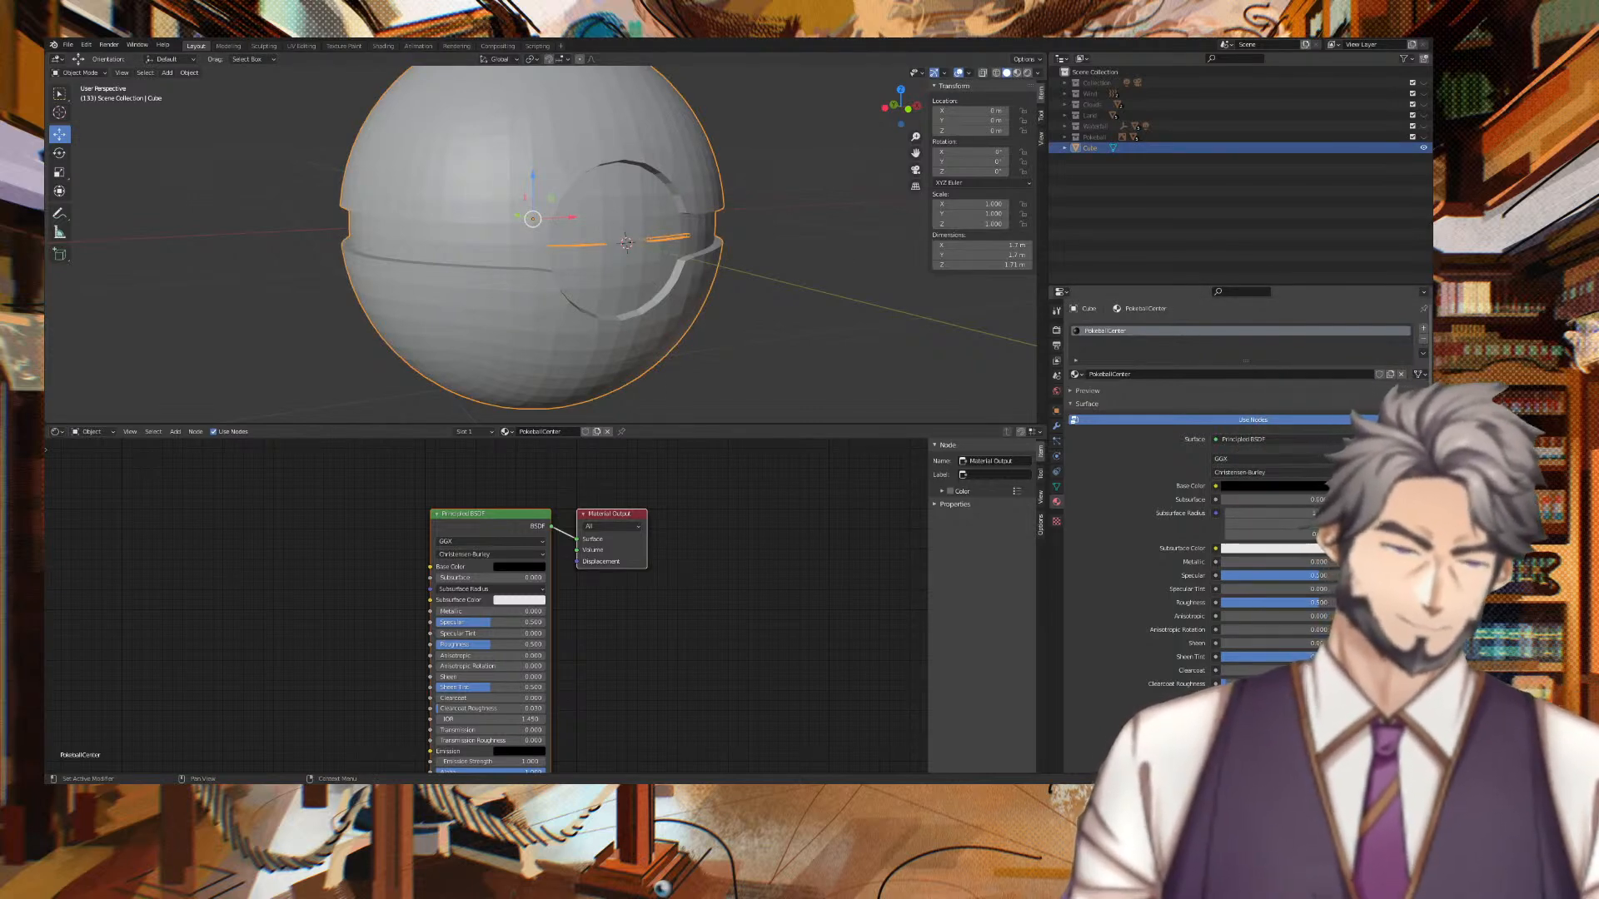
left_click(1074, 391)
left_click(1074, 391)
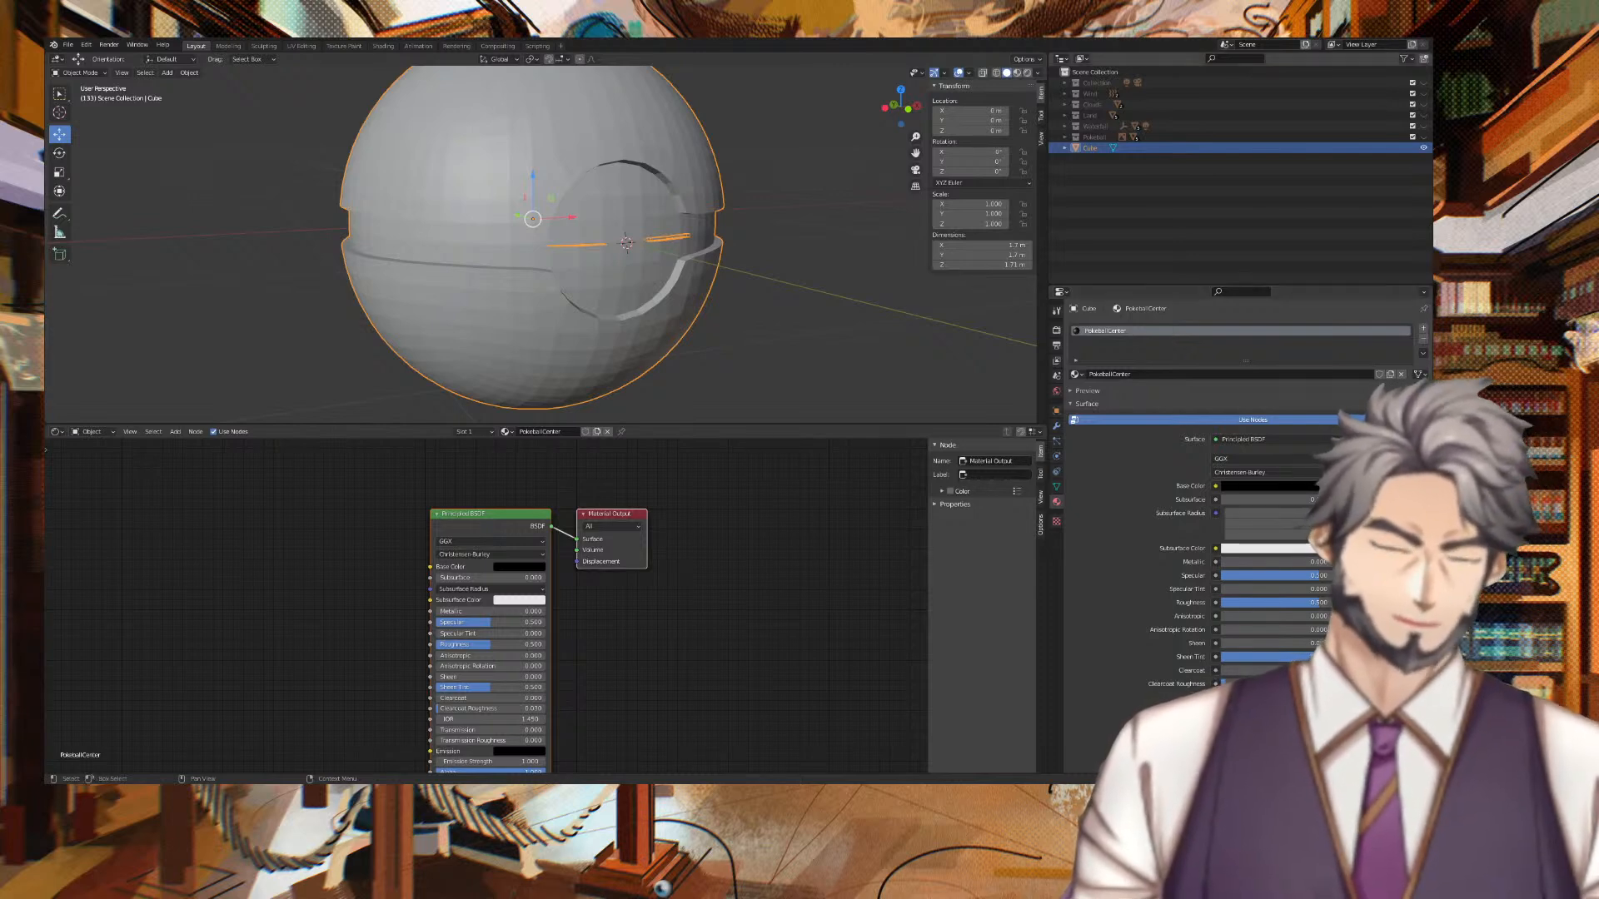
middle_click_drag(820, 180, 749, 177)
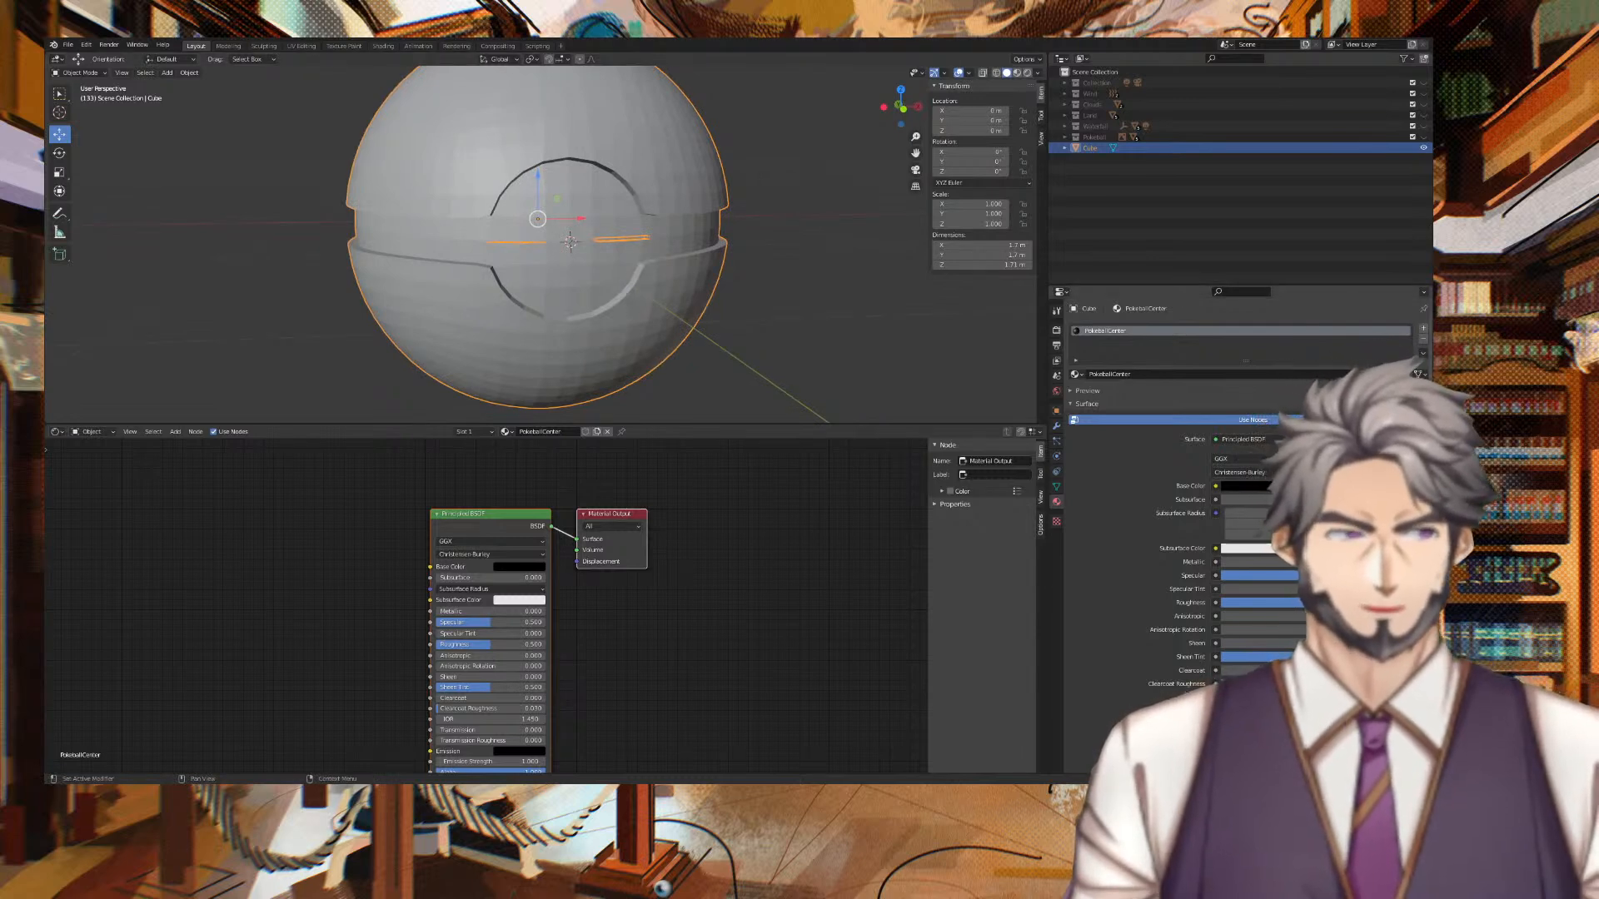
left_click(1405, 374)
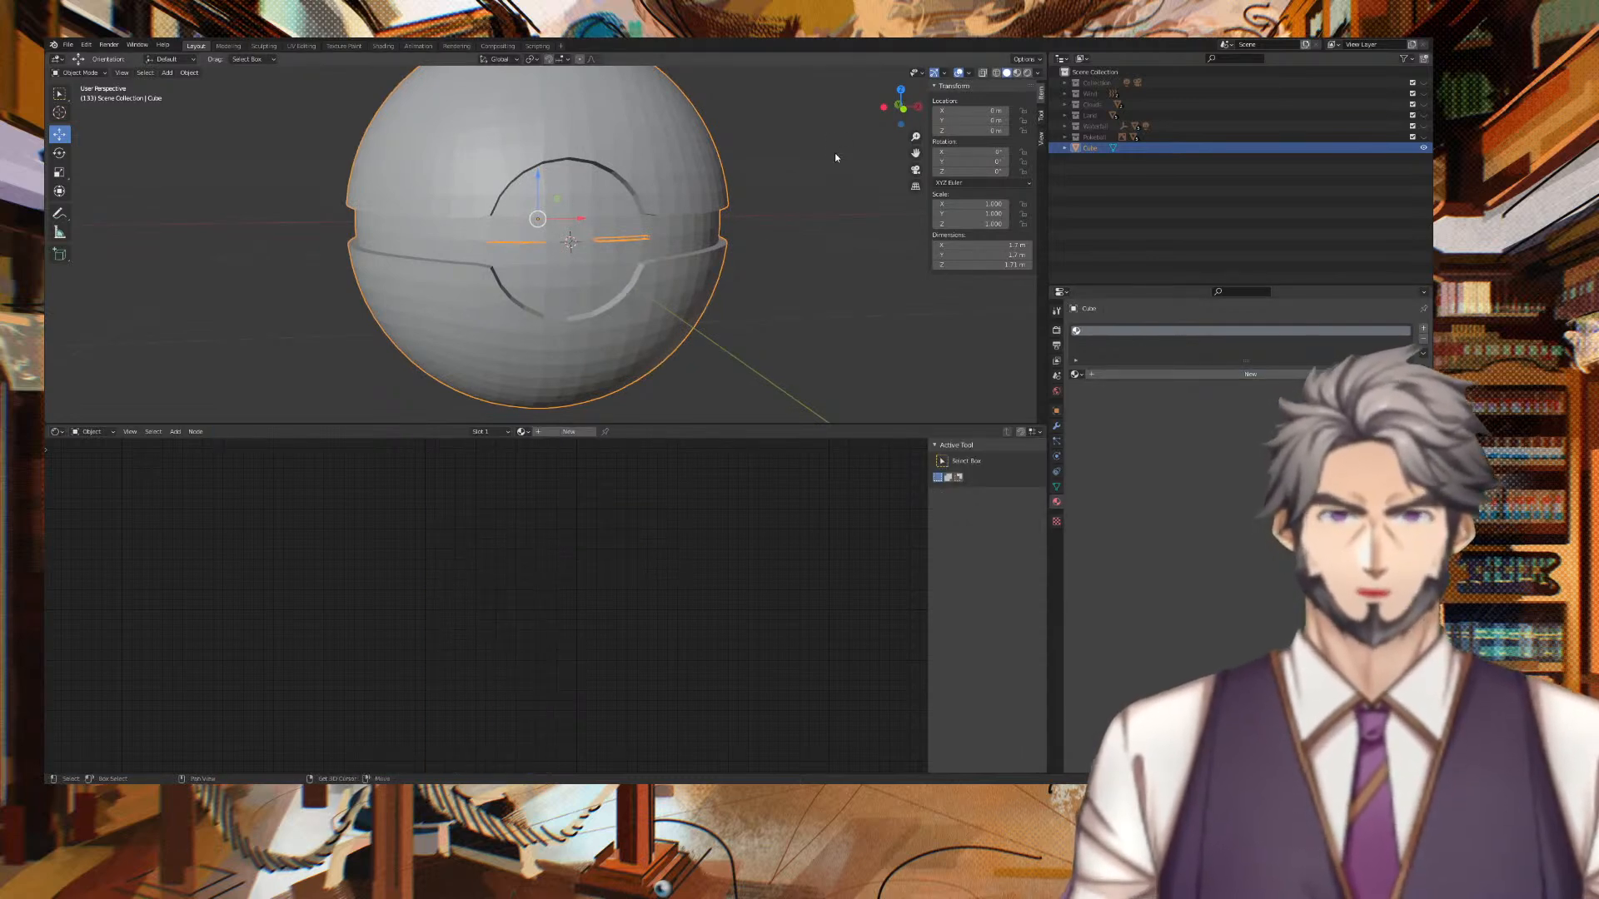
Shrink the node editor to give the viewport more room and enter Edit Mode on the sphere.
middle_click_drag(836, 147, 858, 203)
left_click_drag(683, 424, 741, 580)
left_click(809, 337)
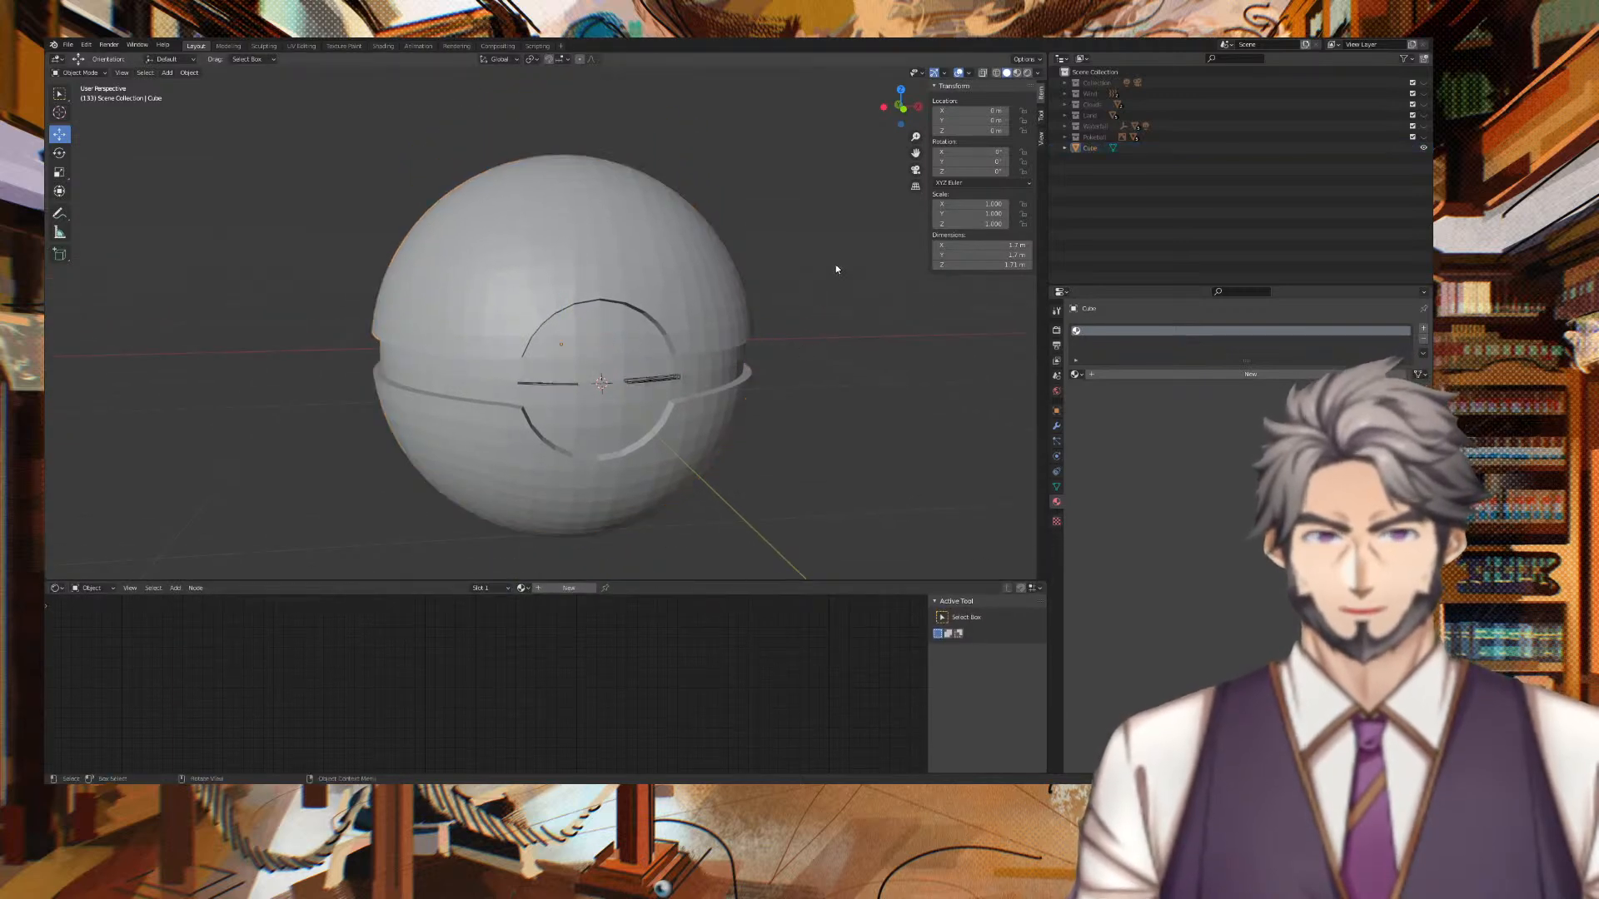
left_click(689, 348)
key("Tab")
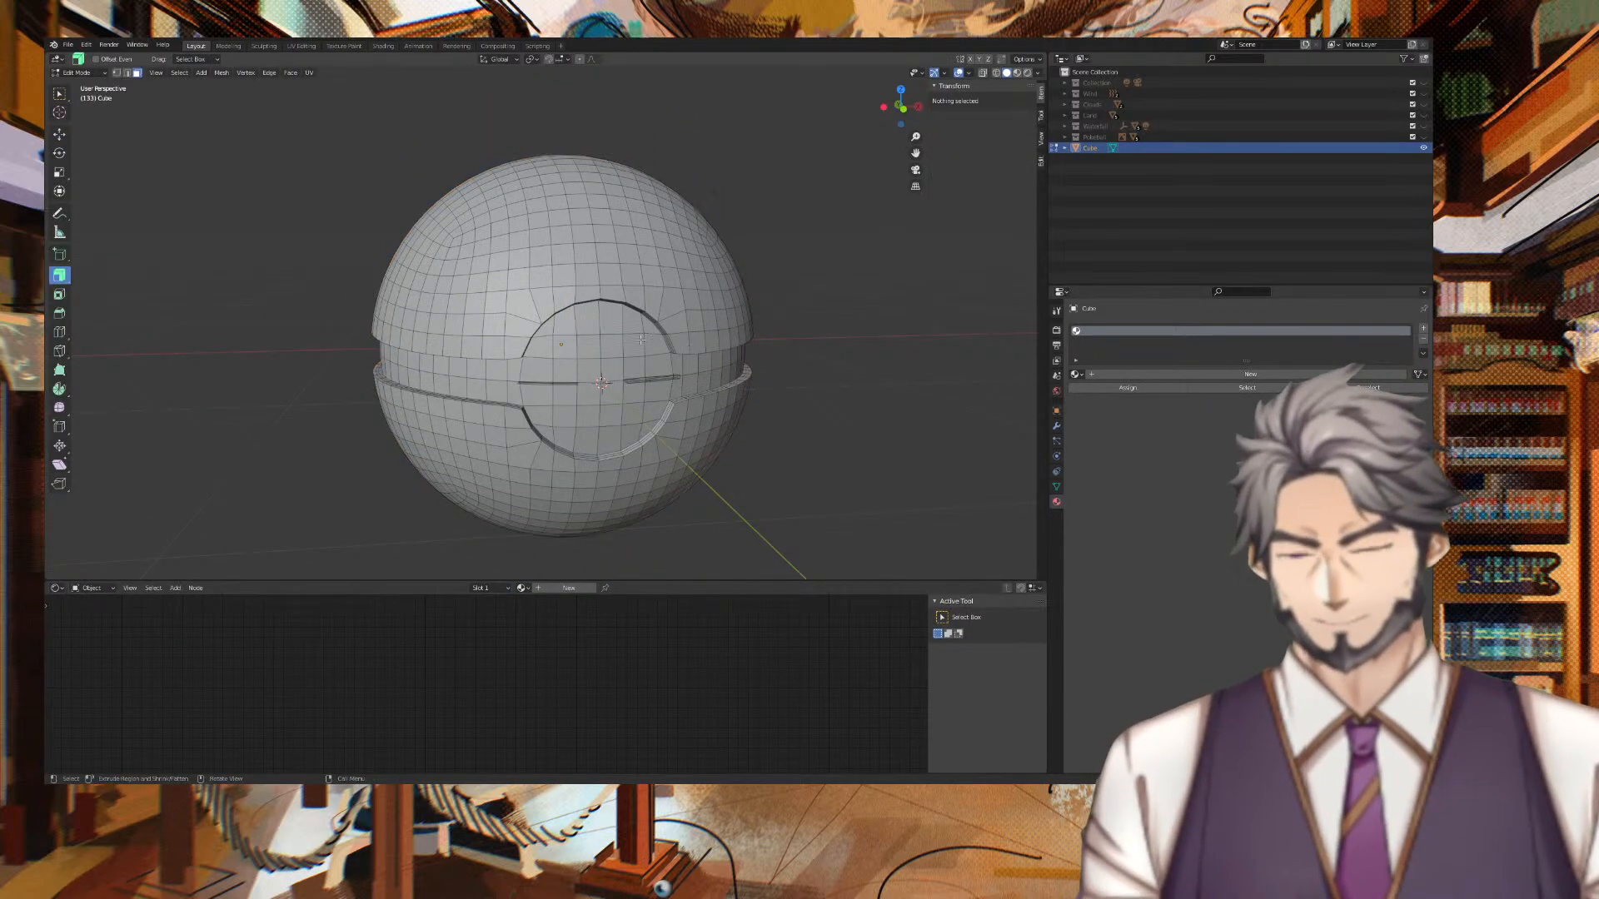
Select the faces of the equatorial band together with those of the recessed front circle.
left_click(429, 365, "alt")
left_click(481, 389, "alt+shift")
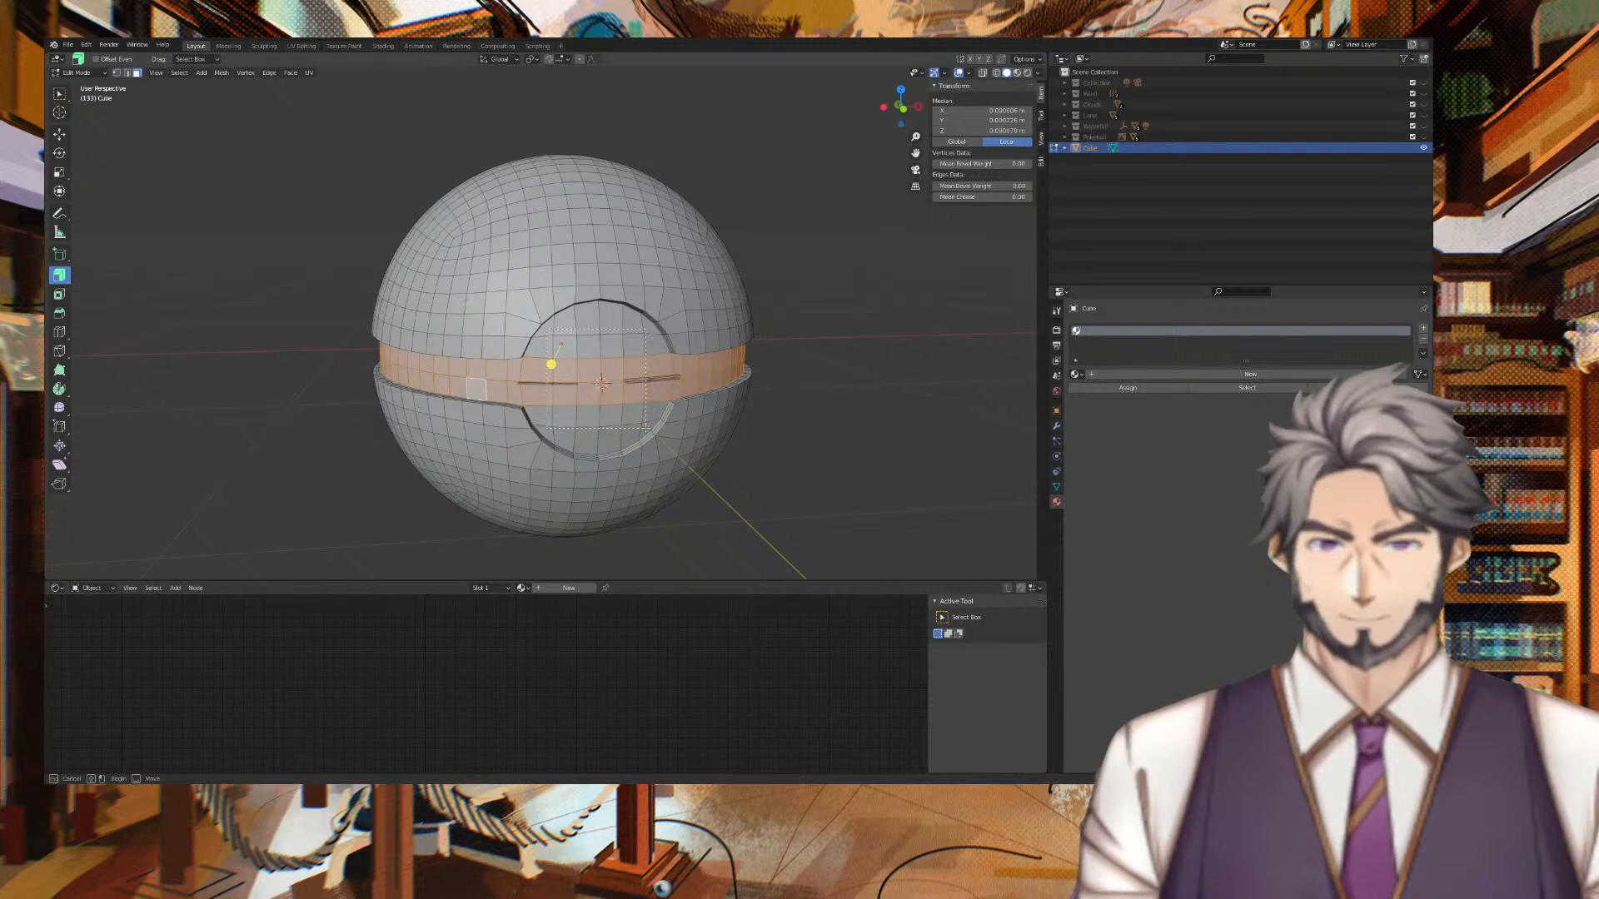
left_click_drag(646, 428, 645, 428)
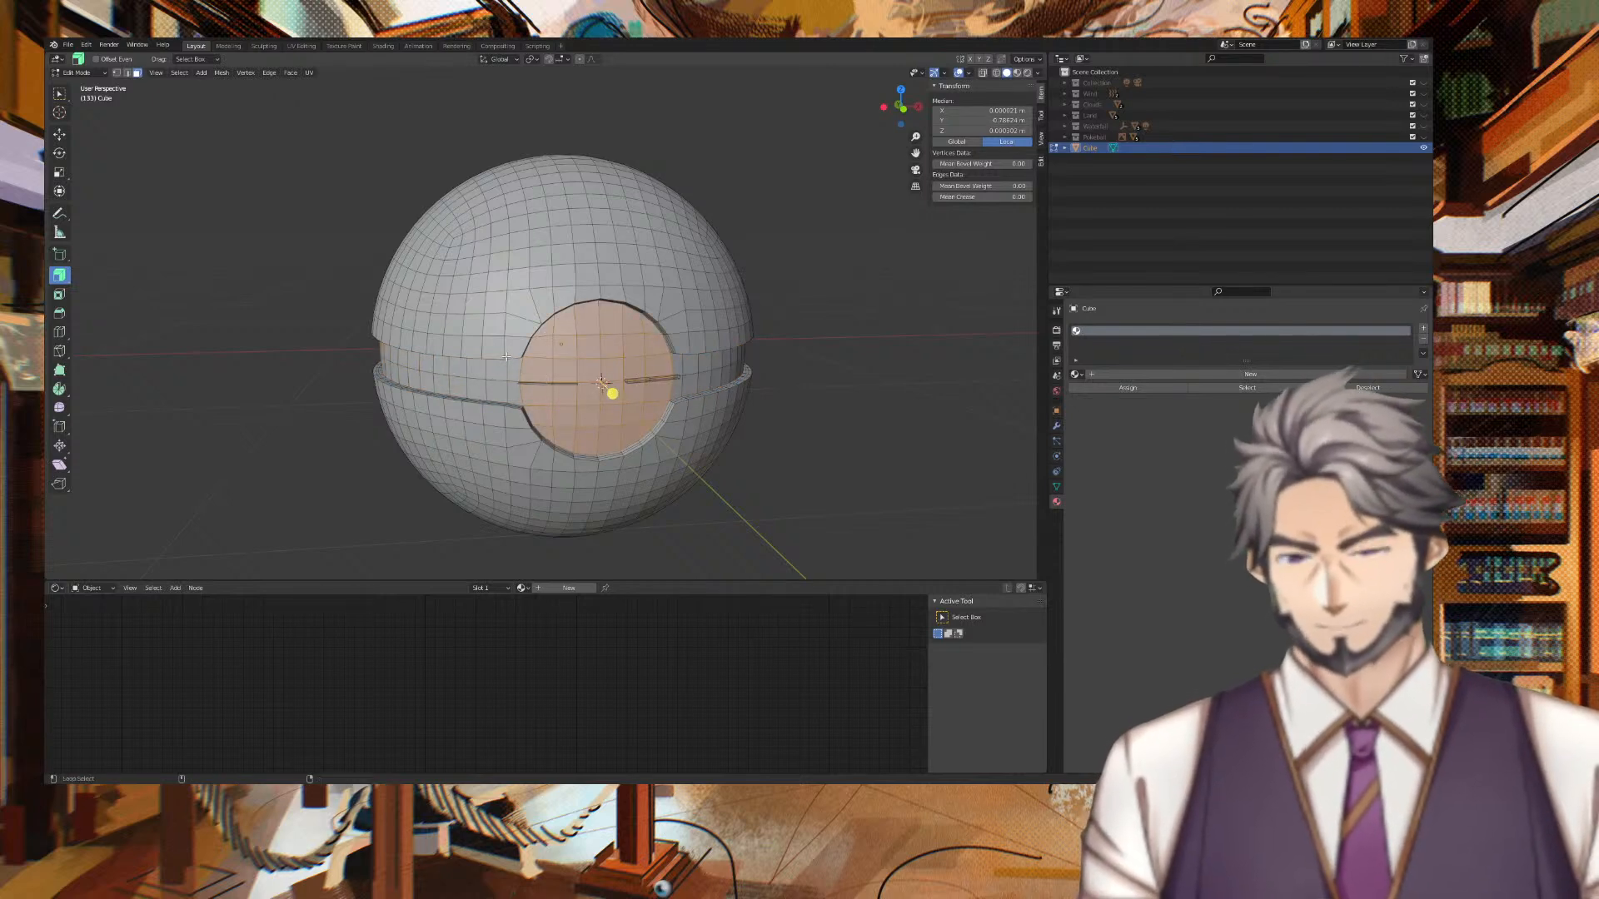
left_click(576, 358, "alt+shift")
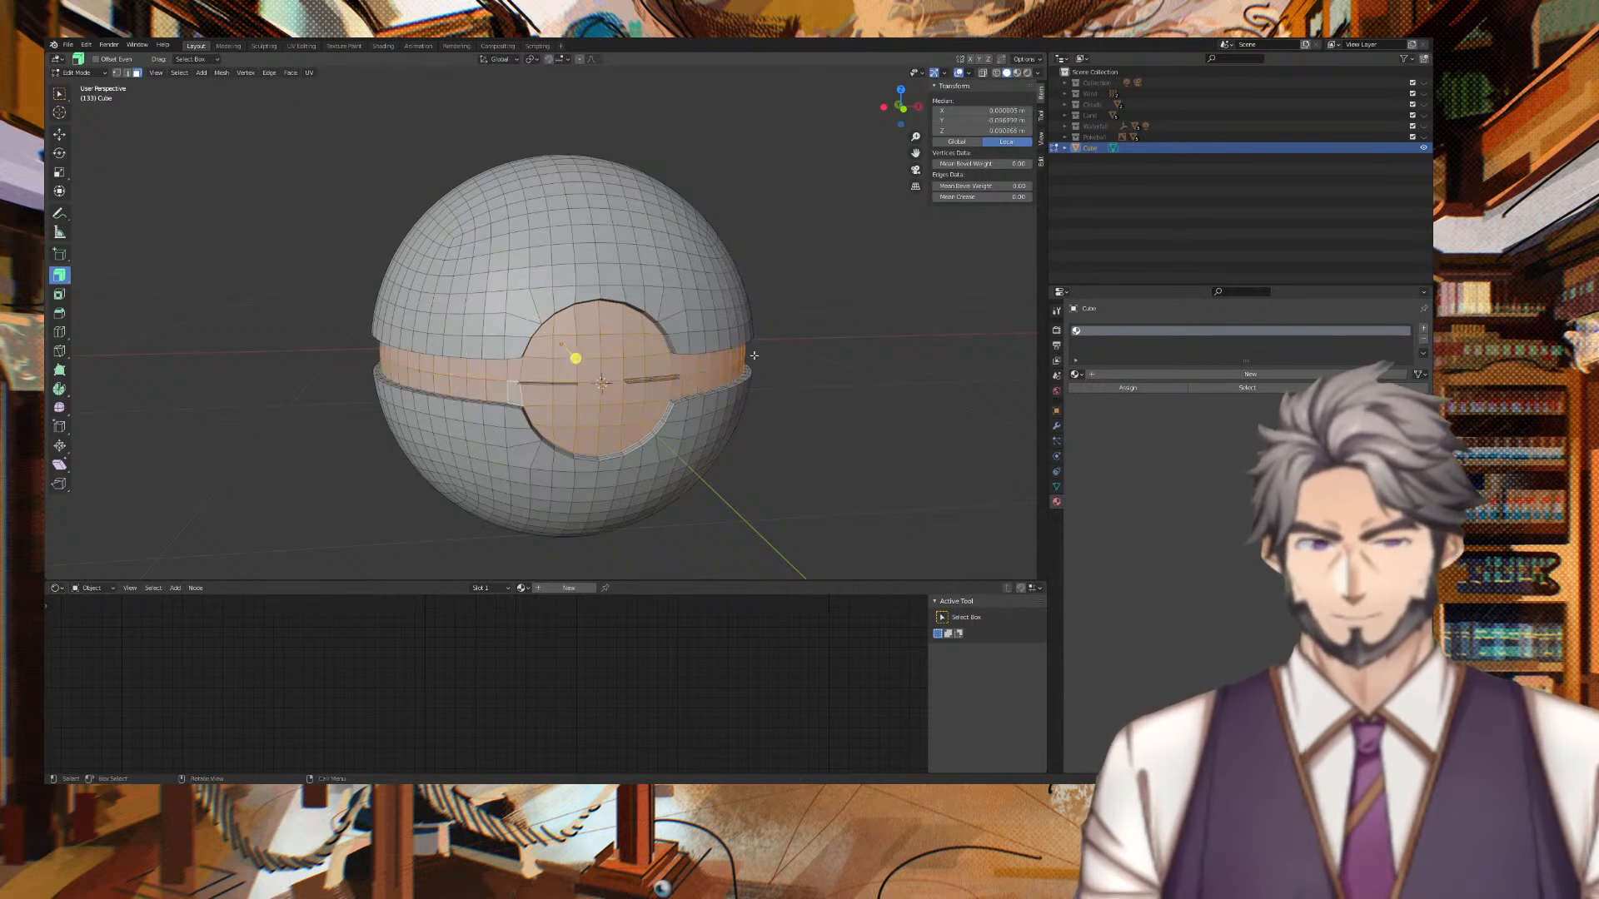
right_click(682, 360)
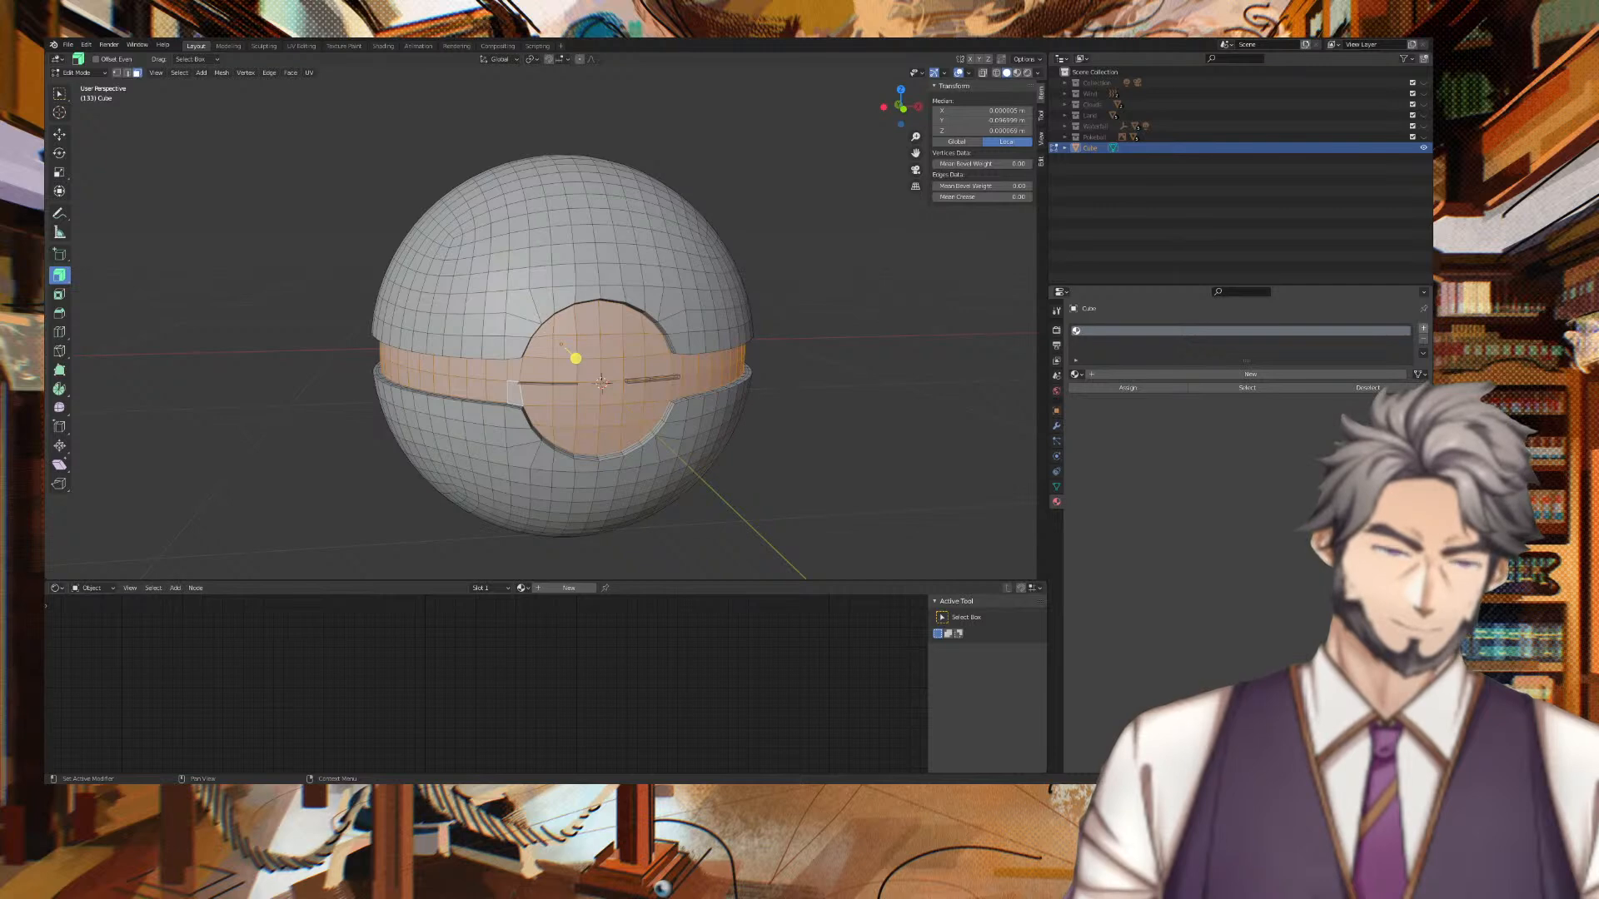
Add a second material slot with a new material and assign it to the selected band and circle faces.
left_click(1423, 328)
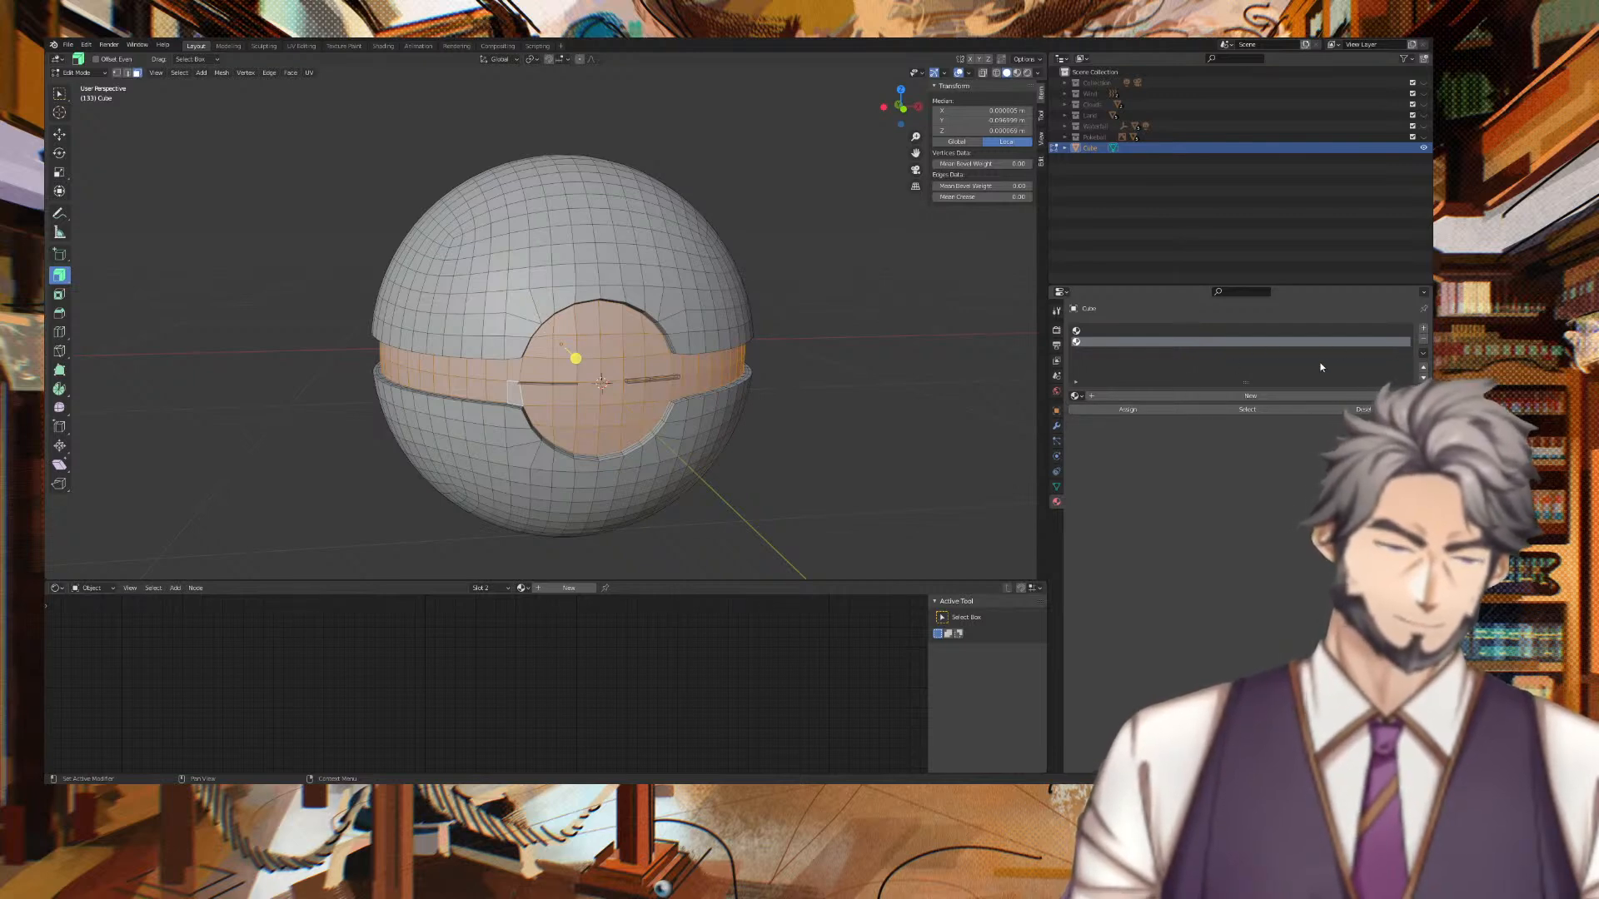
left_click(1211, 396)
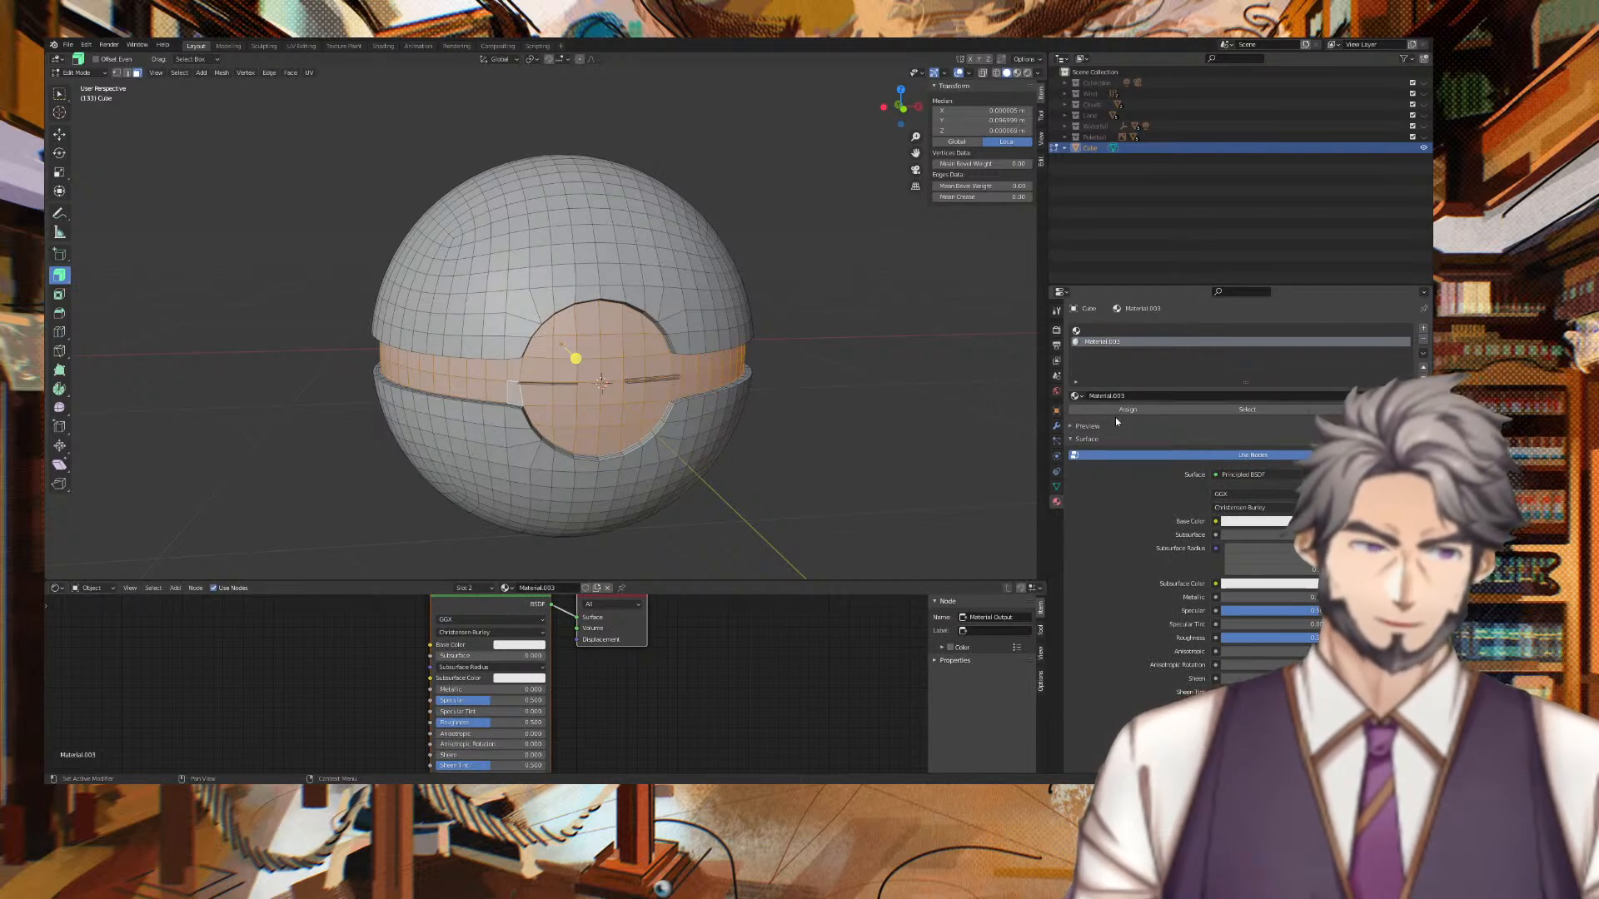
left_click(697, 379)
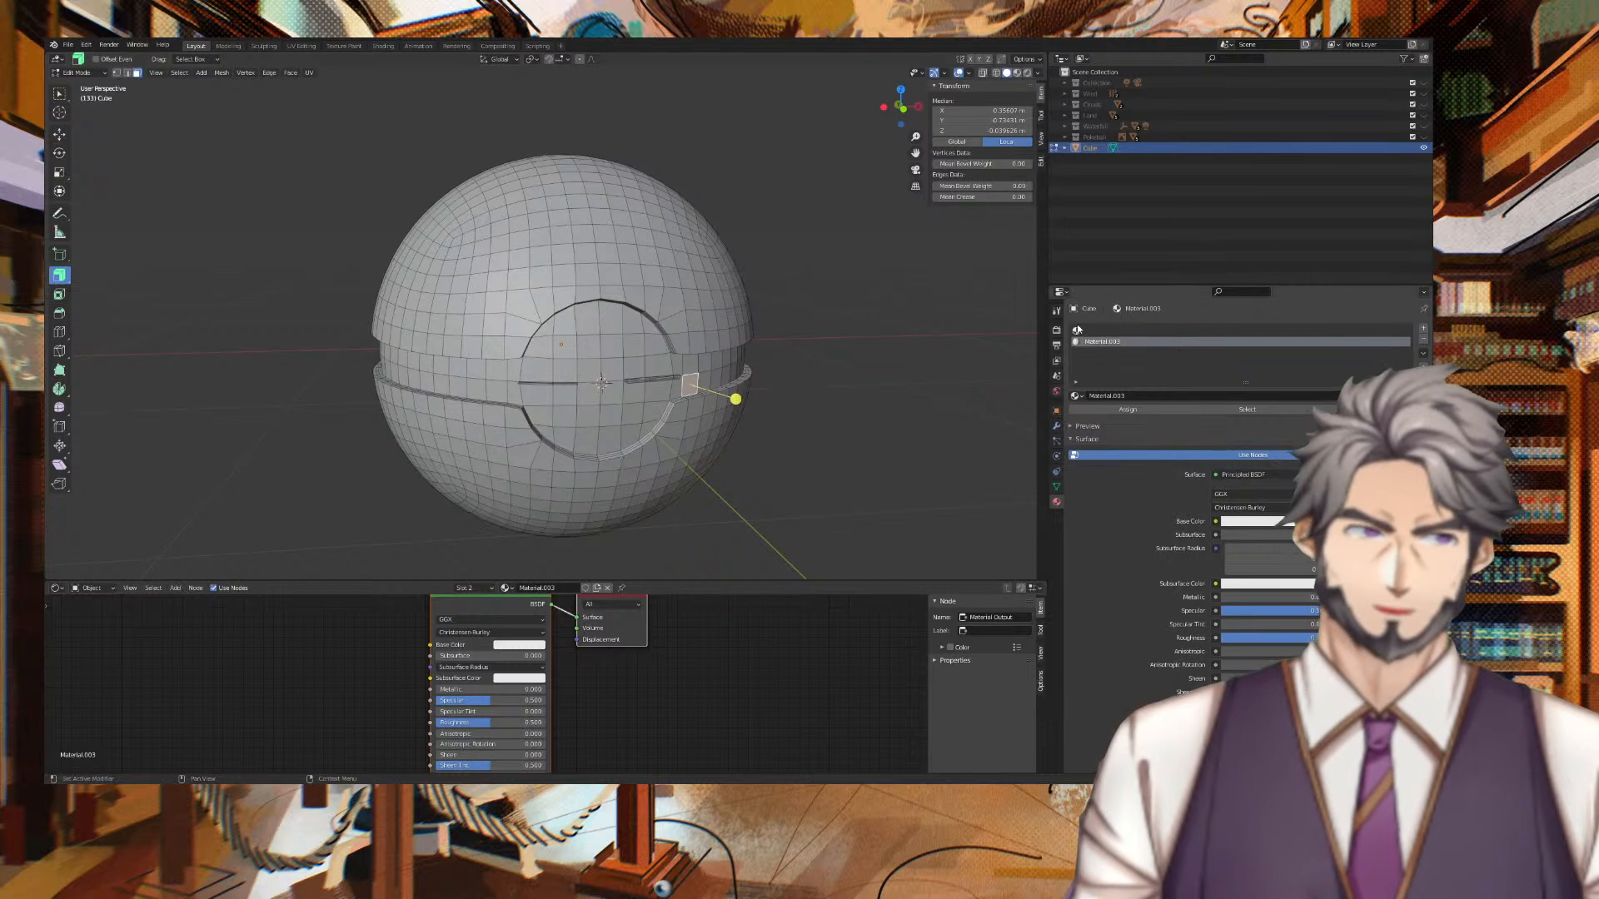
Set the second slot's material base color to black and check it in rendered shading, returning to solid shading.
left_click(1102, 332)
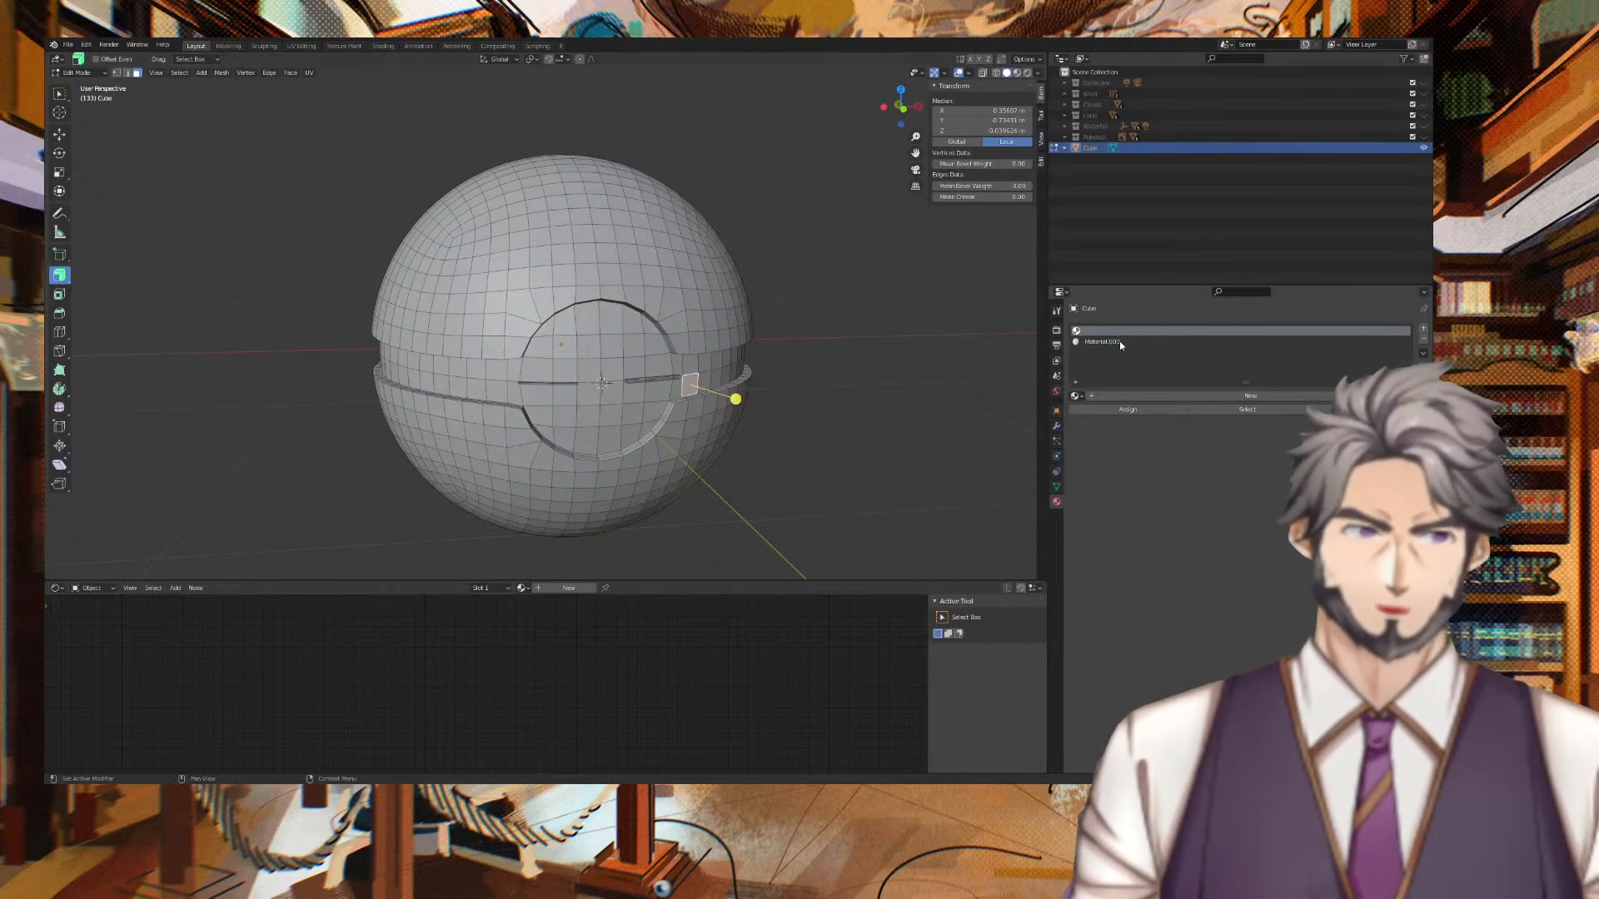
left_click(1117, 340)
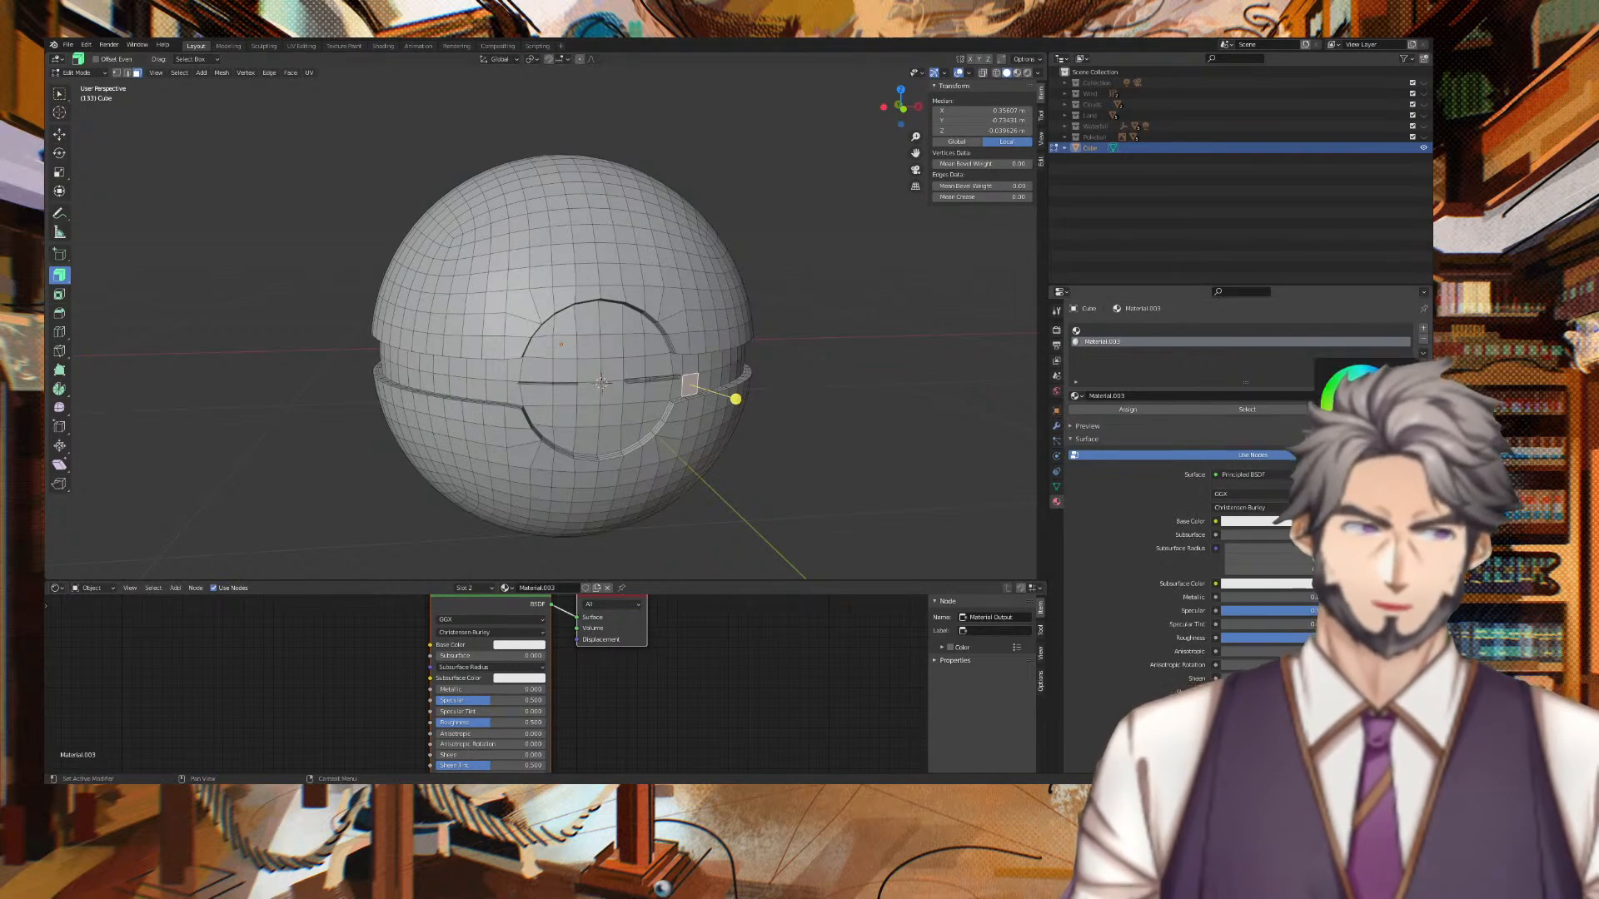
left_click_drag(1428, 390, 1428, 463)
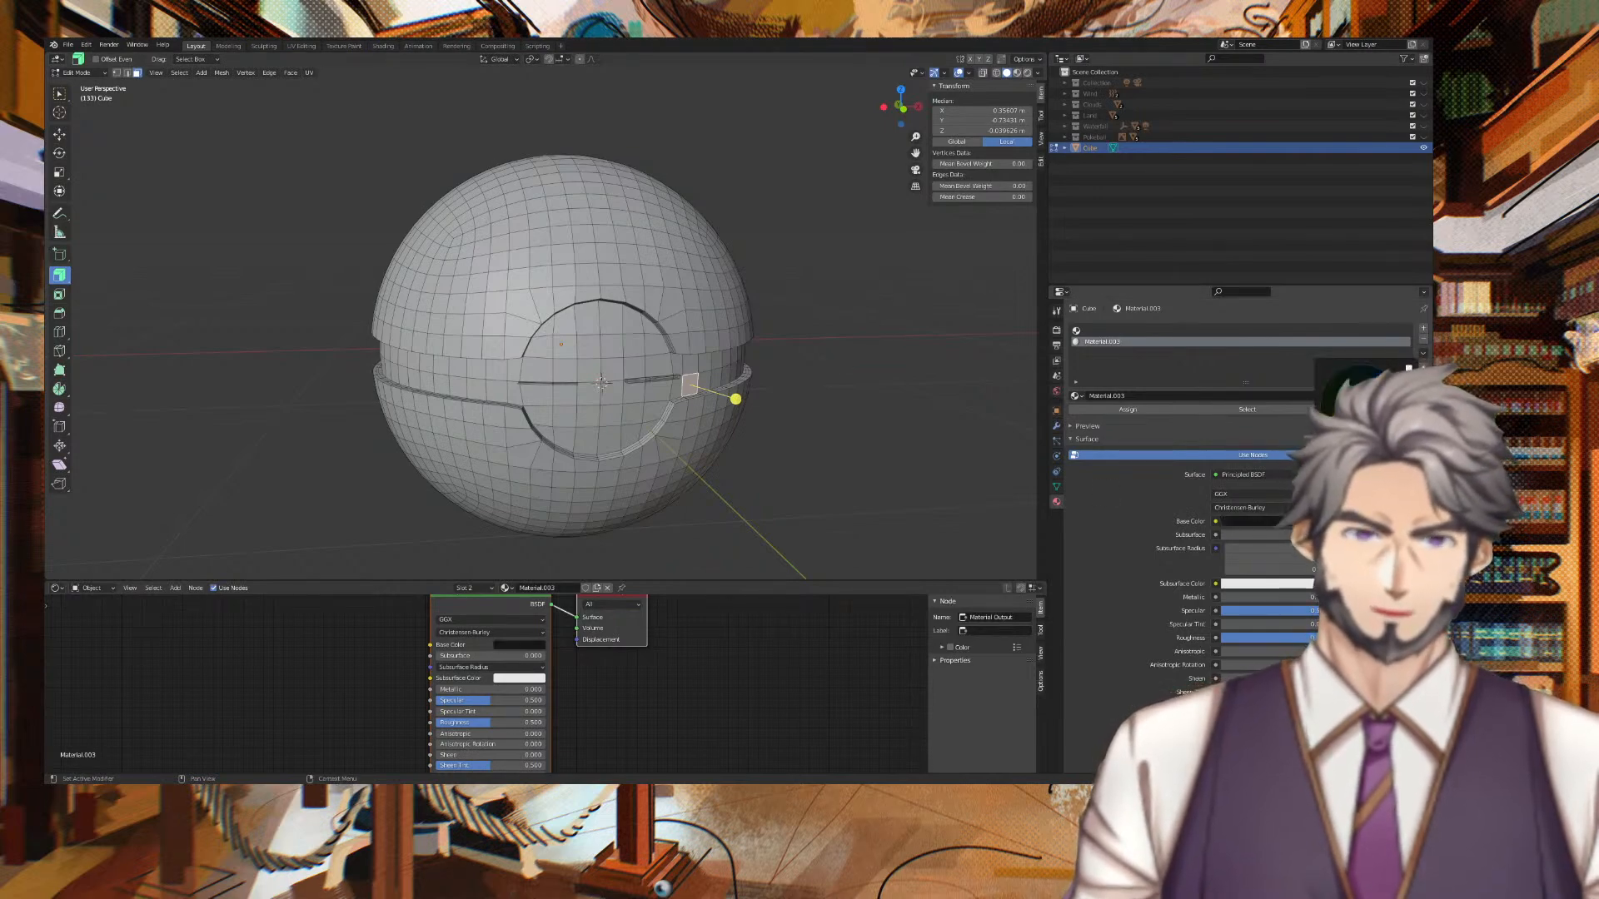
left_click(1025, 73)
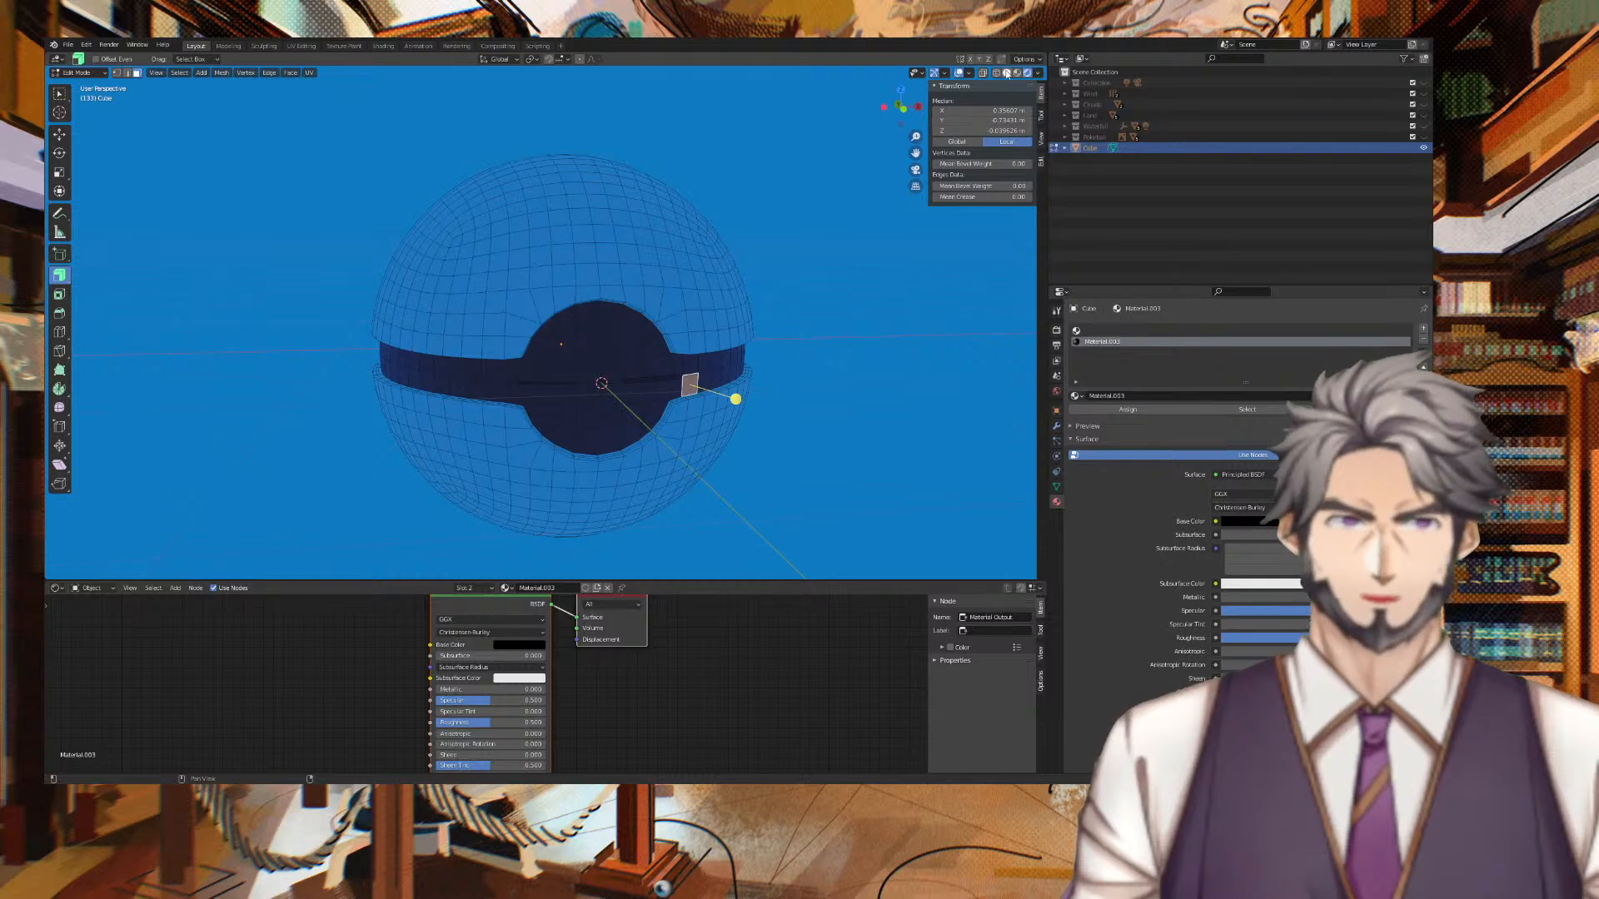
left_click(1006, 72)
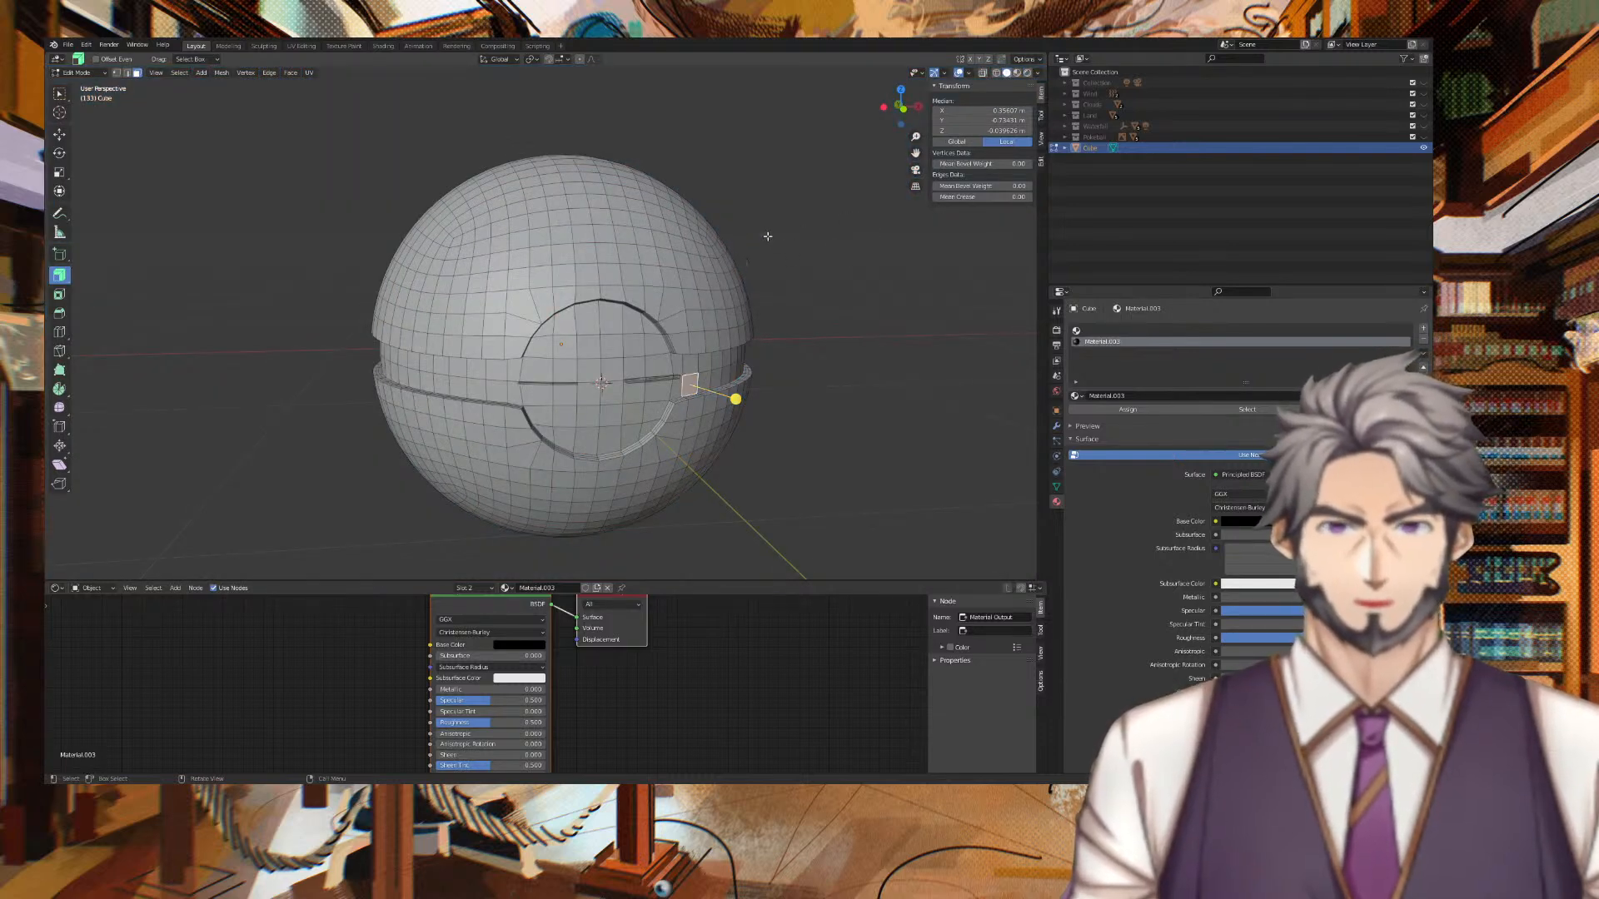
Try to box-select the sphere's upper shell without the front circle, check it in rendered shading, and undo the last selection.
middle_click_drag(740, 242, 399, 180)
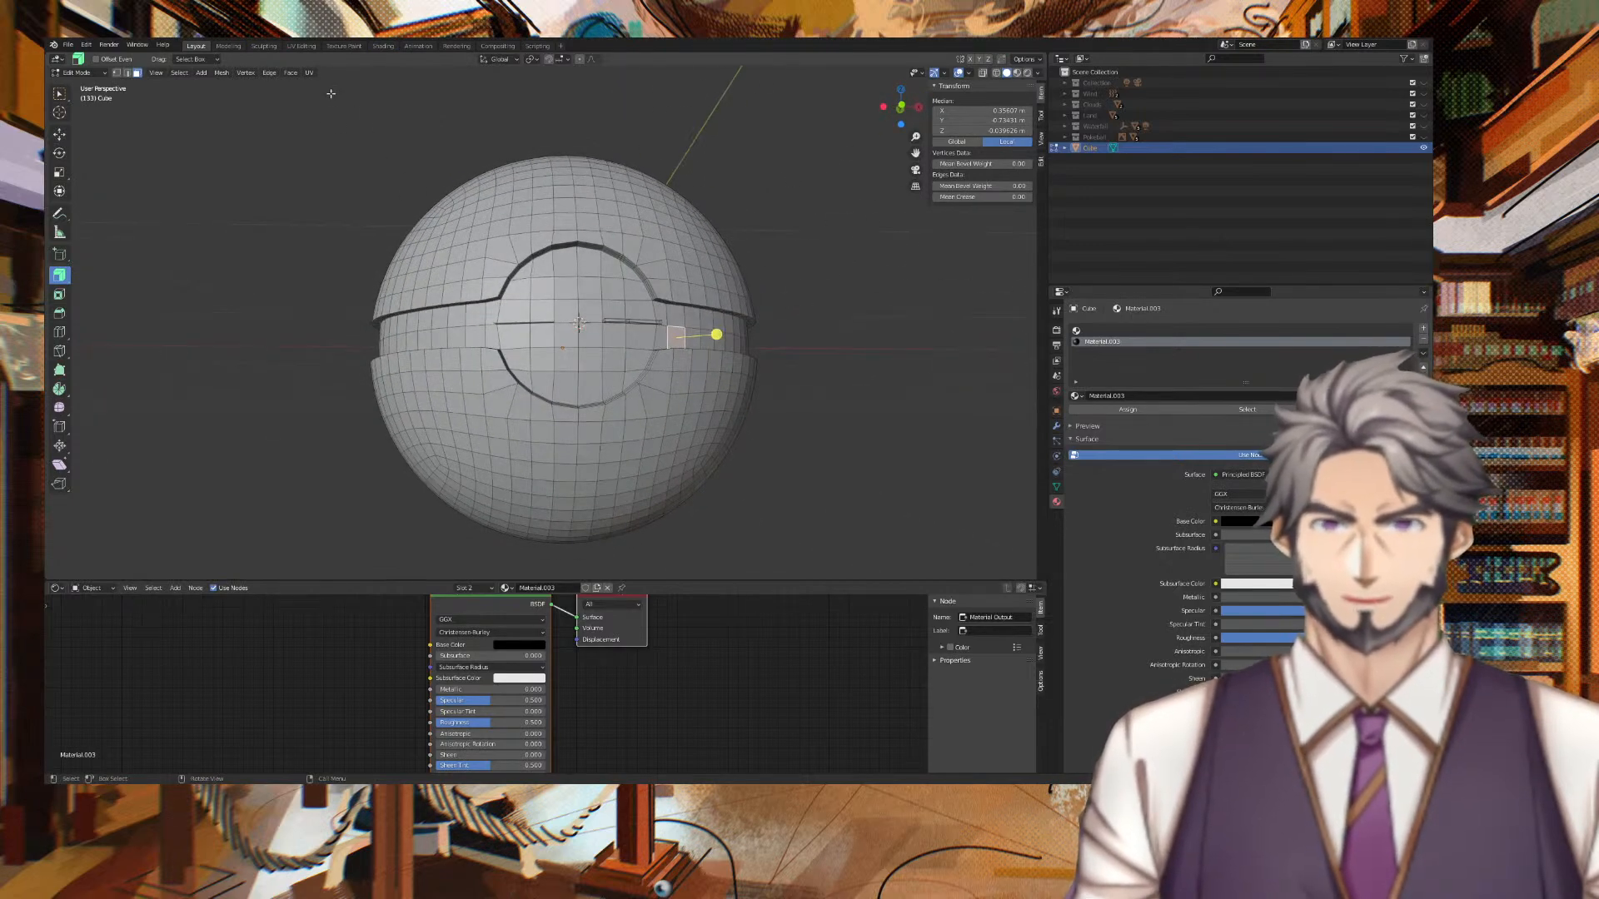
middle_click_drag(559, 111, 408, 115)
left_click_drag(338, 110, 808, 334)
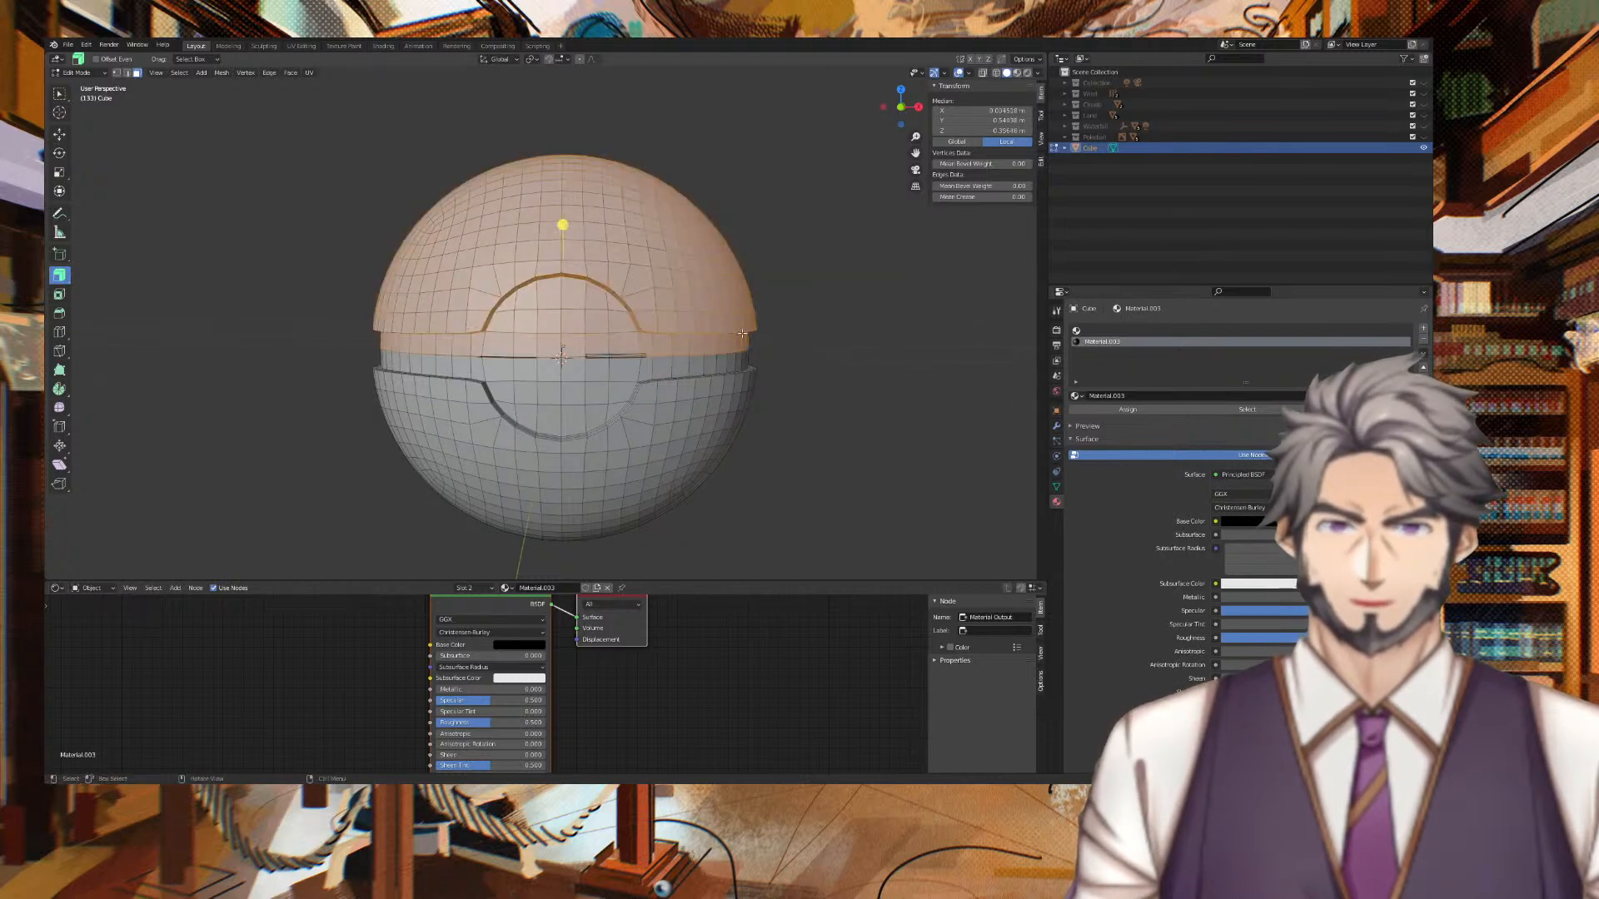
left_click_drag(314, 104, 807, 318)
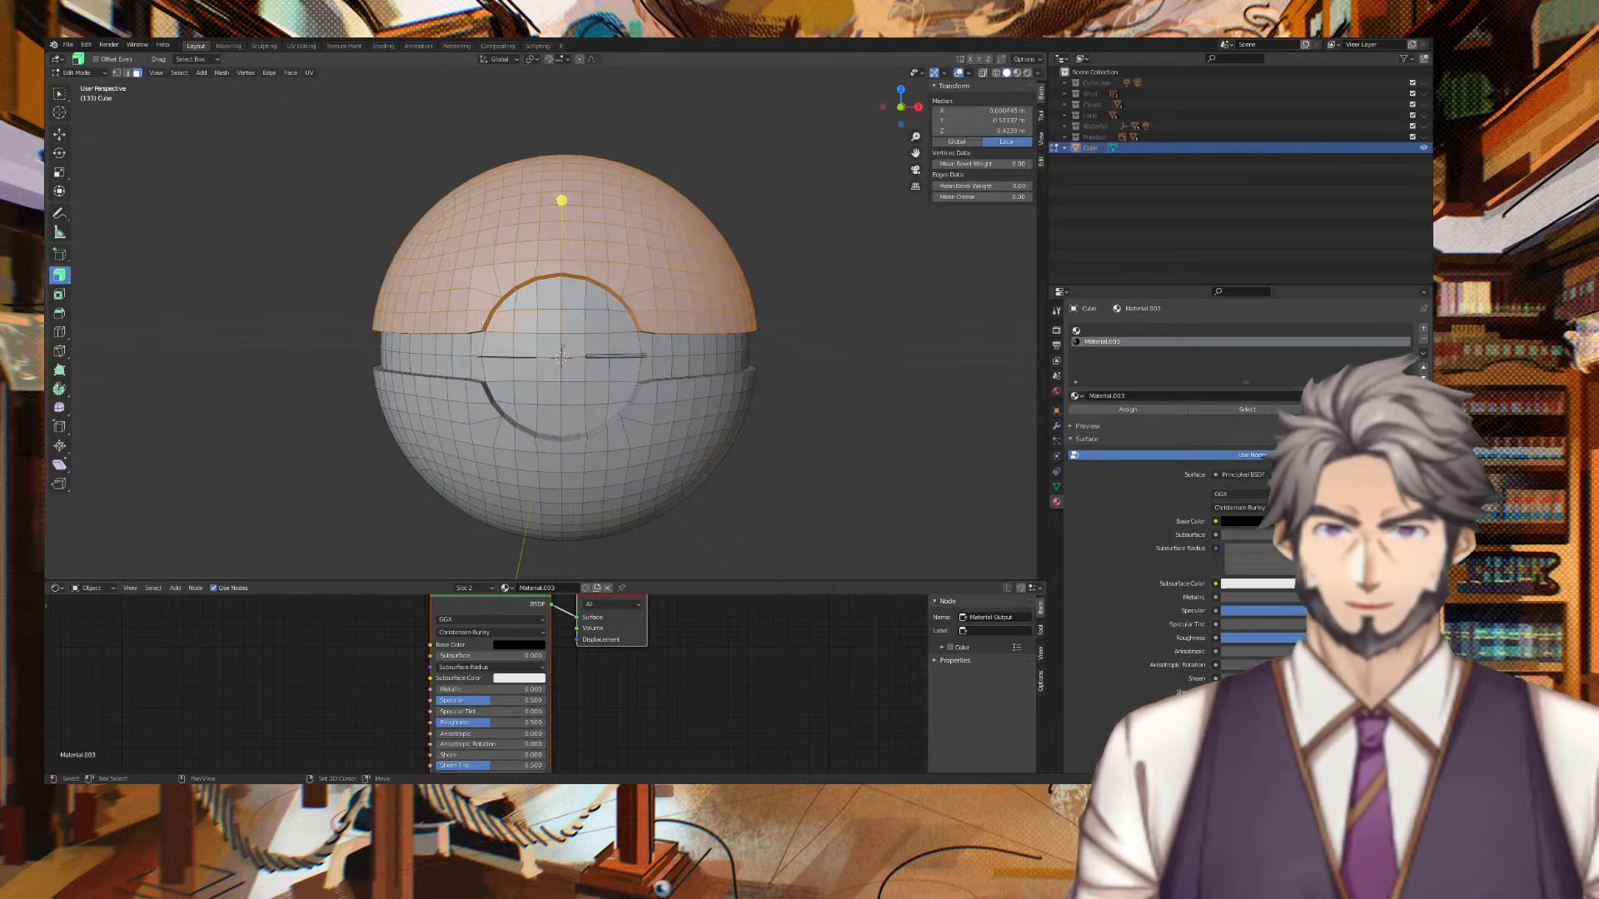
middle_click_drag(305, 189, 807, 199)
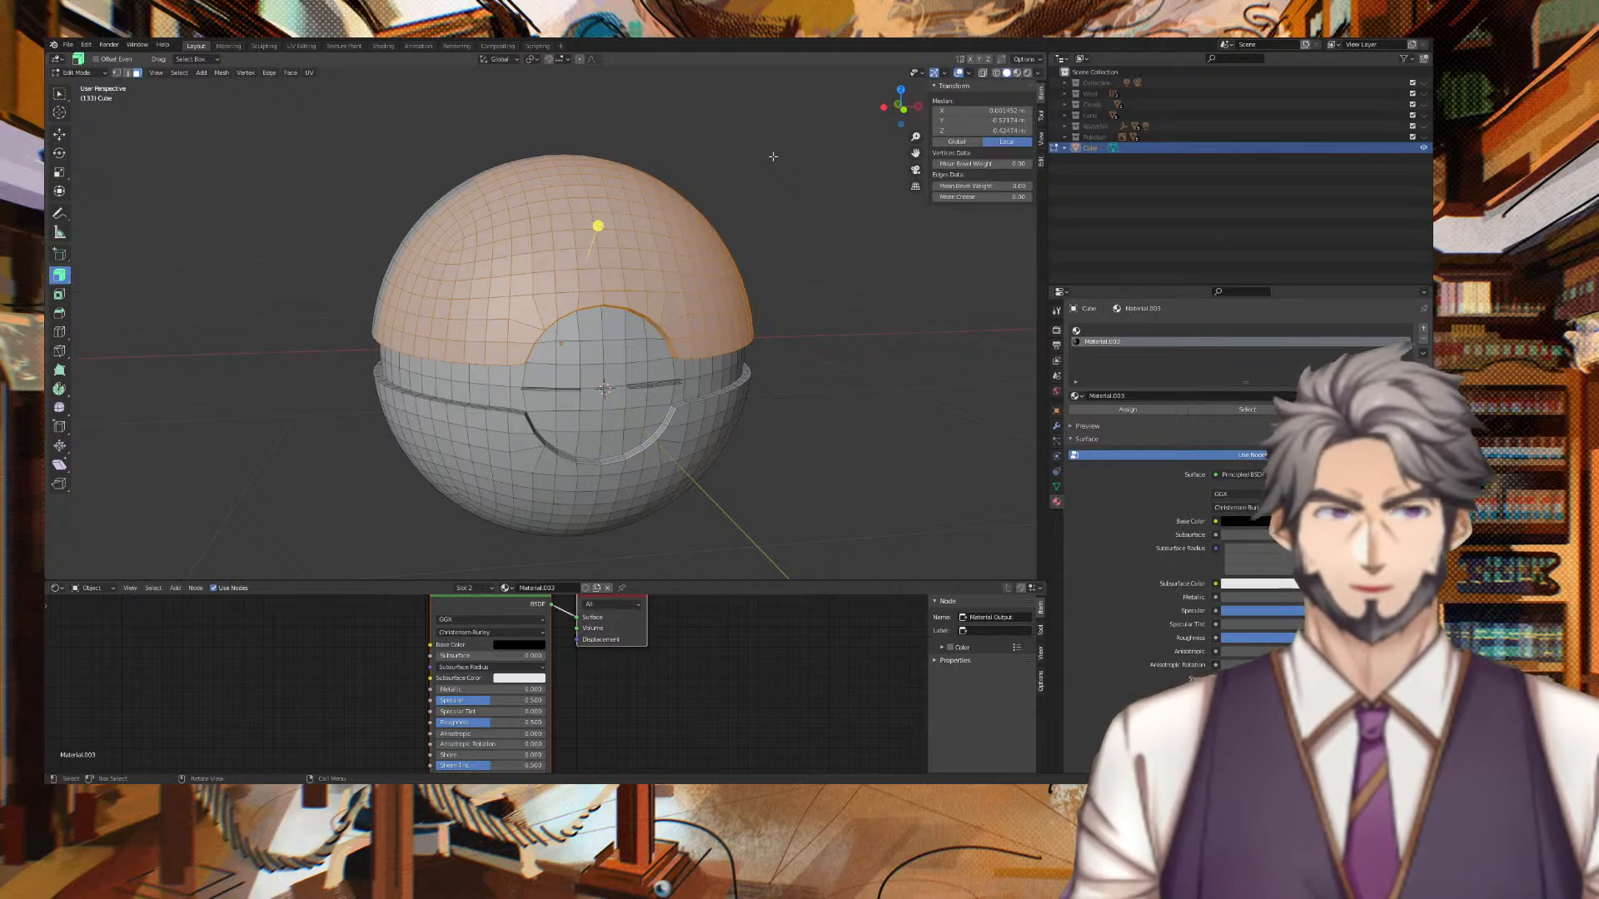
mouse_move(773, 156)
middle_mouse_down()
mouse_move(814, 147)
mouse_move(574, 162)
mouse_move(757, 146)
middle_mouse_up()
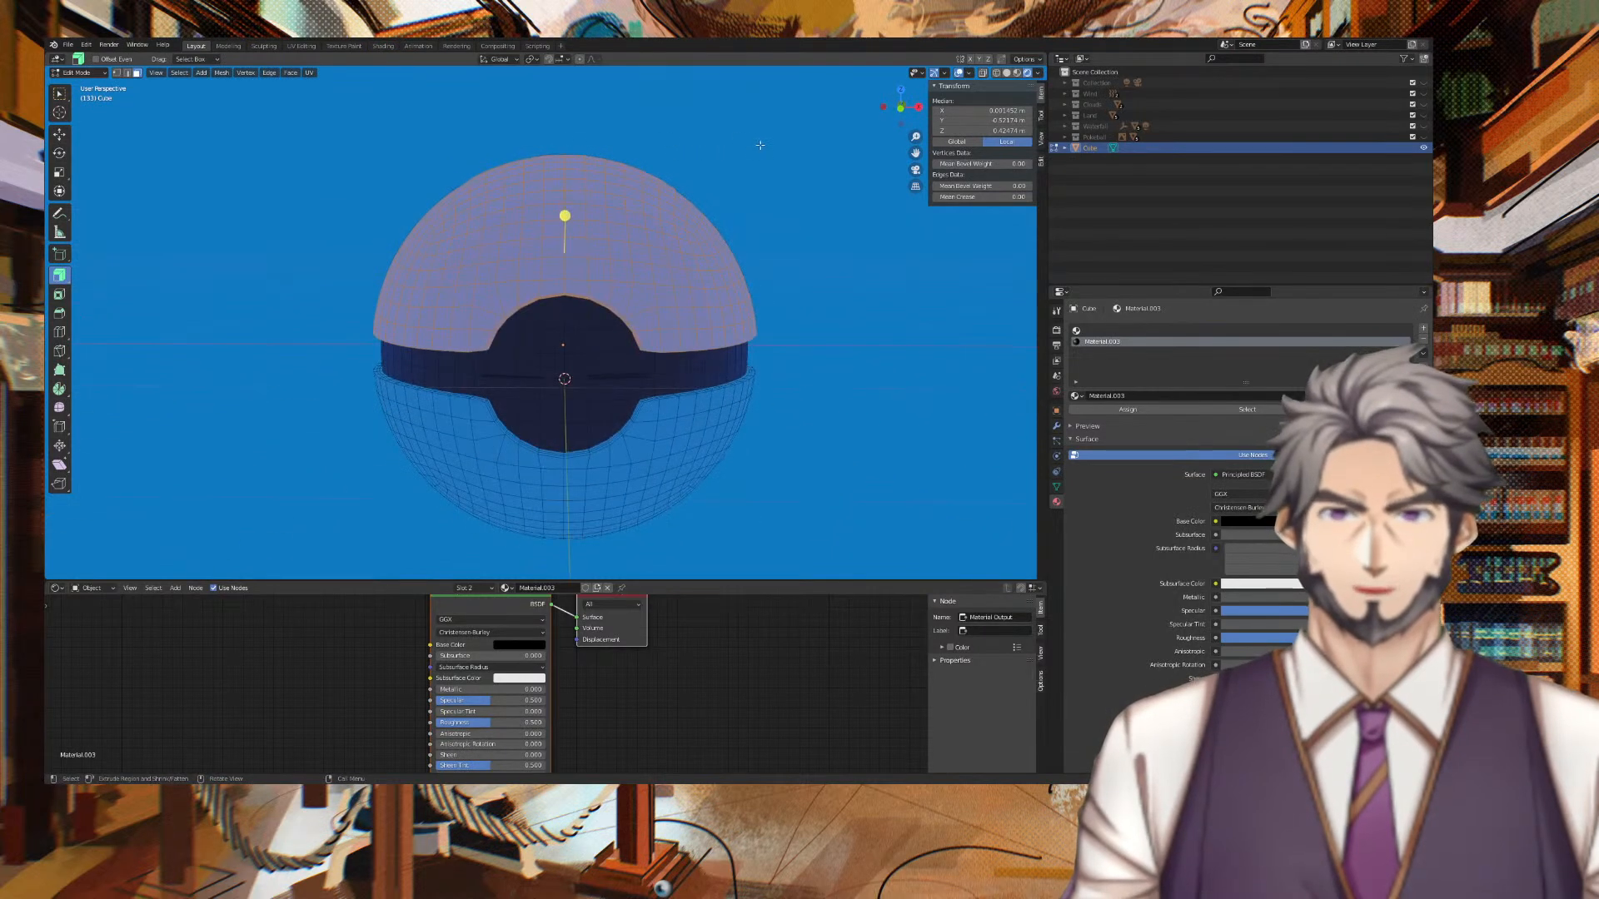
key("ctrl+z")
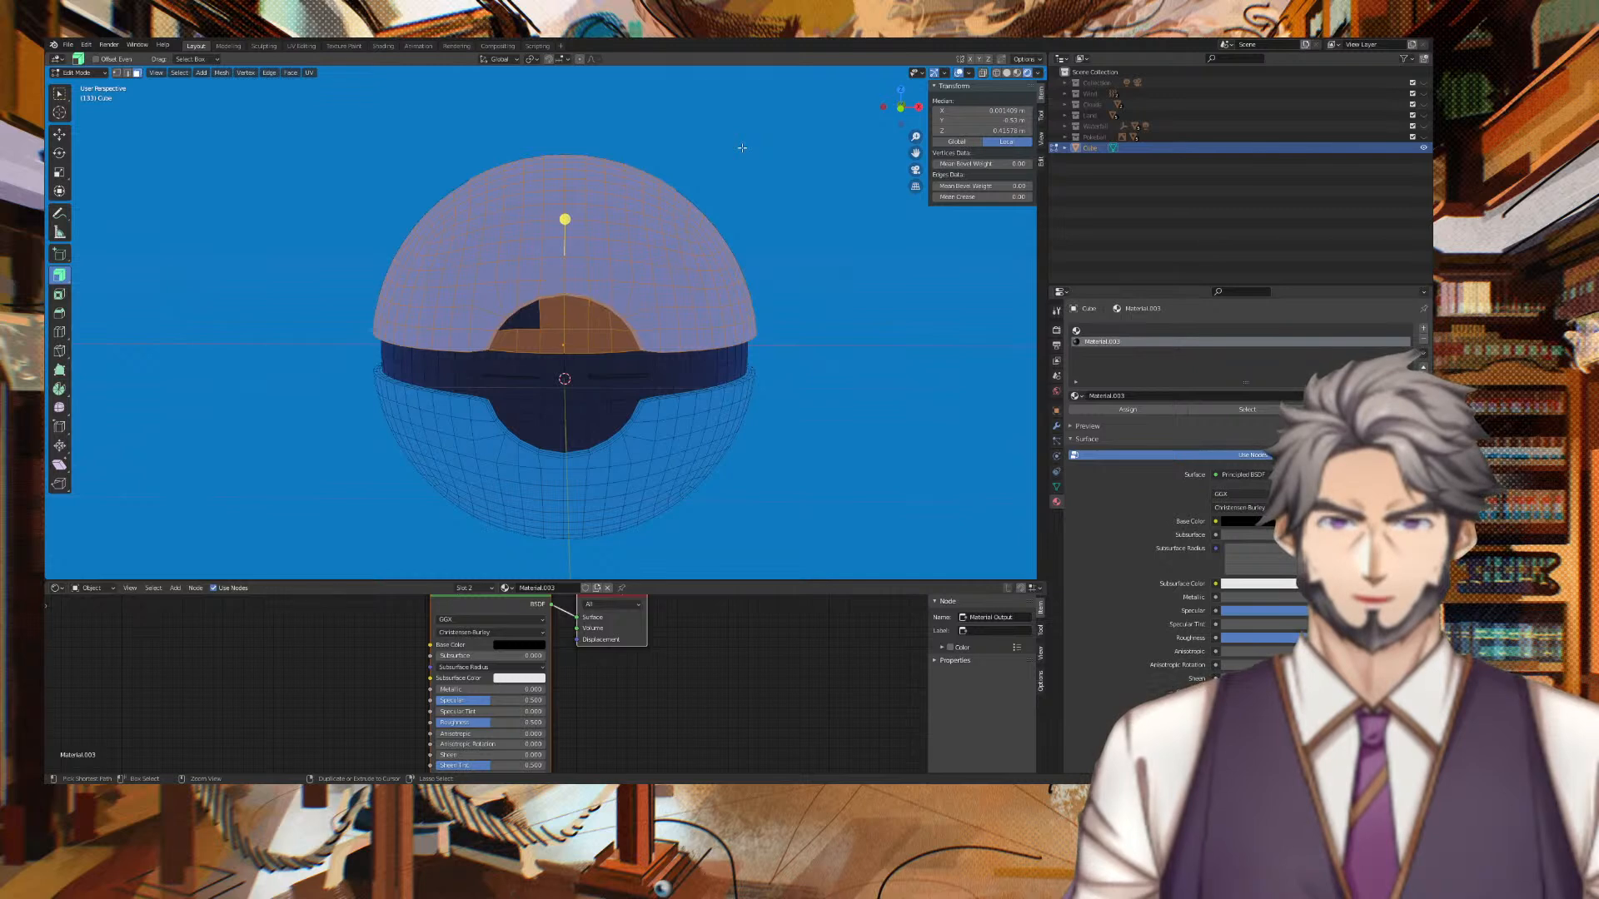
mouse_move(776, 177)
middle_mouse_down()
mouse_move(882, 173)
mouse_move(792, 168)
mouse_move(804, 176)
middle_mouse_up()
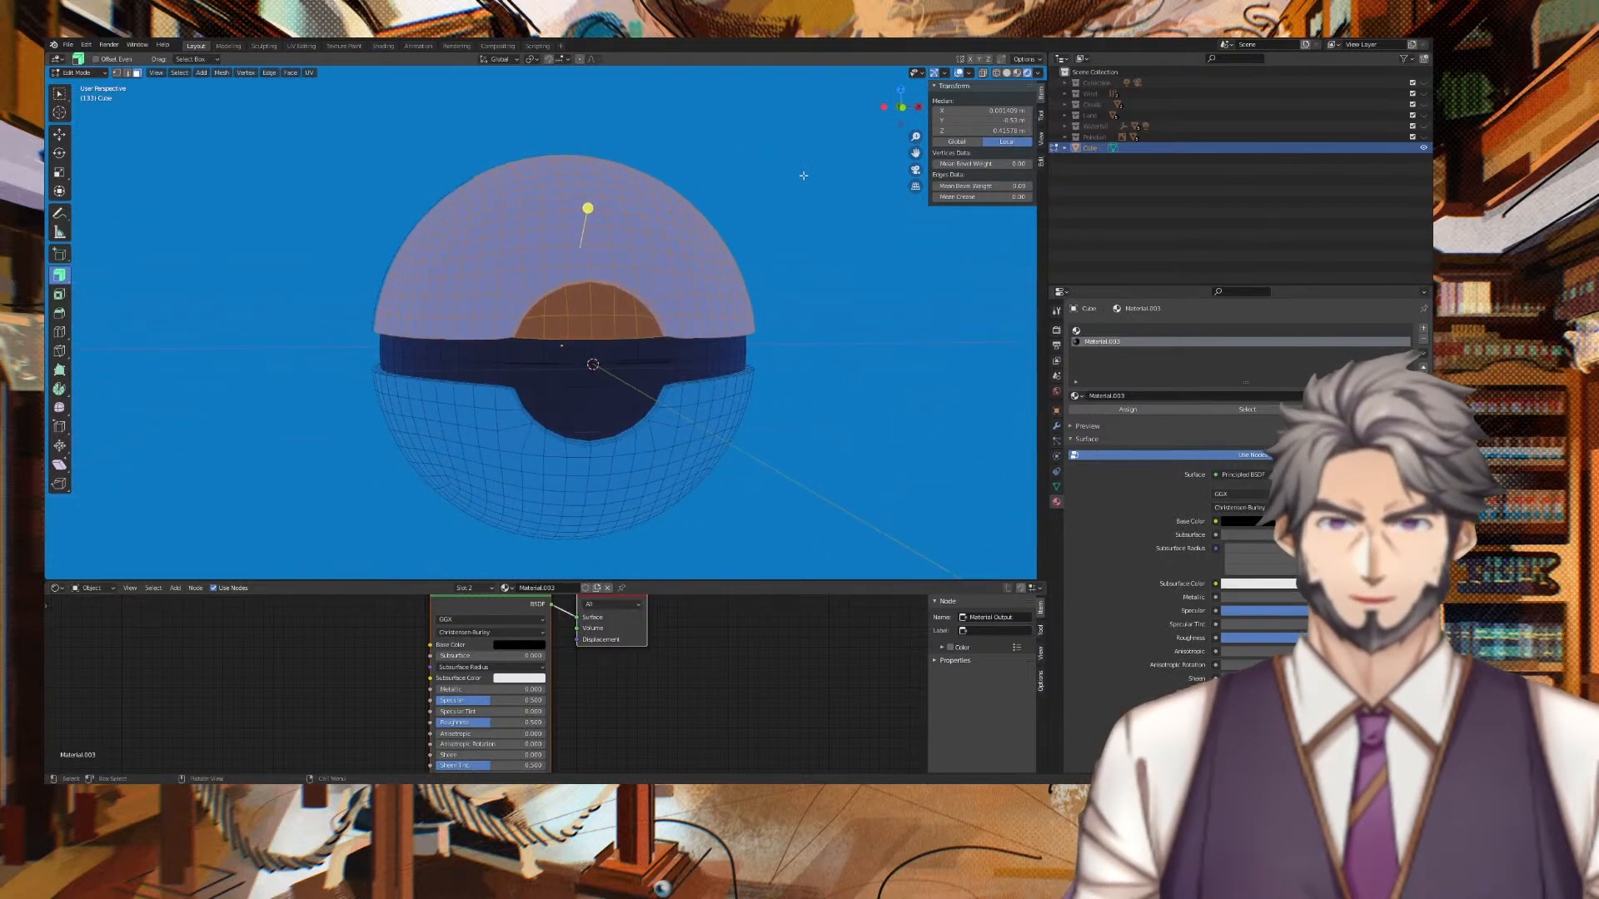
Return to solid shading, box-select the upper half again, and turn on X-ray to reach the faces behind.
left_click(1003, 73)
left_click_drag(318, 124, 807, 330)
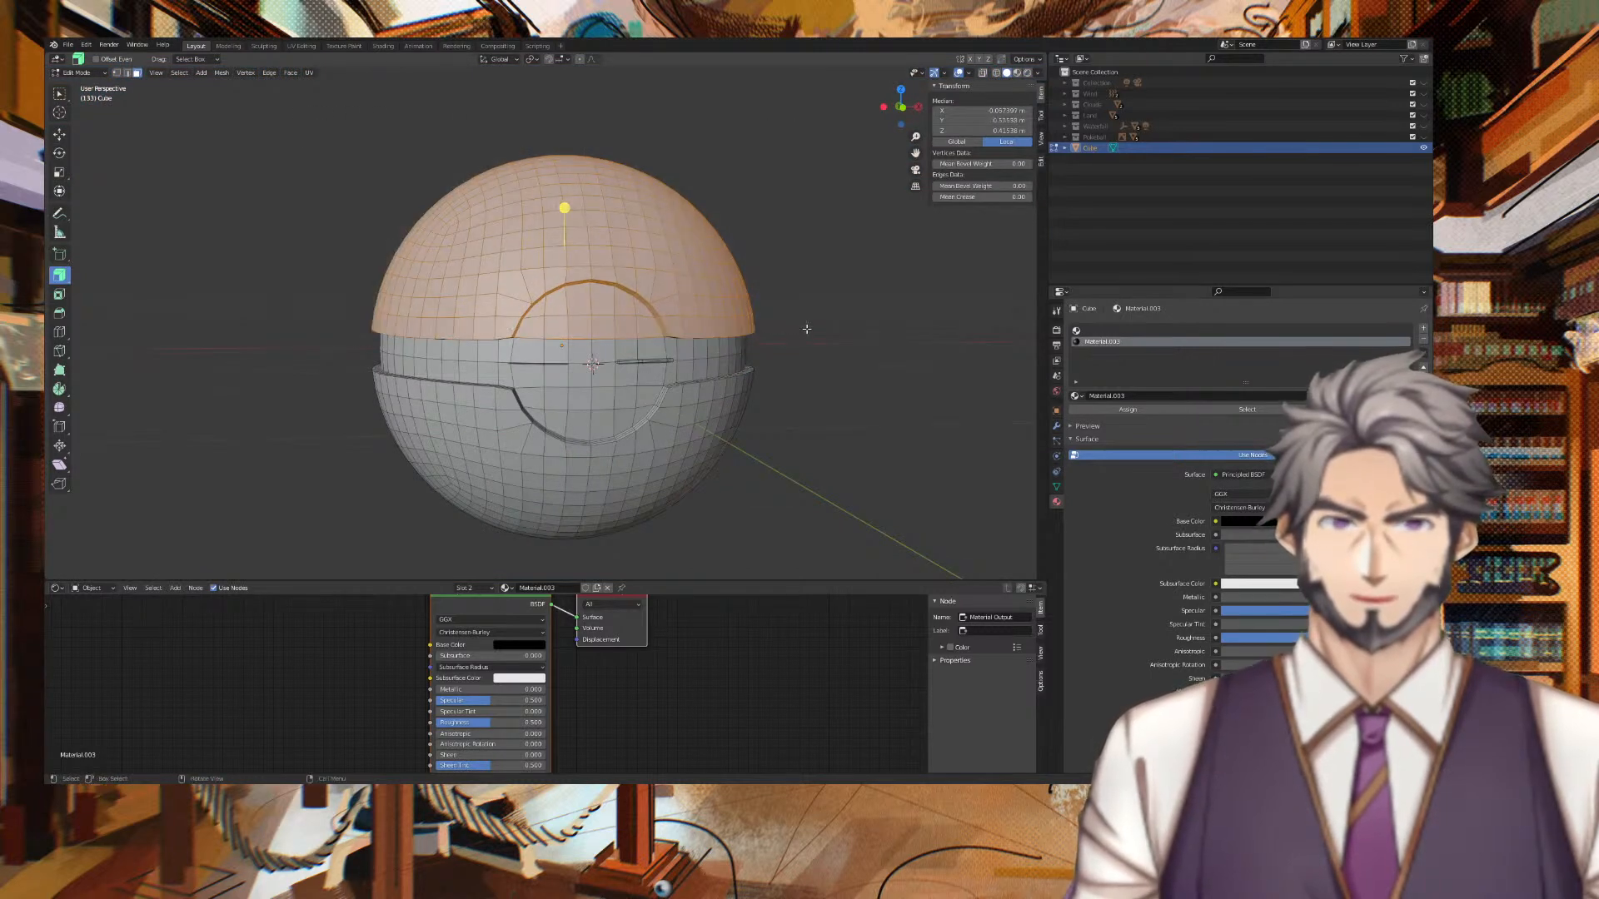
middle_click_drag(752, 197, 950, 208)
middle_click_drag(638, 198, 884, 169)
left_click(982, 73)
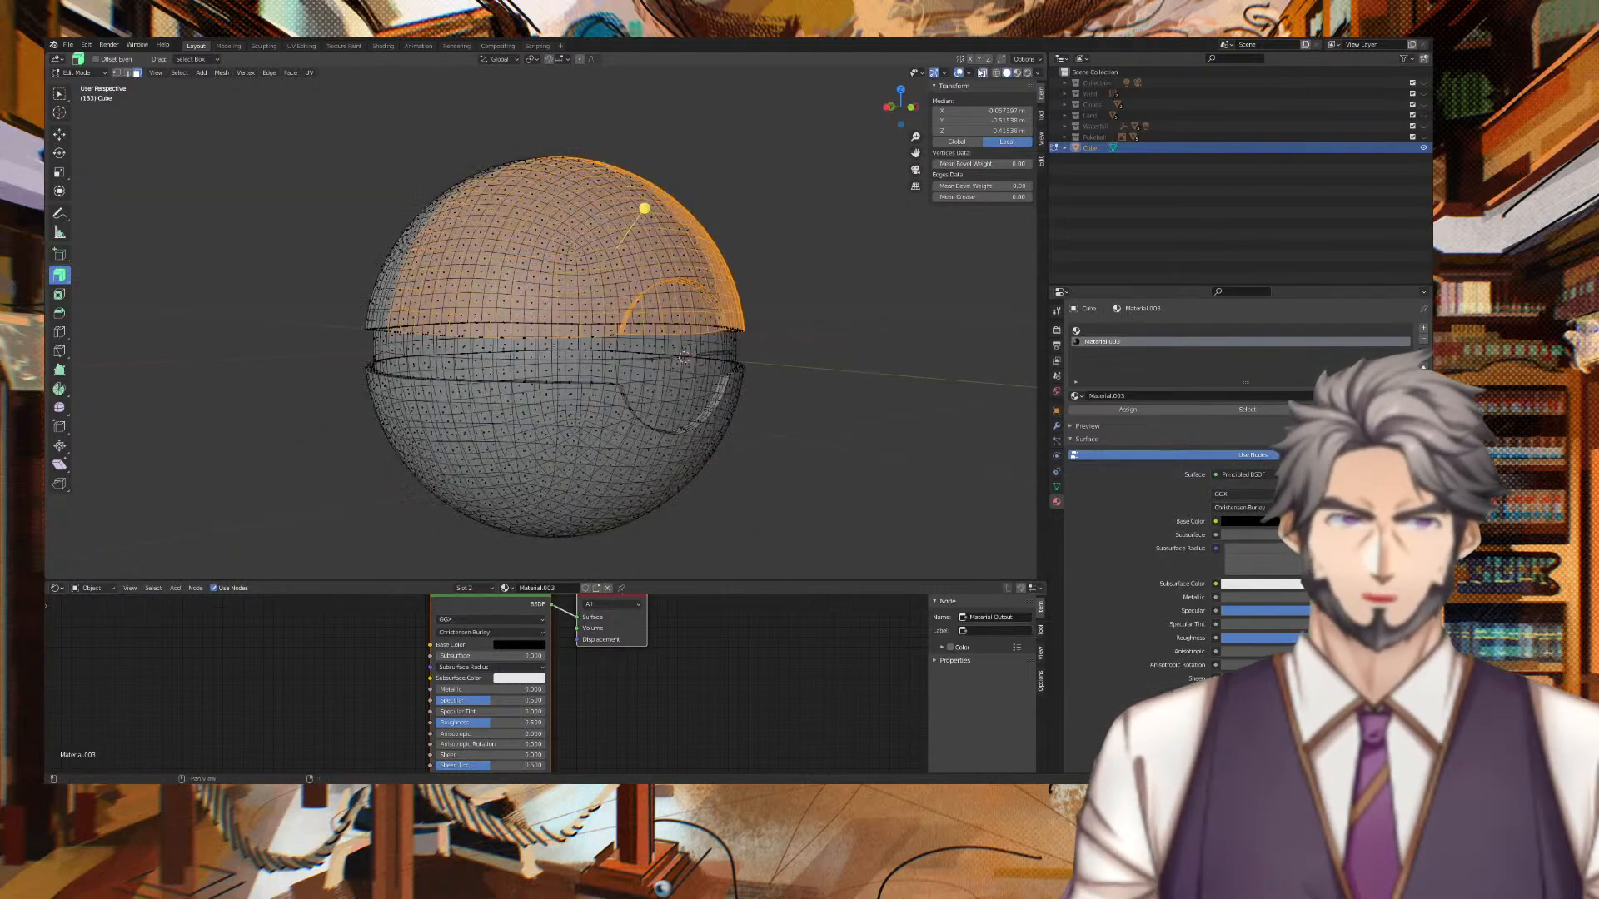
Try to box-select the whole upper shell through the mesh in perspective view, and clear the selection.
middle_click_drag(749, 158, 628, 142)
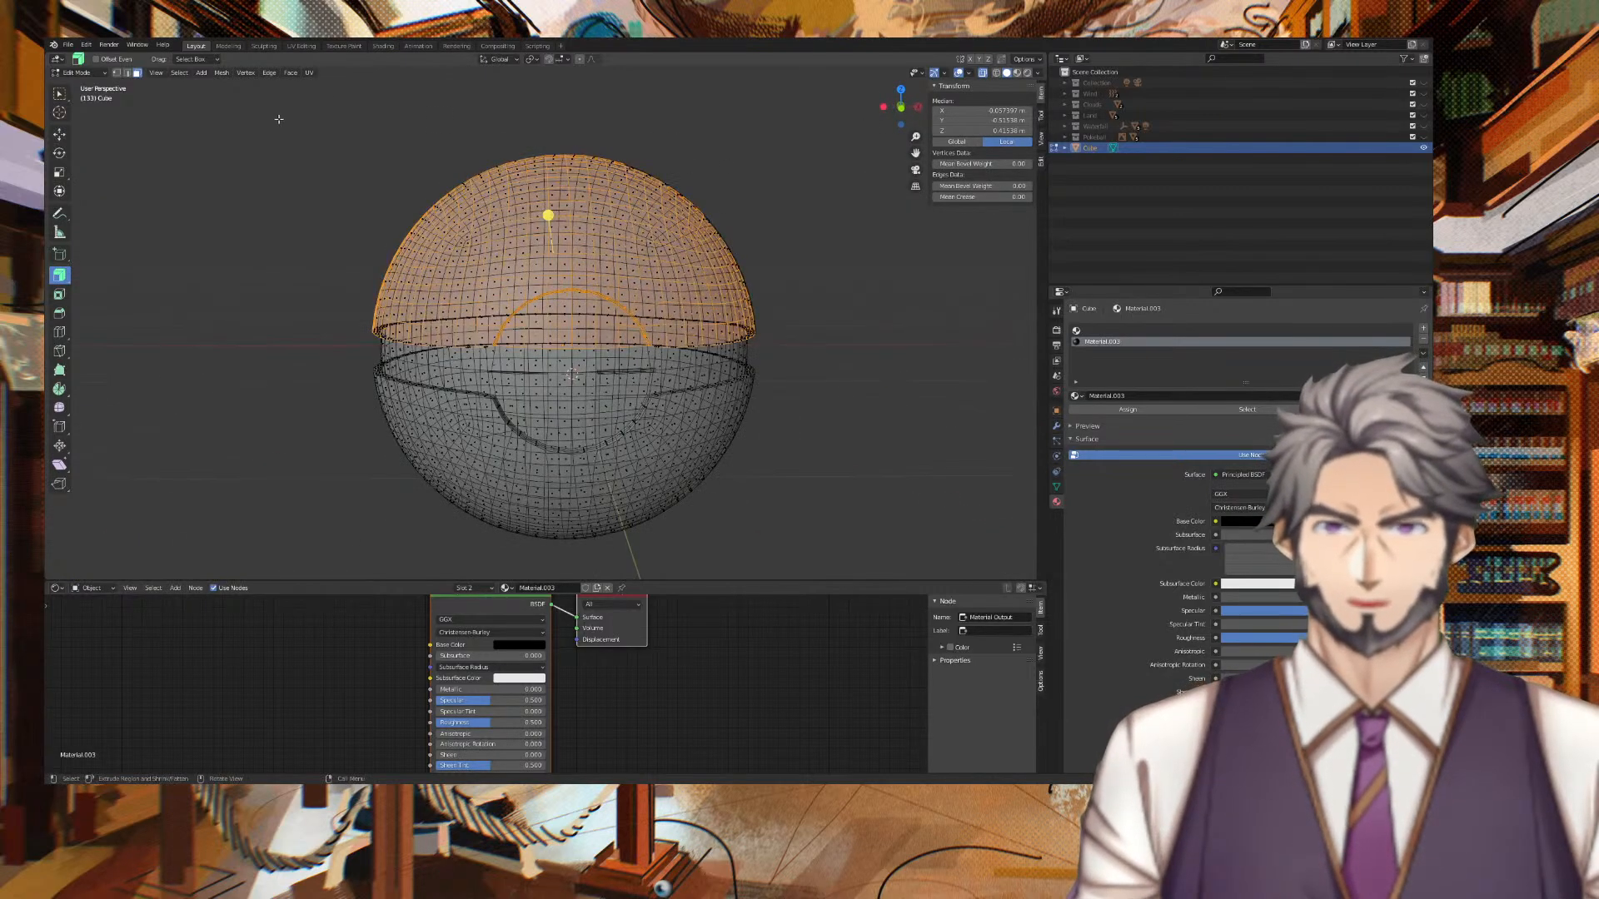
left_click_drag(324, 111, 795, 329)
mouse_move(795, 329)
middle_mouse_down()
mouse_move(1027, 322)
mouse_move(823, 323)
middle_mouse_up()
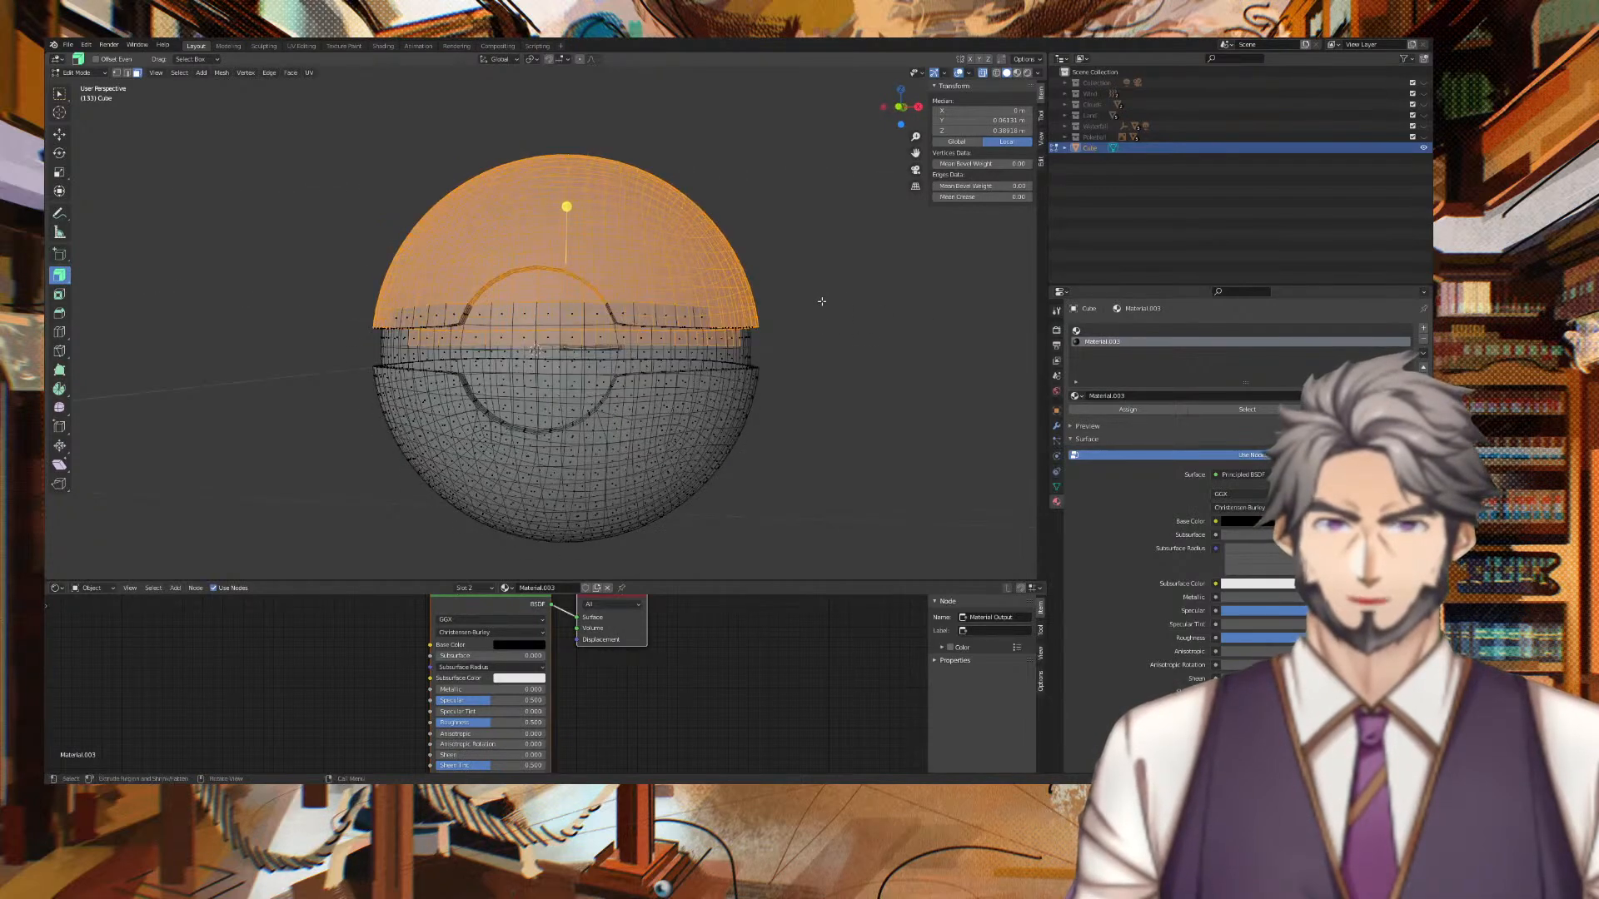
left_click(827, 317)
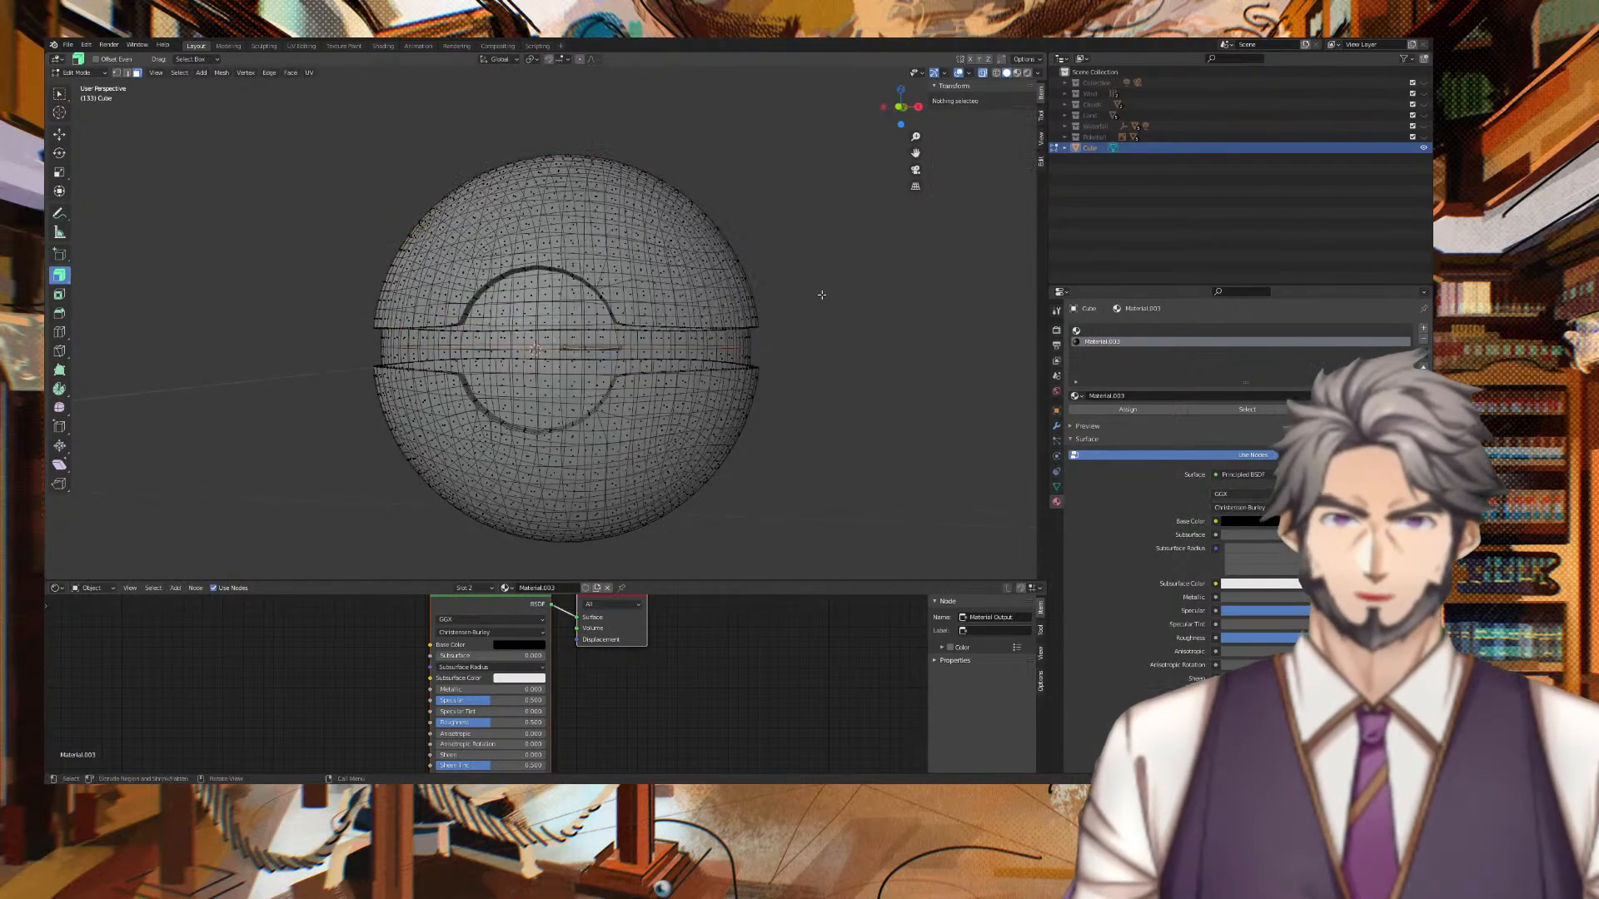
Box-select the upper shell through the mesh from the front orthographic view, keeping the band out of the selection.
left_click(901, 108)
left_click_drag(321, 119, 827, 314)
left_click_drag(303, 122, 780, 318)
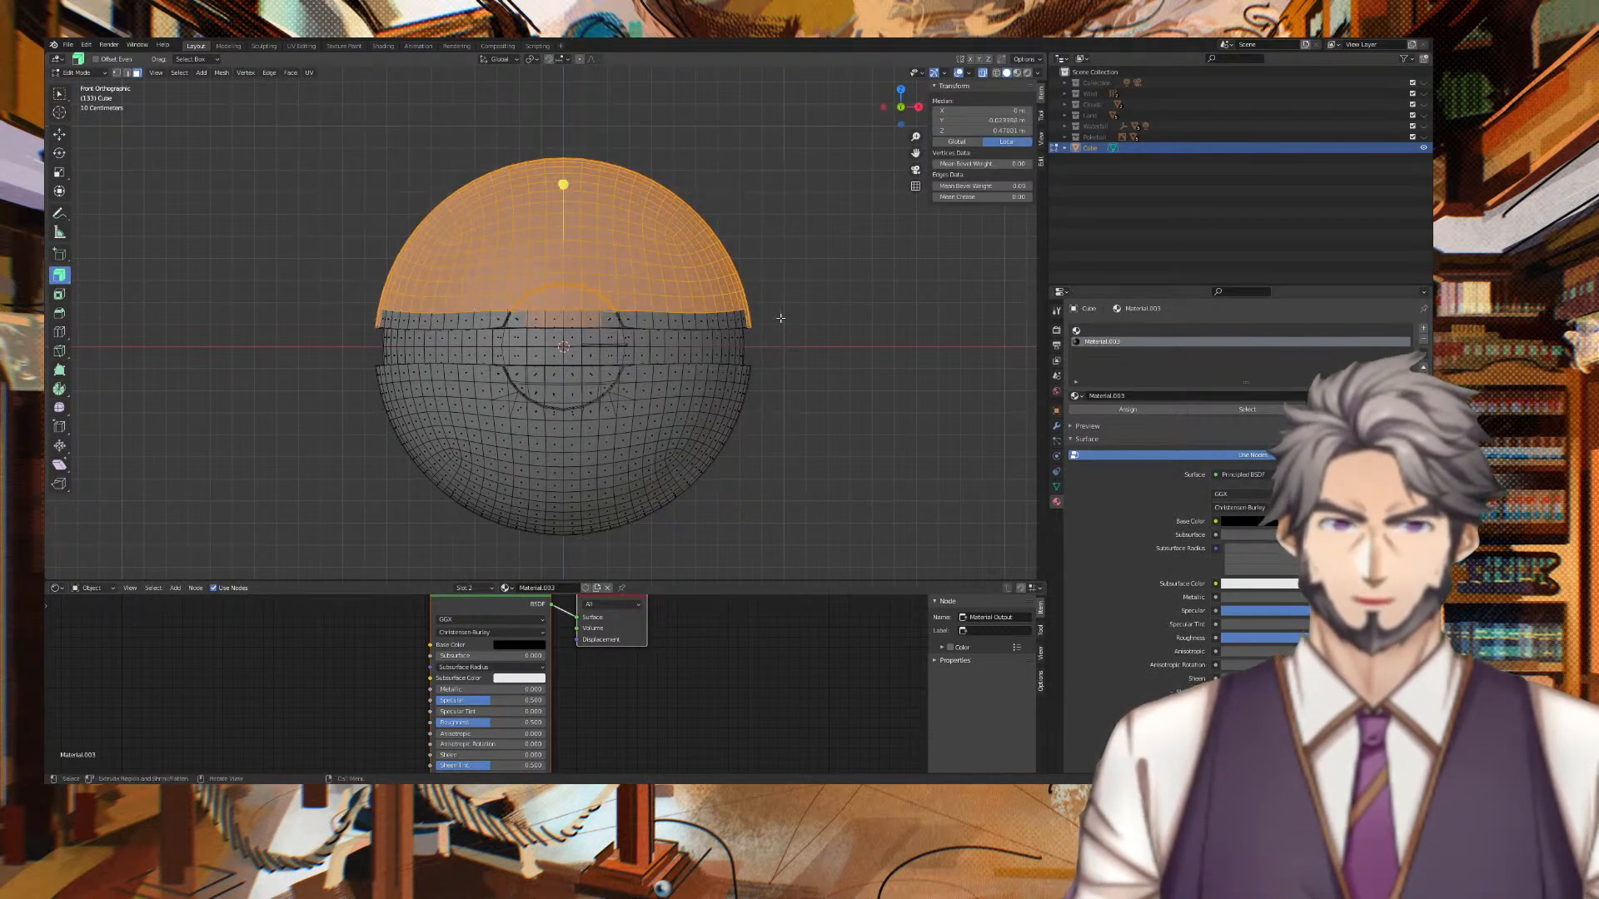
left_click_drag(361, 171, 787, 321)
left_click_drag(297, 95, 828, 319)
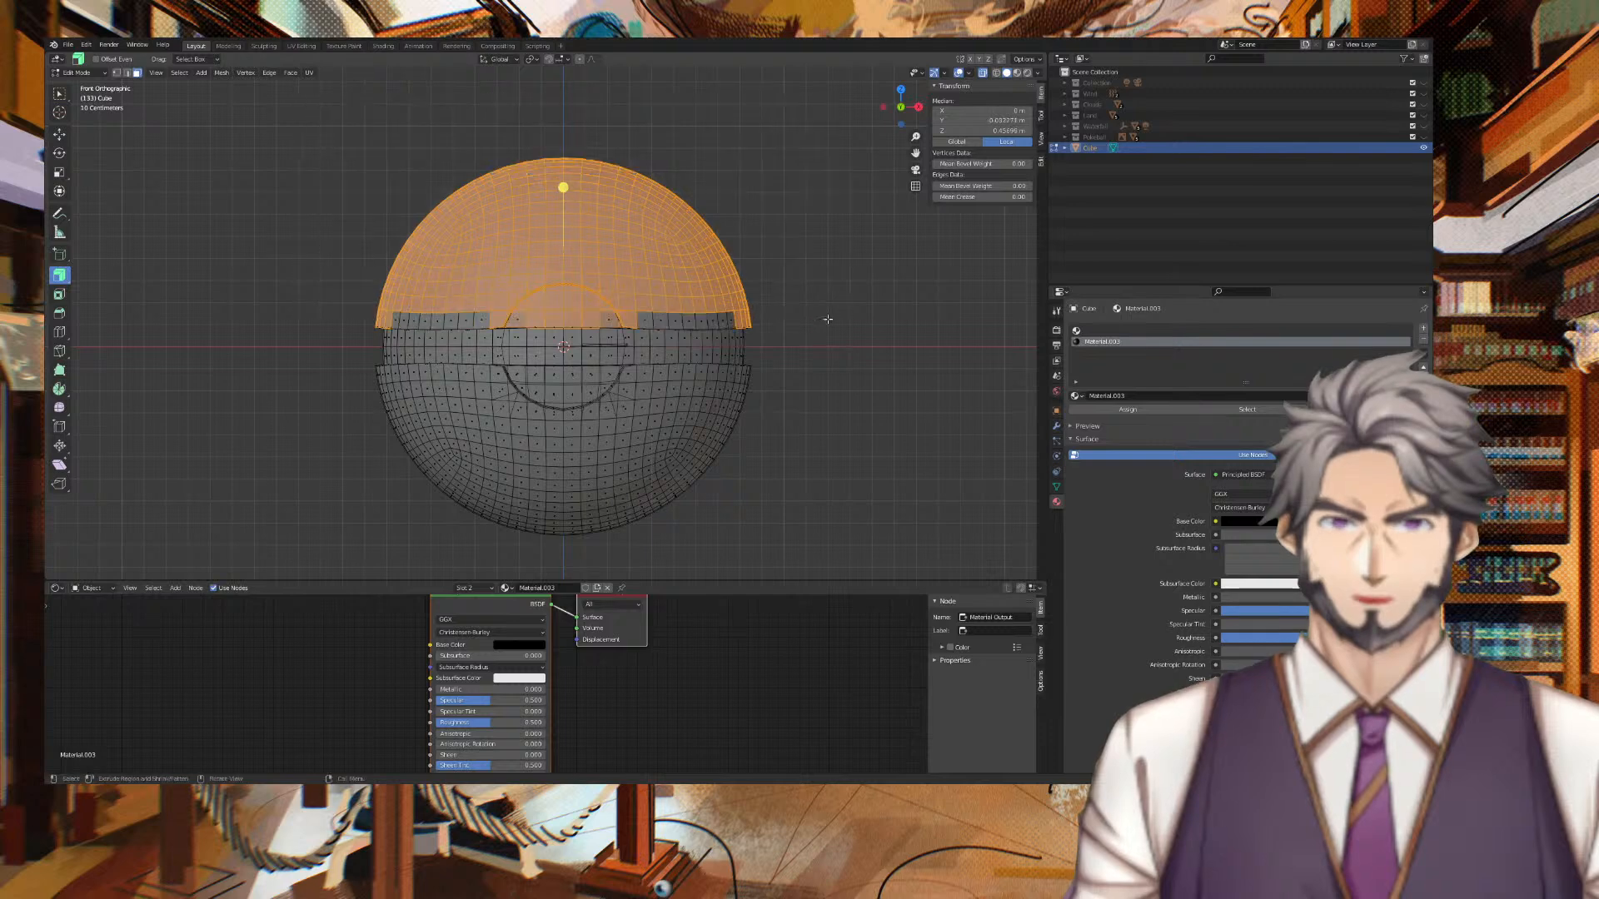
left_click(360, 130)
left_click_drag(304, 118, 844, 319)
Turn off X-ray and add the missed faces along the upper shell's lower edge to the selection one by one.
middle_click_drag(822, 307, 883, 283)
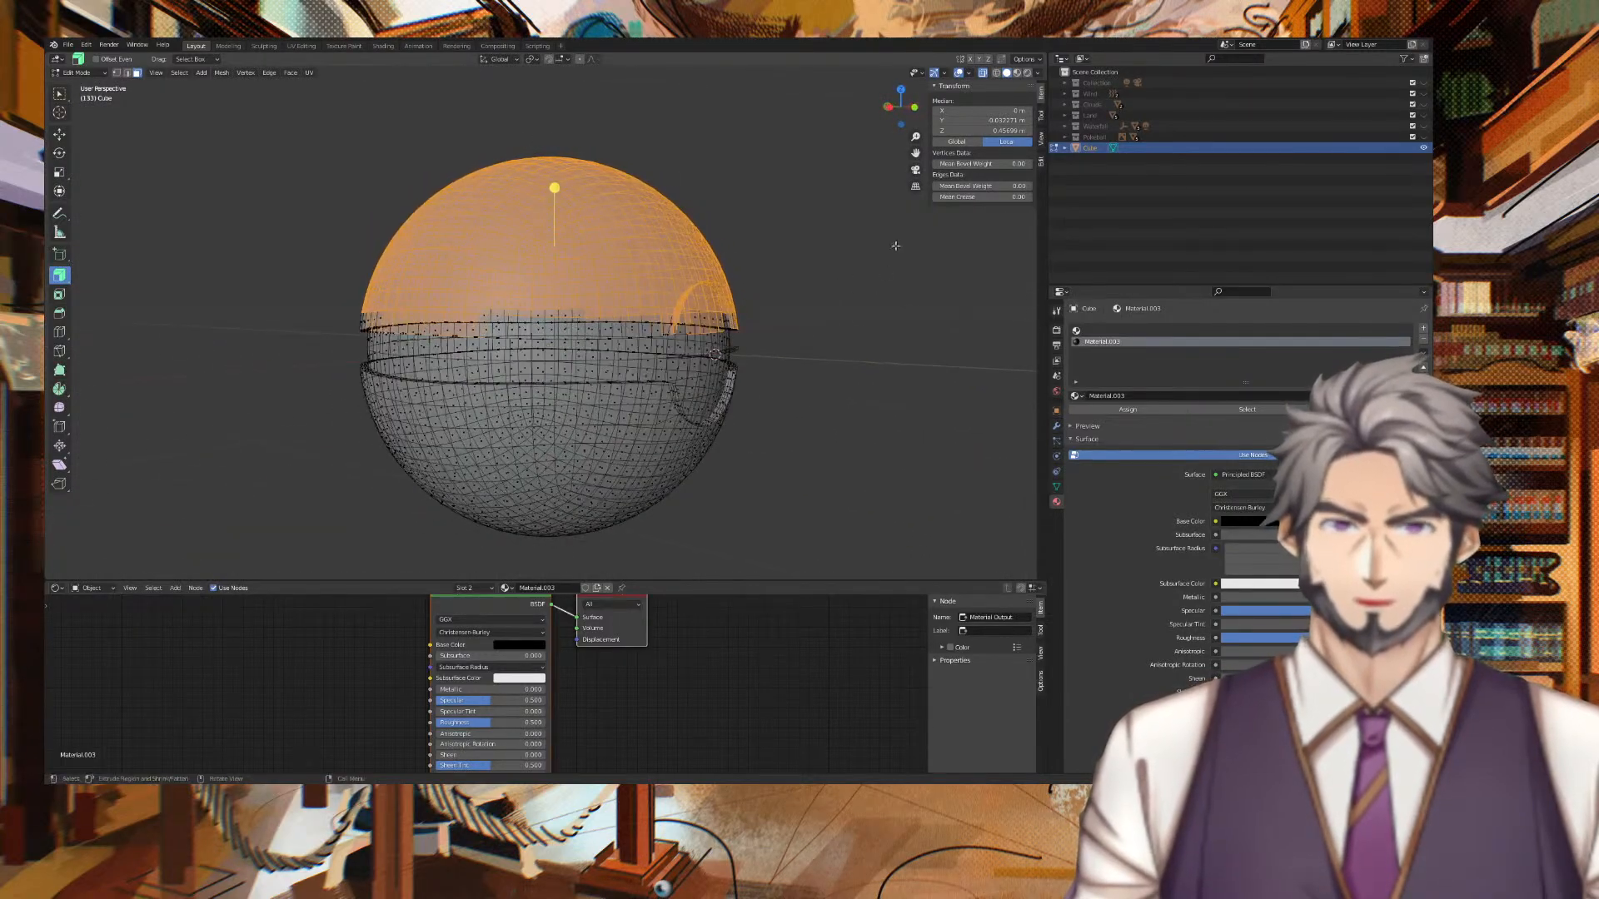
left_click(983, 73)
left_click(650, 322, "shift")
left_click(632, 326, "shift")
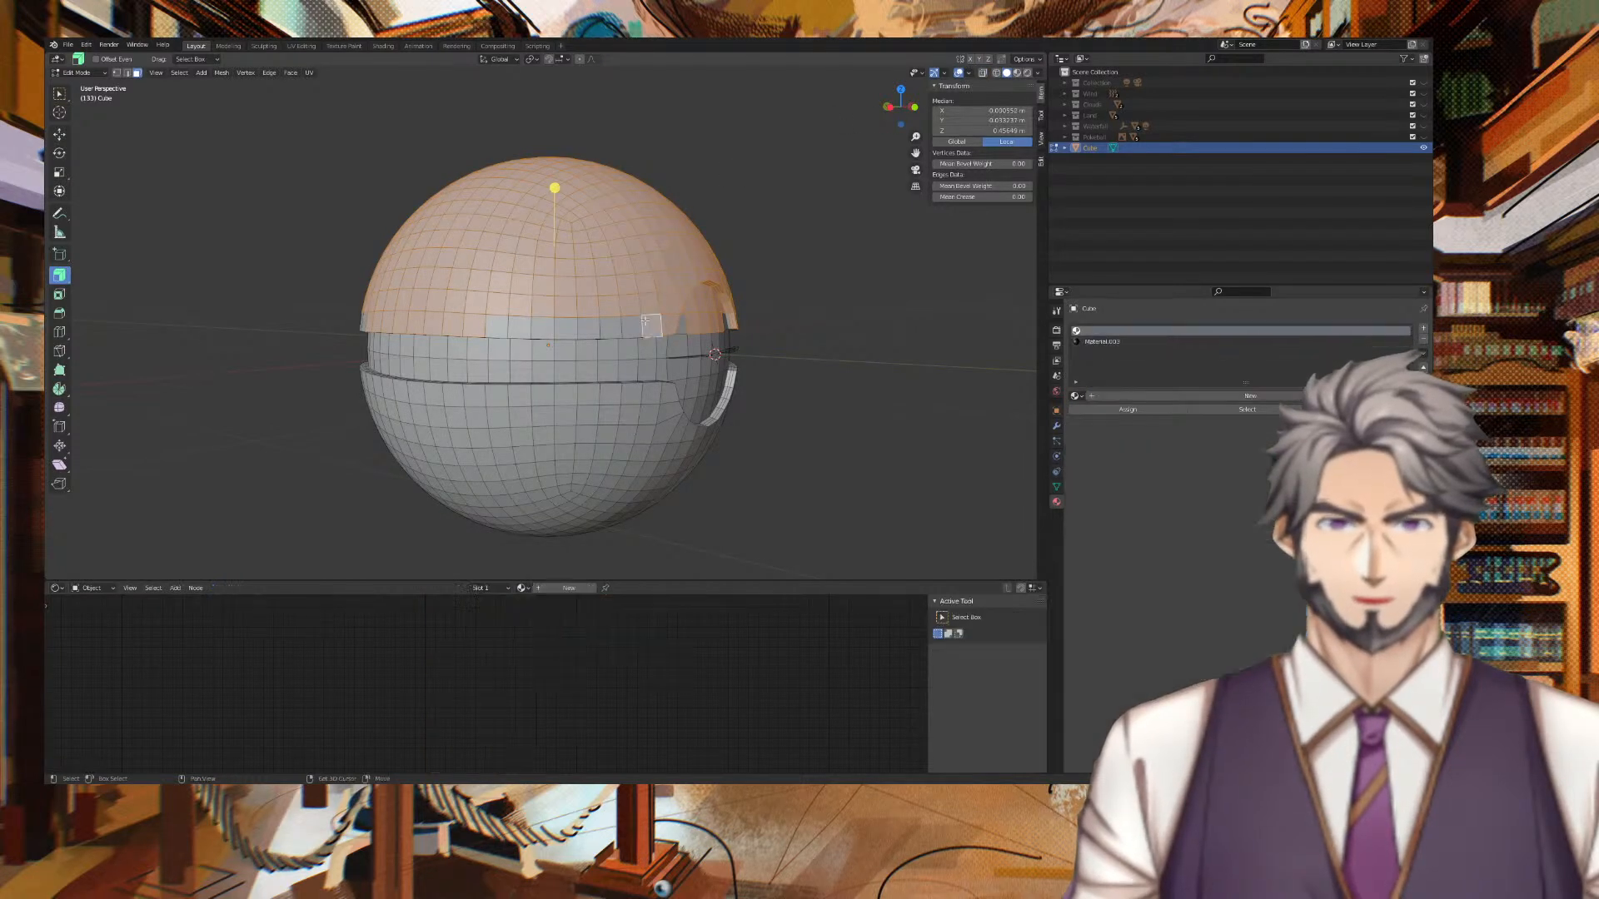
left_click(610, 327, "shift")
left_click(588, 327, "shift")
left_click(567, 327, "shift")
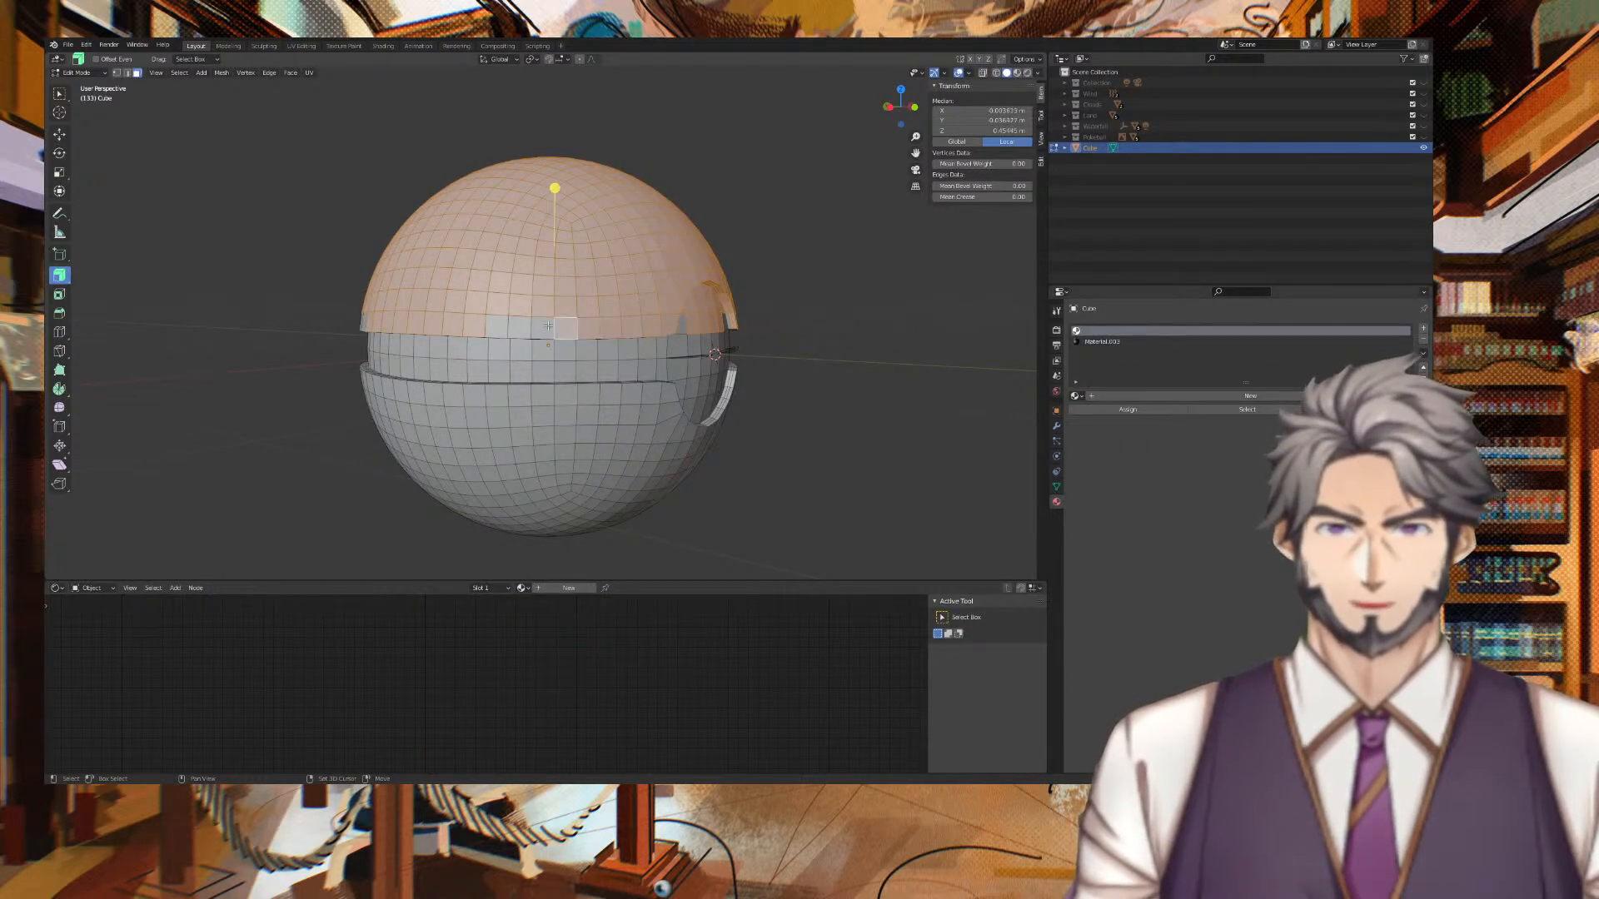
middle_click_drag(524, 315, 600, 189)
left_click(563, 238, "shift")
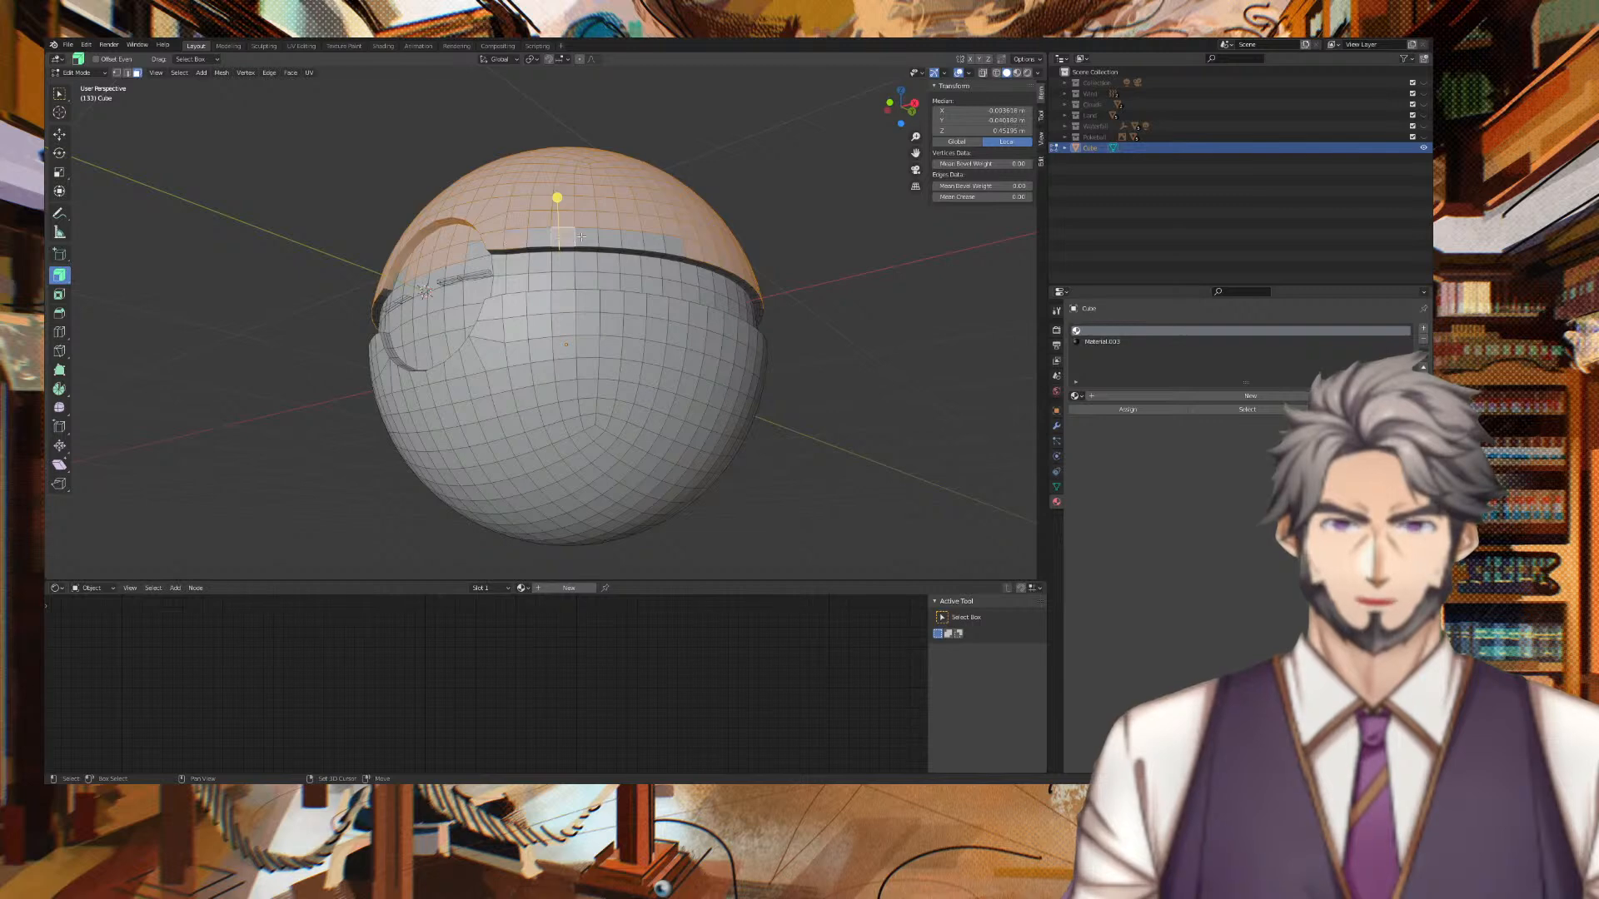
left_click(633, 240, "shift")
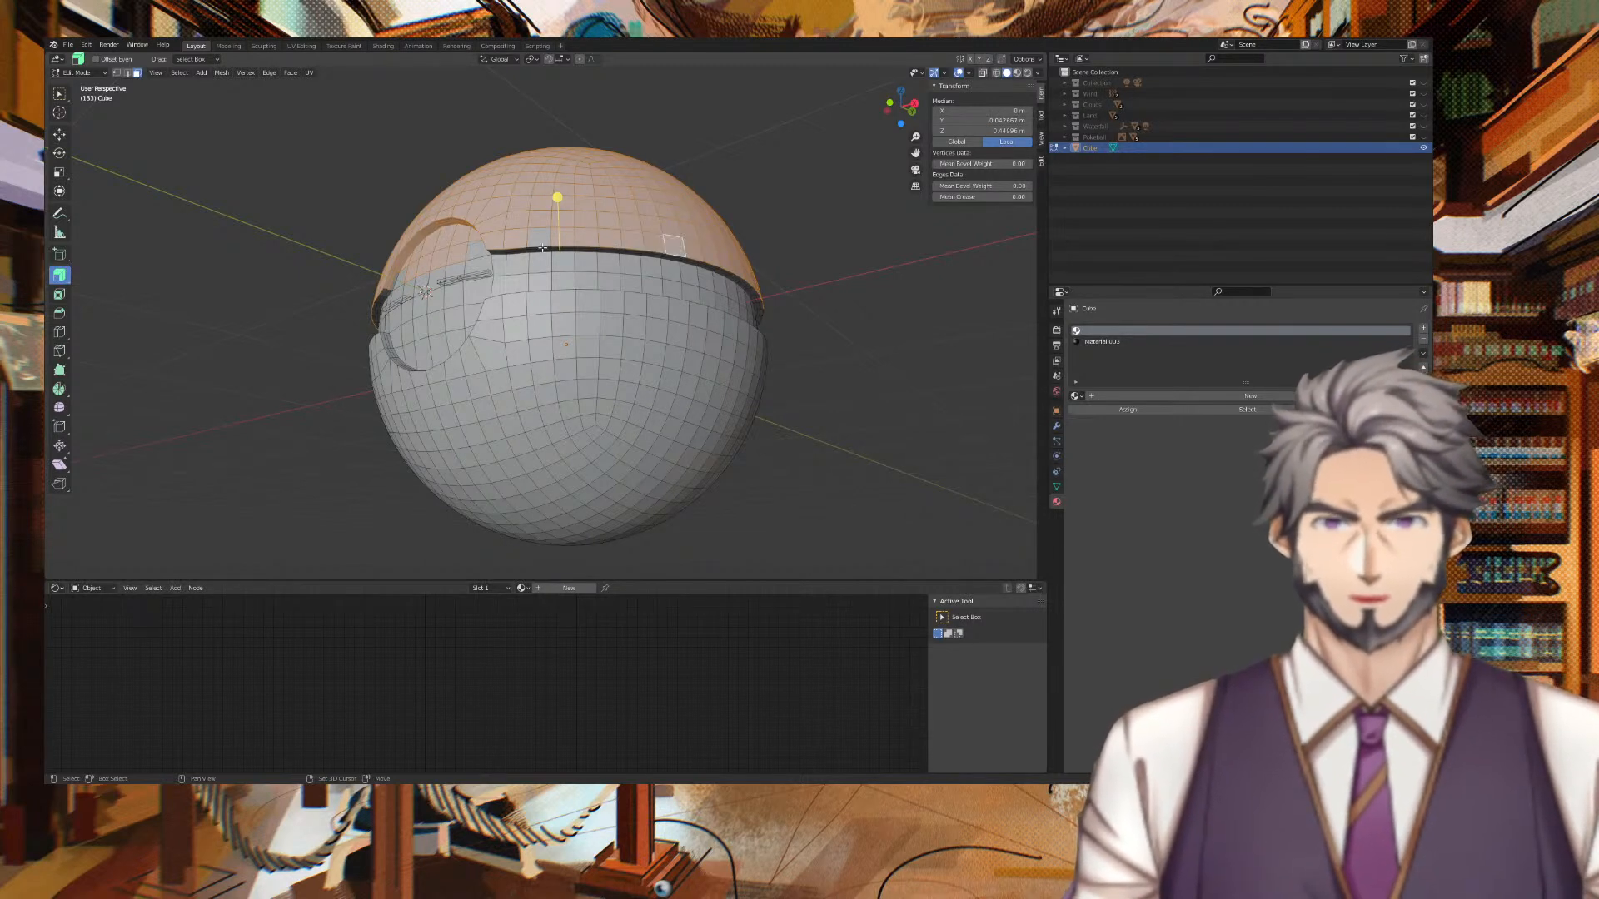
middle_click_drag(719, 171, 637, 136)
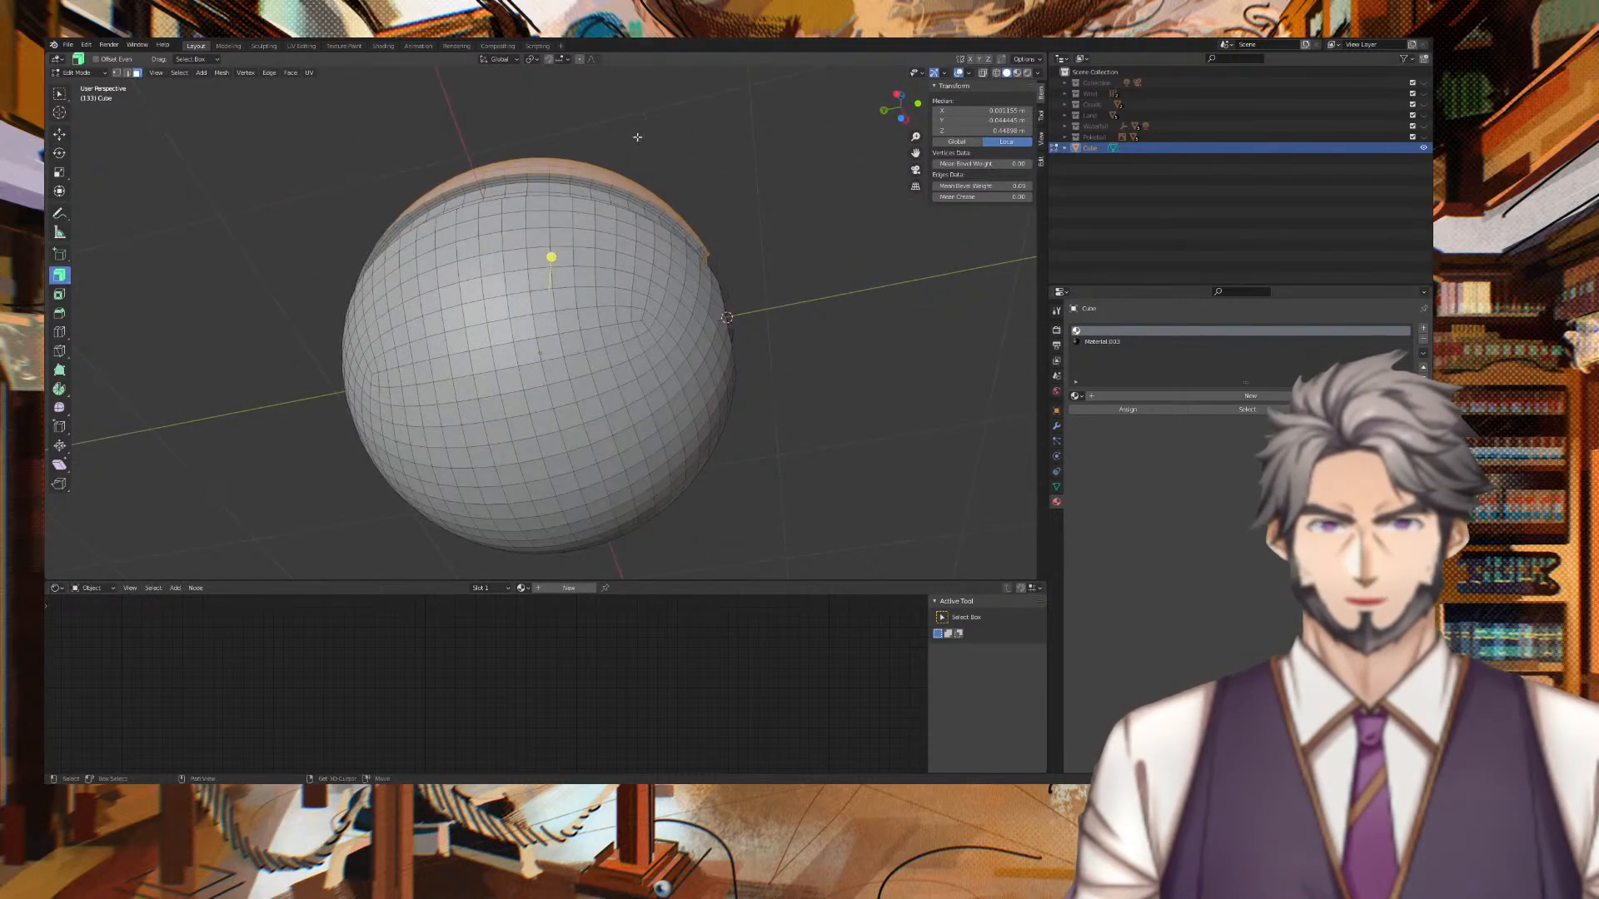
Add the face loops on the upper shell's underside rim to the selection.
left_click(596, 185, "alt+shift")
left_click(595, 184, "alt+shift")
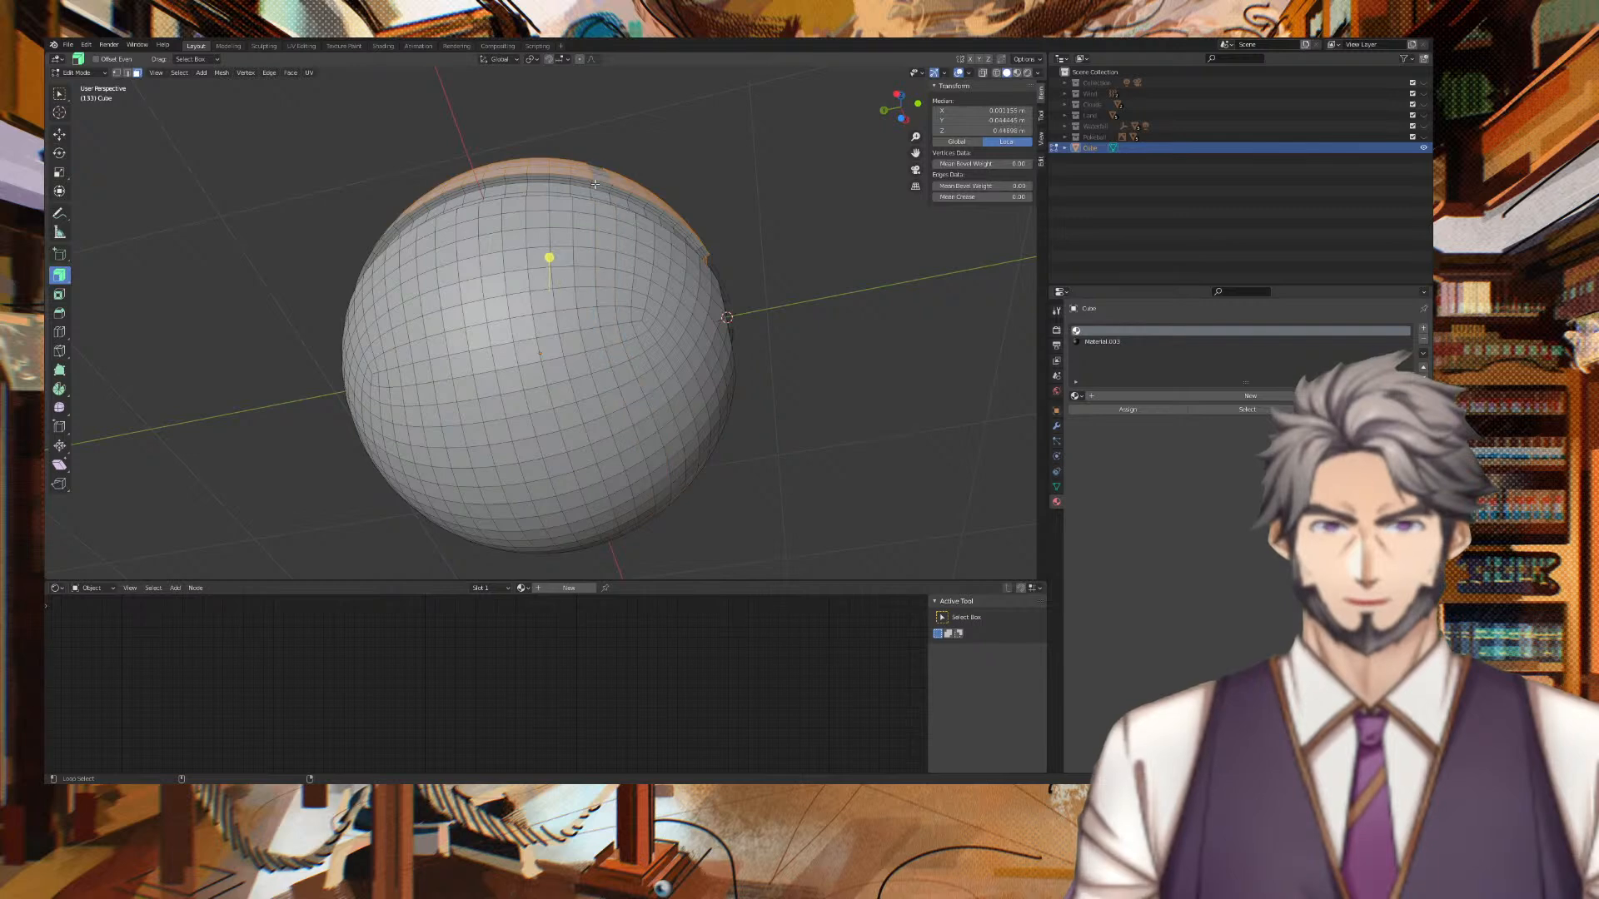
left_click(594, 184, "alt+shift")
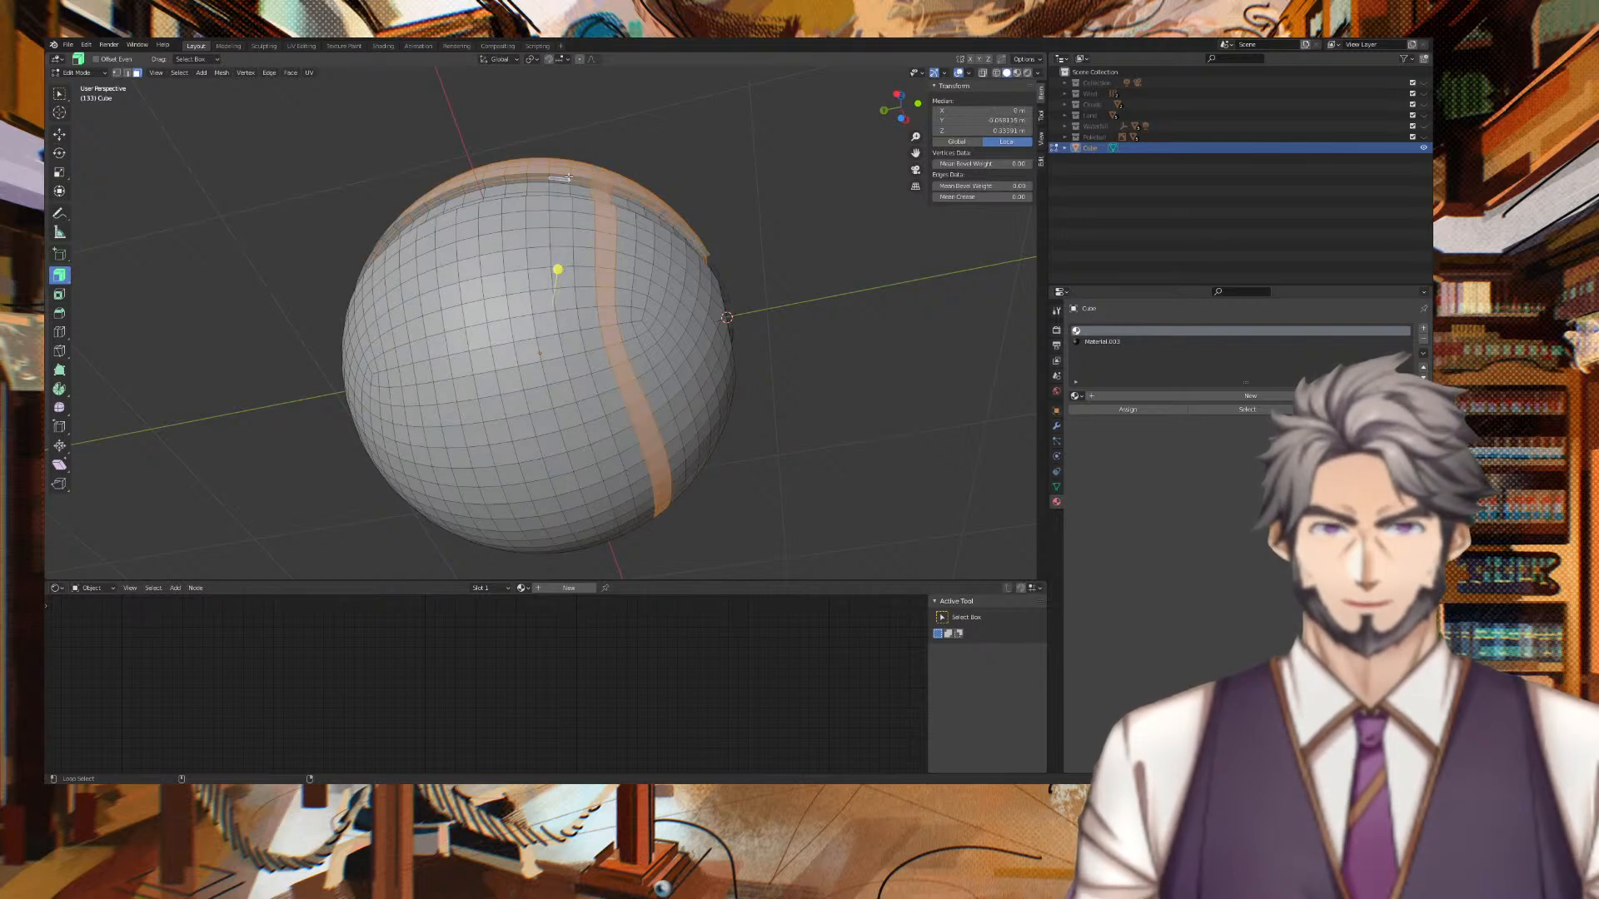
left_click(567, 176, "alt+shift")
left_click(603, 182, "alt+shift")
left_click(601, 183, "alt+shift")
left_click(564, 177, "alt+shift")
middle_click_drag(689, 179, 588, 230)
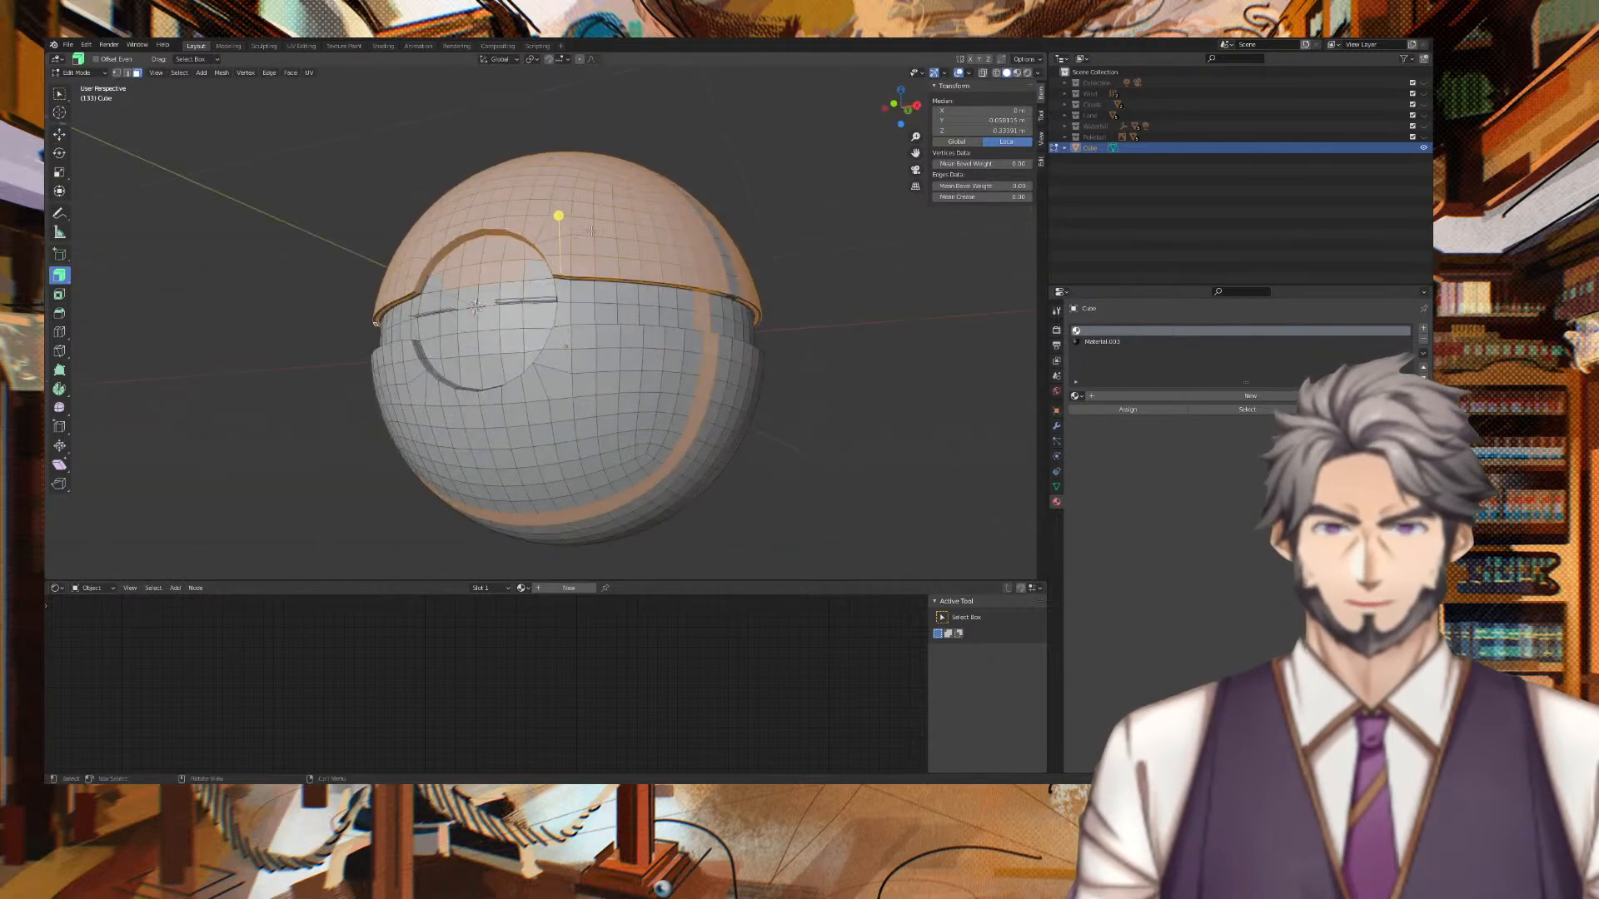
Clear the face selection and rename the black material in the second slot PokeballCenter.
left_click(787, 249)
middle_click_drag(836, 275, 876, 289)
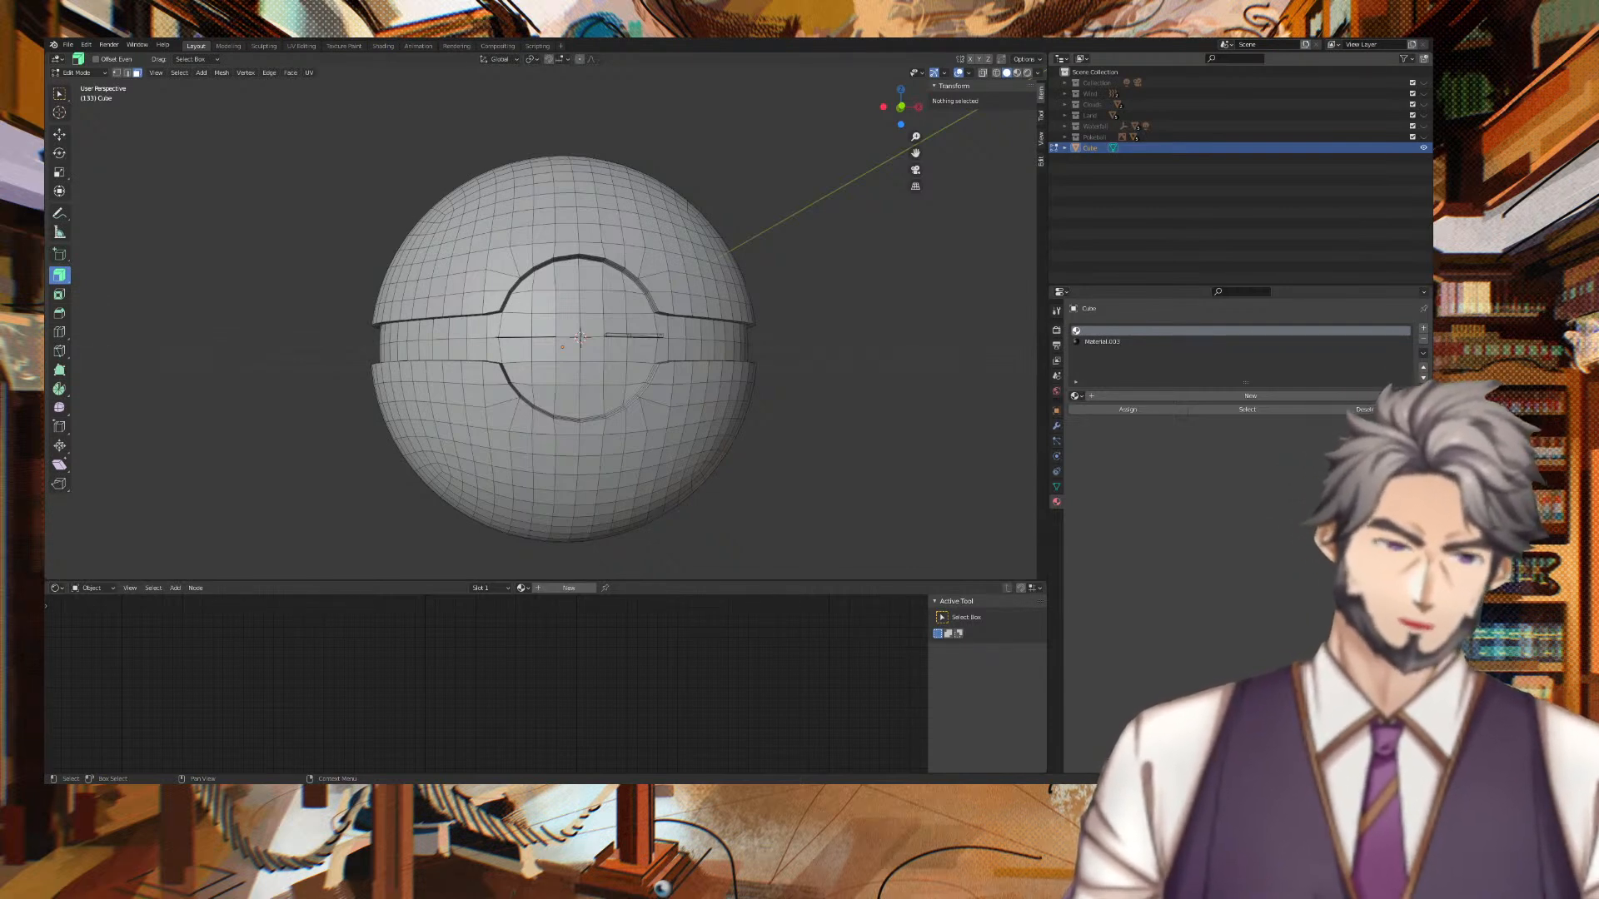
left_click(1103, 341)
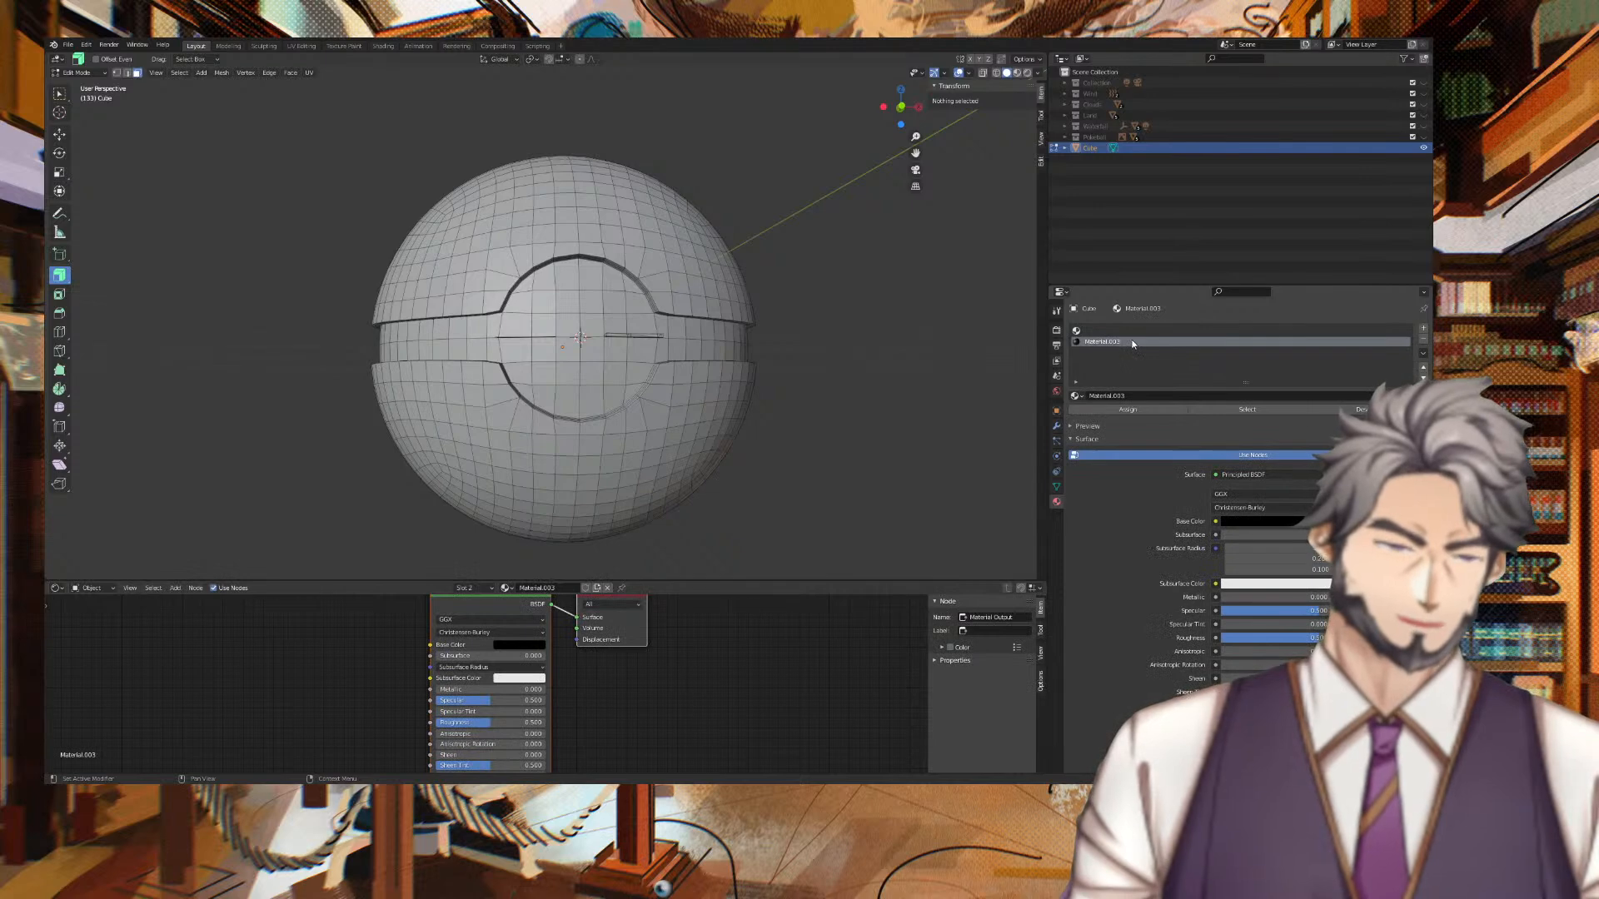
double_click(1138, 393)
type("Poke")
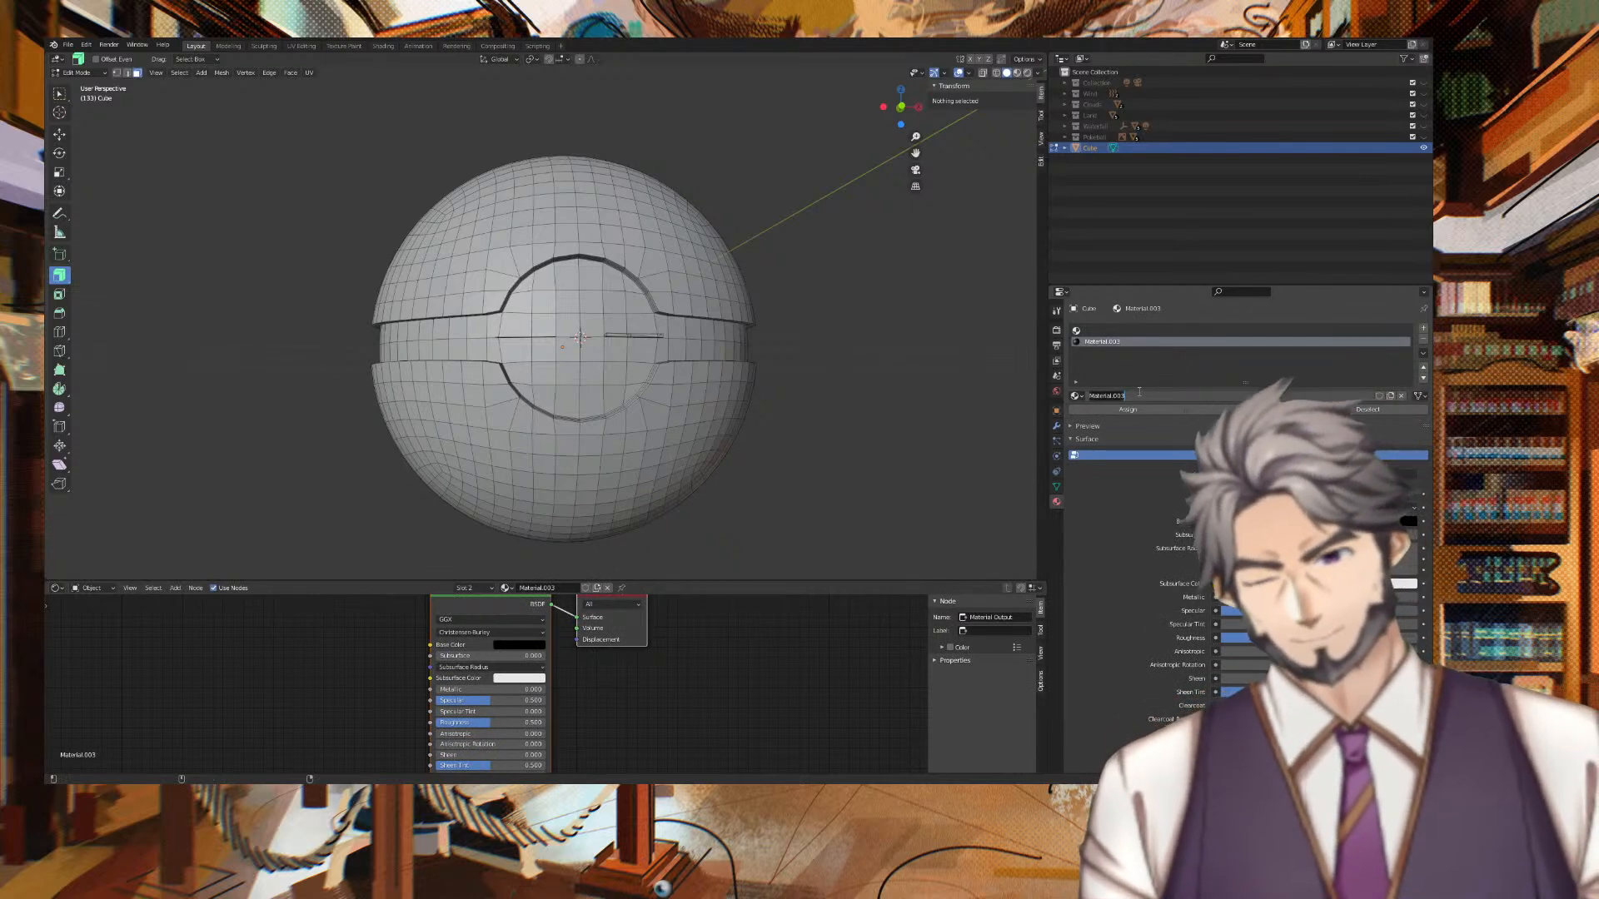
type("ball")
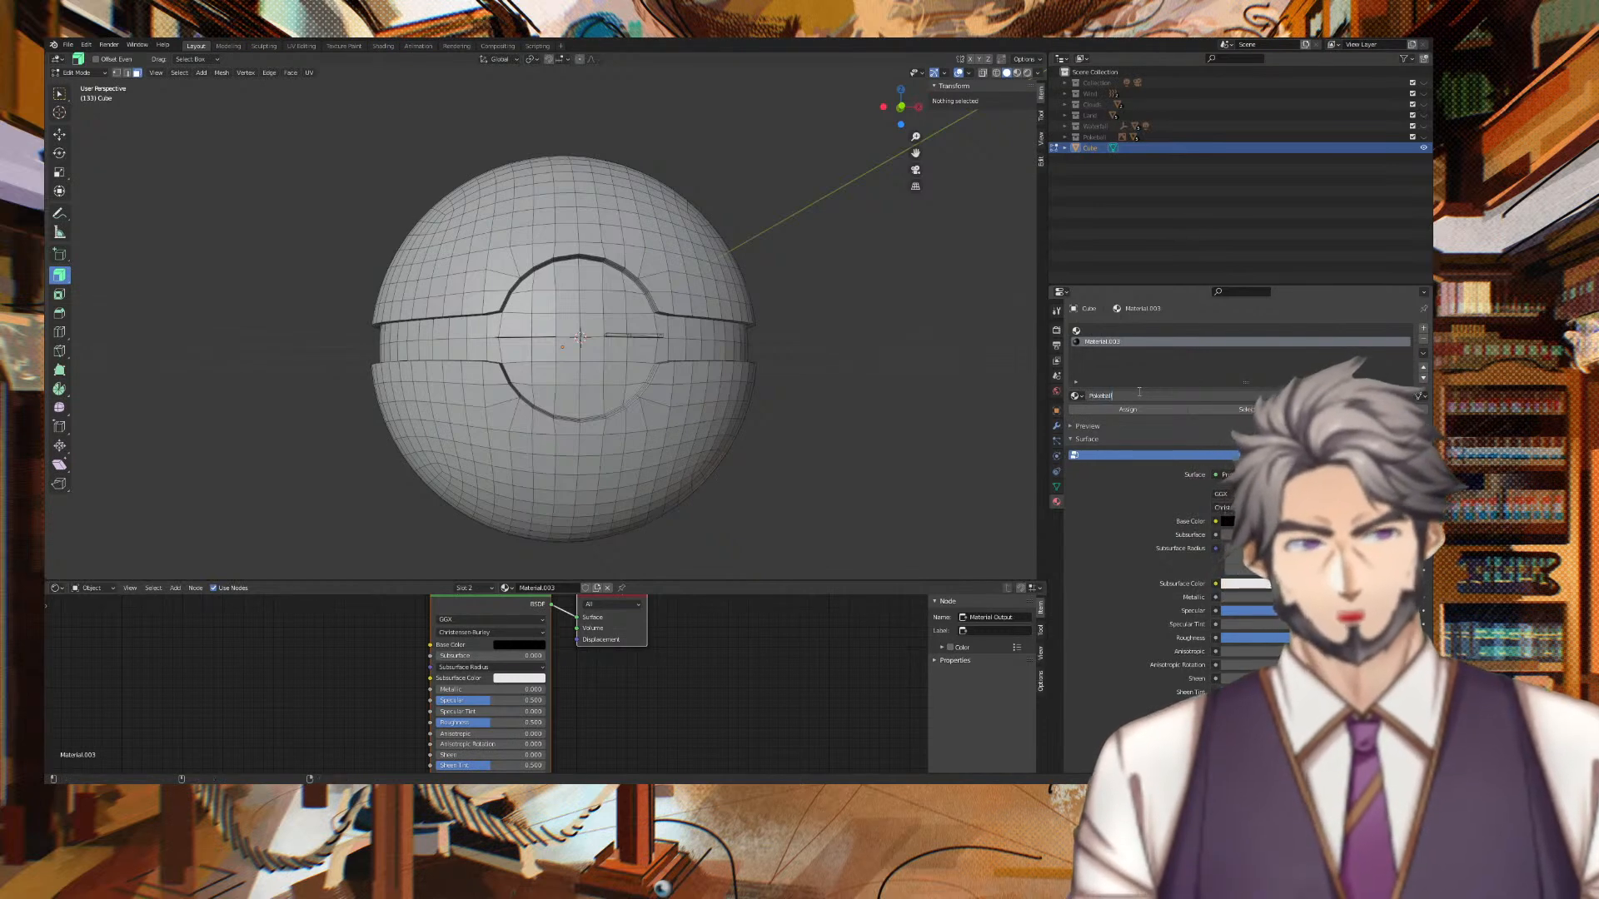
type("Center")
key("Return")
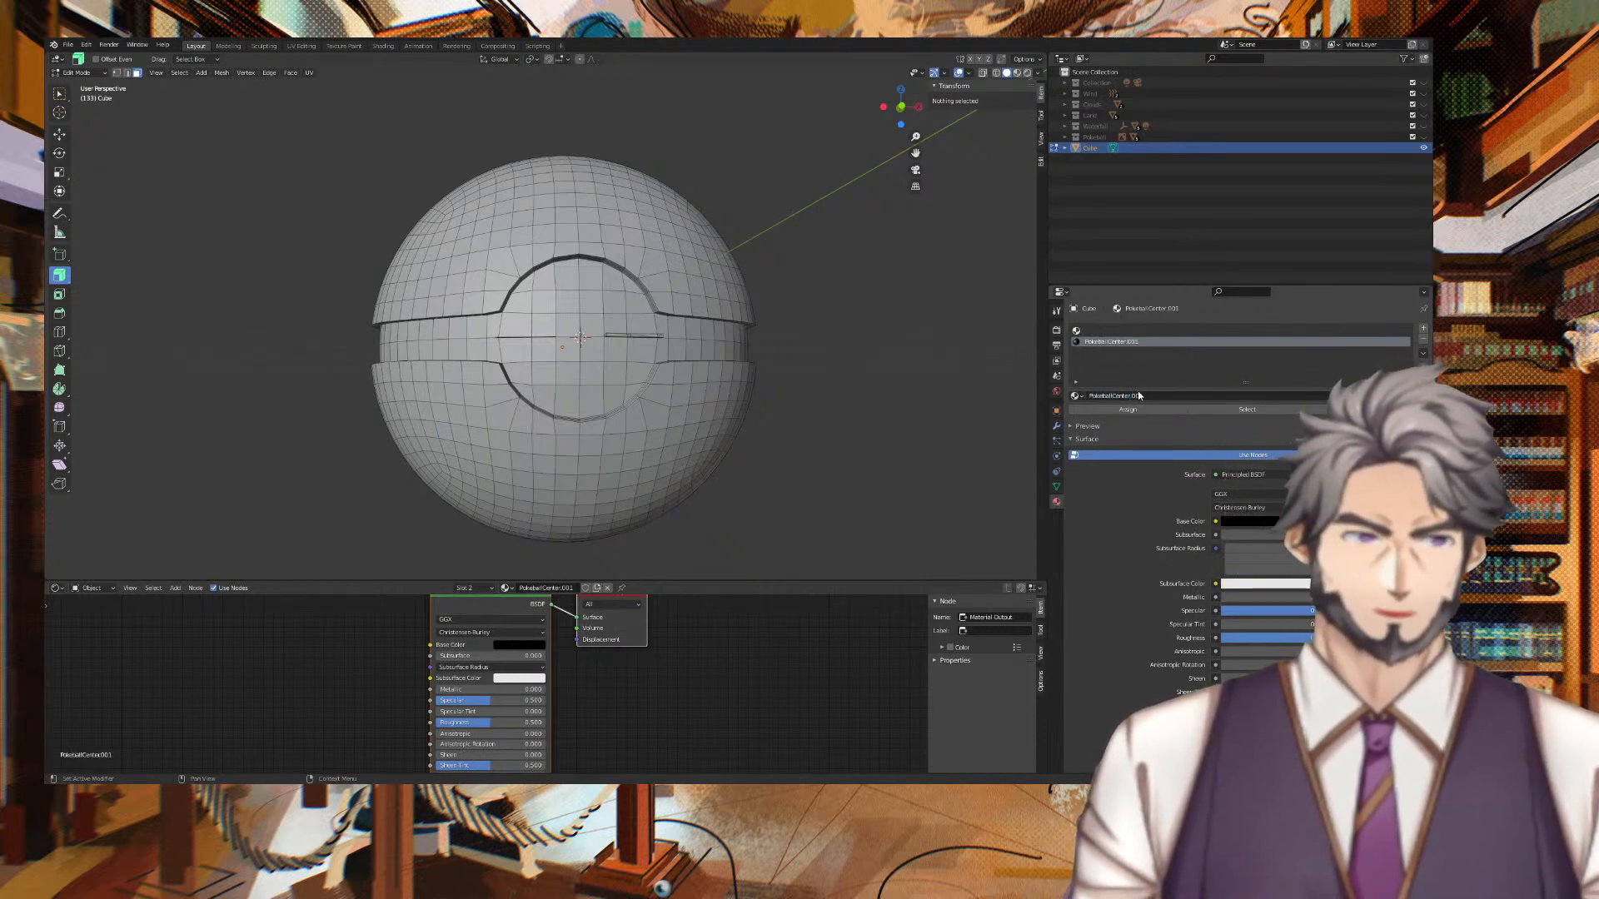
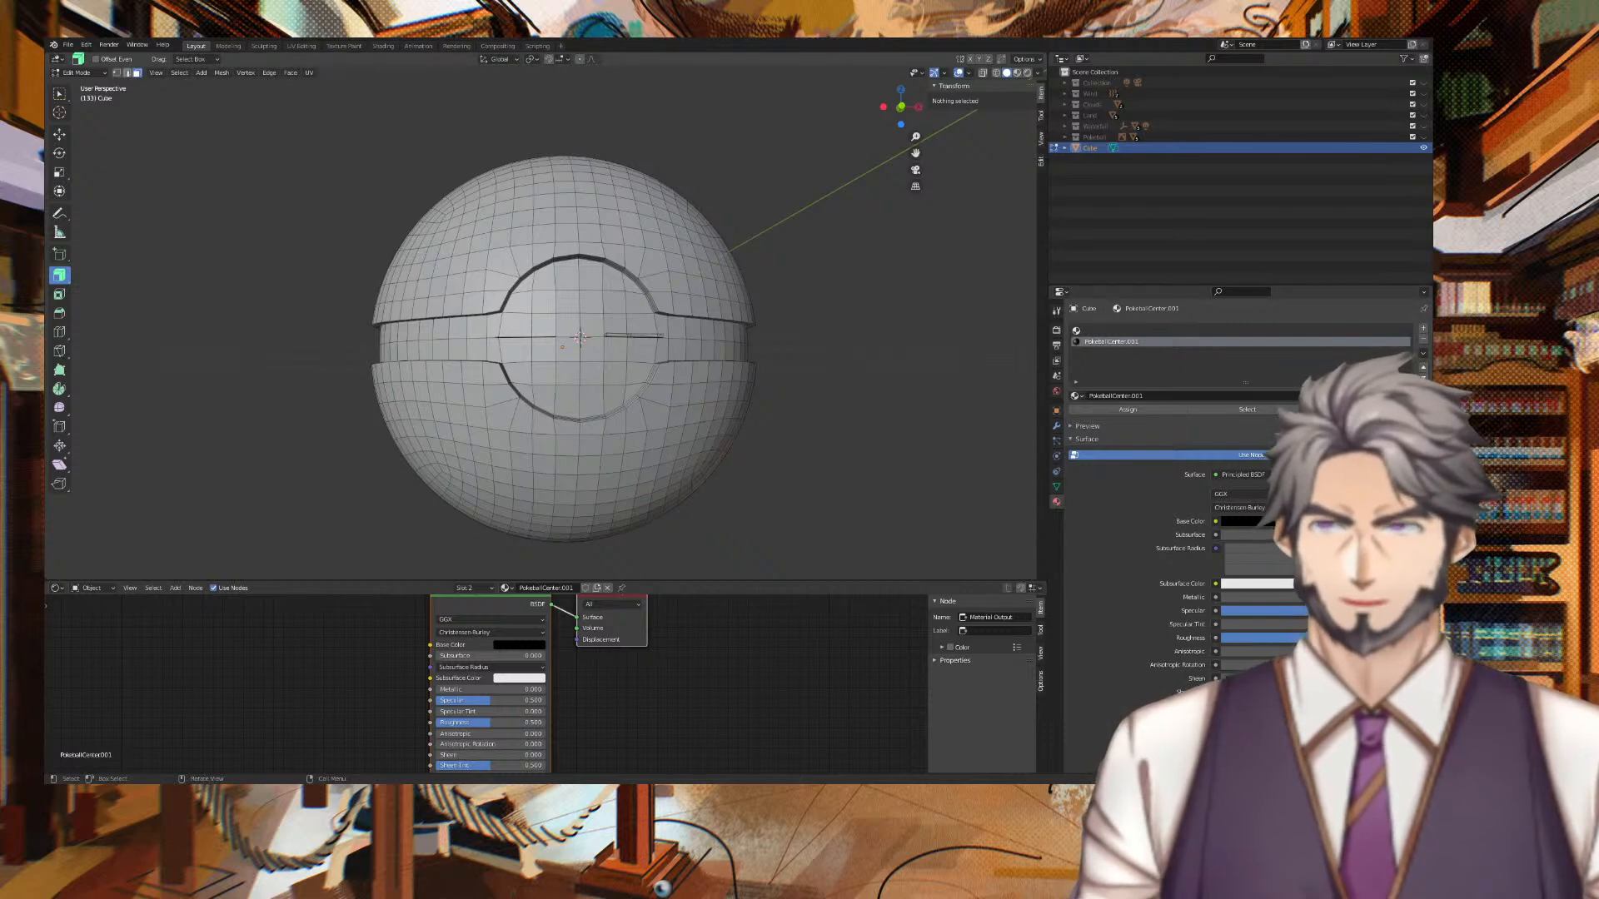
Select the front circle's center vertex in vertex mode and grow the selection two rings to a square block of faces.
left_click(117, 73)
left_click(59, 94)
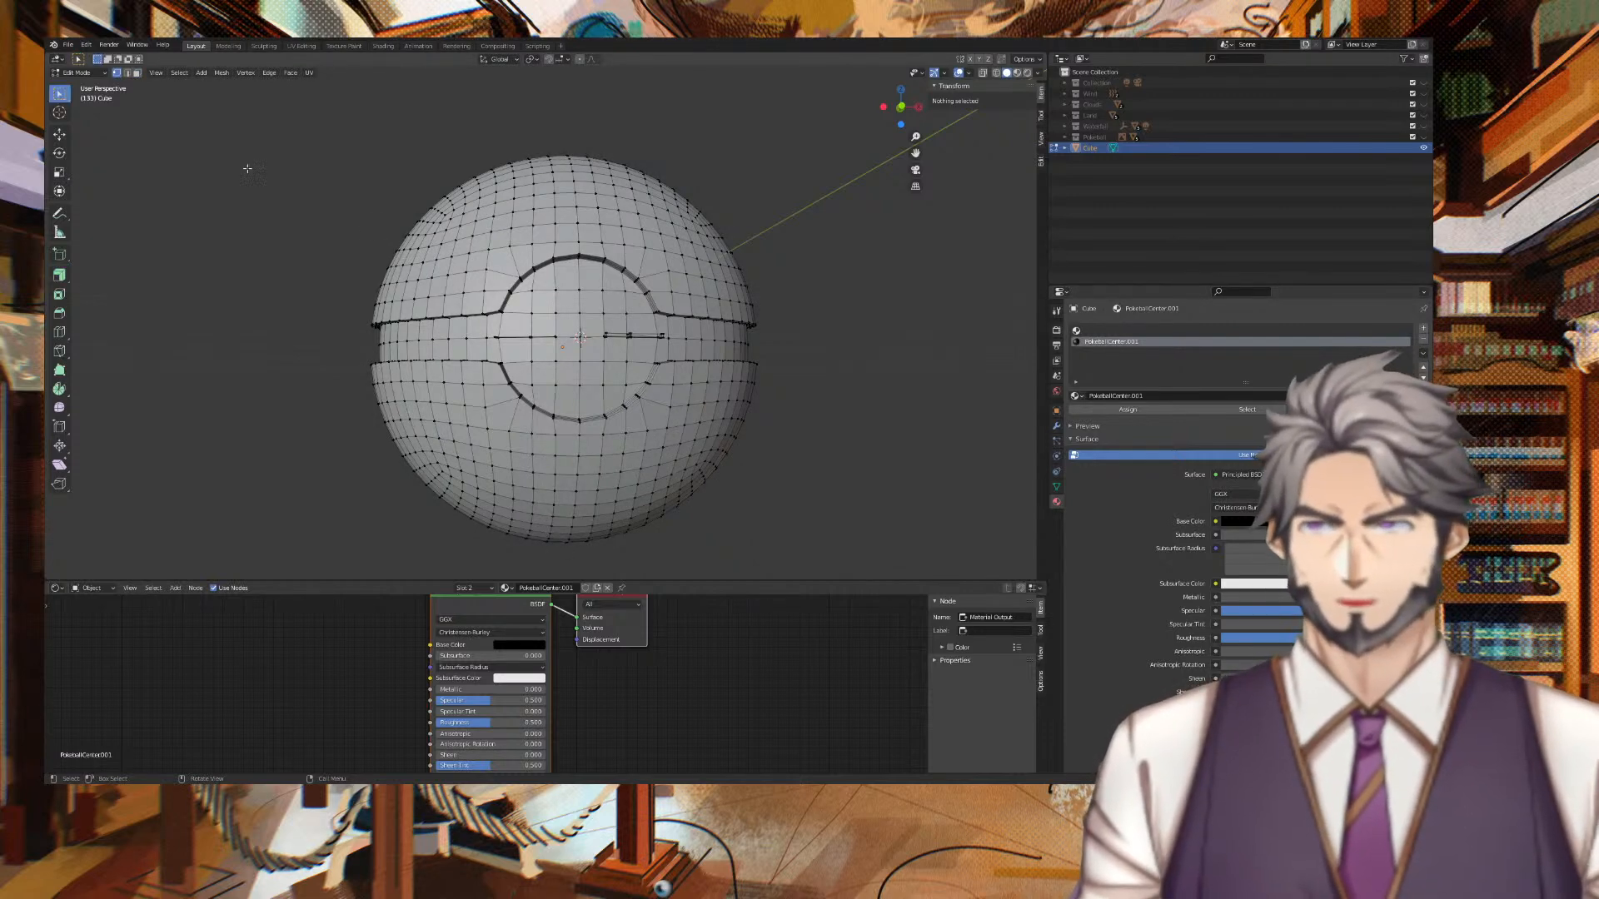
left_click(581, 339)
scroll(850, 279, "up", 1)
mouse_move(850, 278)
middle_mouse_down()
mouse_move(842, 289)
mouse_move(858, 283)
middle_mouse_up()
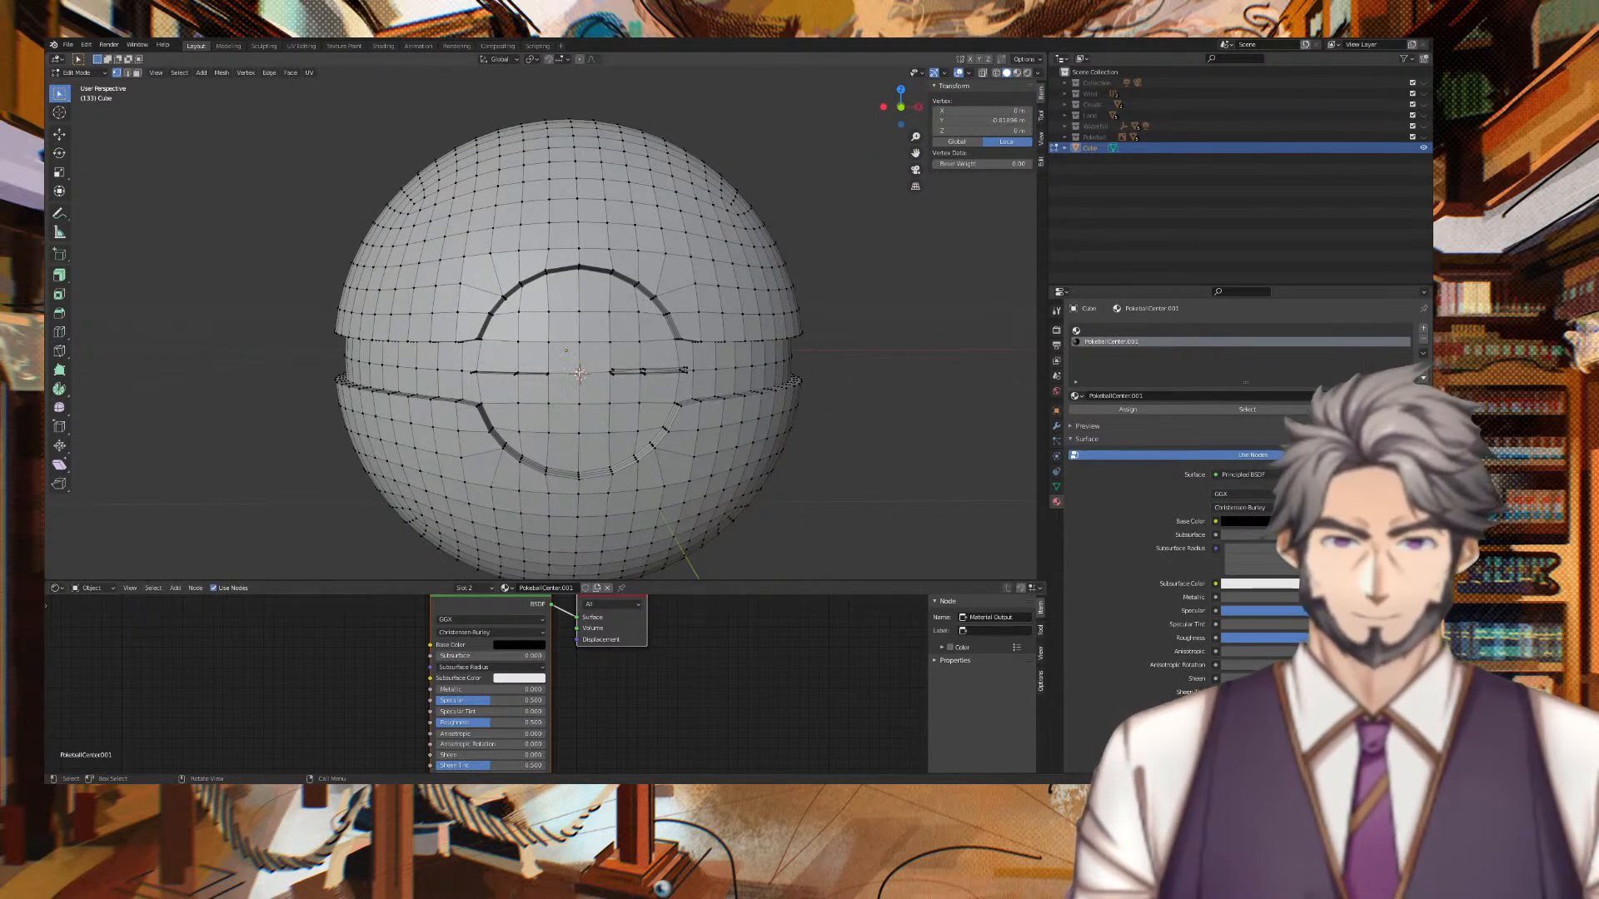
key("ctrl")
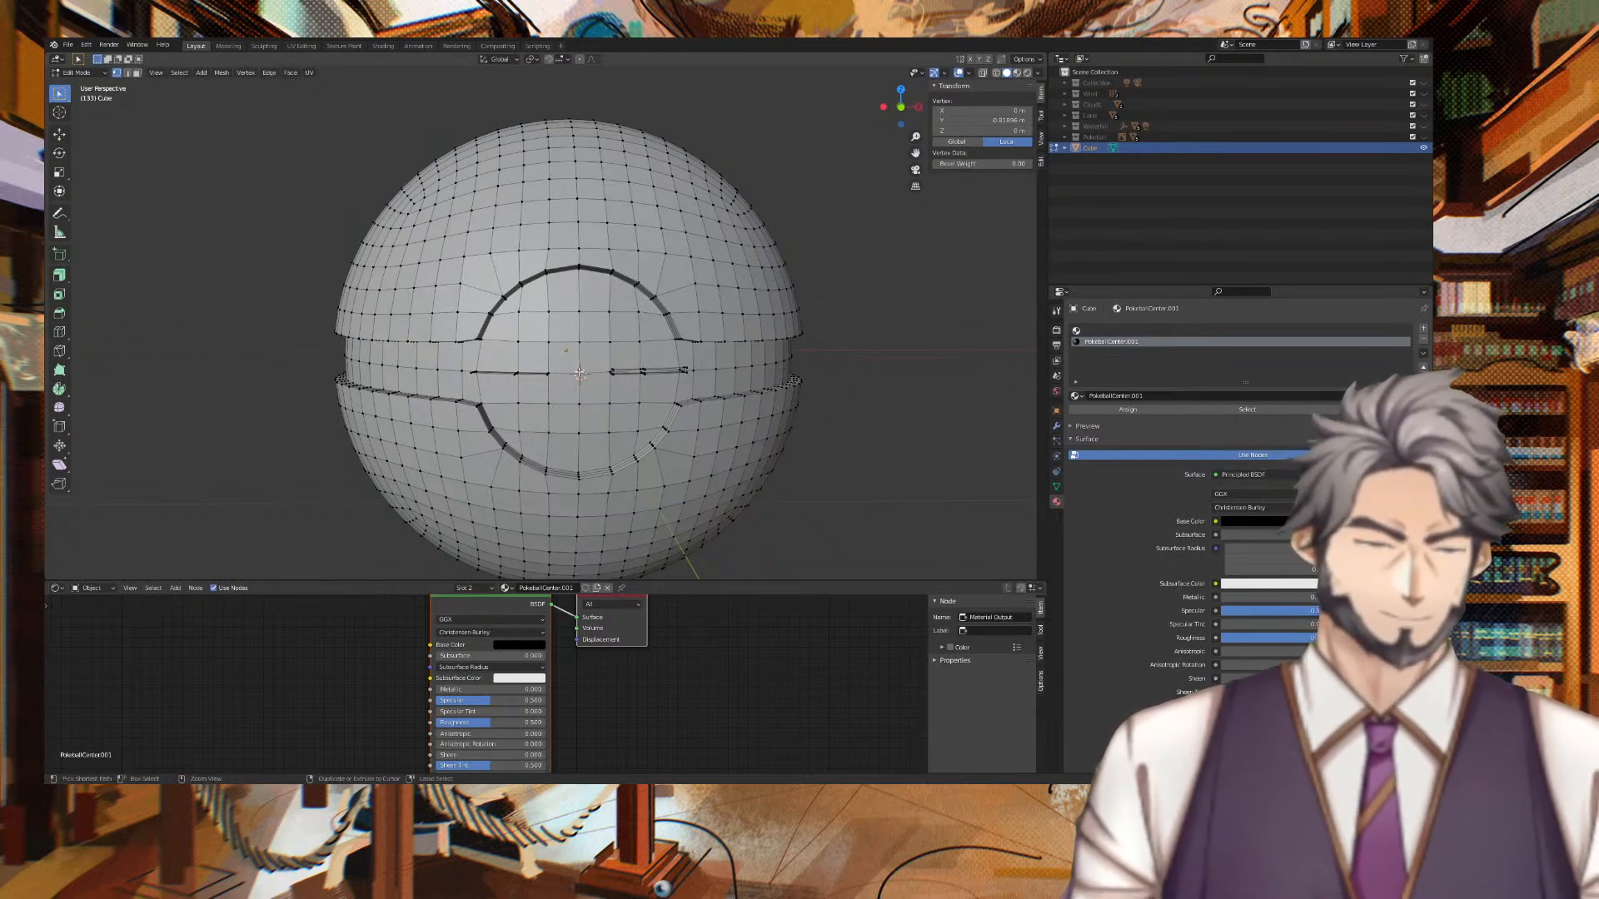
key("ctrl+KP_Add")
key("ctrl+KP_Add")
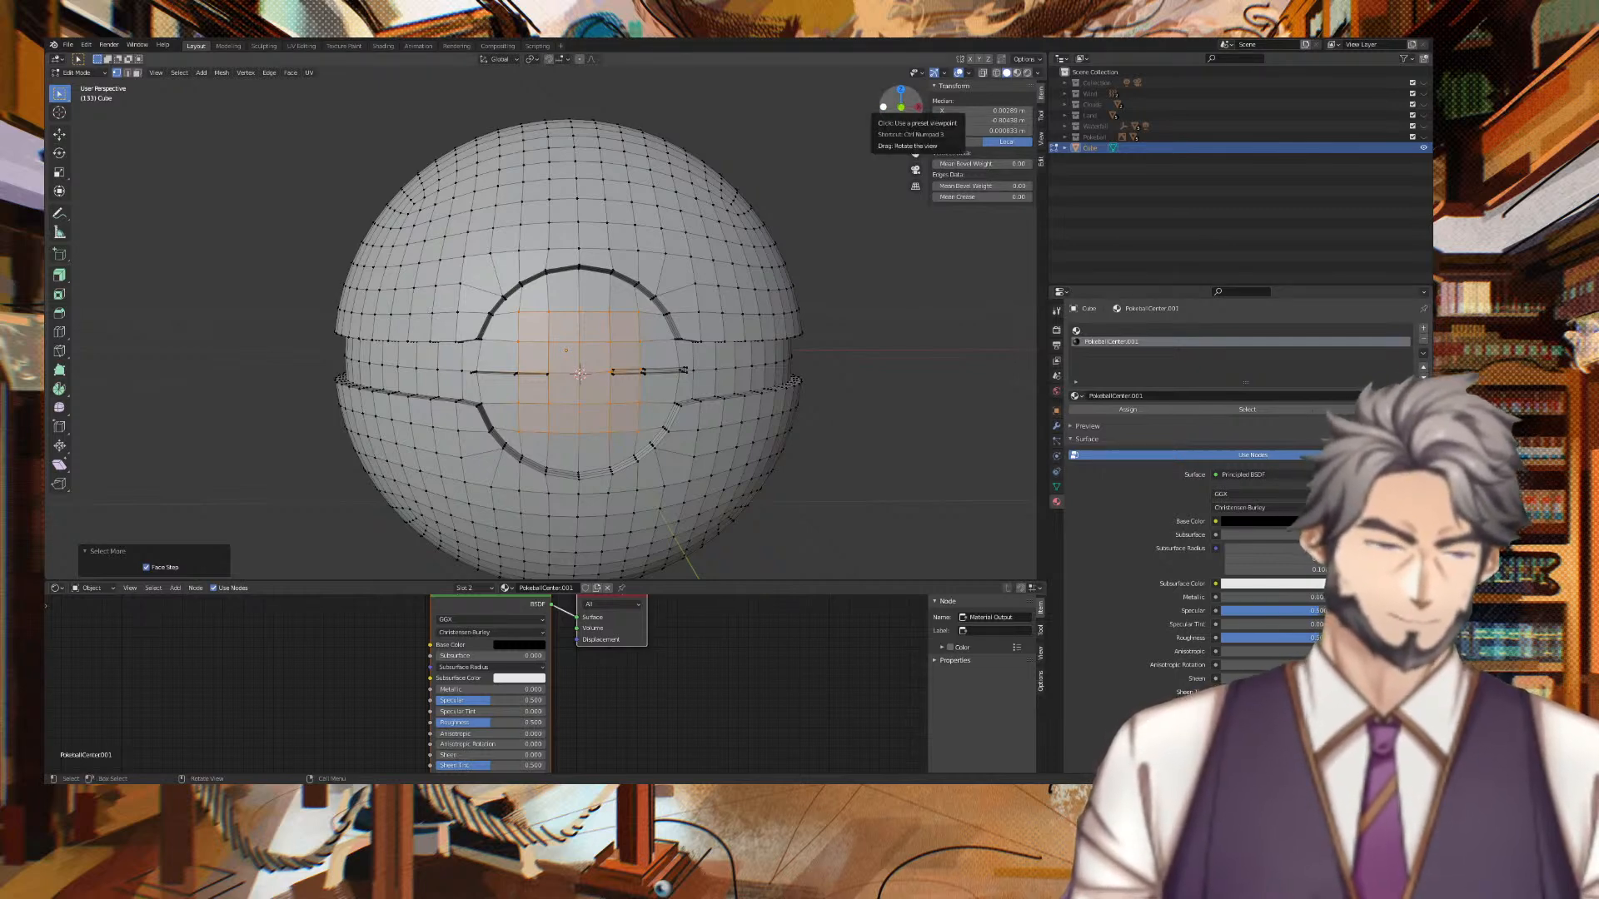
Scale the selected center block of the front circle up slightly and uniformly, and inspect it from the side.
left_click(884, 107)
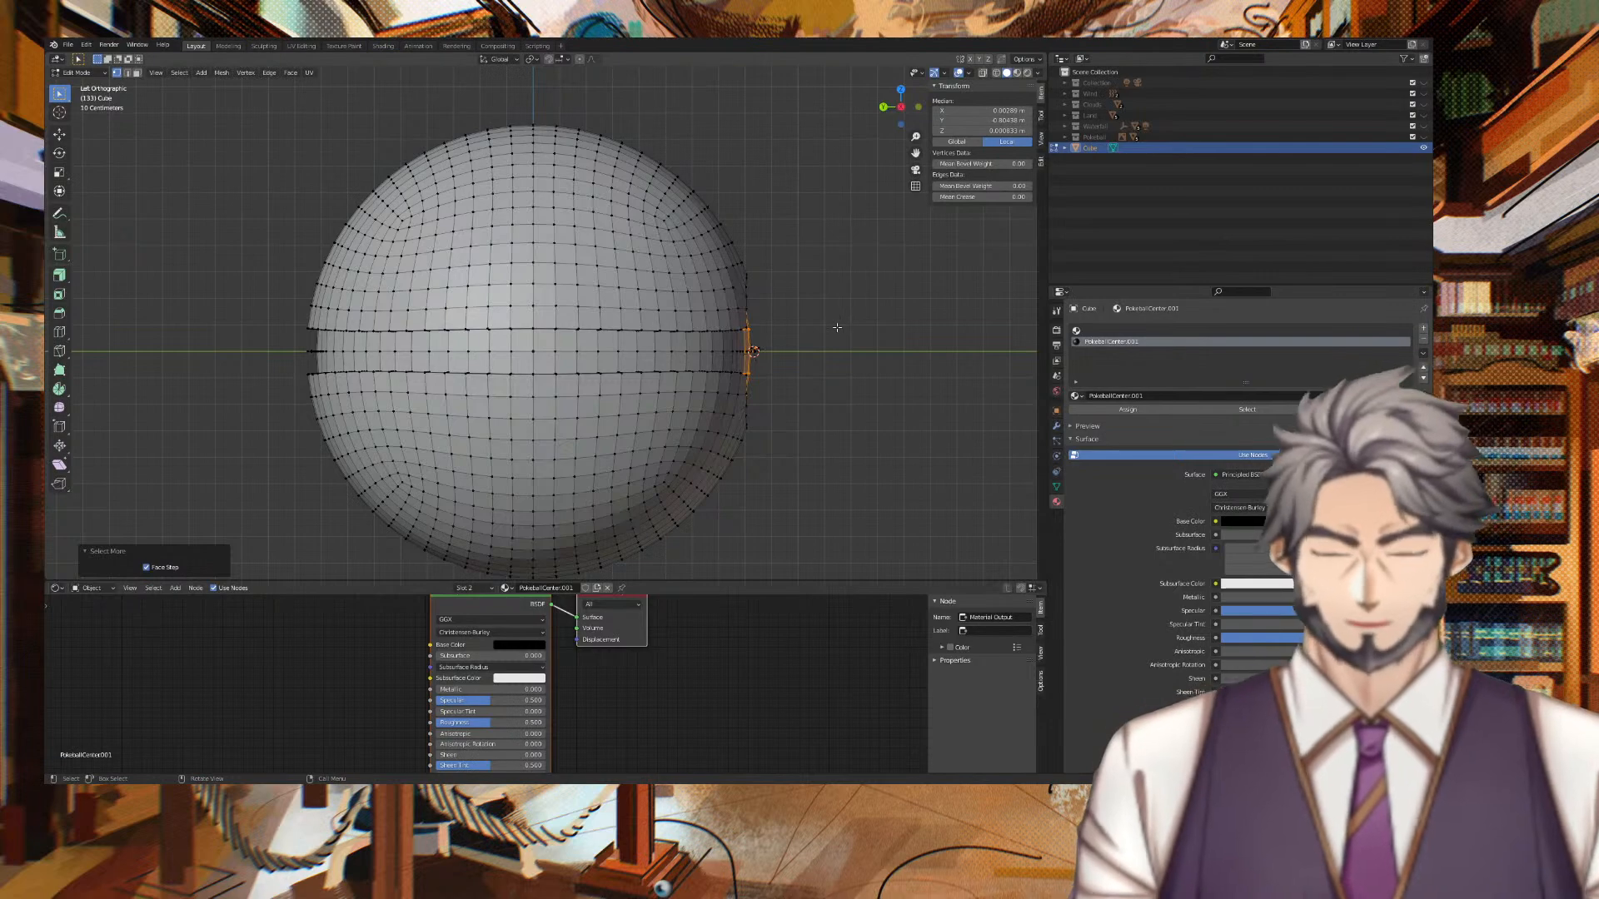
key("s")
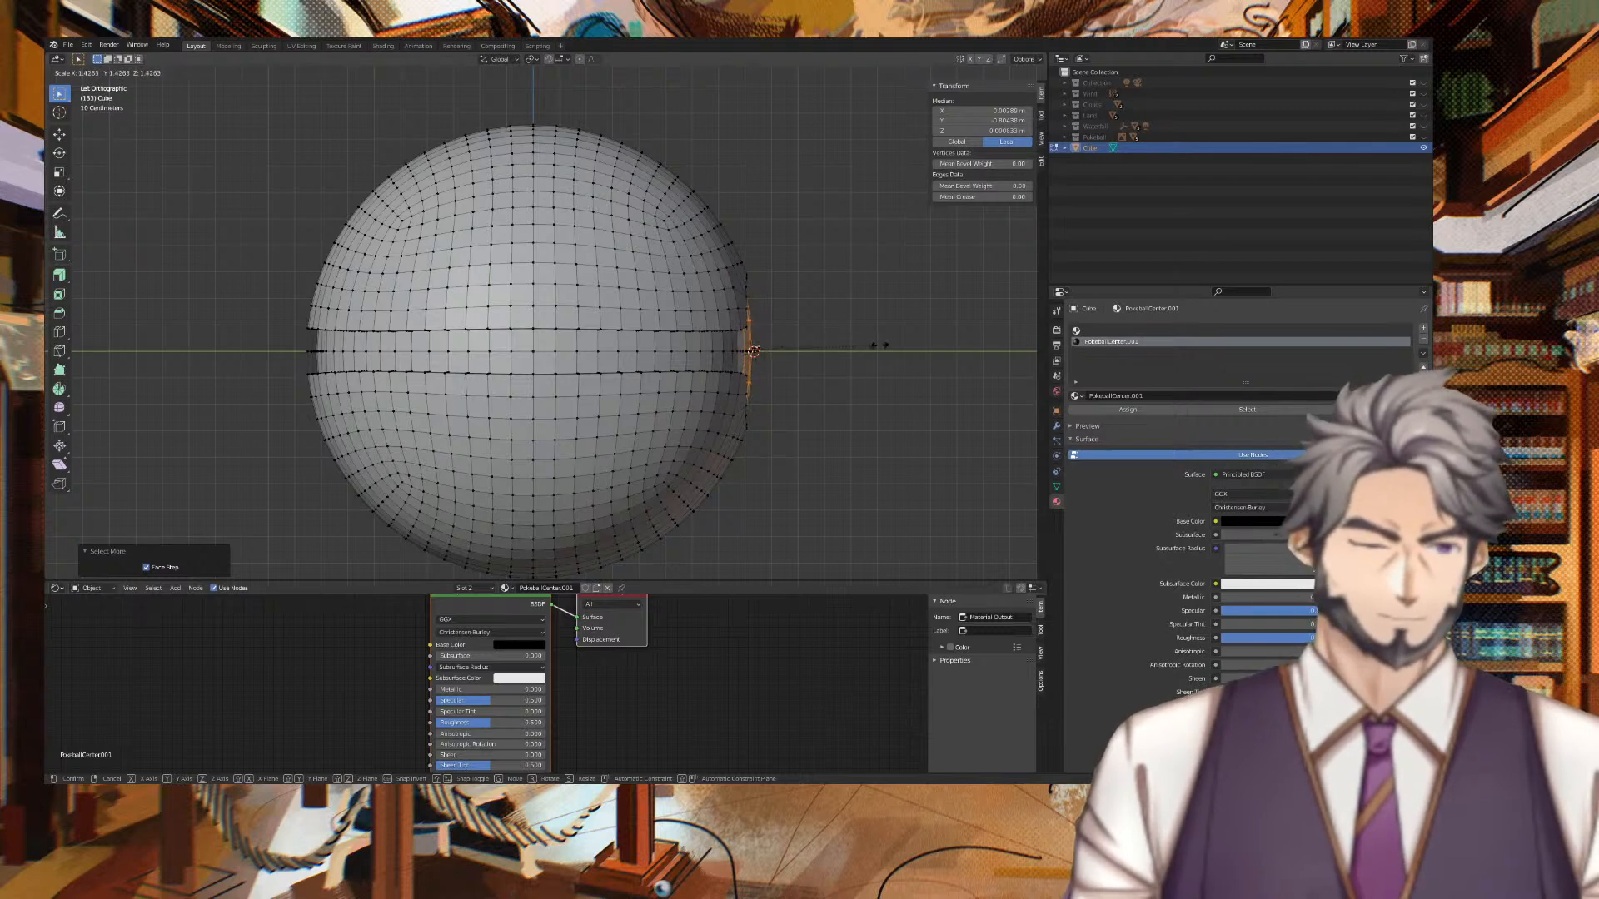
left_click(842, 346)
mouse_move(842, 346)
middle_mouse_down()
mouse_move(881, 339)
mouse_move(788, 331)
mouse_move(814, 332)
middle_mouse_up()
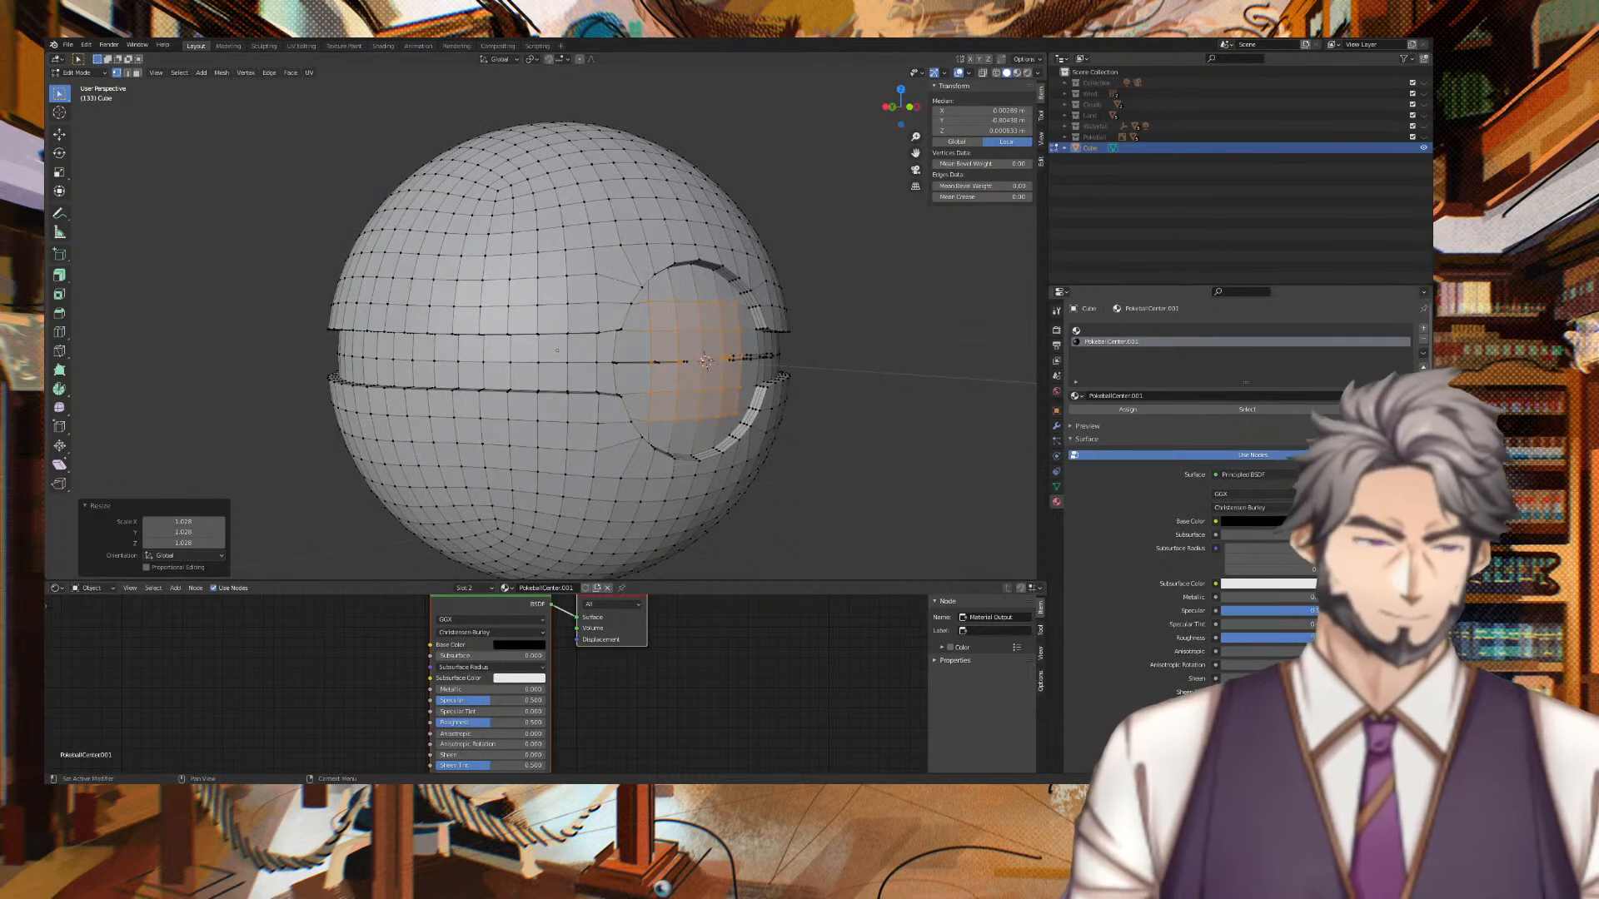
middle_click_drag(939, 322, 982, 331)
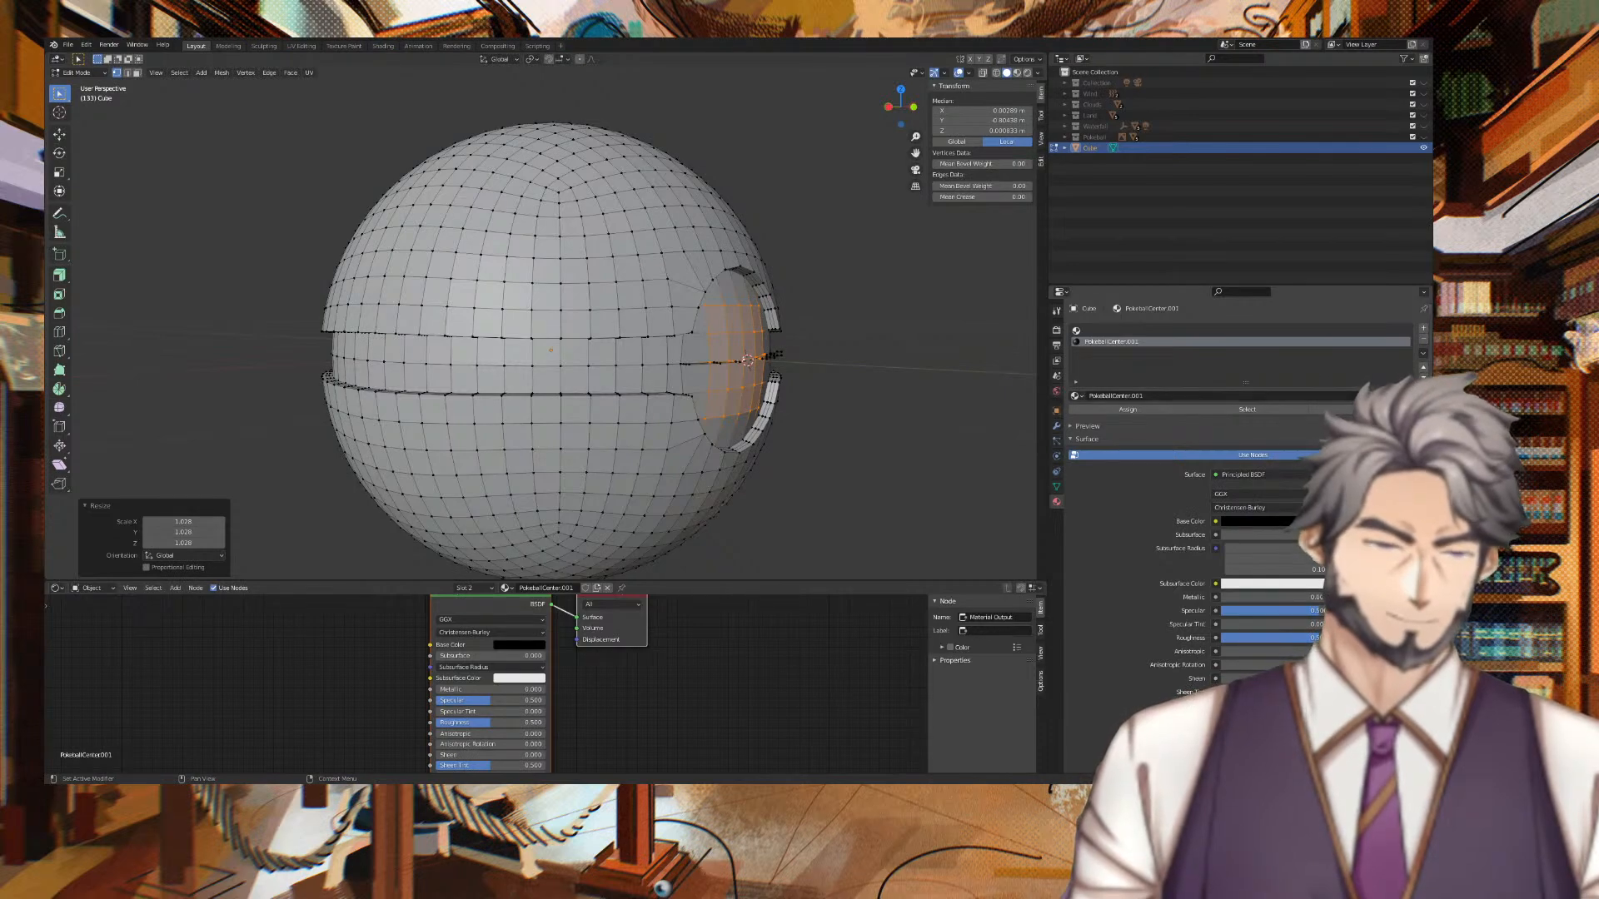
middle_click_drag(916, 350, 950, 350)
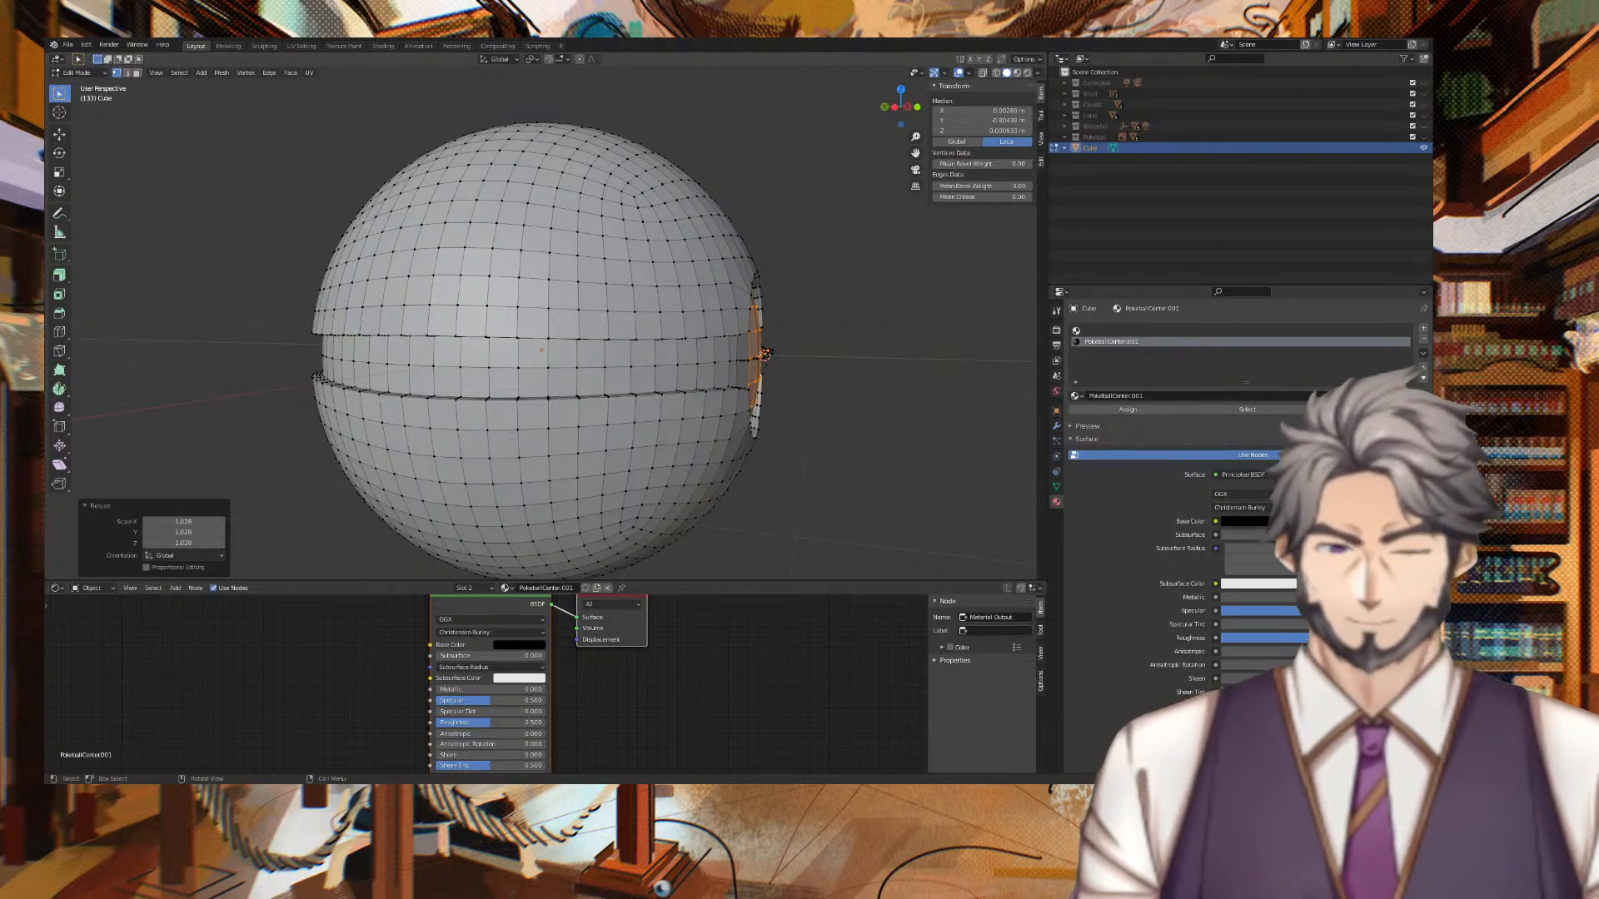
Reselect the front circle's center vertex, grow the selection out to the circle's rim, and shrink it back one ring.
left_click(797, 356)
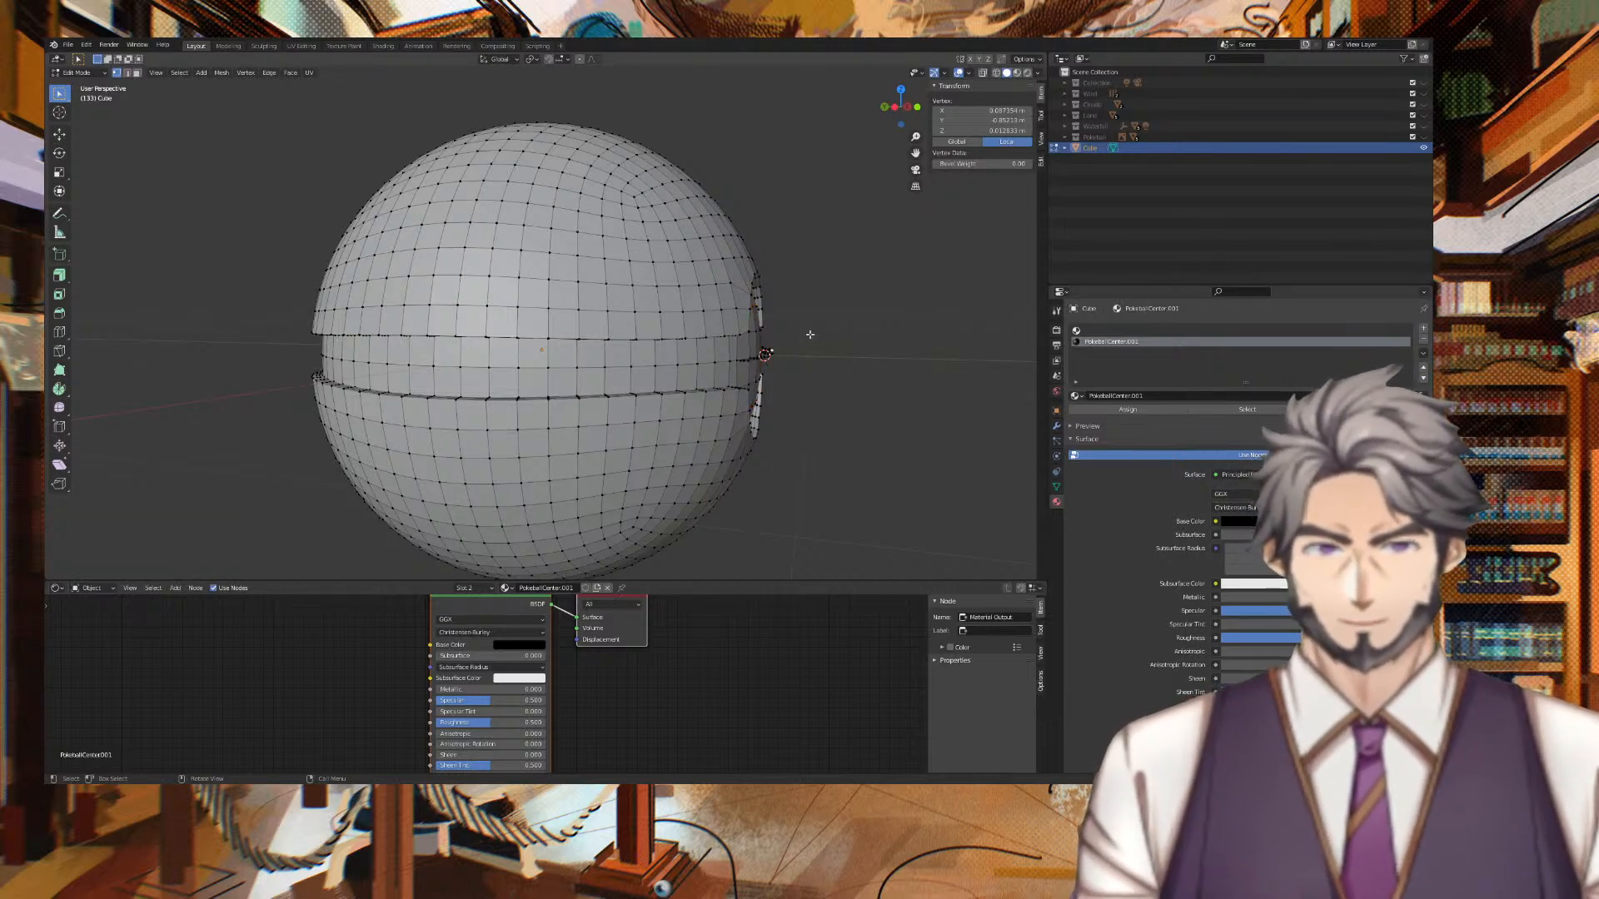
middle_click_drag(823, 333, 632, 337)
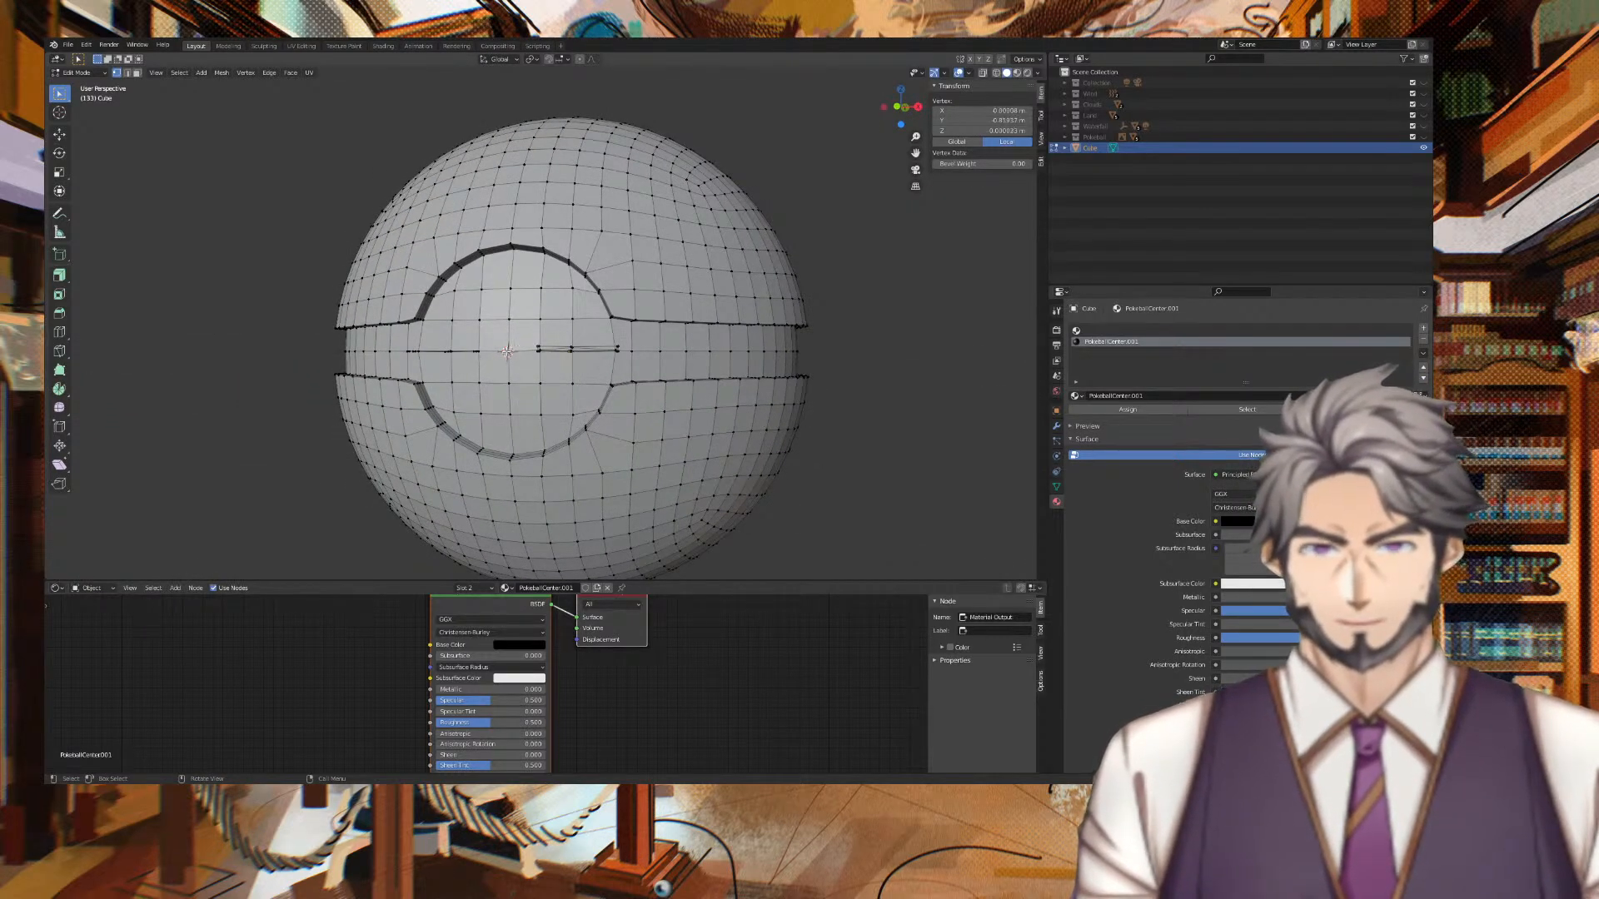
key("ctrl+KP_Add")
key("ctrl+KP_Add")
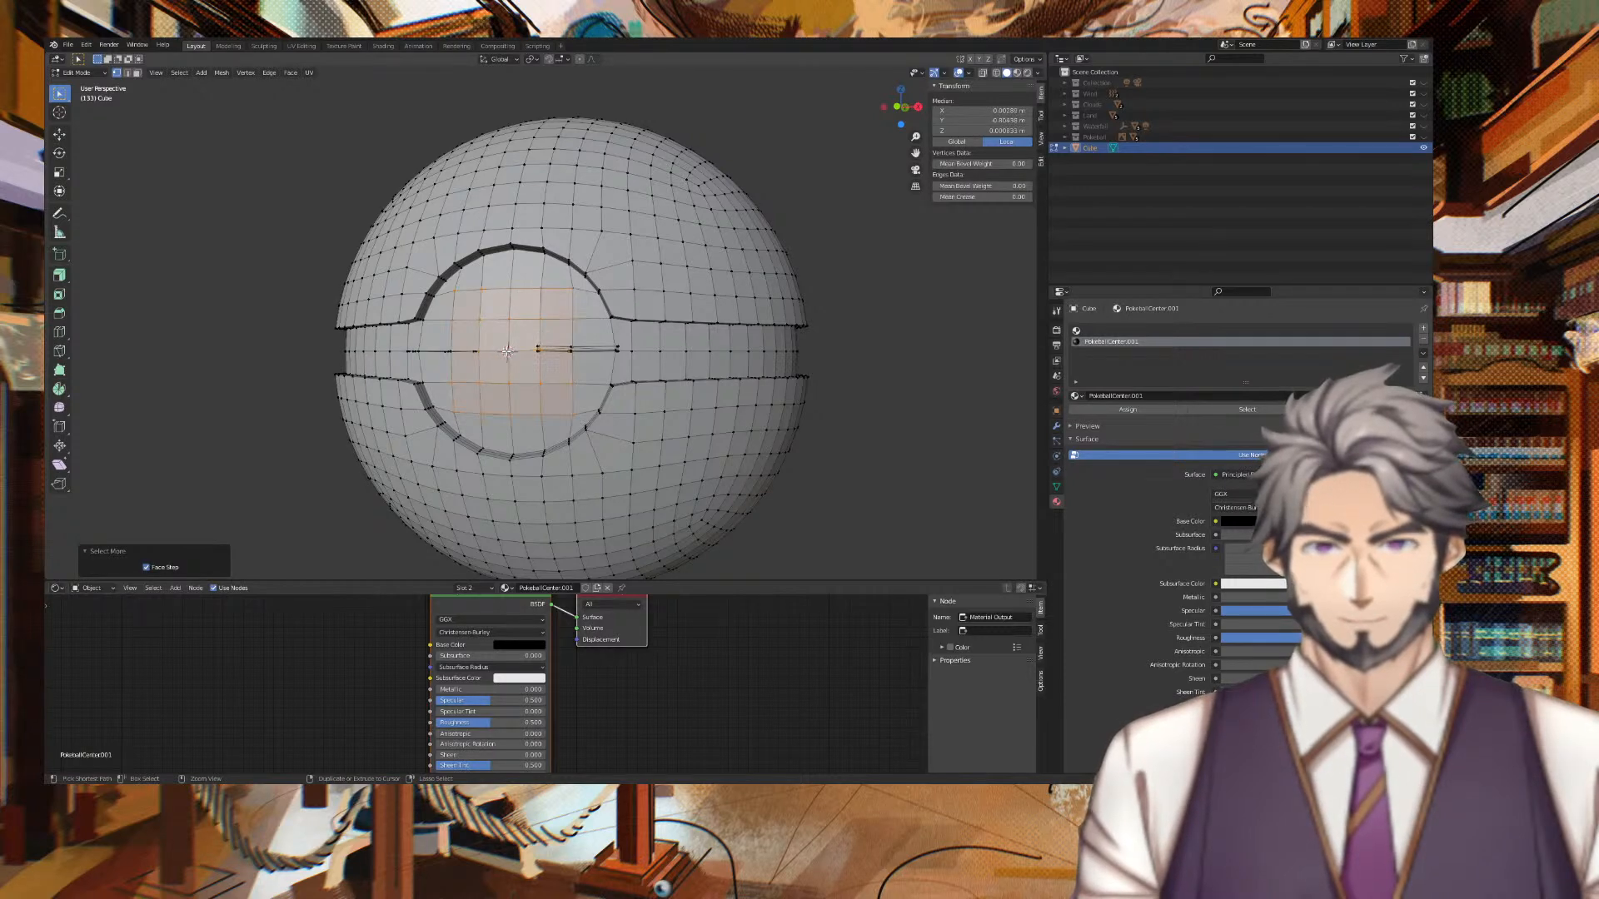
key("ctrl+KP_Add")
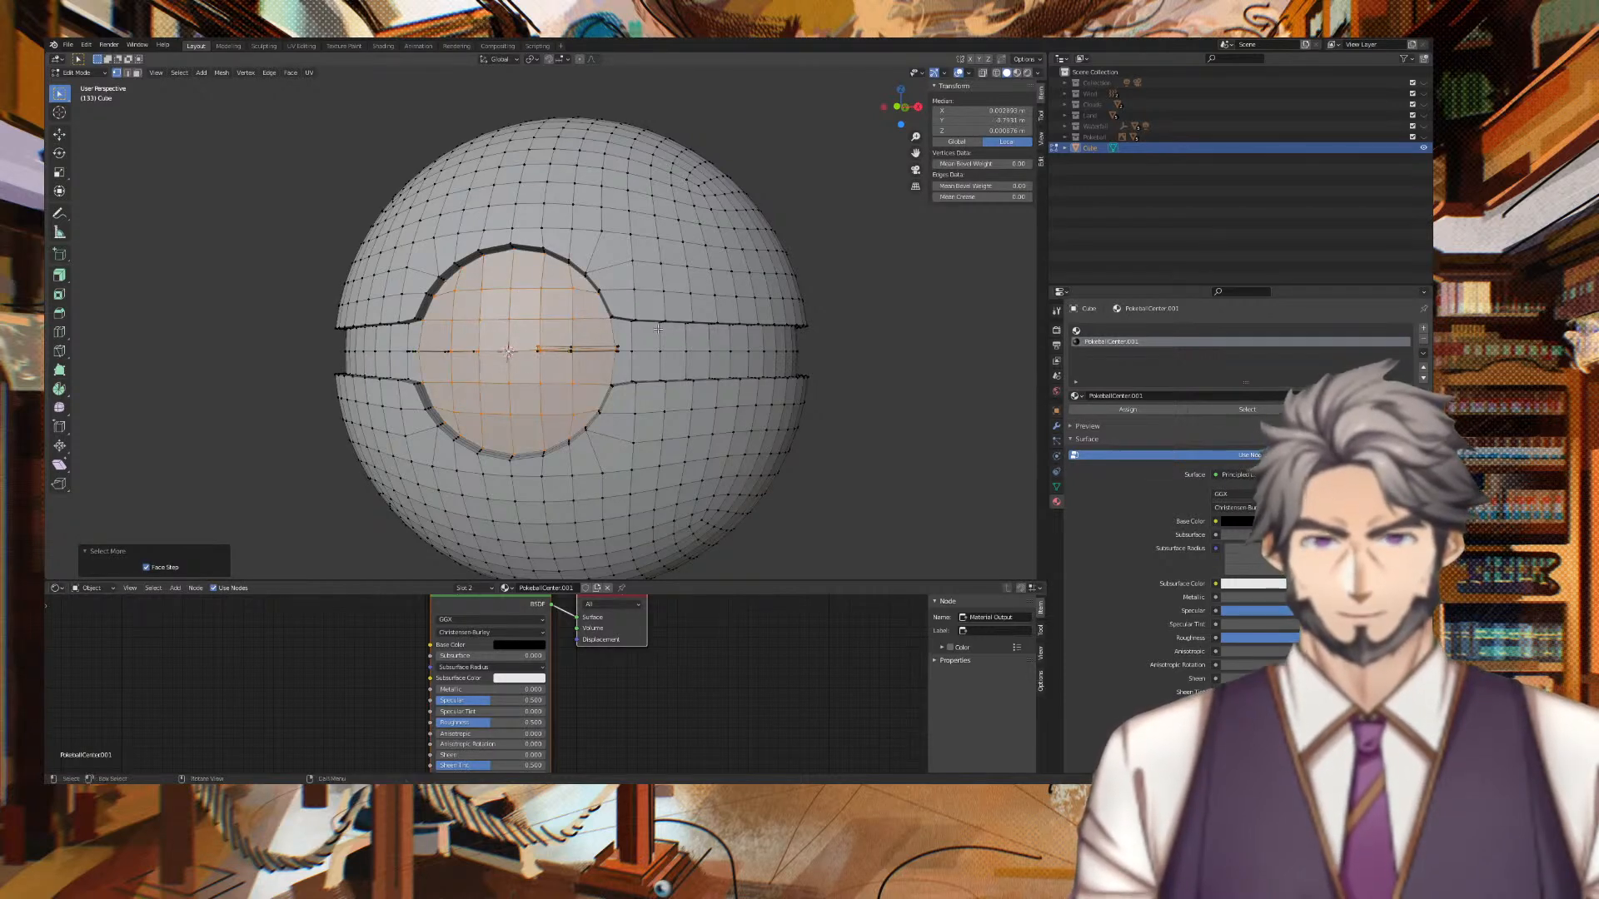
key("ctrl+KP_Subtract")
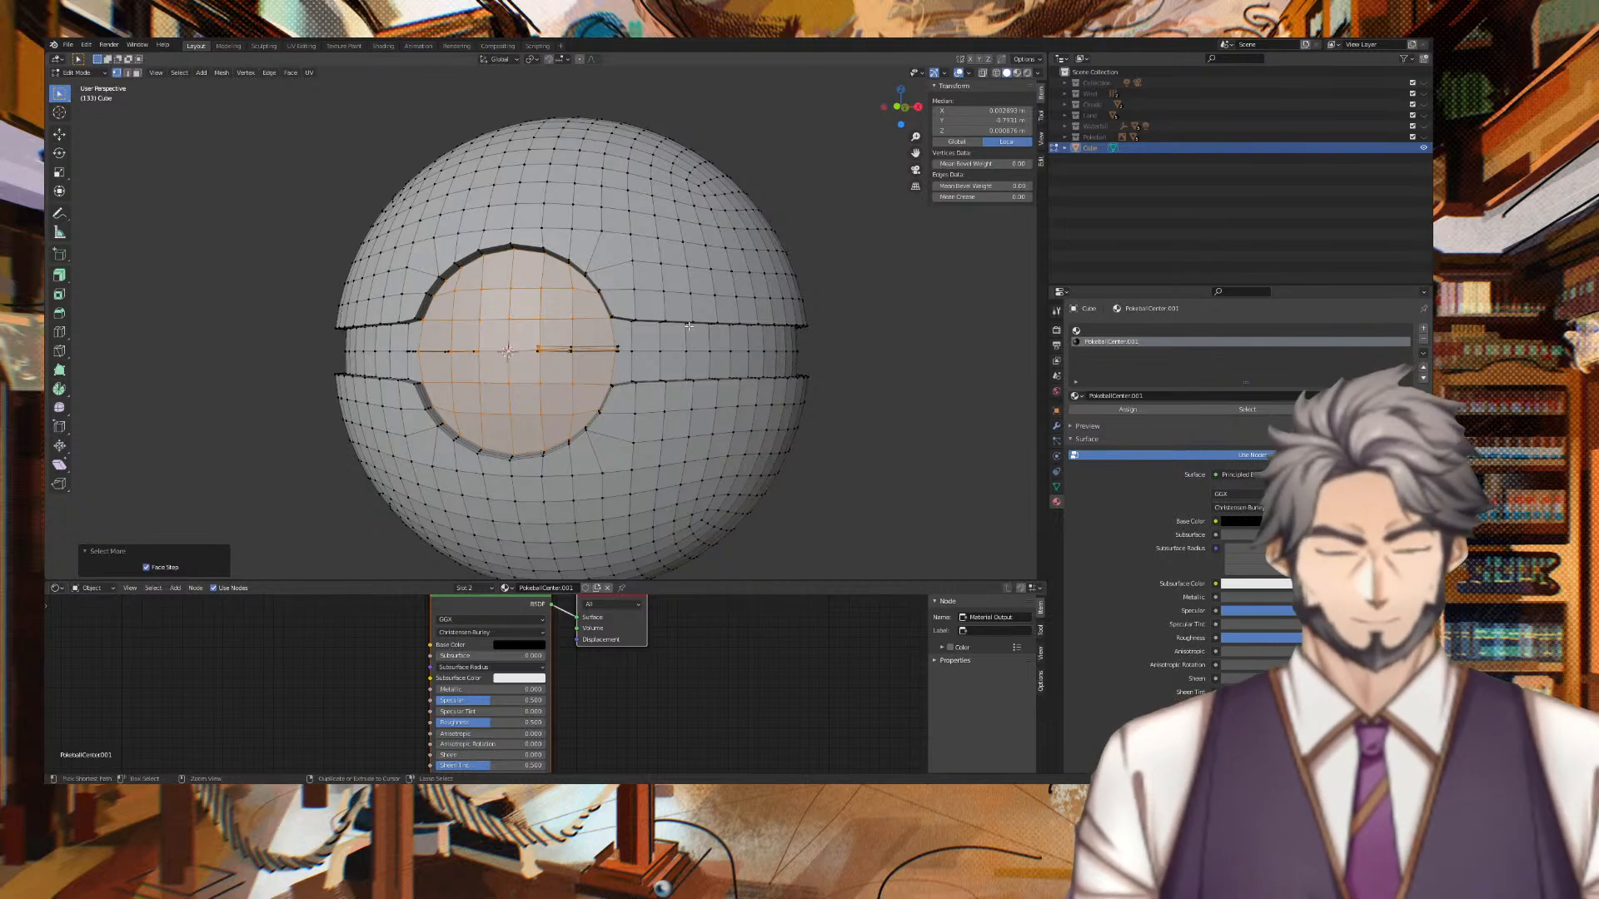
Flatten the selected center block by scaling it along the Y axis to about 0.27.
middle_click_drag(688, 326, 846, 361)
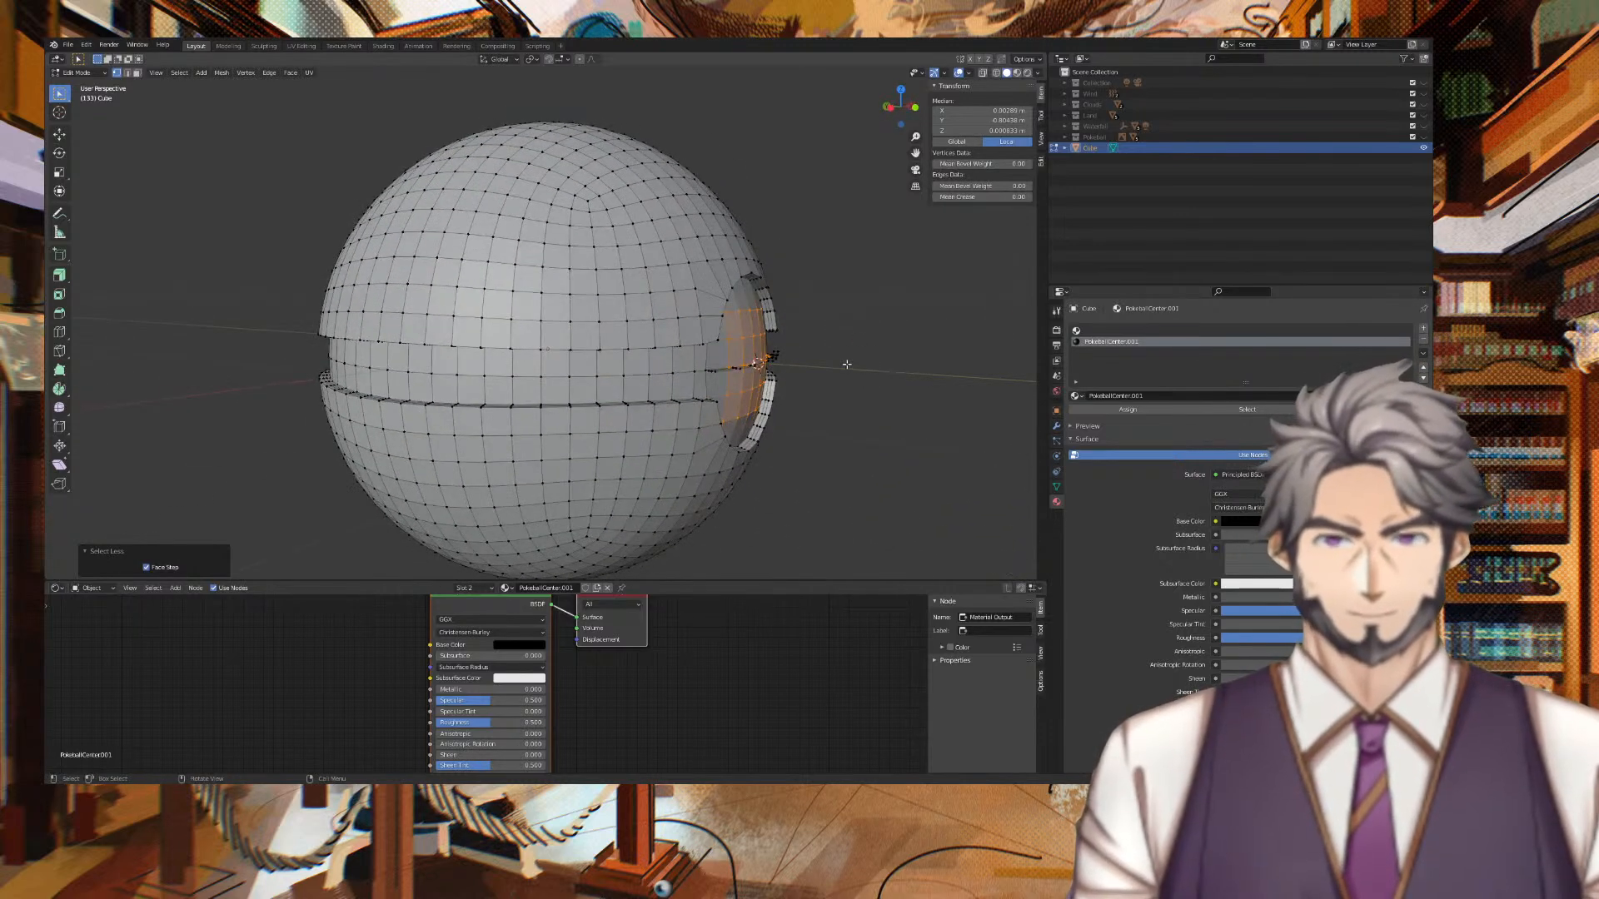
key("s")
key("x")
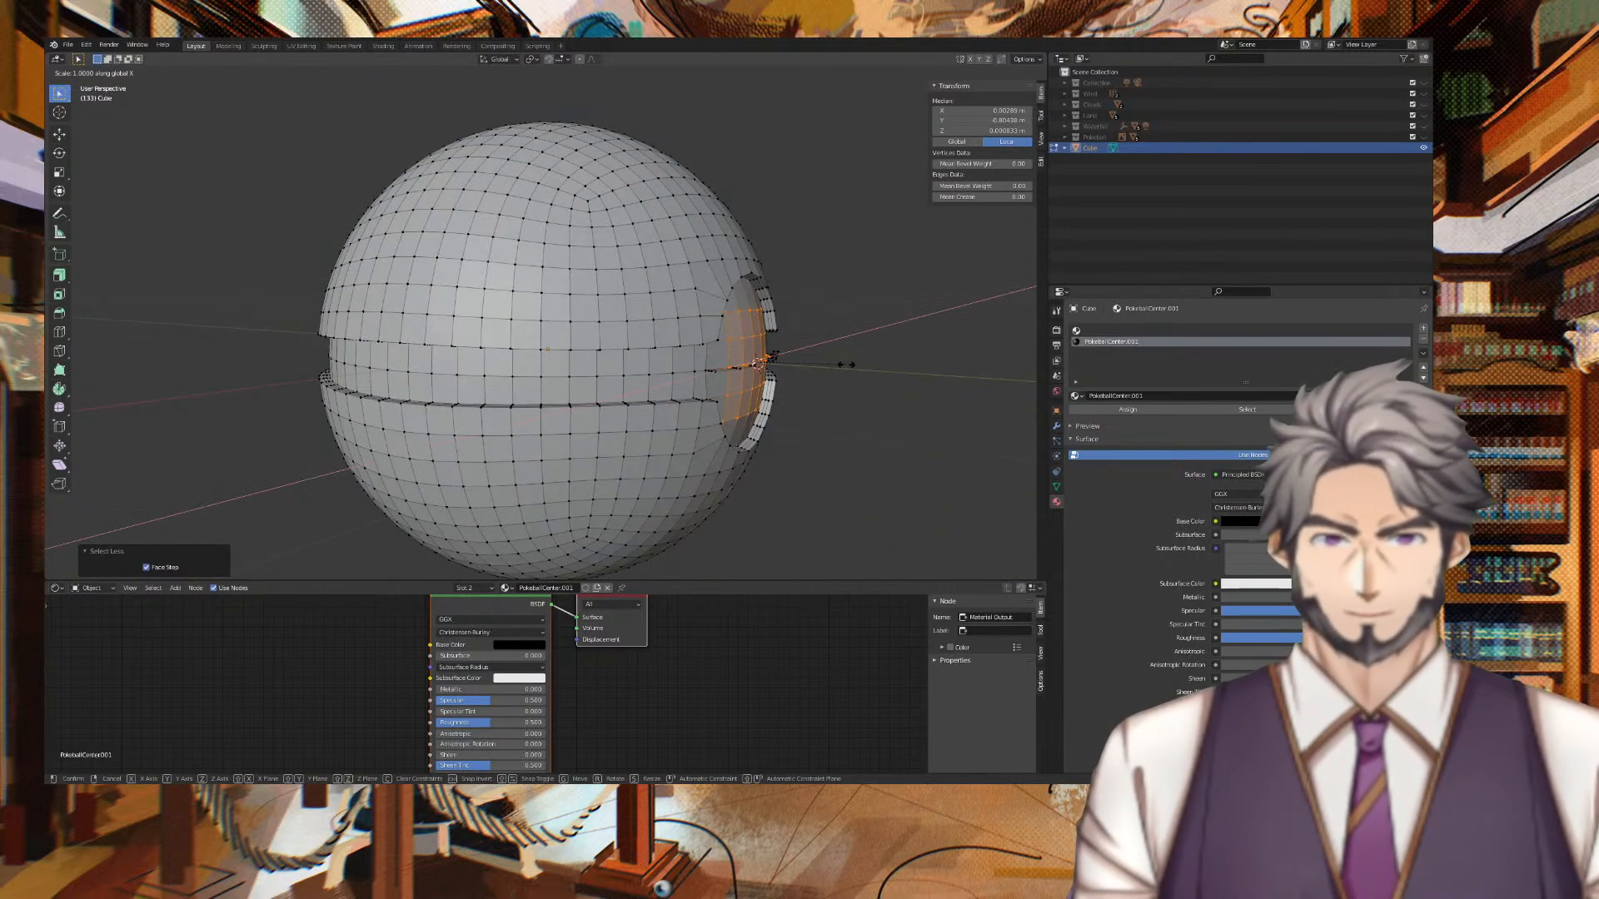
key("y")
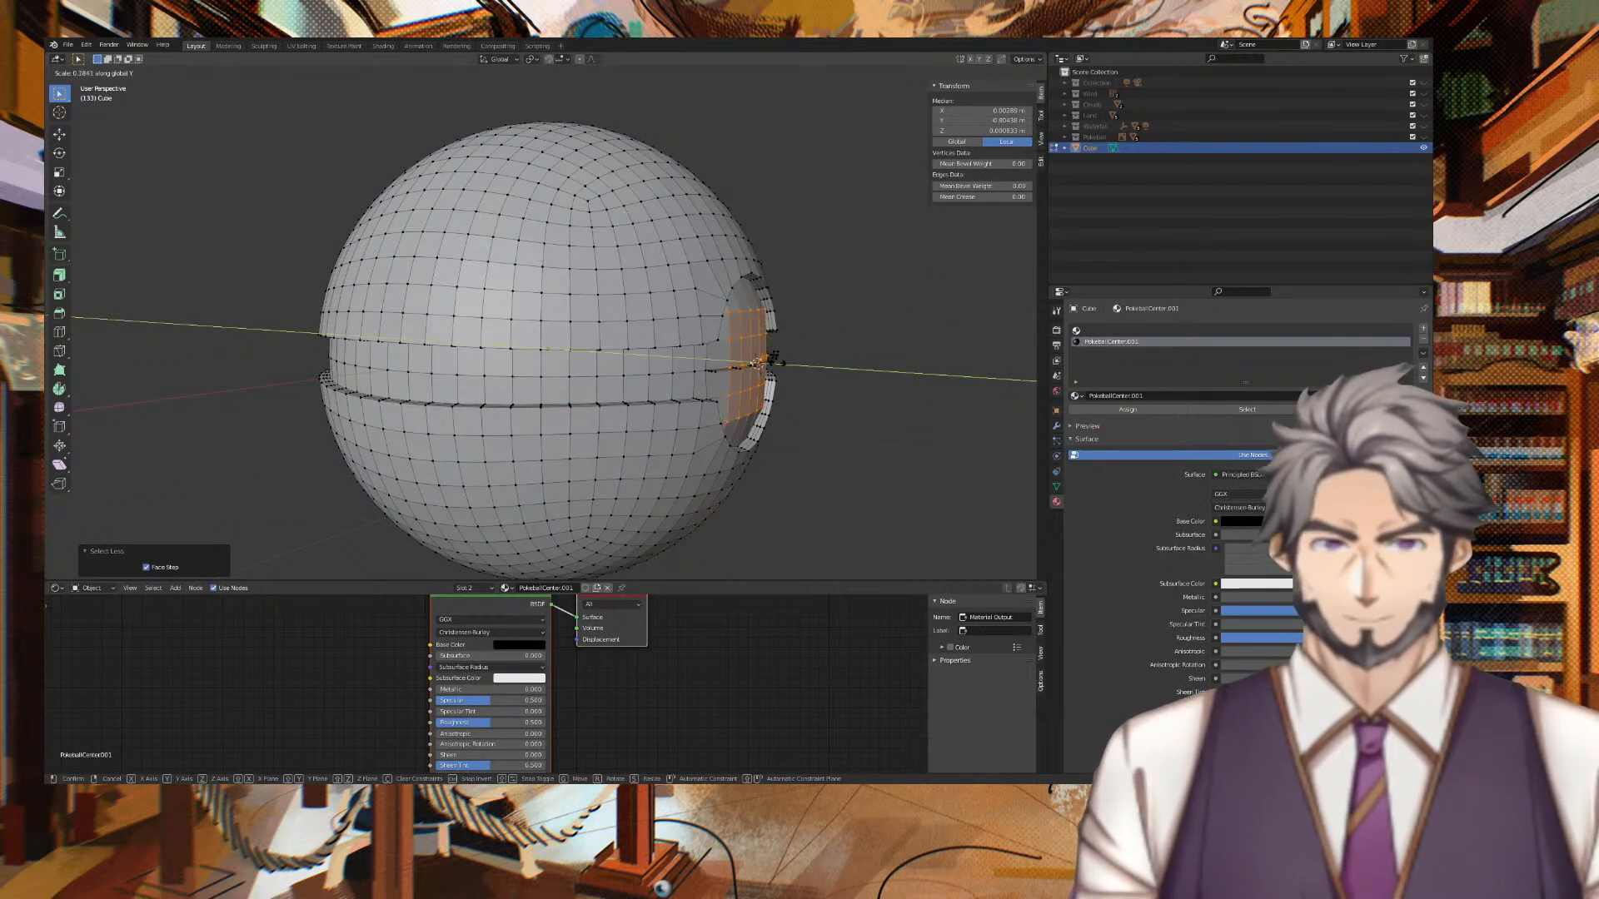
left_click(811, 358)
Move the flattened center block along the Y axis by about 0.009 m and check it from both sides.
middle_click_drag(810, 357, 857, 350)
key("g")
key("y")
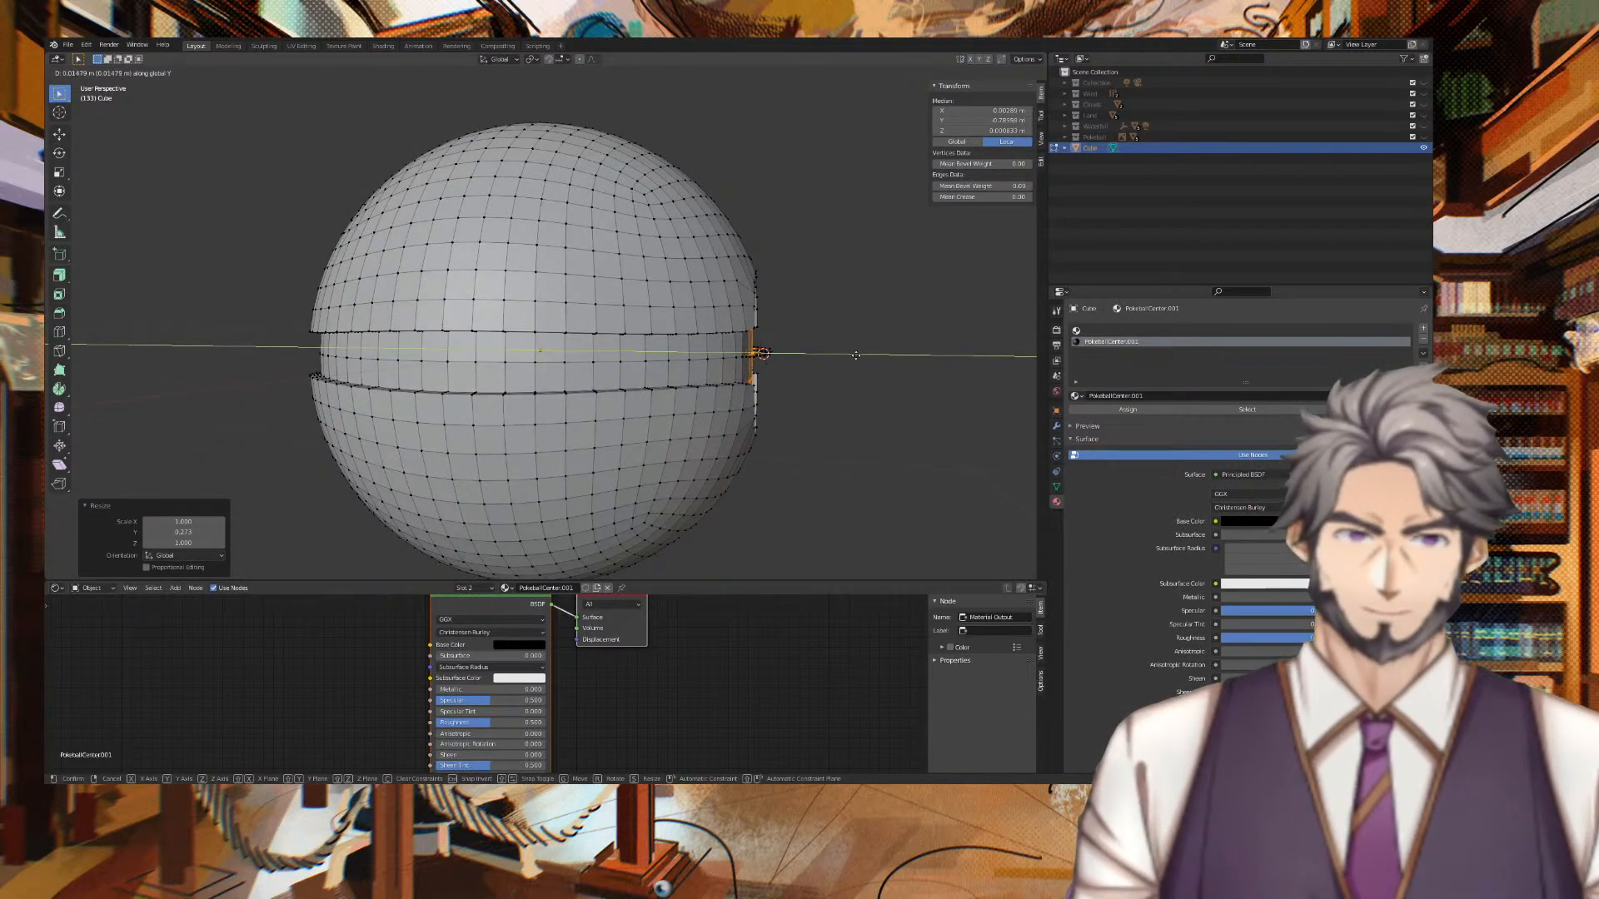
left_click(855, 348)
middle_click_drag(855, 348, 649, 338)
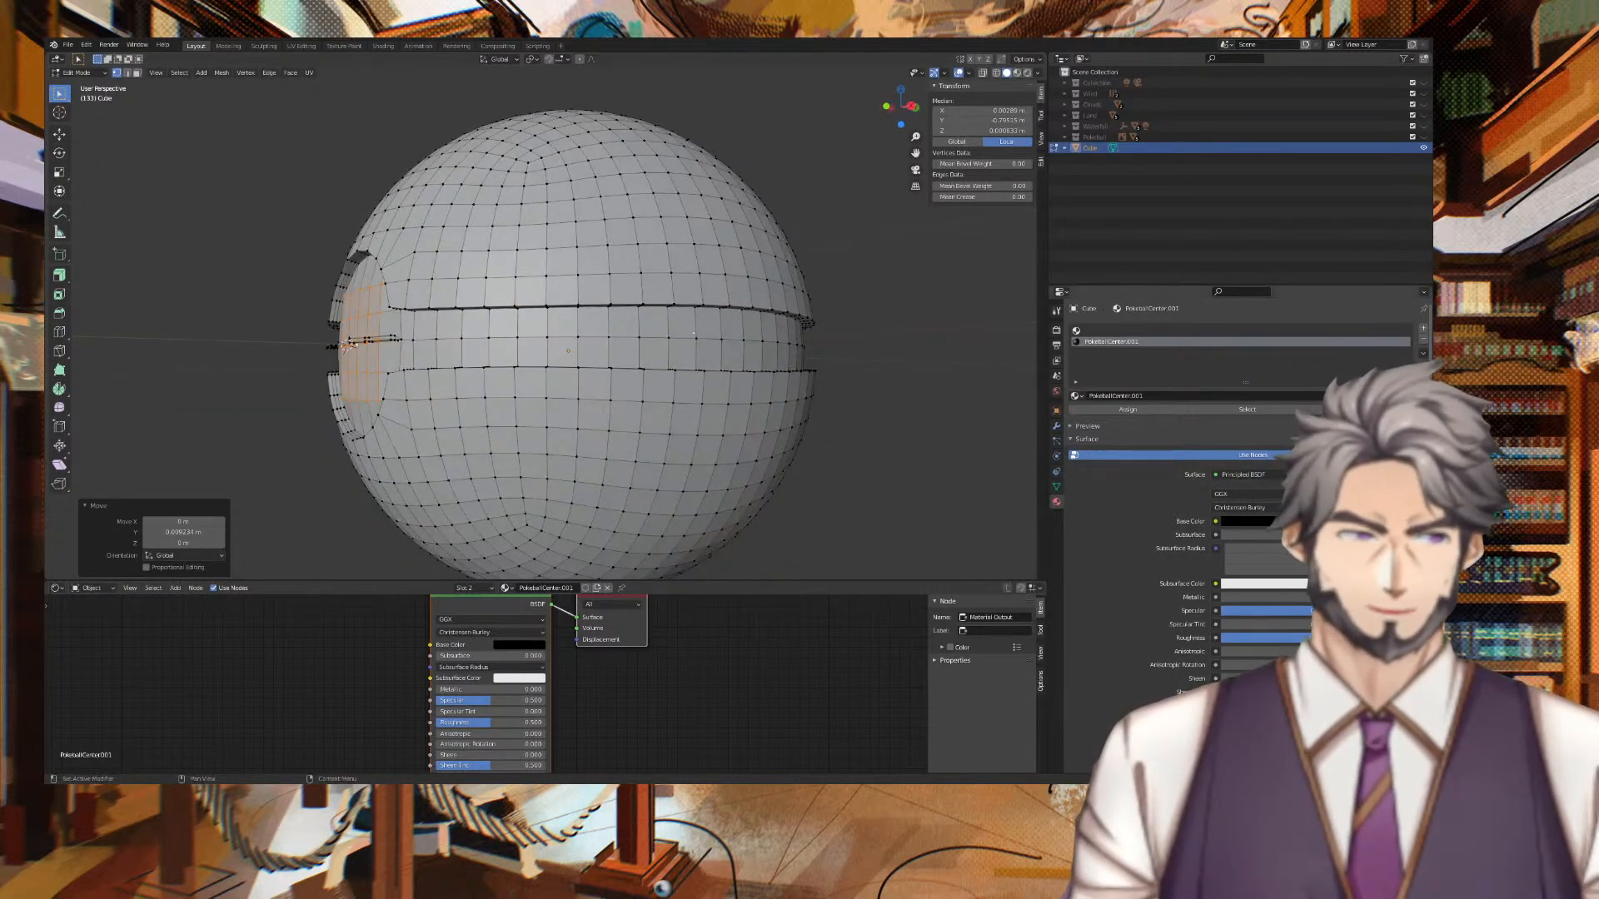
middle_click_drag(799, 349, 43, 384)
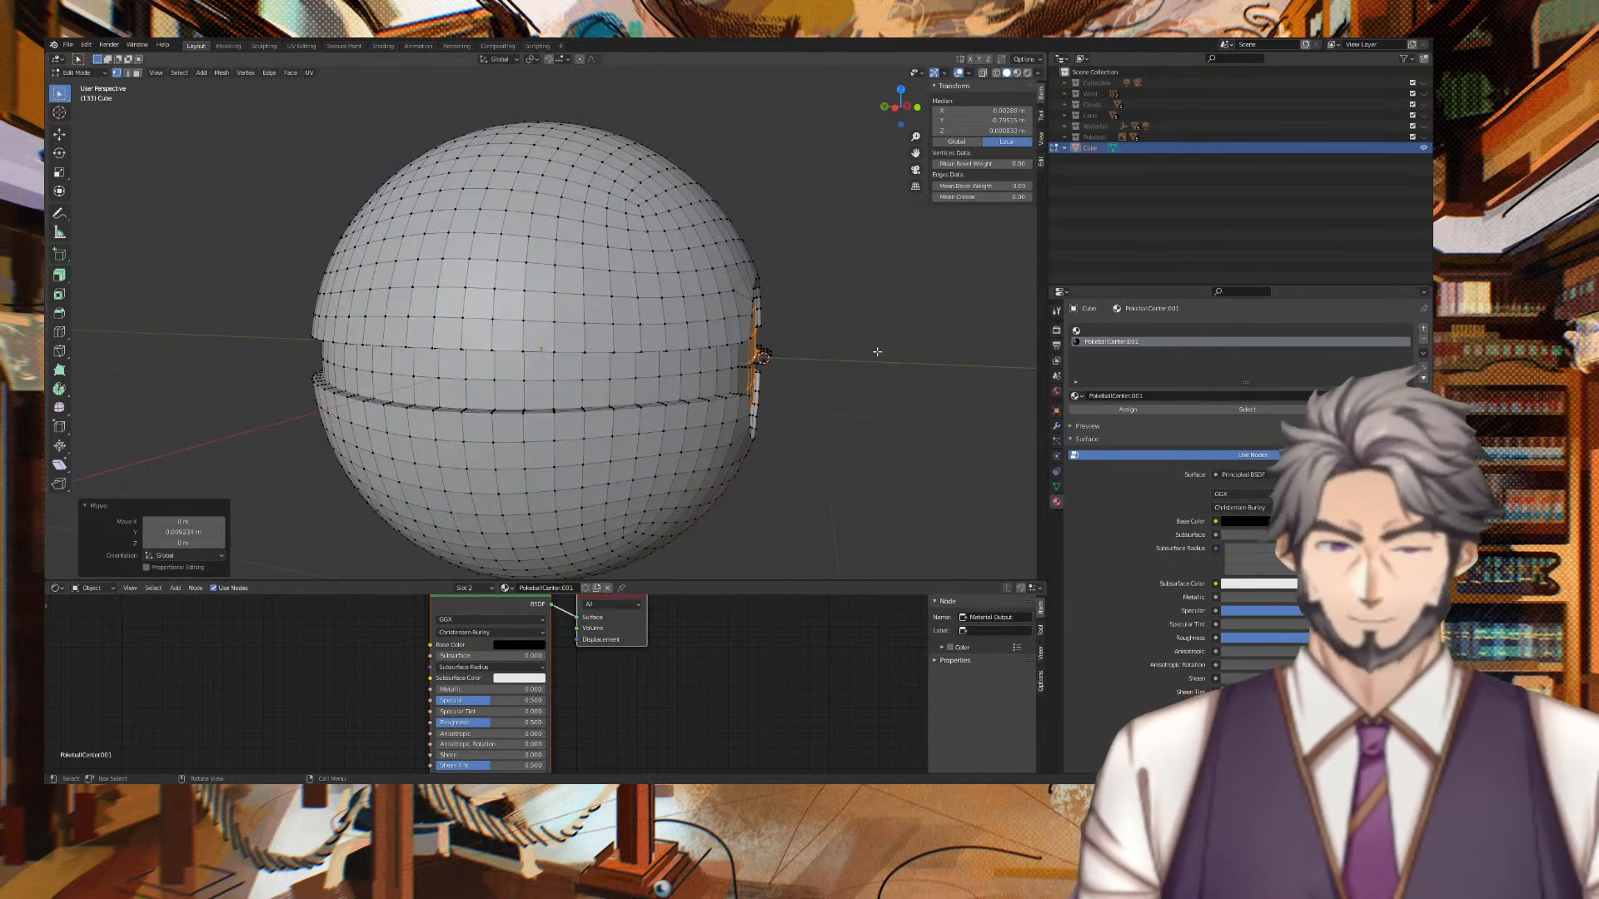
Nudge the center block along the Y axis once more and inspect the front circle.
key("g")
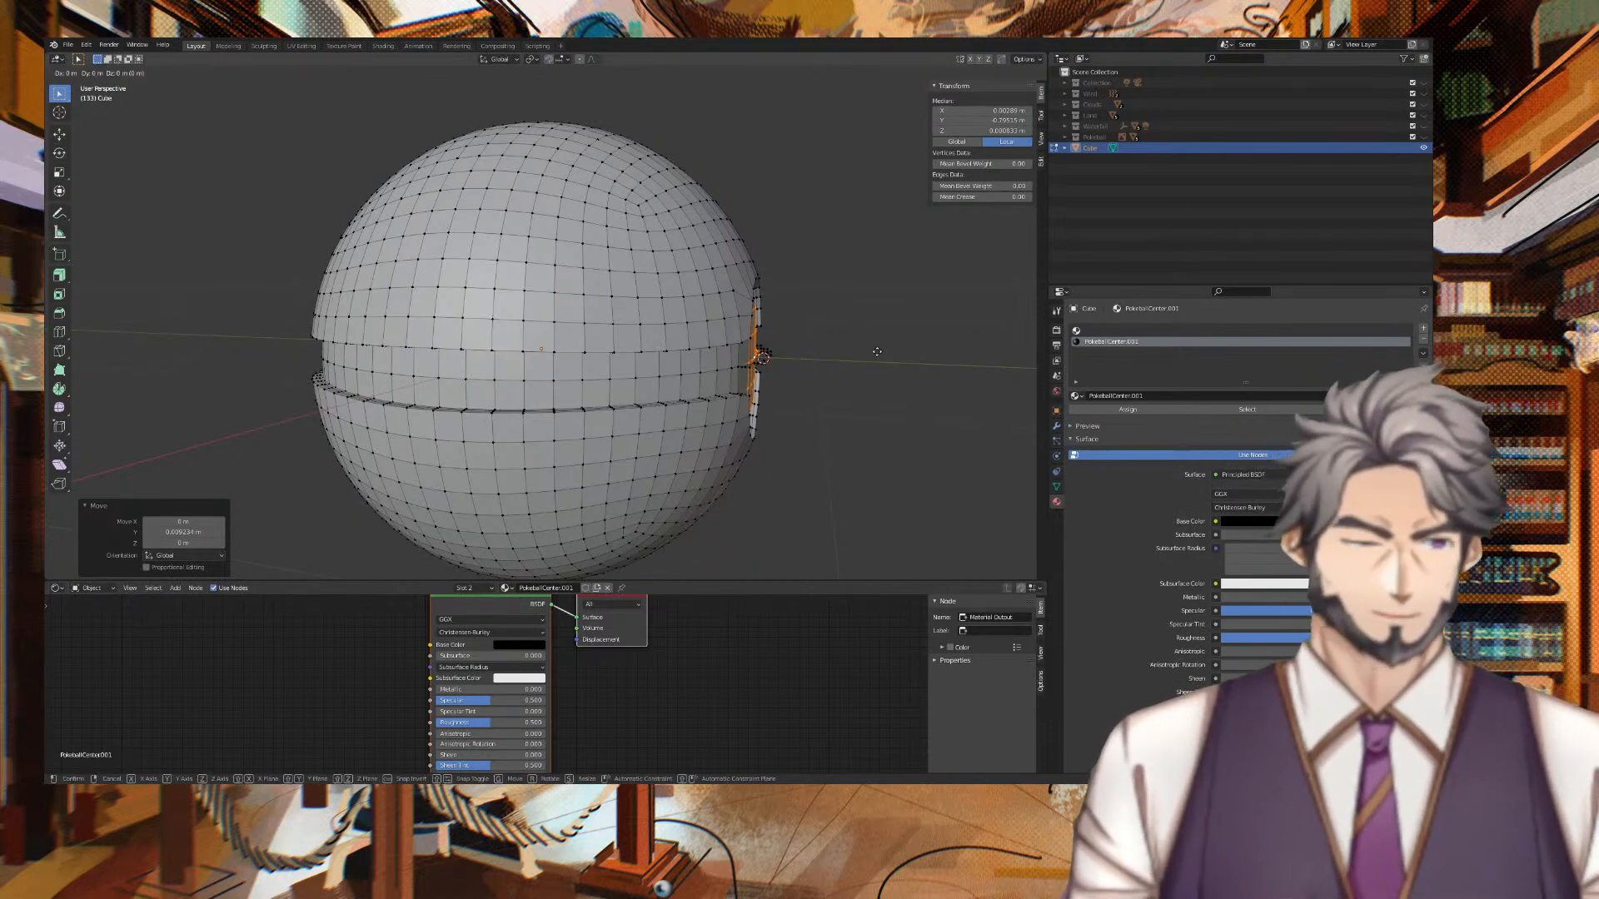
key("x")
key("y")
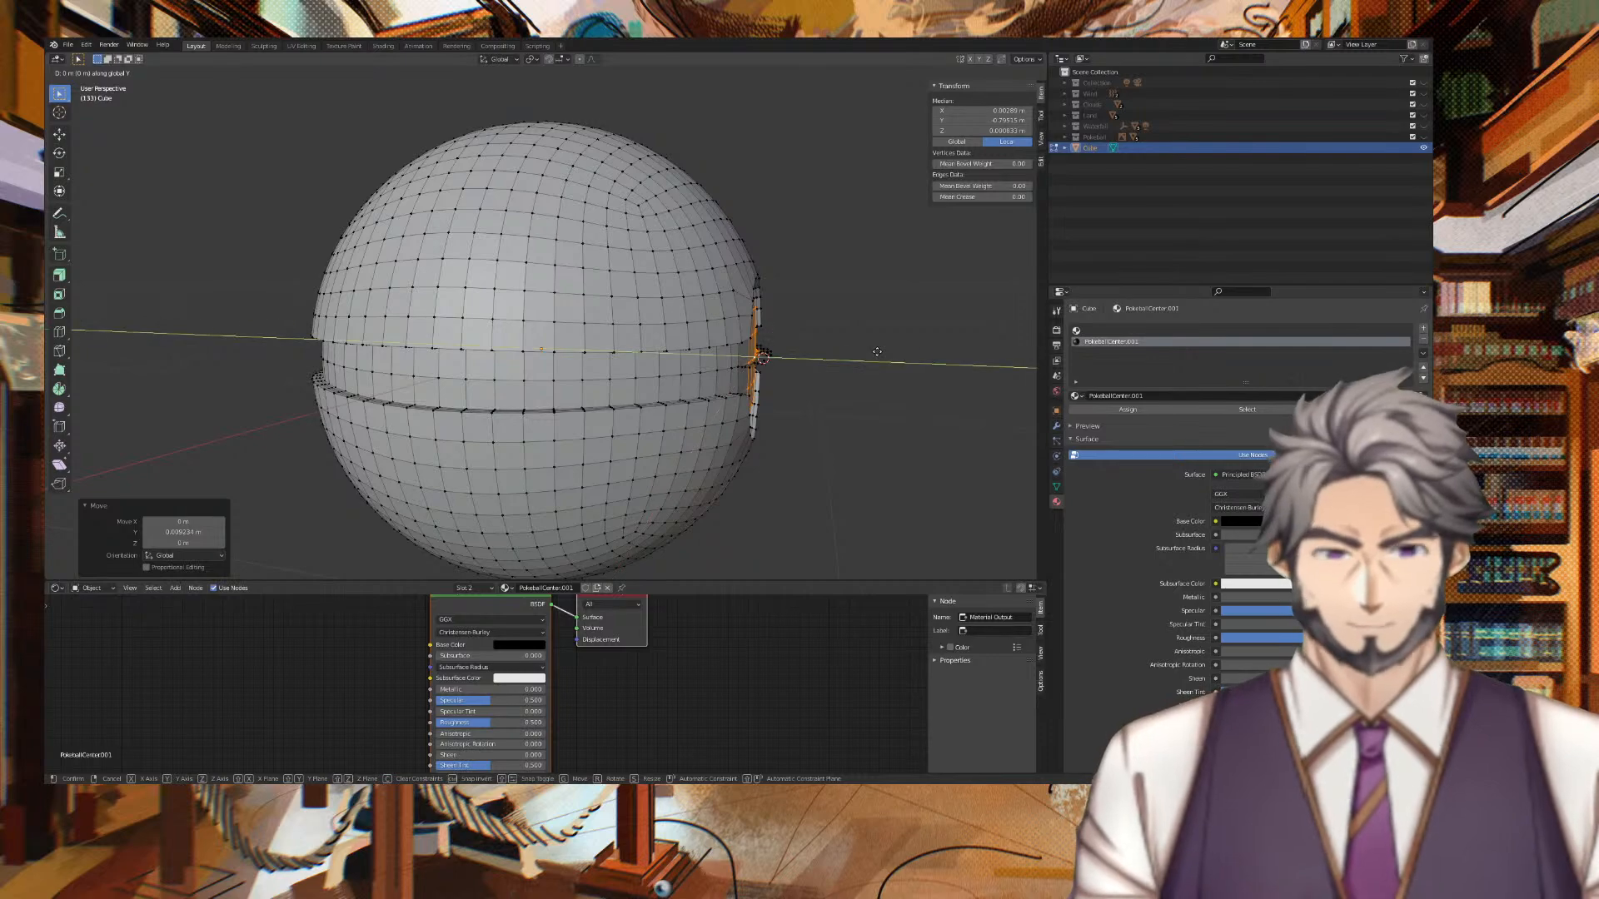
left_click(876, 341)
middle_click_drag(876, 342, 905, 154)
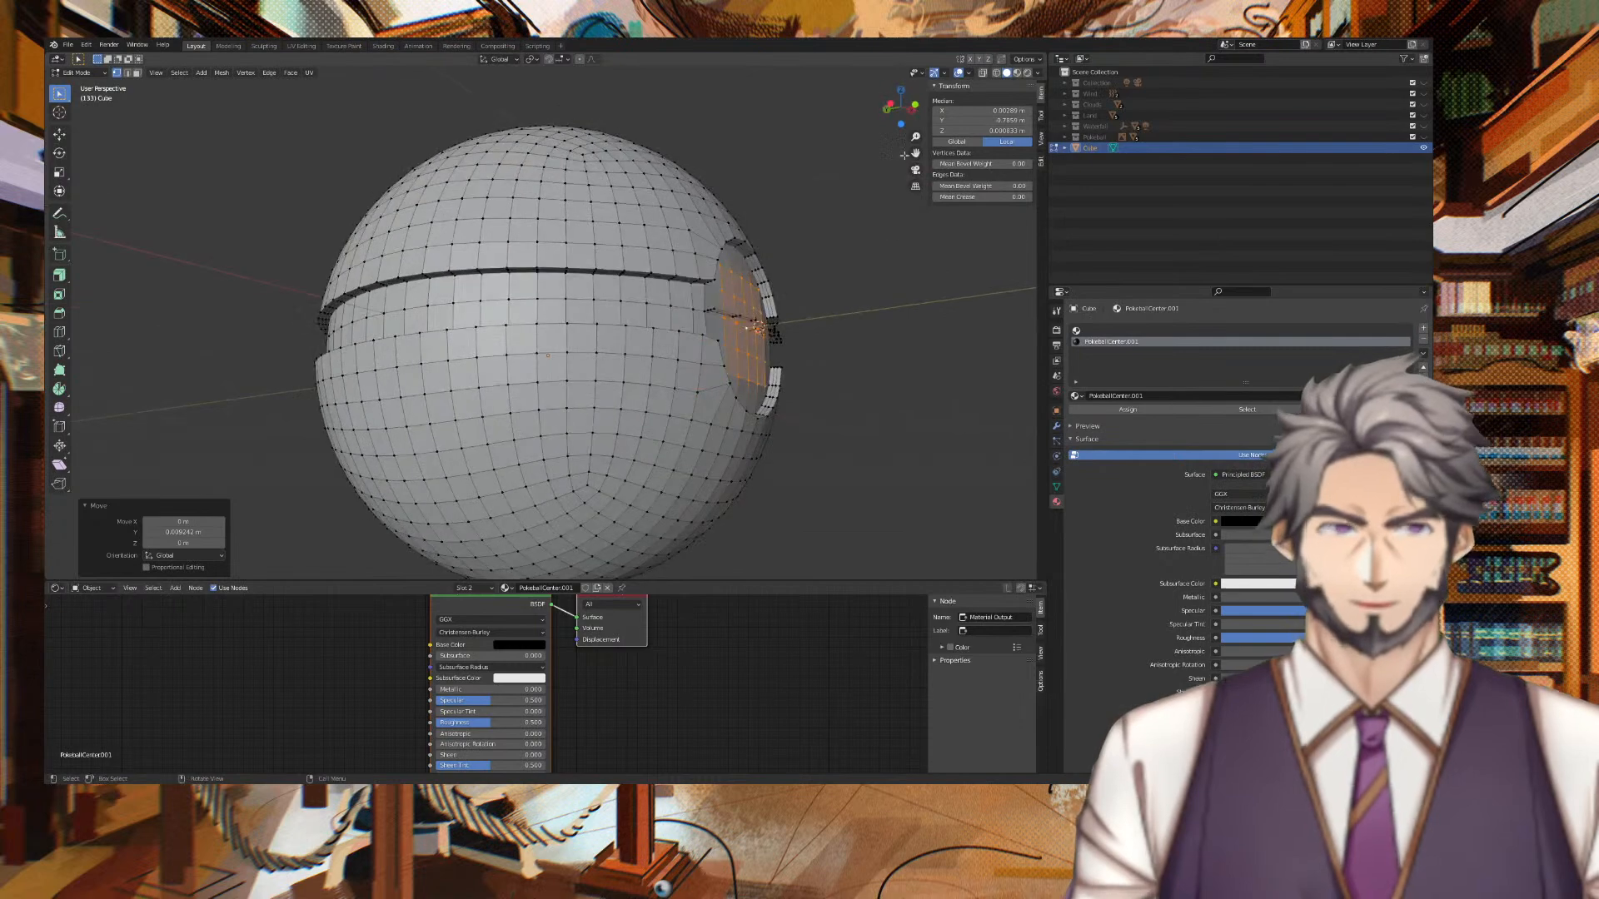
left_click(890, 106)
middle_click_drag(863, 273, 744, 266)
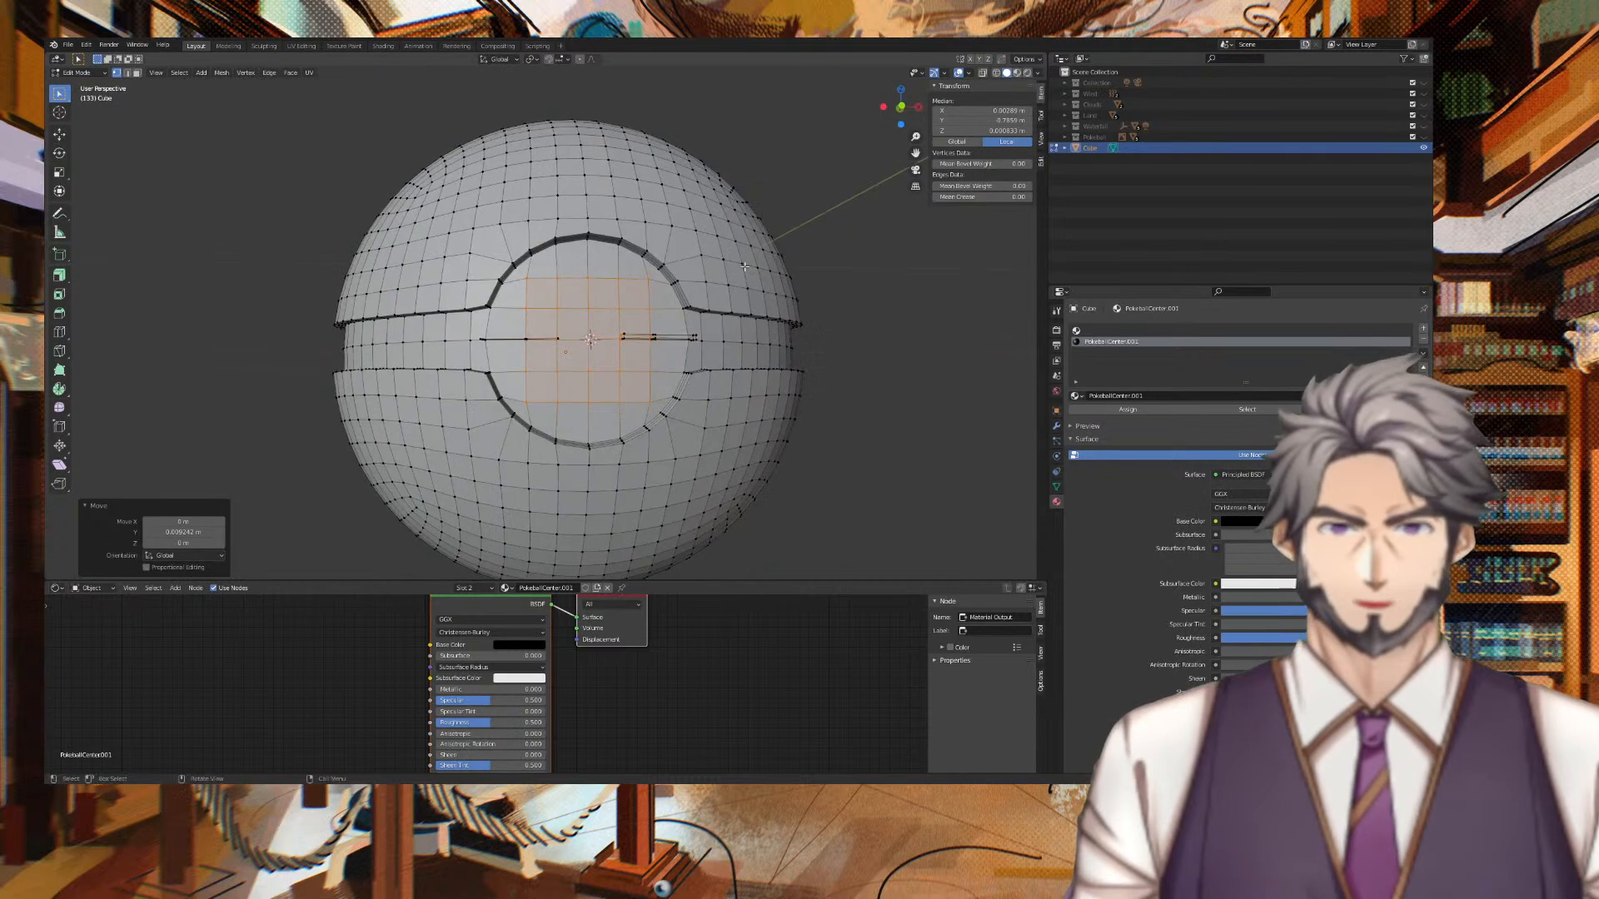
Grow the selection from the center block to cover the whole front circle and view it from the side.
left_click(590, 340, "ctrl")
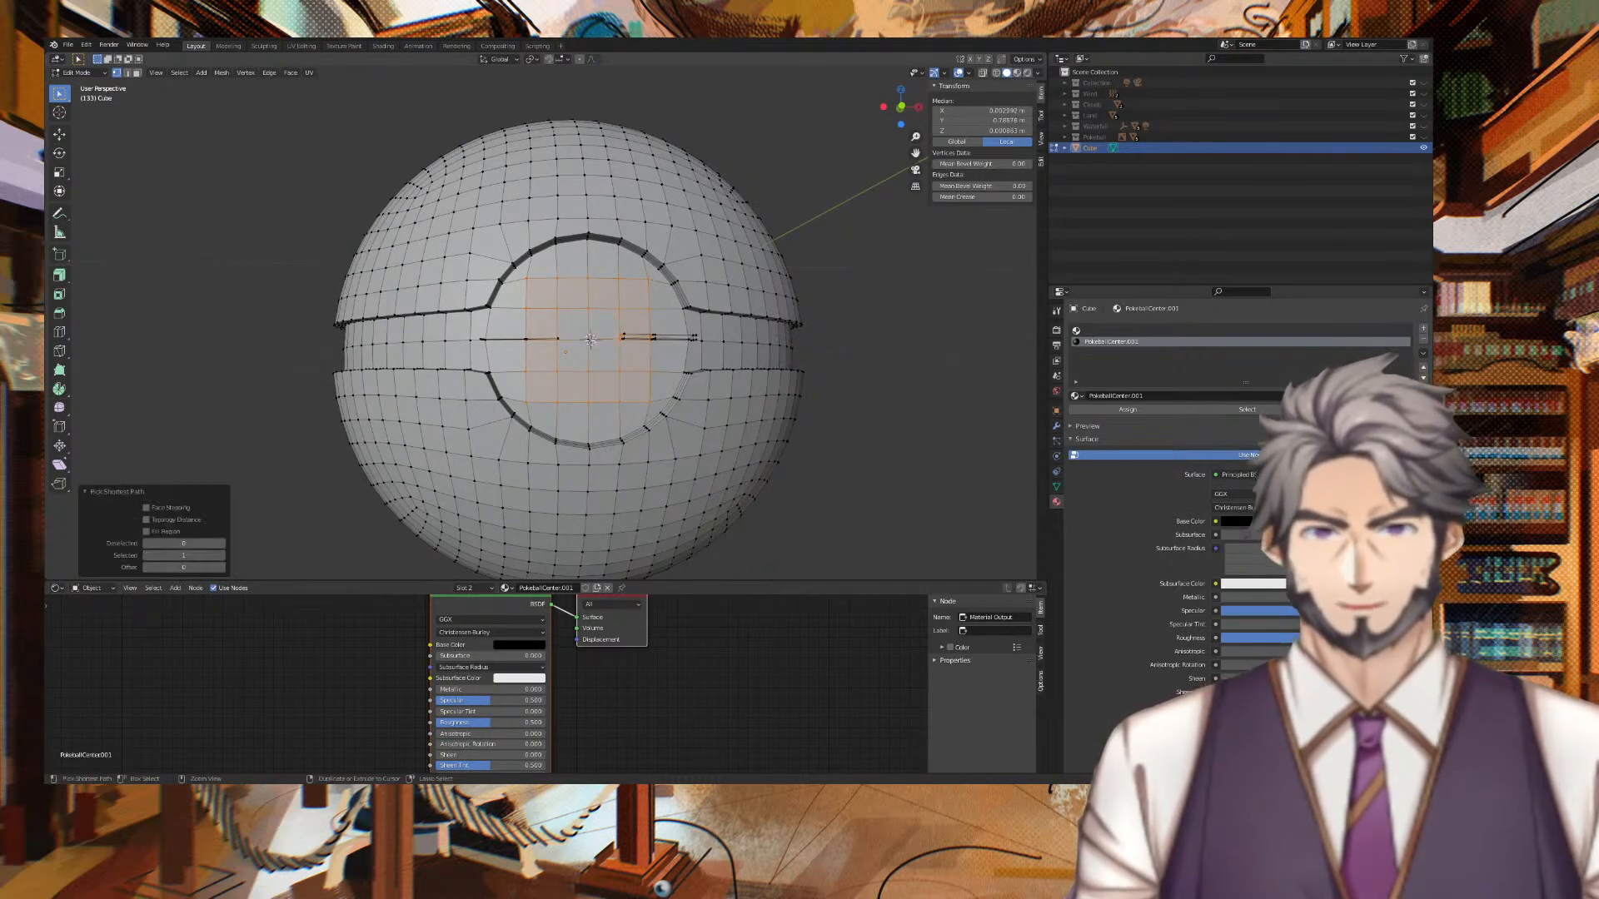
key("ctrl+KP_Add")
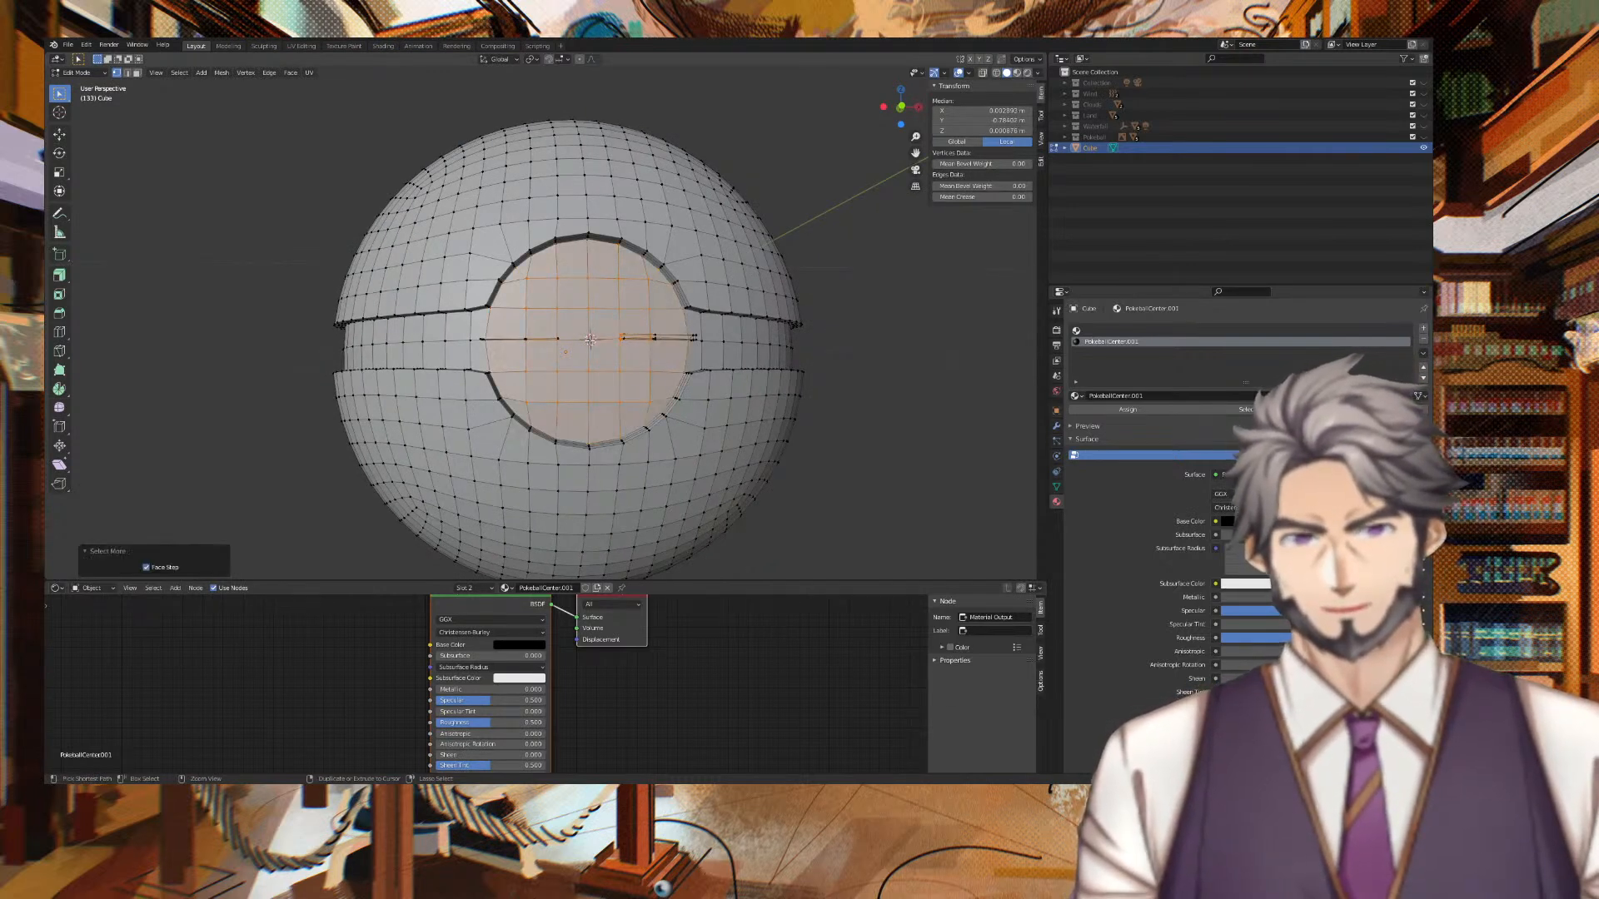
middle_click_drag(773, 290, 889, 303)
scroll(889, 303, "up", 1)
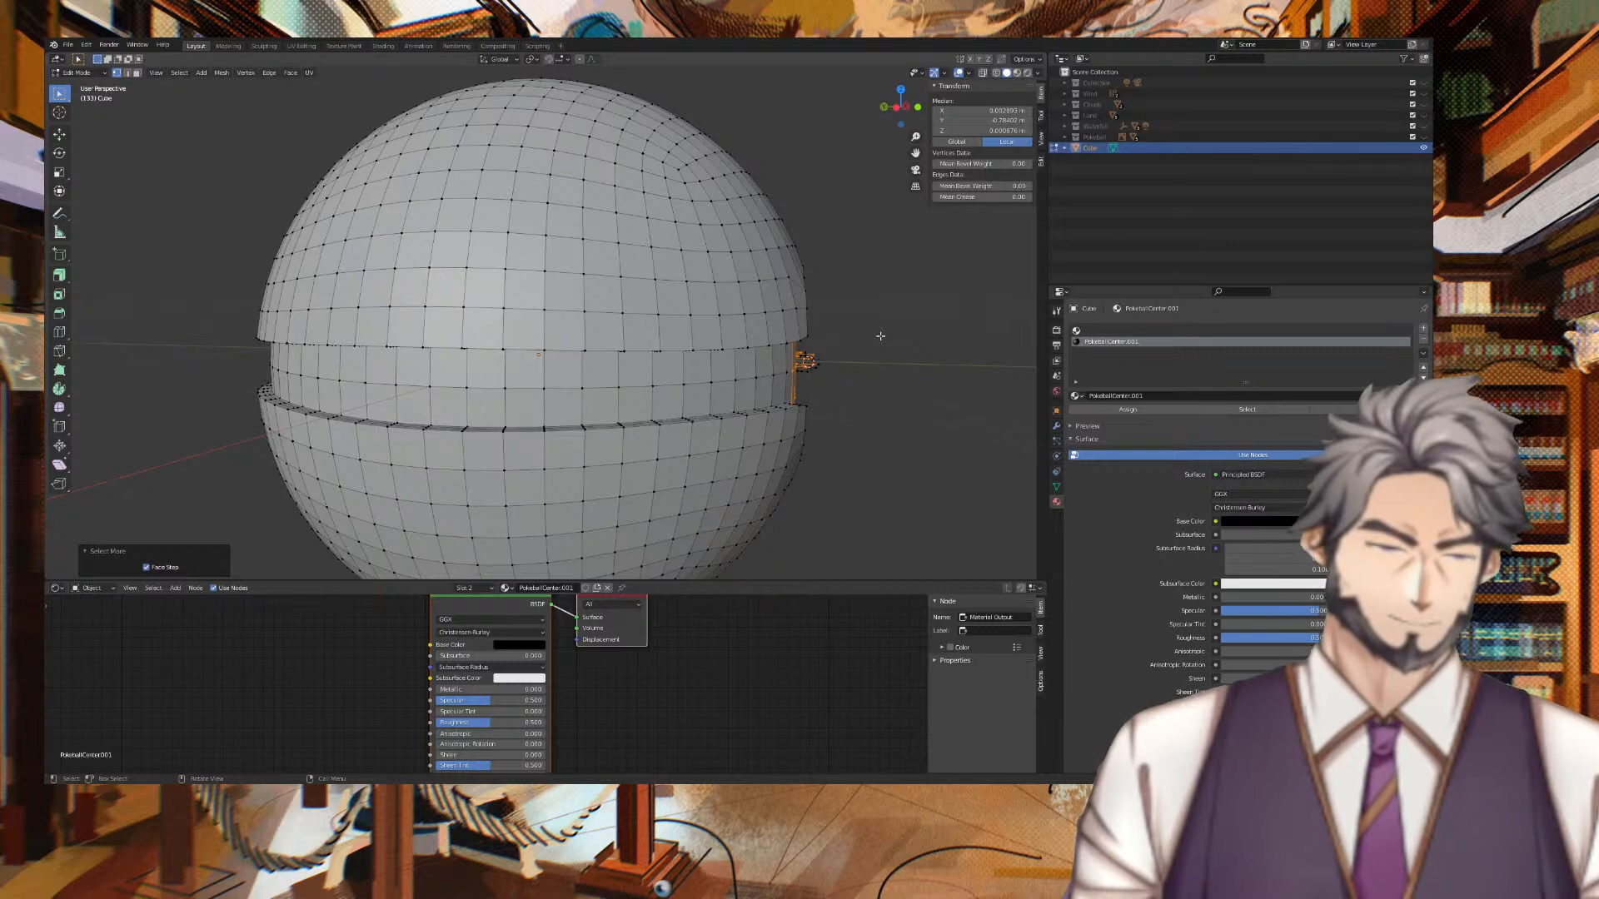
Replace the selection with the edge loop running through the center vertex of the front circle.
middle_click_drag(880, 335, 610, 408)
left_click(780, 364)
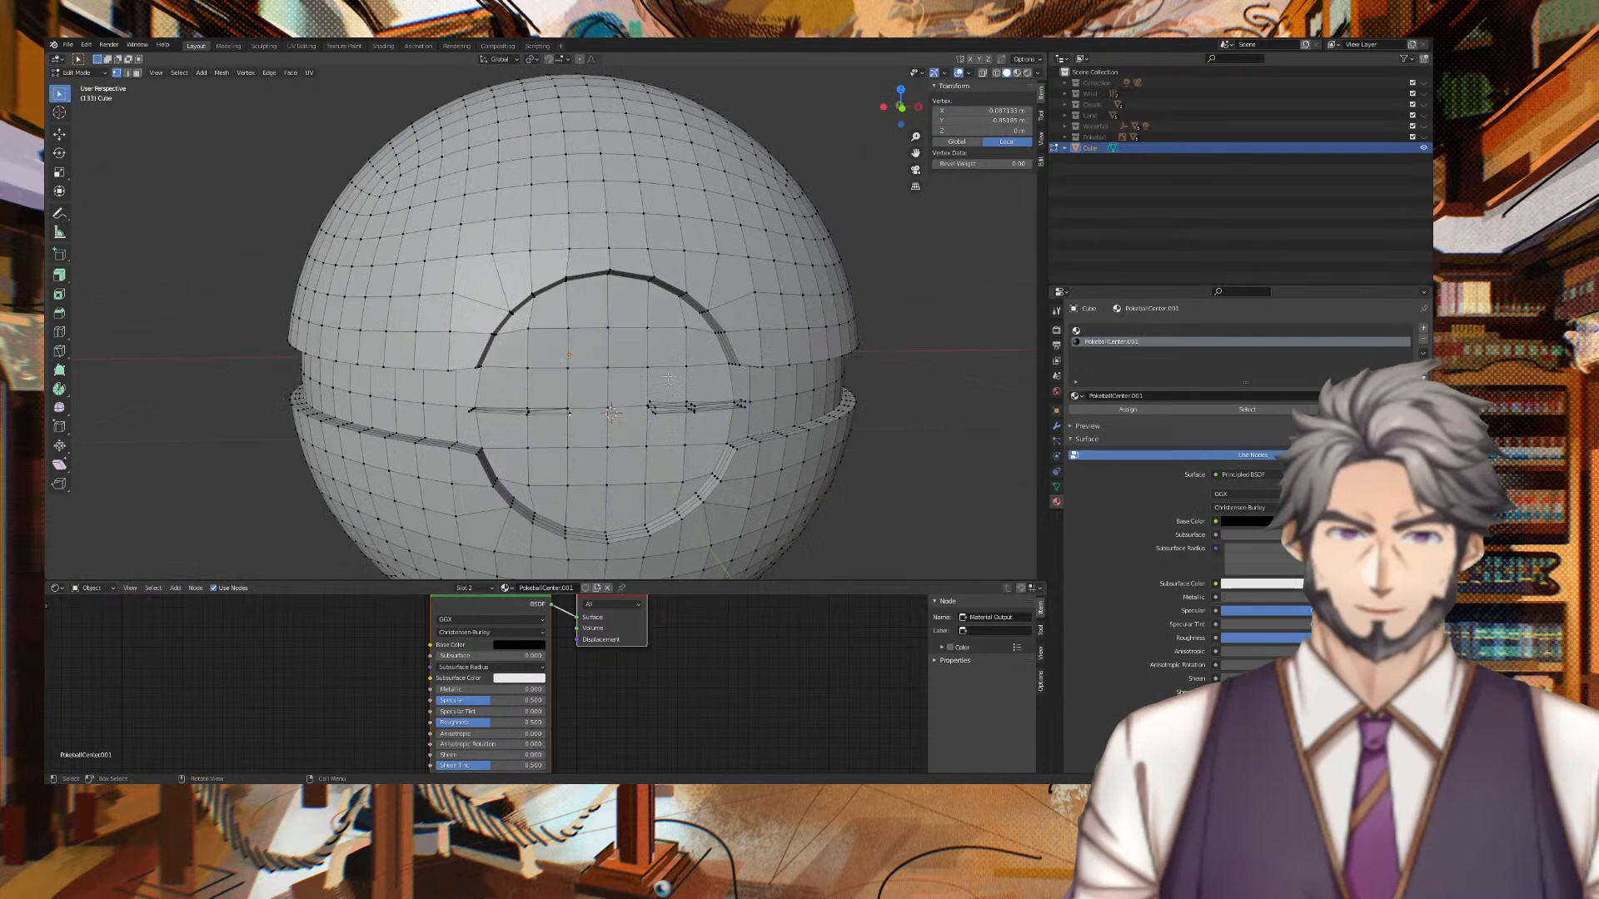
left_click(610, 410, "alt")
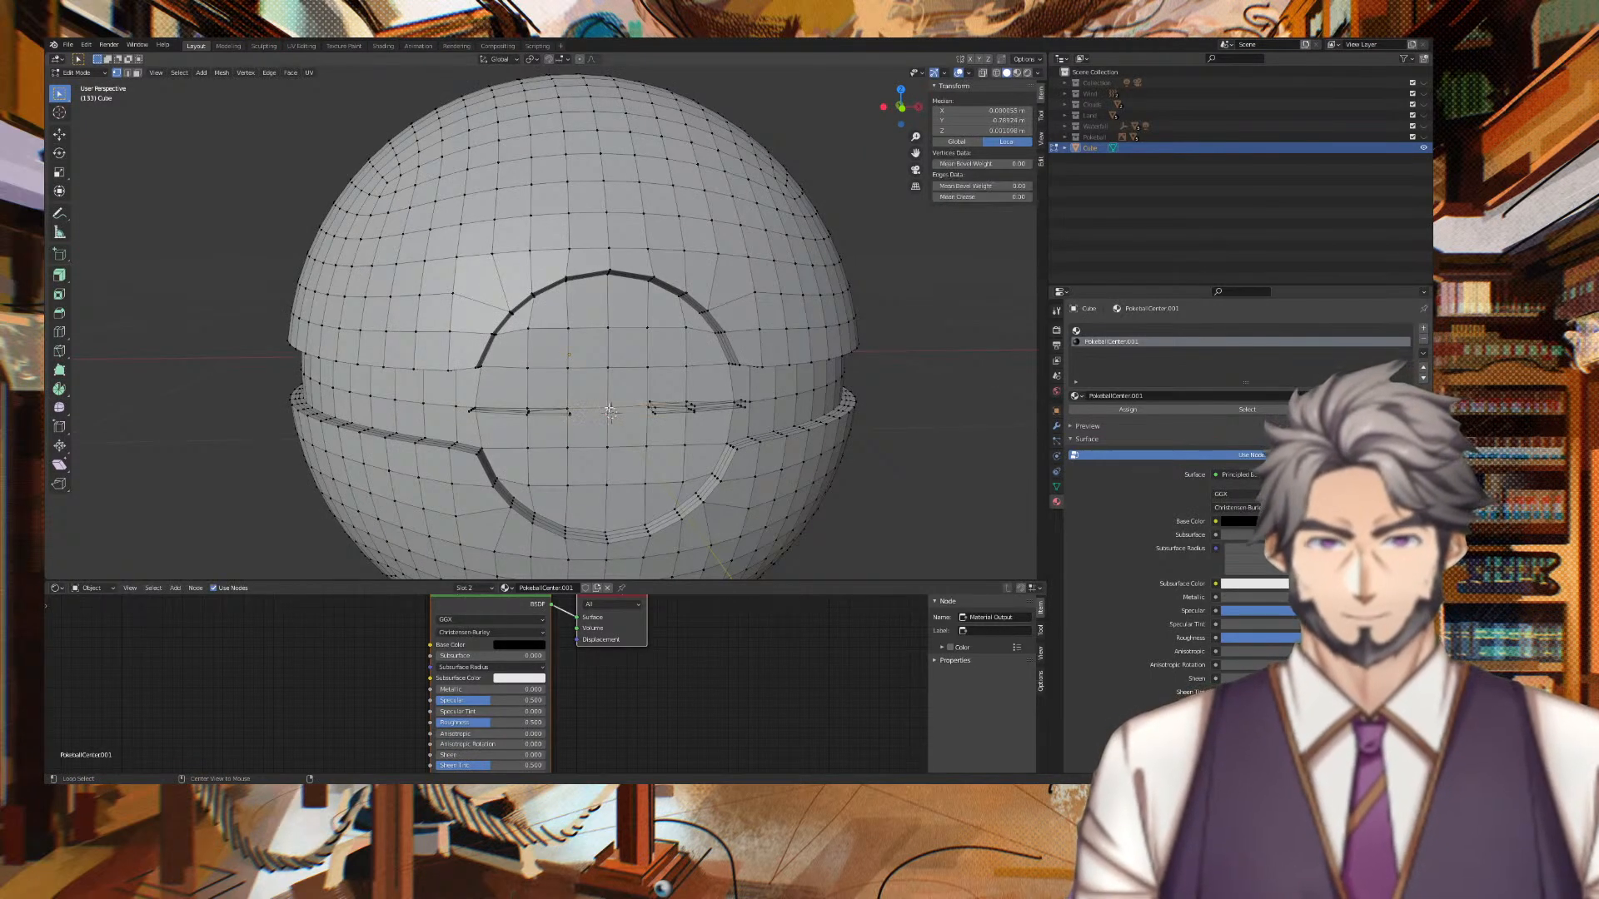
Select the edge loop along the middle of the equatorial band, adding its separate segments around the ball and across the front circle.
left_click(456, 407, "alt")
left_click(444, 408, "alt")
left_click(550, 407, "alt")
left_click(453, 408, "alt")
left_click(612, 410, "alt")
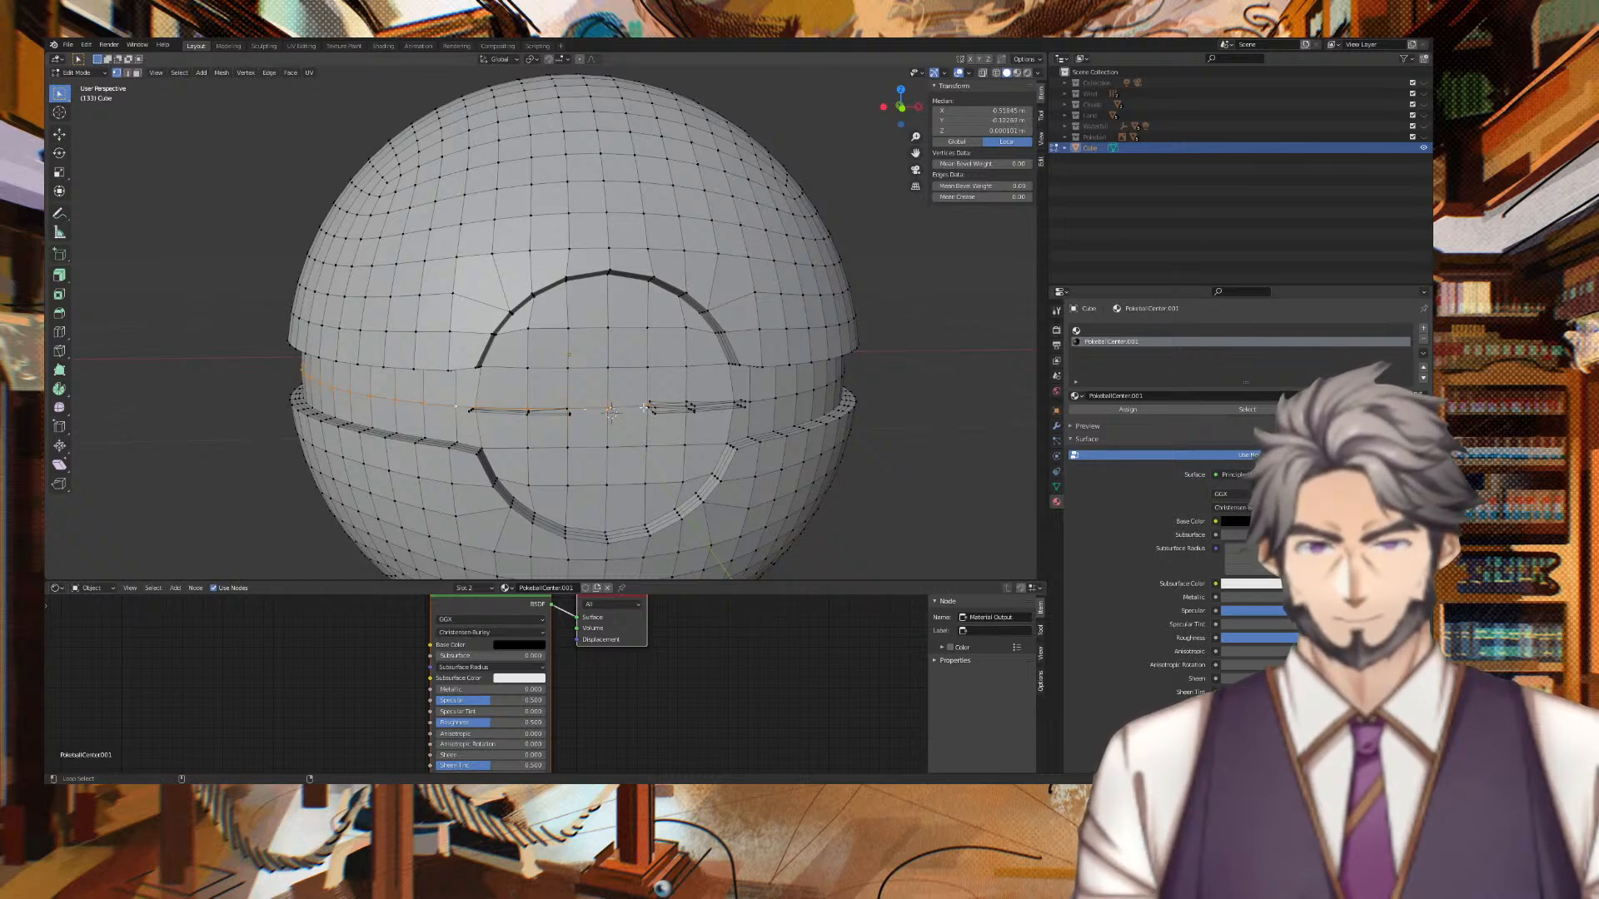
left_click(751, 402, "alt+shift")
middle_click_drag(892, 380, 657, 460)
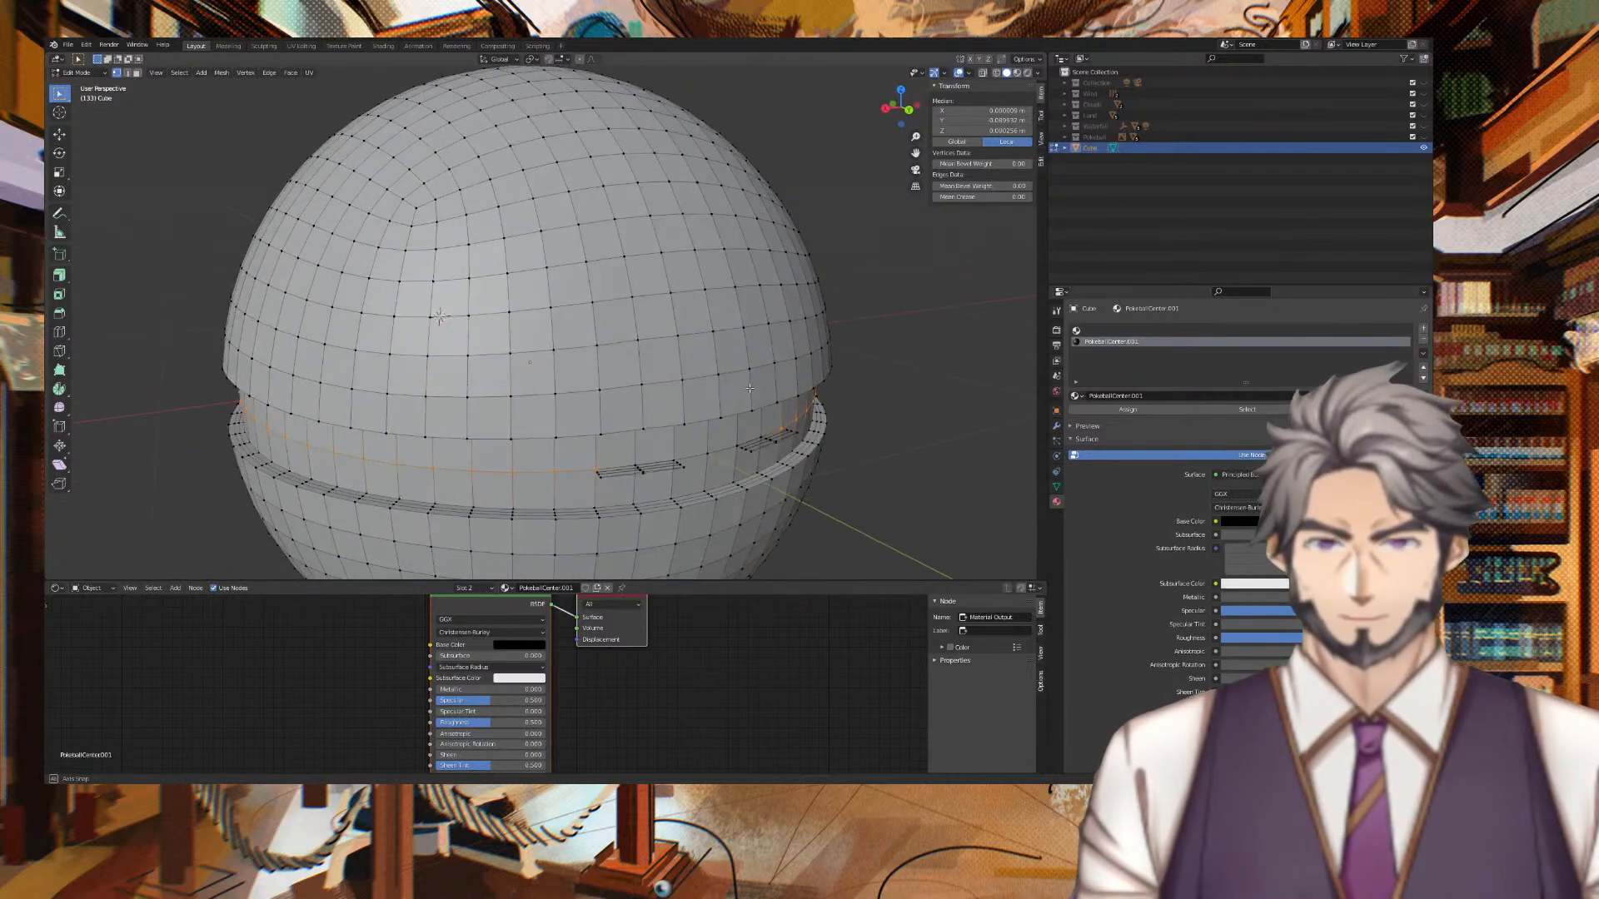
left_click(658, 463, "alt+shift")
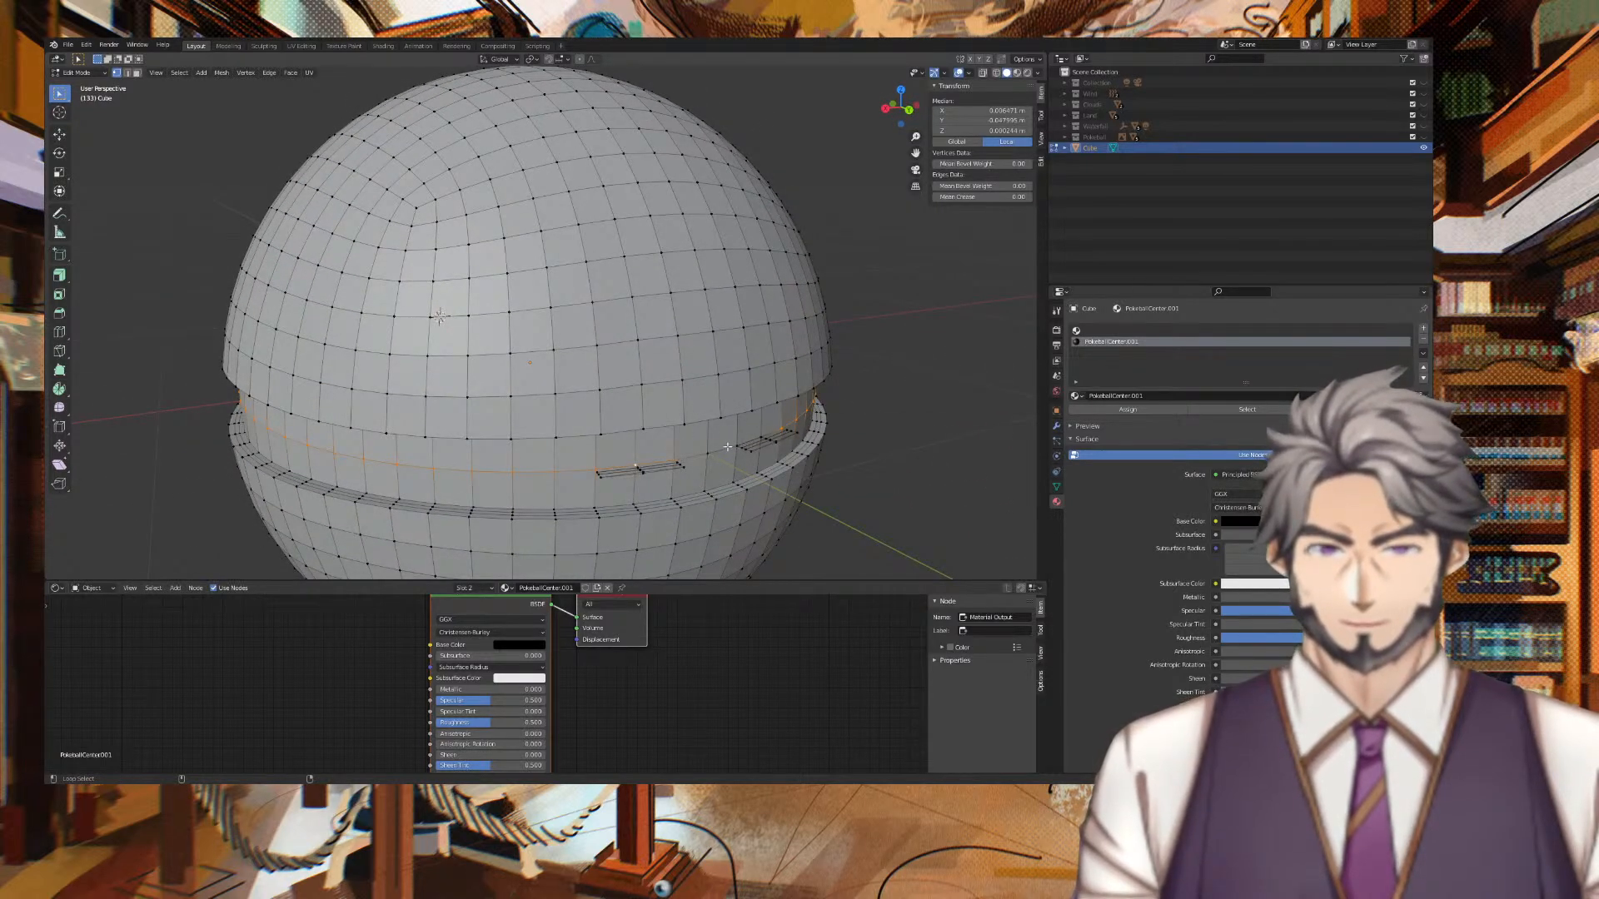
left_click(774, 438, "alt+shift")
middle_click_drag(688, 438, 45, 426)
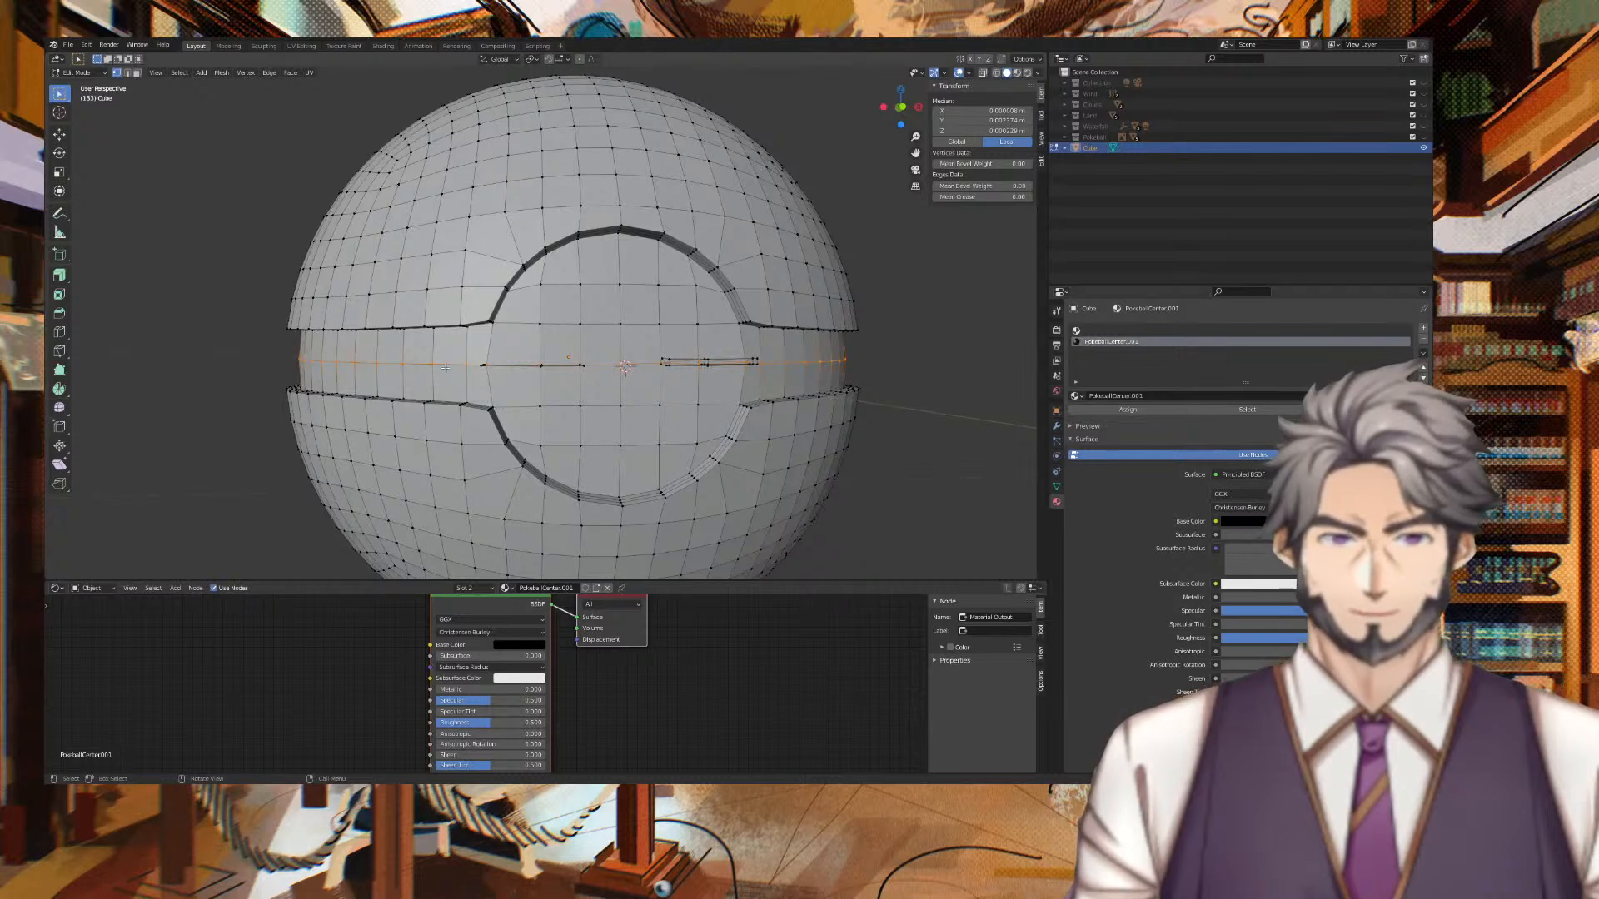
Scale the selected equatorial loop along the X axis by about 0.997 and inspect the band from the front.
key("s")
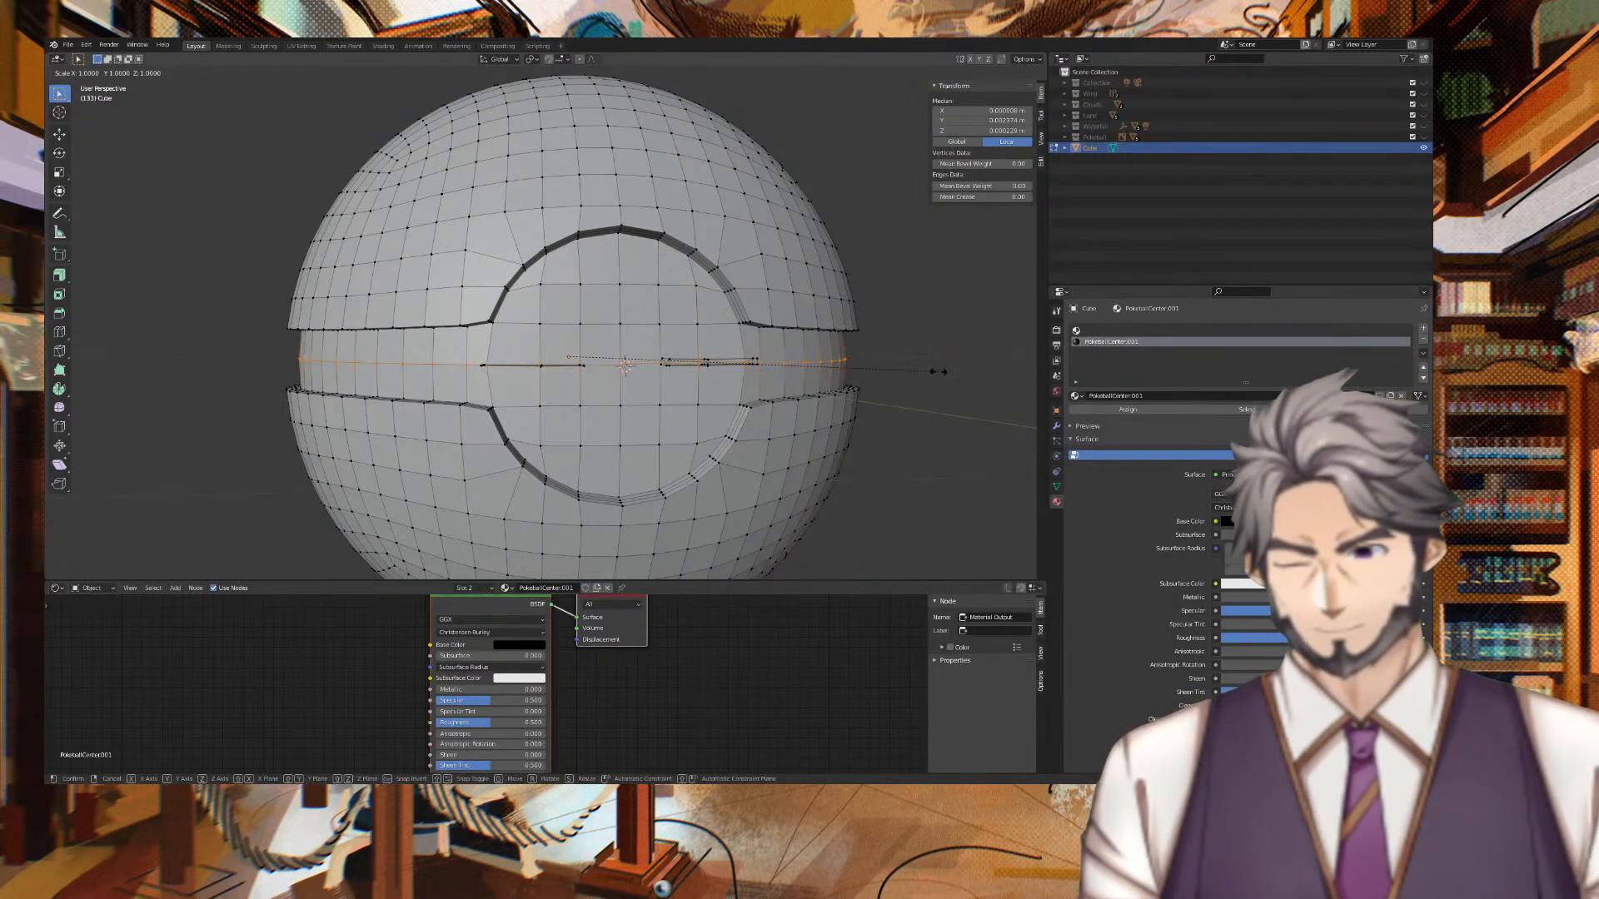
key("z")
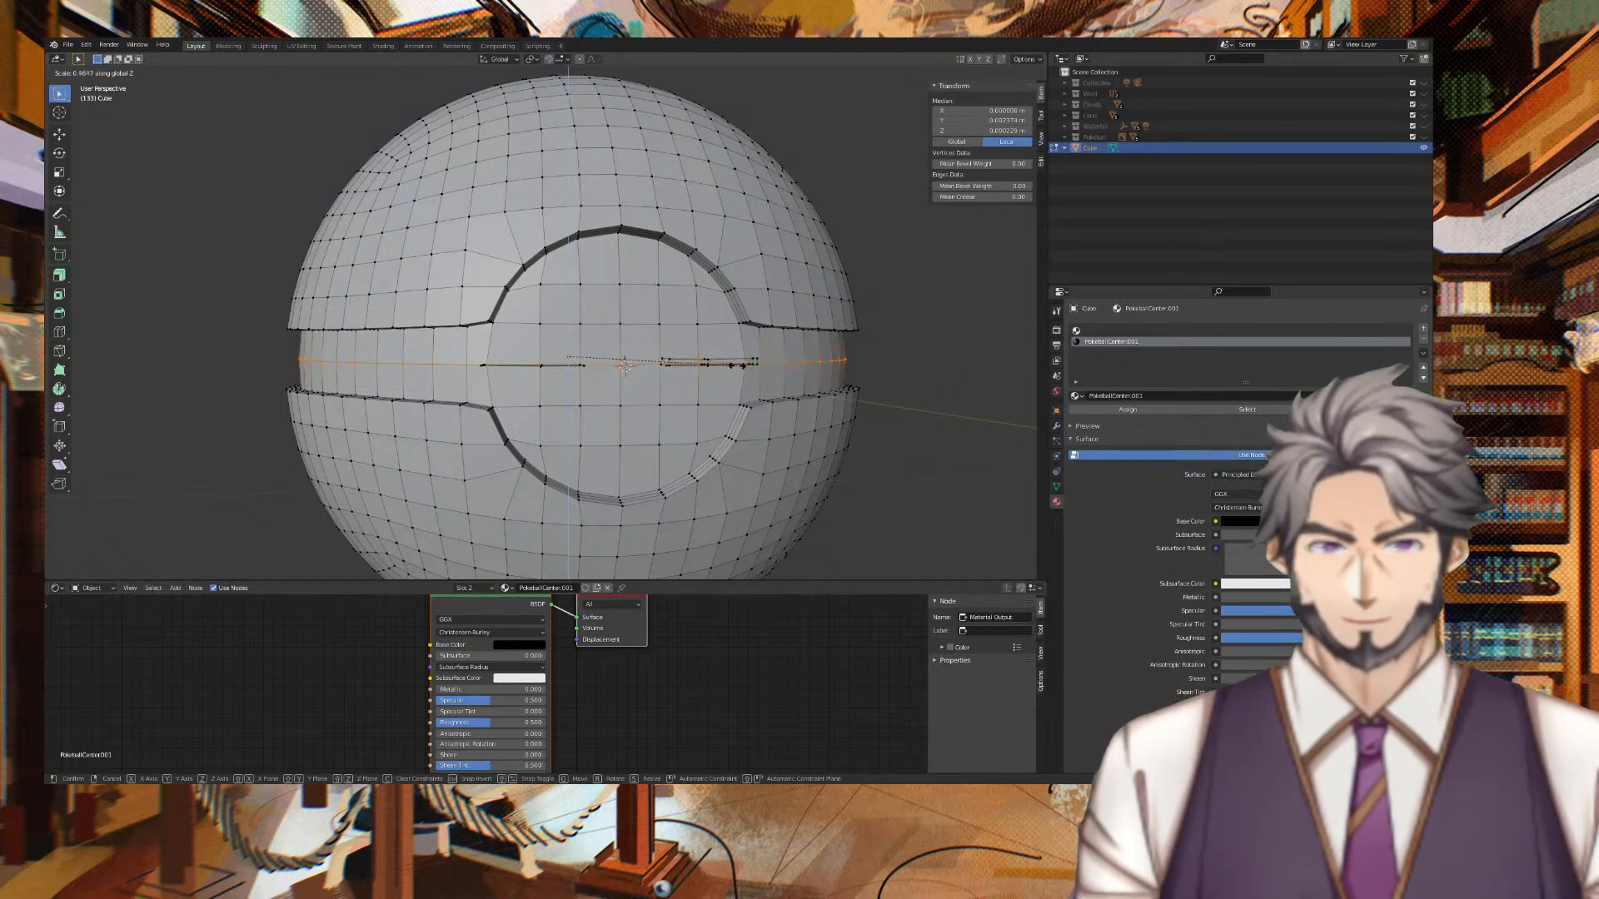
key("x")
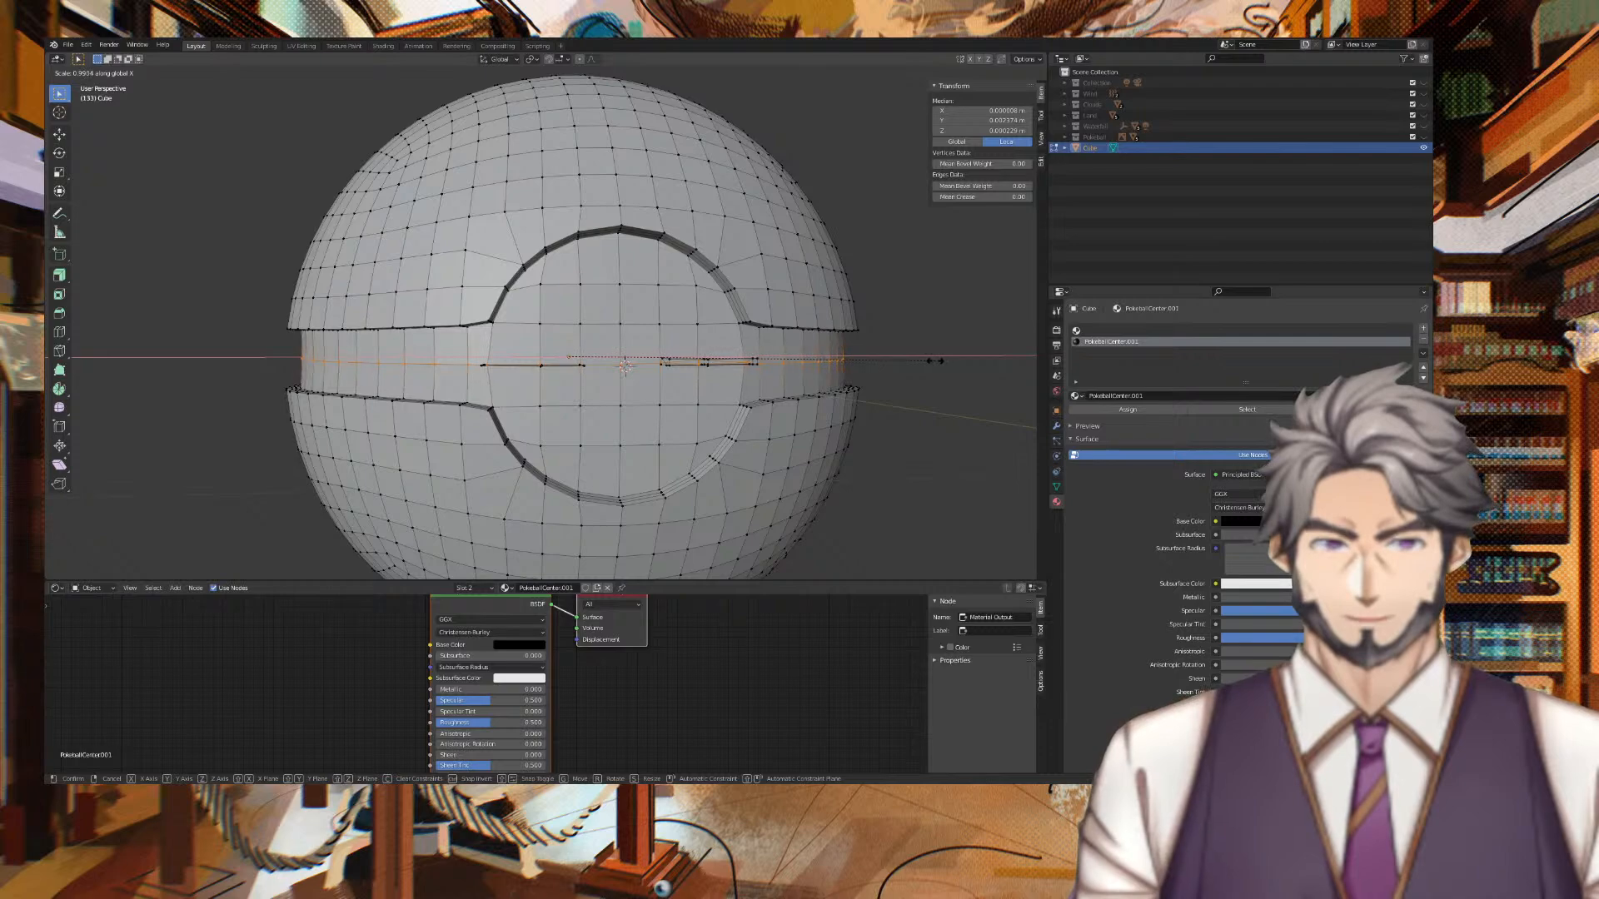
left_click(935, 360)
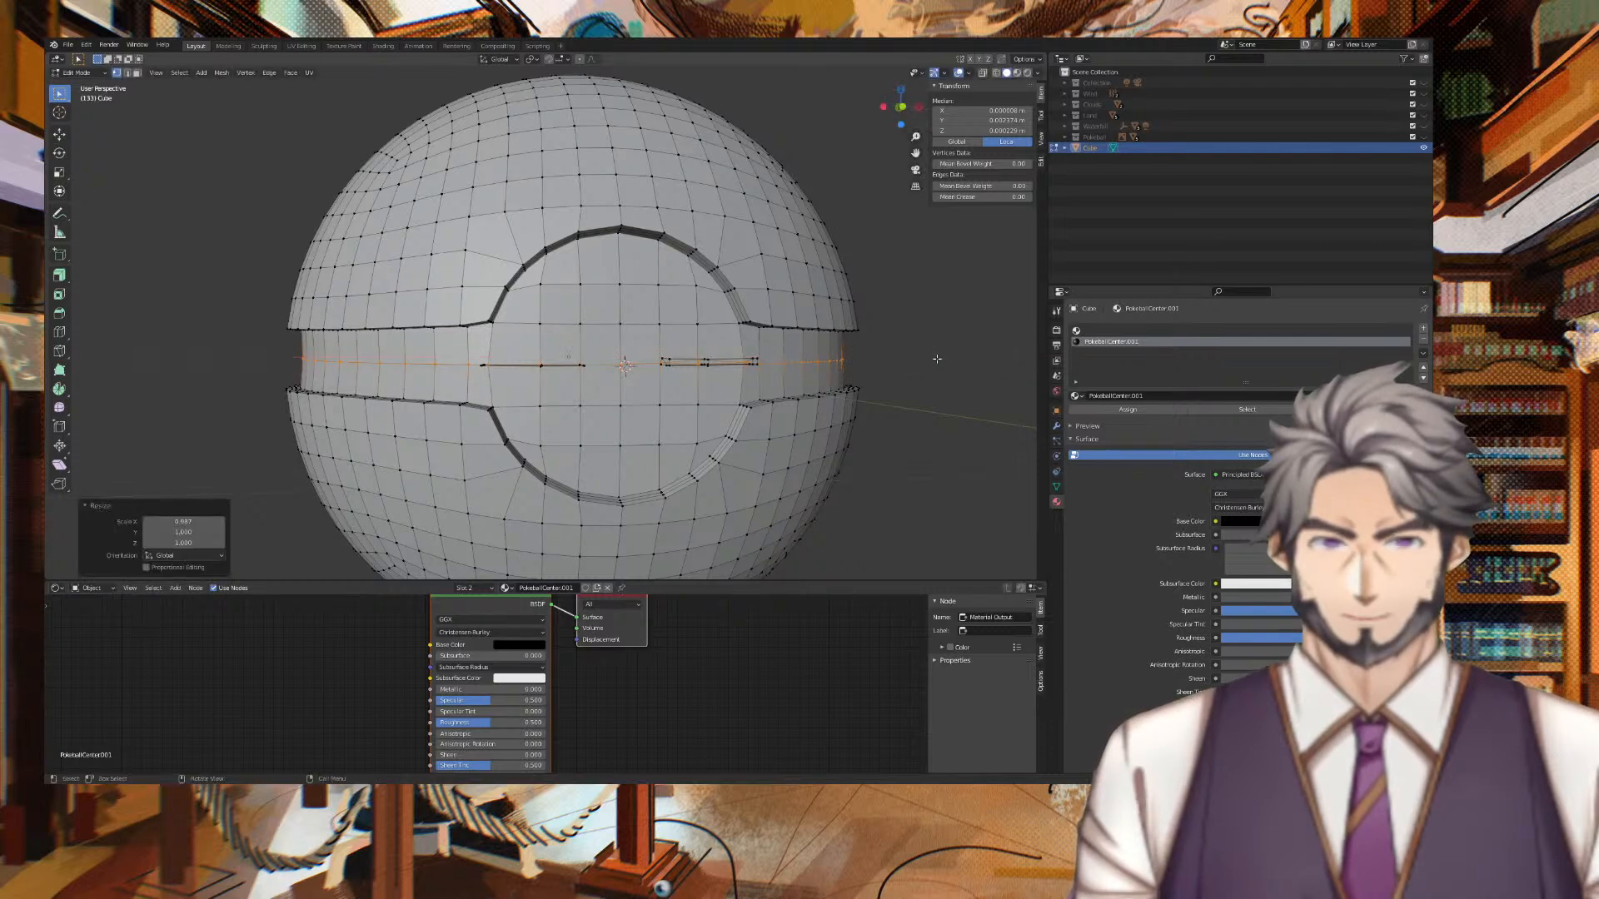
middle_click_drag(940, 358, 985, 360)
middle_click_drag(956, 351, 943, 350)
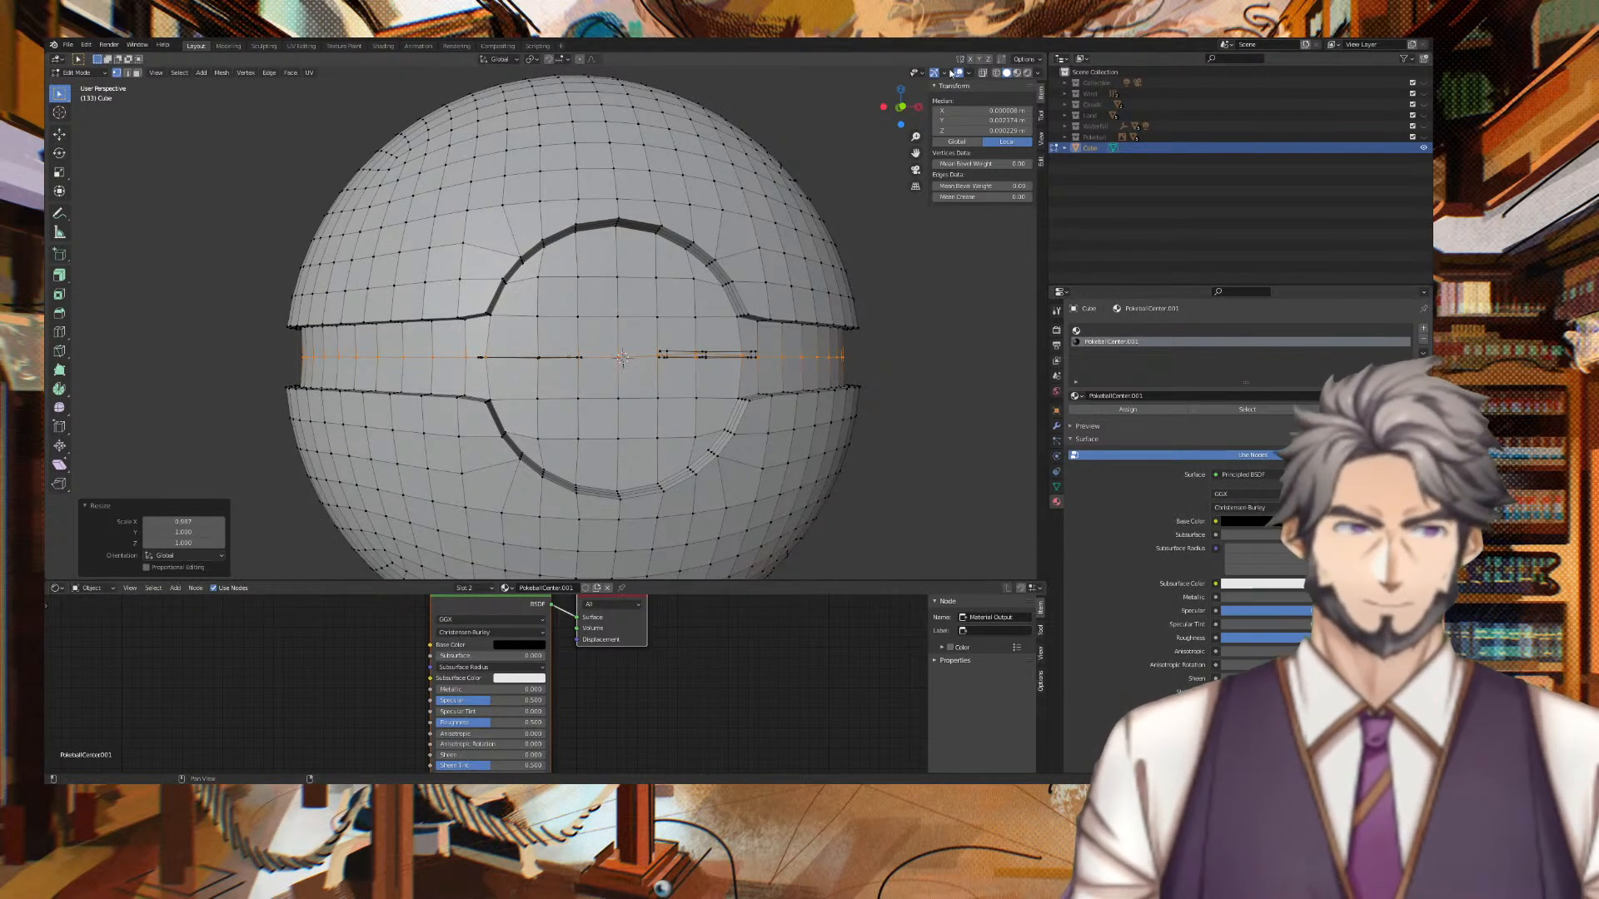
Preview the ball's materials in rendered shading and return to solid shading.
left_click(1016, 74)
left_click(1027, 74)
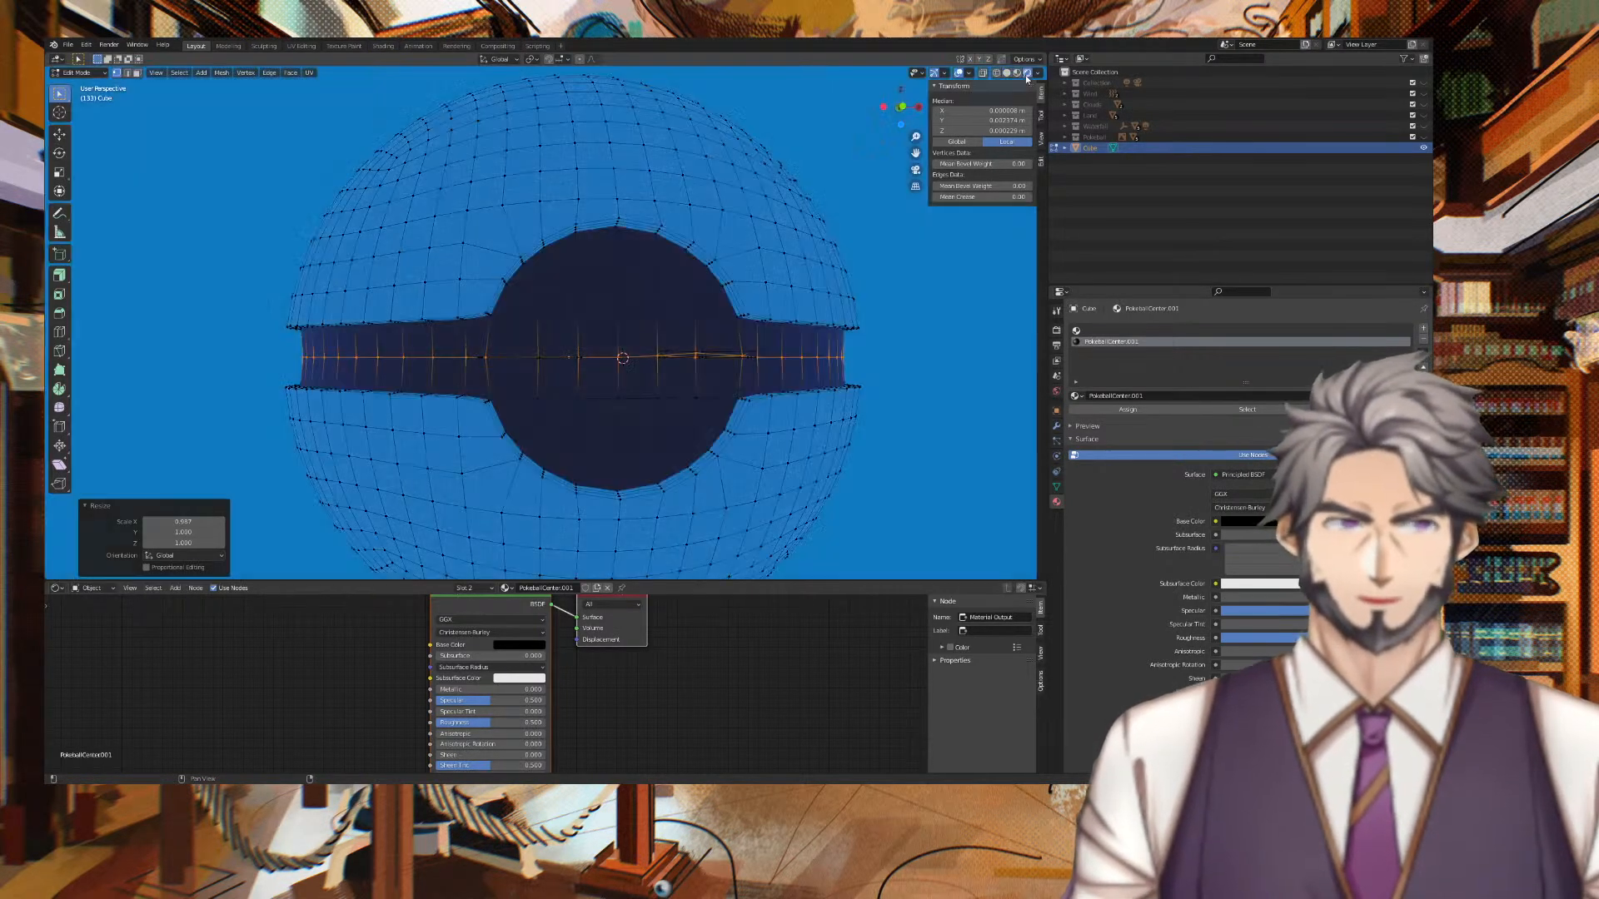
left_click(1005, 73)
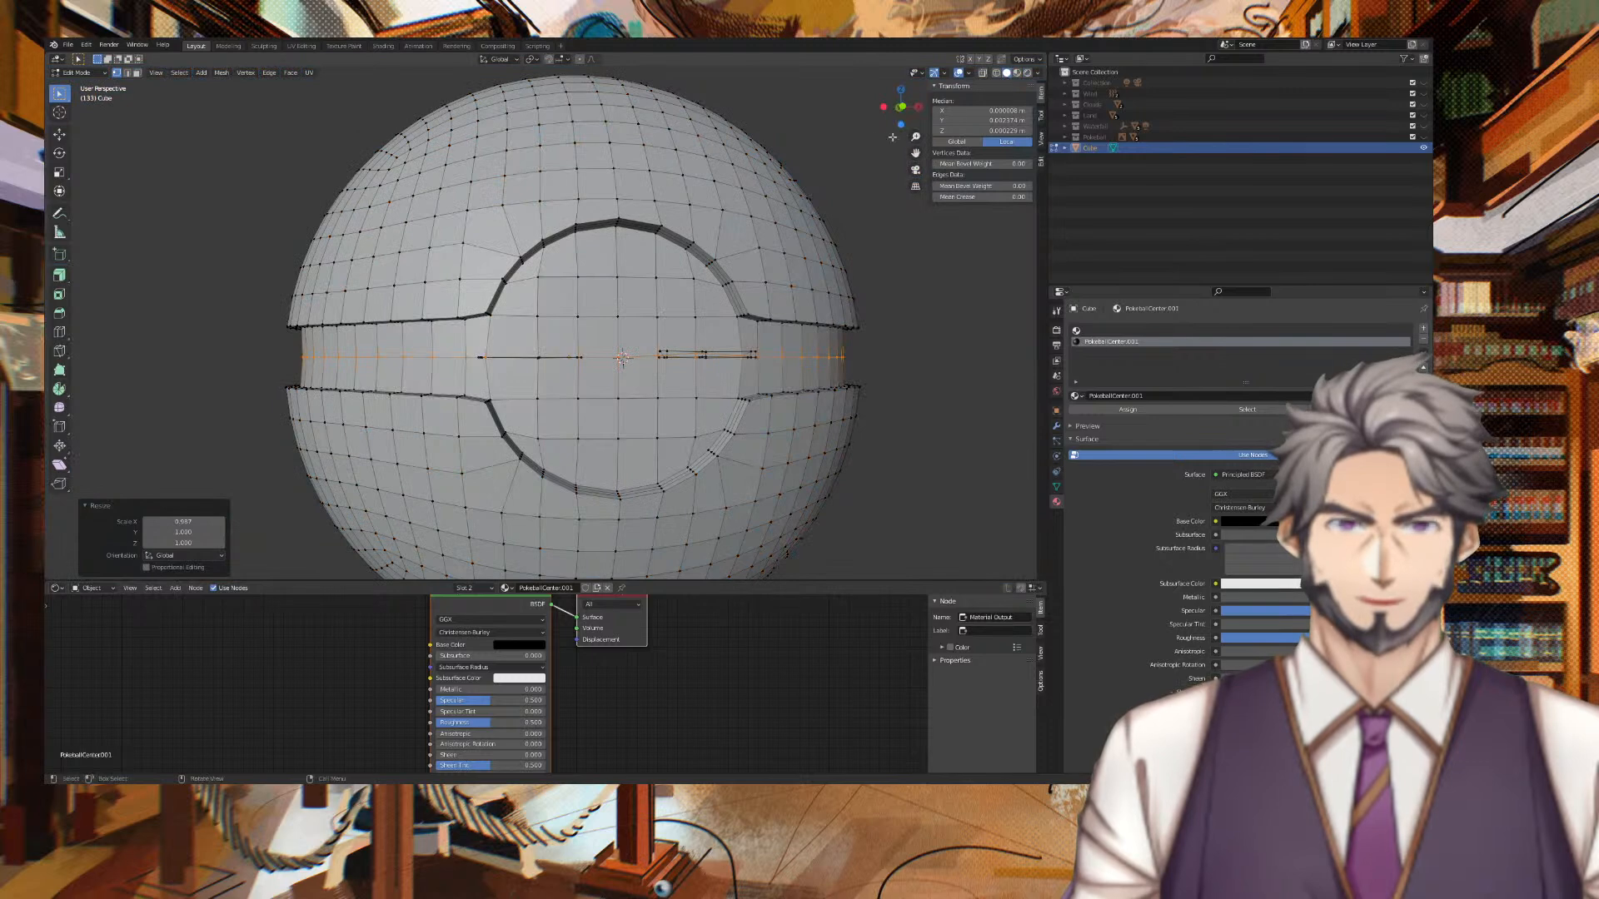
Return to Object Mode and apply smooth shading to the whole ball.
key("Tab")
middle_click_drag(827, 184, 881, 177)
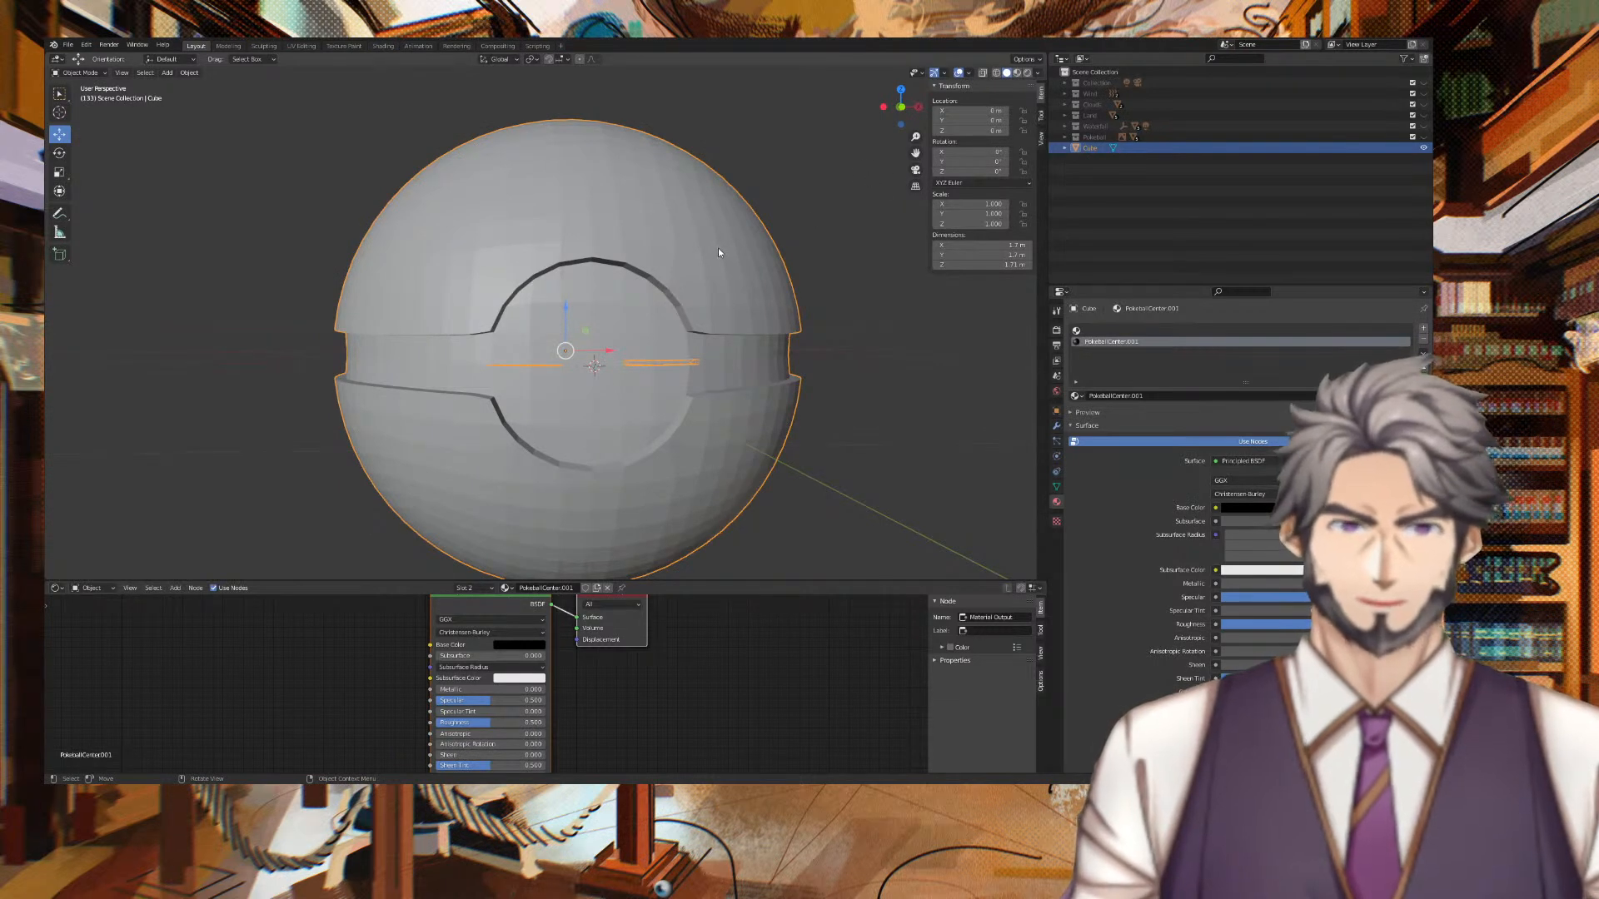
right_click(633, 227)
left_click(635, 228)
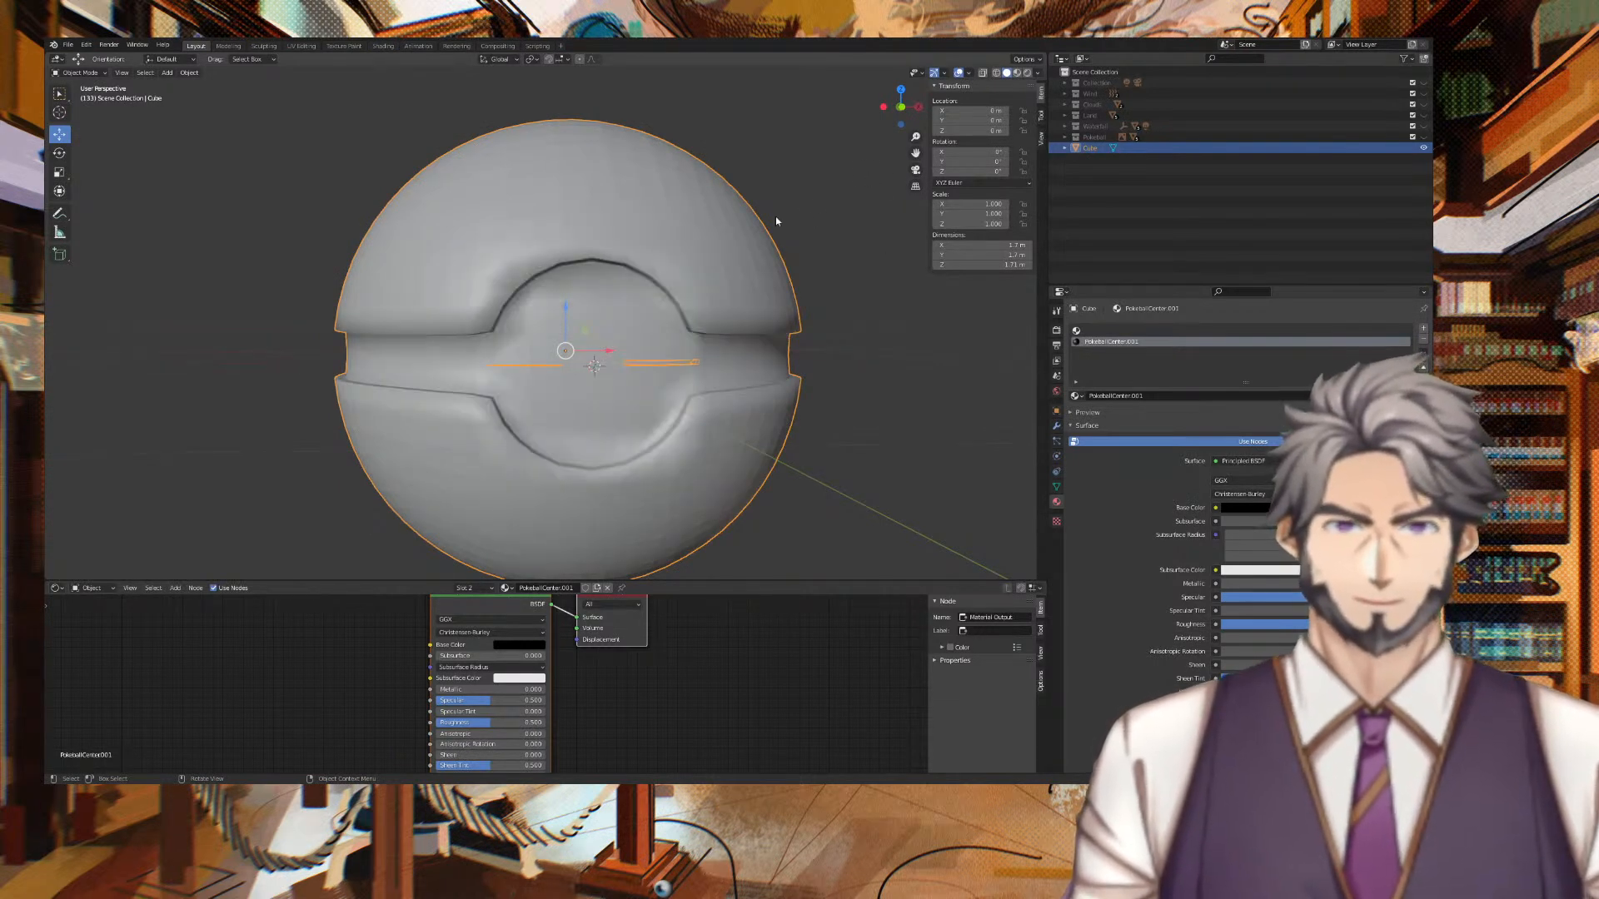
Add a Subdivision Surface modifier to the ball mesh, deselect the object and check the smoothed seam and centre disc.
middle_click_drag(845, 202, 886, 184)
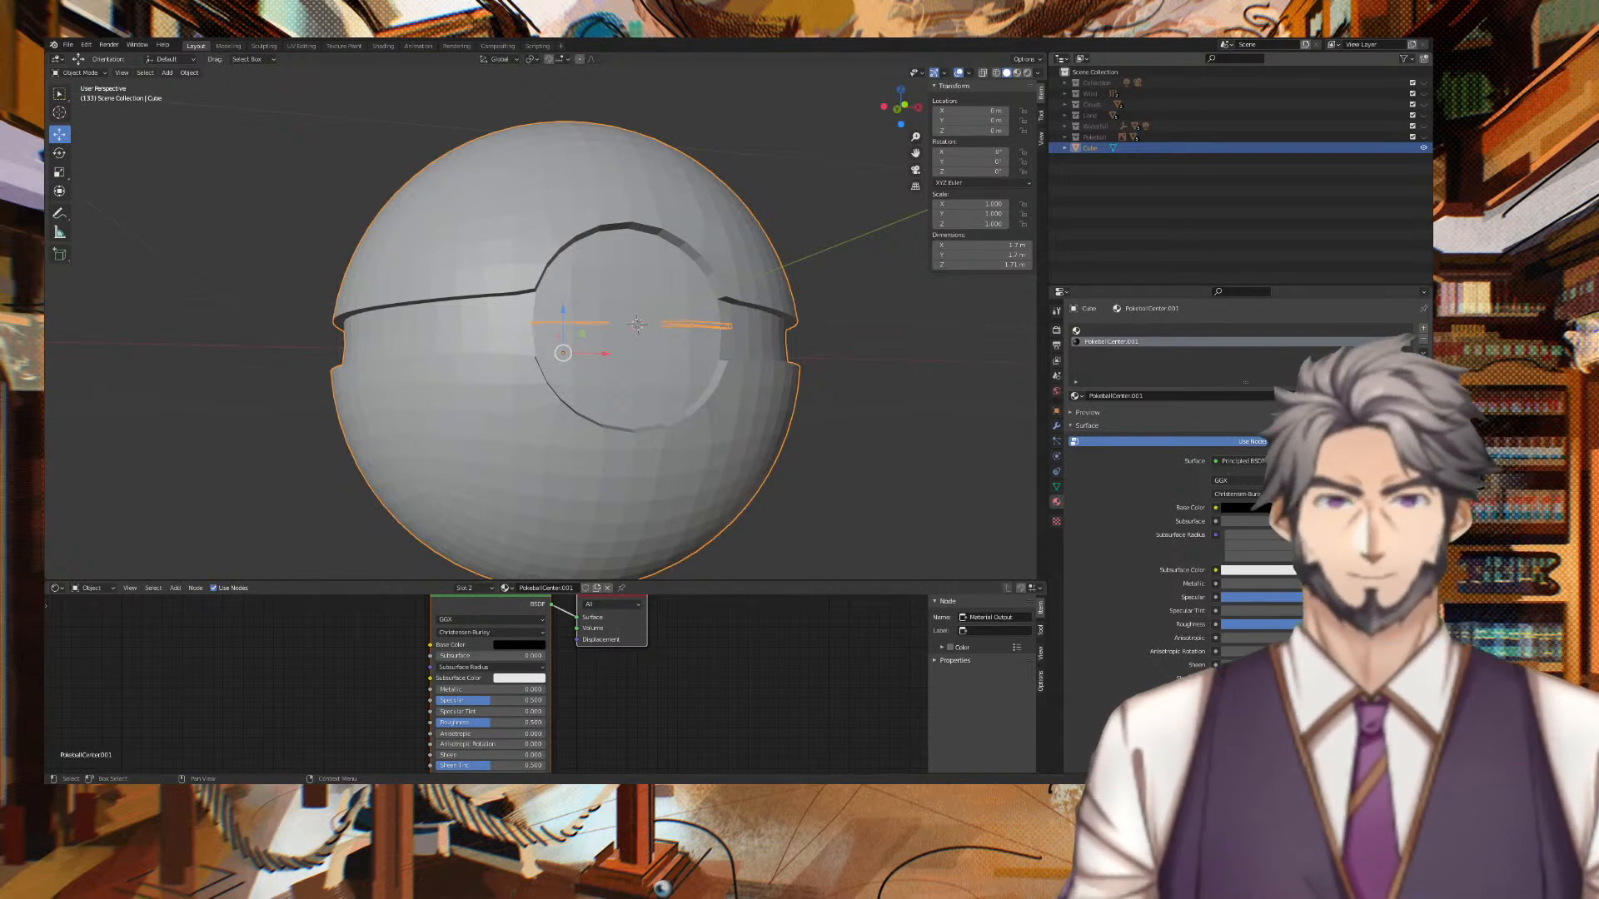
left_click(1056, 426)
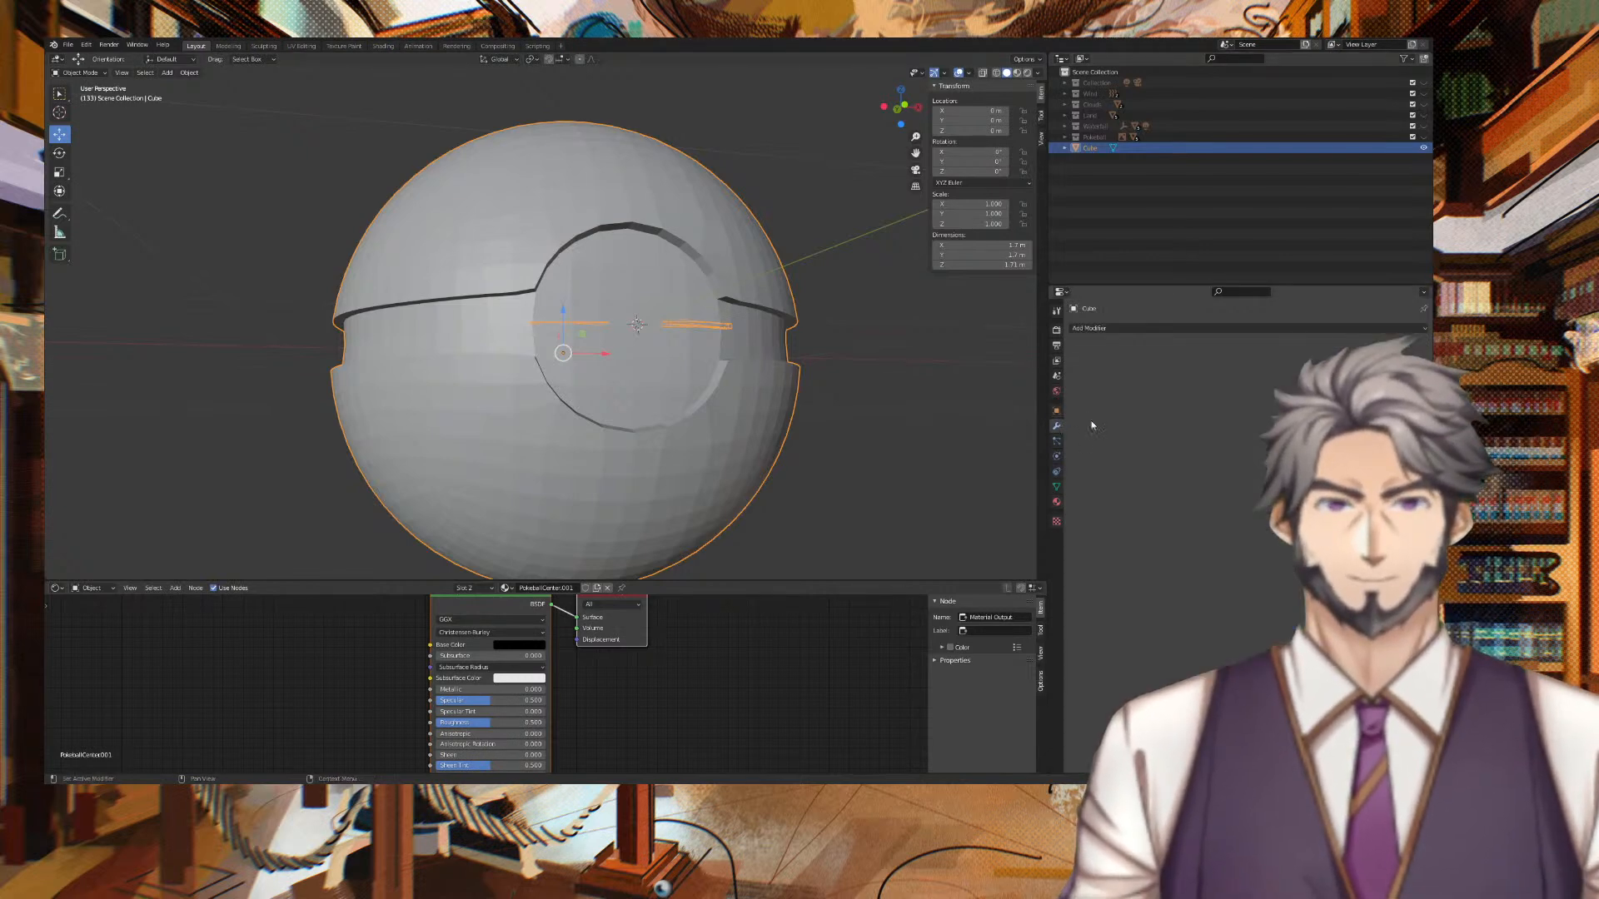
left_click(1157, 330)
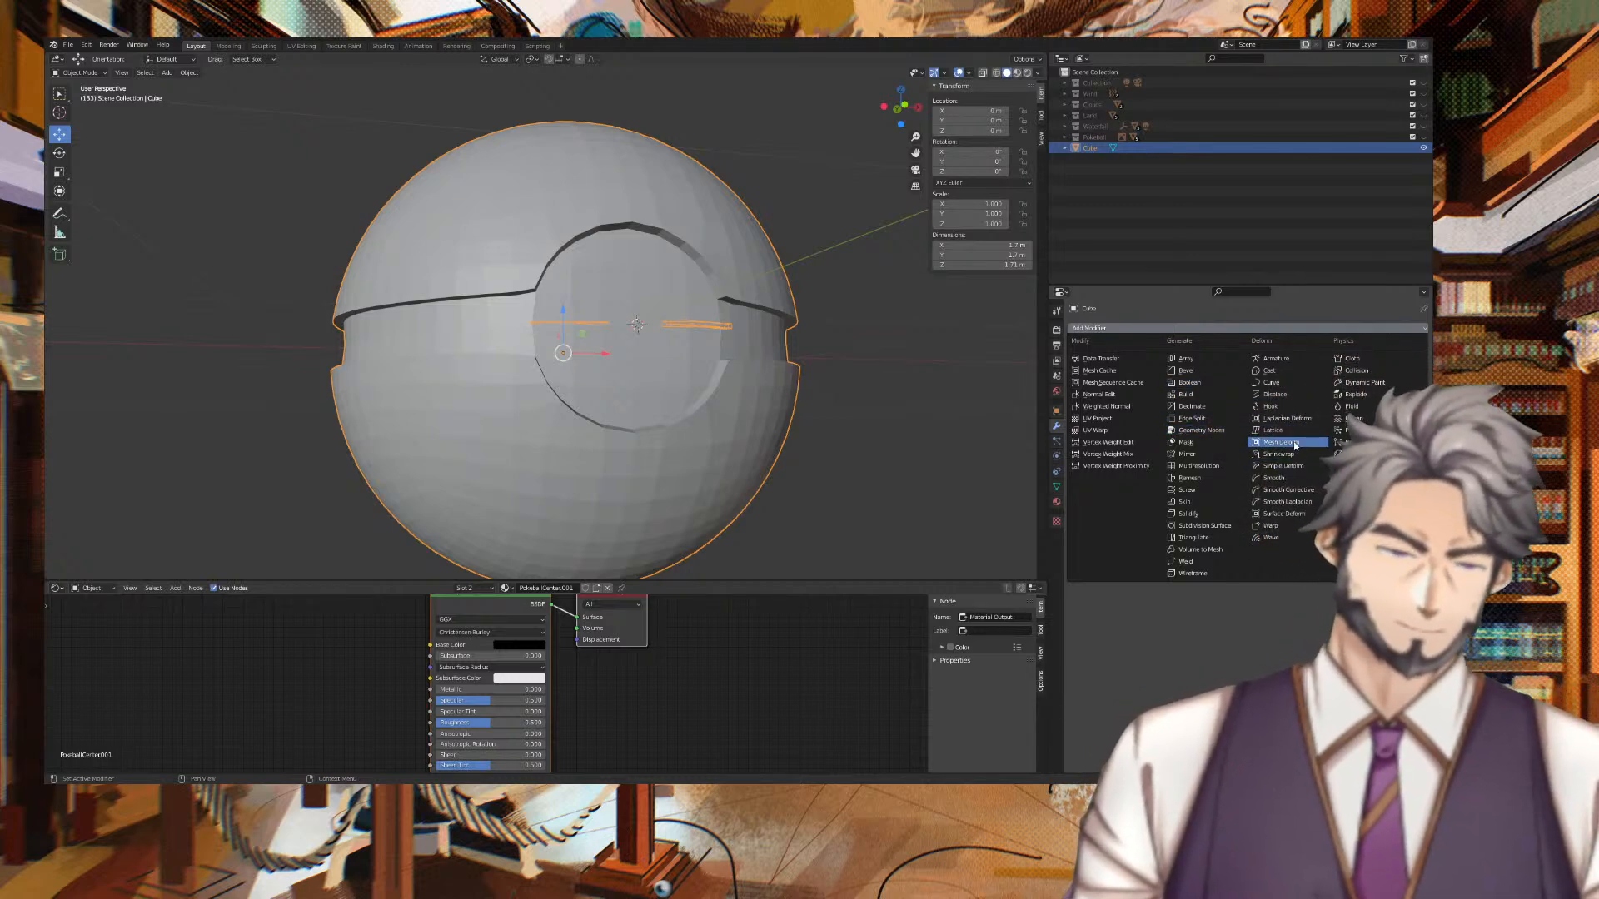
left_click(1206, 525)
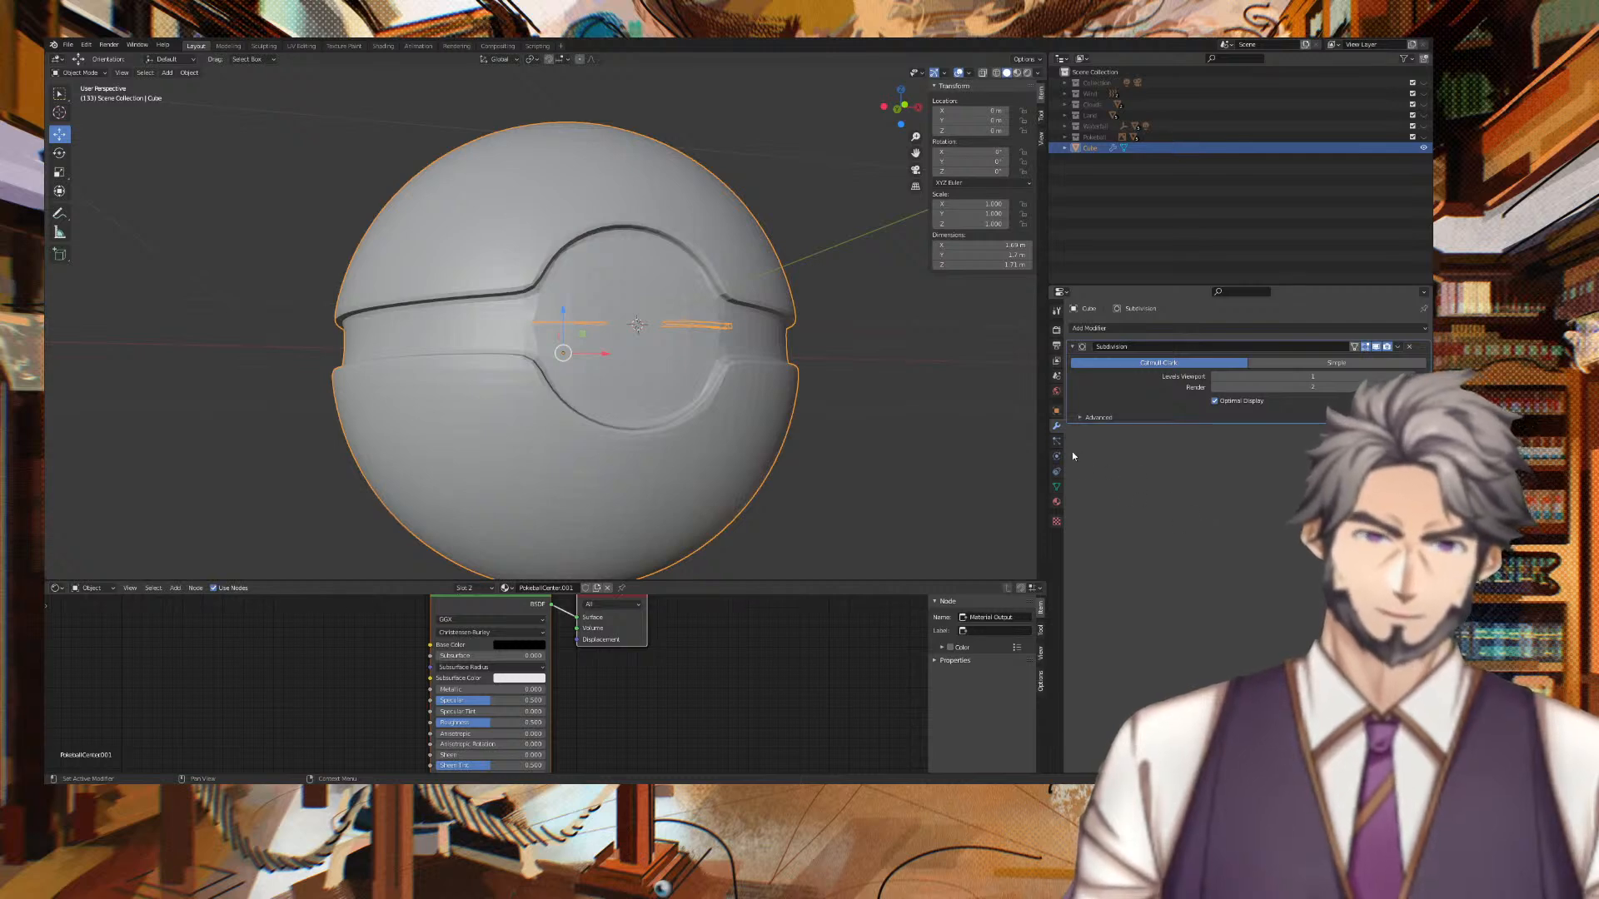
middle_click_drag(919, 380, 874, 392)
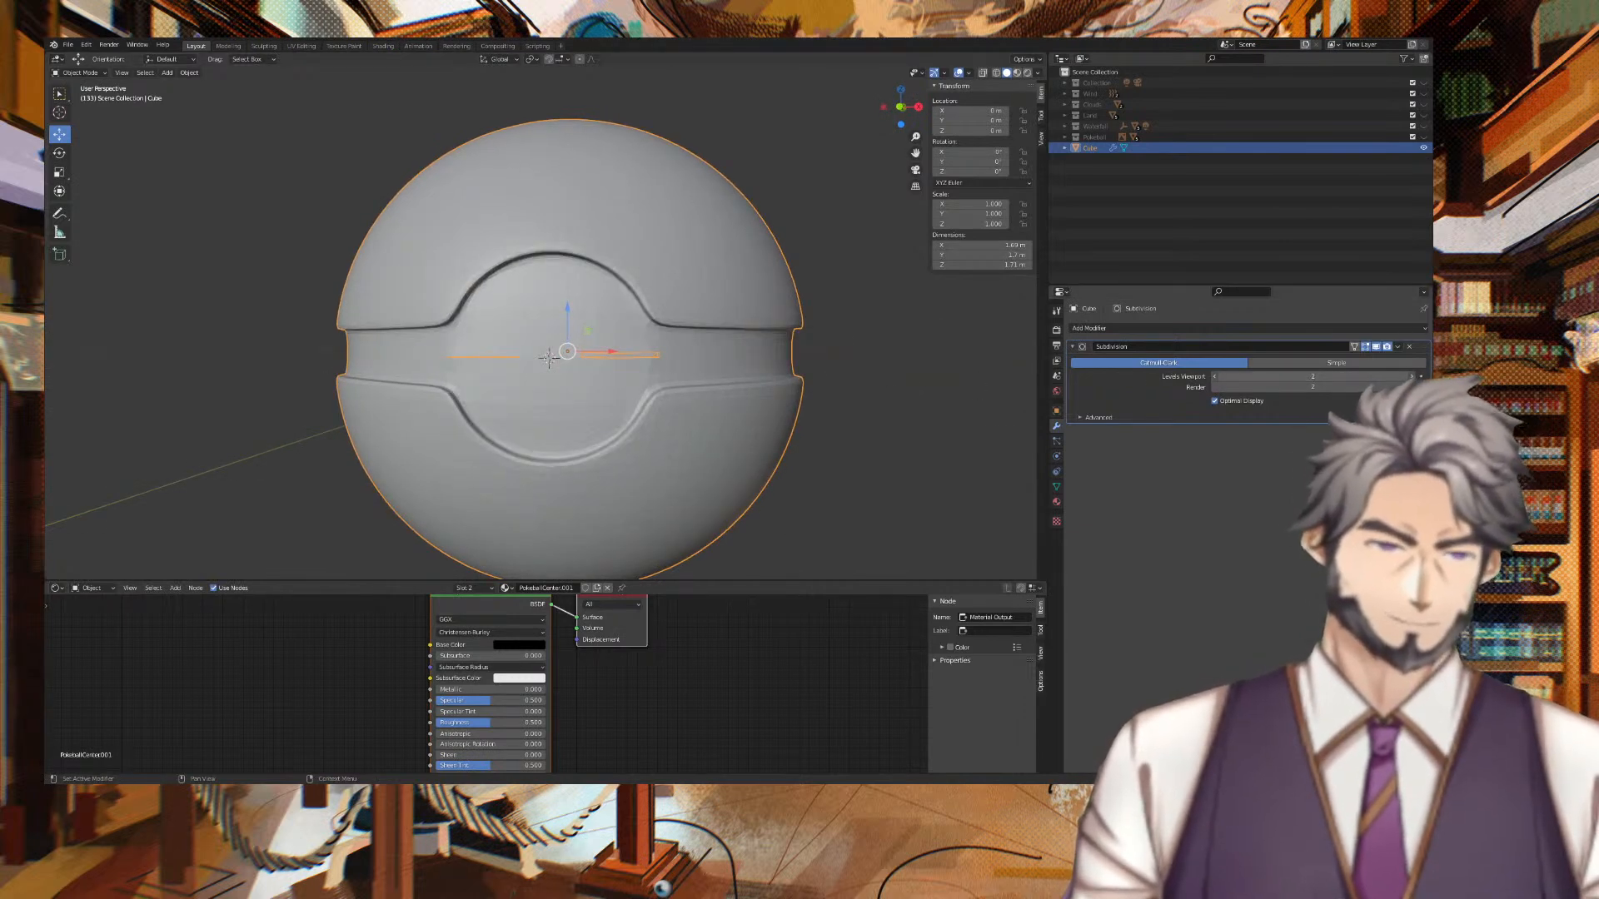
left_click(911, 361)
mouse_move(912, 362)
middle_mouse_down()
mouse_move(655, 373)
mouse_move(668, 411)
mouse_move(796, 413)
mouse_move(868, 373)
mouse_move(921, 378)
middle_mouse_up()
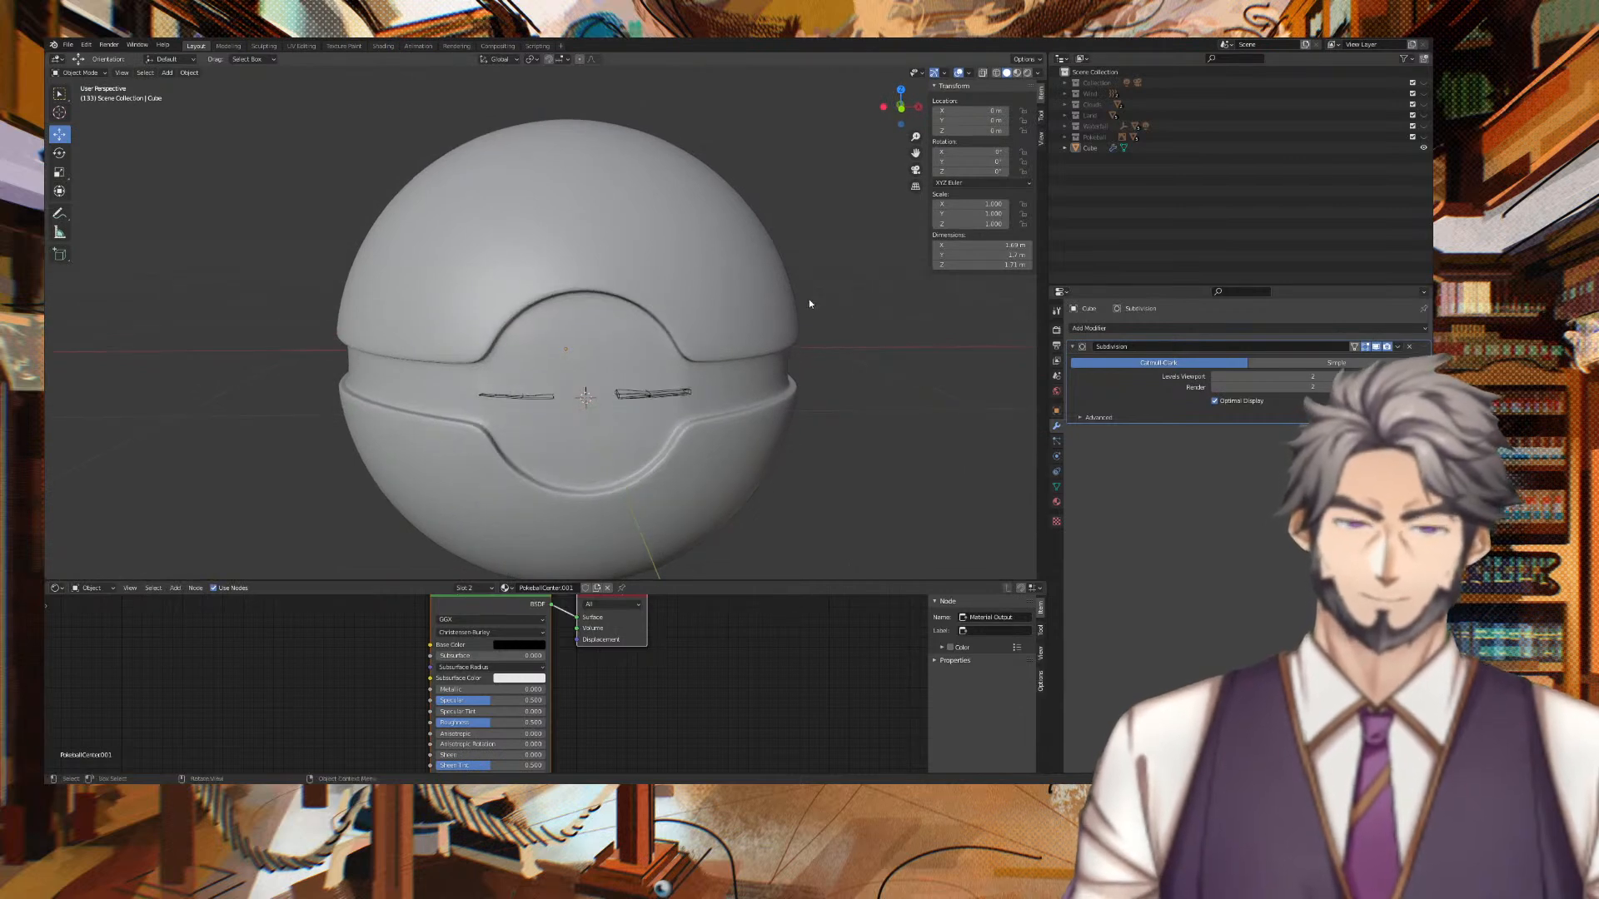
scroll(802, 309, "down", 2)
middle_click_drag(803, 294, 732, 277)
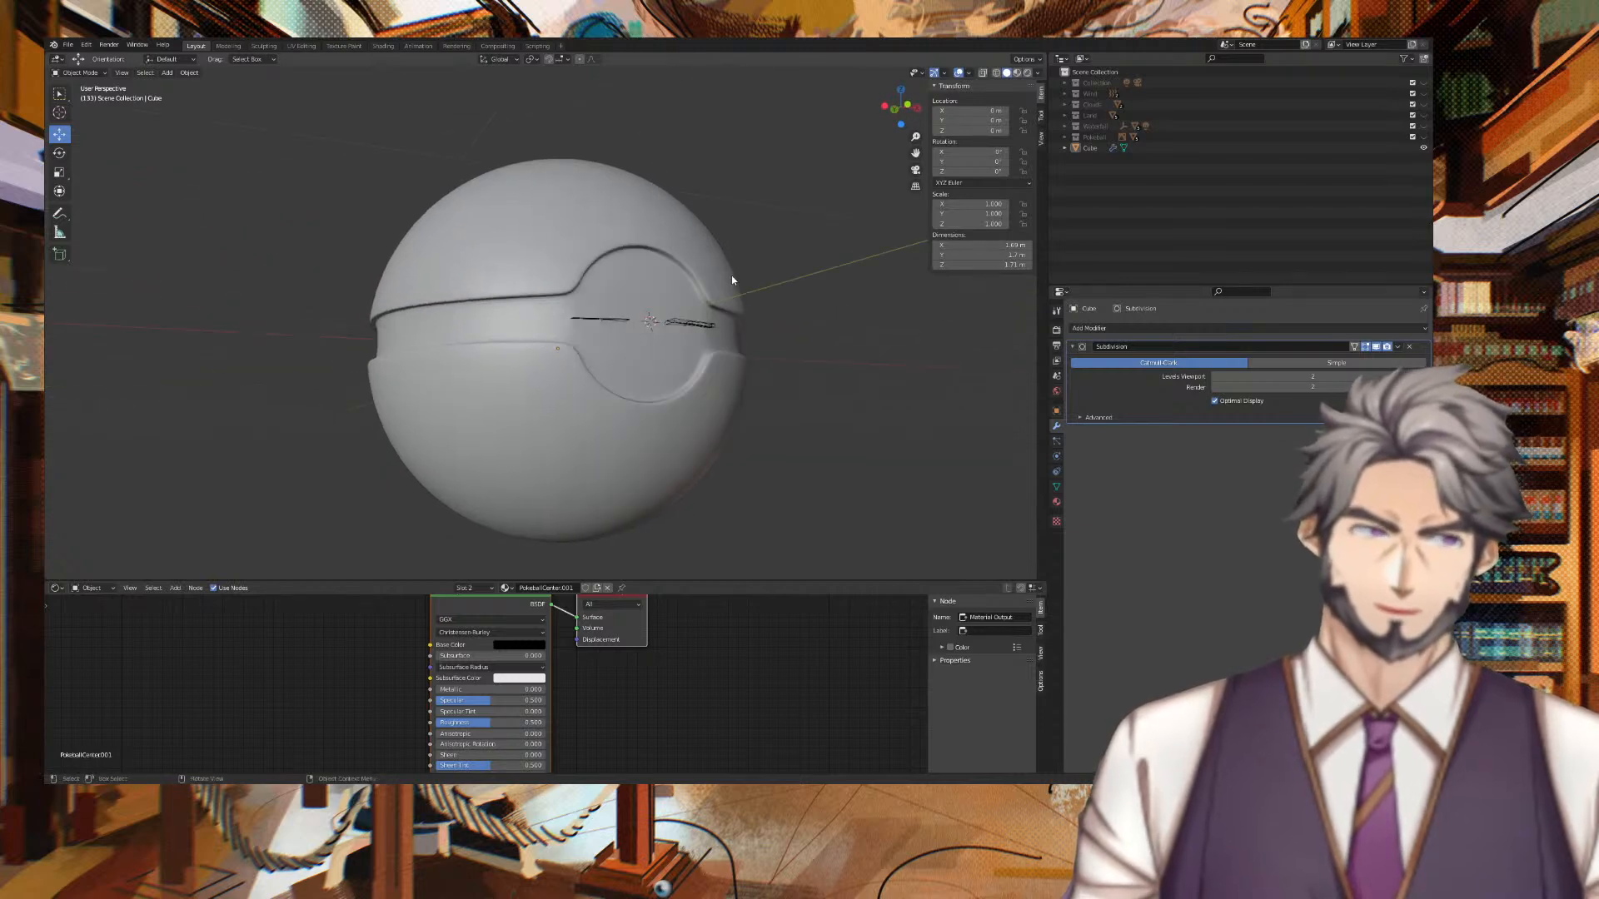
Enter Edit Mode on the ball and select the faces of the round centre disc in face select mode.
key("Tab")
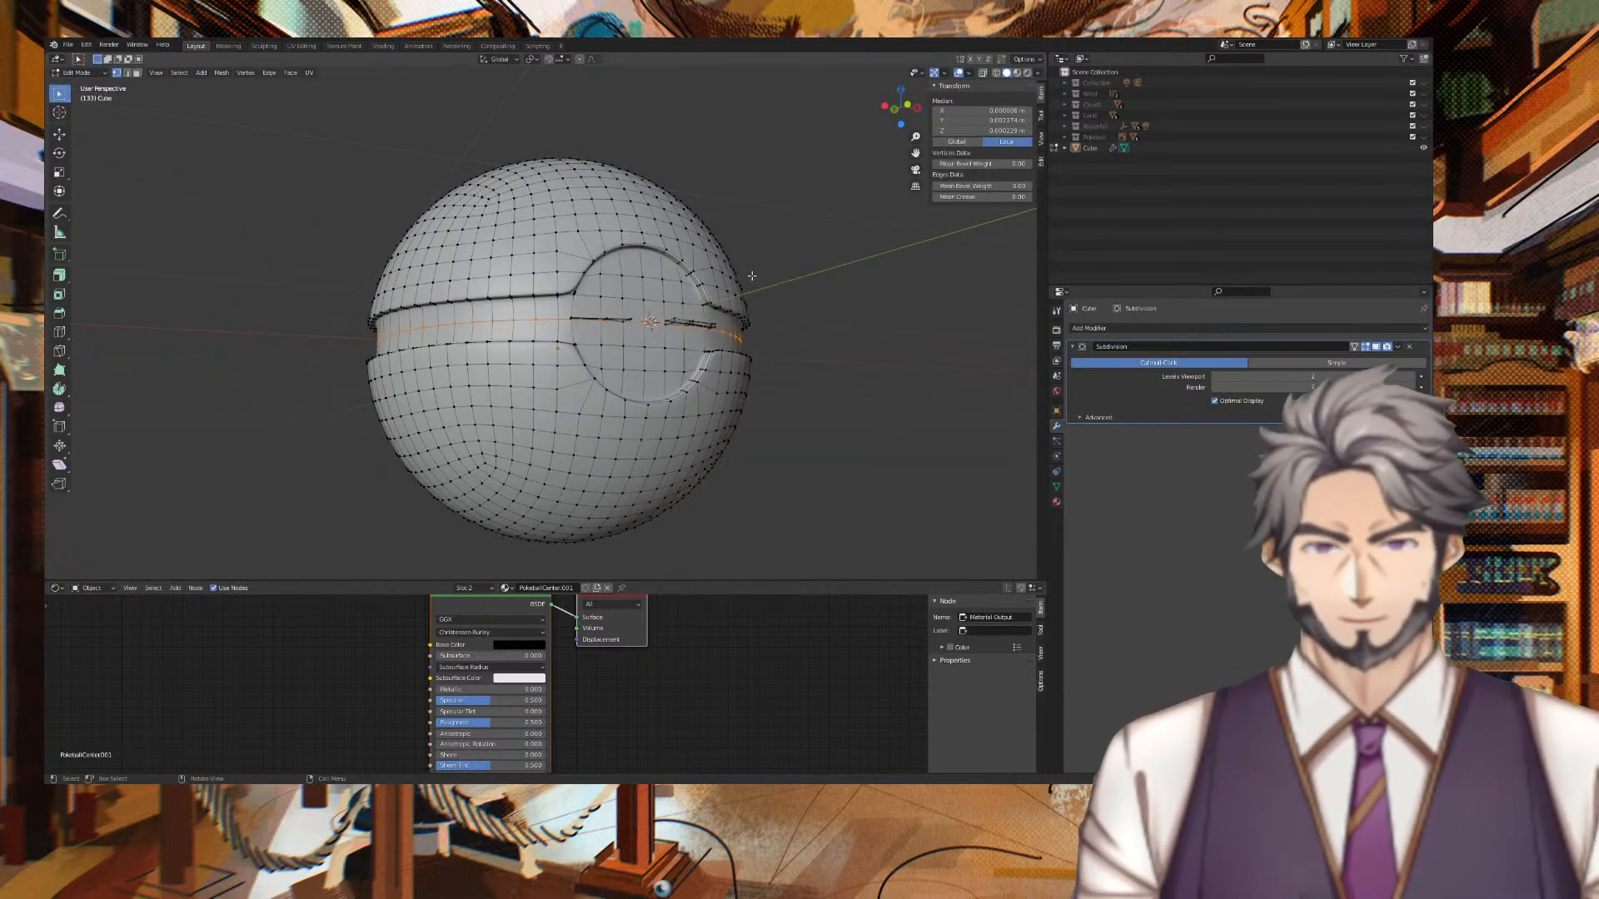
scroll(799, 269, "up", 2)
scroll(873, 242, "up", 2)
middle_click_drag(870, 238, 904, 277)
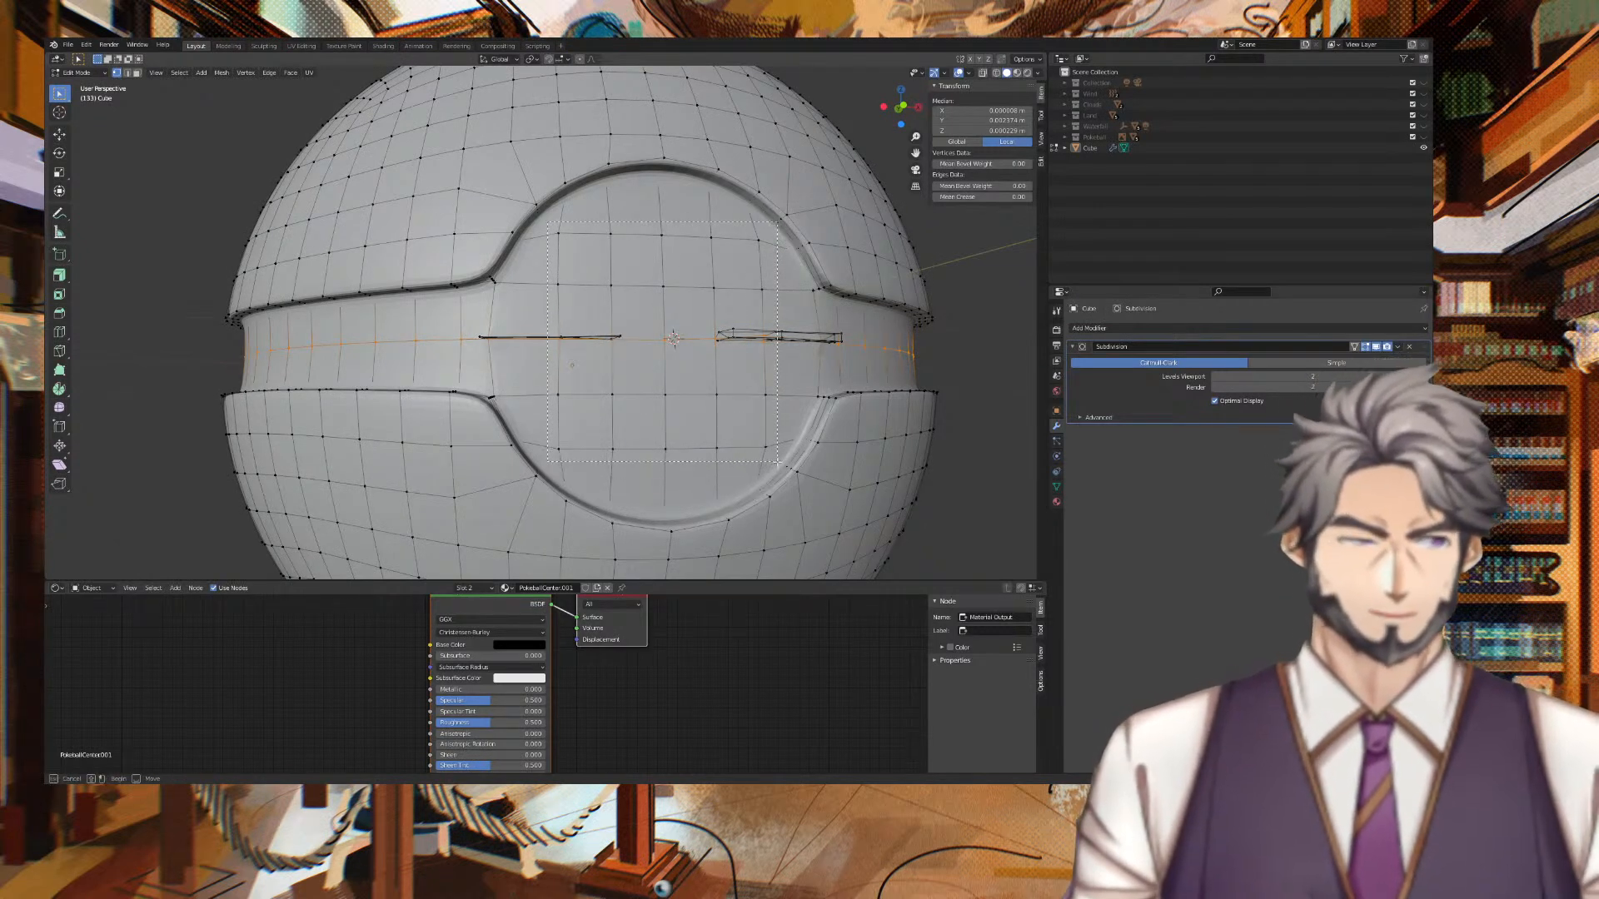
left_click_drag(777, 460, 764, 454)
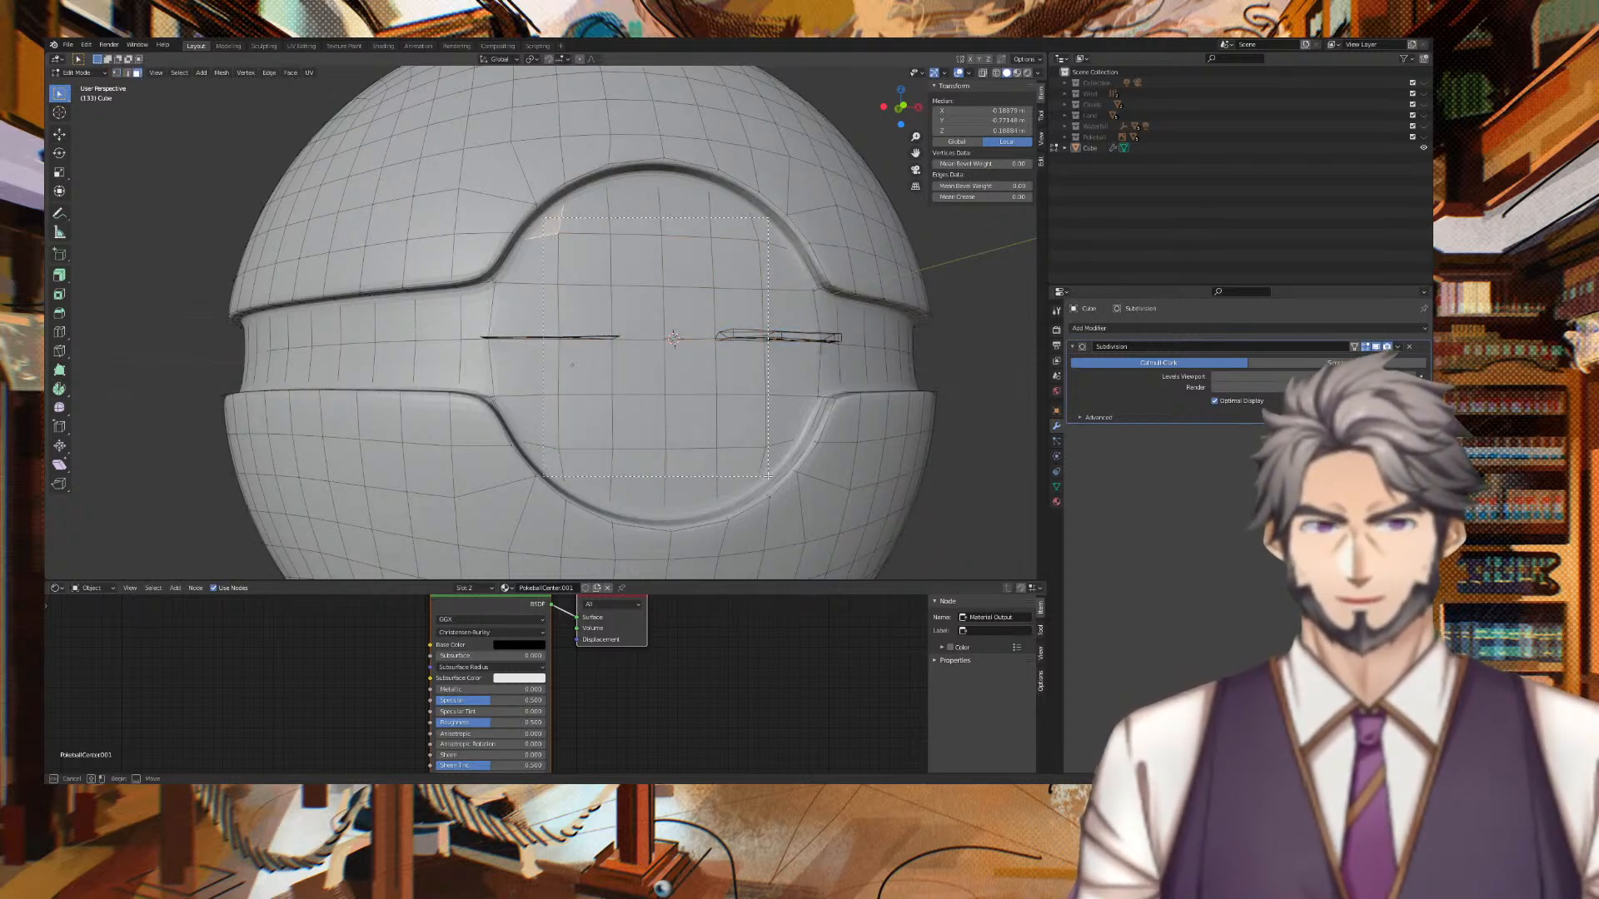
left_click_drag(778, 464, 778, 464)
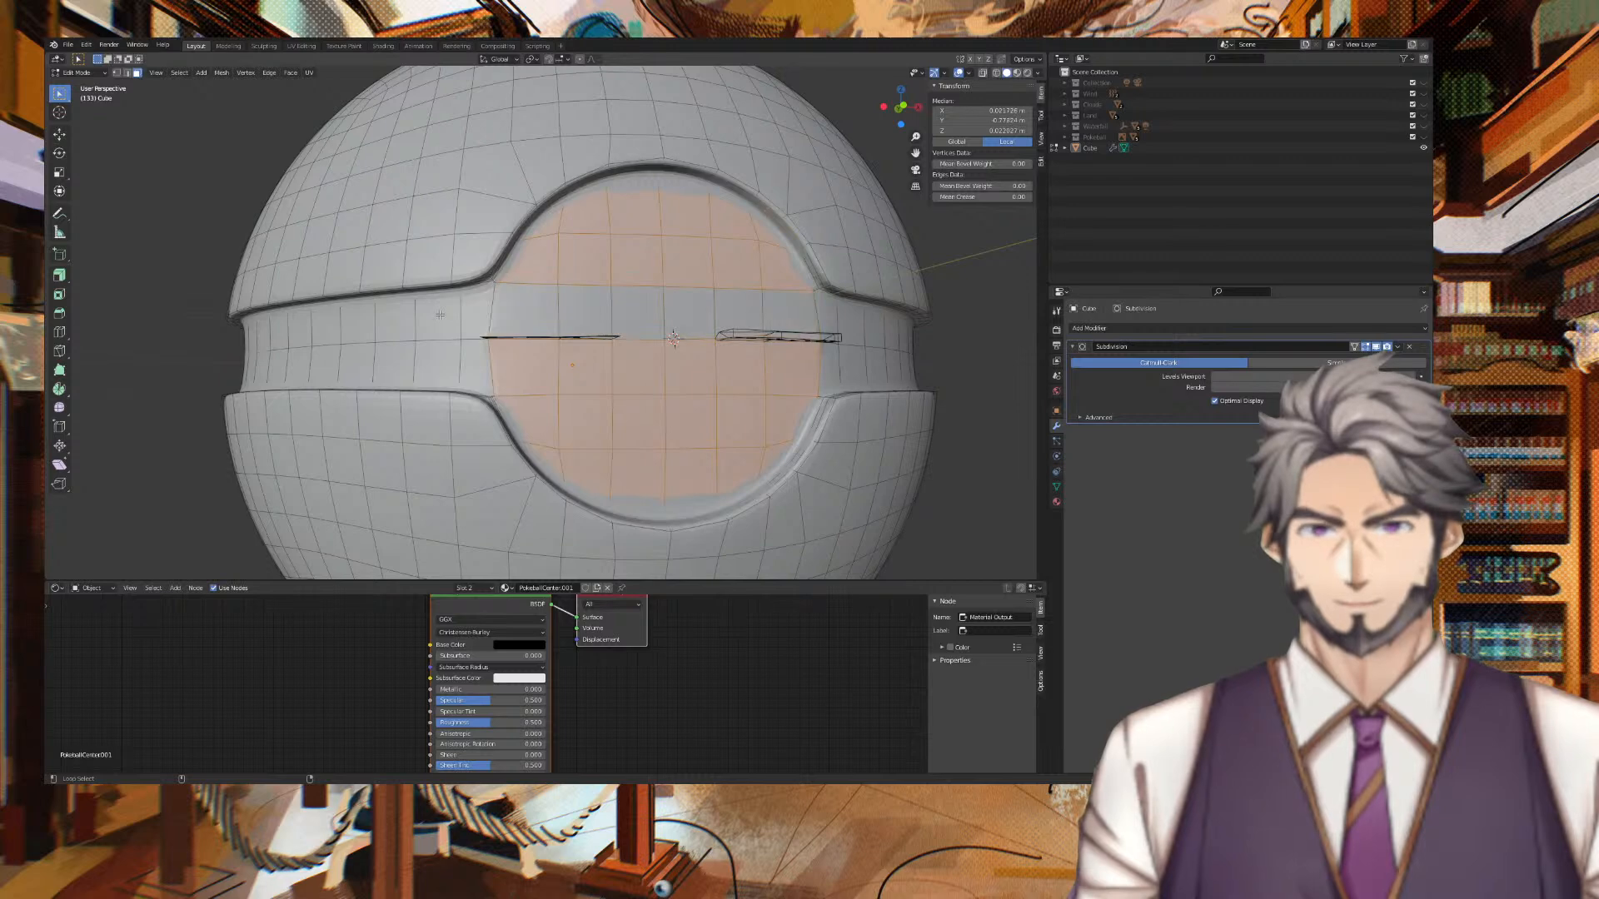
Add both face loops of the recessed band around the ball to the disc selection.
left_click(445, 319, "alt+shift")
left_click(478, 315, "alt+shift")
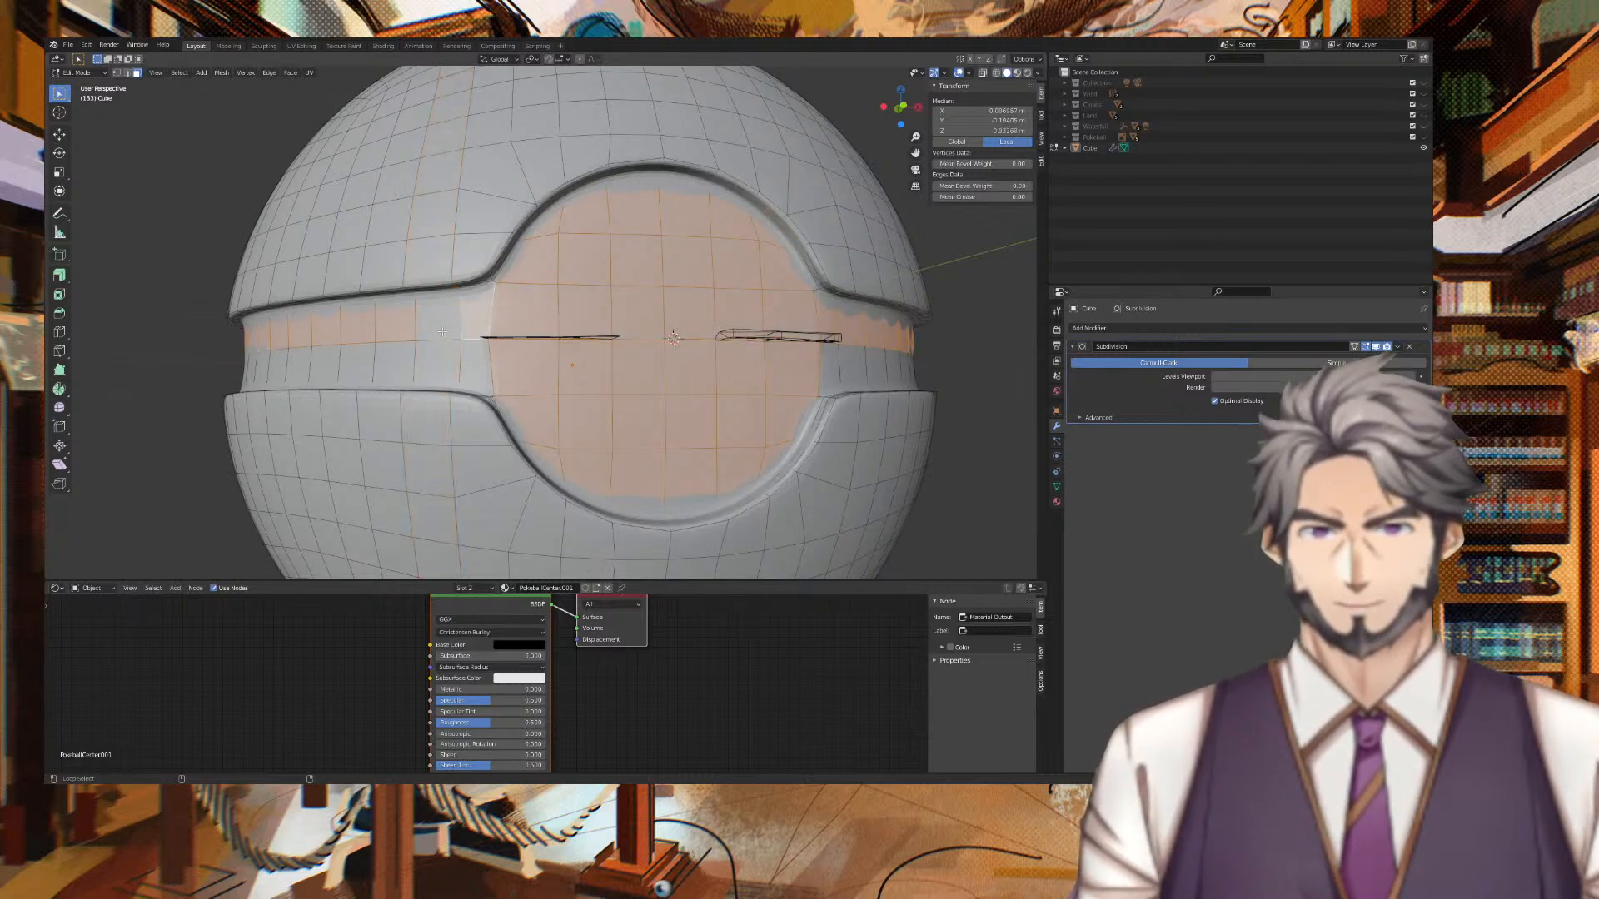
left_click(440, 330, "alt+shift")
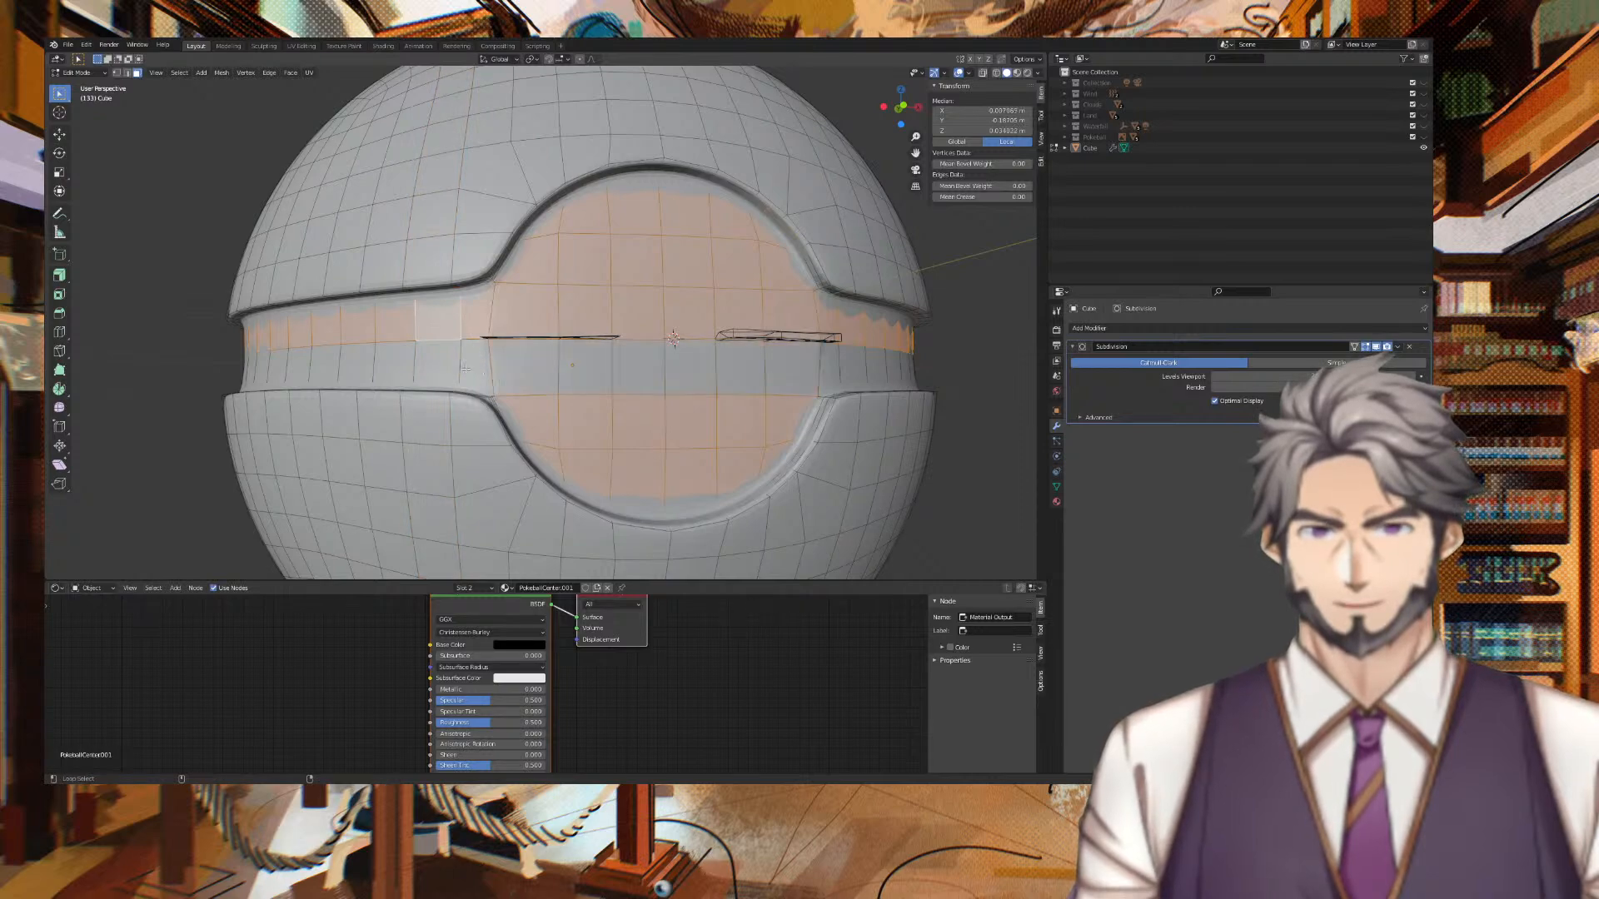
left_click(466, 369, "alt+shift")
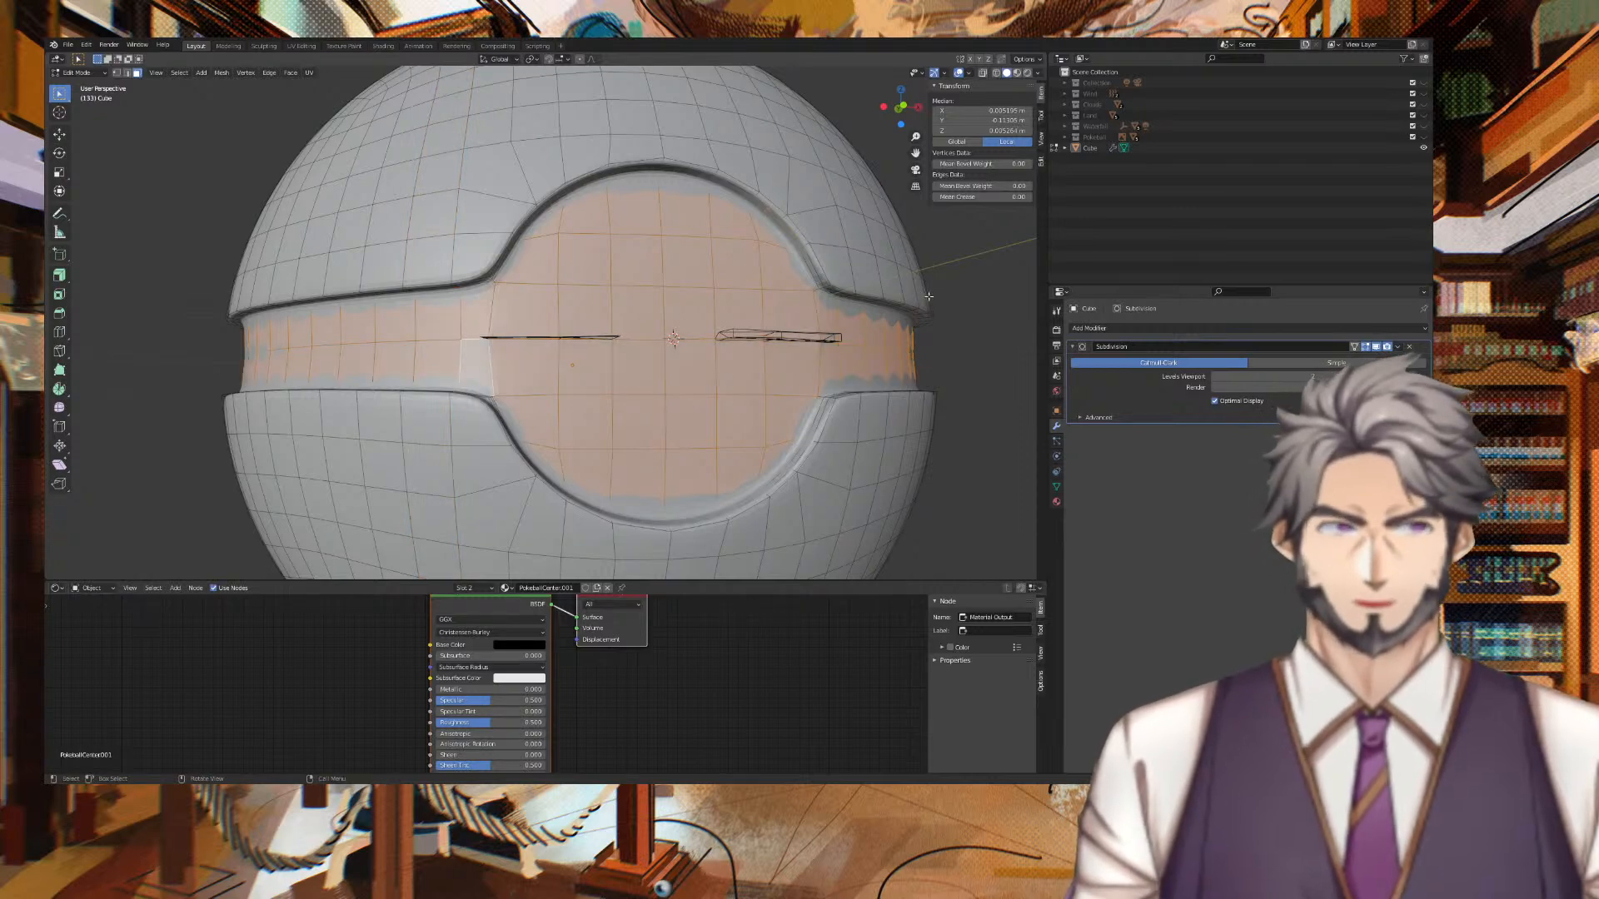
Try extruding the selected band and disc faces slightly inward along their normals.
mouse_move(961, 303)
middle_mouse_down()
mouse_move(846, 295)
mouse_move(952, 309)
mouse_move(972, 286)
mouse_move(984, 321)
middle_mouse_up()
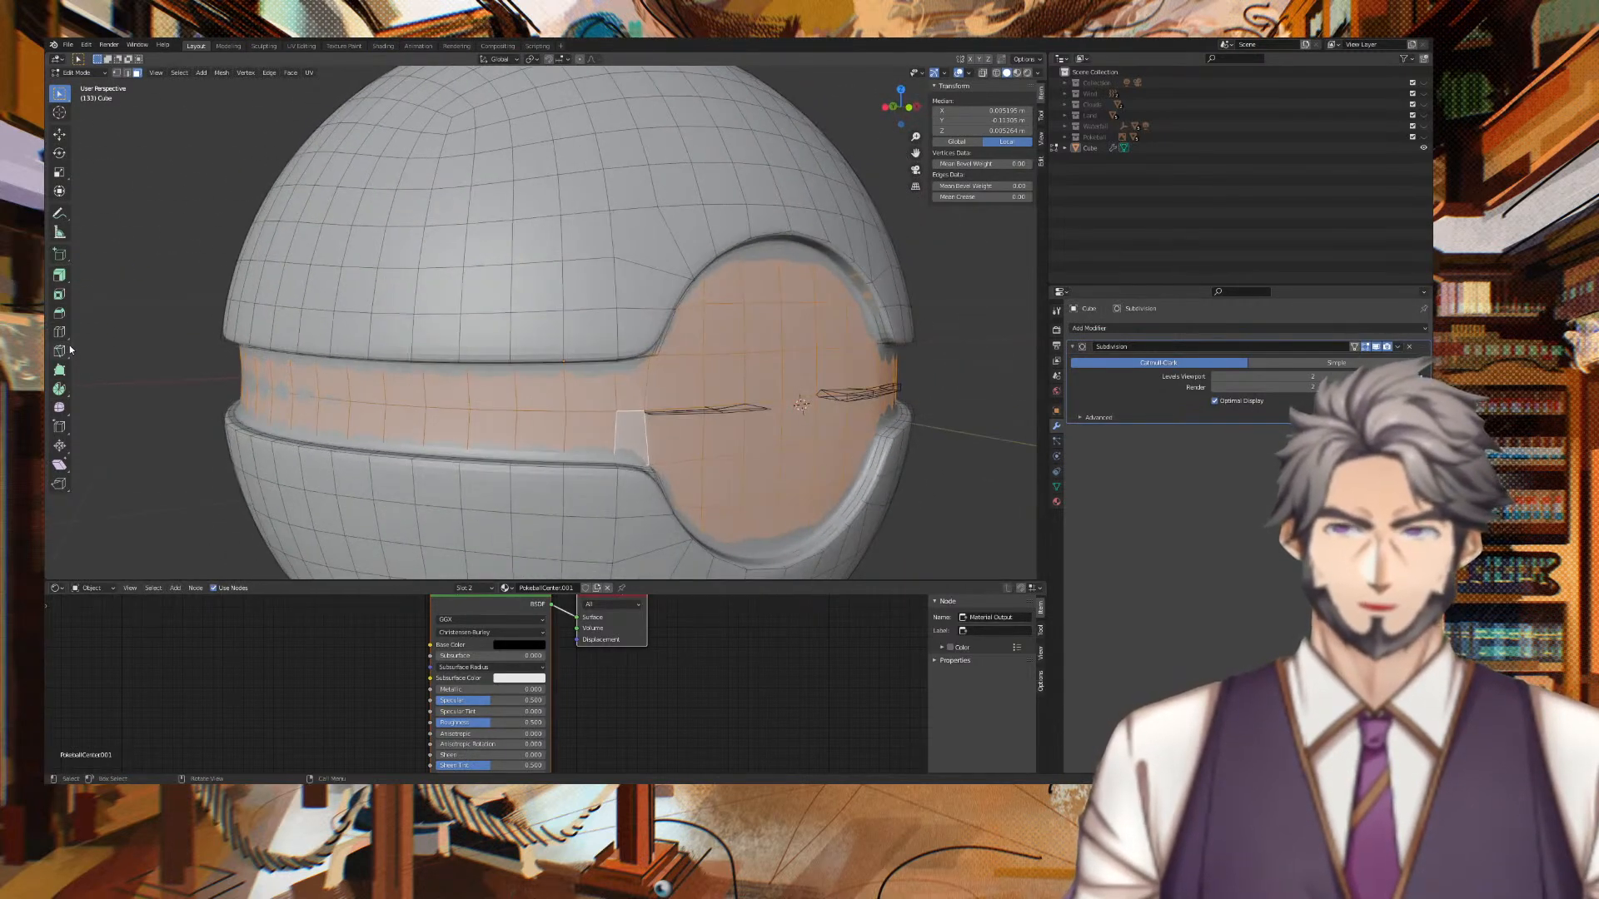
left_click(60, 278)
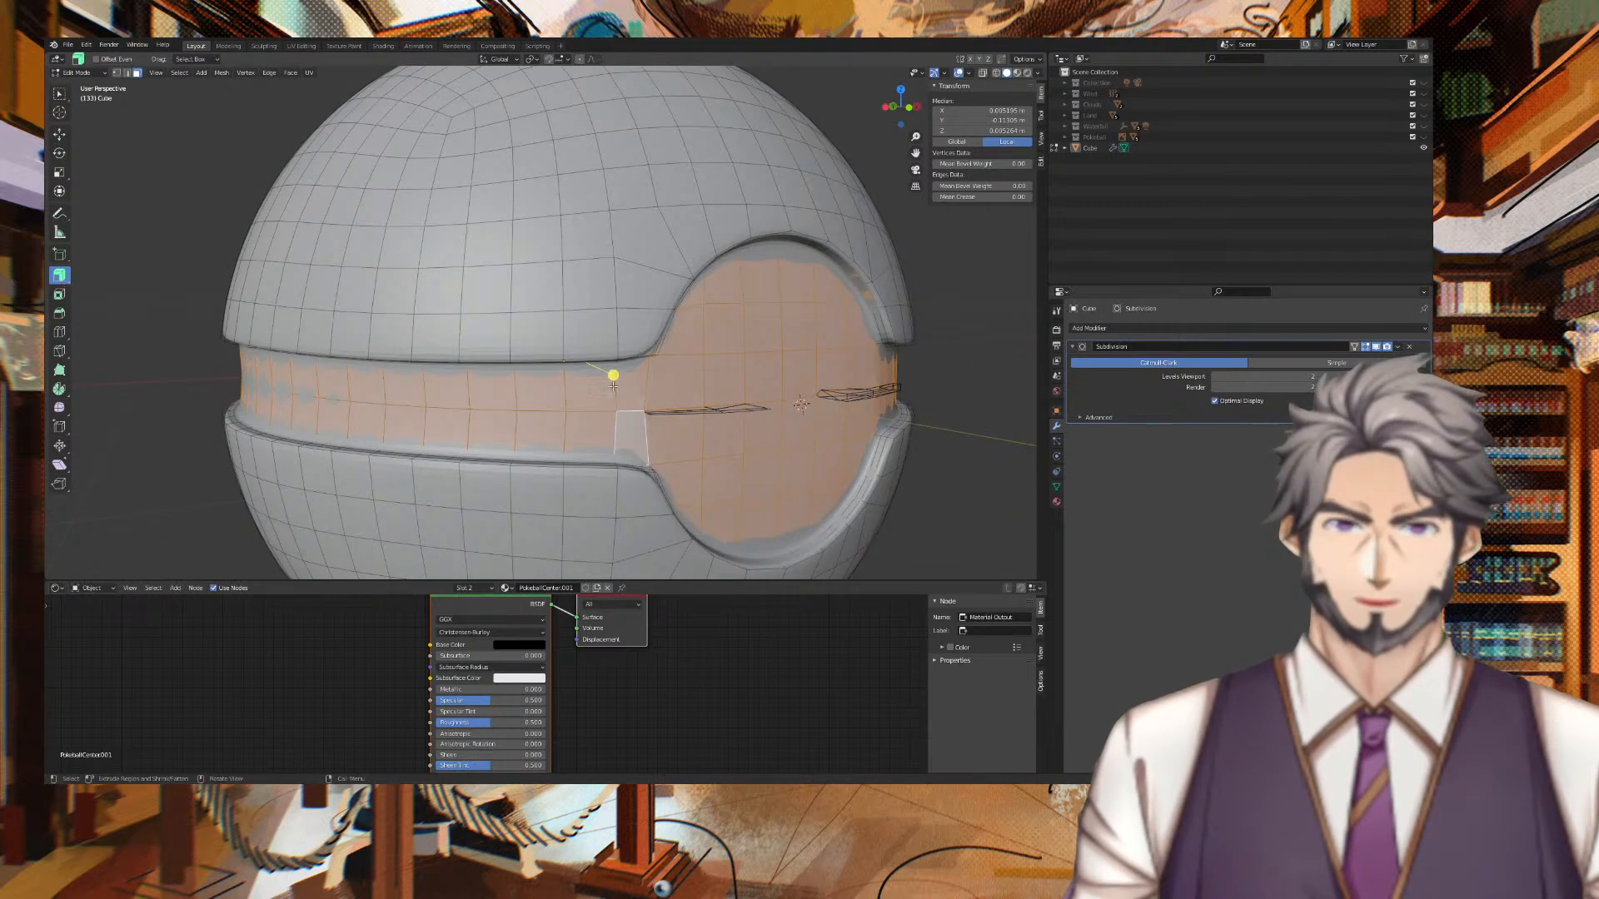
left_click_drag(612, 377, 614, 379)
mouse_move(955, 358)
middle_mouse_down()
mouse_move(691, 310)
mouse_move(948, 381)
middle_mouse_up()
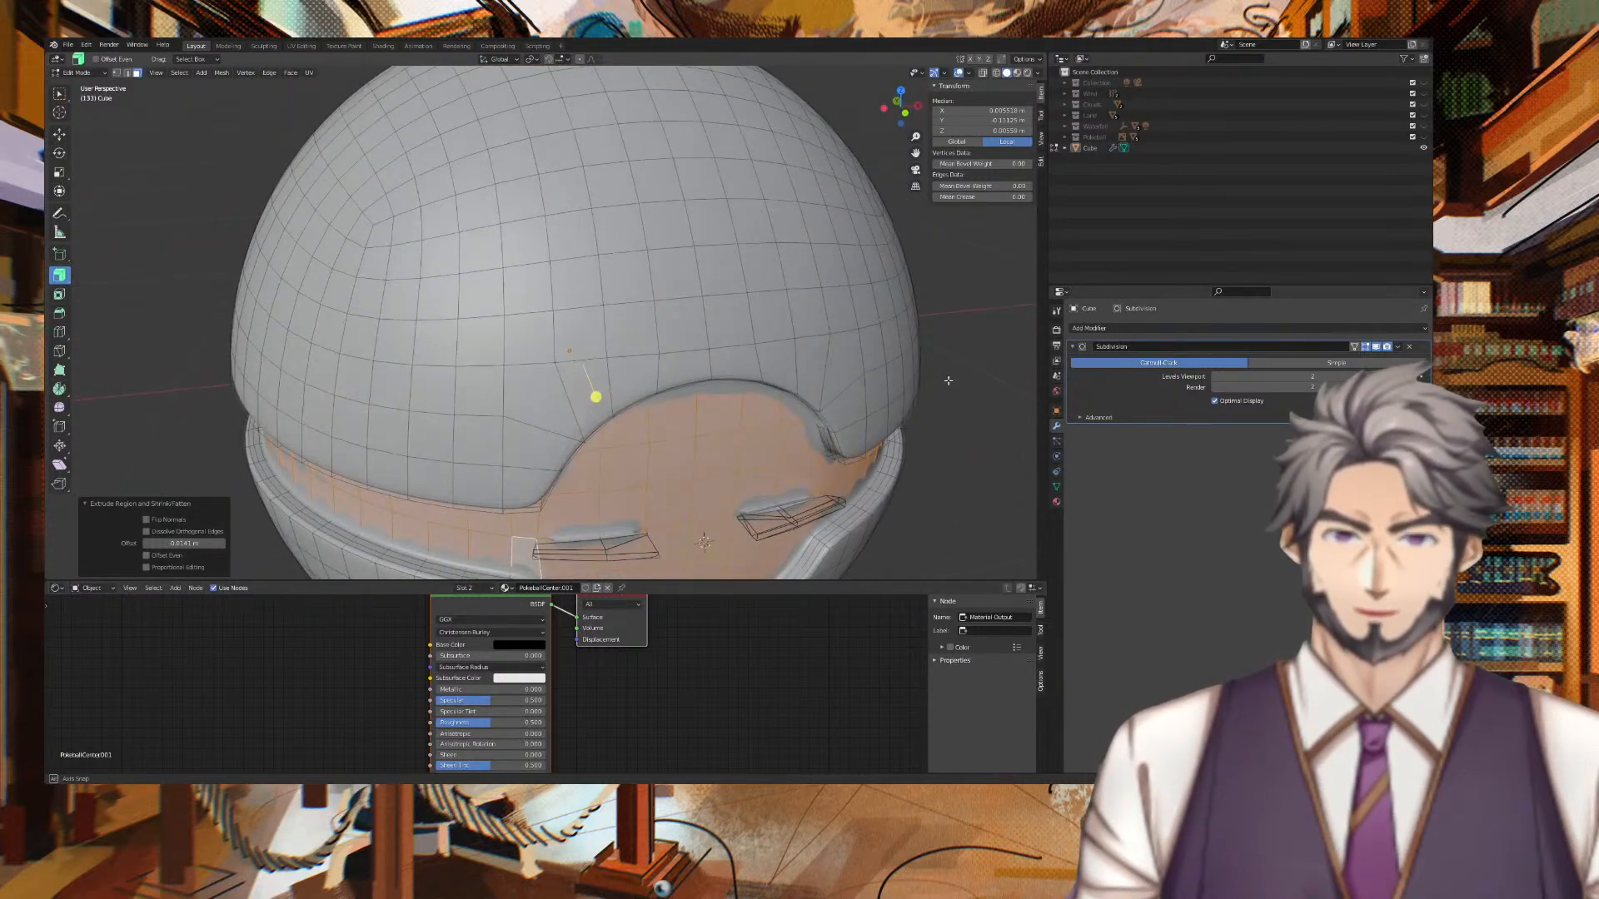
scroll(935, 406, "up", 4)
middle_click_drag(934, 405, 801, 342, "shift")
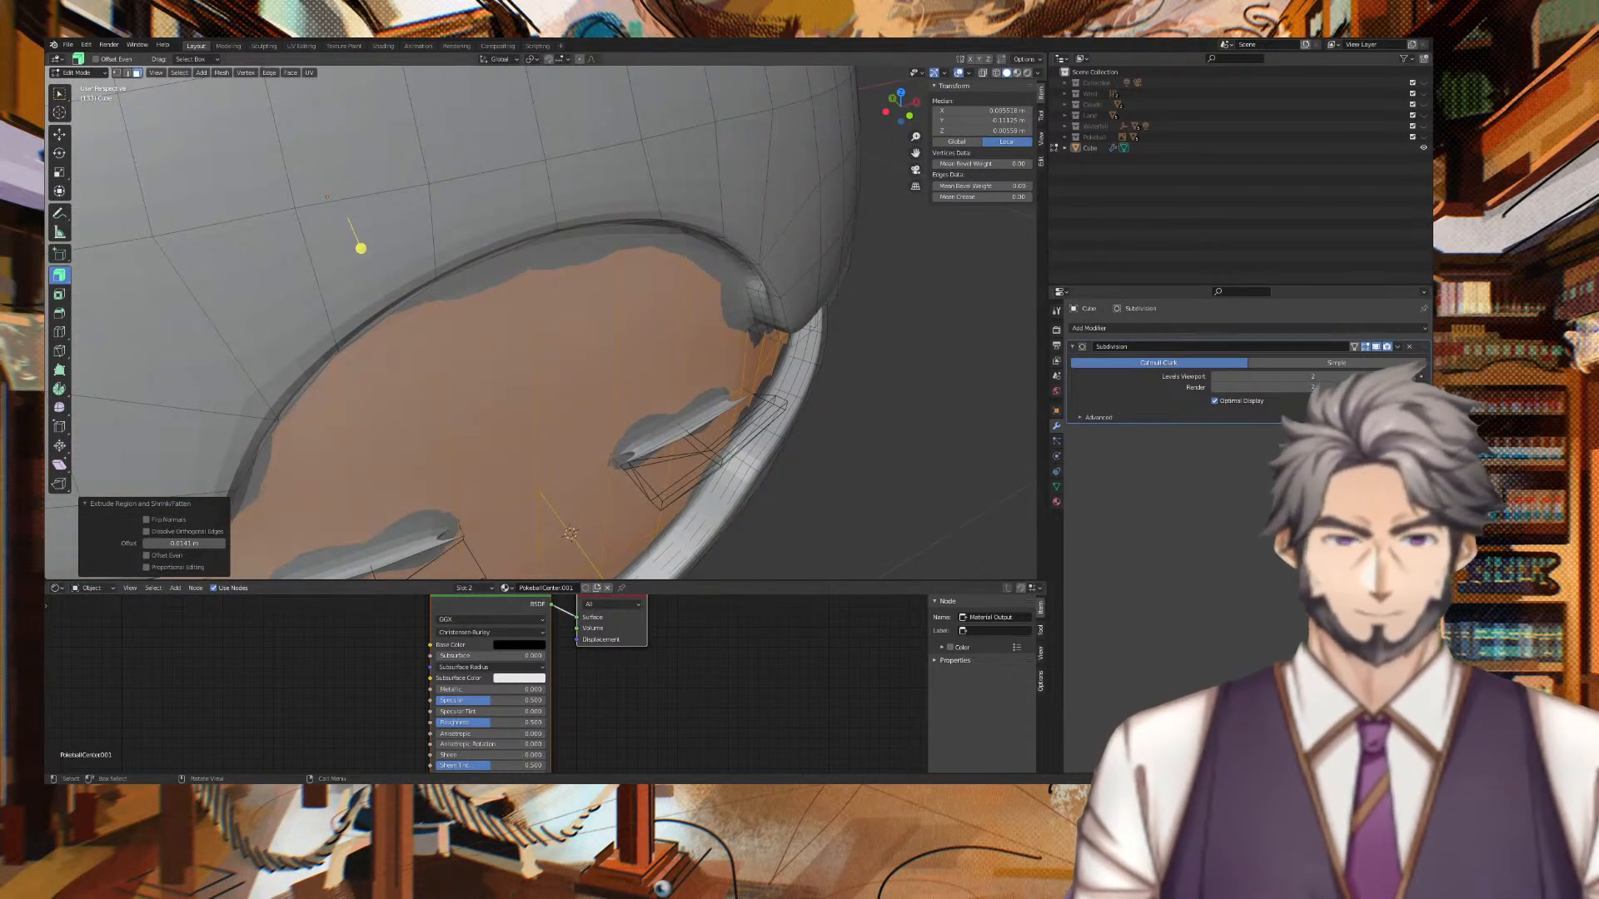
scroll(542, 322, "up", 4)
mouse_move(916, 450)
middle_mouse_down()
mouse_move(921, 417)
mouse_move(940, 435)
middle_mouse_up()
Select the narrow leftover faces along the slit inside the centre disc.
left_click(927, 390)
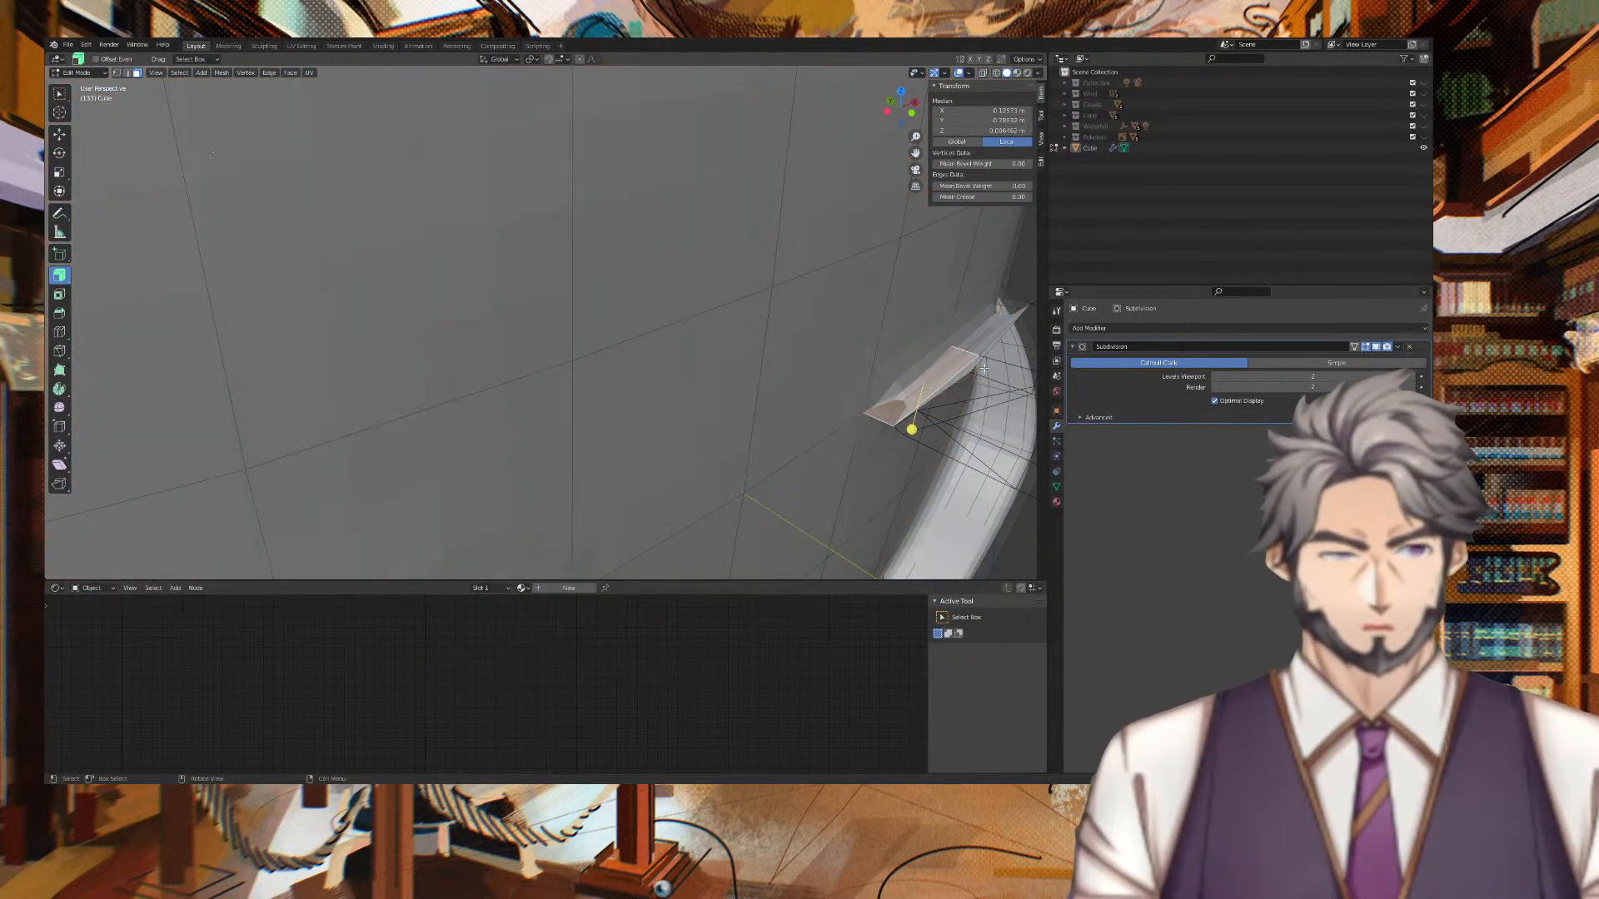
left_click(987, 329, "shift")
left_click(987, 352, "shift")
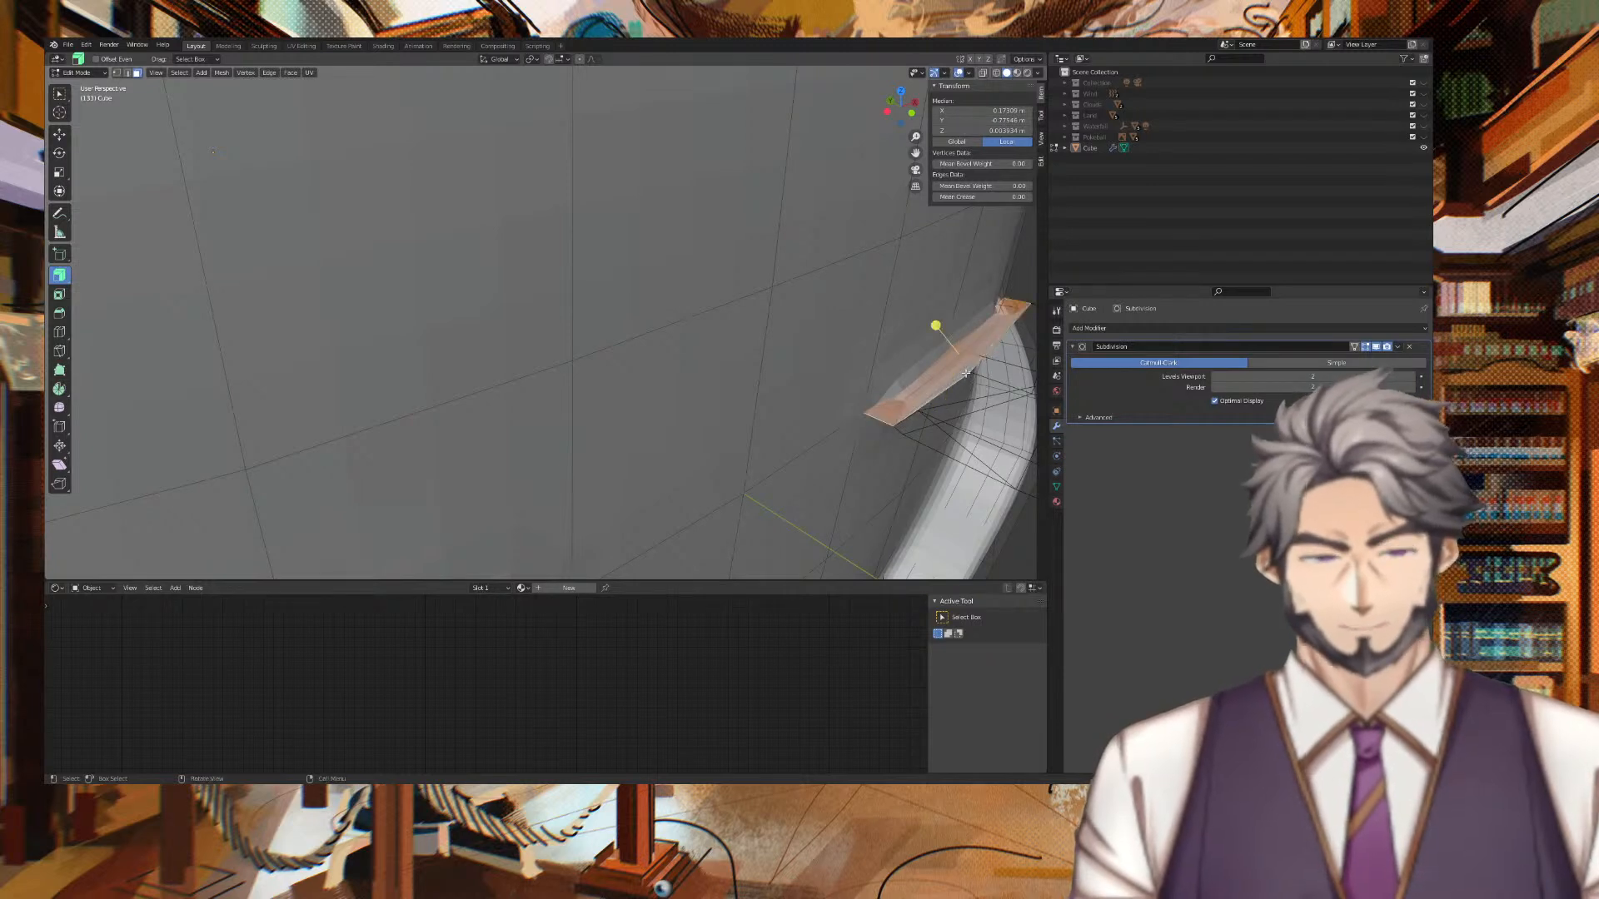
middle_click_drag(1003, 356, 696, 317)
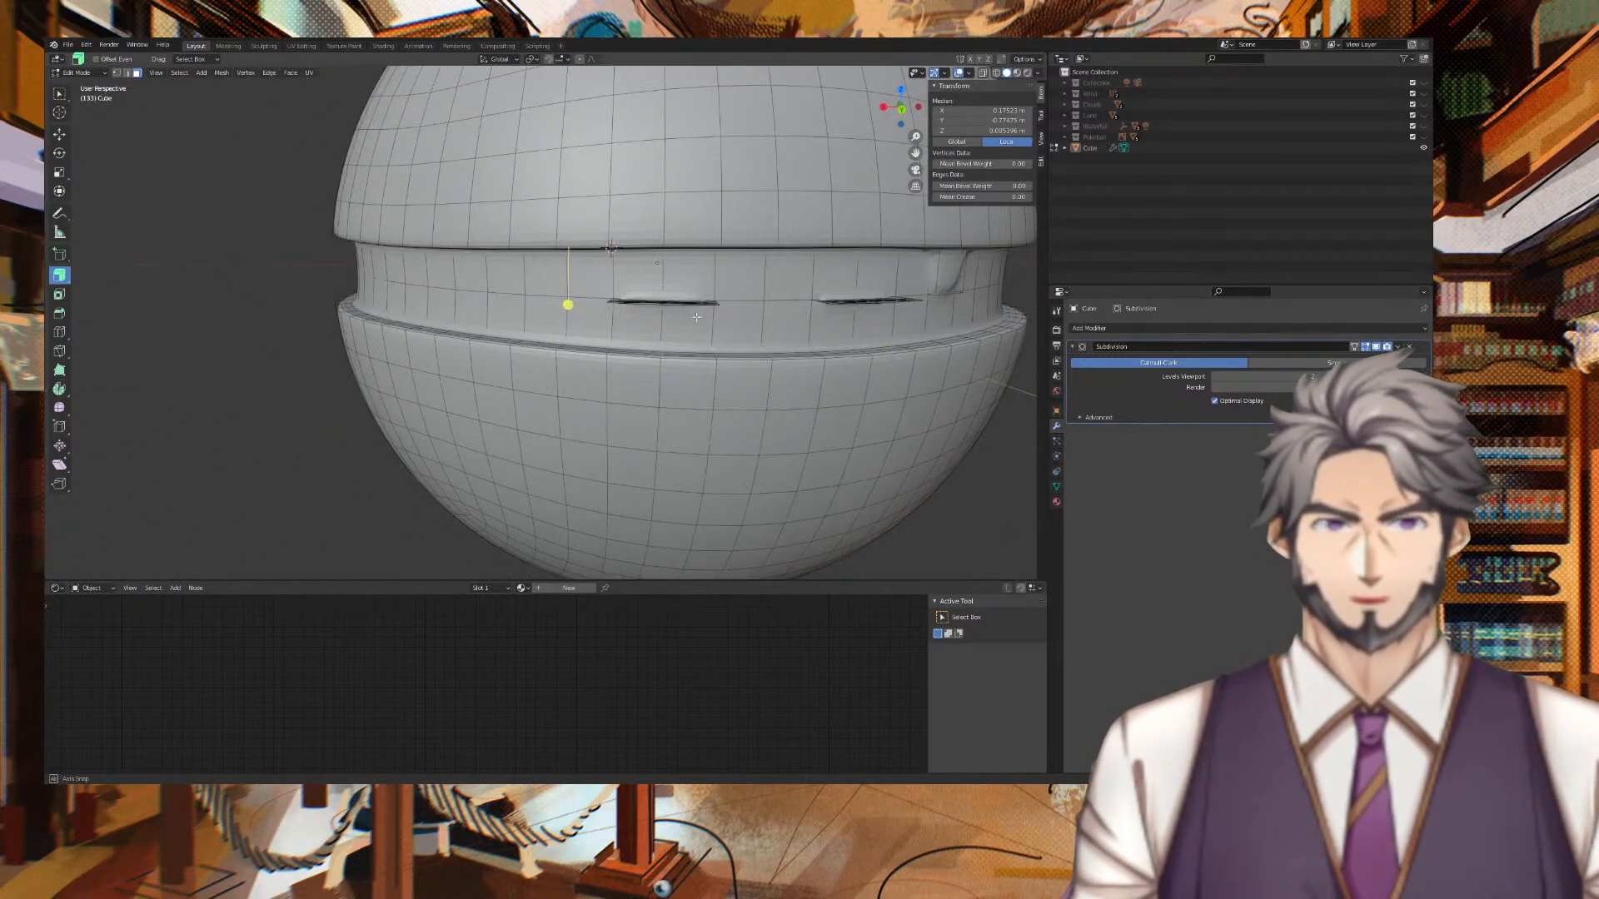
Undo the slit face selection and the inward extrusion, and add the missed band face at the back to the selection.
key("ctrl+z")
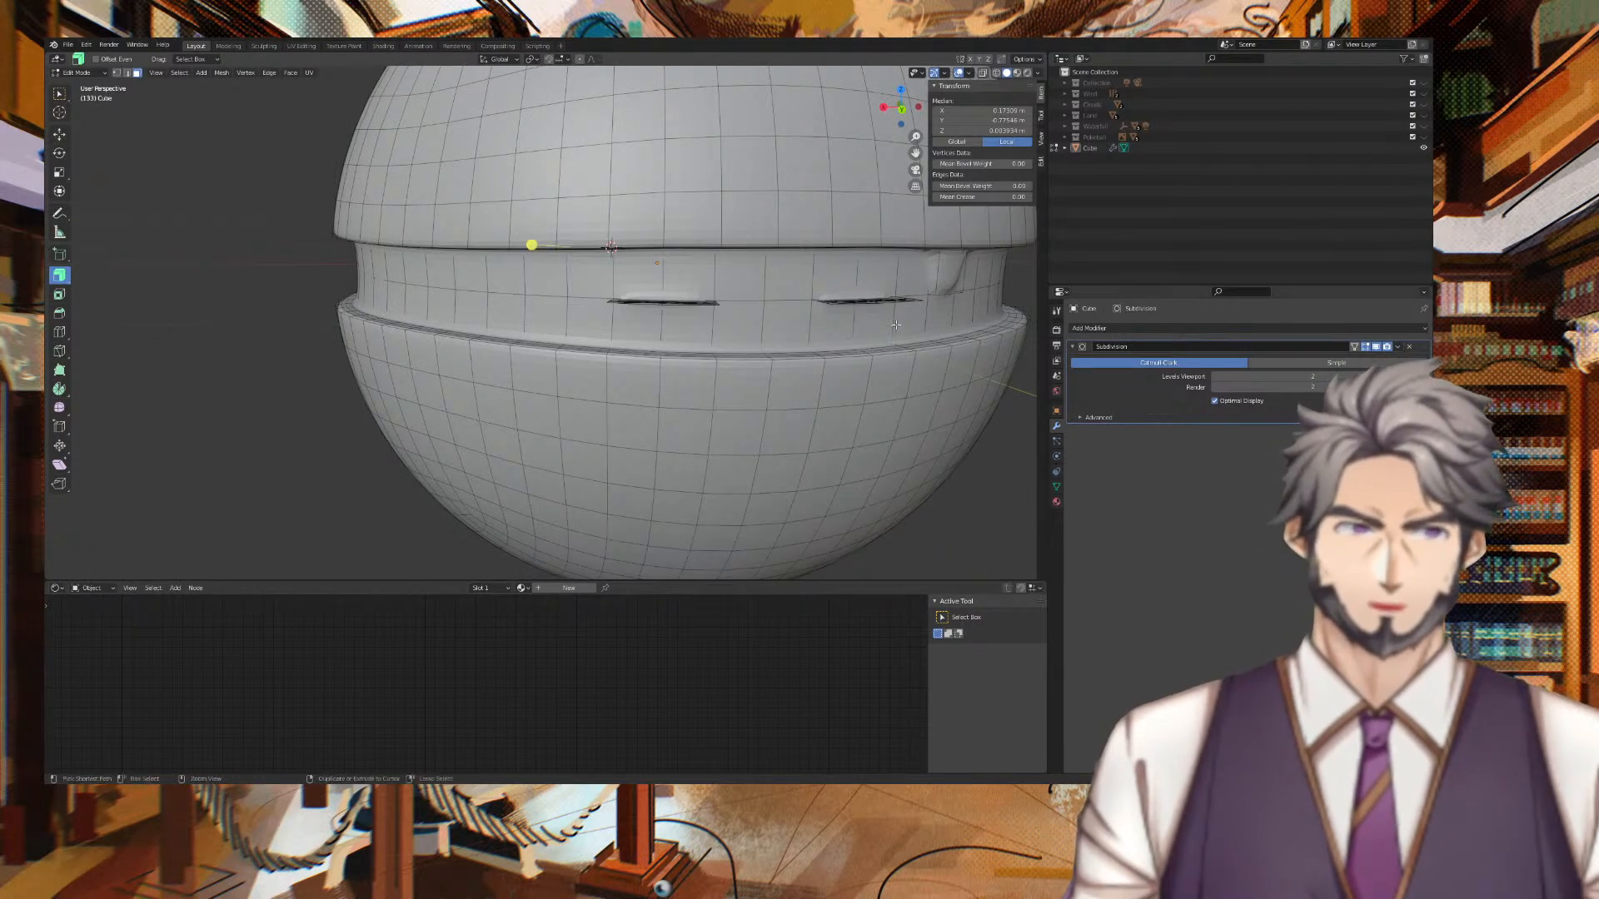
key("ctrl+z")
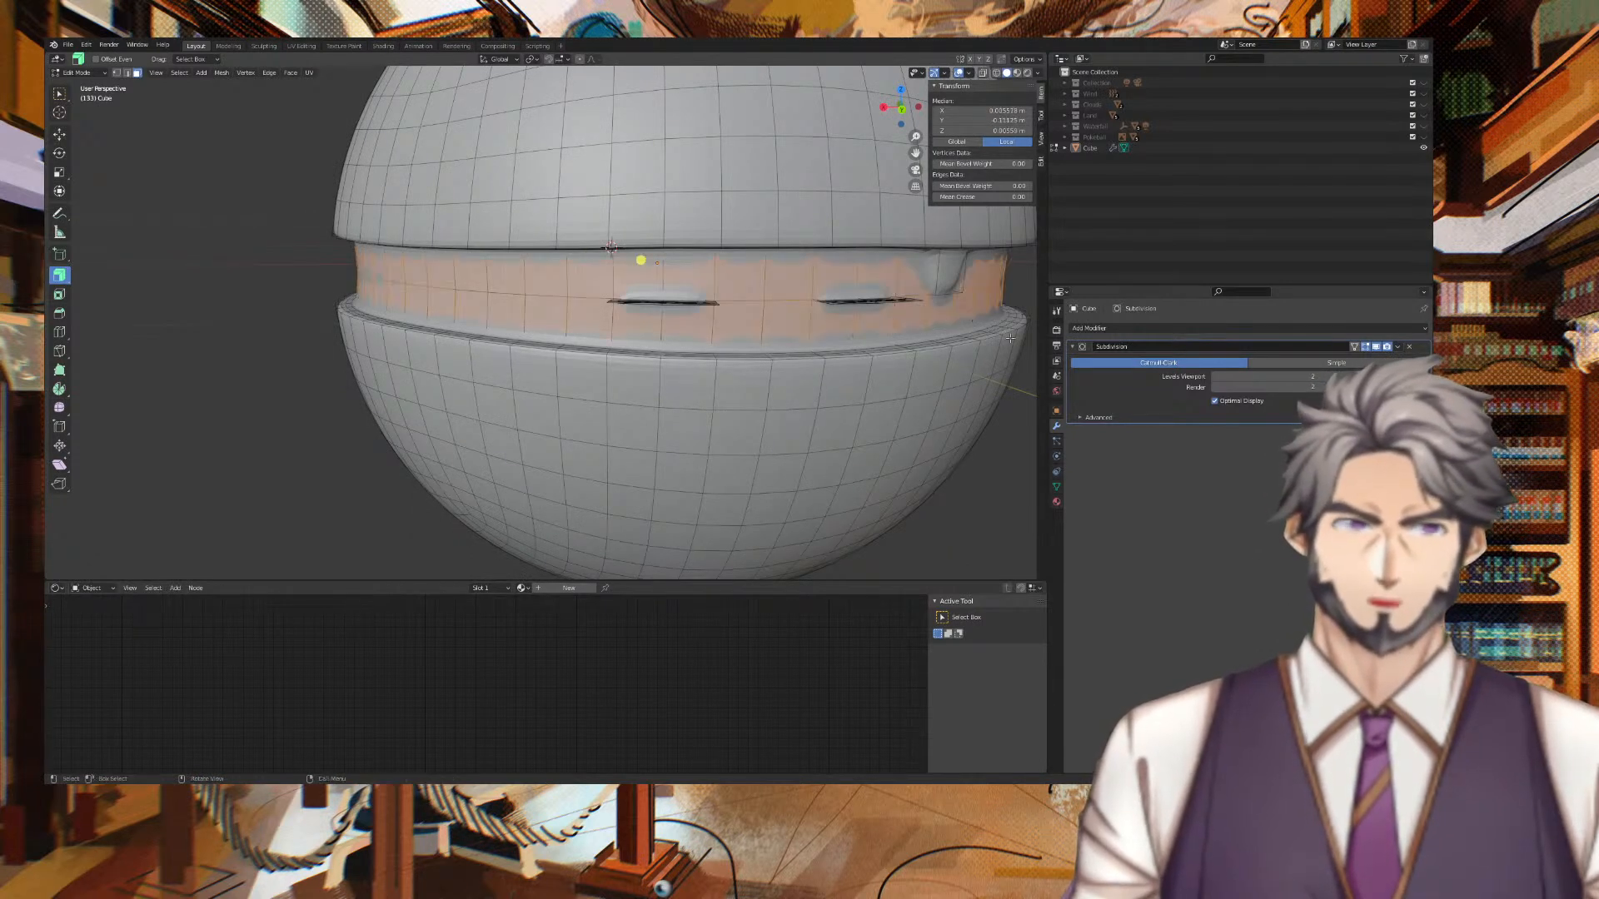
key("ctrl+z")
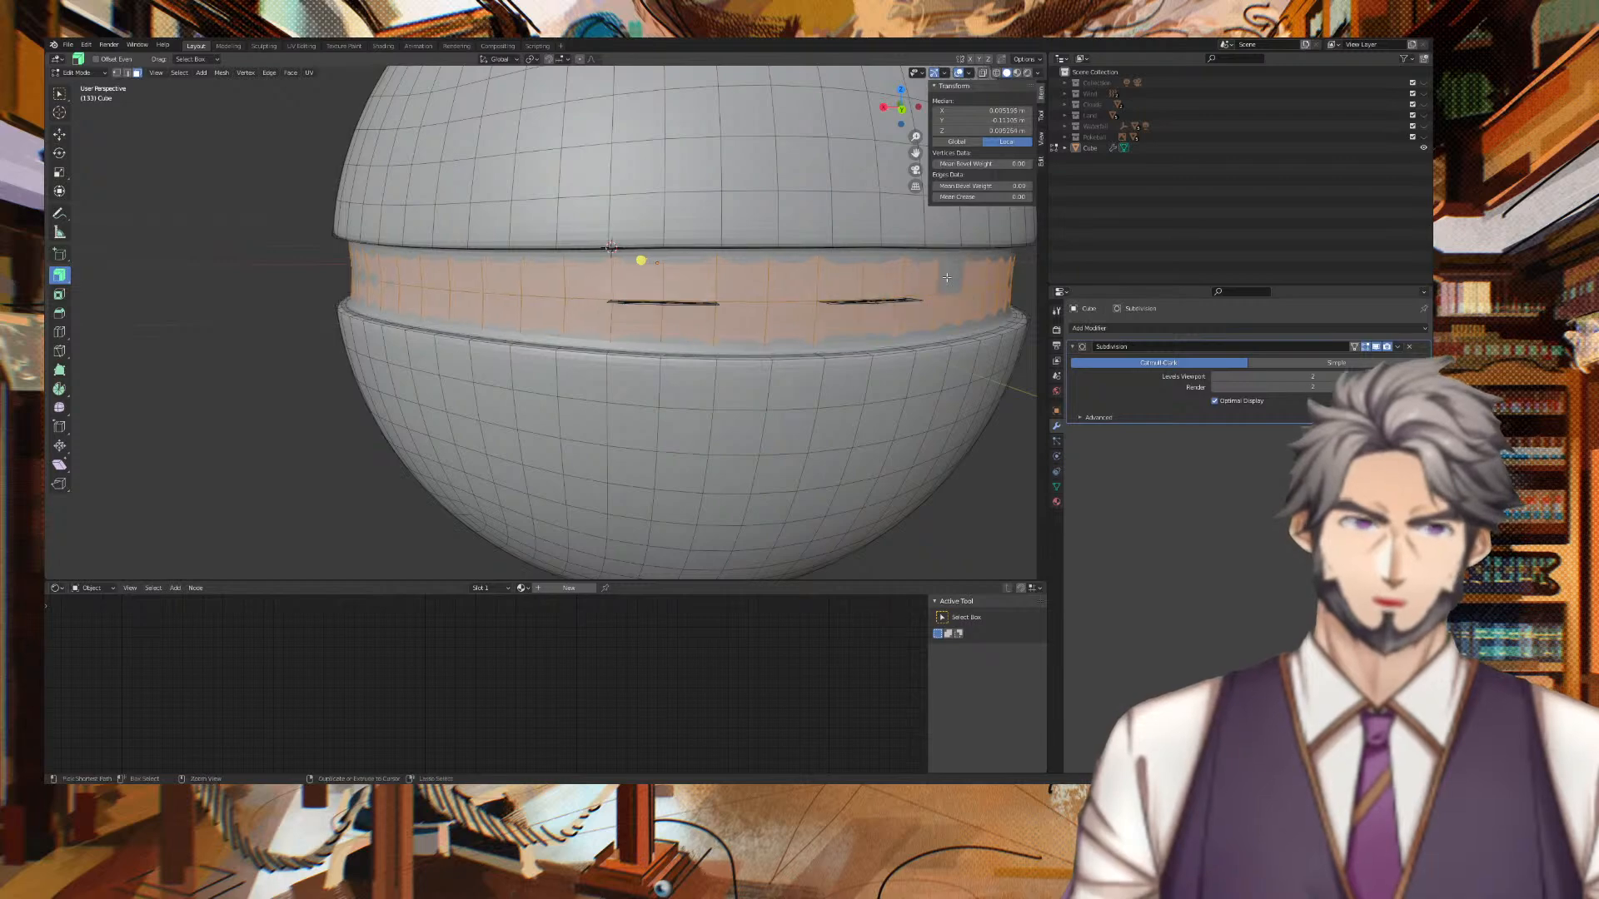
left_click(947, 278, "shift")
middle_click_drag(779, 369, 728, 377)
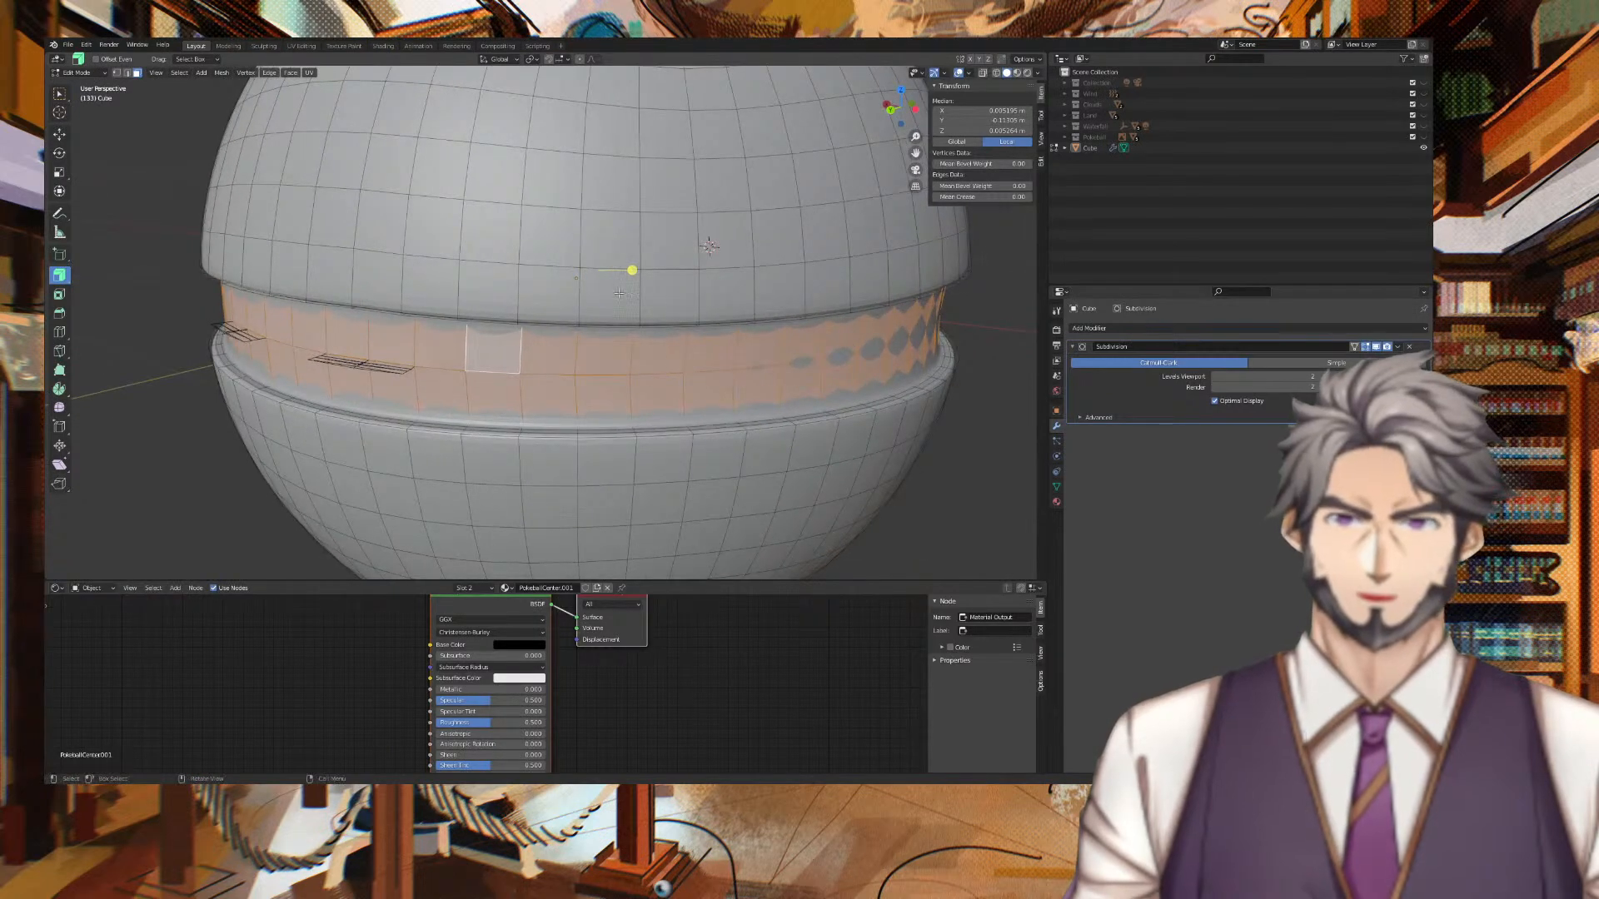
Try extruding the completed band and disc selection inward along its normals, and undo the extrusion.
left_click_drag(630, 269, 626, 280)
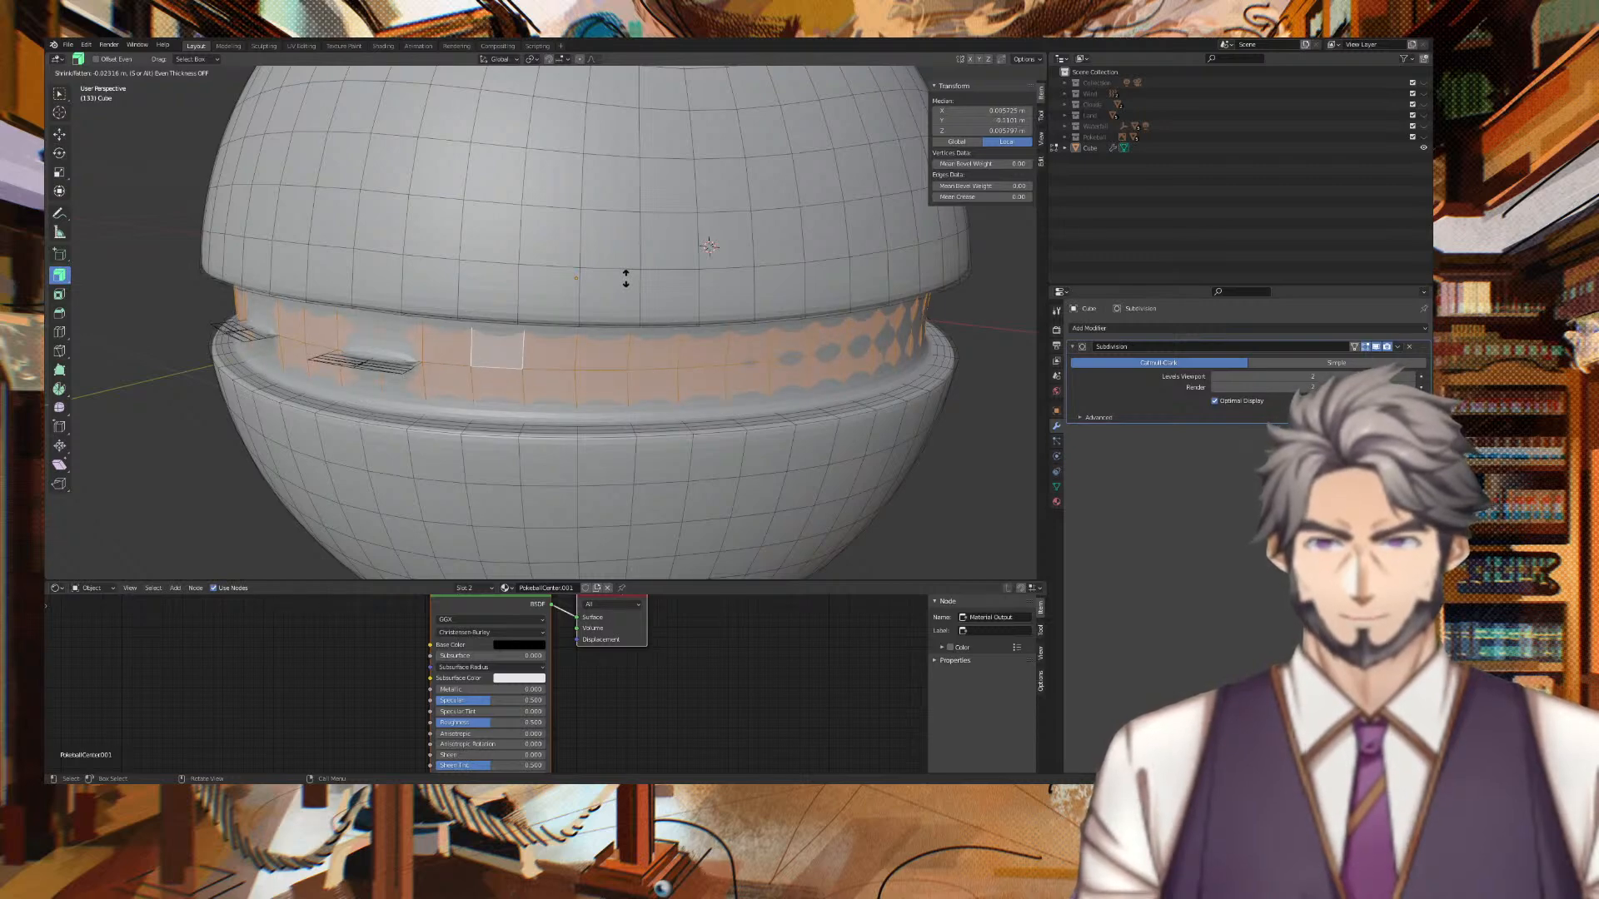
left_click_drag(625, 279, 626, 278)
middle_click_drag(965, 308, 767, 250)
scroll(821, 222, "up", 5)
middle_click_drag(834, 196, 921, 382)
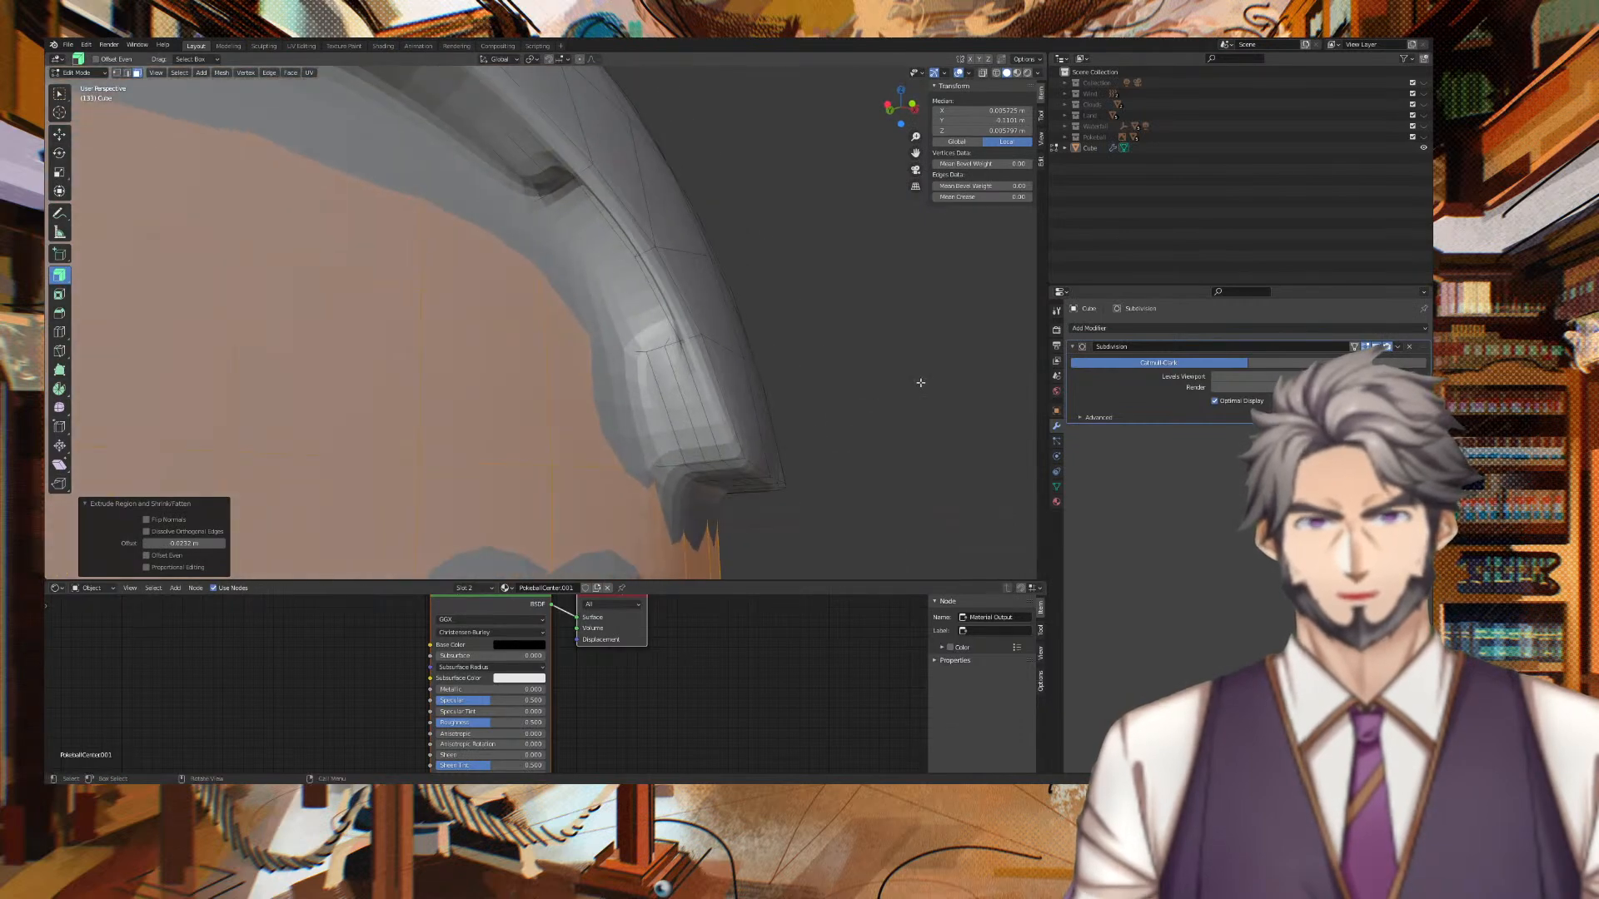
key("ctrl+z")
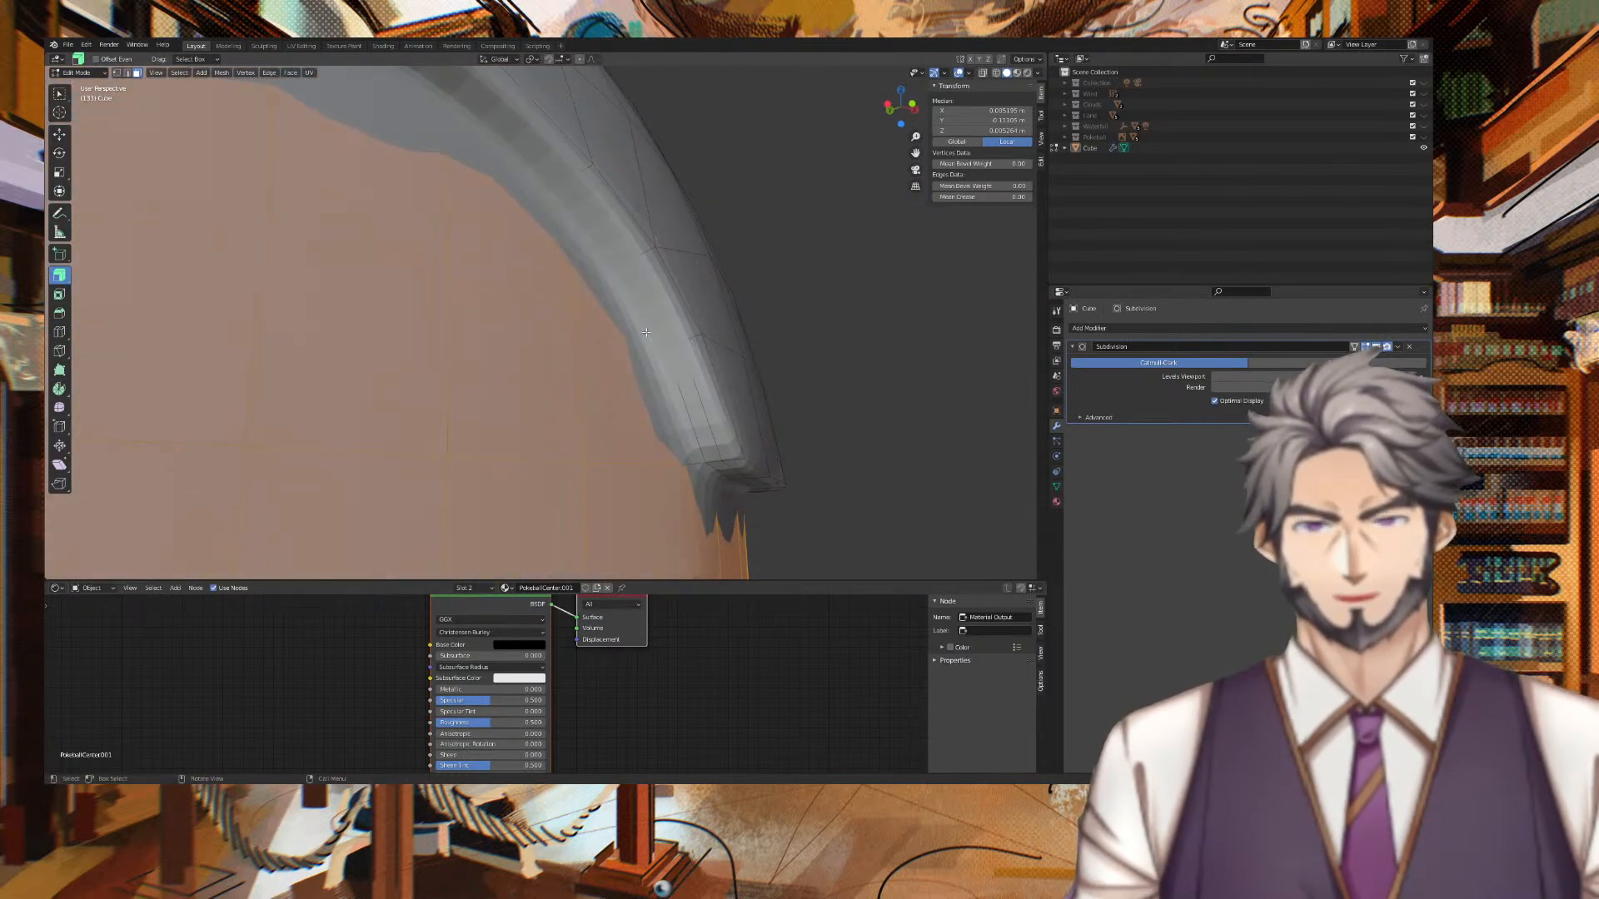
Correct the face selection at the disc's rim and extrude the selected band and disc faces slightly inward along their normals.
scroll(555, 377, "down", 5)
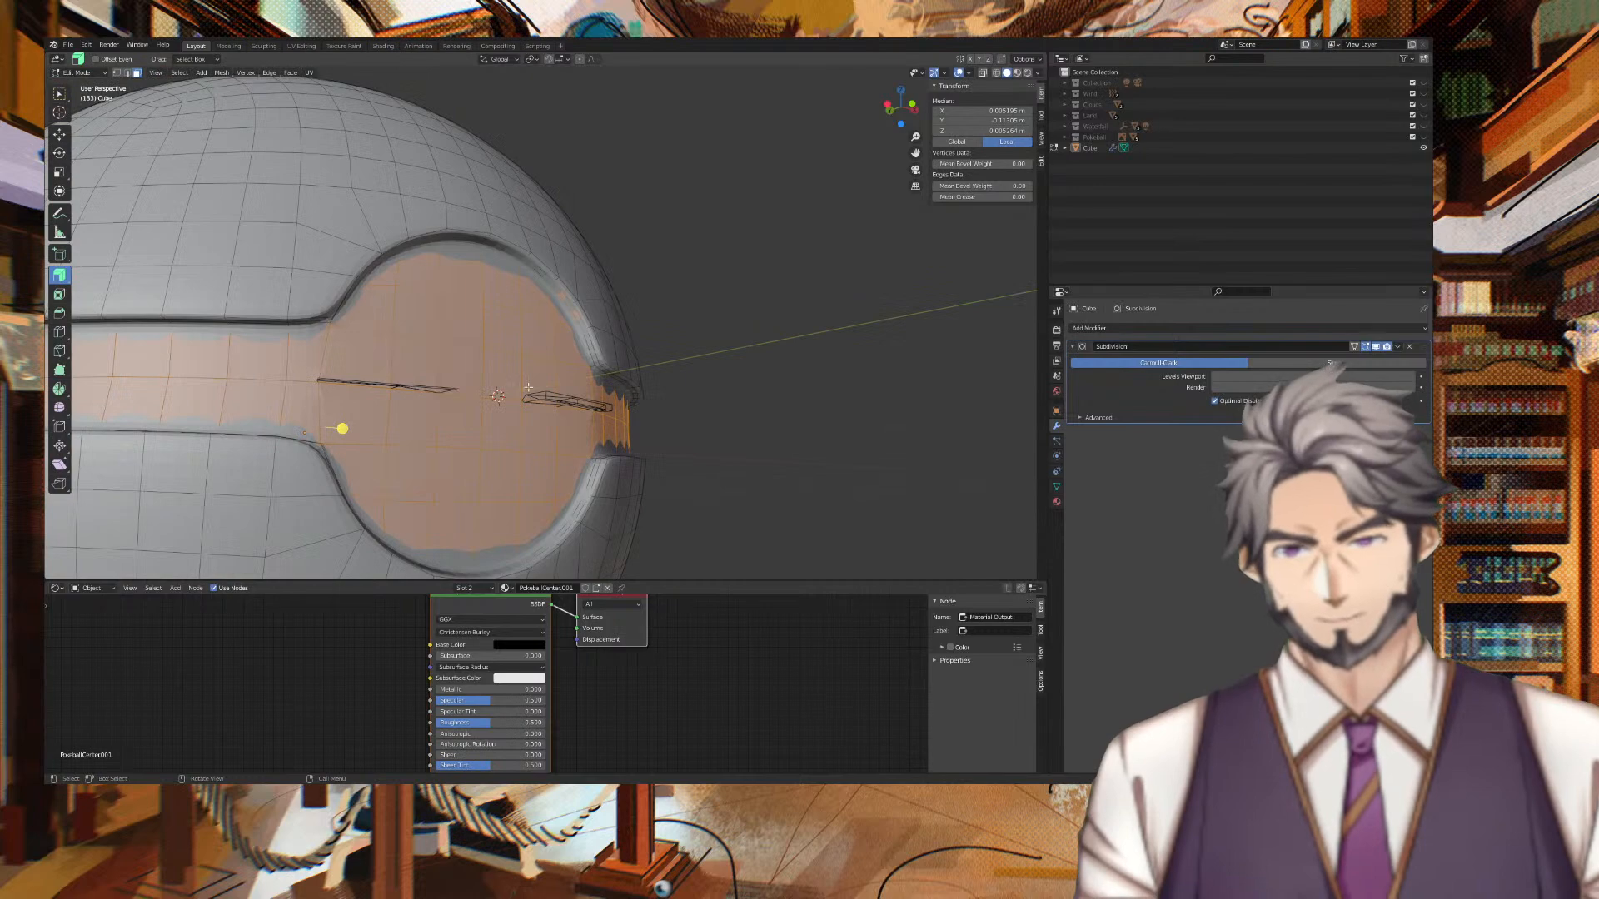
scroll(555, 377, "up", 4)
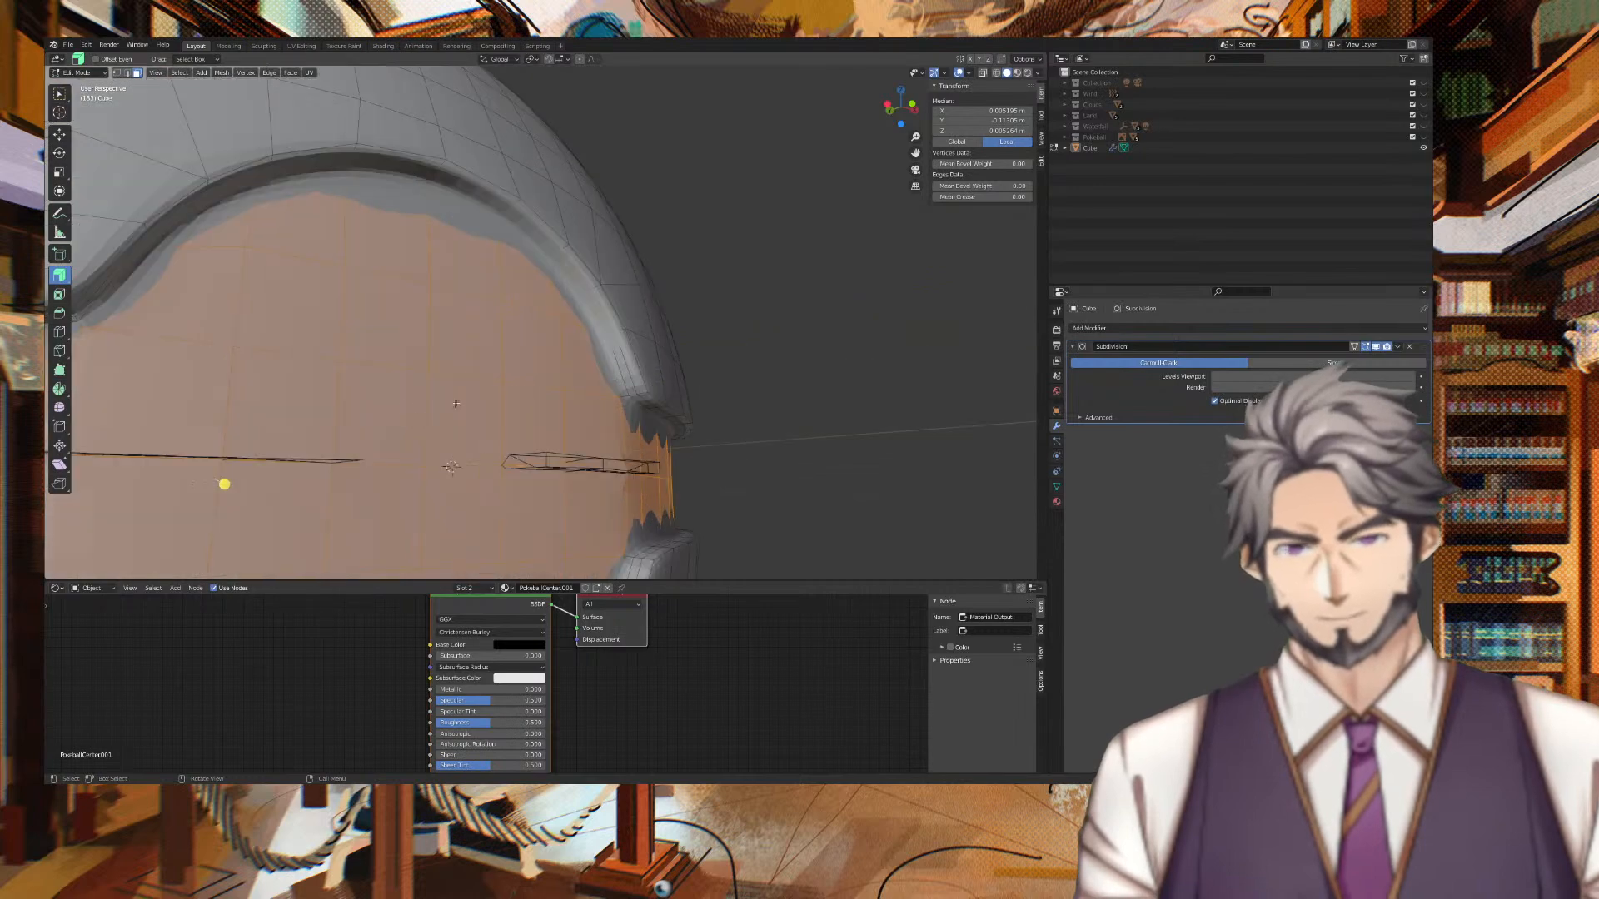
left_click(577, 277, "shift")
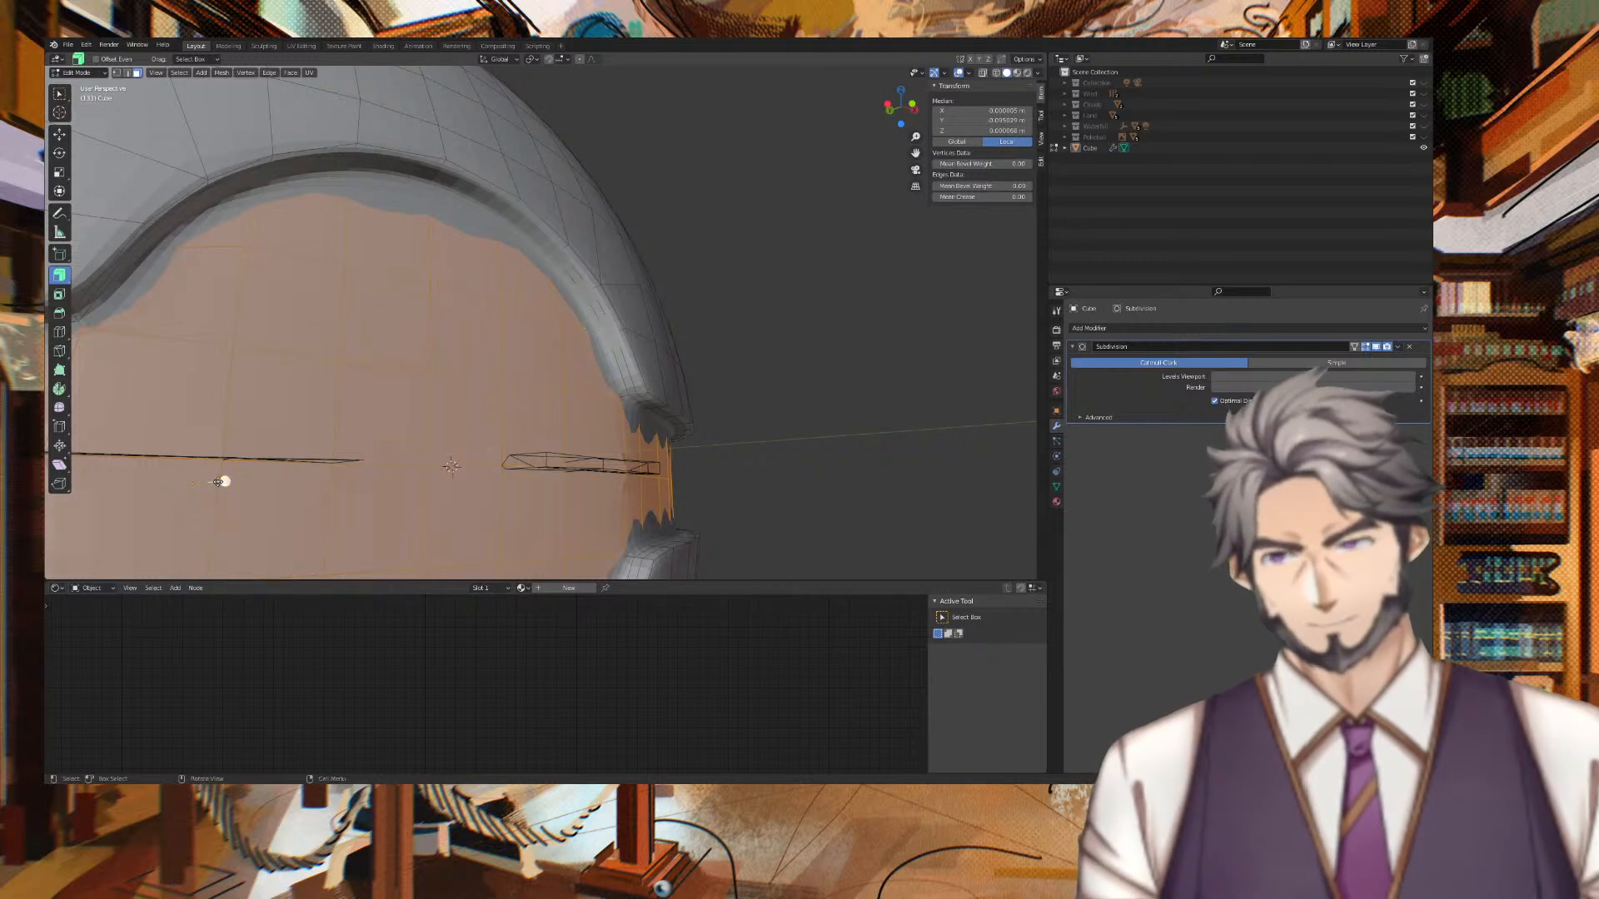
key("ctrl+KP_Add")
key("alt+s")
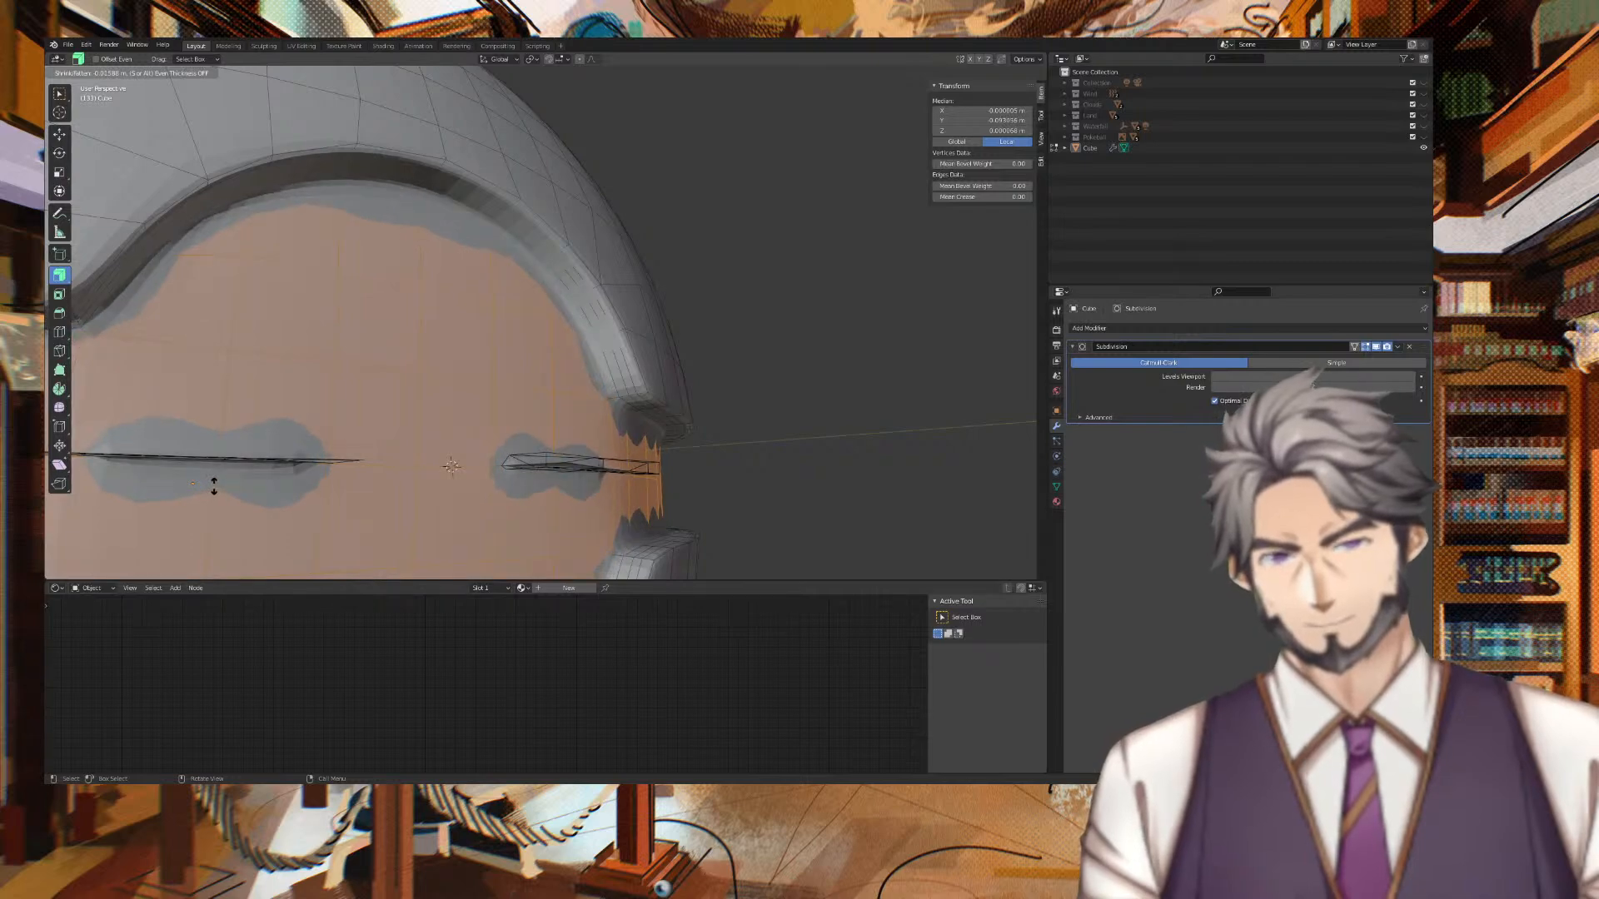
left_click(214, 486)
Clear the selection, inspect the slits in the recessed centre disc up close and activate the Select Box tool.
key("alt+a")
middle_click_drag(767, 332, 697, 346)
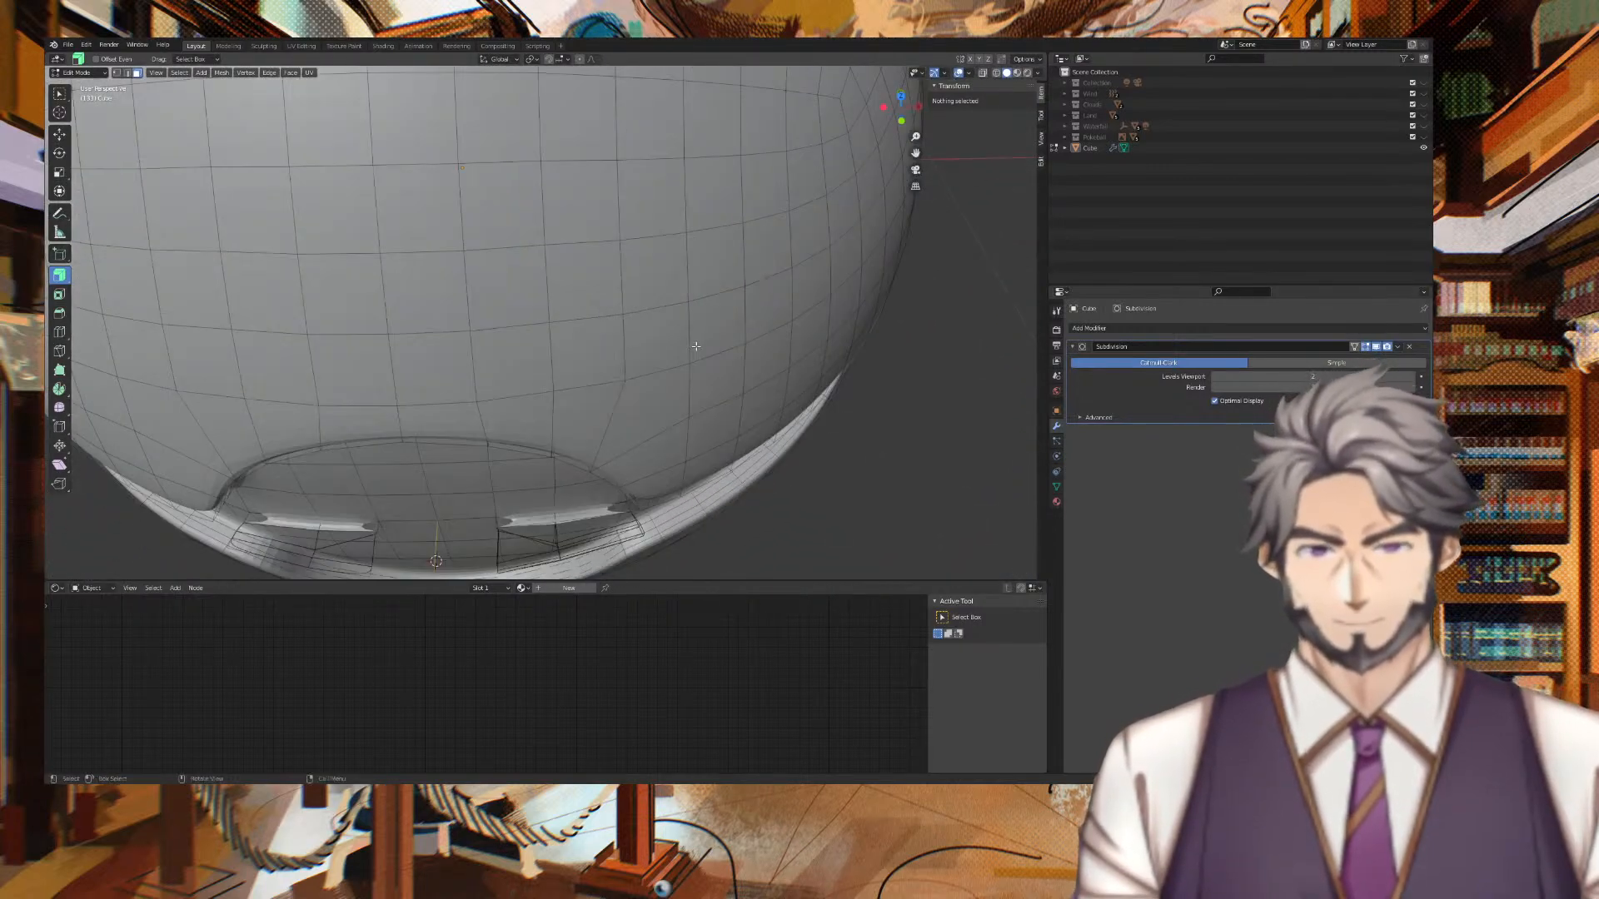
scroll(626, 507, "up", 3)
middle_click_drag(645, 522, 732, 367, "shift")
scroll(765, 440, "up", 3)
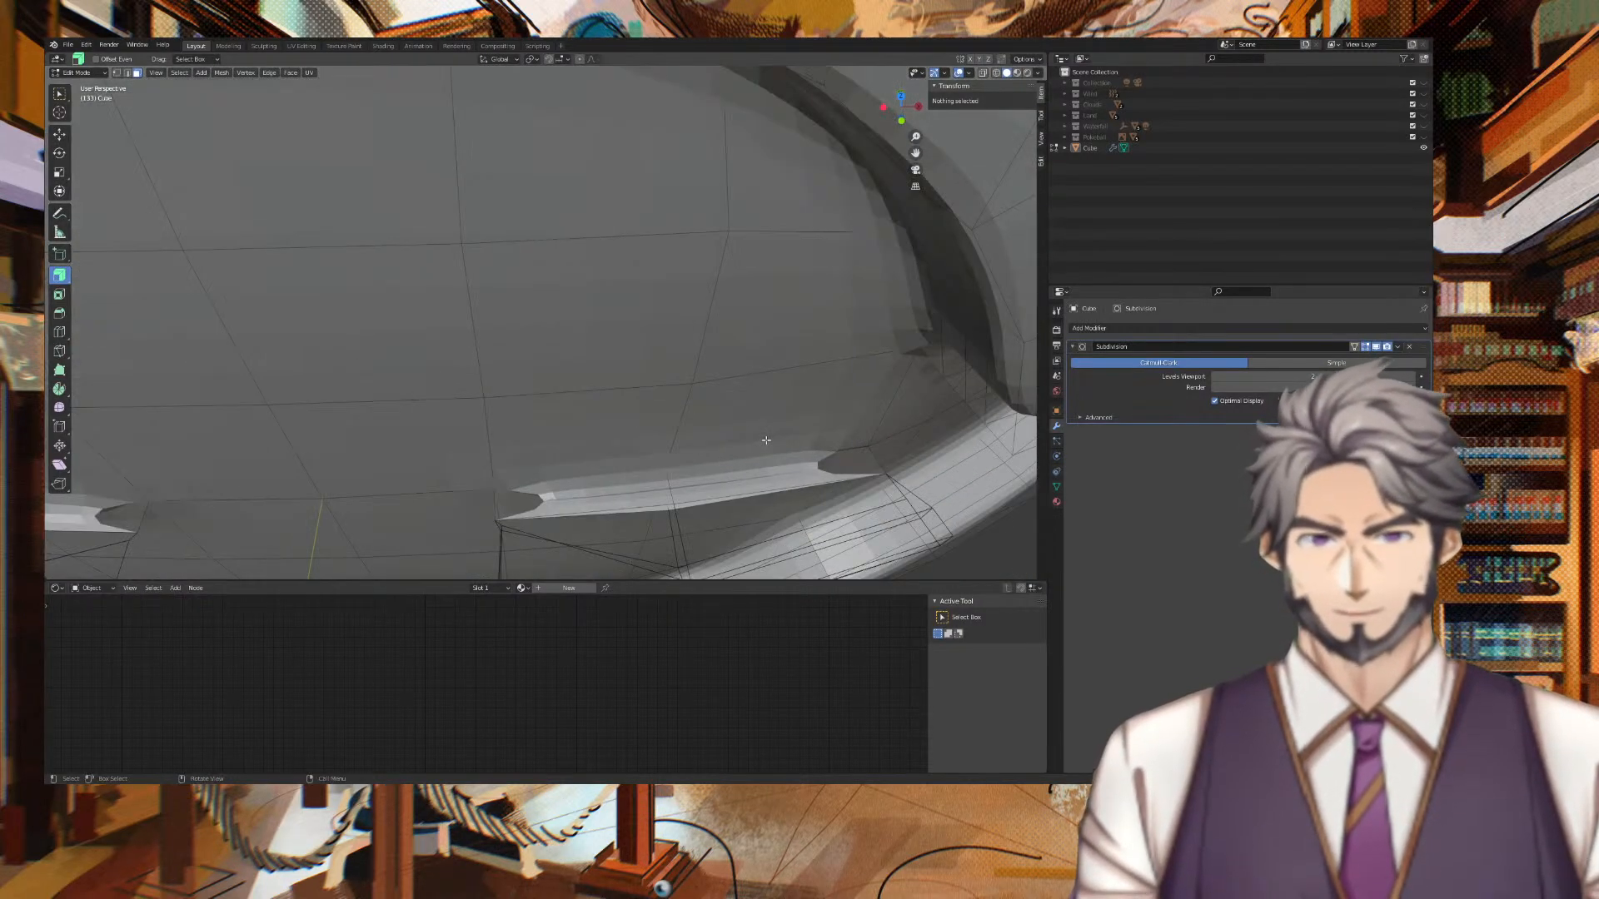
left_click(61, 96)
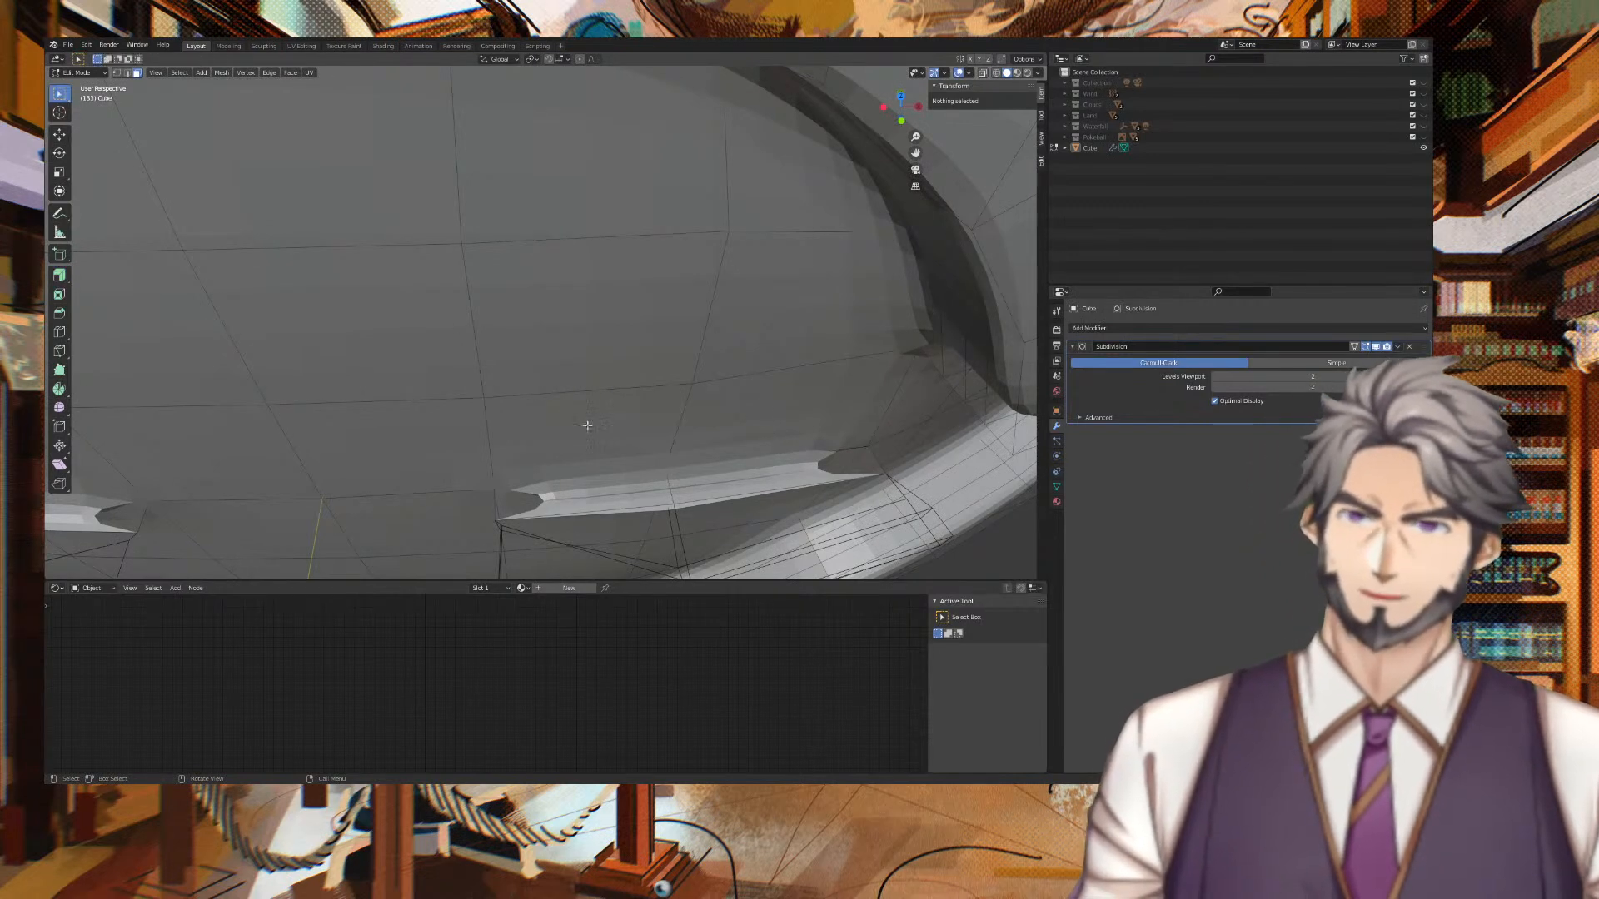
Select the stray faces inside the first slit of the recessed centre disc and delete them.
left_click(610, 507)
left_click(767, 480, "shift")
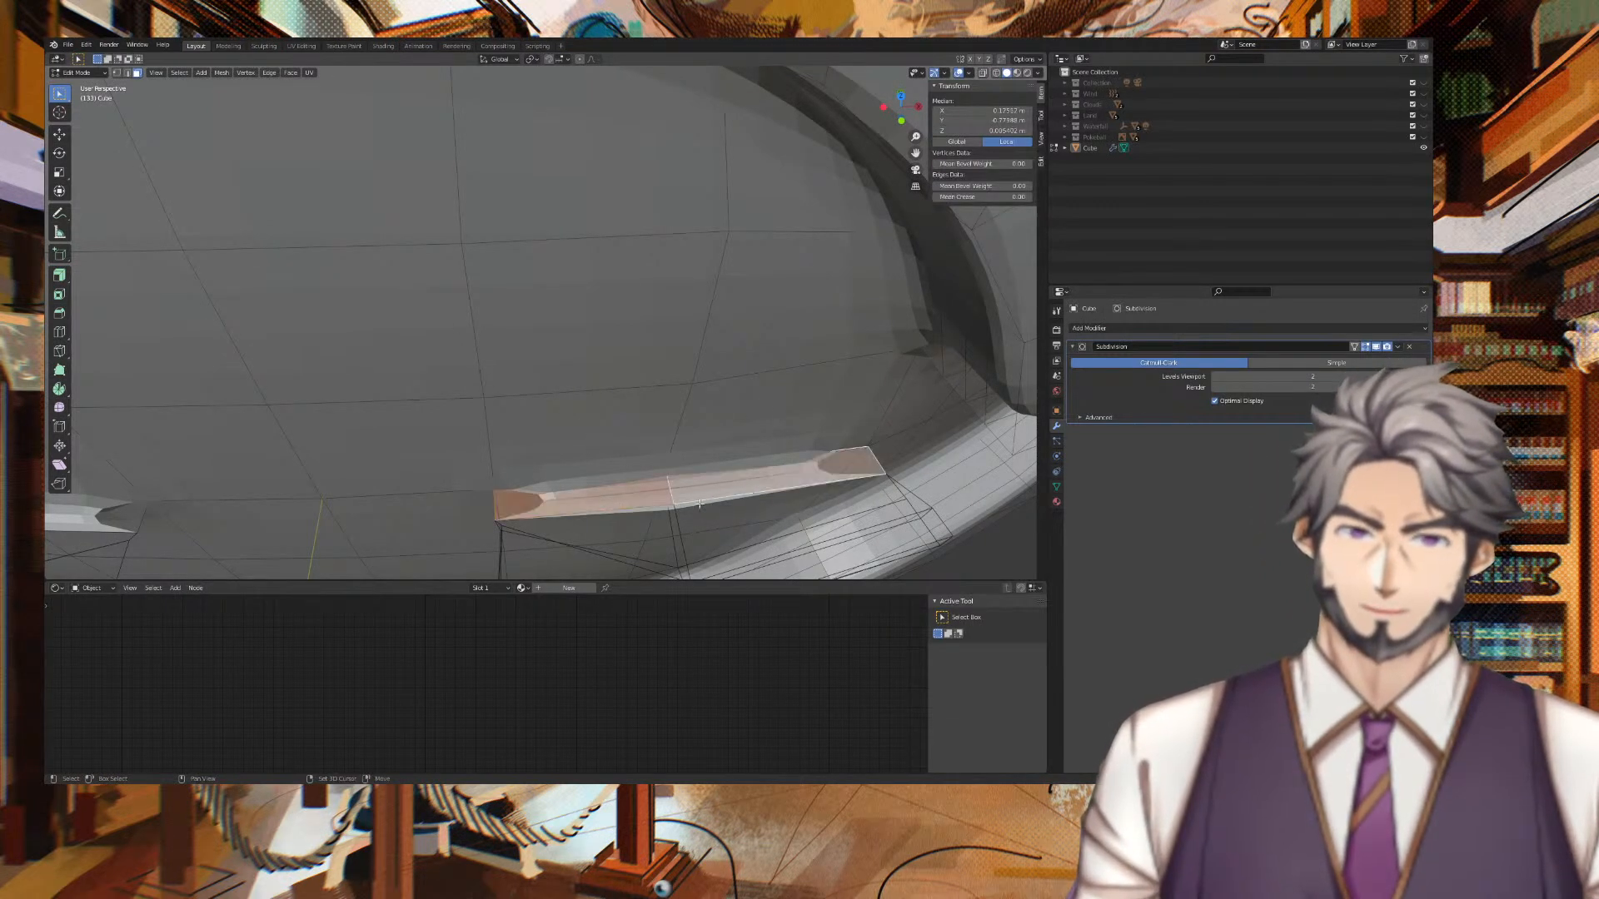
left_click(660, 509, "shift")
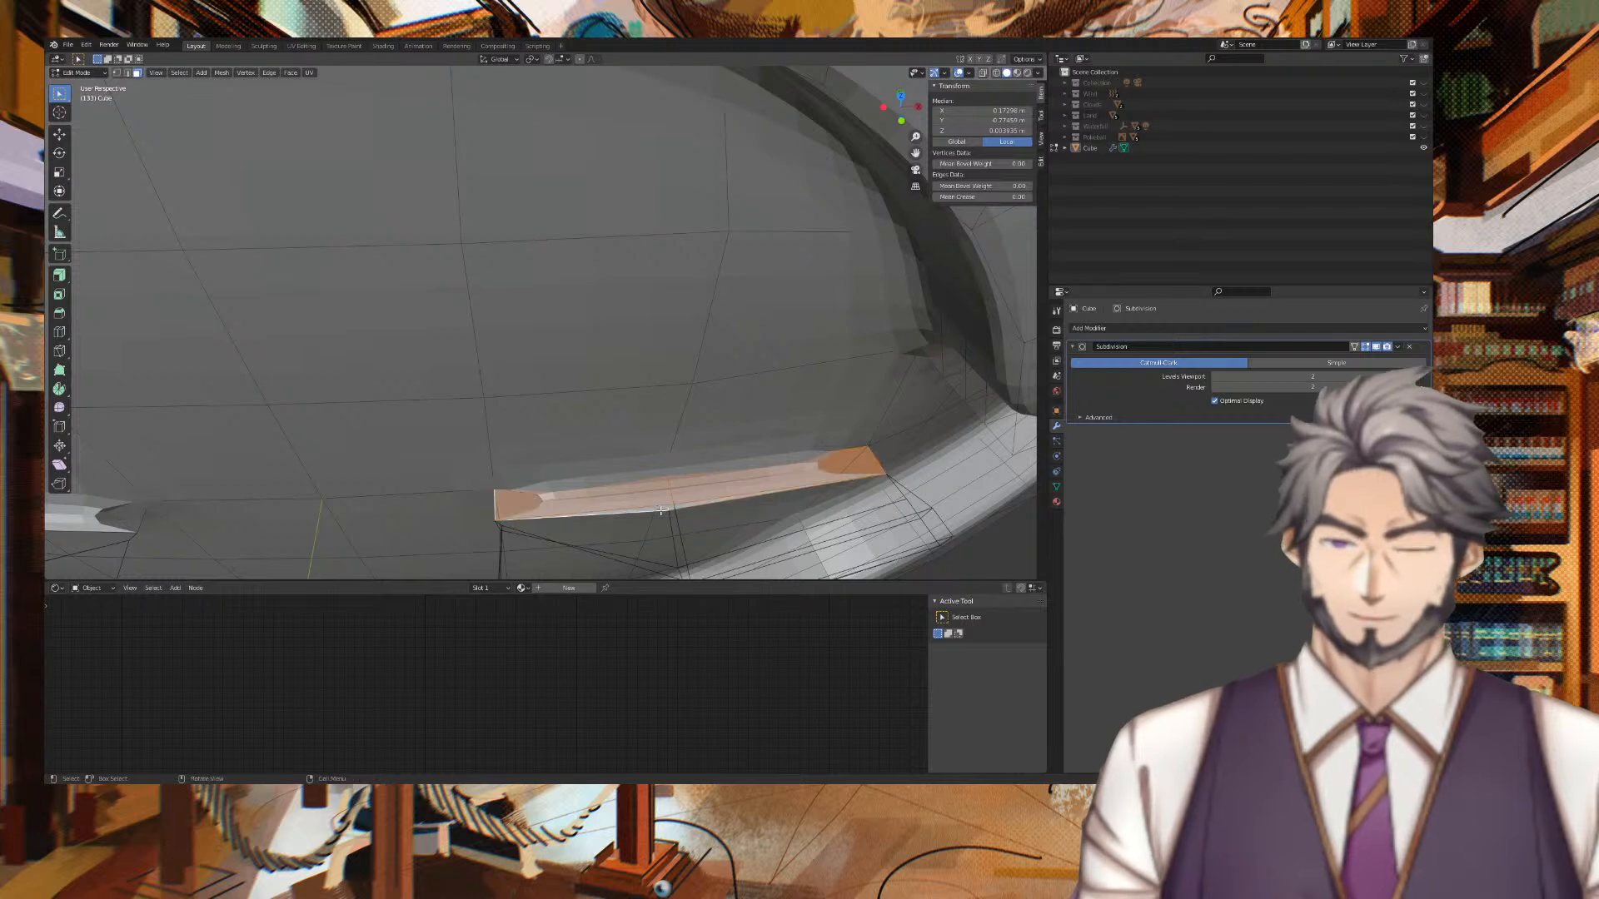
key("x")
left_click(661, 512)
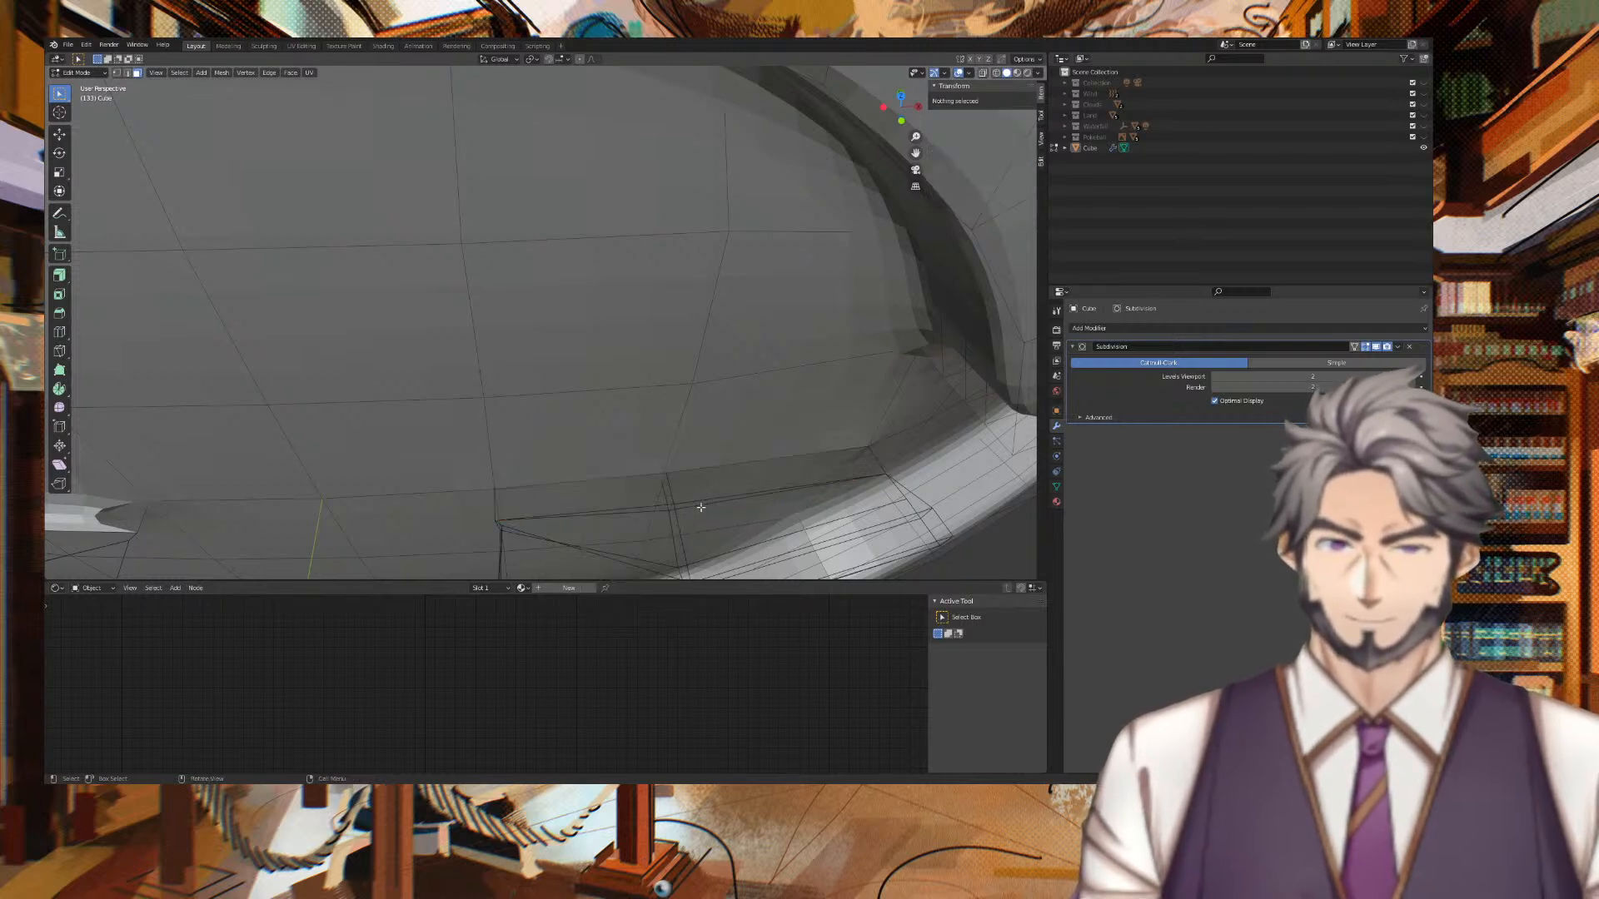
Delete the outer pair and the inner pair of stray faces in the disc's second slit.
middle_click_drag(591, 479, 916, 407)
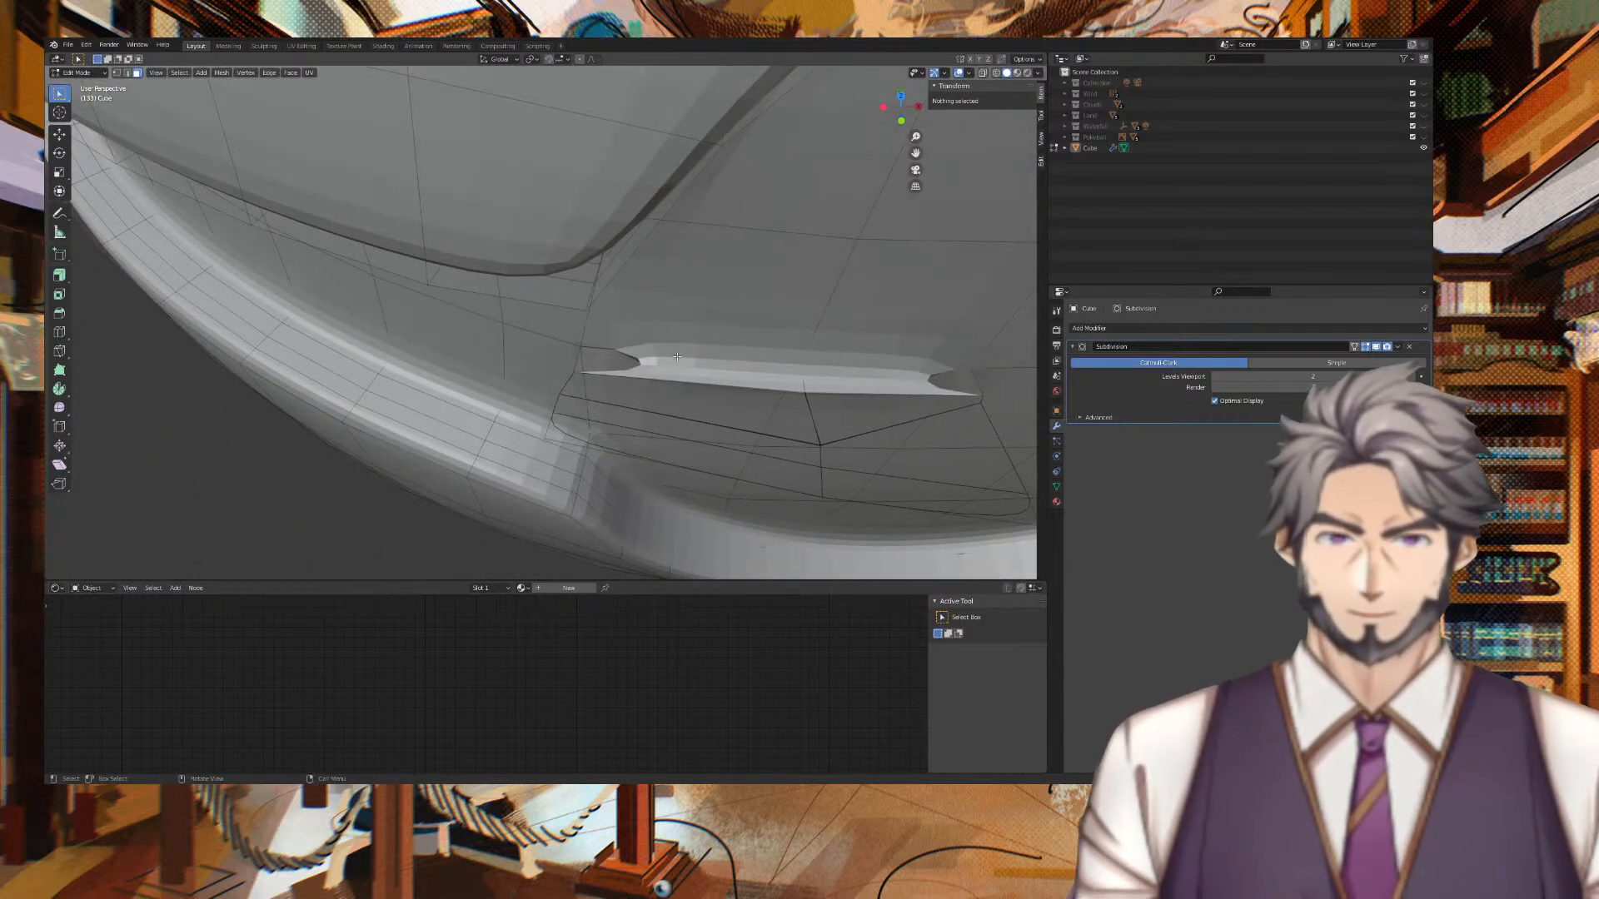
left_click(705, 374)
left_click(825, 380, "shift")
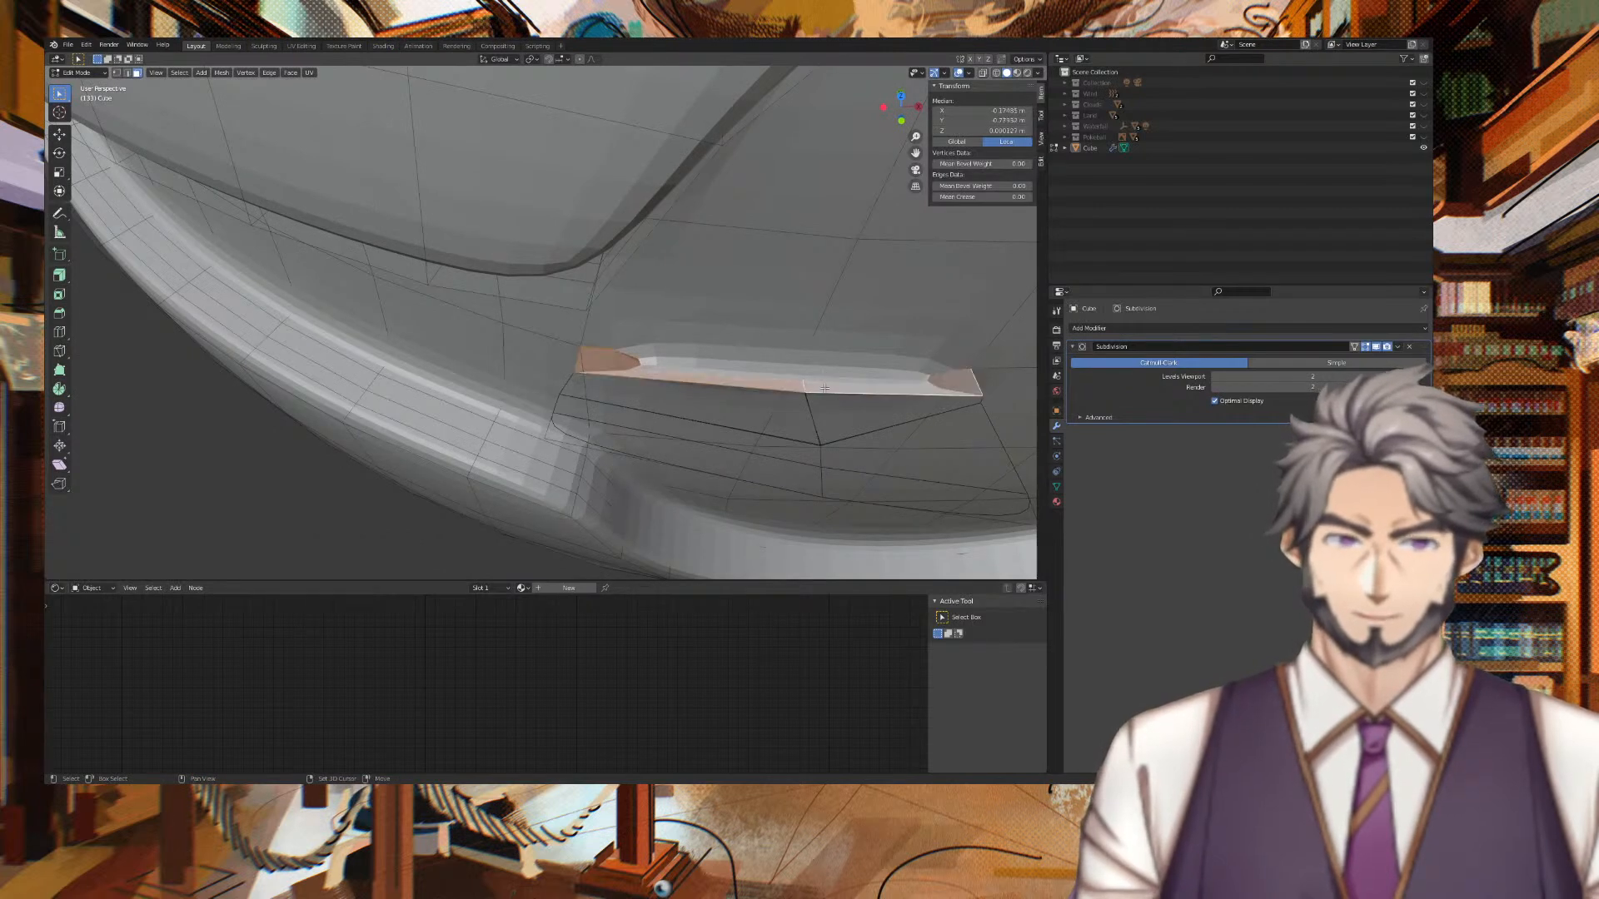
left_click(750, 369, "shift")
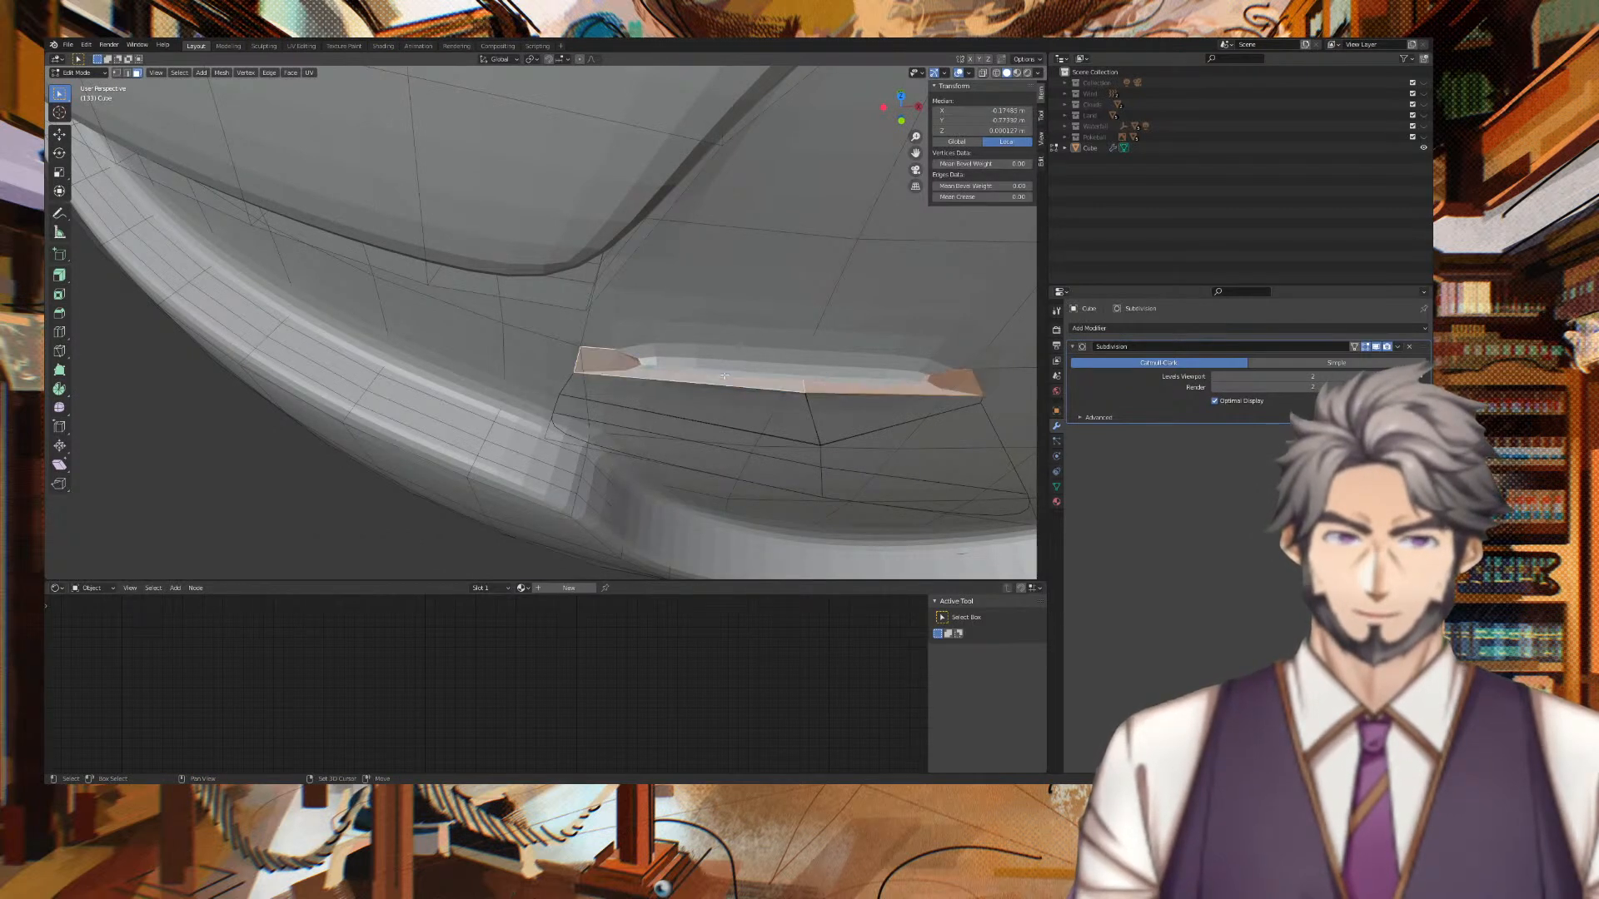
key("x")
left_click(722, 375)
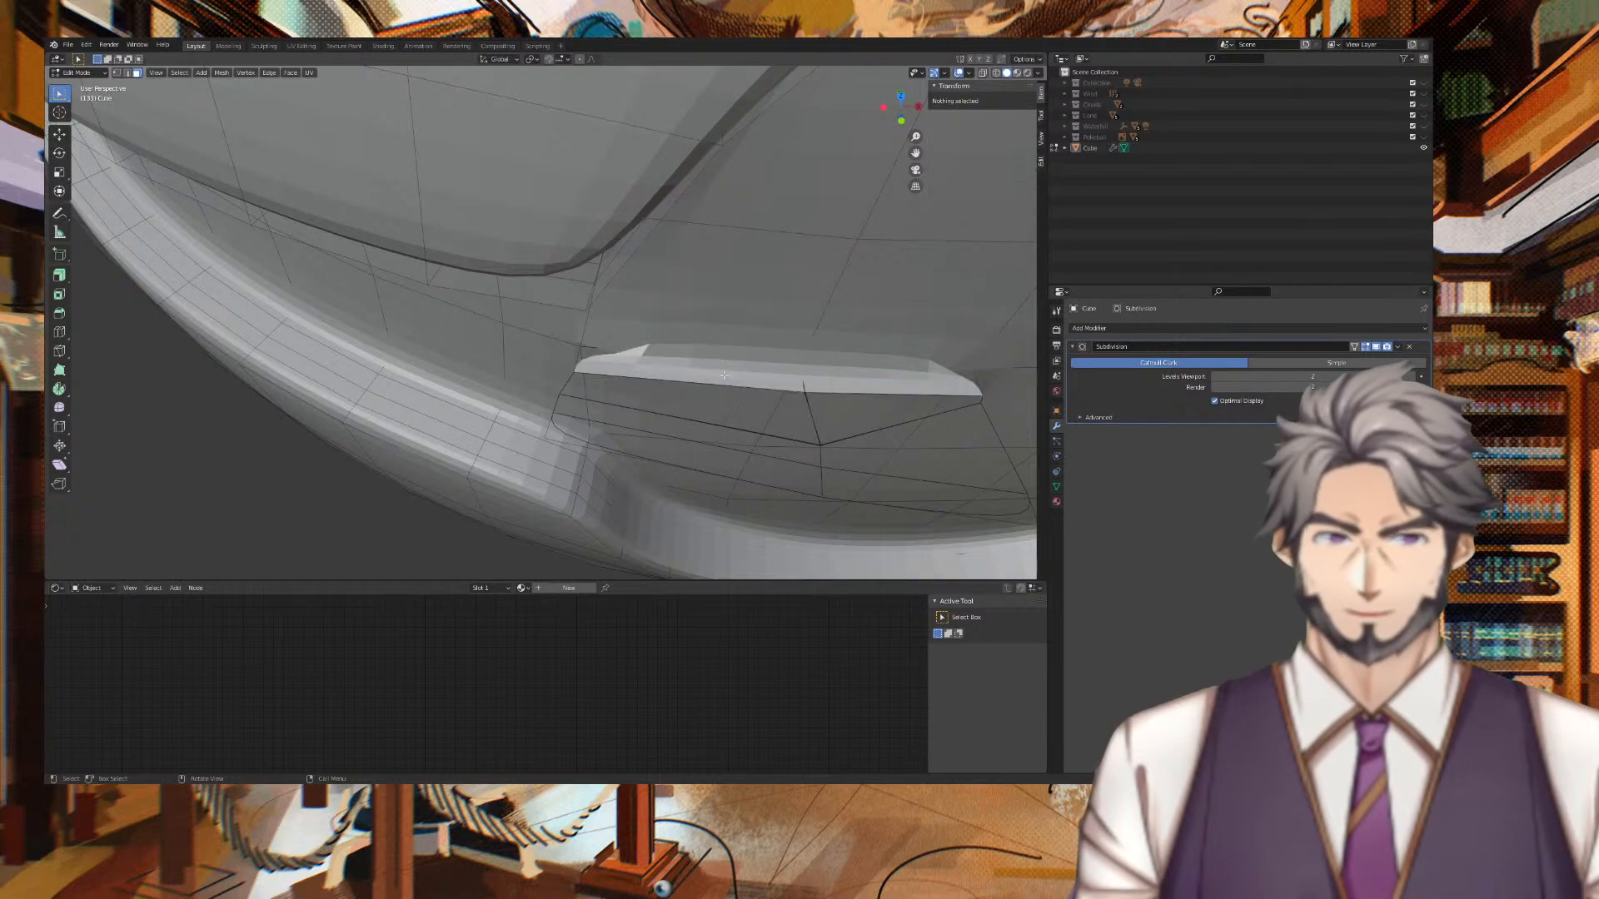
left_click(705, 376)
left_click(835, 384, "shift")
key("x")
left_click(834, 383)
Delete both layers of stray faces in the slit on one side of the opposite centre section.
middle_click_drag(954, 328, 730, 291)
scroll(784, 302, "down", 5)
middle_click_drag(571, 454, 632, 417)
scroll(742, 419, "up", 4)
left_click(698, 387)
left_click(772, 384, "shift")
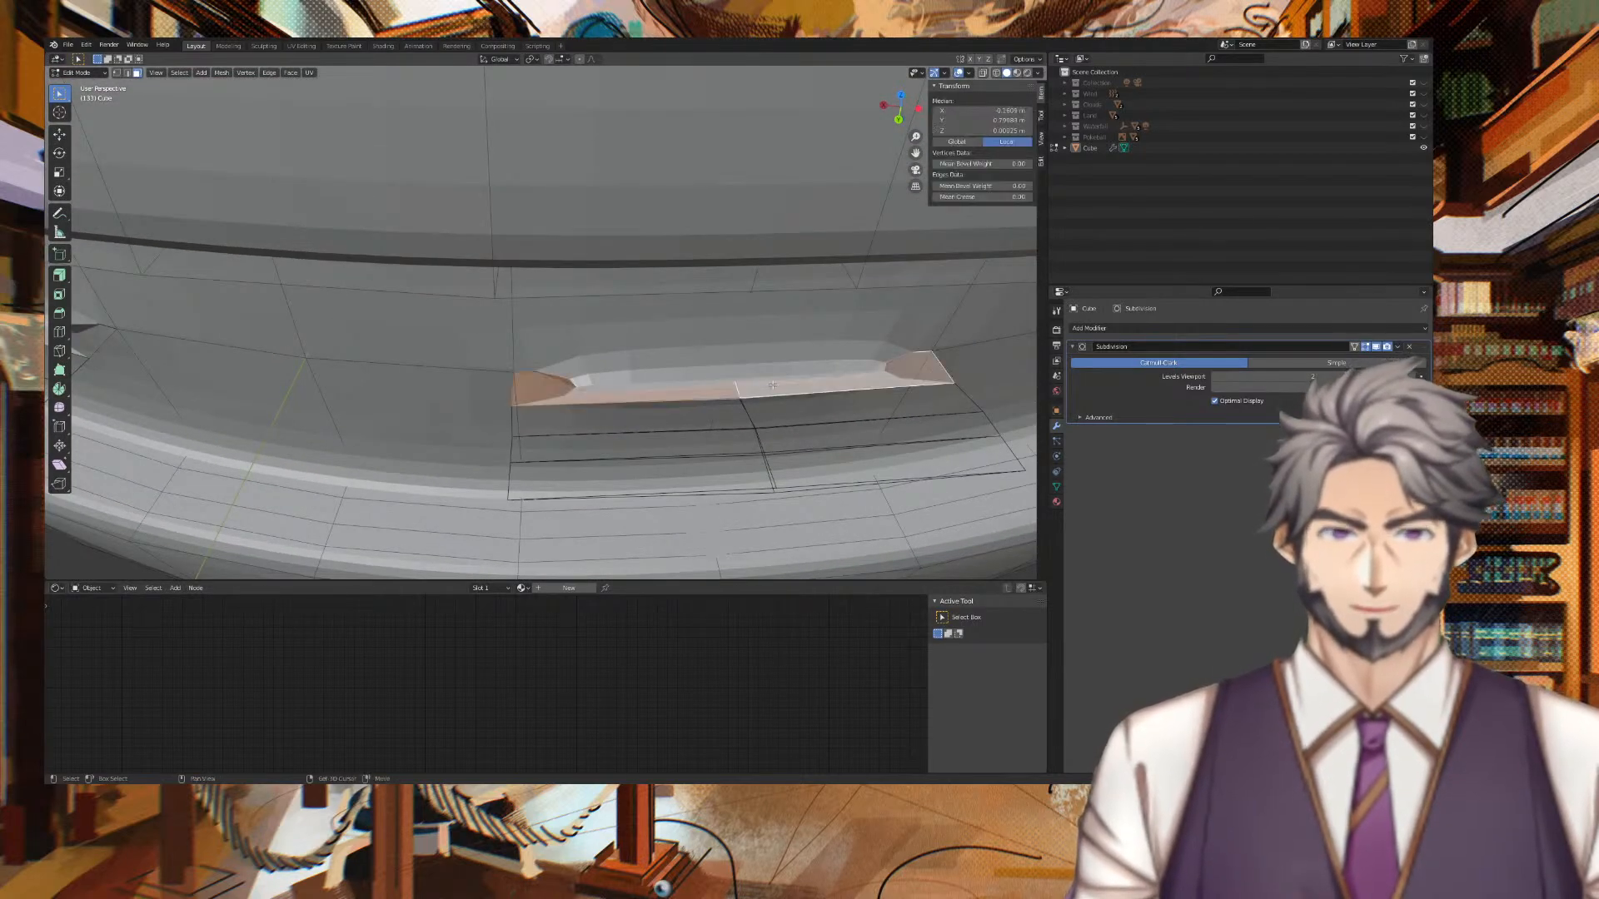
right_click(771, 396)
left_click(772, 400)
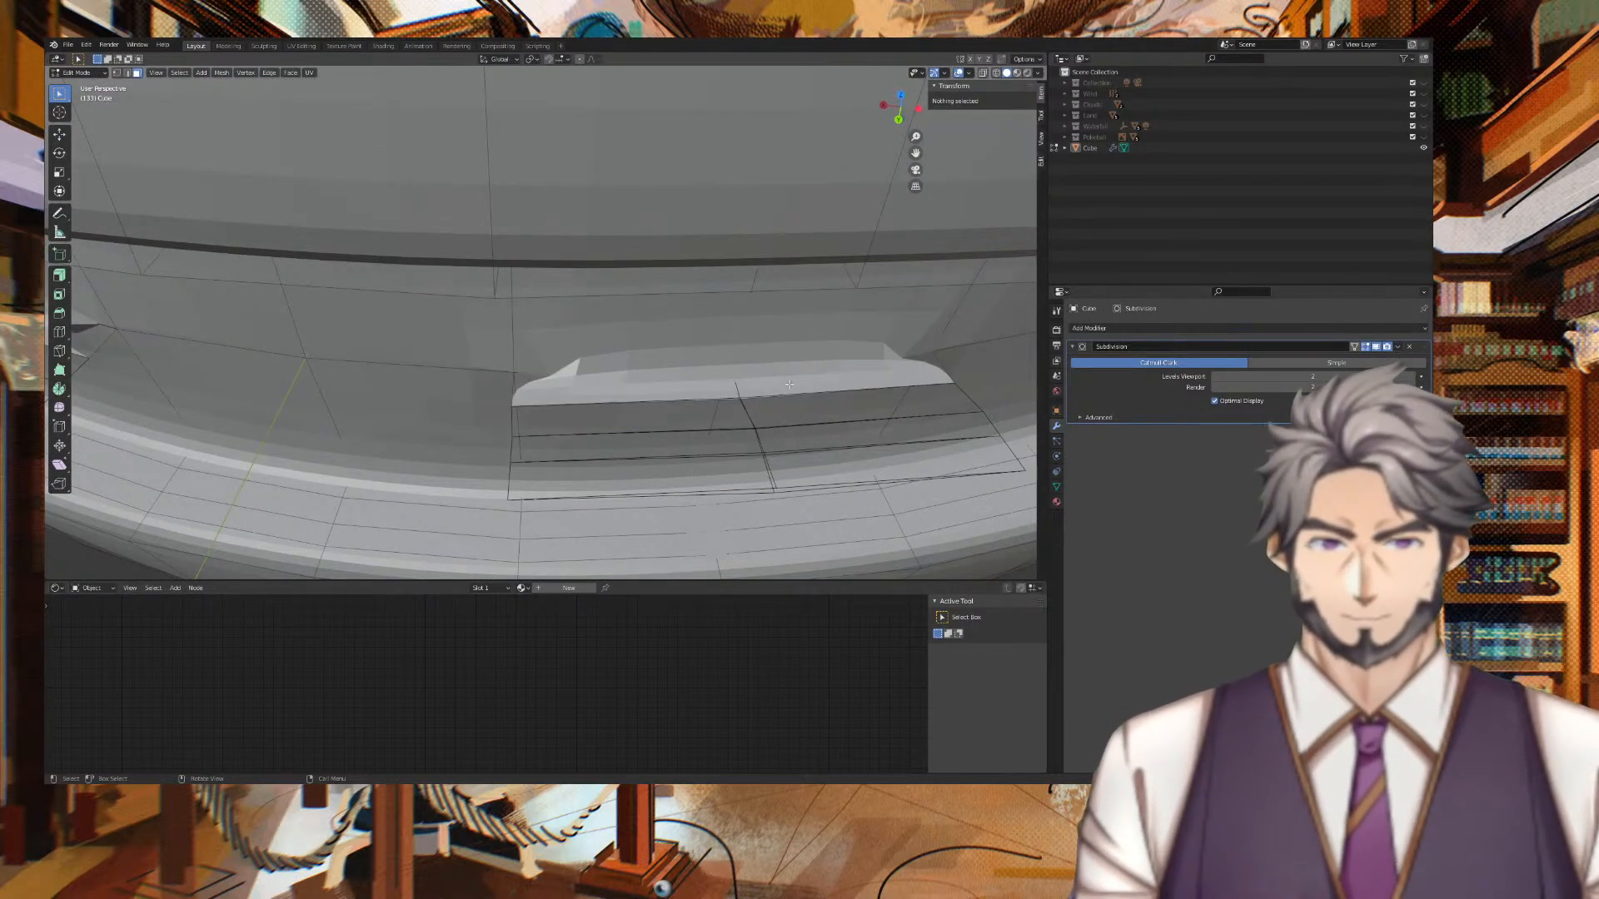
left_click(696, 382, "shift")
key("x")
left_click(749, 390)
Delete both layers of stray faces in the last remaining slit, beside the one just cleaned.
mouse_move(554, 400)
middle_mouse_down()
mouse_move(578, 388)
mouse_move(559, 397)
middle_mouse_up()
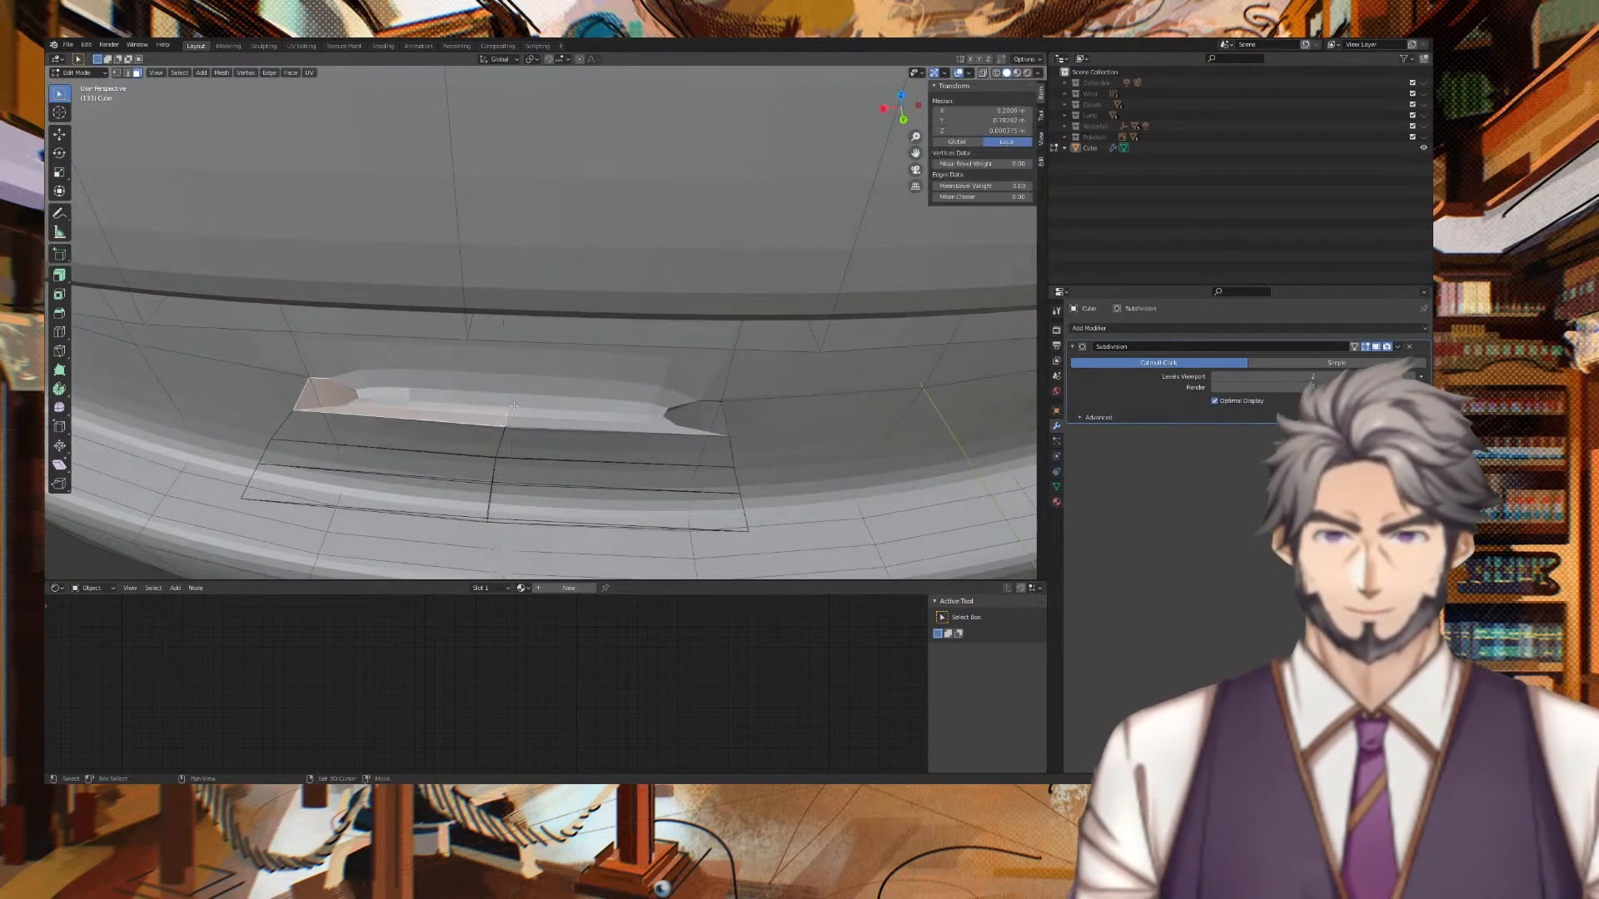
left_click(466, 408, "alt")
right_click(552, 417)
left_click(549, 416)
left_click(443, 414)
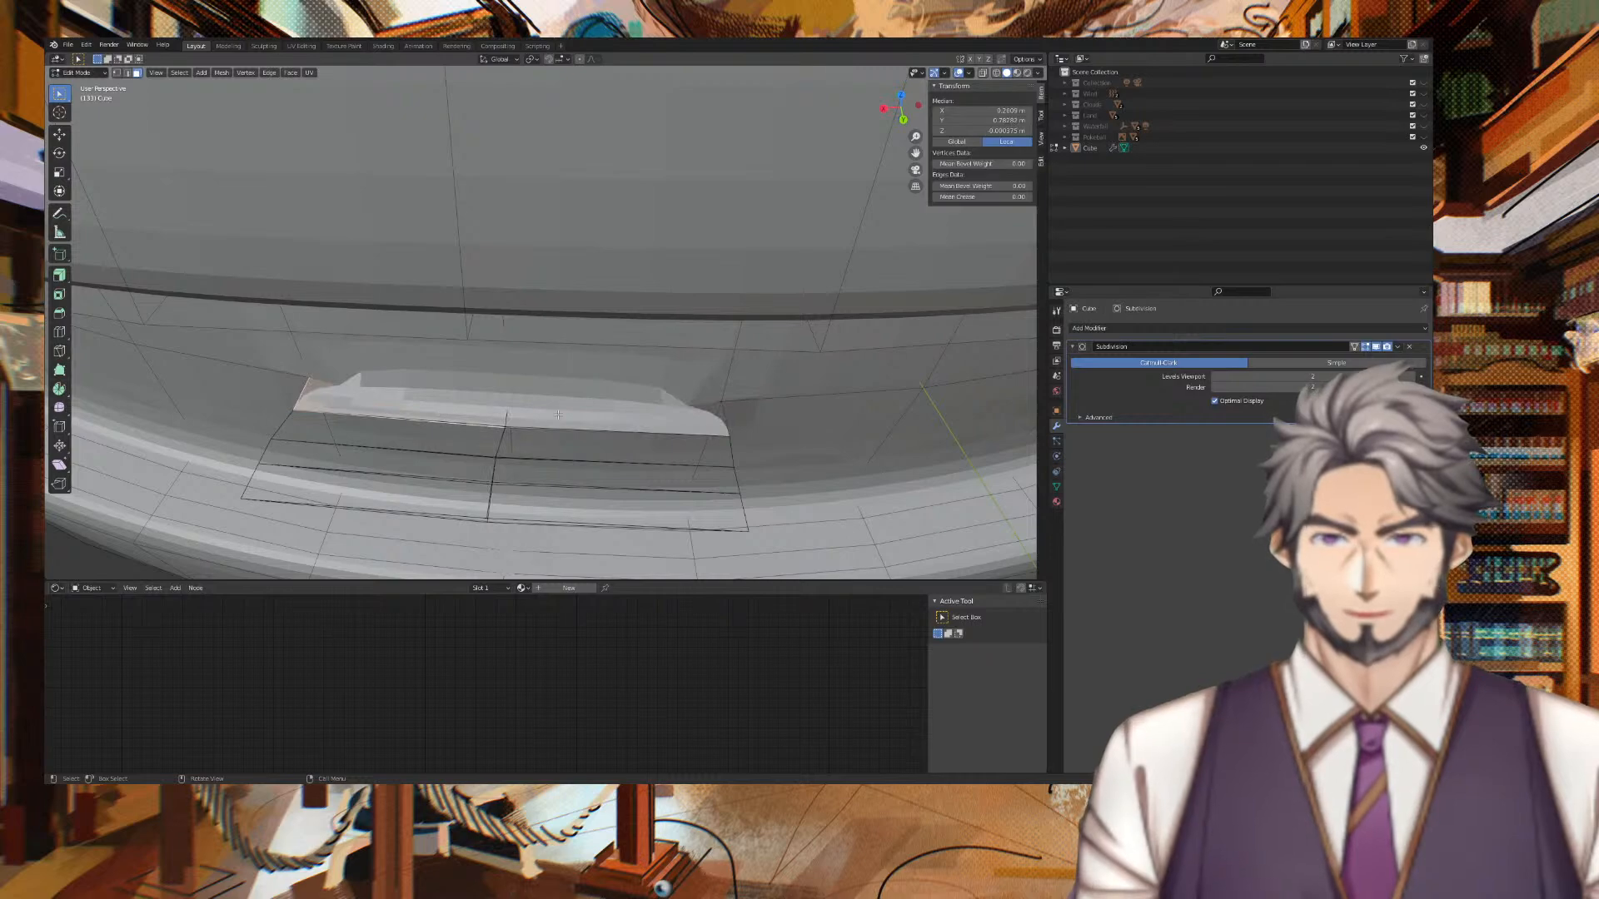
left_click(576, 416, "shift")
key("x")
left_click(576, 416)
Turn off the Subdivision modifier's display in the viewport.
scroll(773, 413, "down", 6)
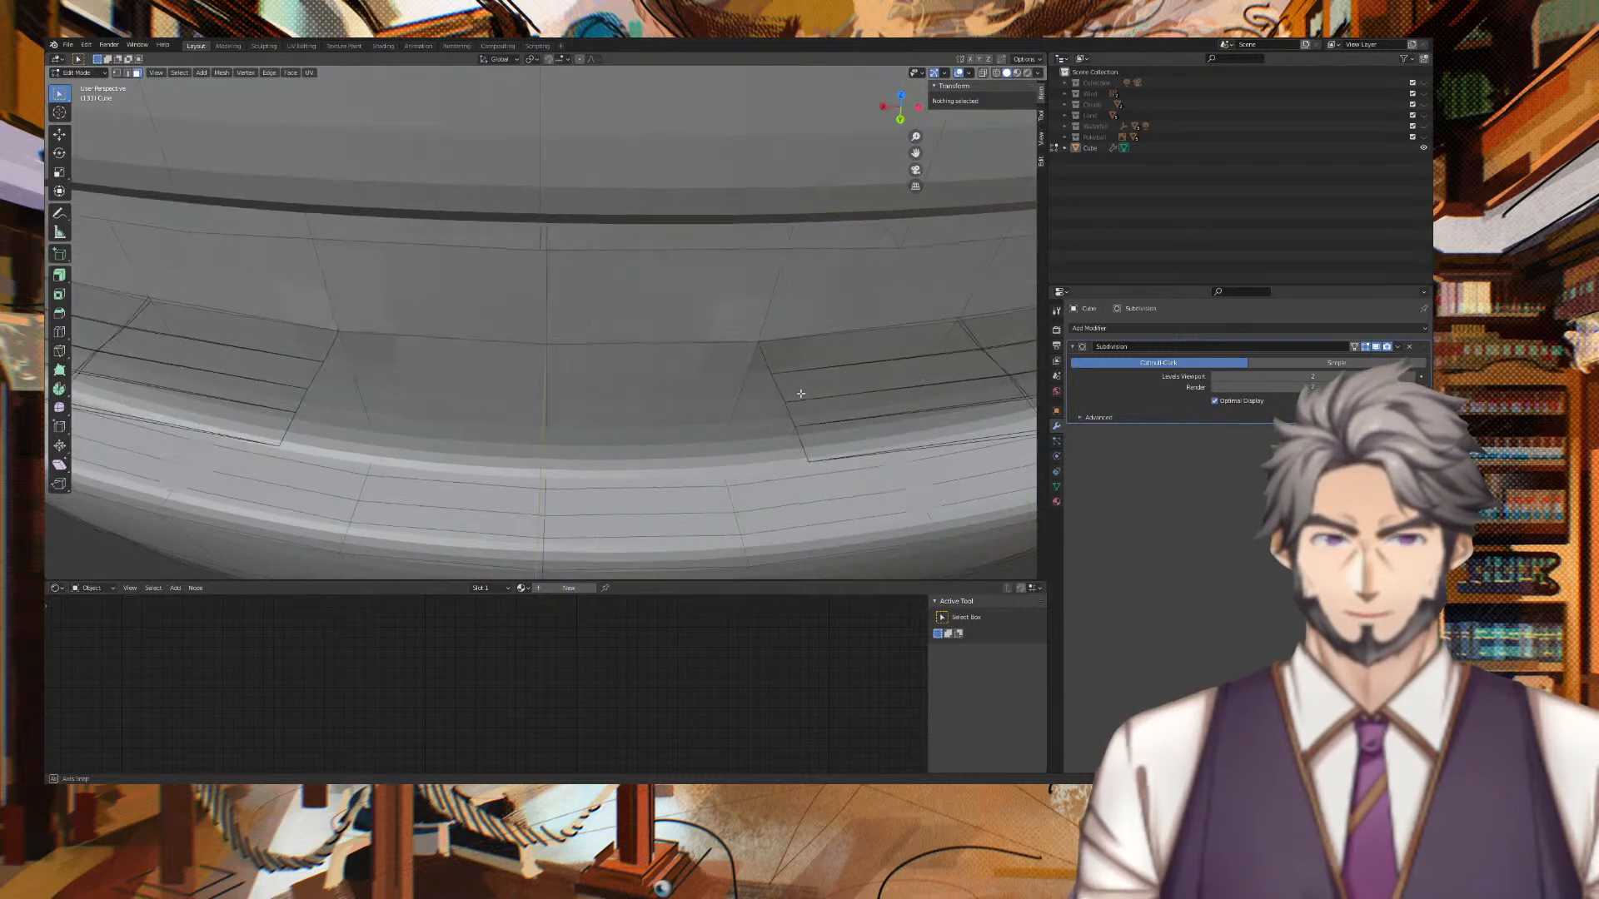
middle_click_drag(792, 385, 653, 289)
middle_click_drag(763, 164, 818, 339, "shift")
scroll(804, 321, "up", 3)
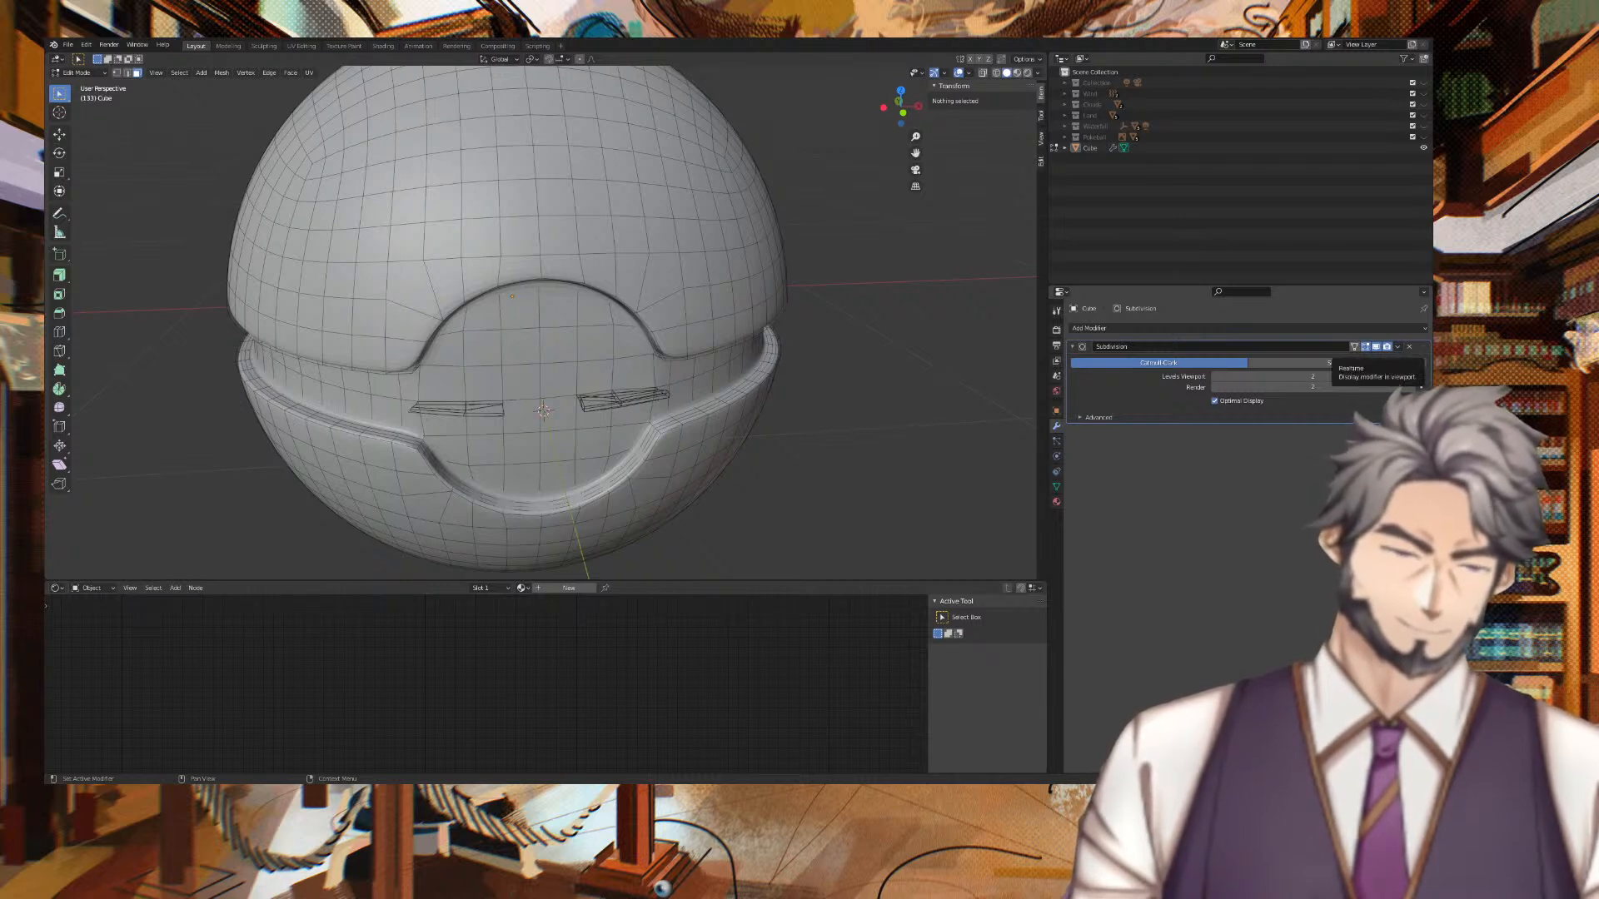
left_click(1376, 347)
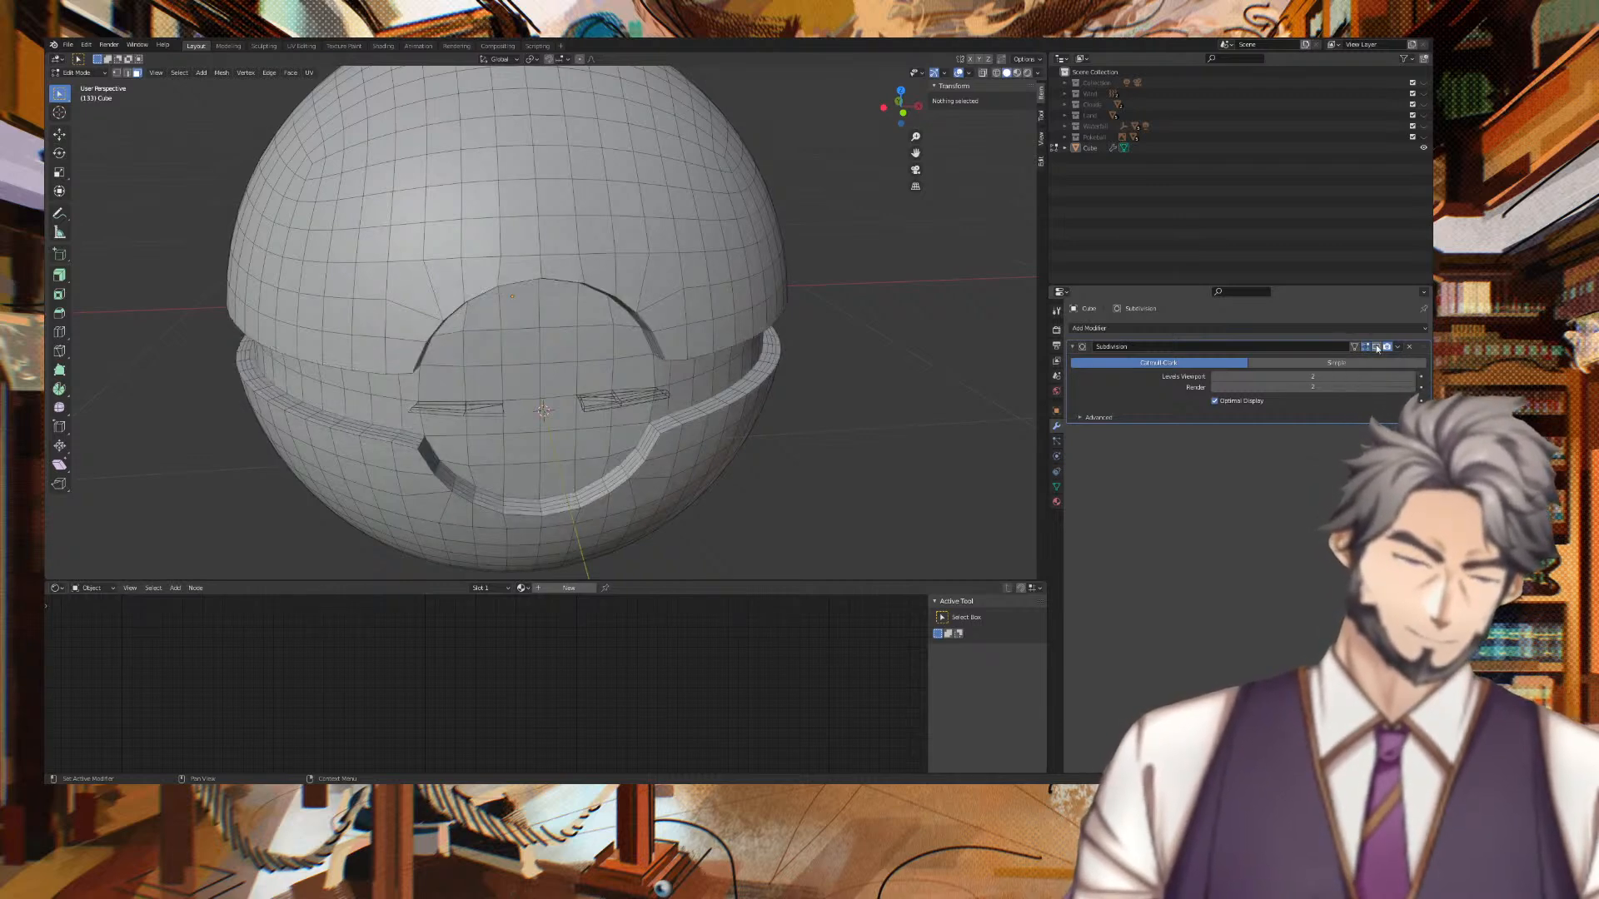
Box-select the ball's entire upper half with X-ray enabled so the back faces are included, and turn X-ray off again.
middle_click_drag(853, 281, 820, 265)
middle_click_drag(777, 179, 901, 265)
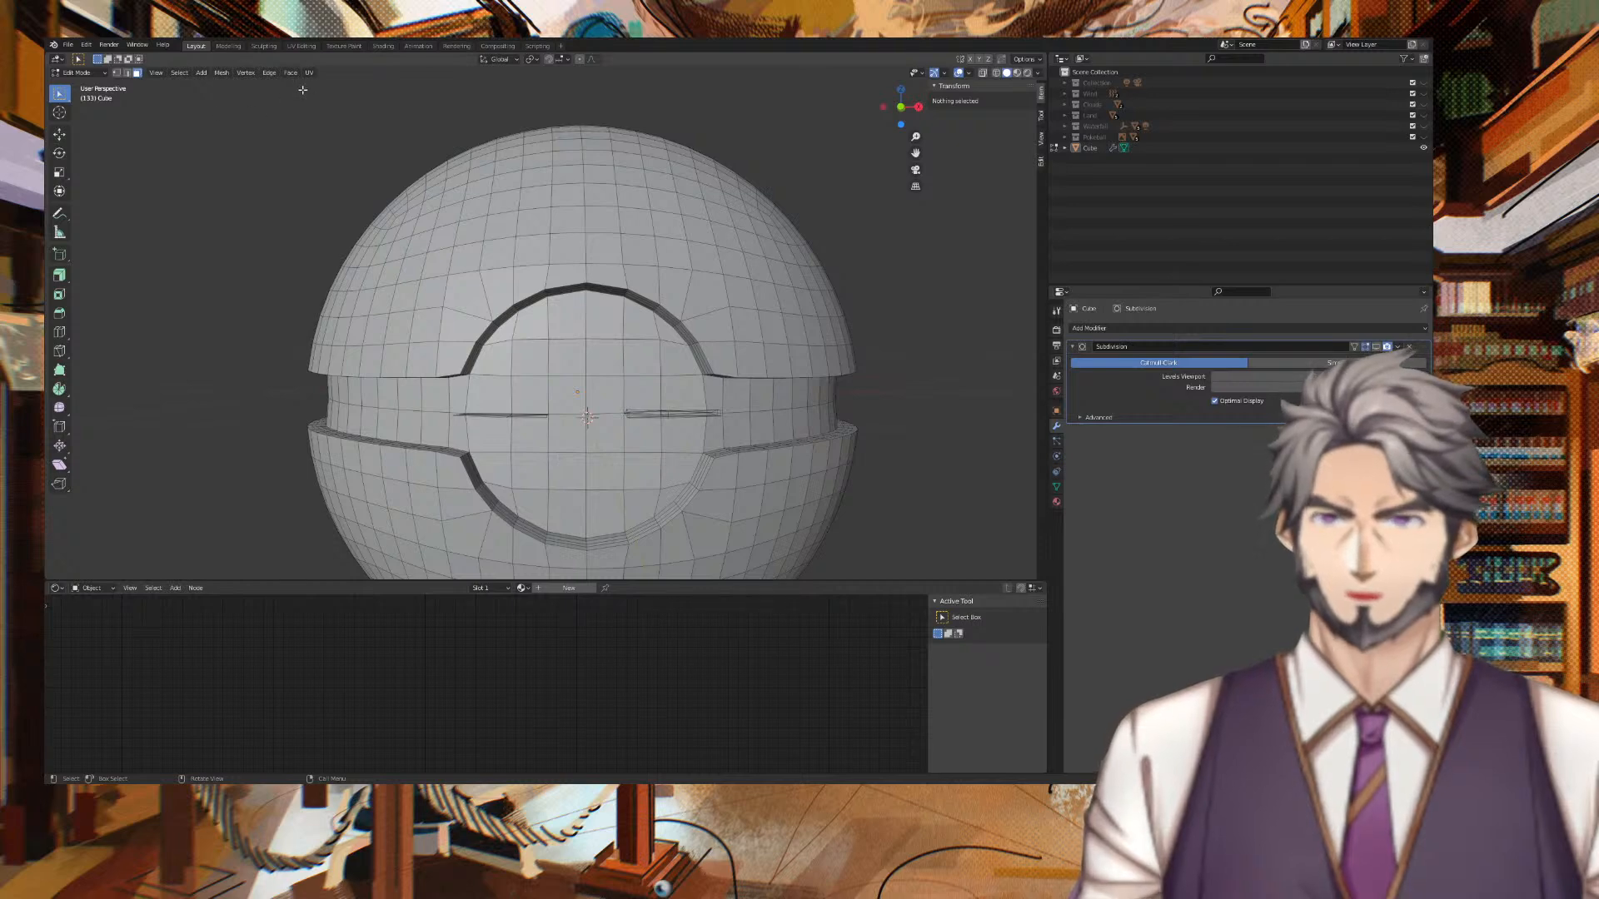
left_click_drag(293, 97, 895, 382)
middle_click_drag(887, 354, 915, 73)
left_click(985, 75)
middle_click_drag(834, 200, 851, 185)
left_click(839, 201)
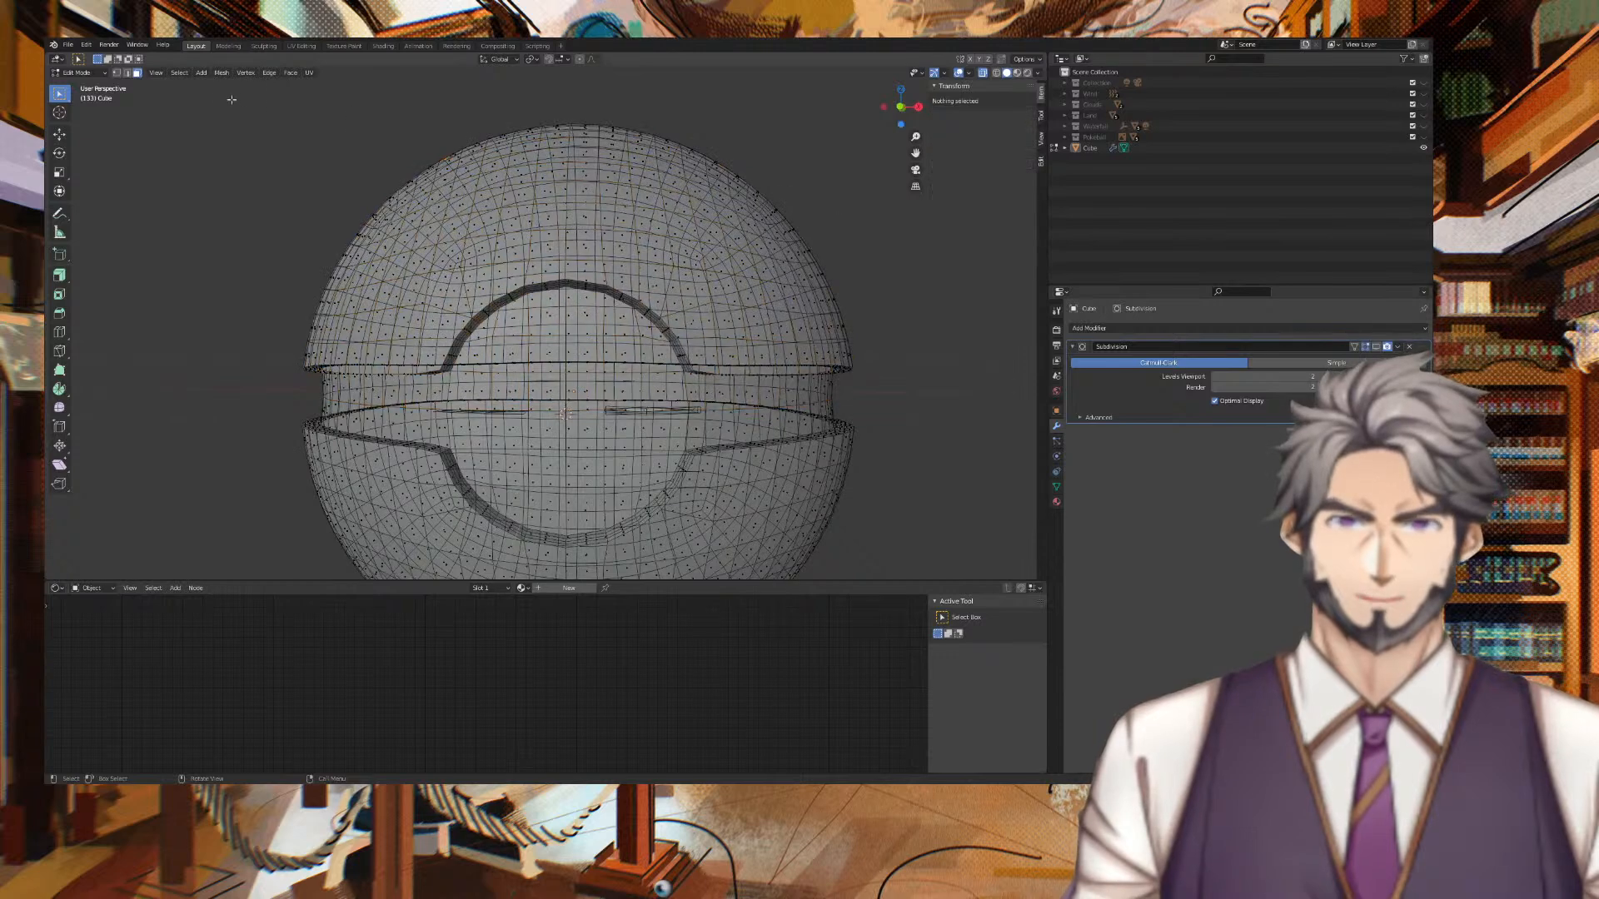
left_click_drag(275, 94, 877, 376)
middle_click_drag(865, 330, 577, 305)
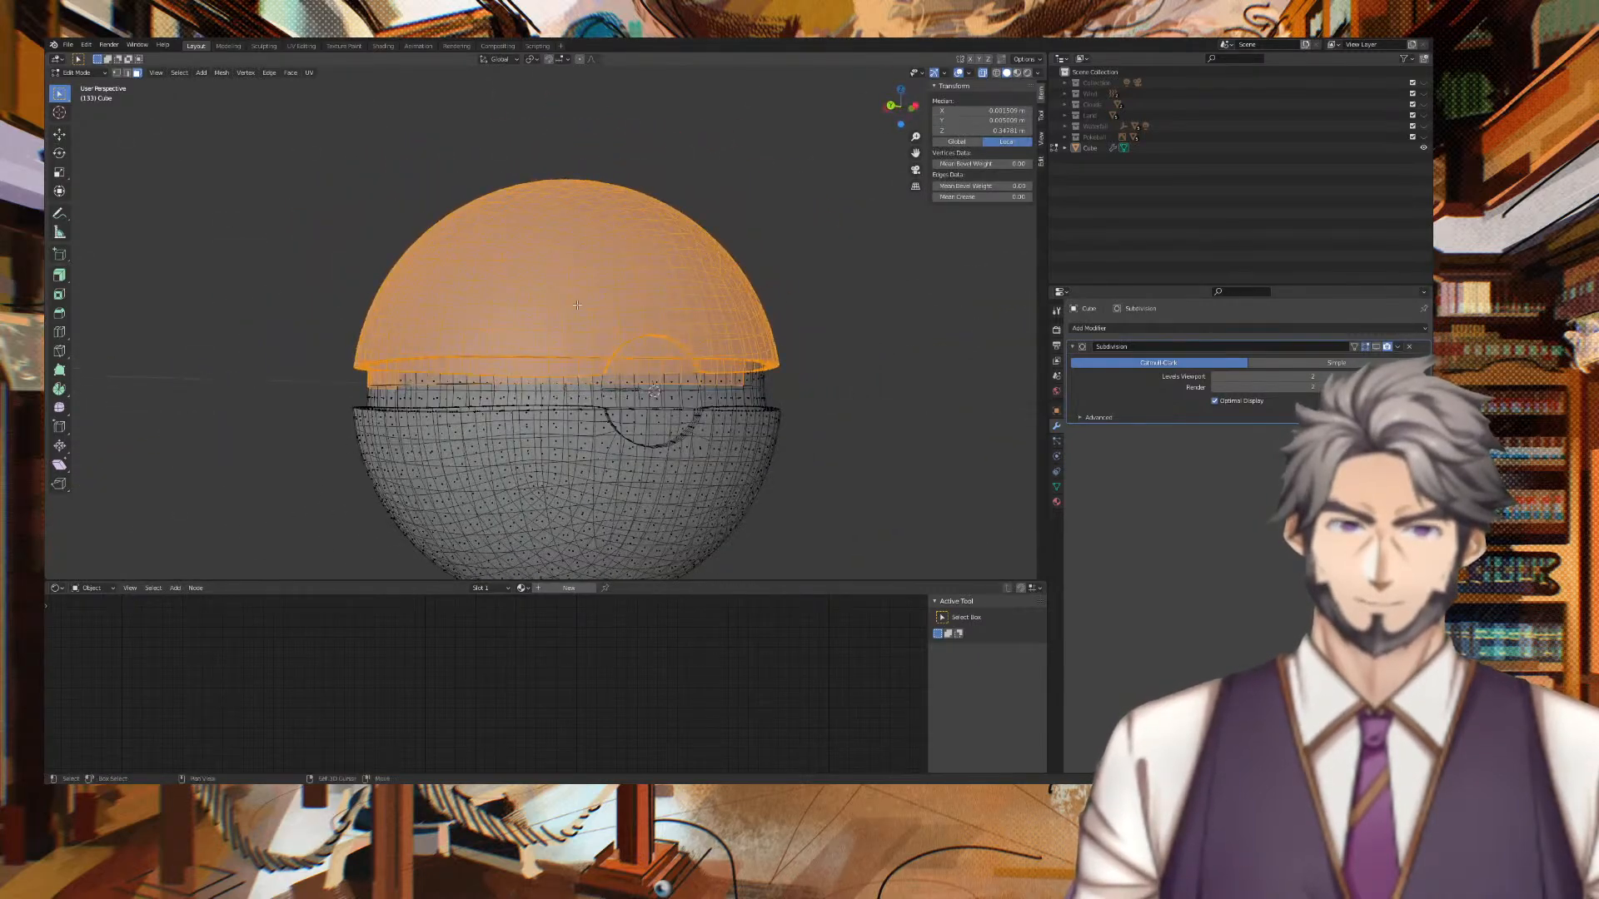
left_click(984, 73)
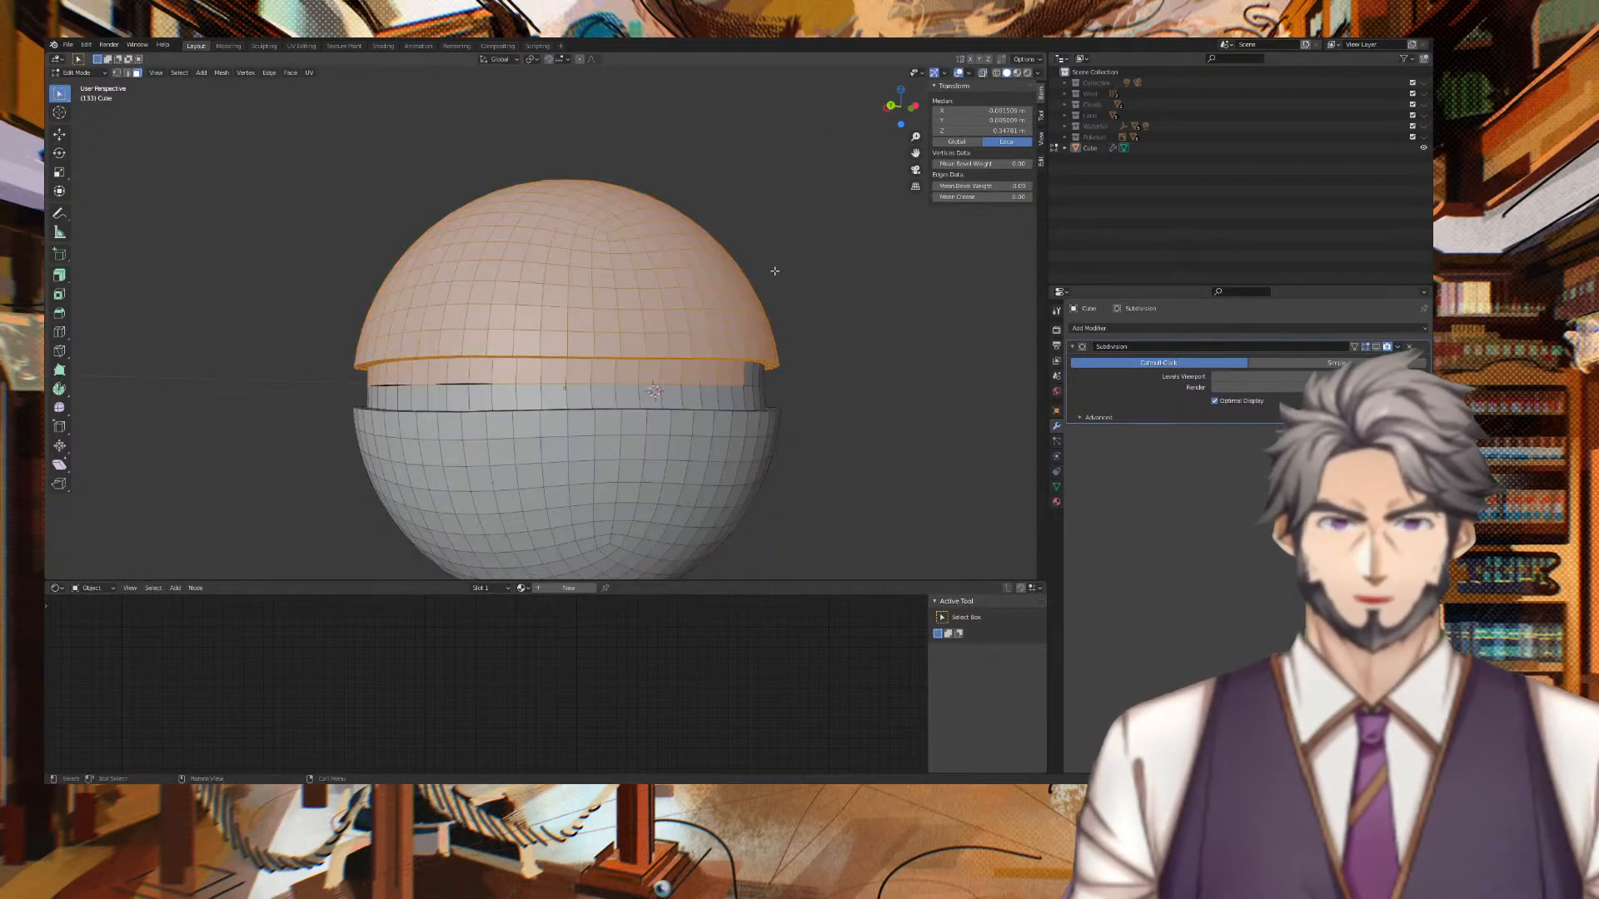
Remove the recessed band's upper faces along one side of the ball from the selection.
scroll(786, 362, "up", 2)
left_click(746, 380)
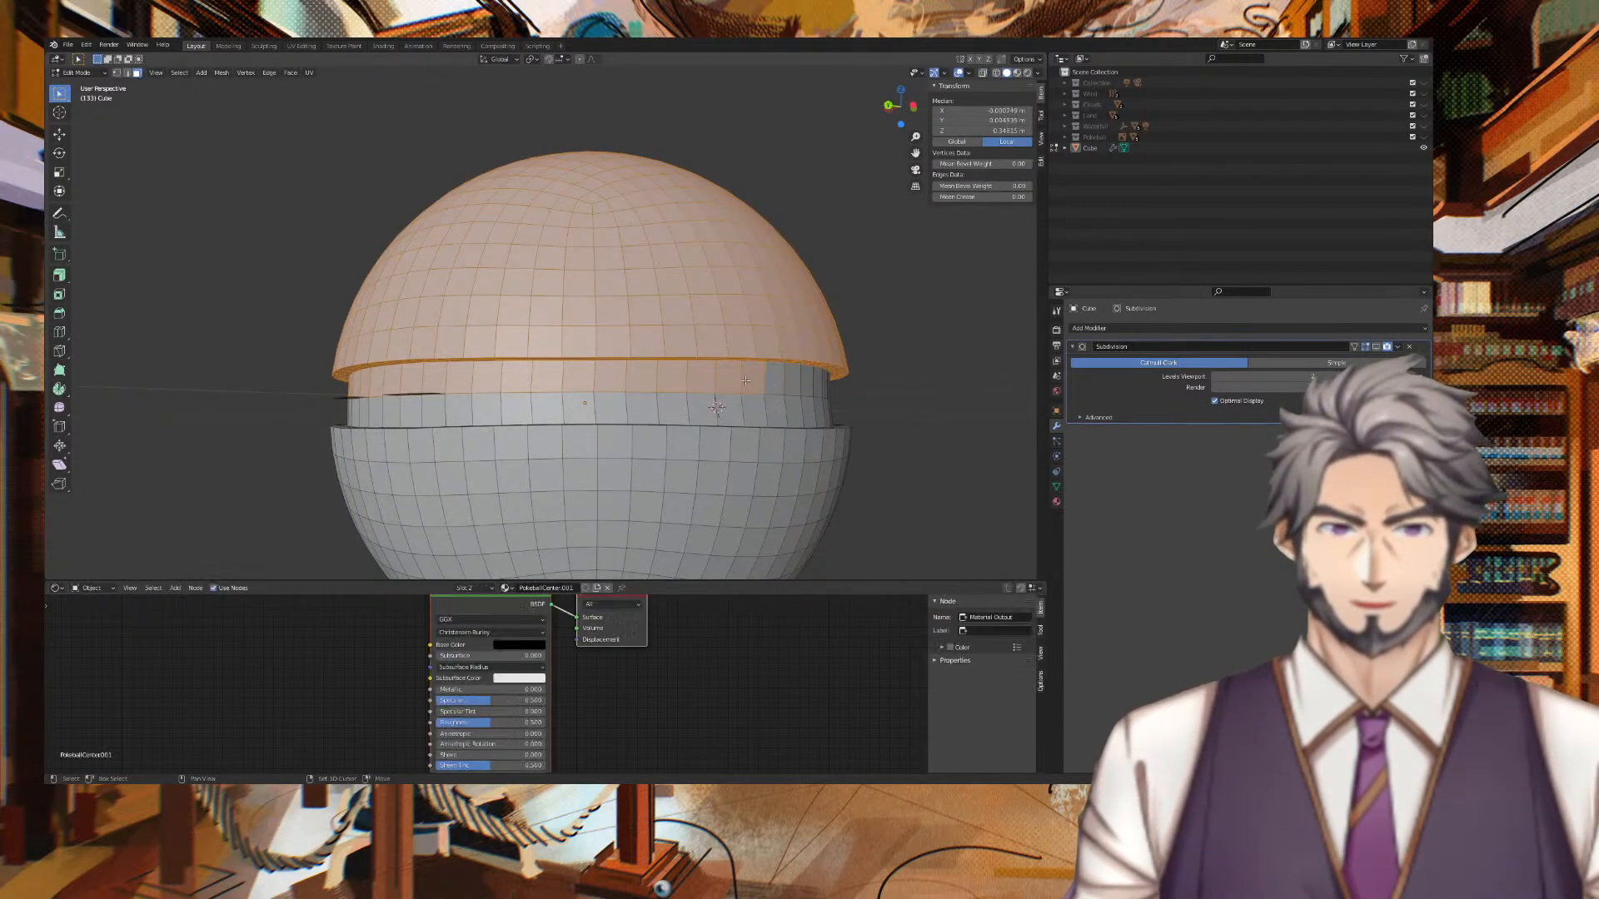
left_click(727, 375, "shift")
left_click(700, 376, "shift")
left_click(676, 376, "shift")
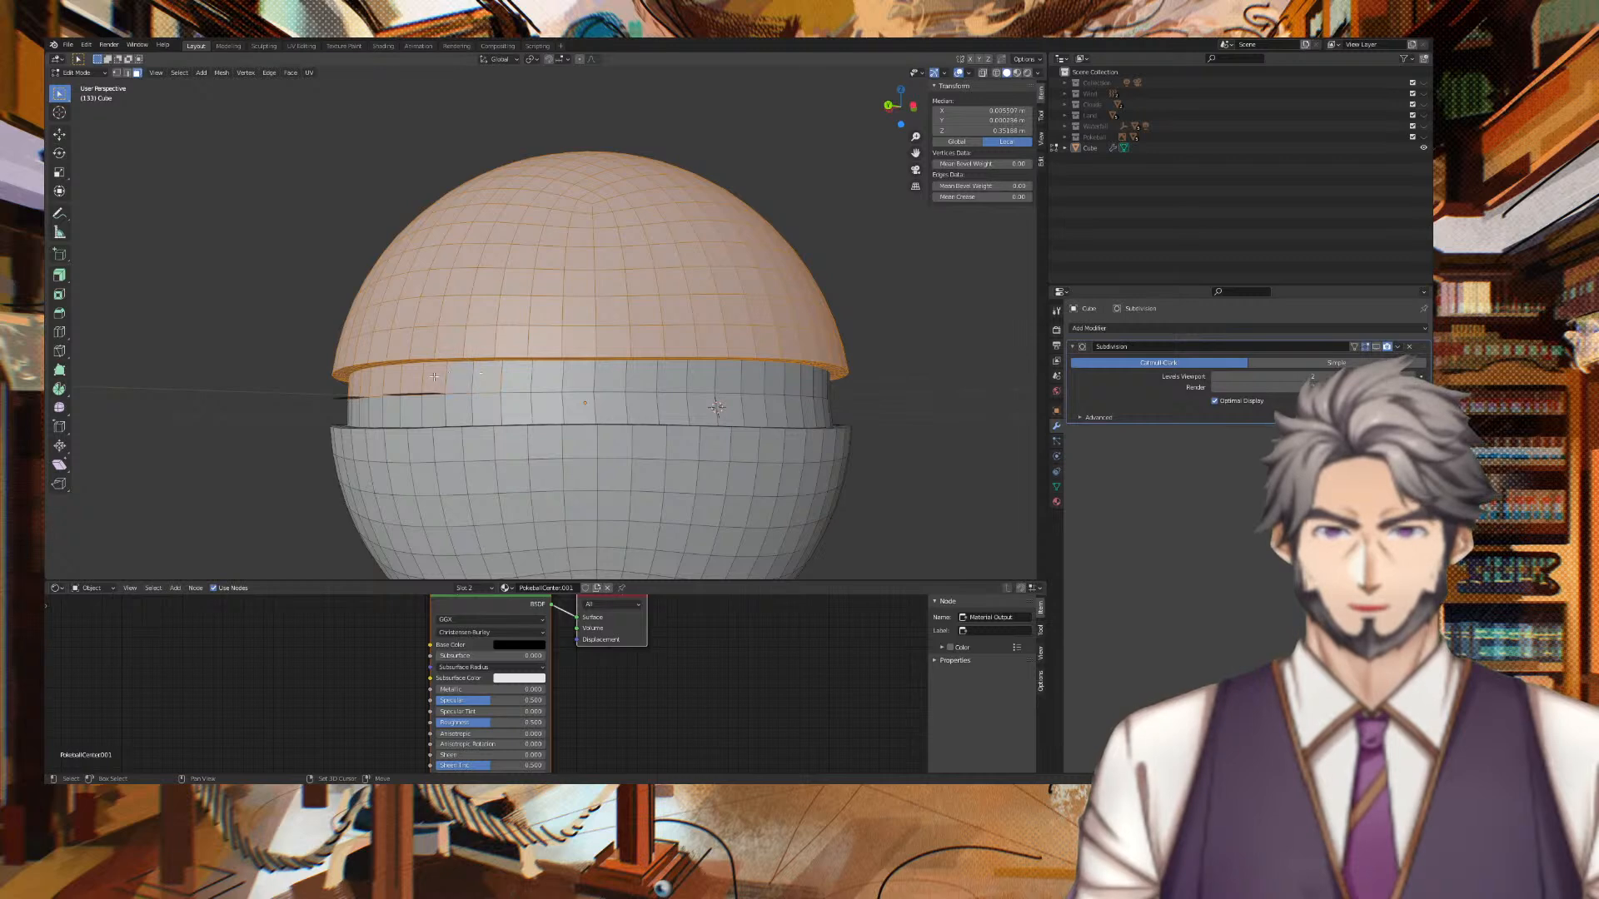
left_click(364, 380, "shift")
Remove the remaining upper band faces around the other side of the ball from the selection.
middle_click_drag(364, 380, 584, 385)
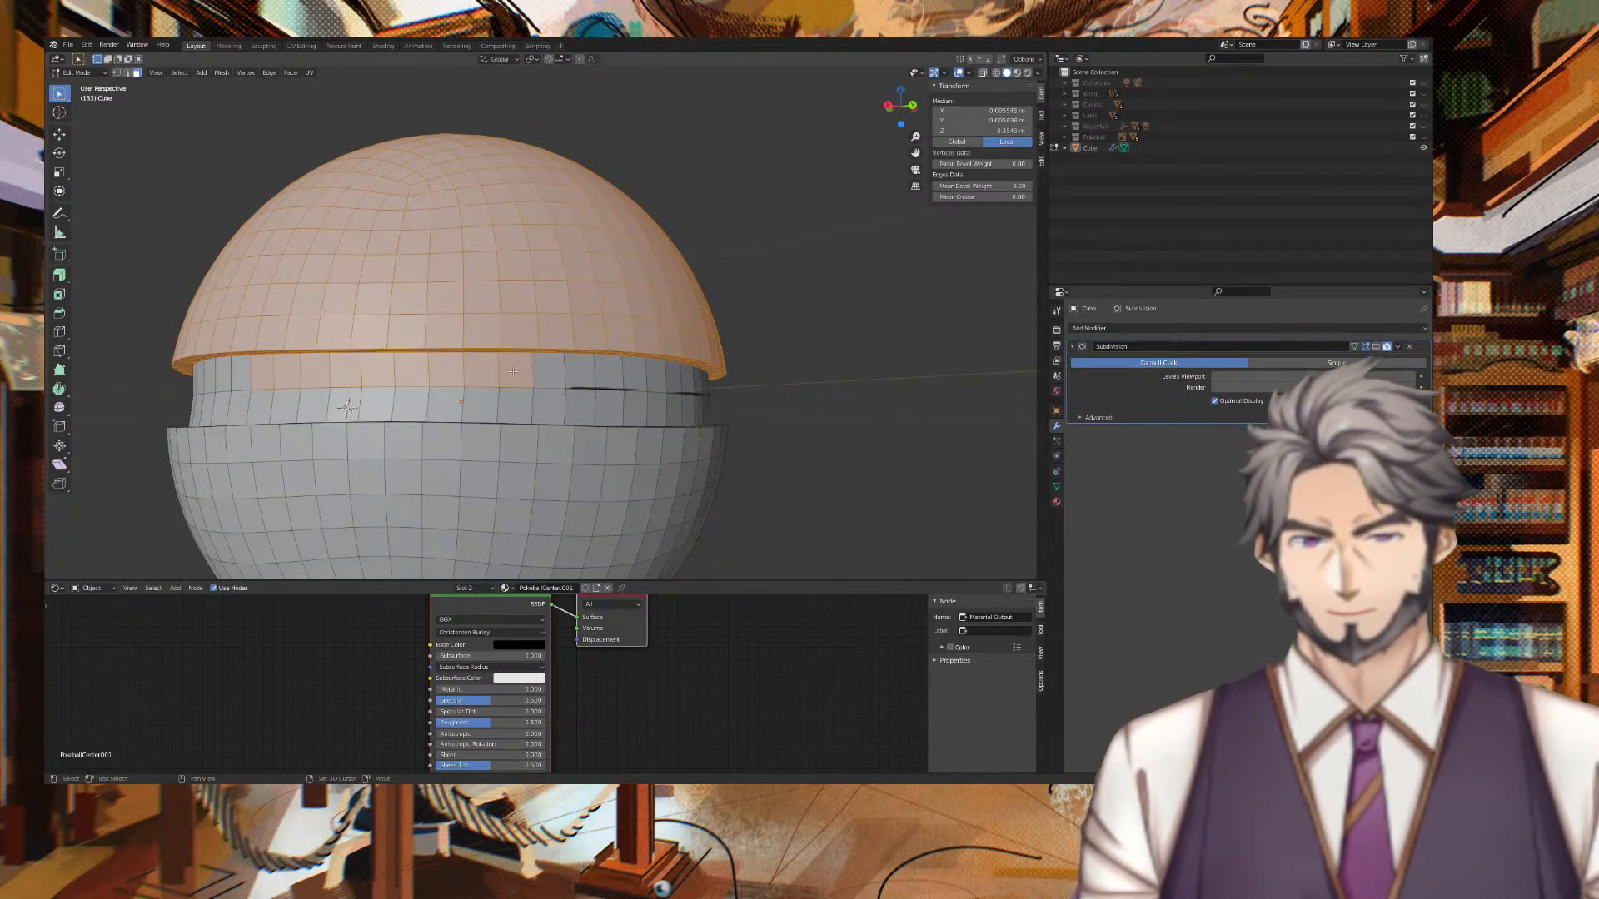
left_click(480, 366, "shift")
left_click(448, 365, "shift")
left_click(364, 371, "shift")
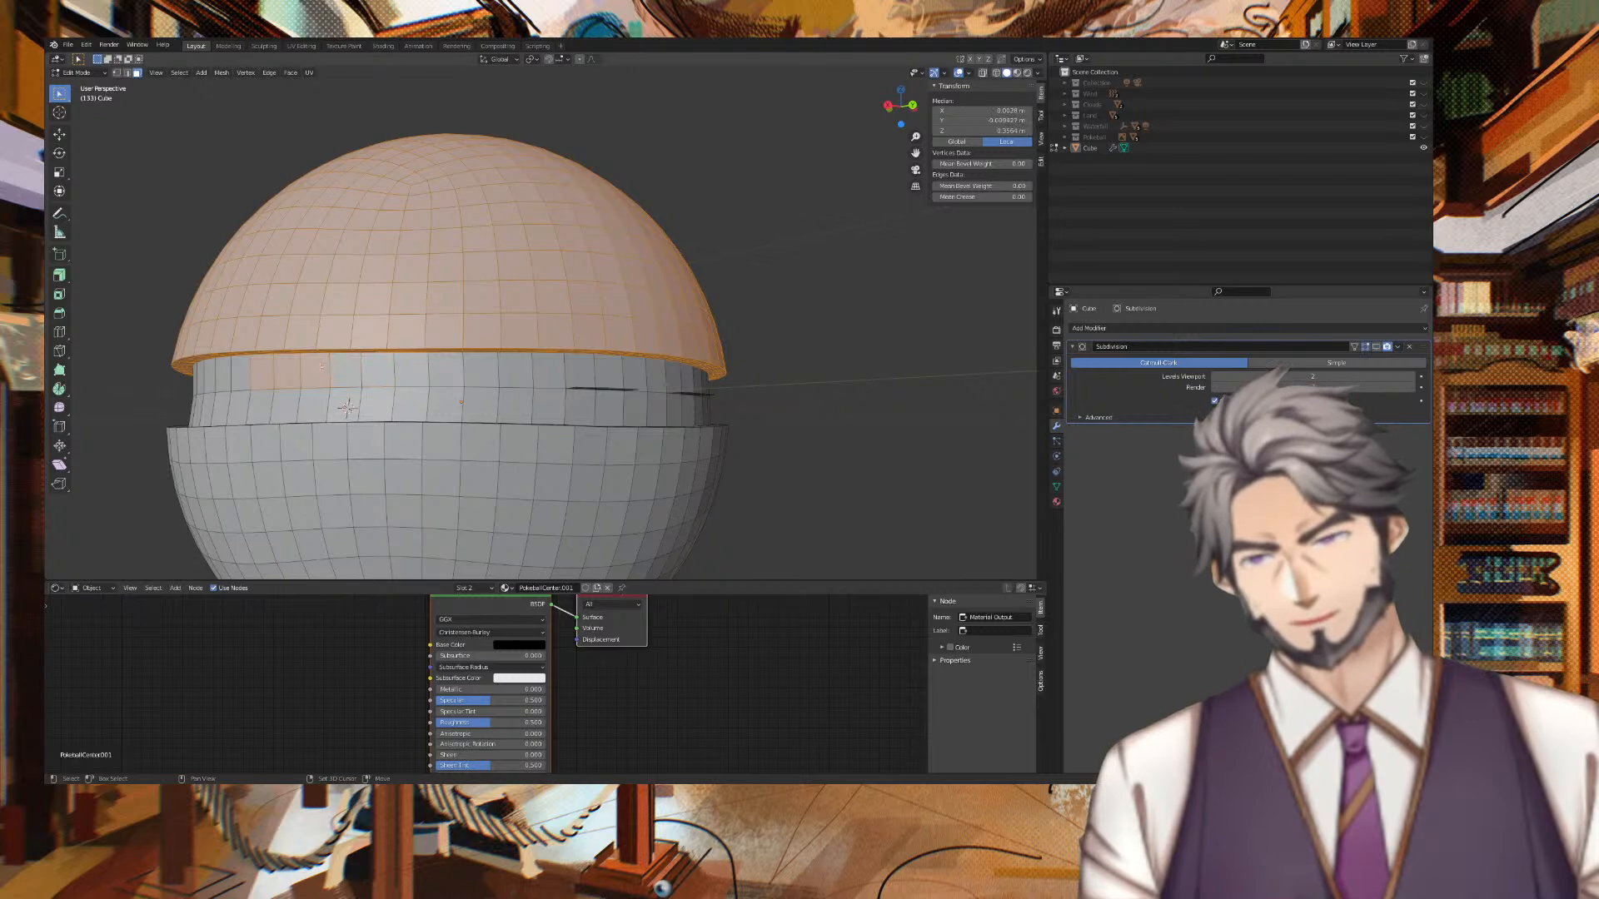
left_click(279, 370, "shift")
left_click(262, 371, "shift")
Deselect all faces in the upper half of the recessed centre disc, keeping only the top shell selected.
scroll(268, 291, "up", 2)
middle_click_drag(273, 254, 476, 308)
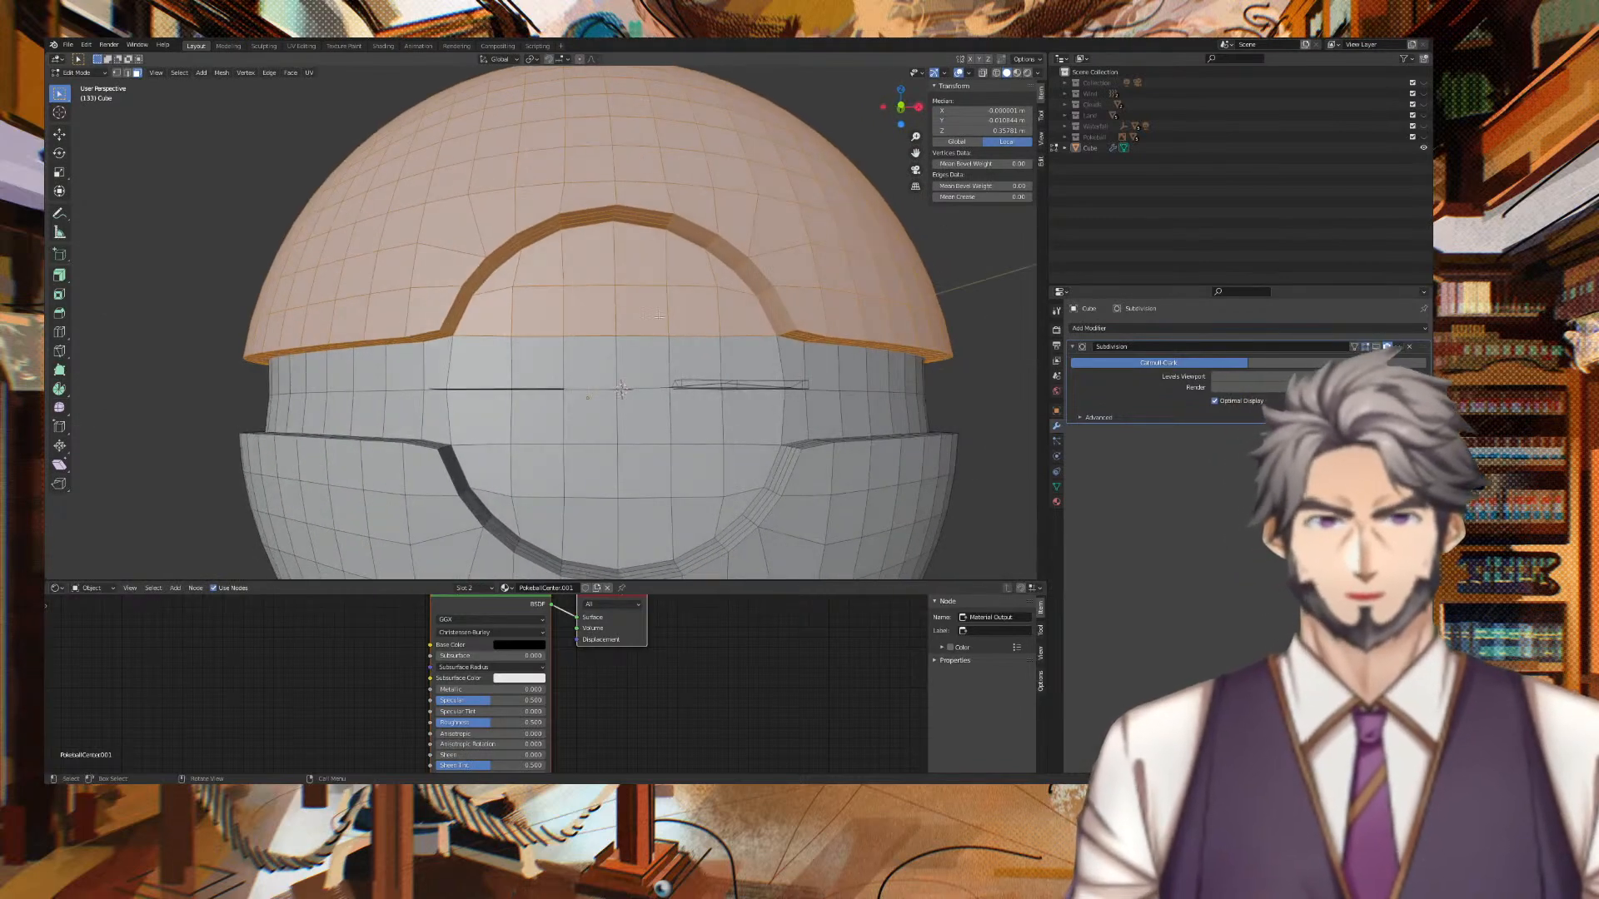
left_click(485, 310, "shift")
left_click(498, 275, "shift")
left_click(539, 264, "shift")
left_click(588, 257, "shift")
left_click(635, 257, "shift")
left_click(688, 264, "shift")
left_click(727, 276, "shift")
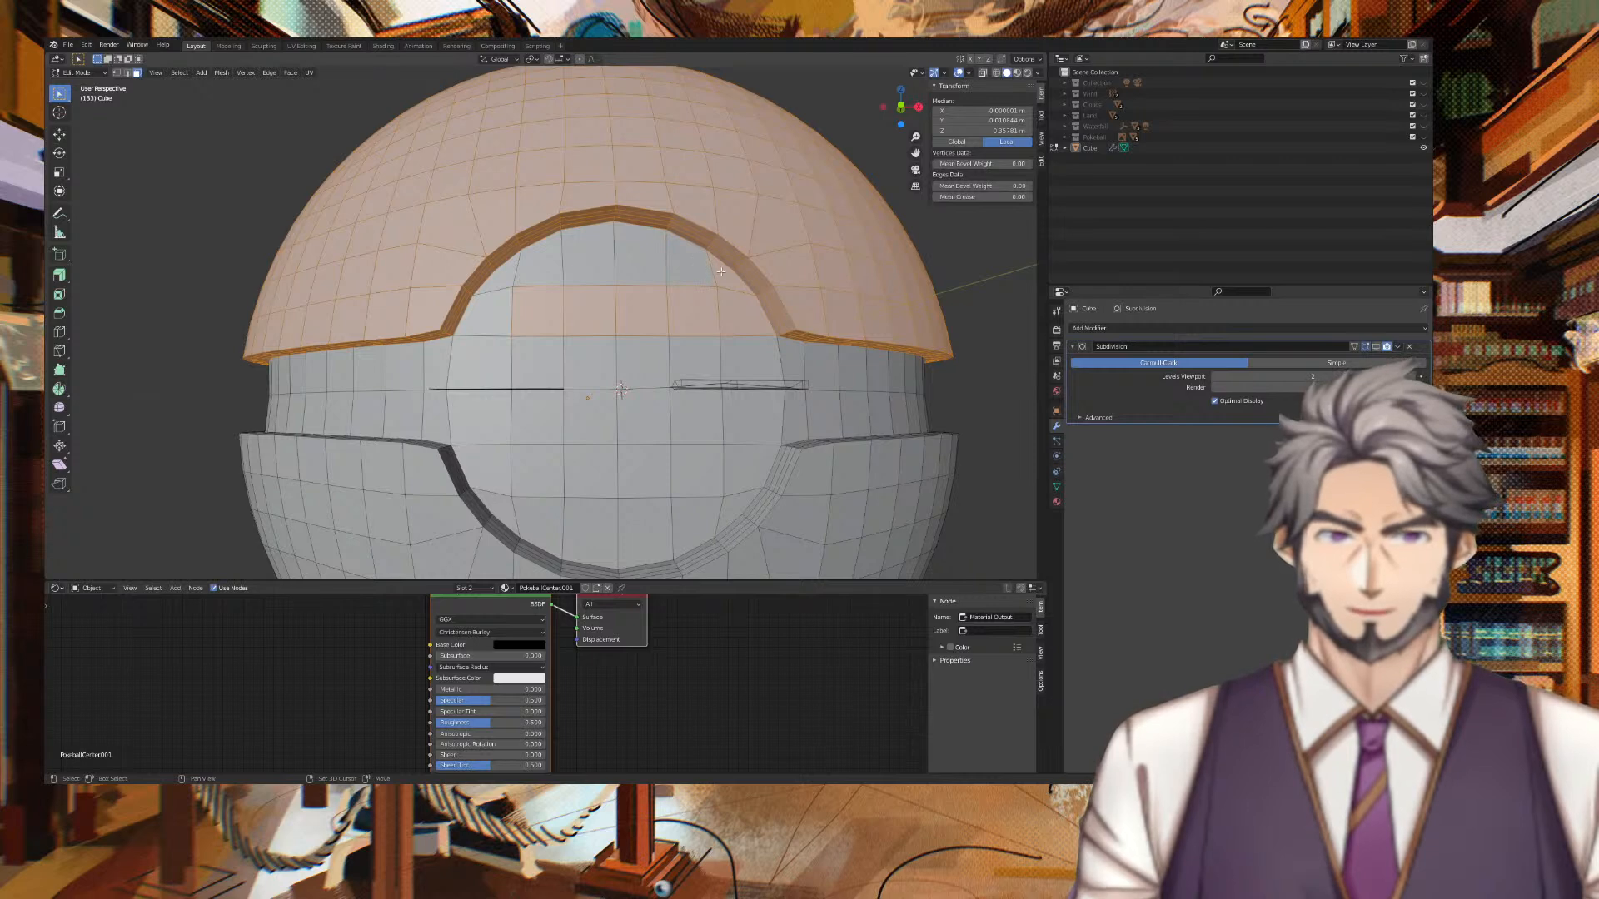
left_click(694, 309, "shift")
left_click(641, 312, "shift")
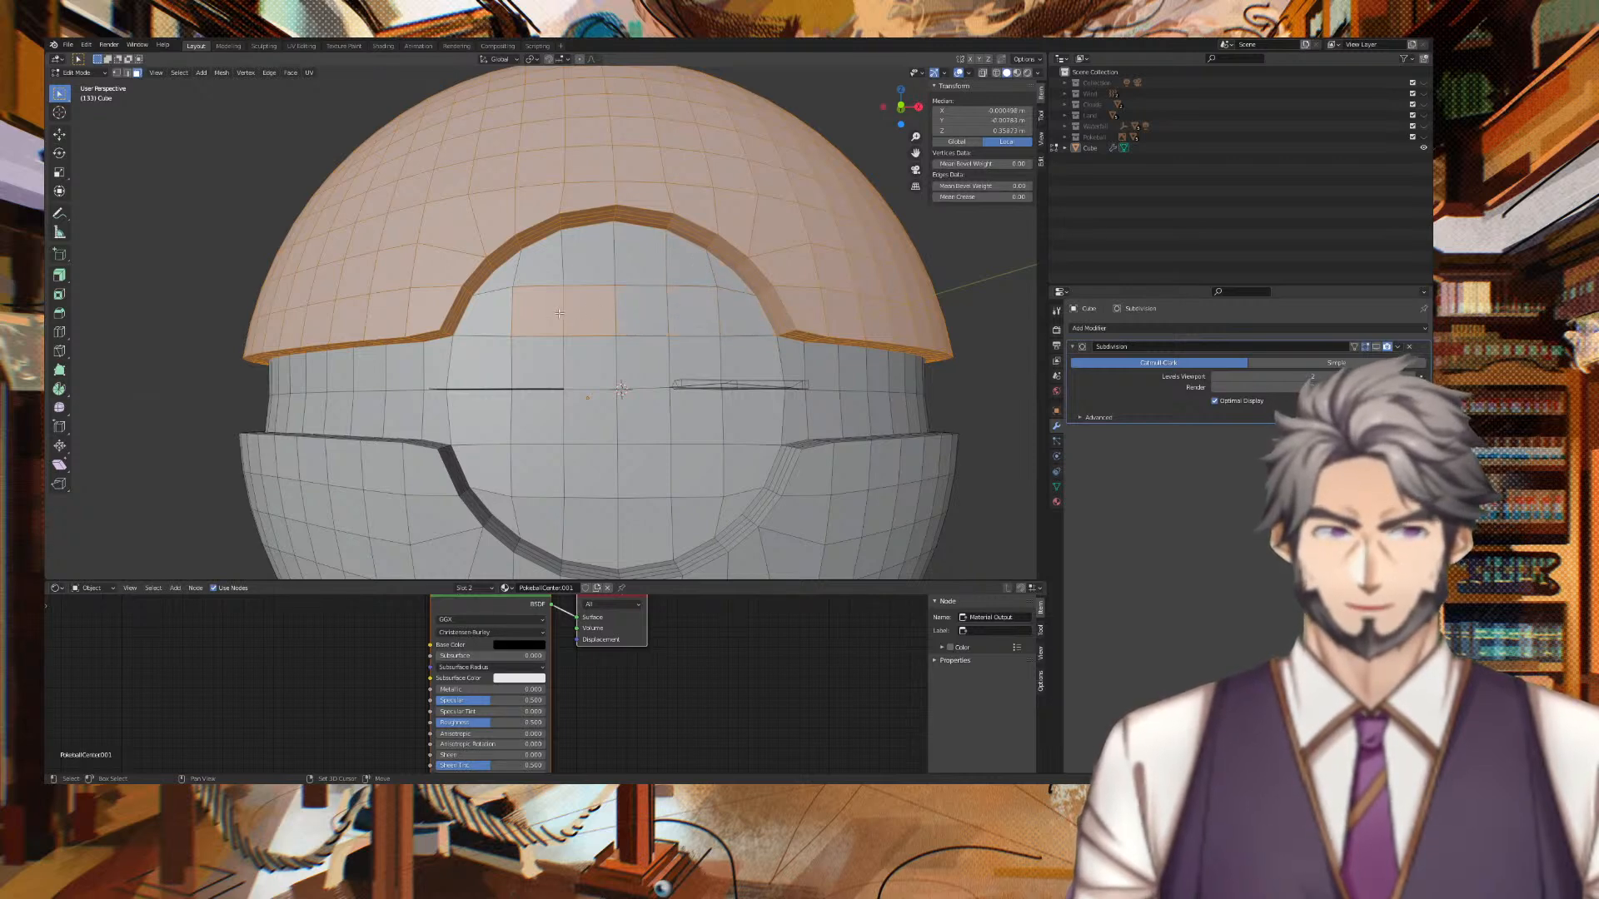
left_click(571, 311, "shift")
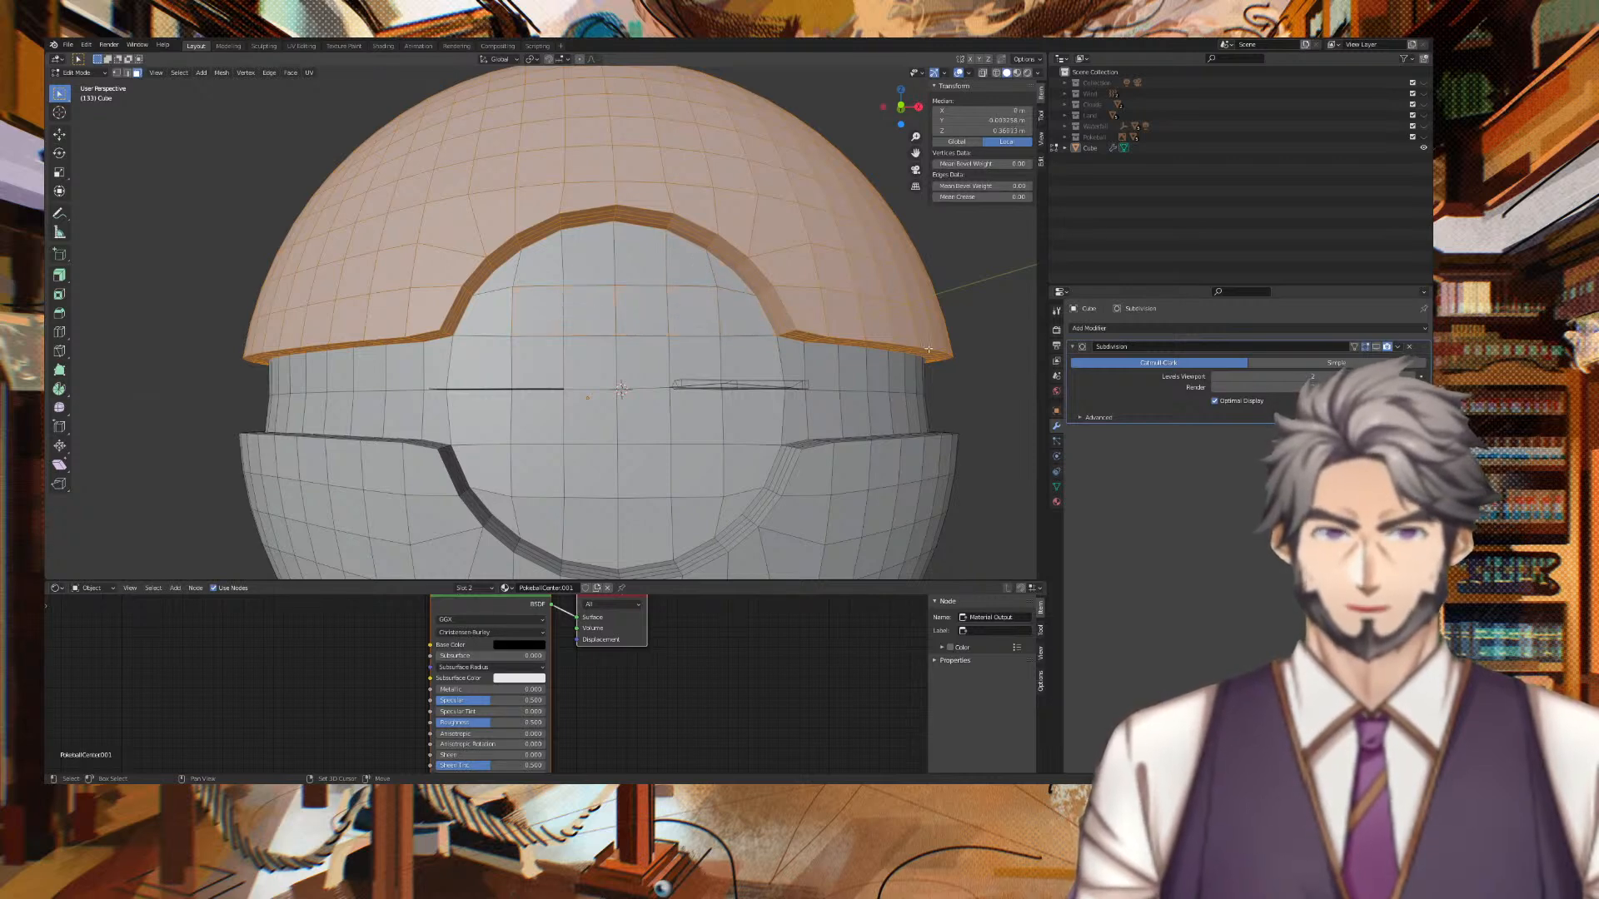
Create a new material in the empty material slot and name it PokeballTop.
left_click(1057, 501)
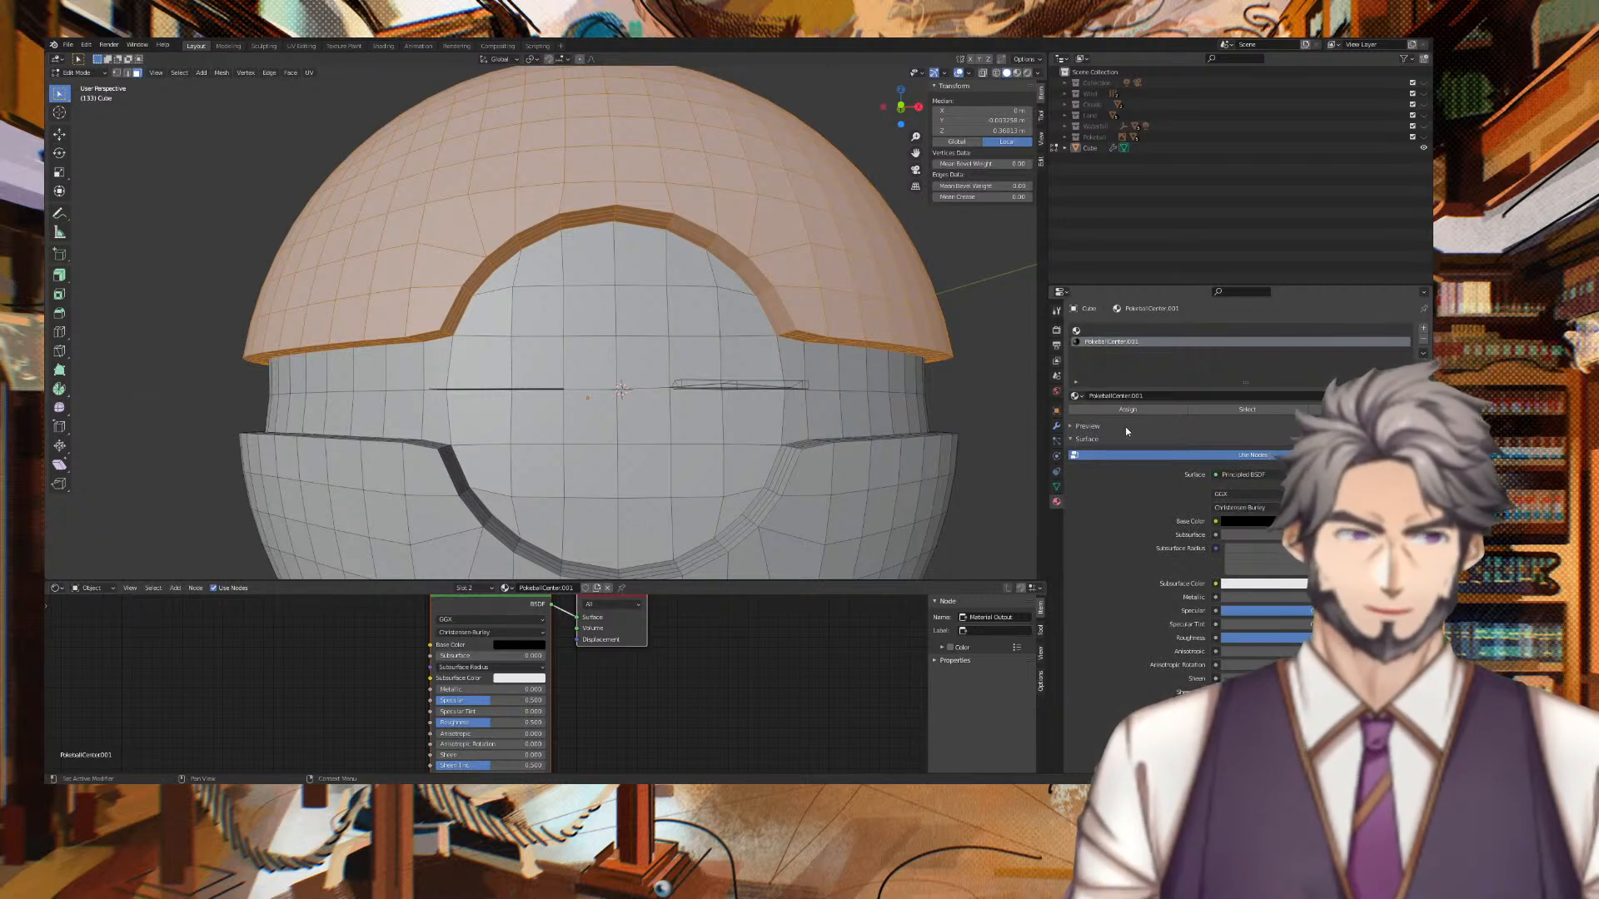
left_click(1073, 438)
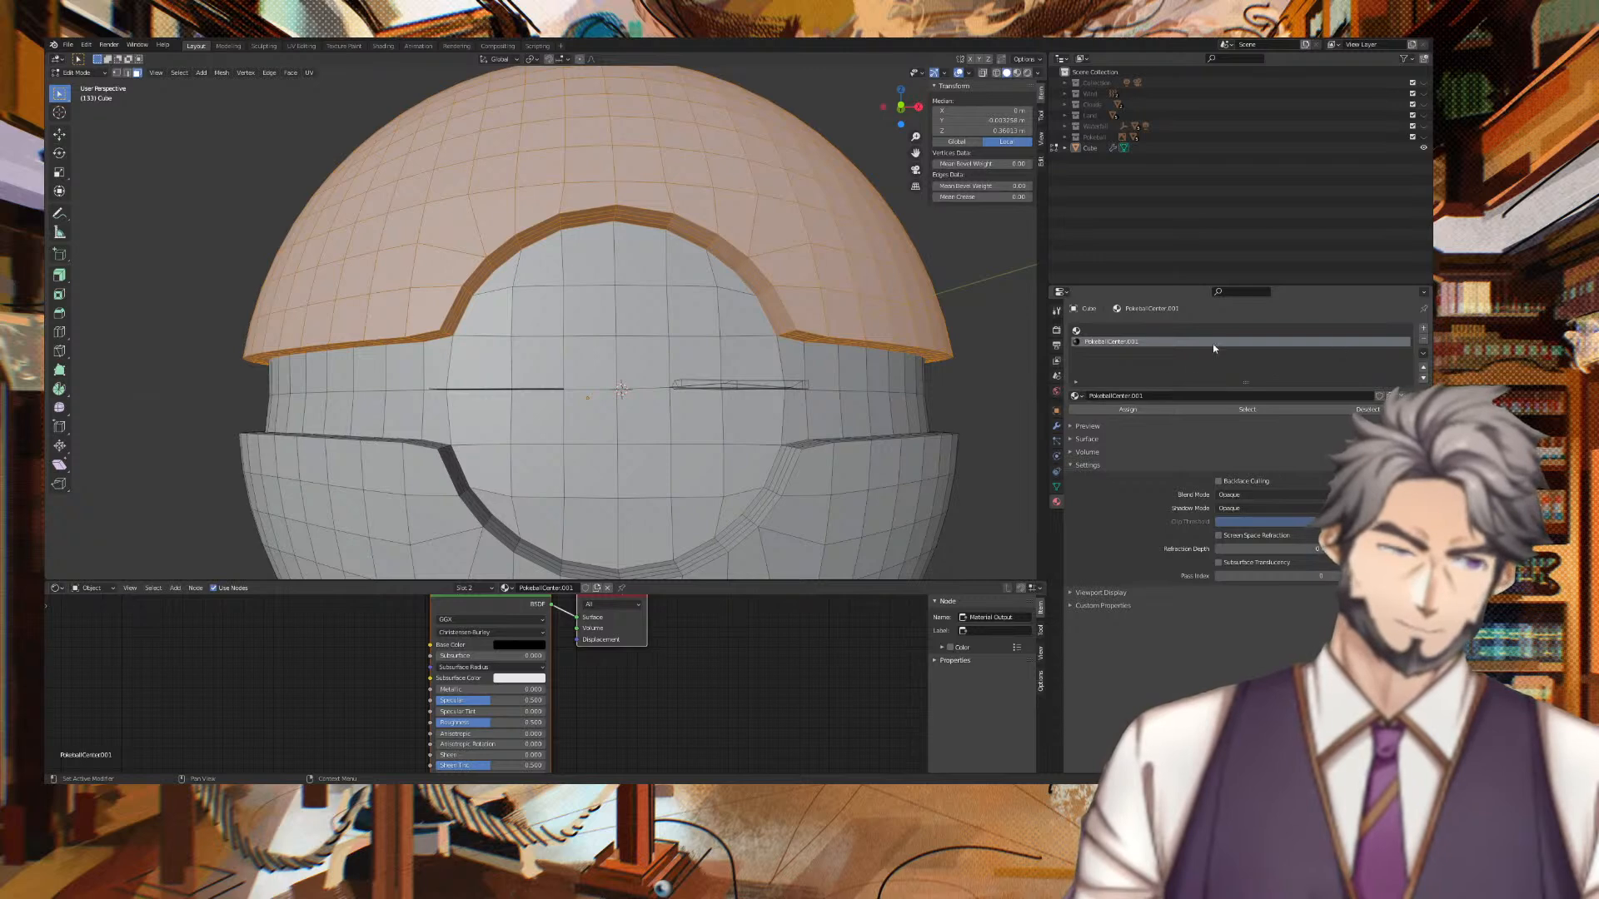
left_click(1151, 331)
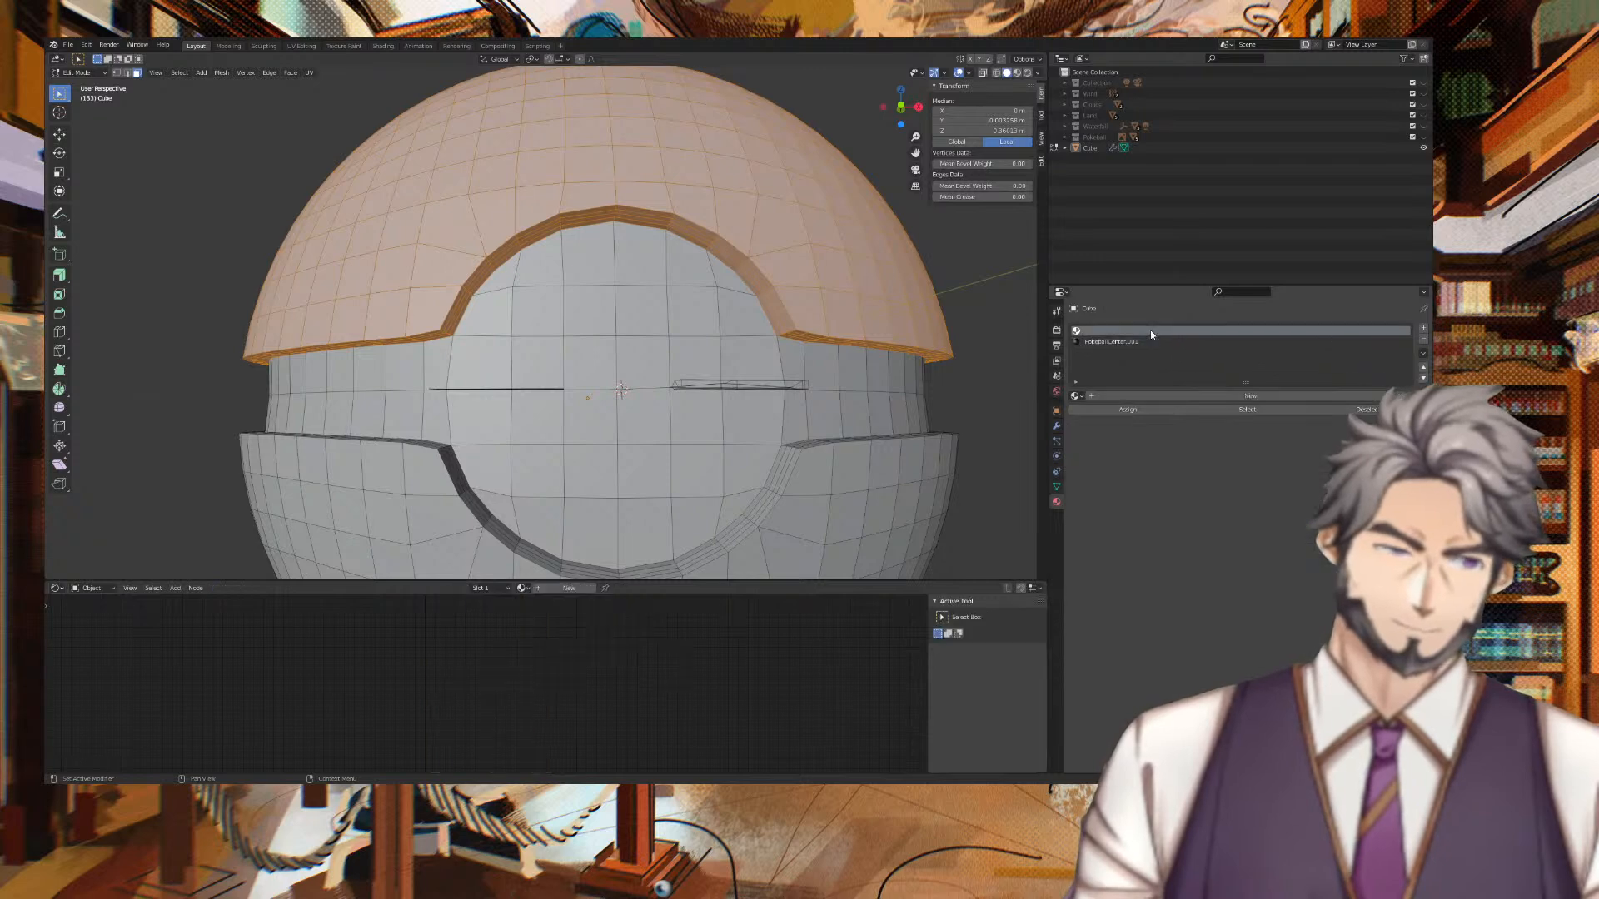
left_click(1232, 394)
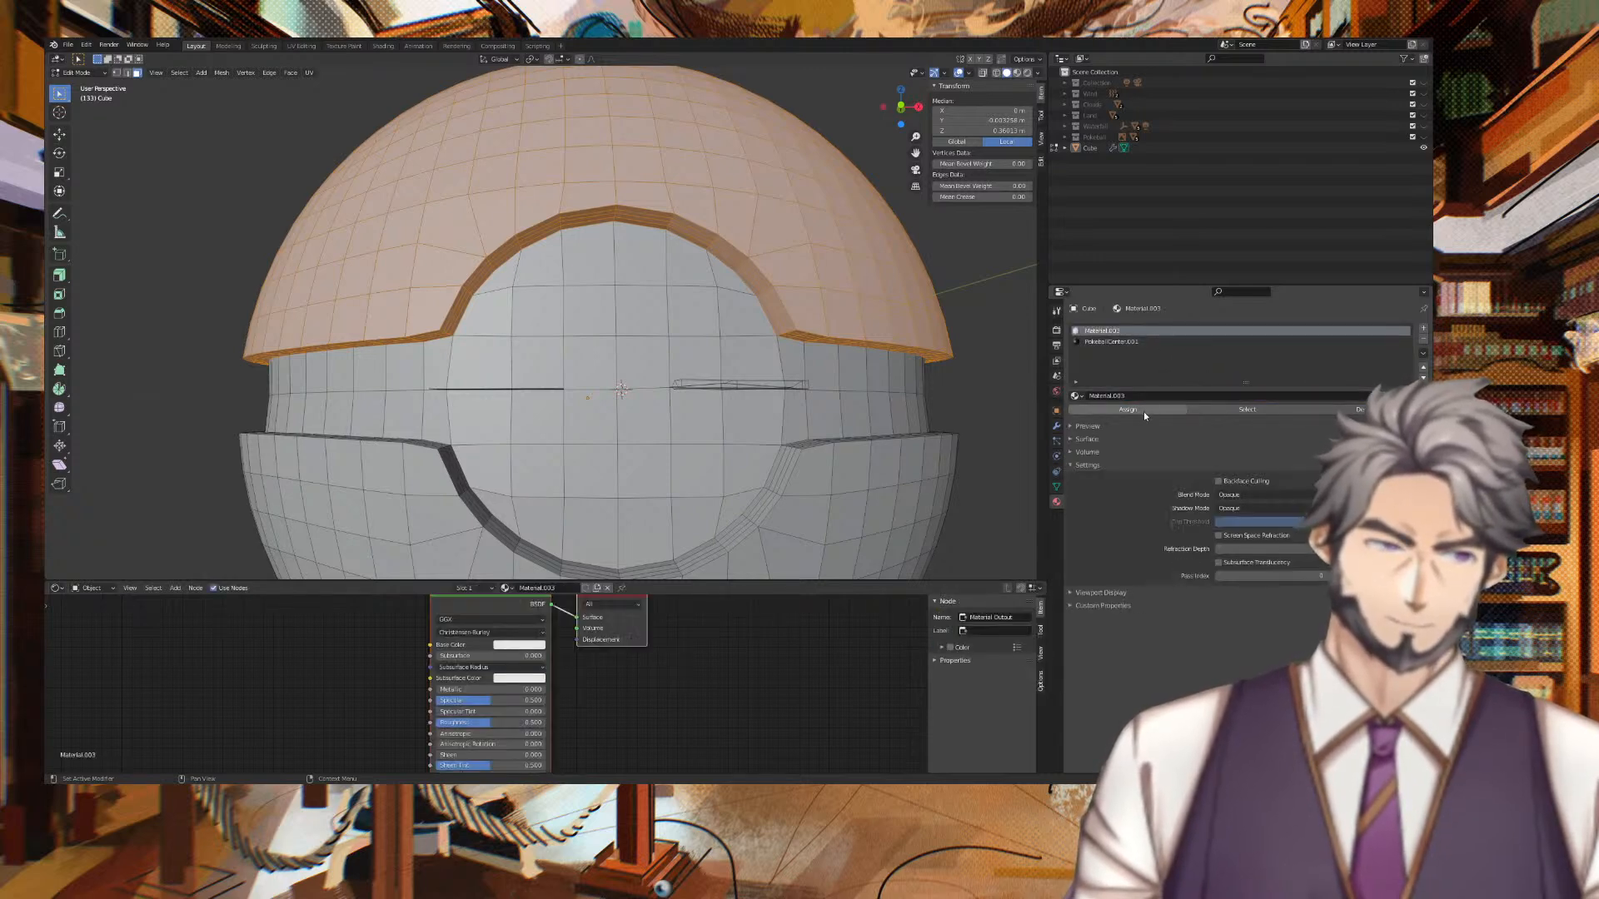
left_click(1136, 395)
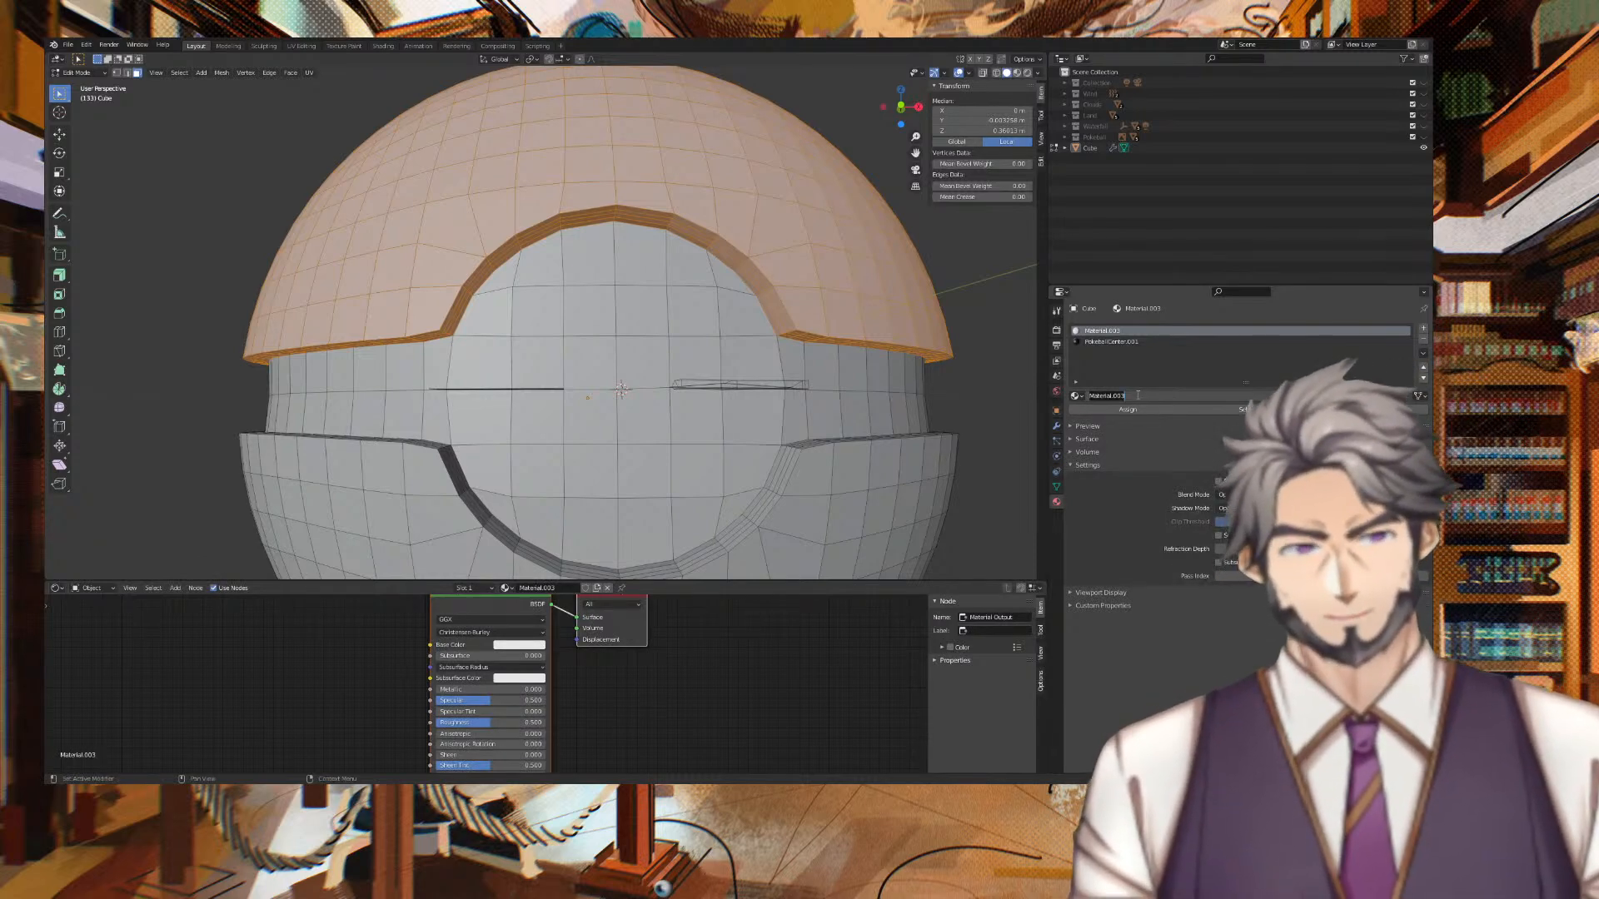
type("Pokebal")
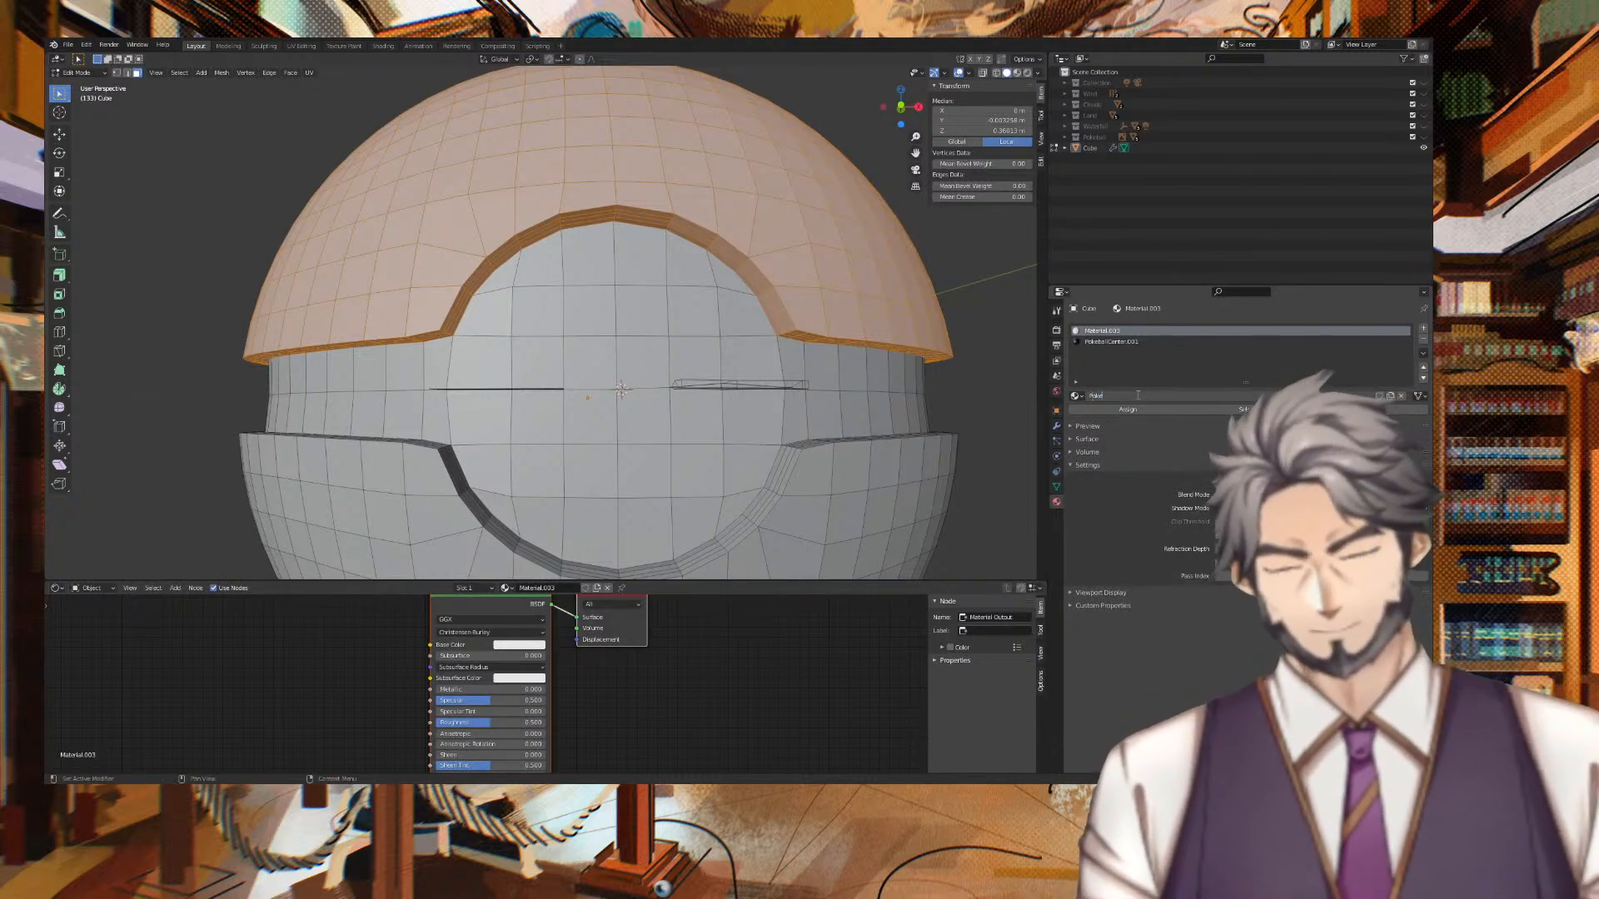
type("lTop")
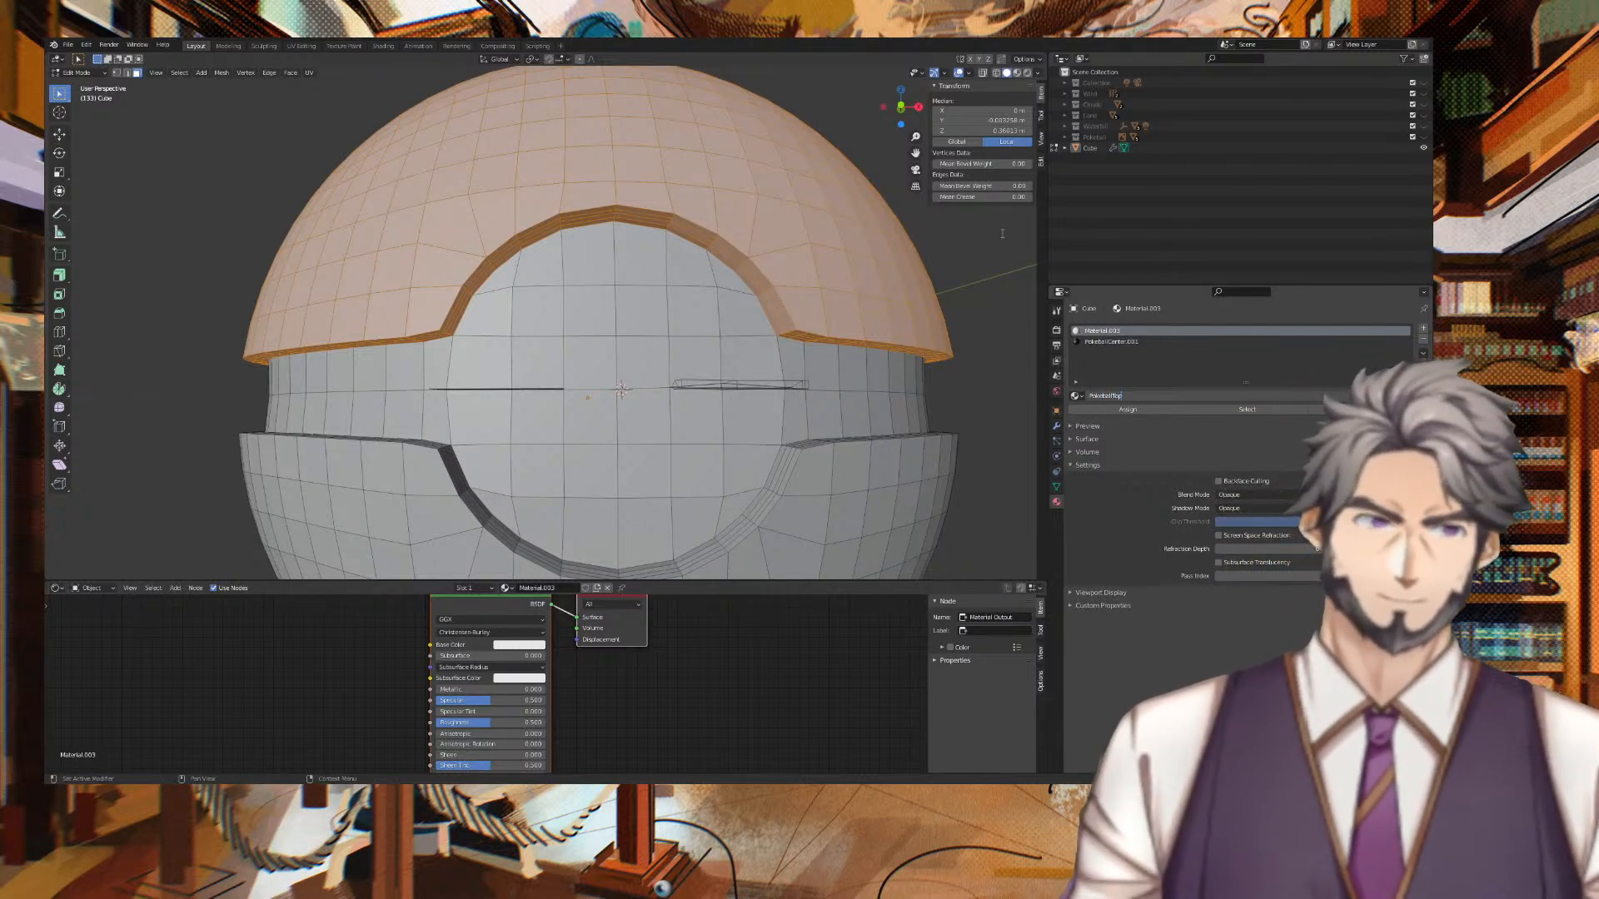
key("Return")
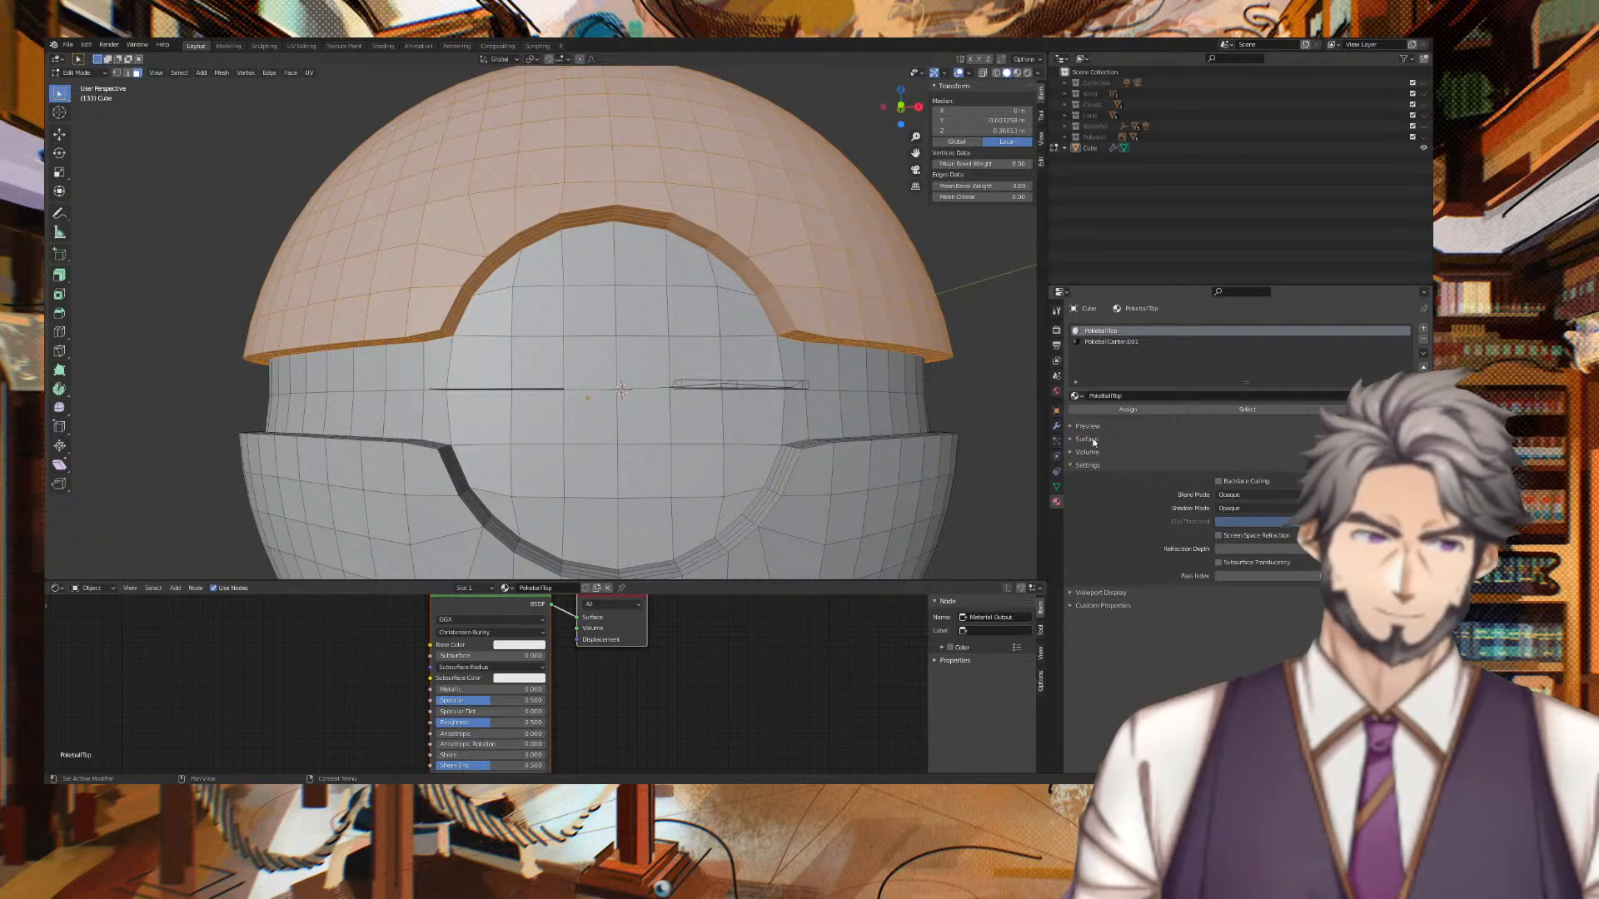
Set the base color of the PokeballTop material to red.
left_click(1091, 440)
left_click(1274, 522)
left_click(1358, 442)
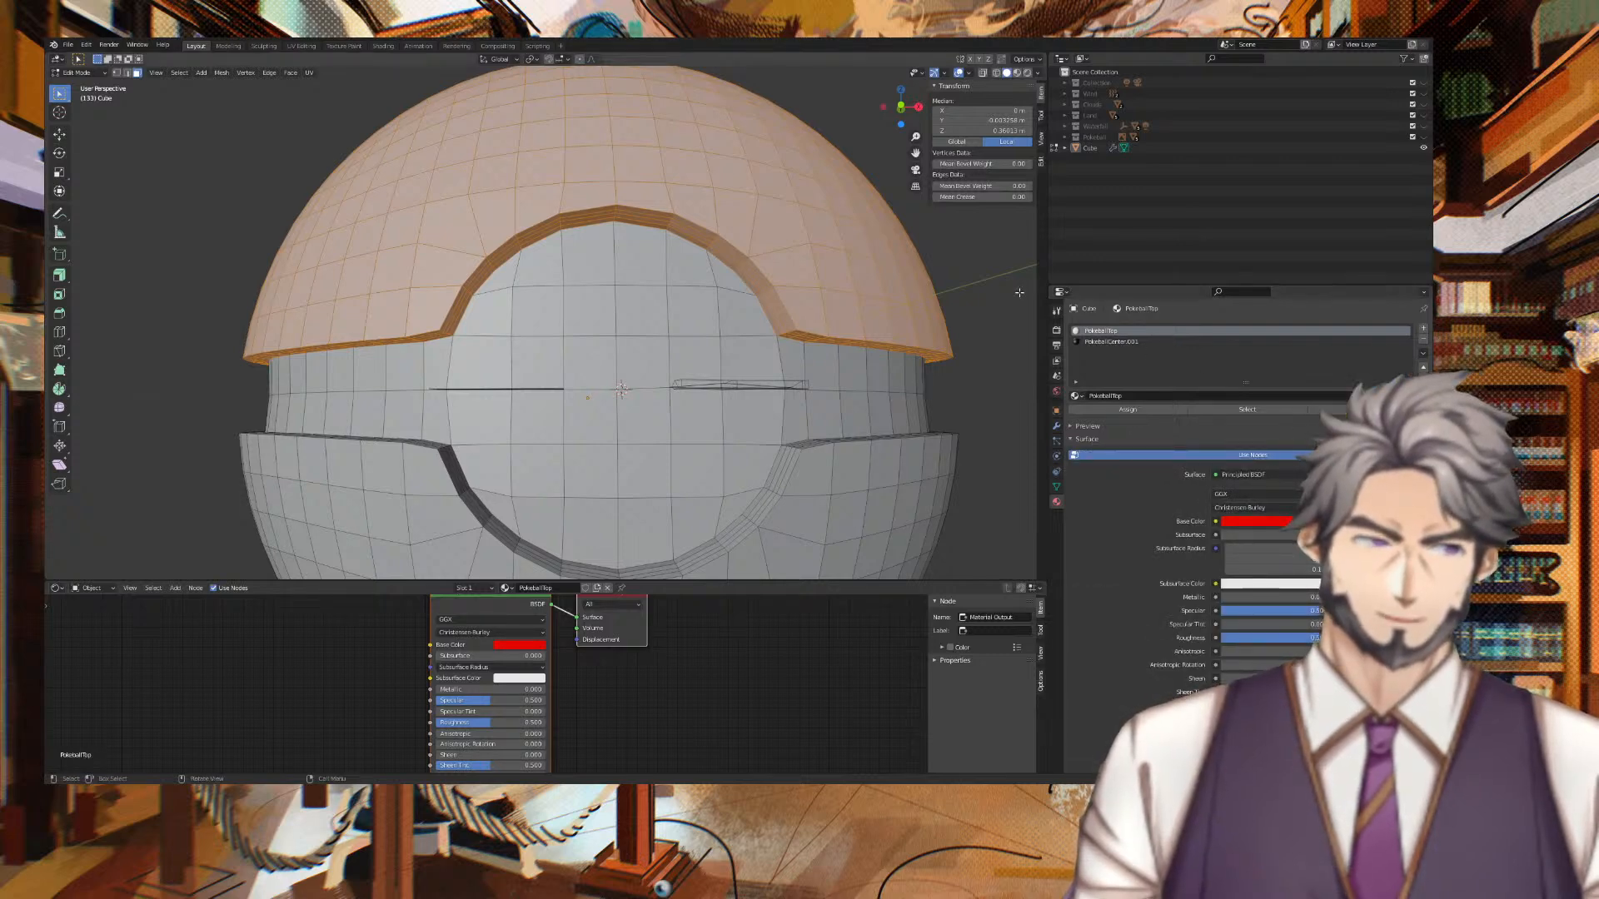
Clear the face selection and display the ball in Material Preview to examine how its material colours are distributed.
left_click(987, 253)
middle_click_drag(984, 197, 974, 240)
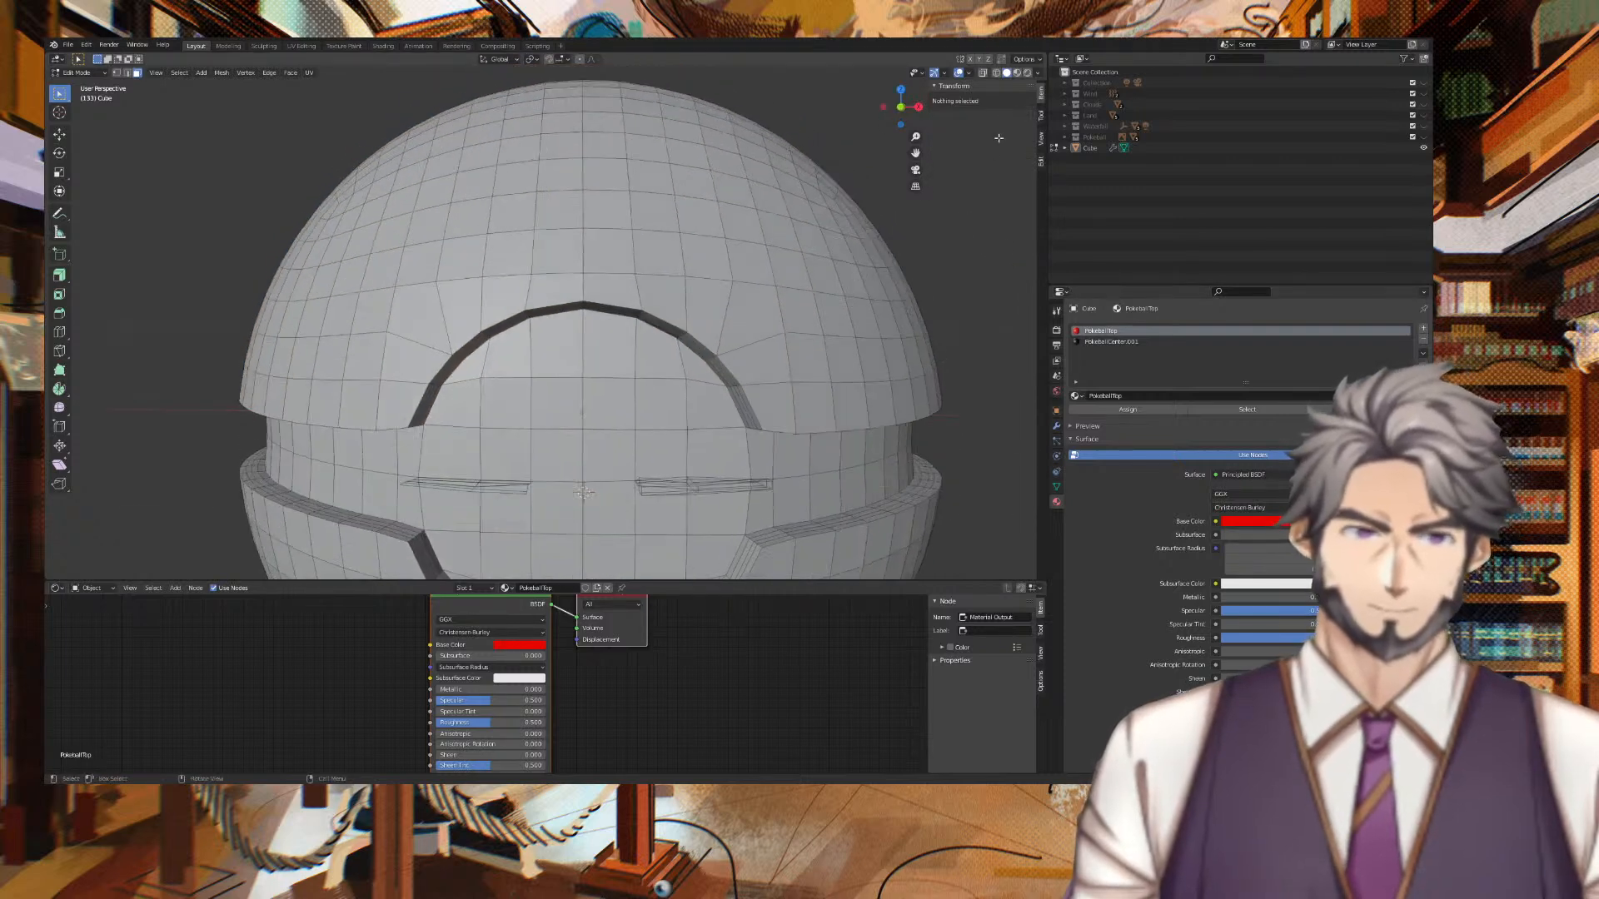
left_click(1026, 74)
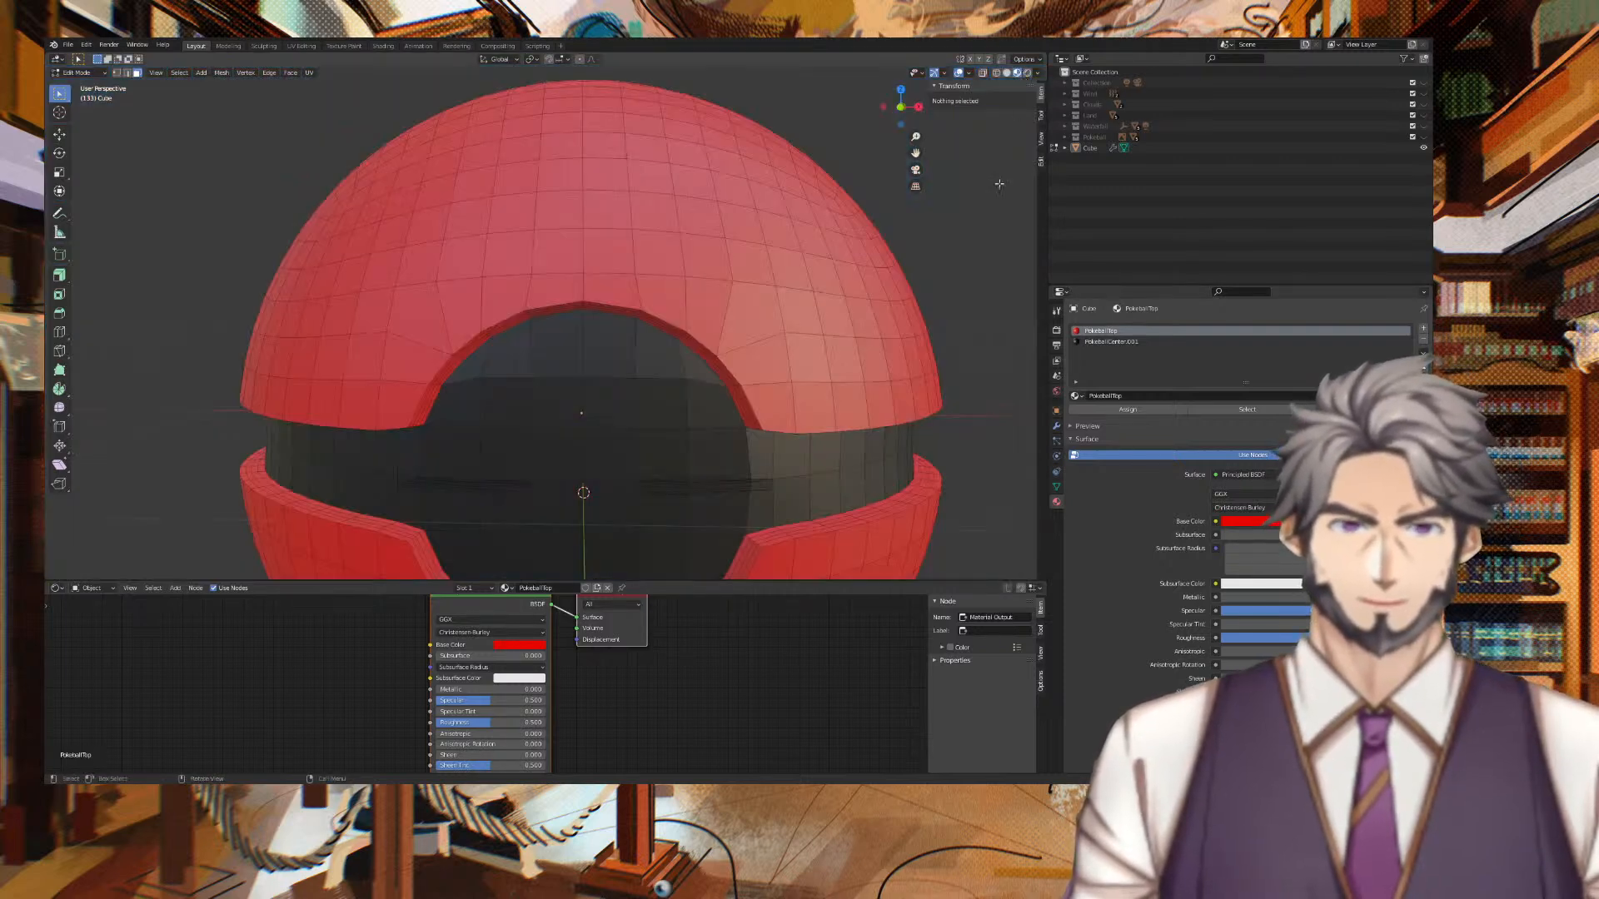
scroll(999, 184, "down", 5)
middle_click_drag(995, 192, 889, 245)
scroll(889, 245, "down", 2)
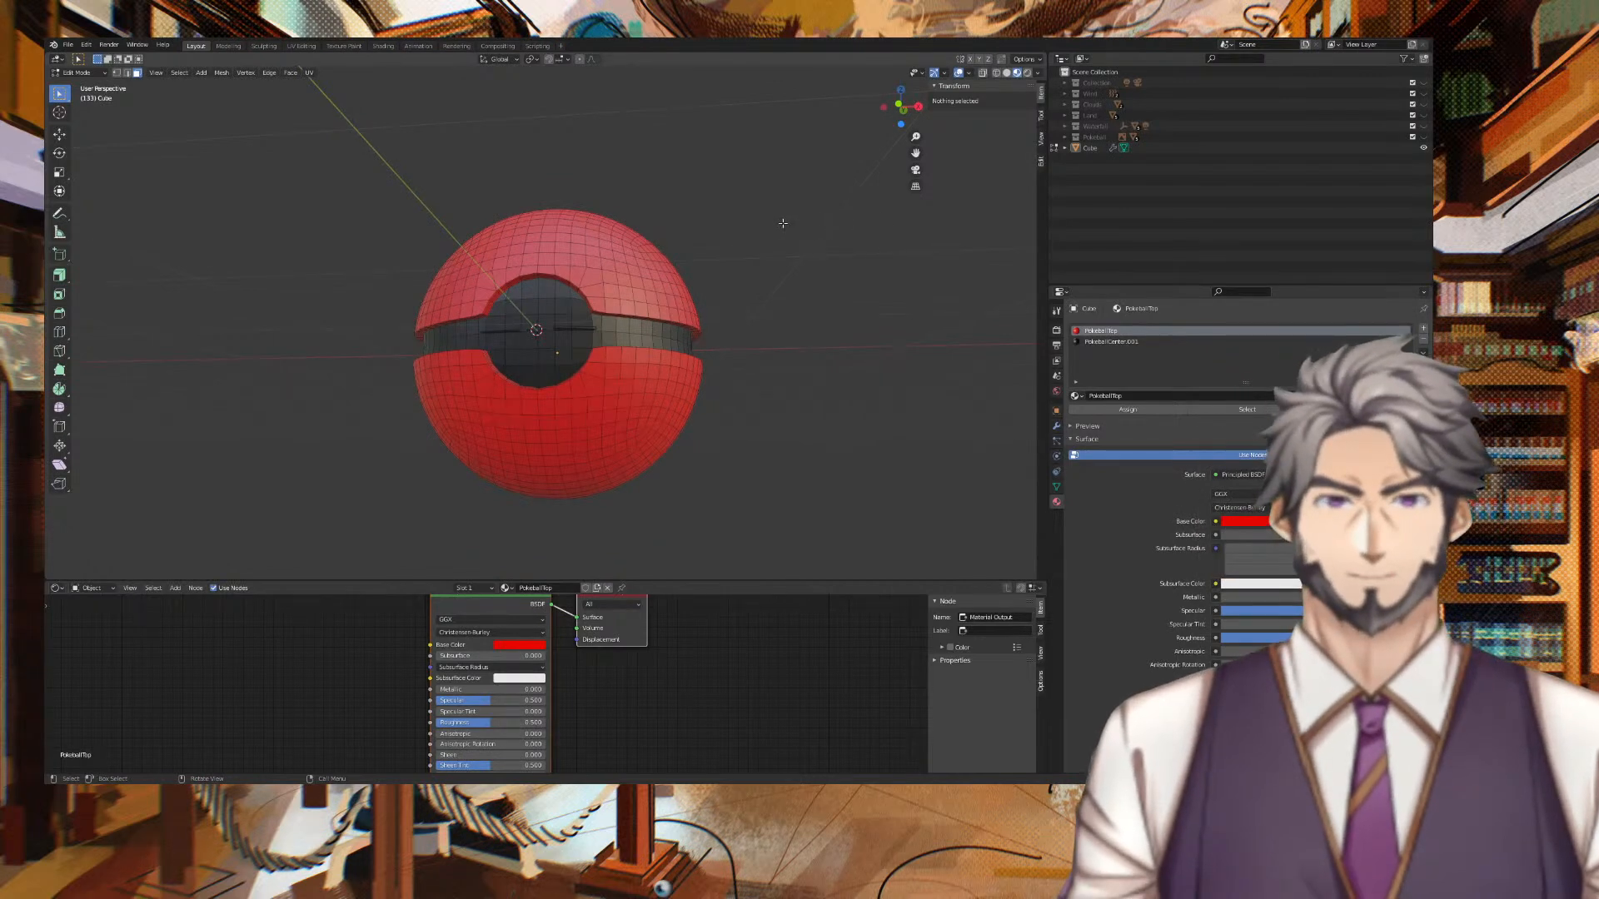
key("l")
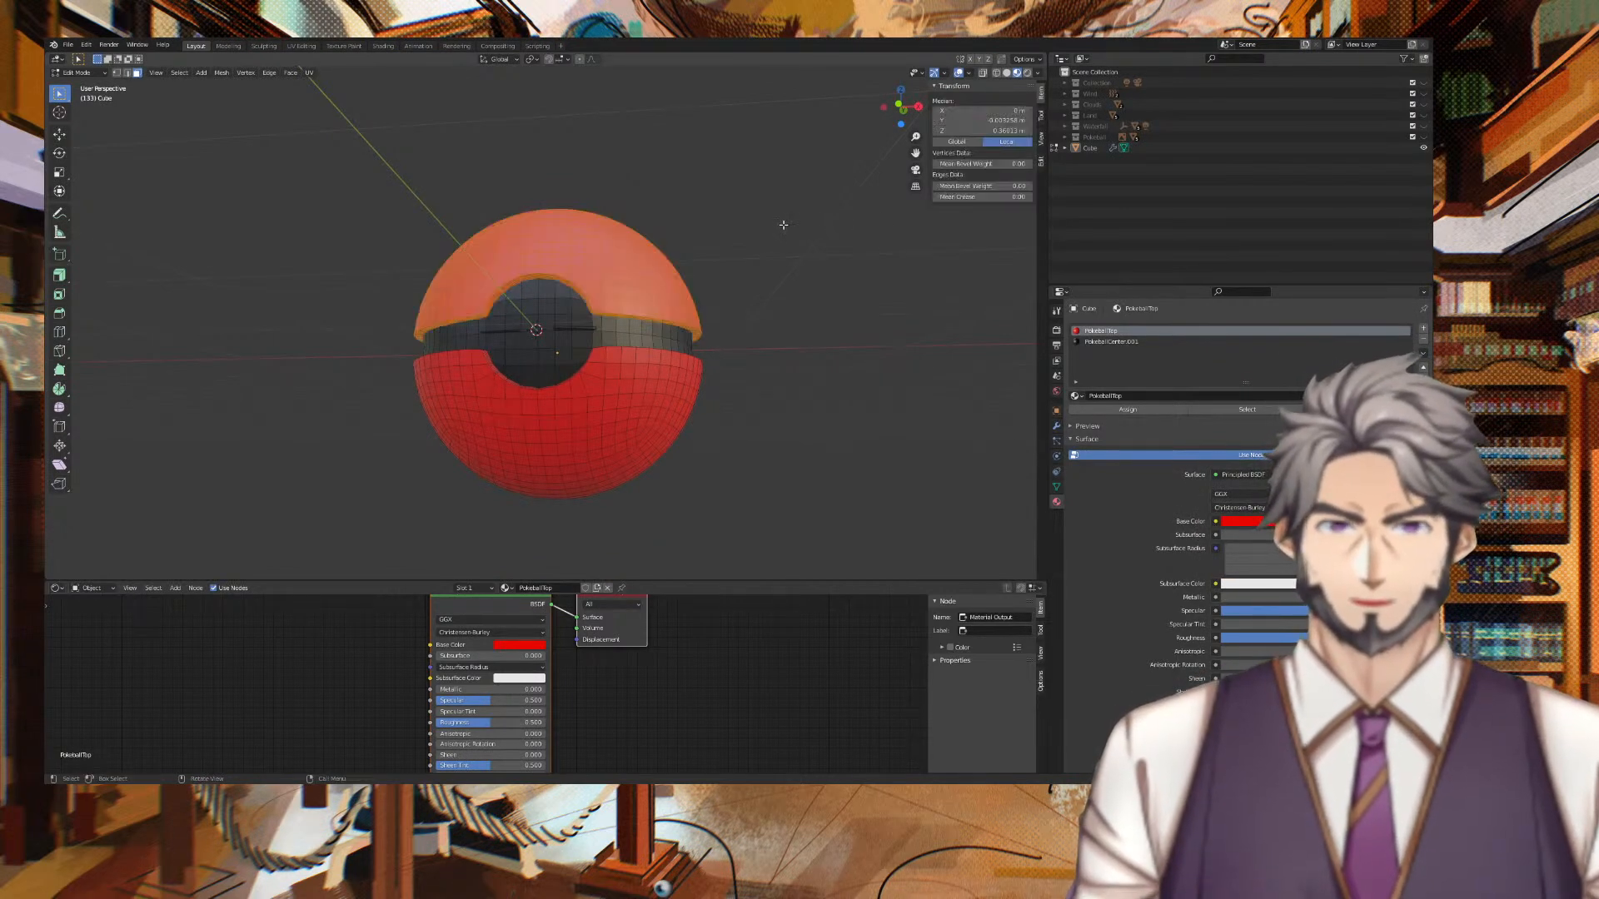
middle_click_drag(768, 229, 836, 250)
scroll(776, 243, "up", 2)
middle_click_drag(299, 369, 401, 364)
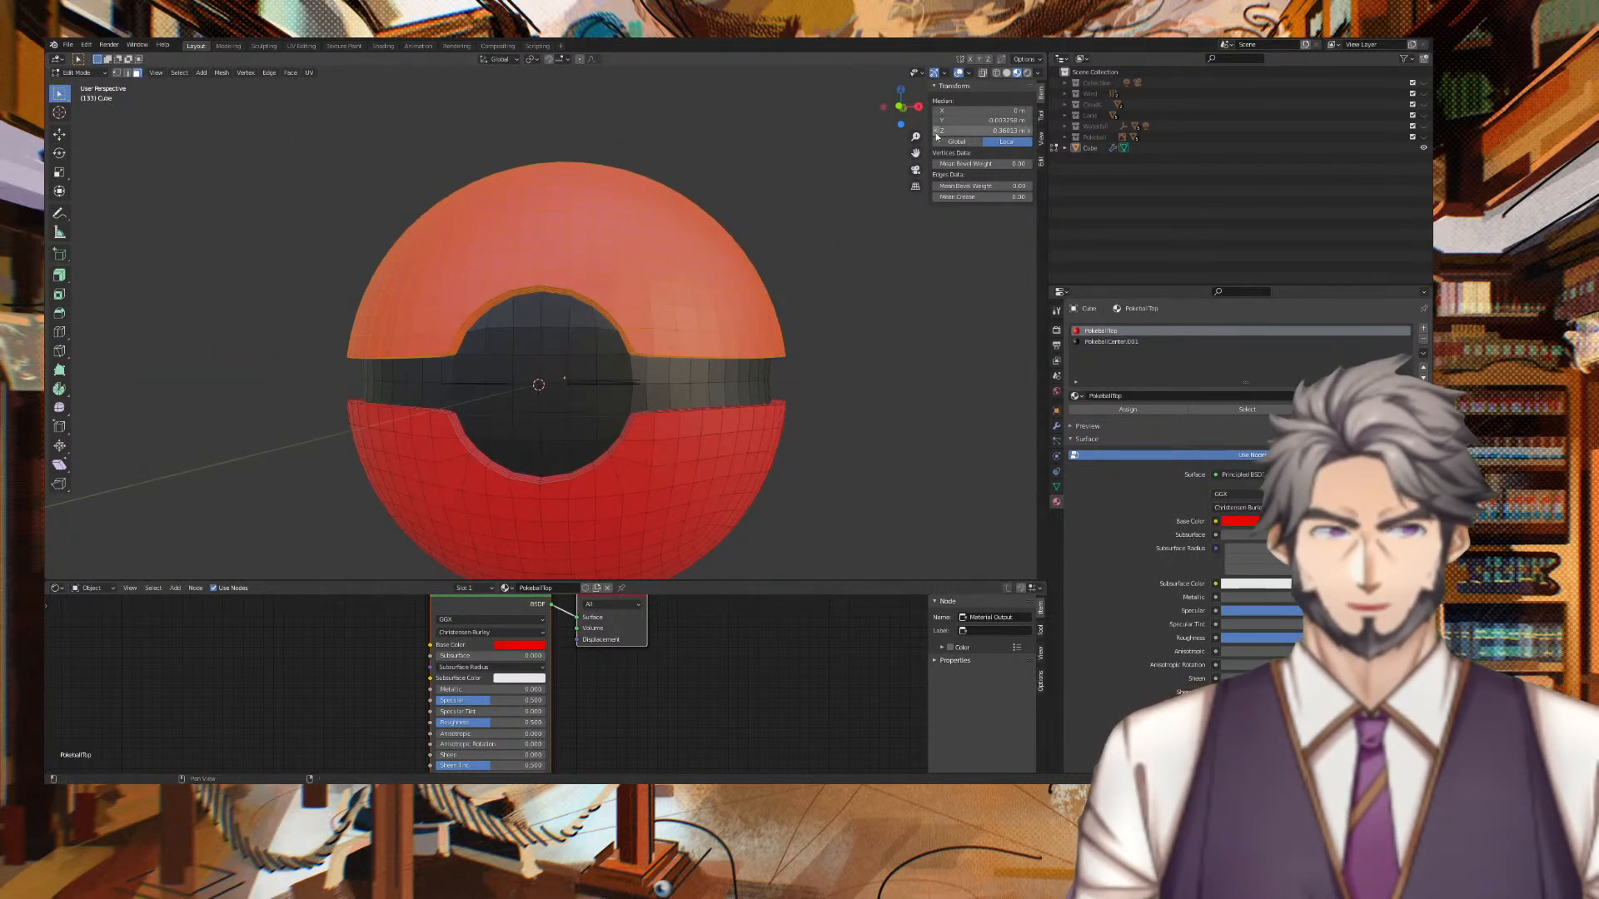
left_click_drag(321, 396, 845, 592)
middle_click_drag(828, 489, 803, 347)
key("alt+a")
middle_click_drag(793, 275, 866, 193)
Switch to wireframe in front view and select all faces of the ball's lower half through the mesh.
key("shift+z")
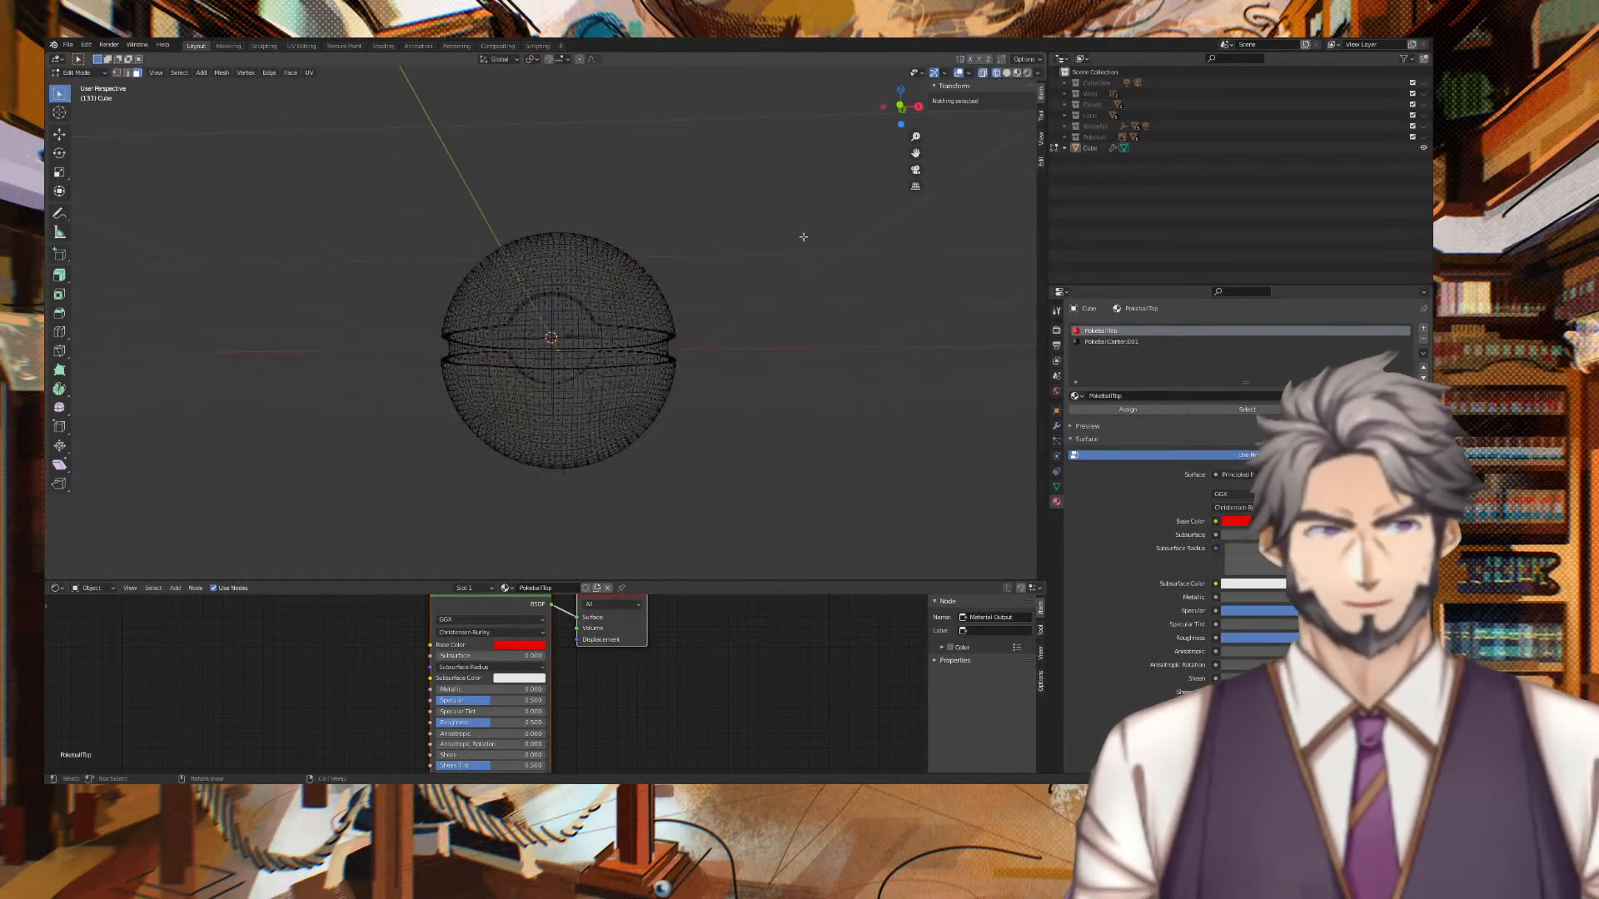
scroll(459, 377, "up", 2)
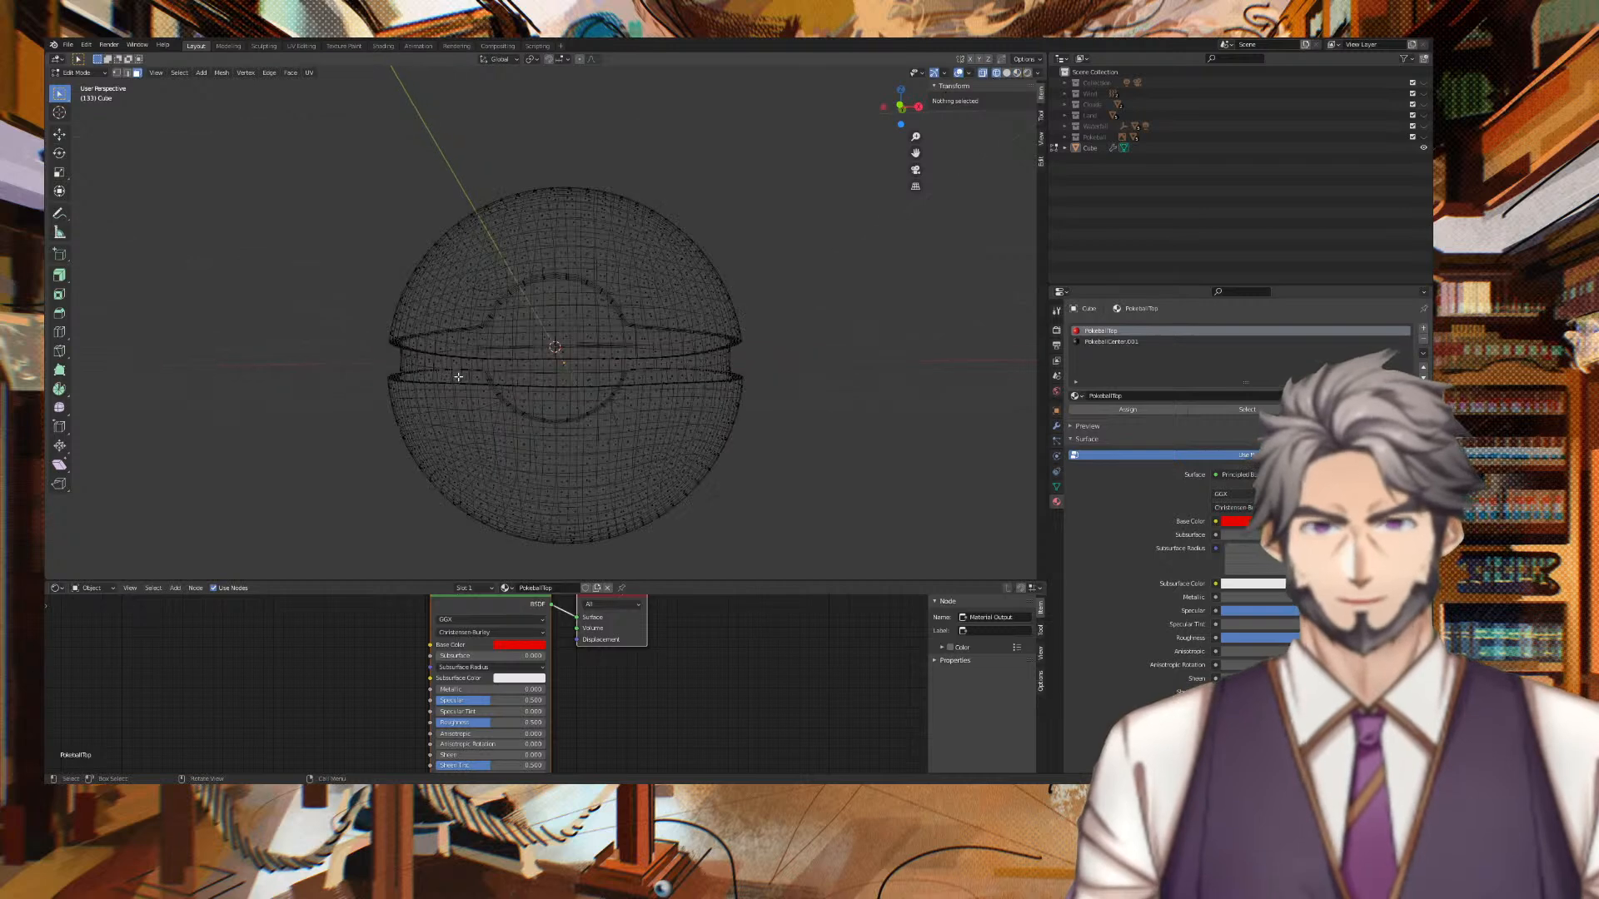
left_click(900, 104)
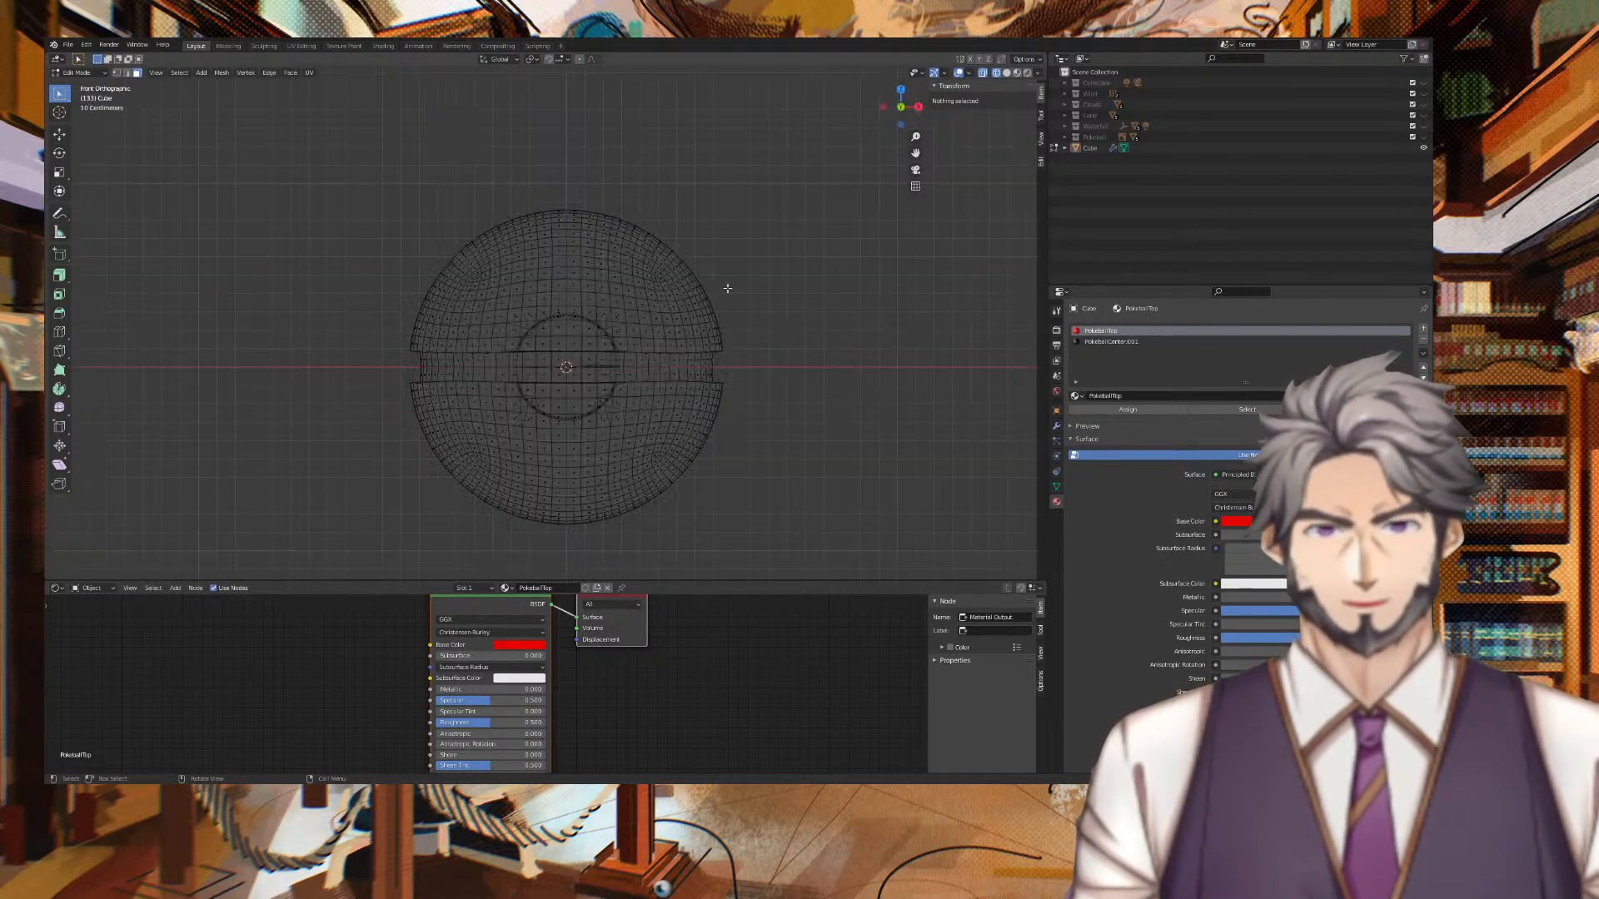
key("b")
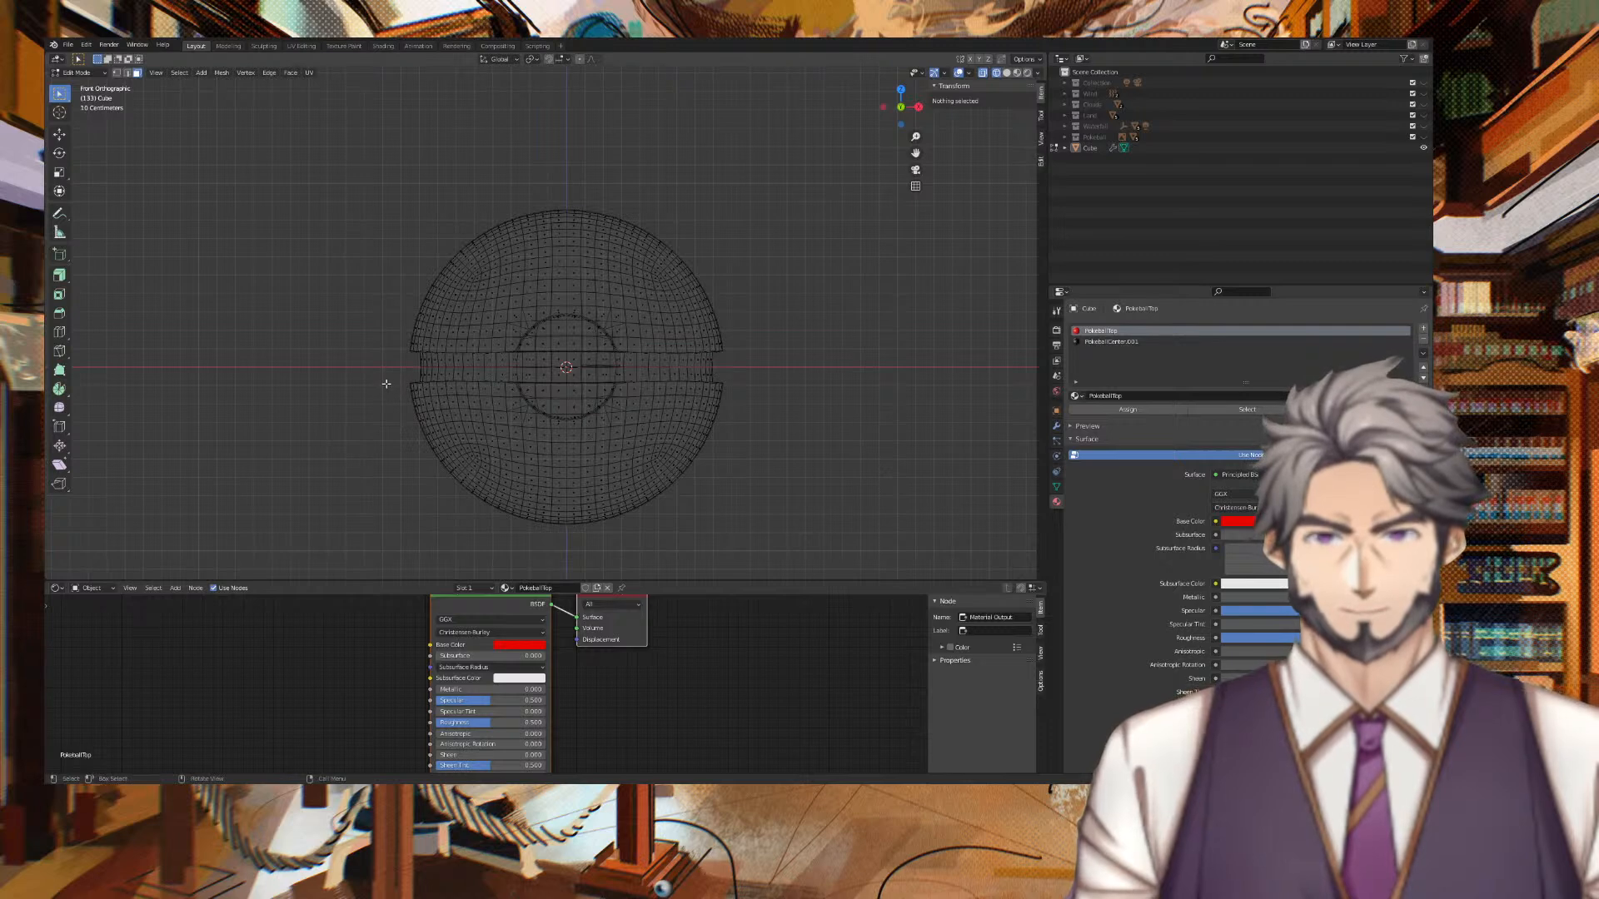
left_click_drag(390, 385, 751, 549)
middle_click_drag(754, 465, 203, 449)
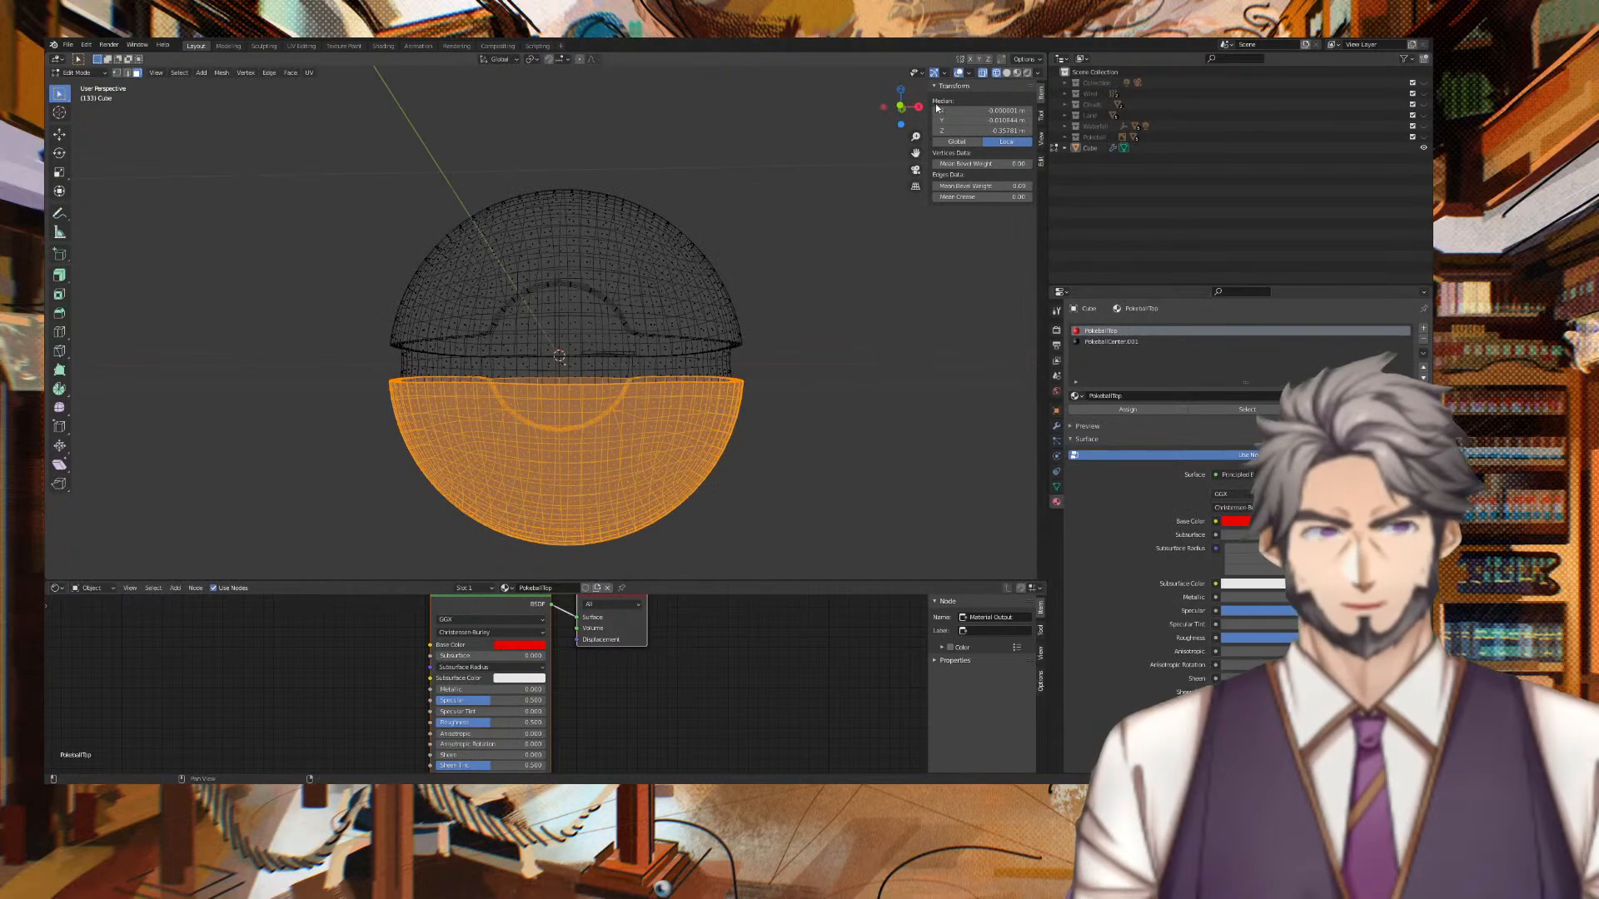
Deselect the faces in the lower half of the recessed centre disc, returning to solid shading.
left_click(901, 108)
scroll(575, 406, "up", 3)
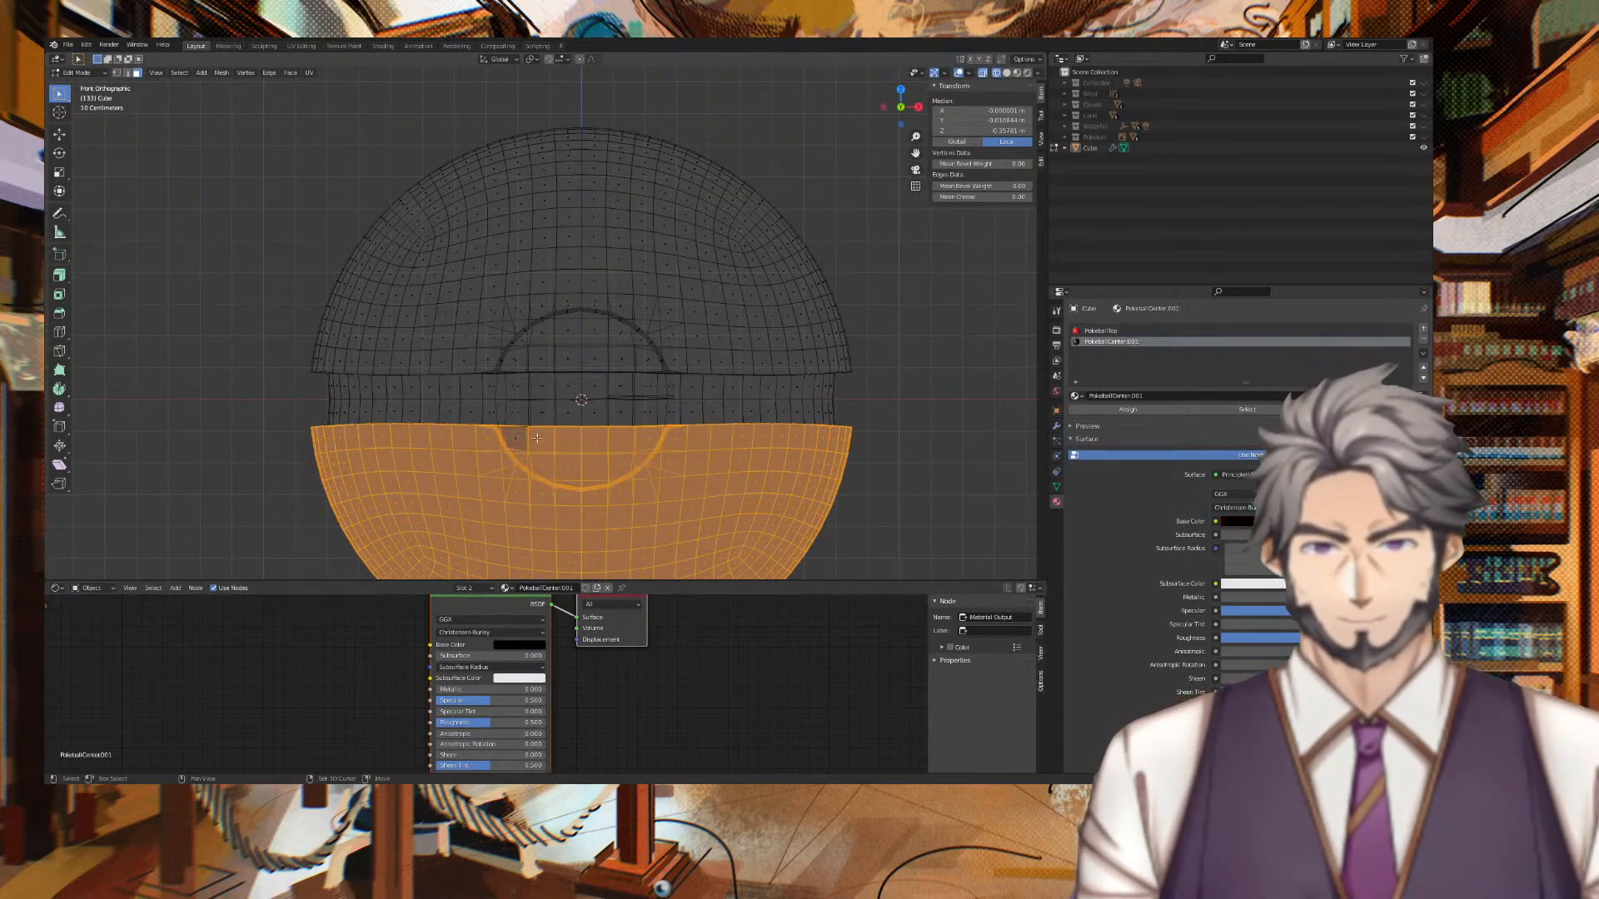
left_click(574, 438, "shift")
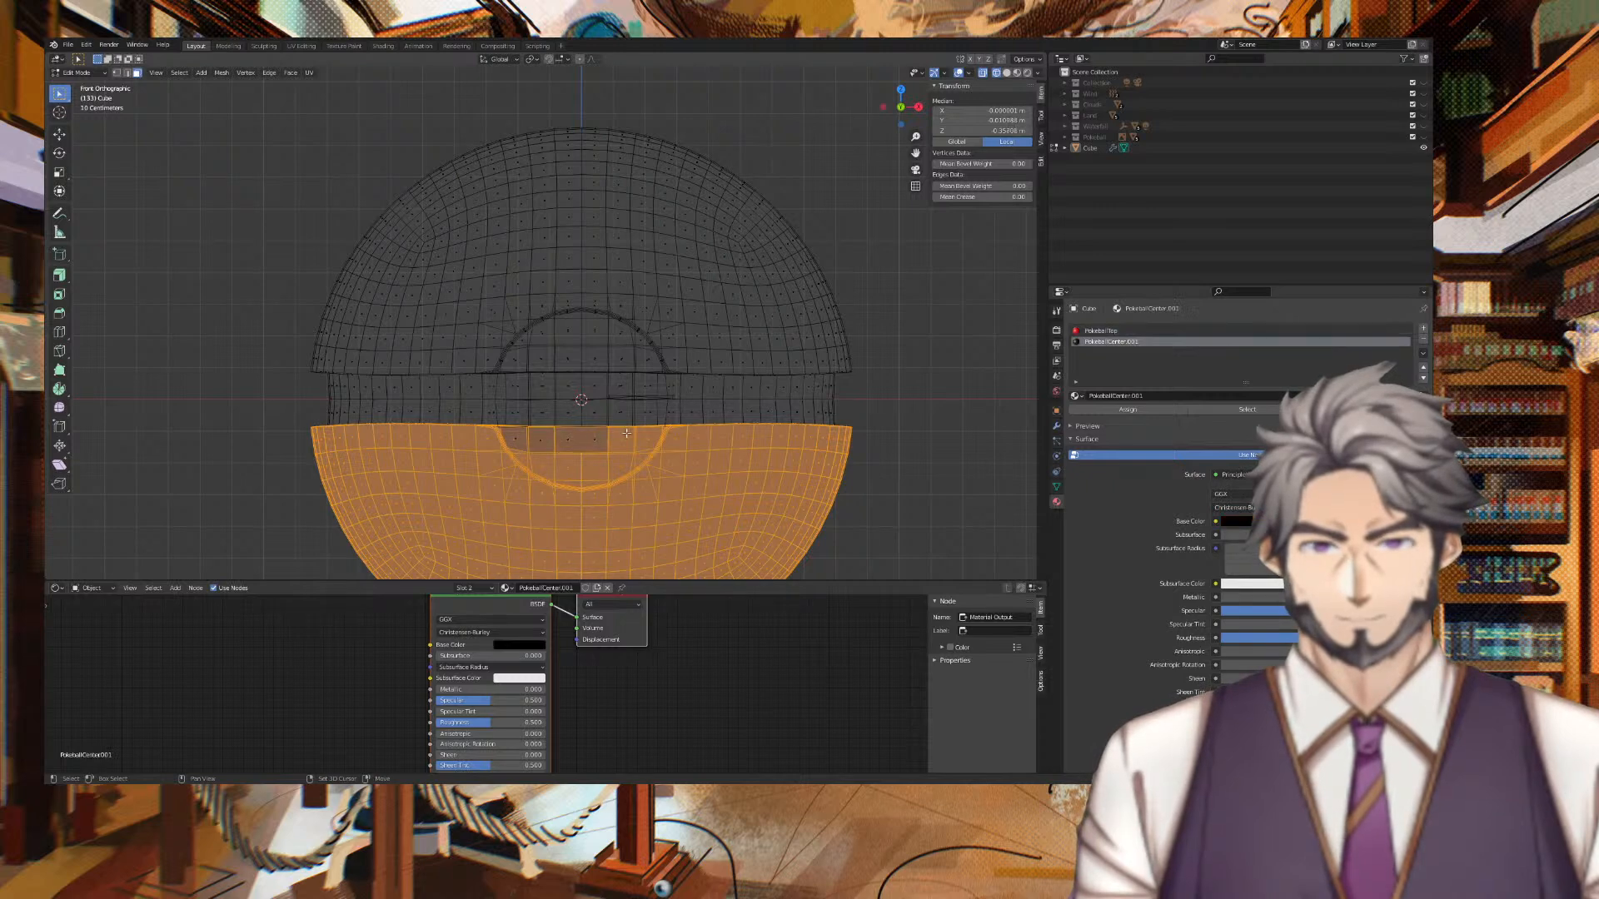
left_click(626, 433, "shift")
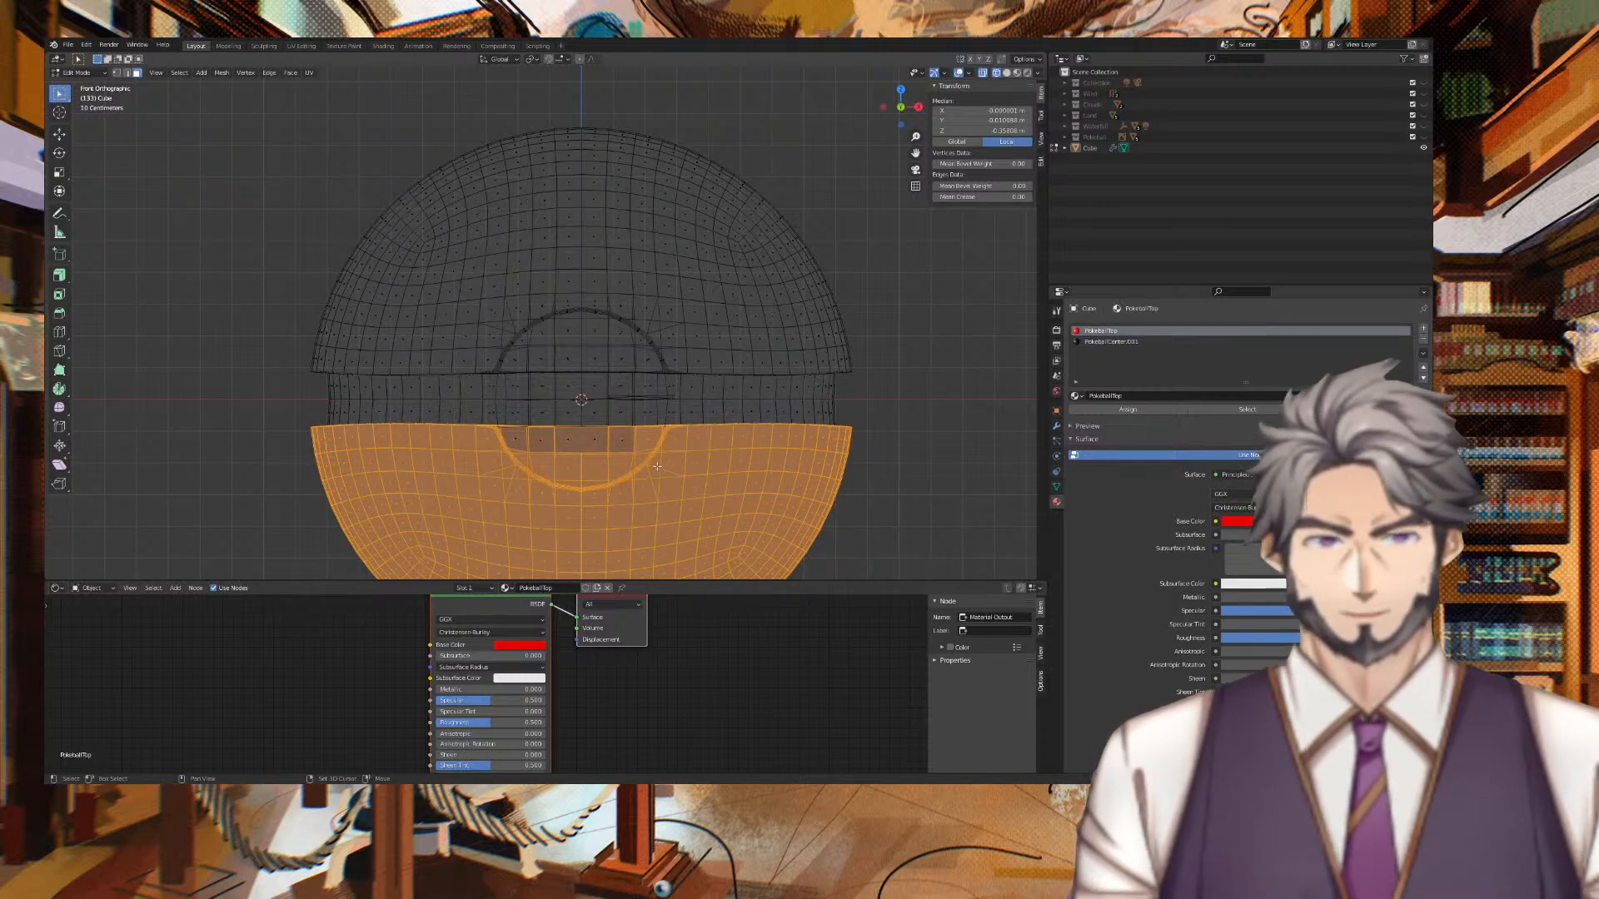
left_click(644, 441, "shift")
left_click(1007, 73)
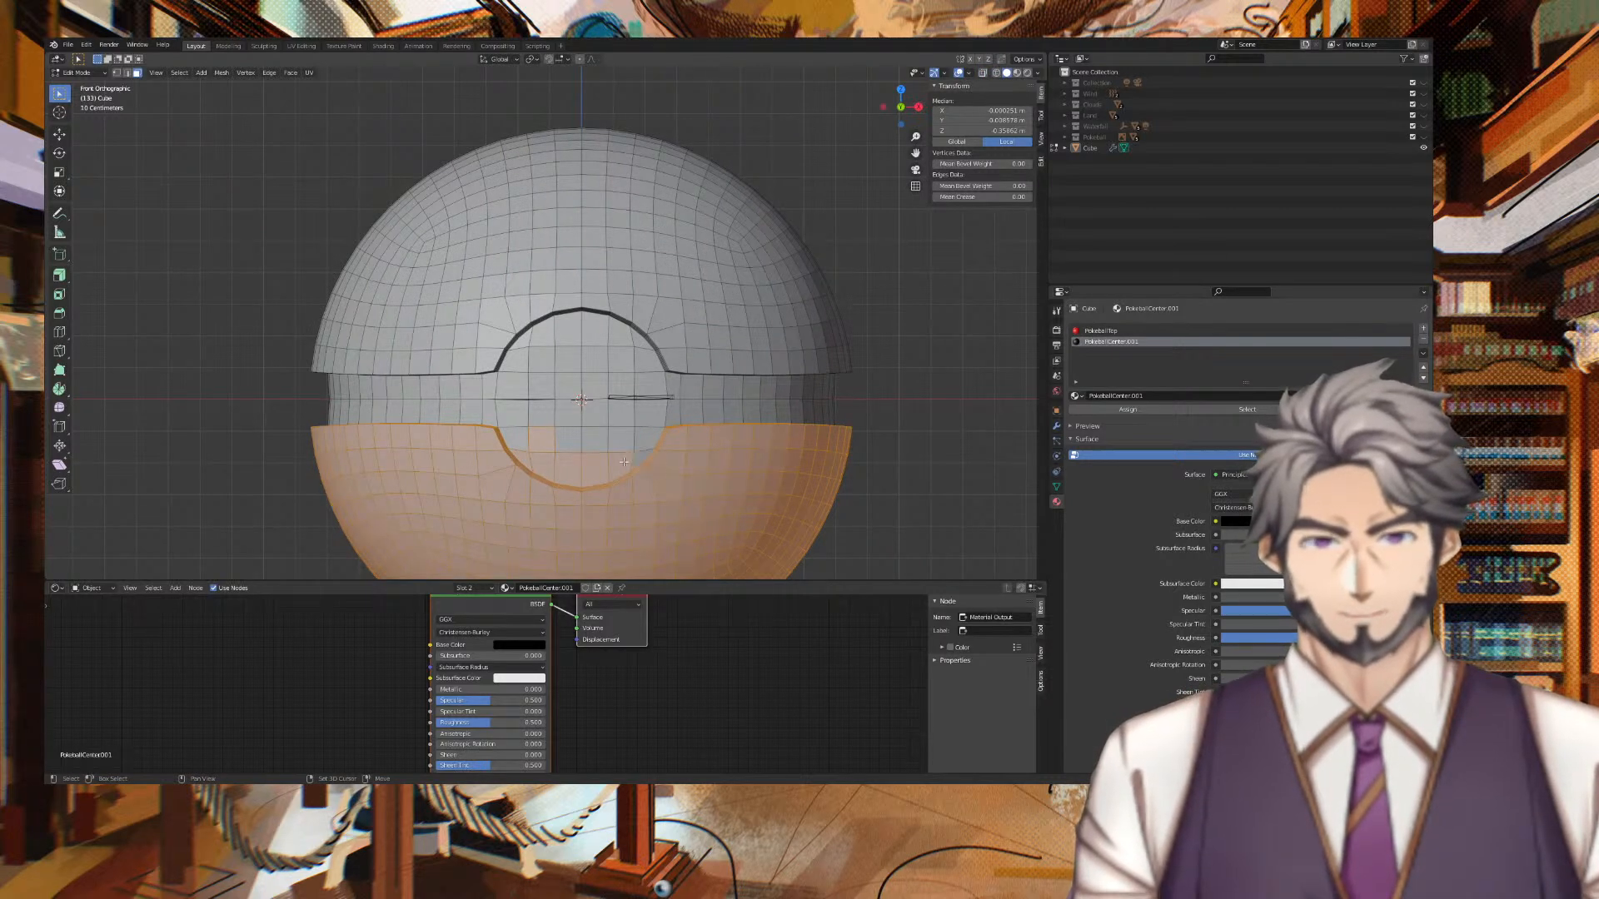
left_click(544, 439, "shift")
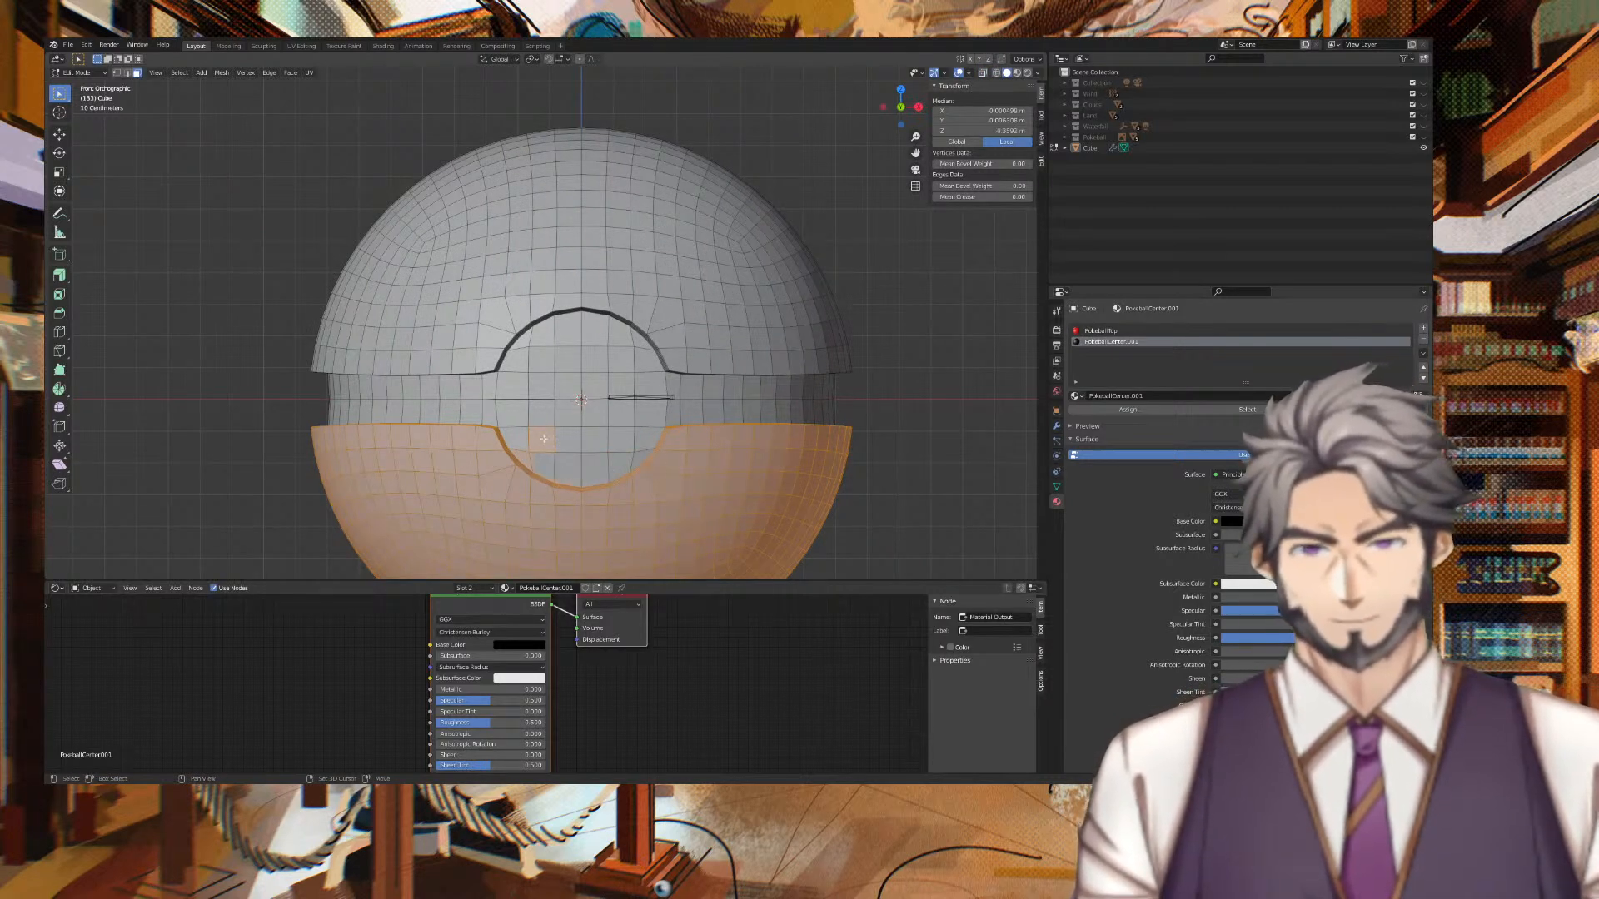
left_click(521, 457, "shift")
Add the two missing faces on the back of the lower shell back to the selection.
middle_click_drag(858, 321, 594, 335)
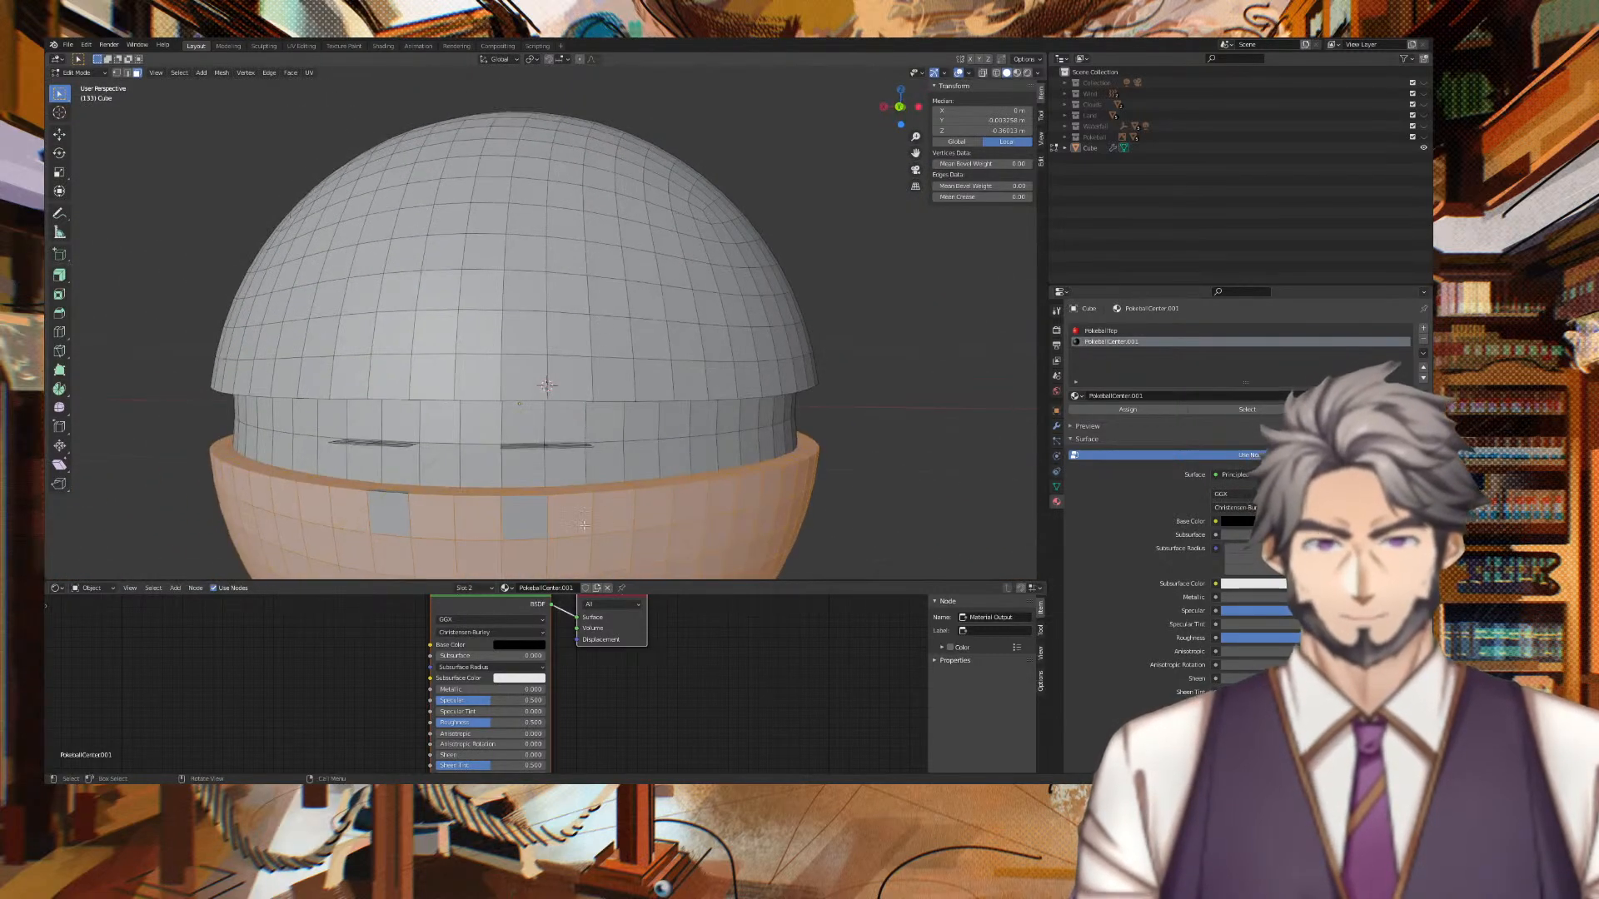
left_click(539, 518, "shift")
left_click(387, 516, "shift")
middle_click_drag(881, 371, 668, 353)
scroll(668, 353, "down", 4)
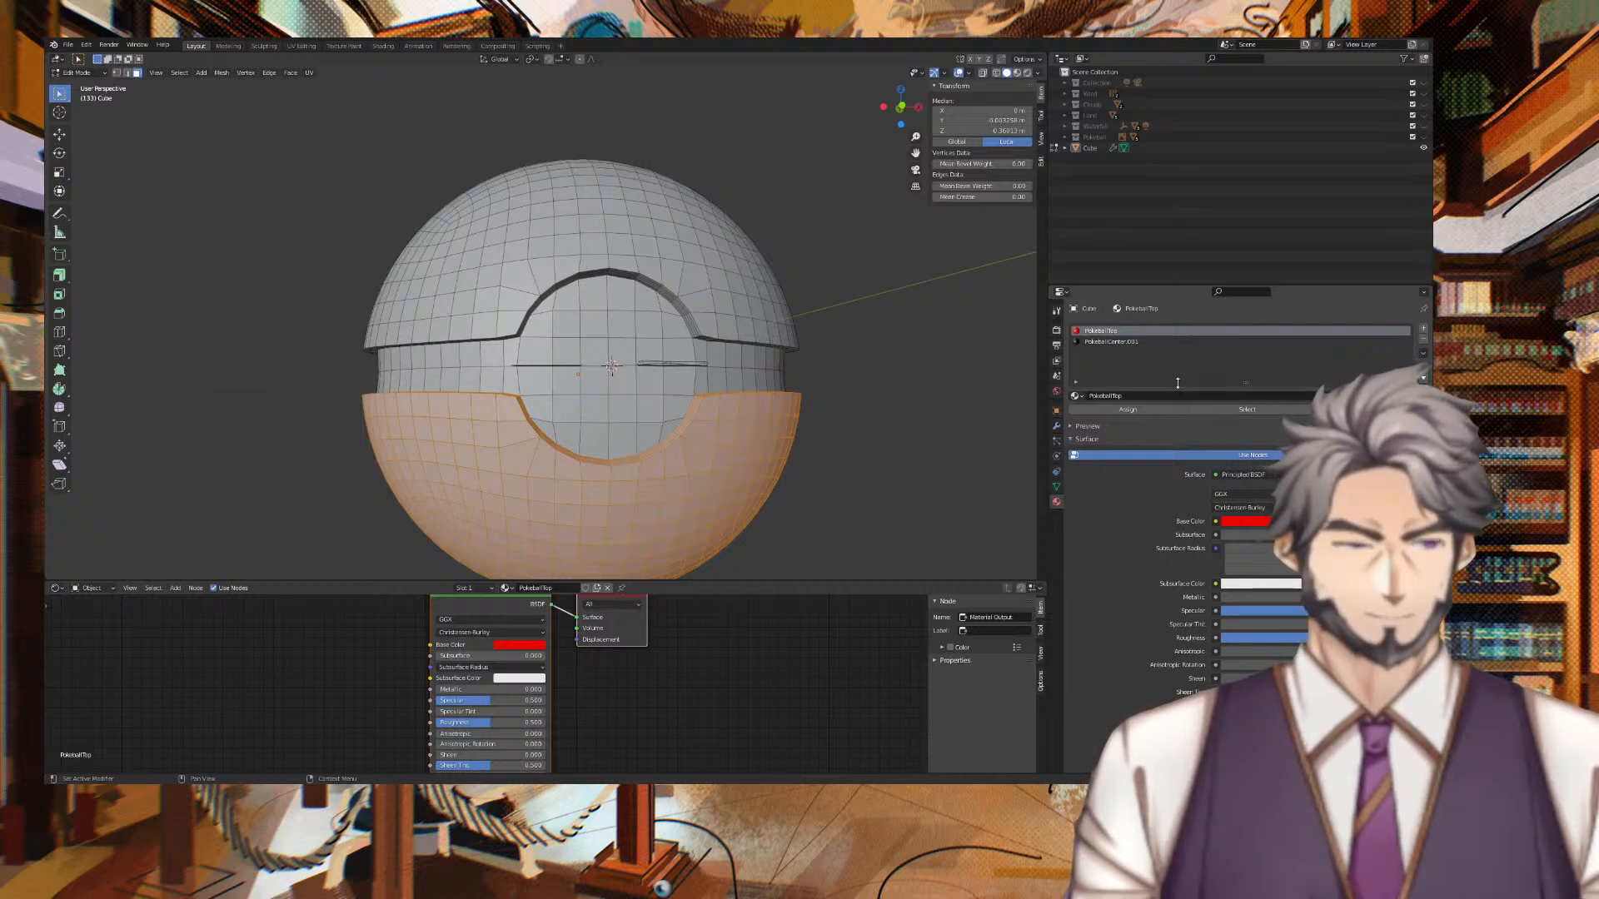
Add a material slot with a new material and assign it to the selected lower shell.
left_click(1423, 328)
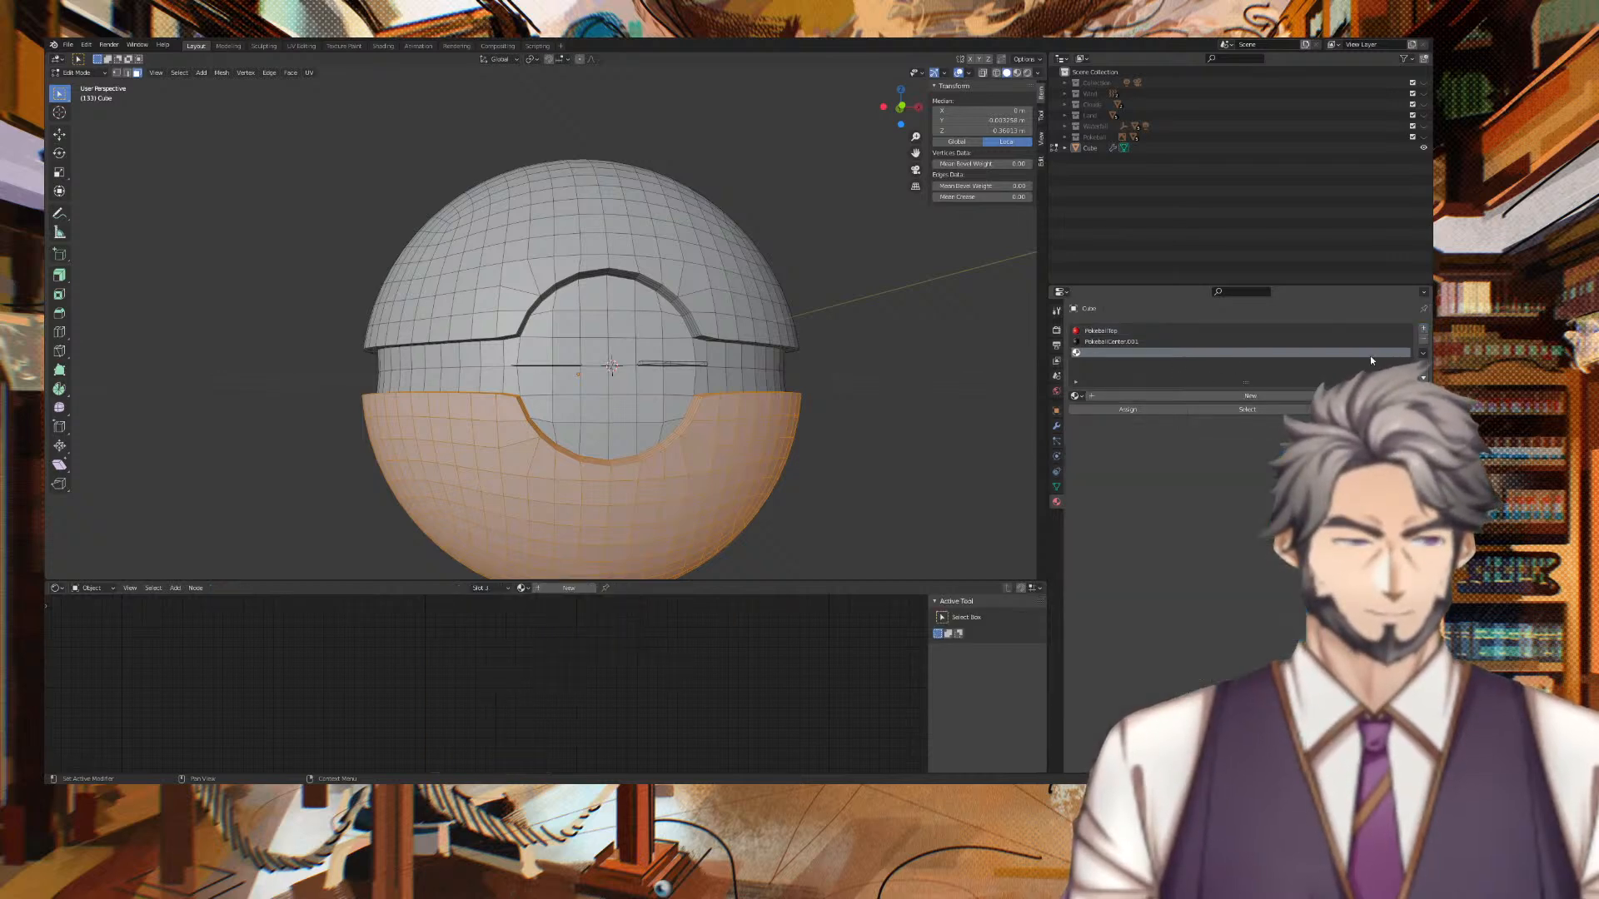
left_click(1226, 397)
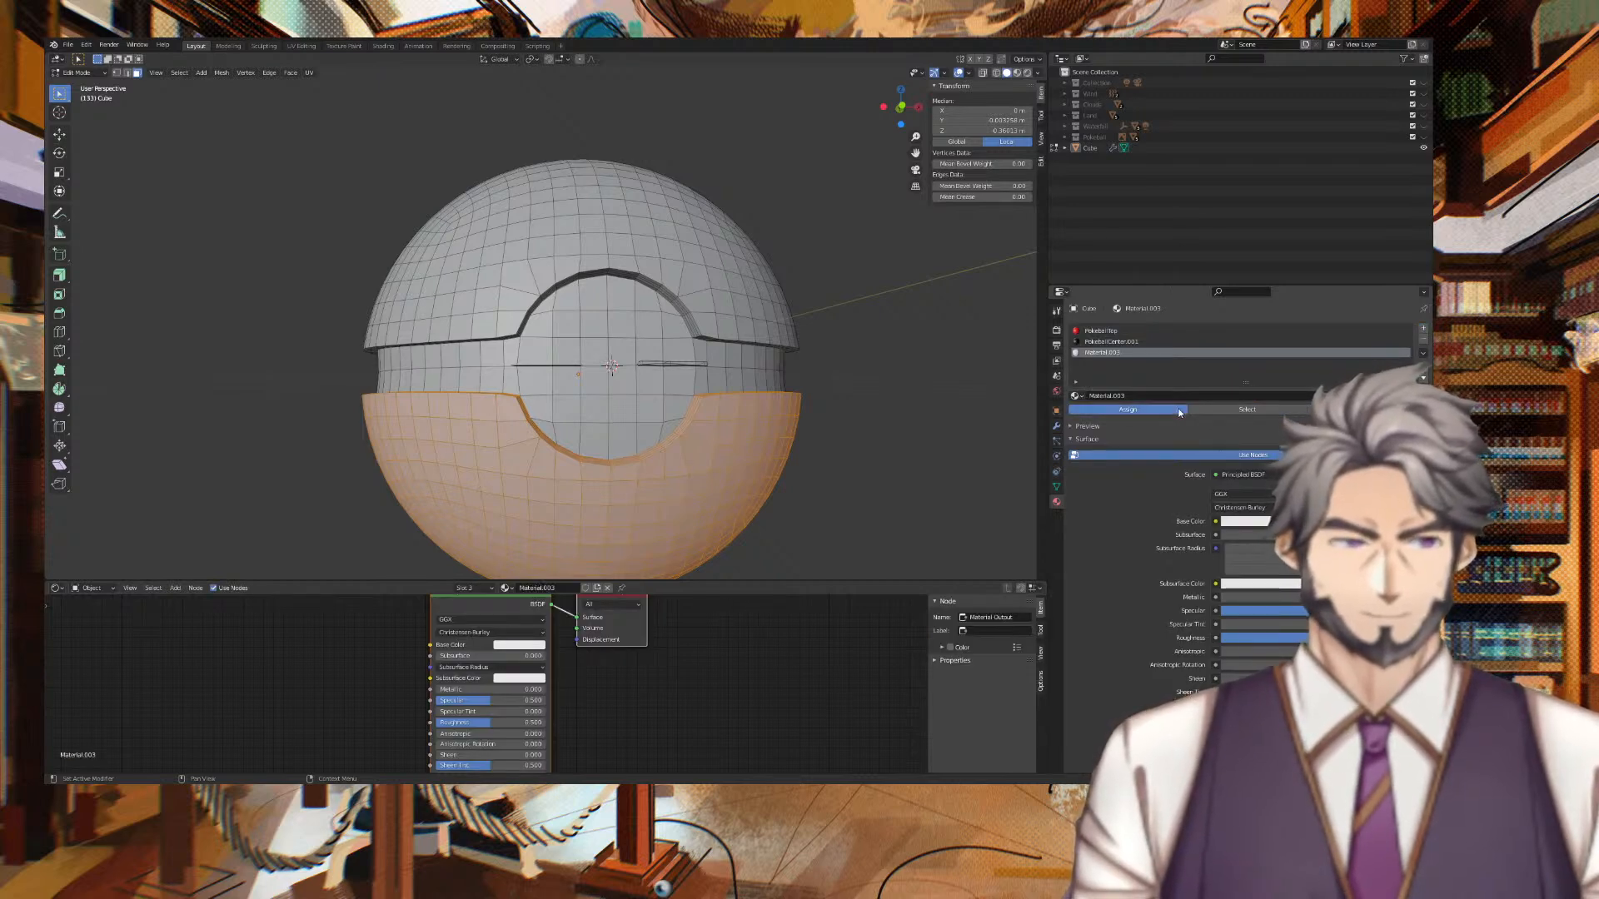
left_click(1146, 395)
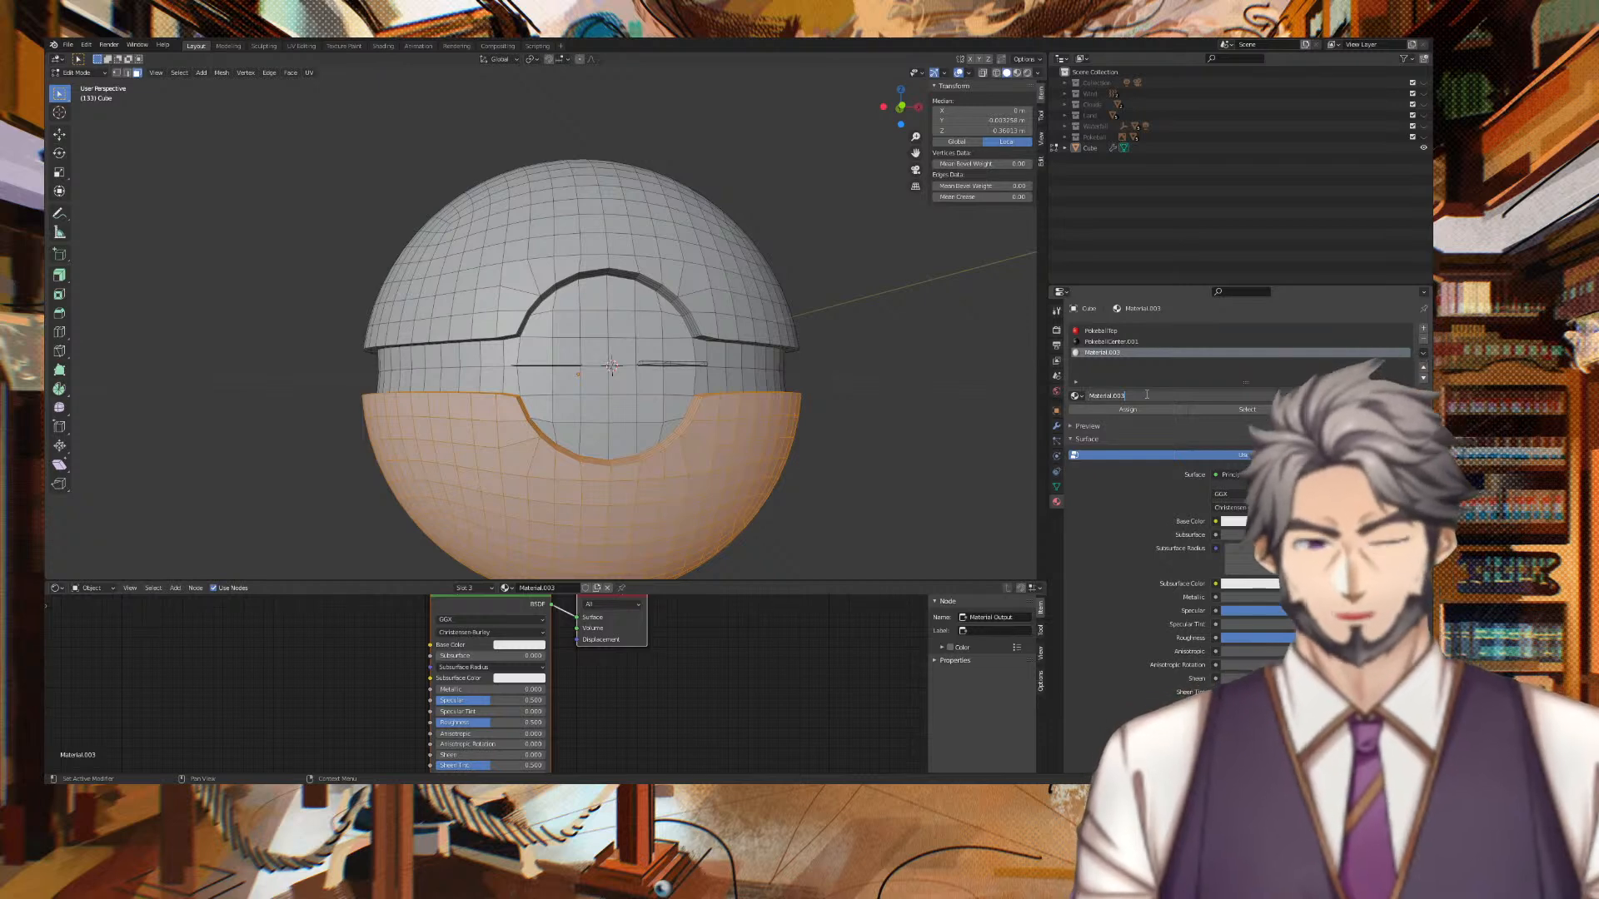
key("ctrl+a")
type("pOKRBN")
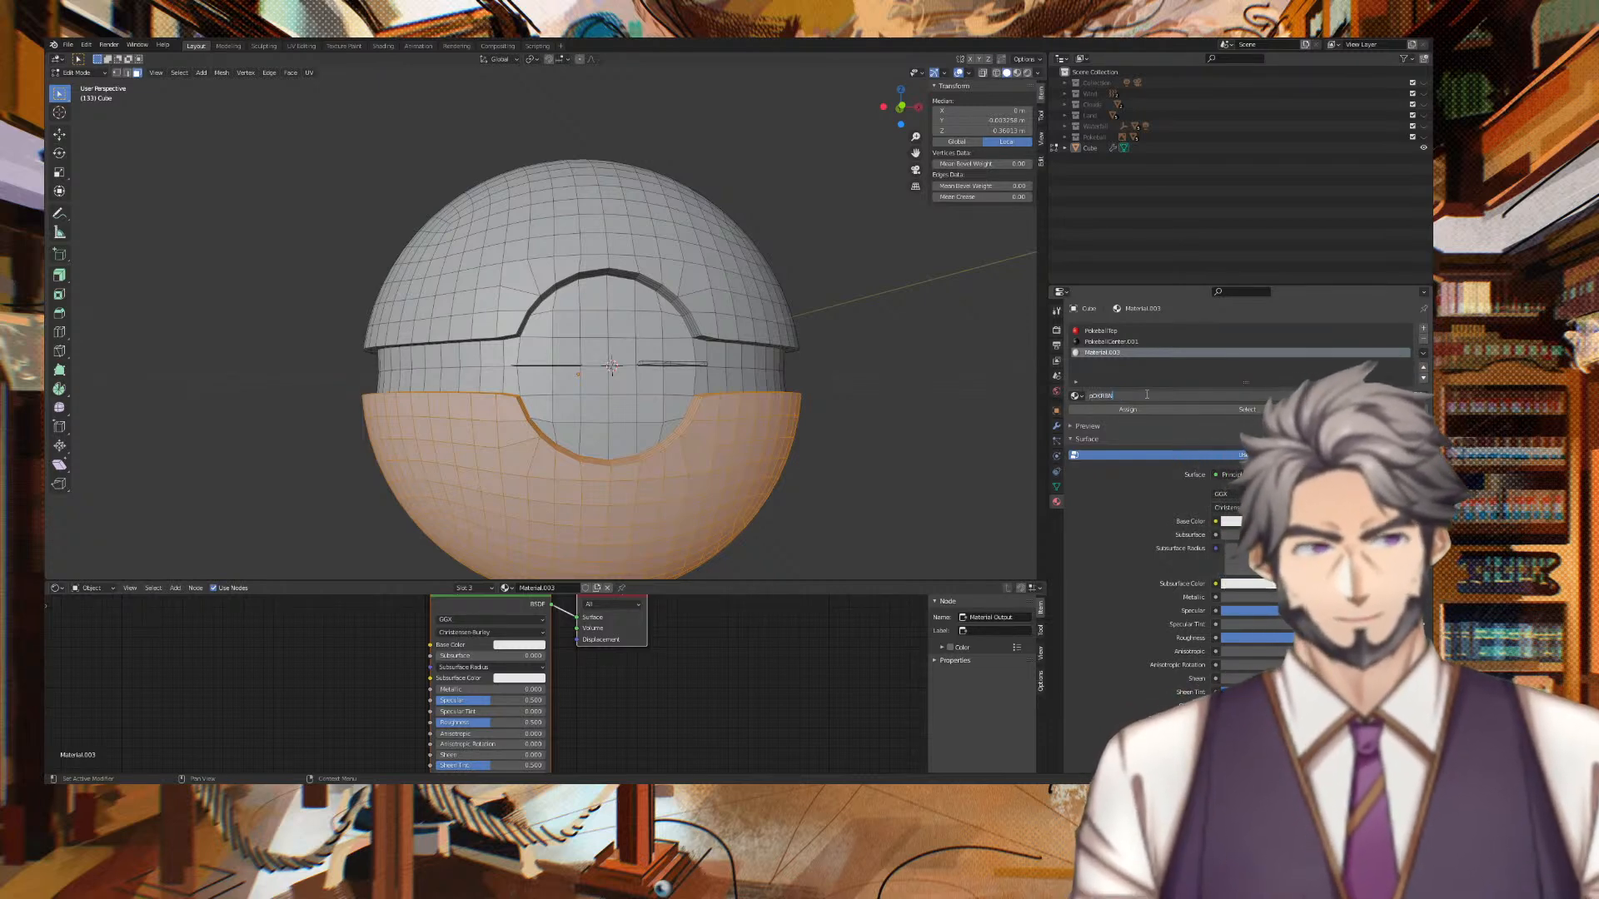
key("BackSpace")
key("BackSpace")
key("BackSpace")
key("BackSpace")
key("BackSpace")
key("BackSpace")
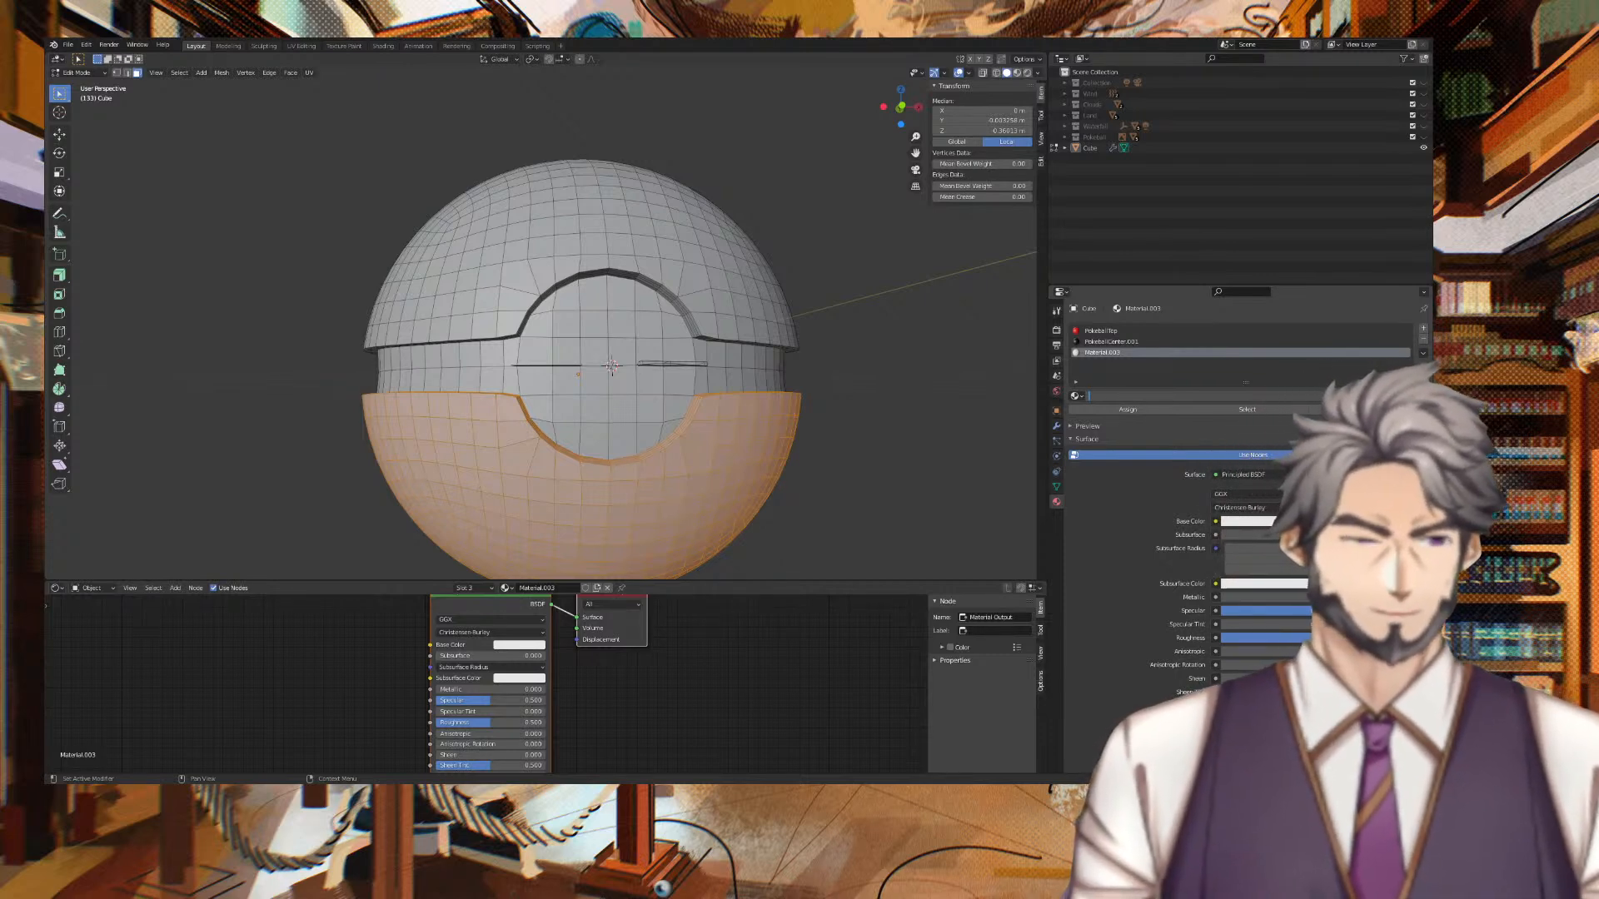
key("Escape")
Rename the lower shell's new material as PokeballBottom.
double_click(1122, 397)
type("poke")
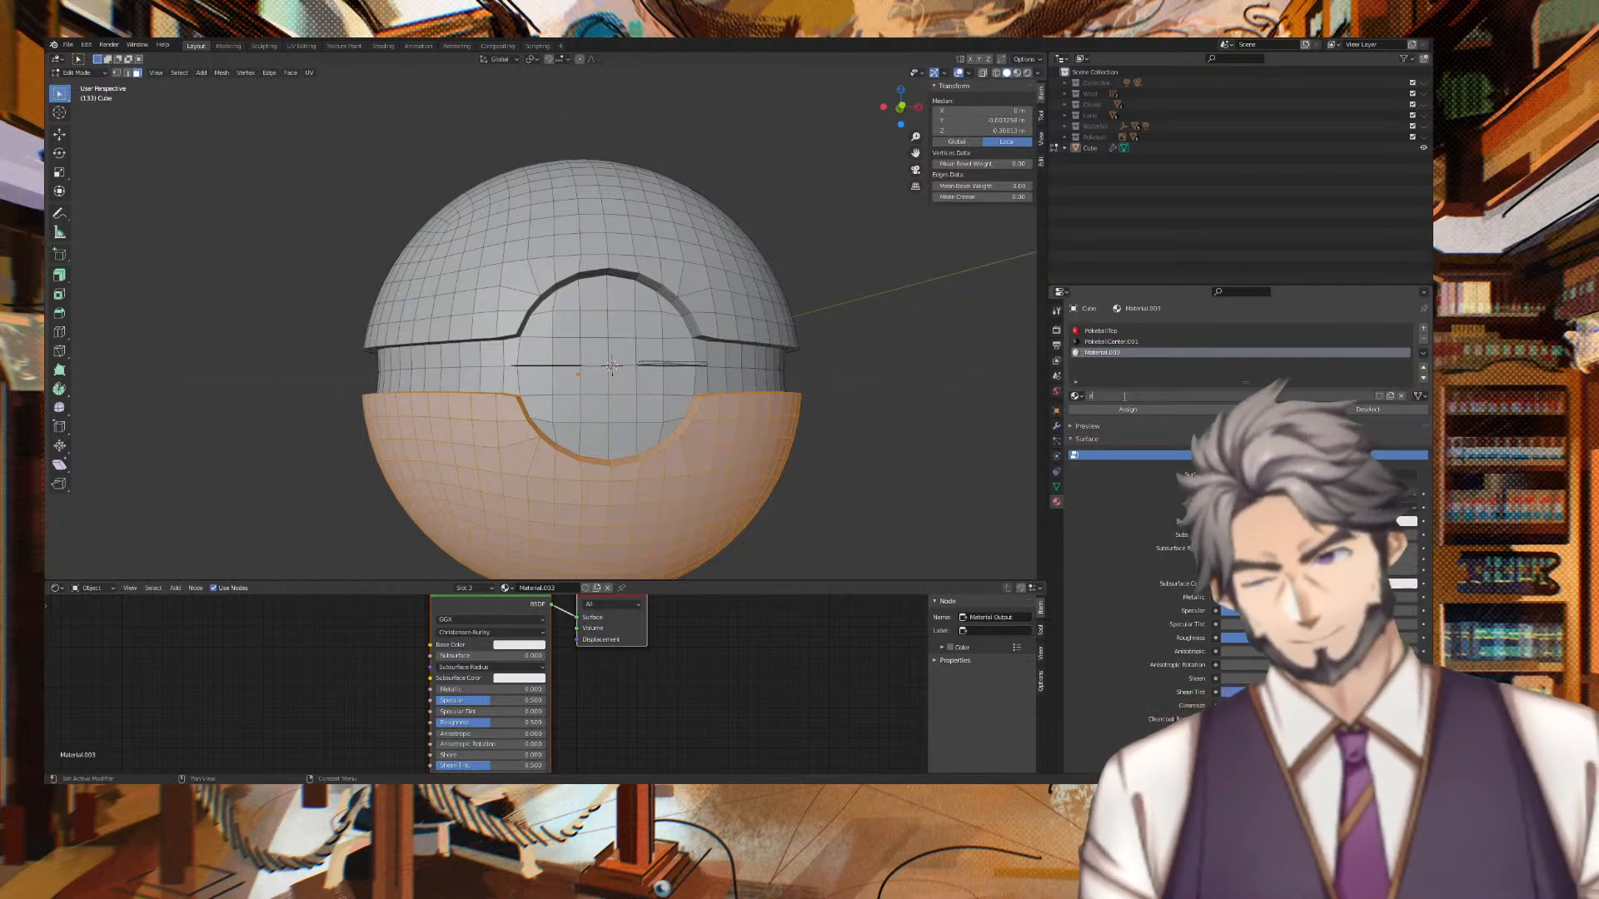
key("BackSpace")
key("BackSpace")
key("BackSpace")
key("BackSpace")
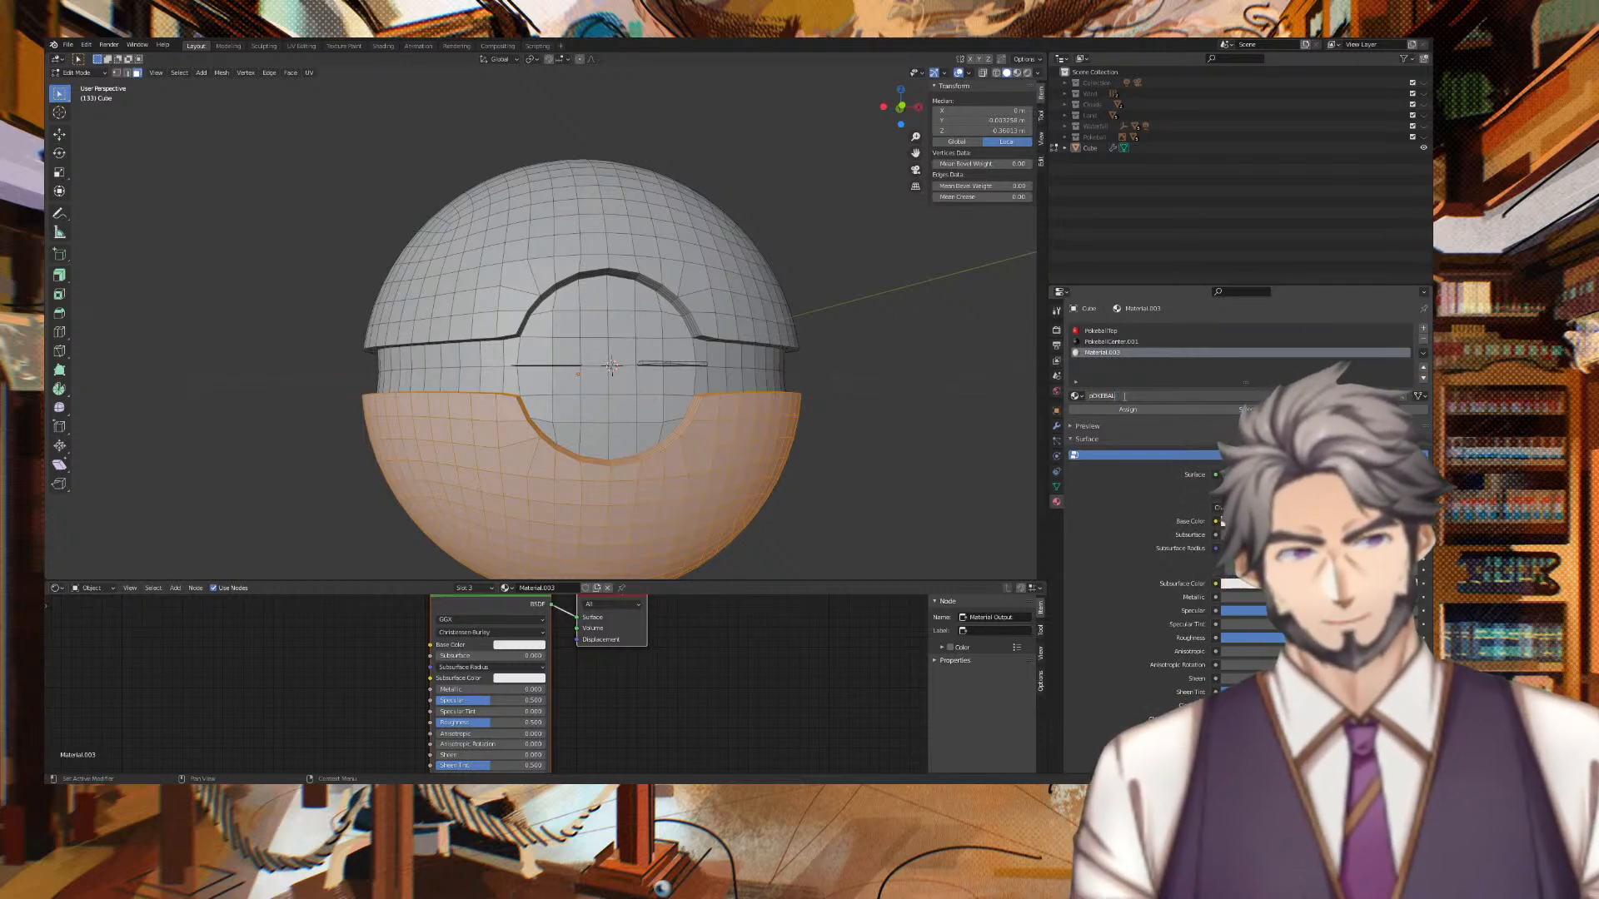
type("PokeballBottom")
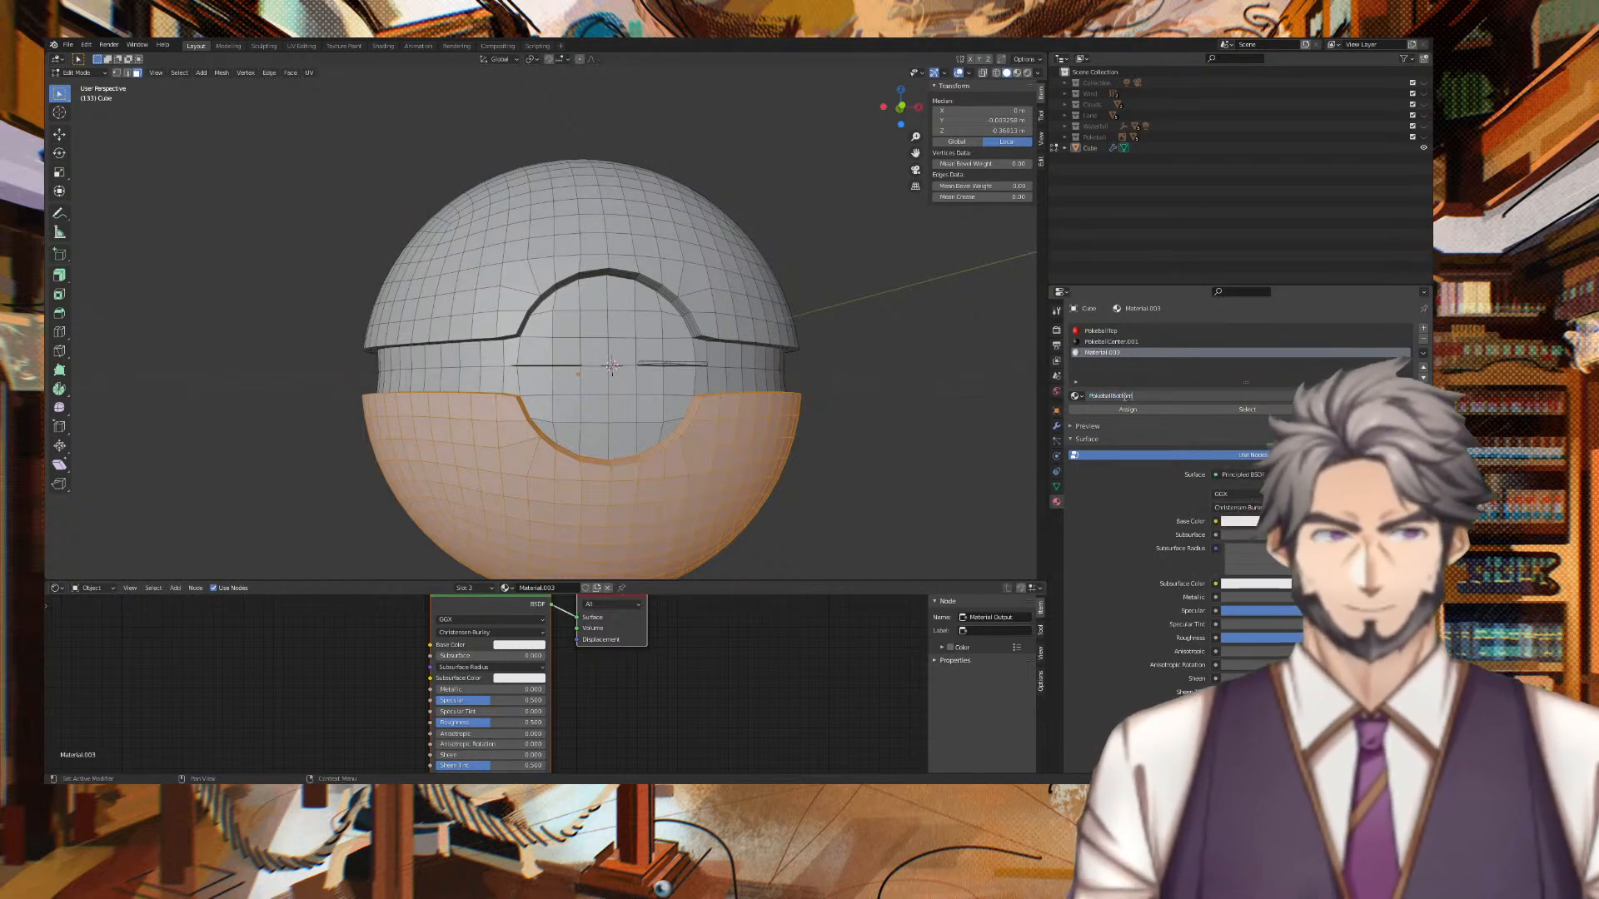
key("Return")
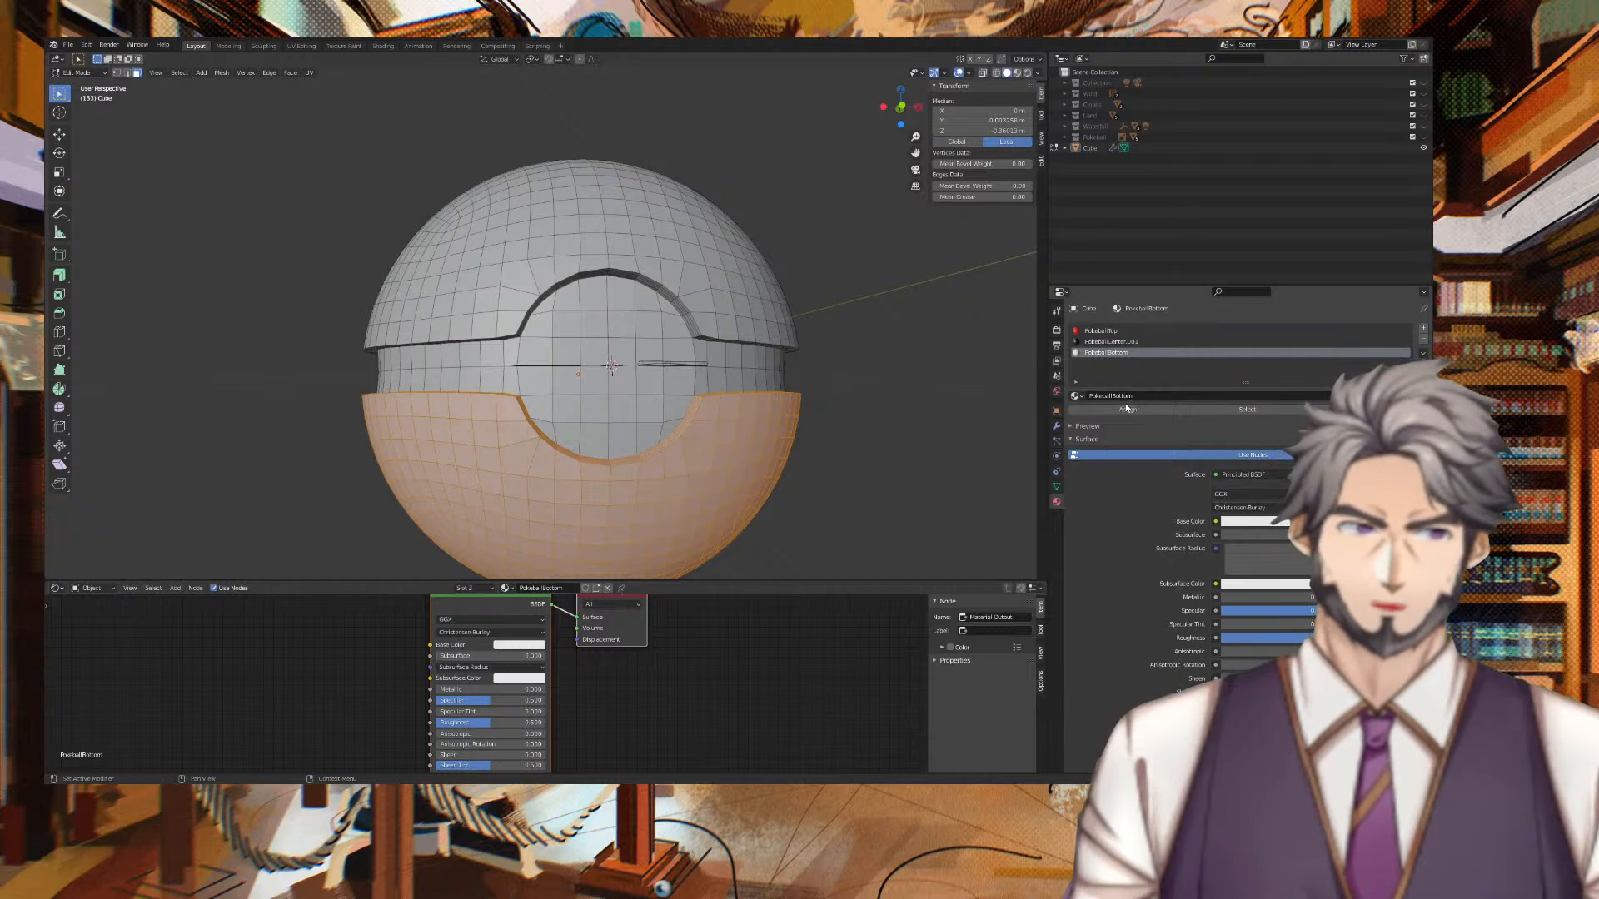
Clear the face selection and display the ball in Material Preview to examine the red, black and white parts.
left_click(759, 434)
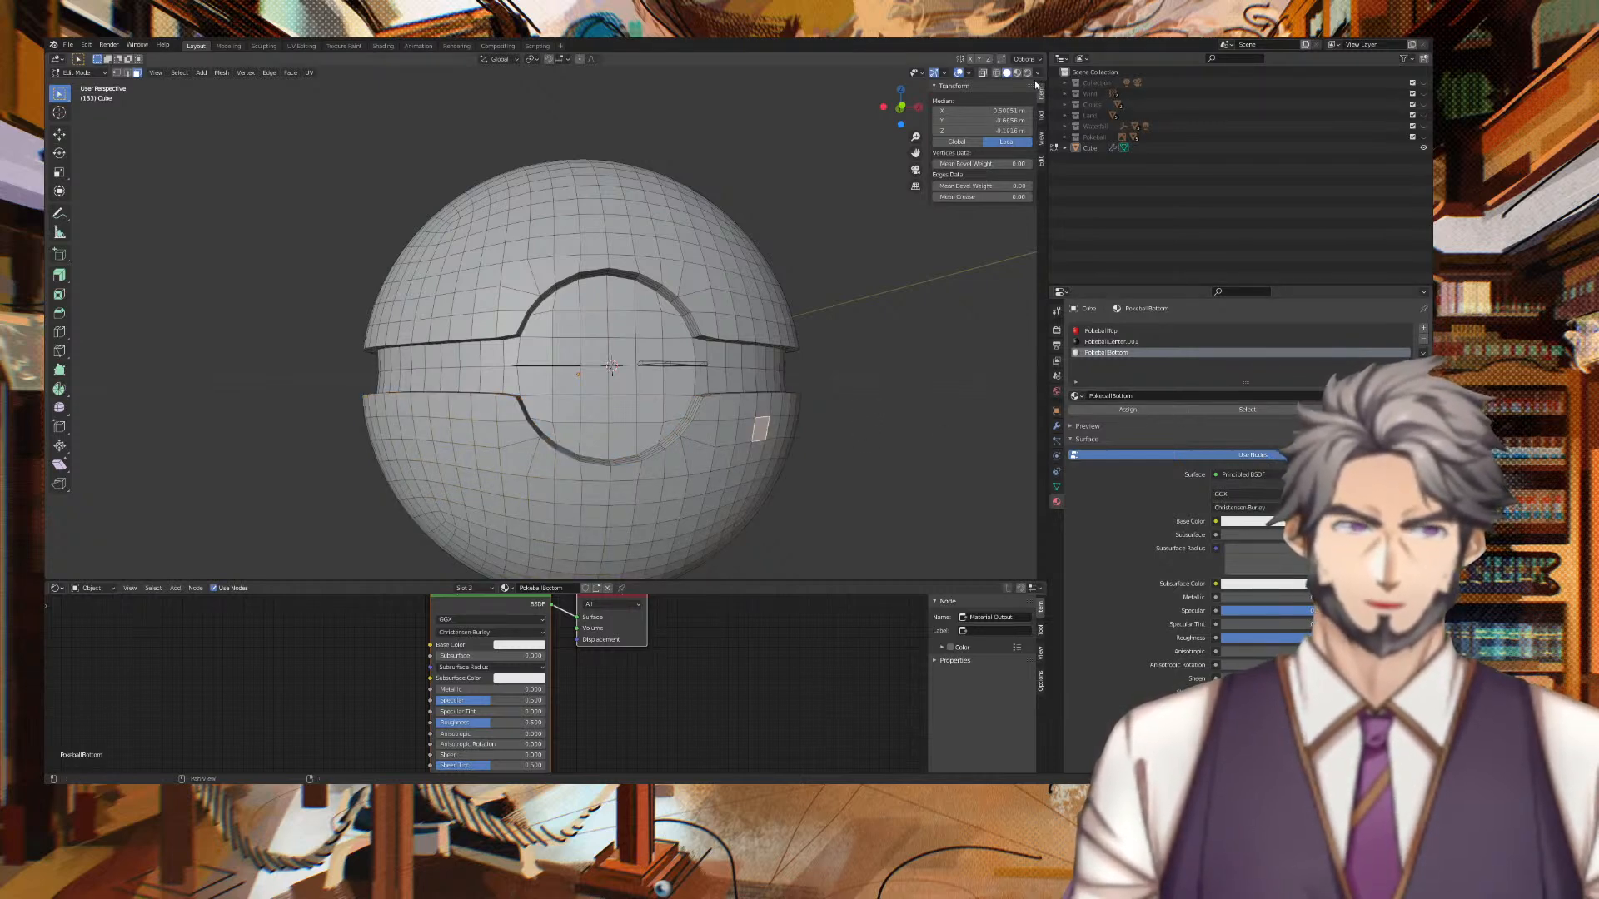
left_click(1018, 73)
middle_click_drag(903, 258, 920, 303)
scroll(838, 315, "down", 2)
left_click(799, 301)
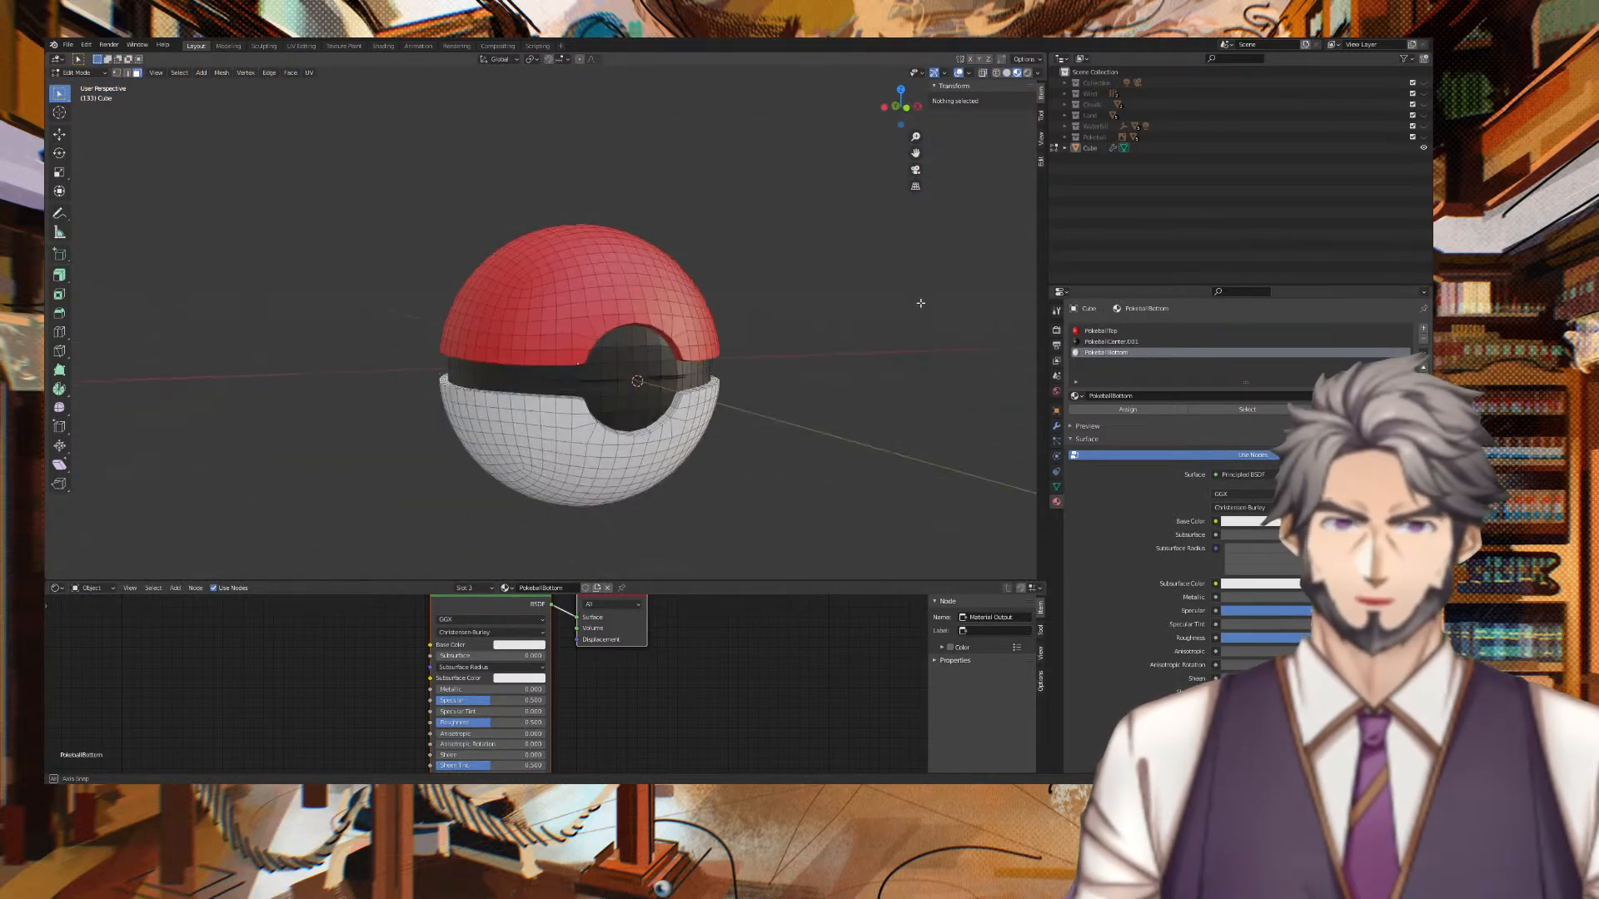
scroll(905, 295, "up", 2)
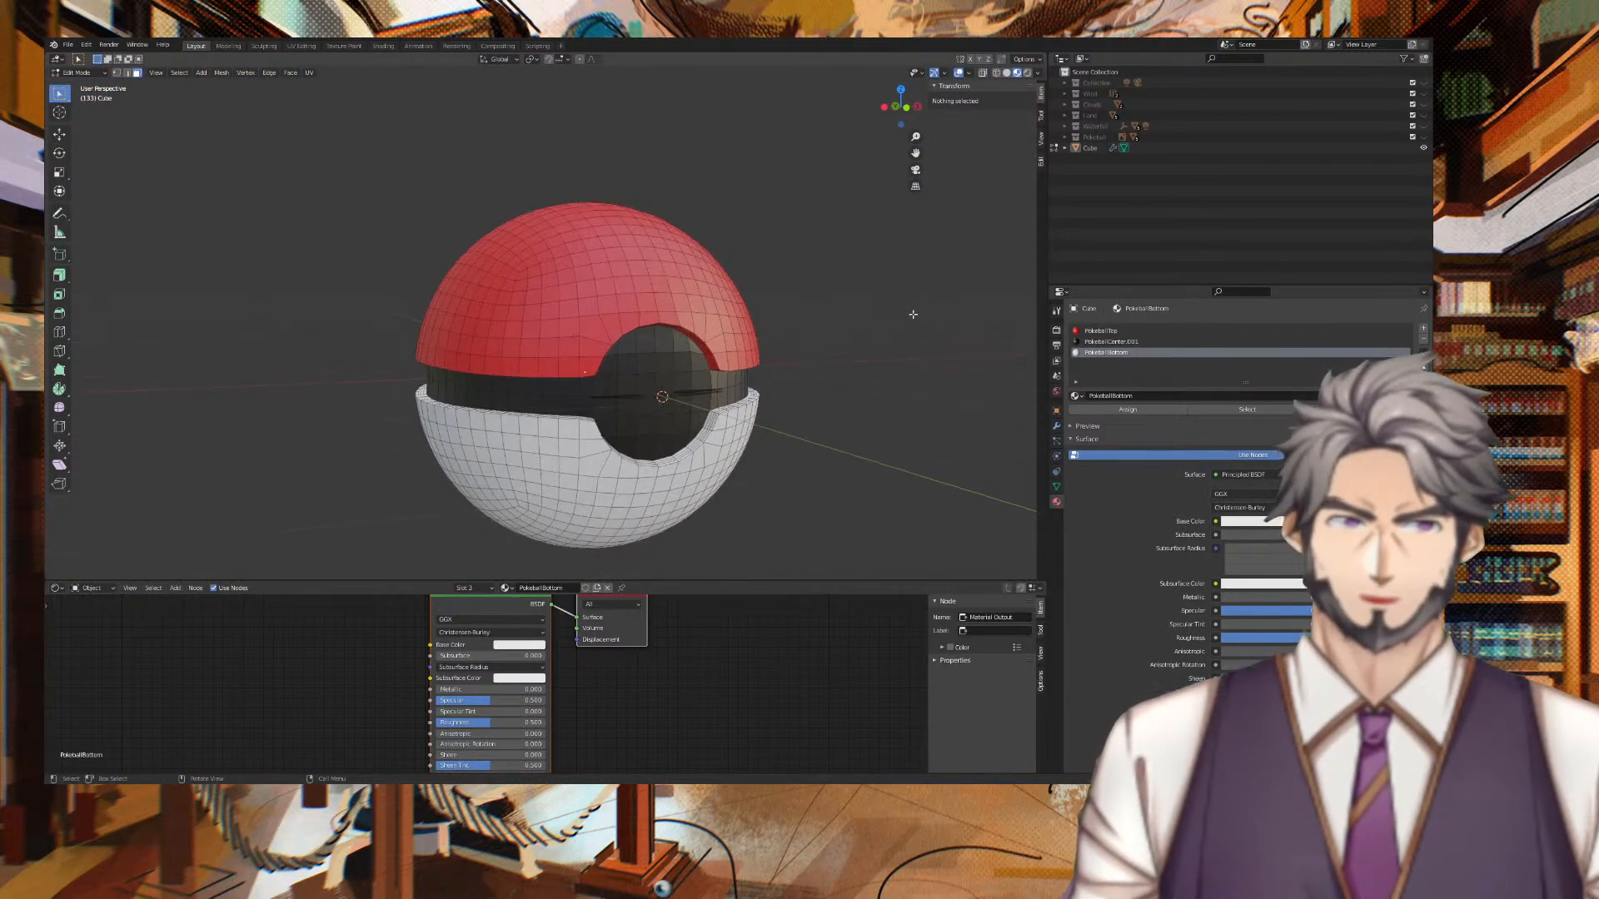
Delete the old cylinder objects and the sphere from the Pokeball collection, keeping only its image empty.
left_click(1065, 137)
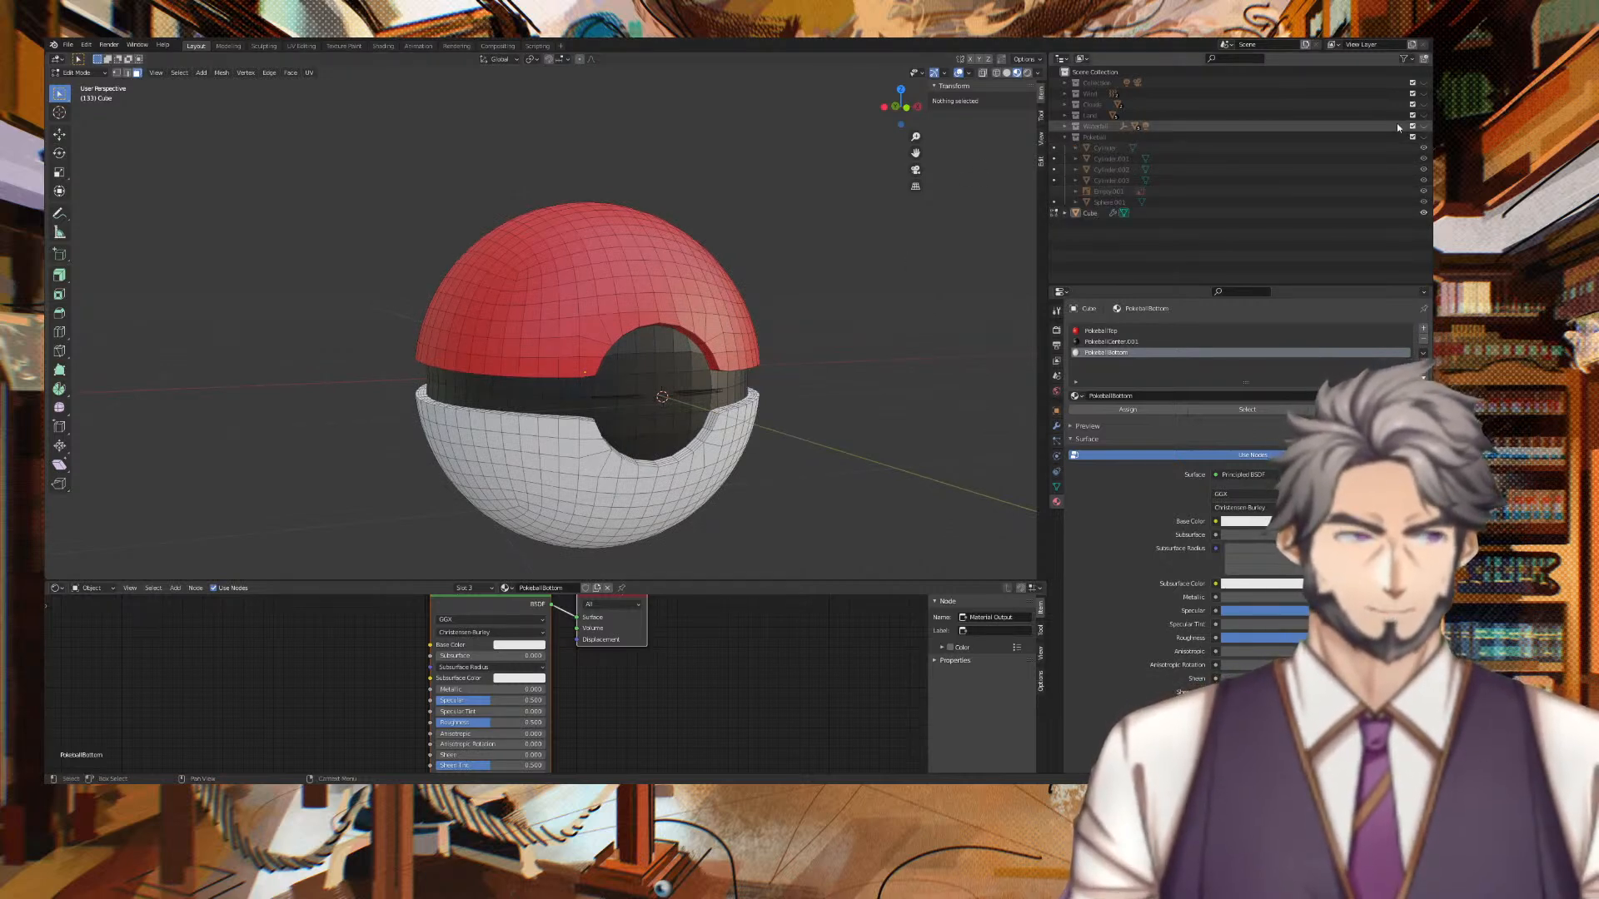
left_click(1165, 149)
right_click(1166, 153)
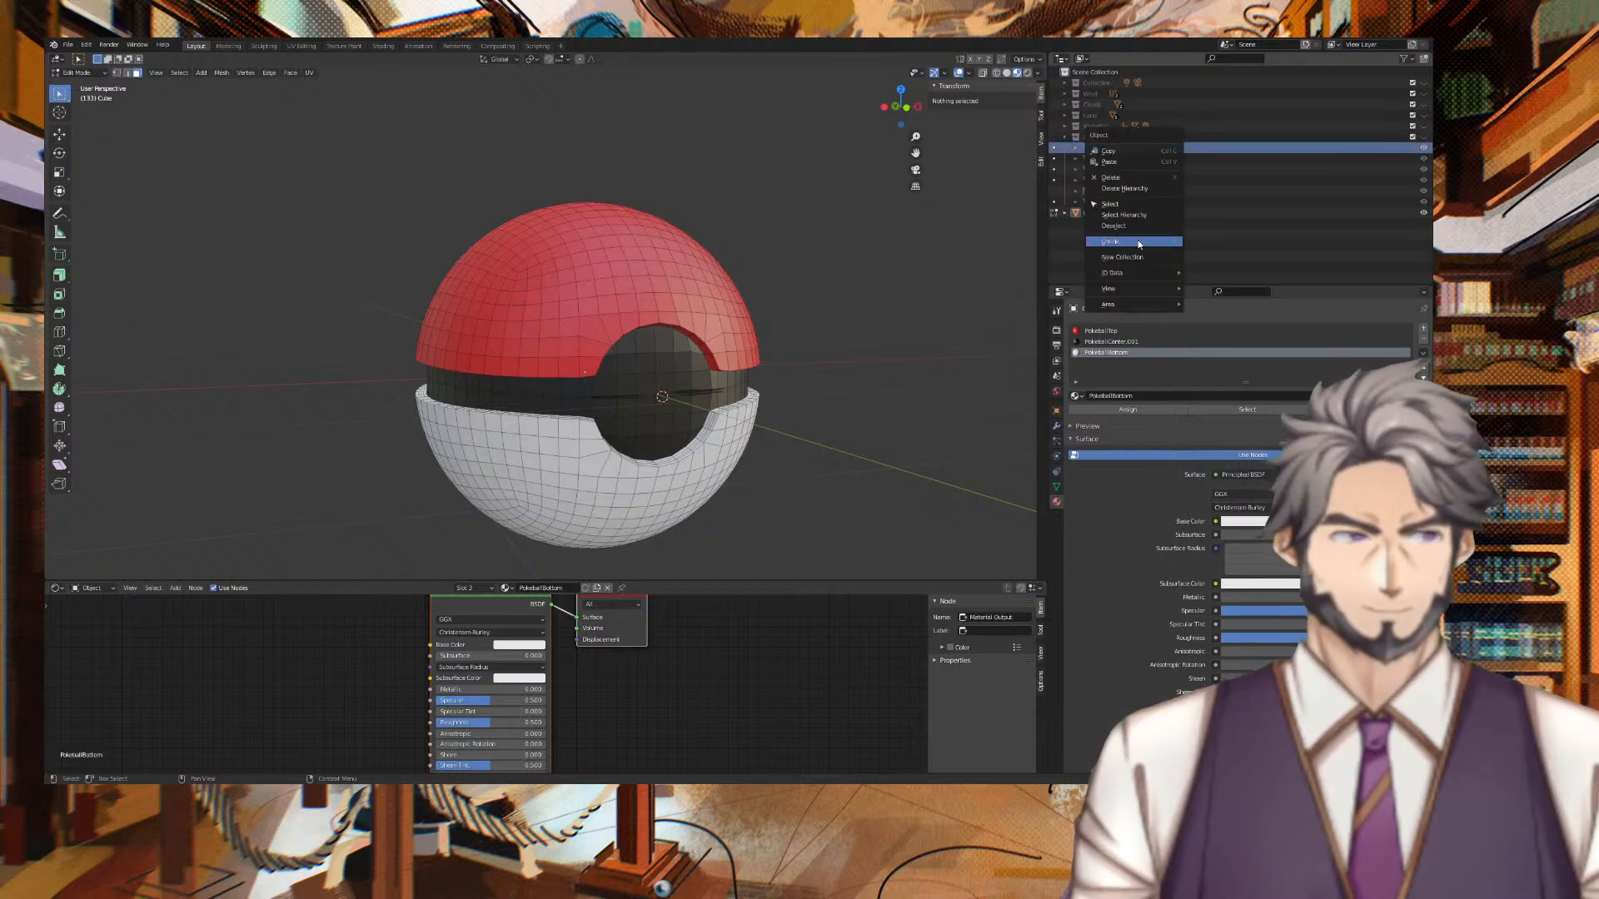
mouse_move(1124, 290)
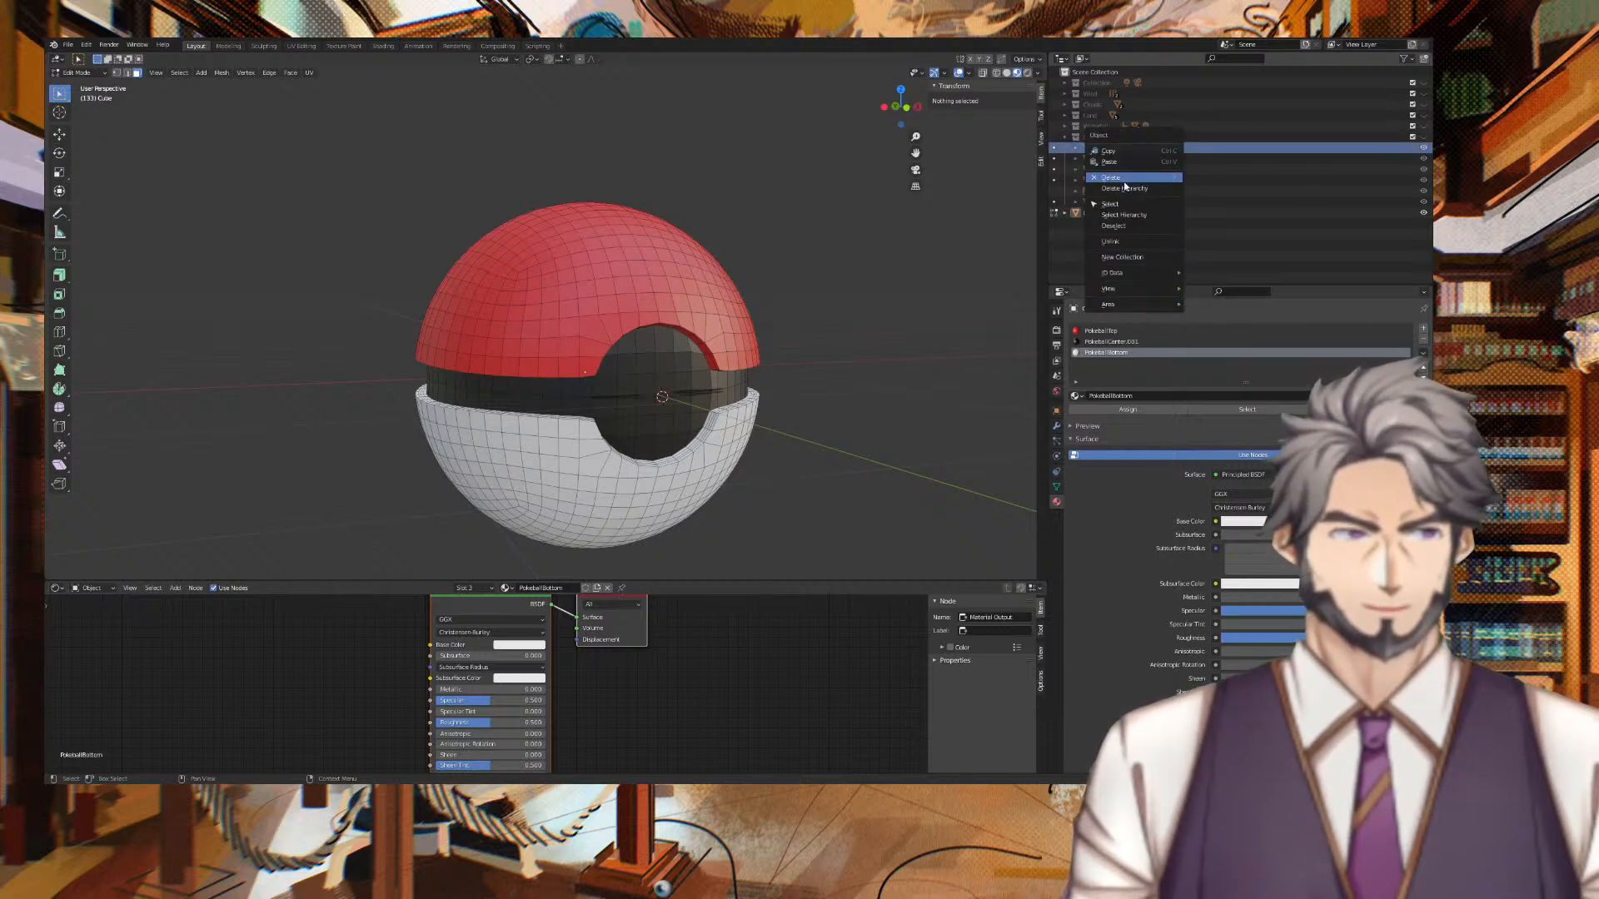
left_click(1113, 178)
left_click(1171, 149)
key("Delete")
left_click(1171, 150)
key("Delete")
left_click(1171, 150)
key("Delete")
left_click(1173, 159)
key("Delete")
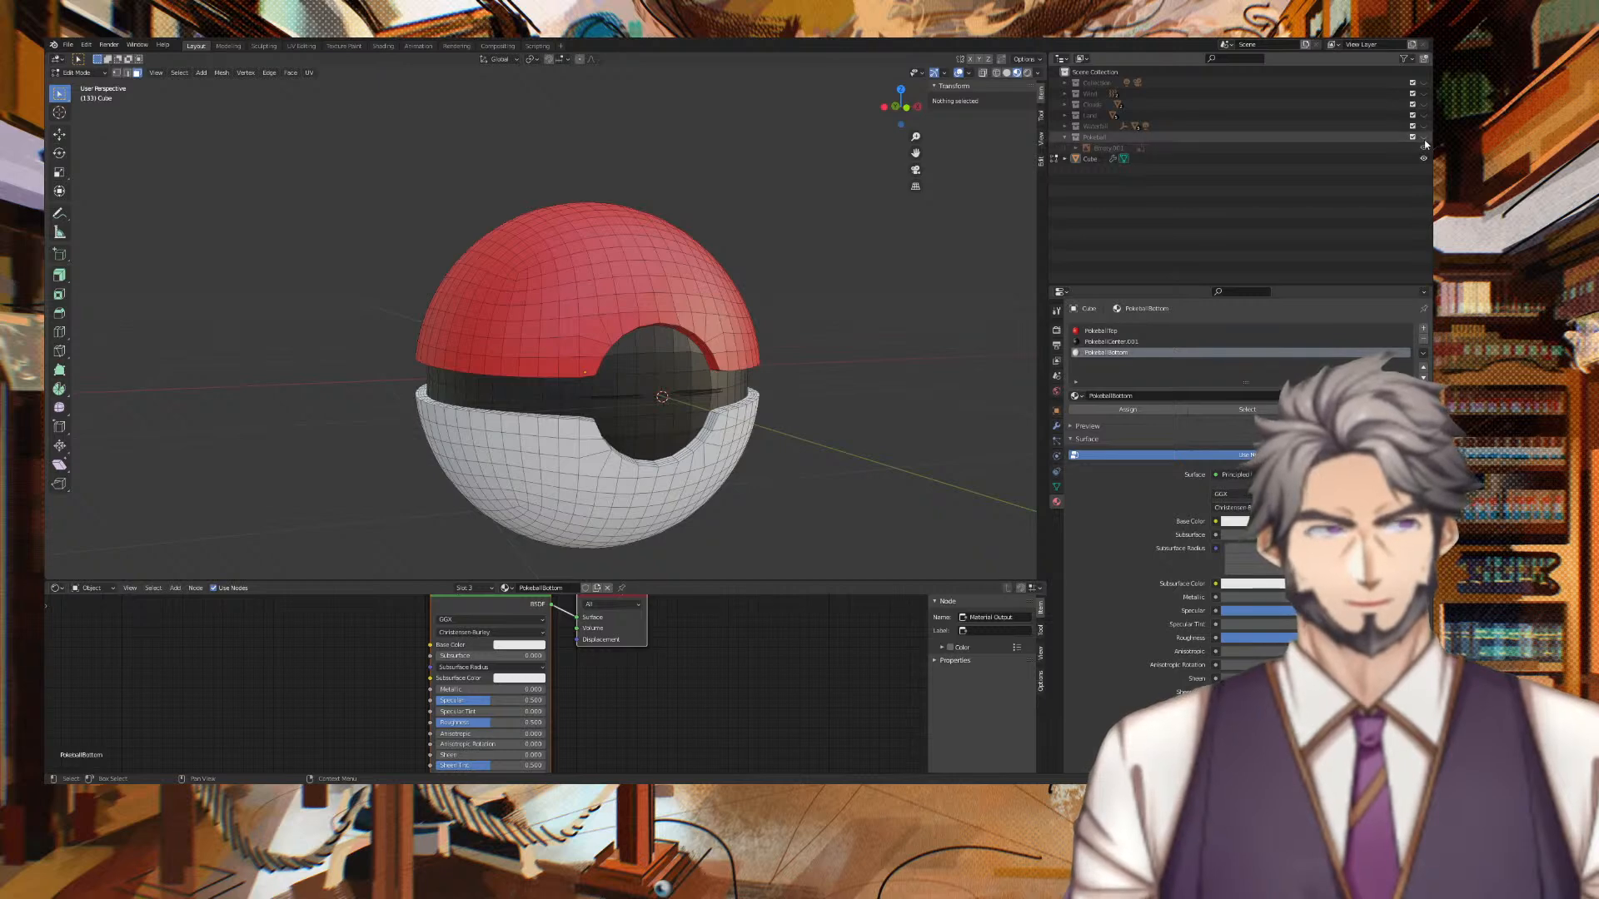
Select the Poké Ball reference image and temporarily hide the ball model to examine the image.
scroll(870, 242, "down", 8)
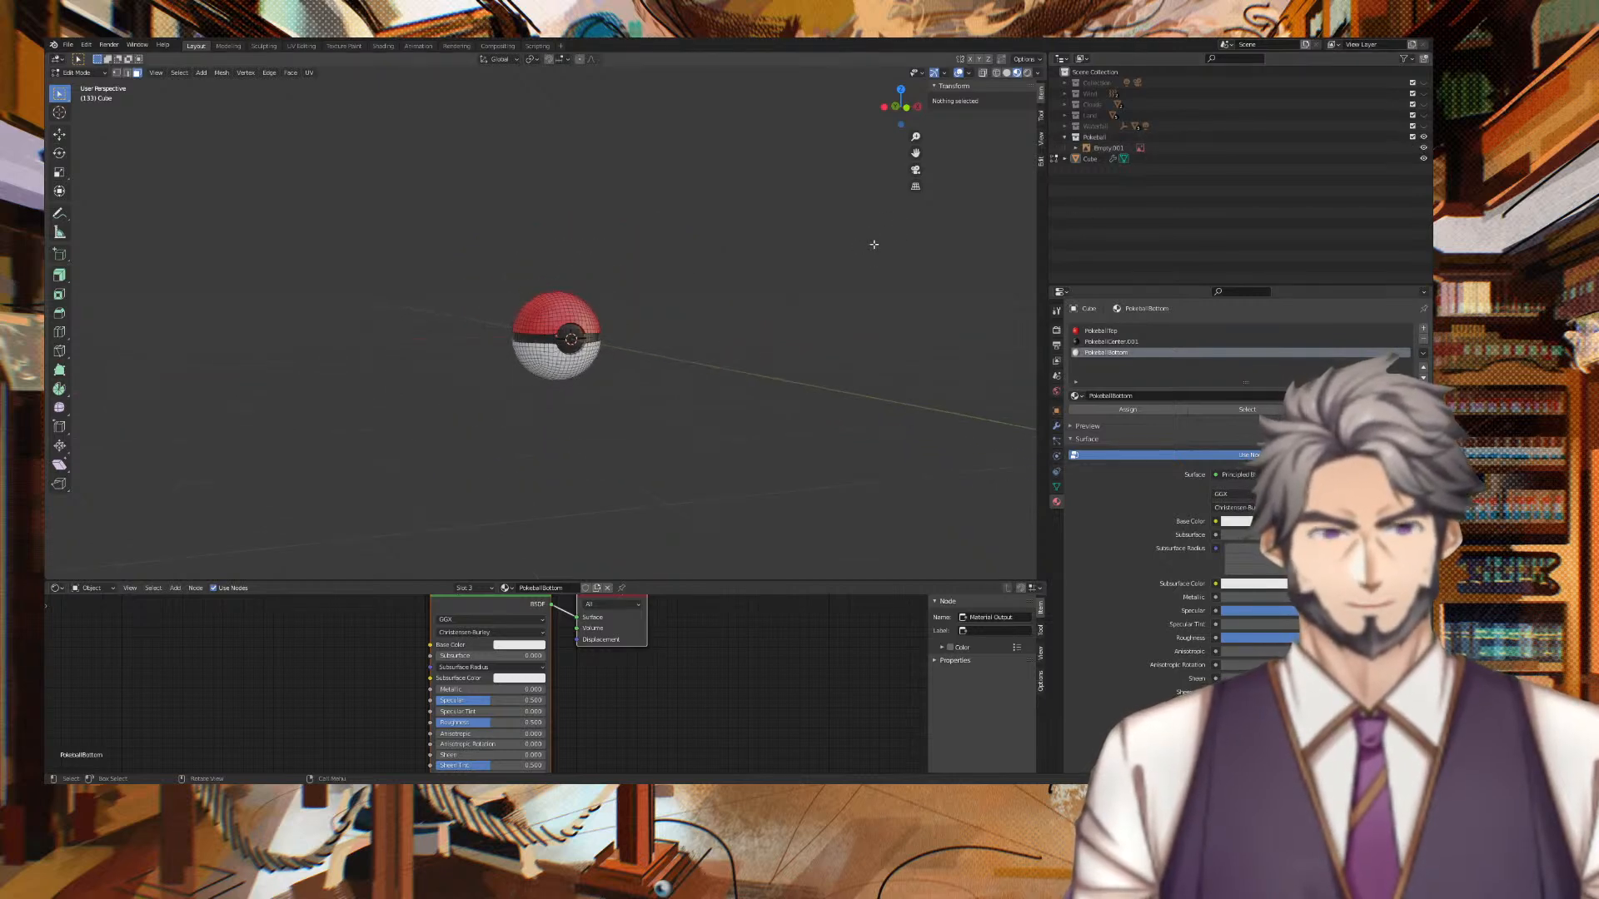
left_click(1227, 148)
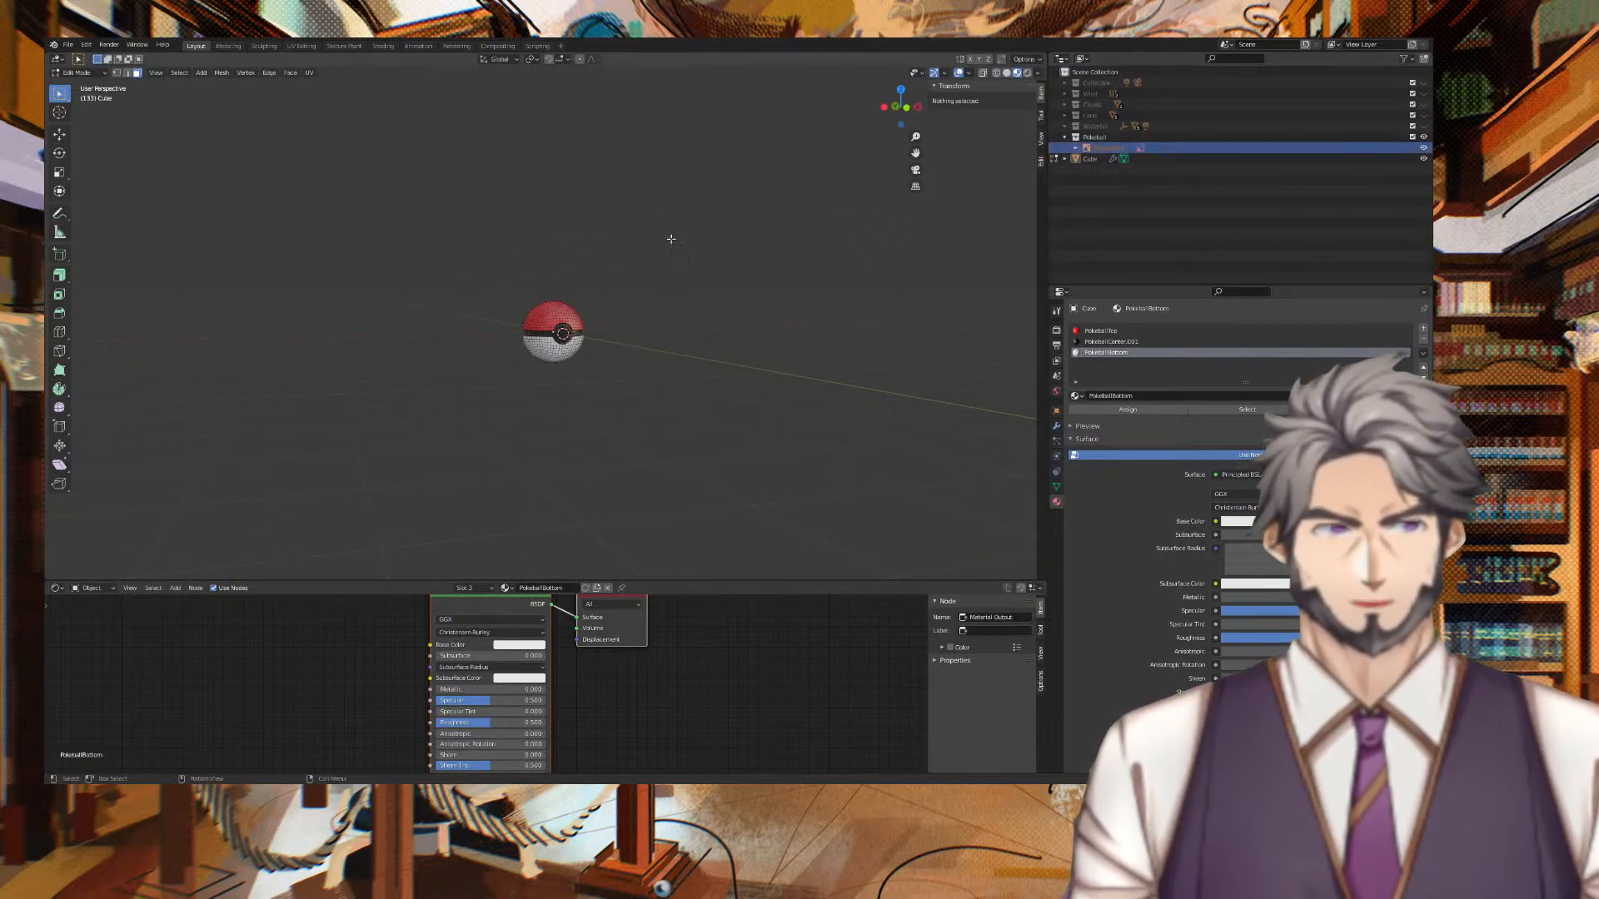
scroll(691, 234, "down", 3)
scroll(707, 230, "up", 10)
middle_click_drag(817, 231, 785, 233)
left_click(1423, 159)
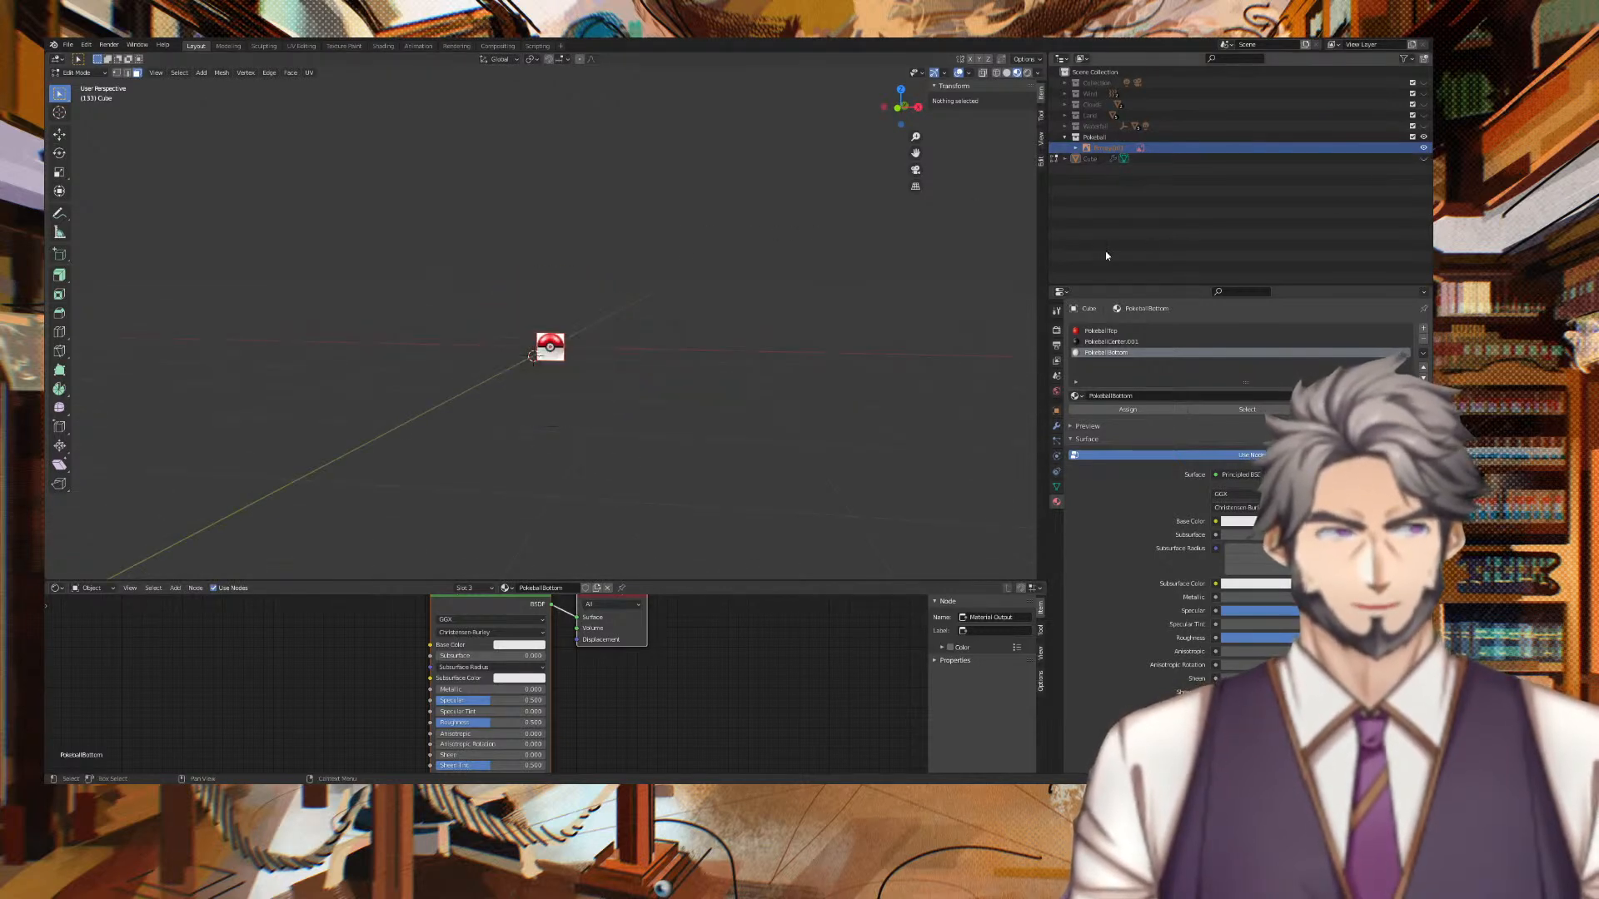
scroll(851, 394, "up", 5)
middle_click_drag(851, 394, 866, 341)
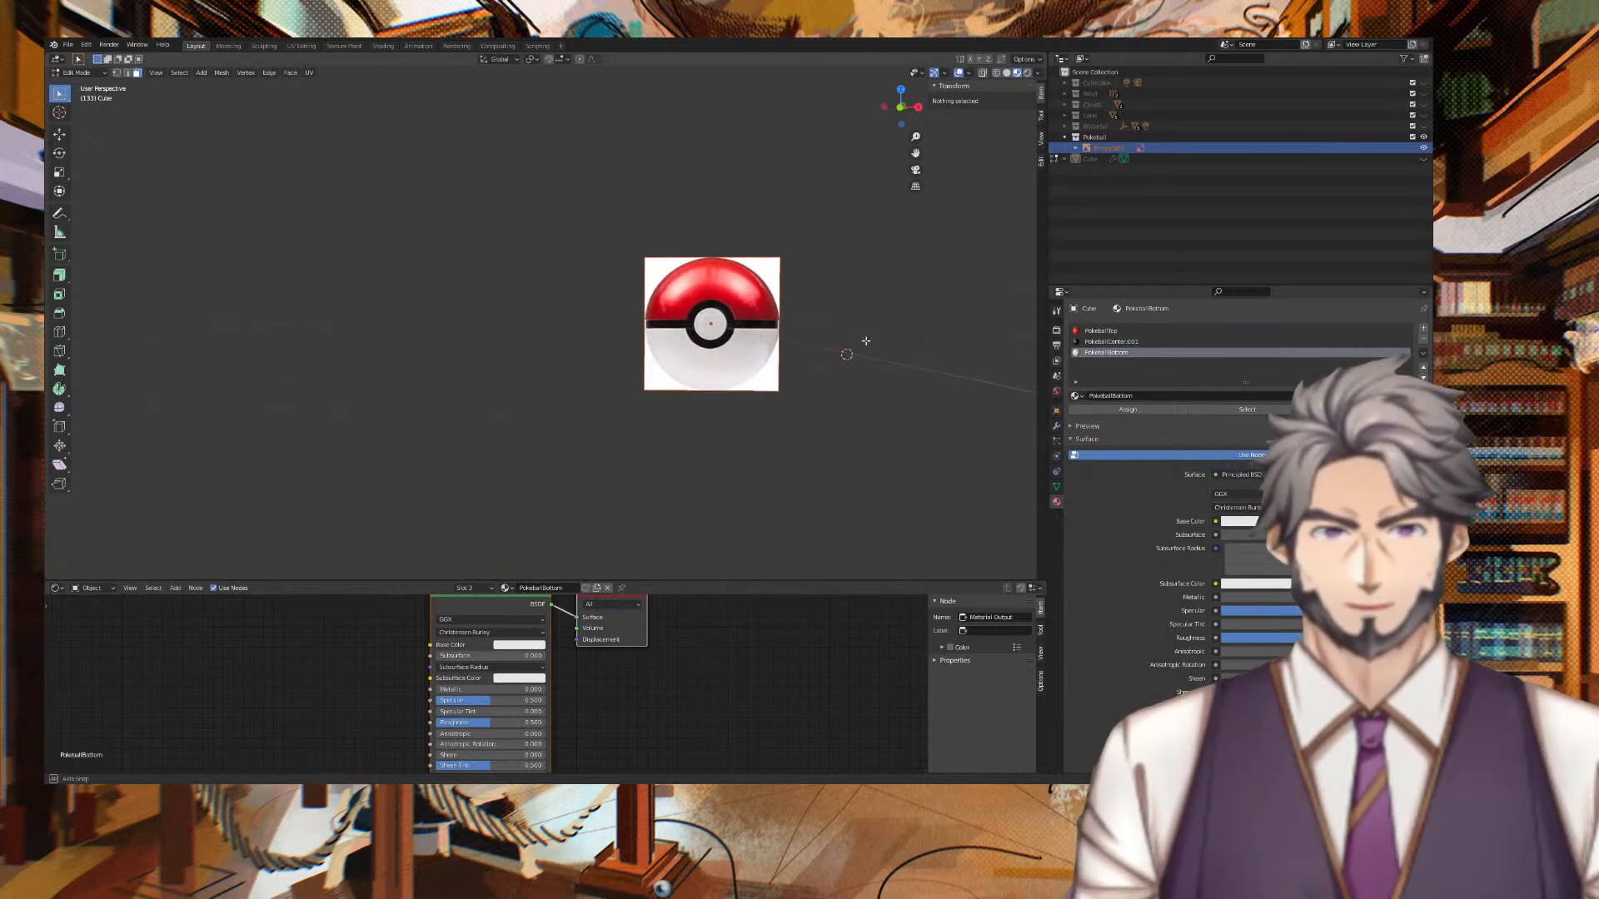
left_click(1423, 158)
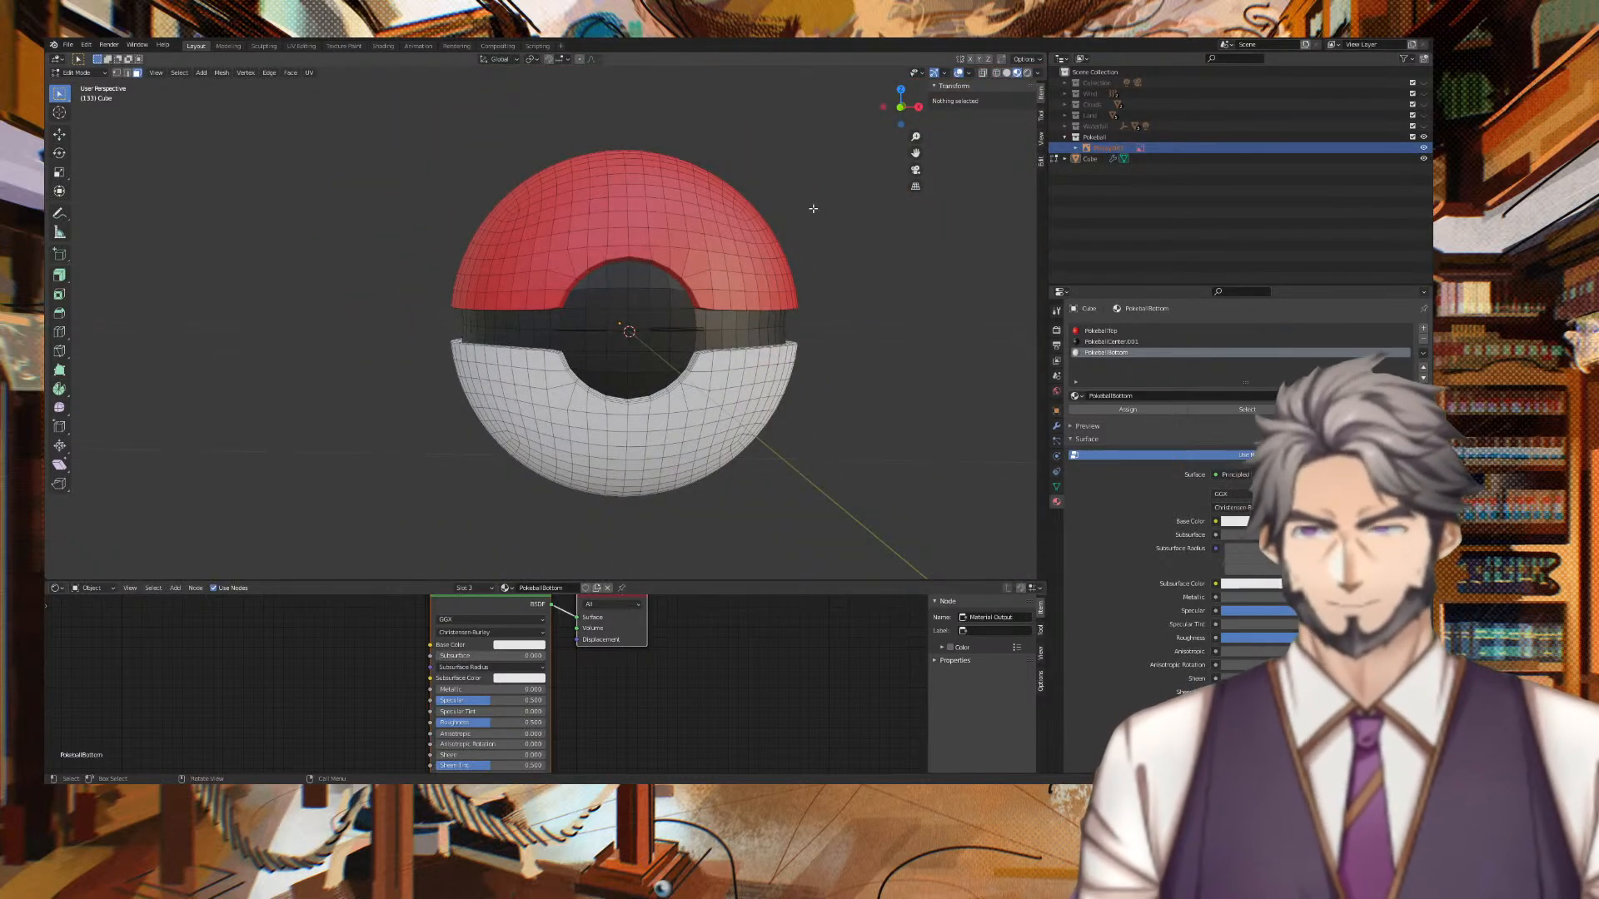
Scale down the Poké Ball reference image in Object Mode to match the ball model's outline.
key("Tab")
key("s")
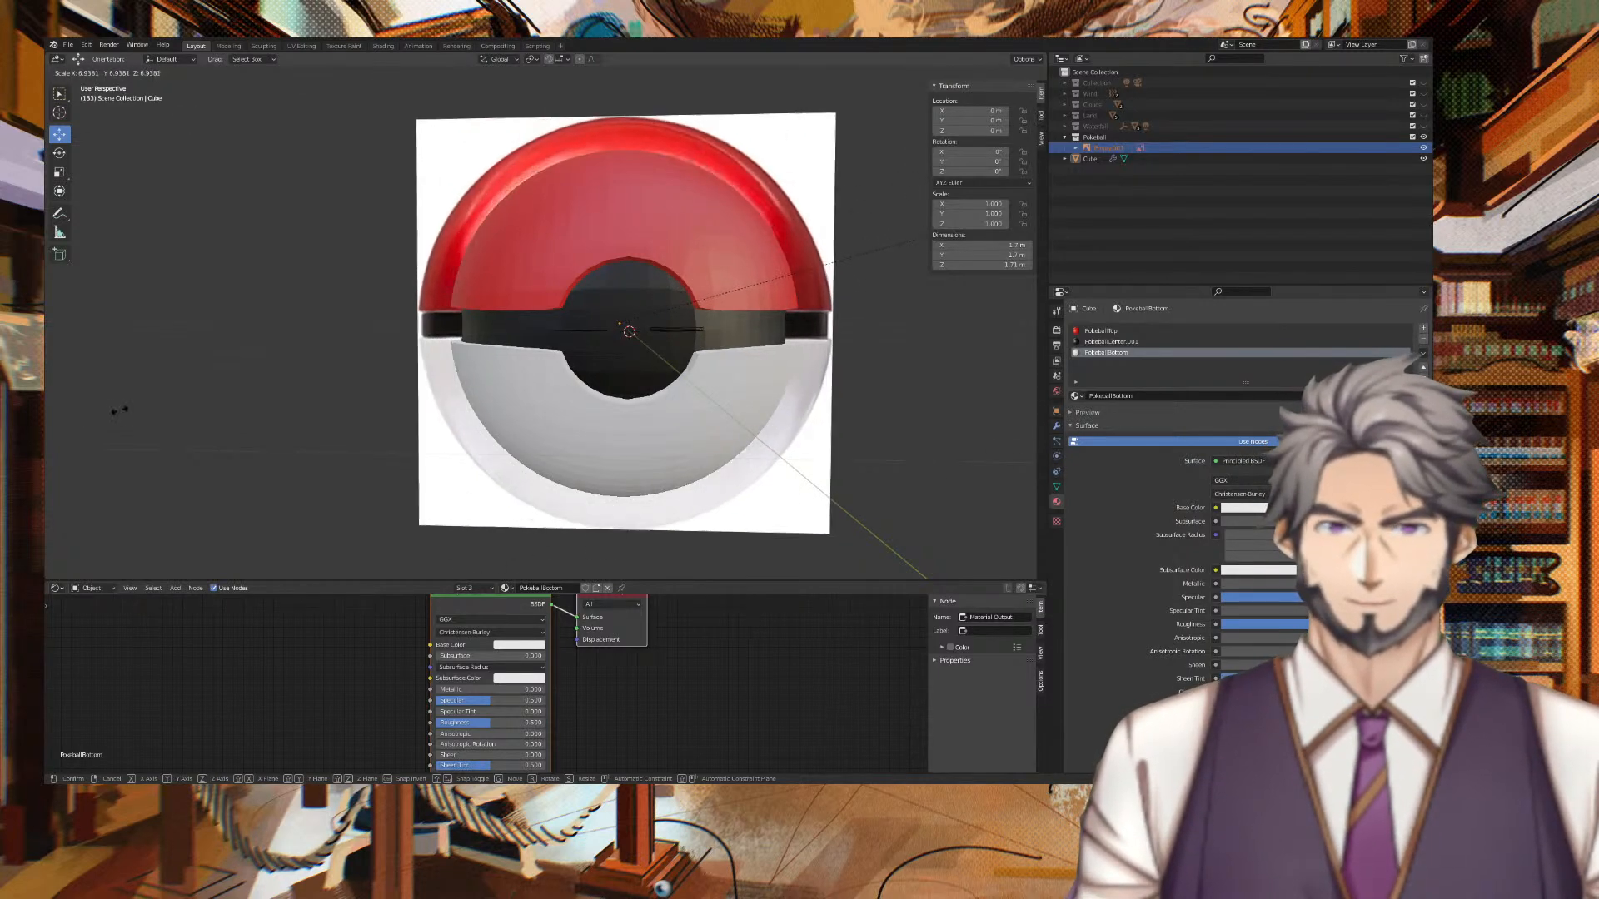
left_click(930, 441)
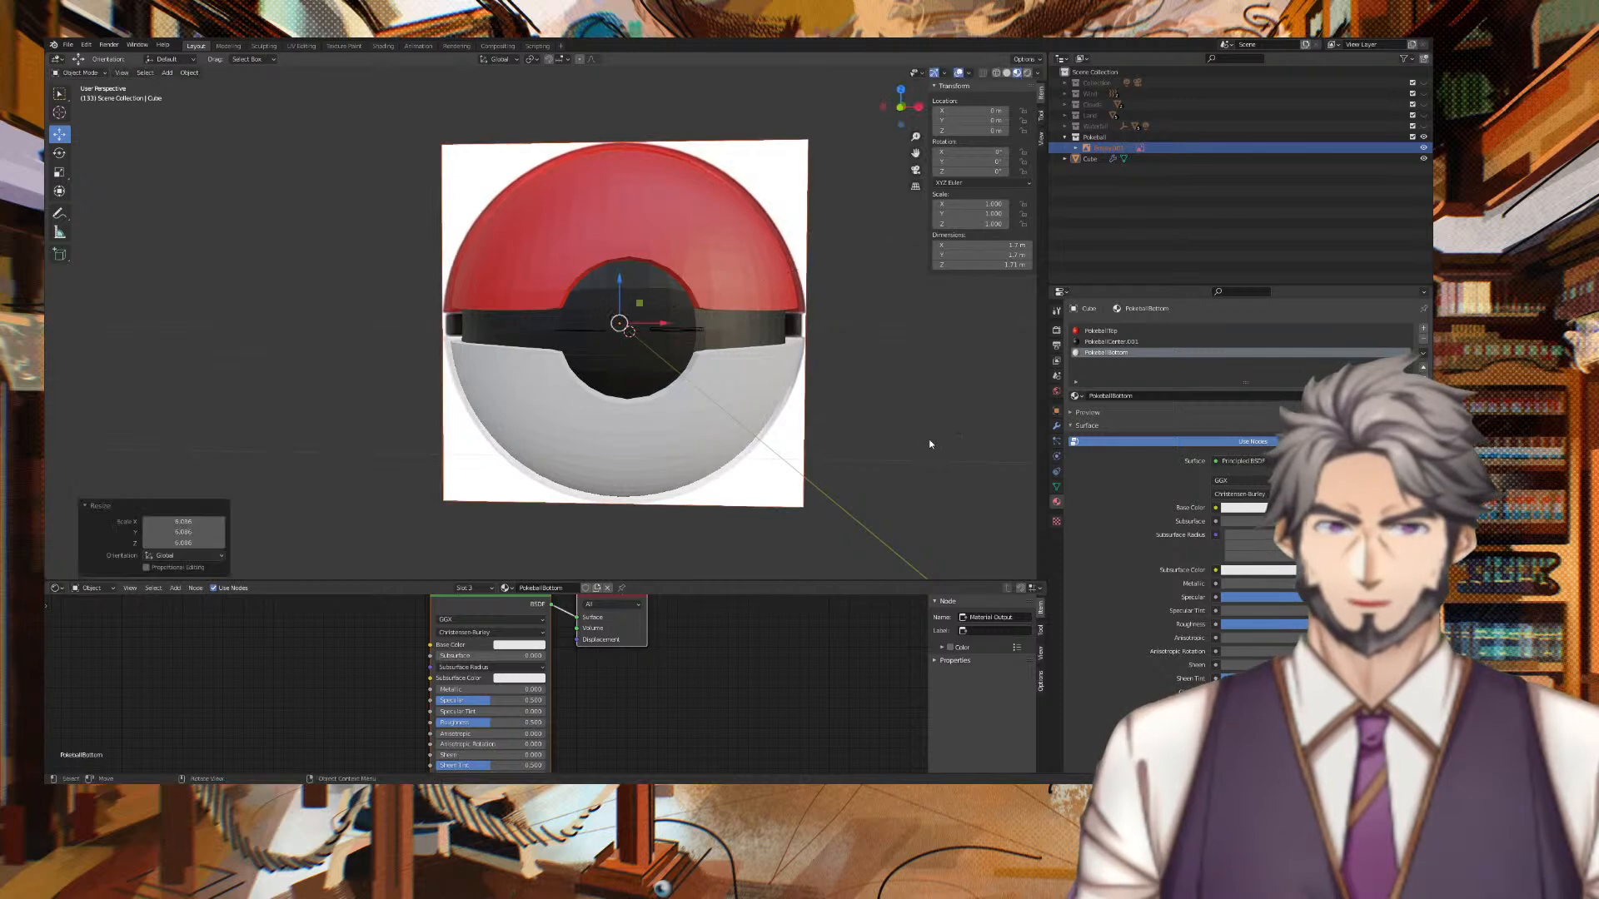
Toggle the ball model's visibility repeatedly to compare its proportions with the reference image.
left_click(1423, 160)
left_click(1424, 160)
left_click(1423, 159)
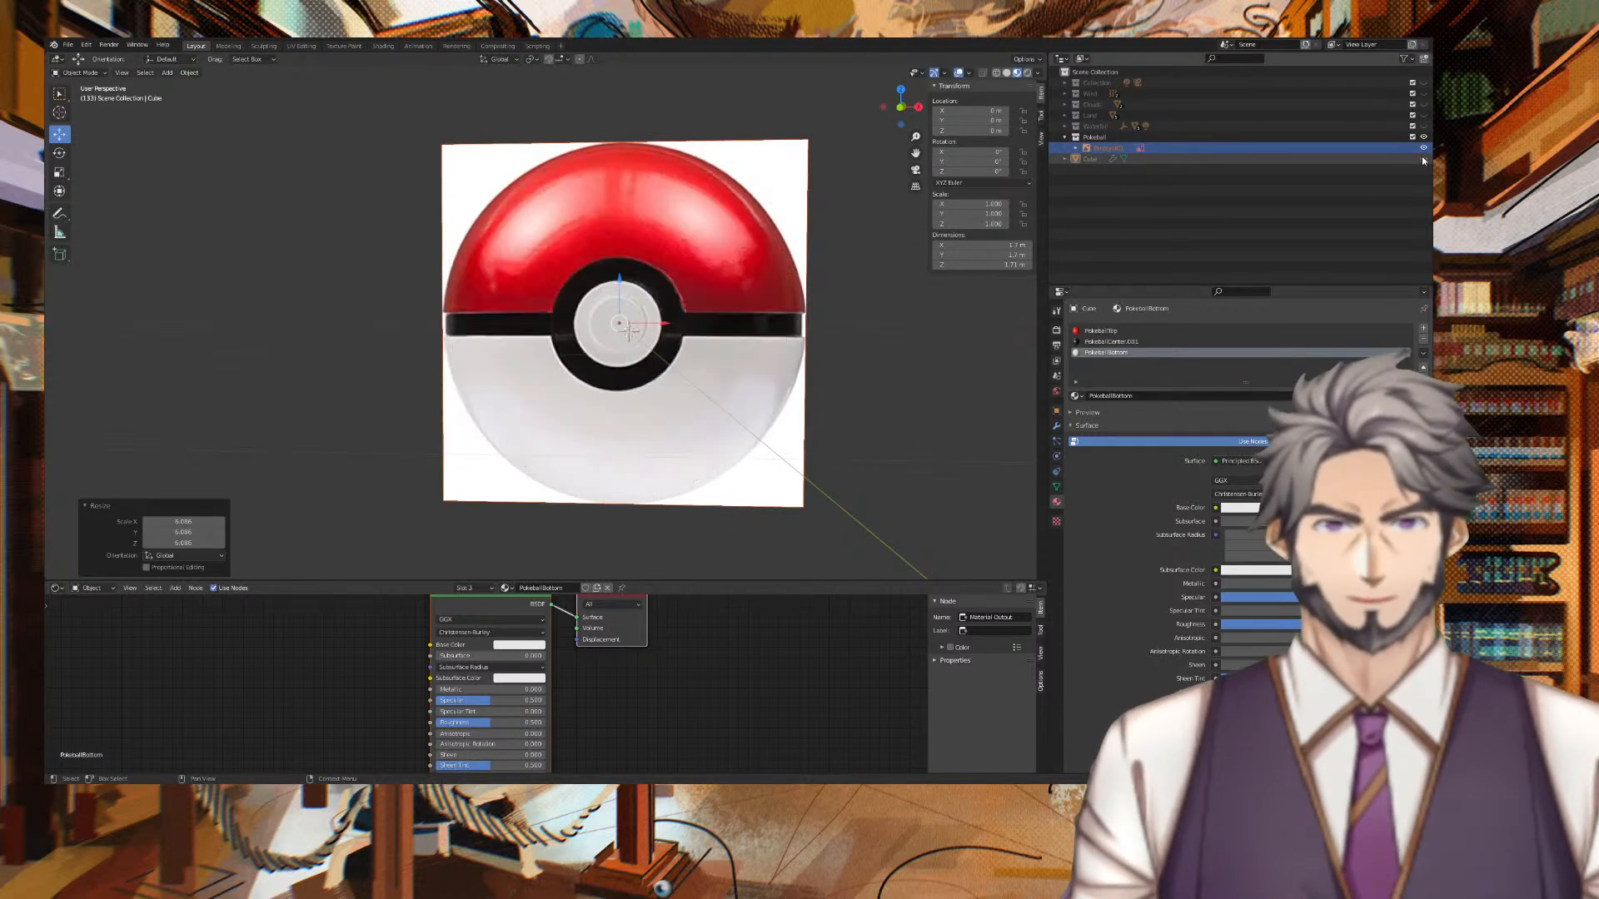
left_click(1423, 160)
left_click(1423, 160)
left_click(1423, 160)
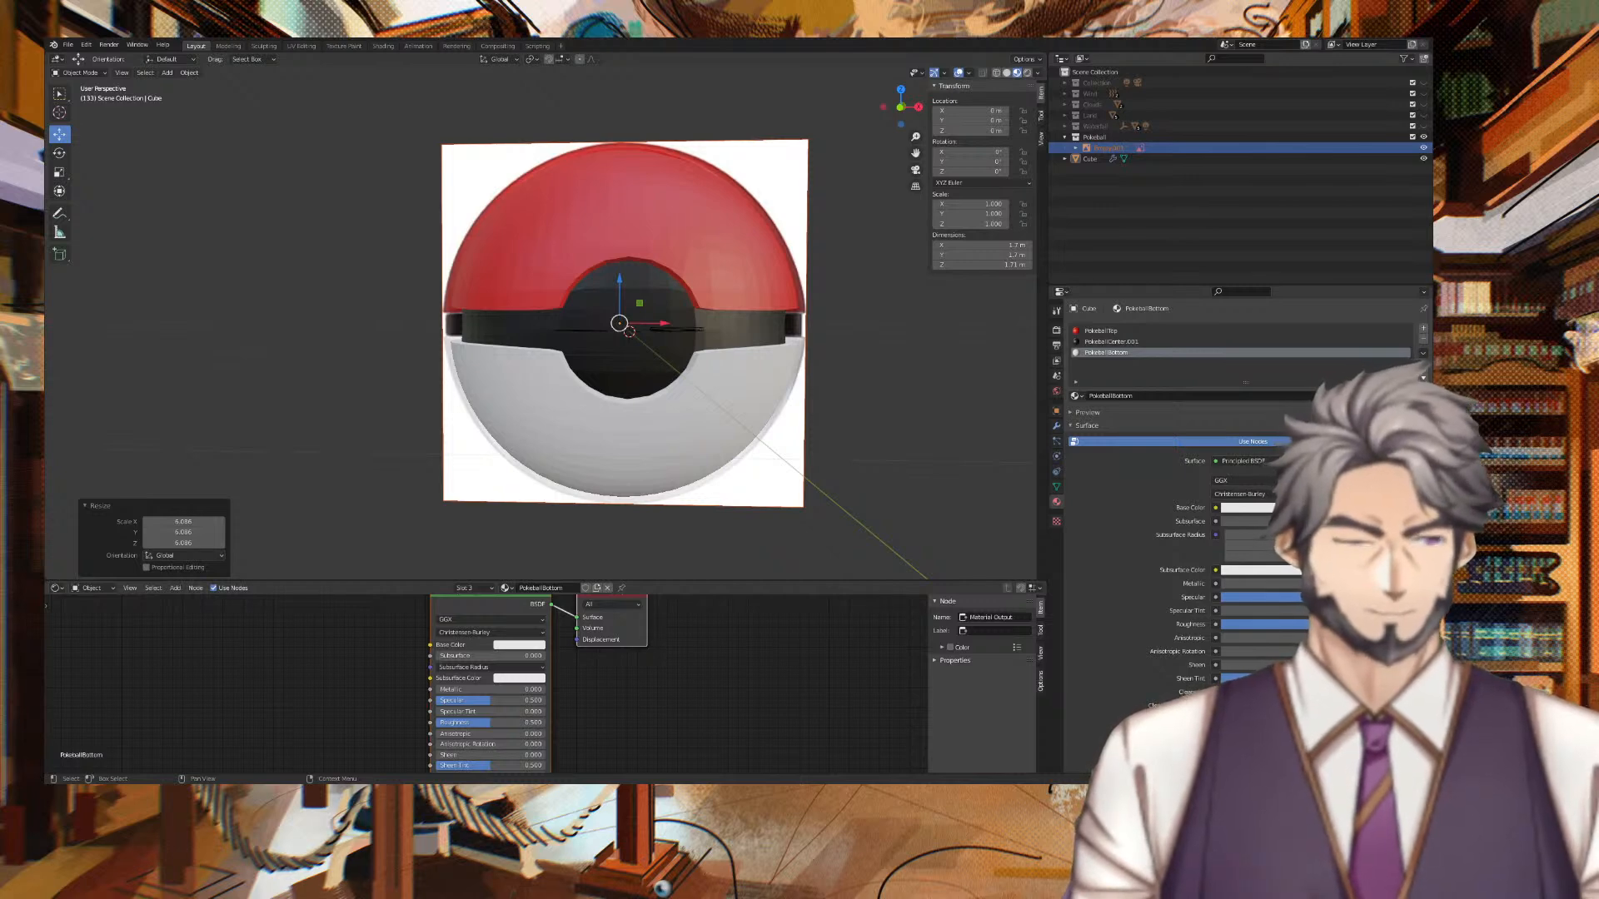
Display the ball in Wireframe and then Solid shading, and clear the selection while inspecting its centre recess.
middle_click_drag(870, 360, 908, 365)
left_click(997, 73)
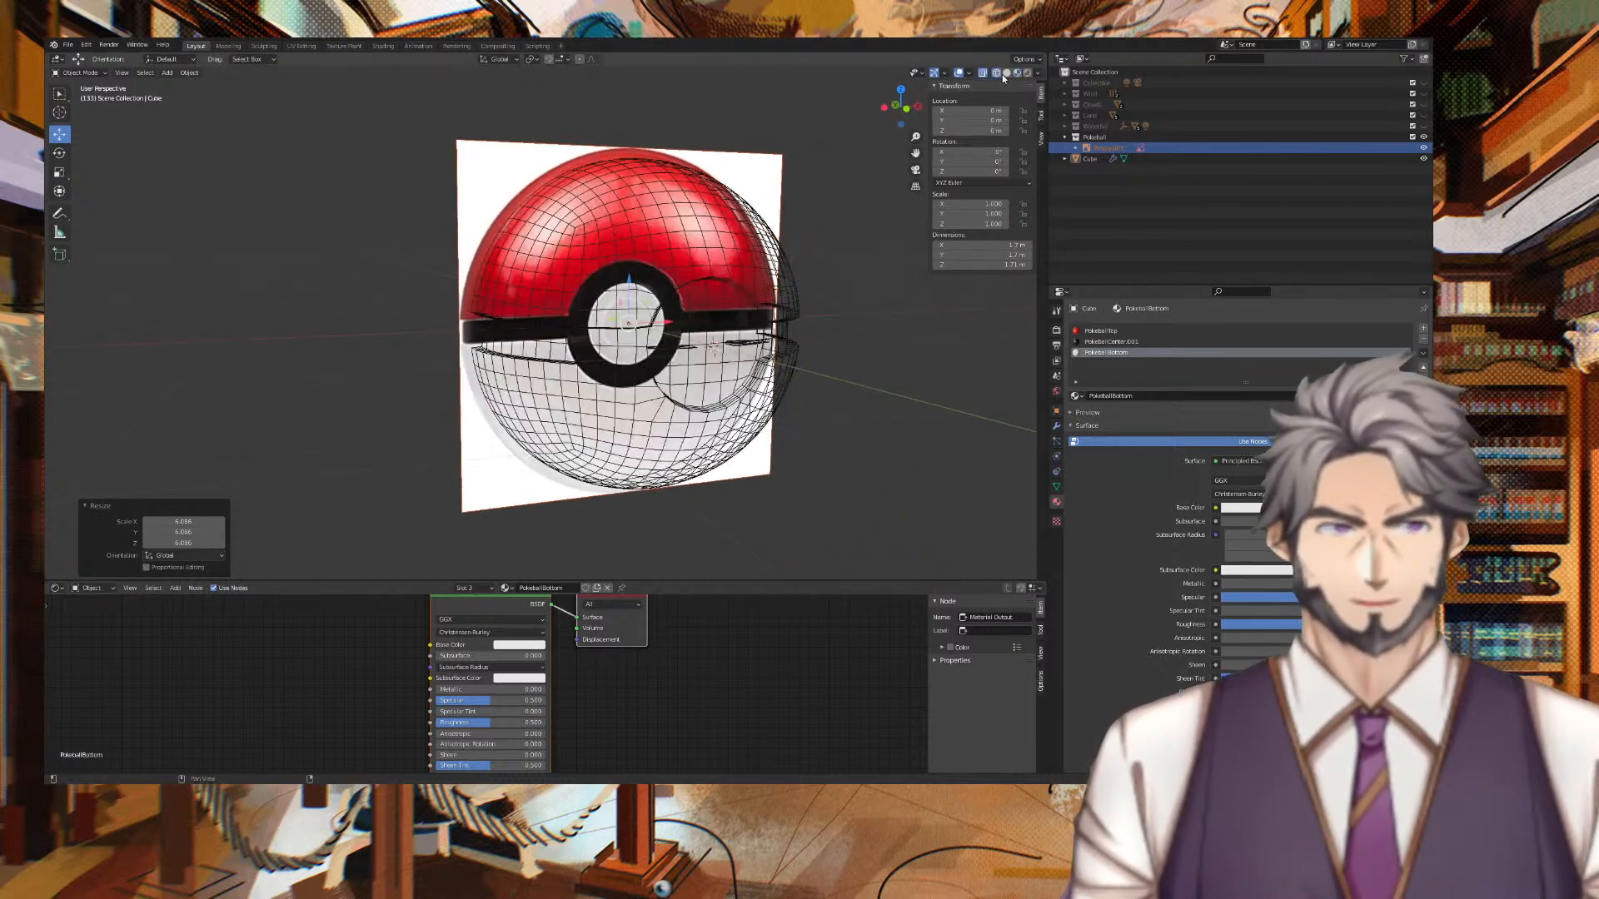
left_click(1006, 73)
mouse_move(866, 191)
middle_mouse_down()
mouse_move(823, 191)
mouse_move(878, 240)
mouse_move(919, 241)
middle_mouse_up()
scroll(847, 208, "up", 4)
middle_click_drag(823, 236, 866, 220)
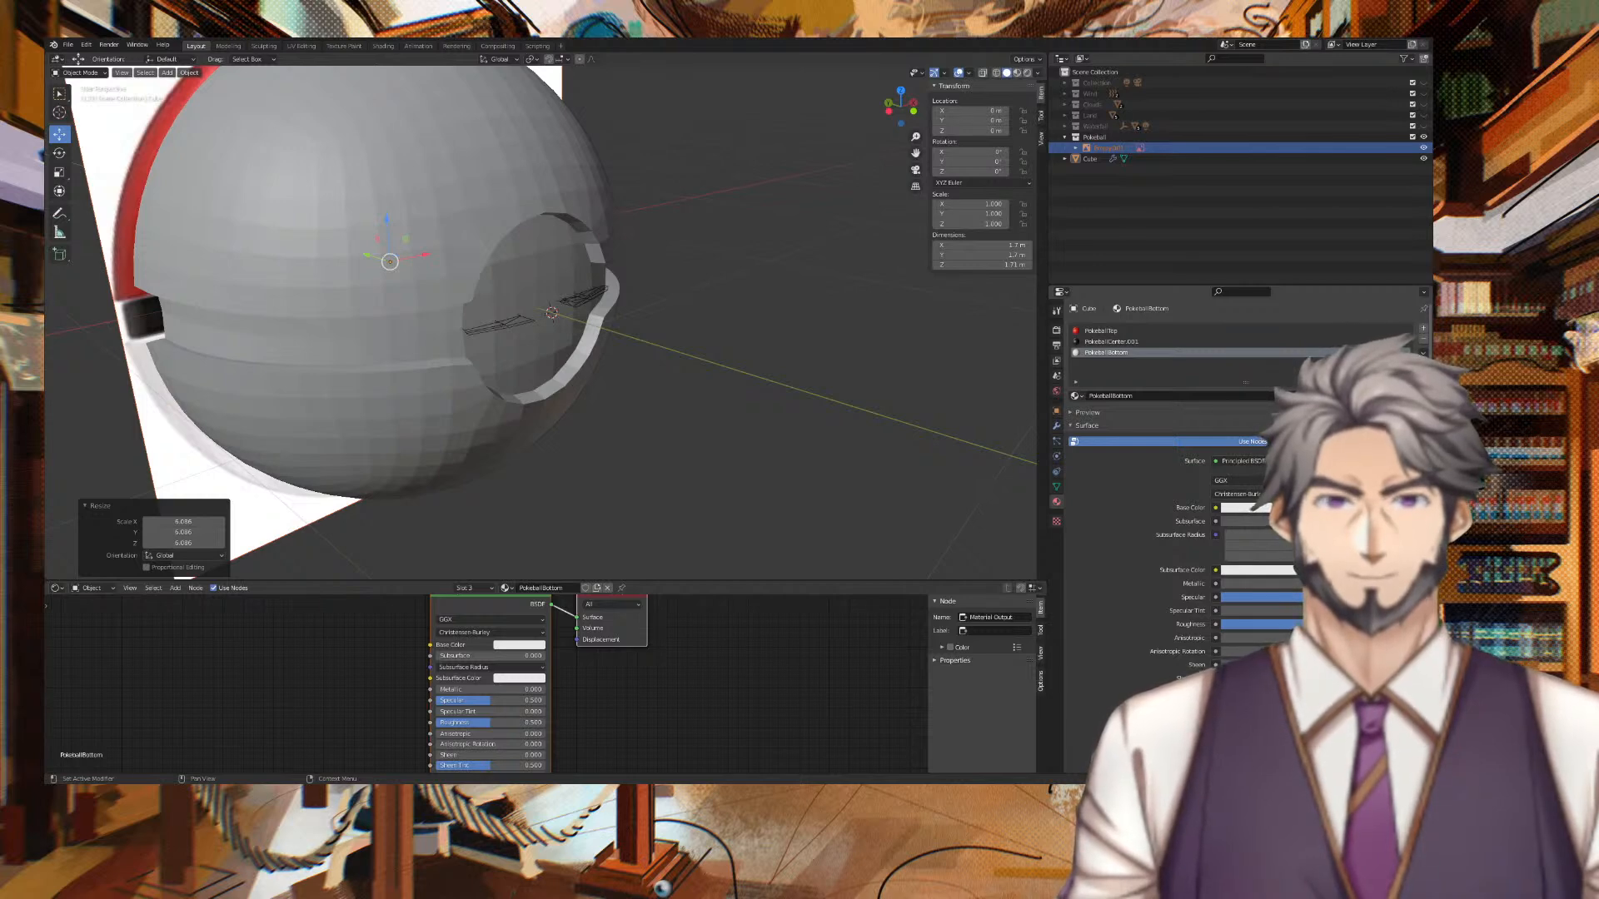
left_click(714, 186)
middle_click_drag(714, 185, 863, 289)
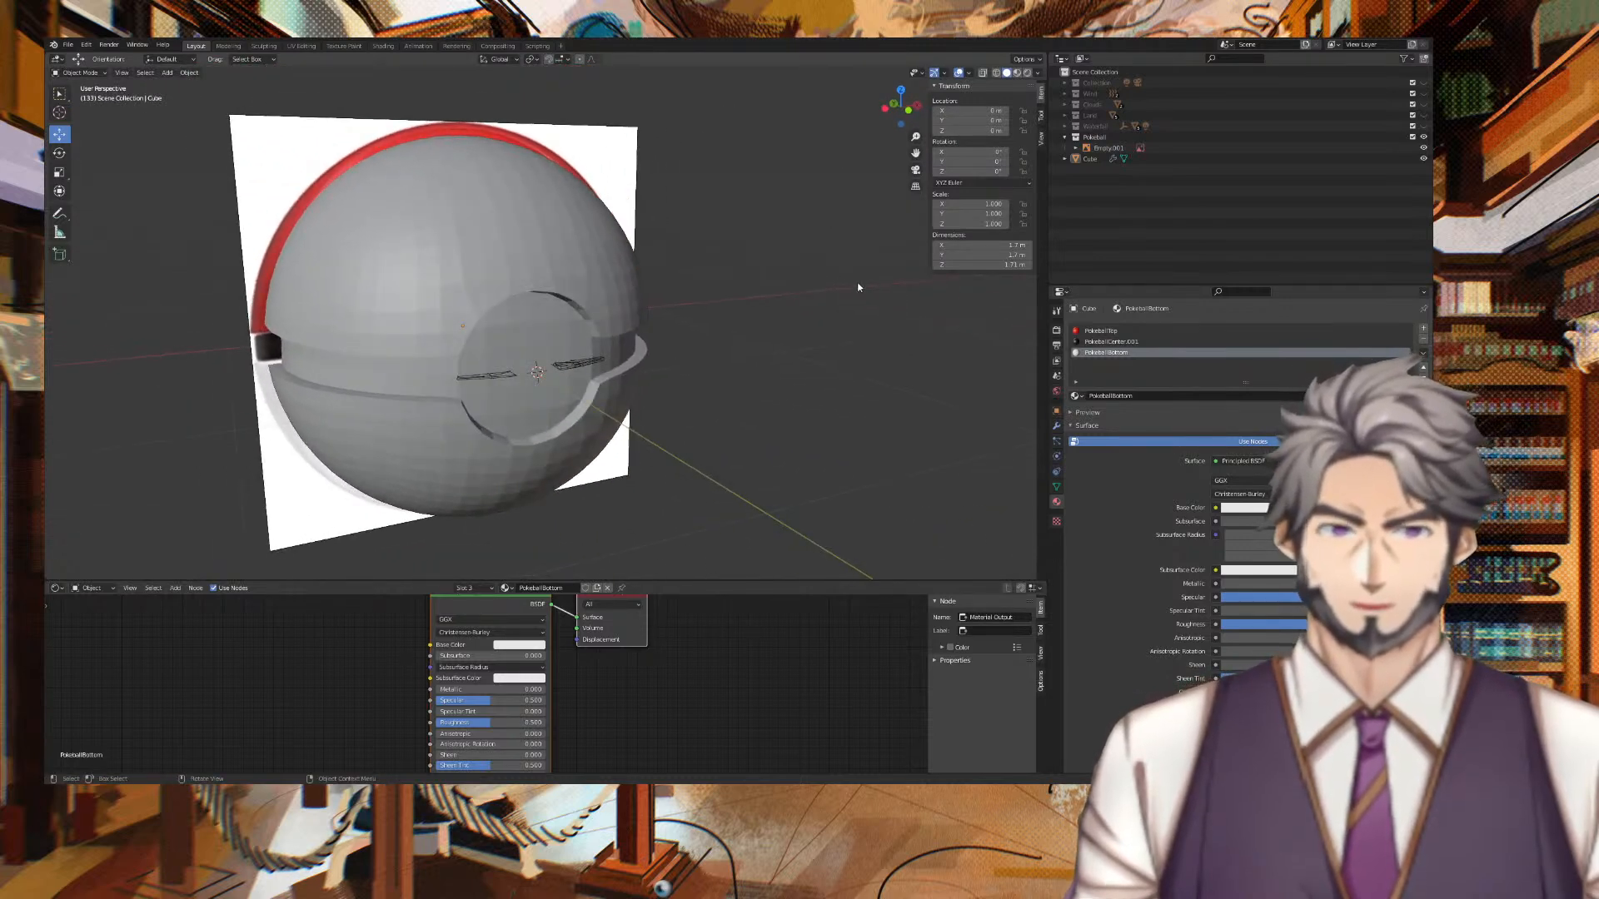
Add a mesh cylinder at the centre recess and scale it down uniformly to about 0.25.
key("shift+a")
mouse_move(732, 276)
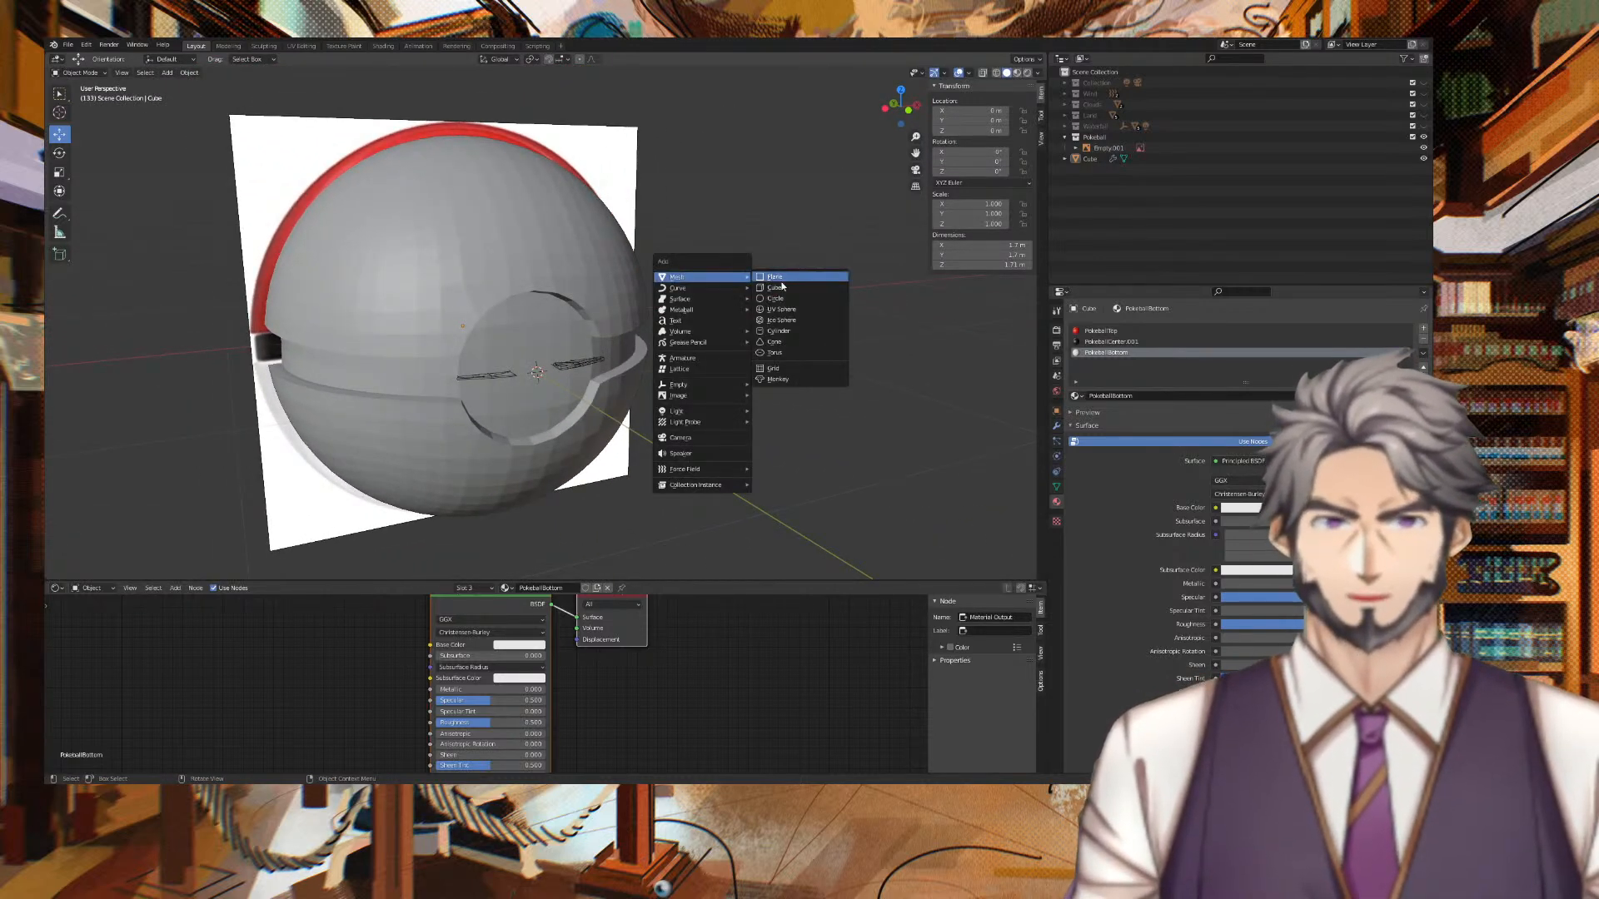
left_click(801, 331)
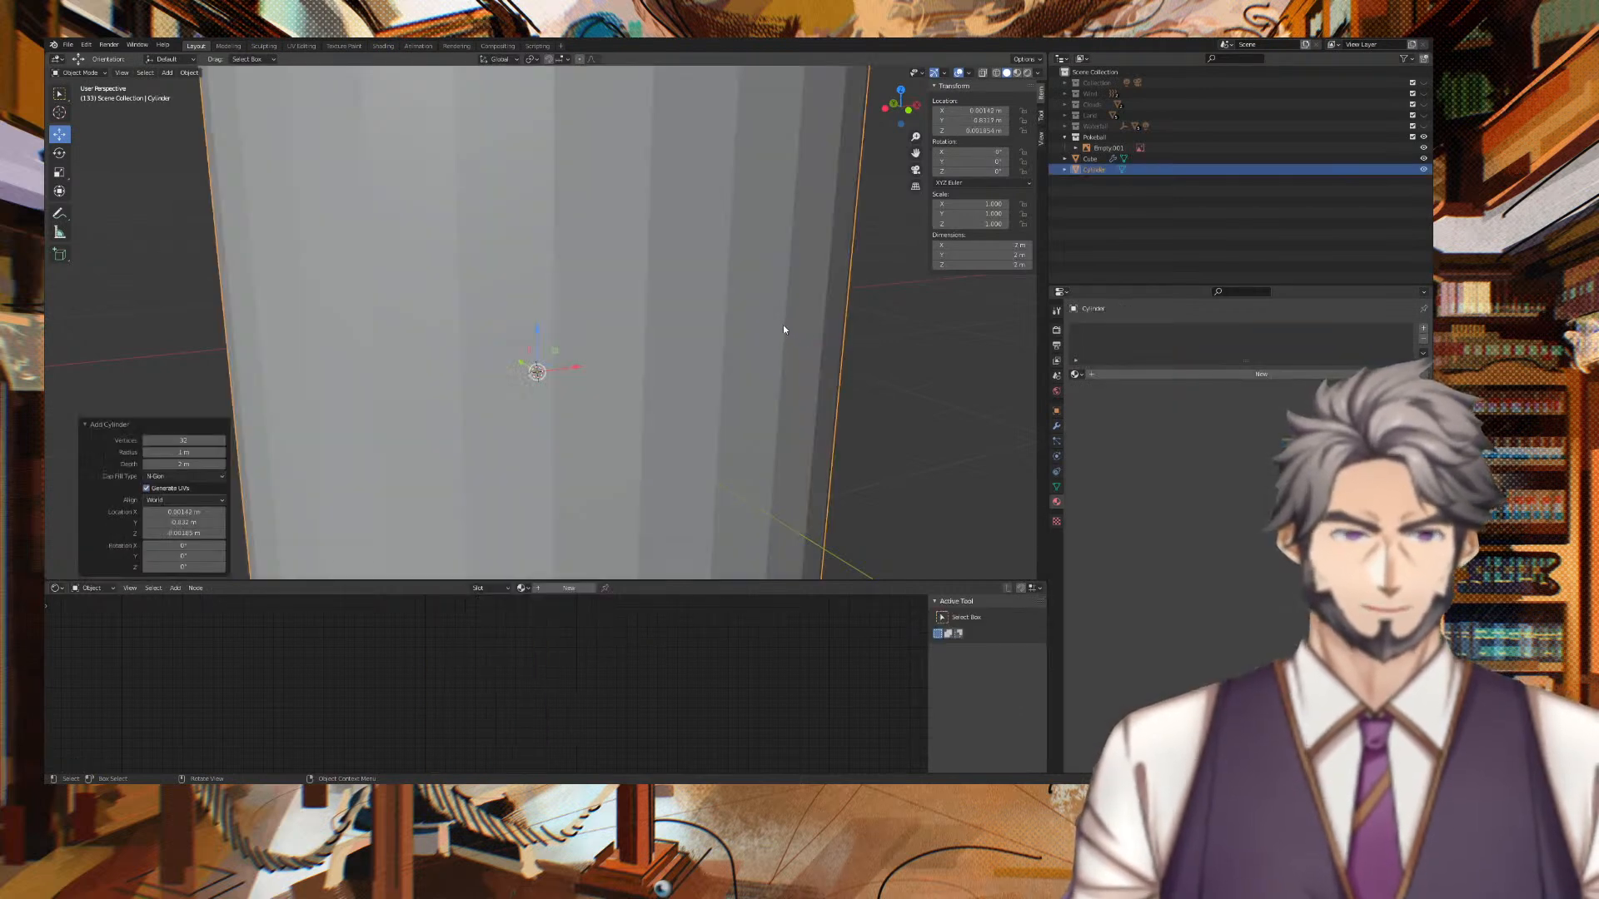
key("s")
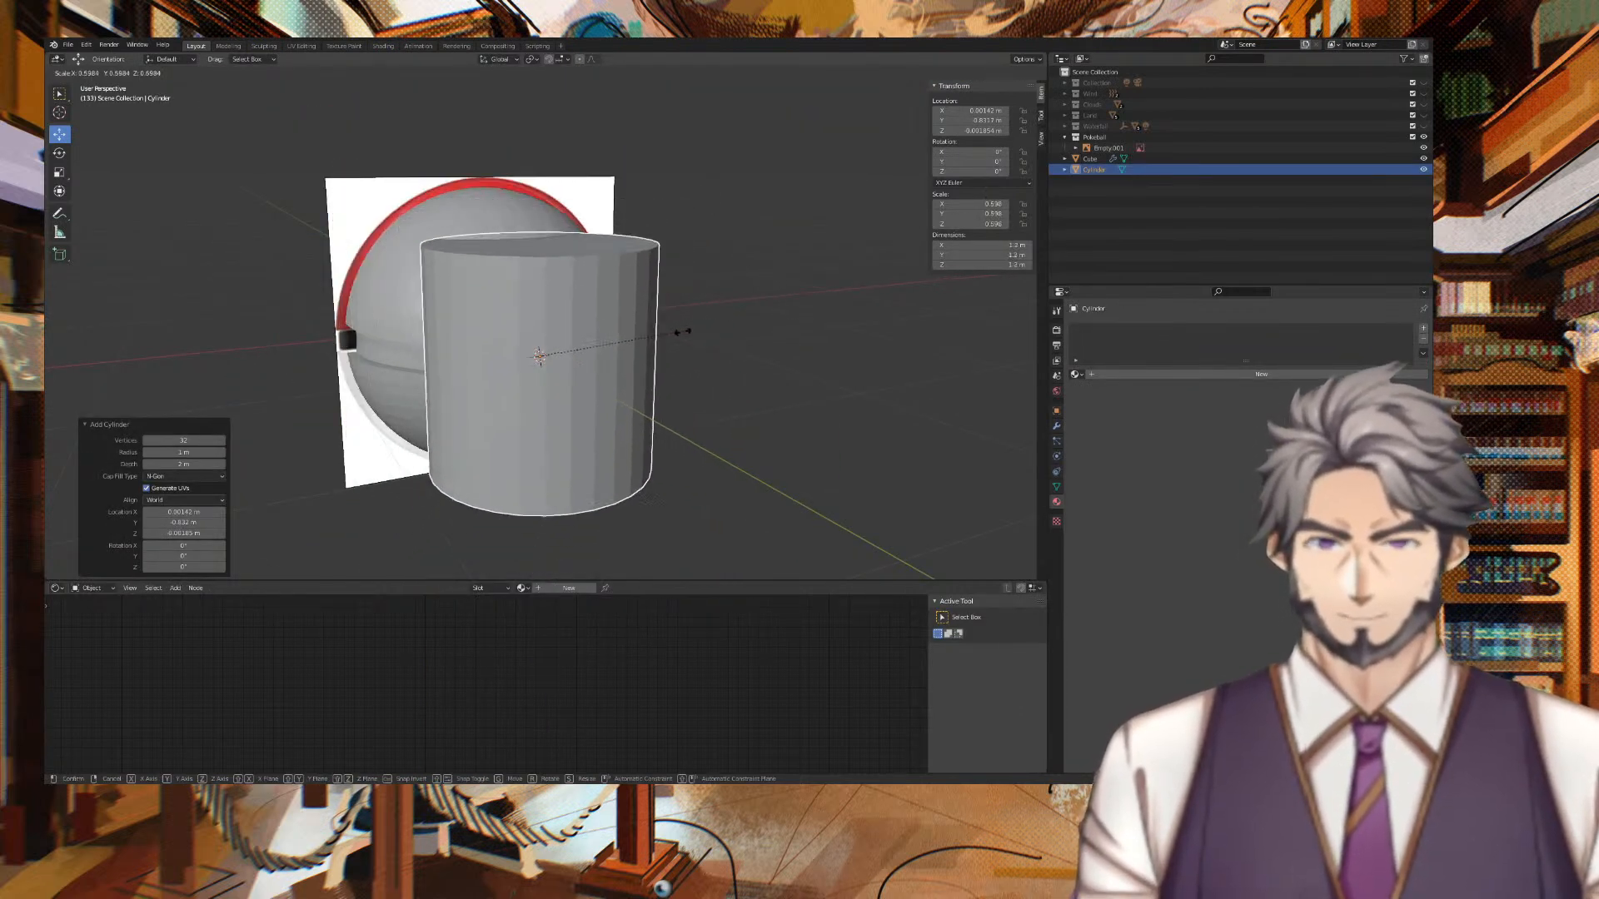
left_click(600, 349)
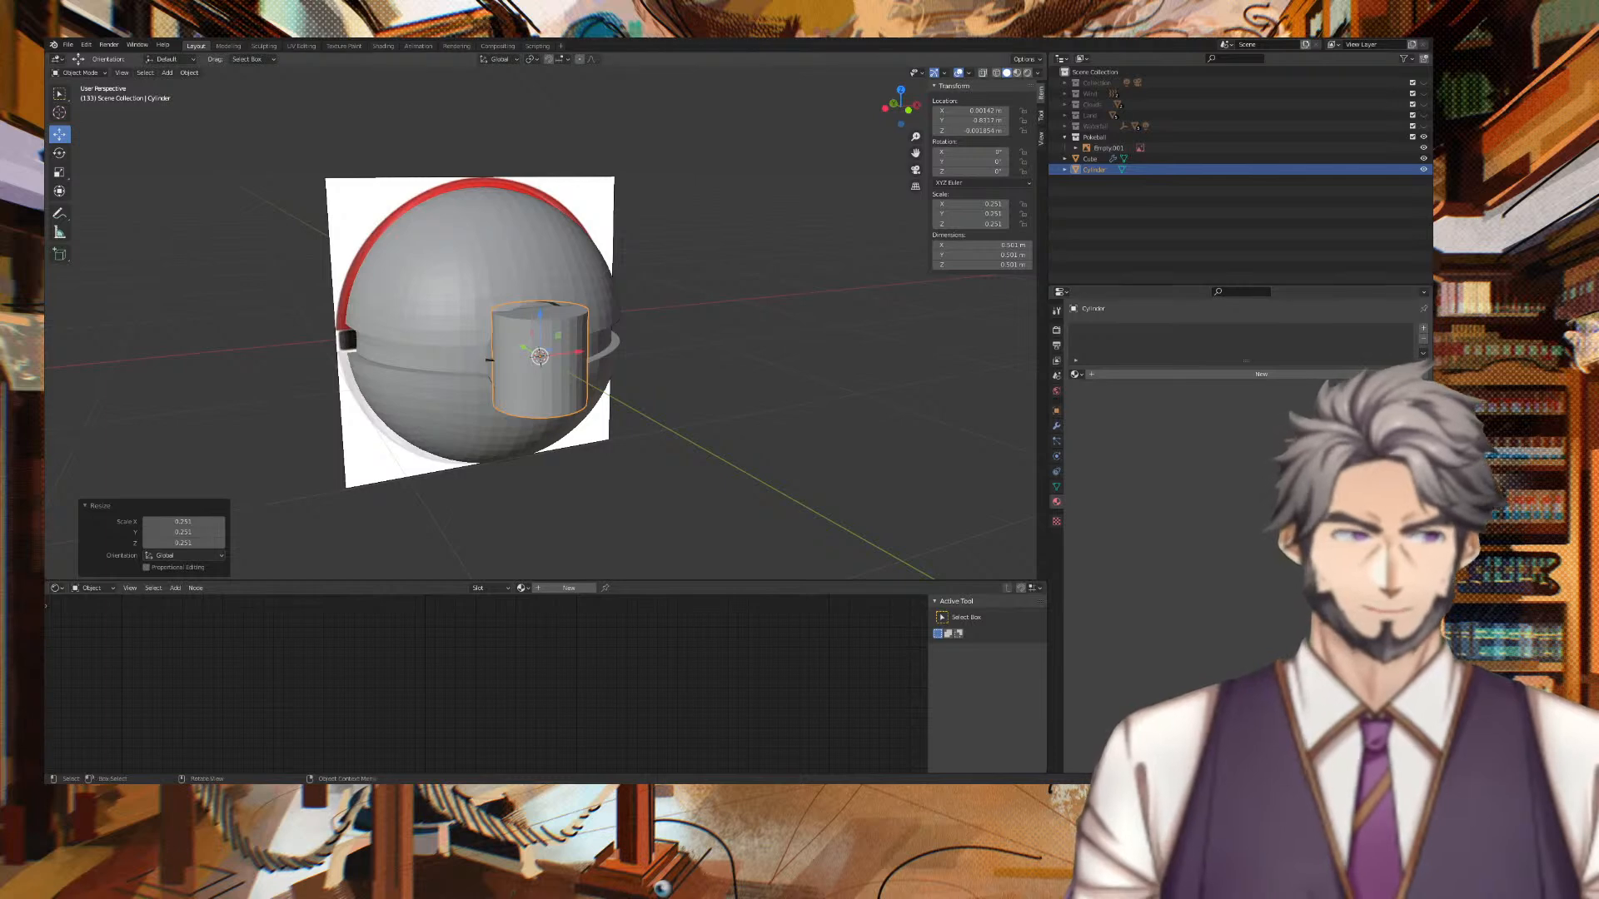
Rotate the cylinder 90° on Y and 90° on Z so its flat cap faces out of the ball.
scroll(541, 333, "up", 3)
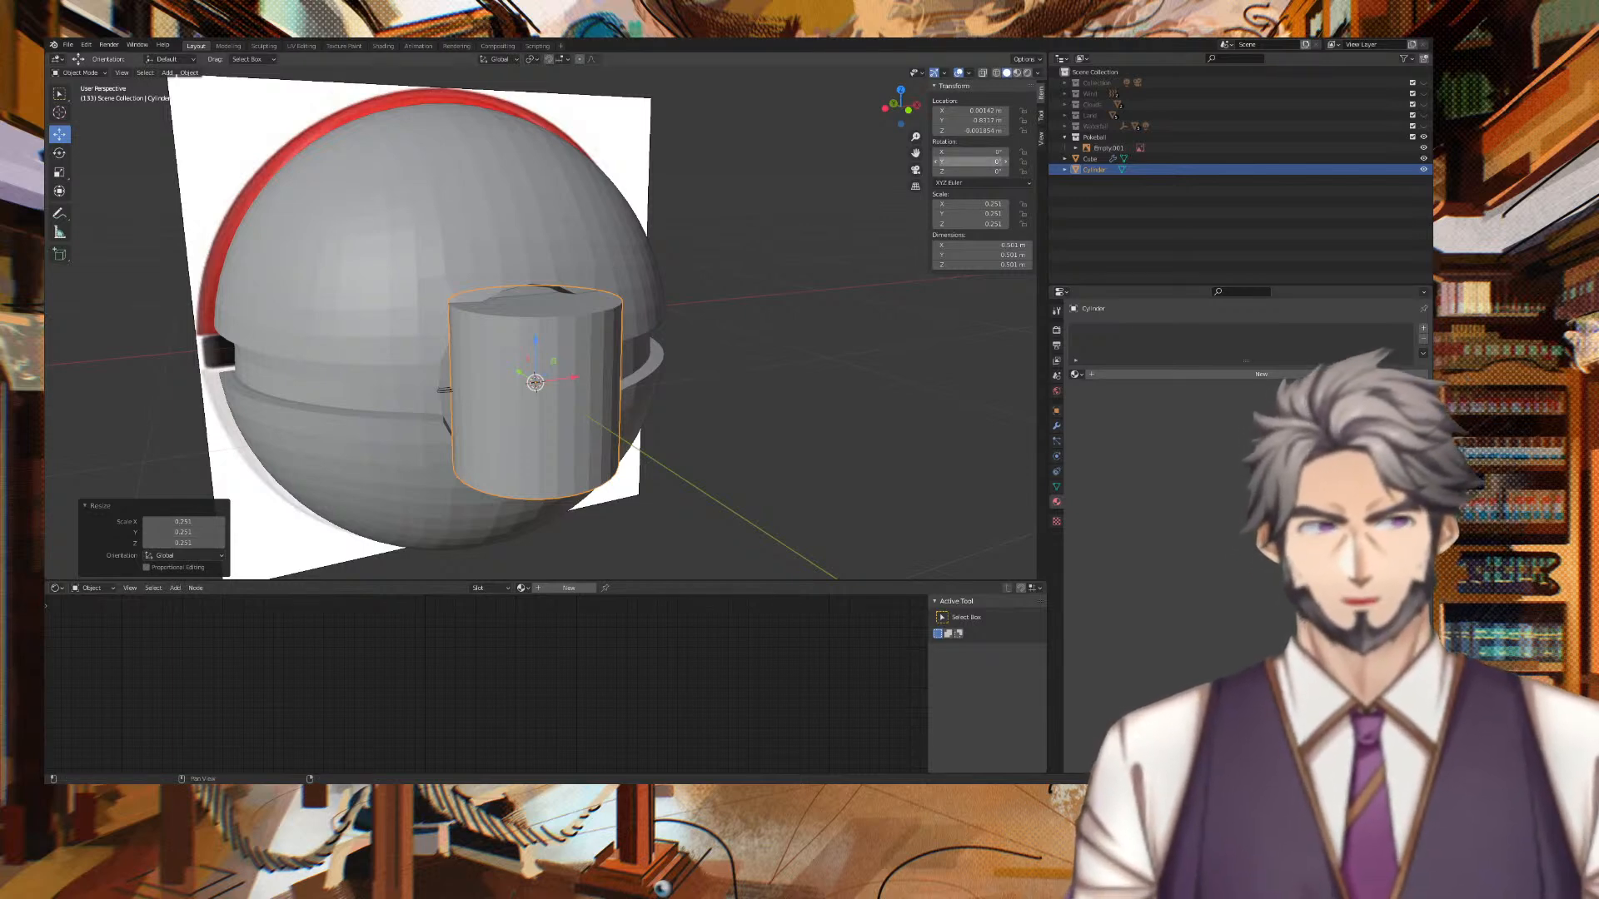
left_click(999, 162)
type("90")
key("Tab")
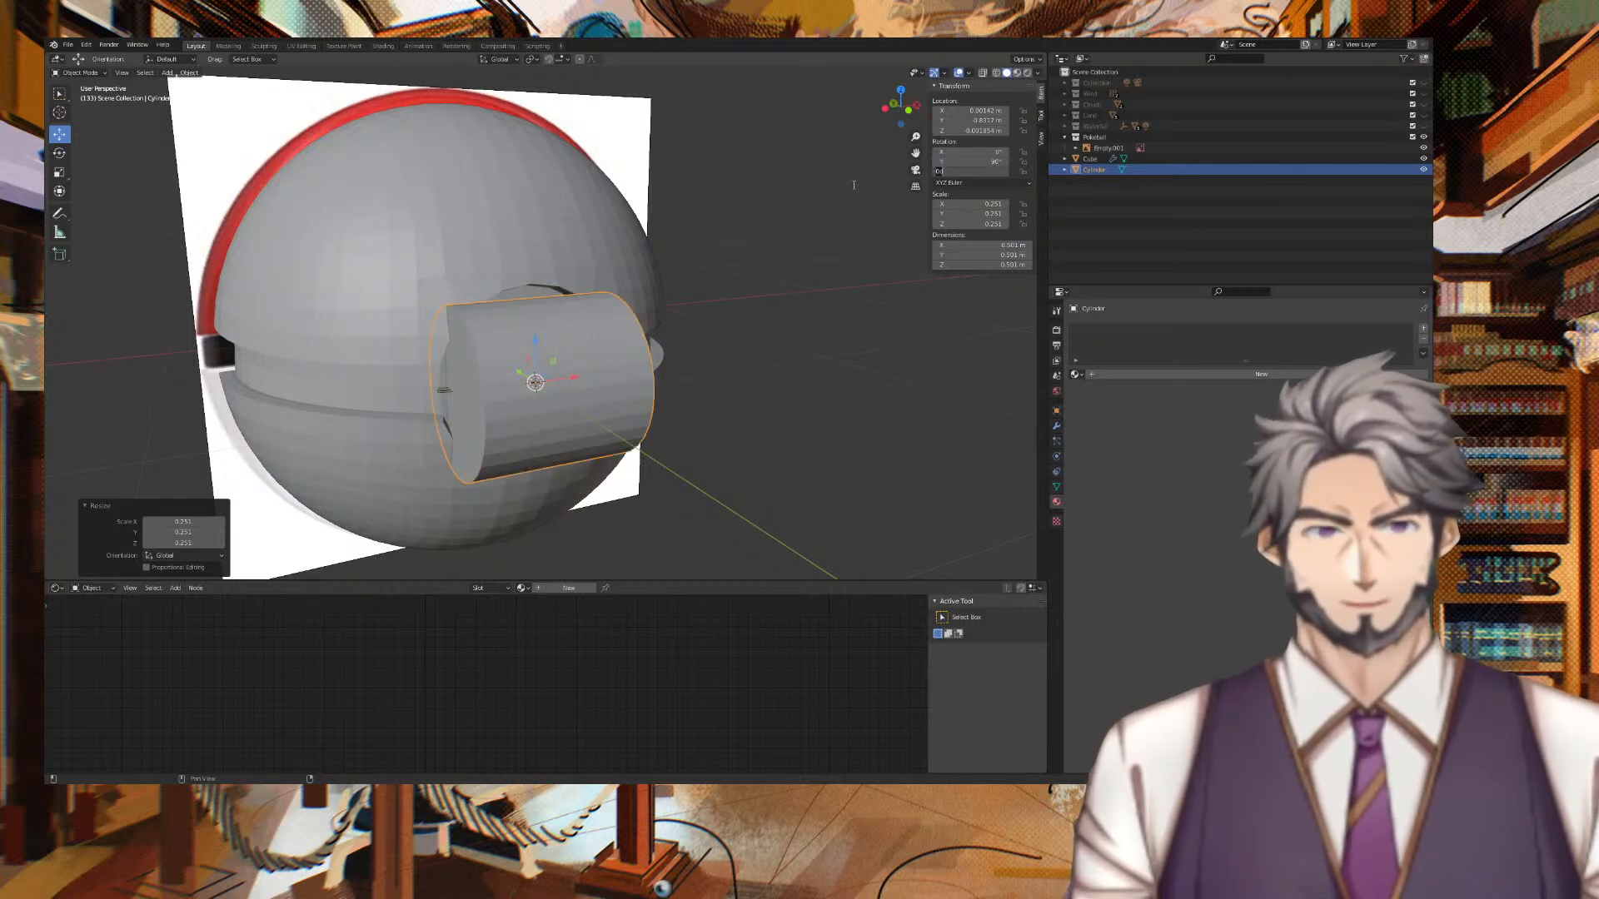
type("90")
key("Tab")
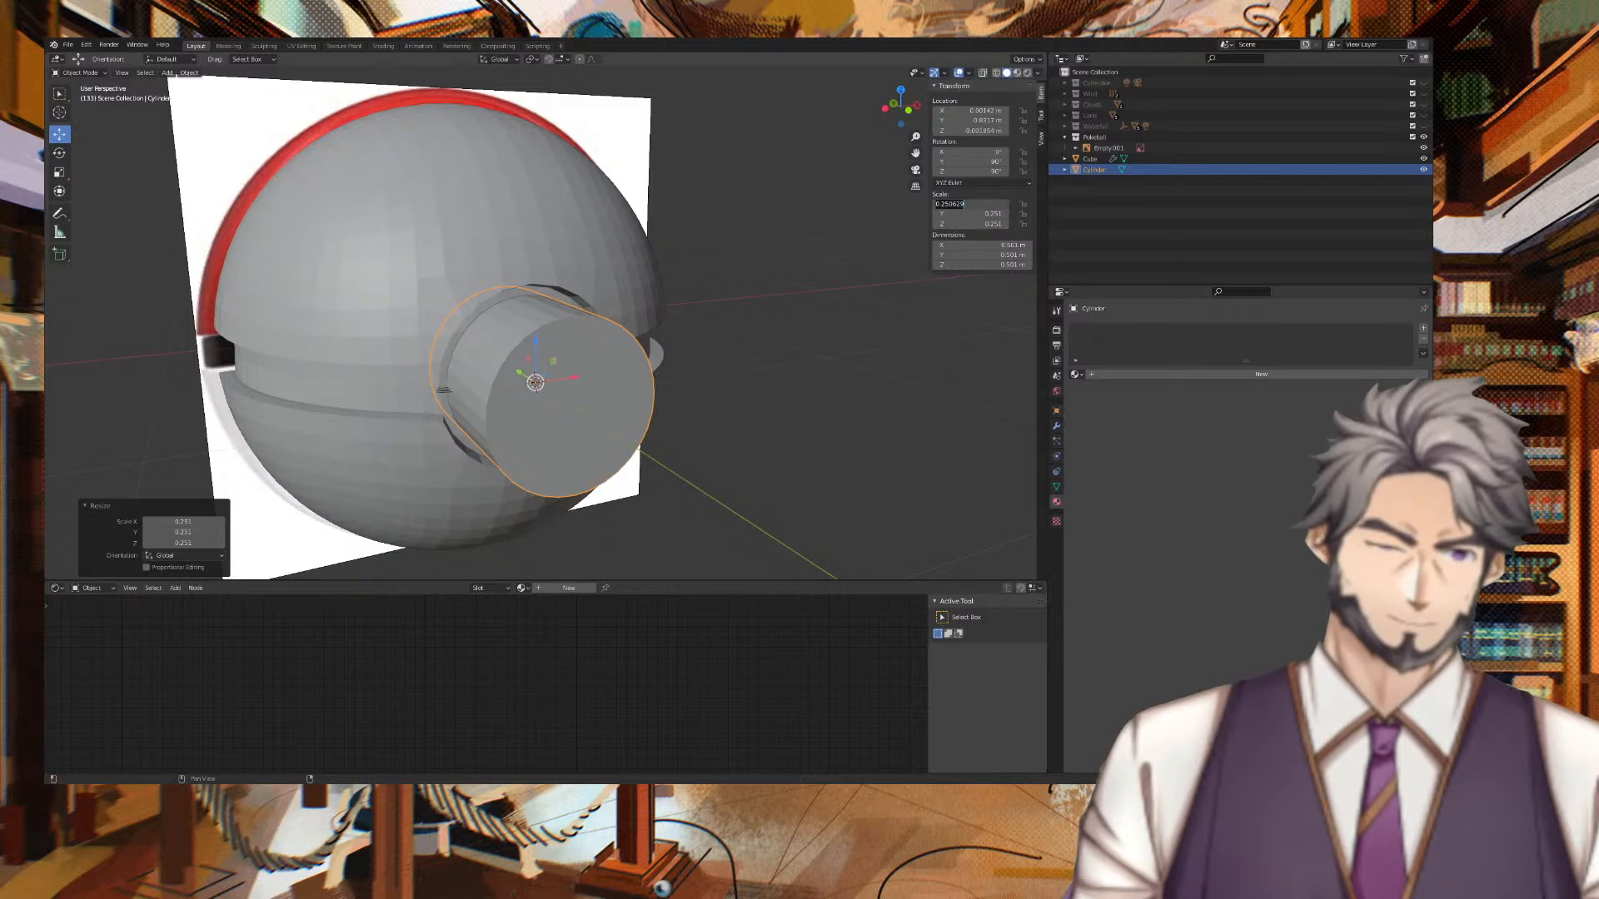
key("Return")
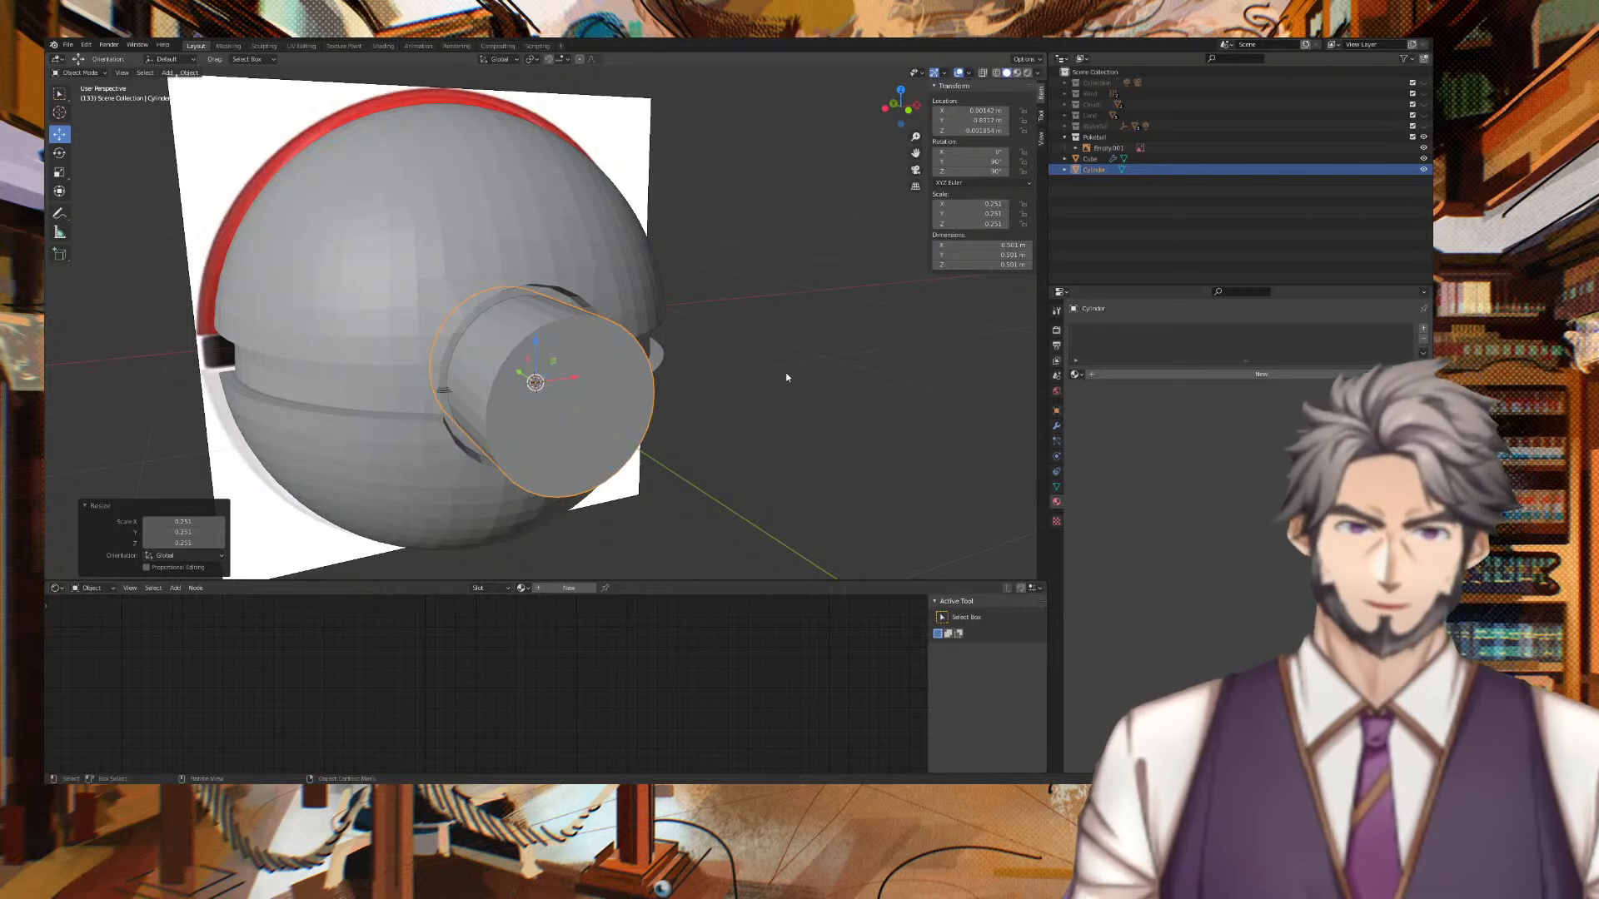
Scale the cylinder down to about 0.2 so it fits inside the ball's round recess.
scroll(761, 370, "up", 2)
mouse_move(816, 366)
middle_mouse_down()
mouse_move(849, 346)
mouse_move(813, 374)
middle_mouse_up()
scroll(837, 367, "down", 2)
key("s")
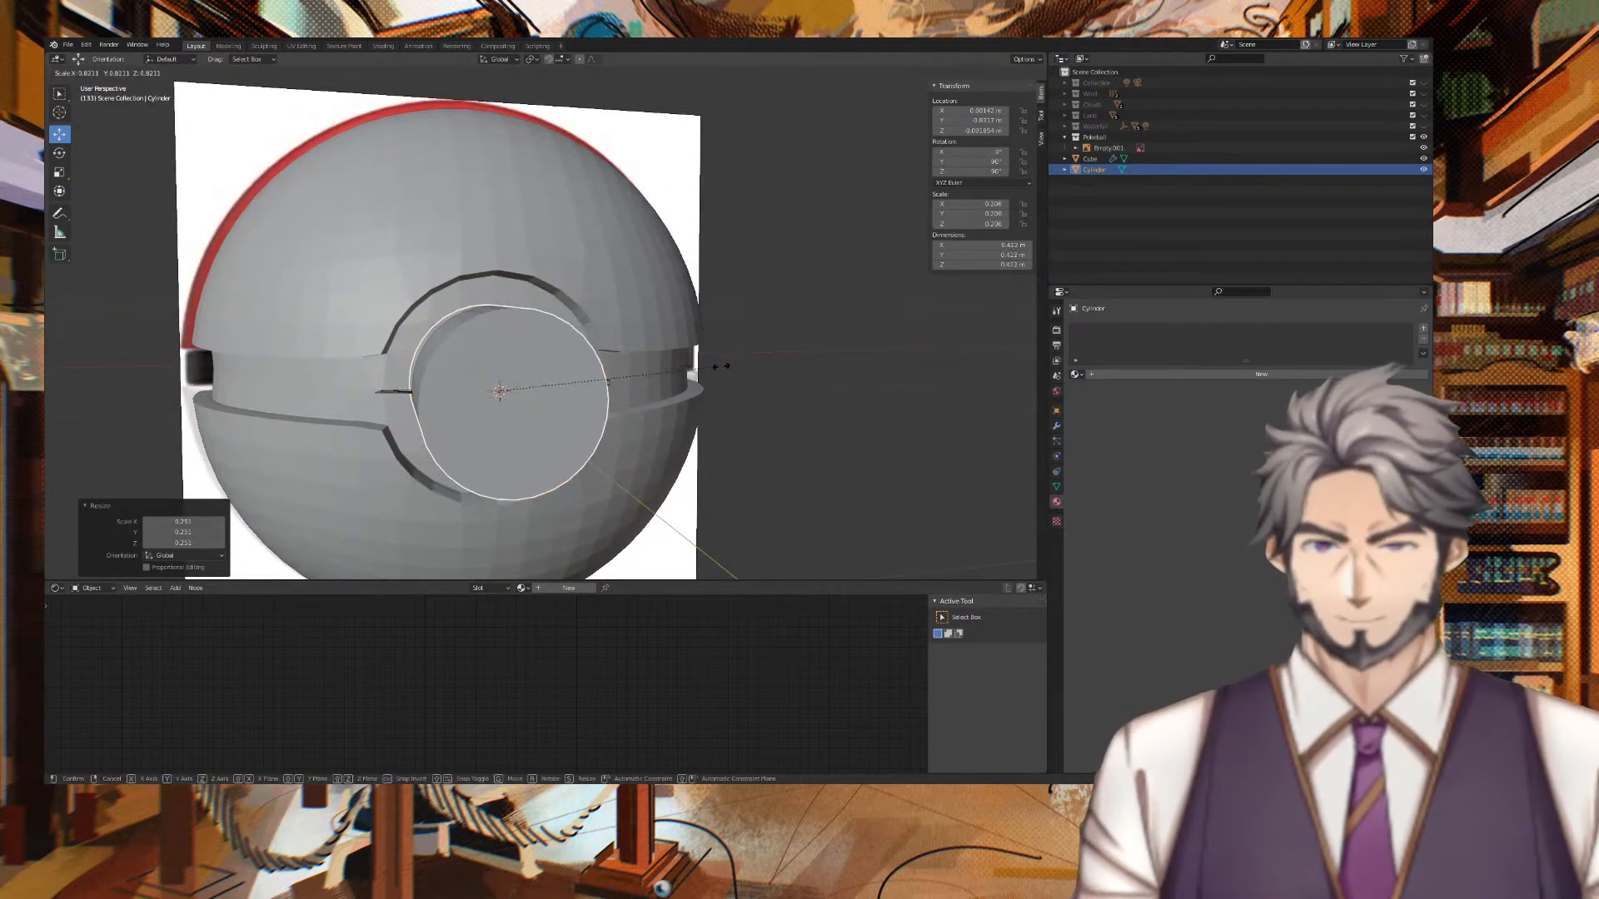
left_click(722, 366)
Try to move the cylinder along the X axis.
scroll(727, 361, "up", 2)
middle_click_drag(728, 361, 839, 362)
key("g")
key("x")
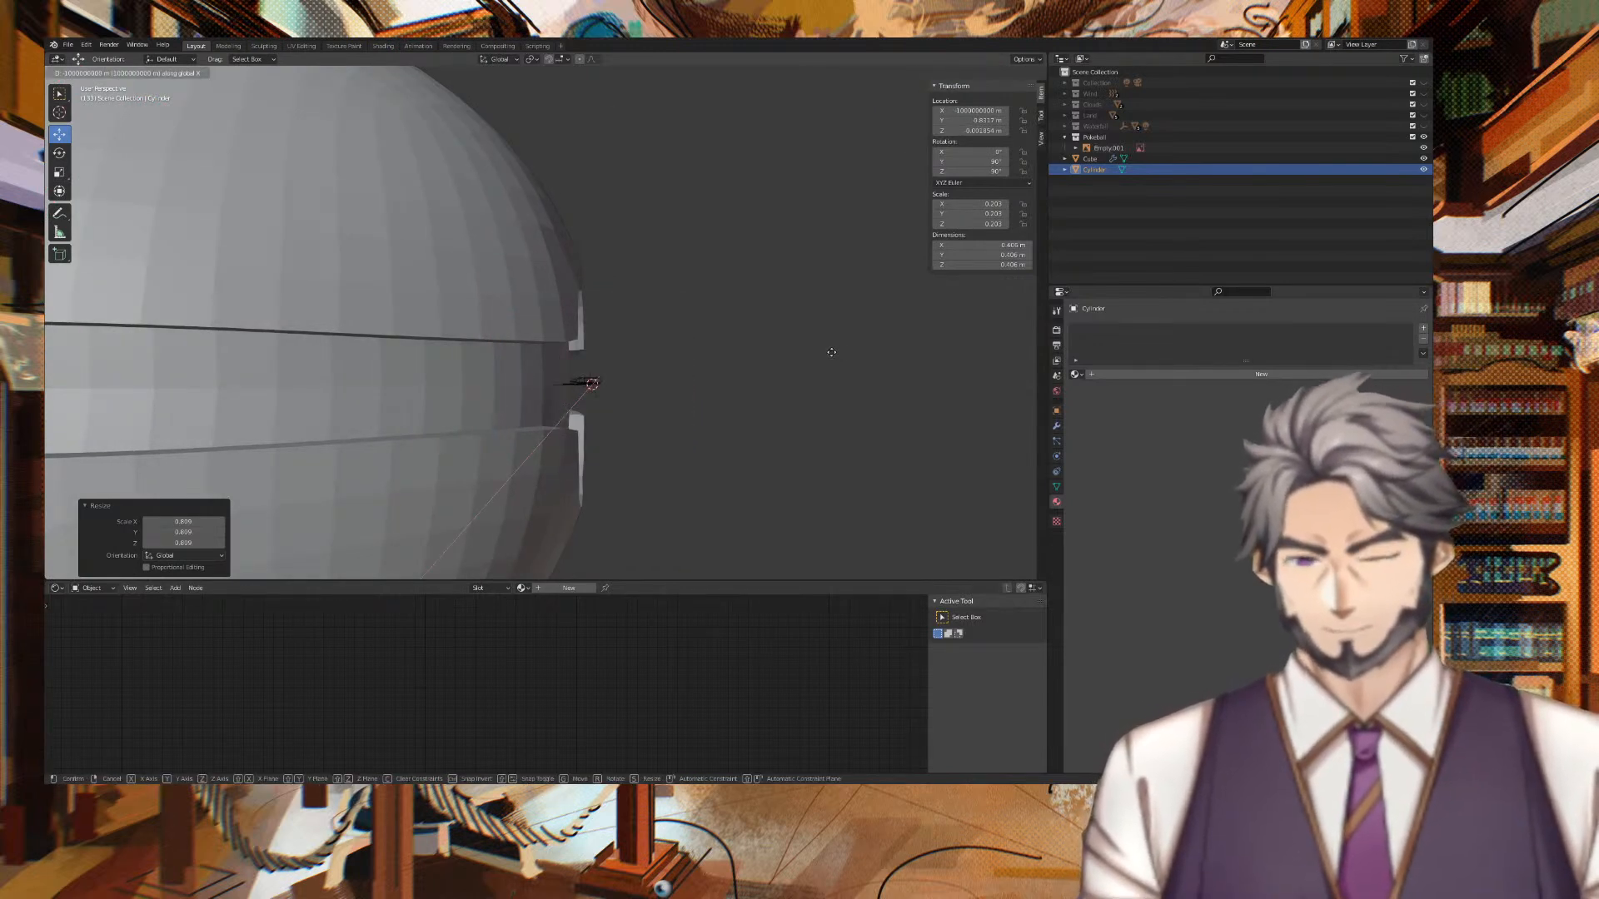
left_click(837, 356)
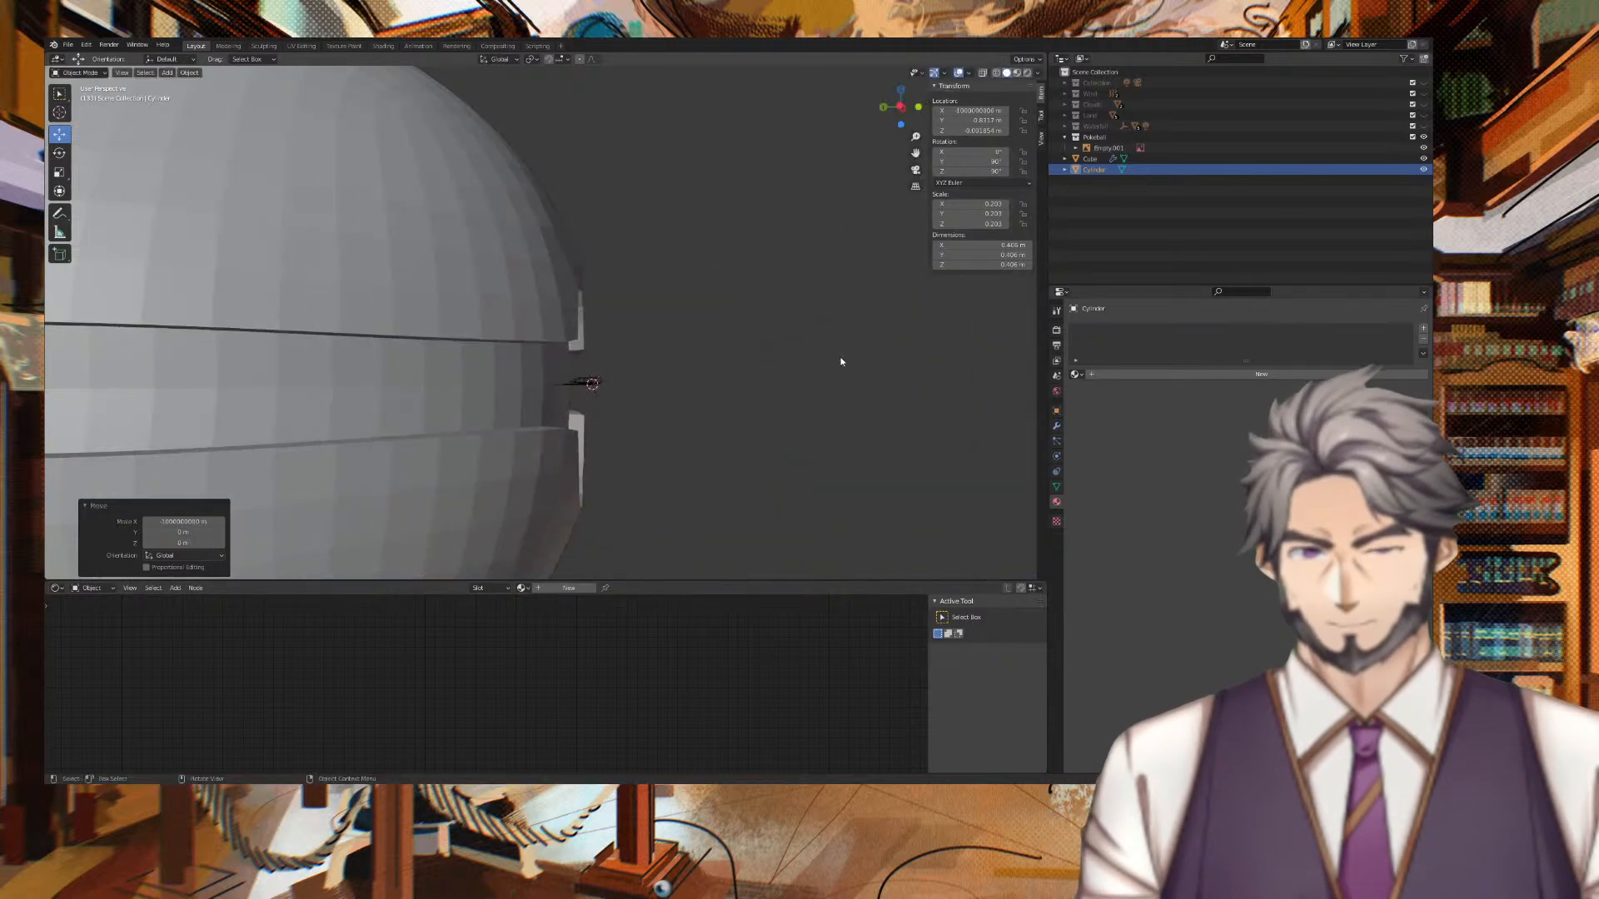
Move the cylinder about 0.23 m along the Y axis into the ball's centre recess.
key("g")
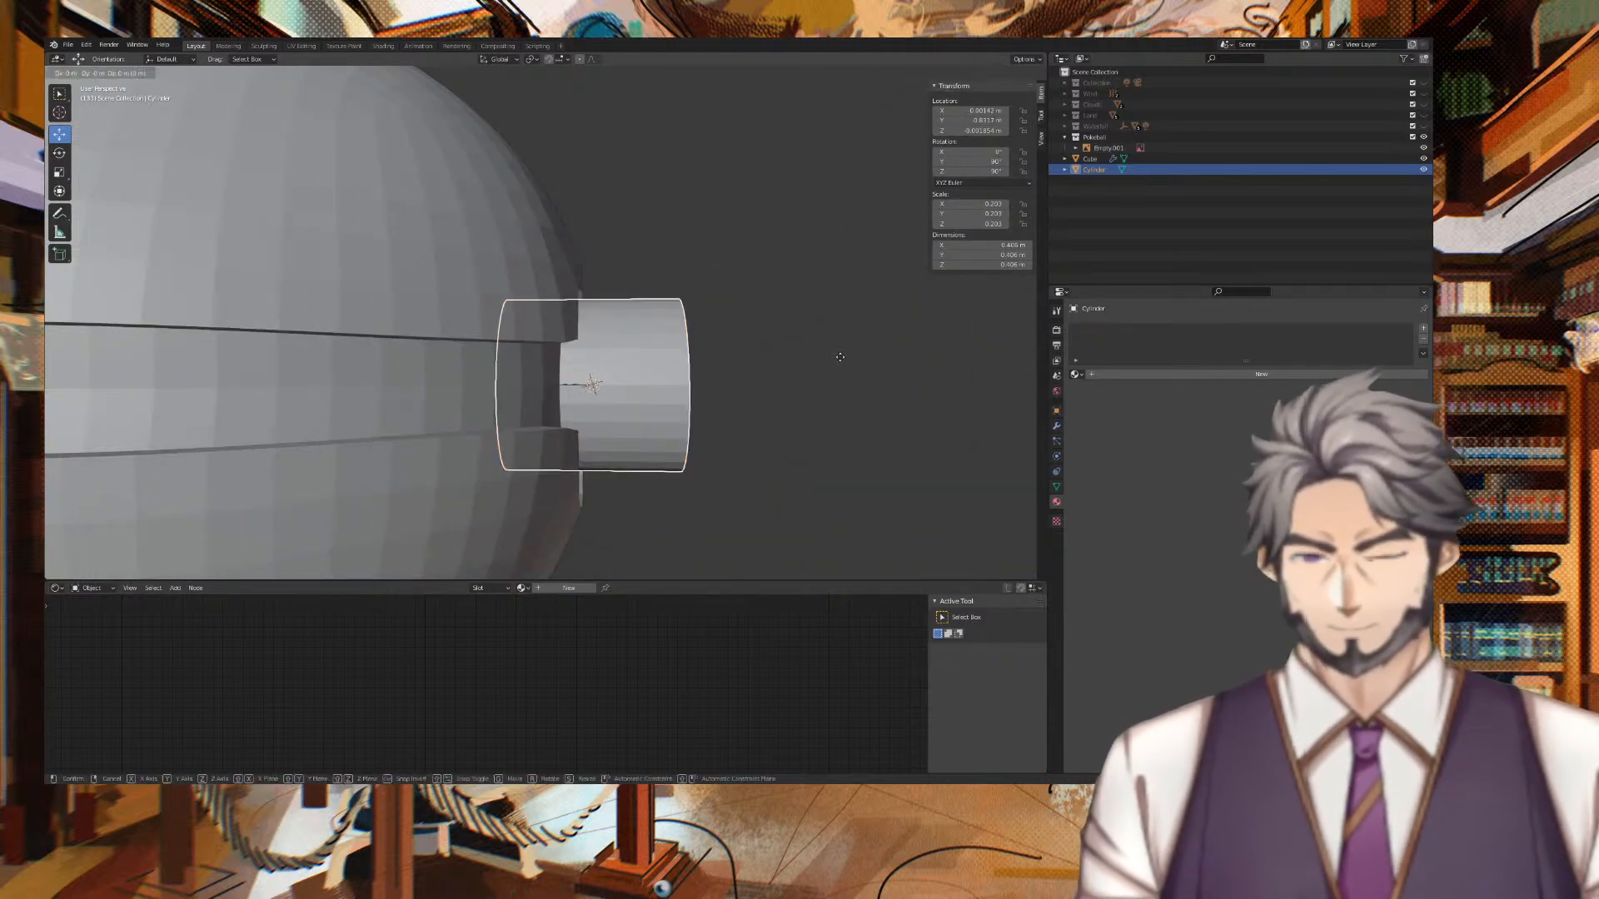
key("y")
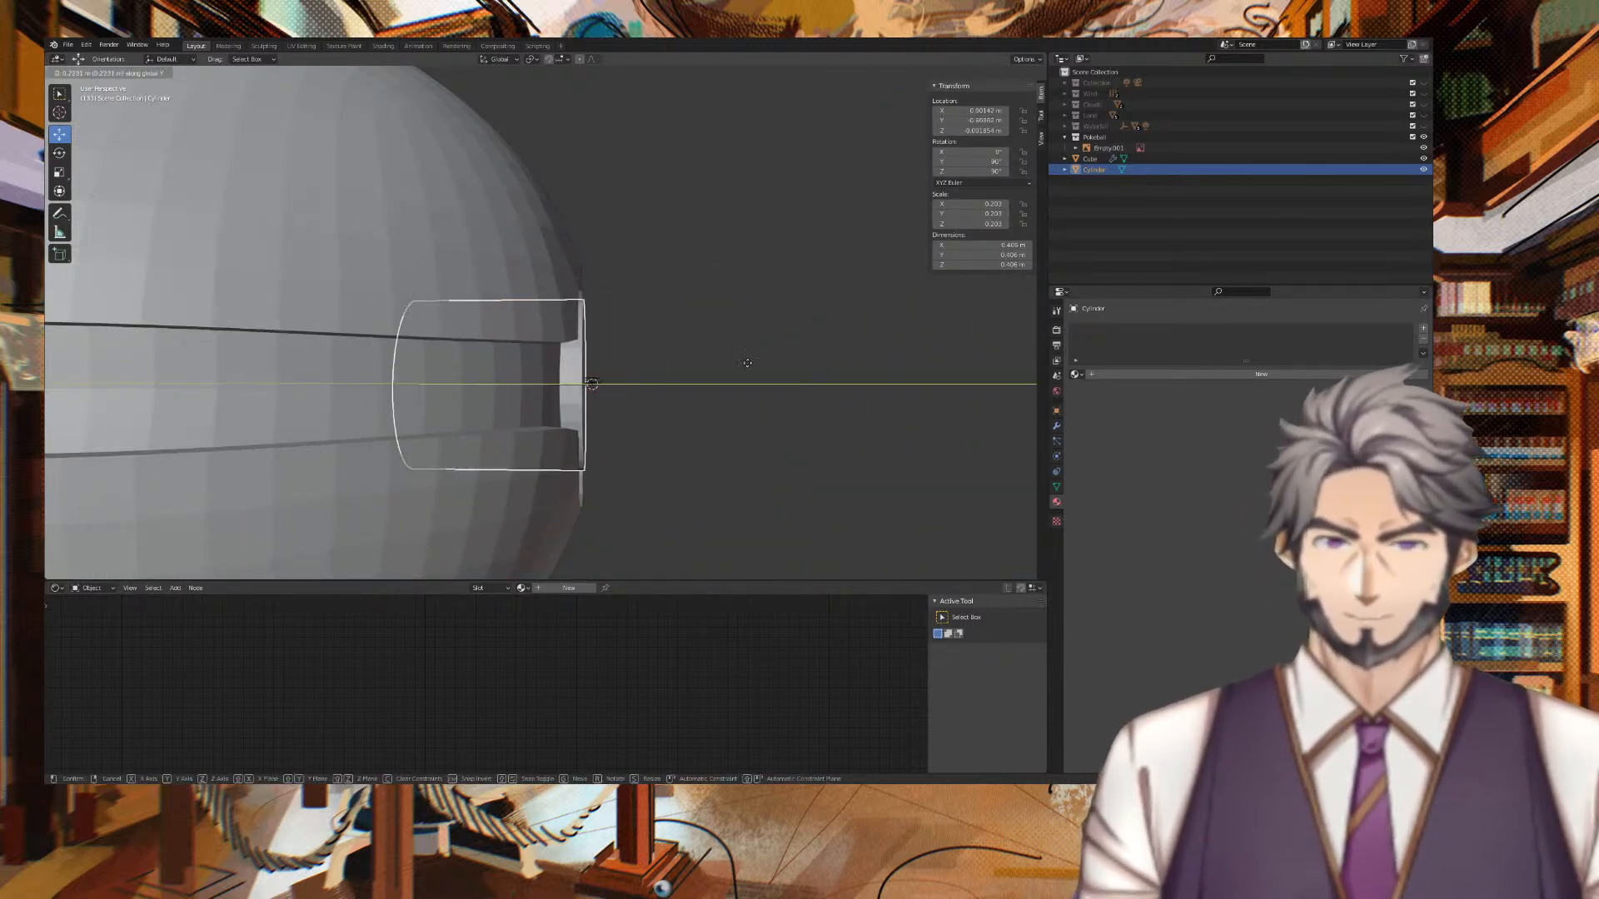
left_click(746, 363)
mouse_move(746, 362)
middle_mouse_down()
mouse_move(551, 344)
mouse_move(760, 352)
middle_mouse_up()
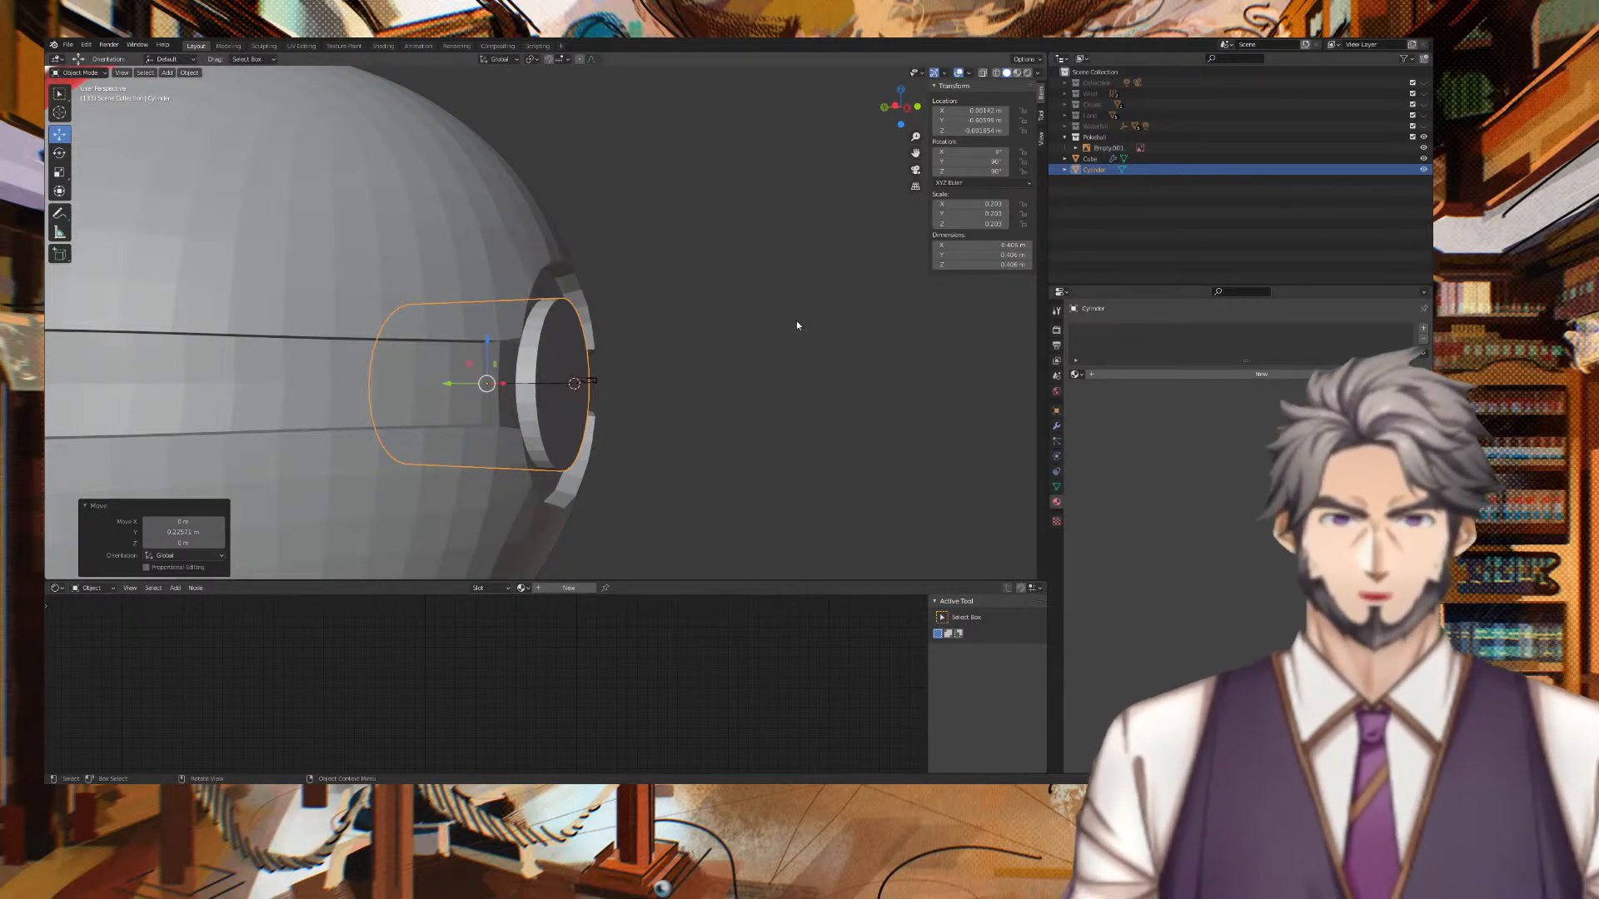
Move the ball and cylinder objects into the Pokeball collection, and clear the selection.
left_click(1153, 160)
left_click_drag(1152, 158, 1095, 138)
middle_click_drag(861, 308, 693, 298)
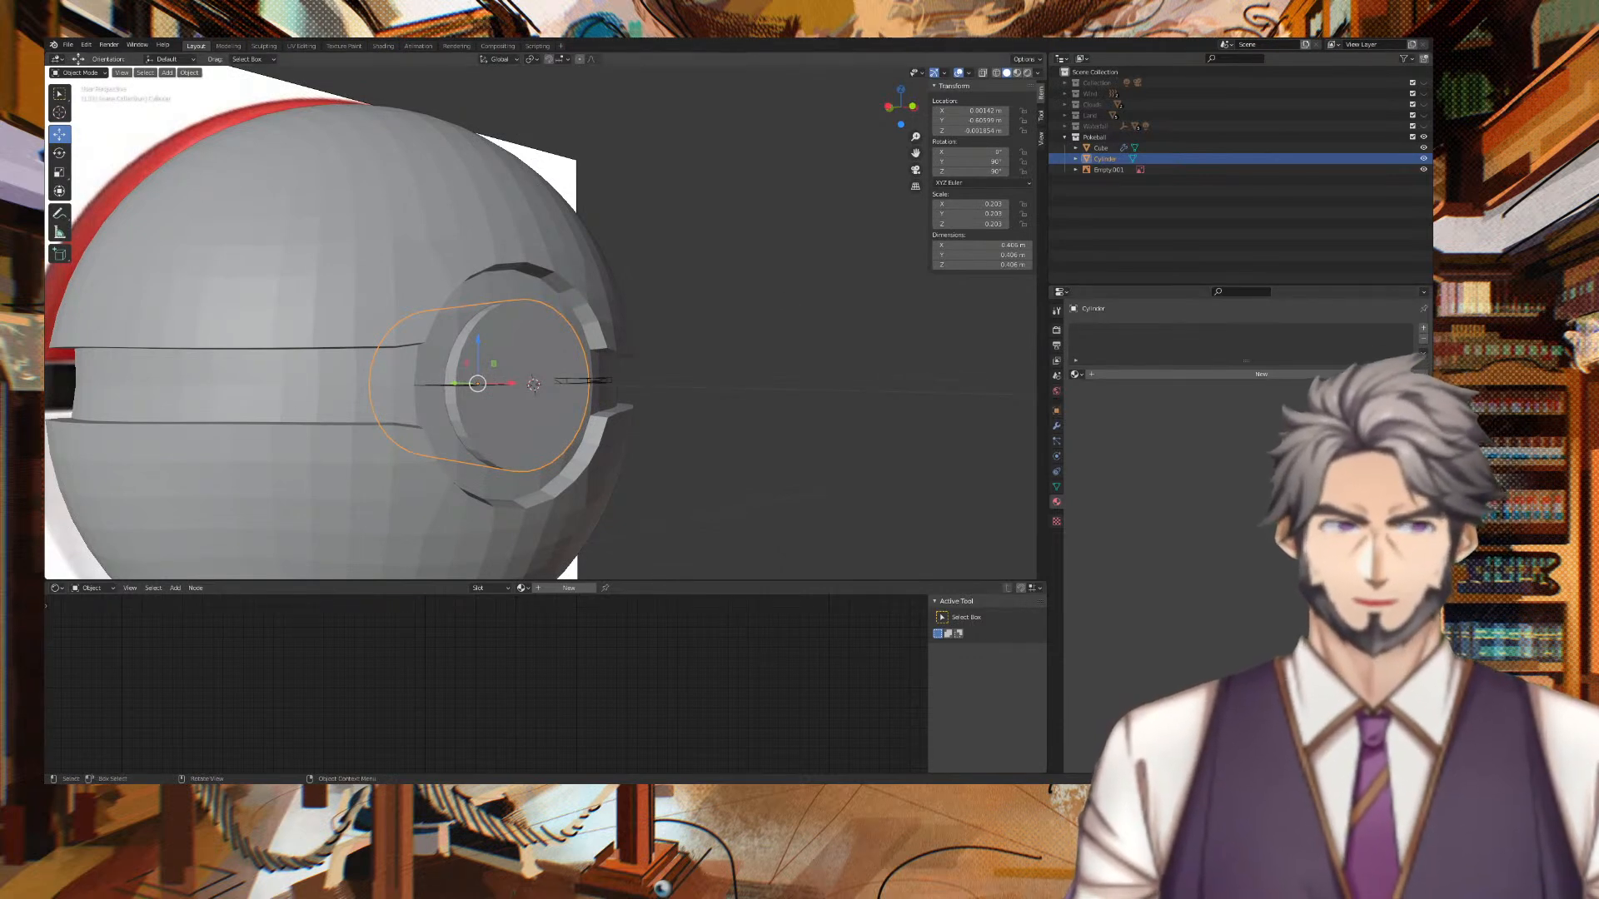
left_click(807, 244)
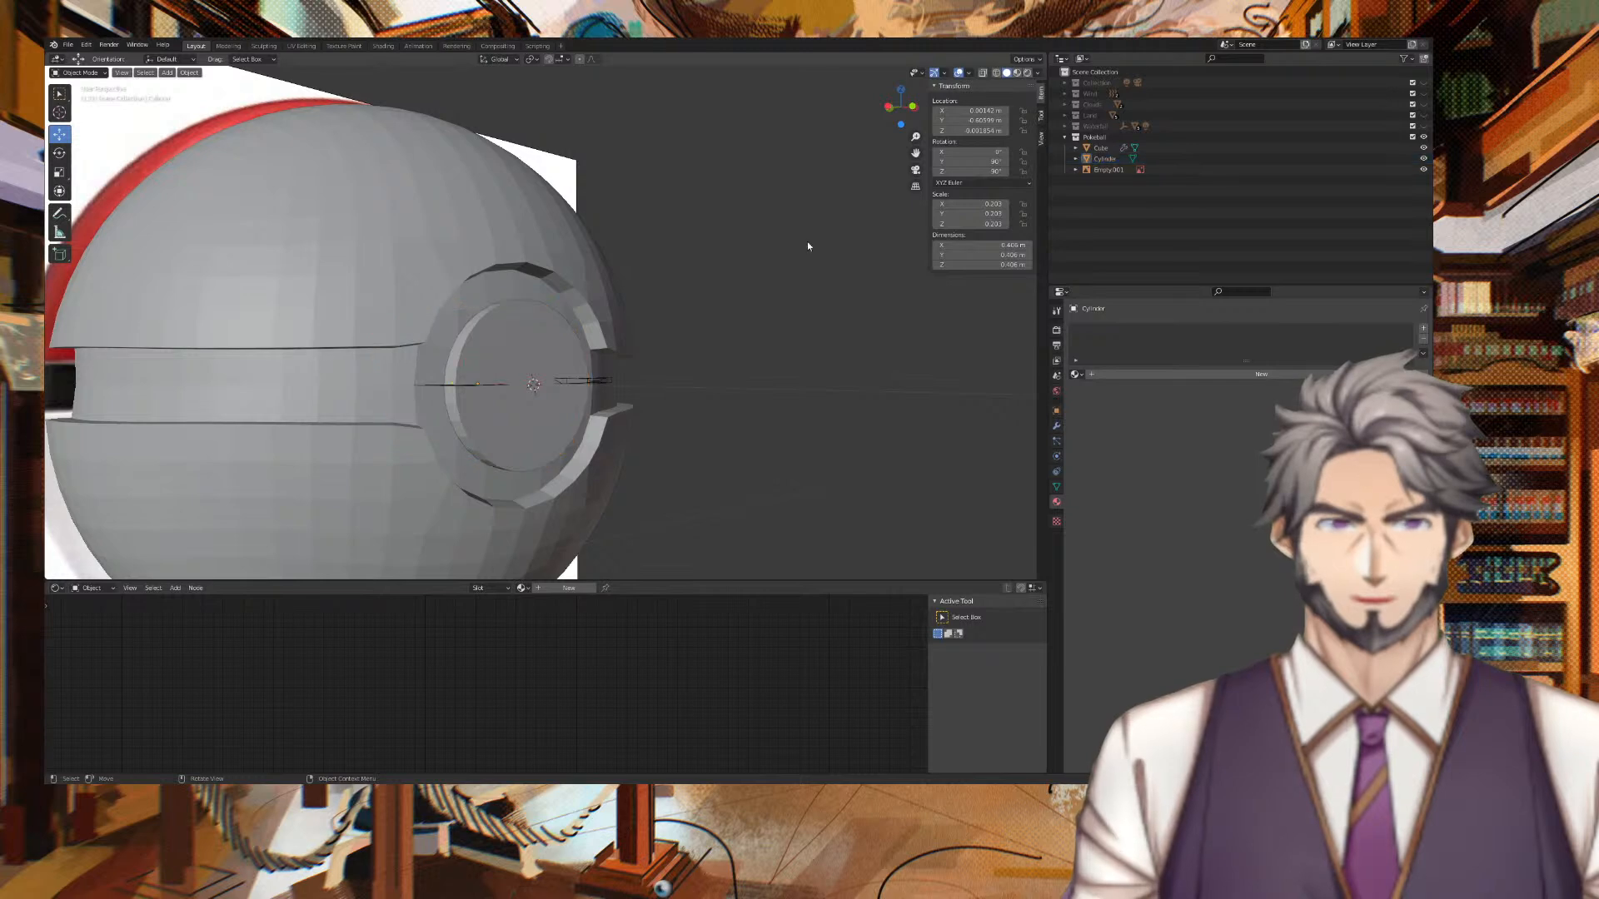
Check the centre cylinder in Rendered shading, switch to Material Preview, and return to Object Mode.
key("Tab")
left_click(1029, 72)
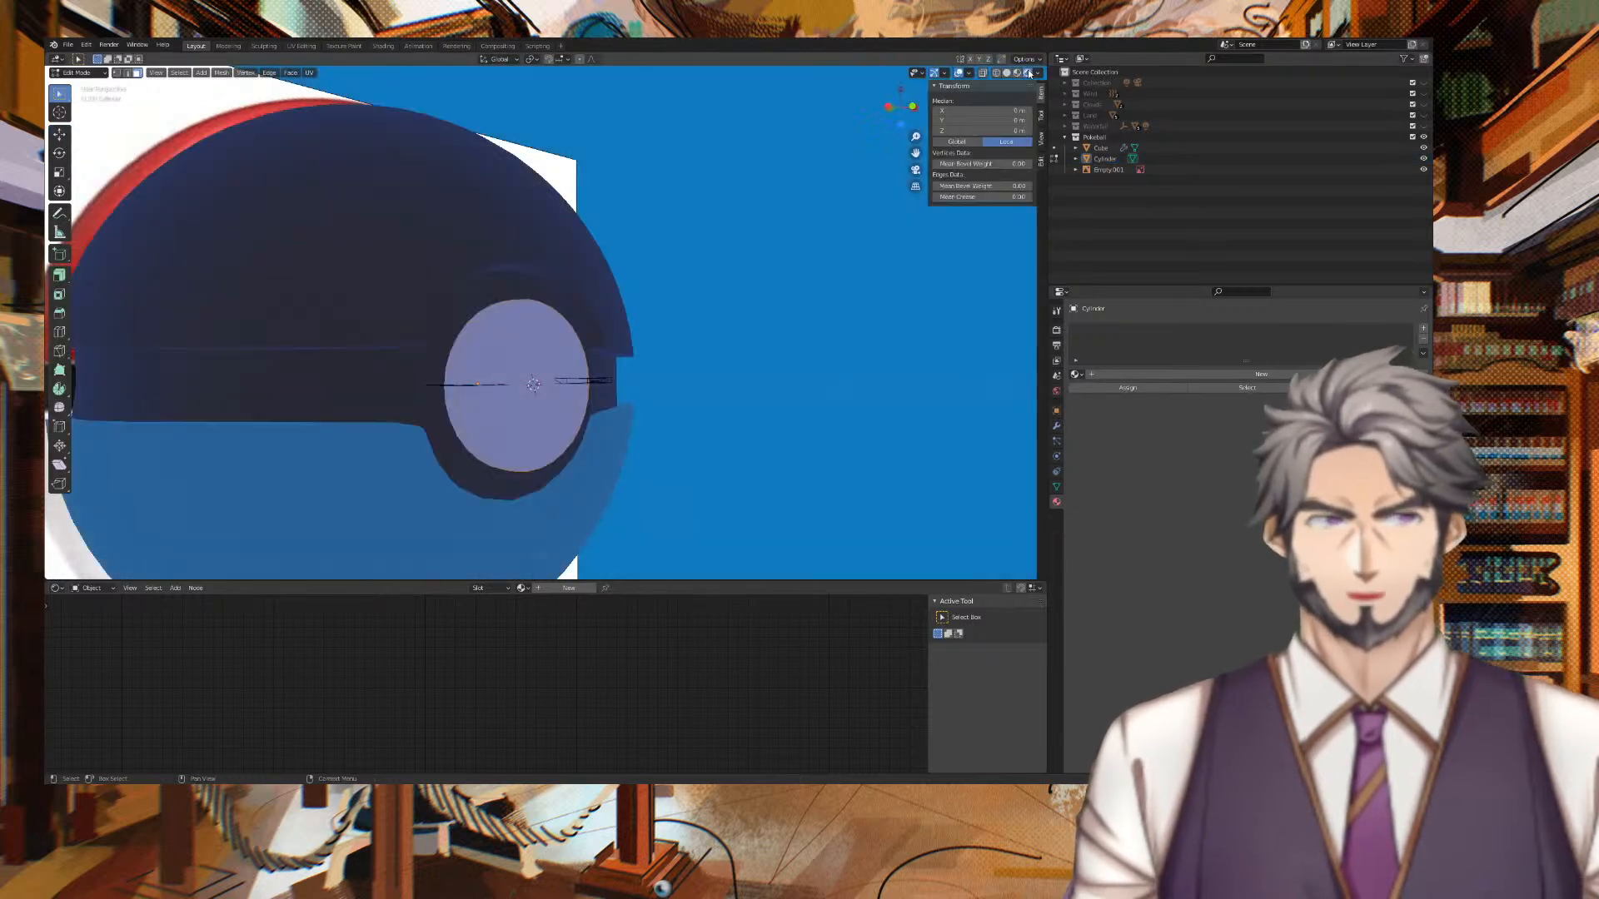
mouse_move(792, 164)
middle_mouse_down()
mouse_move(667, 208)
mouse_move(705, 194)
middle_mouse_up()
left_click(1018, 72)
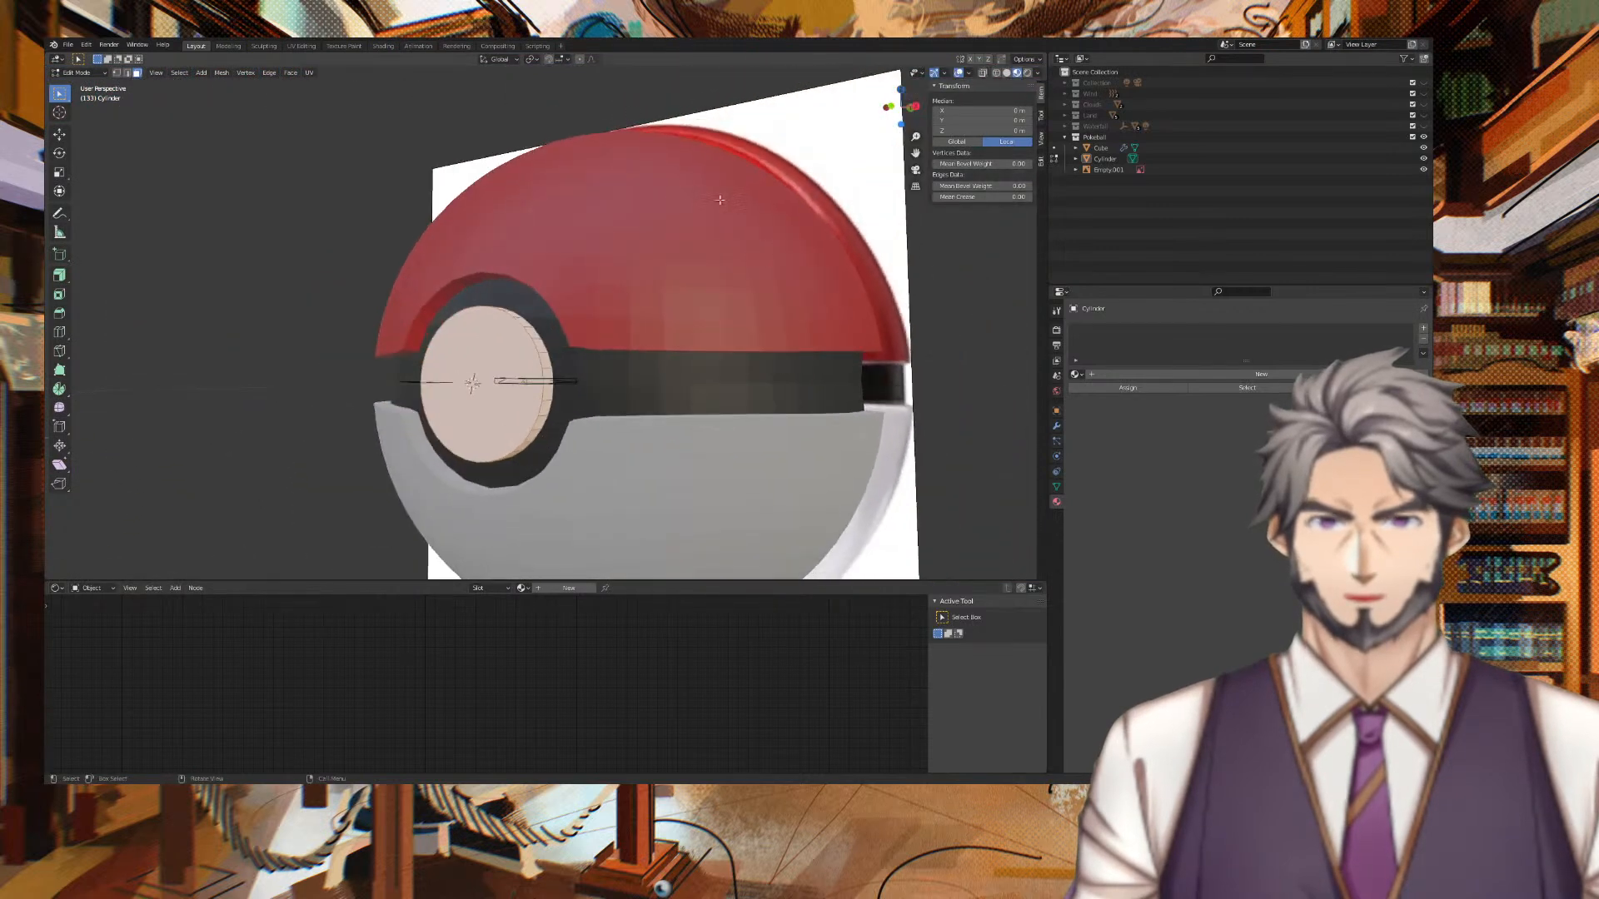
left_click(656, 470)
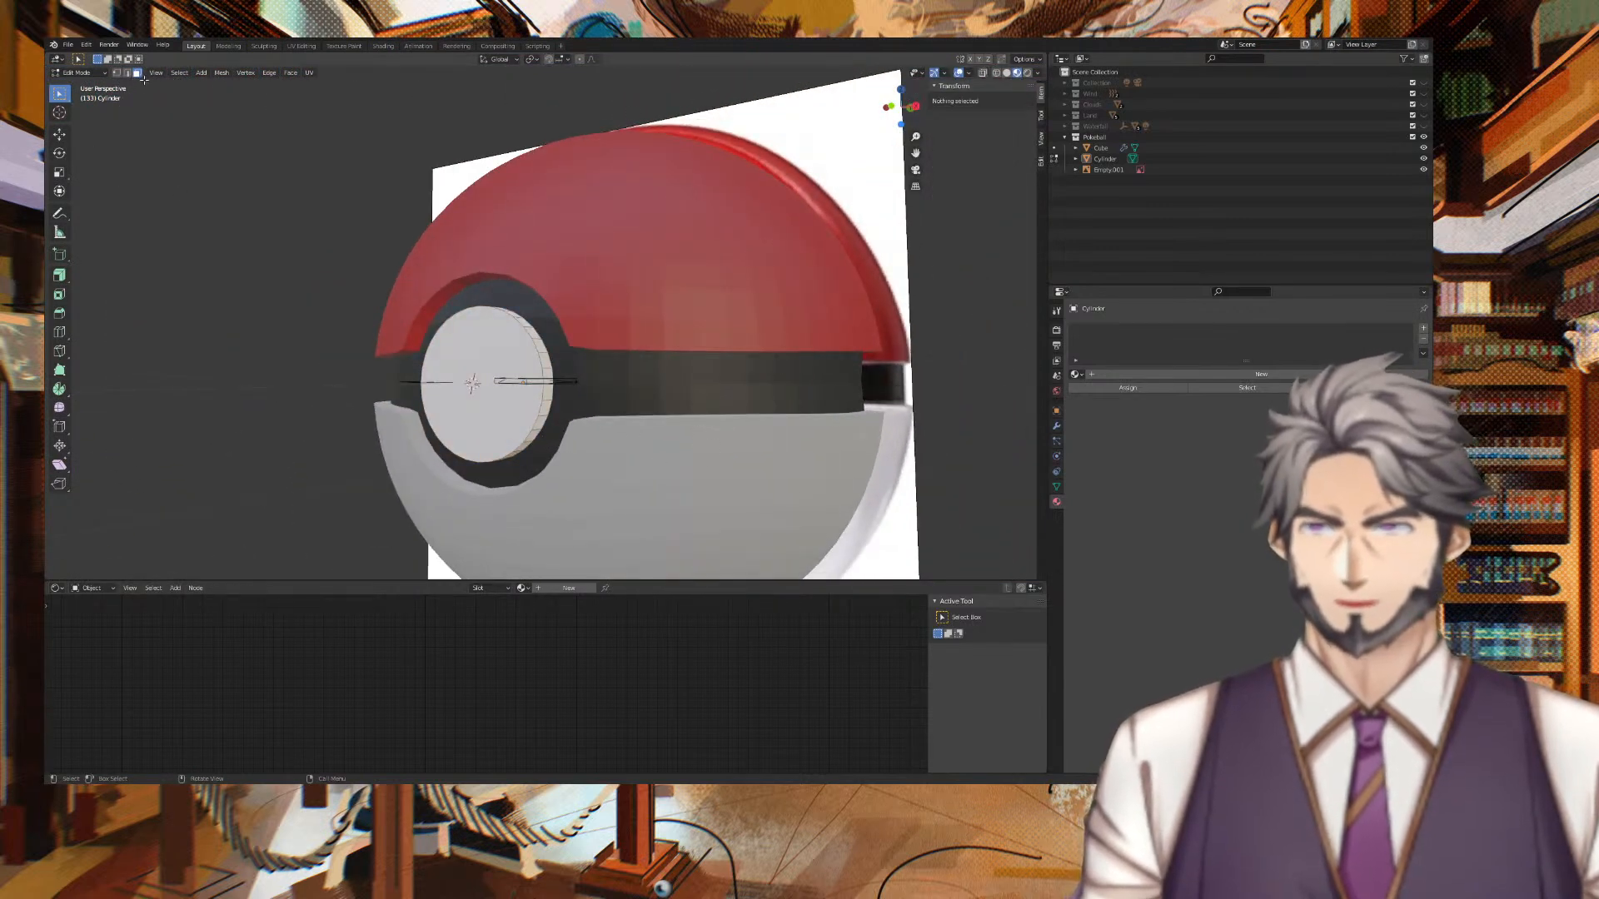
left_click(83, 72)
left_click(93, 80)
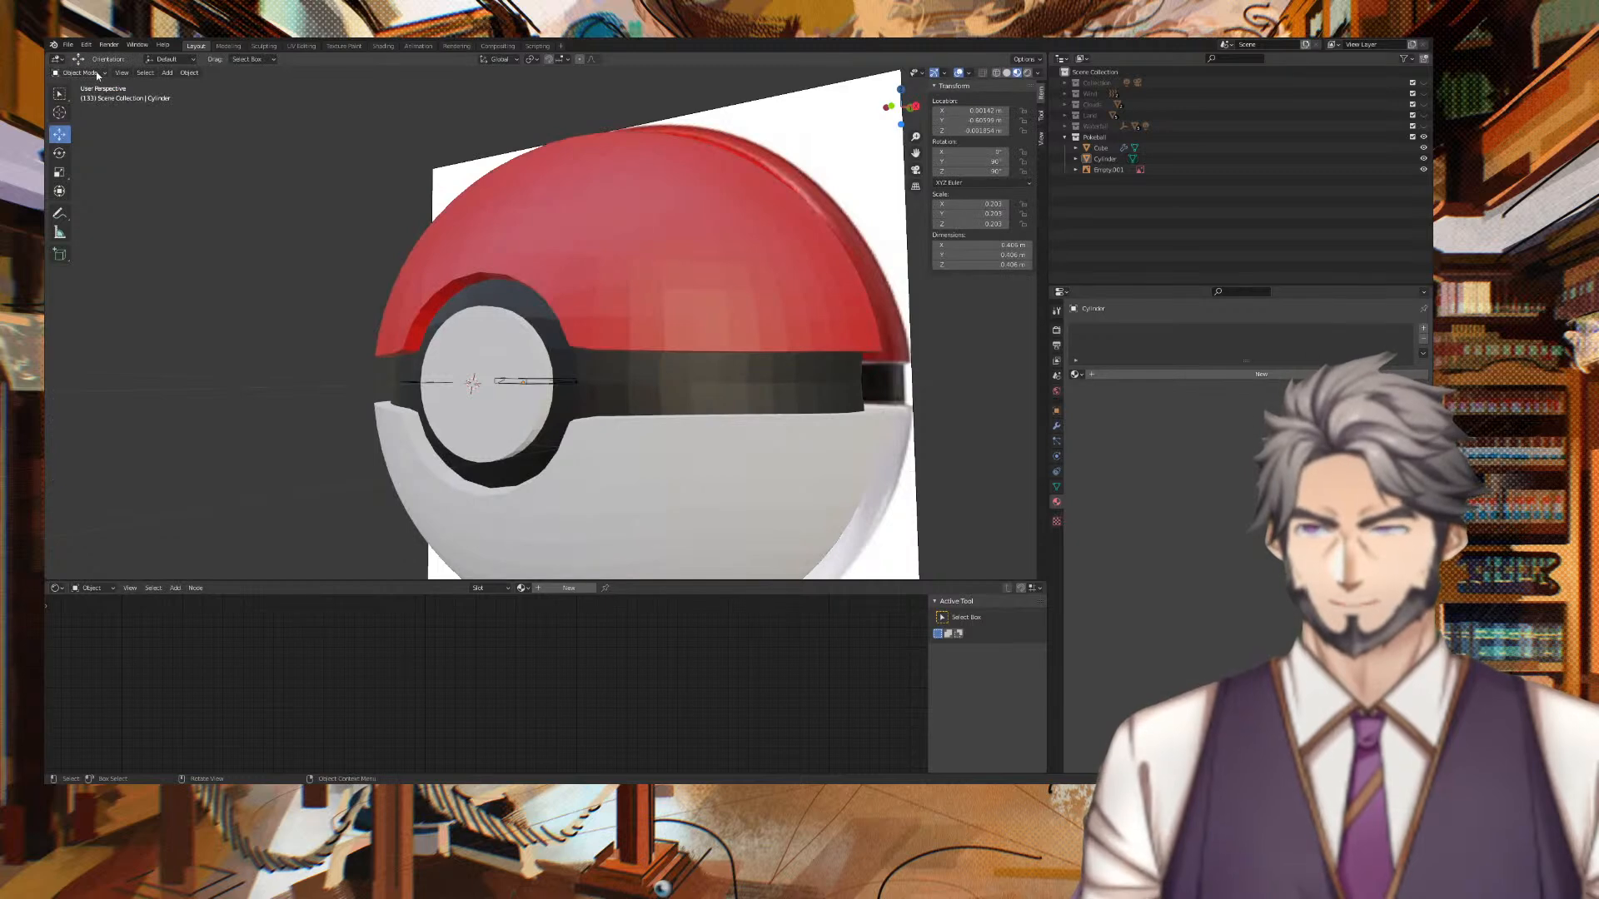
Create a new material for the centre cylinder, keeping its default name.
left_click(555, 401)
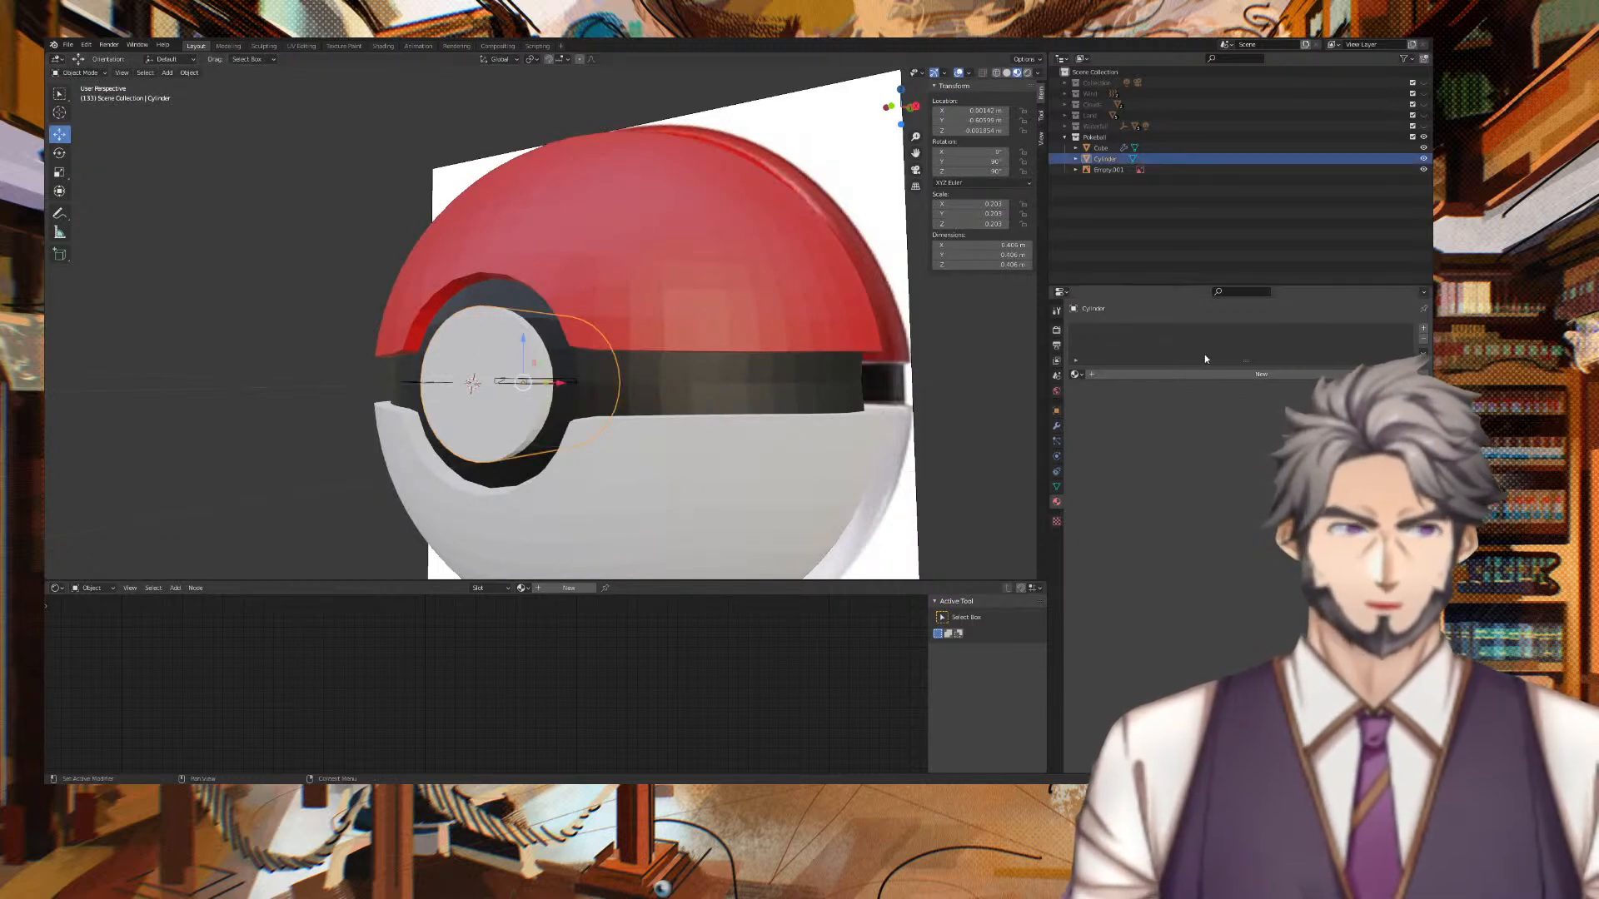
left_click(1171, 373)
double_click(1161, 375)
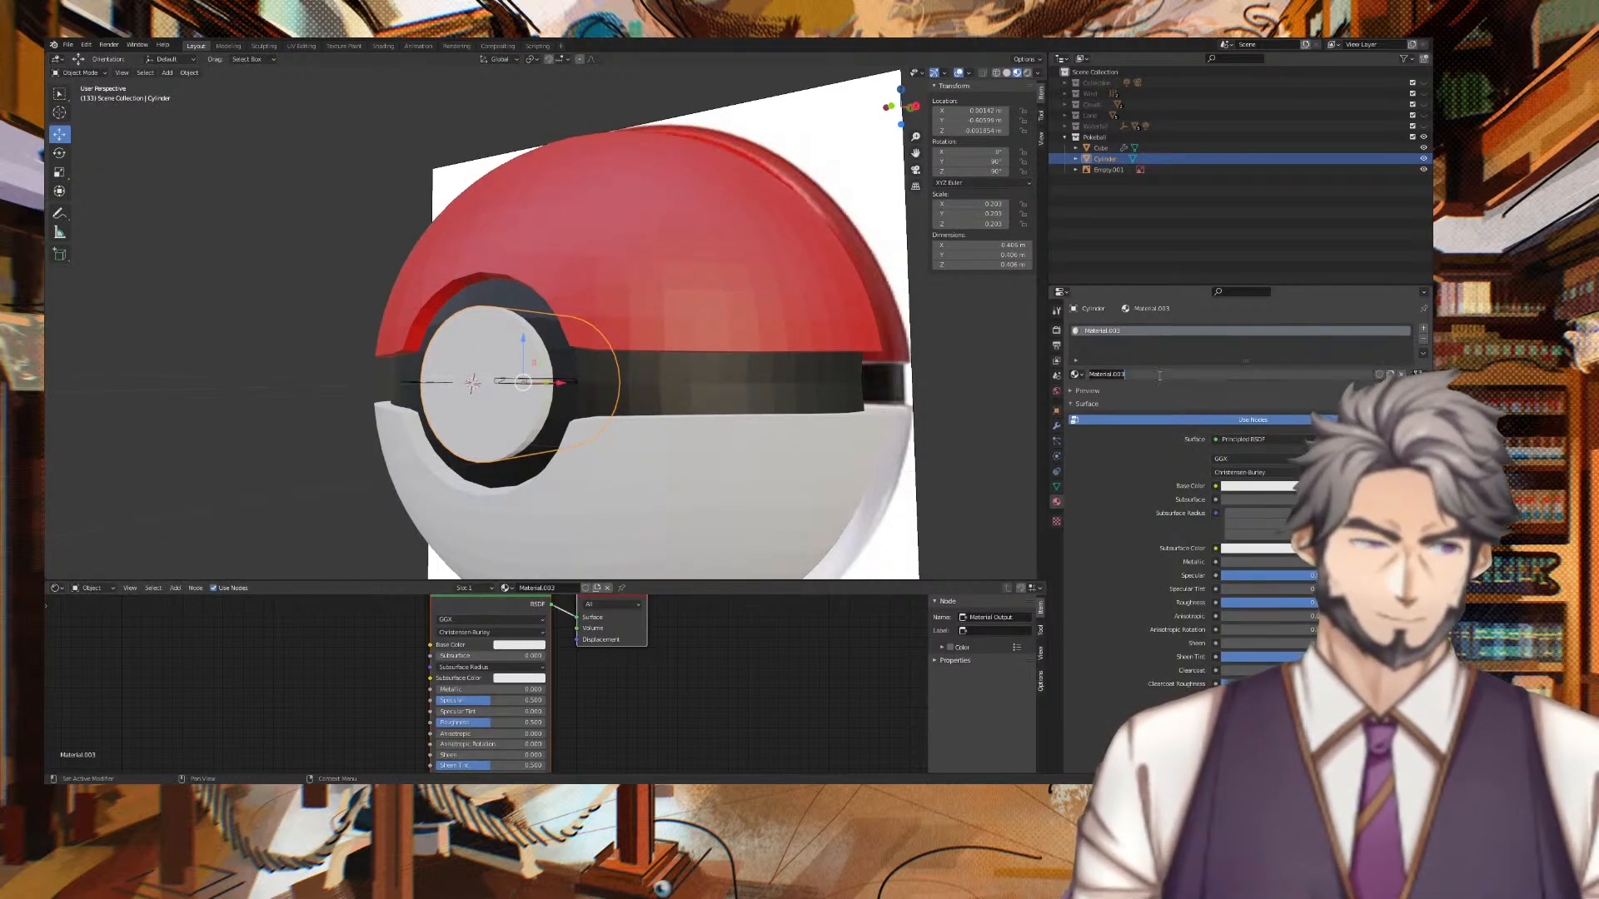
key("BackSpace")
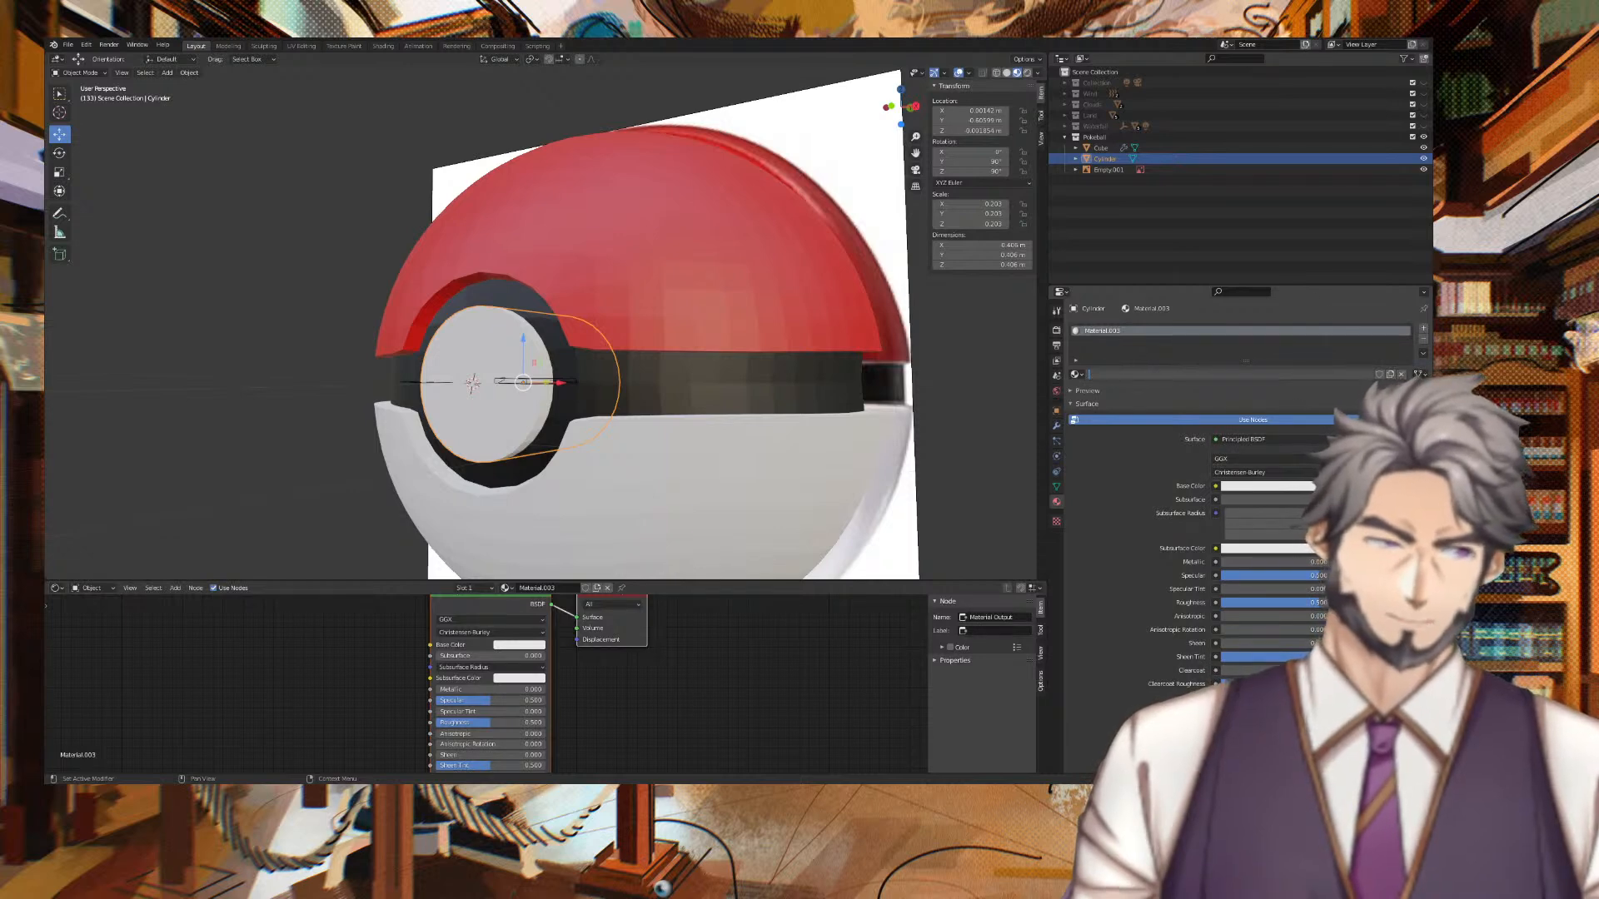
key("Escape")
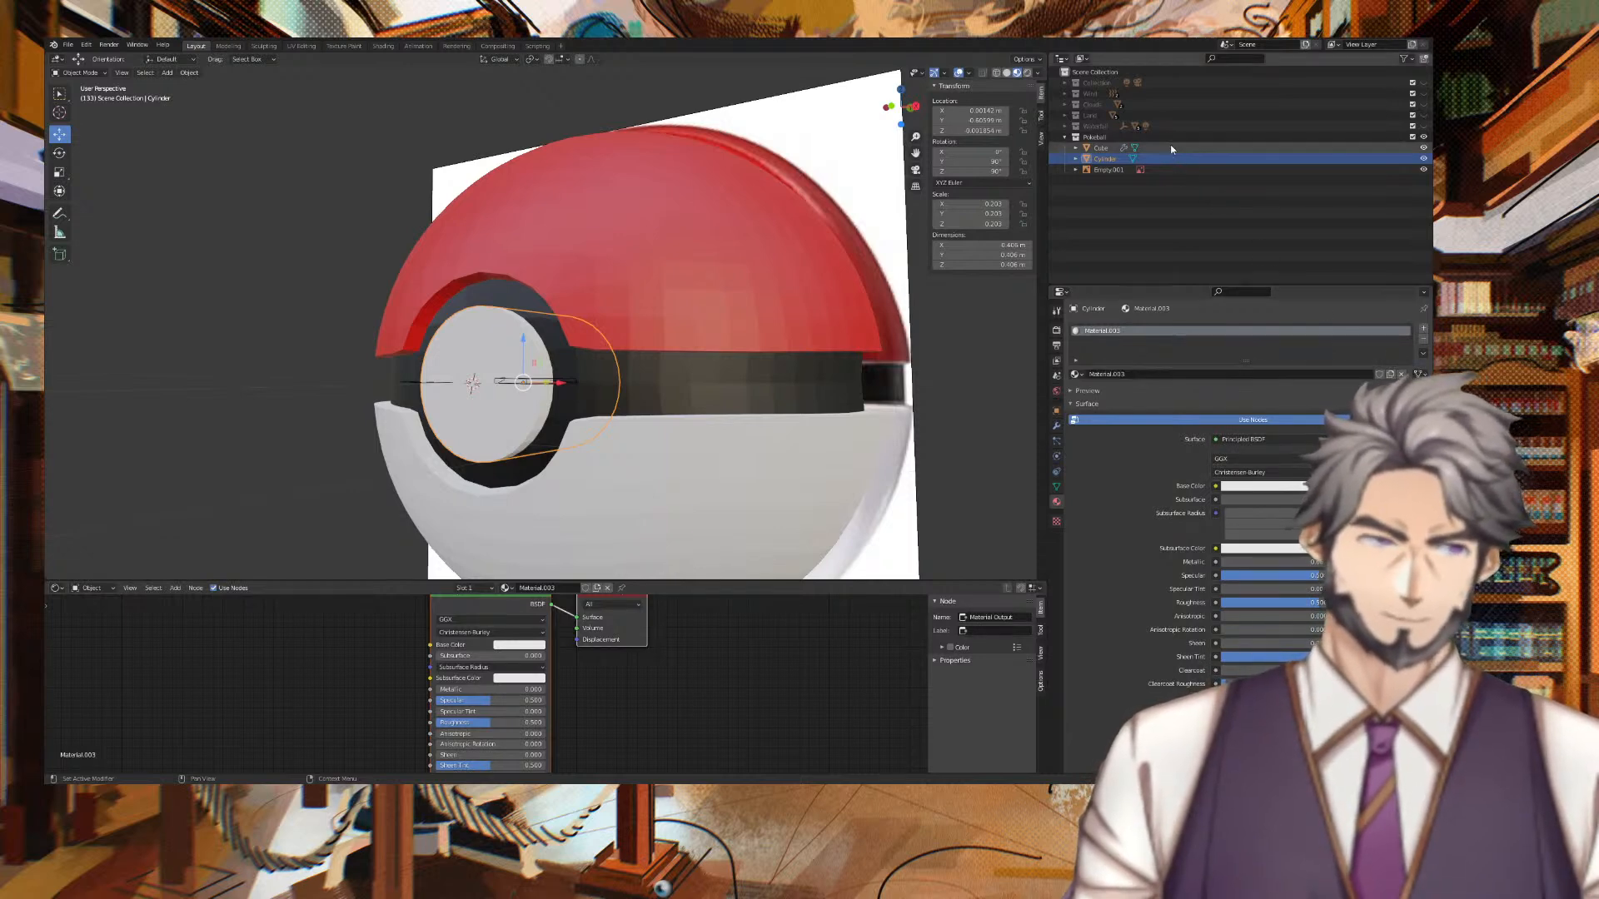
Try smooth shading on the centre cylinder, and undo it.
left_click(1166, 147)
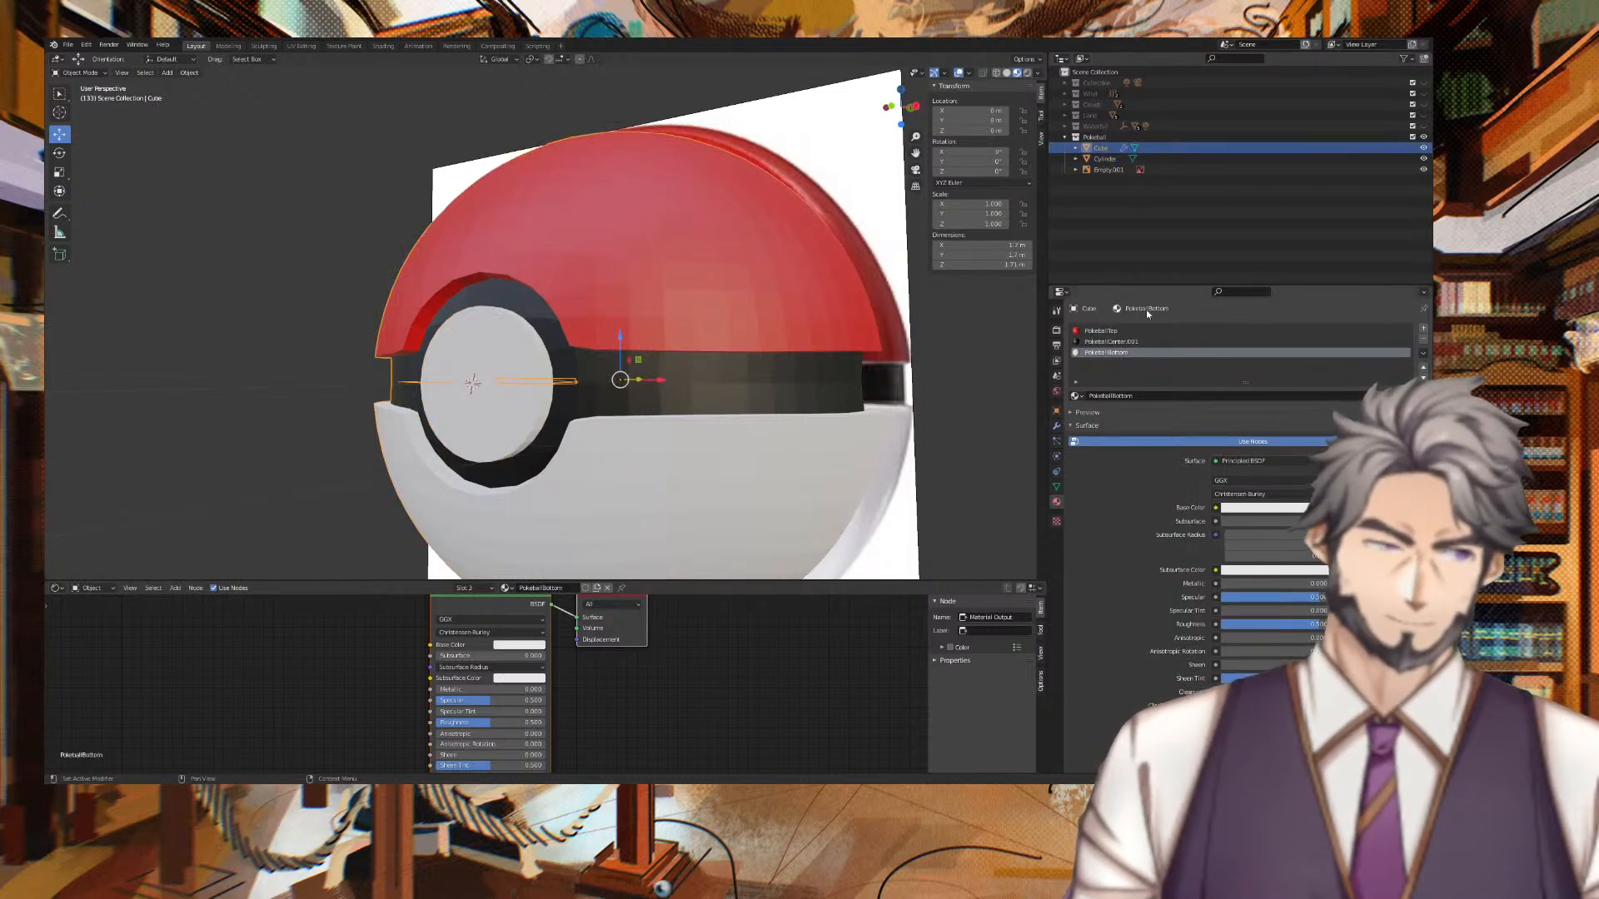
left_click(1193, 158)
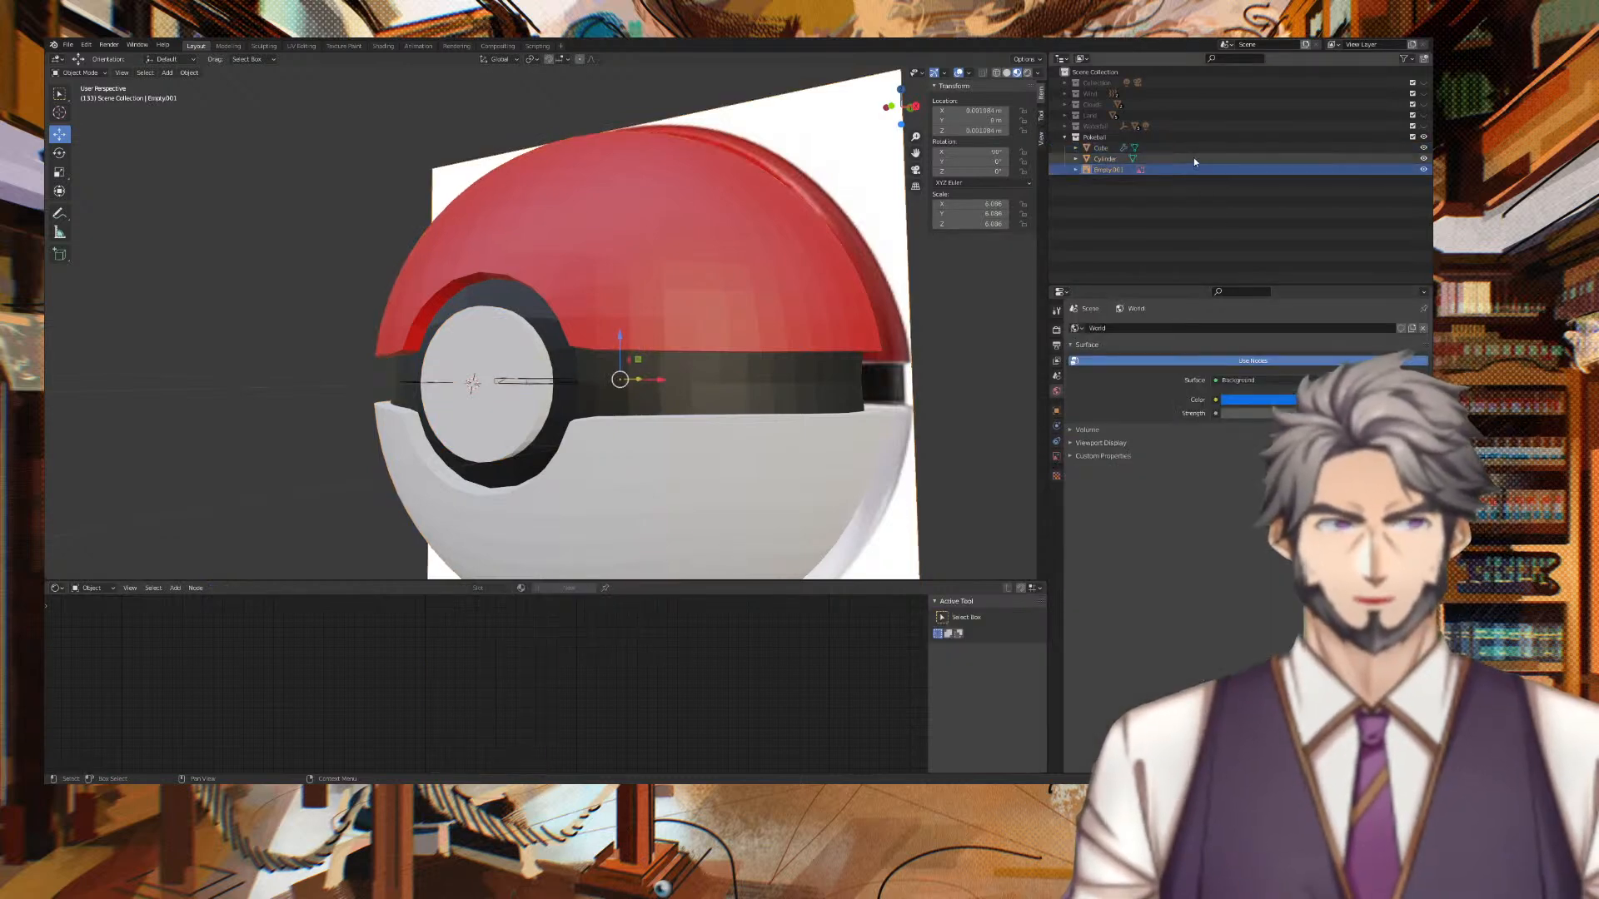
middle_click_drag(250, 186, 385, 190)
right_click(566, 332)
left_click(567, 330)
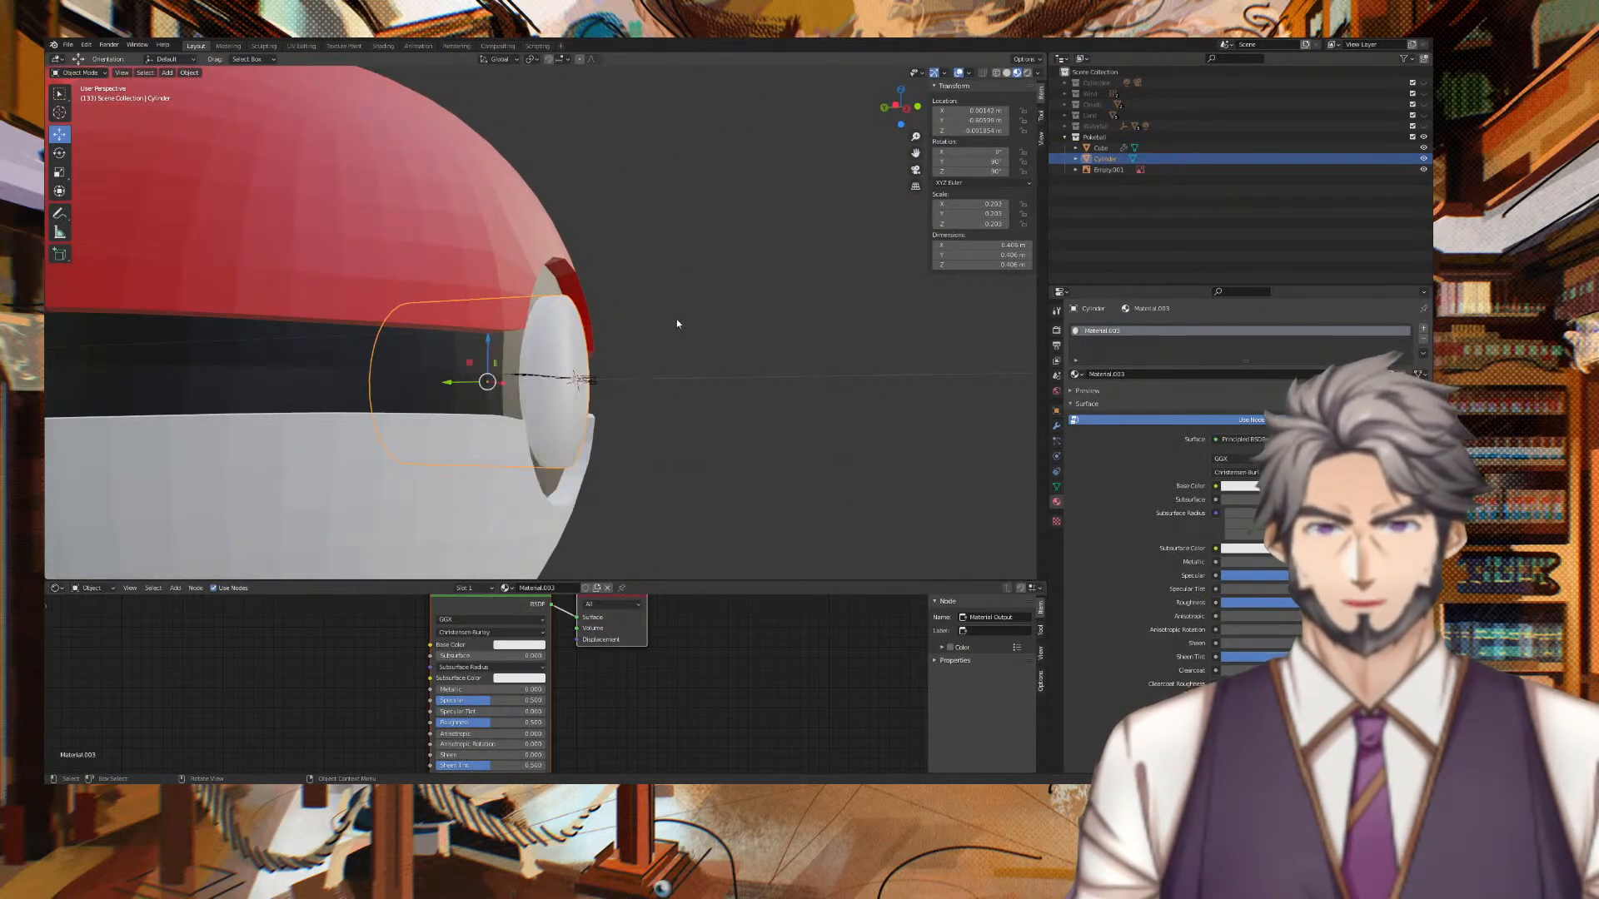
mouse_move(681, 307)
middle_mouse_down()
mouse_move(636, 312)
mouse_move(656, 308)
middle_mouse_up()
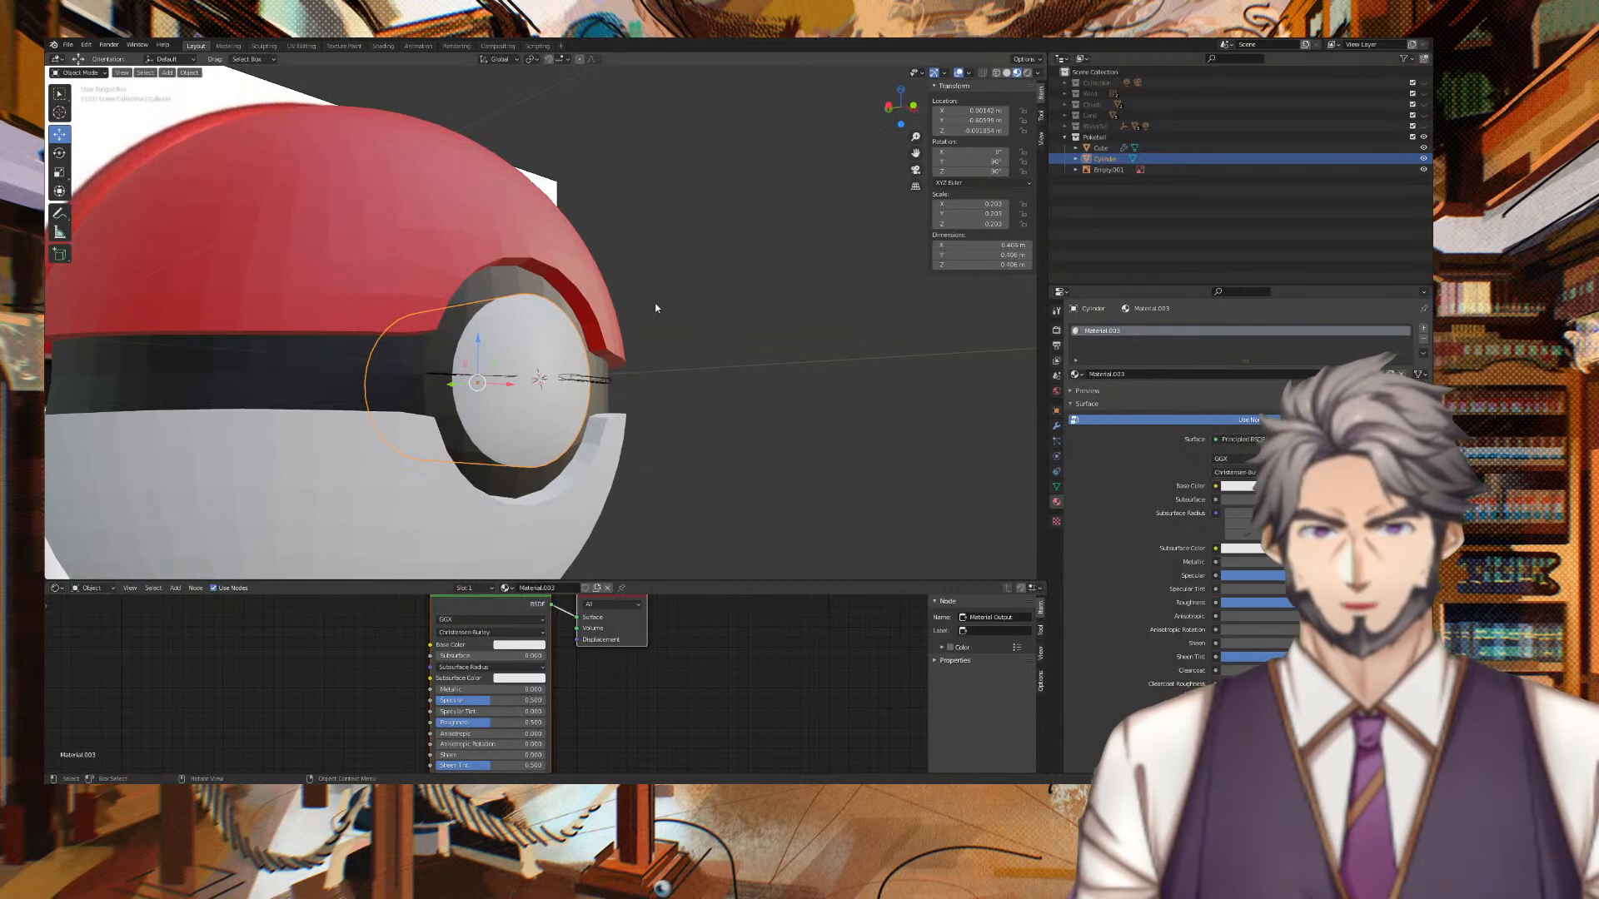
key("ctrl+z")
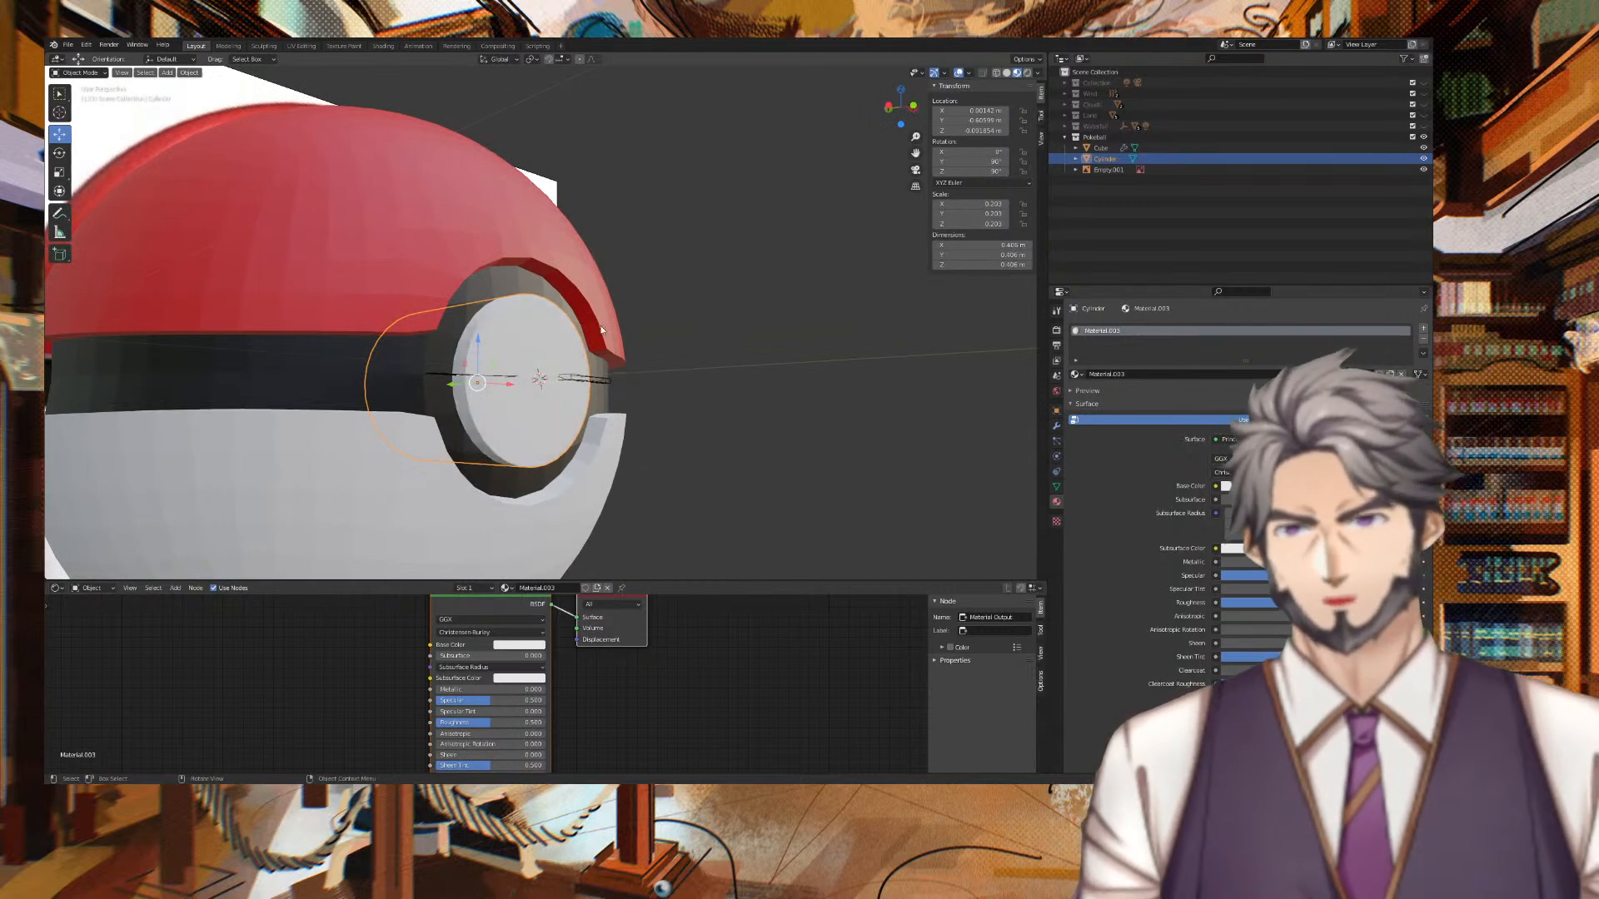
Select the centre cylinder and enter Edit Mode on it.
left_click(535, 336)
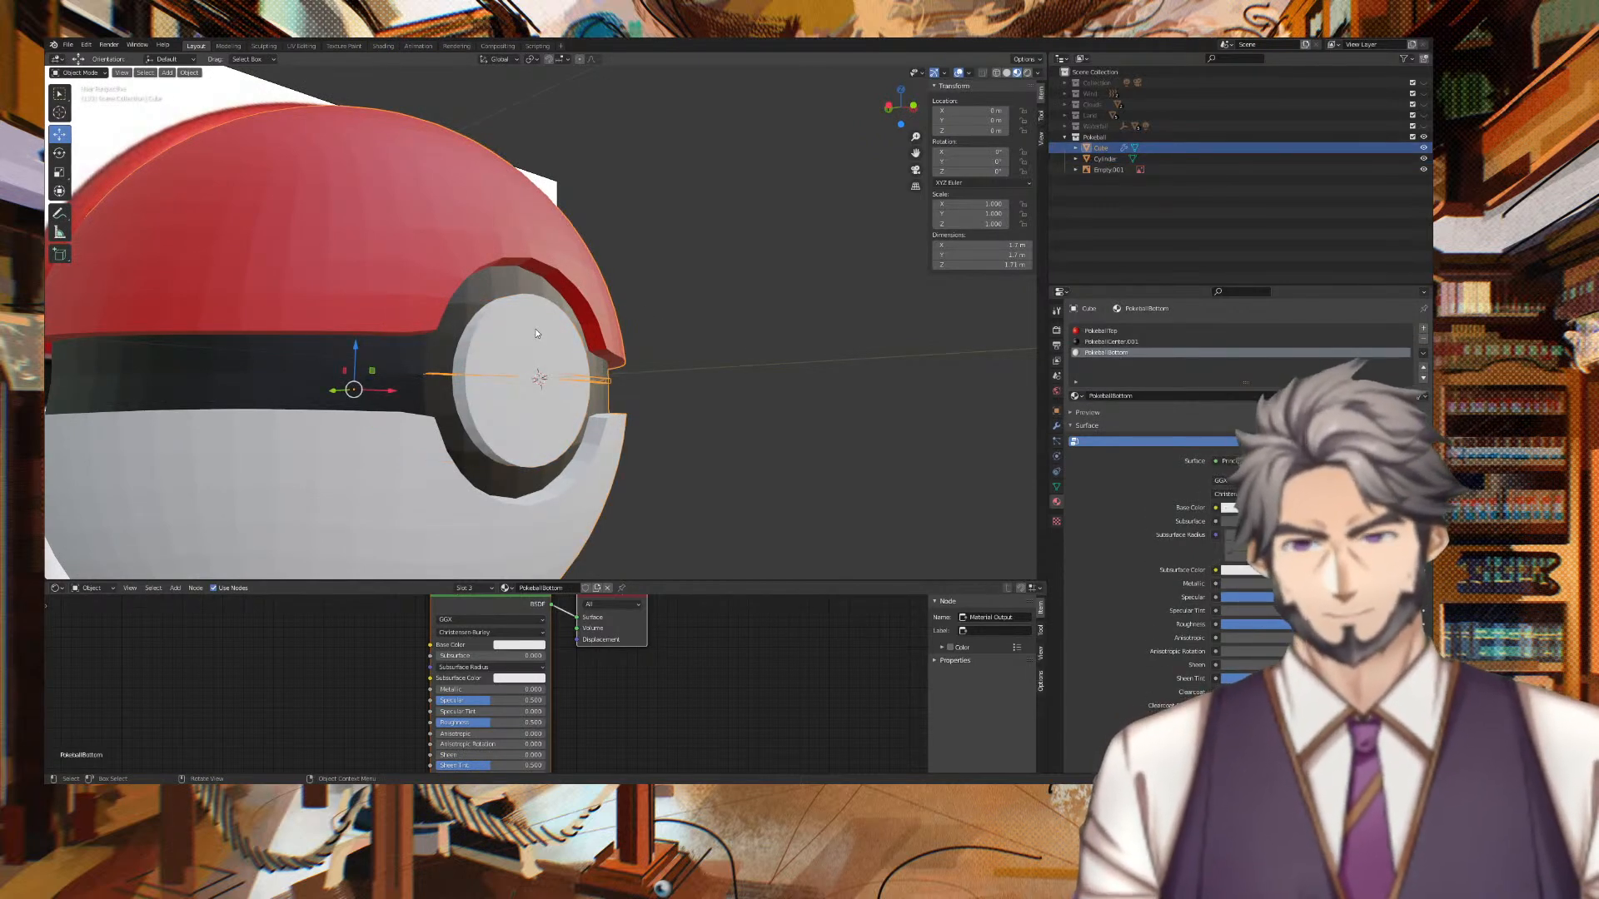
left_click(479, 327)
left_click(474, 327)
left_click(478, 322)
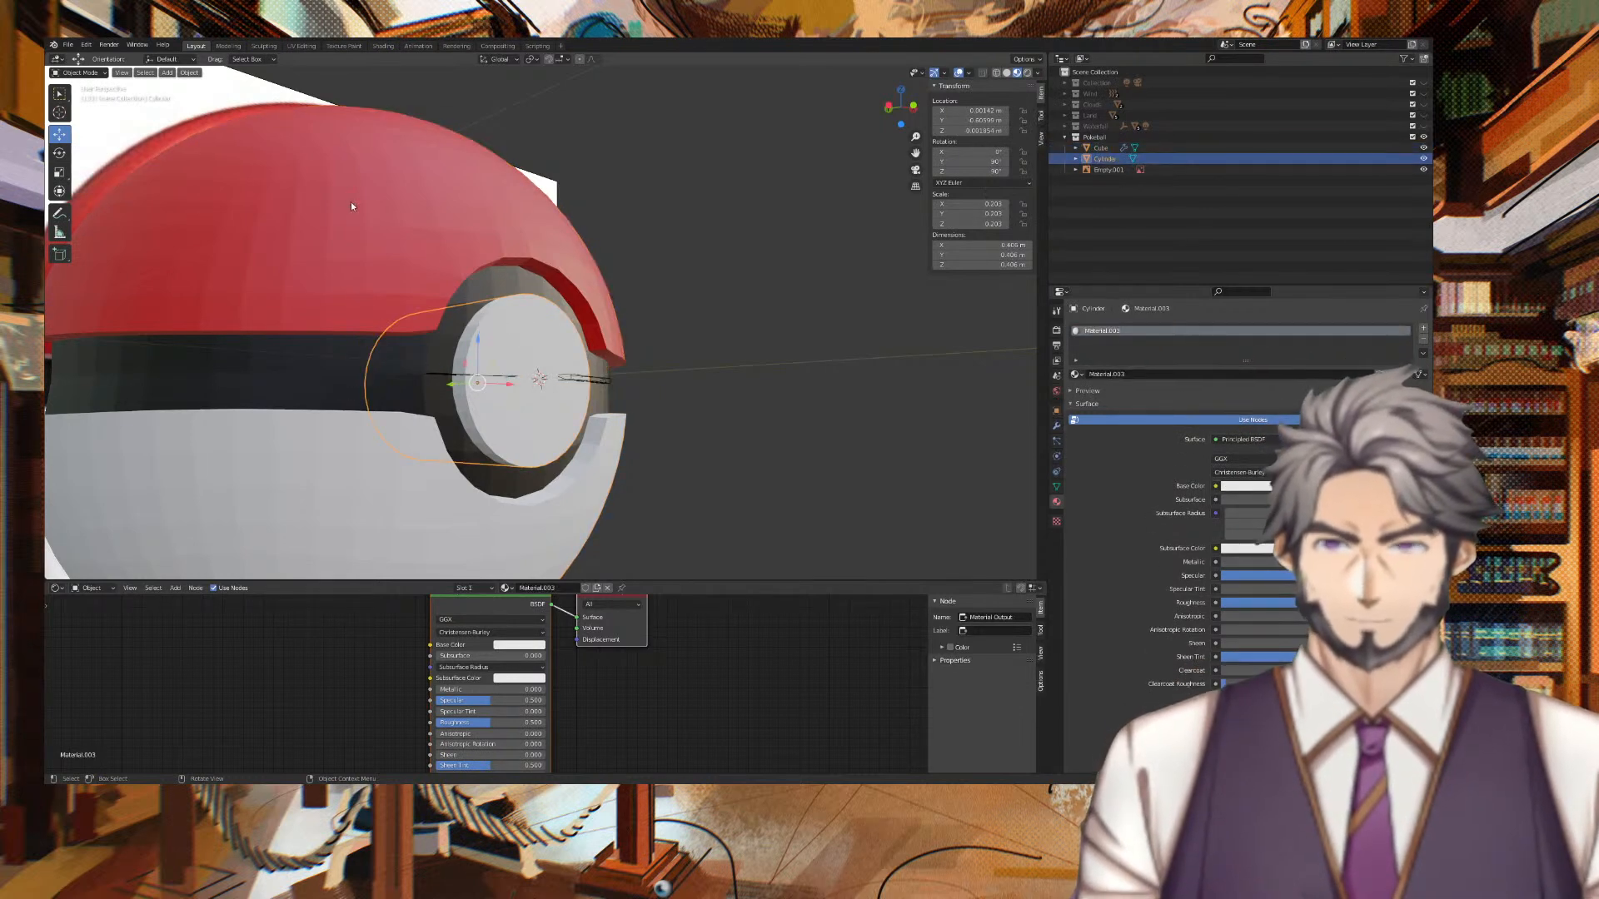
middle_click_drag(680, 199, 733, 218)
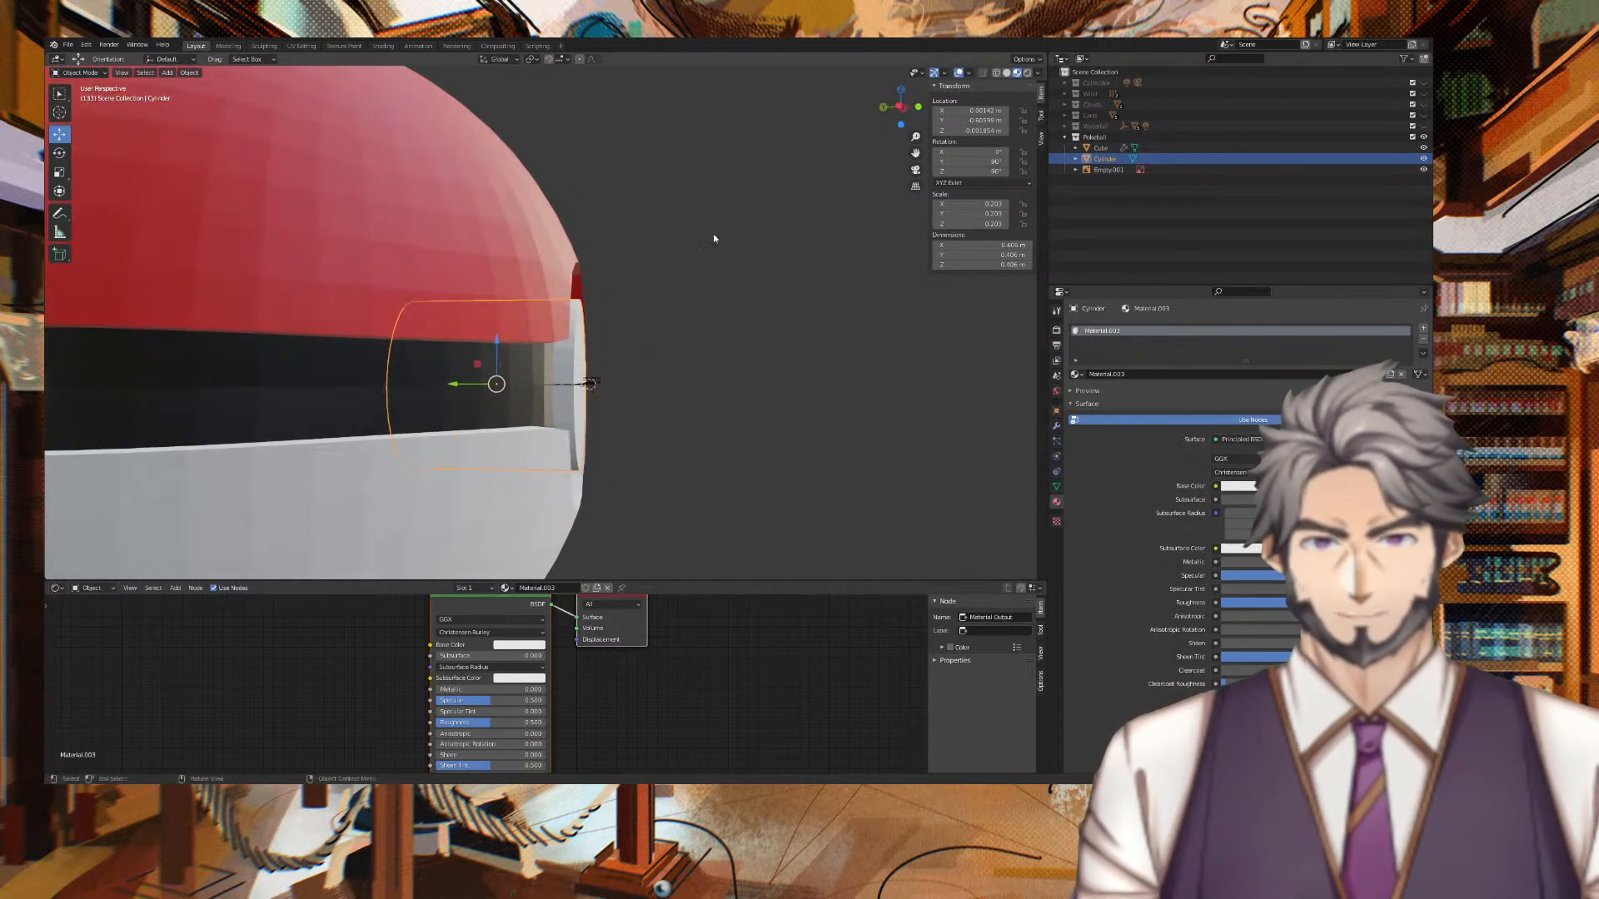
right_click(570, 348)
left_click(572, 348)
right_click(714, 302)
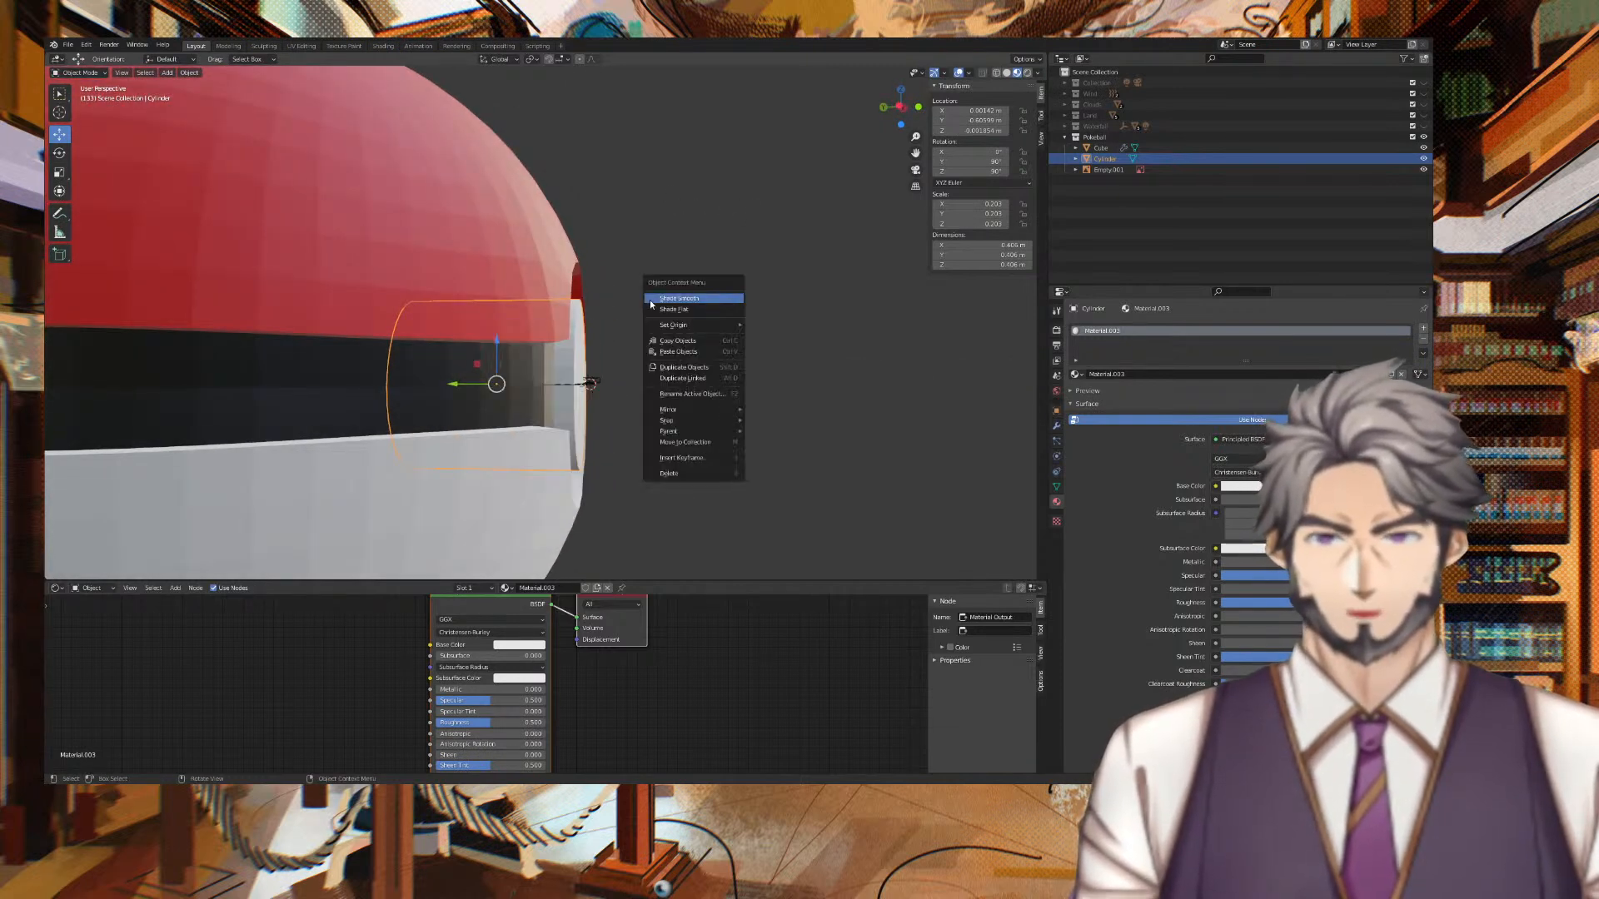
key("Tab")
Subdivide the cylinder's round front face and one of its side faces, and clear the selection.
right_click(566, 353)
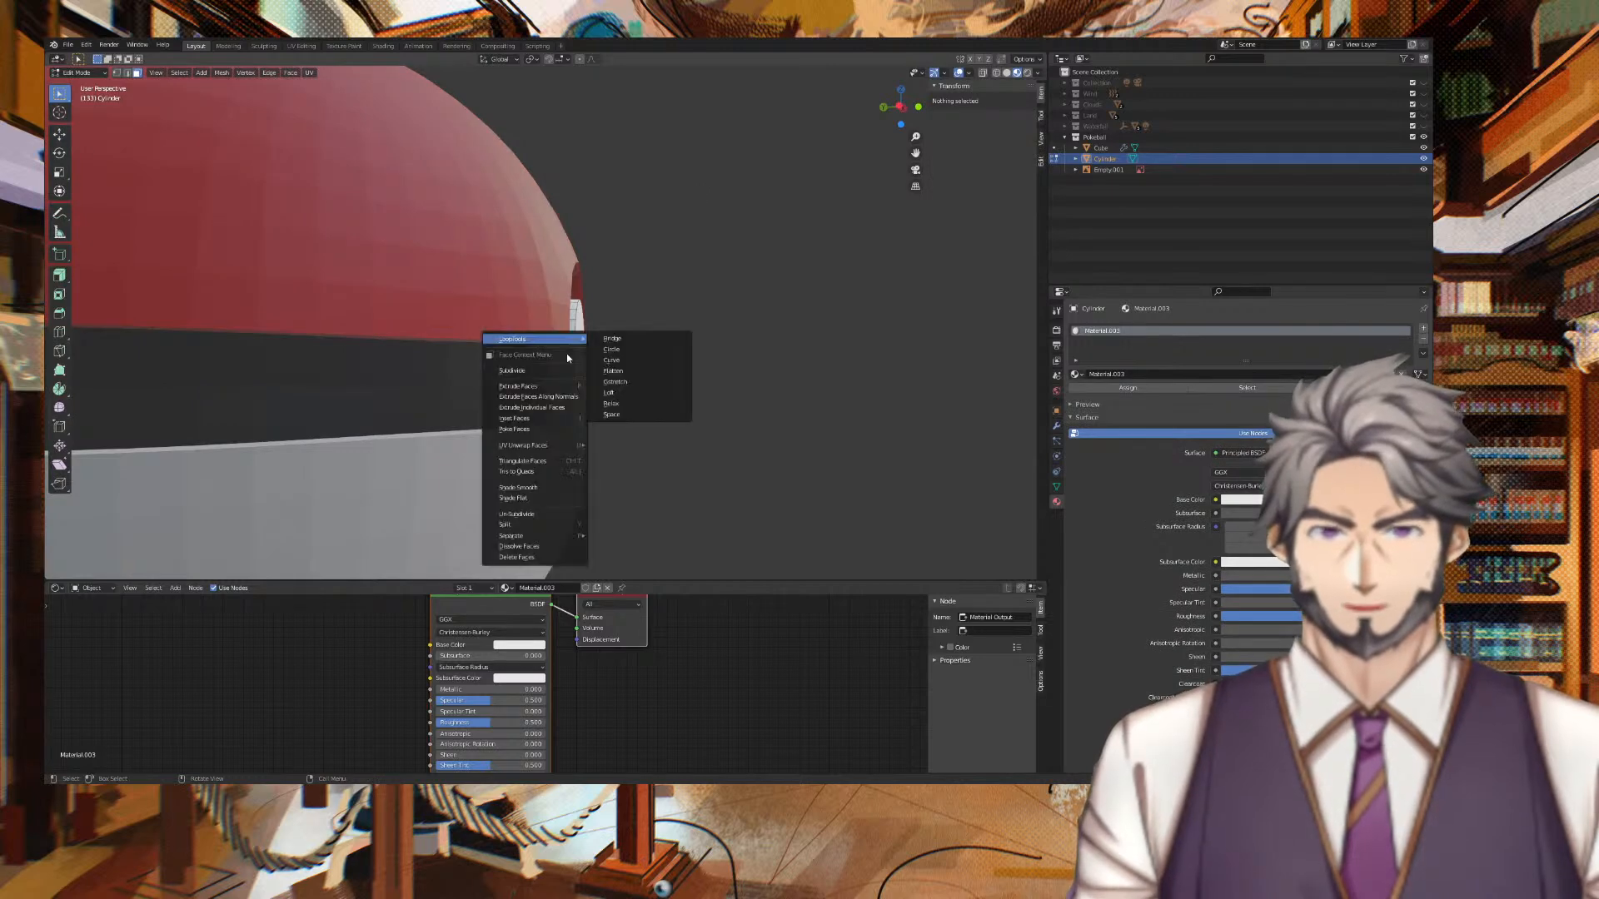
left_click(558, 367)
middle_click_drag(734, 316, 642, 322)
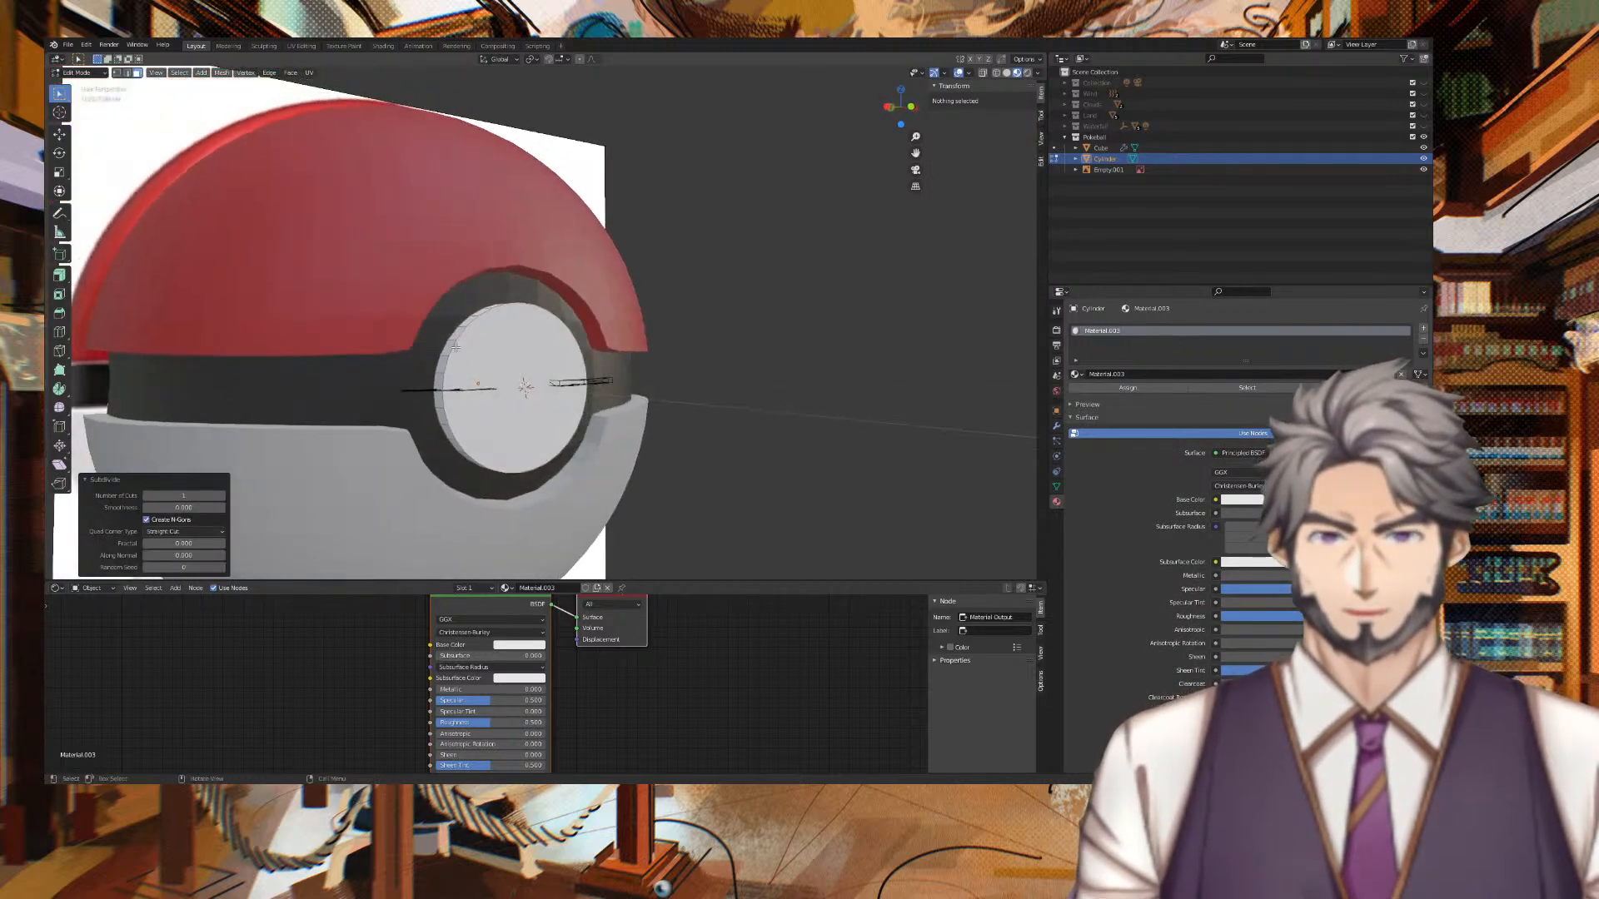
left_click(463, 348)
right_click(478, 347)
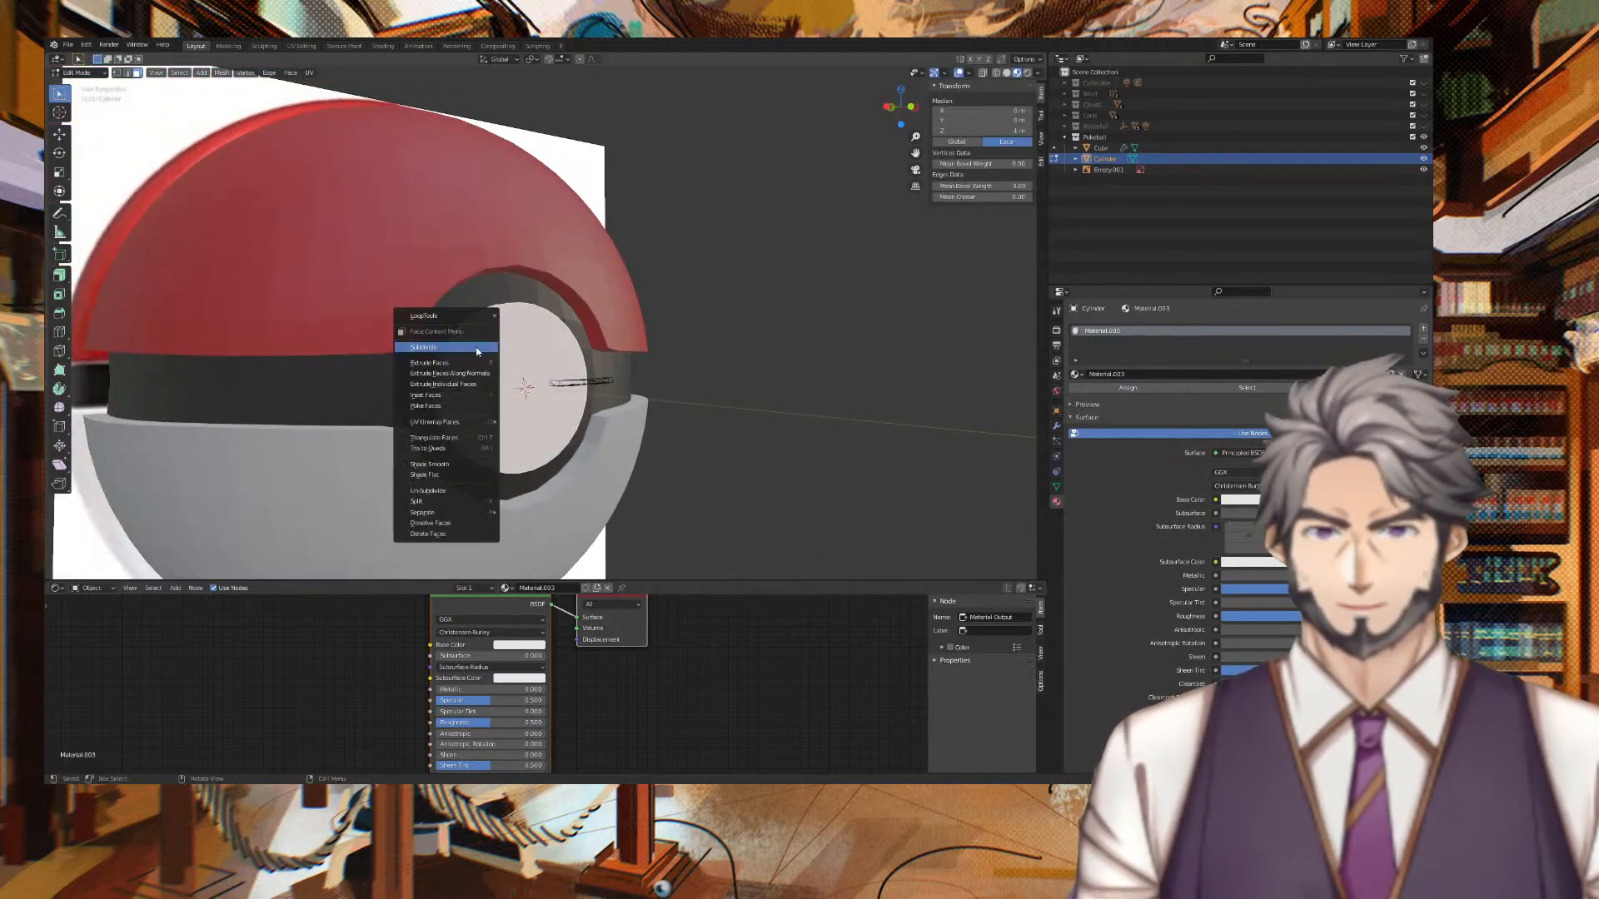
left_click(495, 347)
left_click(452, 348)
right_click(450, 350)
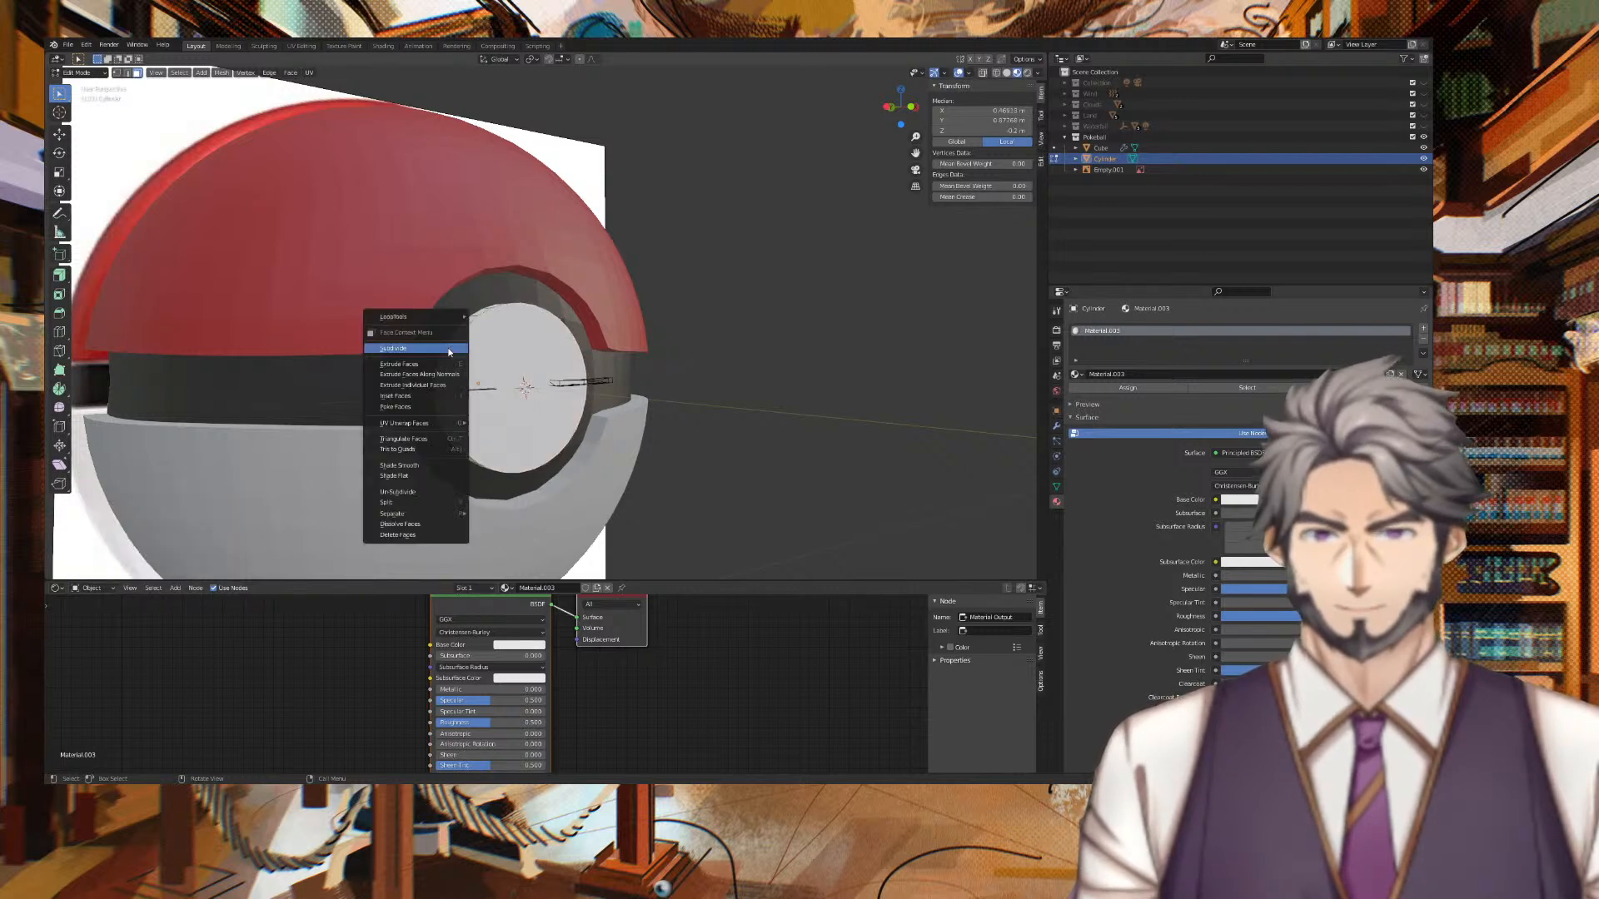
left_click(450, 350)
left_click(769, 306)
Select the cylinder's front face, hide the reference image, and inspect how the button sits in the recess from the side and front.
middle_click_drag(810, 283, 724, 304)
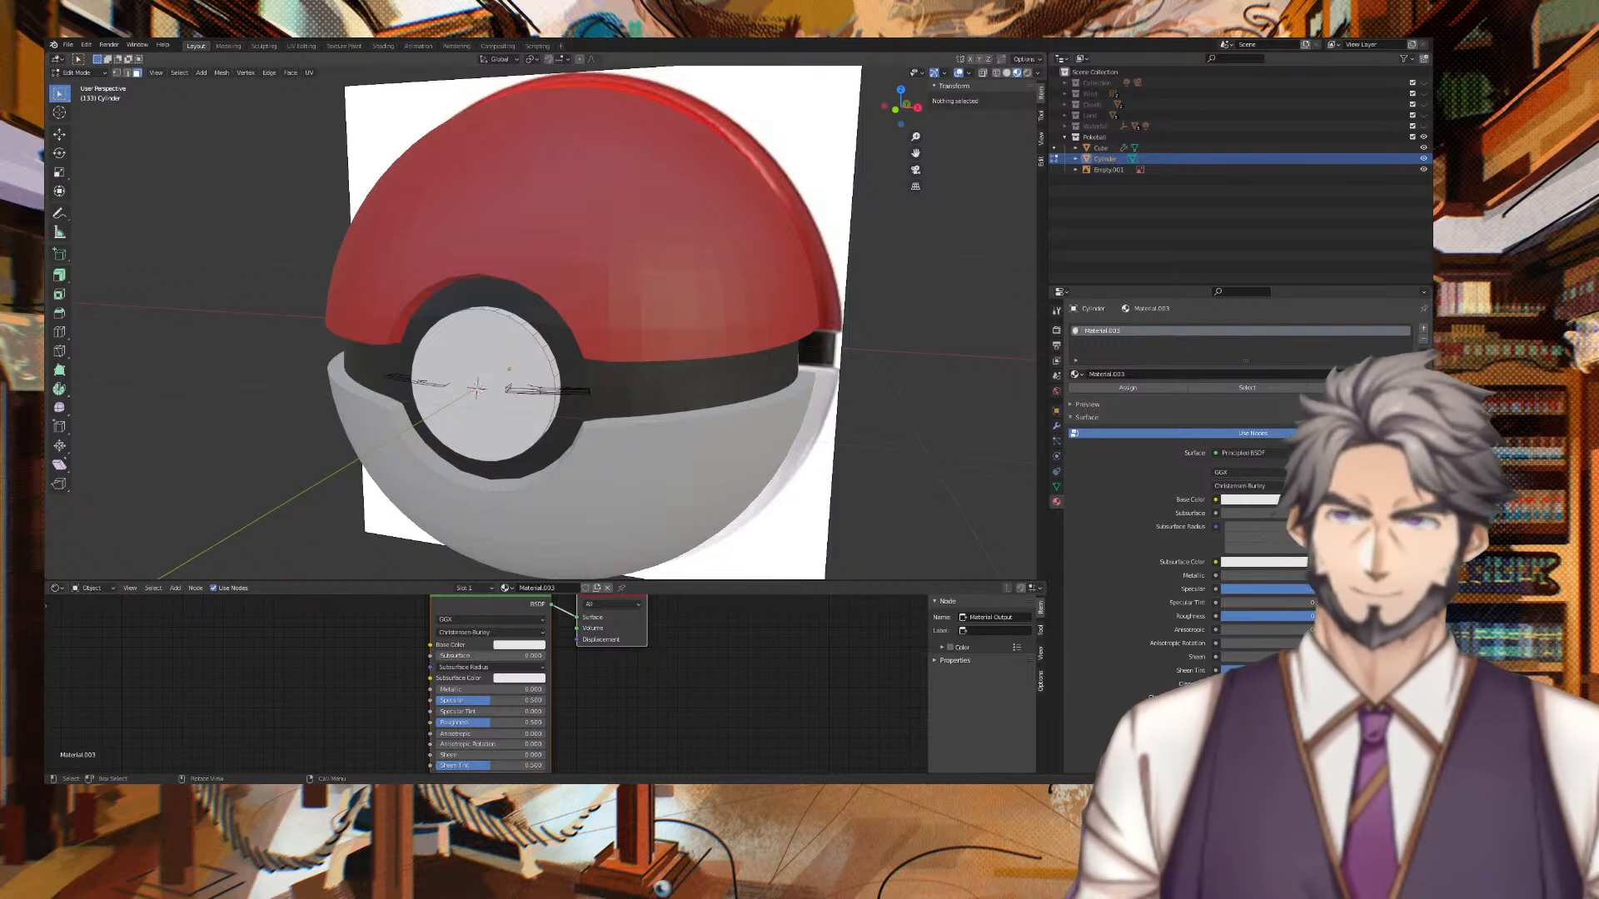
left_click(497, 384)
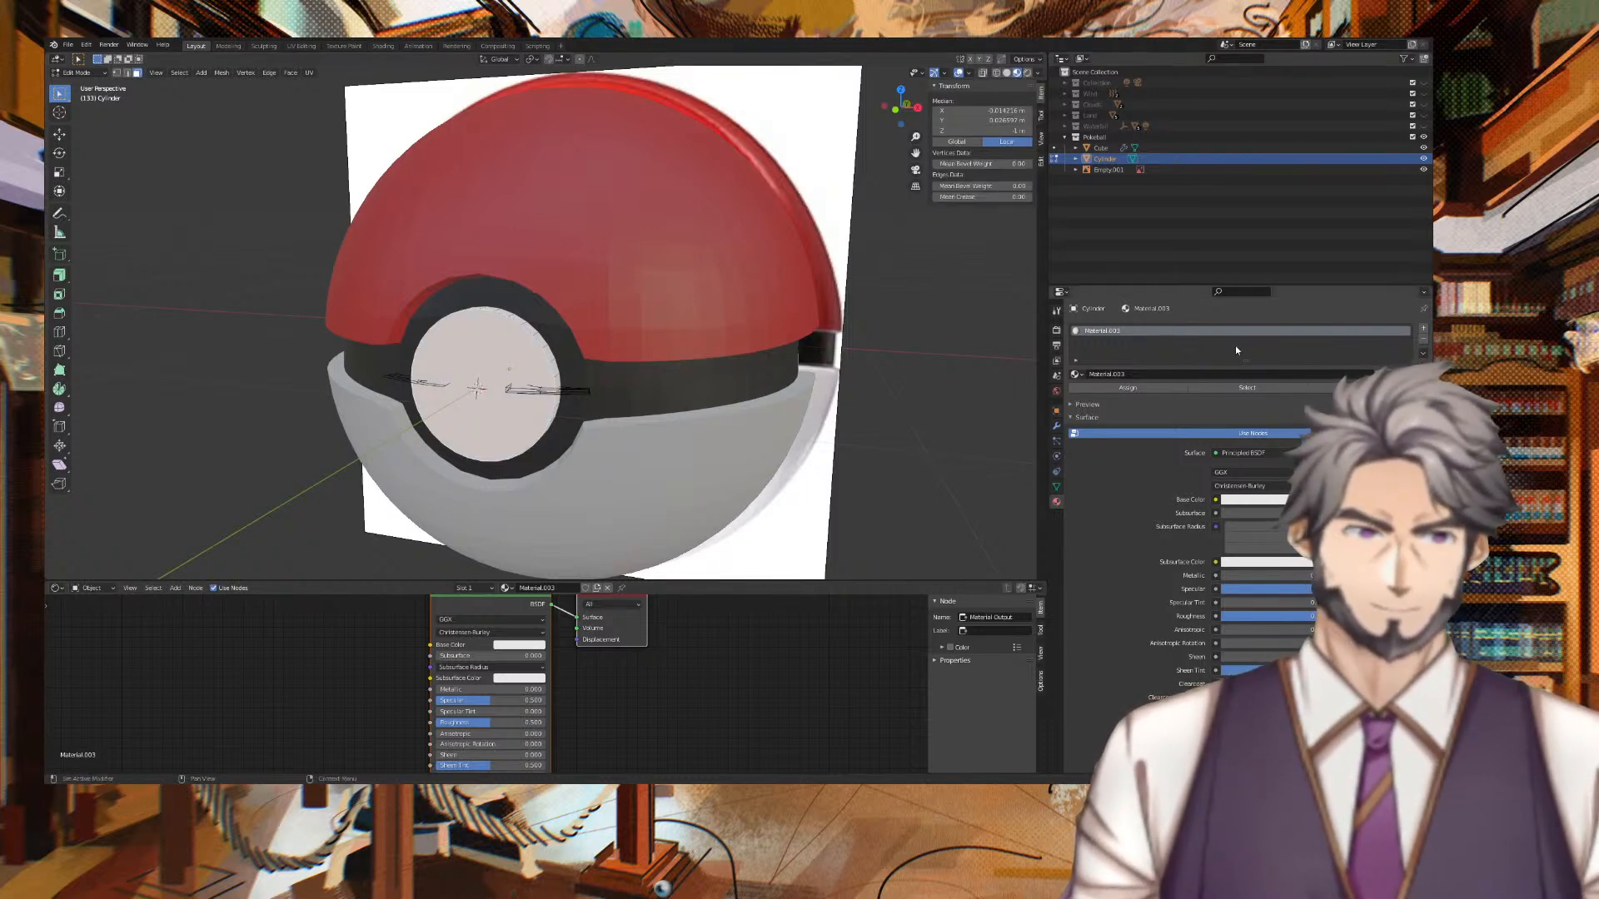
left_click(1423, 169)
middle_click_drag(837, 317, 946, 303)
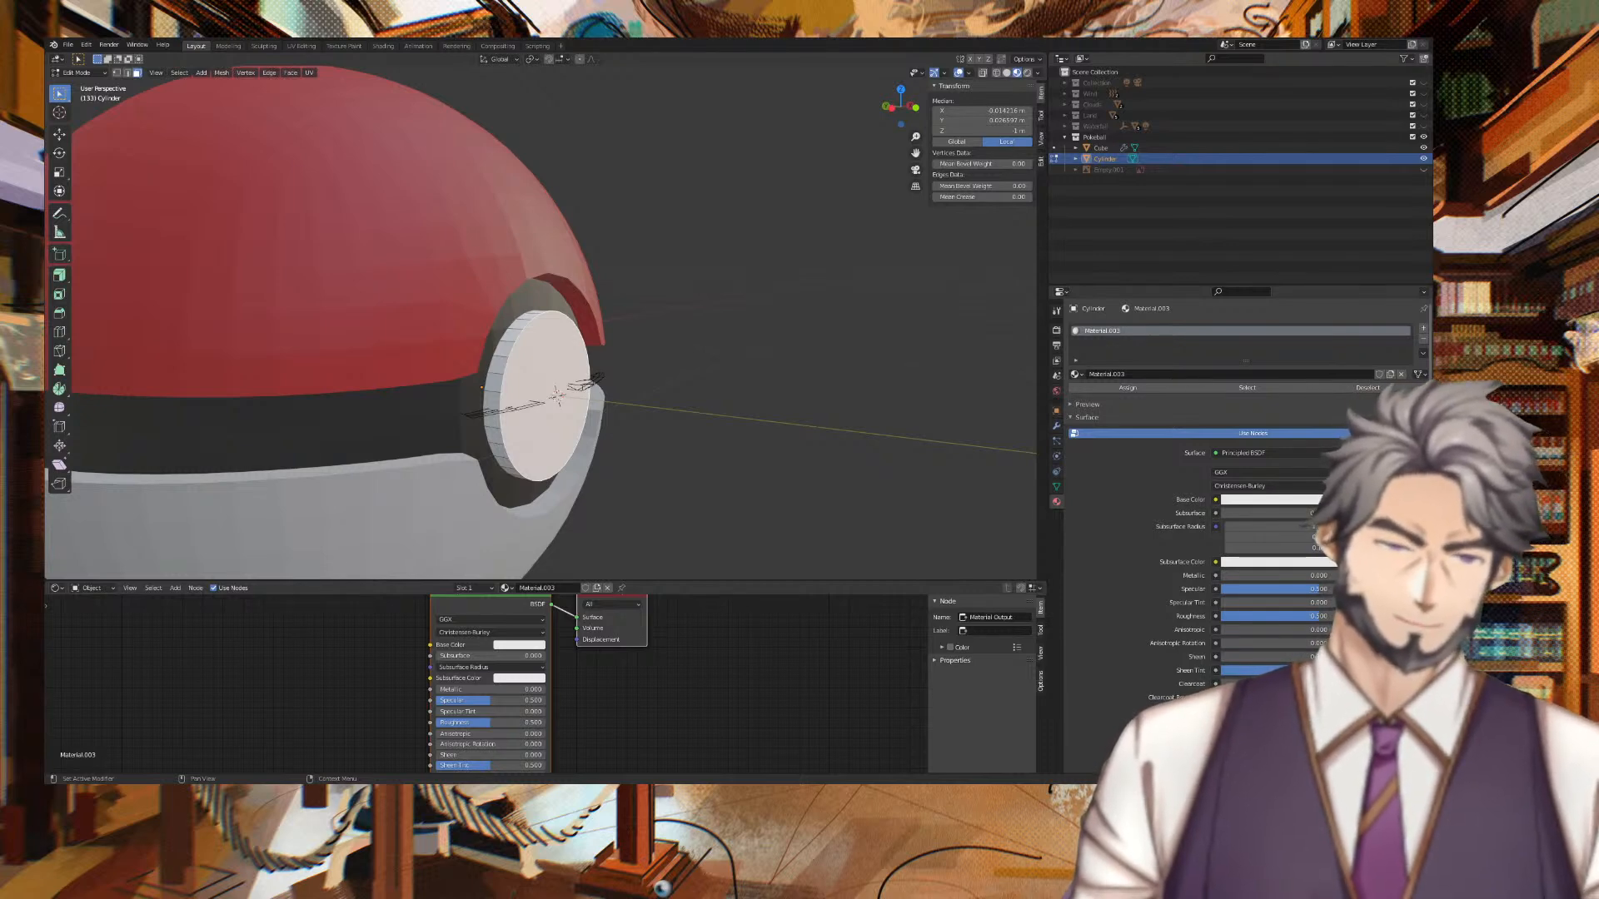
middle_click_drag(633, 383, 672, 367)
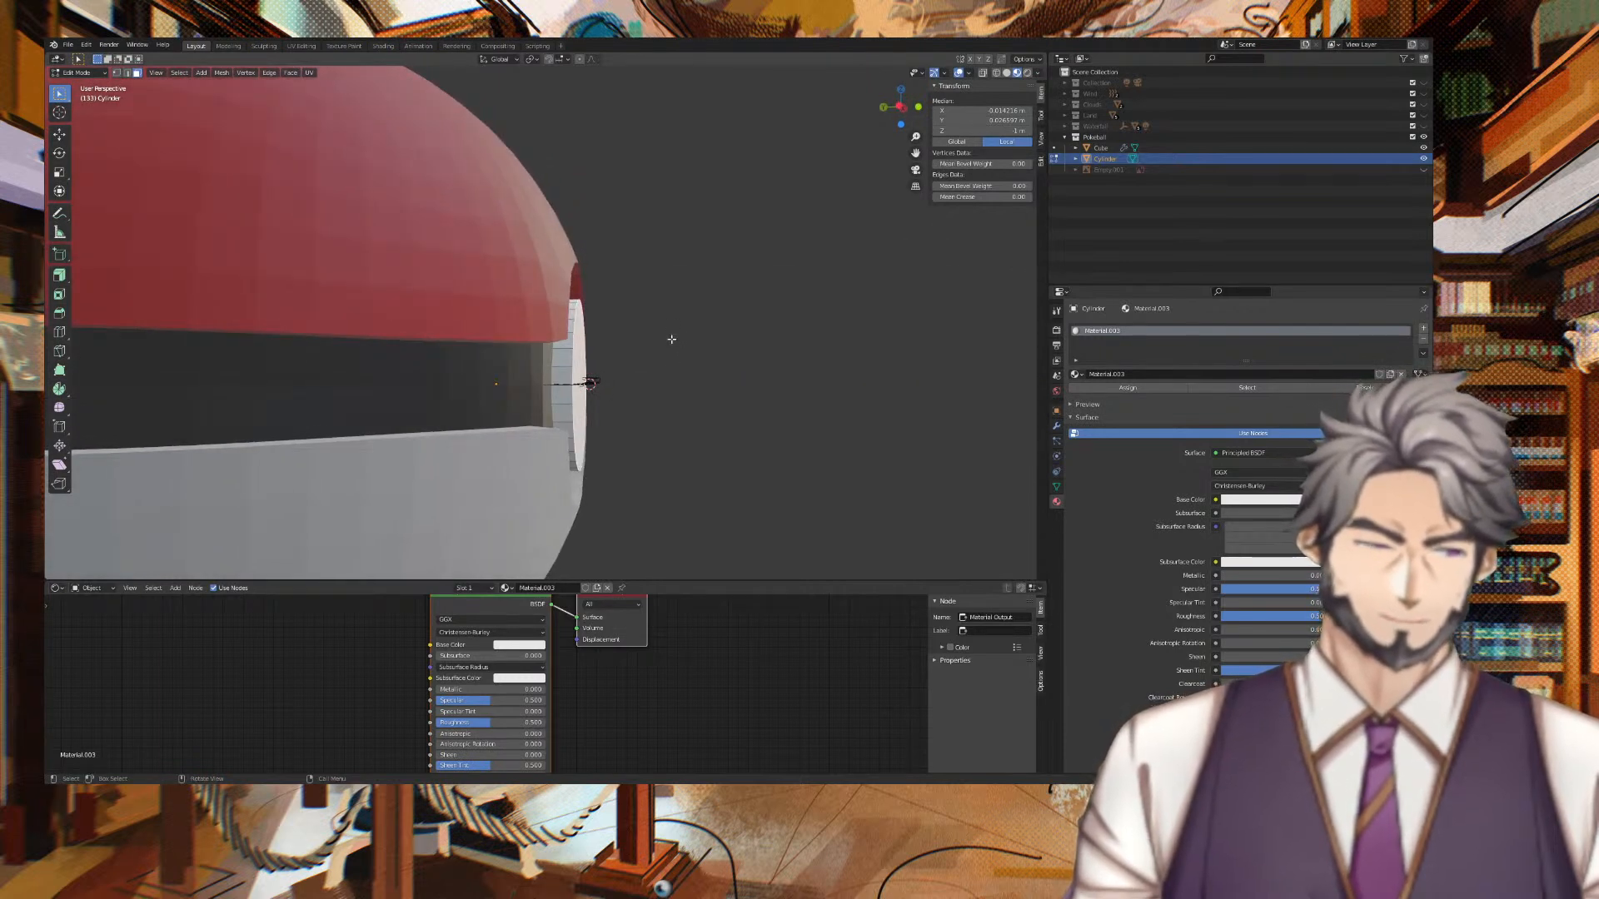
middle_click_drag(673, 321, 567, 324)
scroll(567, 325, "down", 4)
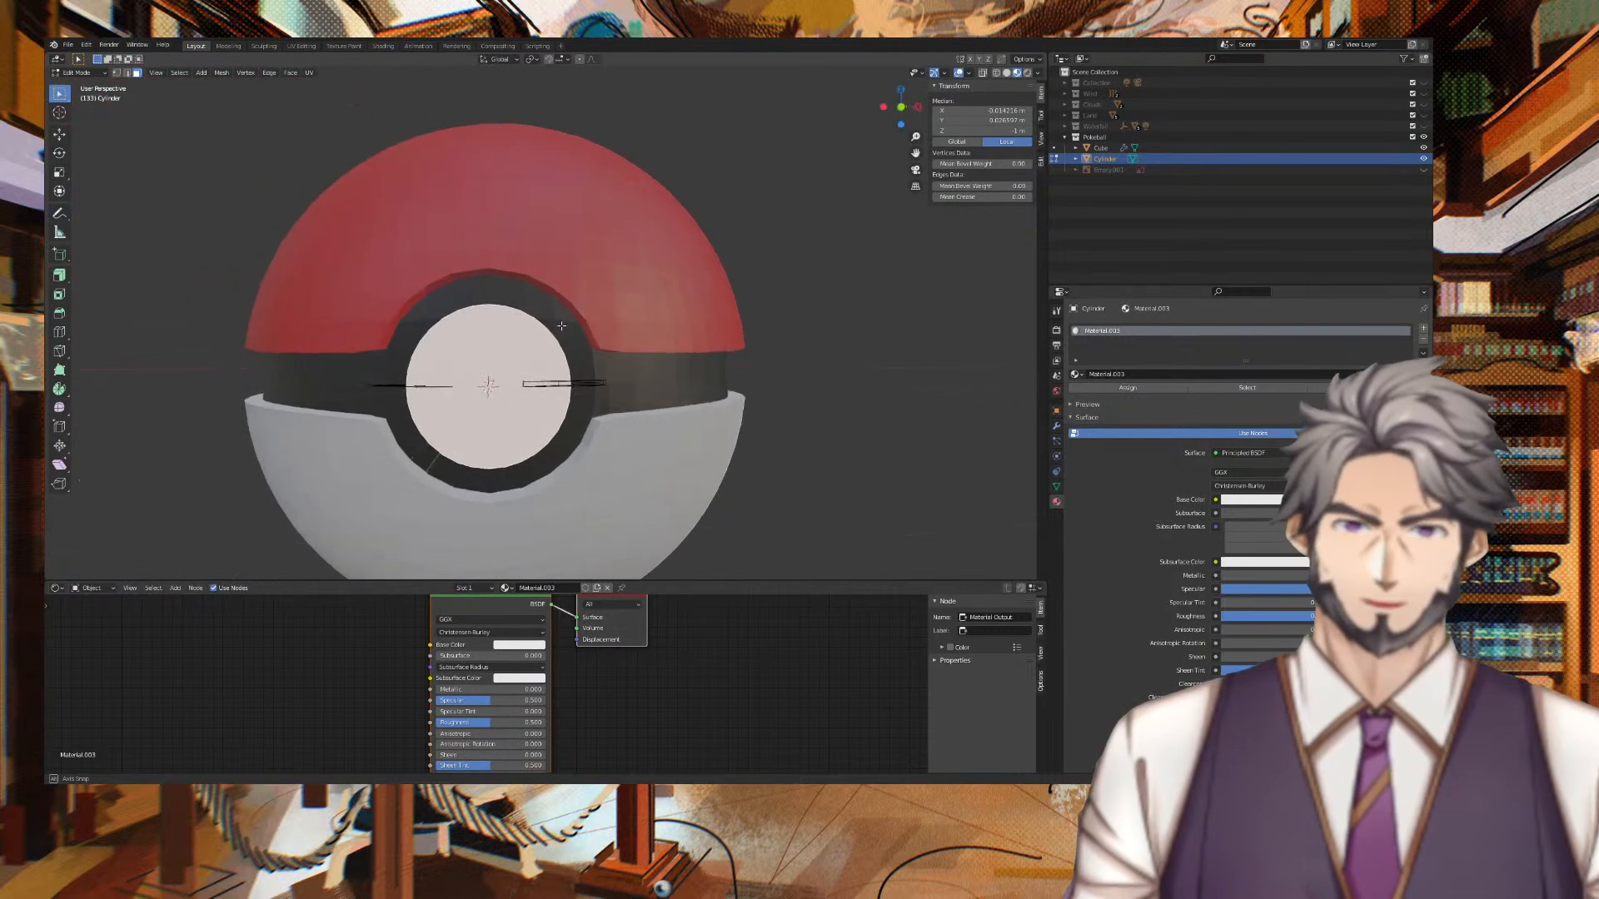
scroll(669, 304, "down", 1)
middle_click_drag(670, 304, 733, 329)
Compare the ball and button with the reference image by toggling the visibility of each object, leaving only the reference image hidden.
left_click(1424, 158)
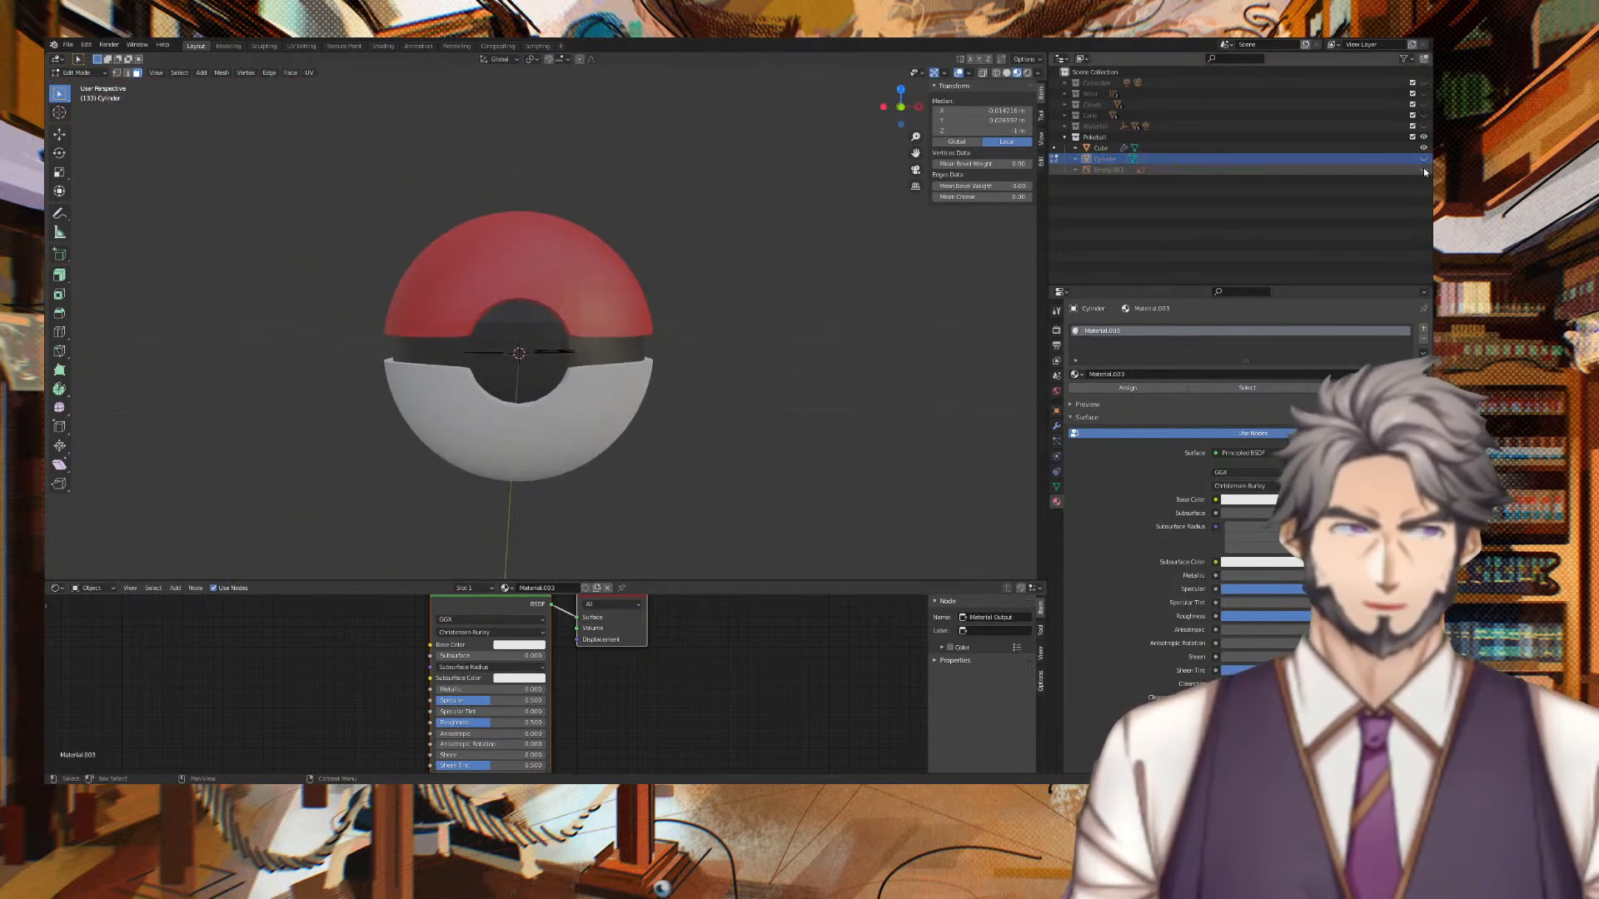
left_click(1423, 169)
left_click(1424, 158)
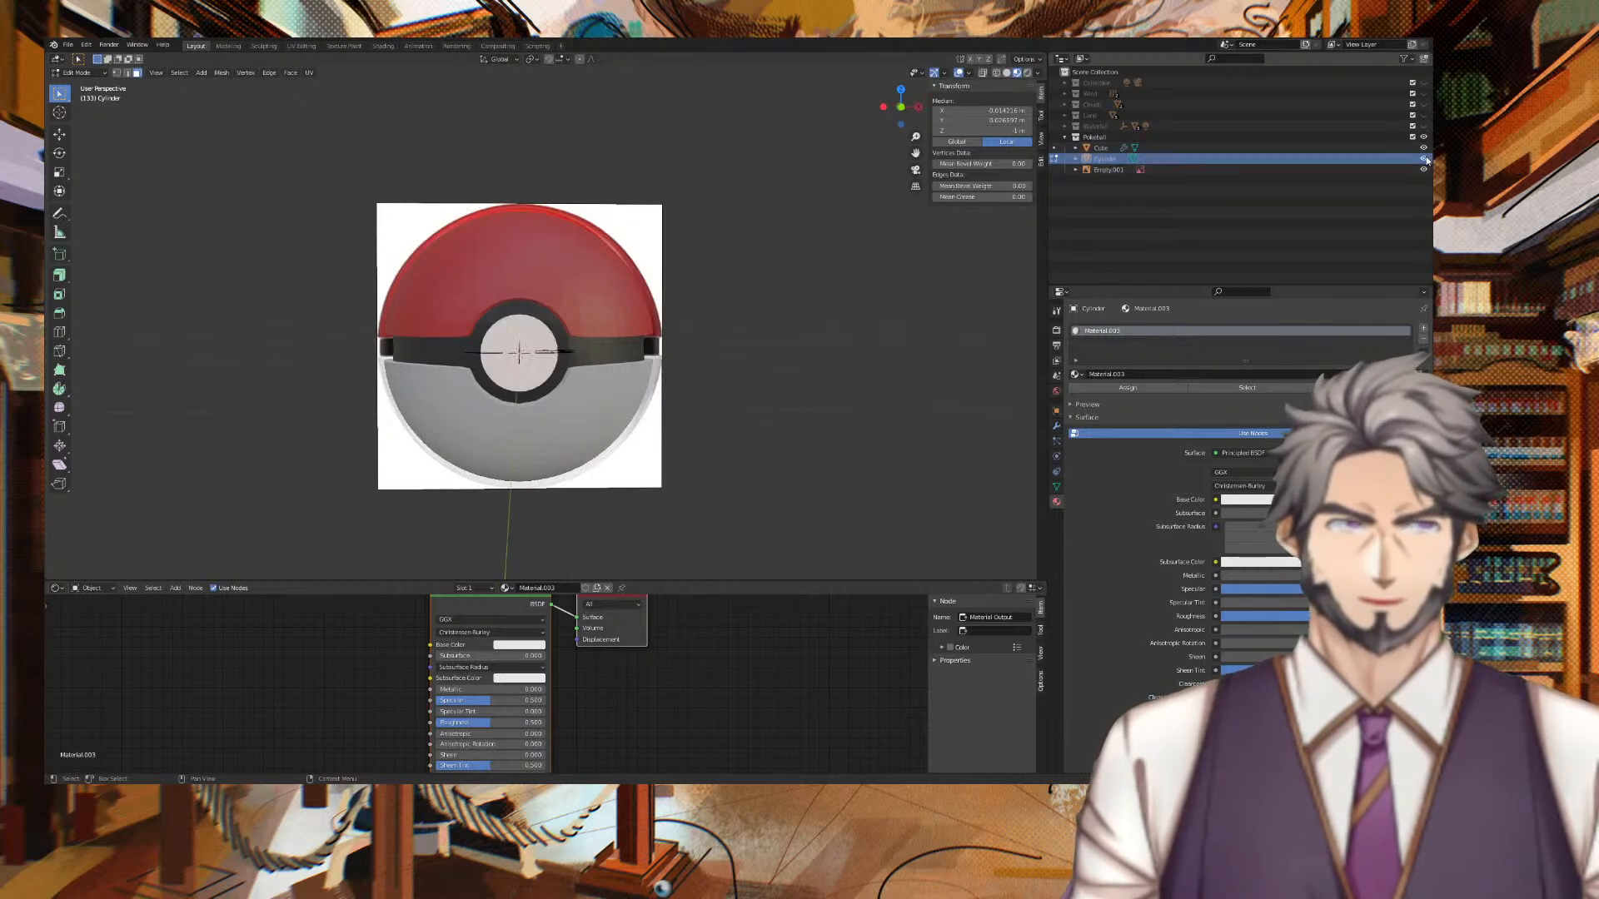
left_click(1424, 148)
left_click(1424, 150)
left_click(1424, 149)
left_click(1424, 150)
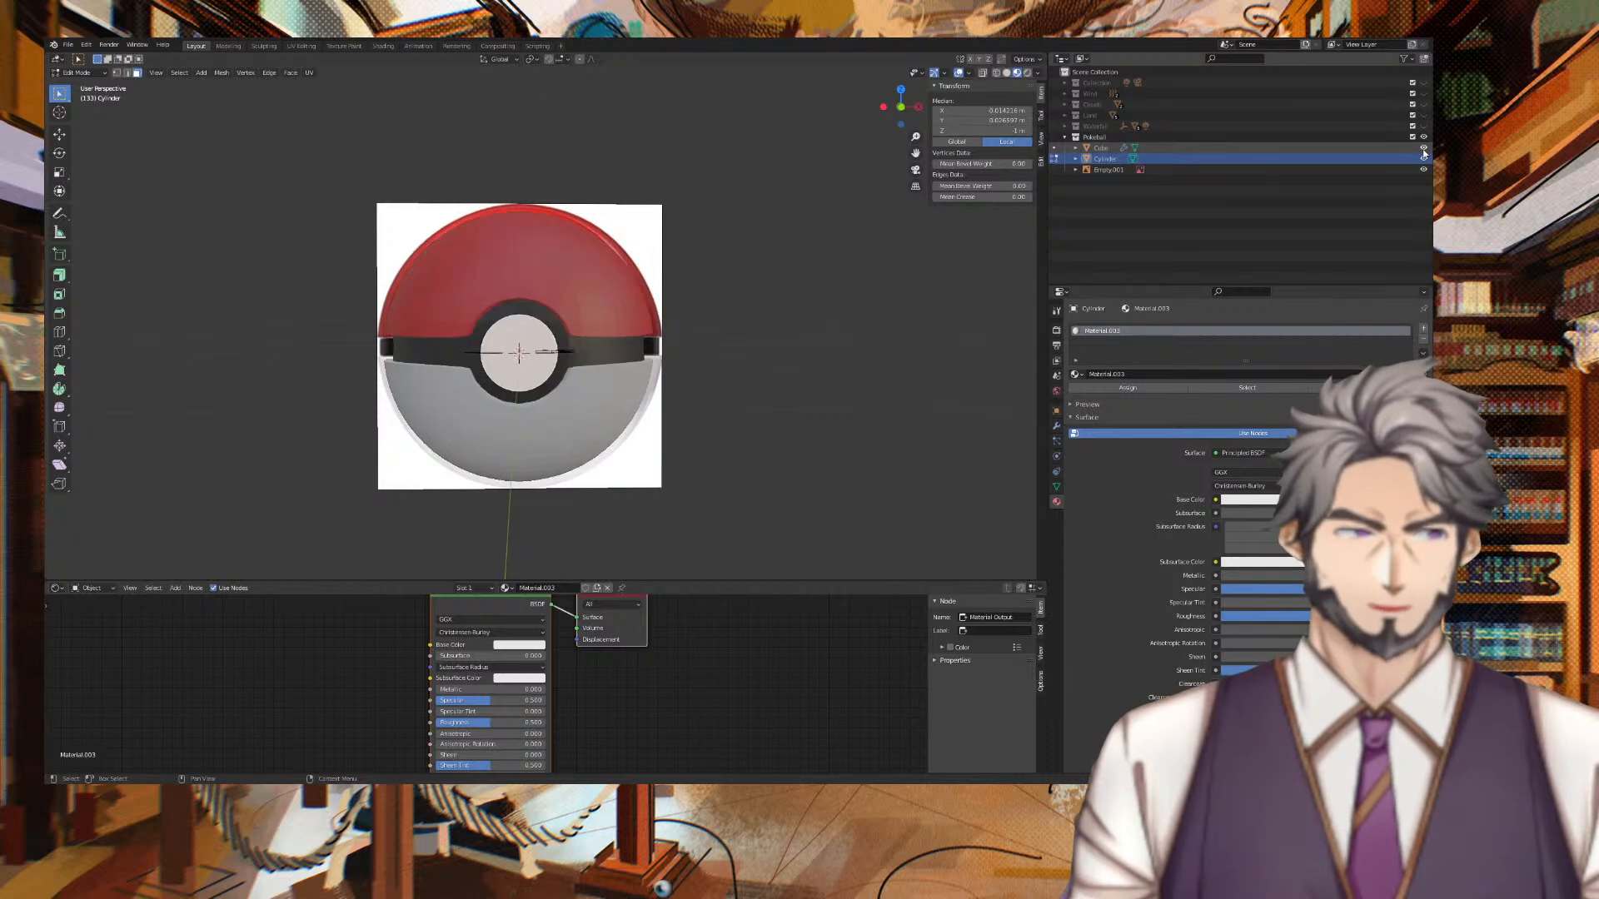
left_click(1424, 169)
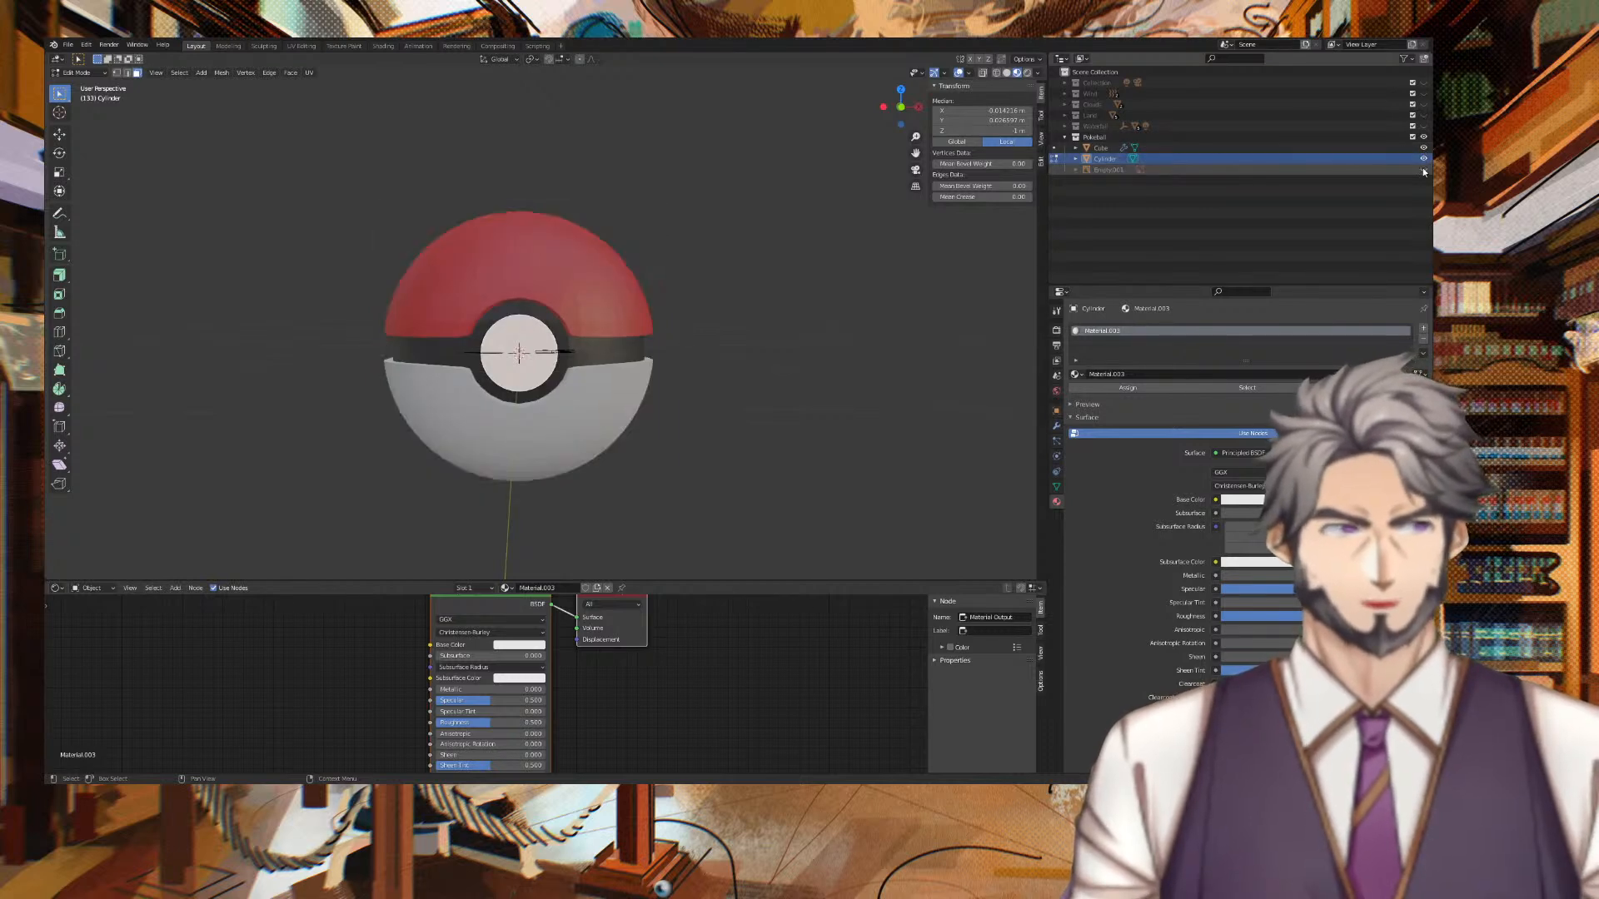
Scale the button's selected front face down to about 0.8.
scroll(803, 232, "up", 4)
middle_click_drag(760, 267, 777, 266)
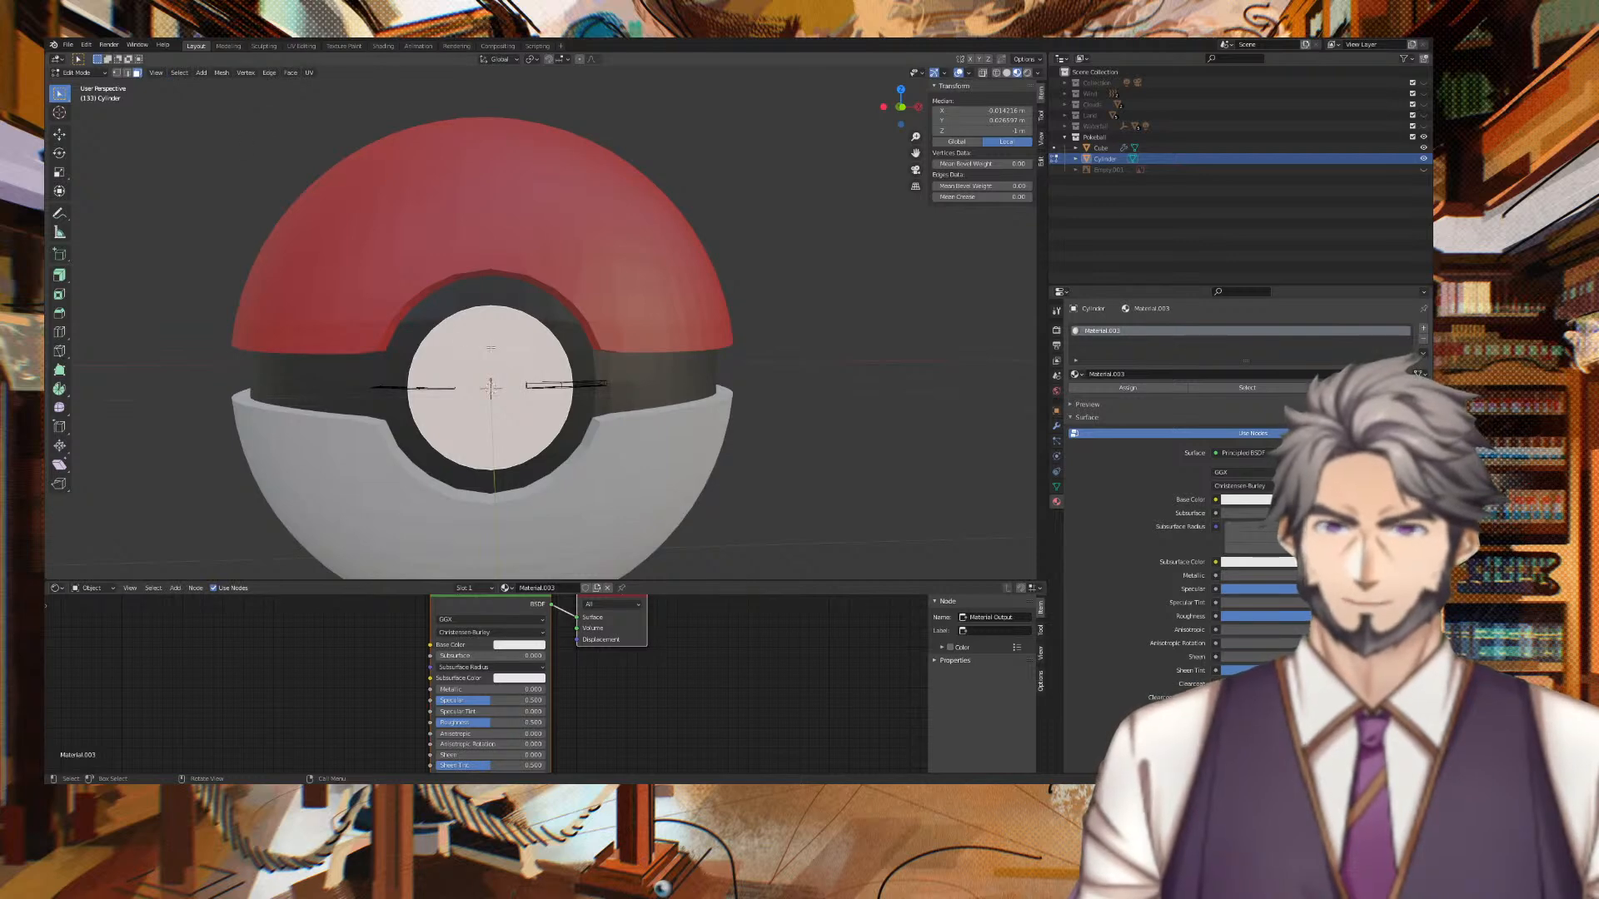
key("s")
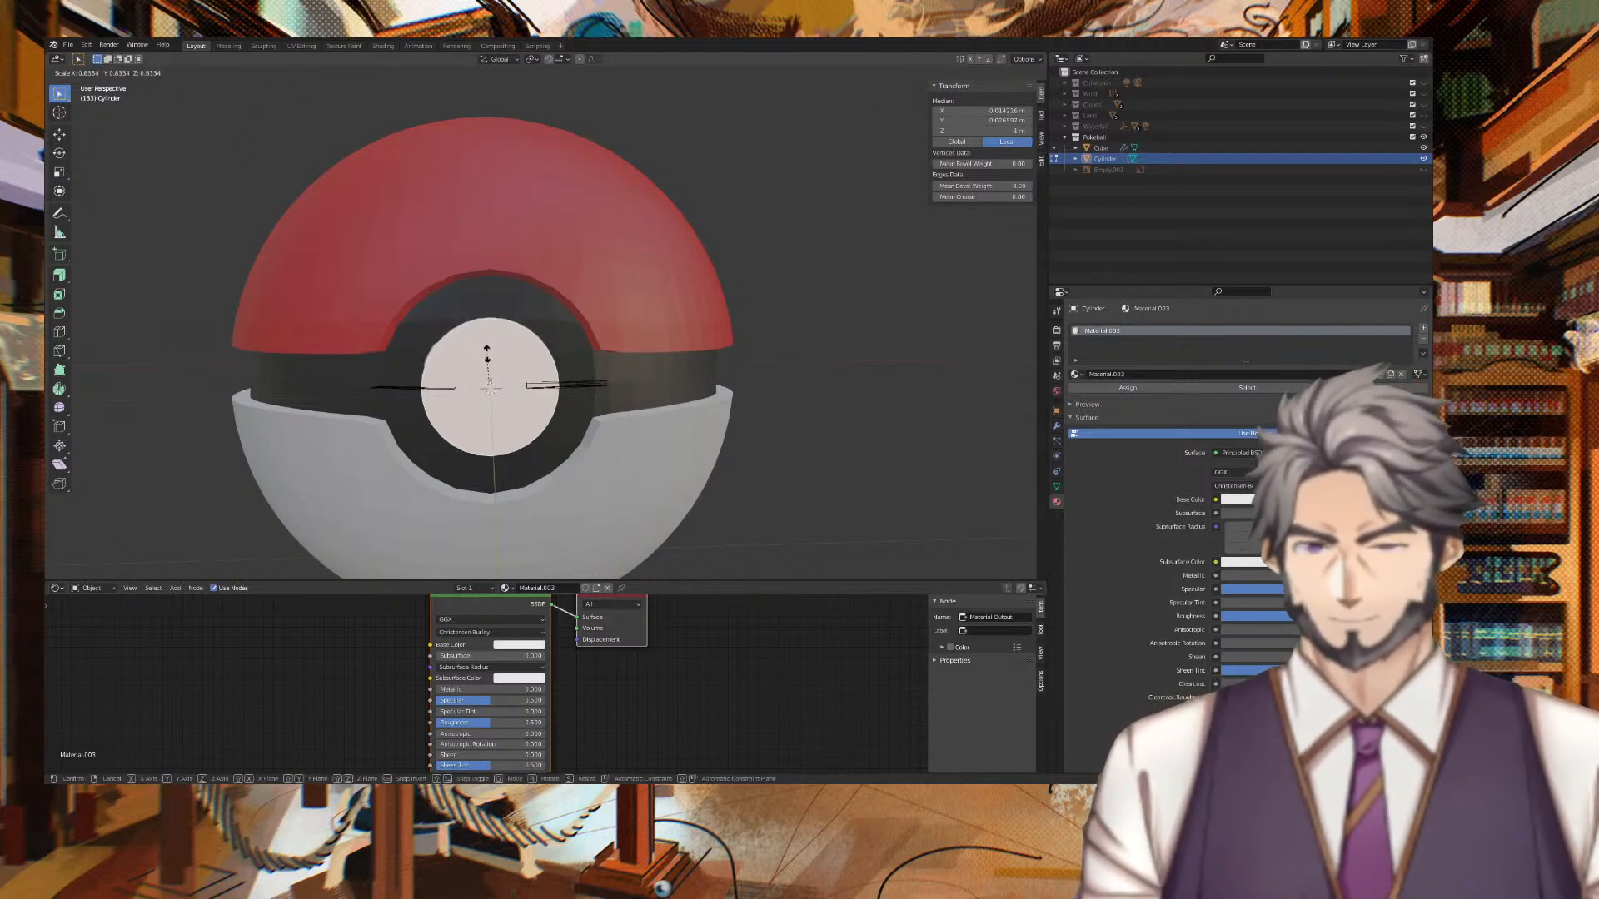
left_click(489, 354)
middle_click_drag(492, 357, 774, 286)
scroll(776, 288, "down", 1)
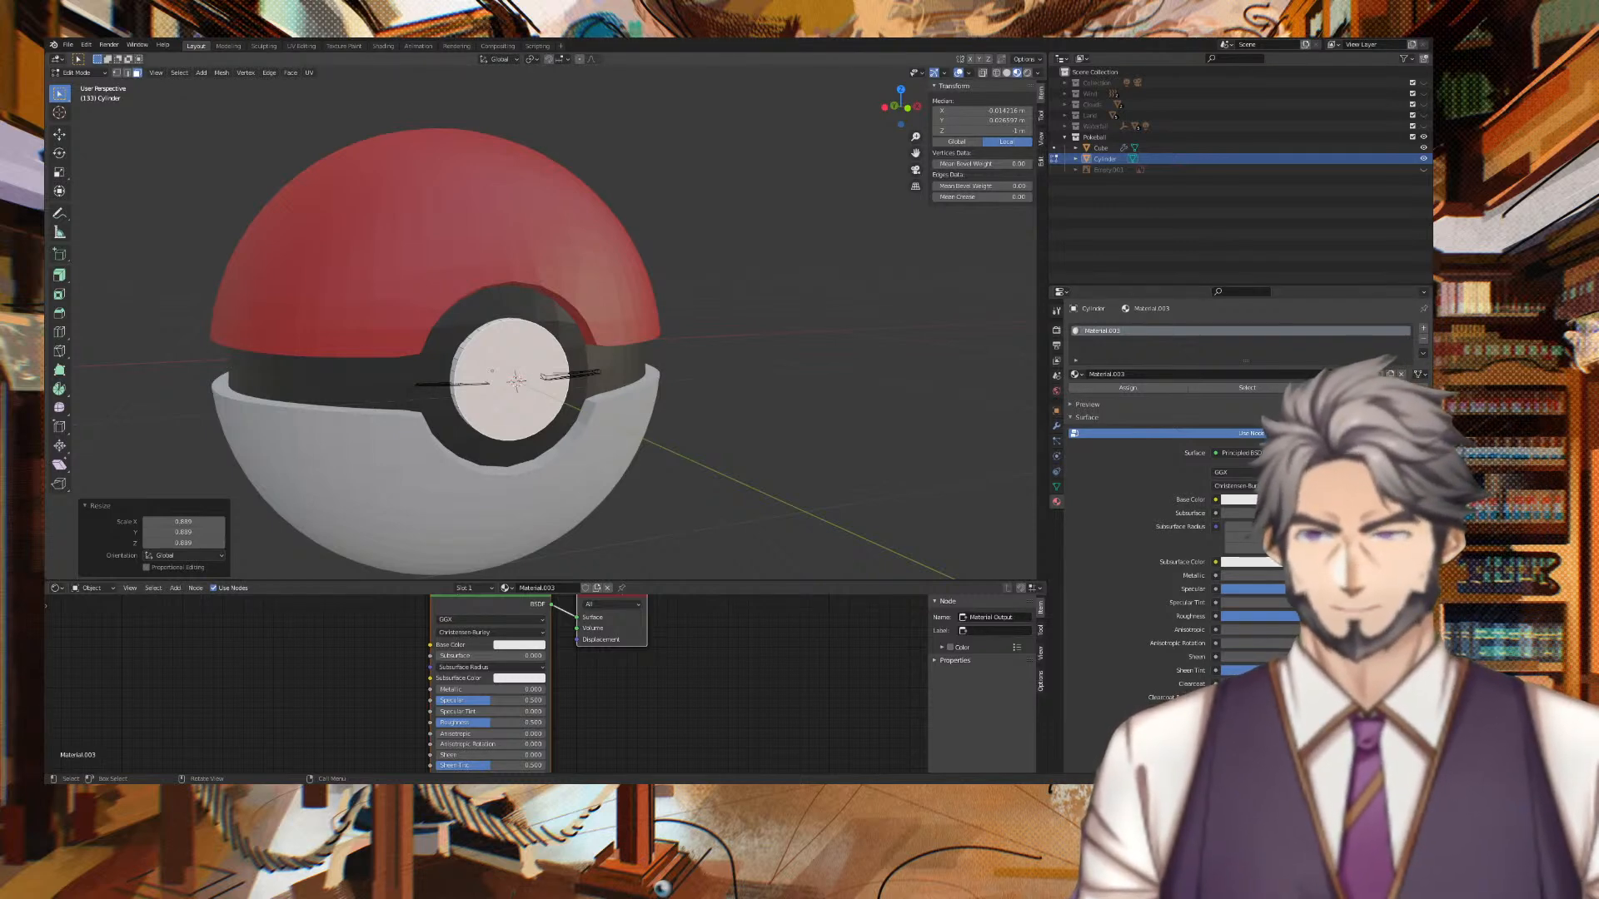
Inset the button's front face to form a narrow ring around a smaller inner circle.
left_click(59, 294)
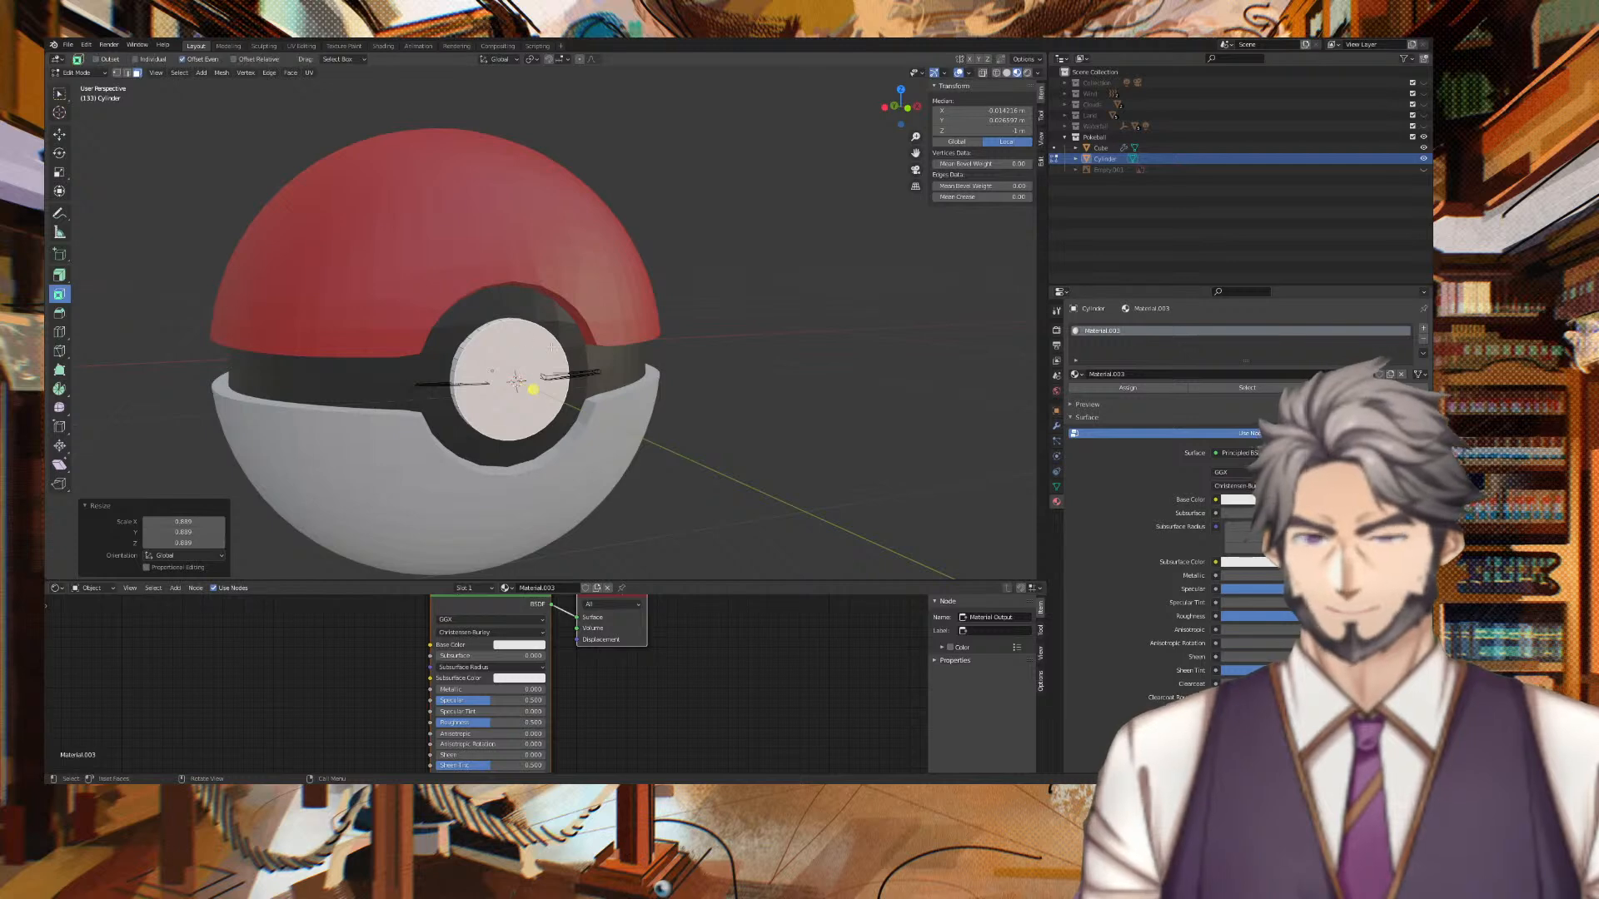
left_click_drag(538, 391, 527, 387)
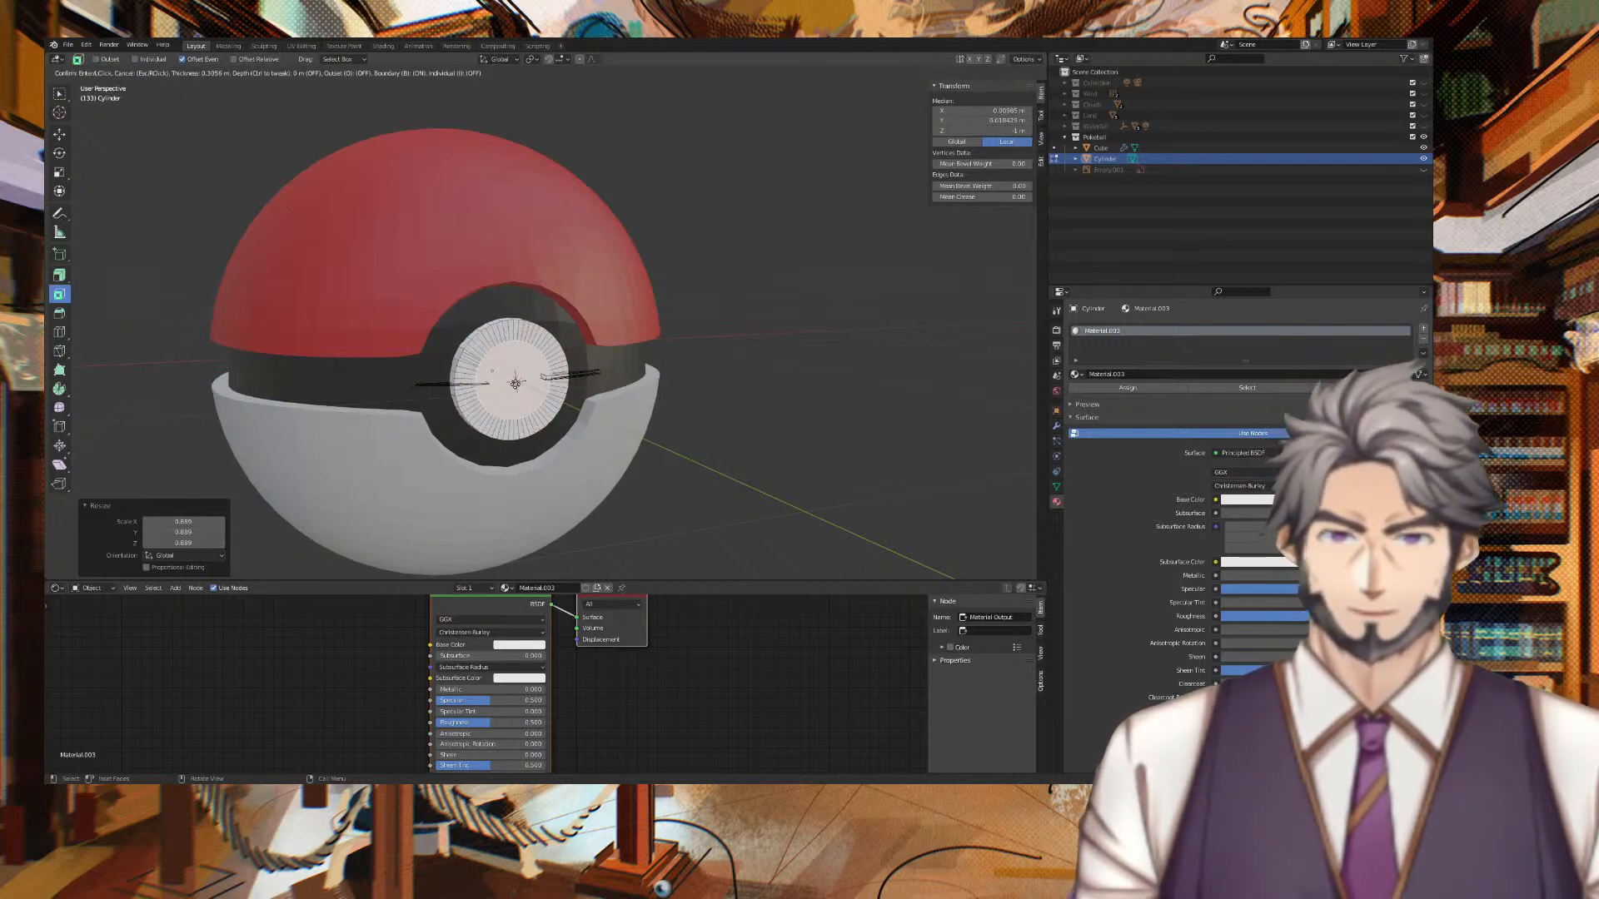
left_click_drag(518, 384, 516, 382)
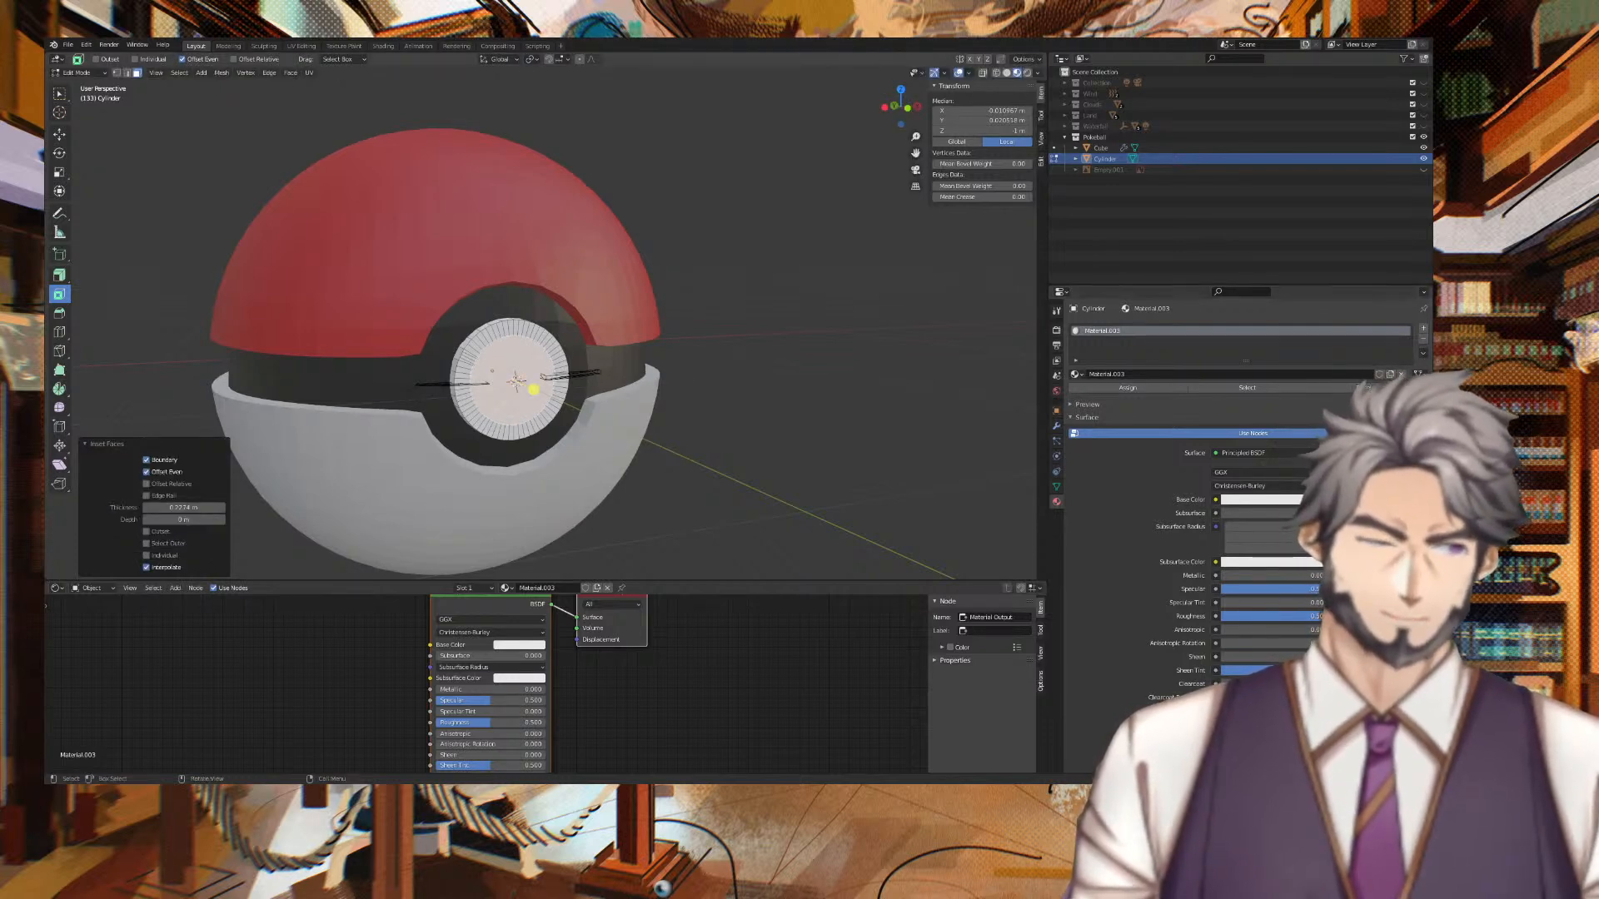
Inset the button's inner circle again in front view, with a thickness of 0 m.
left_click(907, 108)
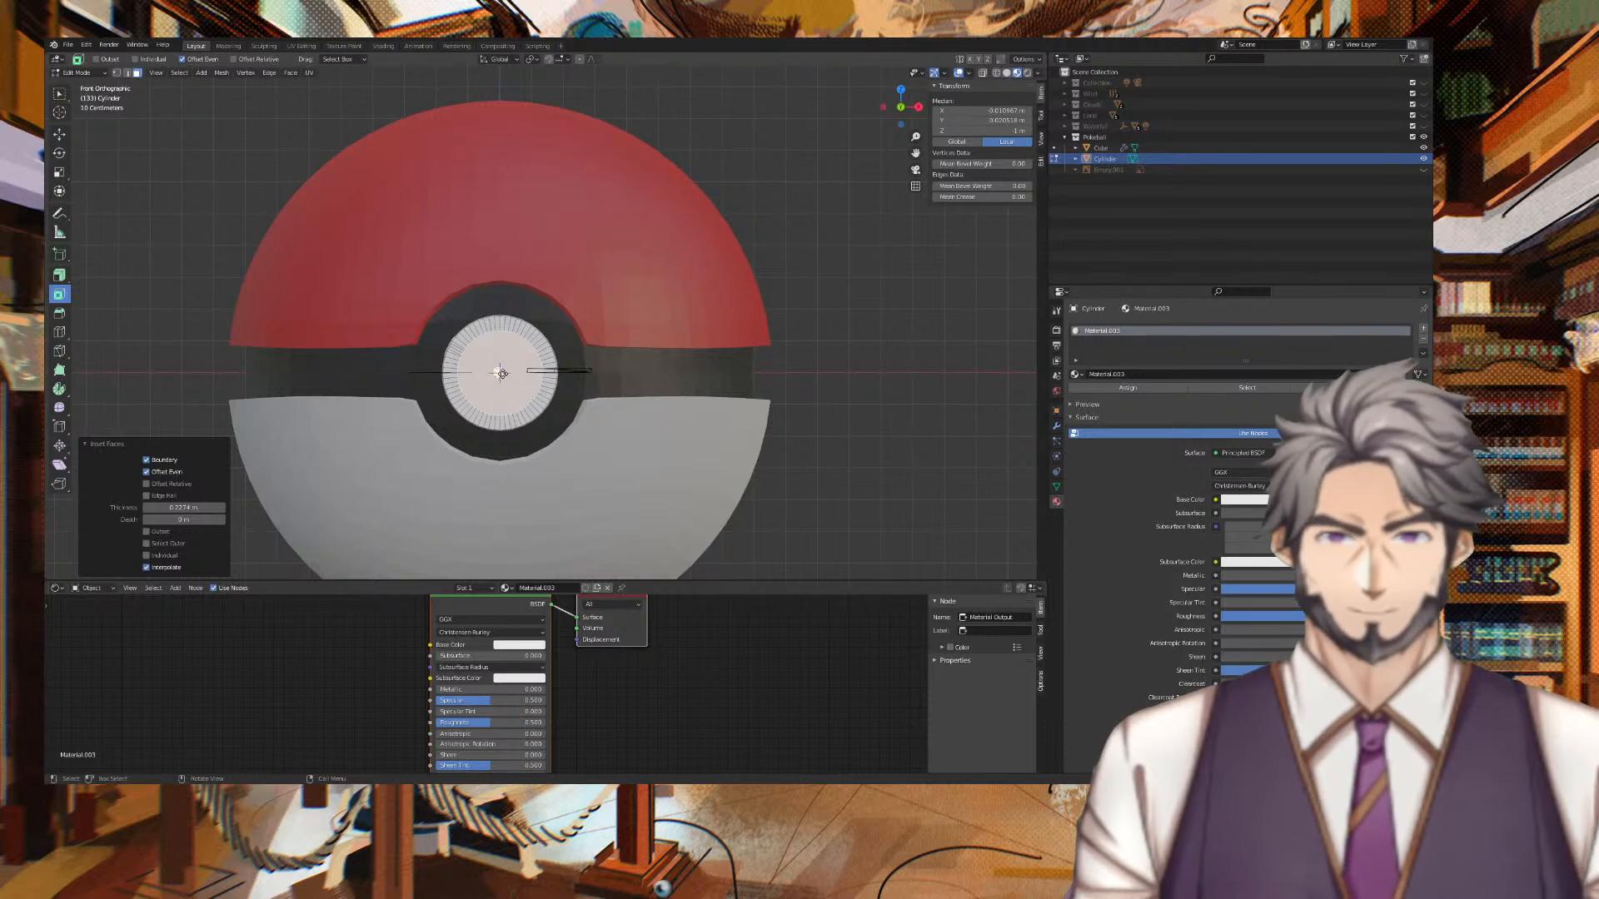
key("i")
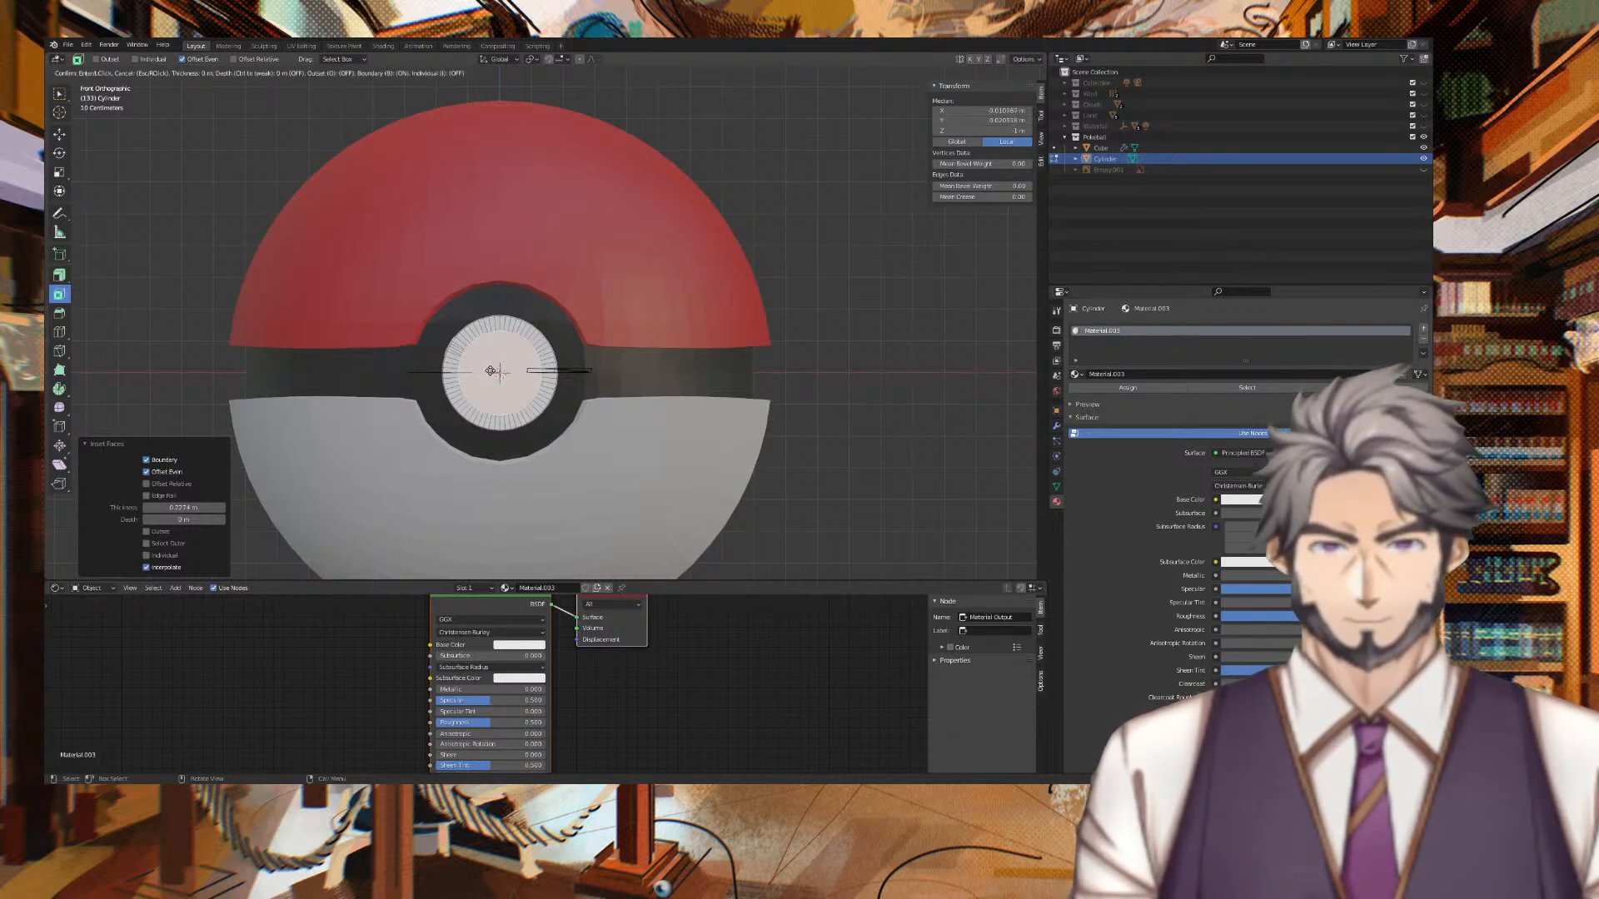
left_click(481, 371)
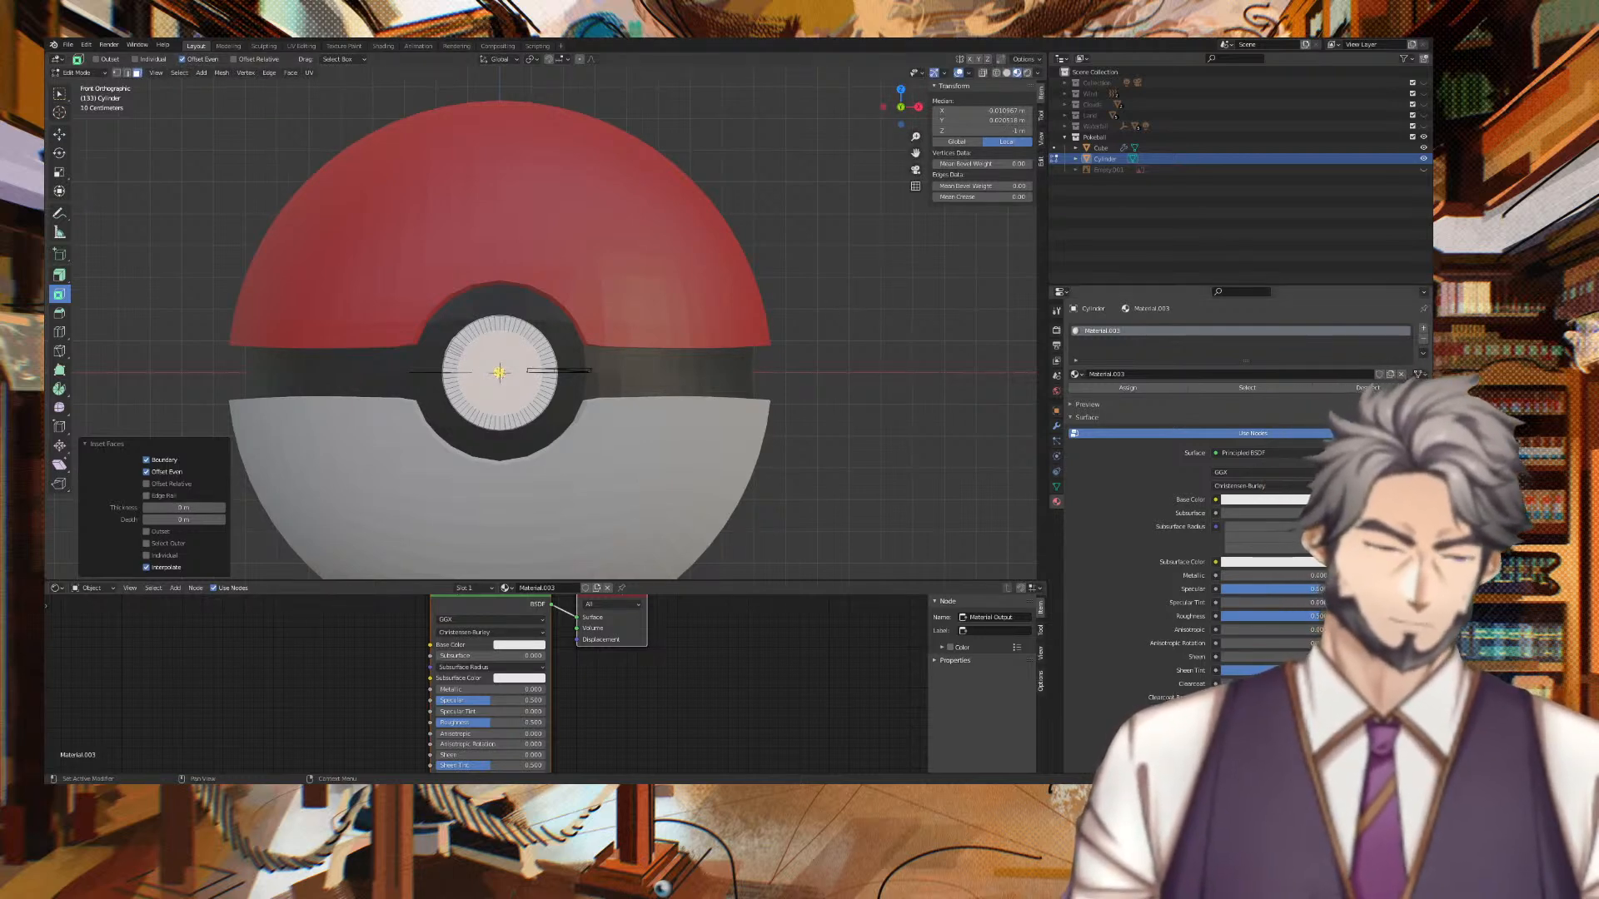
Extrude the button's inner circle a short distance outward along its normal in two passes, and clear the selection.
middle_click_drag(811, 400, 916, 398)
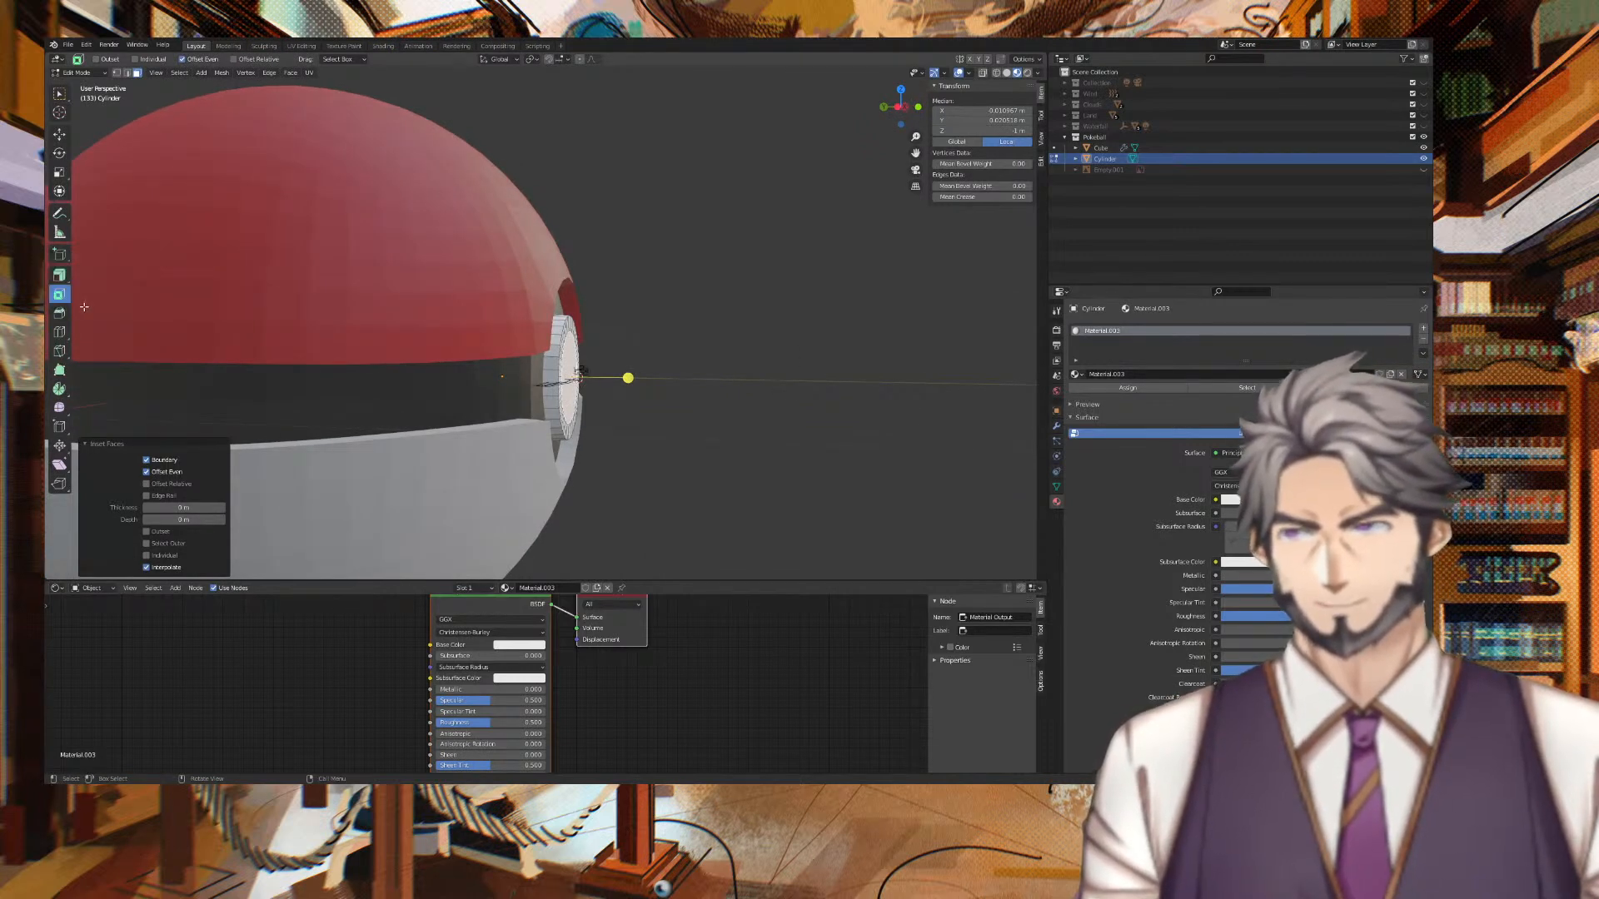
left_click_drag(59, 276, 88, 281)
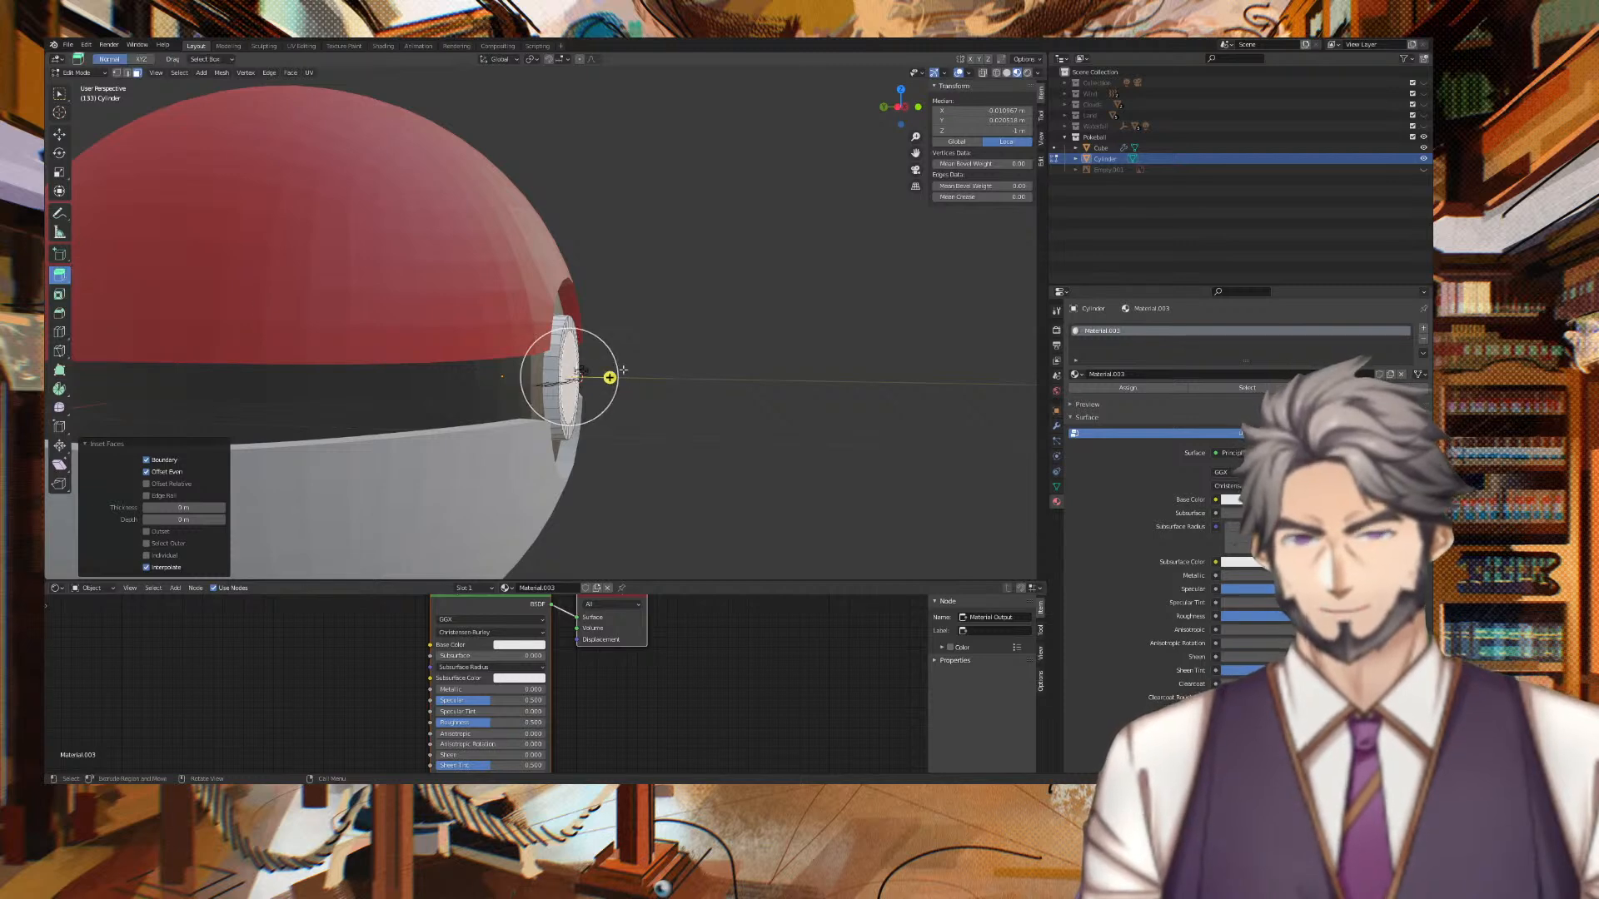
left_click_drag(610, 378, 619, 379)
middle_click_drag(619, 378, 497, 290)
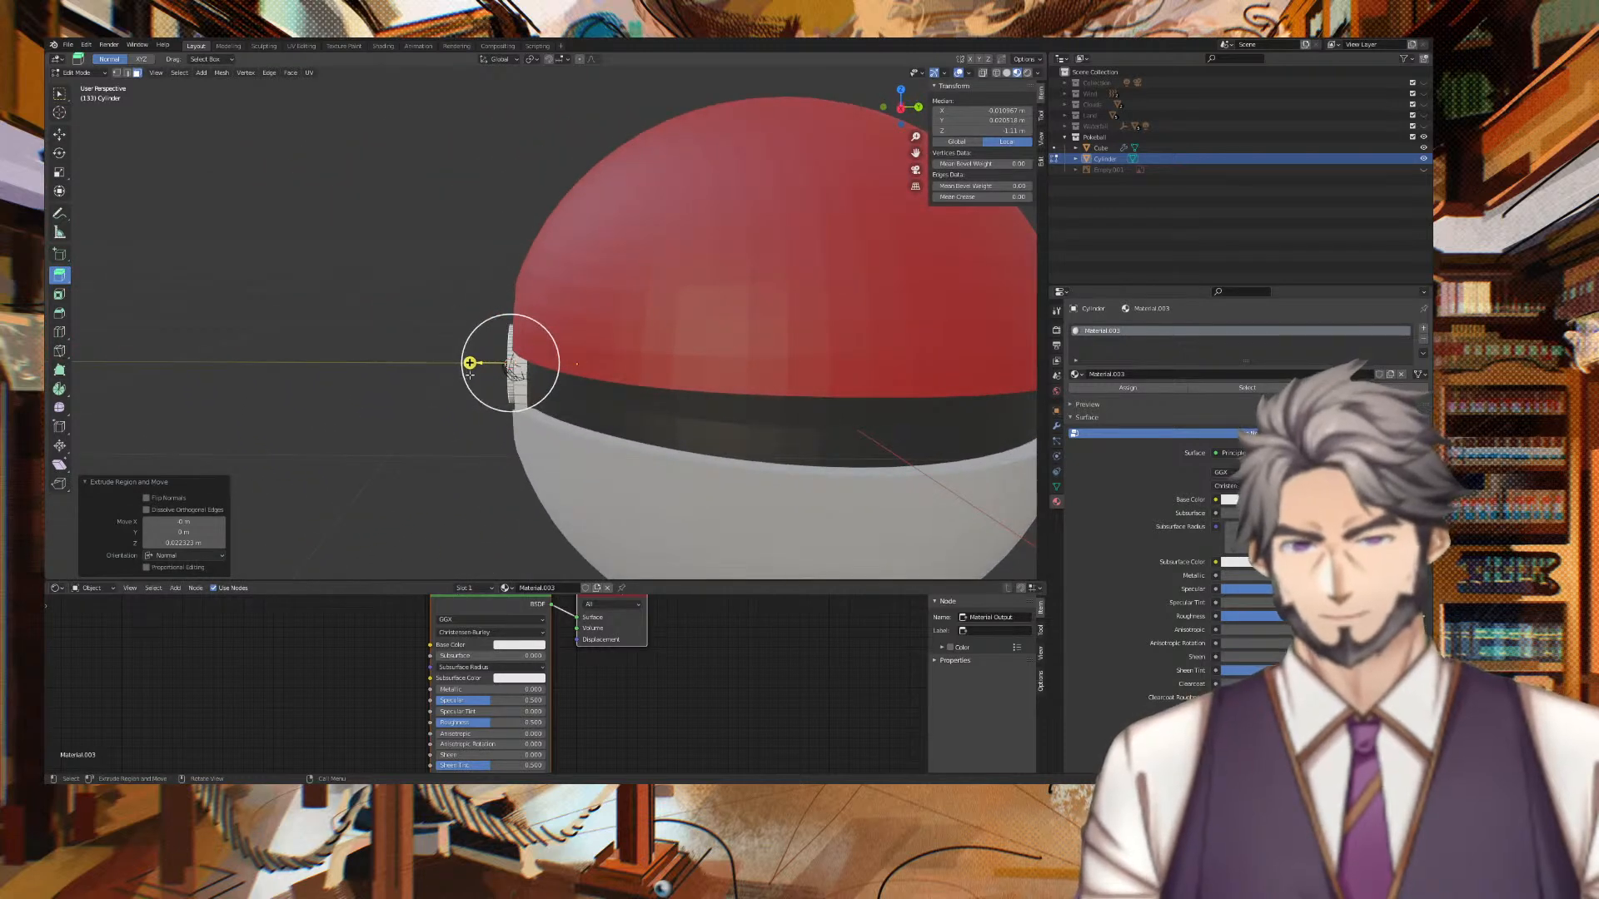
left_click_drag(469, 363, 466, 363)
mouse_move(382, 250)
middle_mouse_down()
mouse_move(597, 257)
mouse_move(732, 232)
mouse_move(646, 214)
middle_mouse_up()
left_click(741, 232)
left_click(56, 96)
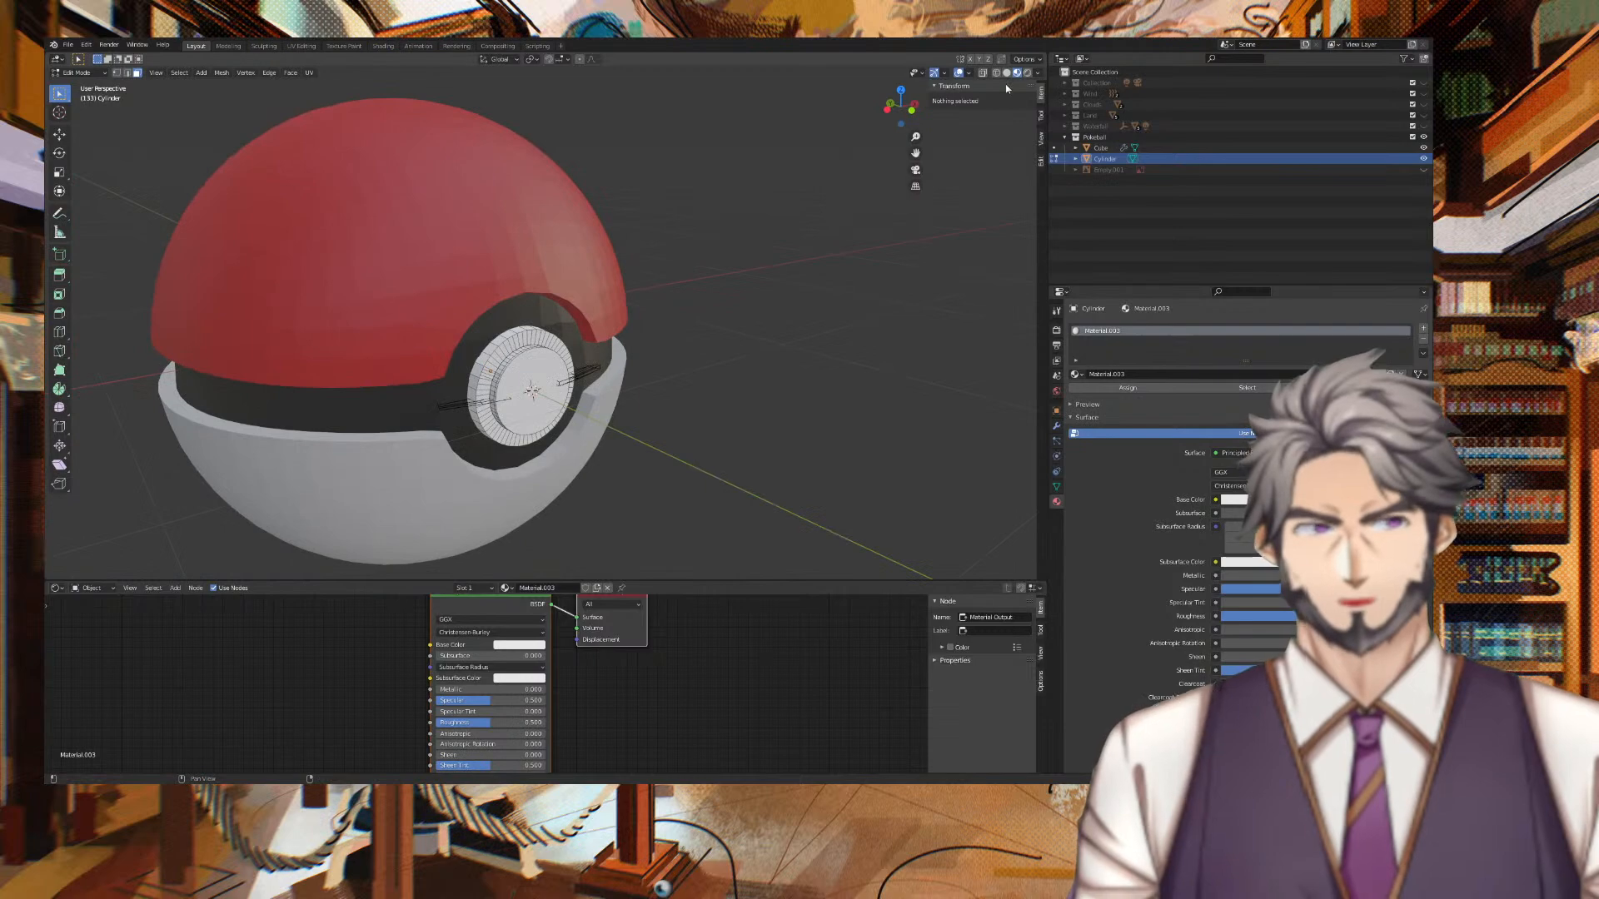
Preview the ball in Rendered shading and return to Material Preview.
left_click(1027, 74)
scroll(783, 159, "down", 7)
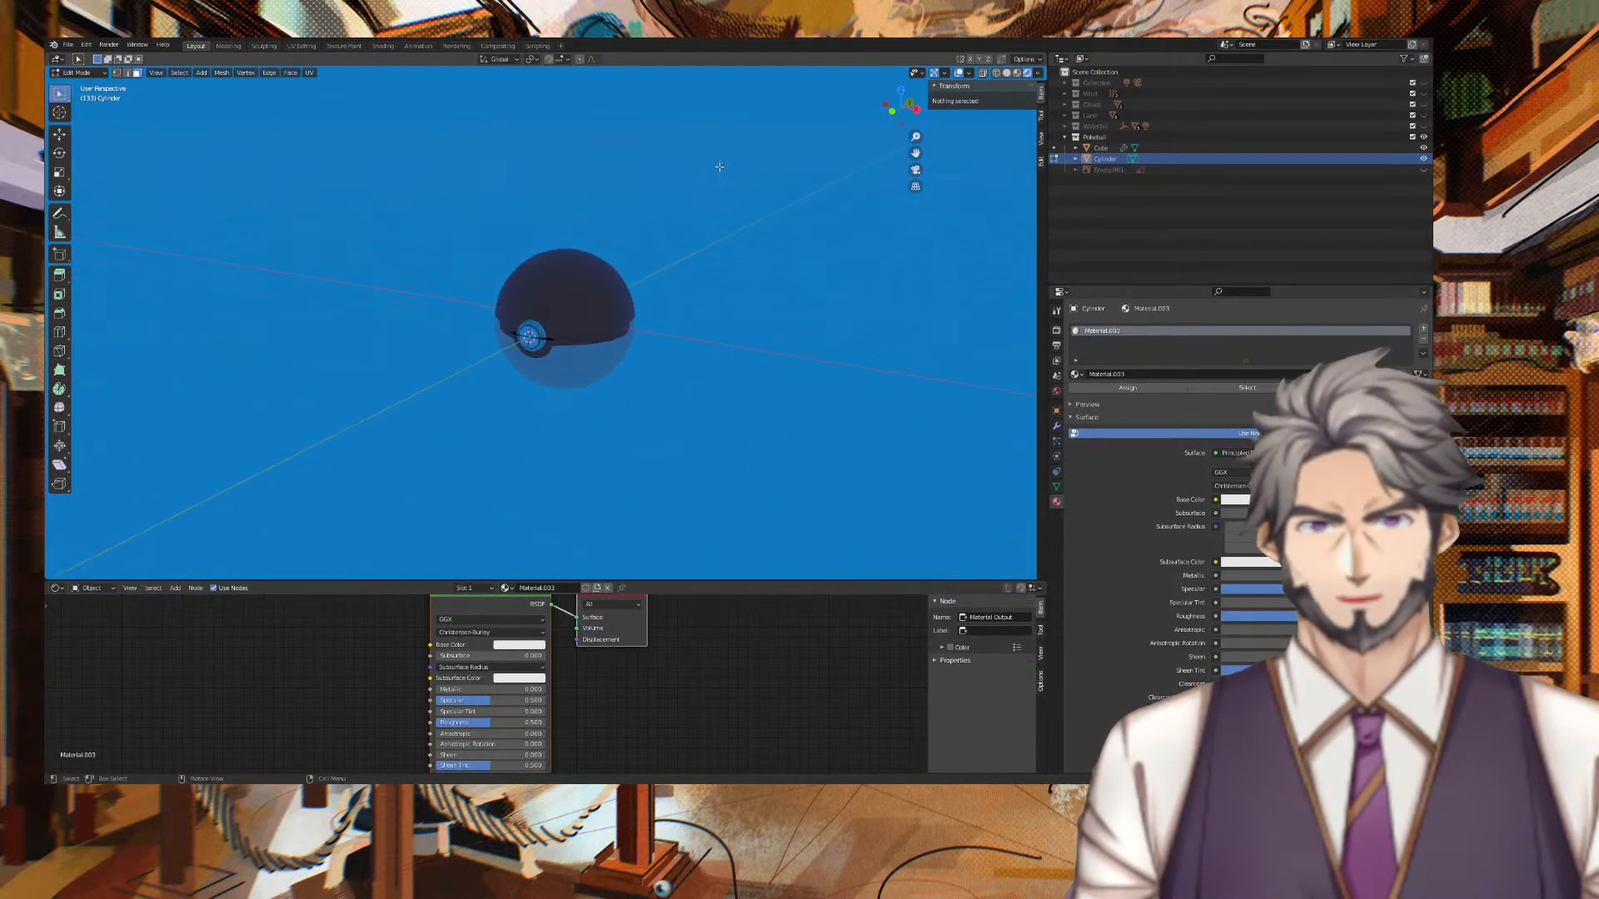
scroll(736, 194, "up", 5)
middle_click_drag(736, 194, 834, 184)
left_click(1016, 74)
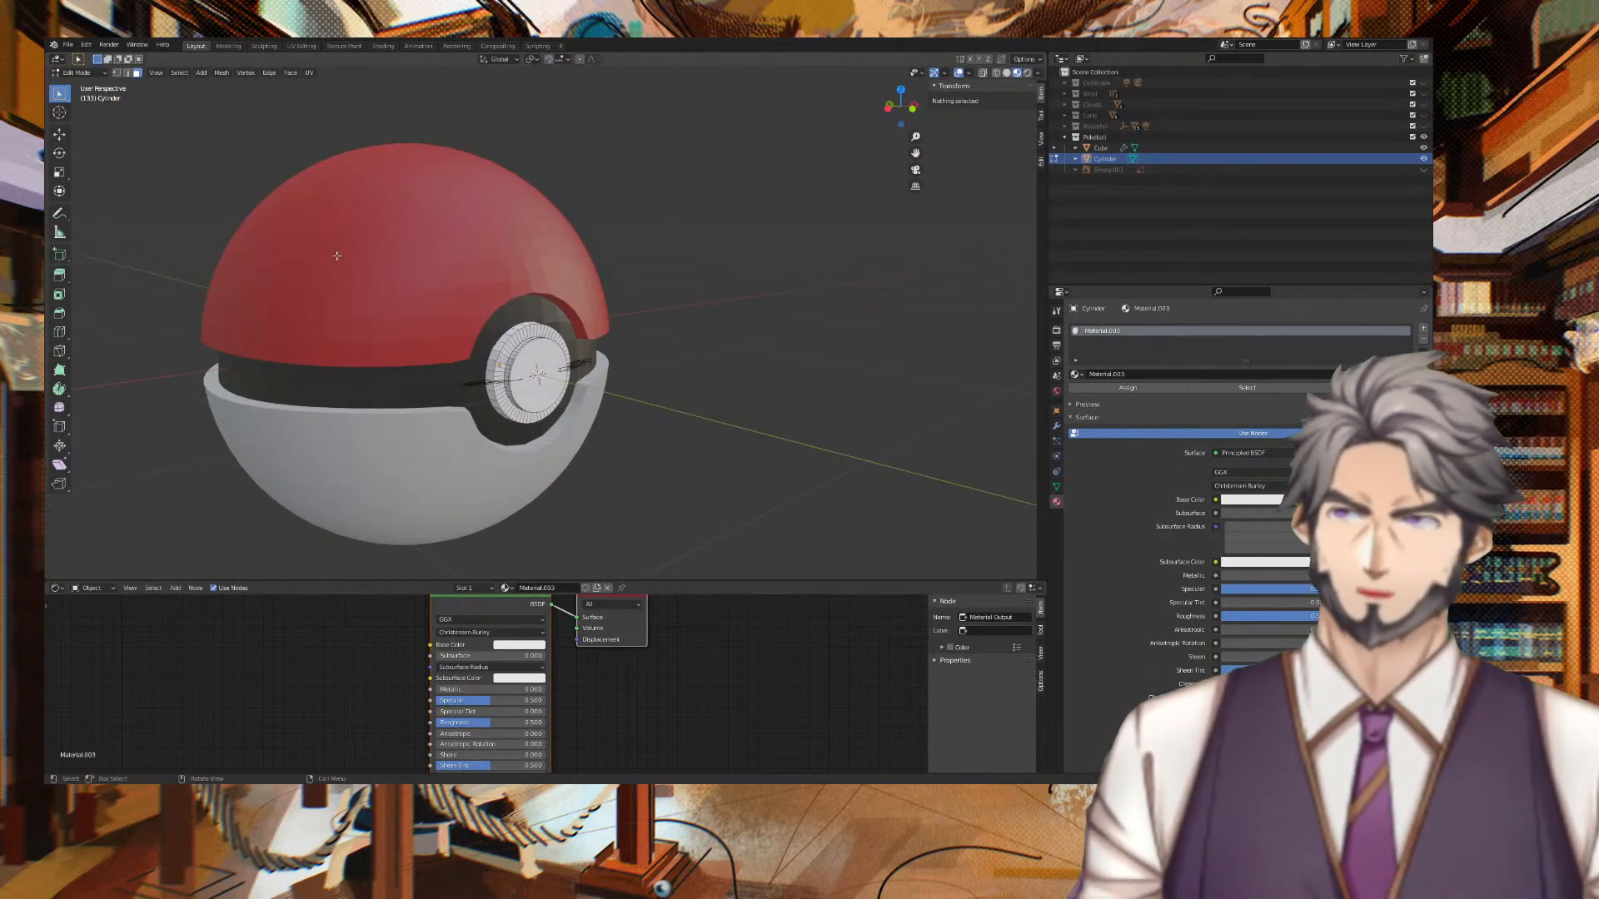
Try Shade Smooth on the ball body in Object Mode.
key("Tab")
left_click(383, 232)
right_click(383, 231)
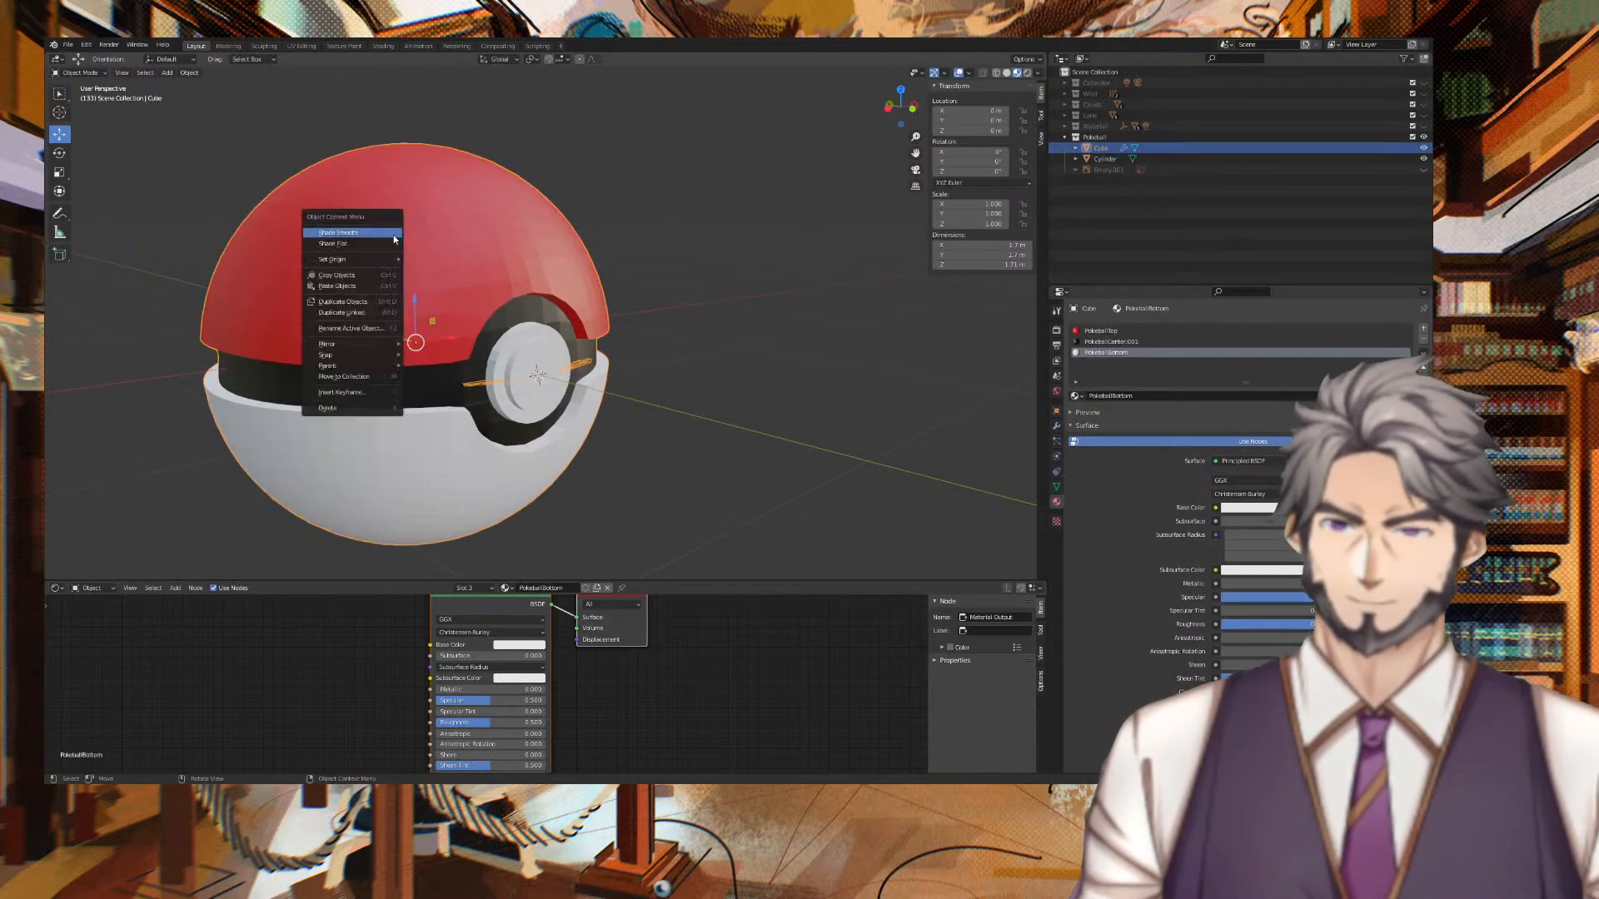
left_click(395, 234)
middle_click_drag(685, 228, 152, 223)
scroll(152, 223, "down", 3)
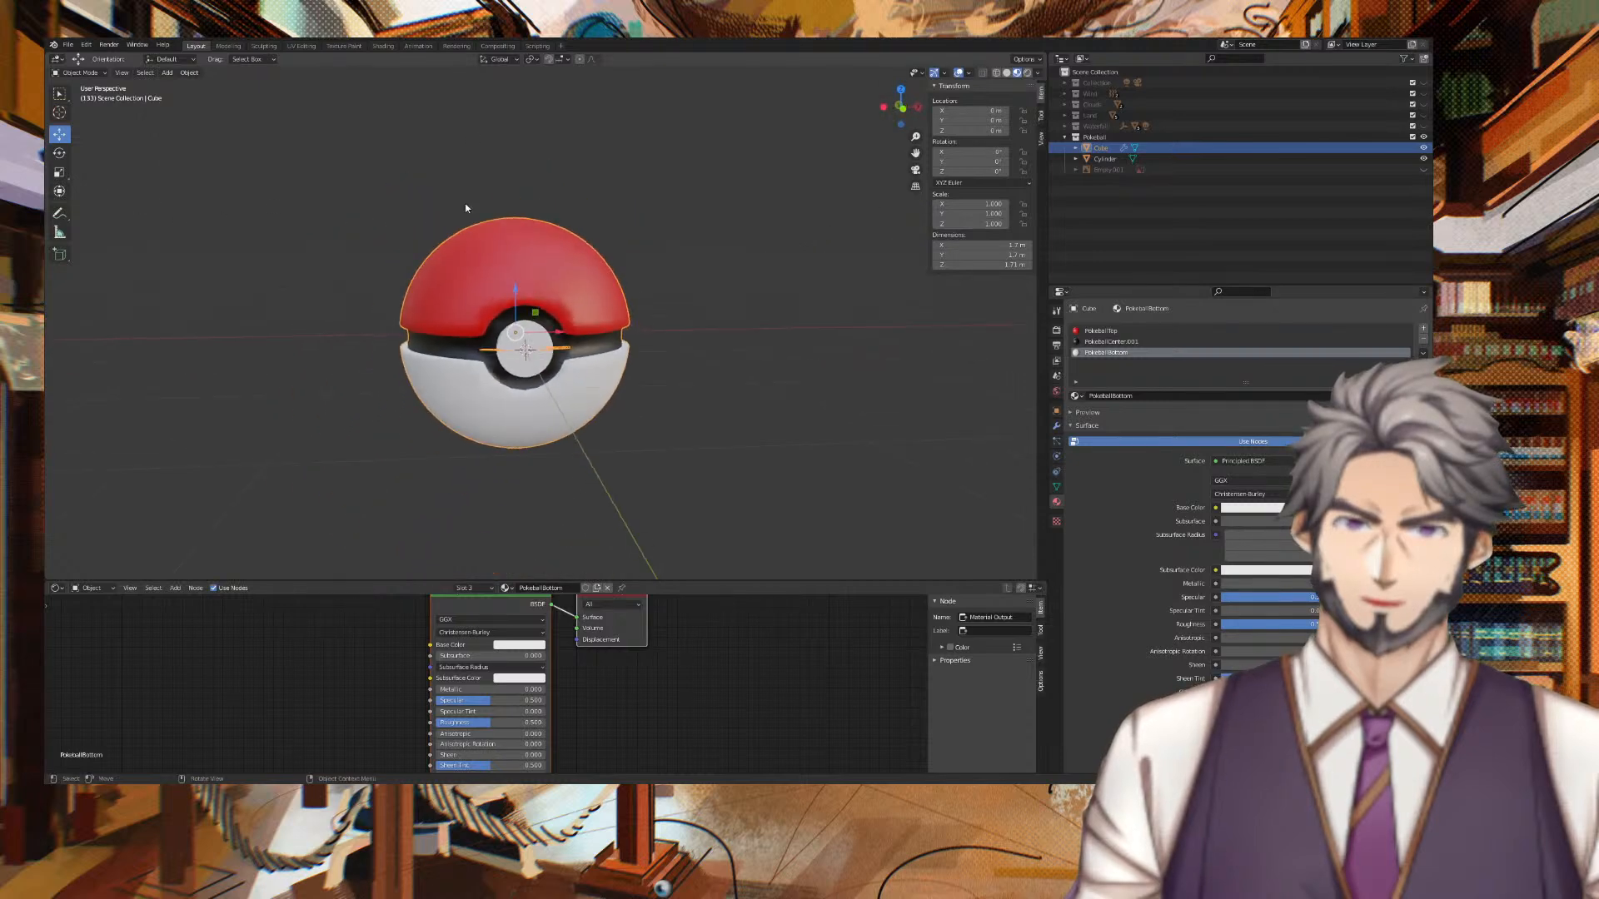
left_click(621, 185)
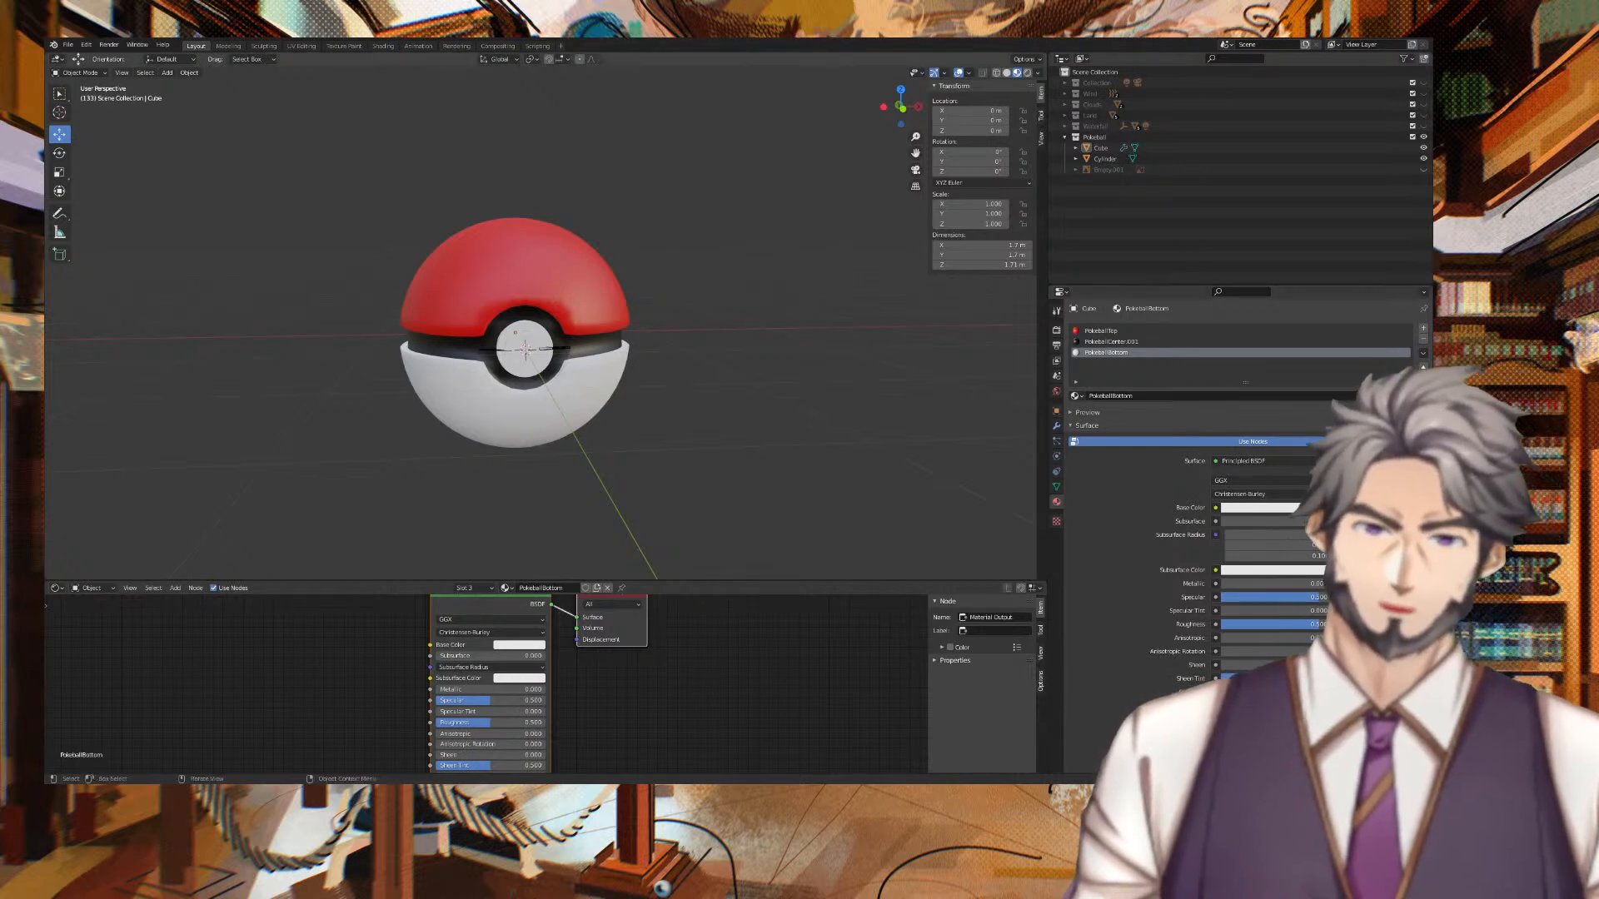
Inspect the shading around the button and undo the ball body's smooth shading.
scroll(691, 370, "up", 2)
middle_click_drag(692, 371, 632, 335)
scroll(534, 315, "up", 4)
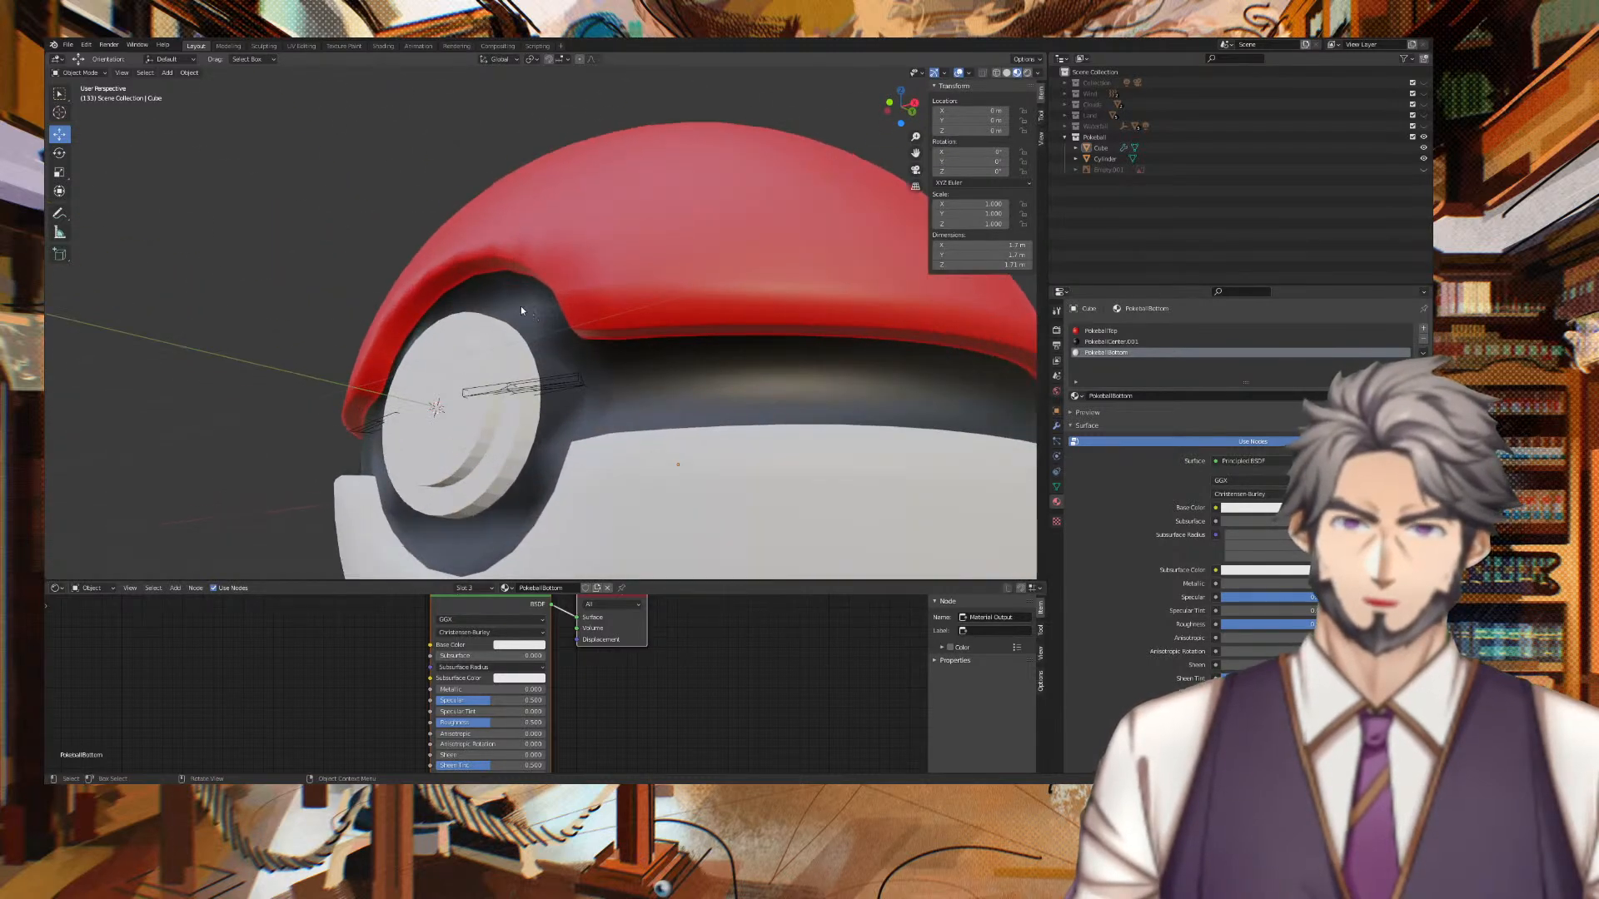
middle_click_drag(474, 277, 640, 256)
scroll(687, 361, "down", 5)
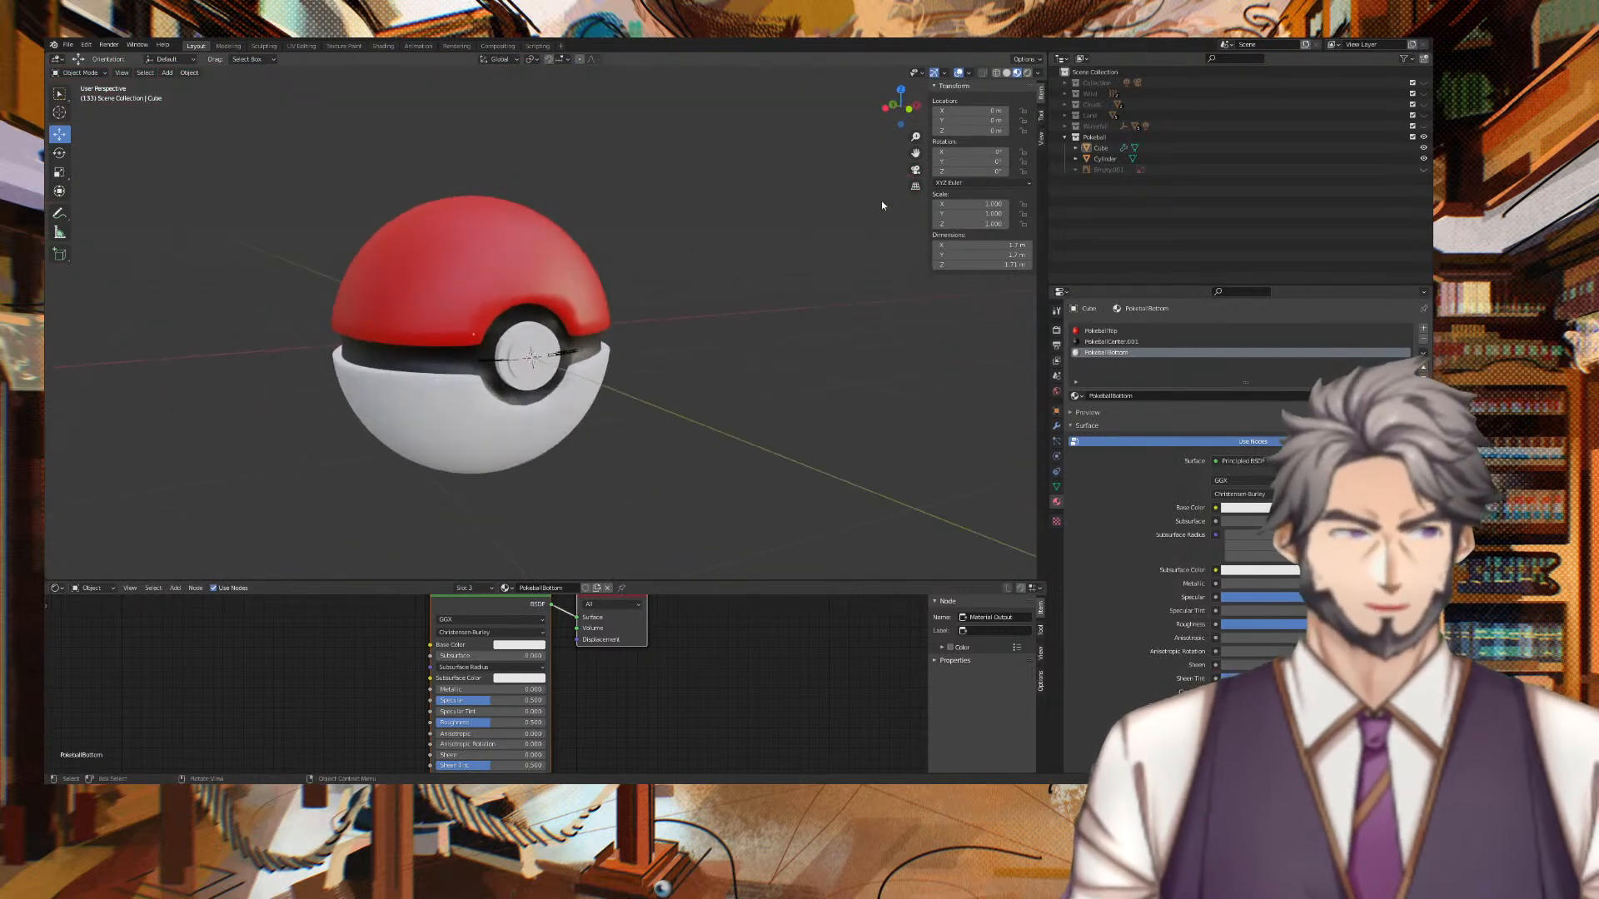
scroll(767, 174, "up", 5)
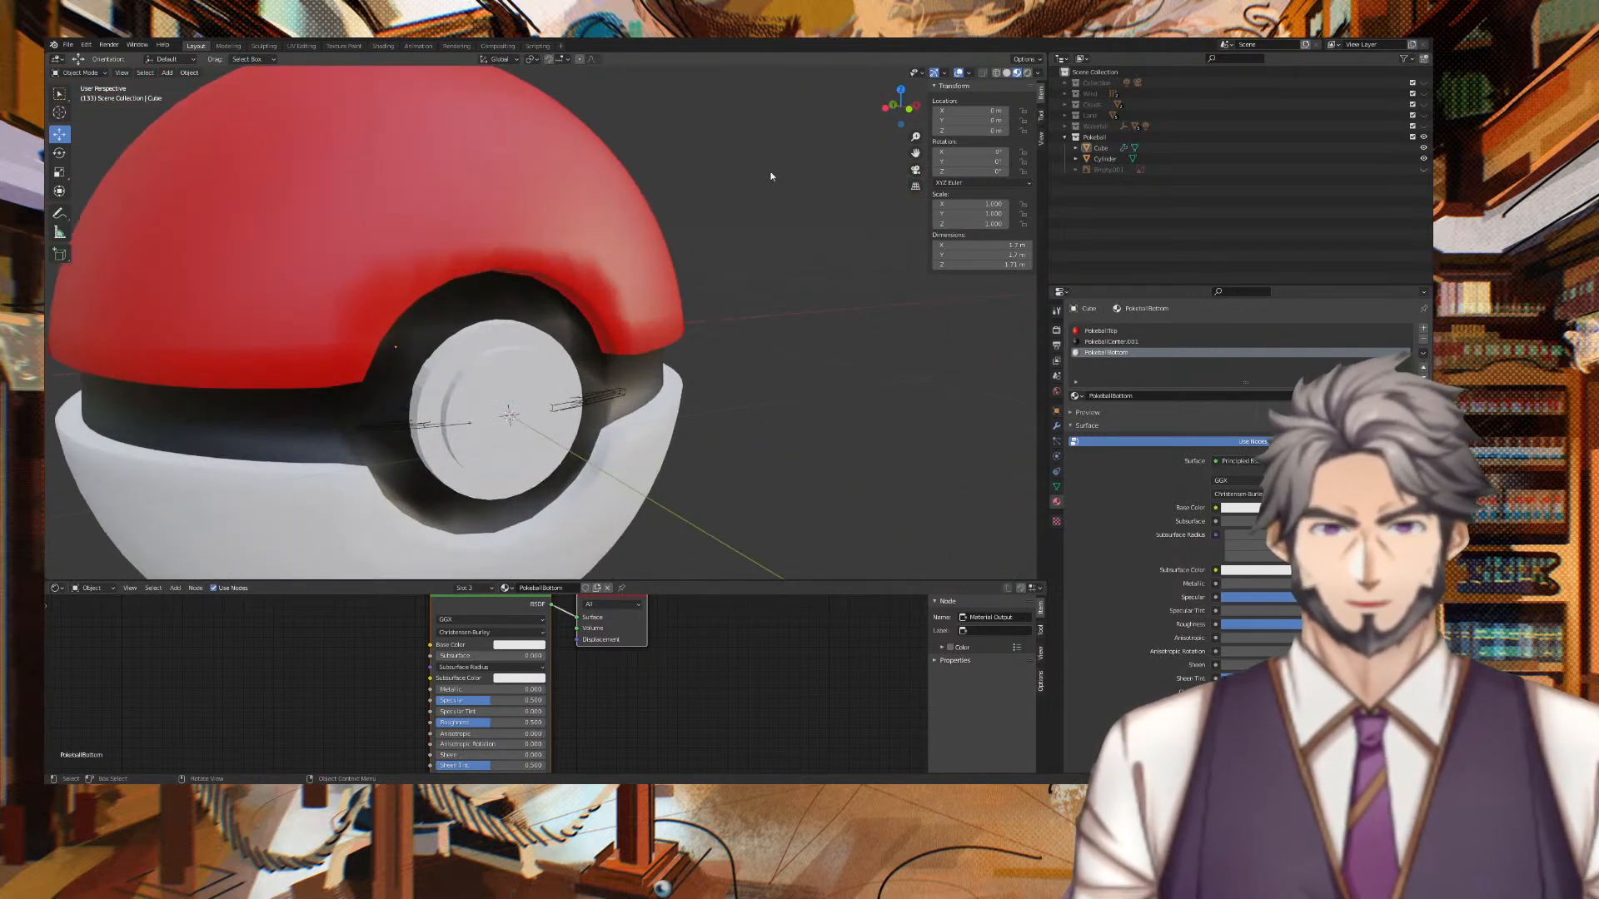
left_click(631, 317)
key("ctrl+z")
key("ctrl+z")
key("ctrl+z")
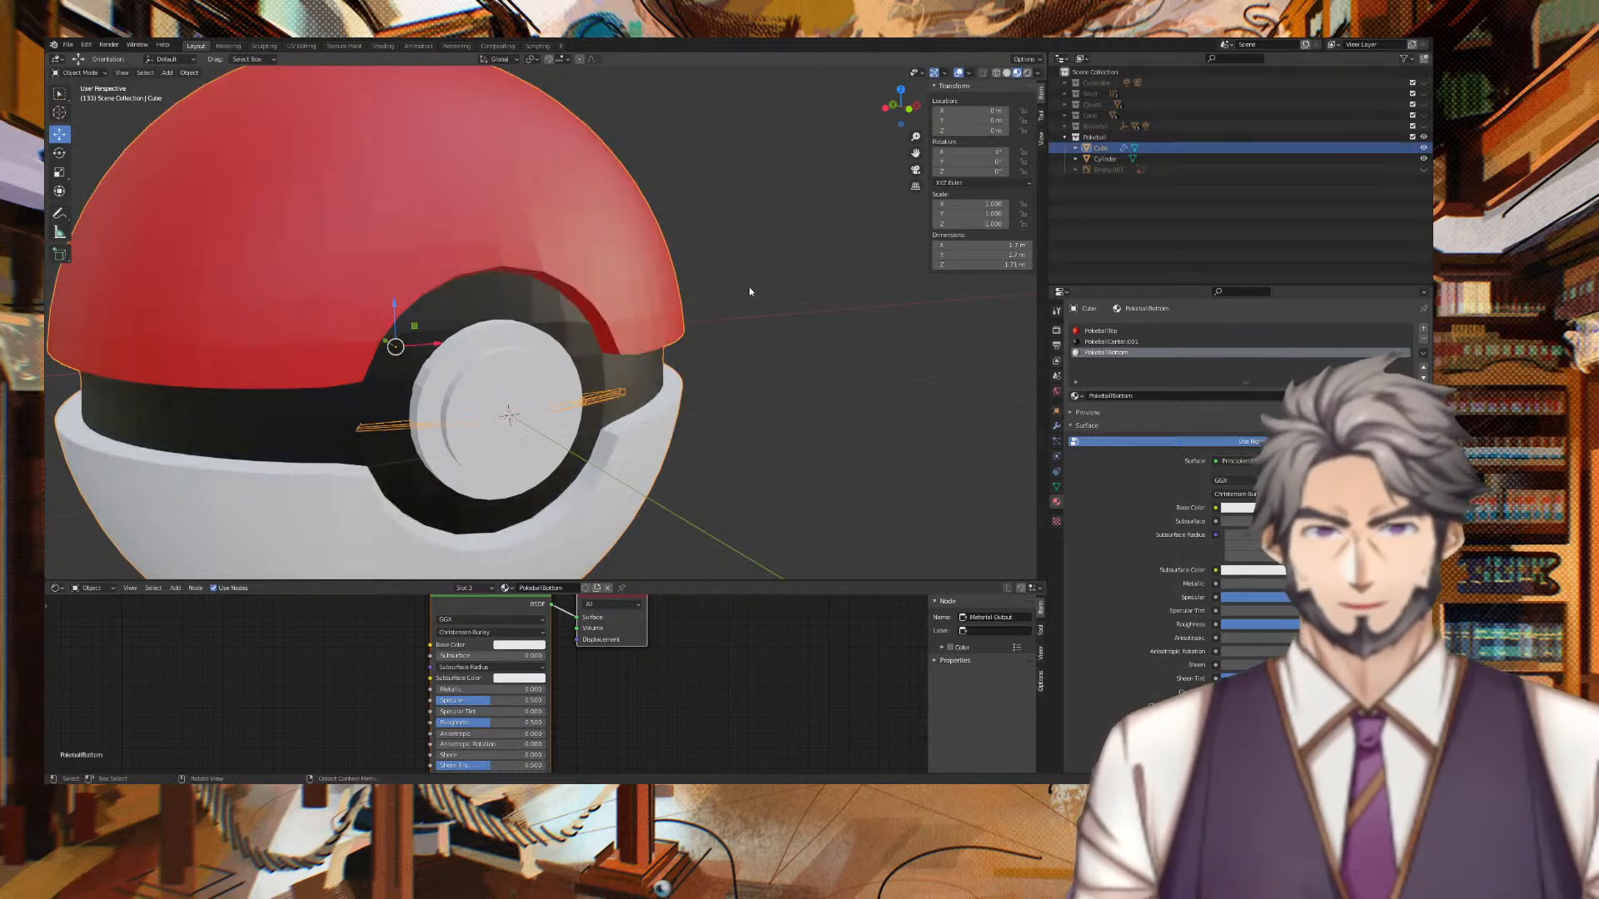
key("ctrl+z")
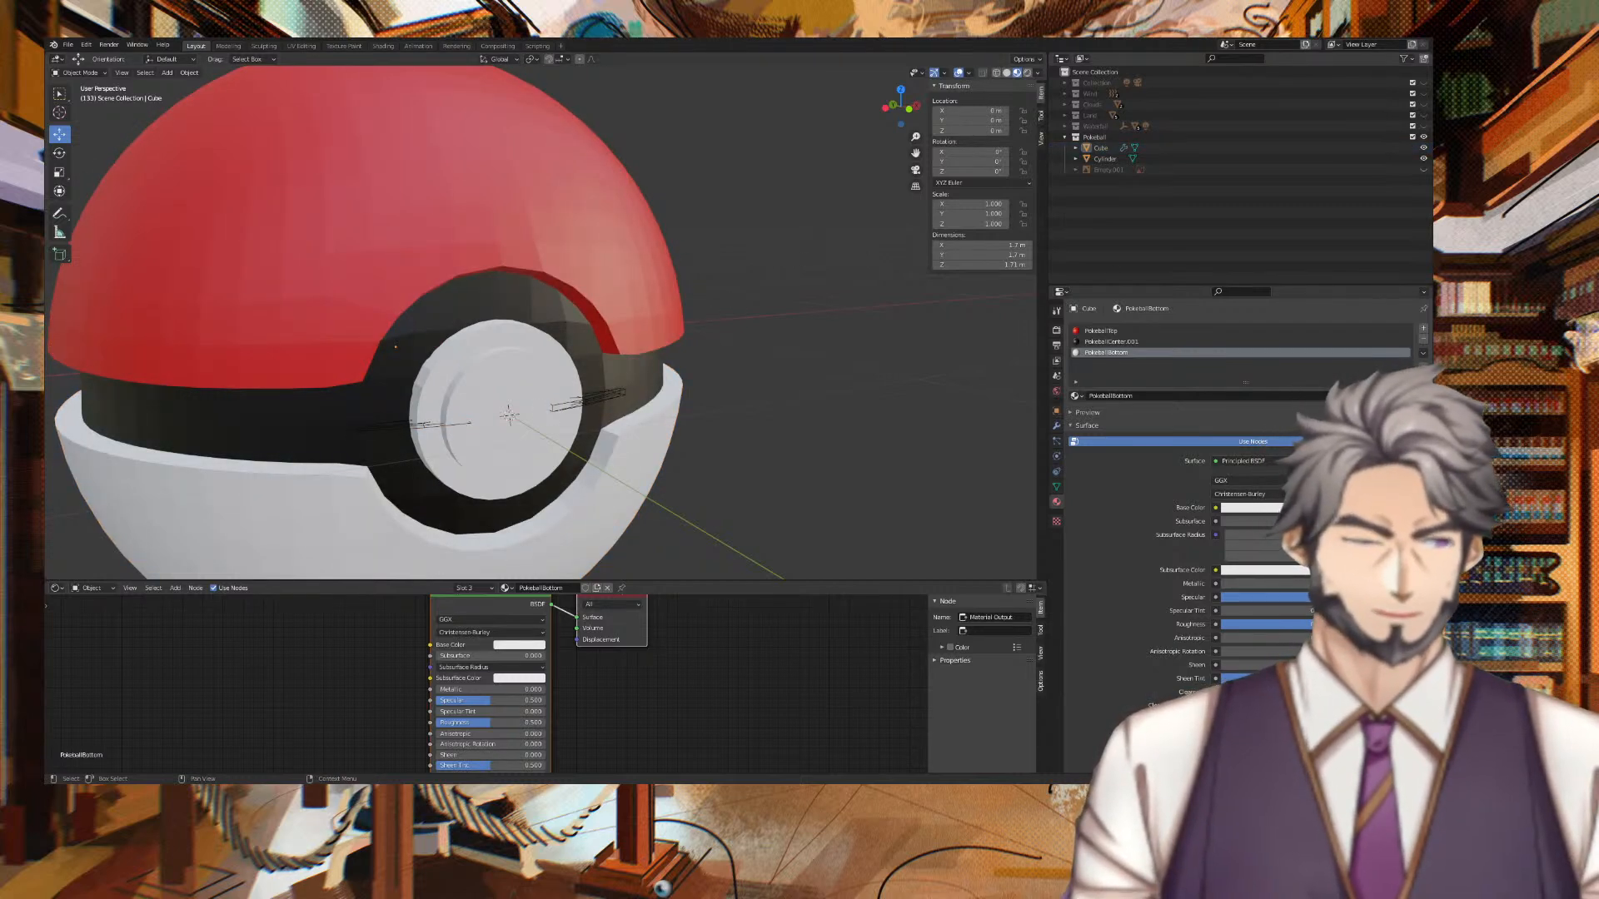
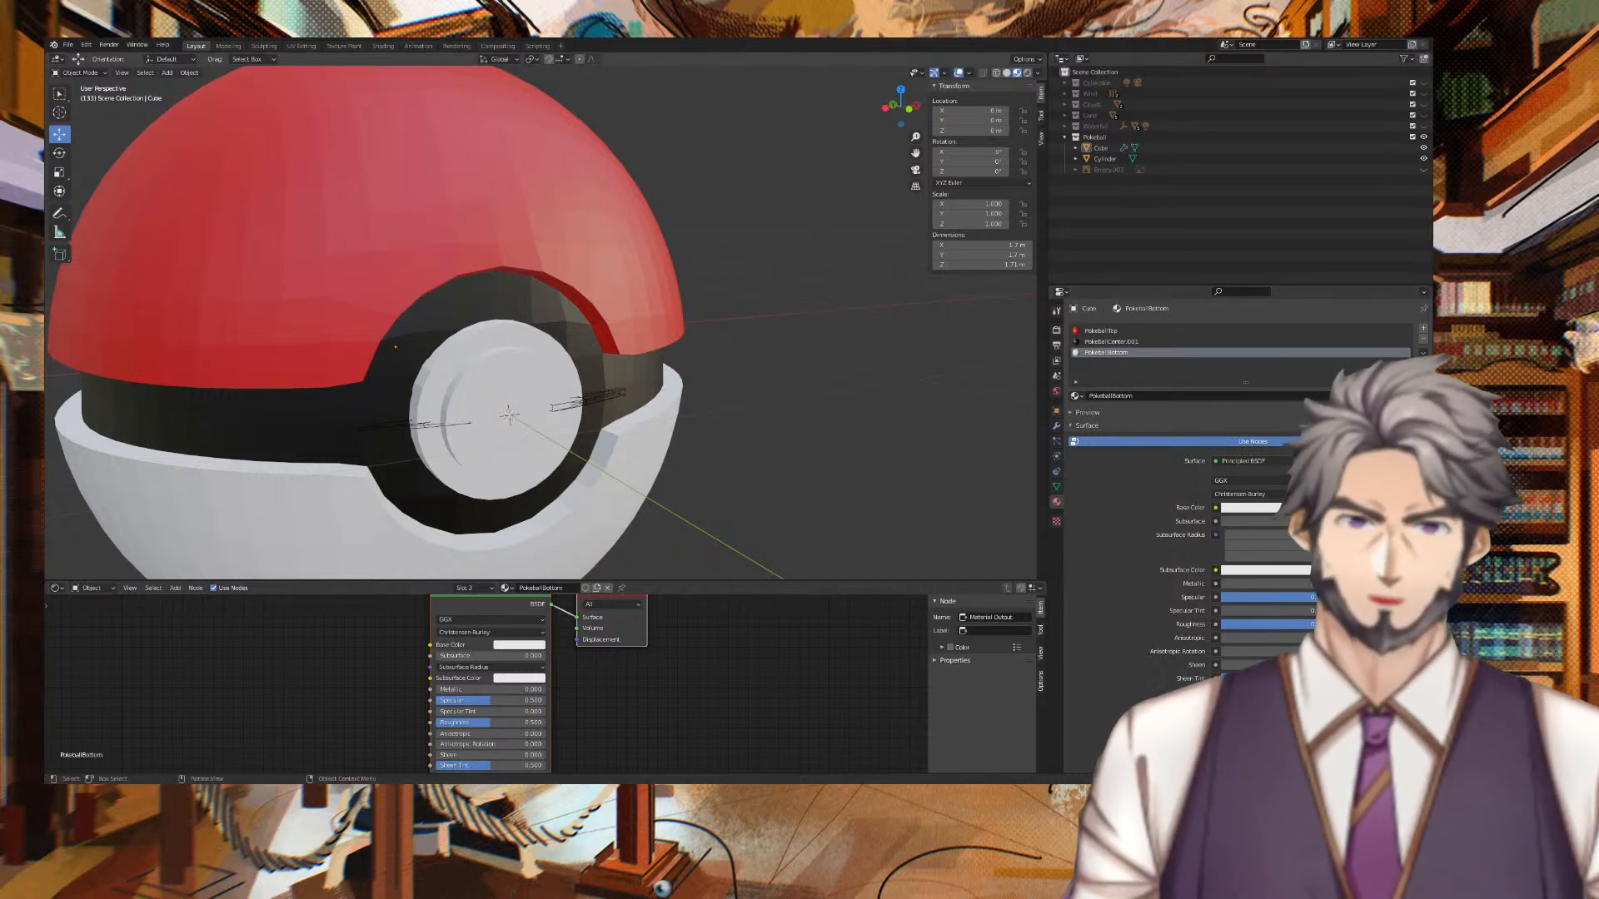
Lower the roughness of the ball's white bottom material to about 0.22.
left_click(583, 258)
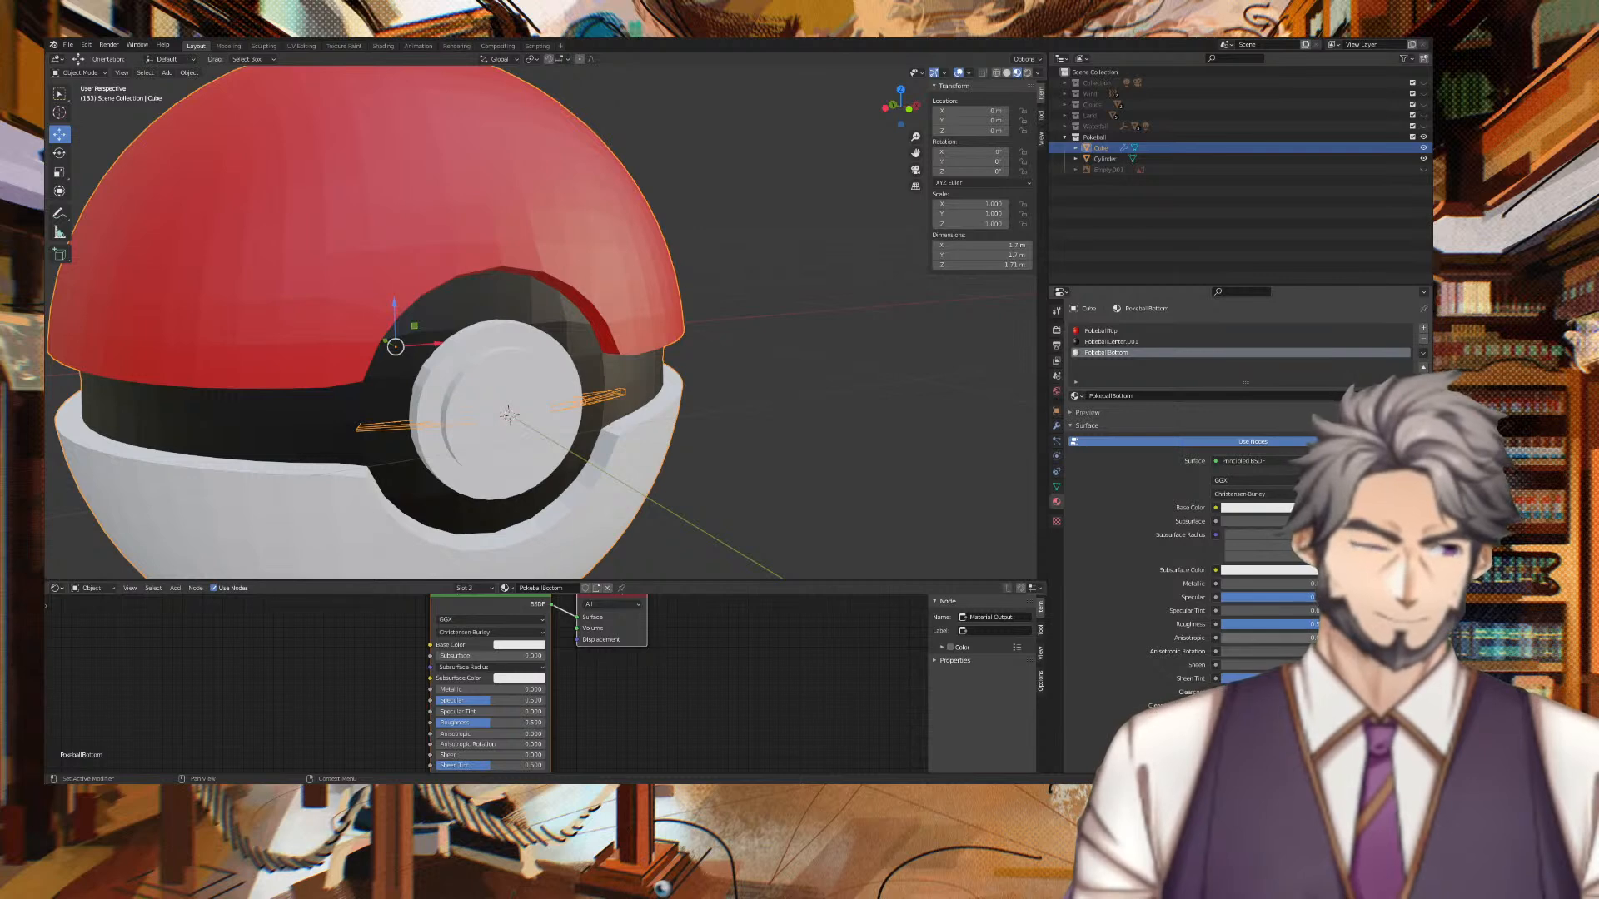
left_click_drag(1309, 625, 1262, 625)
middle_click_drag(621, 445, 683, 428)
scroll(751, 403, "down", 3)
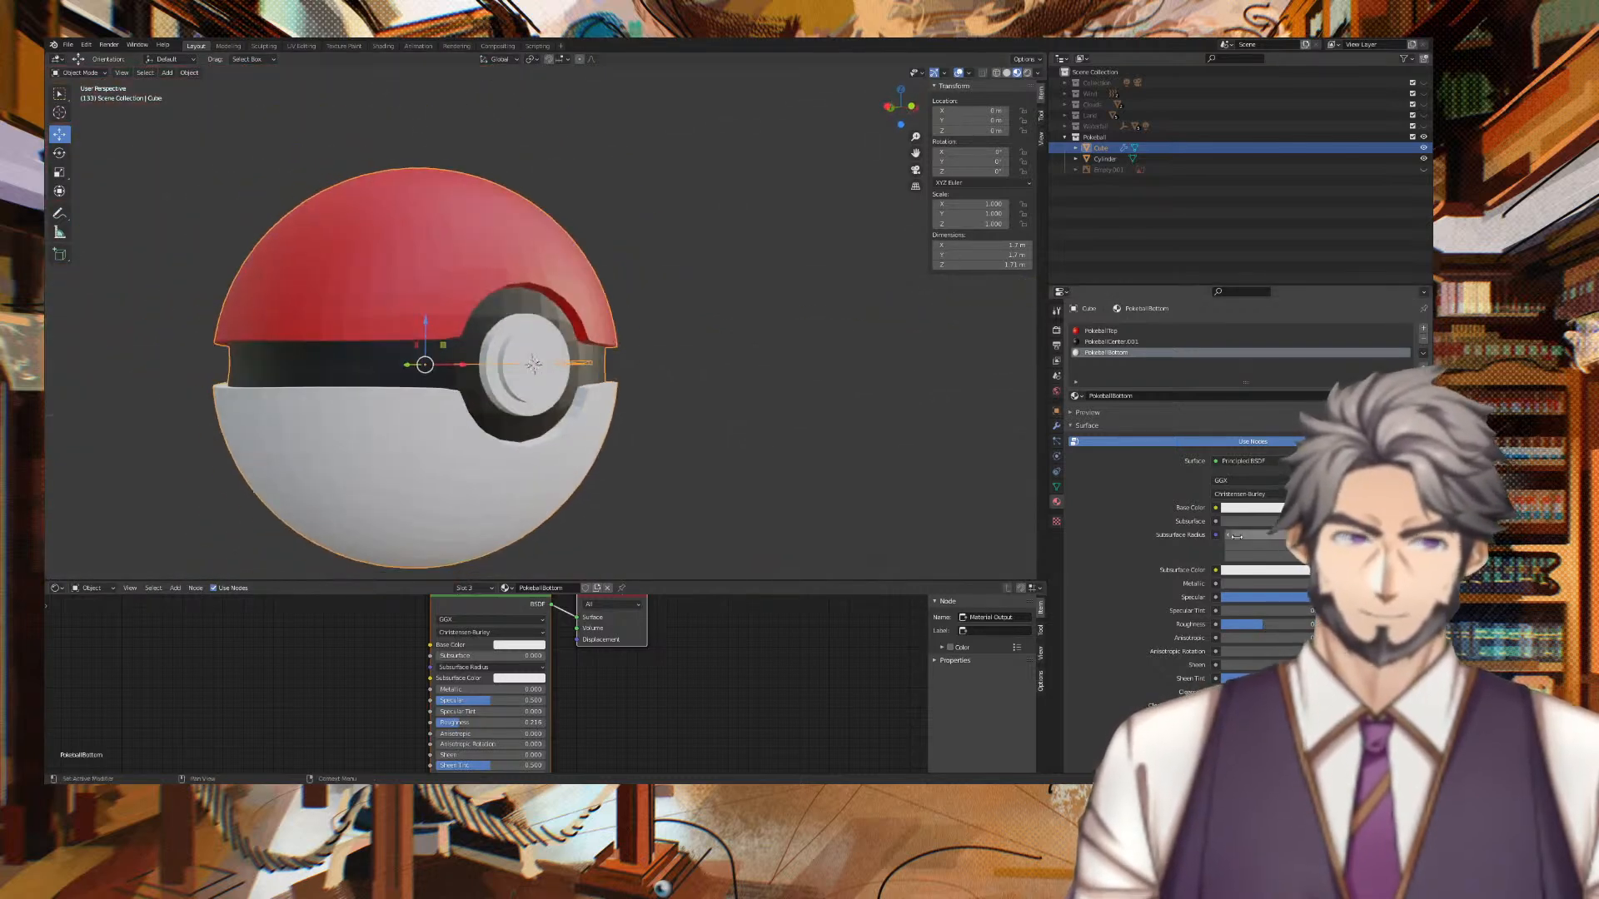
Reduce the red top material's roughness to just under 0.5 and set its sheen to about 0.44.
left_click(1147, 331)
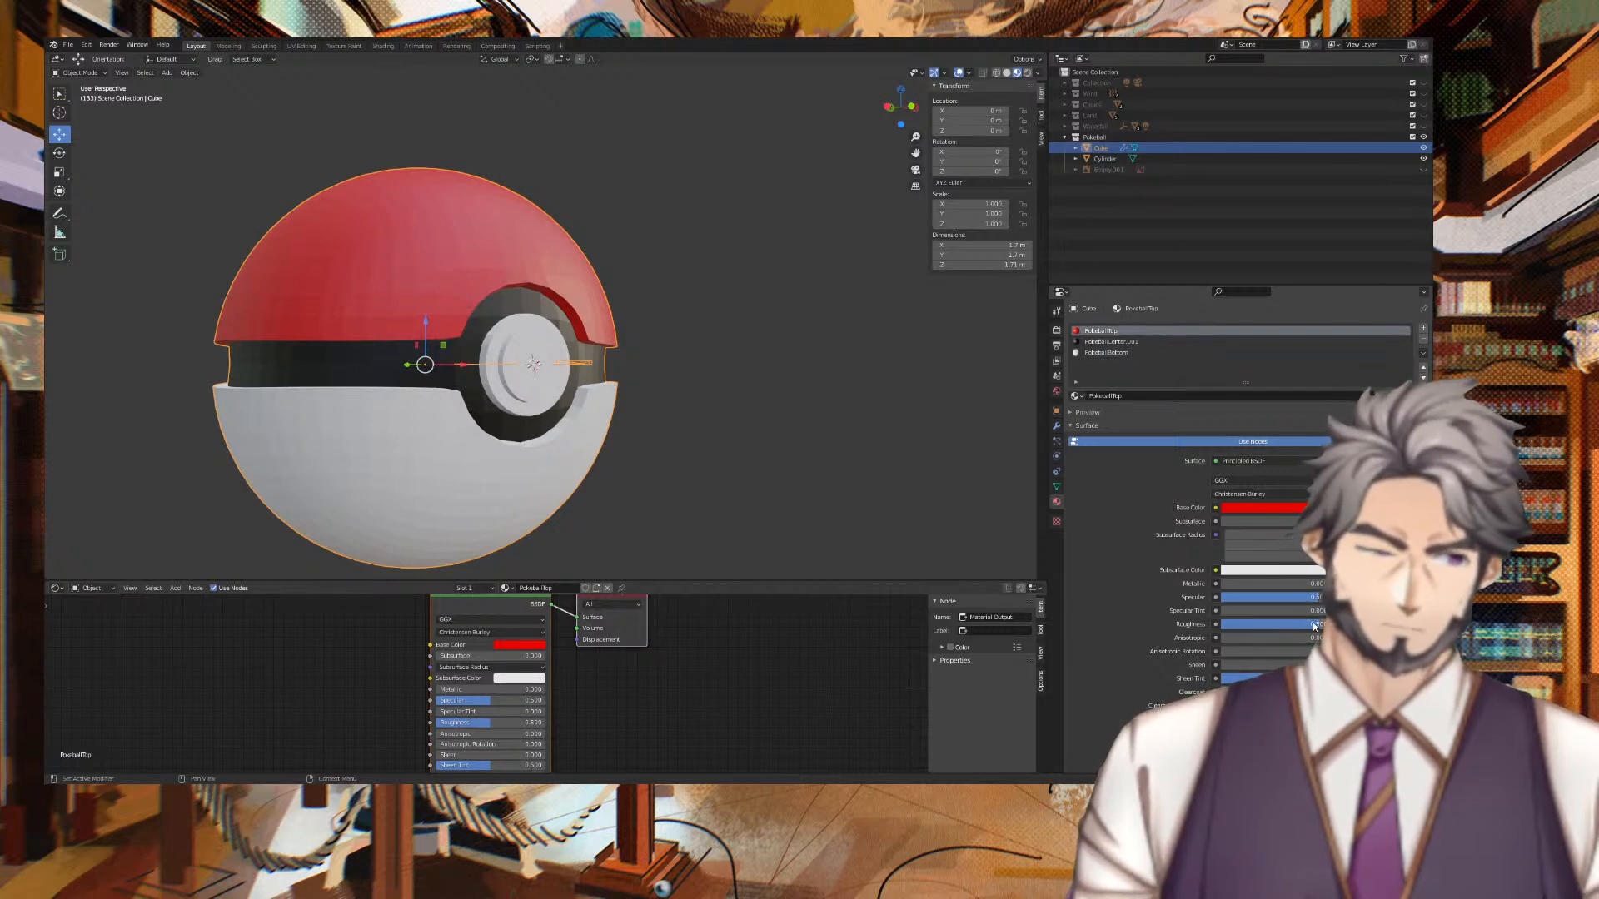
mouse_move(1314, 629)
left_mouse_down()
mouse_move(1240, 625)
mouse_move(1311, 625)
left_mouse_up()
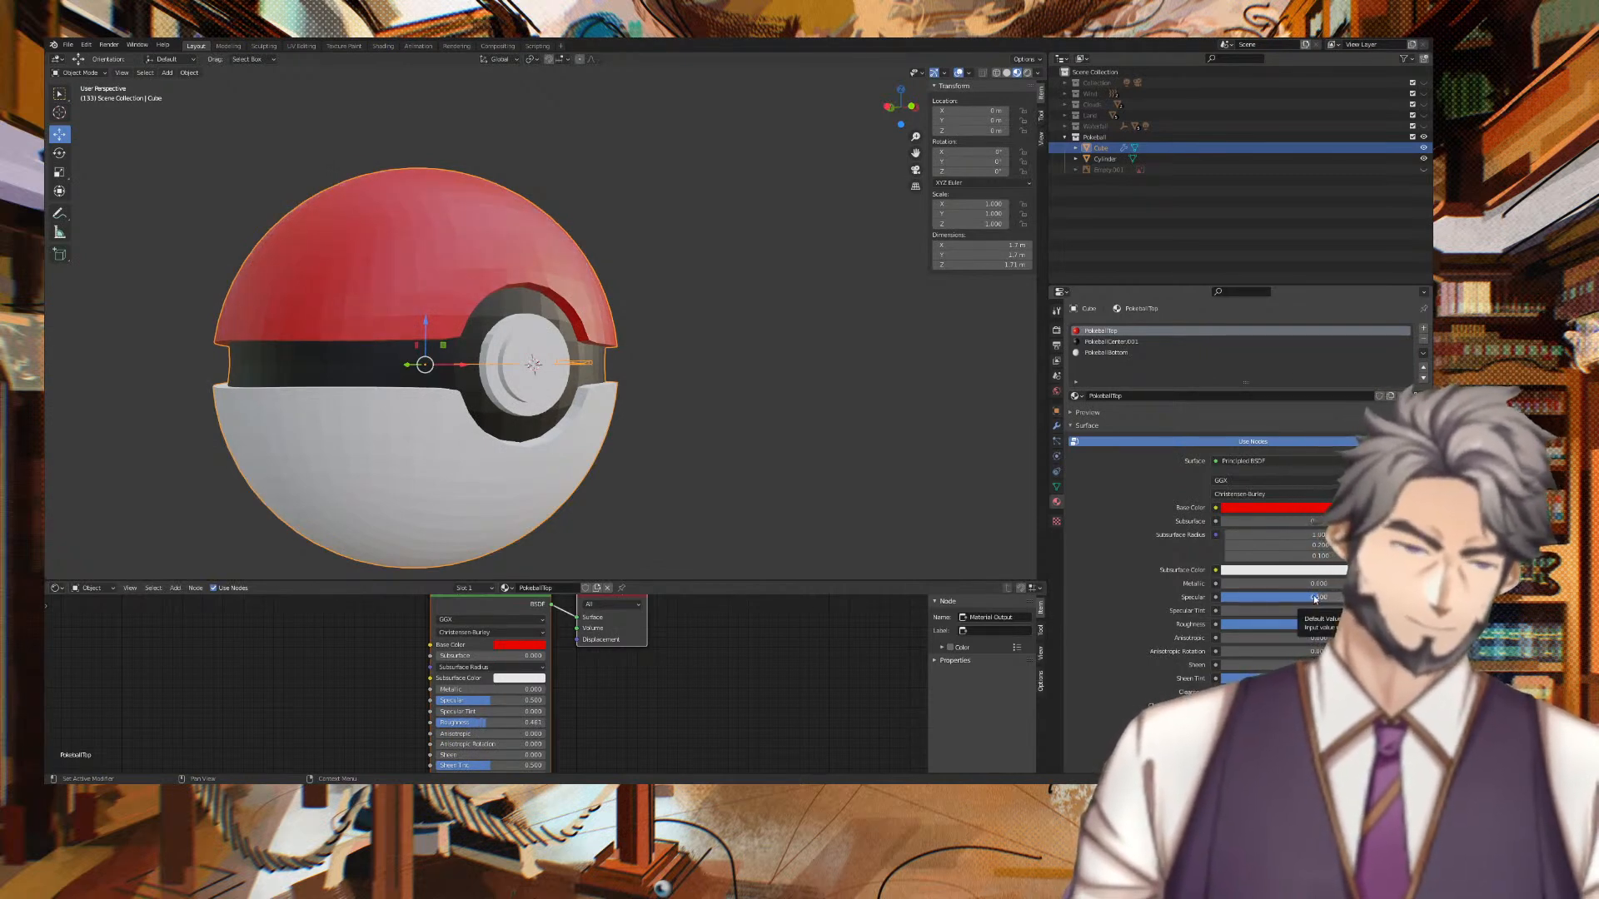
left_click_drag(1314, 624, 1312, 625)
middle_click_drag(866, 404, 815, 459)
left_click_drag(1246, 665, 1297, 665)
middle_click_drag(728, 446, 724, 347)
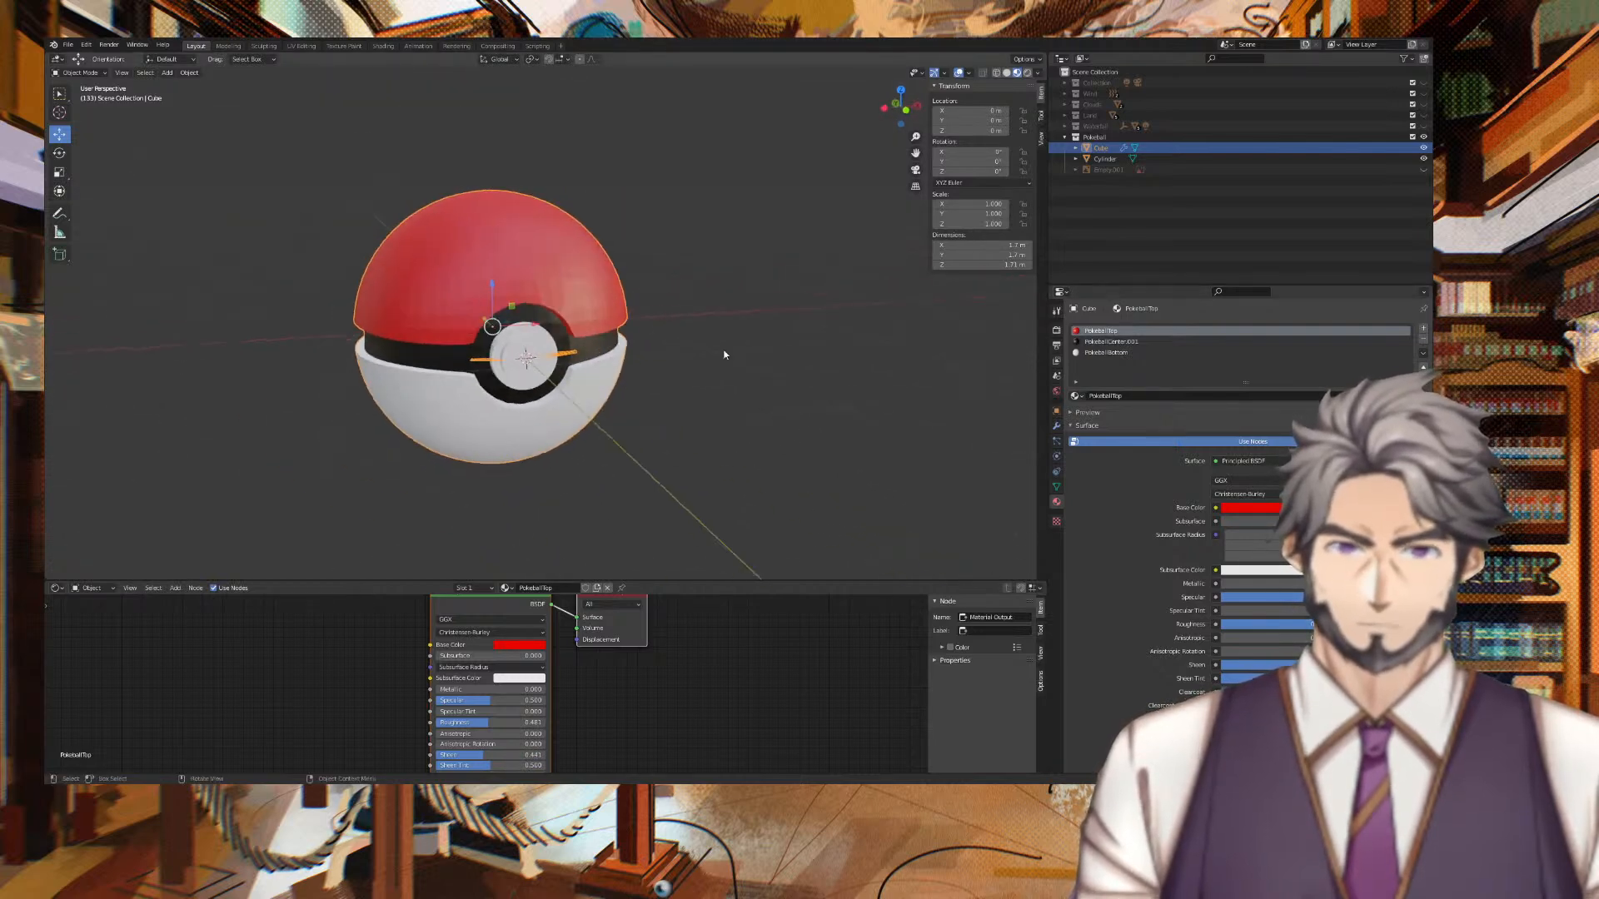
Compare Shade Flat and Shade Smooth on the ball body, leaving it shaded smooth.
right_click(572, 268)
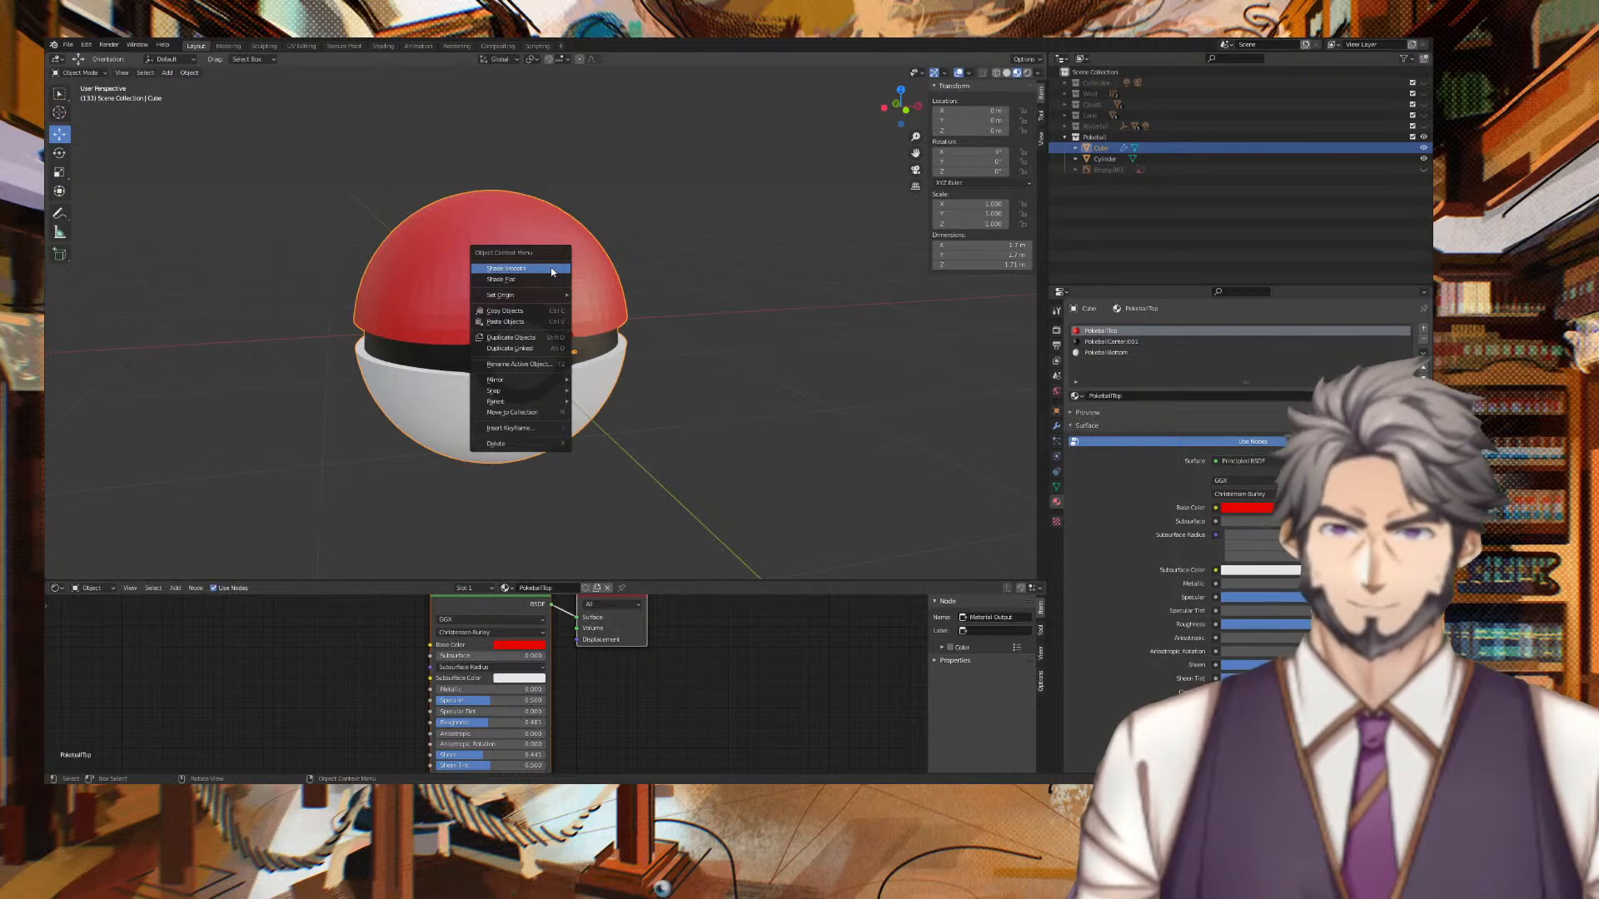
left_click(518, 279)
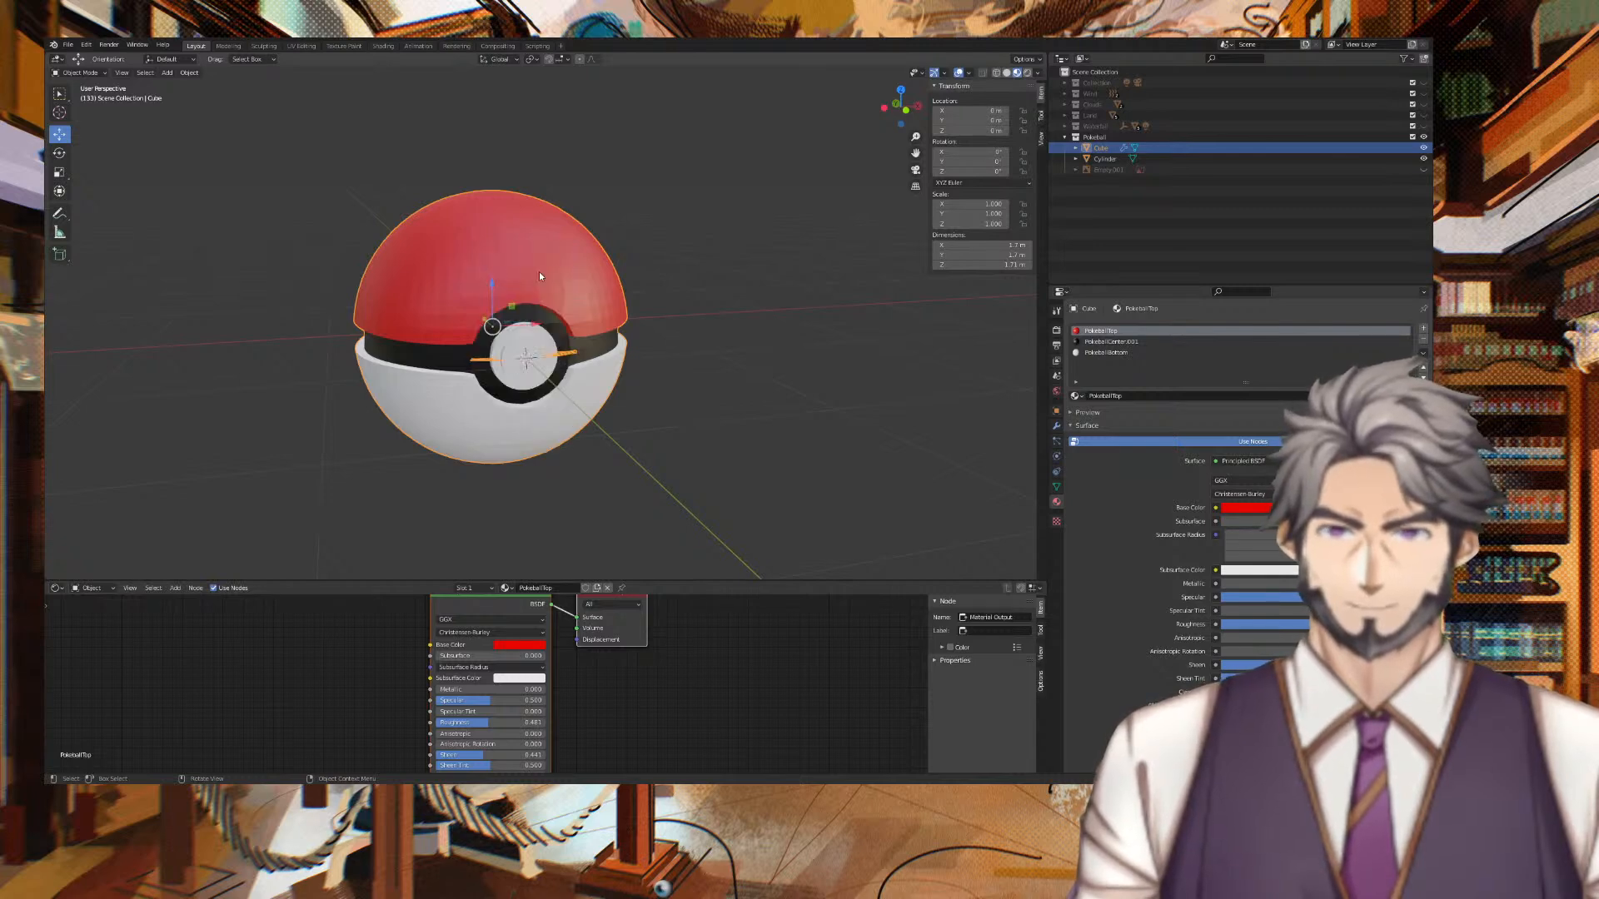
right_click(578, 268)
left_click(573, 257)
middle_click_drag(622, 250, 655, 215)
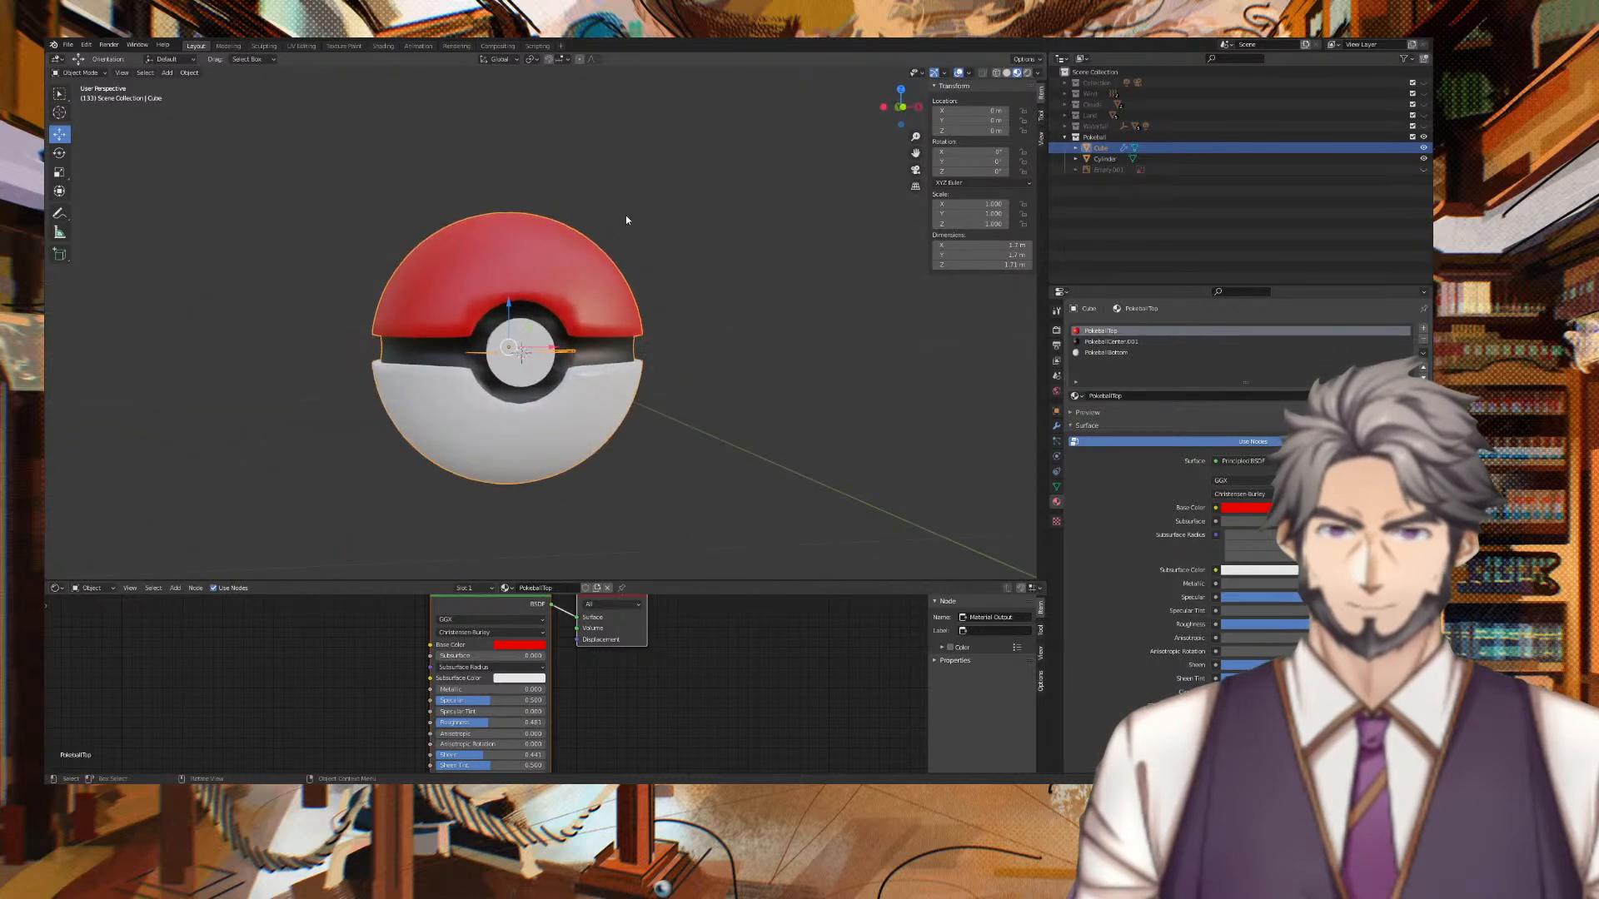
middle_click_drag(528, 260, 650, 263)
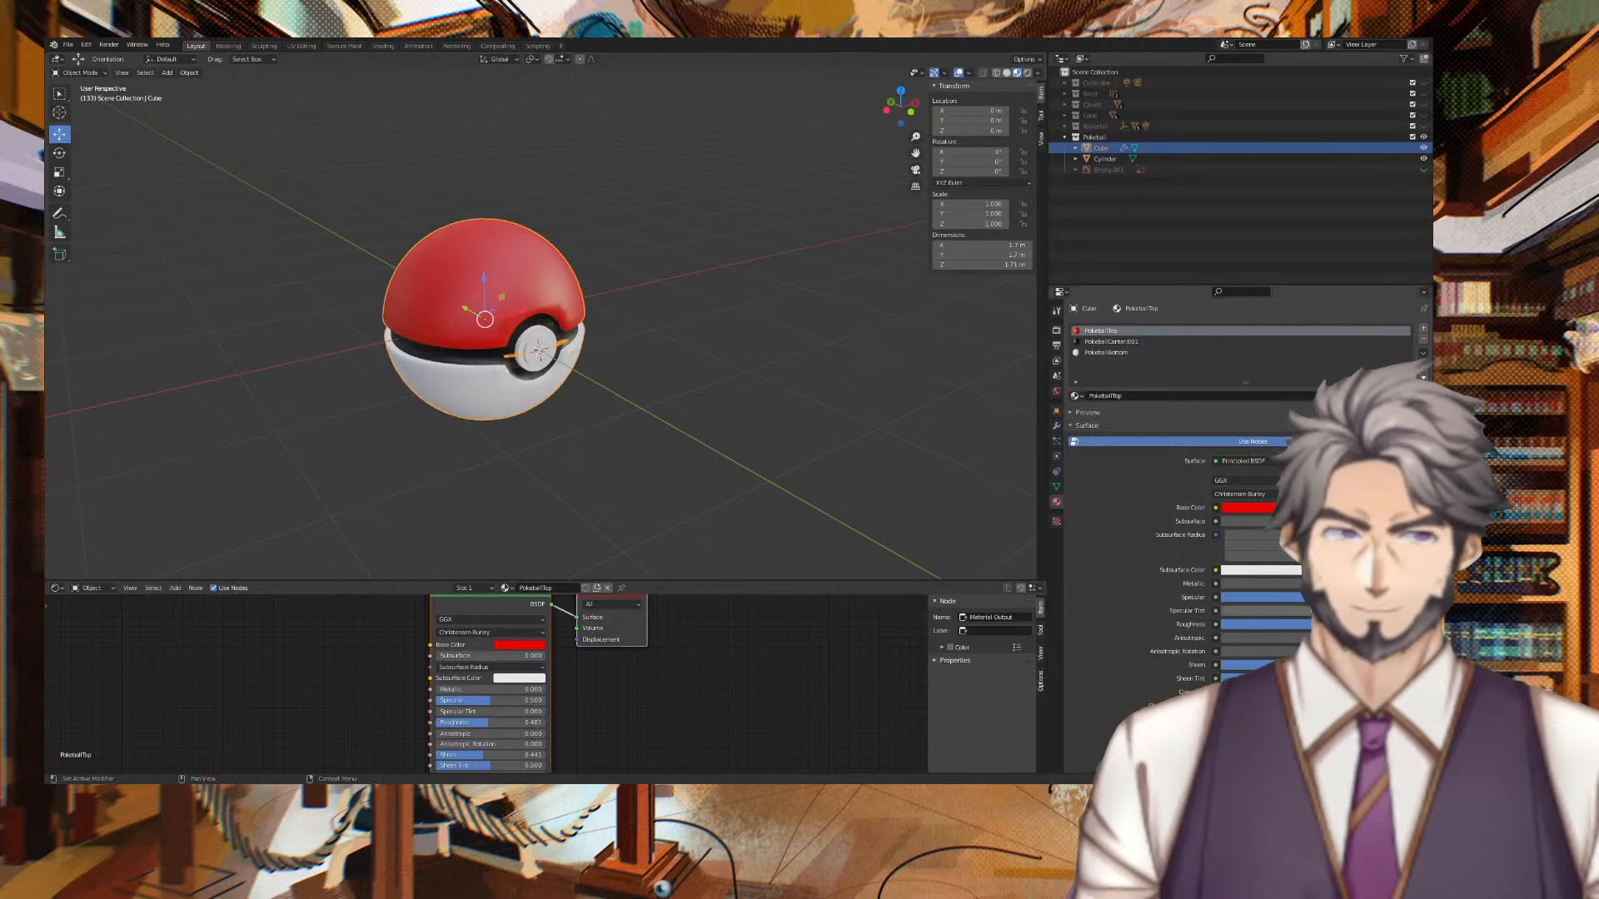
Raise the red top material's specular to about 0.67 and lower its roughness to roughly a third.
left_click_drag(1335, 597, 1265, 626)
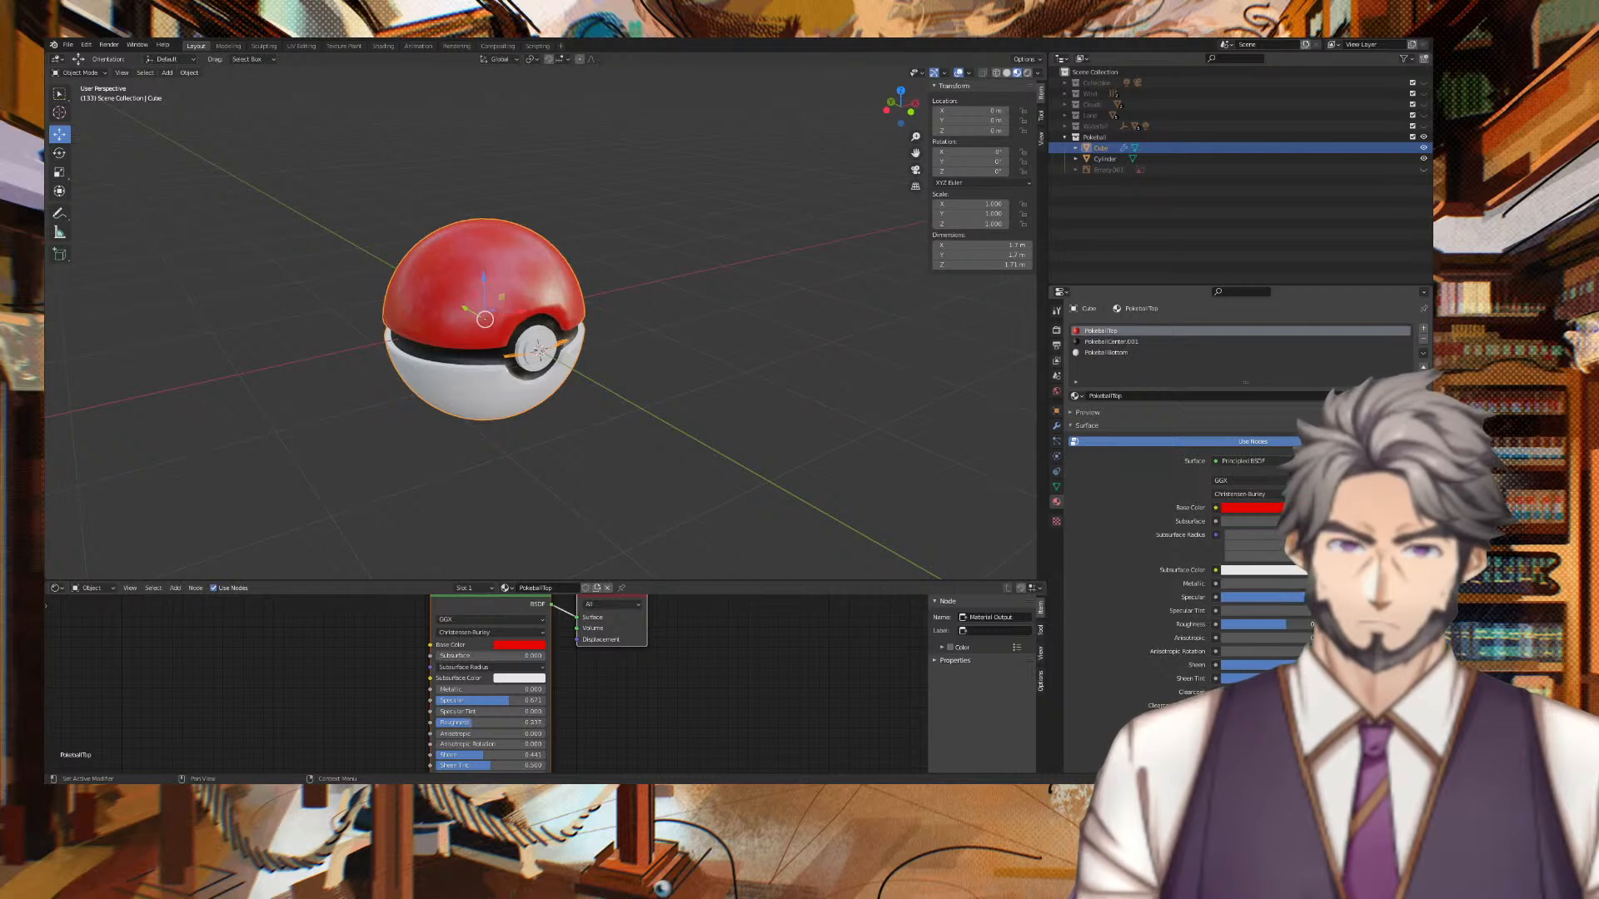
middle_click_drag(964, 475, 271, 331)
scroll(508, 295, "up", 3)
scroll(520, 298, "up", 2)
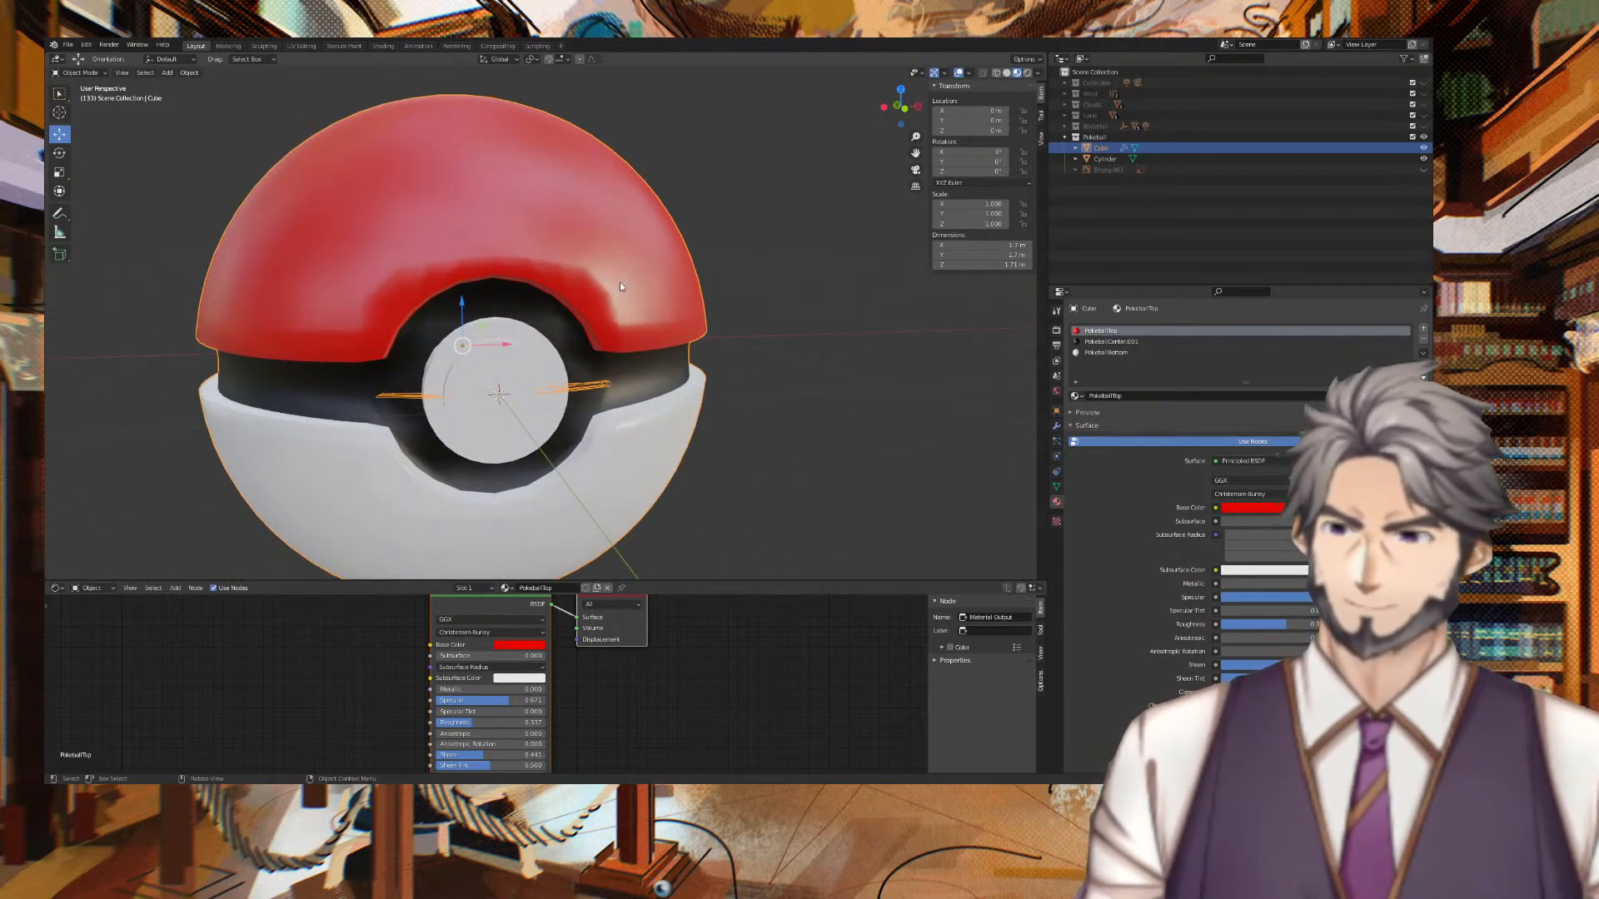
Try subdividing a single red face beside the arch above the button in Edit Mode, and undo it.
key("Tab")
middle_click_drag(619, 286, 561, 256)
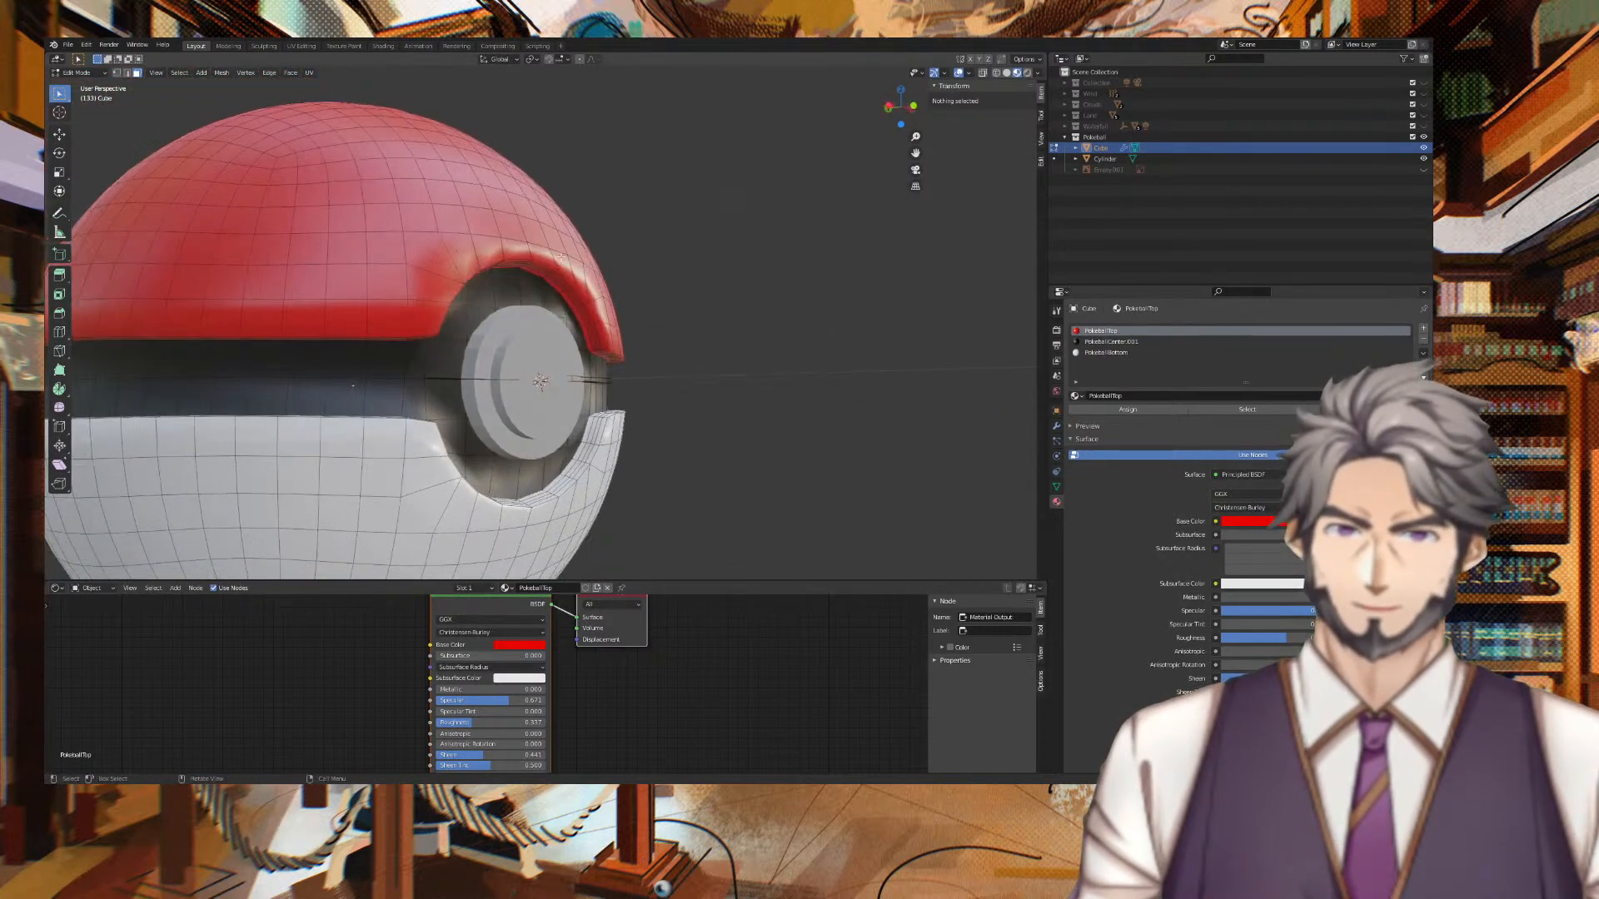
left_click(492, 255)
right_click(493, 256)
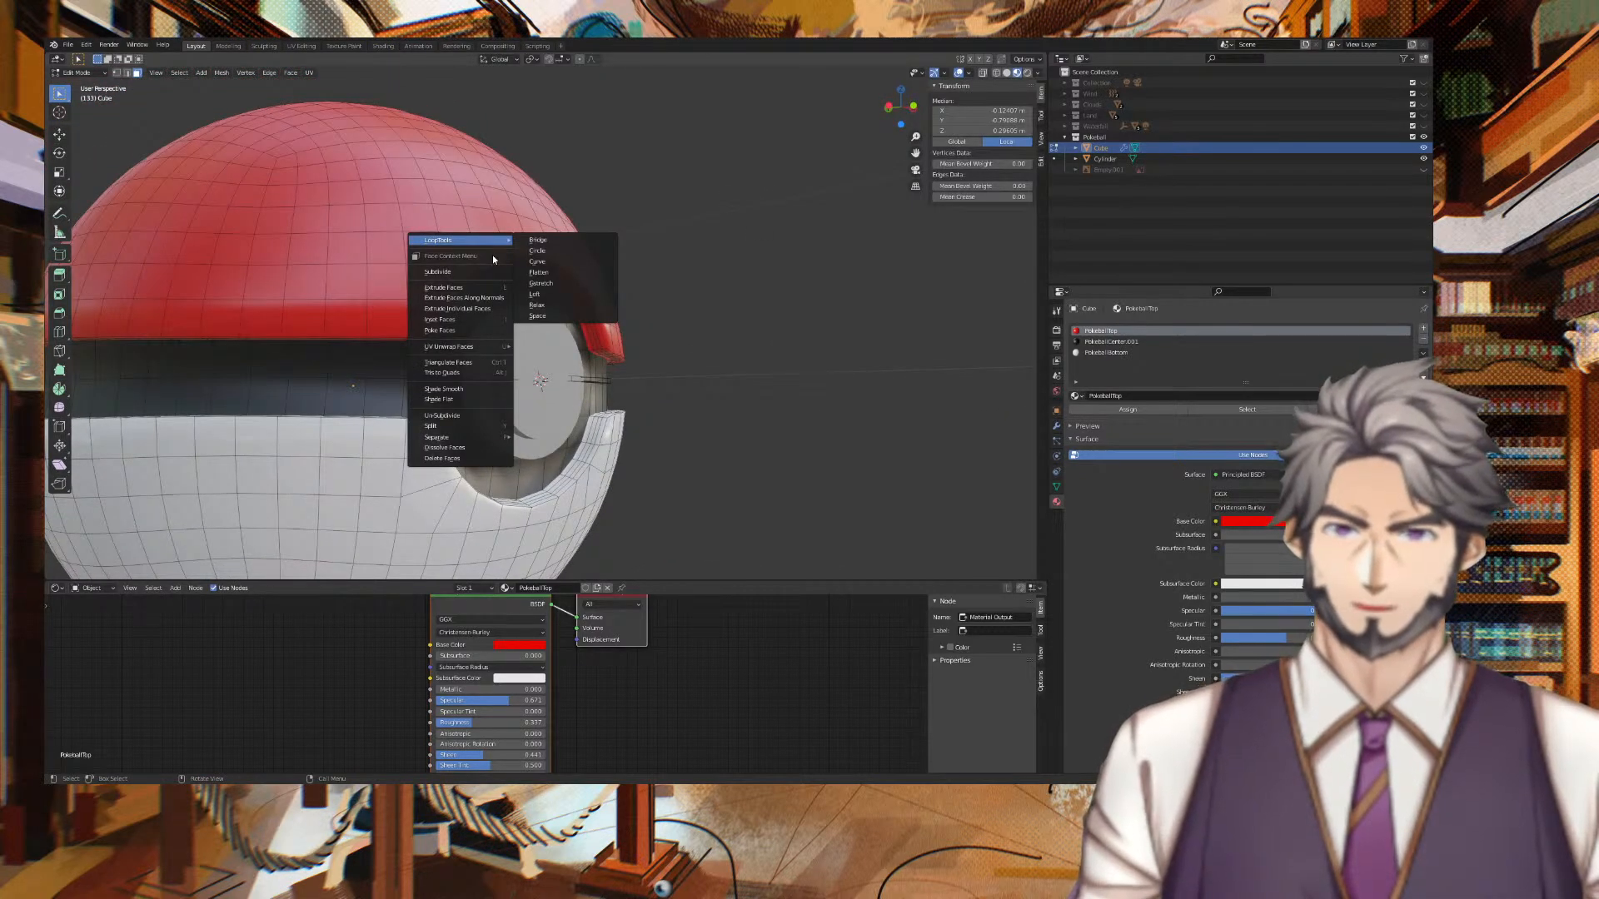
left_click(478, 272)
scroll(496, 261, "up", 4)
middle_click_drag(495, 260, 546, 253)
key("ctrl+z")
Select the band of red faces running along the arch around the button.
scroll(438, 252, "down", 3)
left_click(328, 244, "shift")
left_click(271, 252, "shift")
left_click(245, 305, "shift")
left_click(239, 357, "shift")
left_click(427, 212, "shift")
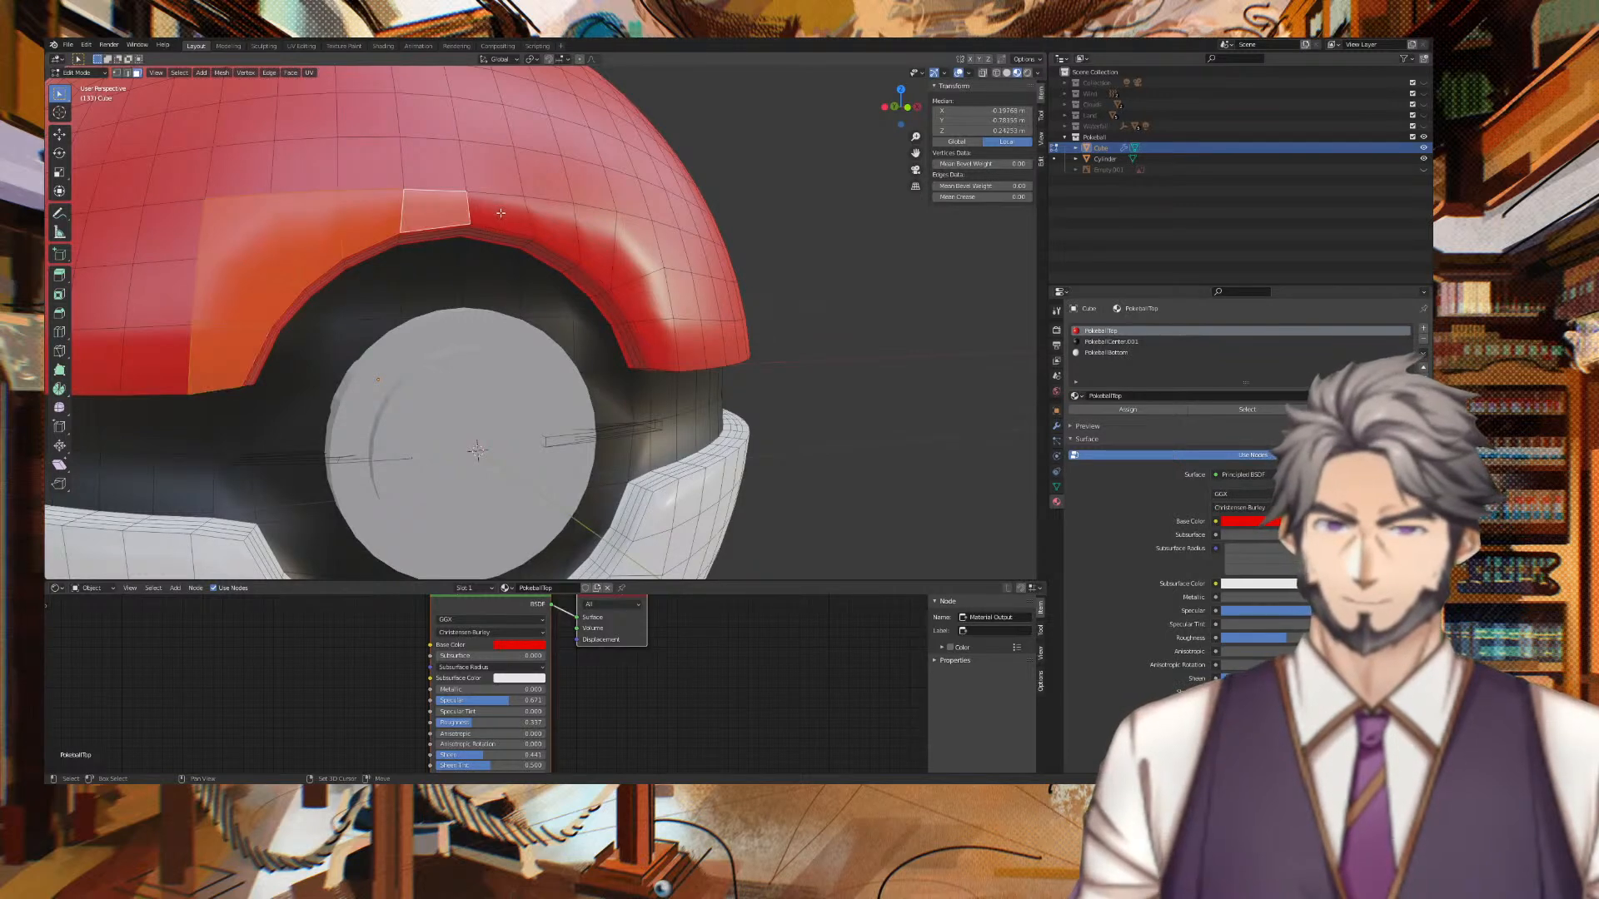
left_click(565, 237, "shift")
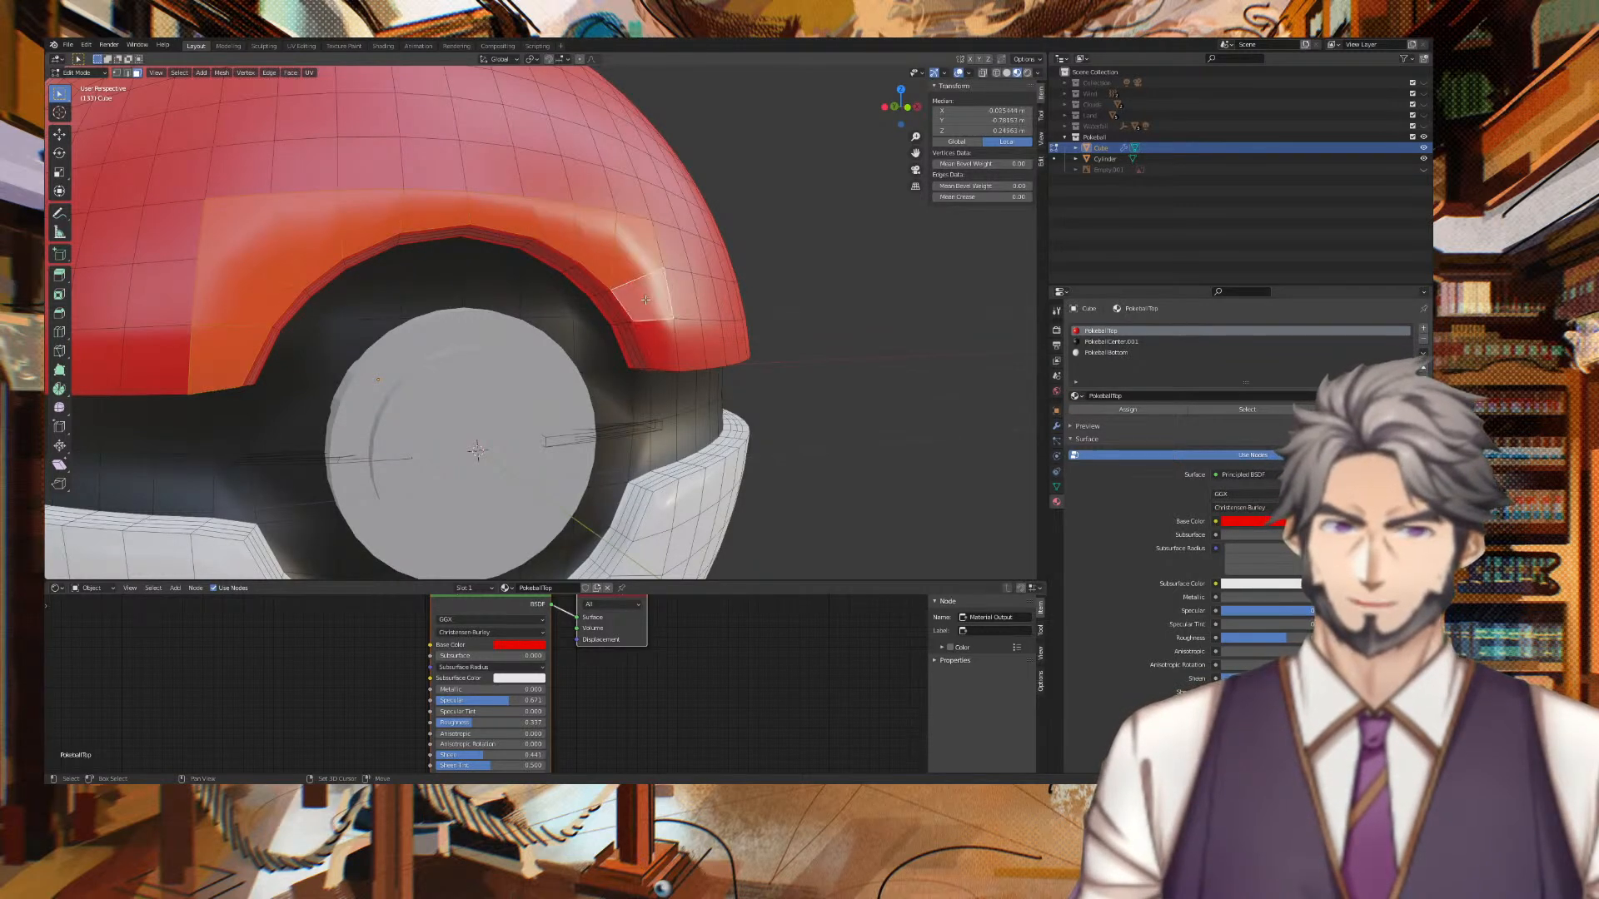
Try moving the selected arch faces about 0.03 m along the global Y axis toward the ball, and undo it.
middle_click_drag(668, 333, 723, 248)
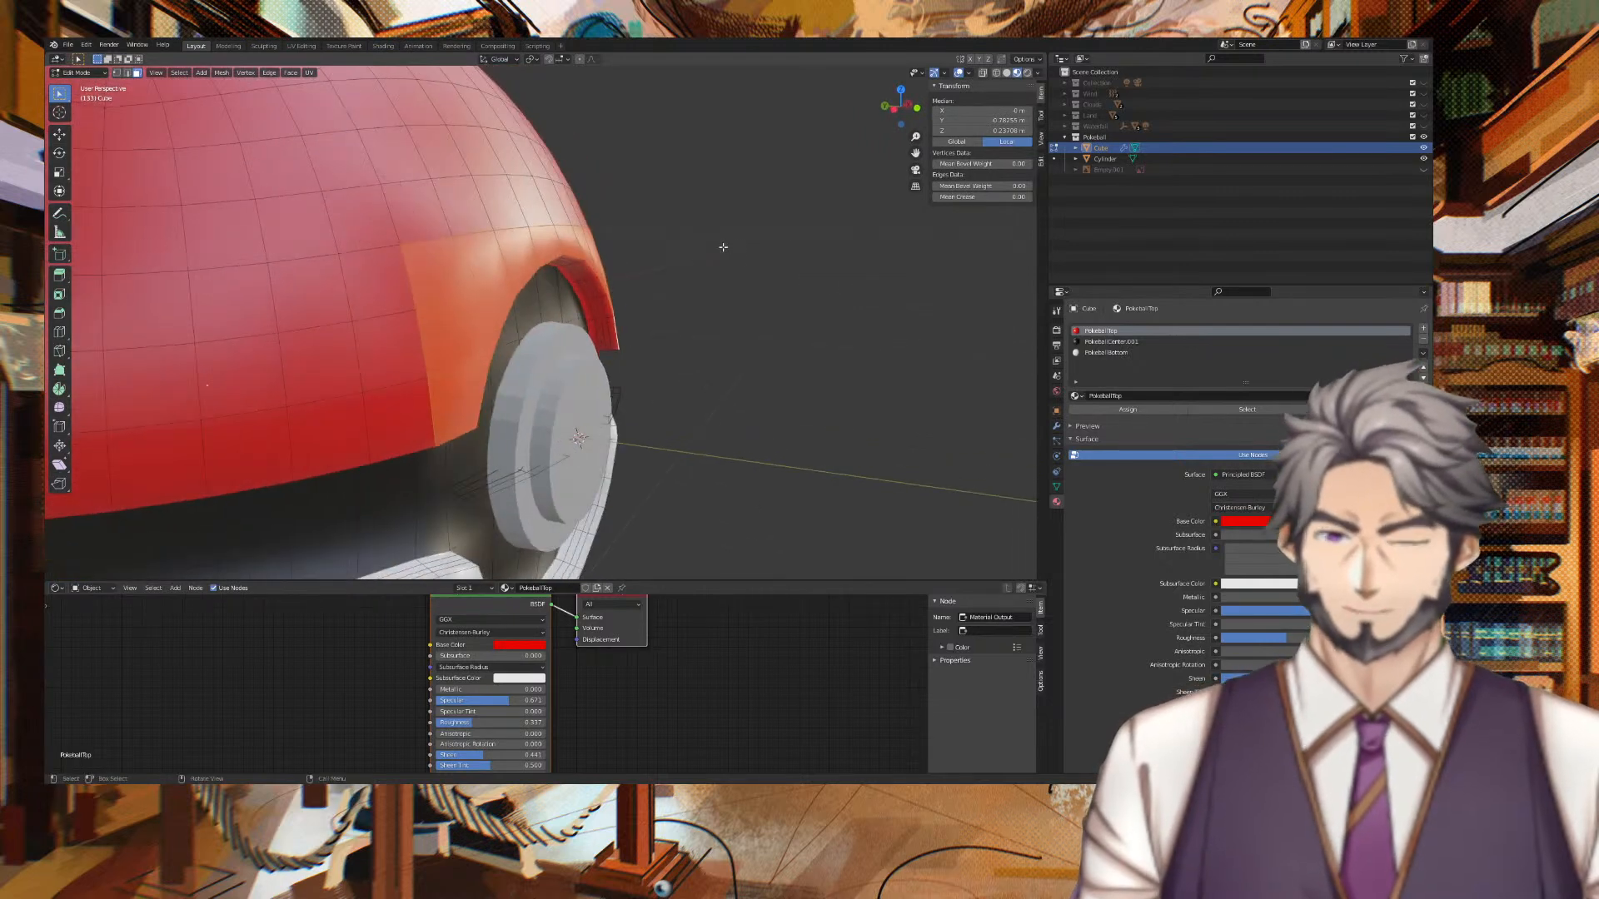
key("g")
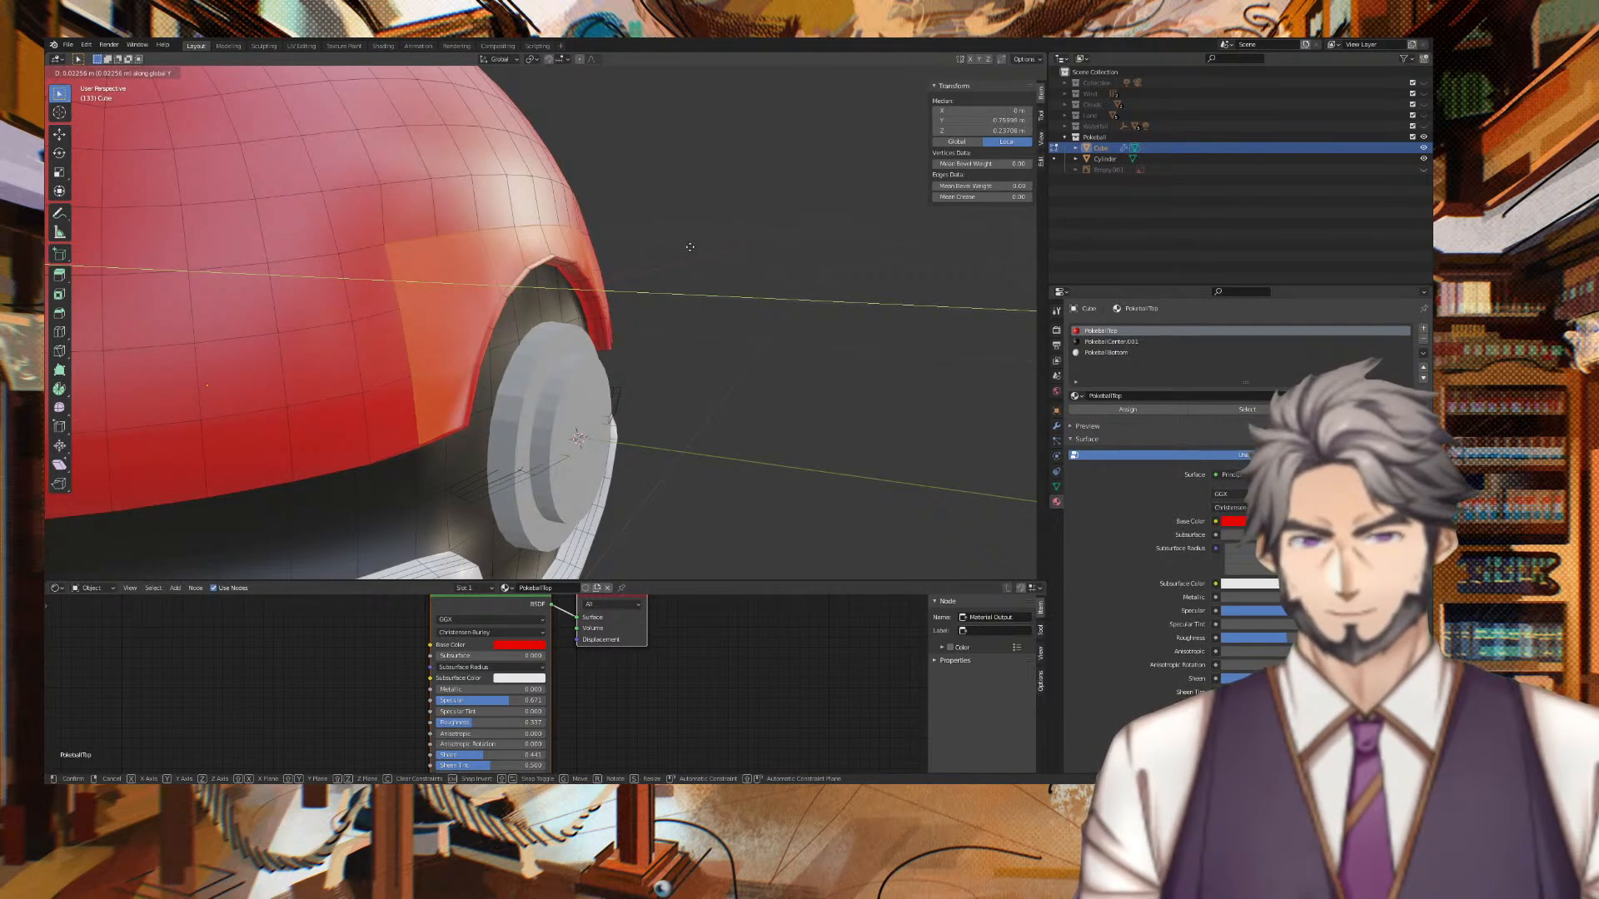
left_click(692, 246)
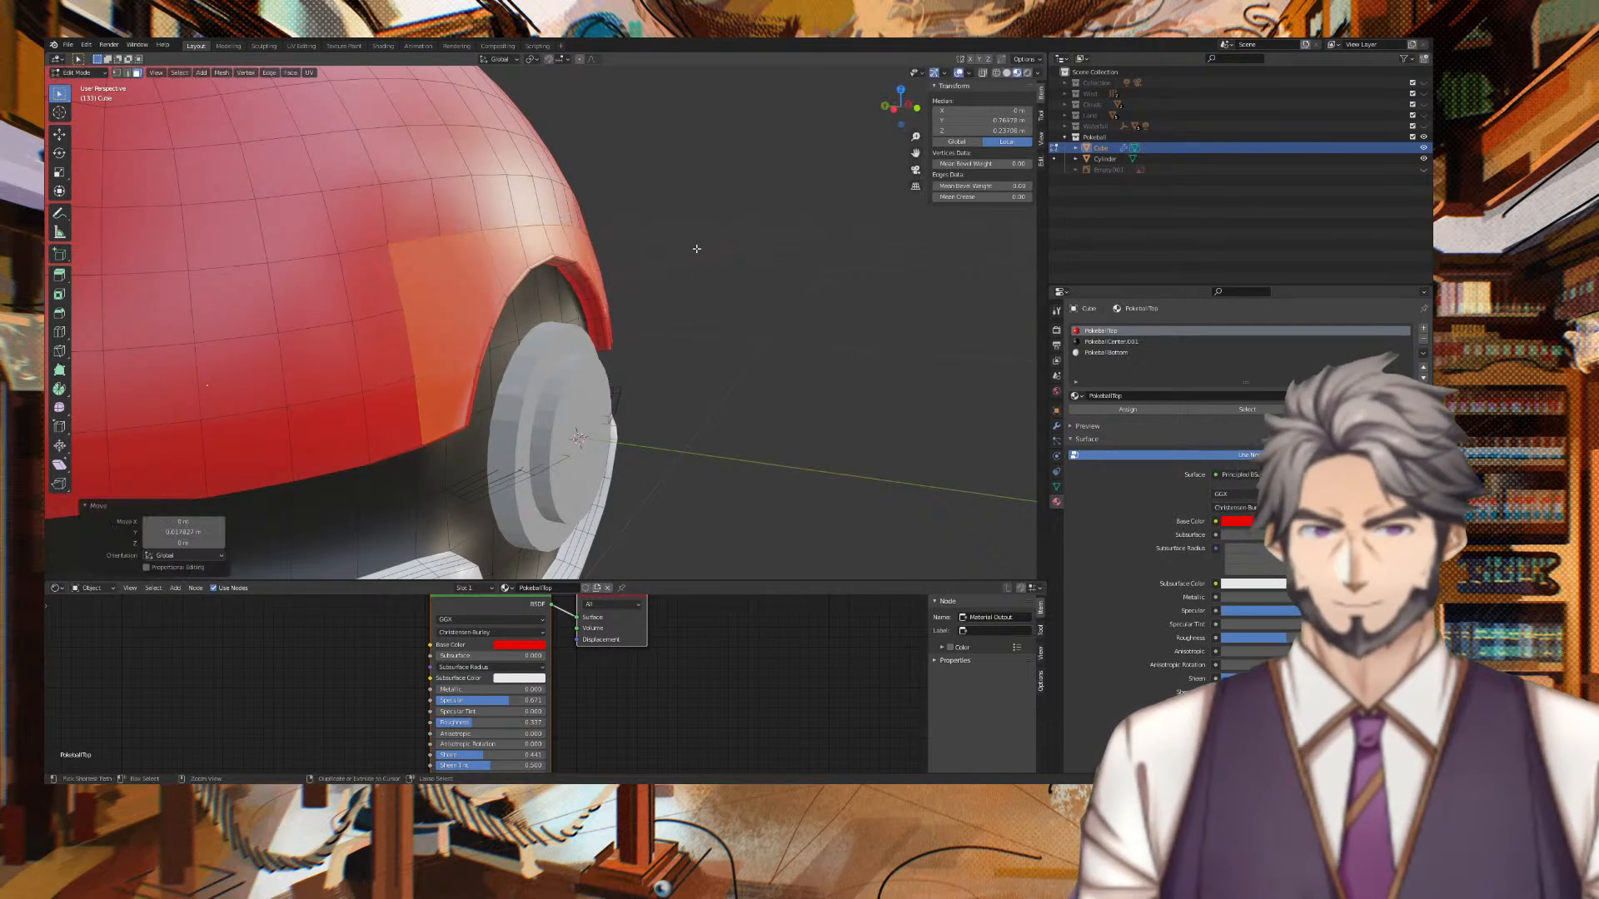
key("ctrl+z")
Try shading the selected red arch faces flat and check the result in Object Mode.
right_click(544, 257)
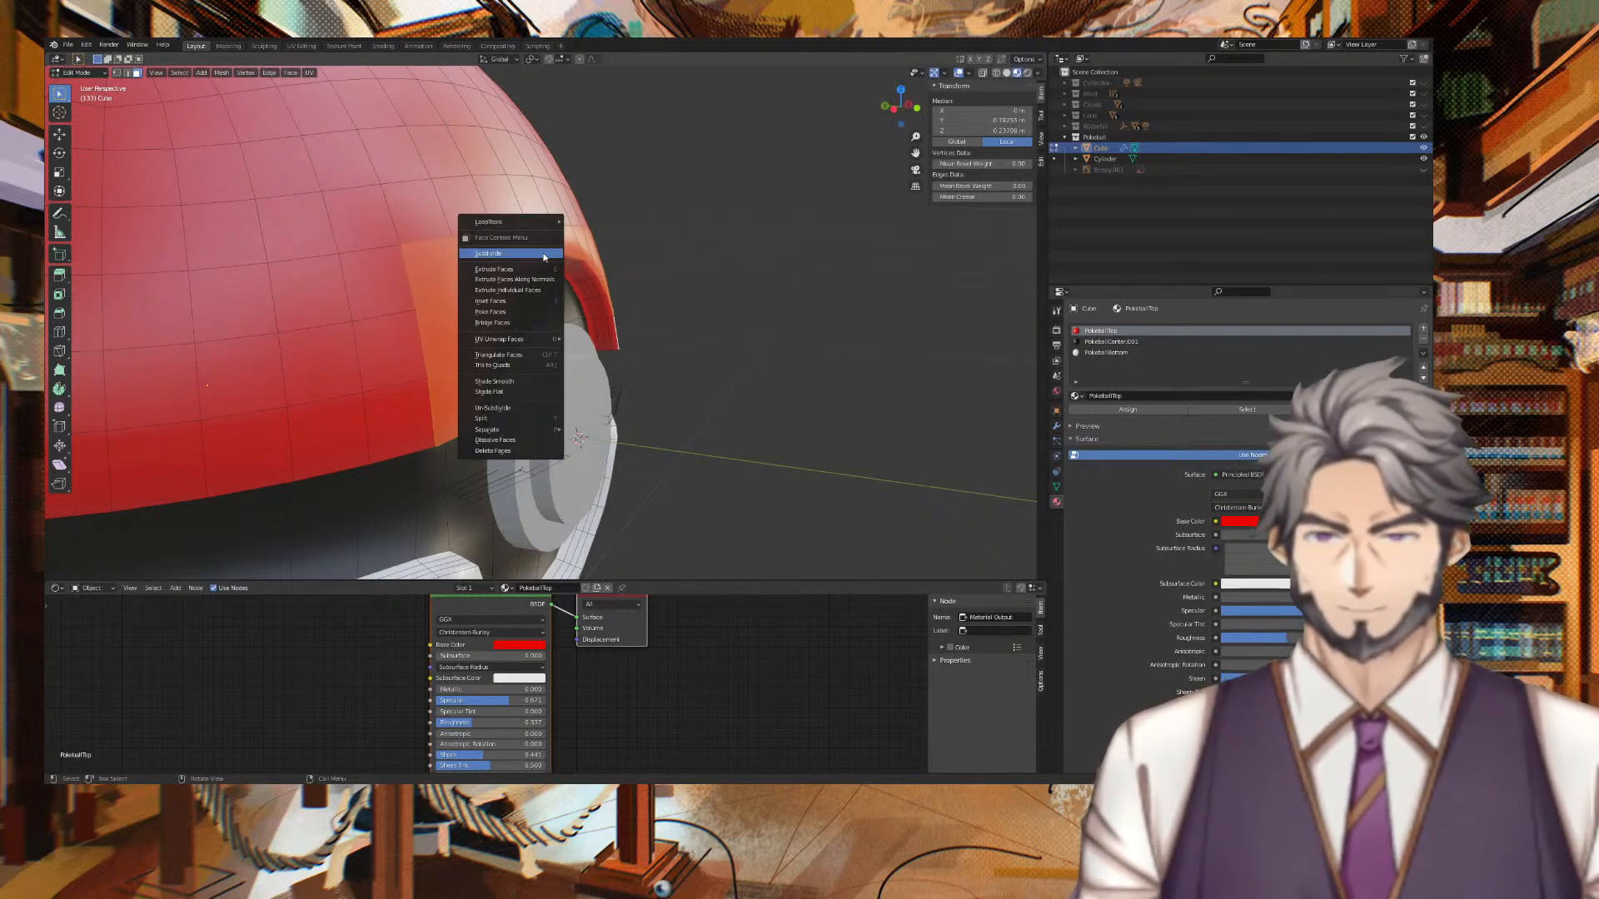
left_click(471, 390)
middle_click_drag(743, 232, 853, 129)
key("alt+a")
left_click(79, 72)
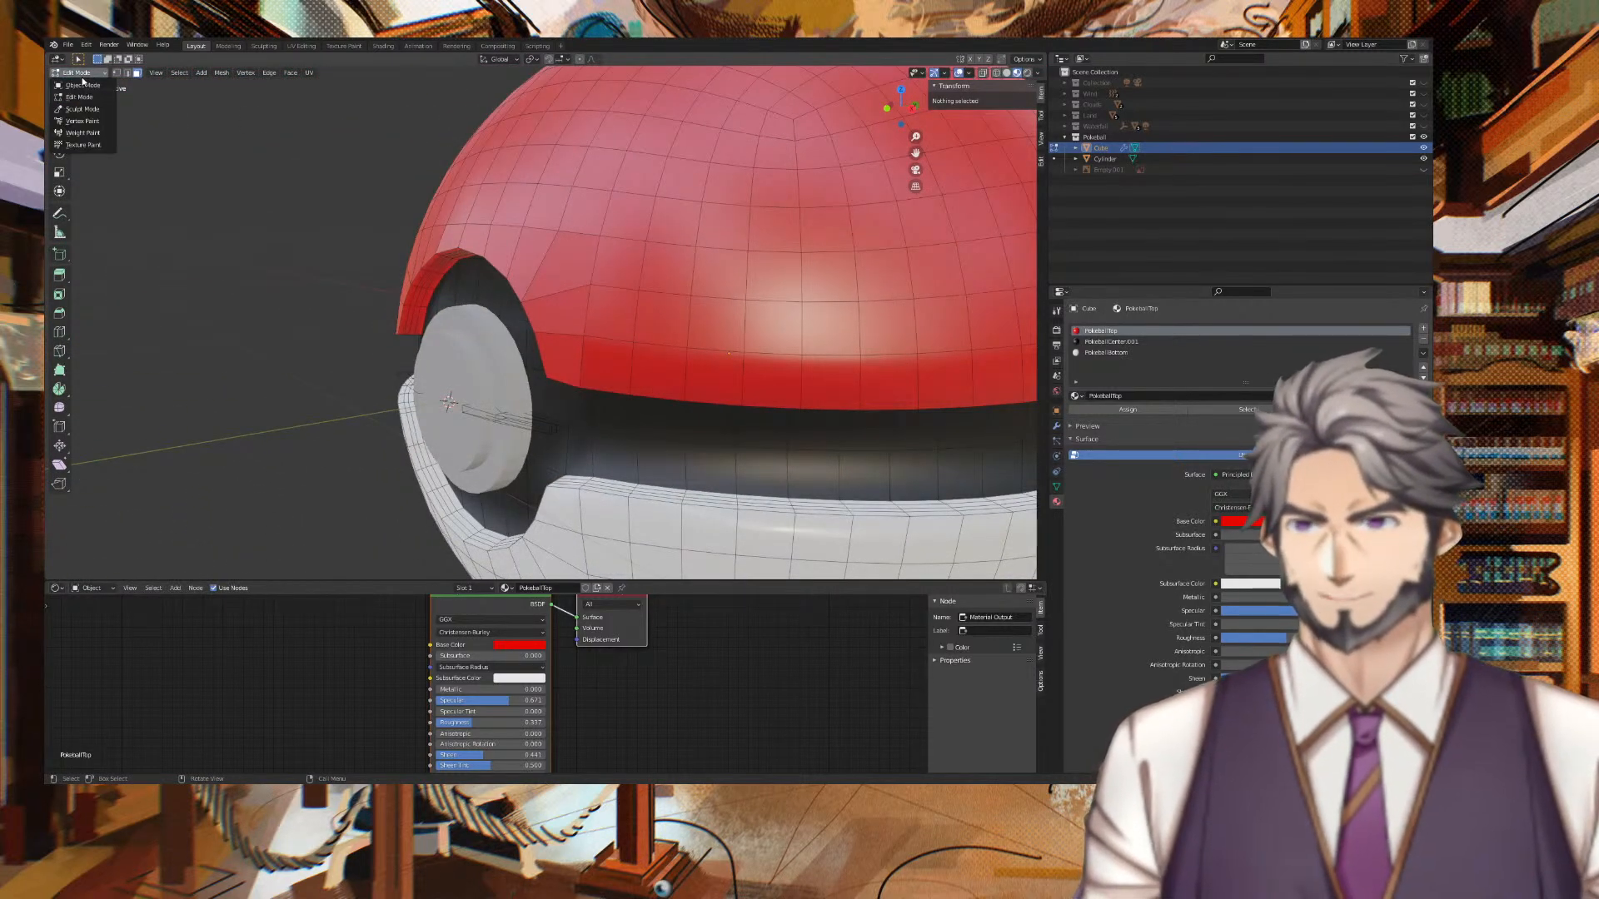
left_click(83, 89)
middle_click_drag(300, 175, 430, 194)
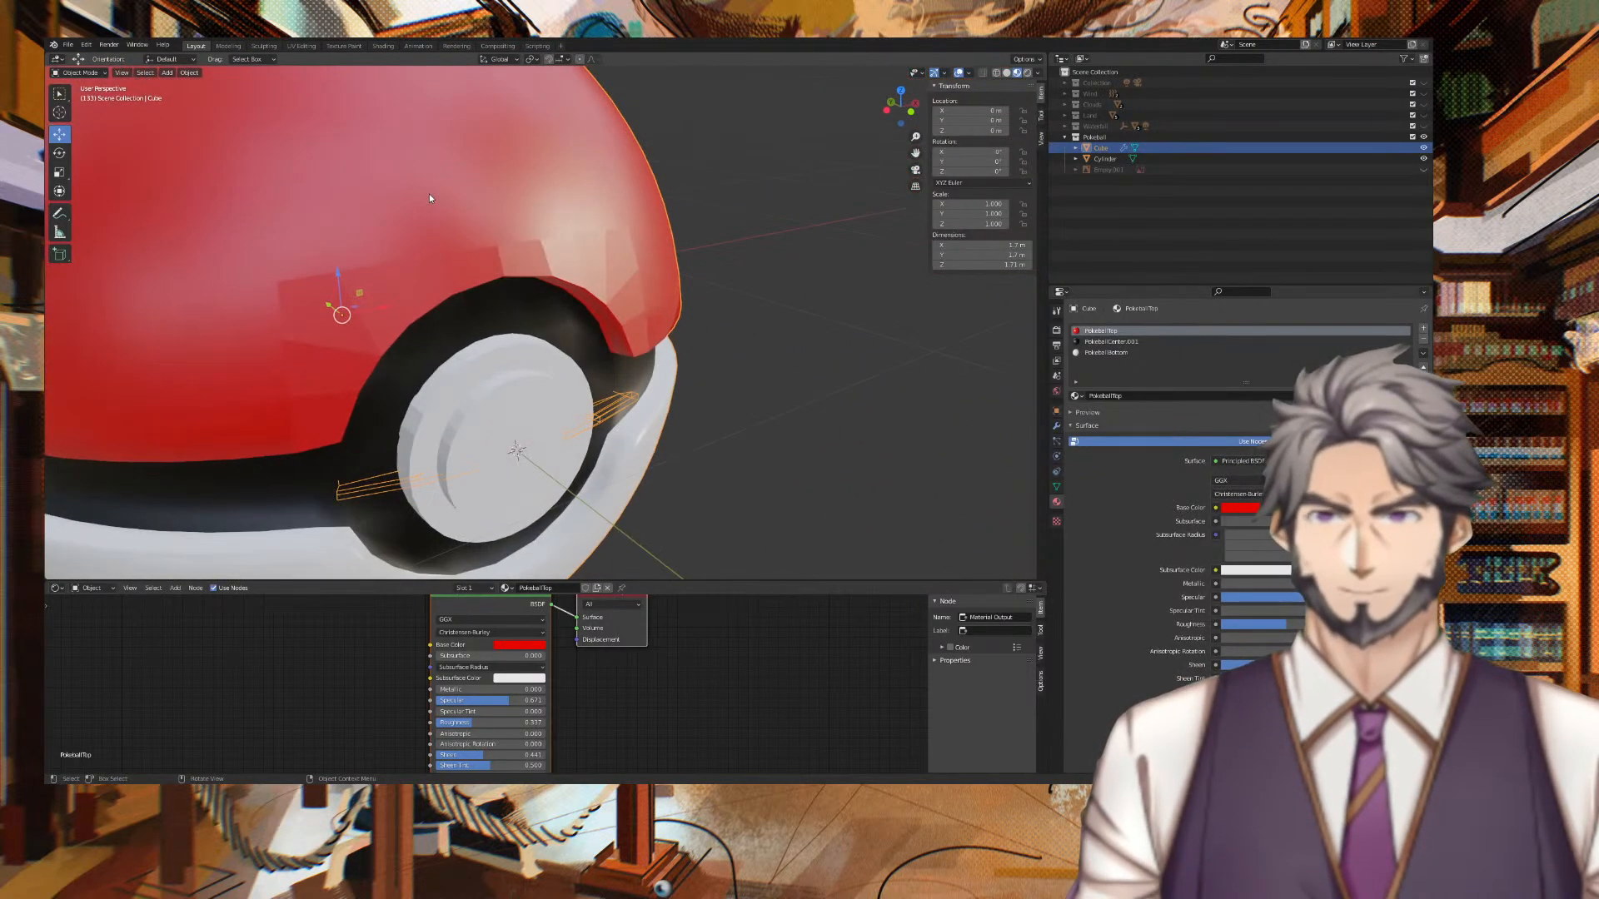
Undo the flat shading and the arch face selection in Edit Mode.
key("Tab")
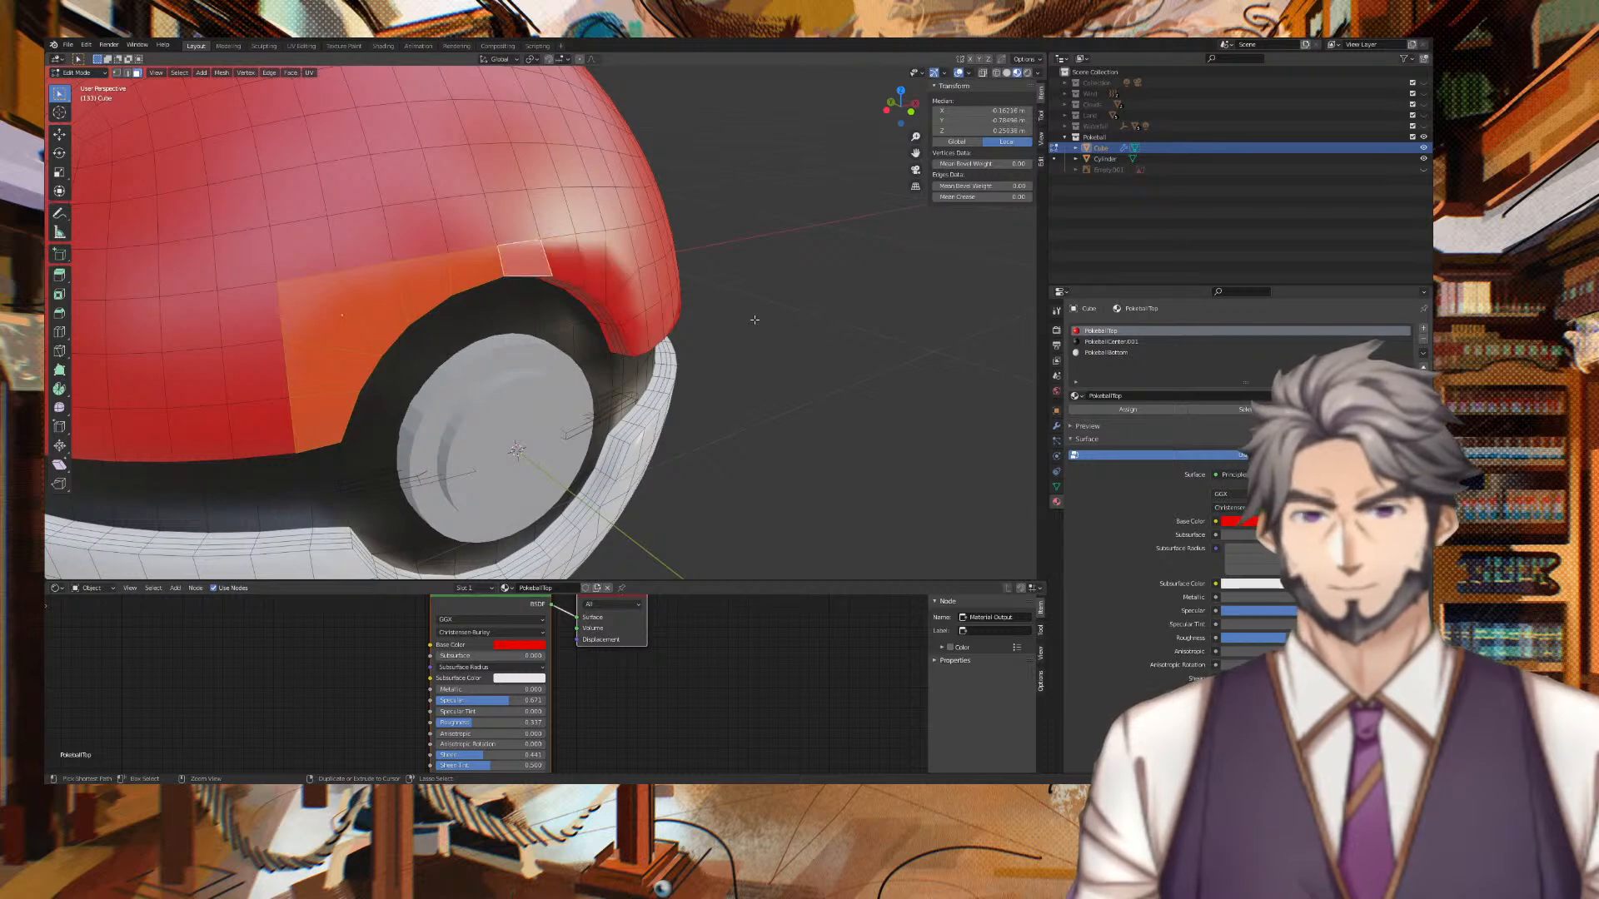
key("ctrl+z")
key("ctrl+z")
key("ctrl+z")
key("ctrl+z")
key("ctrl+z")
key("ctrl+z")
key("ctrl+z")
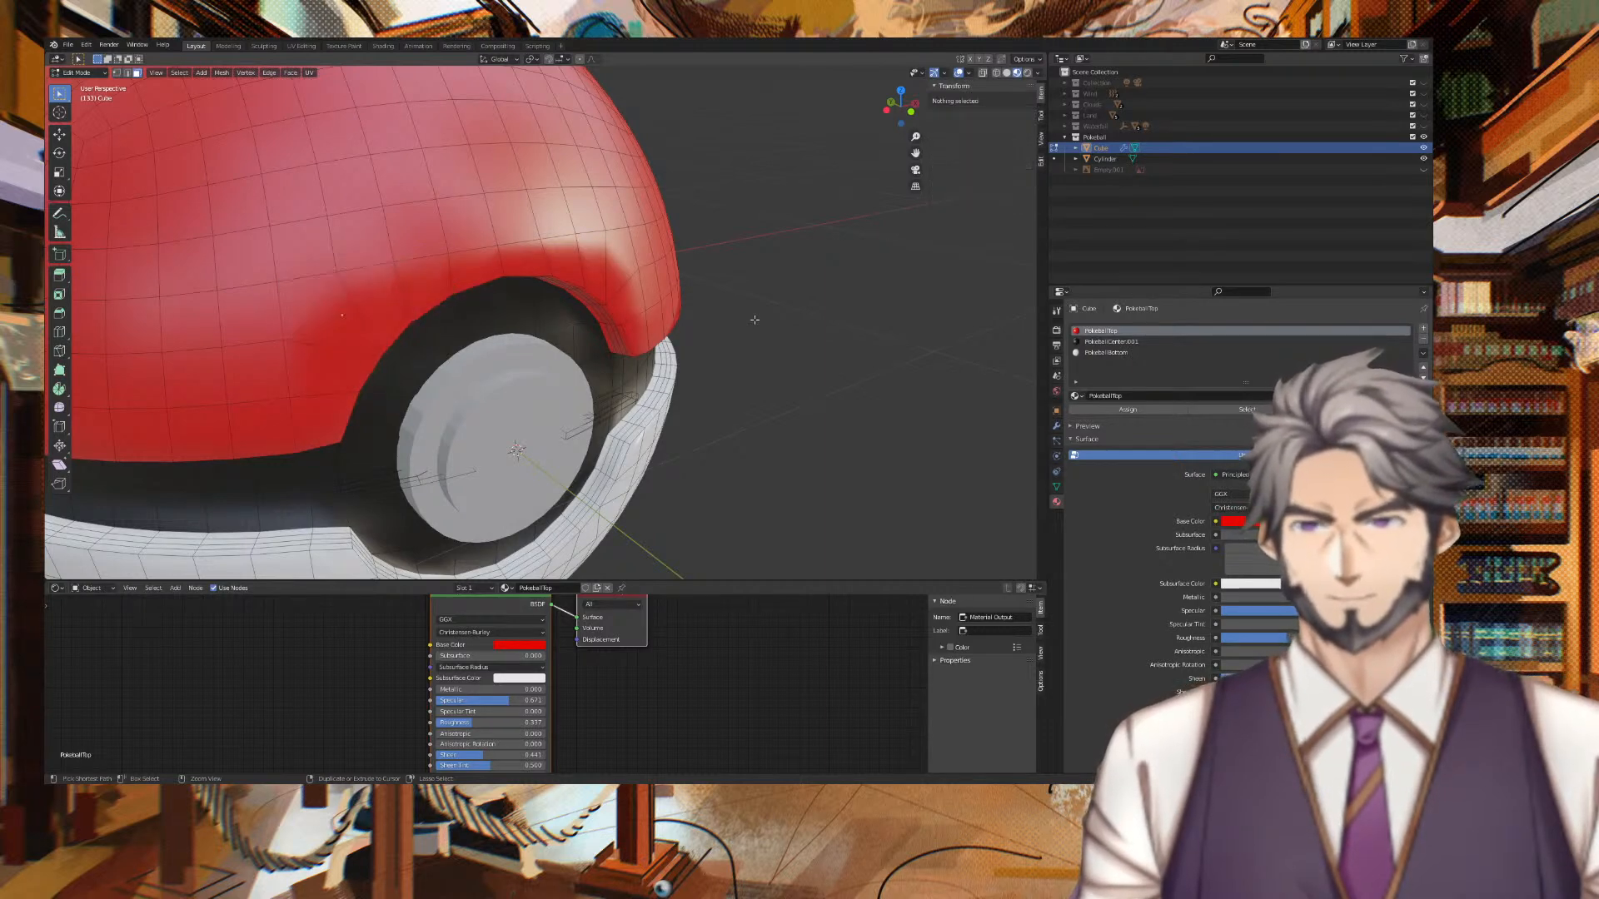
Return the ball from Edit Mode to Object Mode.
scroll(816, 308, "down", 5)
middle_click_drag(815, 308, 775, 295)
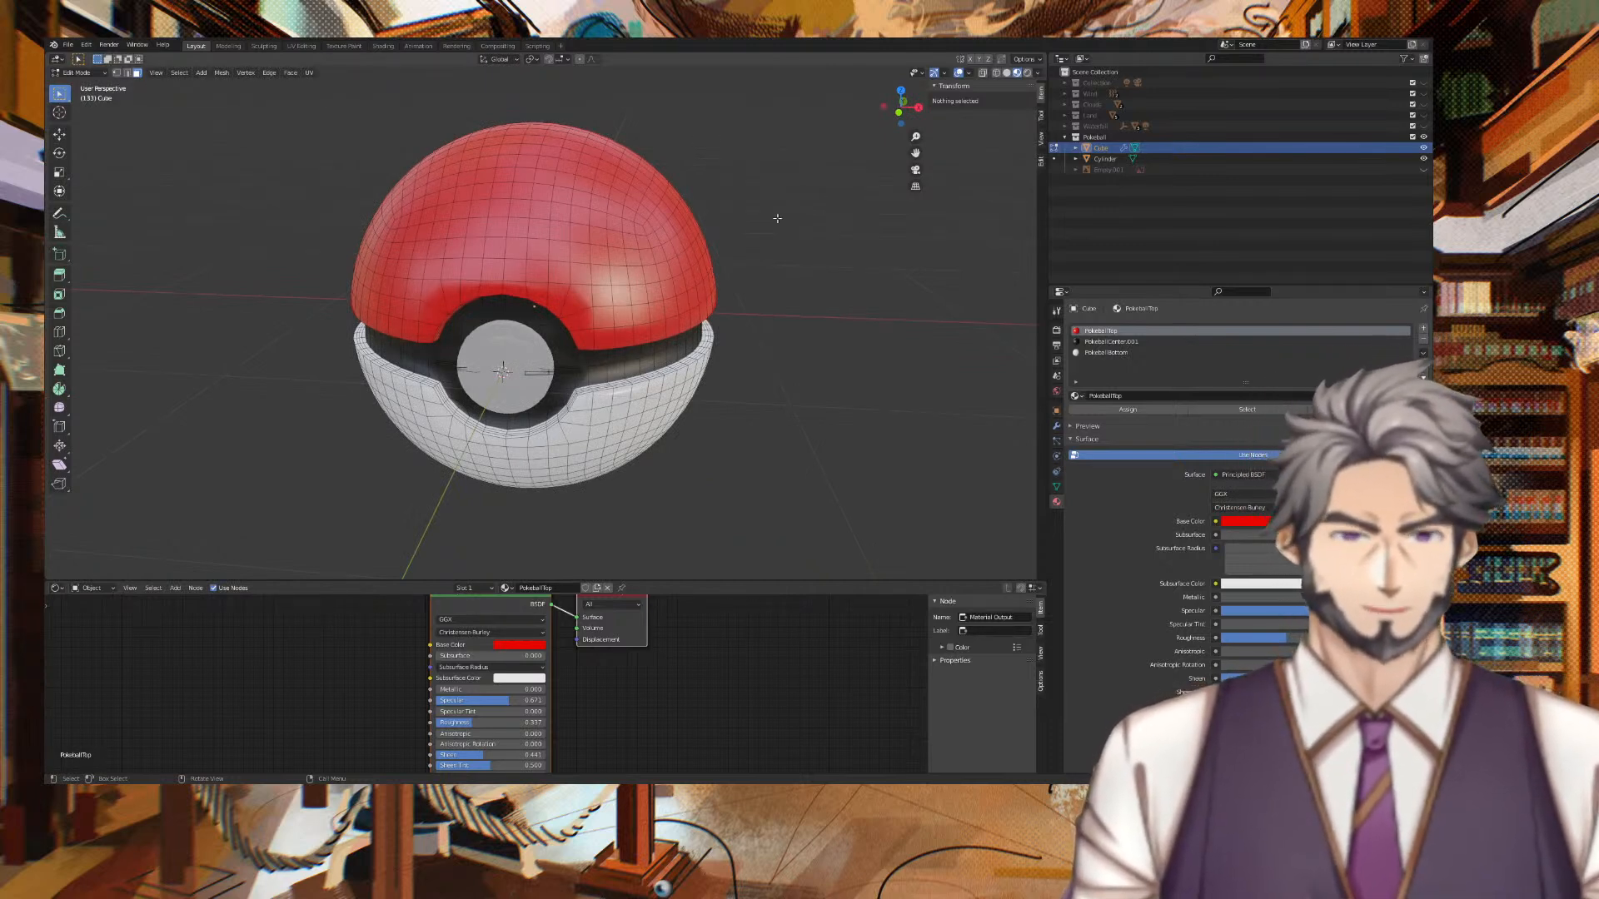
left_click(460, 214)
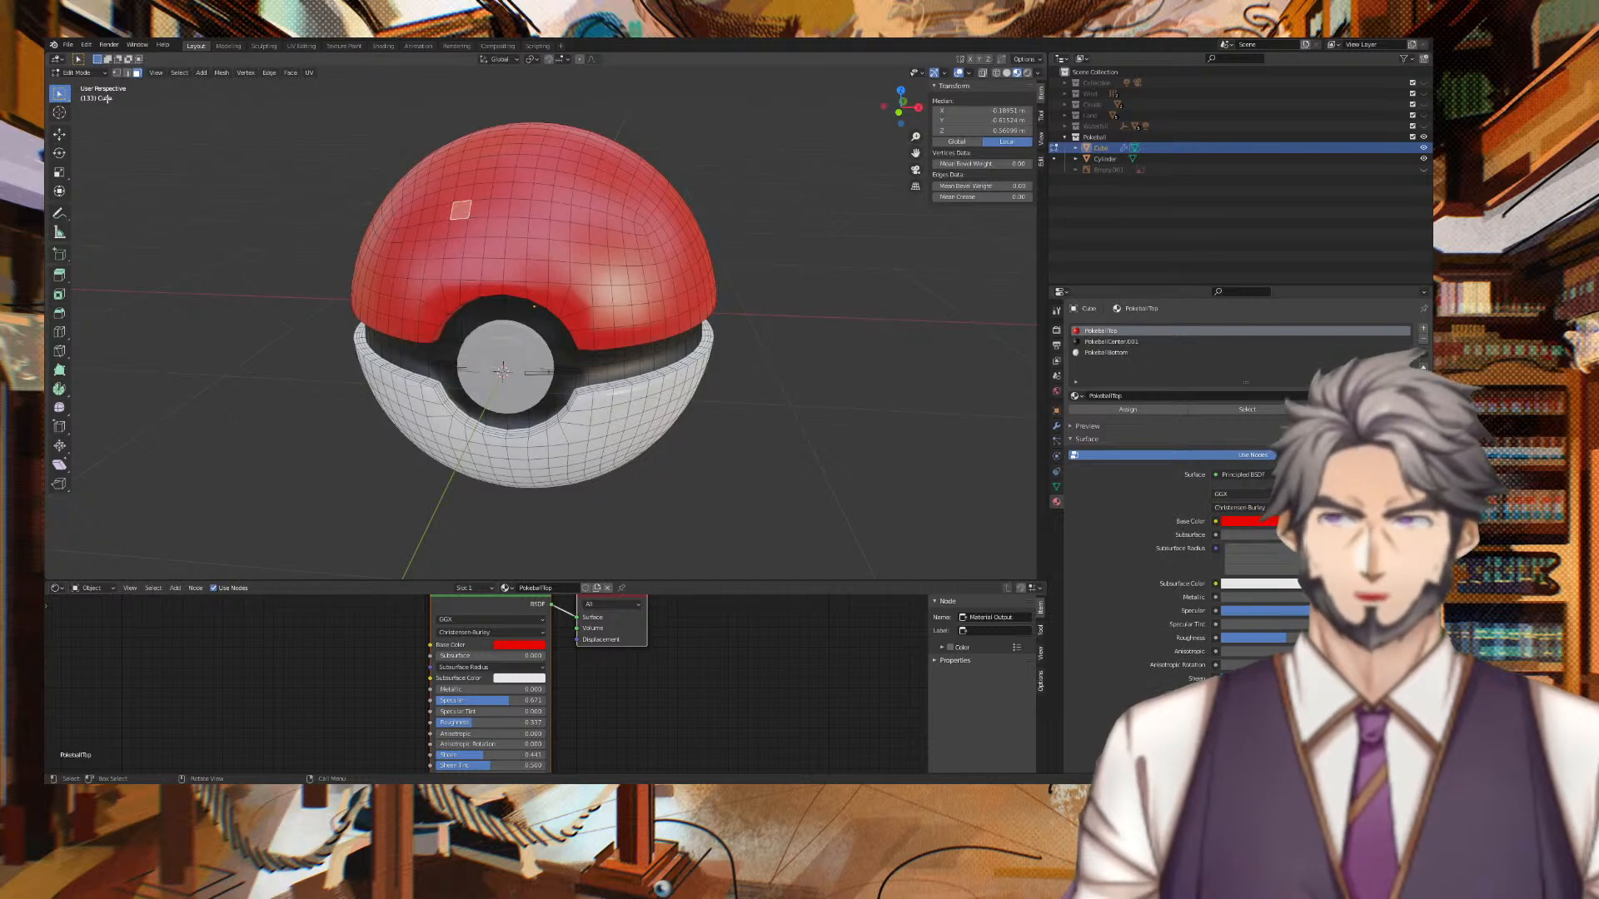
left_click(95, 73)
left_click(83, 87)
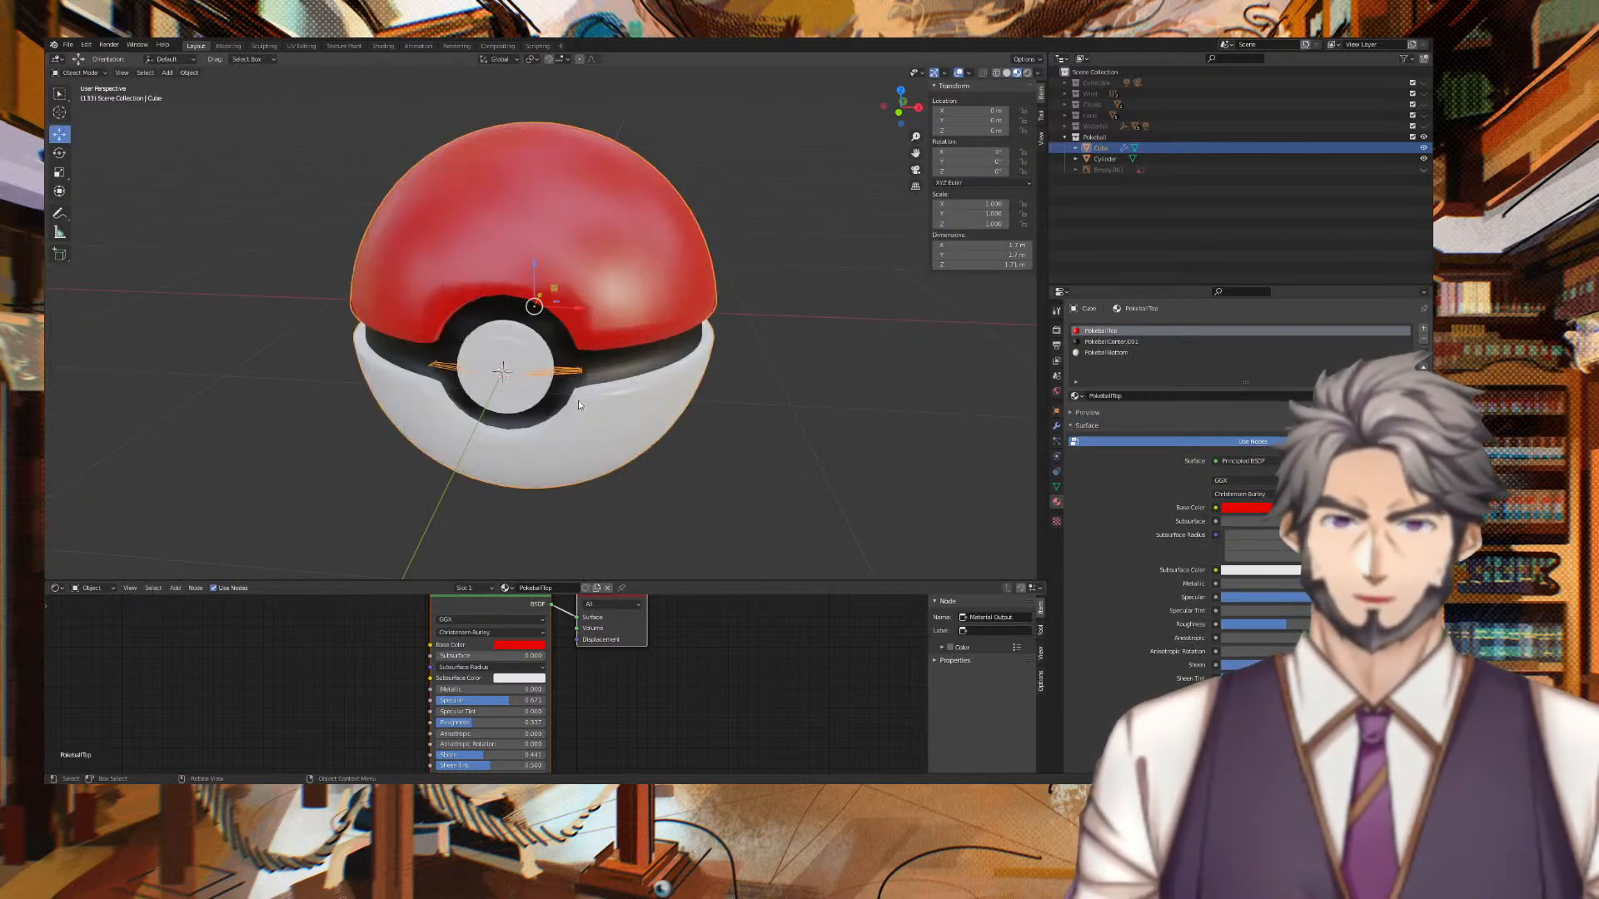
Examine the material slots and settings of the ball and the centre button, and clear the selection.
left_click(503, 372)
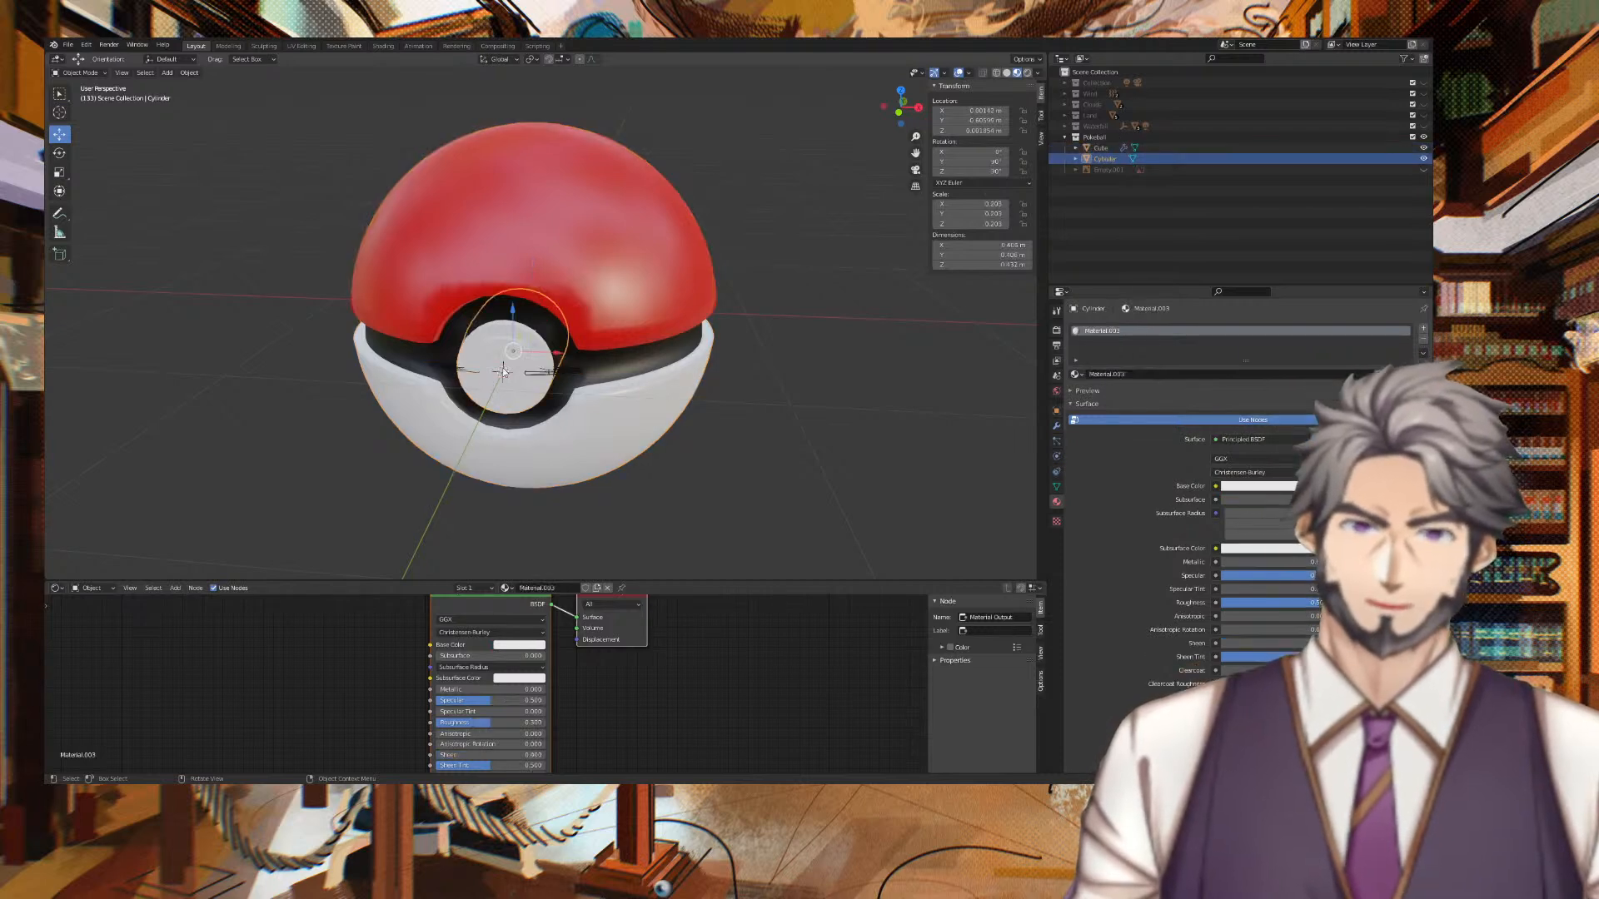
left_click(517, 332, "shift")
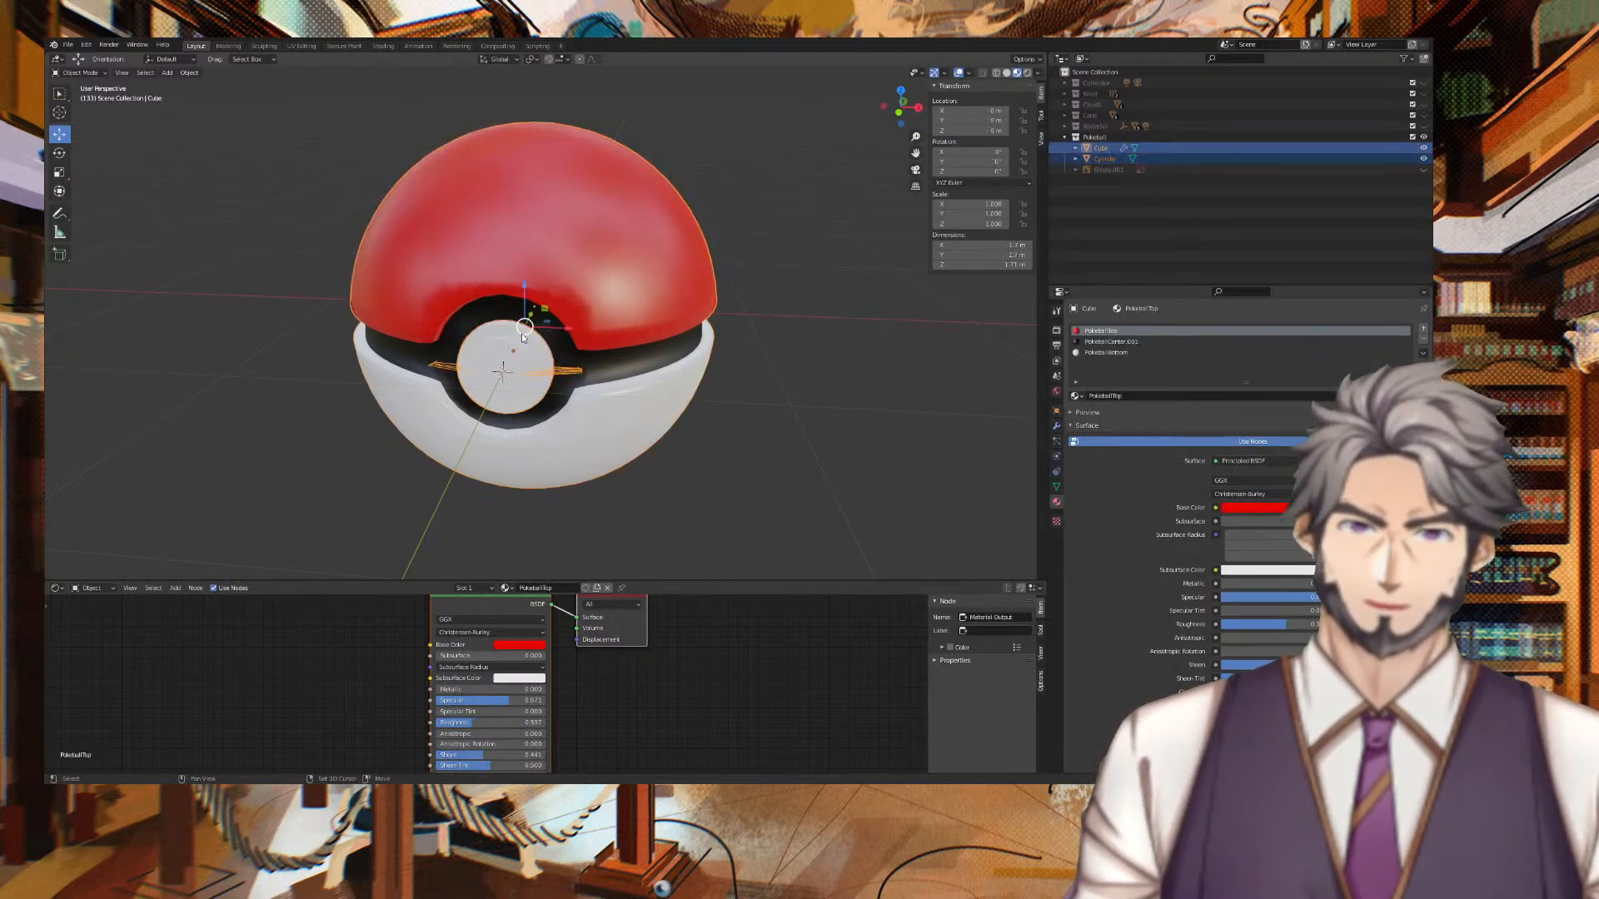
middle_click_drag(521, 333, 618, 342)
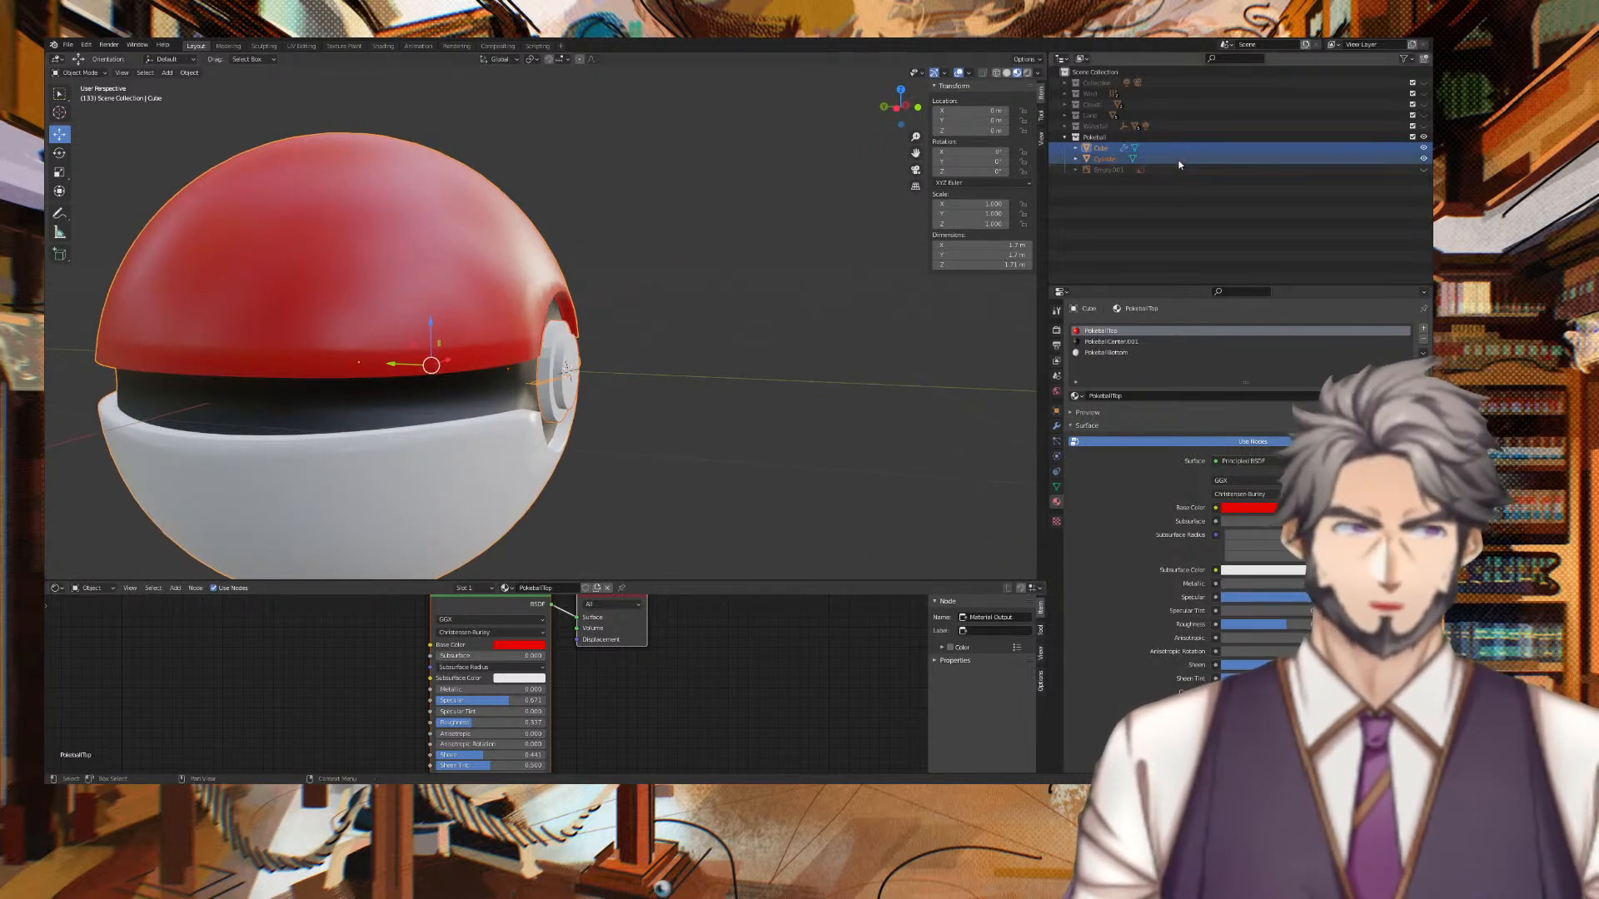
left_click(1120, 159)
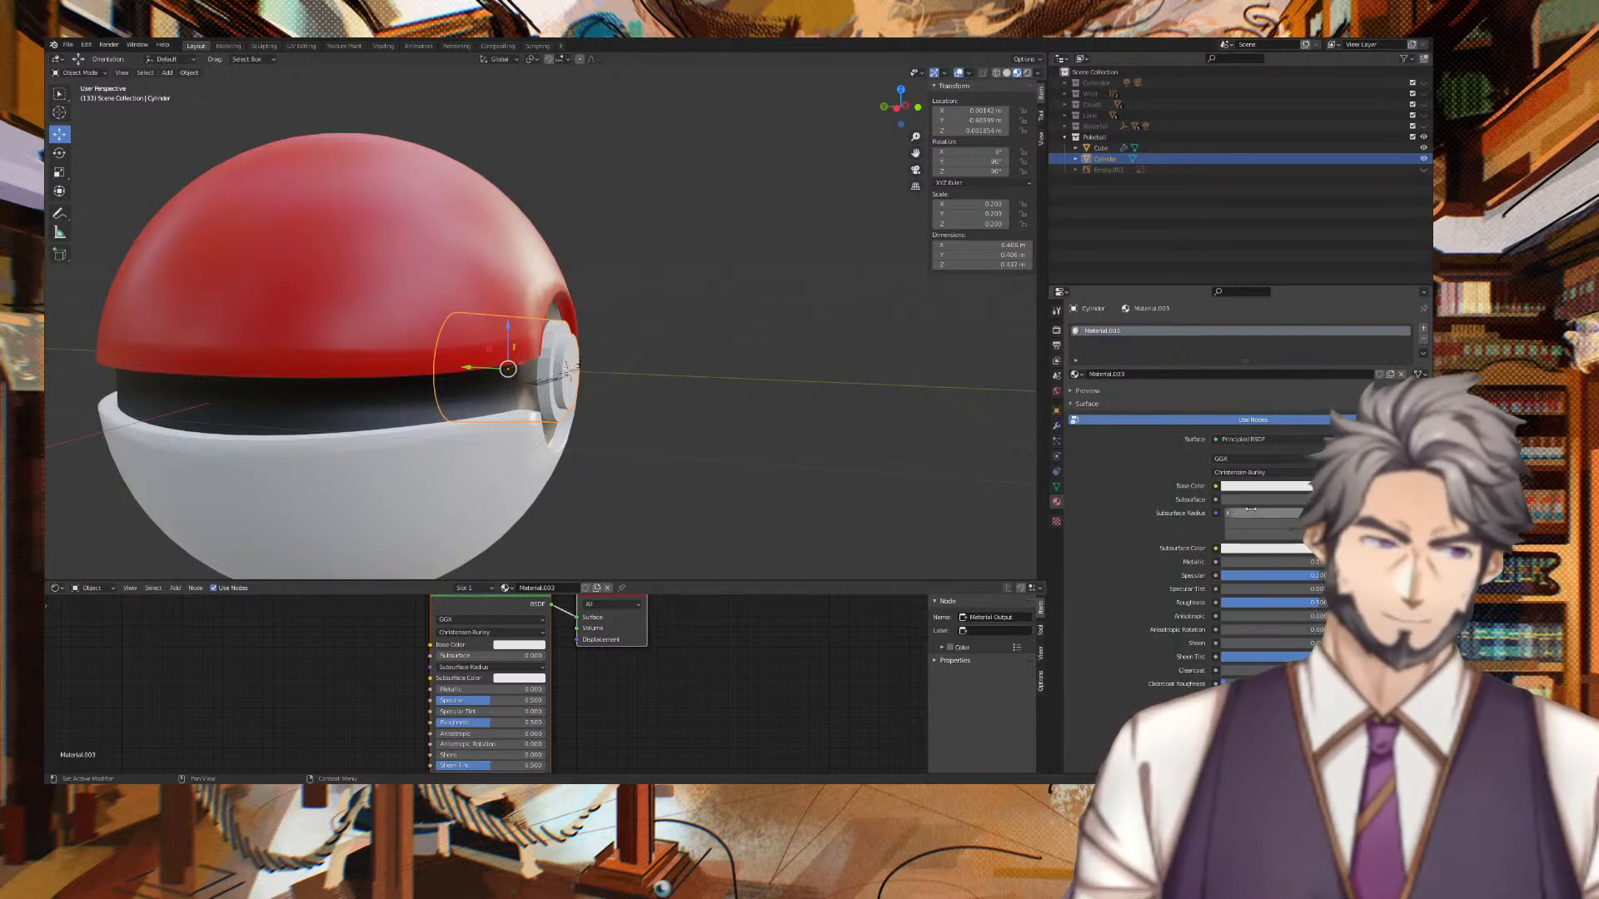
left_click(1191, 150)
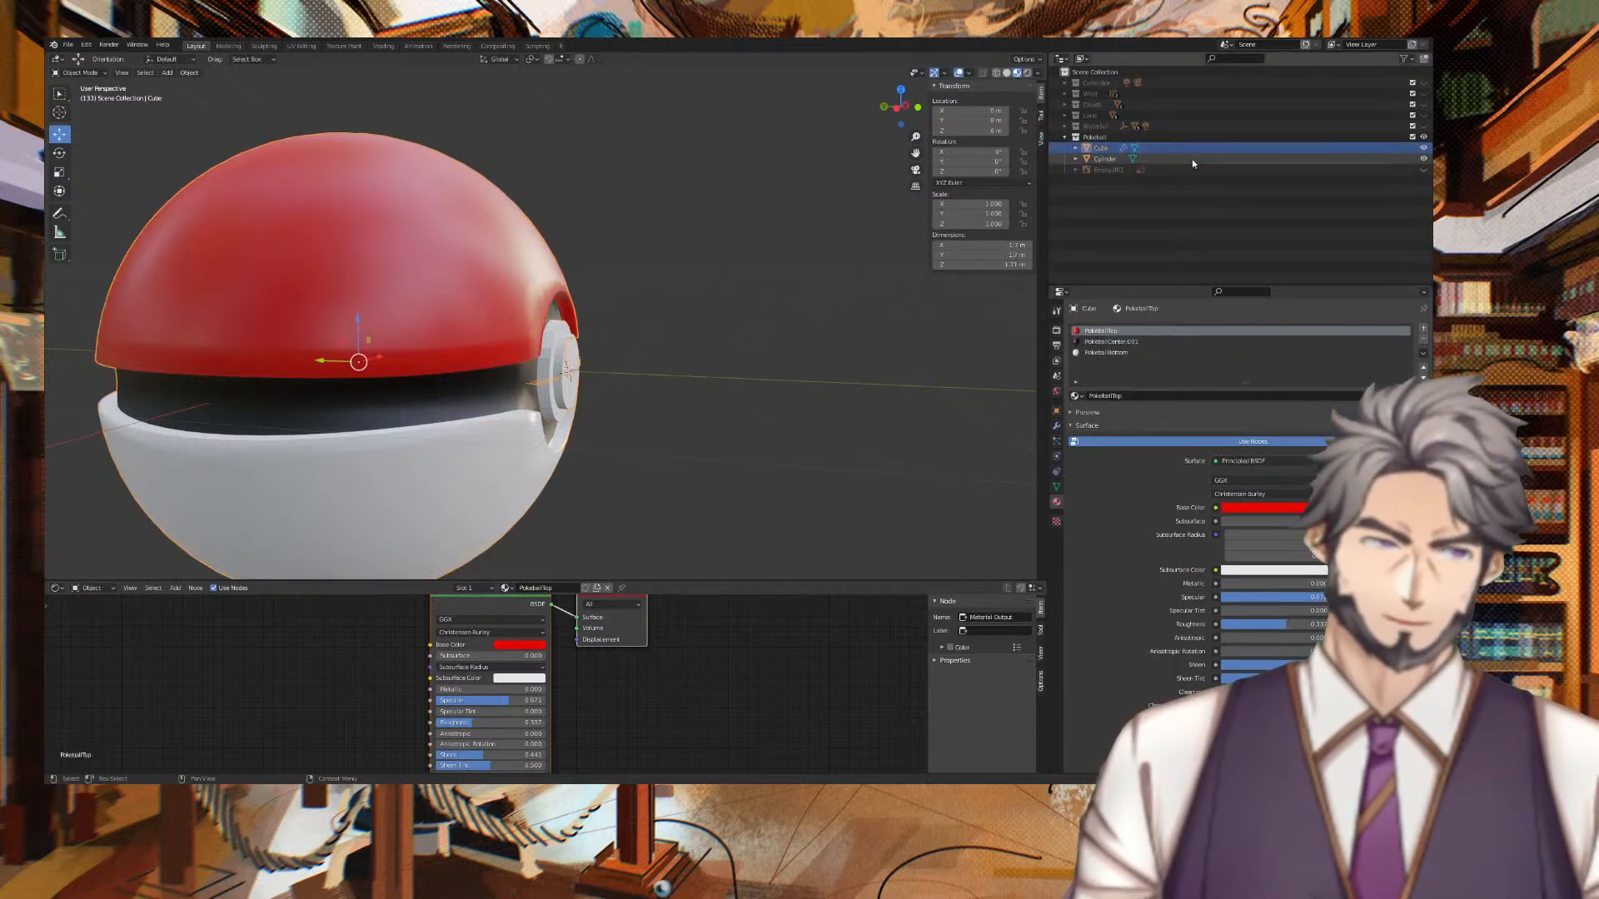
left_click(1106, 353)
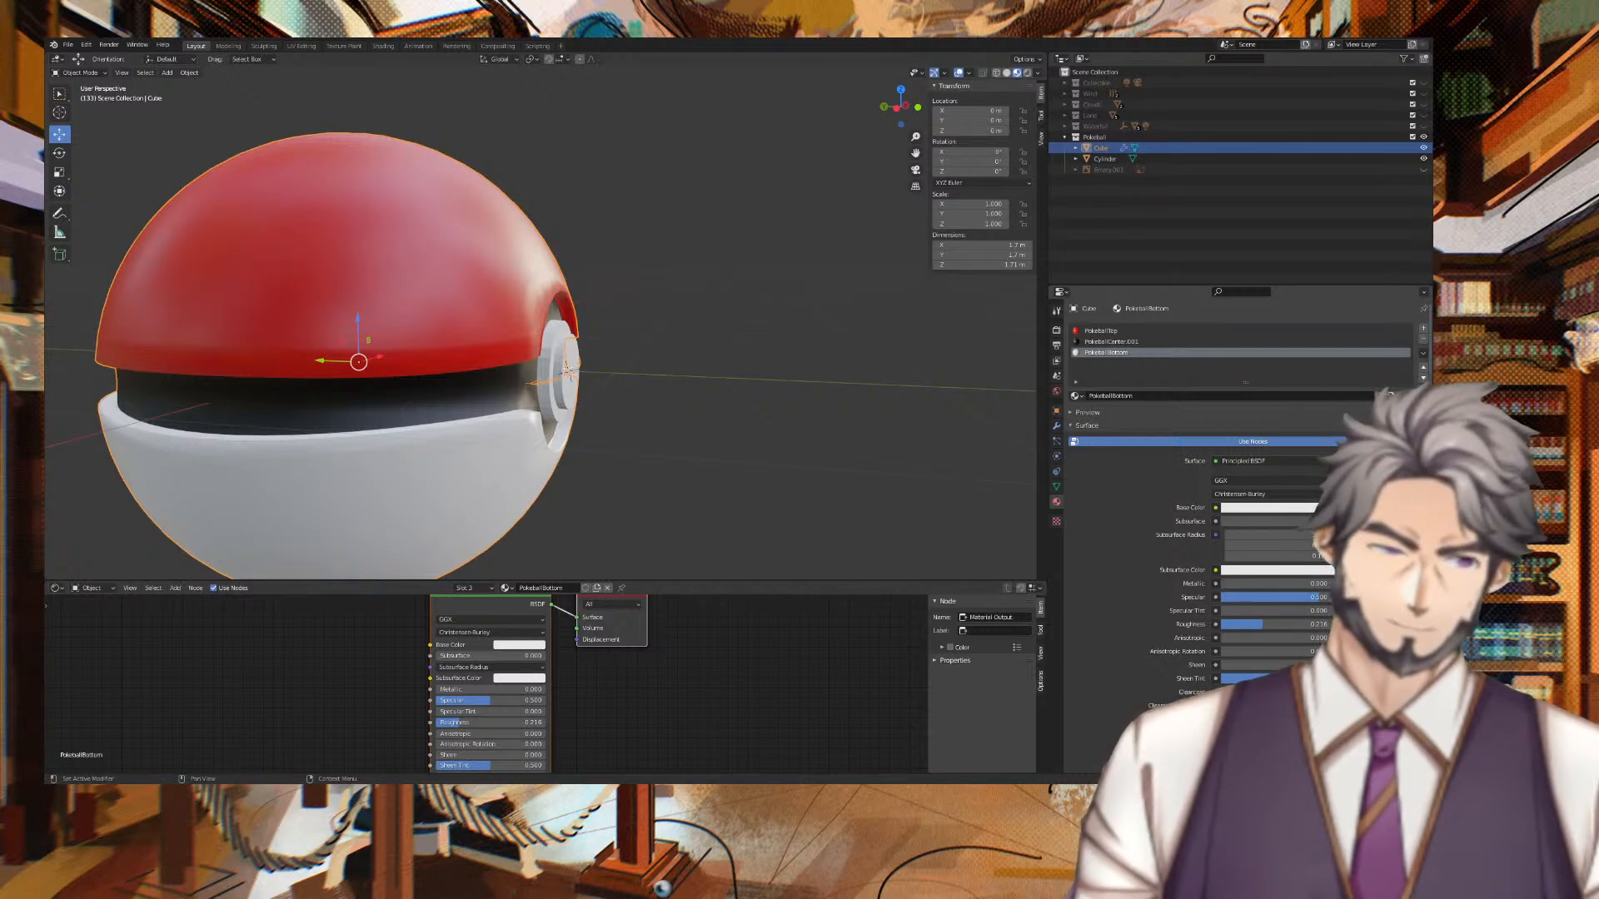
left_click(552, 372)
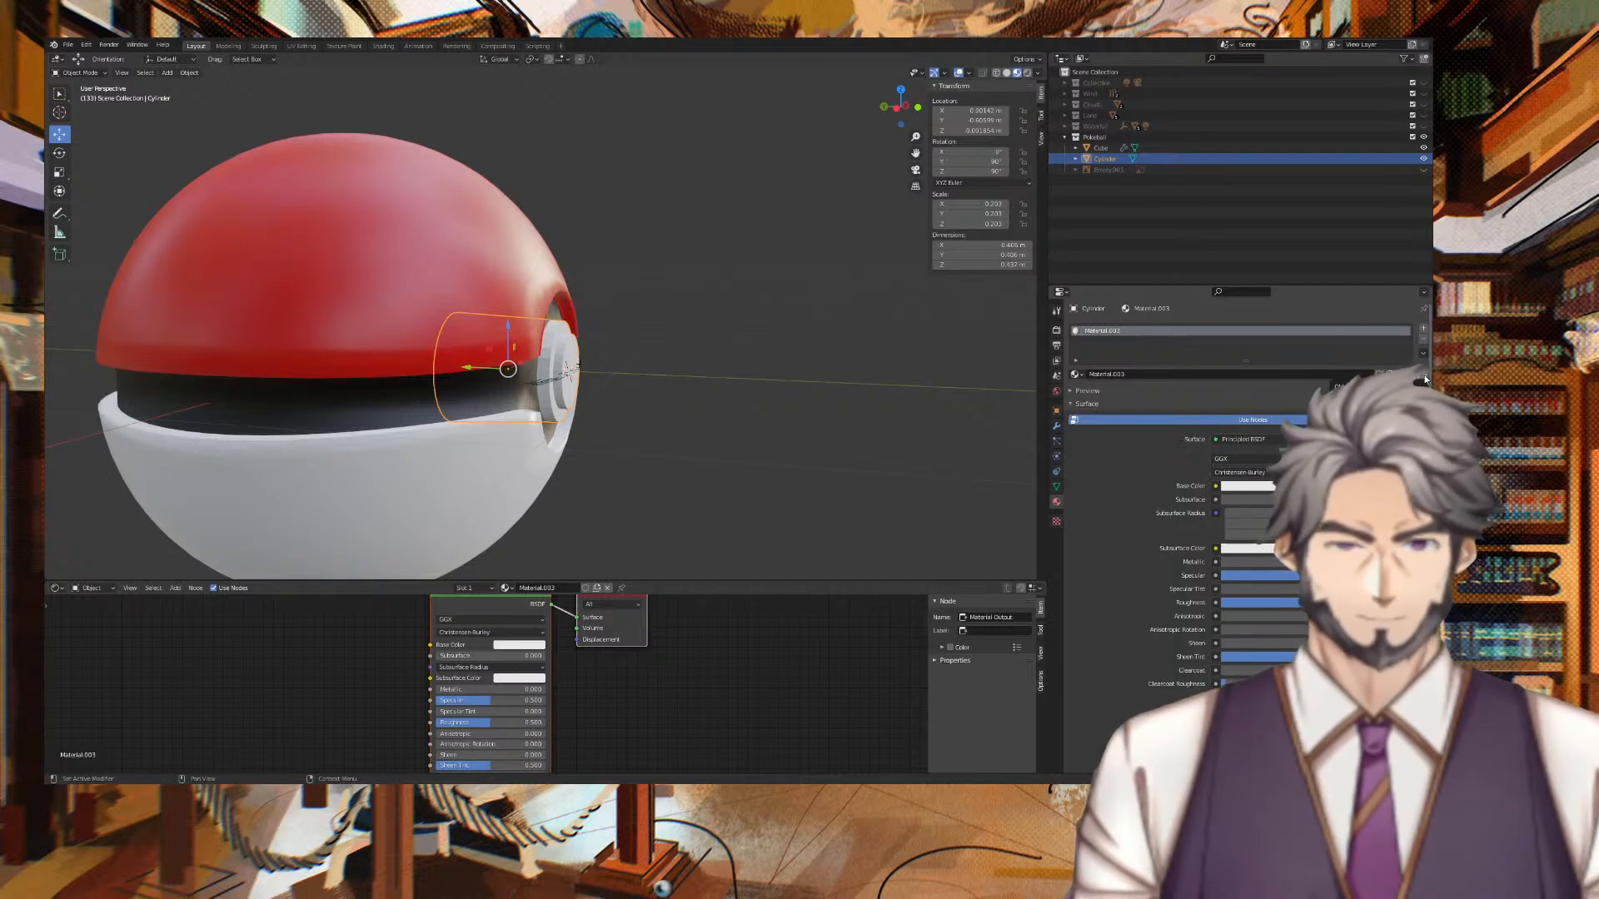
left_click(904, 374)
middle_click_drag(905, 373, 841, 328)
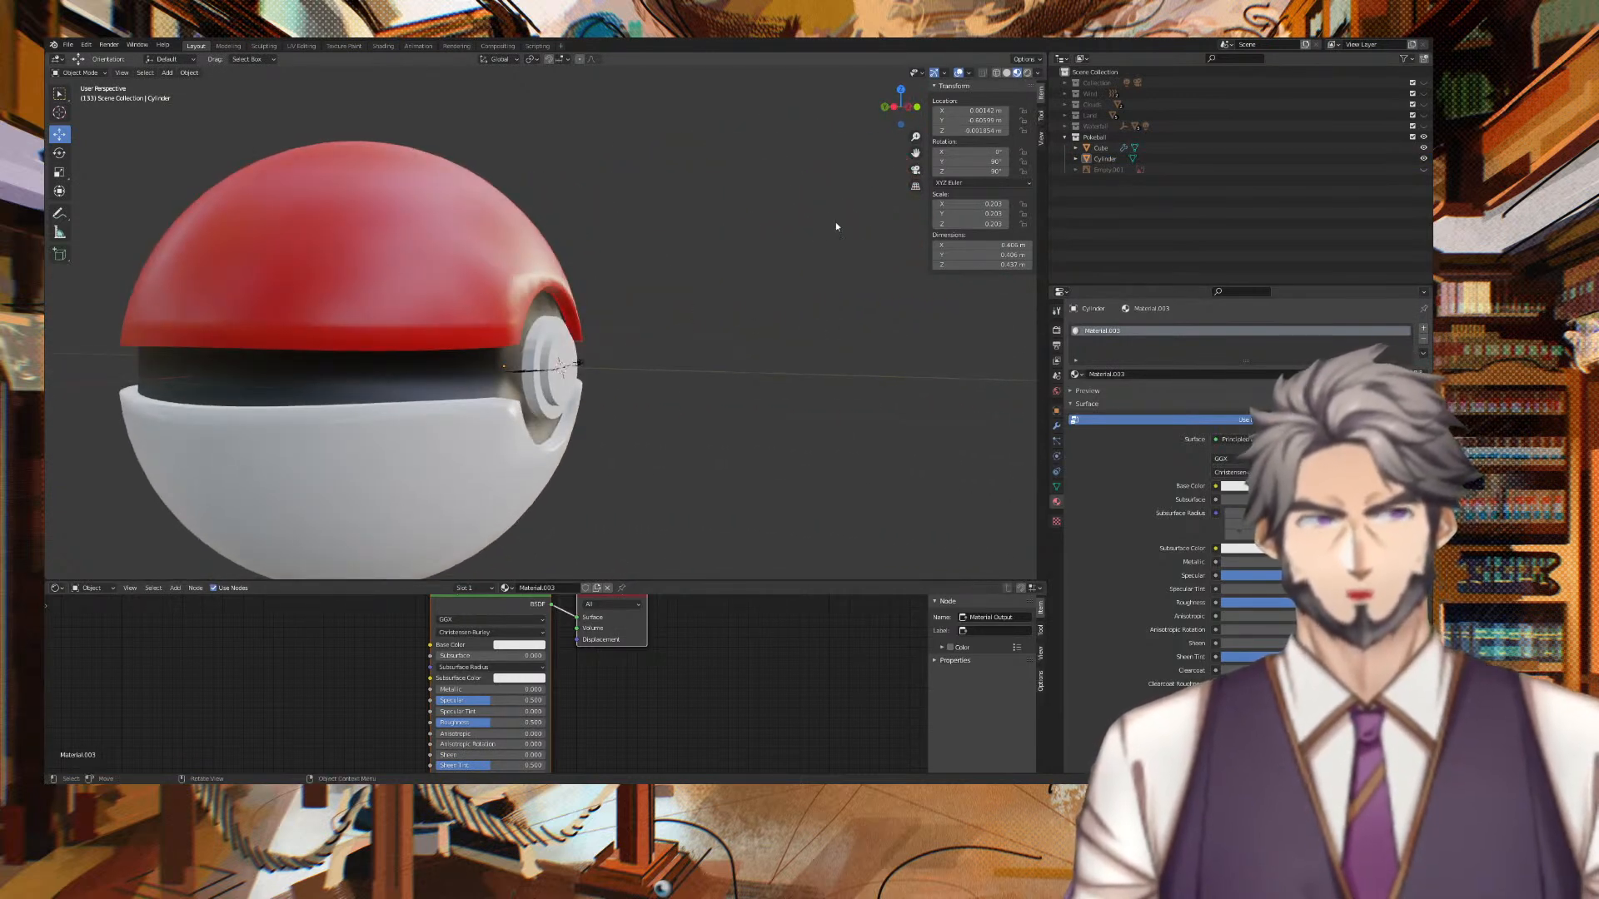
Collapse the Pokeball collection in the outliner.
scroll(760, 250, "down", 4)
middle_click_drag(761, 250, 632, 275)
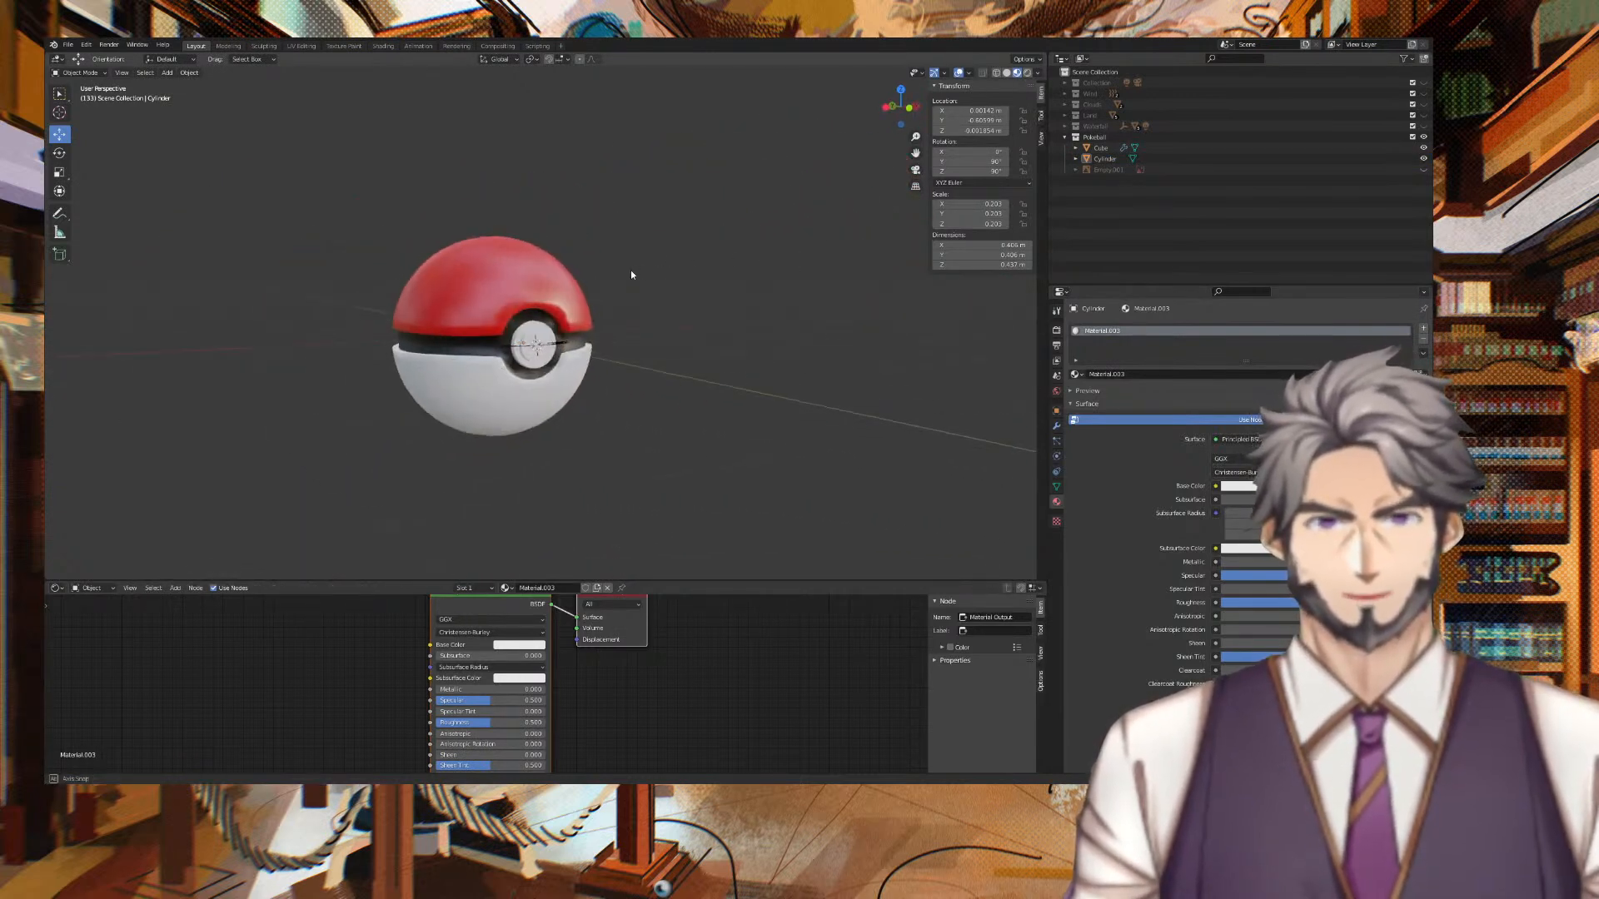
left_click(1423, 170)
left_click(1423, 170)
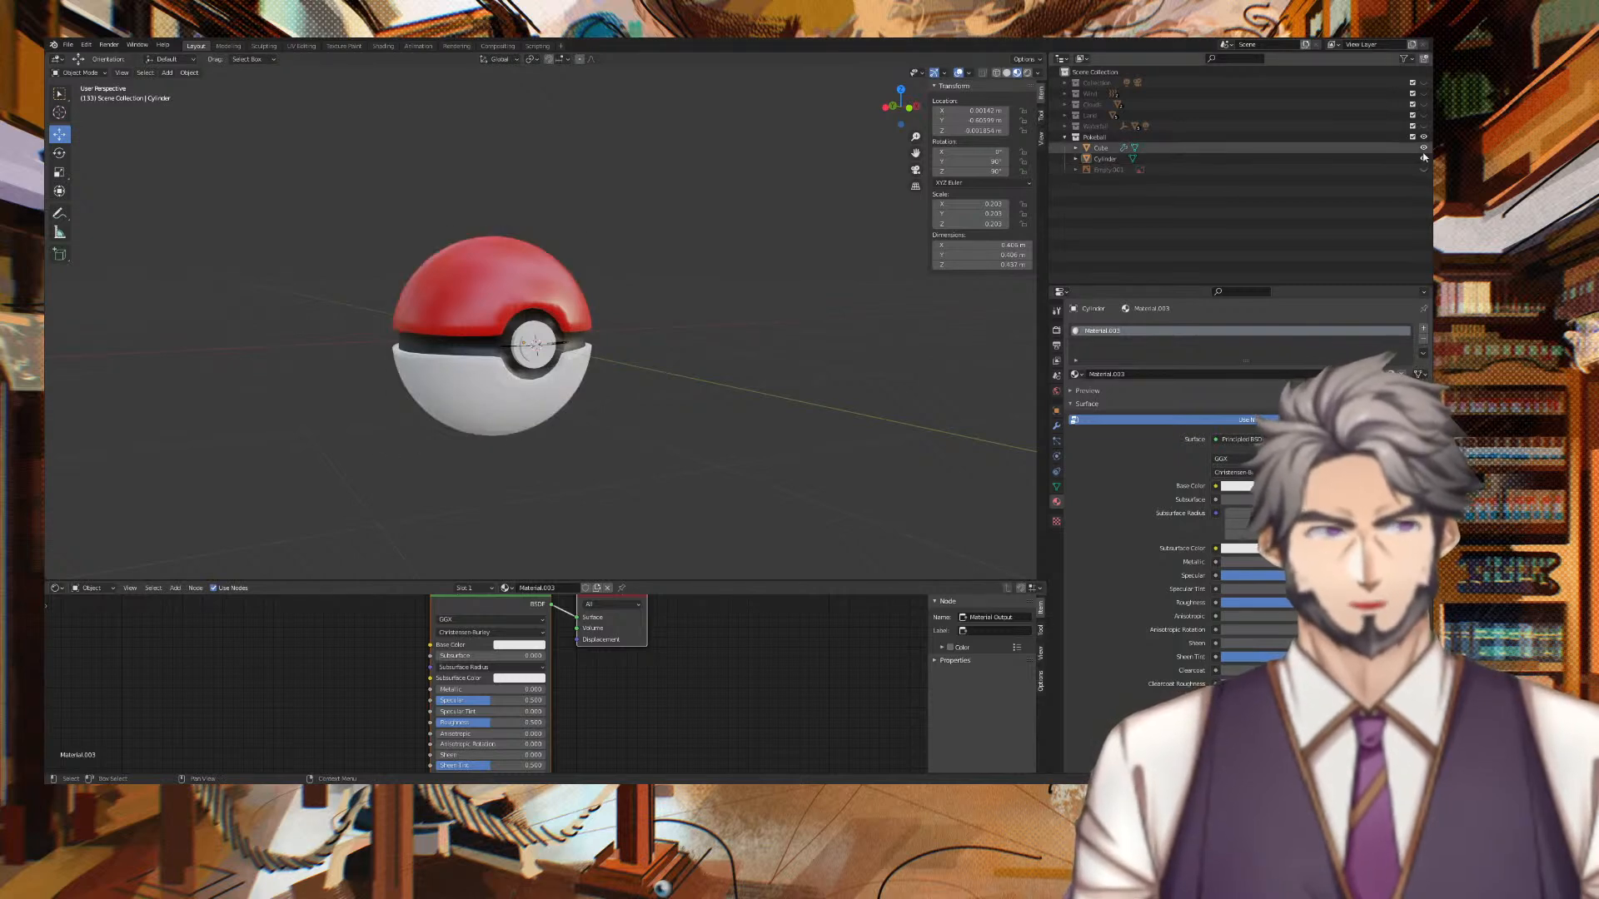
left_click(1065, 138)
scroll(762, 220, "down", 4)
middle_click_drag(768, 208, 863, 222)
scroll(708, 227, "up", 5)
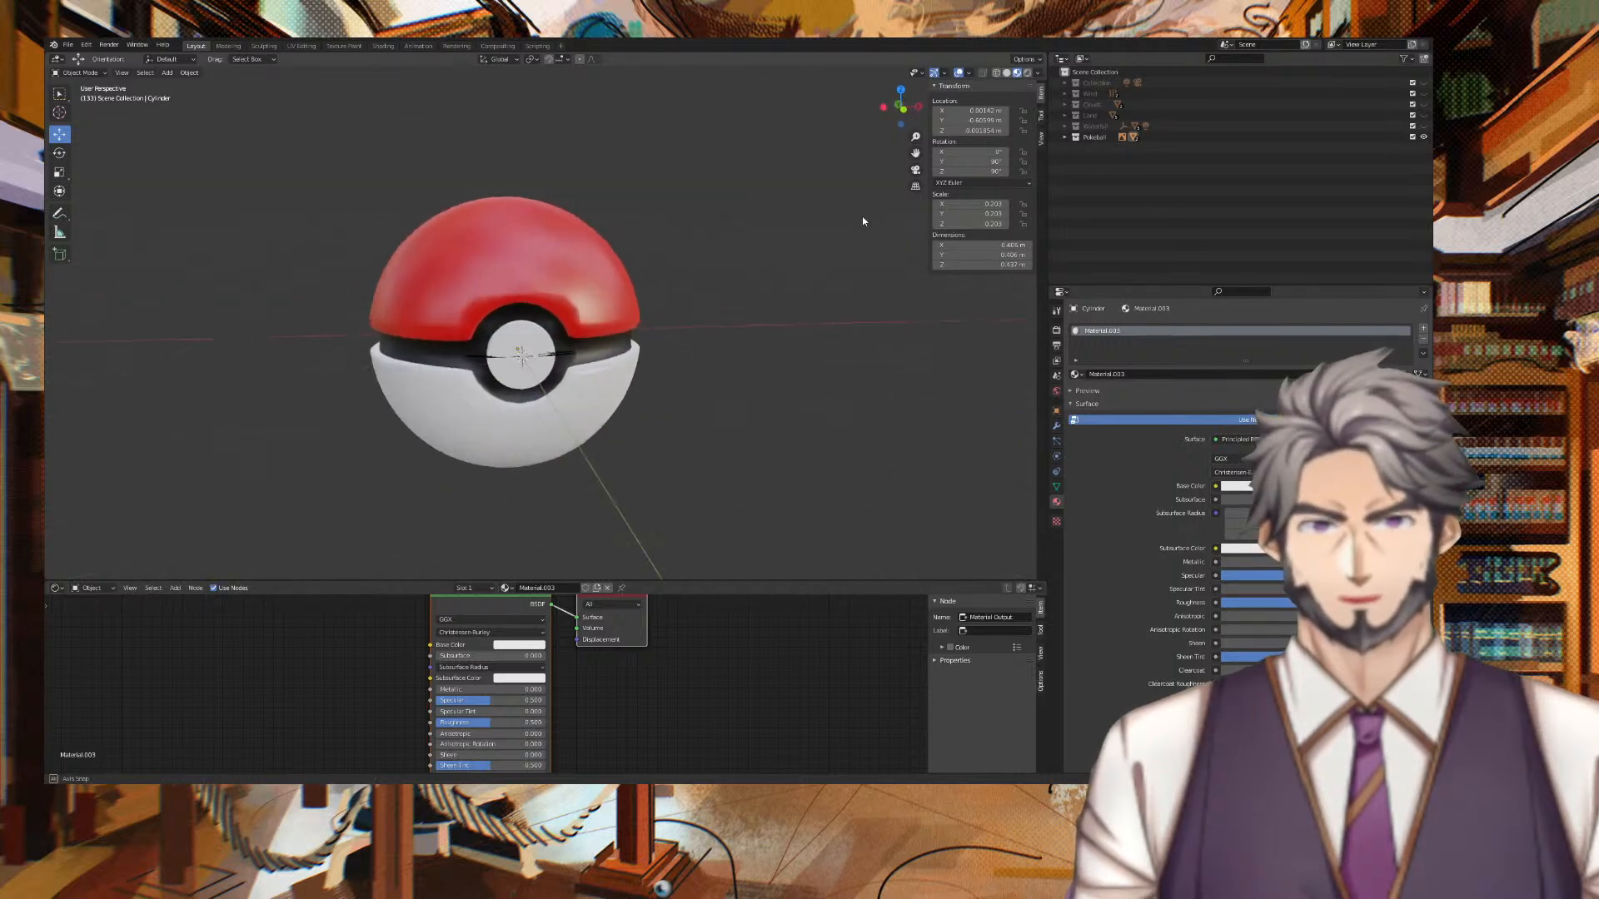
Lower the roughness of the ball's red top material to about 0.24.
left_click(503, 270)
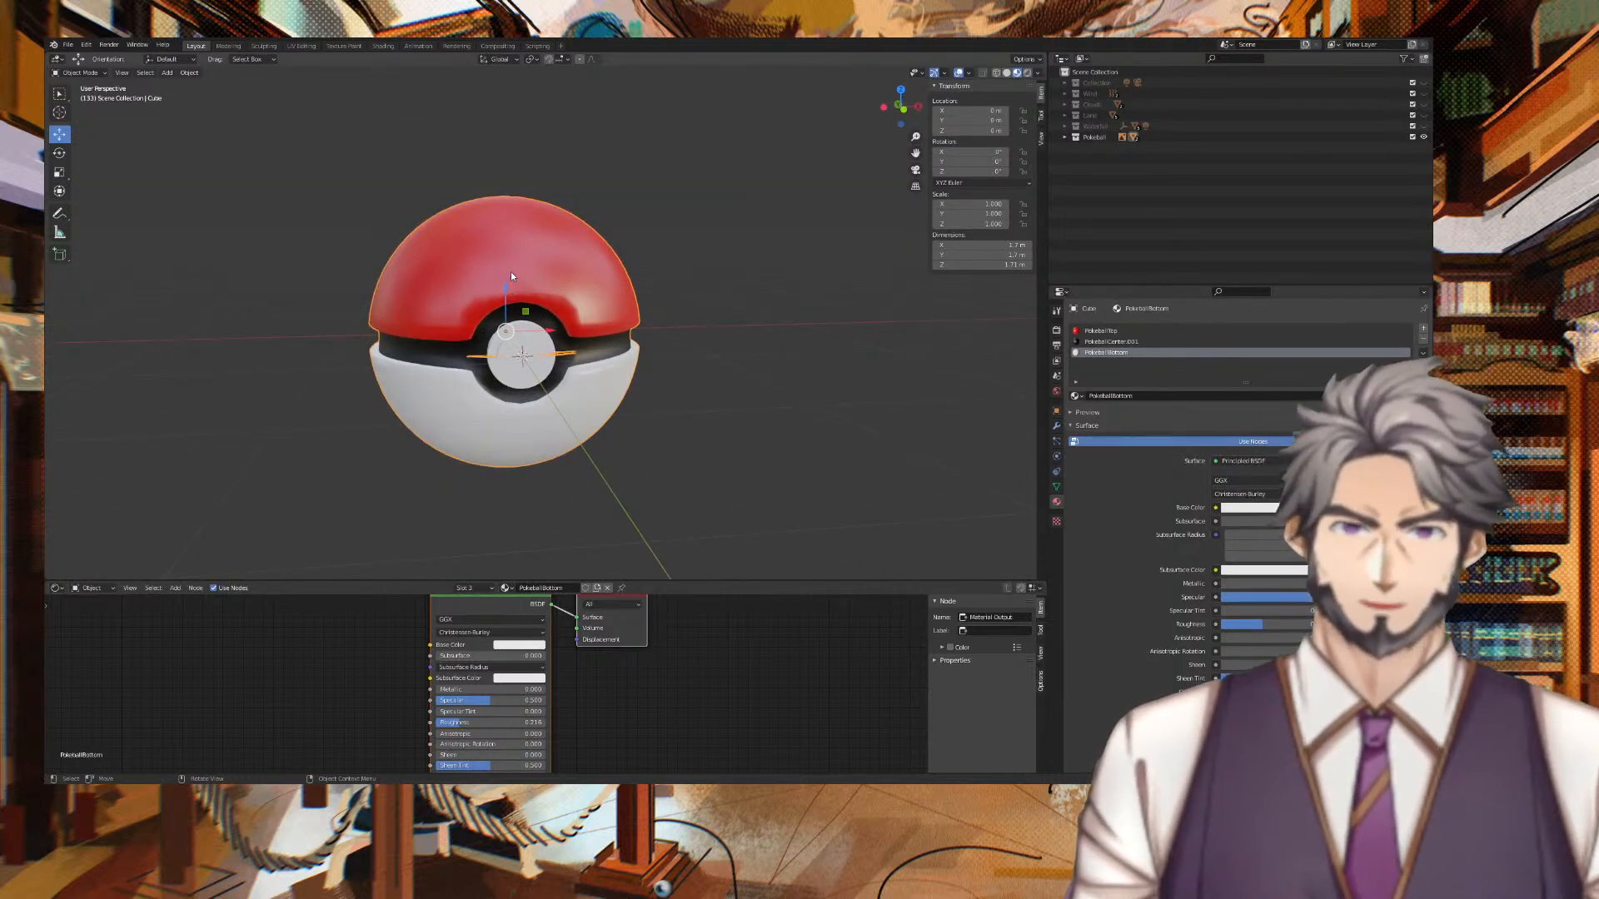
left_click(1134, 331)
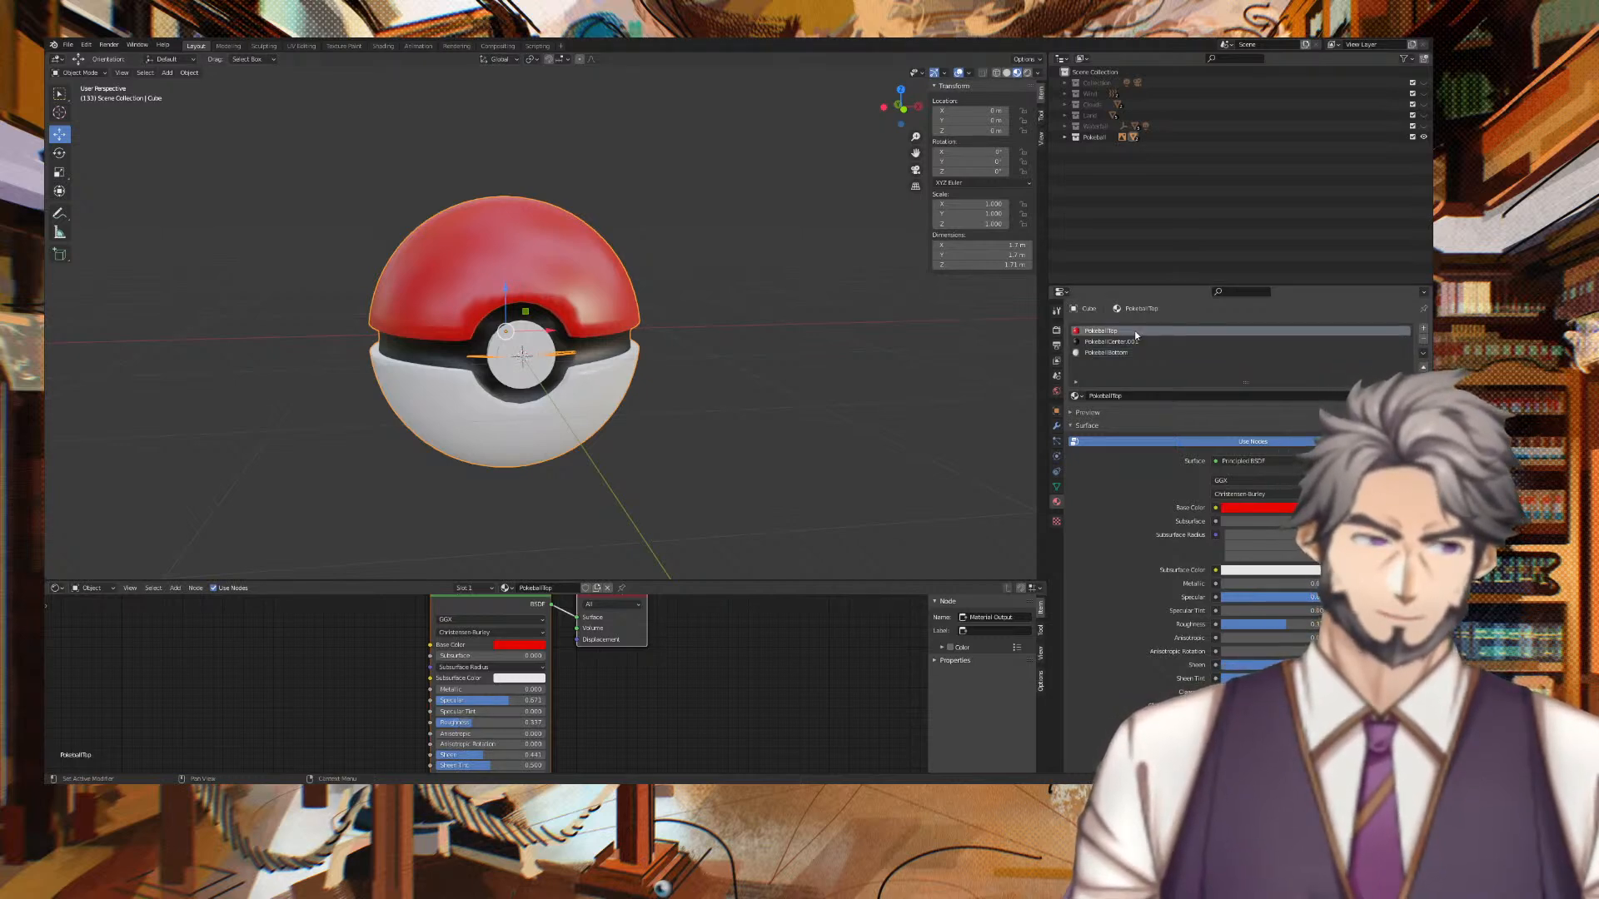
left_click(1109, 353)
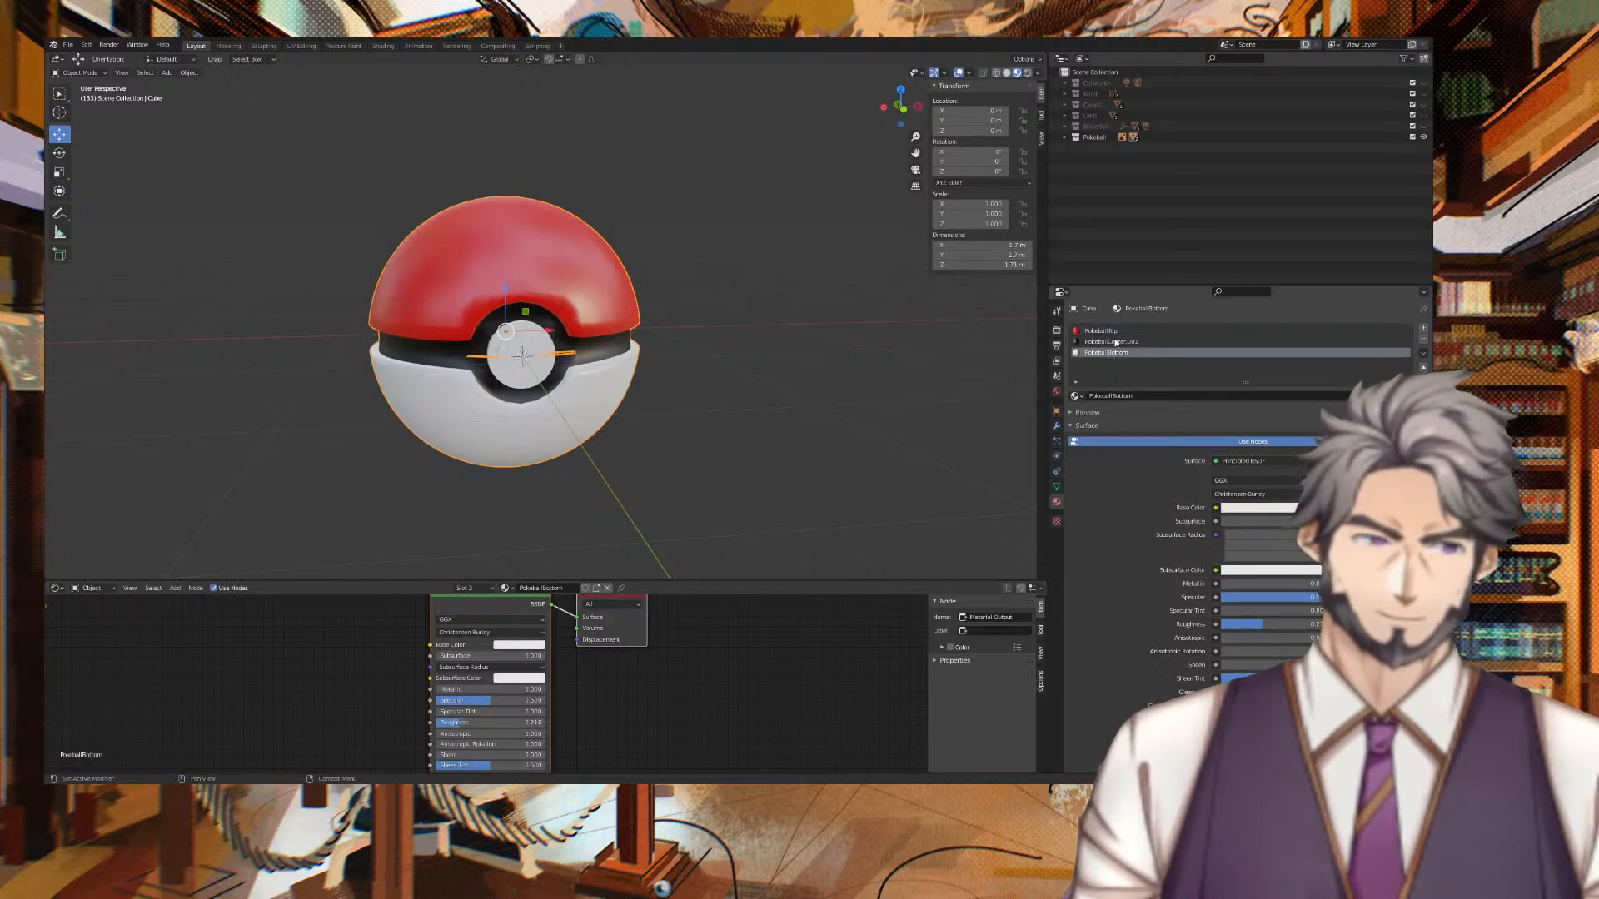
left_click(1119, 334)
left_click_drag(1284, 625, 1264, 625)
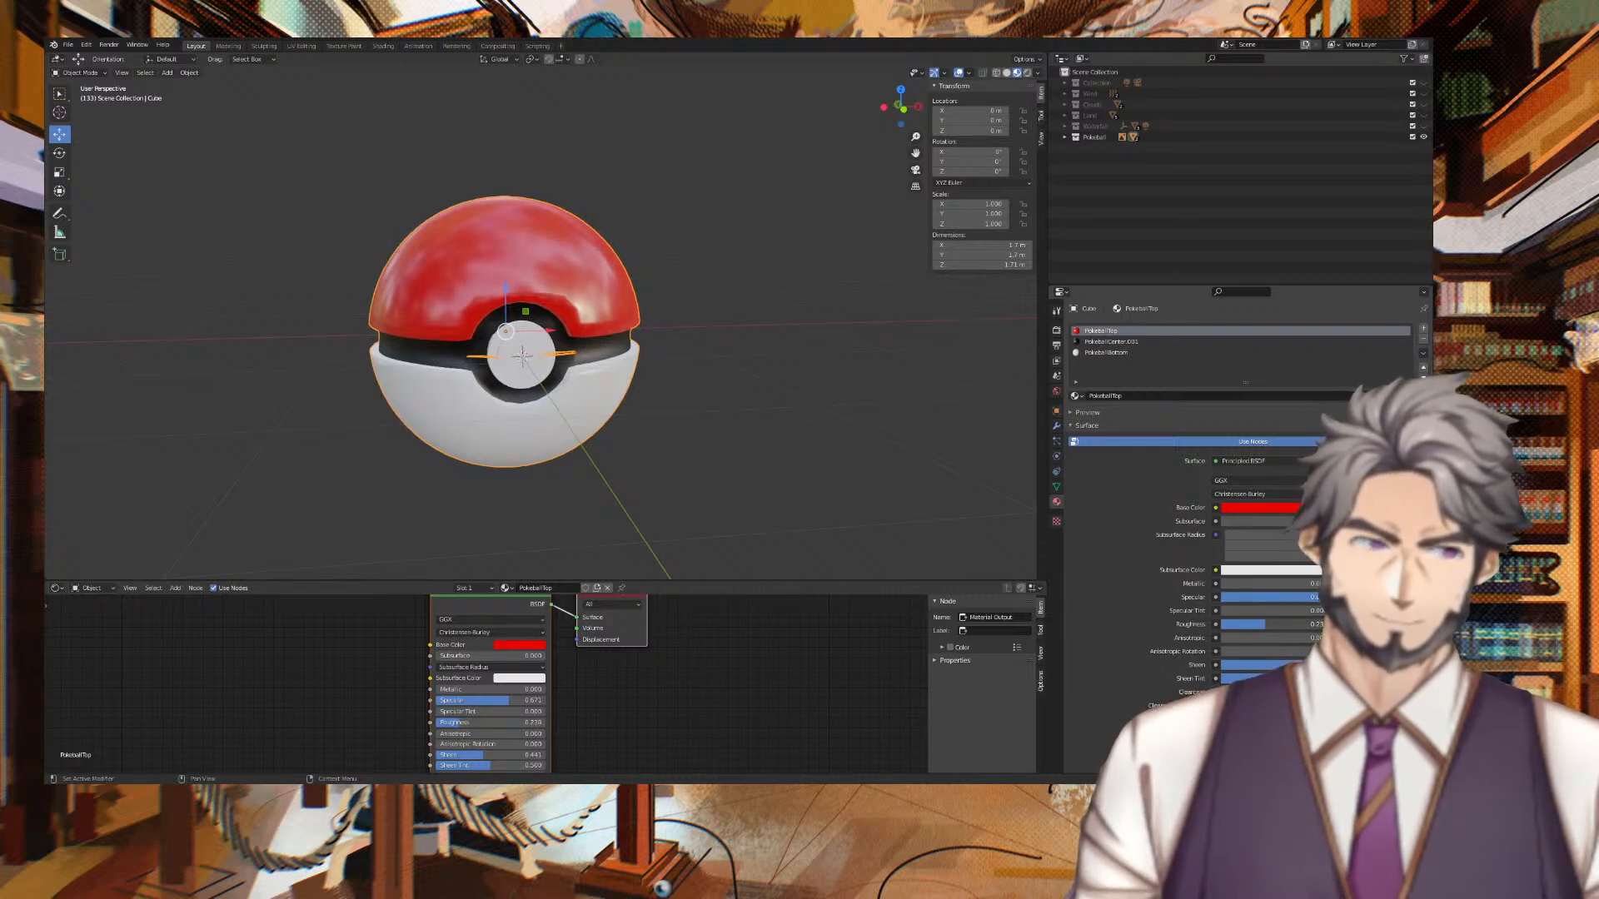
Lower the centre button material's roughness to about 0.23 and raise its sheen to about 0.5.
middle_click_drag(718, 346, 762, 312)
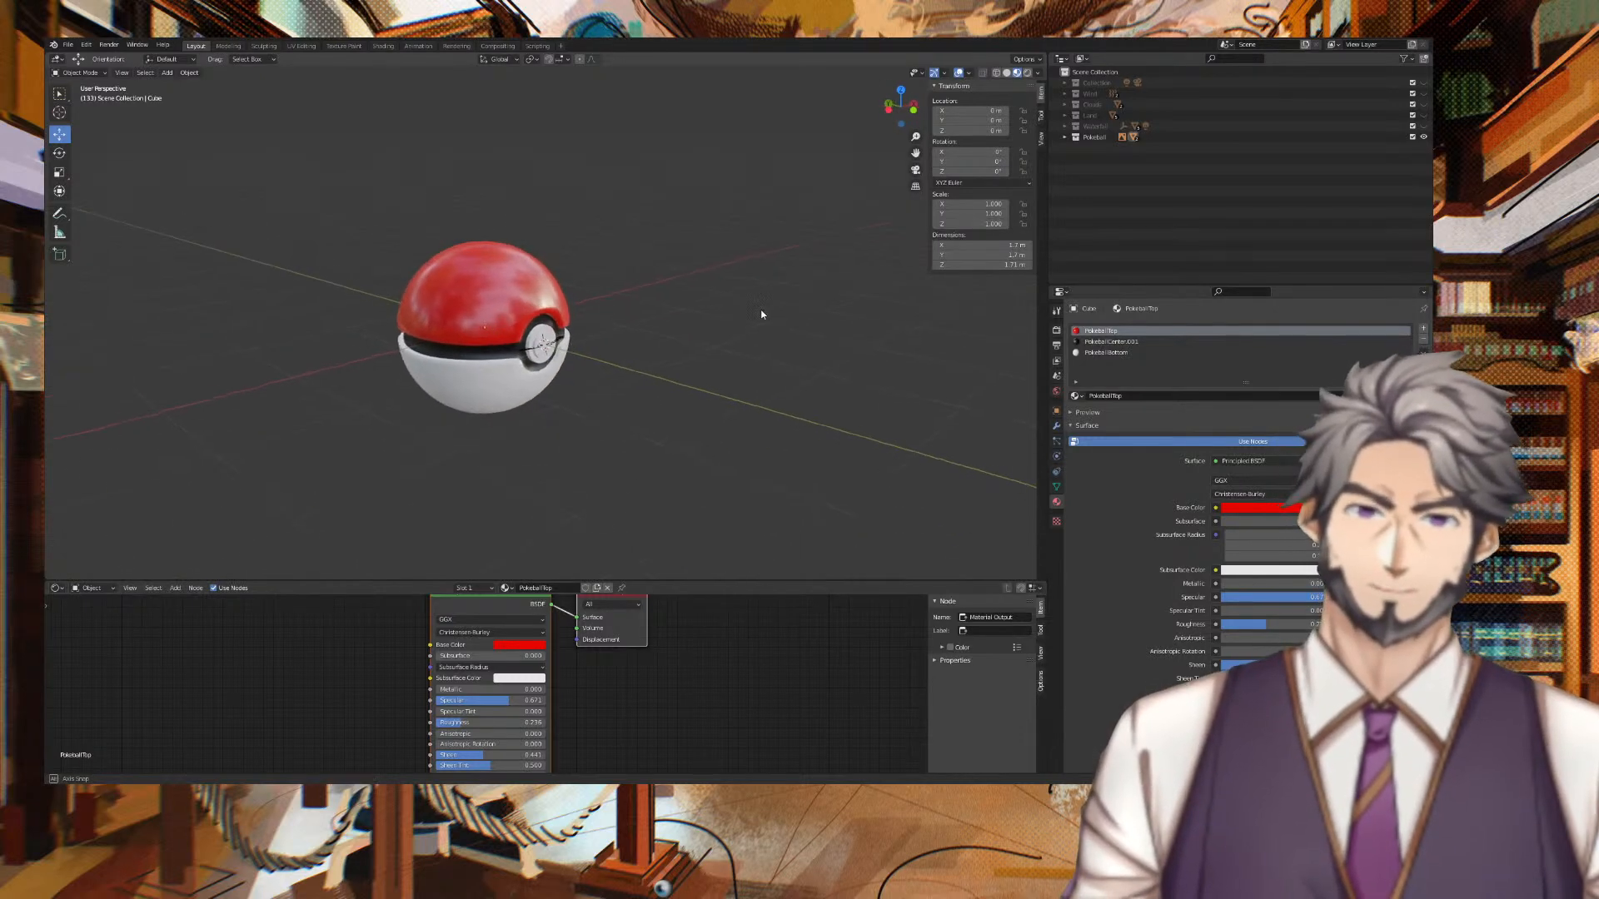
left_click(539, 341)
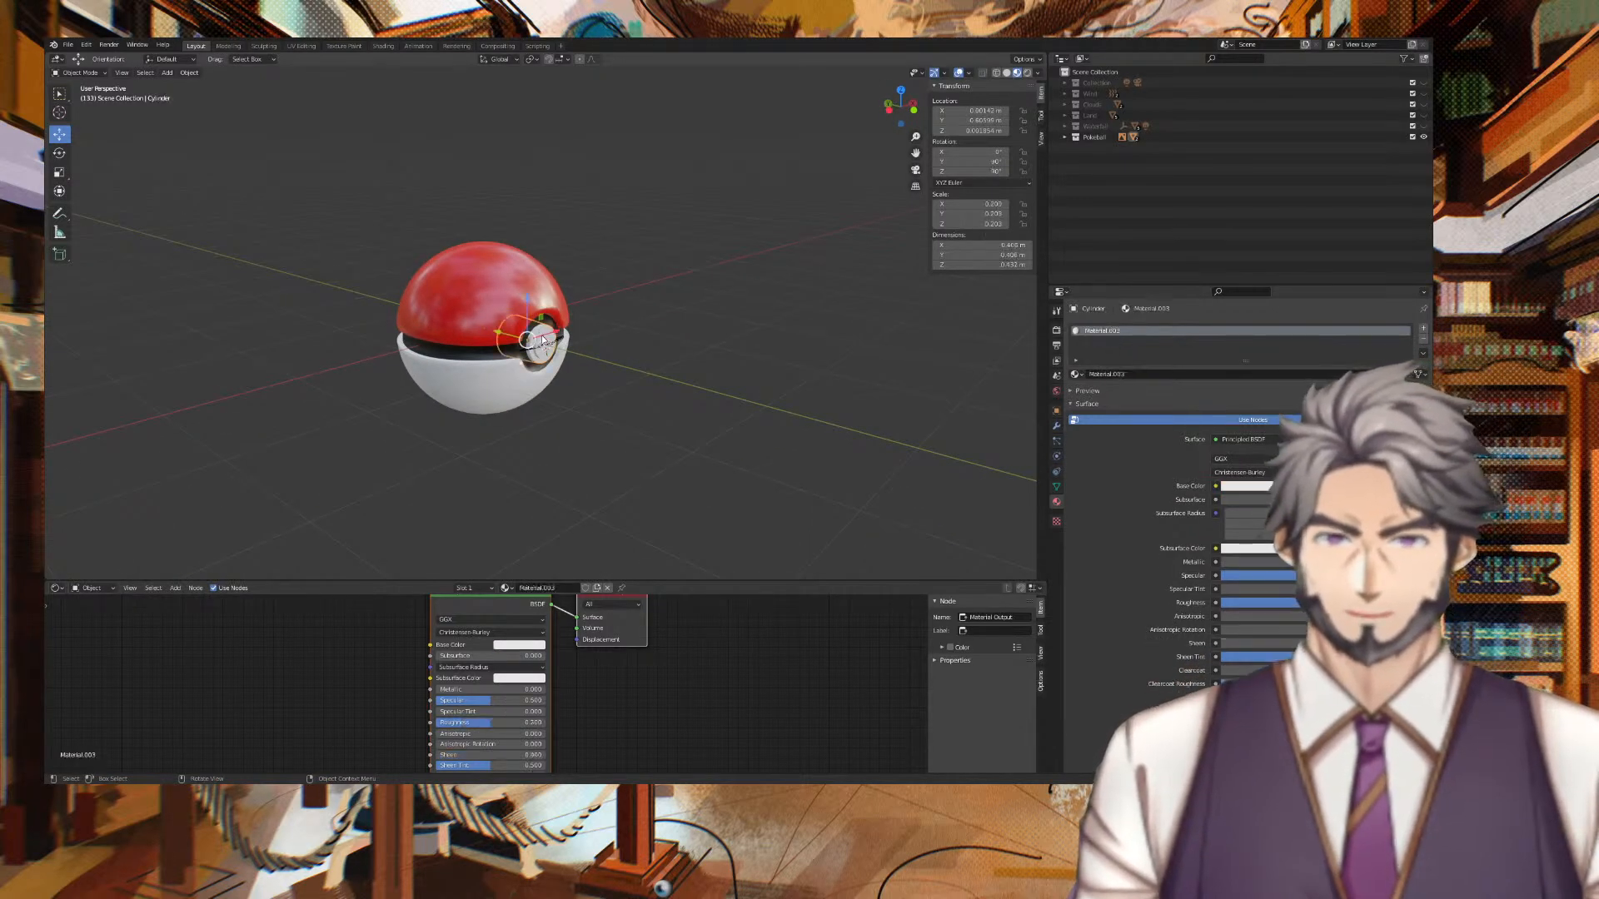
left_click_drag(1264, 604, 1265, 603)
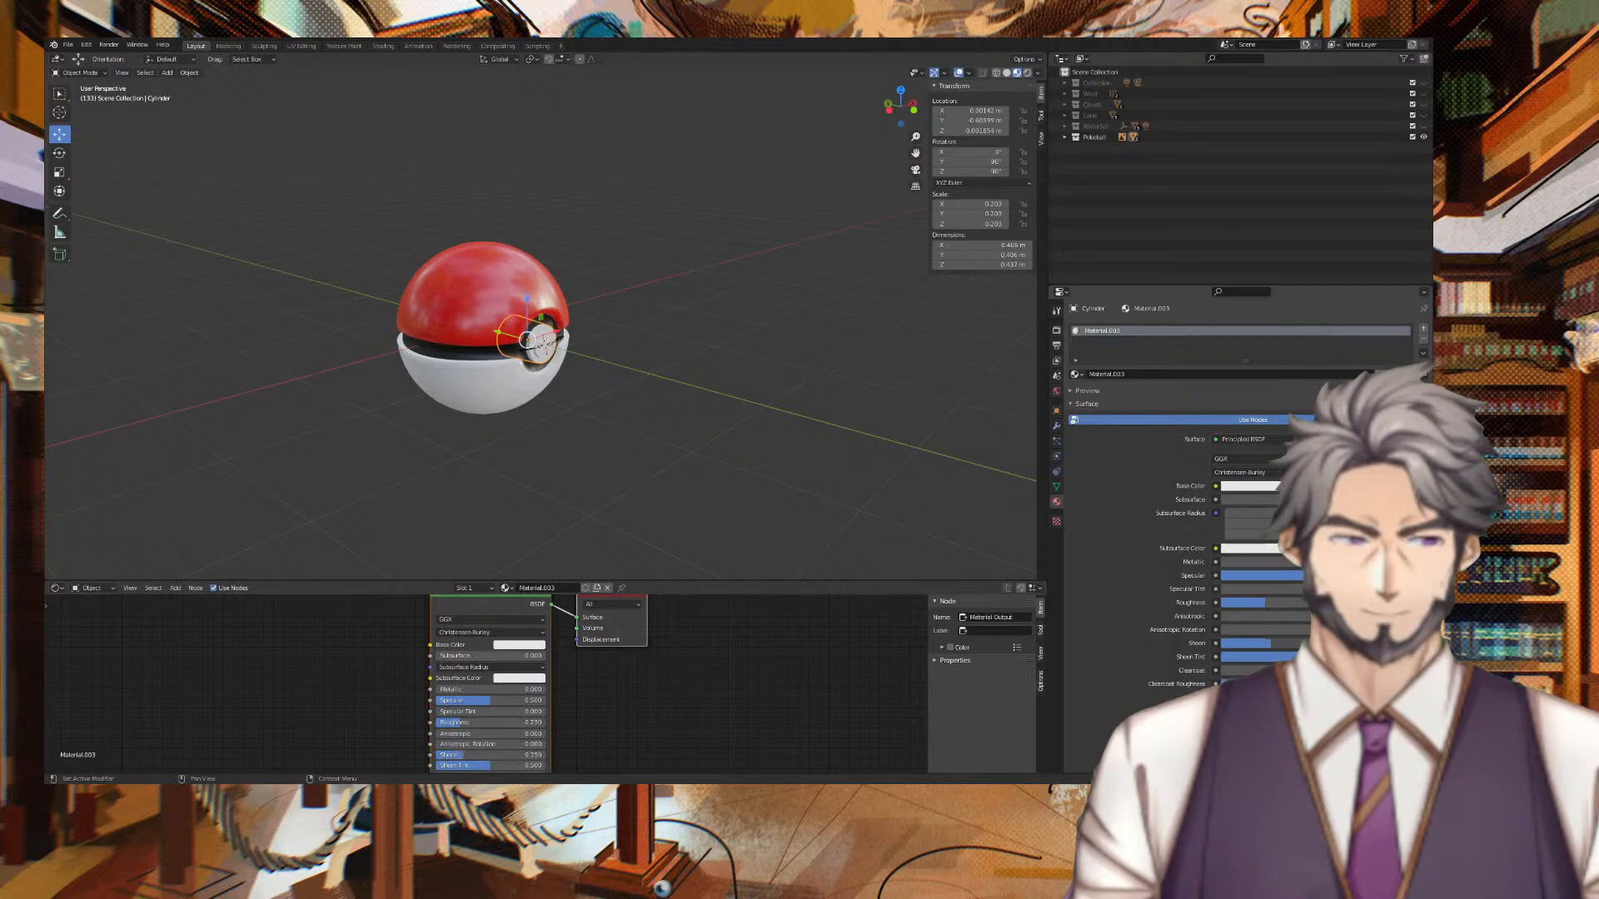
Set the sheen of the ball's red top material to 0.5.
left_click(461, 387)
double_click(1249, 664)
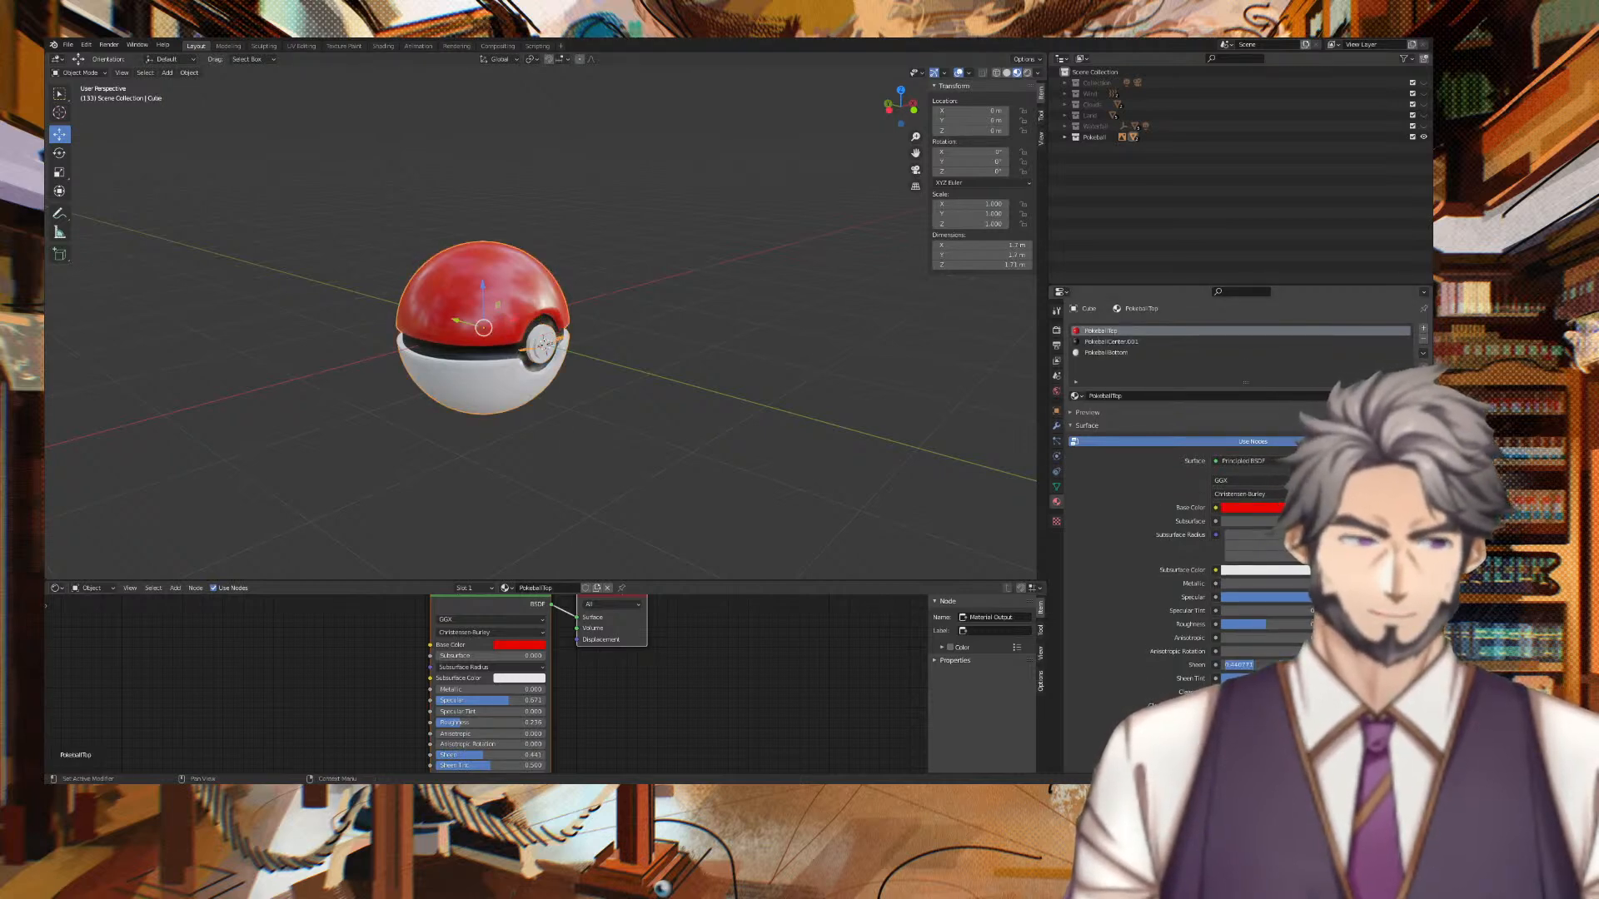
type("0.5")
key("Tab")
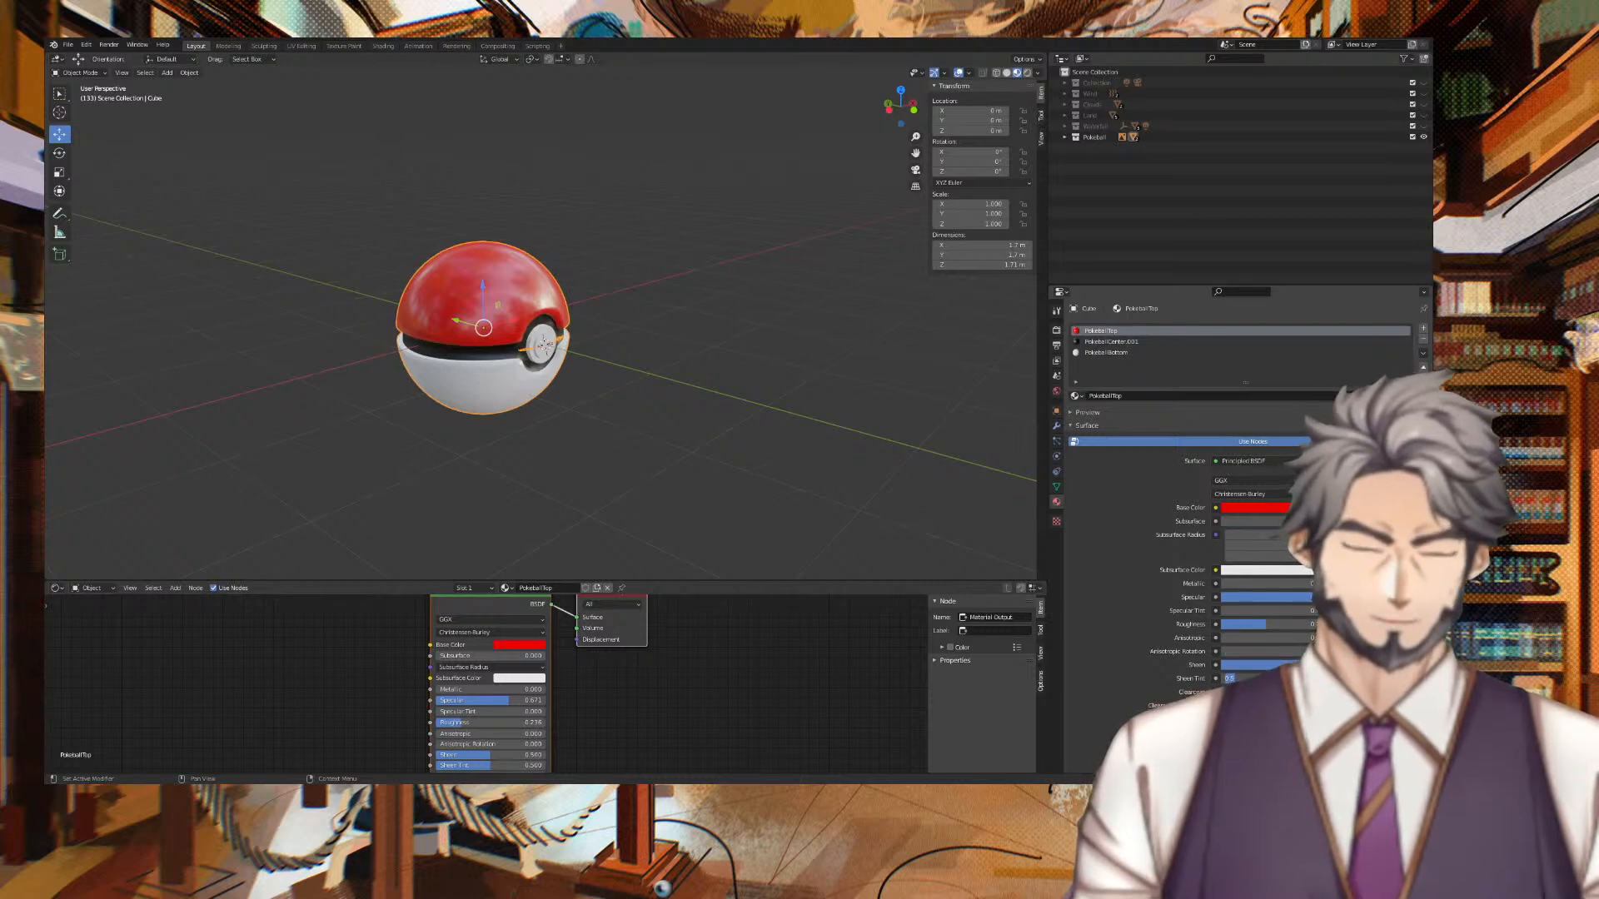
key("Return")
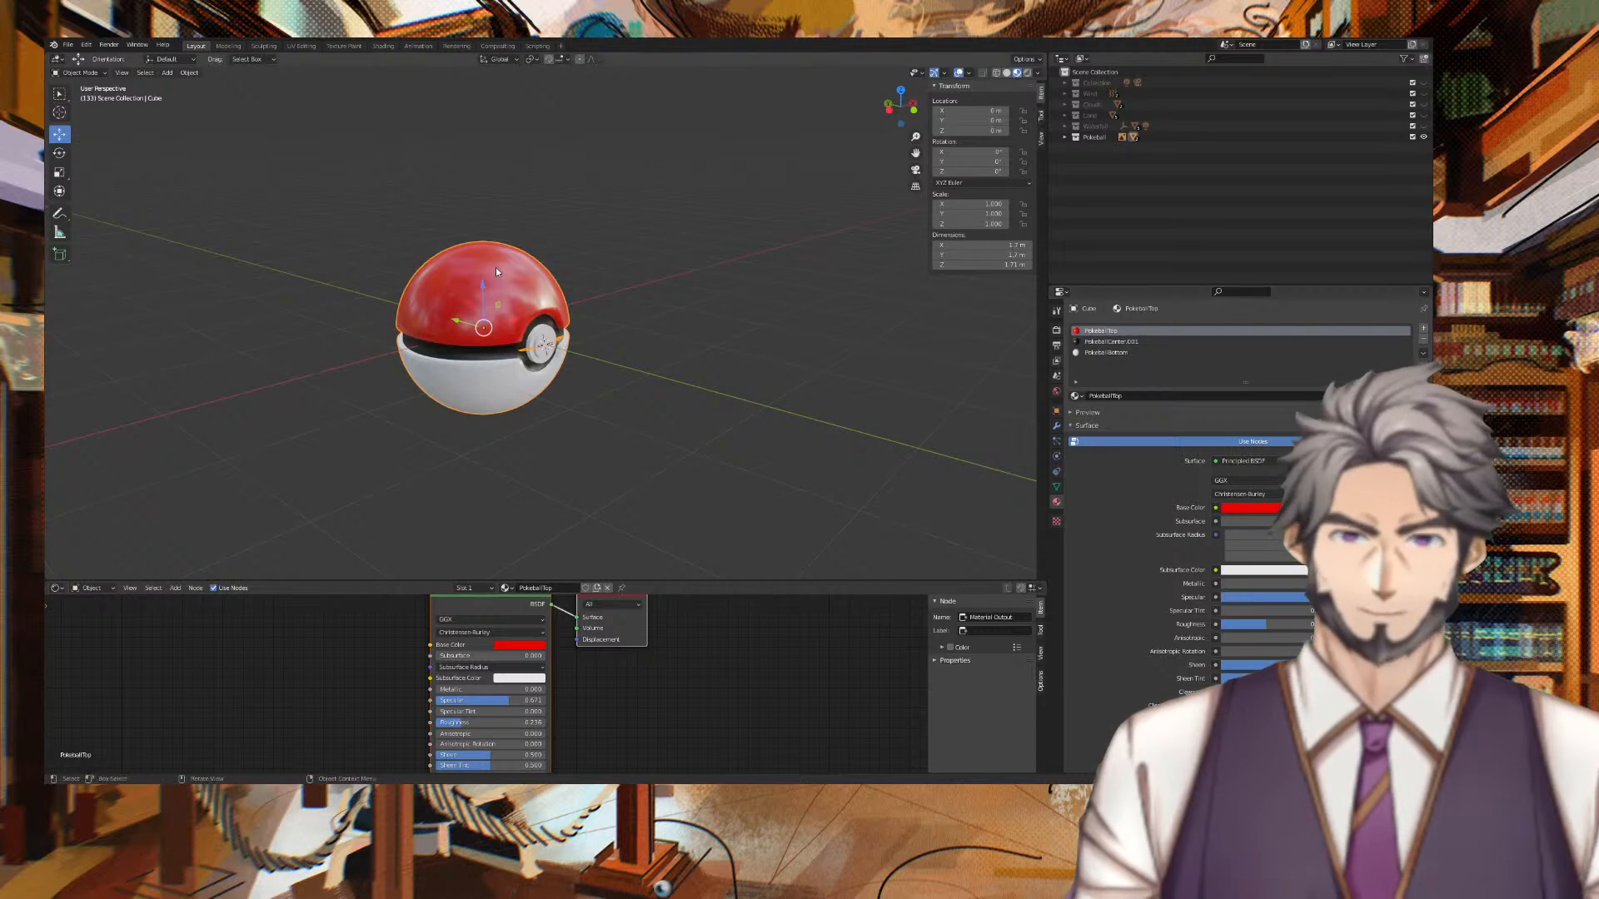
Set the sheen of the ball's white bottom material to 0.5.
left_click(1154, 353)
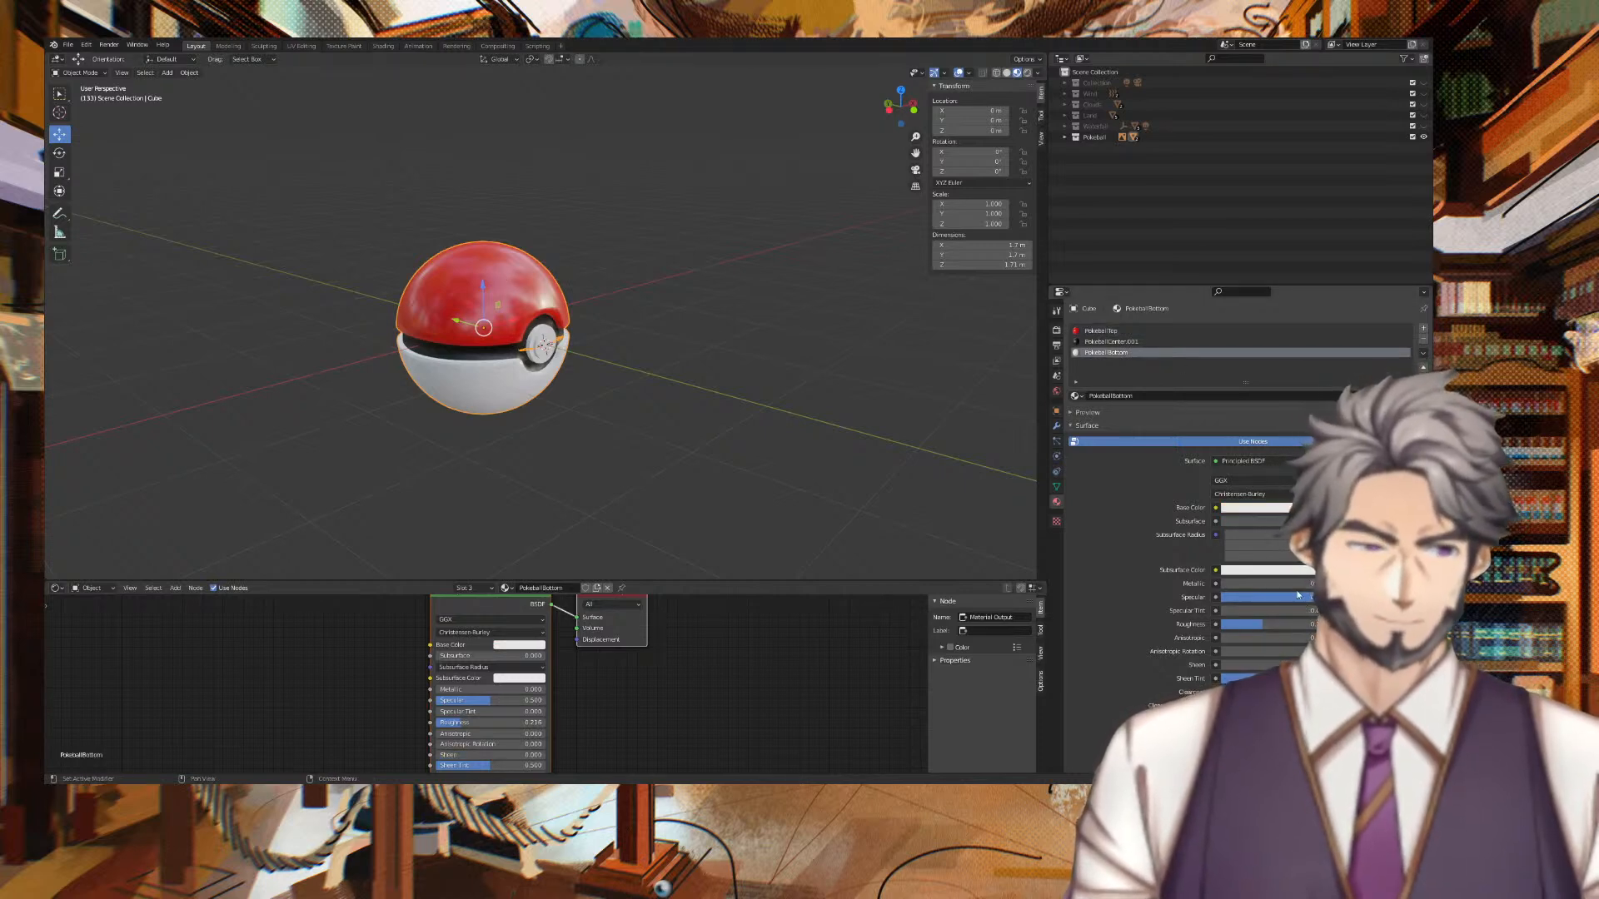
left_click(1324, 665)
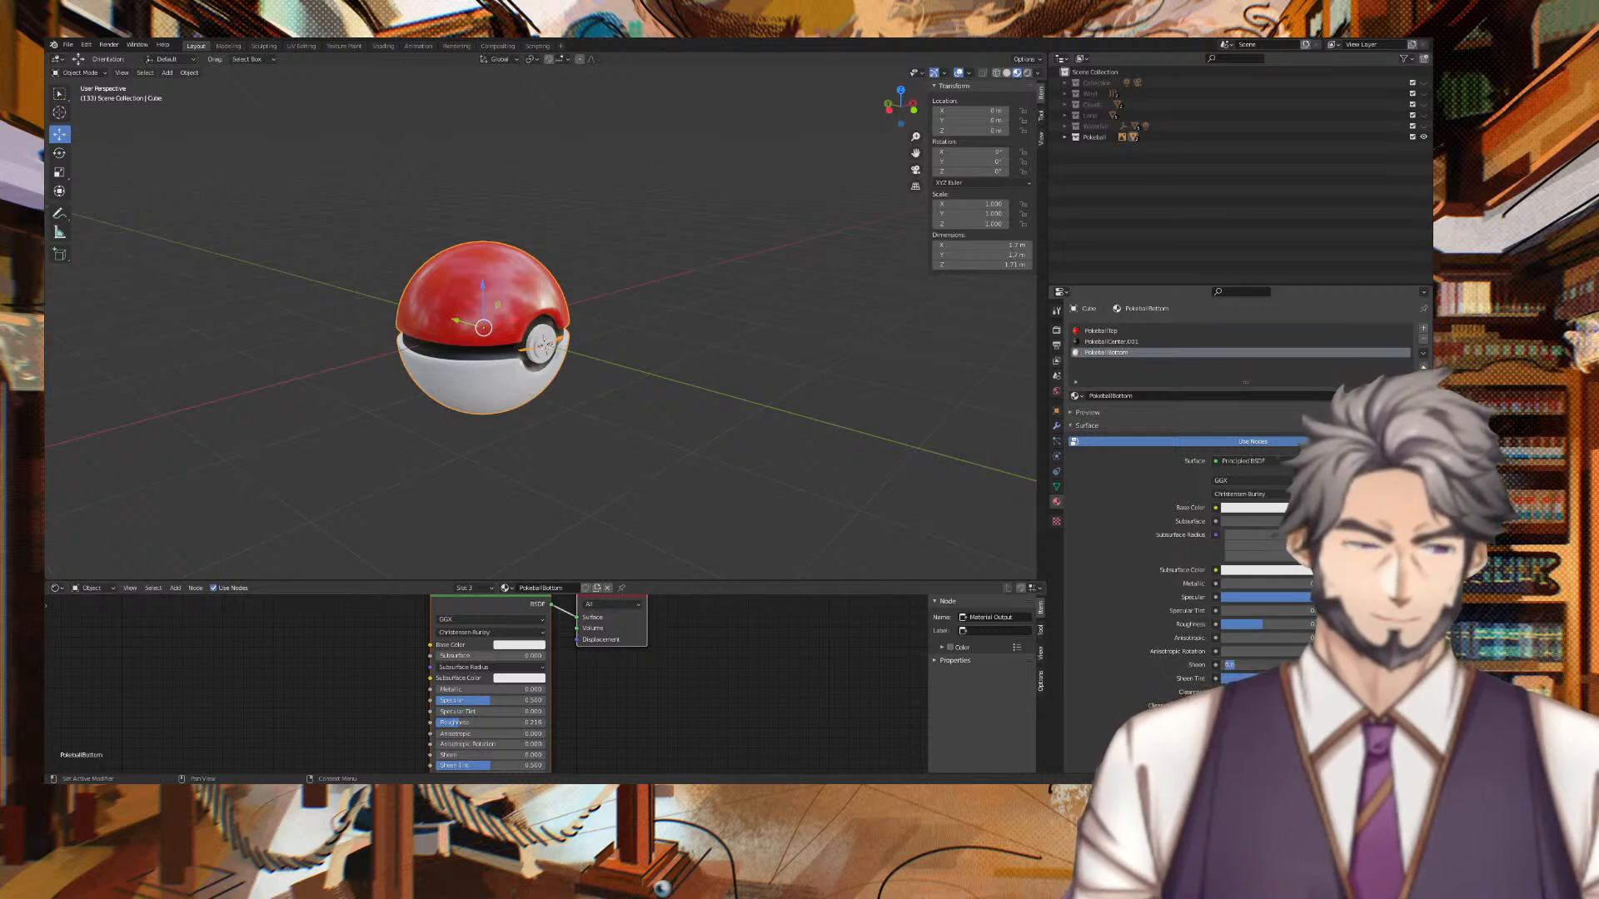
type("0.5")
key("Tab")
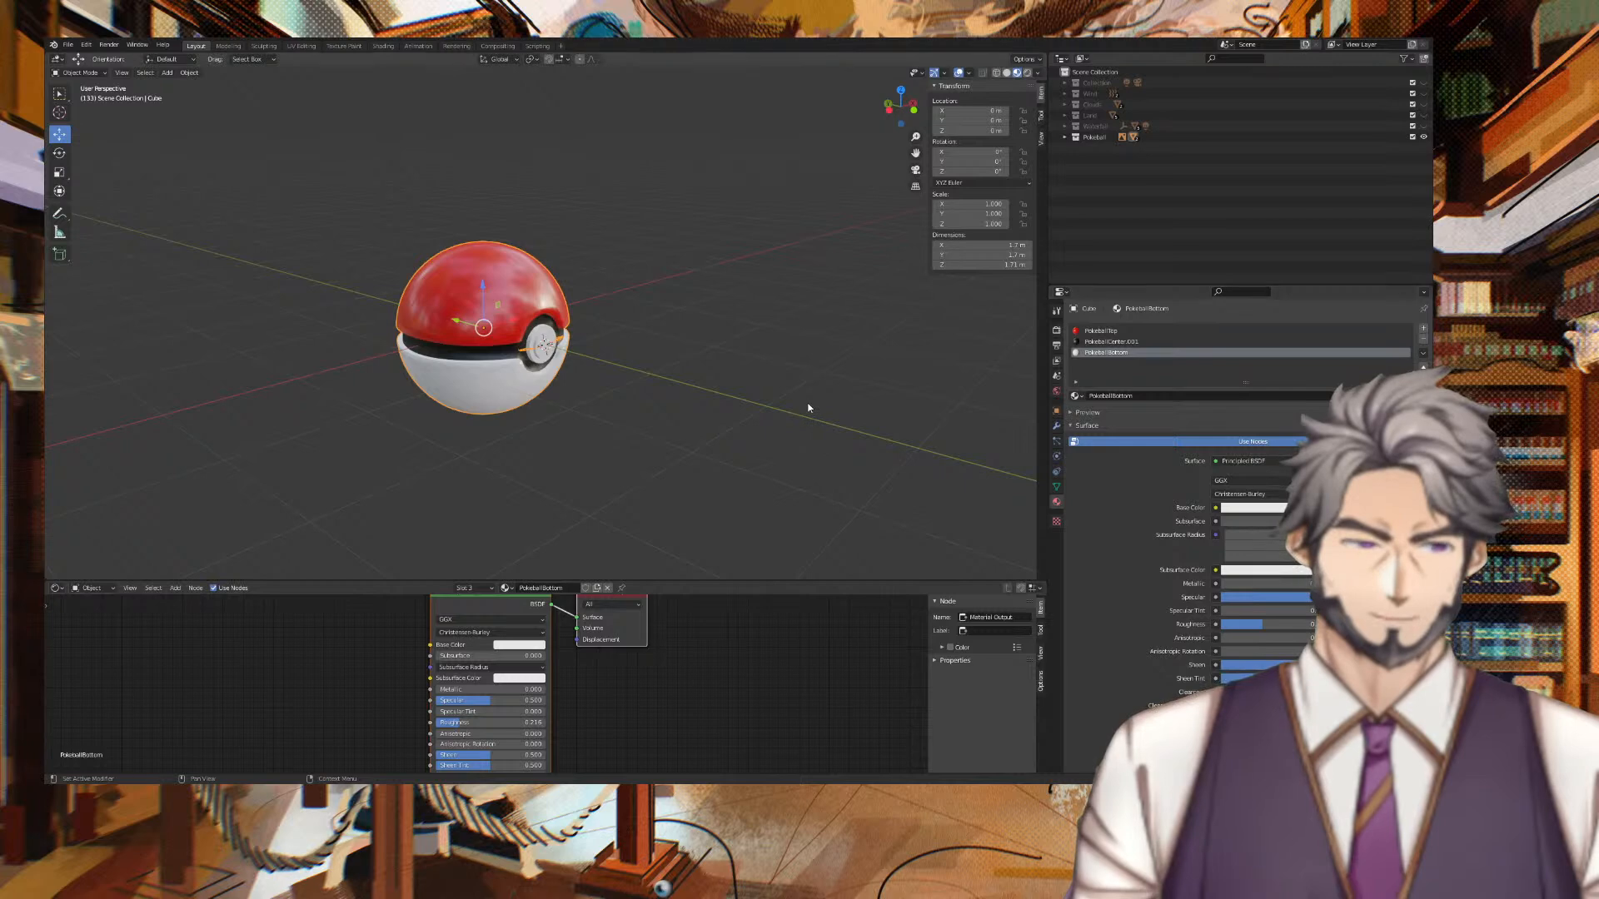
Inspect the ball's surface up close and check the centre button's material settings.
middle_click_drag(889, 380, 909, 347)
scroll(743, 348, "up", 4)
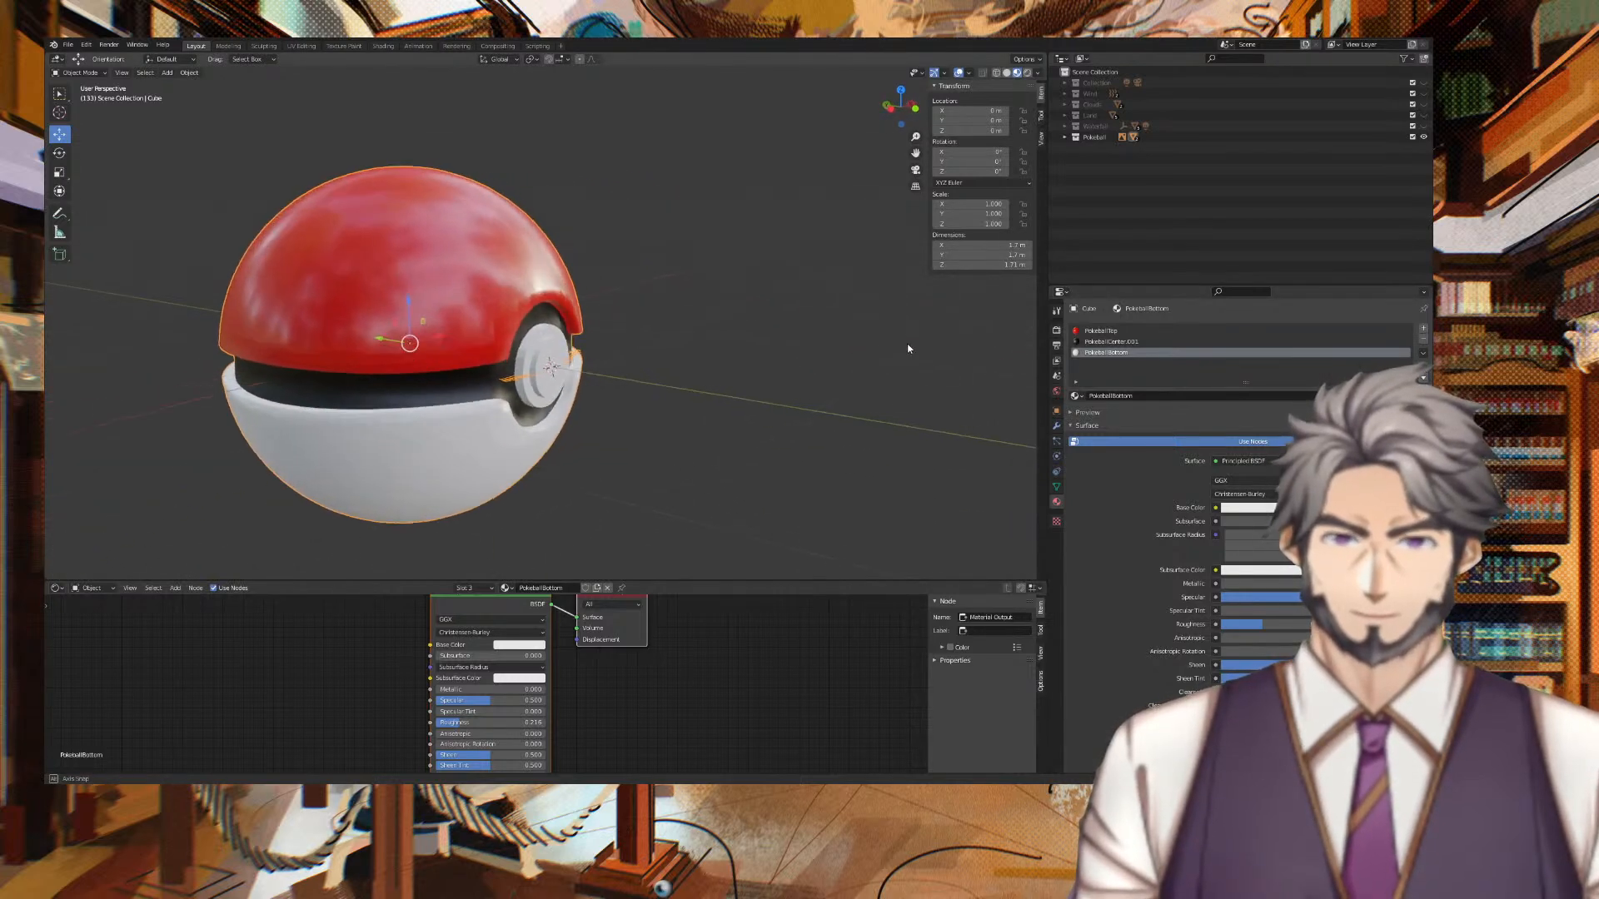
left_click(544, 363)
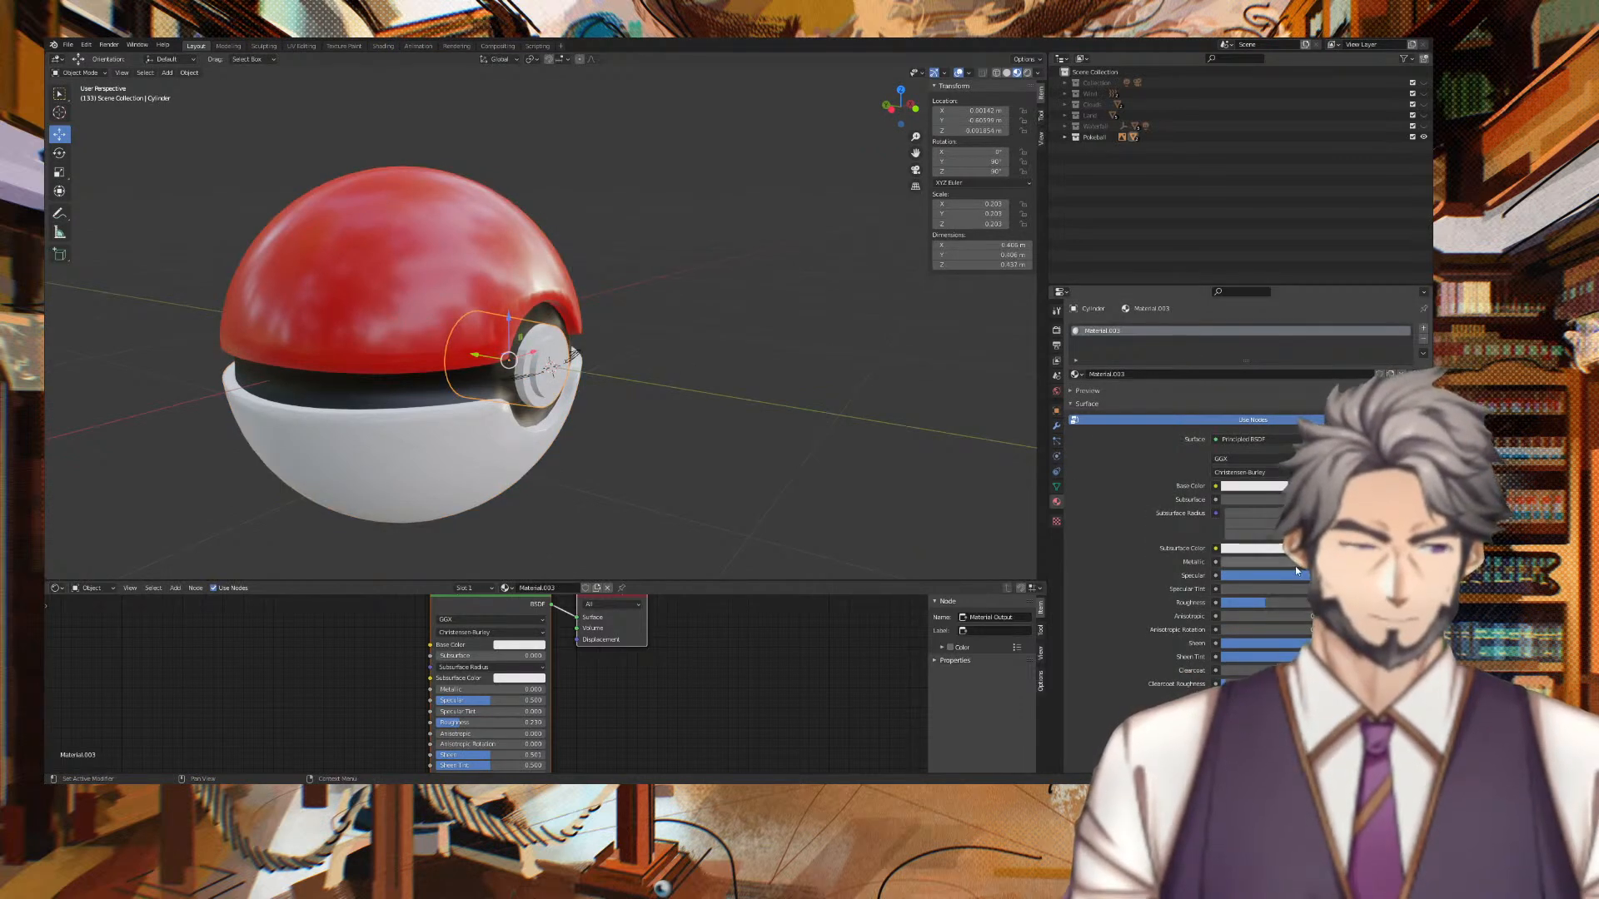
middle_click_drag(894, 446, 708, 429)
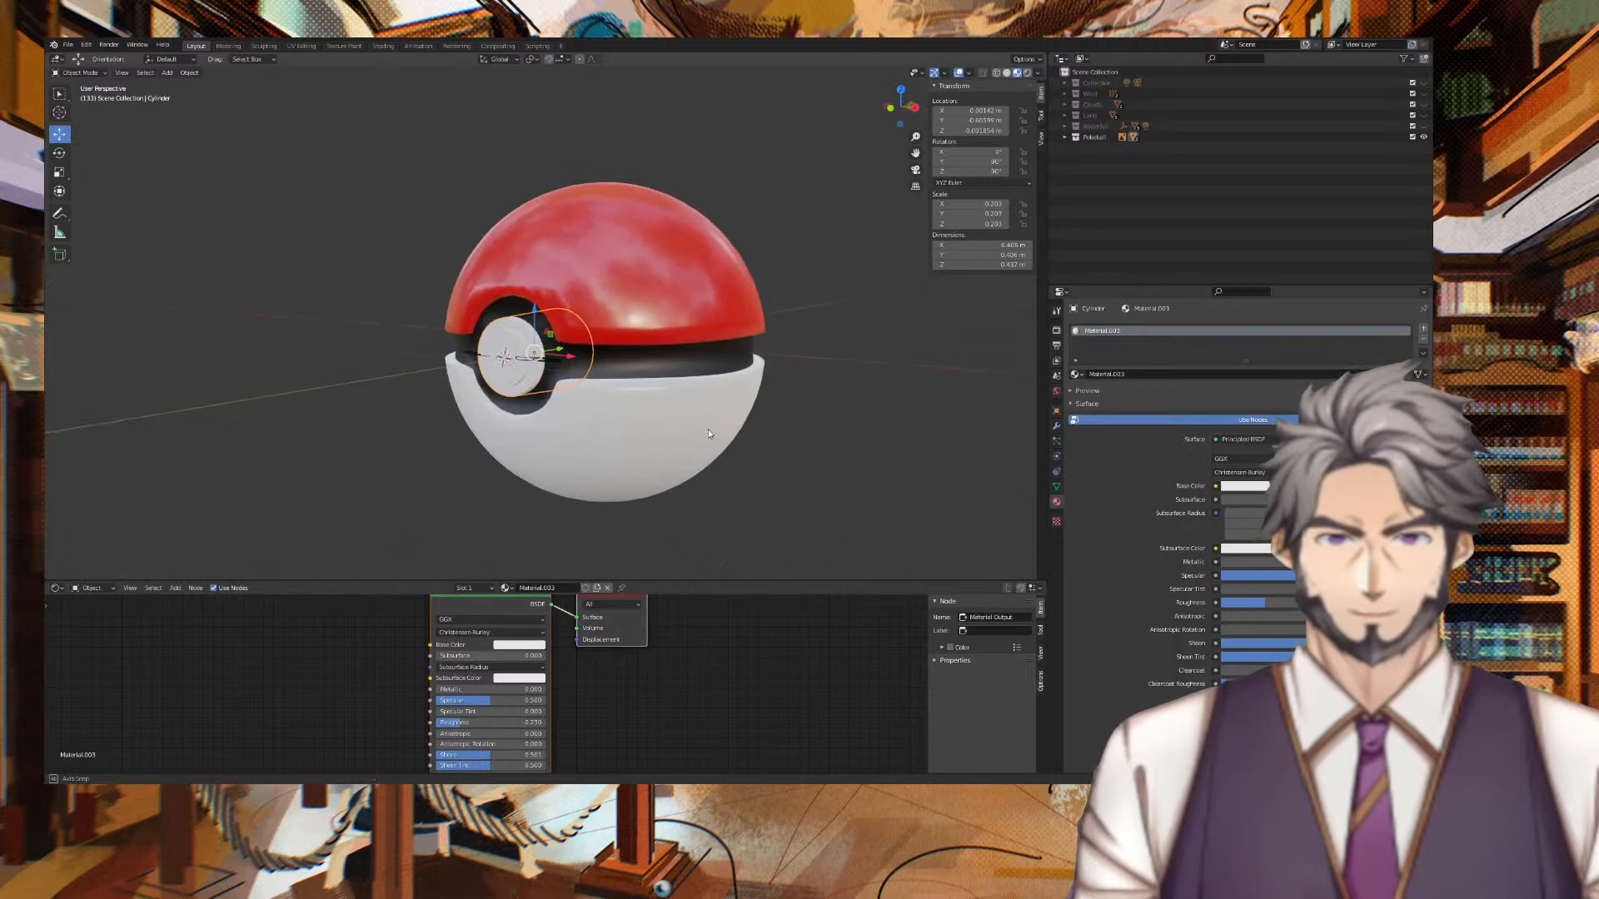
Lower the specular of the ball's black centre material to about 0.32 and raise its roughness.
left_click(676, 356)
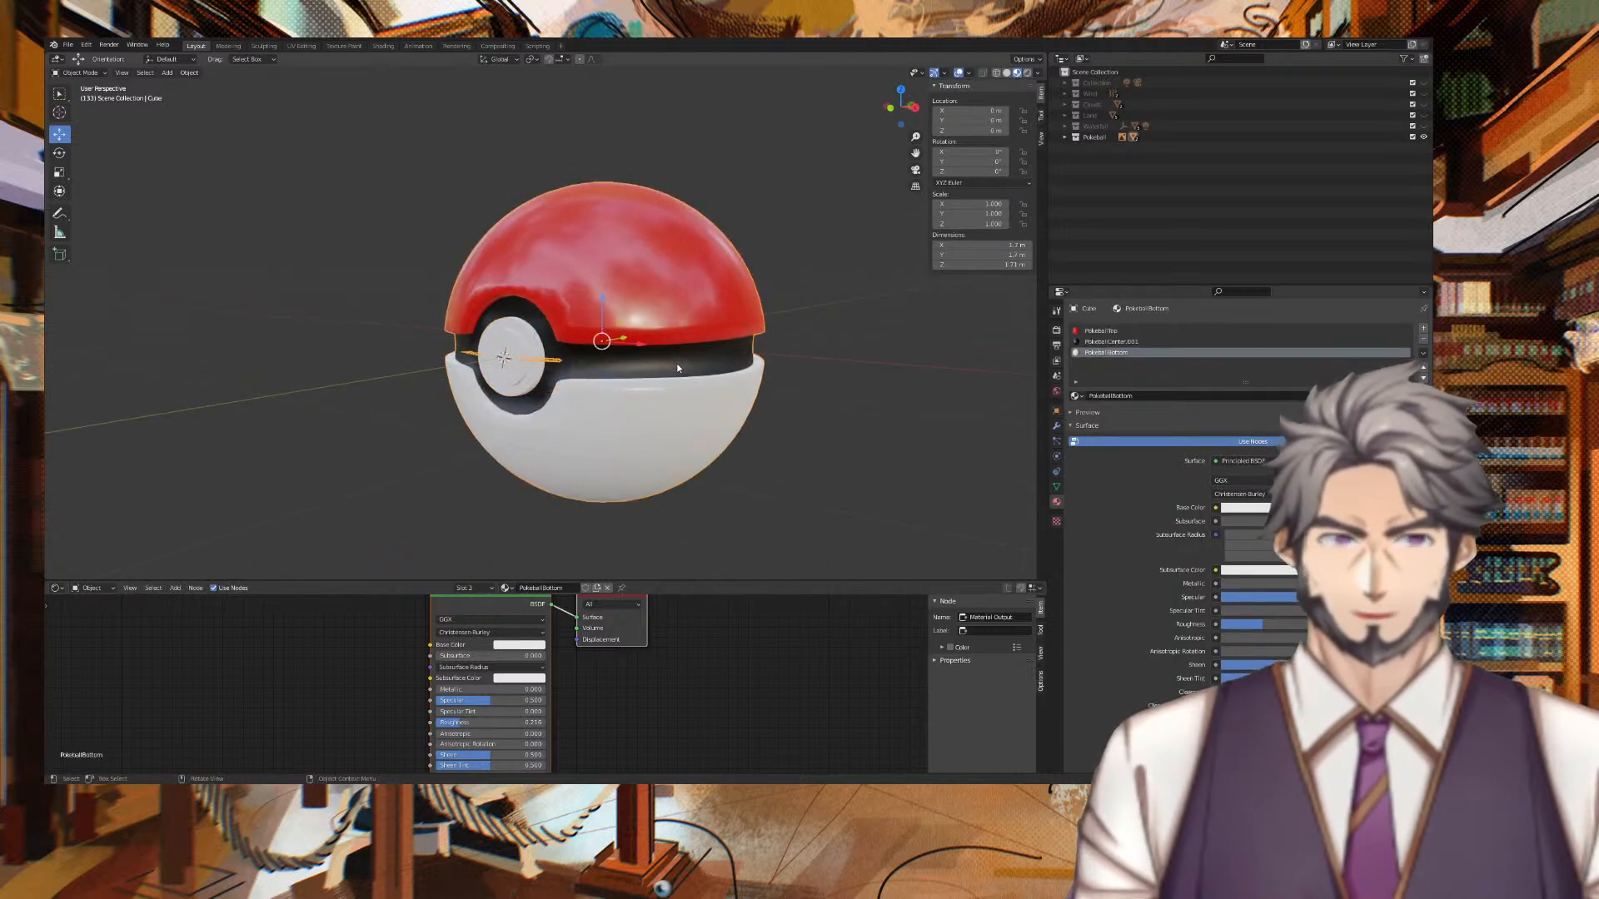
left_click(1153, 342)
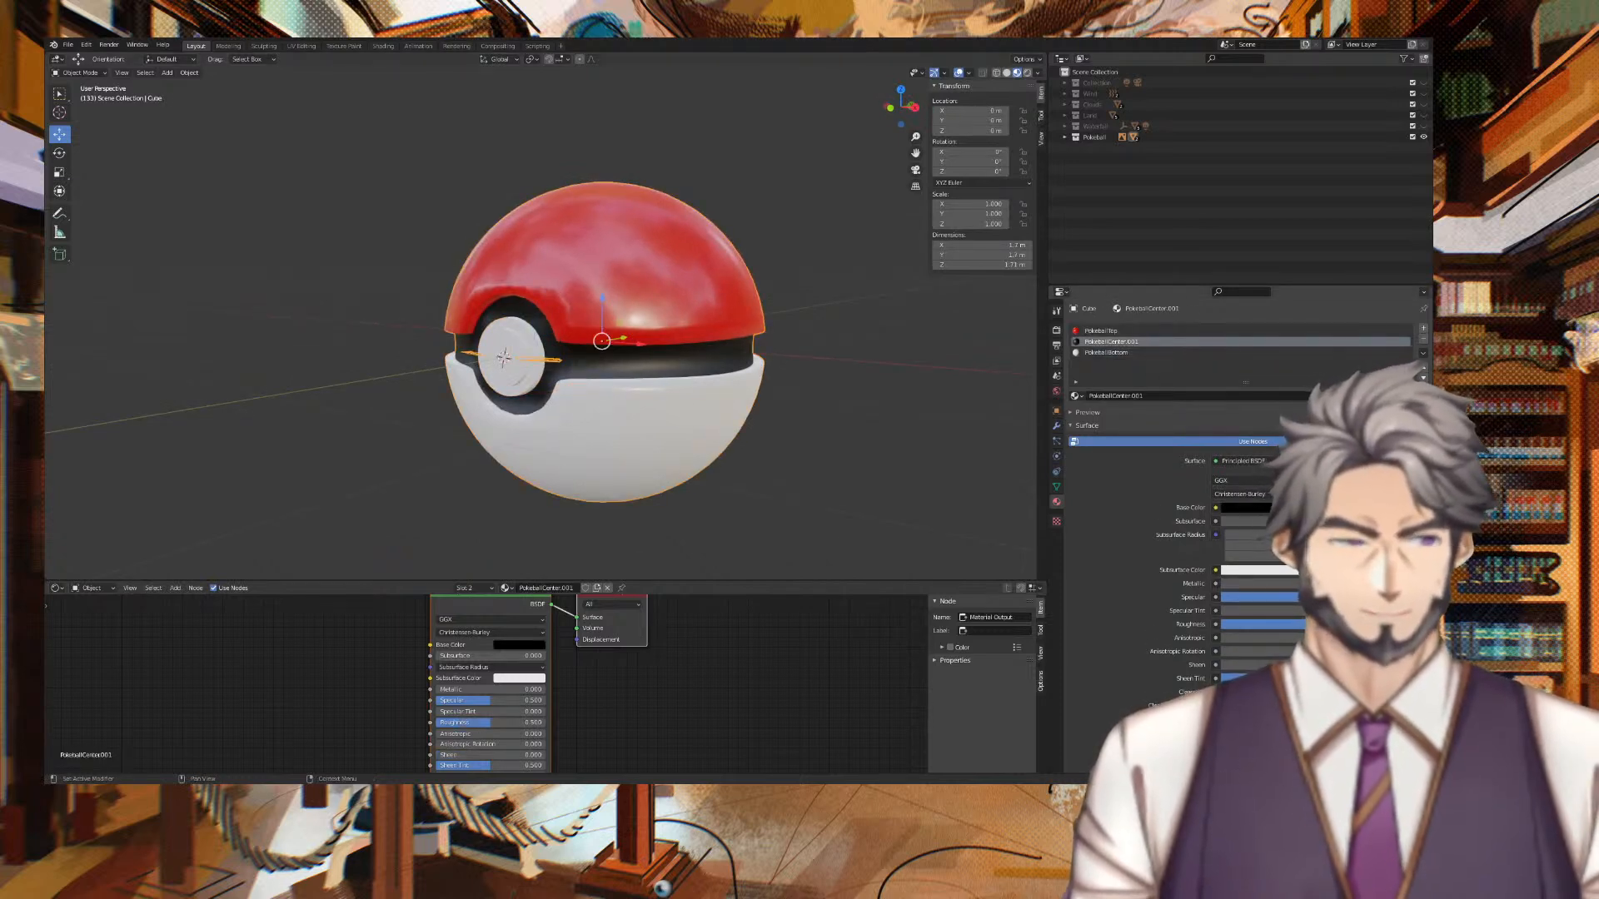
left_click_drag(1319, 597, 1354, 626)
middle_click_drag(843, 441, 784, 358)
middle_click_drag(674, 357, 208, 352)
scroll(791, 295, "down", 4)
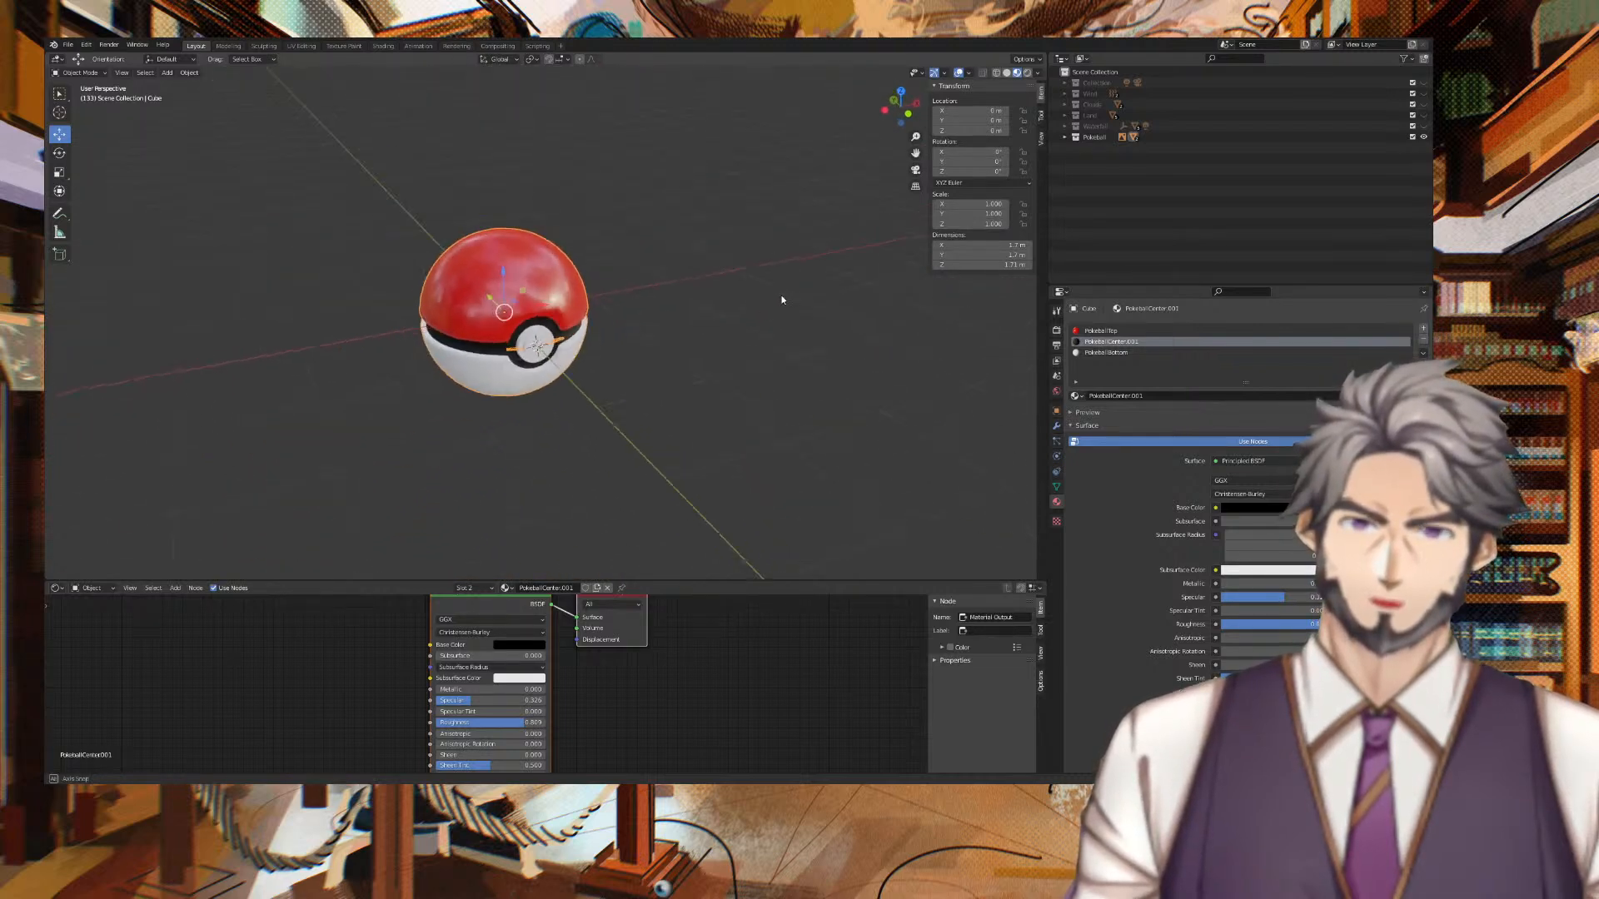
middle_click_drag(791, 295, 697, 278)
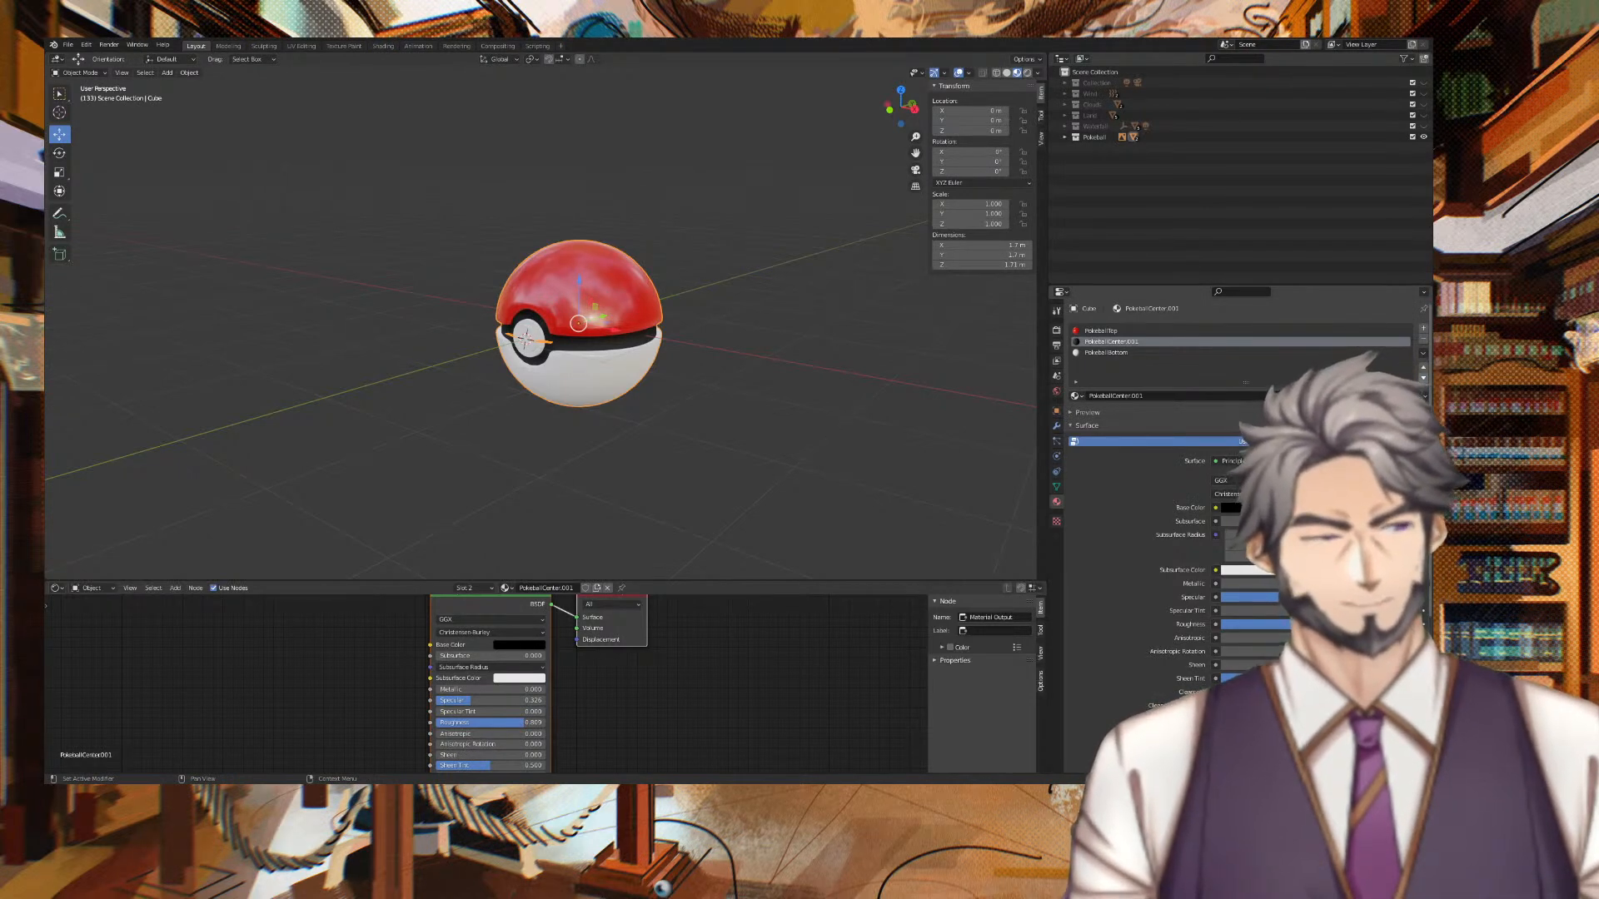
middle_click_drag(798, 215, 859, 203)
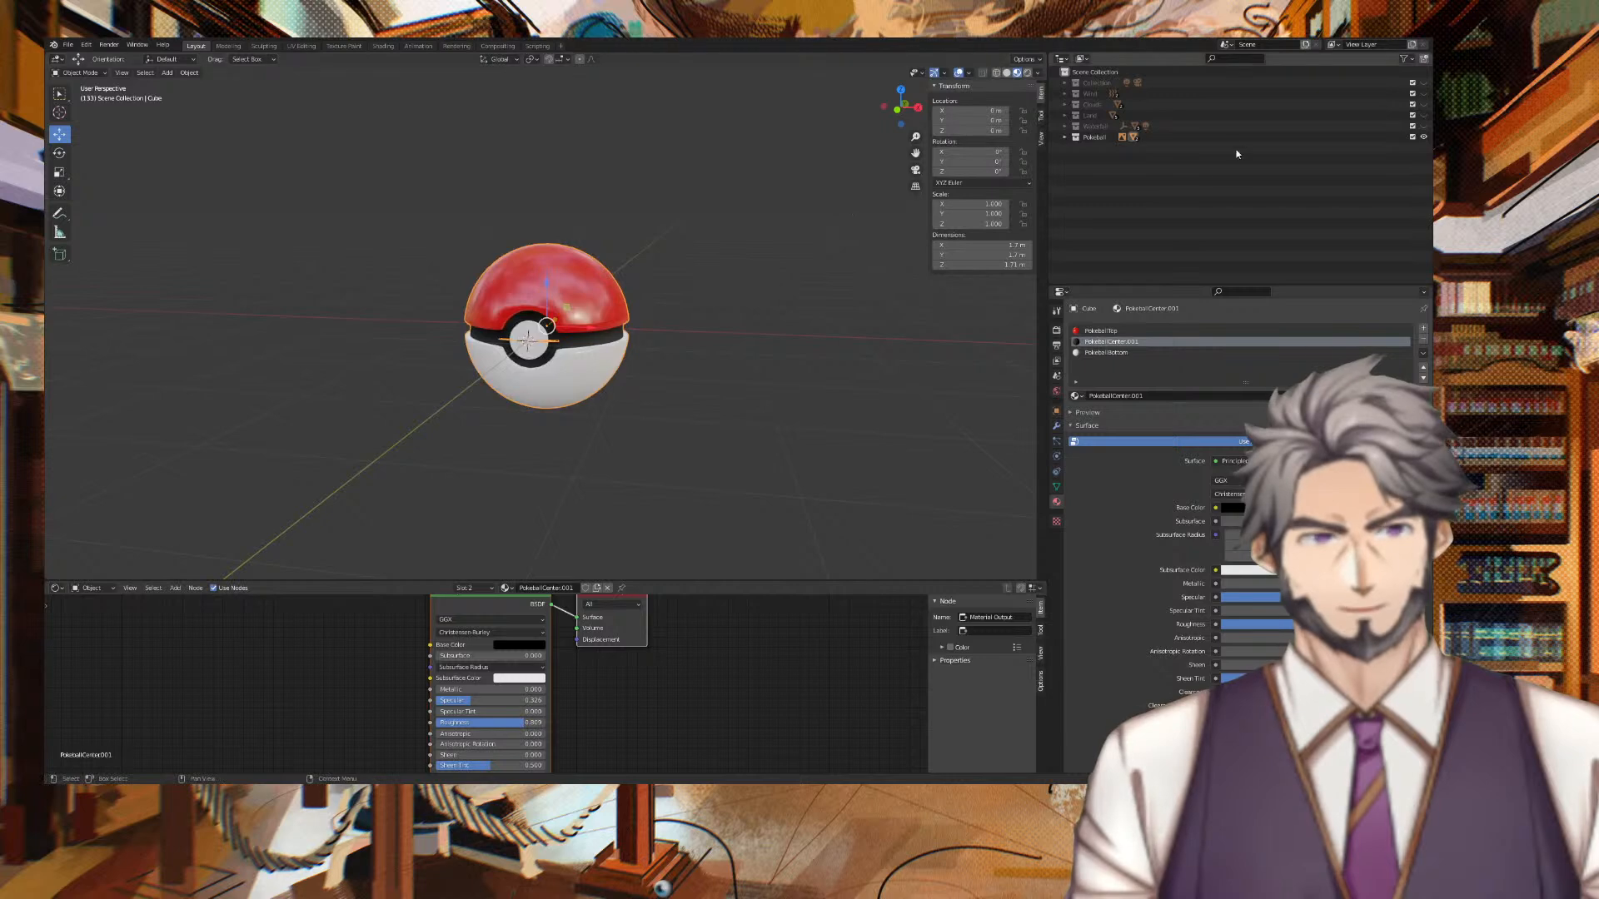
Unhide the hidden environment collections, including the clouds, land and waterfall, and switch the viewport to rendered shading.
left_click(1424, 125)
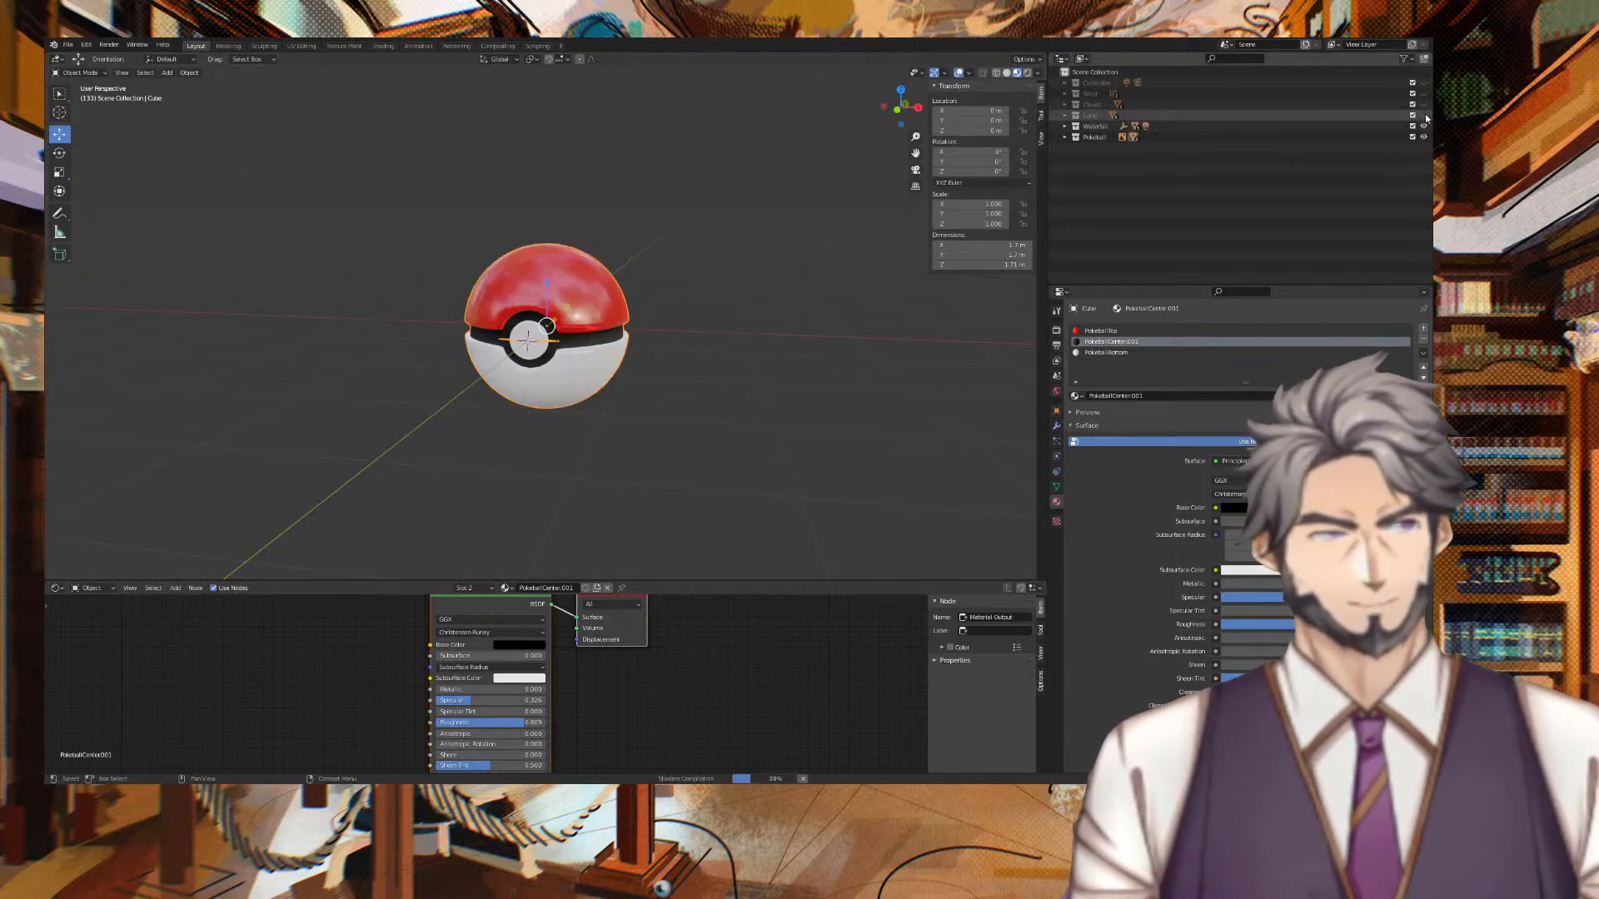
left_click(1424, 115)
left_click(1424, 94)
left_click(1424, 83)
left_click(1028, 73)
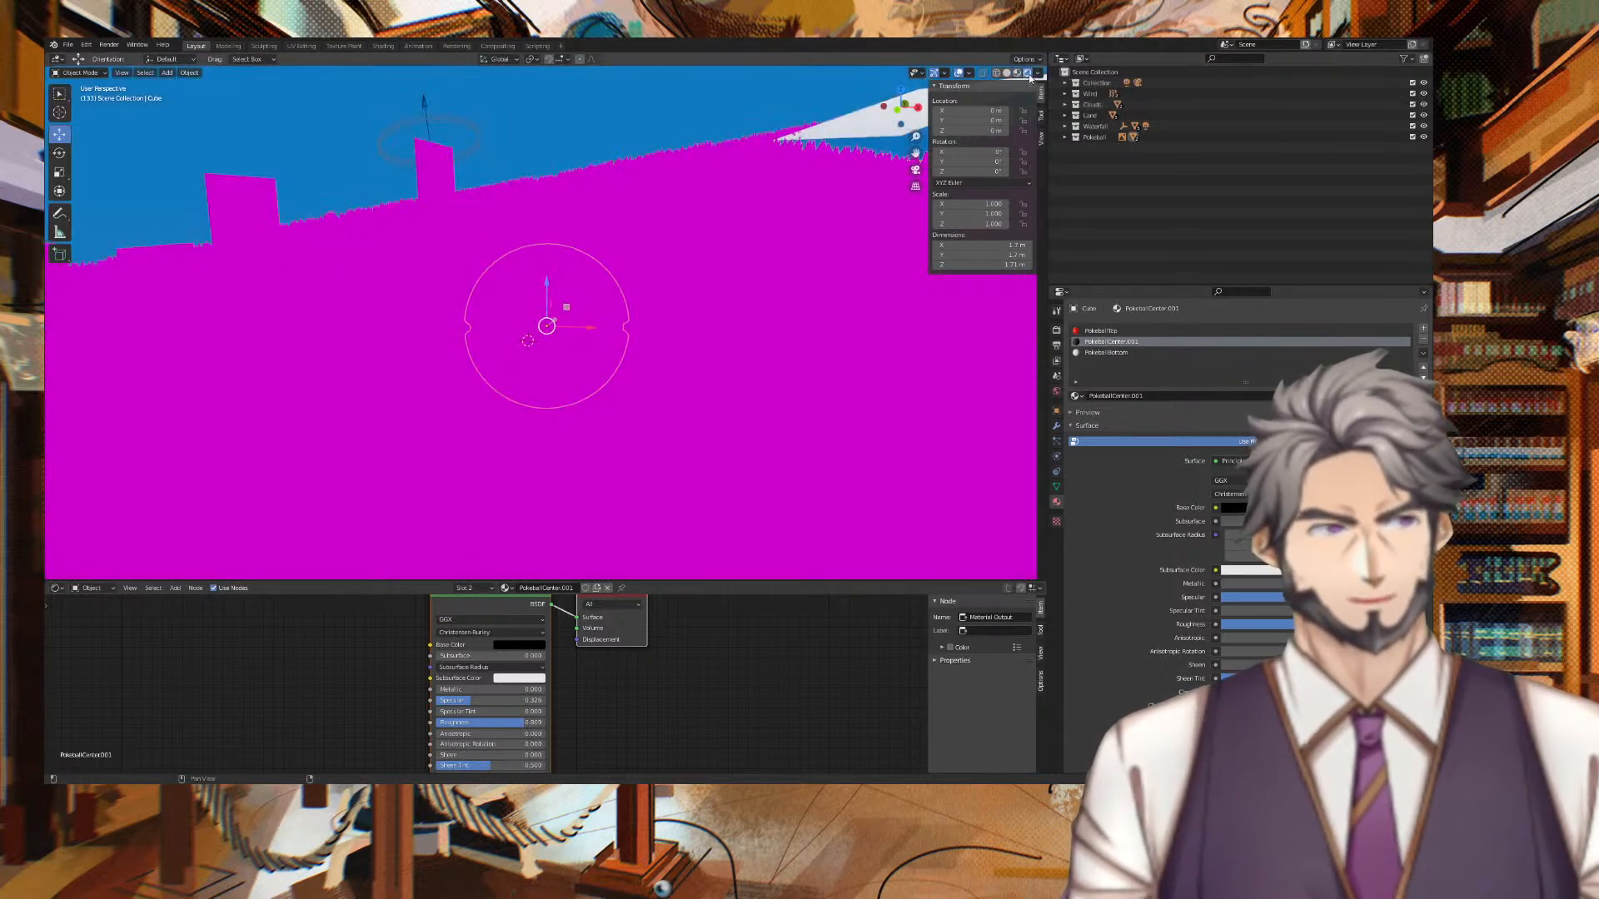
Raise the ball's main body about 2 m along Z above the ground.
mouse_move(772, 217)
middle_mouse_down()
mouse_move(618, 302)
mouse_move(716, 314)
mouse_move(689, 274)
mouse_move(746, 261)
mouse_move(657, 277)
middle_mouse_up()
scroll(571, 308, "up", 5)
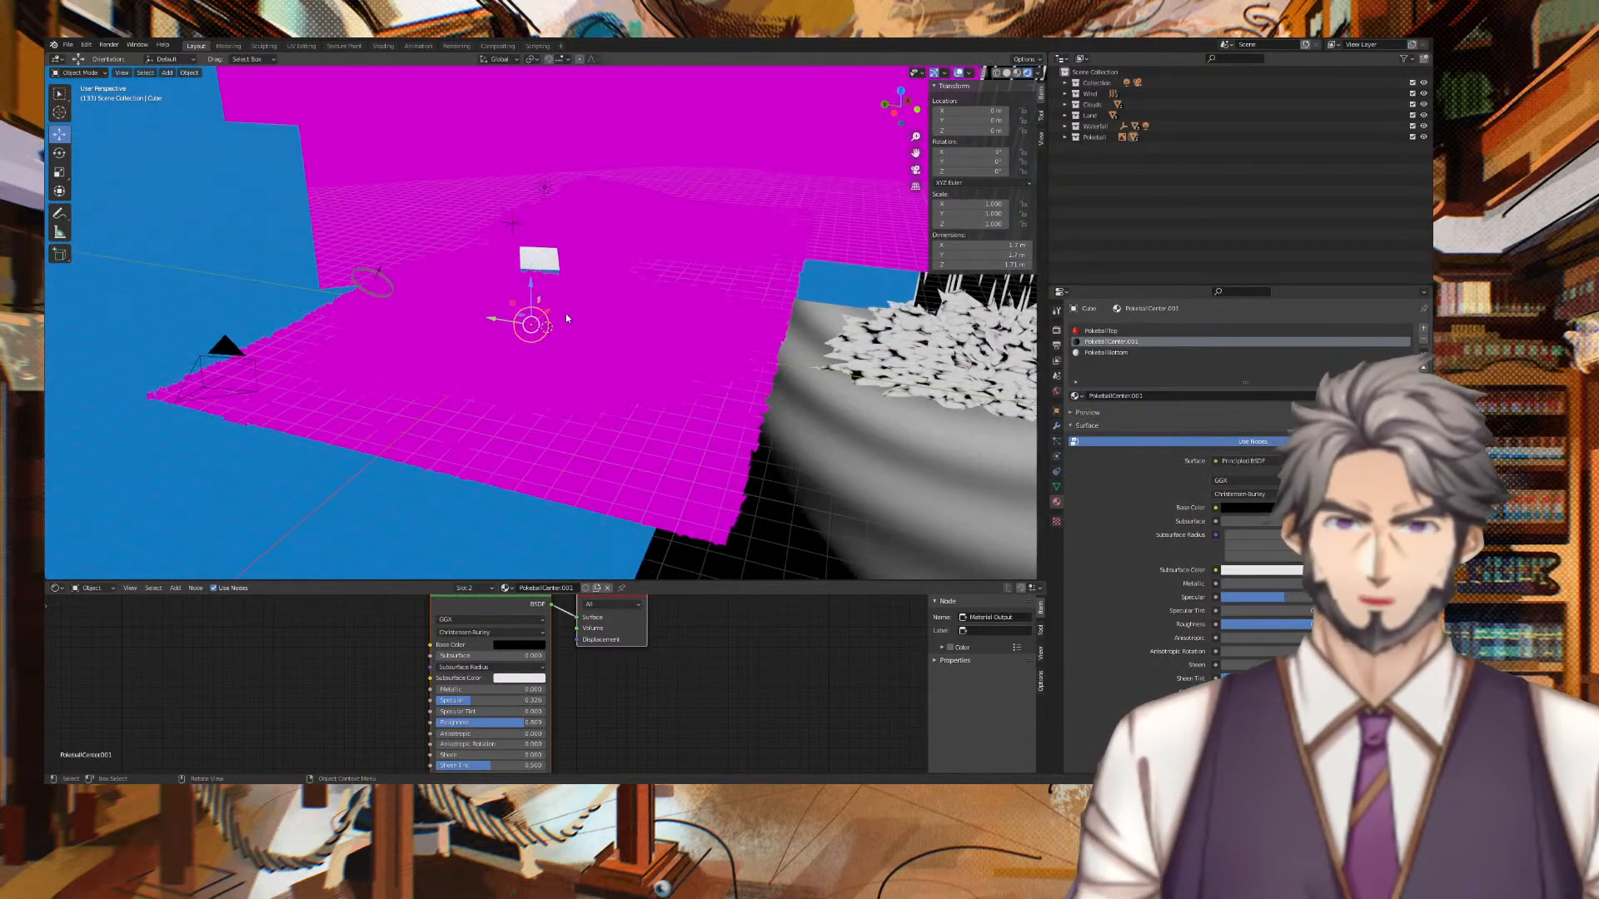
left_click_drag(530, 289, 534, 243)
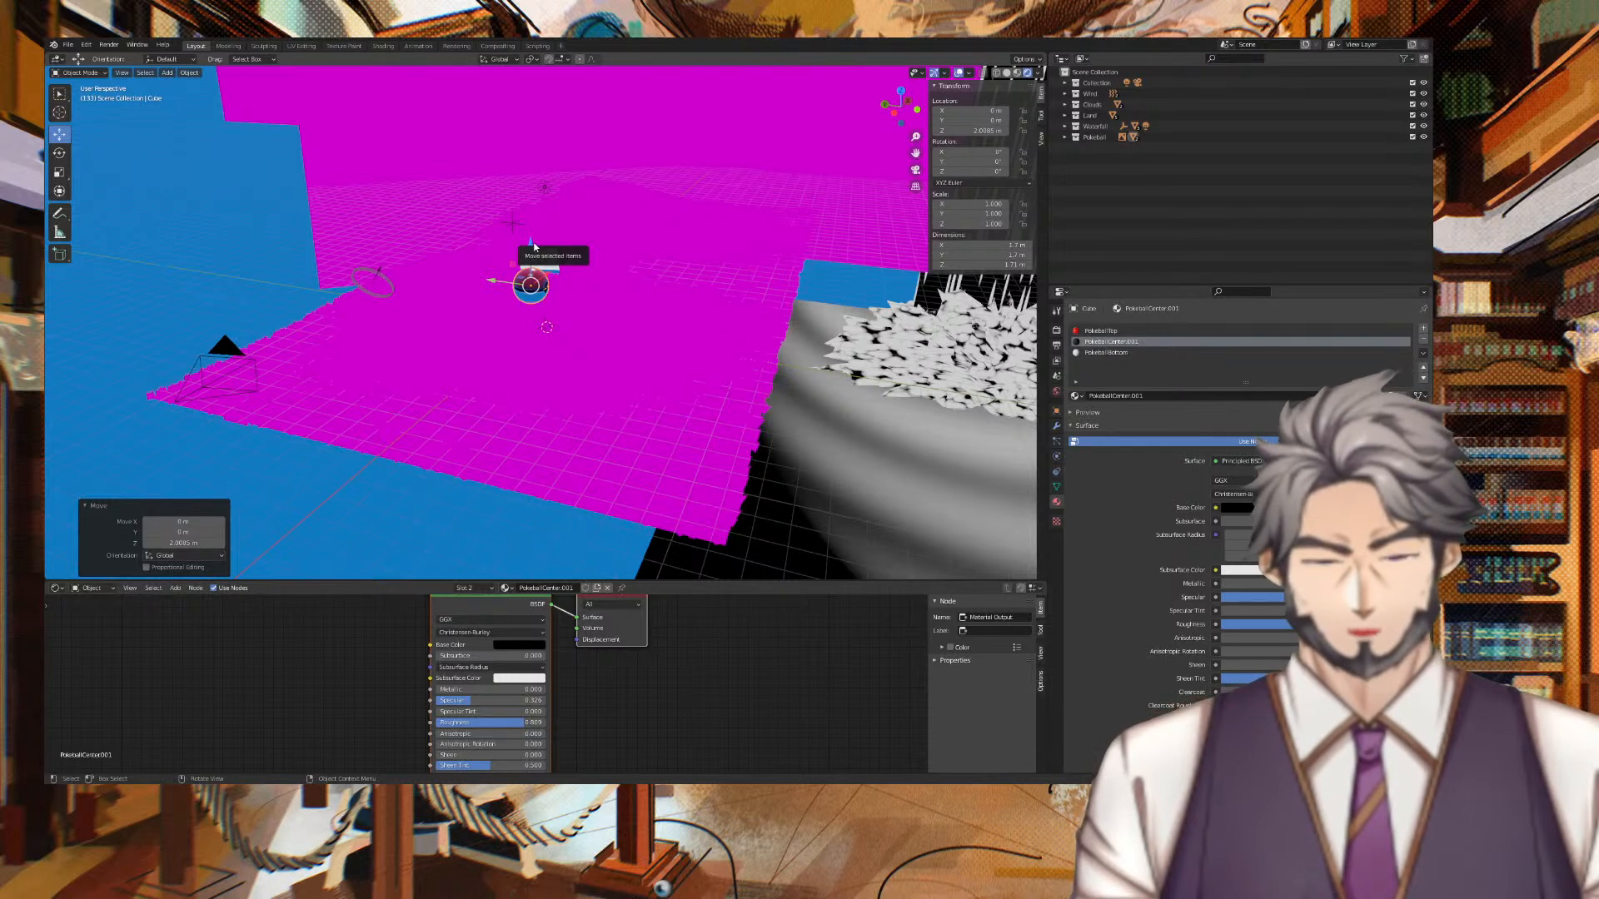
Replace the missing image texture in the cloud plane's Cloud Material with the cloud PNG file.
scroll(550, 243, "down", 3)
left_click(498, 148)
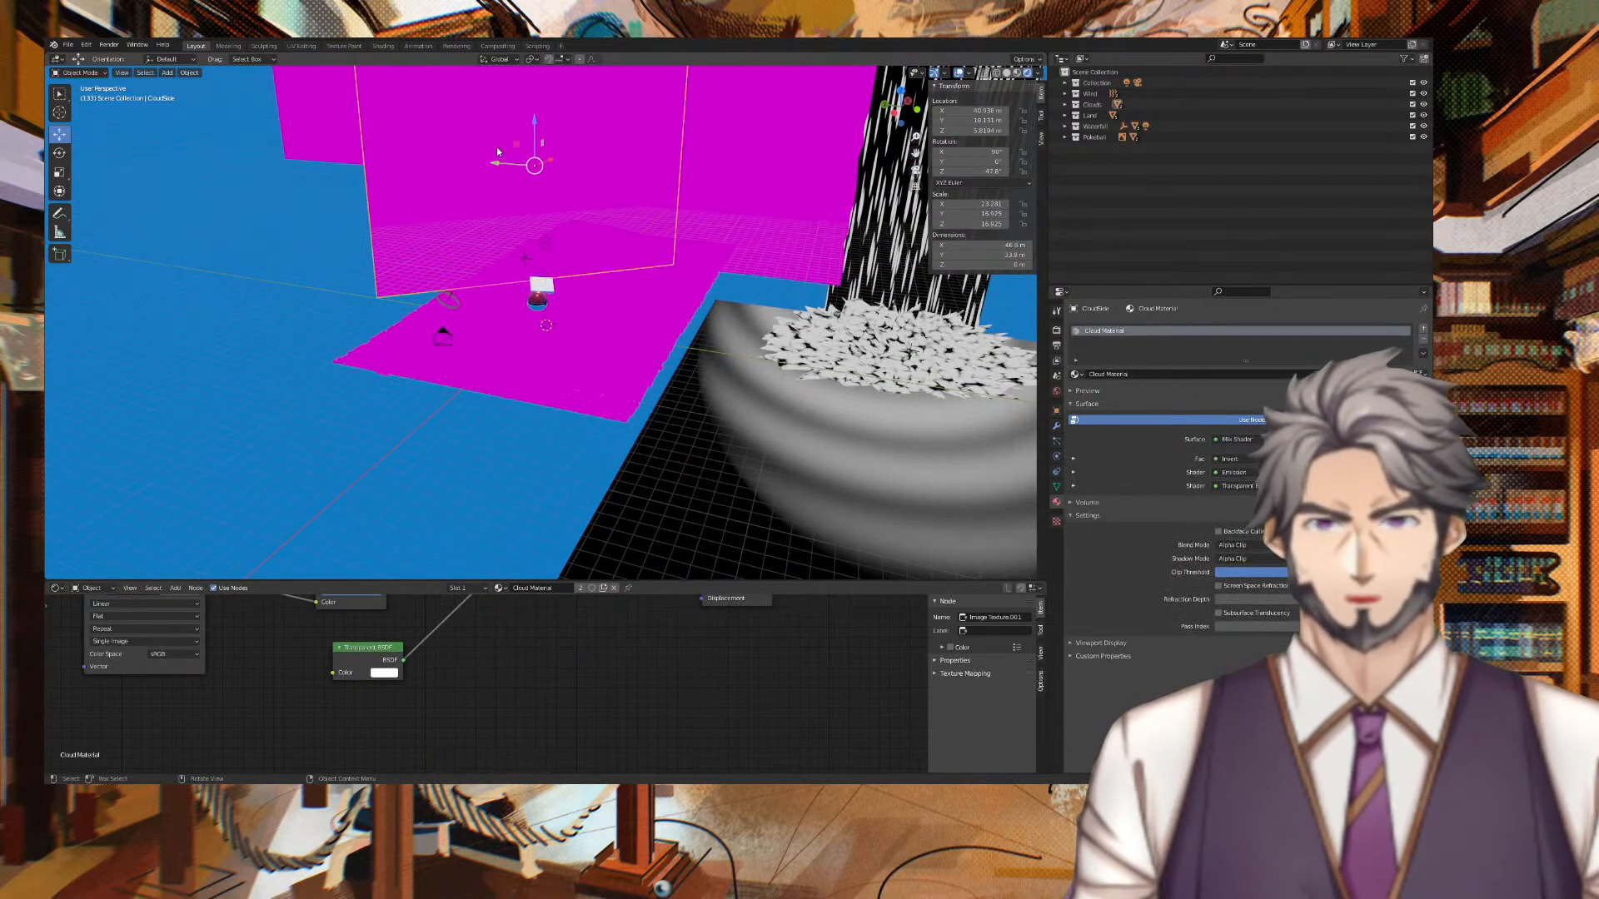
middle_click_drag(518, 652, 754, 725)
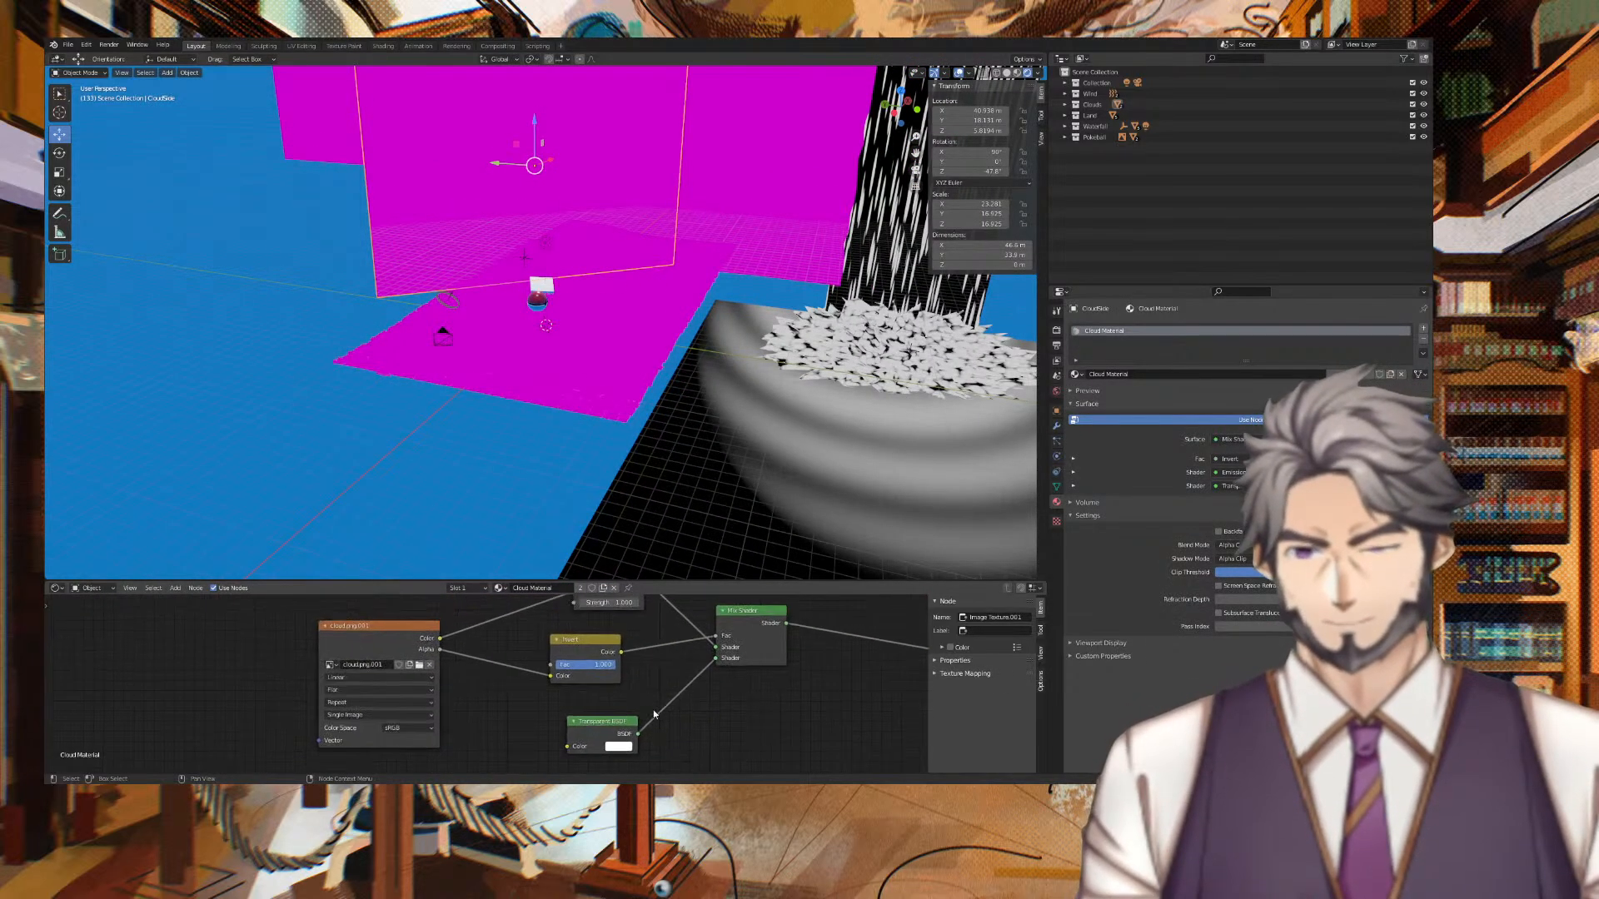
left_click(331, 666)
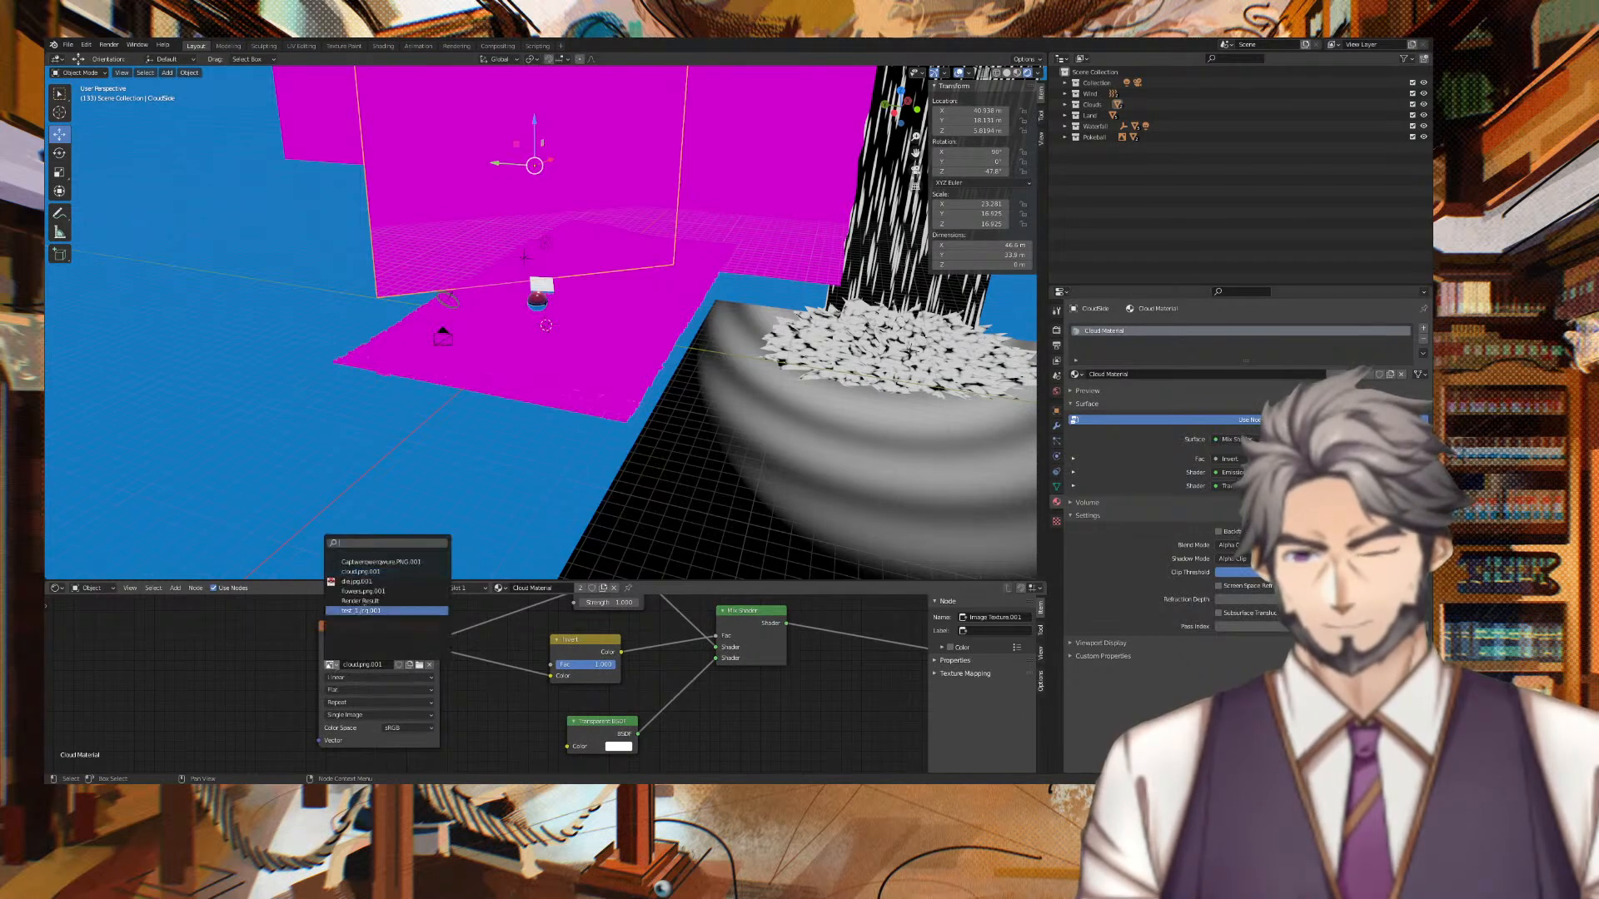
left_click(371, 668)
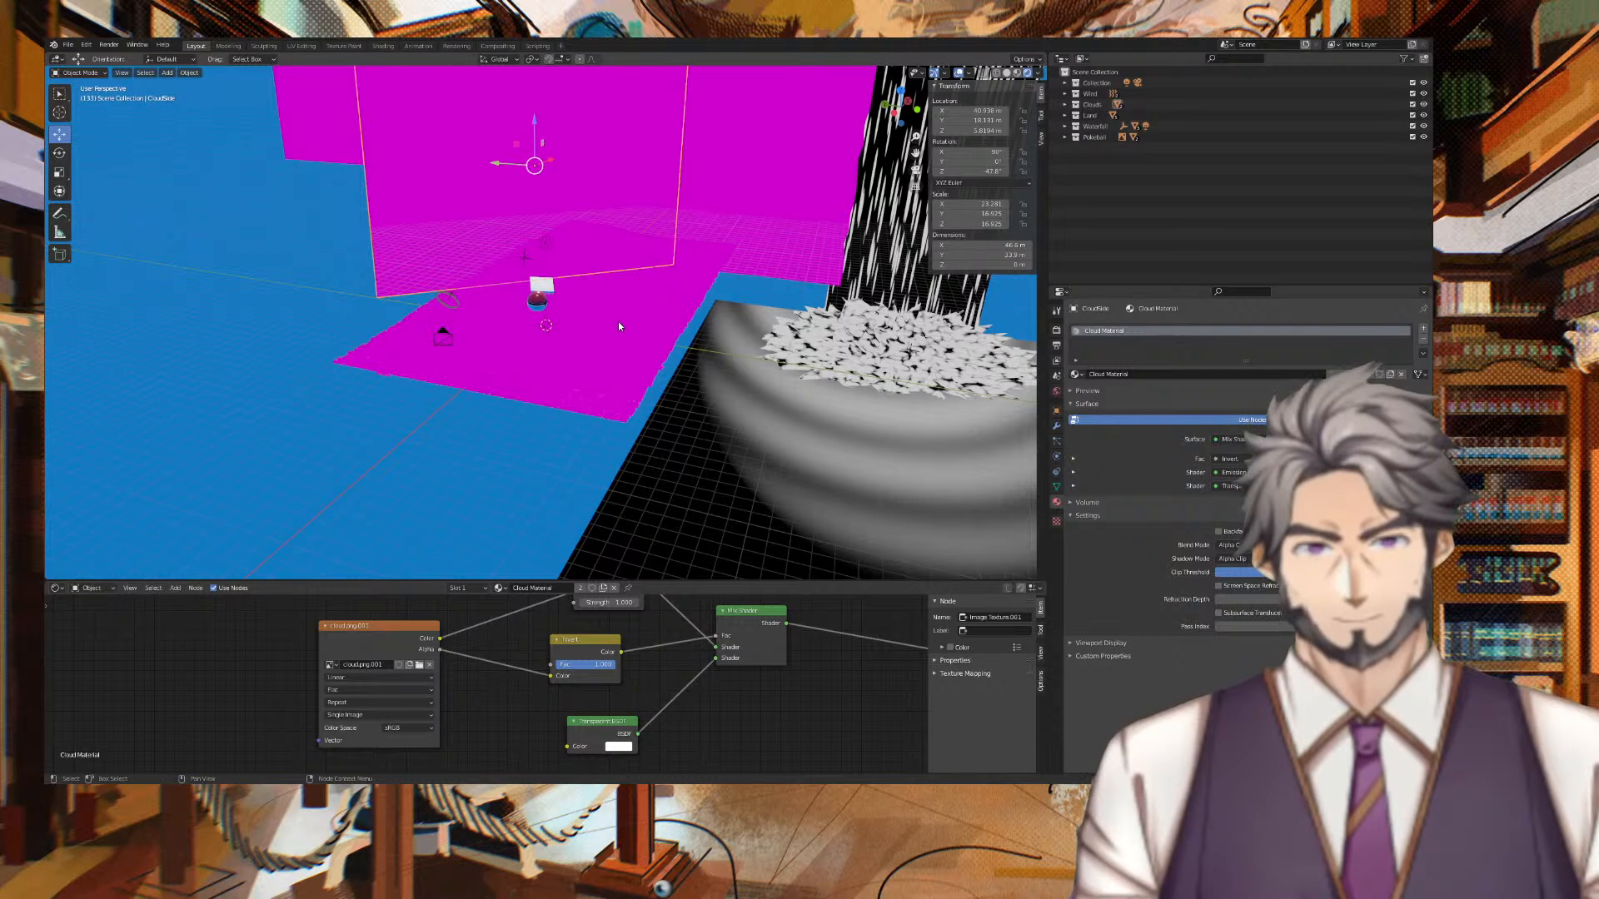
left_click(922, 581)
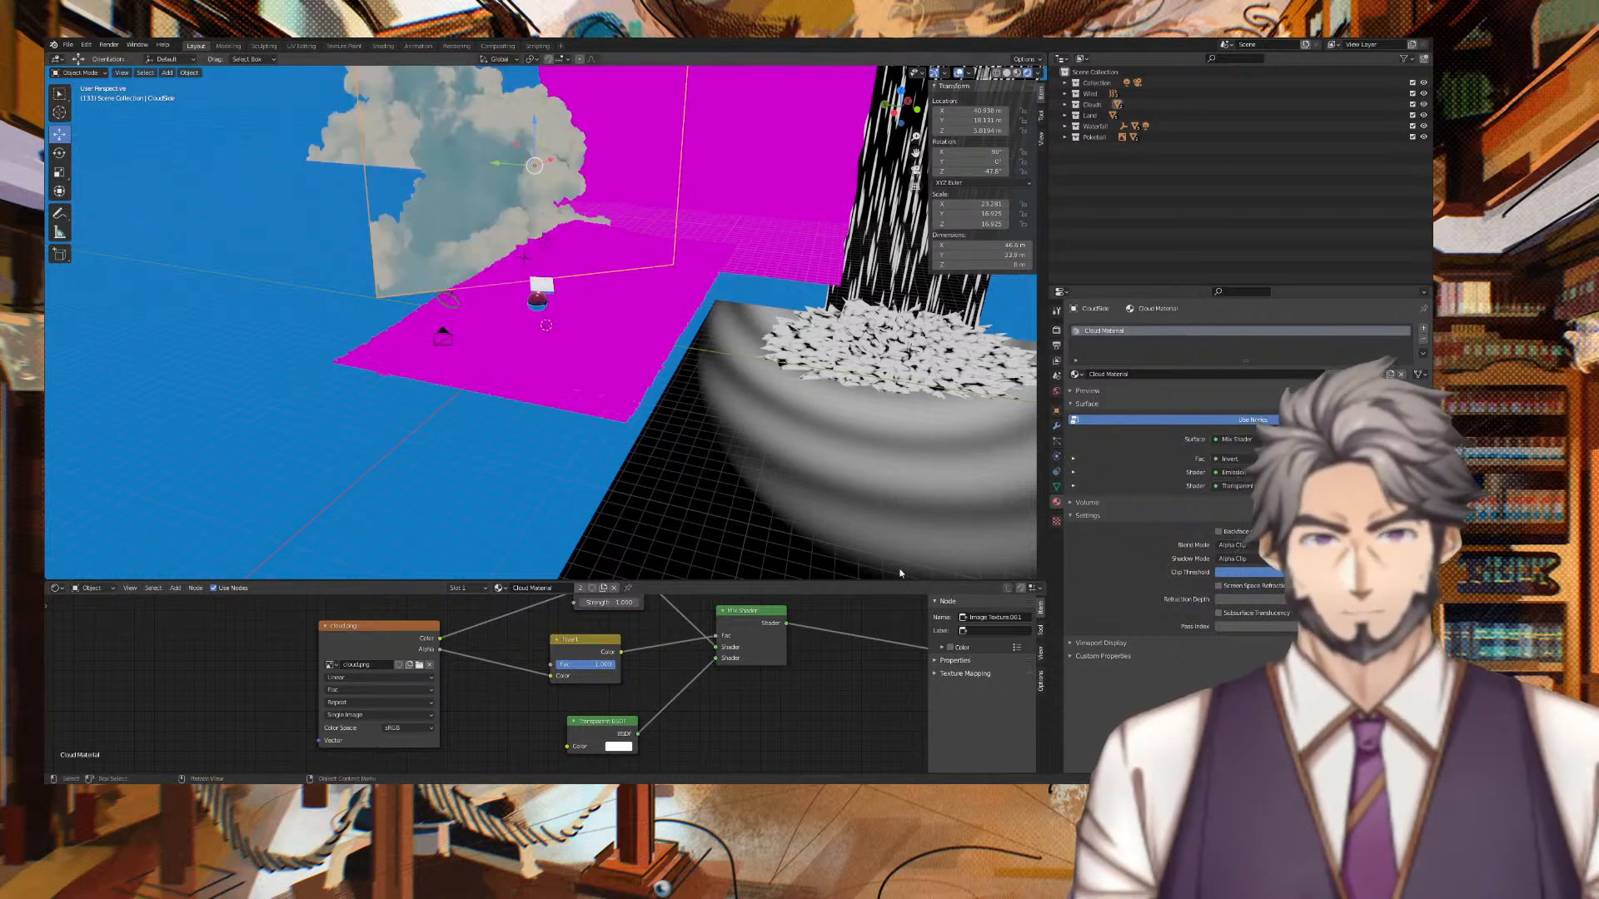
Restore the missing image textures of the grassy ground planes and the Flower Material.
left_click(640, 334)
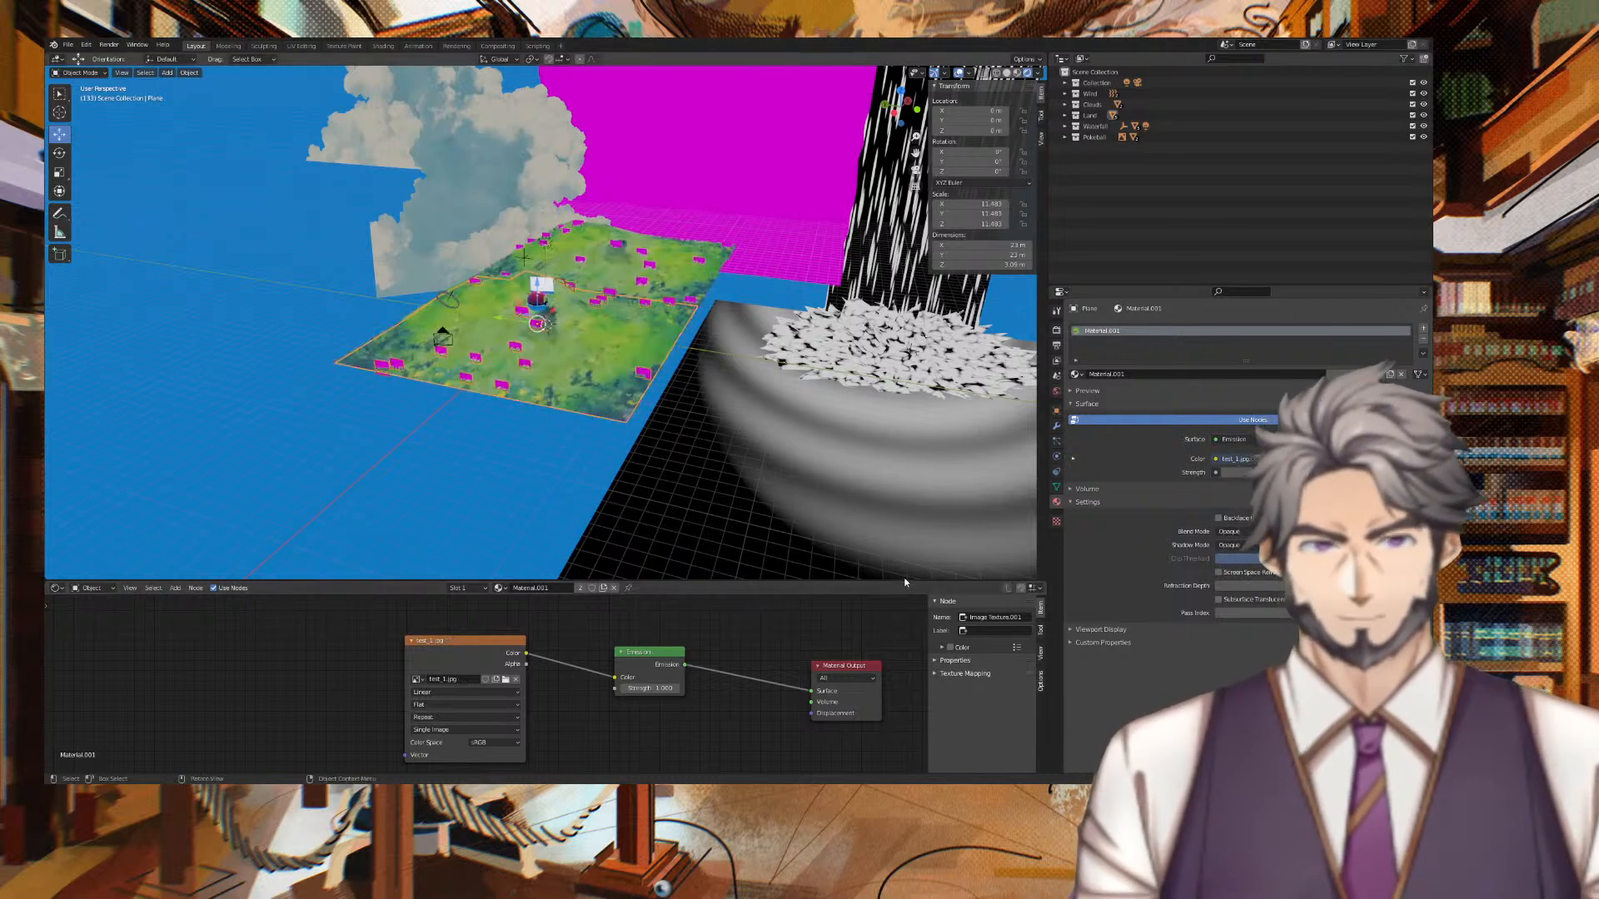
key("shift+d")
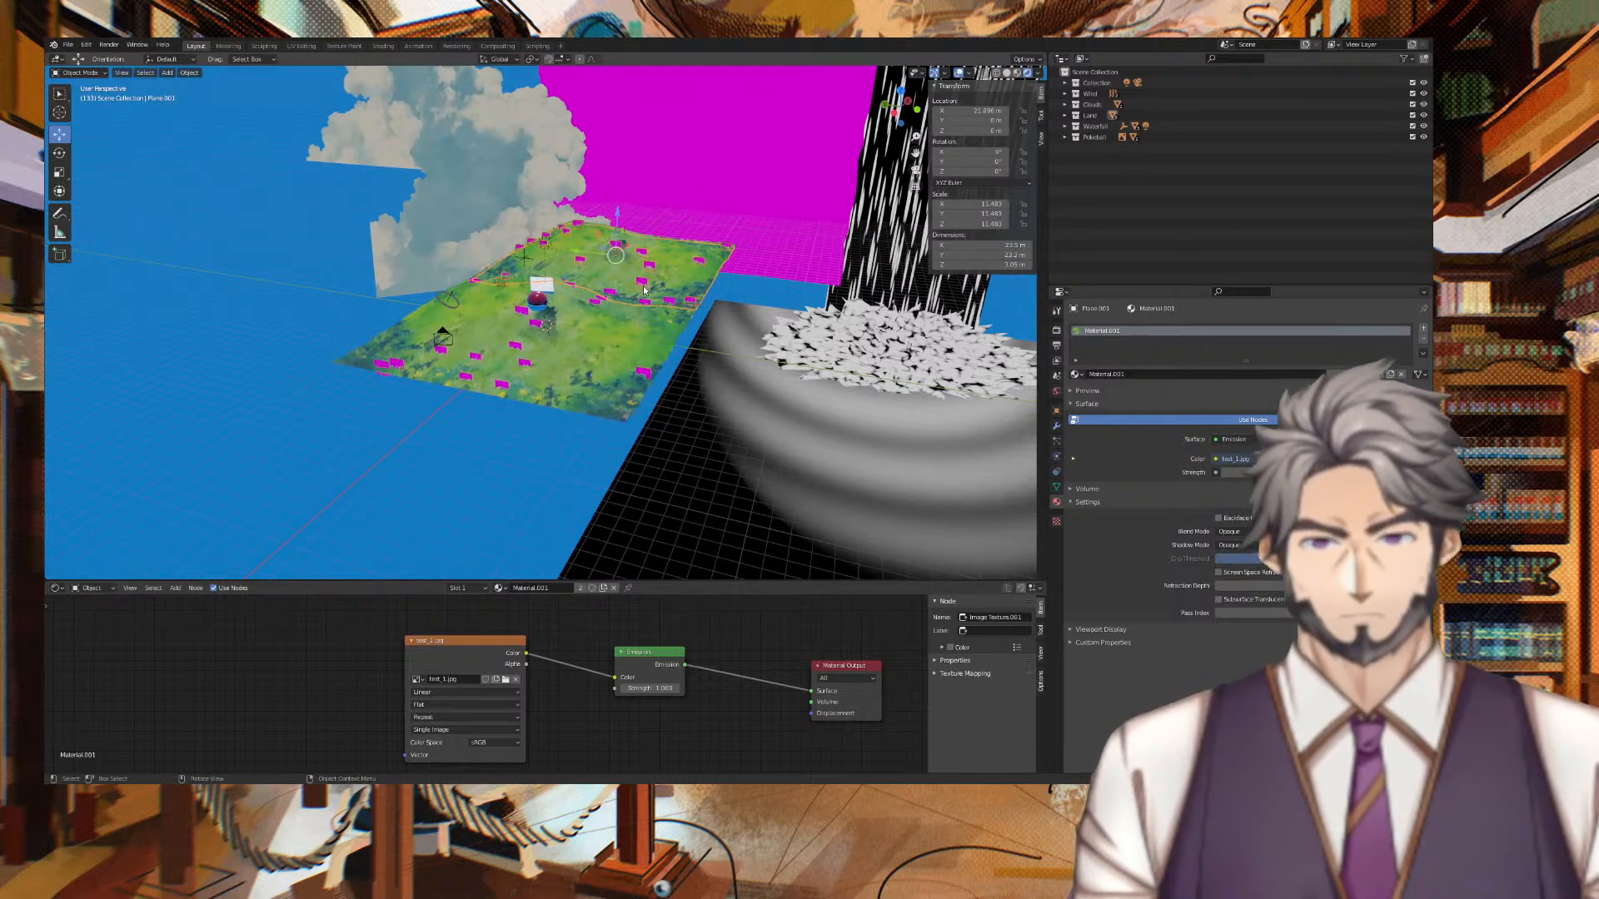
left_click(539, 325)
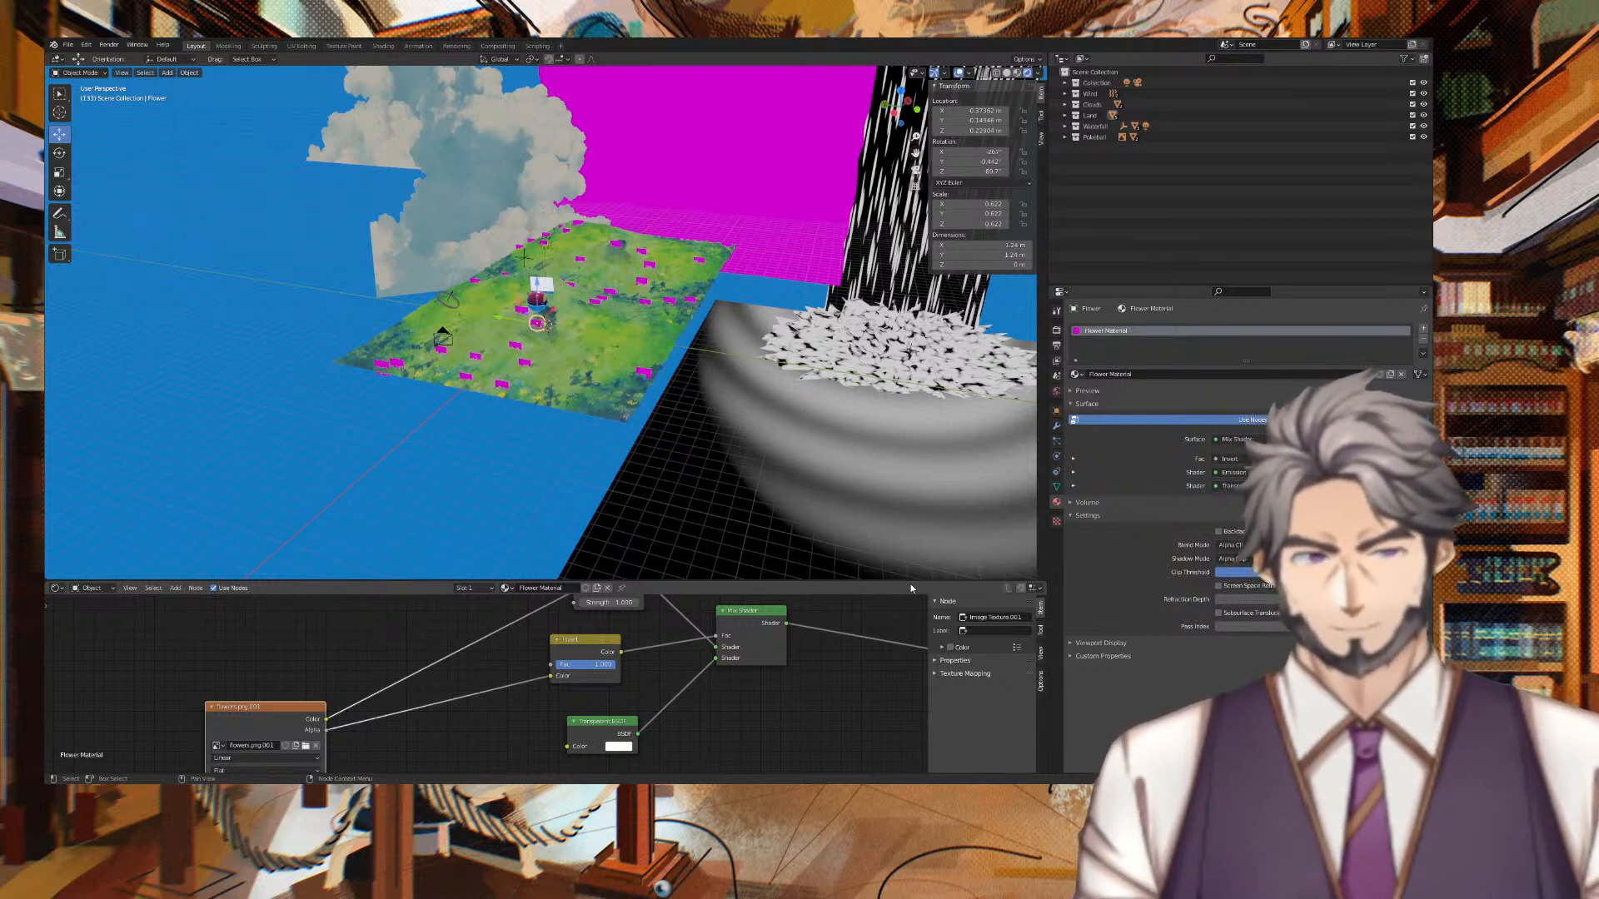
key("ctrl+z")
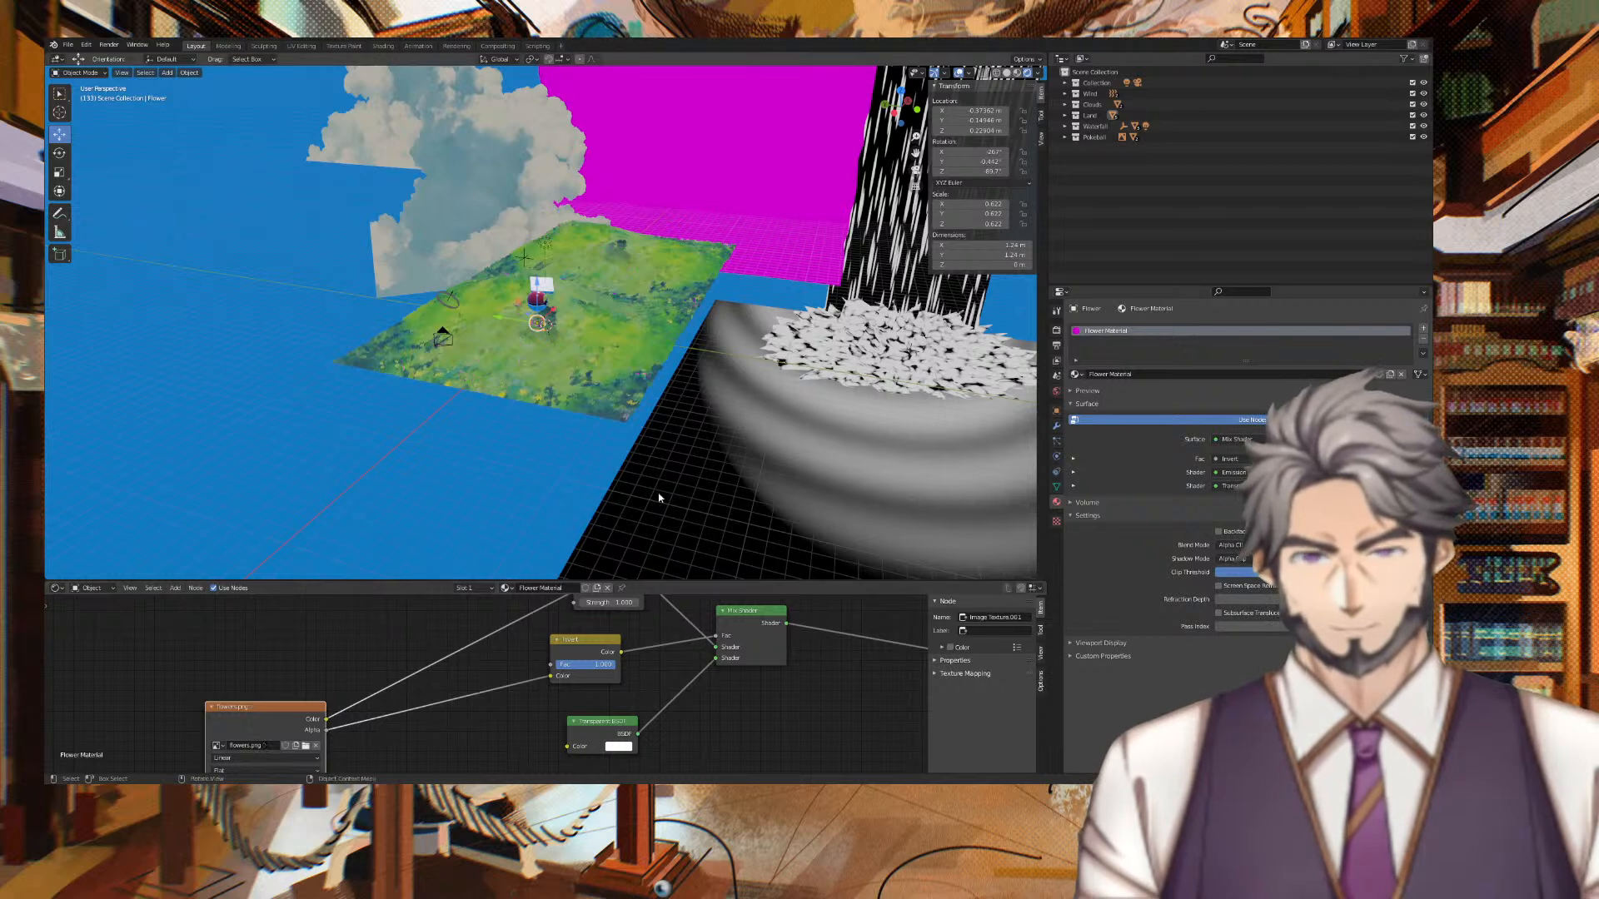
Restore the missing image texture in the cliff's Wall Material.
left_click(725, 209)
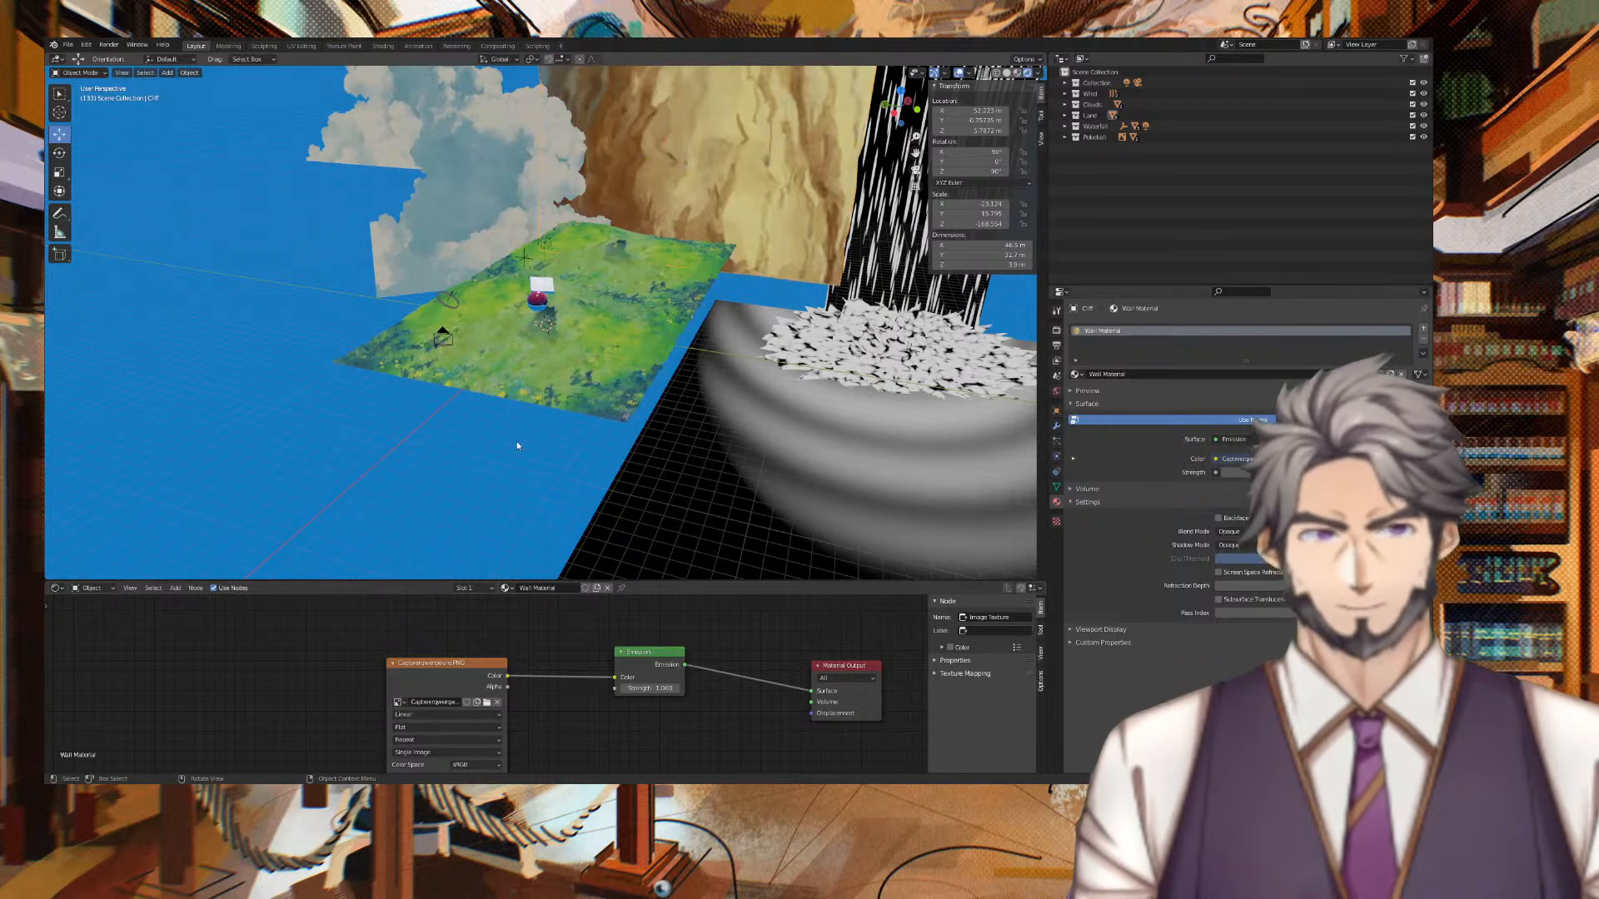
scroll(518, 448, "down", 3)
middle_click_drag(519, 453, 571, 446)
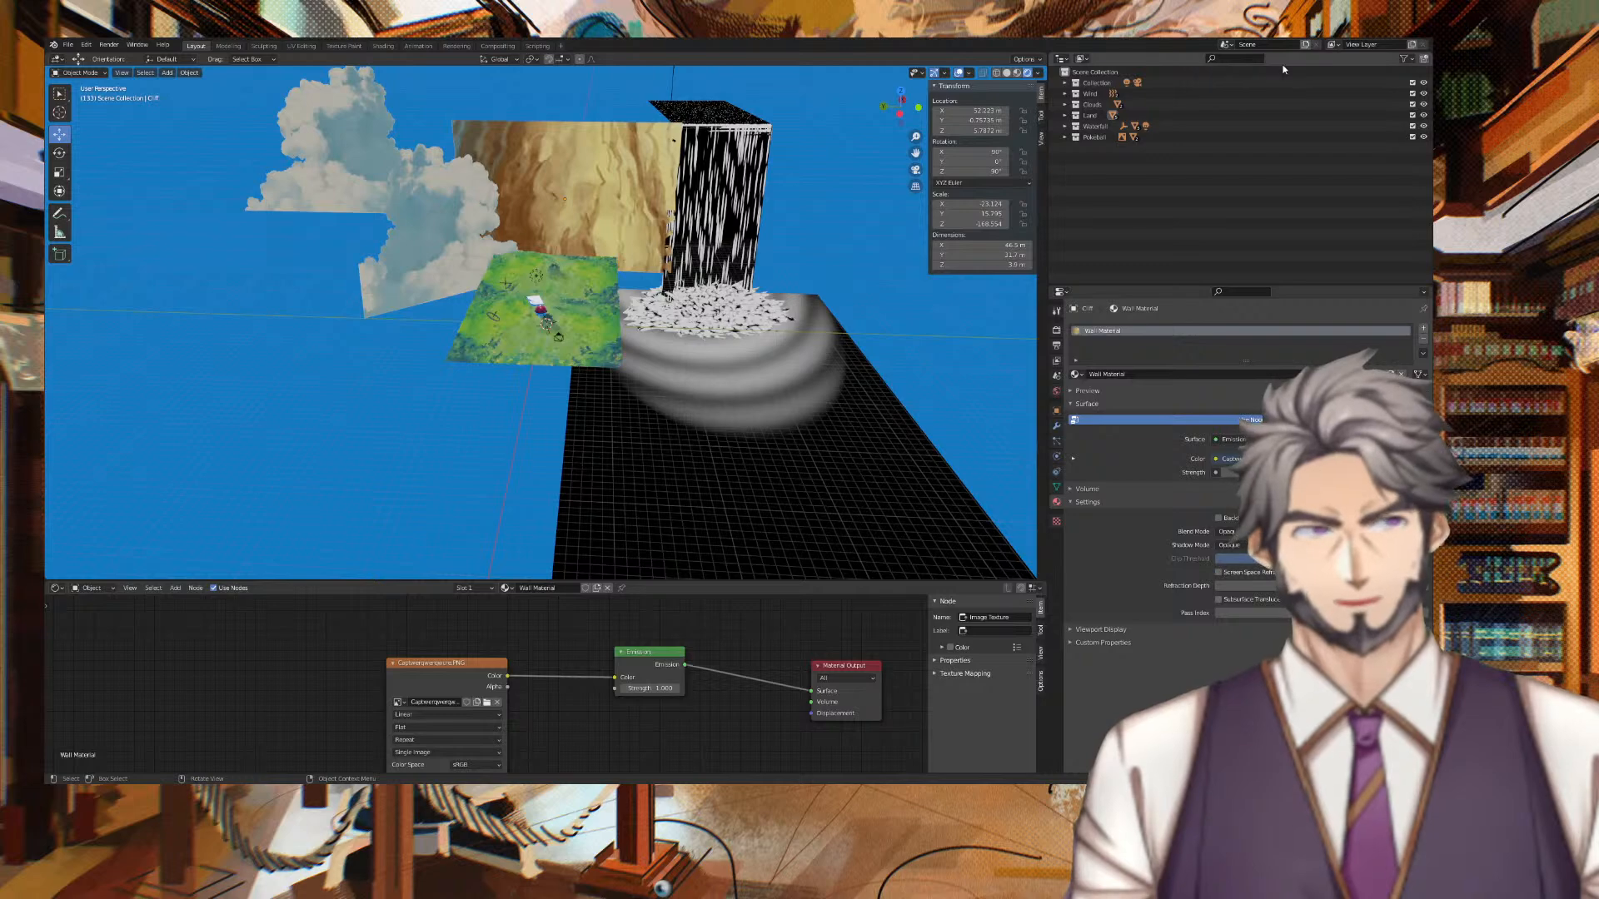
Try rotating the ball's body so it tilts sideways in the camera view.
key("KP_0")
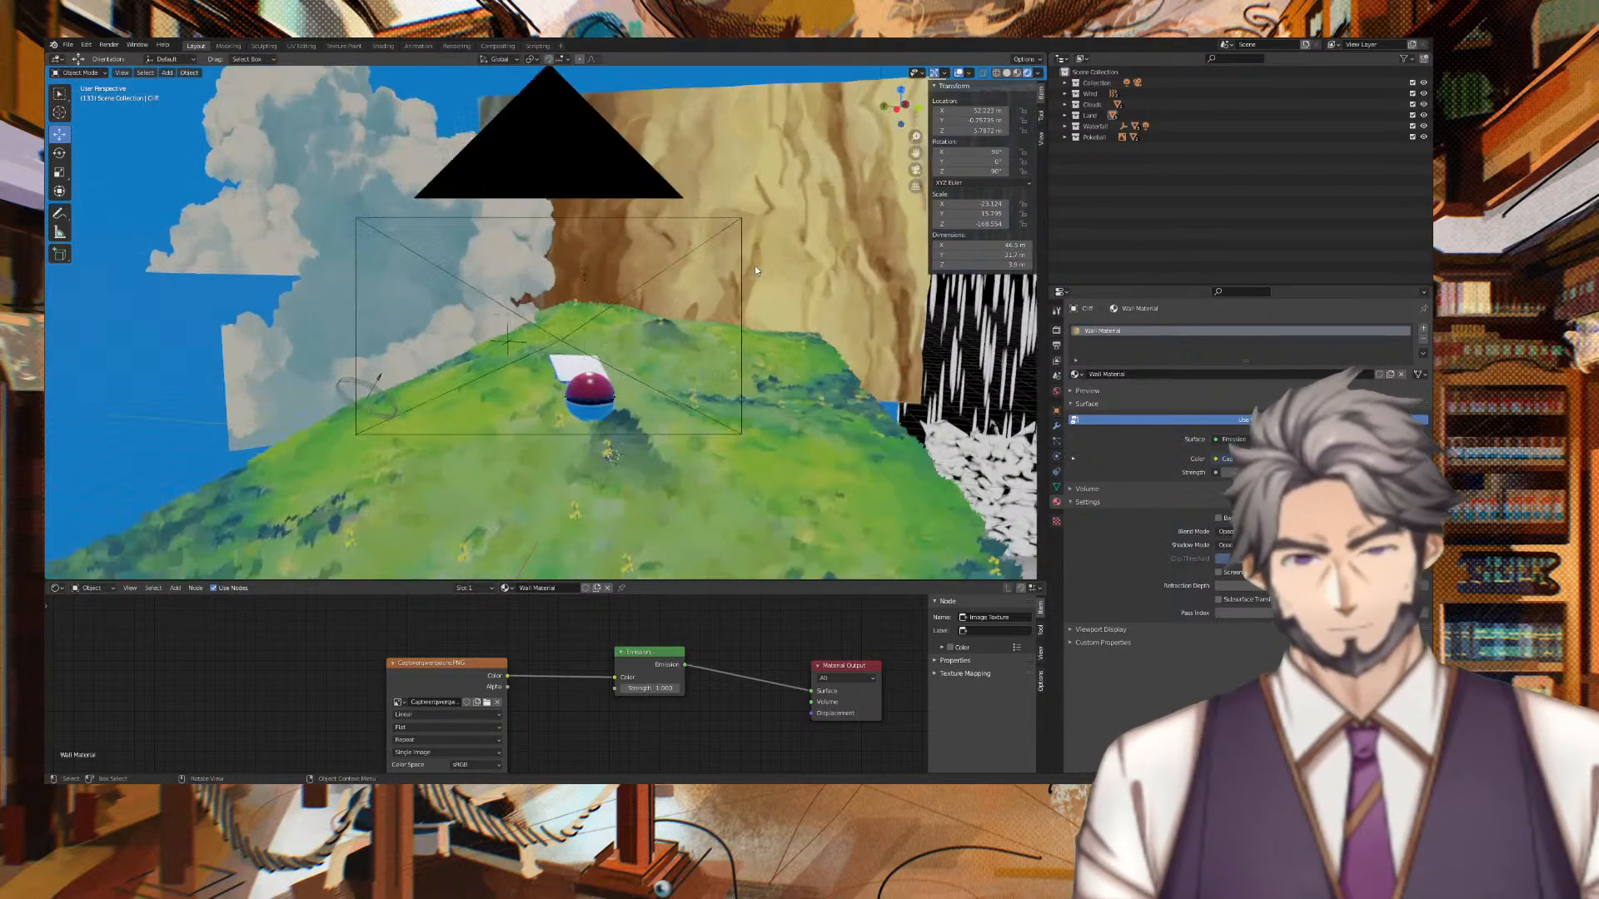
left_click(581, 425)
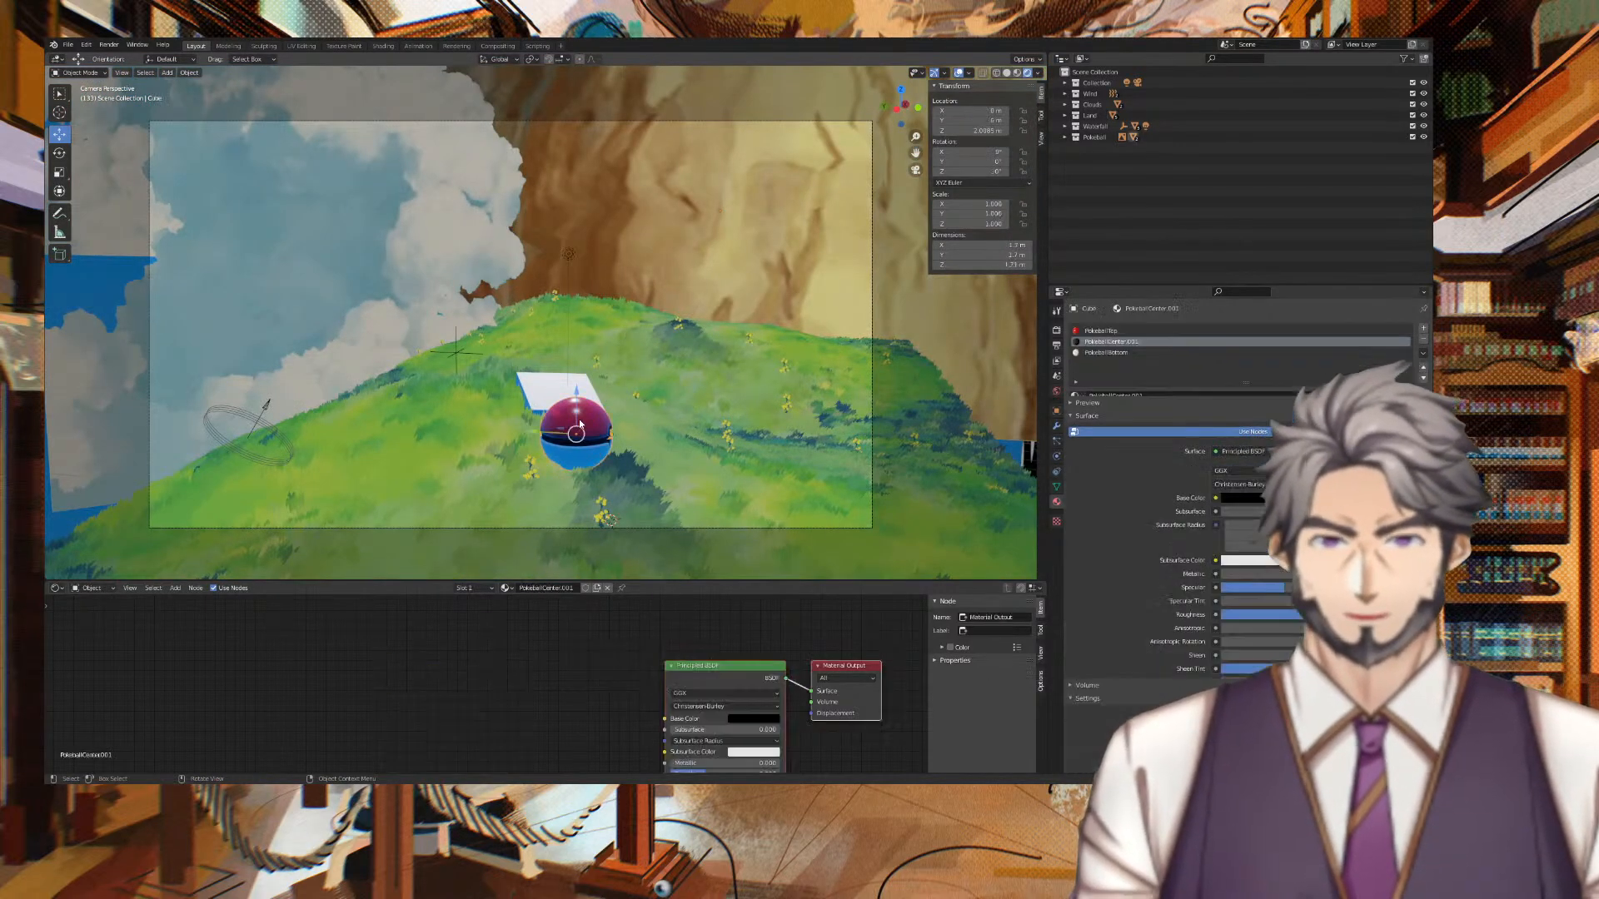
key("r")
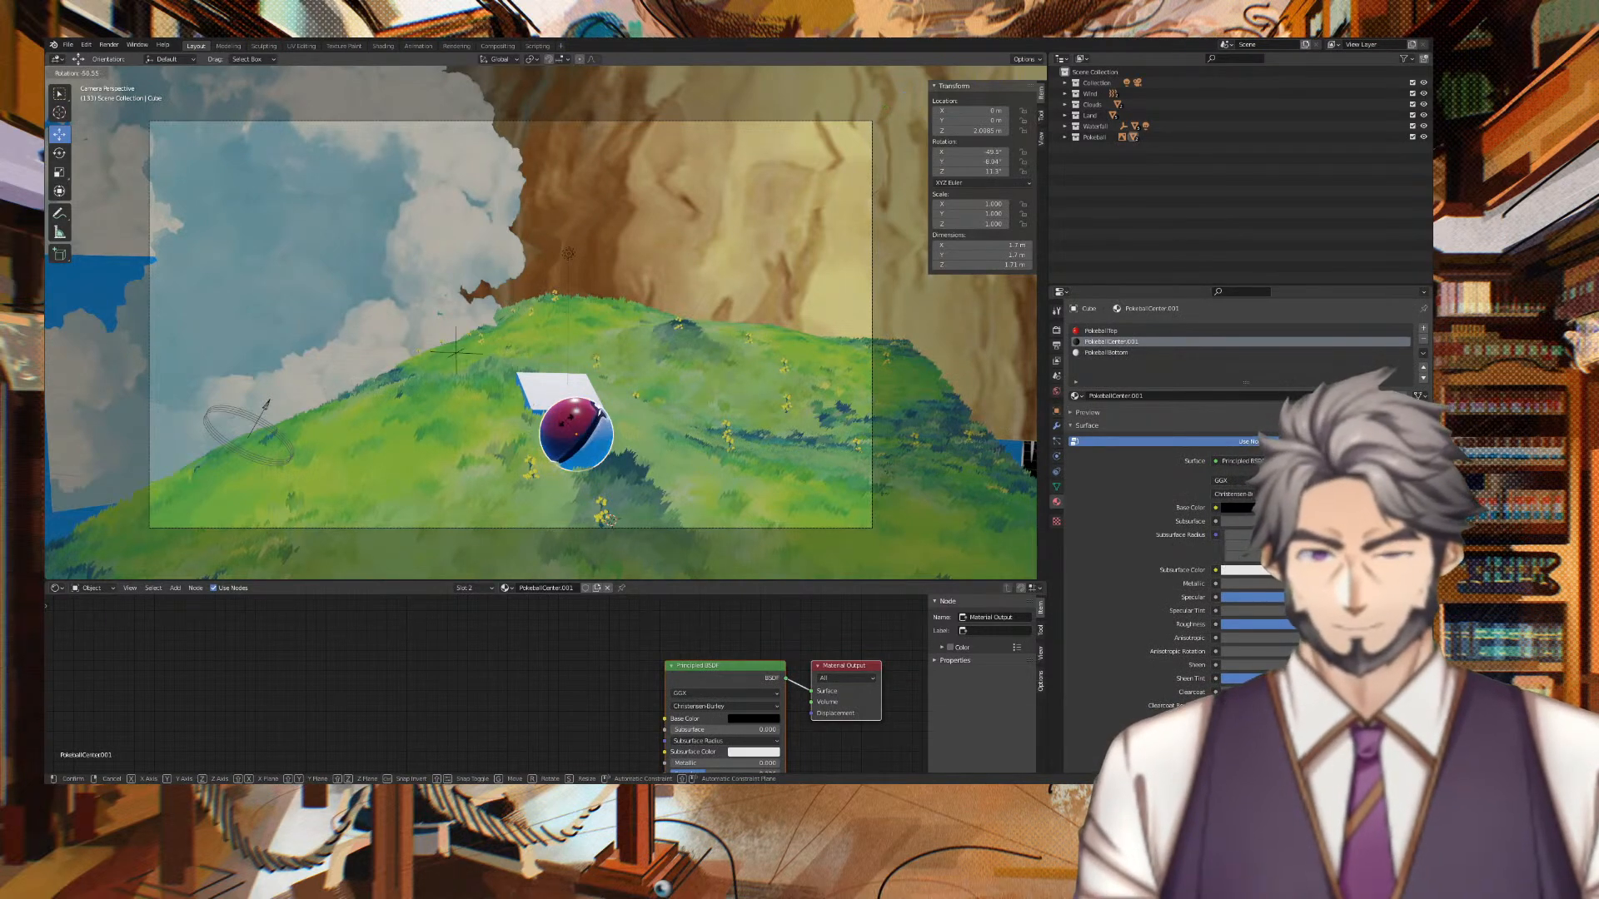
left_click(573, 426)
Try scaling the ball's body down to about 0.5 and view it through the camera.
middle_click_drag(662, 372, 560, 387)
key("s")
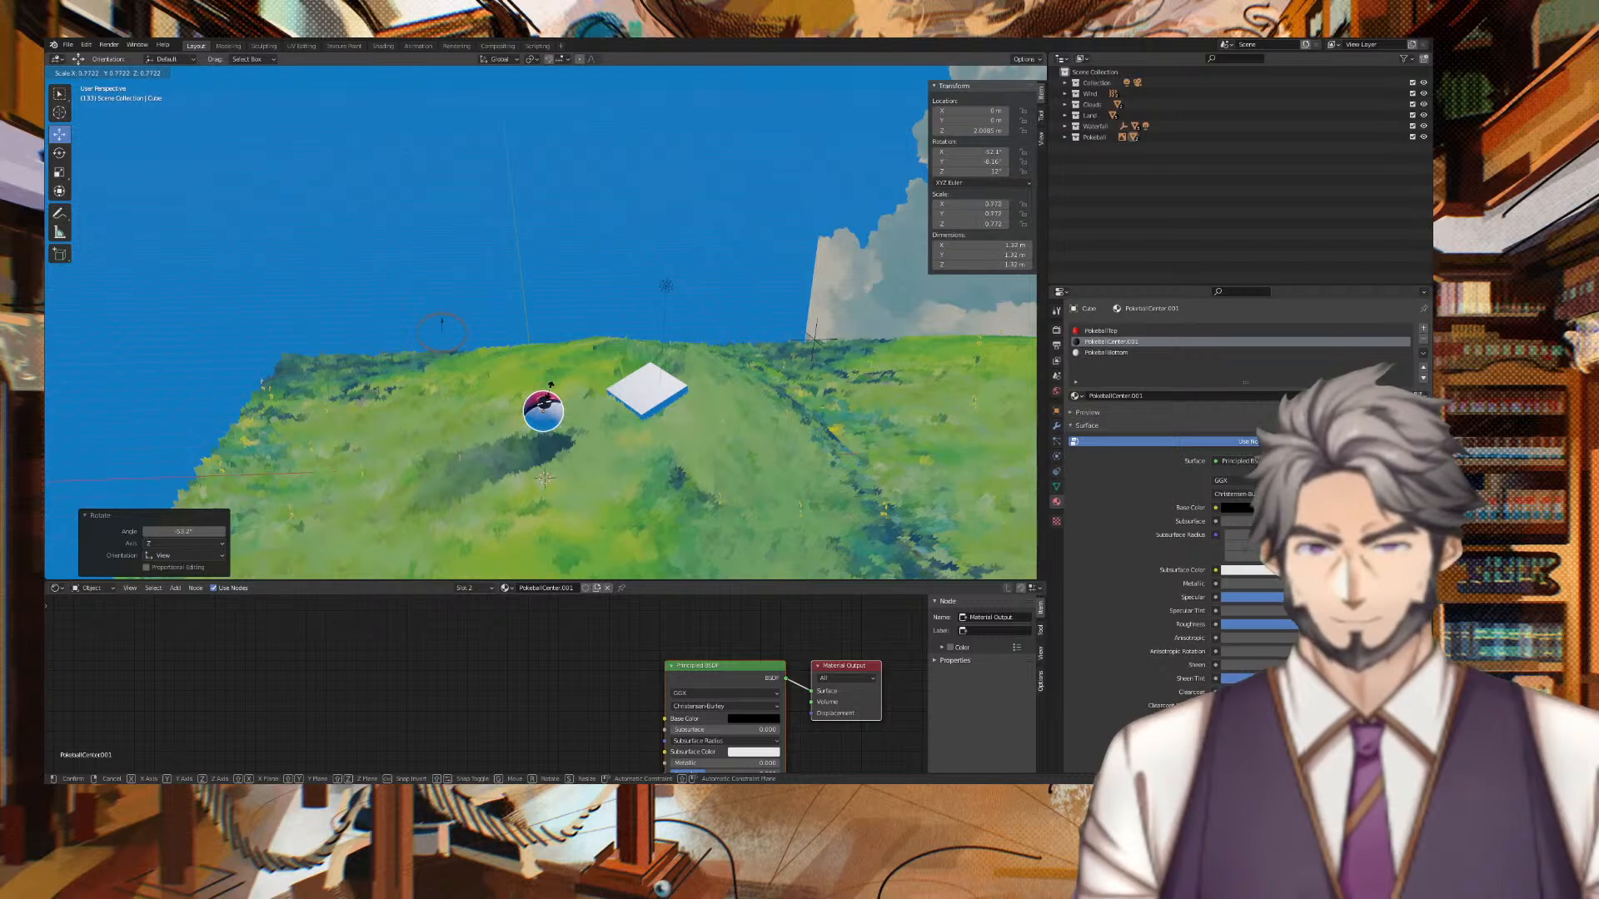
left_click(576, 376)
middle_click_drag(577, 377, 642, 367)
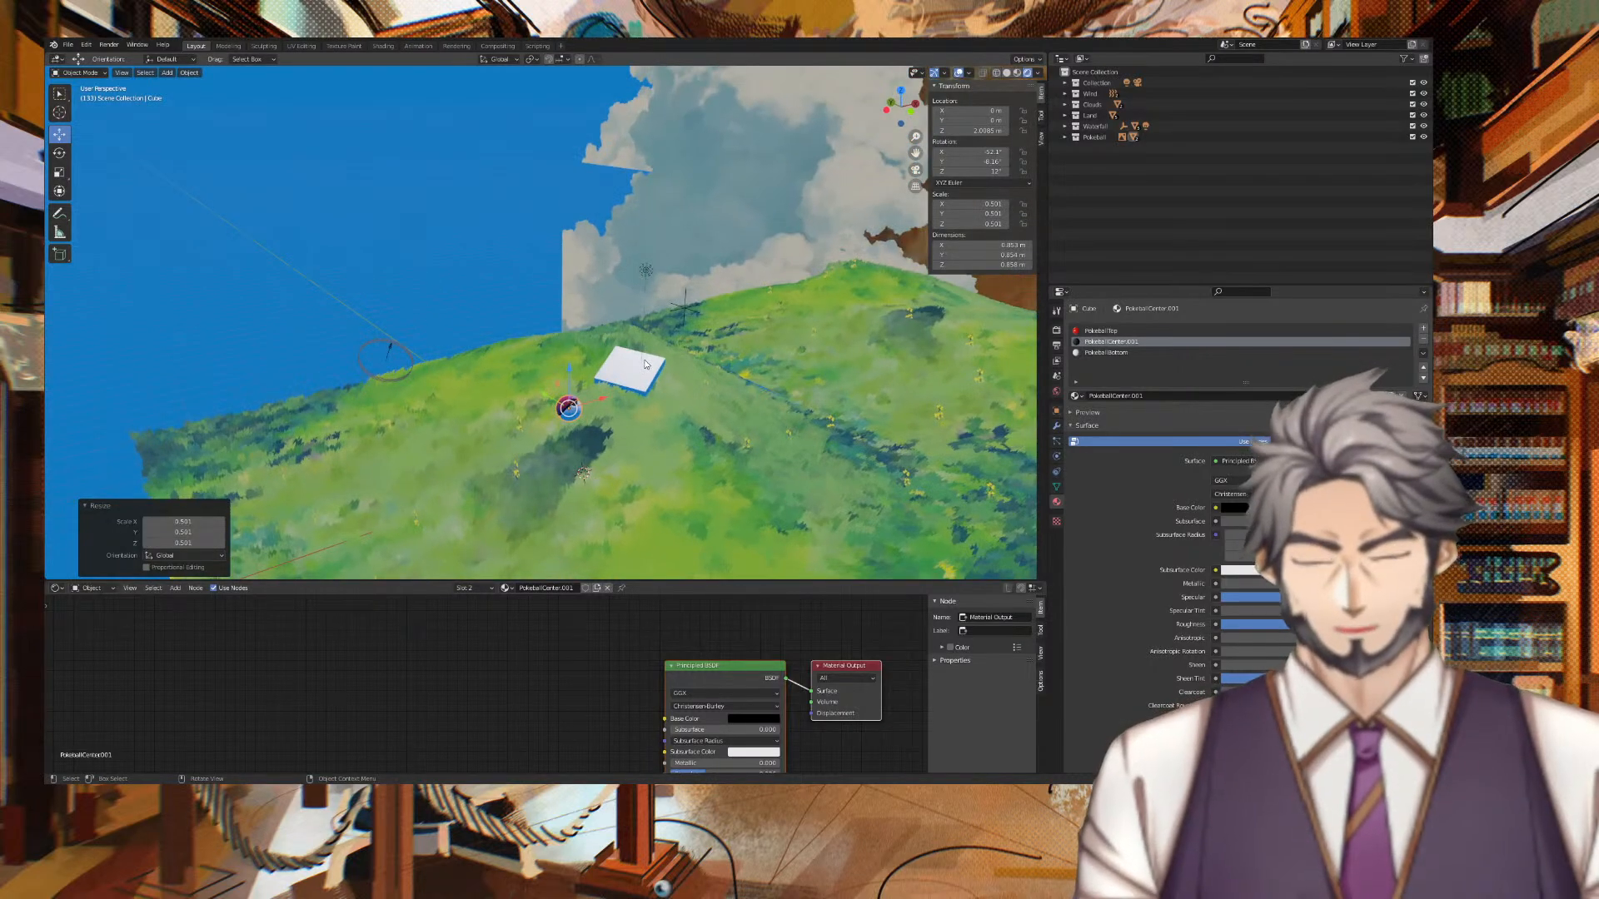
key("KP_0")
key("Home")
Try lowering the ball's body about 0.27 m along Z toward the grass.
middle_click_drag(658, 455, 603, 343)
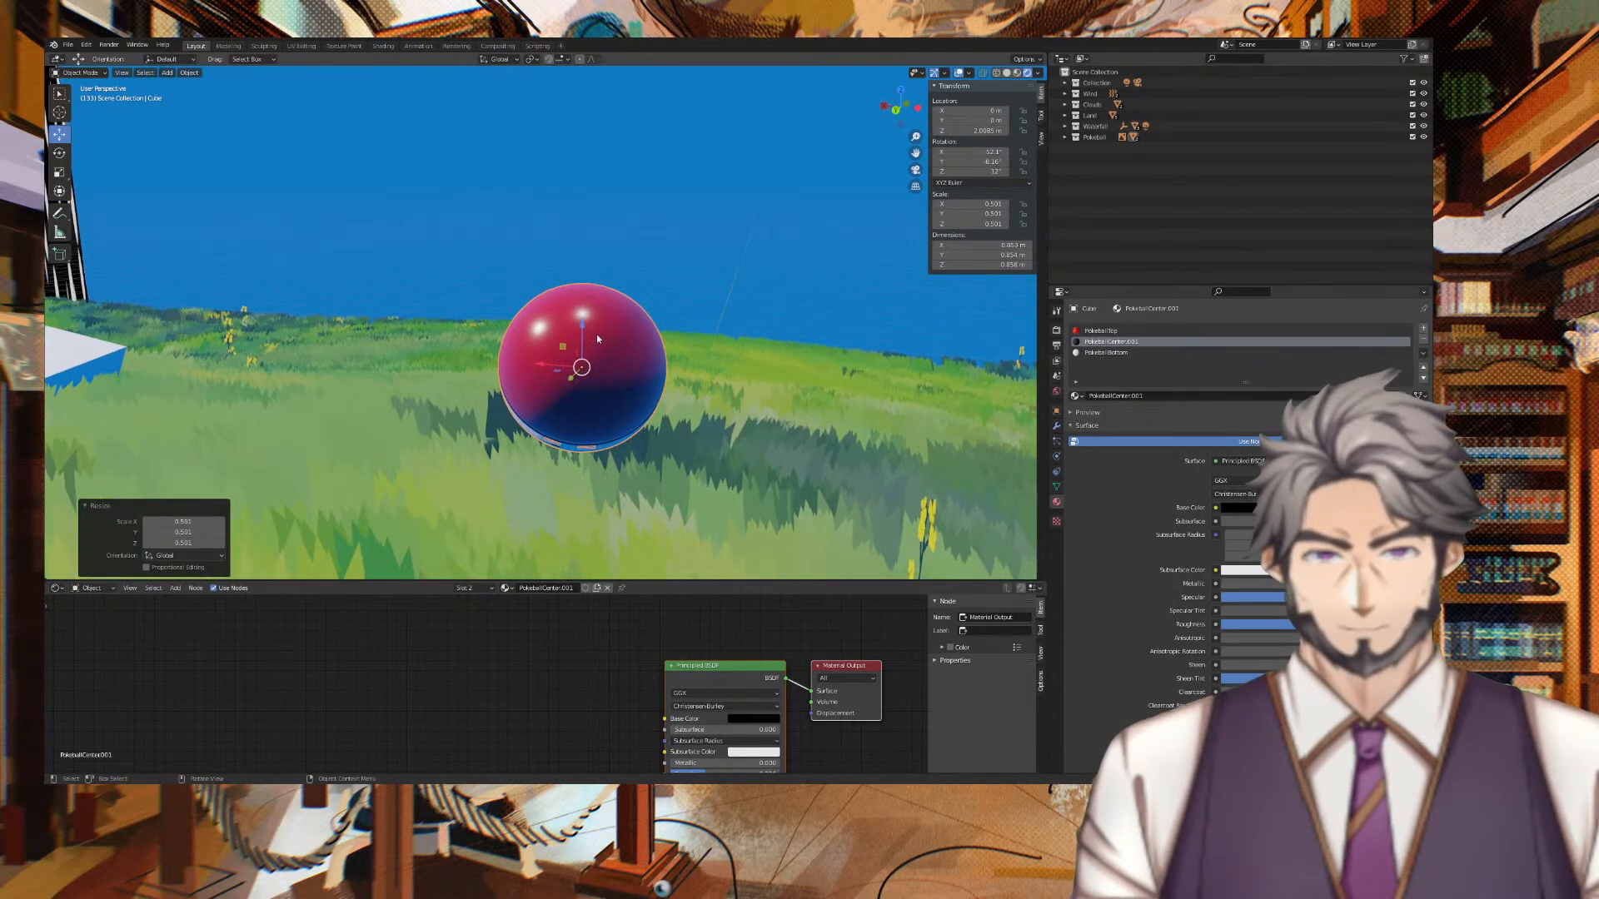
key("g")
key("z")
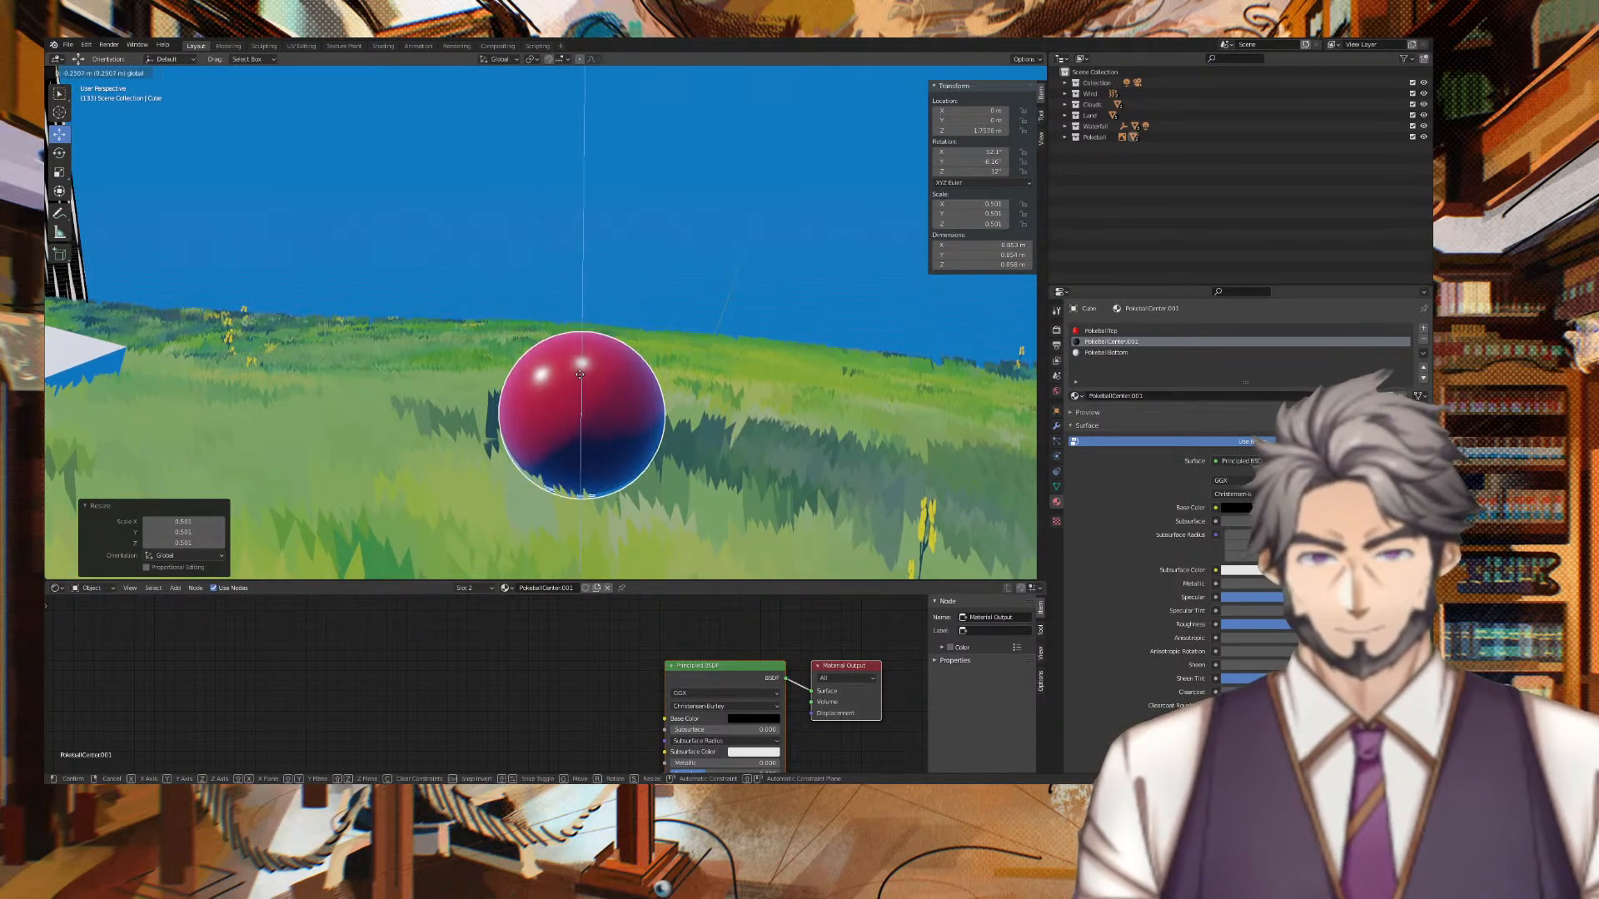
left_click(577, 378)
Try moving the ball's body along X to the edge of the white slab.
middle_click_drag(829, 209, 631, 430)
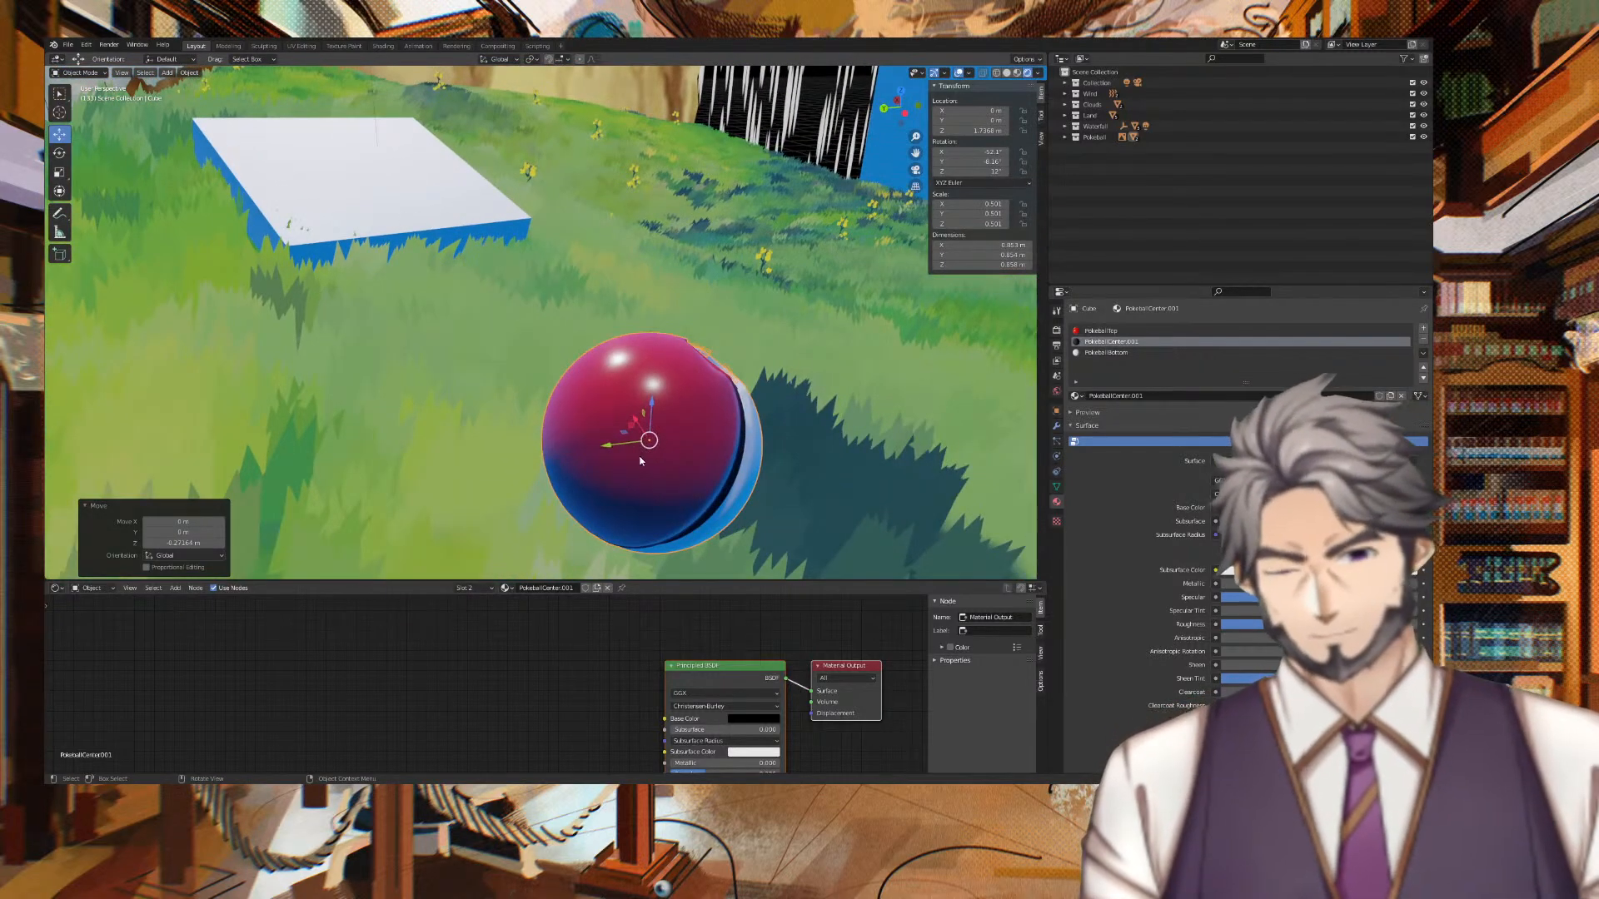
left_click(631, 430)
key("g")
key("x")
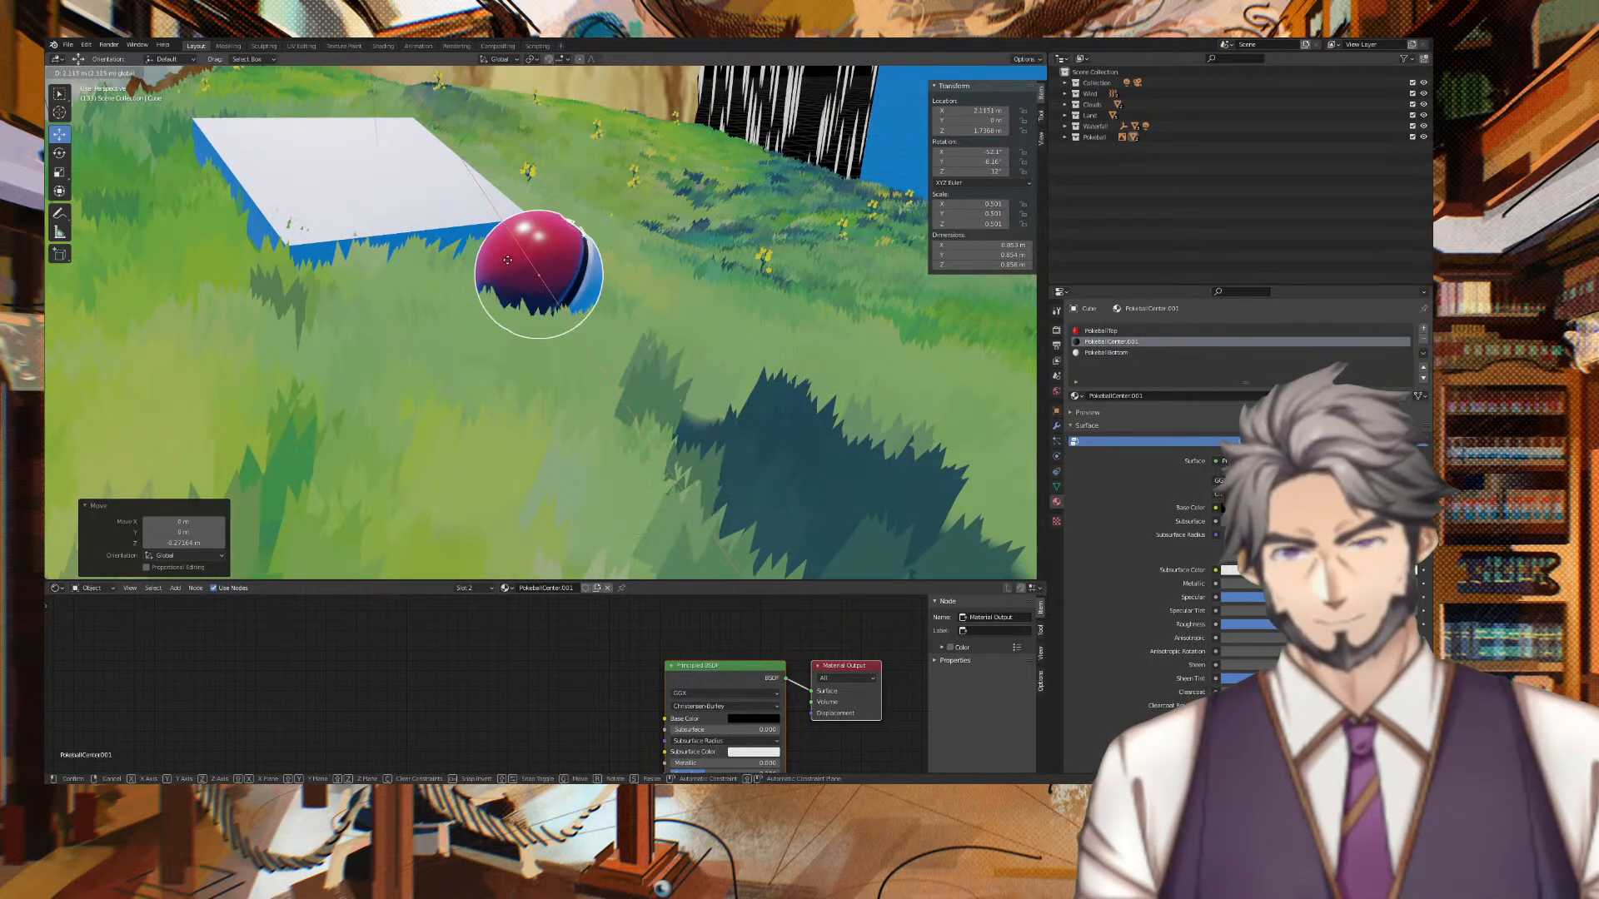
left_click(486, 236)
Nudge the ball's body about 0.32 m along X and check its placement from the camera.
middle_click_drag(487, 237, 847, 330)
scroll(872, 295, "down", 3)
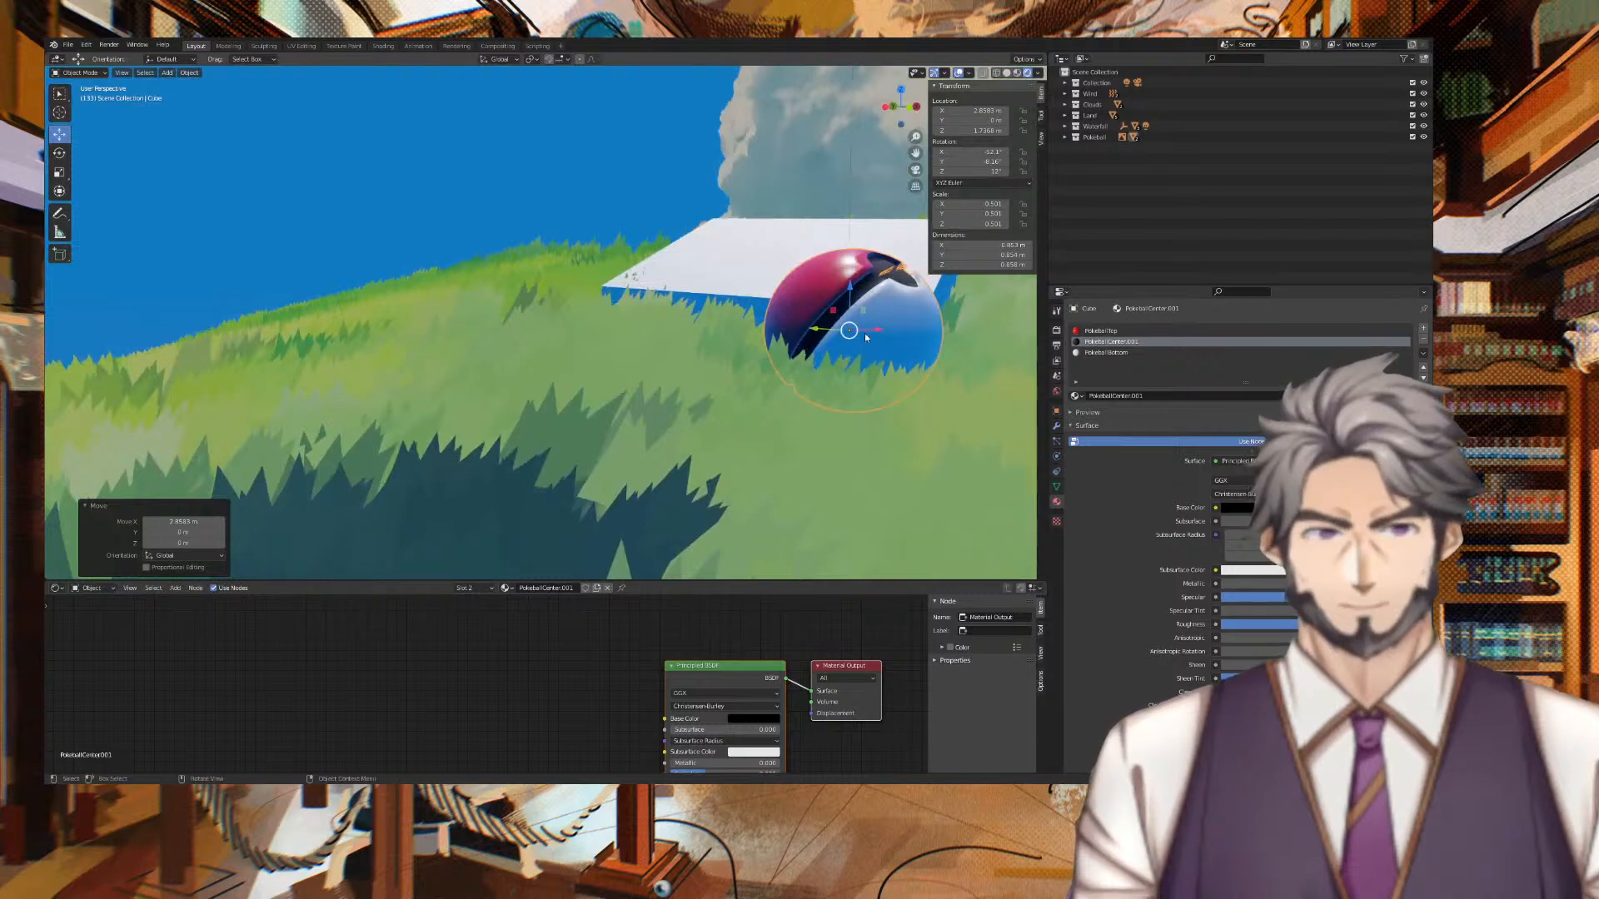
left_click_drag(877, 332, 825, 333)
middle_click_drag(824, 332, 814, 285)
key("KP_0")
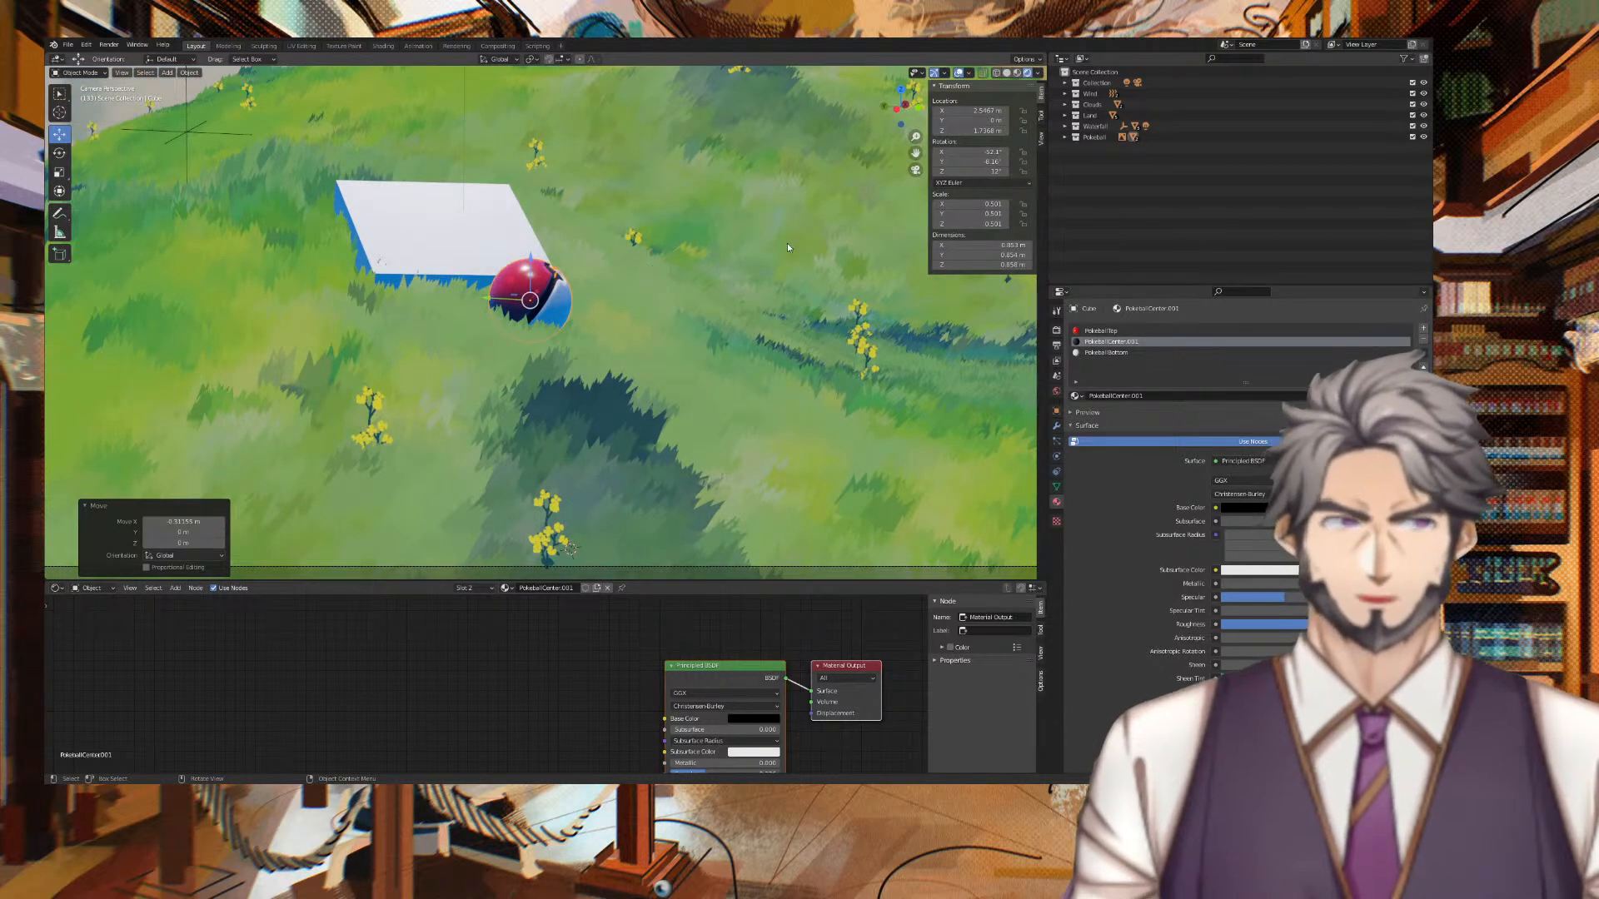
Undo the moves, scaling and rotation of the ball's body.
key("ctrl+z")
key("ctrl+z")
key("ctrl+z")
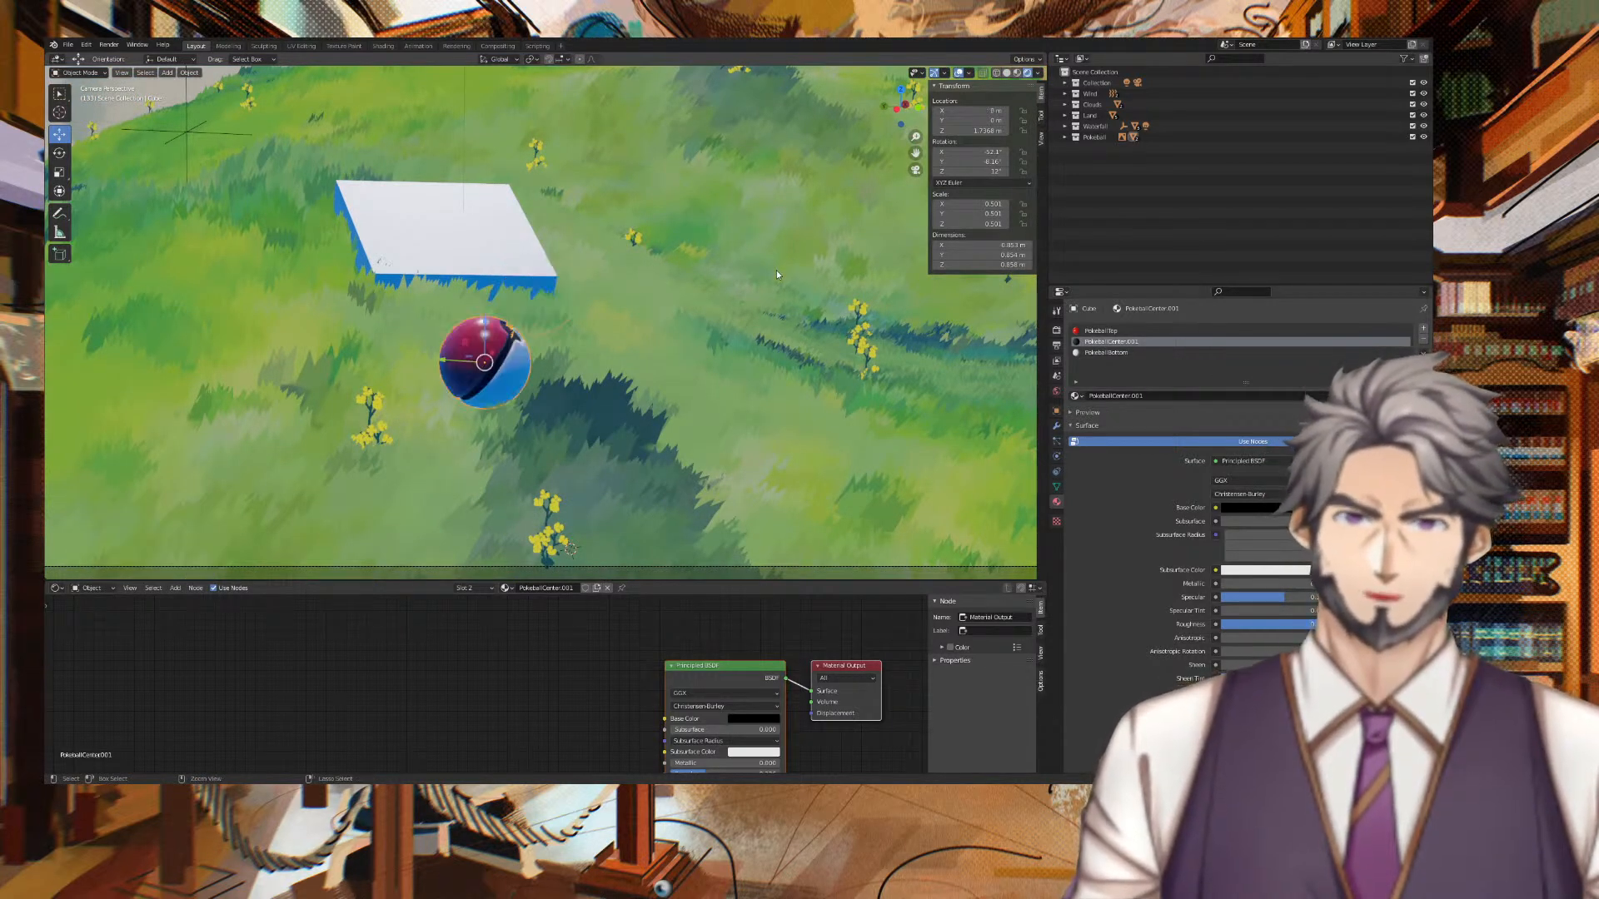
key("ctrl+z")
key("ctrl+z")
key("ctrl+z")
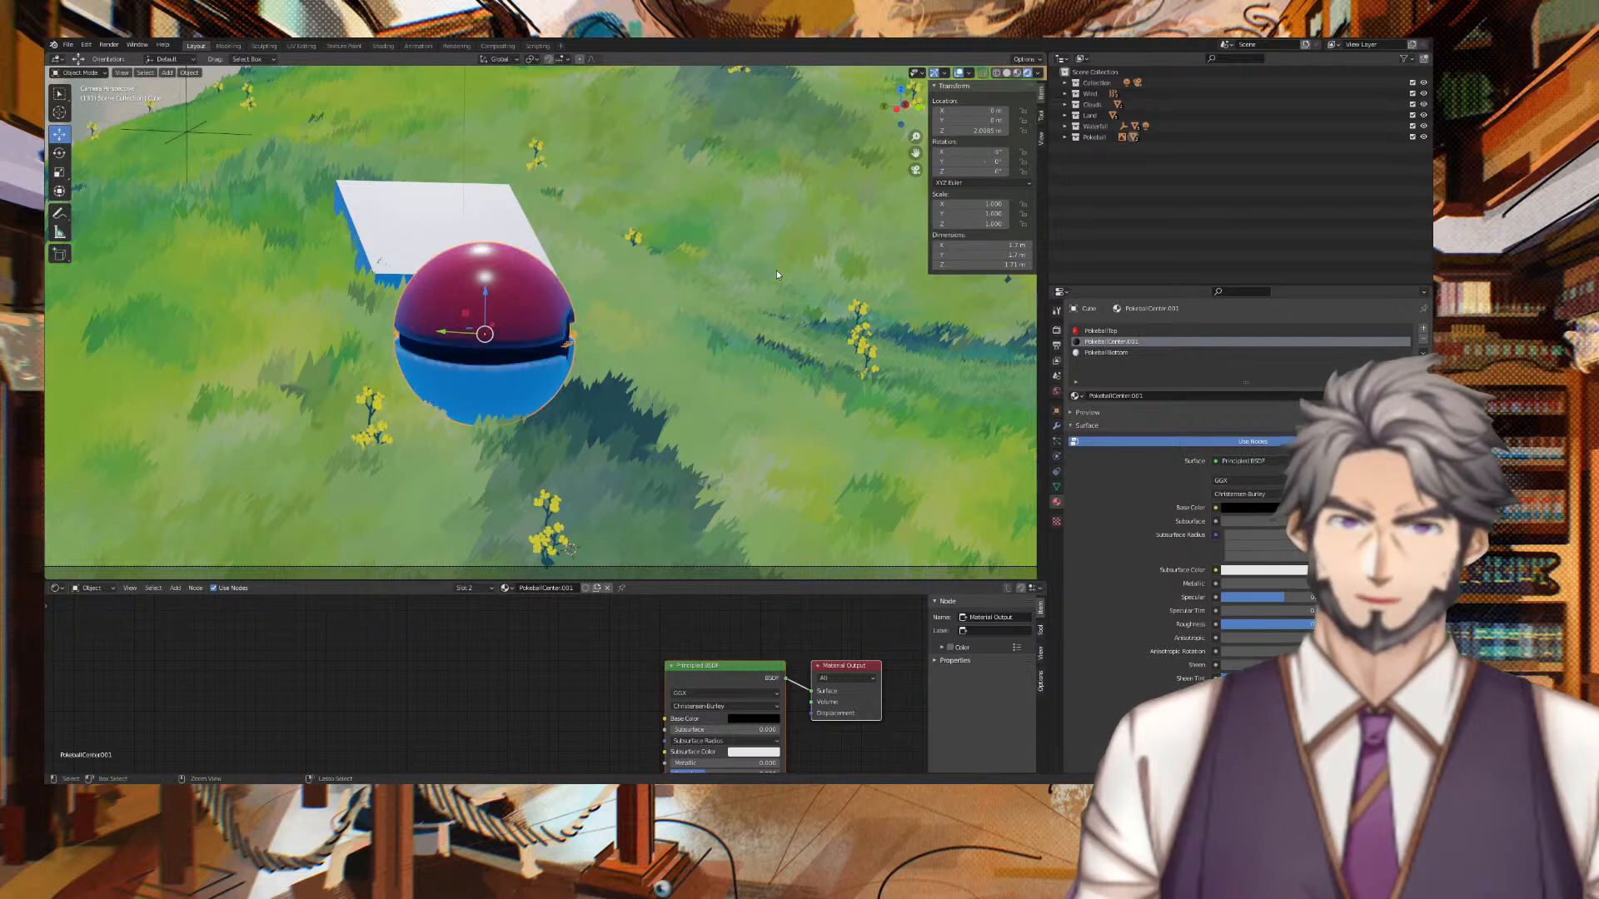
key("ctrl+z")
Expand the Pokeball collection and undo the earlier lift of the ball's body off the origin.
left_click(1065, 138)
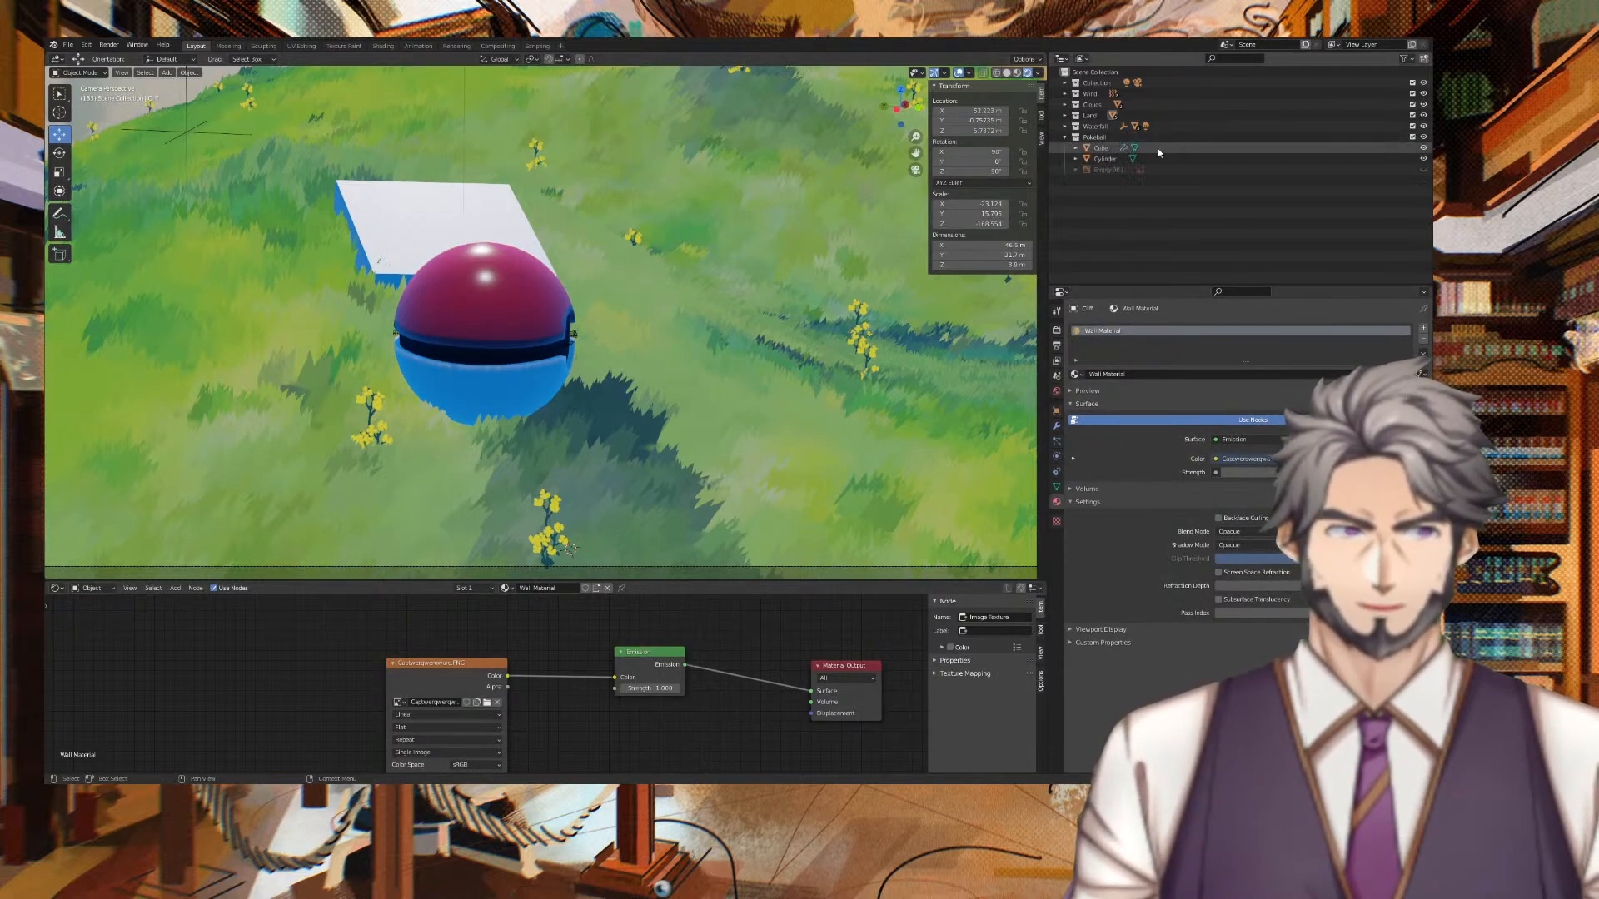
left_click(1341, 155)
left_click(794, 338)
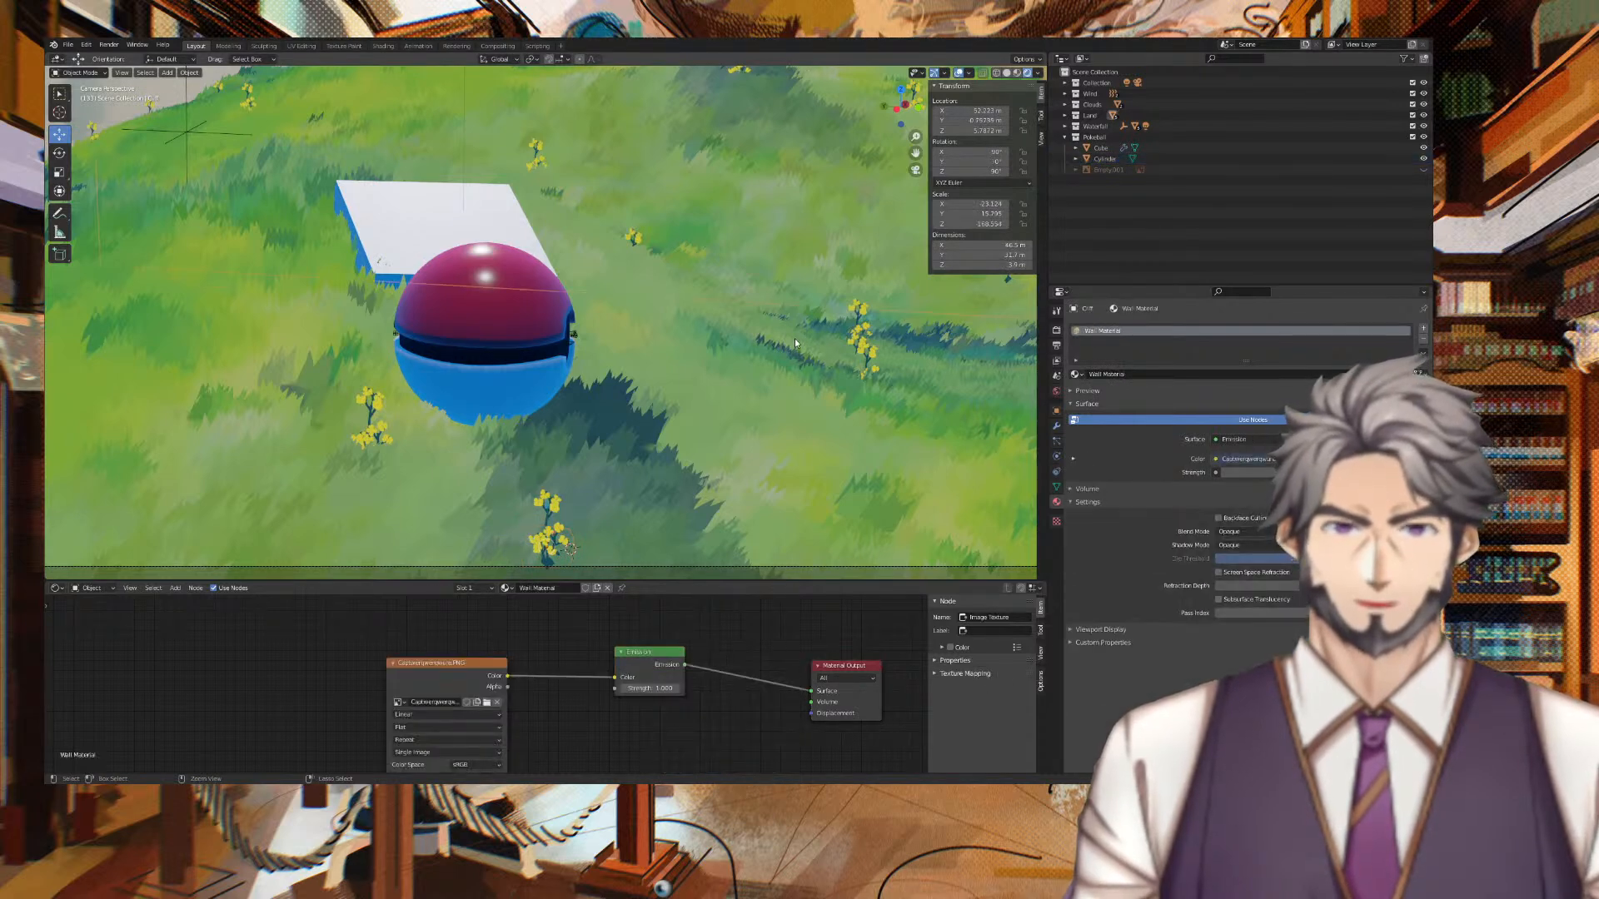
left_click(795, 338)
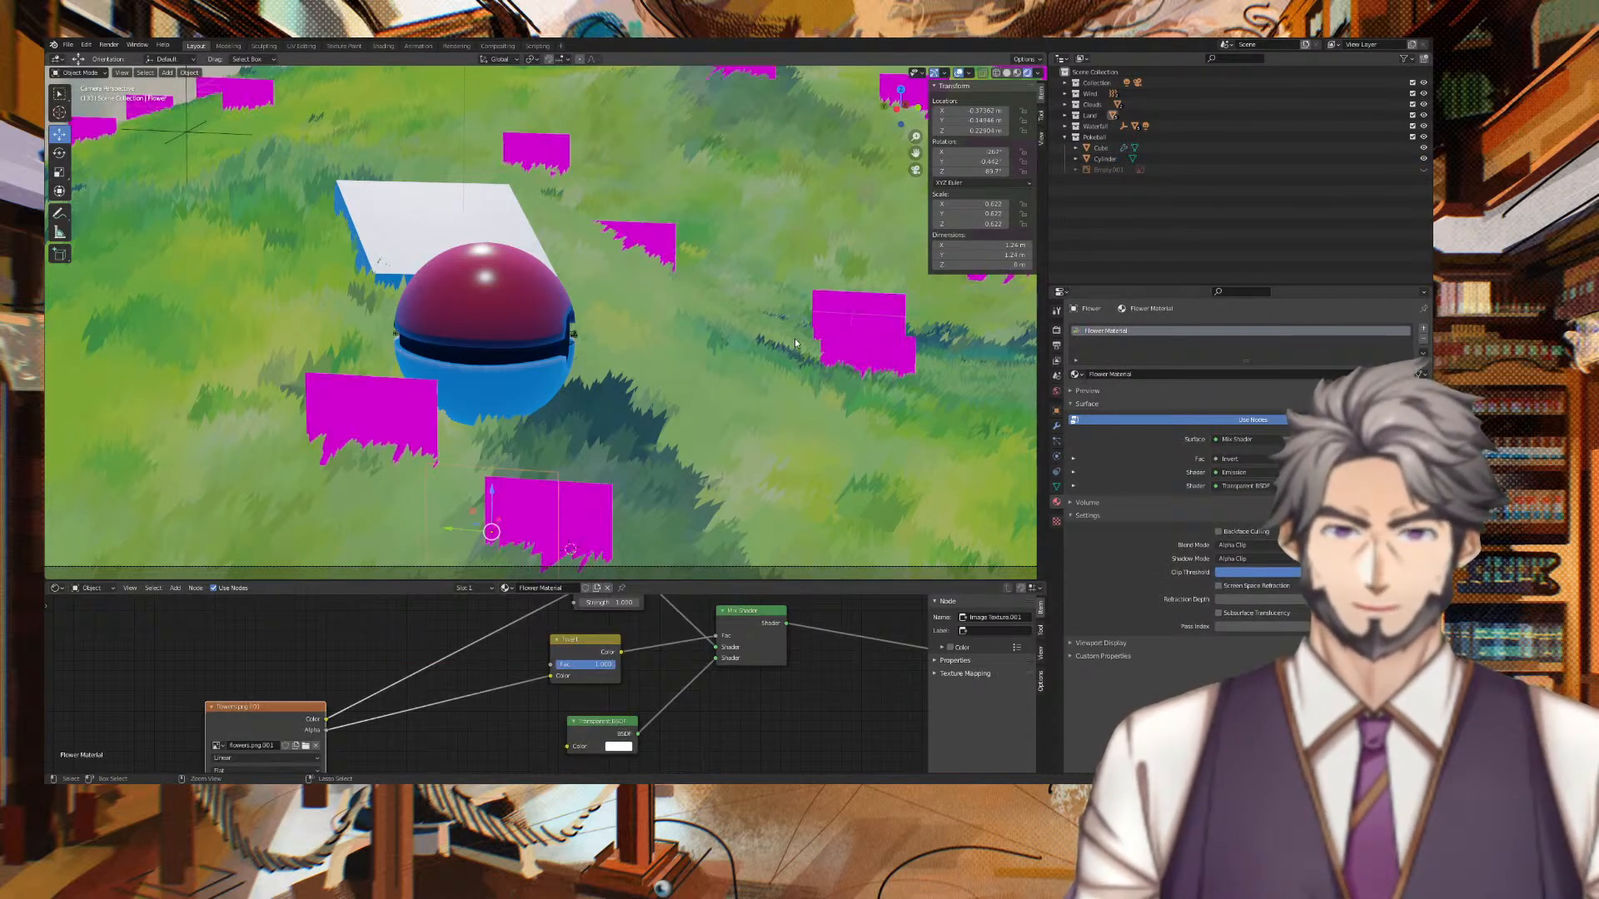
key("ctrl+z")
key("ctrl+z")
key("ctrl+z")
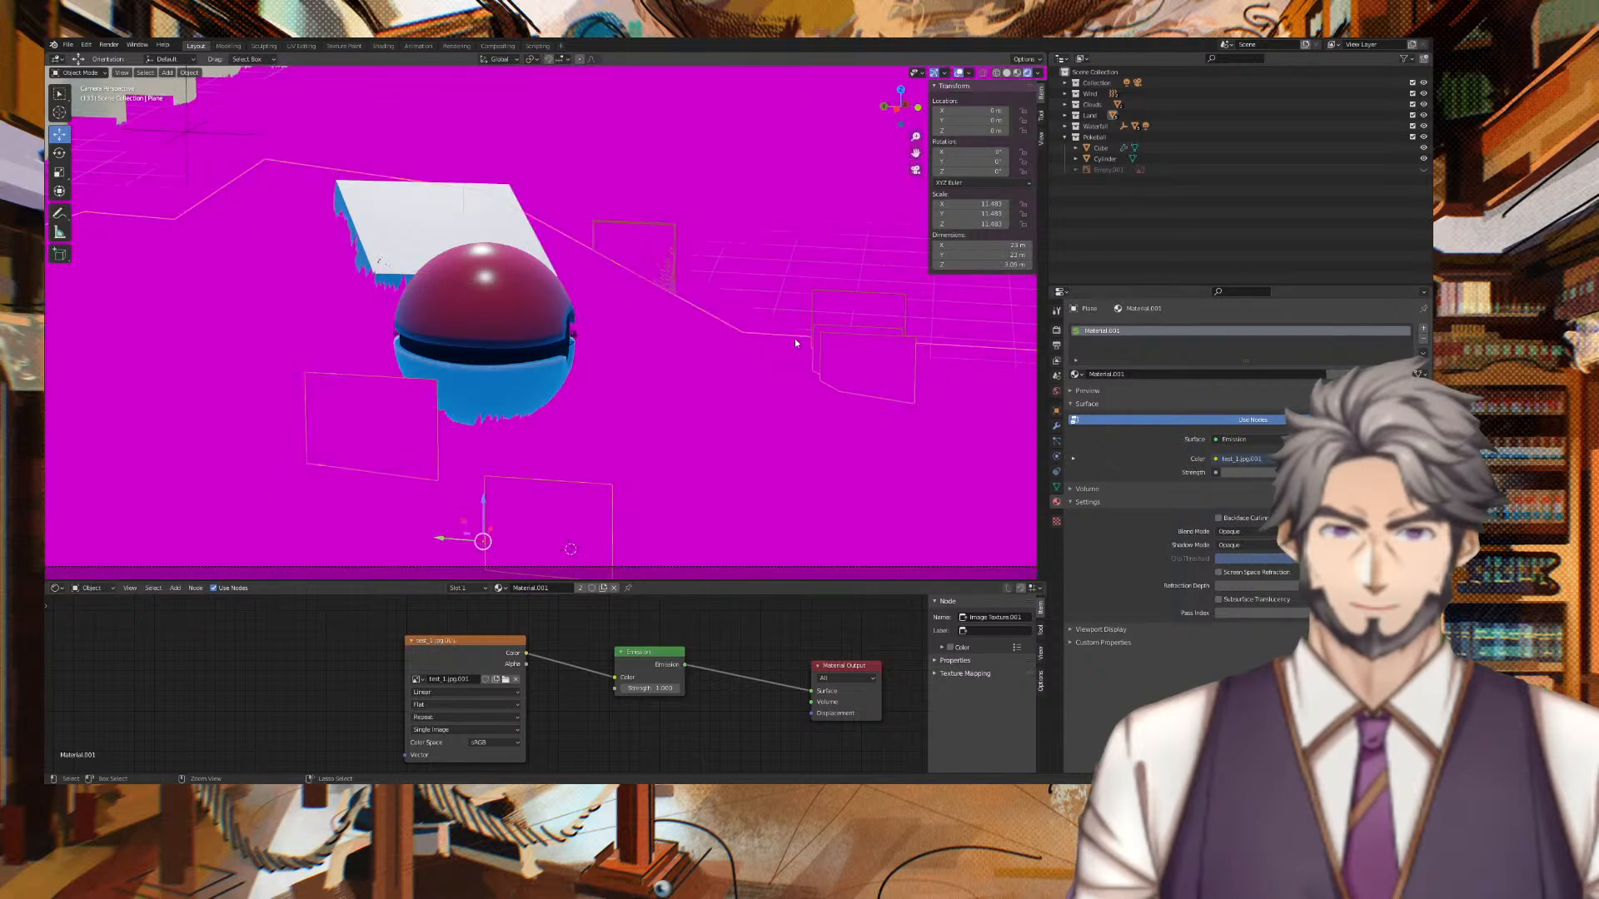
key("ctrl+z")
key("ctrl+z")
key("ctrl+z")
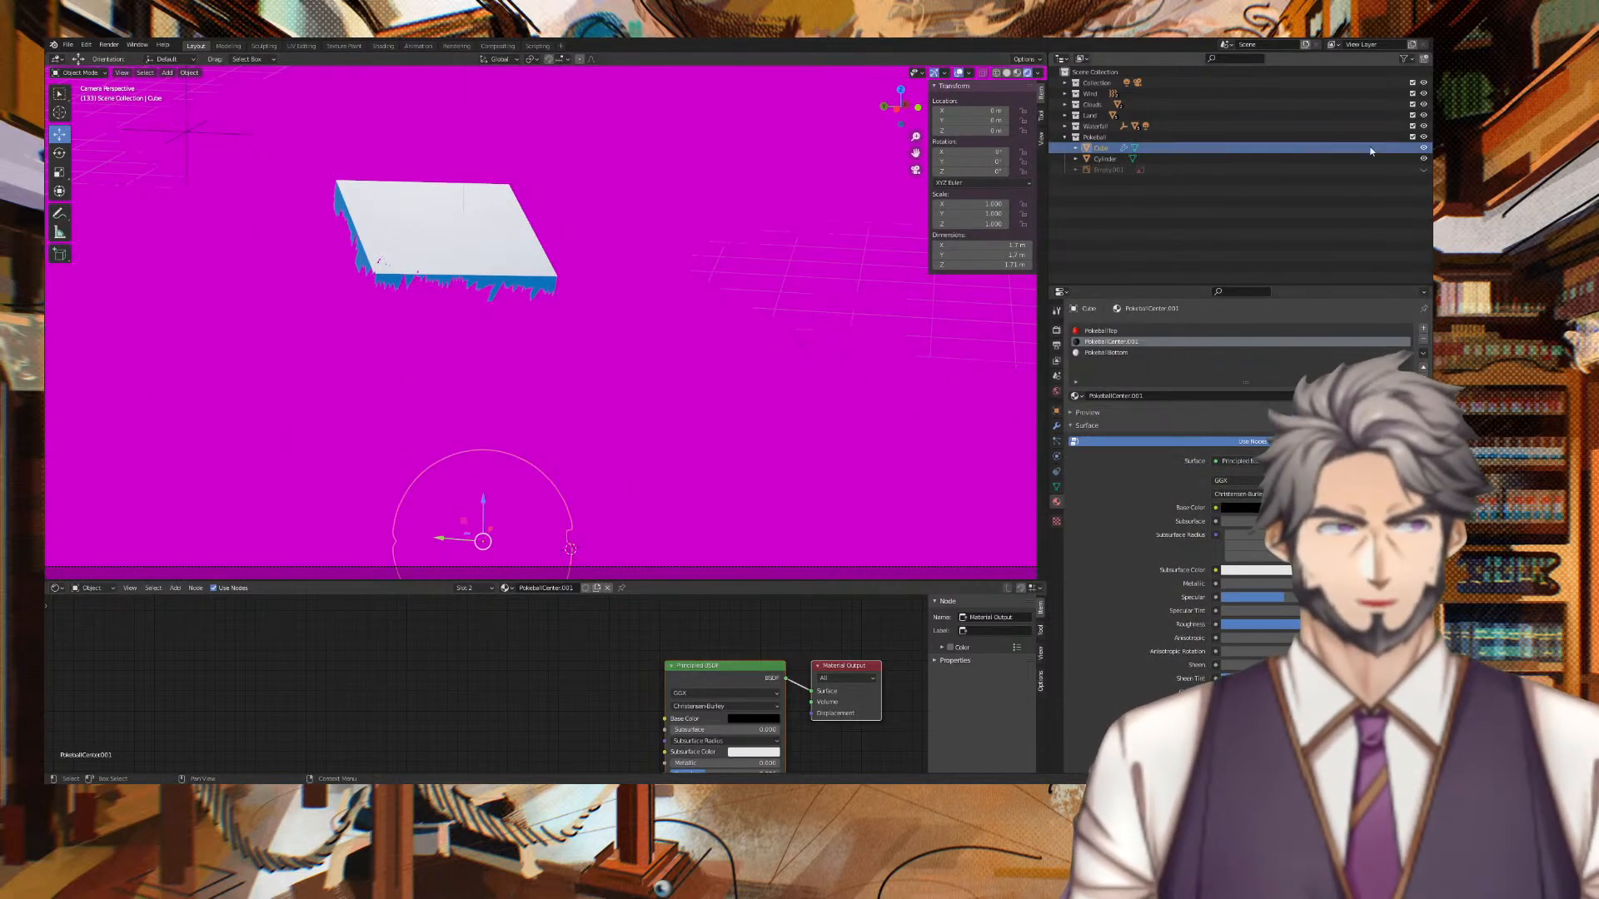
Hide the Waterfall and Land collections, and select the button cylinder together with the ball's body as the active object.
left_click(1424, 127)
left_click(1424, 115)
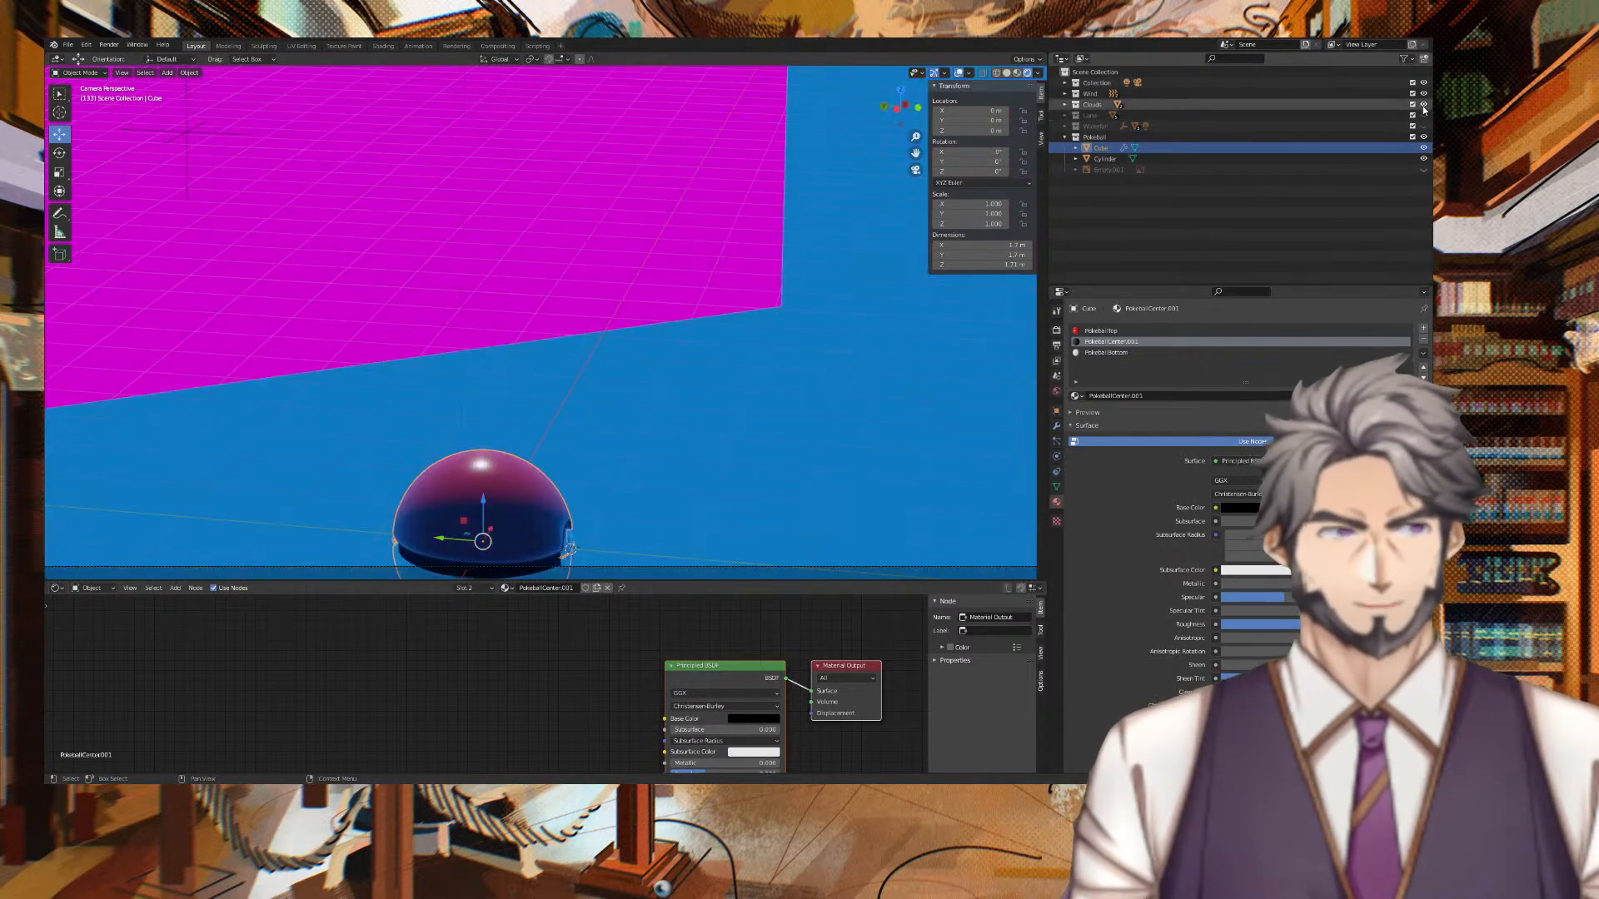
middle_click_drag(750, 354, 639, 484)
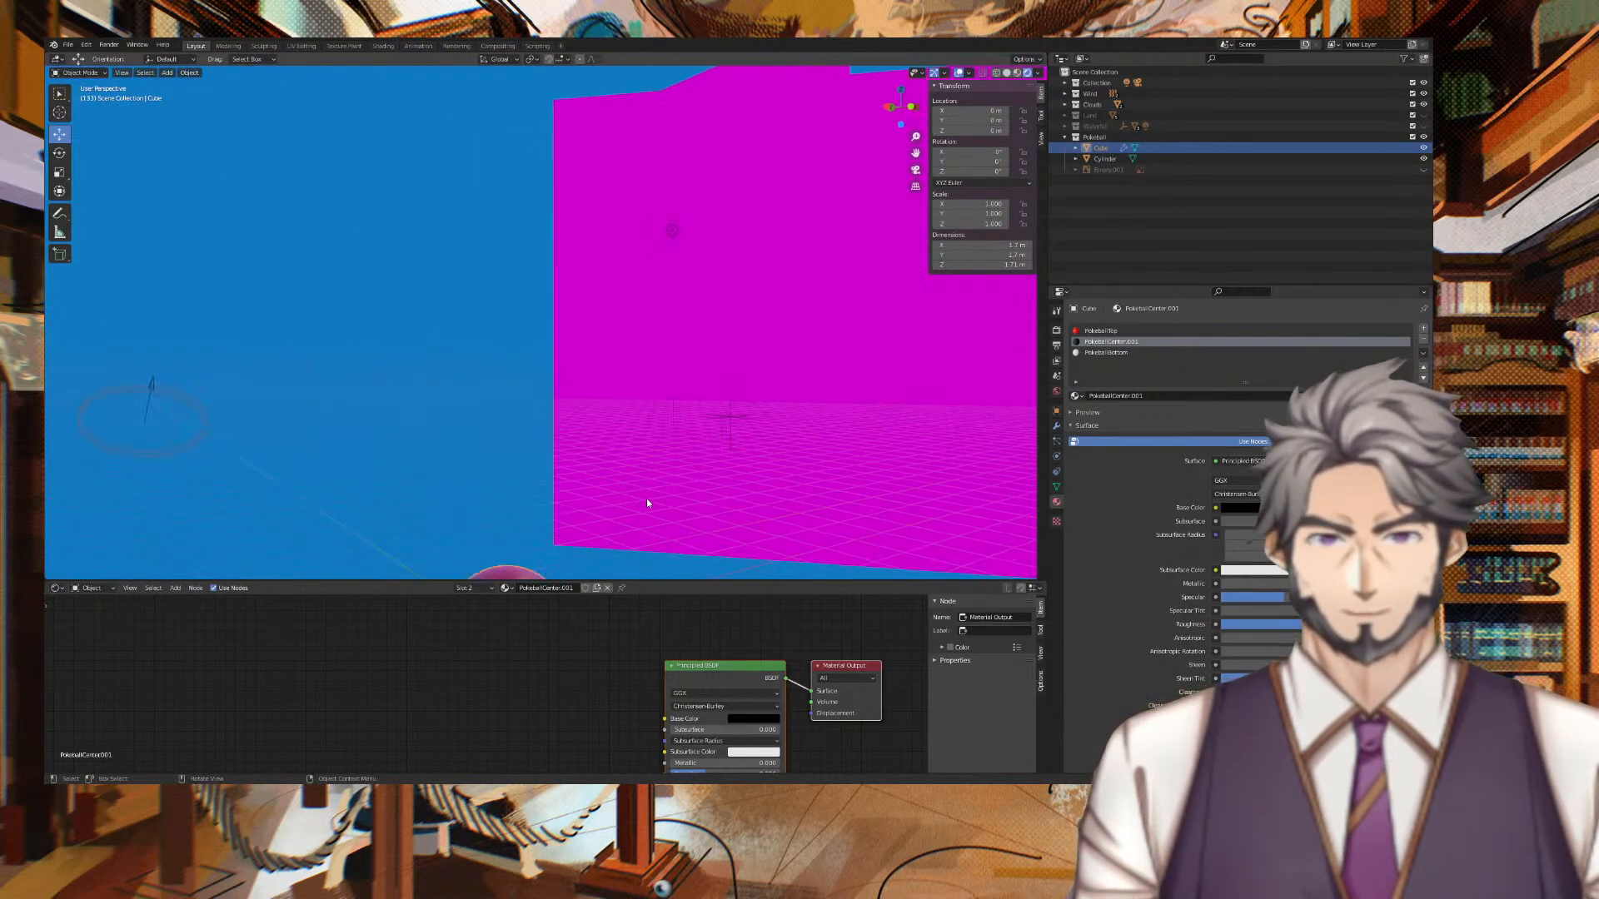
middle_click_drag(719, 558, 689, 258, "shift")
scroll(553, 303, "up", 3)
middle_click_drag(553, 254, 599, 386, "shift")
left_click(502, 360)
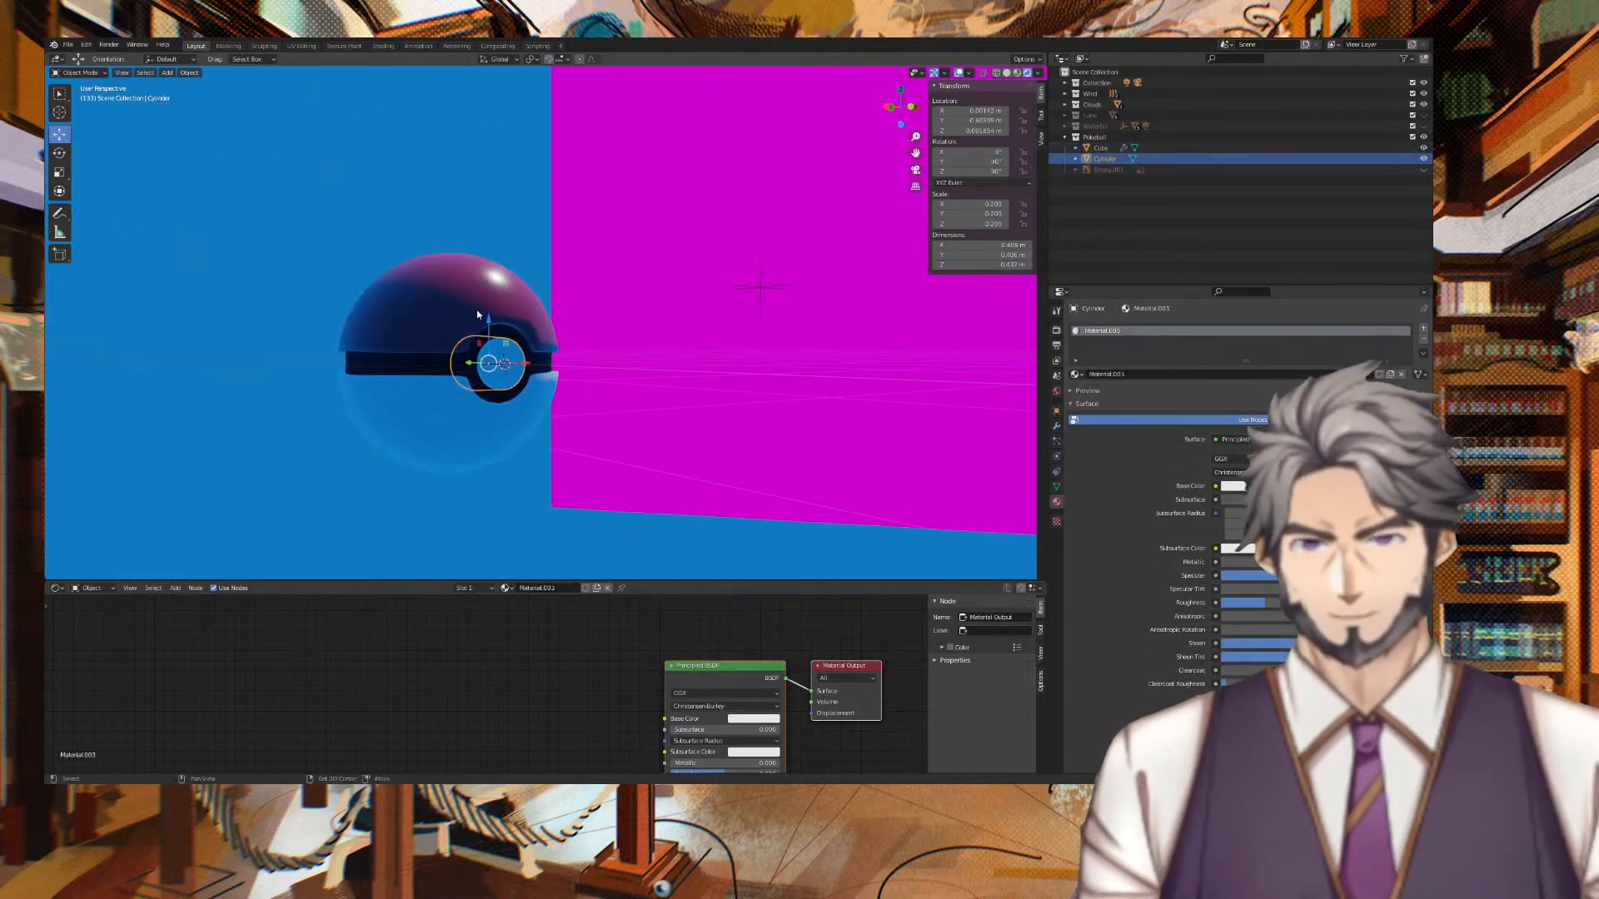
left_click(483, 315, "shift")
Try joining the button cylinder with the ball's body into one object, and undo the join.
right_click(491, 344)
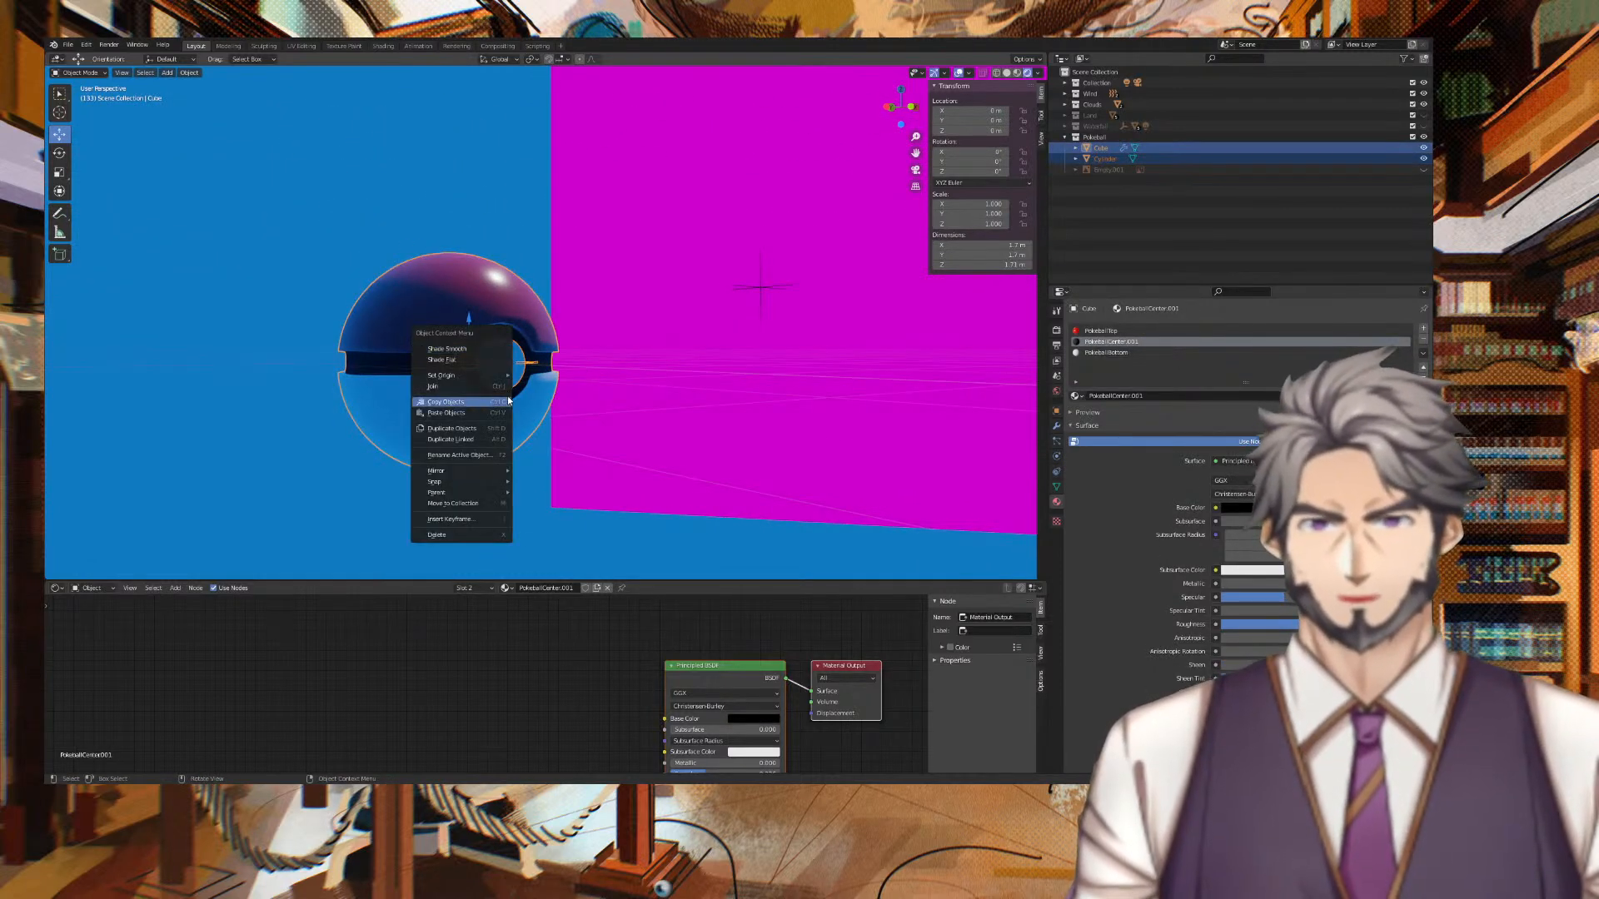
mouse_move(454, 376)
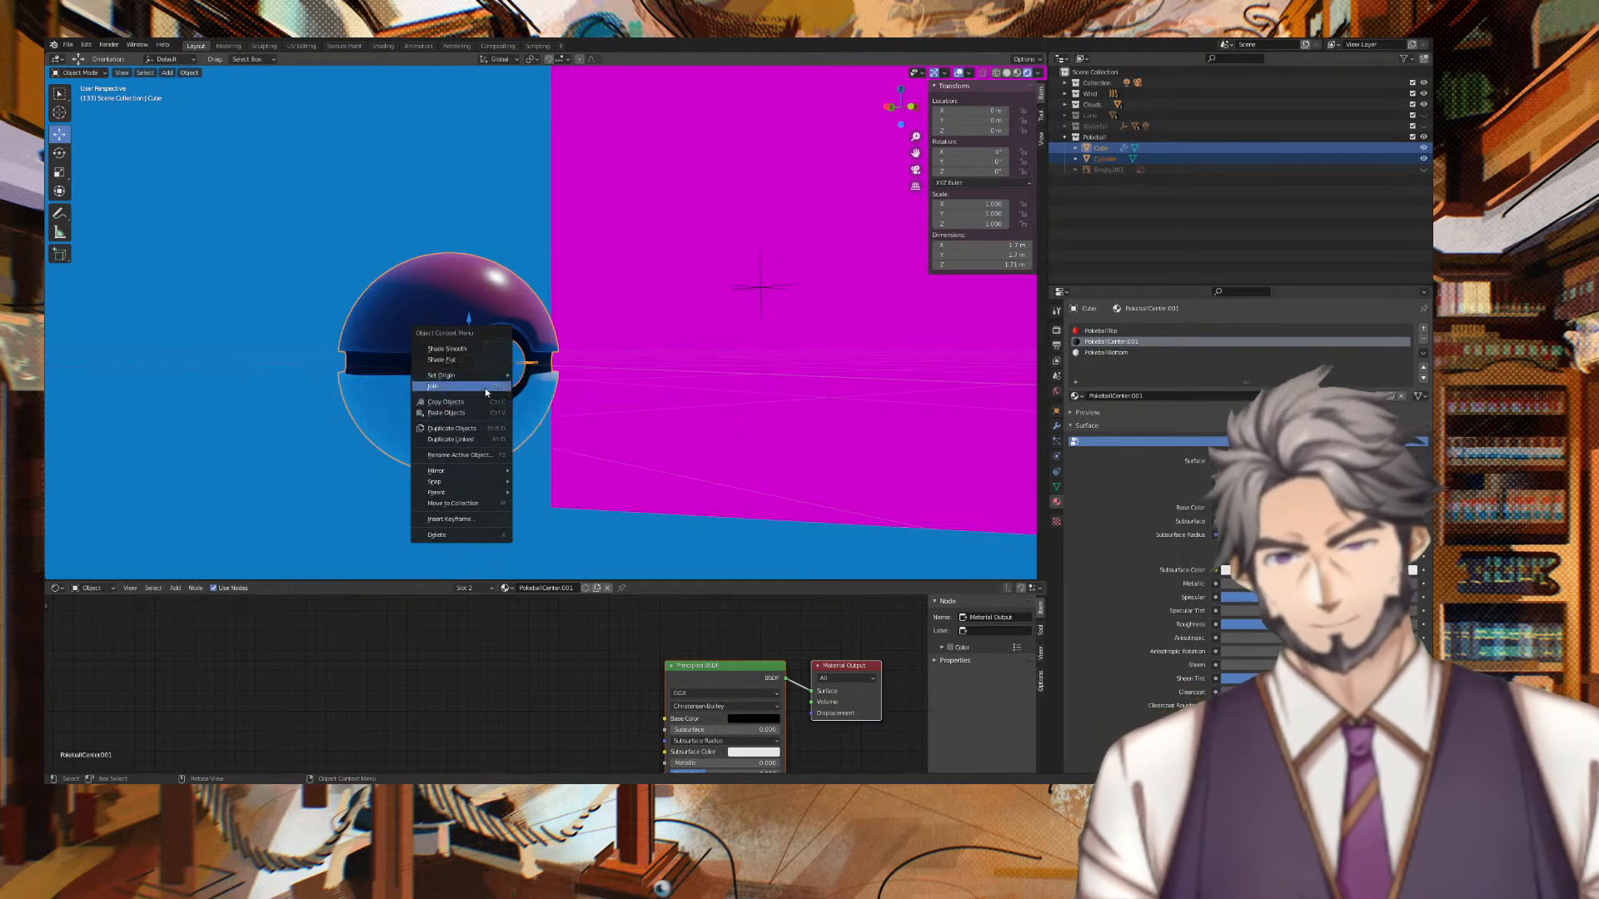
left_click(486, 388)
middle_click_drag(501, 405, 747, 446)
key("ctrl+z")
Parent the button cylinder to the ball's body with the Object type and move the whole ball up above the origin.
right_click(658, 420)
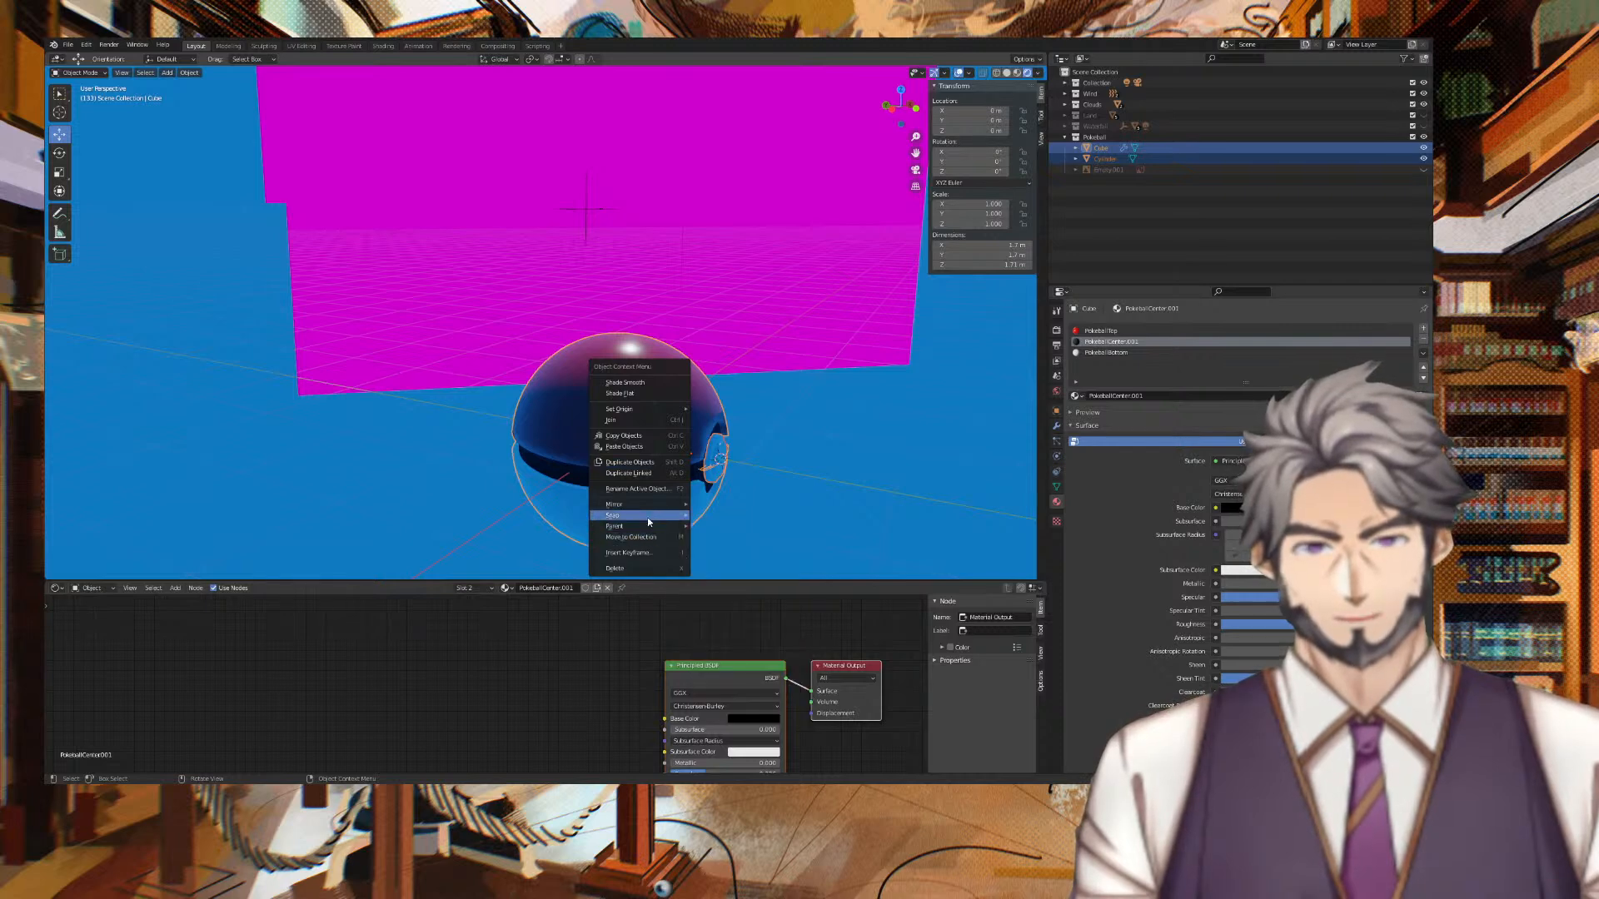
mouse_move(649, 522)
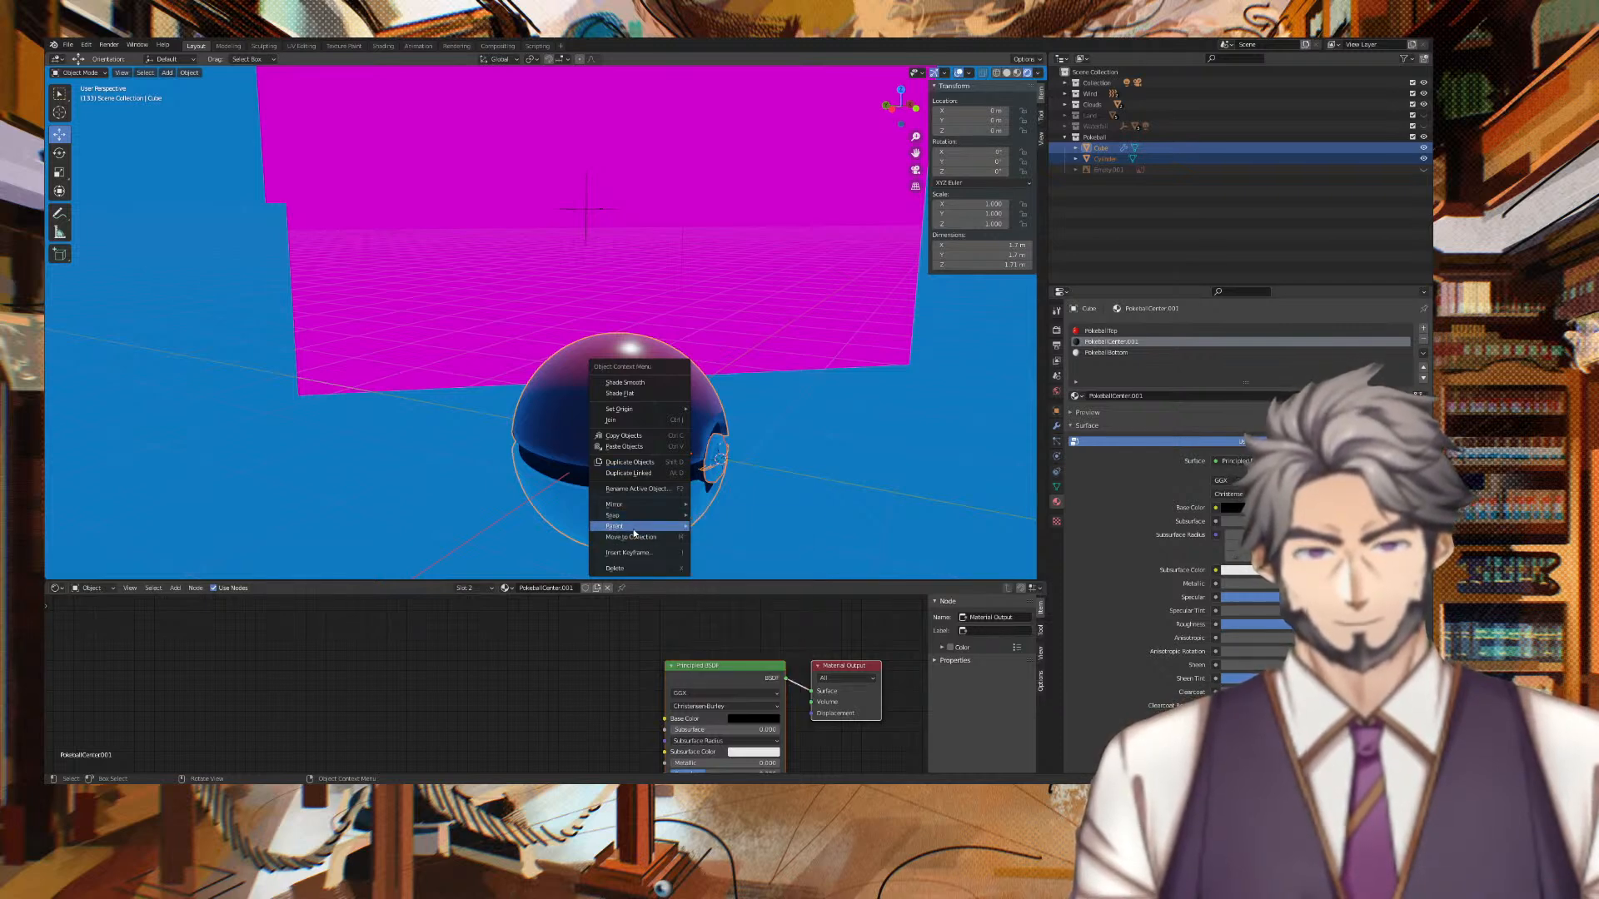
left_click(710, 527)
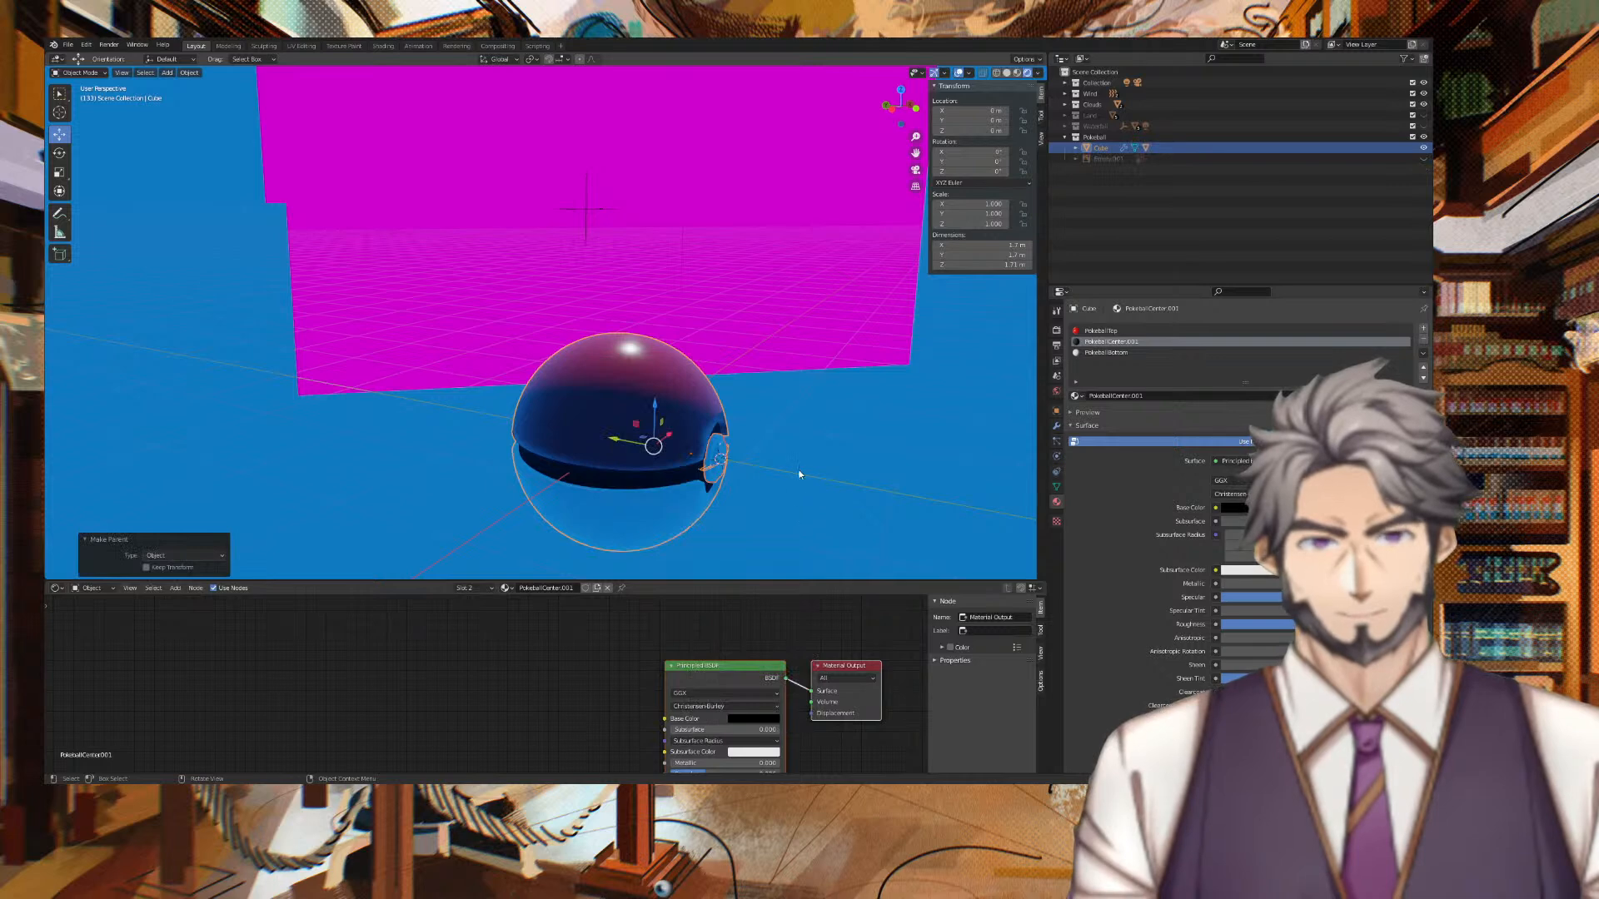
key("g")
left_click(660, 233)
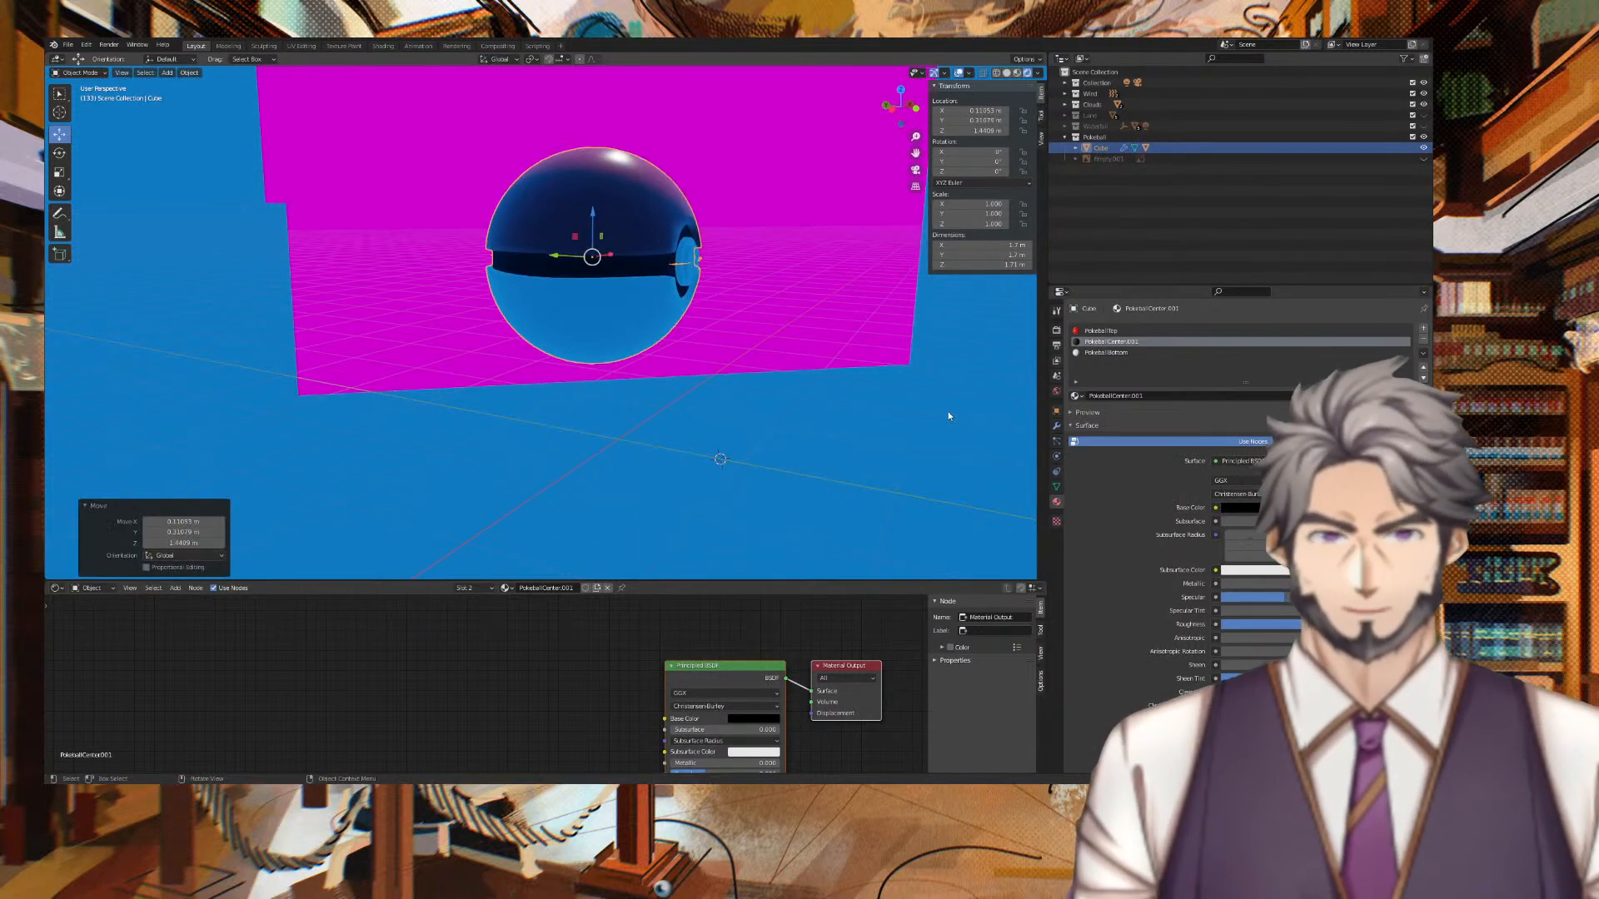
Show the Waterfall and Land collections again.
left_click(1423, 126)
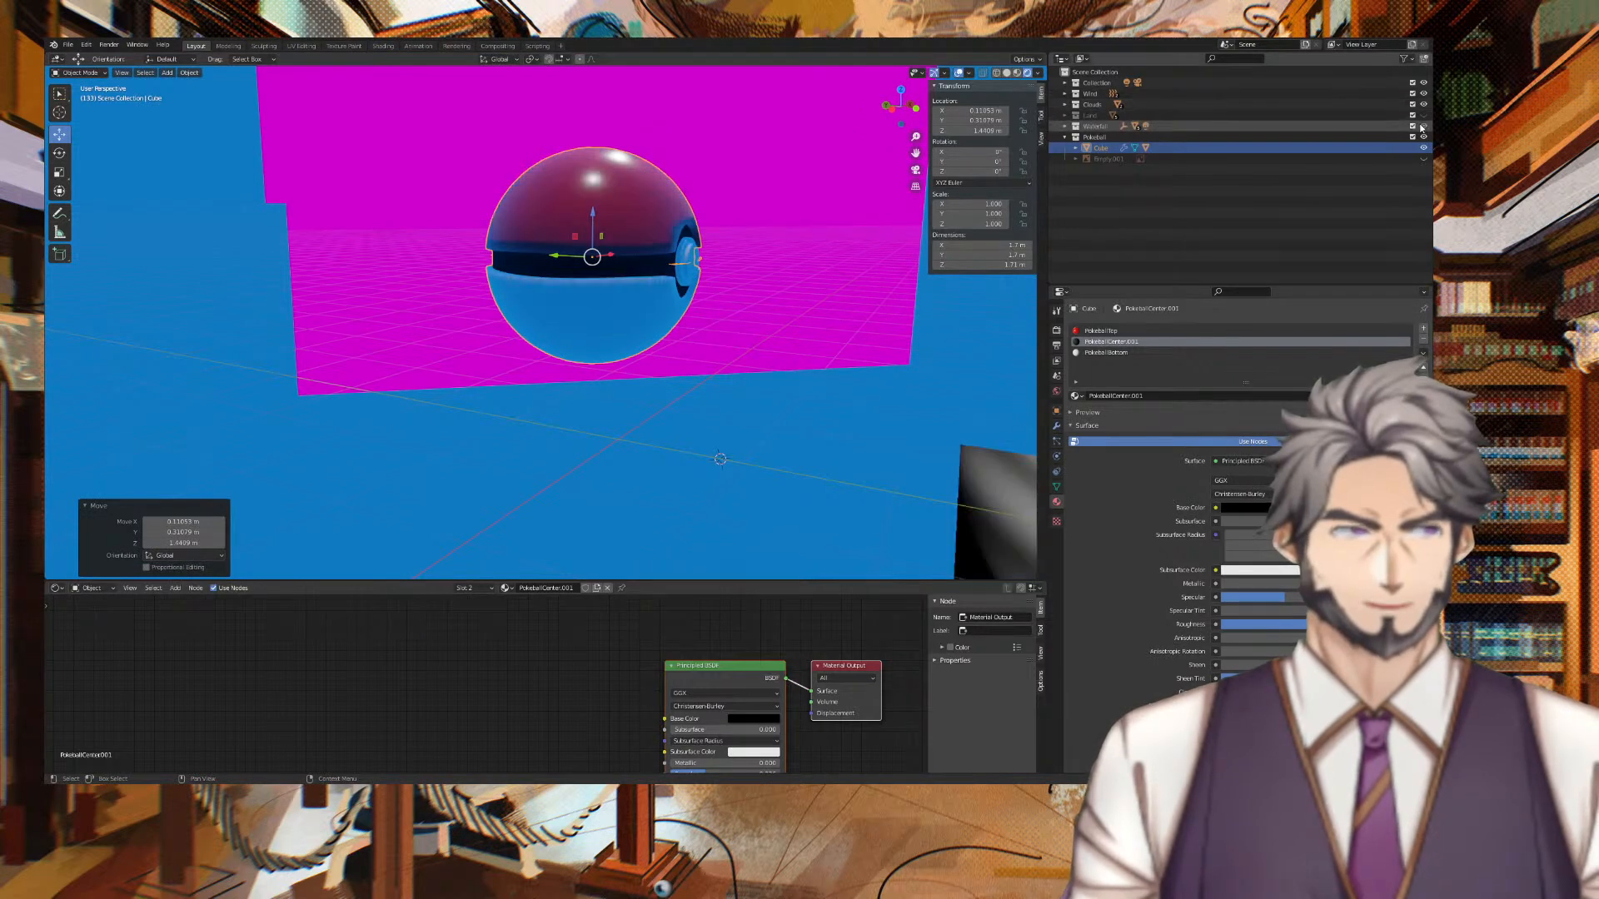
left_click(1423, 116)
scroll(917, 266, "down", 2)
scroll(917, 267, "down", 5)
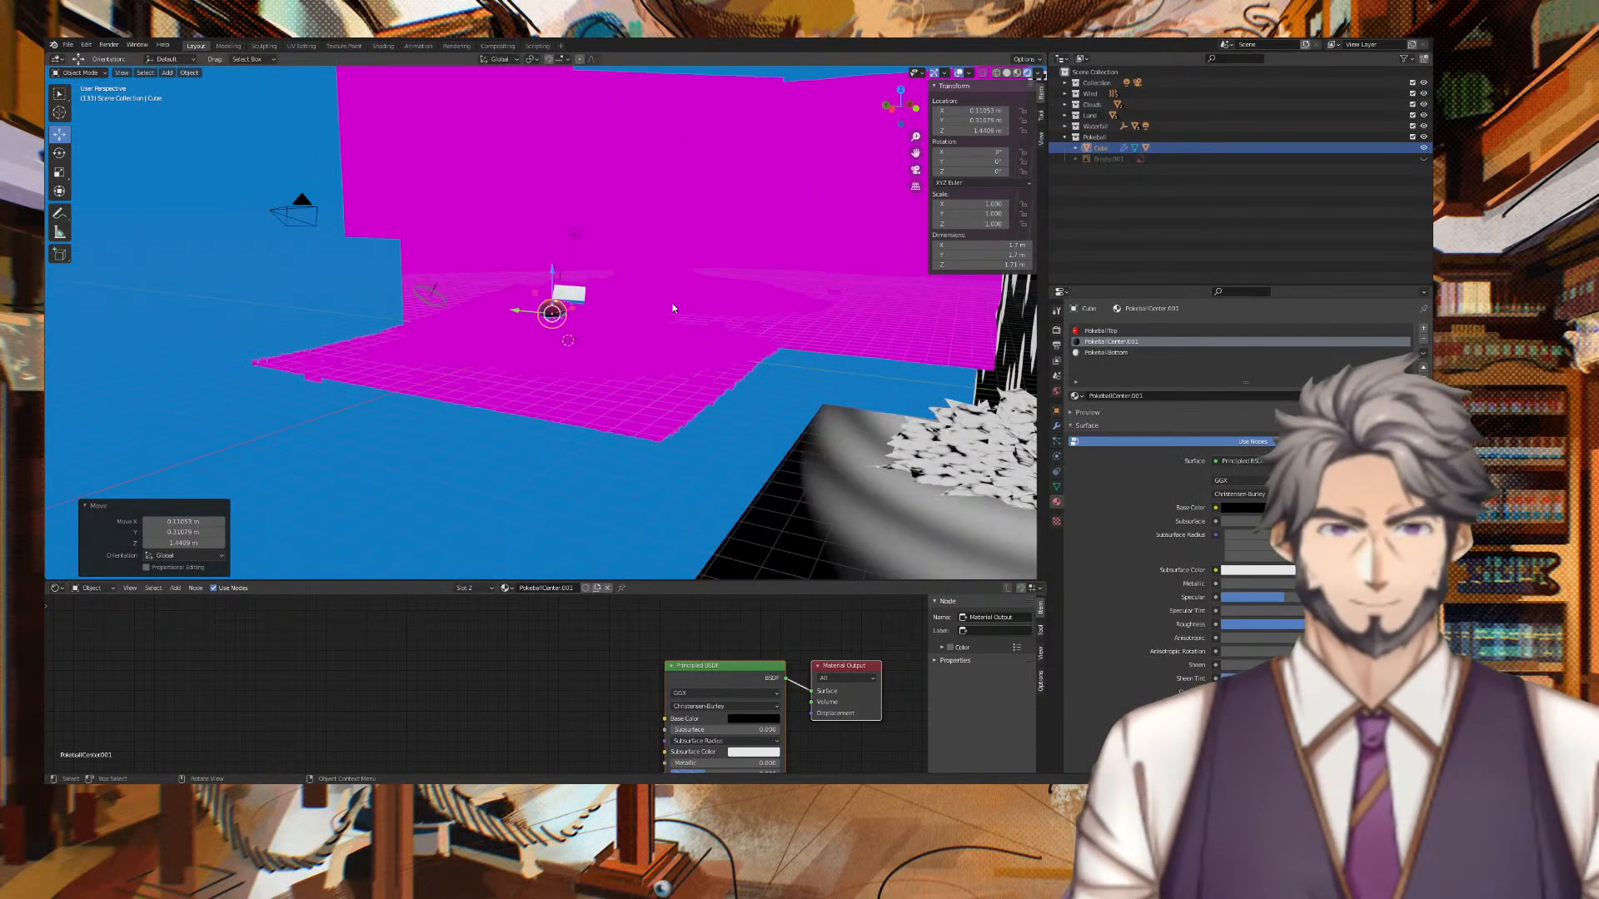
Replace the missing image textures in the ground, cloud and cliff wall materials, using cloud.png for the cloud.
left_click(672, 303)
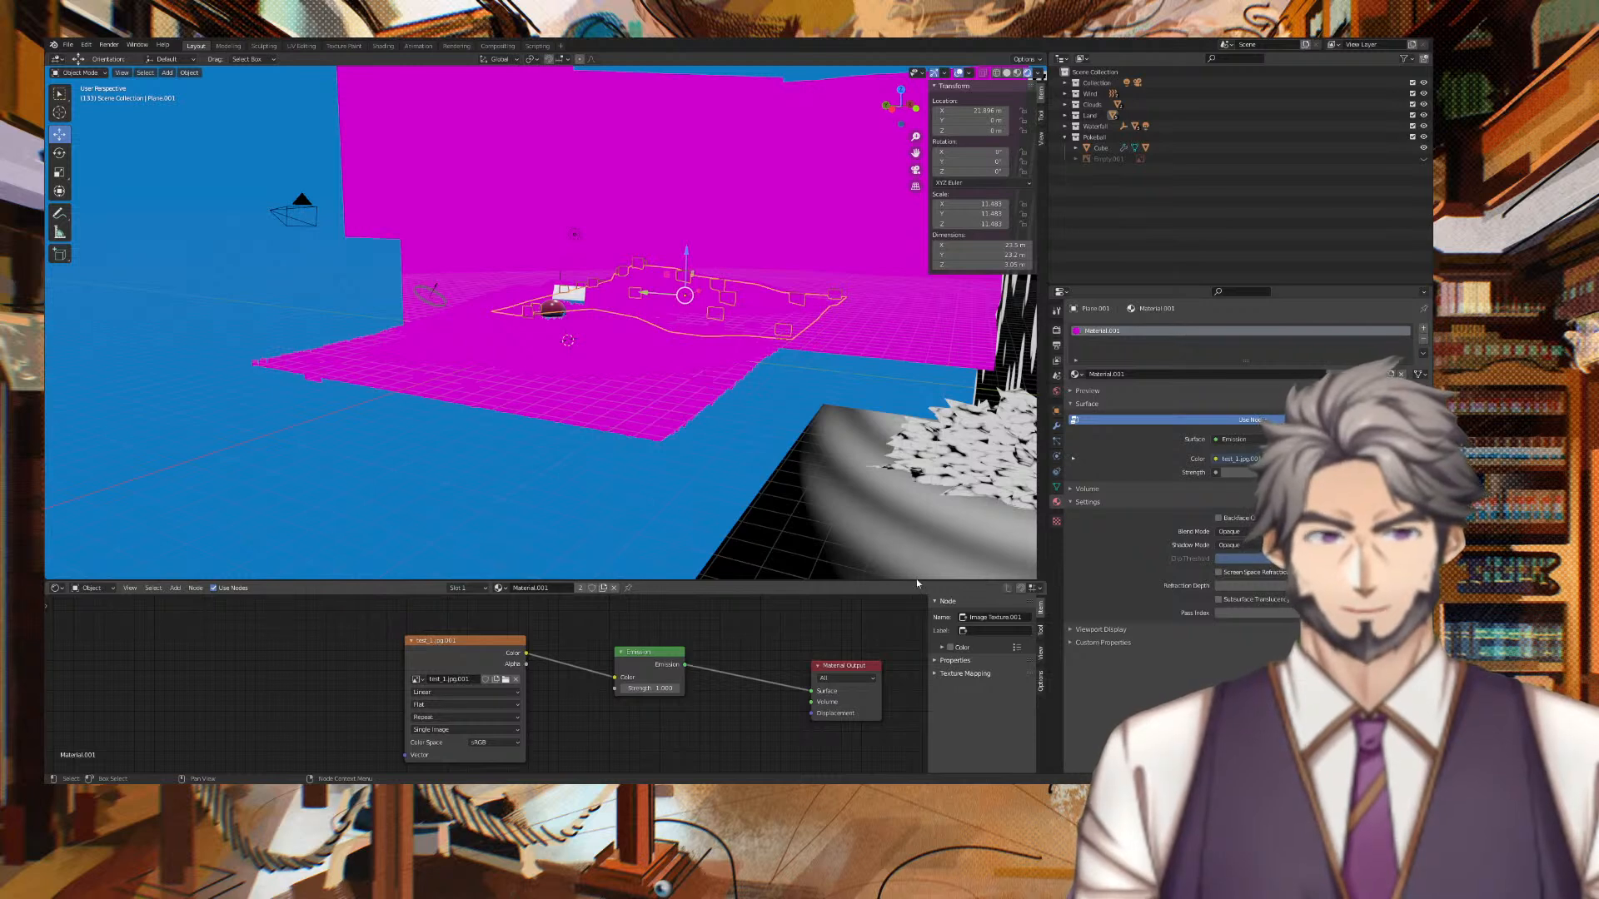
left_click(508, 355)
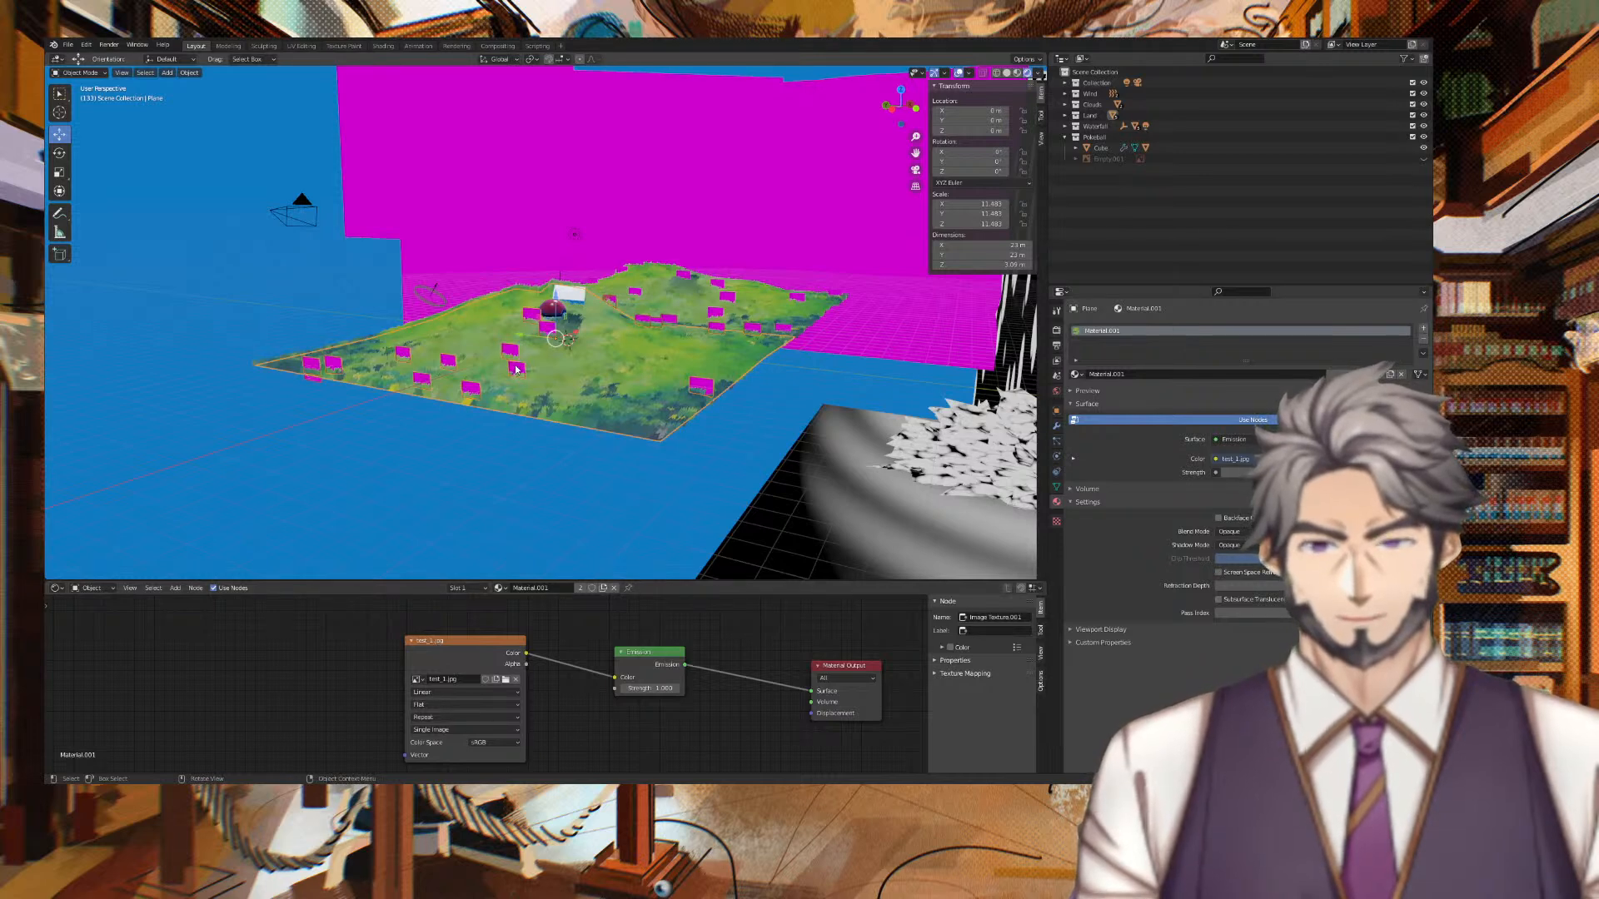
left_click(556, 253)
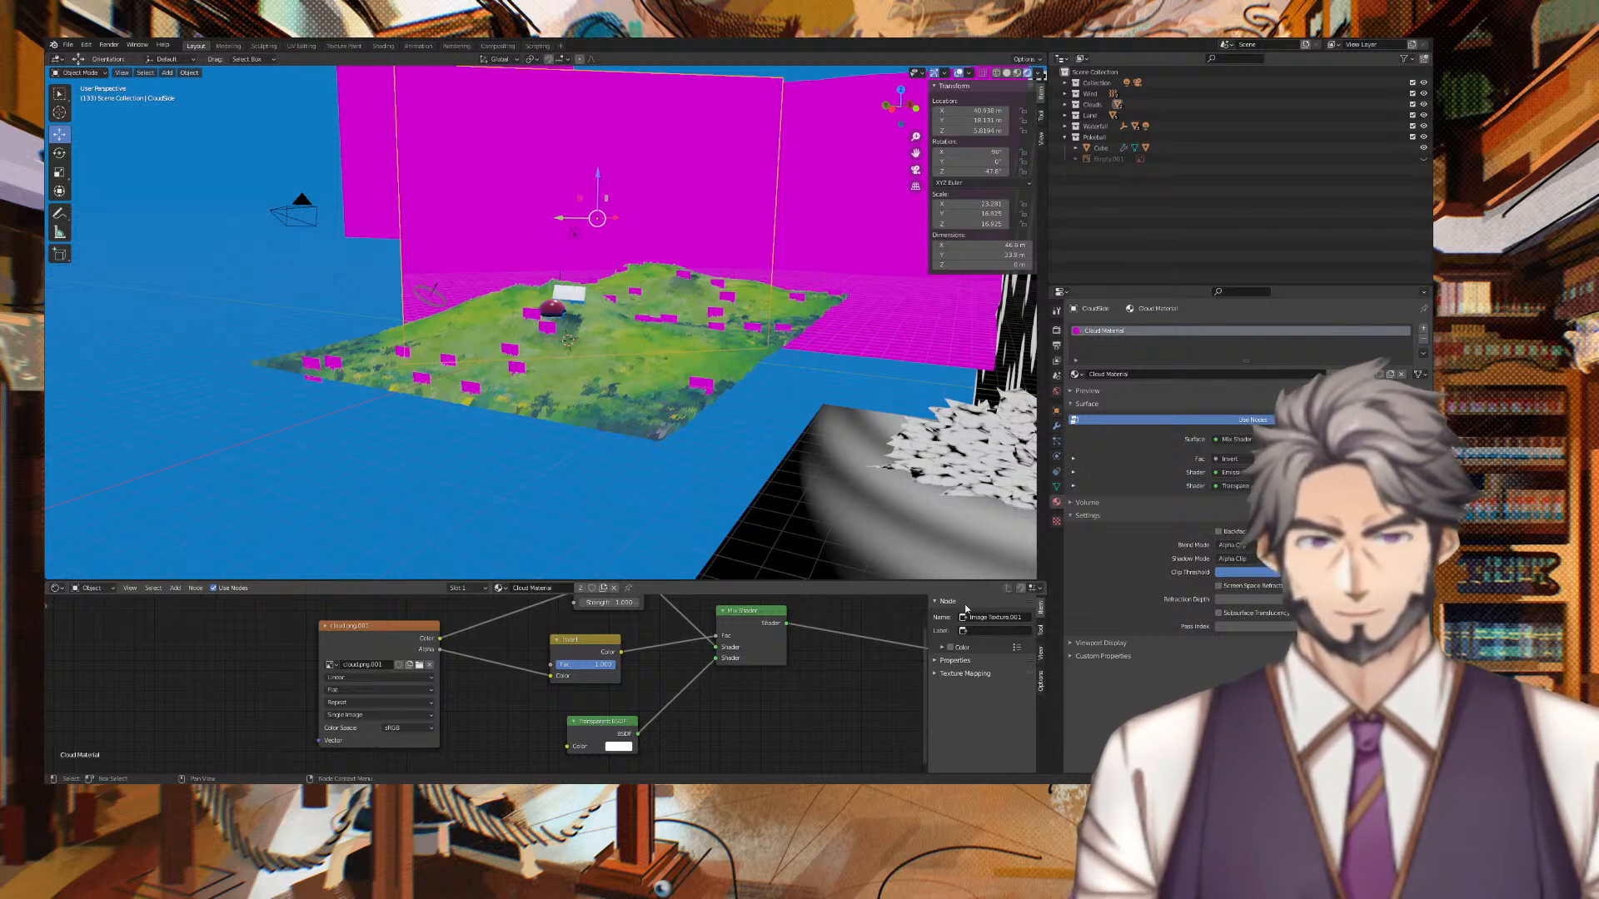
left_click(837, 286)
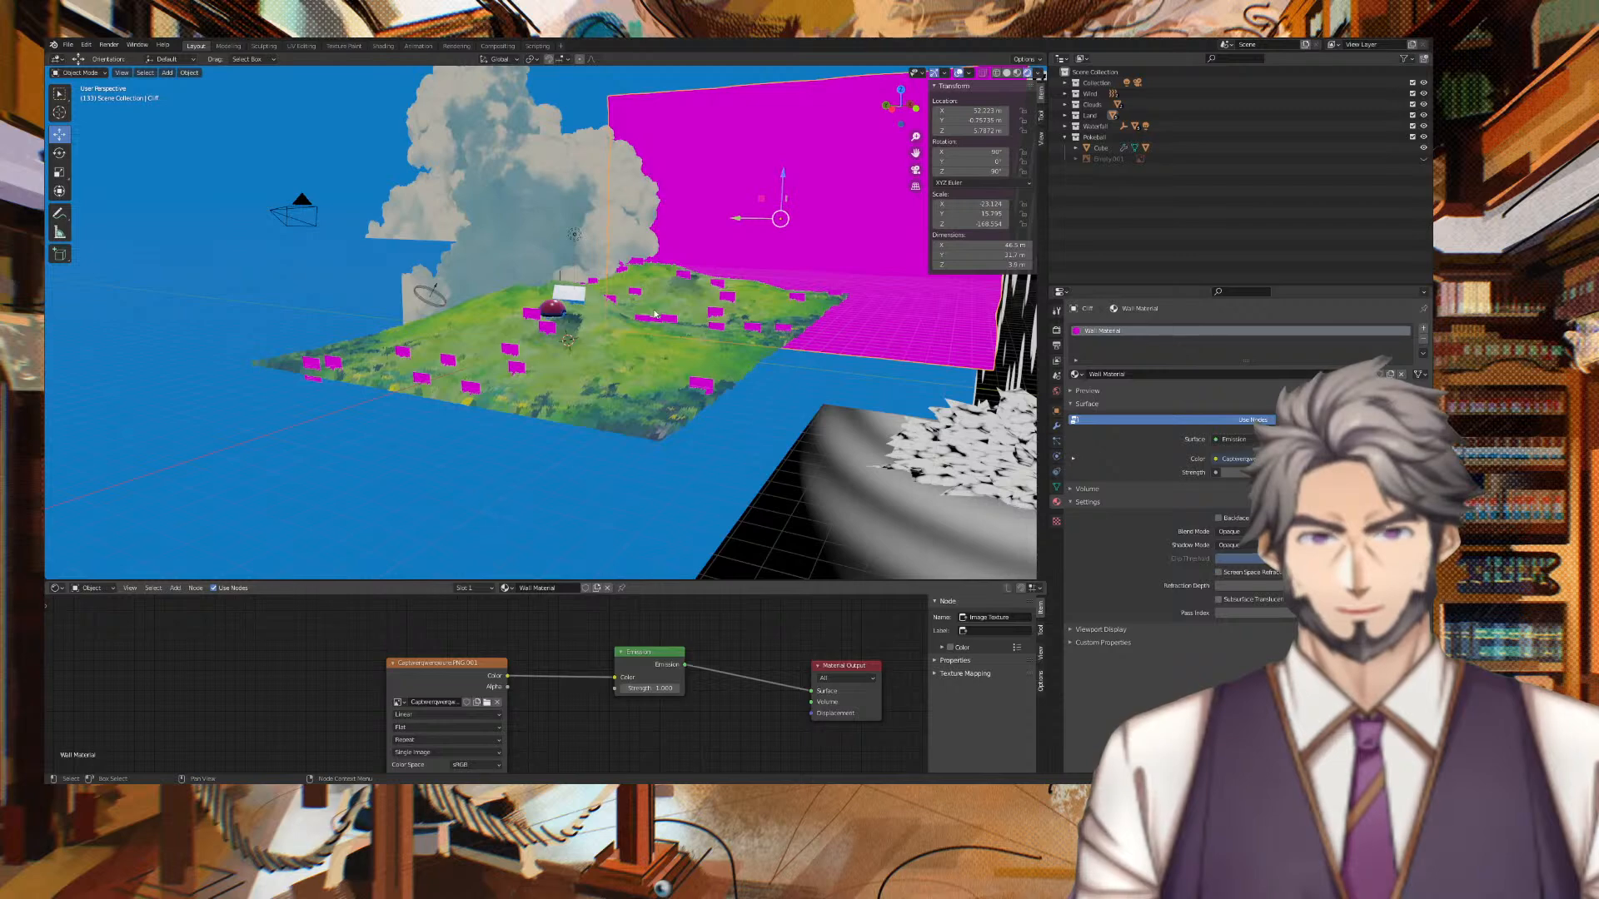
middle_click_drag(858, 538, 612, 392)
Select the Flower object in the Land collection and replace its material's missing image texture with flowers.png.
left_click(609, 343)
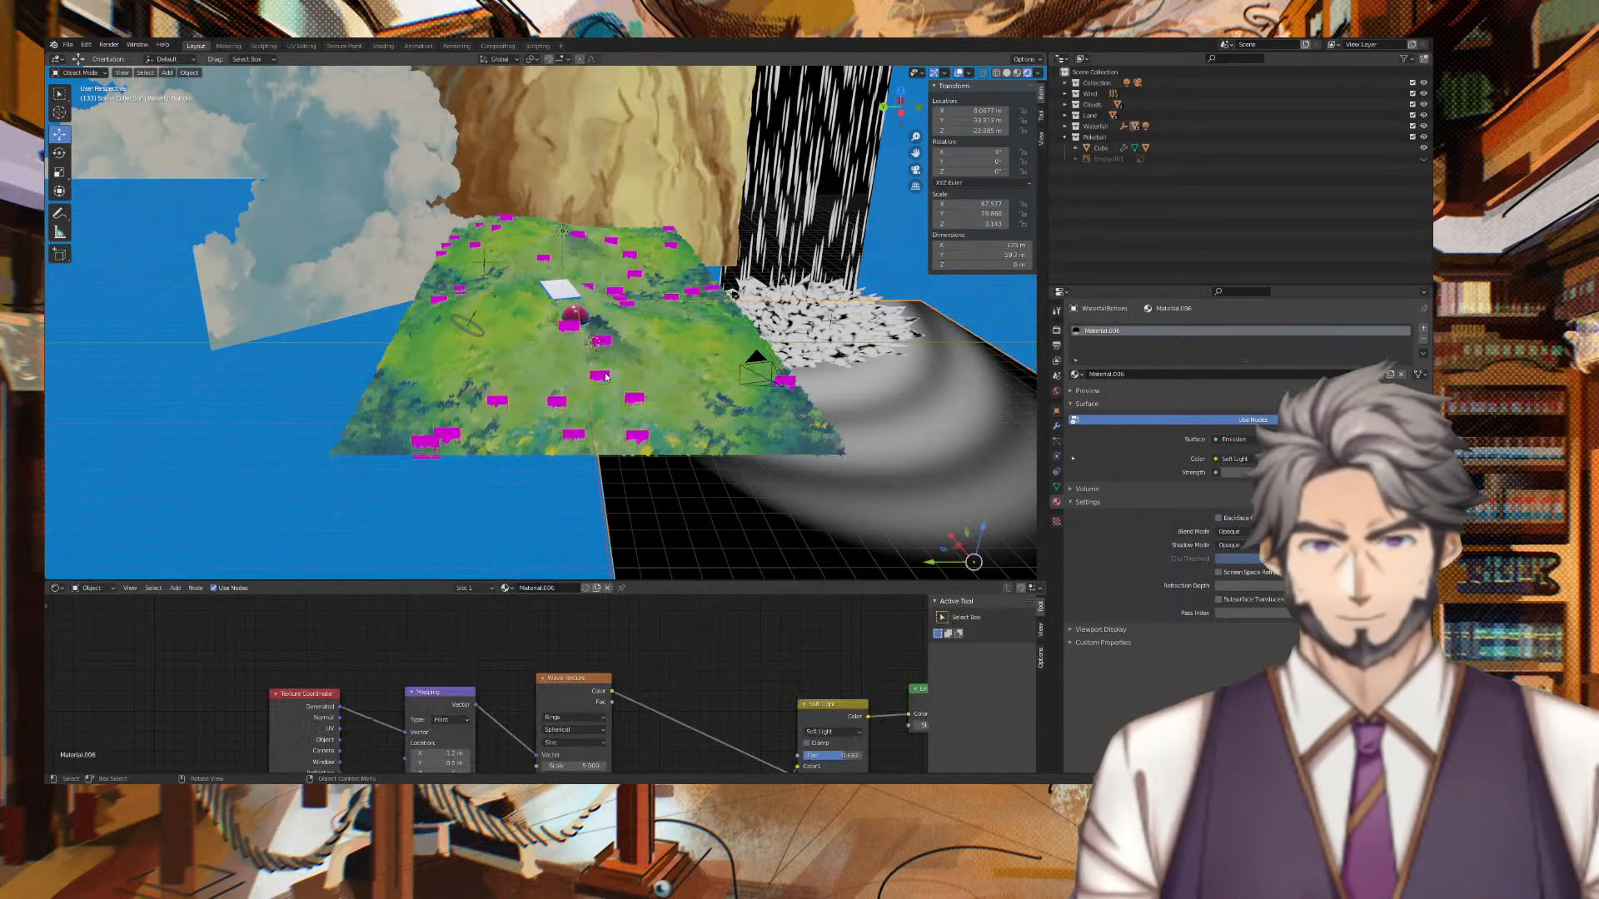
left_click(518, 419)
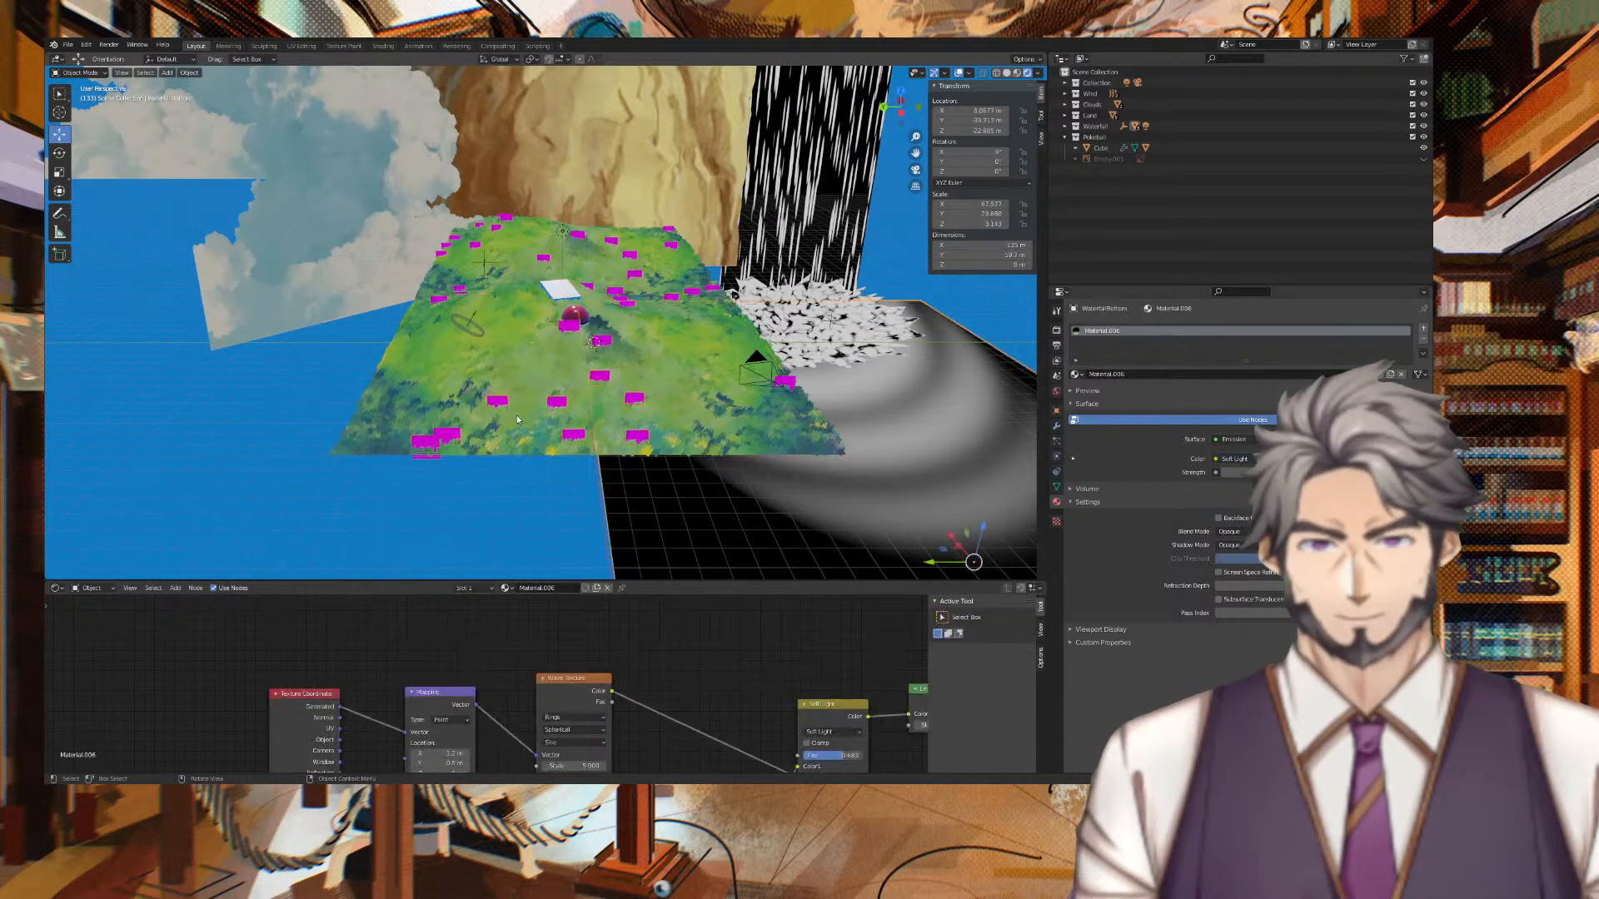
left_click(423, 444)
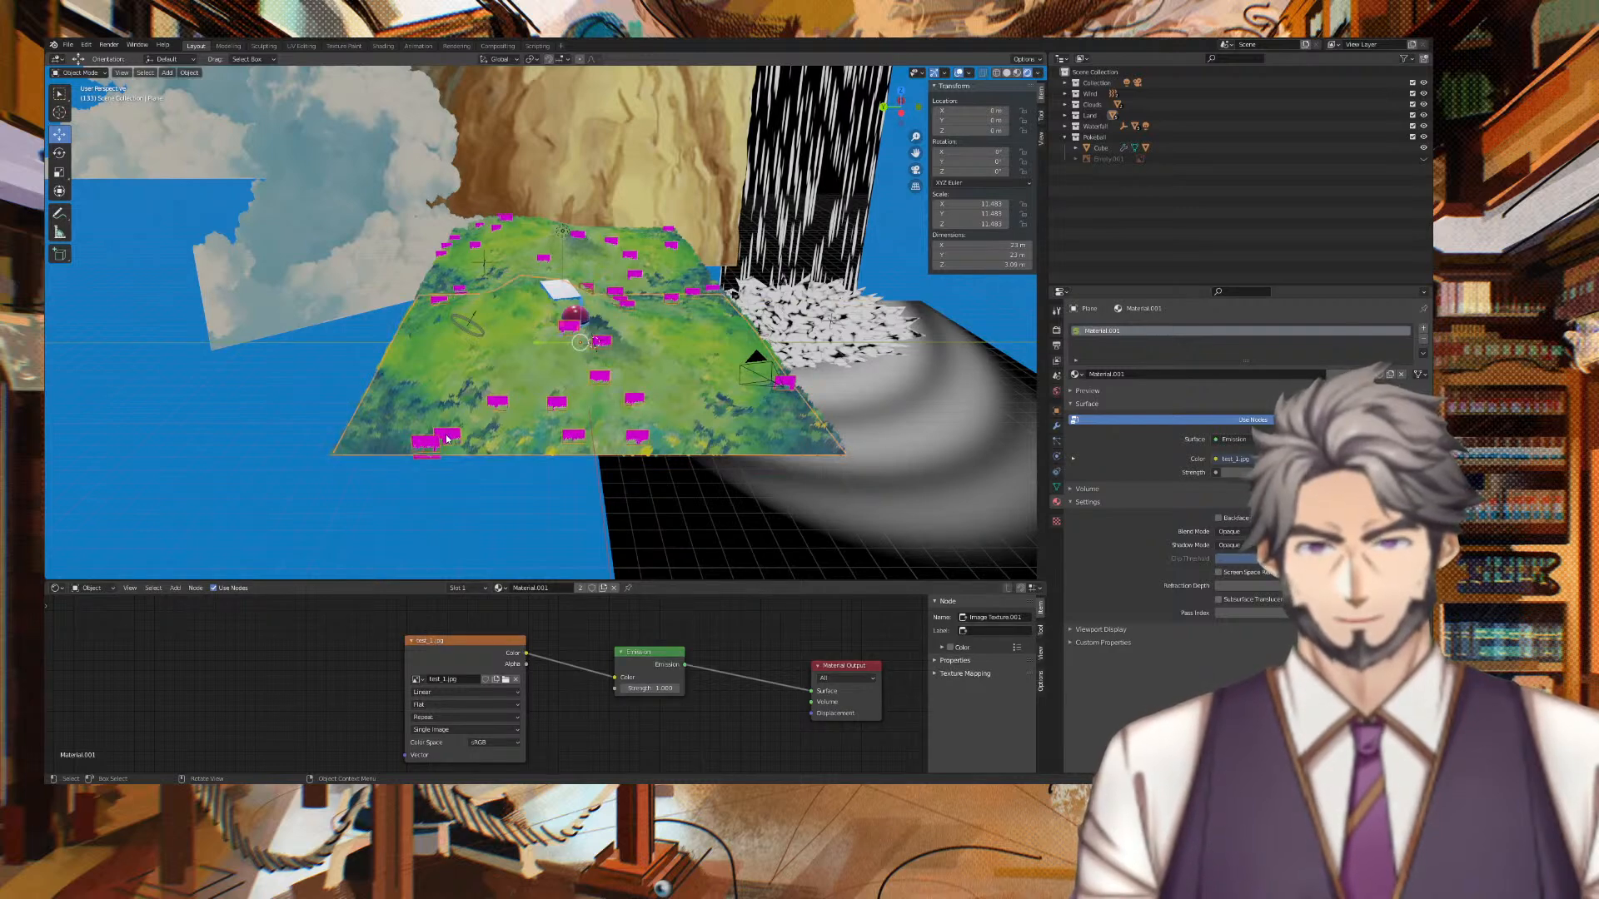
scroll(475, 503, "up", 4)
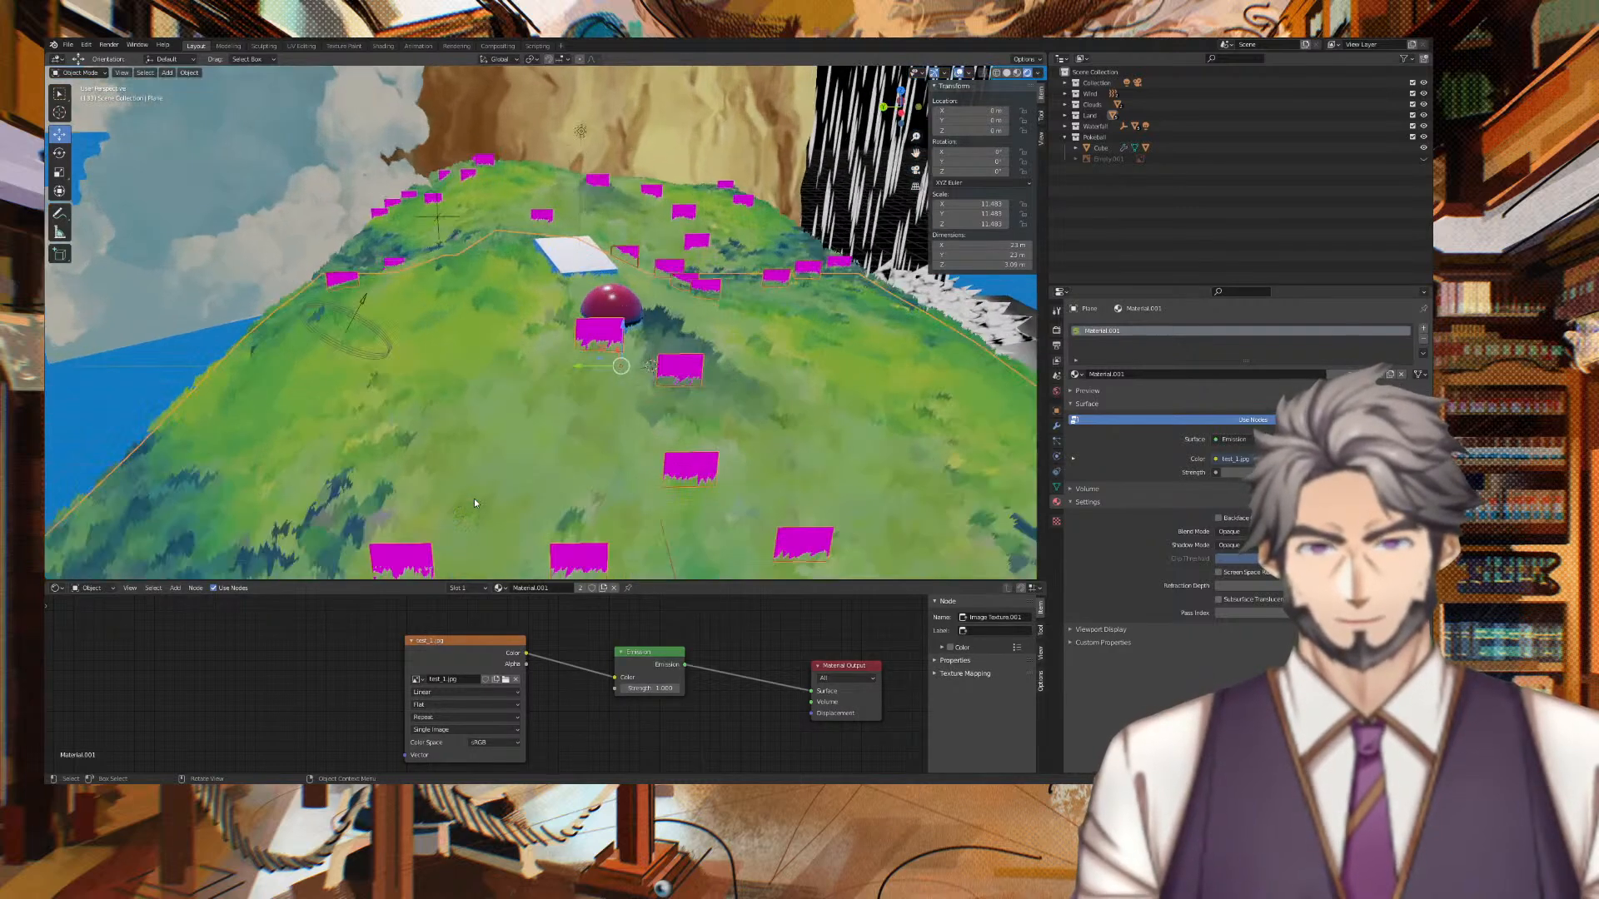
left_click(593, 334)
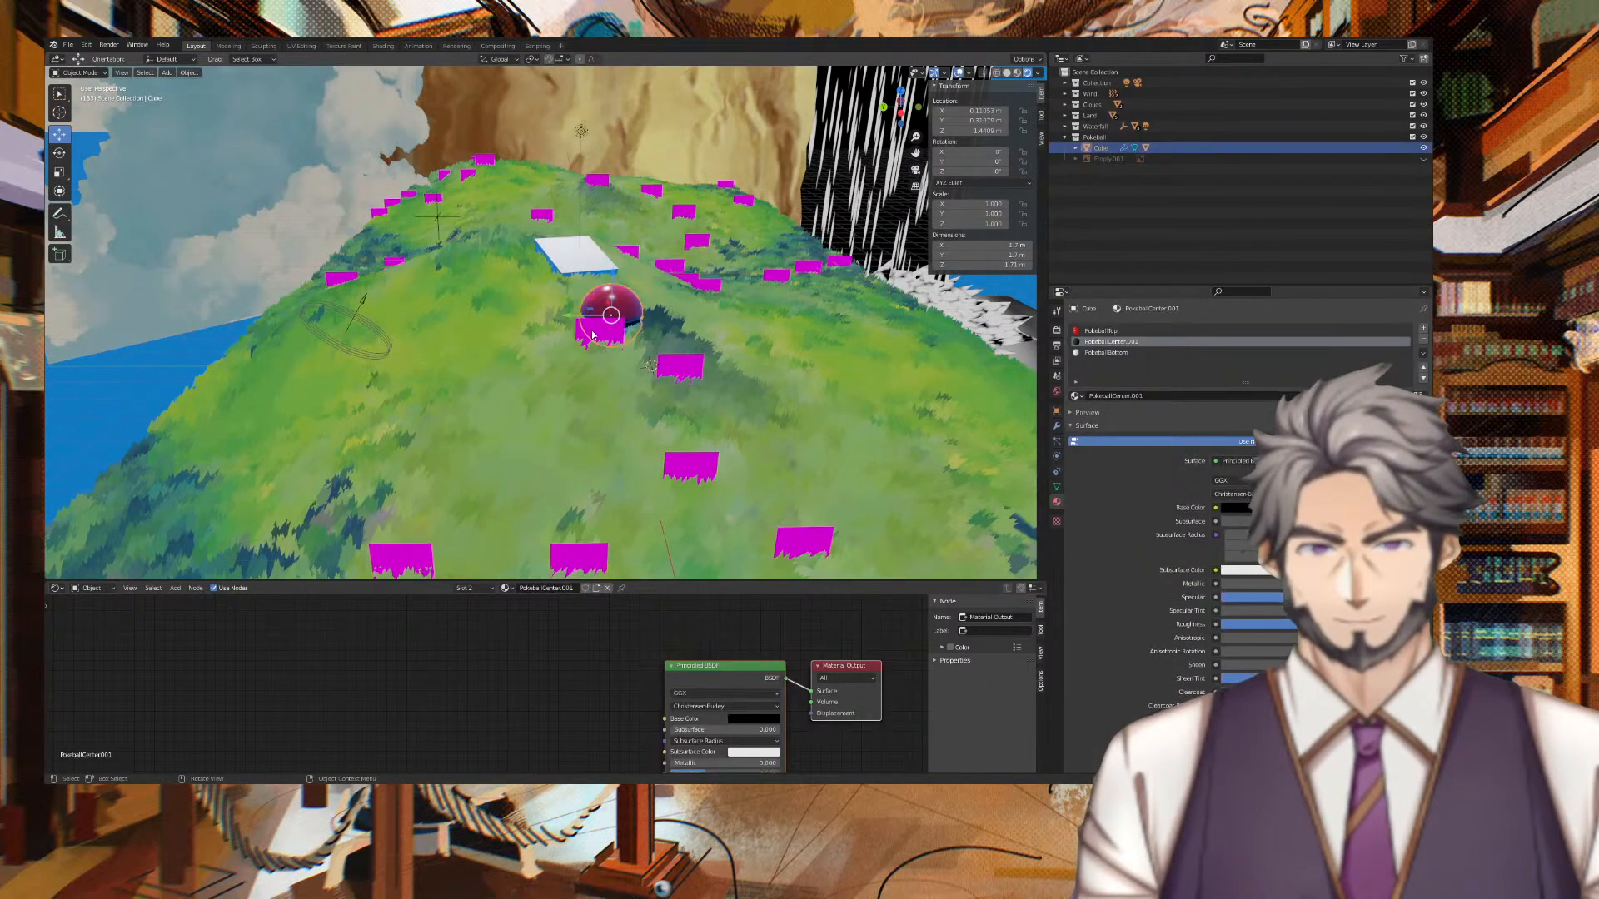
left_click(689, 378)
left_click(581, 551)
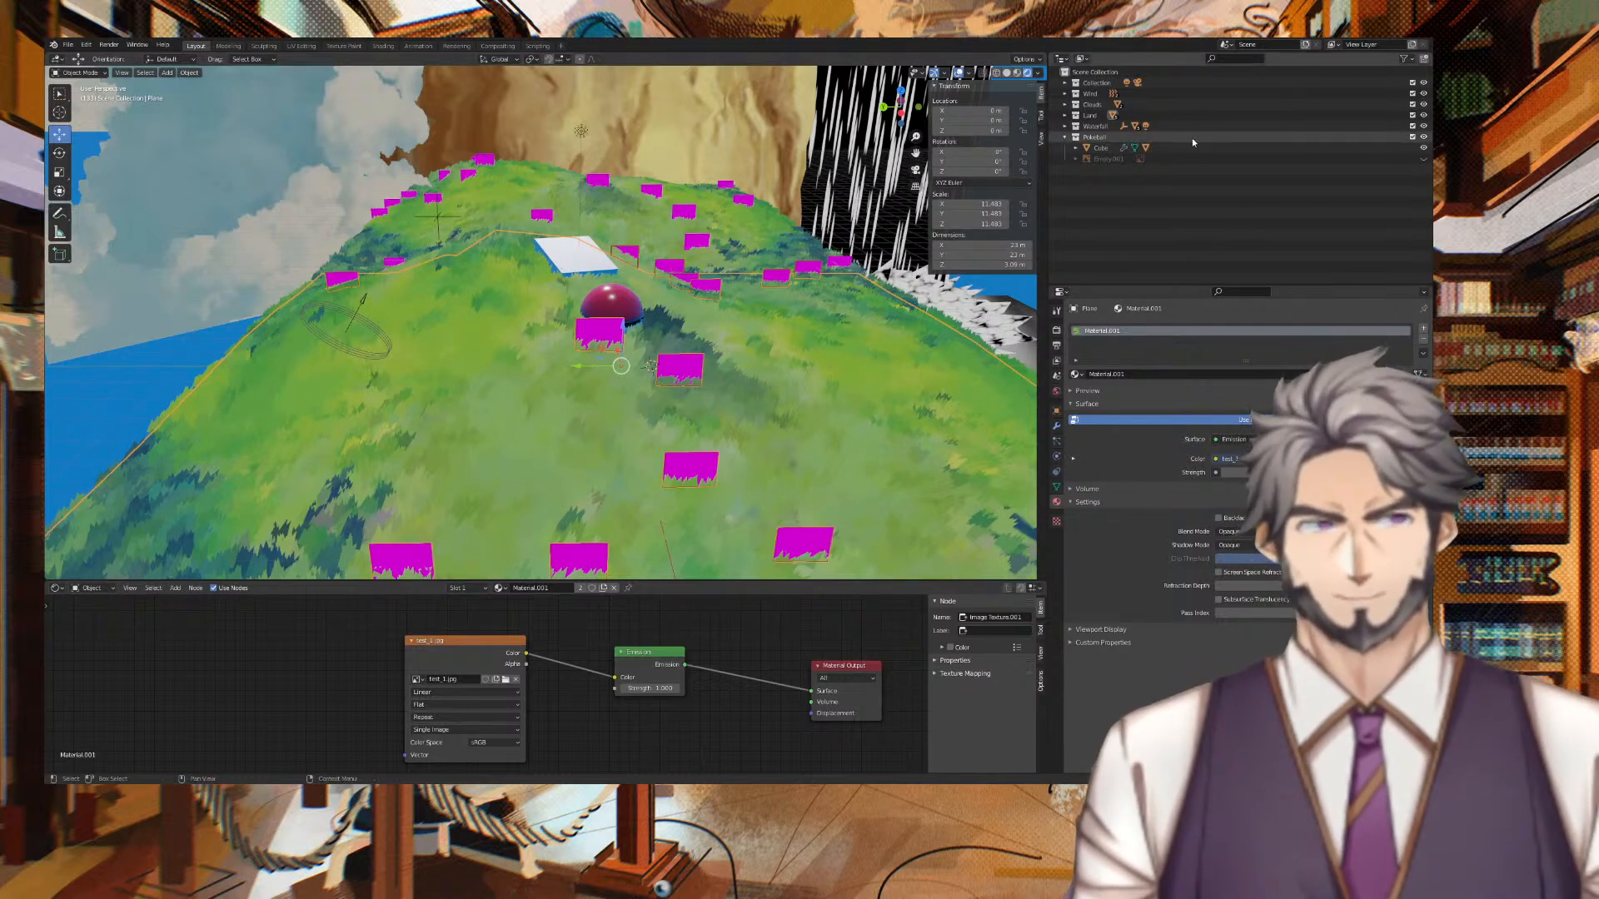
left_click(1065, 116)
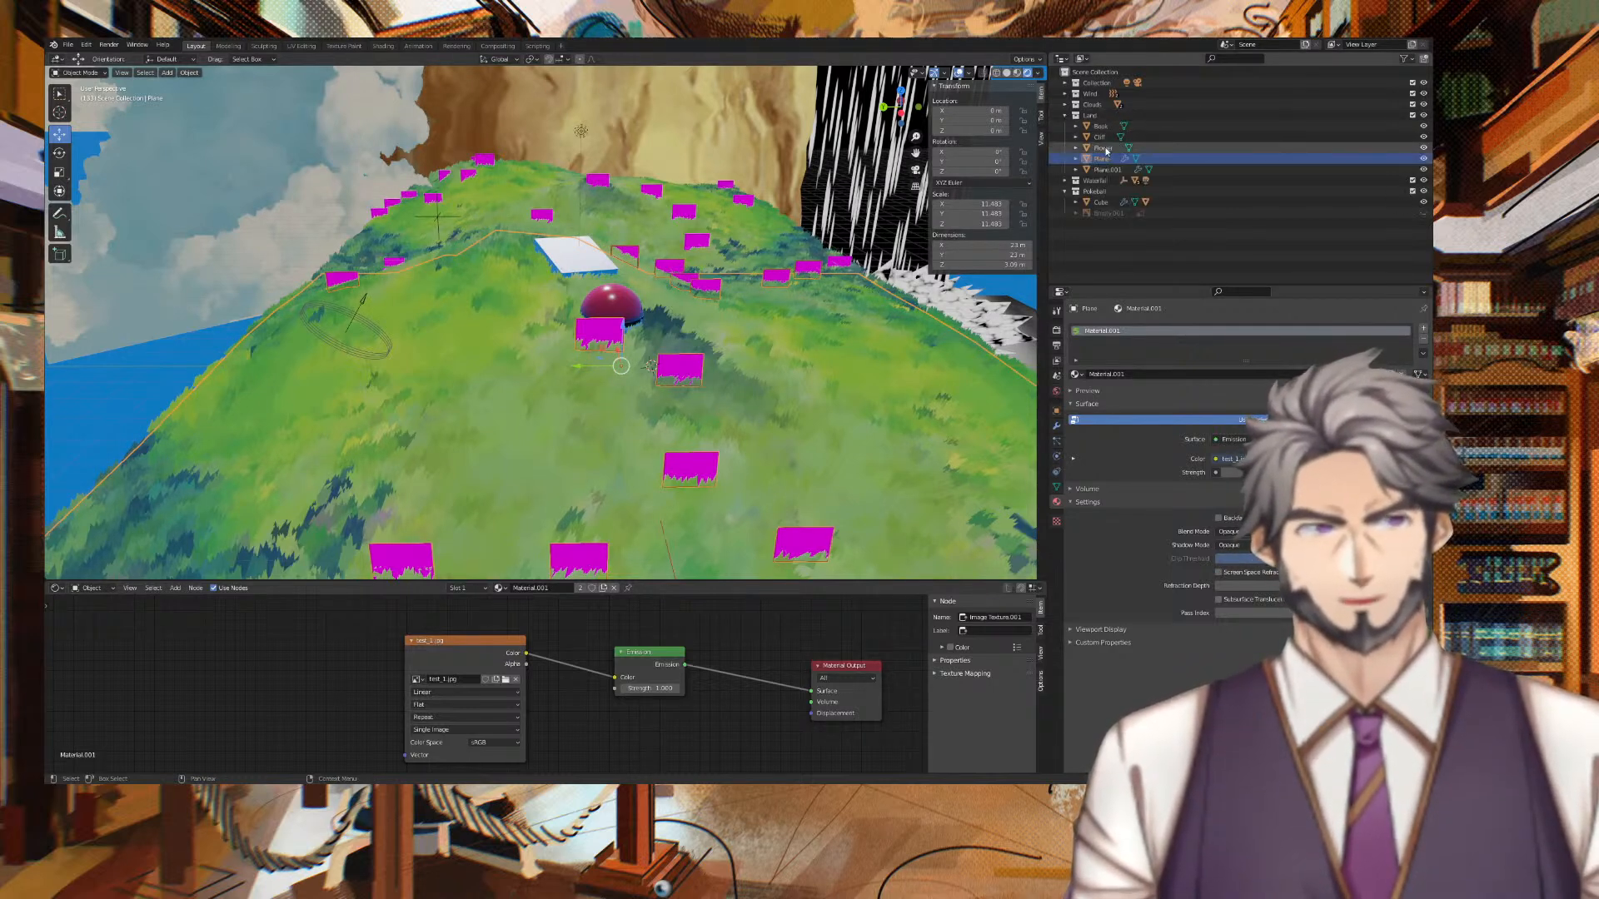
left_click(1104, 149)
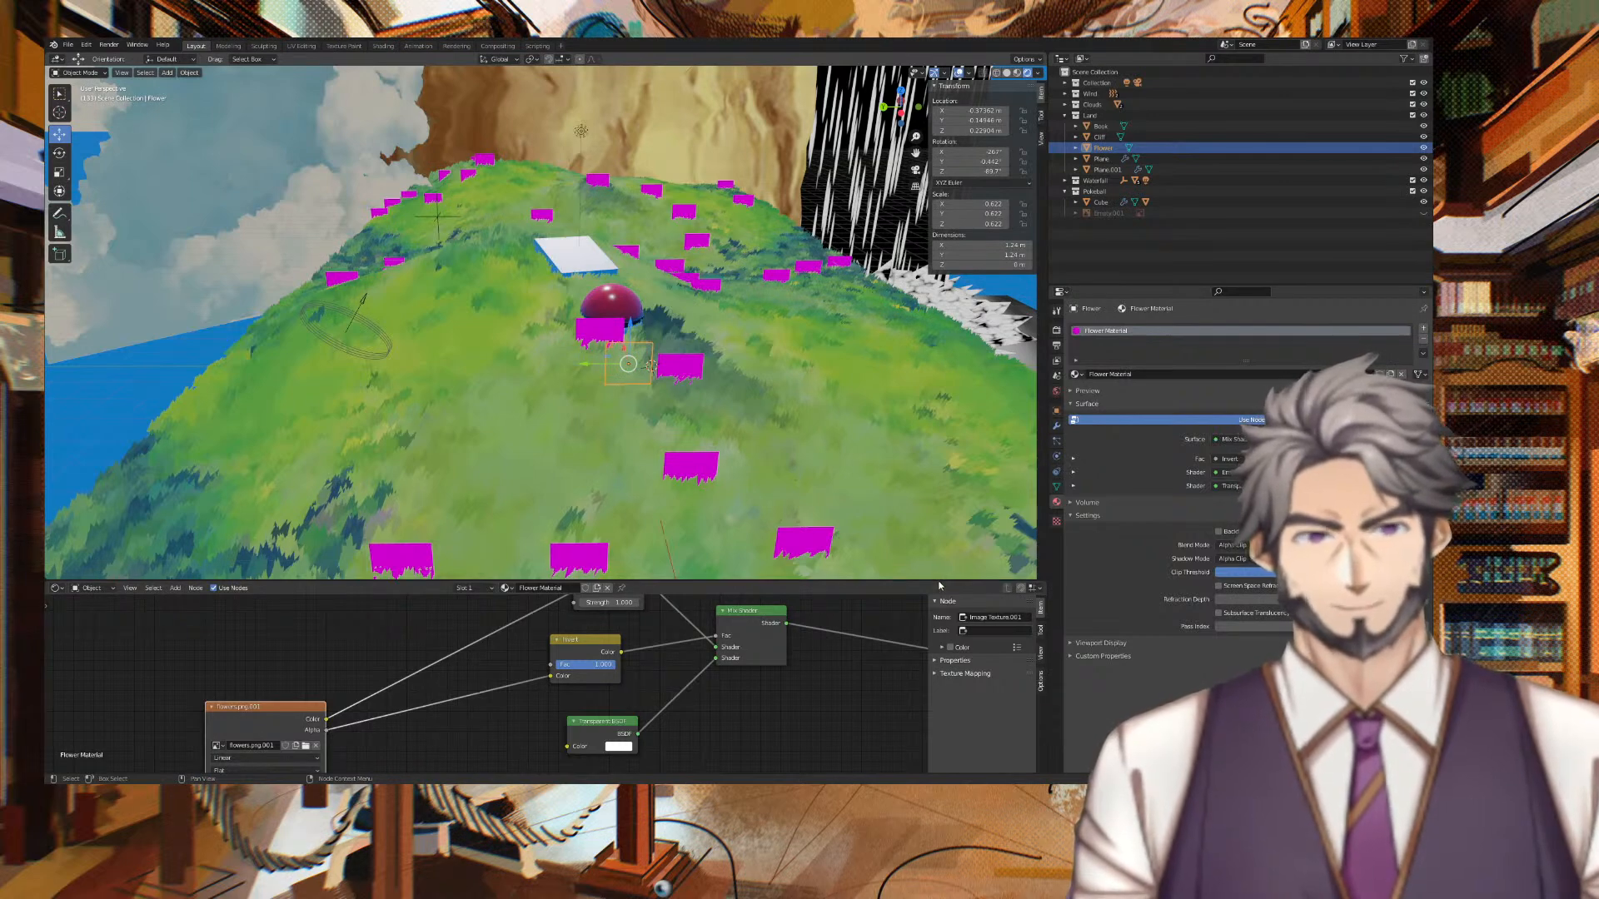
scroll(743, 444, "down", 6)
middle_click_drag(779, 387, 709, 390)
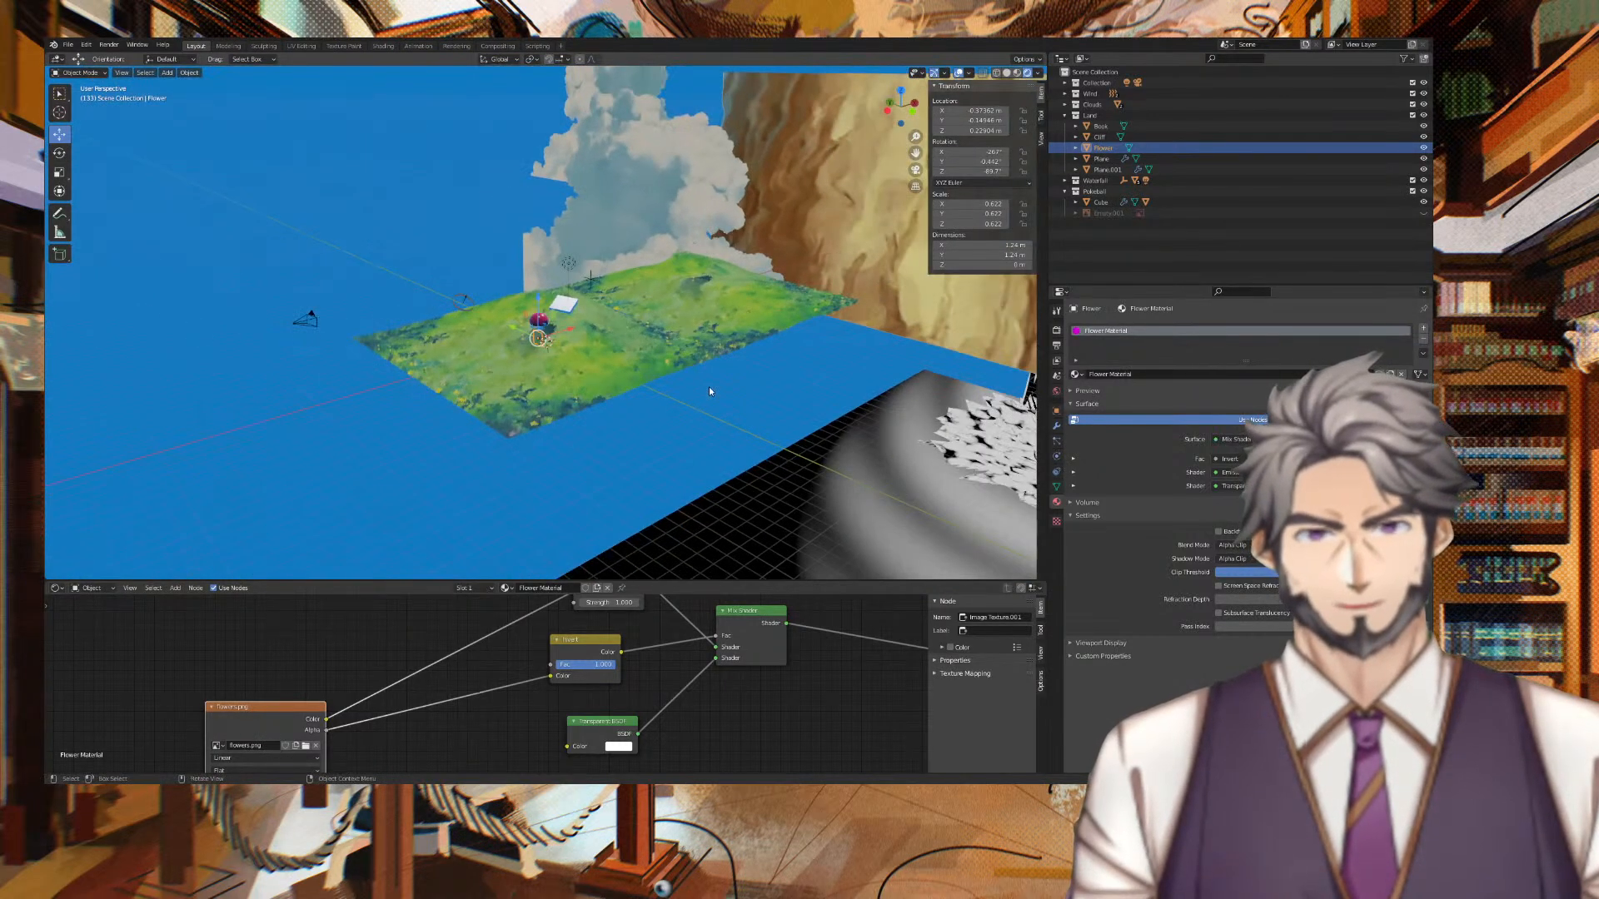
Tilt the ball about 28° in the current view and turn it about the global Z axis.
scroll(710, 391, "up", 6)
left_click(502, 291)
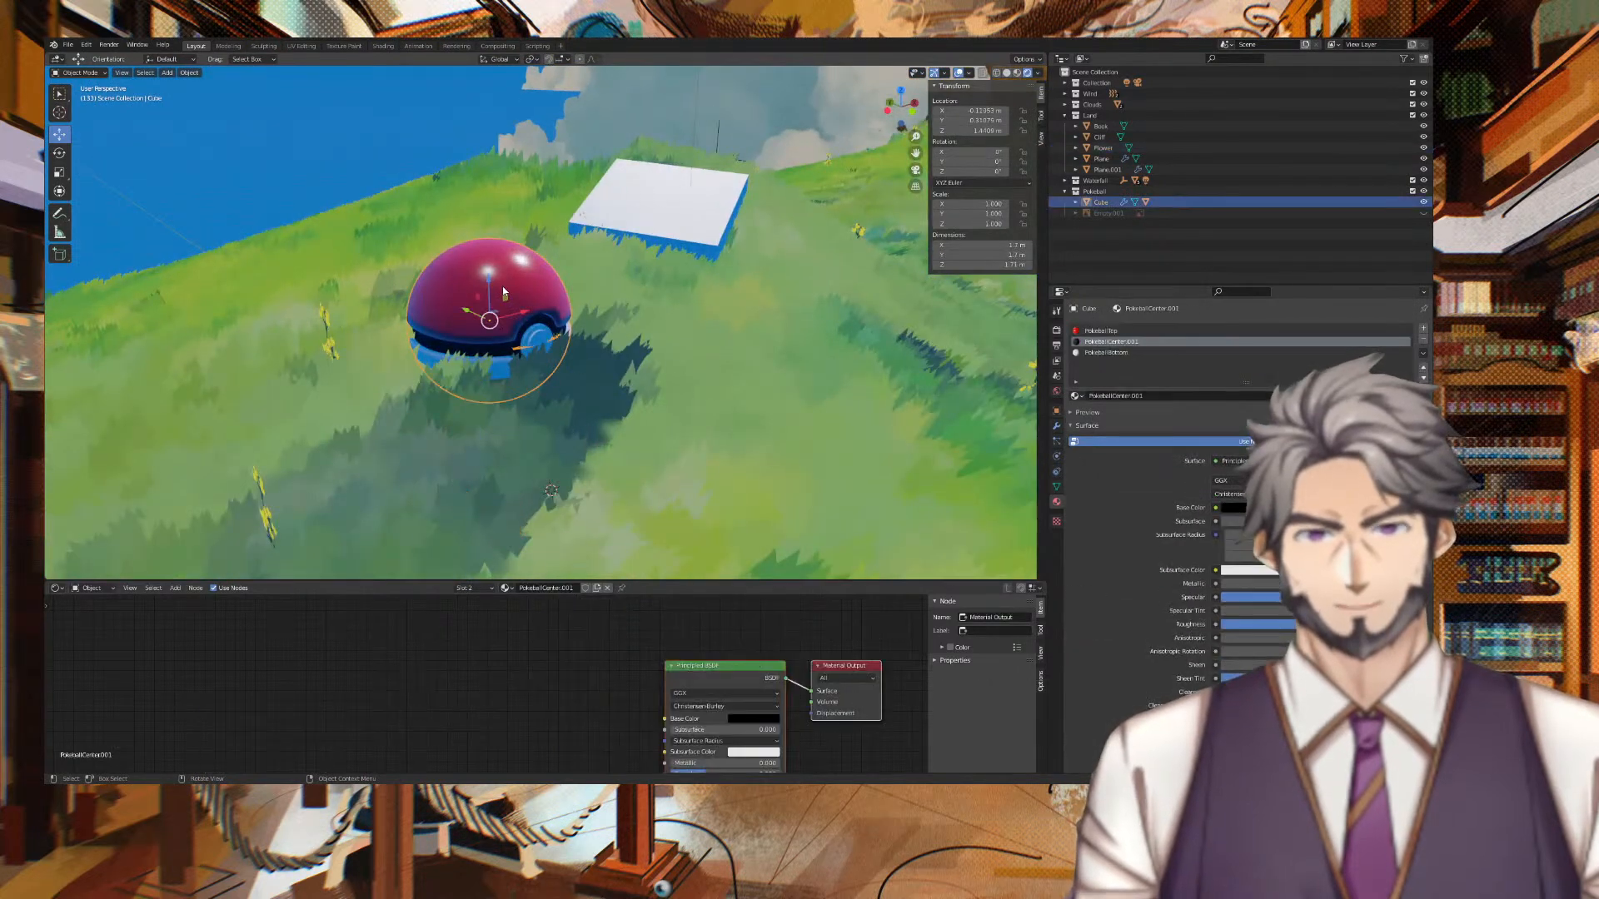
key("r")
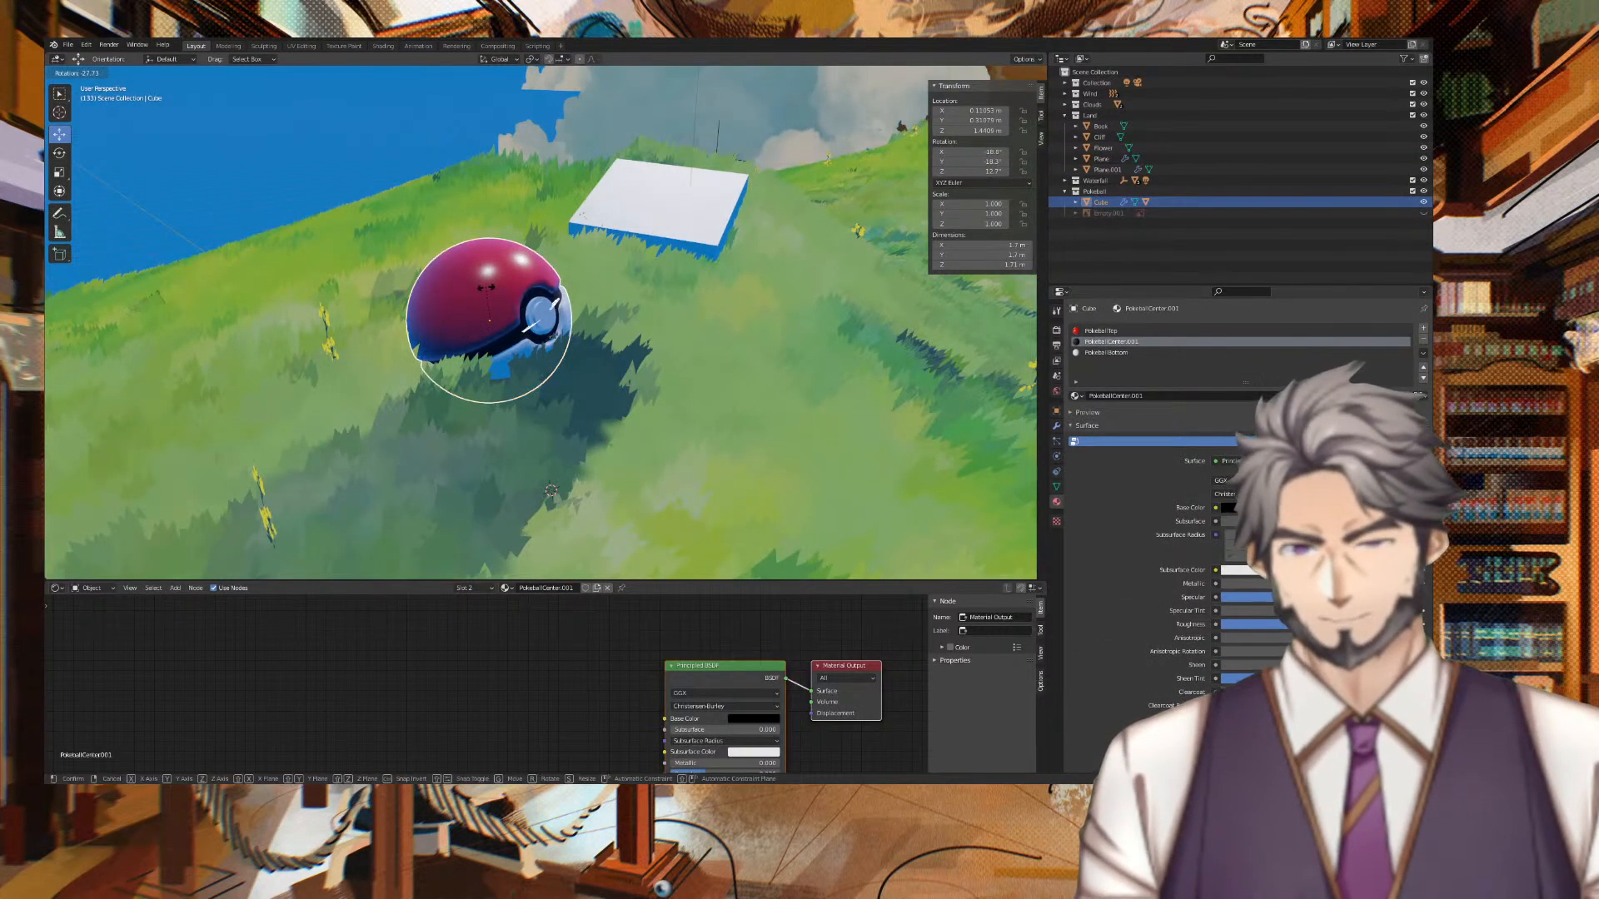
left_click(487, 288)
key("r")
key("x")
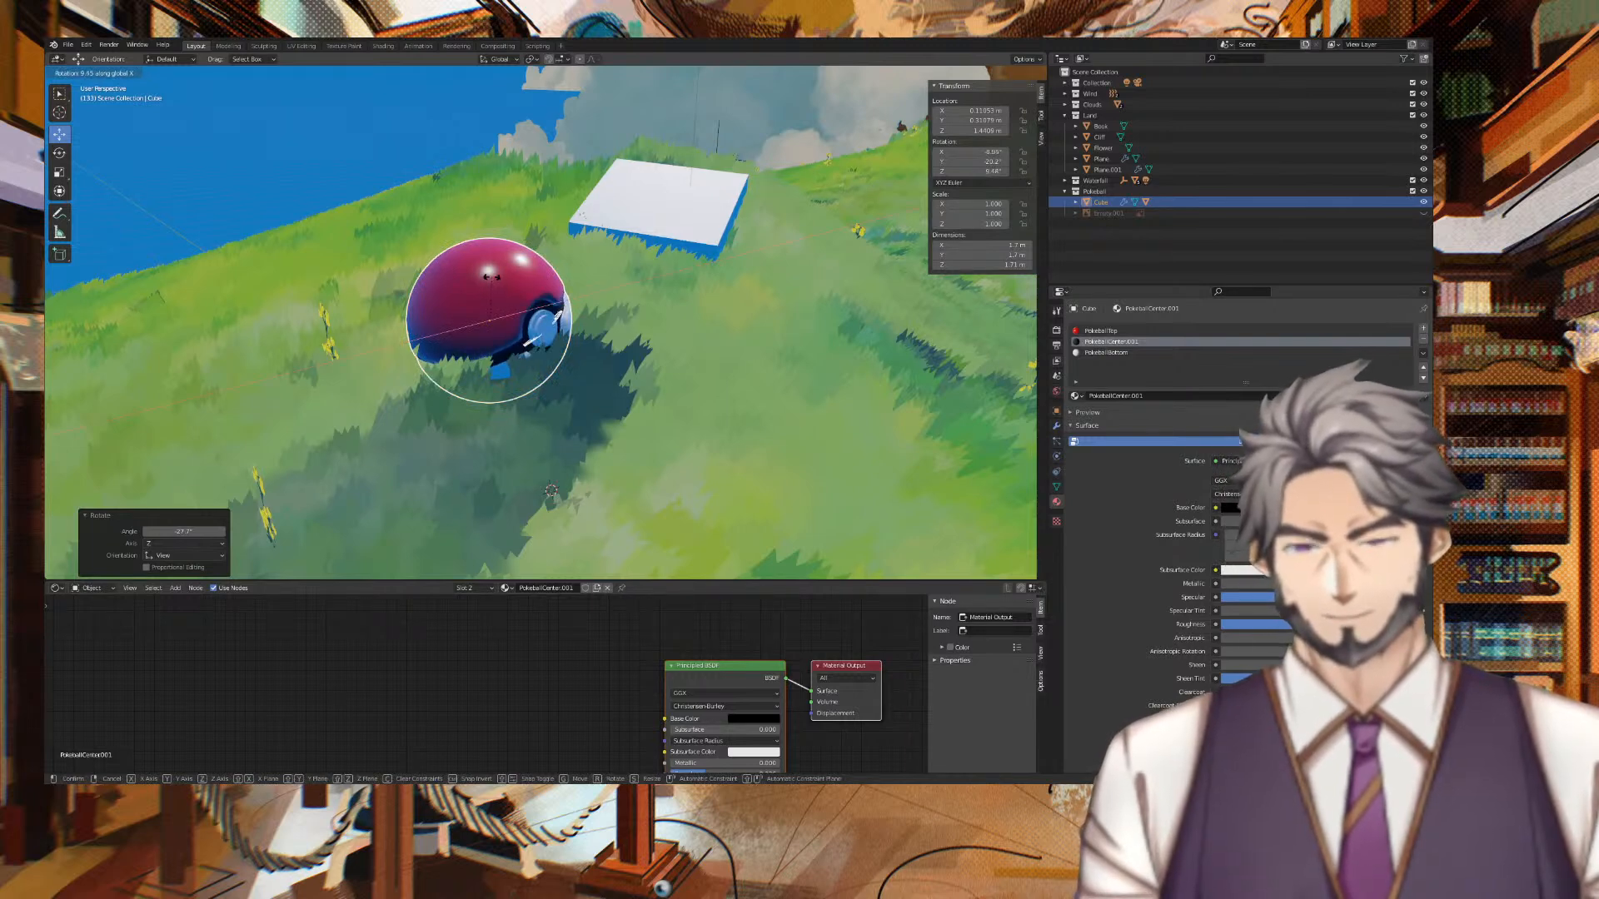
key("y")
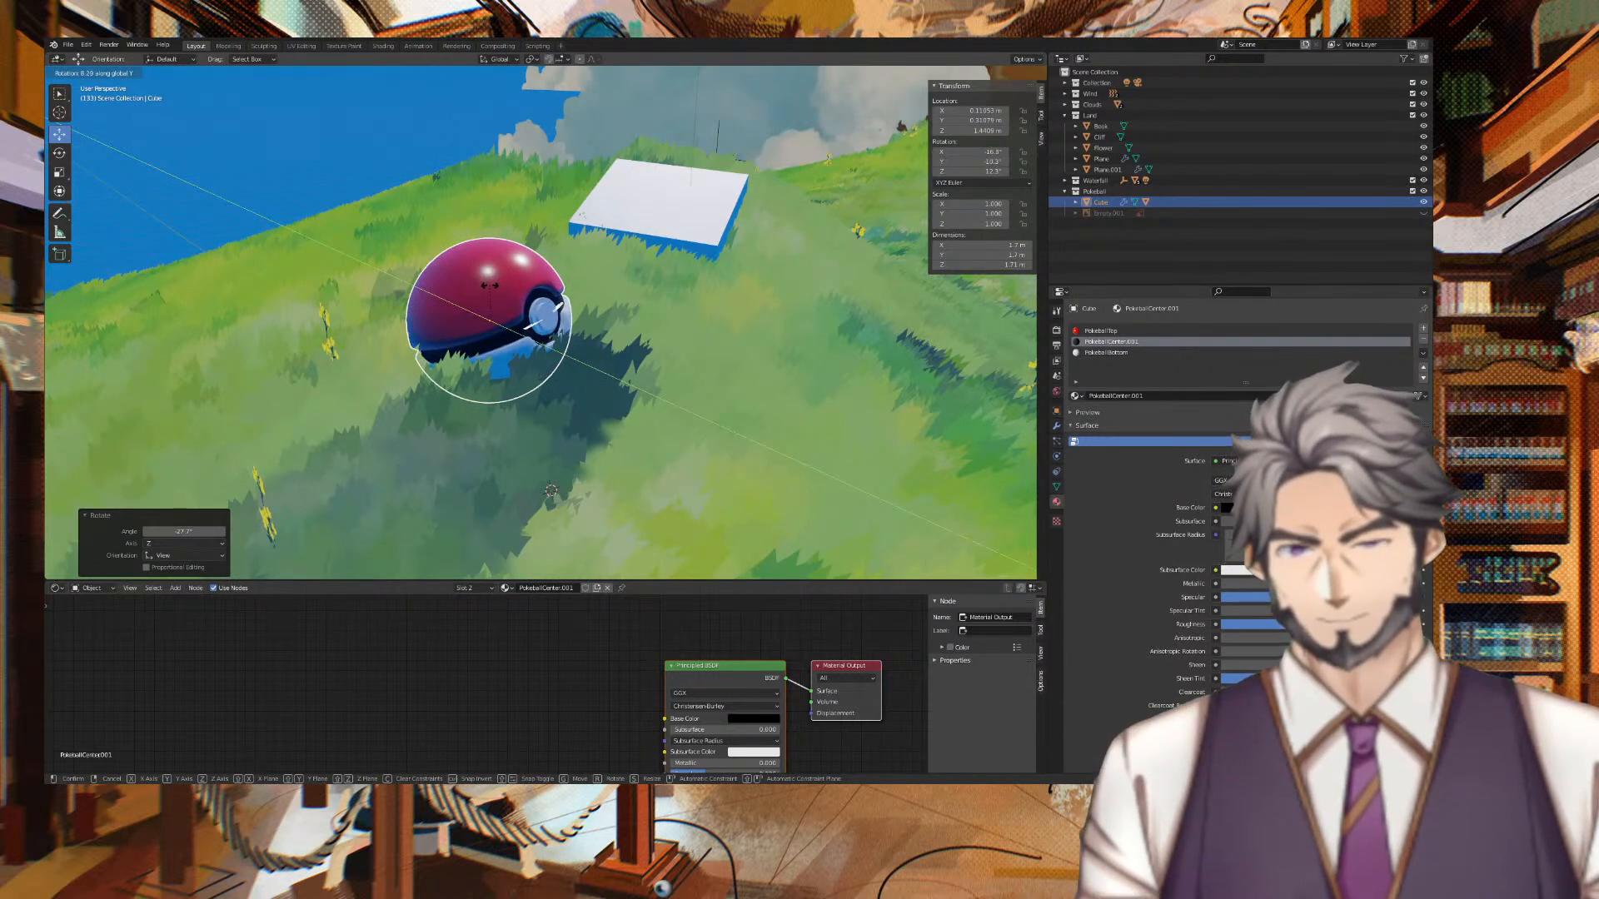
left_click(489, 285)
key("r")
key("z")
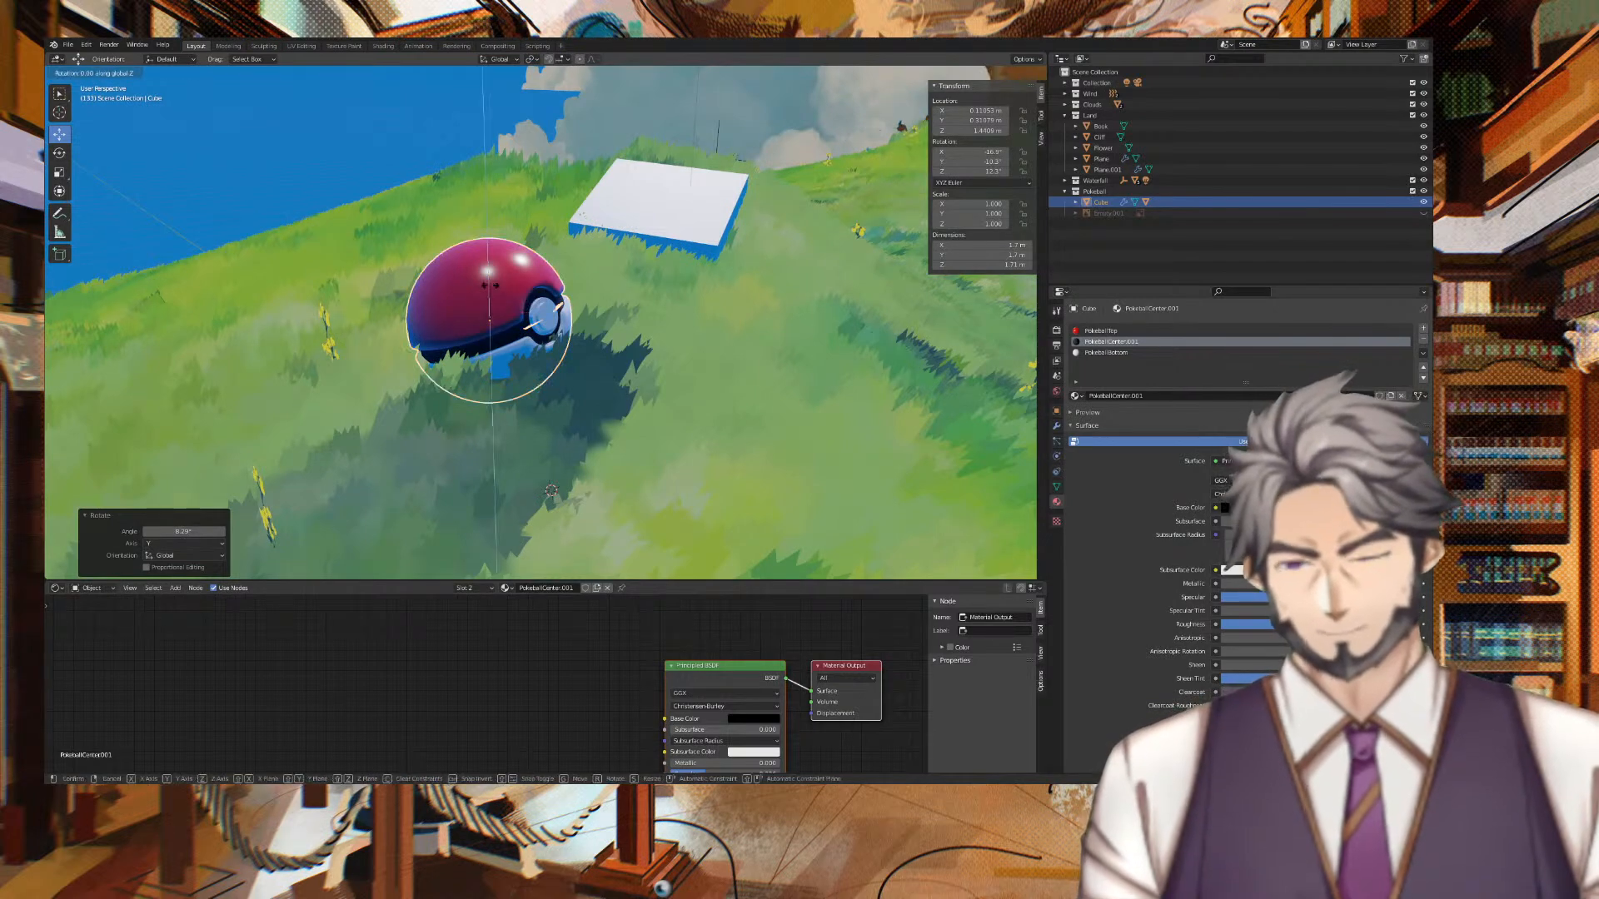
left_click(563, 330)
Scale the ball down to about 0.63 and move it along the grassy hill.
key("s")
left_click(519, 299)
middle_click_drag(519, 299, 702, 298)
key("g")
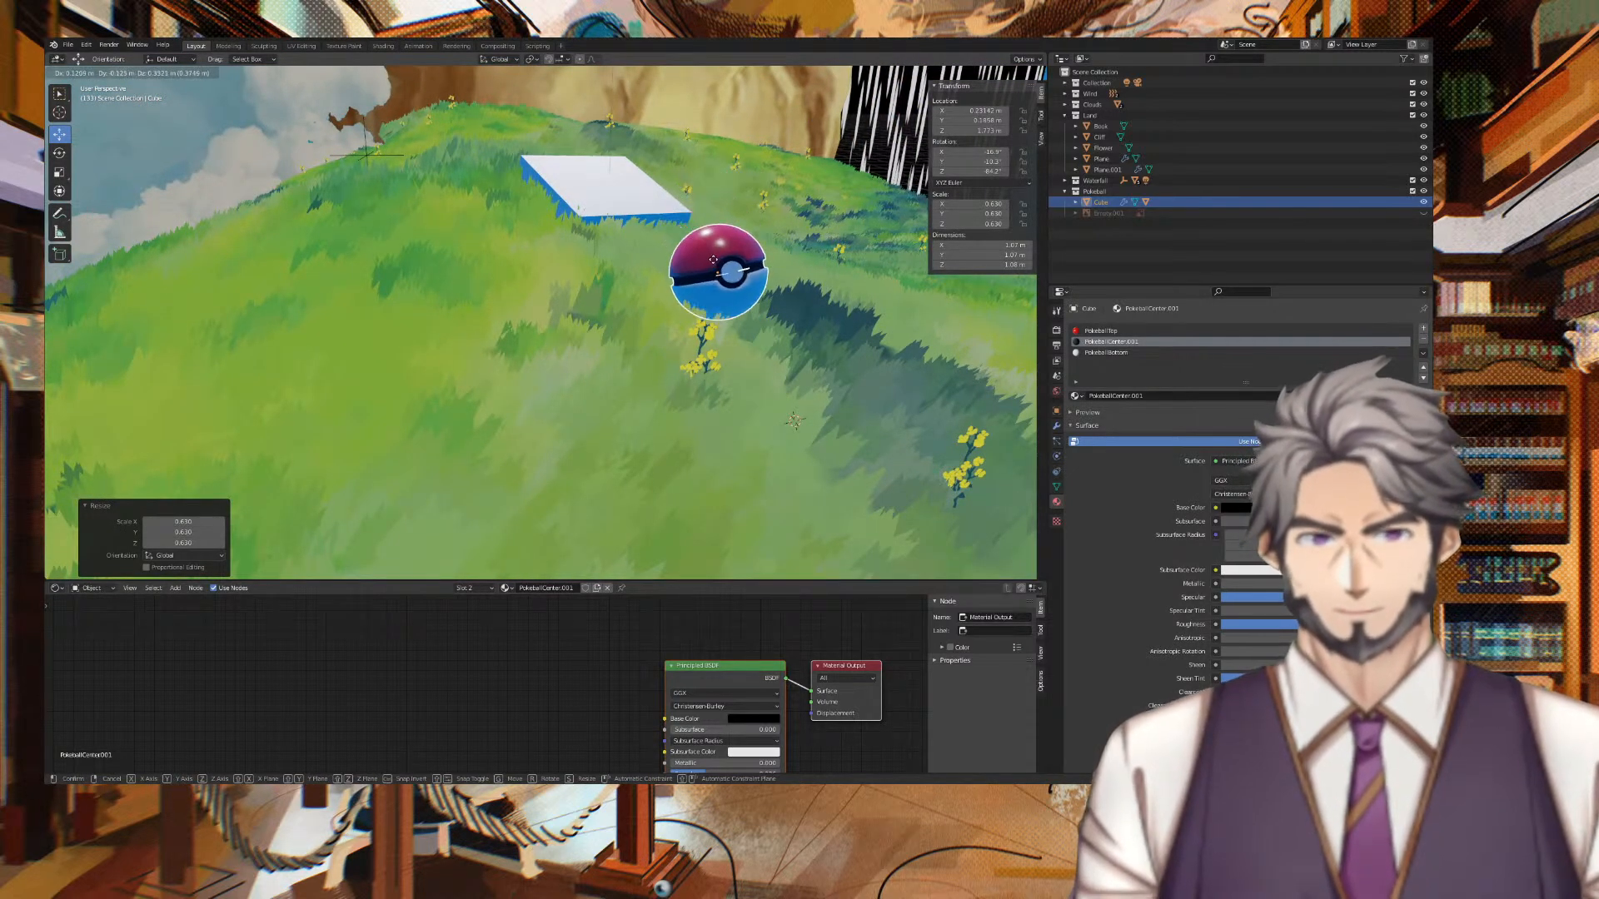
left_click(714, 260)
middle_click_drag(717, 265, 879, 269)
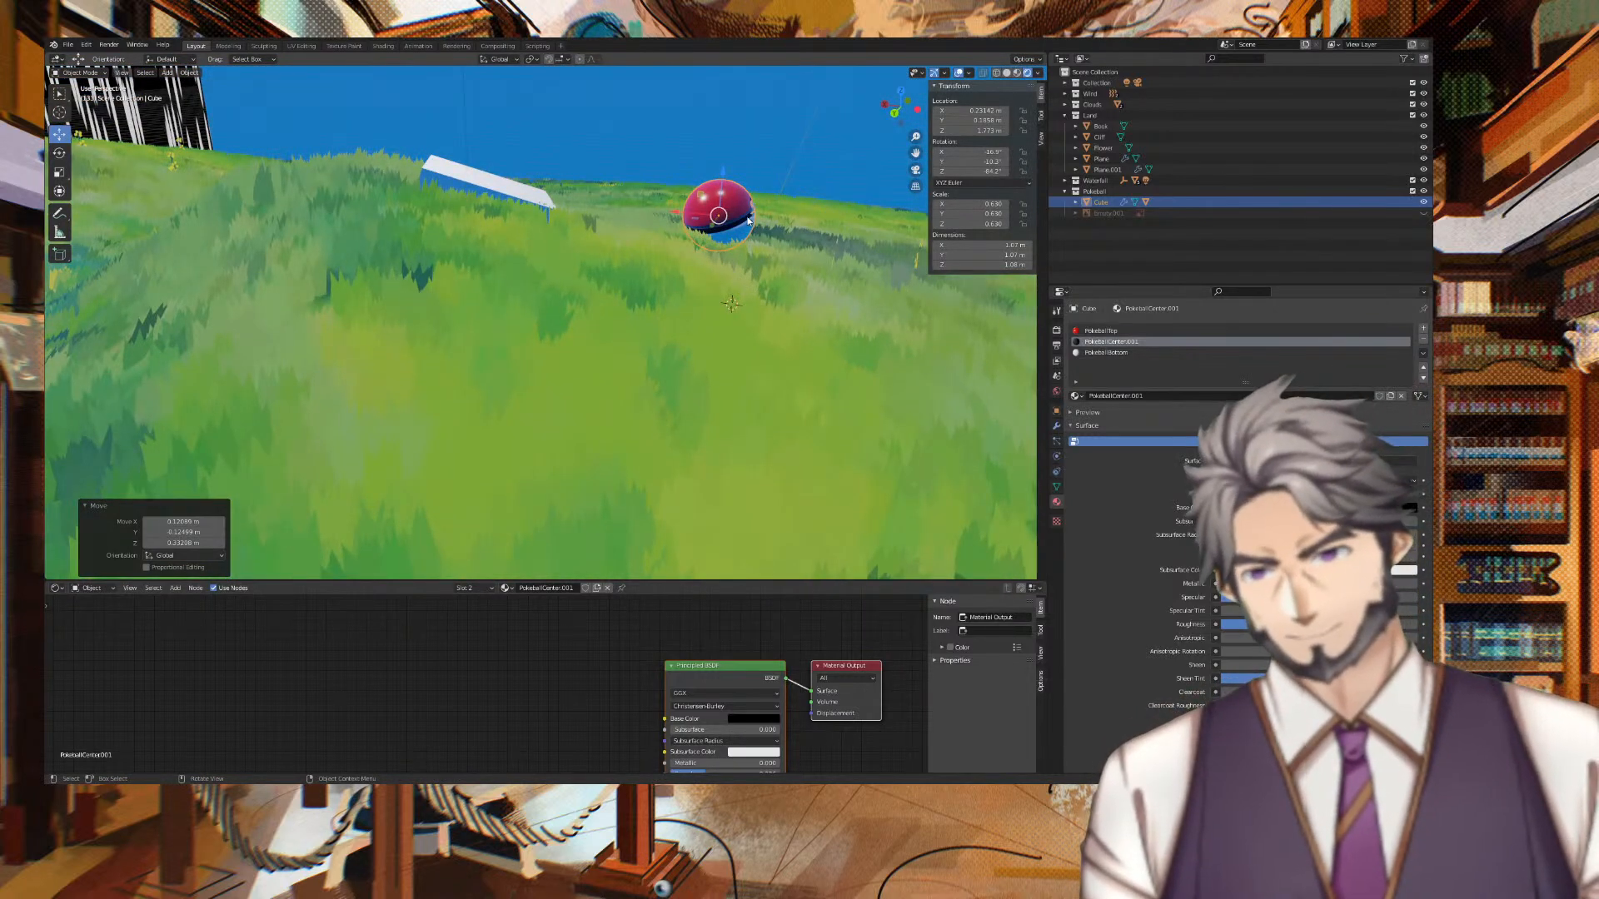
Save the scene file.
key("x")
key("Escape")
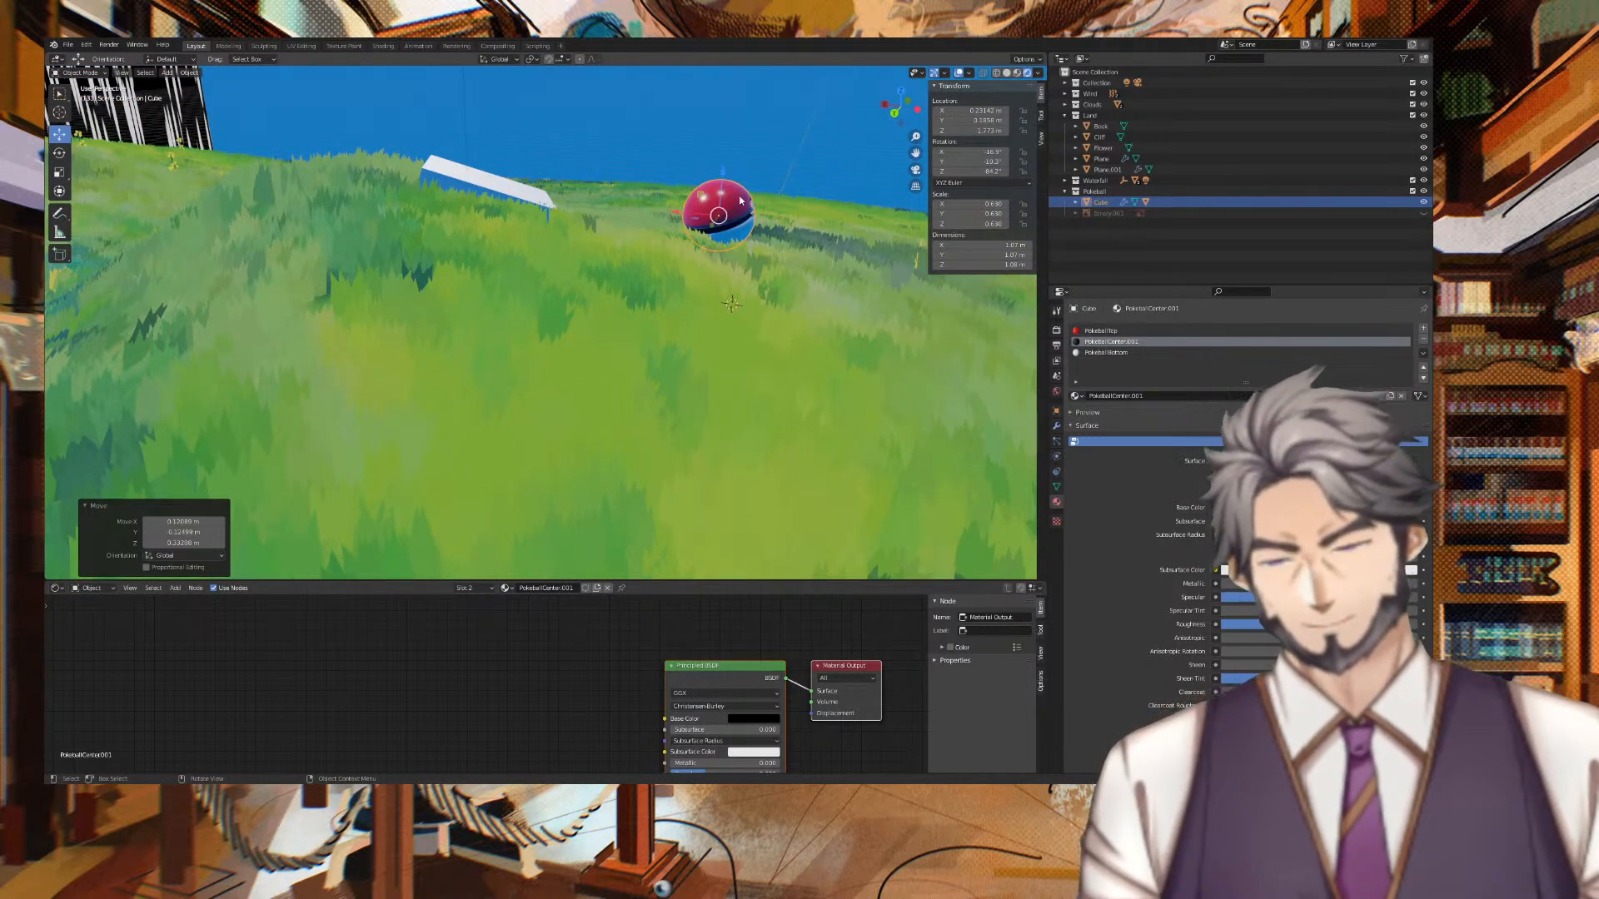
key("ctrl+s")
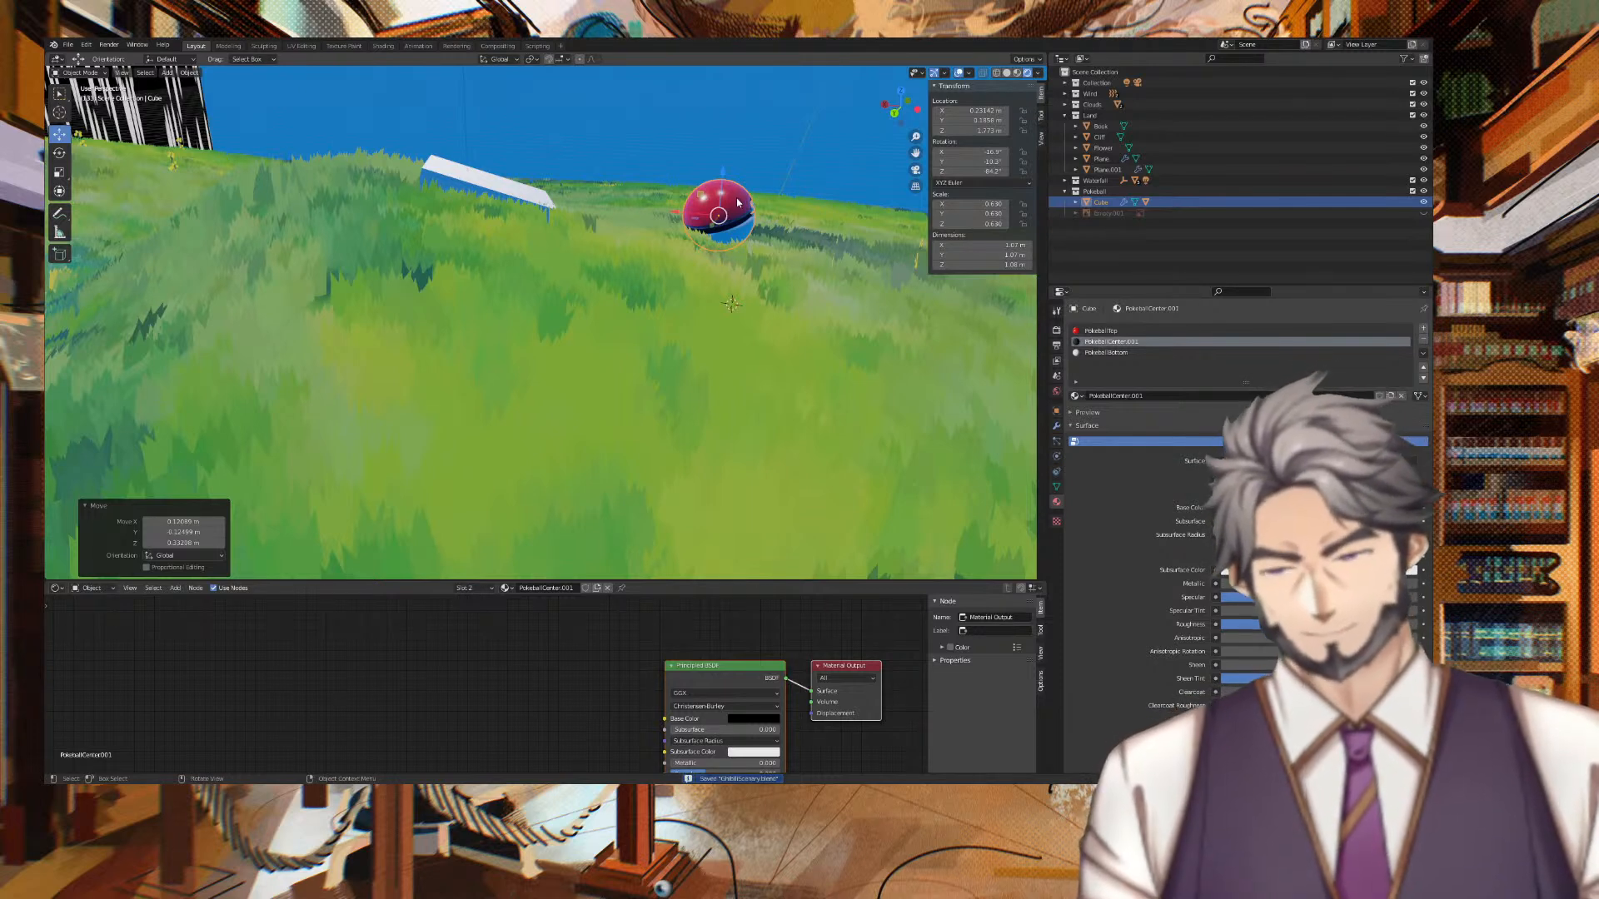
key("s")
key("y")
key("x")
left_click(596, 187)
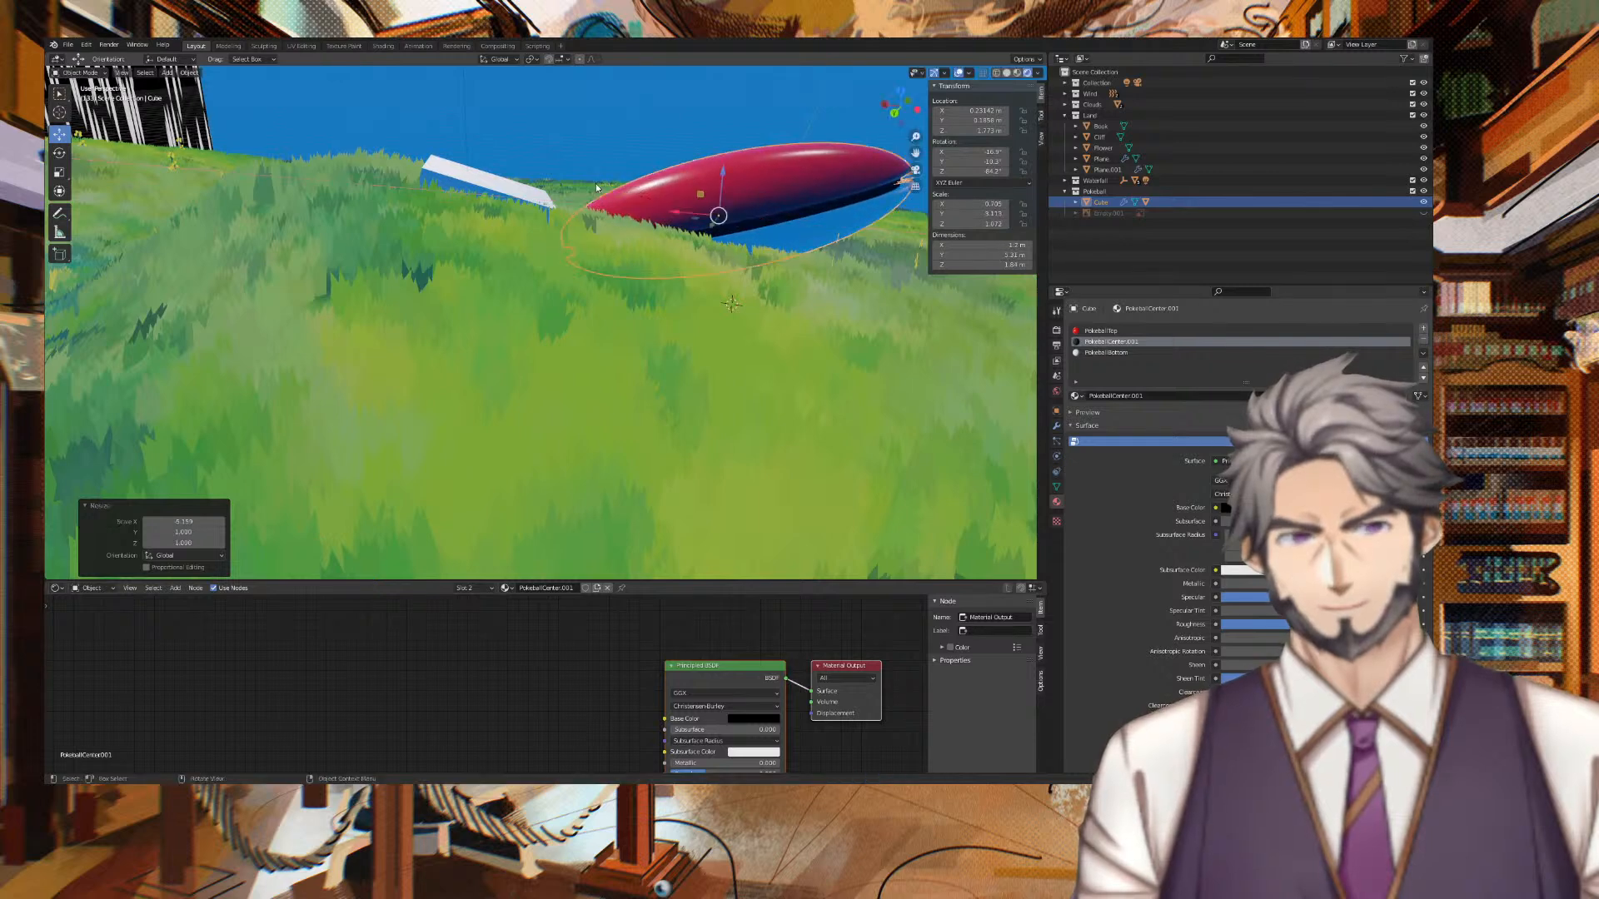
key("ctrl+z")
Move the ball along the global X axis and raise it along Z above the grass.
key("s")
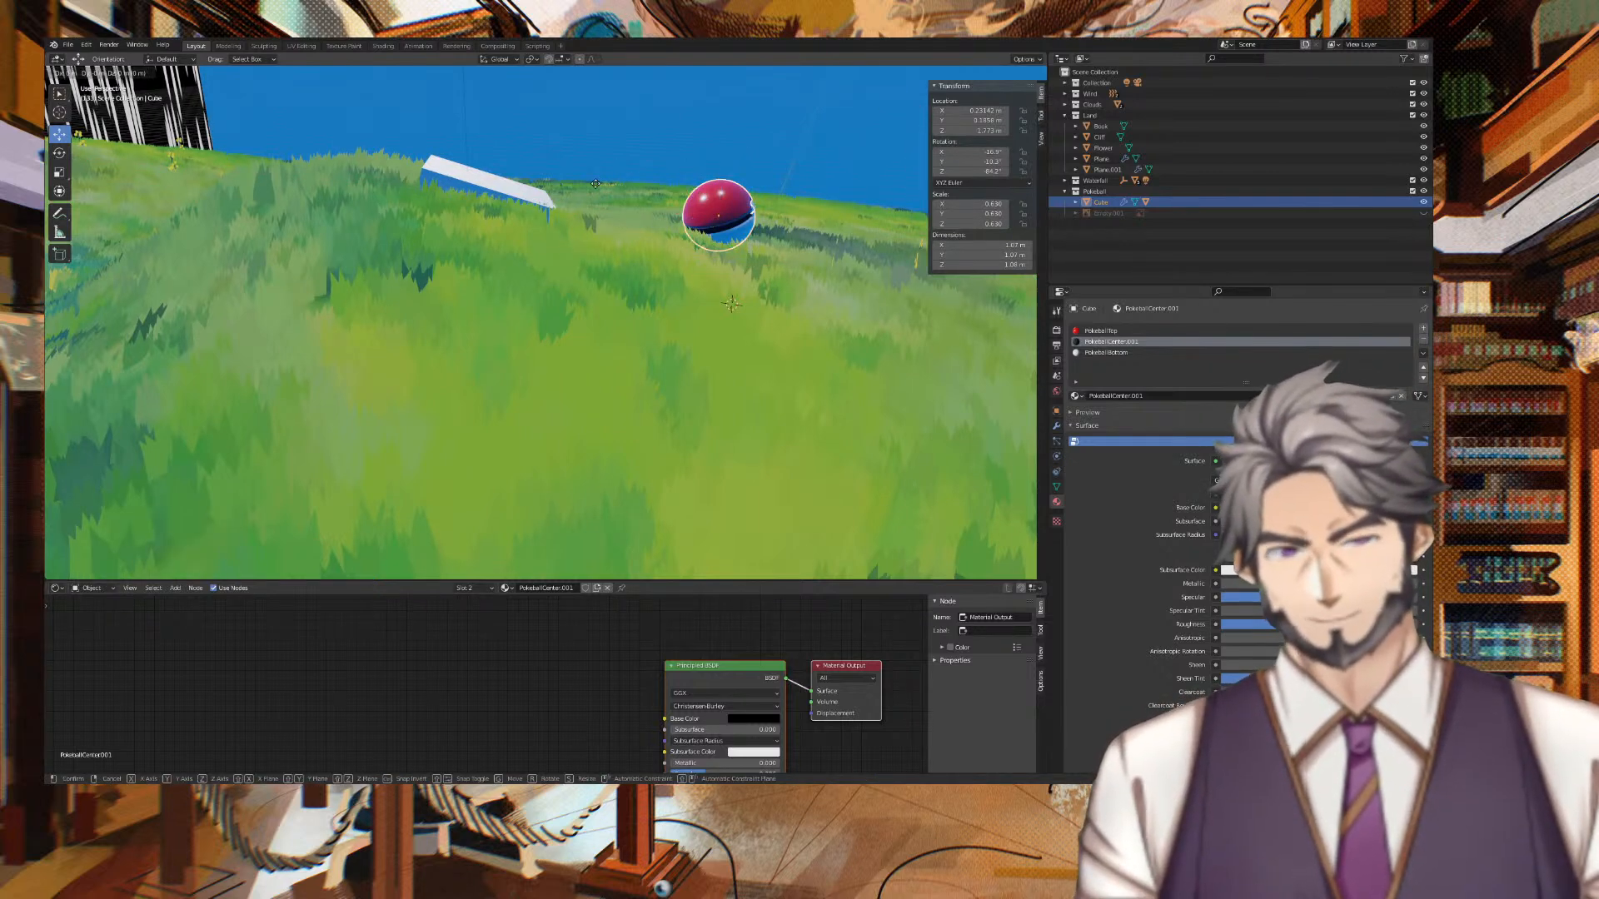
left_click(241, 154)
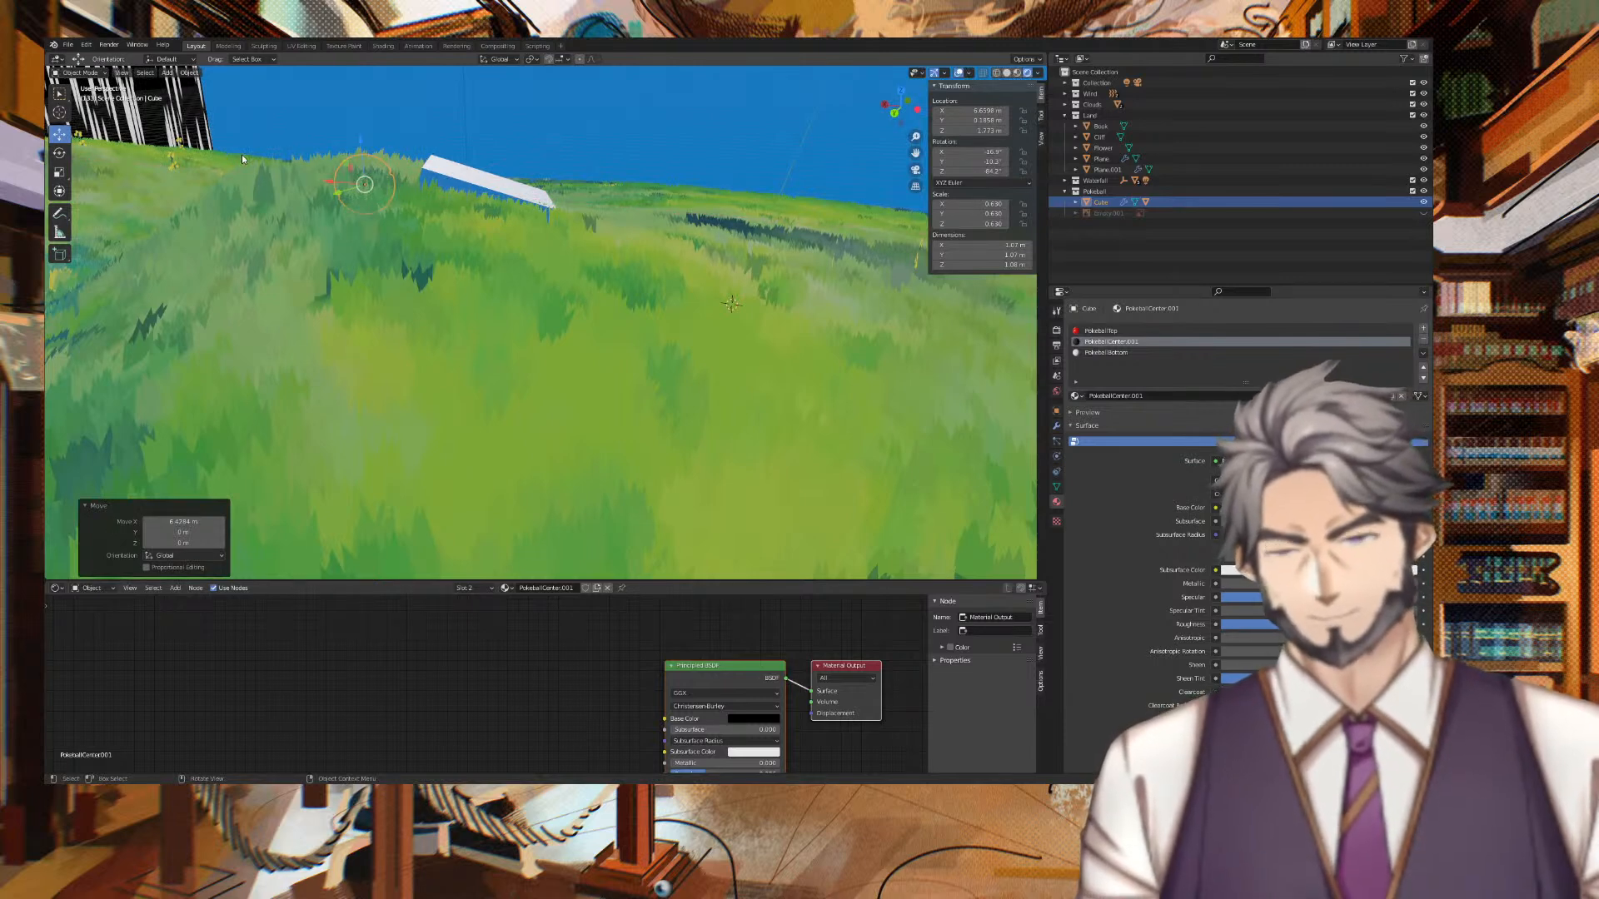
key("g")
key("y")
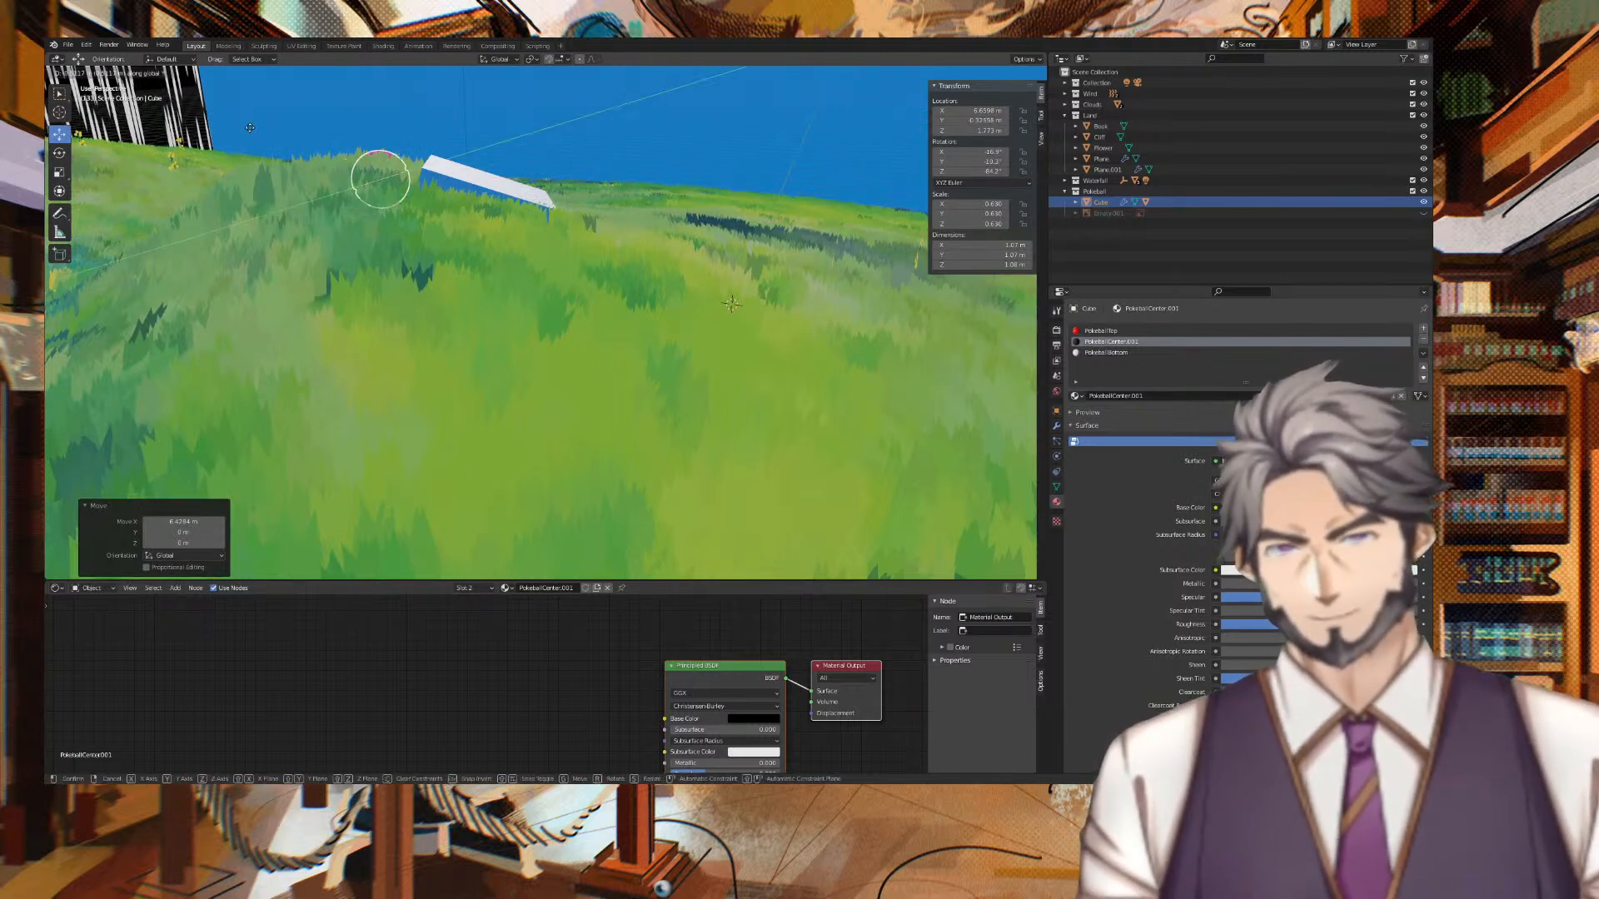
key("z")
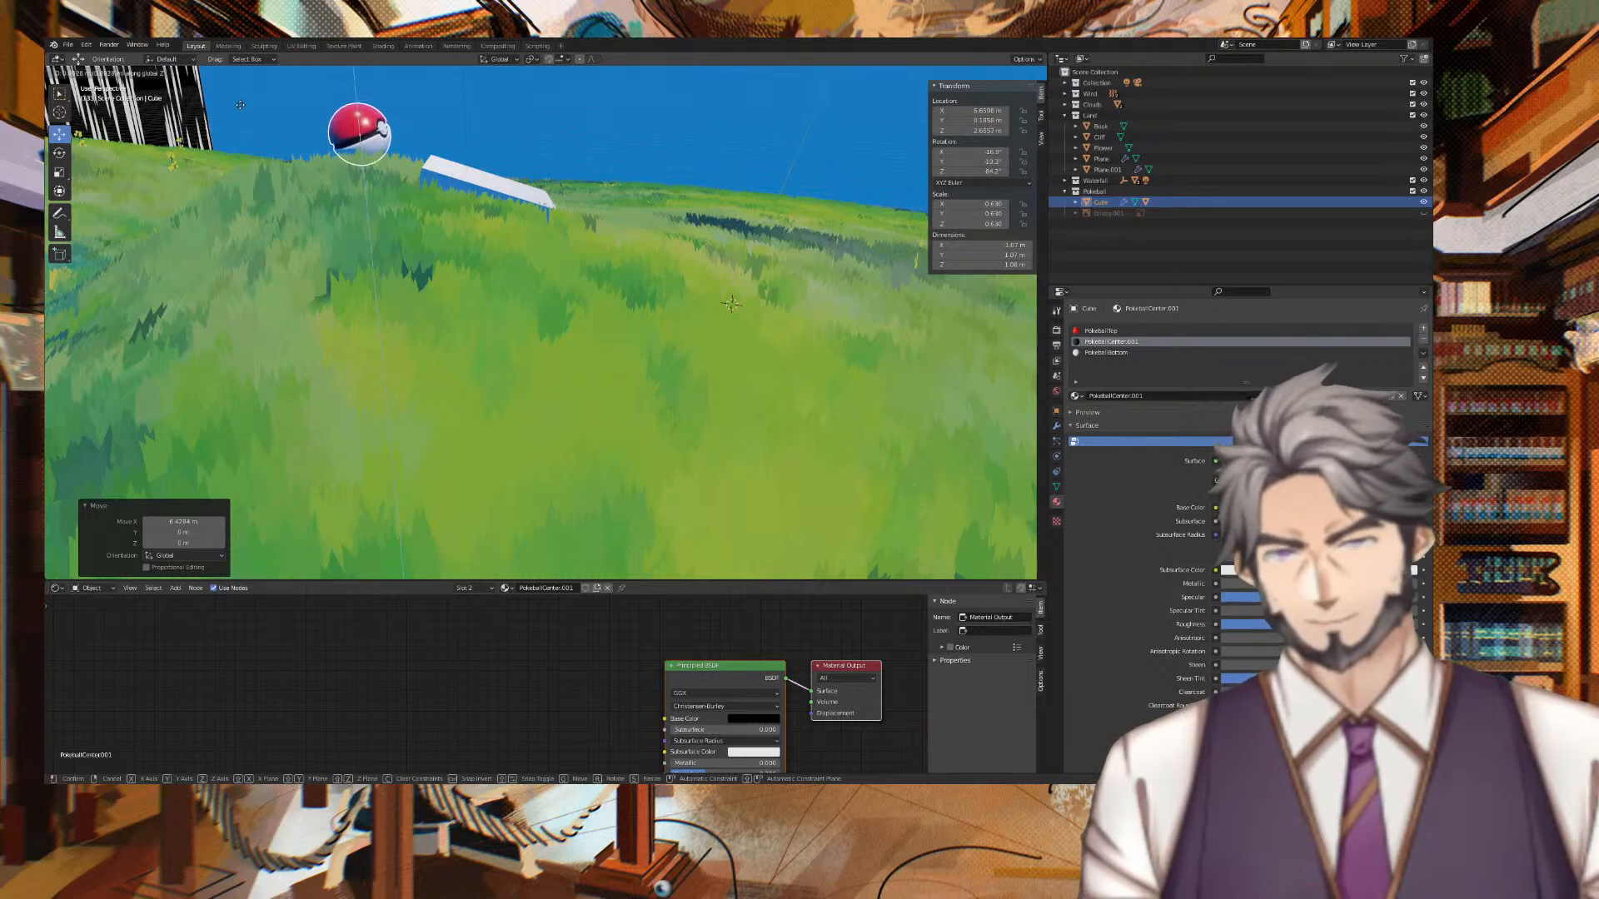
left_click(240, 95)
Move the ball just behind the white slab on the hill and frame the scene through the camera.
middle_click_drag(636, 112, 746, 253)
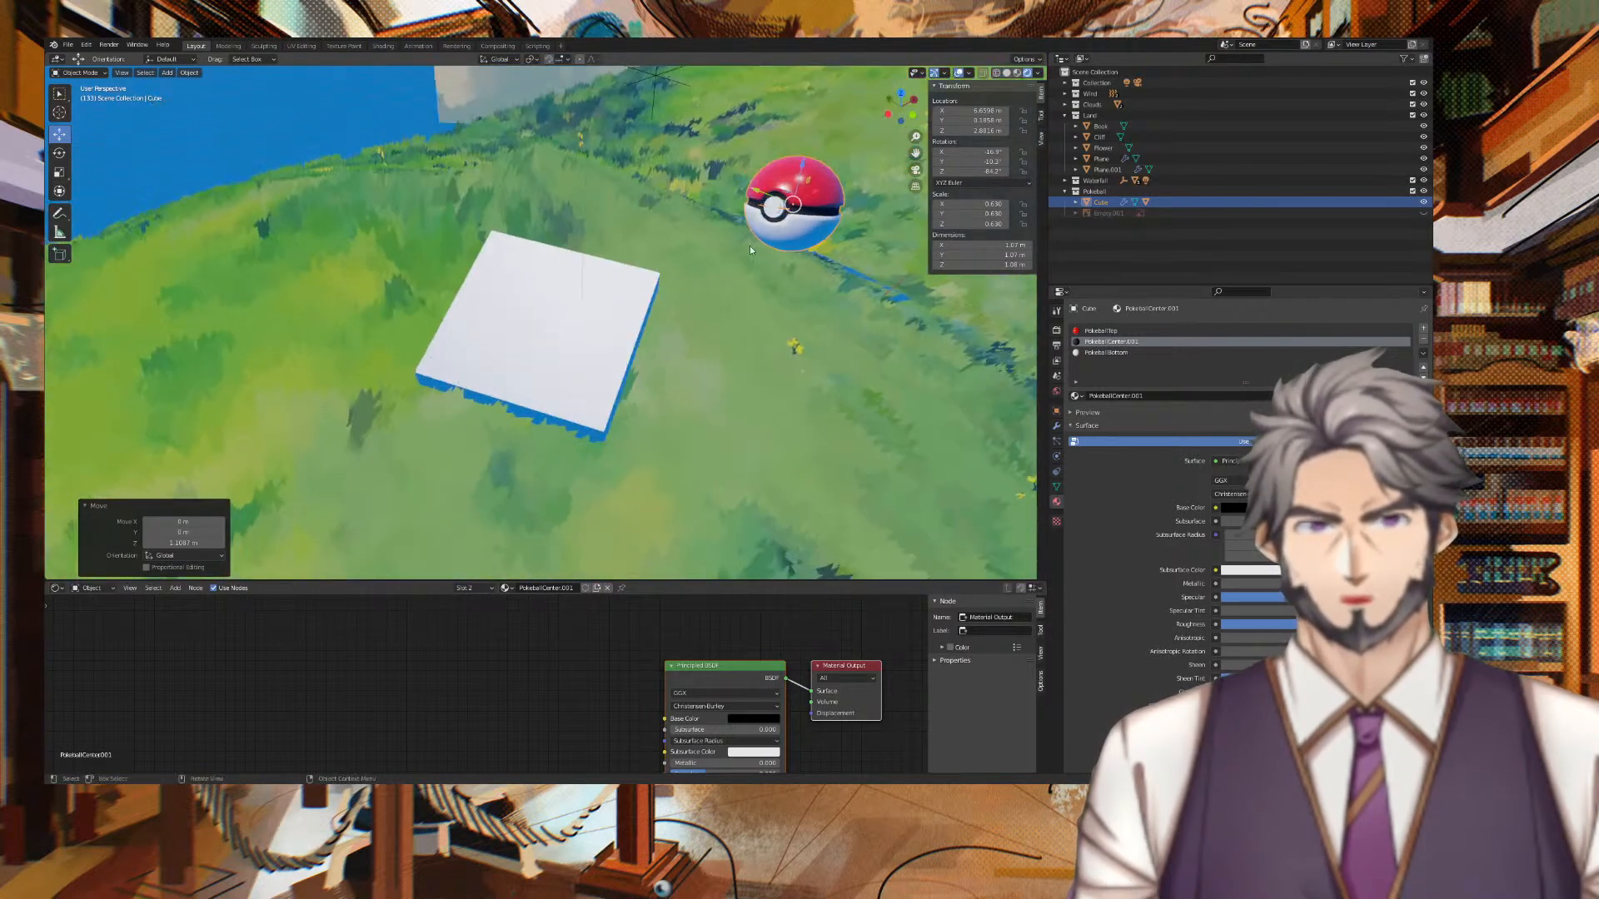
key("g")
left_click(633, 253)
middle_click_drag(632, 254, 576, 276)
scroll(493, 315, "down", 5)
key("KP_0")
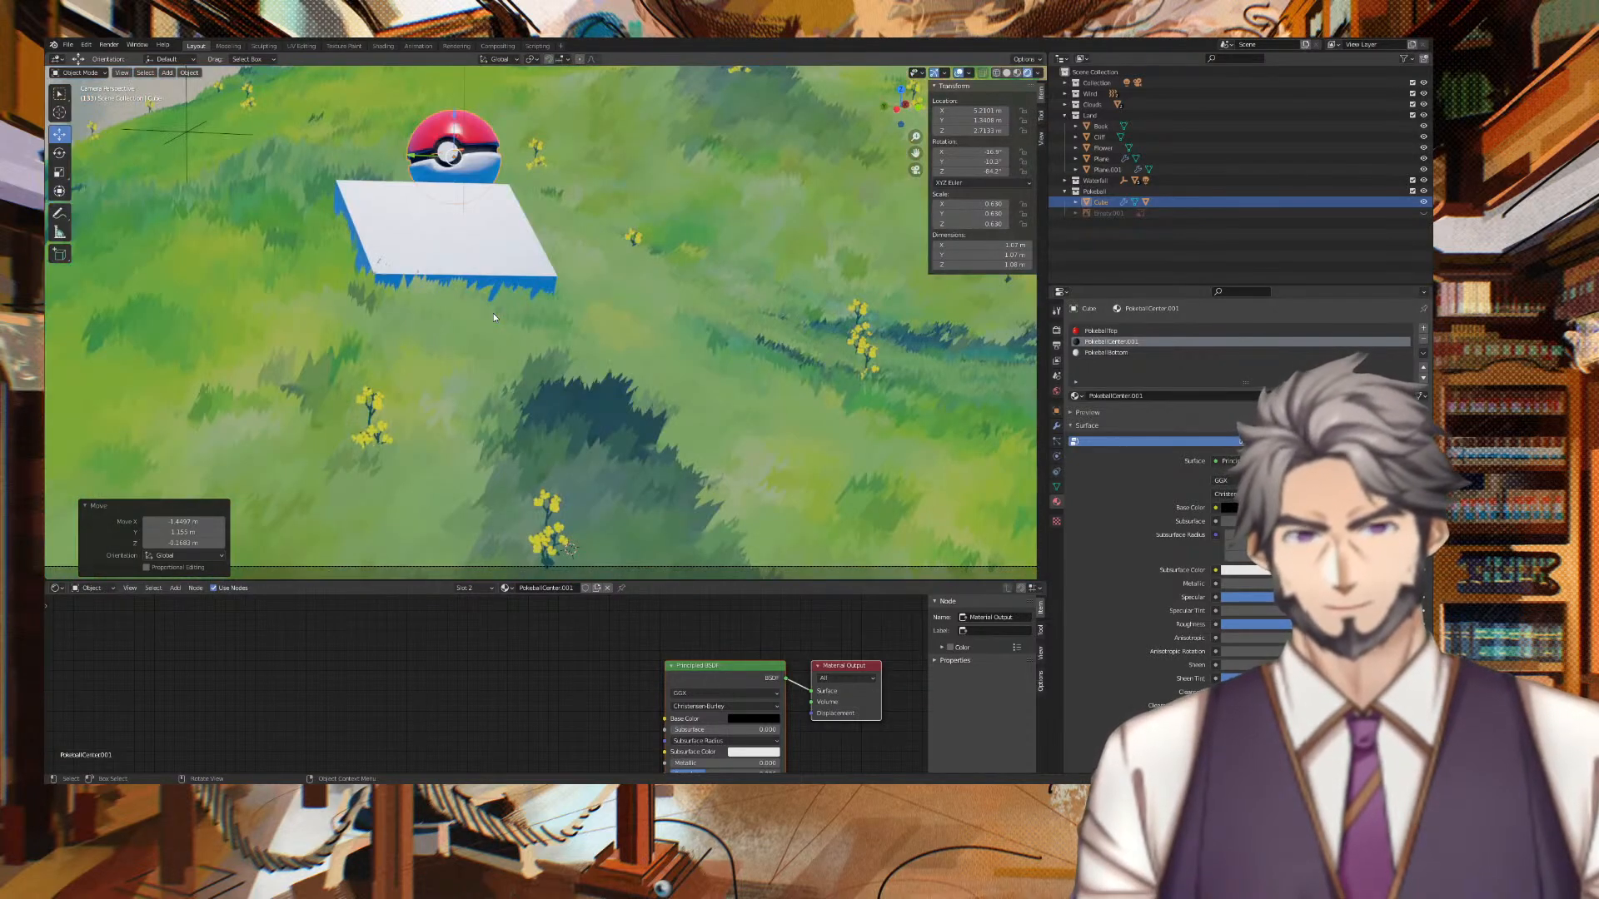
scroll(493, 313, "down", 5)
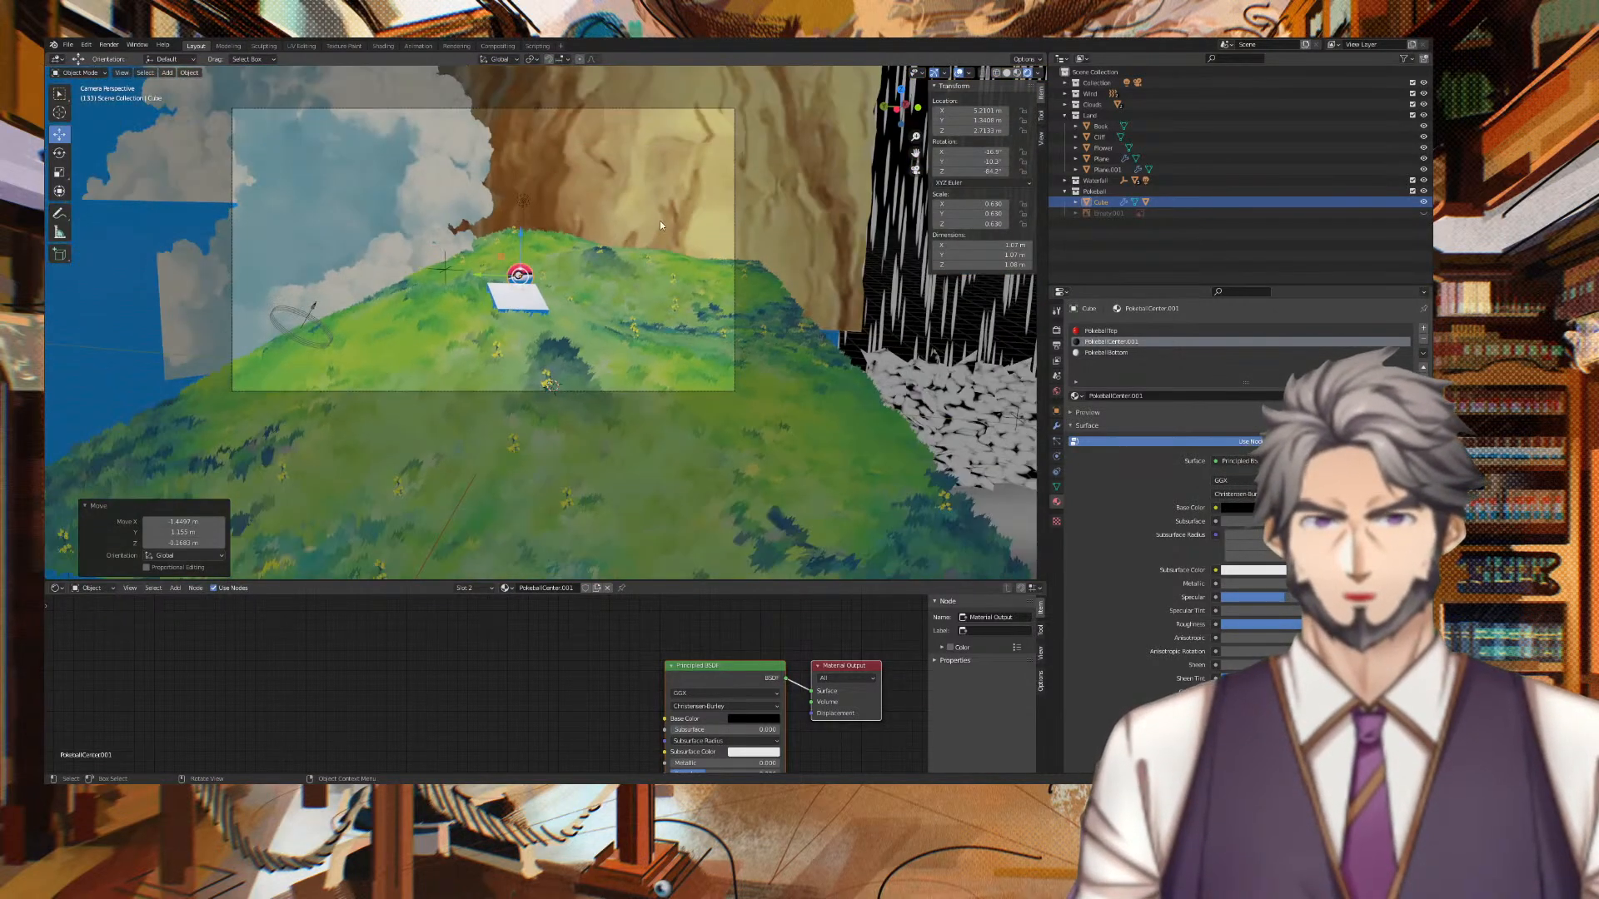
scroll(660, 218, "up", 5)
middle_click_drag(731, 441, 812, 463)
key("KP_0")
scroll(763, 468, "down", 2)
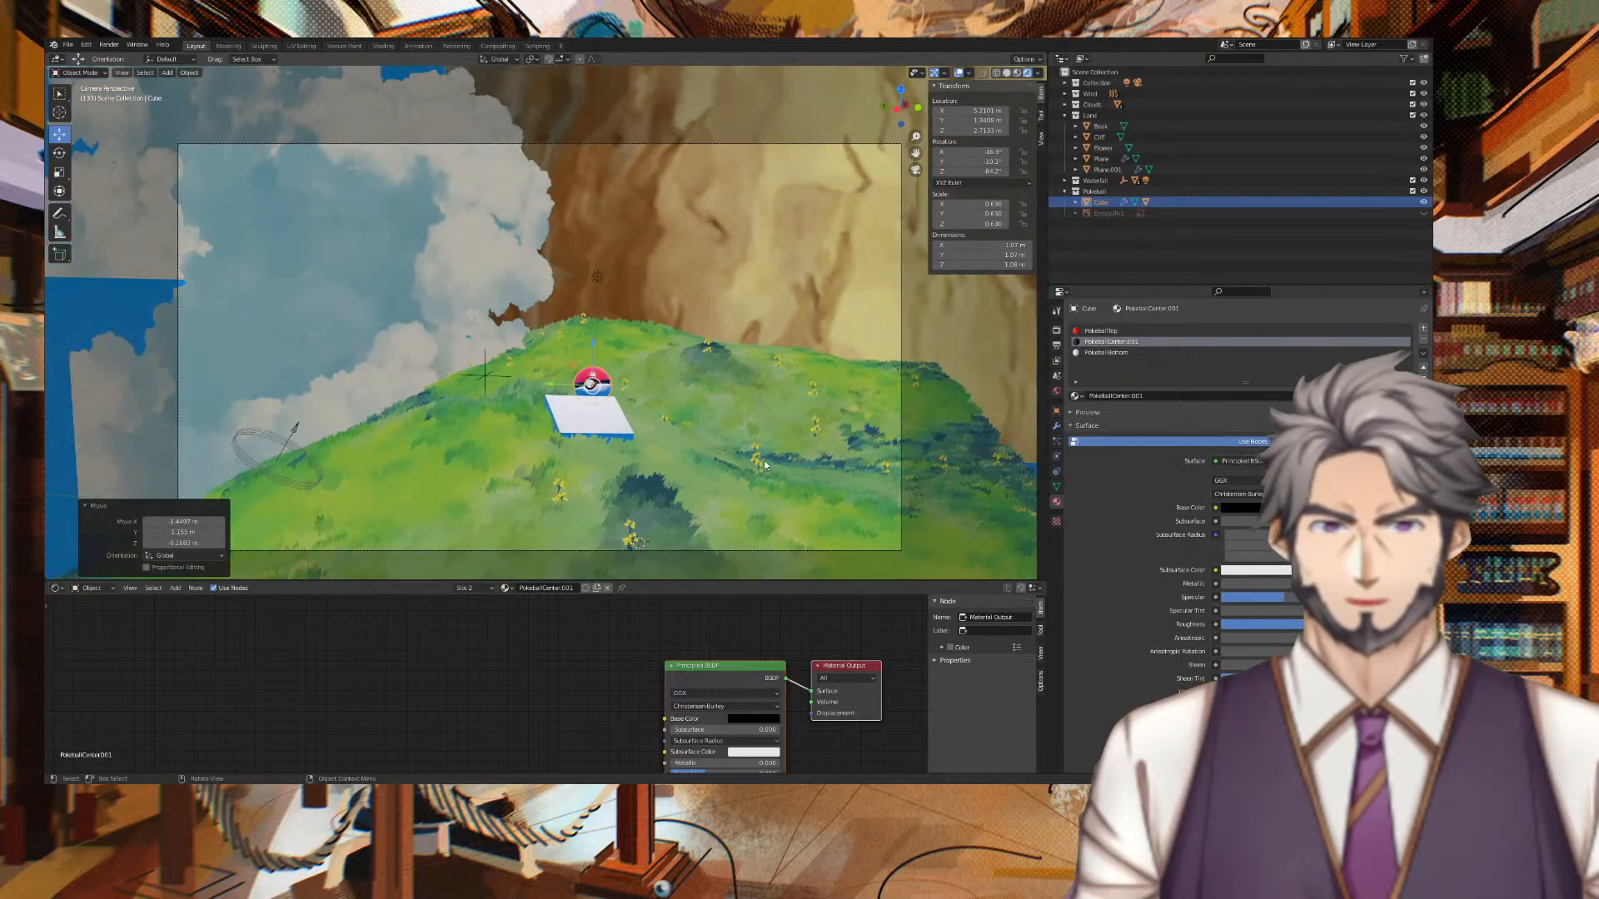
Play the animation and hide the Wind collection and the white slab in the viewport.
key("space")
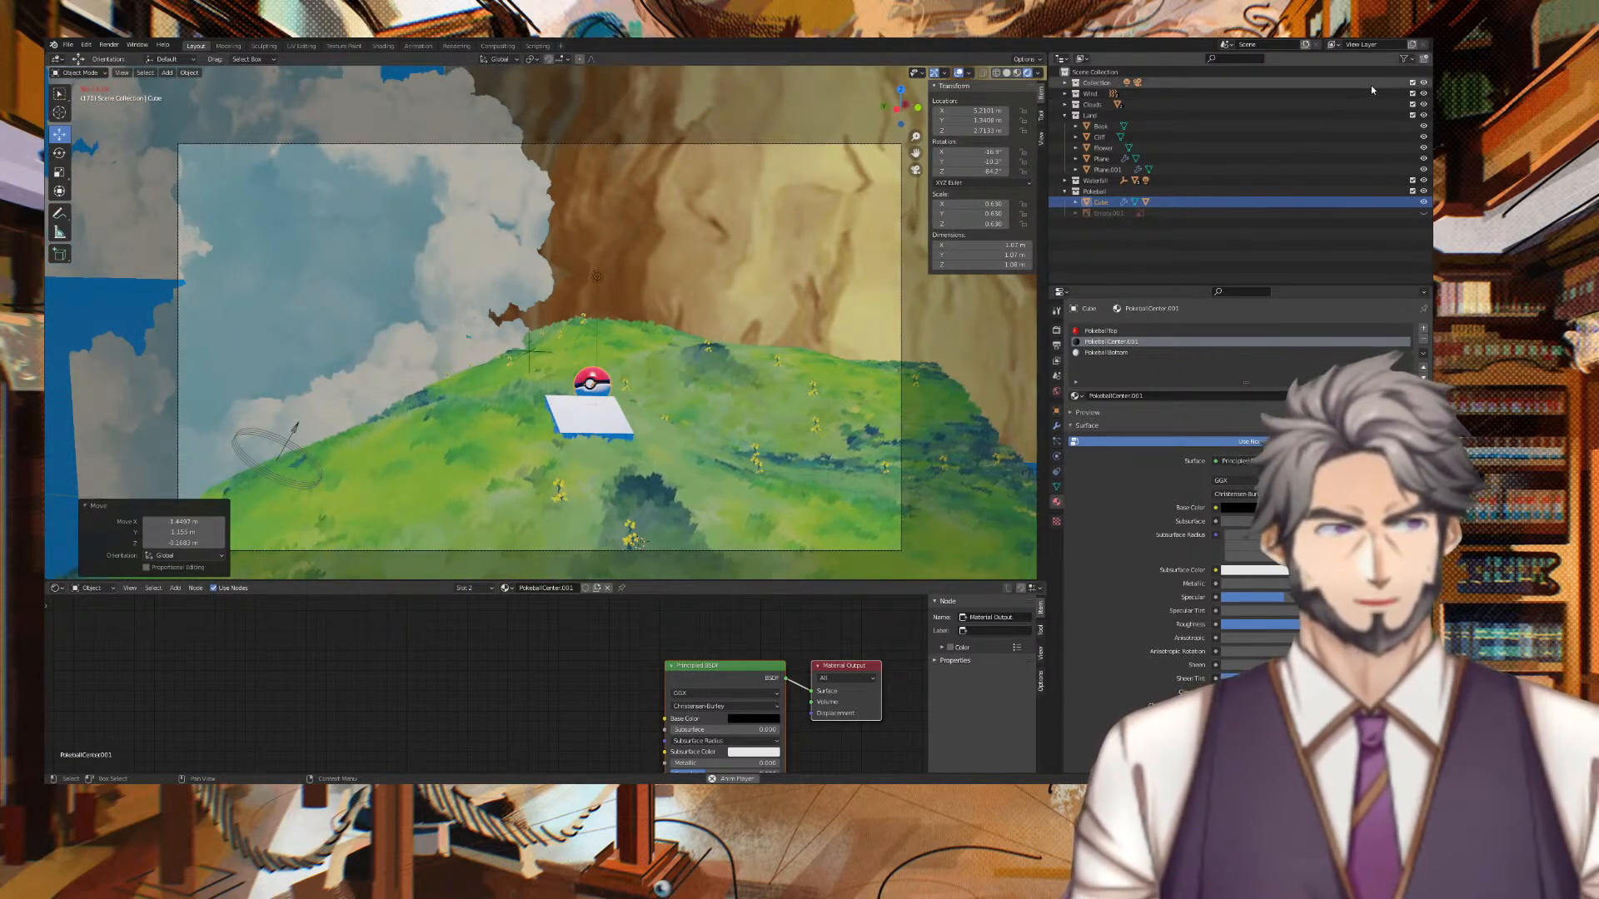
left_click(1424, 94)
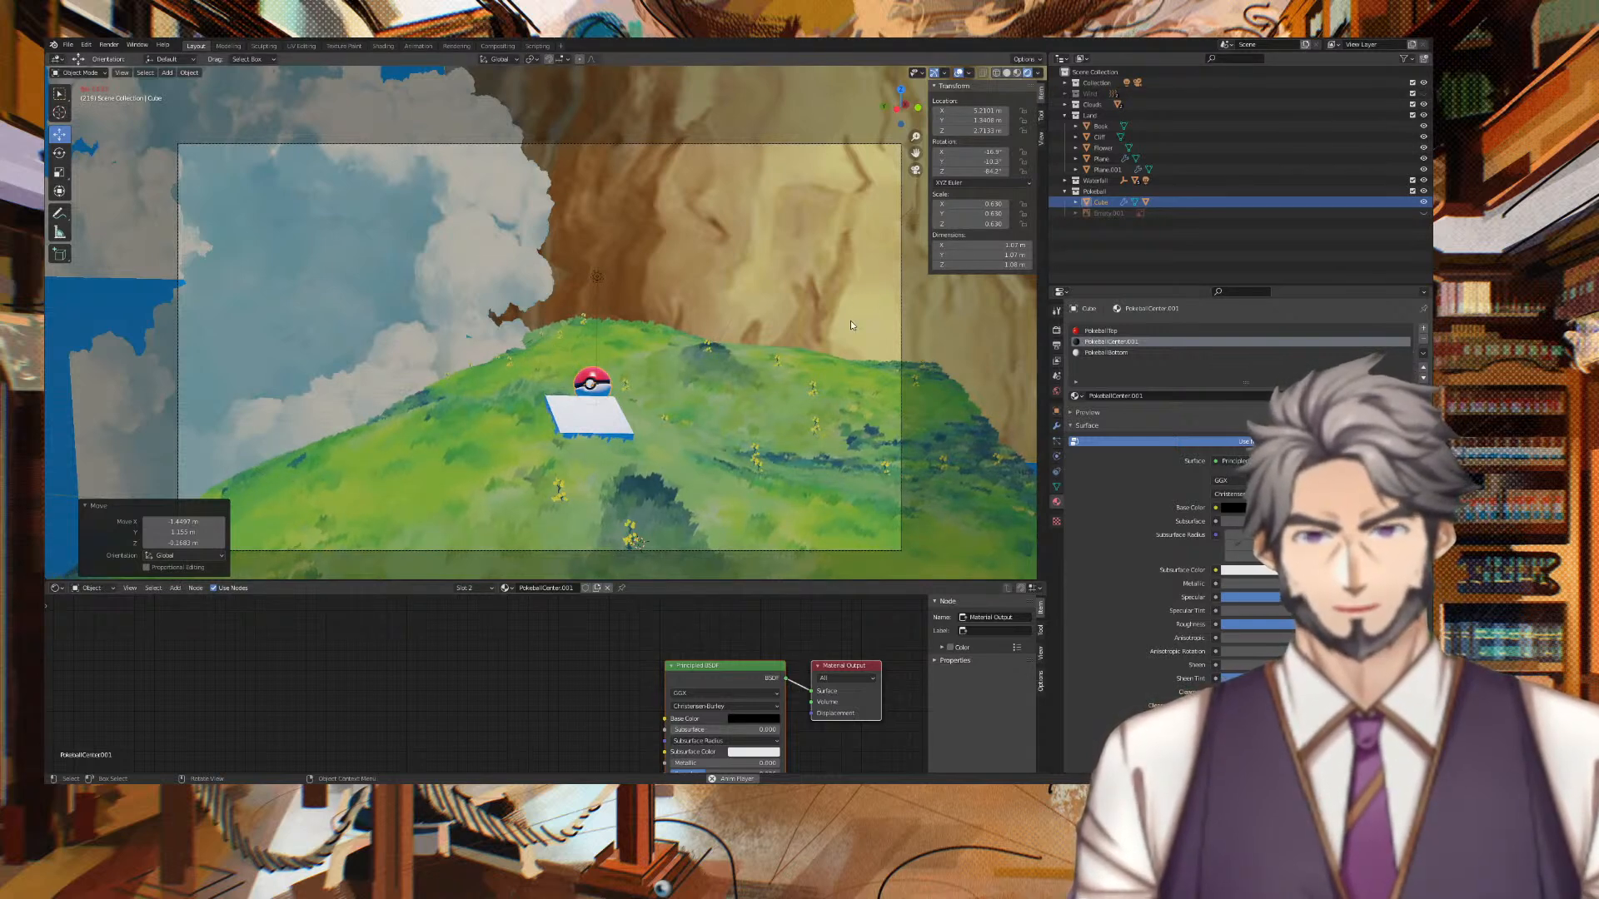
left_click(598, 422)
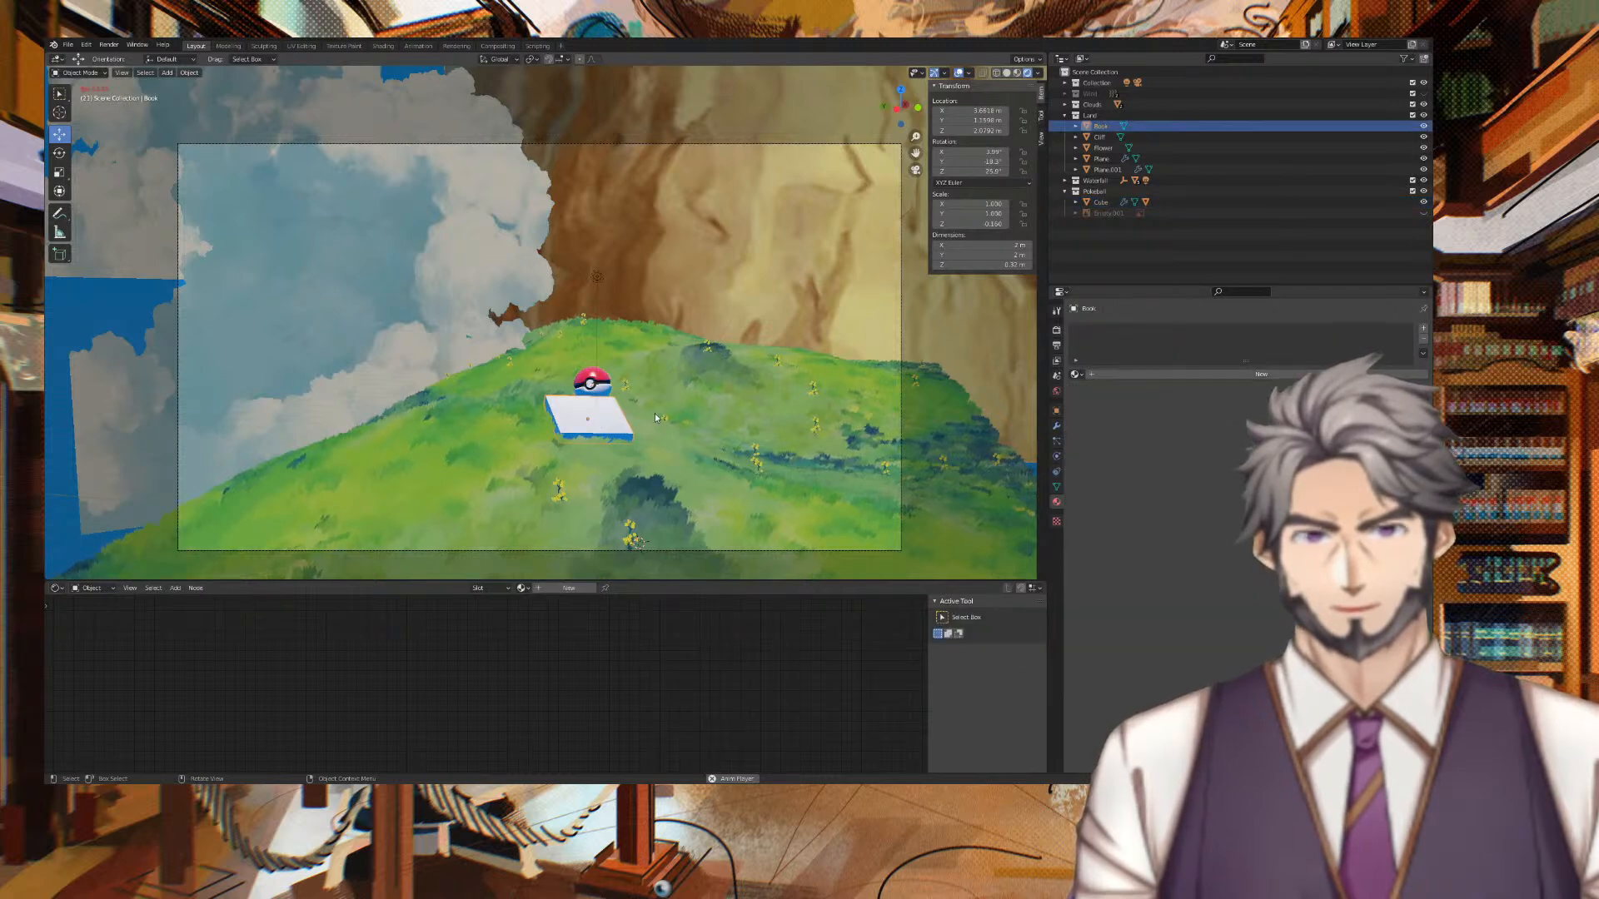
left_click(1424, 127)
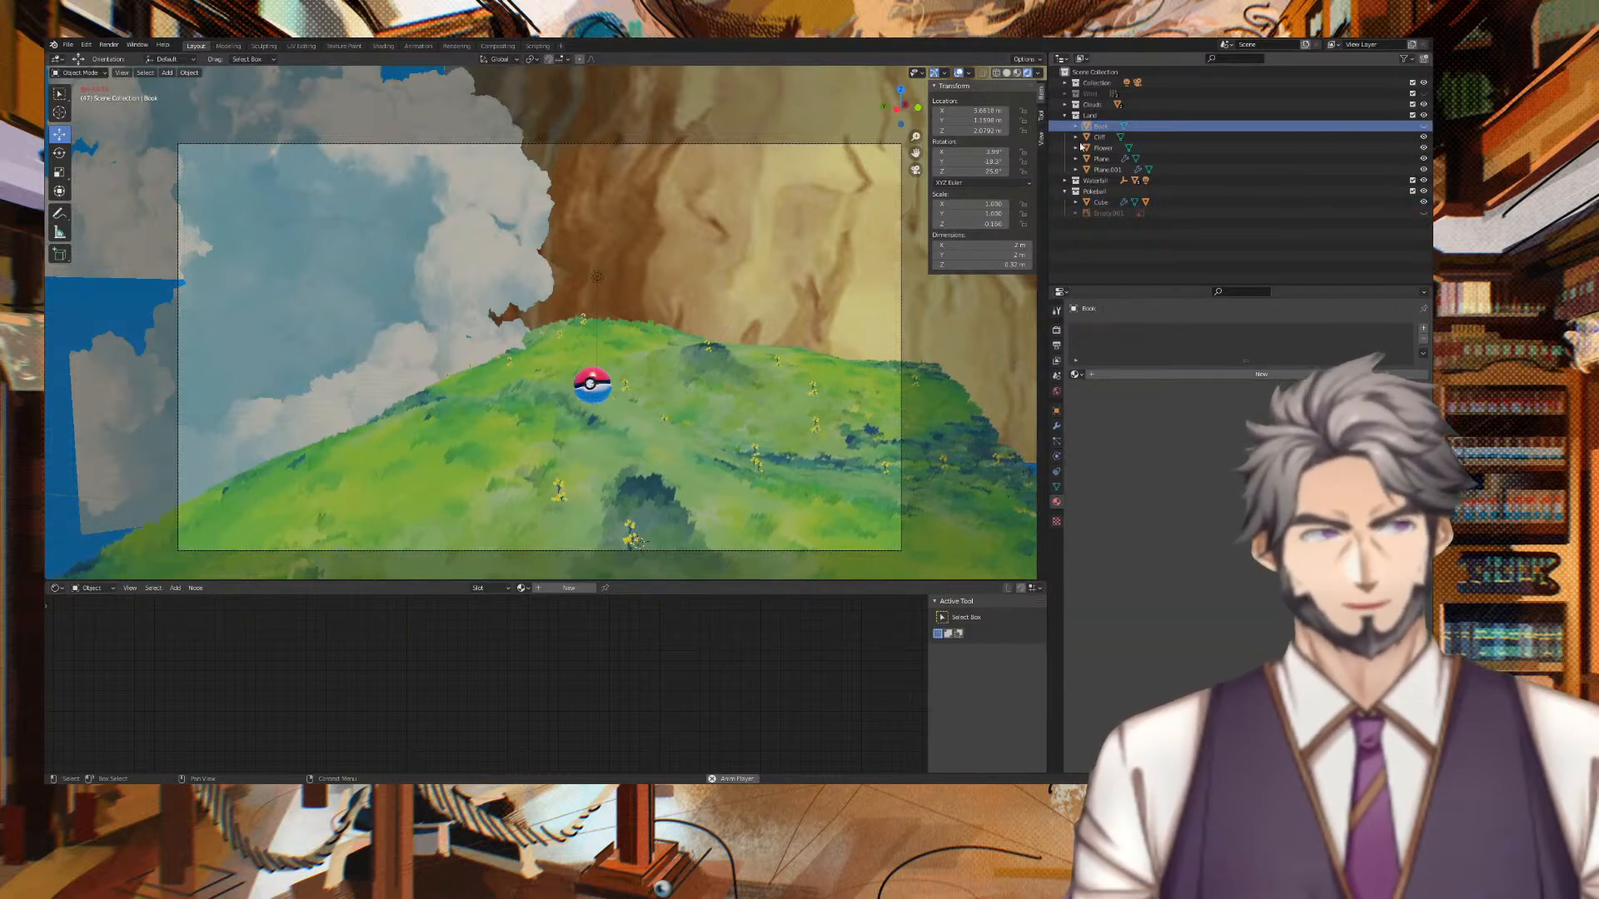
Select the ball and lower it along the global Z axis onto the grass.
left_click(590, 385)
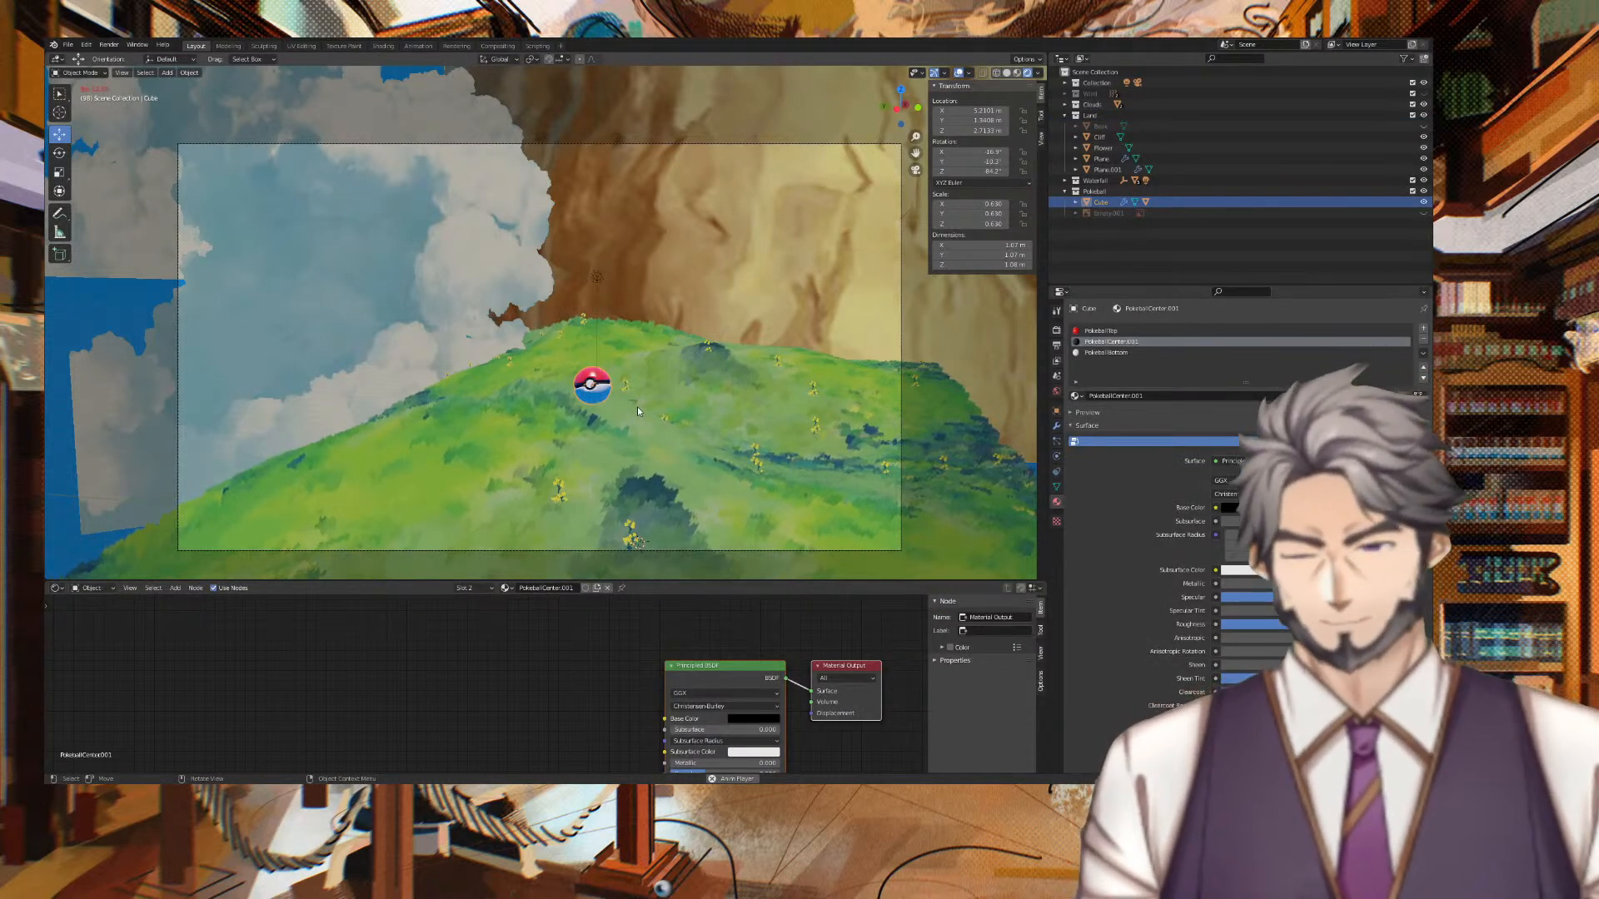
key("g")
key("x")
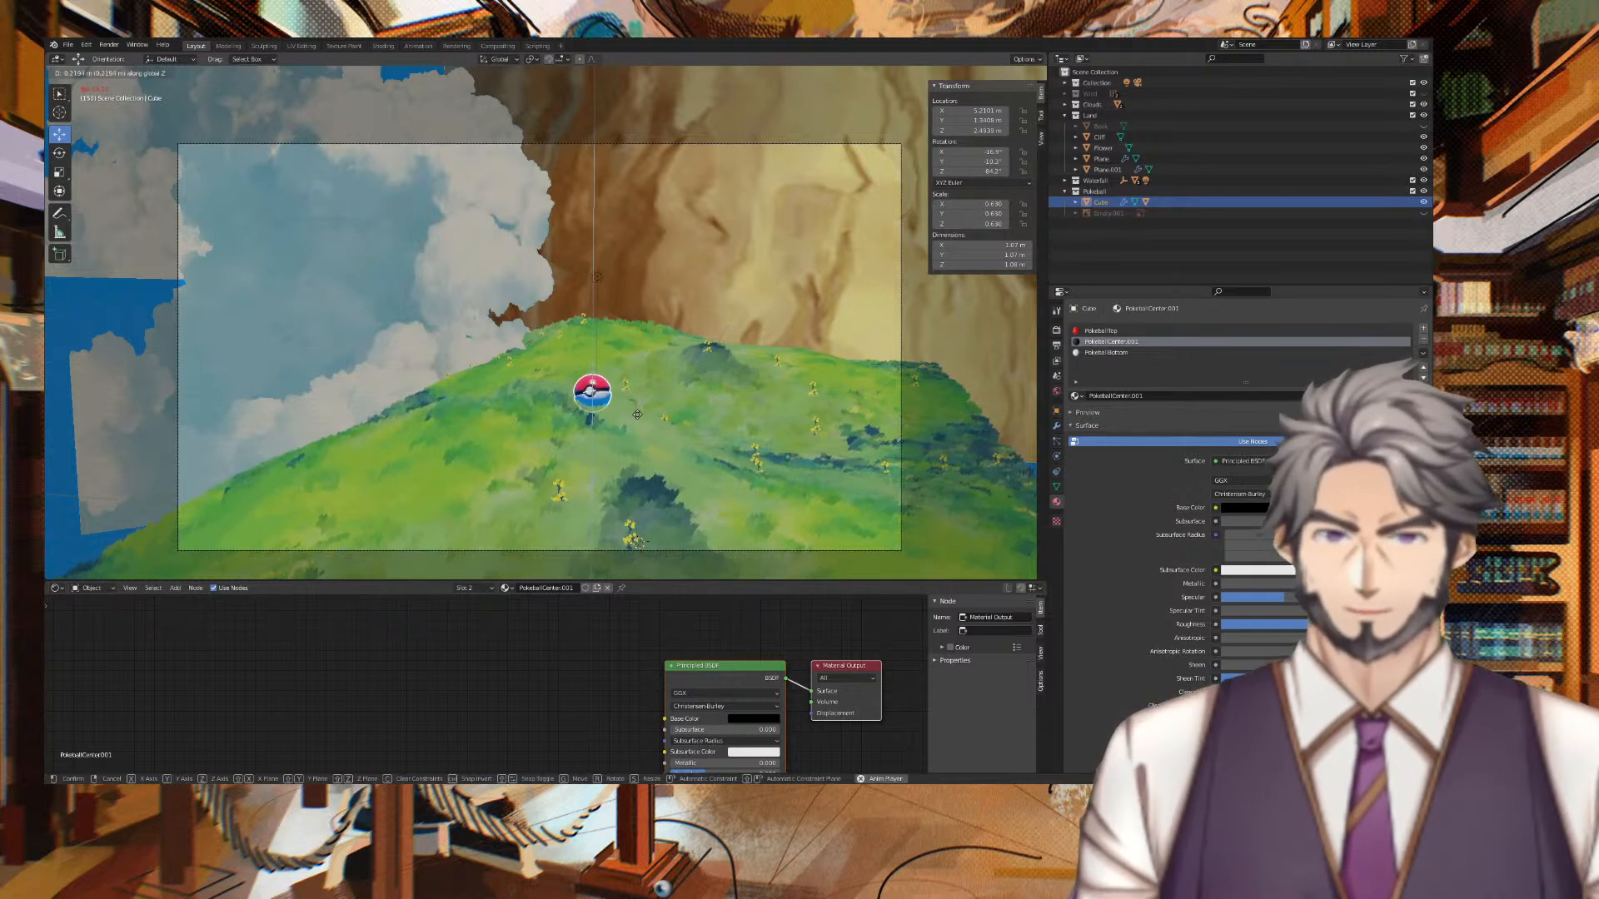
Raise the Poké Ball along the global Z axis above the grassy hill.
left_click(641, 412)
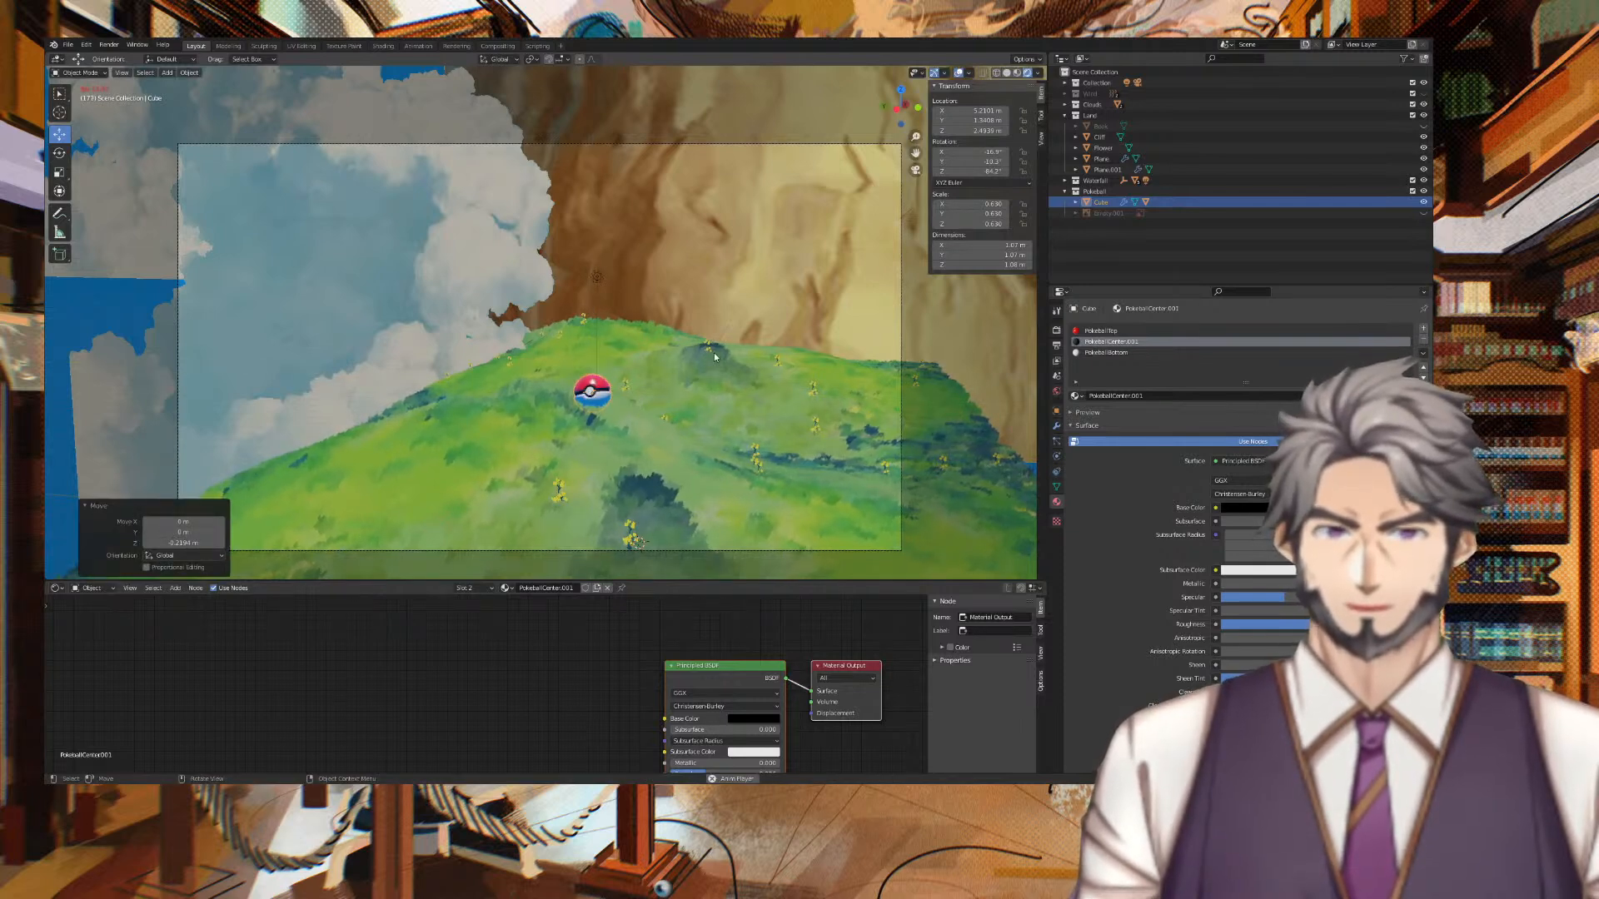
left_click(697, 422)
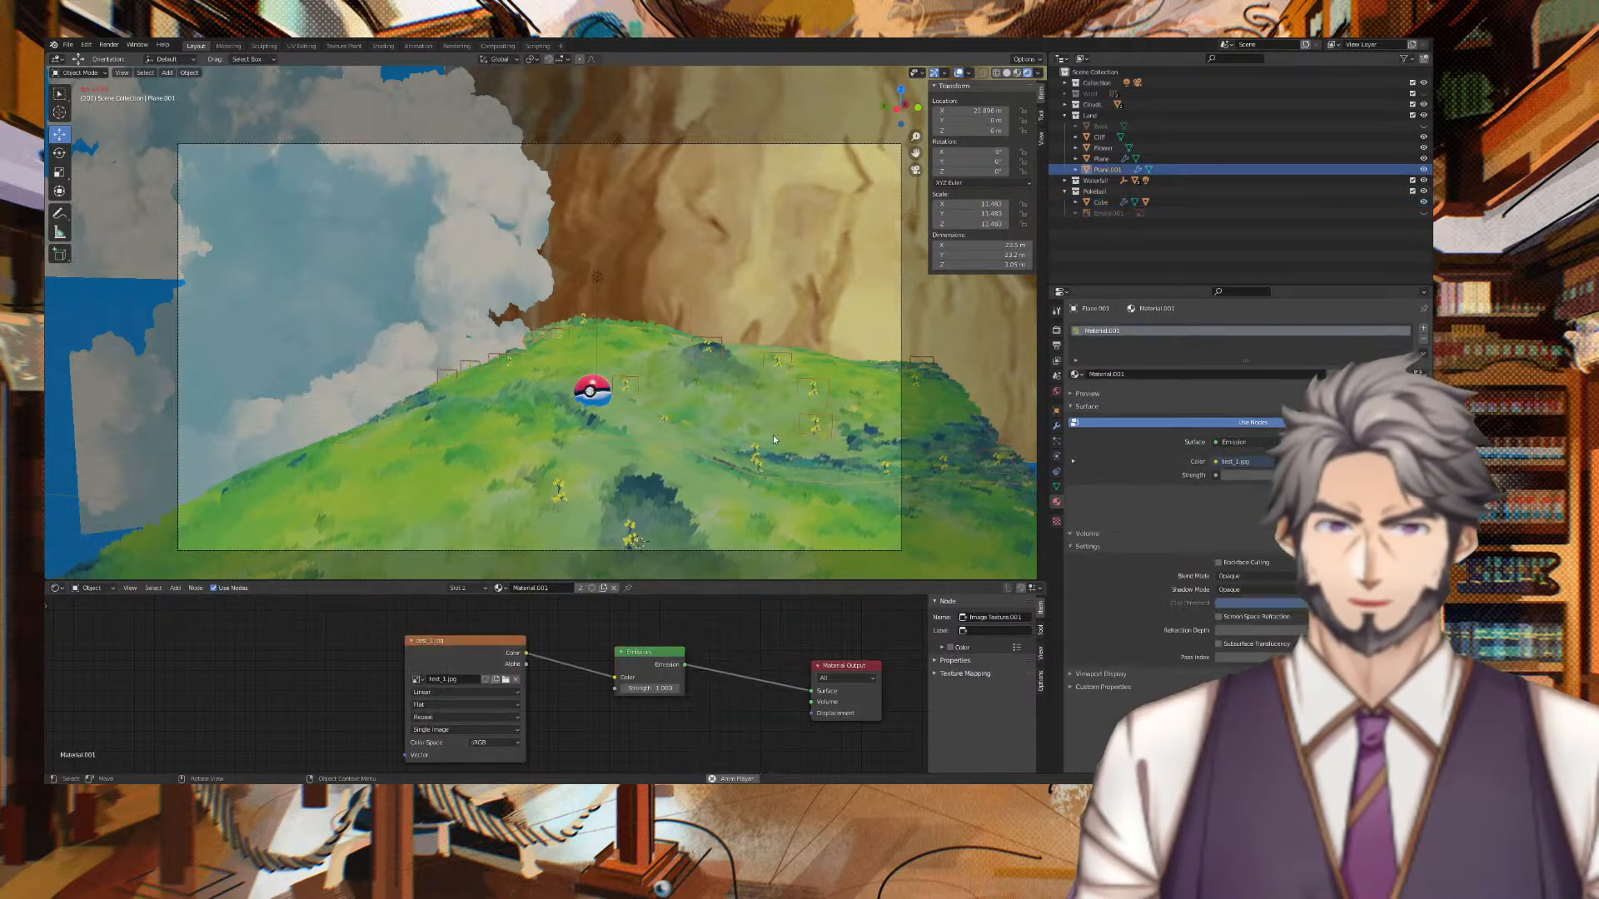
left_click(697, 519)
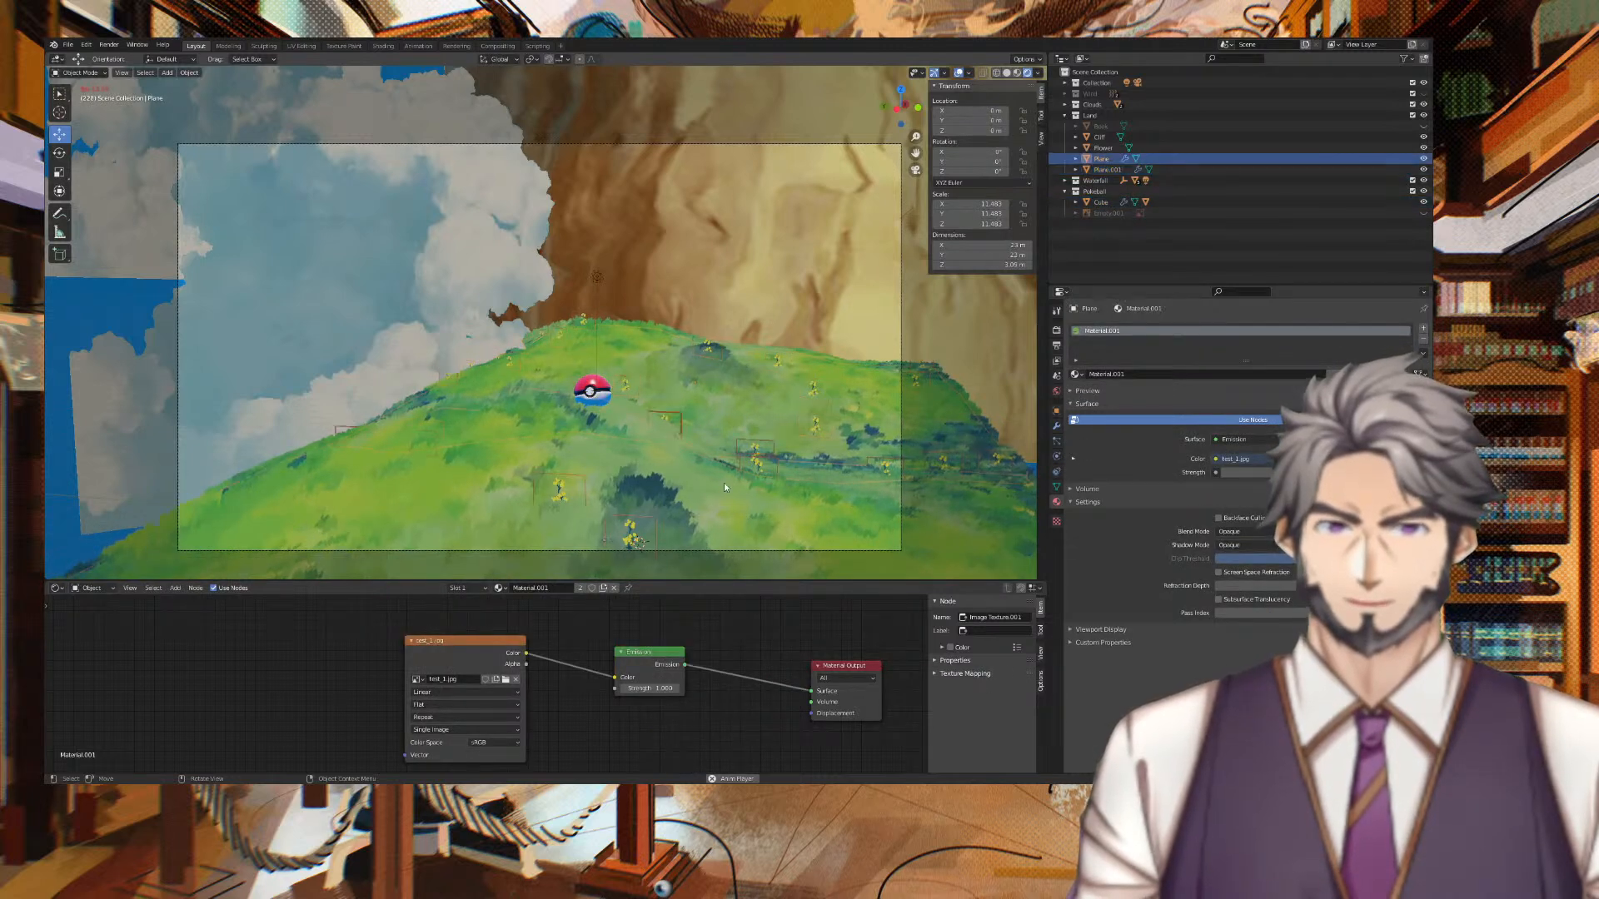
left_click(601, 398)
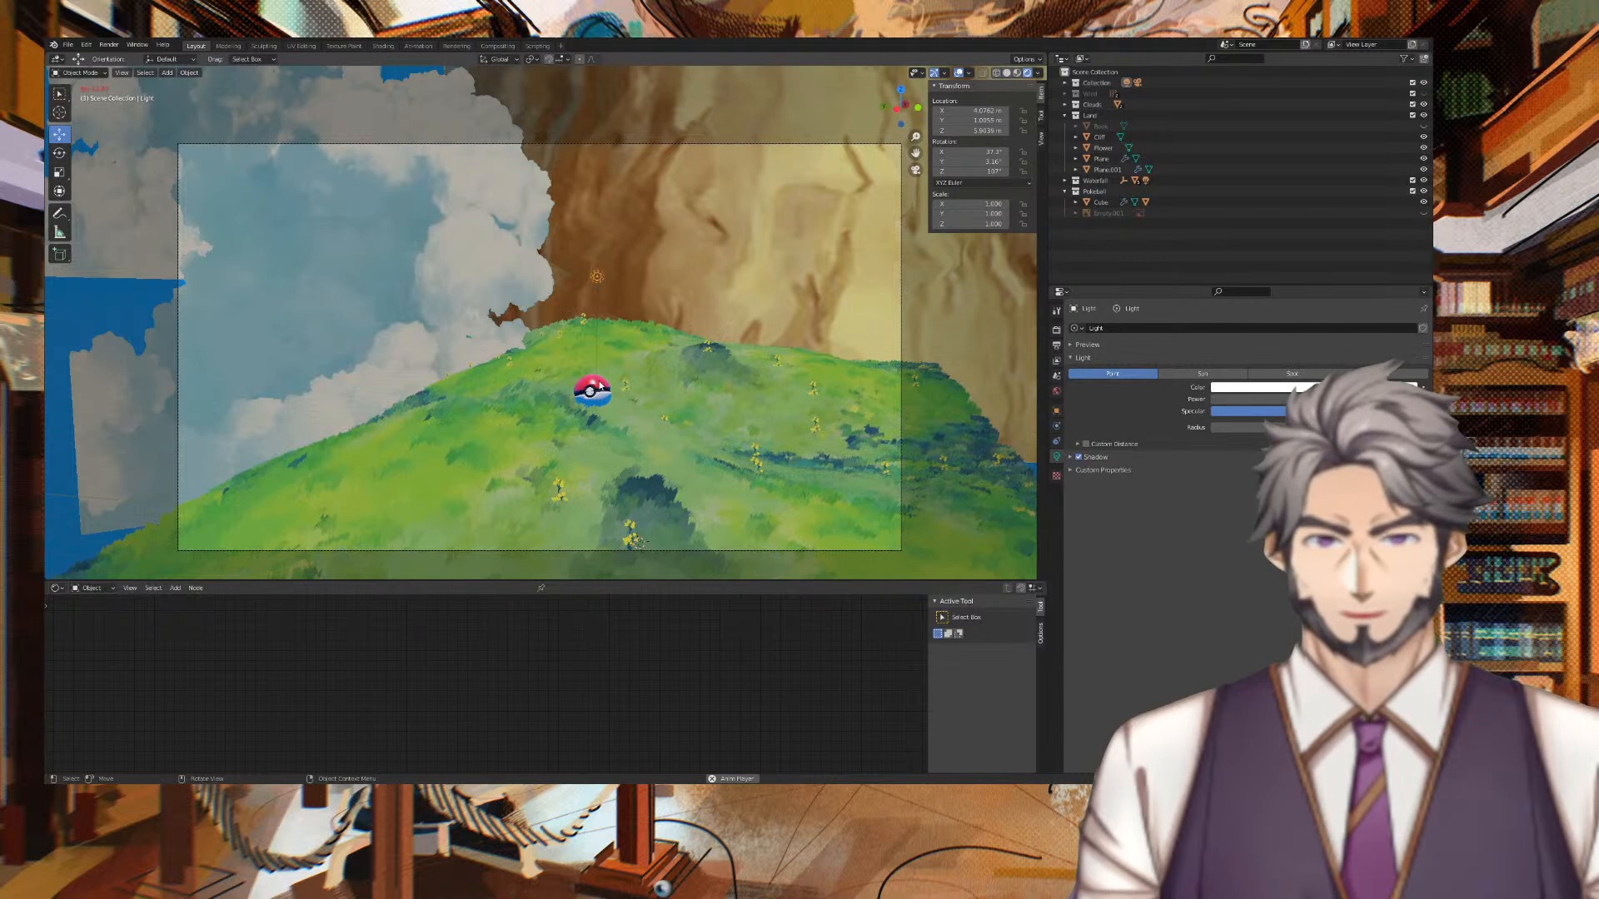
Copy the Pokeball collection and collapse it in the outliner.
left_click(1088, 192)
key("ctrl+v")
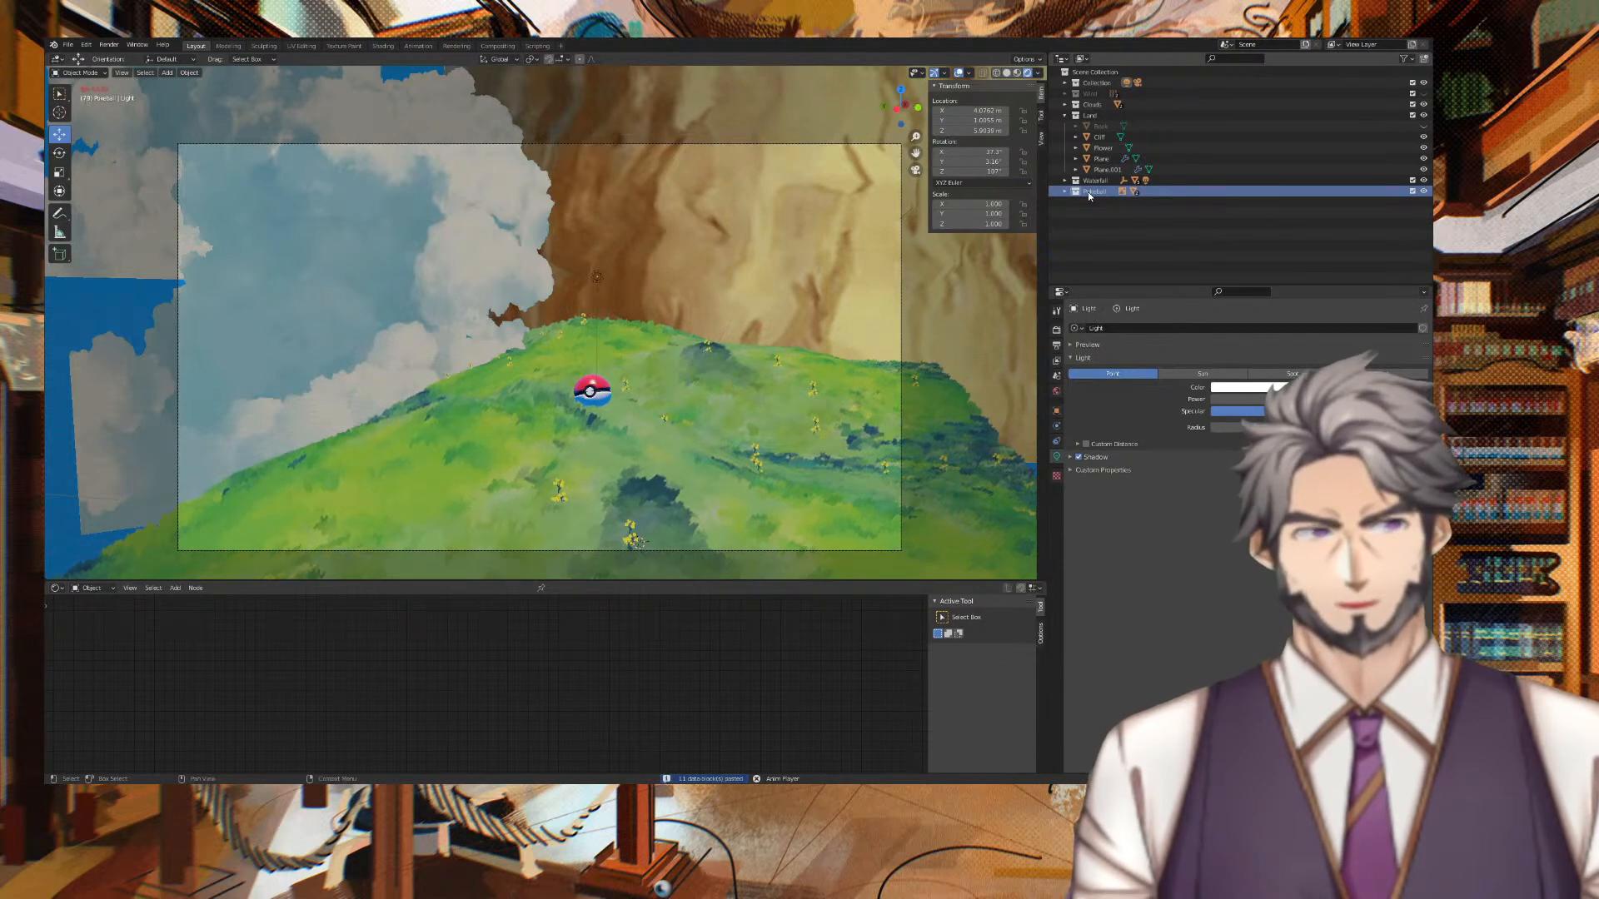
left_click(1065, 192)
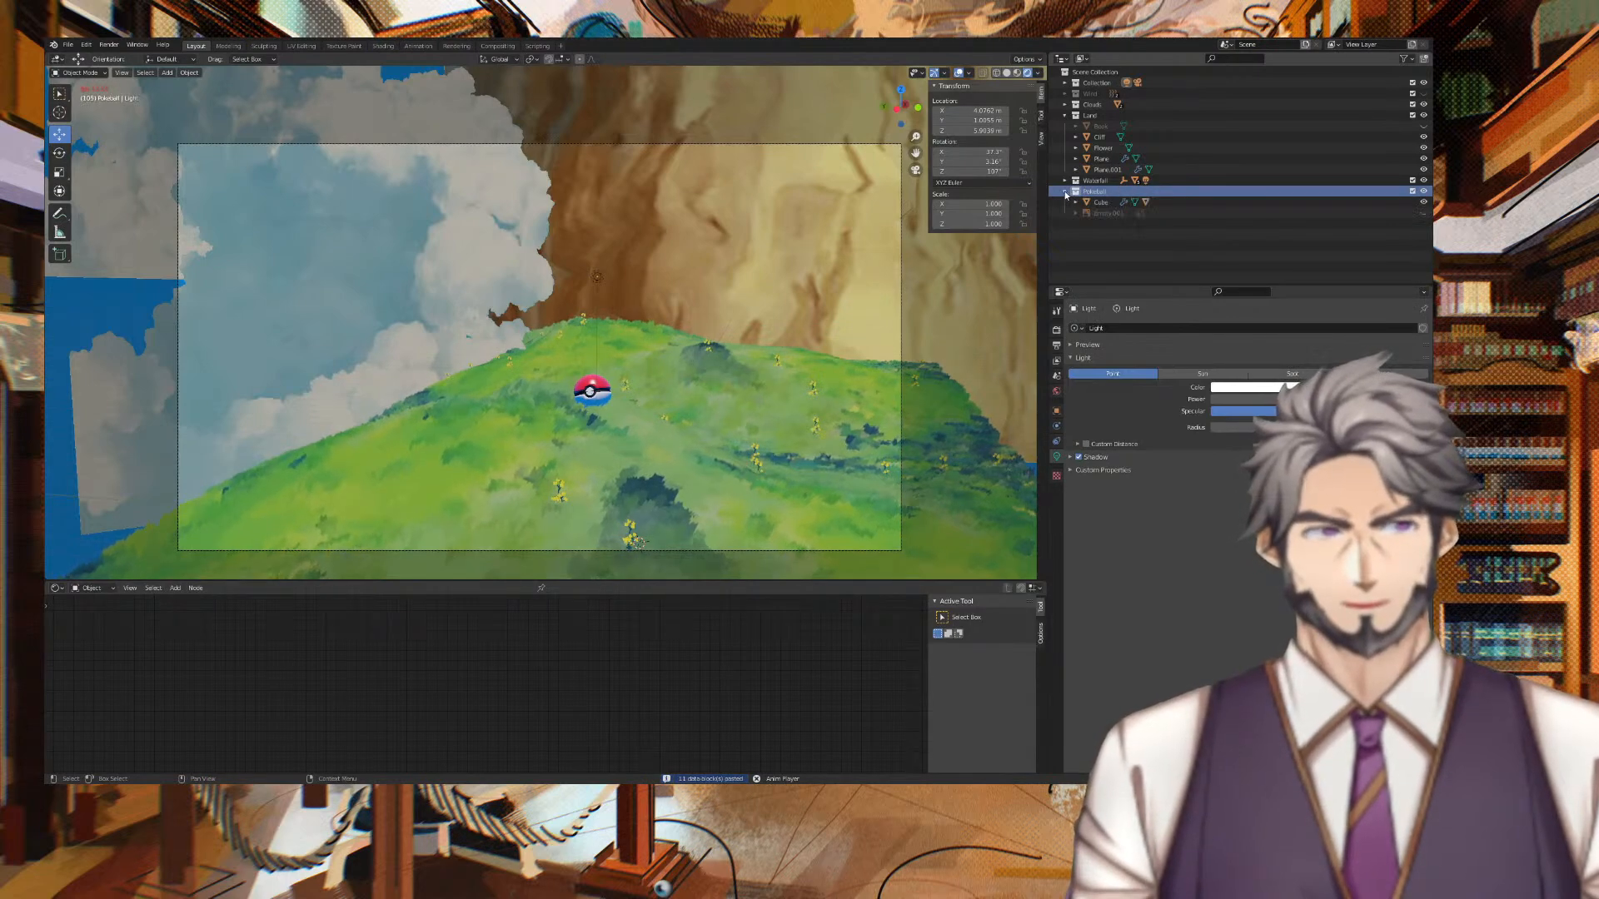
Try shifting the Poké Ball slightly along the global X axis on the hill.
left_click(594, 389)
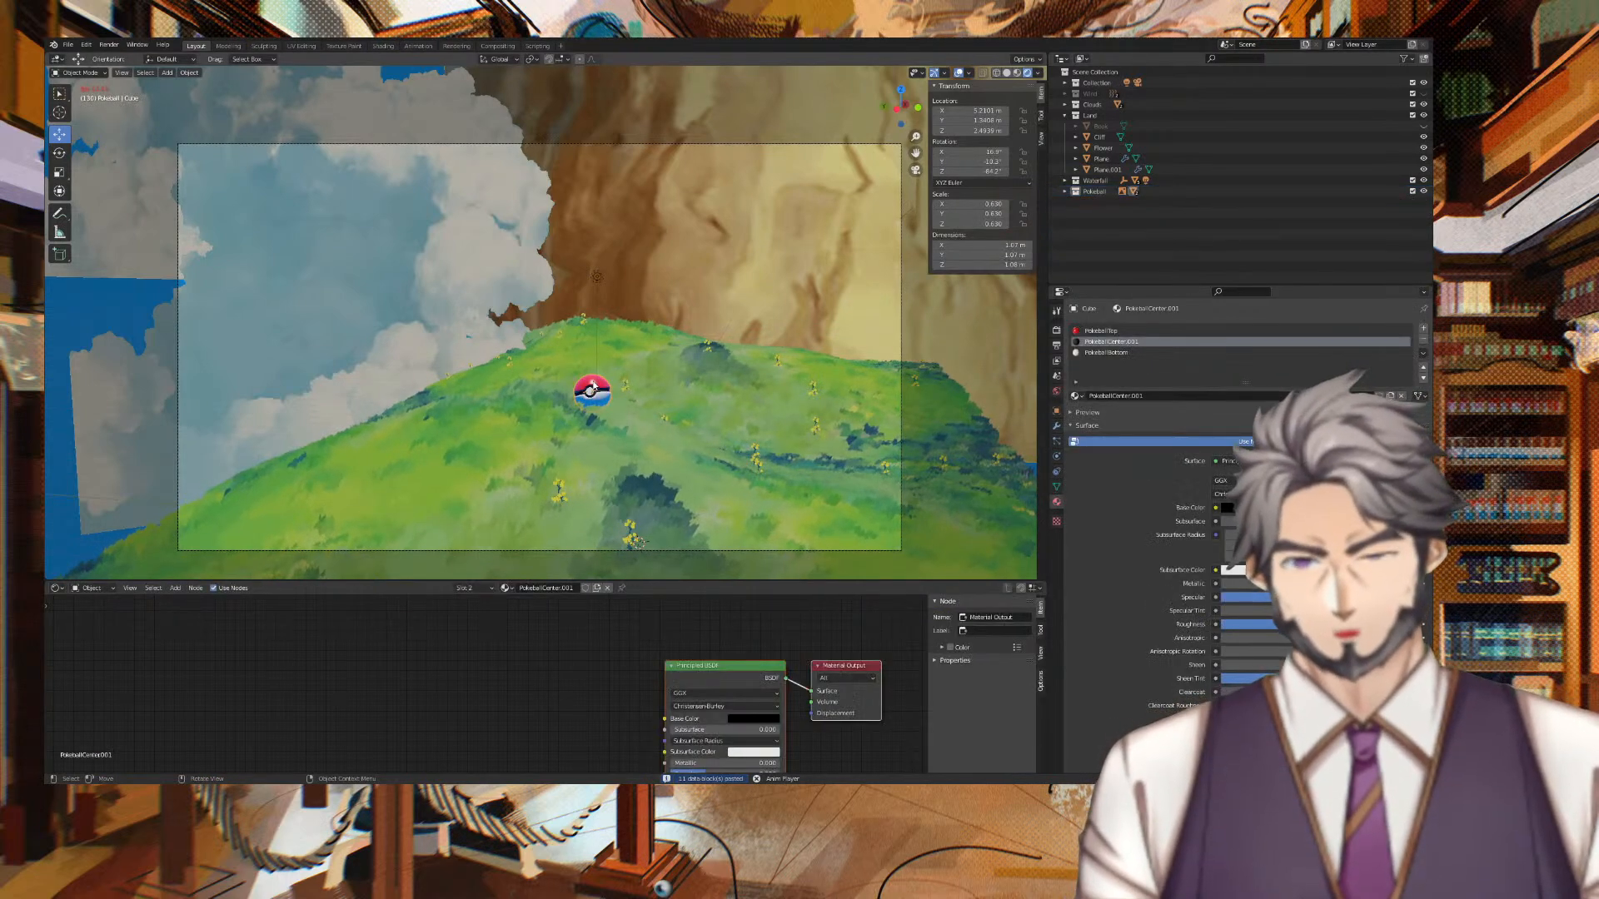
key("g")
key("x")
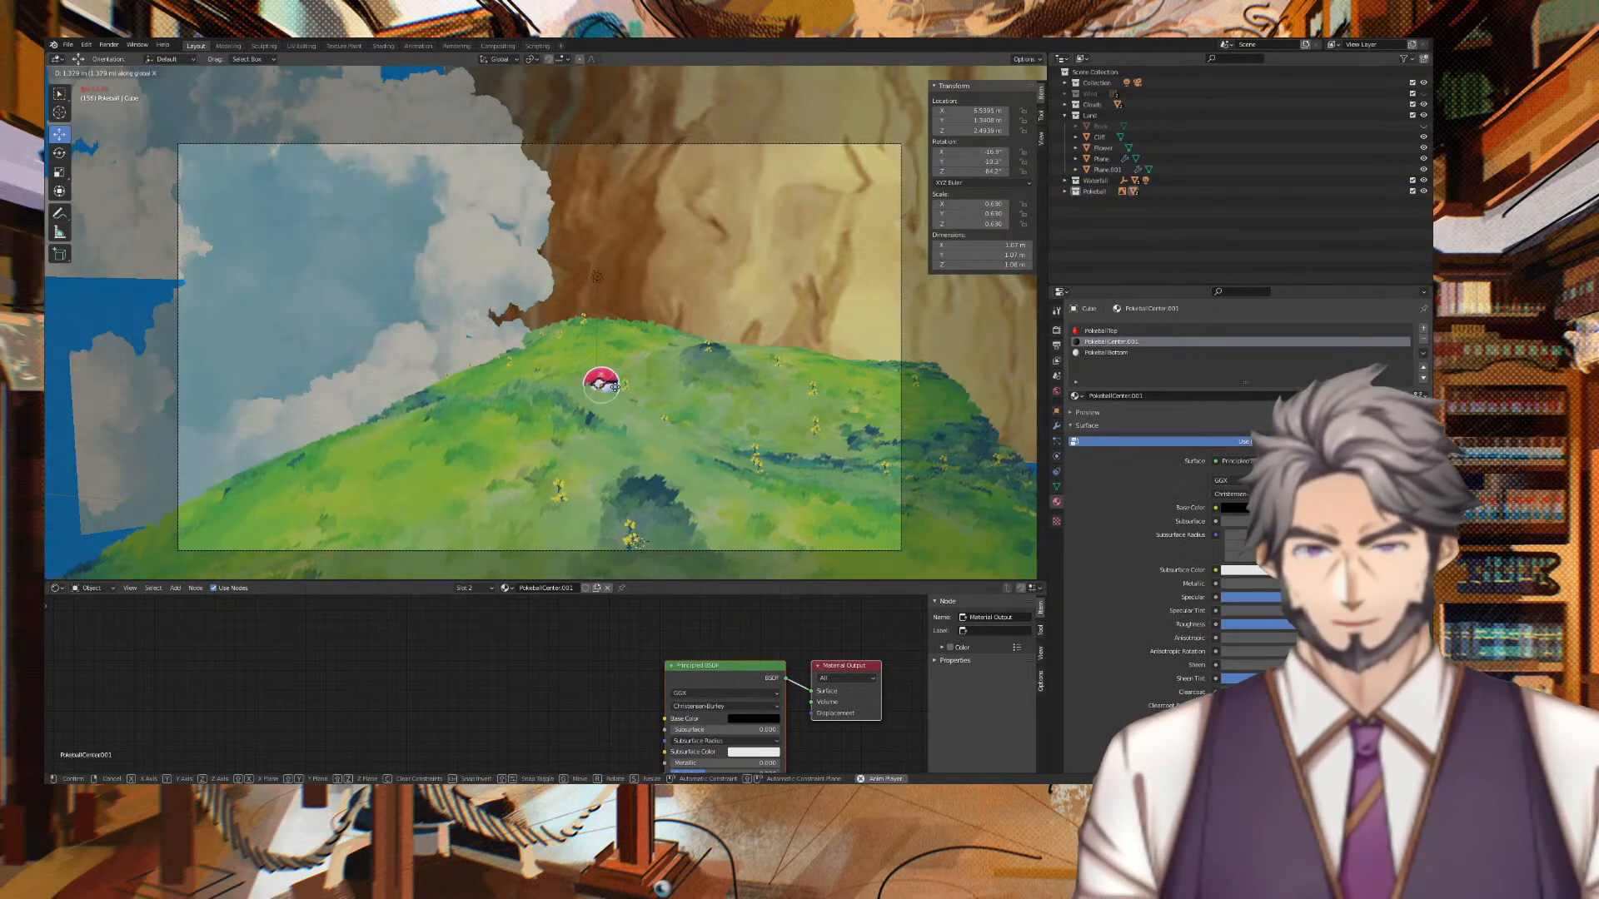
left_click(607, 392)
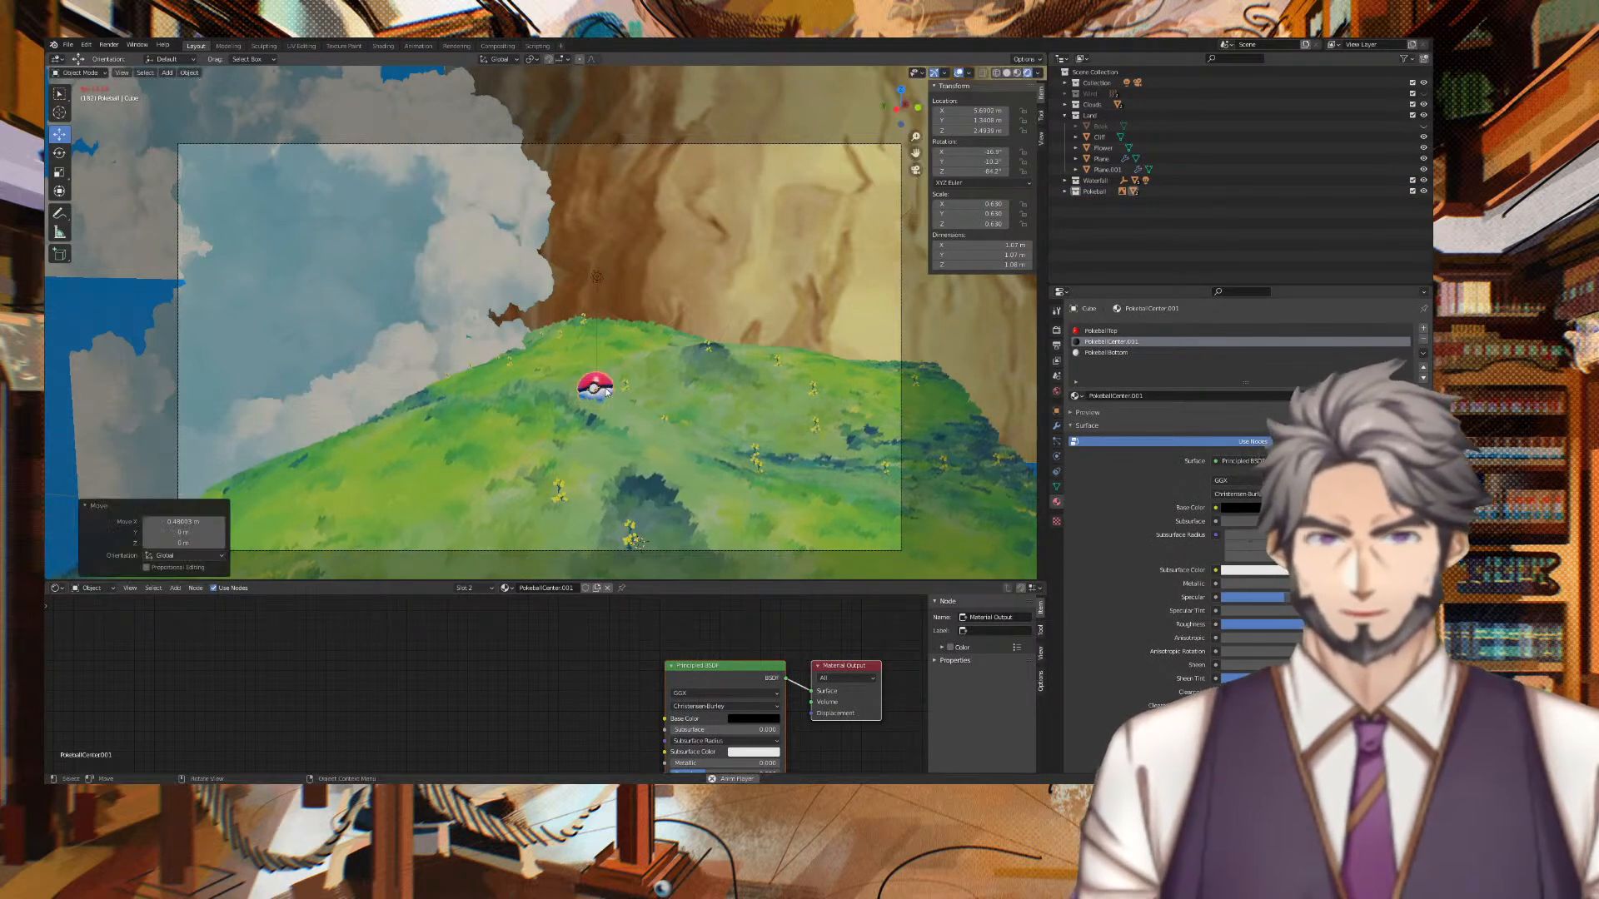
Try pasting a copy of the Poké Ball and offsetting it along the X axis, and undo the changes.
key("ctrl+c")
key("ctrl+v")
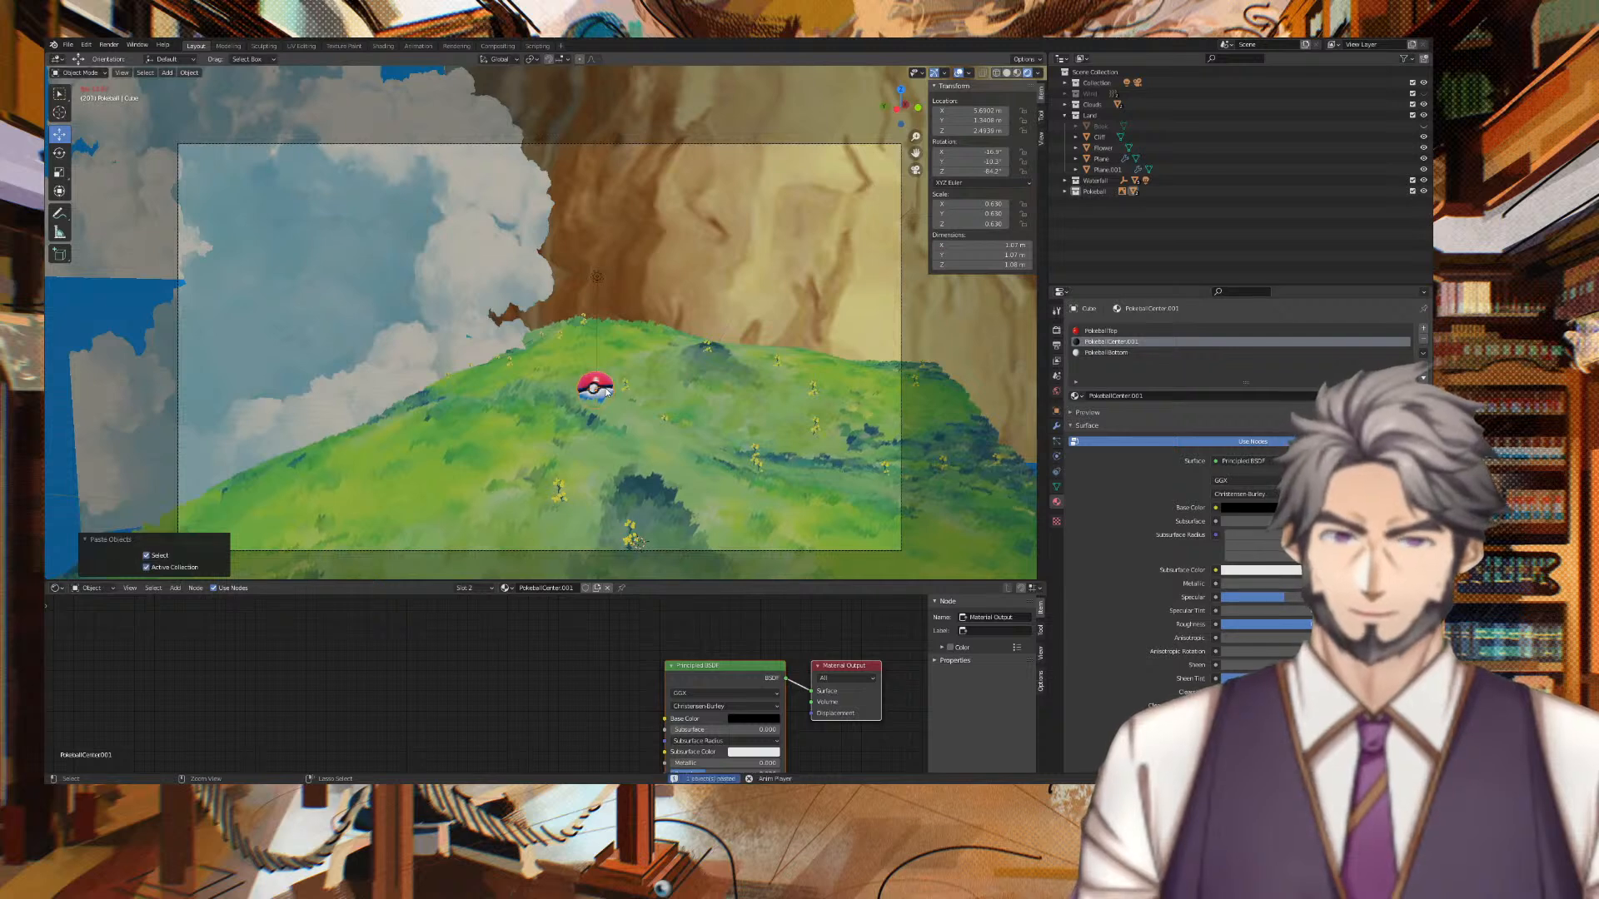
key("g")
key("x")
left_click(636, 388)
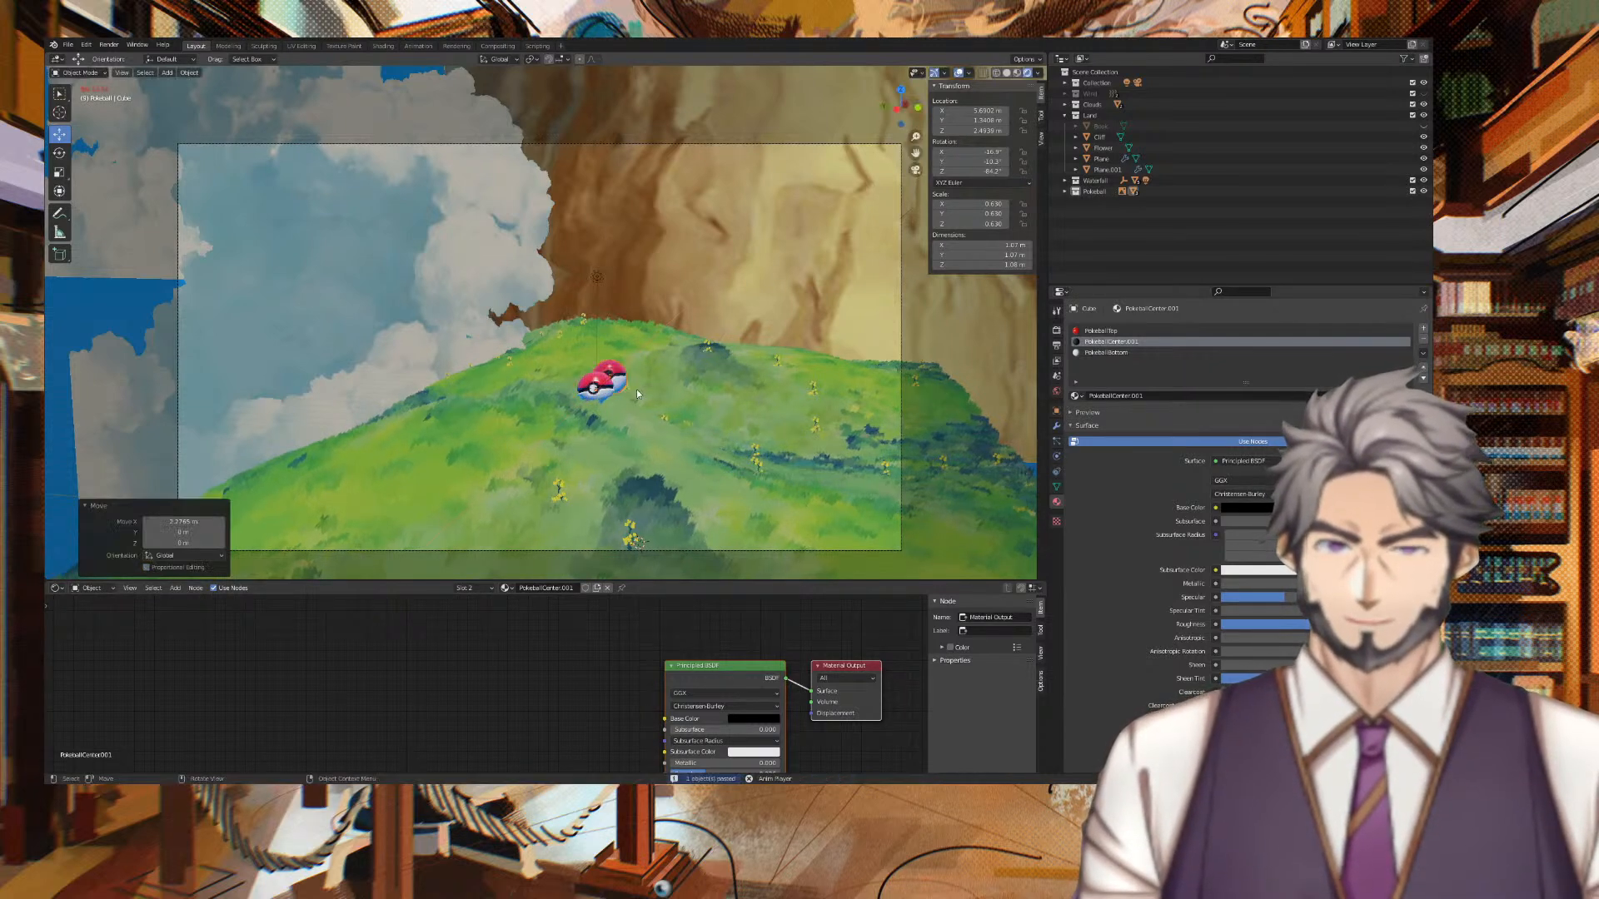
middle_click_drag(637, 388, 582, 403)
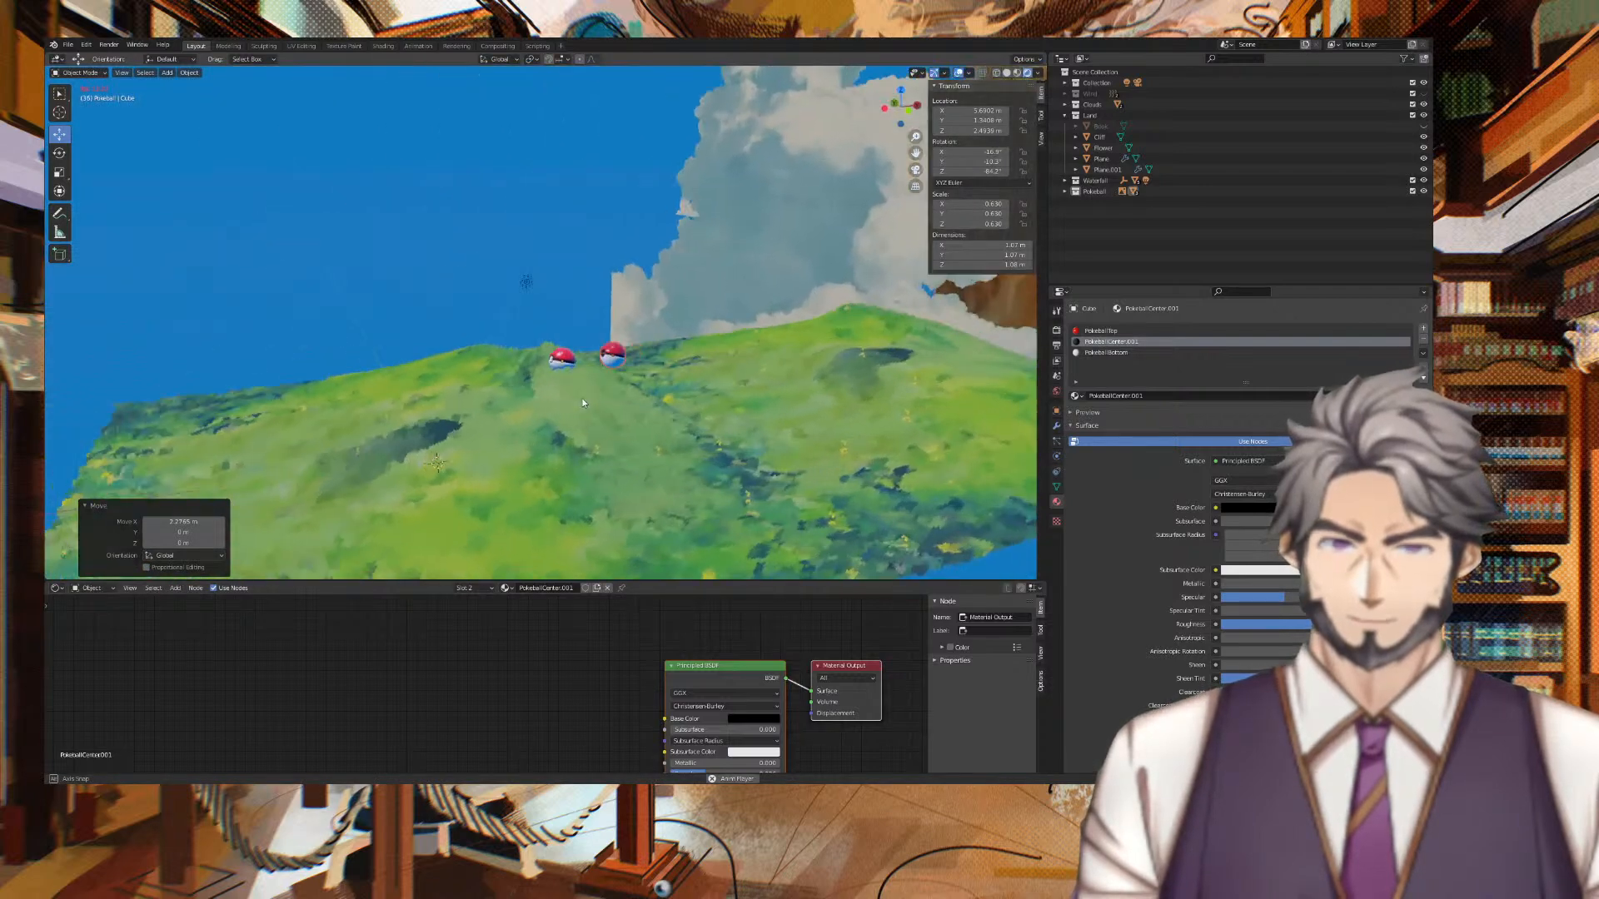
key("ctrl+z")
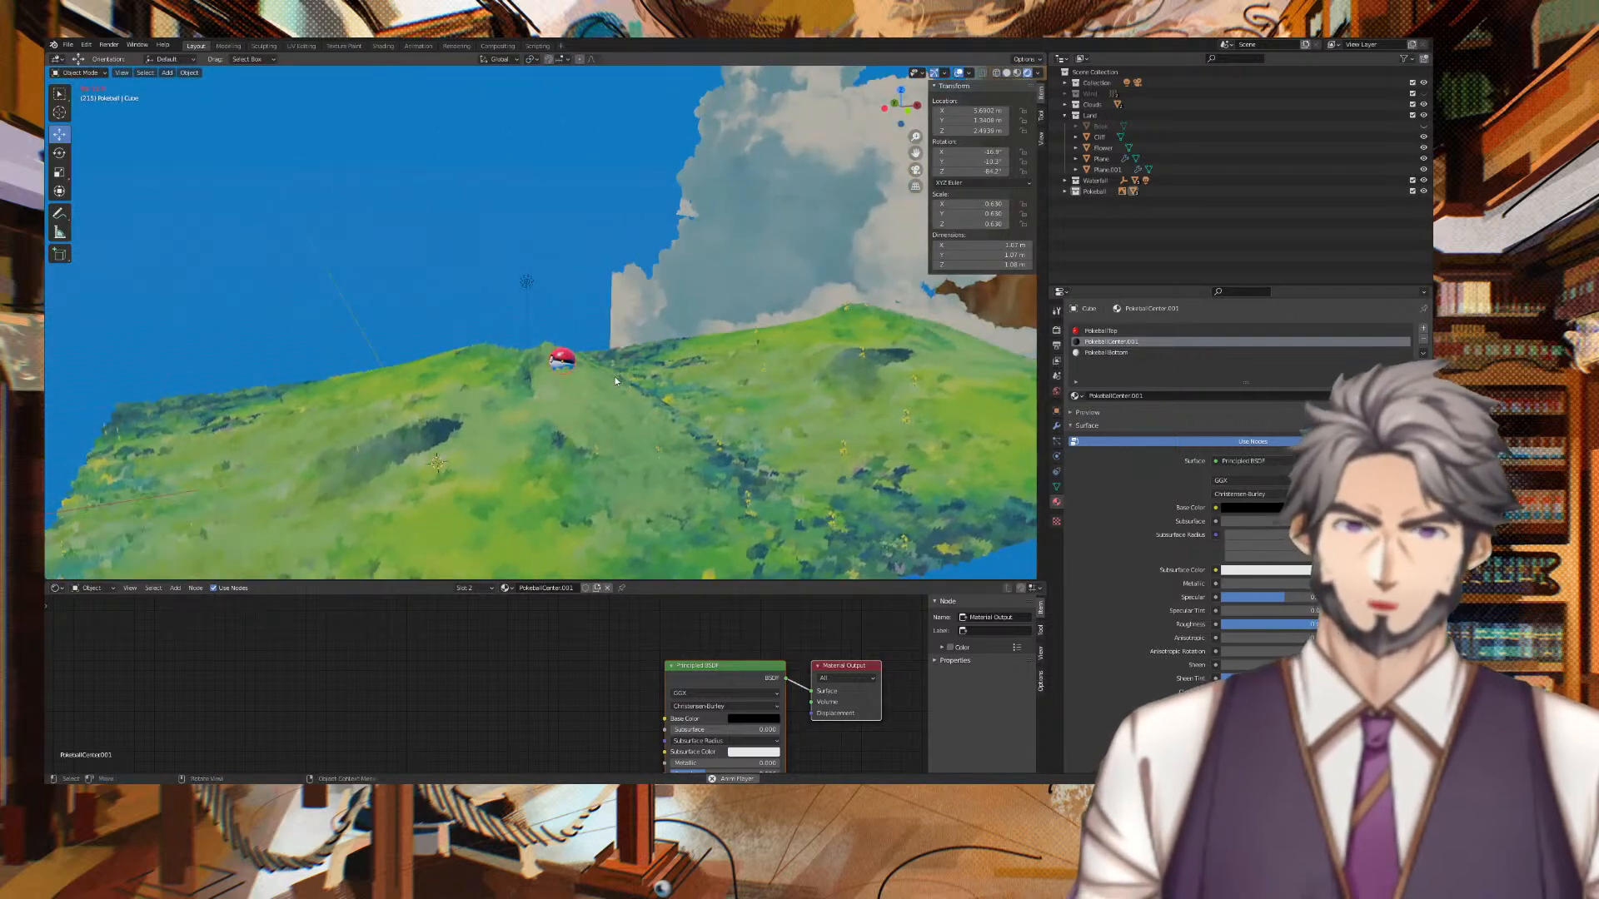
scroll(614, 377, "up", 4)
key("Escape")
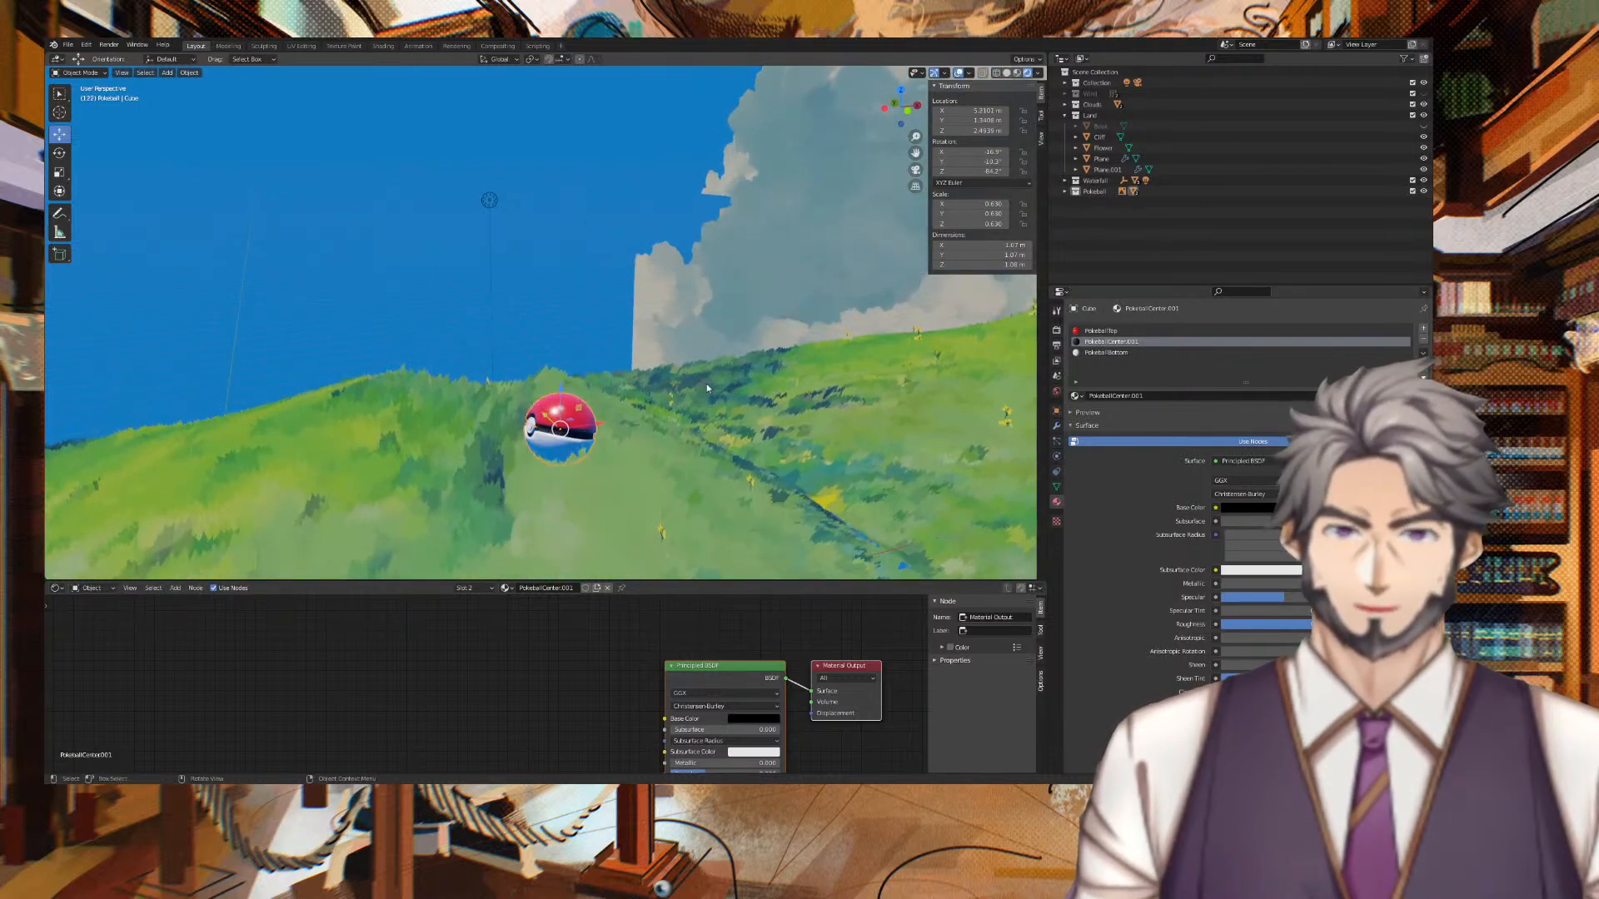
Make a linked duplicate of the Pokeball collection, and make a second linked duplicate from that copy.
scroll(641, 401, "up", 5)
middle_click_drag(773, 534, 649, 335, "shift")
left_click(1262, 195)
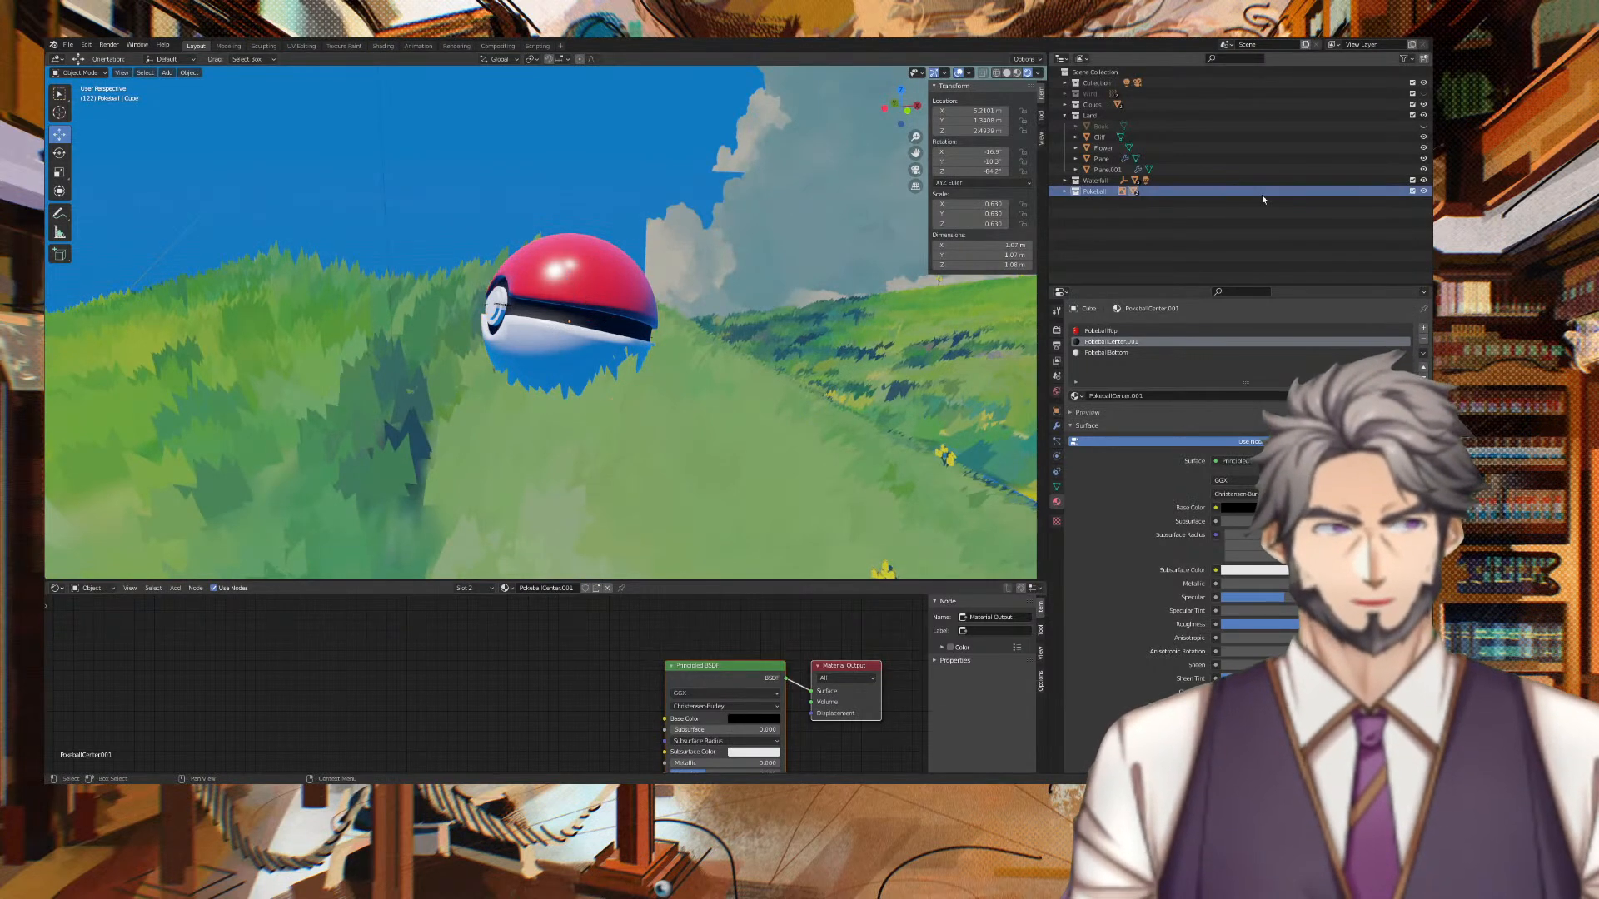
right_click(1262, 195)
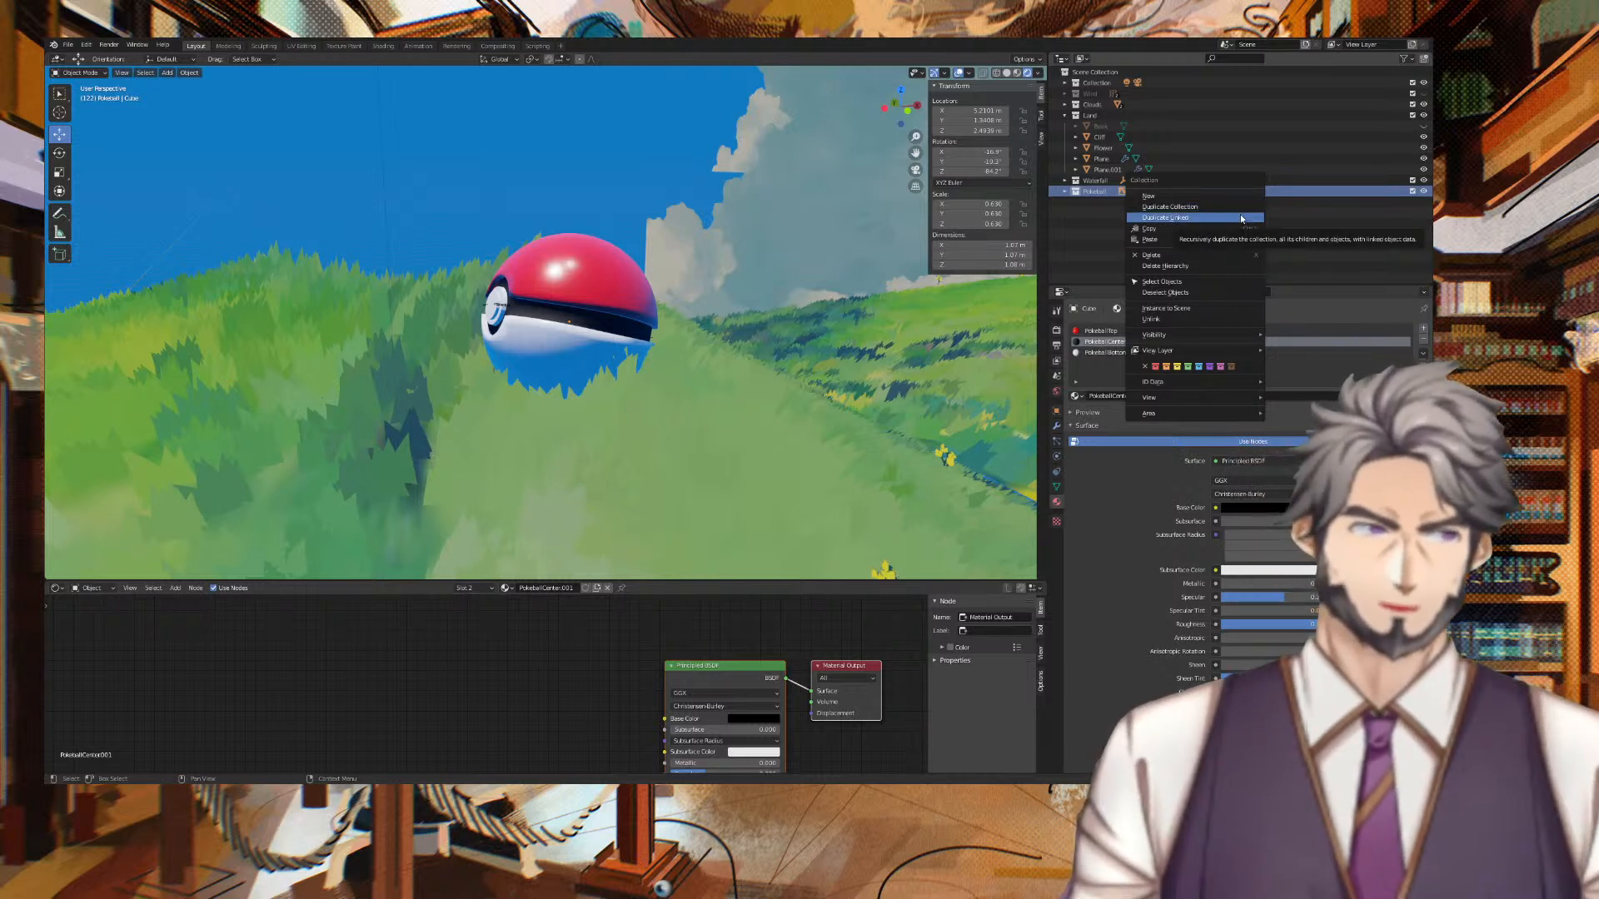
left_click(1241, 218)
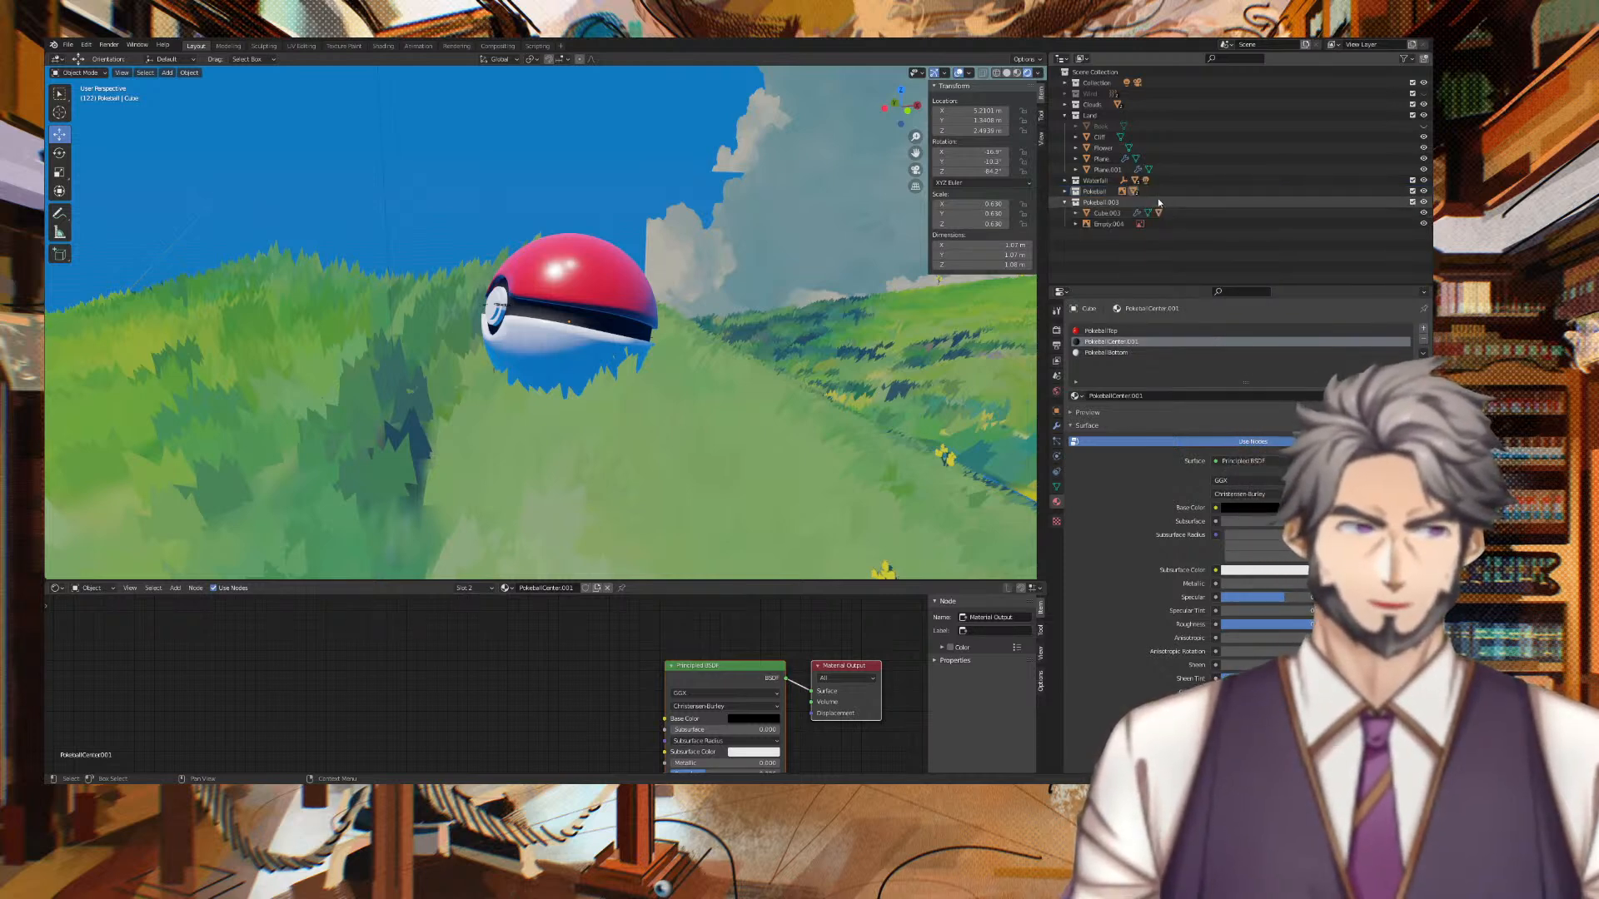
right_click(1111, 204)
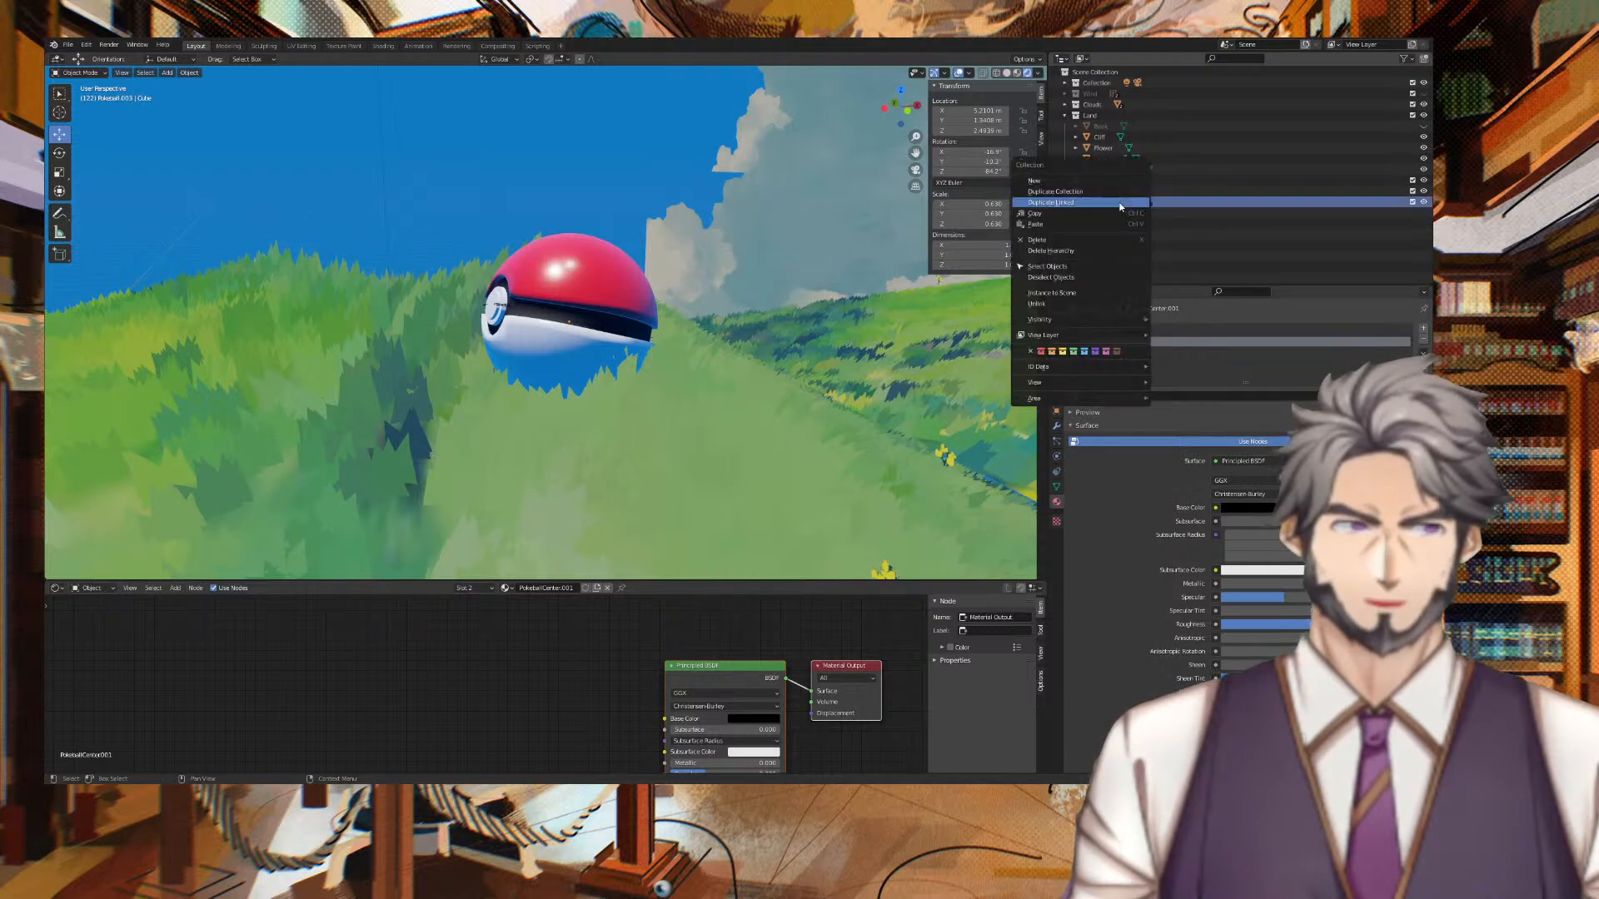
left_click(1074, 203)
Move one duplicate Poké Ball out beside the original on the grass and rotate it so it lies tilted.
mouse_move(799, 308)
middle_mouse_down()
mouse_move(873, 331)
mouse_move(811, 305)
middle_mouse_up()
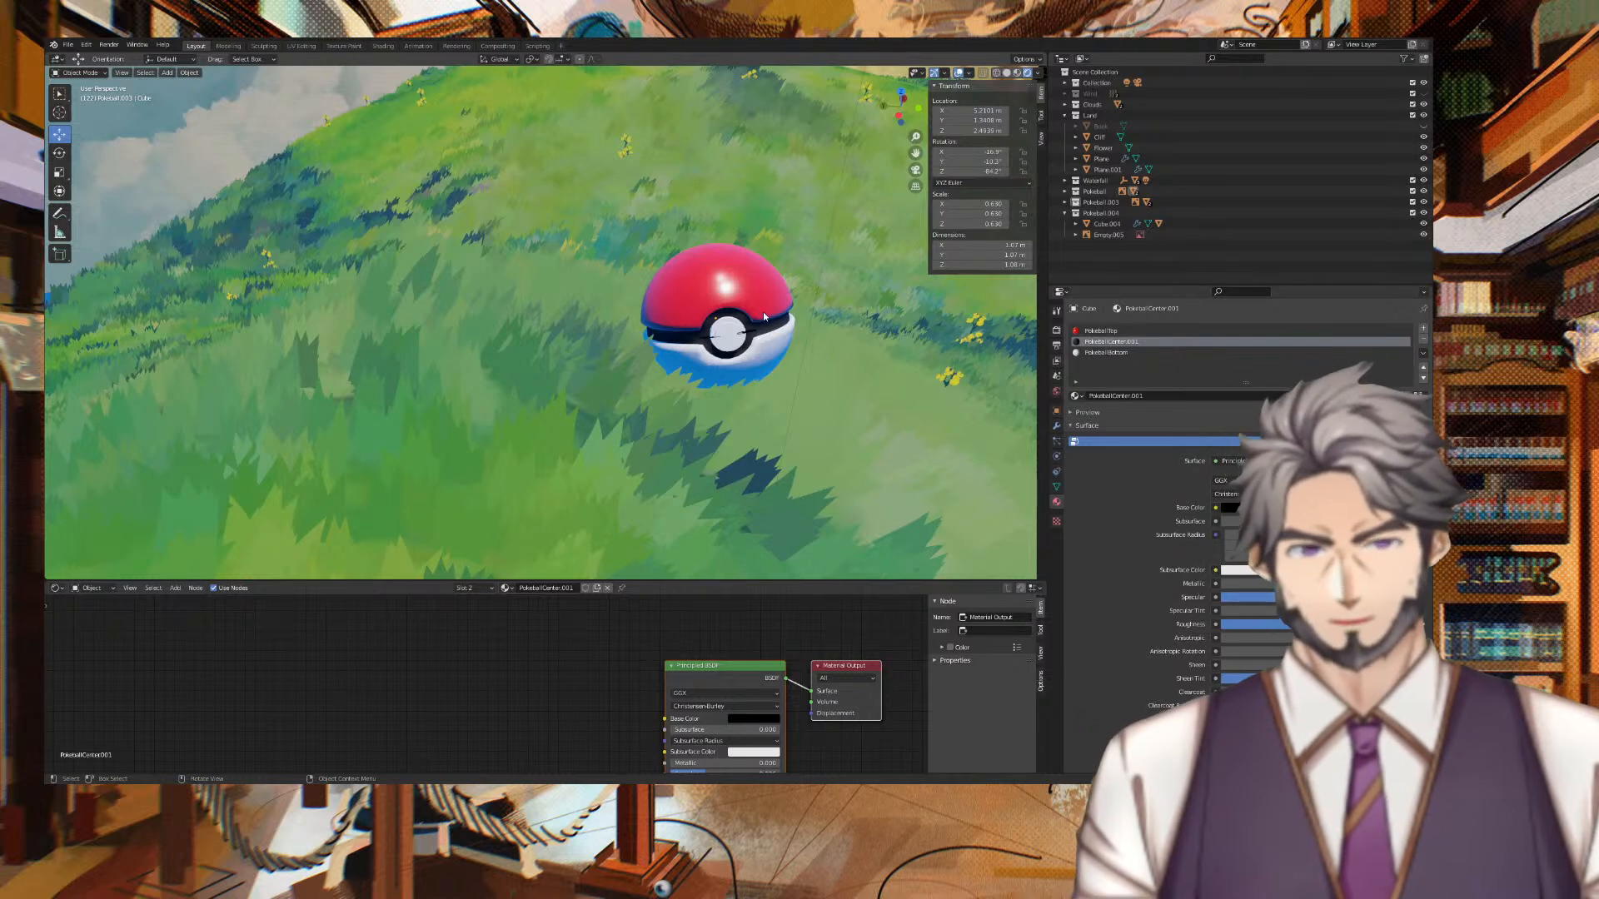
left_click(745, 282)
key("shift+d")
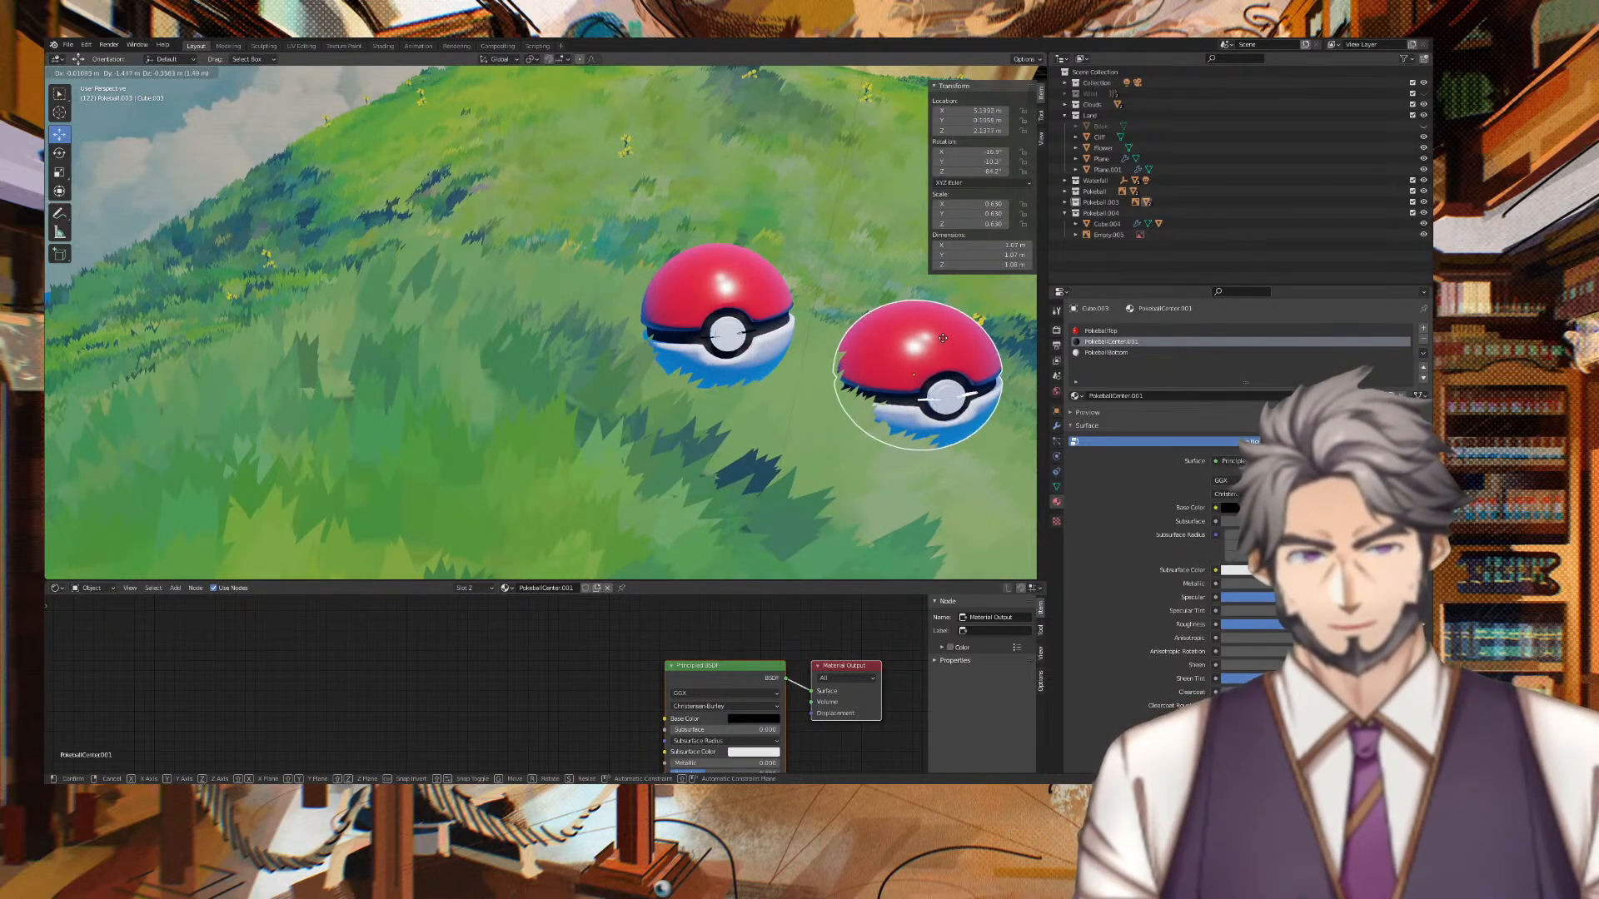
left_click(947, 332)
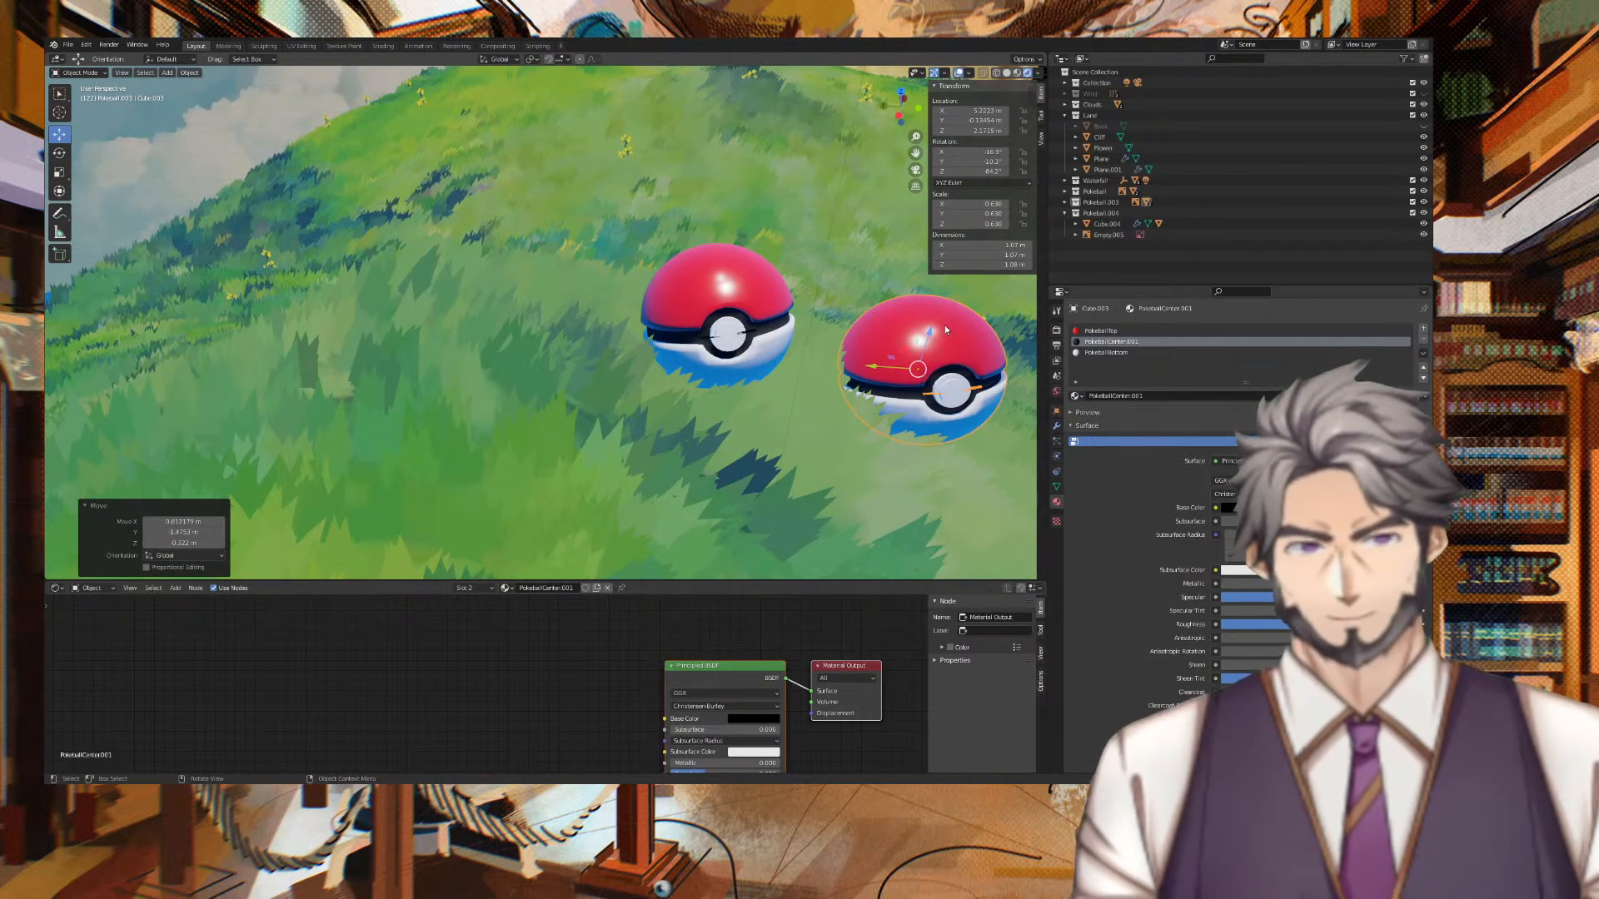
key("r")
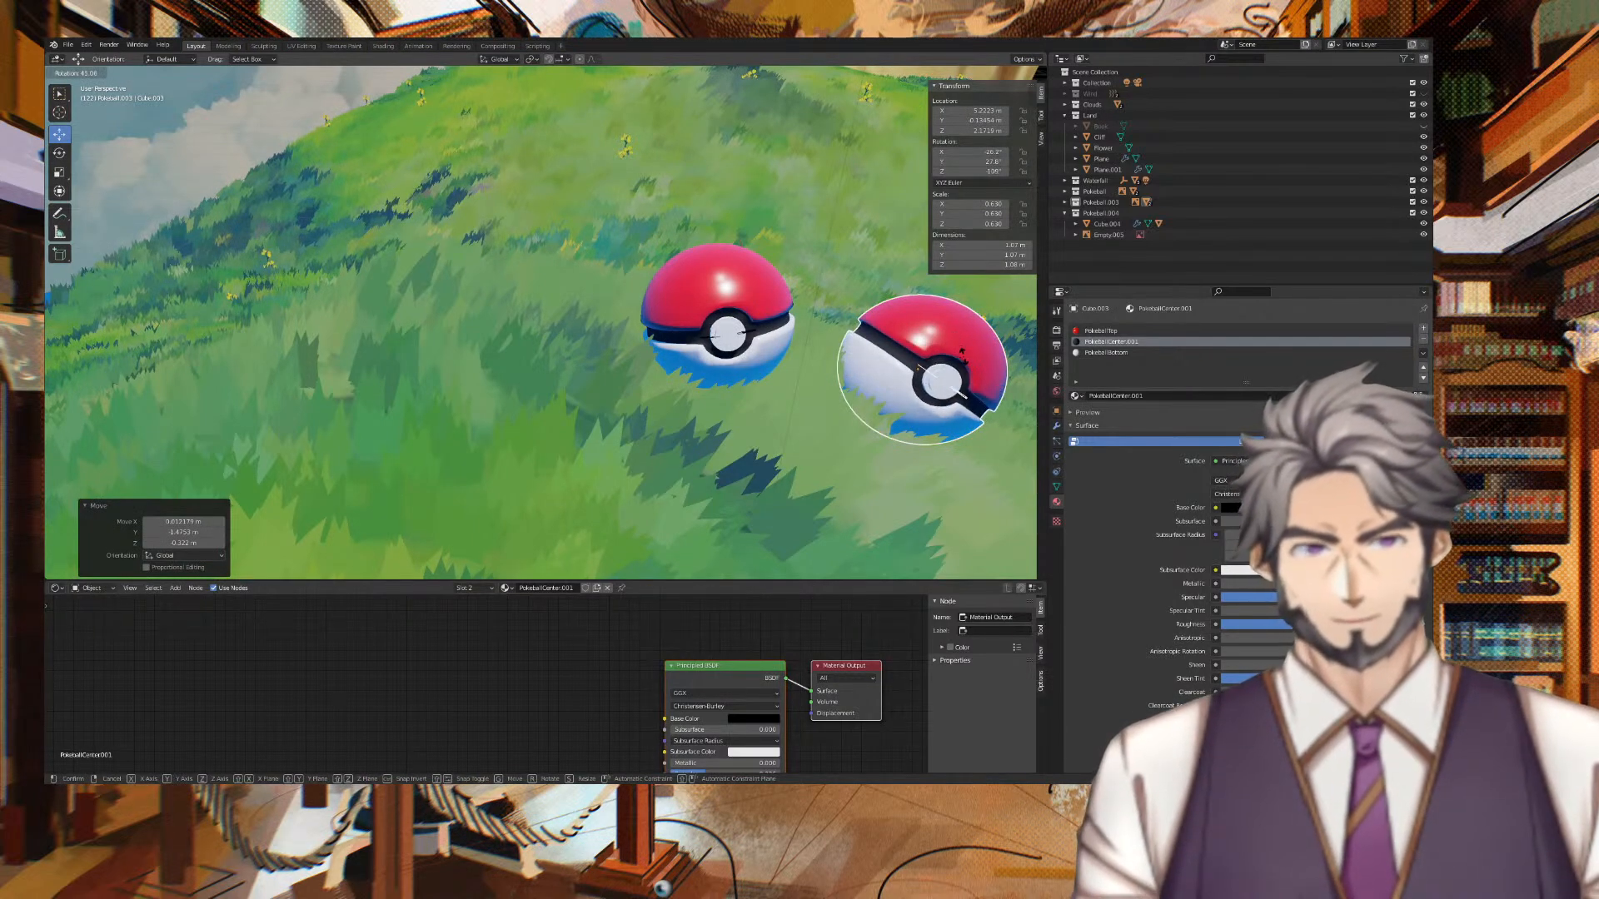
left_click(953, 383)
Check the duplicated reference image under the hill and collapse the Pokeball.004 collection in the outliner.
middle_click_drag(861, 466, 684, 410)
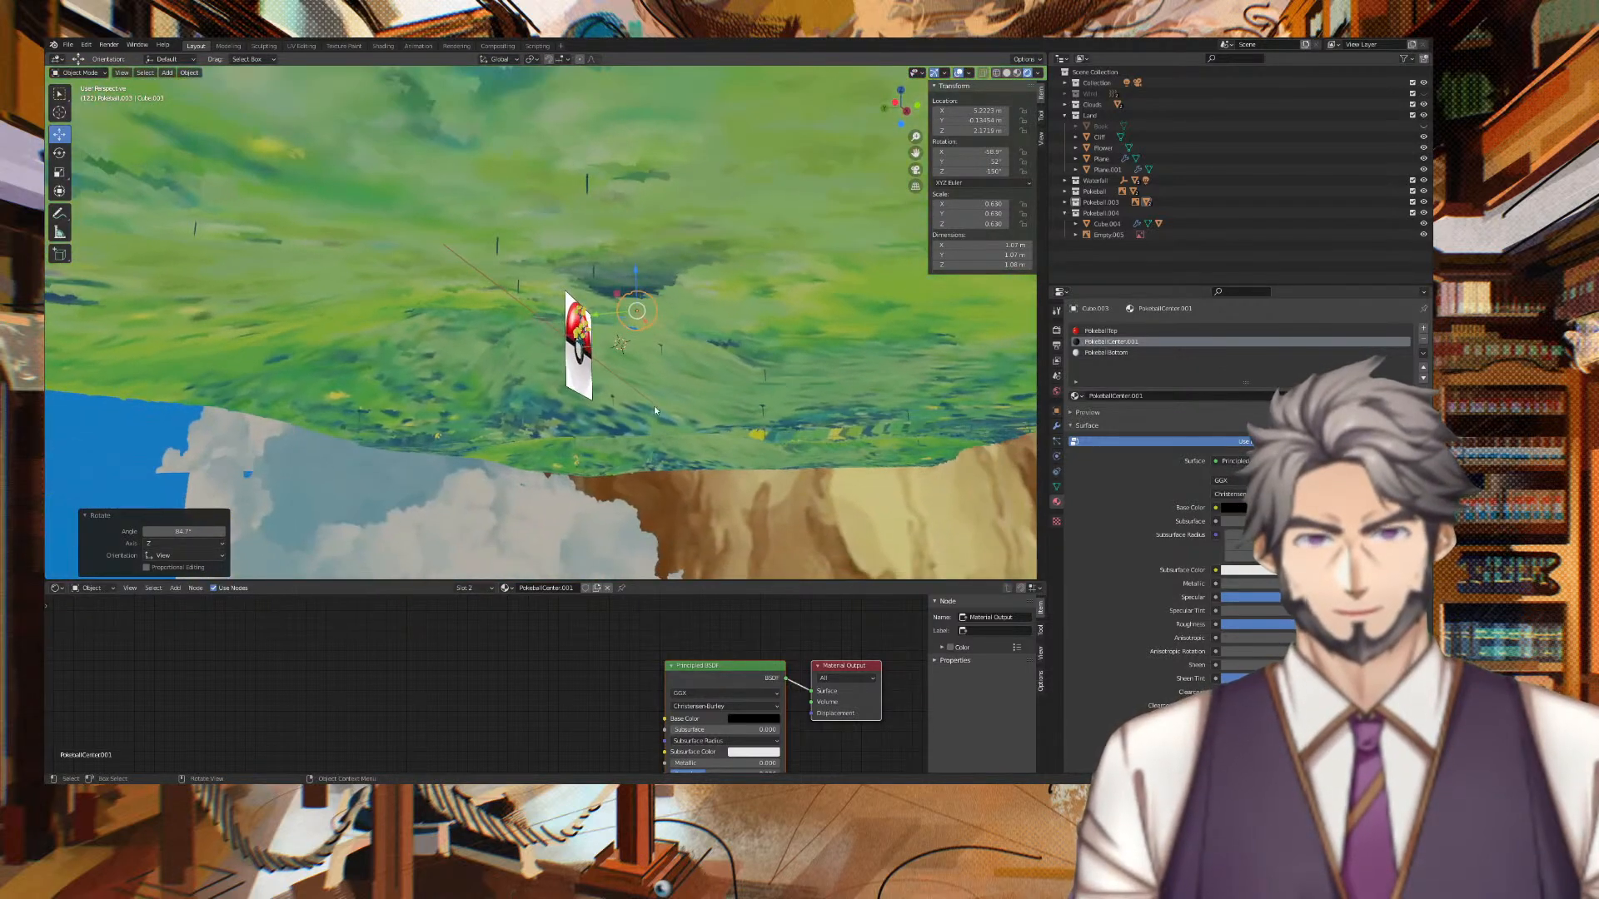
left_click(575, 375)
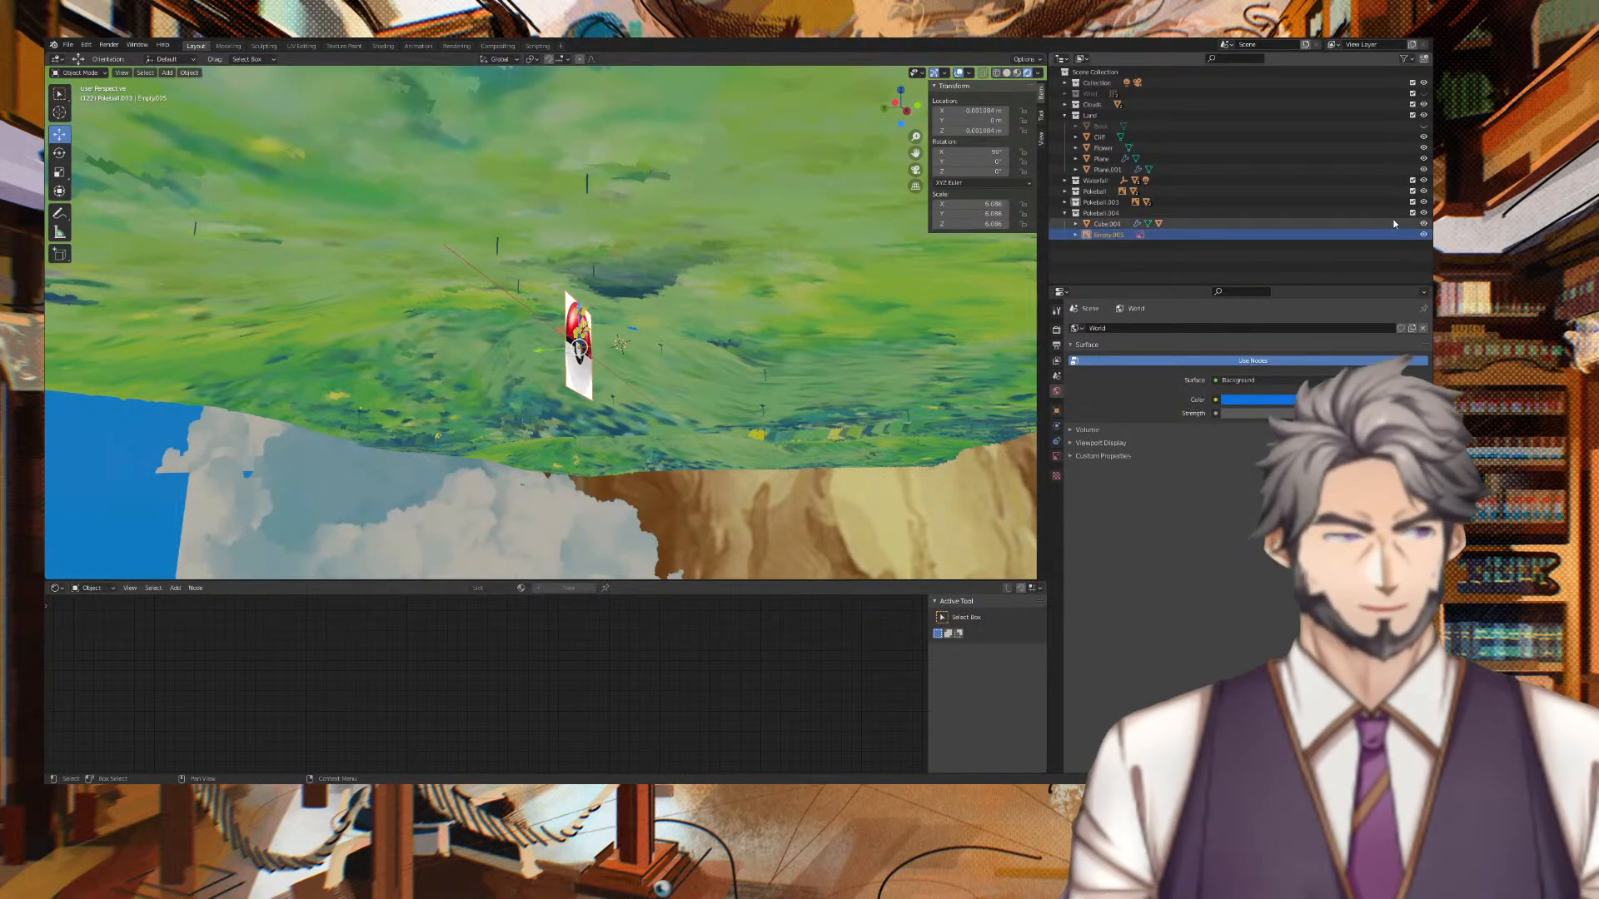
middle_click_drag(771, 285, 751, 356)
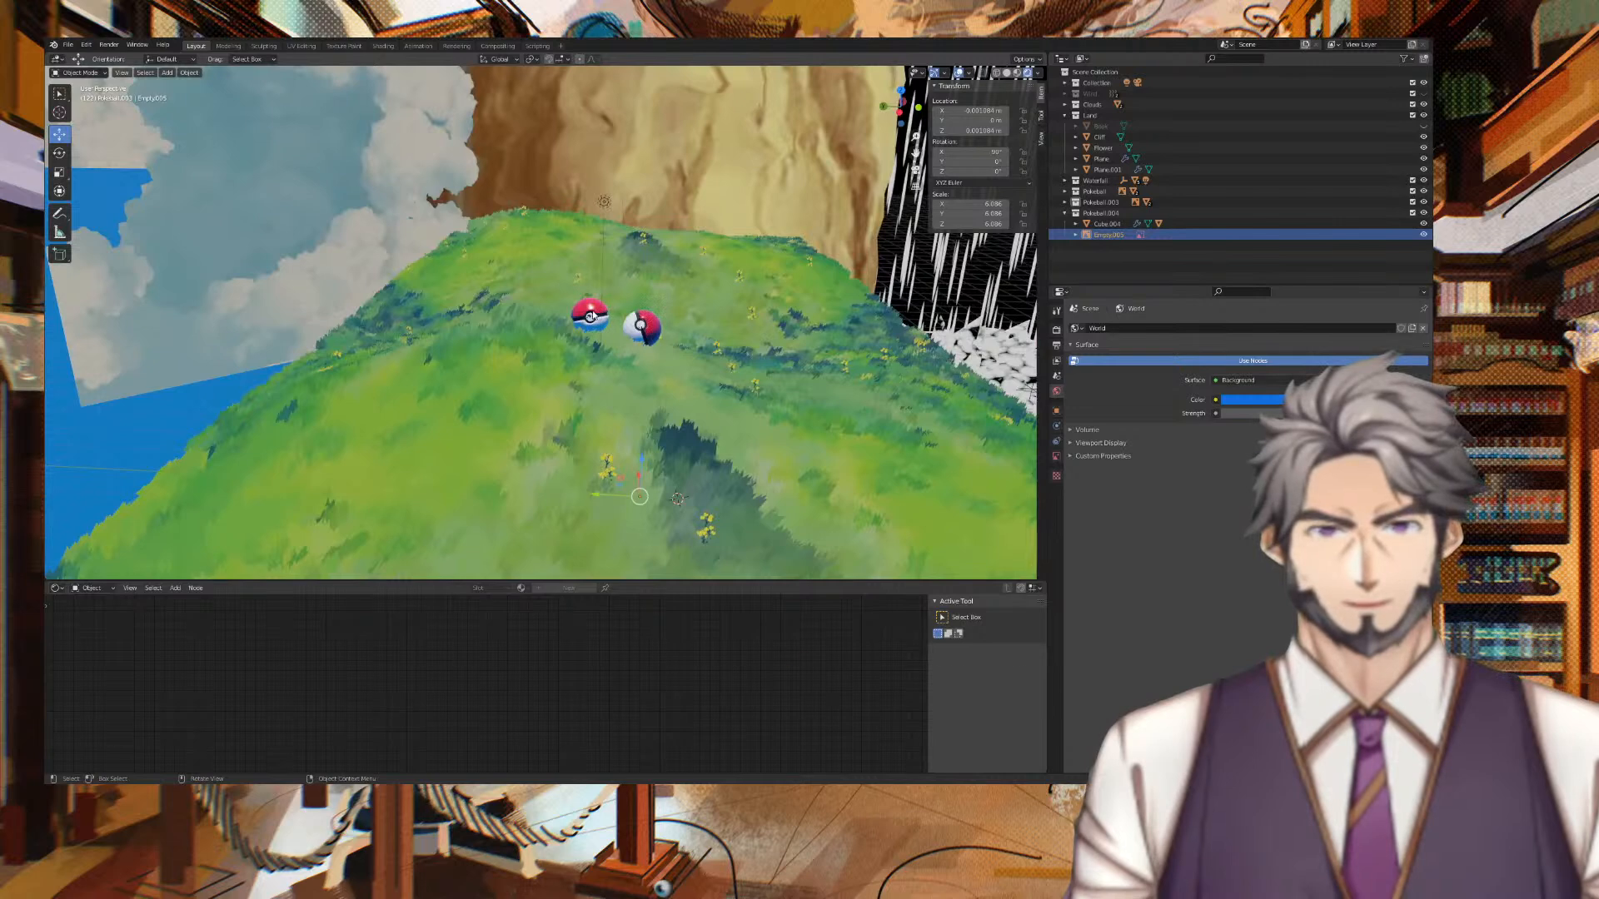
left_click(589, 316)
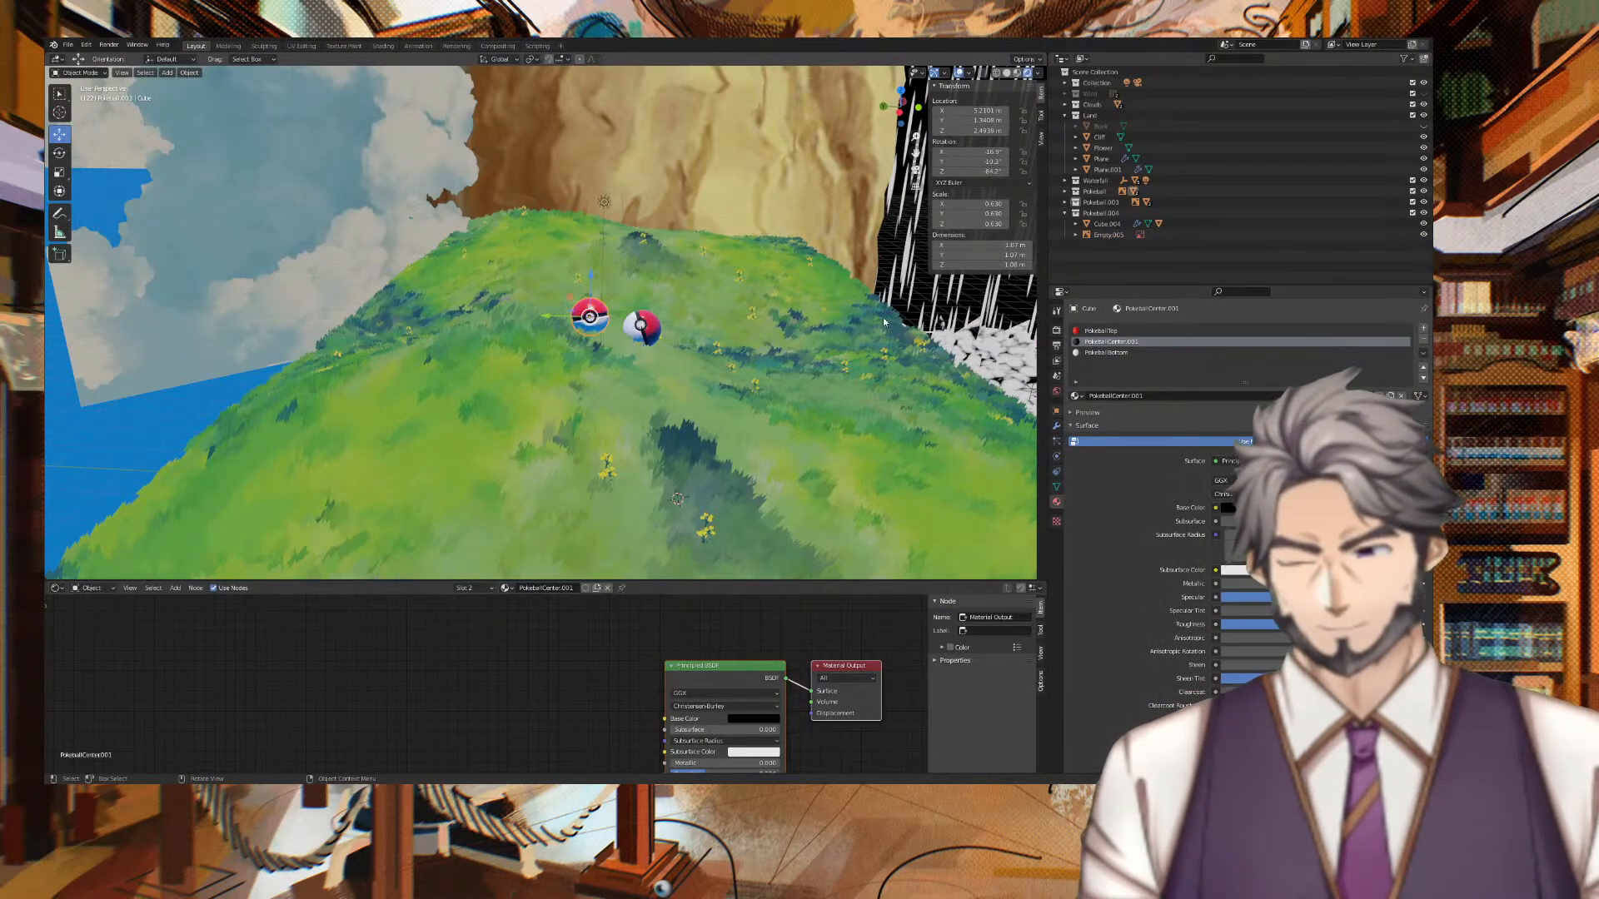
left_click(1063, 213)
left_click(1084, 215)
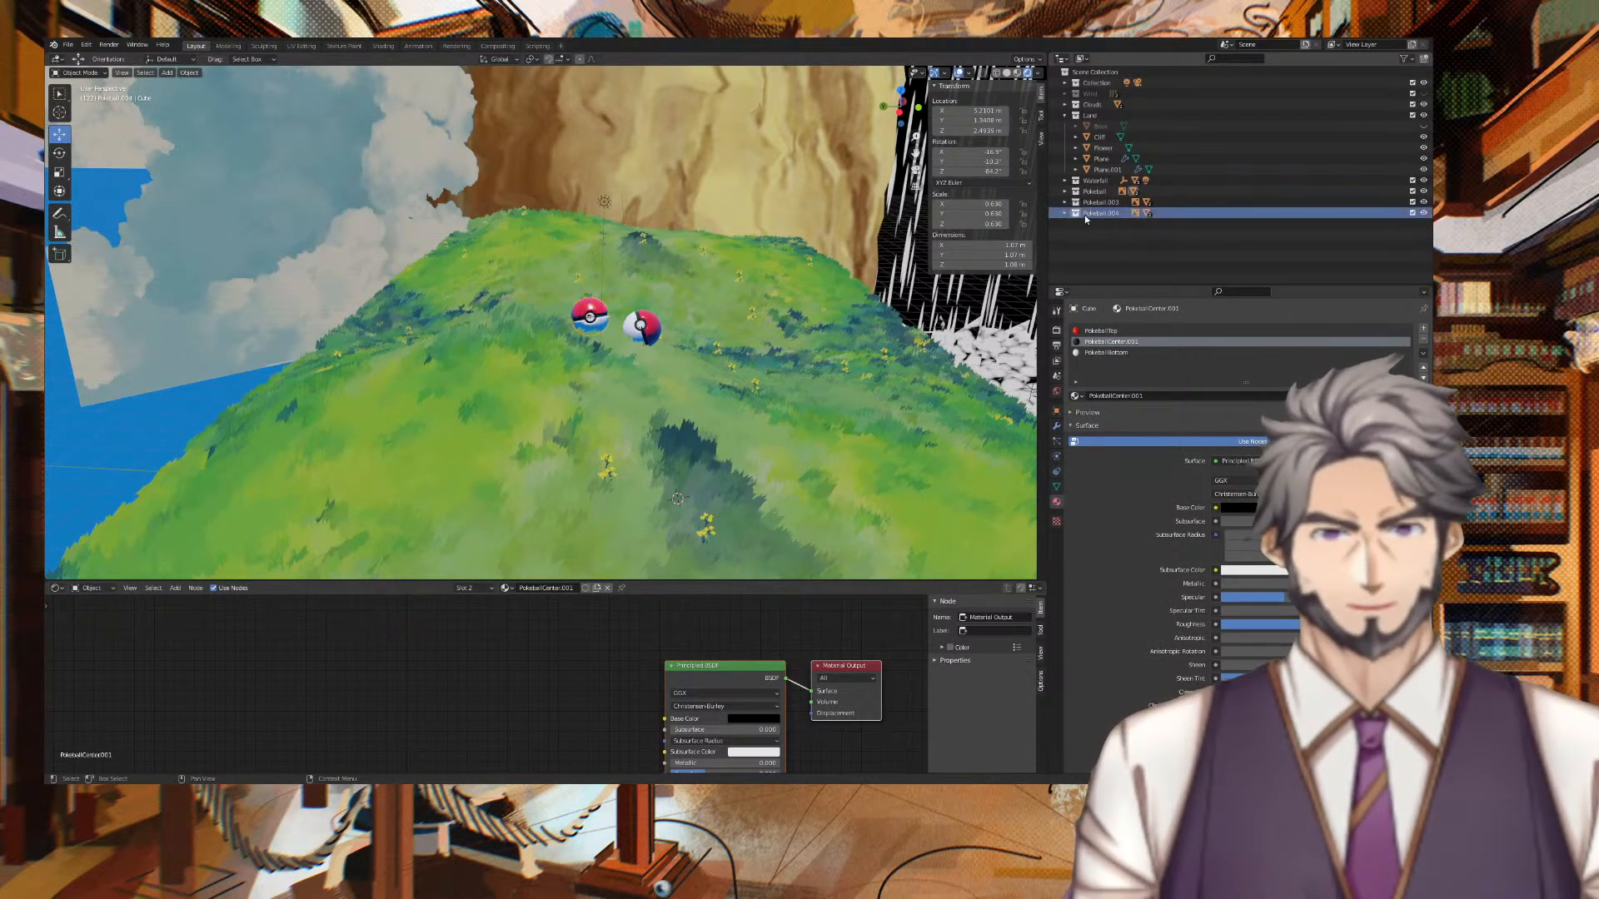
Move another Poké Ball to the opposite side of the middle one and rotate it about the X axis, showing mostly its white half.
left_click(593, 310)
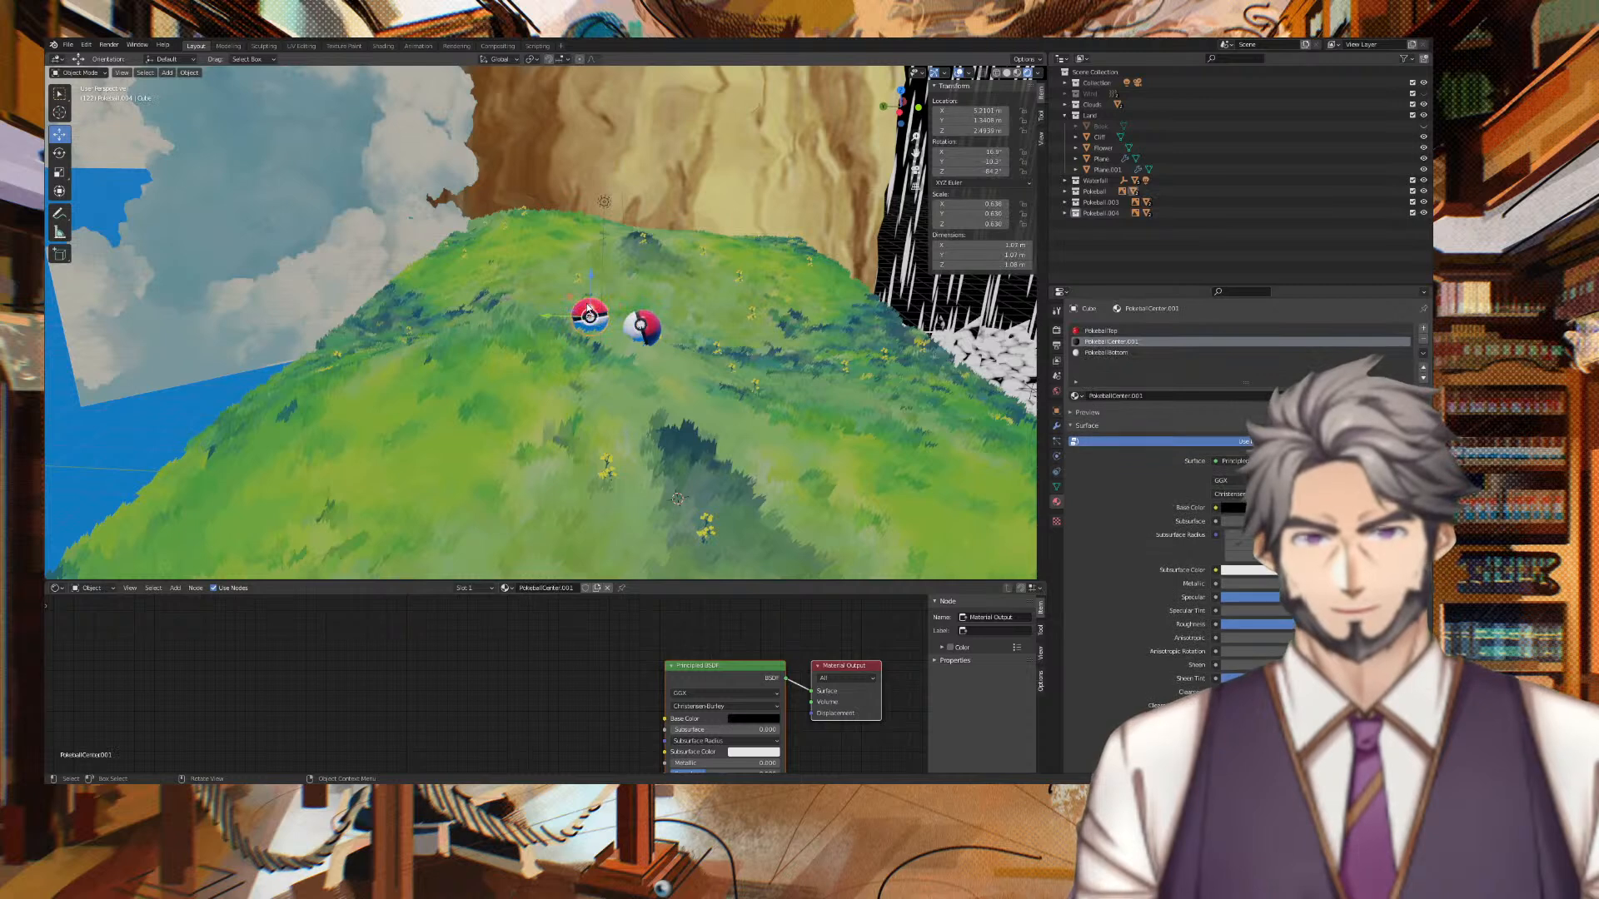
key("shift+d")
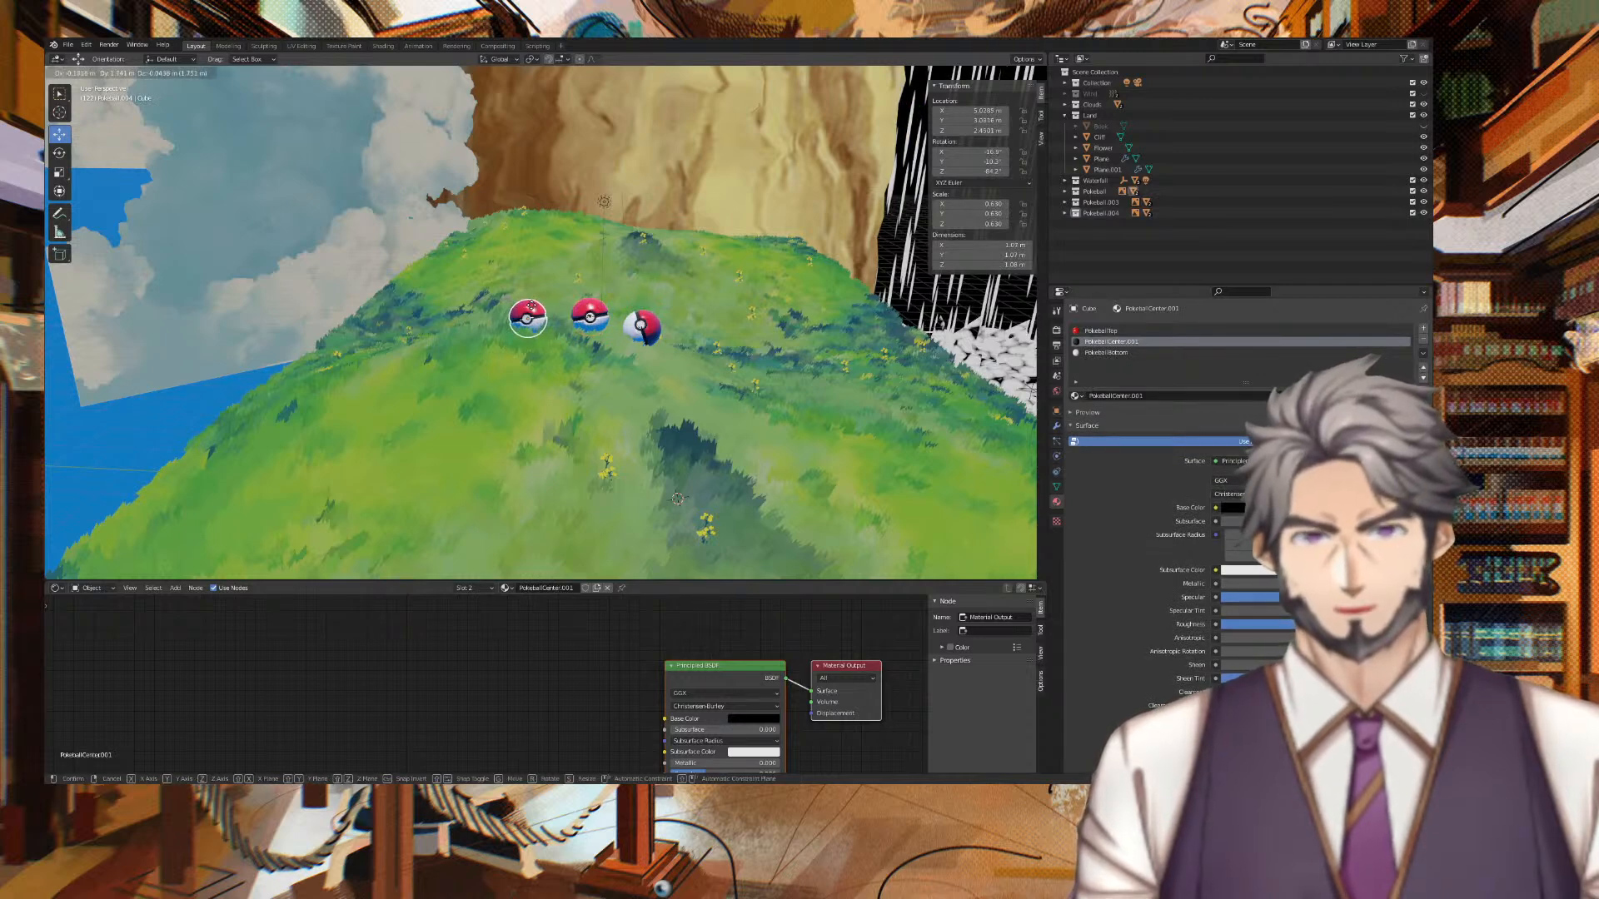
left_click(522, 301)
key("r")
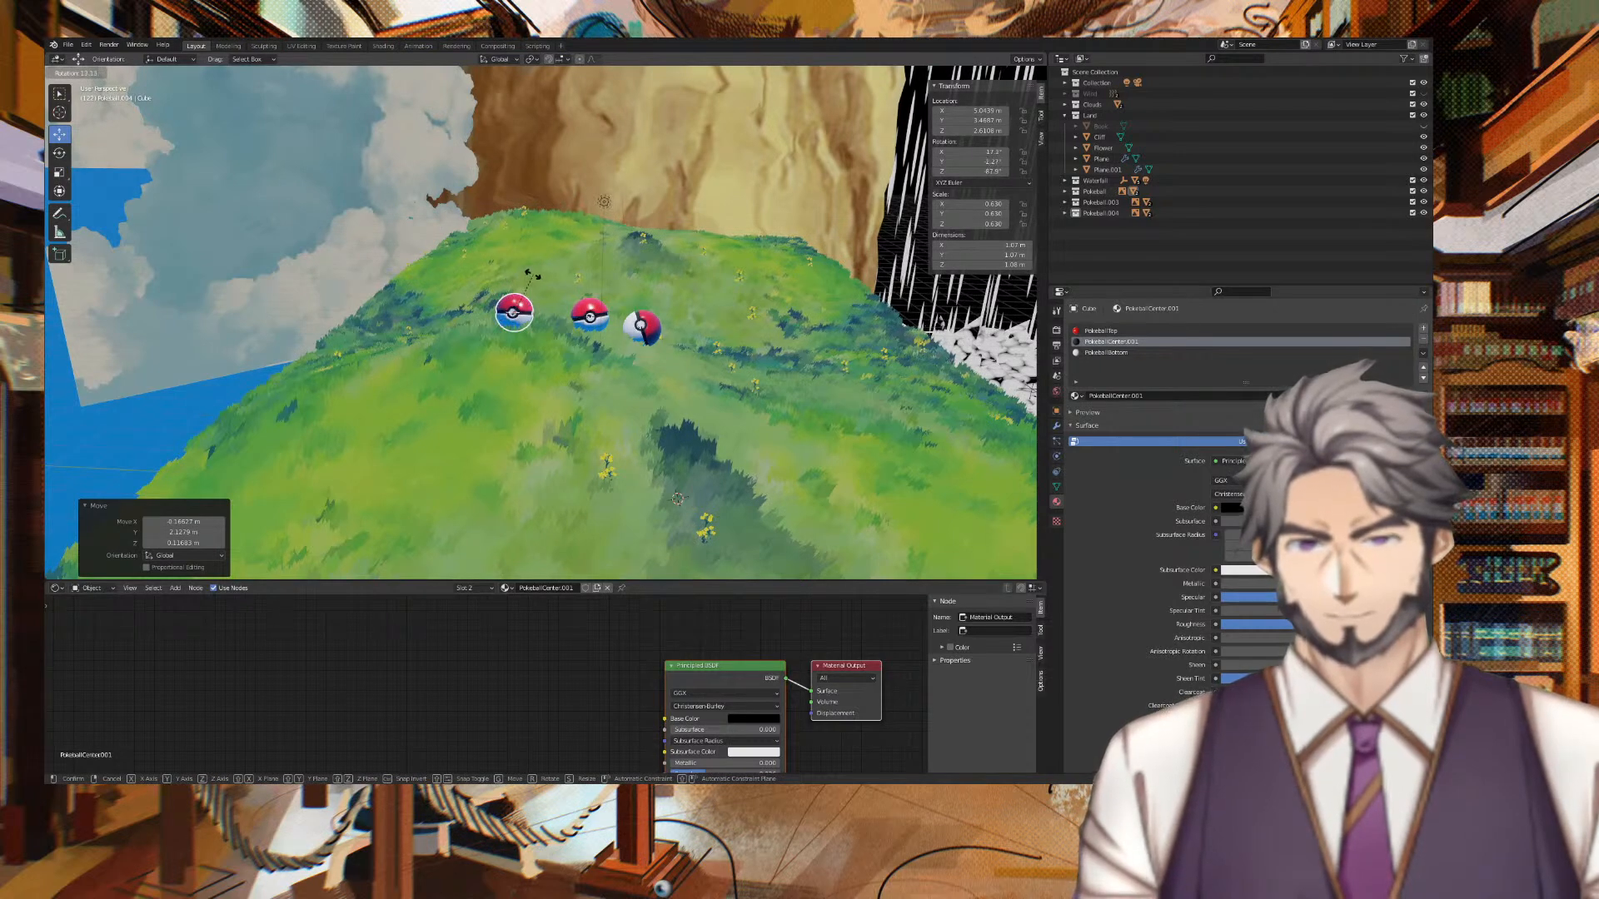
key("x")
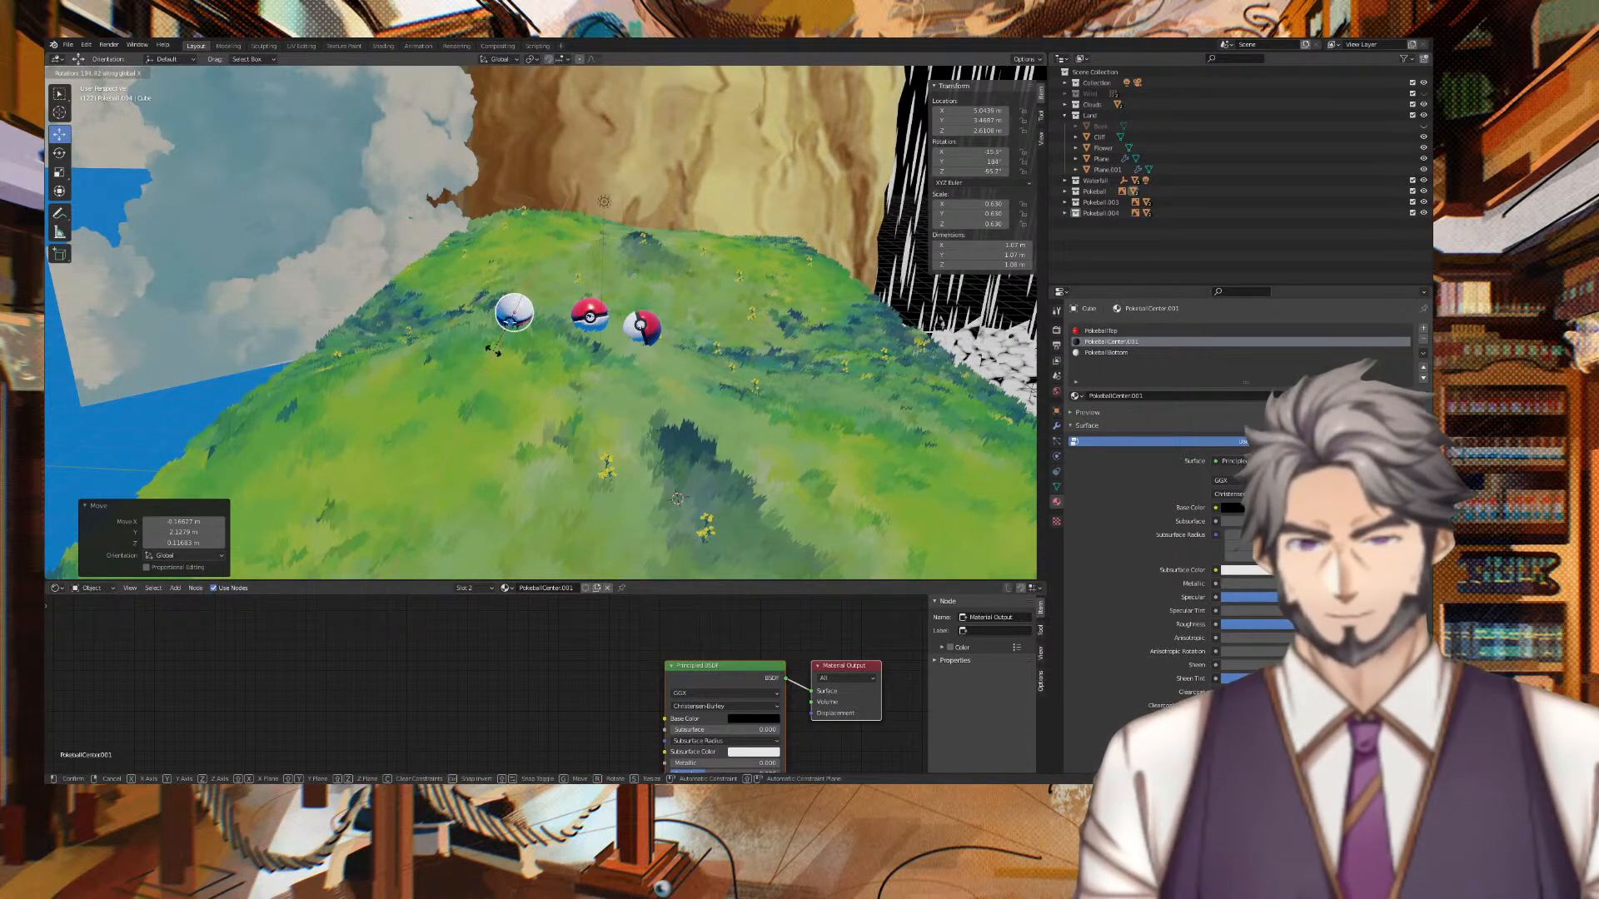
left_click(618, 287)
left_click(740, 276)
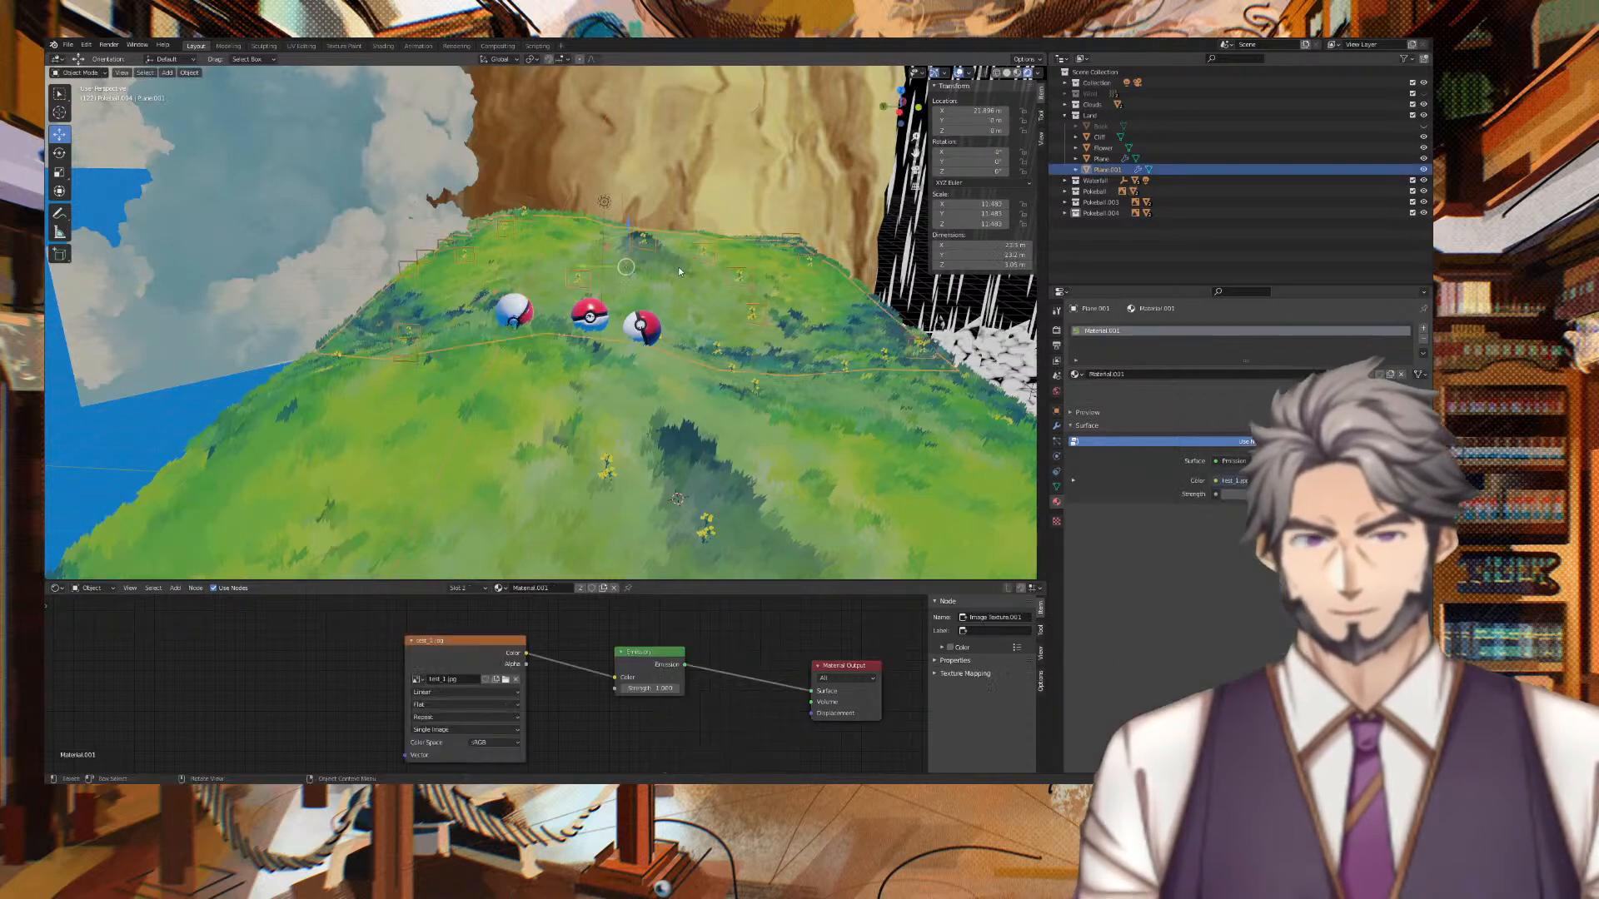
left_click(926, 304)
Move the middle Poké Ball forward on the grass so it sits in front of the other two.
scroll(653, 292, "down", 4)
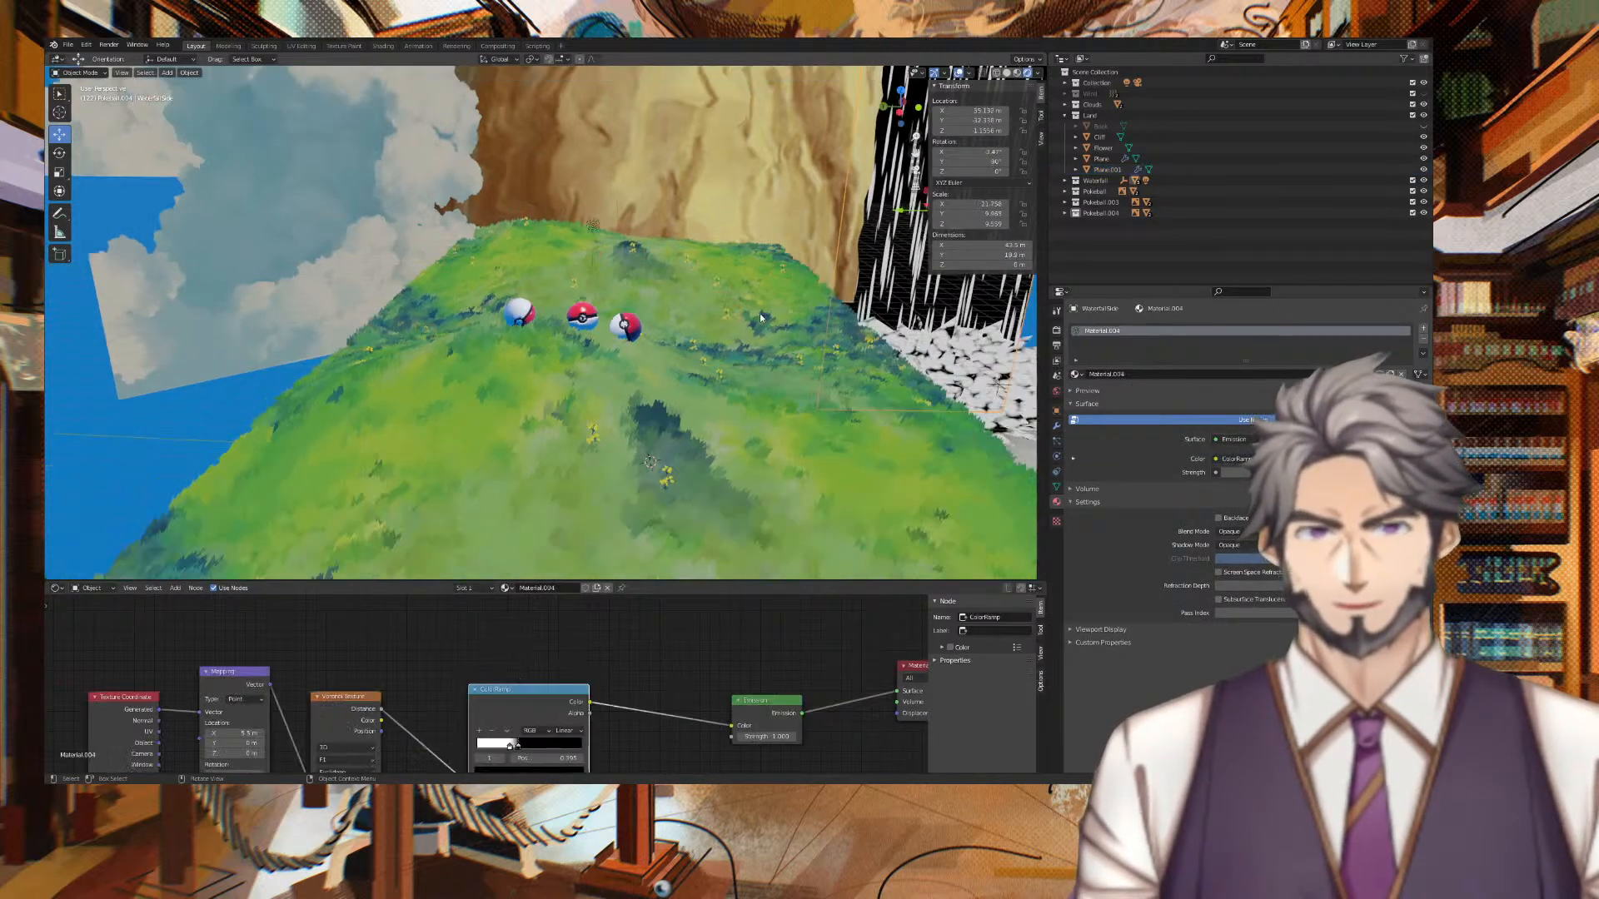
middle_click_drag(633, 287, 566, 350)
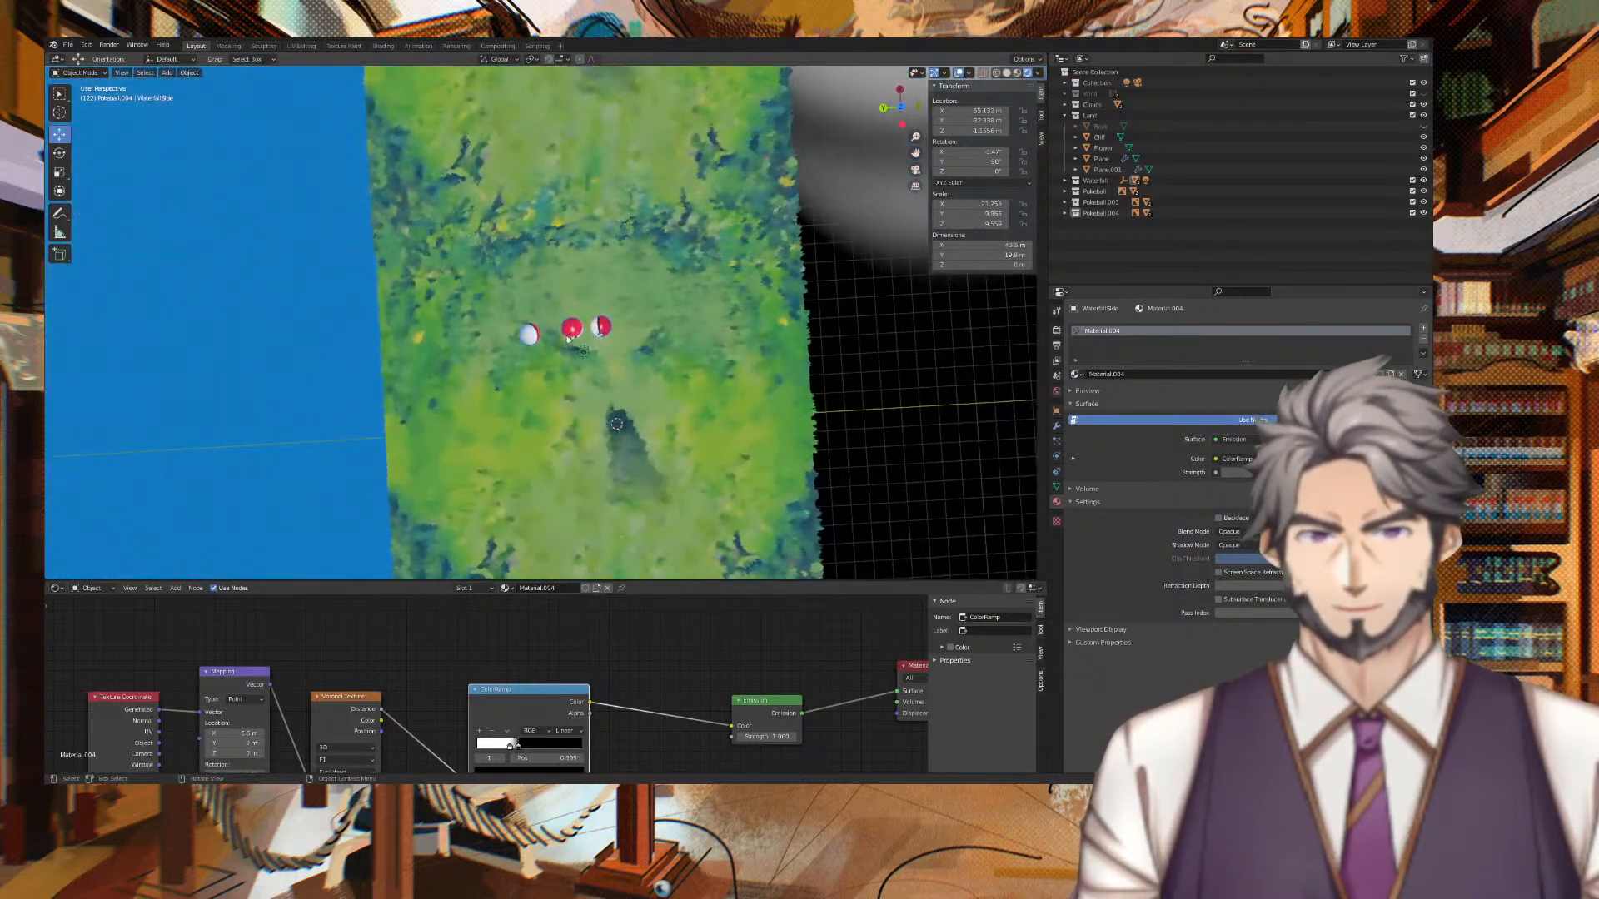
left_click(572, 329)
key("g")
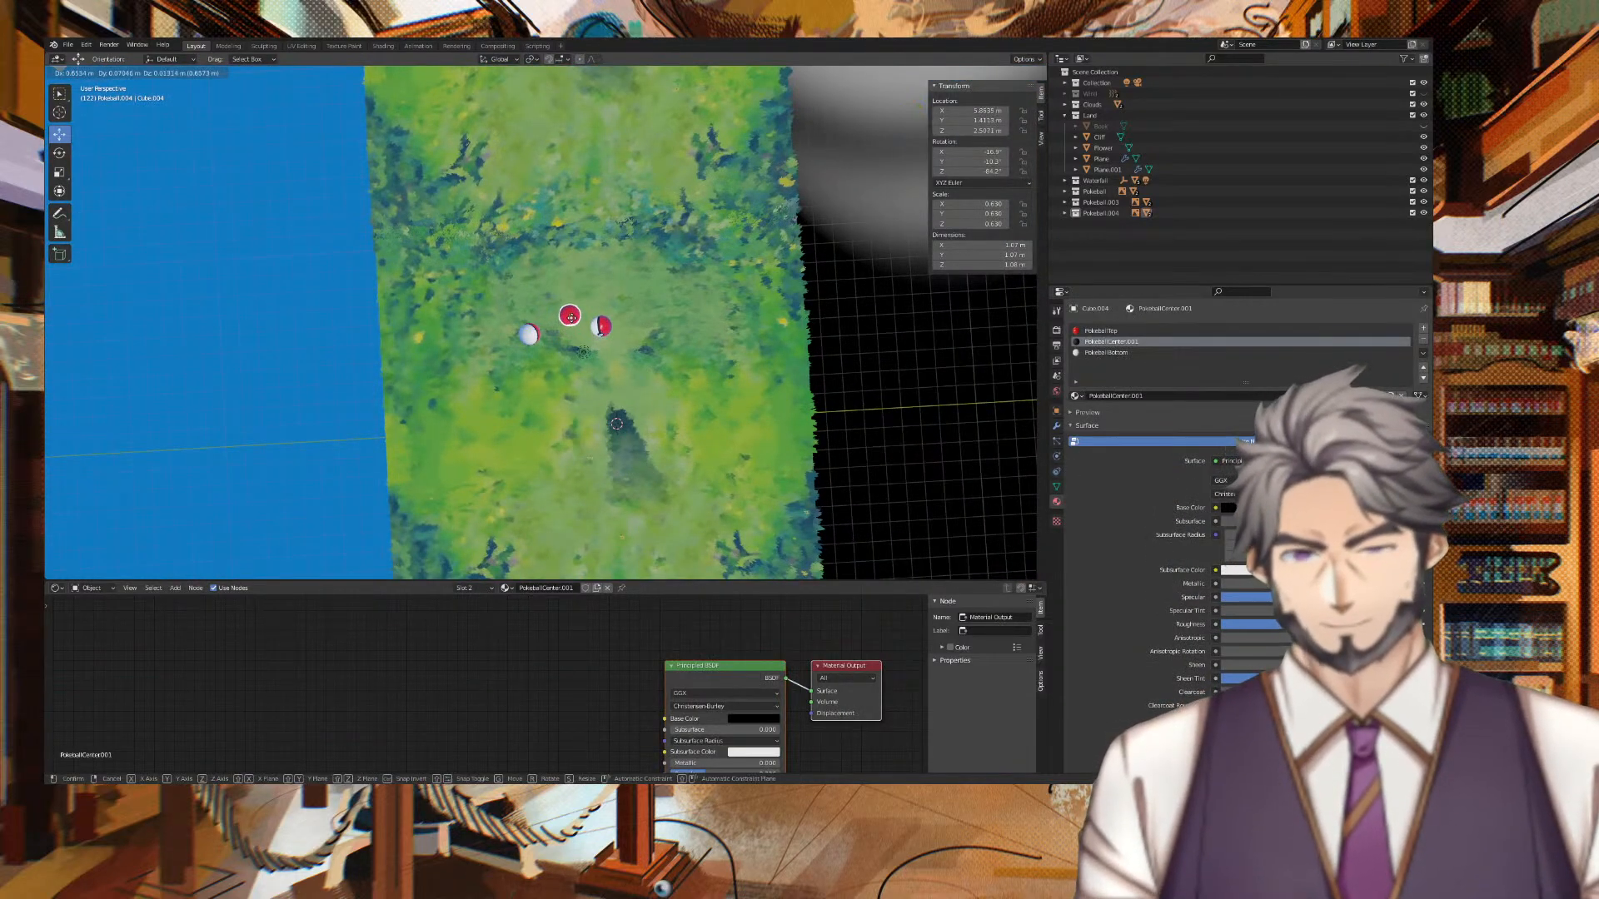
left_click(569, 351)
middle_click_drag(568, 351, 671, 239)
scroll(603, 323, "up", 5)
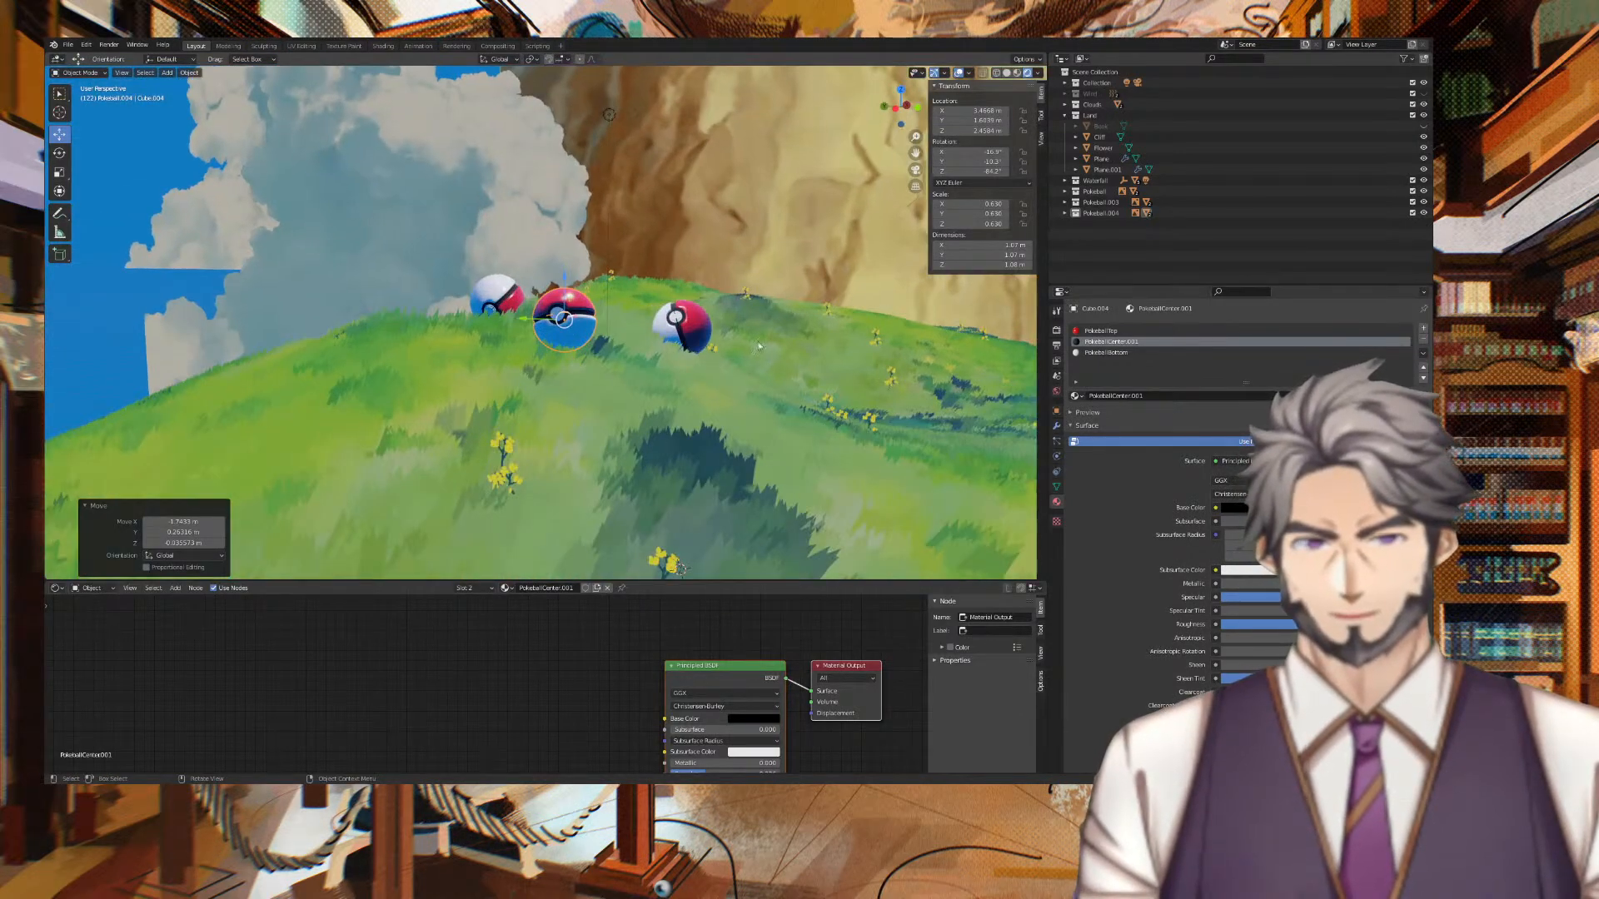
Switch to the camera view and render the scene to check the Poké Ball arrangement.
left_click(244, 315)
key("KP_0")
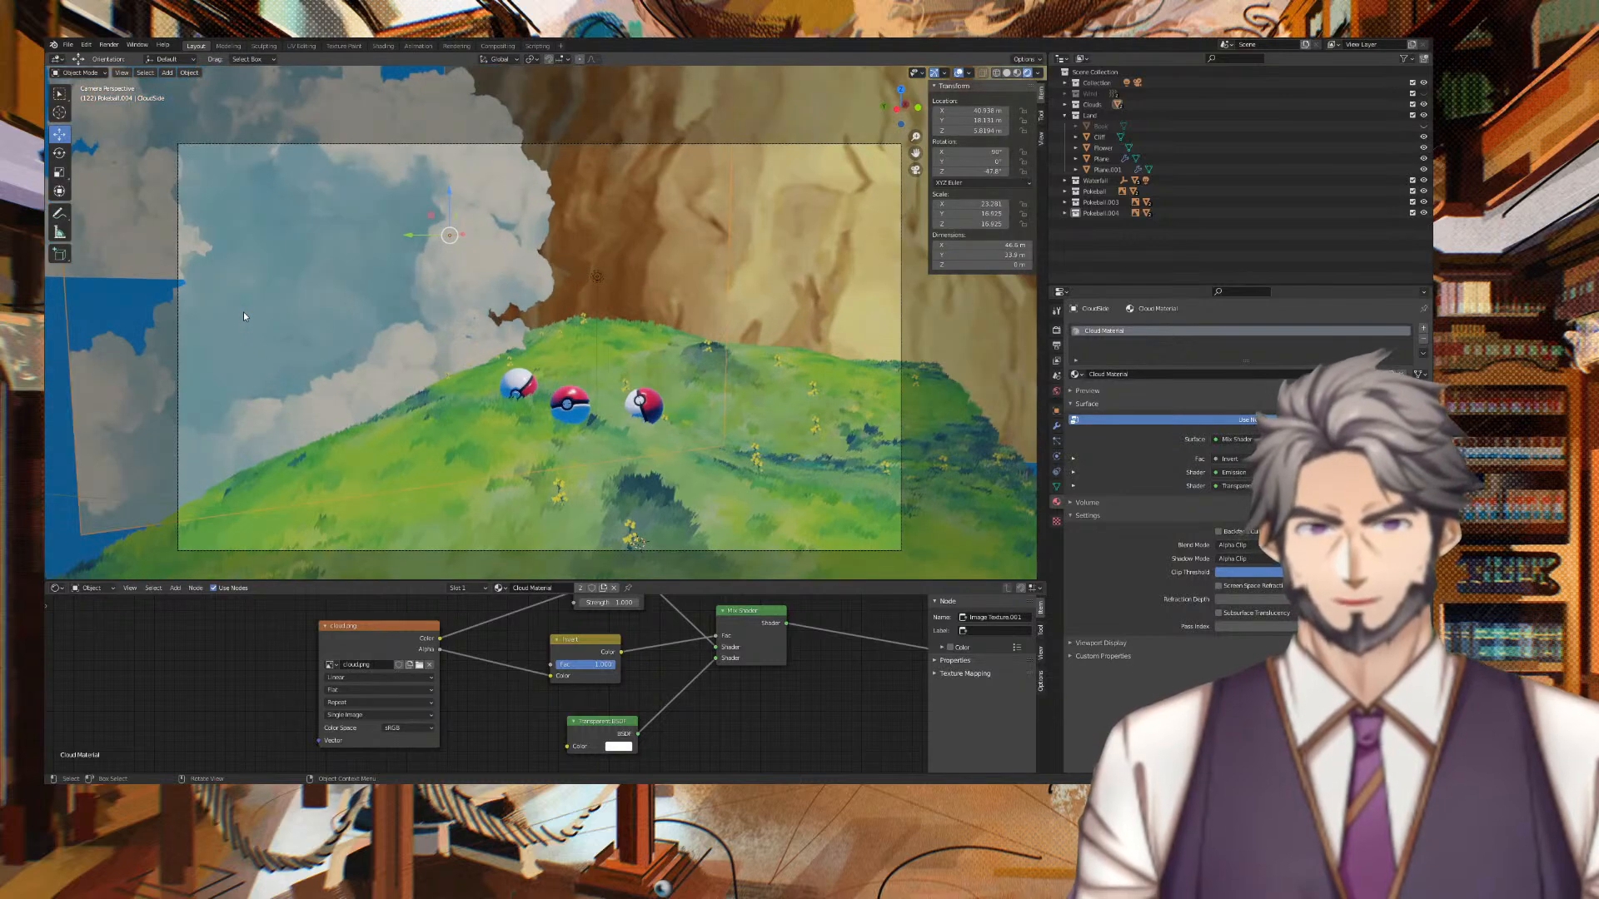
key("F12")
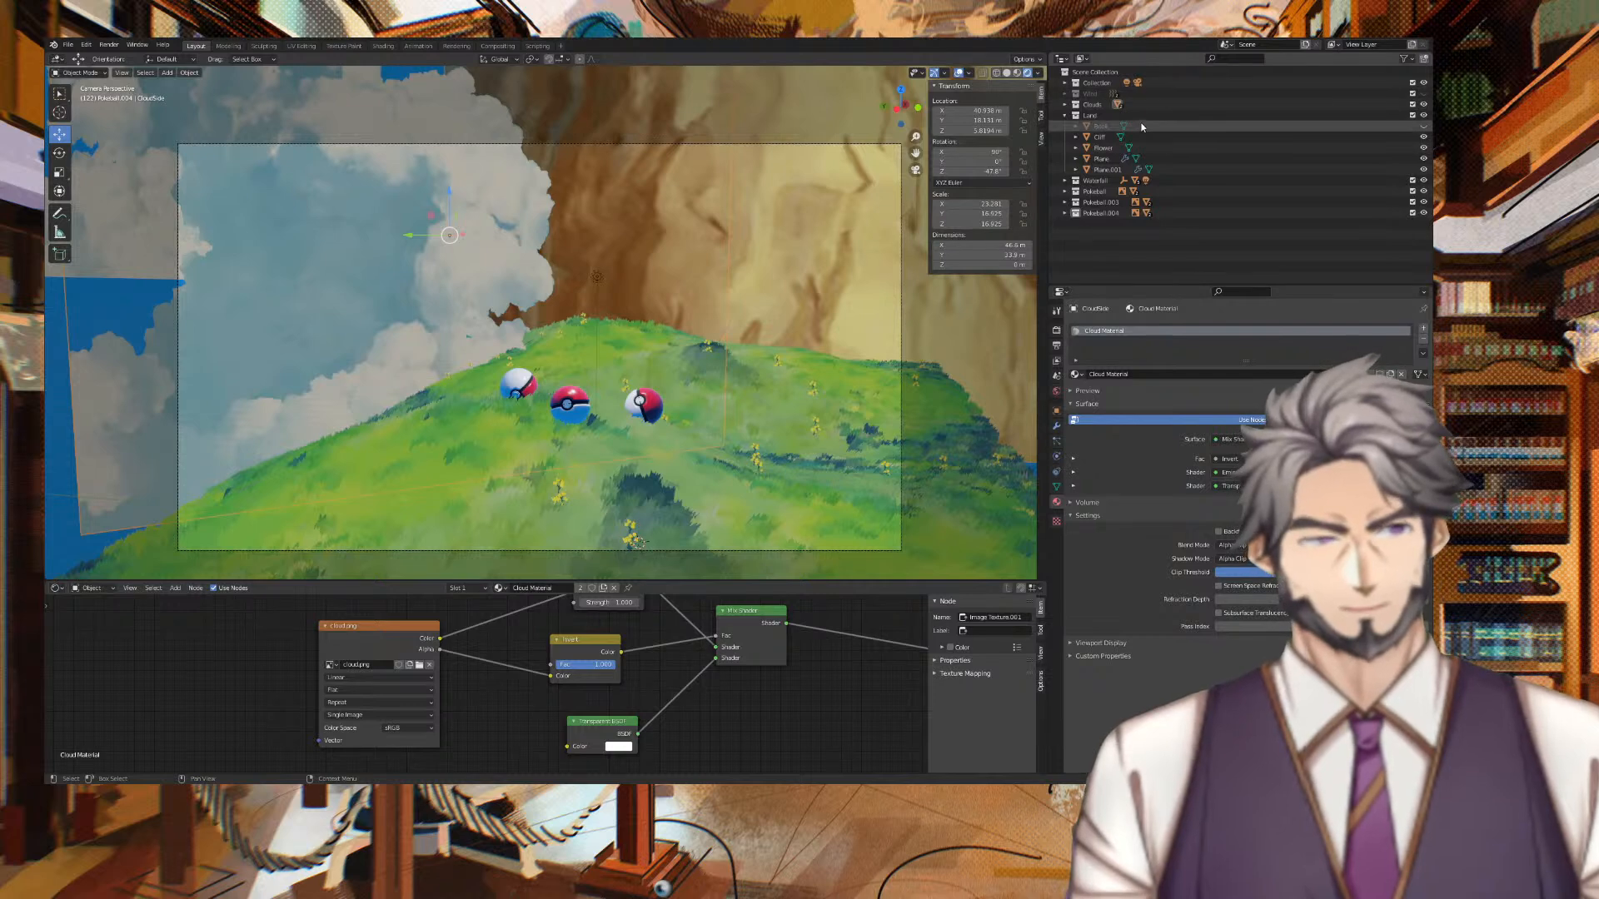
Reveal the hidden object listed above the cliff in the Land collection and delete it.
left_click(1423, 127)
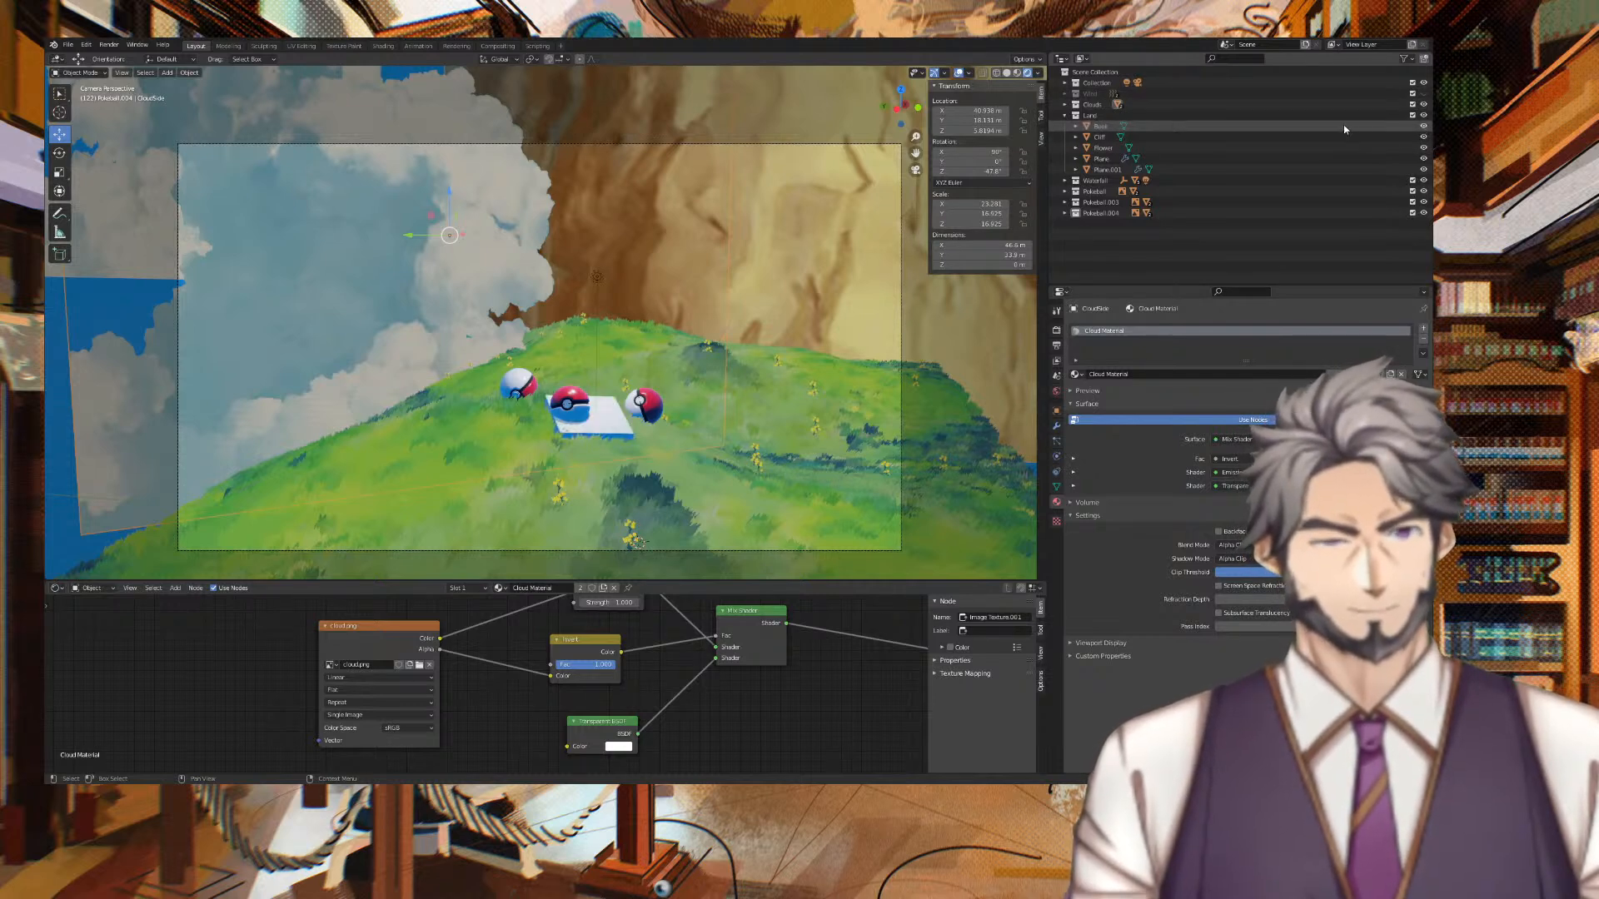
left_click(1343, 125)
key("Delete")
left_click(1342, 126)
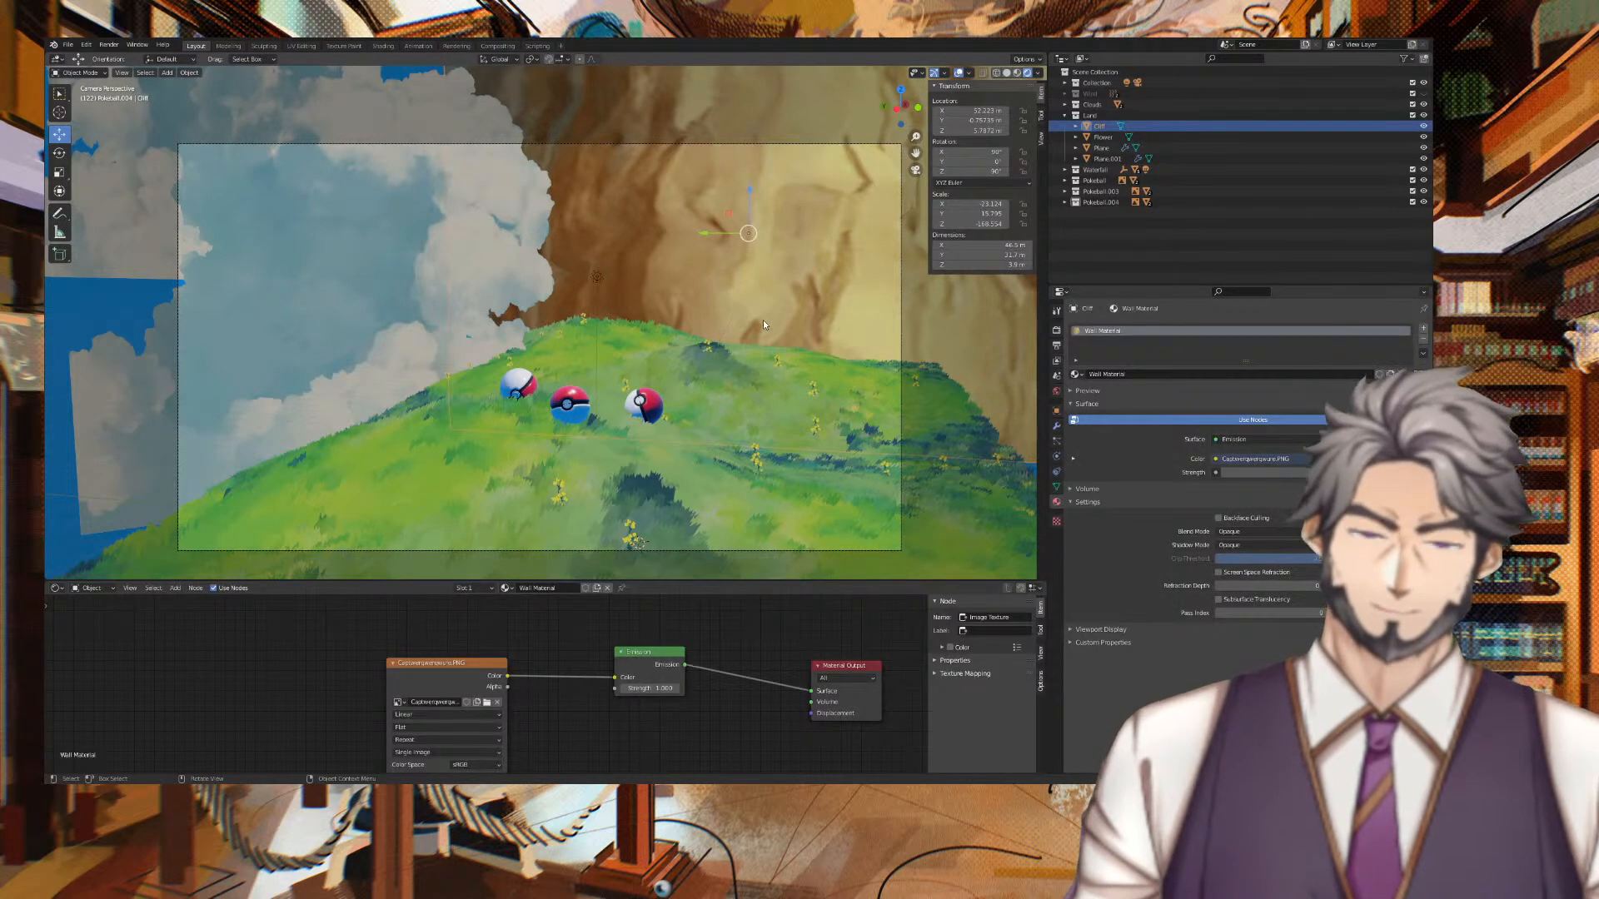
Render the scene again and briefly play the animation in the viewport to review the composition.
key("F12")
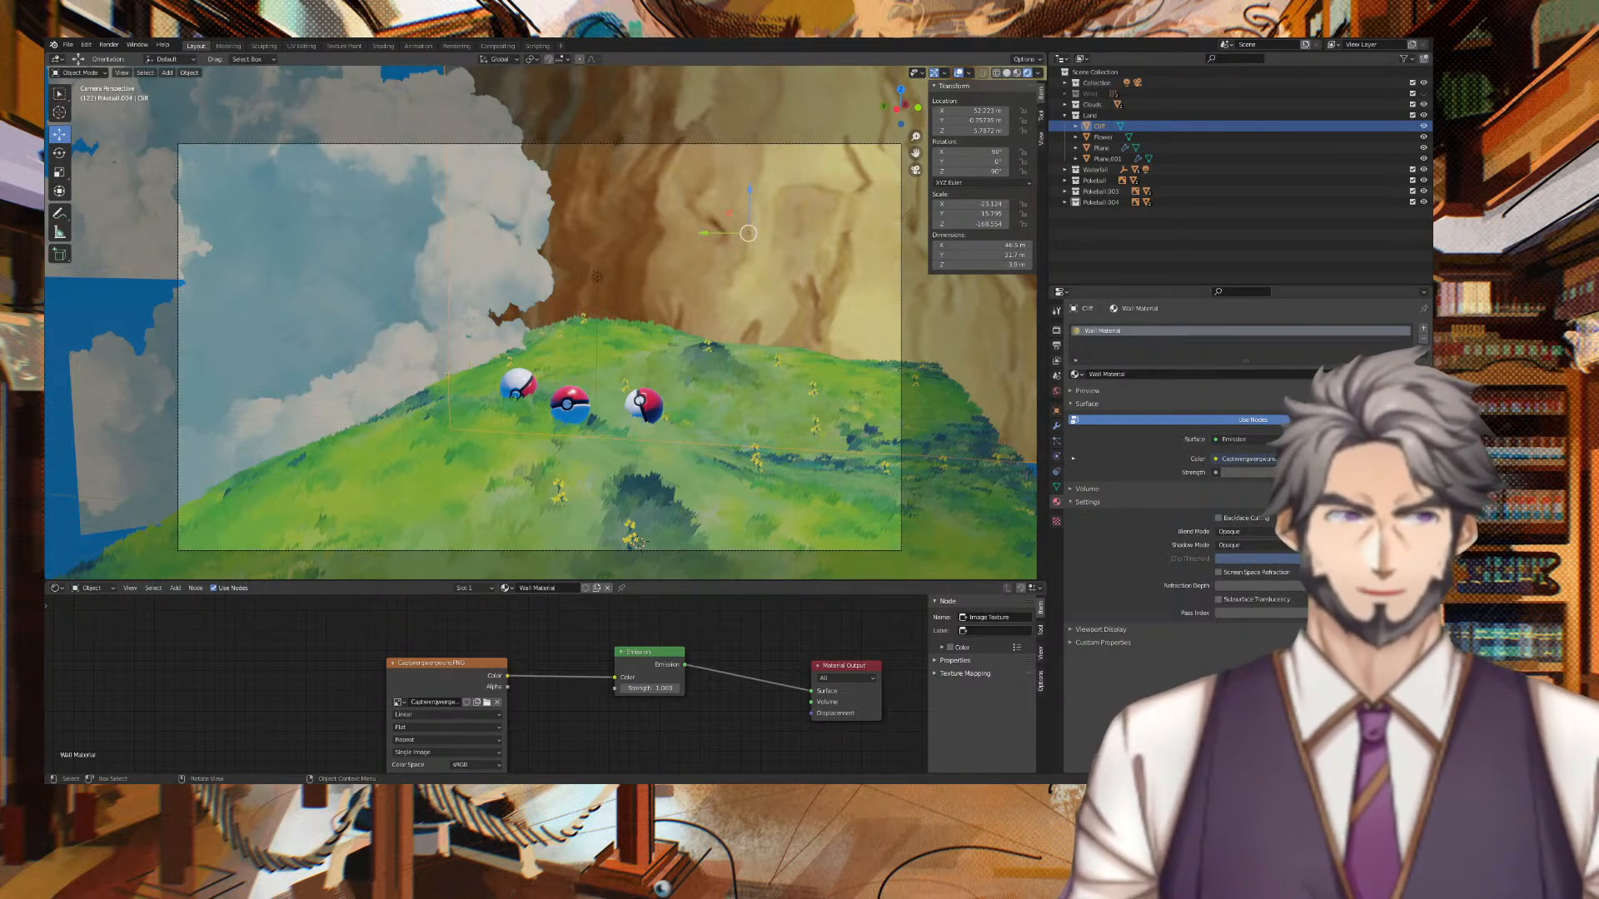
key("space")
scroll(742, 305, "down", 3)
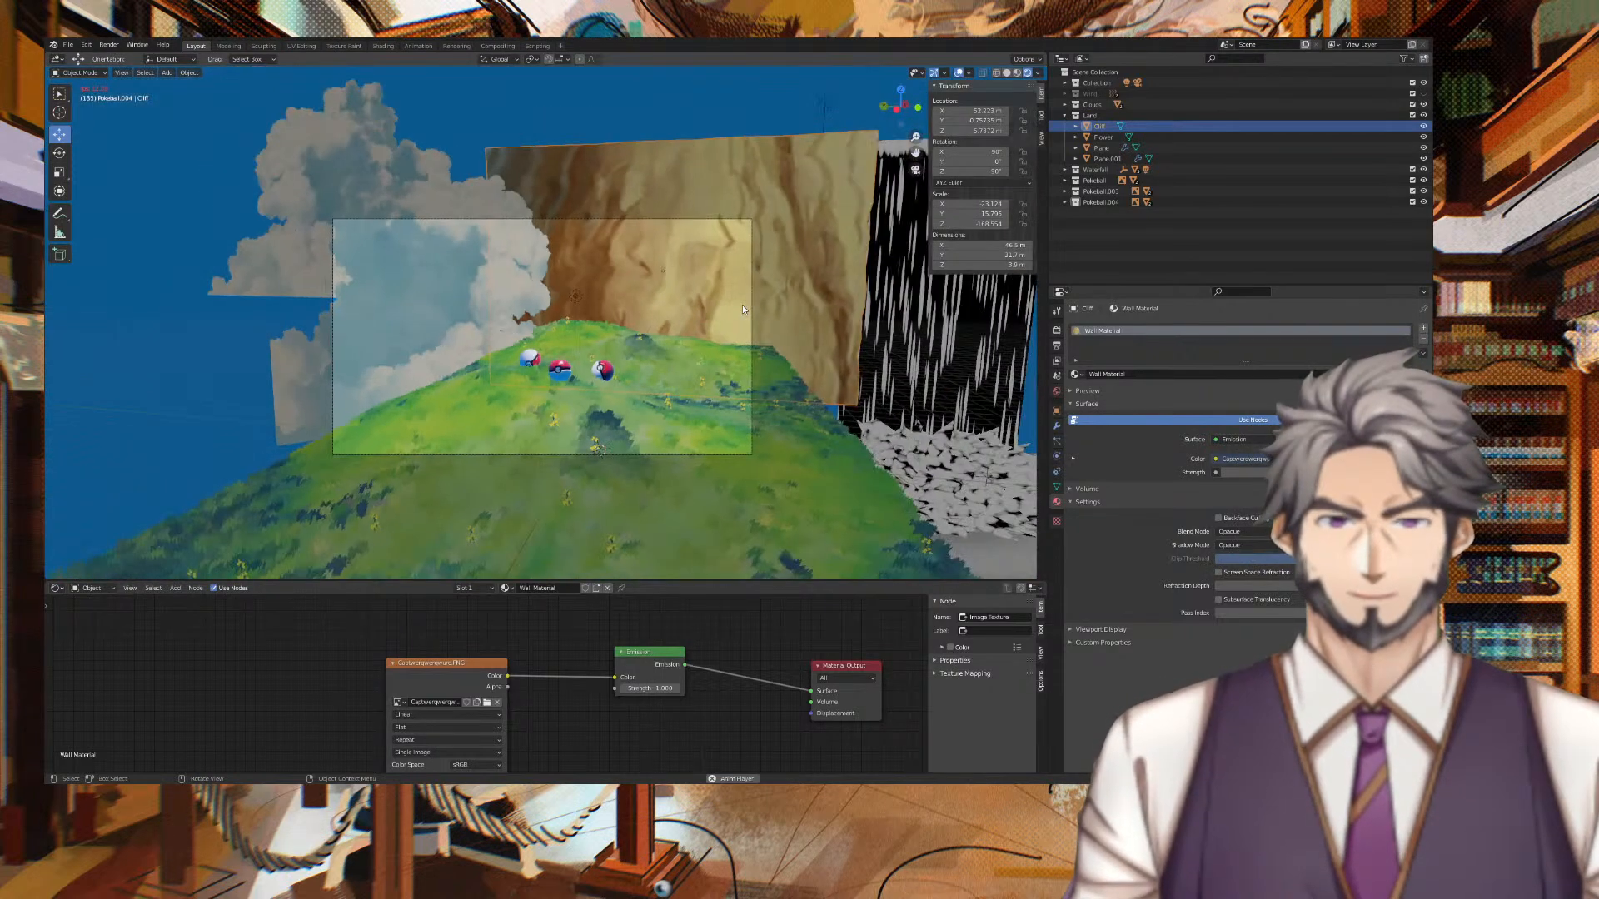
key("space")
middle_click_drag(742, 308, 371, 321)
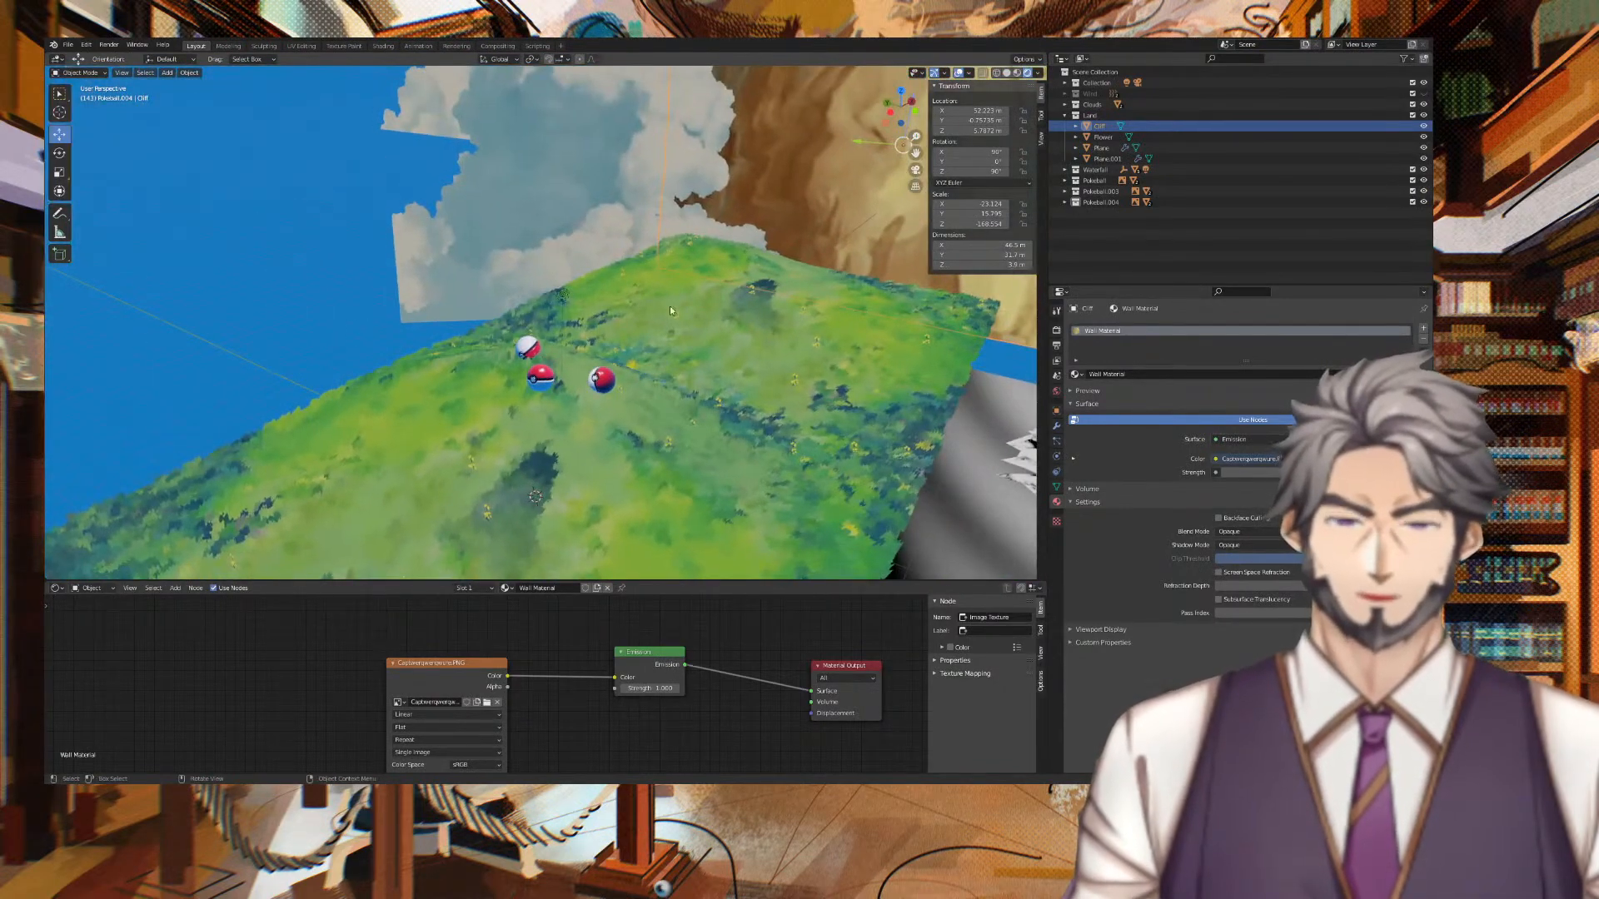
Create a new collection in the scene and rename it Pokeballs.
middle_click_drag(903, 338, 916, 275, "shift")
right_click(1176, 248)
left_click(1174, 241)
left_click(1101, 213)
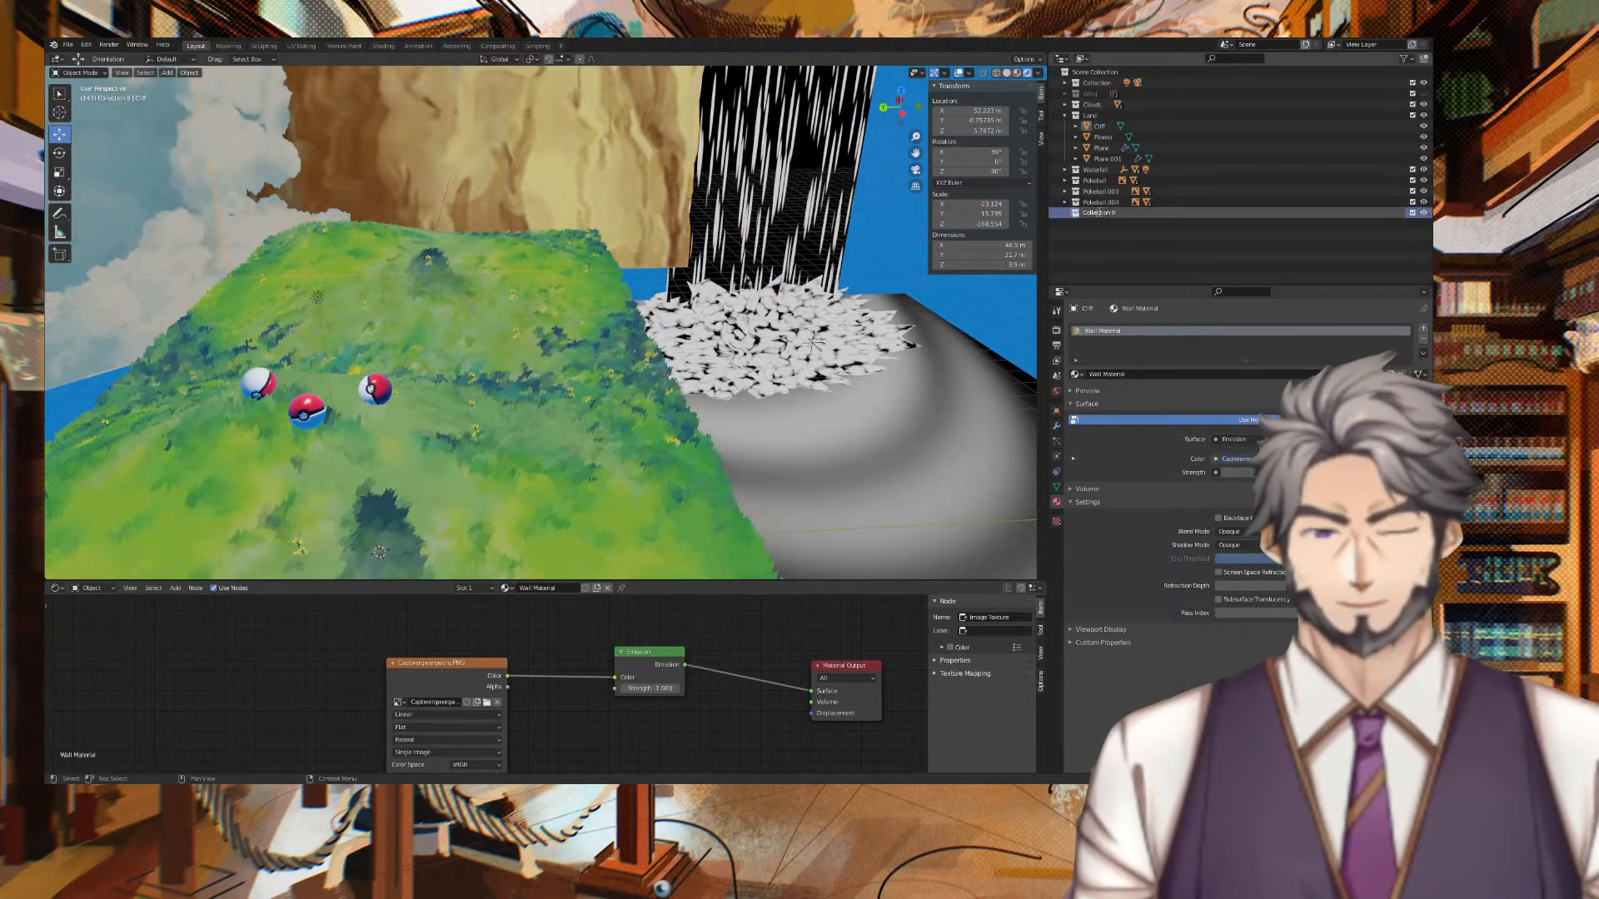
double_click(1099, 213)
type("C")
type("okeb")
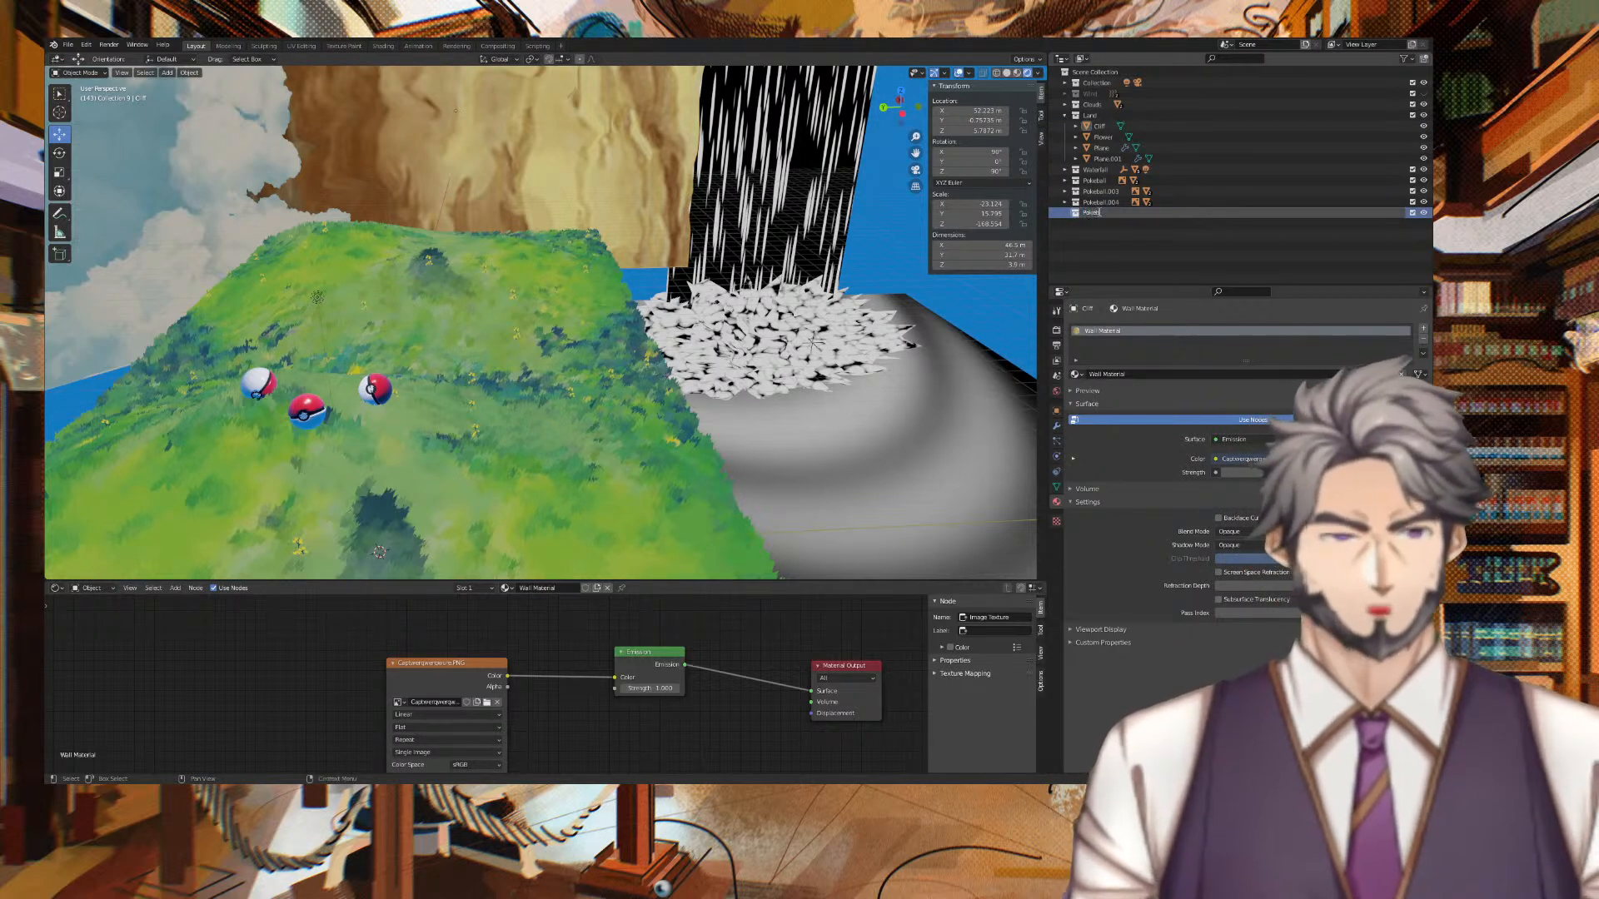
type("alls")
key("Return")
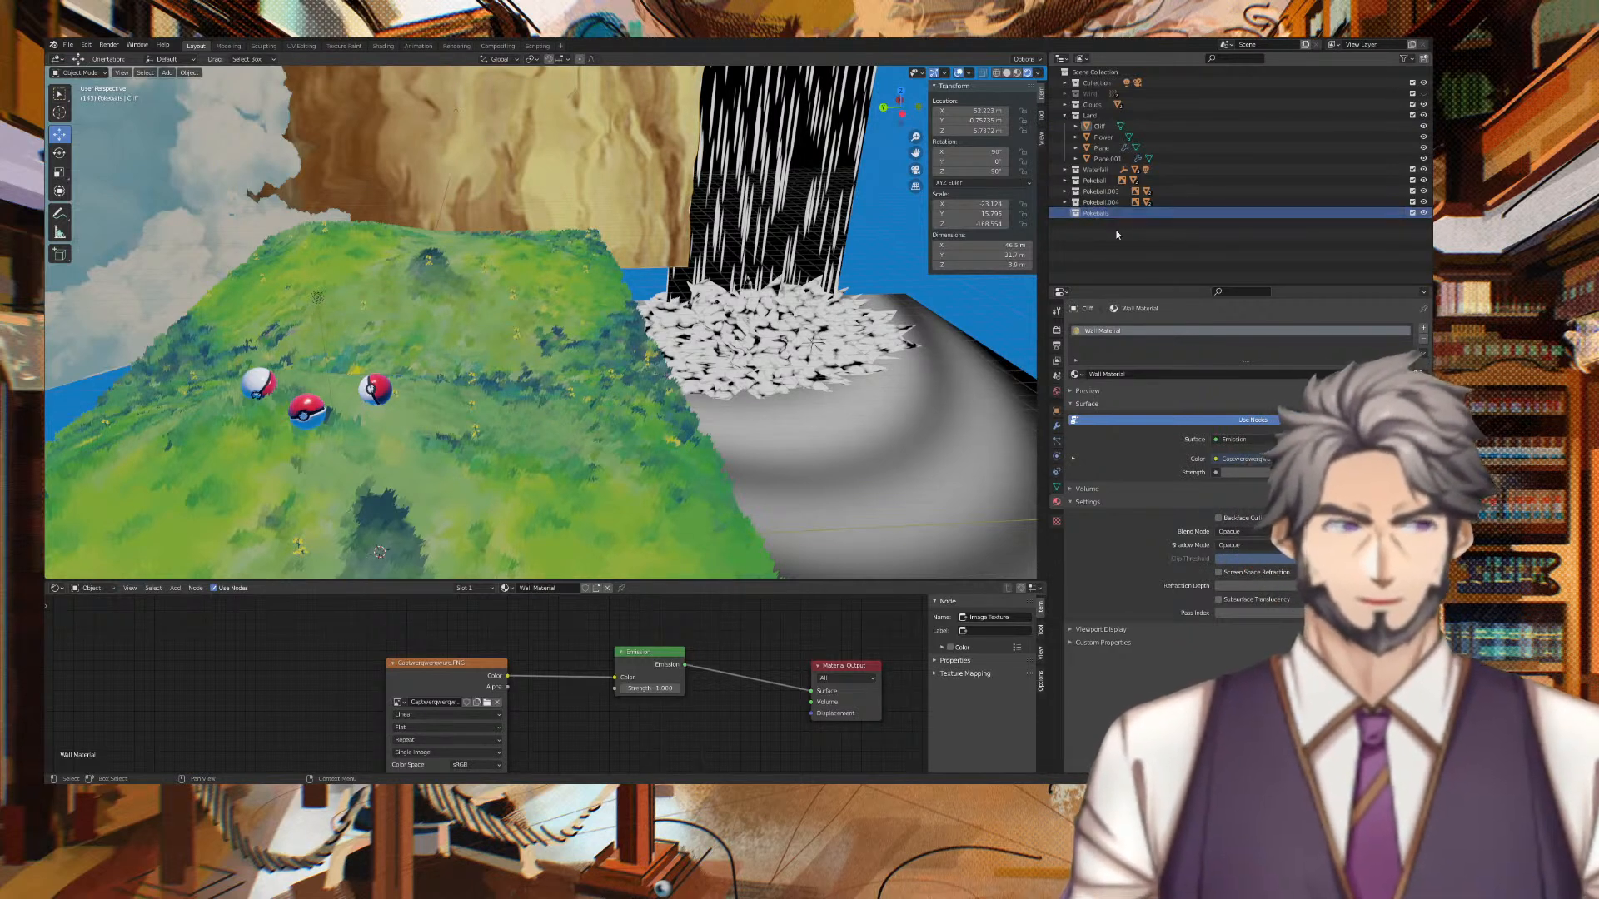
Move the three individual Poké Ball collections into the Pokeballs collection.
left_click(1102, 192)
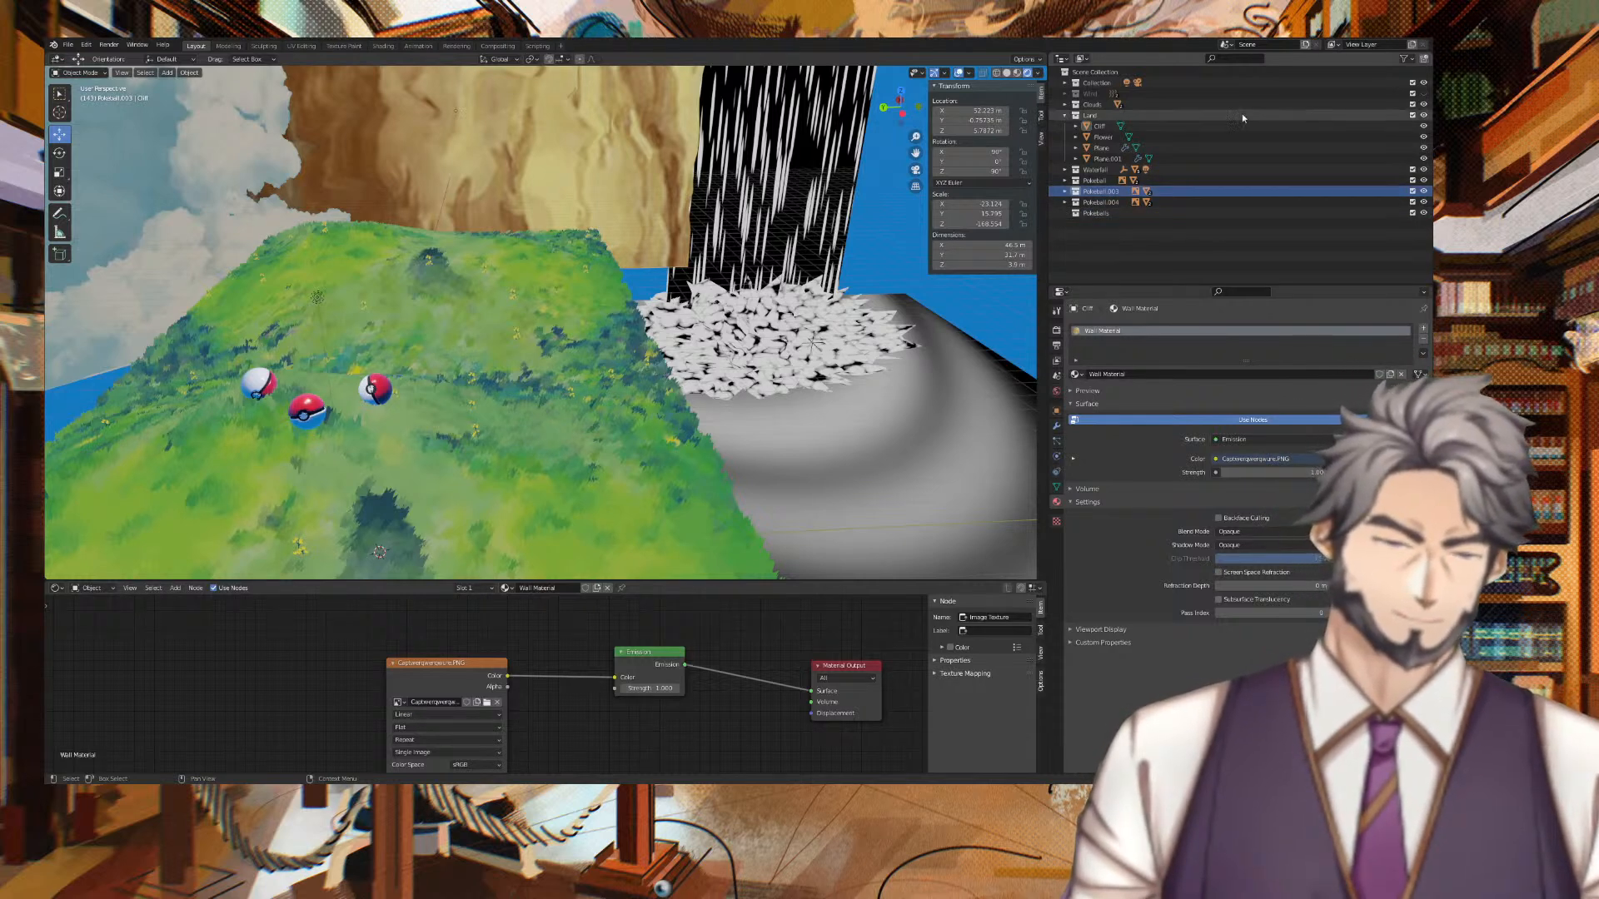
left_click(1095, 180)
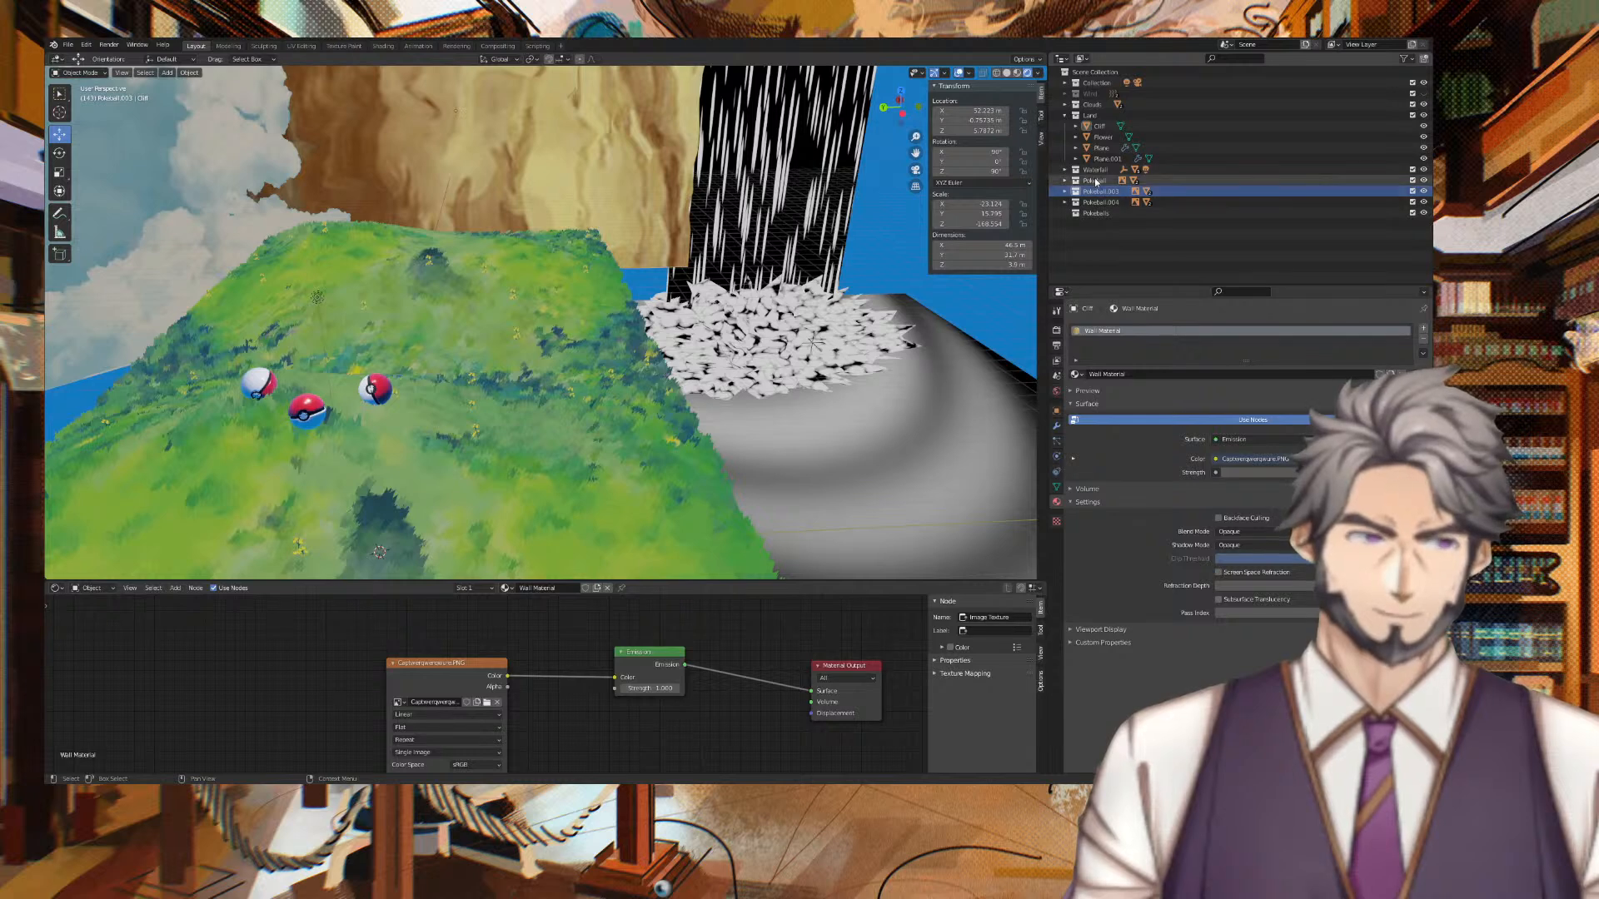
left_click(1097, 202, "shift")
left_click_drag(1098, 203, 1101, 214)
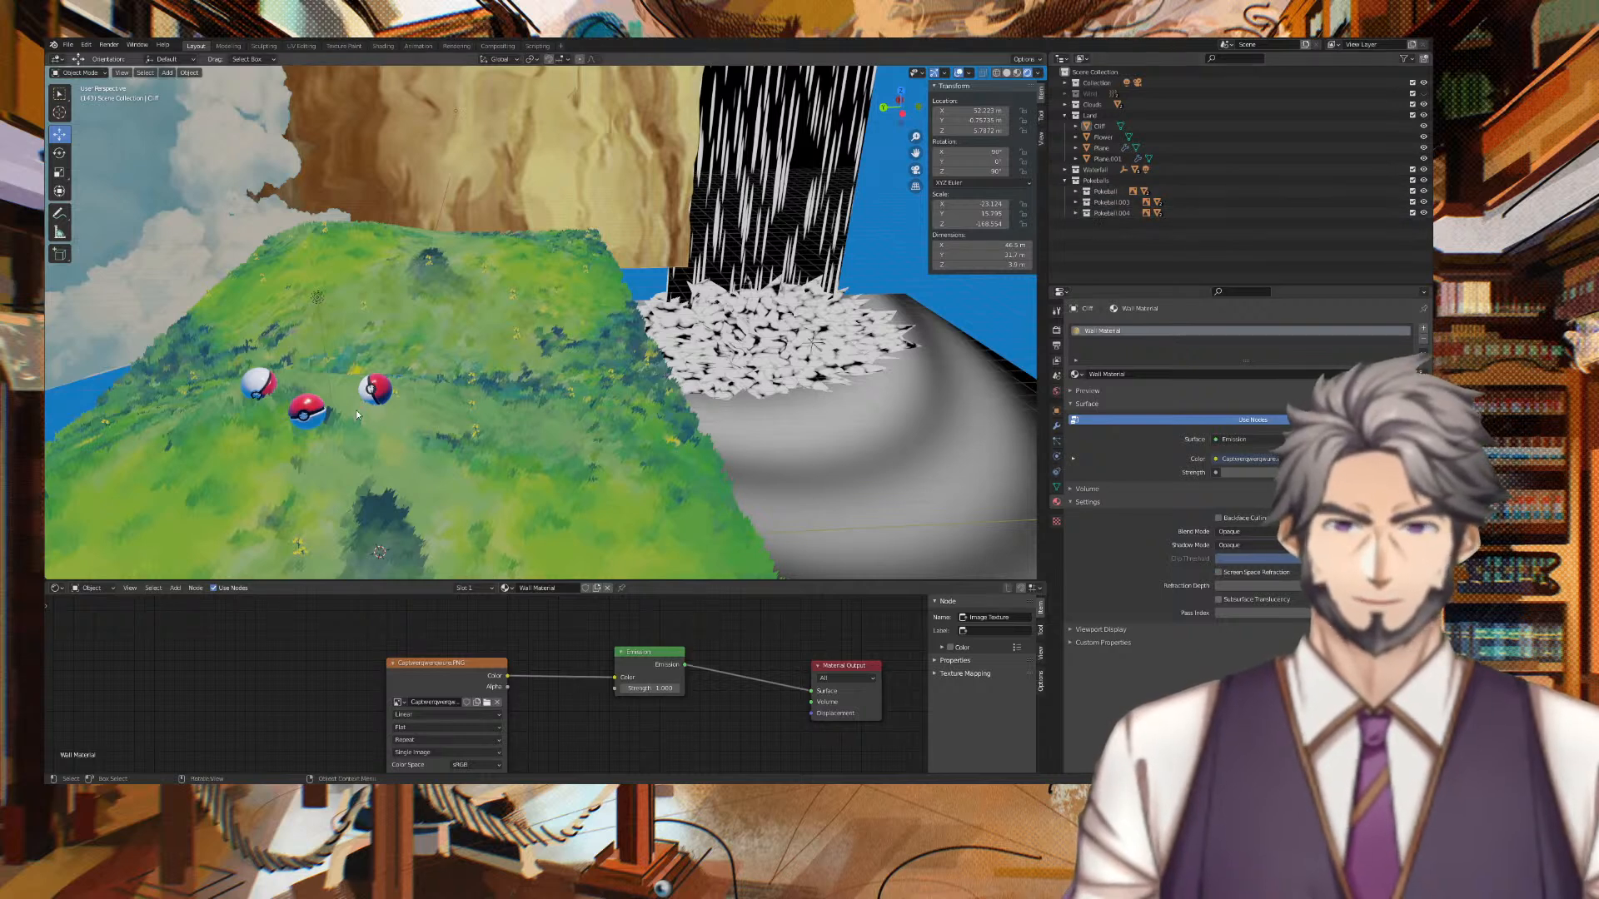
left_click(316, 422)
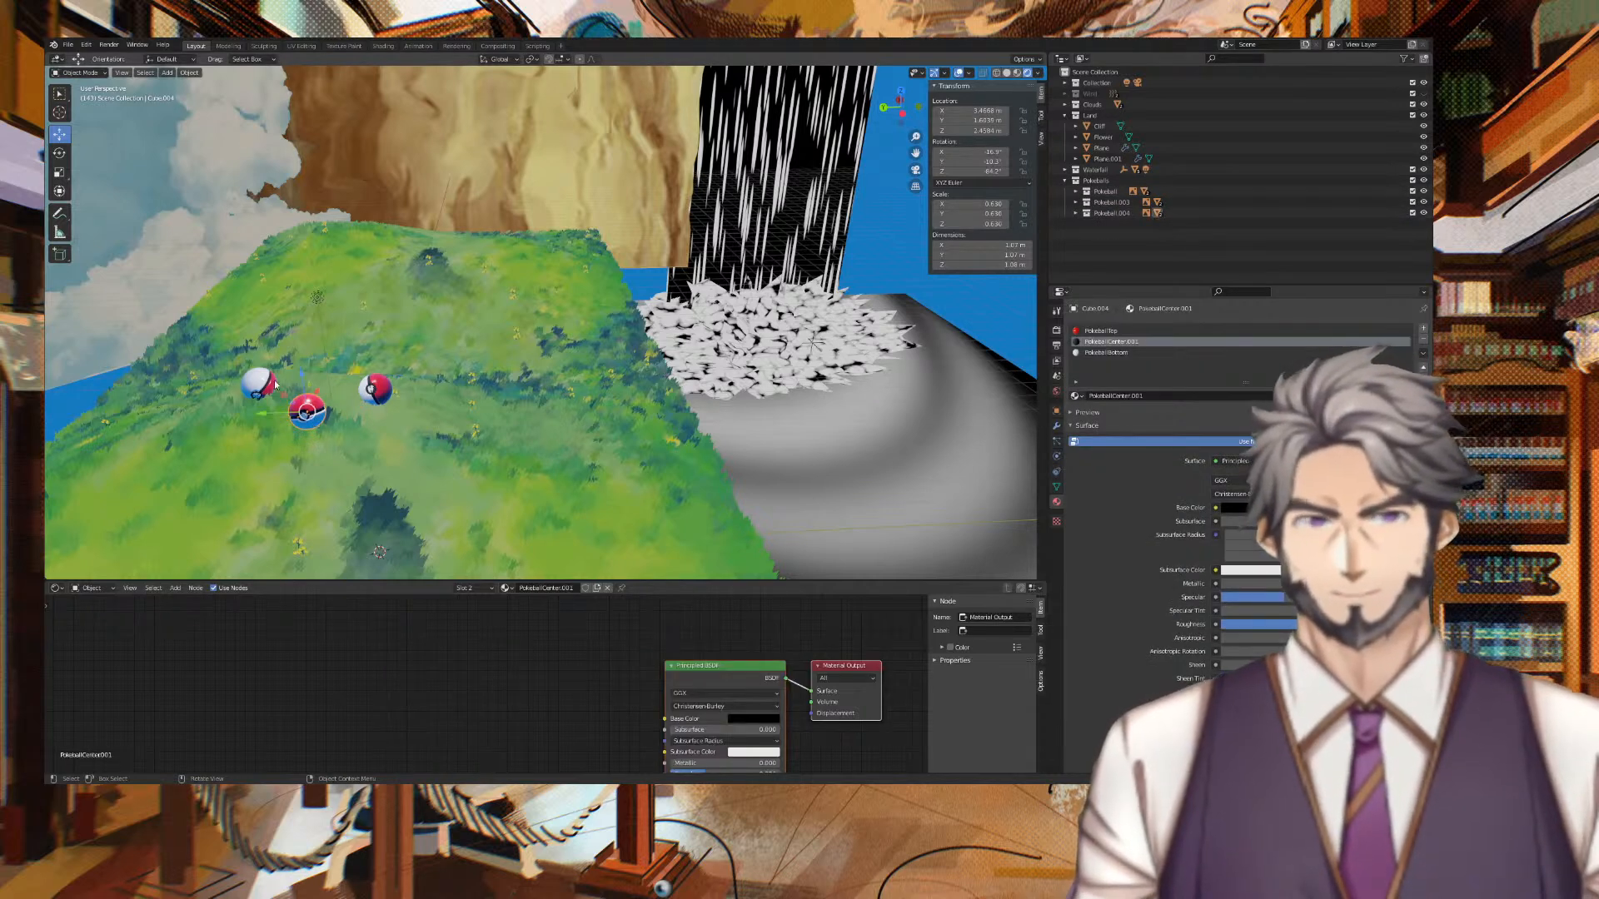
left_click(1106, 192)
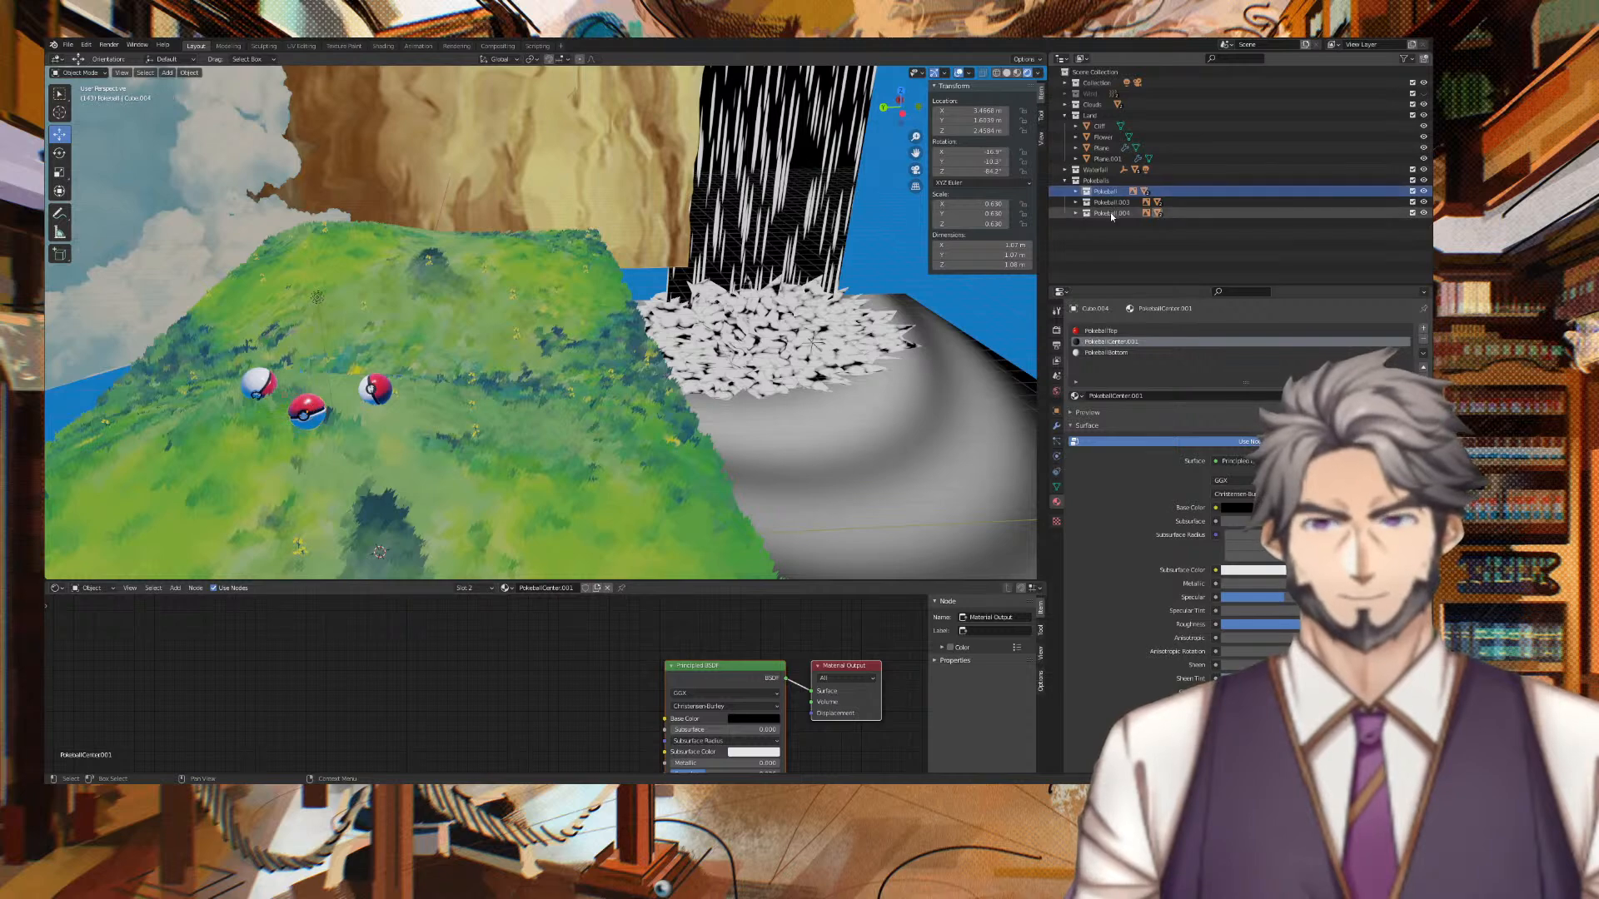
Fit the camera frame to the viewport and render the current scene.
middle_click_drag(885, 263, 933, 277)
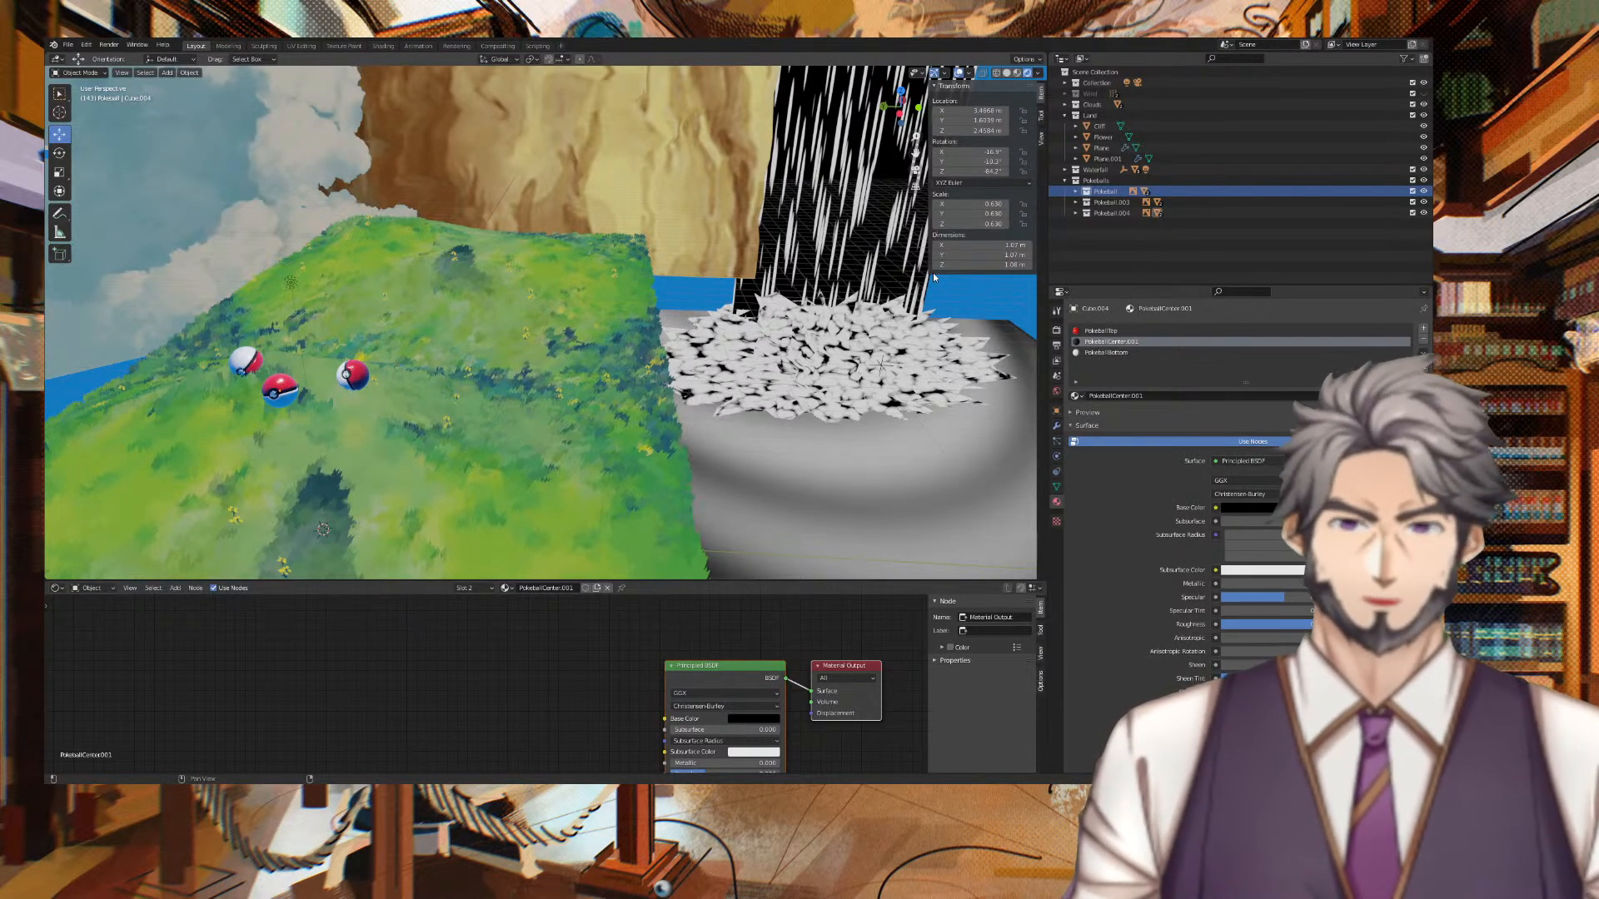
key("KP_0")
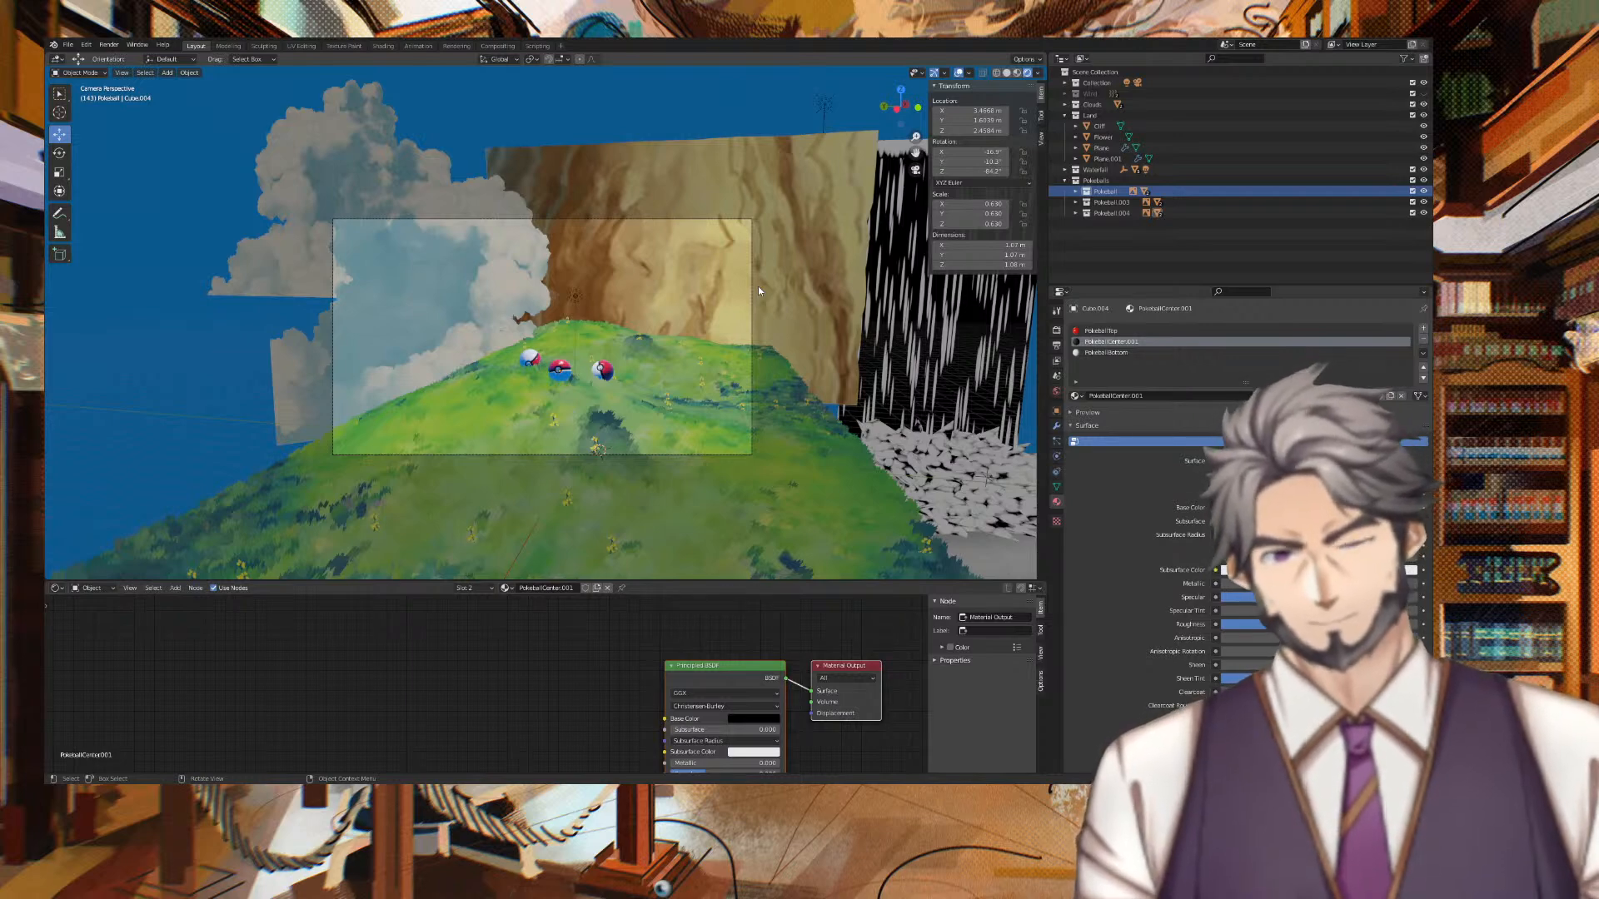
key("KP_0")
key("KP_0")
key("Home")
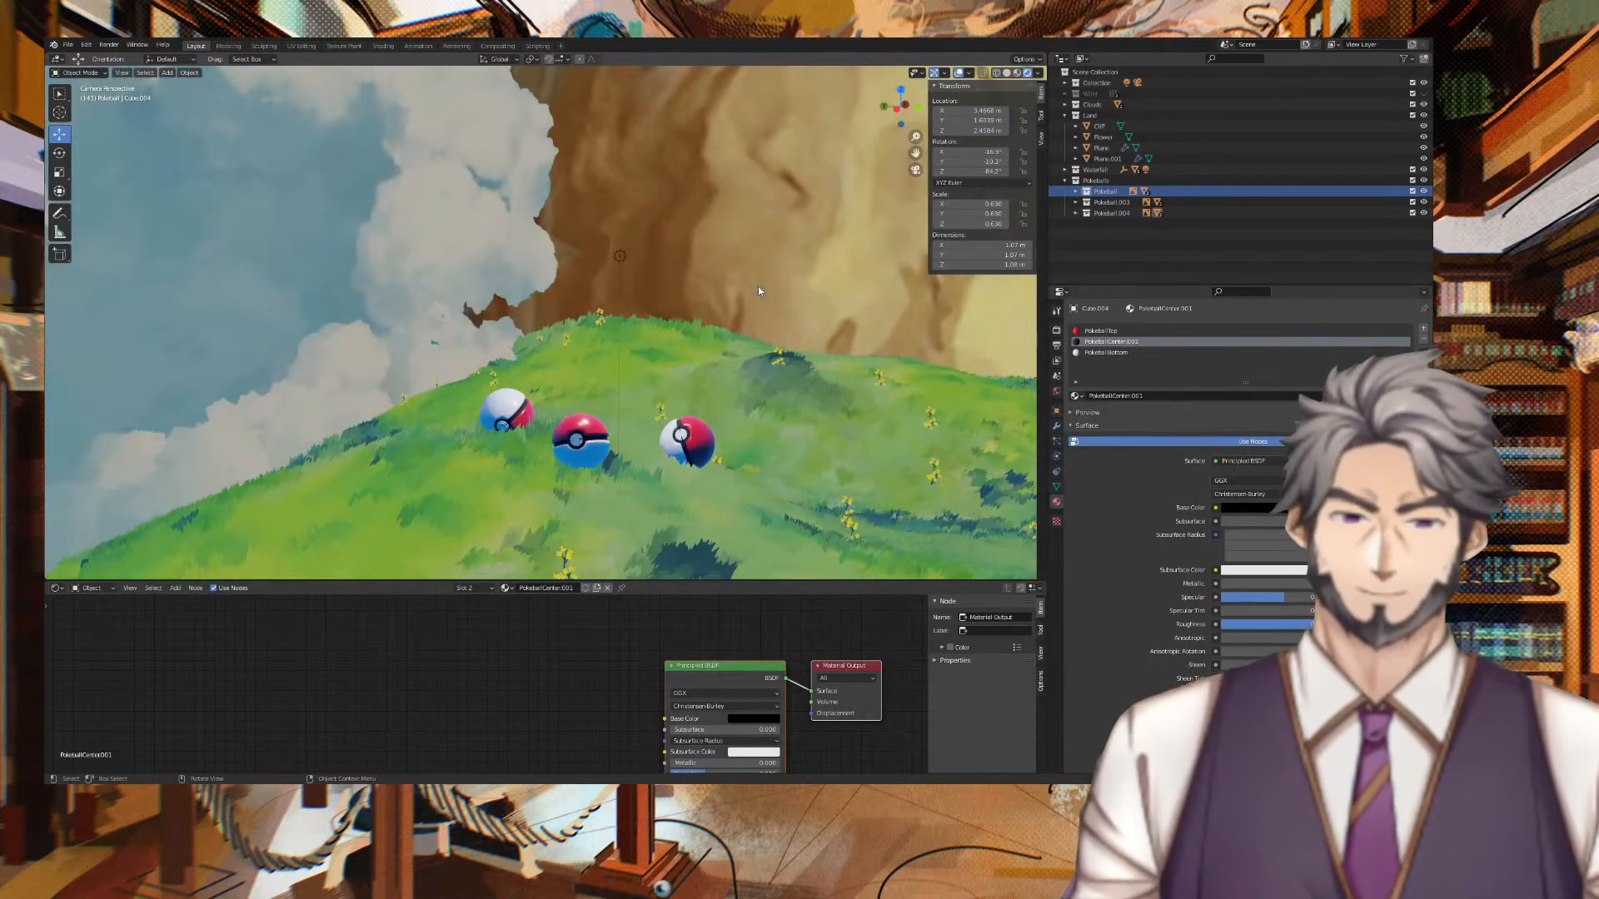
key("F12")
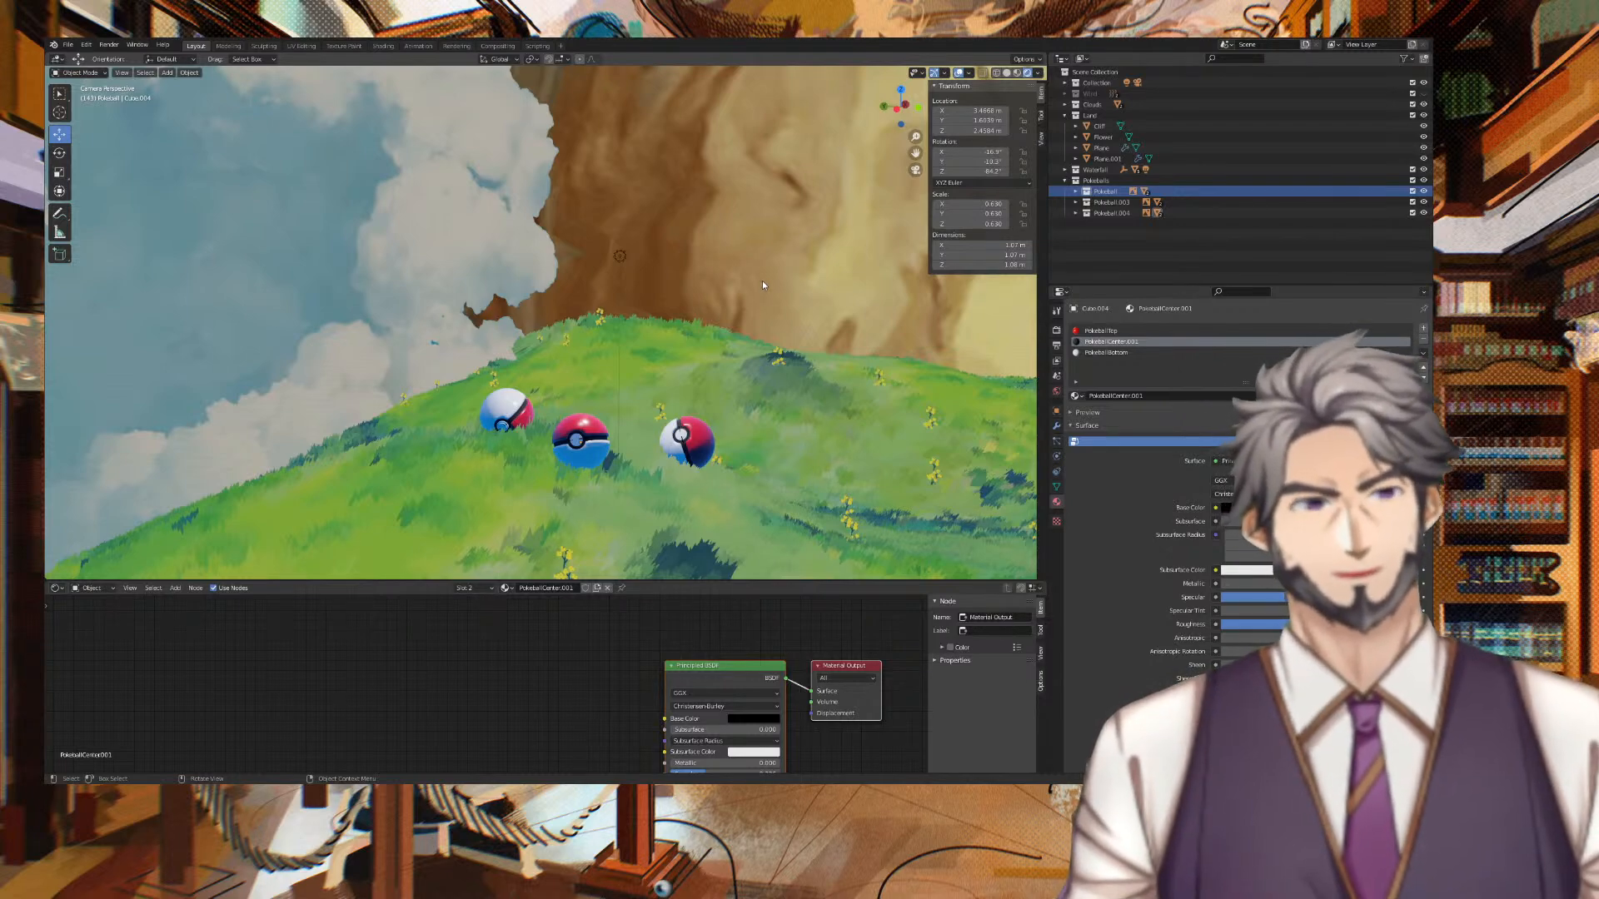
Select the ground plane with the ring pattern beneath the waterfall.
middle_click_drag(848, 248, 857, 371)
middle_click_drag(893, 310, 804, 340)
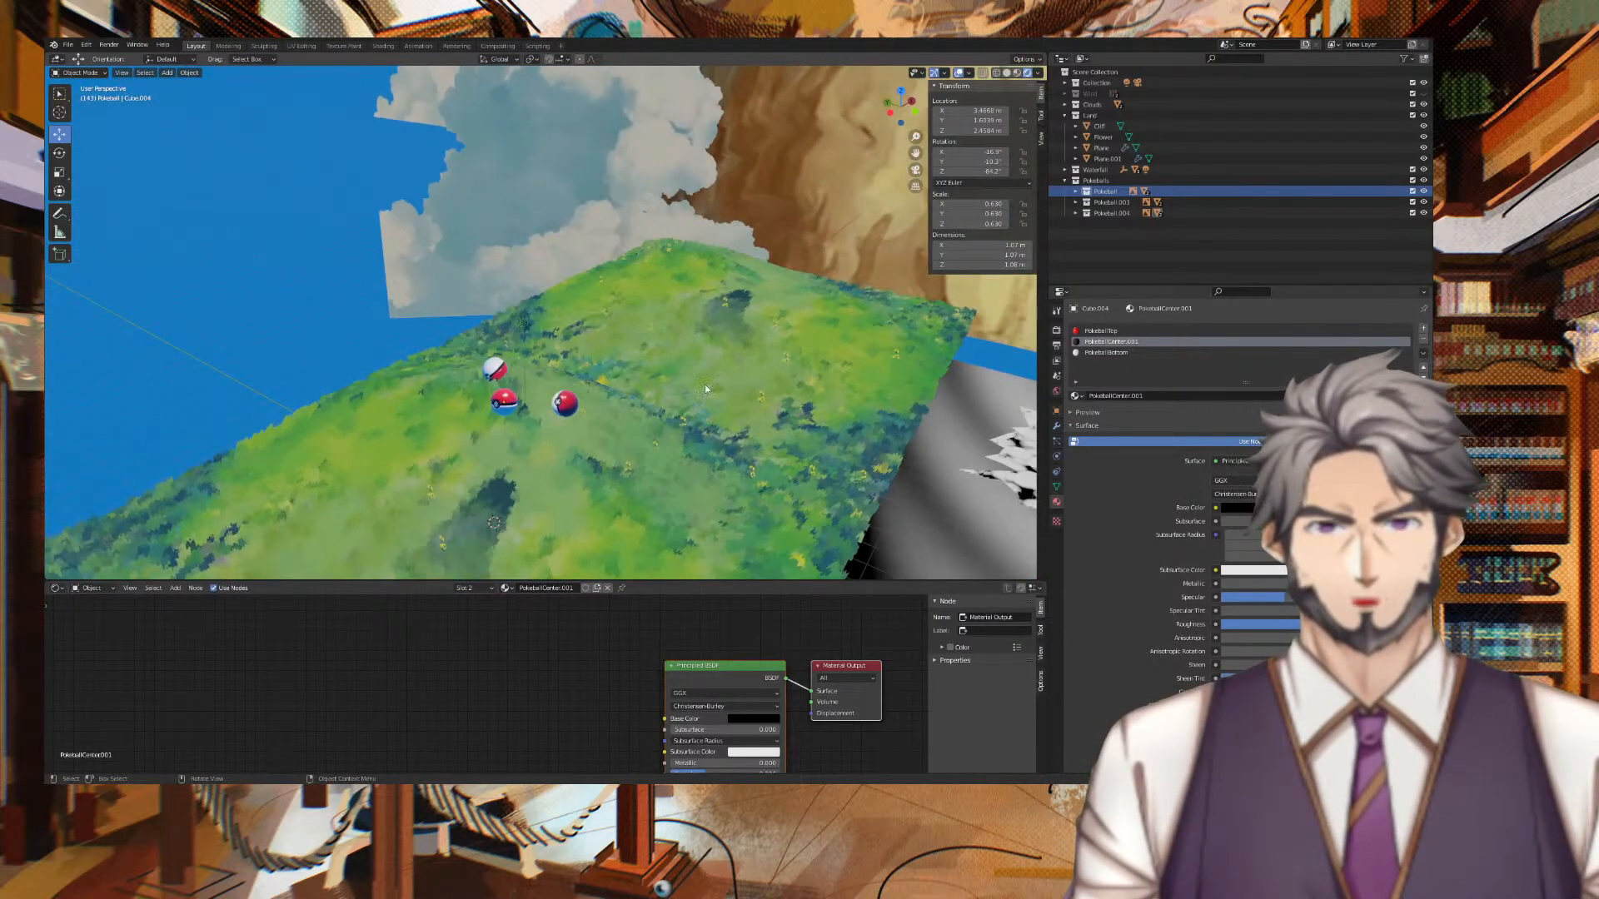
left_click(547, 517)
middle_click_drag(588, 498, 658, 487)
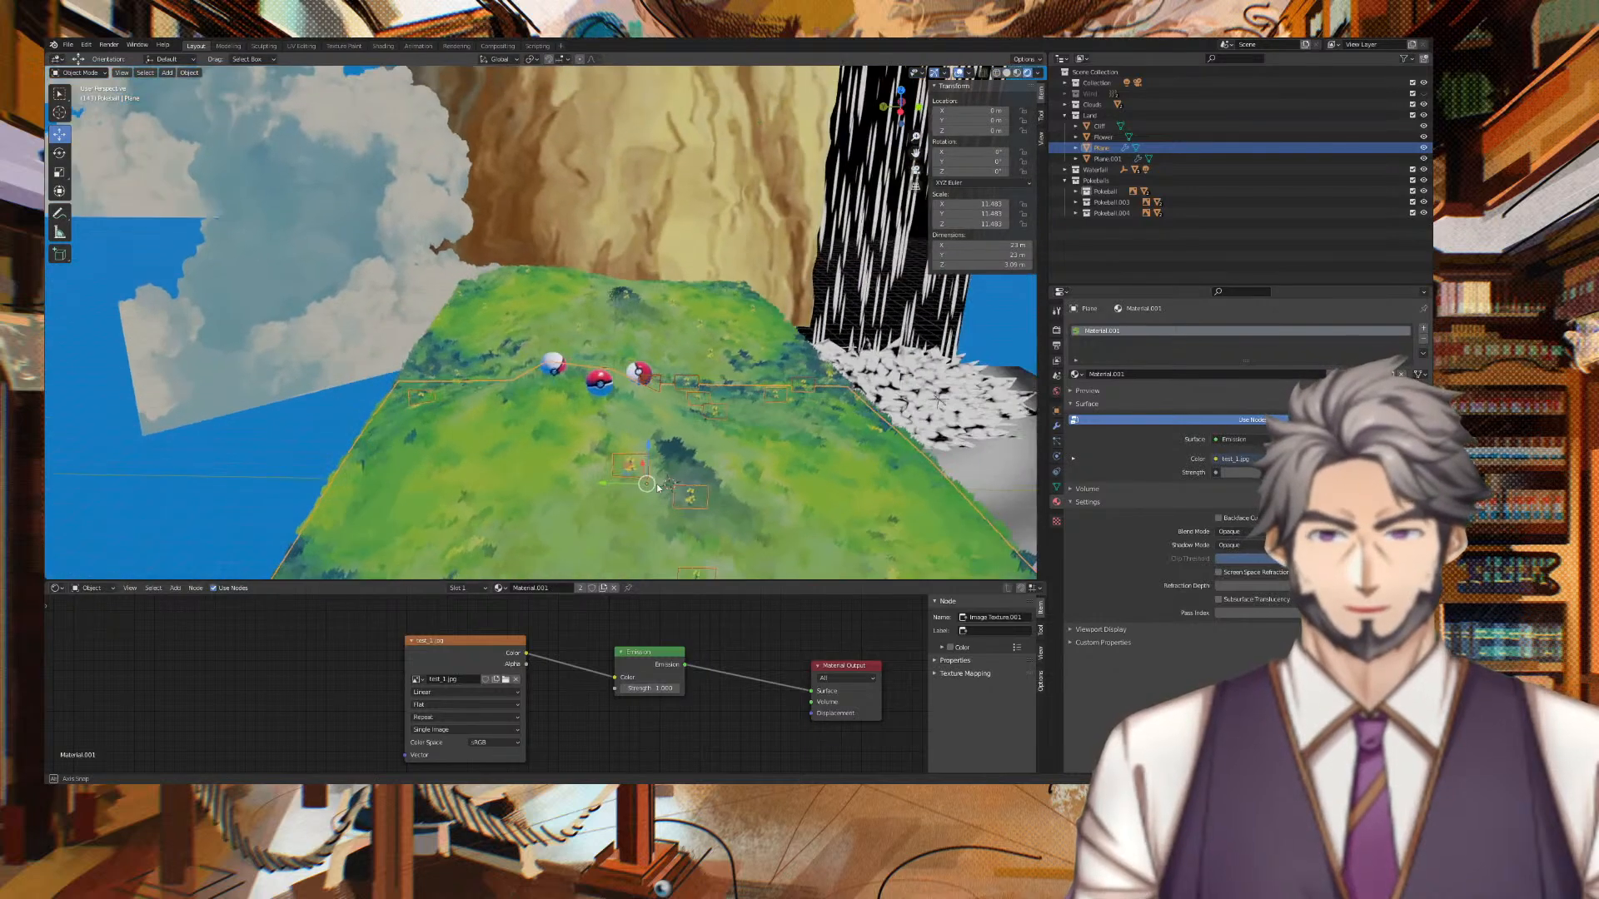
left_click(645, 372)
middle_click_drag(645, 372, 719, 349)
scroll(862, 320, "down", 4)
left_click(542, 365)
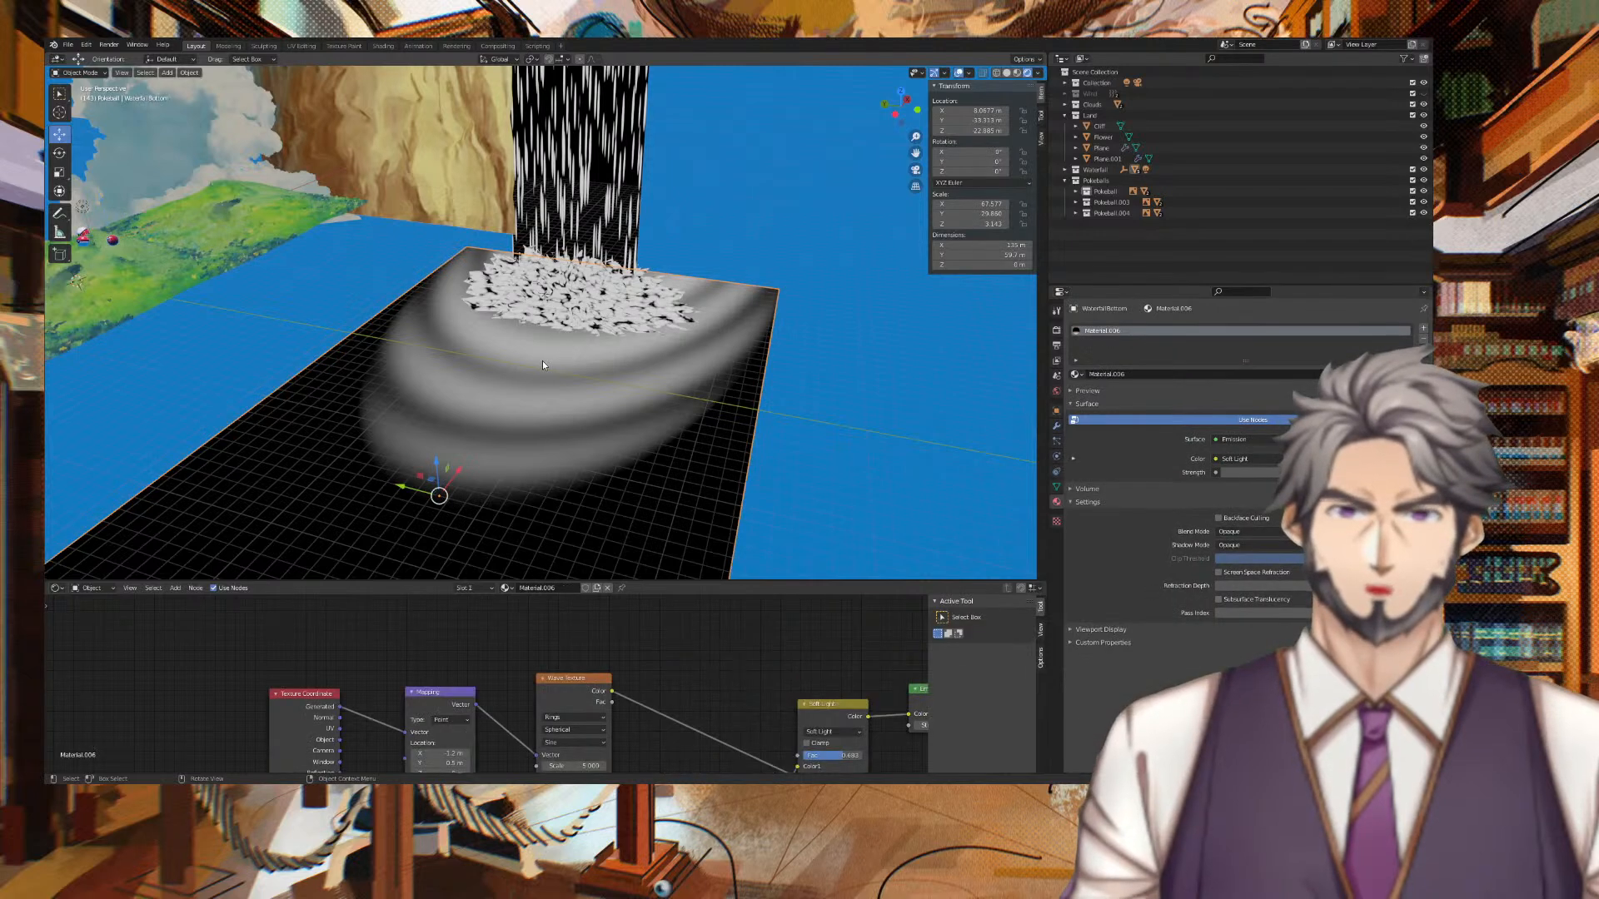
Enlarge the shader editor to show more of the waterfall base plane's node setup.
scroll(736, 666, "up", 2)
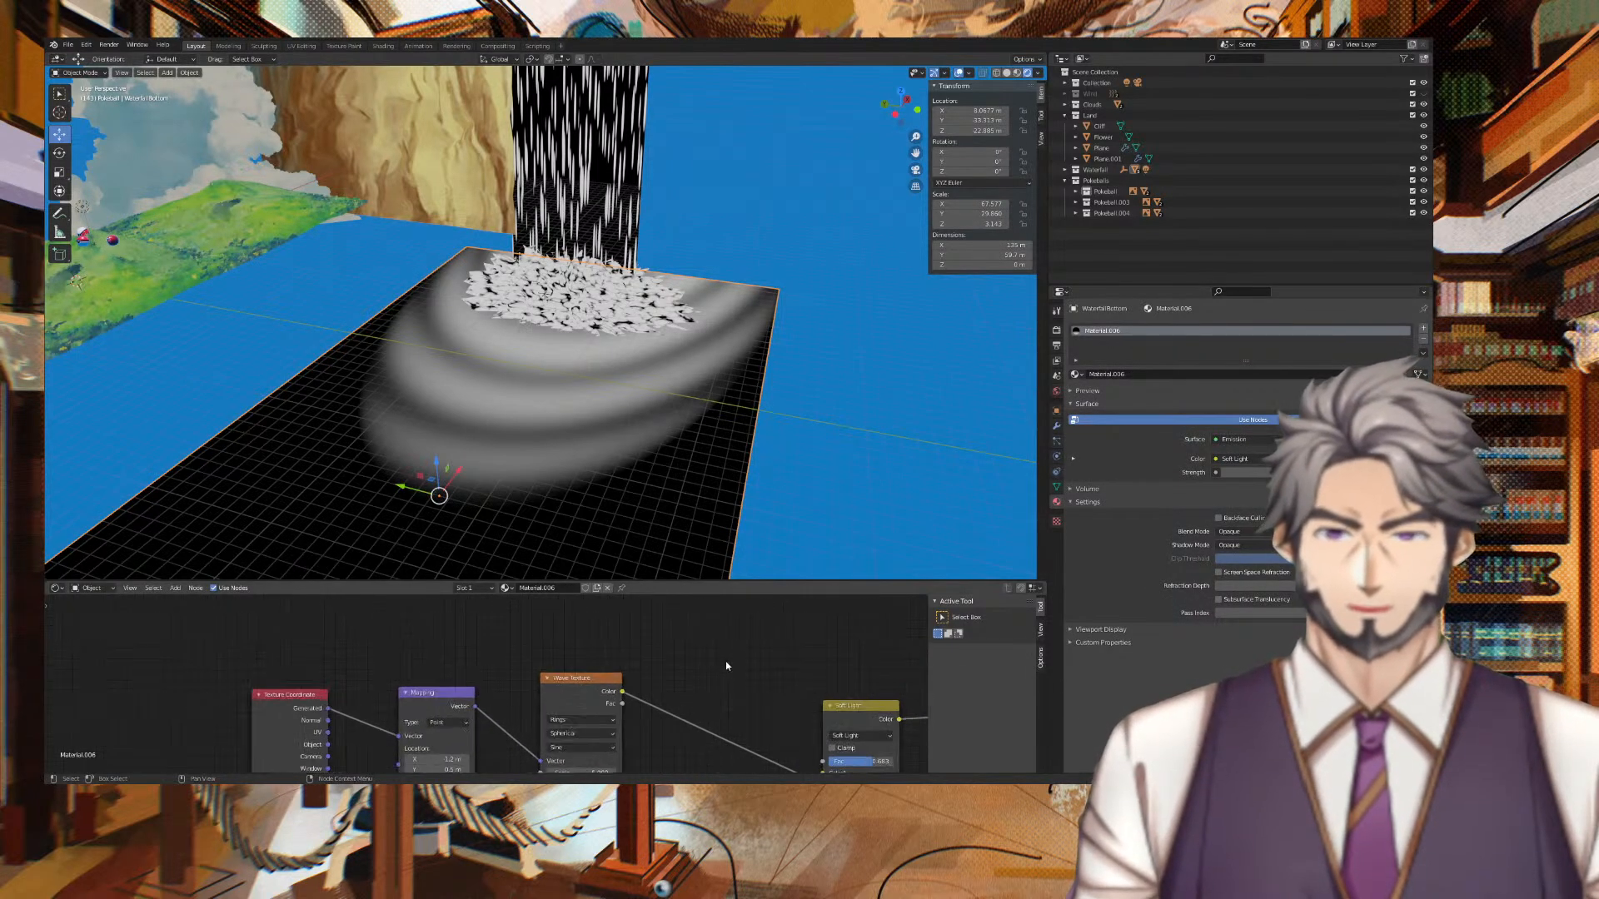
middle_click_drag(732, 682, 647, 786)
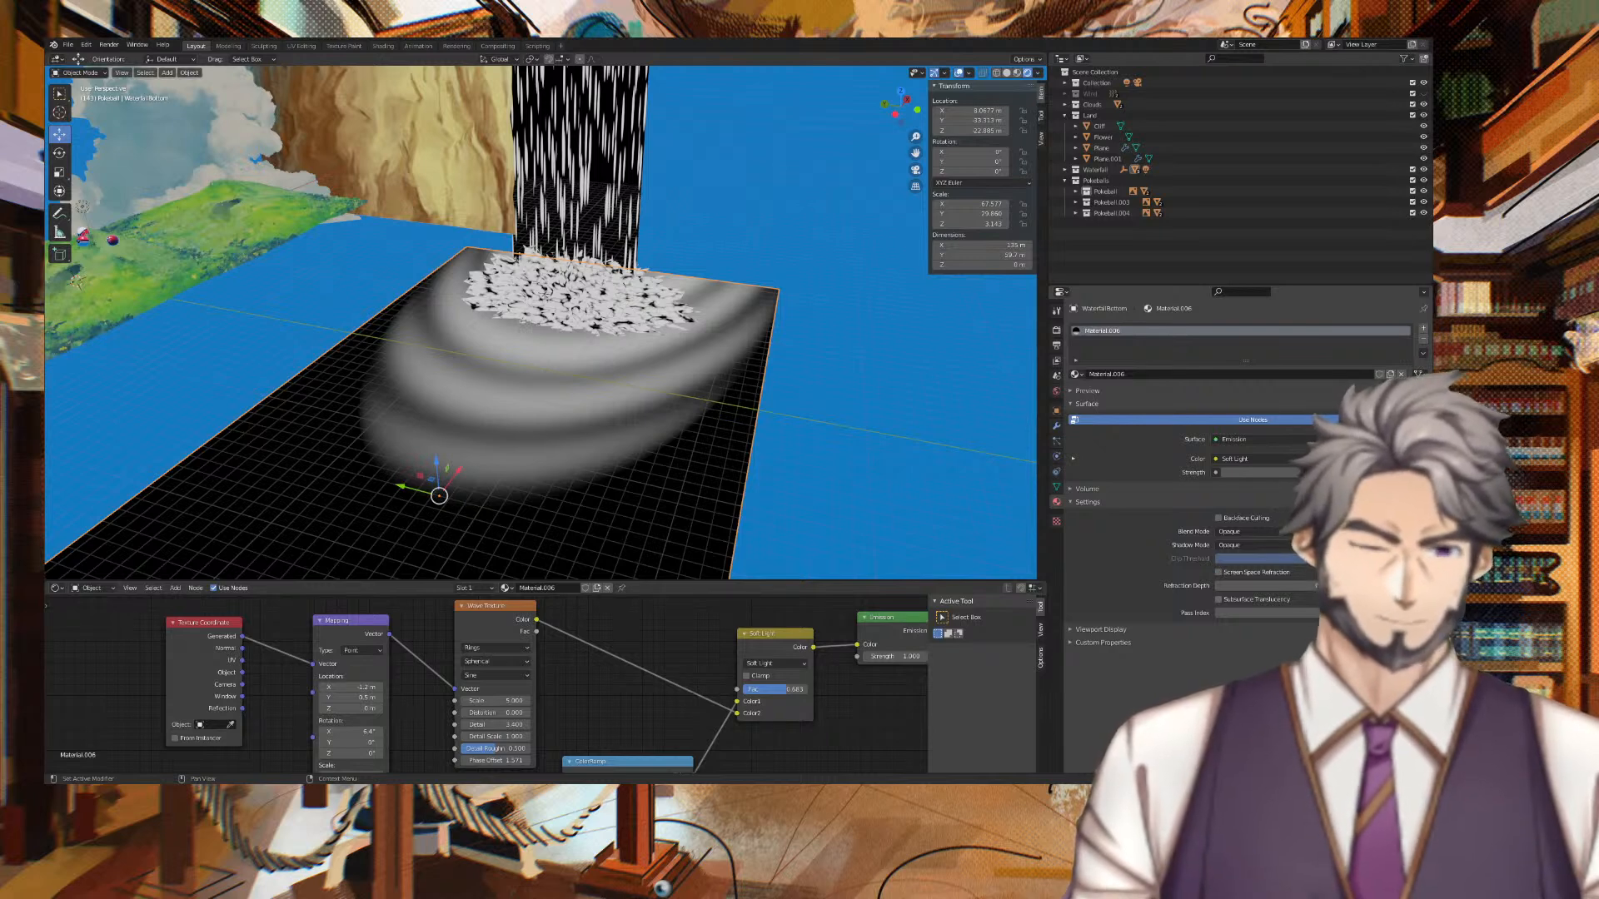
left_click_drag(700, 580, 700, 451)
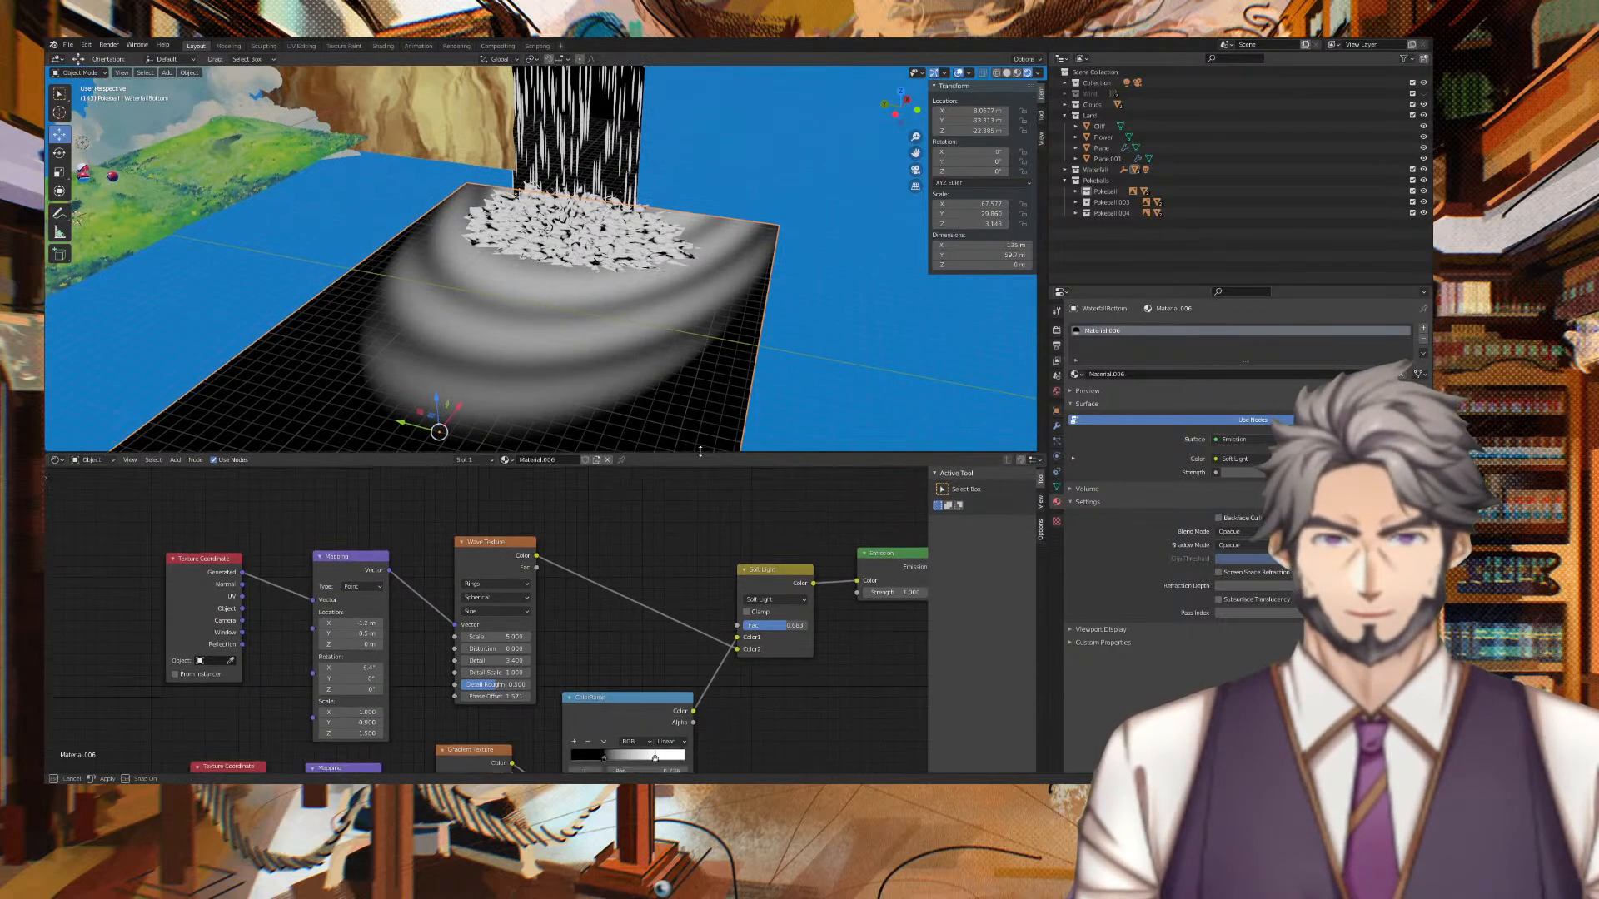
Hide the Clouds, Land and Pokeballs collections in the viewport to isolate the waterfall.
middle_click_drag(814, 173, 697, 348)
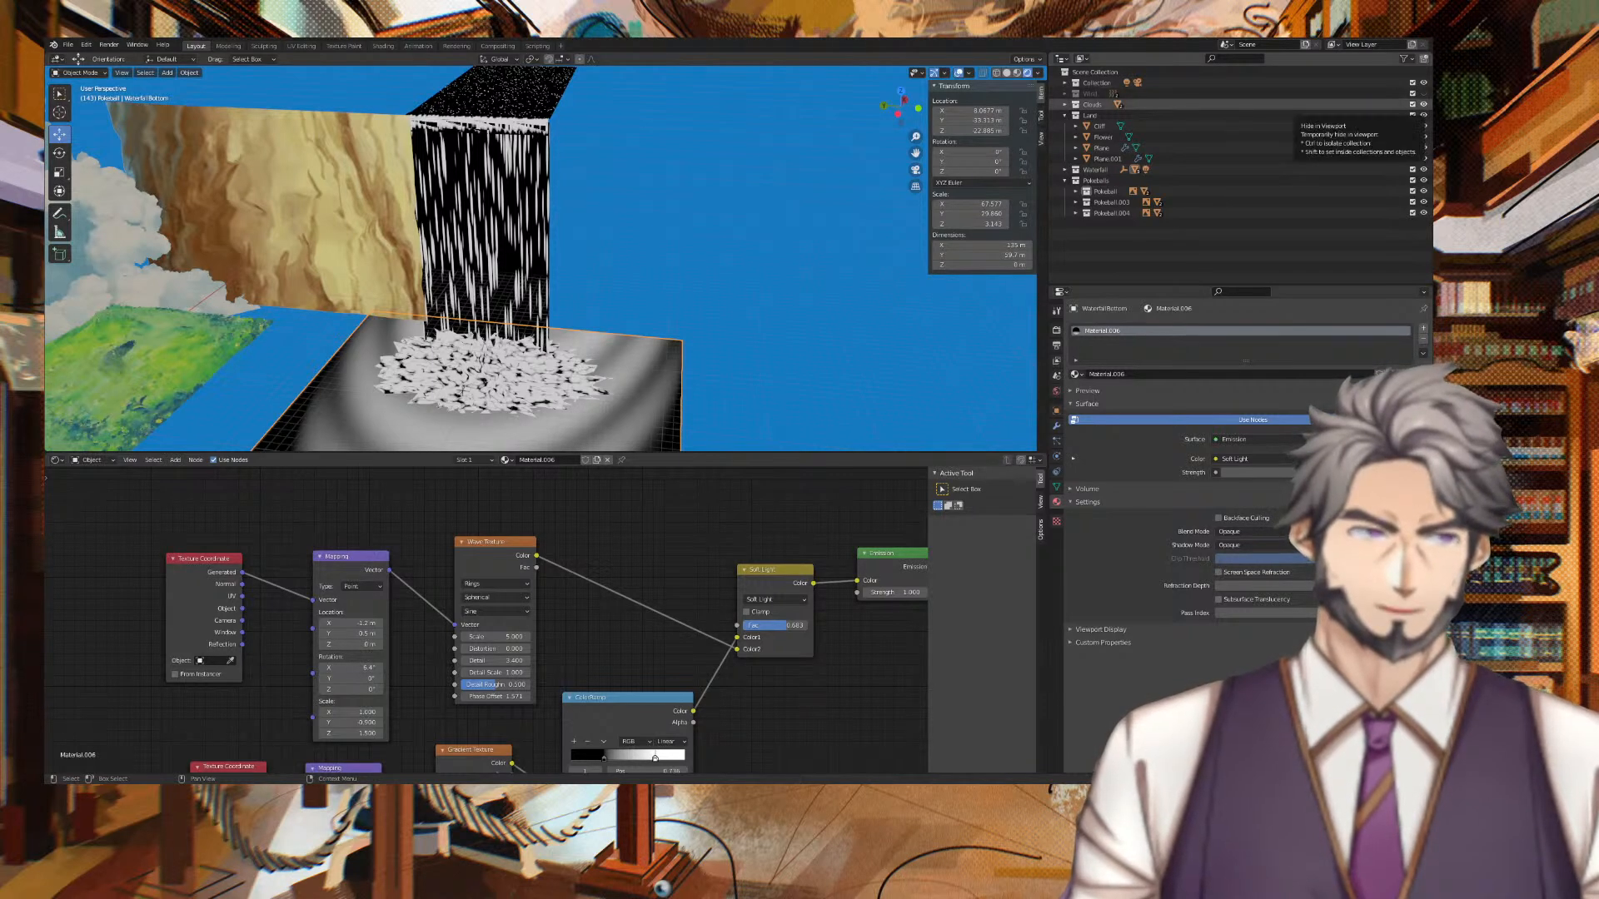
left_click(1423, 104)
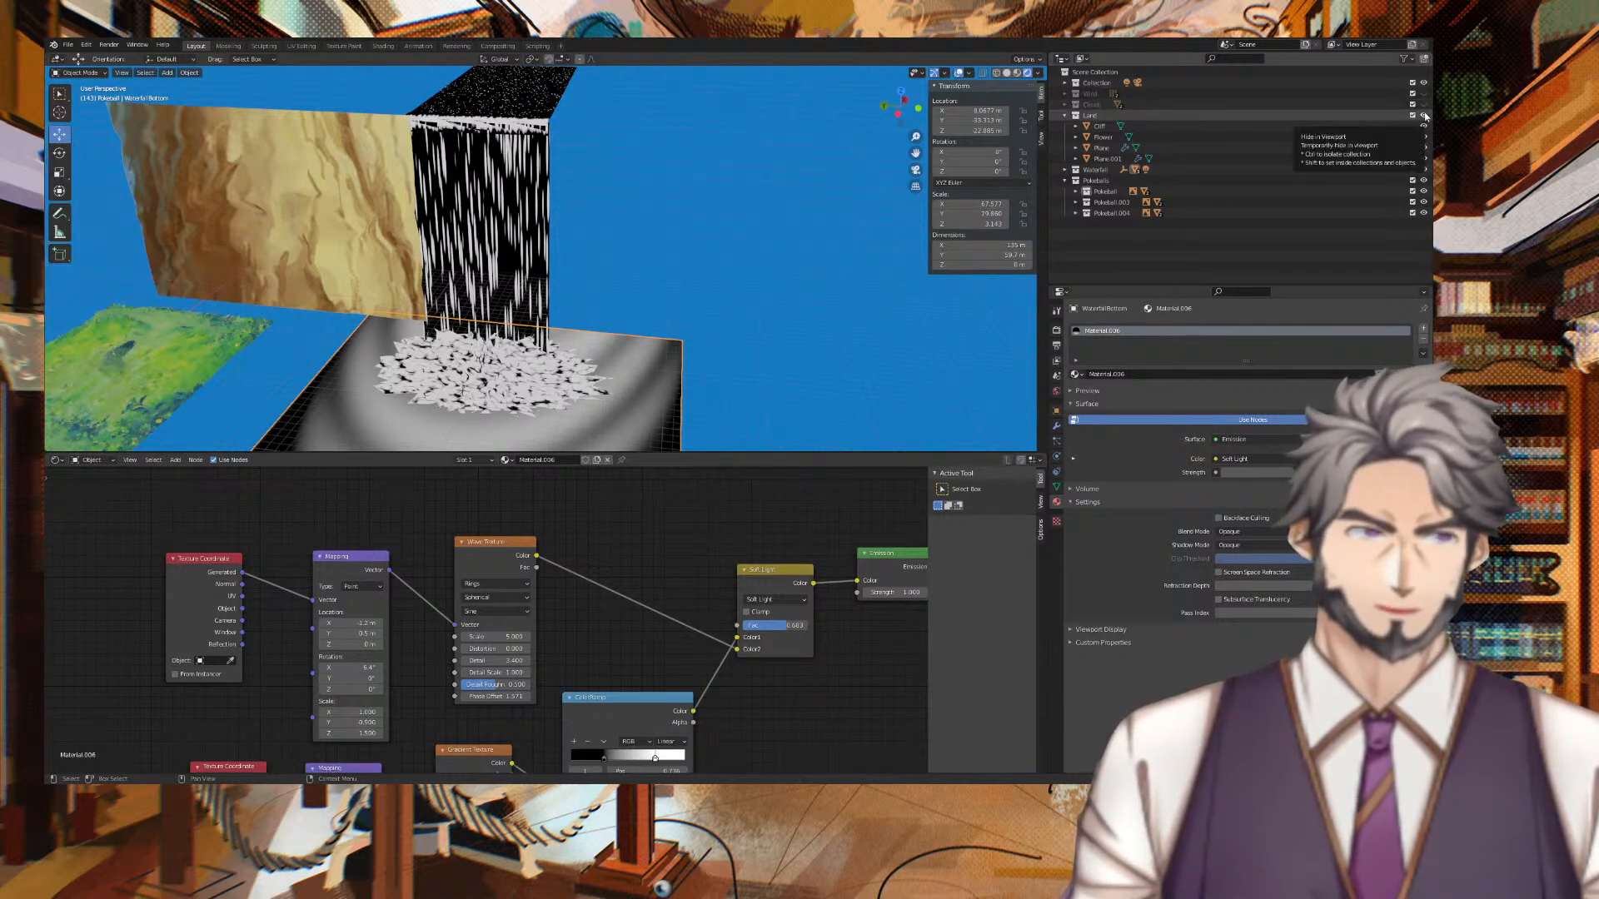
left_click(1424, 115)
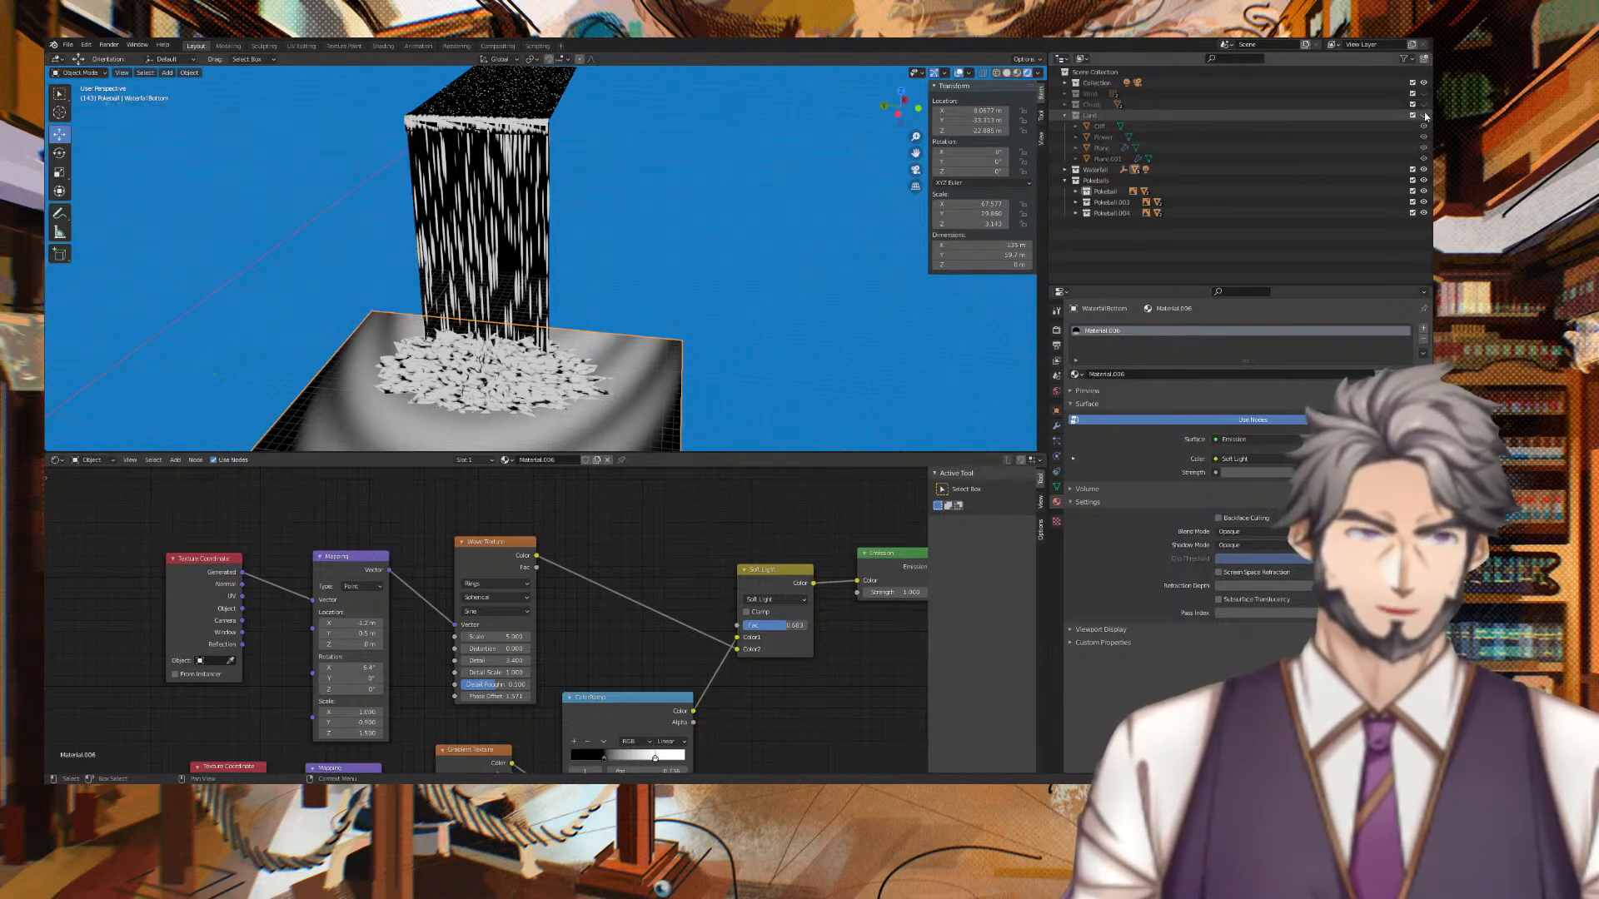
left_click(1424, 180)
scroll(733, 309, "up", 3)
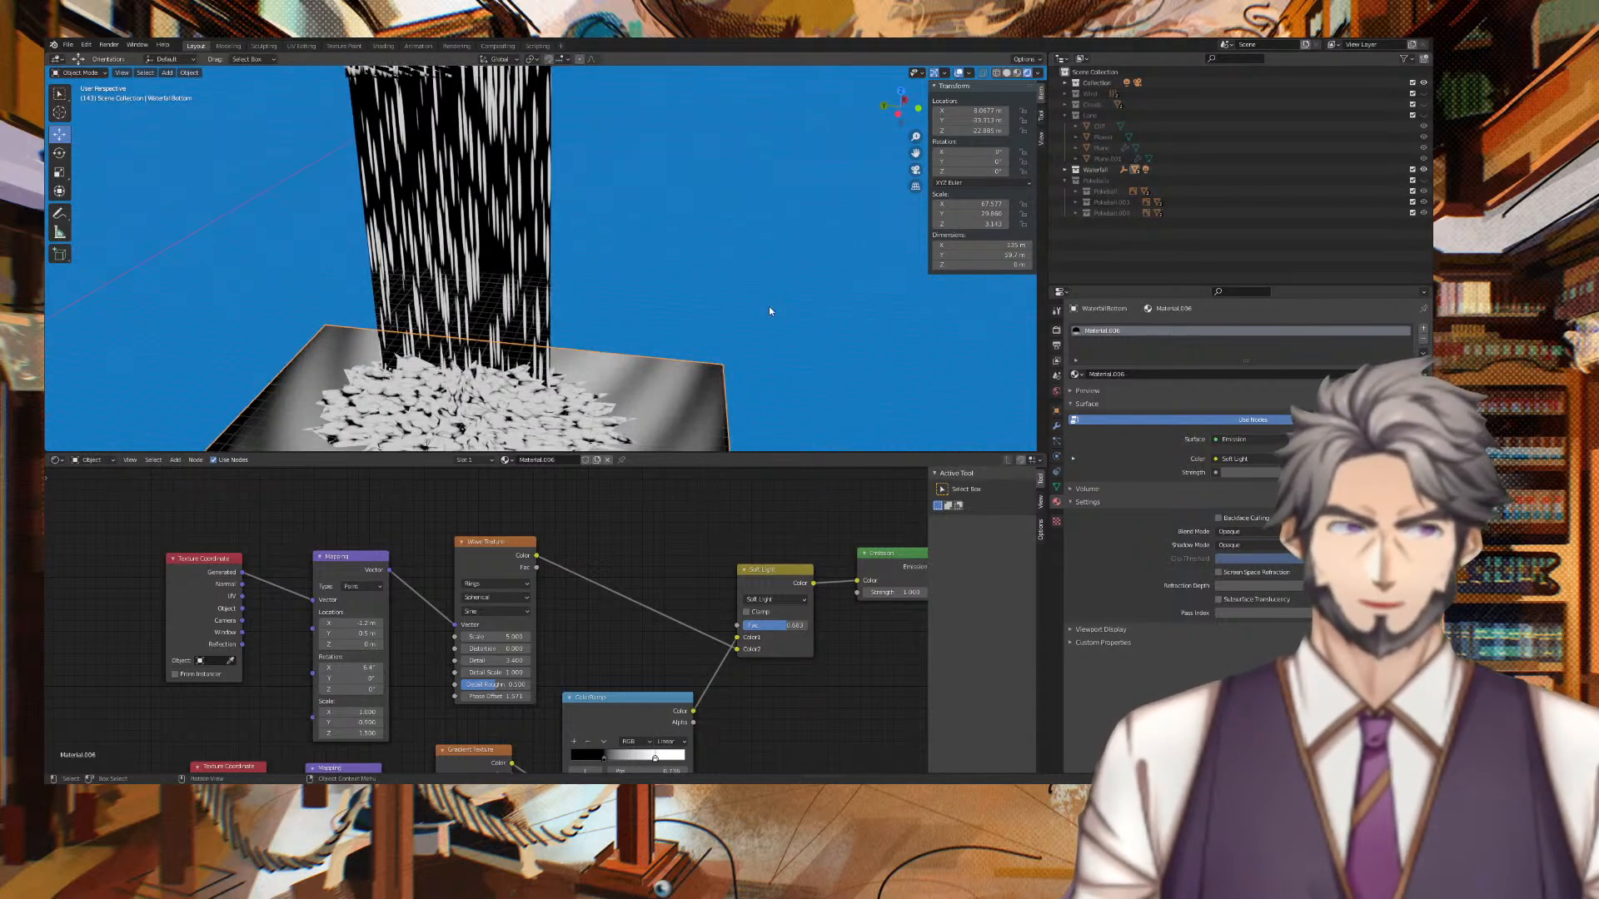
middle_click_drag(692, 236, 702, 195)
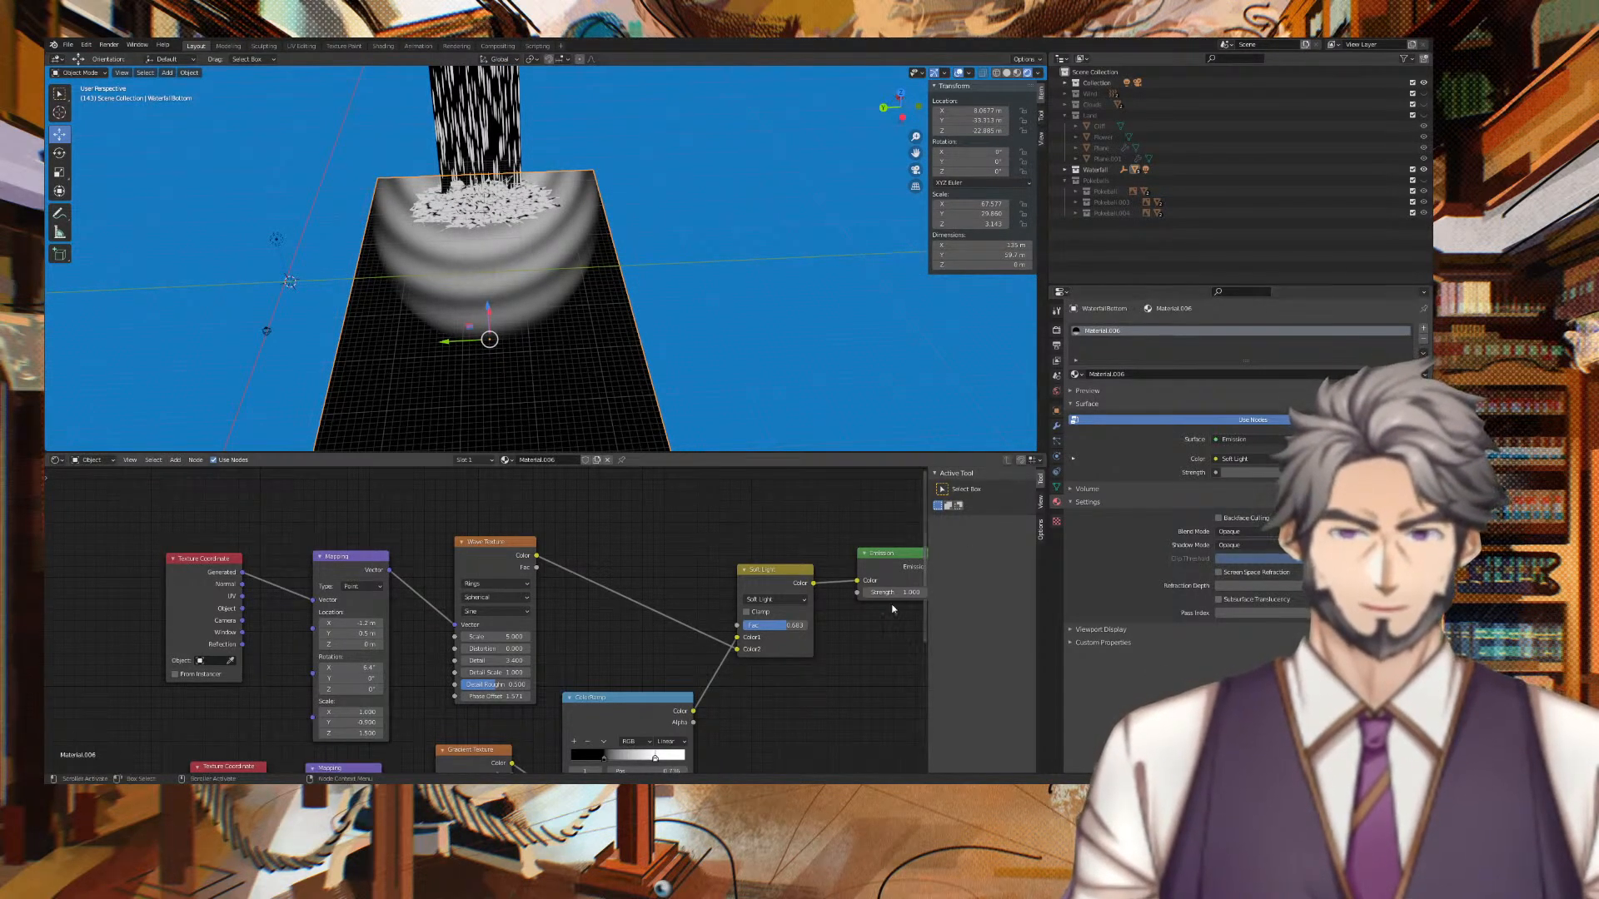
Examine the Gradient Texture and ColorRamp nodes in the waterfall base plane's material.
scroll(767, 640, "down", 1)
scroll(767, 640, "up", 1)
middle_click_drag(658, 571, 645, 413)
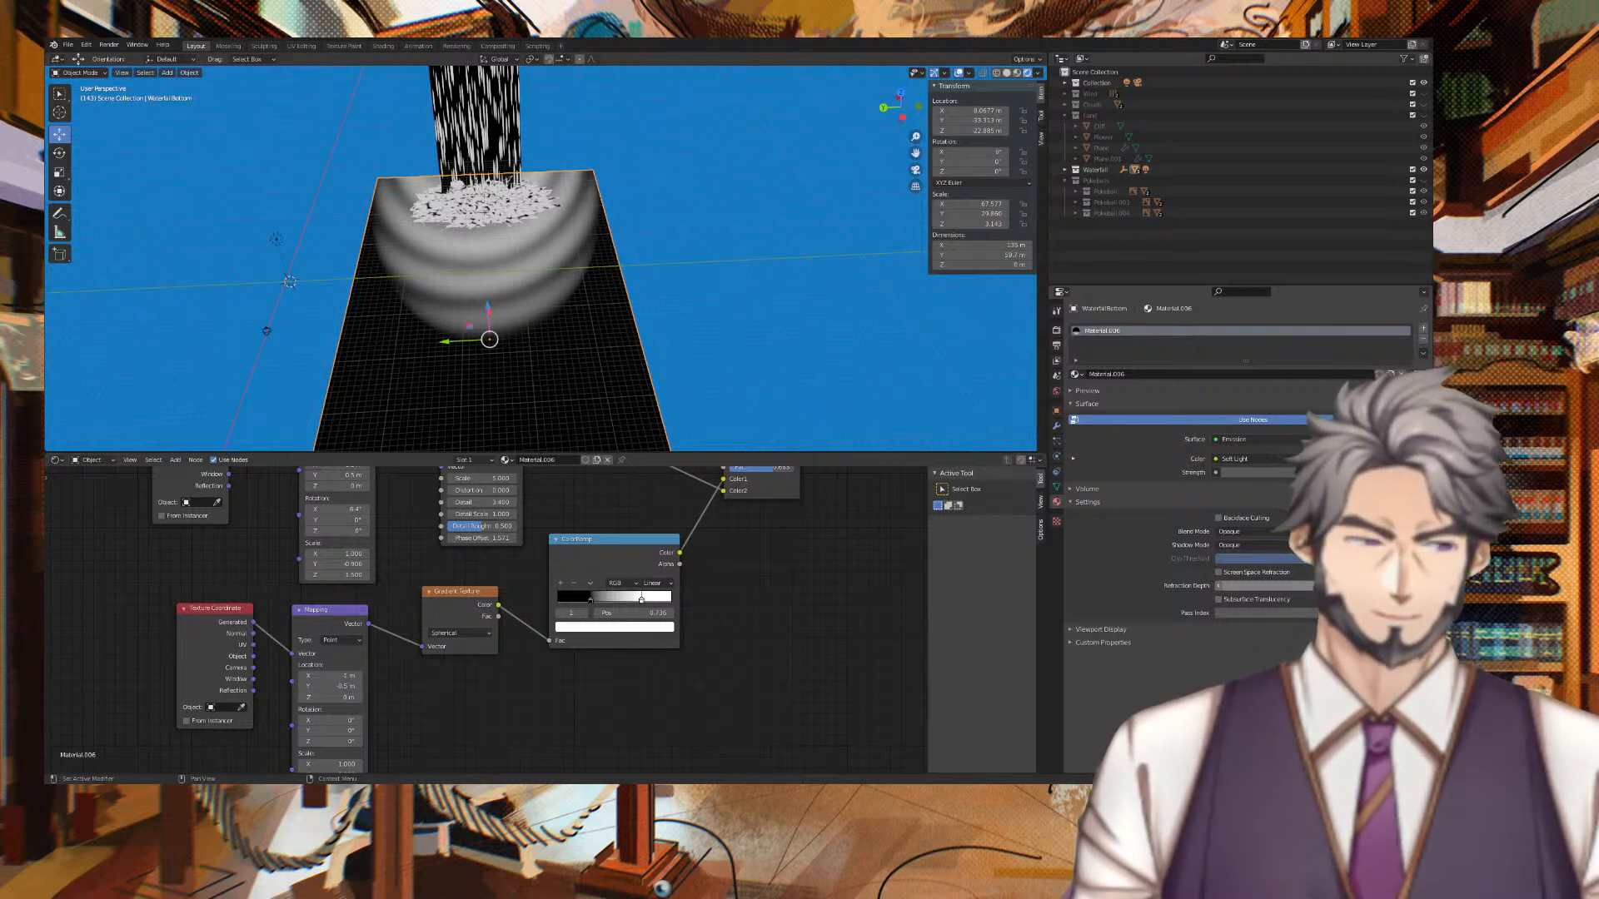
Set the Wave Texture's rings direction to Z in the waterfall base plane's material.
middle_click_drag(750, 616, 751, 621)
middle_click_drag(623, 495, 680, 641)
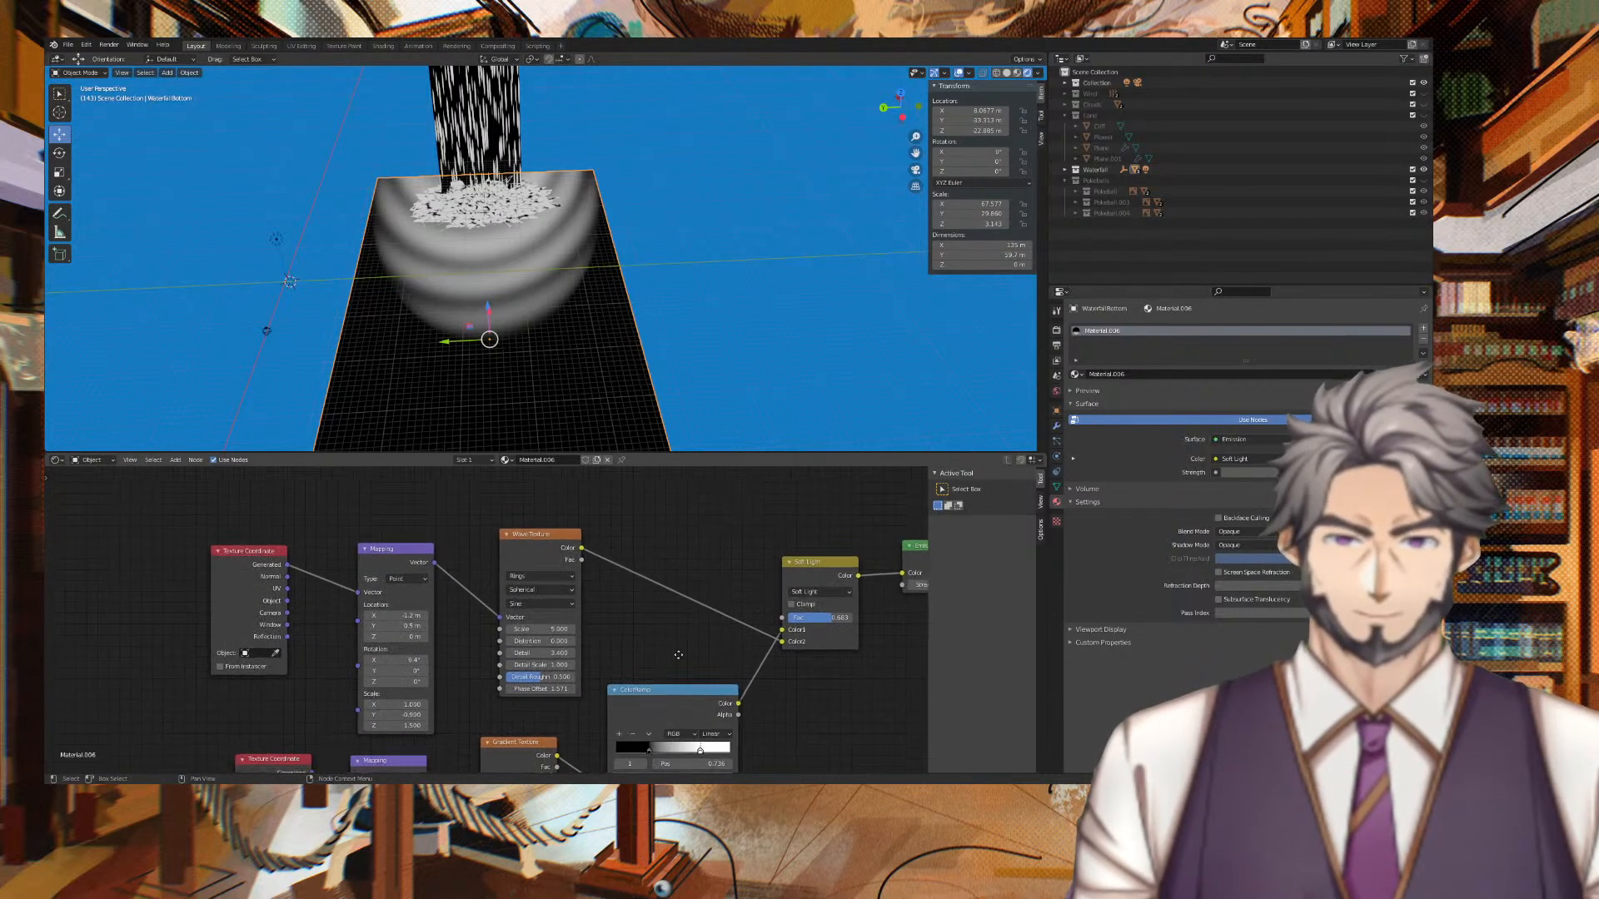
left_click(557, 589)
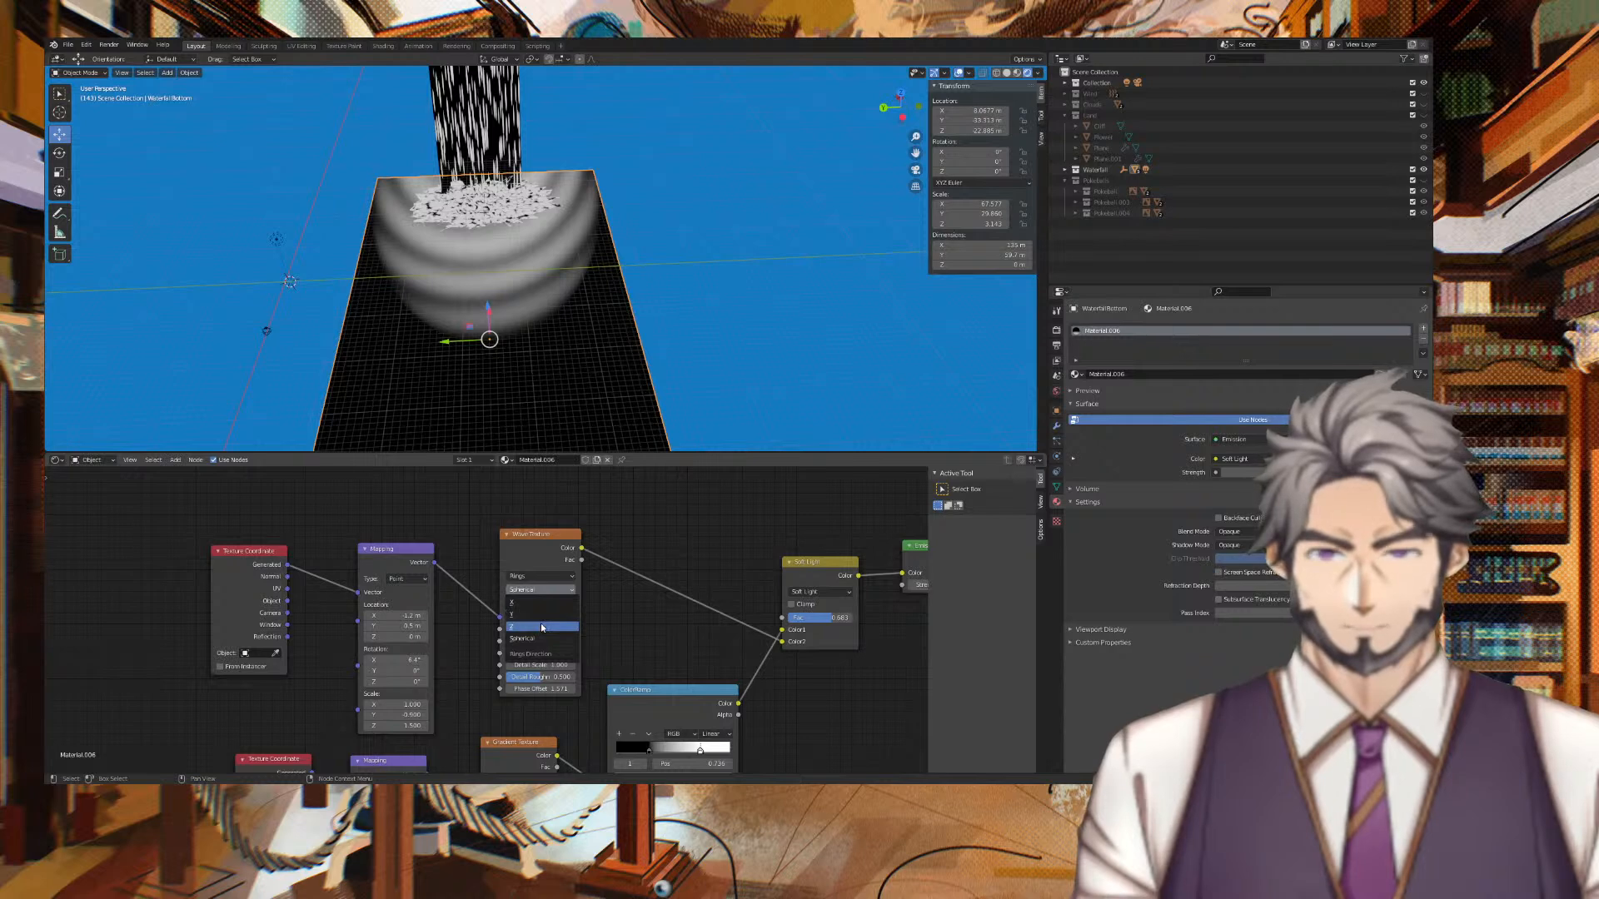
left_click(541, 626)
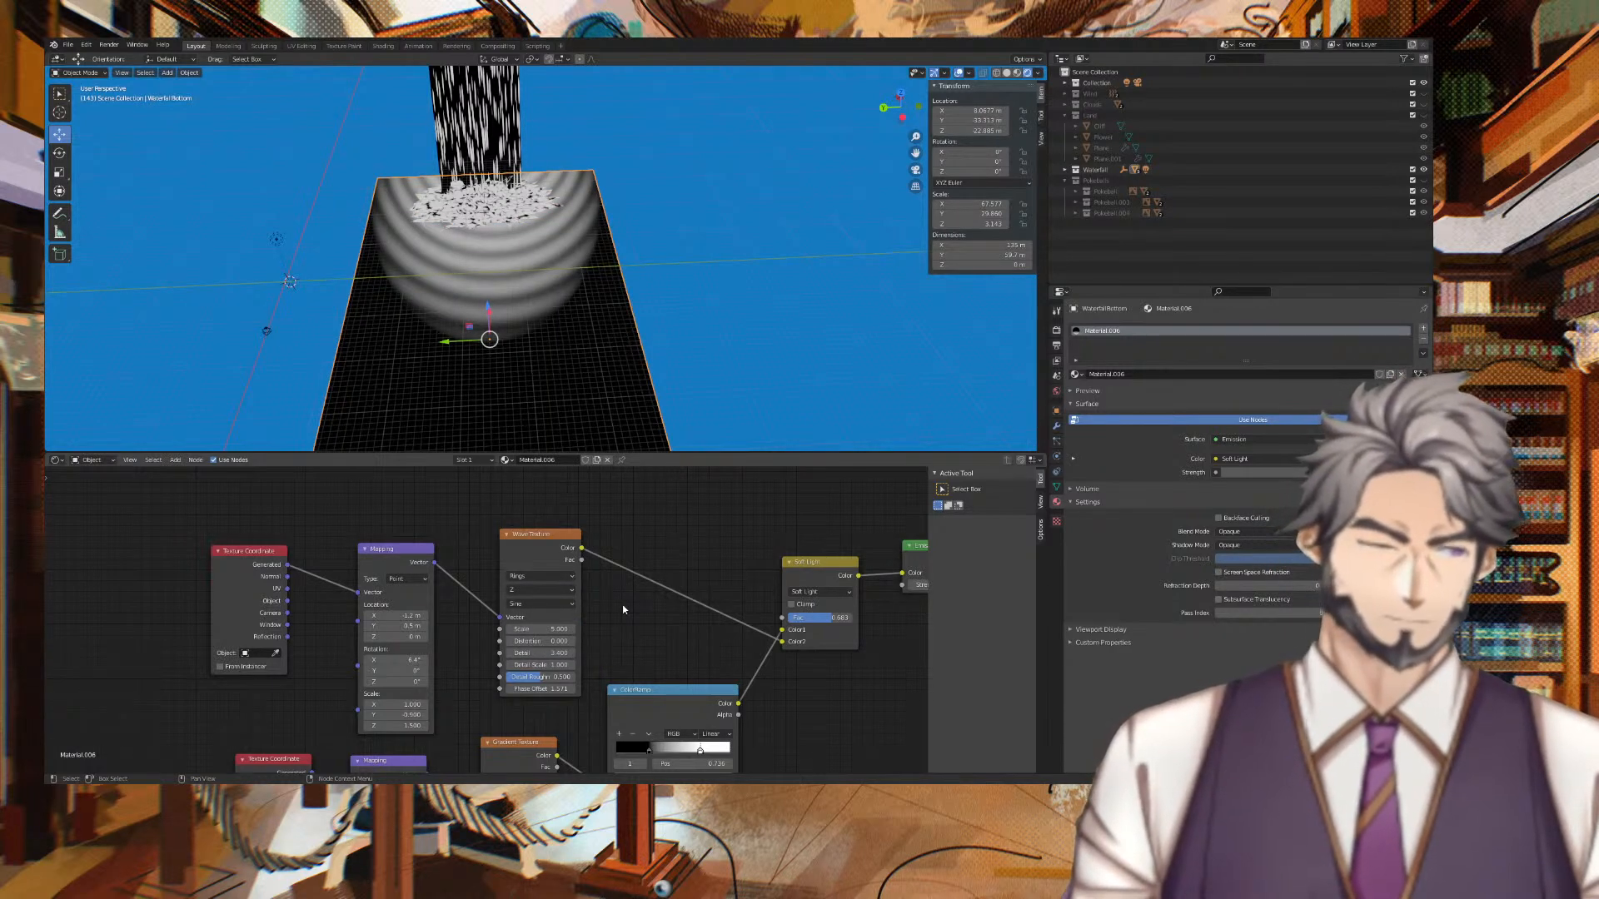
Set the Wave Texture's phase offset, distortion and detail all to 0.
left_click_drag(556, 641, 571, 642)
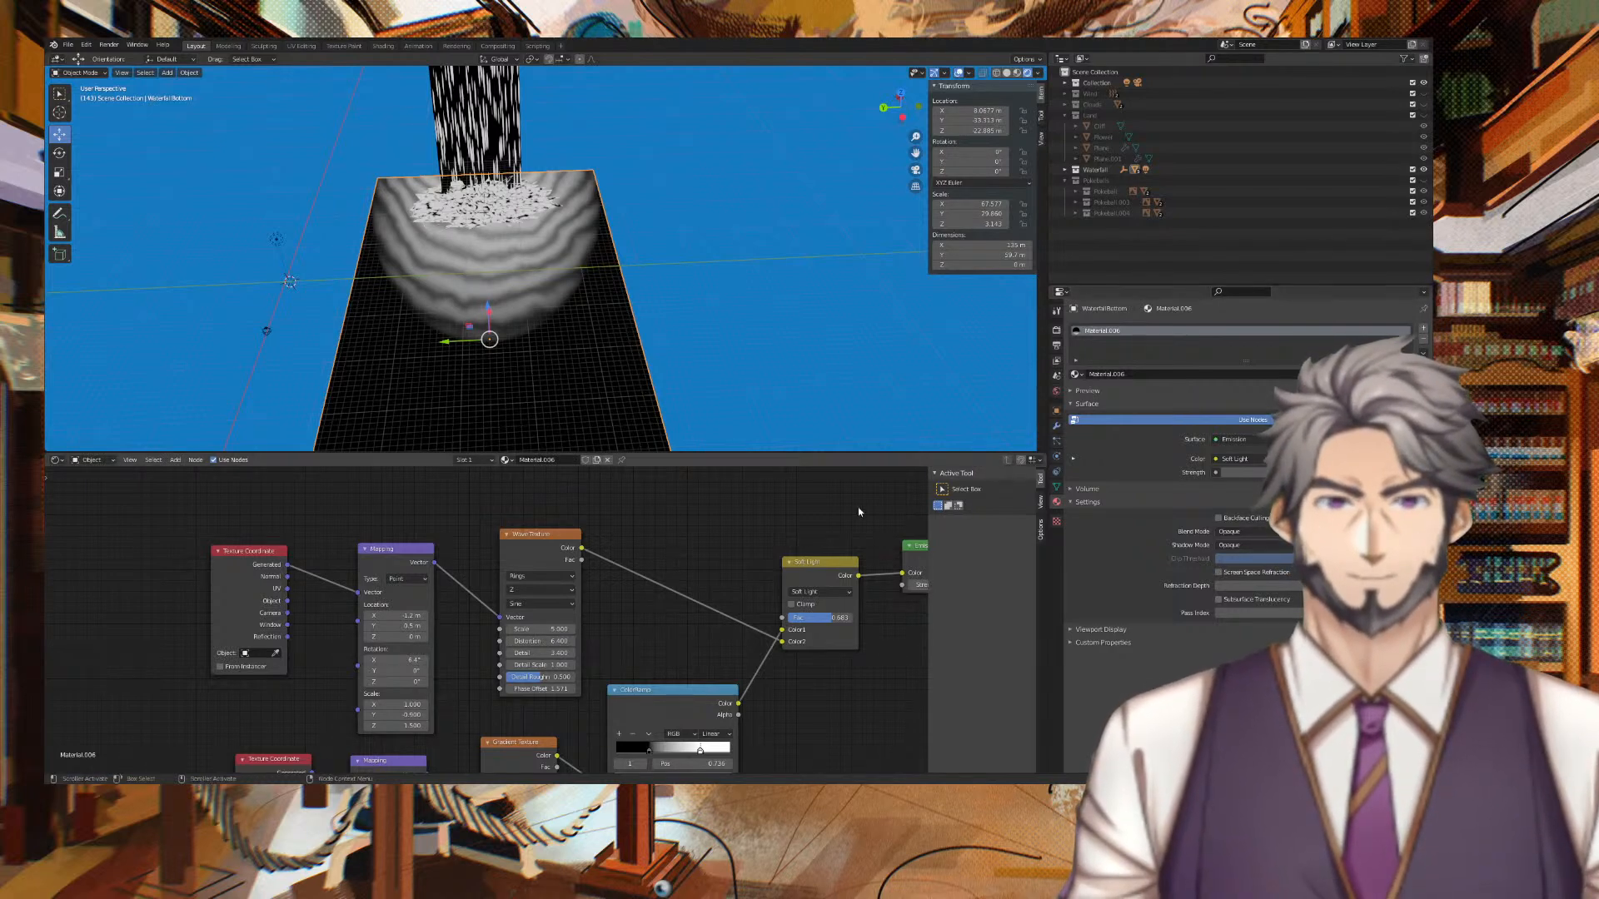
left_click(541, 689)
type("0")
key("Tab")
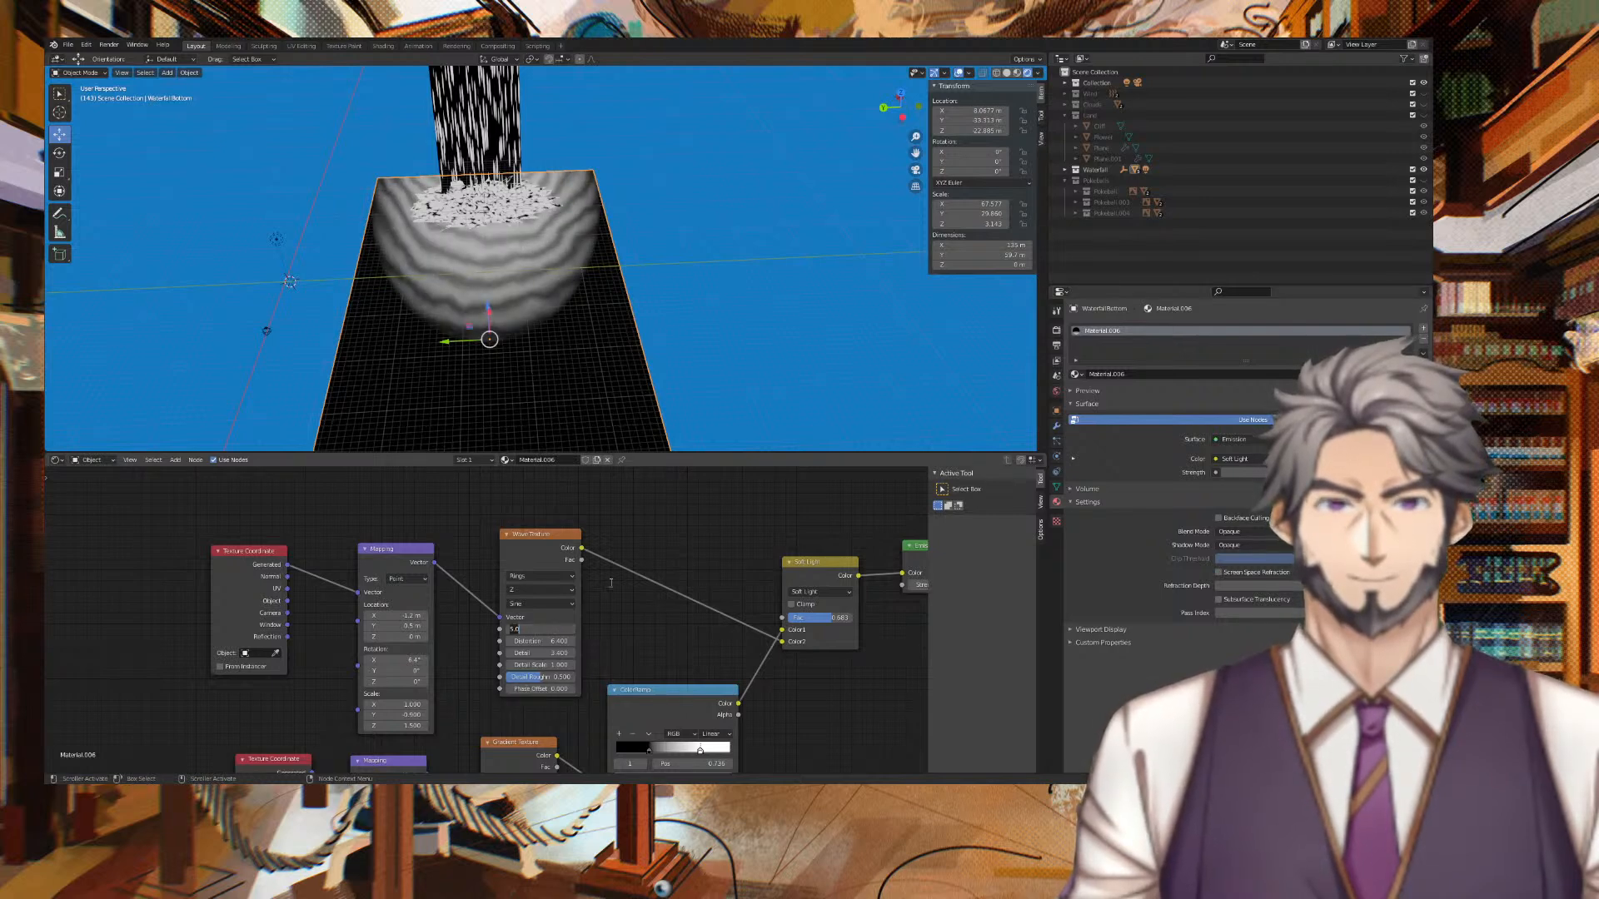
key("Tab")
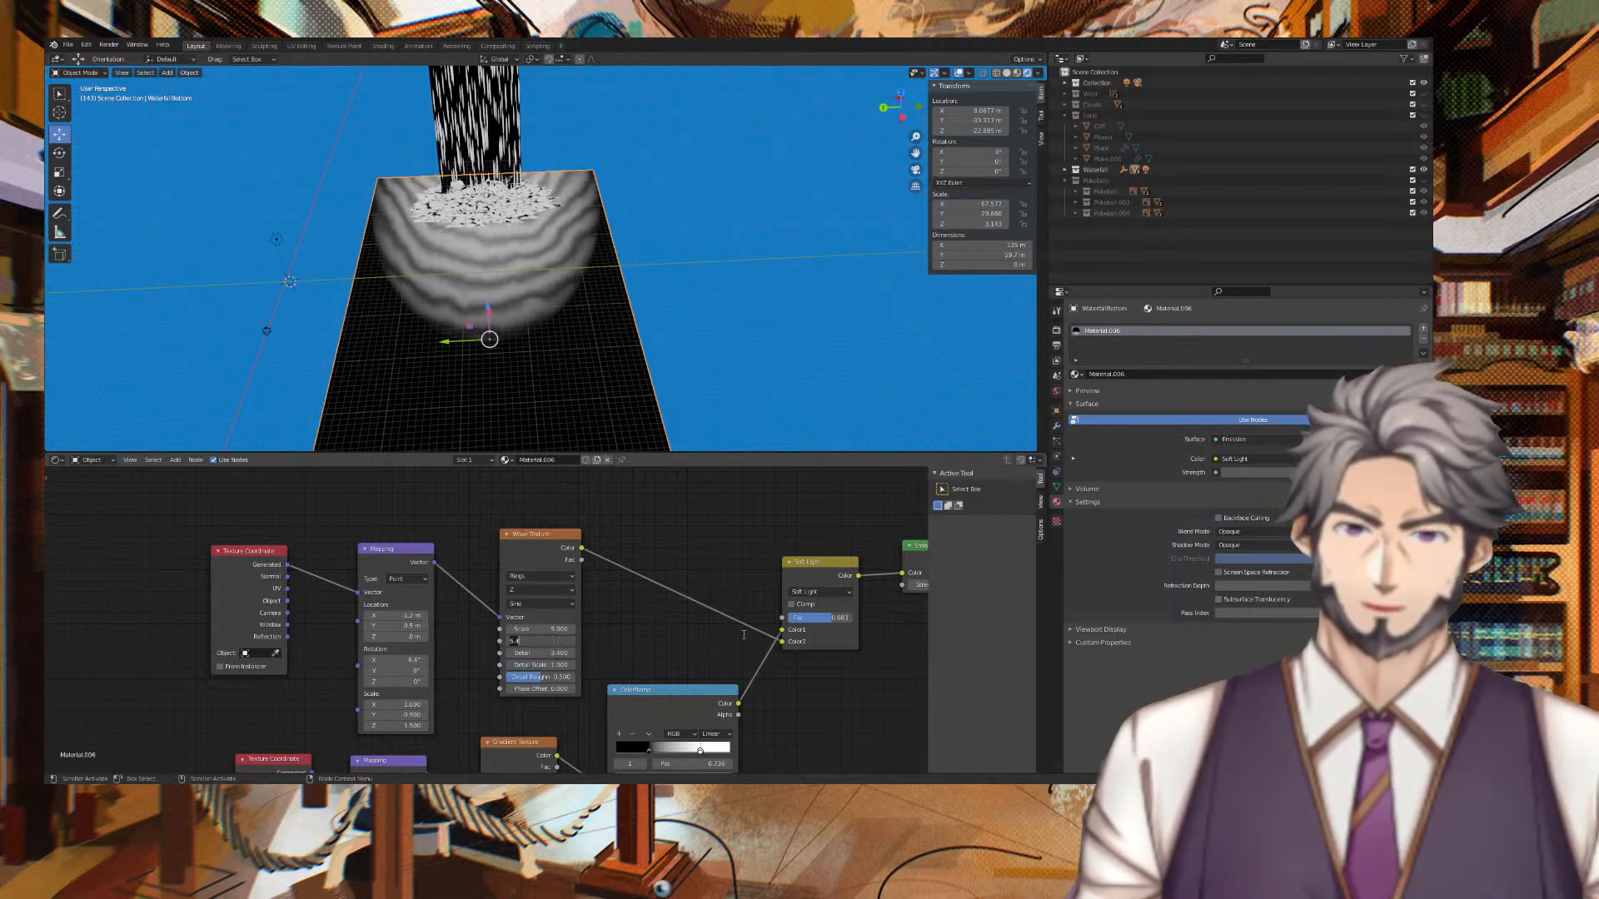
type("0")
key("Tab")
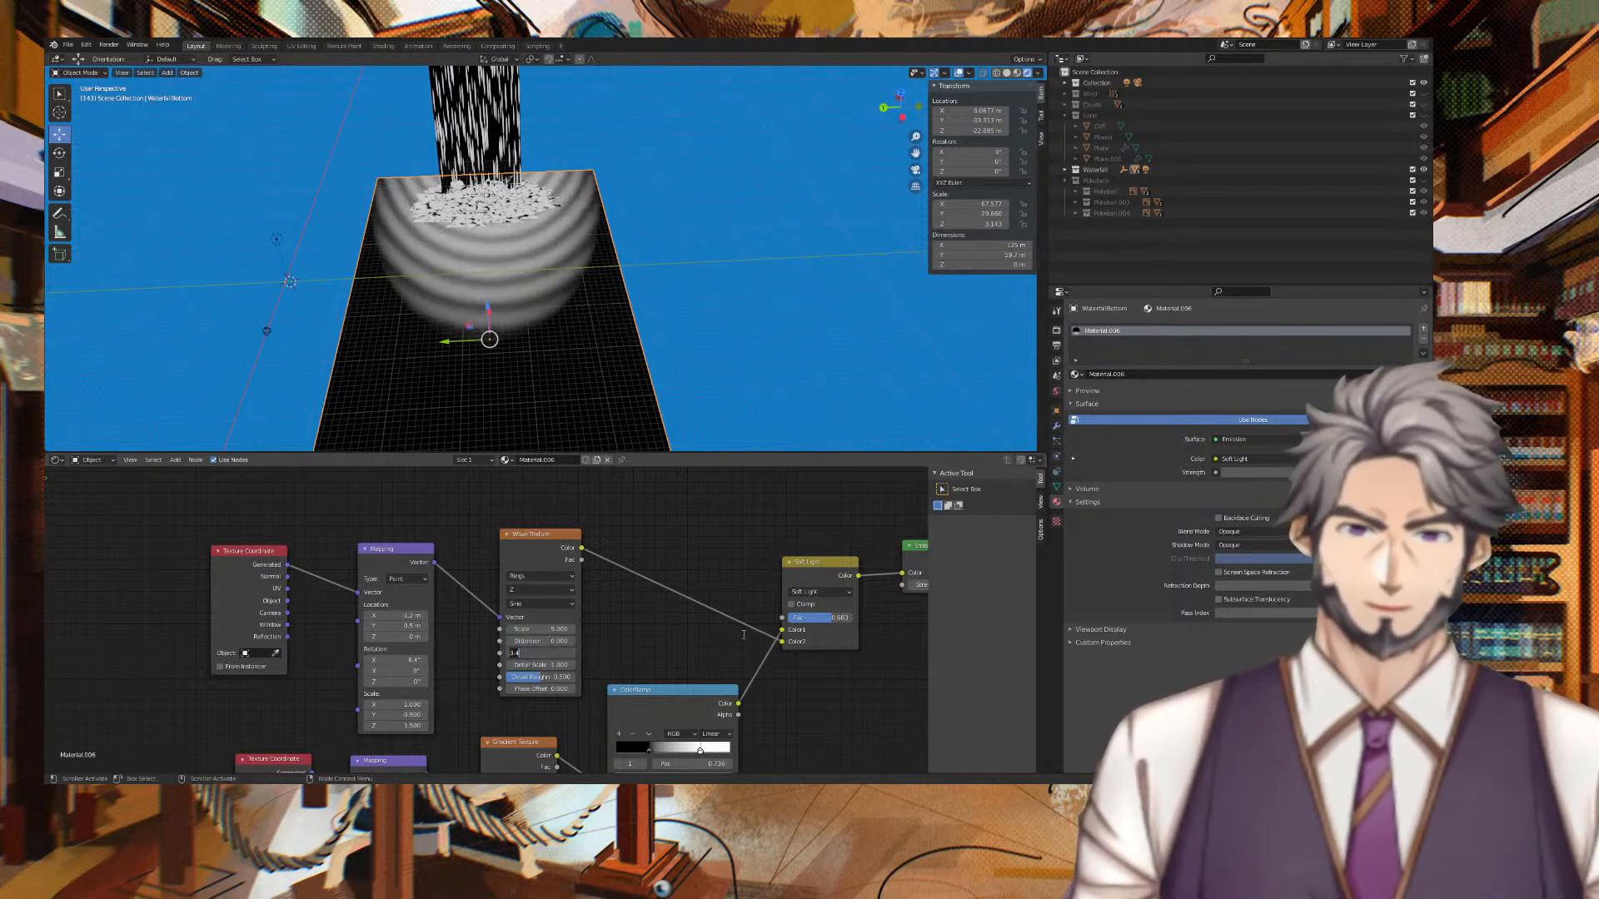
type("0")
key("Tab")
type("0")
key("Escape")
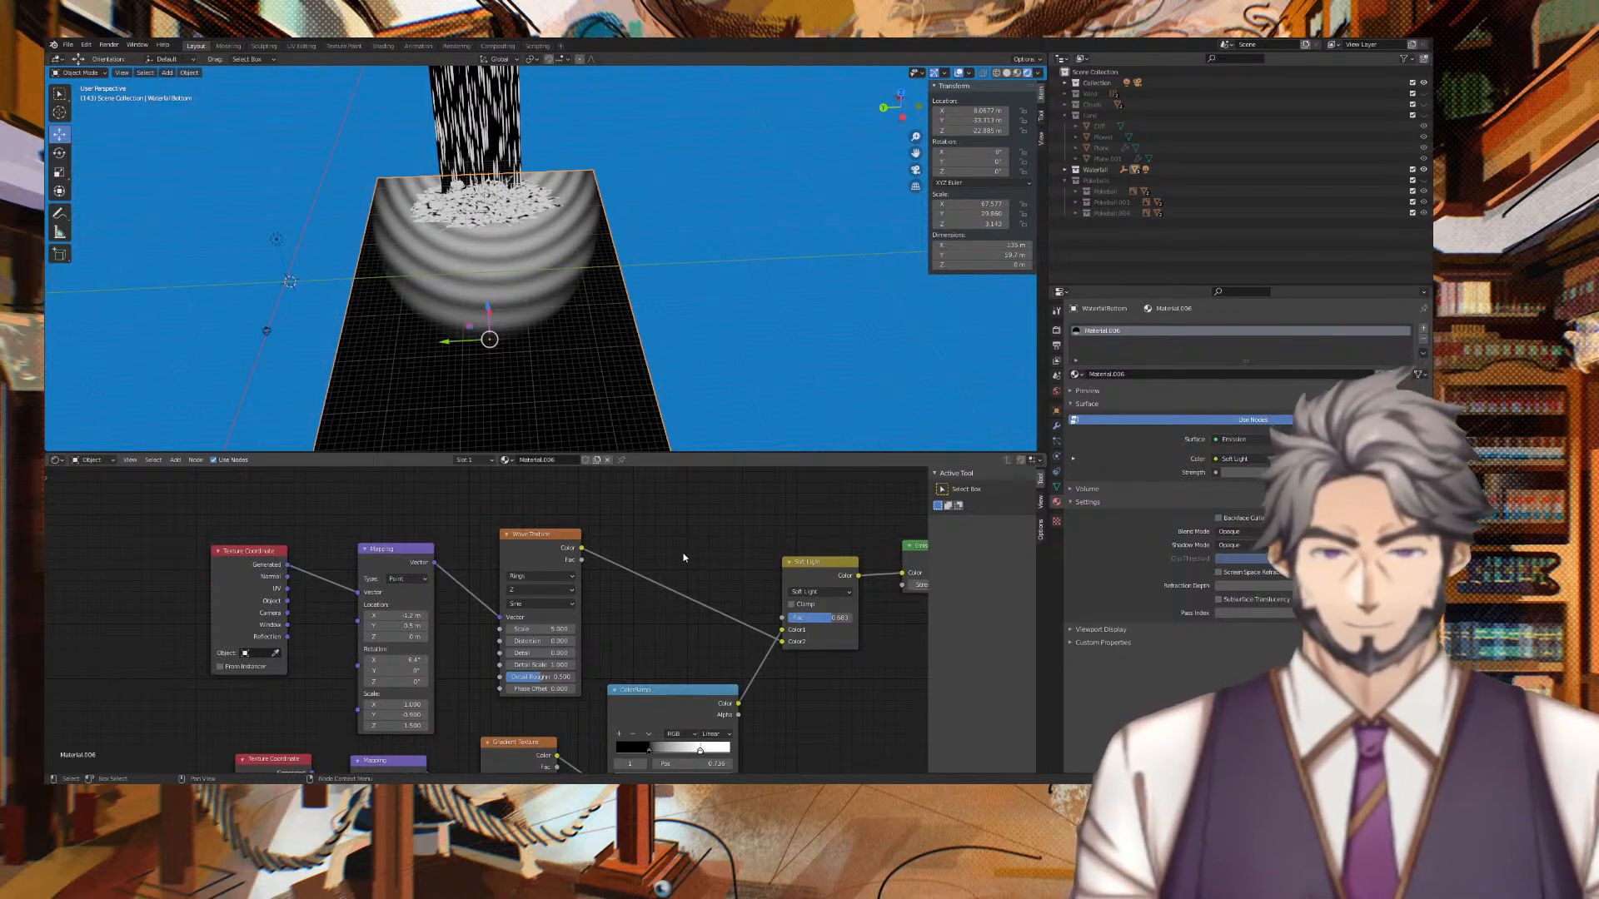
Try an X location of 0 m in the Mapping node that feeds the Gradient Texture.
scroll(685, 557, "down", 1)
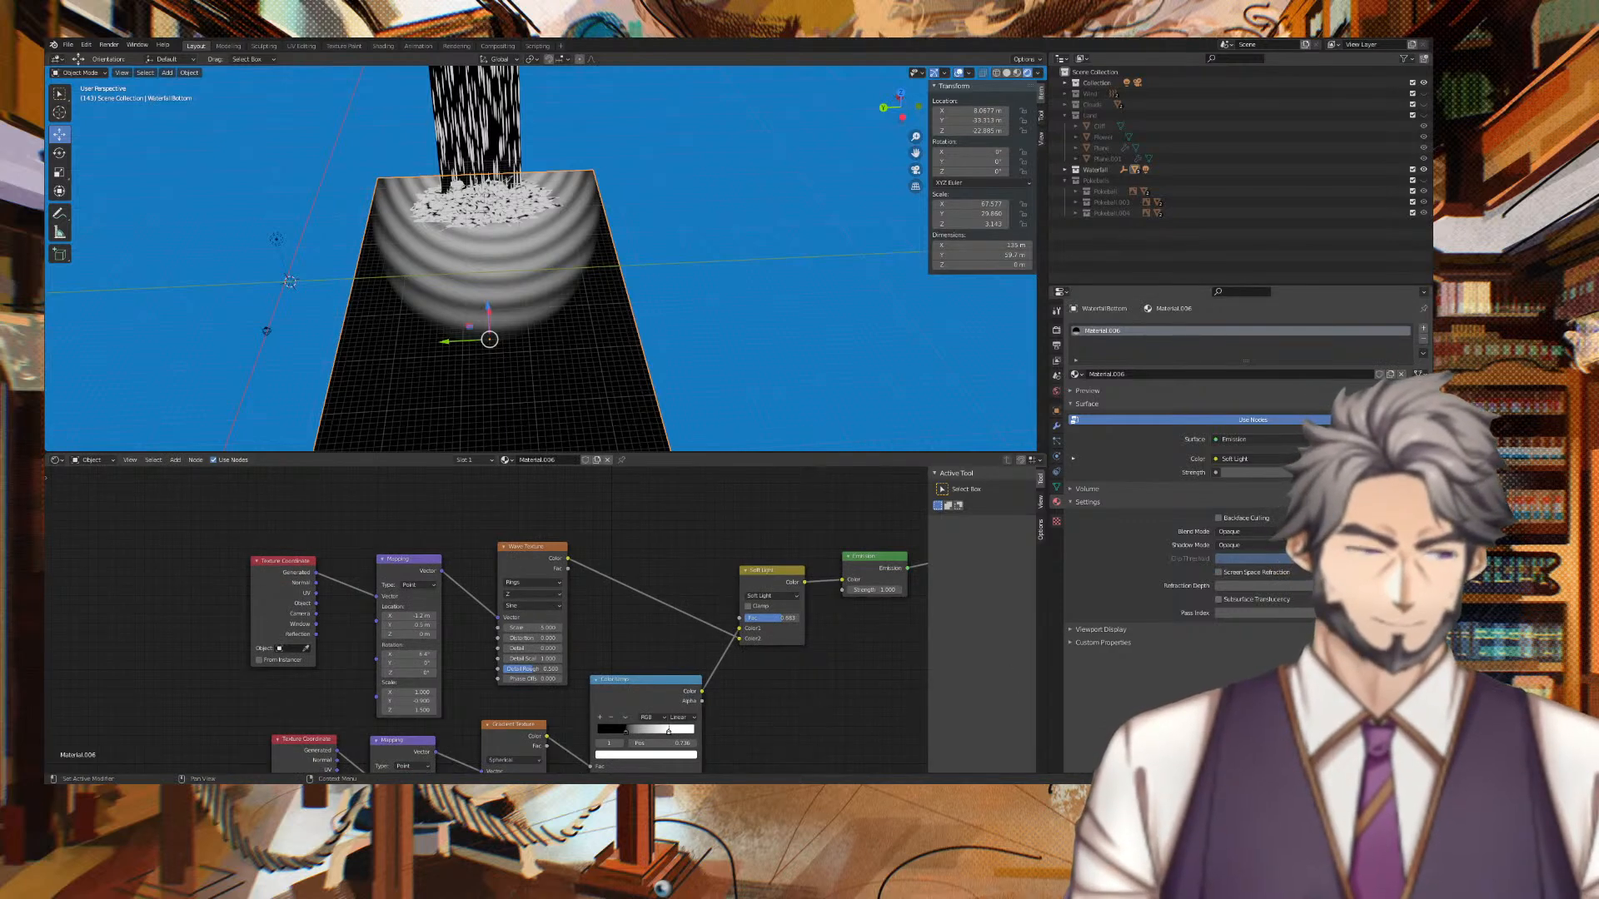
middle_click_drag(799, 729, 865, 583)
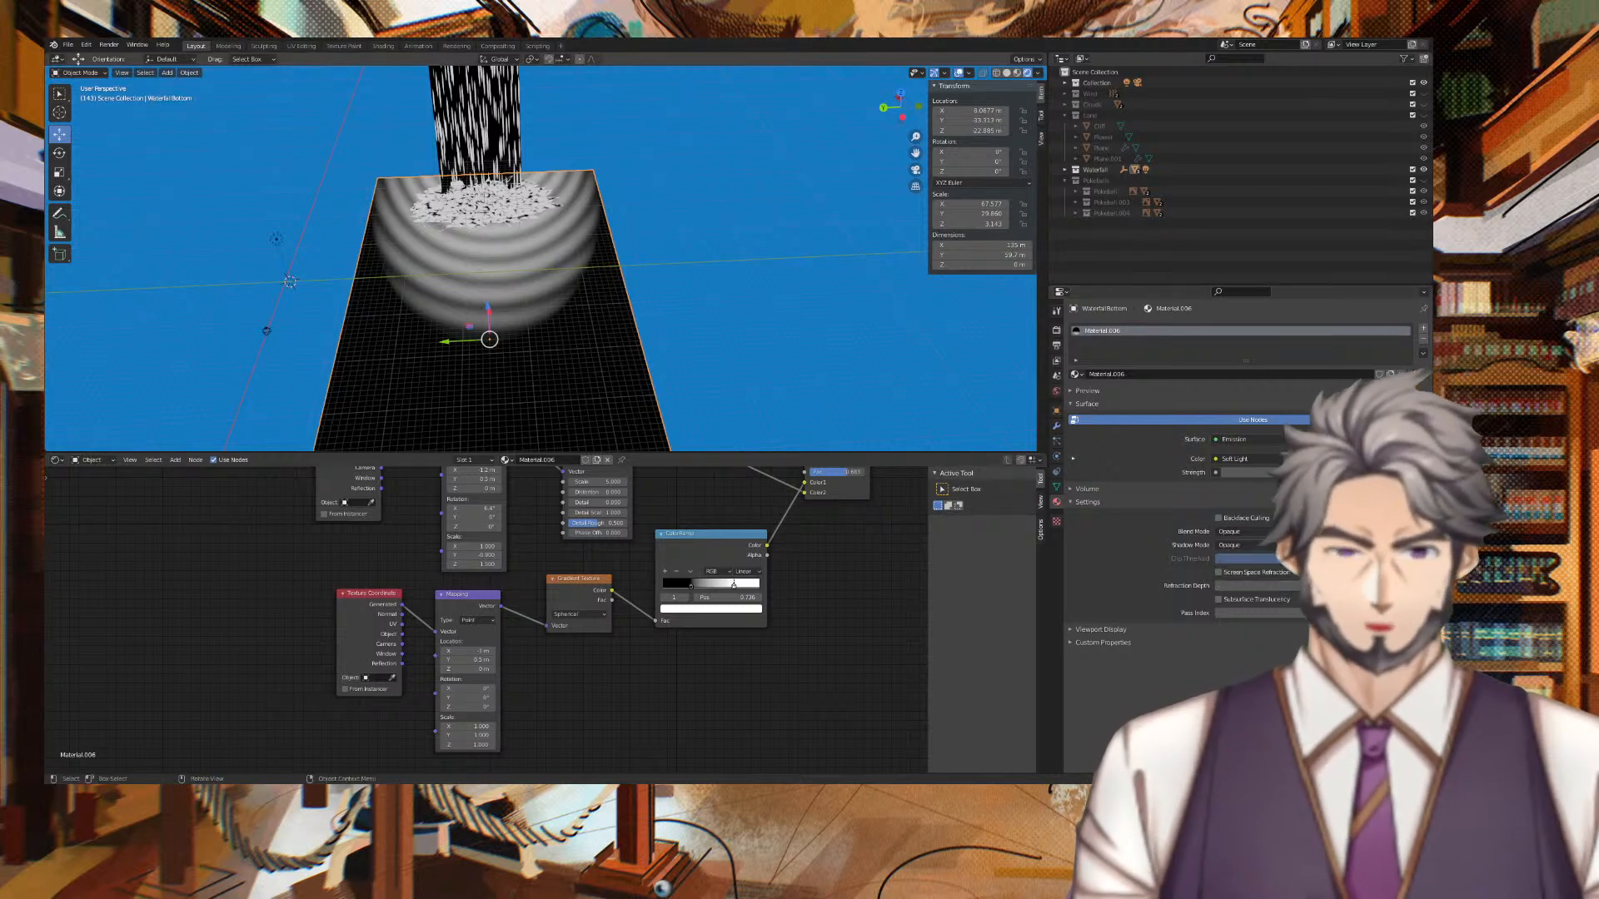
left_click(465, 652)
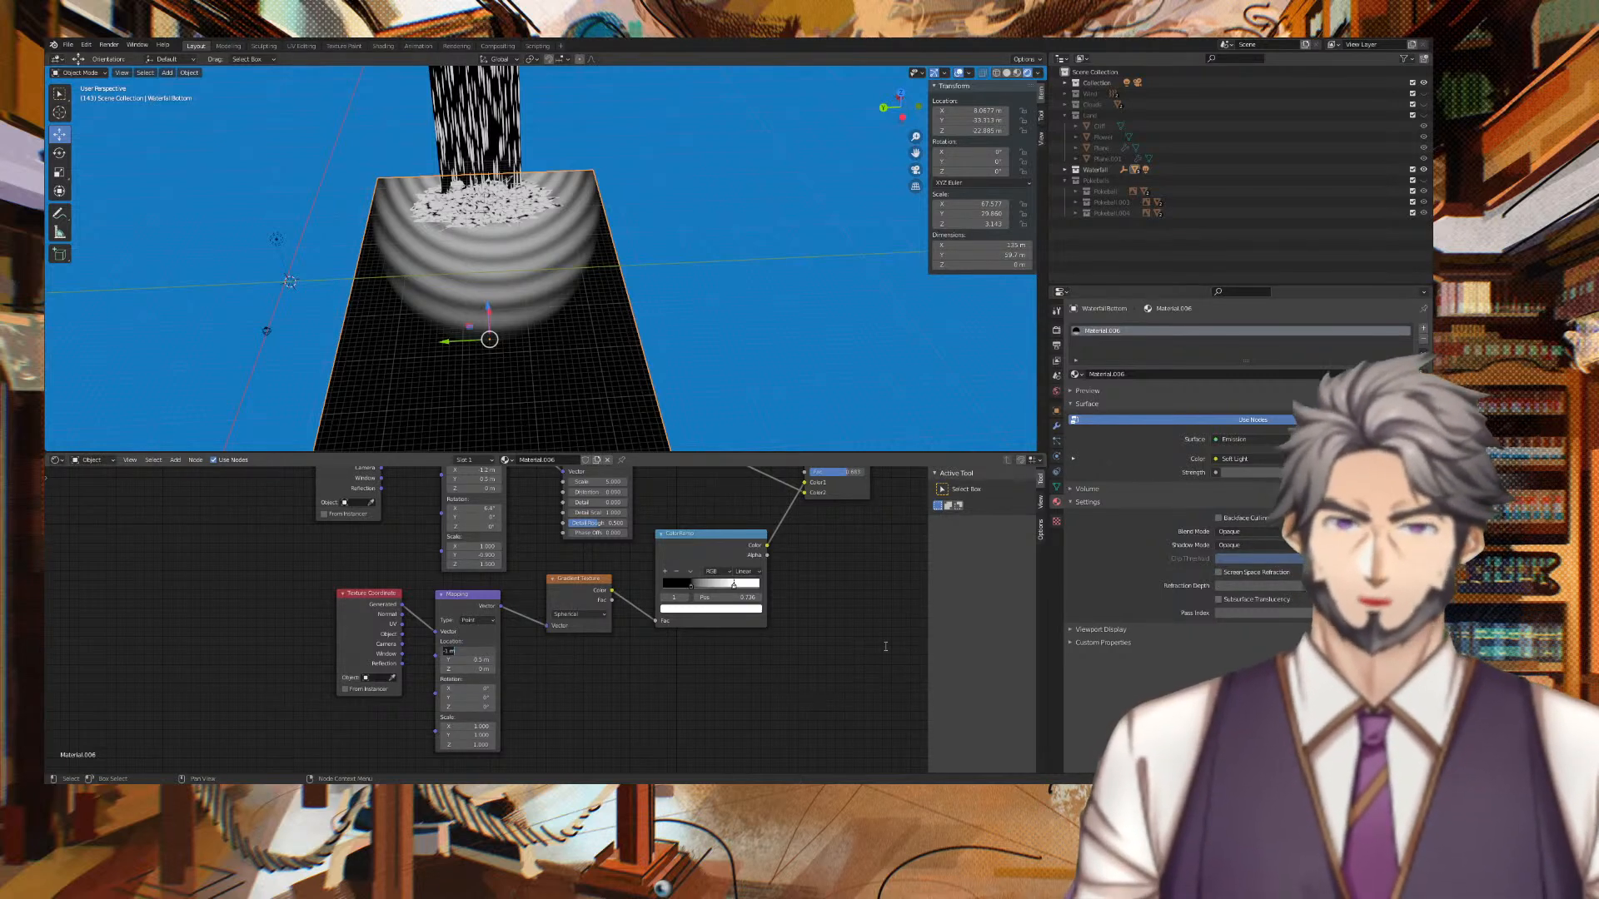
type("0")
key("Tab")
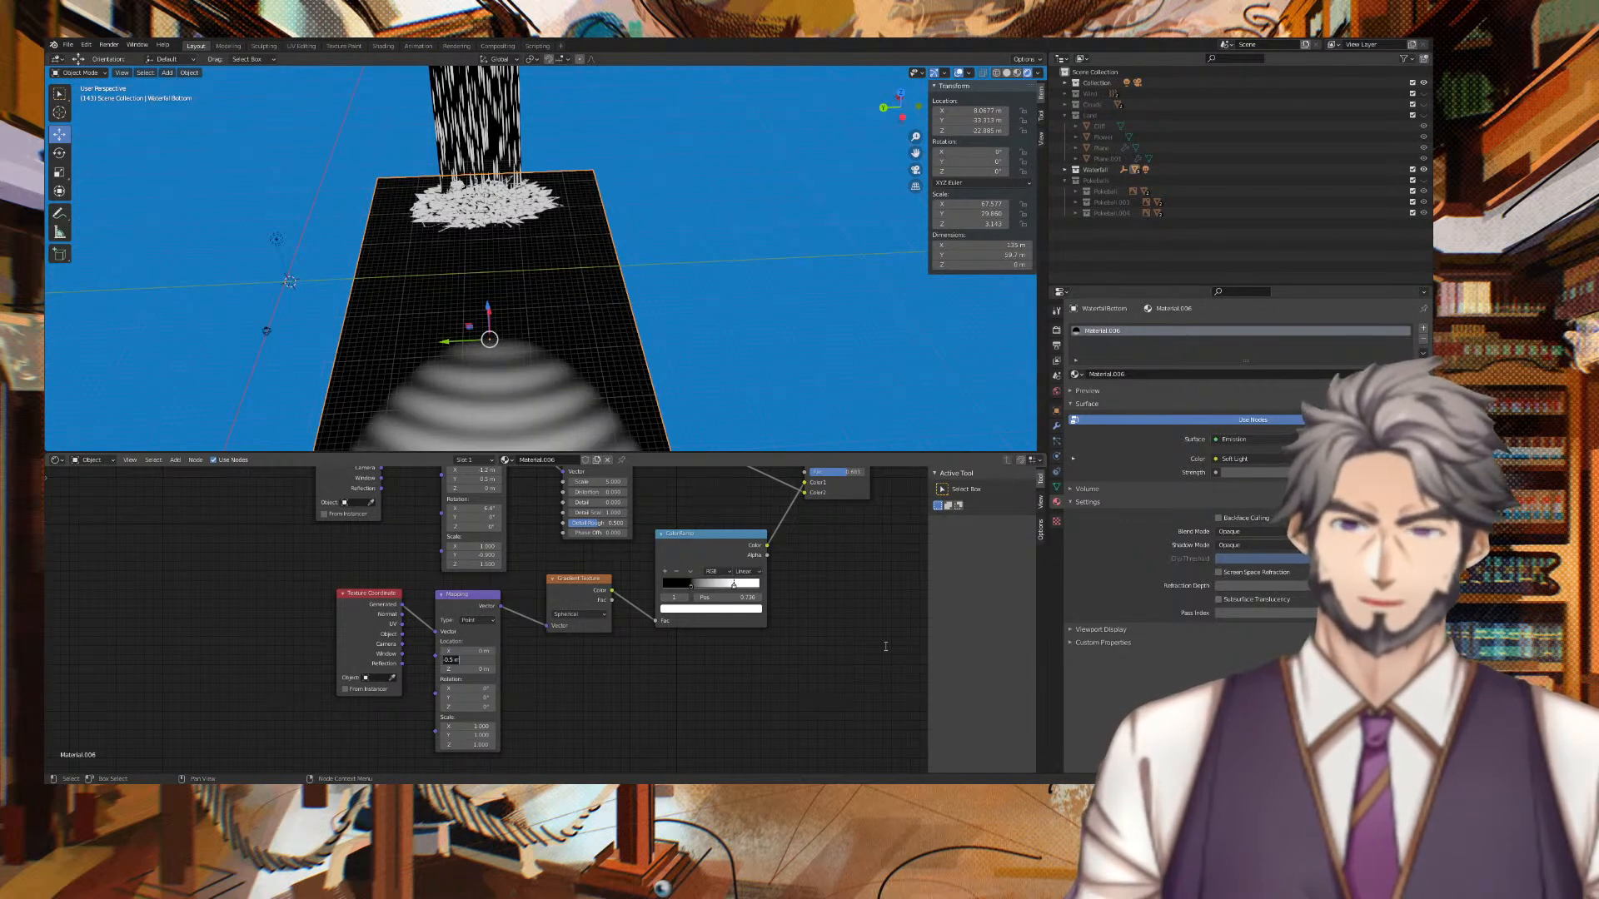
key("Return")
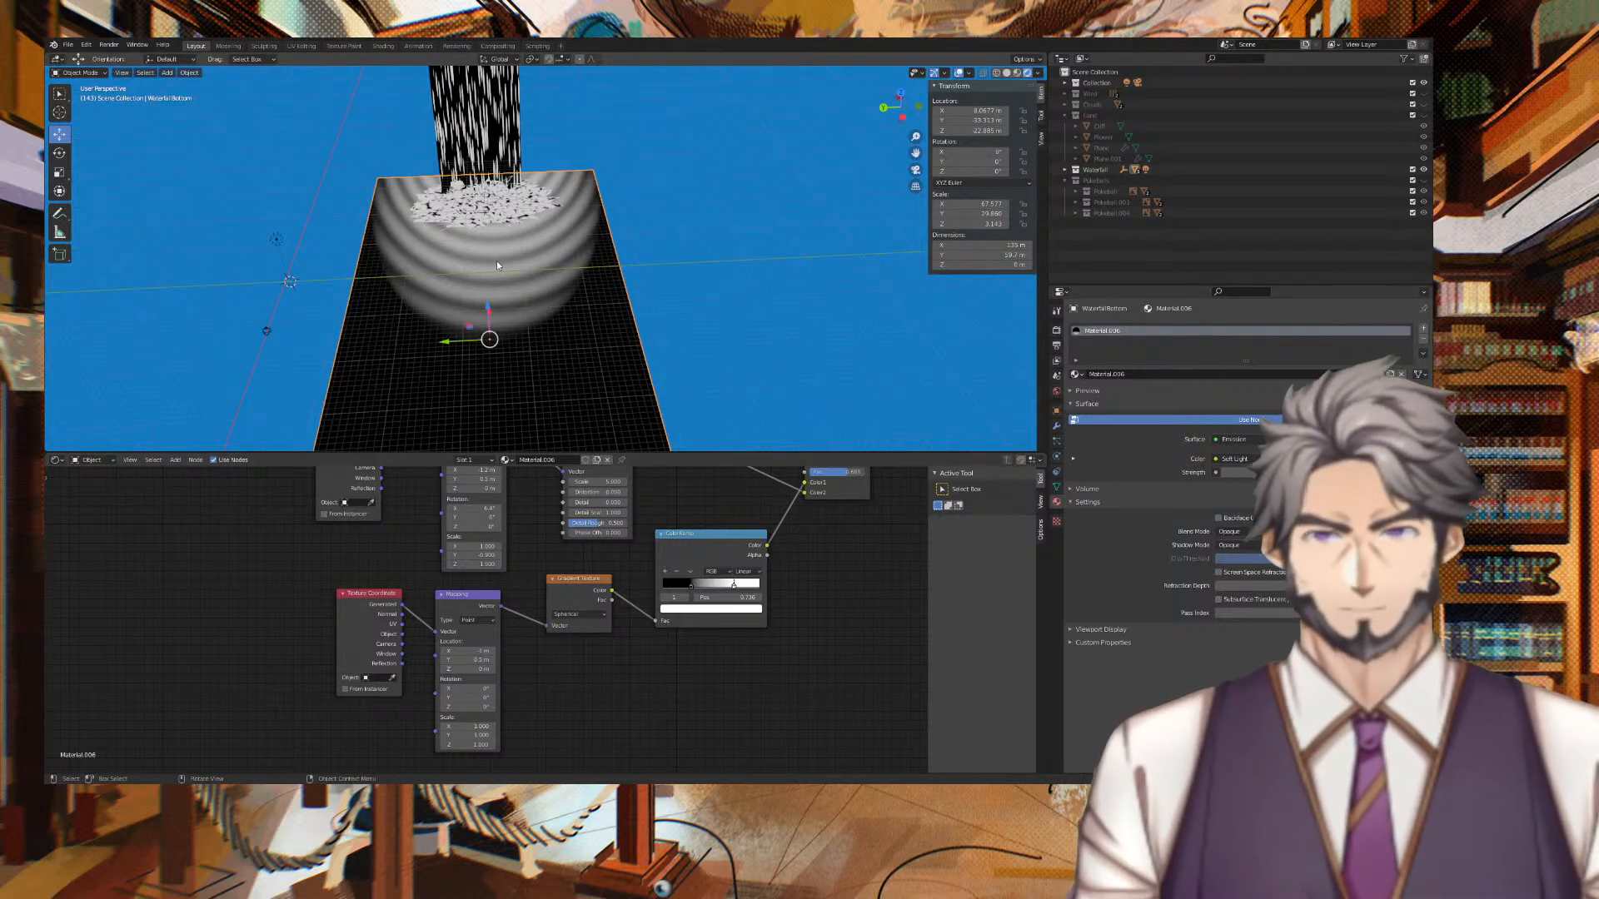
Raise the Soft Light mix node's factor to 1.000.
middle_click_drag(852, 566, 746, 603)
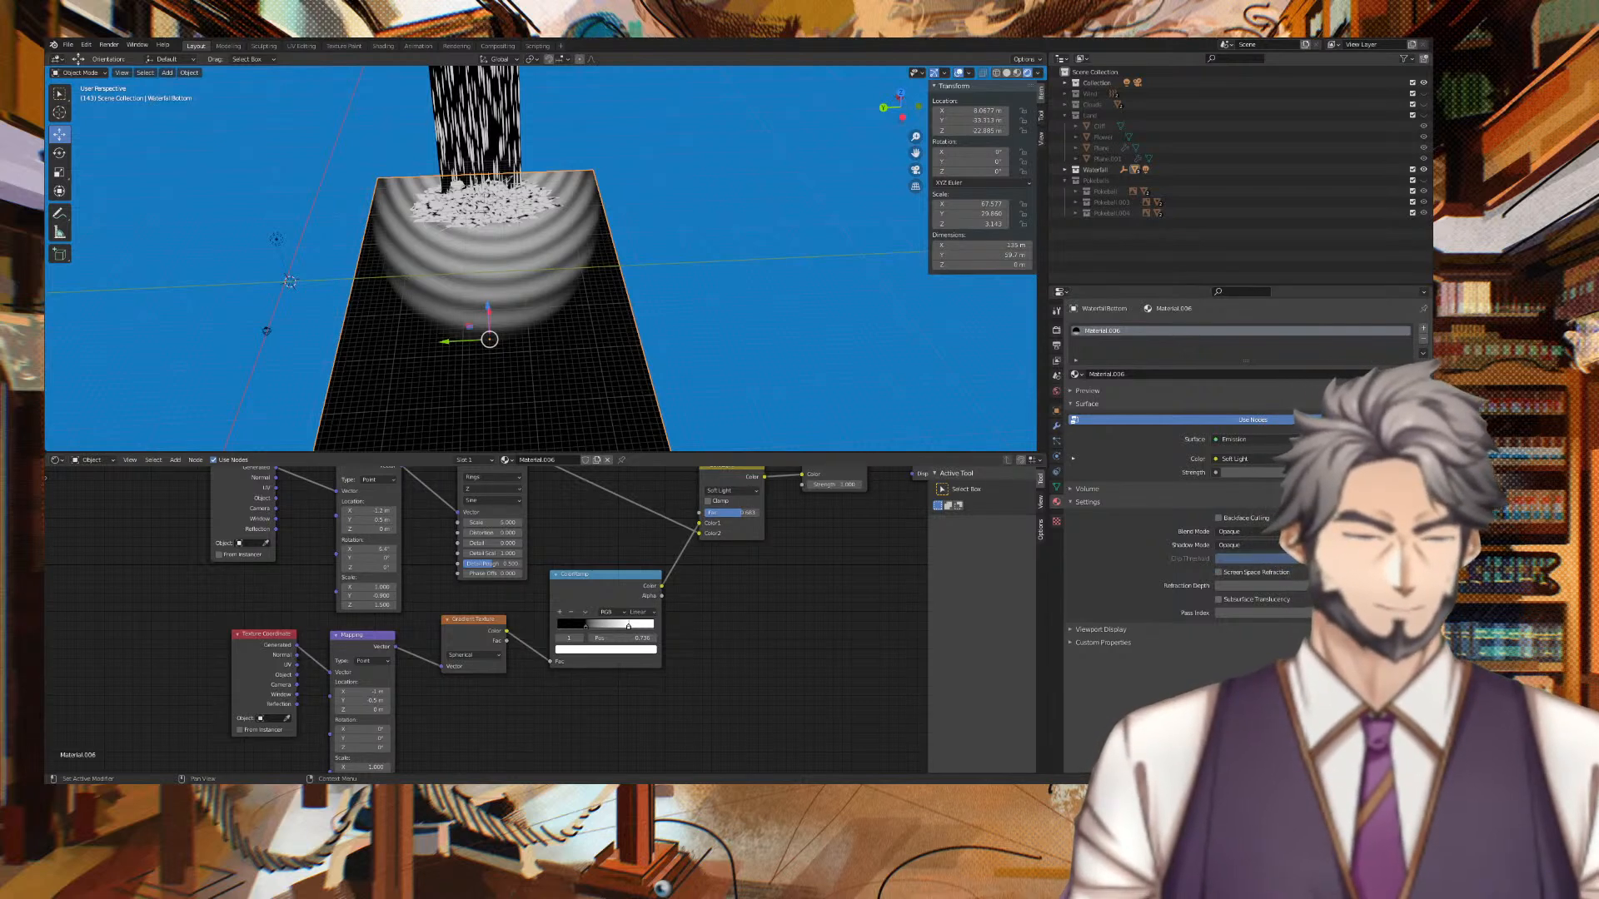
left_click_drag(741, 513, 761, 513)
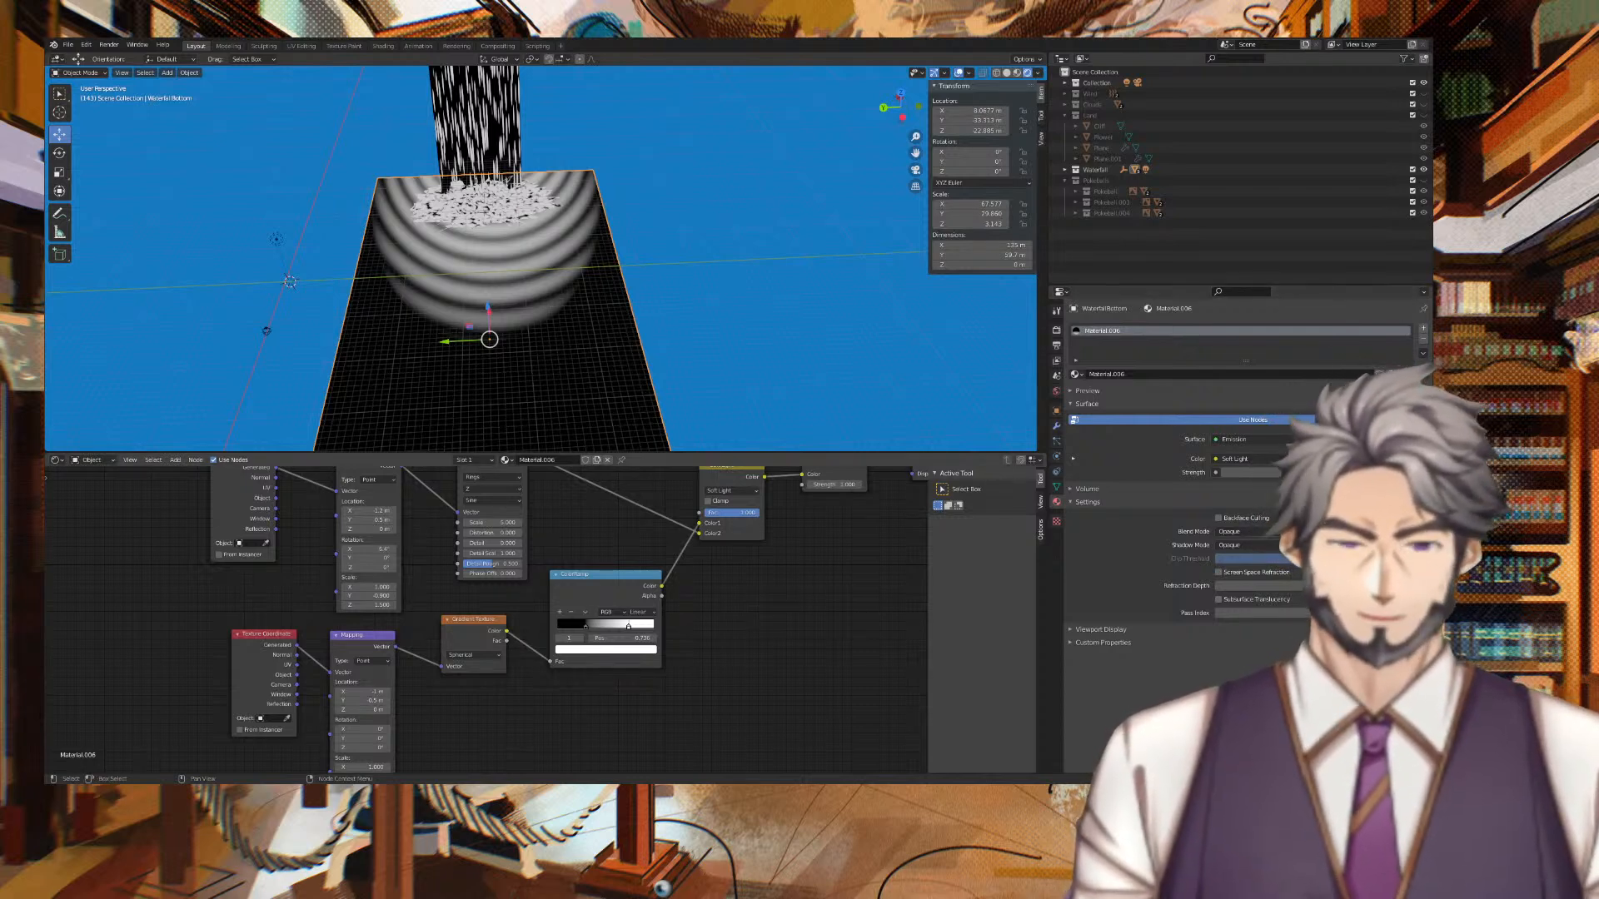
Set the Y and Z scale to 1 in the Mapping node that feeds the Wave Texture.
middle_click_drag(794, 631, 881, 671)
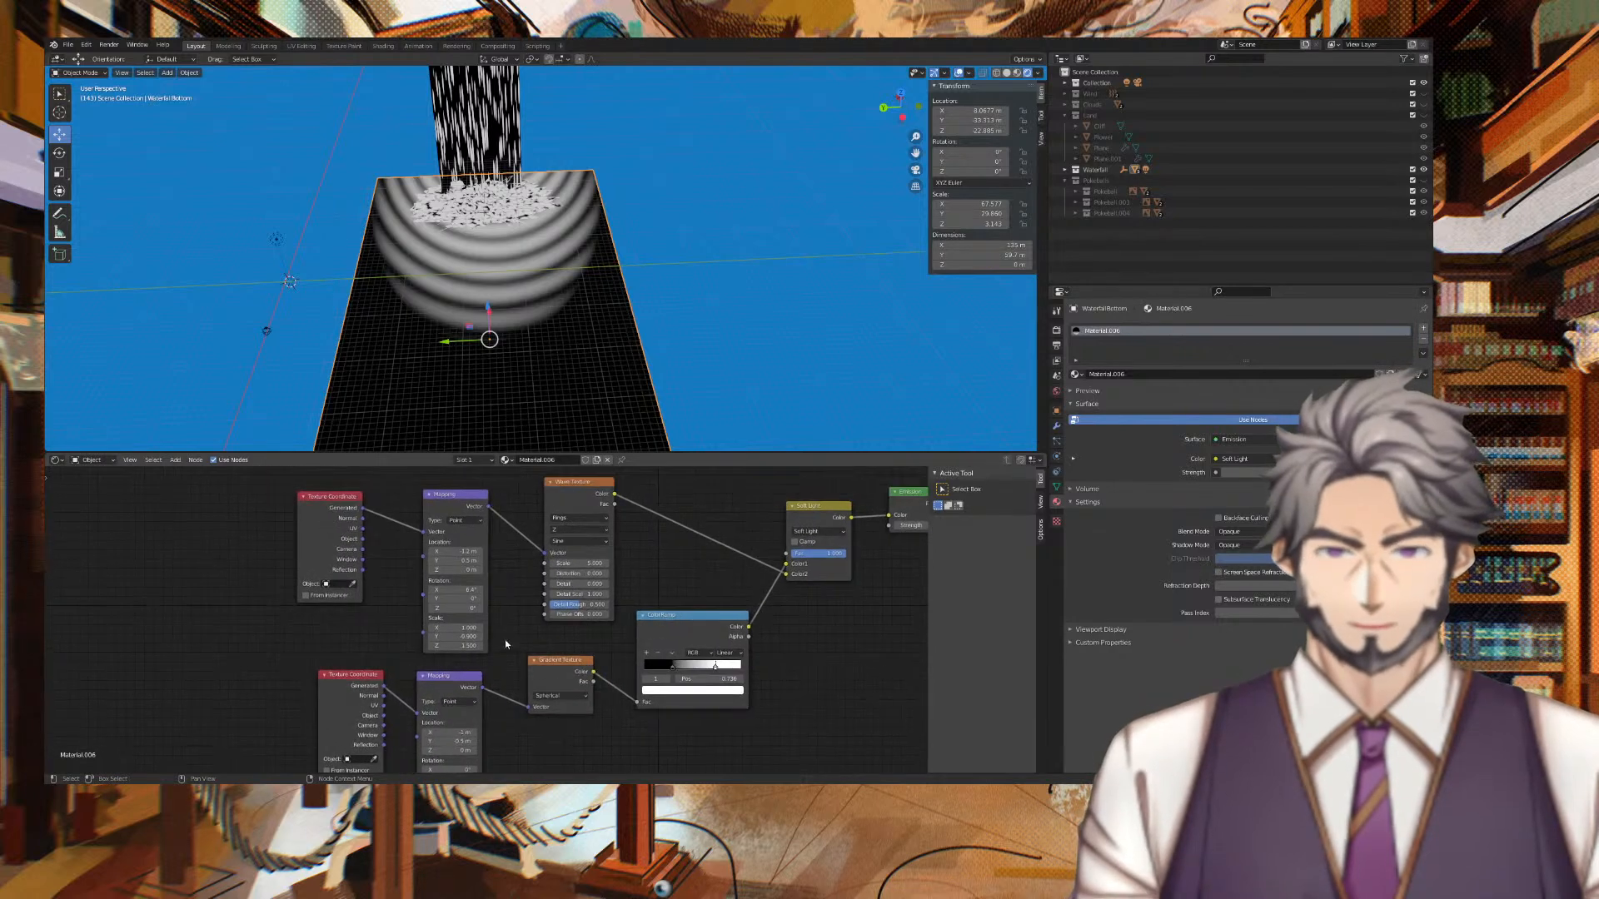
mouse_move(453, 636)
left_mouse_down()
mouse_move(419, 636)
mouse_move(503, 636)
mouse_move(445, 637)
left_mouse_up()
left_click(450, 636)
type("1")
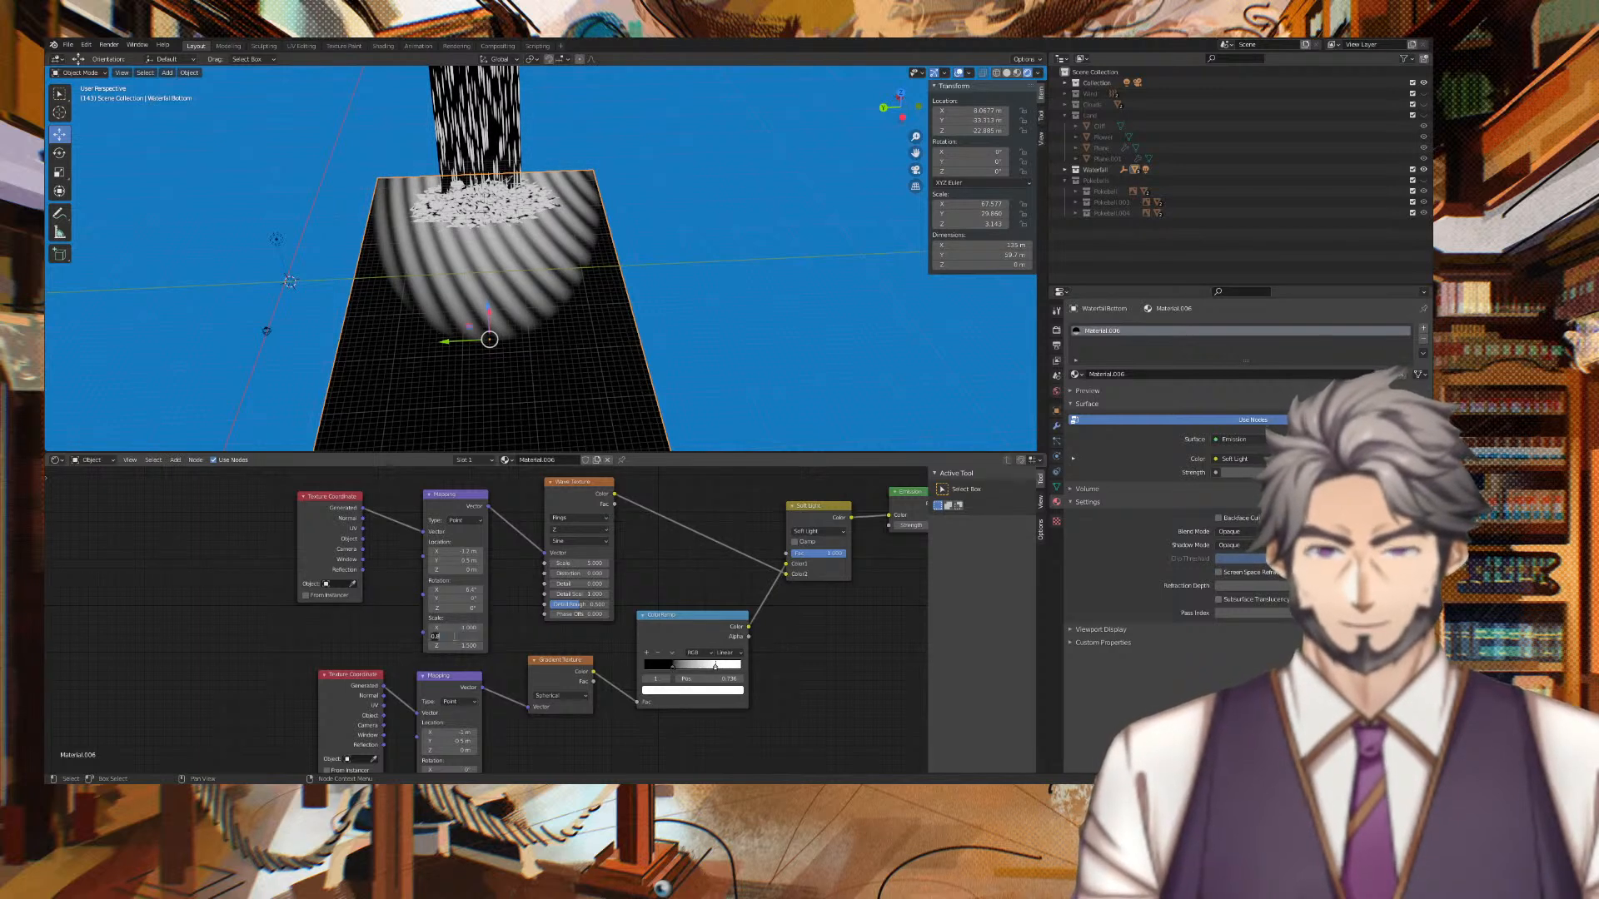
key("Tab")
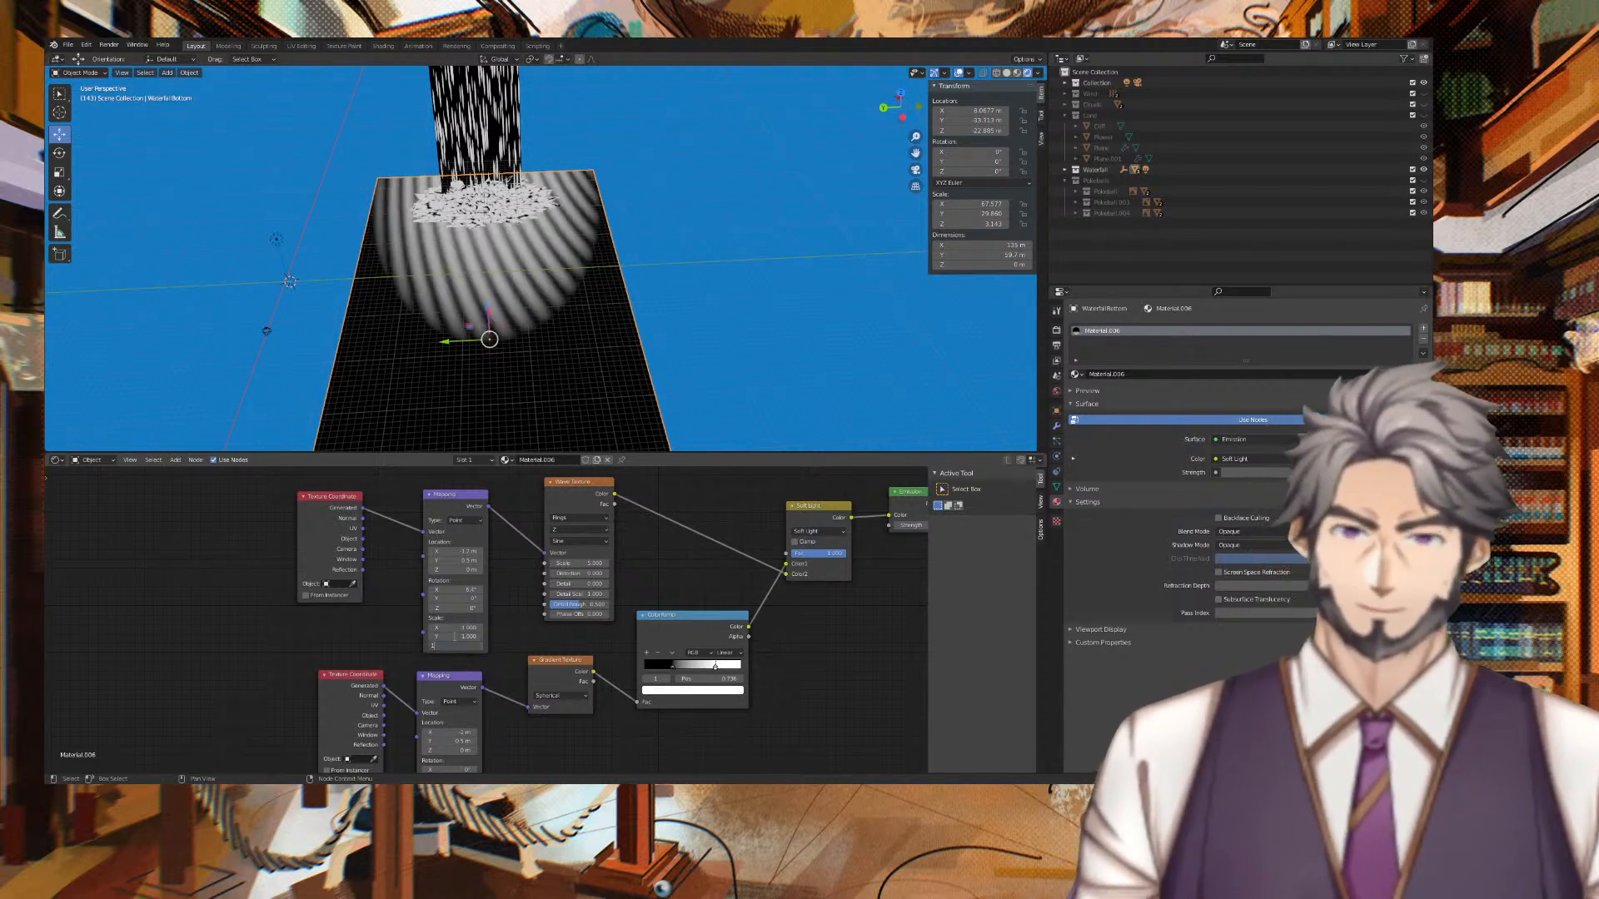
type("1")
key("Tab")
left_click(503, 575)
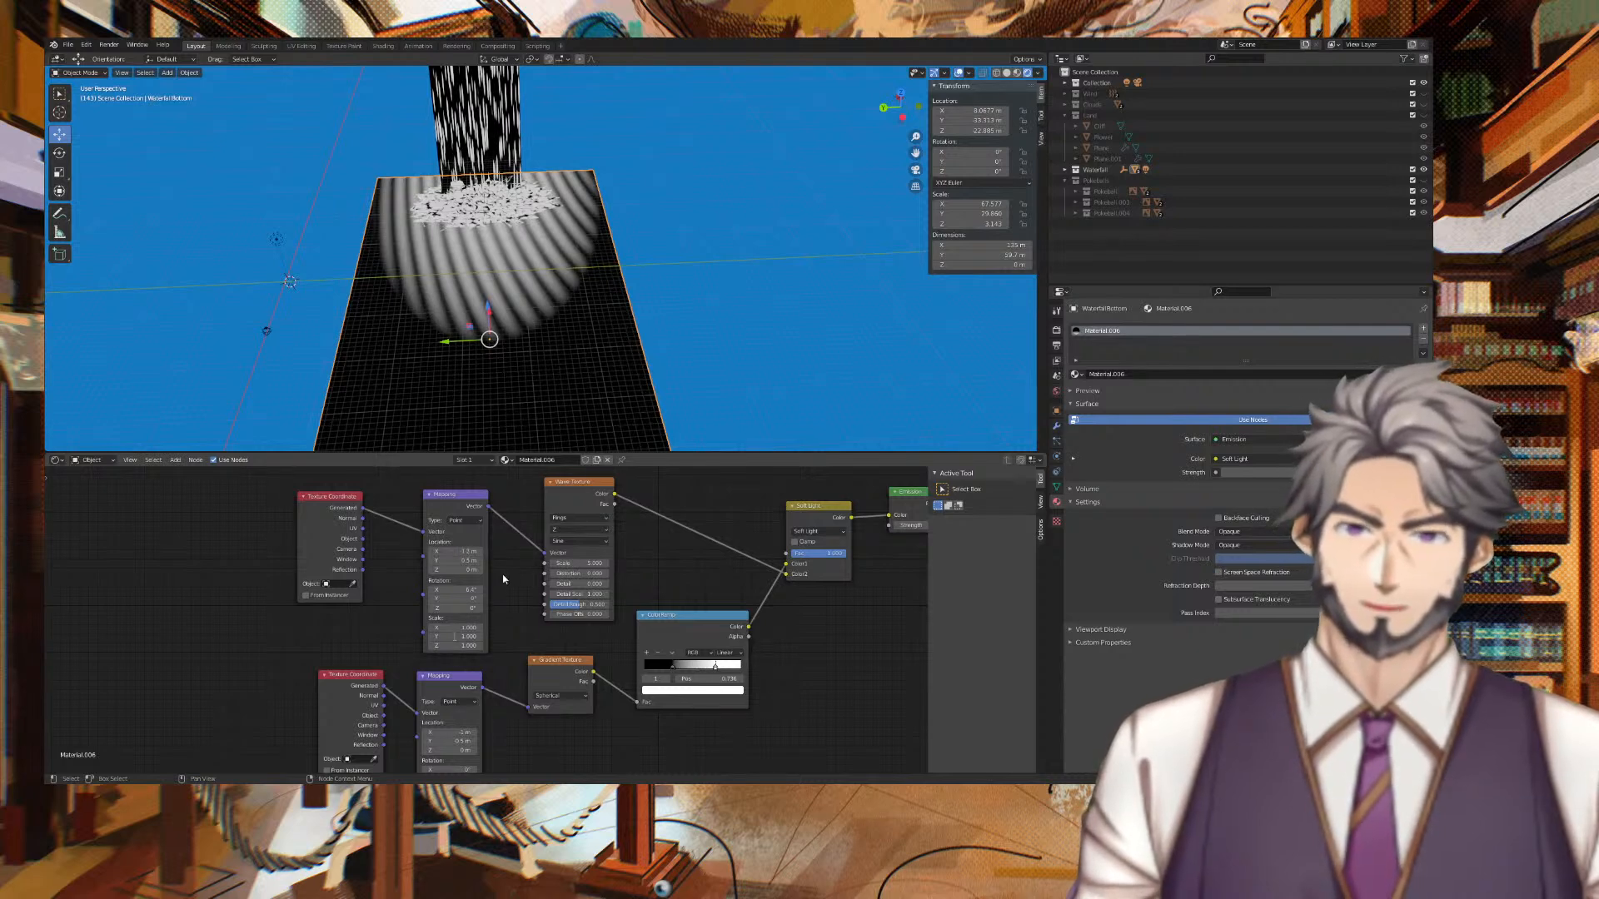
Reset the X location to 0 m and the X rotation to 0° in the Wave Texture's Mapping node.
left_click_drag(455, 551, 683, 552)
left_click(462, 551)
key("Tab")
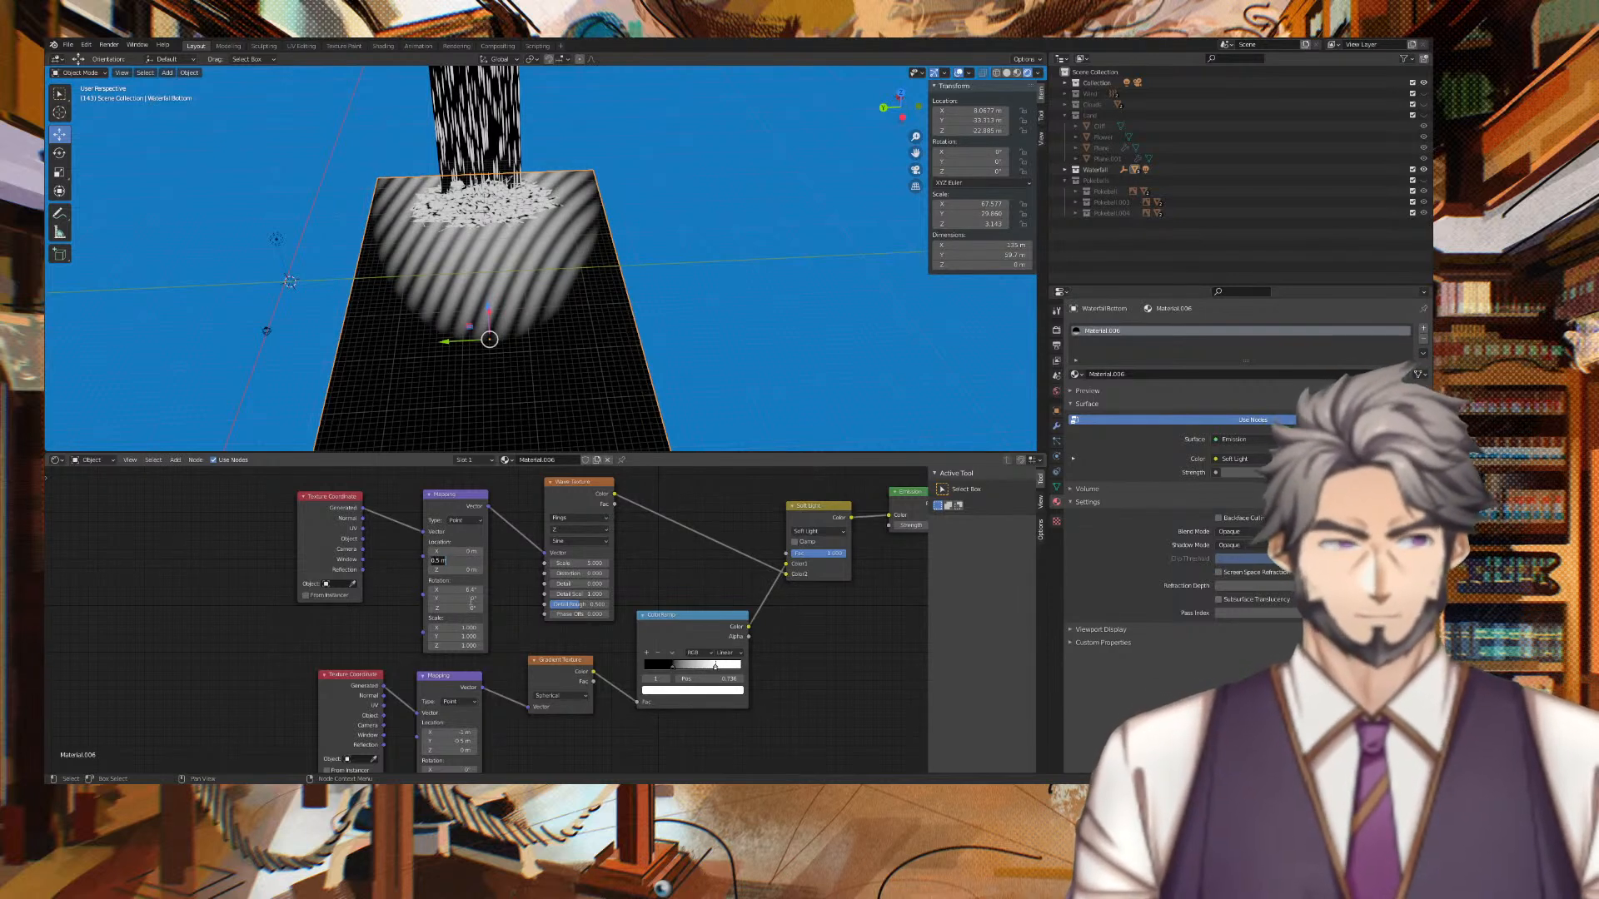
left_click(471, 589)
left_click_drag(470, 589, 199, 589)
left_click_drag(466, 589, 466, 590)
left_click(469, 590)
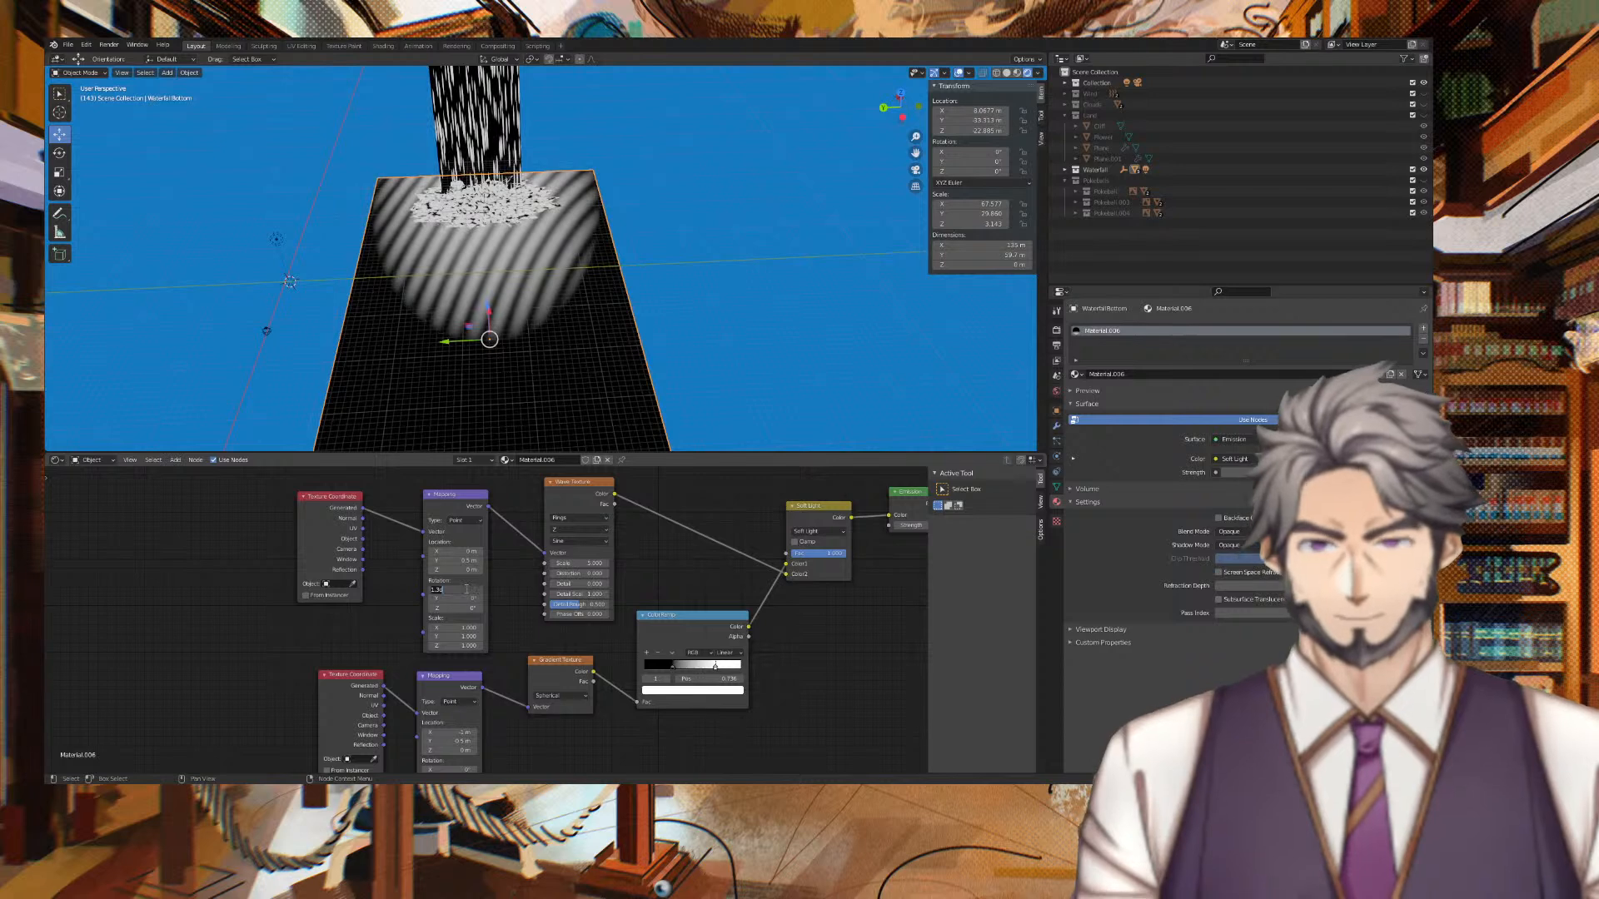
type("0")
key("Tab")
key("Return")
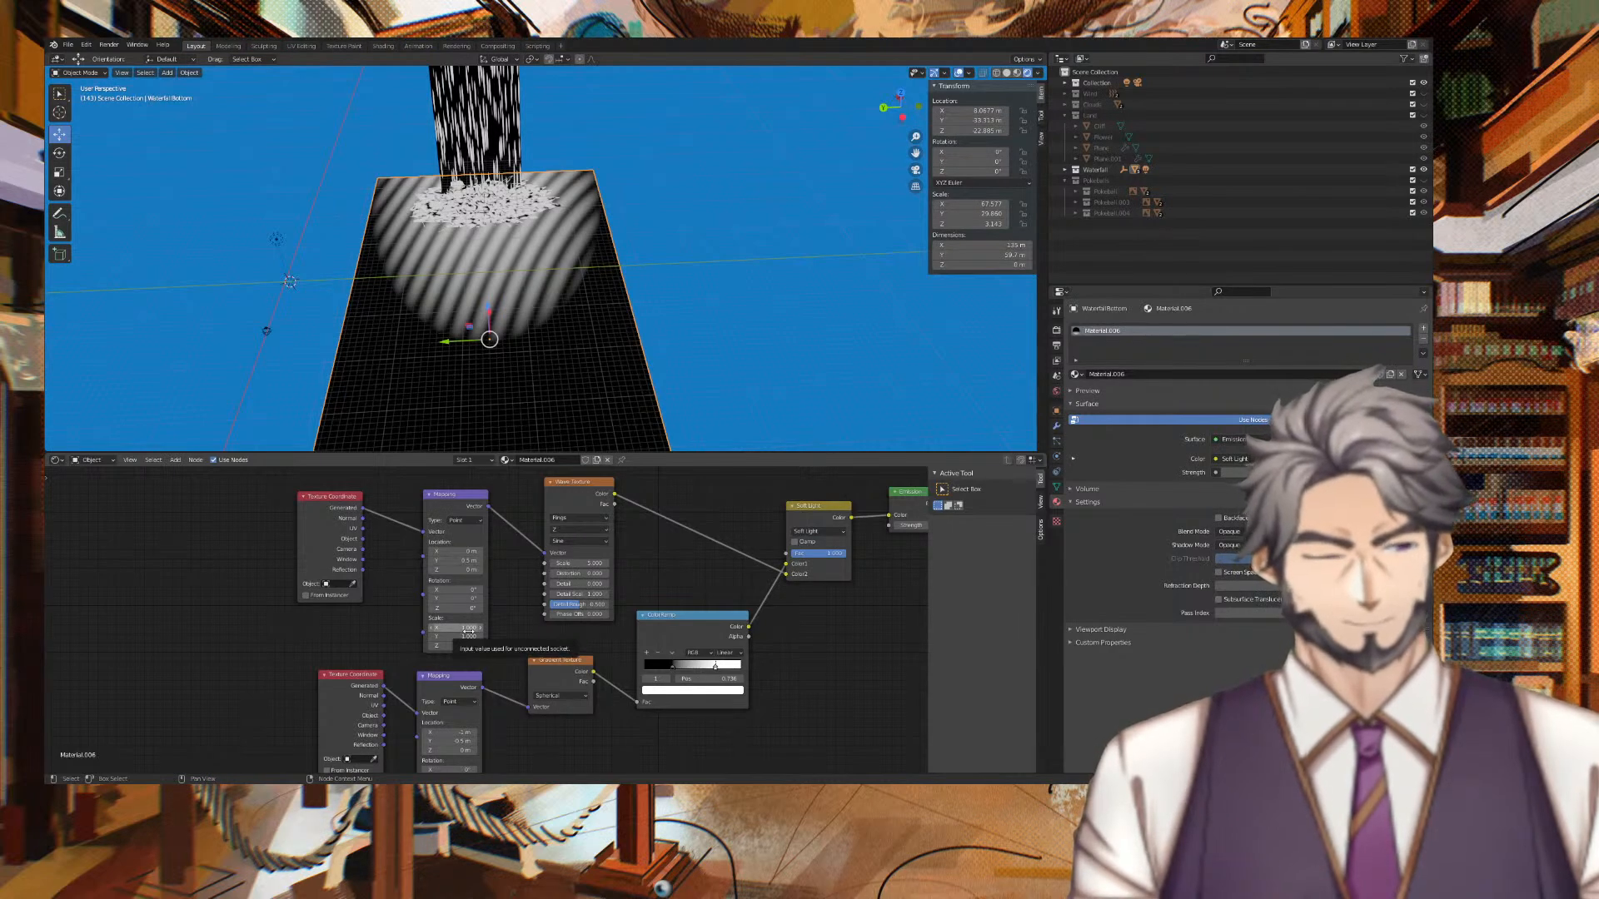
Keep the Wave Texture mapping's X rotation at 0° and adjust its Y rotation until the stripes run diagonally across the plane.
left_click_drag(455, 630, 457, 590)
left_click(456, 590)
type("0")
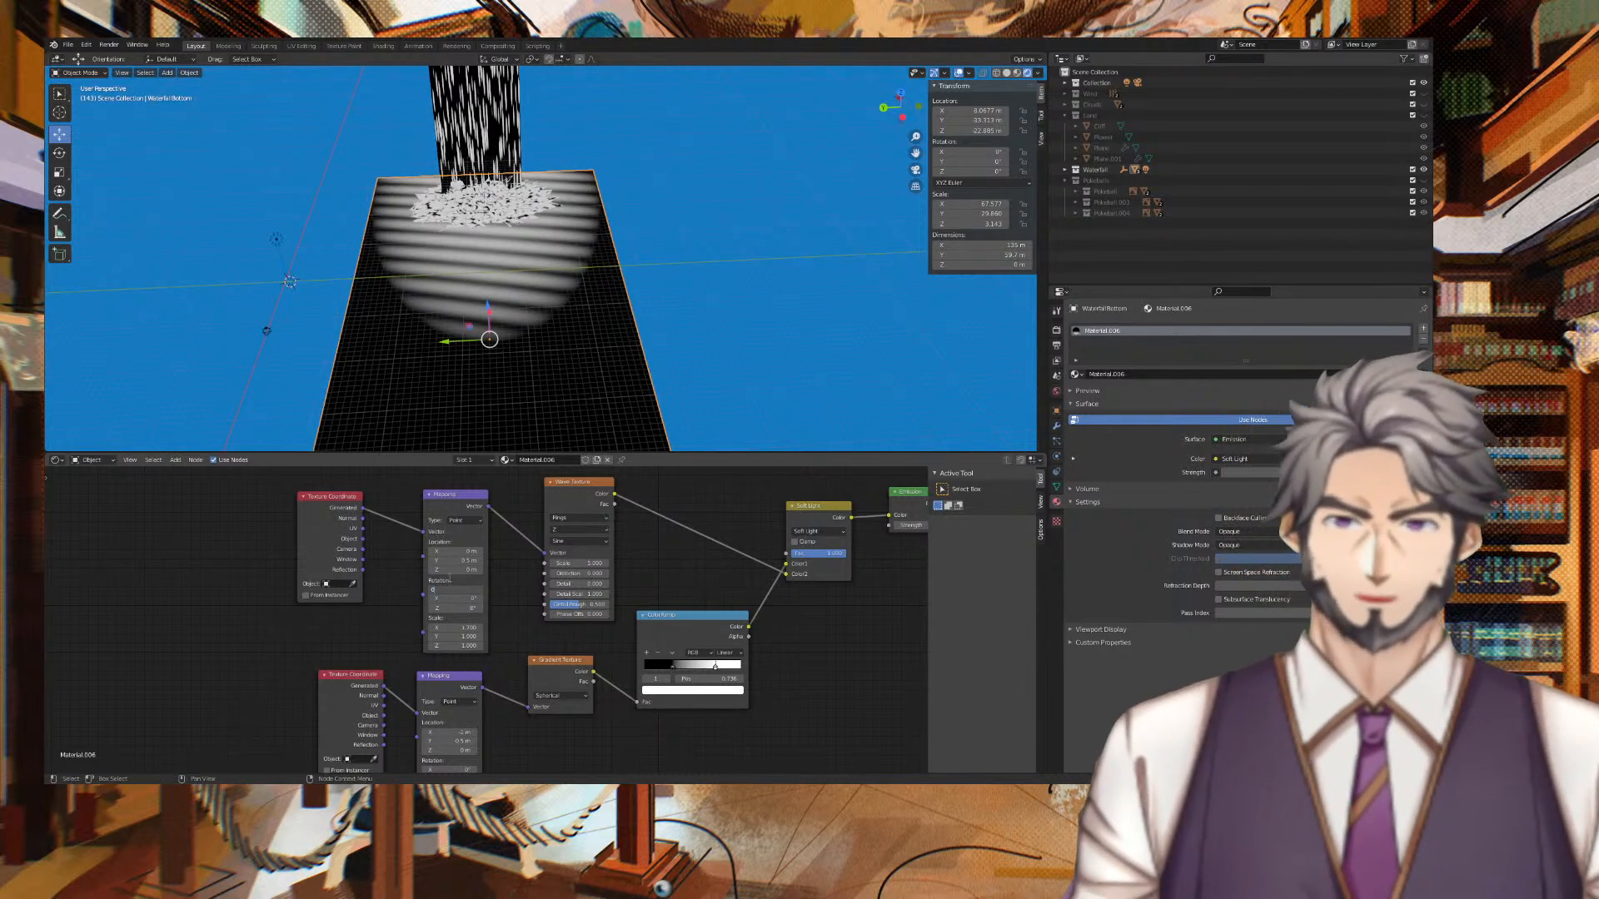
key("Tab")
type("143")
key("Return")
mouse_move(434, 599)
left_mouse_down()
mouse_move(408, 599)
mouse_move(434, 599)
left_mouse_up()
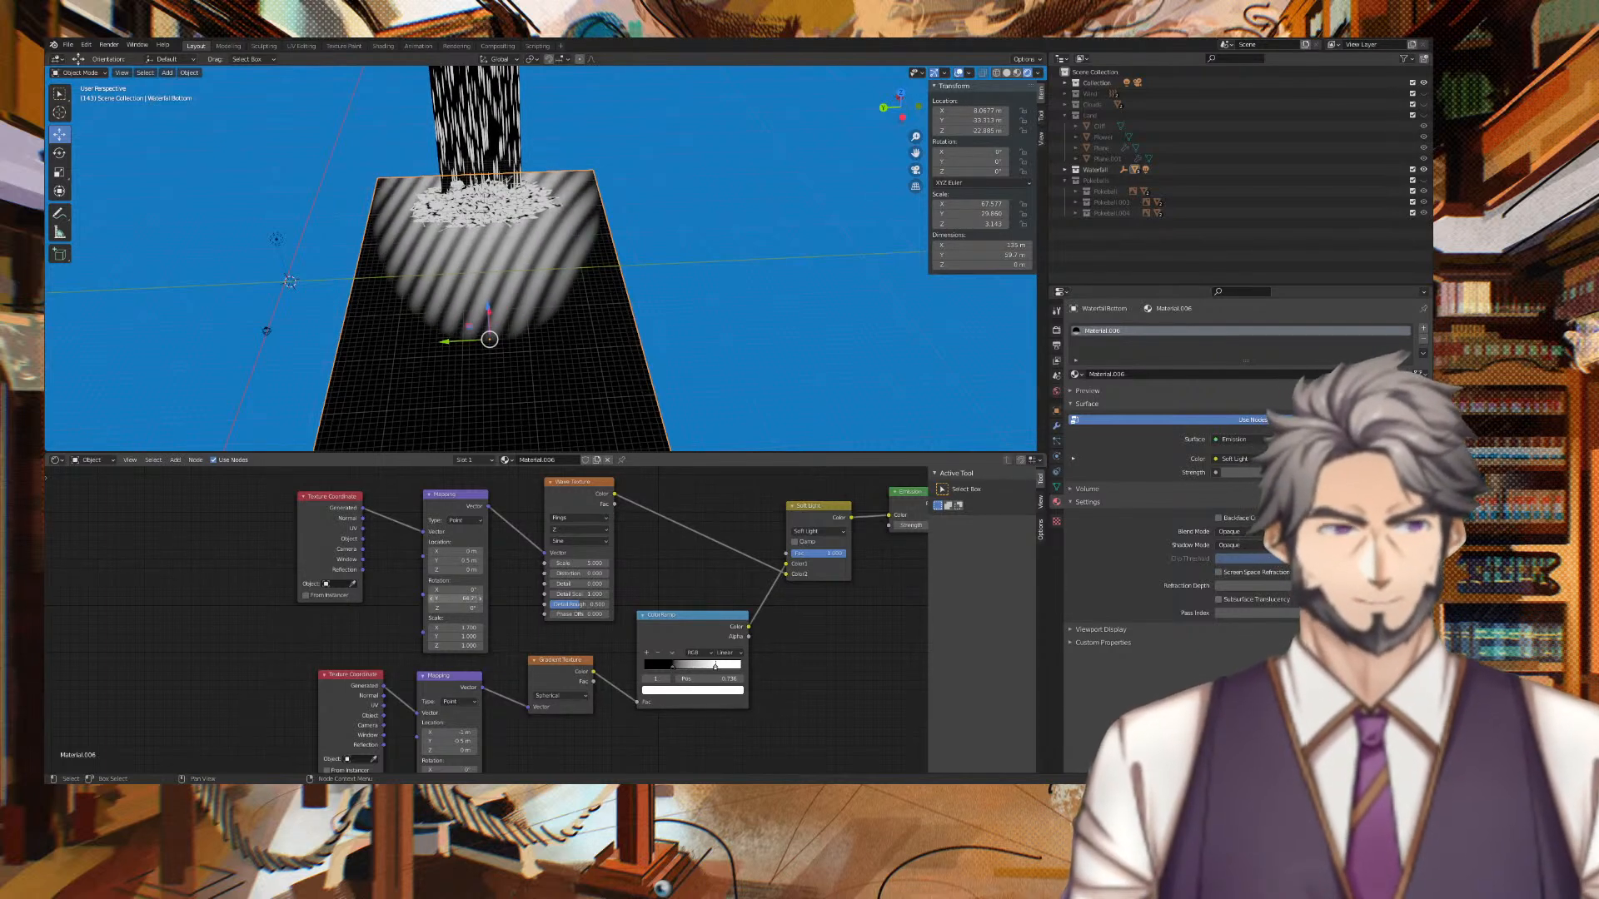
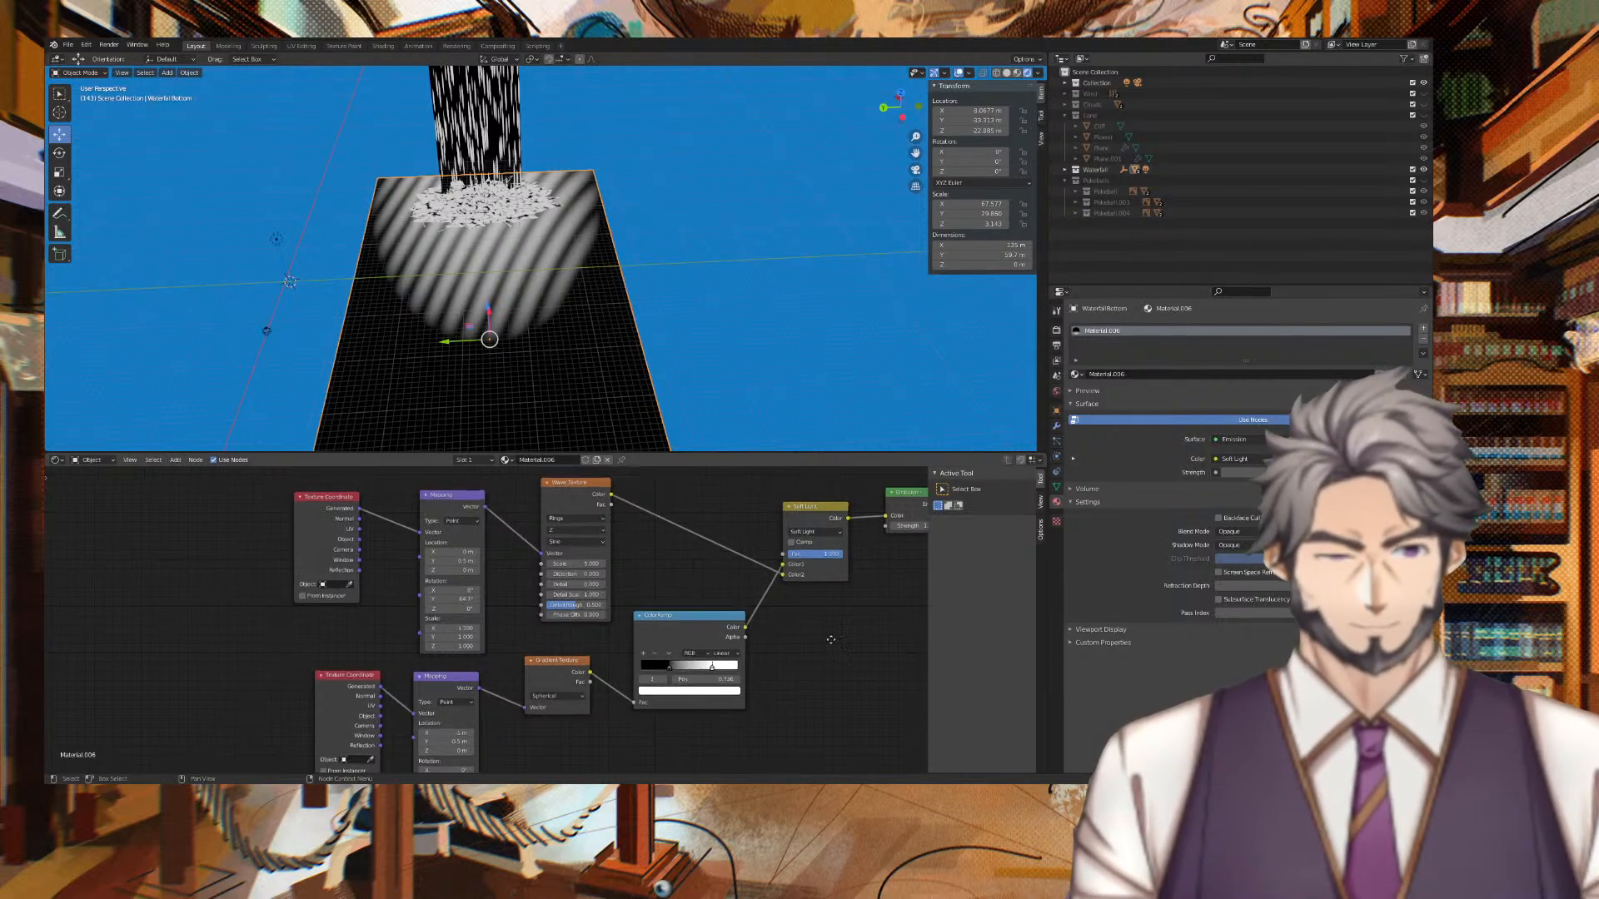
Set the position of the ColorRamp's white stop to 0.64.
middle_click_drag(834, 639, 689, 681)
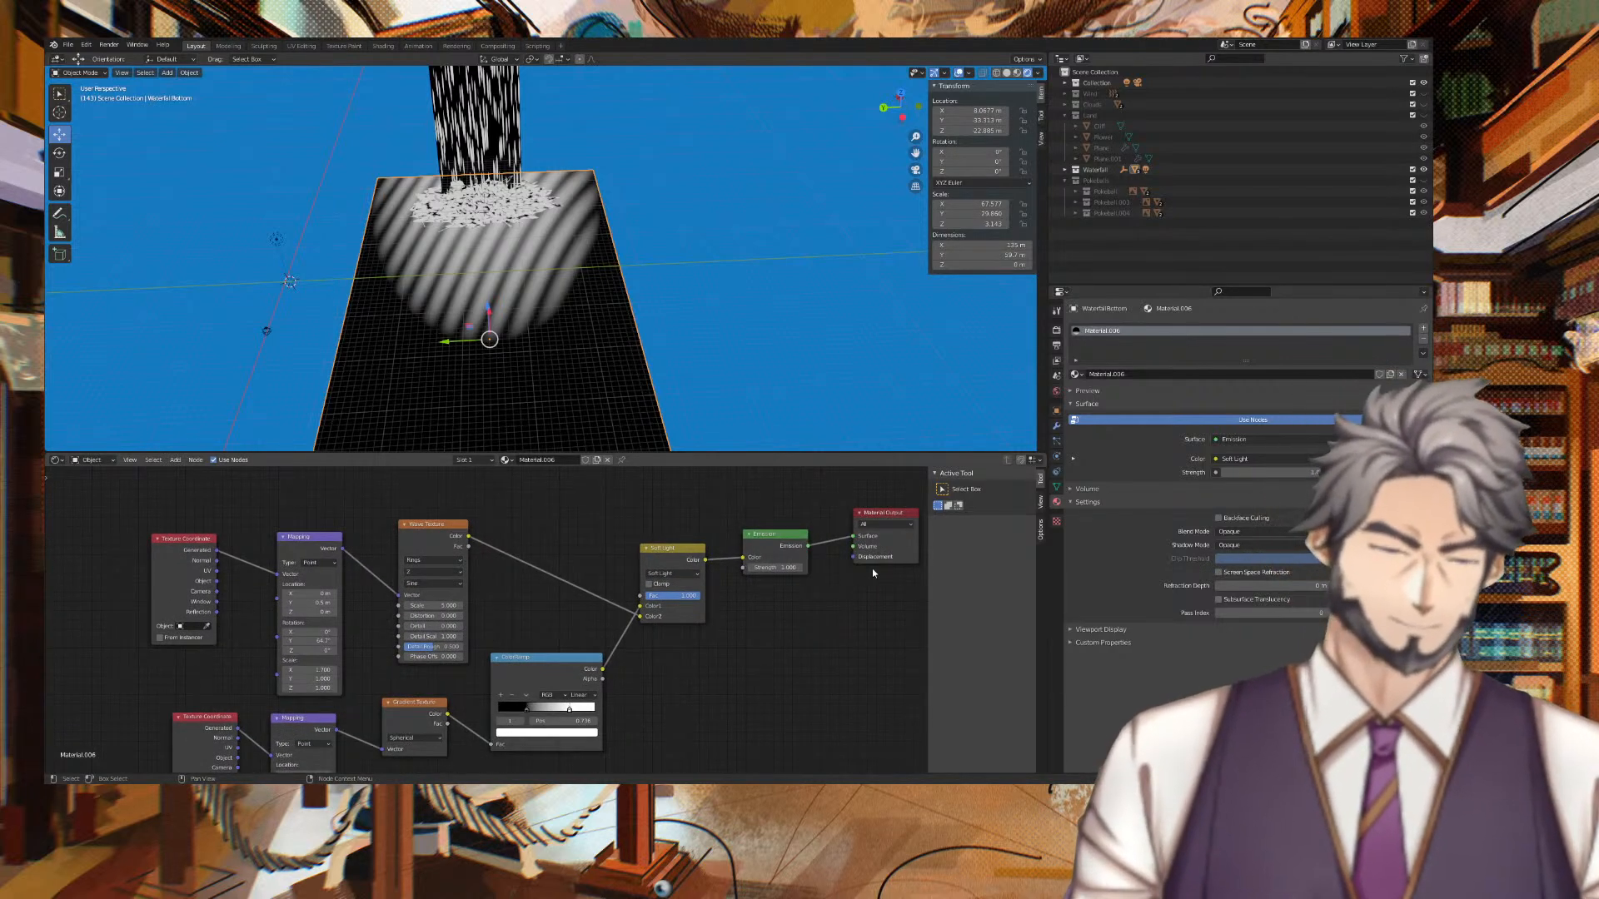
middle_click_drag(778, 592, 829, 577)
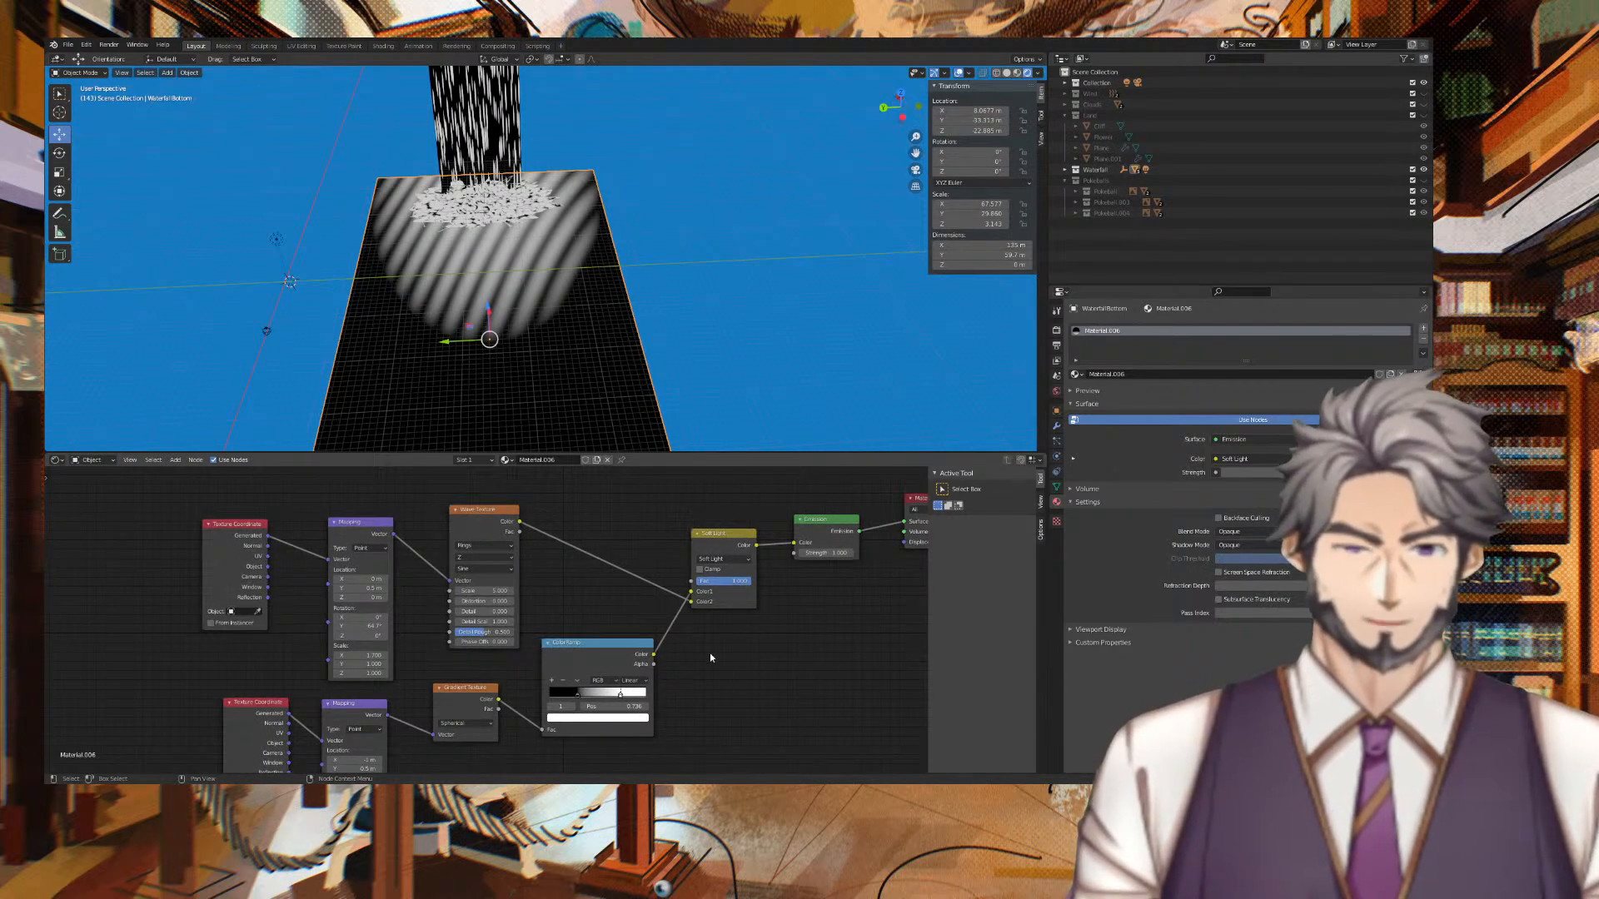
middle_click_drag(671, 665, 759, 639)
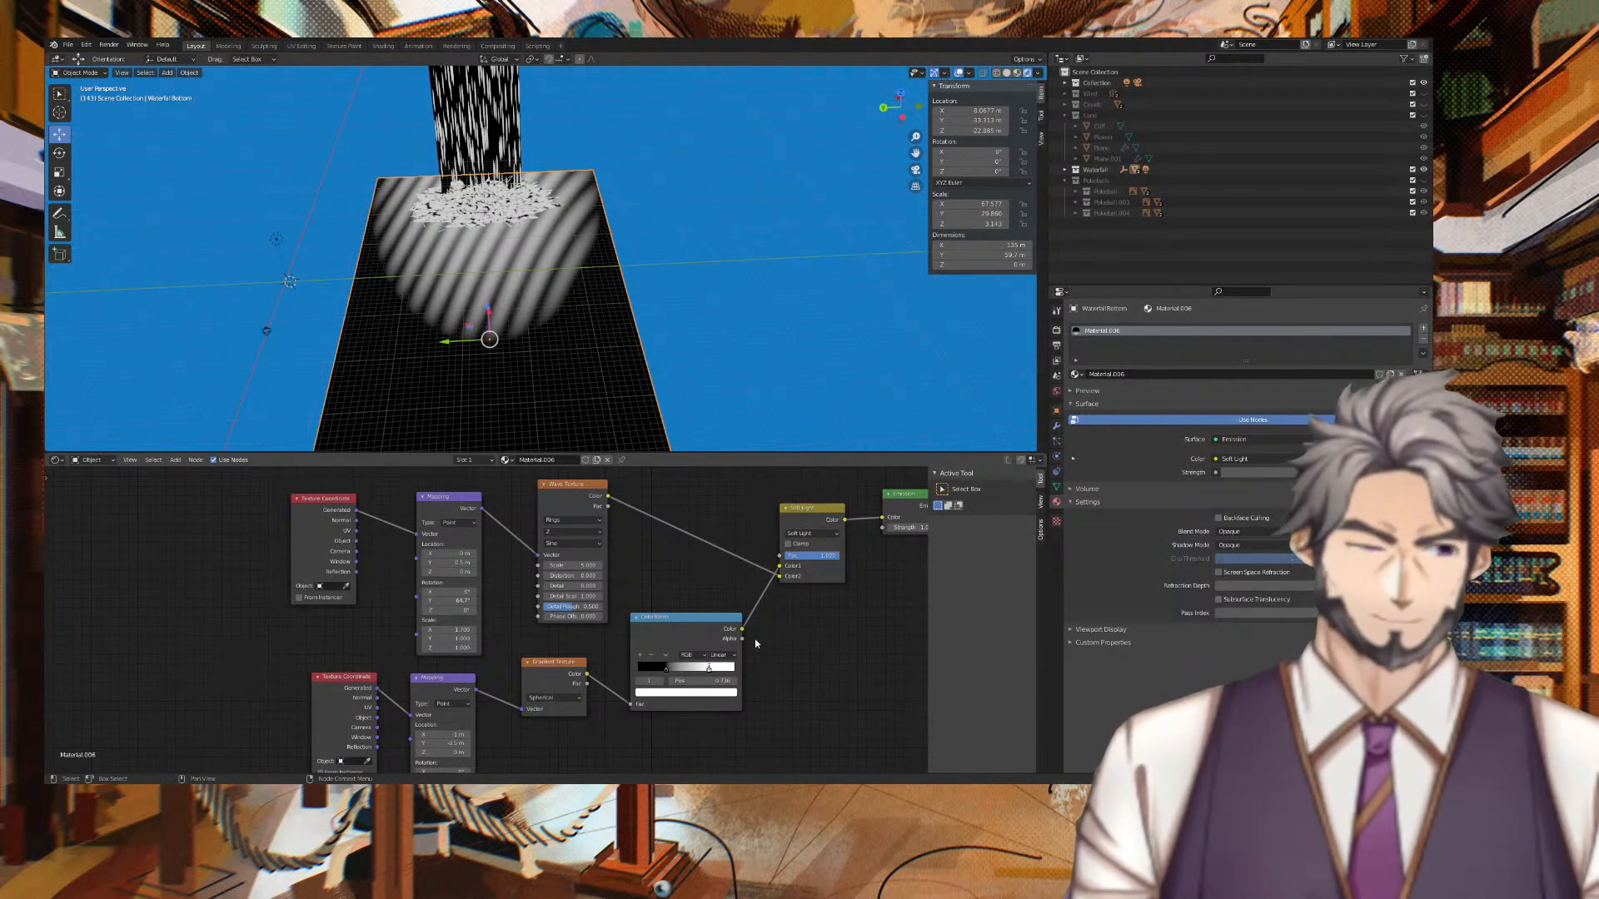
left_click(703, 683)
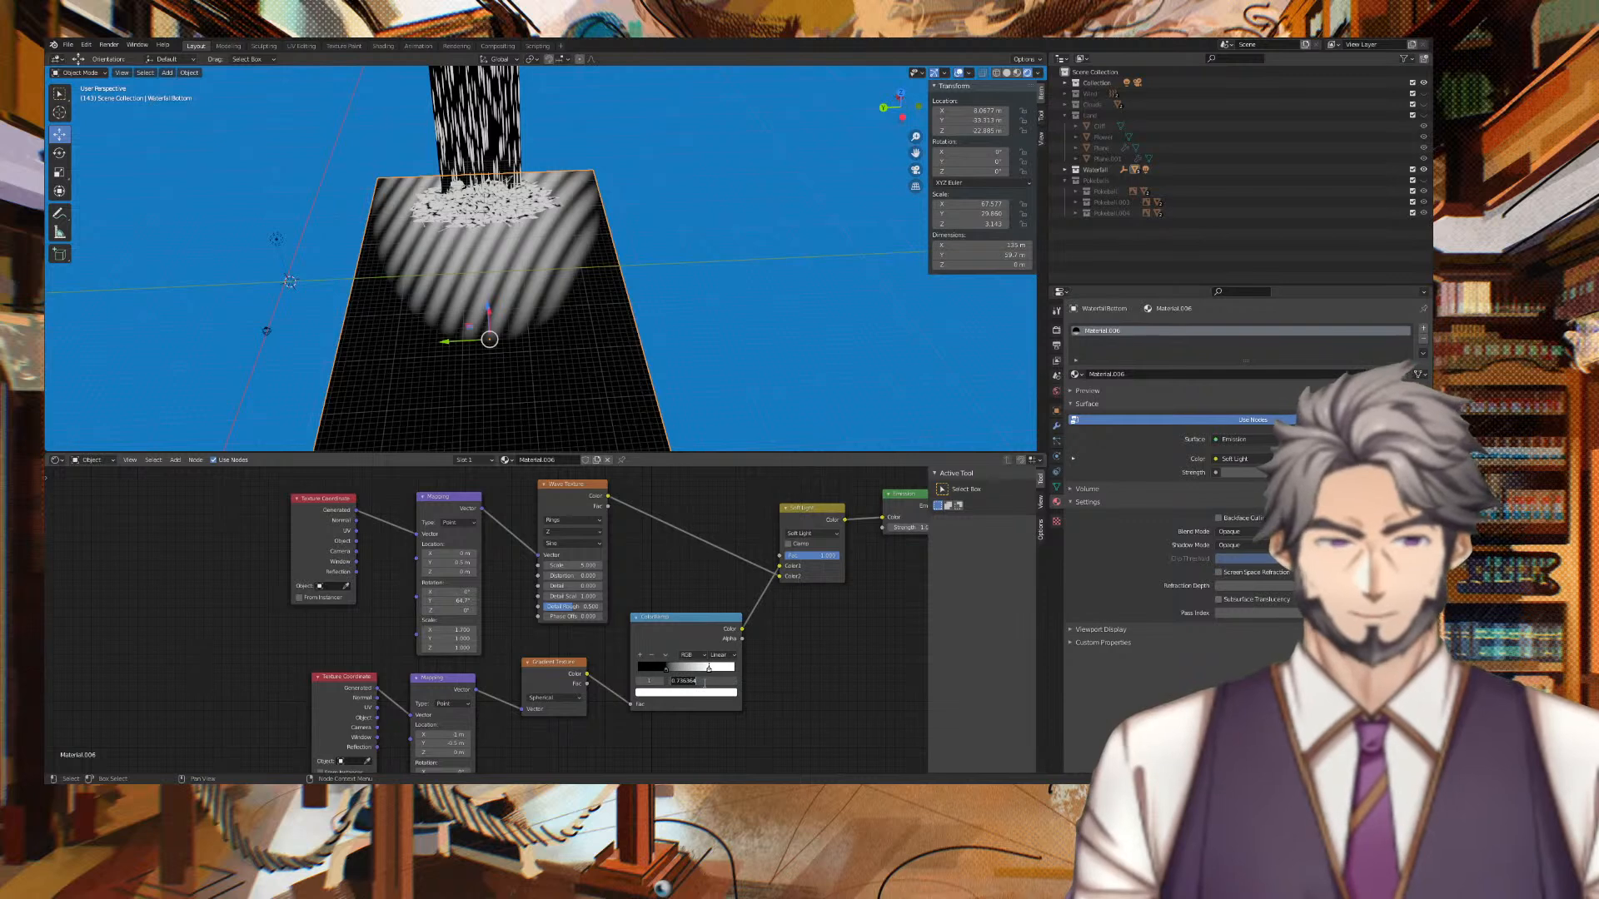
type("0.64")
key("Return")
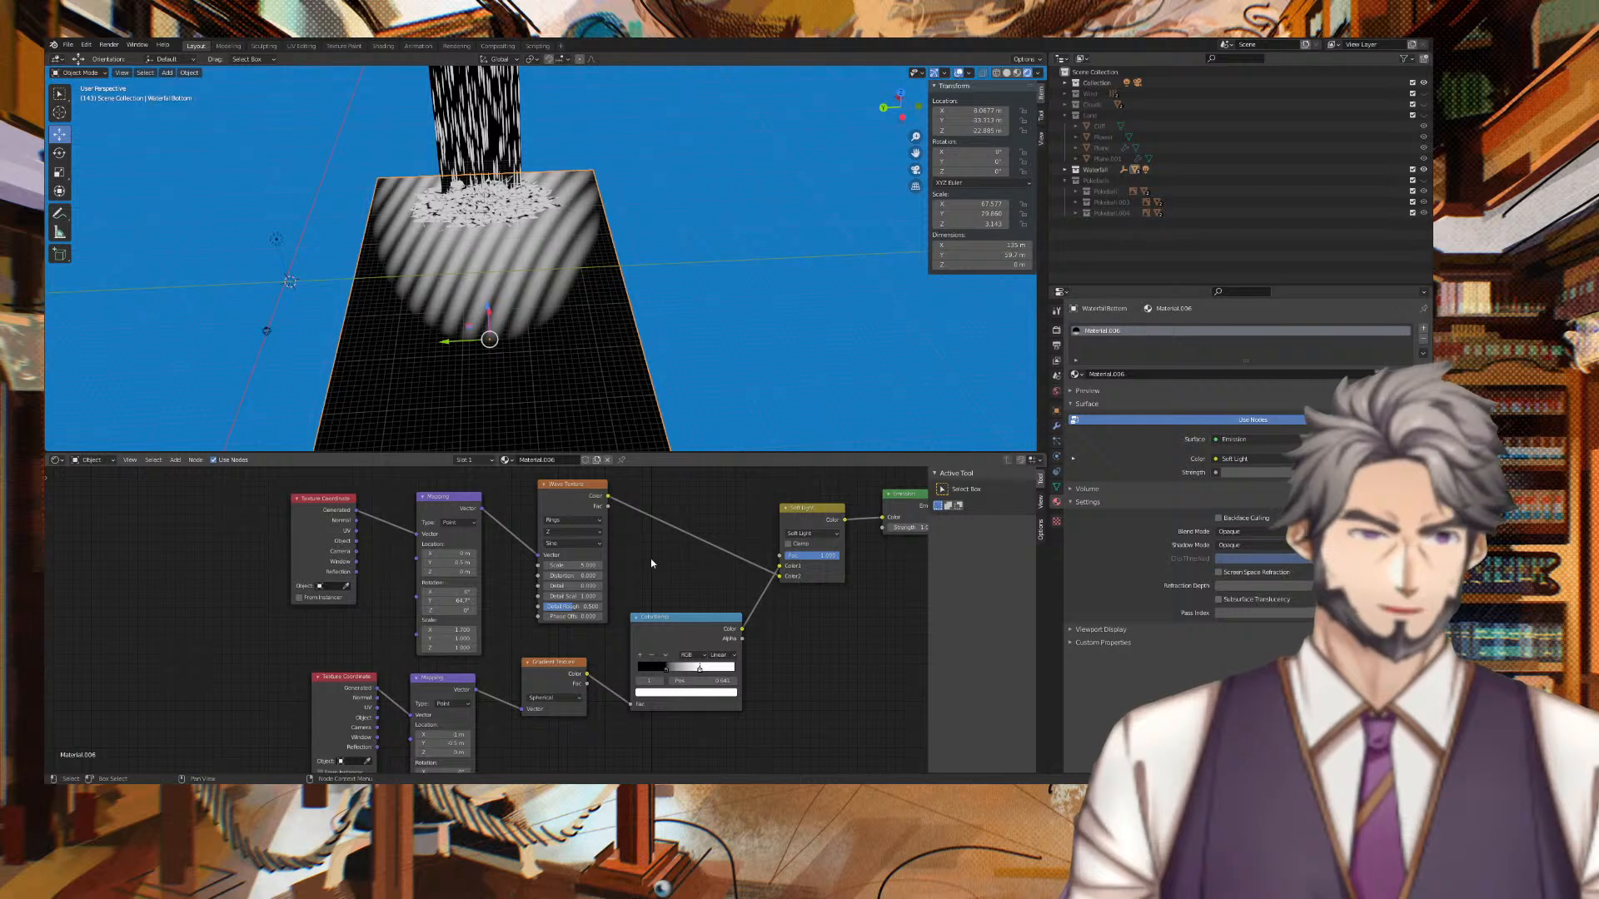
Adjust the X rotation, X location and X scale of the Wave Texture's Mapping node to turn the stripes into concentric rings.
left_click_drag(450, 591, 453, 553)
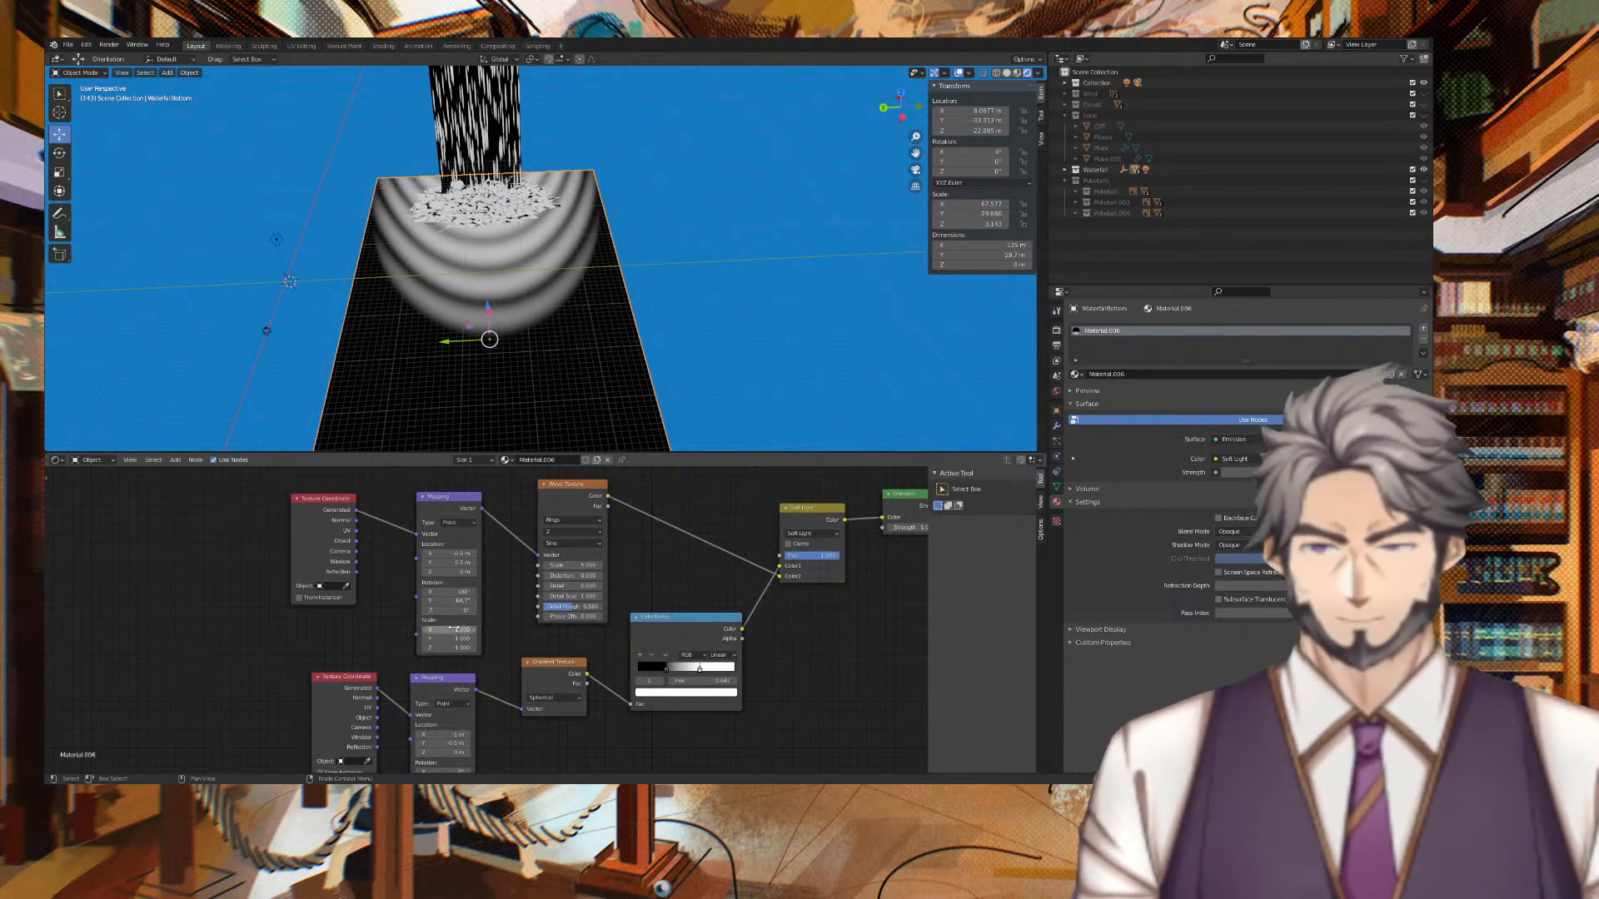
left_click_drag(458, 629, 467, 629)
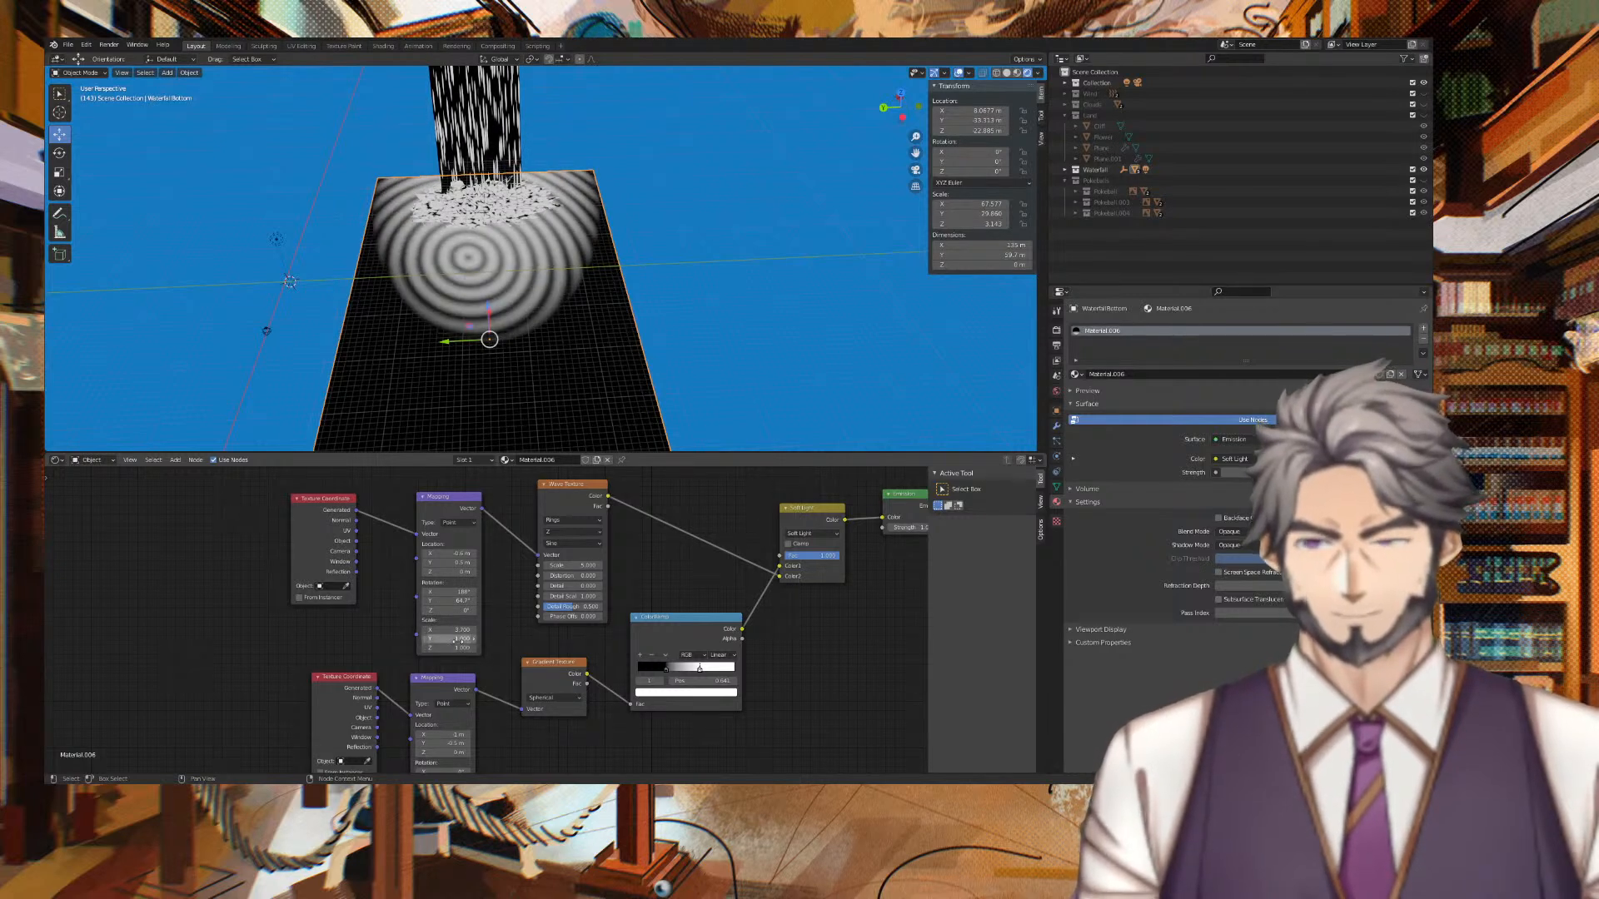
Shift the X location of the Wave Texture's Mapping node until the rings spread outward from the waterfall's base.
left_click_drag(462, 563, 458, 563)
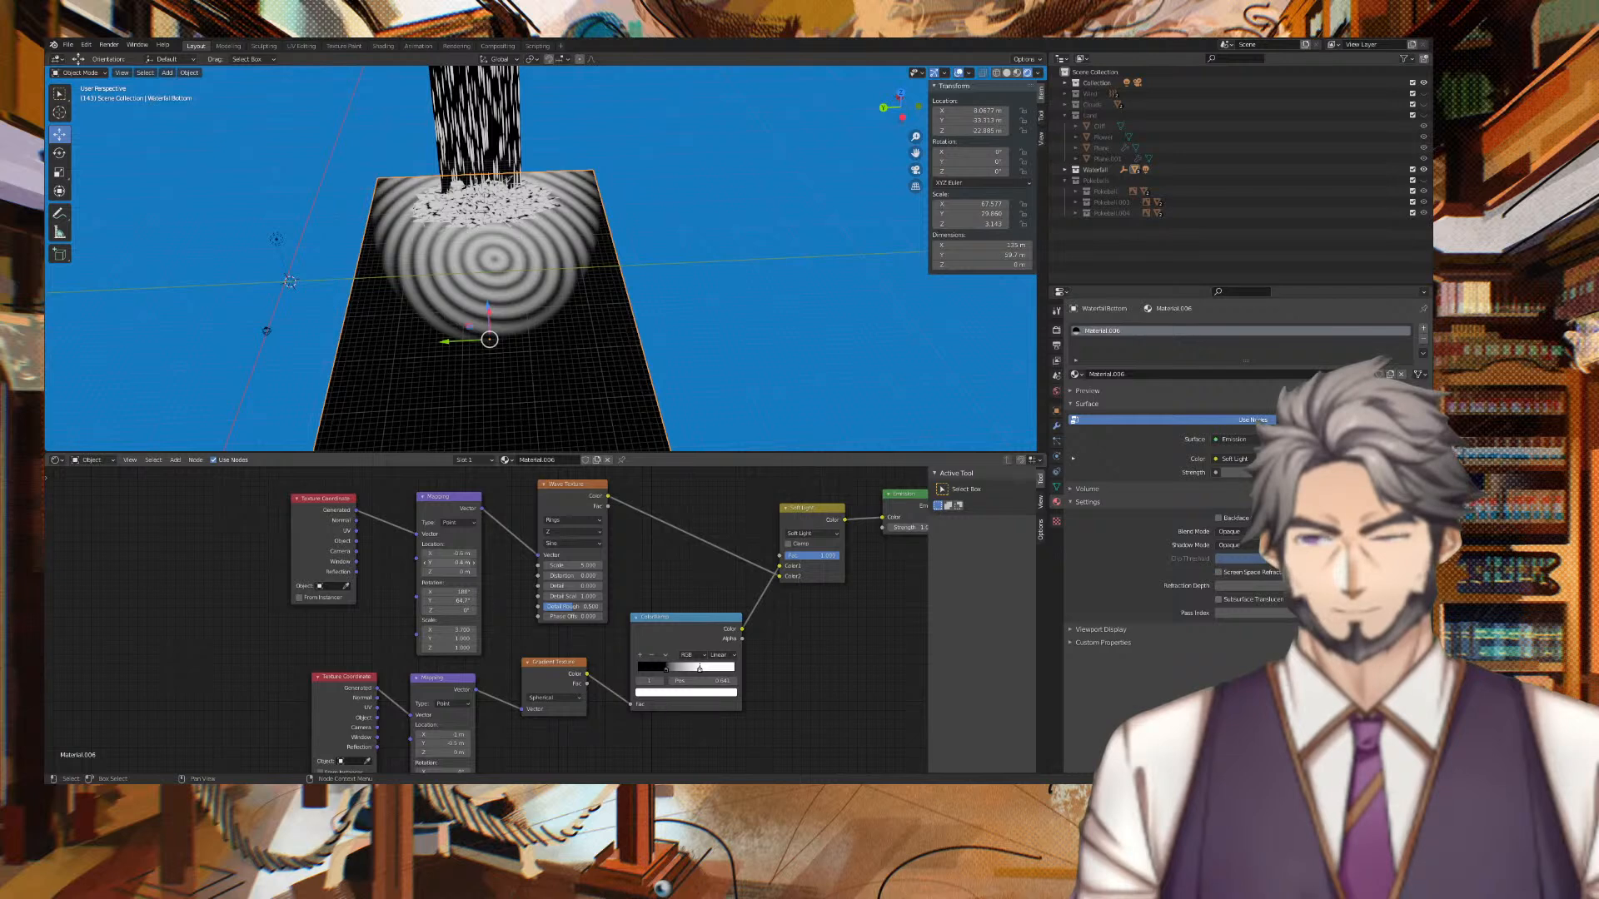
left_click(475, 563)
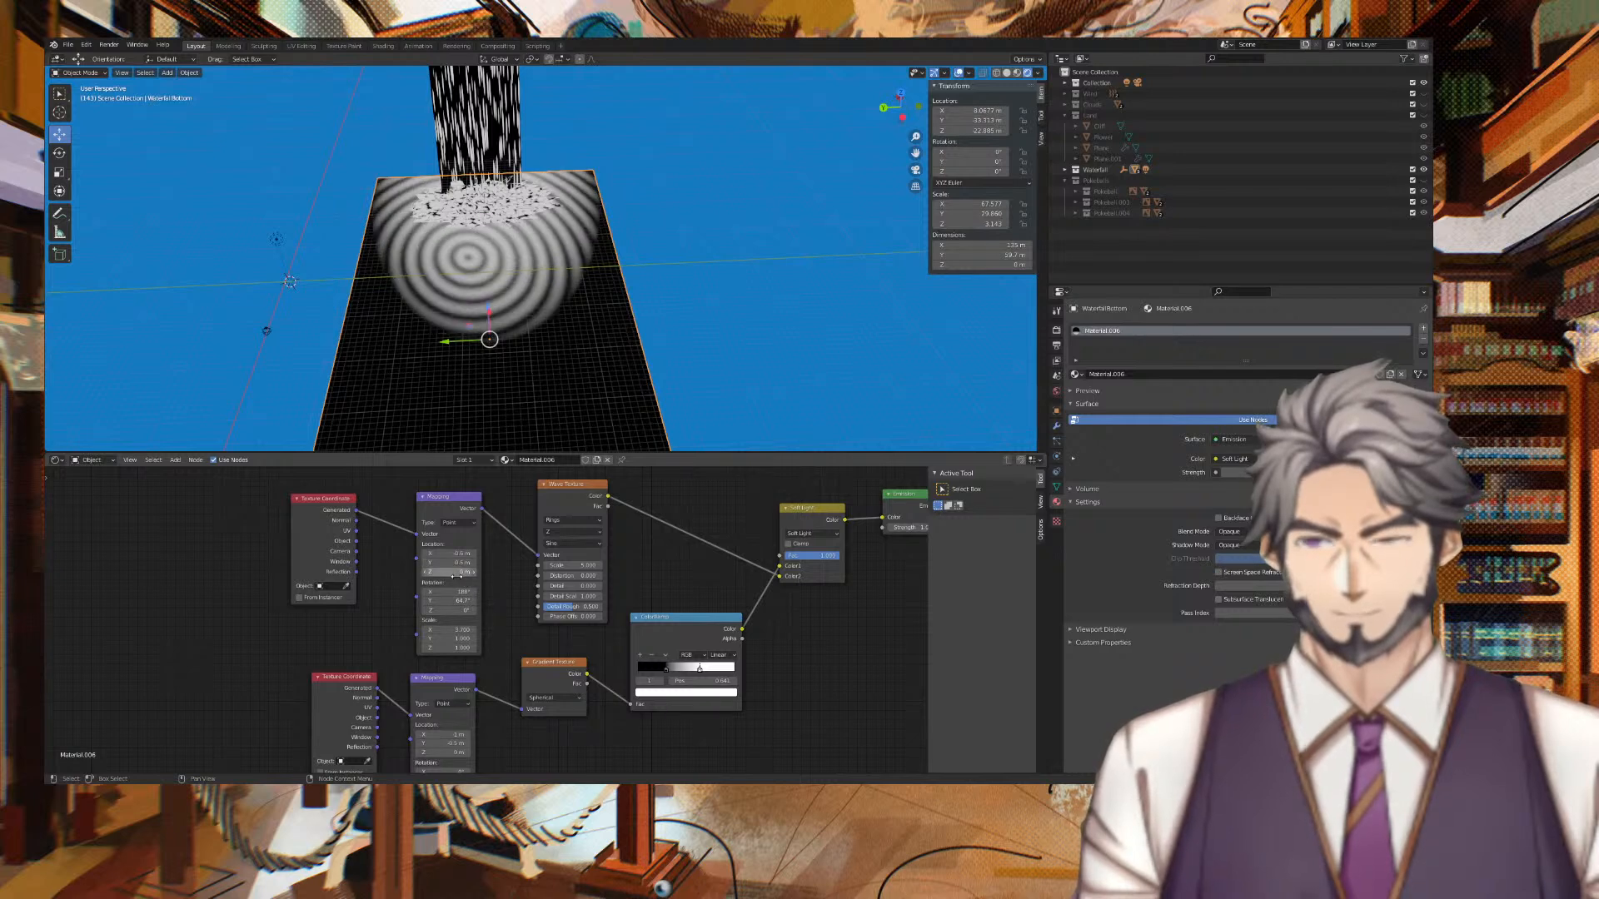
left_click(474, 553)
left_click(474, 553)
left_click_drag(459, 553, 386, 553)
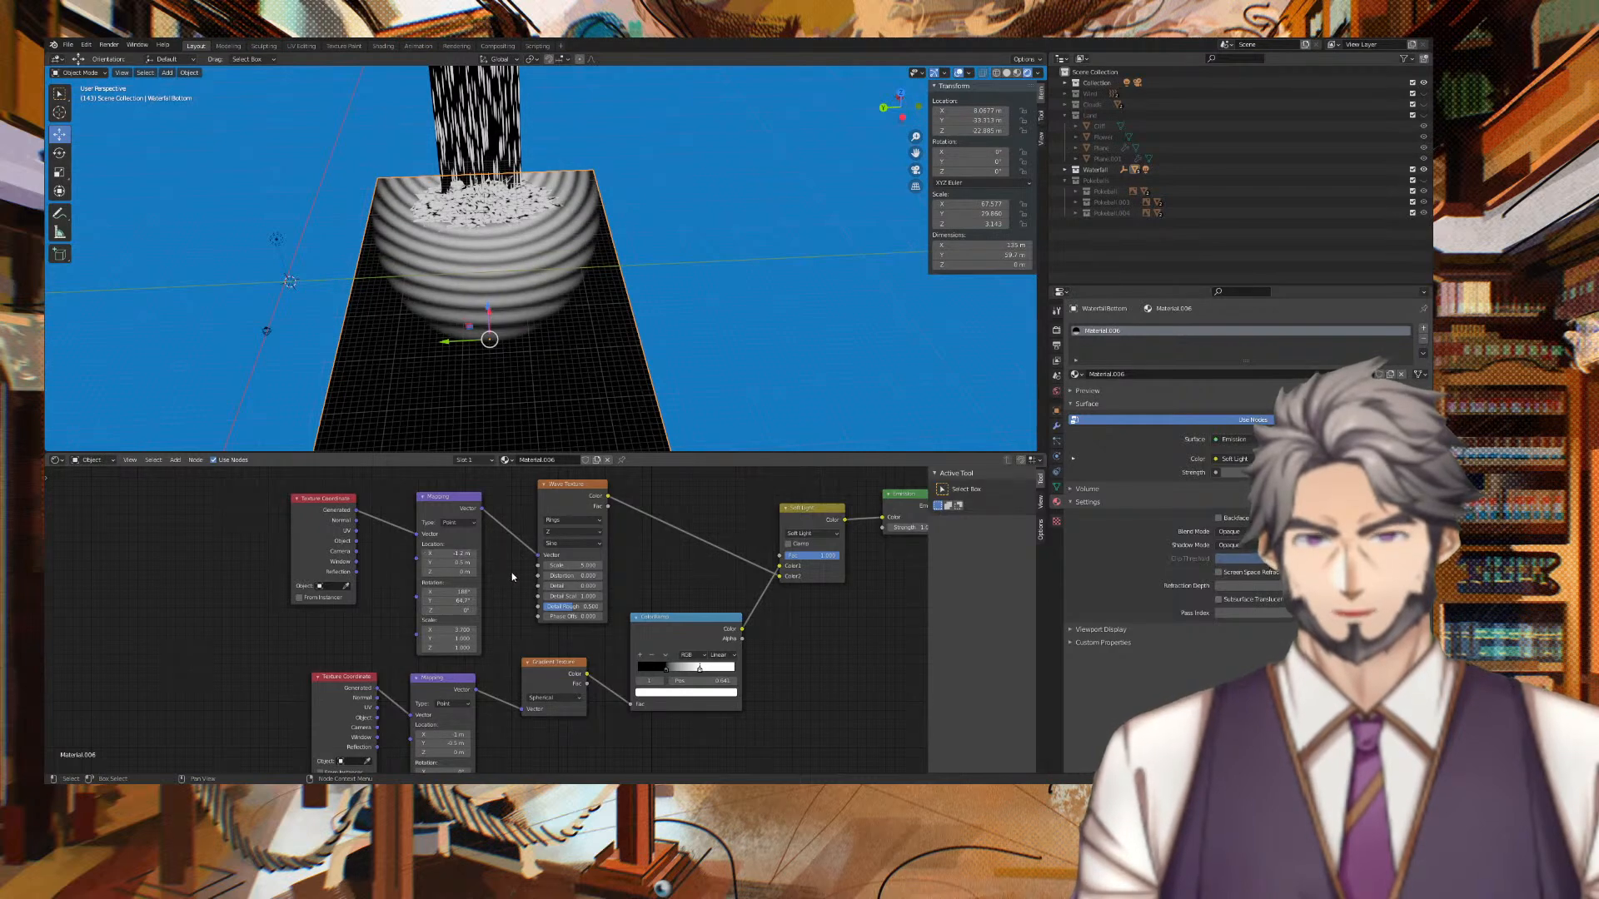
Fine-tune the location and scale of the Wave Texture's Mapping node.
mouse_move(454, 563)
left_mouse_down()
mouse_move(437, 563)
mouse_move(466, 554)
left_mouse_up()
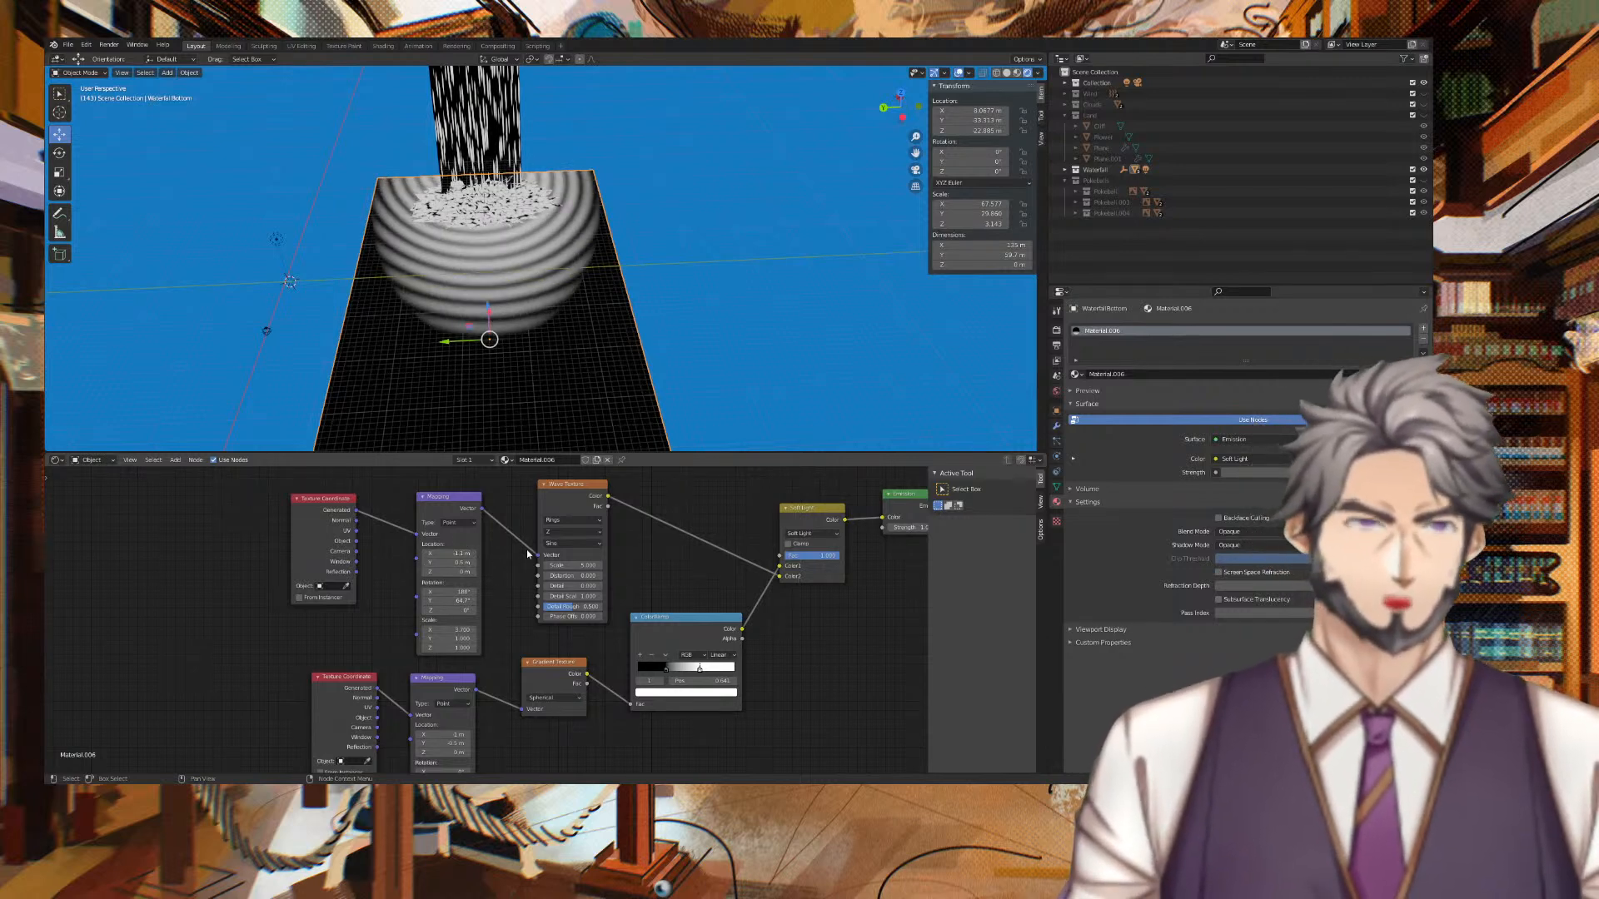
mouse_move(454, 639)
left_mouse_down()
mouse_move(473, 639)
mouse_move(453, 663)
mouse_move(495, 649)
mouse_move(453, 648)
left_mouse_up()
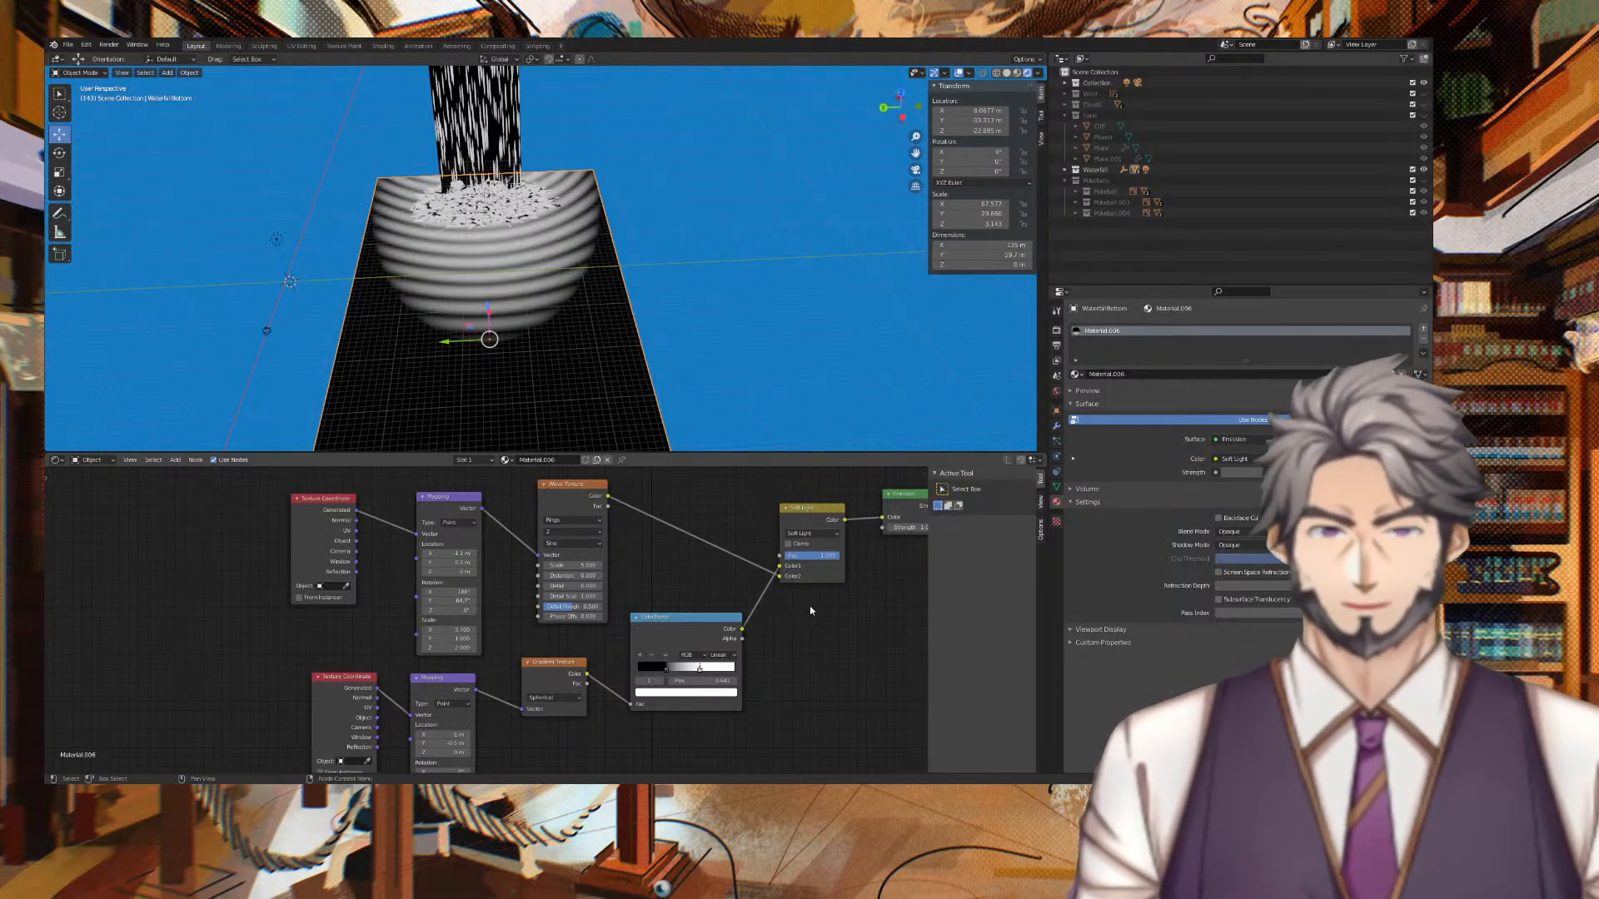
Adjust the scale of the Gradient Texture's Mapping node until the circular mask reaches farther from the waterfall's base.
scroll(812, 611, "down", 1)
middle_click_drag(760, 701, 785, 602)
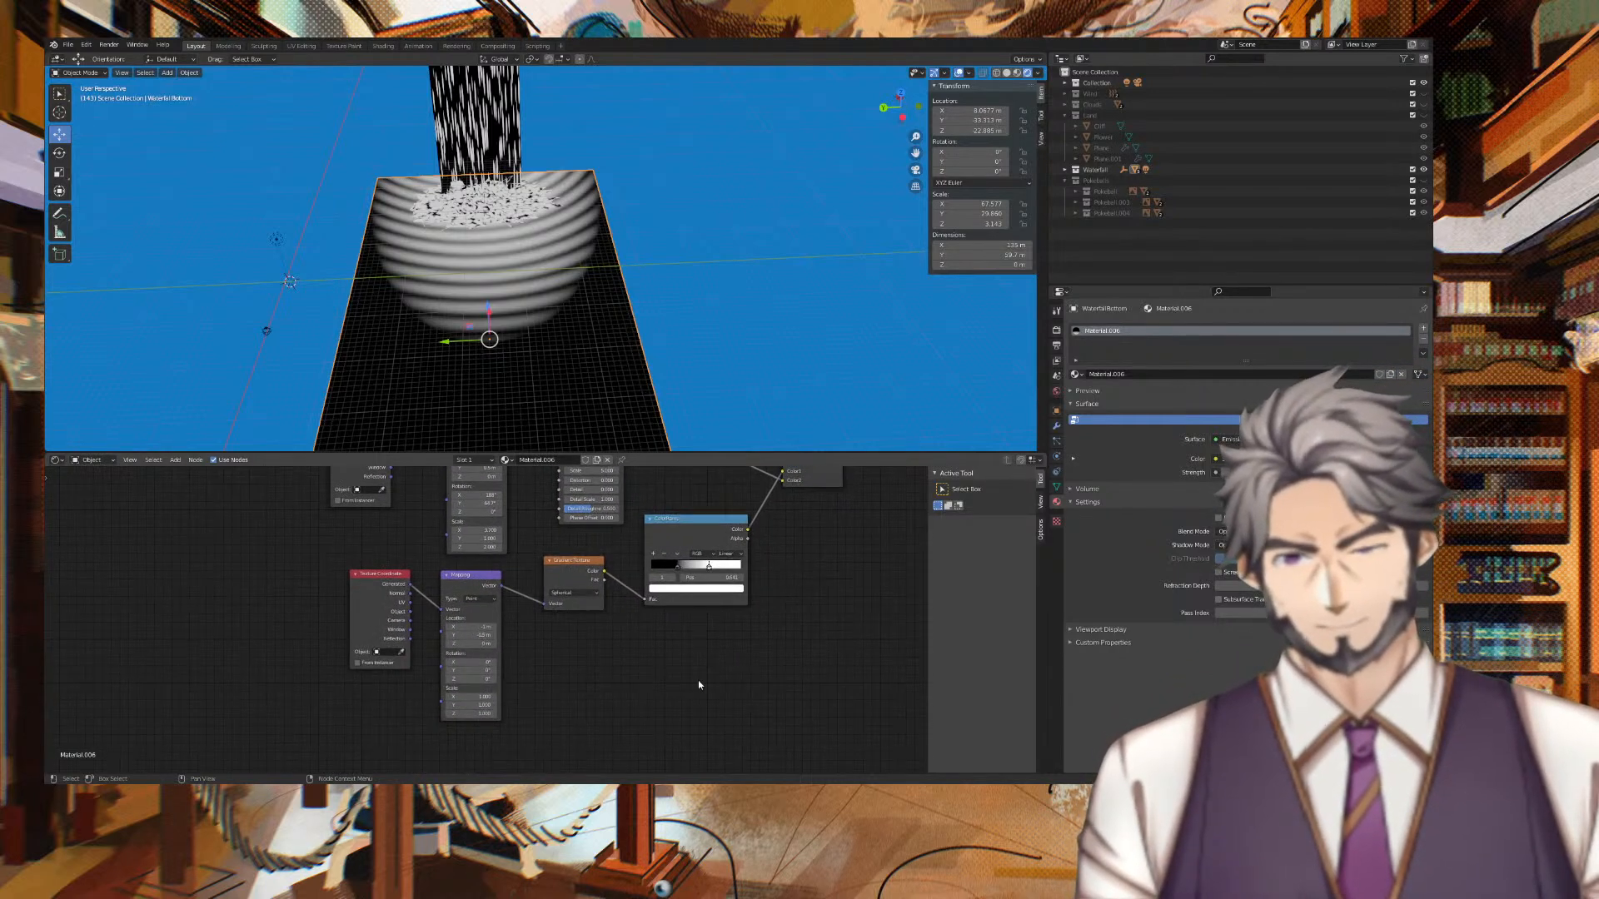
left_click_drag(472, 697, 483, 697)
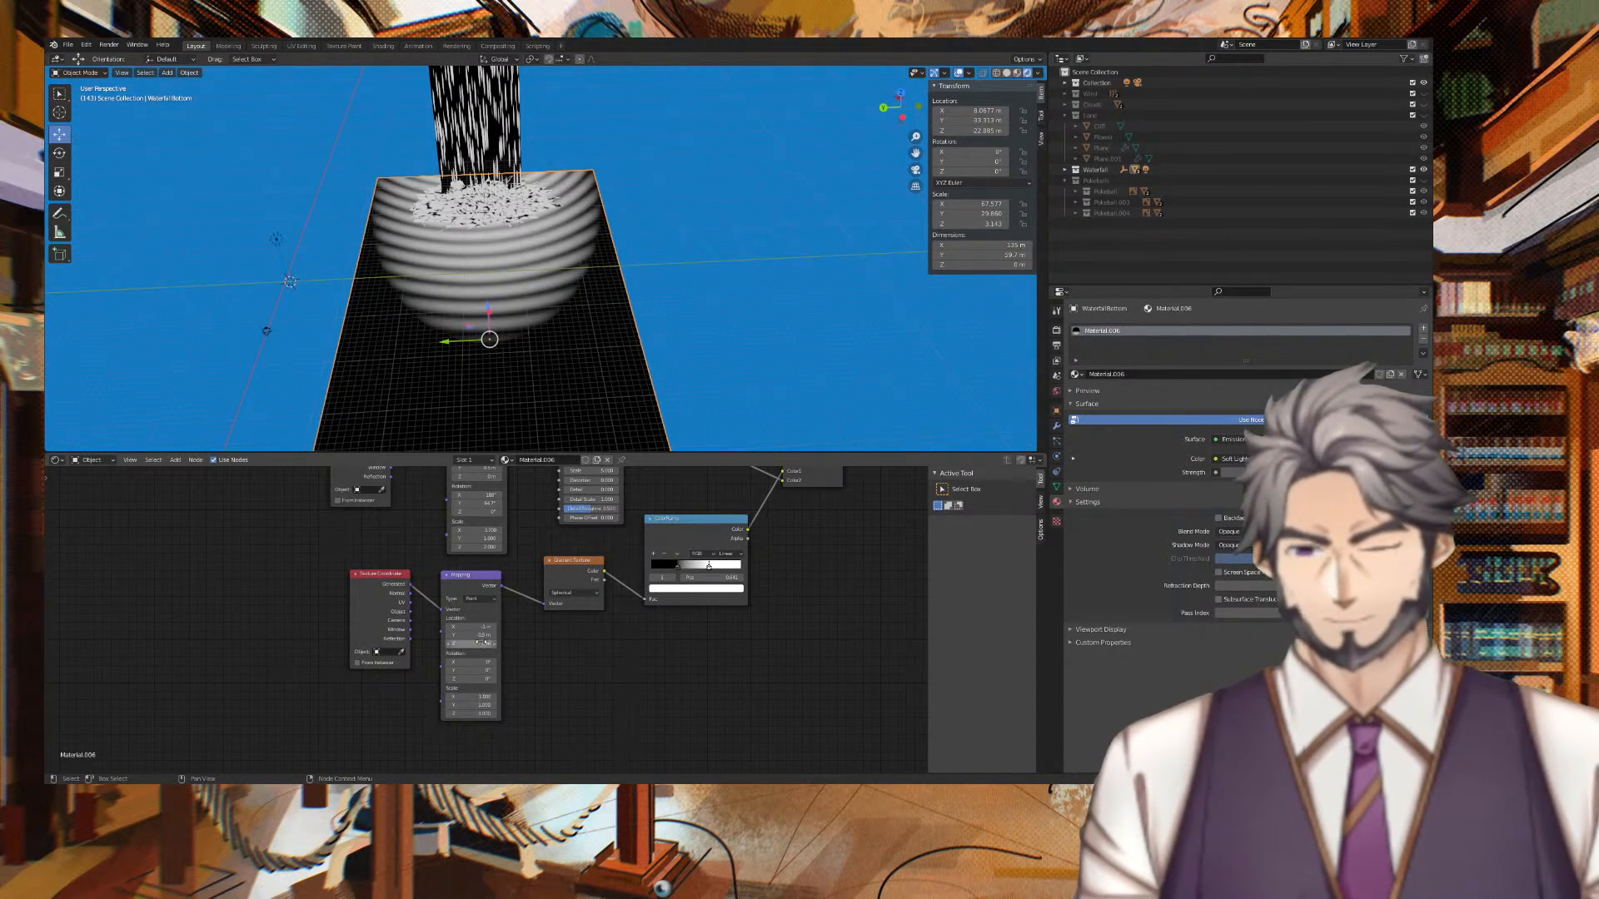
left_click_drag(486, 705, 479, 706)
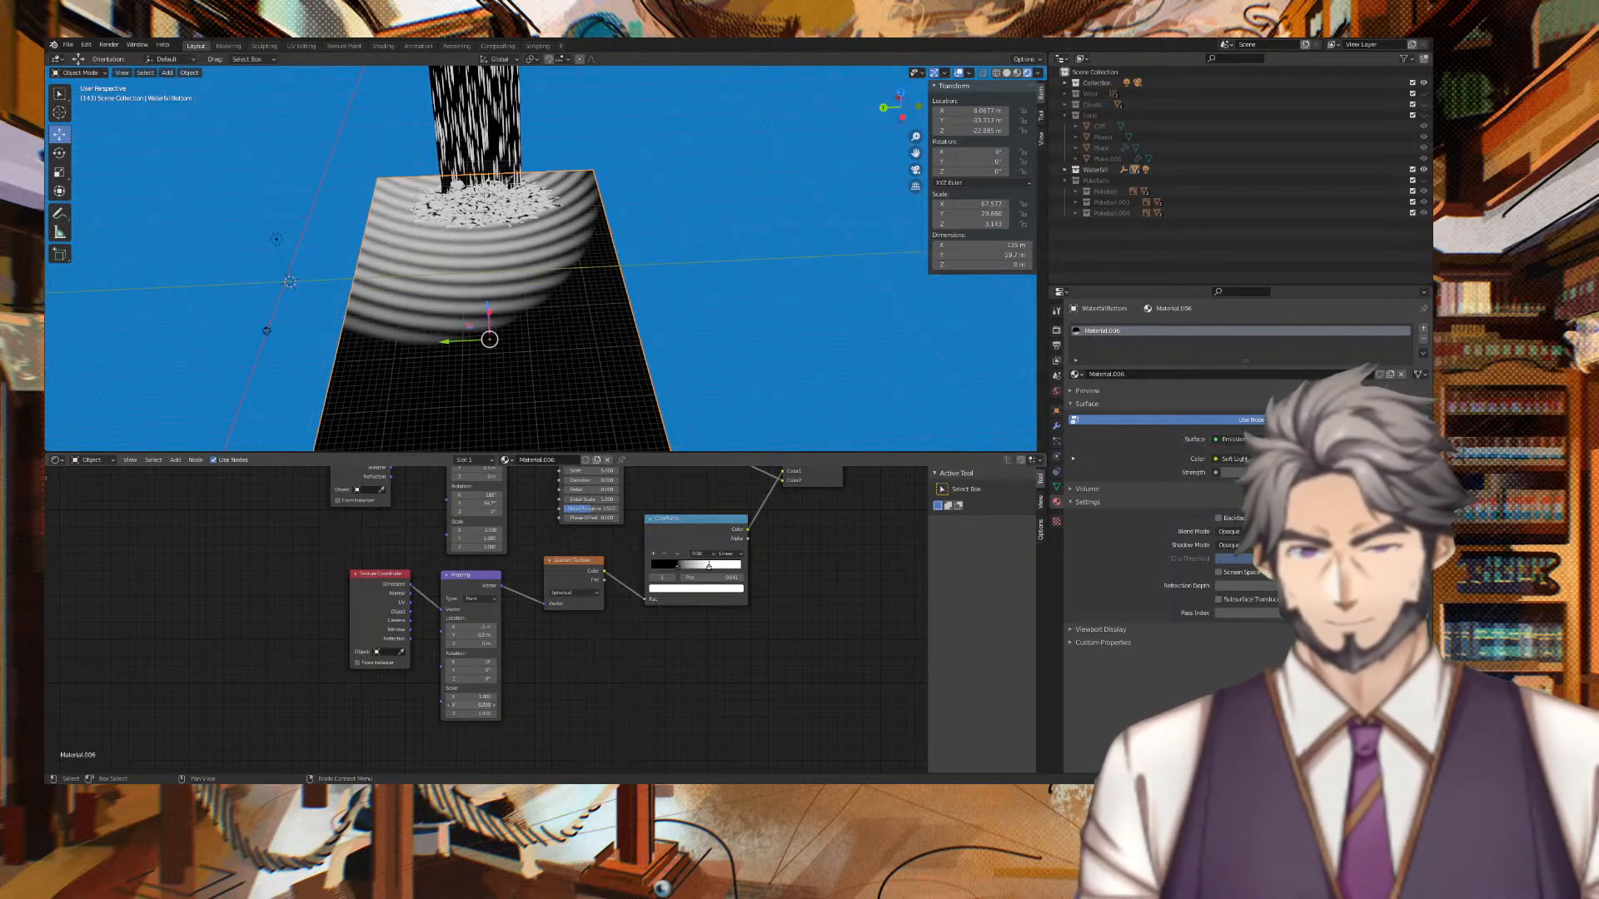
left_click_drag(486, 713, 486, 705)
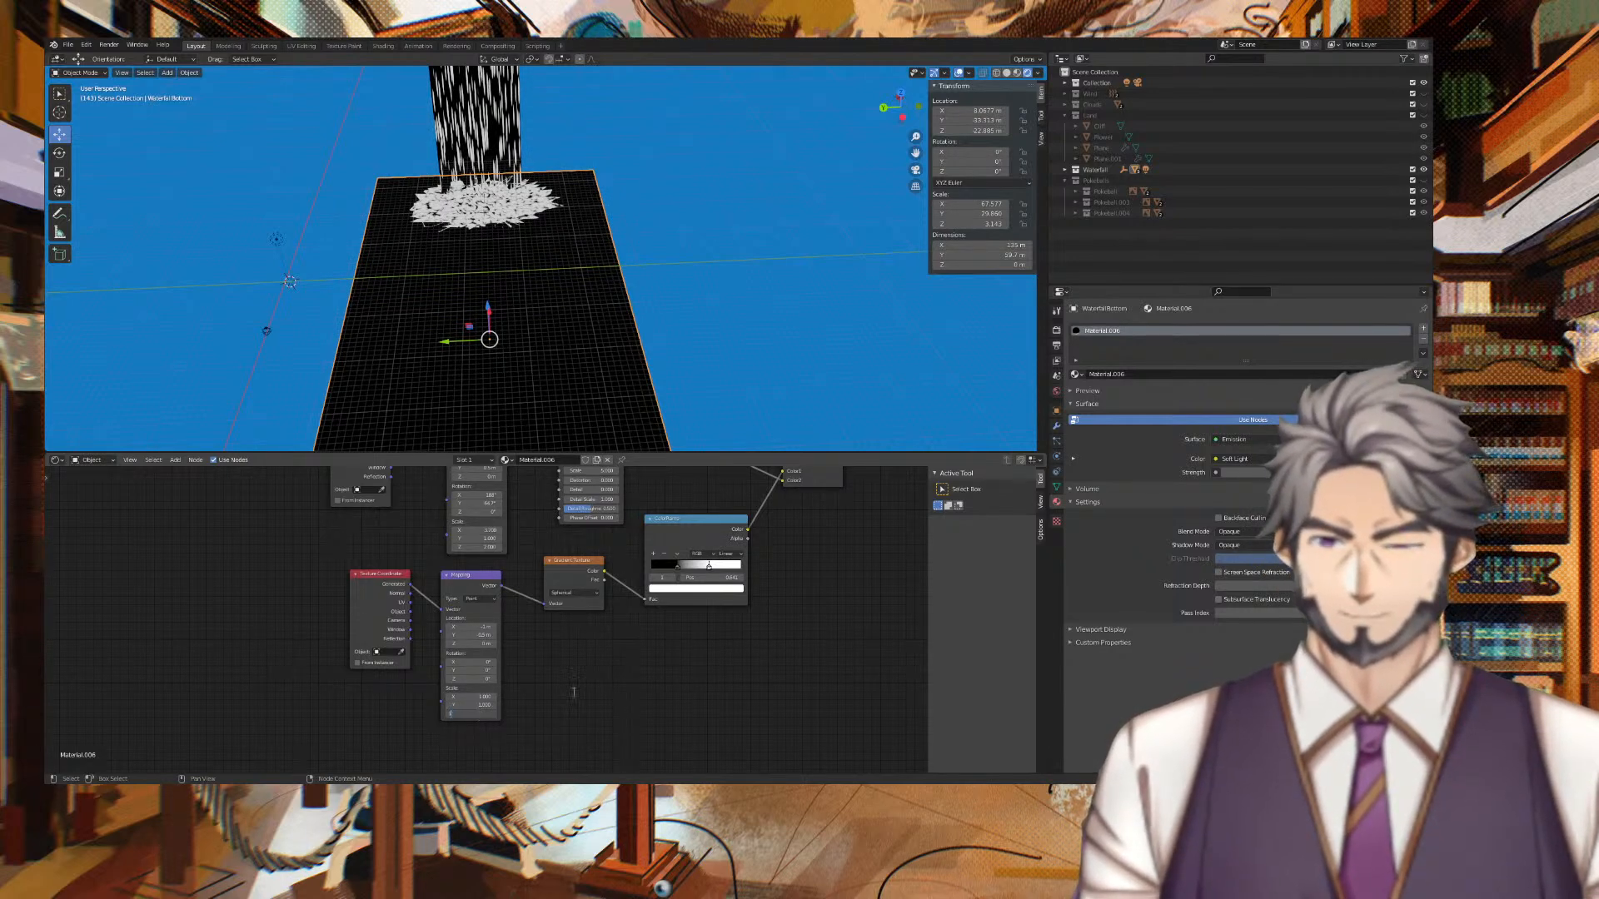
key("Return")
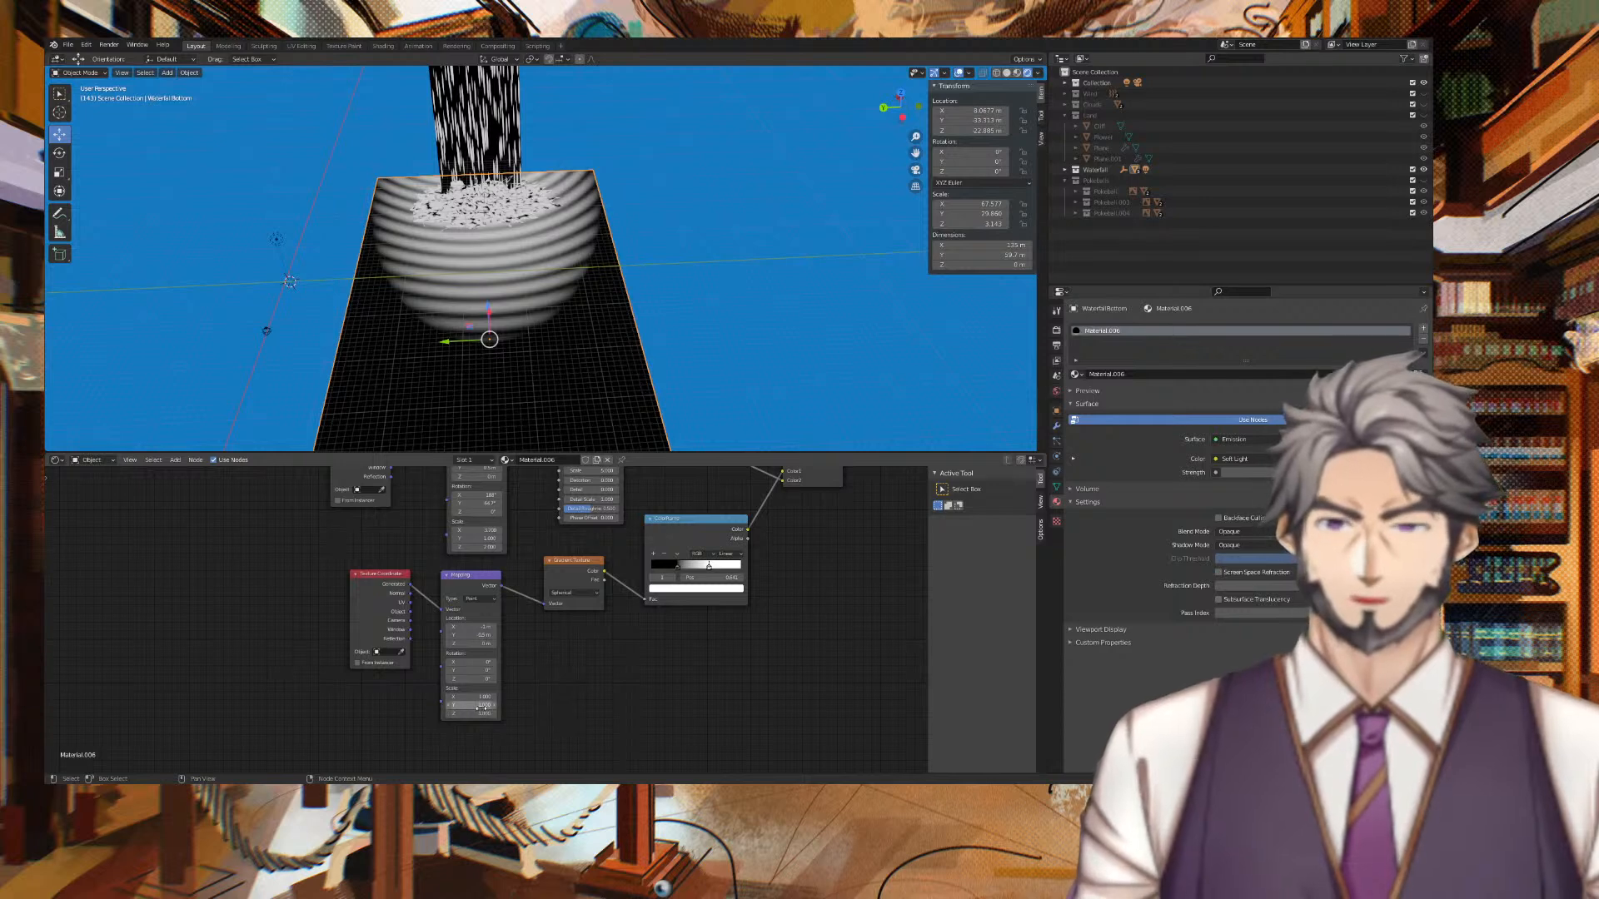
left_click_drag(483, 697, 500, 697)
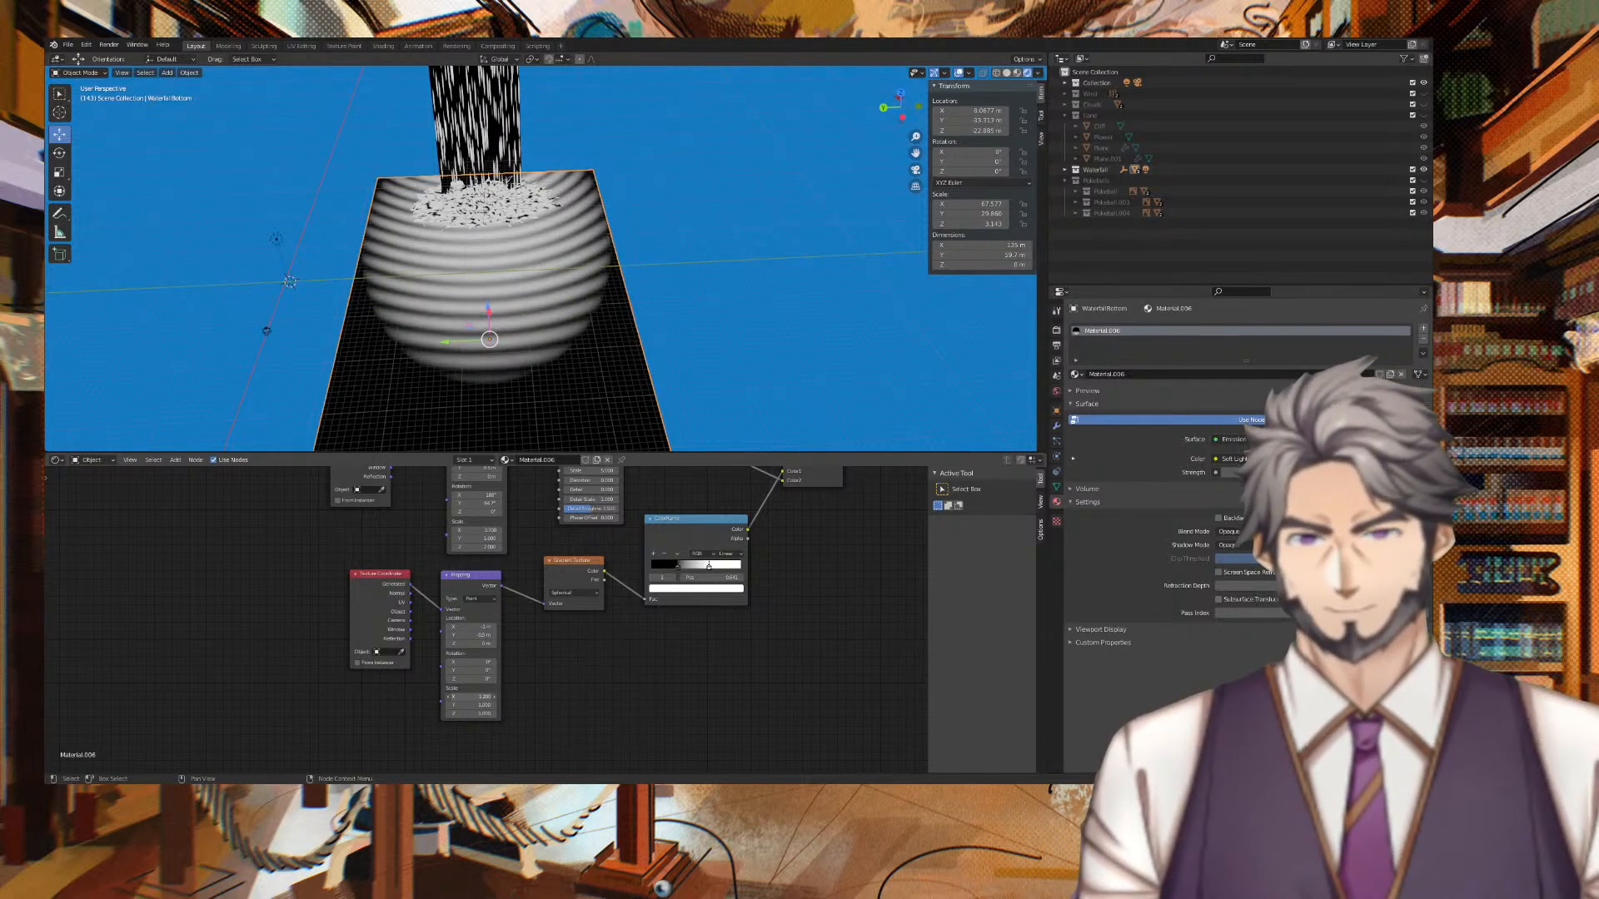
left_click(484, 698)
type("4")
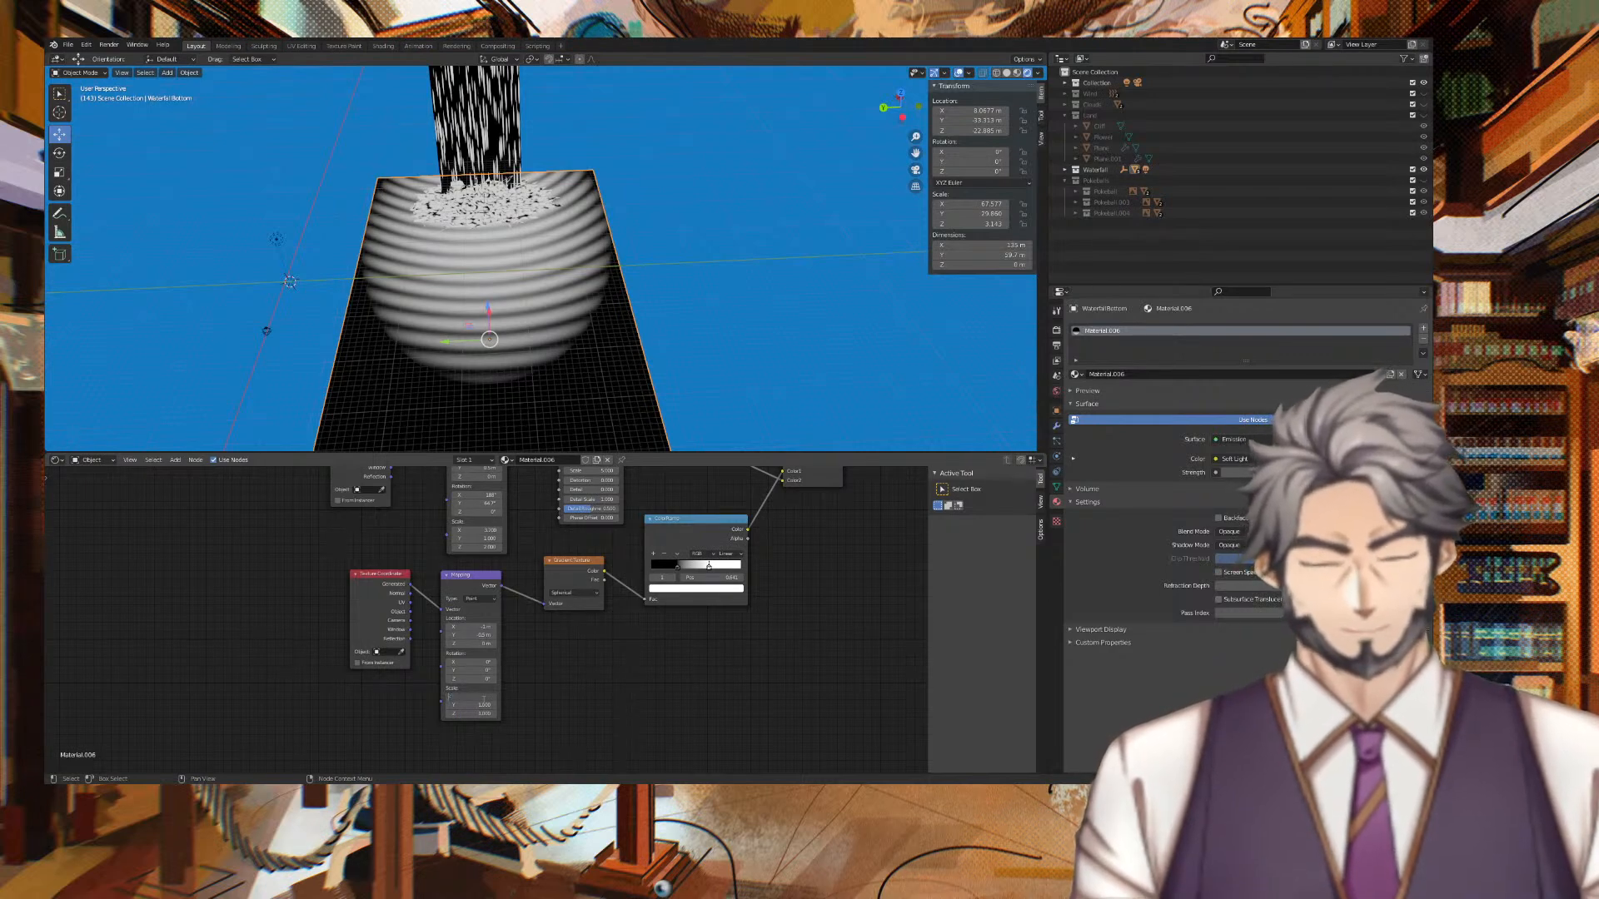
key("Tab")
type("10")
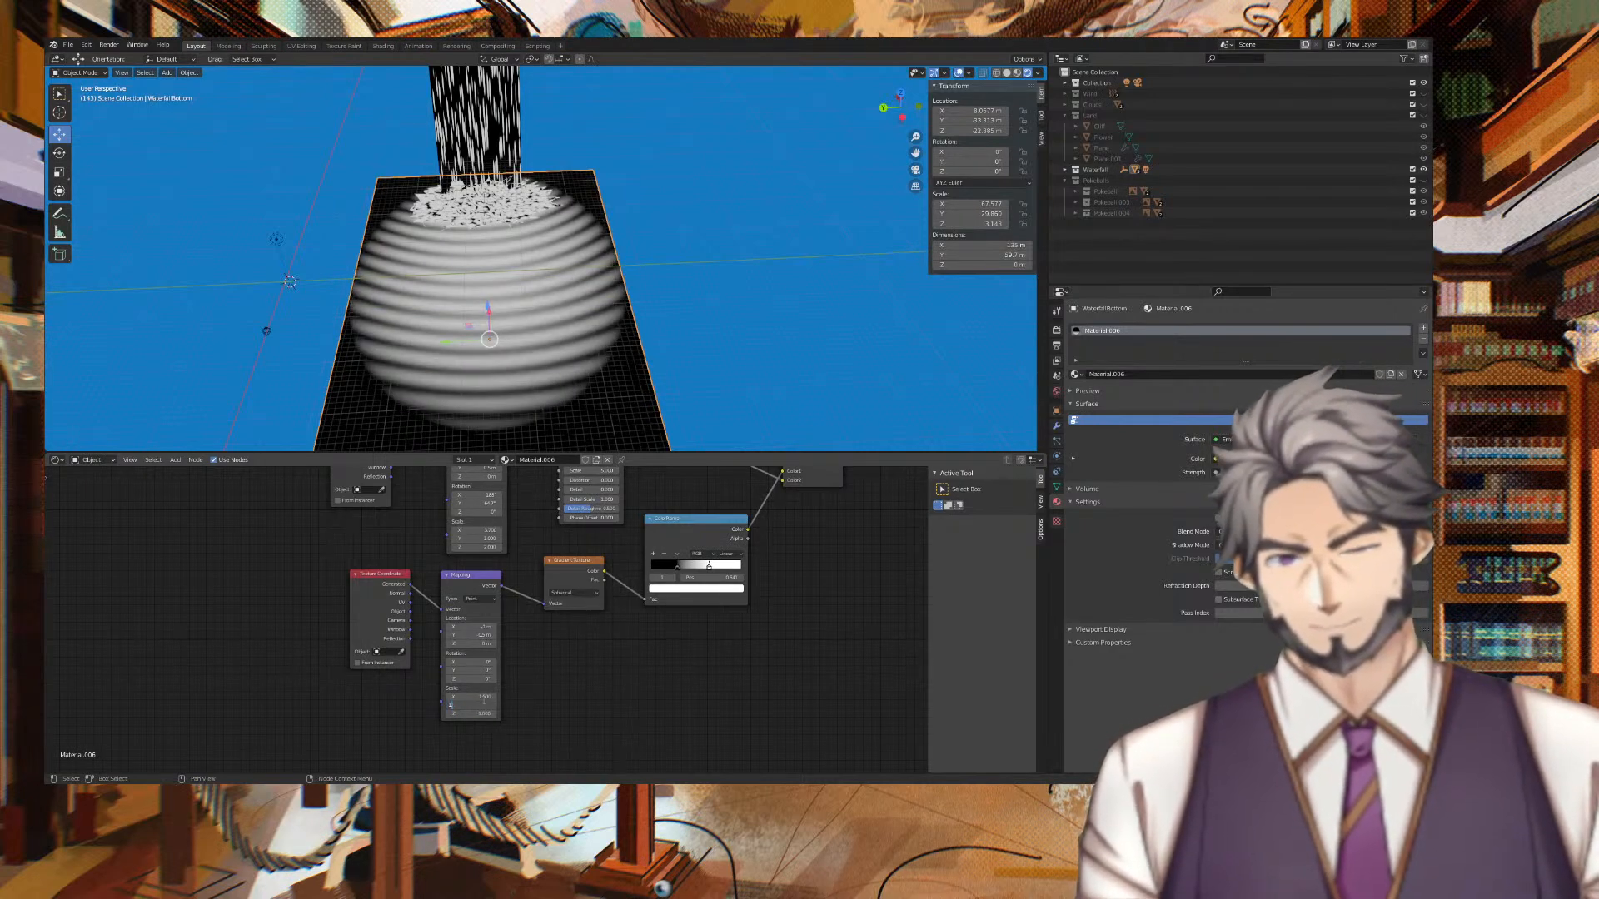
key("Tab")
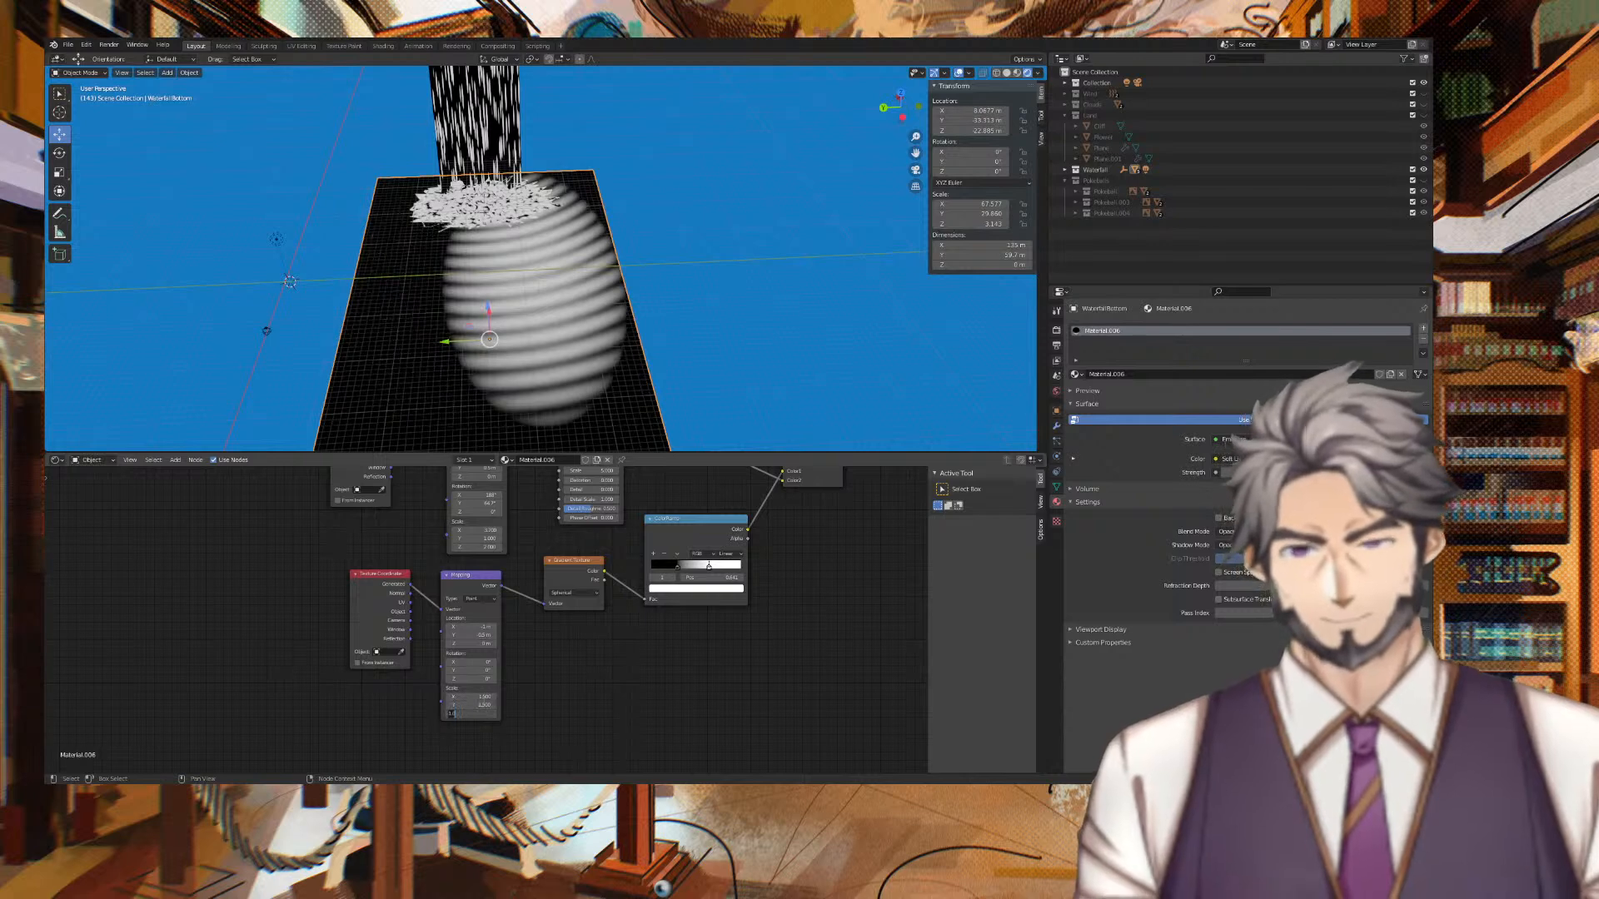
key("Tab")
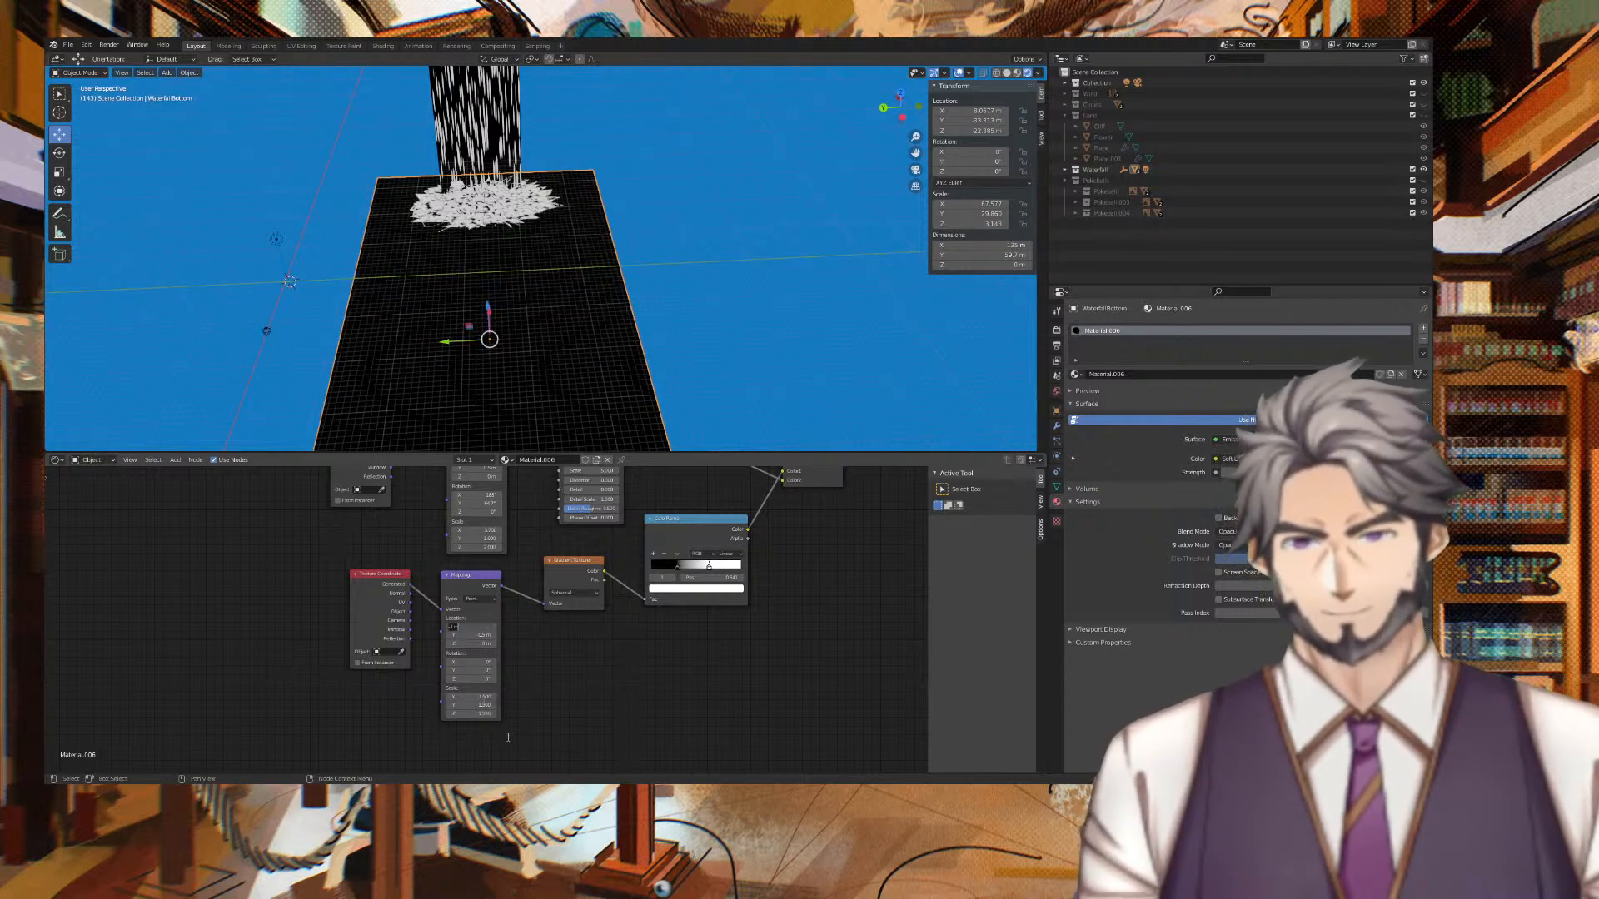
key("ctrl+z")
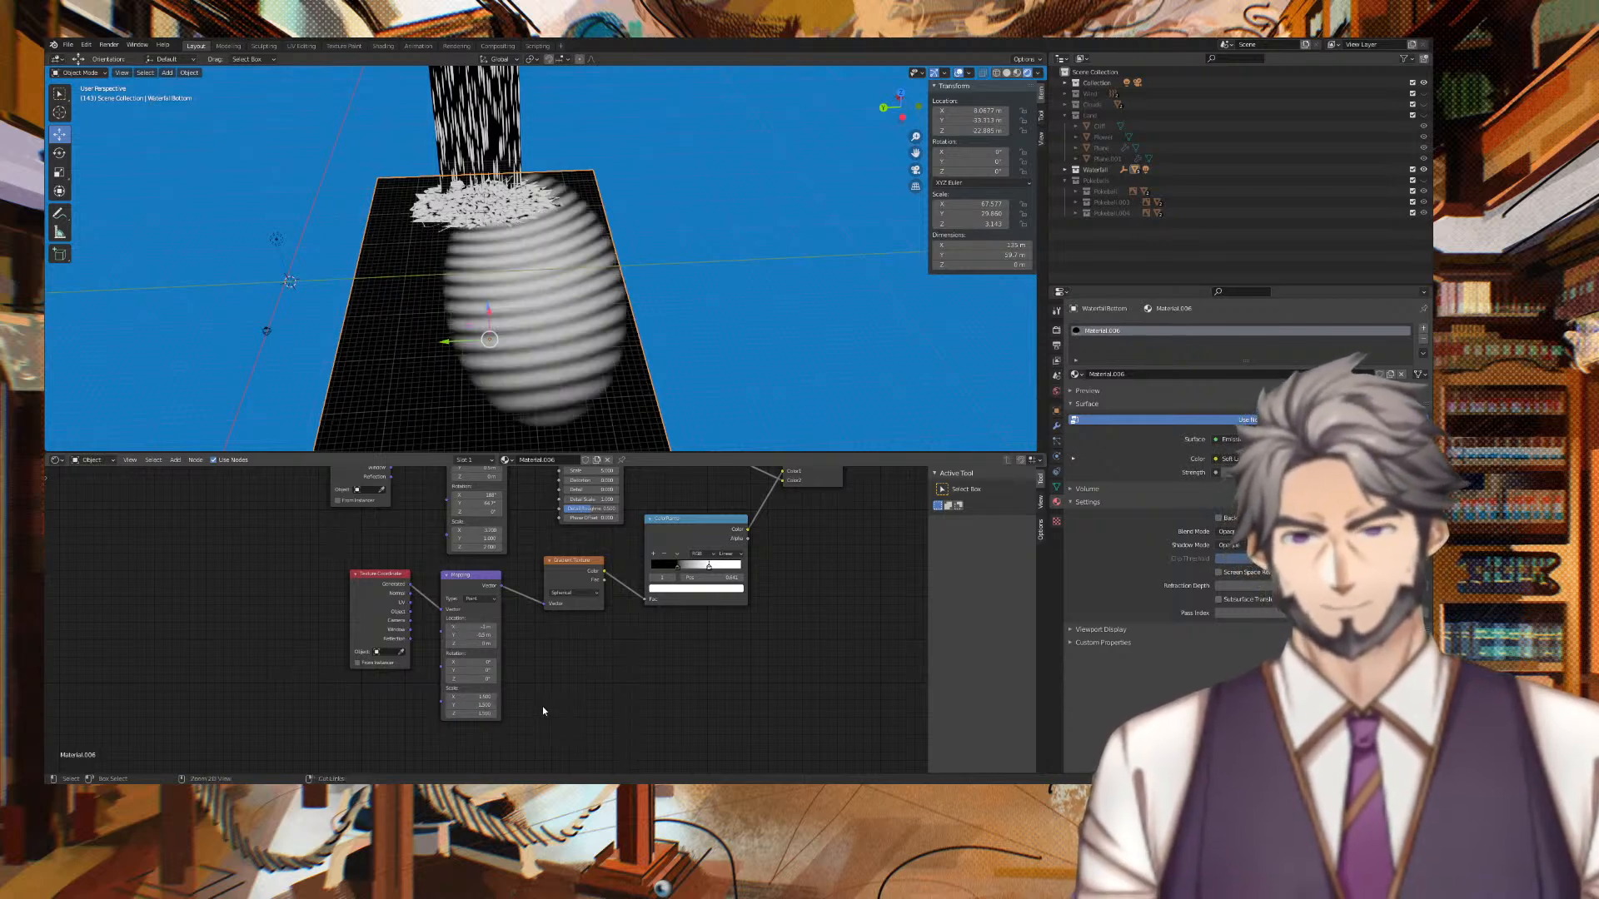
key("ctrl+z")
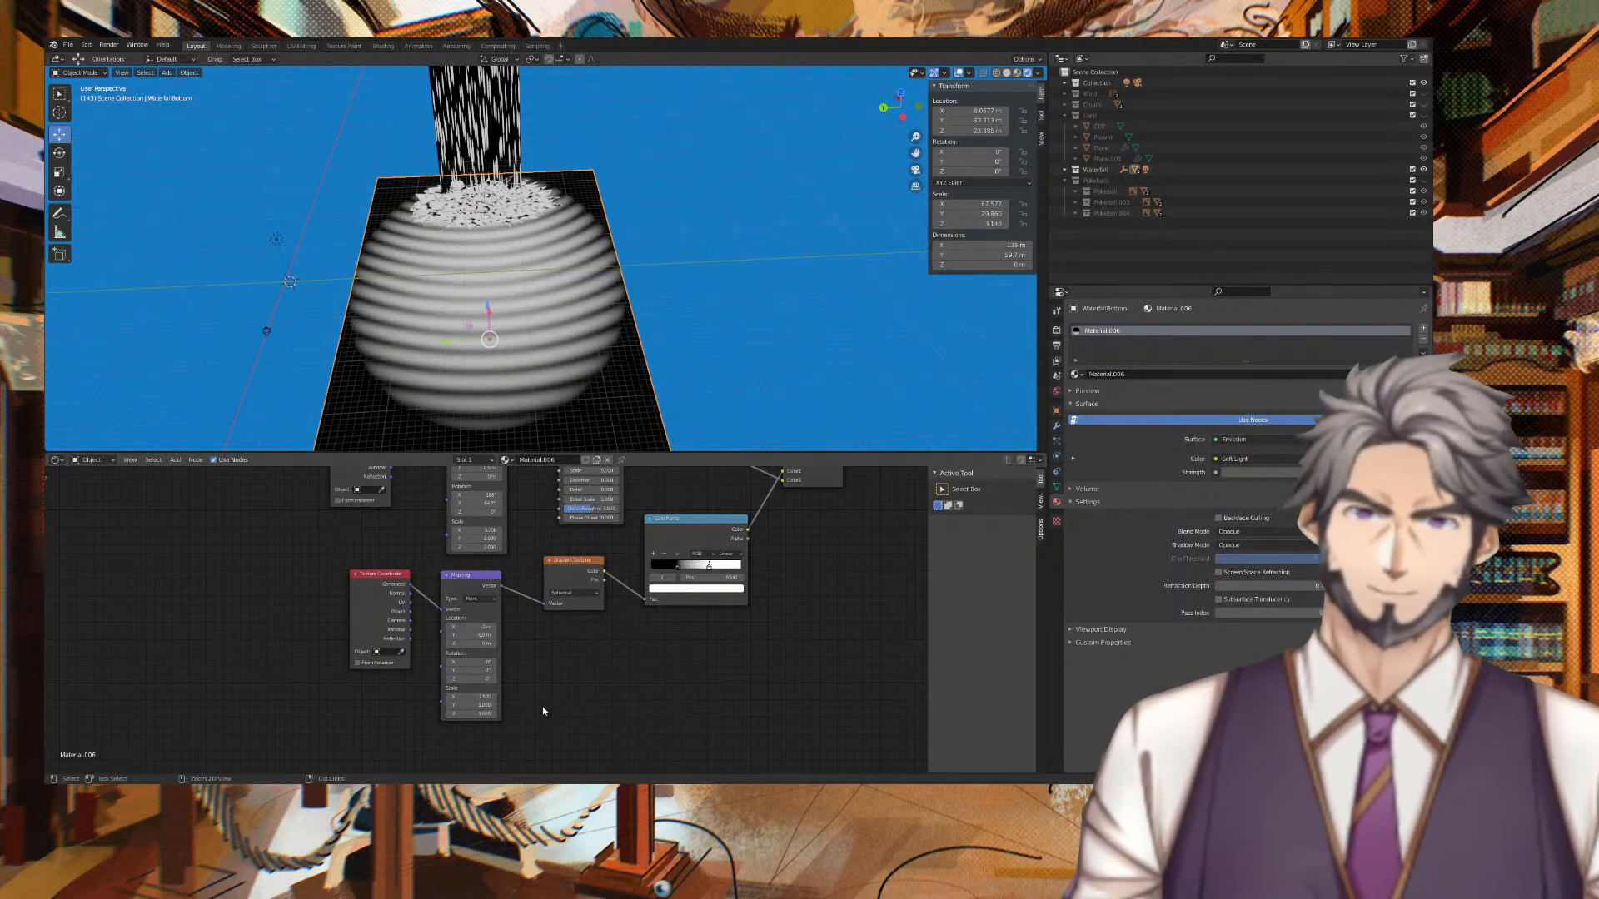
key("ctrl+z")
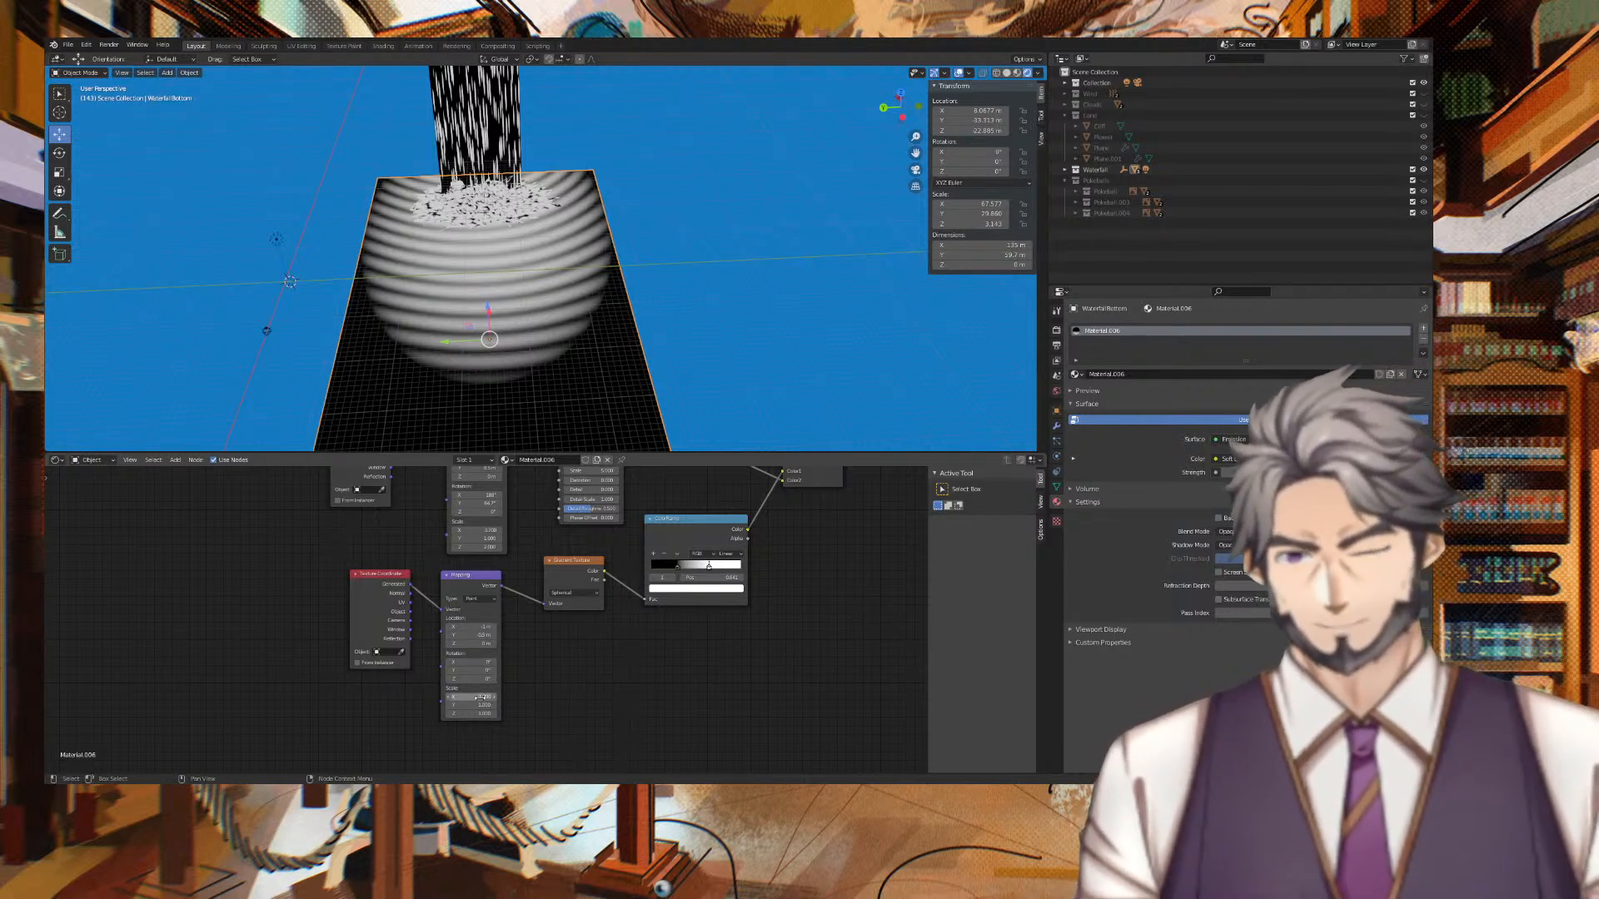
mouse_move(472, 697)
left_mouse_down()
mouse_move(521, 697)
mouse_move(472, 697)
mouse_move(491, 697)
left_mouse_up()
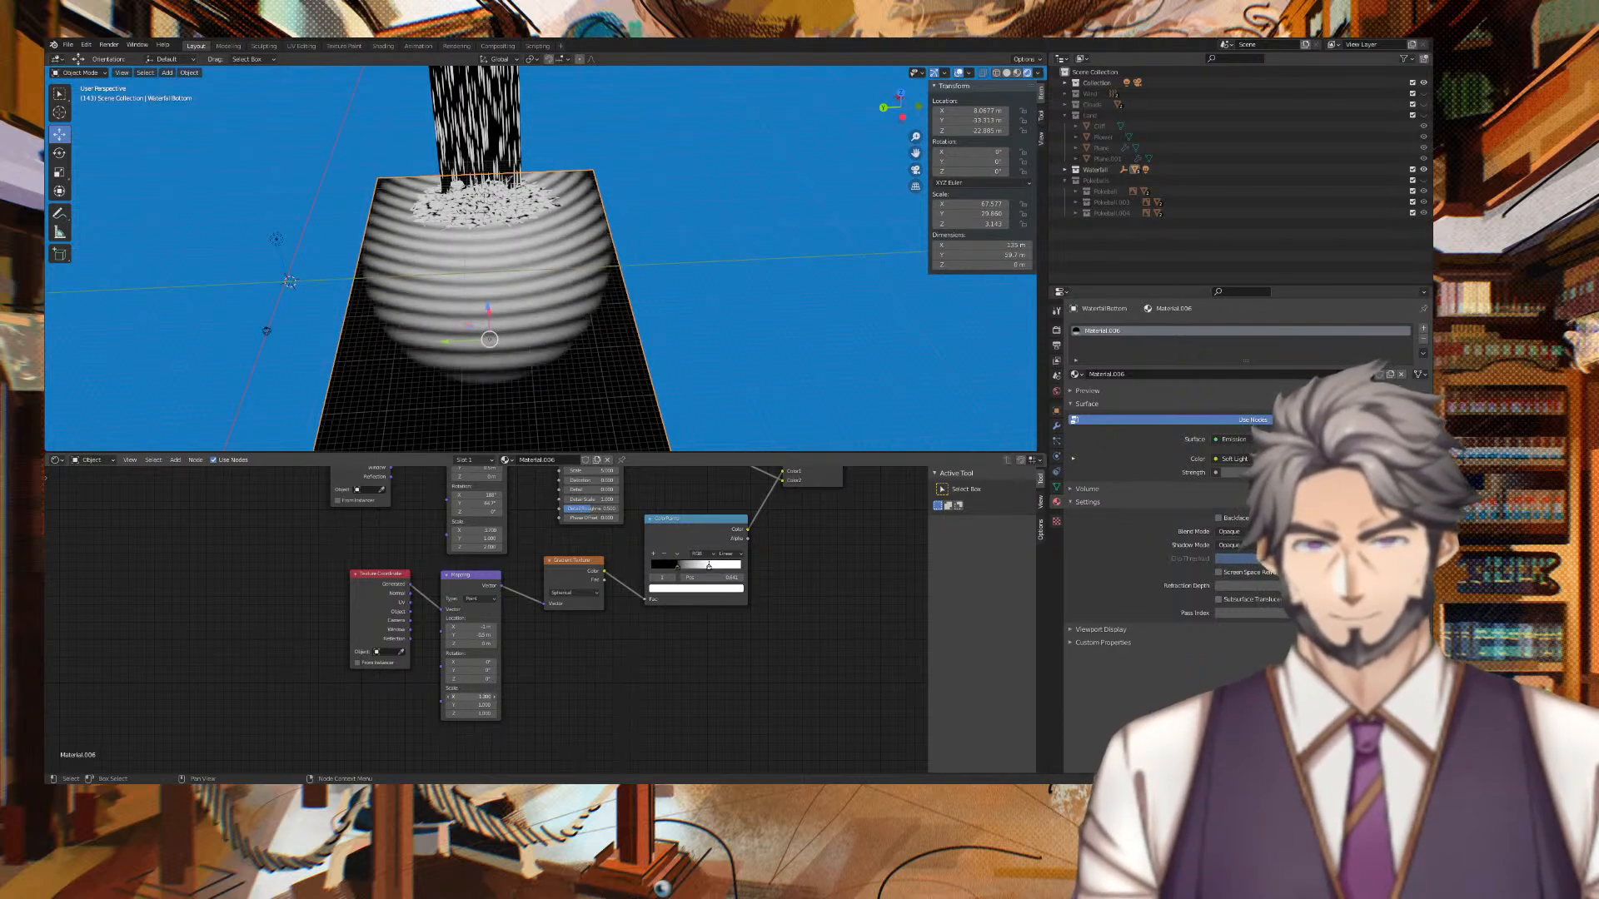
Try a higher Distortion on the Wave Texture, and set it back to 0.
middle_click_drag(609, 669, 501, 745)
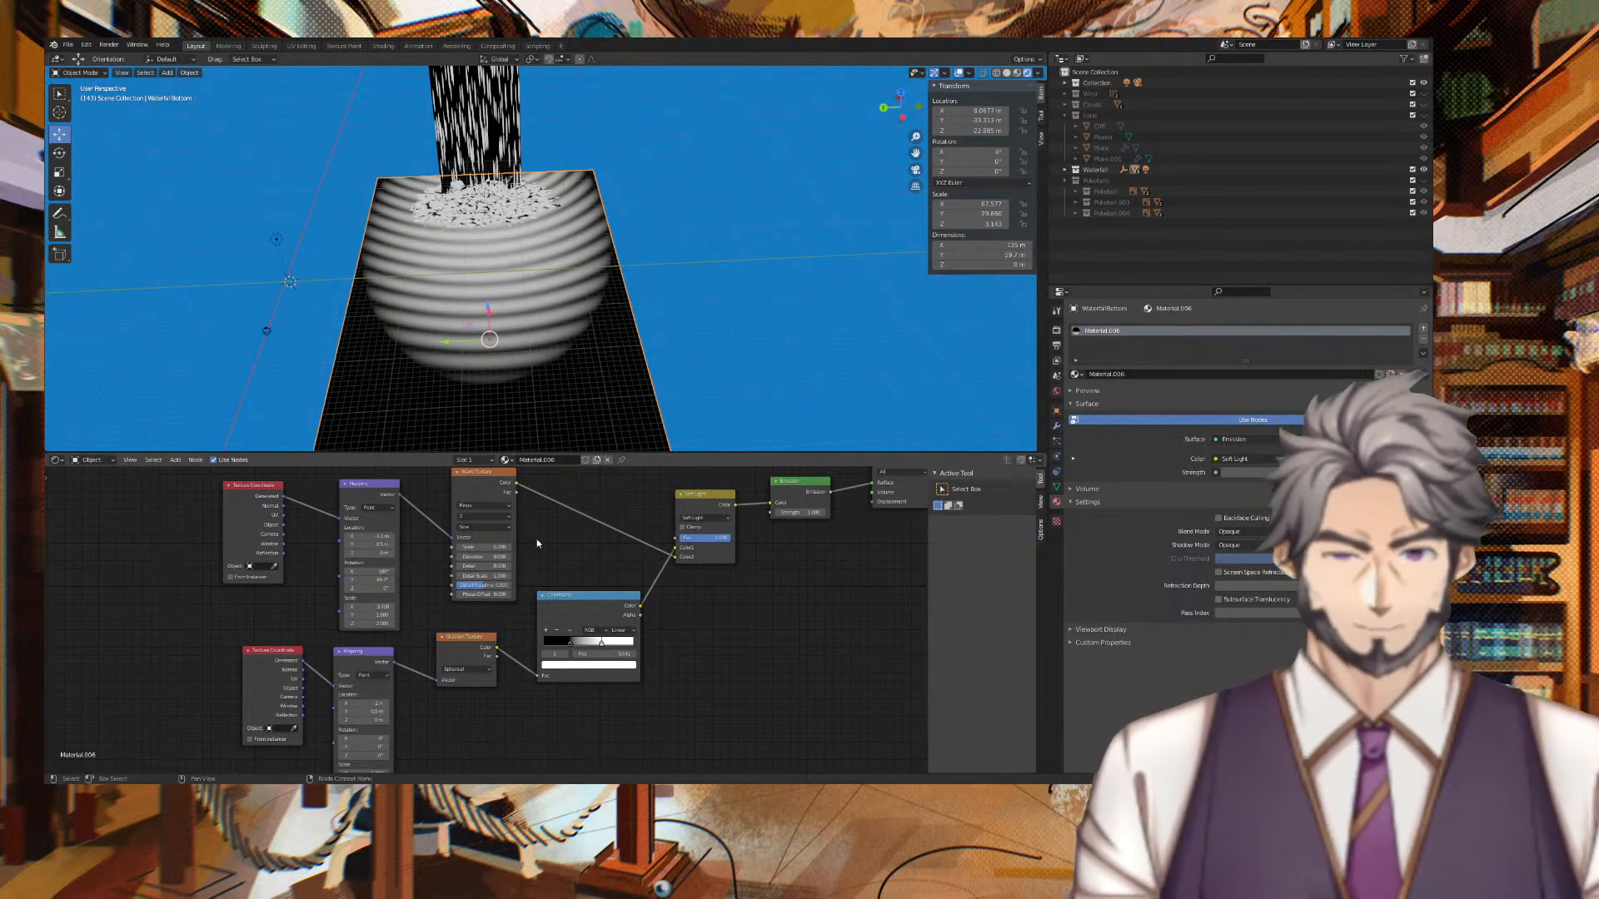
left_click_drag(485, 557, 583, 557)
left_click(493, 556)
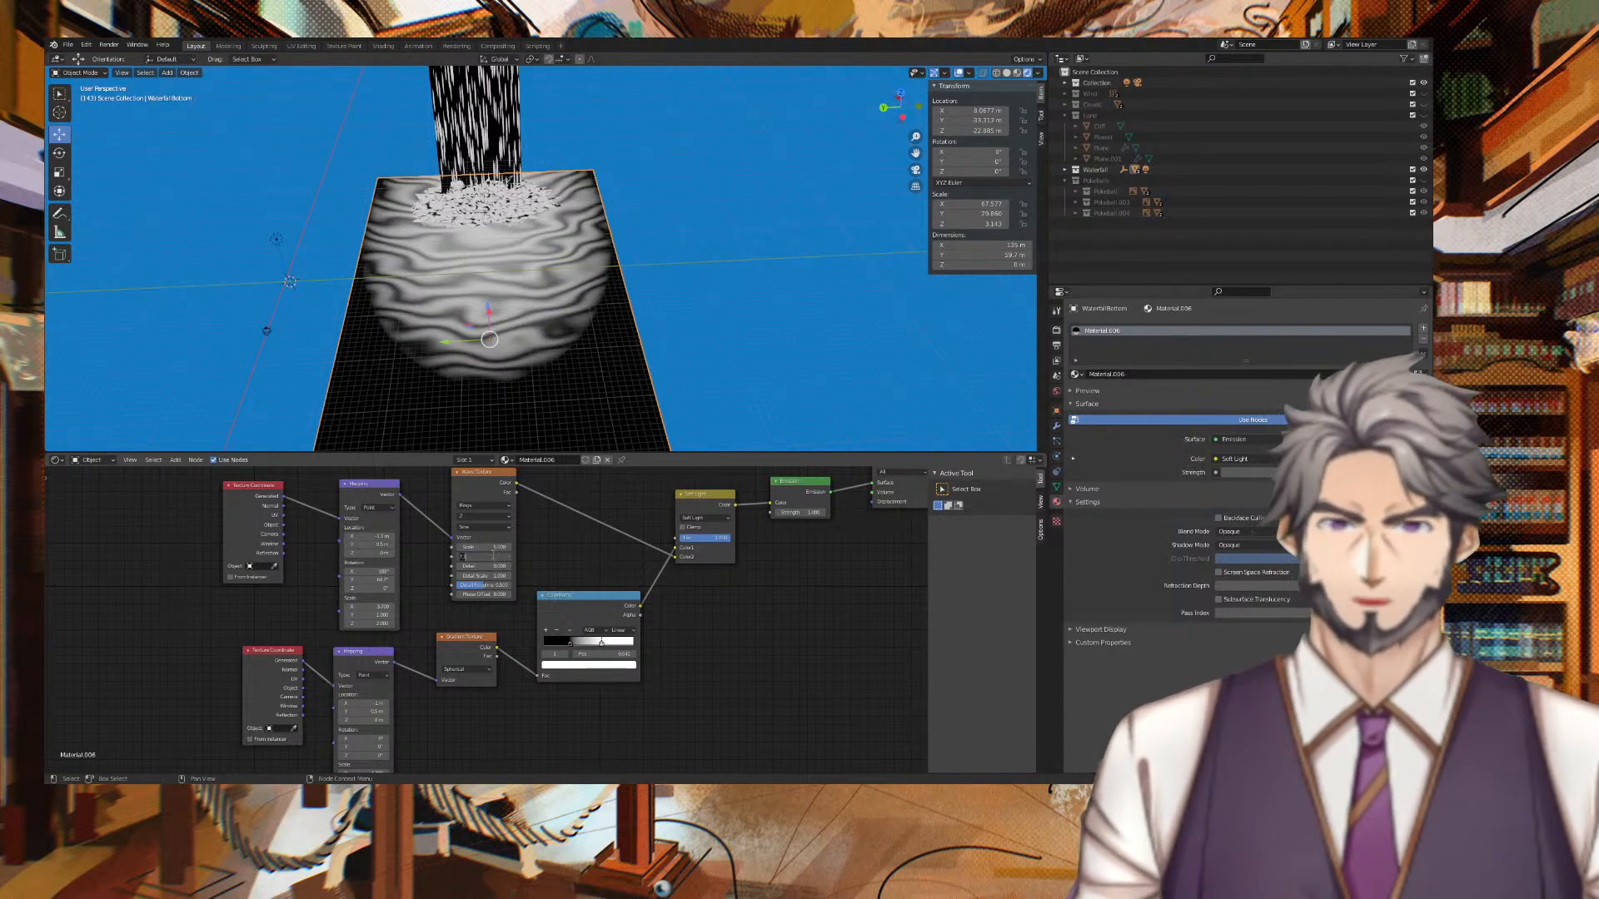
type("0")
key("Tab")
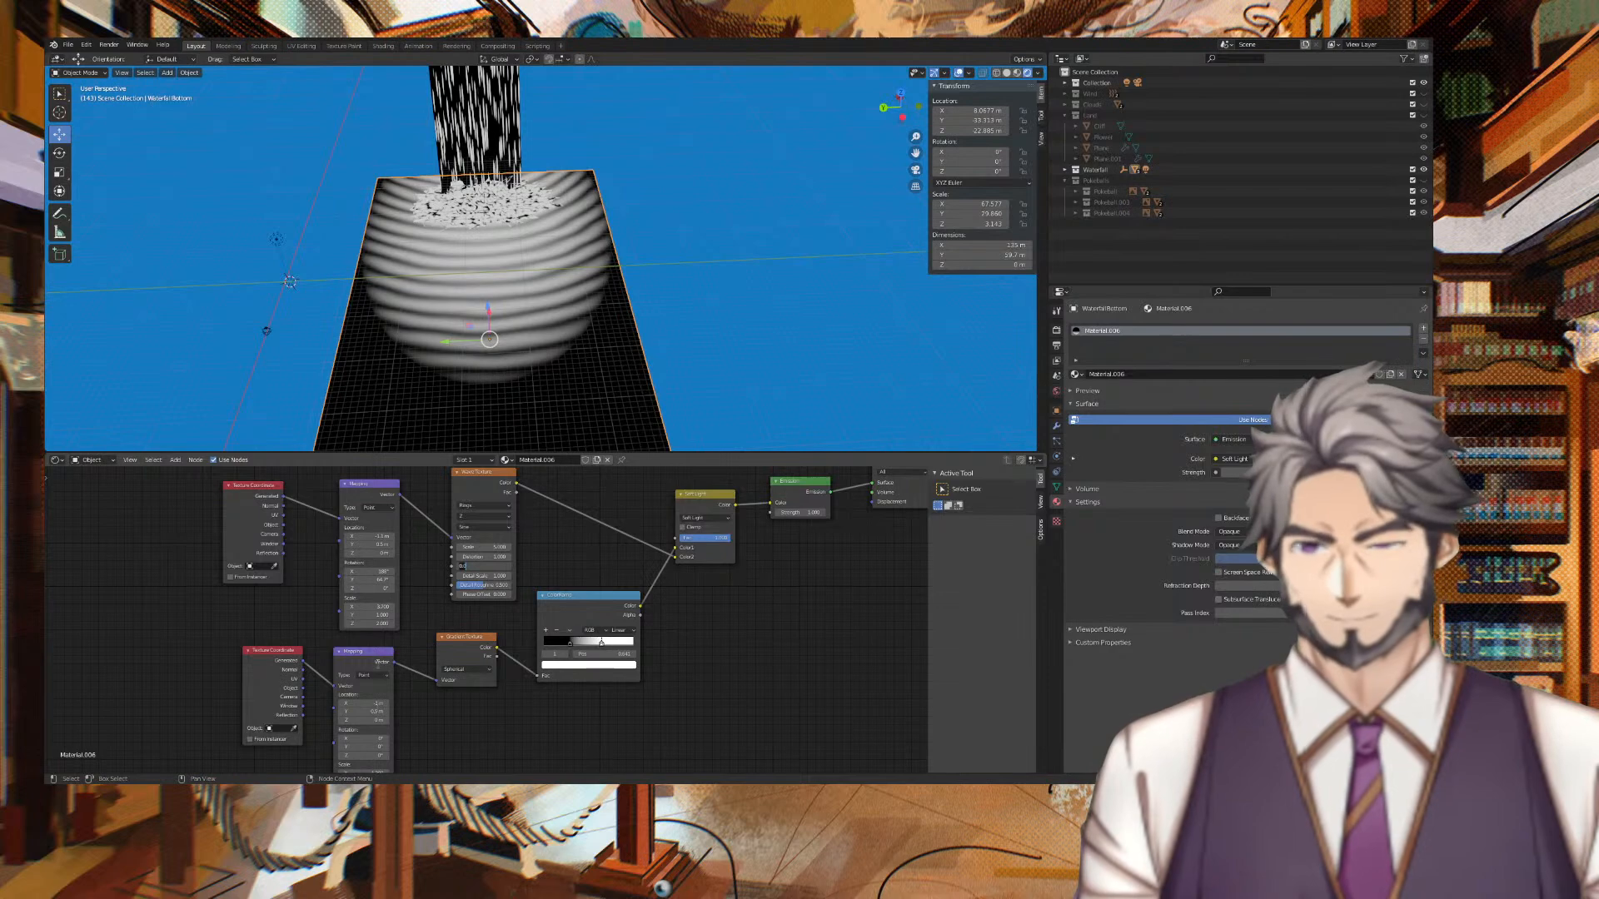
type("0.0")
key("Return")
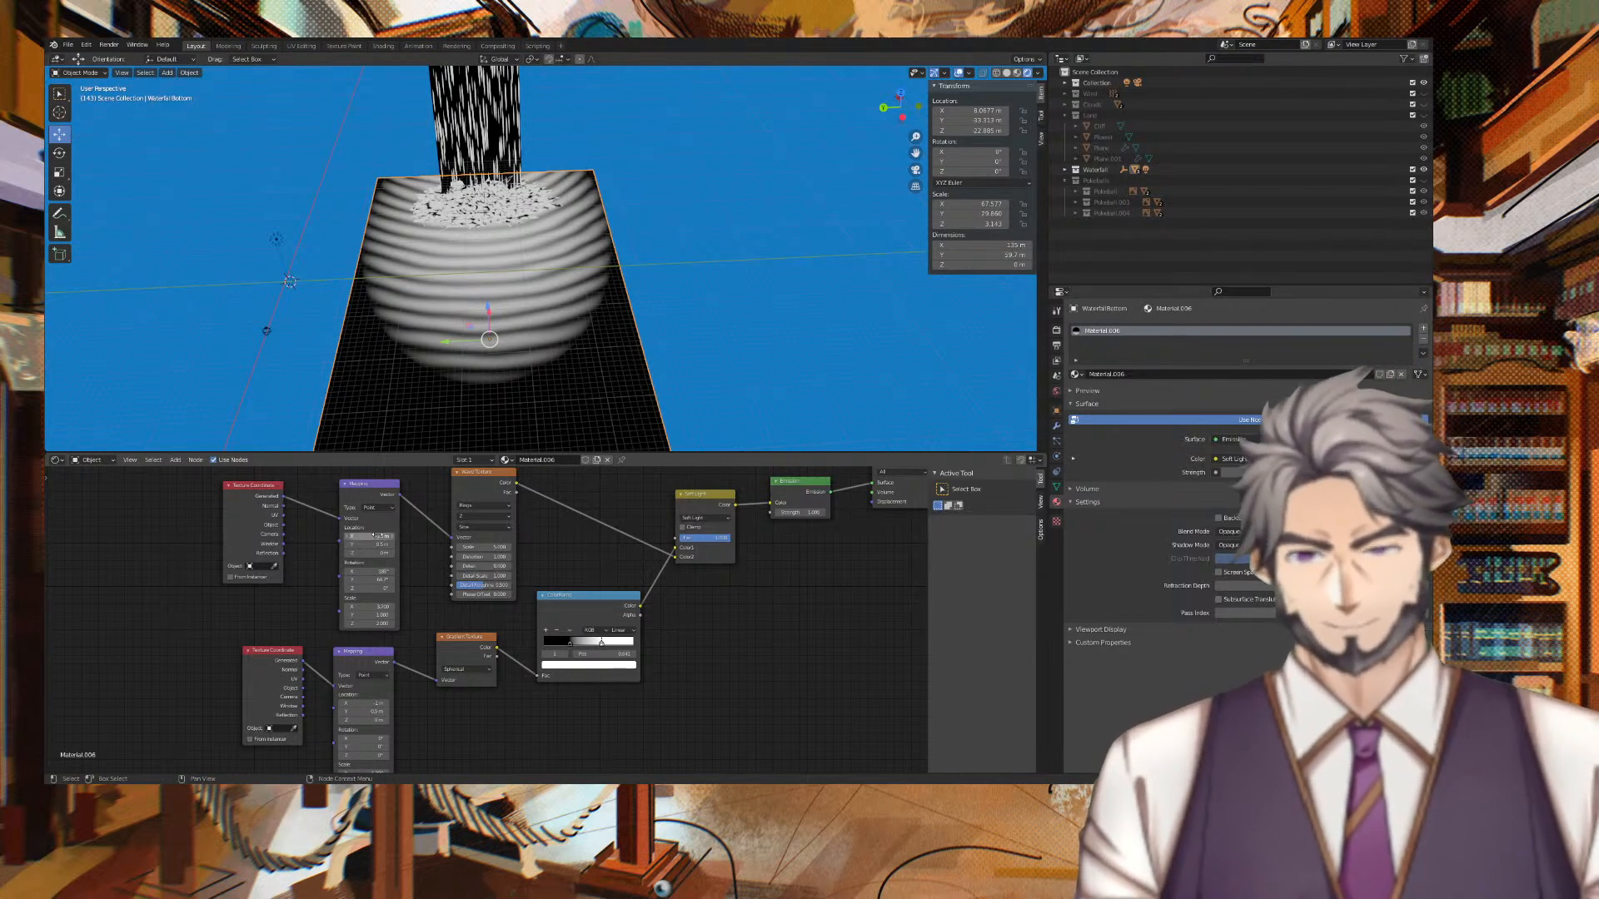
Shift the X location of the Wave Texture's mapping, try distorting the rings, and reset the Distortion to 0.
mouse_move(368, 537)
left_mouse_down()
mouse_move(304, 536)
mouse_move(385, 544)
mouse_move(365, 544)
left_mouse_up()
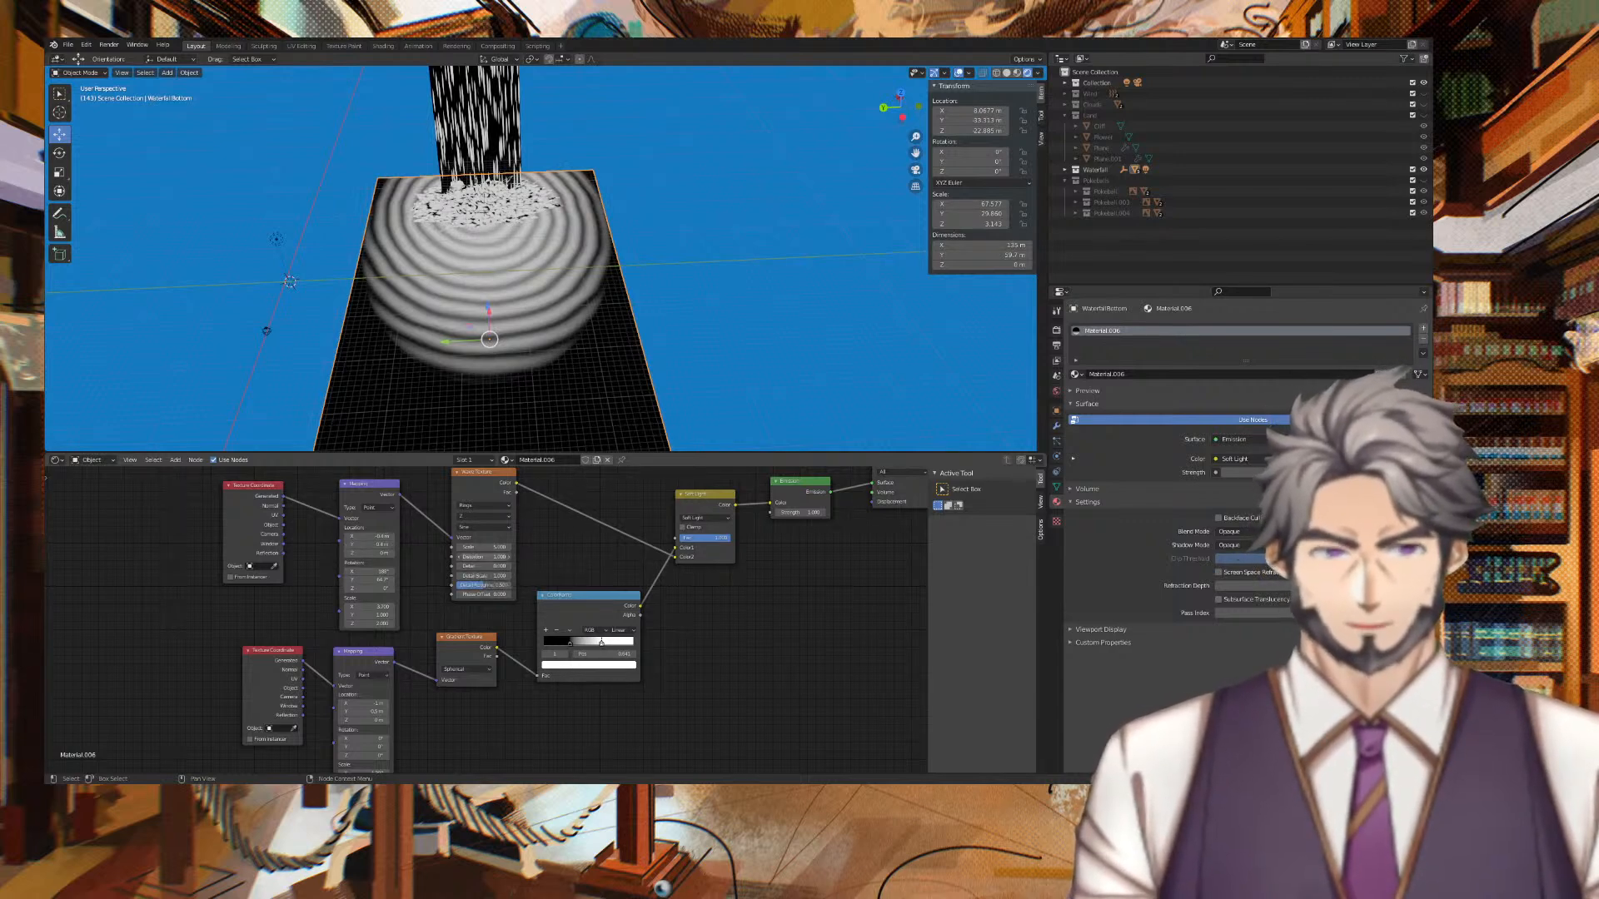
mouse_move(483, 556)
left_mouse_down()
mouse_move(558, 557)
mouse_move(492, 557)
left_mouse_up()
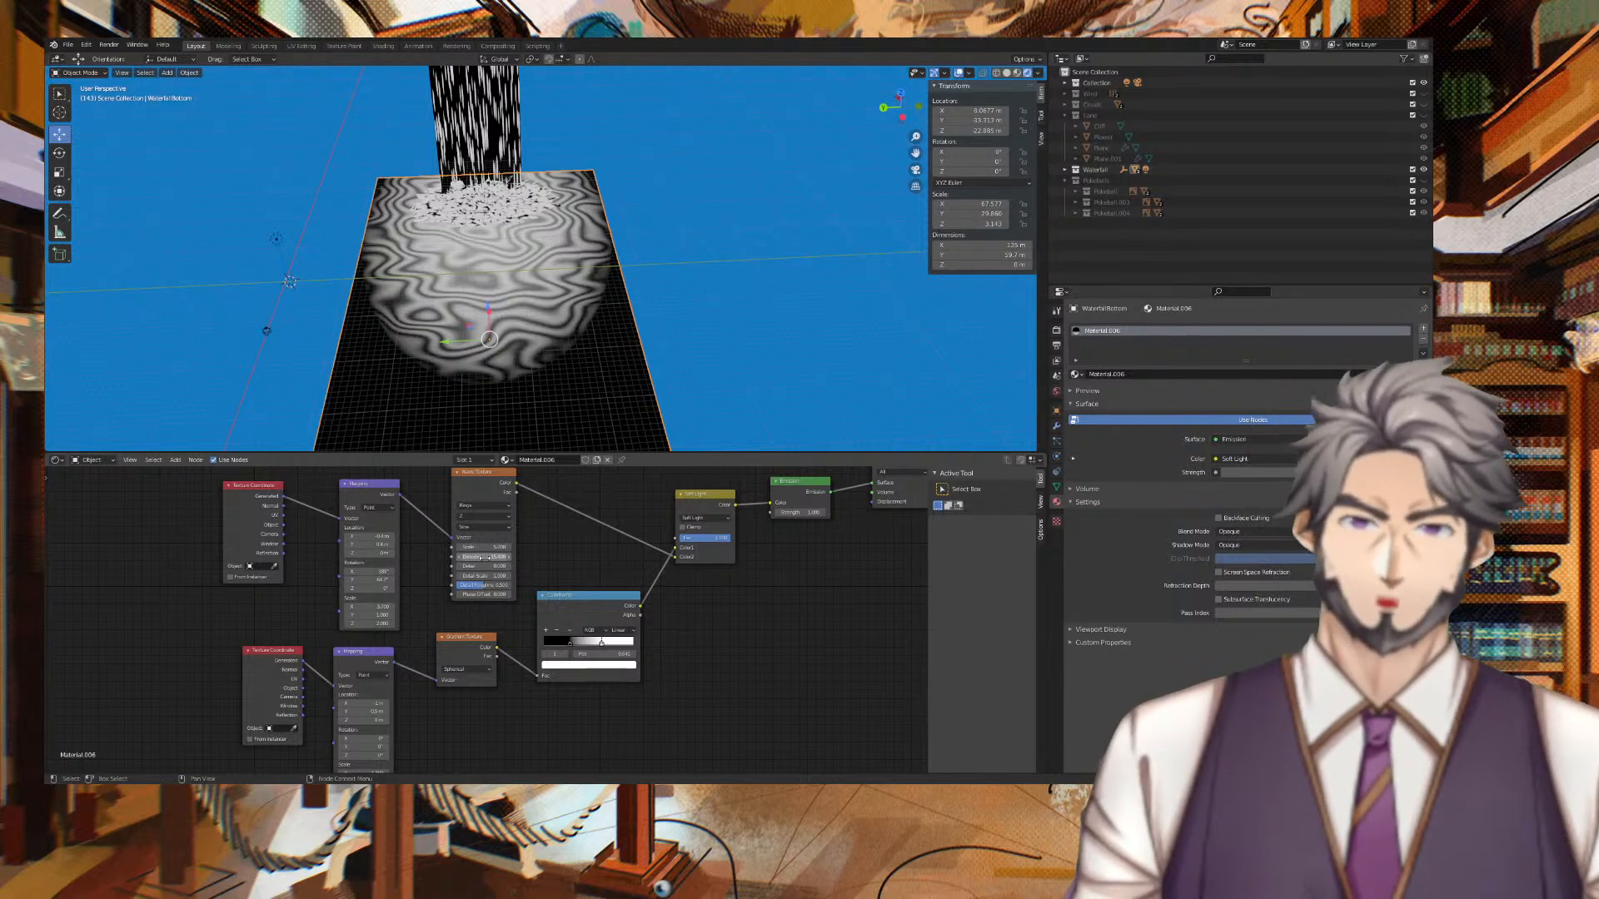
mouse_move(359, 537)
left_mouse_down()
mouse_move(317, 536)
mouse_move(359, 536)
left_mouse_up()
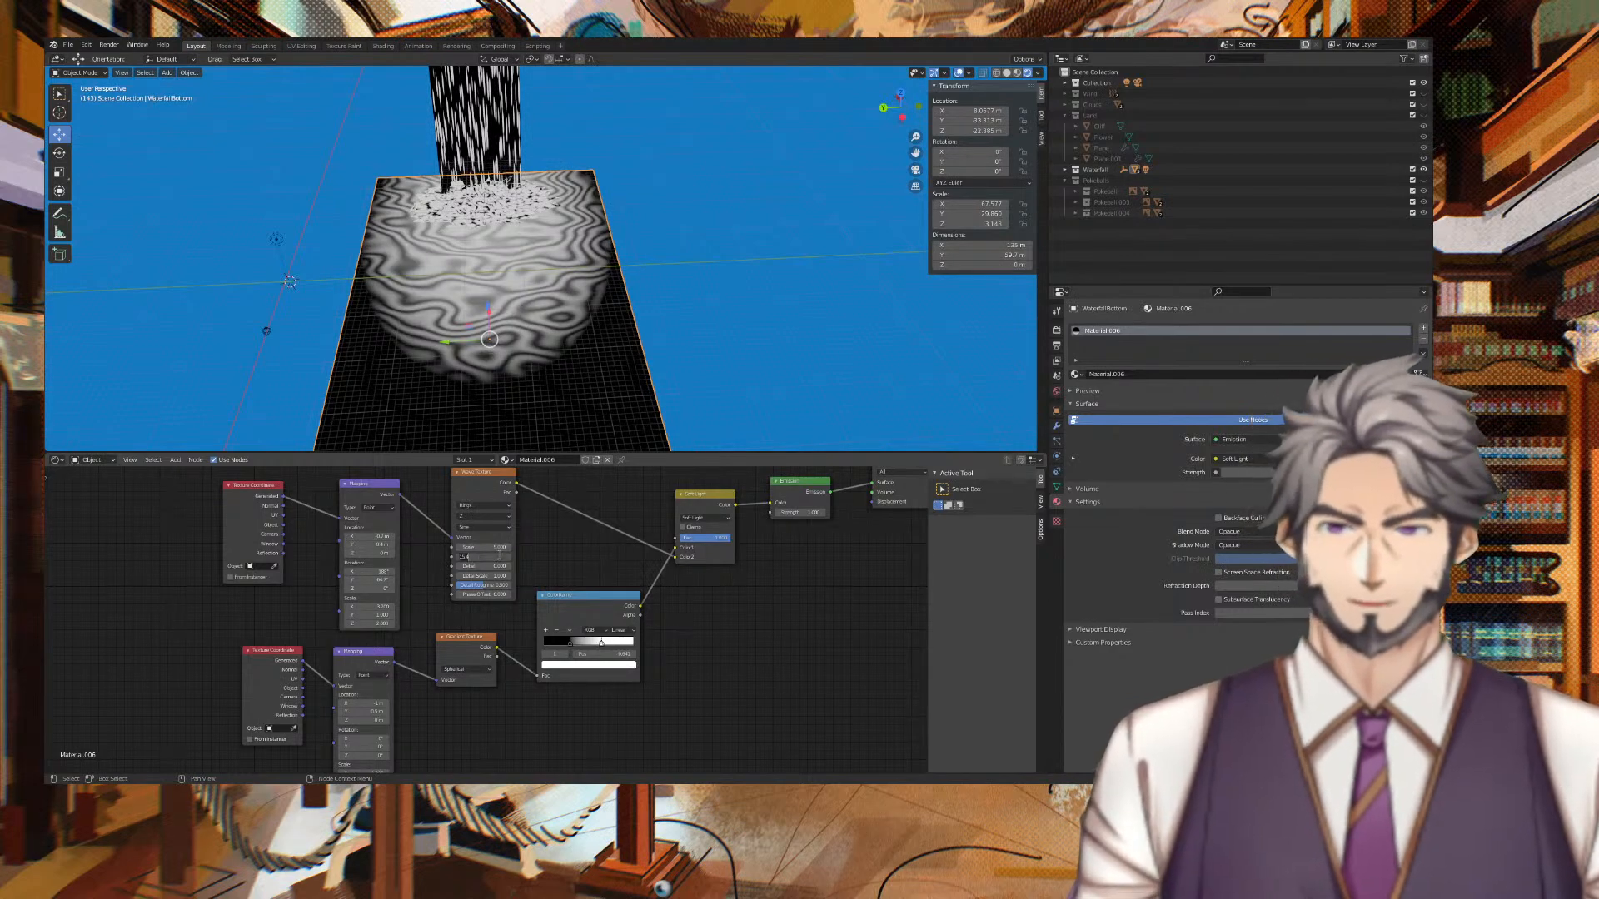
key("Tab")
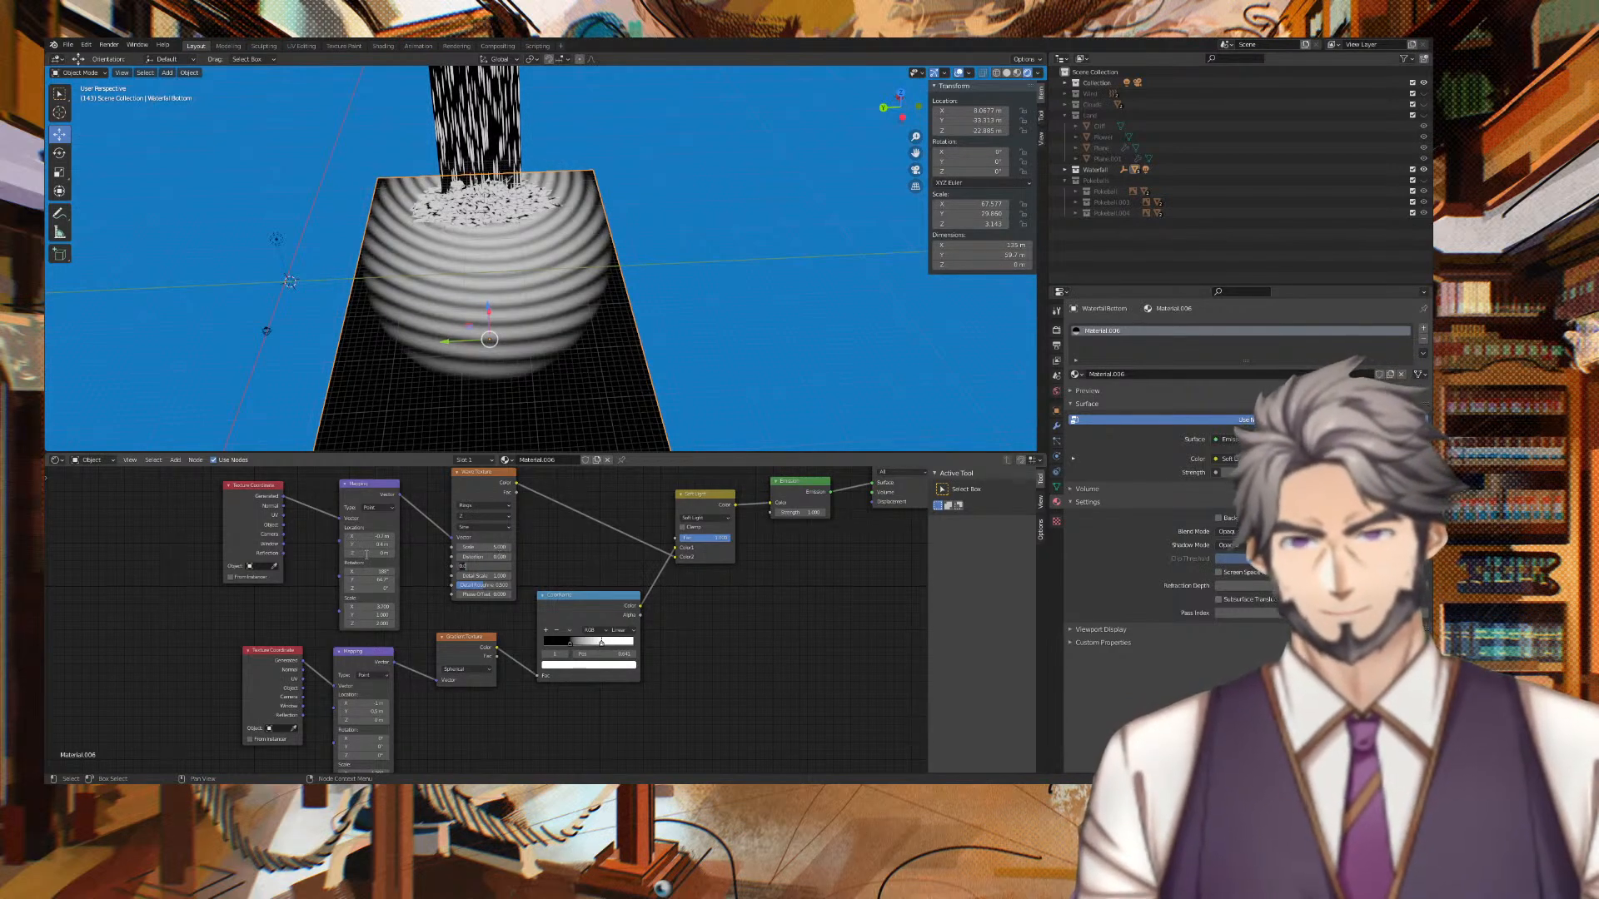
type("0.0")
key("Return")
Adjust the X location and the X and Z scale of the Wave Texture's Mapping node until the rings form rounder circles around the waterfall's base.
left_click_drag(369, 537, 376, 536)
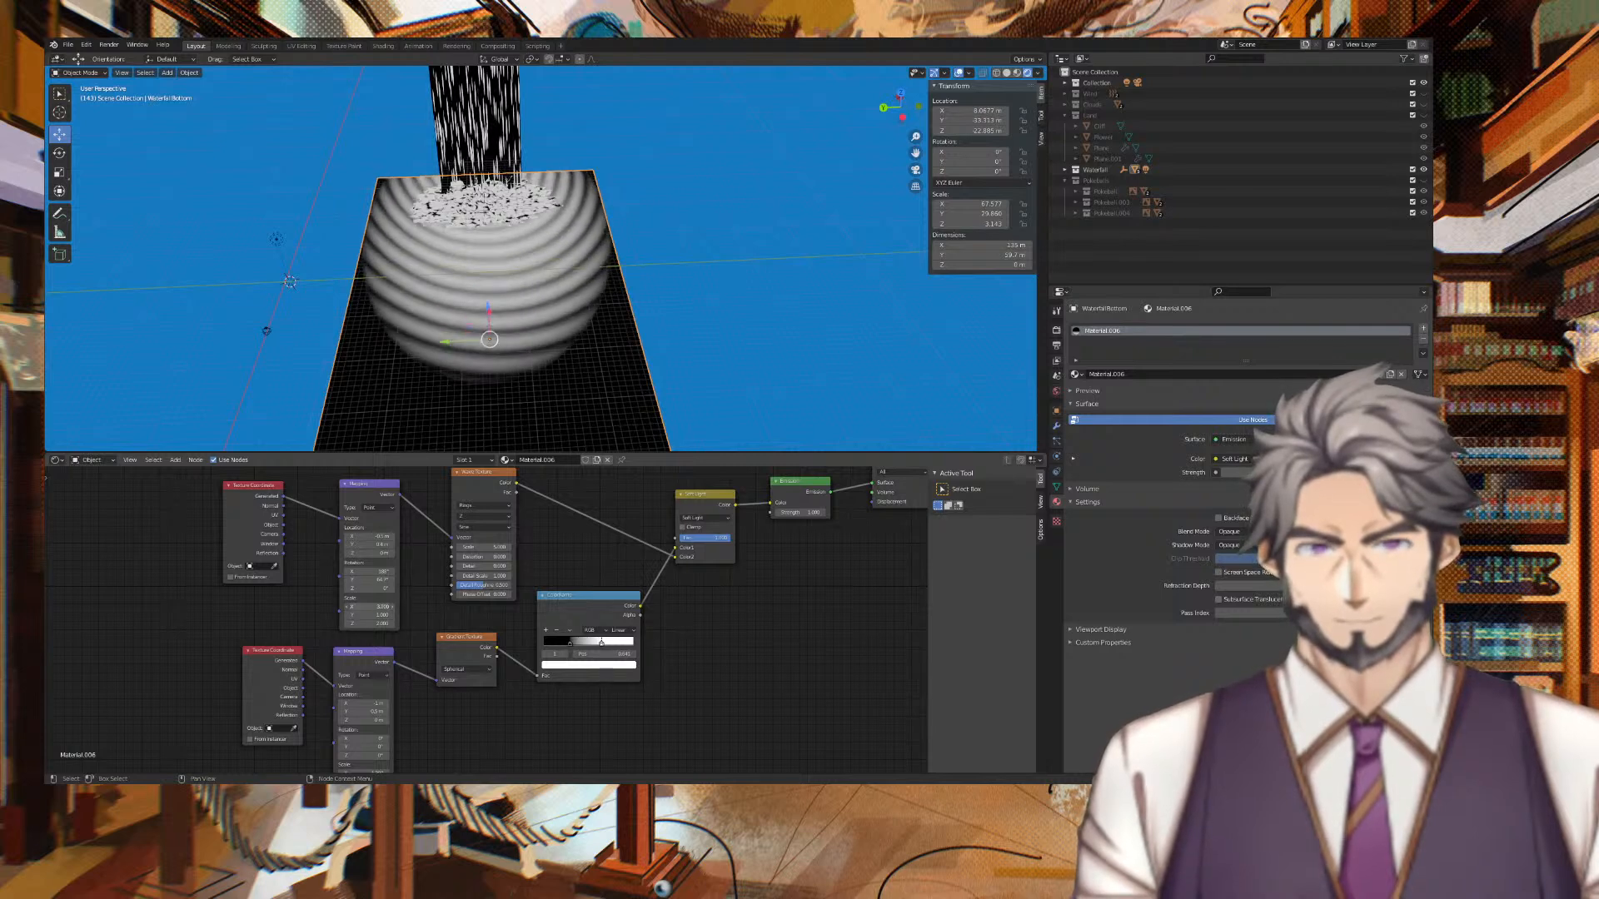
left_click_drag(370, 607, 363, 607)
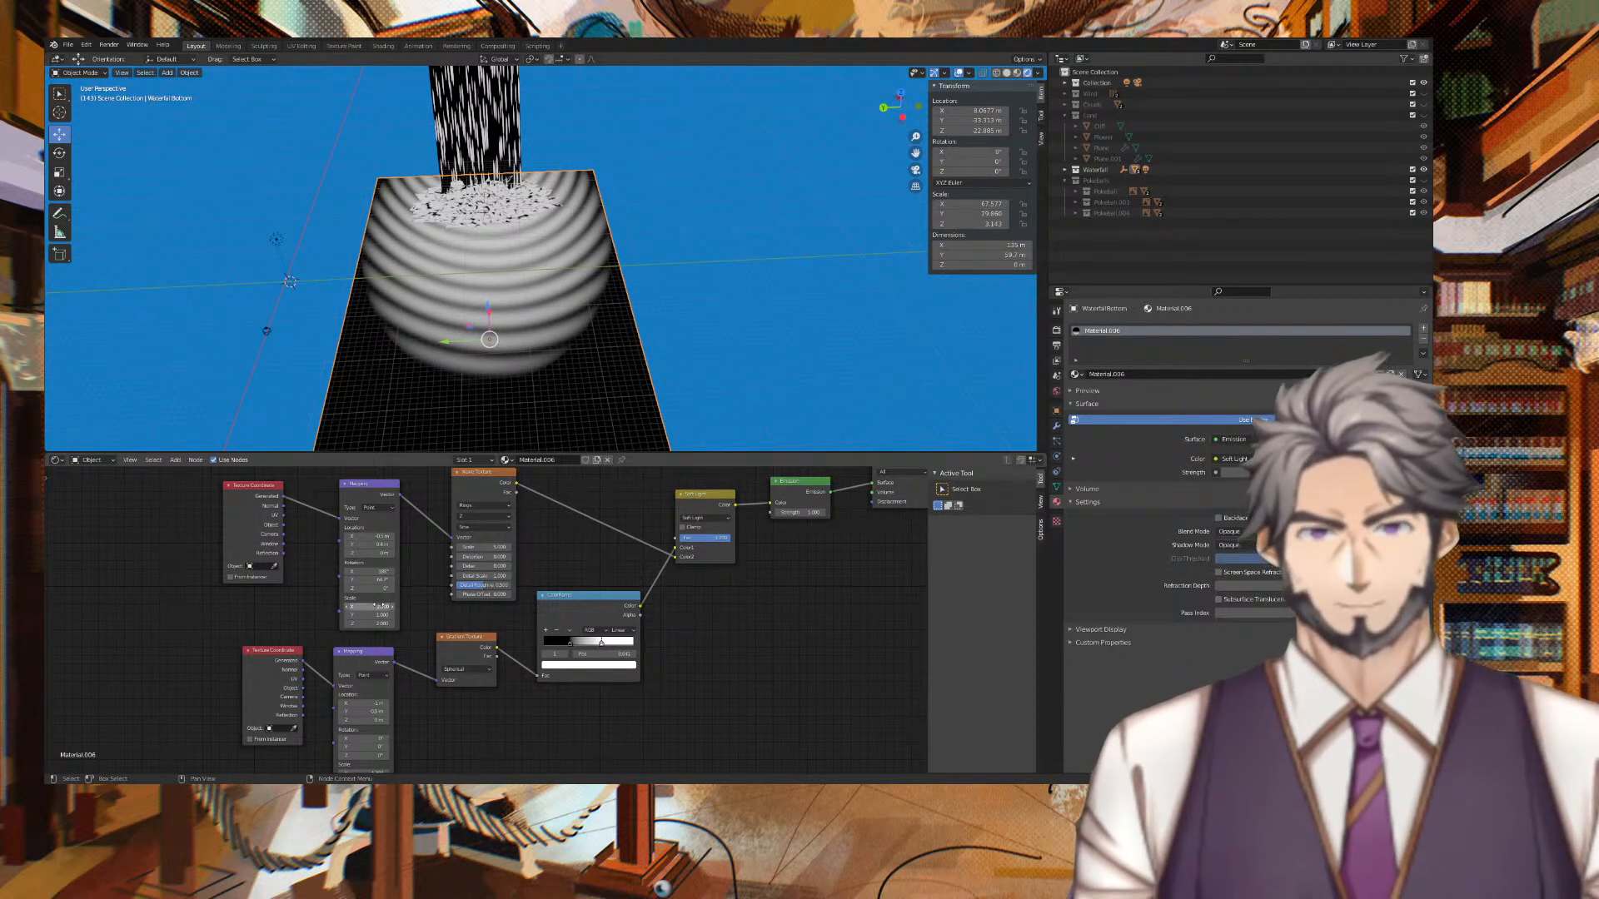
left_click_drag(369, 624, 359, 624)
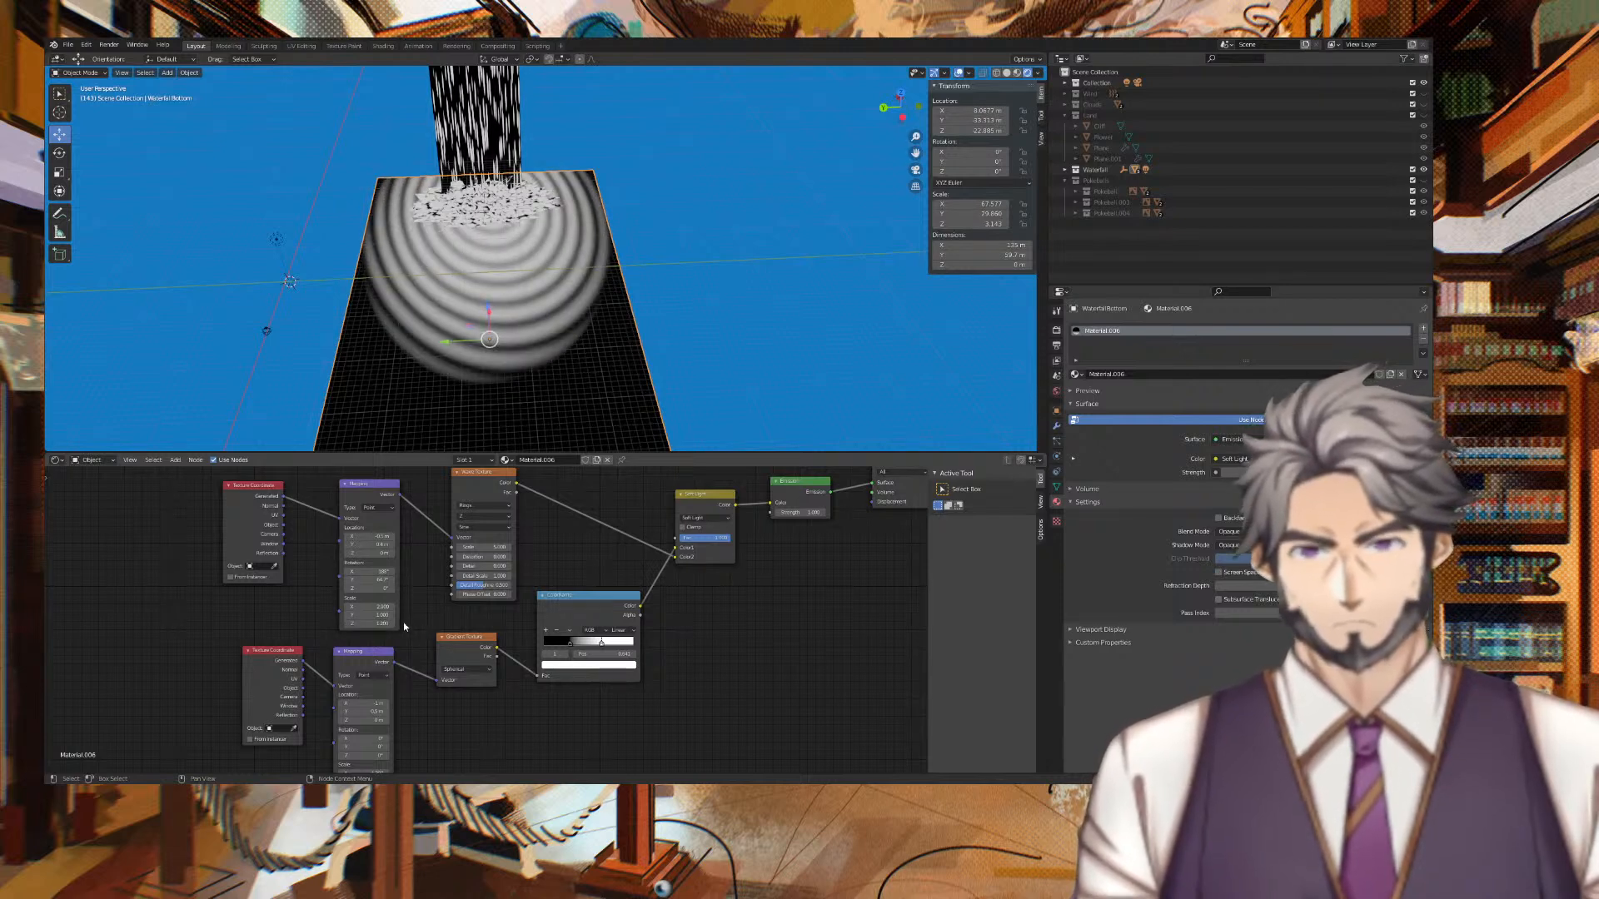
Set the X and Y rotation of the Wave Texture's Mapping node to 0°.
left_click(378, 571)
type("0")
key("Tab")
type("0")
key("Tab")
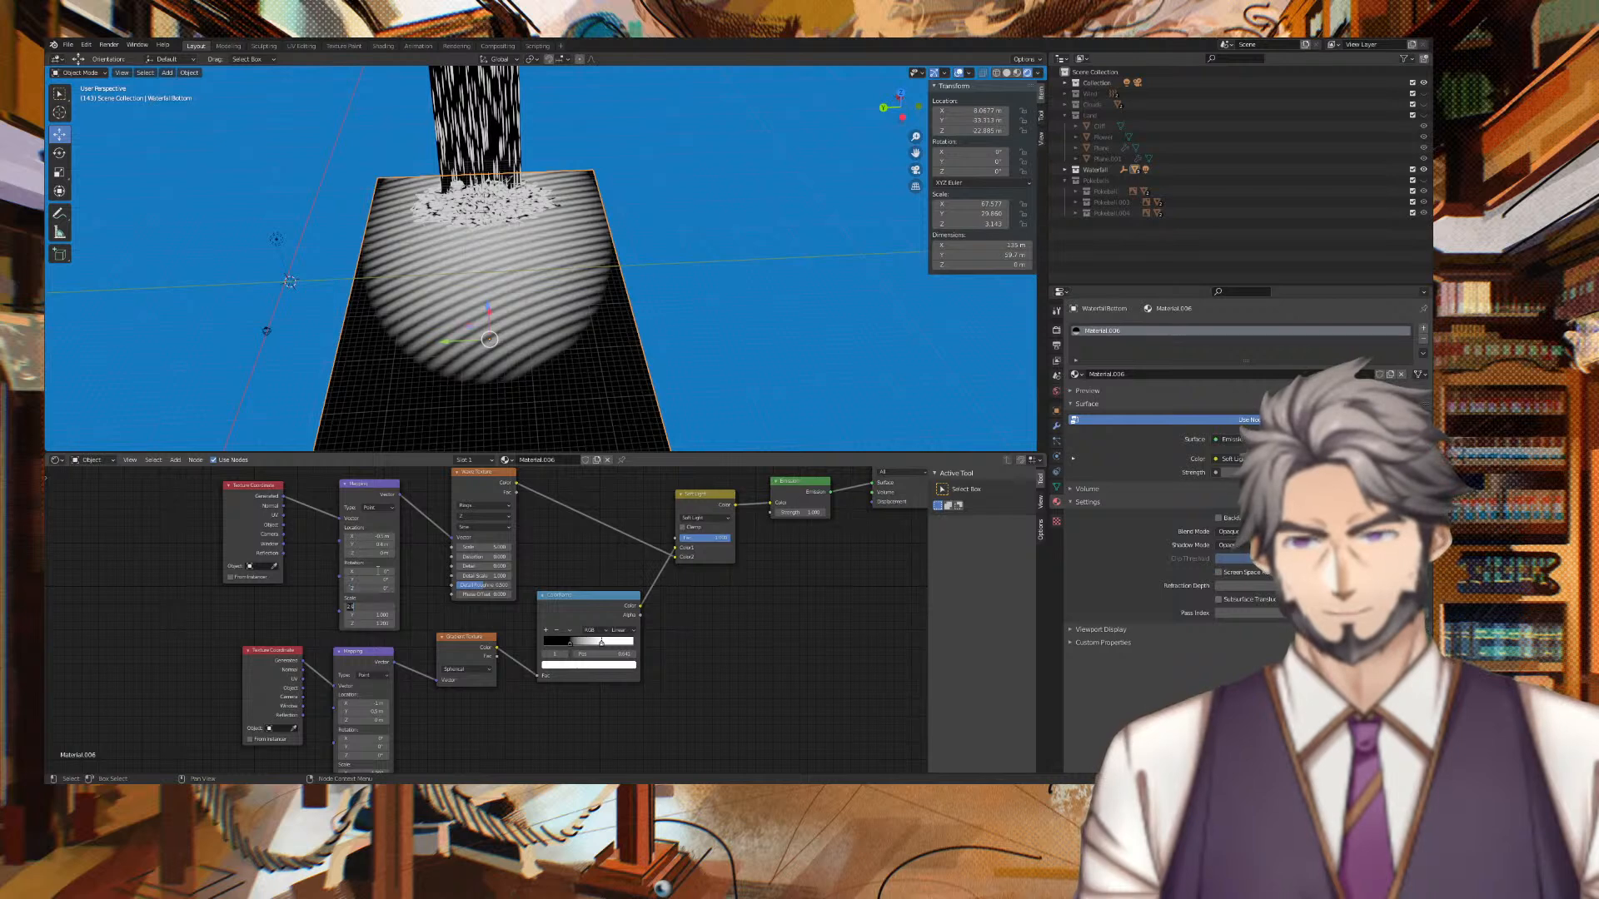
Try different X, Y and Z locations in the Wave Texture's Mapping node, including 1 m for X and Y.
left_click_drag(369, 537, 125, 536)
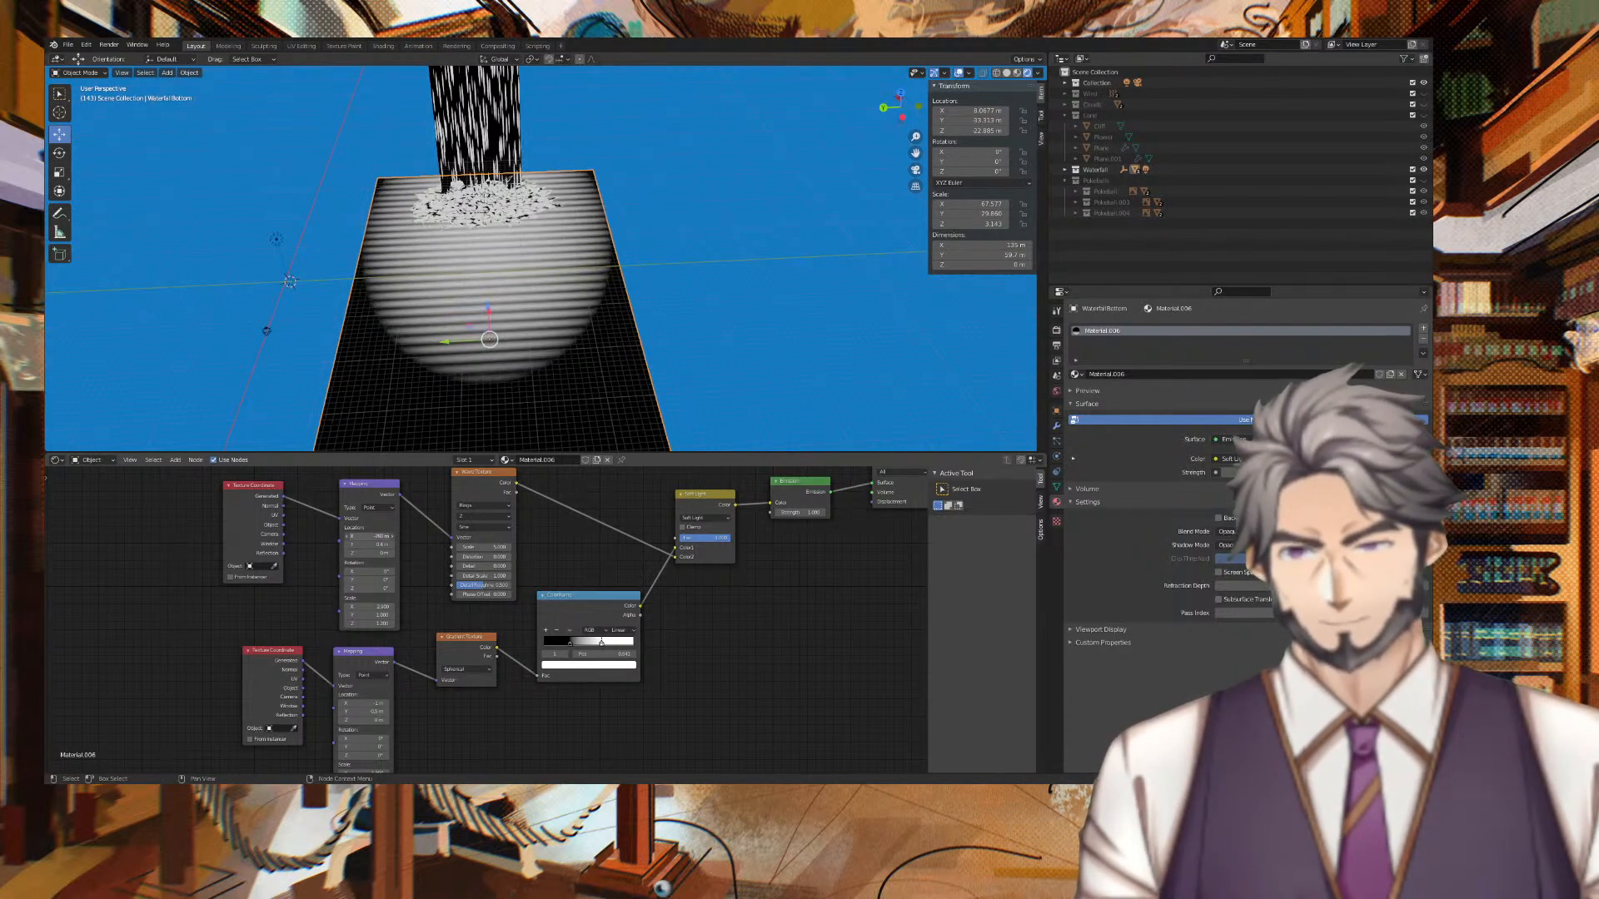
double_click(366, 536)
type("1")
key("Tab")
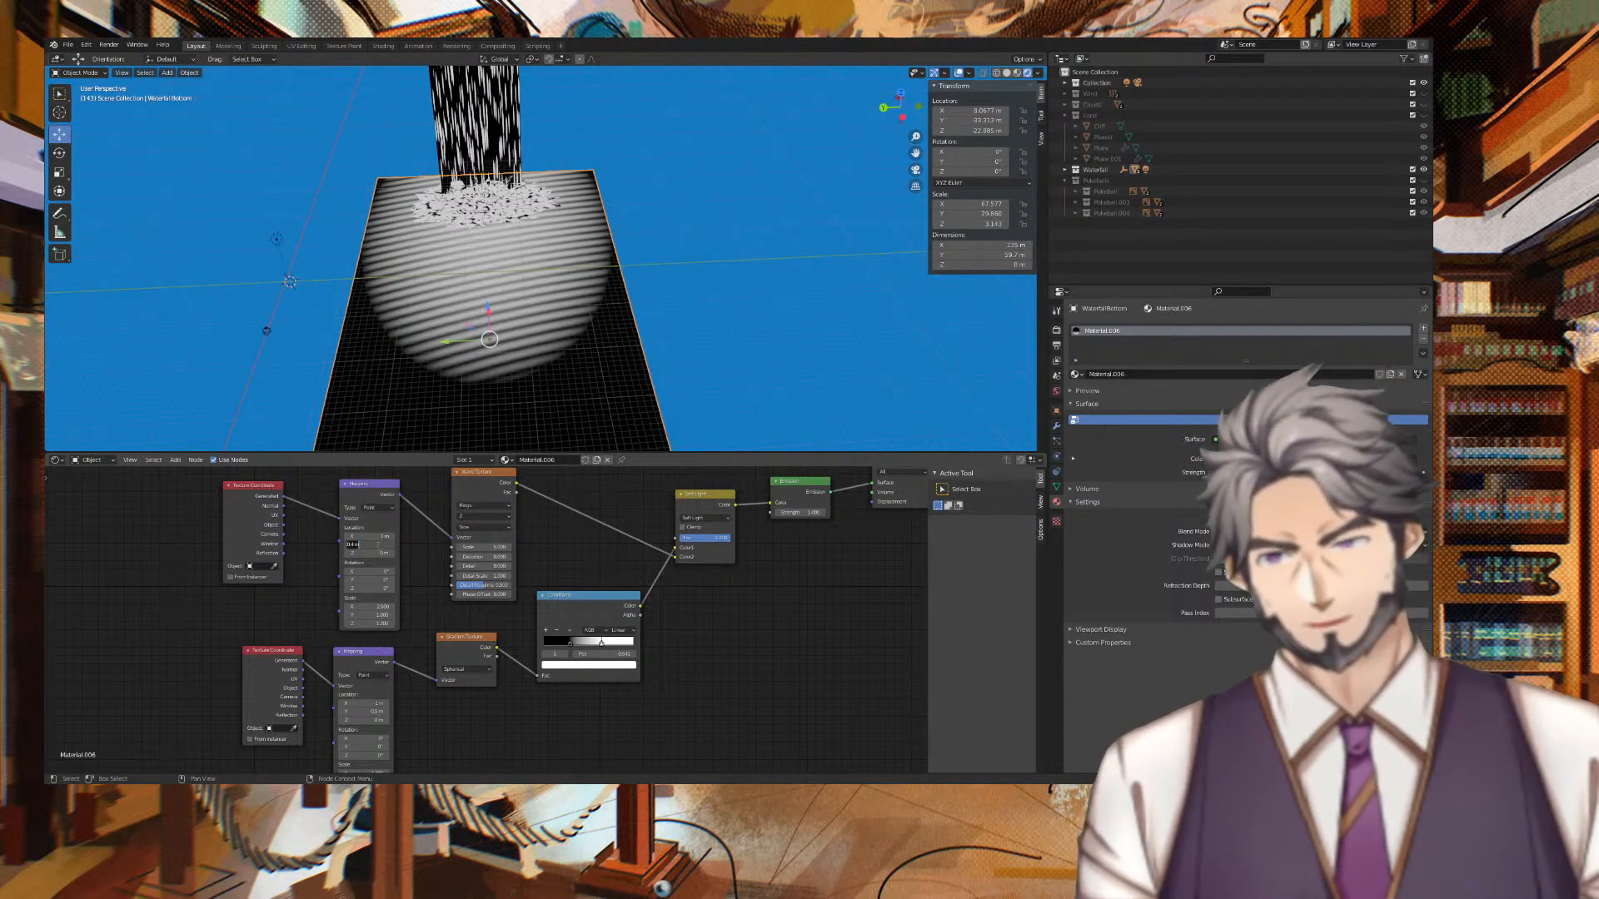
type("1")
key("Tab")
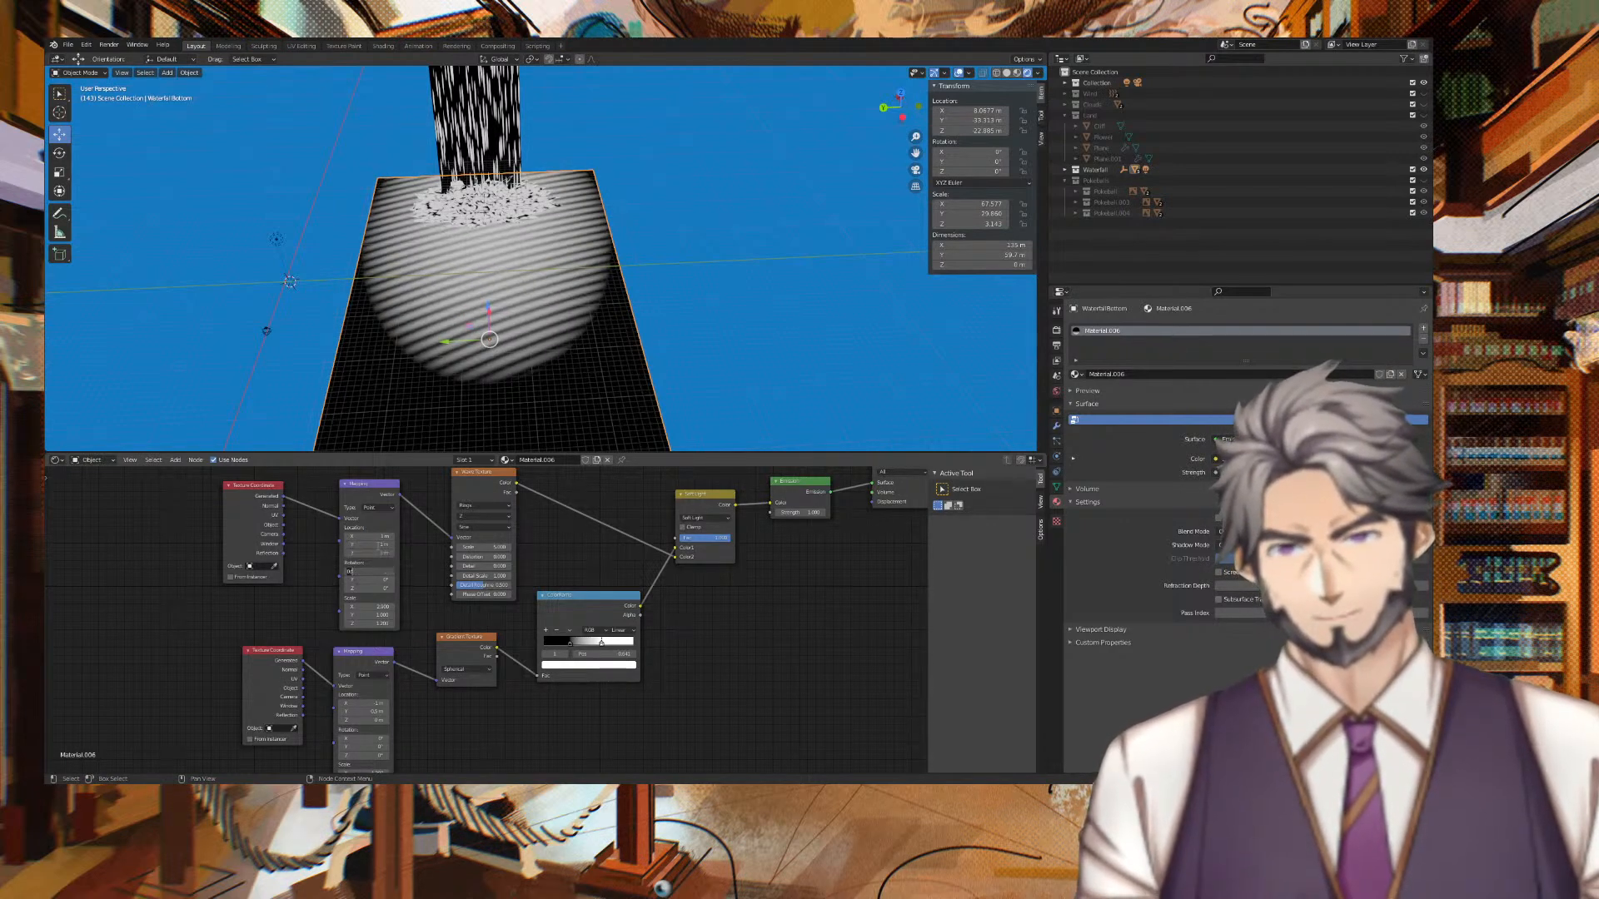
left_click(378, 553)
left_click_drag(378, 553, 250, 553)
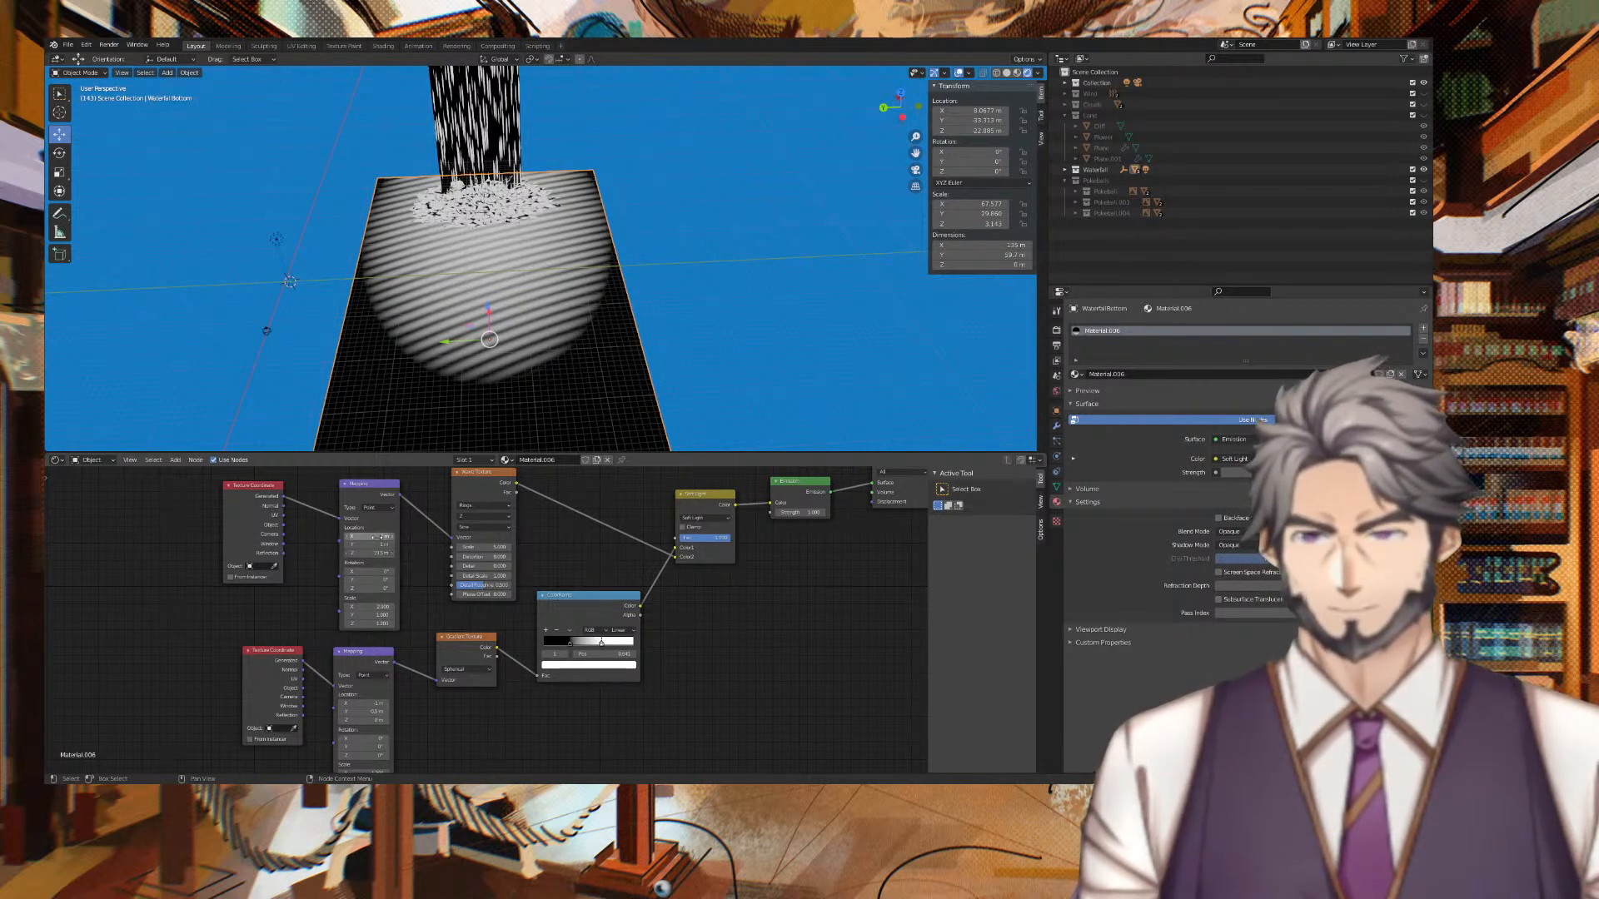
left_click_drag(378, 545, 841, 545)
Undo the location and rotation changes on the Wave Texture's Mapping node to restore the concentric rings.
key("ctrl+z")
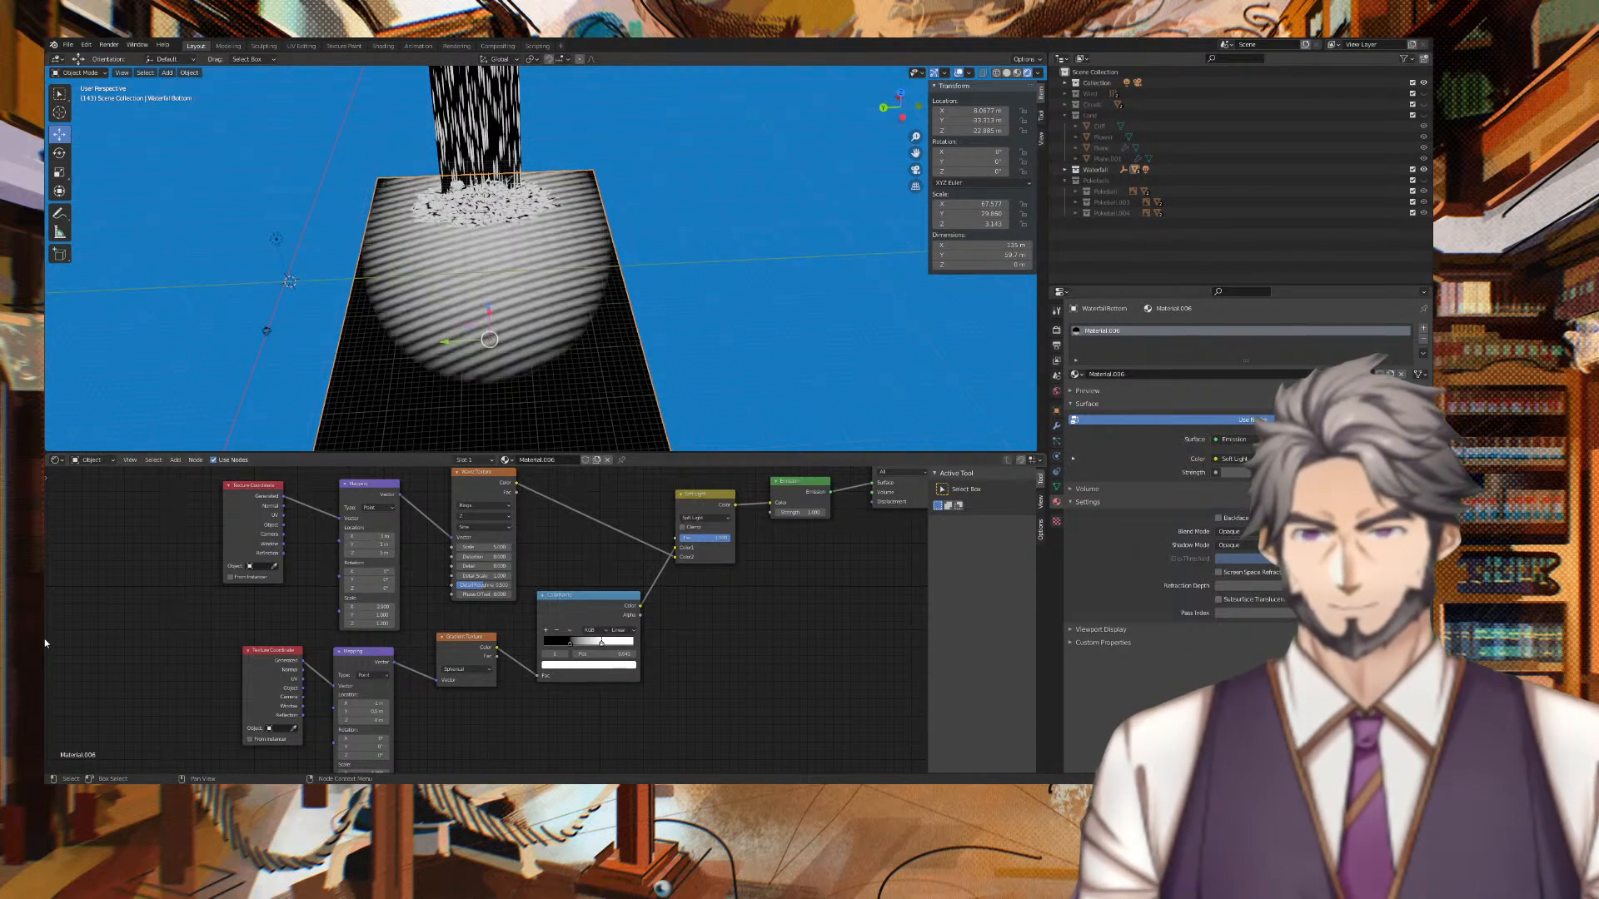
key("ctrl+z")
key("ctrl+z")
key("ctrl+z")
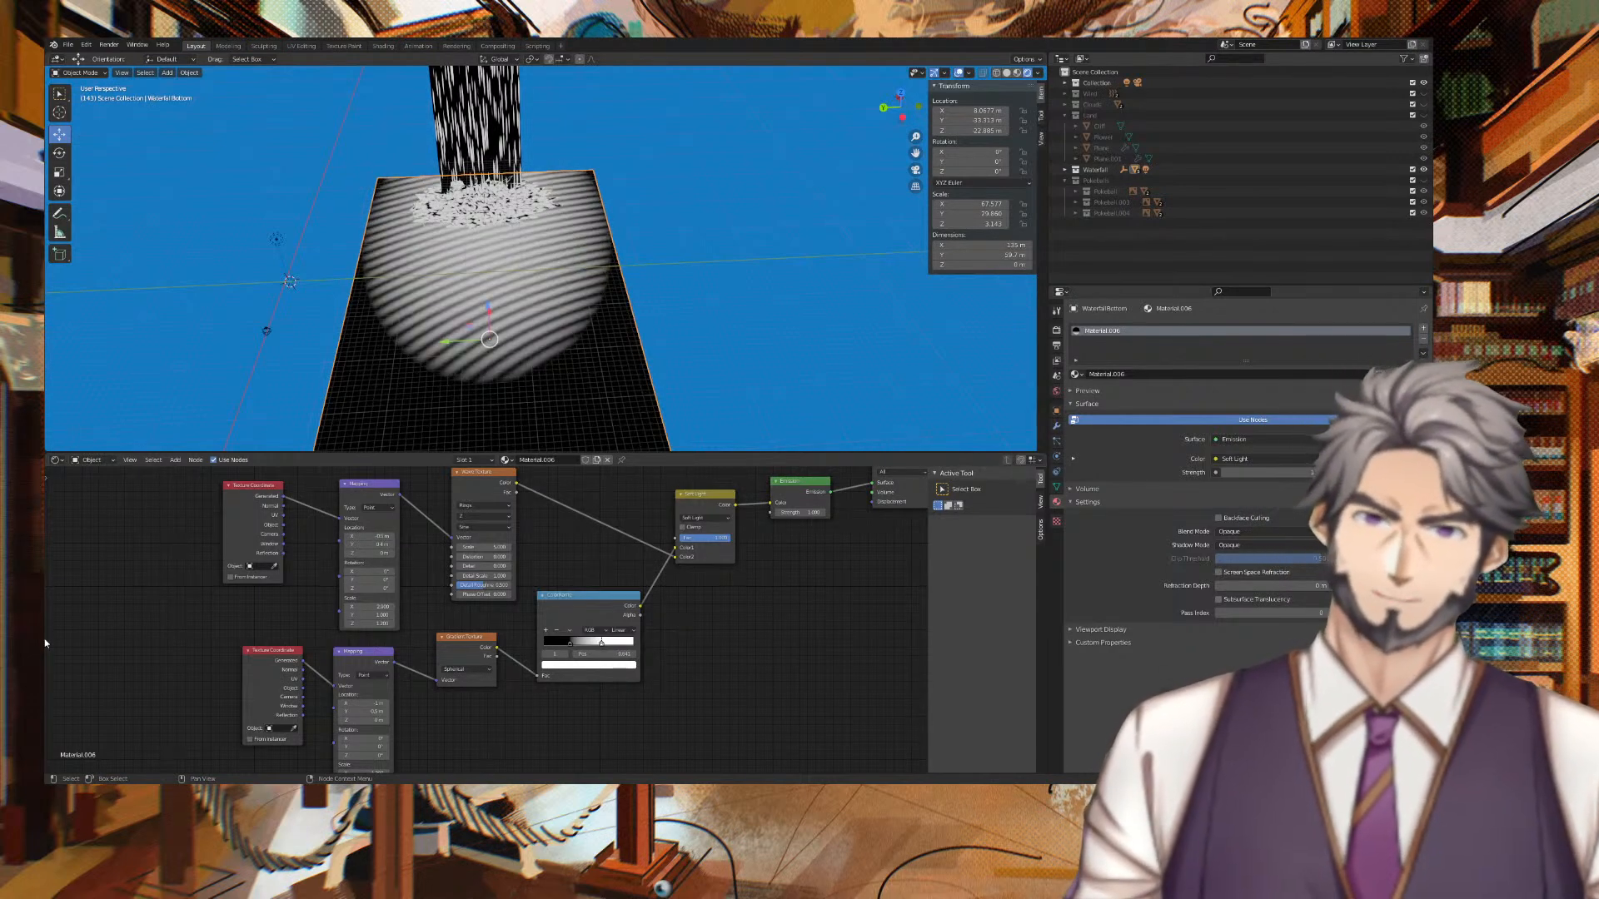
key("ctrl+z")
key("ctrl+z")
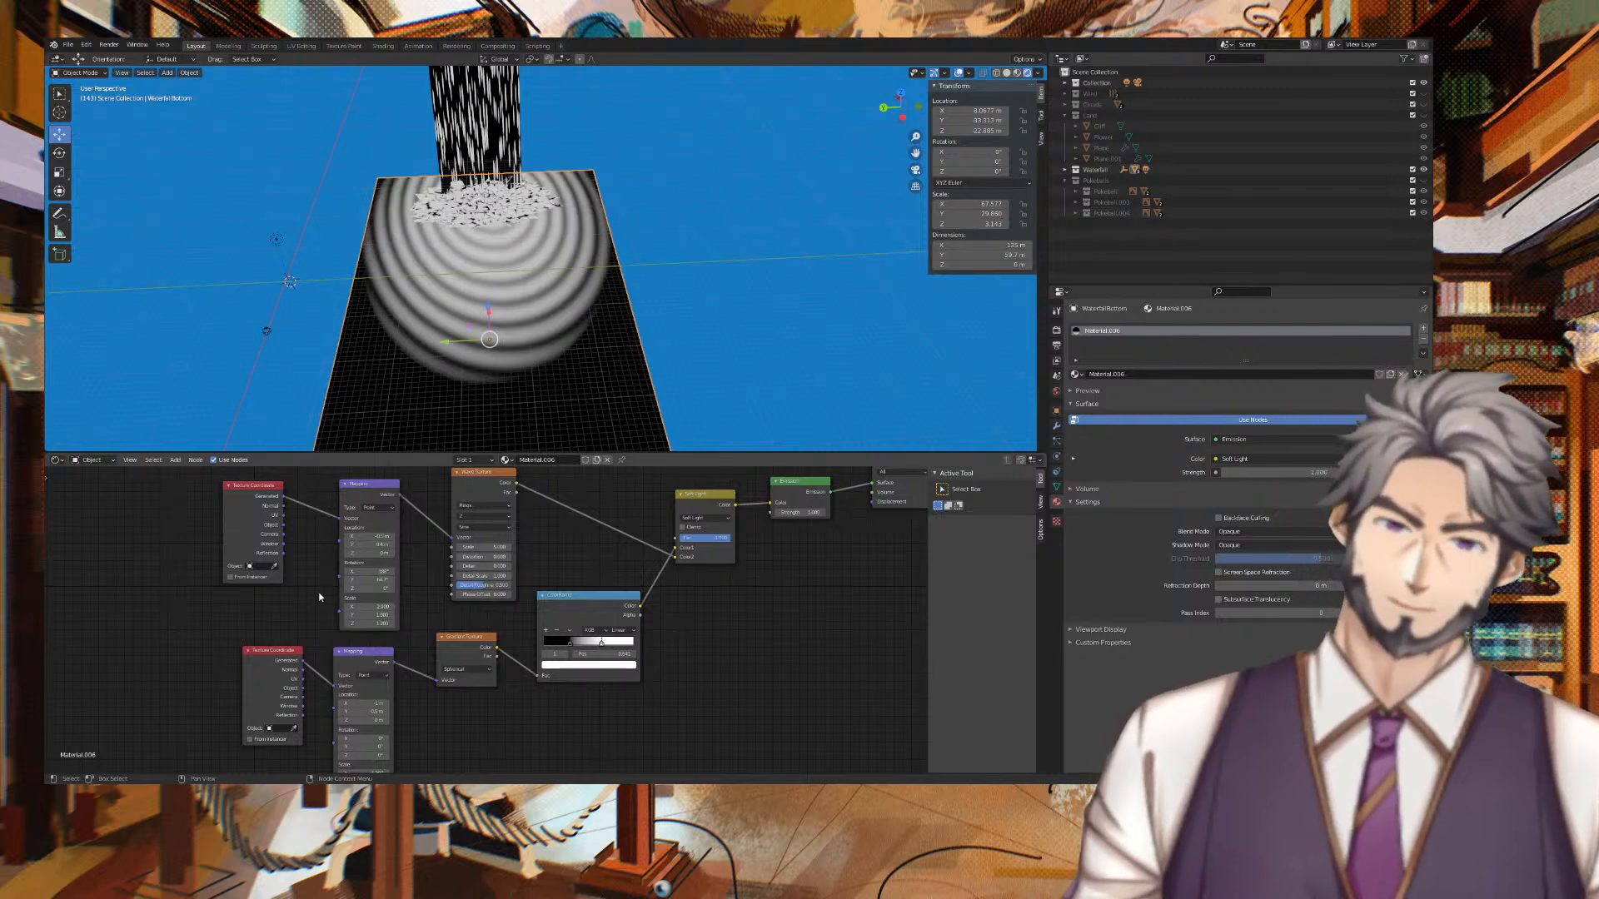
Nudge the X and Y location of the Wave Texture's Mapping node to fine-tune where the concentric rings sit.
left_click(392, 545)
left_click(393, 545)
left_click(393, 545)
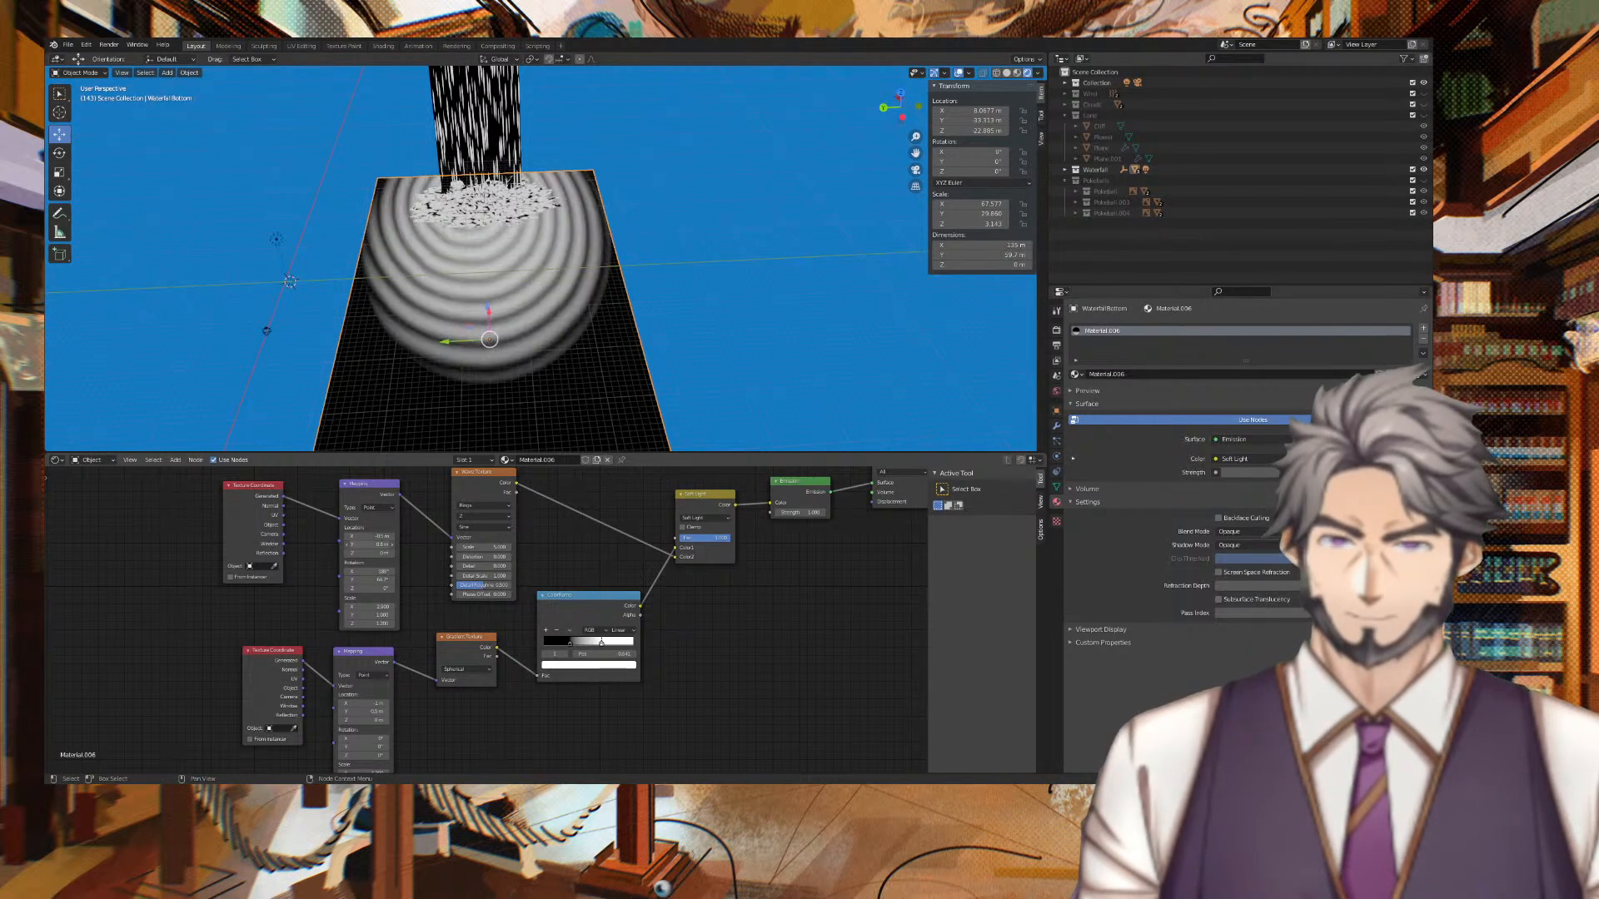
mouse_move(382, 537)
left_mouse_down()
mouse_move(406, 537)
mouse_move(377, 537)
left_mouse_up()
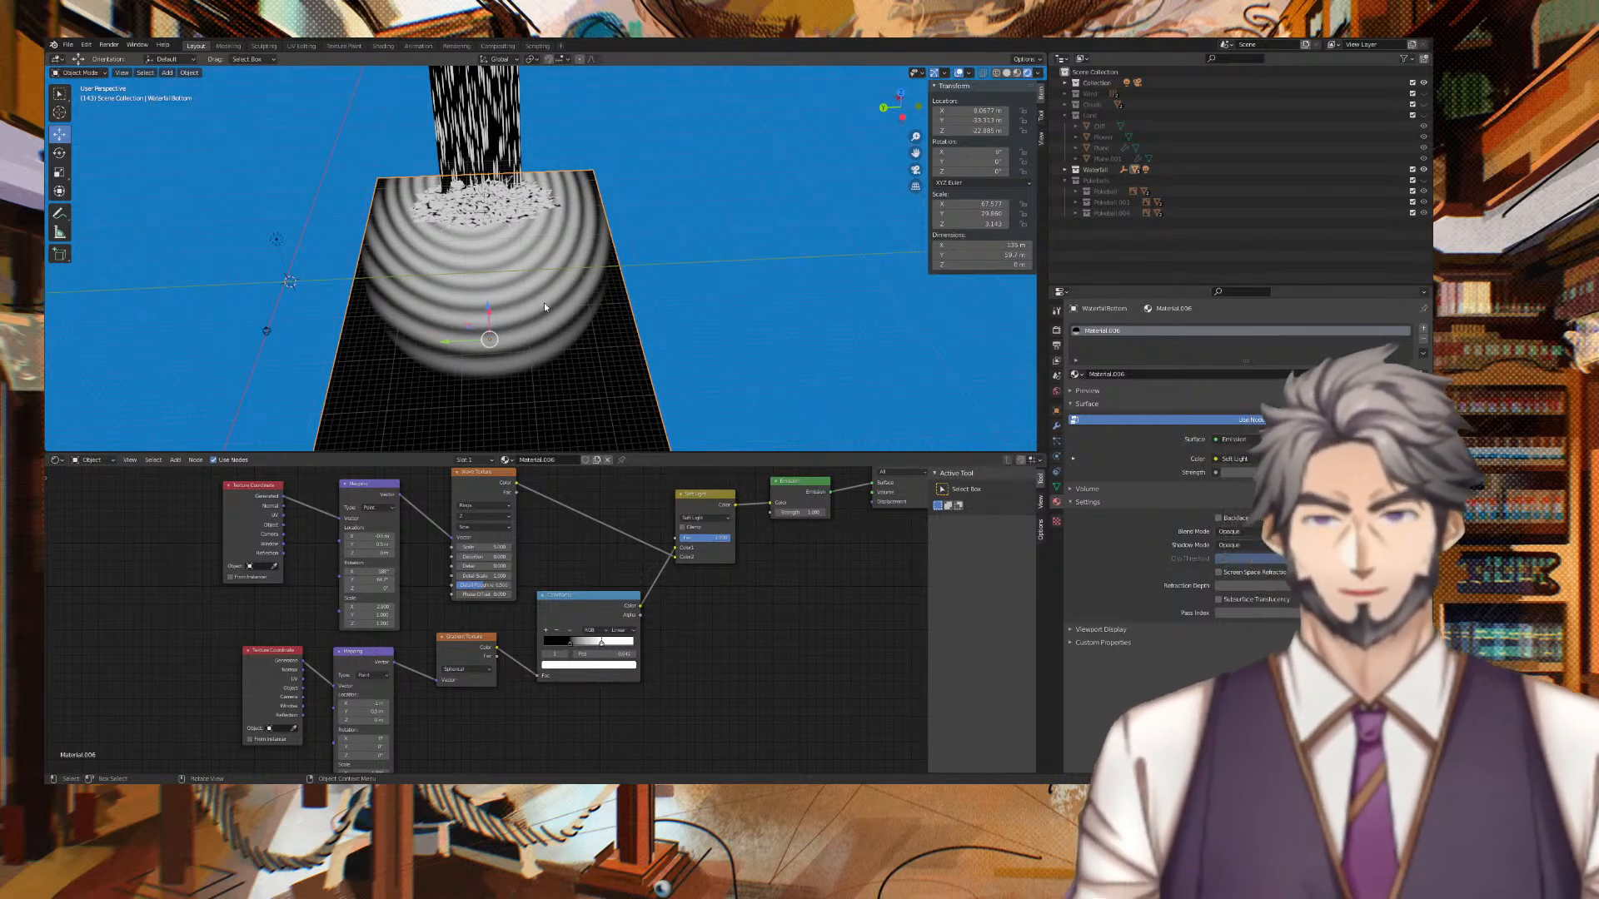
Raise the Wave Texture's Distortion until the rings turn wavy, and set its Detail to 2.
left_click_drag(483, 558, 598, 558)
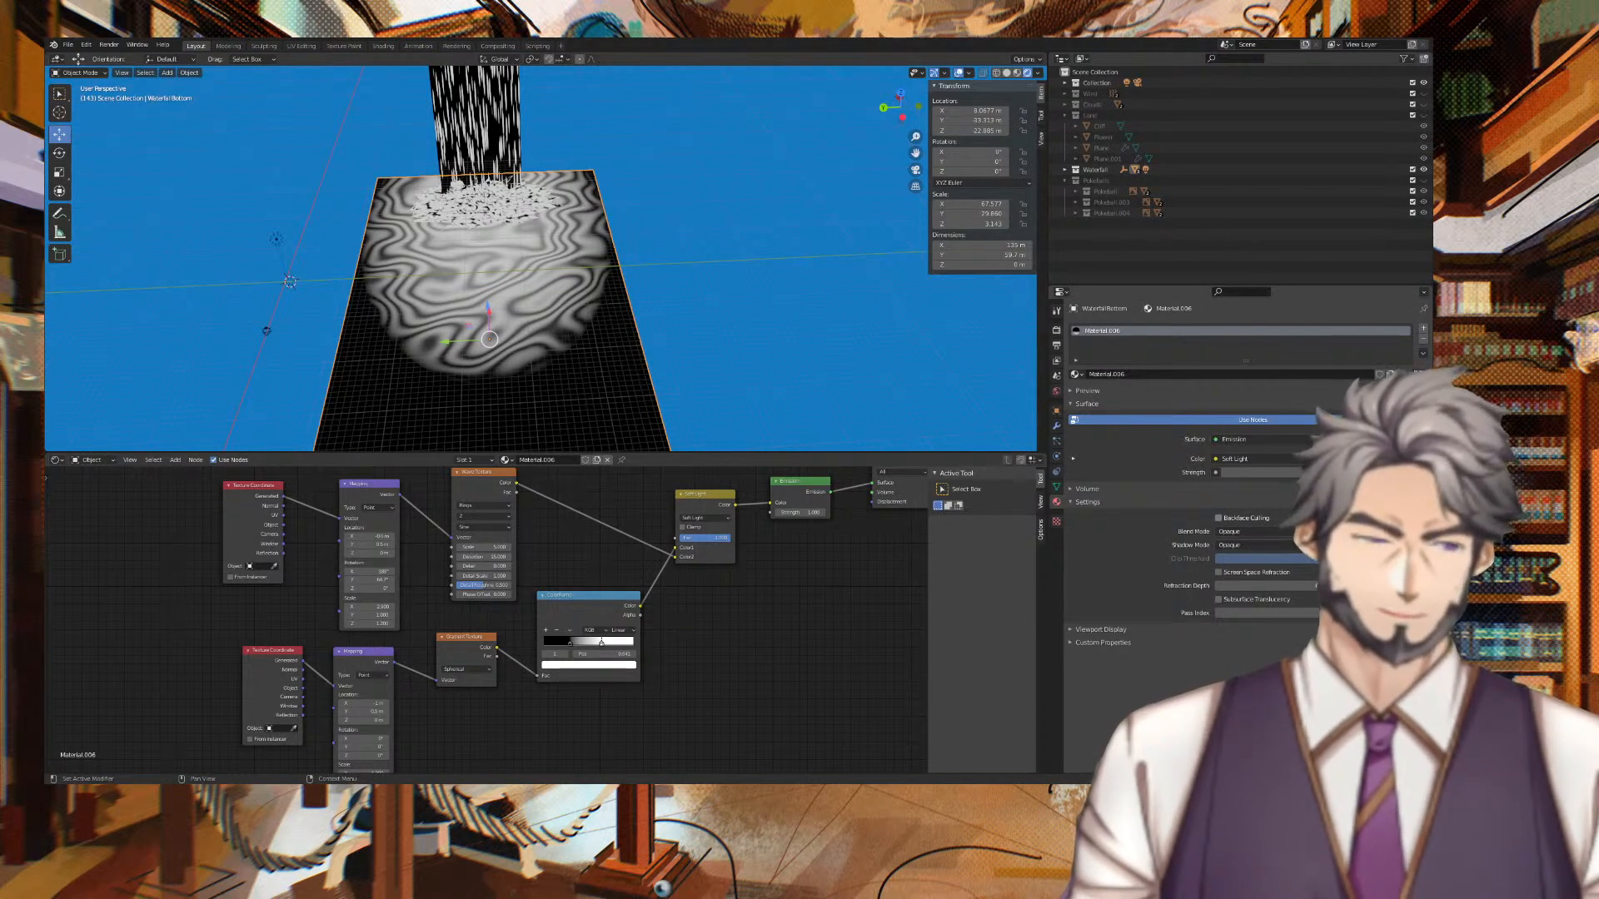
left_click_drag(484, 567, 518, 567)
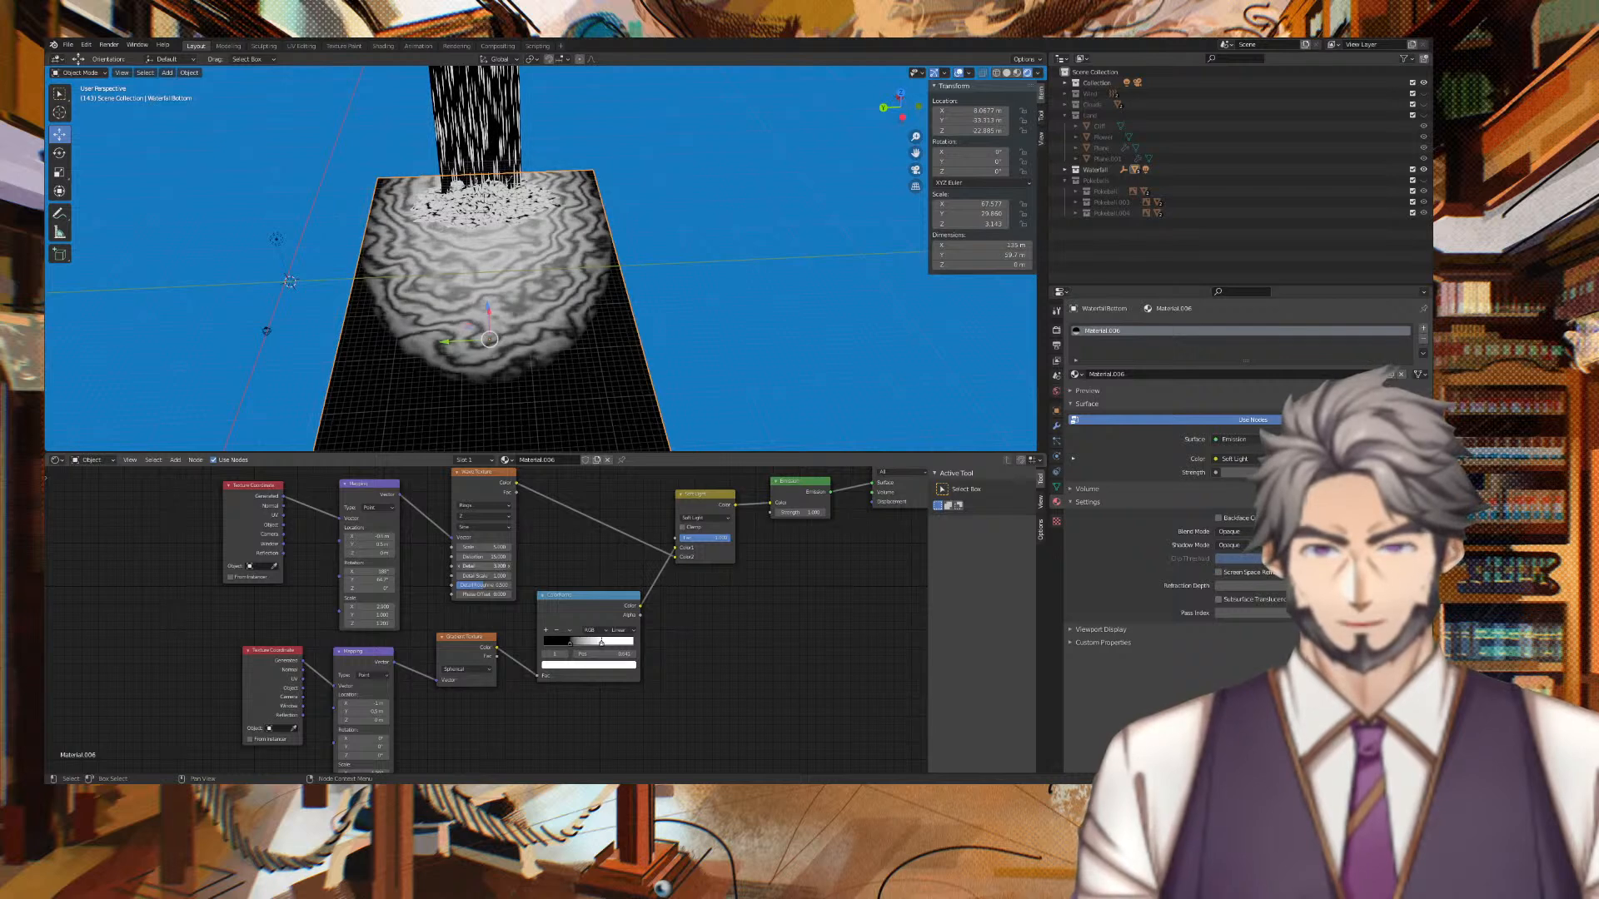
left_click(485, 566)
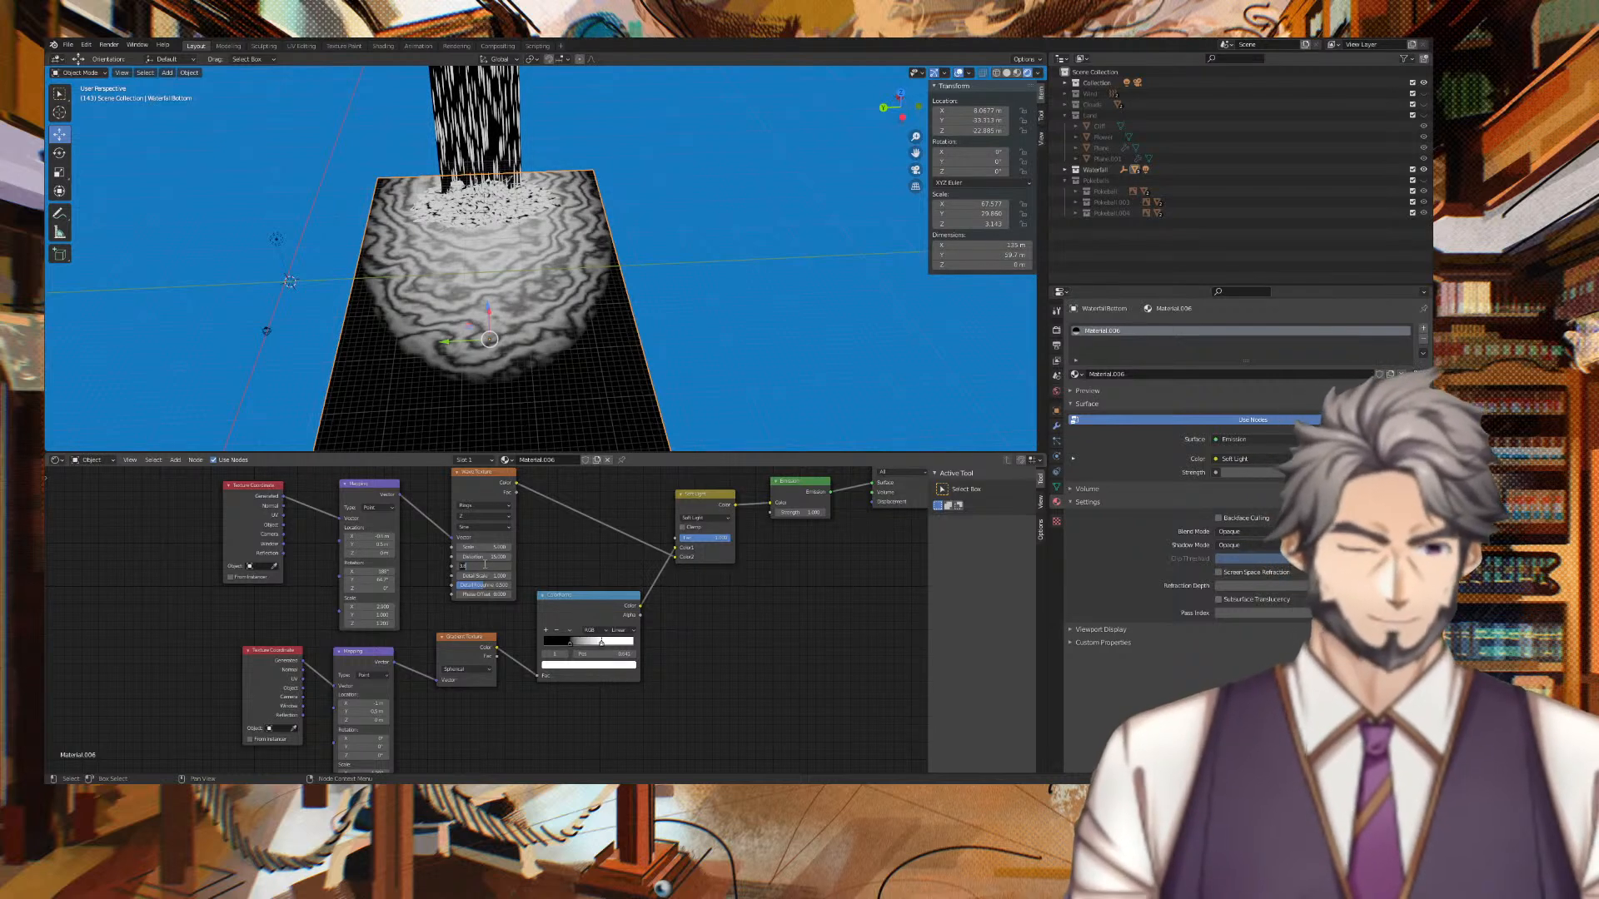
type("2")
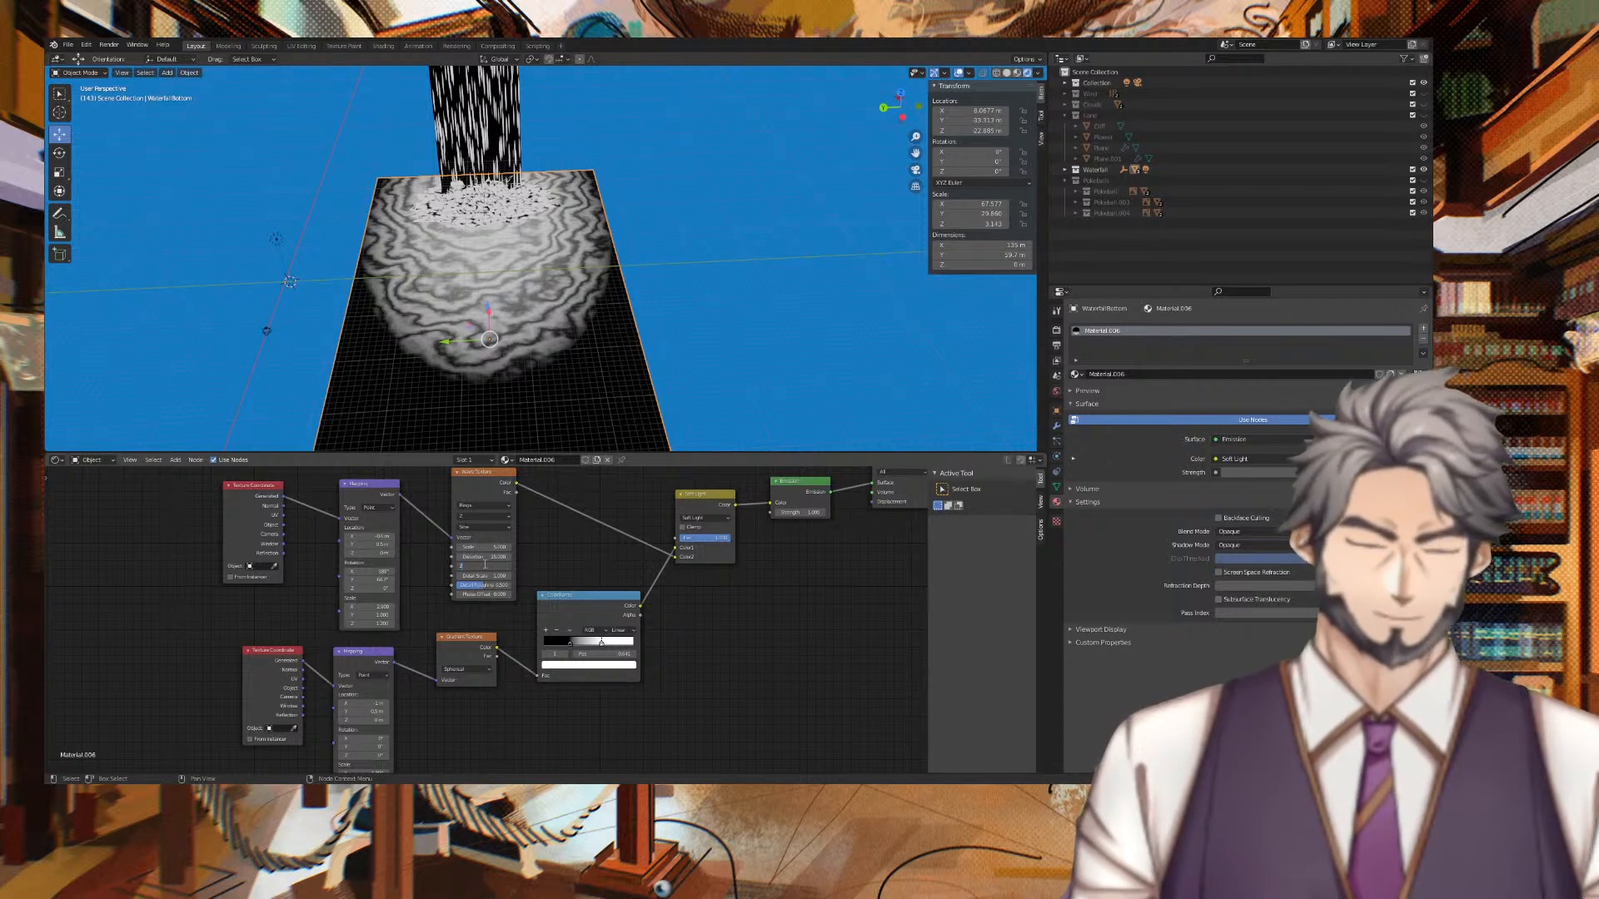
key("Tab")
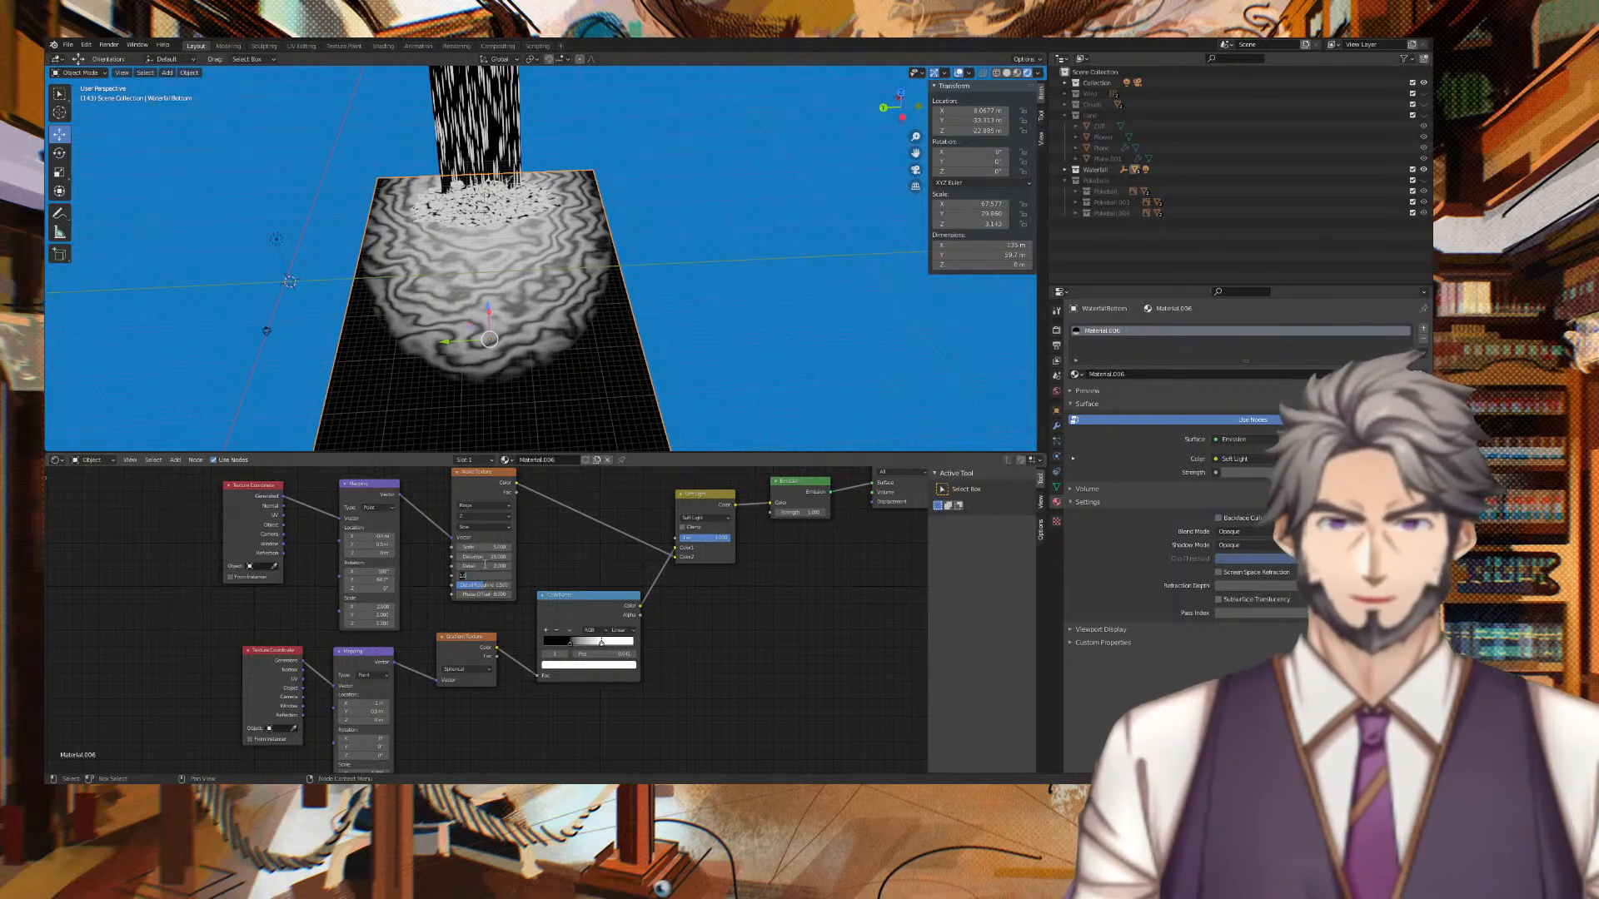
key("Return")
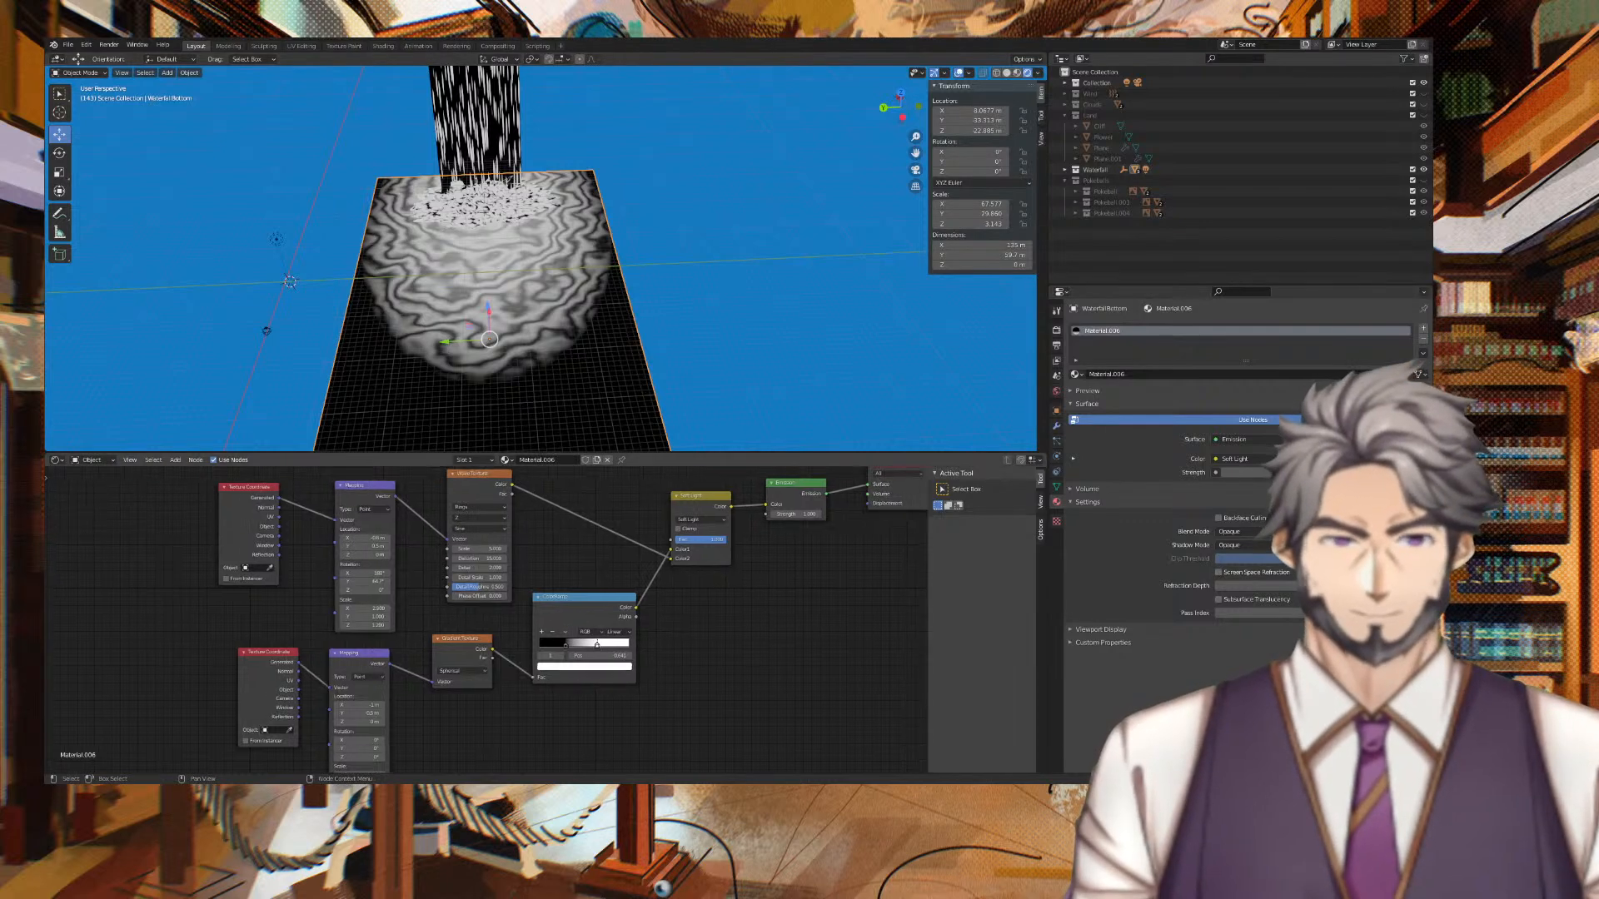
Add a ColorRamp node and insert it between the Soft Light mix node and the Emission shader.
middle_click_drag(770, 551, 633, 605)
key("shift+a")
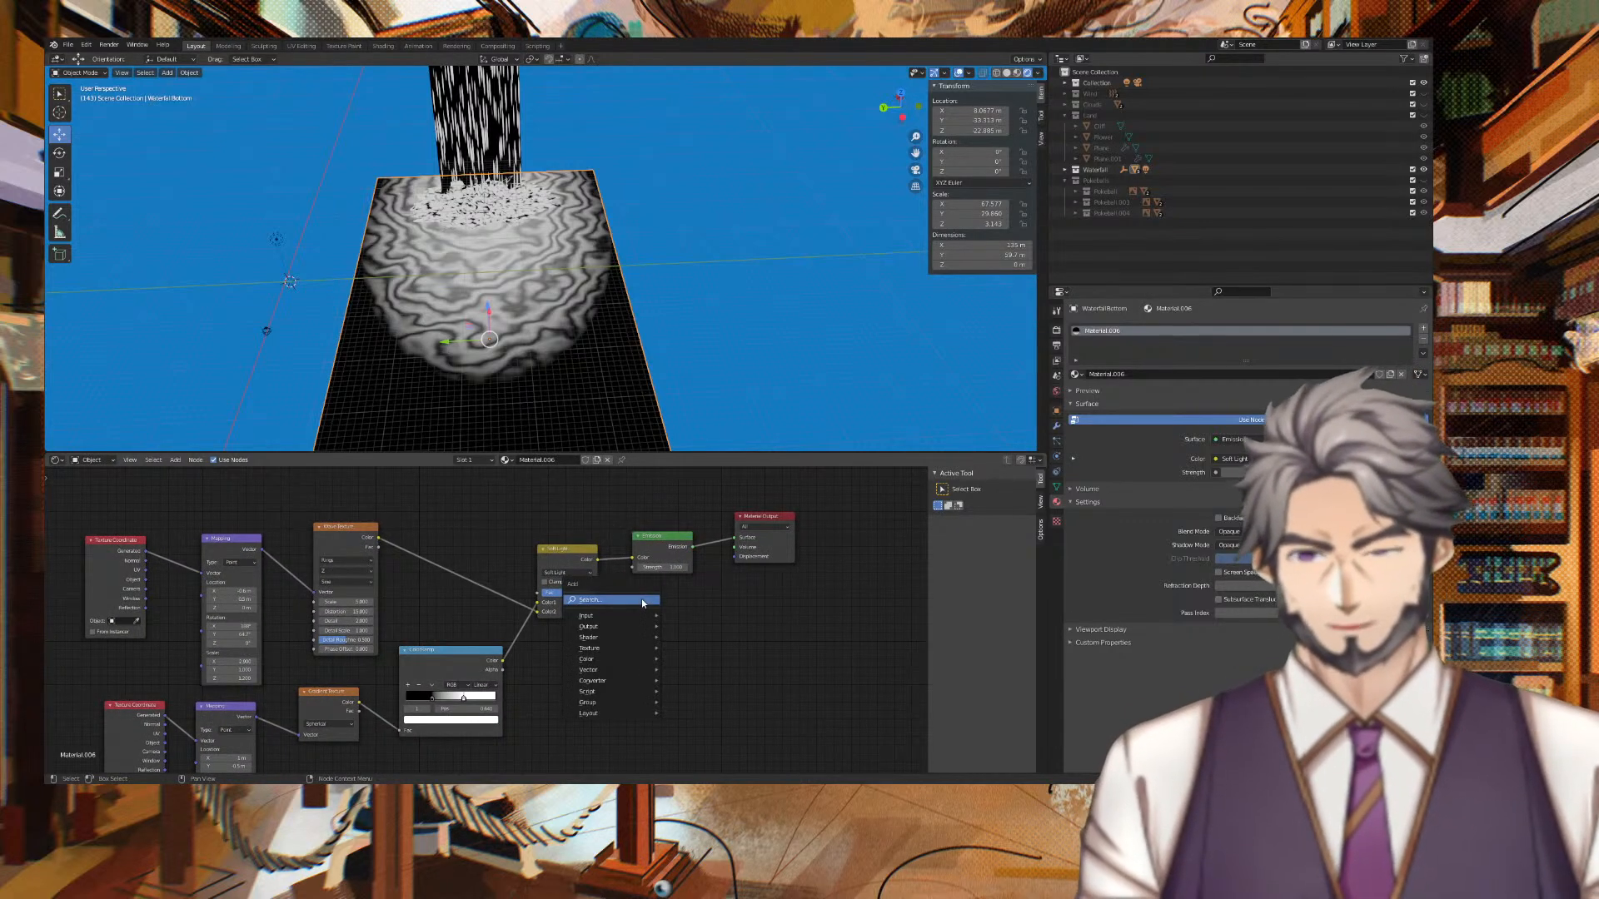
left_click(641, 598)
type("colo")
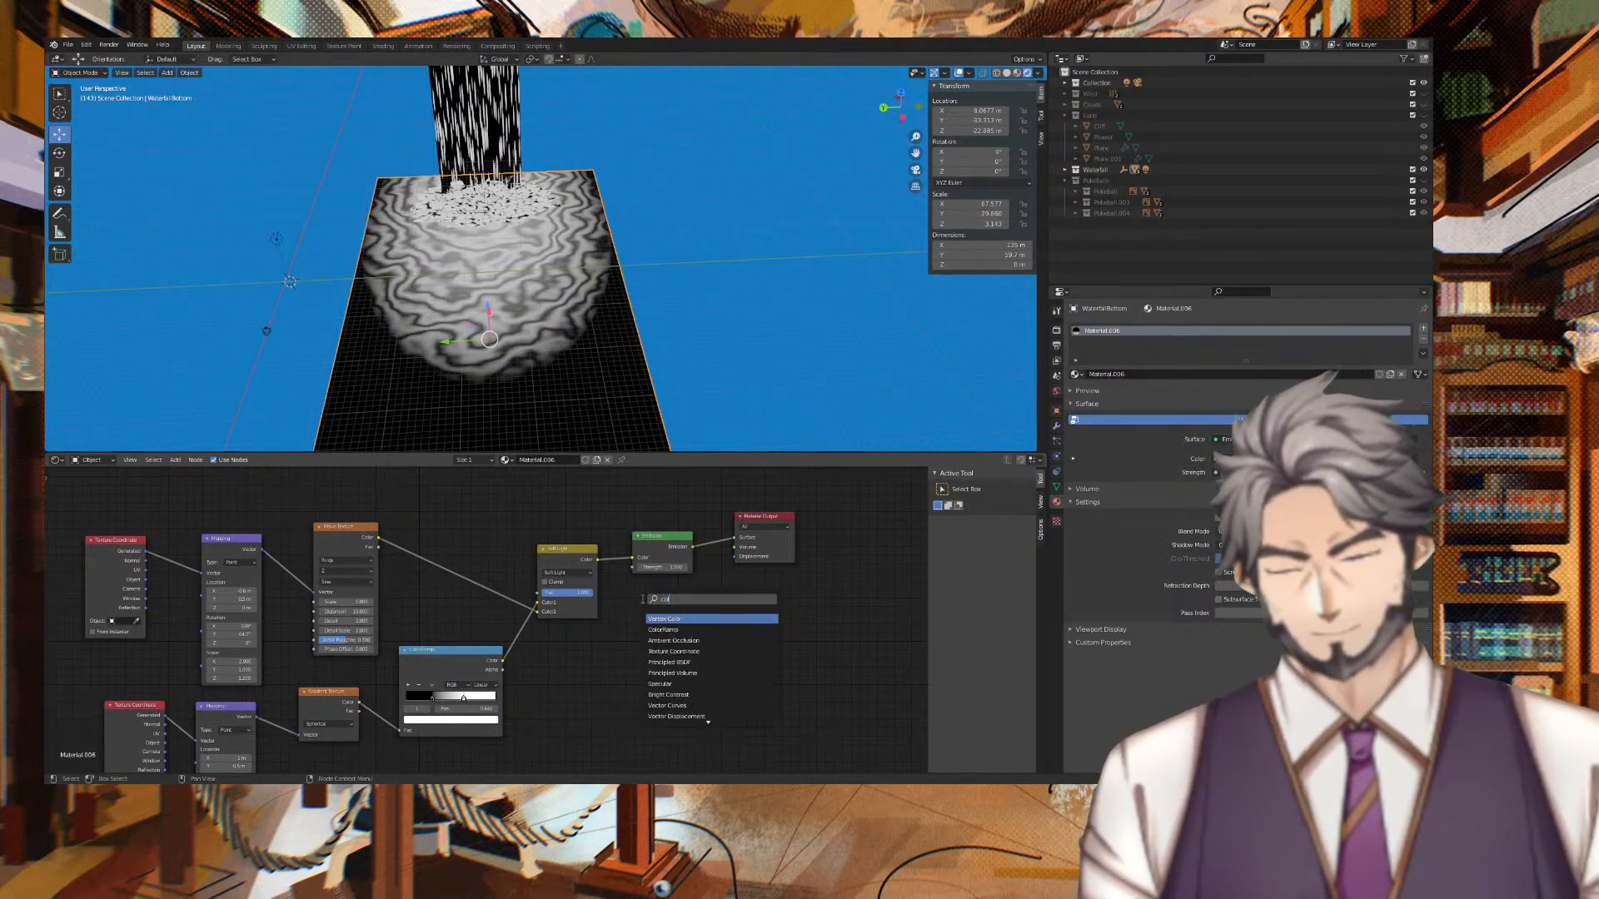
left_click(664, 630)
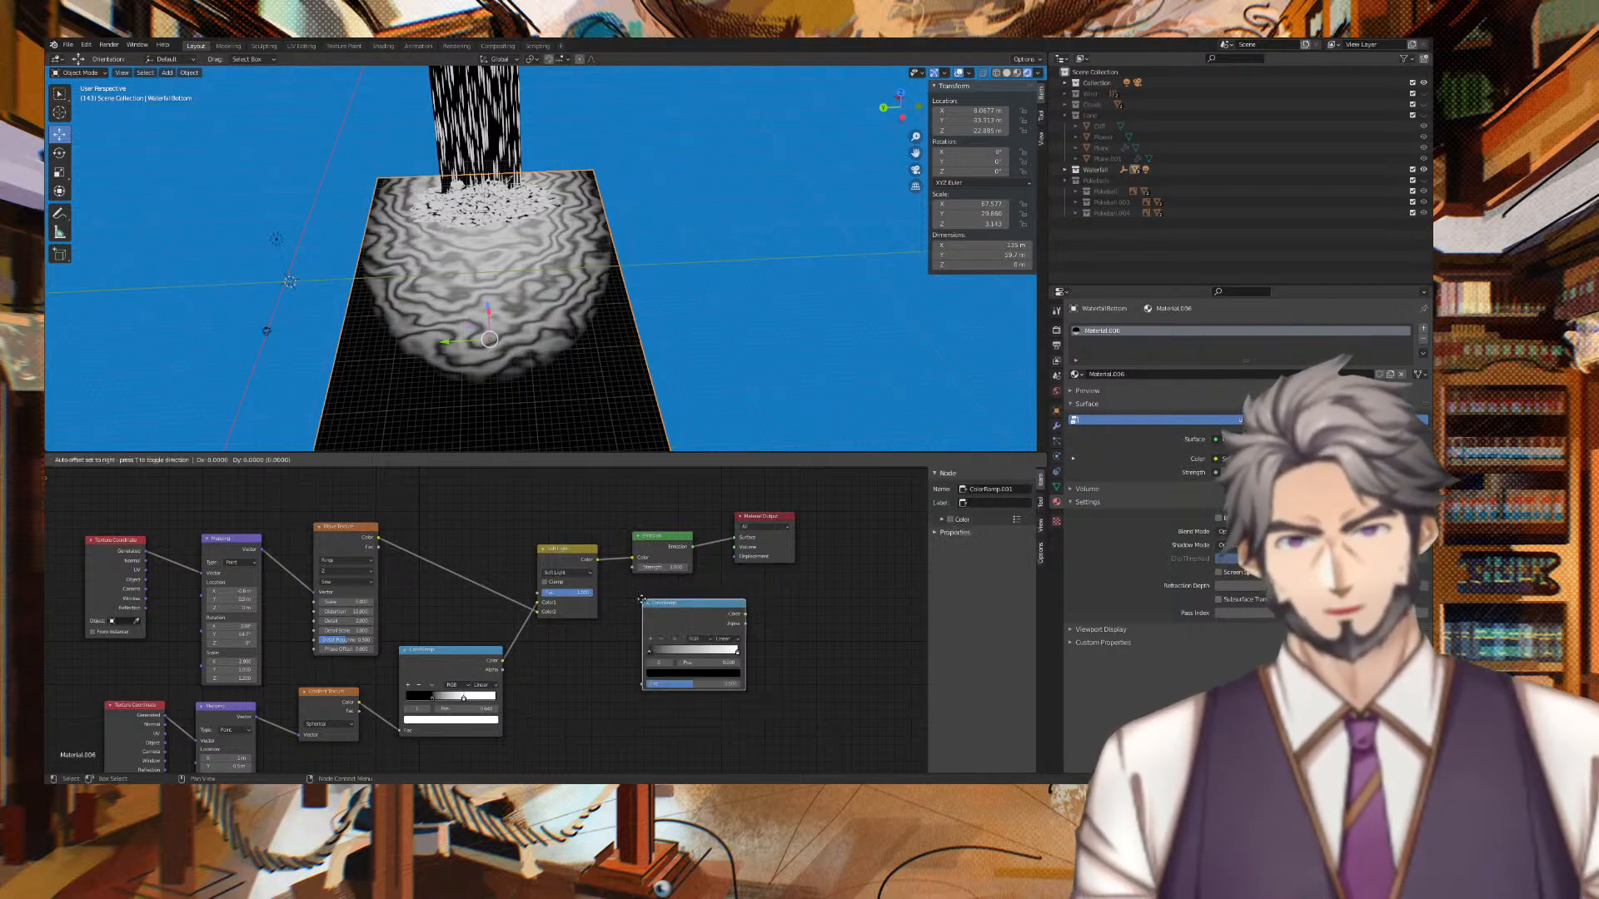
left_click(631, 534)
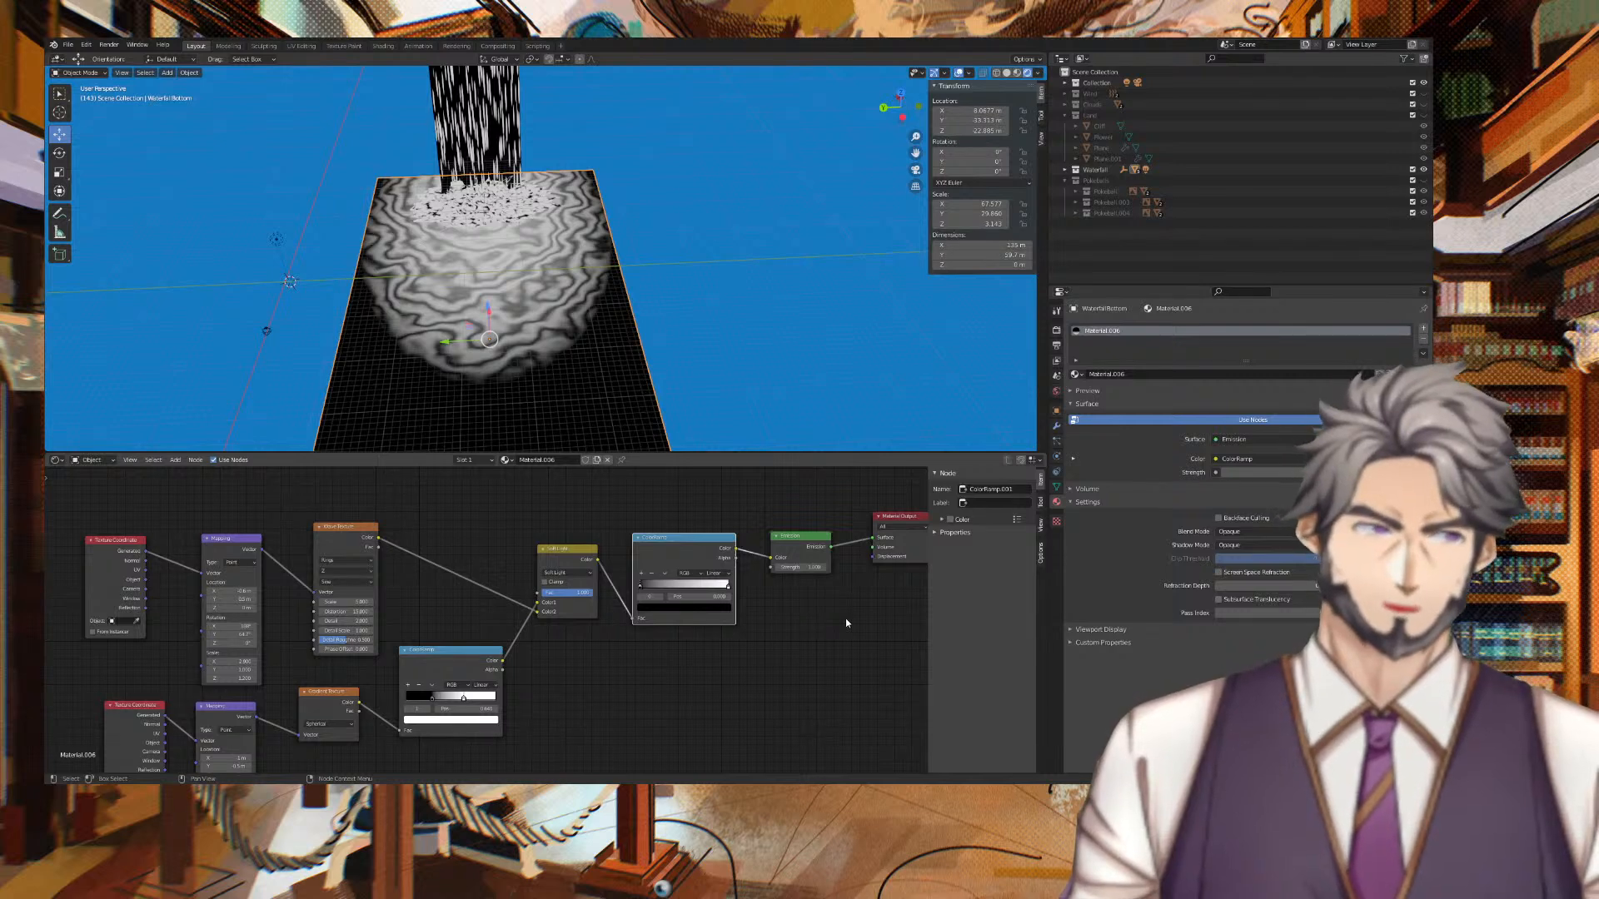
Move the new ColorRamp's black and white stops close together near the middle to give the ripples sharp, high-contrast edges.
left_click_drag(640, 588, 662, 587)
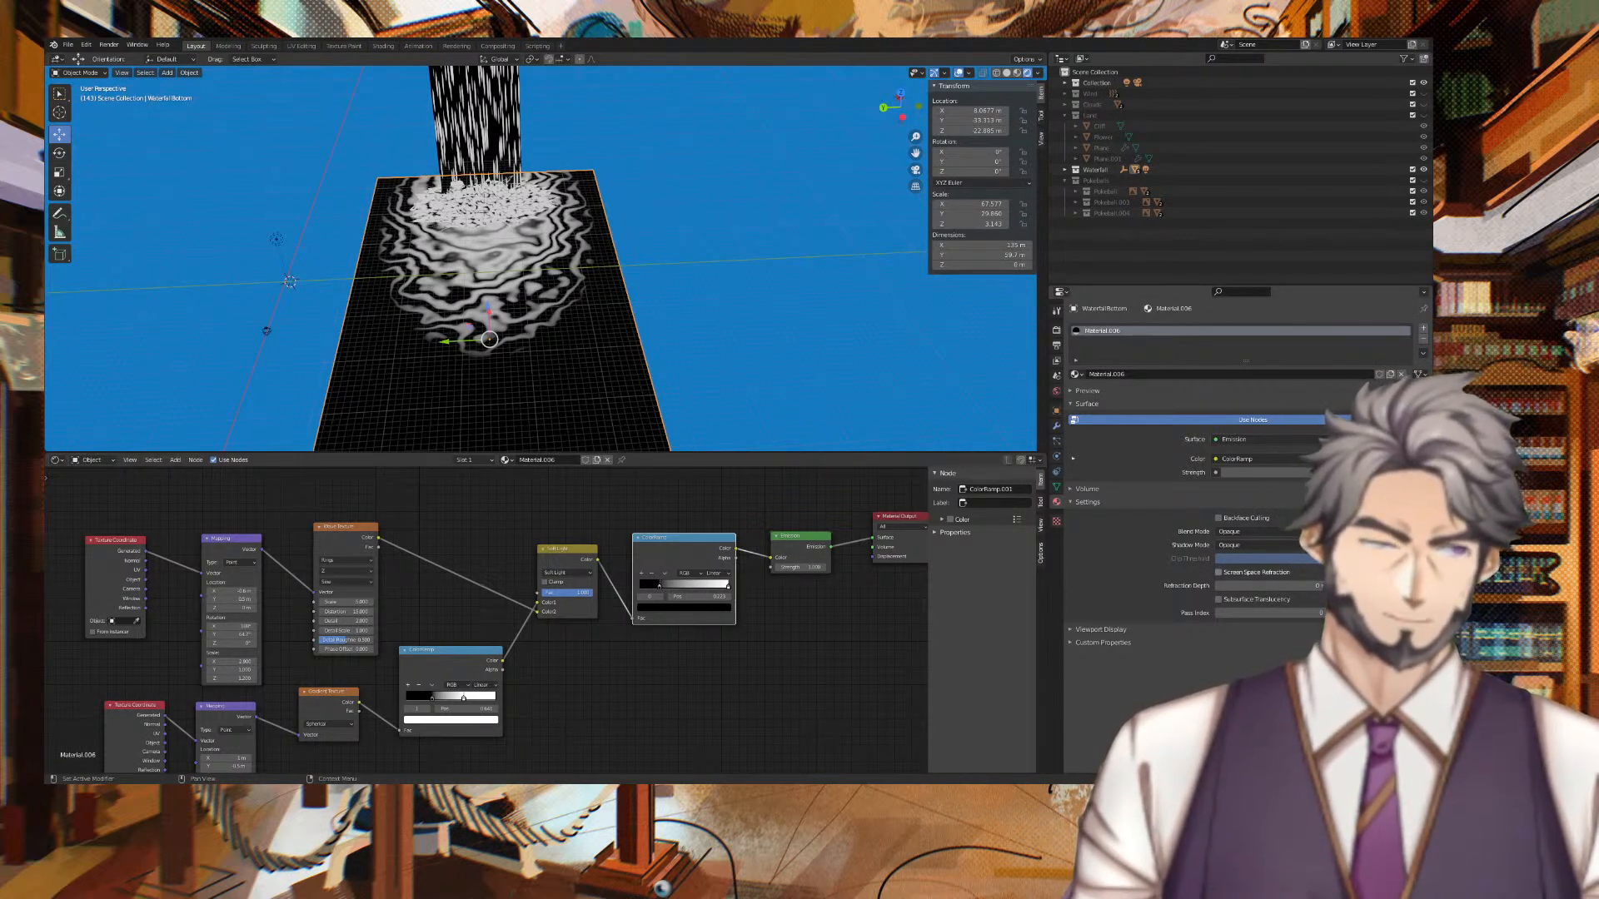
left_click_drag(659, 586, 697, 586)
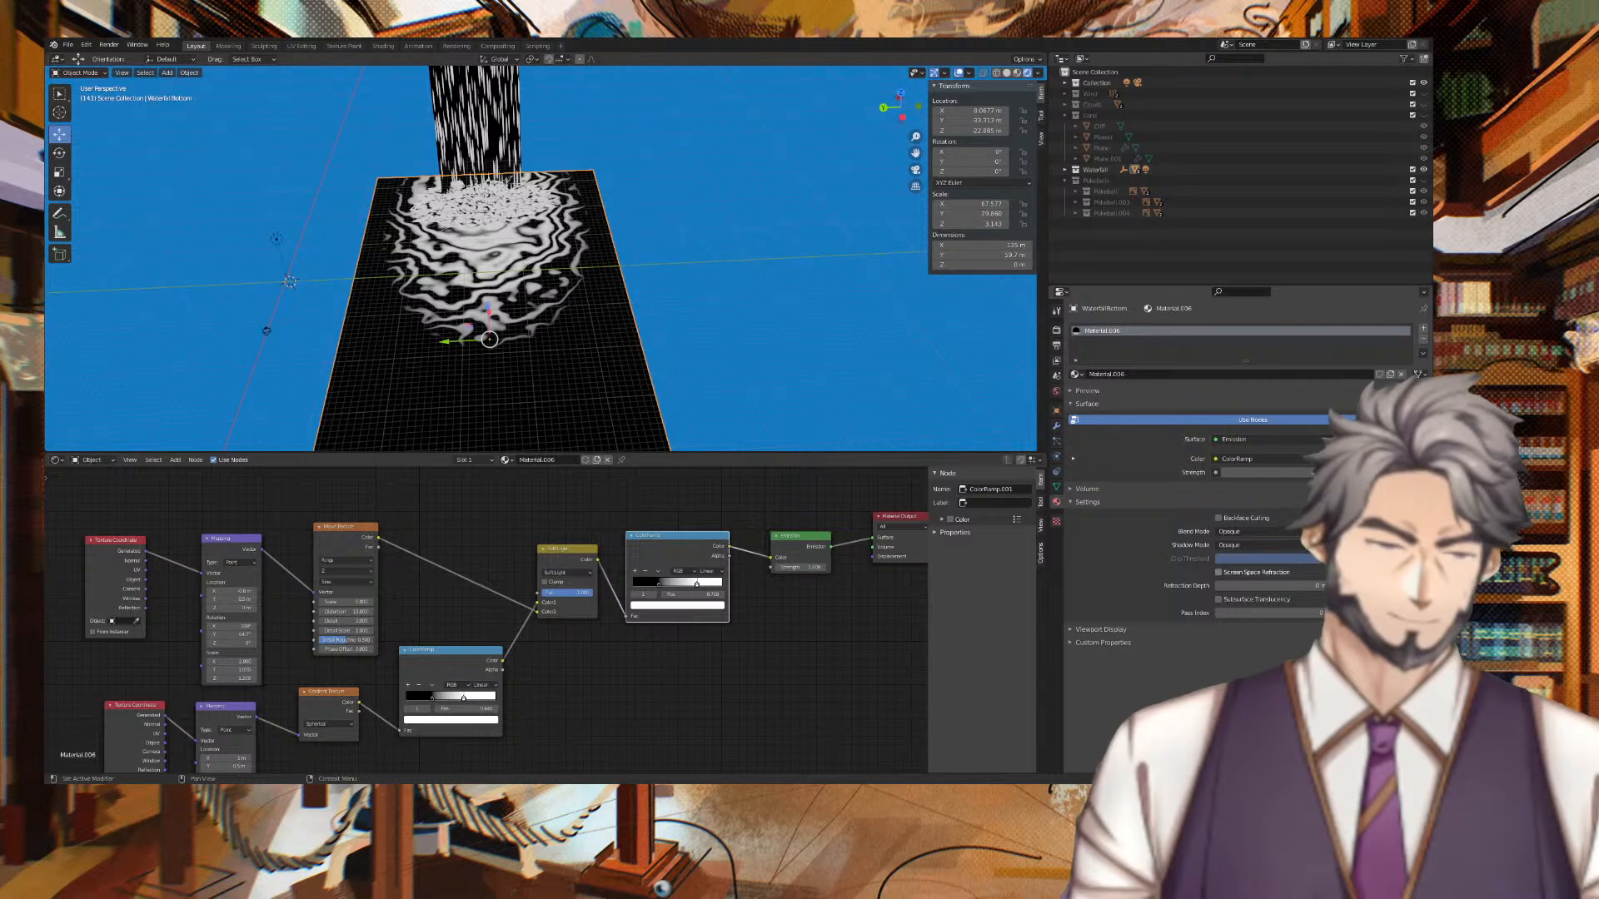
left_click_drag(659, 589, 689, 585)
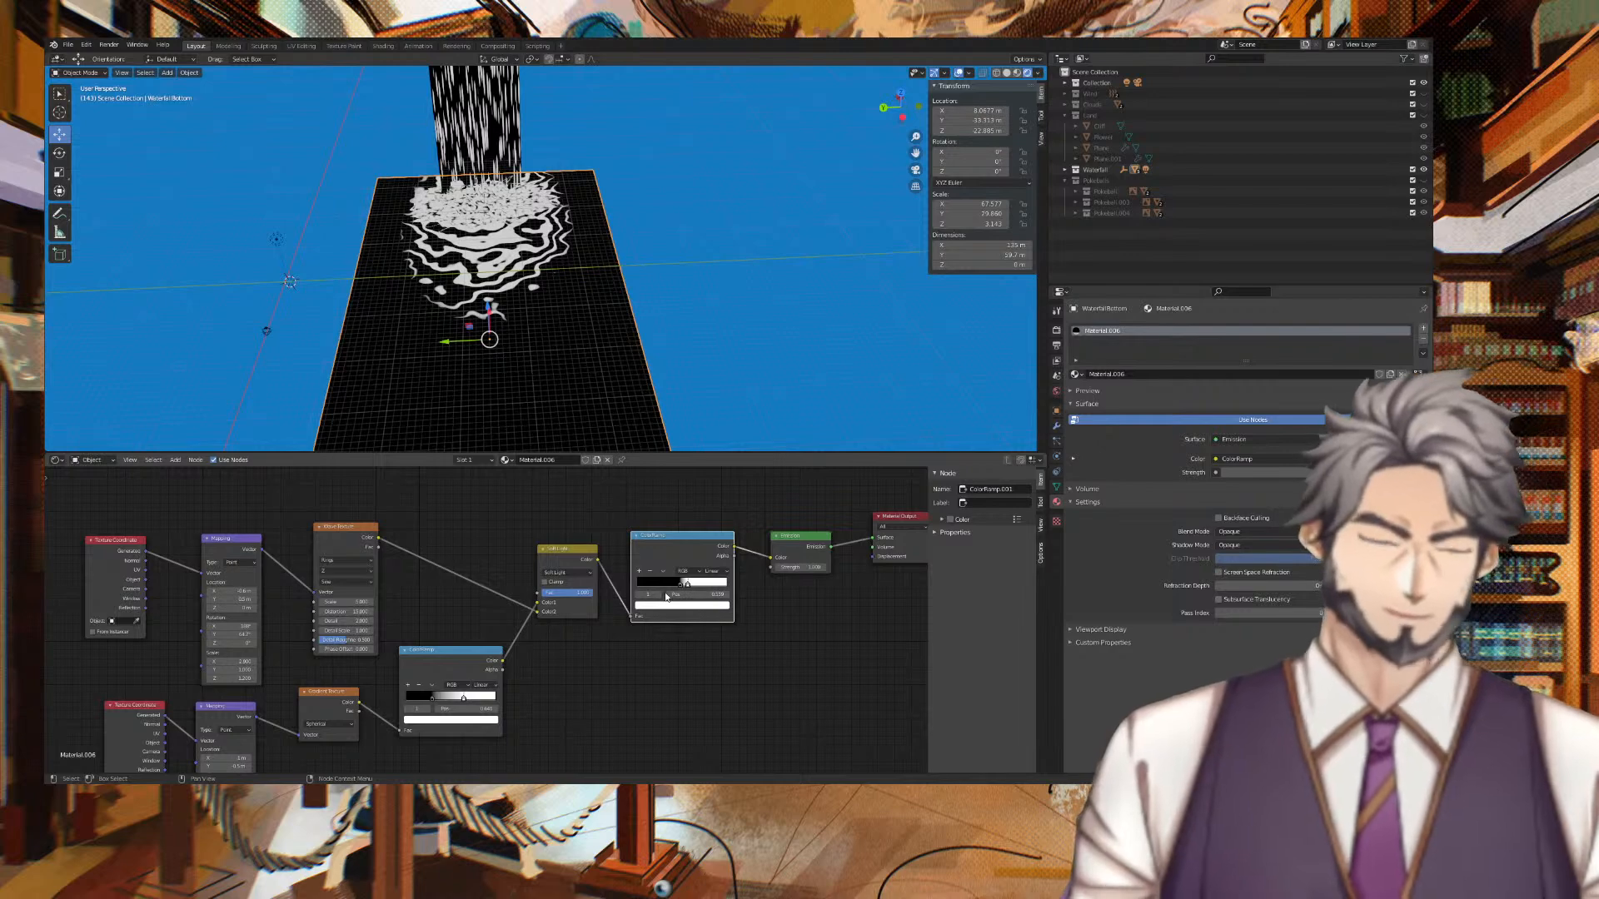
left_click_drag(679, 586, 665, 583)
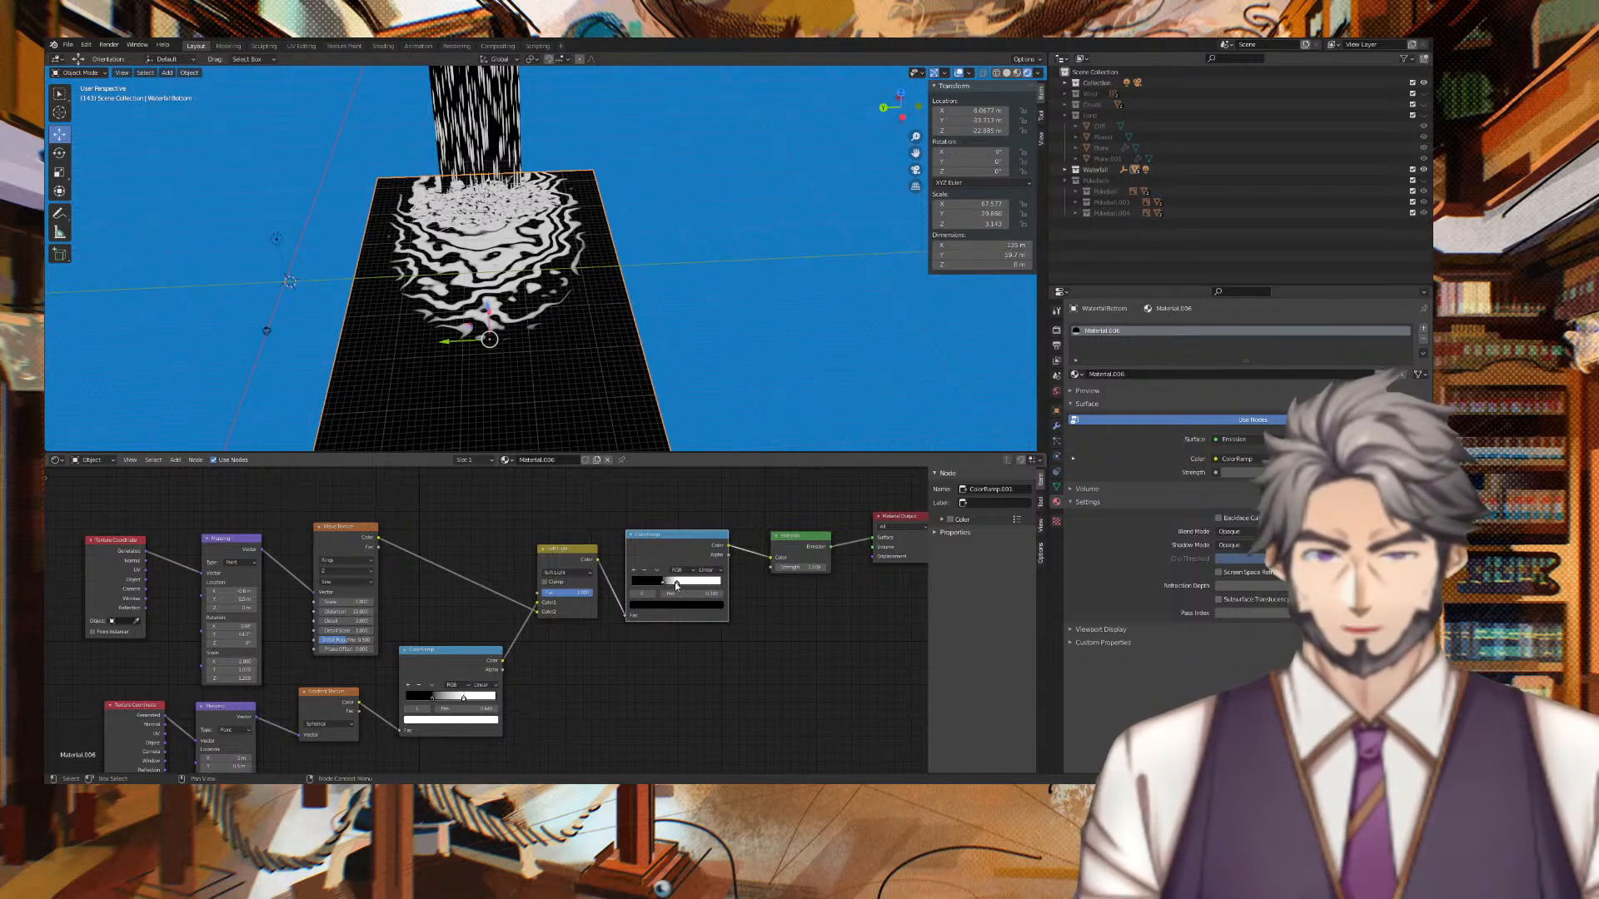
left_click_drag(669, 581, 670, 582)
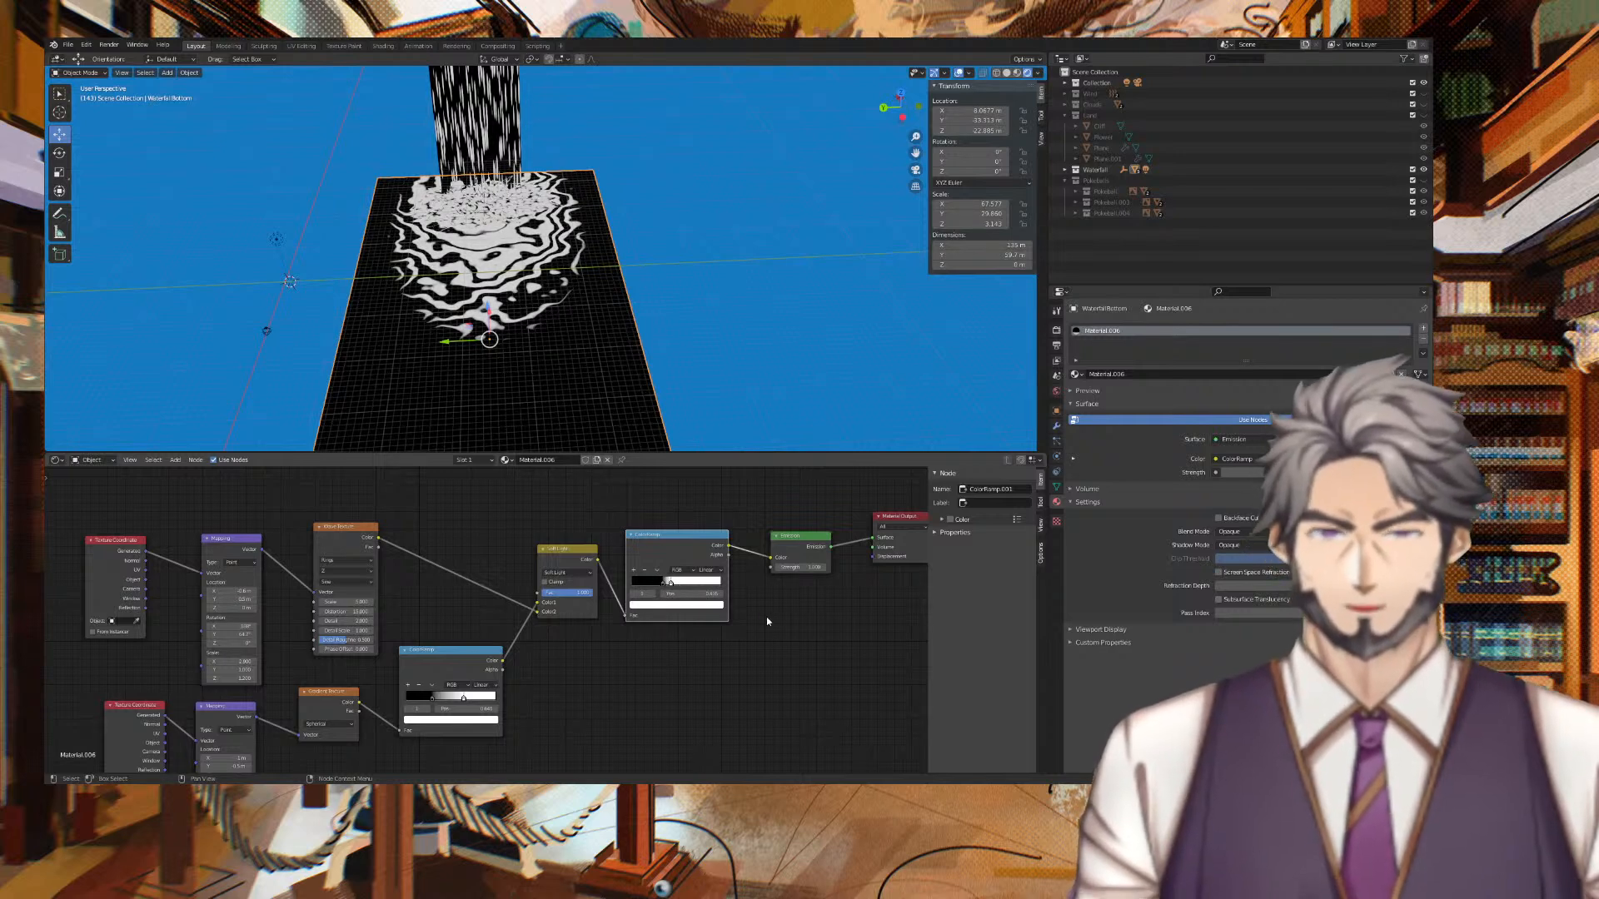
left_click_drag(663, 583, 671, 582)
left_click(671, 582)
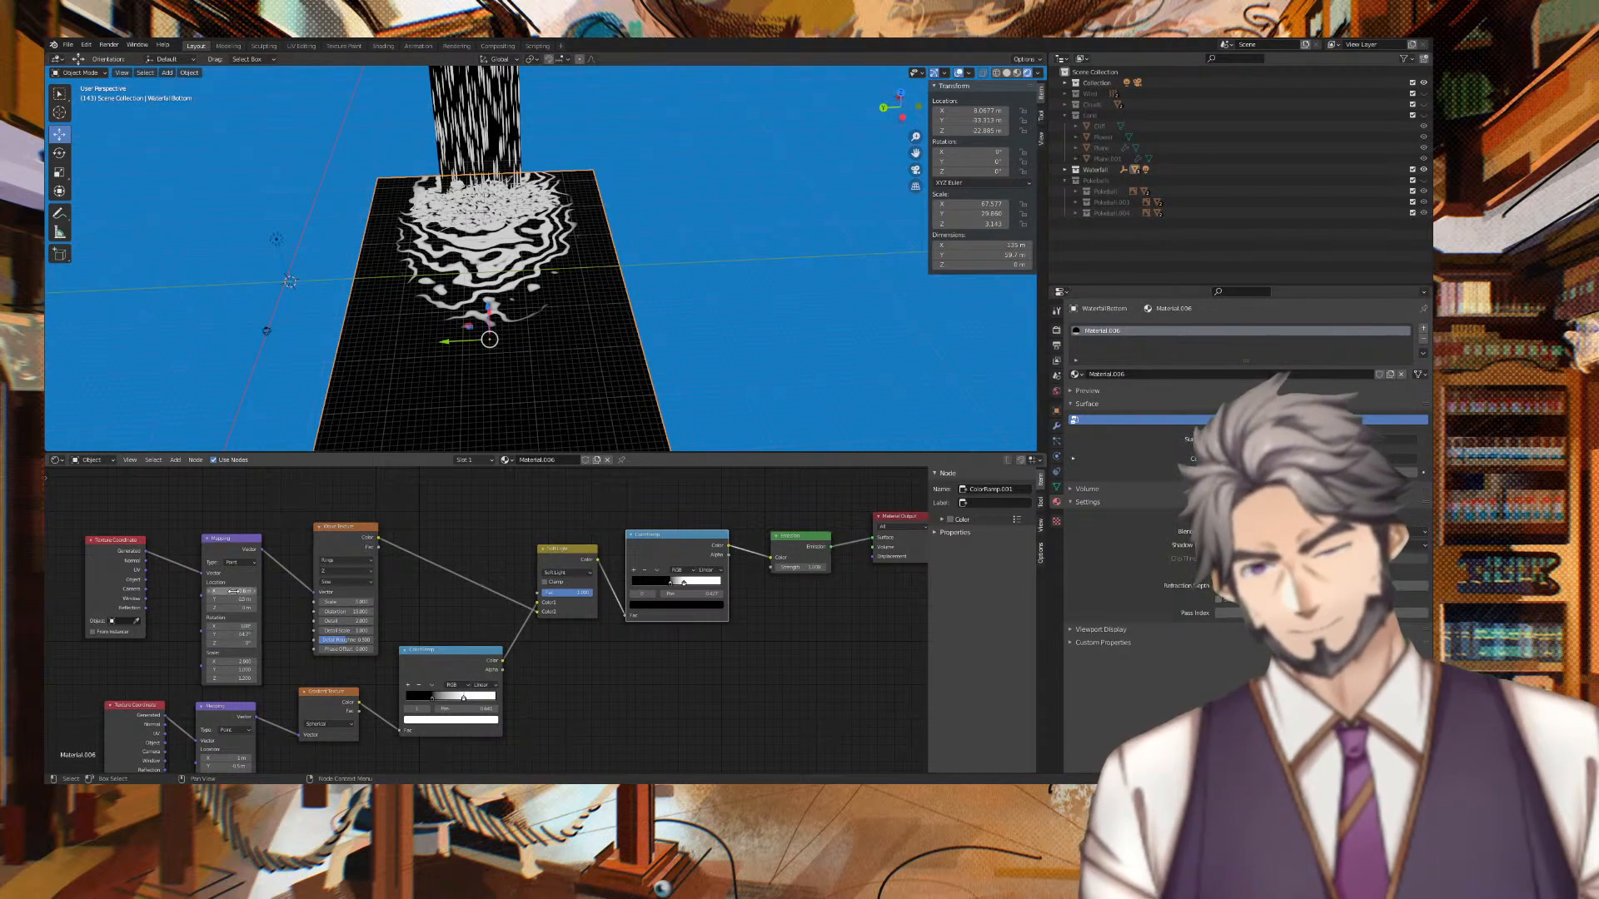
Adjust the X scale of the Wave Texture's Mapping node and the X location and scale of the Gradient Texture's Mapping node to reshape the ripple area.
left_click_drag(247, 662, 287, 662)
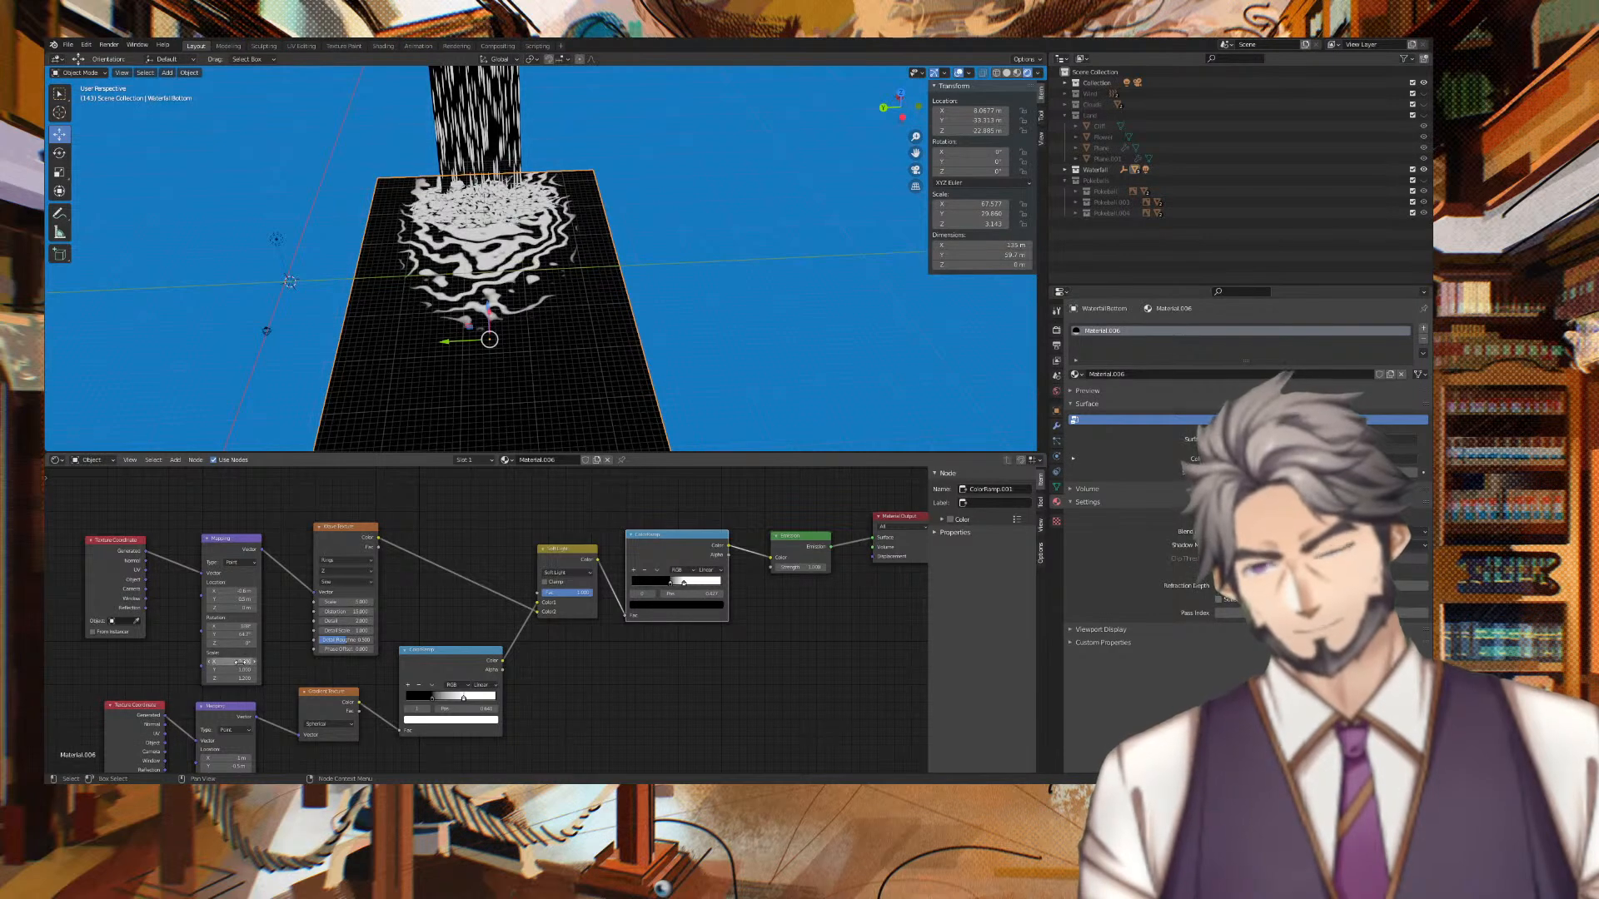
middle_click_drag(389, 746, 454, 688)
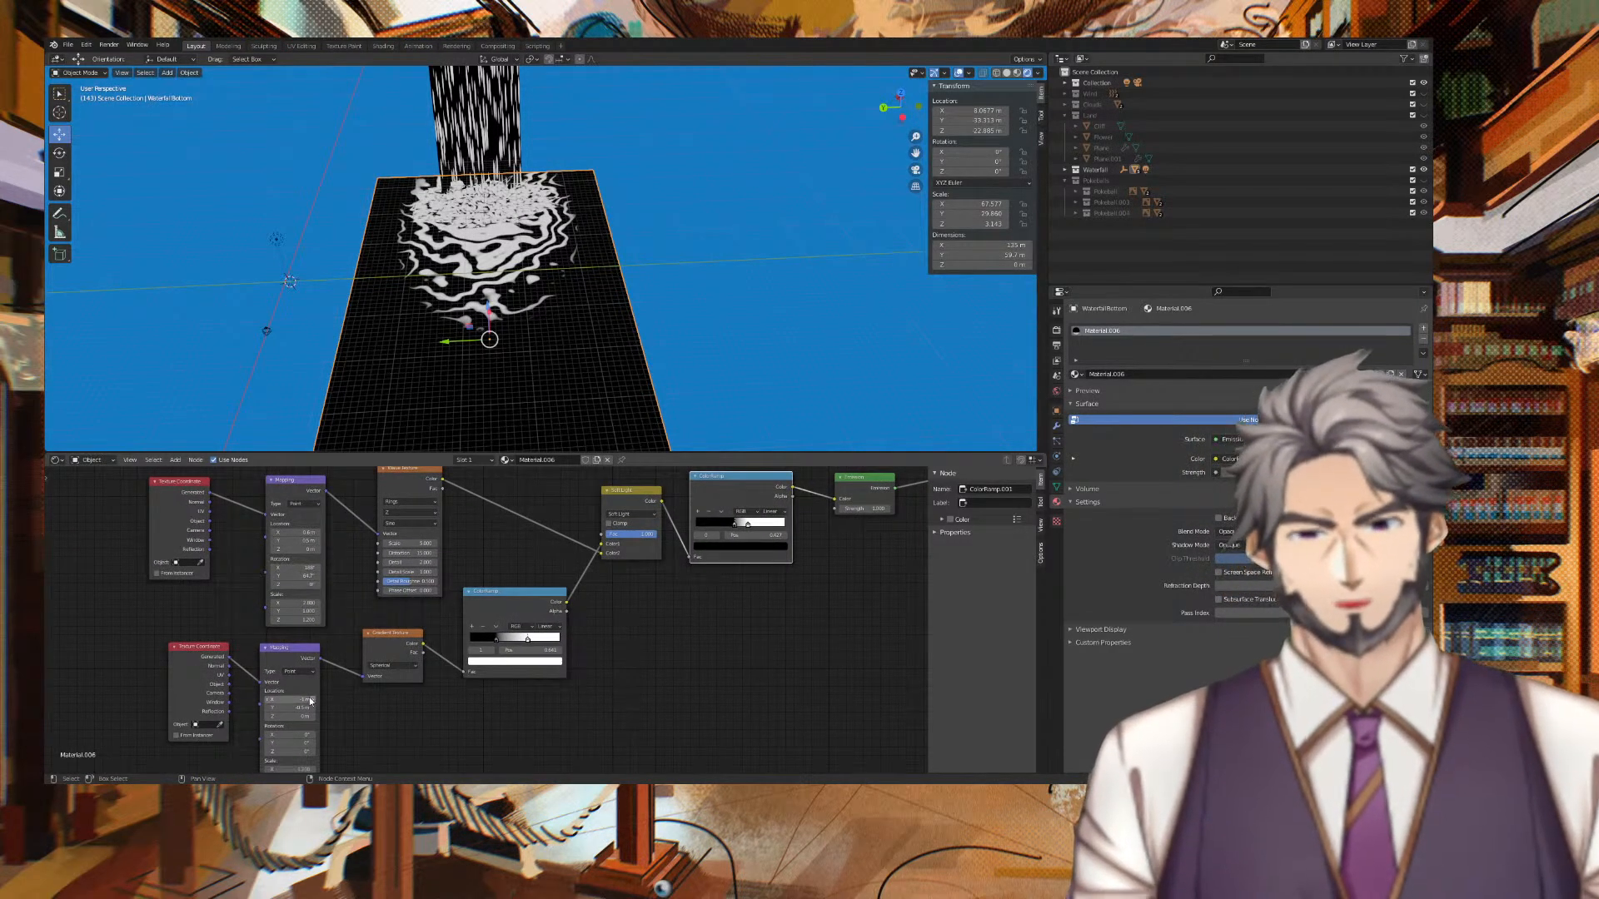
left_click_drag(294, 700, 295, 699)
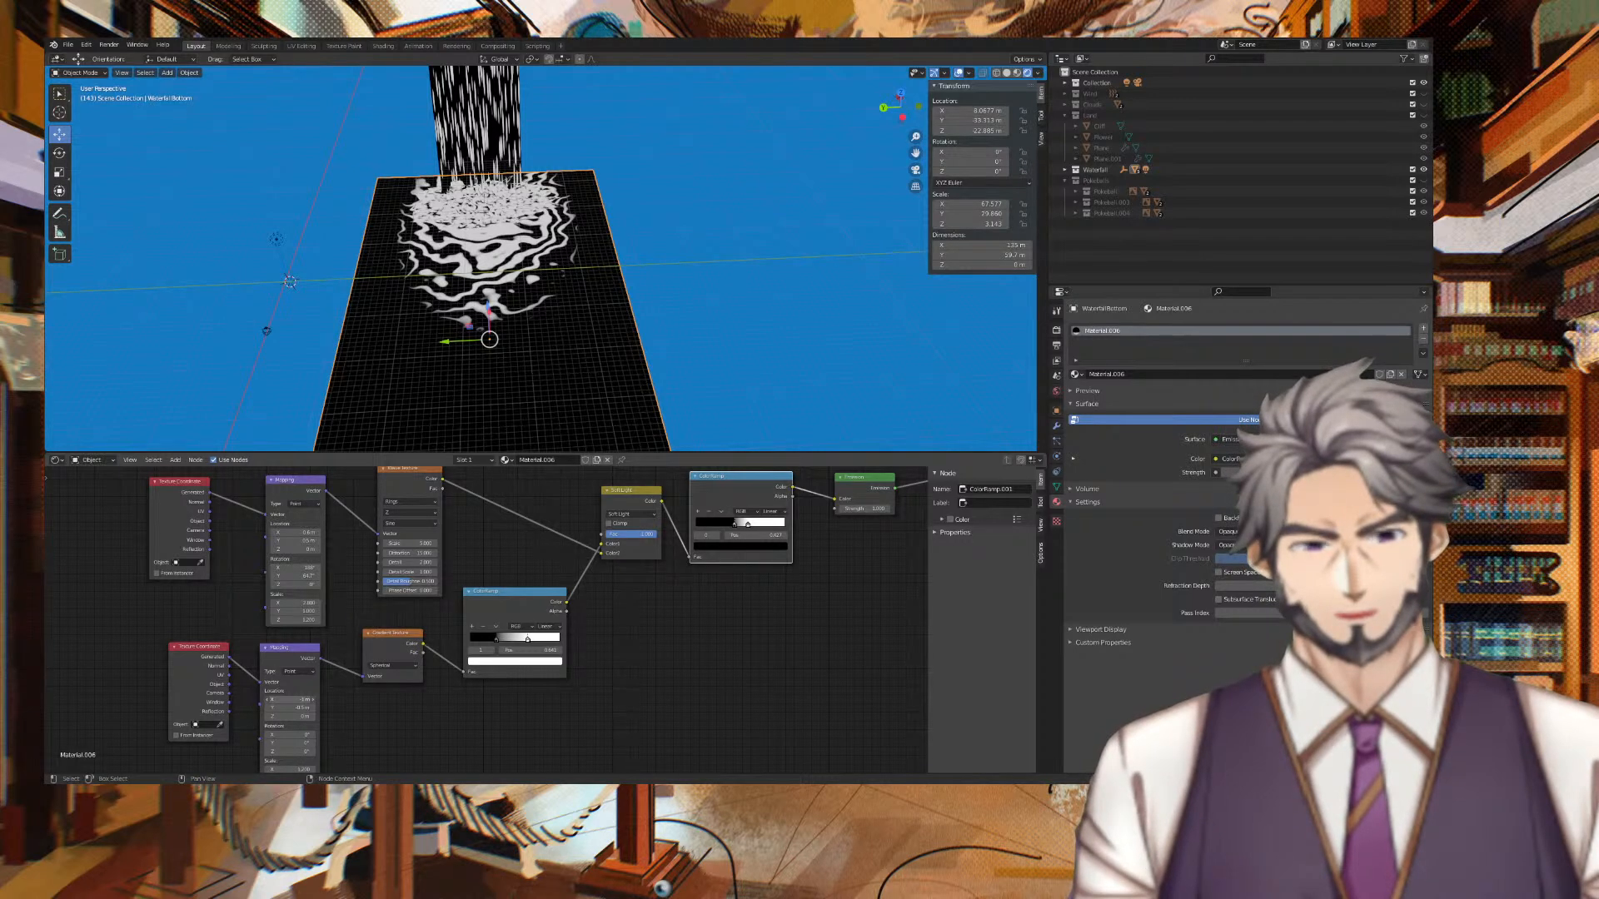
left_click(297, 700)
left_click(305, 765)
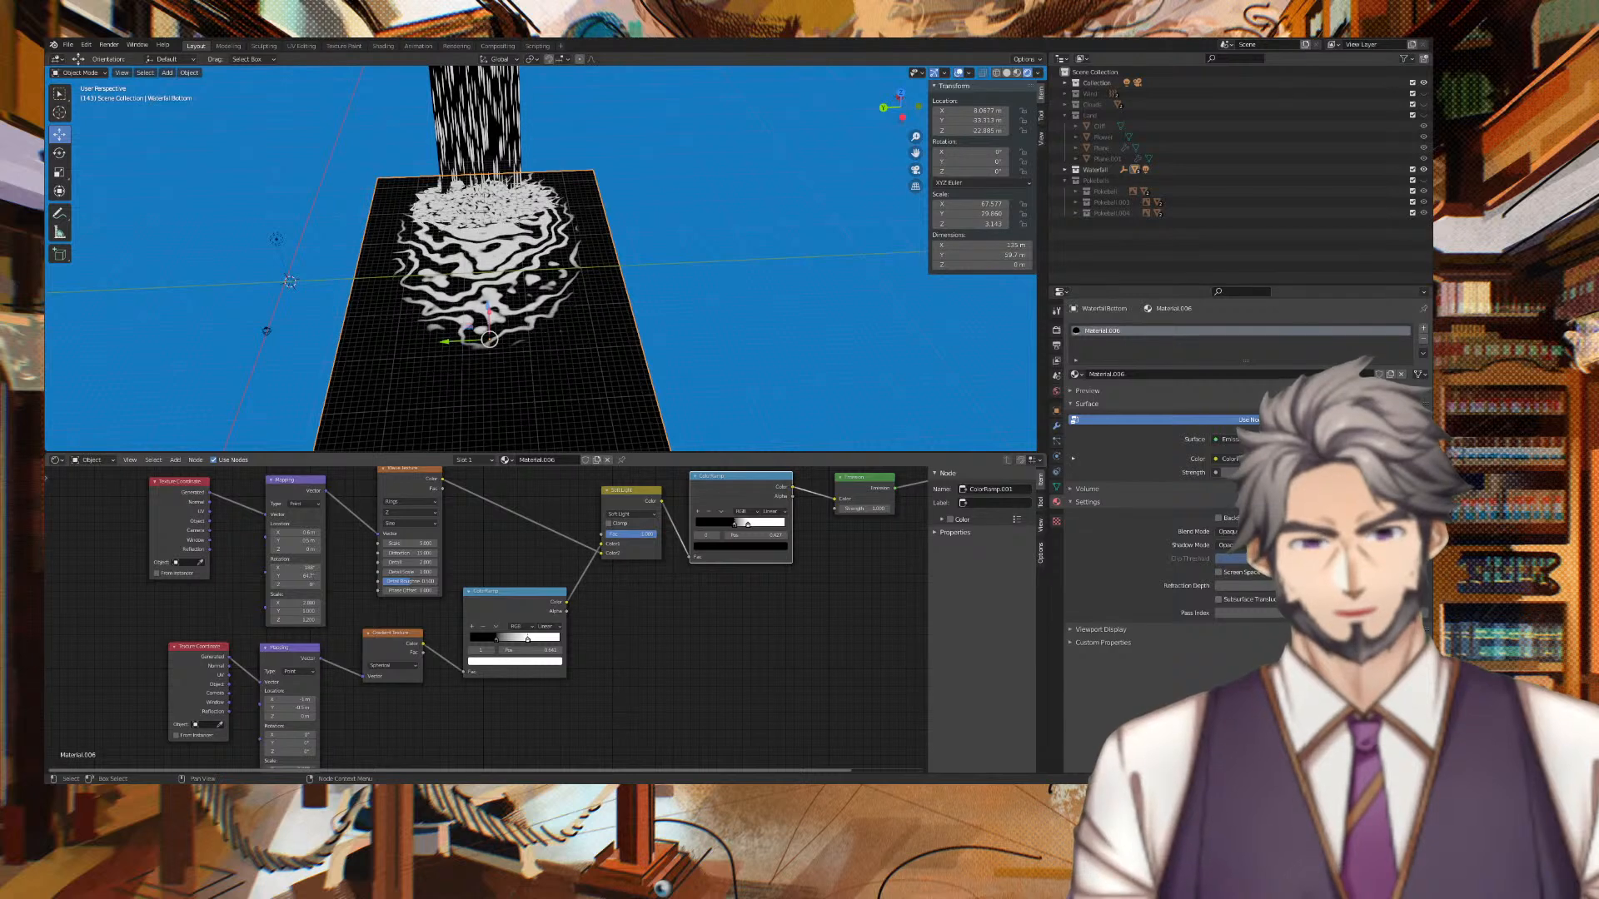
mouse_move(398, 754)
middle_mouse_down()
mouse_move(473, 679)
mouse_move(560, 663)
mouse_move(419, 735)
middle_mouse_up()
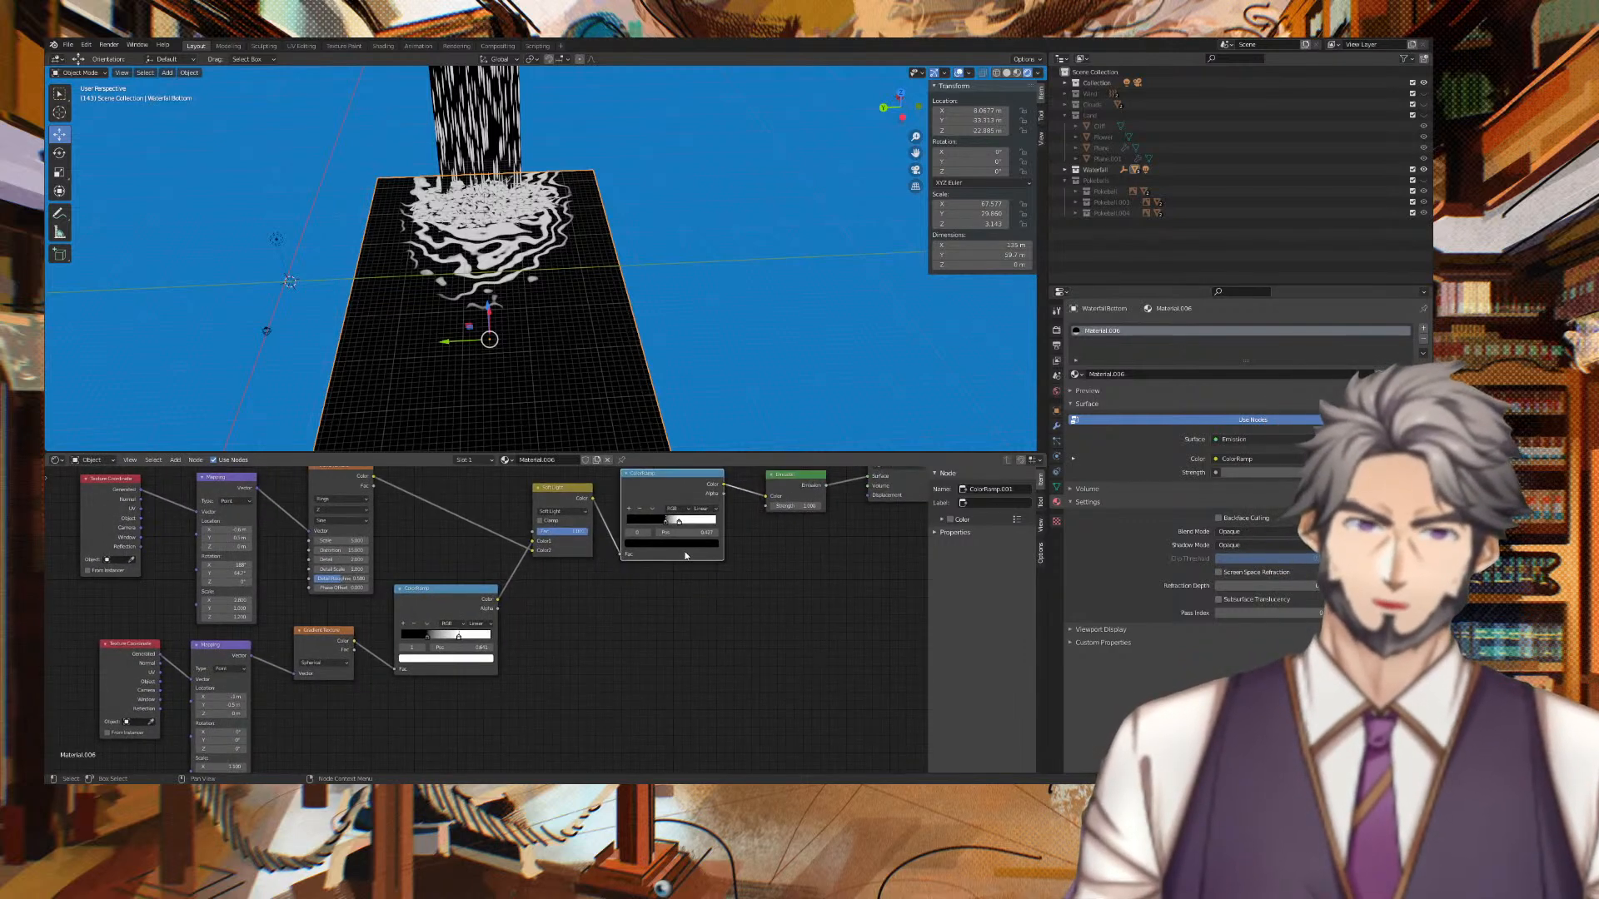
Fine-tune the black and white stops of the ColorRamp feeding the Emission shader.
left_click_drag(679, 520, 680, 521)
middle_click_drag(855, 612, 719, 676)
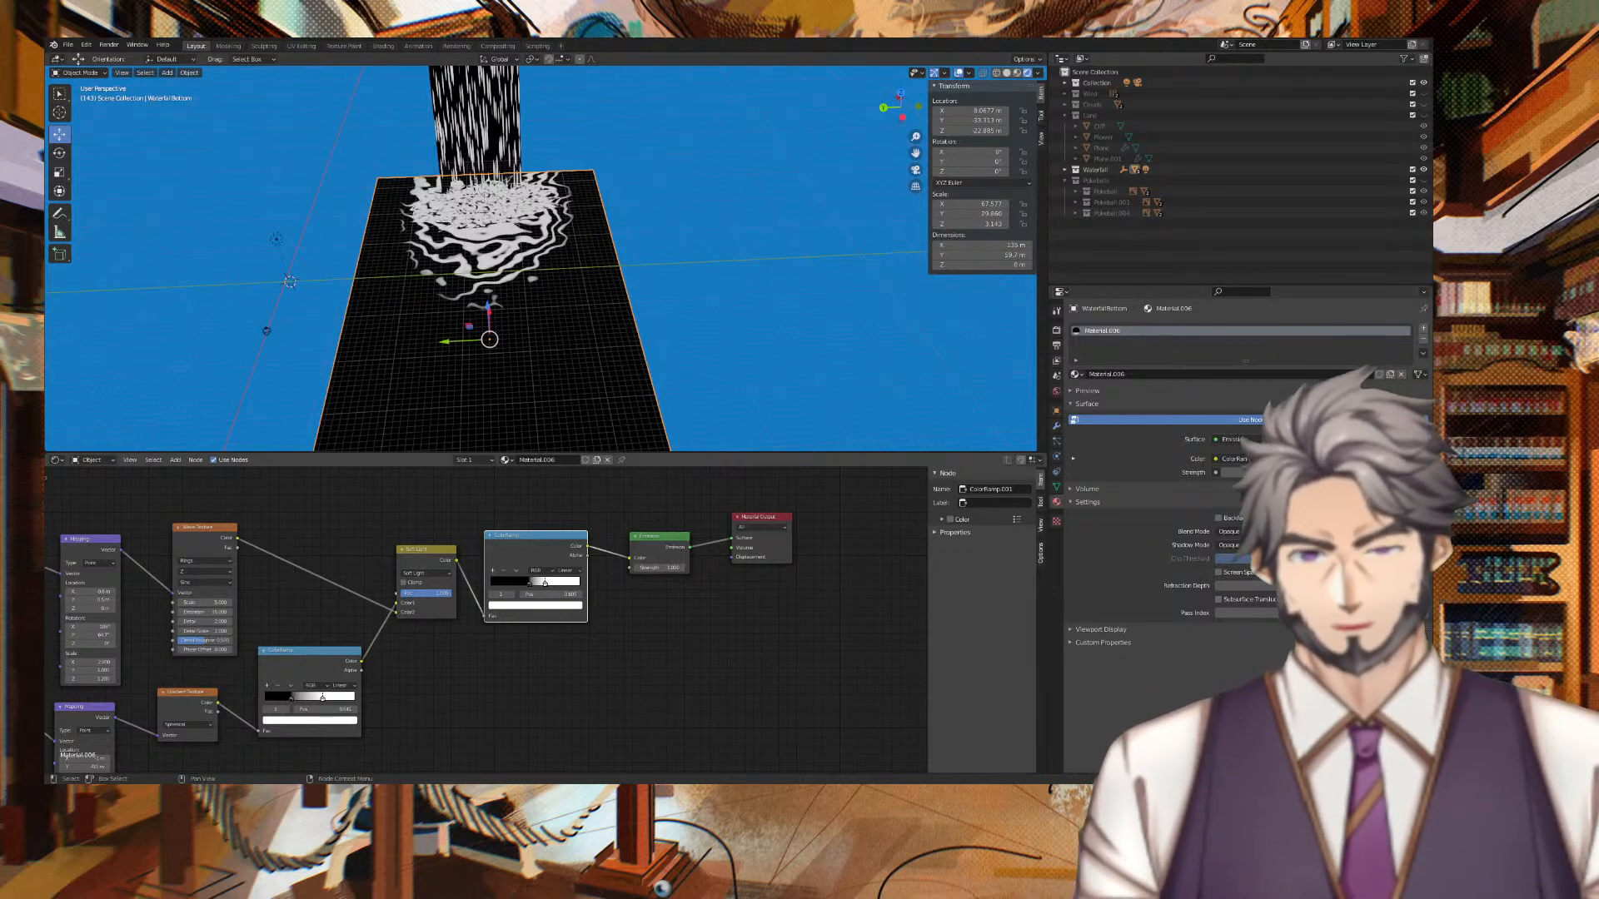
left_click(529, 583)
left_click_drag(531, 586, 529, 585)
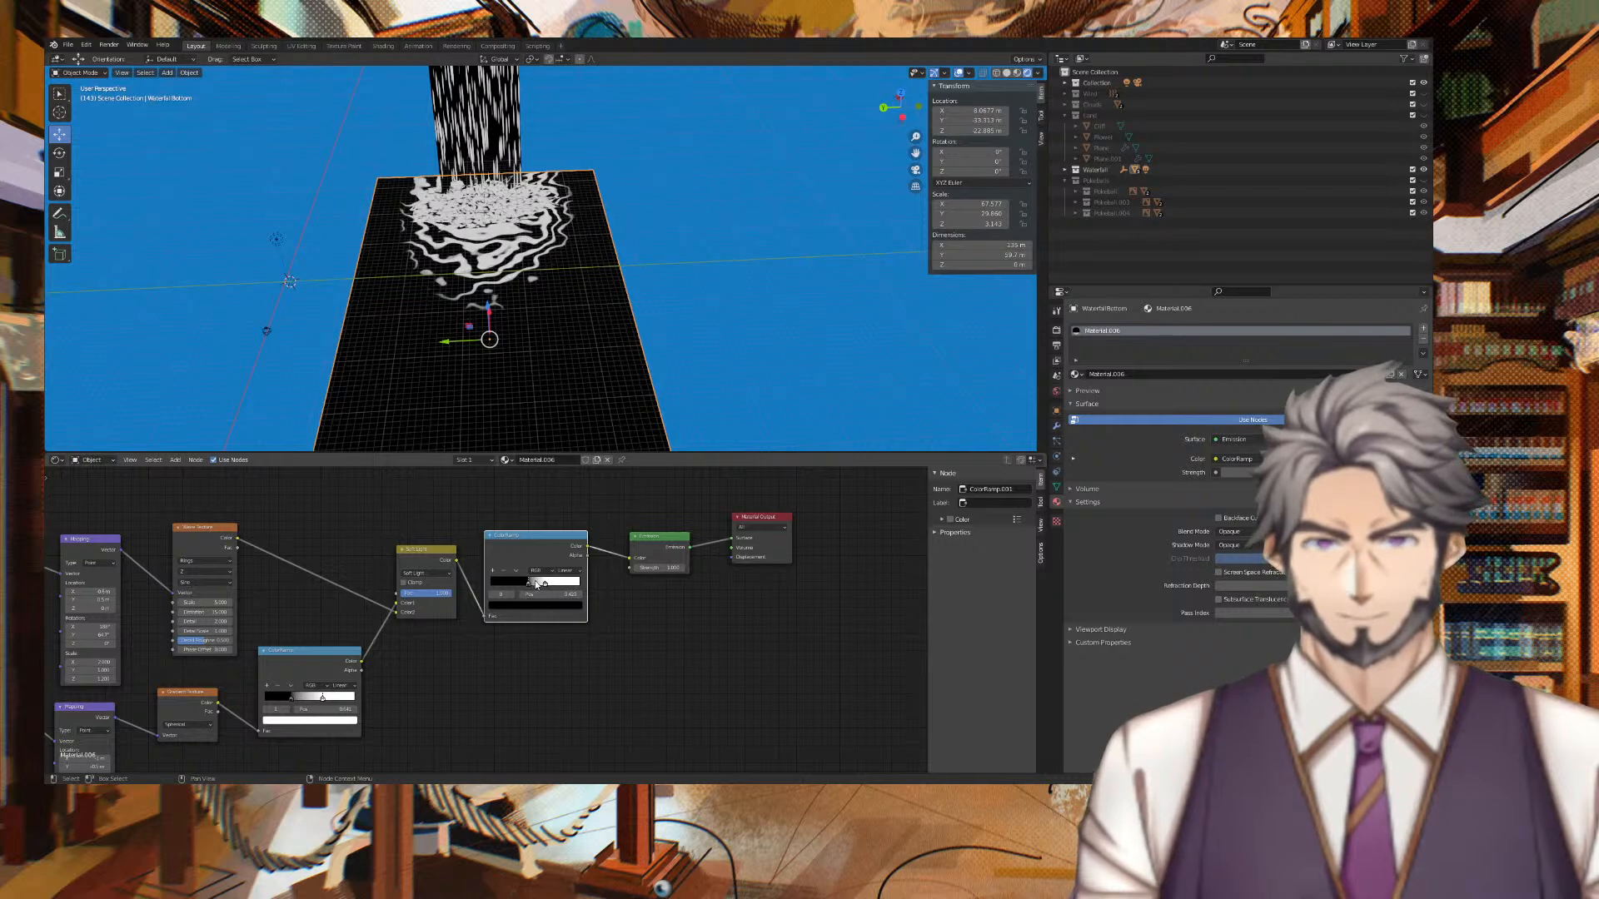
left_click(544, 583)
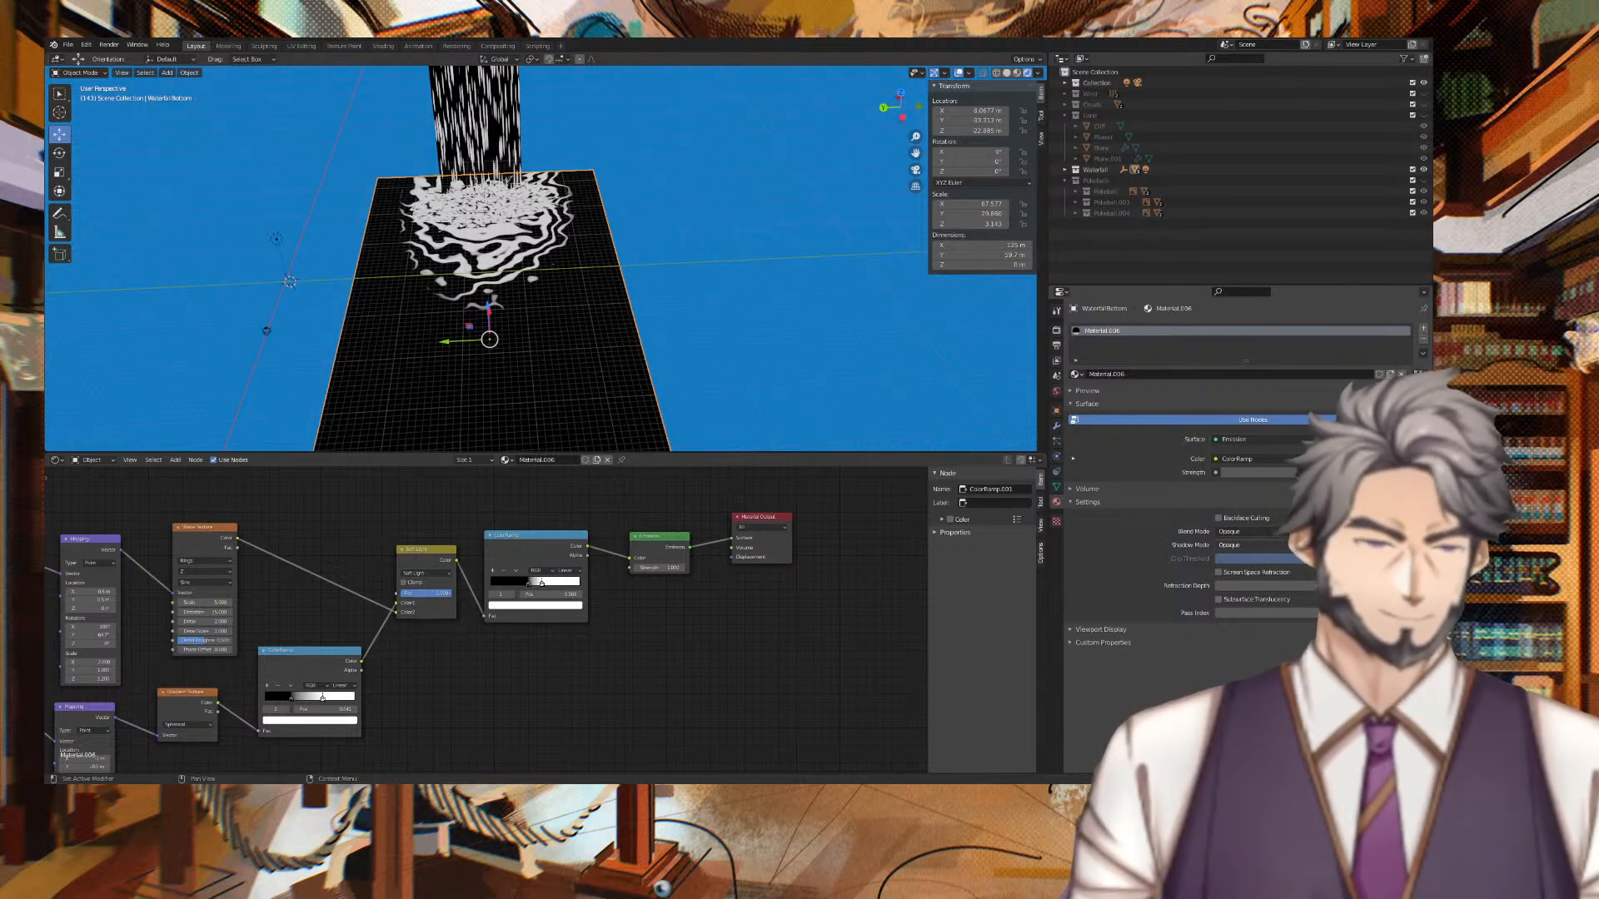
Select the spiky splash sphere at the waterfall's base, expand the Waterfall collection, and collapse the material's Surface and Settings sections.
left_click(506, 206)
middle_click_drag(622, 590, 883, 605)
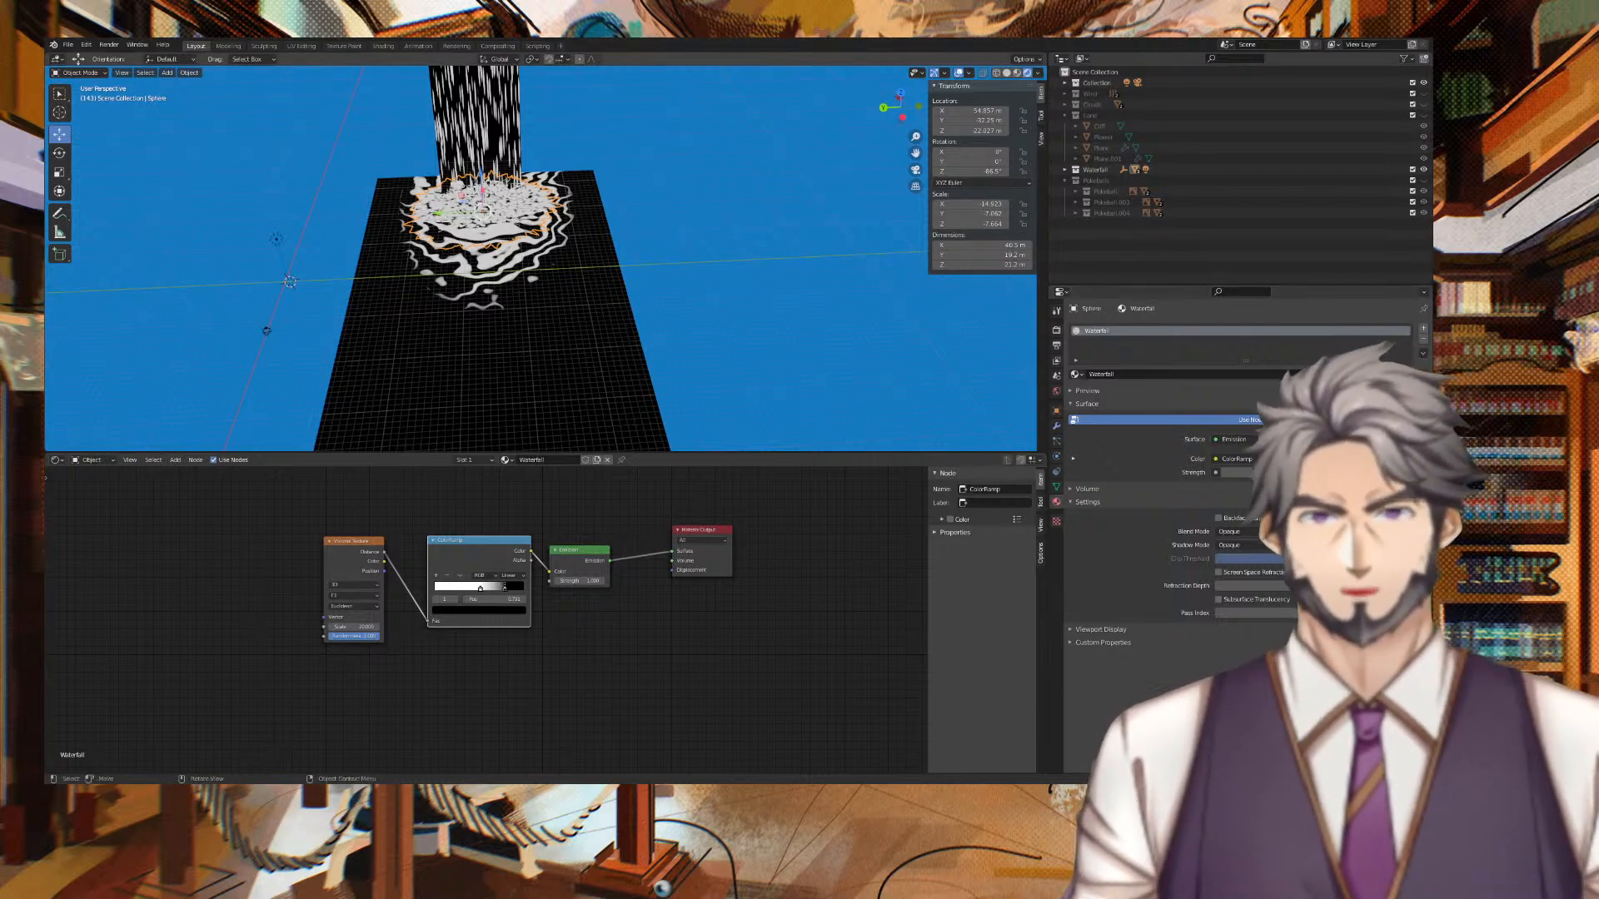
scroll(648, 154, "up", 5)
middle_click_drag(648, 154, 747, 153)
right_click(491, 266)
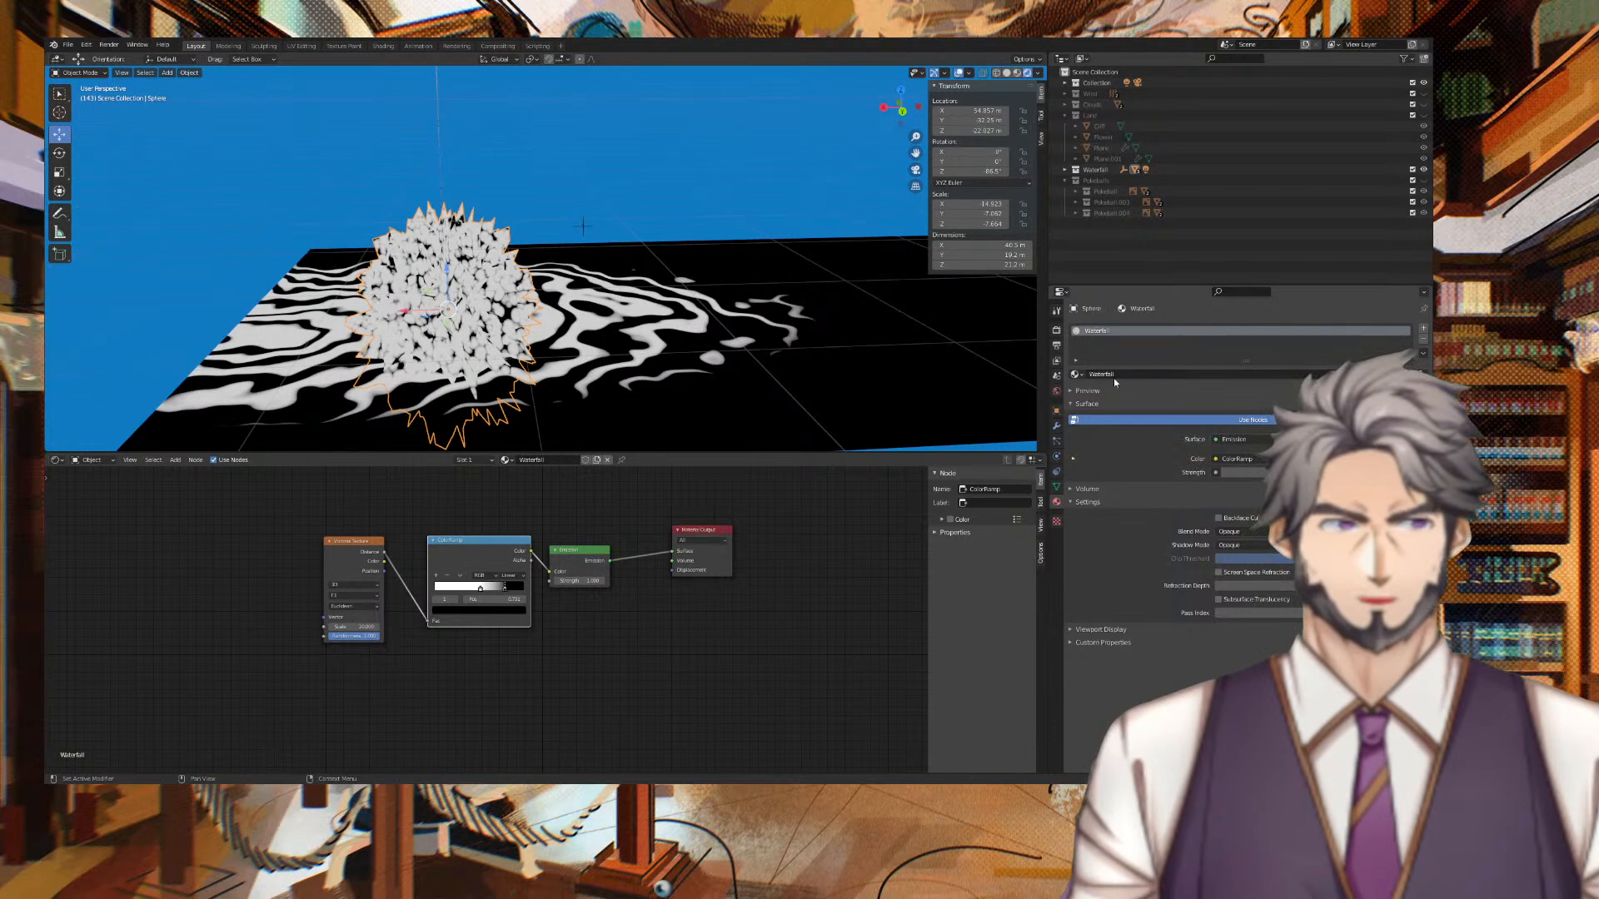
left_click(1063, 172)
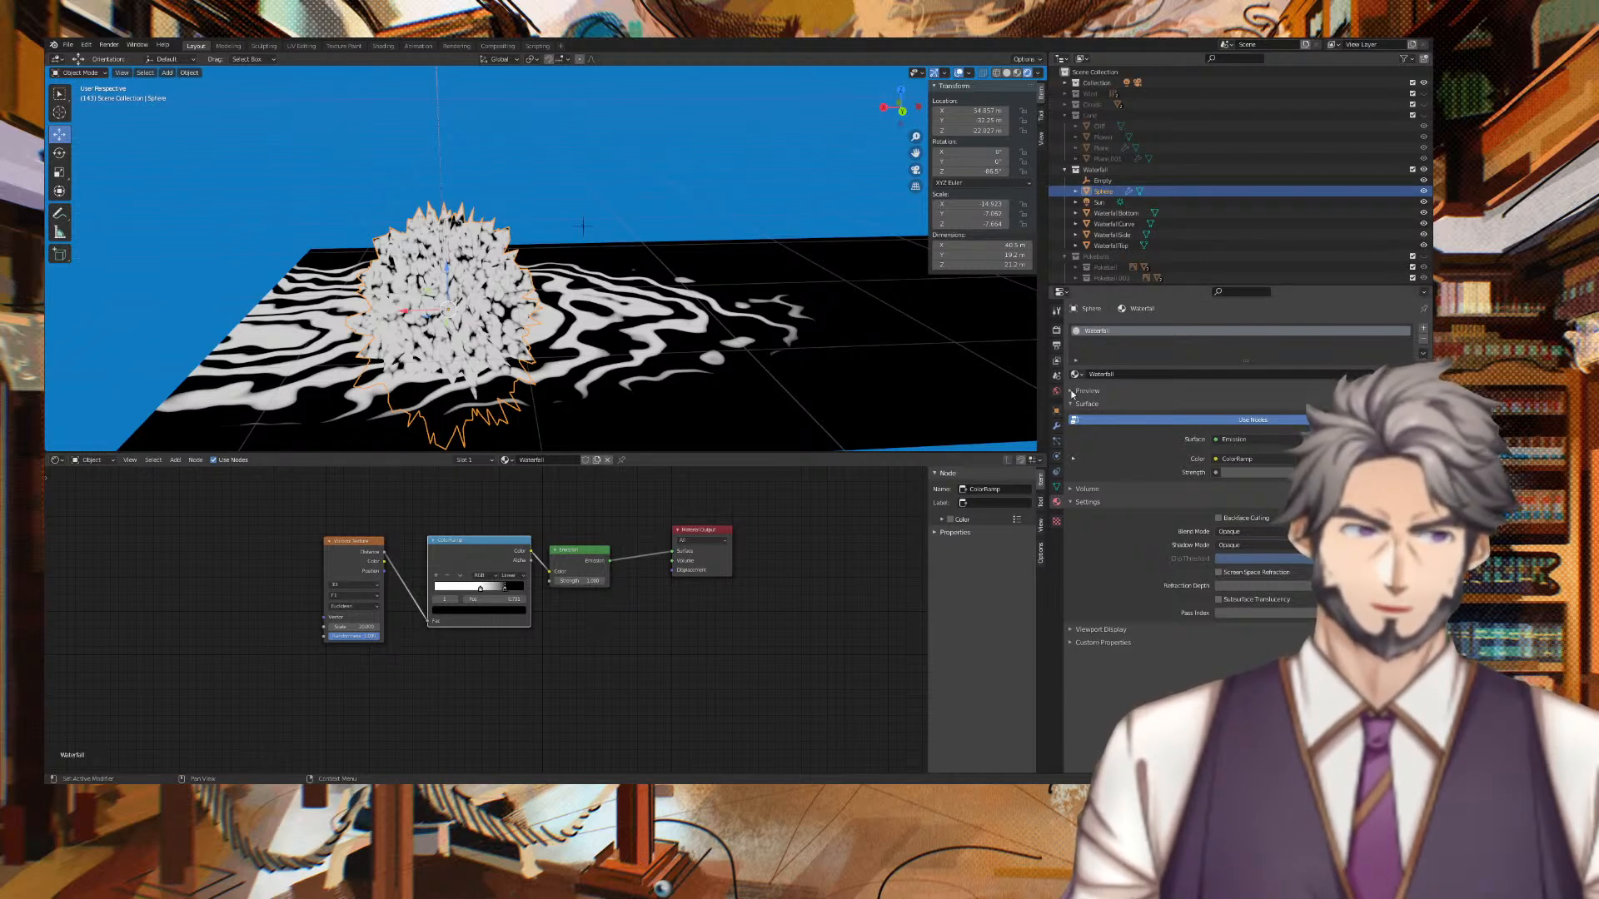
left_click(1072, 405)
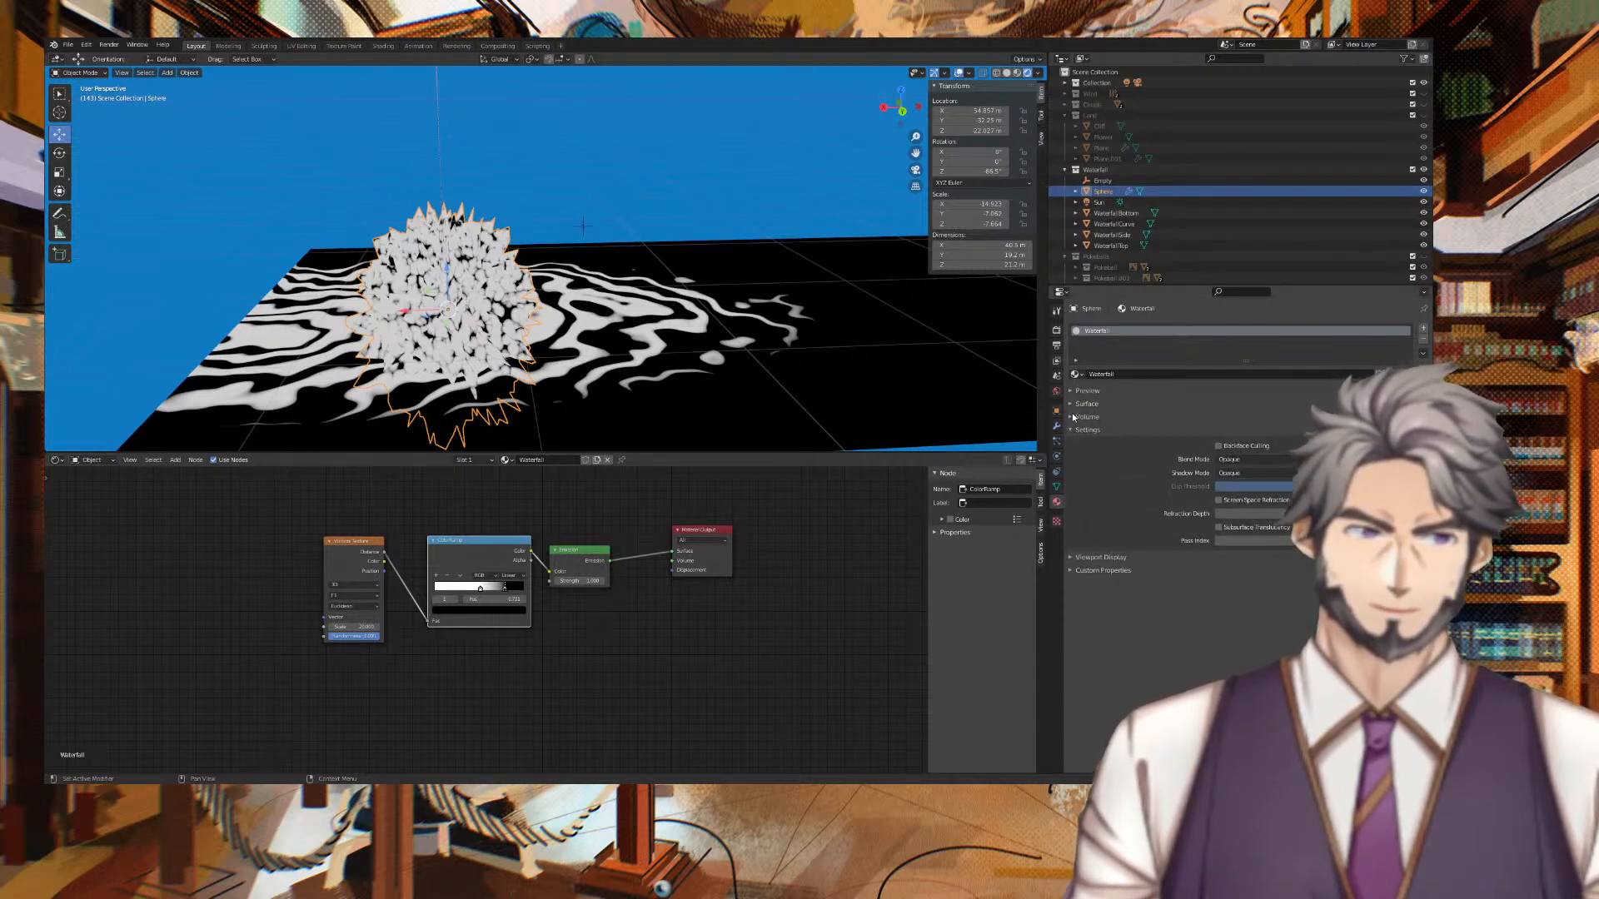
left_click(1076, 430)
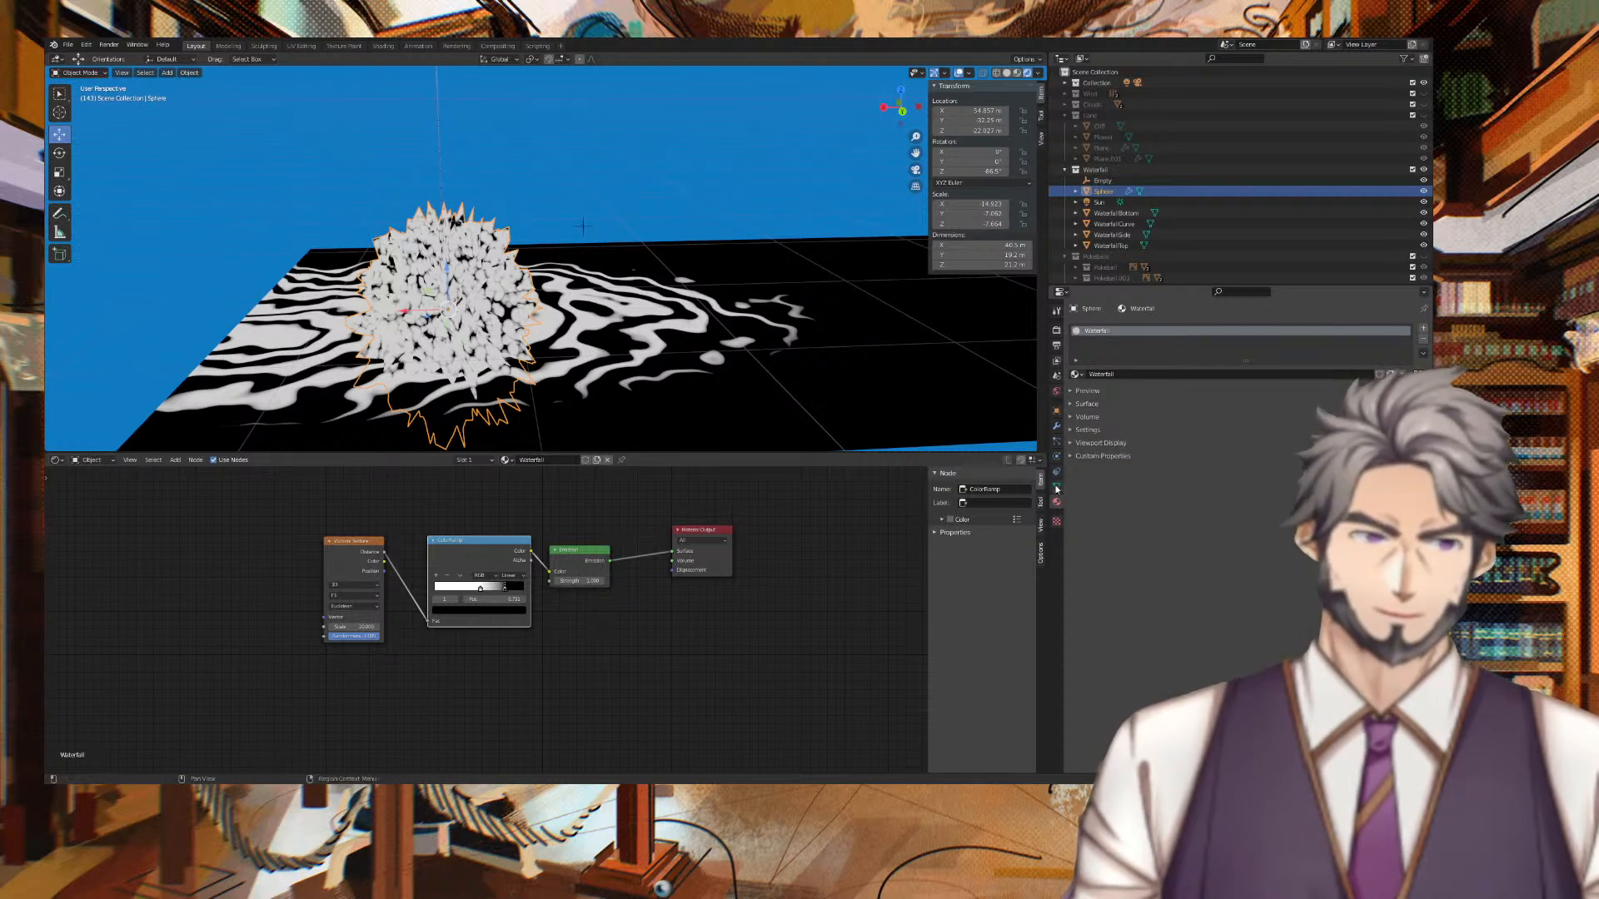
Add a second Subdivision Surface modifier after the splash sphere's Displace modifier to smooth its spikes.
left_click(1056, 426)
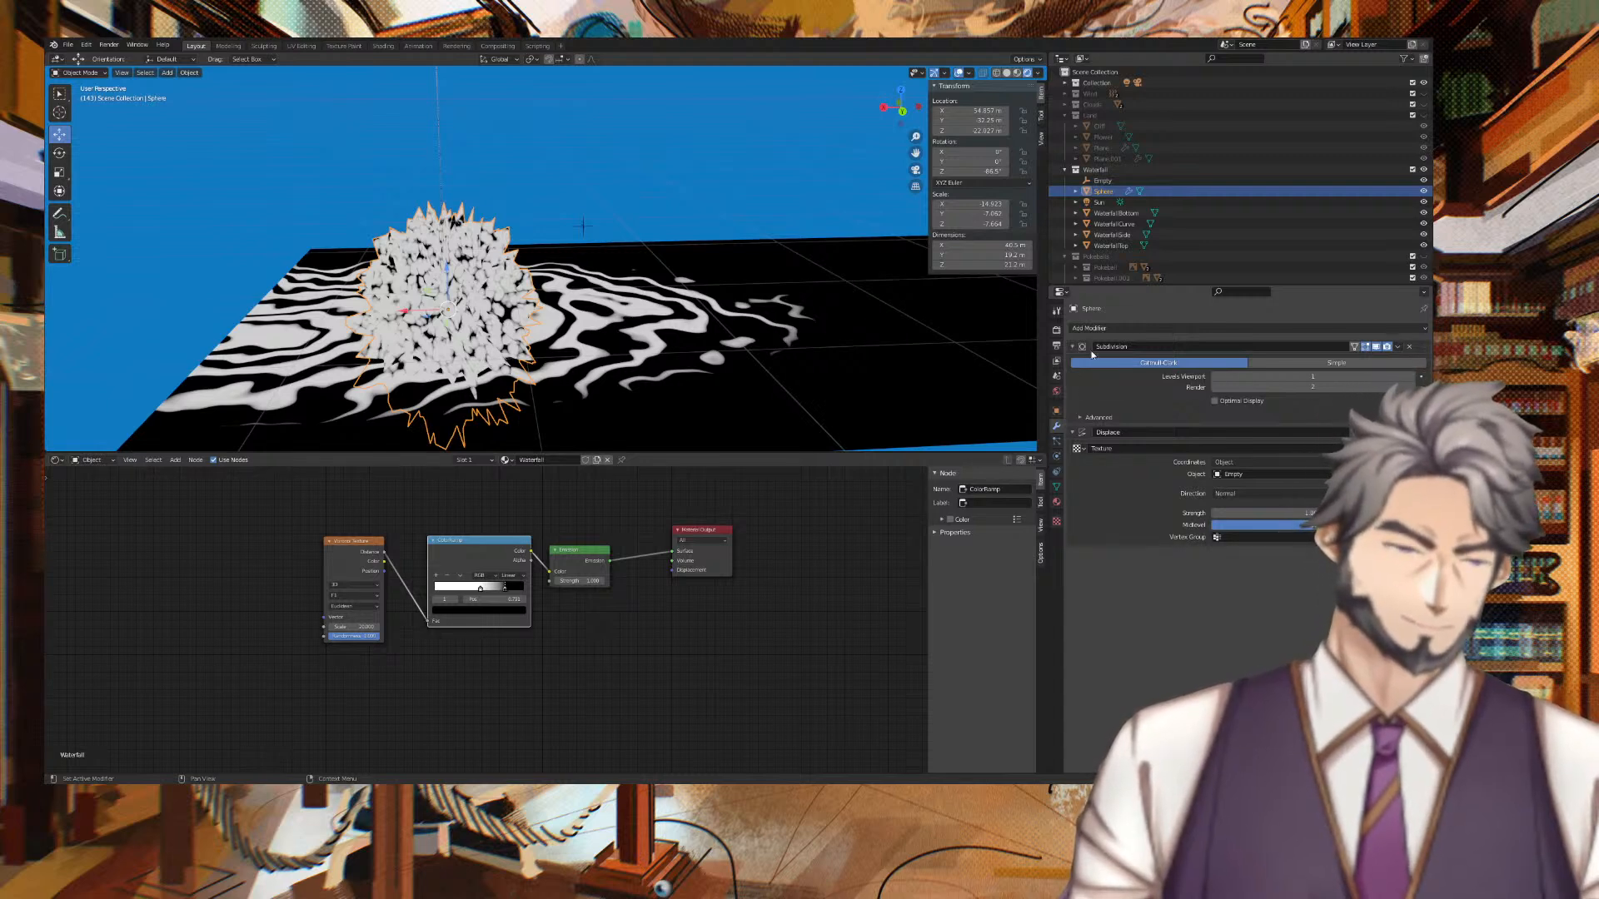
left_click(1094, 328)
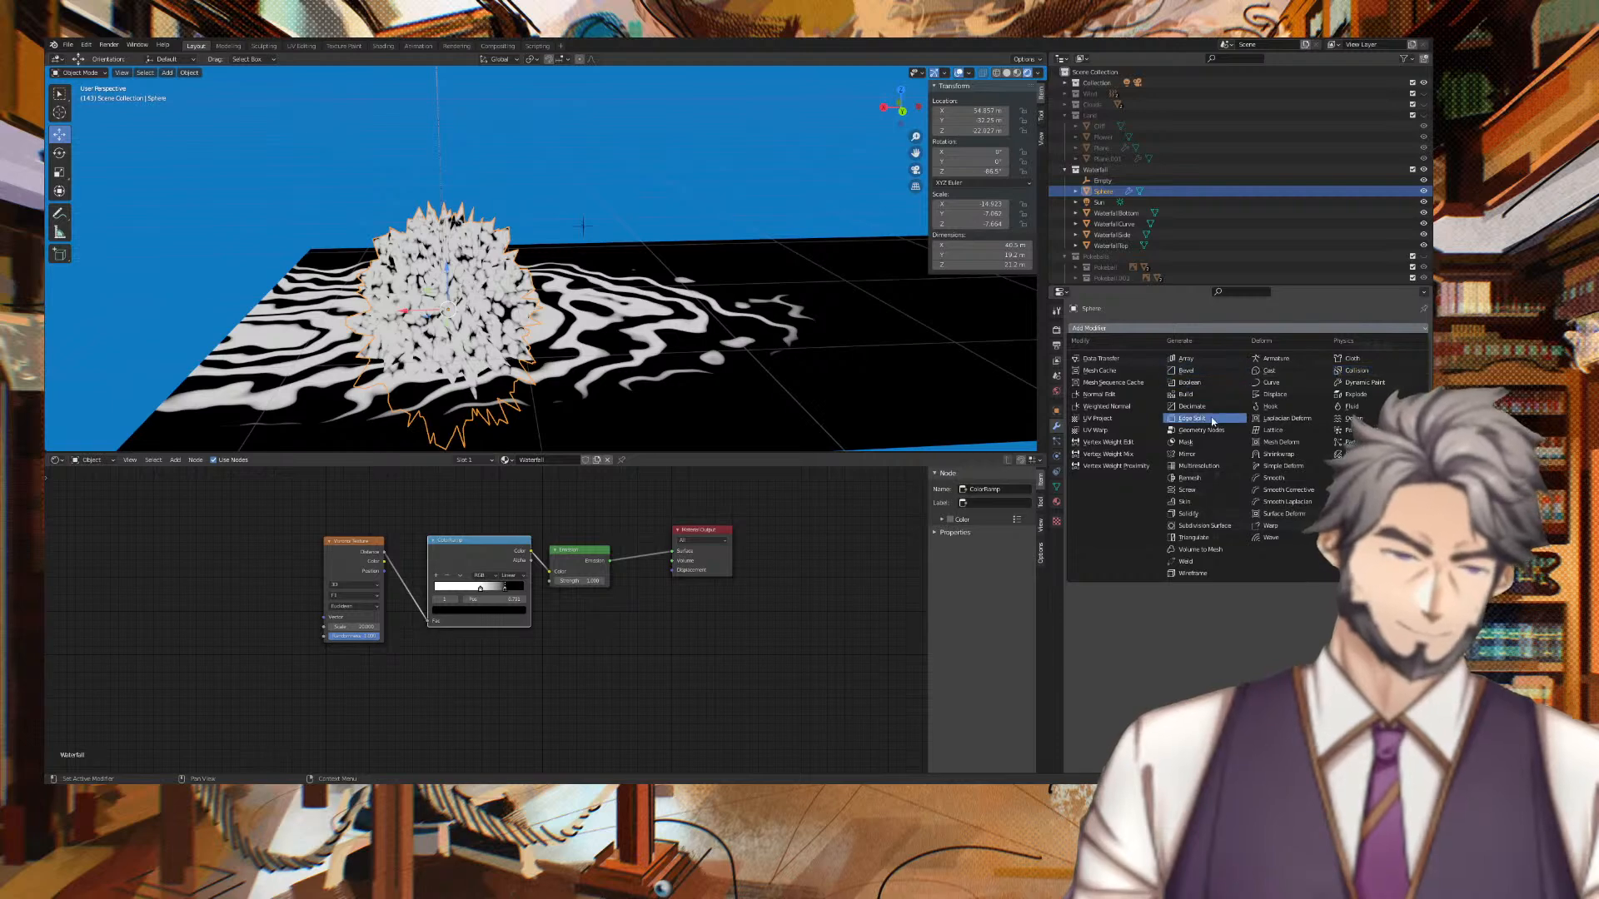
left_click(1215, 527)
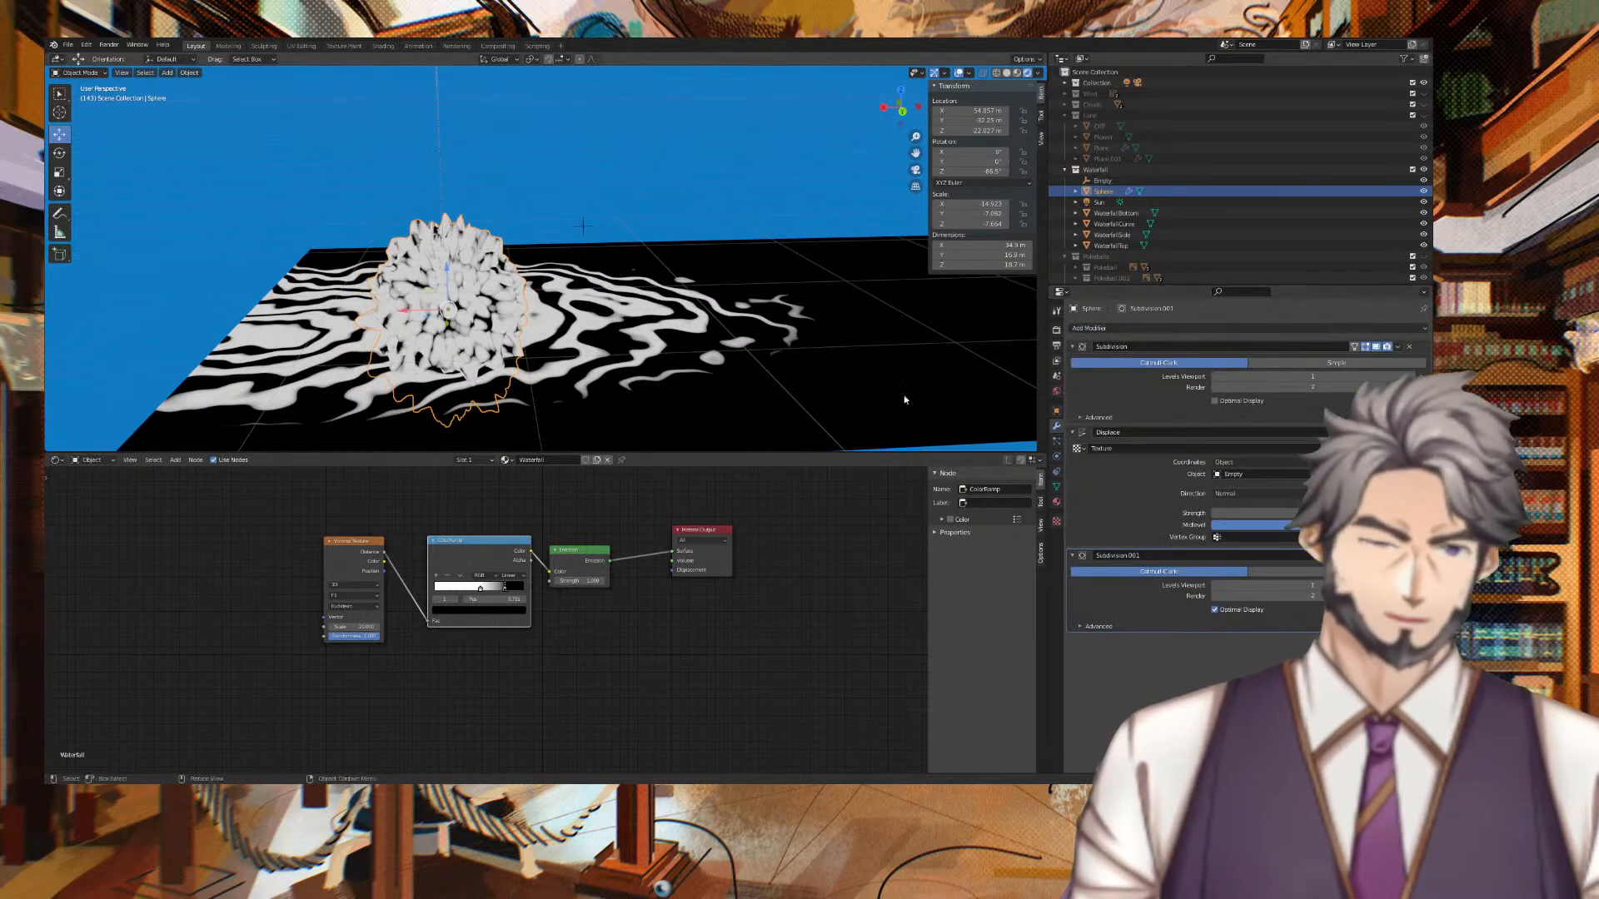
middle_click_drag(777, 184, 618, 192)
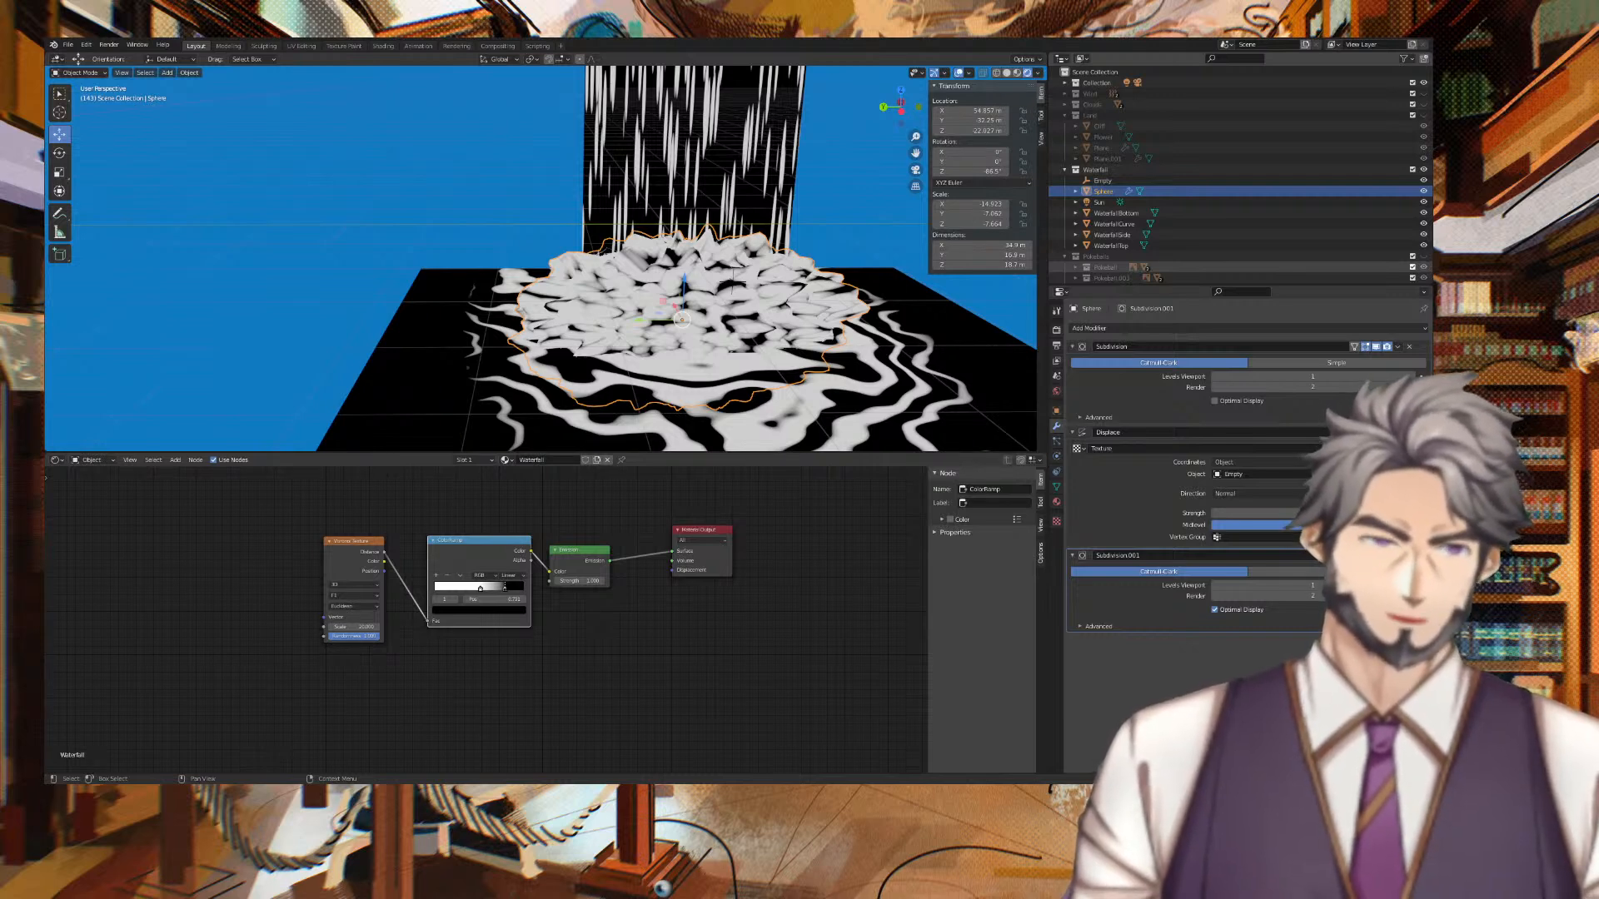
Select the WaterfallTop plane and shift its ColorRamp stop slightly to thin out the white specks.
scroll(331, 225, "down", 3)
middle_click_drag(332, 225, 572, 257)
left_click(512, 192)
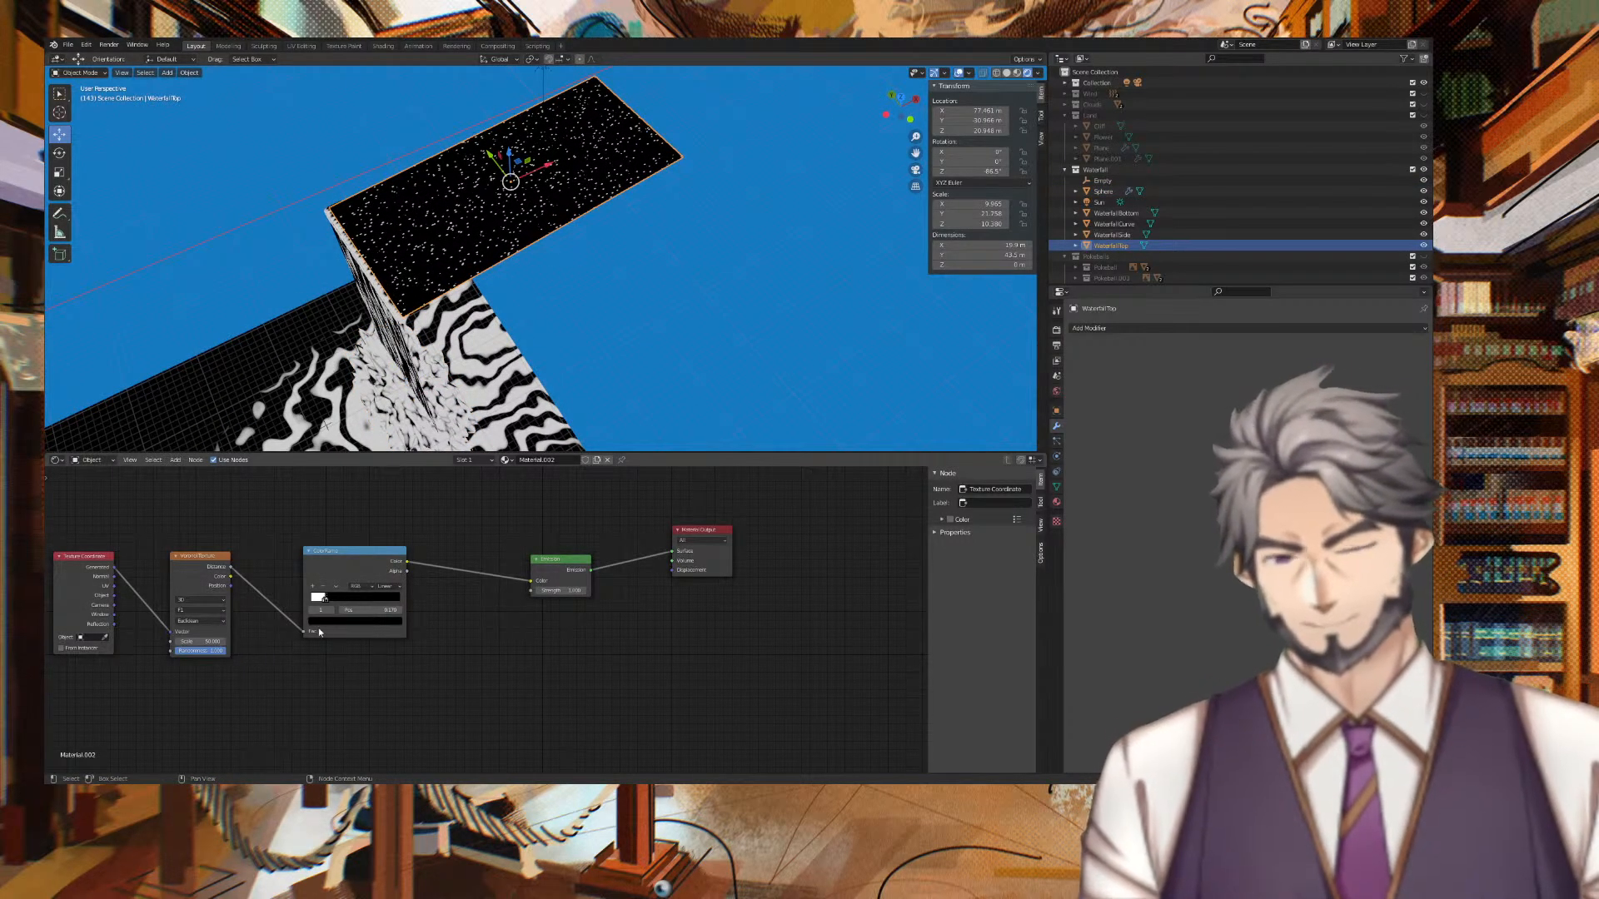
left_click_drag(324, 598, 319, 599)
middle_click_drag(447, 549, 590, 534)
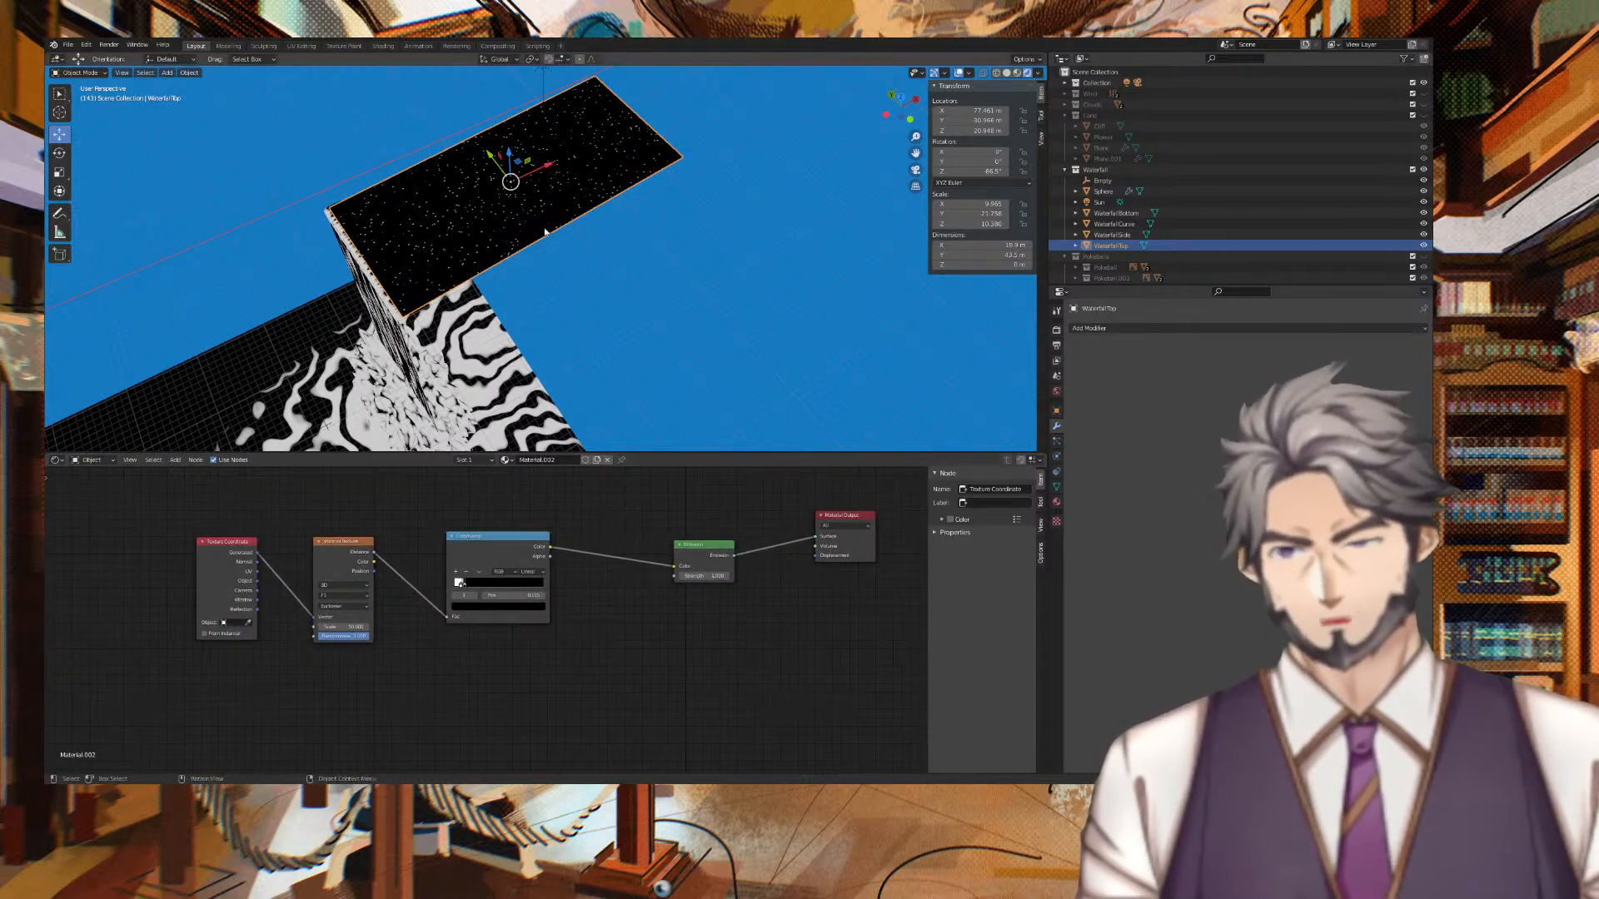
Compare the waterfall's side and top surfaces, and set the WaterfallTop Voronoi Texture's scale to 50.
scroll(564, 252, "up", 5)
middle_click_drag(565, 252, 802, 264)
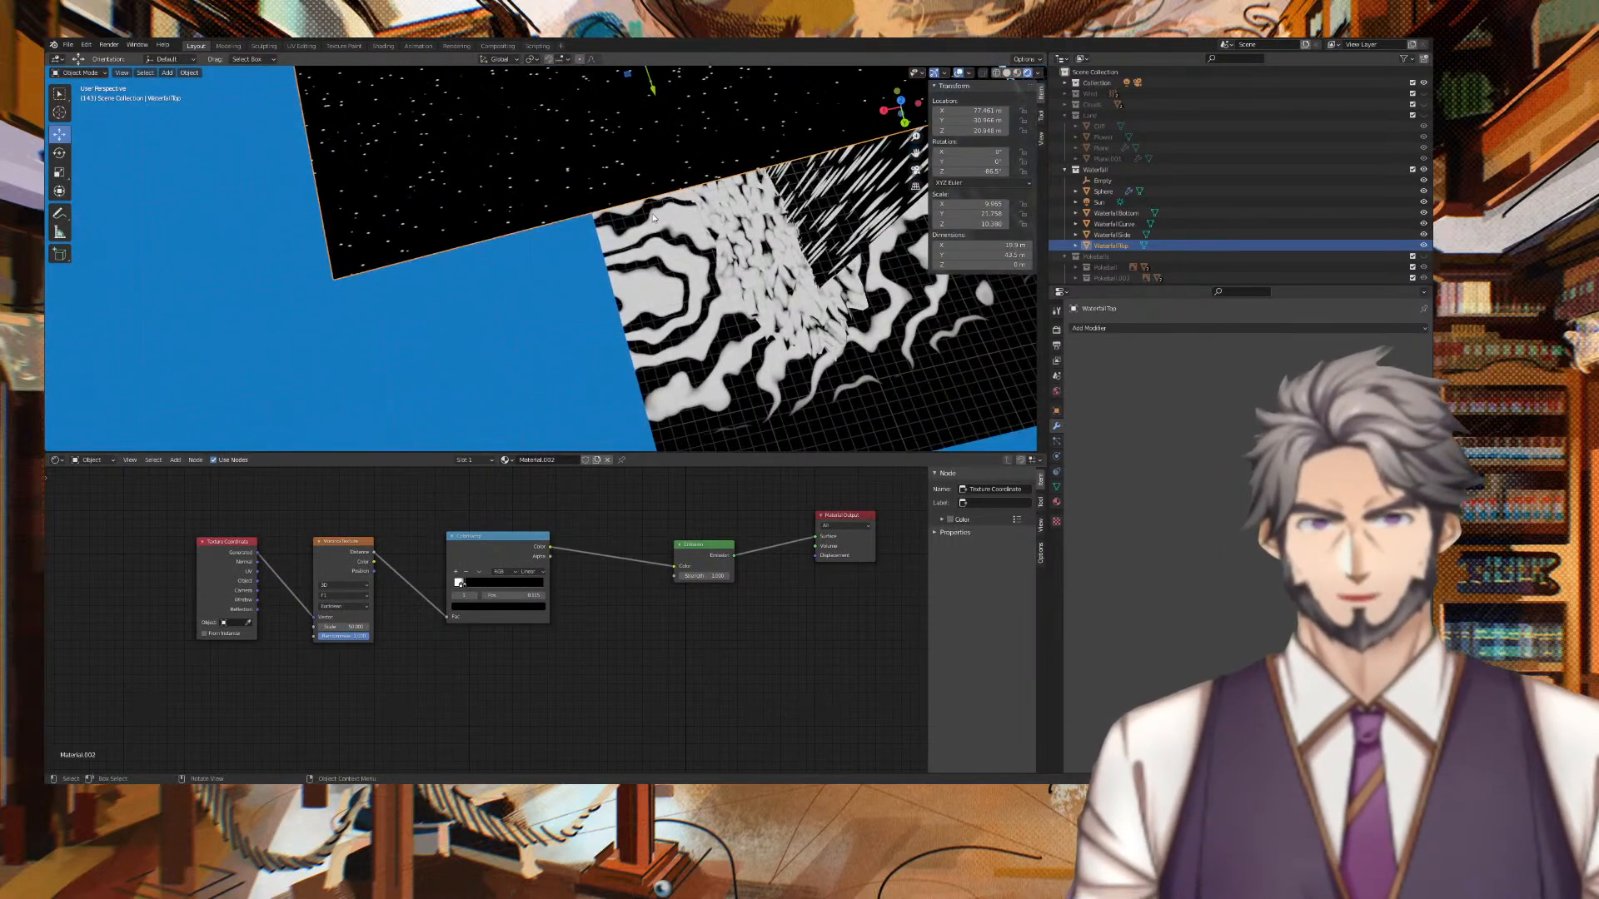
middle_click_drag(573, 258, 279, 327, "shift")
left_click(554, 265)
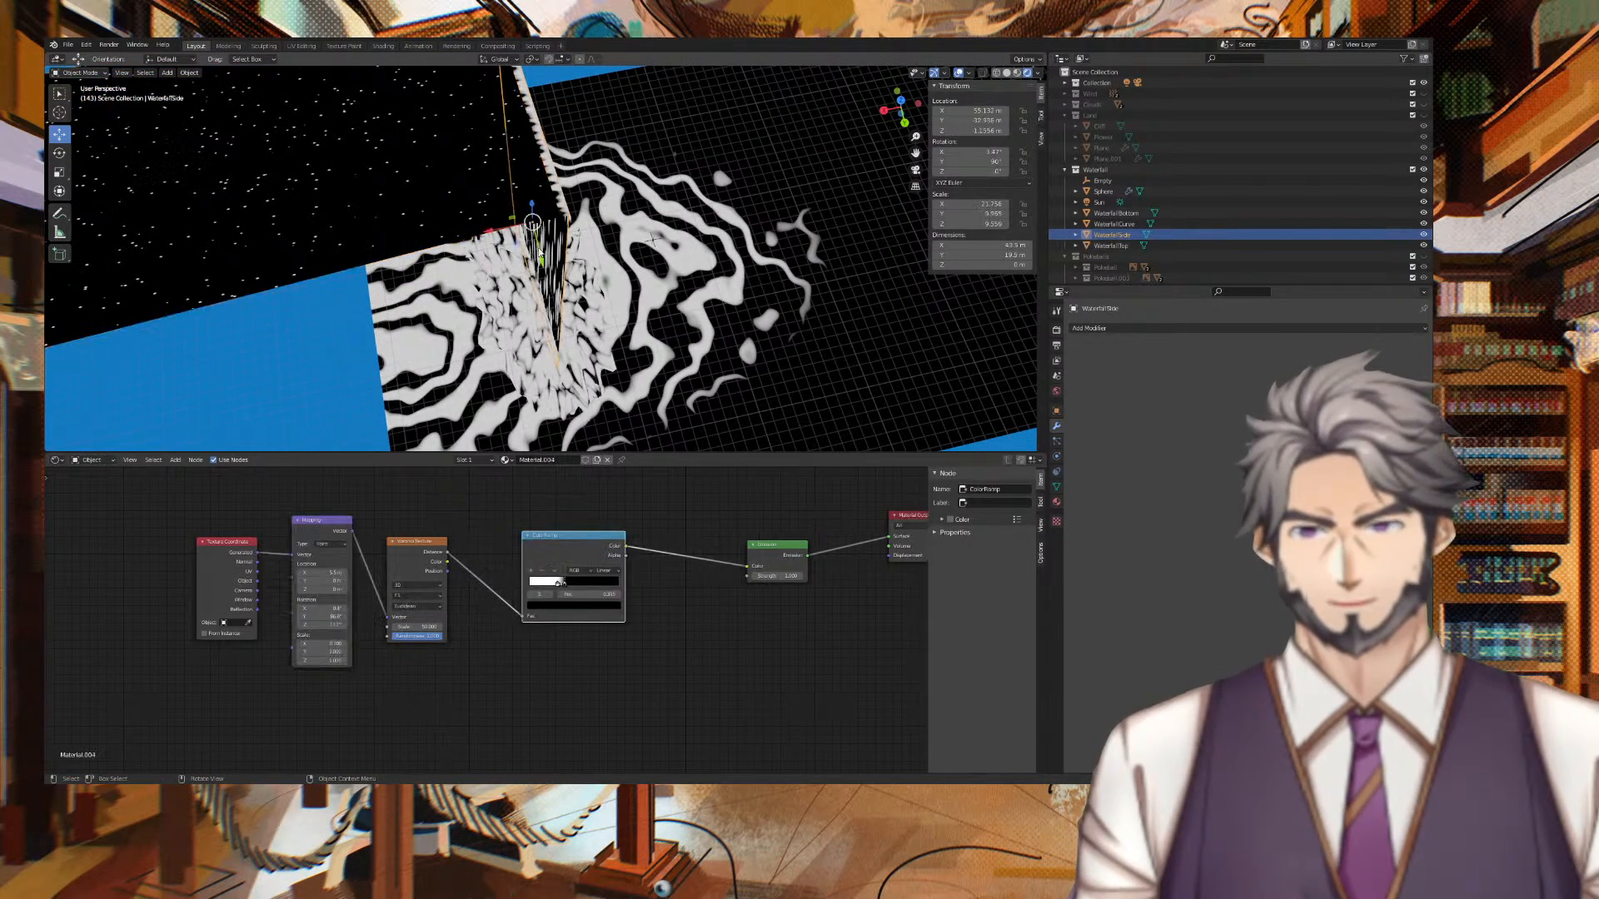
left_click(377, 176)
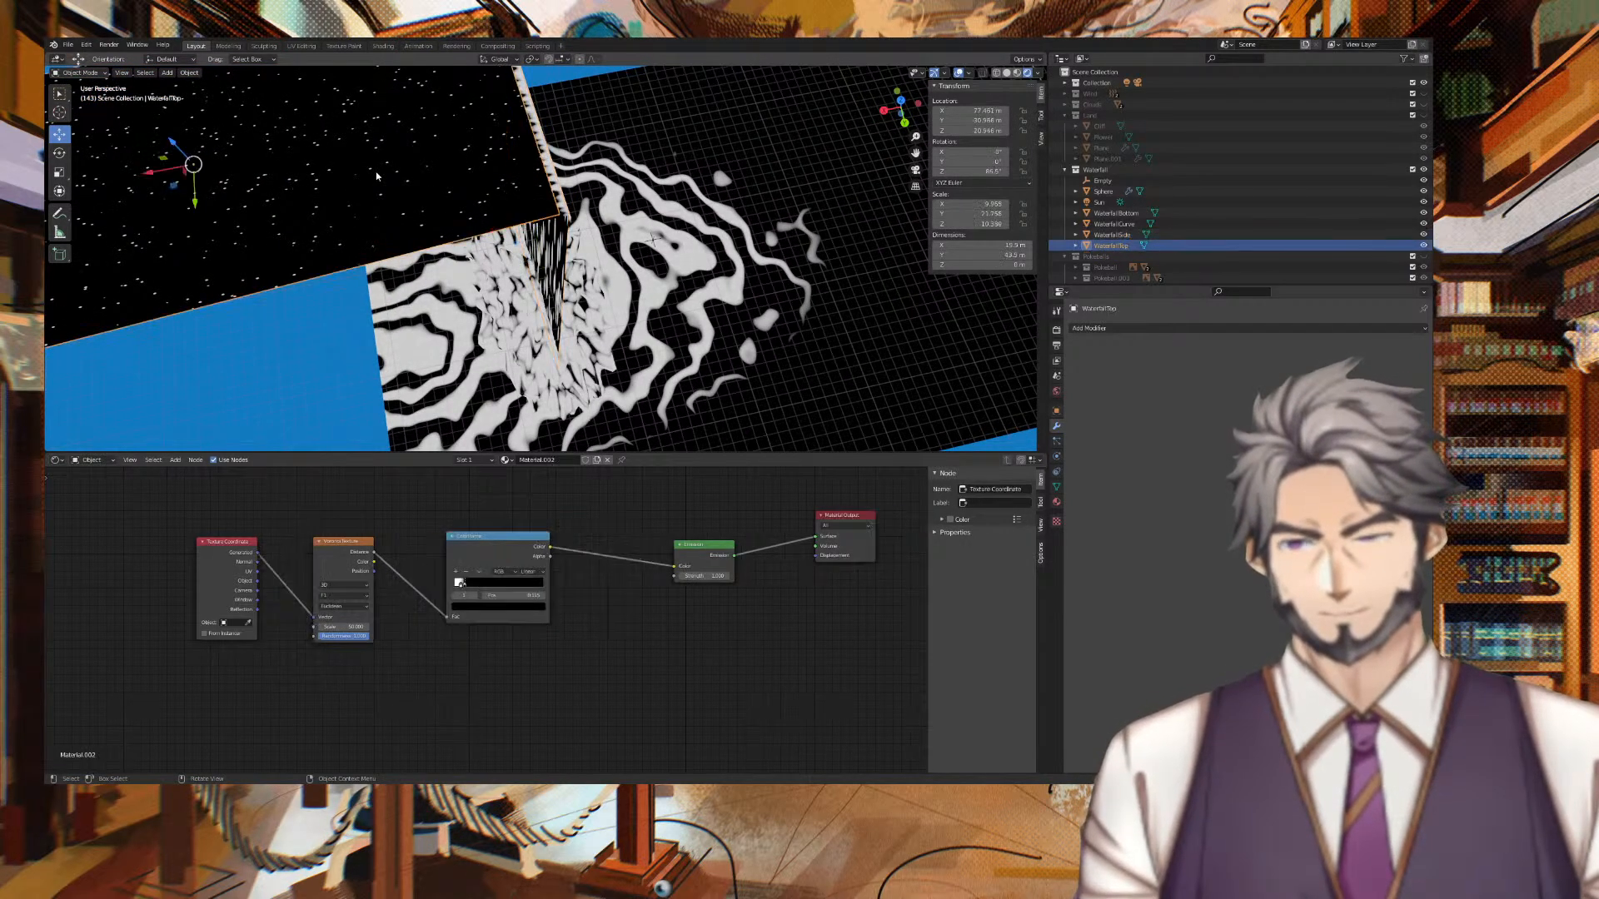
middle_click_drag(279, 378, 610, 440)
mouse_move(346, 627)
left_mouse_down()
mouse_move(318, 627)
mouse_move(361, 627)
left_mouse_up()
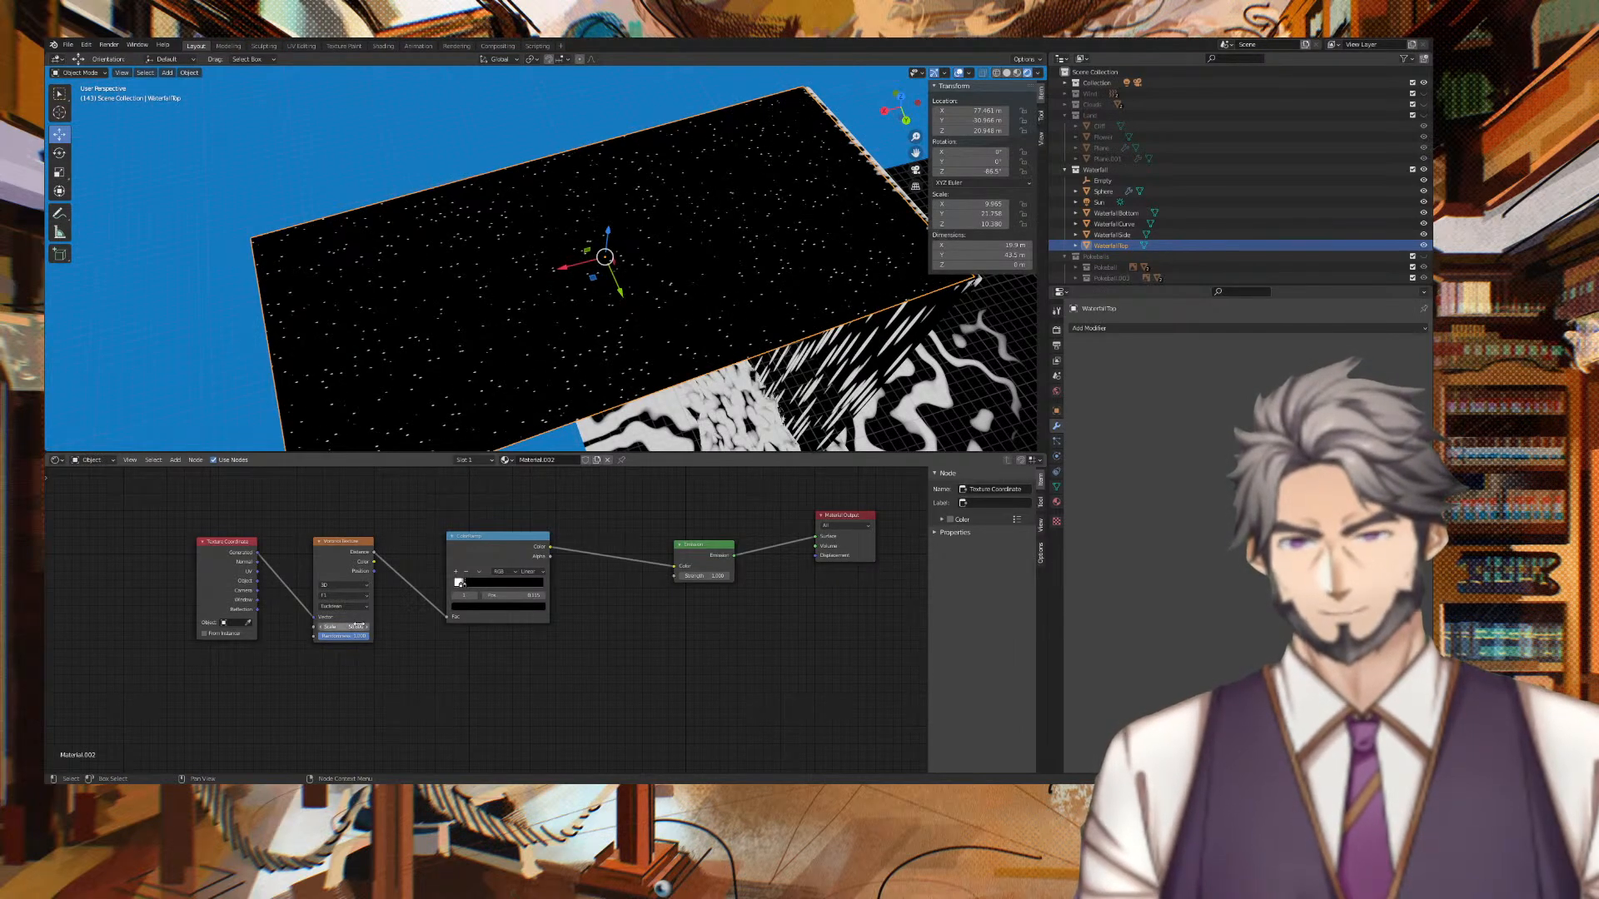
left_click(344, 628)
type("50")
key("Return")
mouse_move(365, 638)
left_mouse_down()
mouse_move(316, 637)
mouse_move(364, 638)
left_mouse_up()
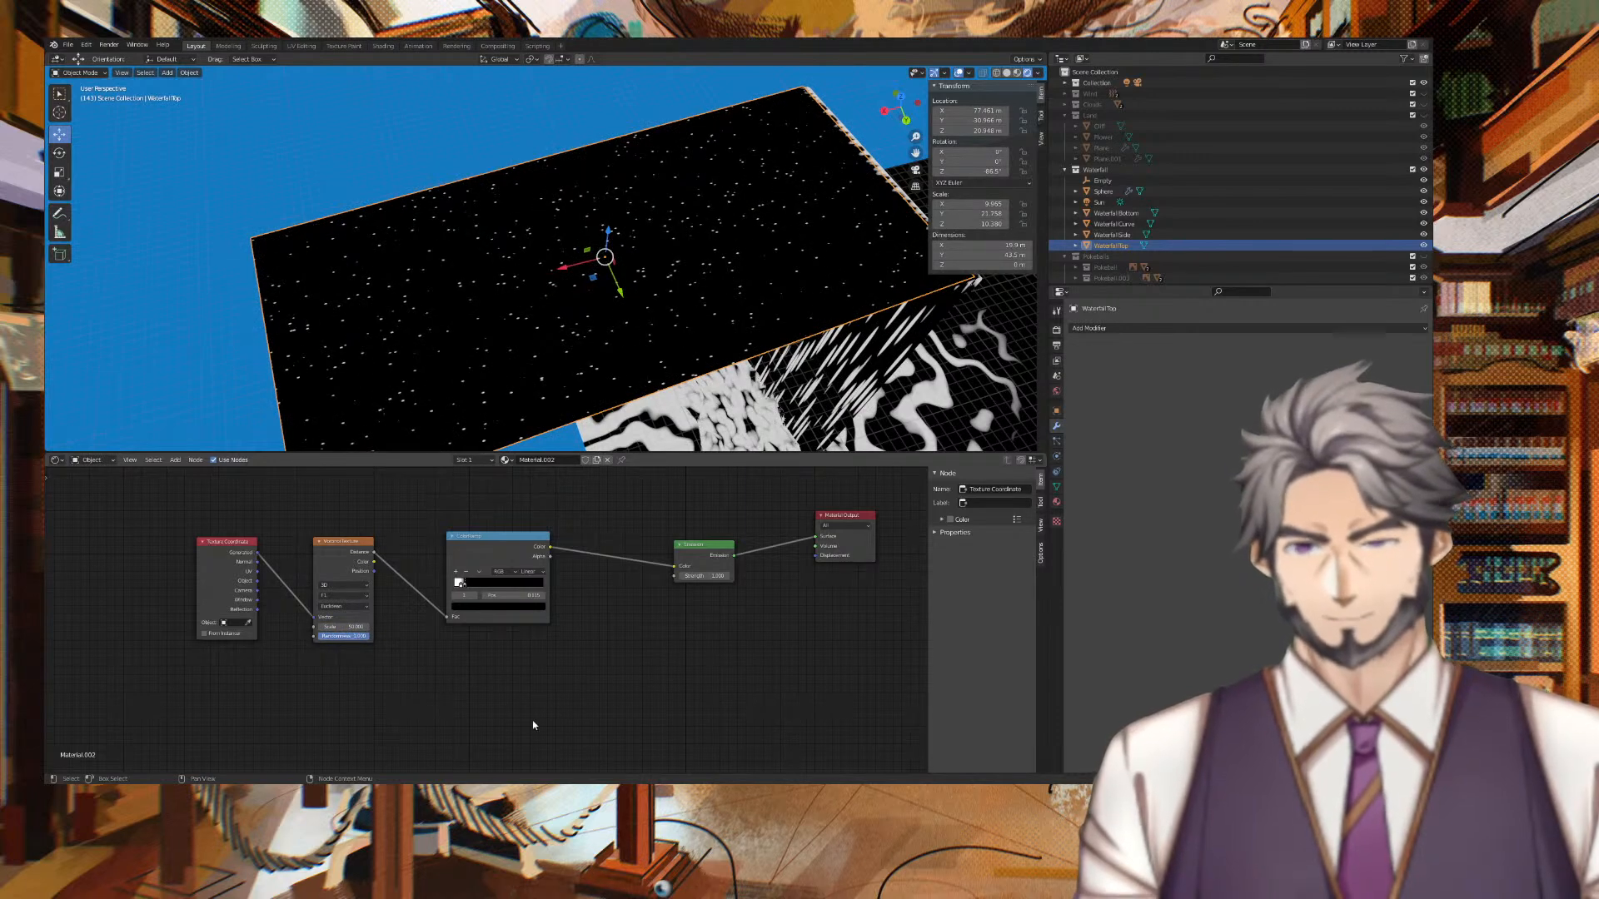
Try a lower Emission strength on WaterfallTop, inspect the specks around the waterfall edge, and undo the change.
left_click_drag(715, 576, 701, 577)
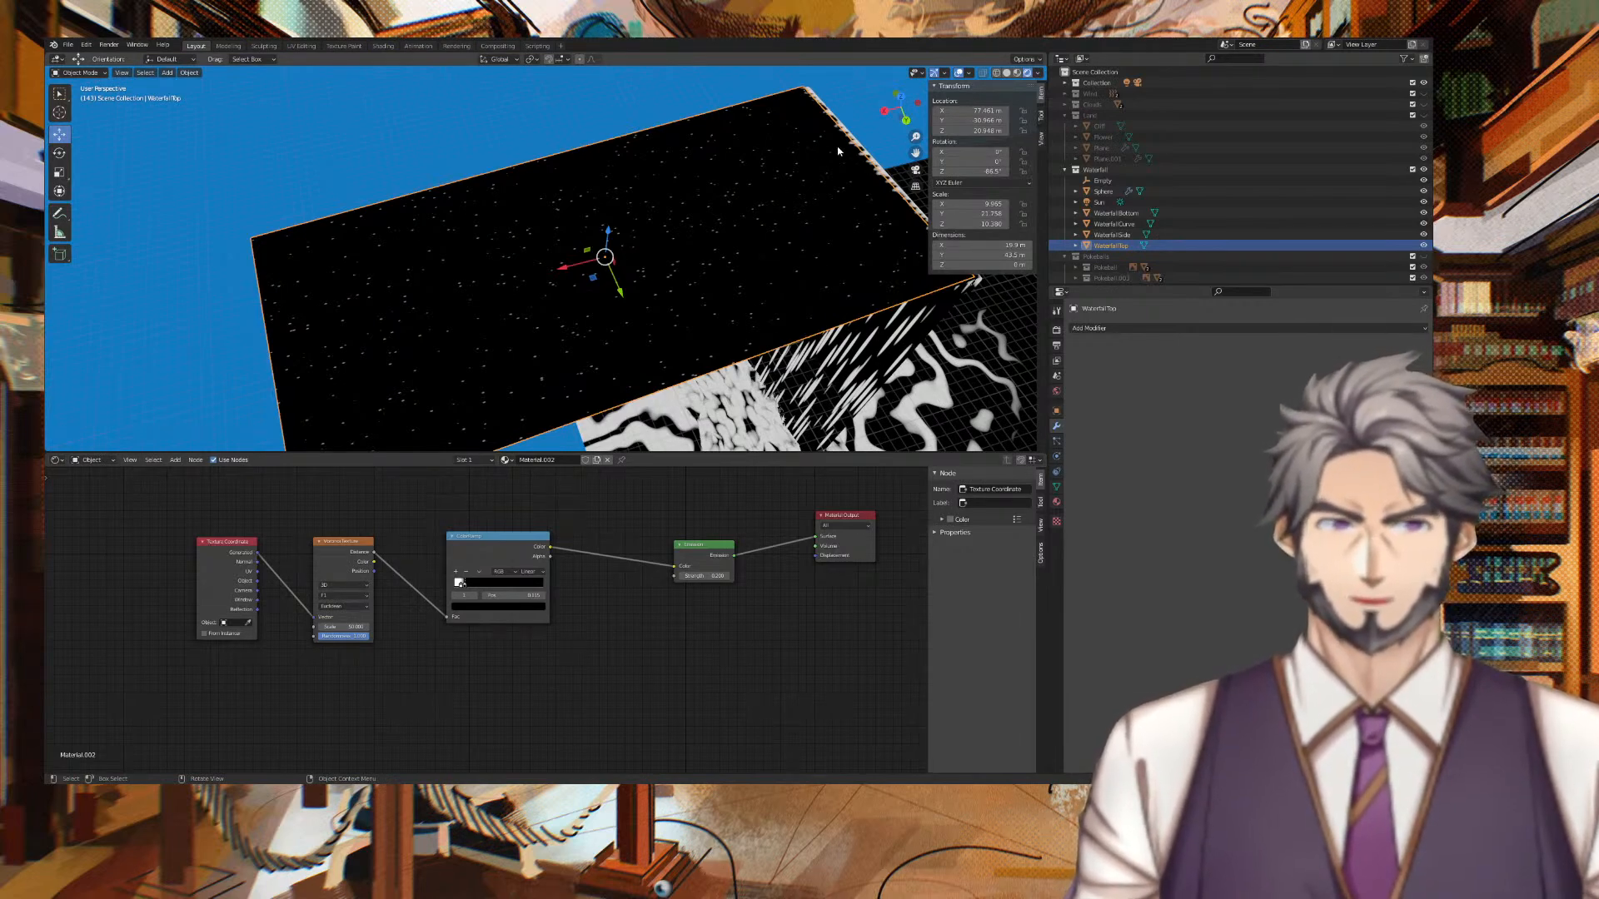
middle_click_drag(858, 134, 650, 218)
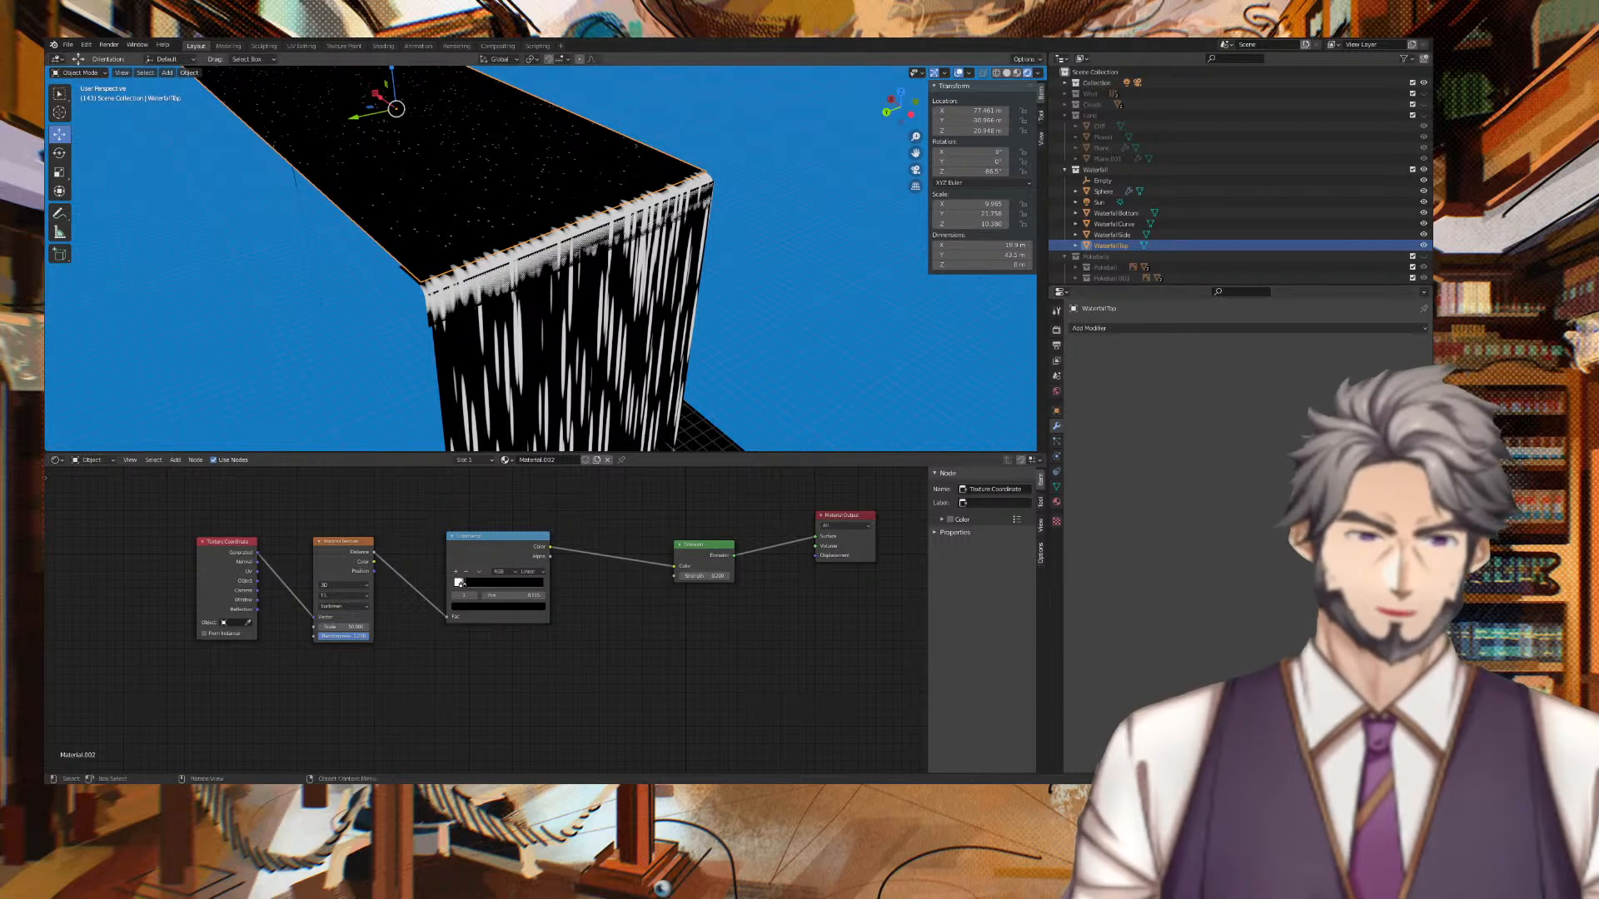
mouse_move(868, 383)
middle_mouse_down()
mouse_move(837, 350)
mouse_move(870, 392)
middle_mouse_up()
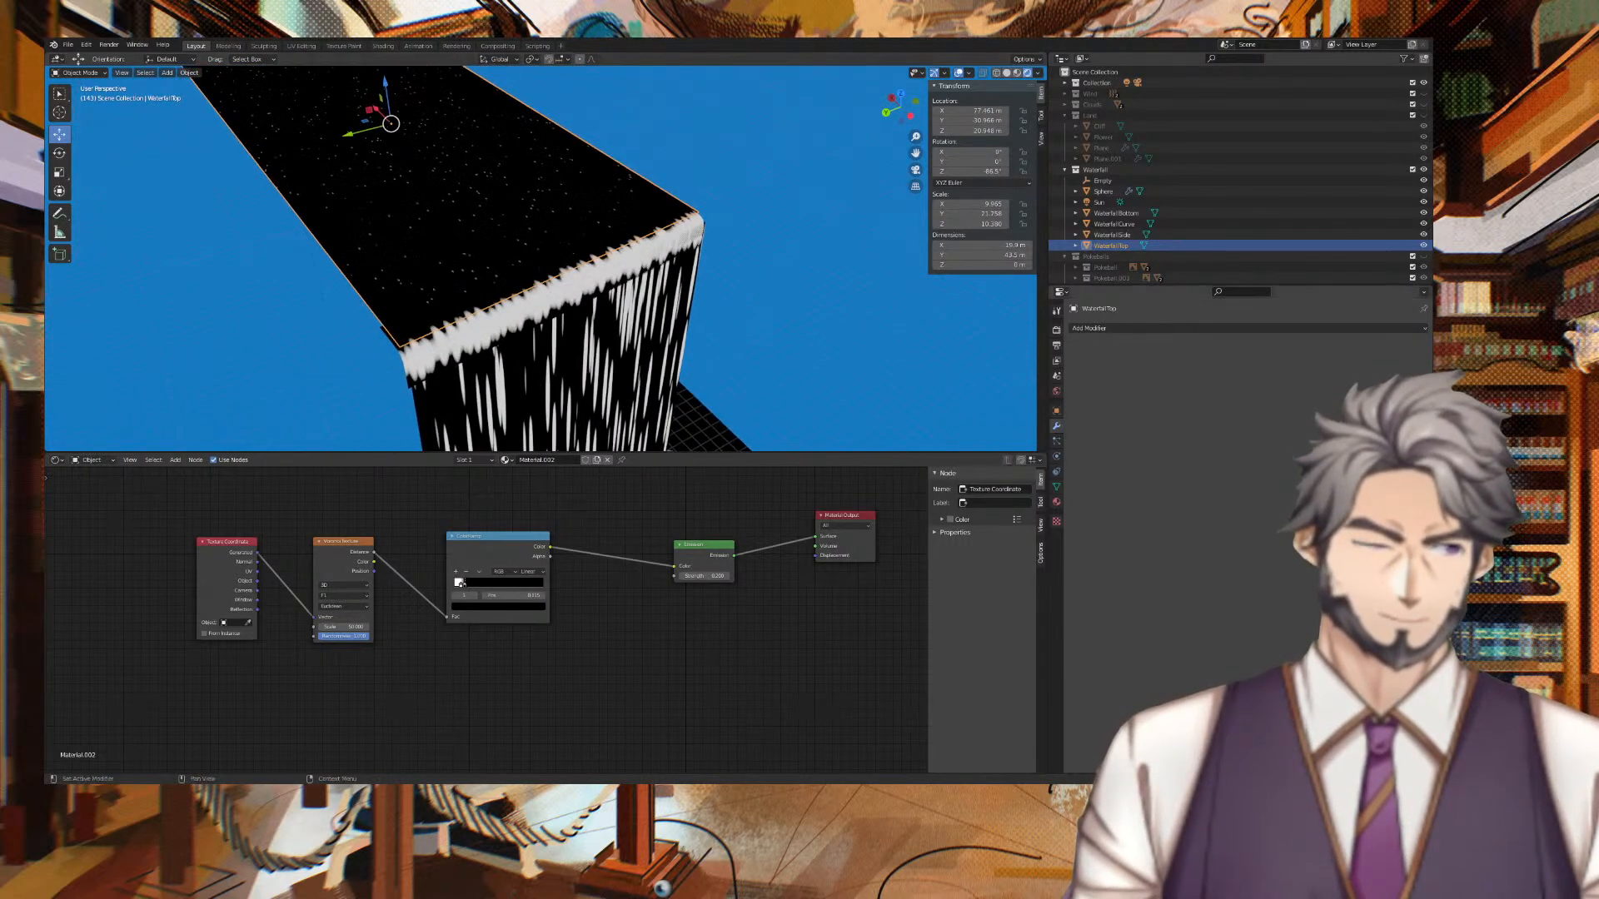
middle_click_drag(800, 235, 828, 248)
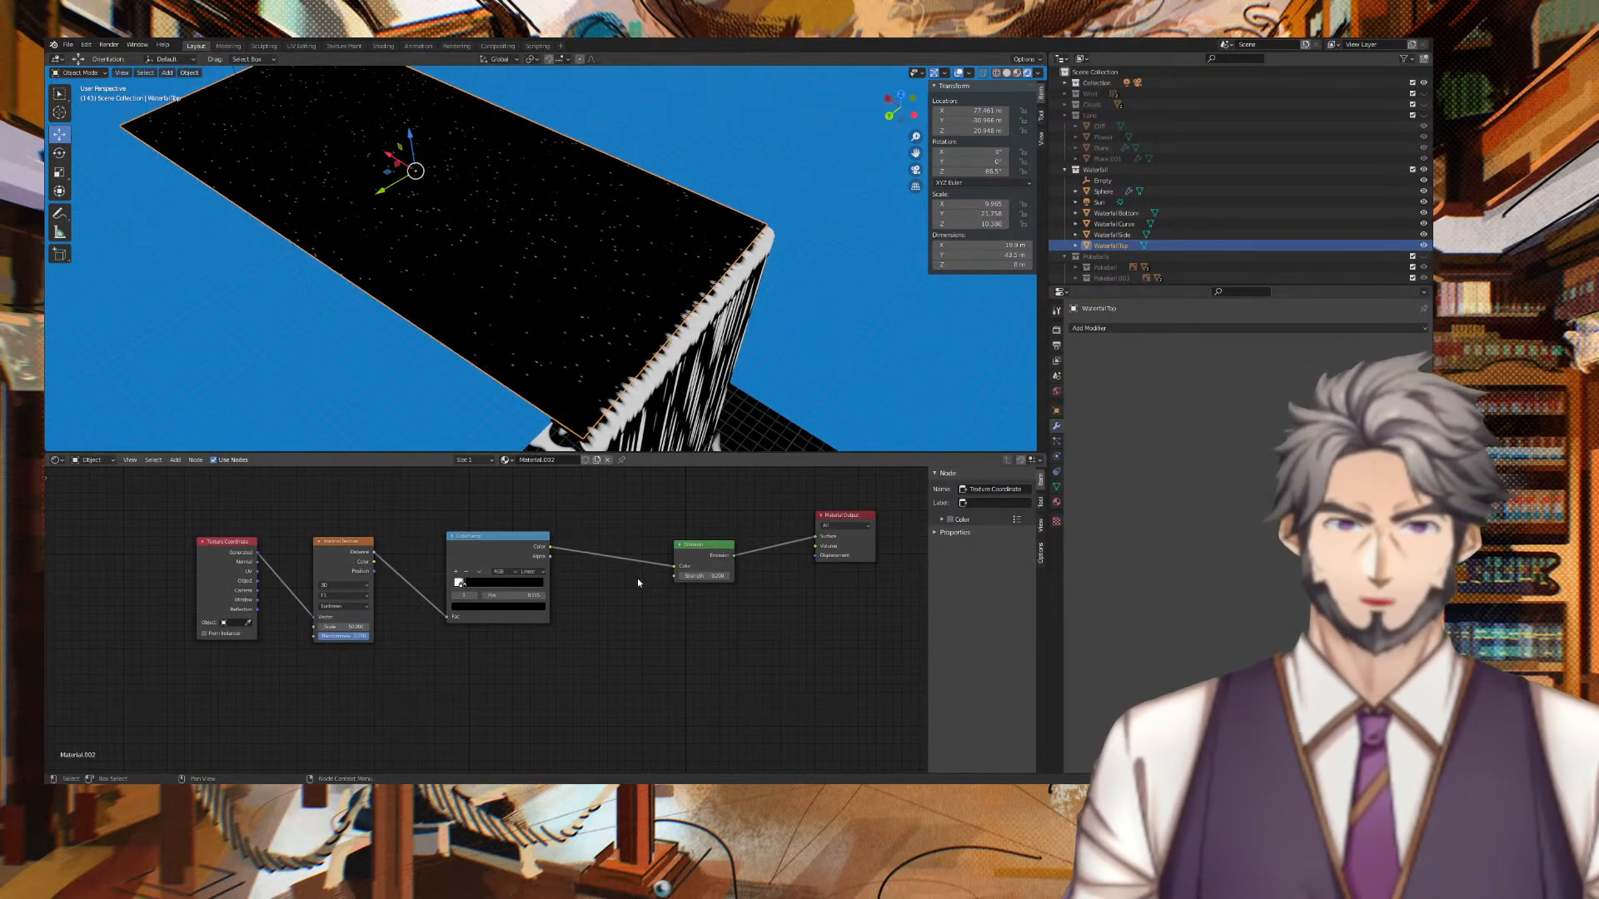
key("ctrl+z")
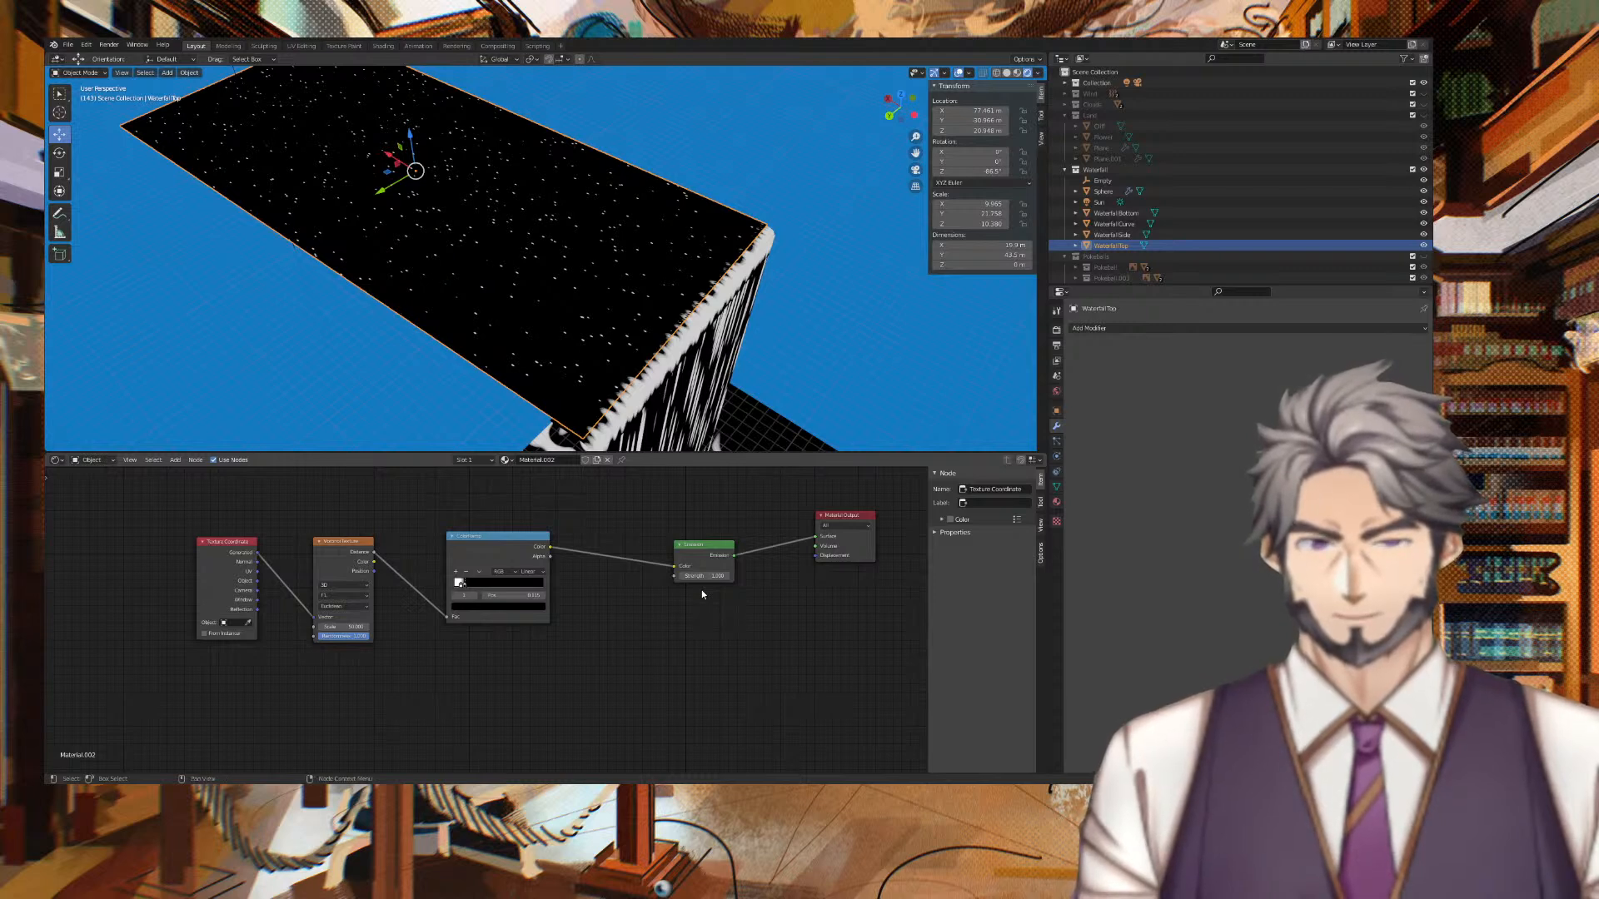
Check the side plane's node setup and insert a Mapping node between WaterfallTop's Texture Coordinate and Voronoi Texture nodes.
left_click(710, 389)
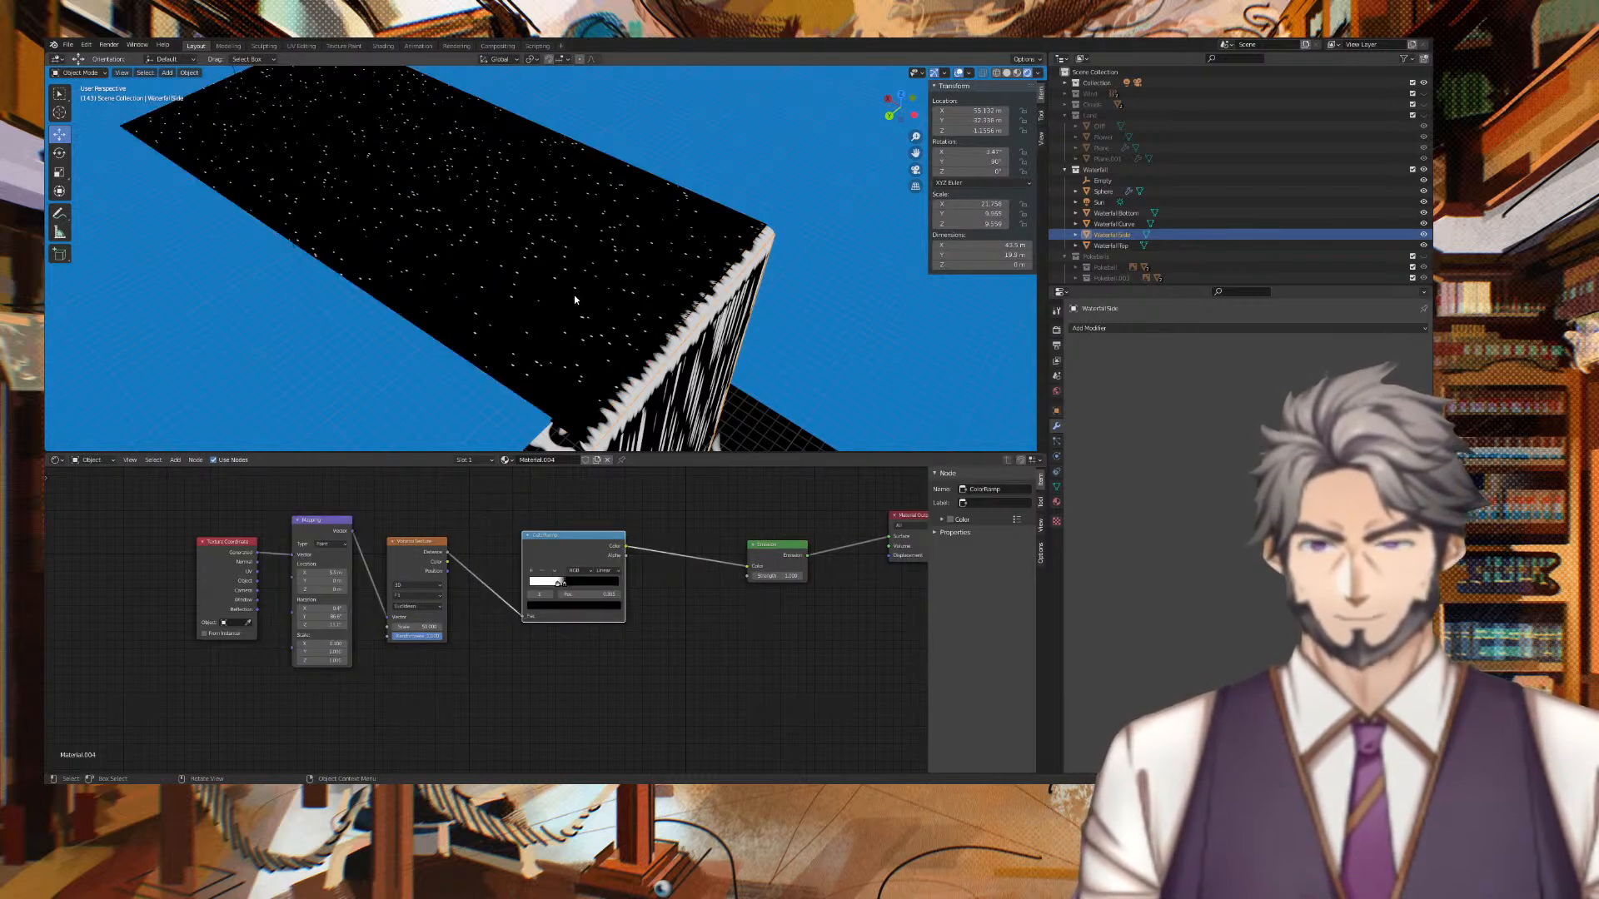
left_click(546, 288)
middle_click_drag(546, 288, 483, 275)
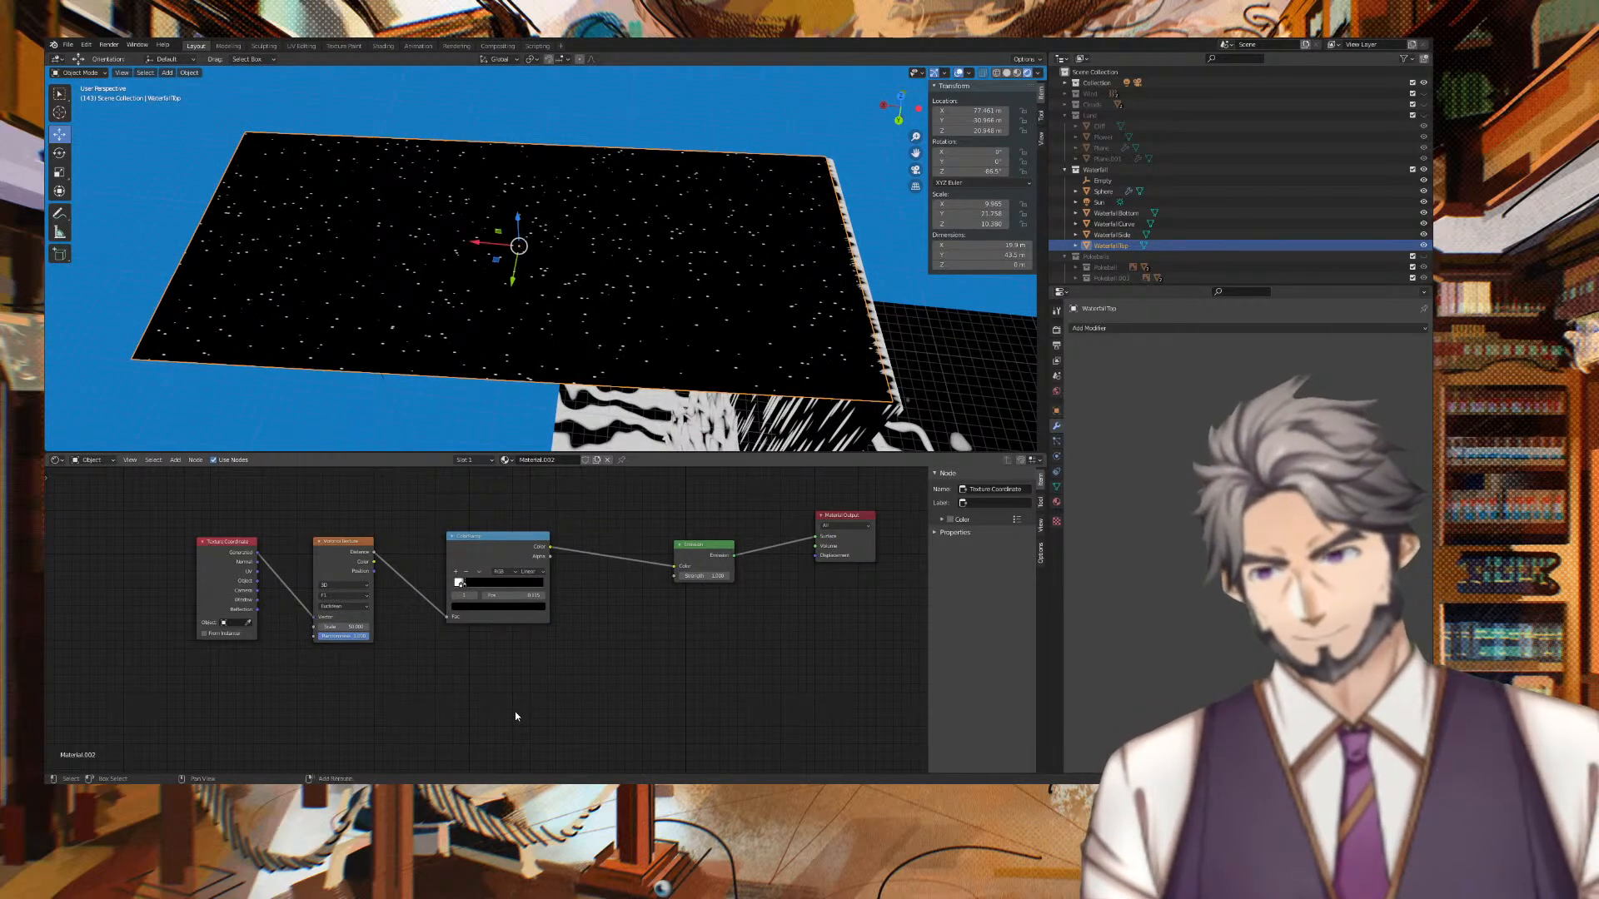
key("shift+a")
left_click(503, 656)
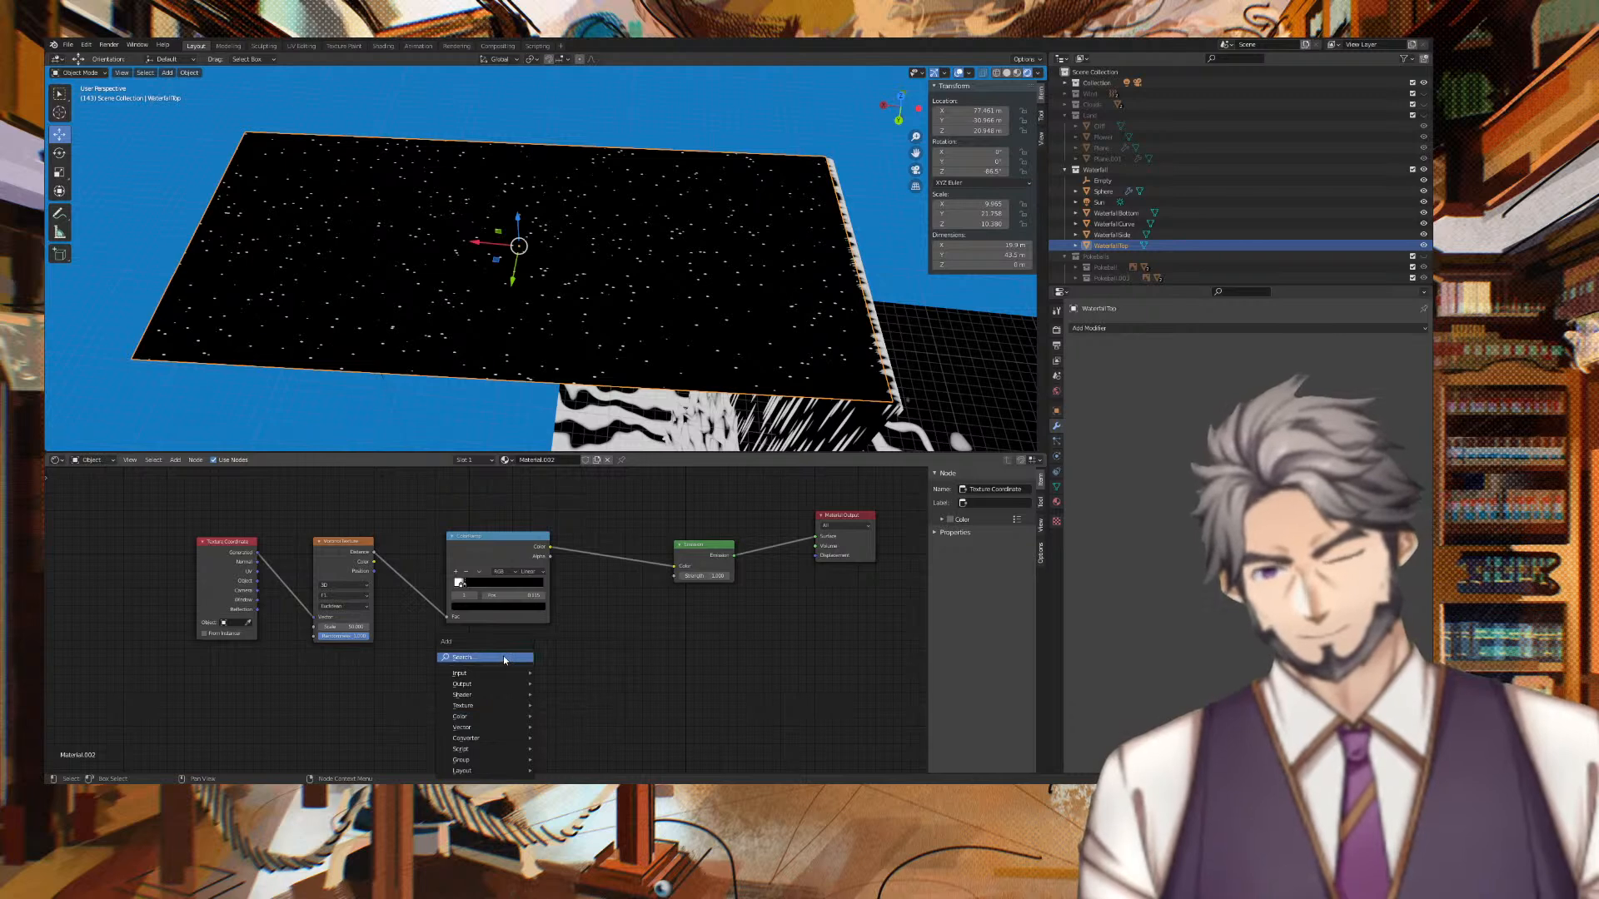
type("mapp")
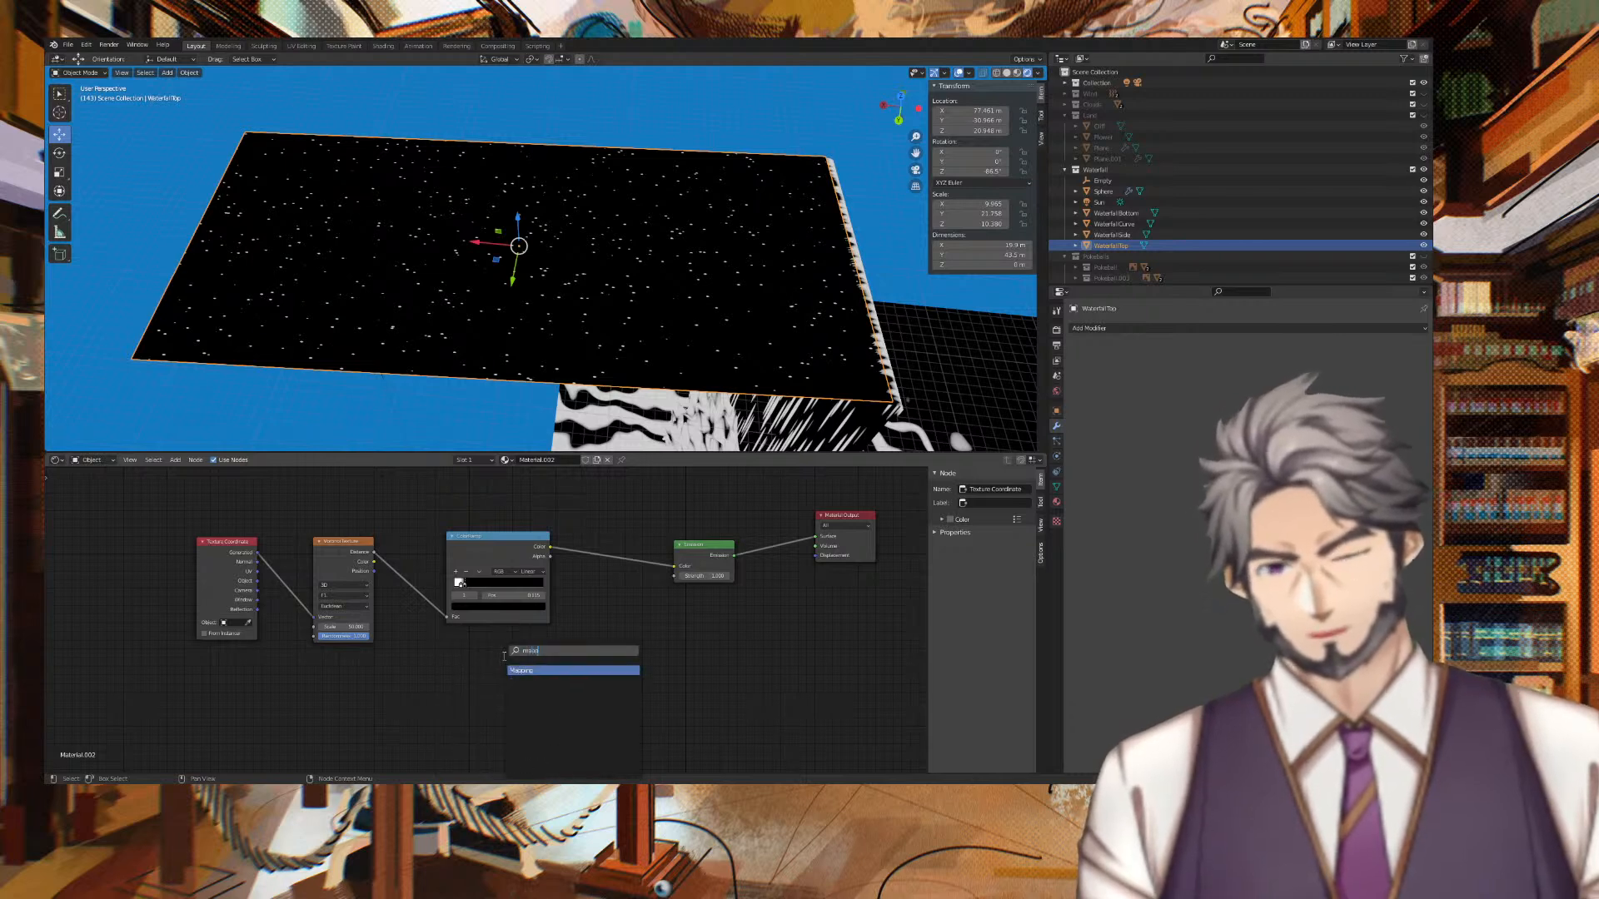
key("Return")
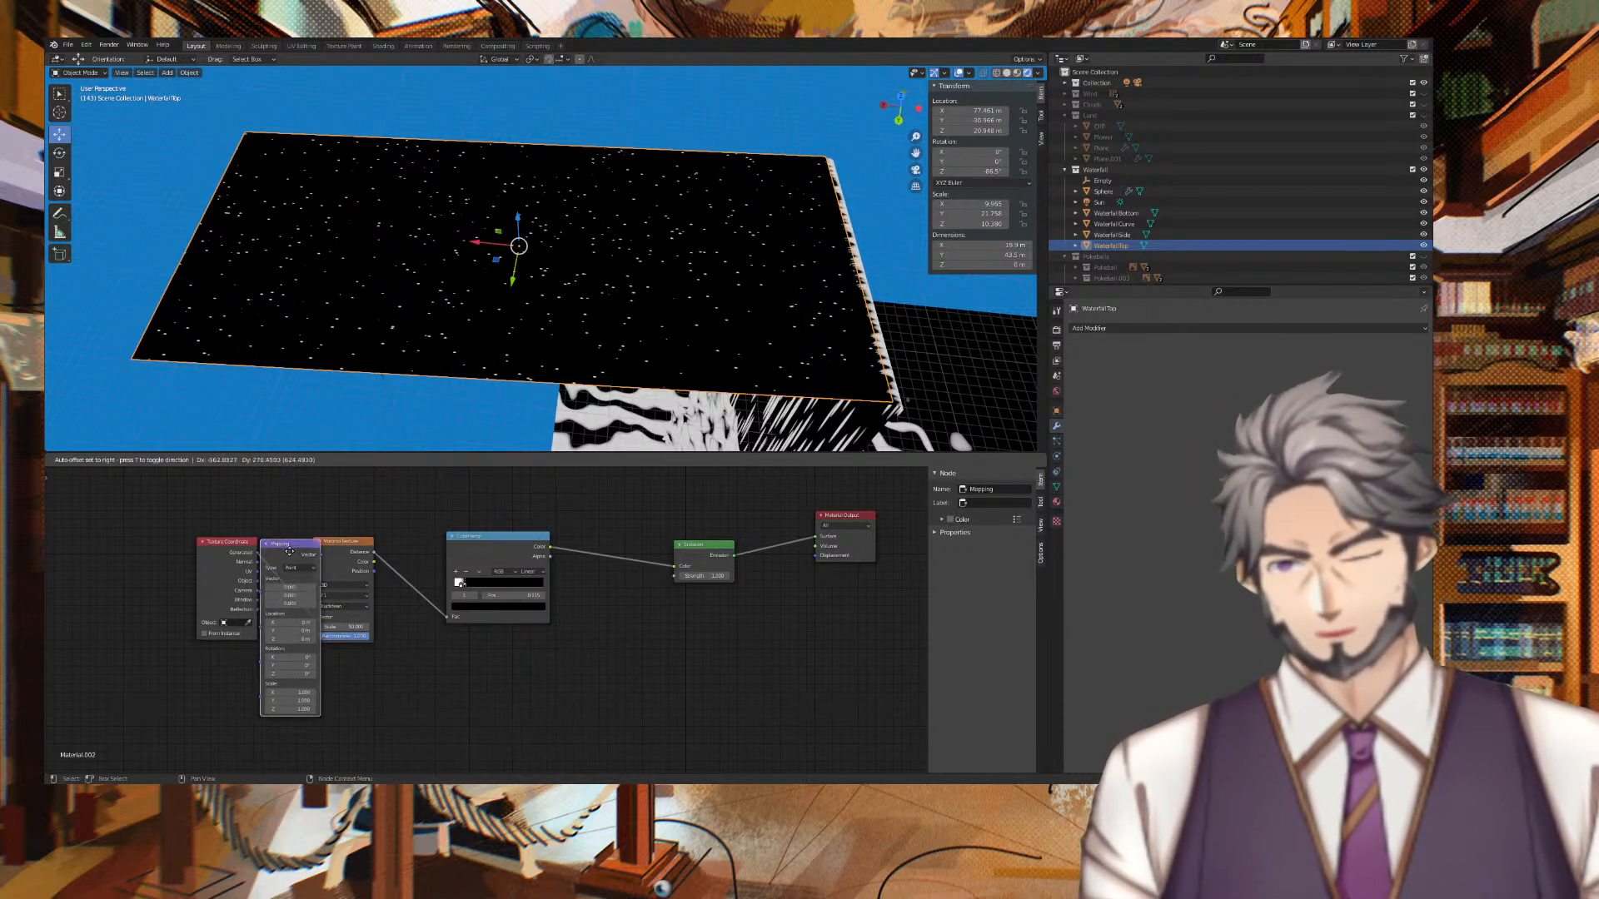
left_click(322, 583)
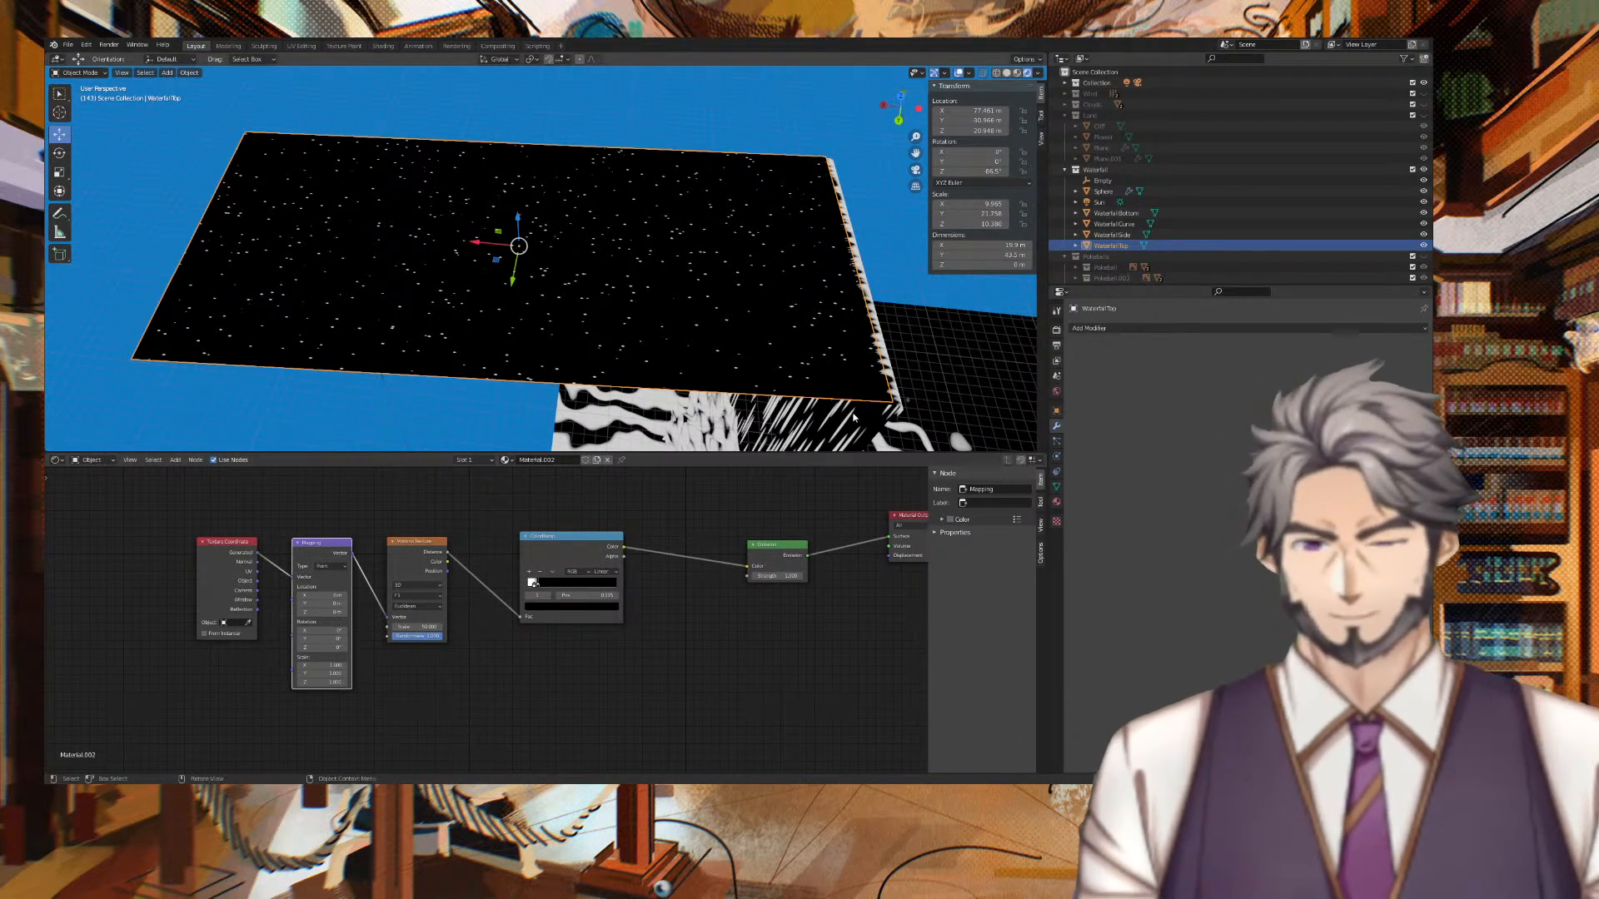
Try shifting the X location of WaterfallTop's Mapping node while comparing it with the side plane's, and reset it to 0.
left_click(778, 357)
left_click(682, 319)
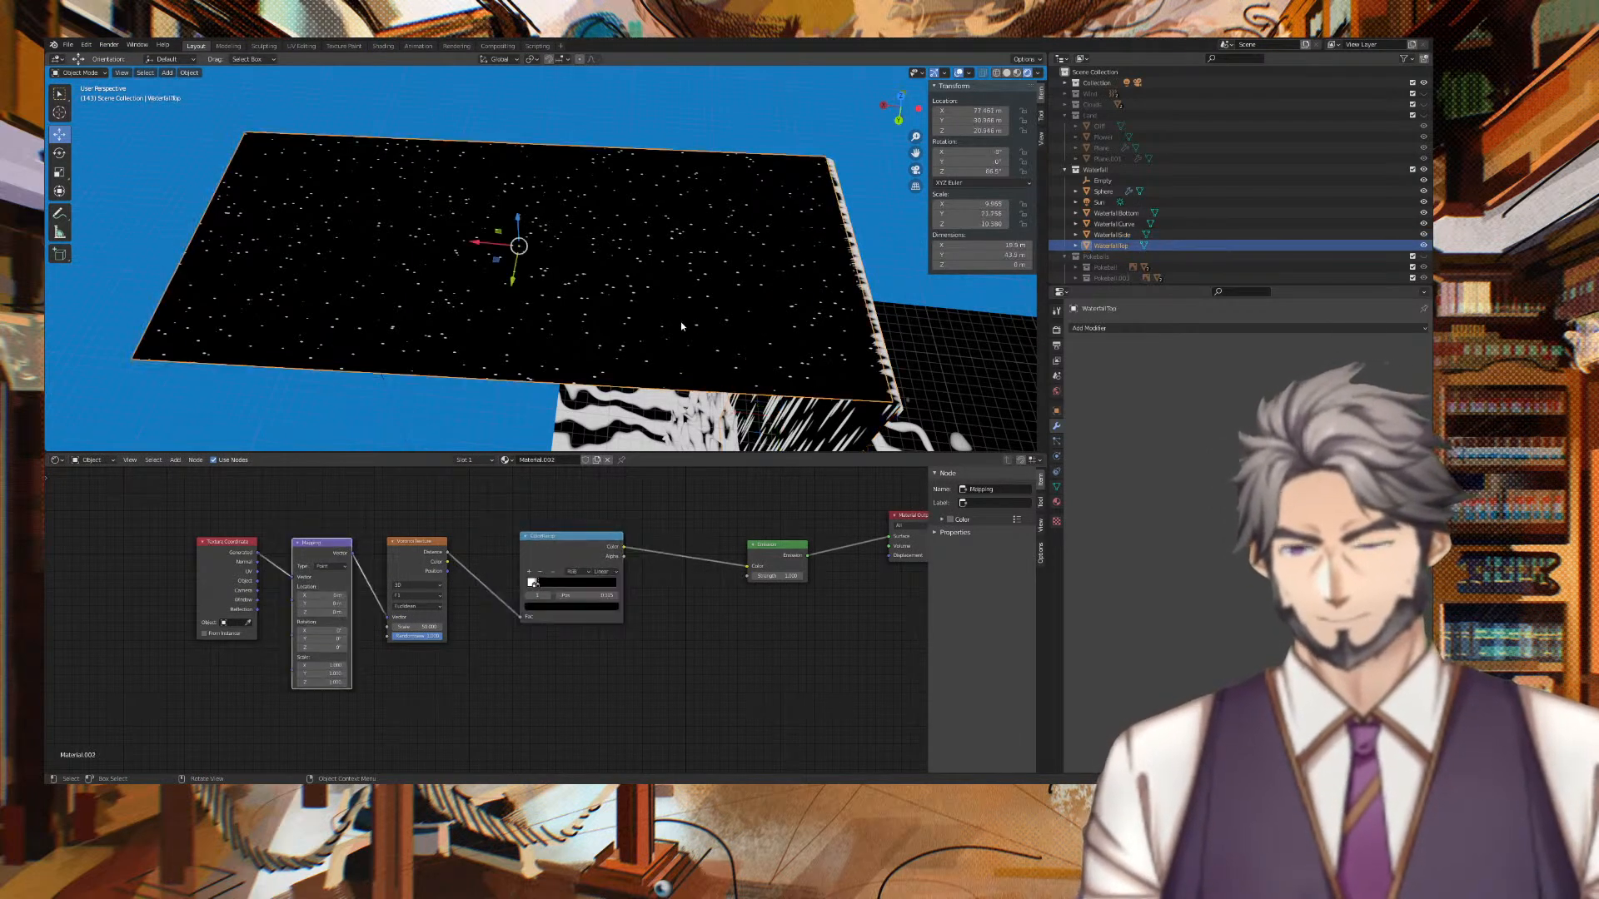
left_click(848, 416)
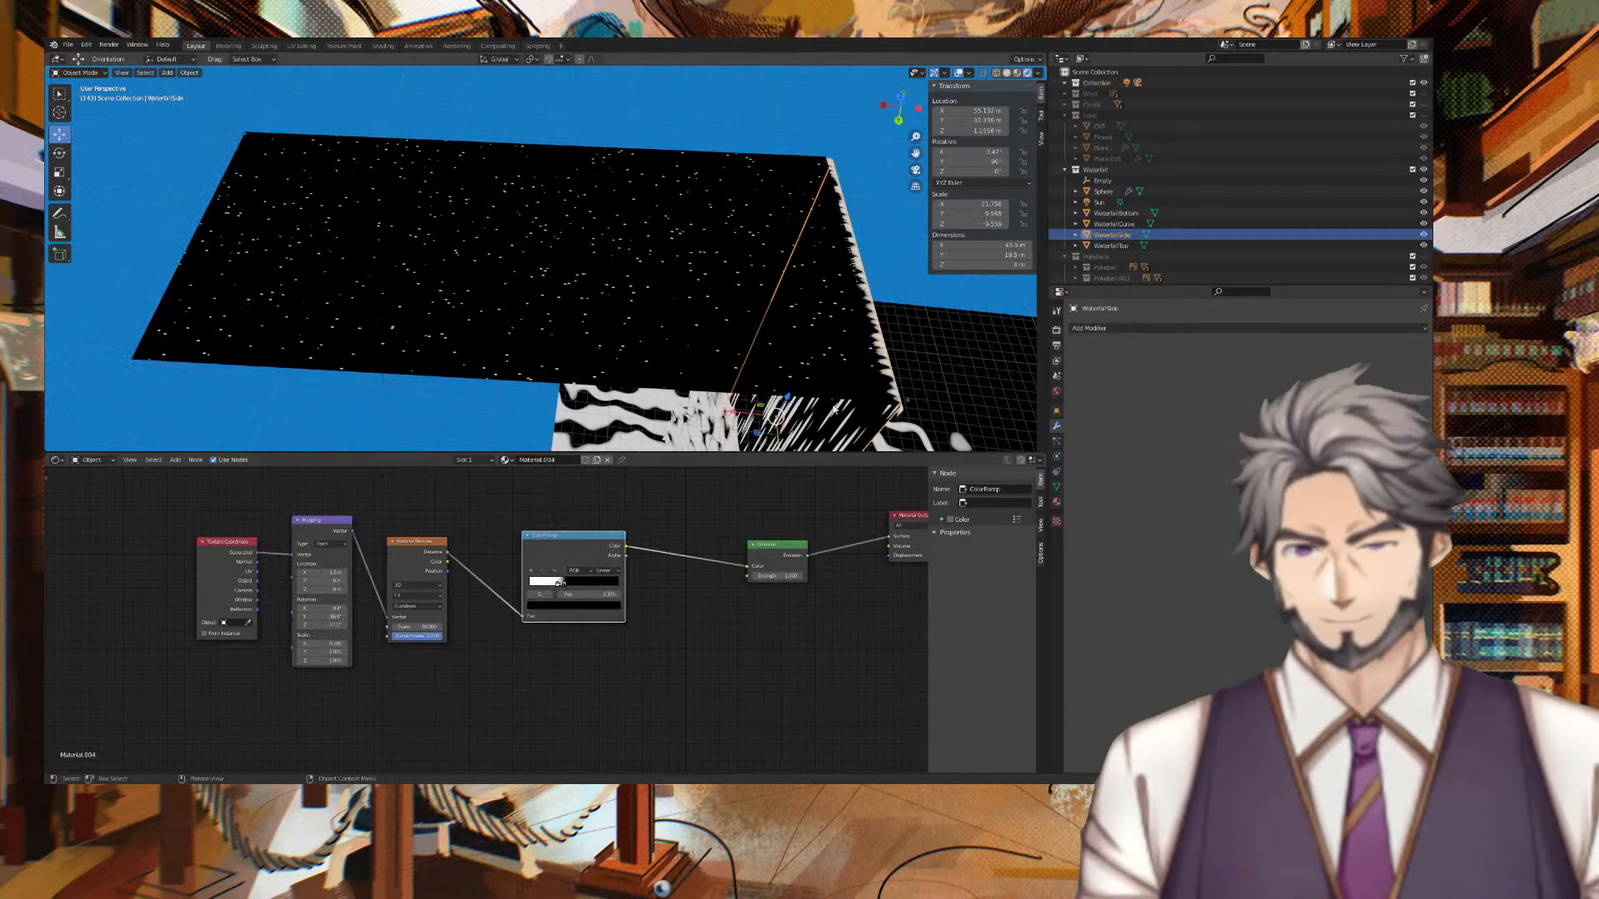
left_click(693, 333)
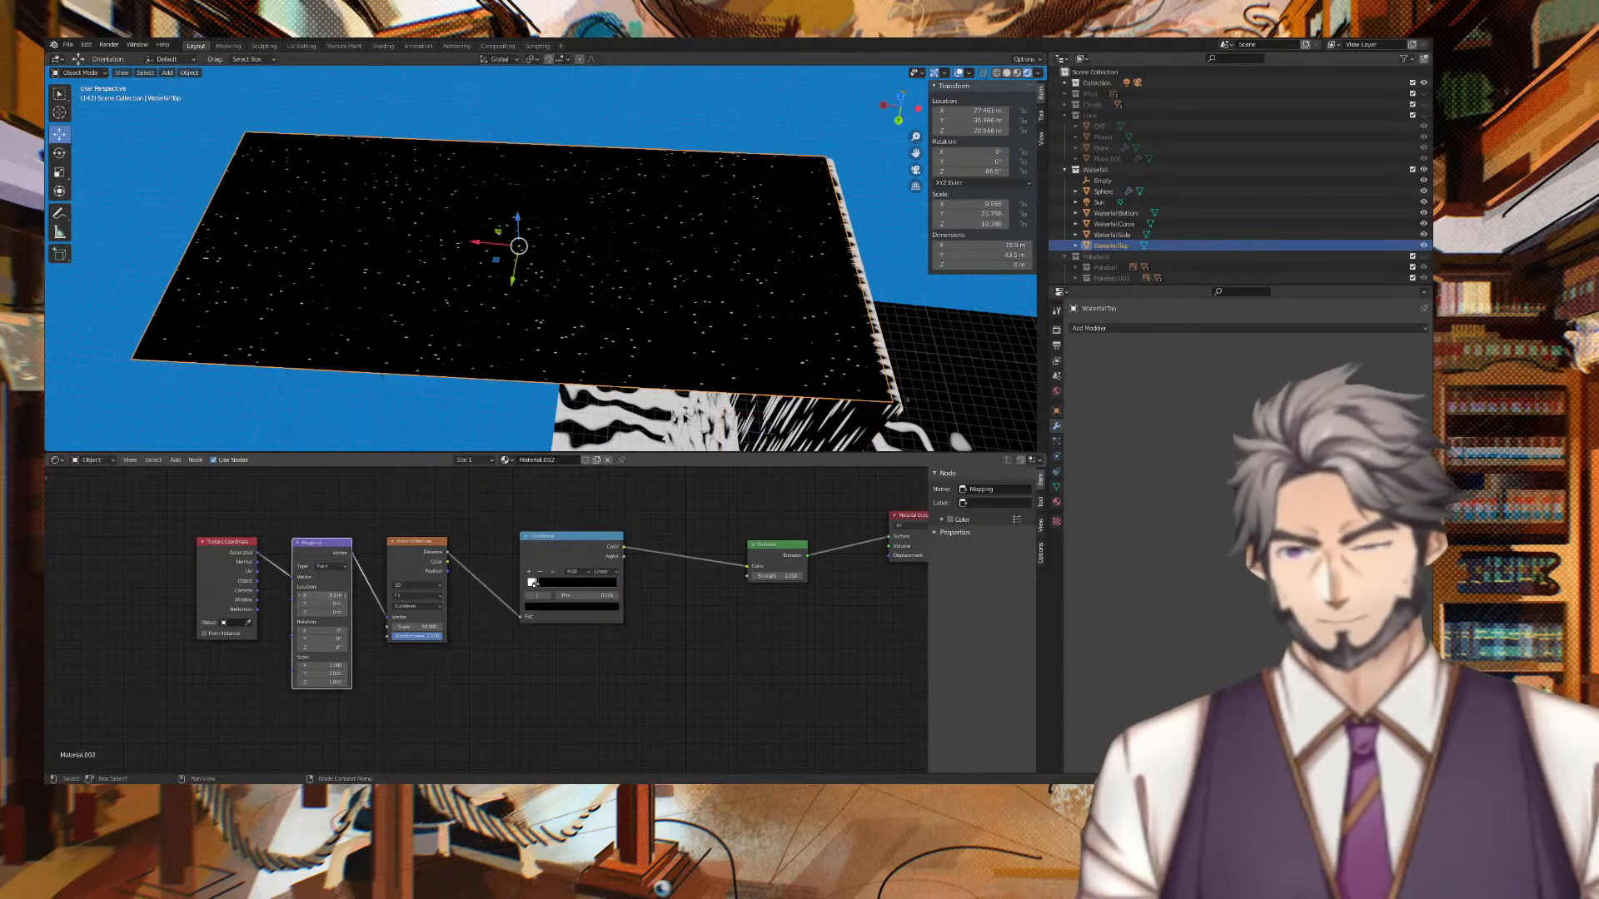
left_click_drag(324, 594, 333, 595)
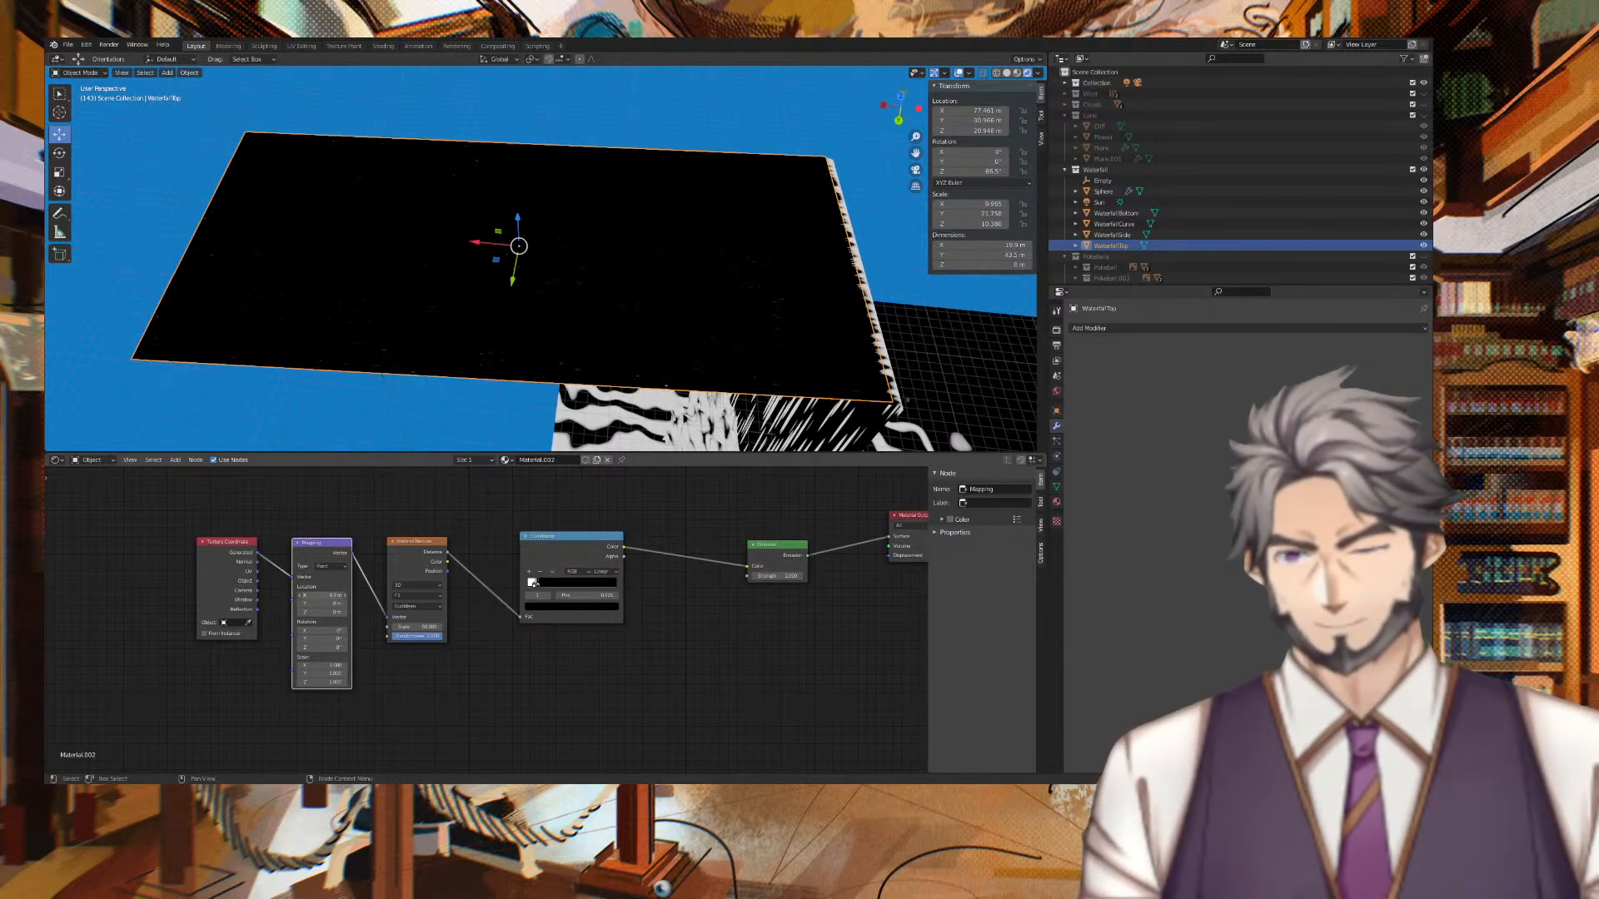
left_click(322, 595)
type("0")
key("Return")
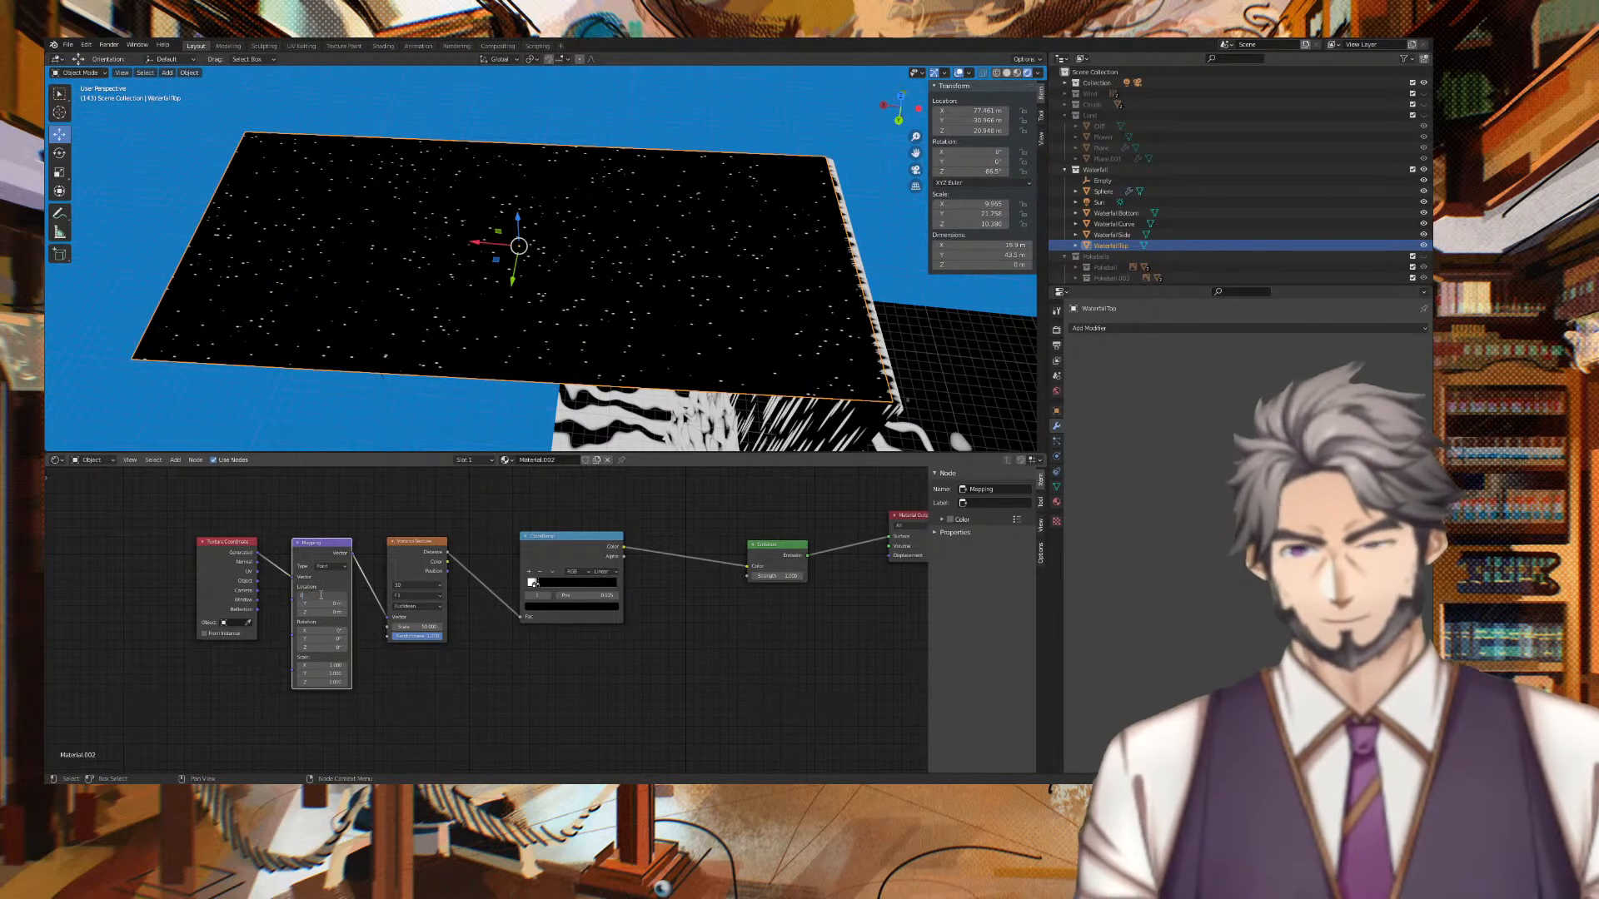
Adjust the Y and Z rotation of WaterfallTop's Mapping node, using the side plane's Mapping values as reference.
left_click(818, 421)
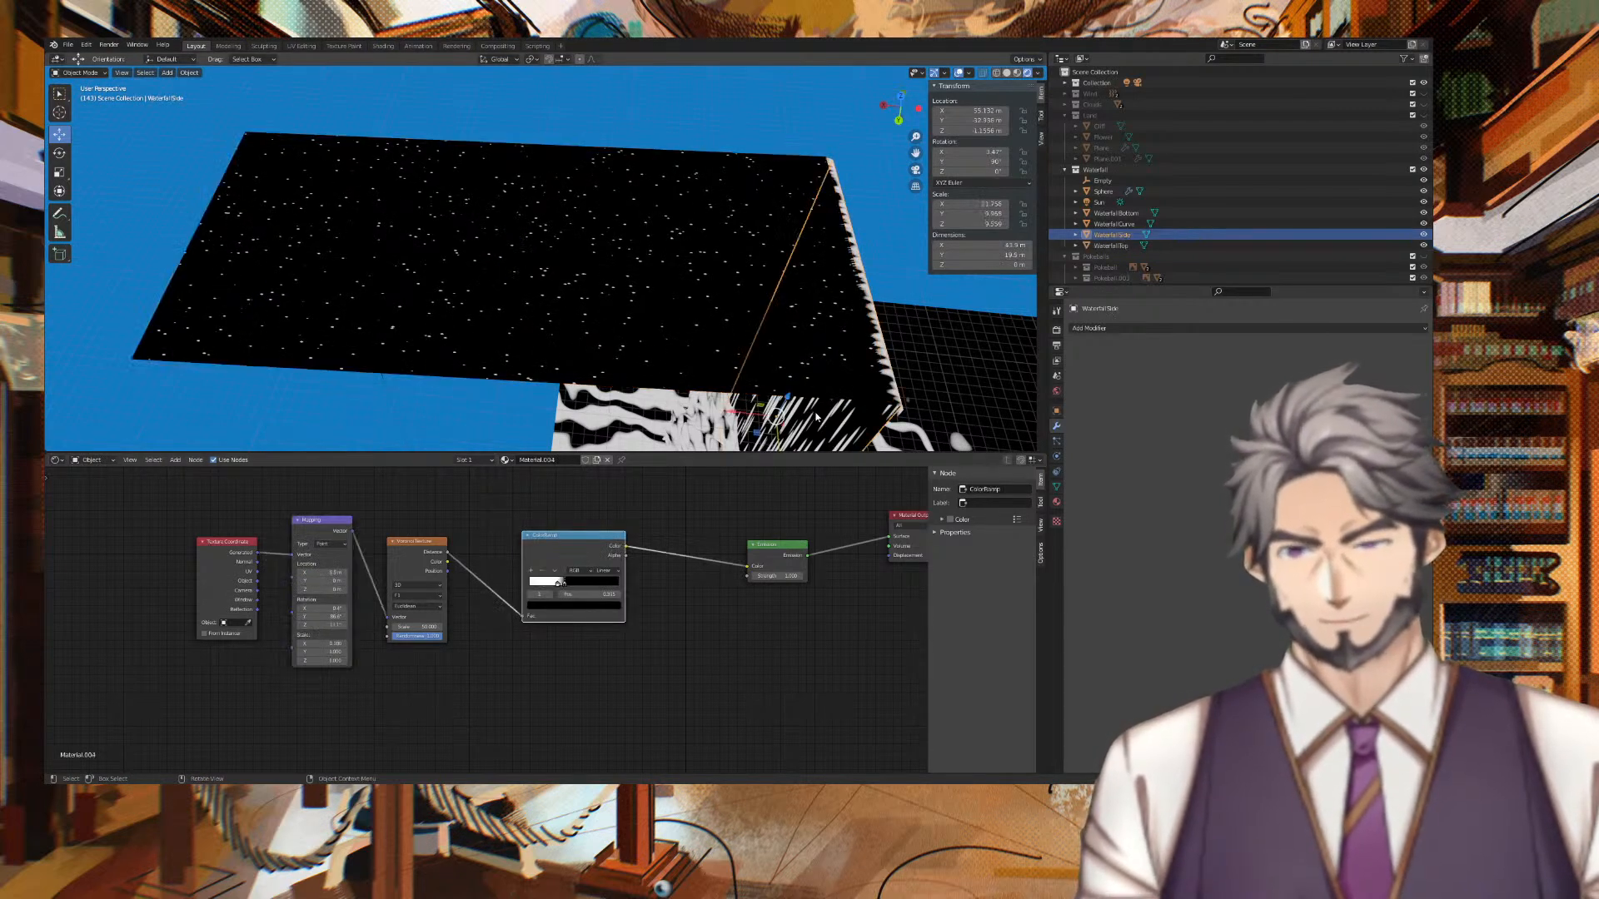
left_click(607, 332)
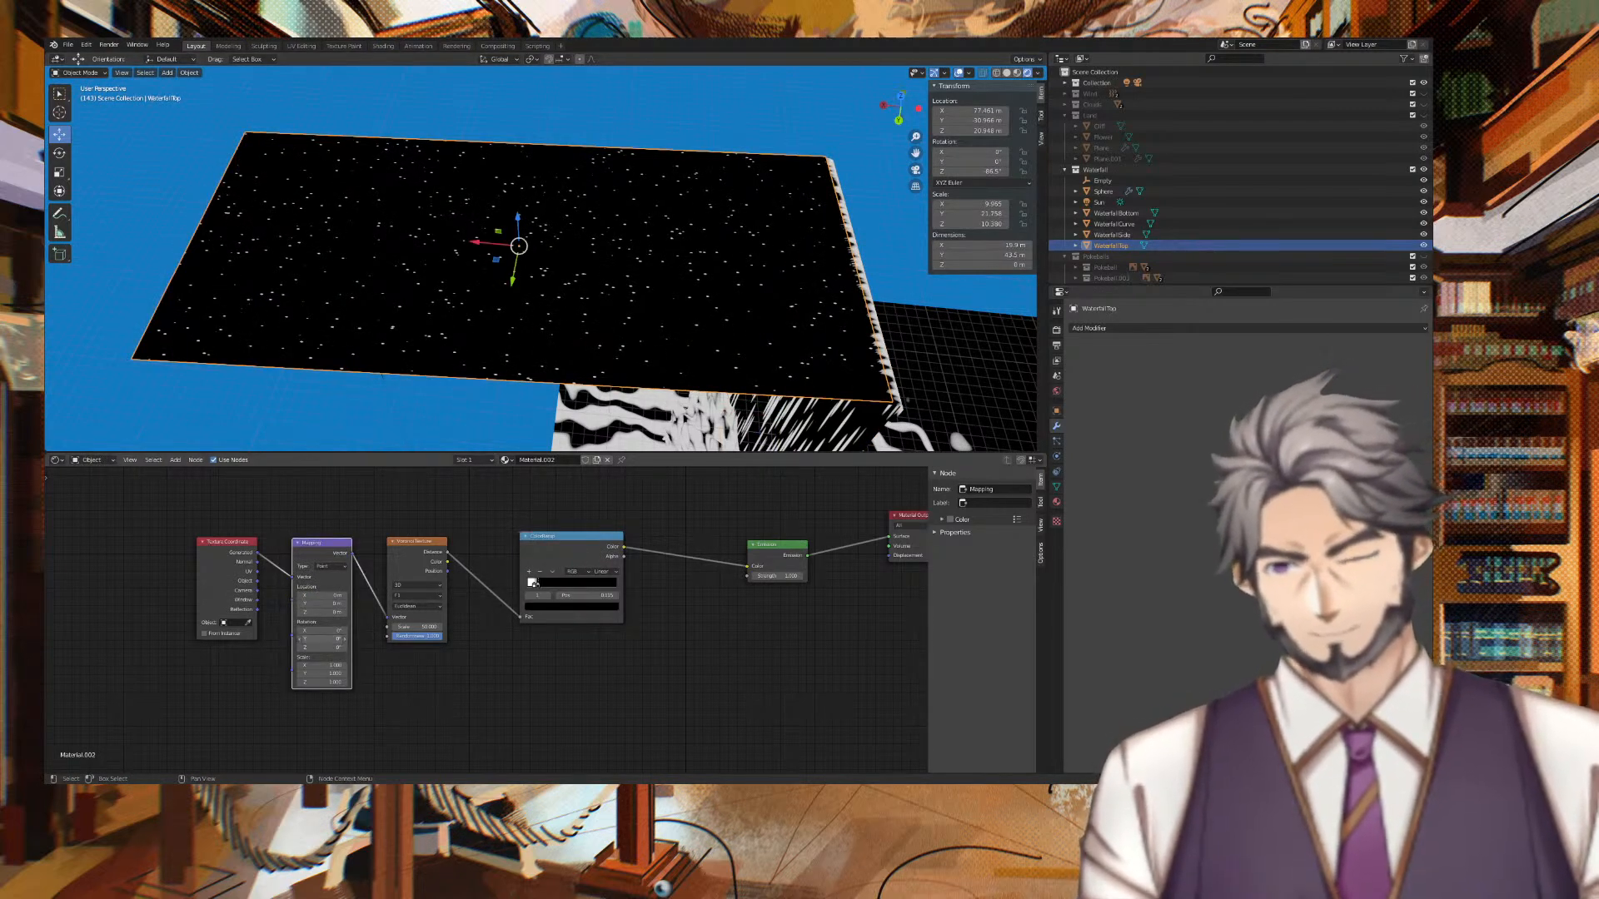
left_click_drag(323, 640, 341, 648)
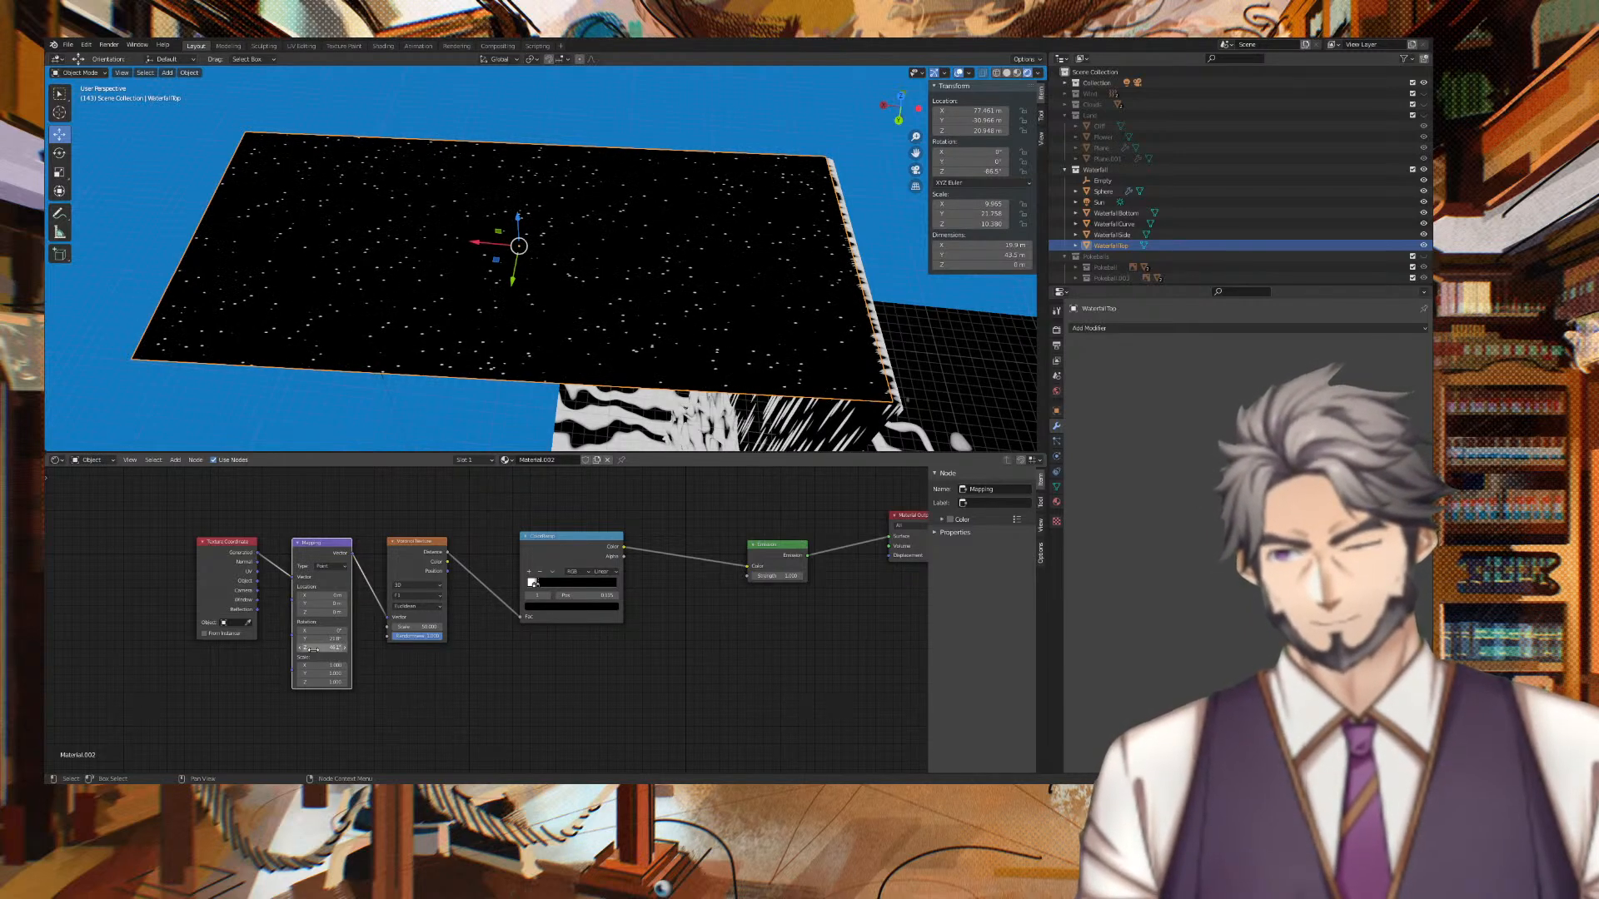
left_click(831, 441)
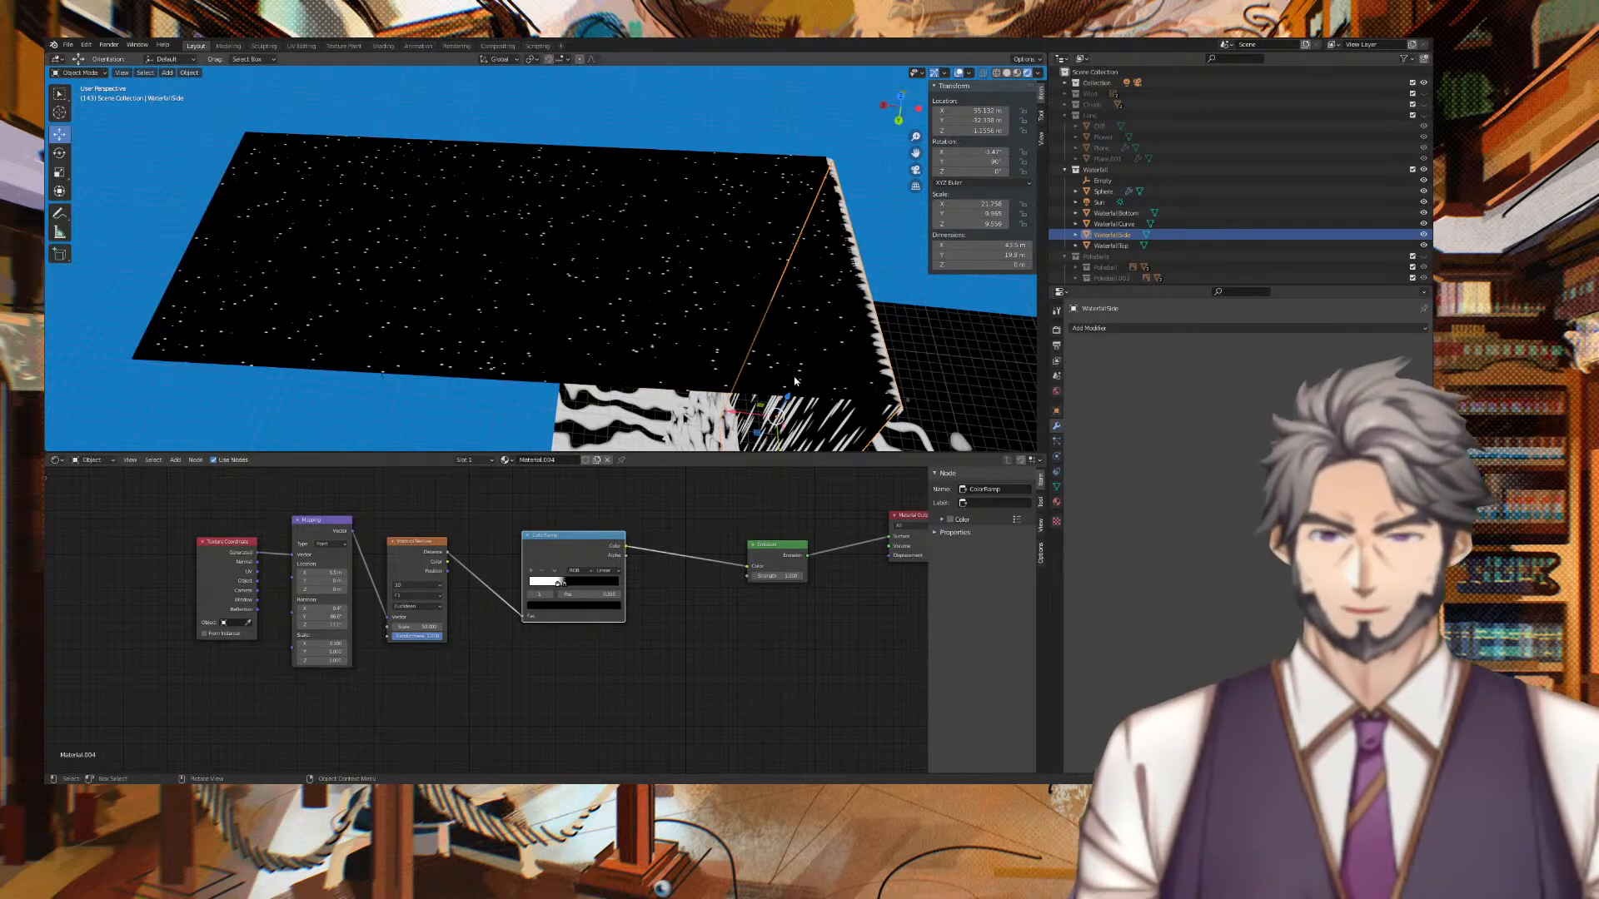
left_click(742, 360)
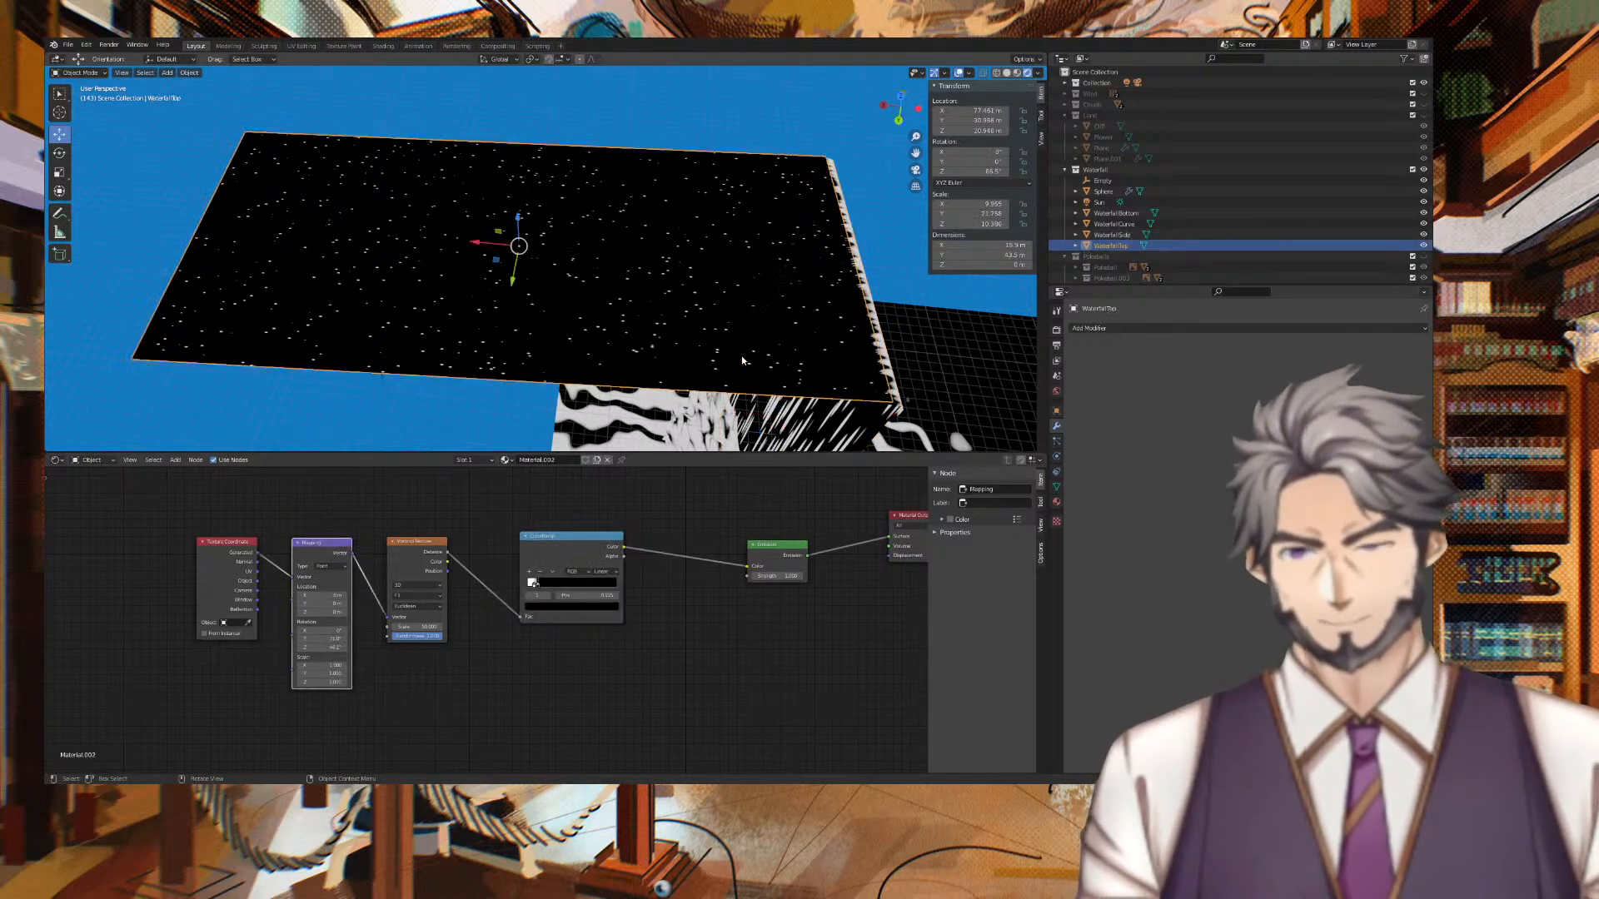
Compare the Mapping values of the side and top planes, and set the Z rotation of WaterfallTop's Mapping node to 13°.
left_click(812, 426)
left_click(787, 356)
left_click(810, 400)
left_click(788, 357)
left_click(798, 410)
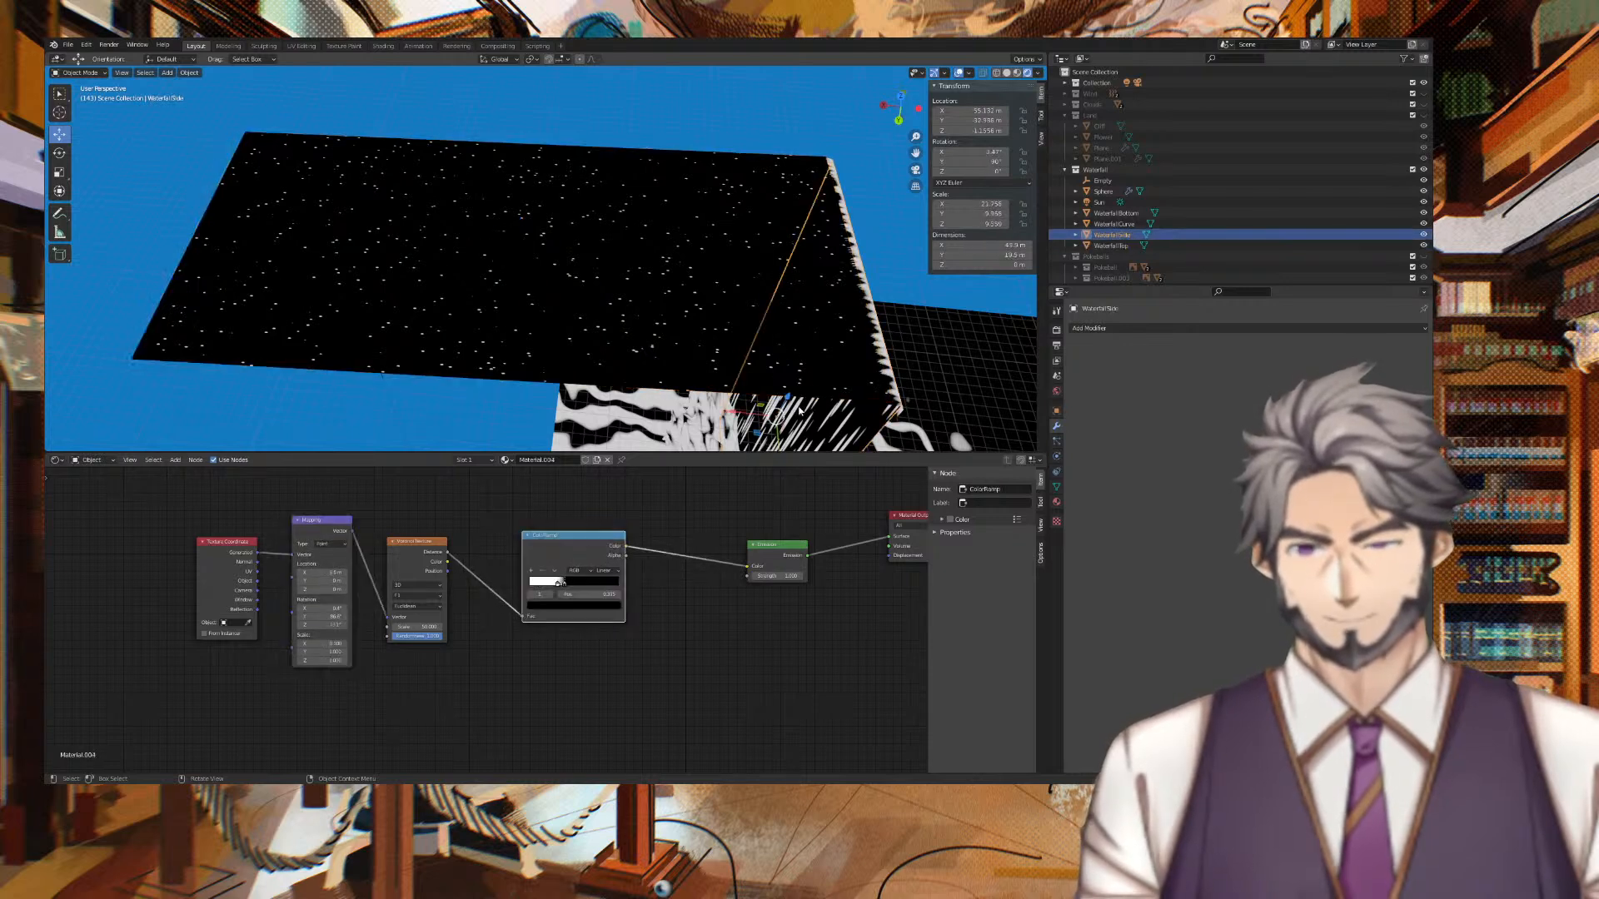
left_click(756, 346)
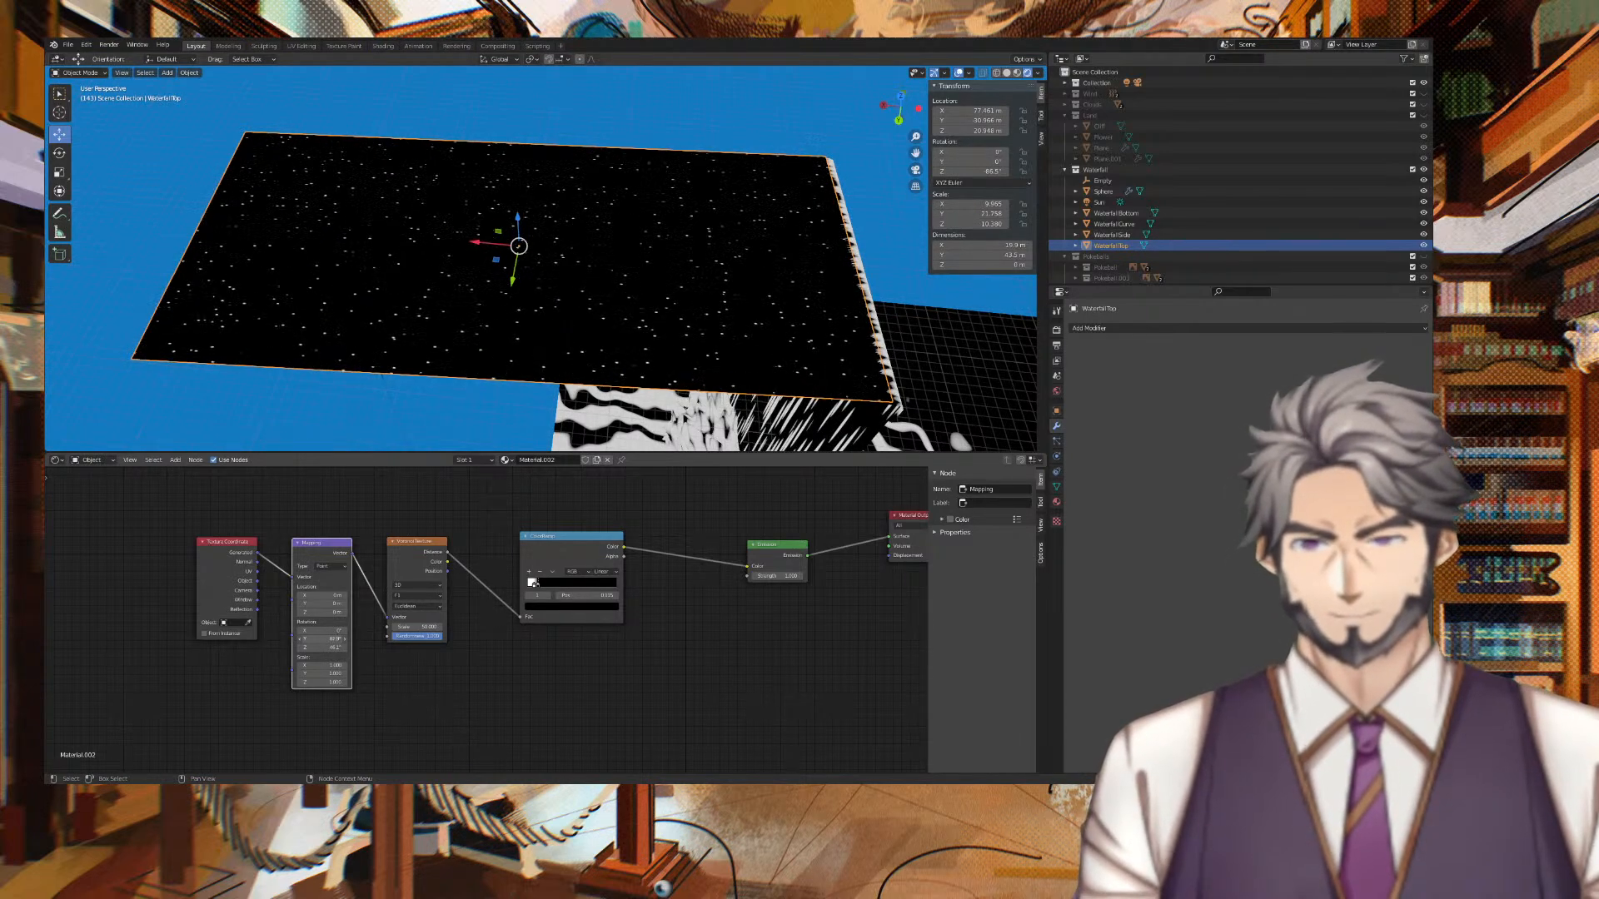
left_click(783, 428)
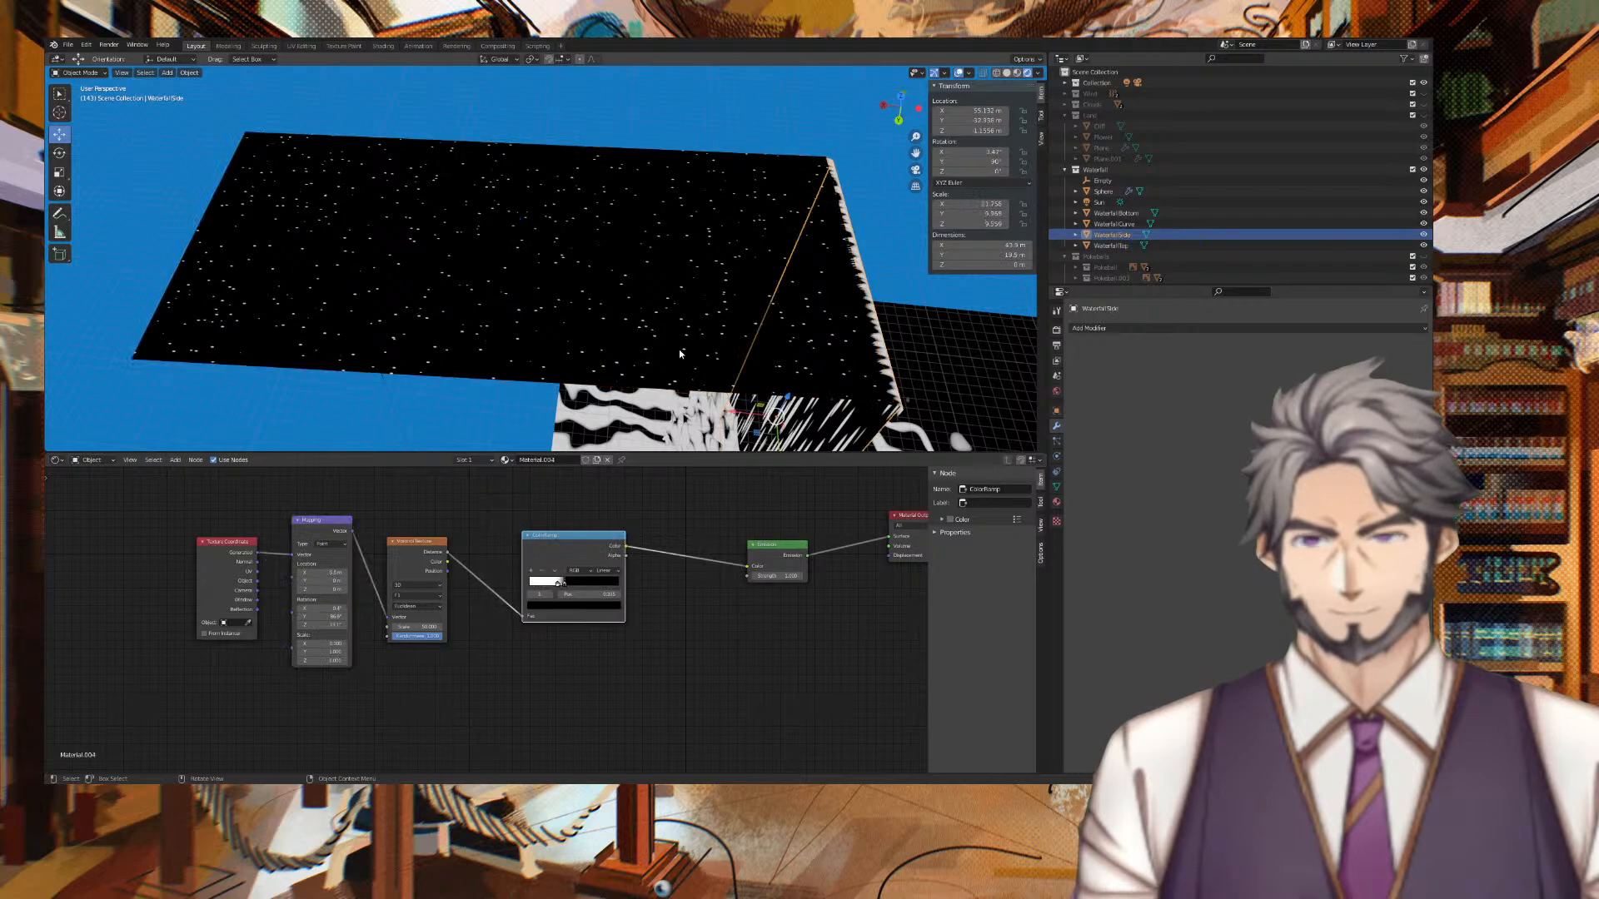
double_click(331, 648)
type("13")
key("Tab")
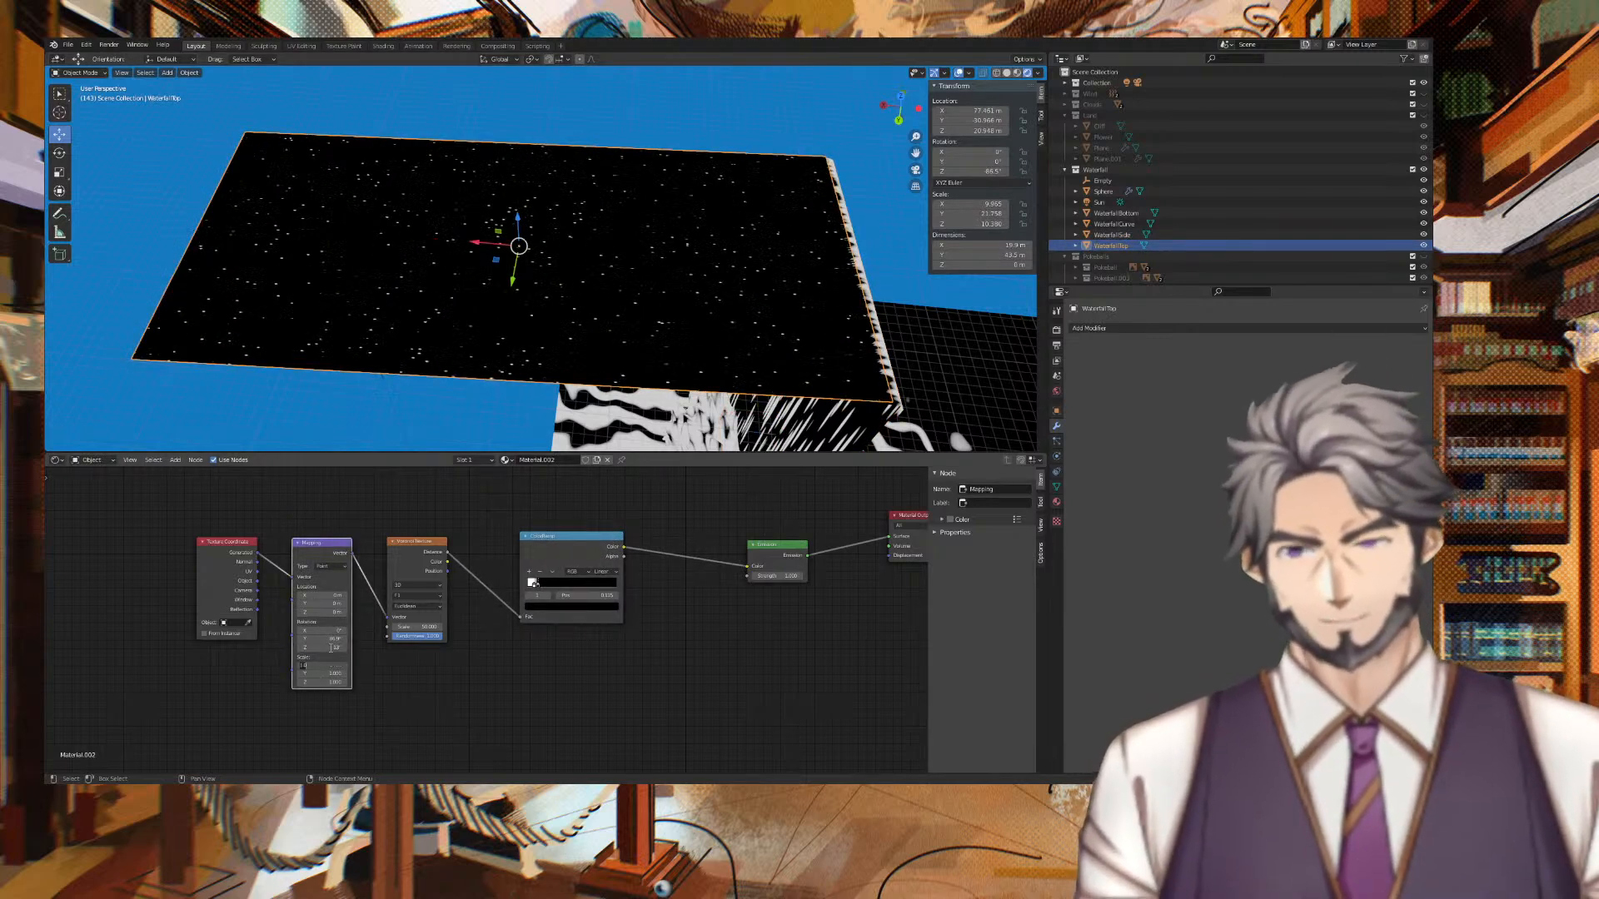
key("Return")
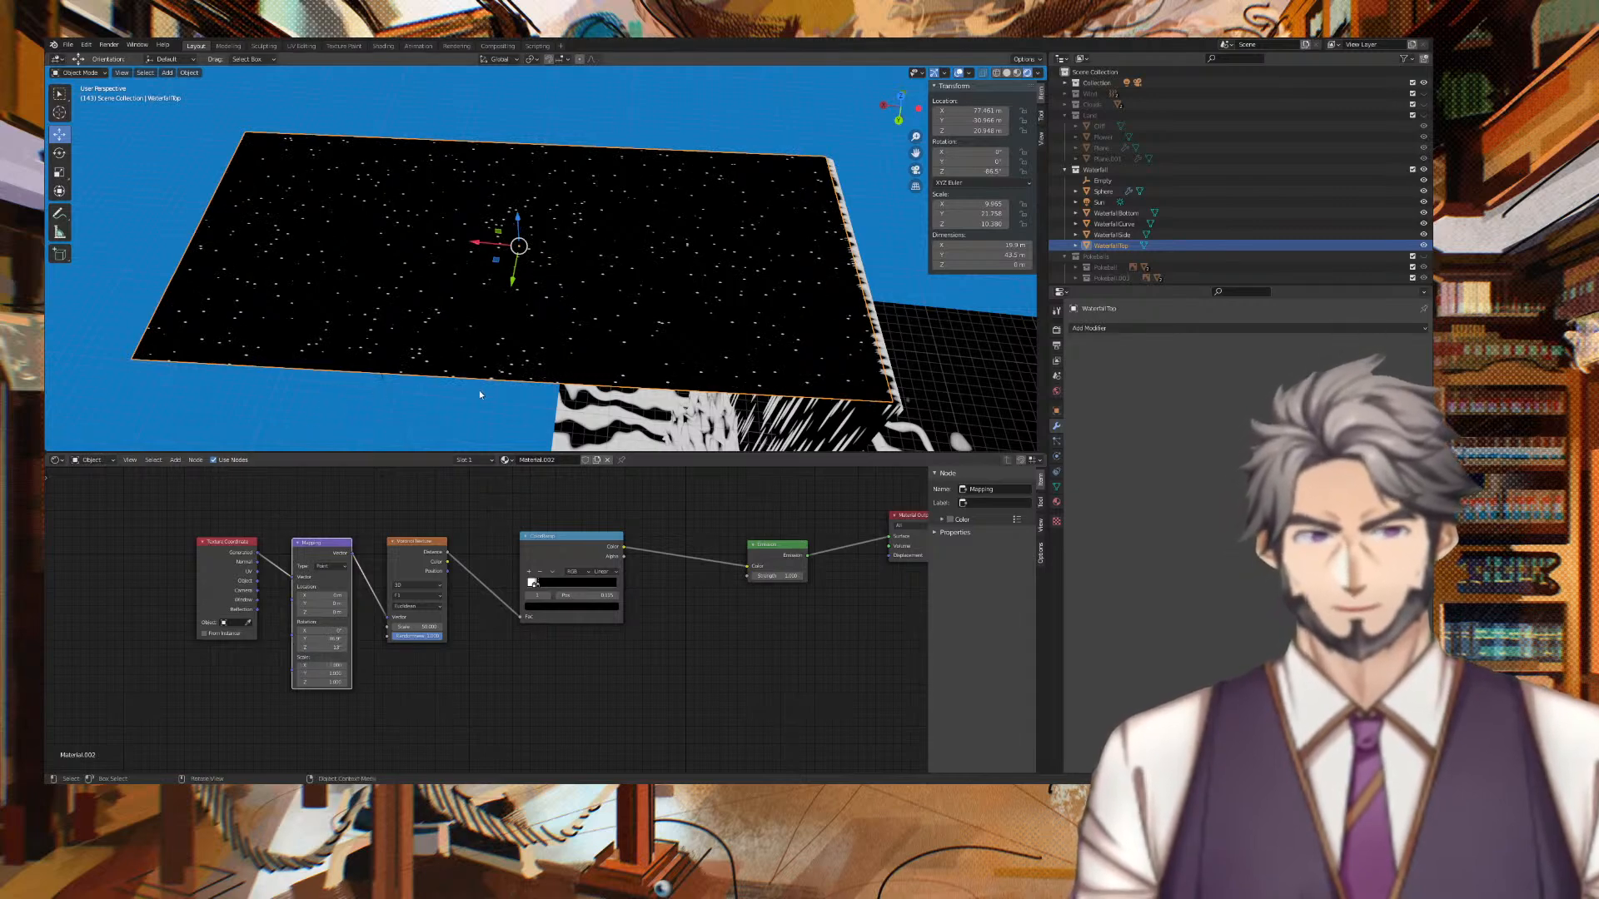
Try shifting the X location of WaterfallTop's Mapping node after checking the side plane's nodes, and return it to 0.
left_click(812, 416)
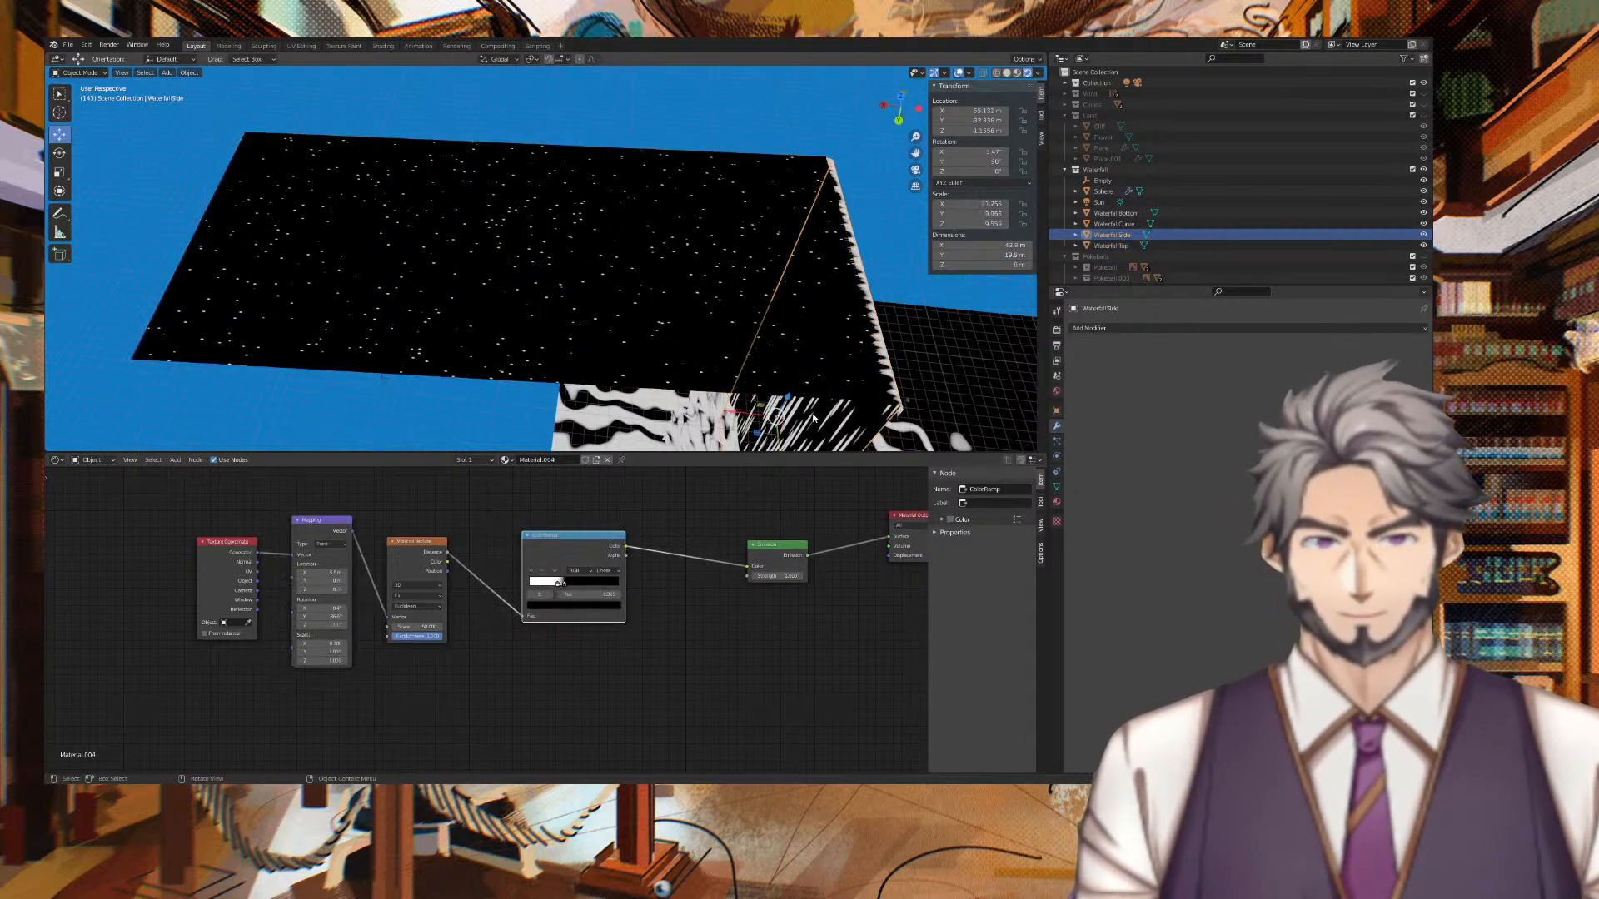
left_click(699, 341)
left_click_drag(320, 595, 335, 595)
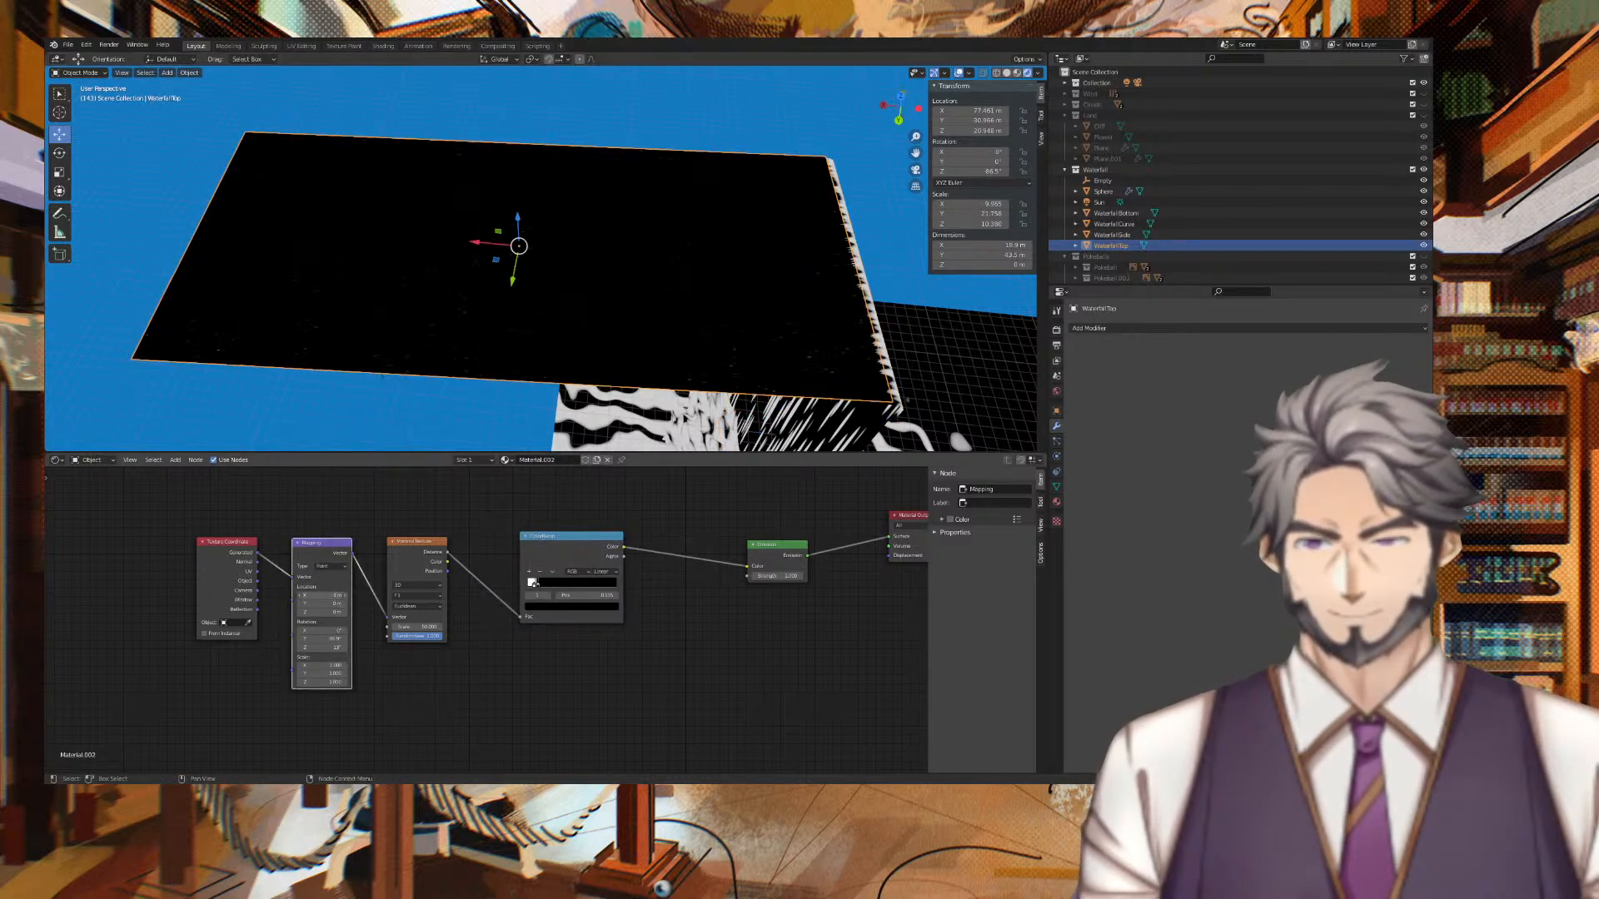
left_click(317, 595)
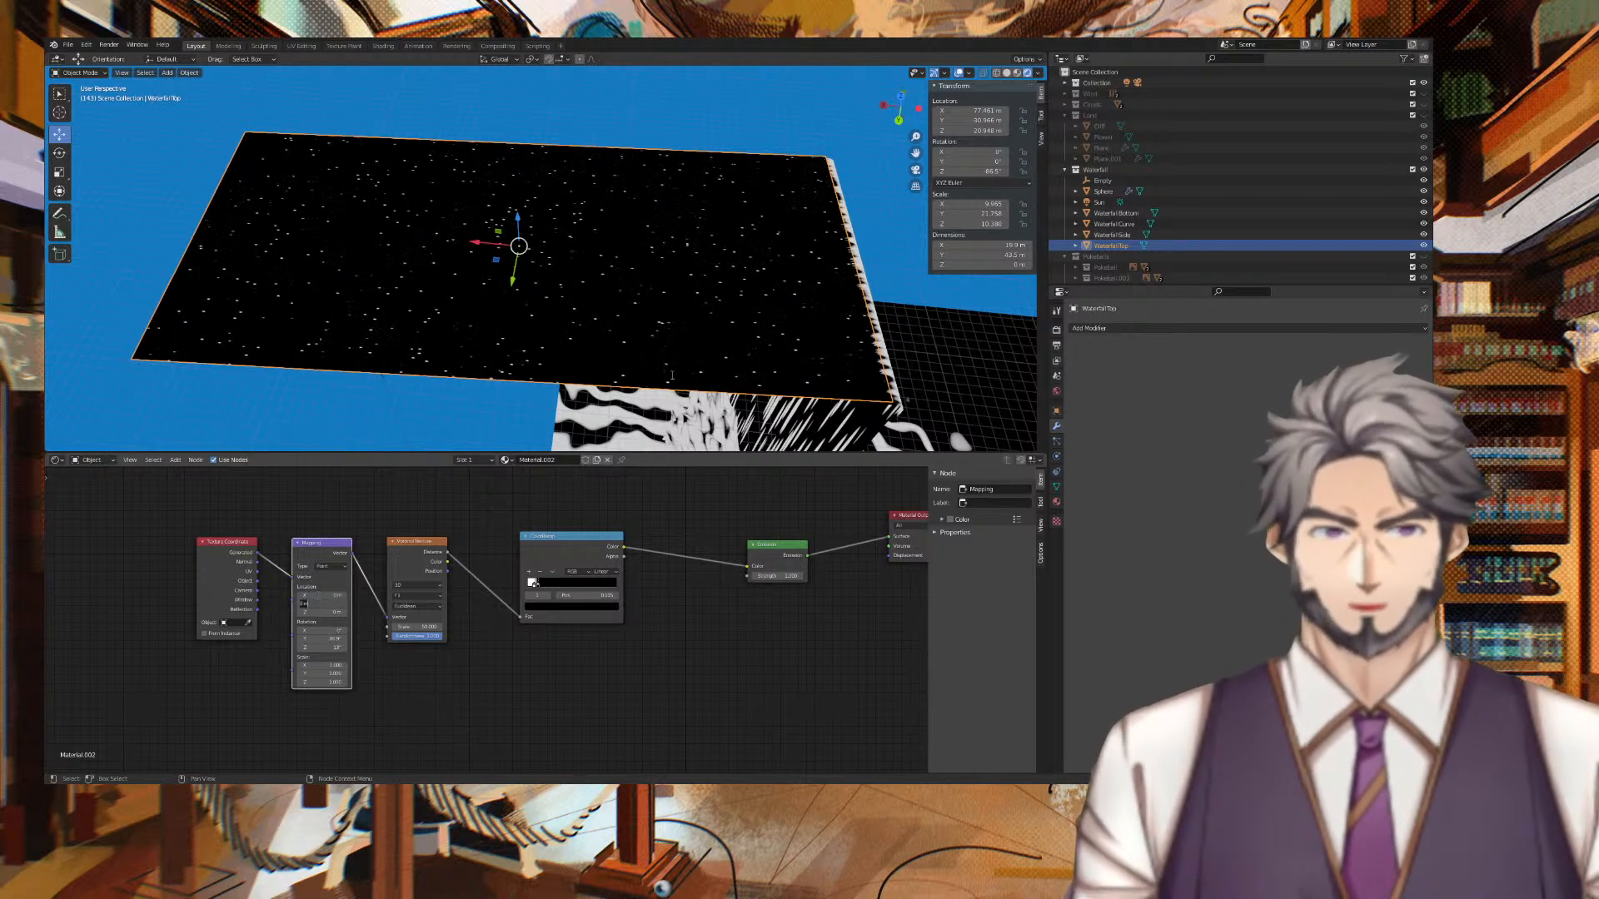
Compare the node setups and surface patterns of the waterfall's top, side and bottom planes.
left_click(824, 436)
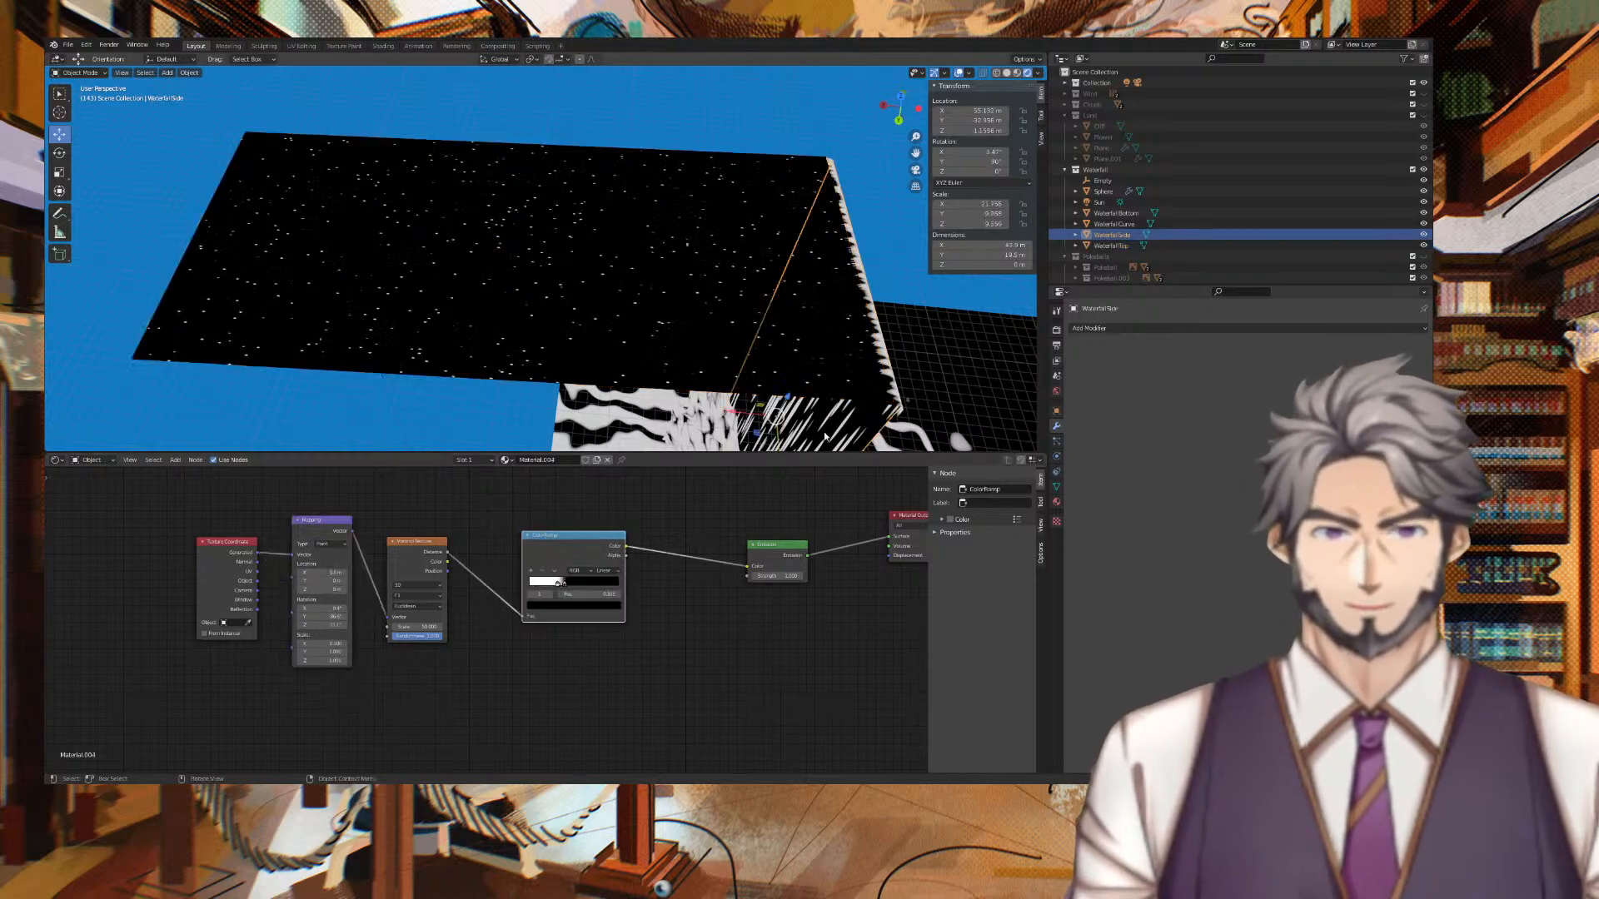
left_click(687, 352)
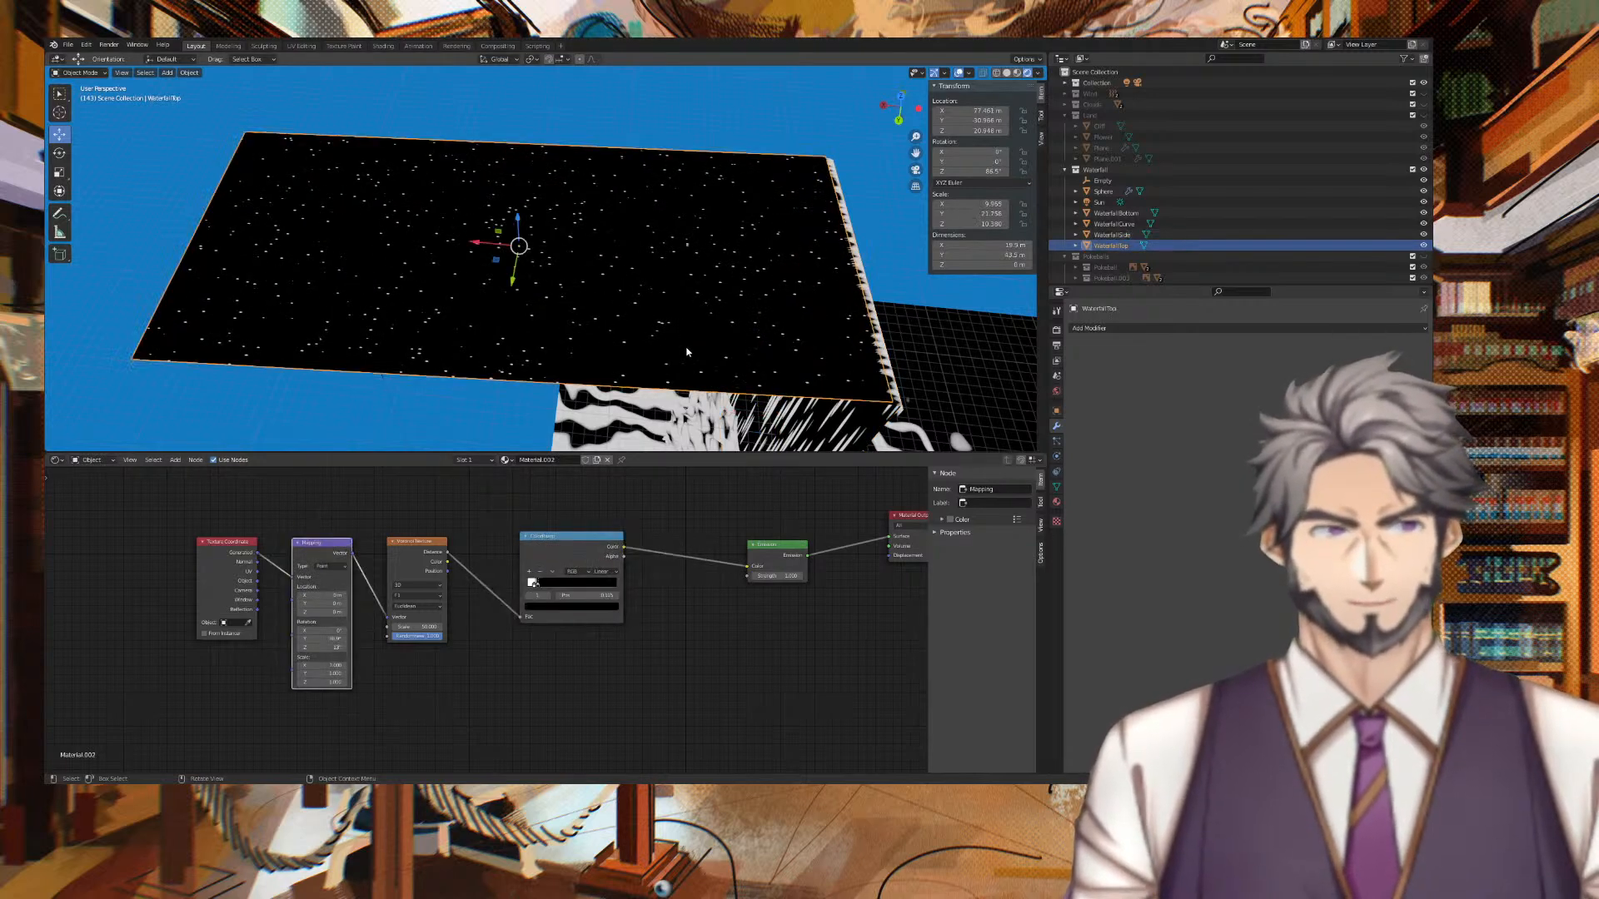
left_click(797, 416)
left_click(896, 402)
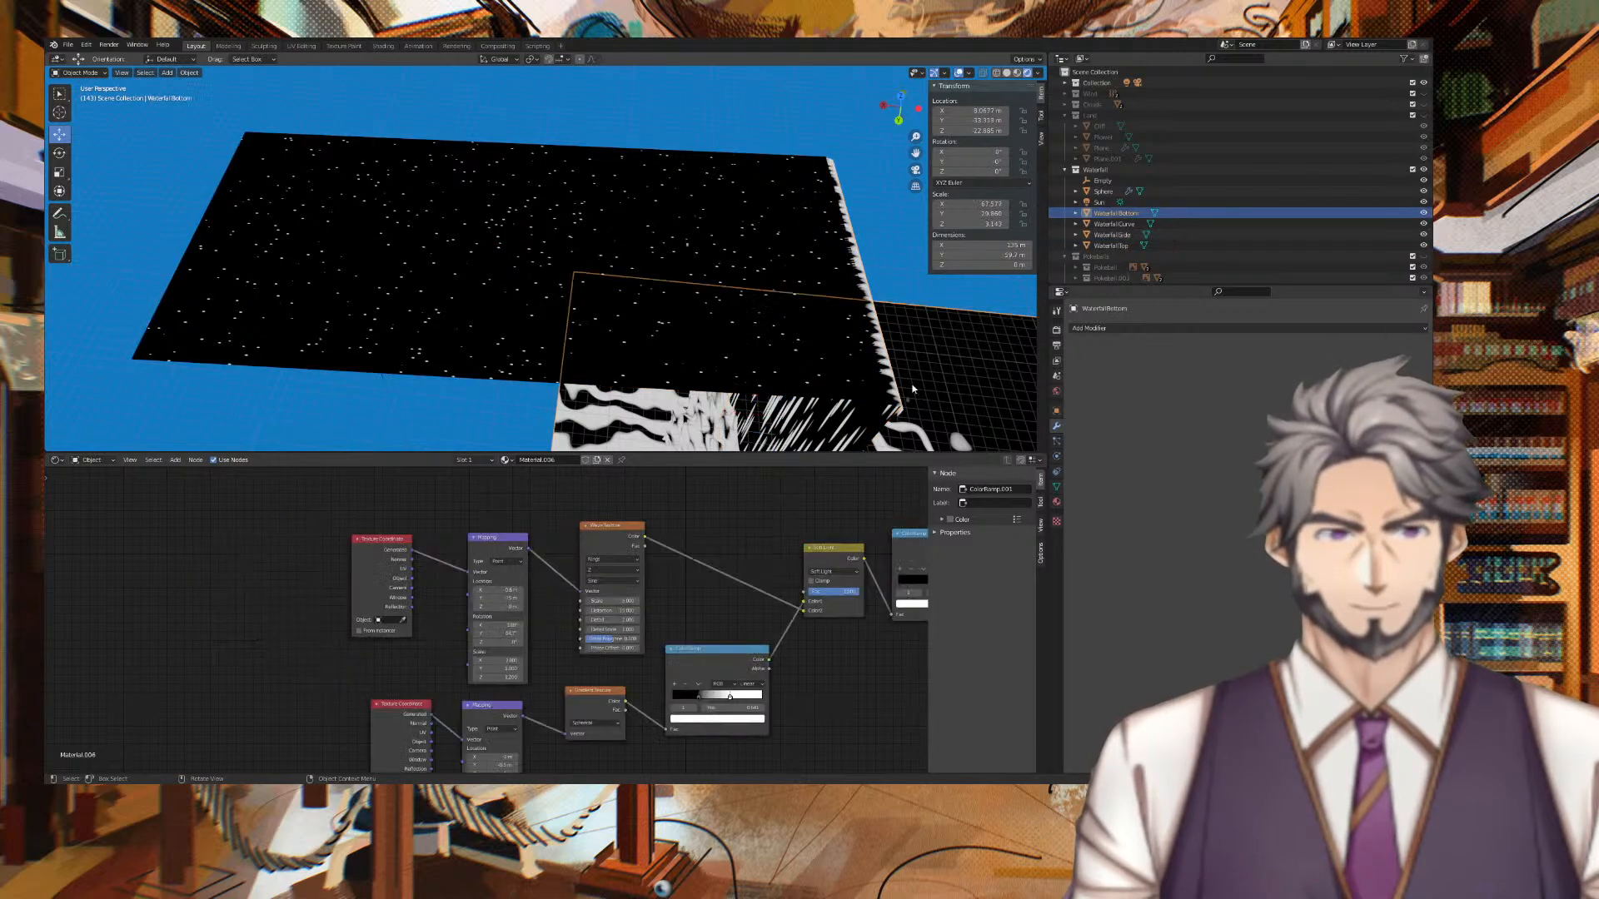
left_click(856, 407)
middle_click_drag(888, 276, 838, 260)
left_click(532, 272)
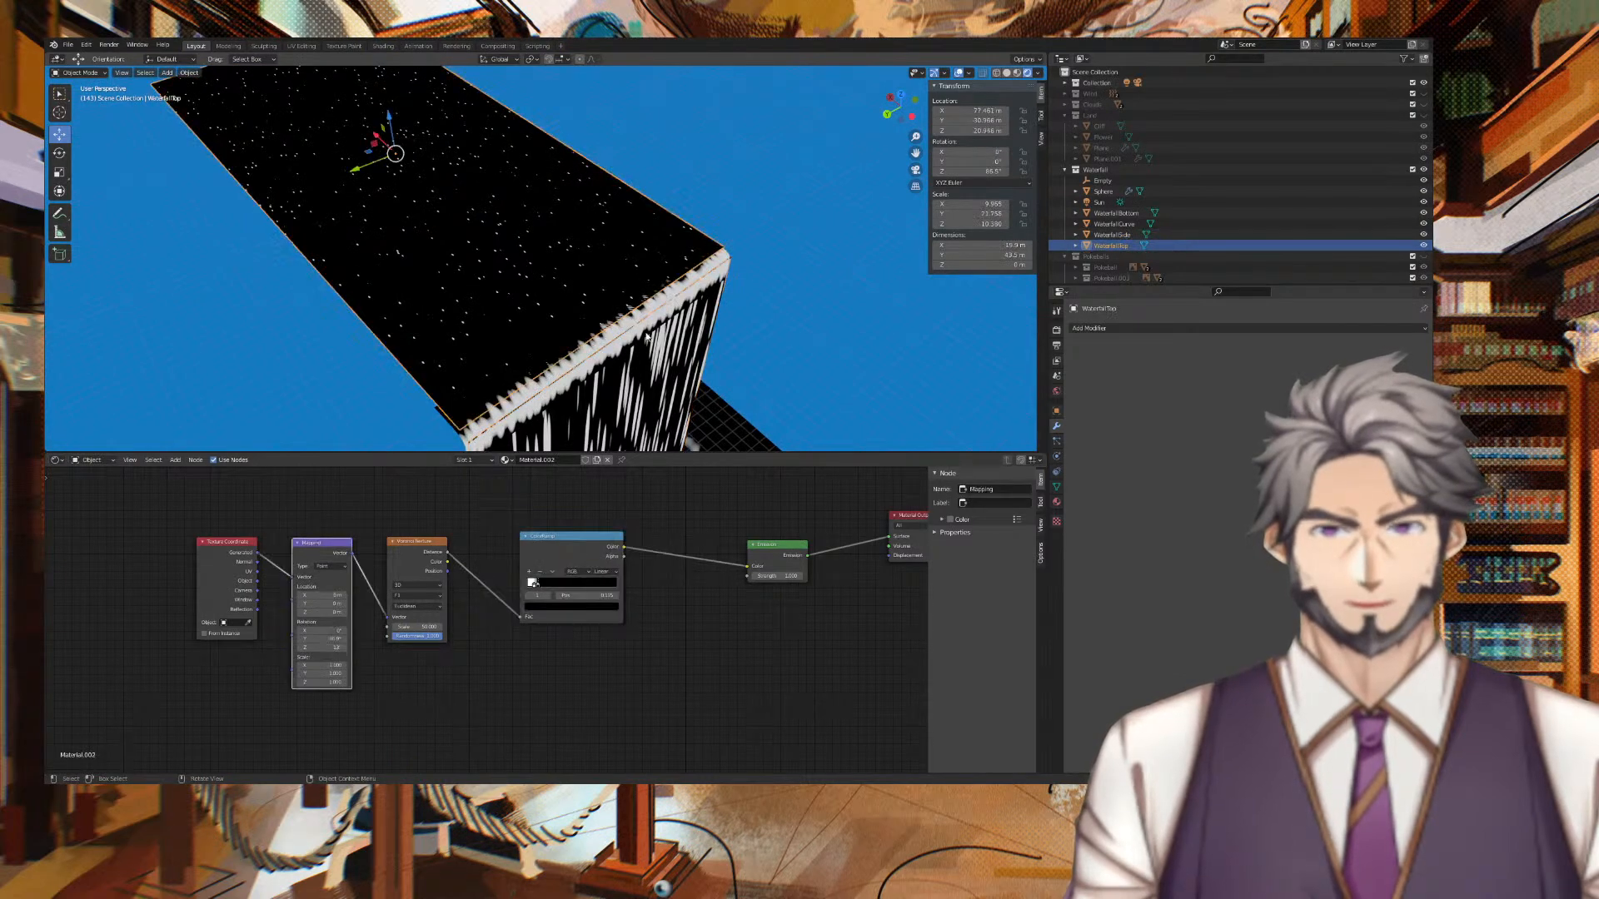
left_click(633, 356)
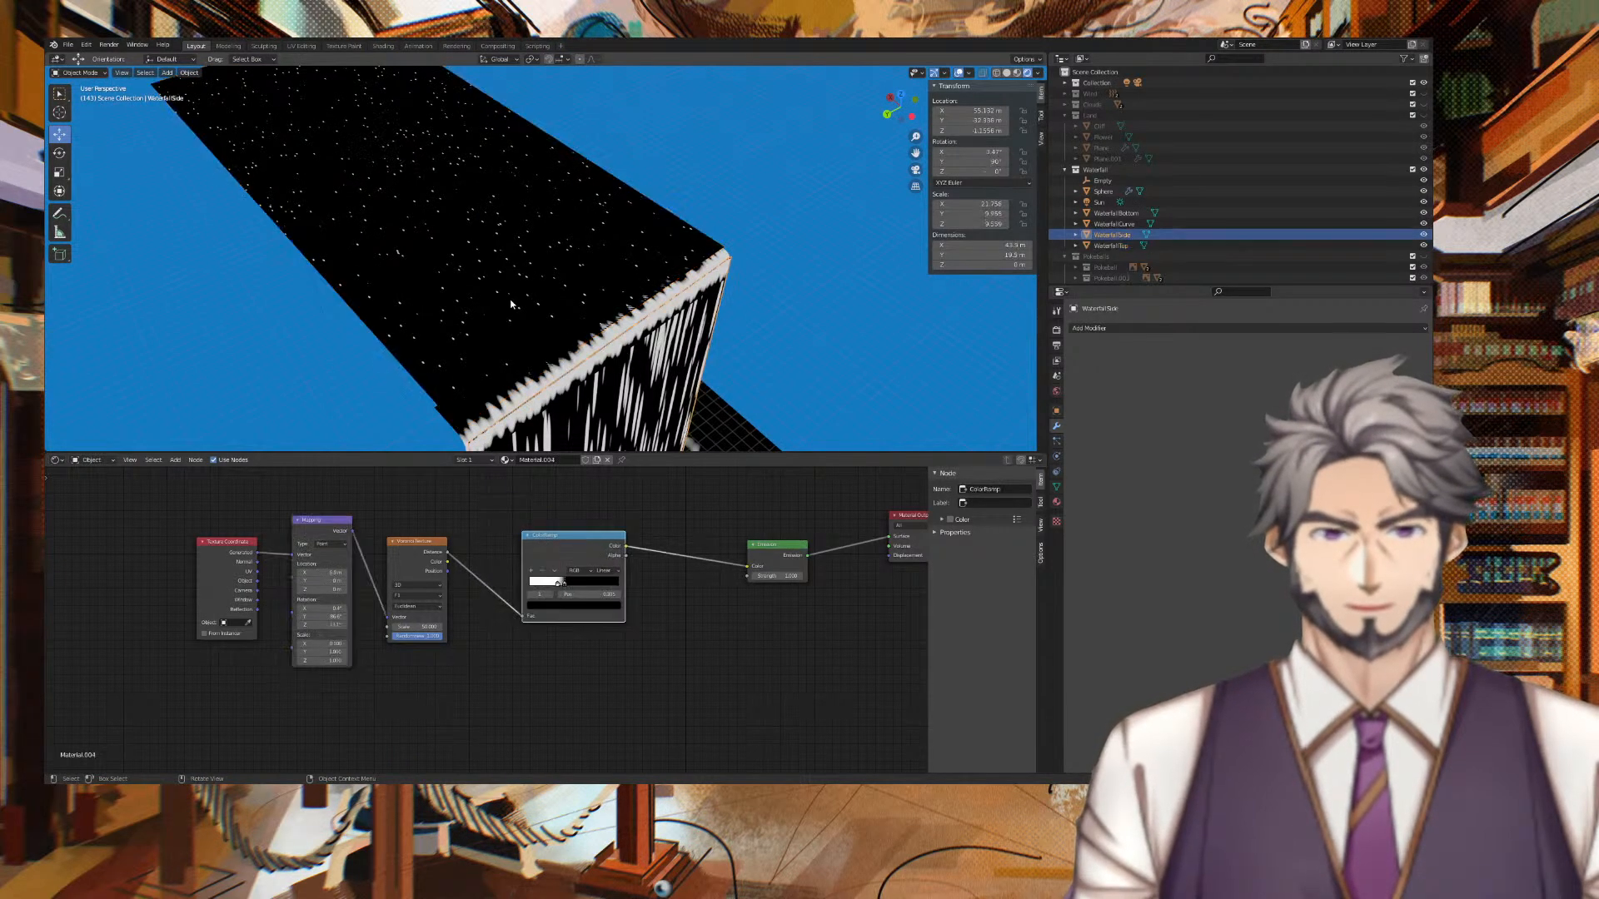
left_click(245, 349)
Raise WaterfallCurve slightly along Z and examine how it joins the top and side planes.
middle_click_drag(633, 225, 707, 172)
left_click(375, 208)
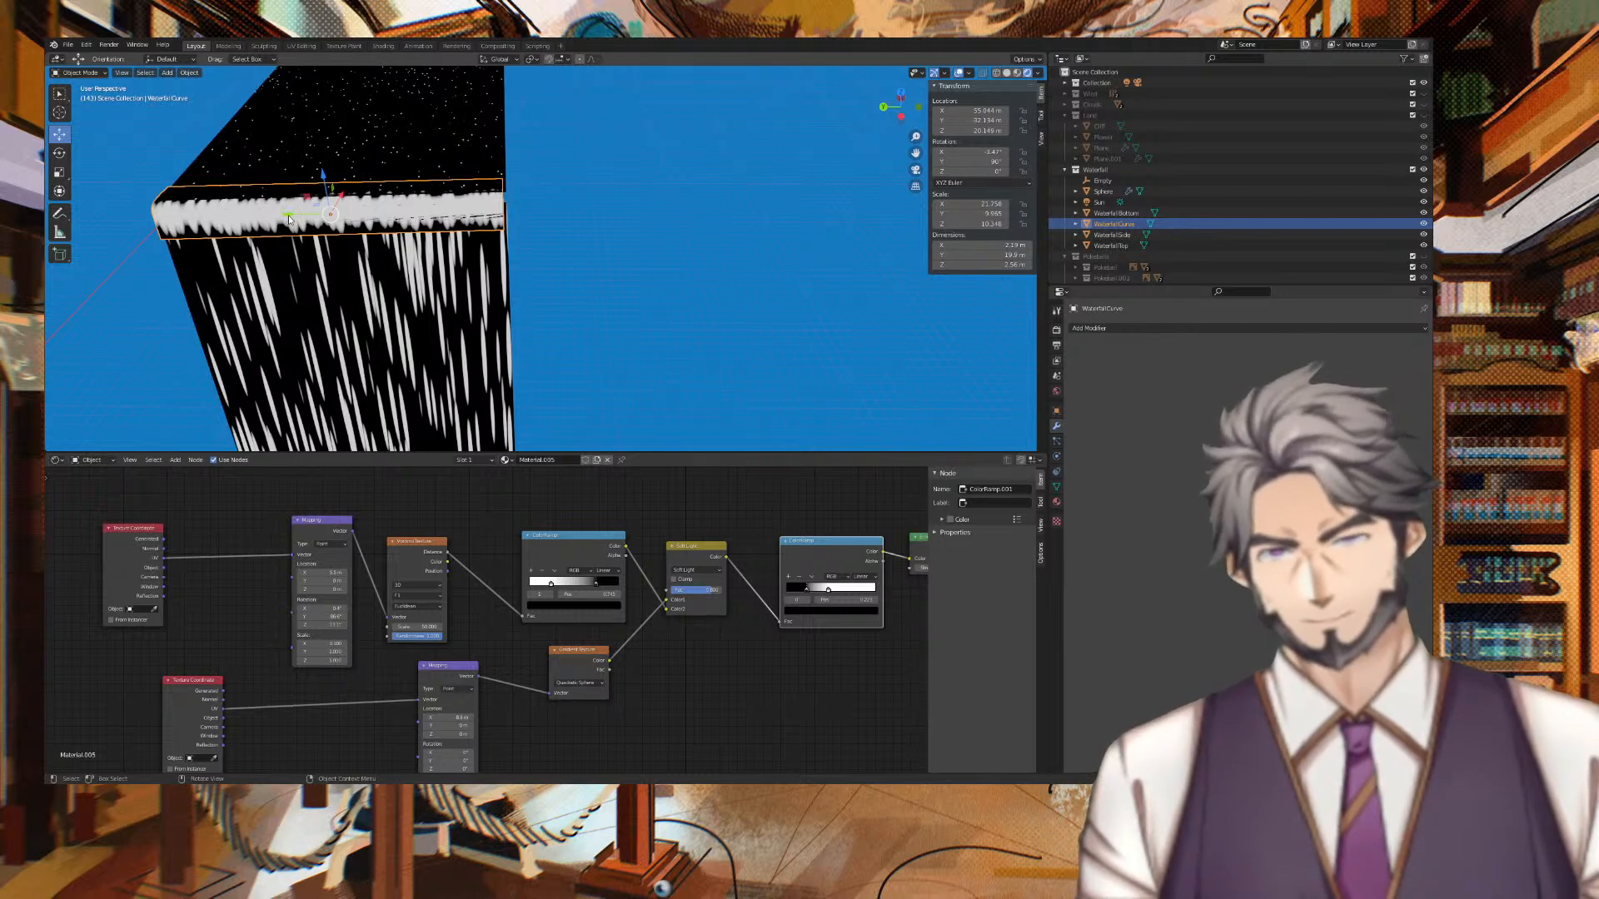
left_click(654, 212)
middle_click_drag(655, 212, 695, 237)
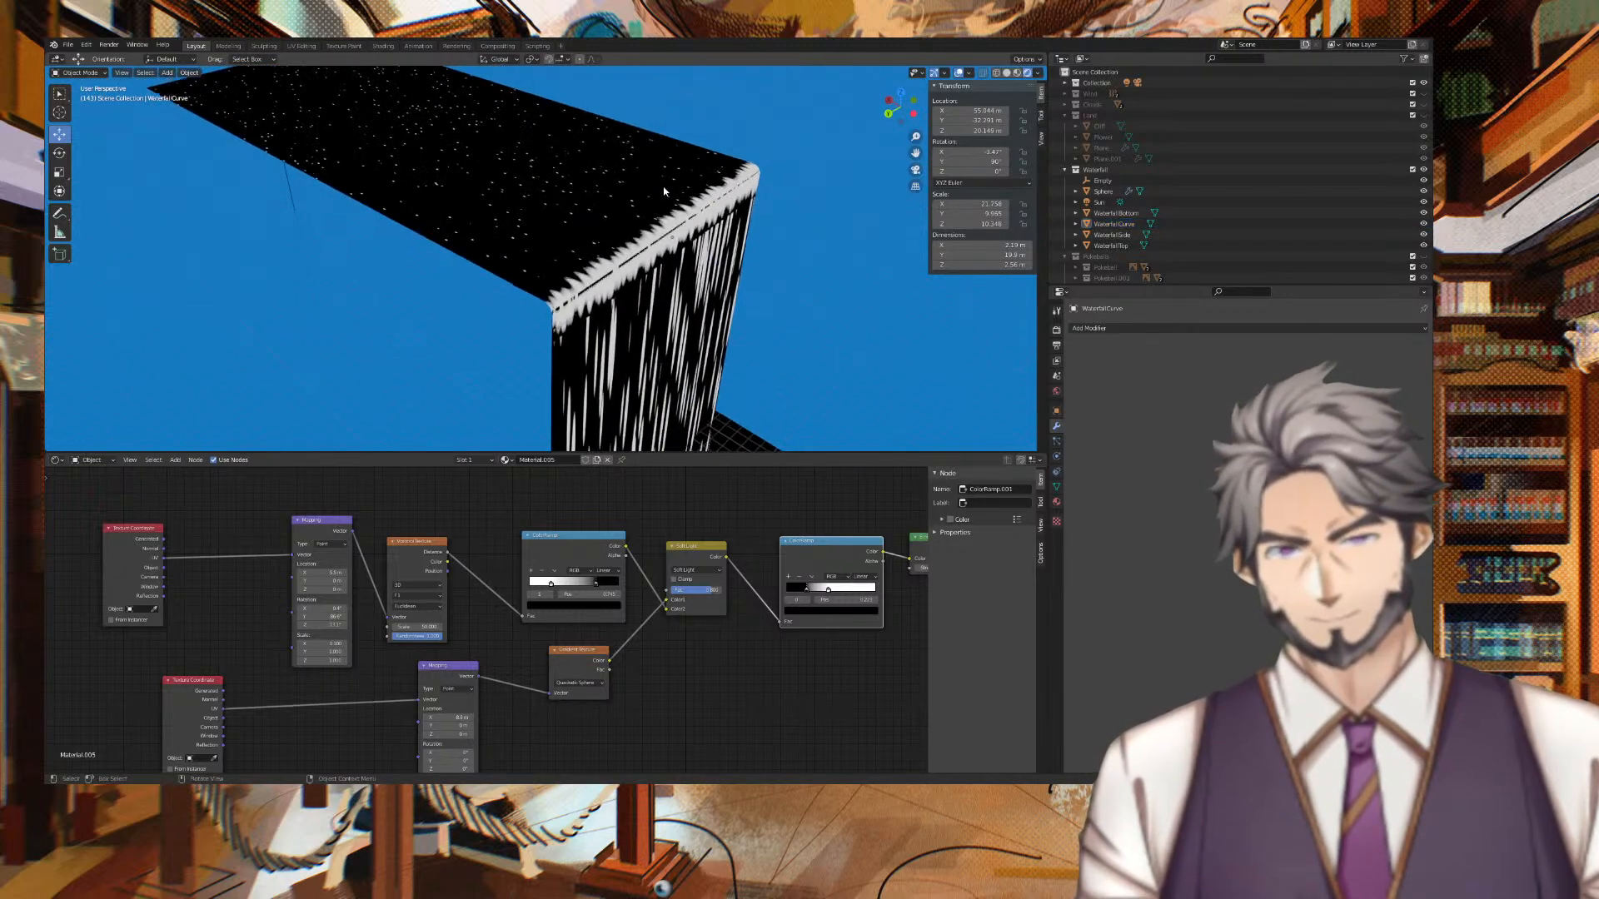
left_click(695, 238)
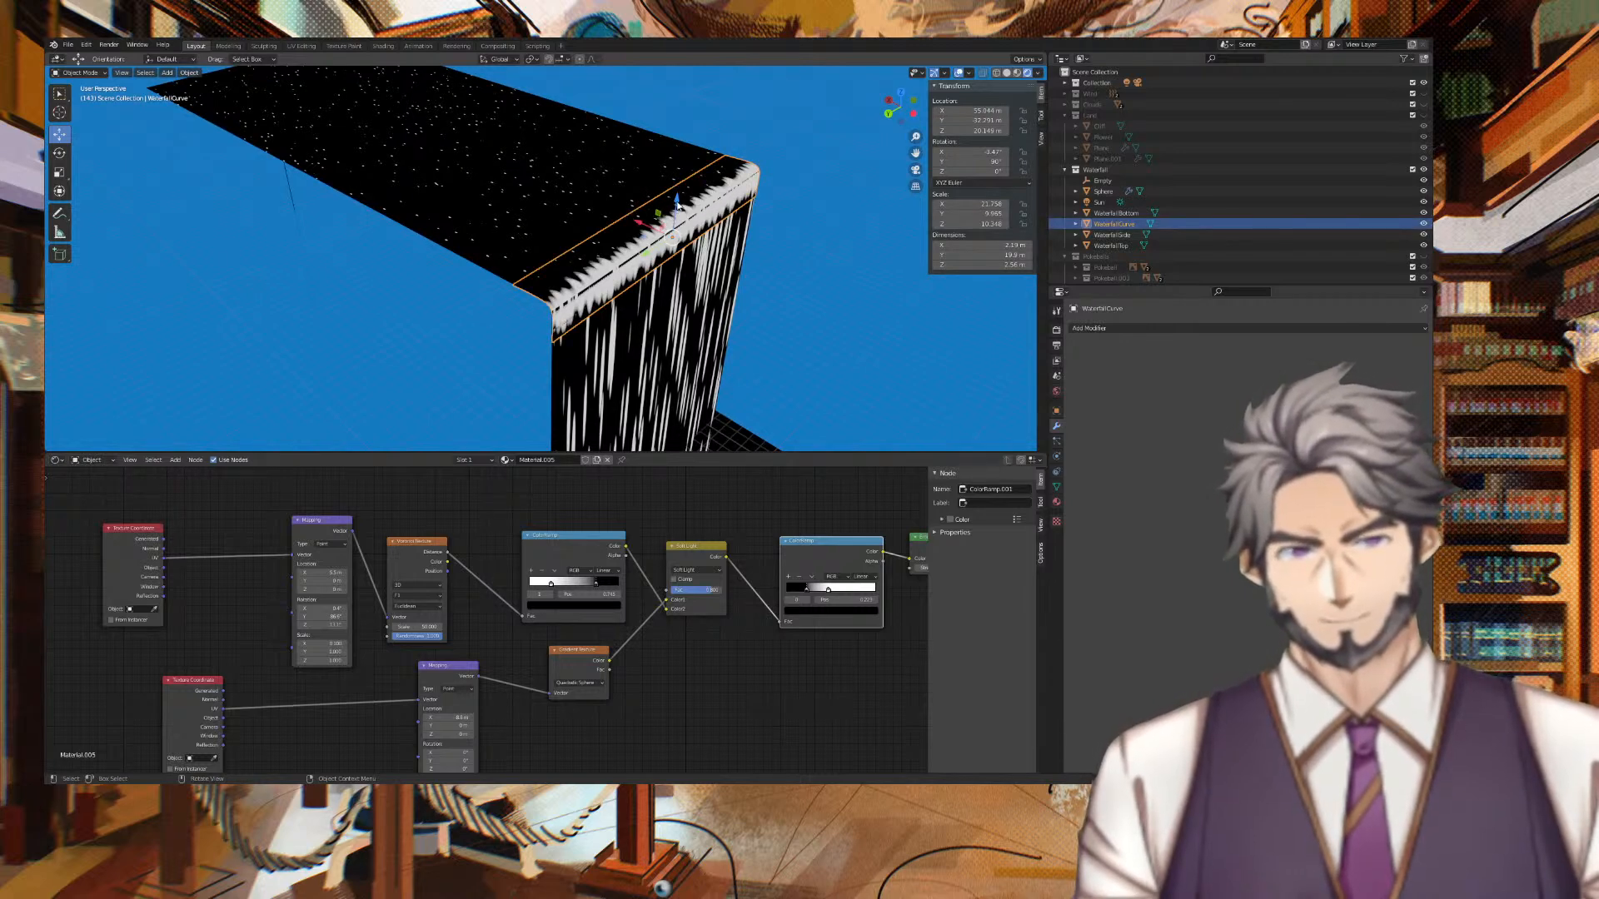
left_click_drag(677, 202, 677, 198)
left_click(843, 166)
middle_click_drag(845, 171, 459, 118)
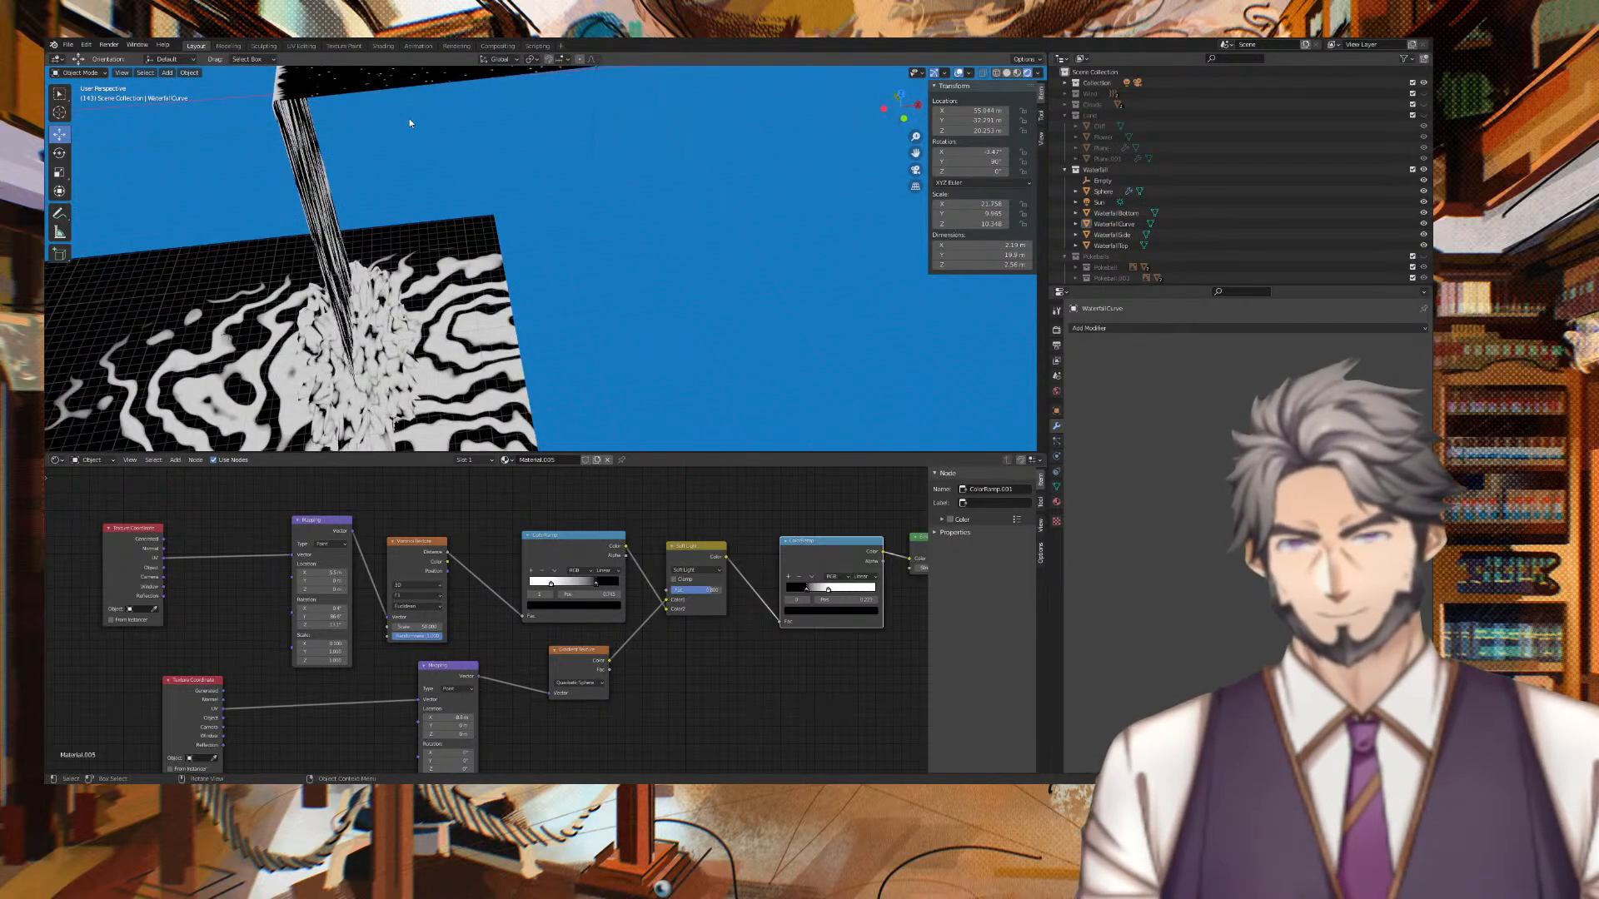
middle_click_drag(468, 175, 660, 155)
left_click(772, 234)
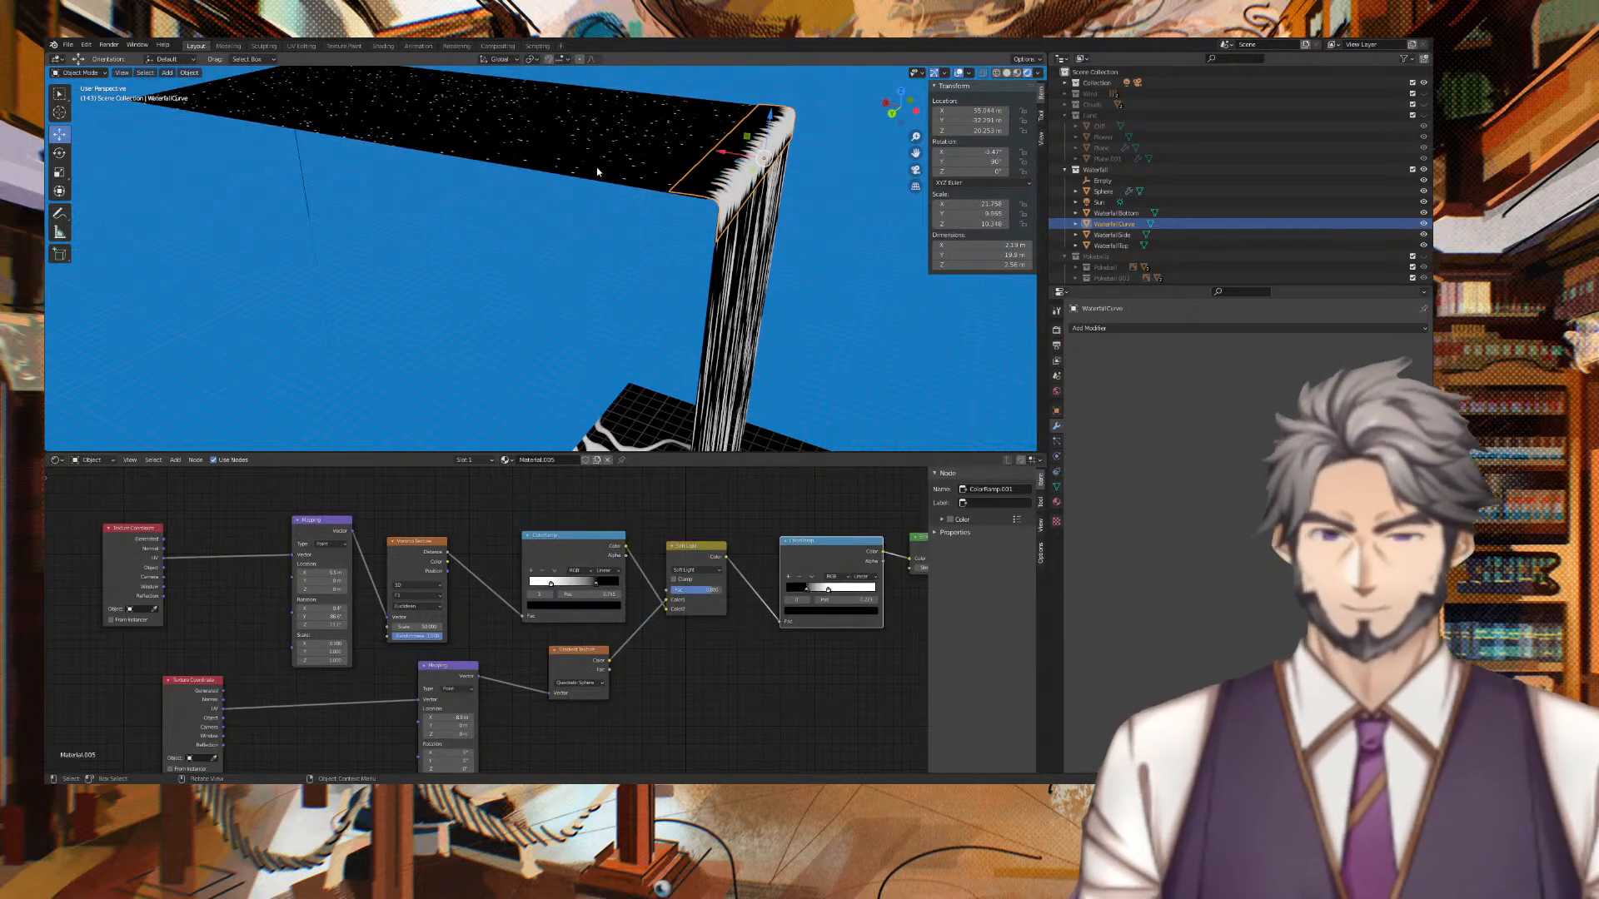
Test how WaterfallTop's specks travel by slightly increasing the X location of its Mapping node.
left_click(681, 186)
middle_click_drag(920, 306, 595, 232)
left_click(339, 137)
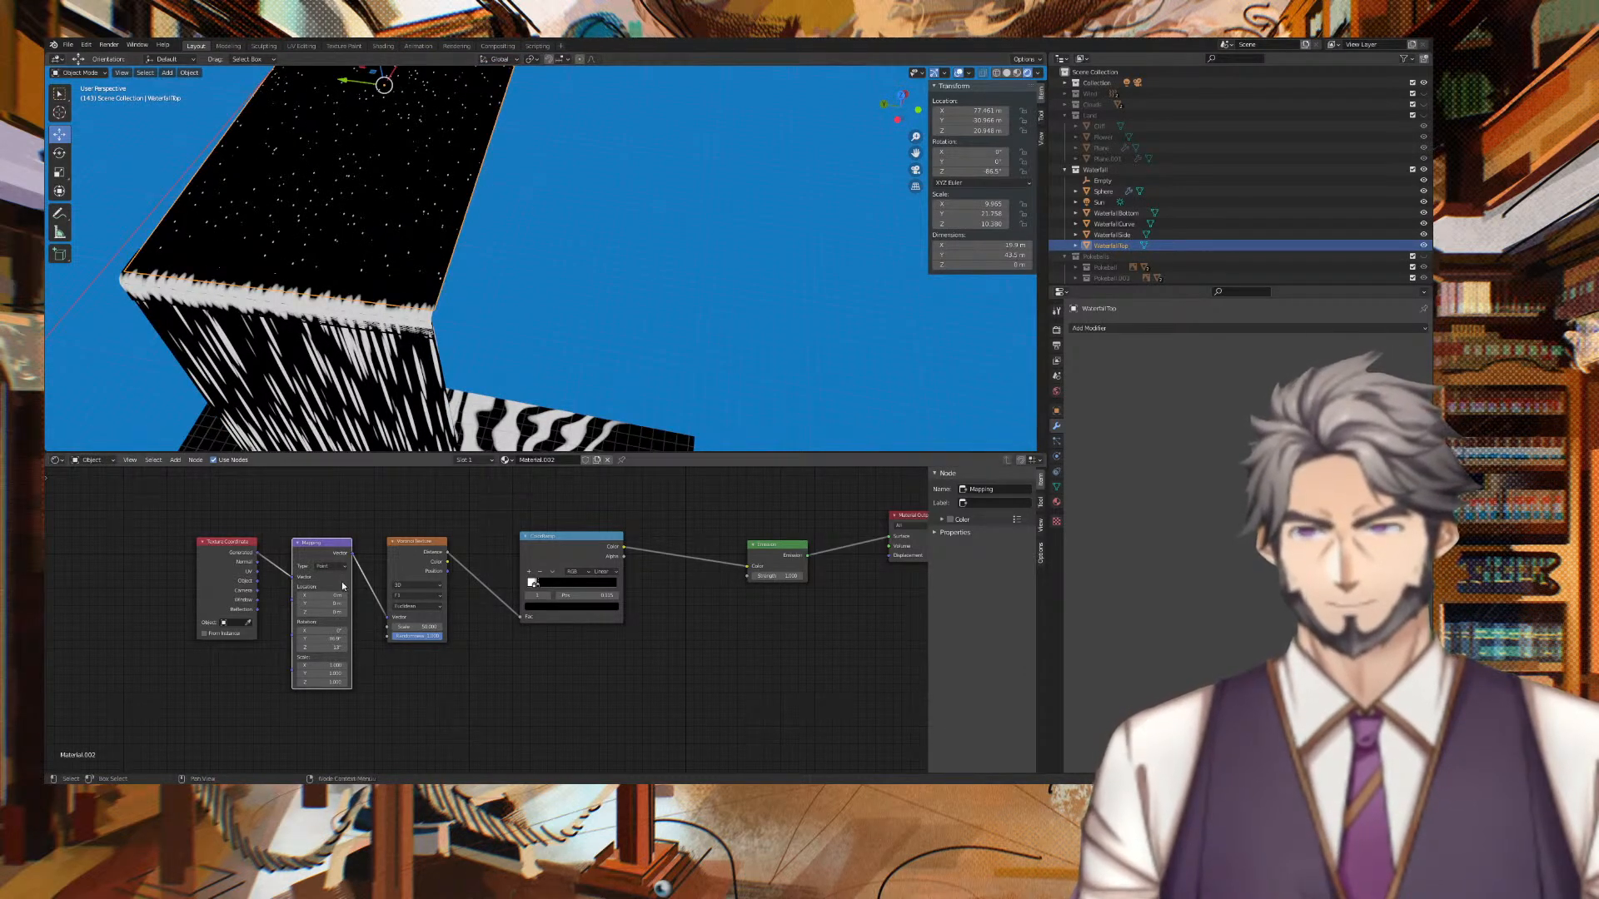
mouse_move(327, 596)
left_mouse_down()
mouse_move(341, 595)
mouse_move(329, 593)
left_mouse_up()
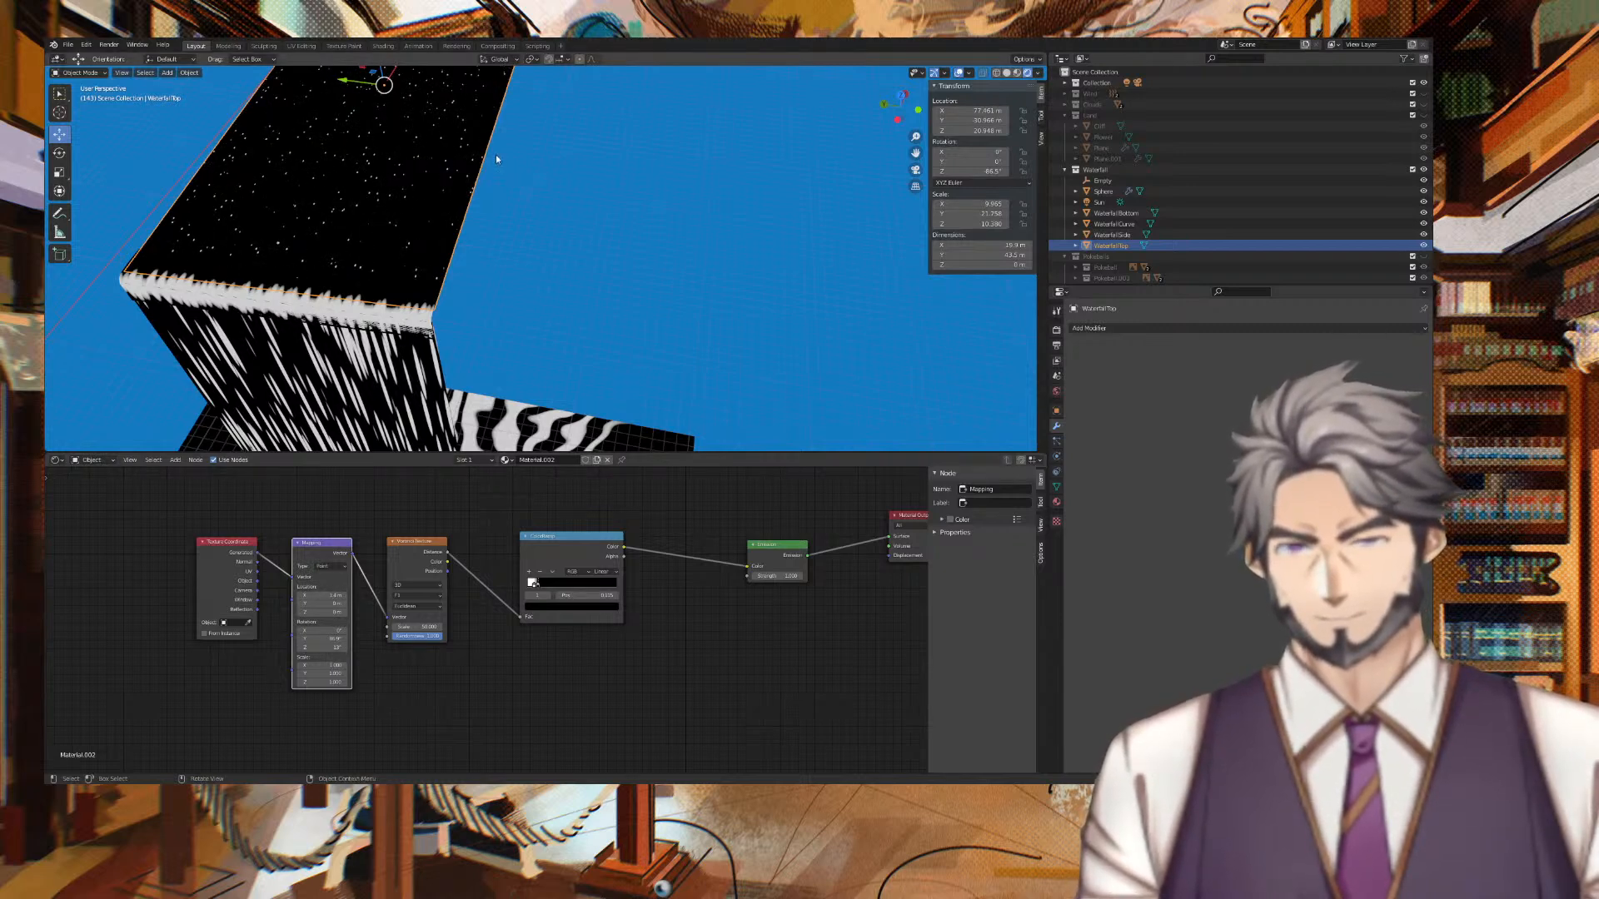
Raise WaterfallTop slightly along Z and inspect the whole waterfall from several angles.
middle_click_drag(406, 234, 502, 159)
left_click_drag(408, 84, 409, 80)
left_click(653, 346)
middle_click_drag(653, 347, 717, 292)
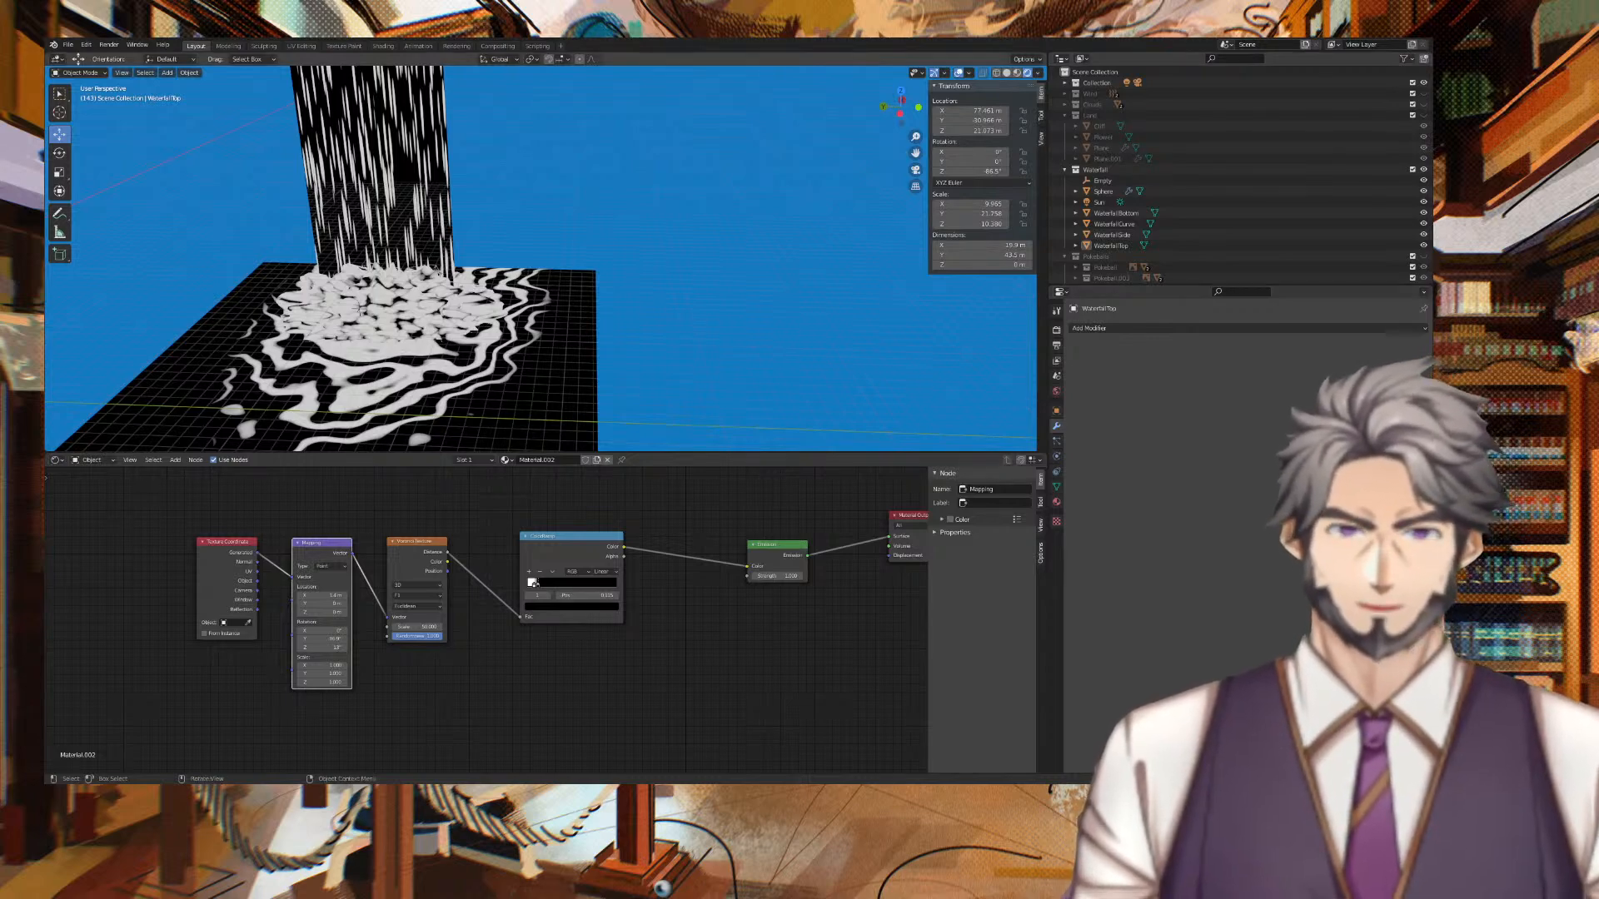
middle_click_drag(774, 166, 843, 193, "shift")
middle_click_drag(493, 197, 570, 199)
middle_click_drag(570, 198, 470, 195, "shift")
middle_click_drag(731, 239, 425, 274)
left_click(418, 277)
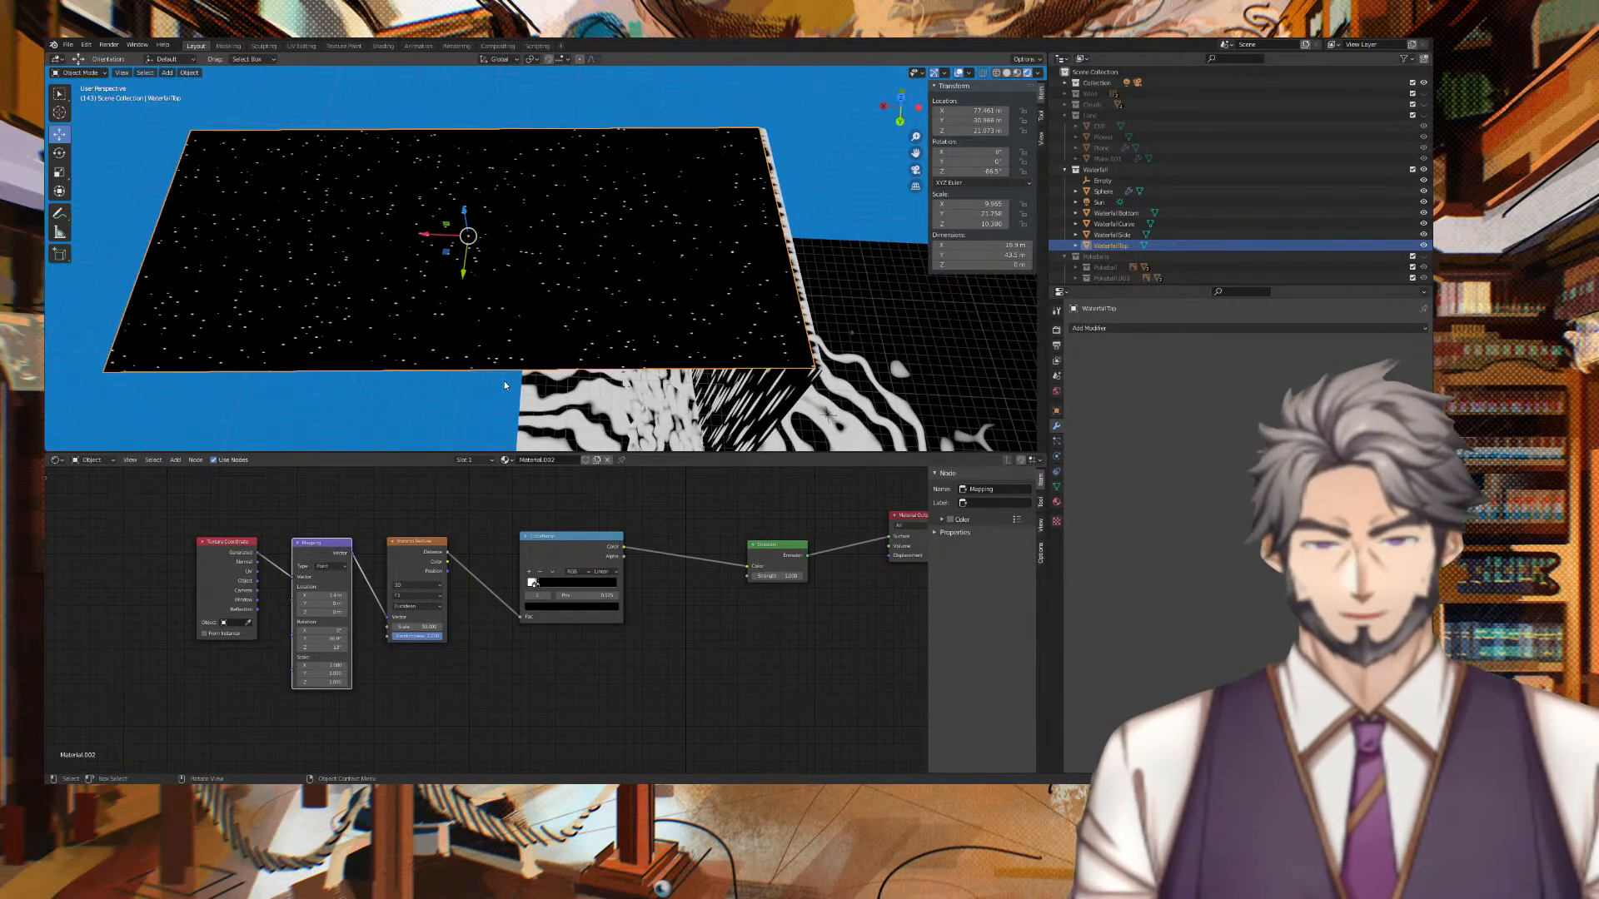
Split the node editor area into a second area showing the Timeline, go to frame 1 and enable auto keying.
left_click_drag(47, 458, 47, 664)
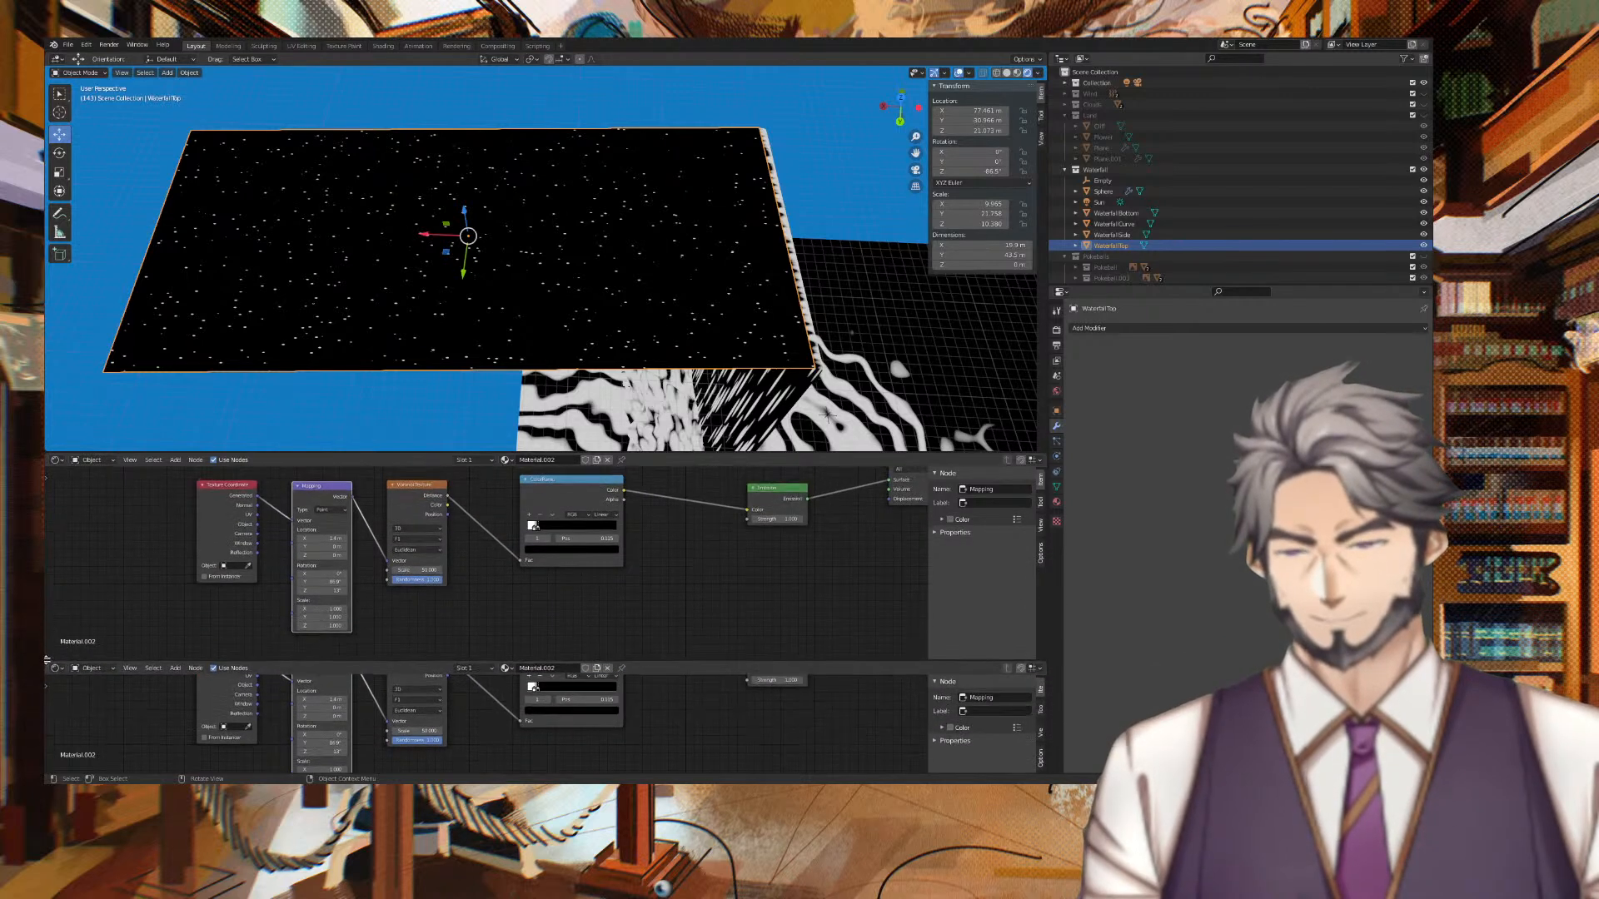
left_click(57, 459)
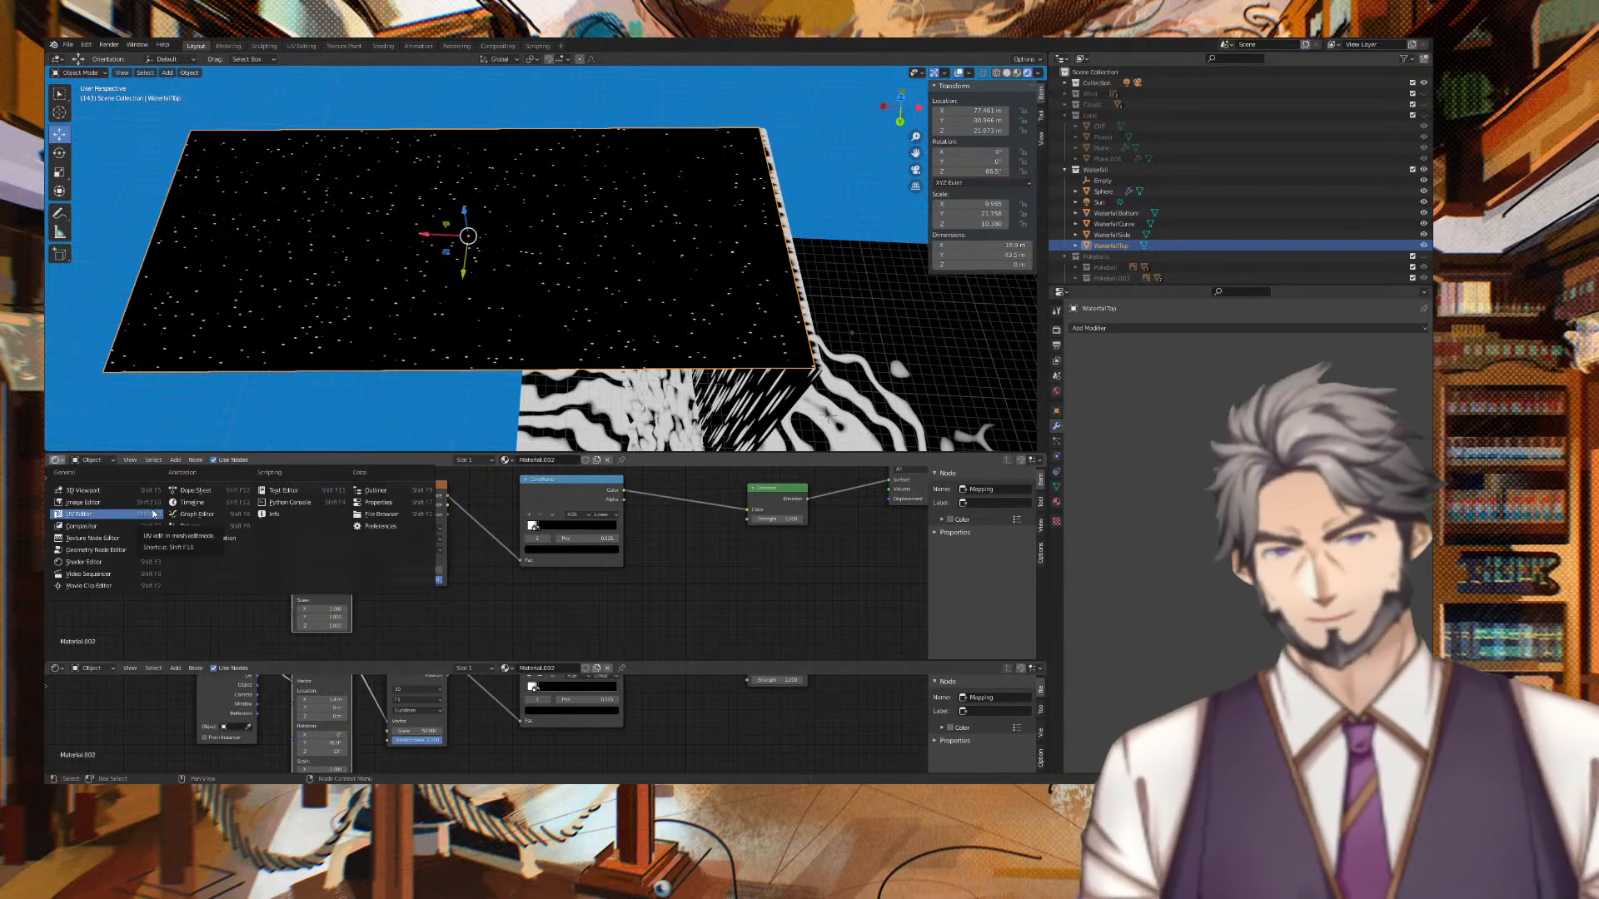
left_click(193, 502)
left_click_drag(658, 475, 1033, 498)
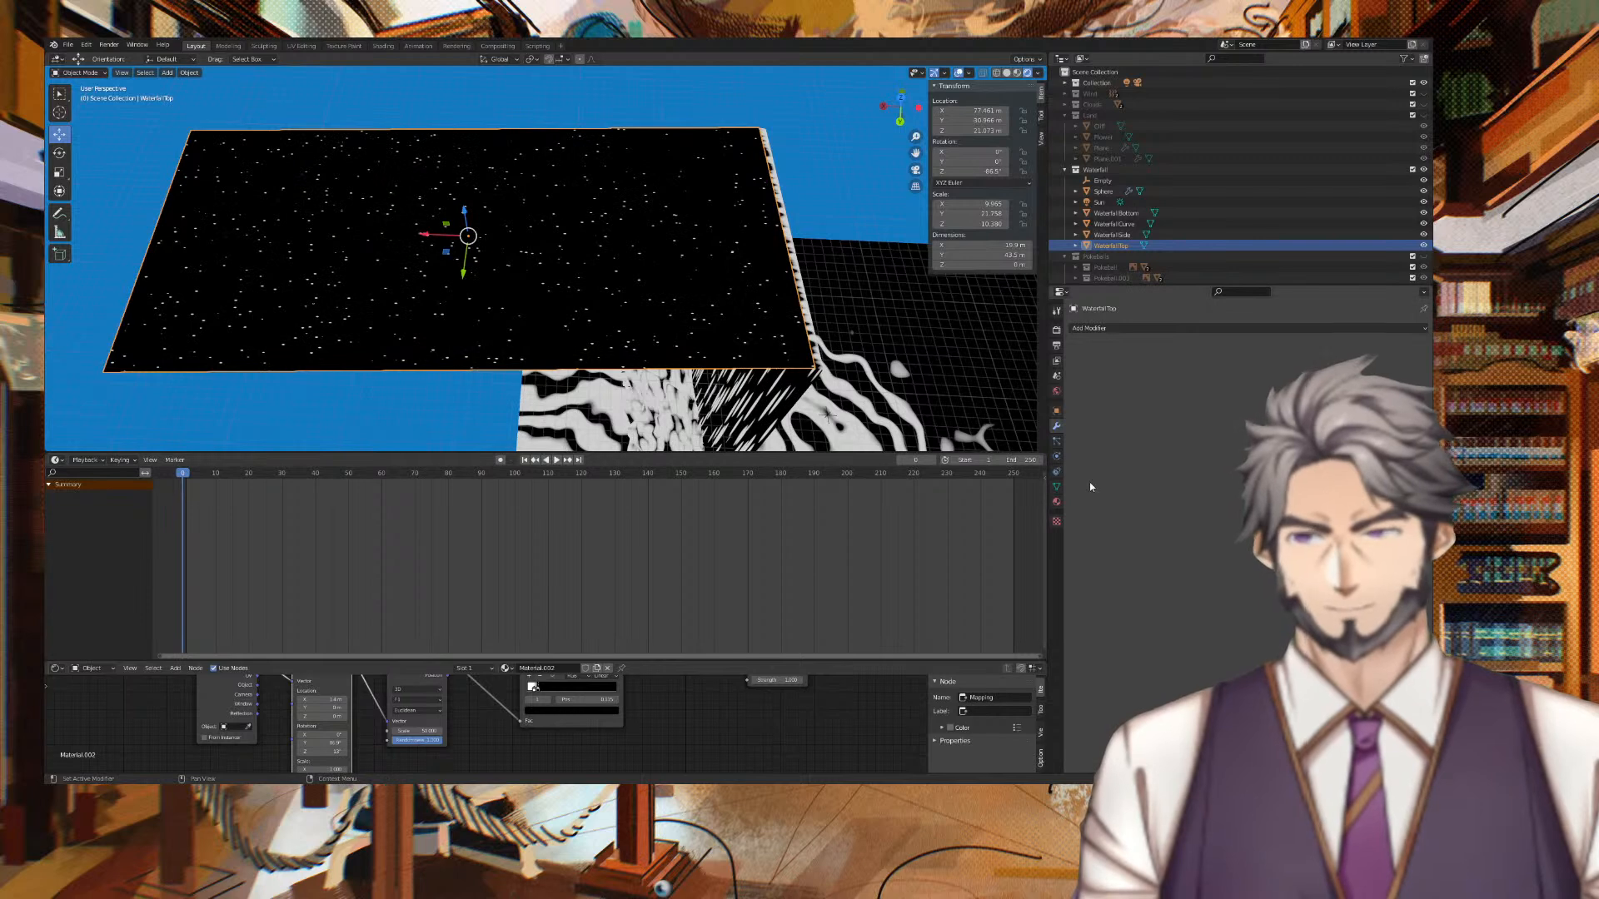
left_click(185, 479)
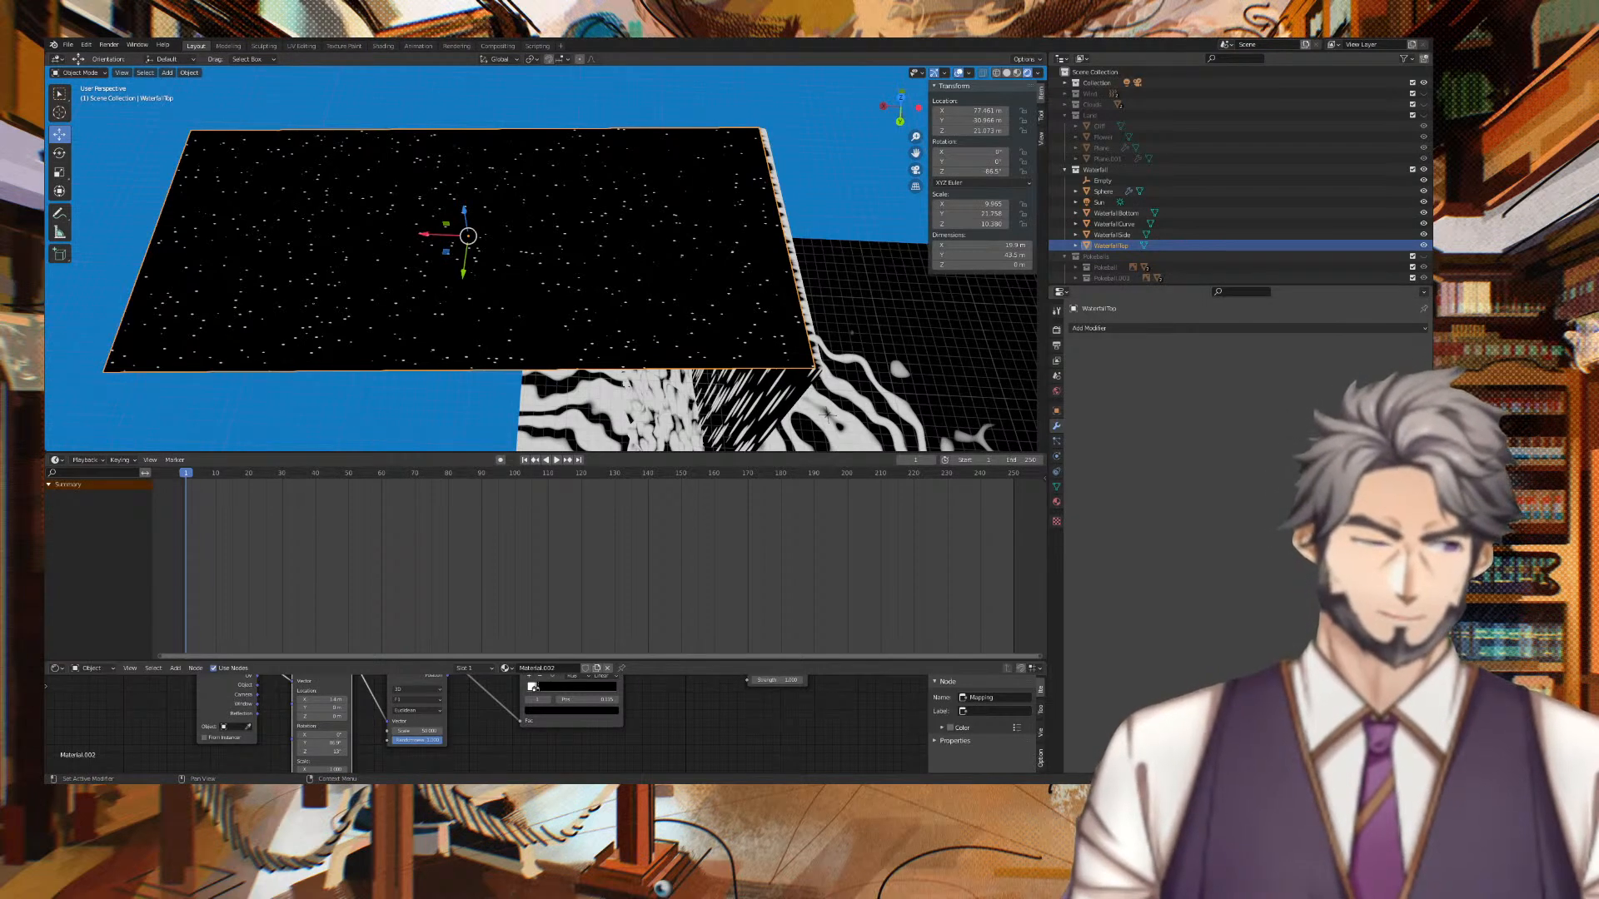
left_click(500, 459)
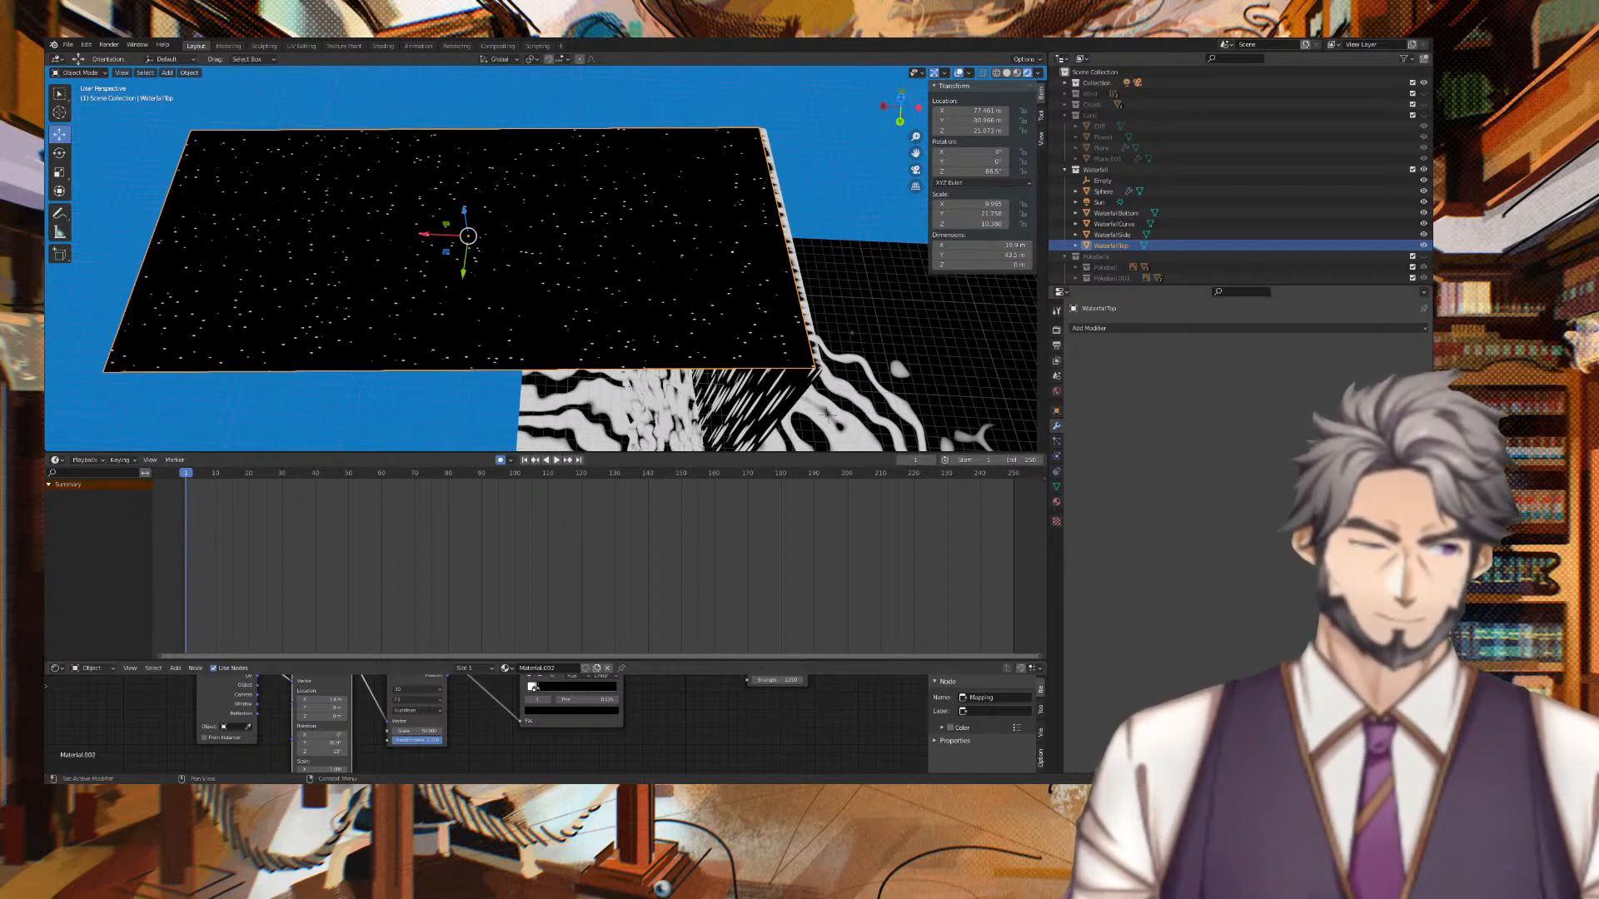
Try increasing the X location of WaterfallTop's Mapping node with auto keying on, and scrub between frames 1 and 250.
middle_click_drag(714, 710, 769, 780)
middle_click_drag(739, 713, 774, 683)
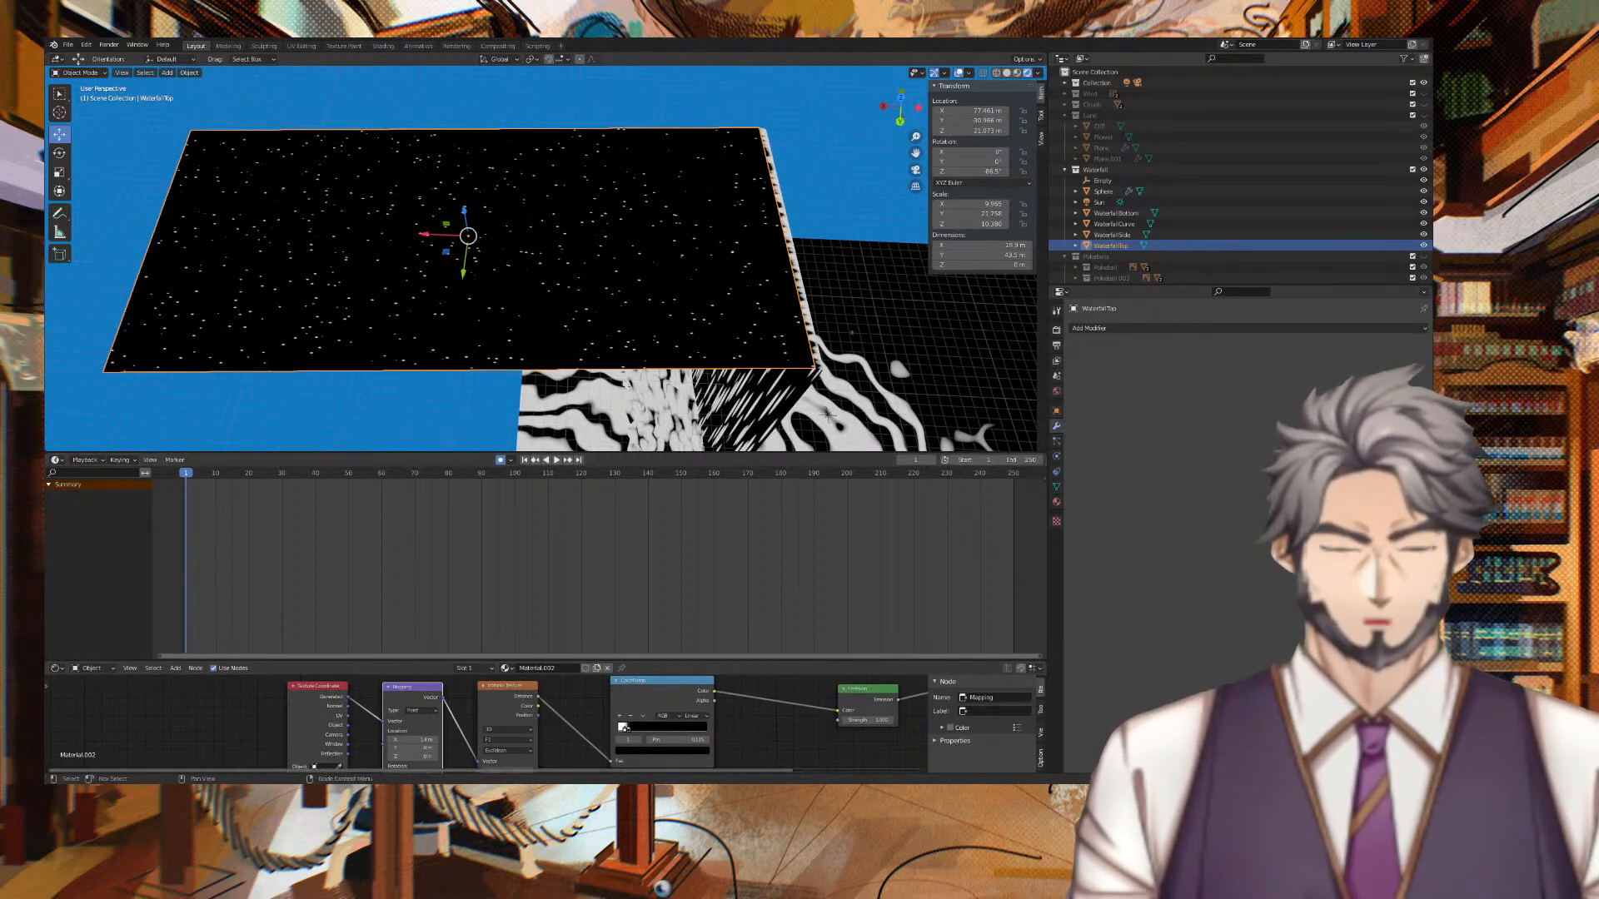
left_click_drag(402, 739, 443, 739)
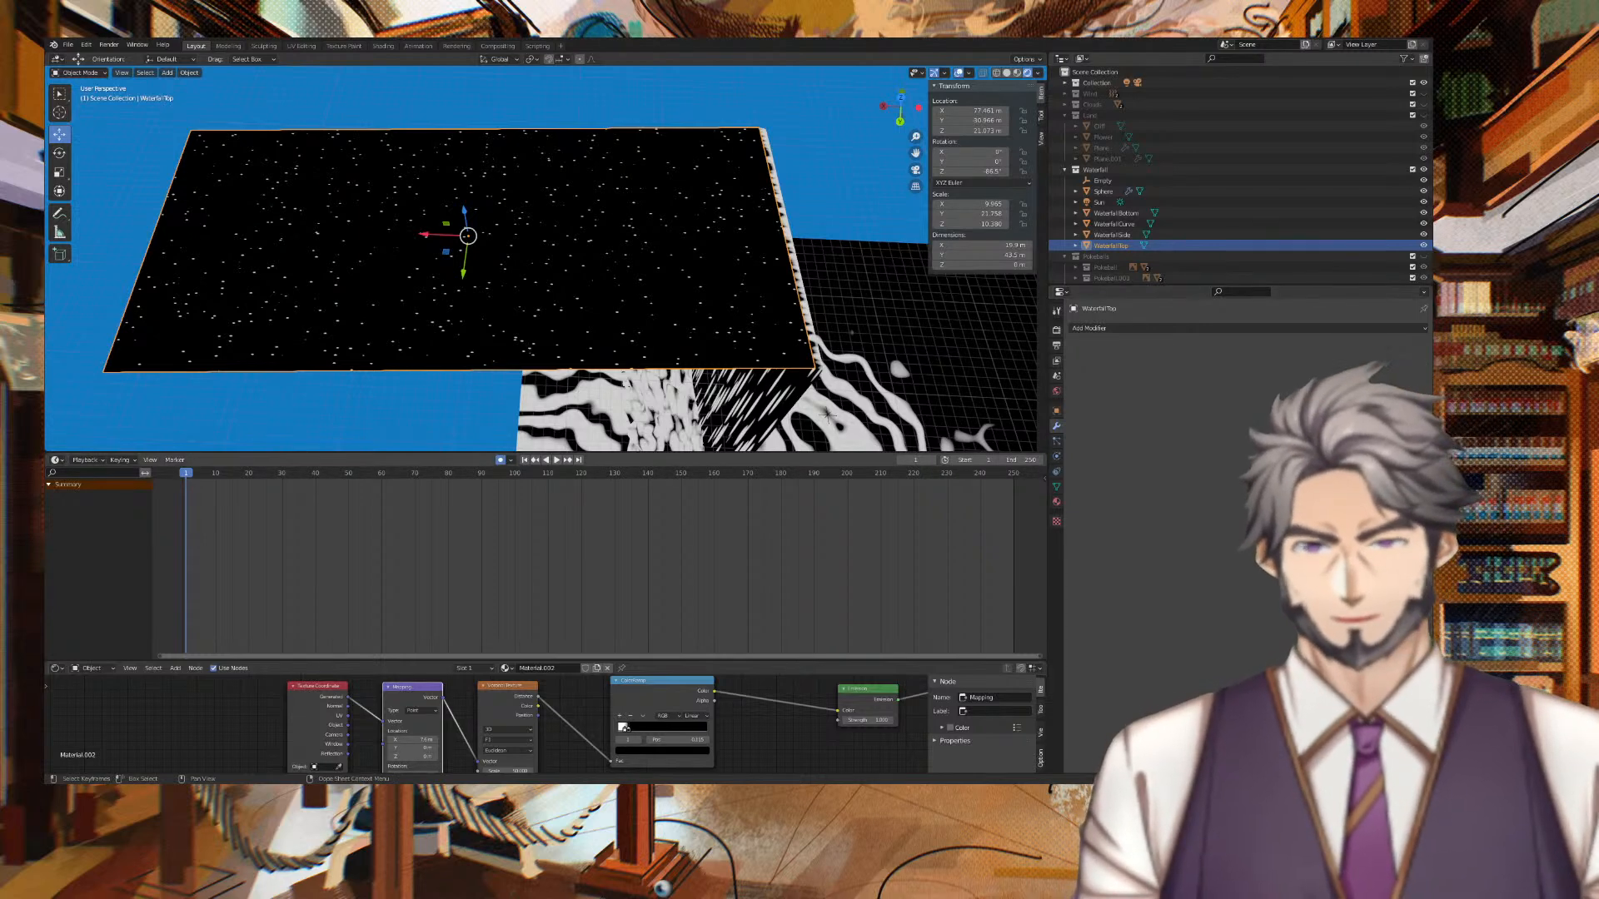
left_click_drag(186, 473, 1016, 473)
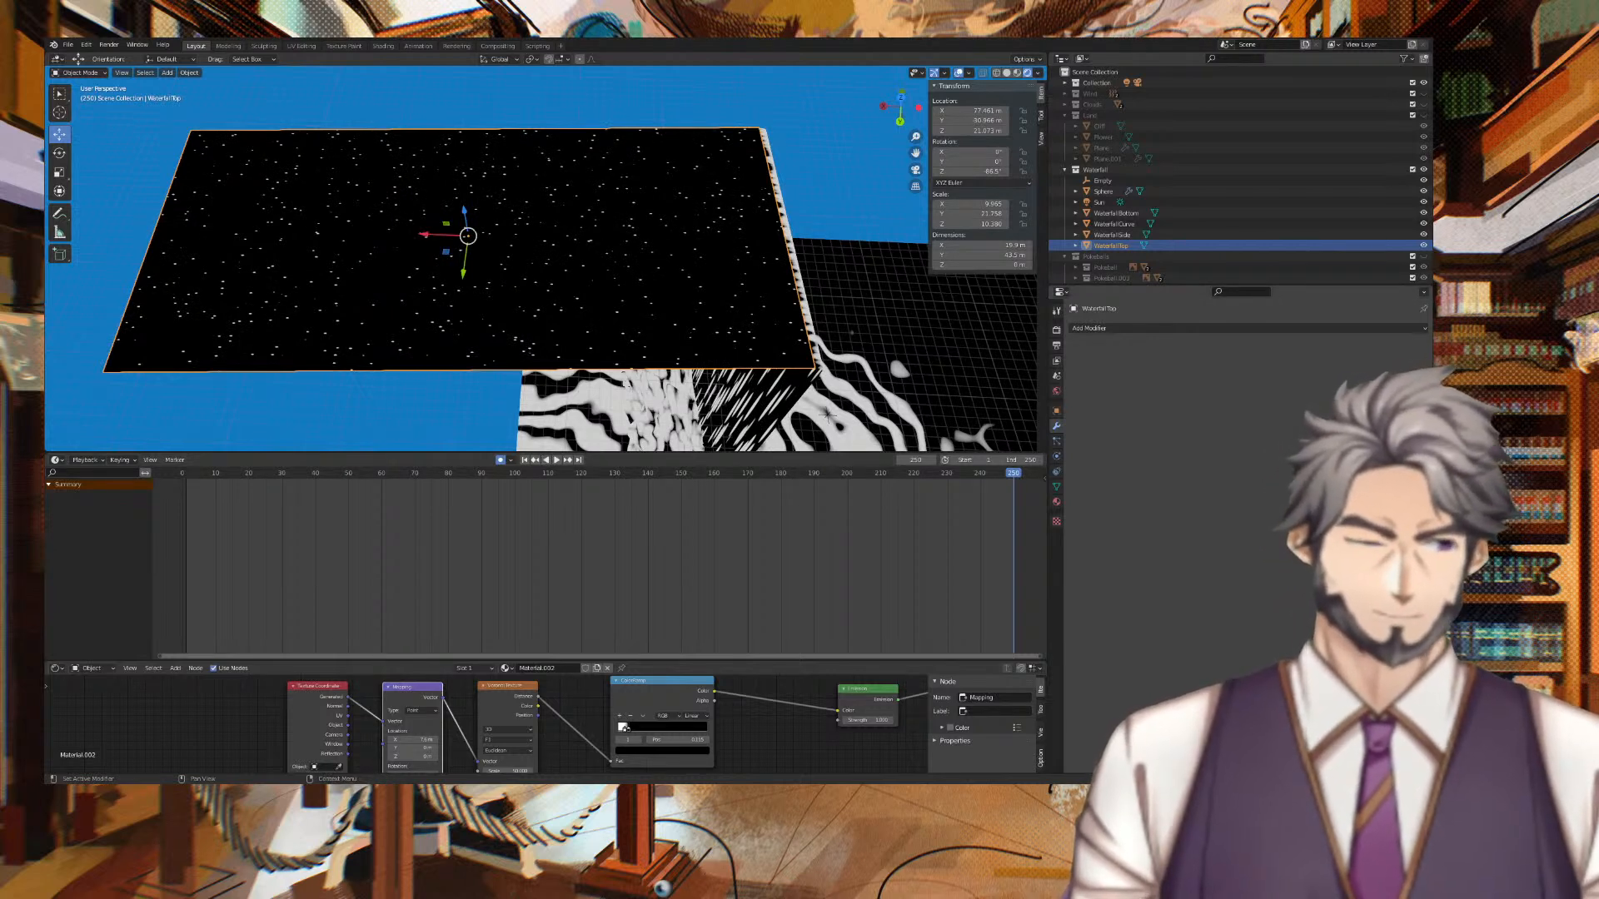
left_click_drag(588, 473, 186, 496)
Set the X location of WaterfallTop's Mapping node to 0 at frame 1.
left_click(419, 739)
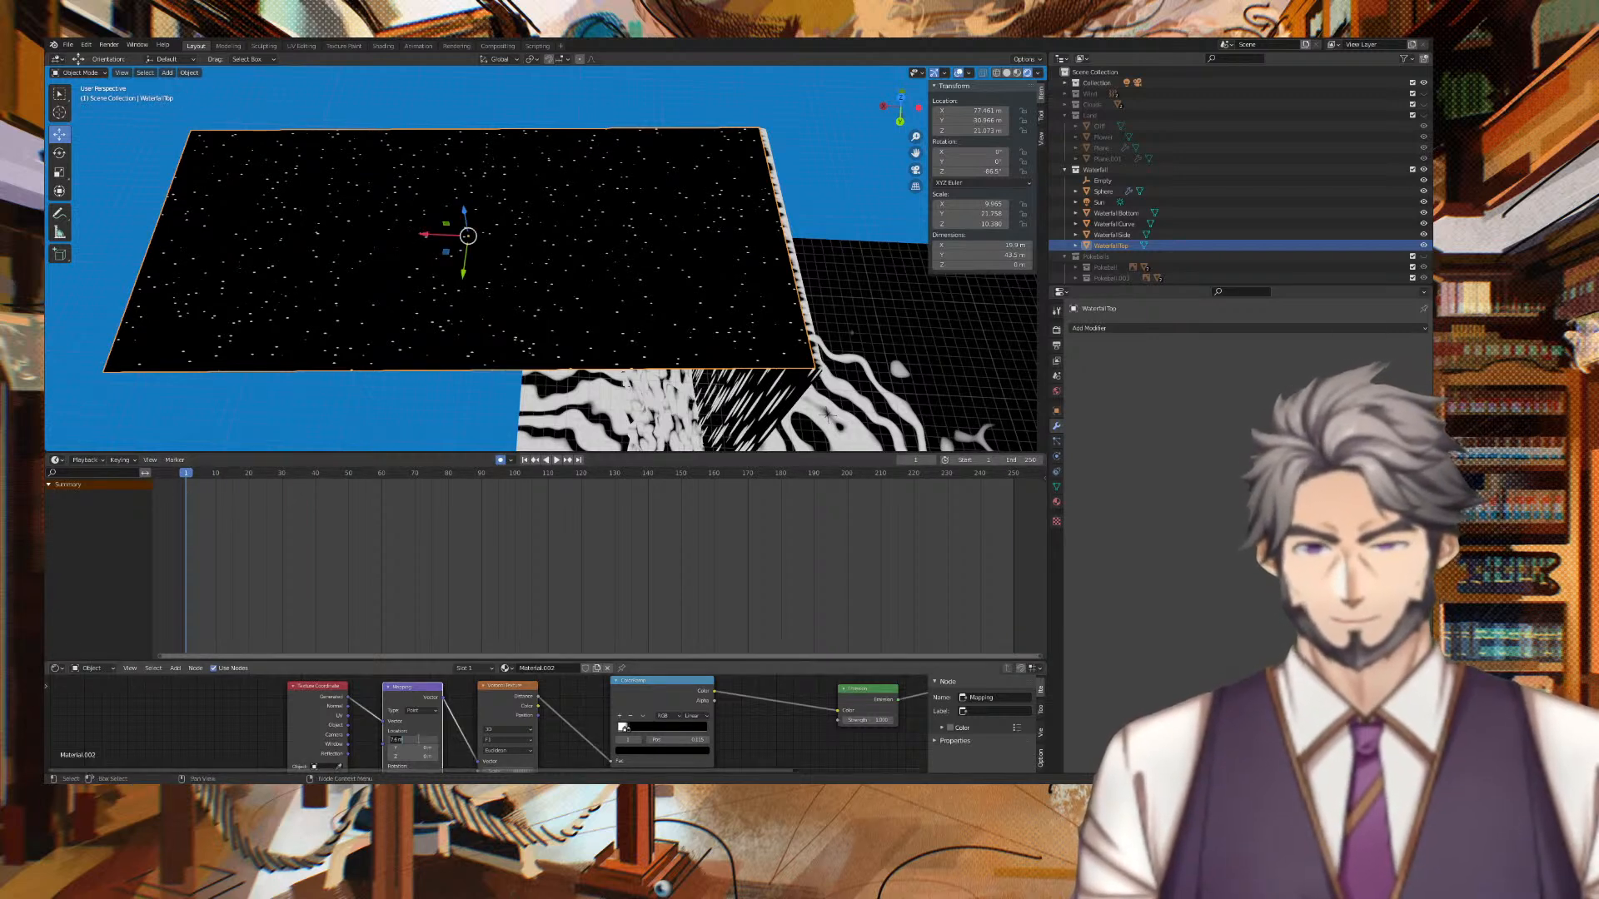
type("0")
key("Tab")
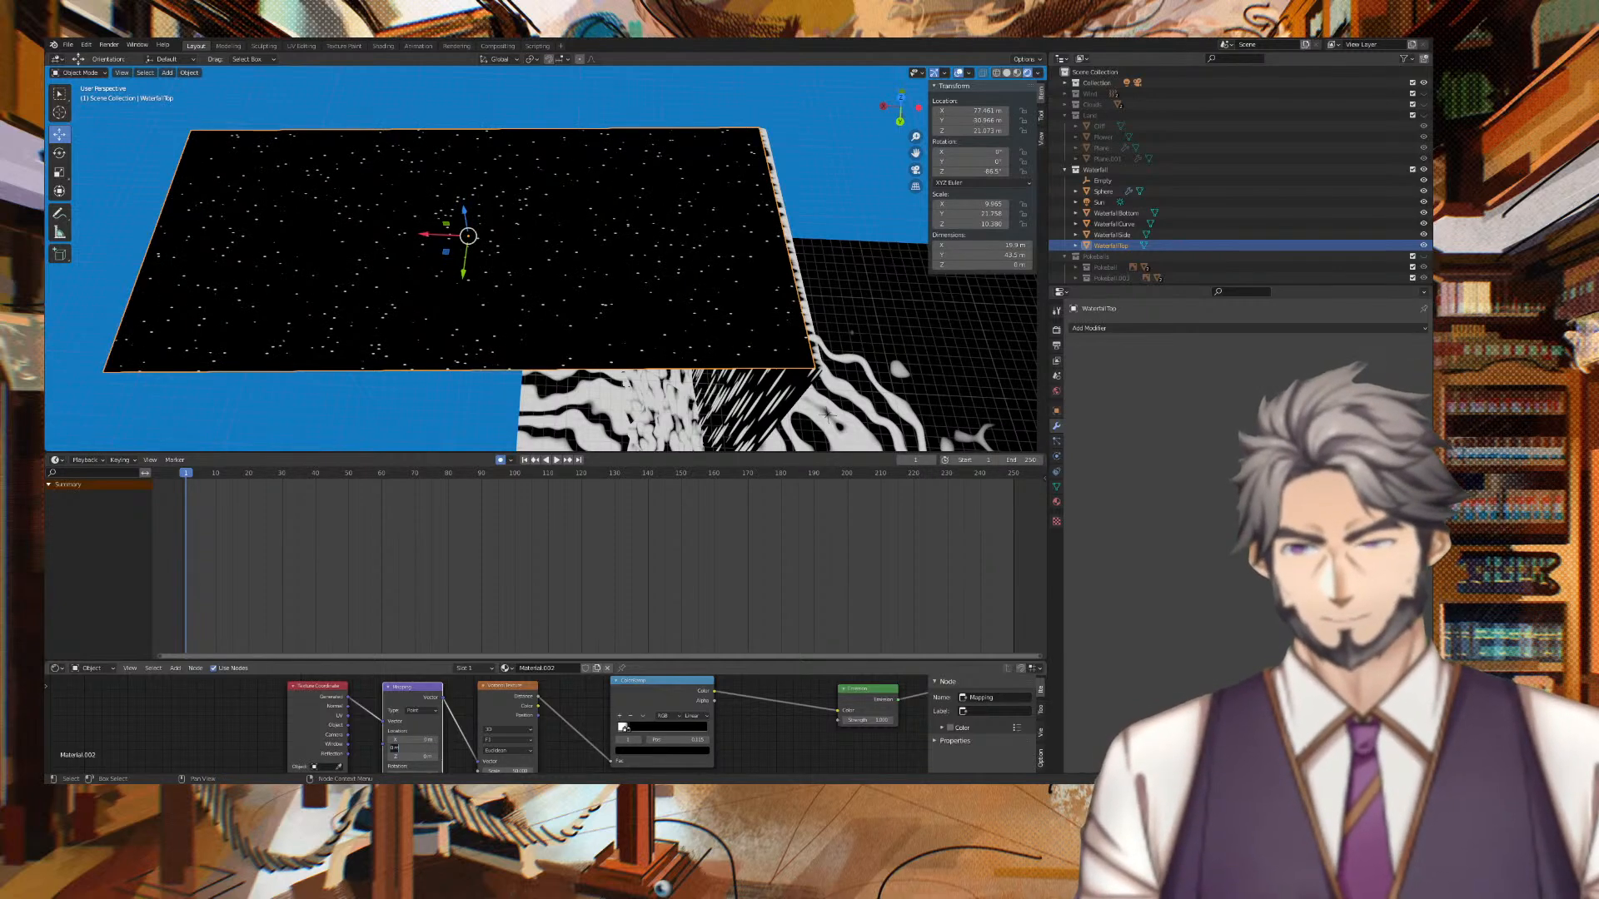
key("Return")
Try to insert a keyframe at frame 1 directly in the Timeline, and briefly play the animation.
right_click(184, 474)
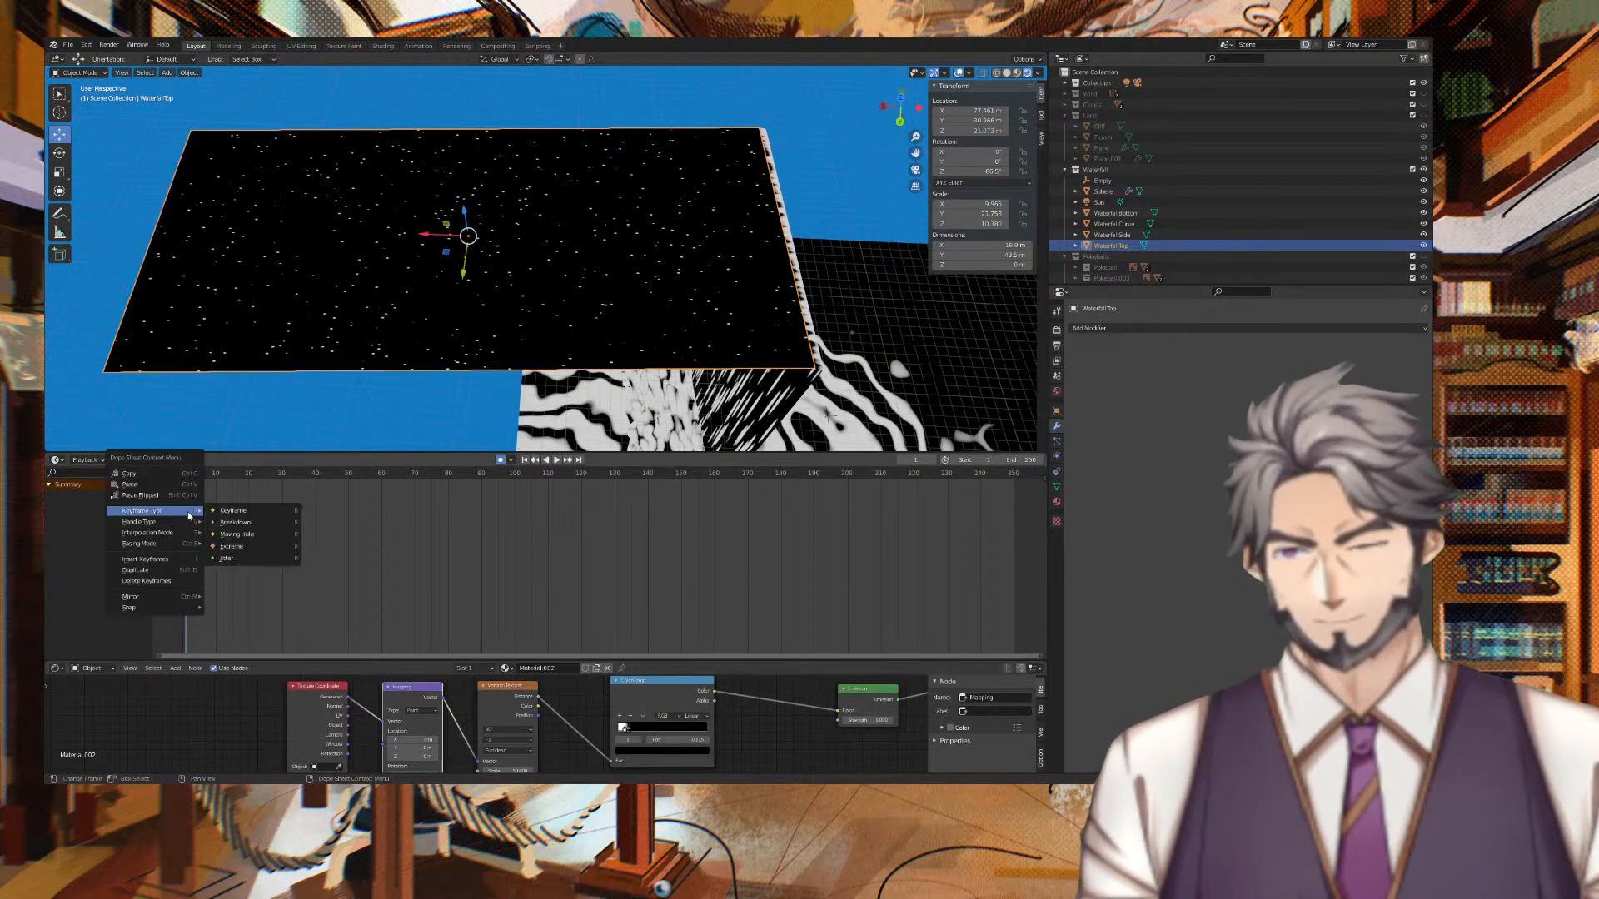
left_click(209, 517)
right_click(189, 475)
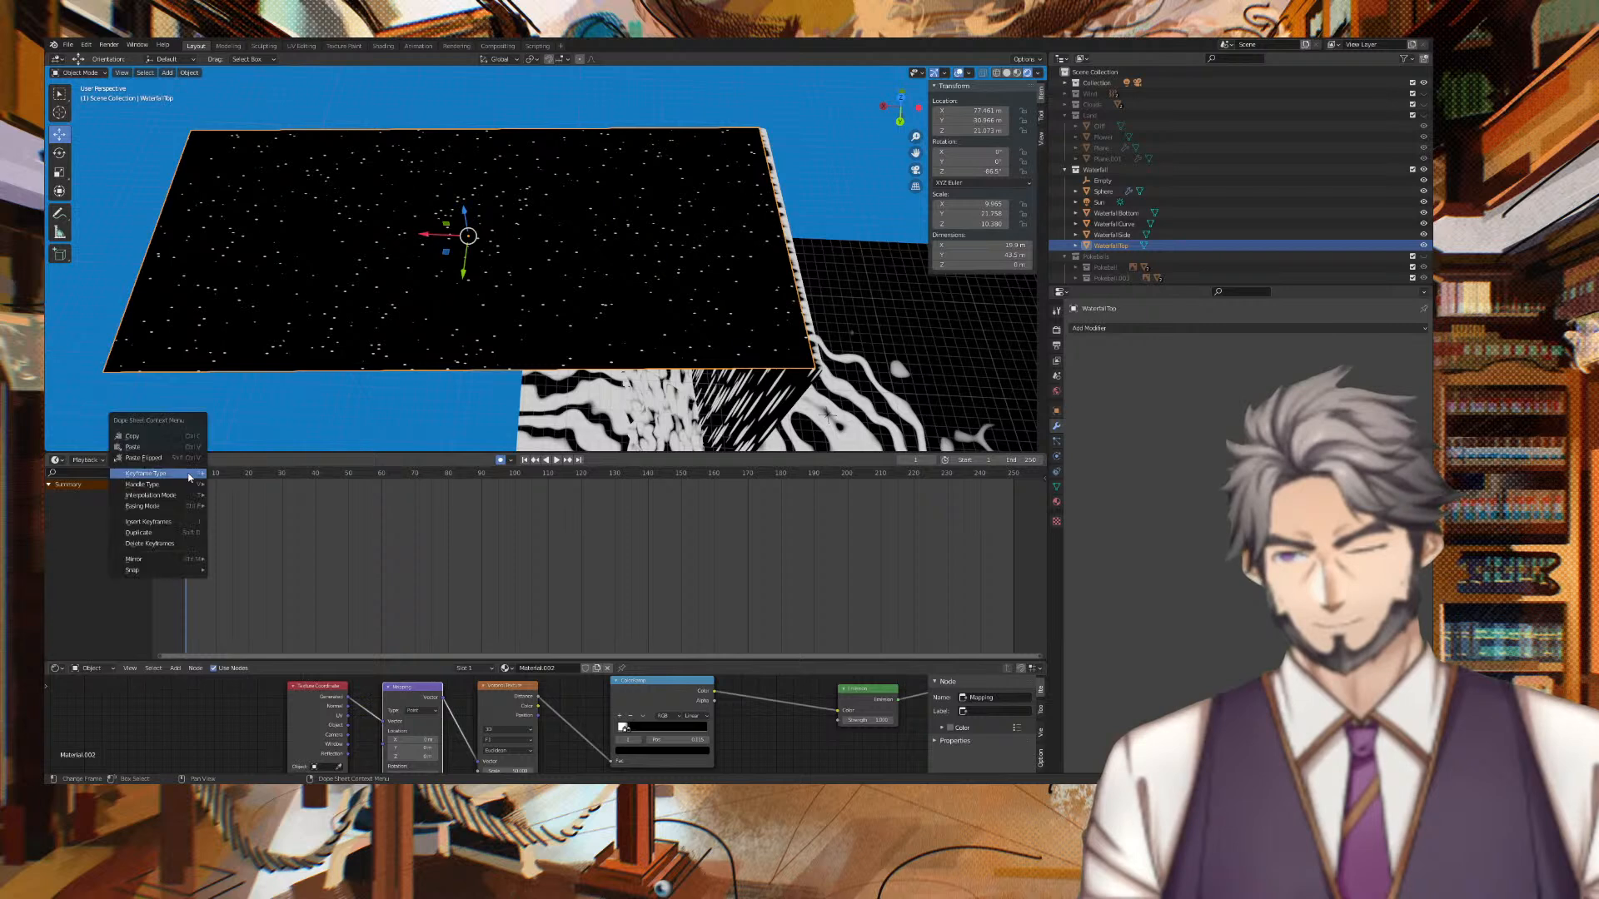
left_click(191, 520)
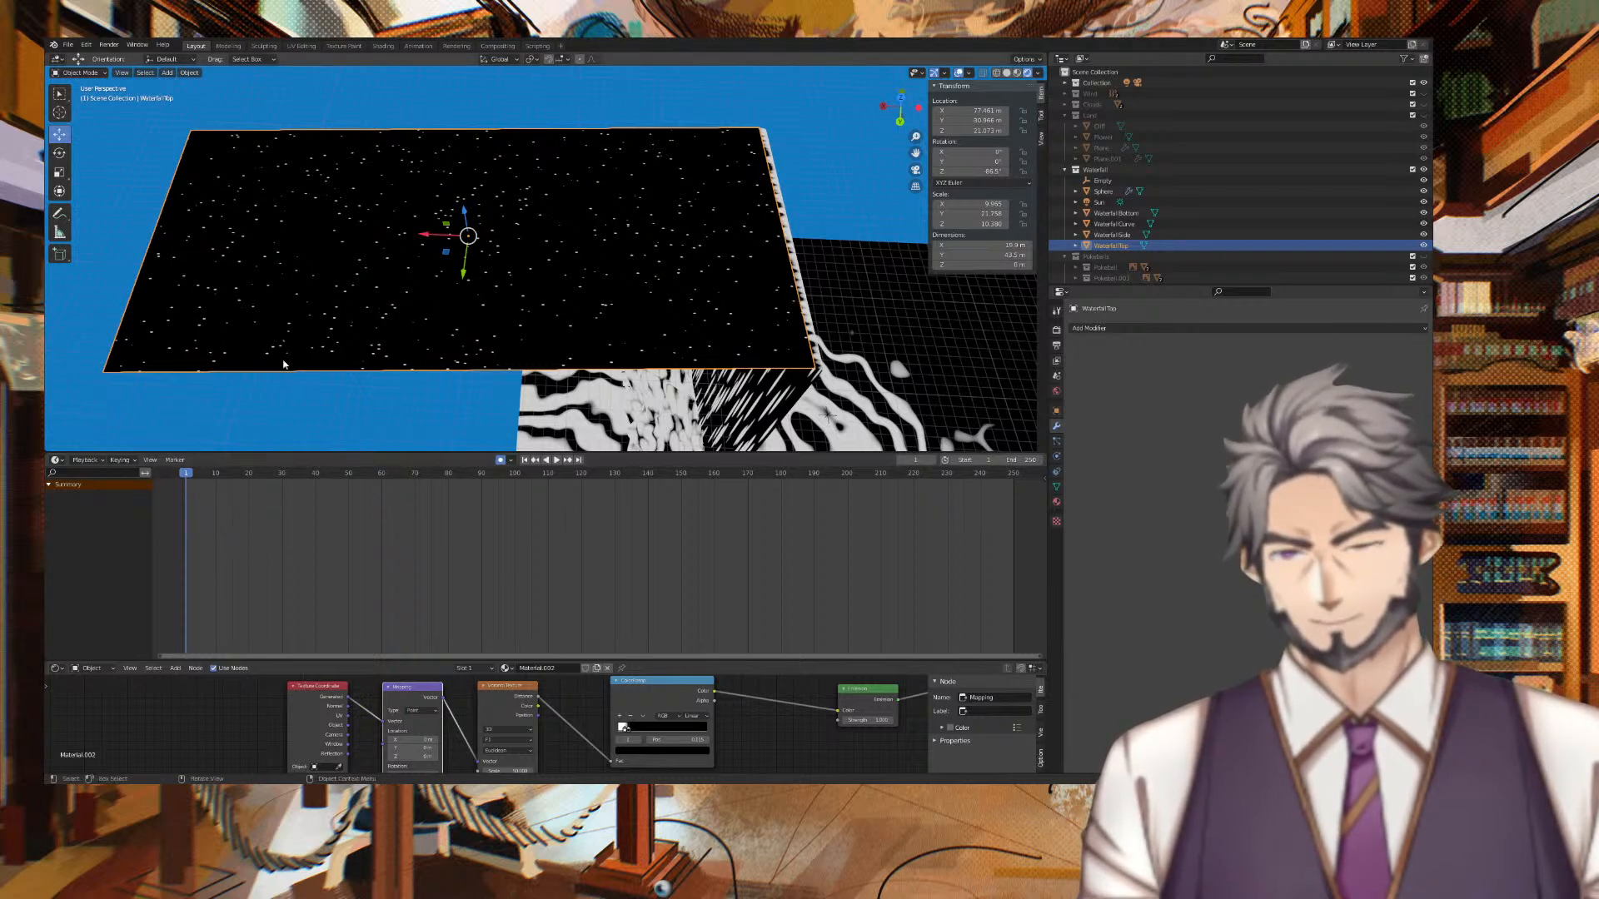
right_click(187, 520)
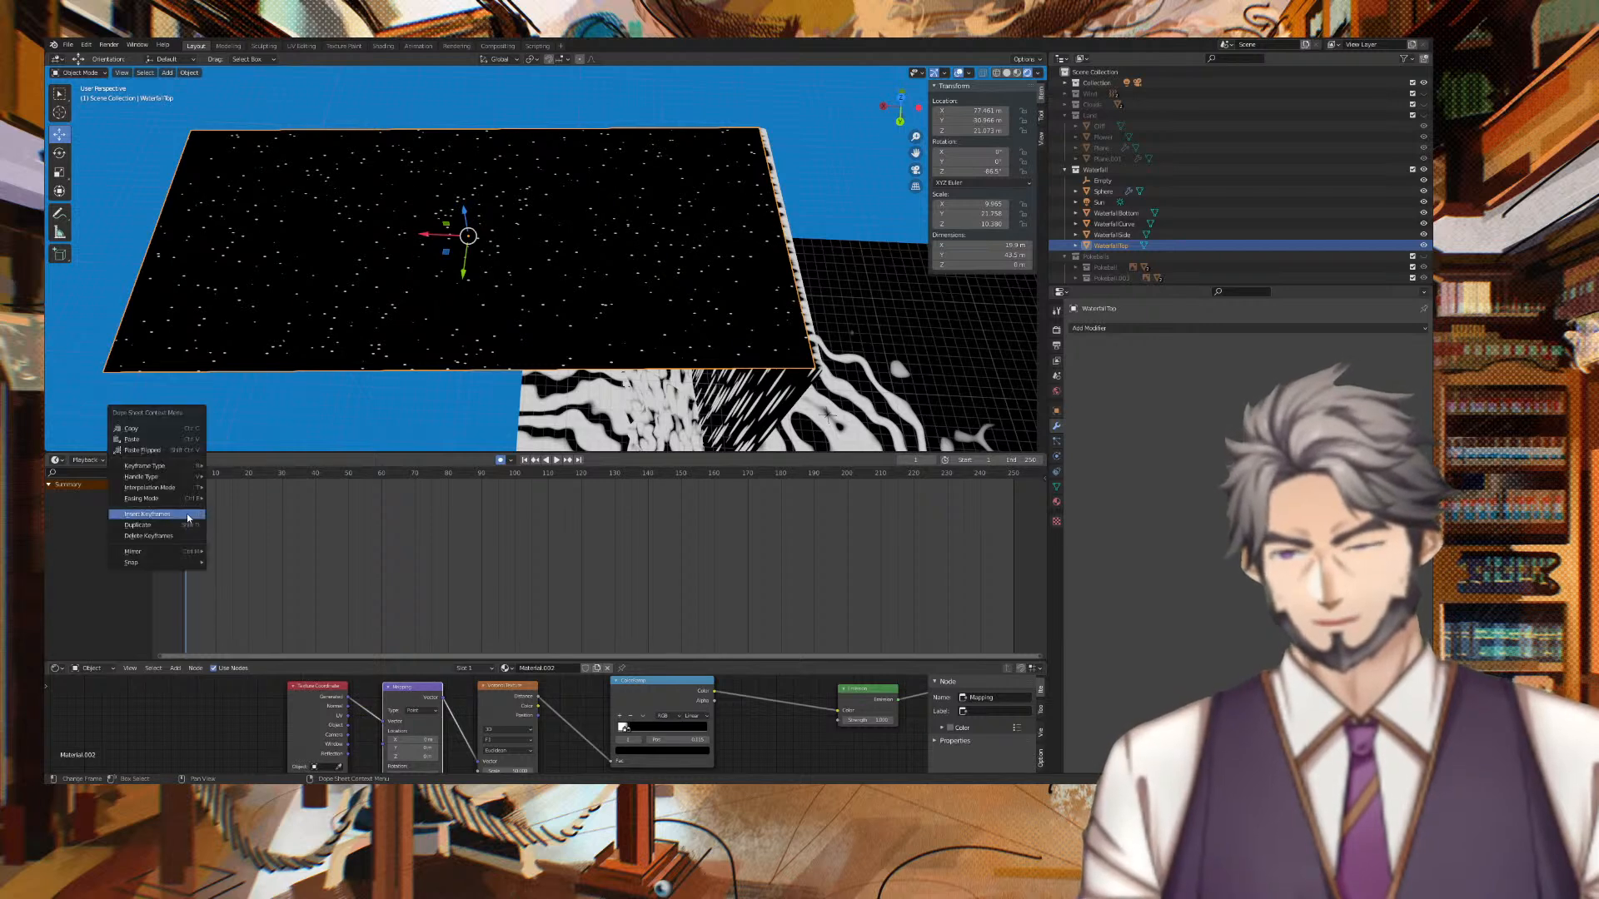
left_click(187, 515)
key("space")
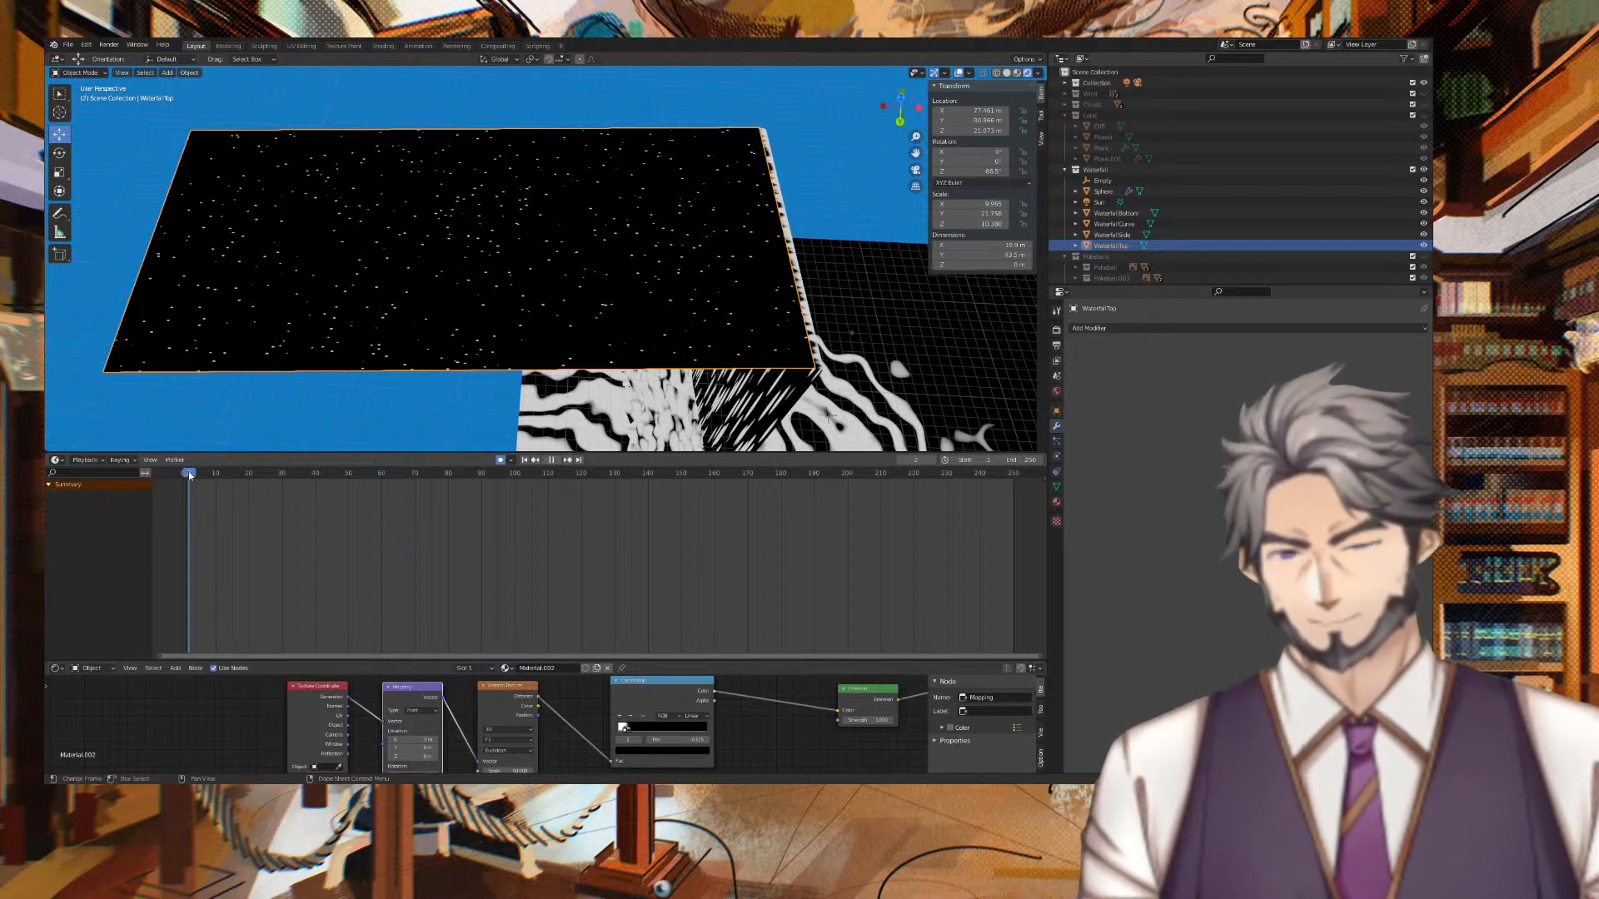
key("space")
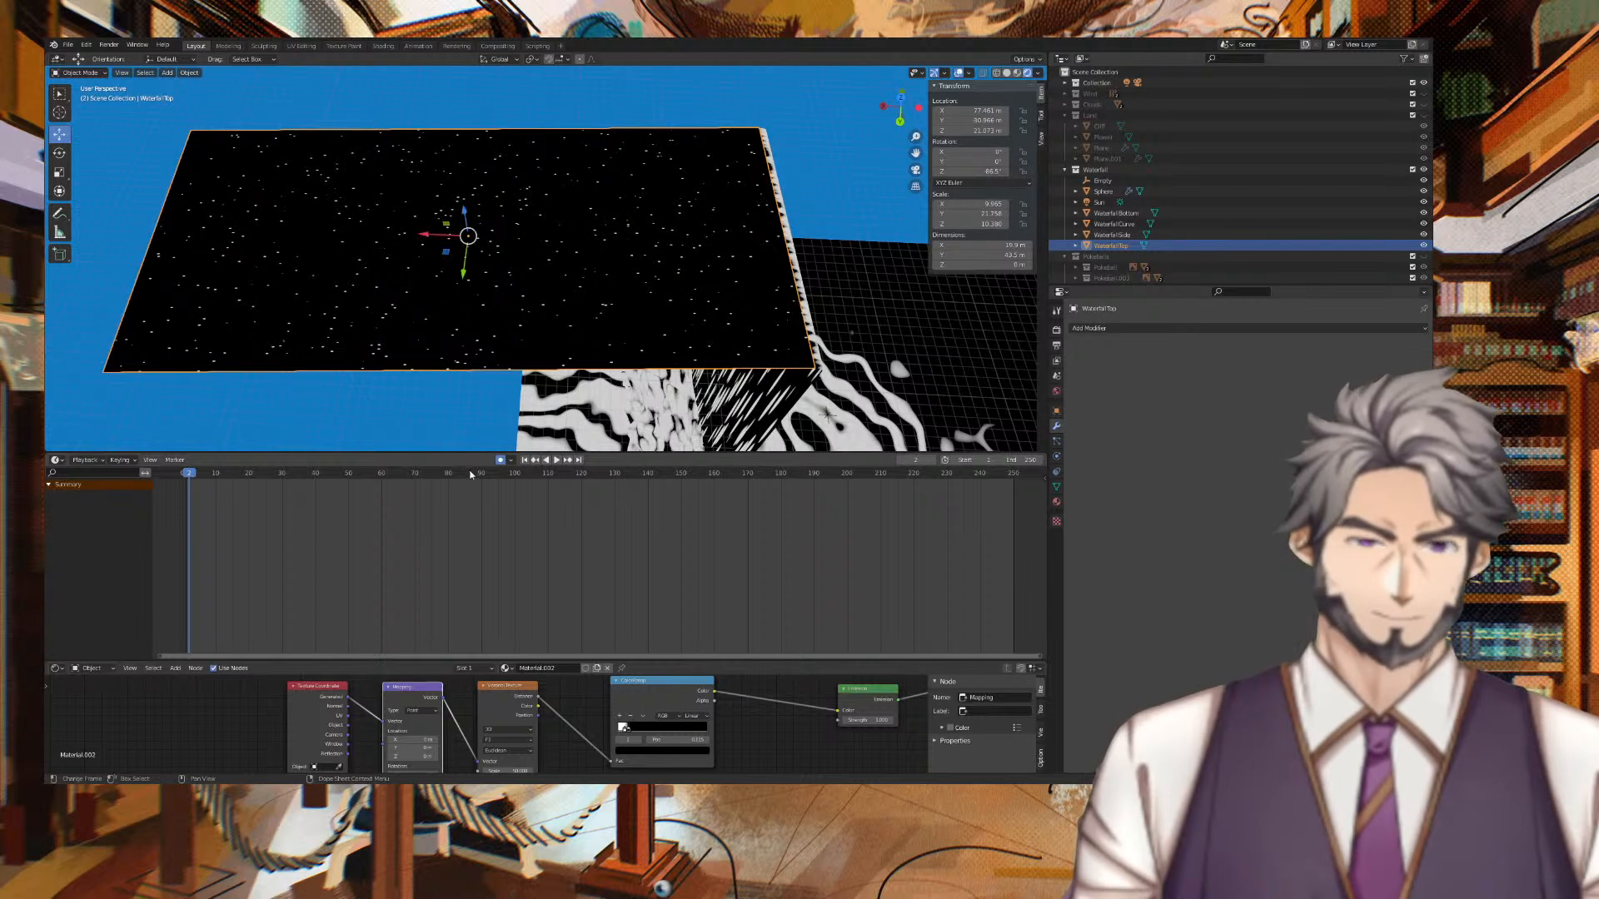
Insert keyframes on all location values of WaterfallTop's Mapping node at frame 1.
left_click(511, 461)
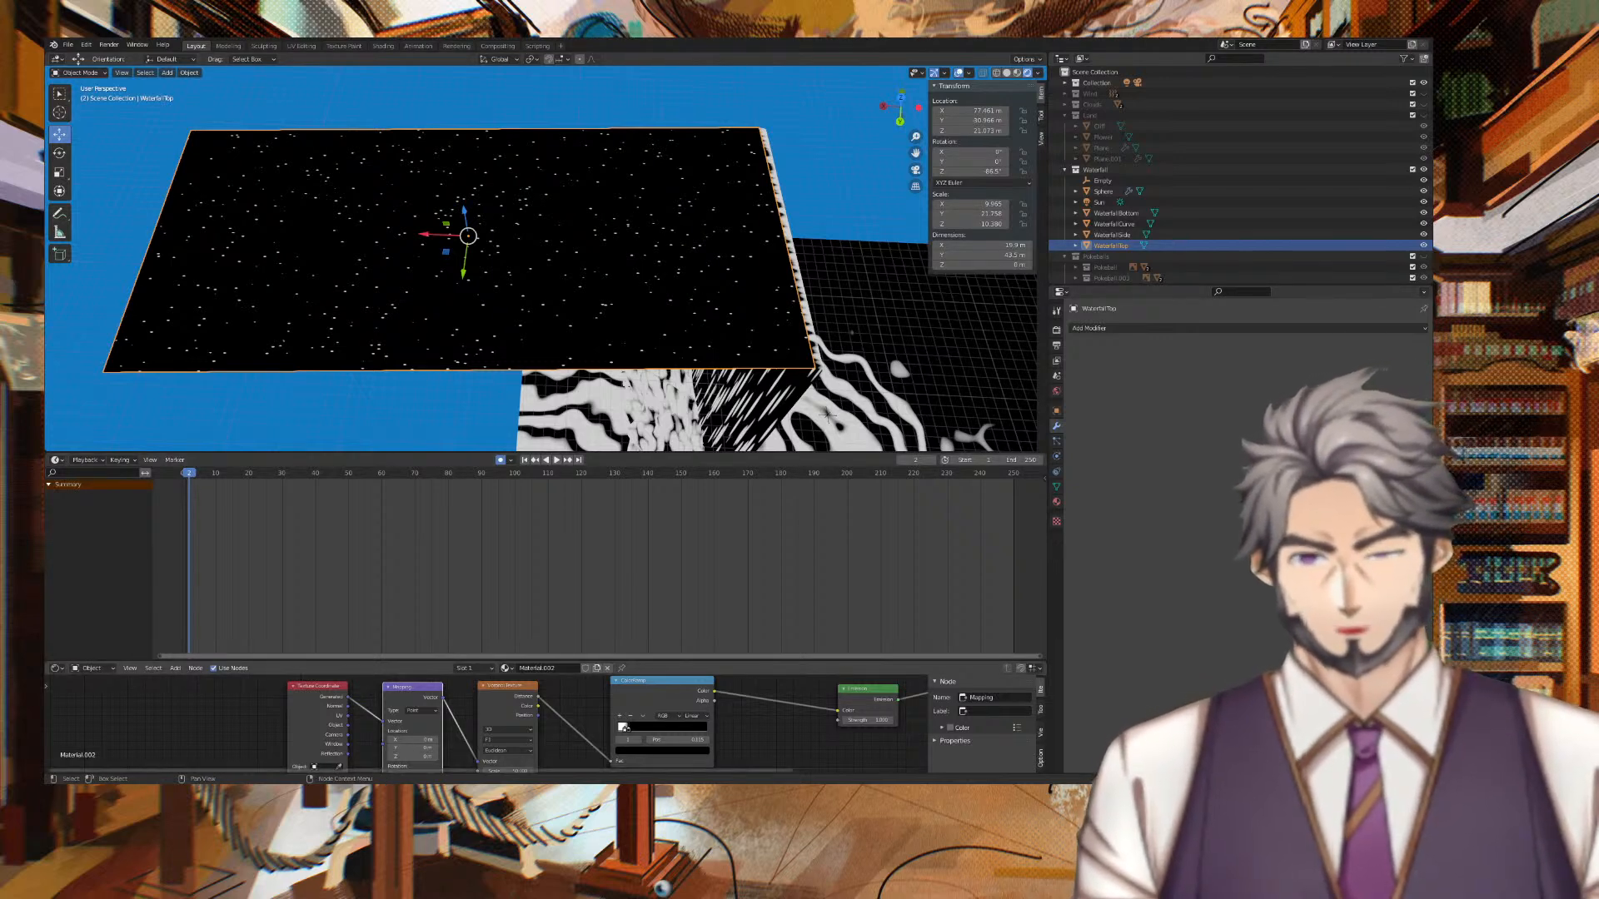
right_click(418, 741)
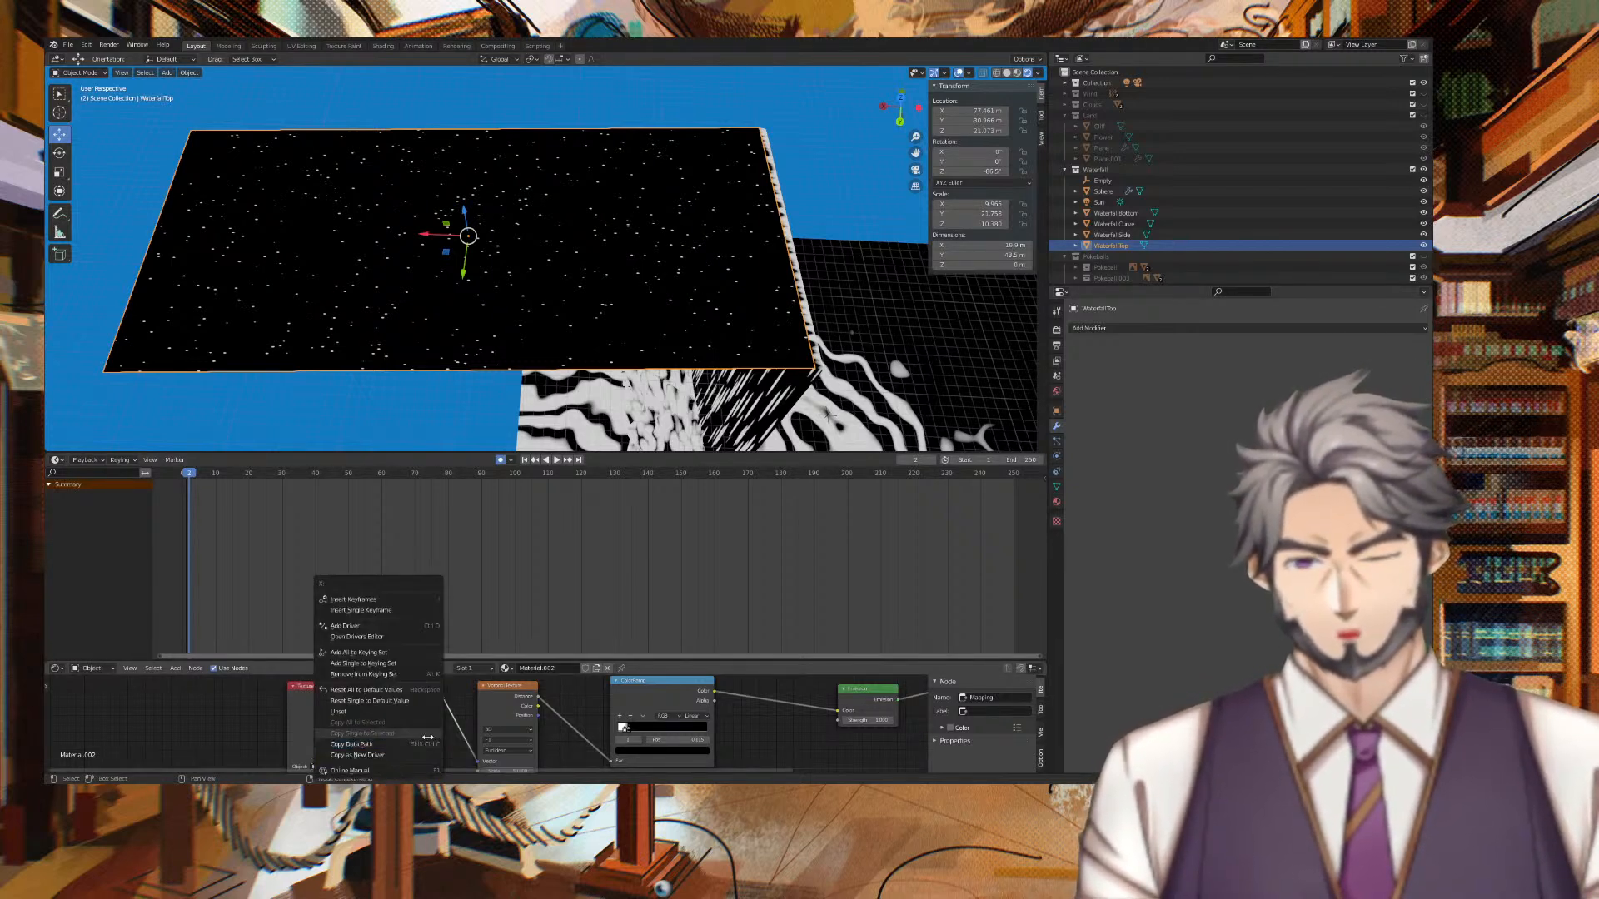
left_click(410, 600)
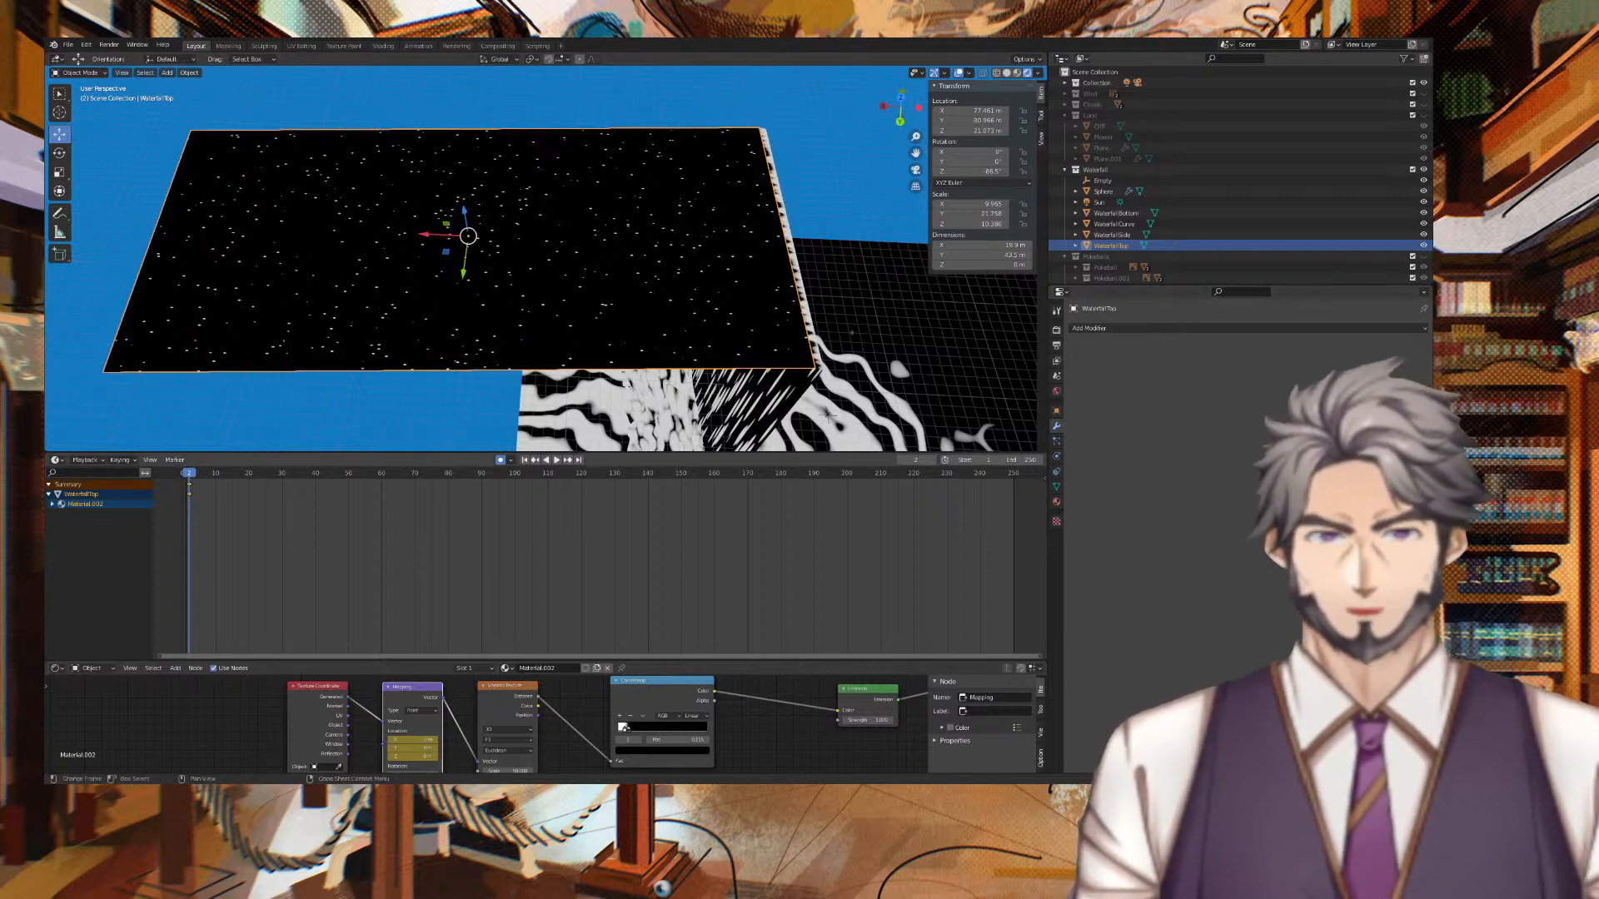
Increase the X location of WaterfallTop's Mapping node at frame 250 with auto keying on, and play the animation.
left_click_drag(189, 472, 1015, 471)
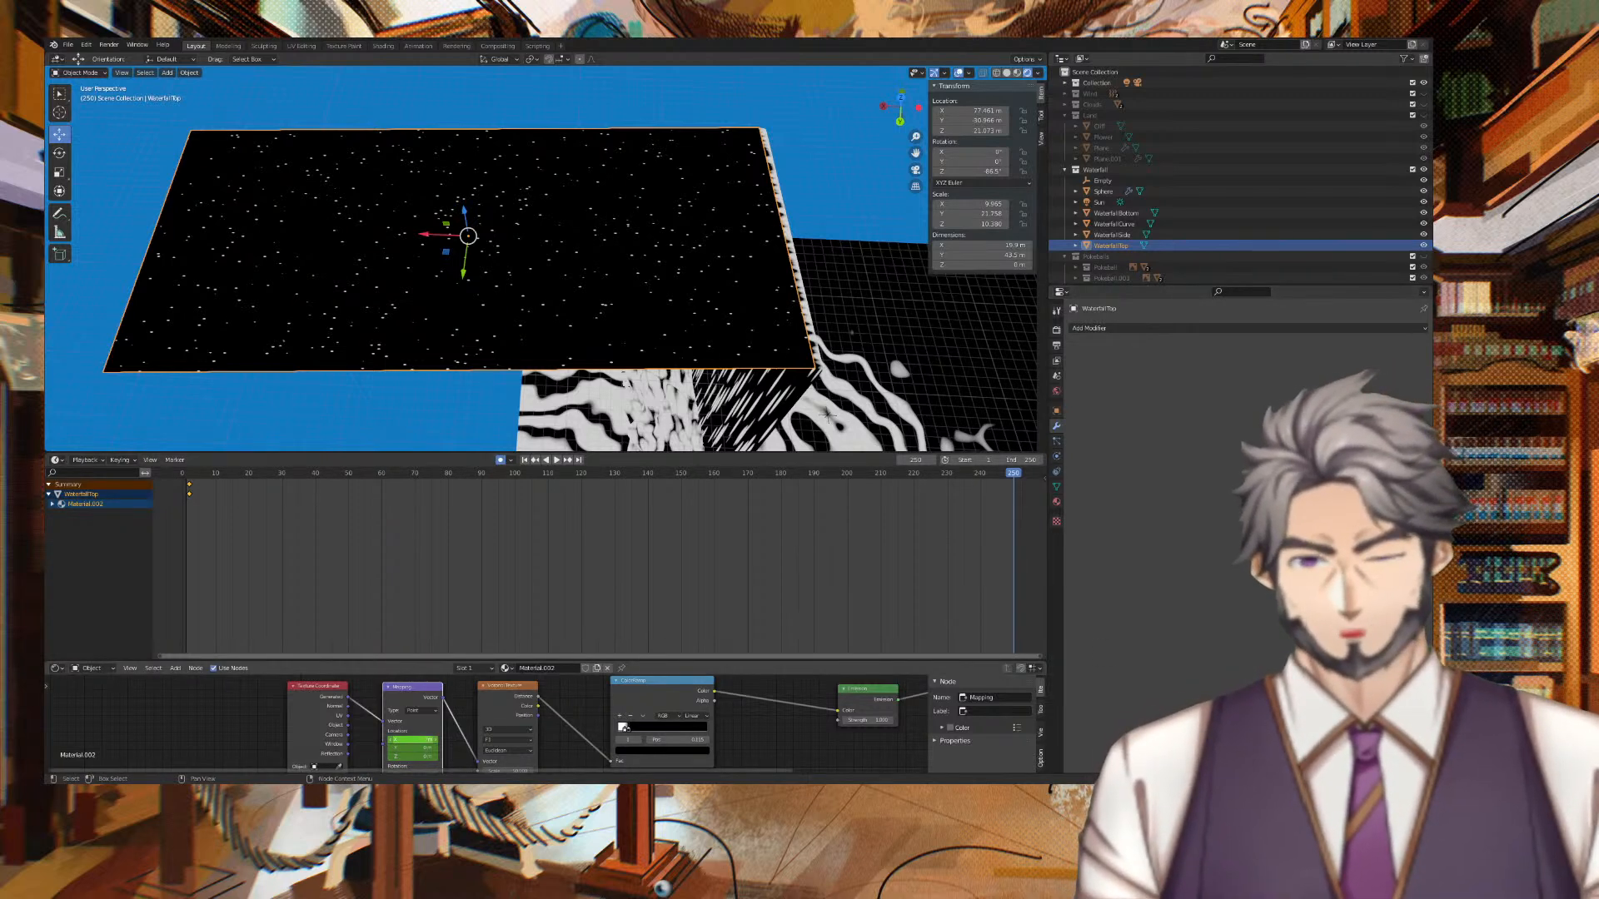
left_click_drag(413, 739, 510, 739)
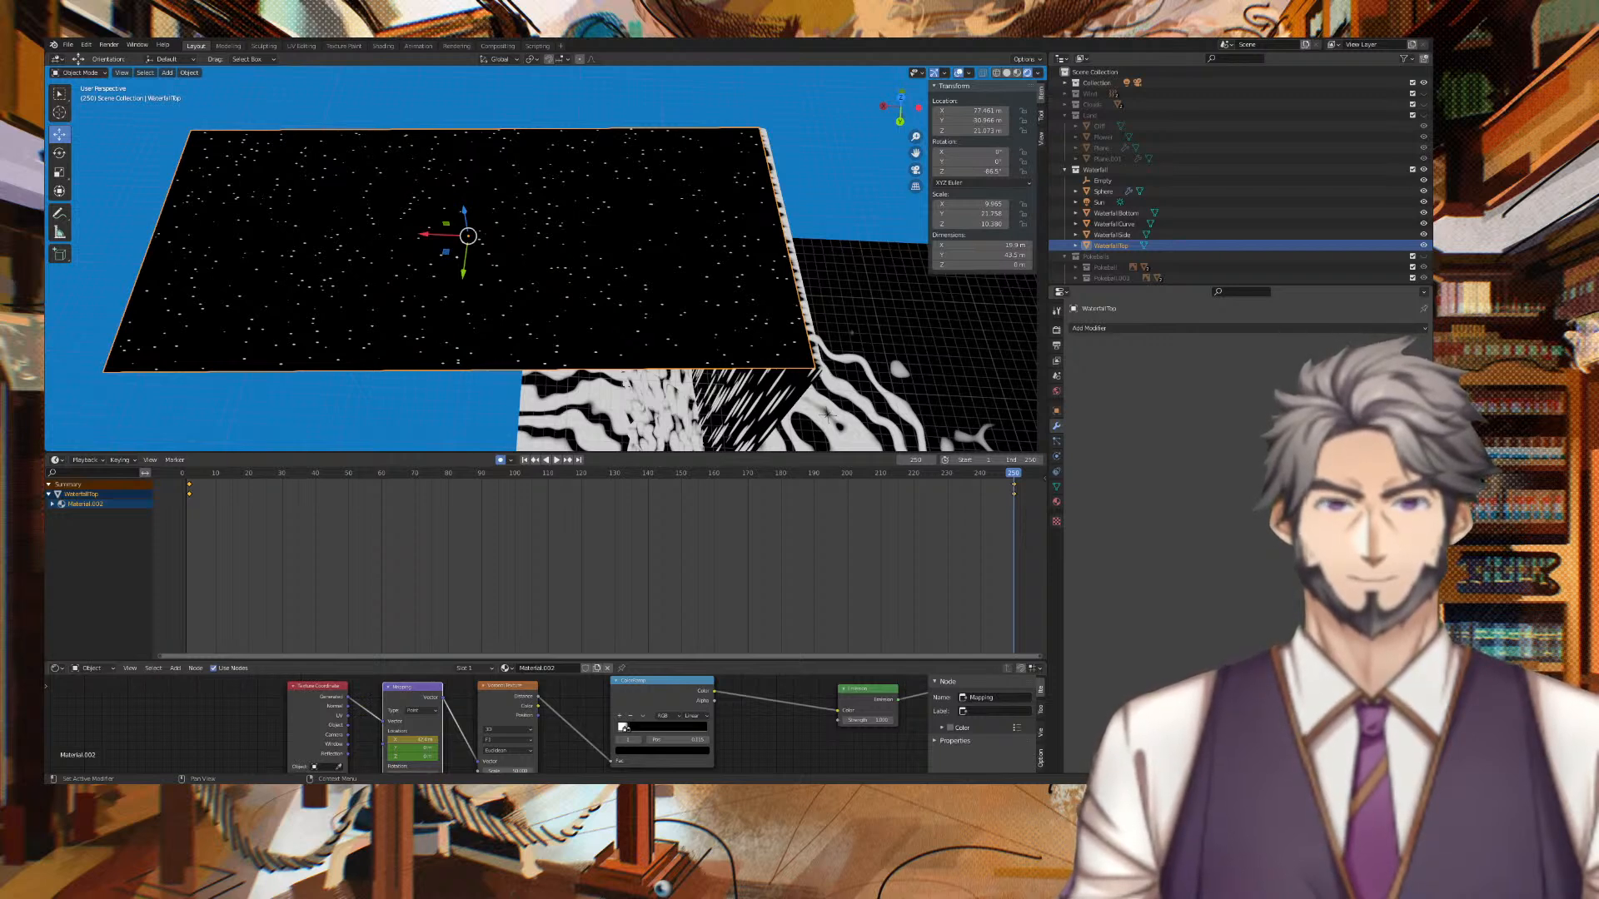
key("space")
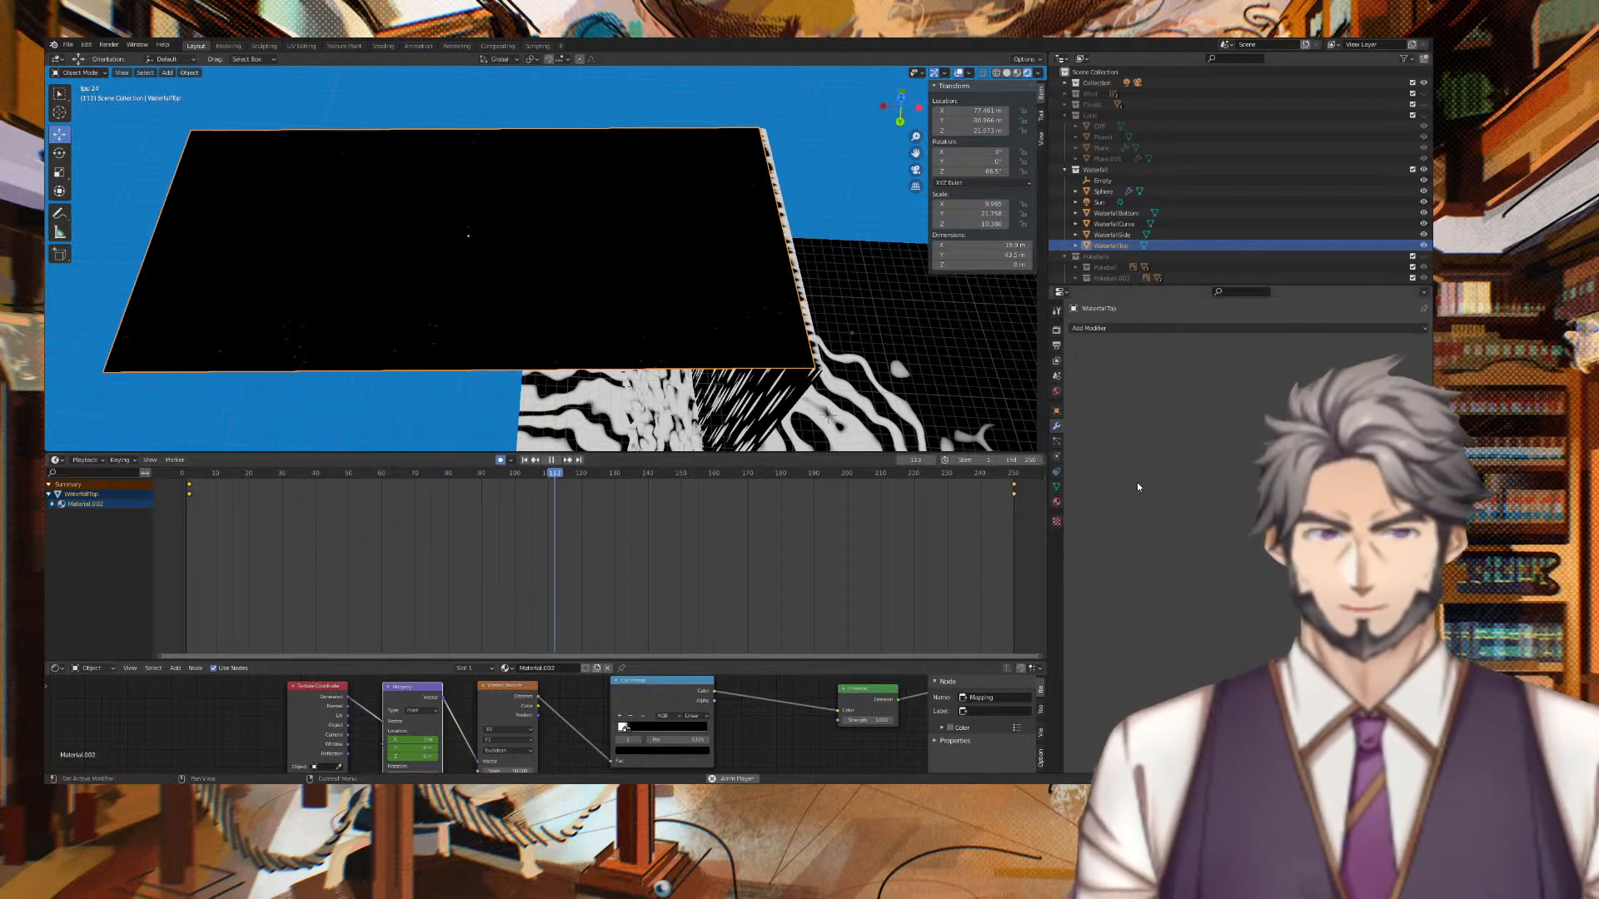
key("space")
Lower the Mapping node's X location at frame 250 and play the animation from the start again.
left_click_drag(618, 477, 1013, 474)
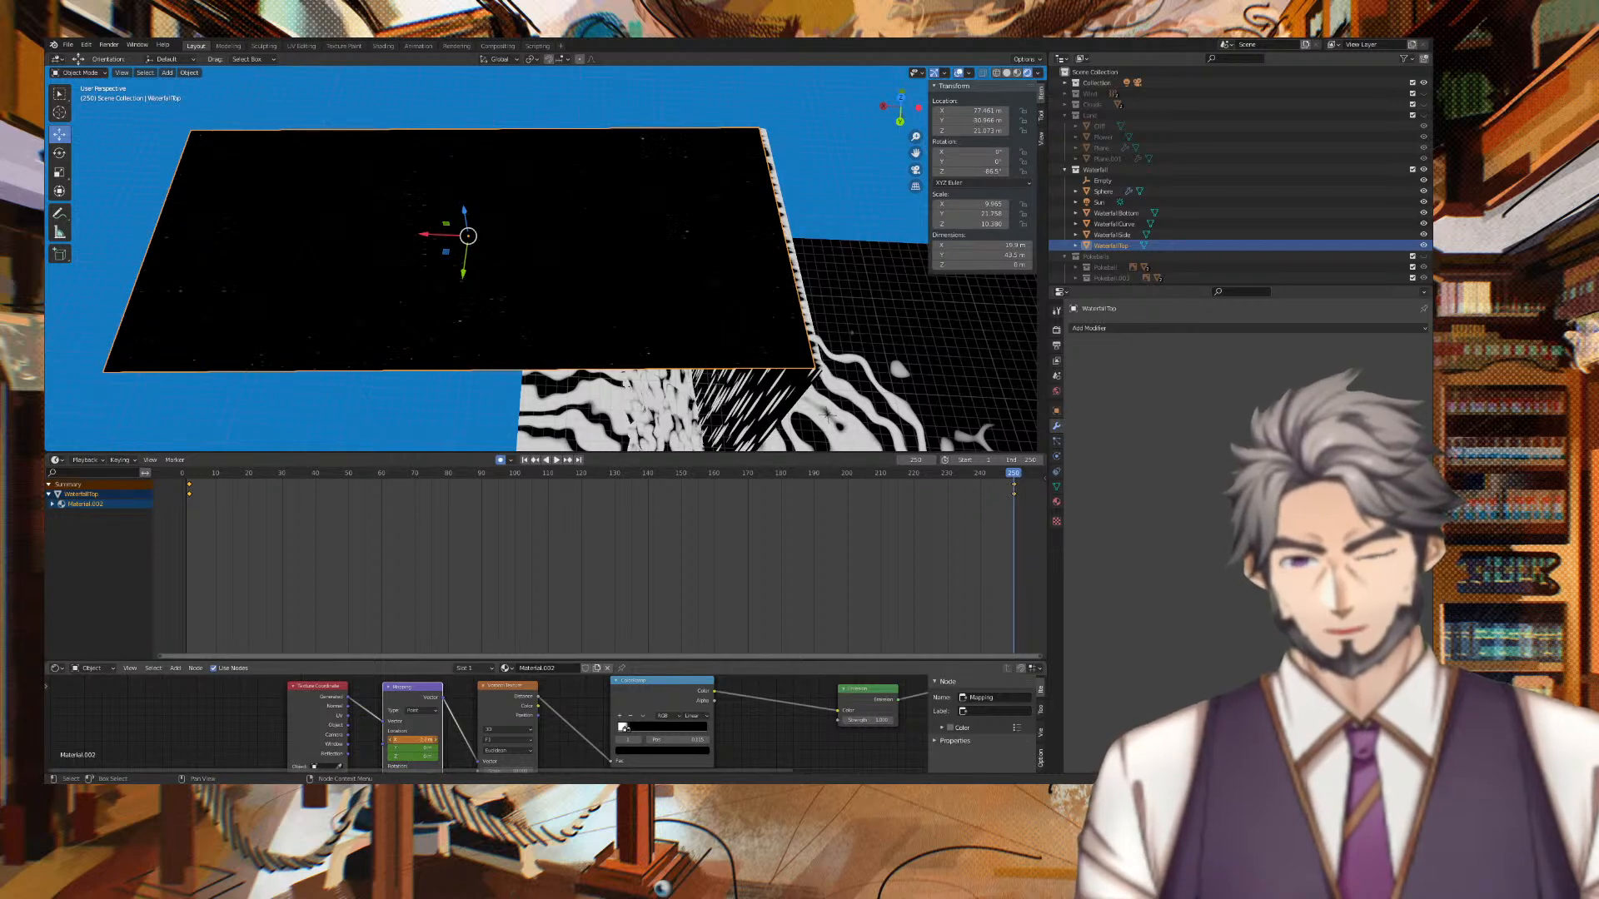
left_click_drag(414, 739, 338, 740)
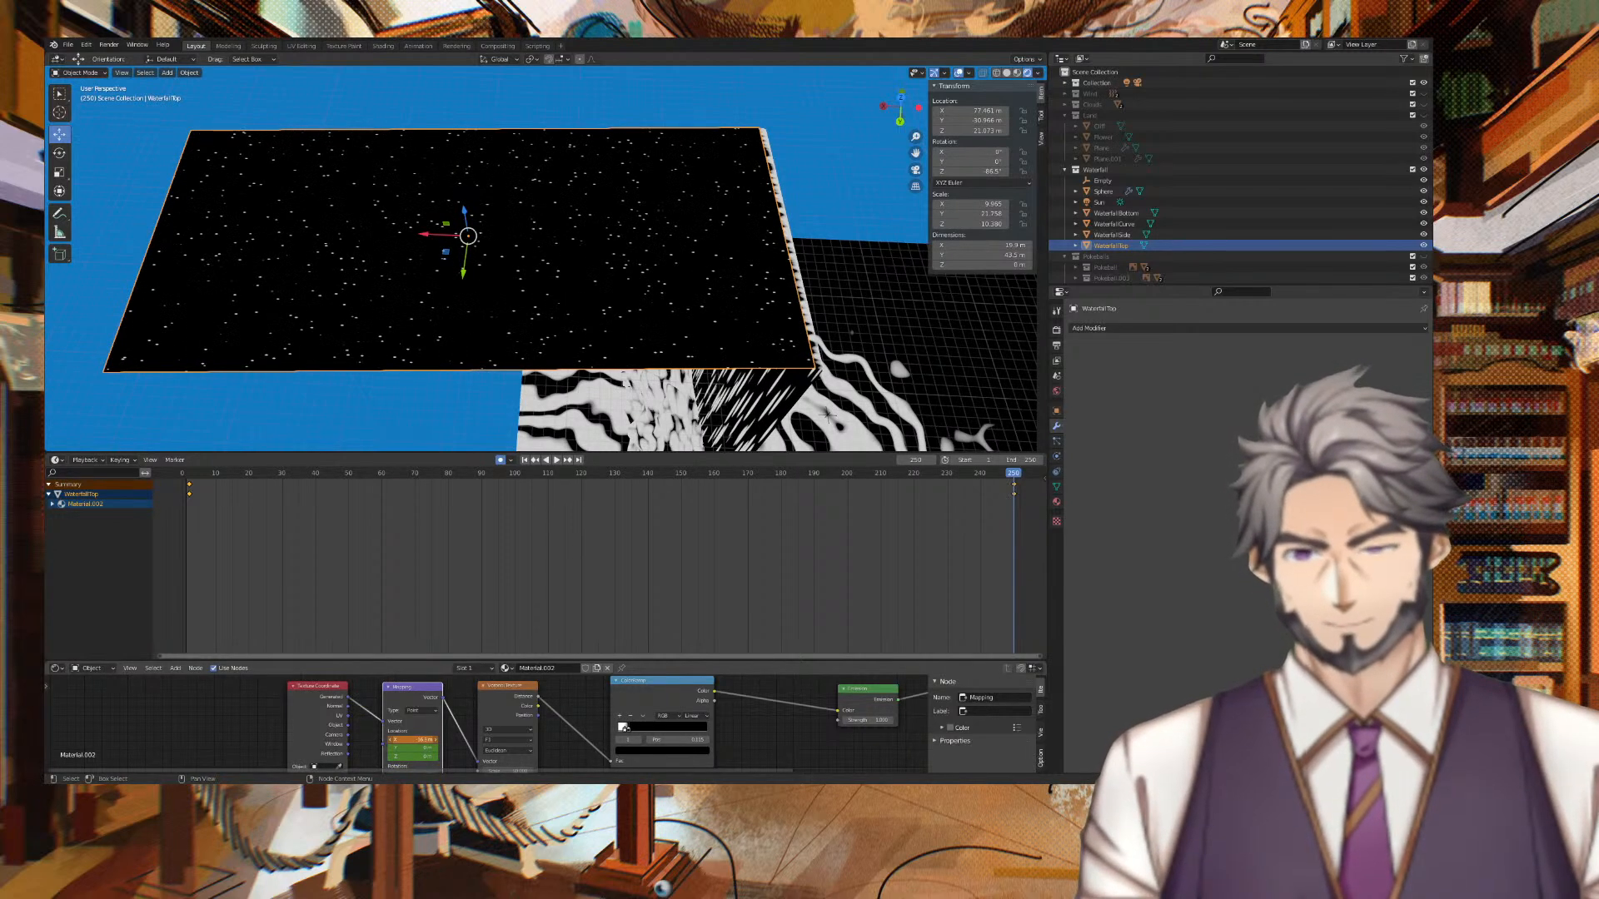
left_click(187, 479)
key("space")
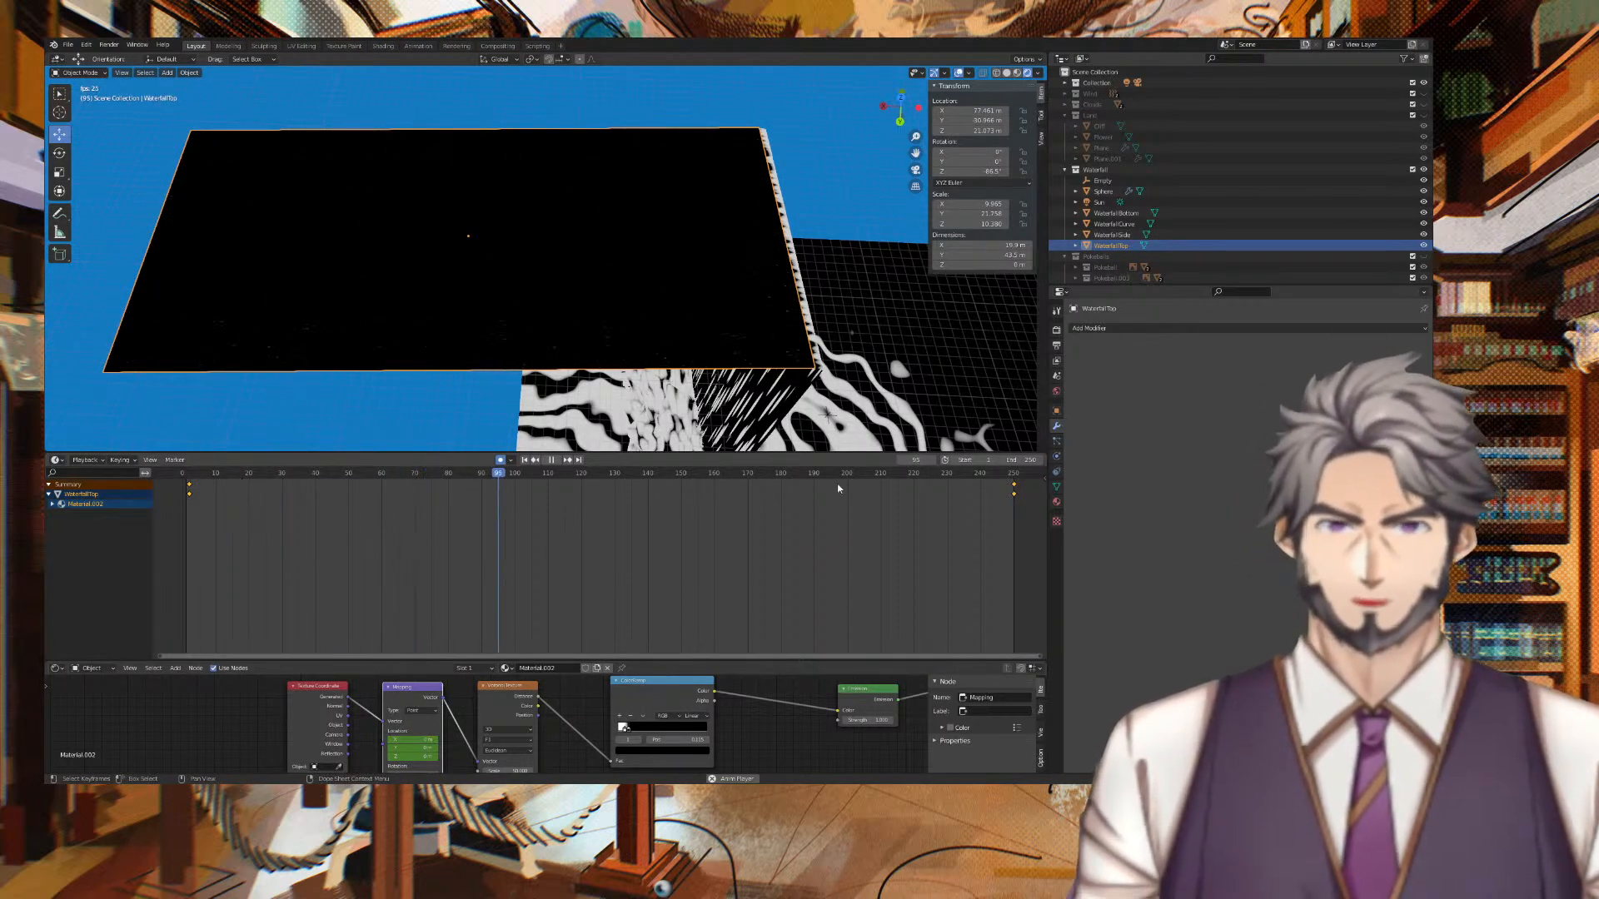
left_click(1012, 479)
left_click(1014, 478)
left_click(958, 474)
key("space")
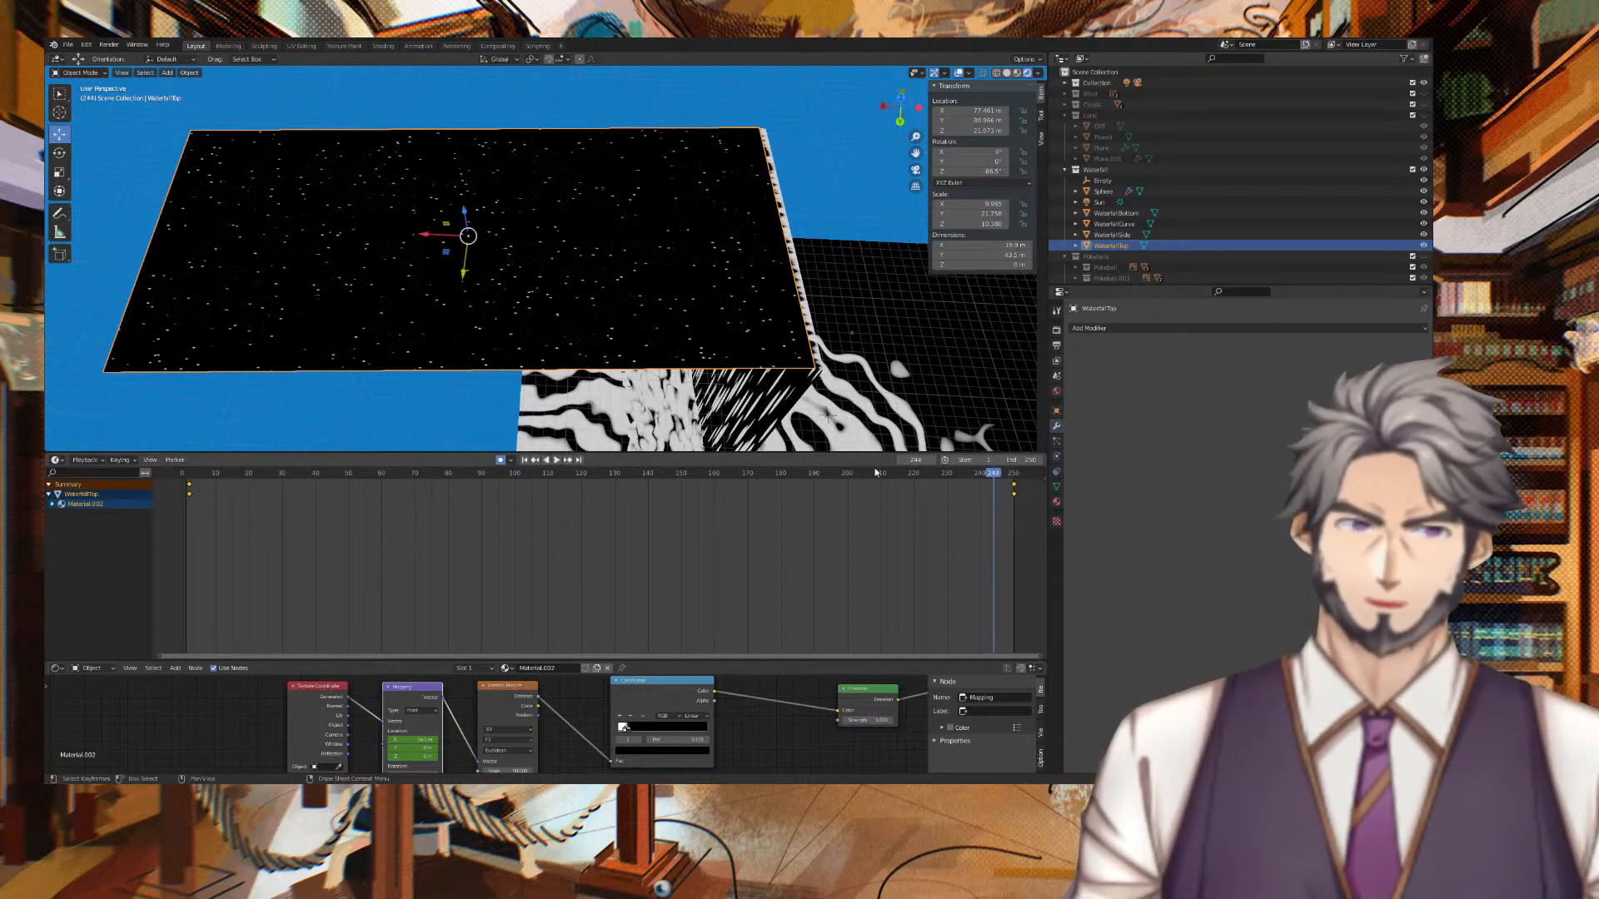
Set the Mapping node's X location to 0.5 at frame 250 and replay the animation from the first frame.
left_click_drag(993, 473, 1014, 475)
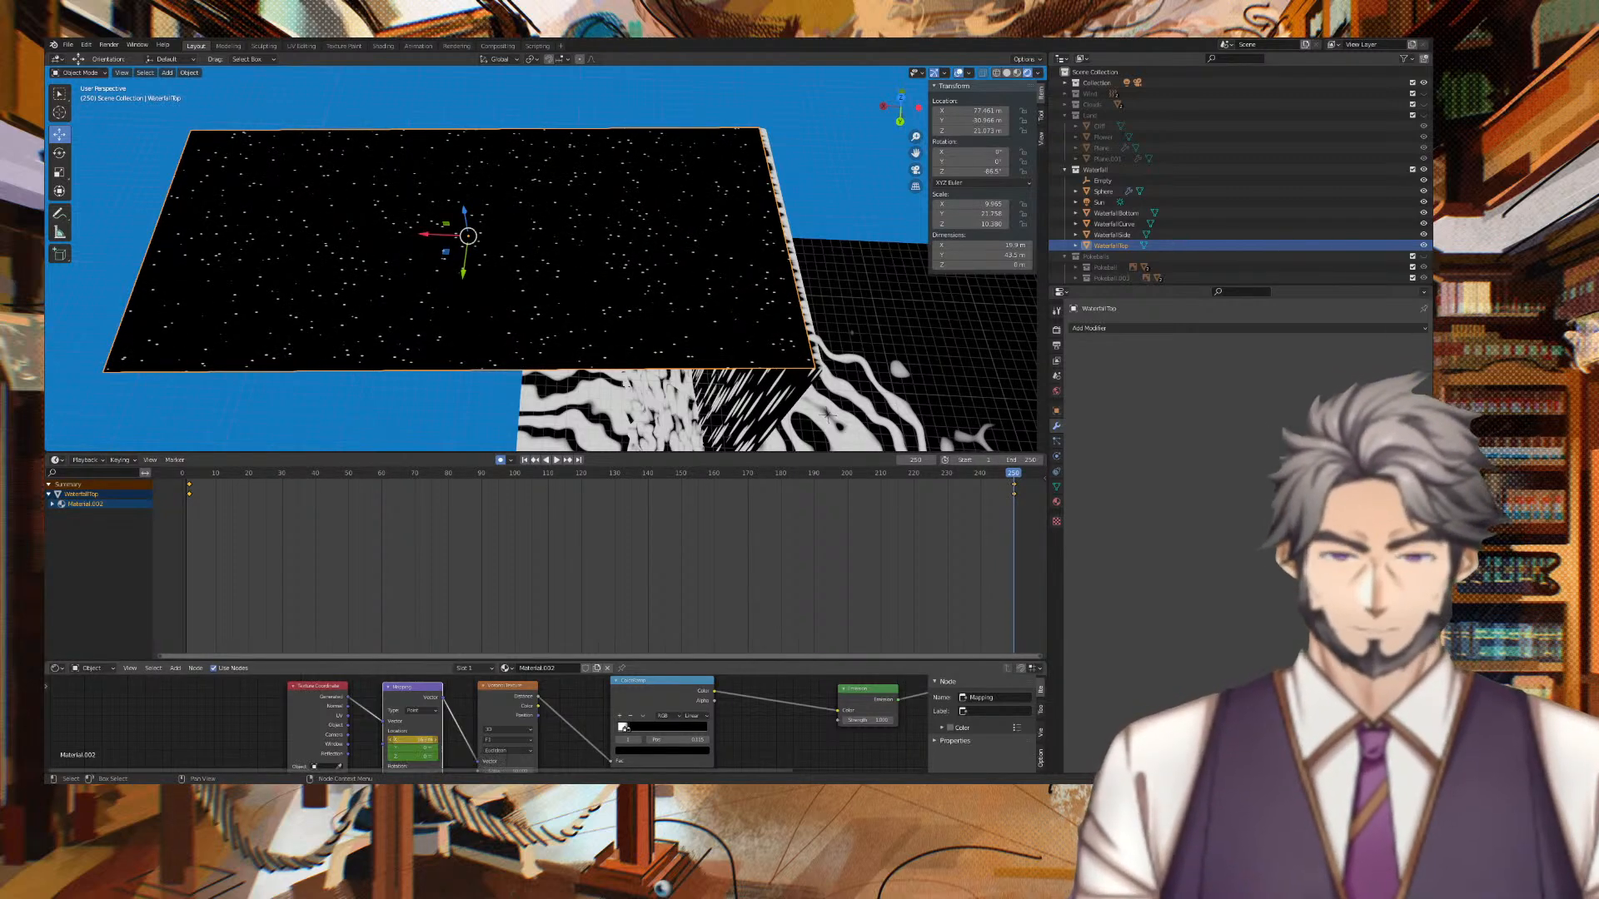
left_click_drag(398, 740, 429, 740)
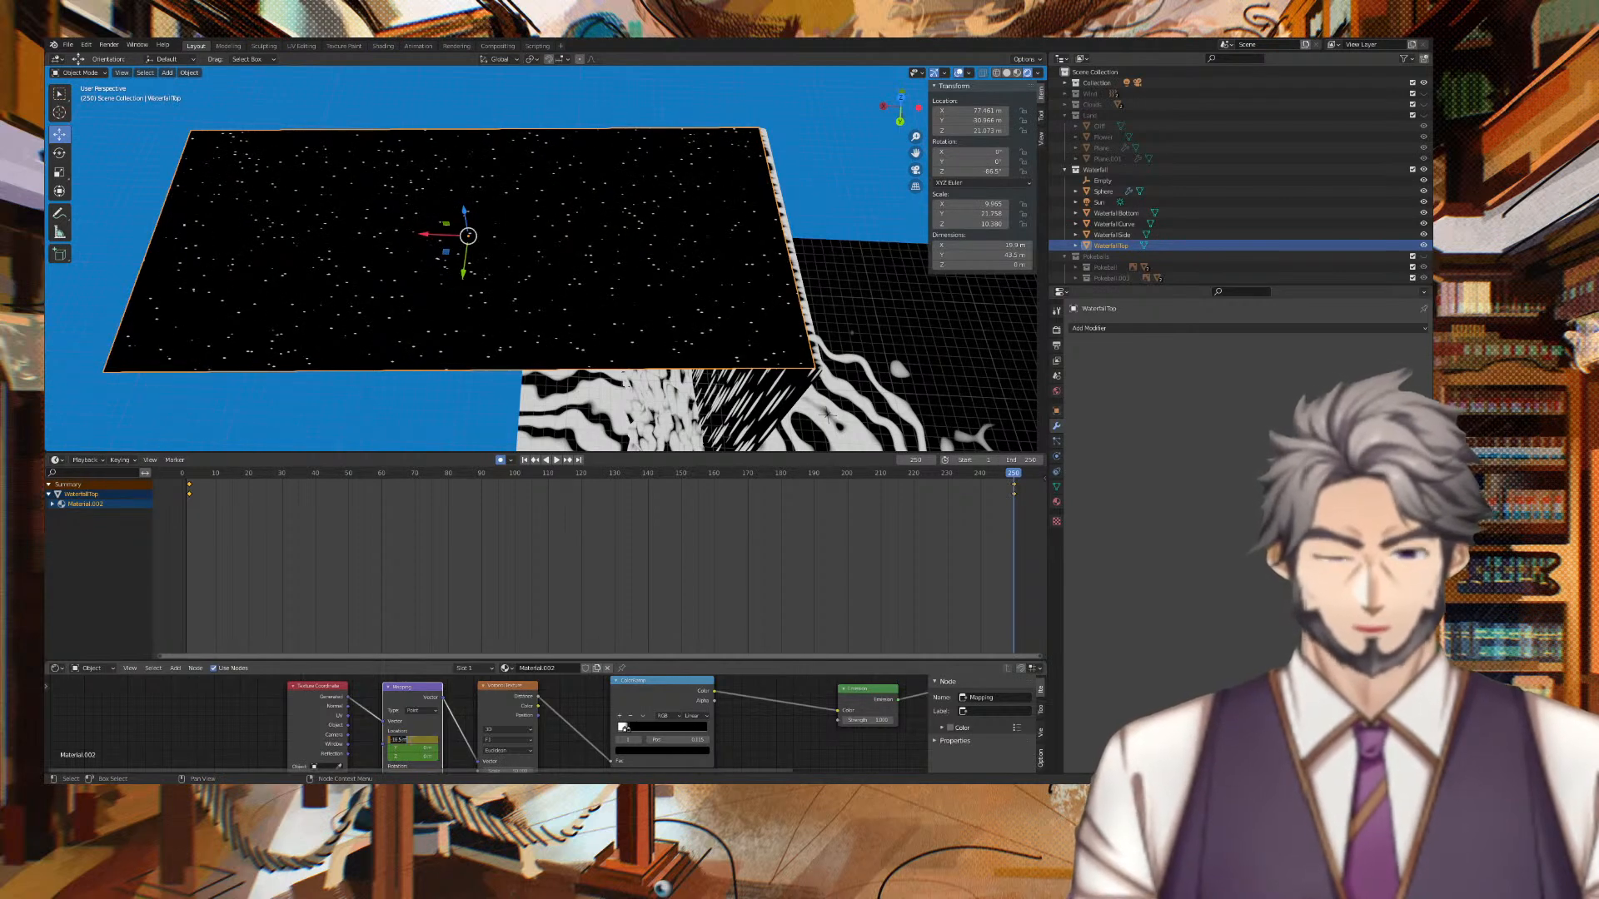
type("0.5")
key("Tab")
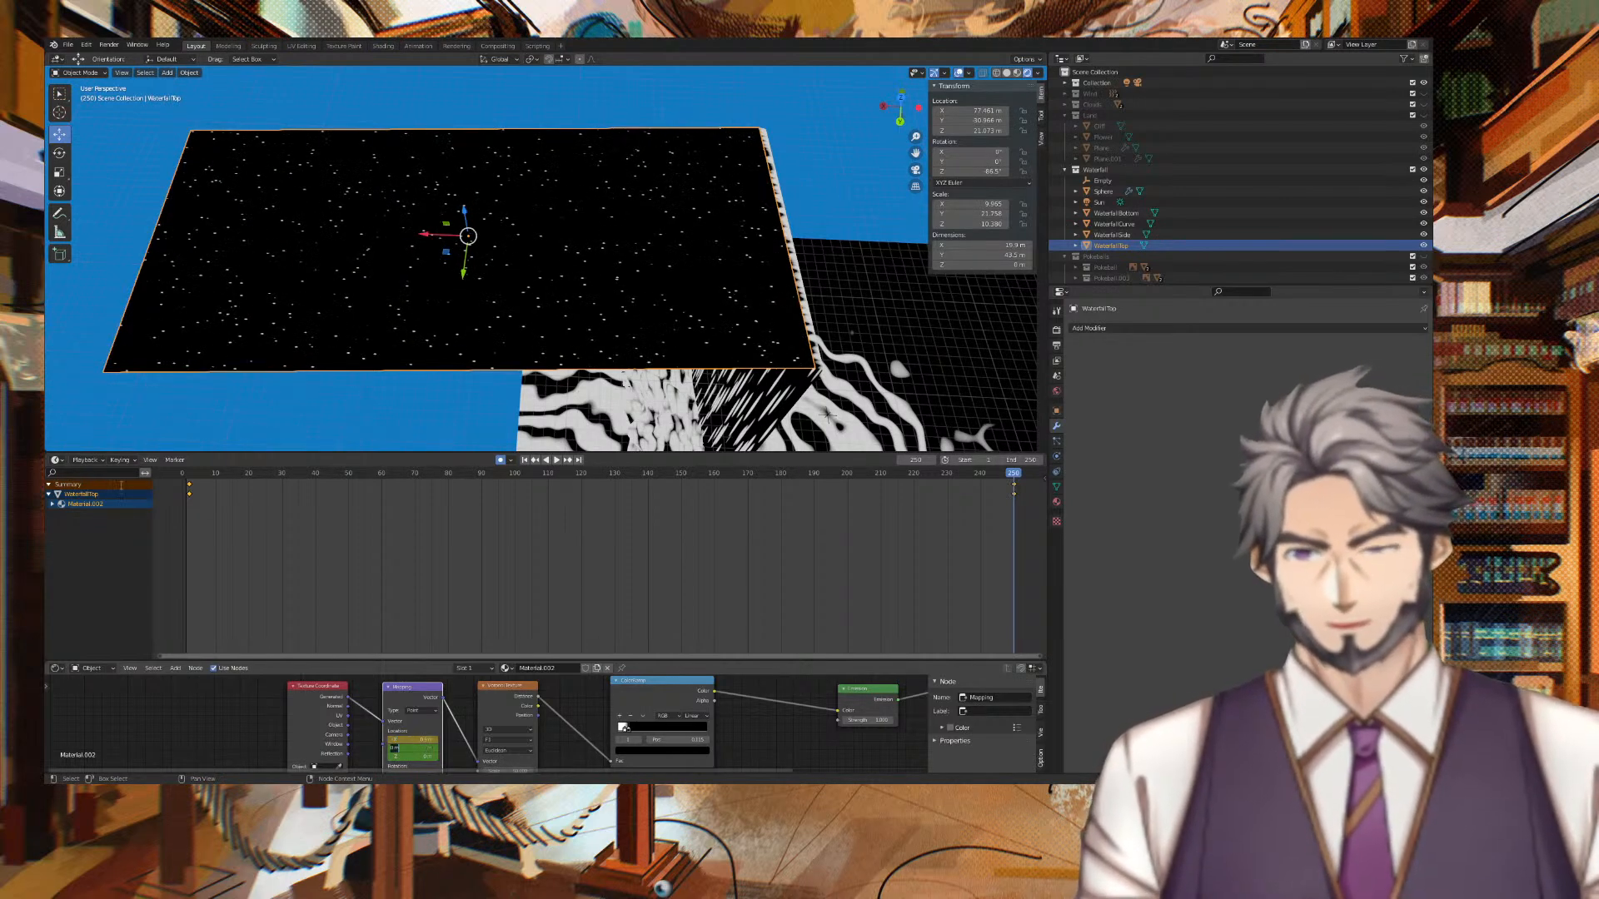
key("Return")
key("space")
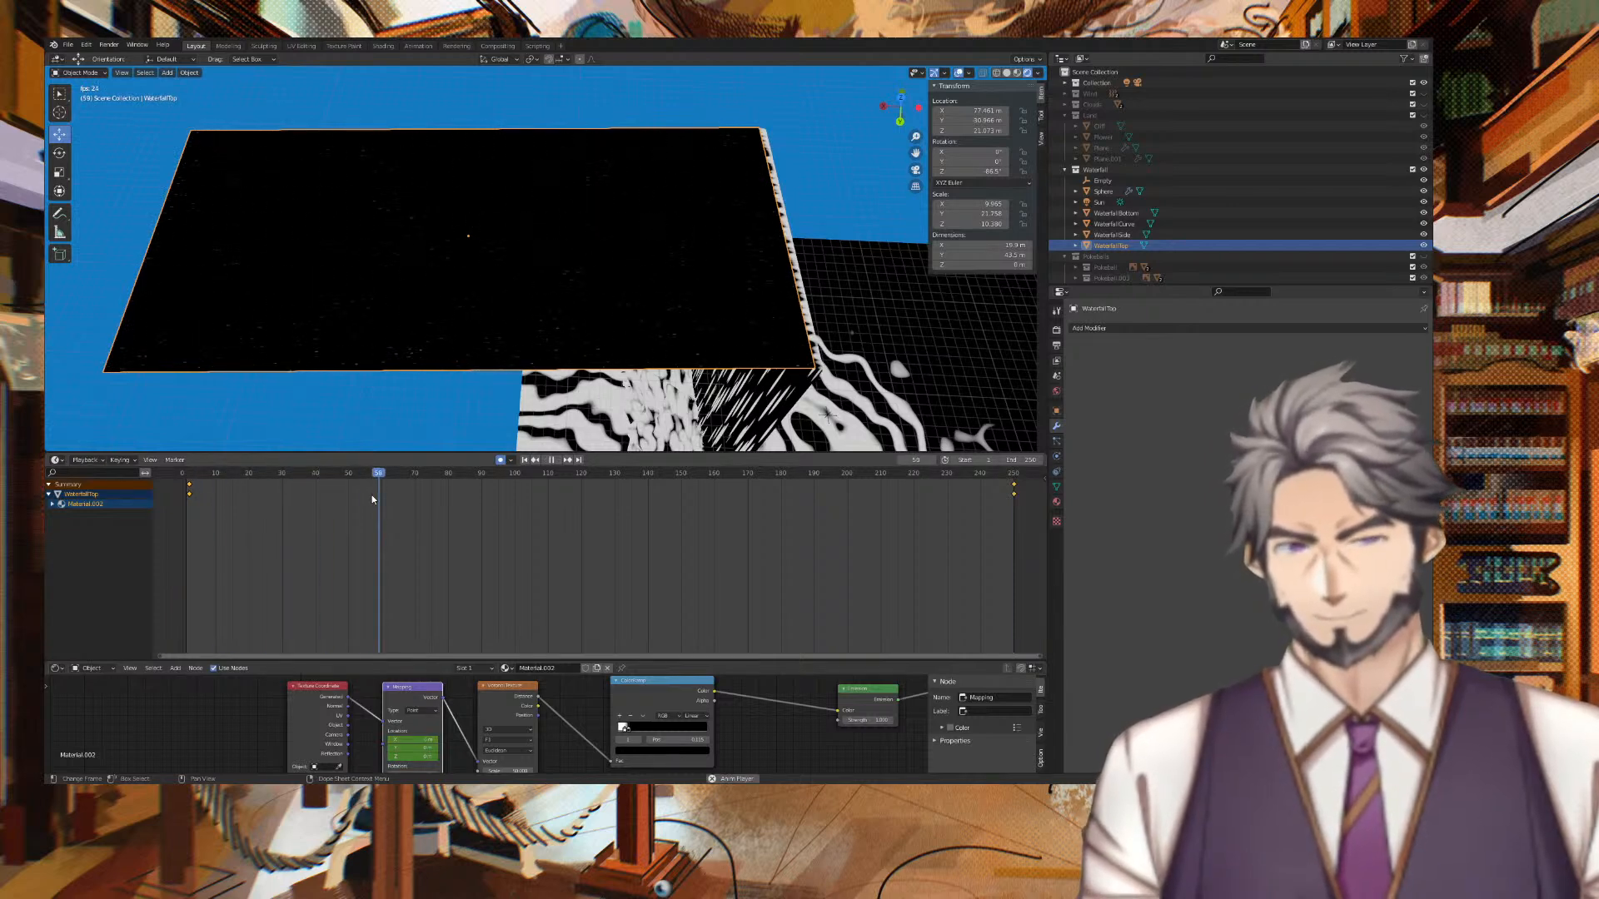
key("space")
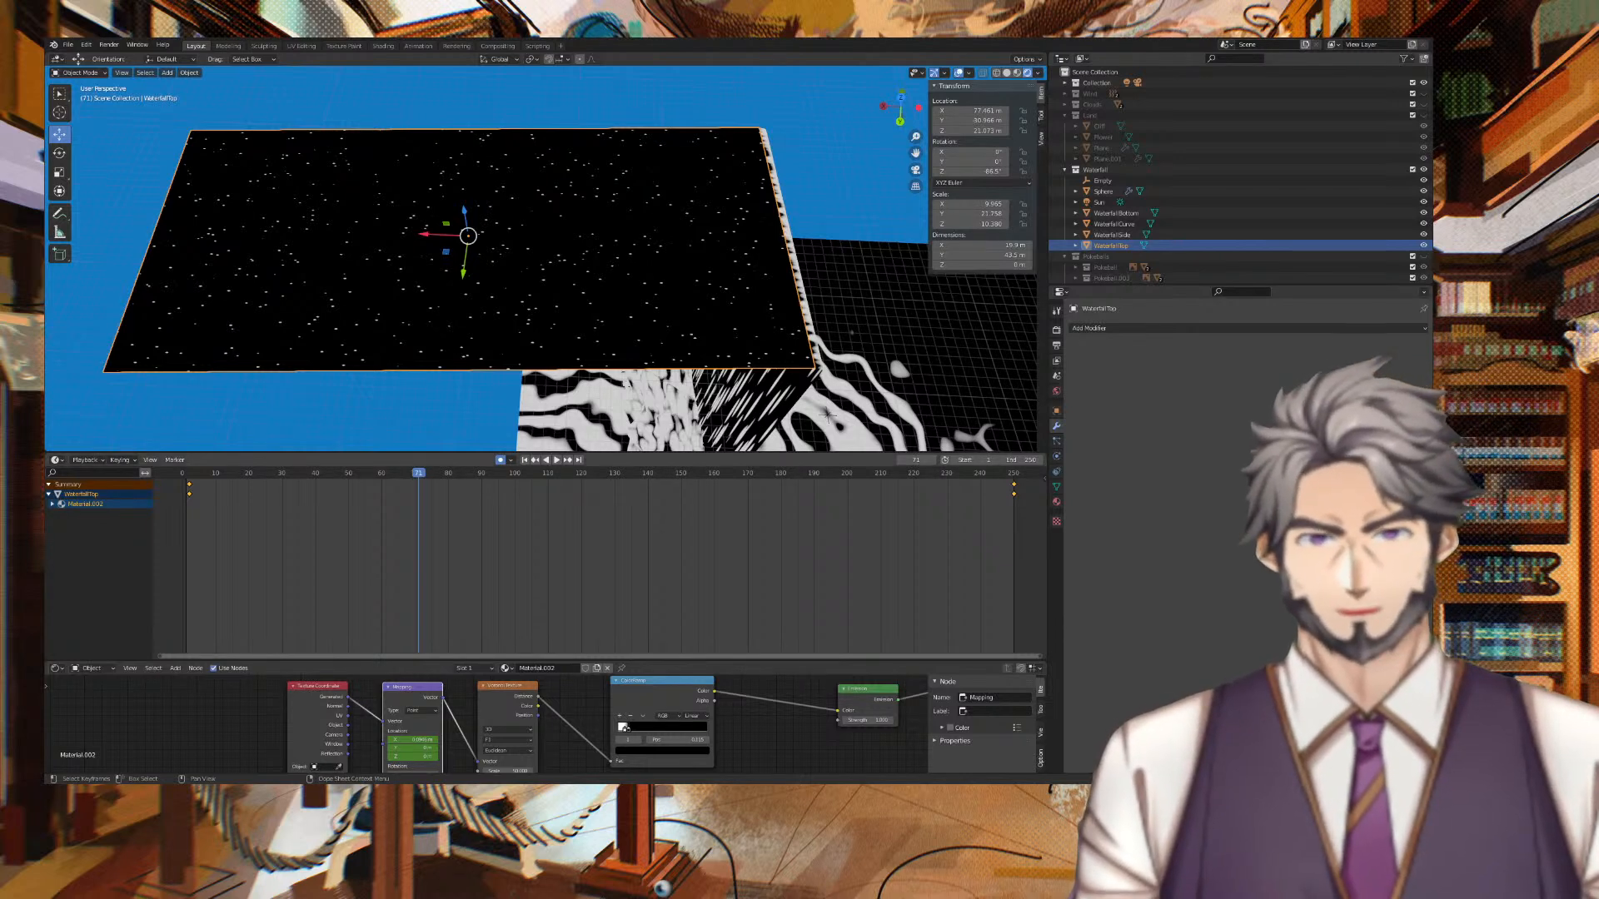
left_click(524, 460)
key("space")
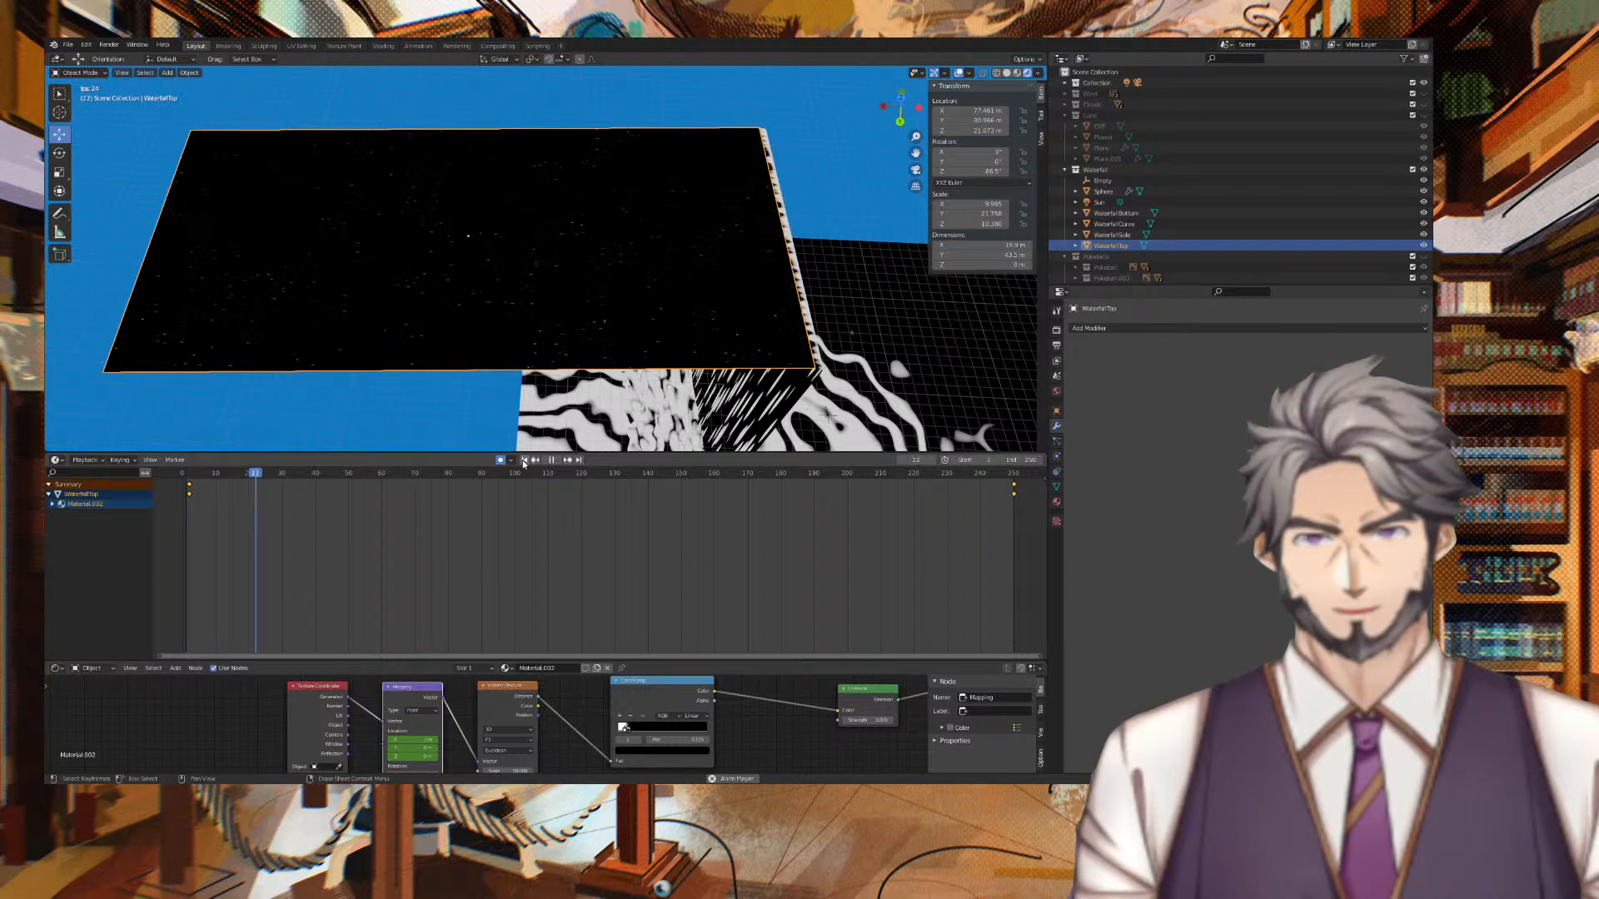
key("space")
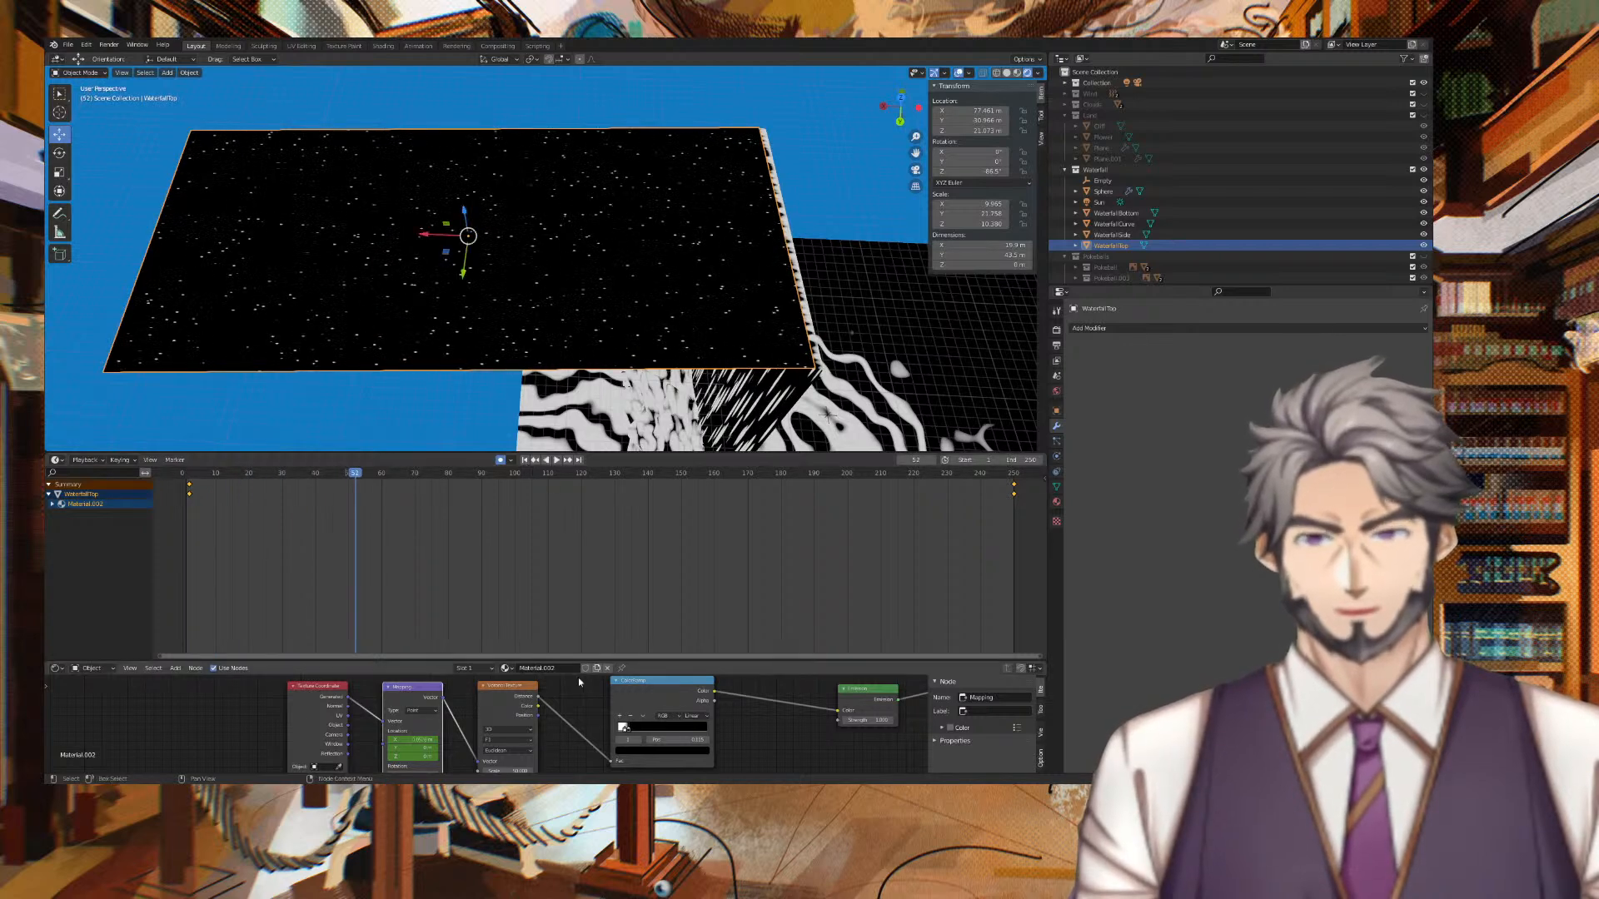
Set the X rotation of WaterfallTop's Mapping node to 90° and play the animation from the start.
scroll(580, 704, "down", 2)
middle_click_drag(570, 720, 594, 645)
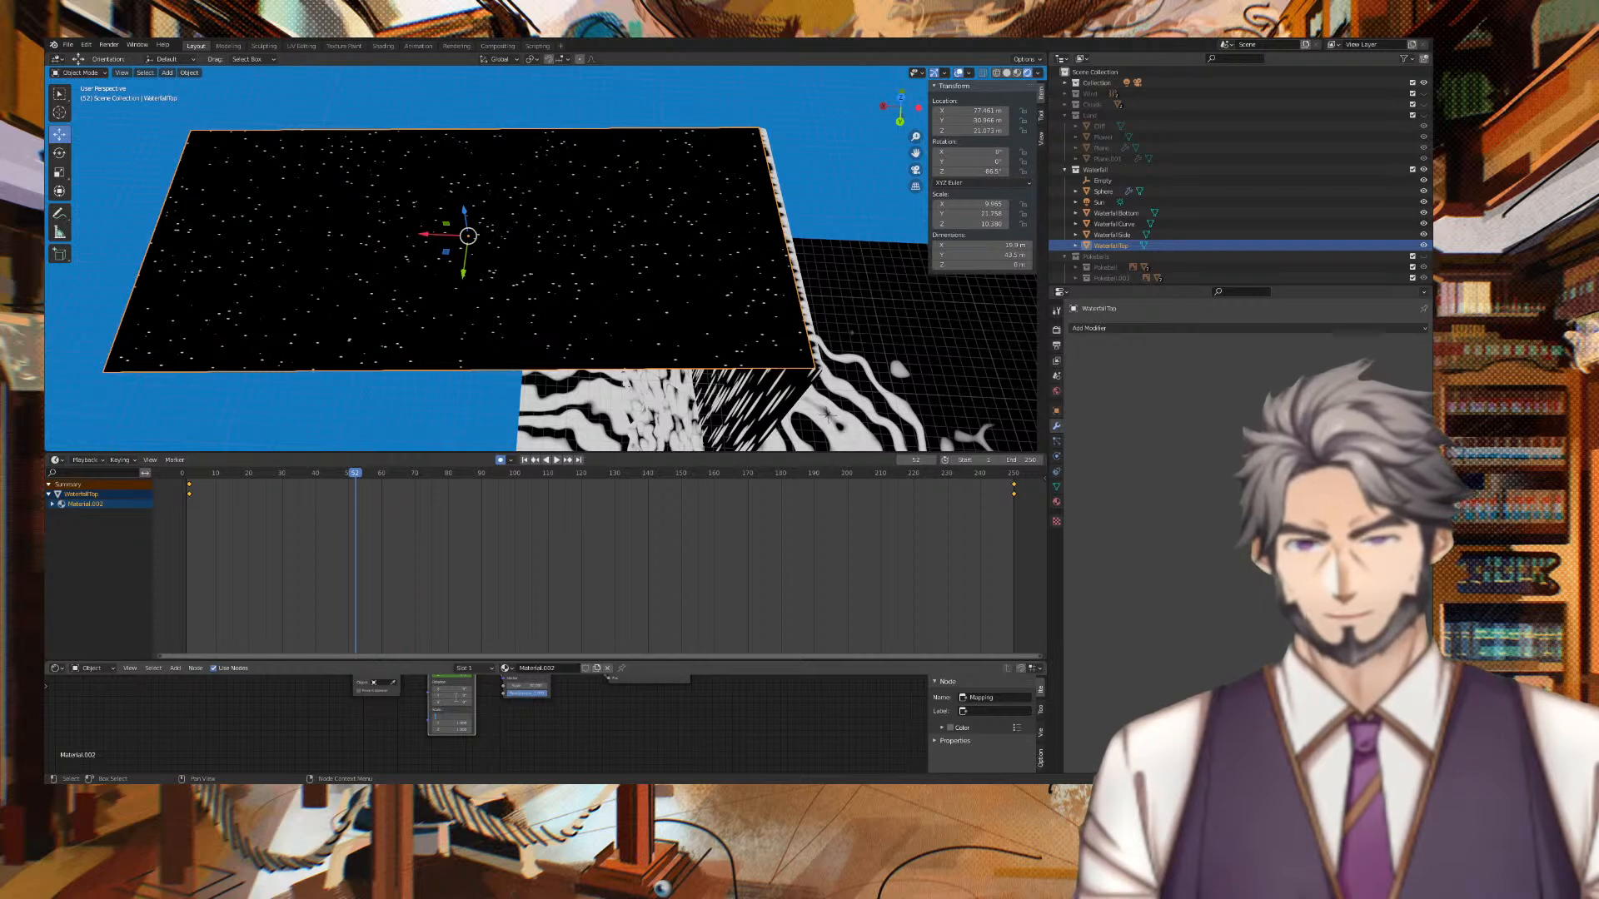
left_click(557, 459)
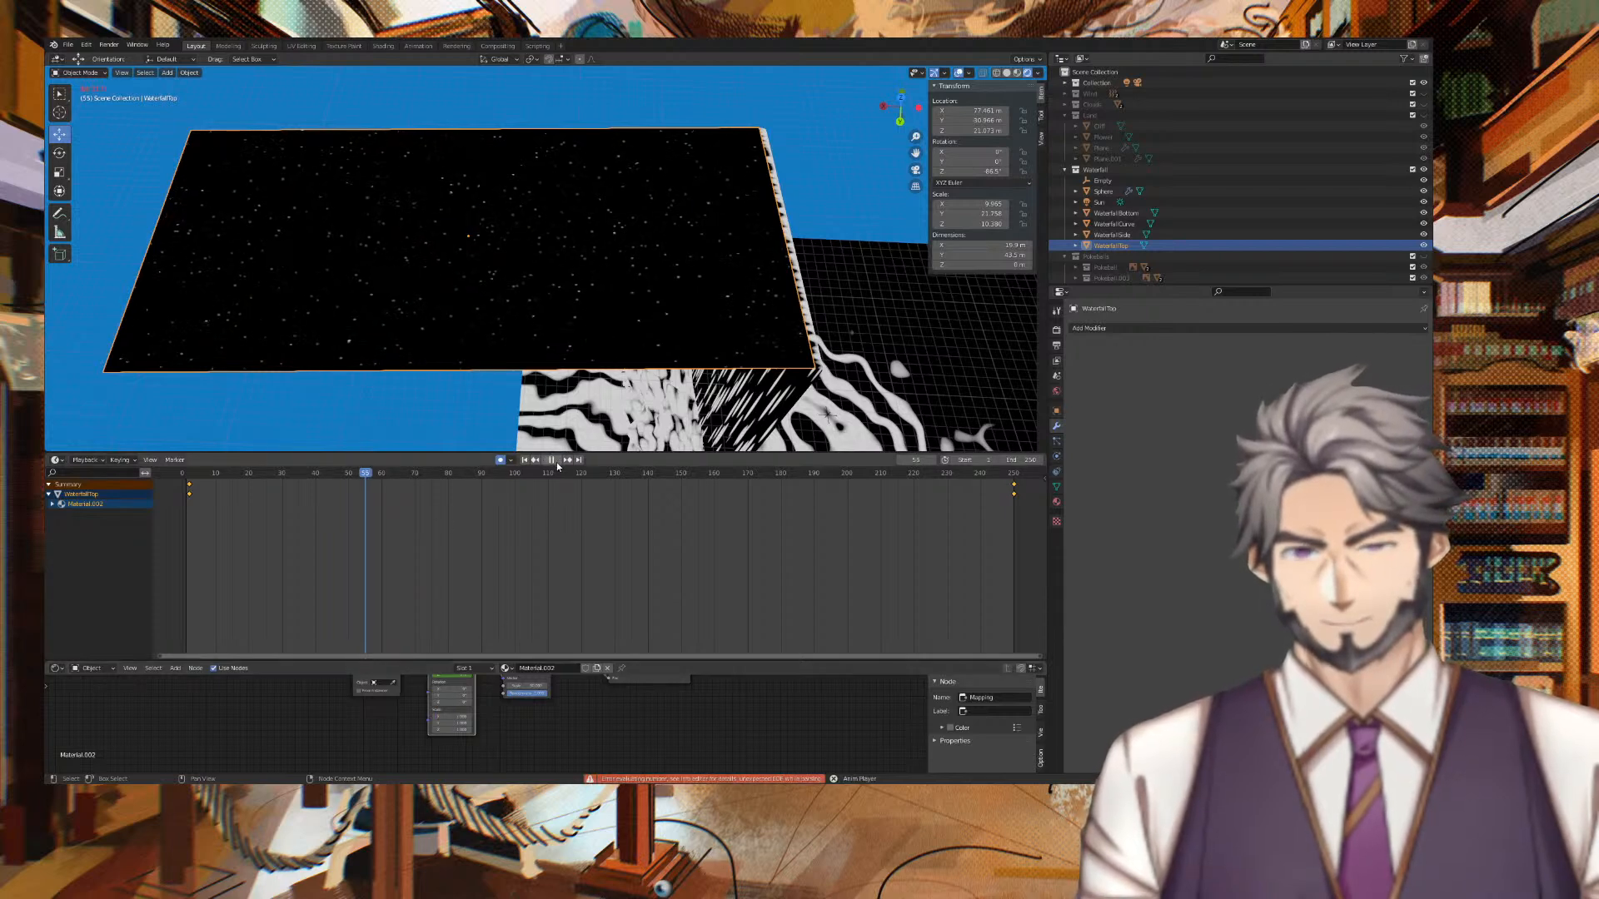
left_click(552, 460)
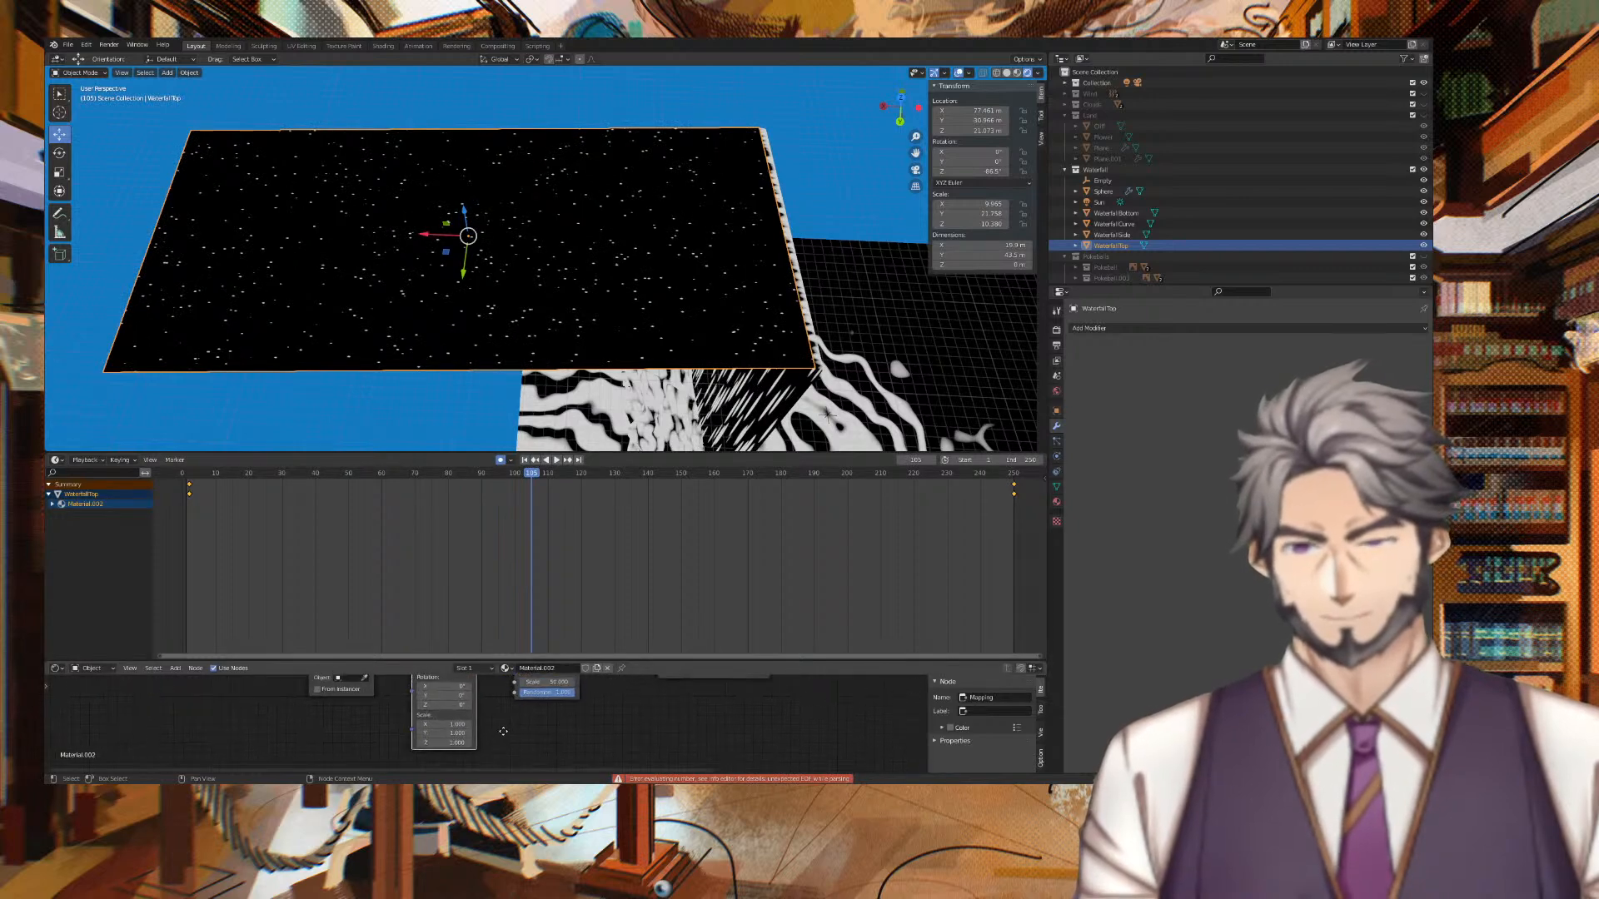
scroll(450, 705, "up", 2)
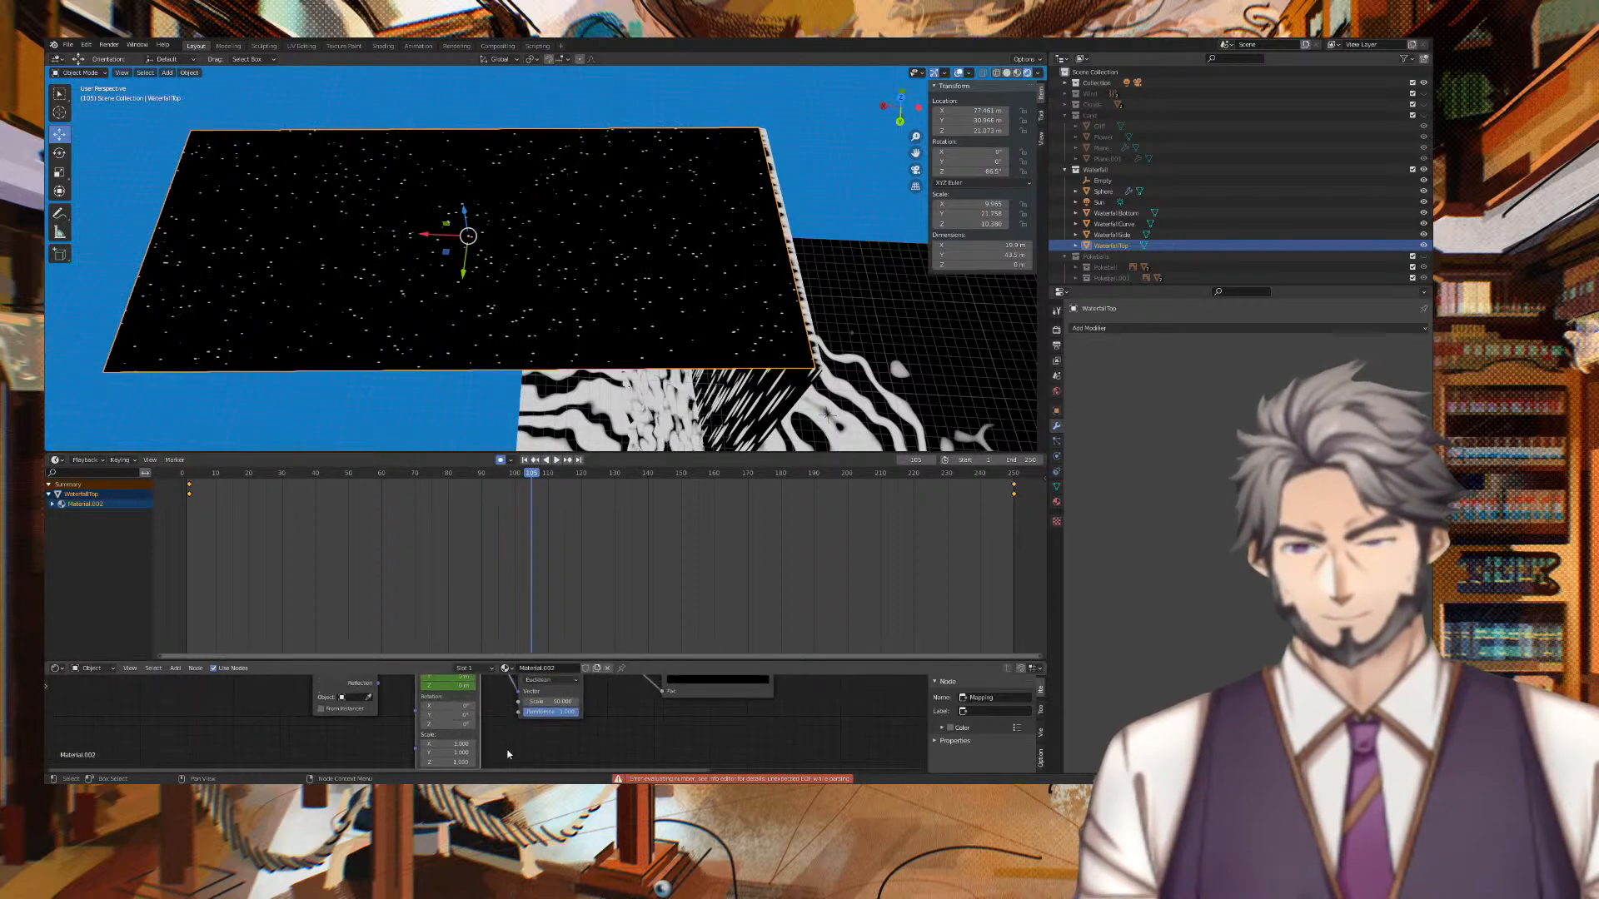
left_click(448, 705)
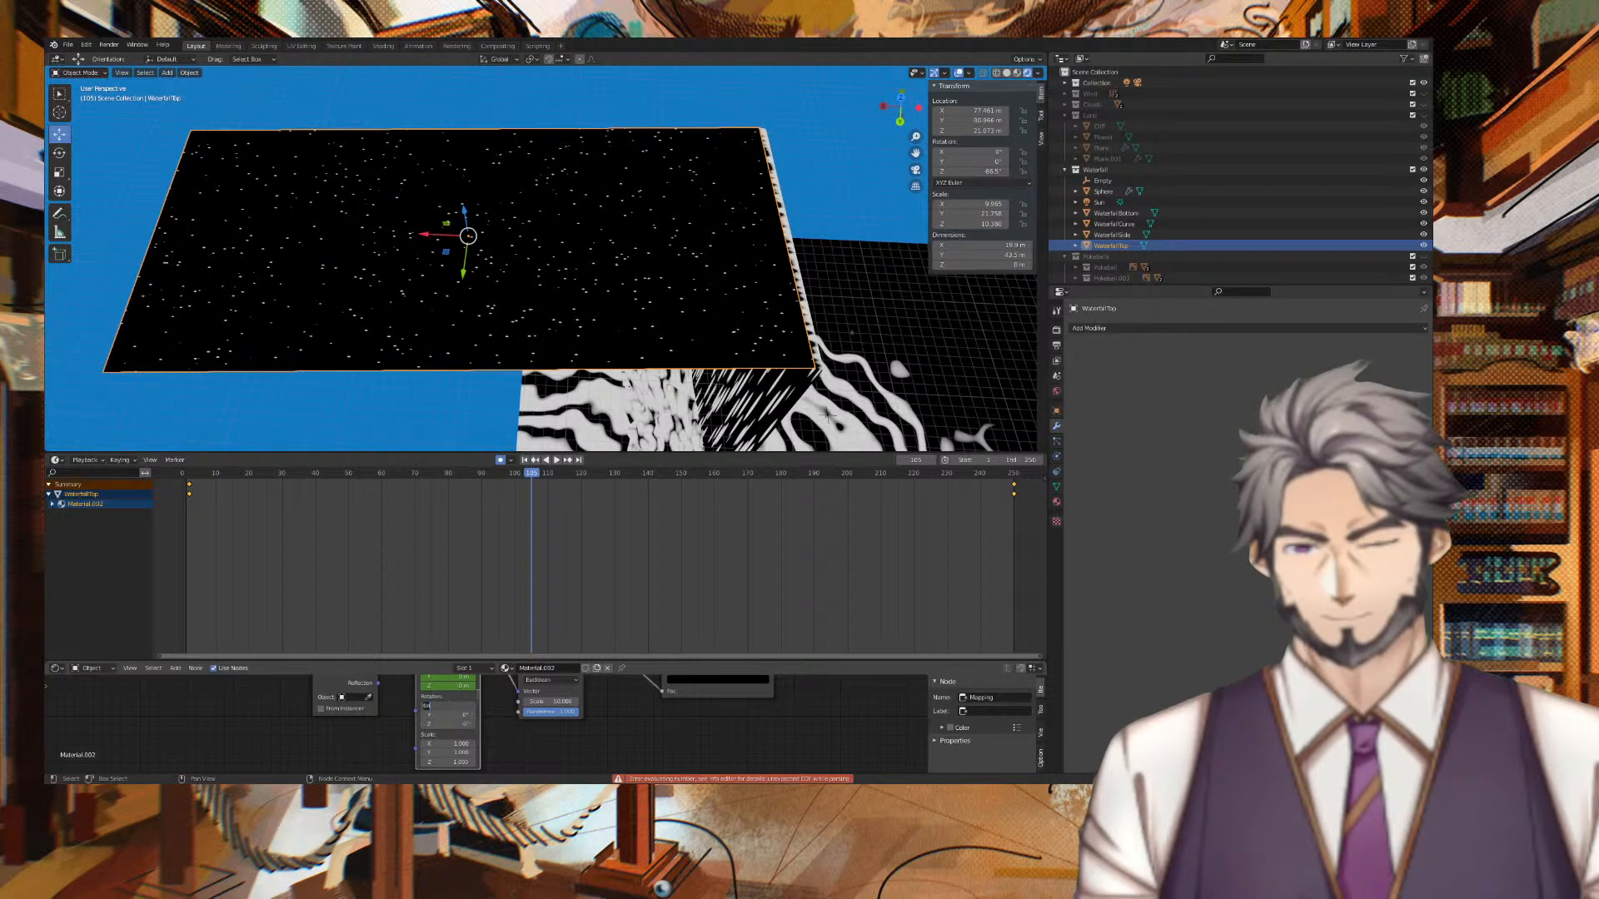
type("90")
key("Tab")
key("BackSpace")
left_click(192, 475)
key("space")
key("space")
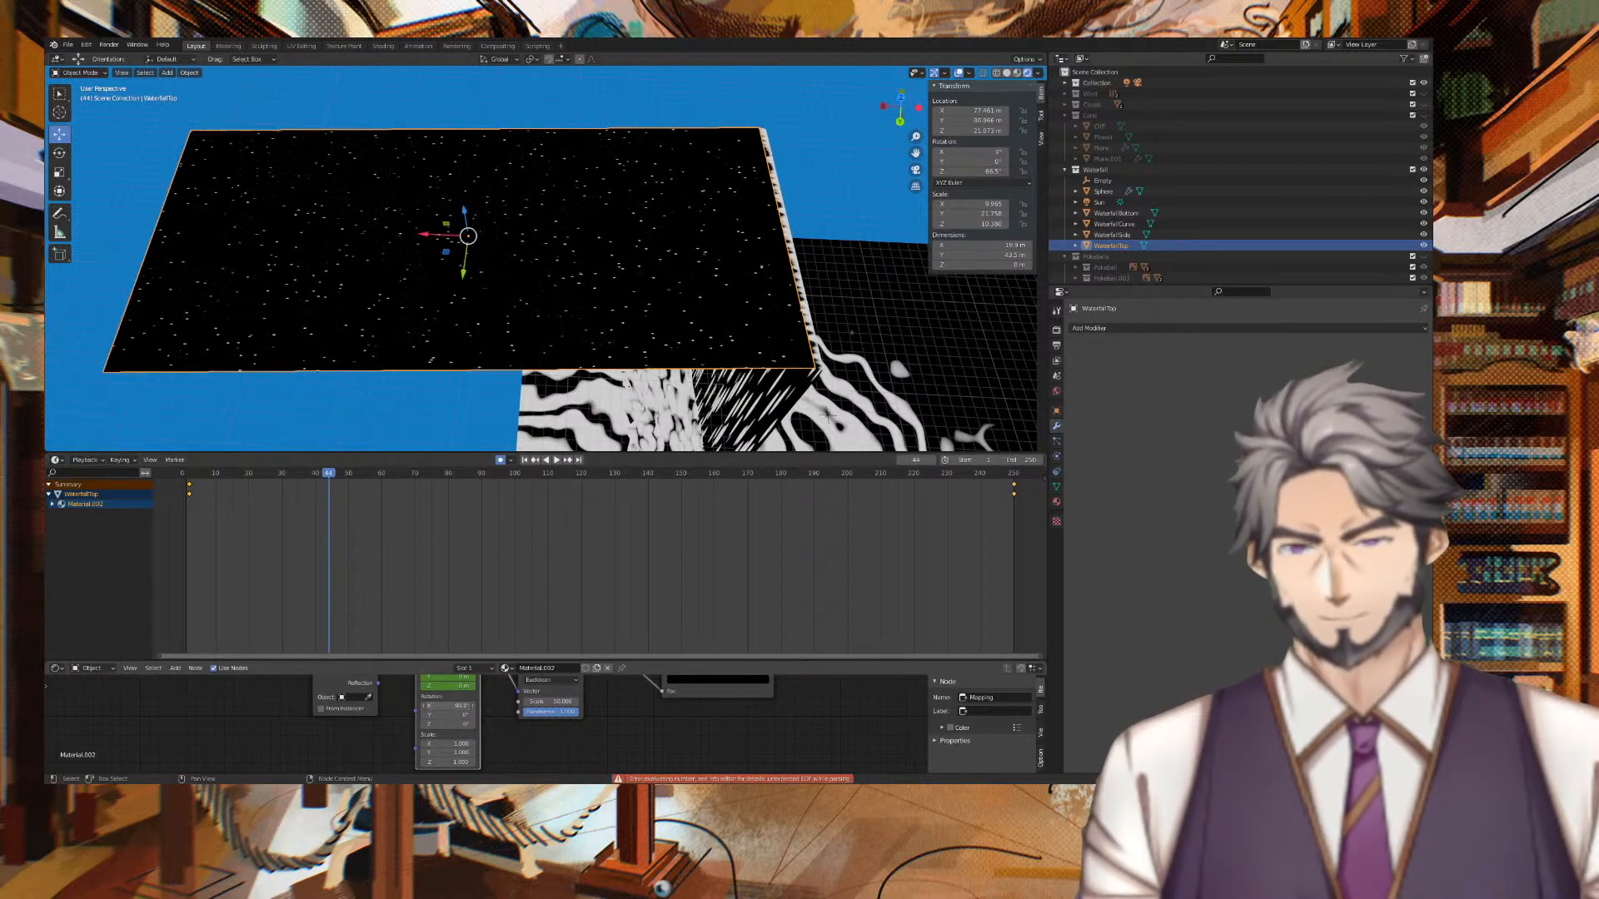
Reset the Mapping node's X rotation to 0°, set its Y rotation to 90° and play the animation.
left_click_drag(449, 706, 453, 707)
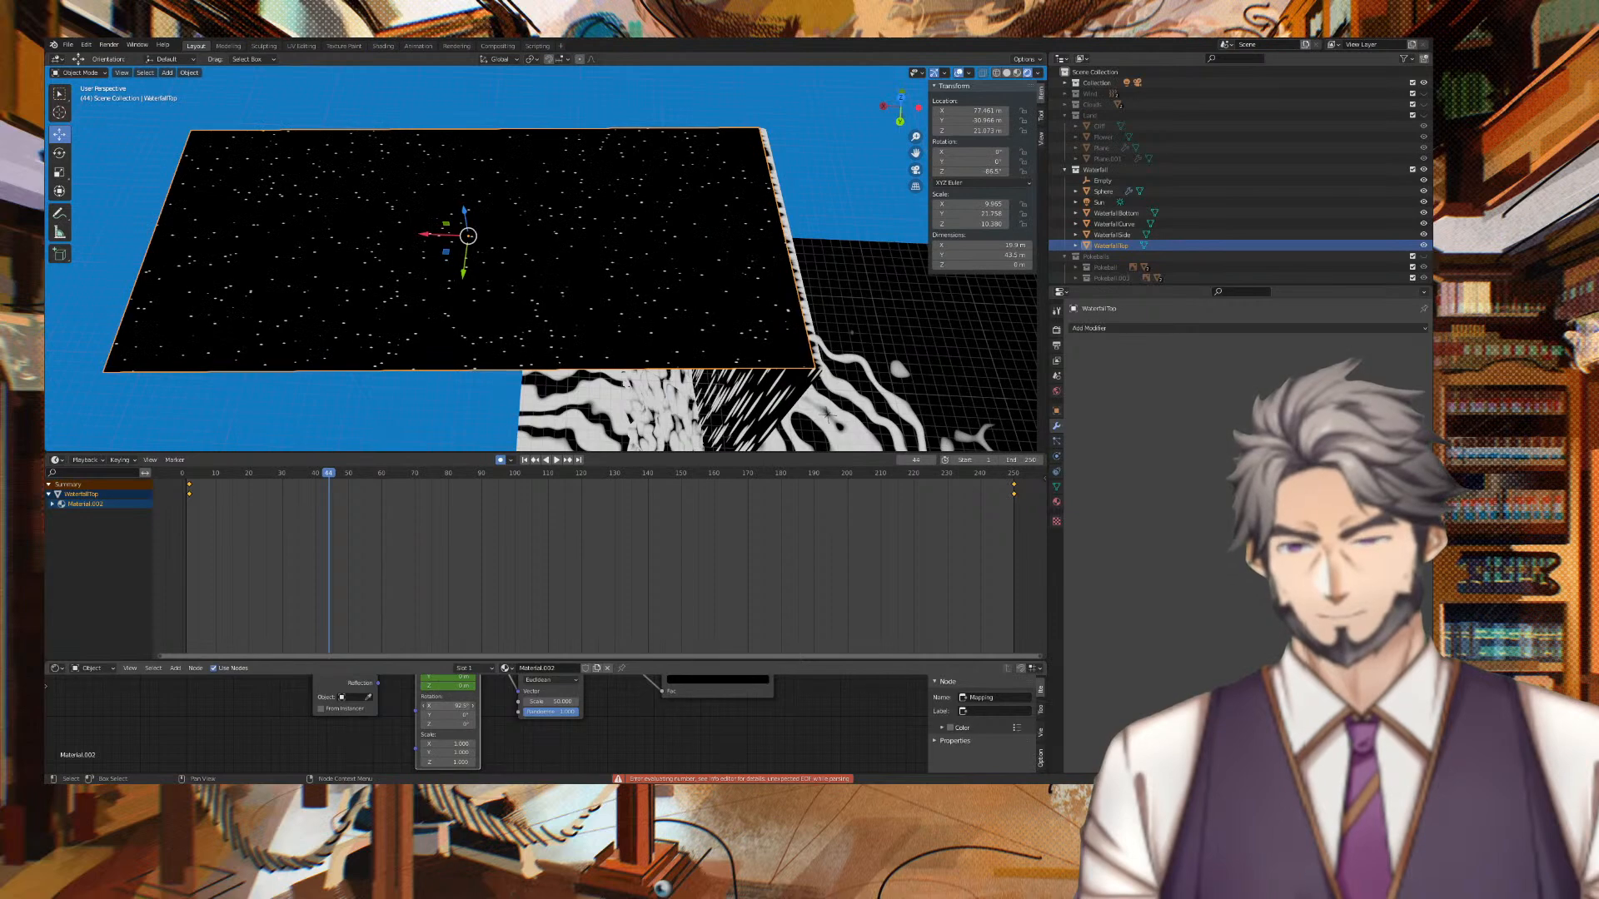
key("Tab")
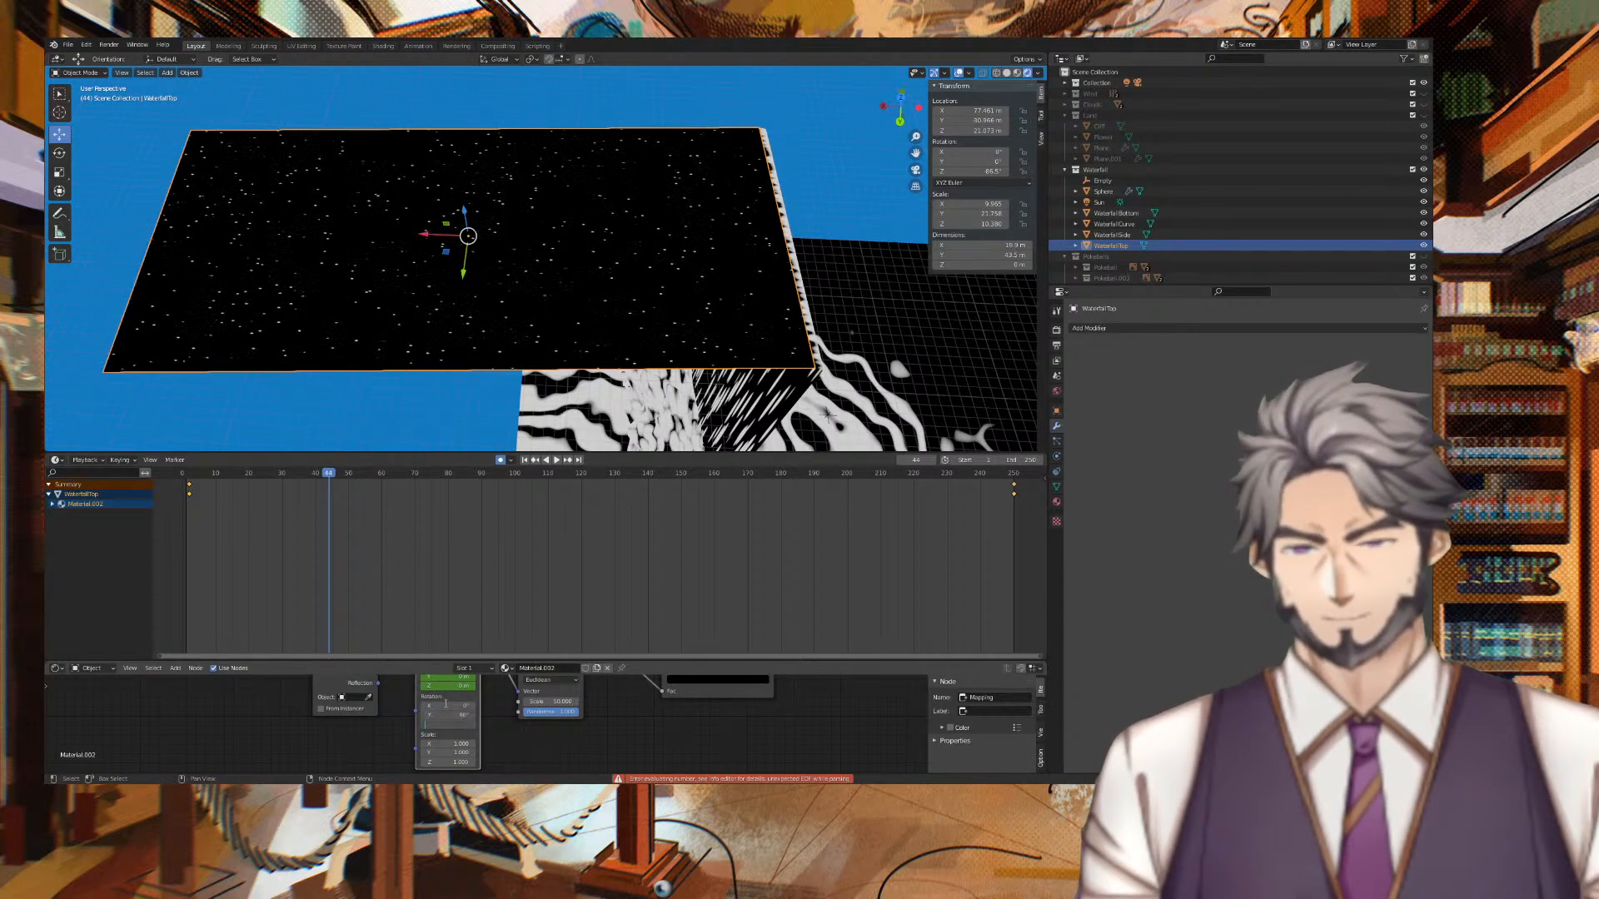
left_click(556, 460)
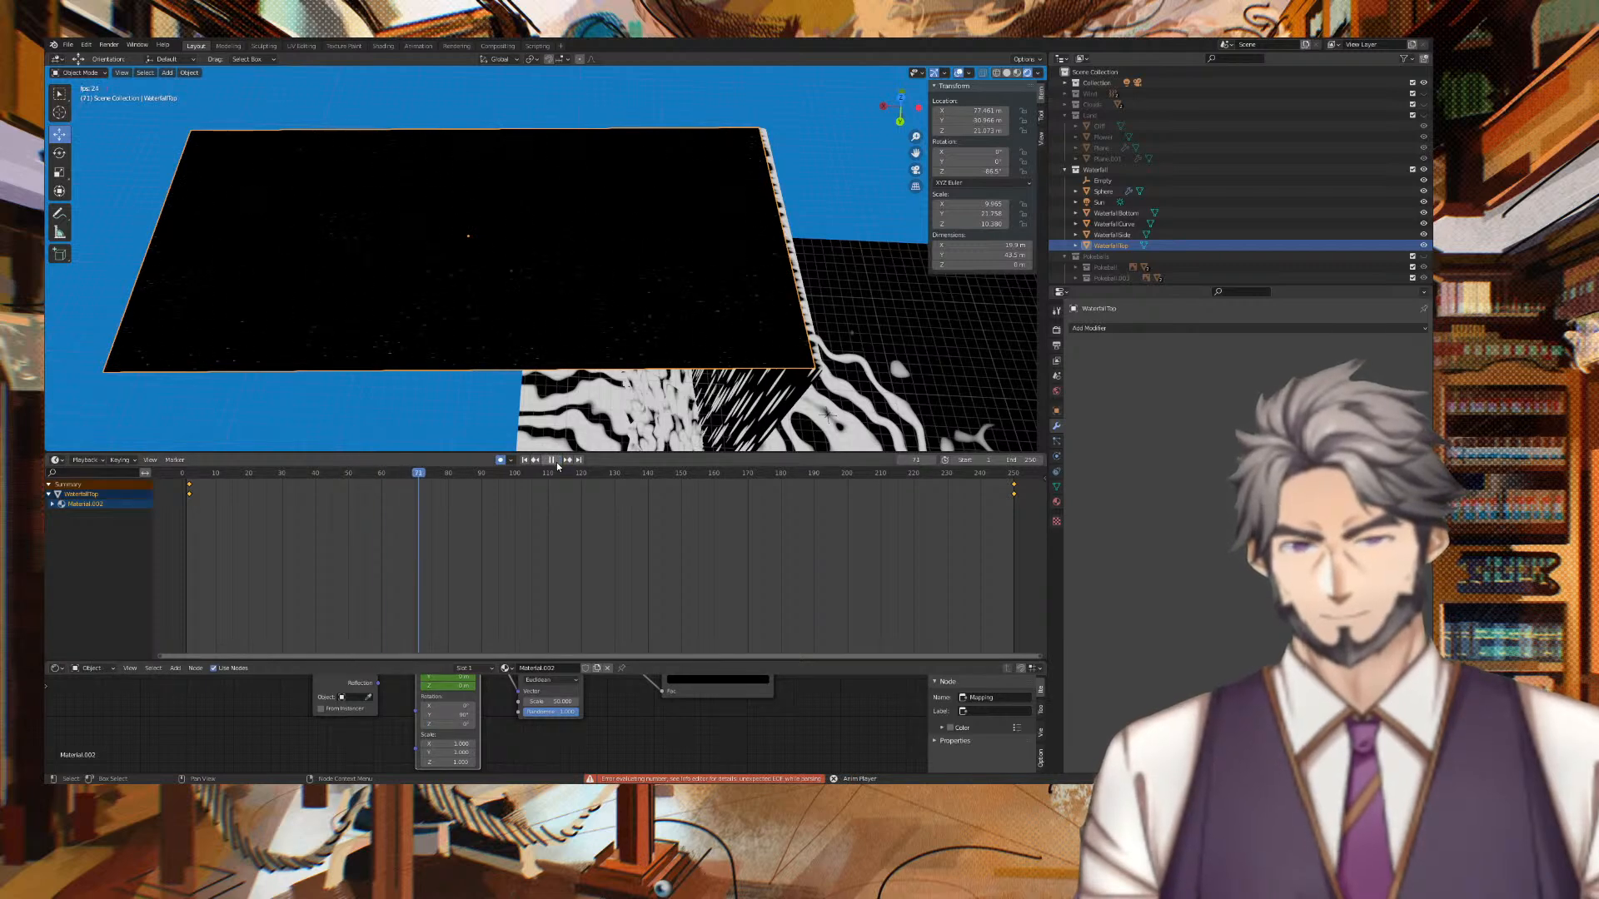
left_click_drag(192, 474, 216, 476)
key("space")
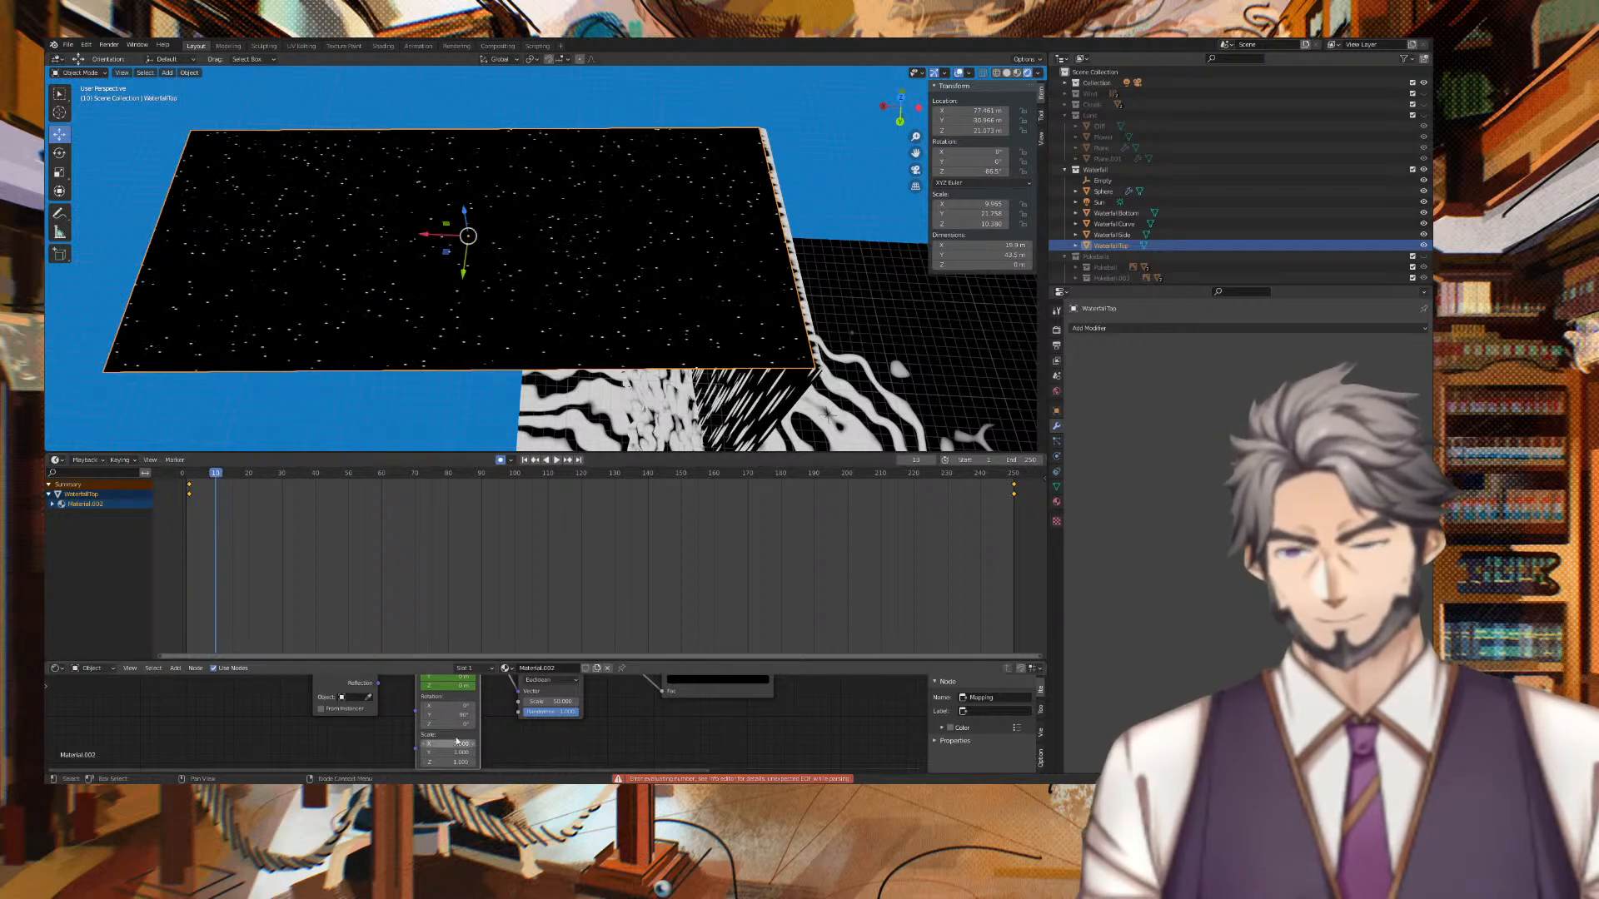
Try other Y rotation values on WaterfallTop's Mapping node and briefly play the animation.
left_click_drag(449, 715, 483, 720)
key("space")
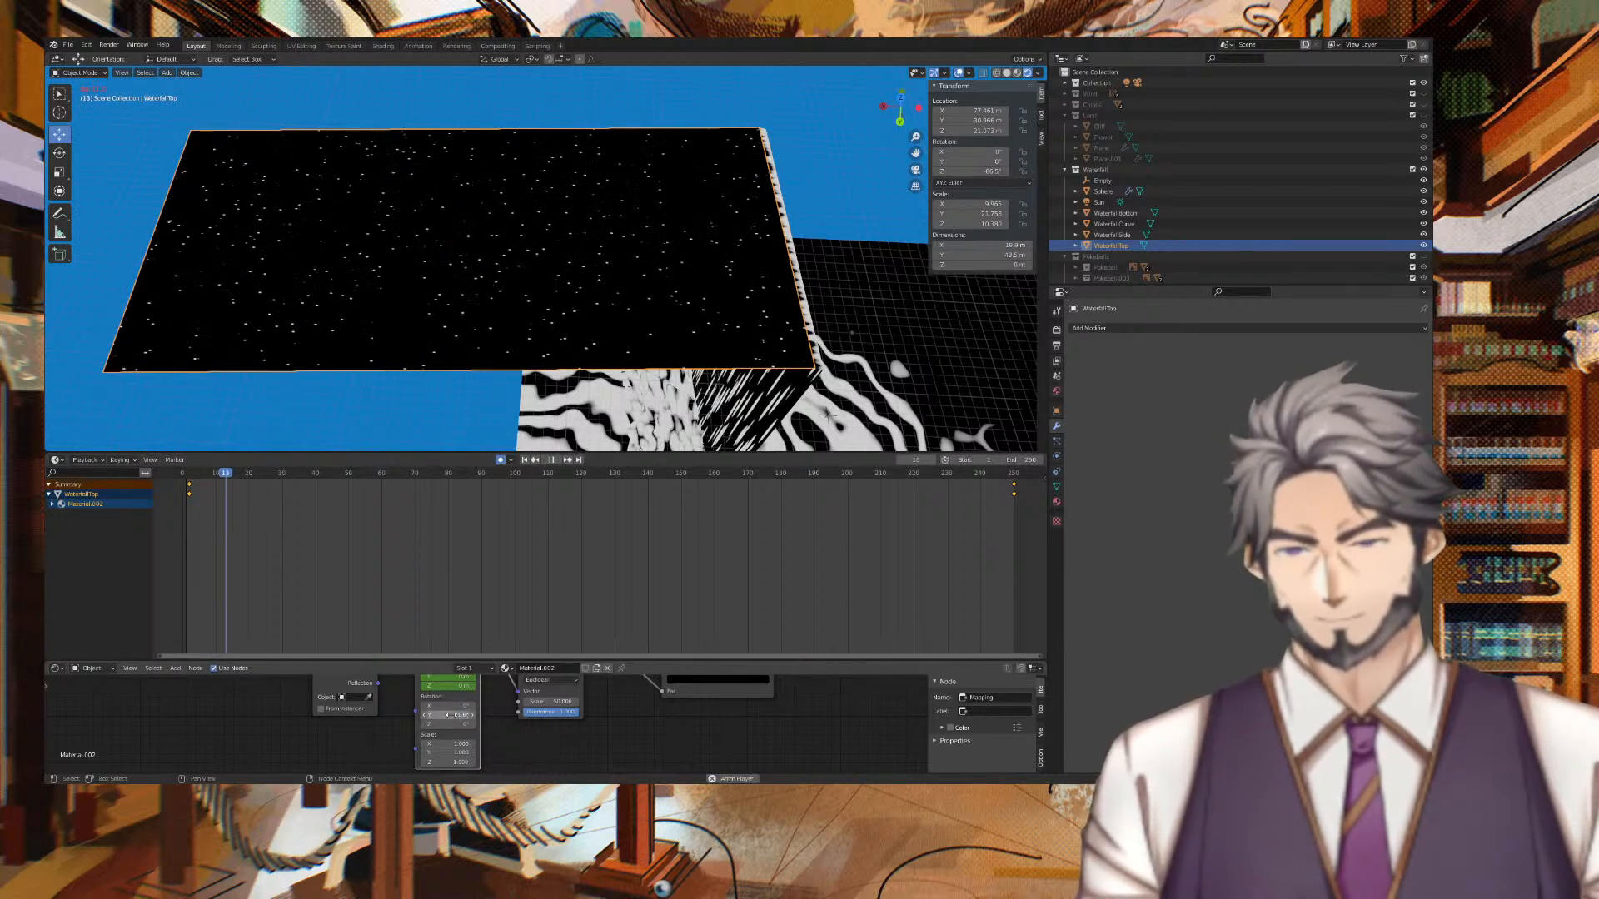
key("space")
scroll(492, 723, "down", 2)
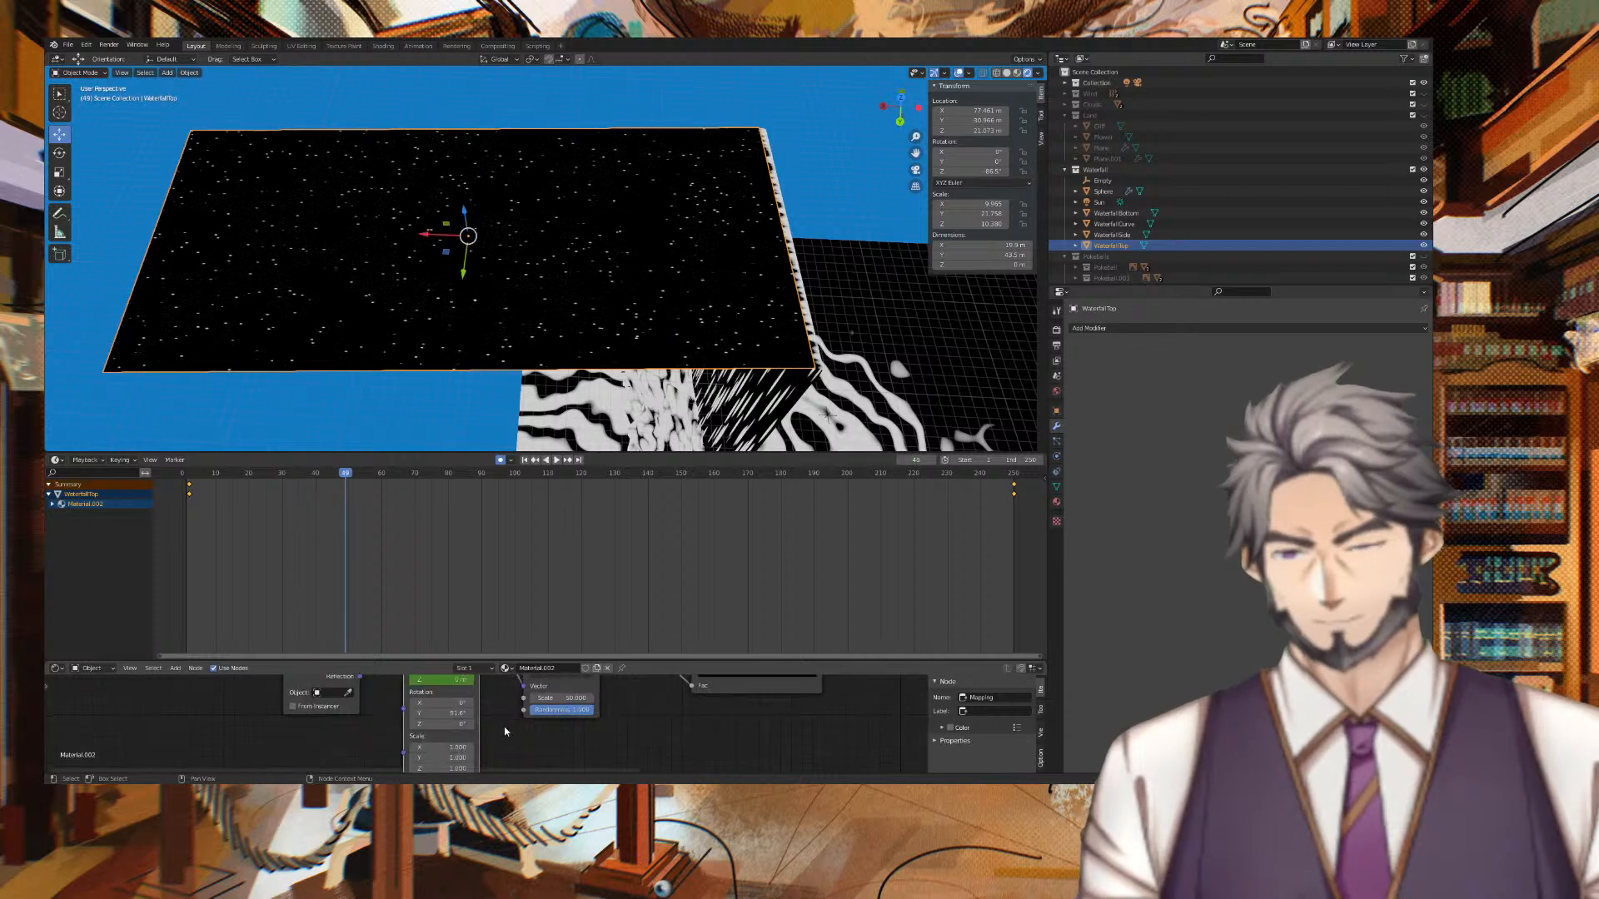
scroll(495, 733, "up", 1)
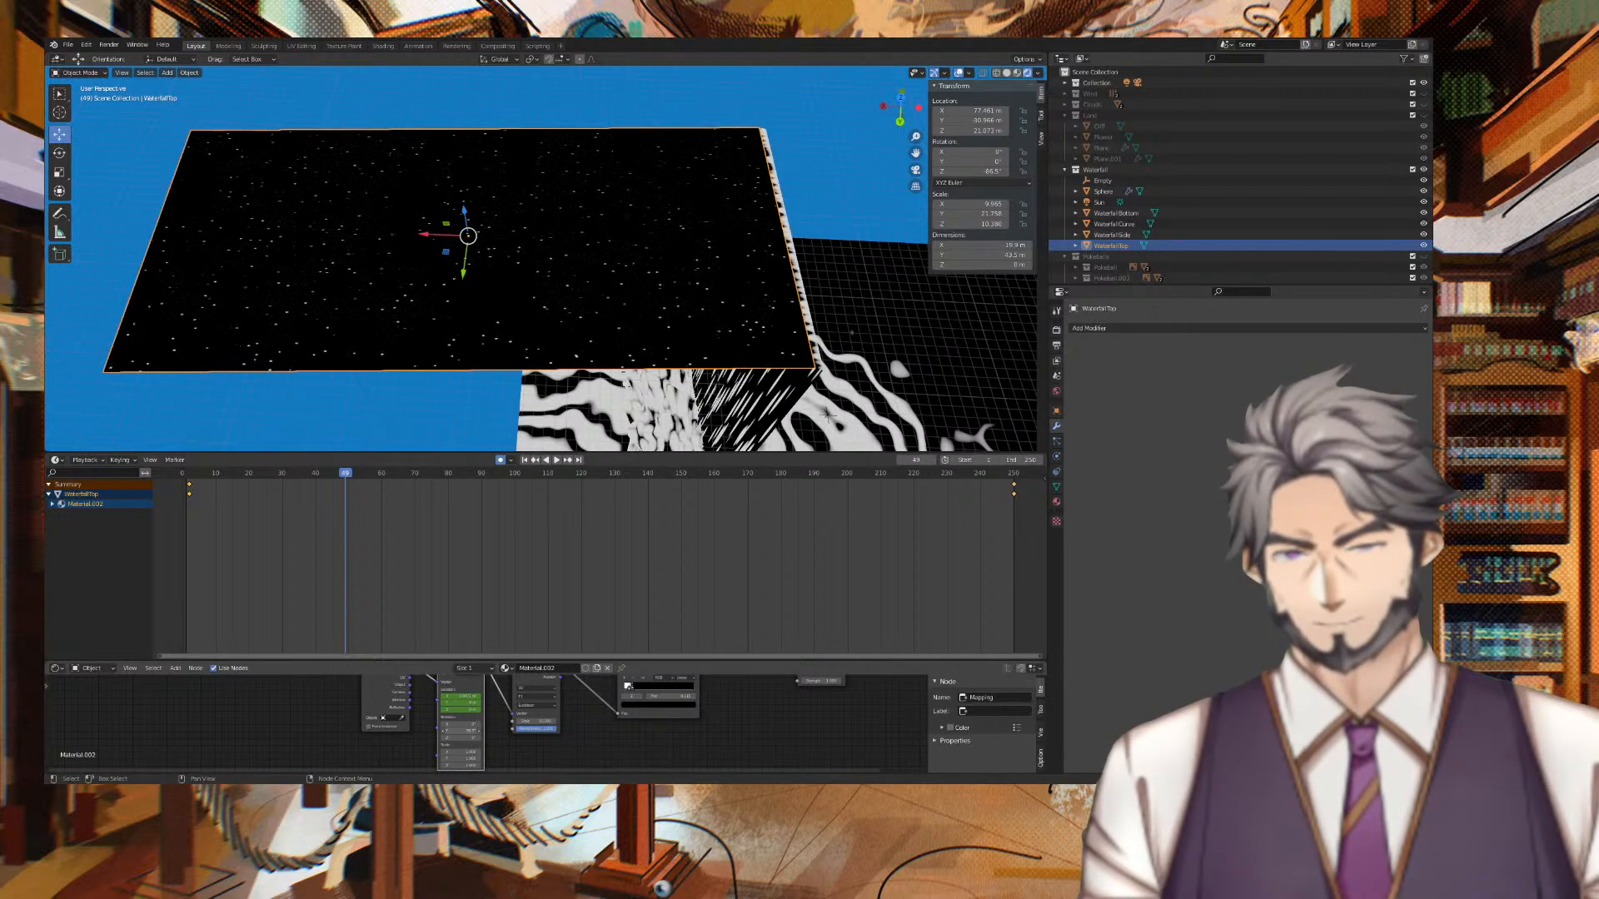
left_click_drag(461, 731, 467, 731)
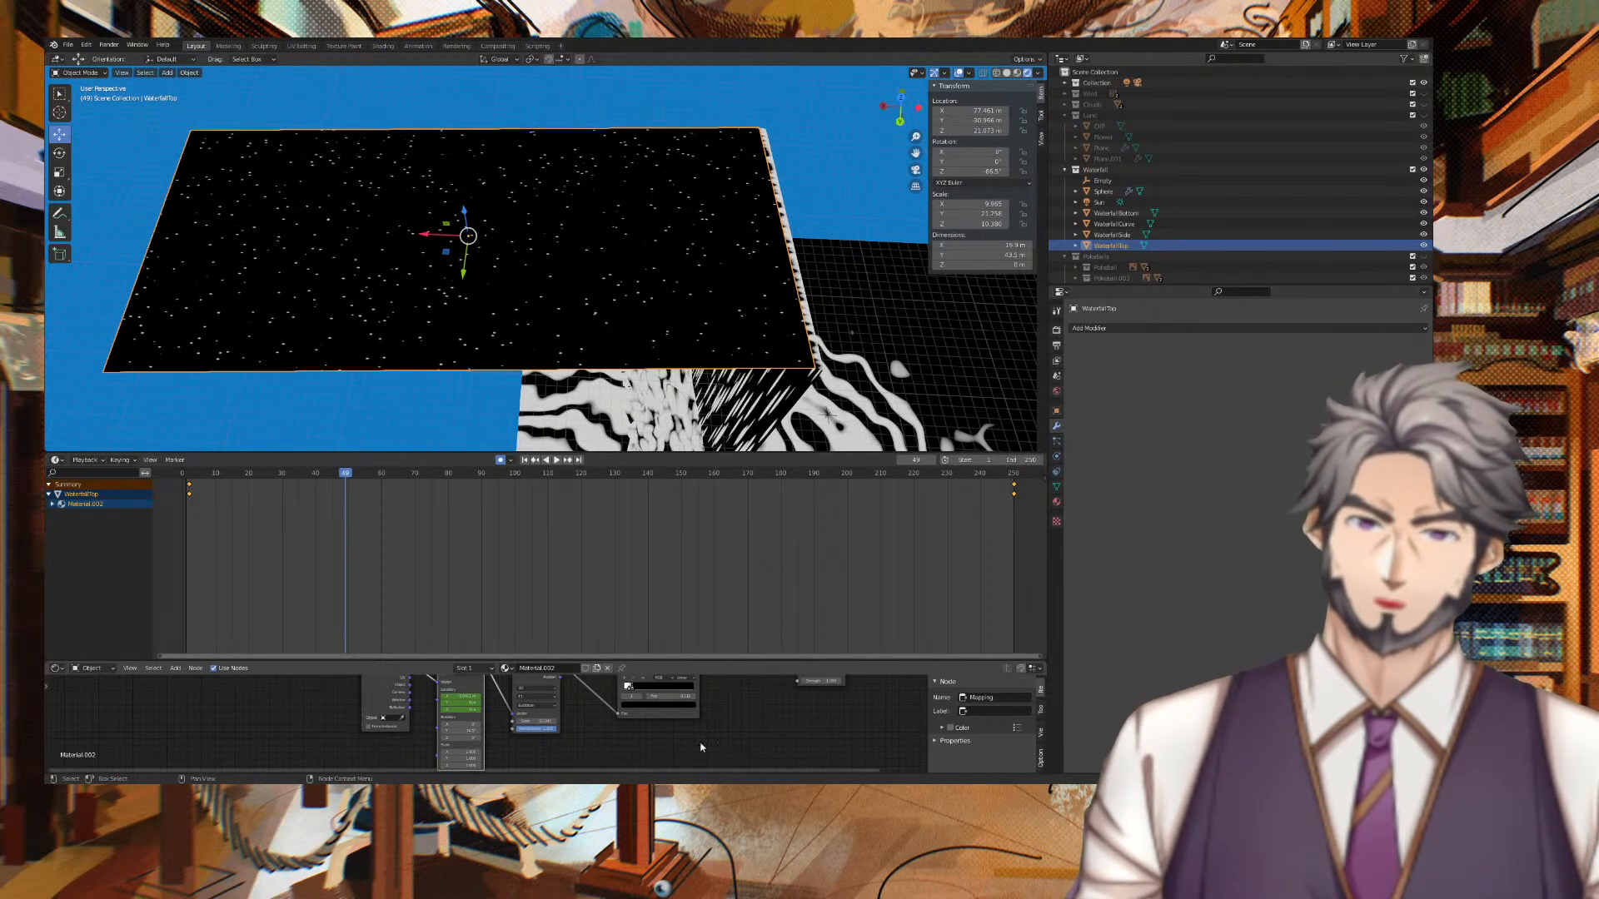
scroll(682, 742, "down", 5)
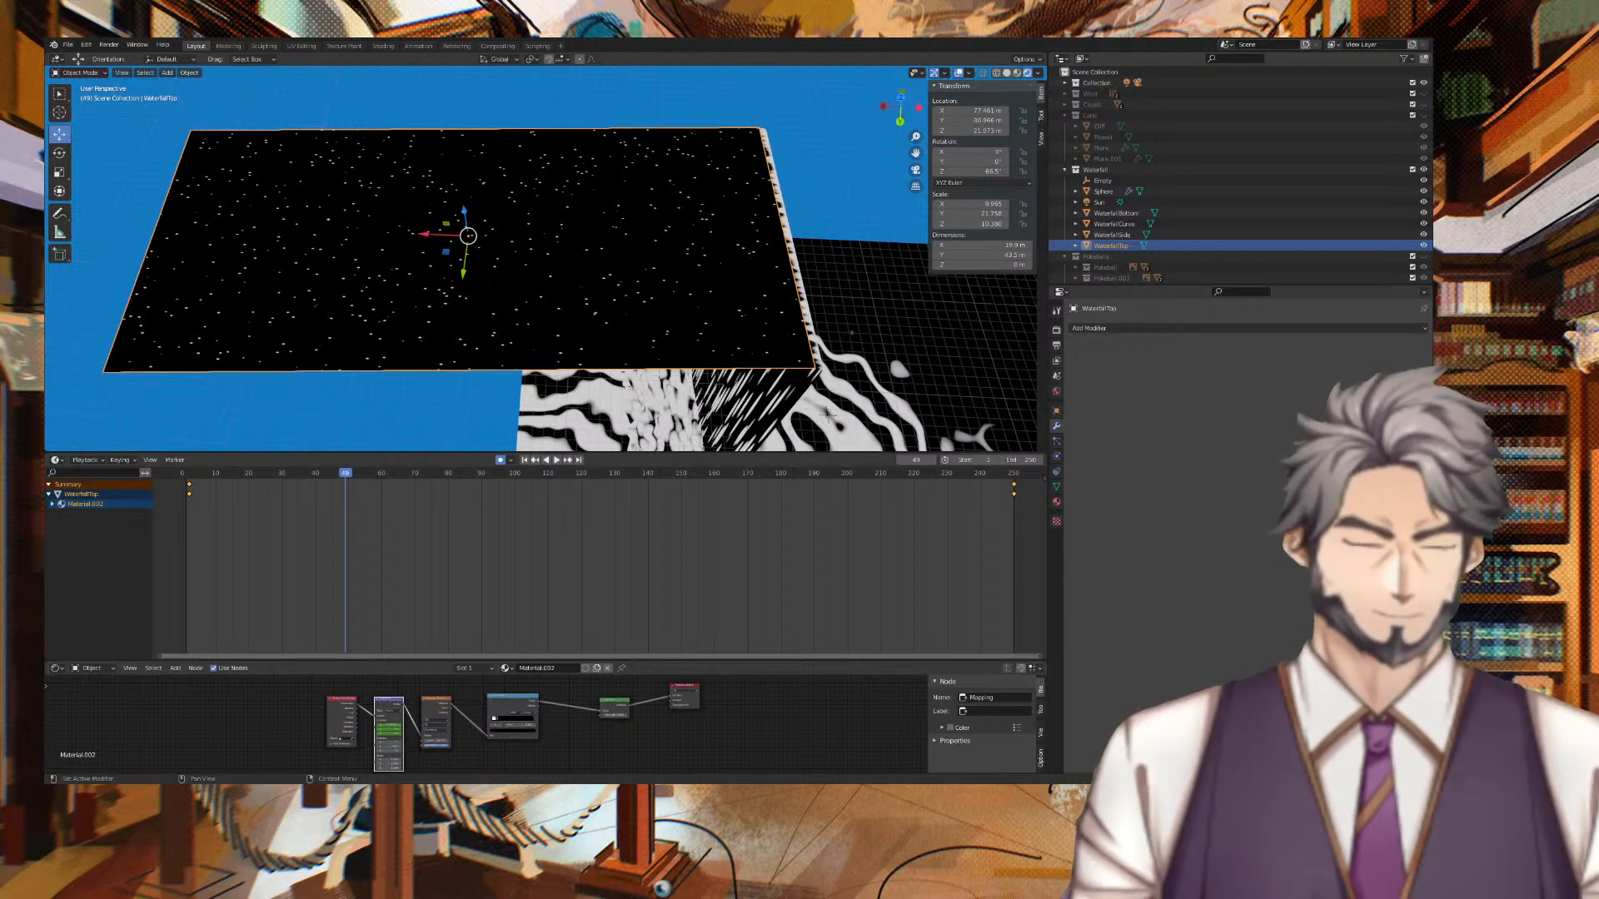
Delete the WaterfallTop surface and close the Timeline area so the 3D viewport takes its space.
left_click(820, 394)
left_click(416, 222)
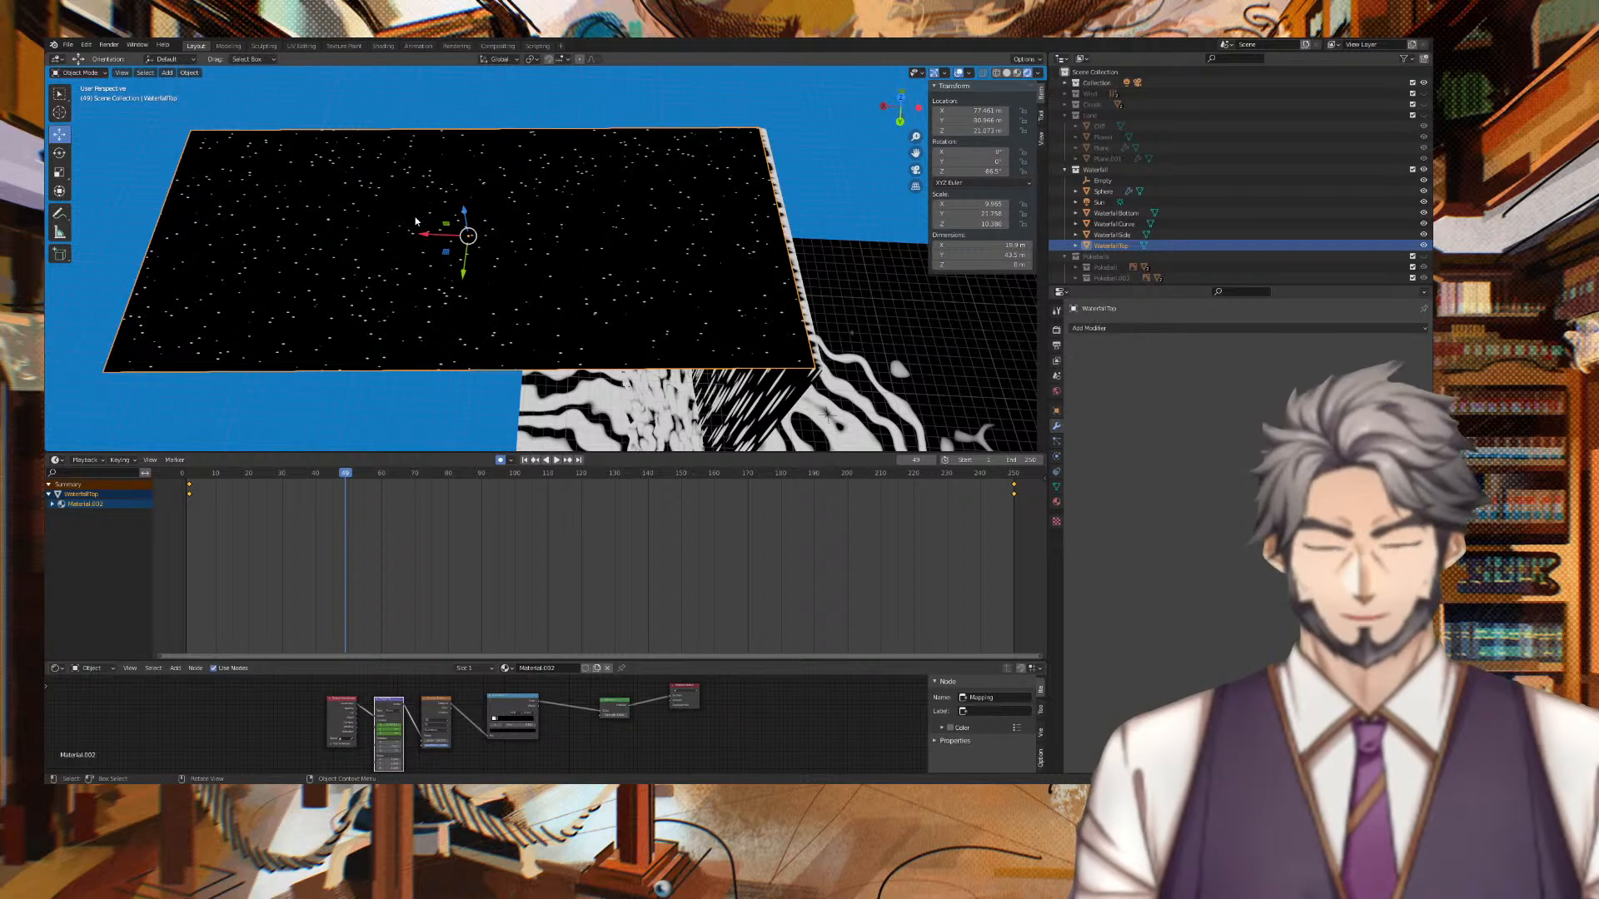
key("Delete")
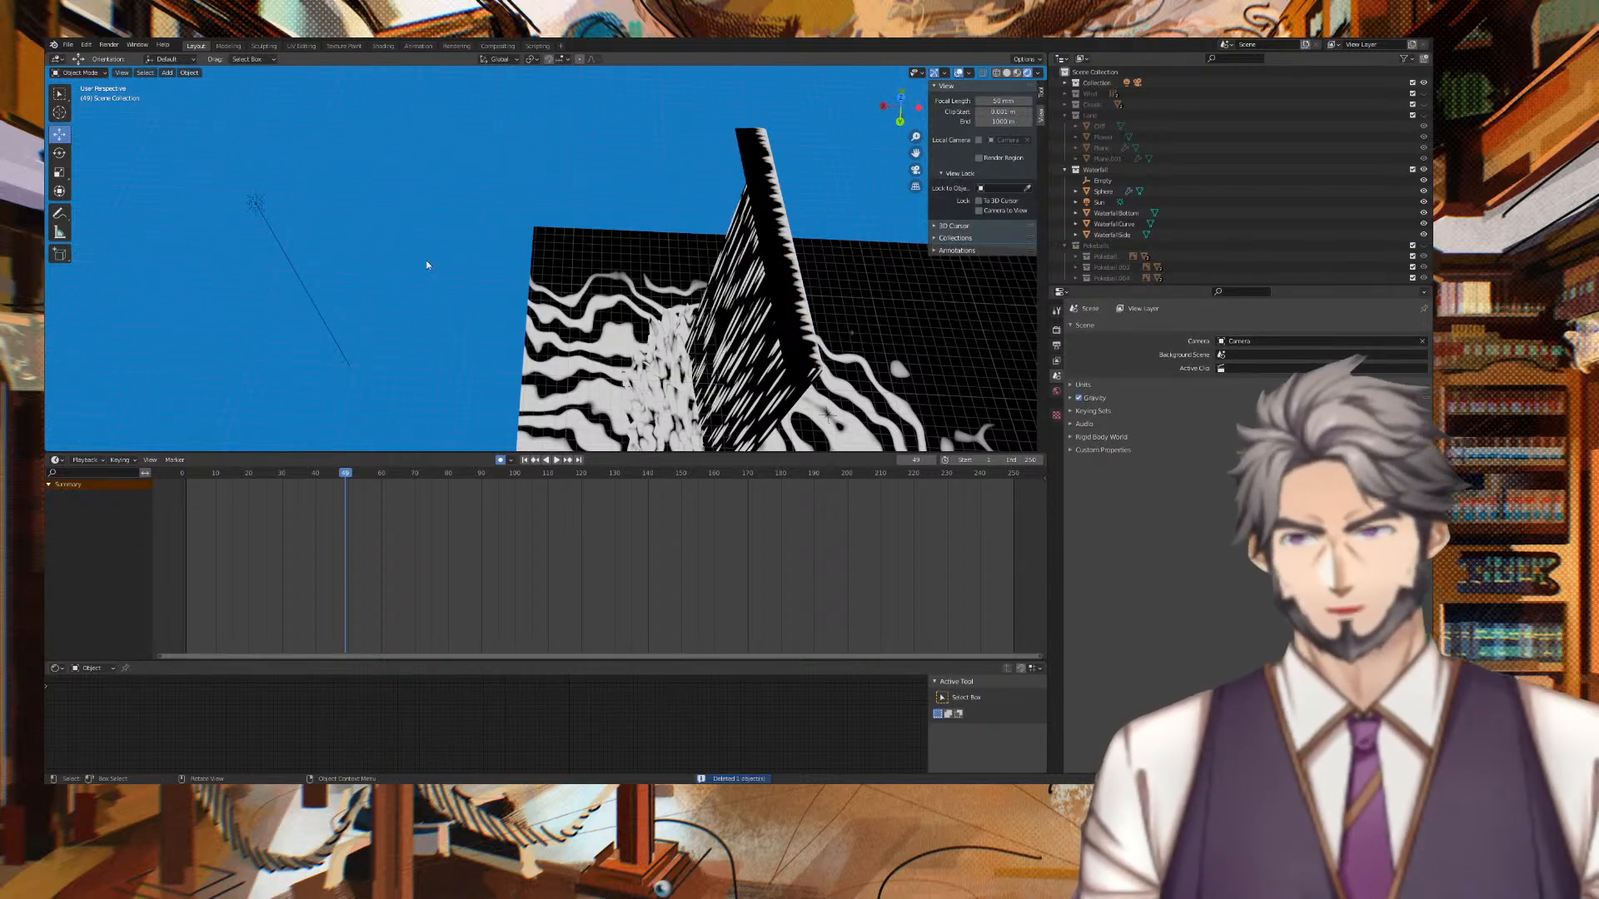
mouse_move(46, 452)
left_mouse_down()
mouse_move(51, 602)
mouse_move(55, 455)
left_mouse_up()
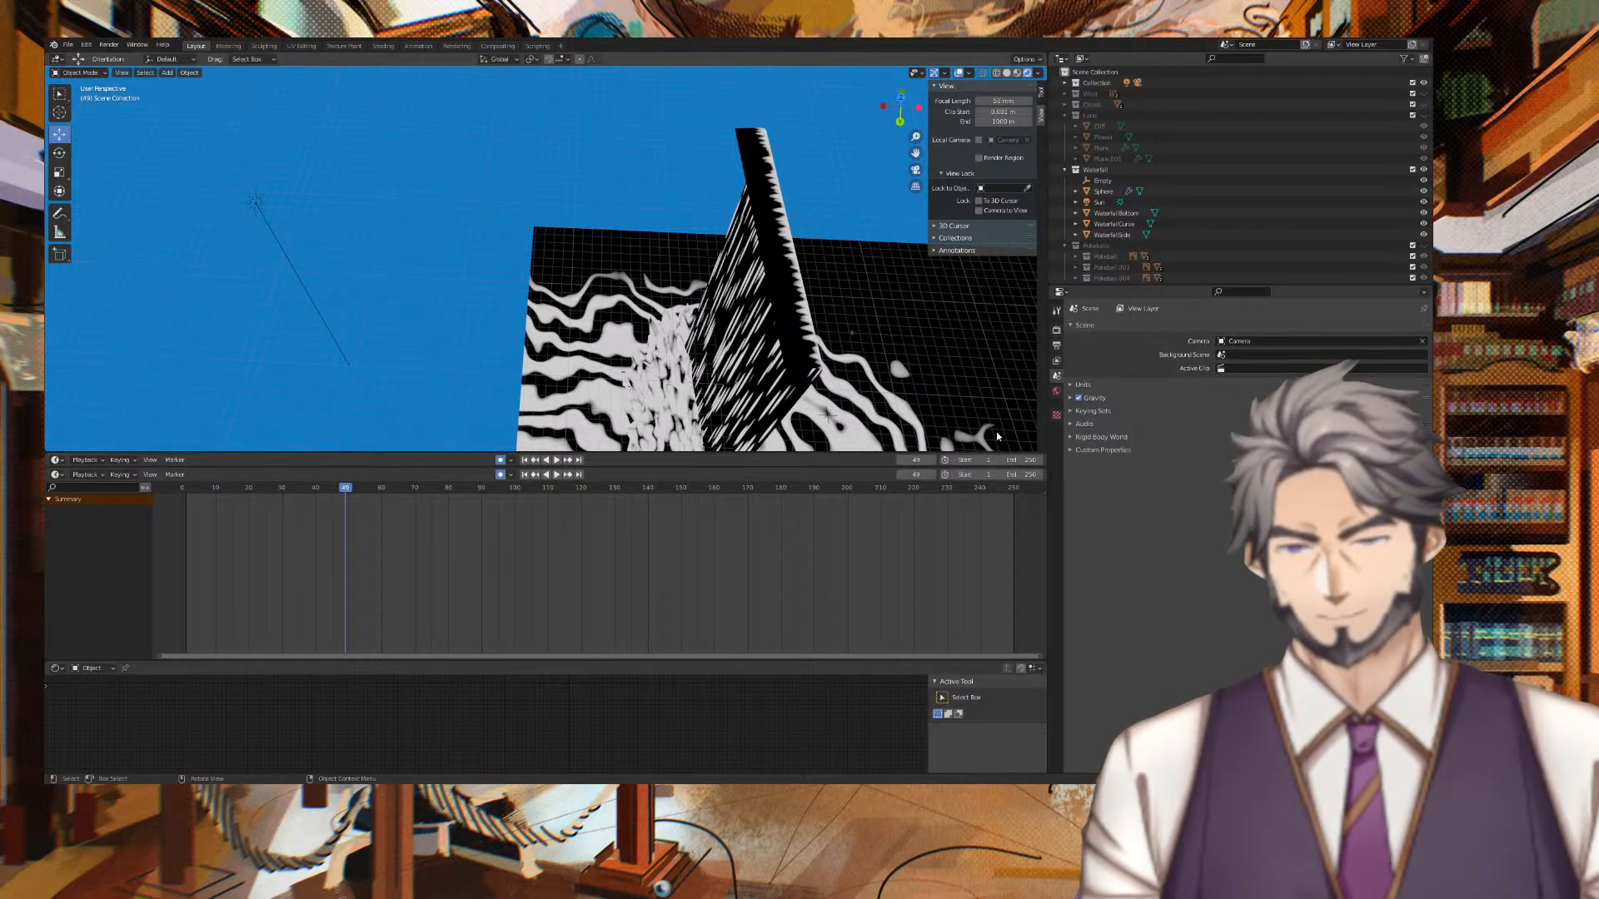
mouse_move(1045, 477)
left_mouse_down()
mouse_move(1041, 443)
mouse_move(1041, 458)
left_mouse_up()
middle_click_drag(887, 306, 289, 221)
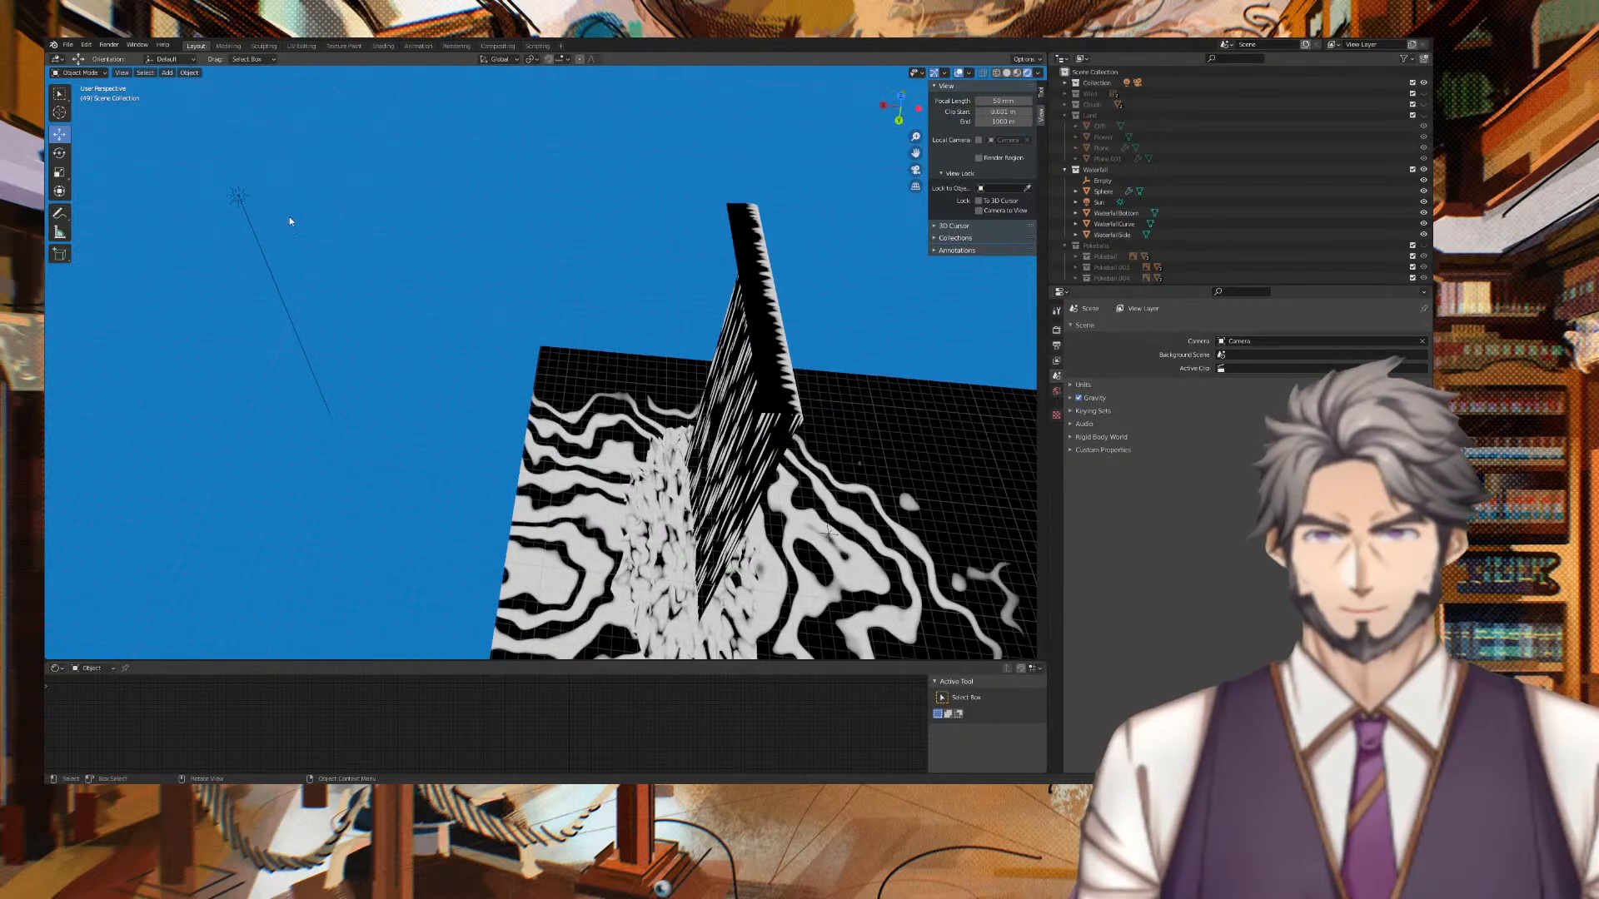
Nudge the Sun light slightly in the viewport and deselect it.
left_click(239, 208)
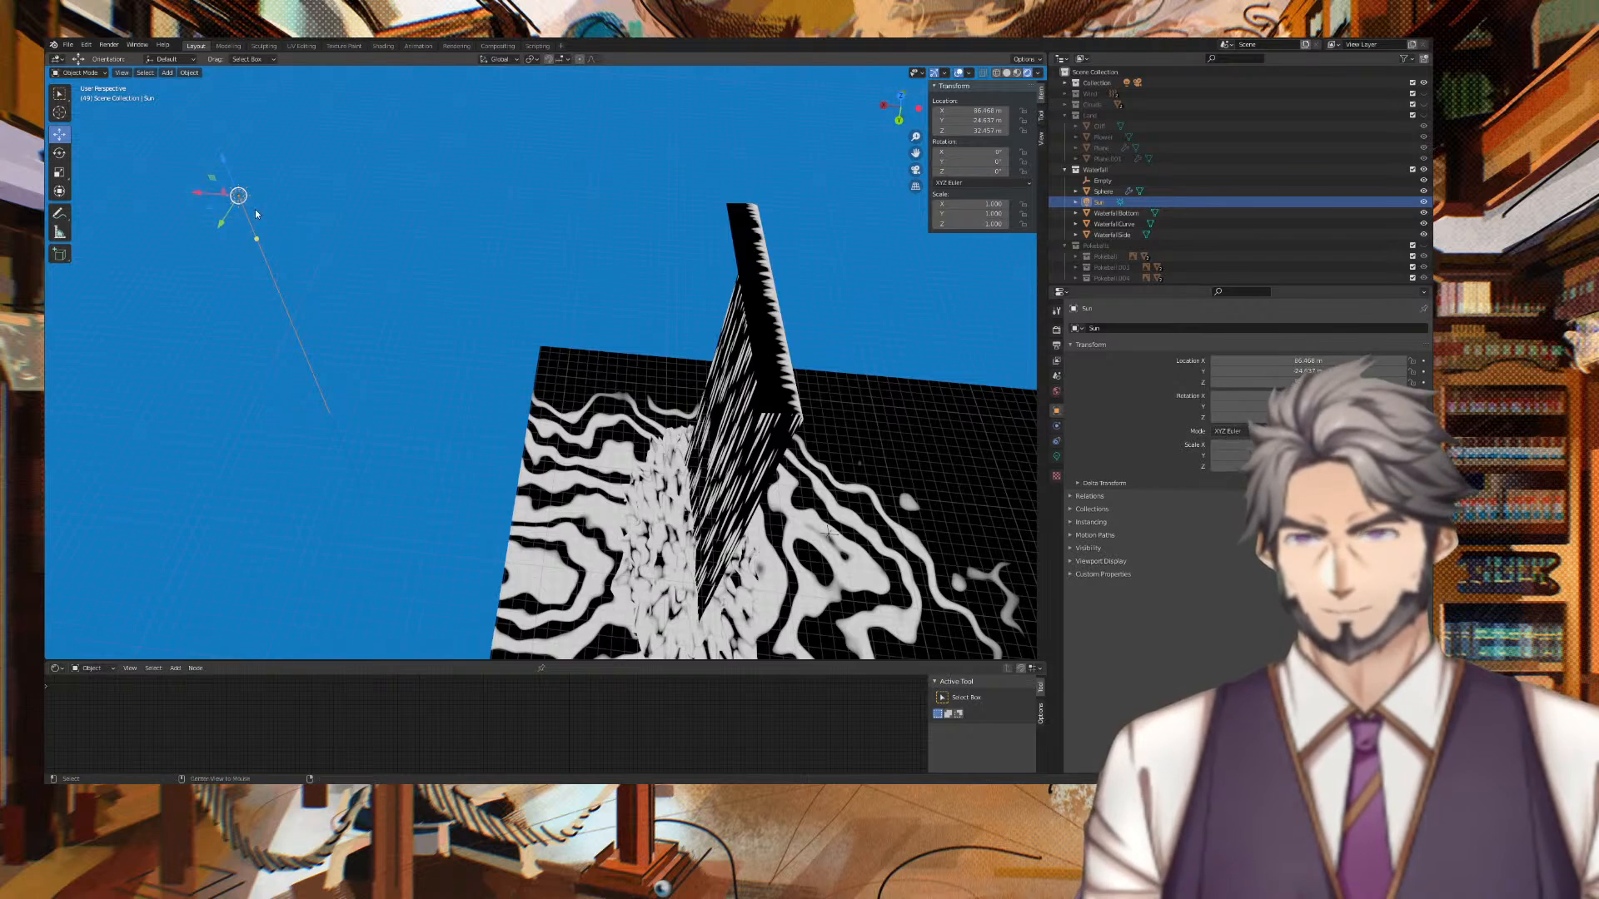
left_click_drag(256, 214, 237, 216)
right_click(333, 194)
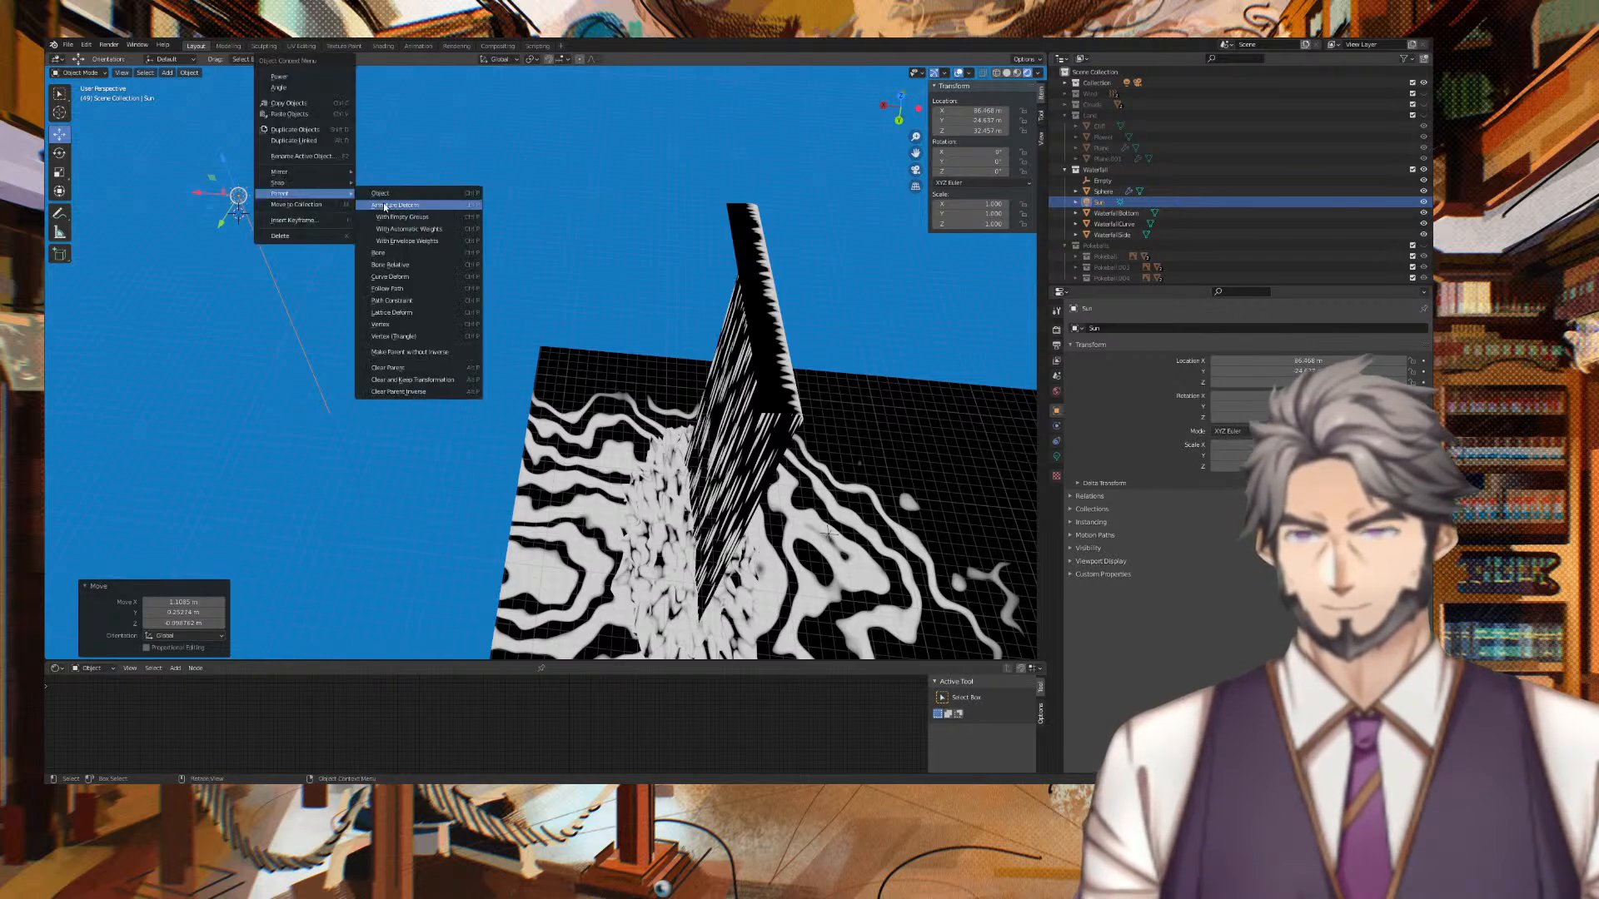
mouse_move(515, 165)
middle_mouse_down()
mouse_move(574, 171)
mouse_move(524, 172)
middle_mouse_up()
left_click(524, 171)
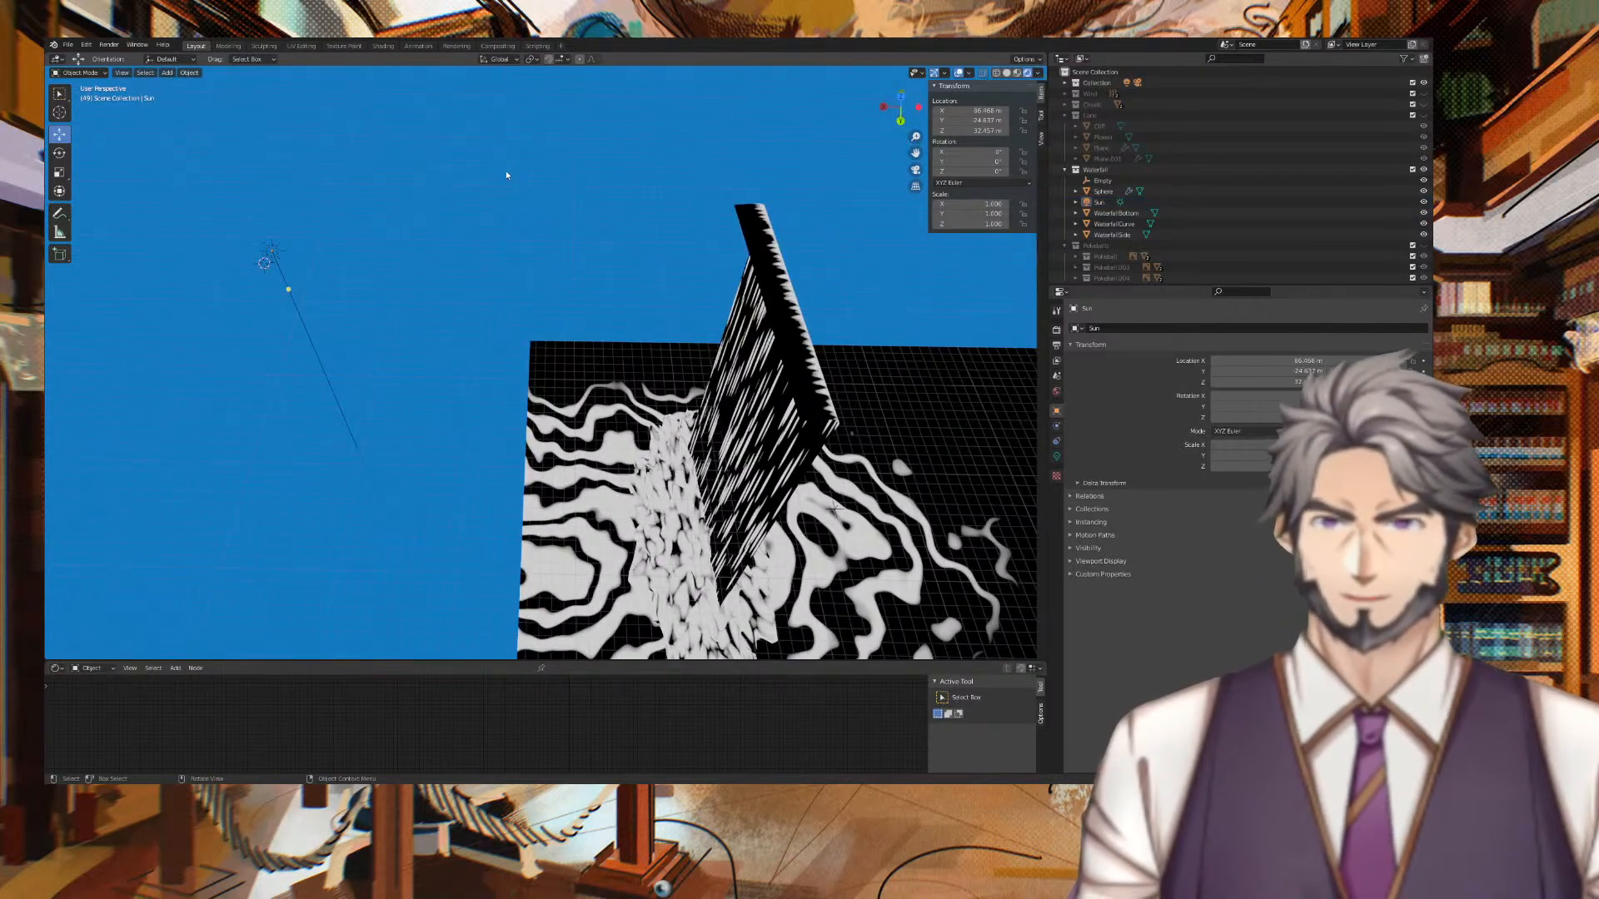
Add a mesh plane and move it freehand towards the upper edge of the waterfall.
key("shift+a")
mouse_move(506, 172)
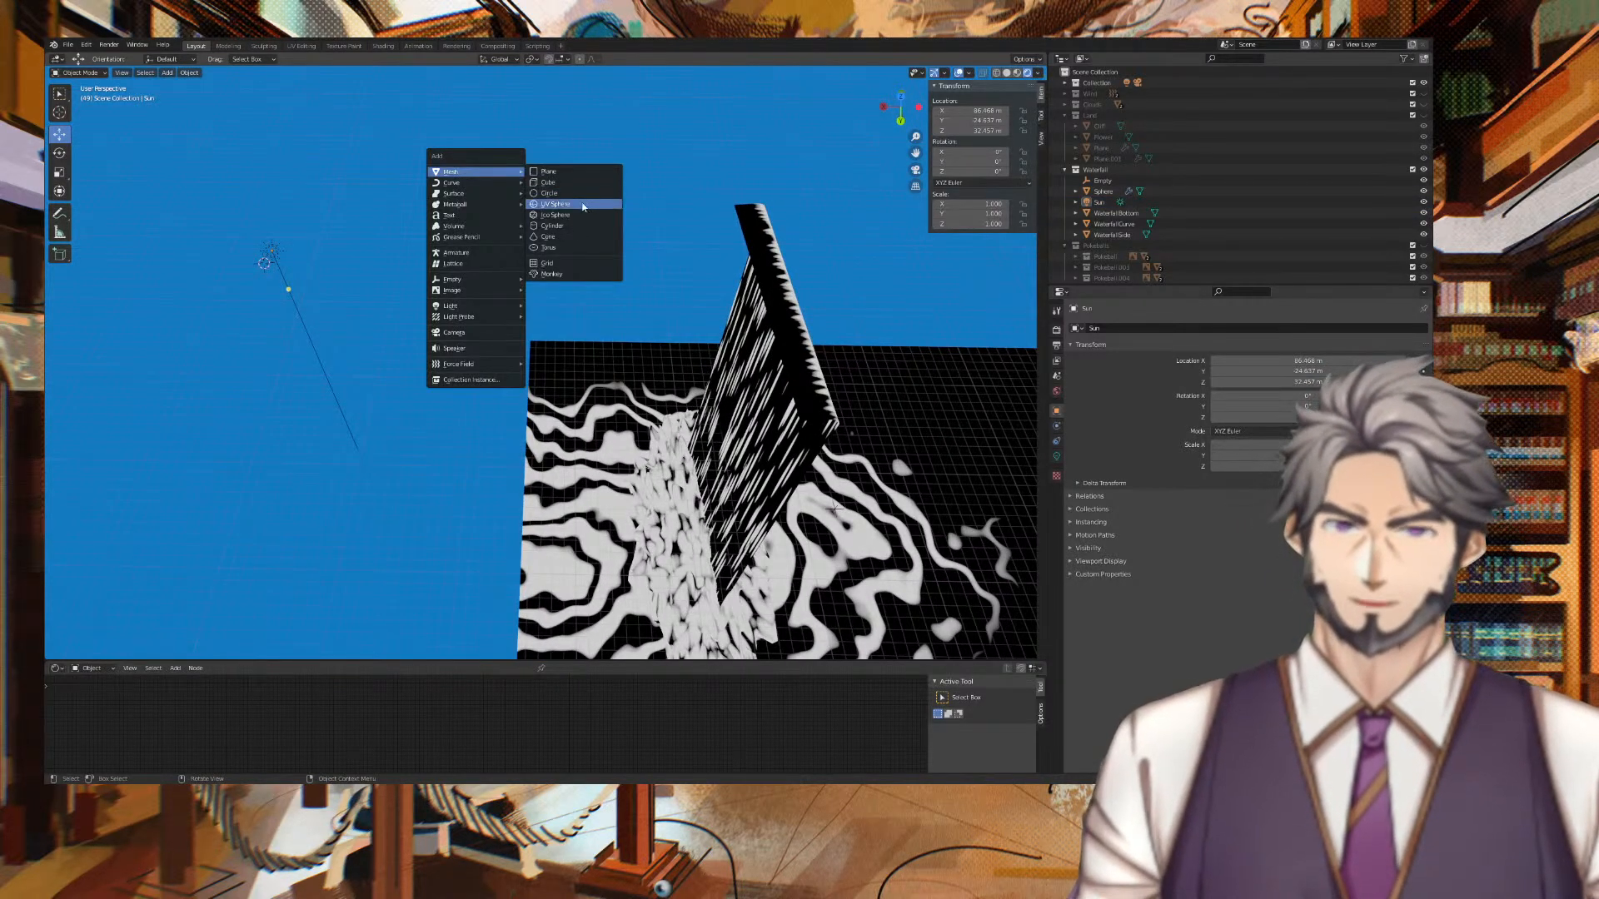
left_click(548, 170)
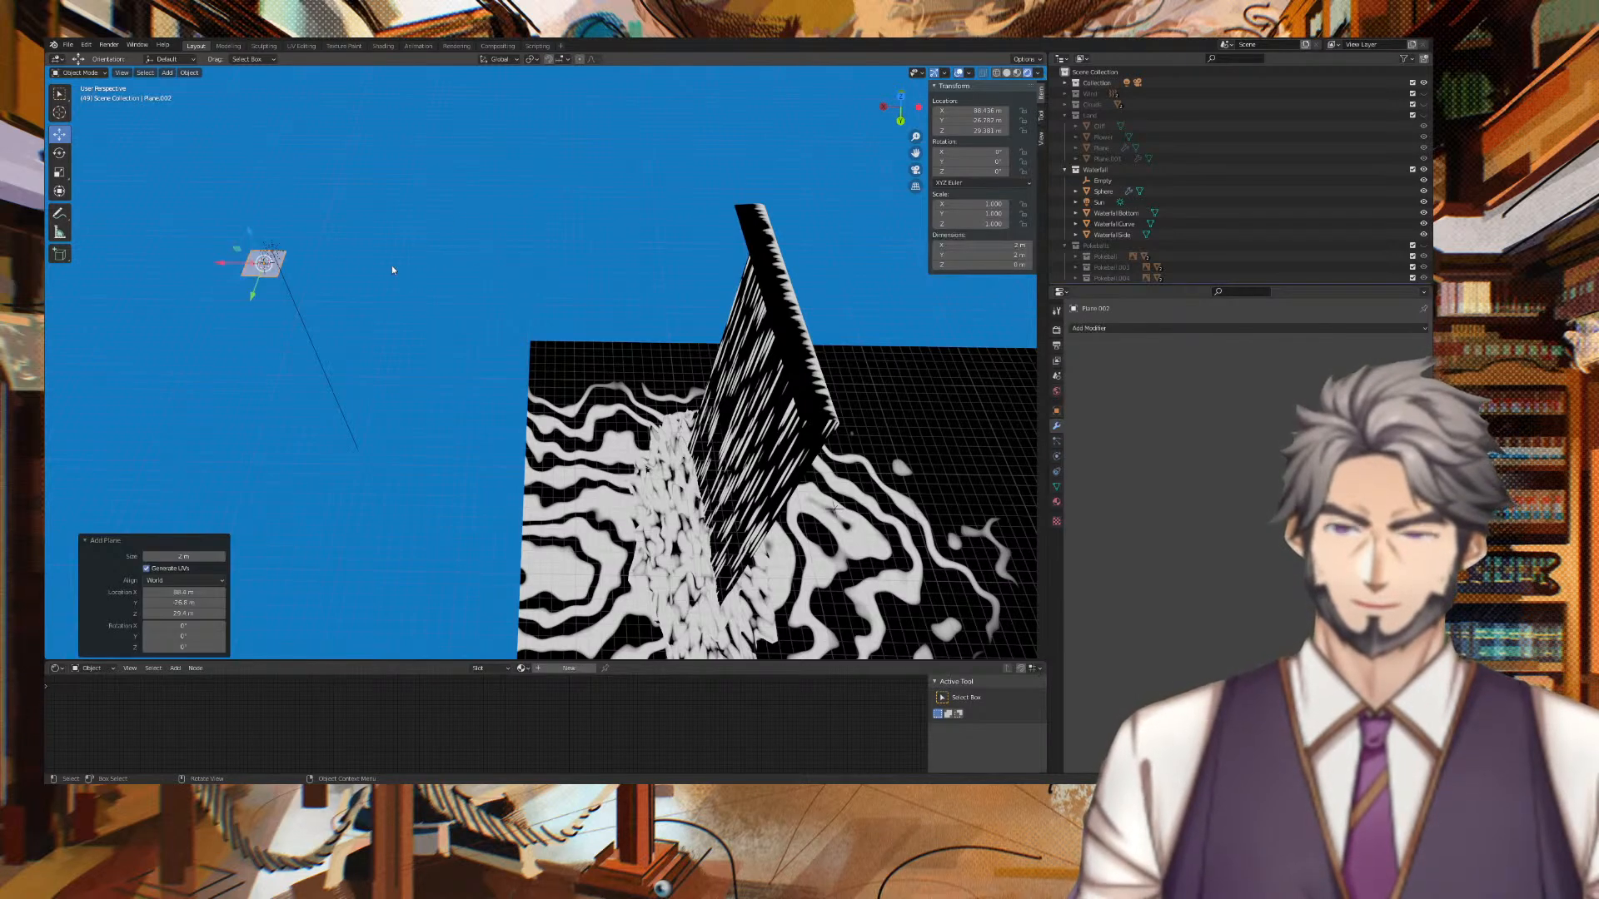
middle_click_drag(503, 208, 547, 213)
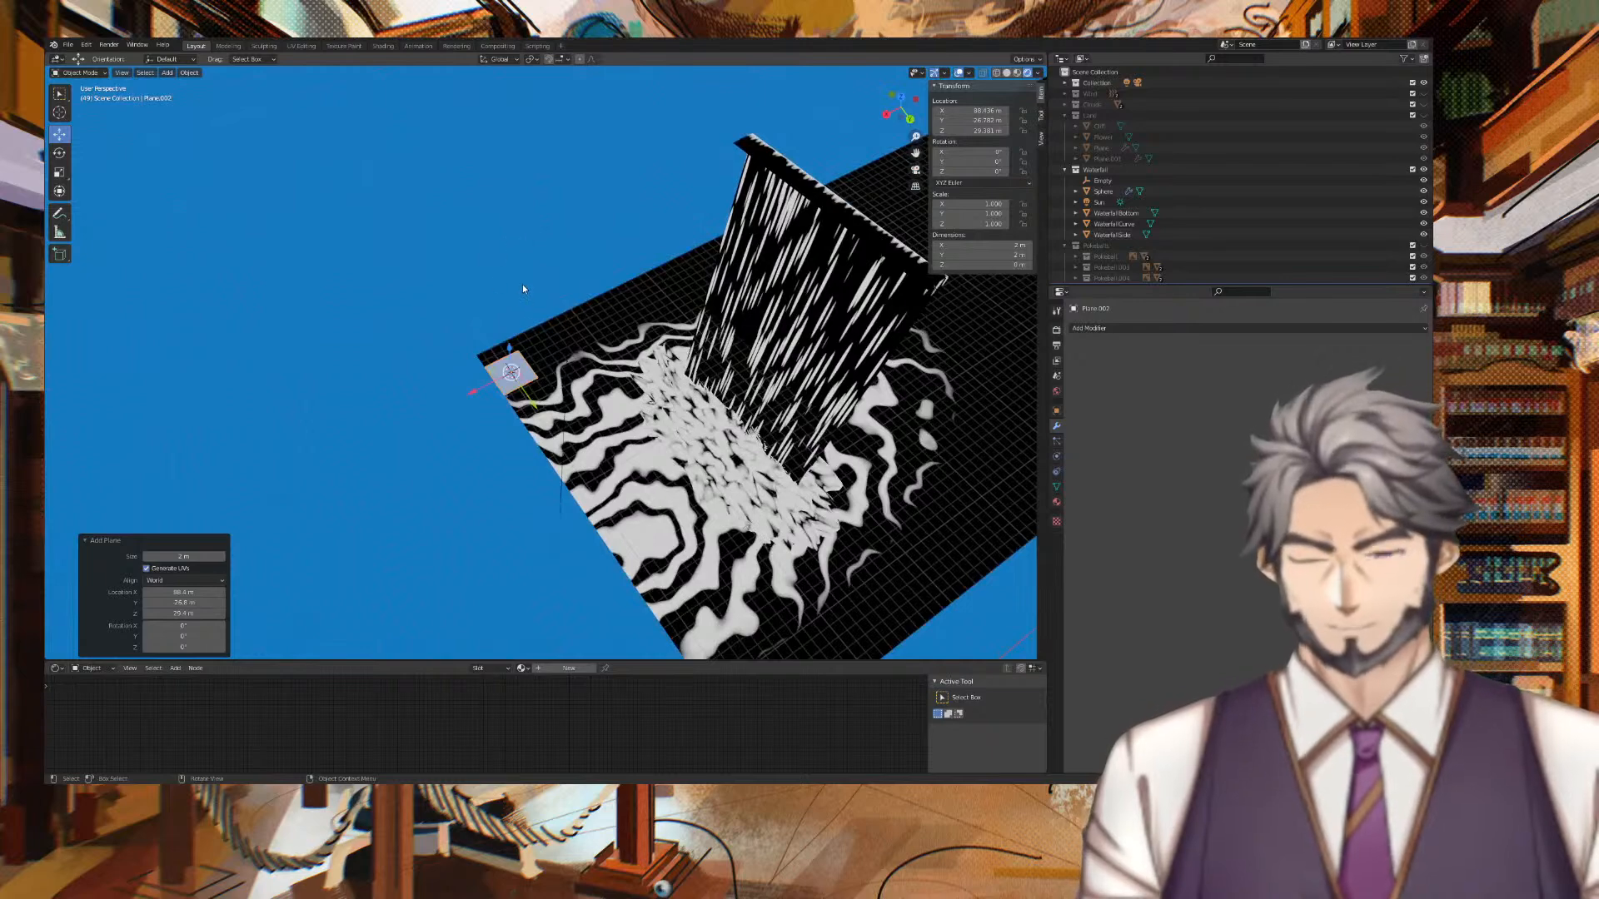
key("g")
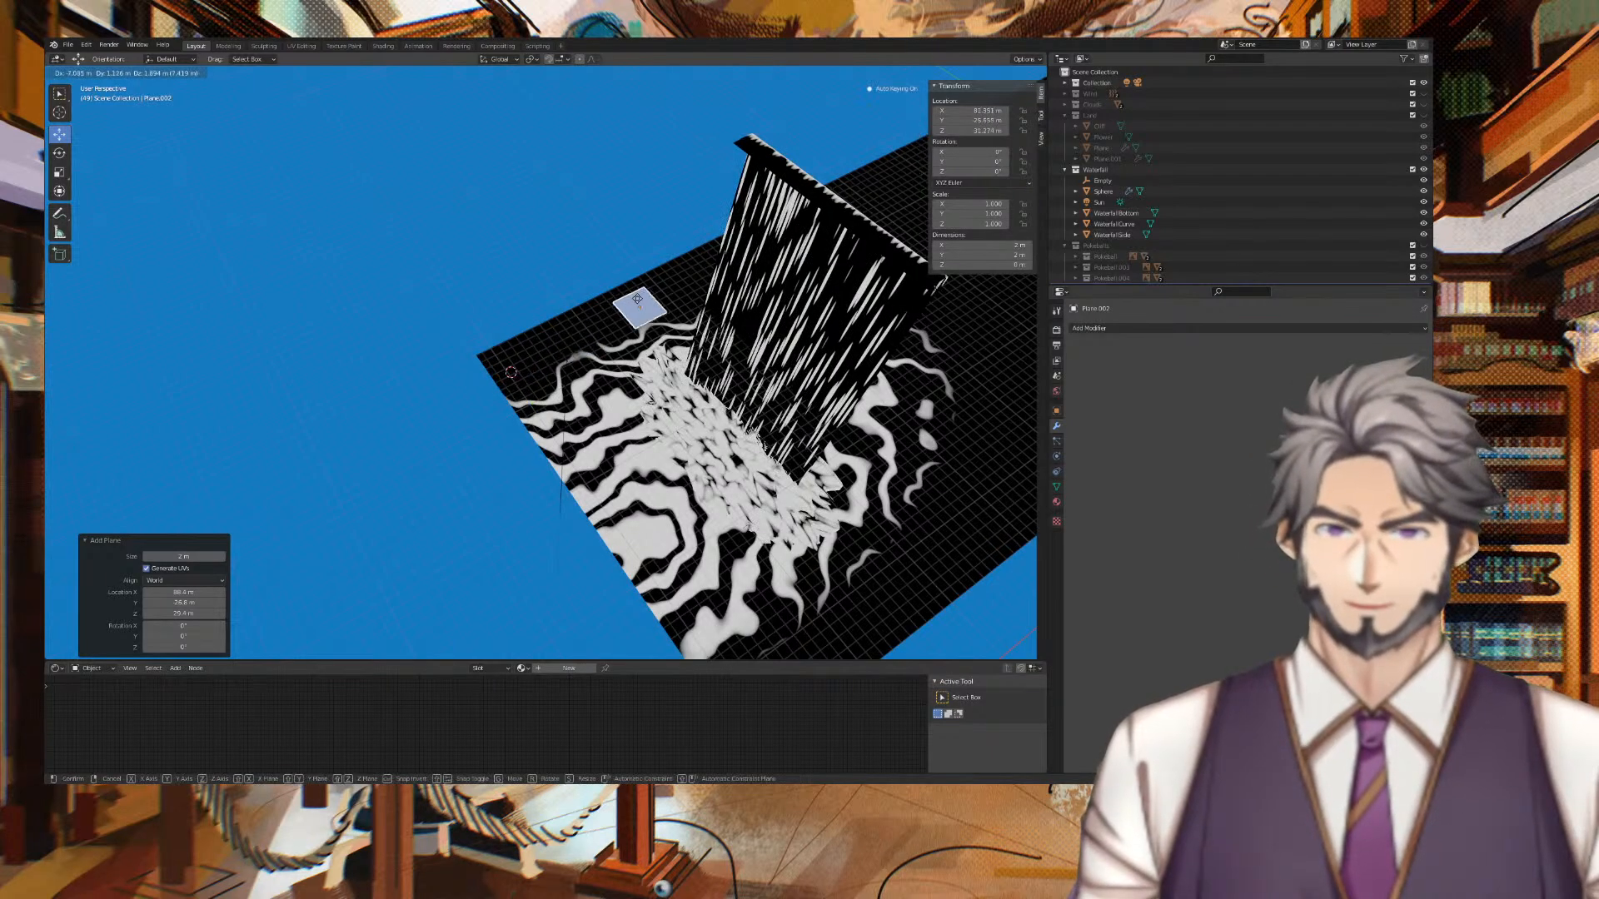
left_click(829, 208)
middle_click_drag(830, 208, 335, 114)
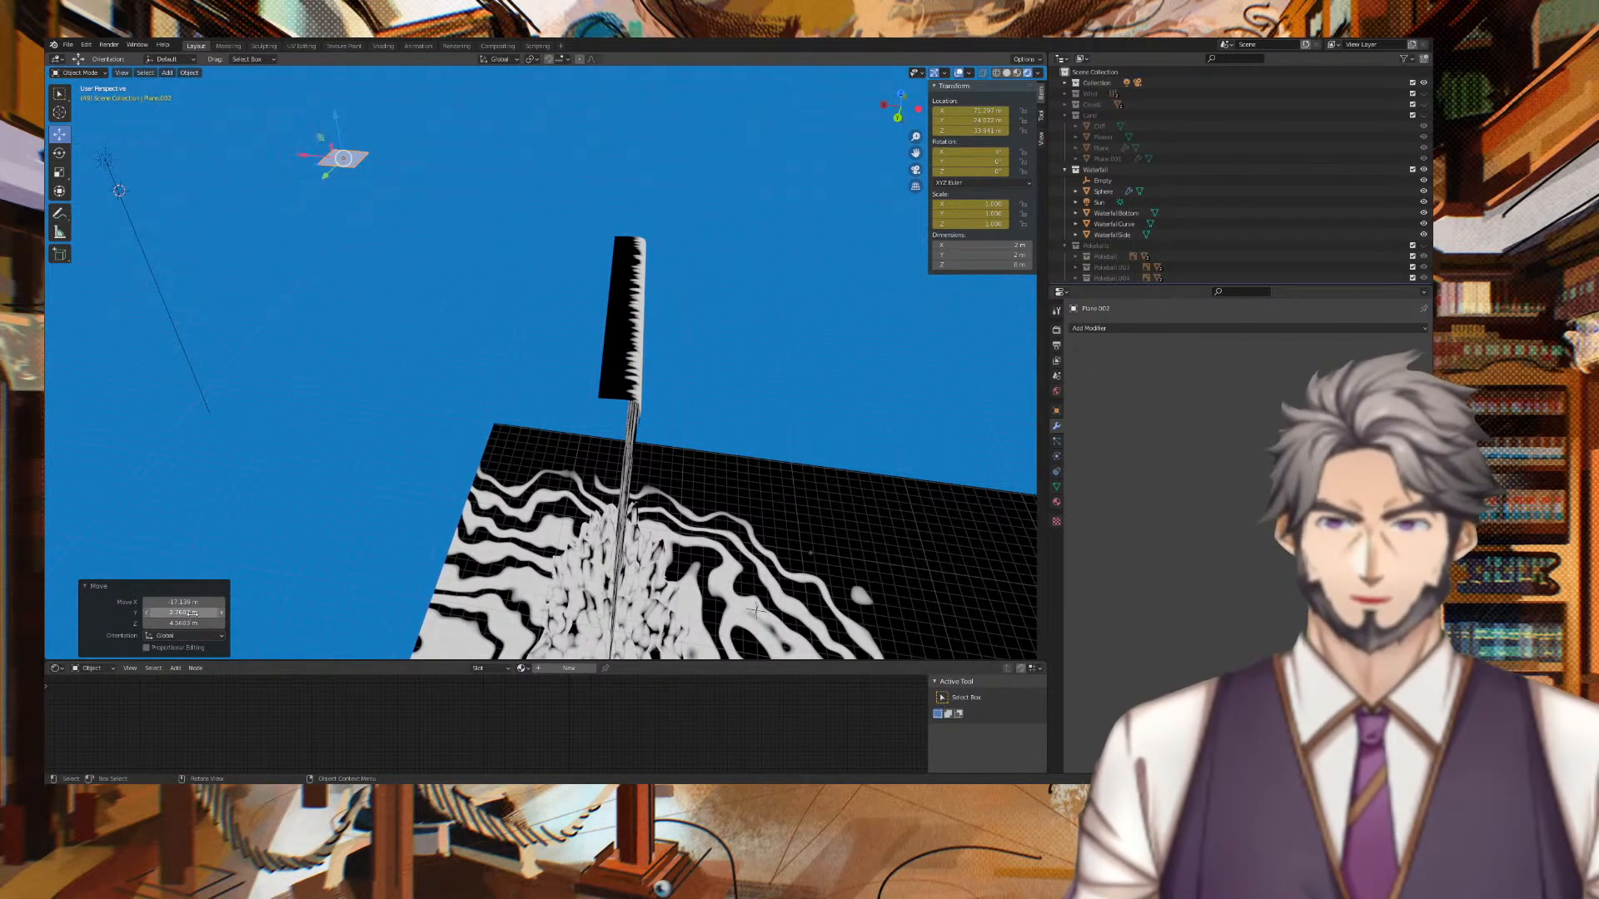
Open a Timeline area below the 3D viewport and turn off automatic keyframing.
left_click_drag(48, 657, 112, 360)
left_click(104, 382)
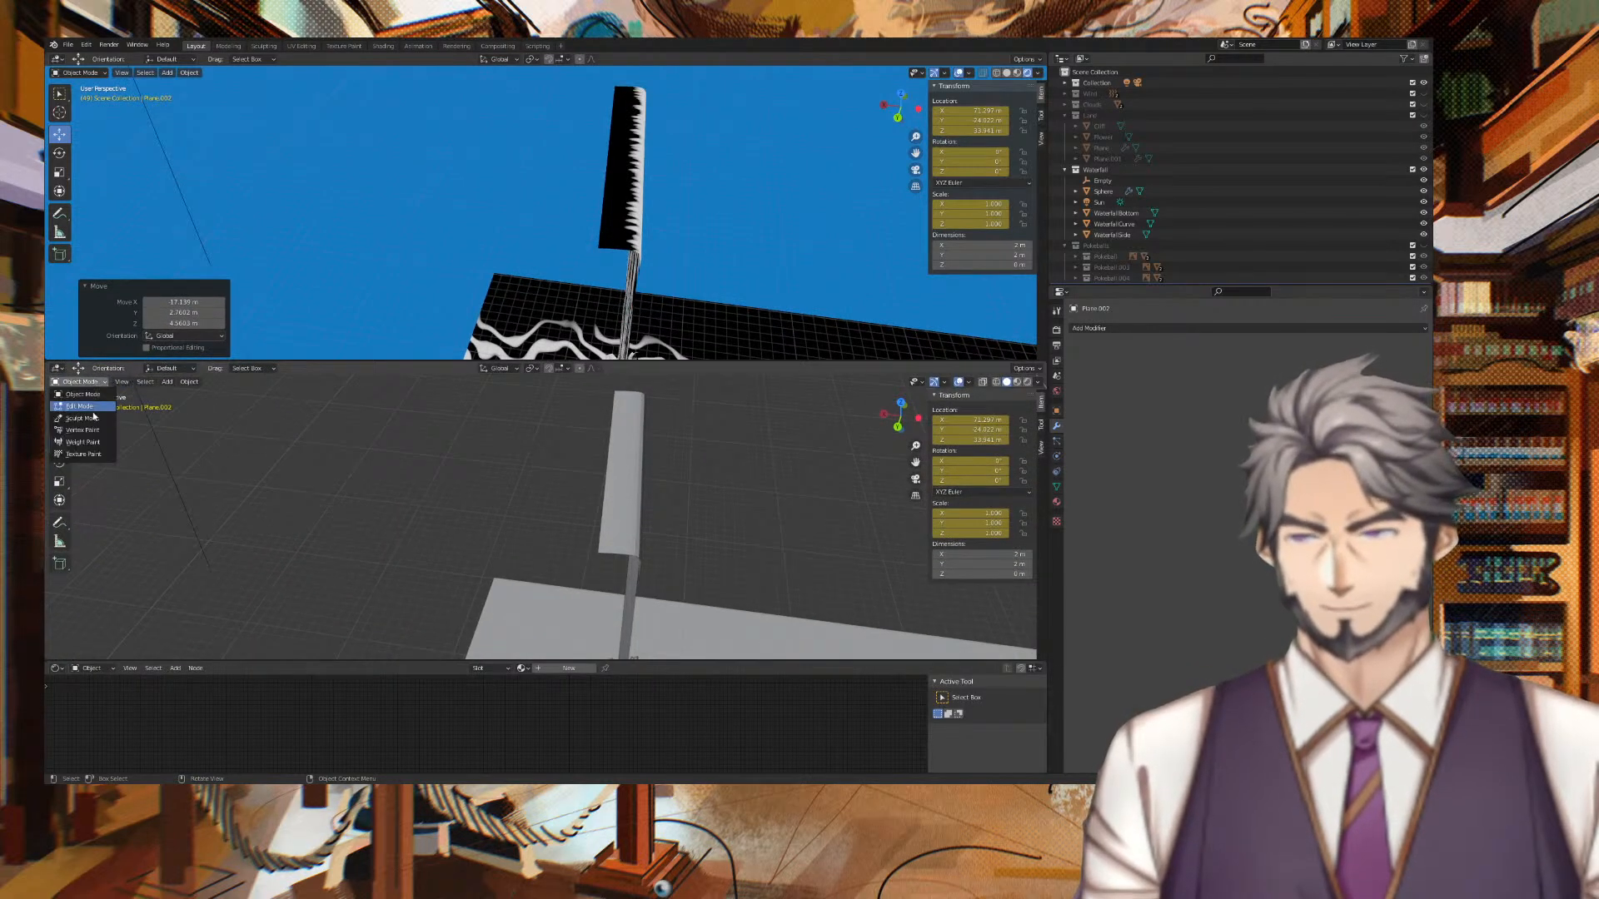
left_click(56, 368)
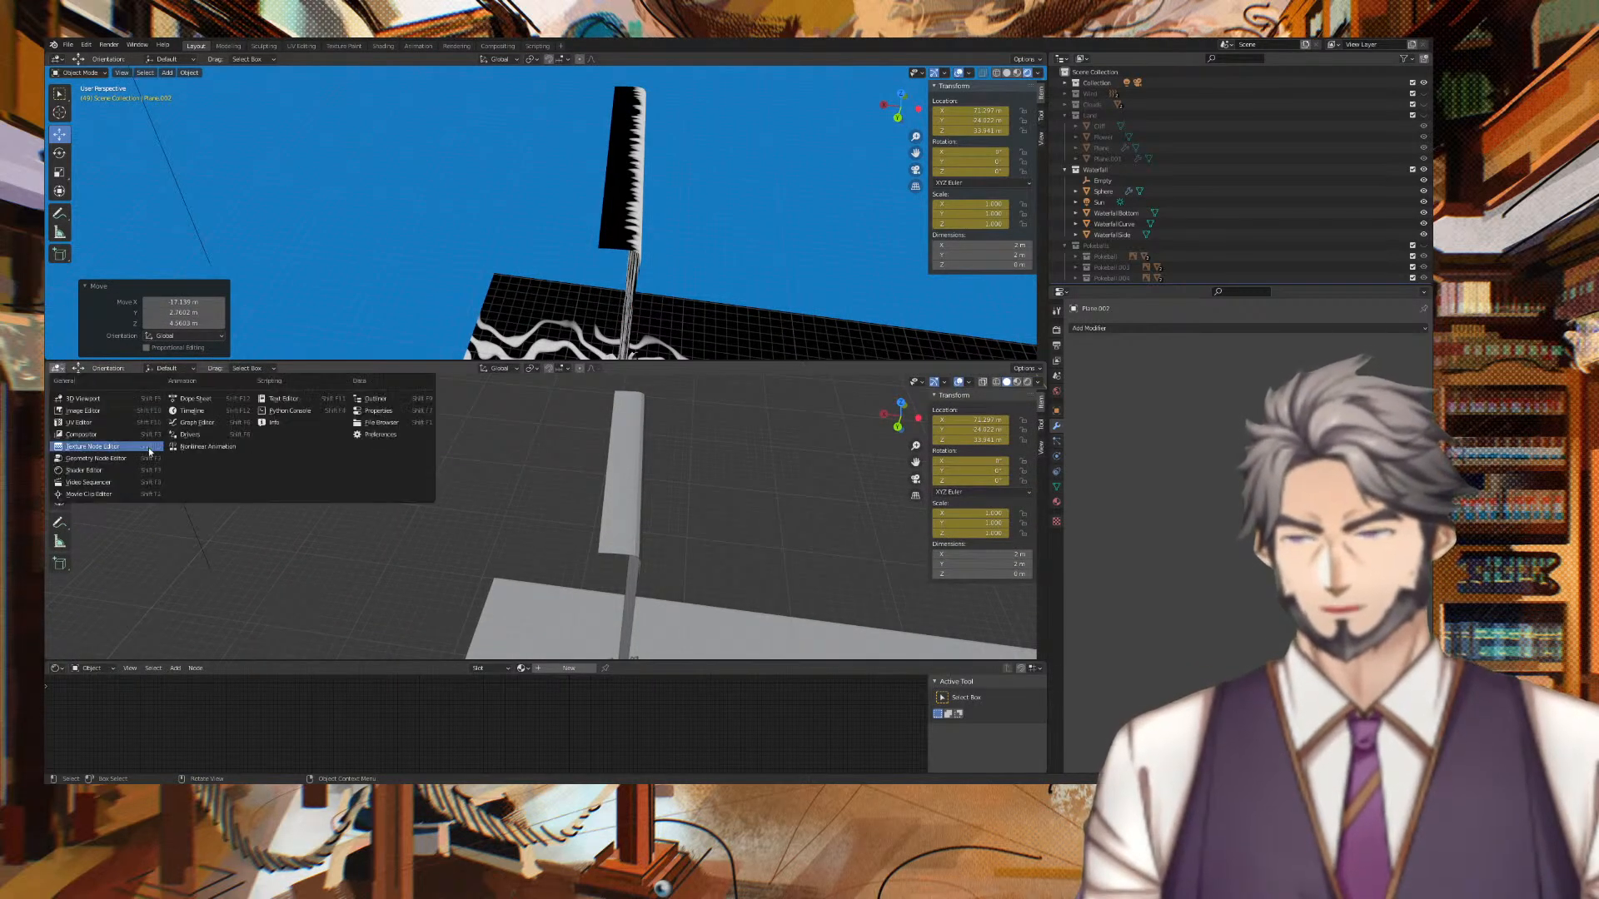
left_click(209, 412)
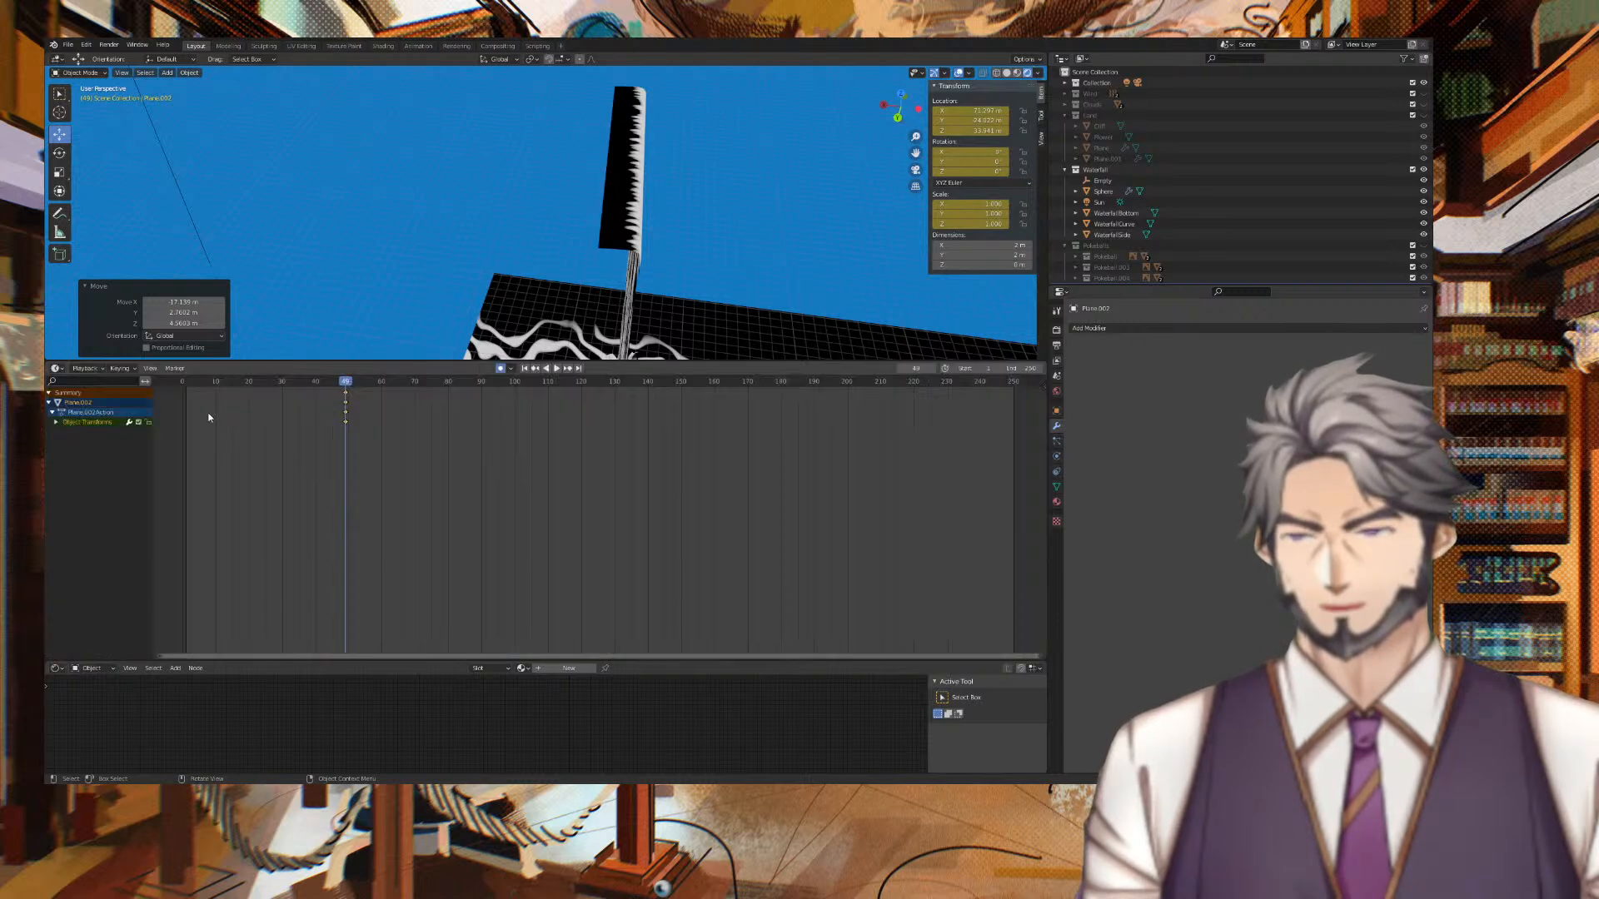
left_click(91, 412)
right_click(107, 405)
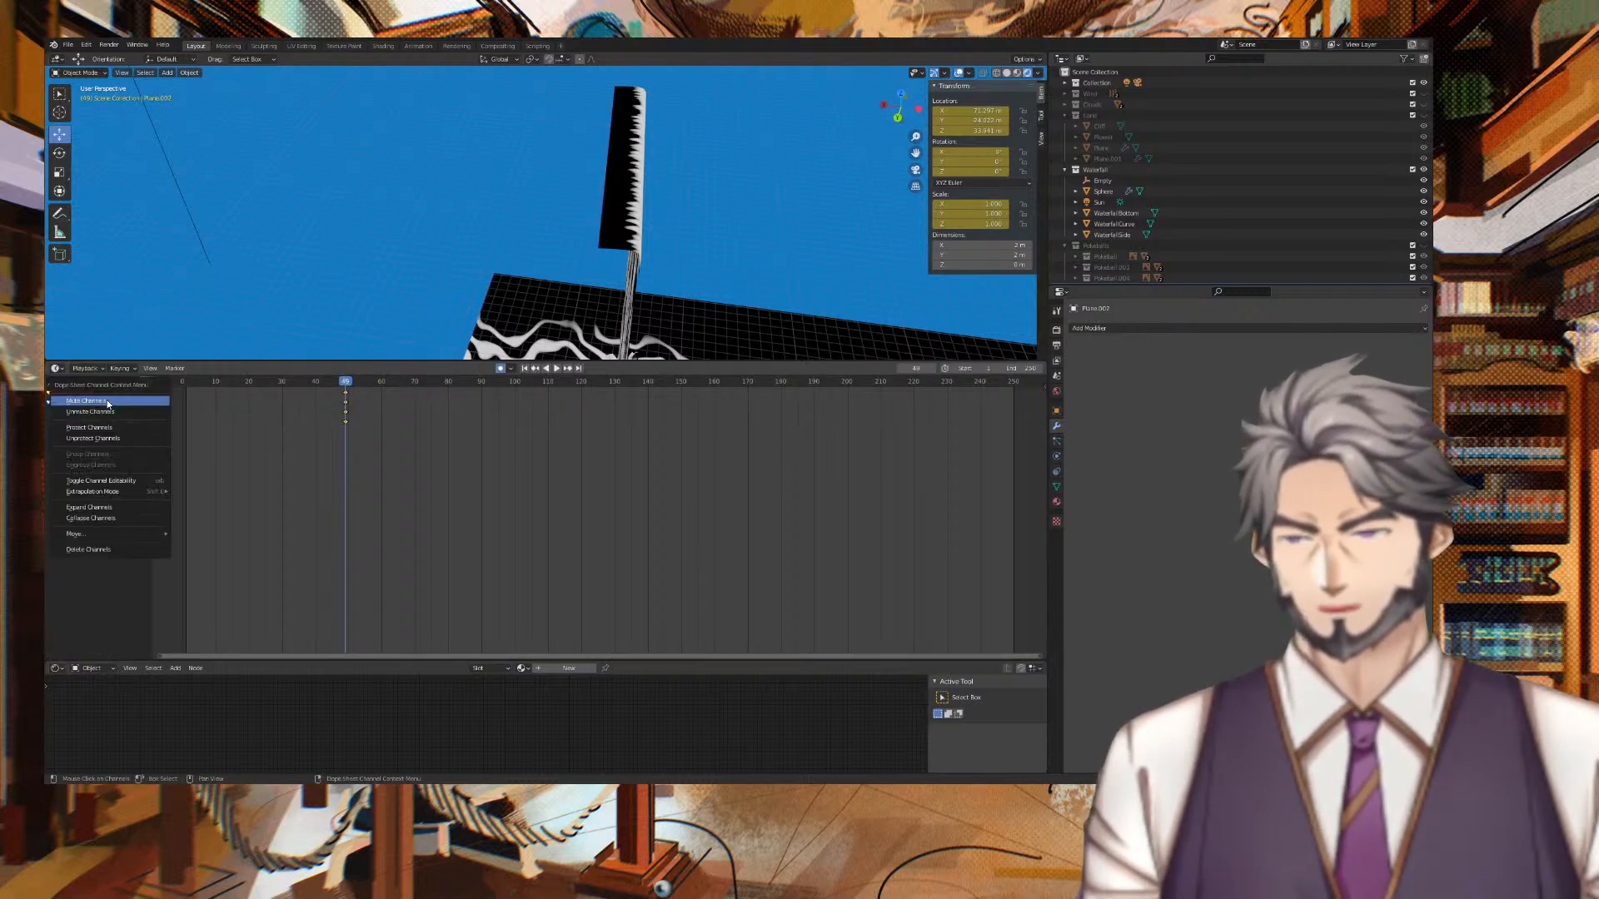
right_click(98, 405)
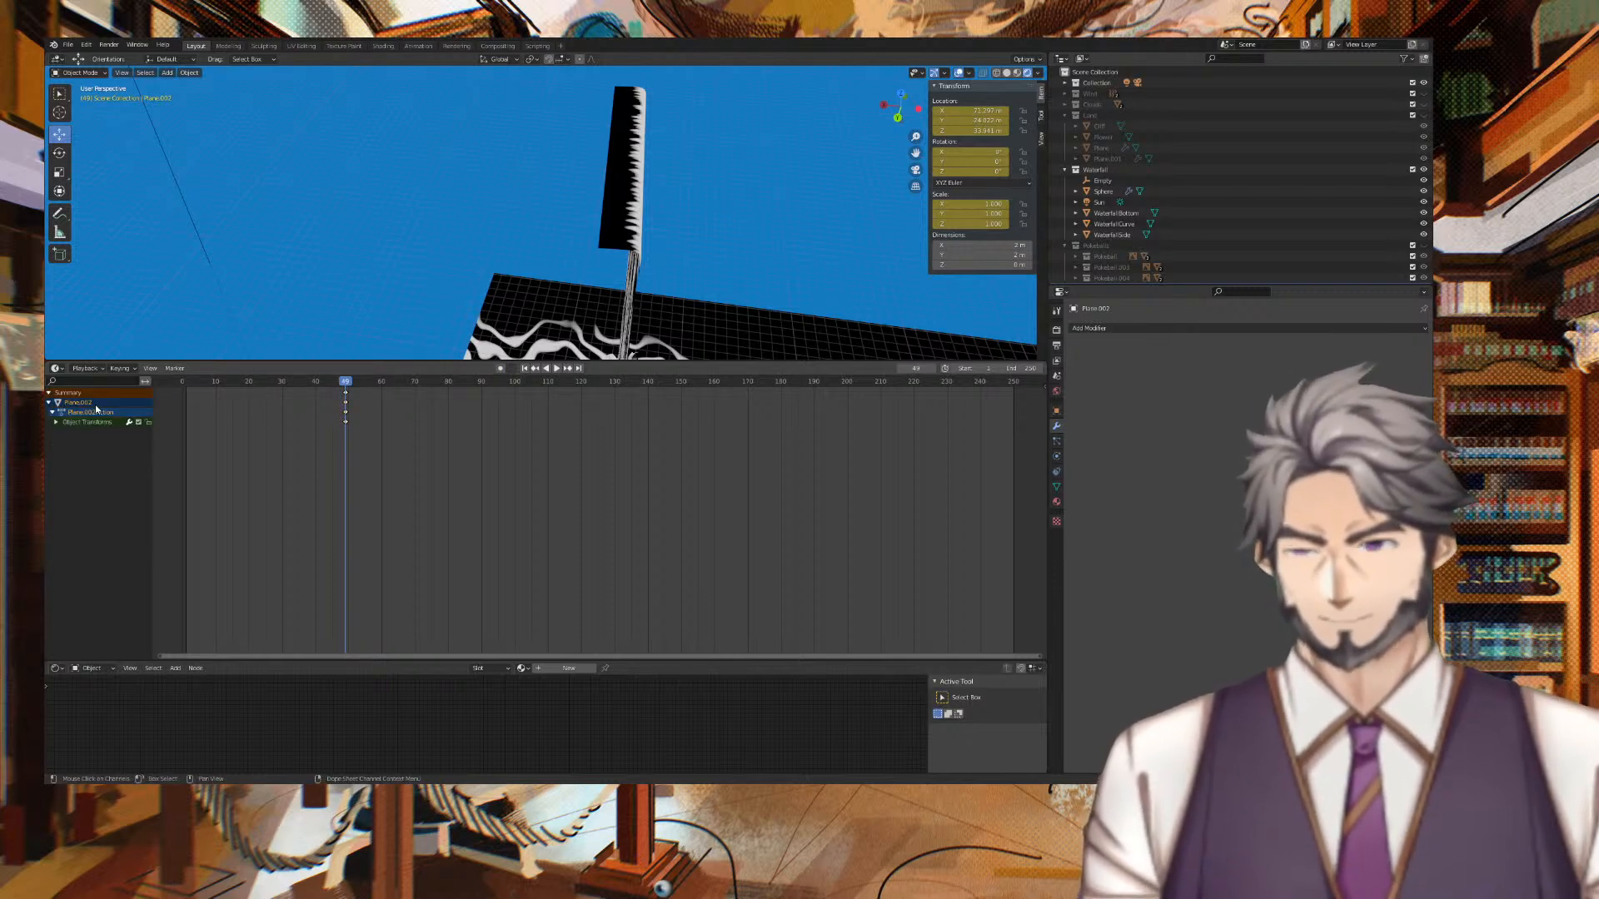
Select the keyframed plane near the waterfall and delete it.
scroll(523, 173, "down", 3)
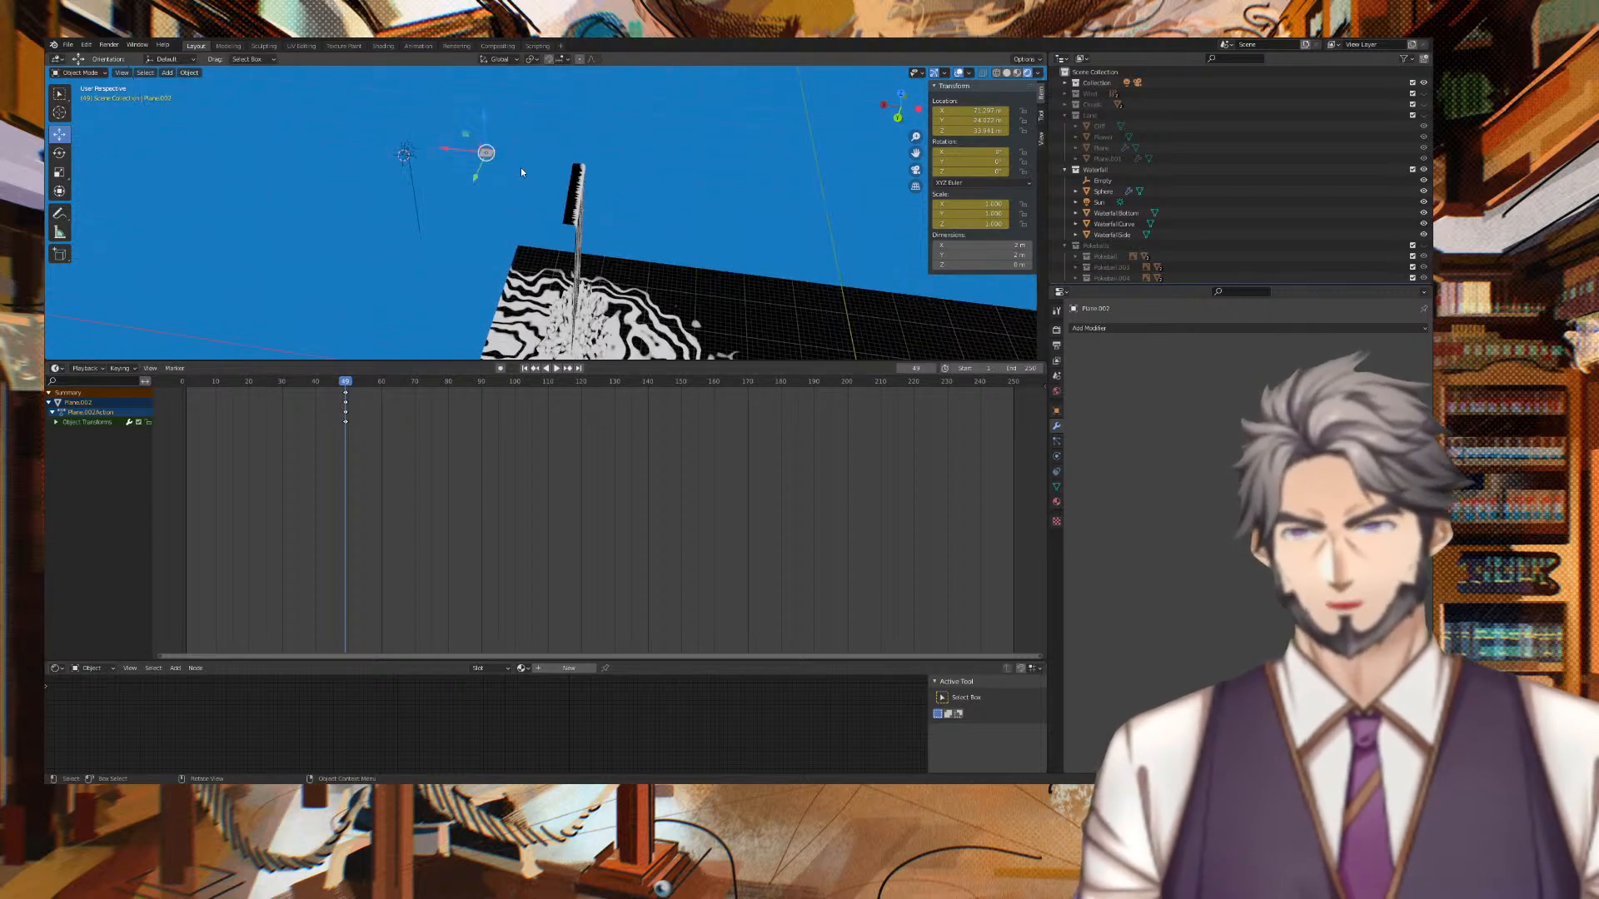
key("alt+a")
key("x")
left_click(492, 154)
mouse_move(496, 156)
middle_mouse_down()
mouse_move(532, 160)
mouse_move(517, 171)
middle_mouse_up()
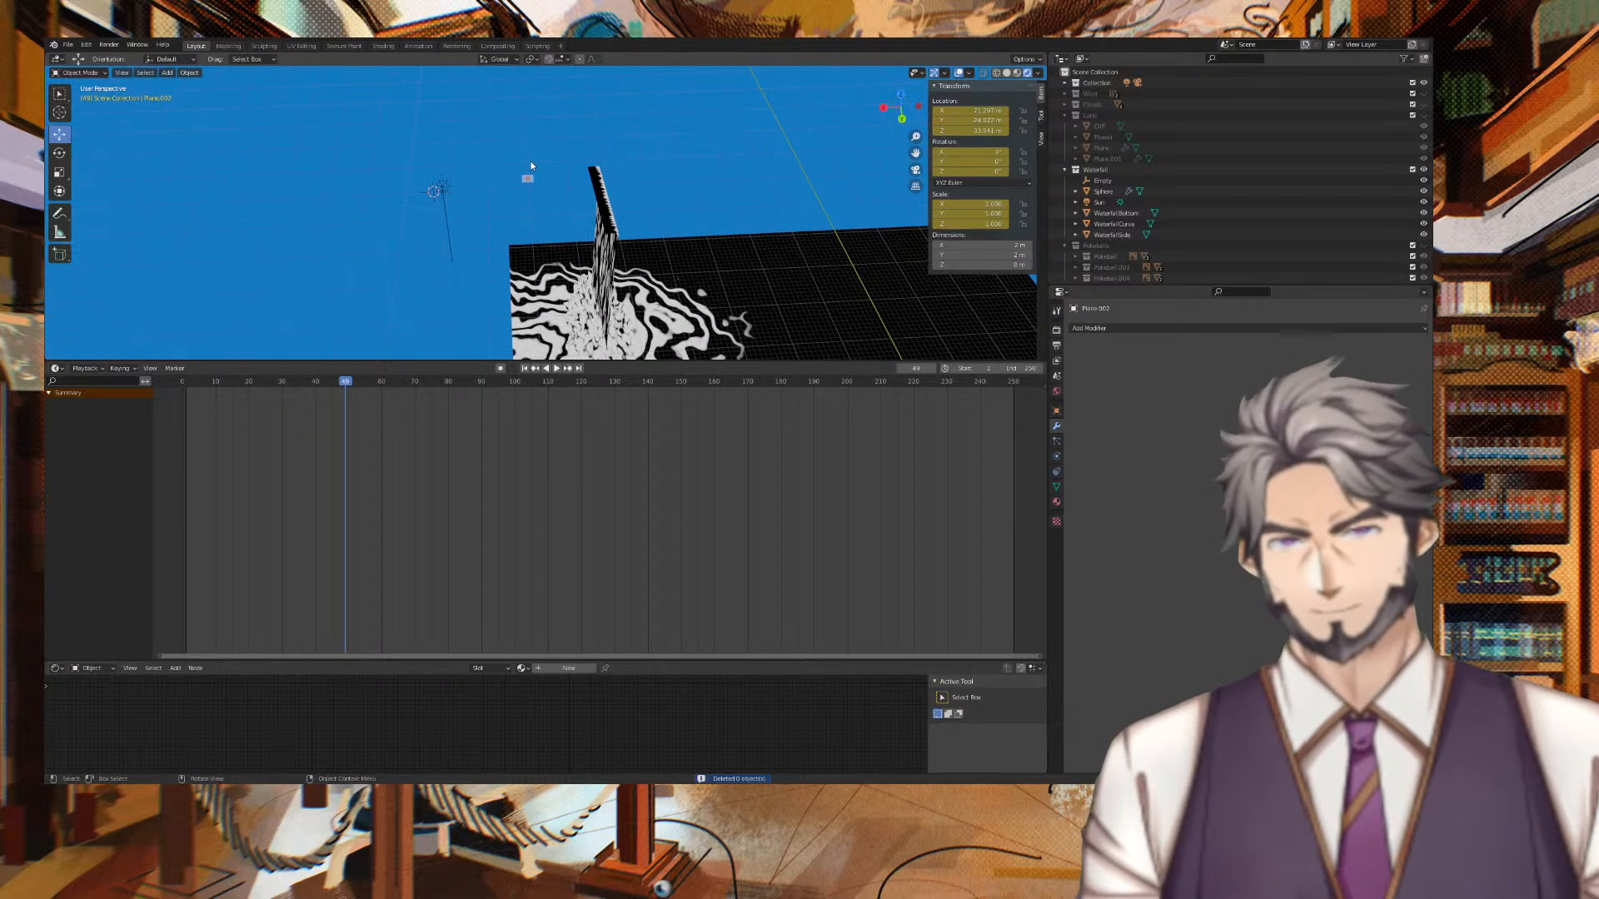
scroll(517, 171, "up", 4)
left_click(504, 132)
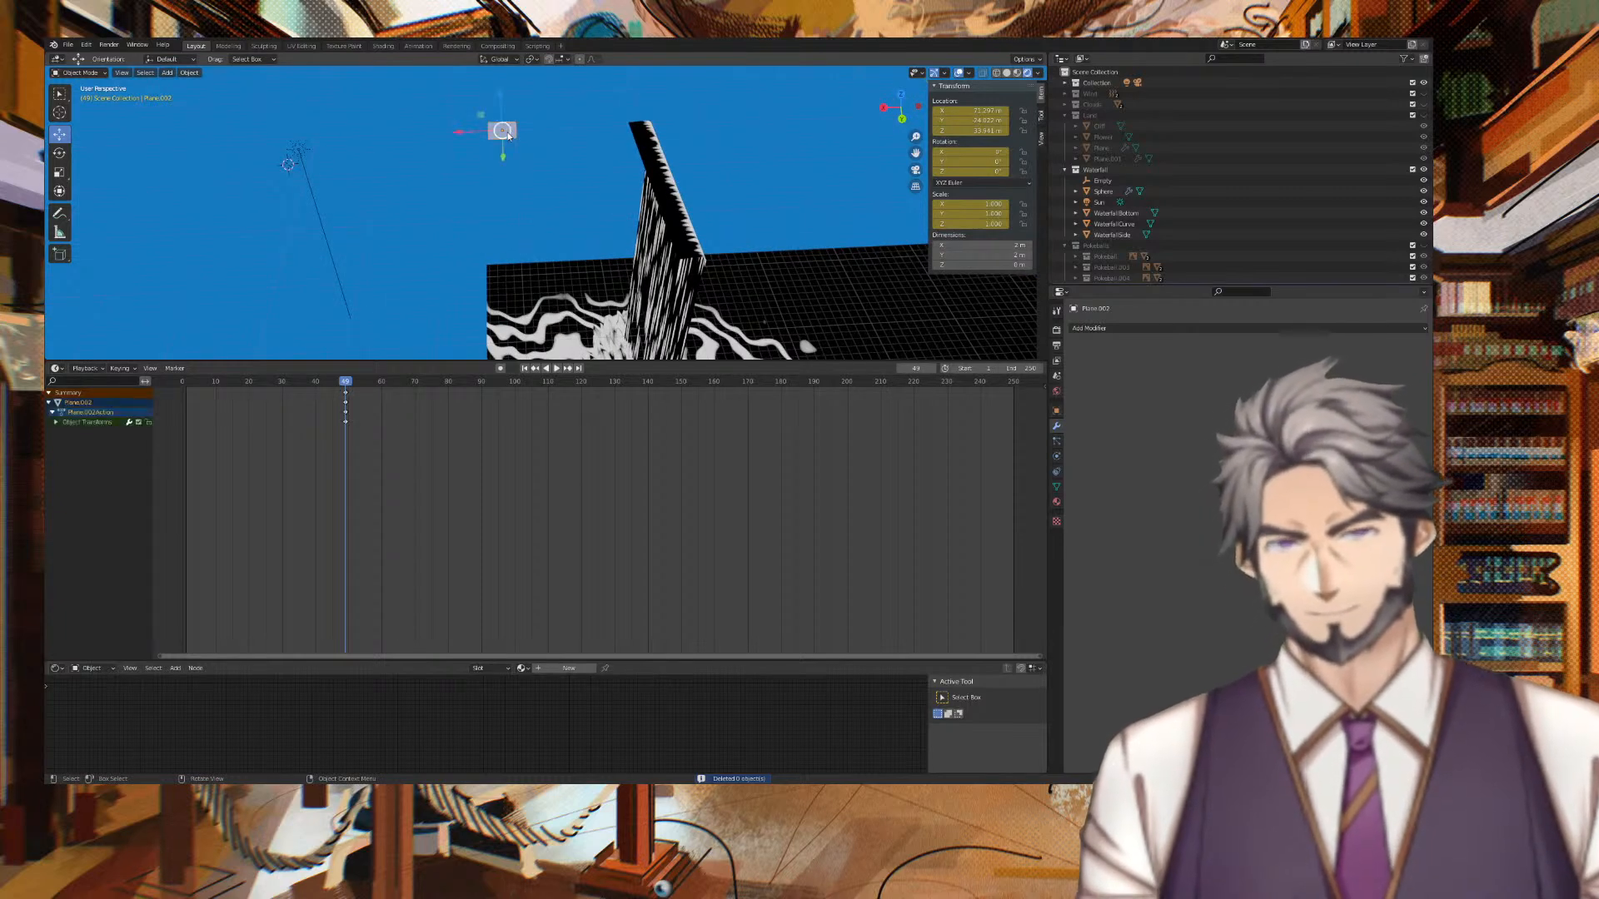
key("x")
left_click(508, 135)
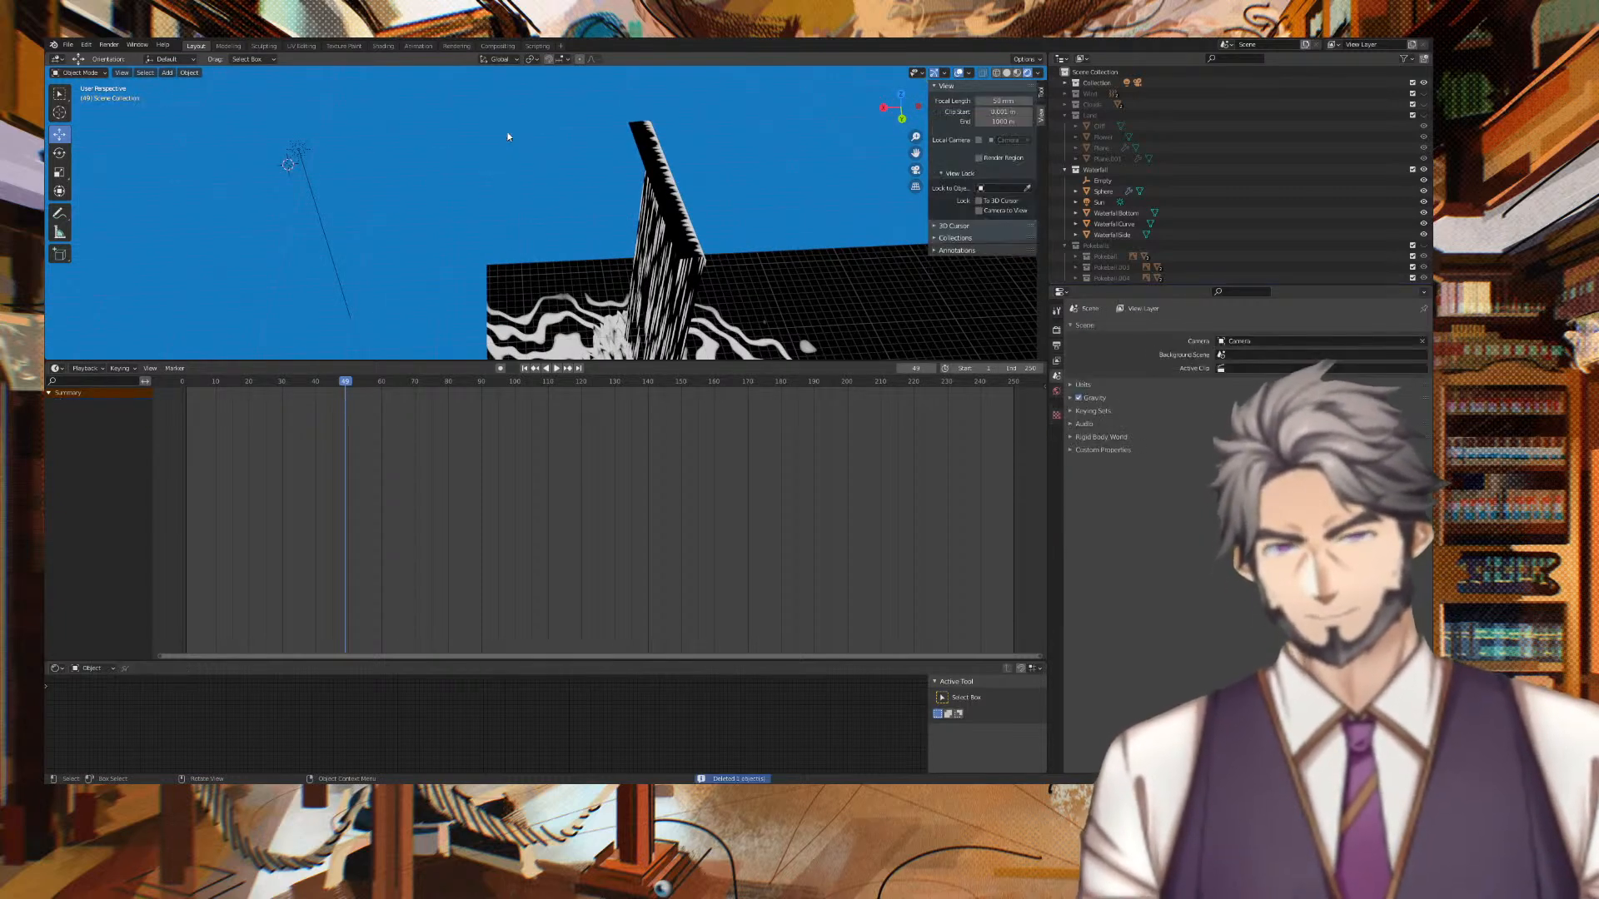
Add a new mesh plane and move it about 27 m along the X axis towards the waterfall.
key("shift+a")
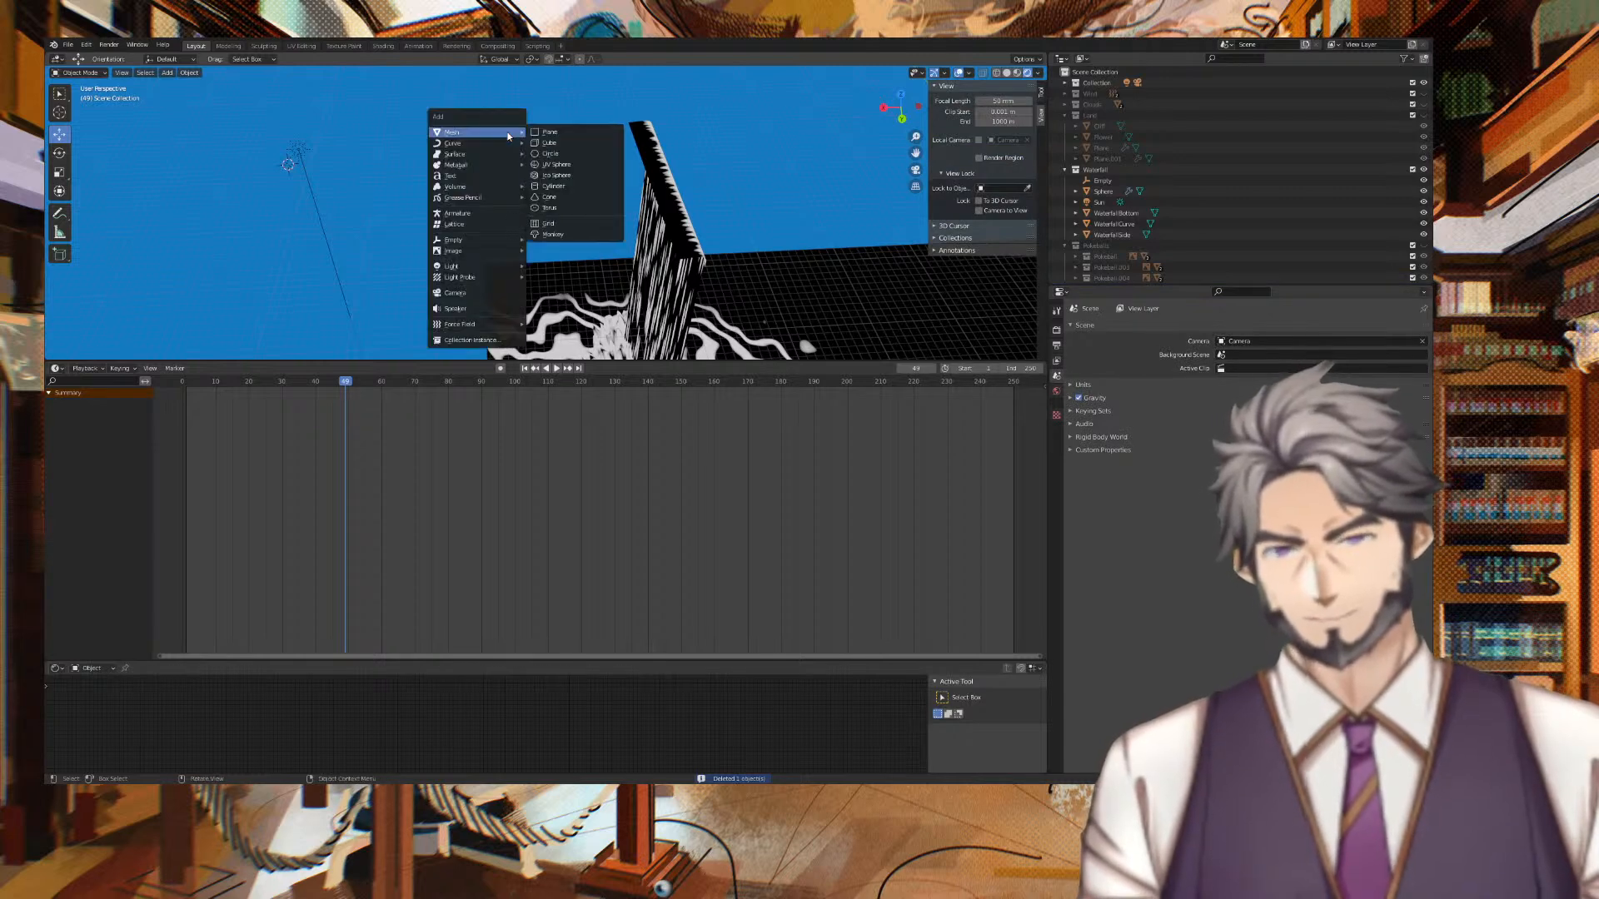
left_click(547, 133)
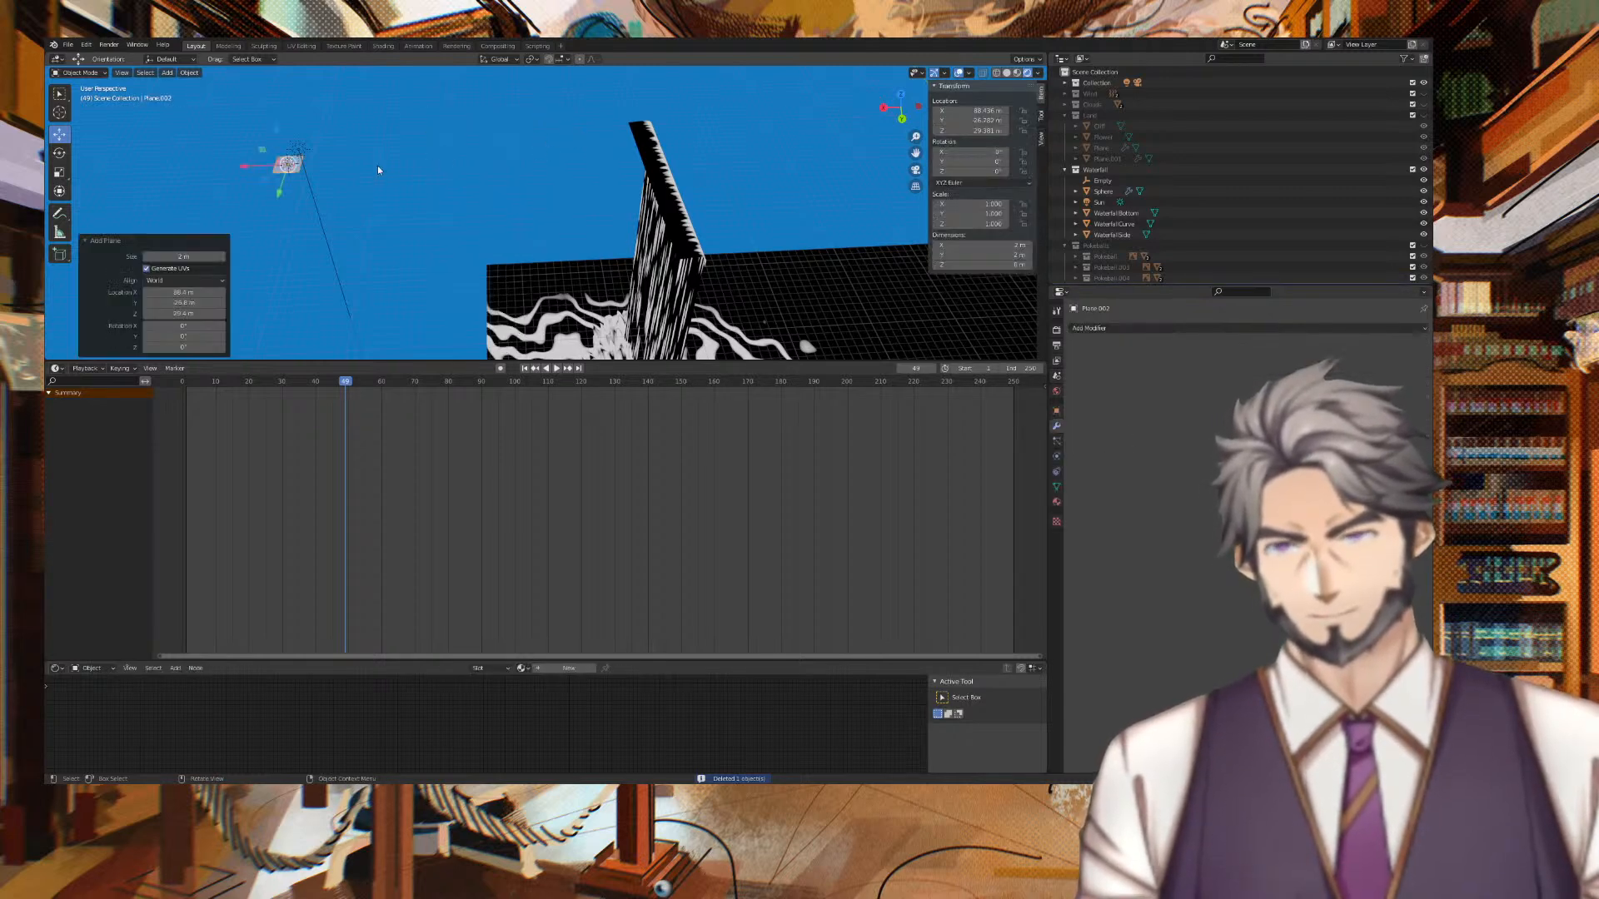
key("g")
key("x")
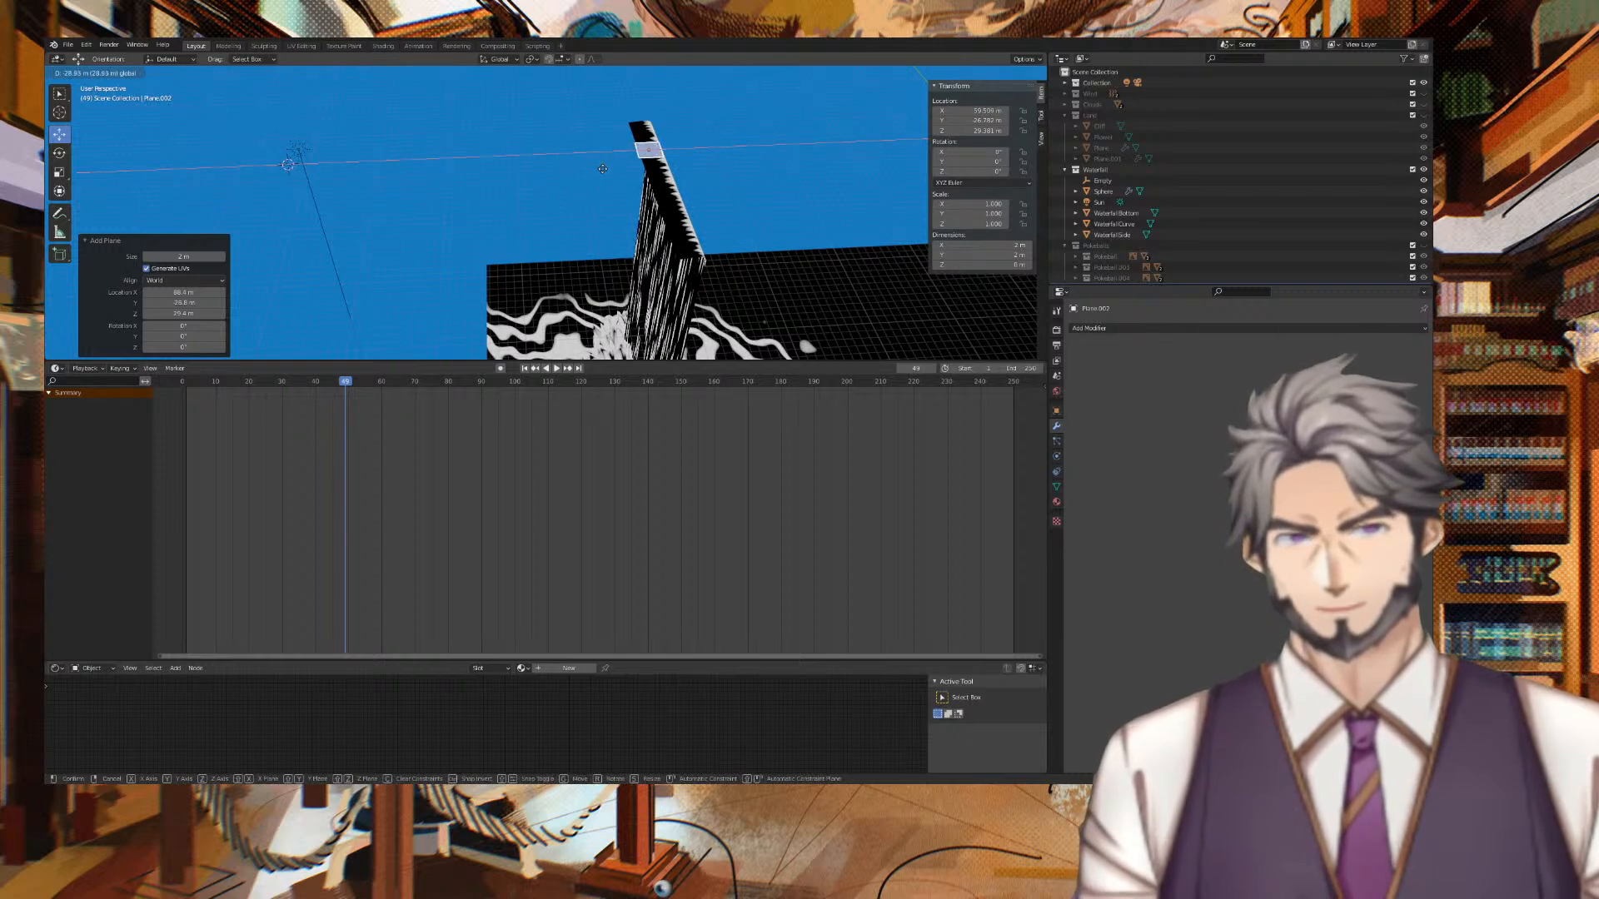
left_click(583, 168)
middle_click_drag(744, 162, 709, 280)
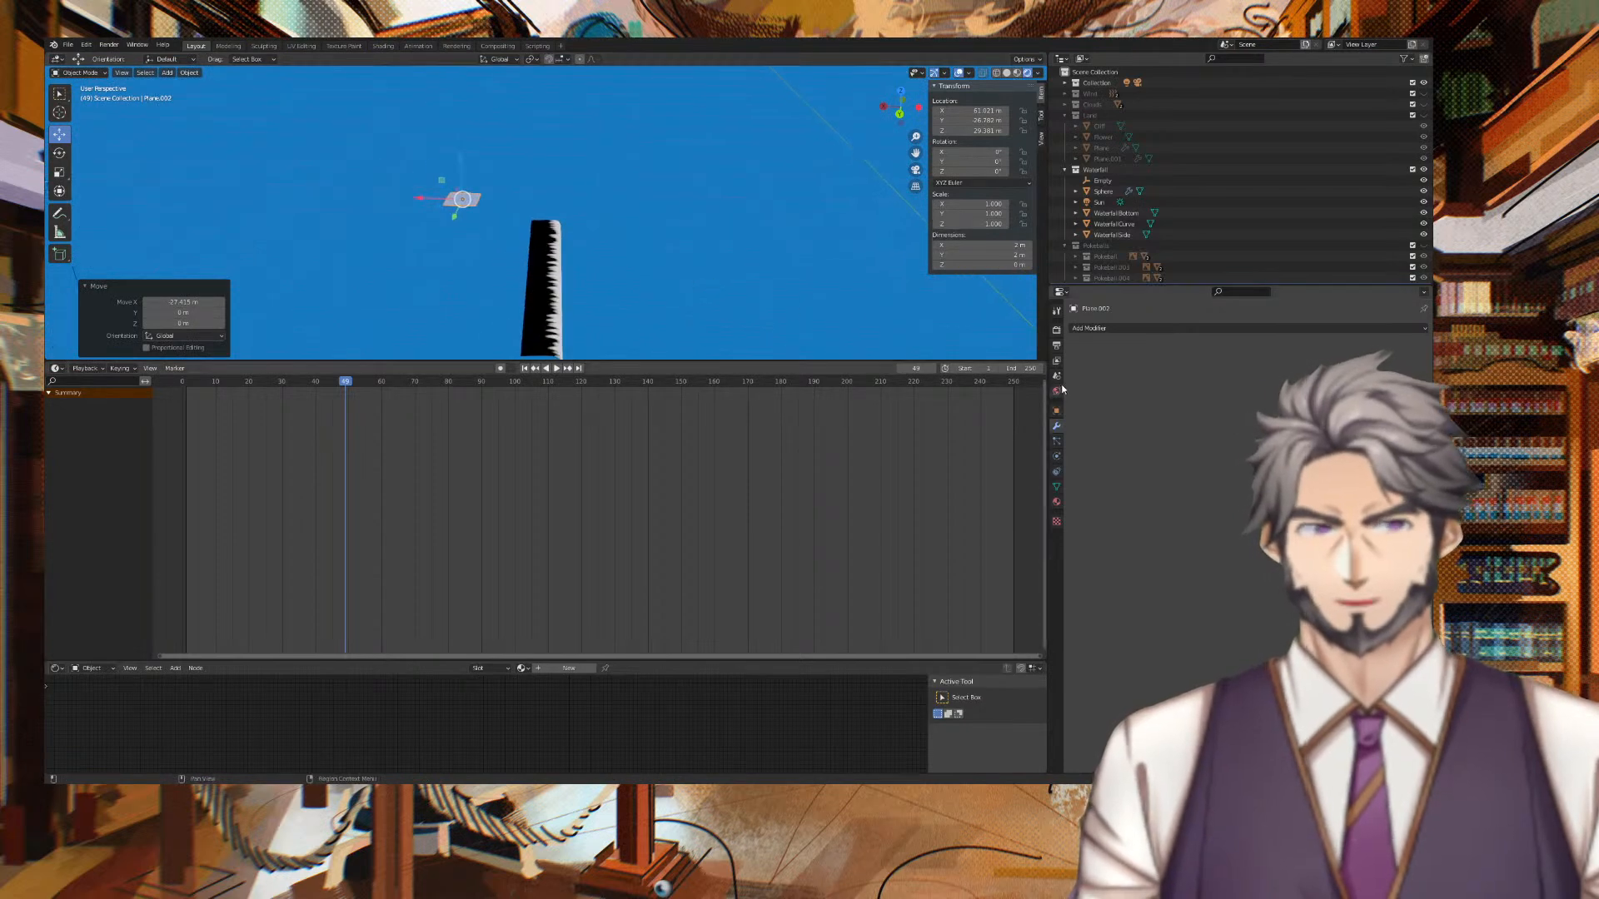
Close the Timeline area and lower the new plane about 7.6 m along the Z axis.
left_click_drag(1044, 364, 617, 400)
scroll(654, 400, "up", 5)
middle_click_drag(671, 420, 708, 358)
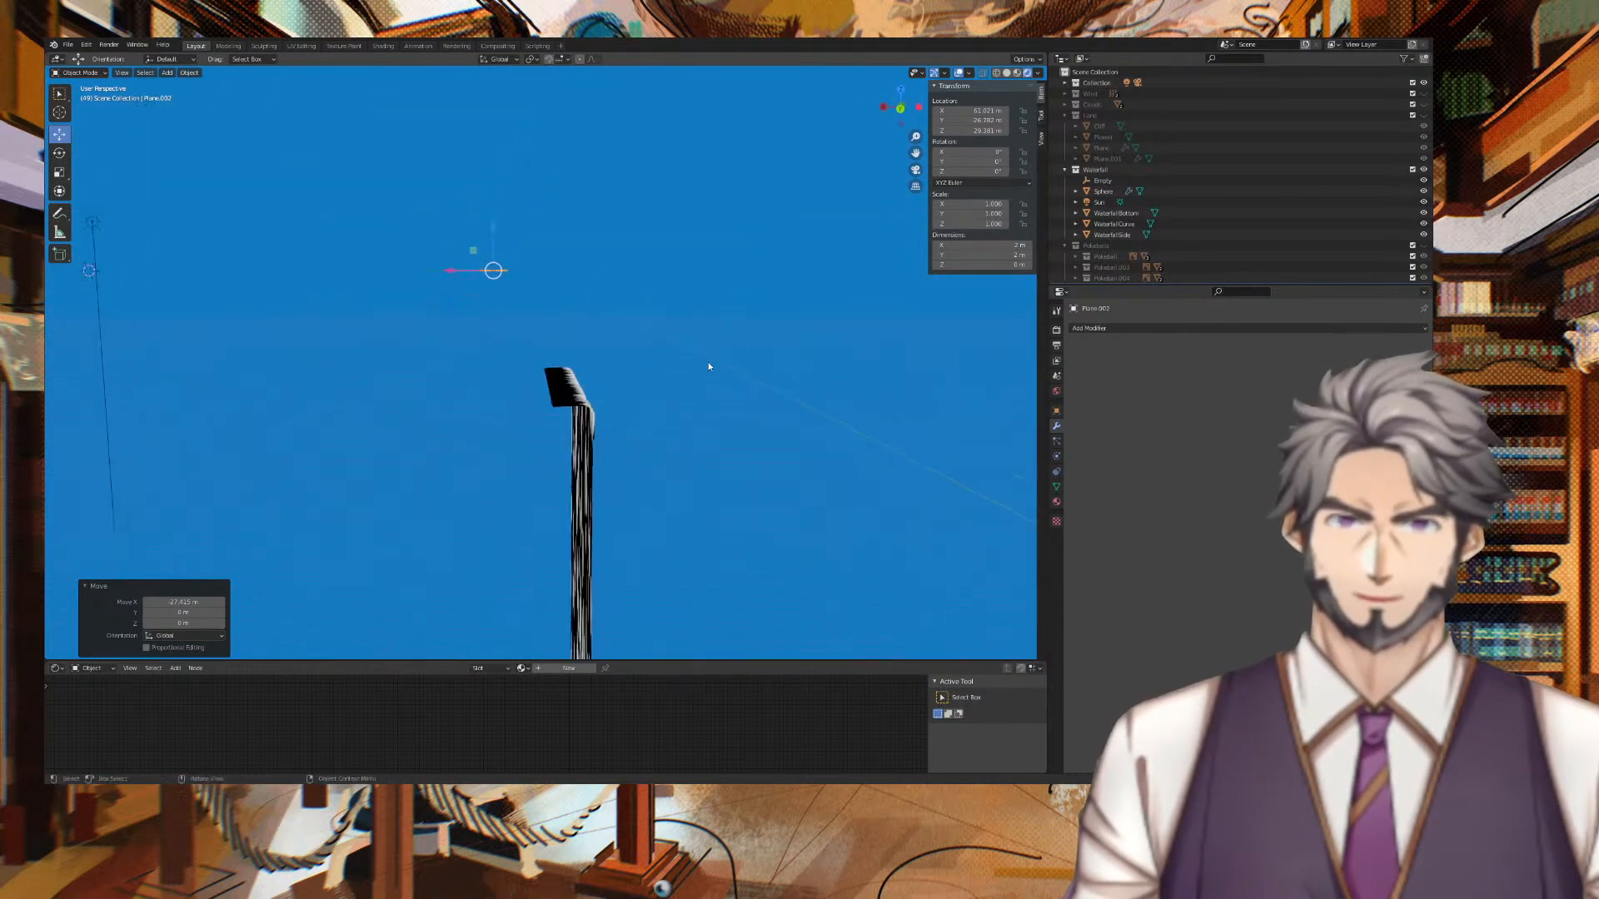
key("g")
key("z")
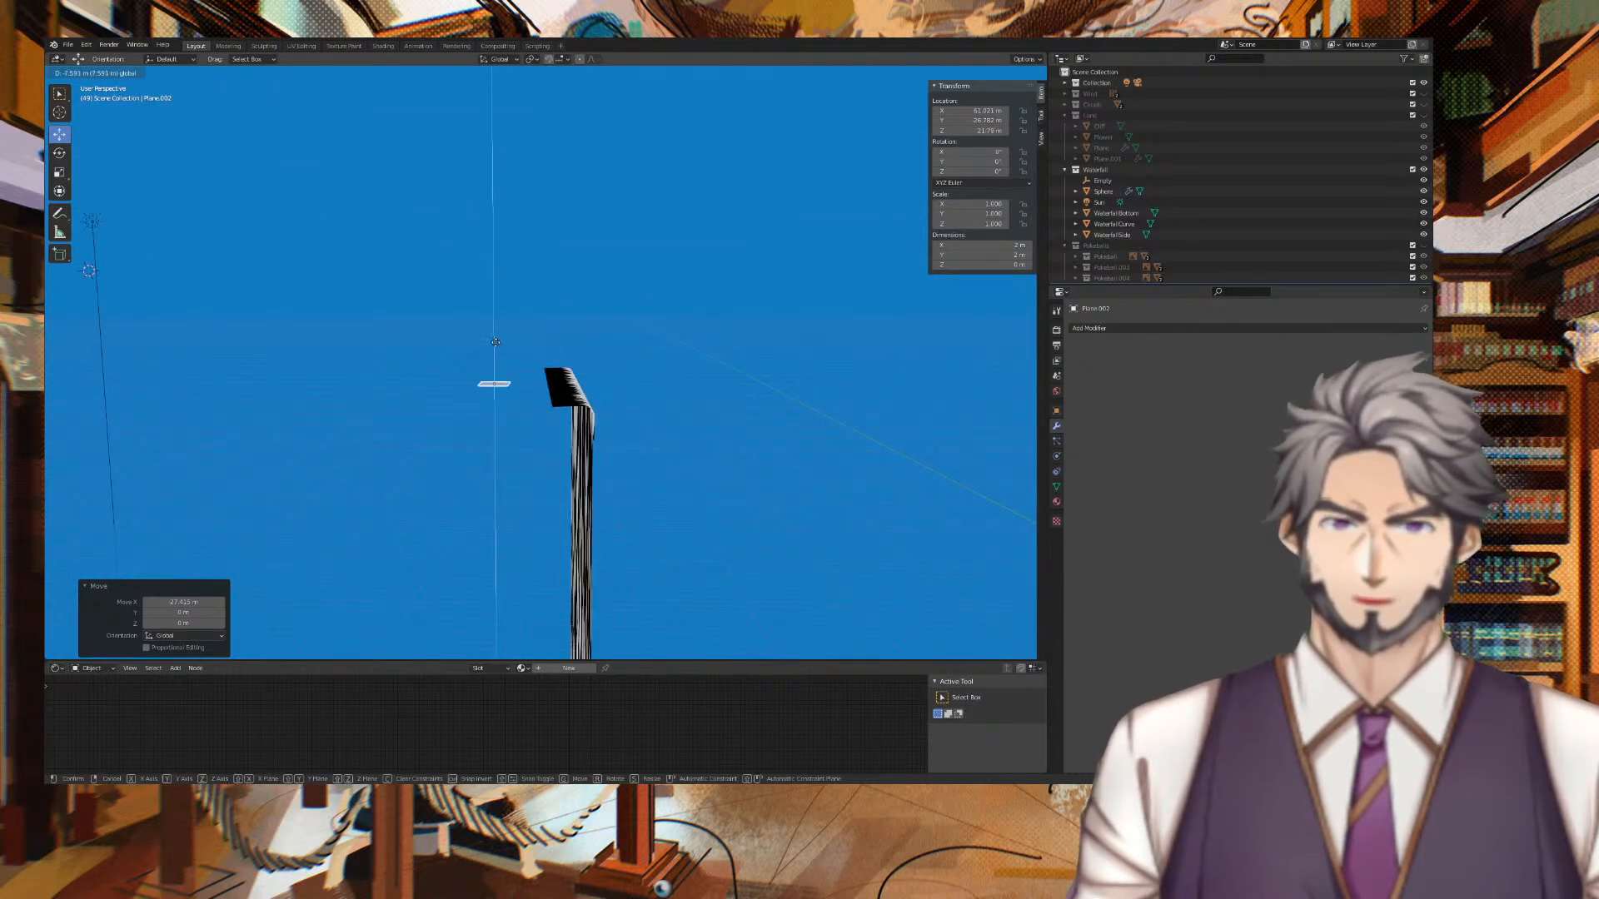
left_click(590, 347)
Adjust the plane's height and X position in back view to meet the waterfall's upper edge.
left_click(898, 111)
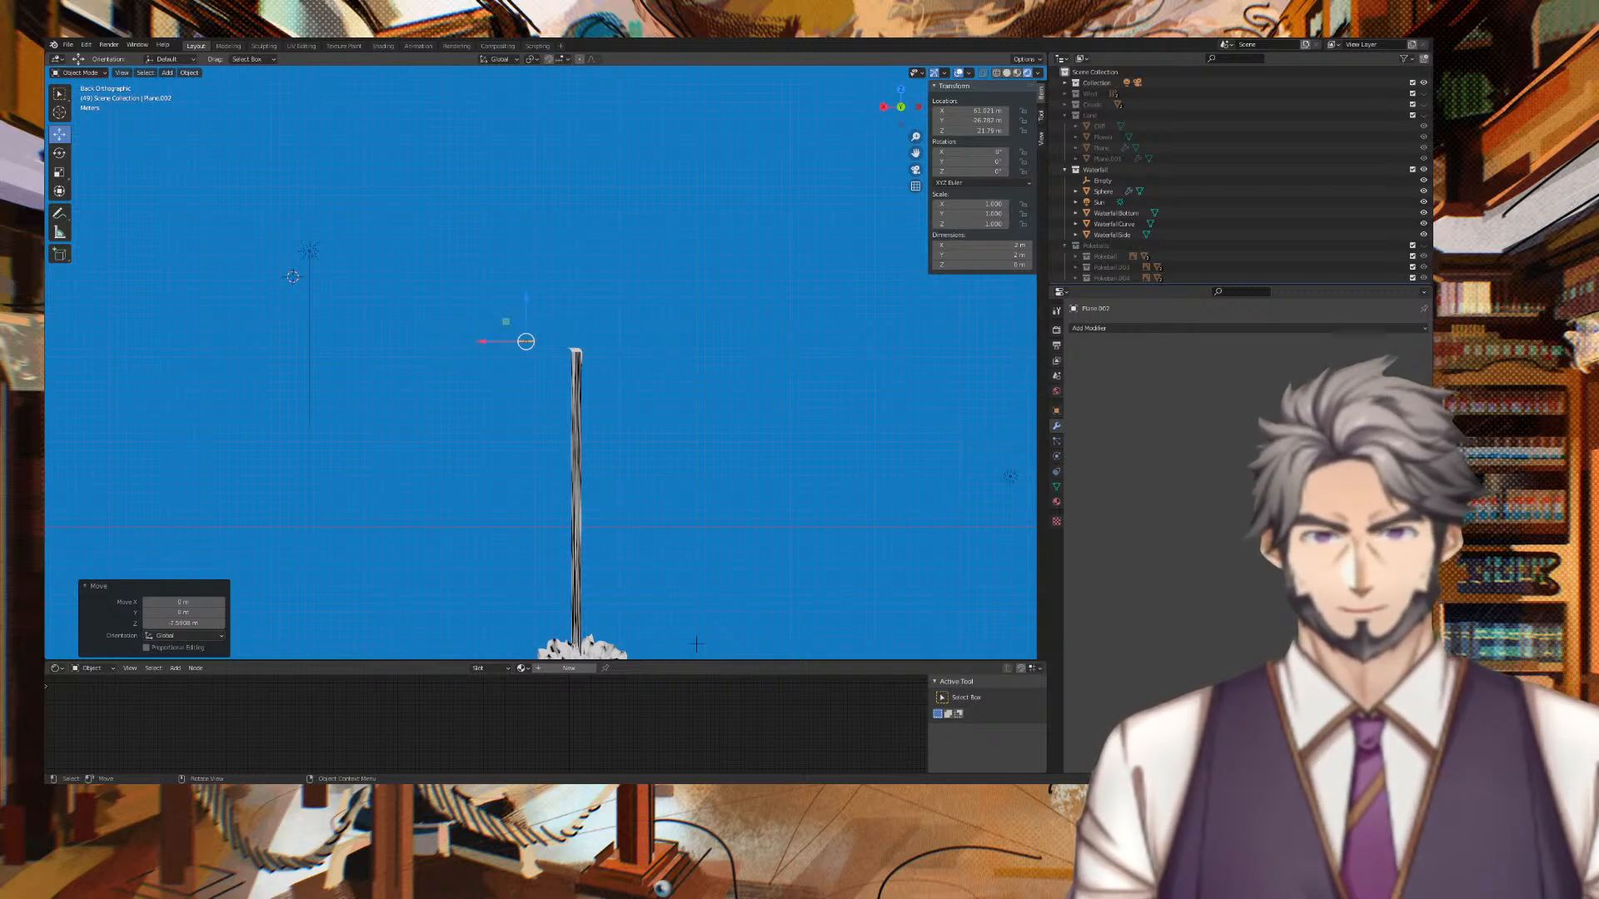
left_click_drag(525, 298, 545, 306)
left_click_drag(481, 351, 510, 349)
middle_click_drag(628, 331, 438, 142)
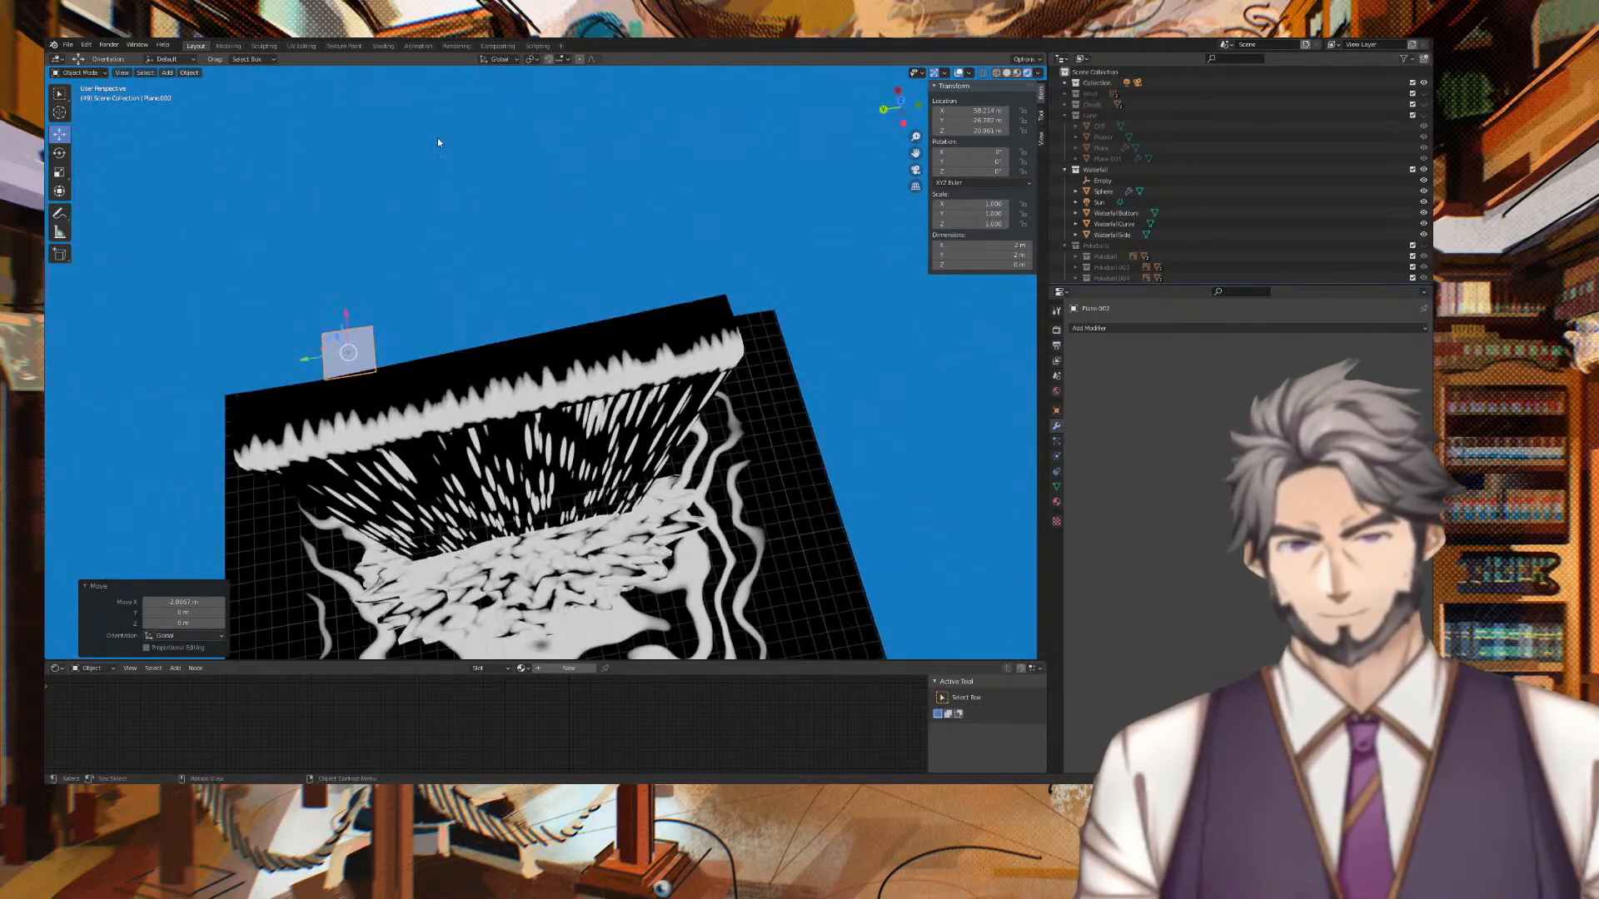
Set WaterfallCurve's X rotation to 0° and remove the X-rotation tilt from WaterfallSide as well.
left_click(527, 356)
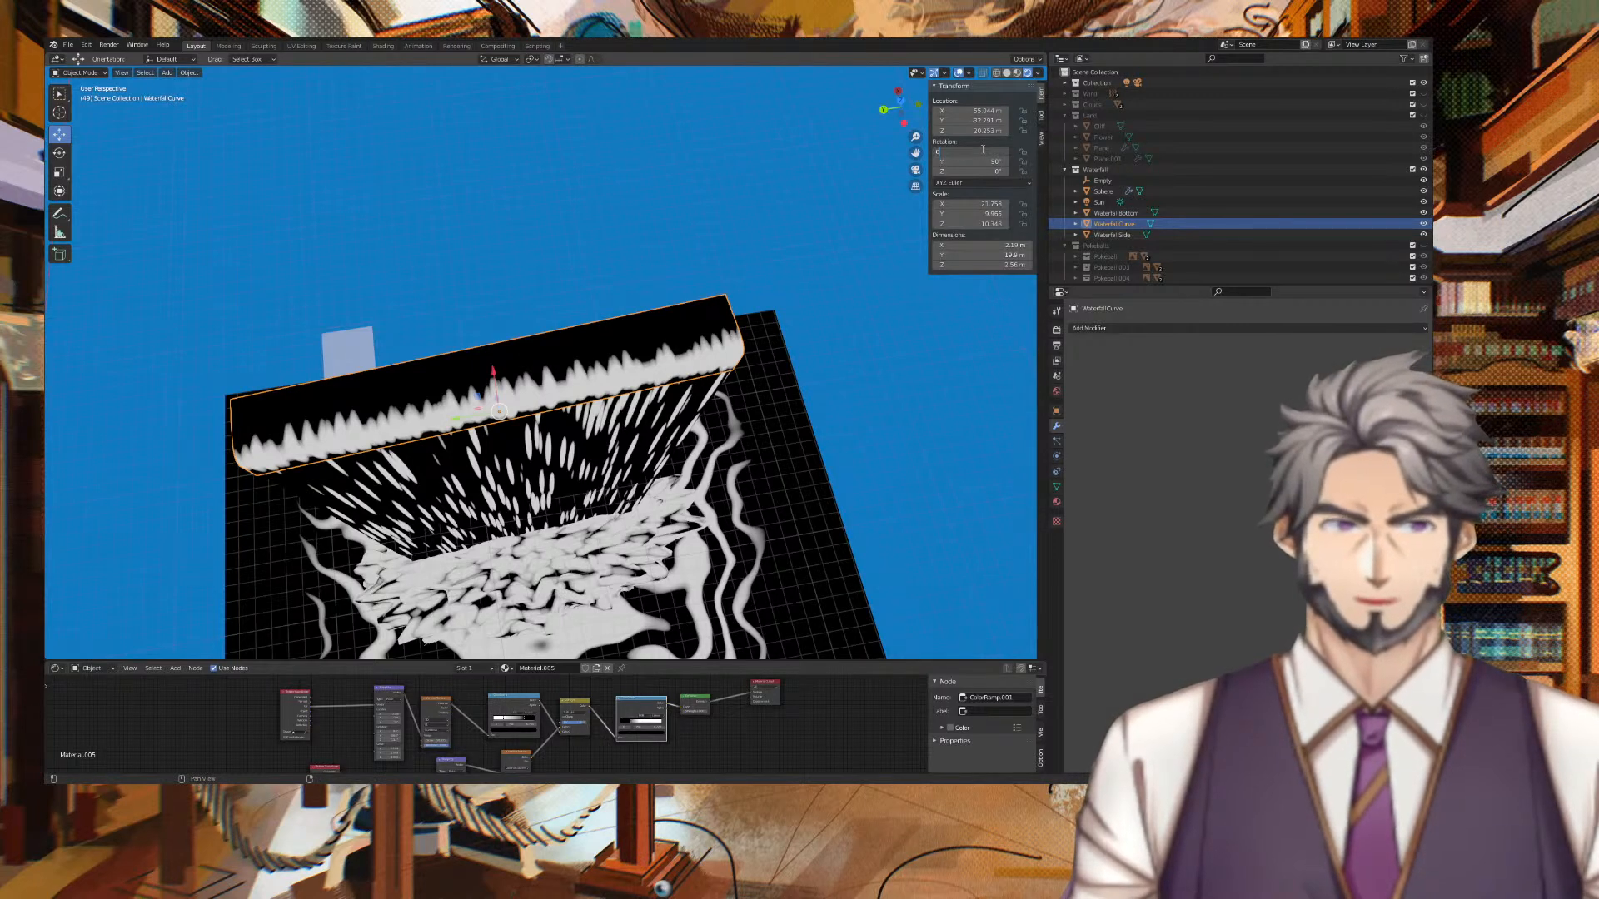
key("Tab")
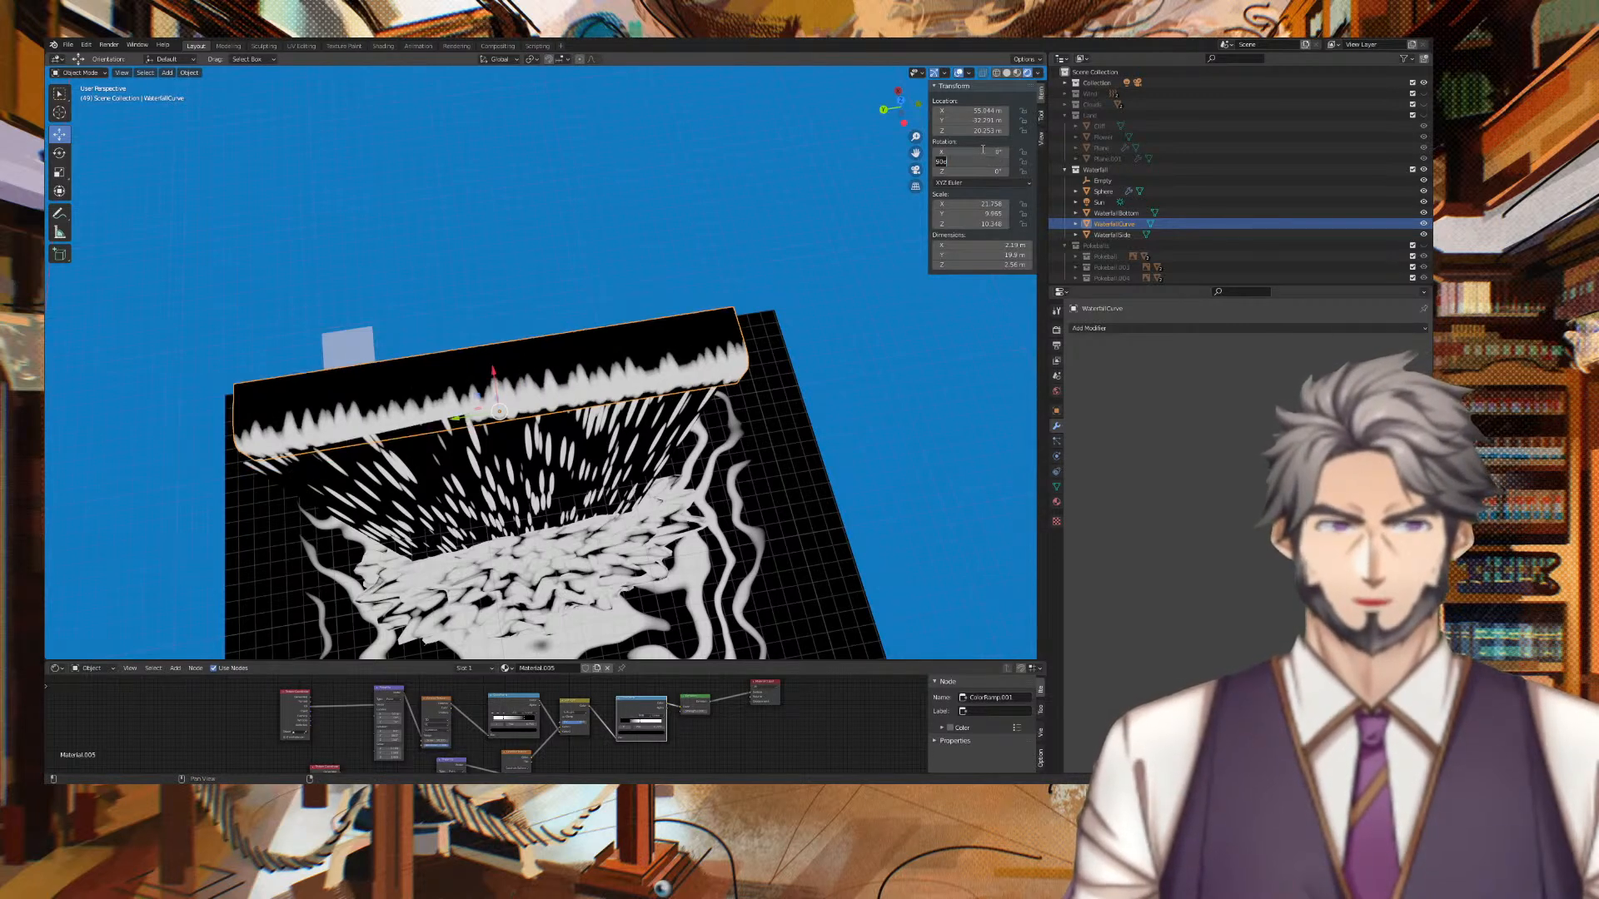
key("Return")
left_click(570, 450)
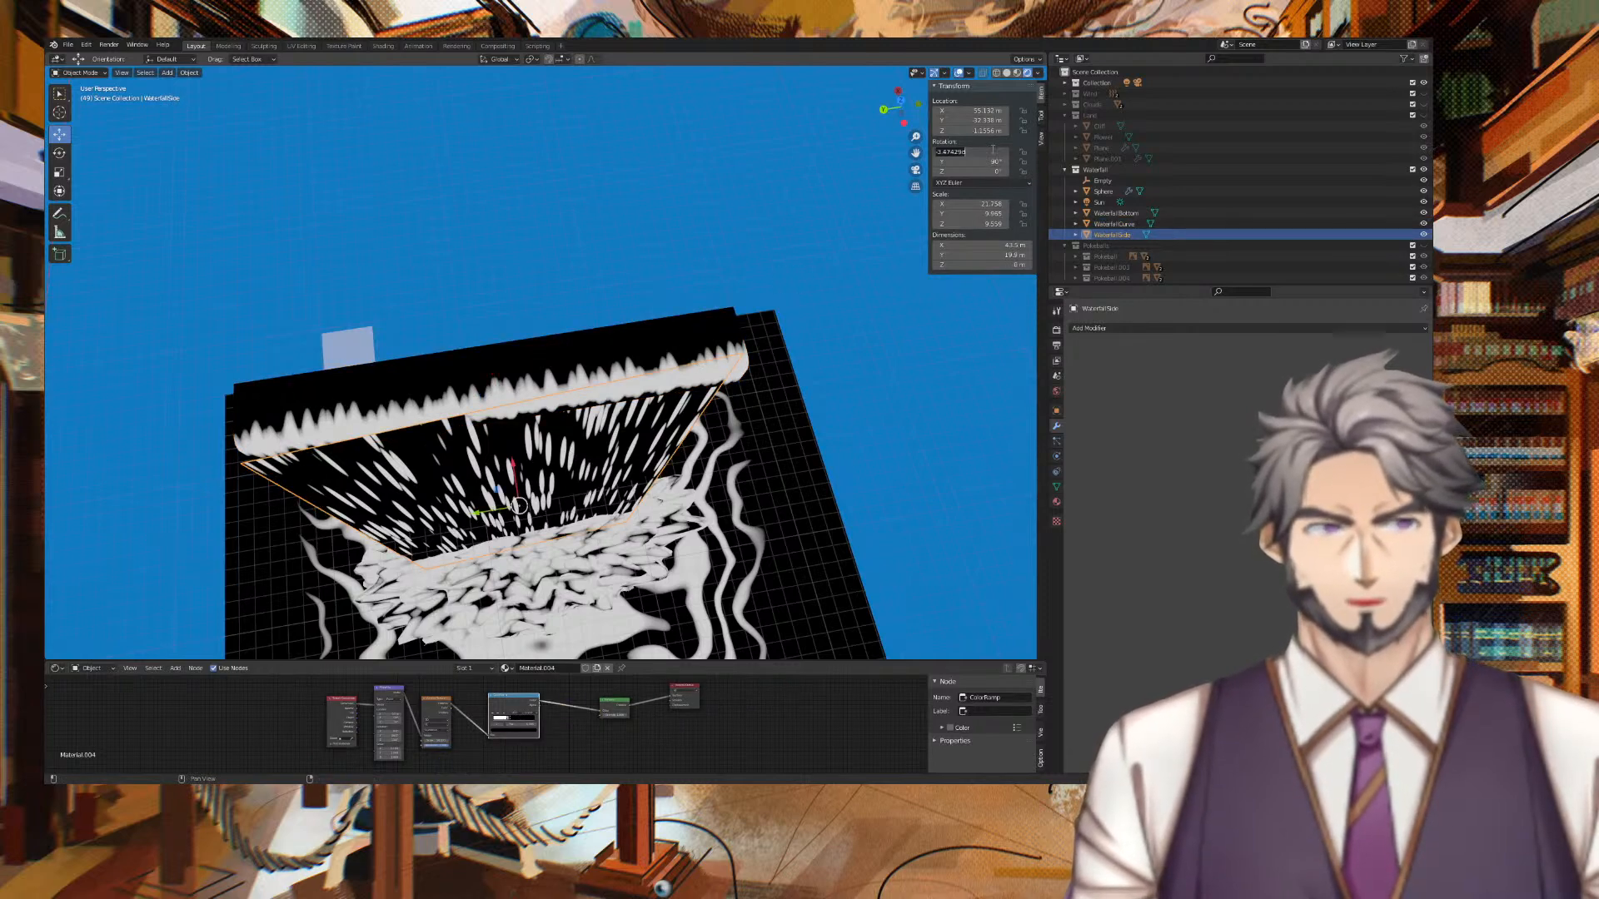
key("Return")
Select the new plane at the waterfall's upper edge and stretch it along the Y axis to about 8.4 times its size.
middle_click_drag(476, 225, 542, 385)
left_click(516, 457)
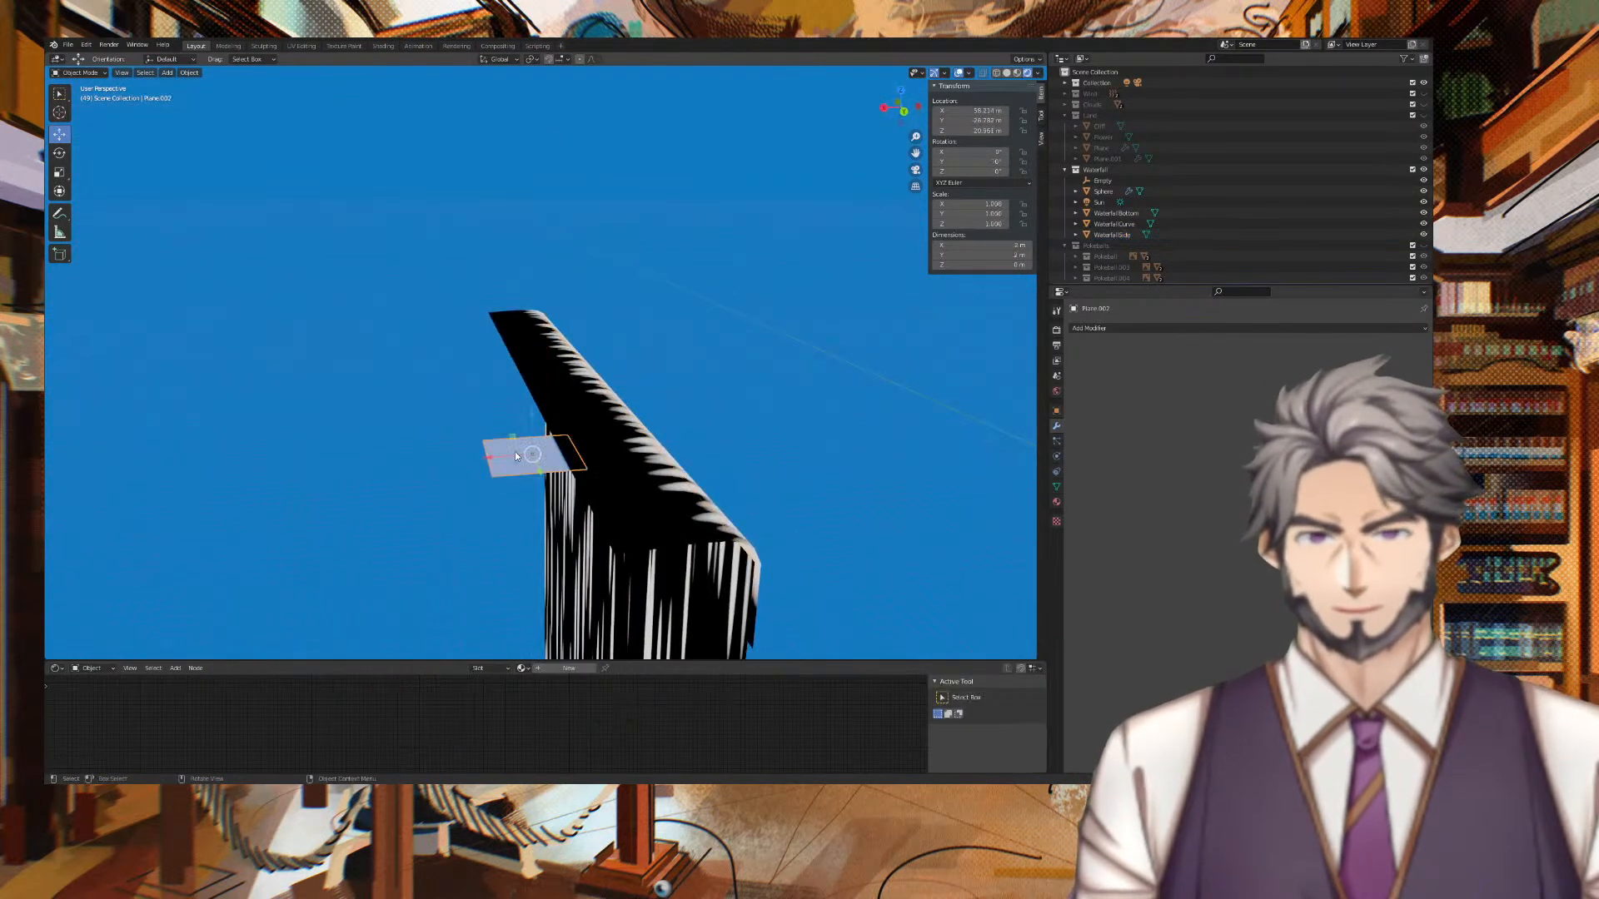
middle_click_drag(716, 367, 750, 370)
key("s")
key("x")
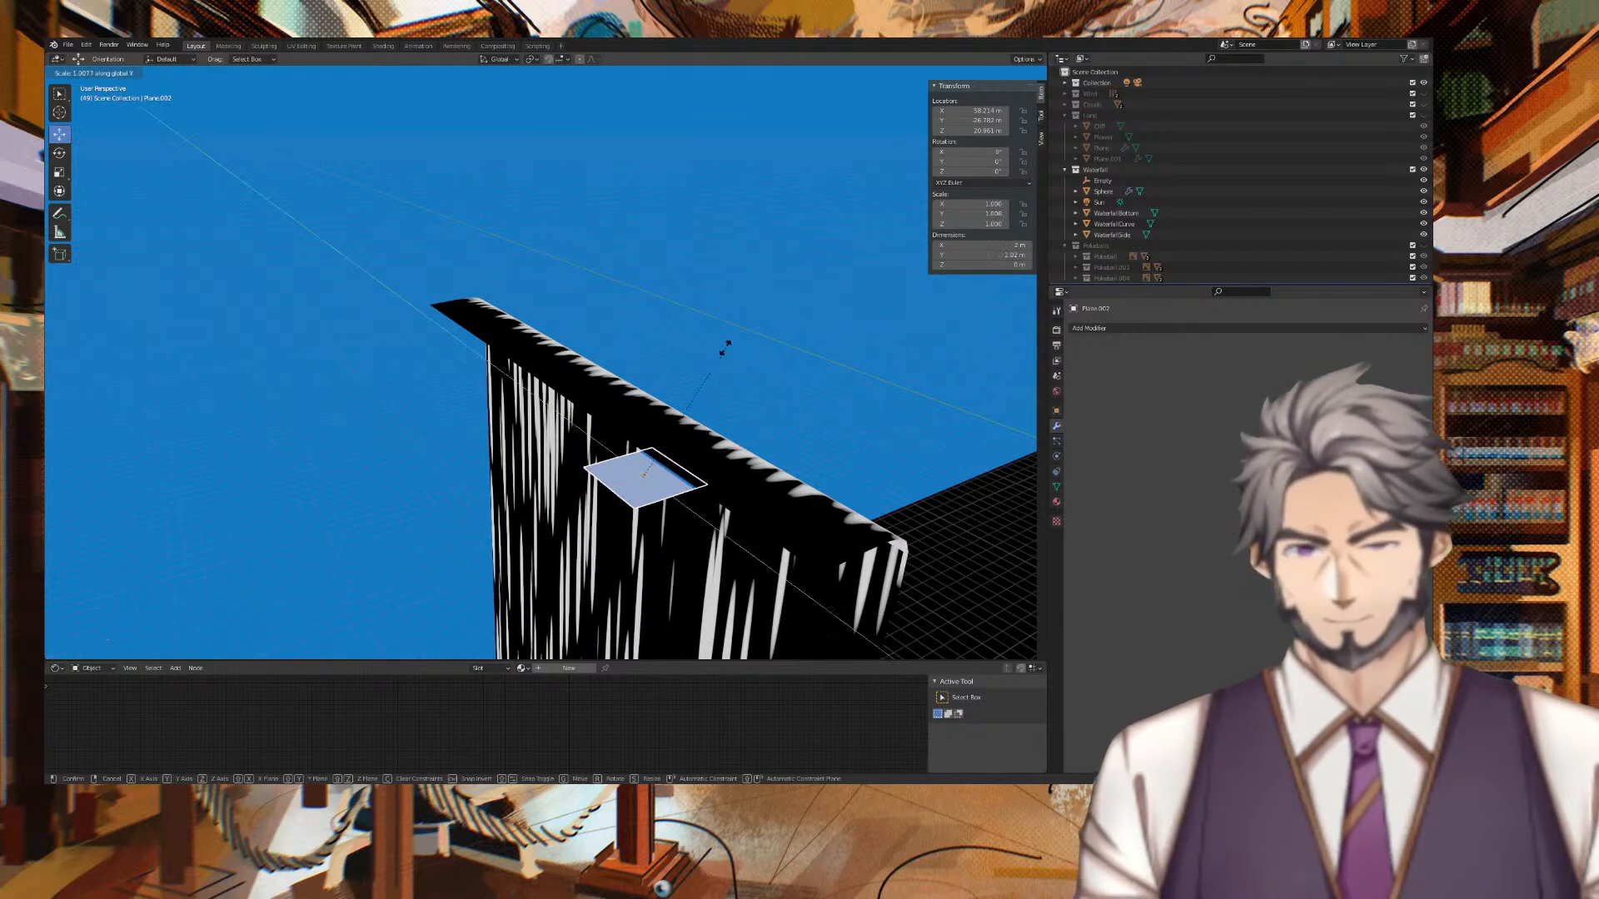
key("y")
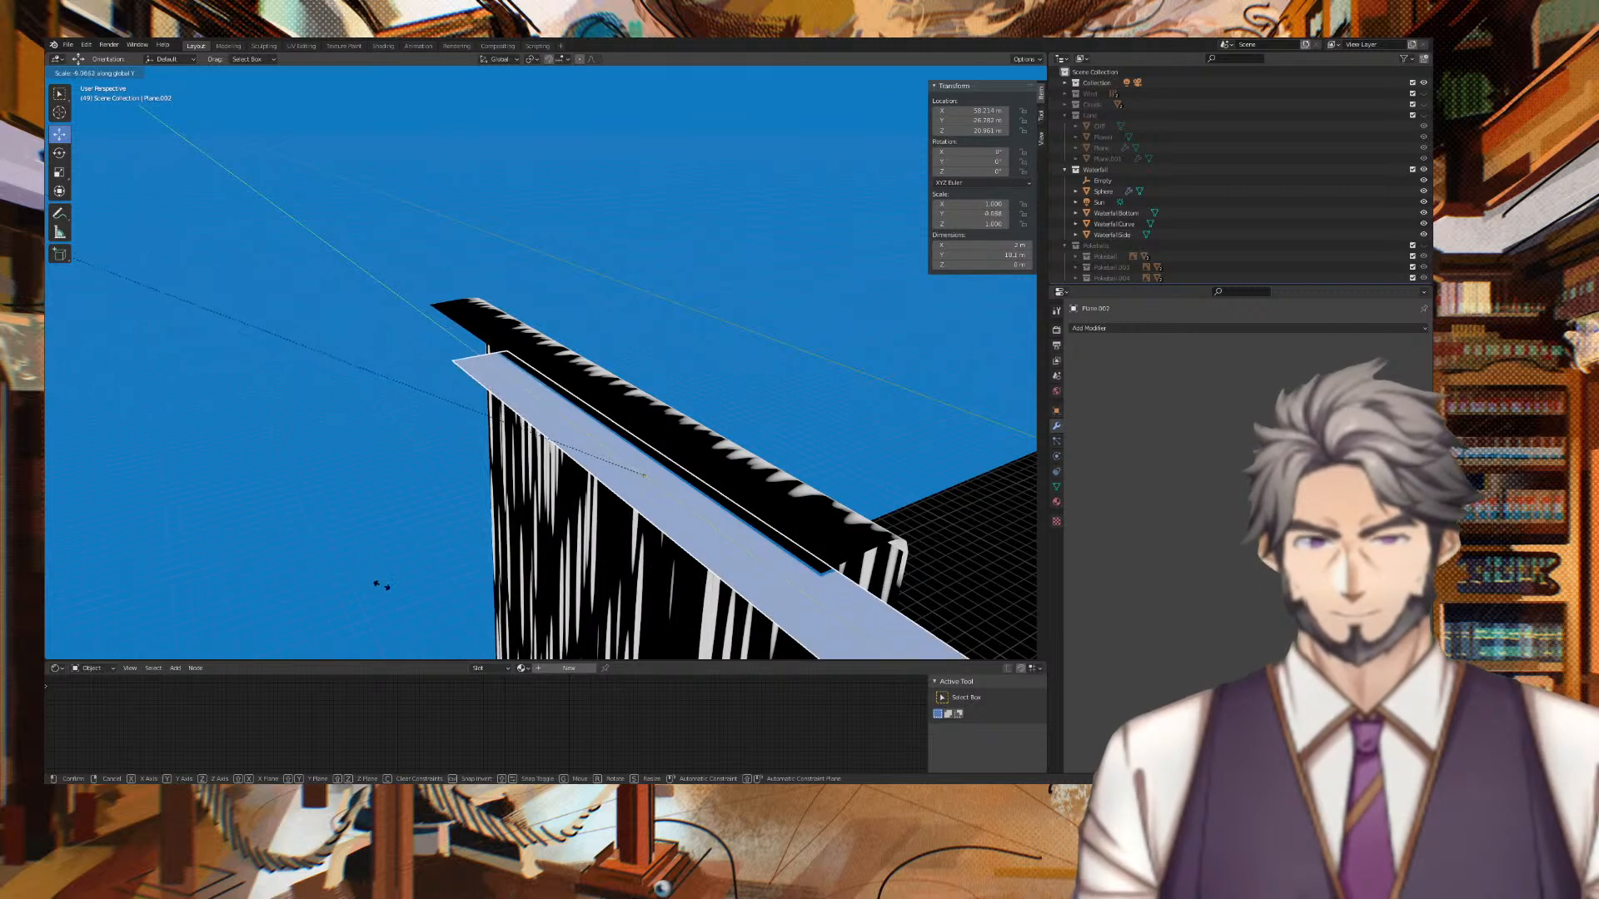
left_click(474, 575)
Shift the plane along the Y axis towards the waterfall's centre and widen it about 1.17 times along Y.
key("g")
key("y")
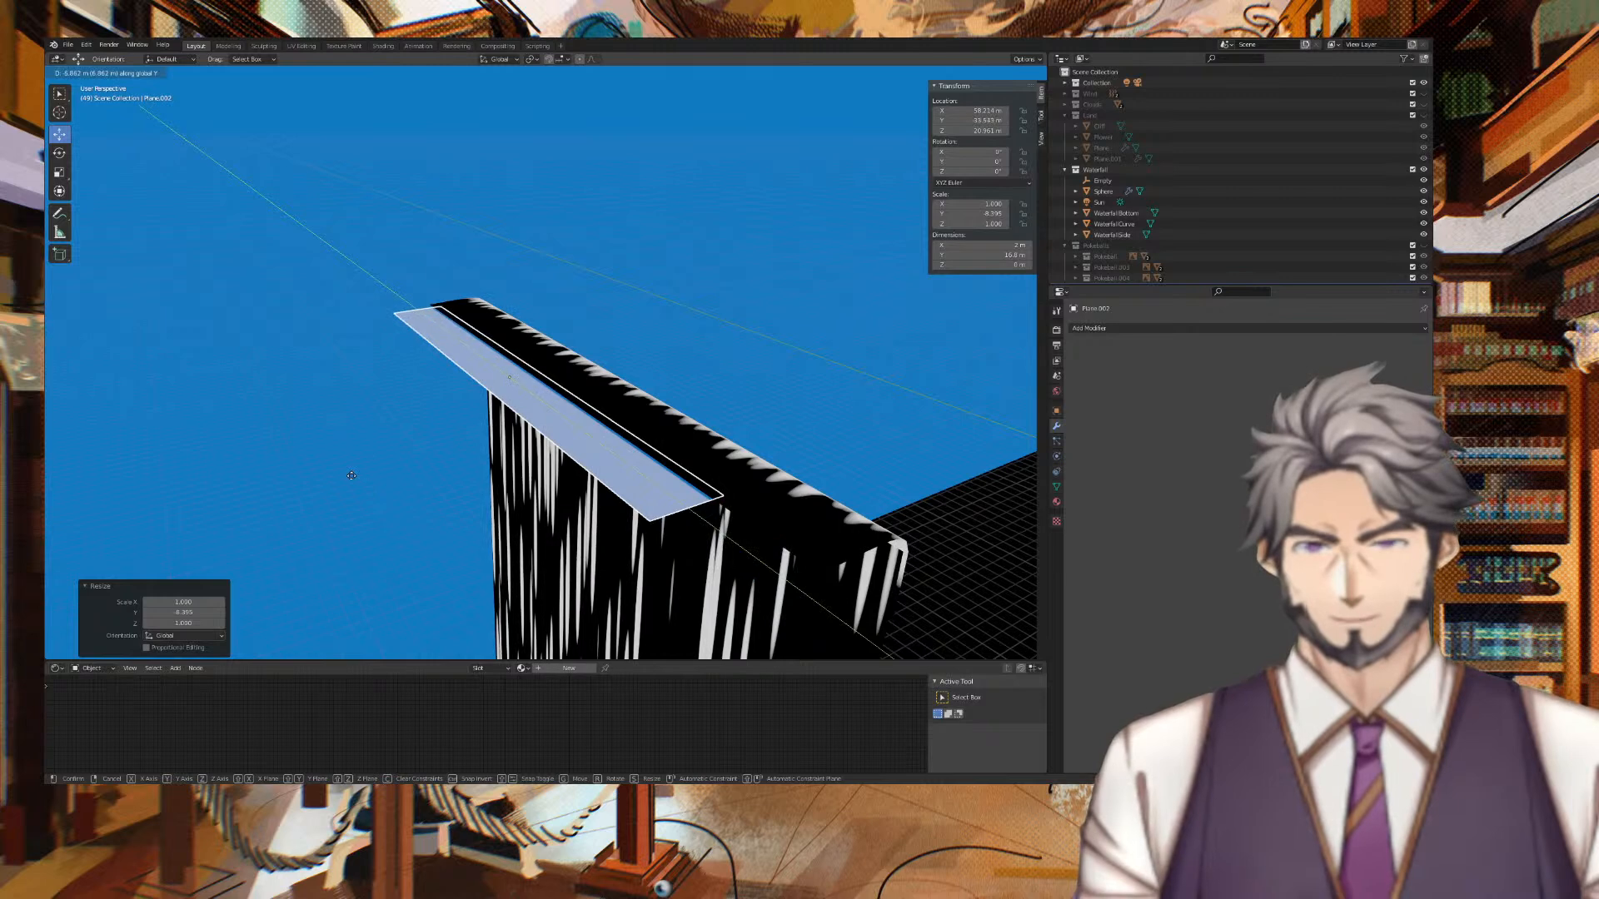
left_click(376, 487)
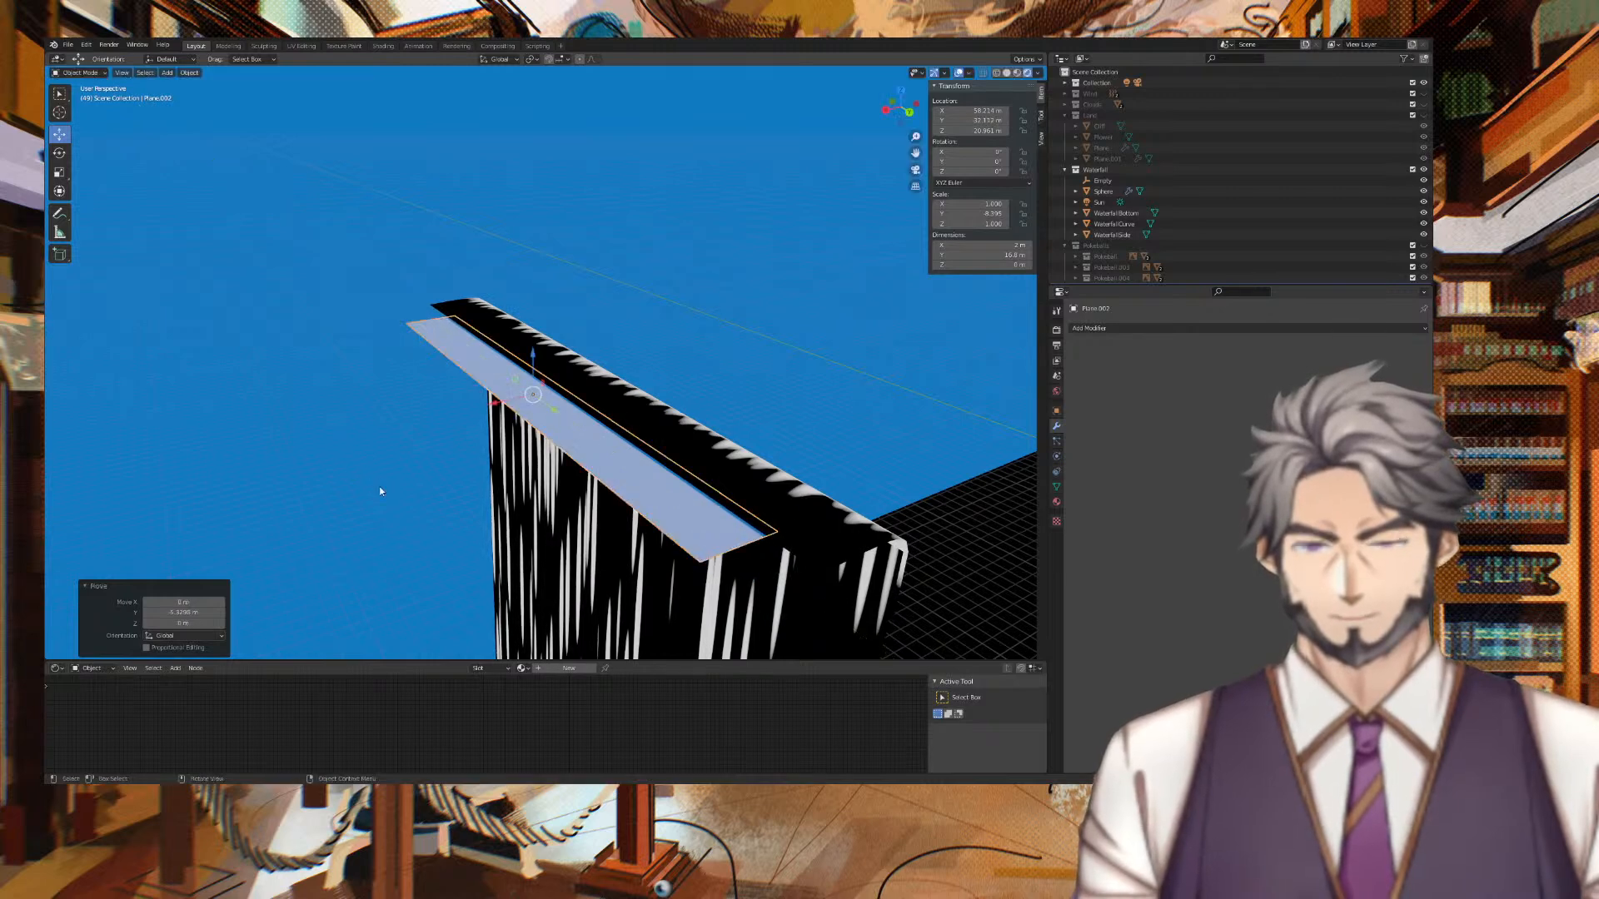
key("s")
key("y")
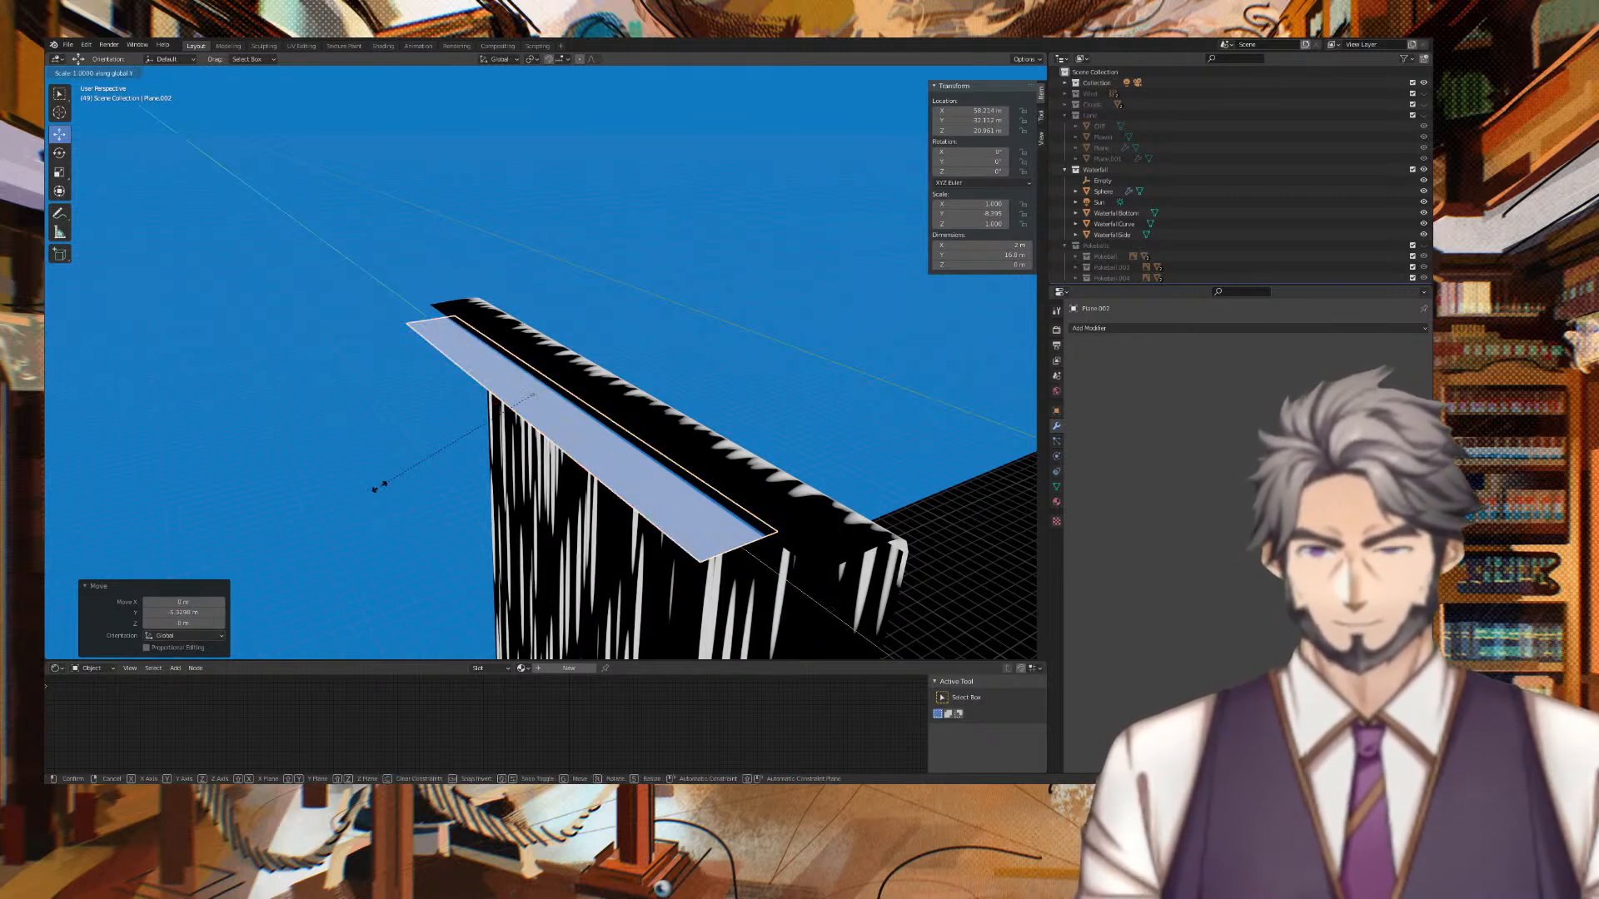
left_click(326, 432)
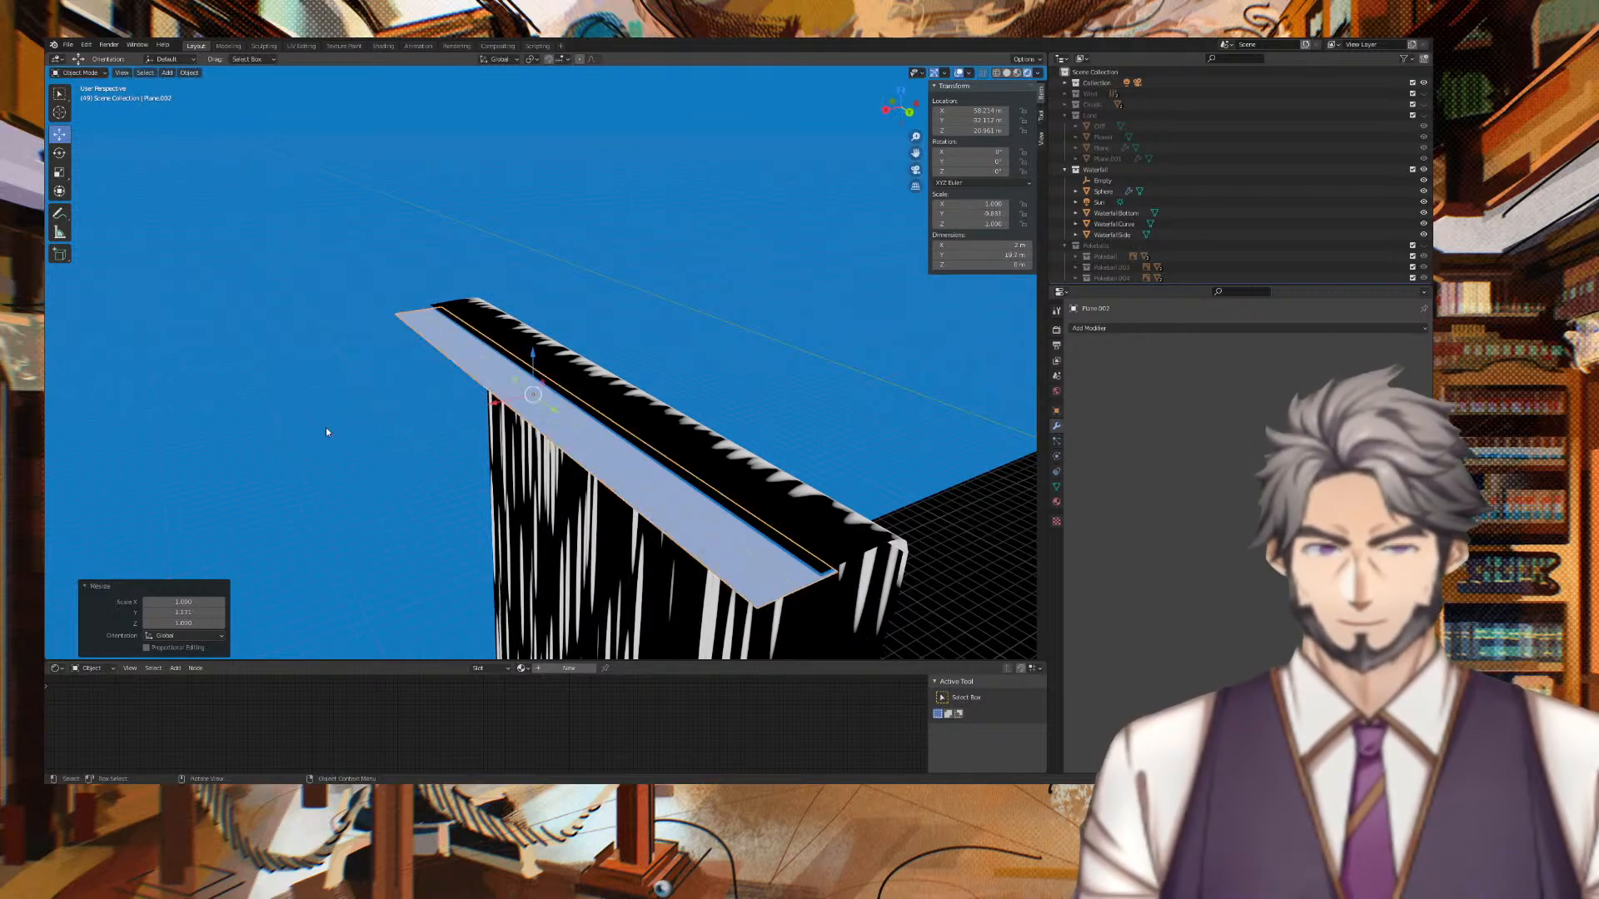
Fine-tune the plane's Y scale and Y position to match the full width of the waterfall's upper edge.
middle_click_drag(790, 298, 600, 370)
key("s")
key("y")
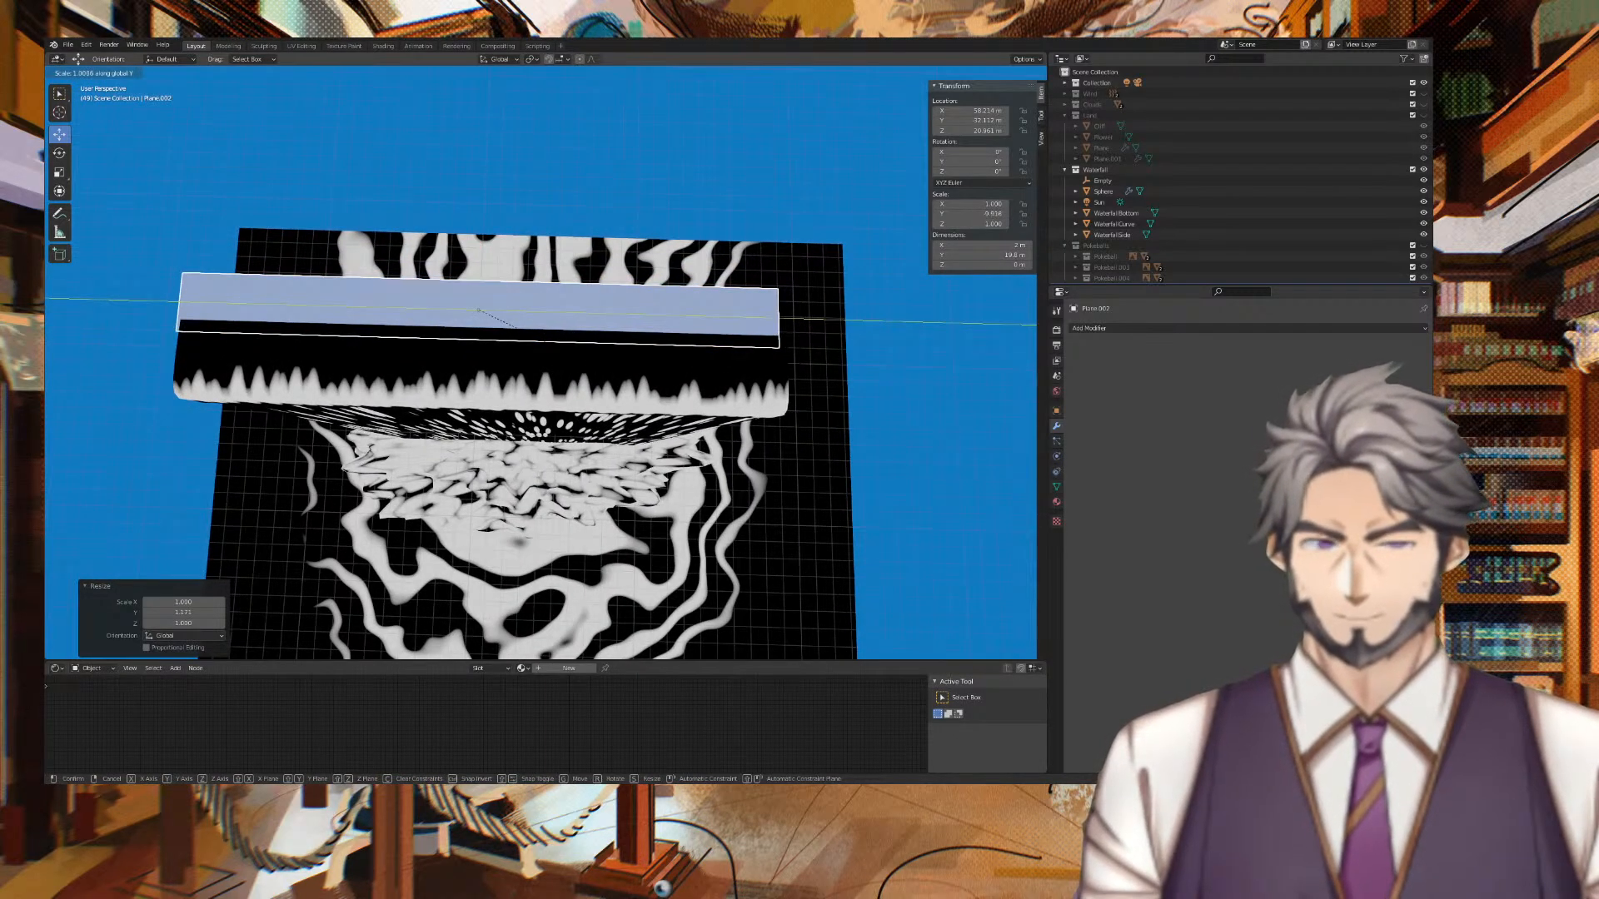
left_click(607, 371)
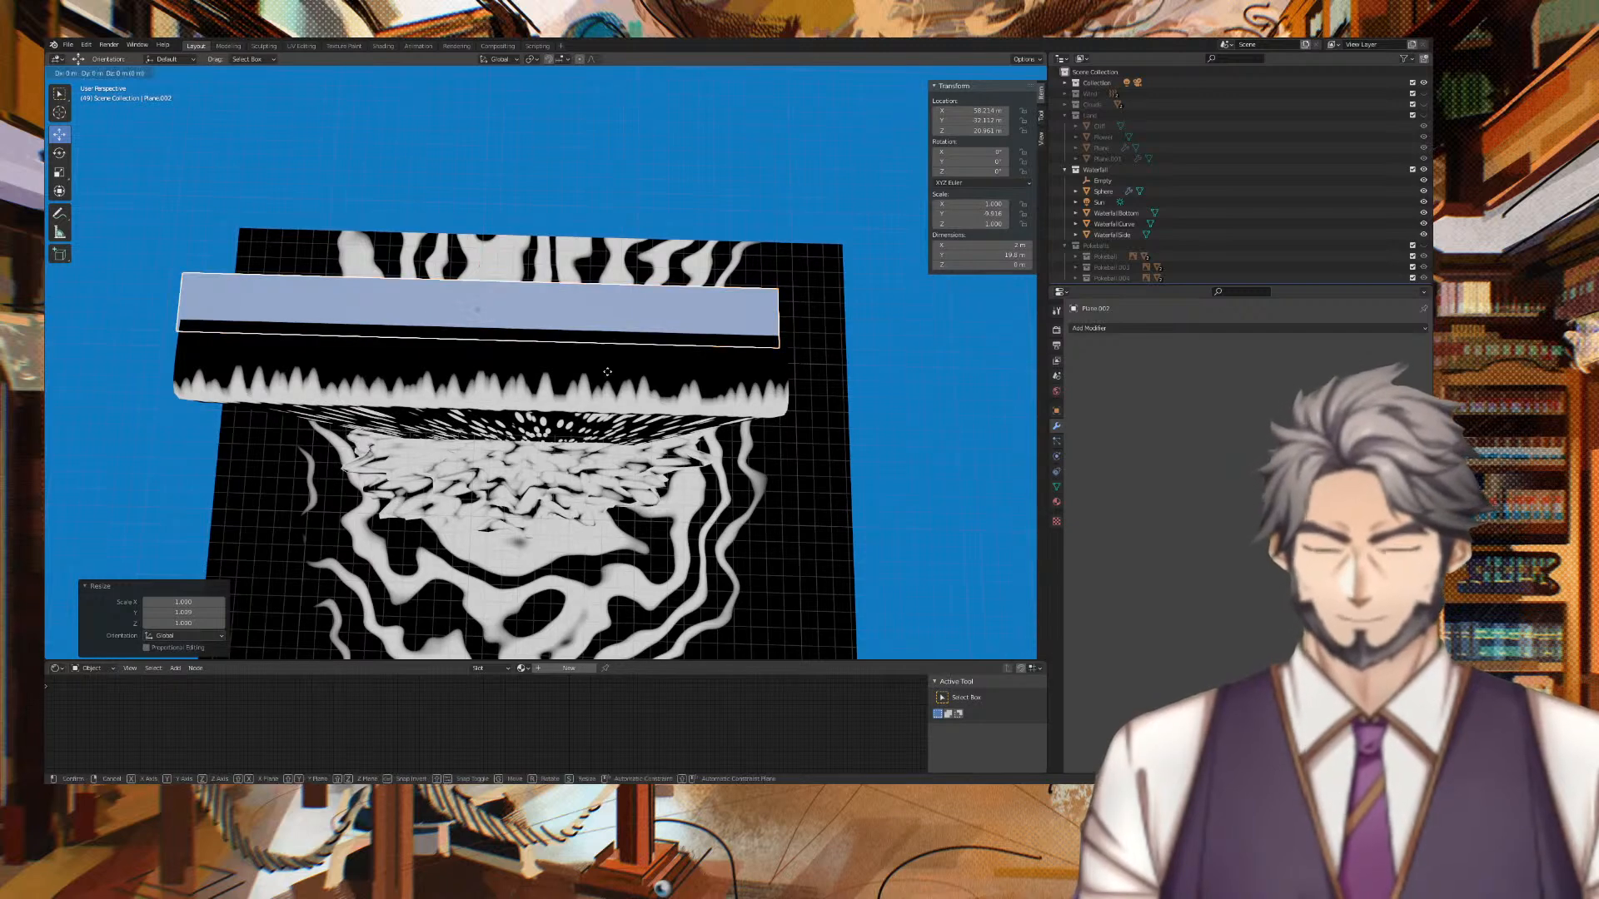
key("g")
key("y")
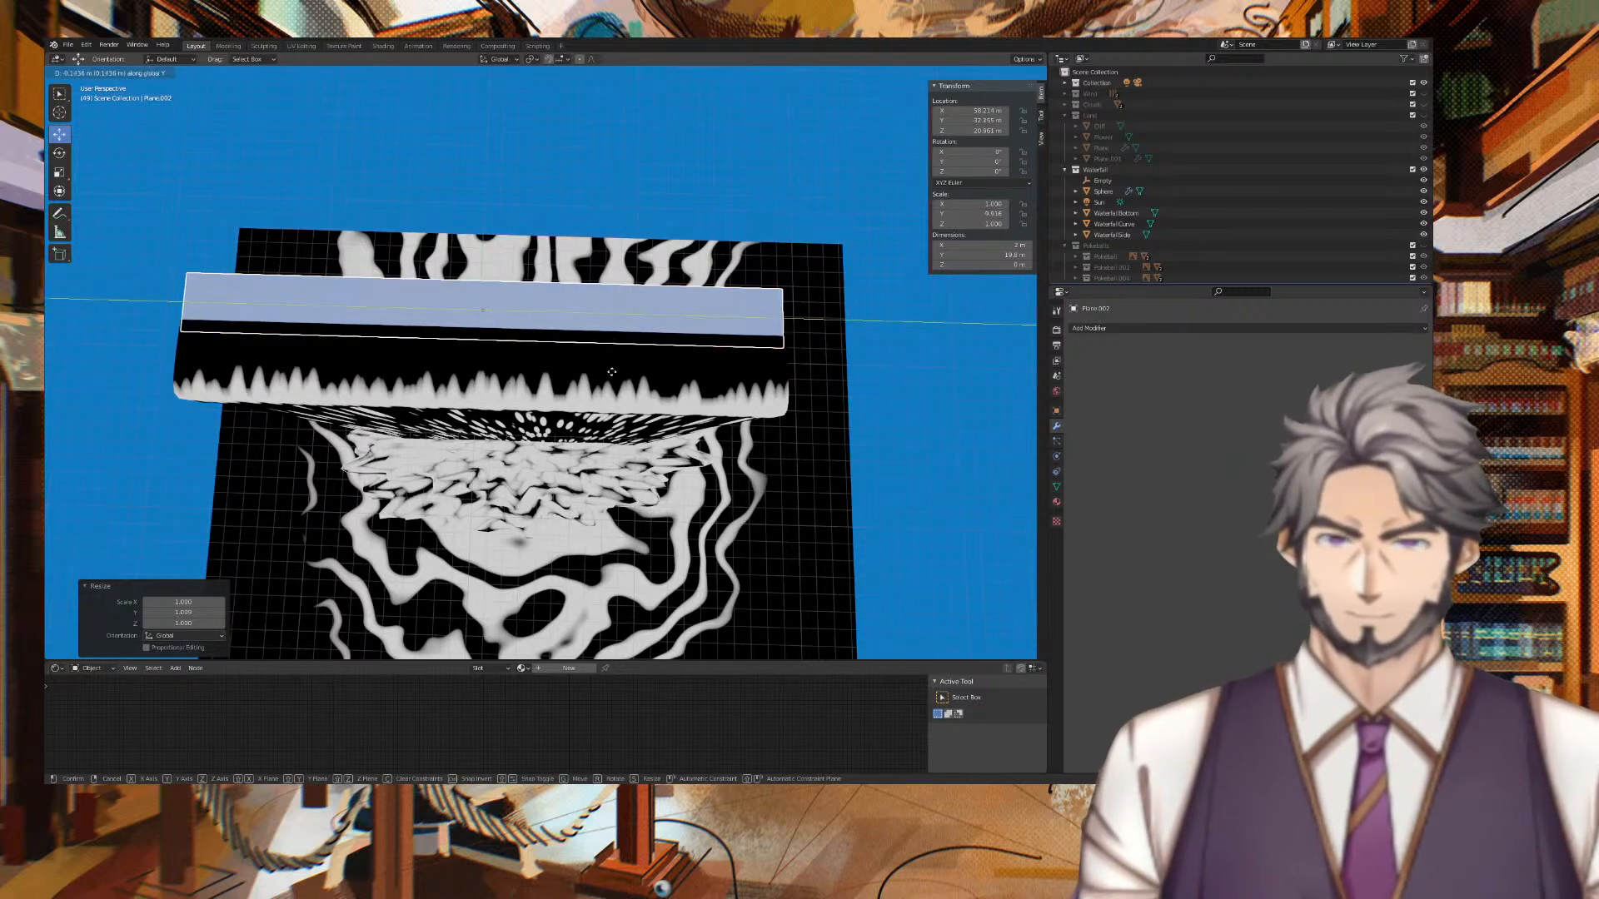
left_click(611, 372)
Stretch the plane along the X axis to about 21 times its size.
middle_click_drag(767, 225, 658, 141)
key("s")
key("x")
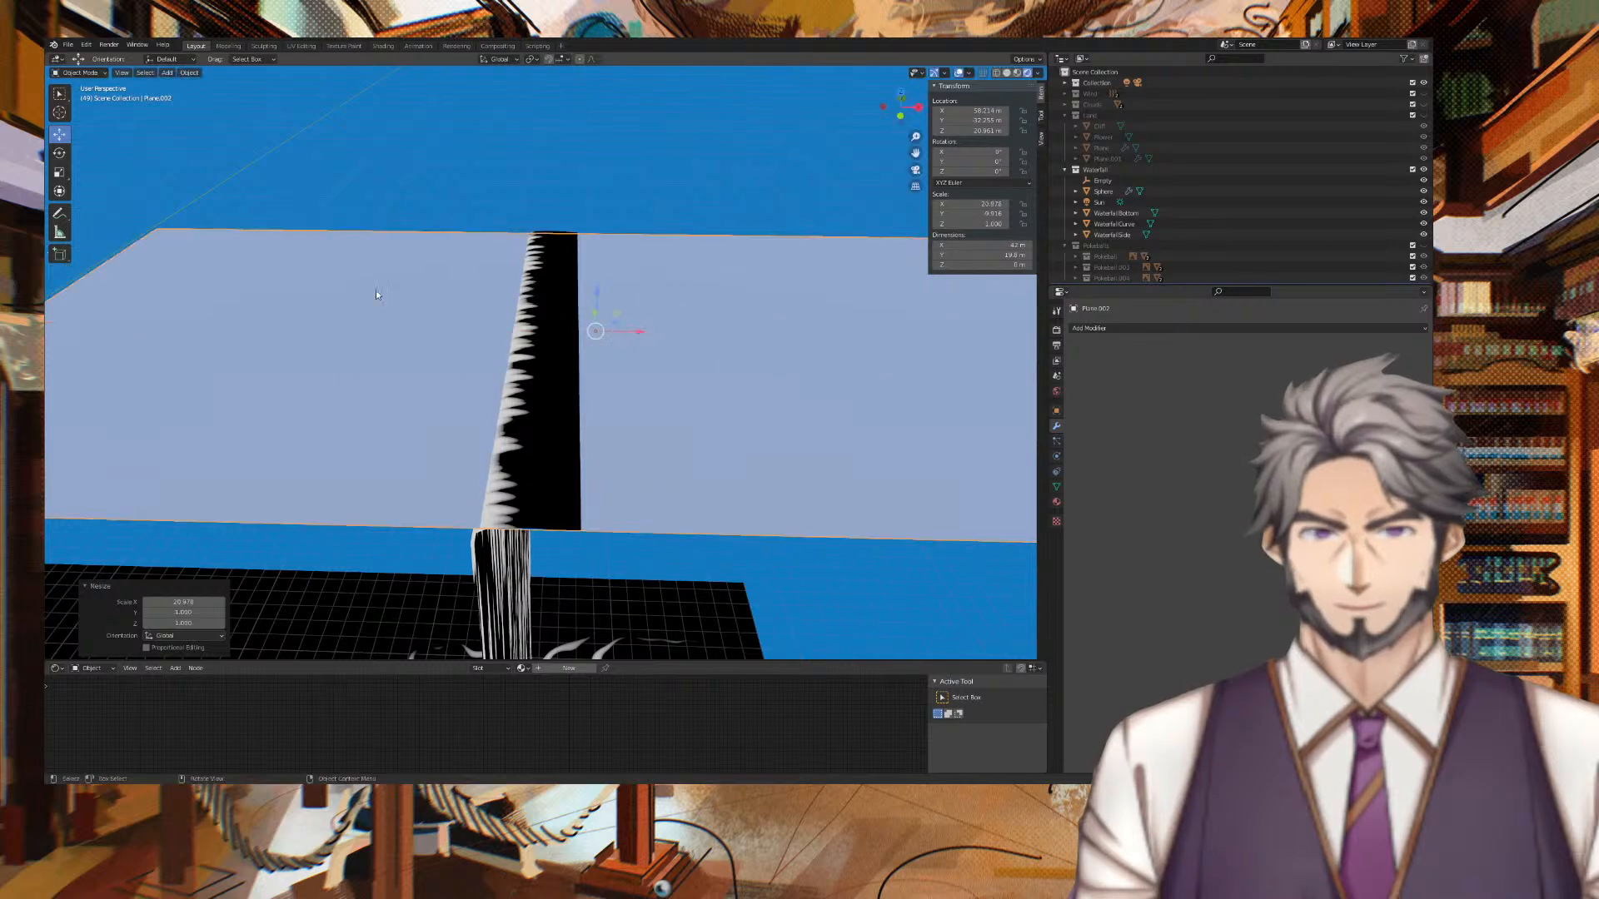
left_click(376, 290)
Move the plane about 19.8 m along the X axis so its front edge meets the waterfall curve's back edge.
scroll(376, 290, "down", 5)
middle_click_drag(590, 243, 647, 233)
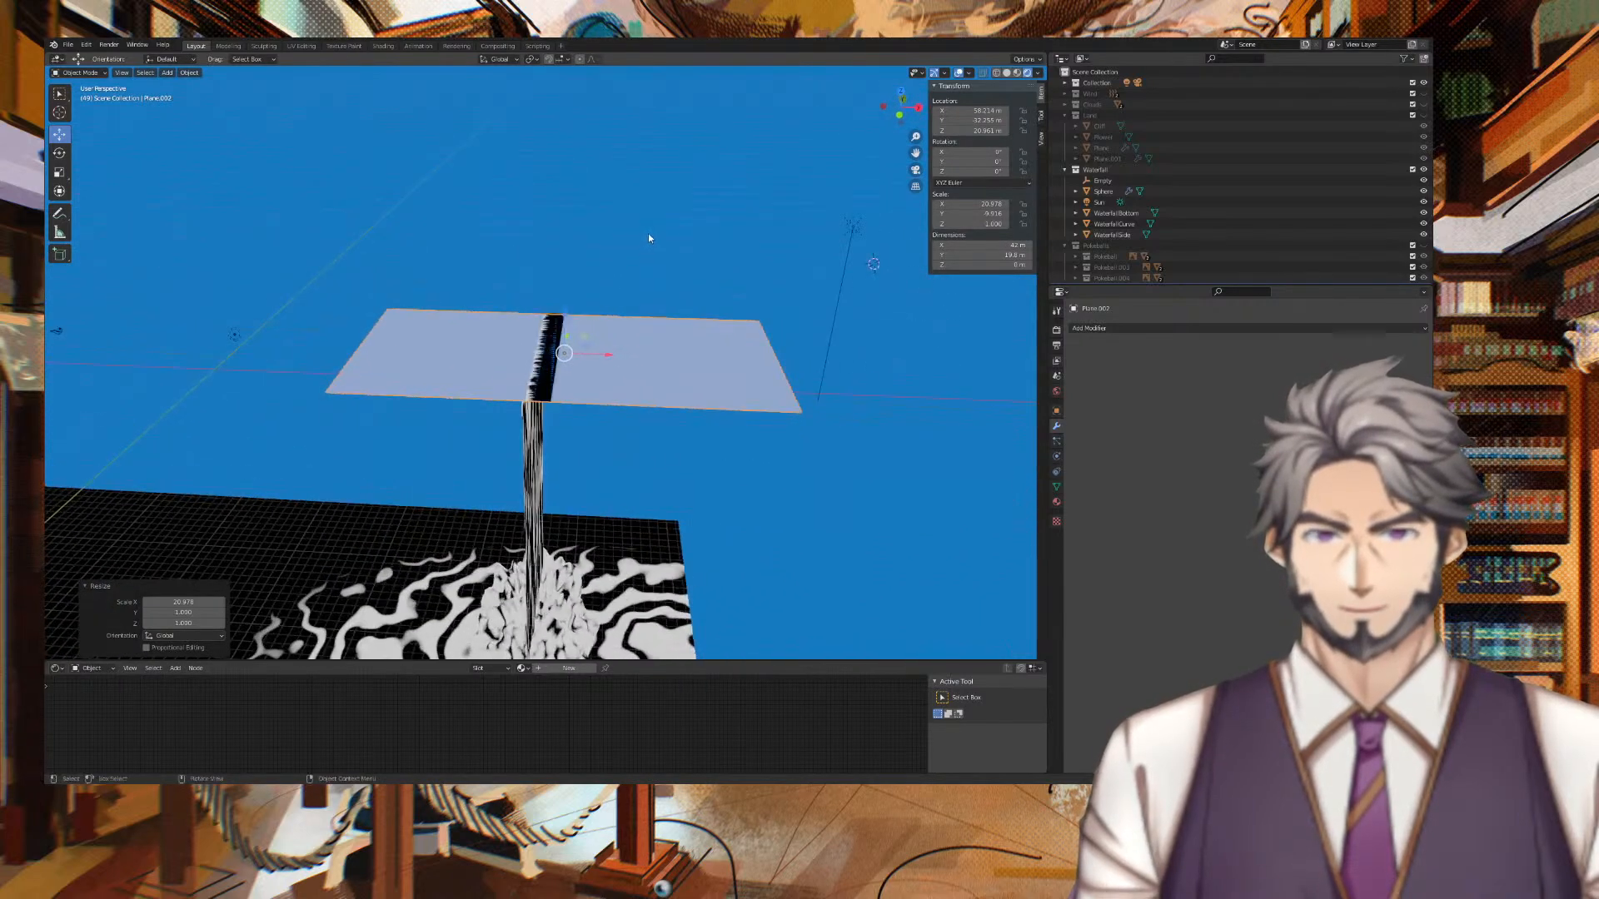
key("g")
key("x")
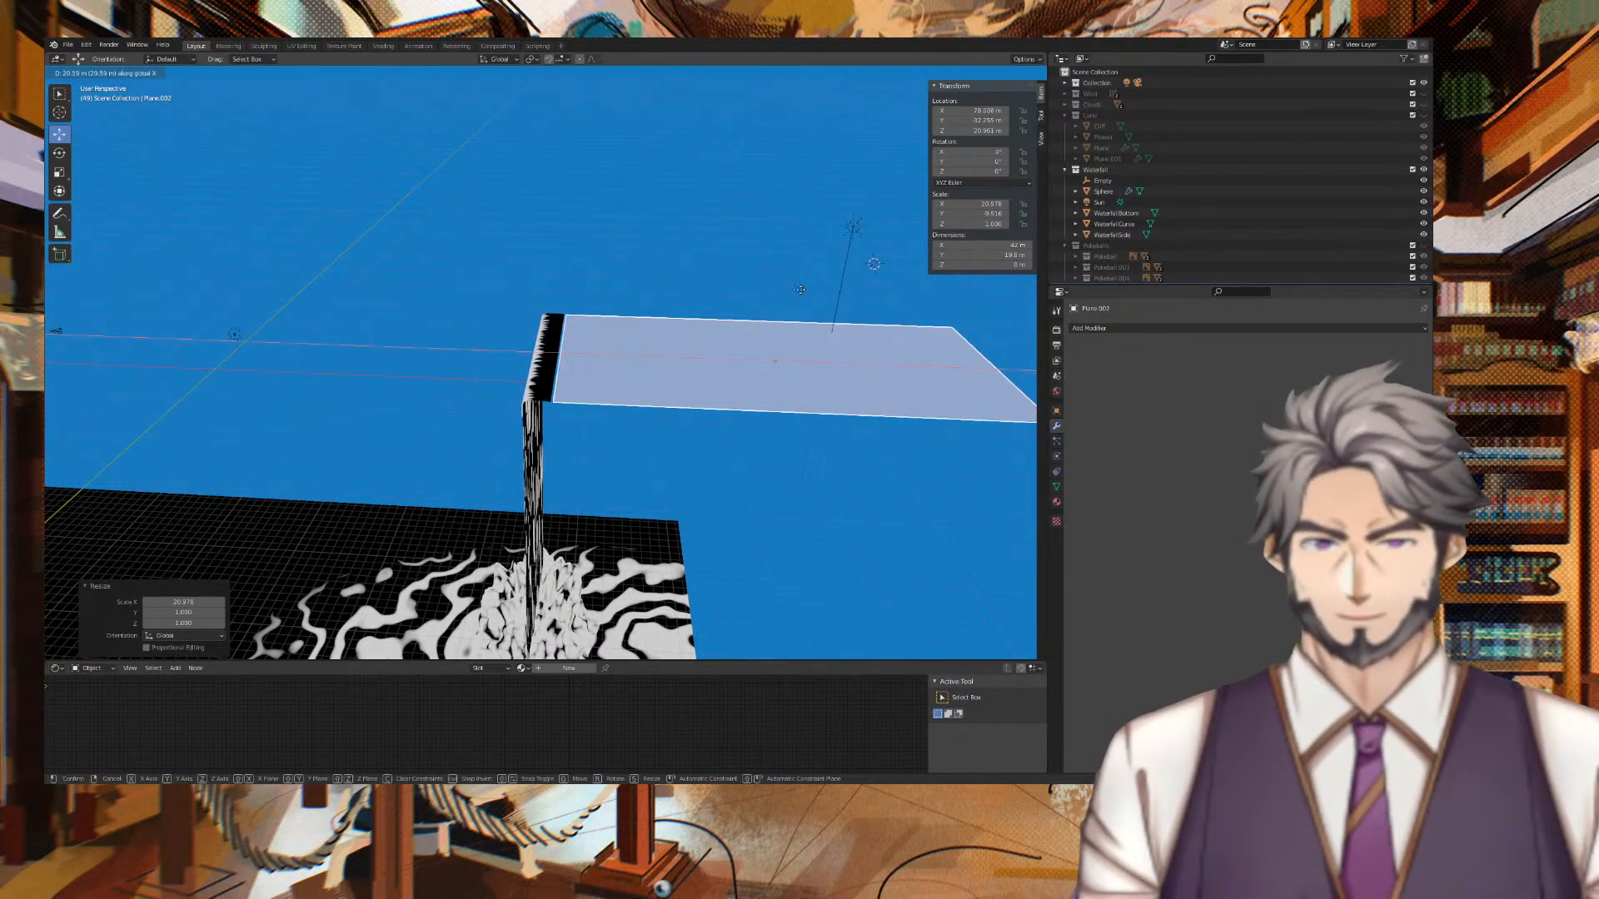
left_click(794, 292)
middle_click_drag(795, 292, 677, 229)
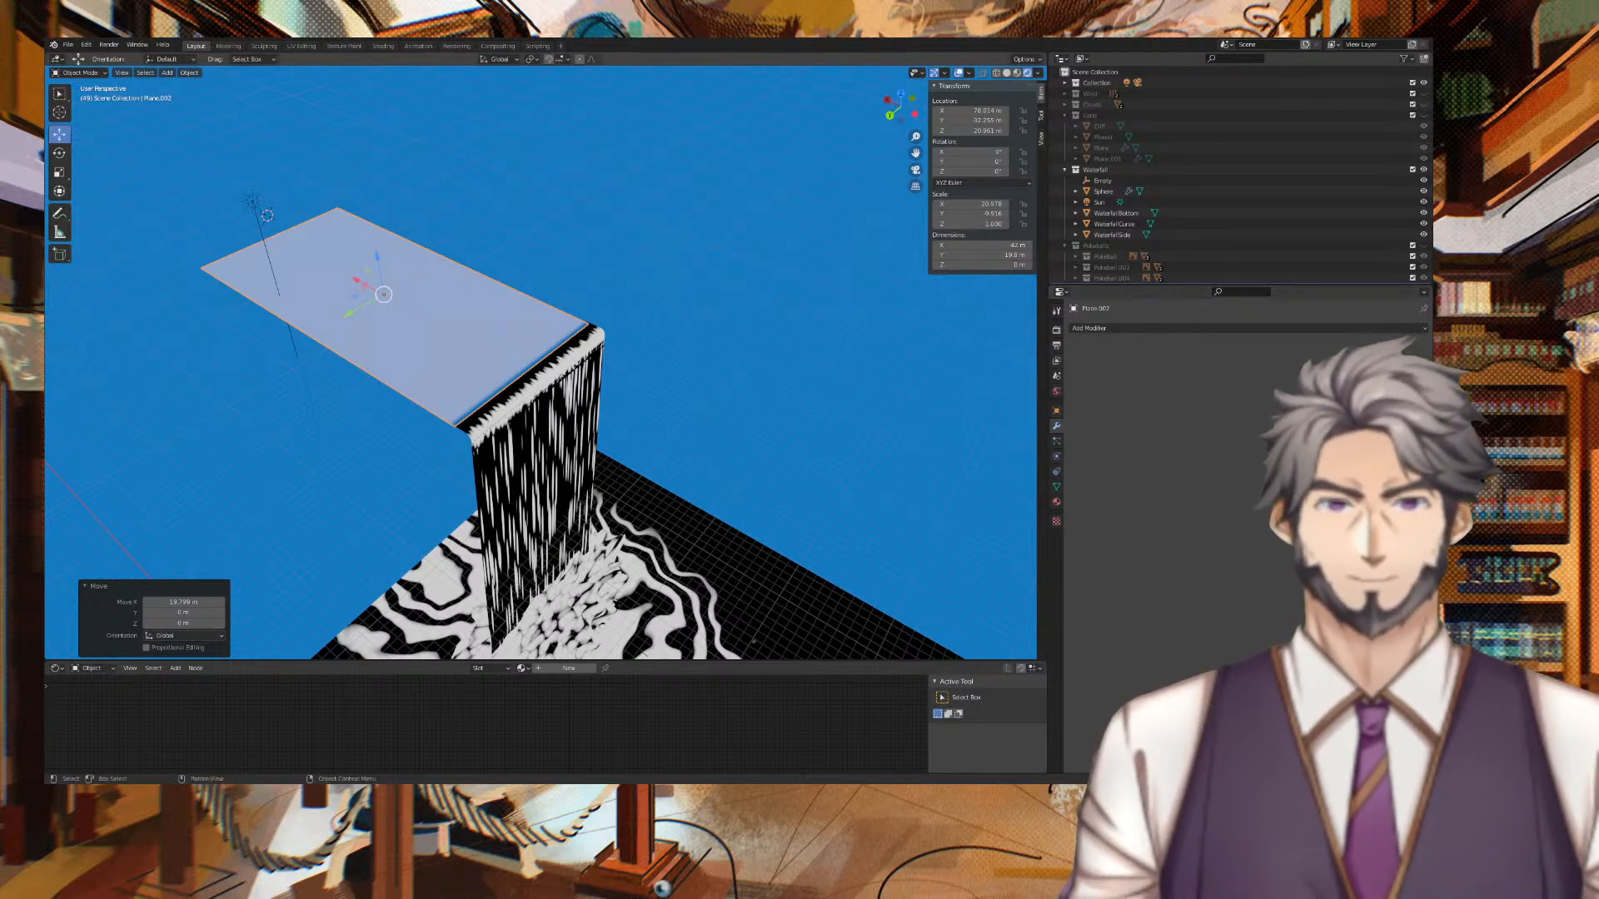
Create a new material for the top plane and delete its default Principled BSDF node.
left_click(443, 378)
right_click(437, 722)
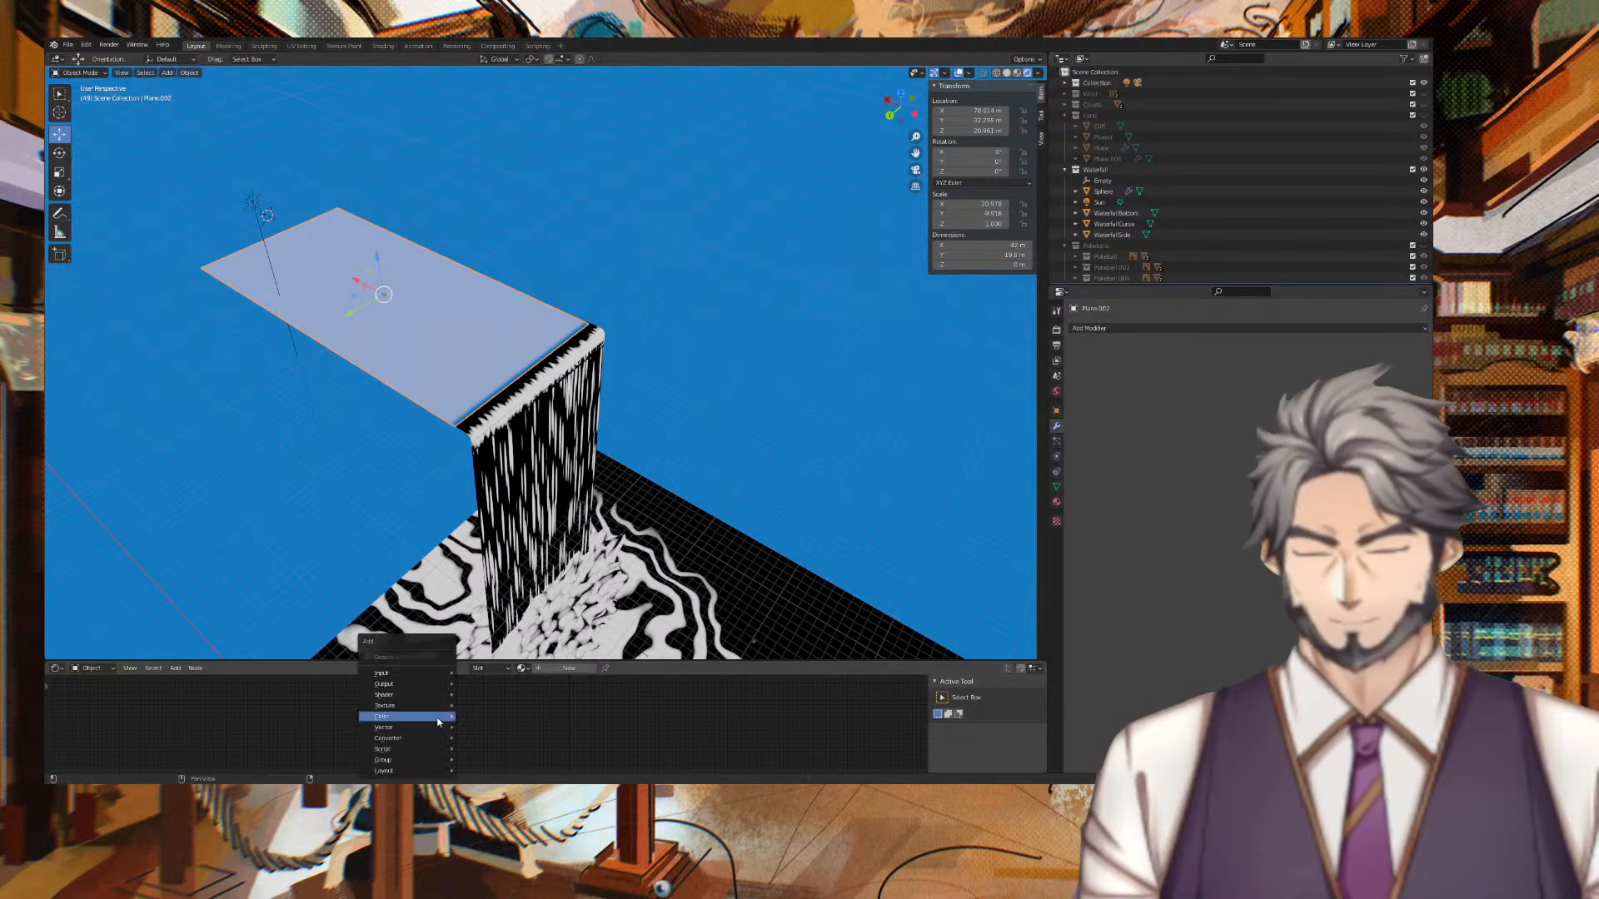
left_click(1056, 502)
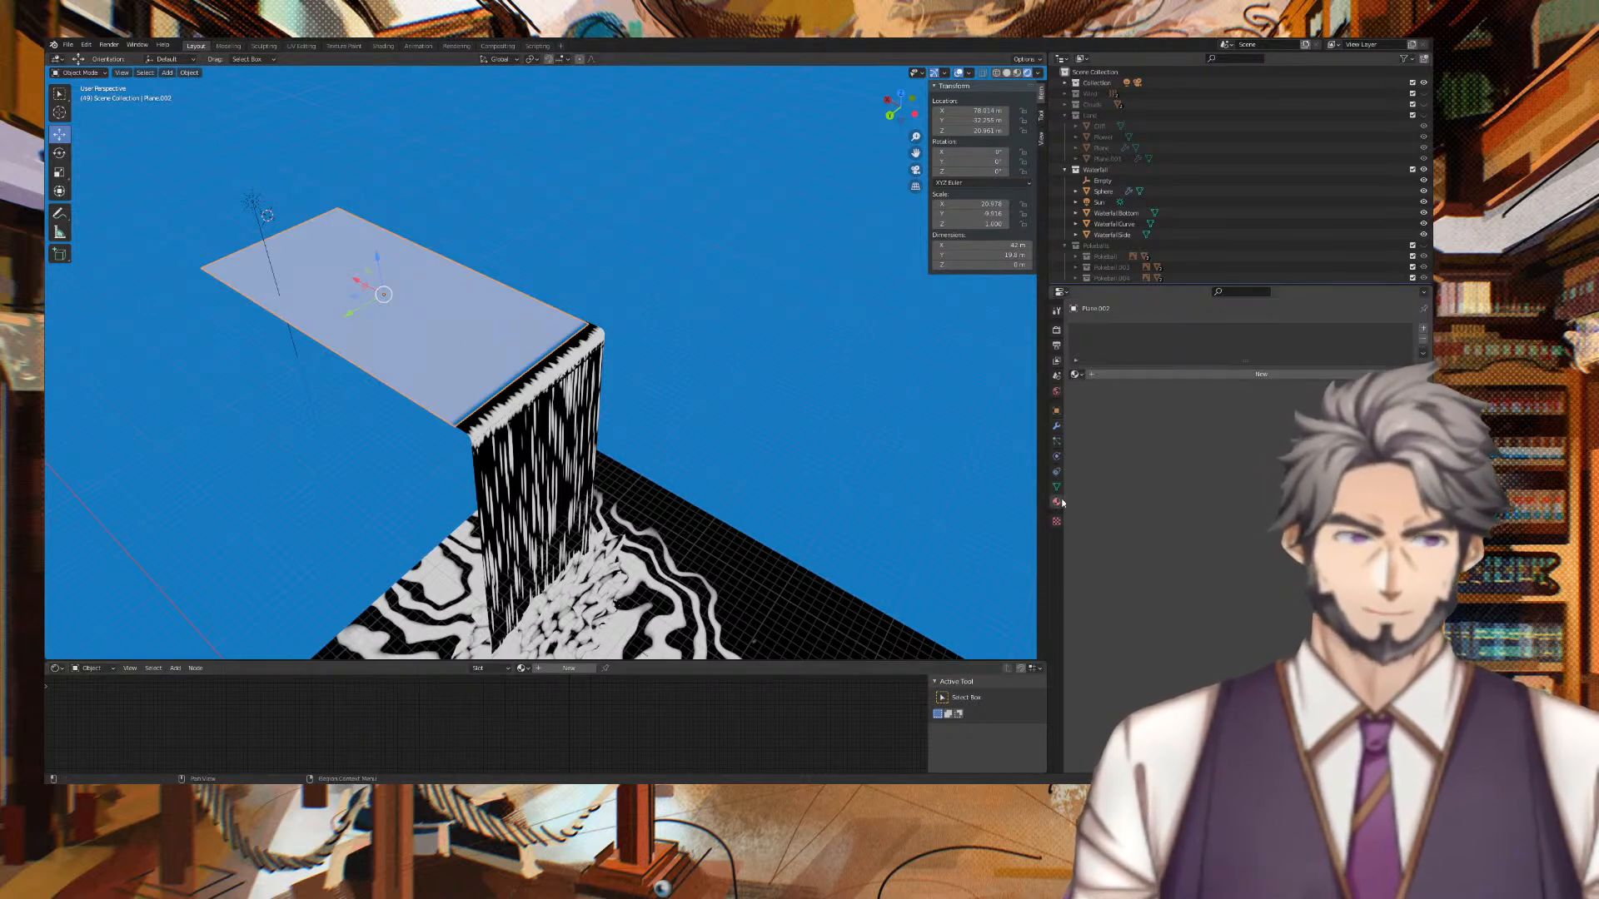
left_click(1161, 375)
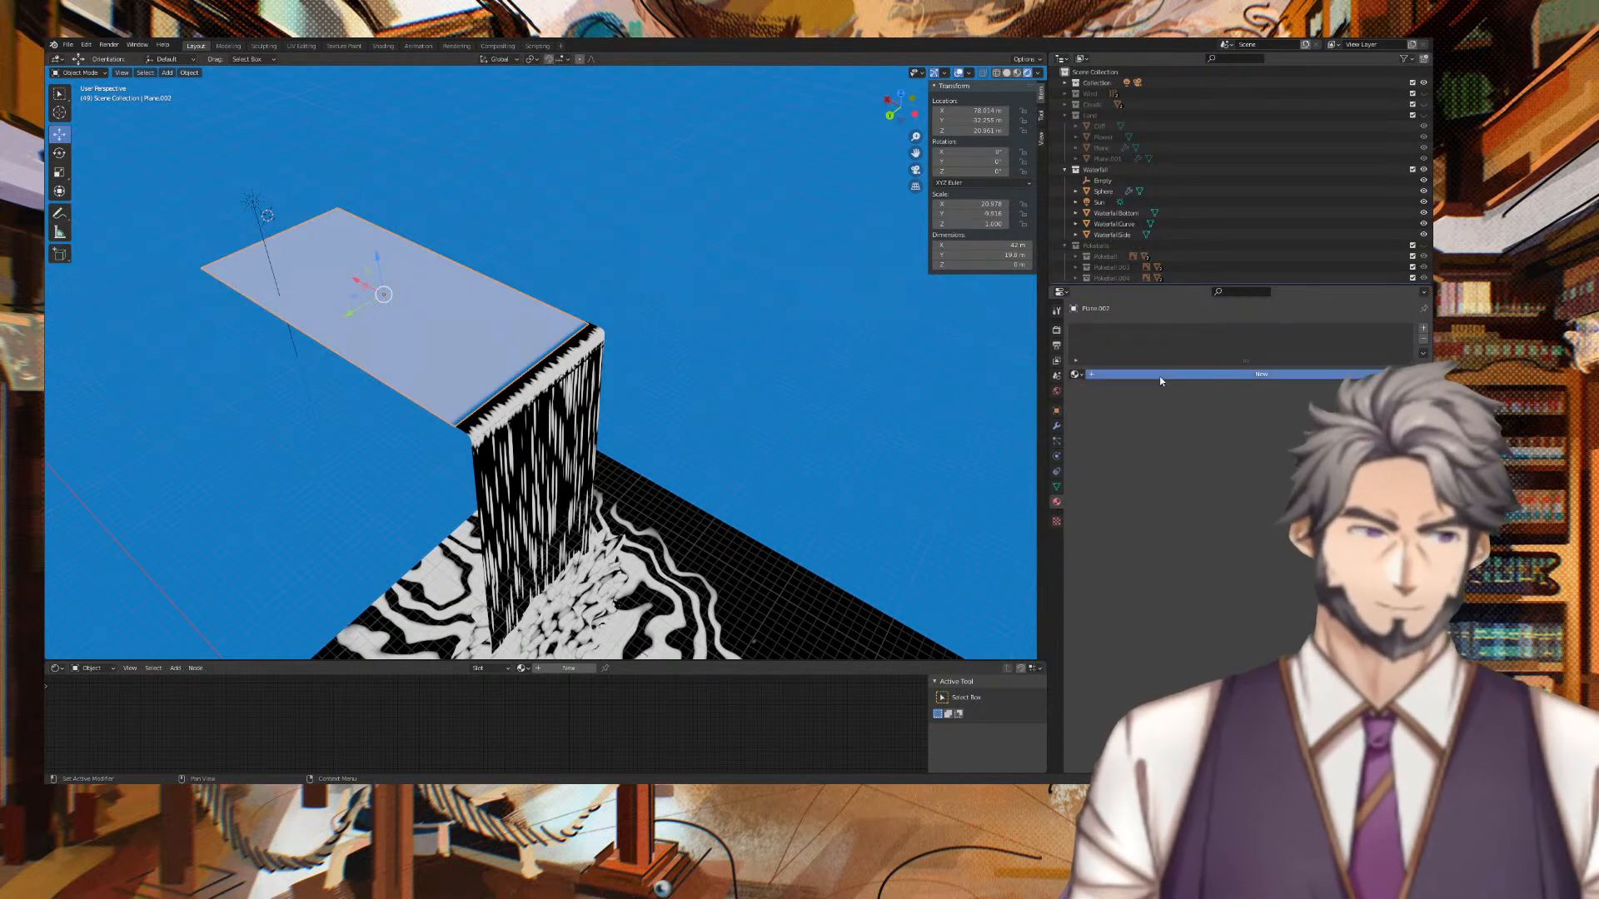
middle_click_drag(667, 735, 723, 723)
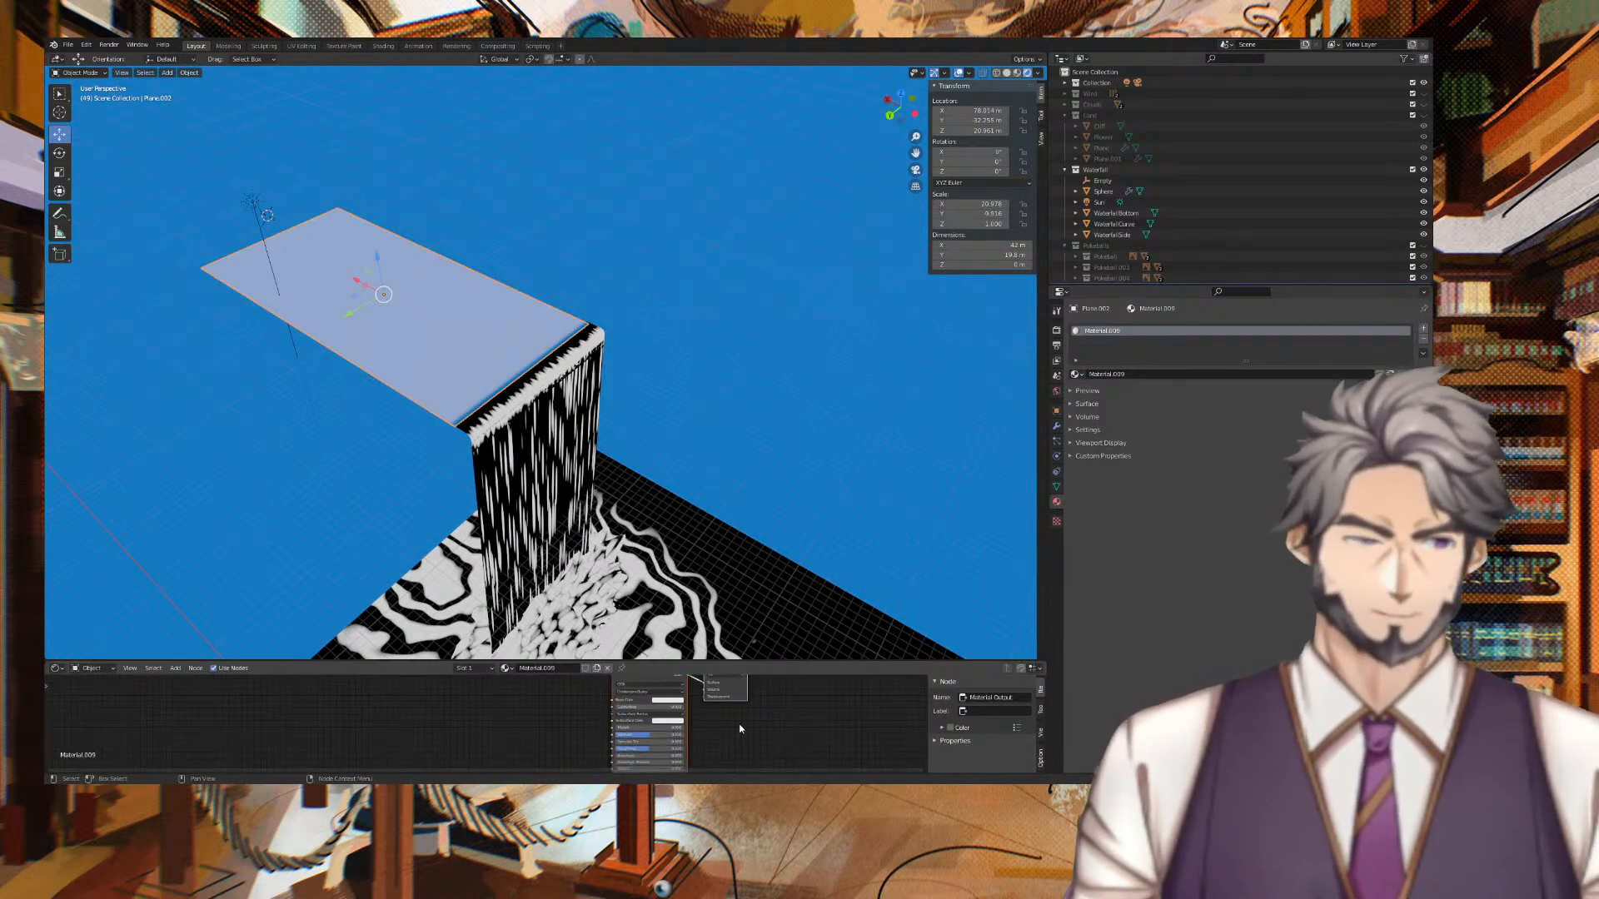
scroll(726, 708, "up", 2)
left_click(732, 683)
key("x")
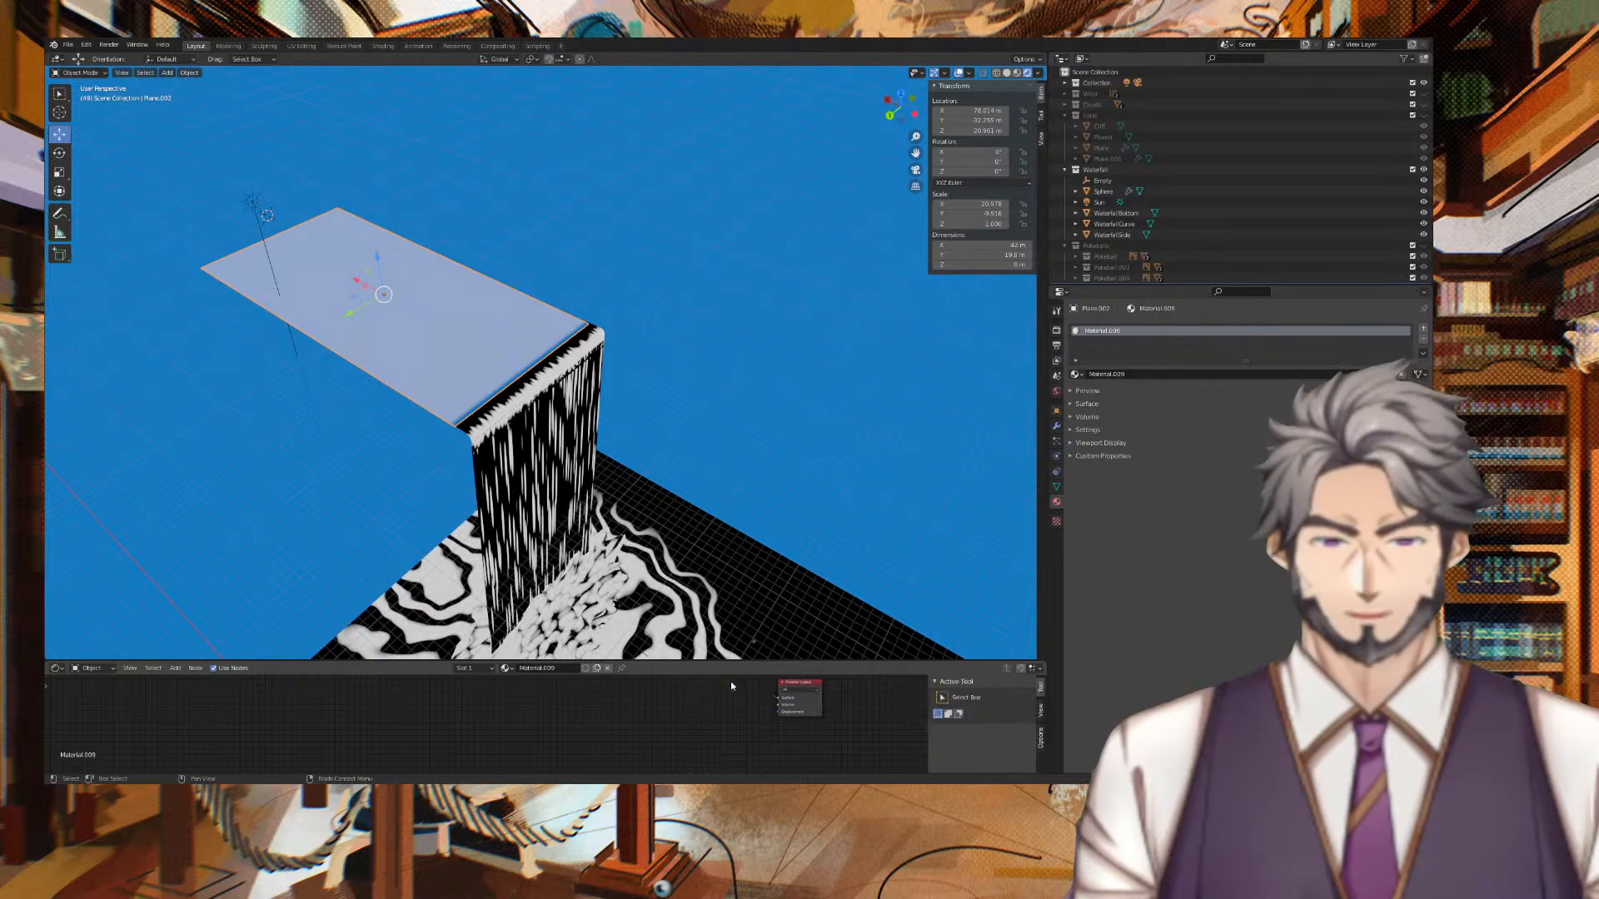
Add an Emission shader node beside the Material Output in the plane's material.
key("shift+a")
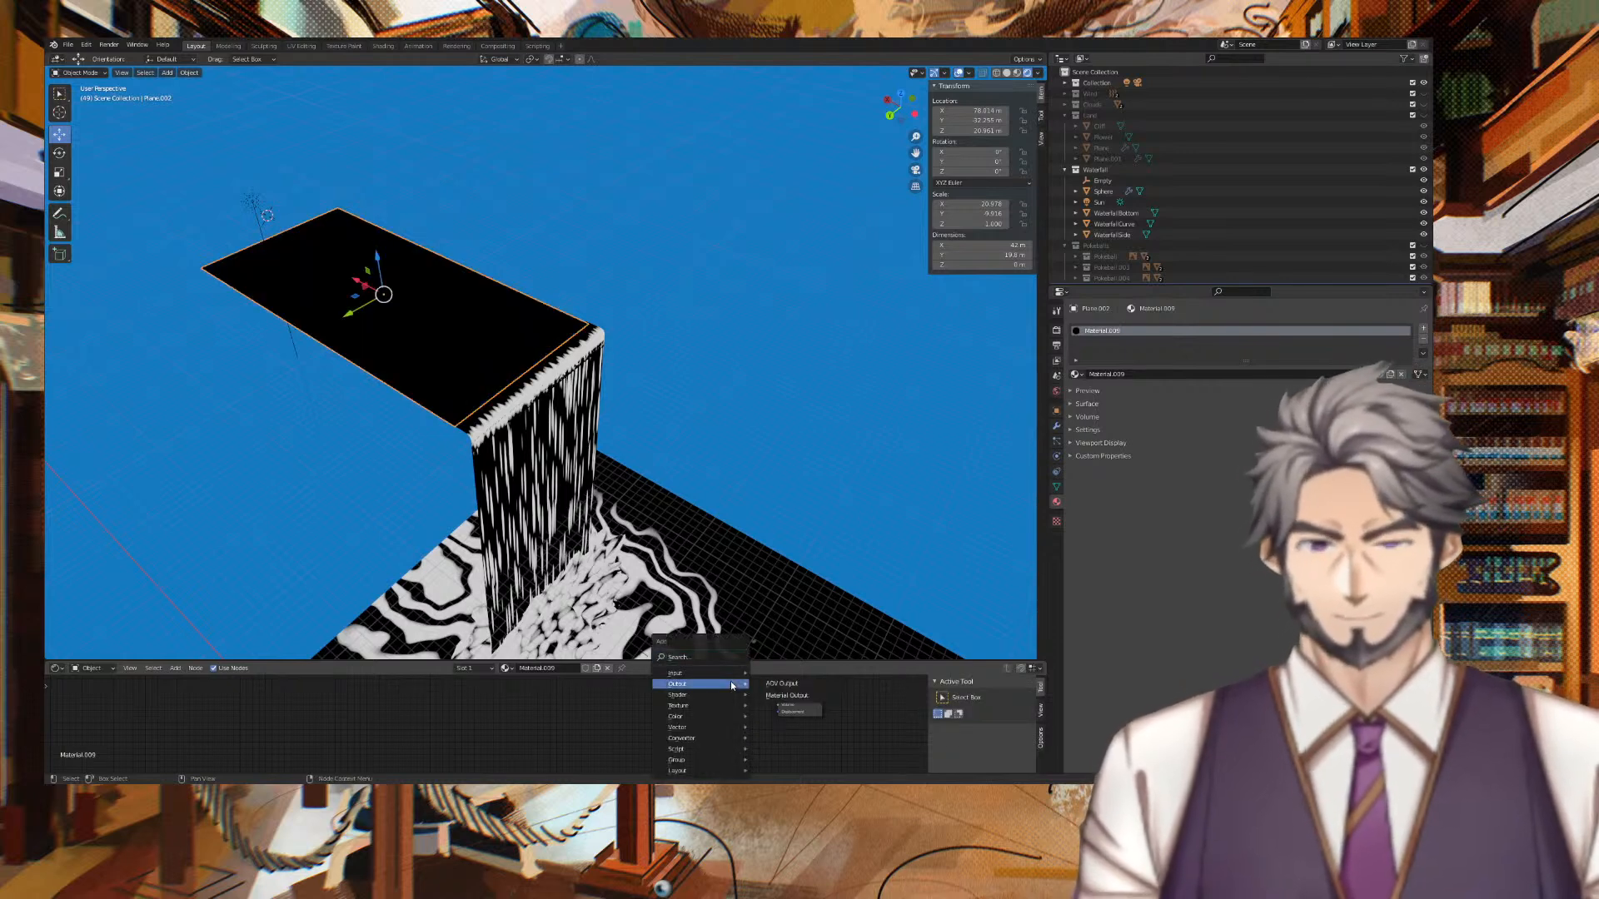
left_click(732, 658)
type("EMISS")
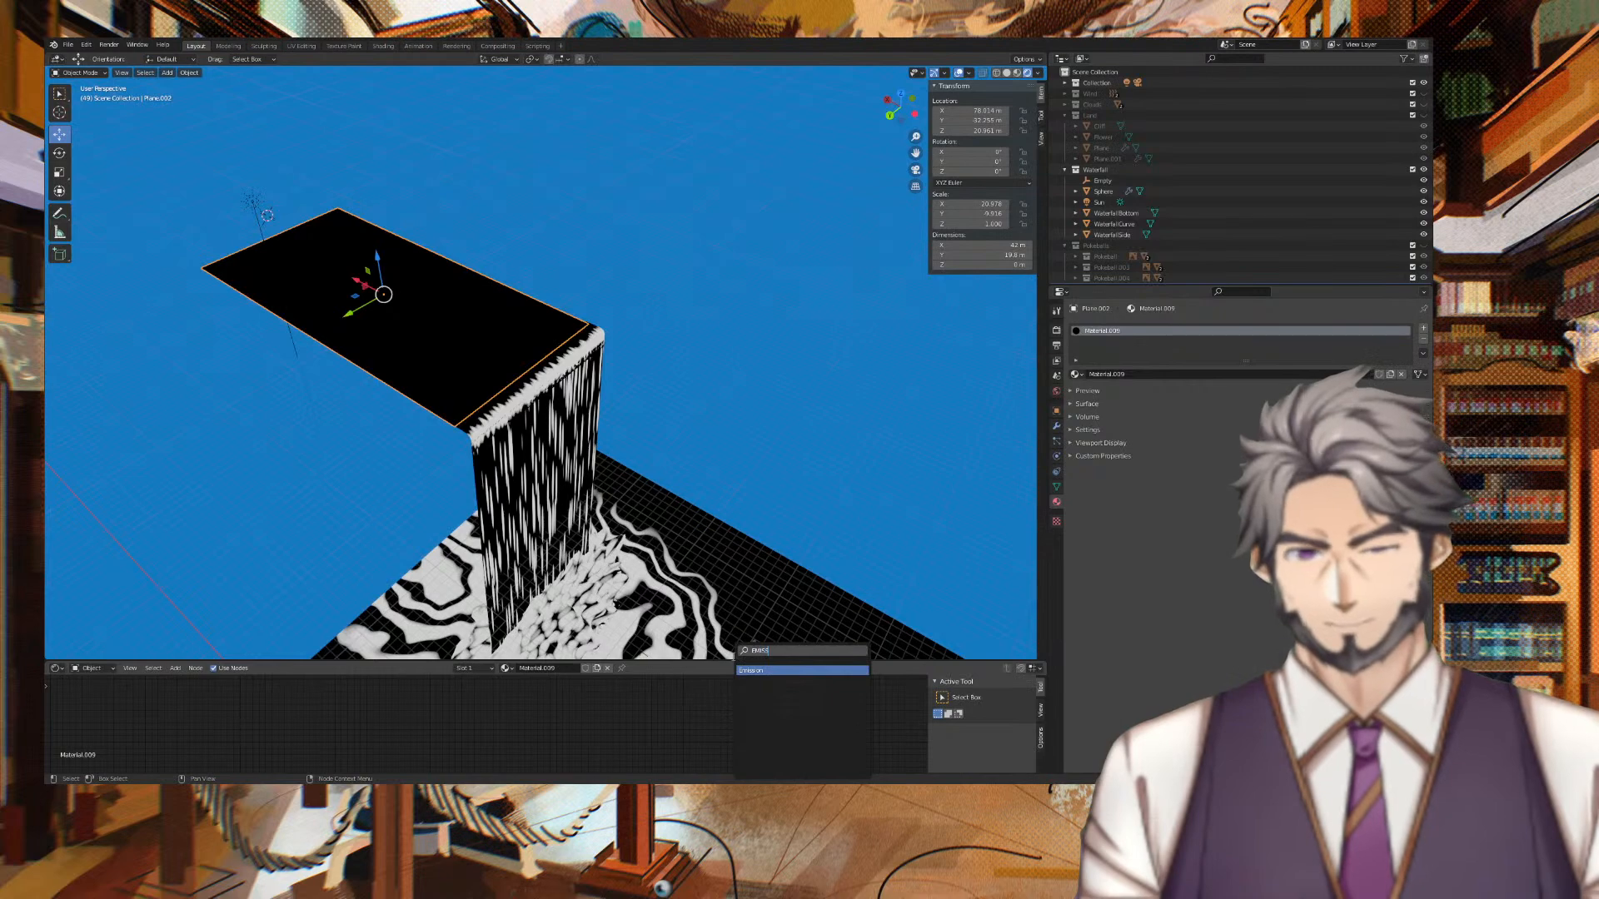
key("Return")
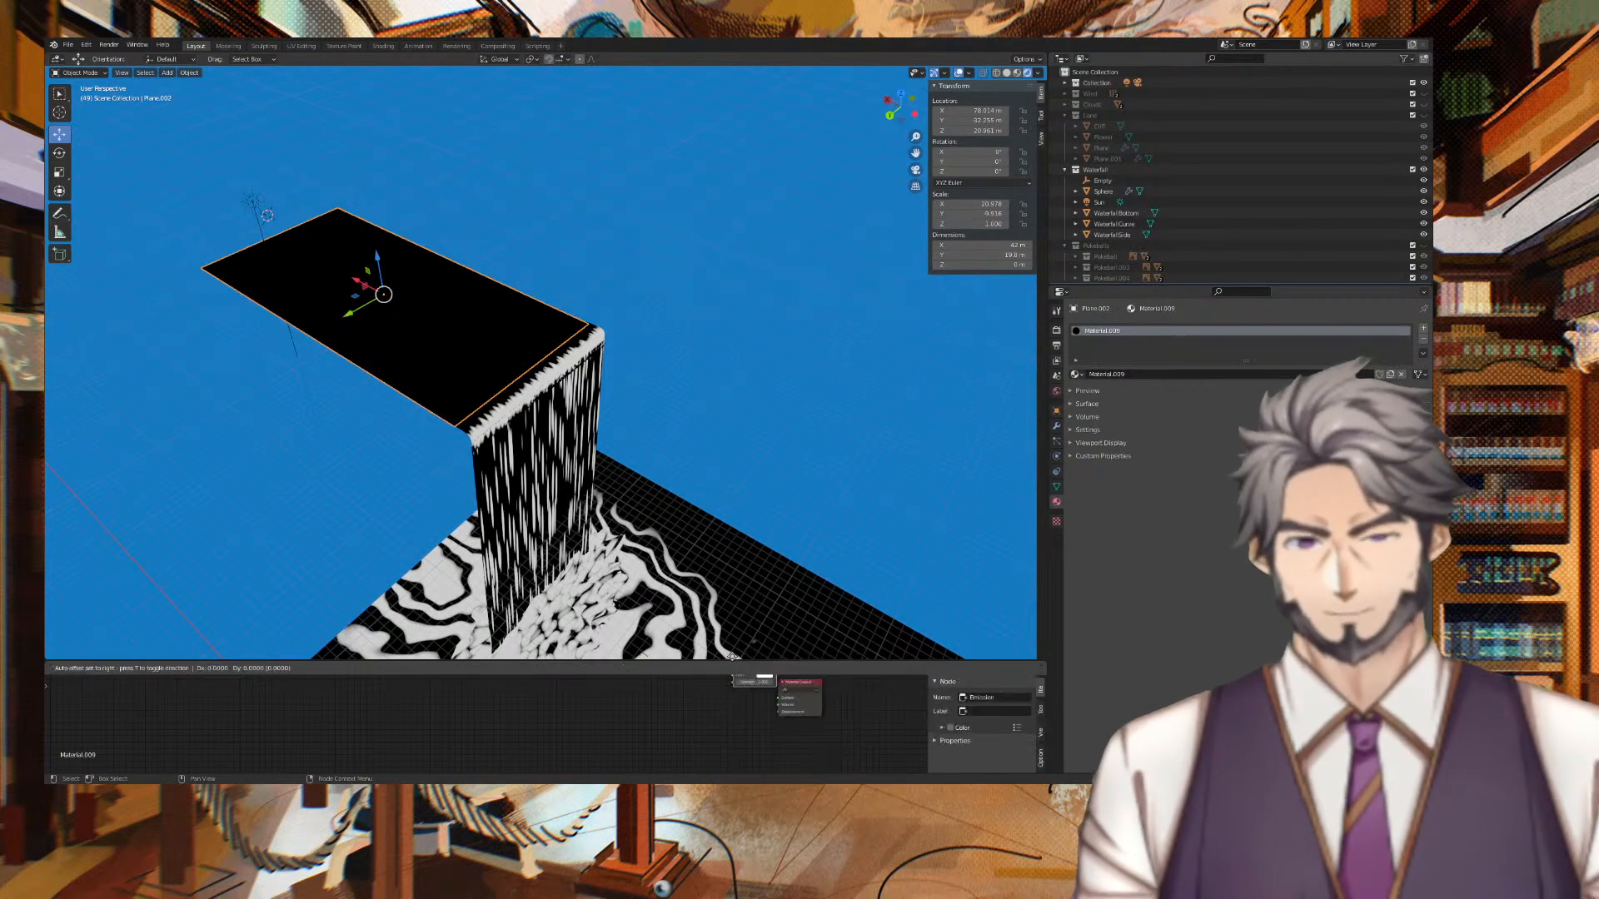
left_click(692, 687)
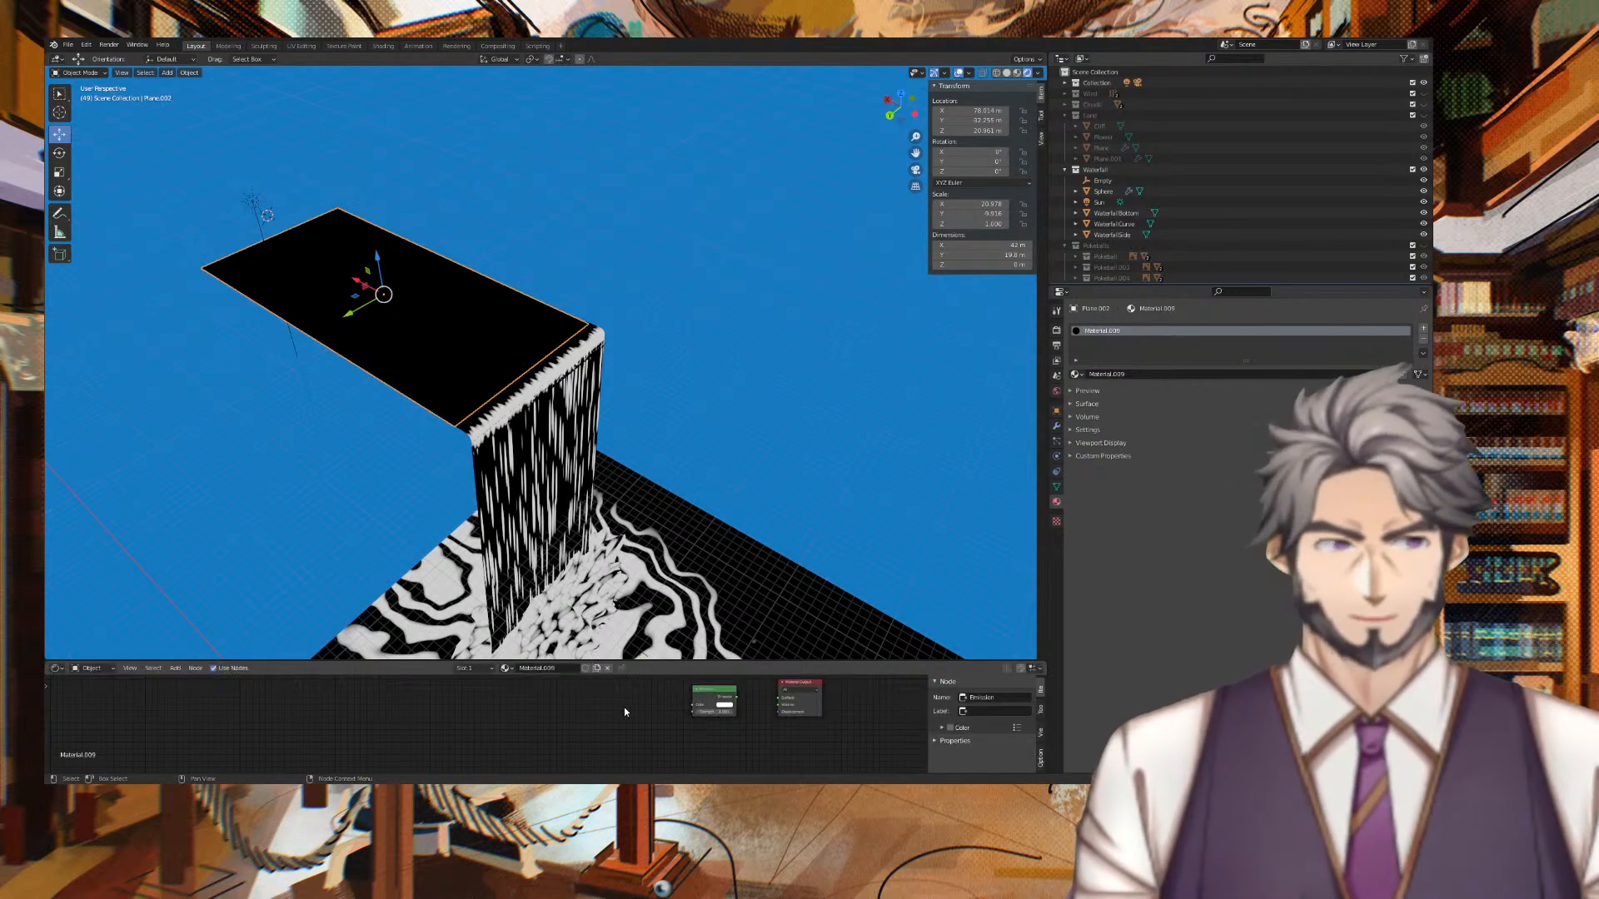
key("shift+a")
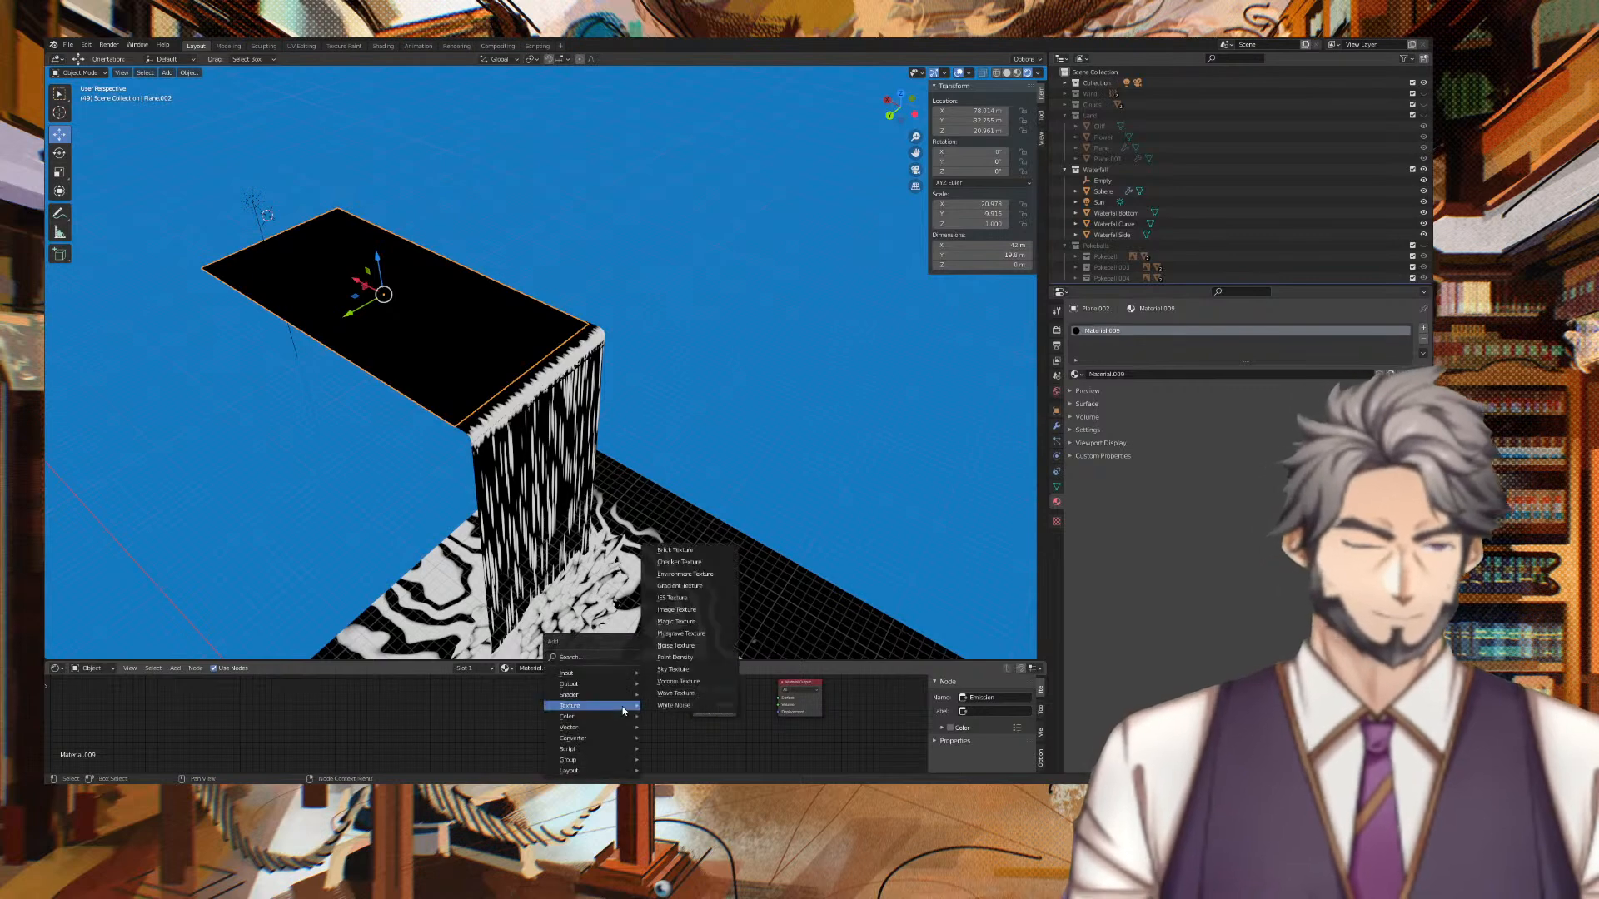
key("v")
key("o")
key("r")
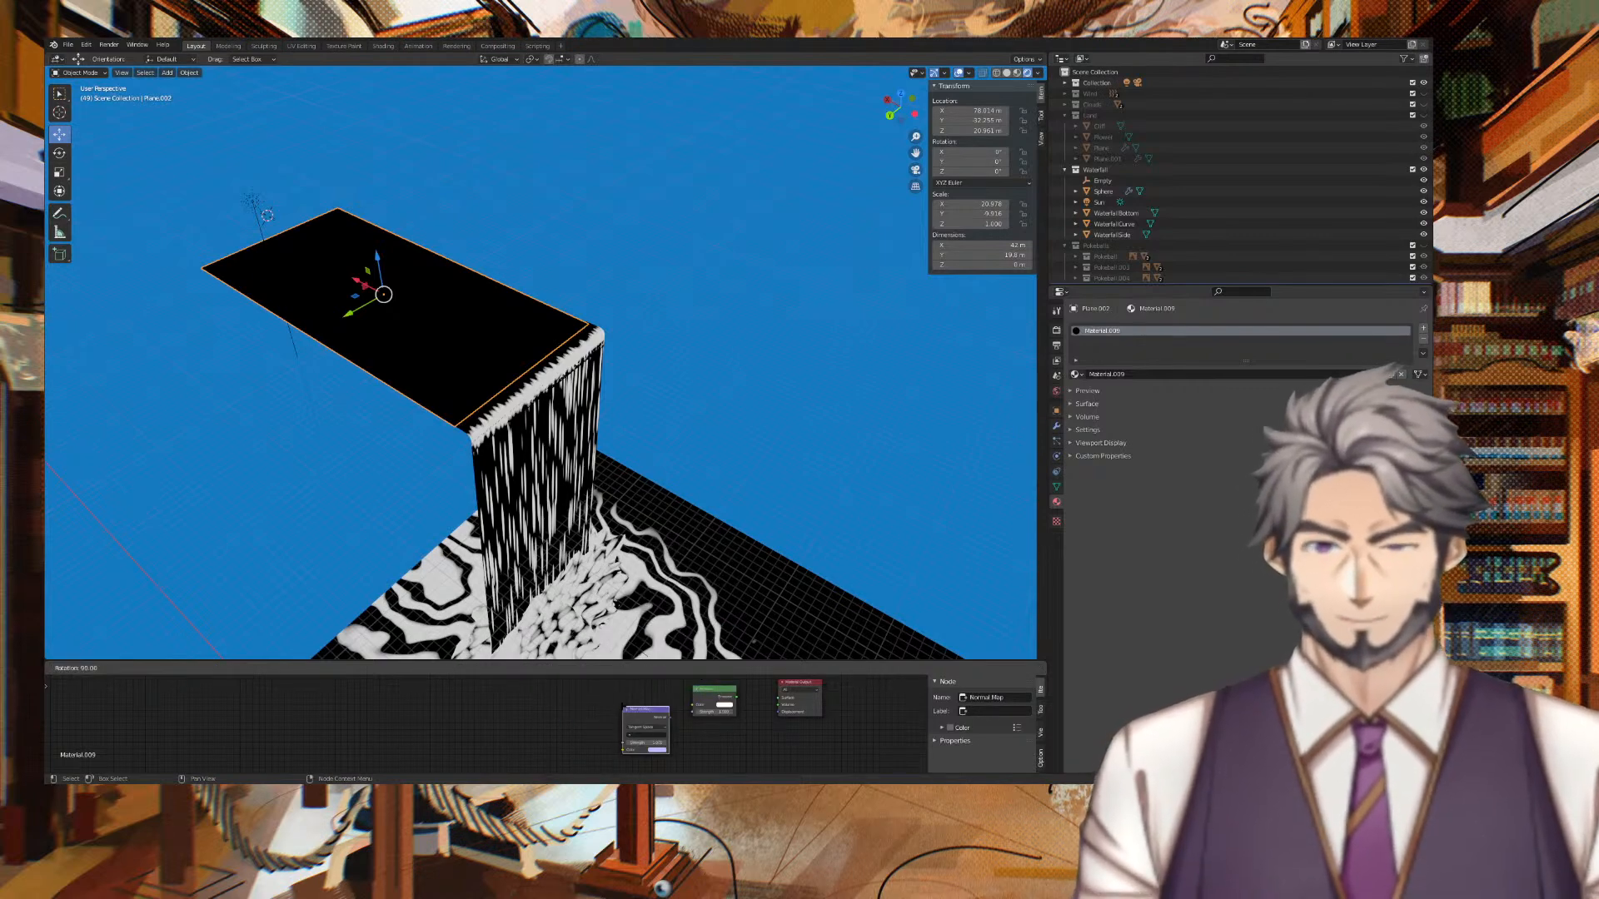
left_click(650, 699)
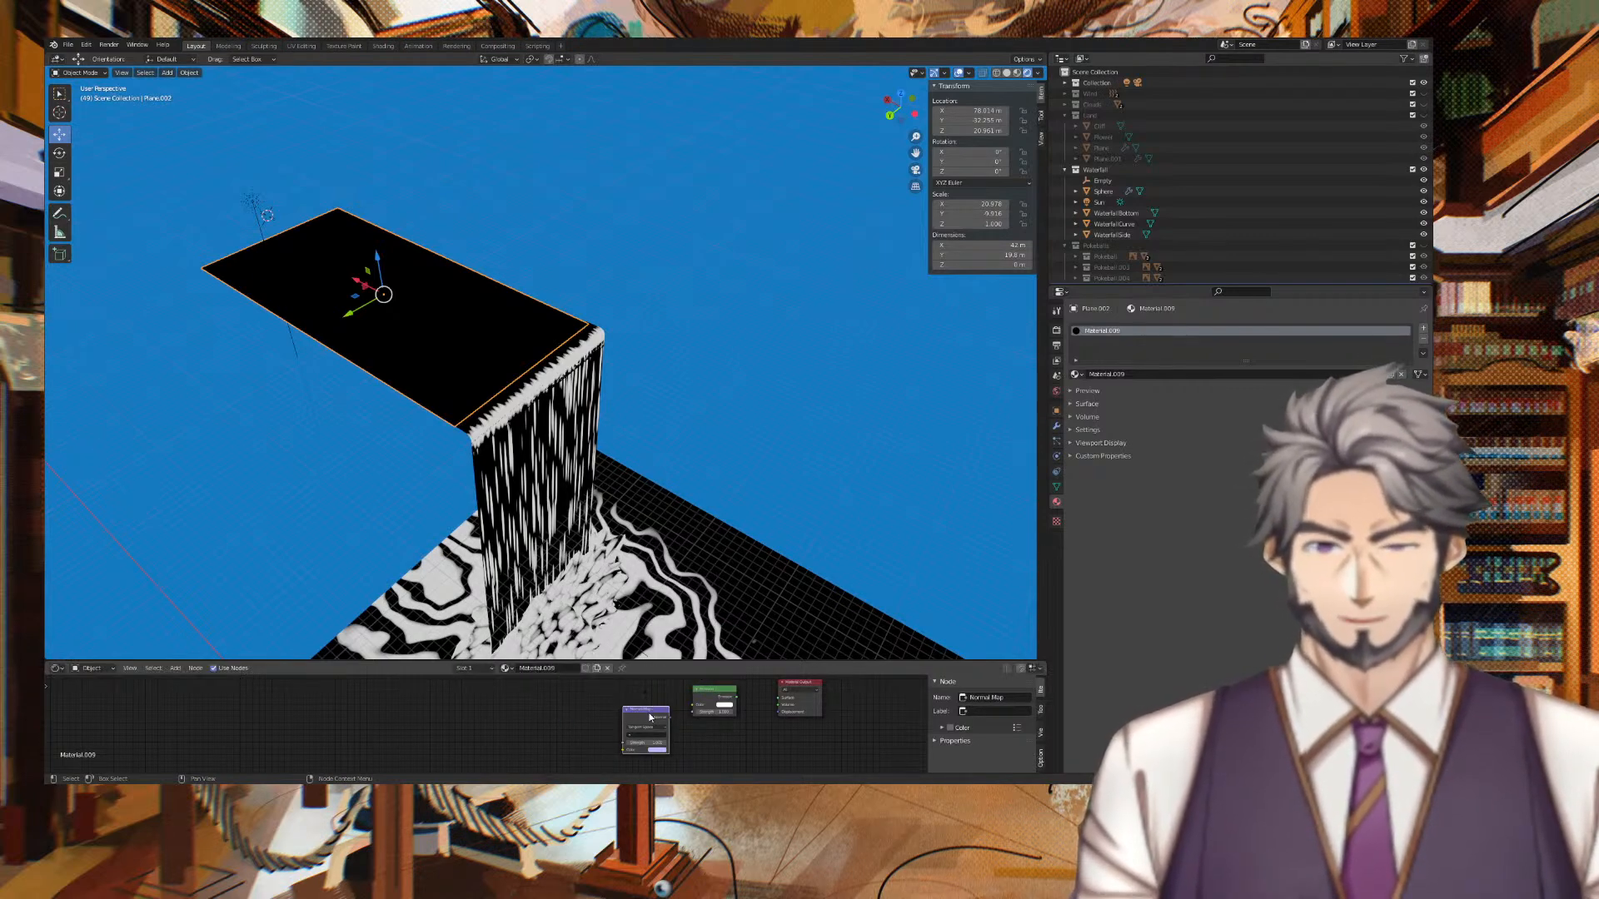
key("x")
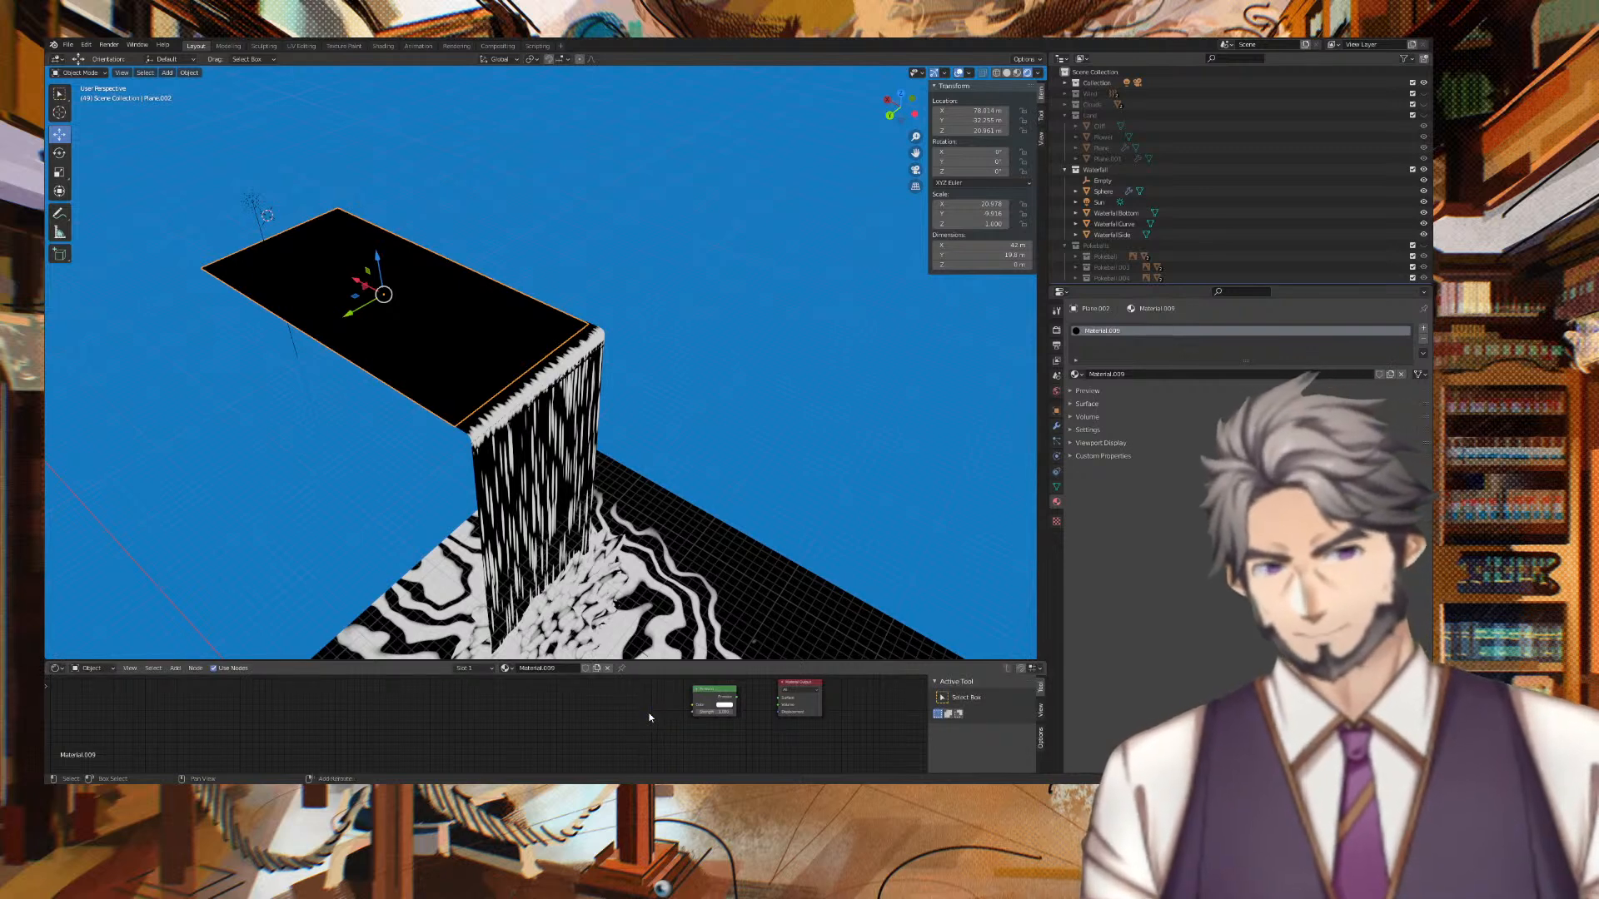
Add a Voronoi Texture node, connect its Distance output to the Emission node's Color, and place it well to the Emission's left.
key("shift+a")
left_click(623, 644)
type("vo")
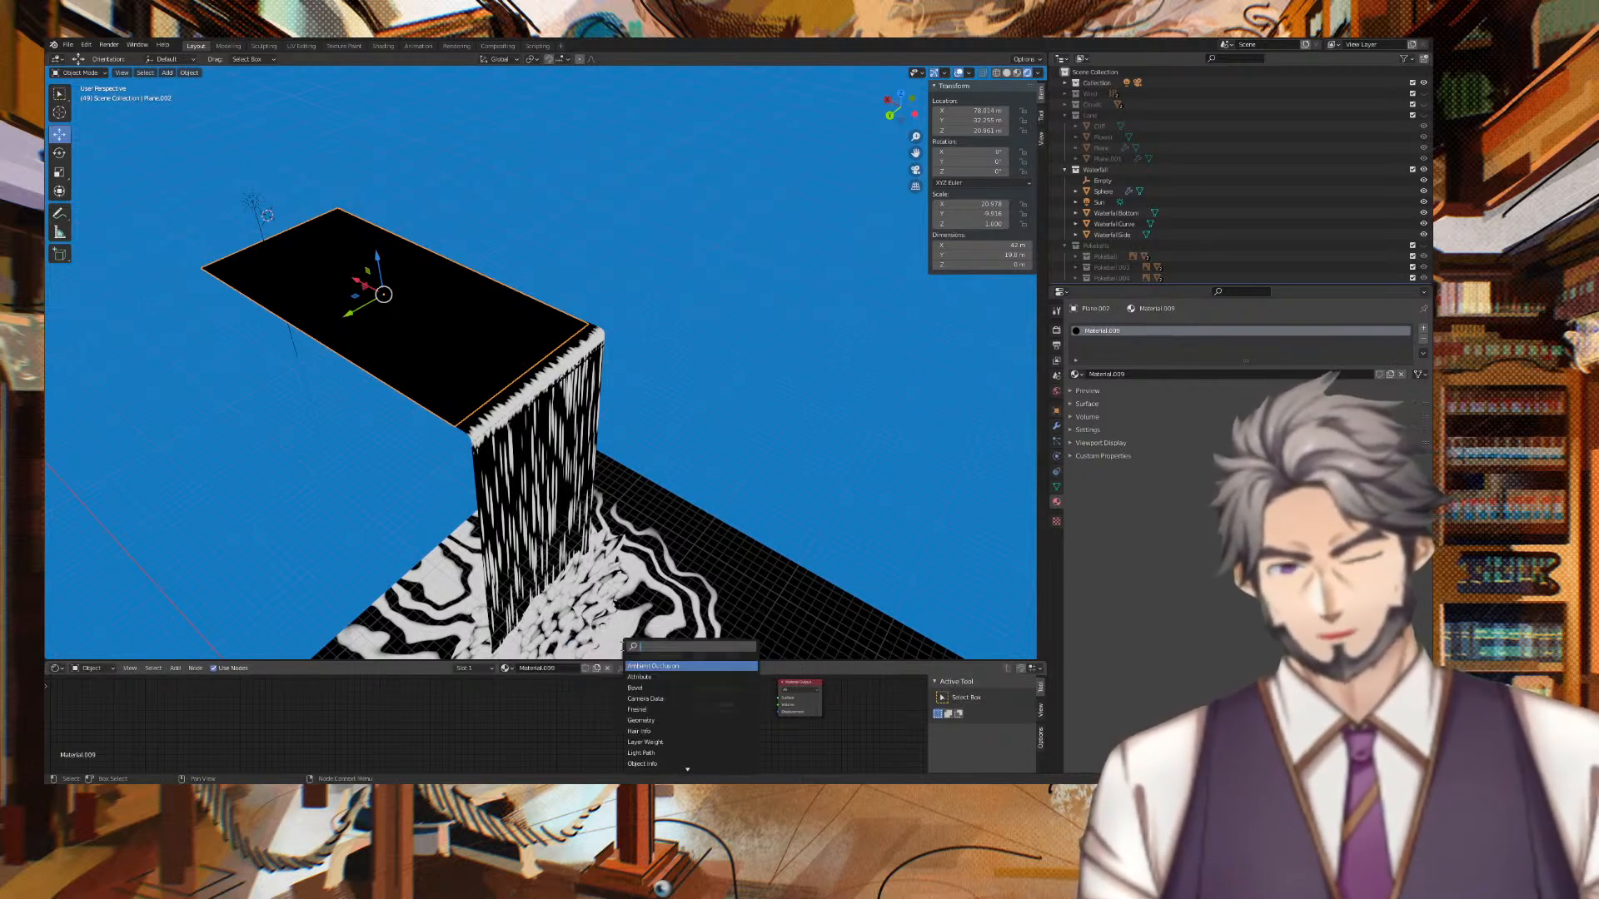
type("r")
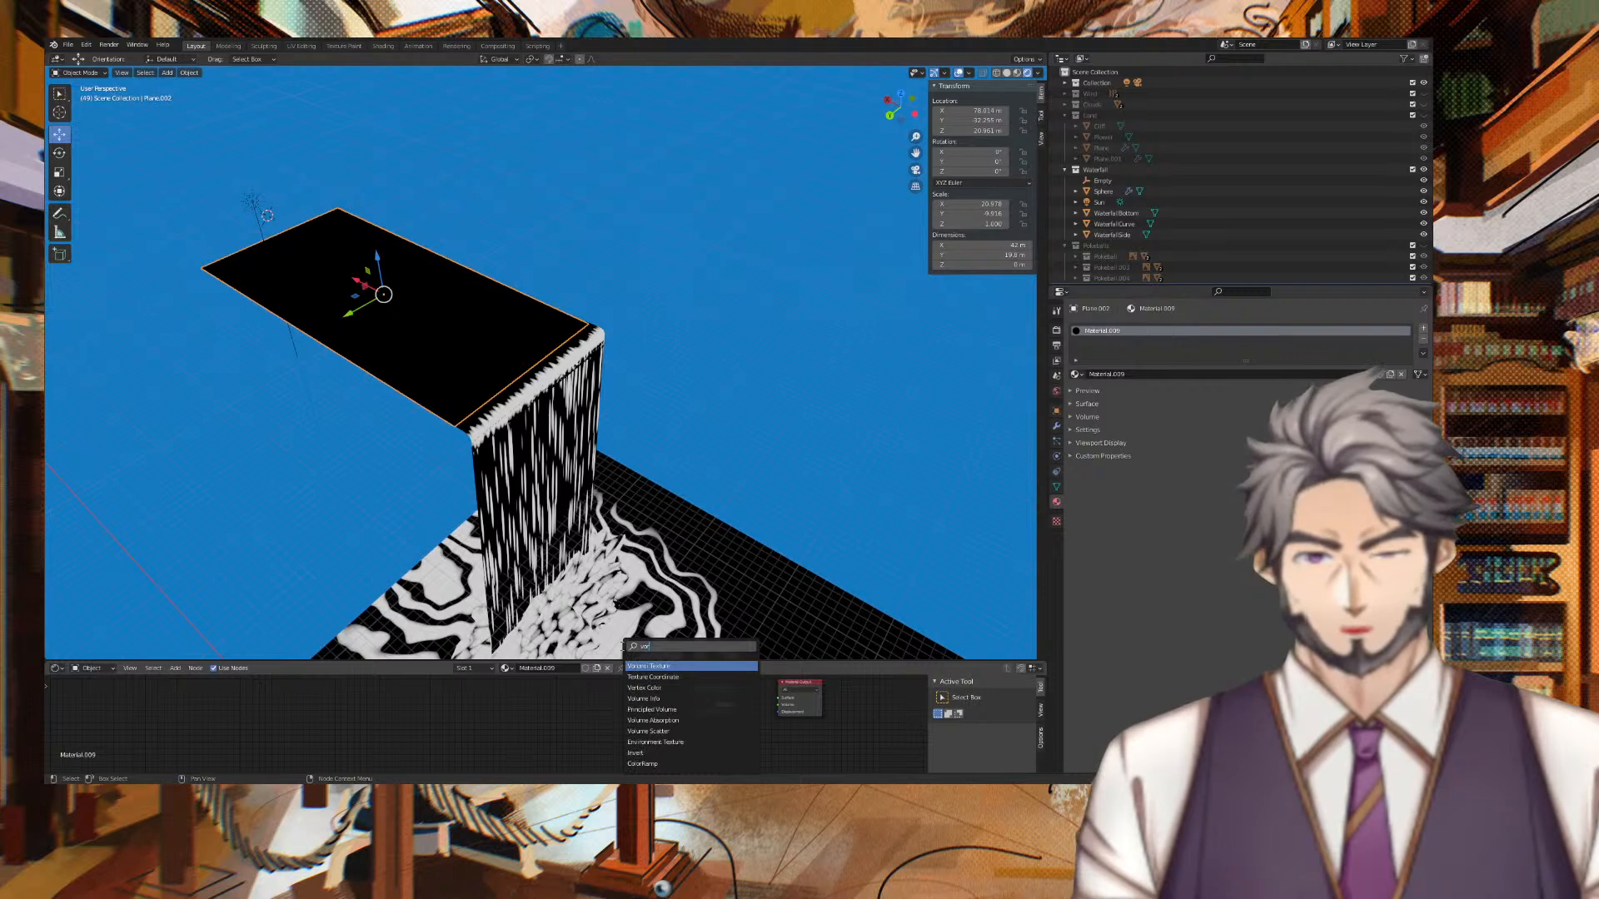
key("Return")
left_click(597, 666)
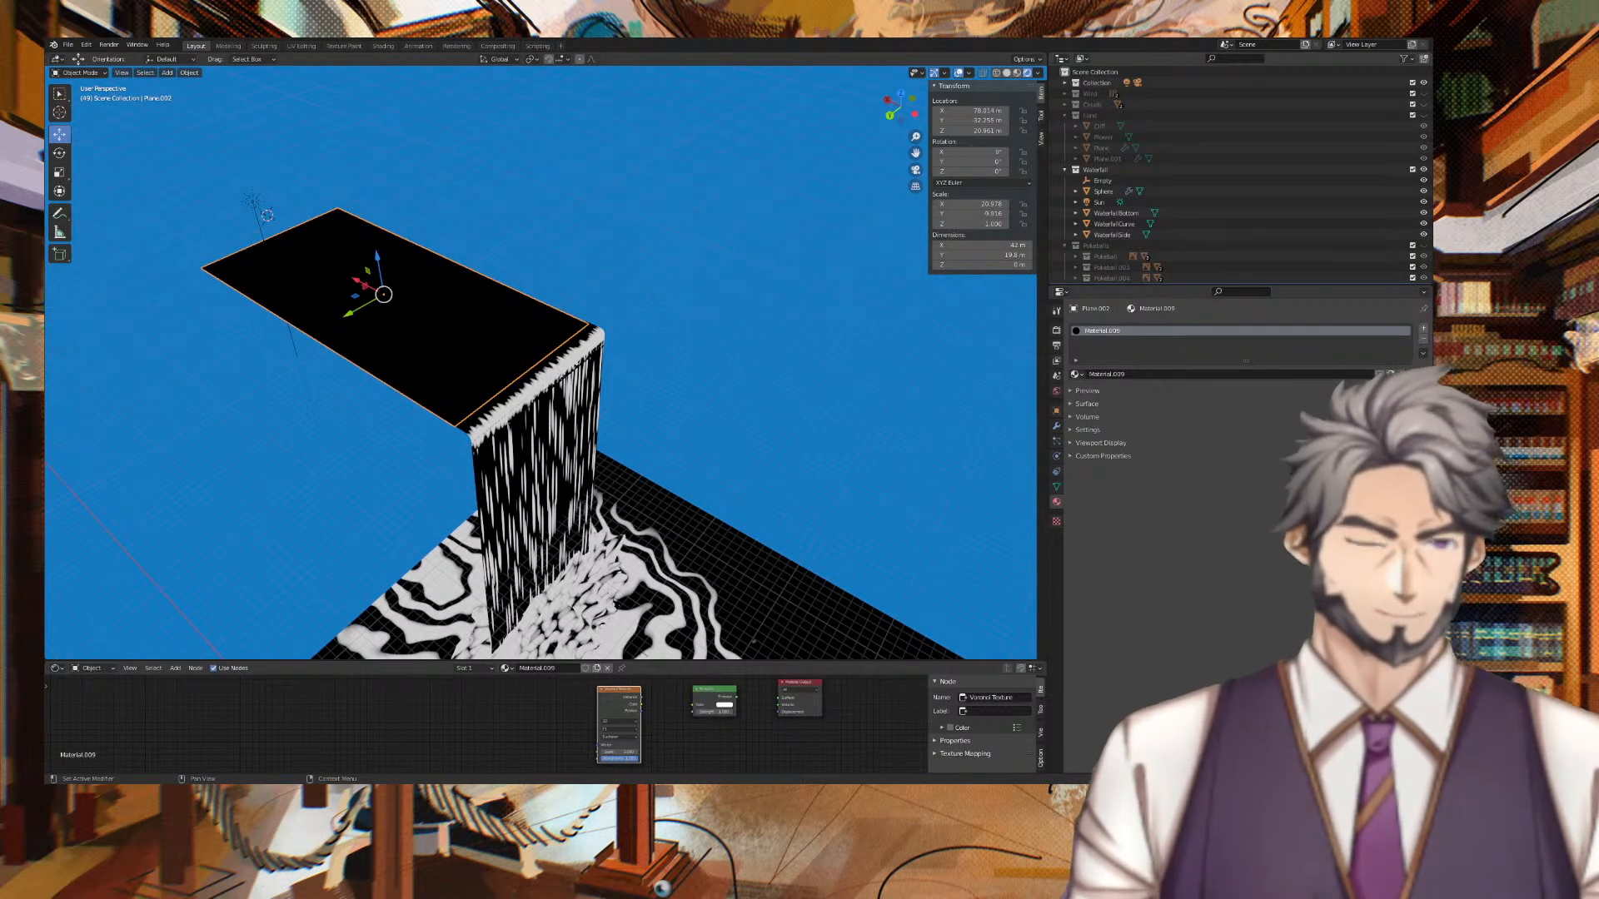
left_click_drag(622, 690, 690, 710)
left_click_drag(570, 697, 476, 697)
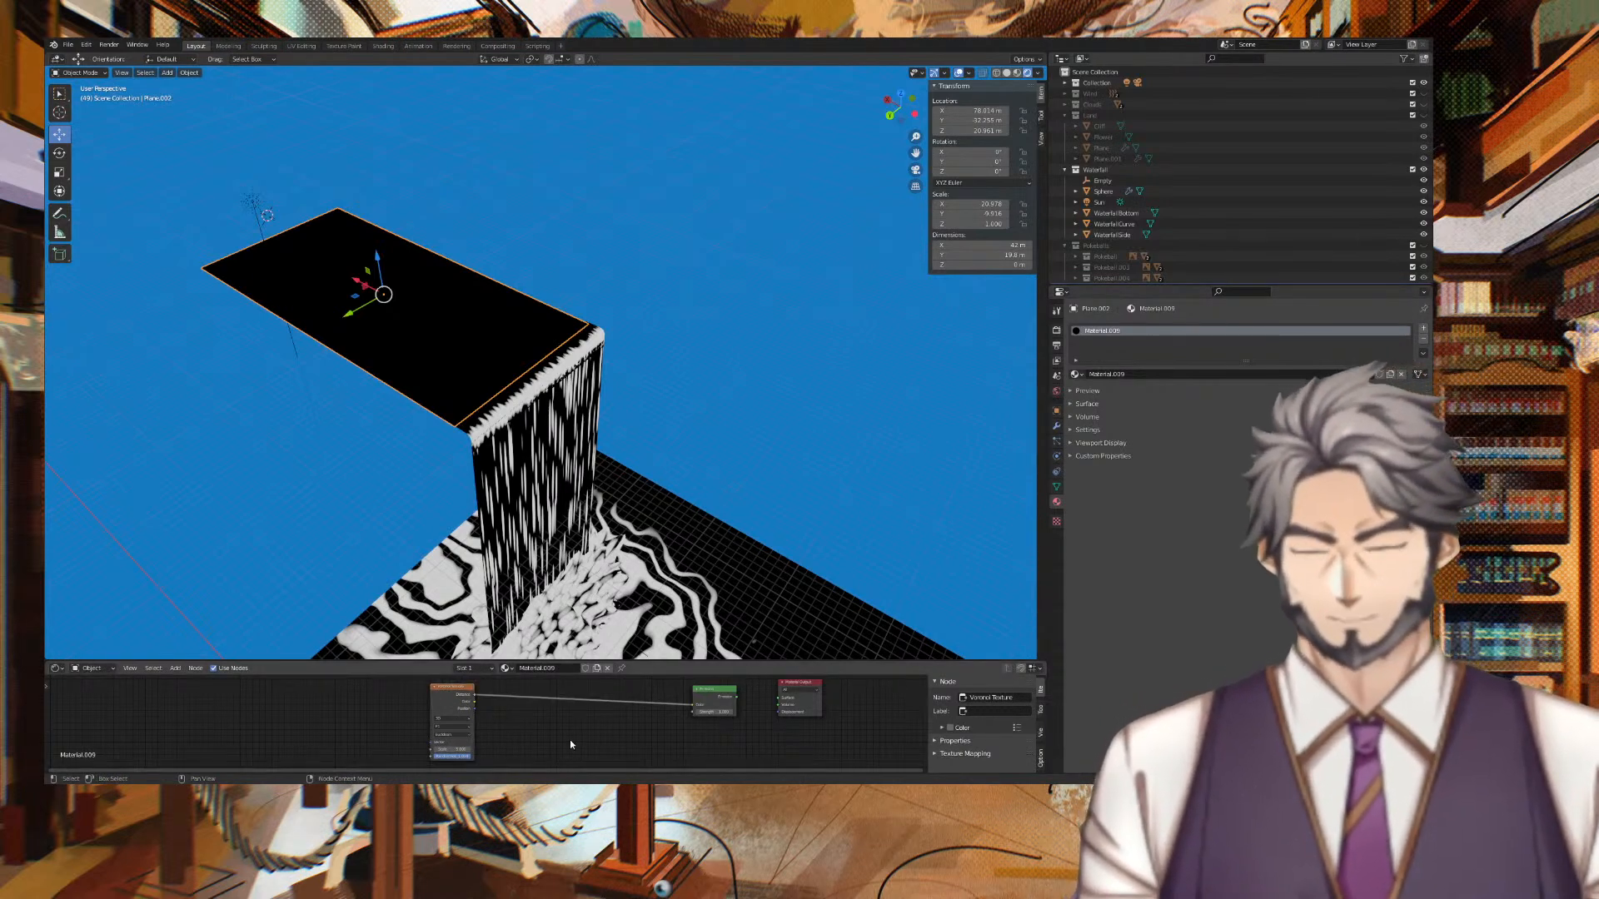
Insert a ColorRamp between the Voronoi Texture and Emission nodes, and connect the Emission to the Material Output's Surface.
key("shift+a")
mouse_move(571, 739)
key("c")
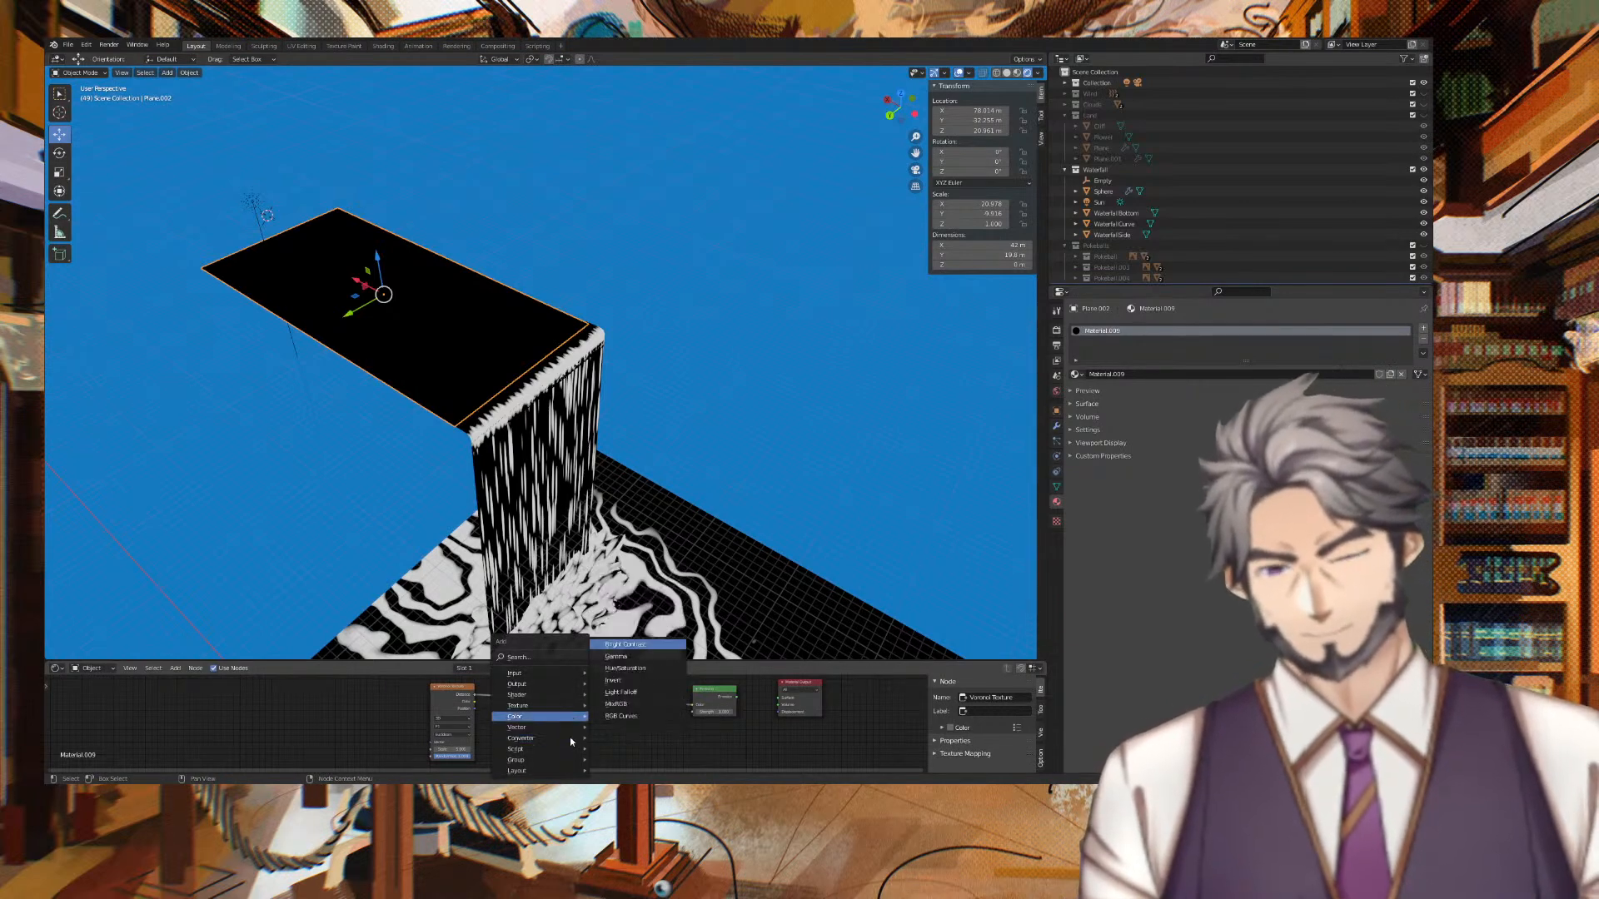
key("Down")
key("Down")
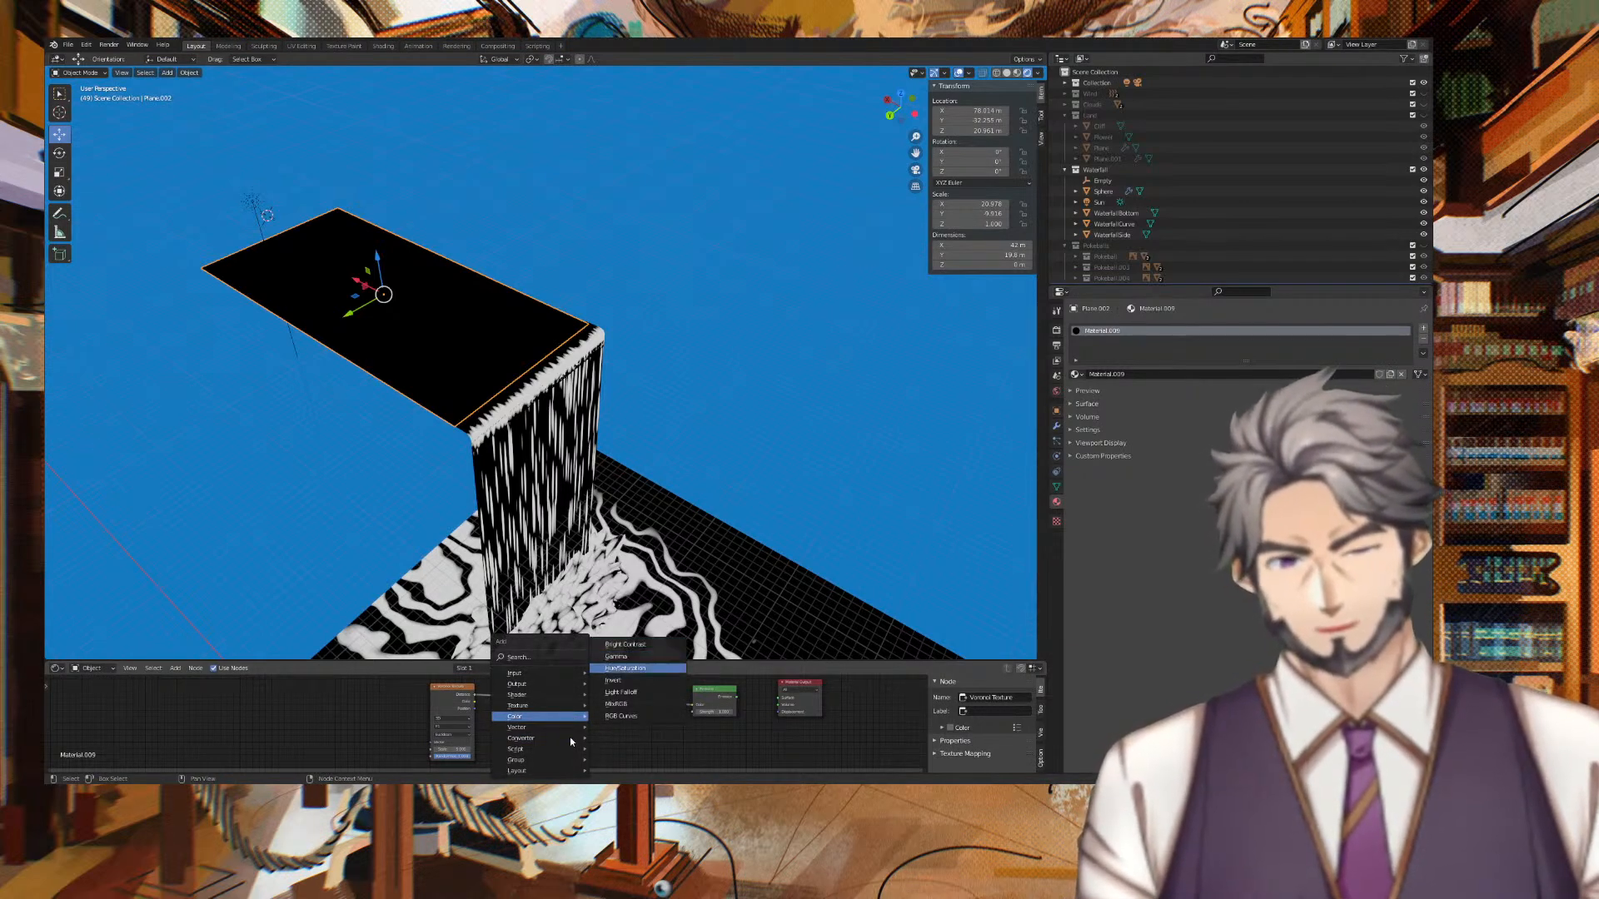
left_click(516, 658)
type("color")
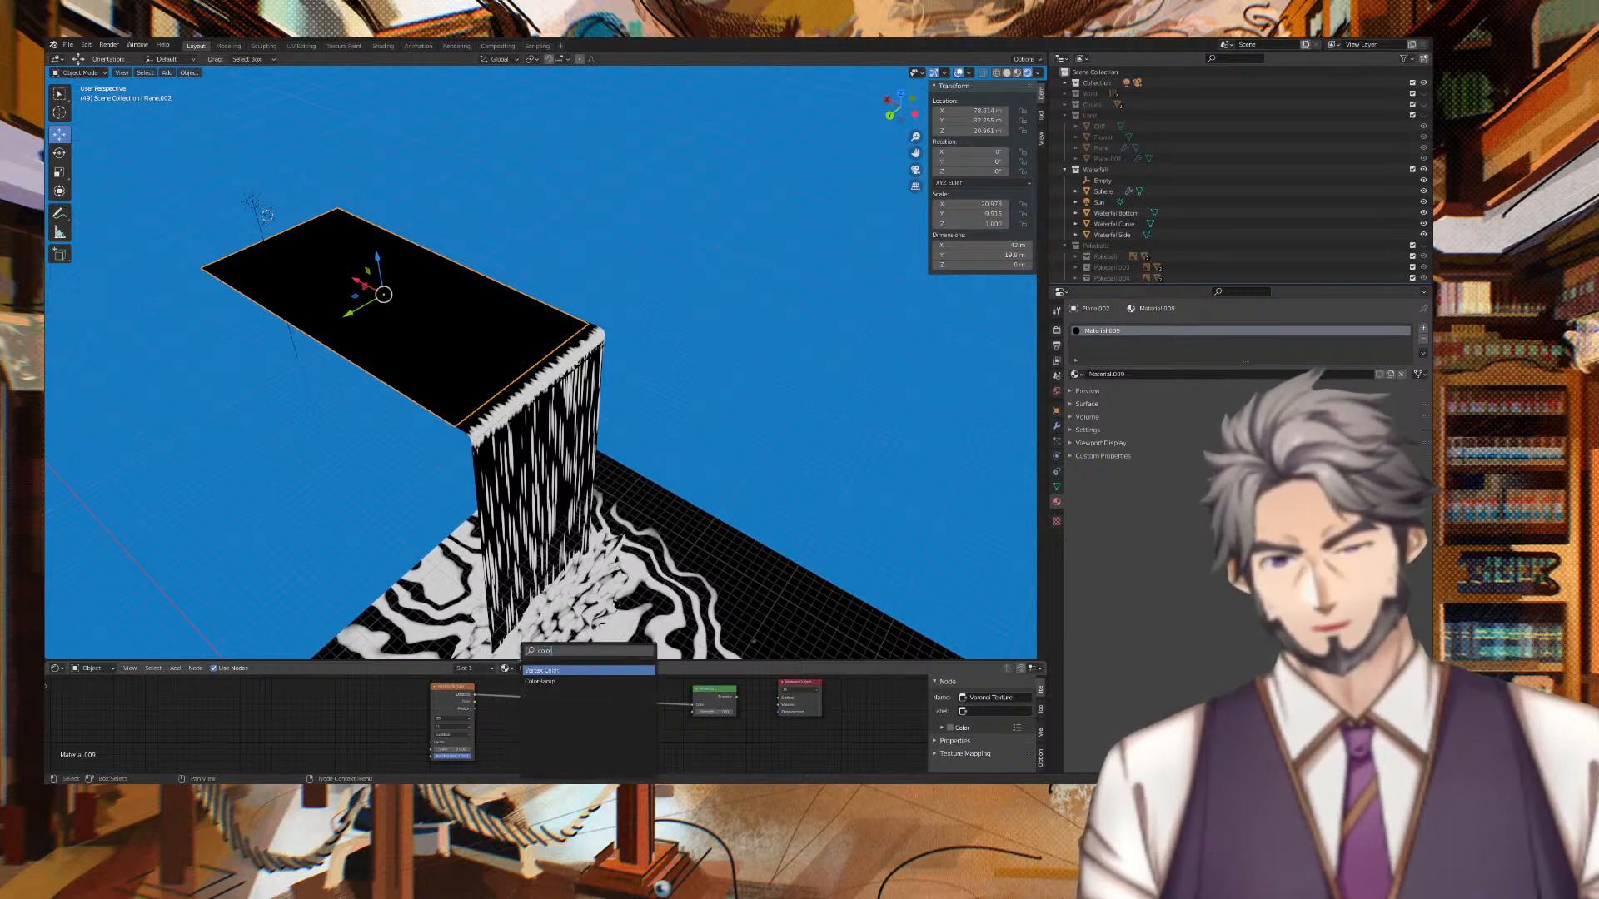
key("Down")
key("Return")
left_click(538, 670)
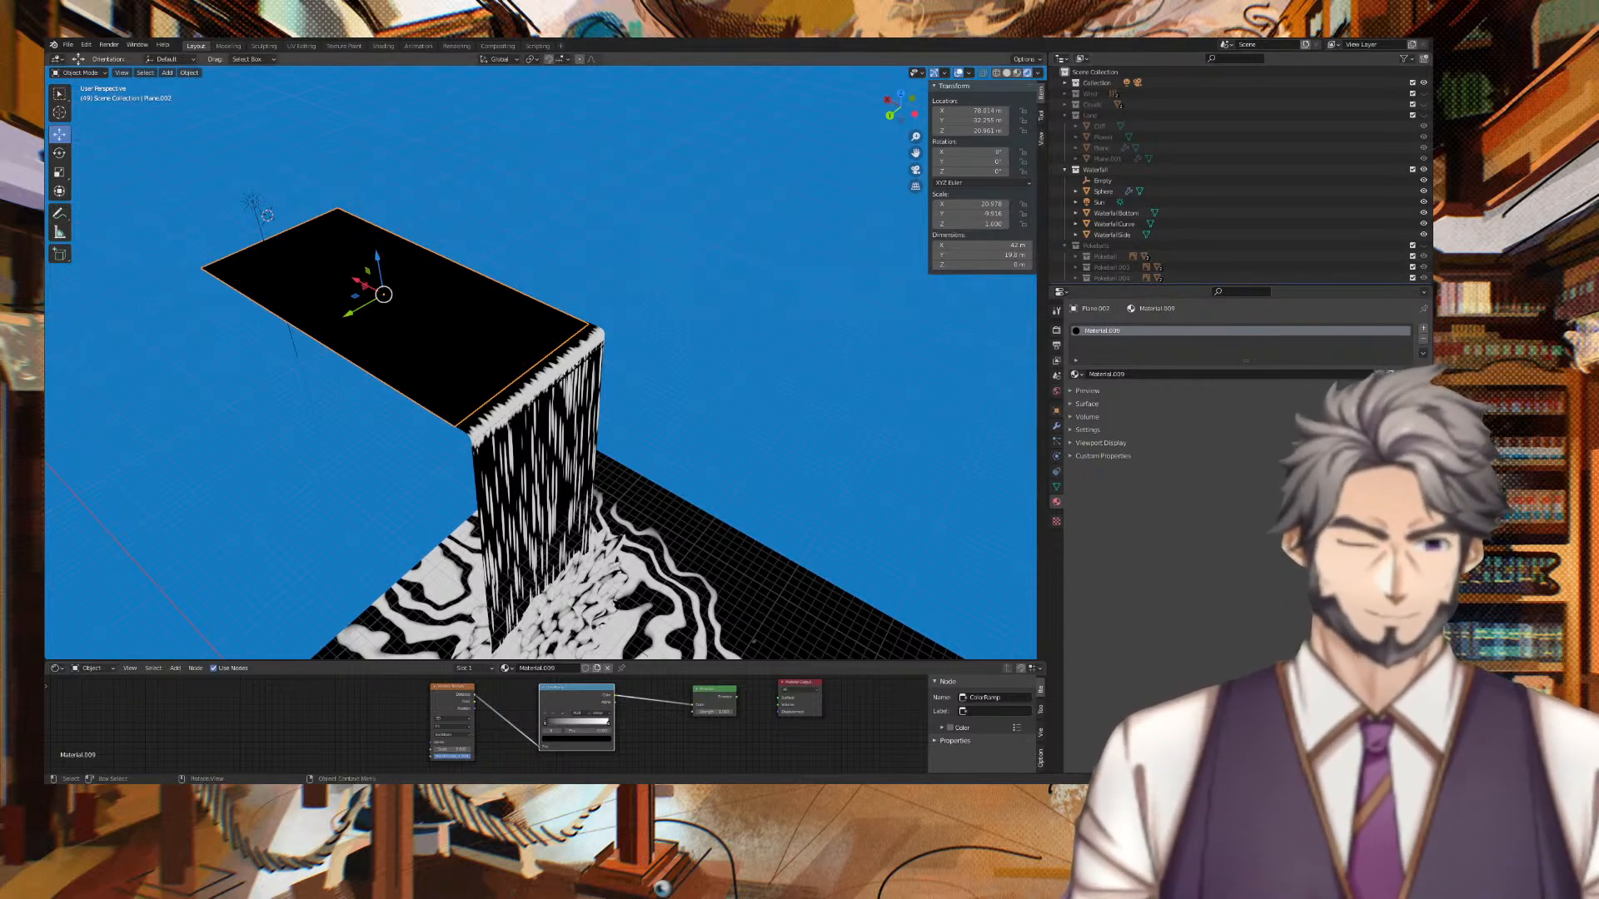
left_click_drag(737, 697, 778, 698)
middle_click_drag(751, 340, 803, 358)
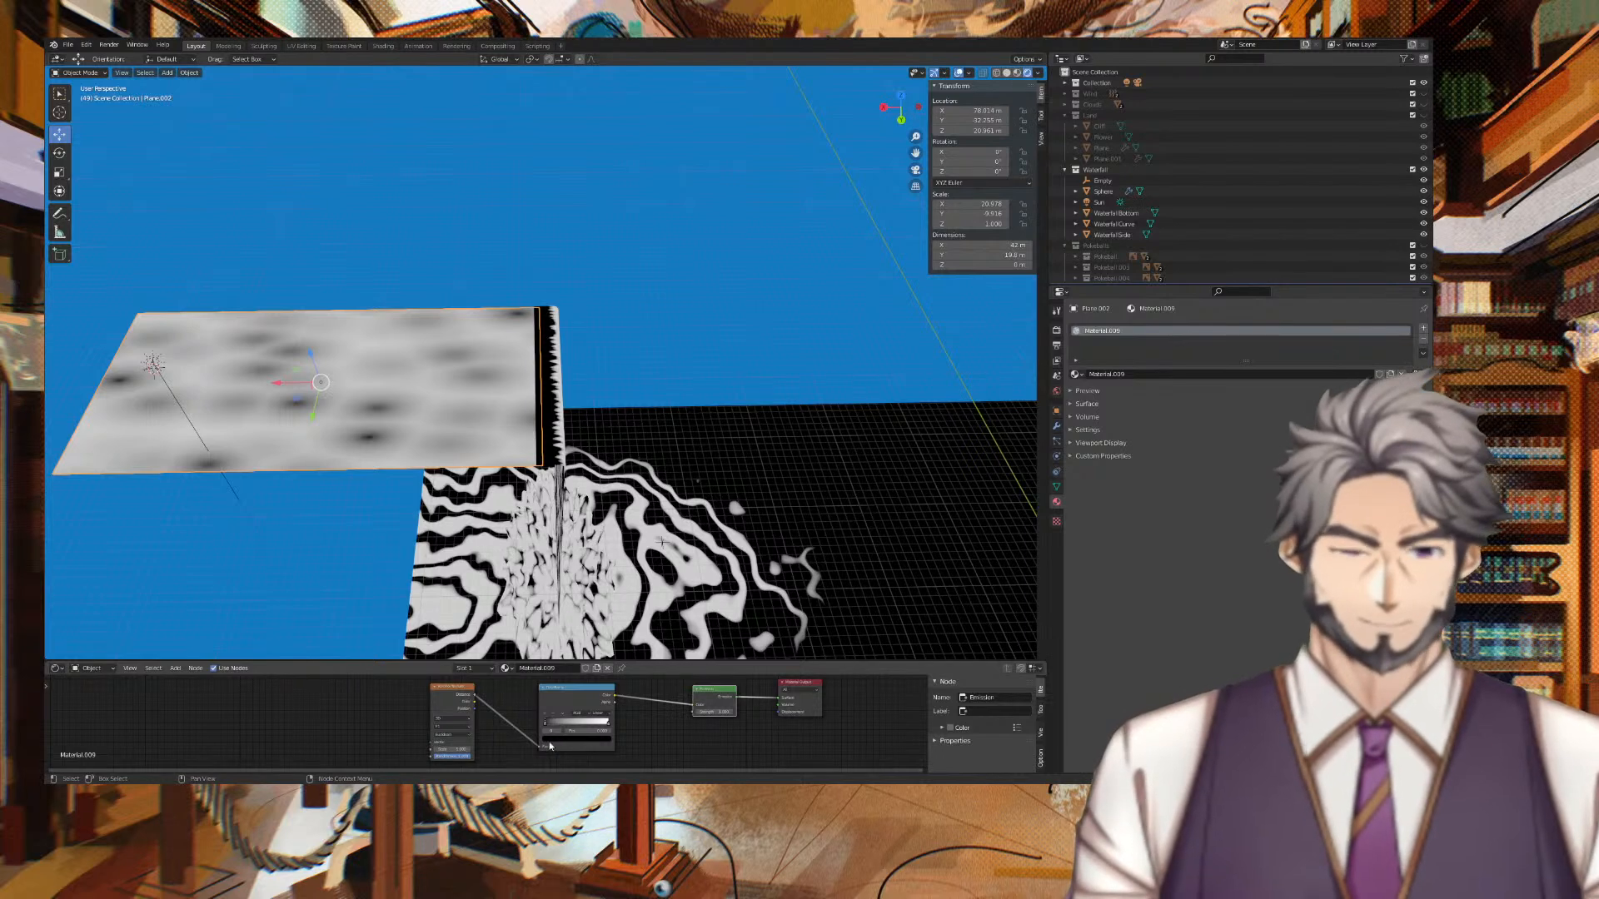
Reshape the ColorRamp into a narrow white-to-black transition near its low end, with the black stop at position 0.15.
mouse_move(546, 722)
left_mouse_down()
mouse_move(605, 728)
mouse_move(557, 727)
left_mouse_up()
left_click(607, 727)
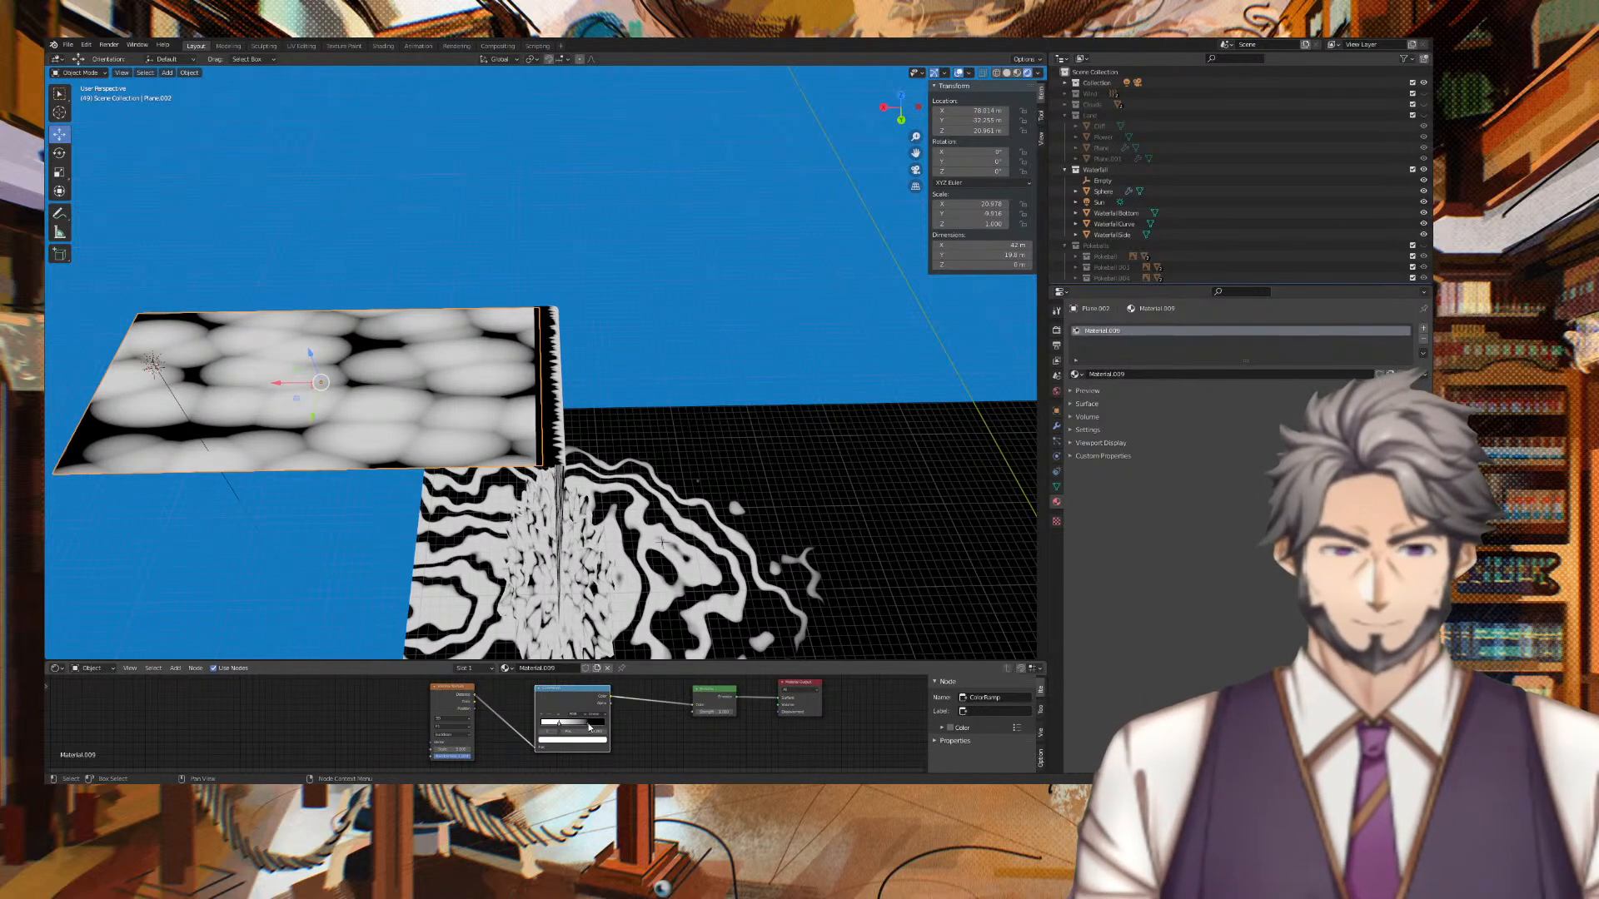
left_click_drag(589, 729, 558, 727)
left_click(565, 727)
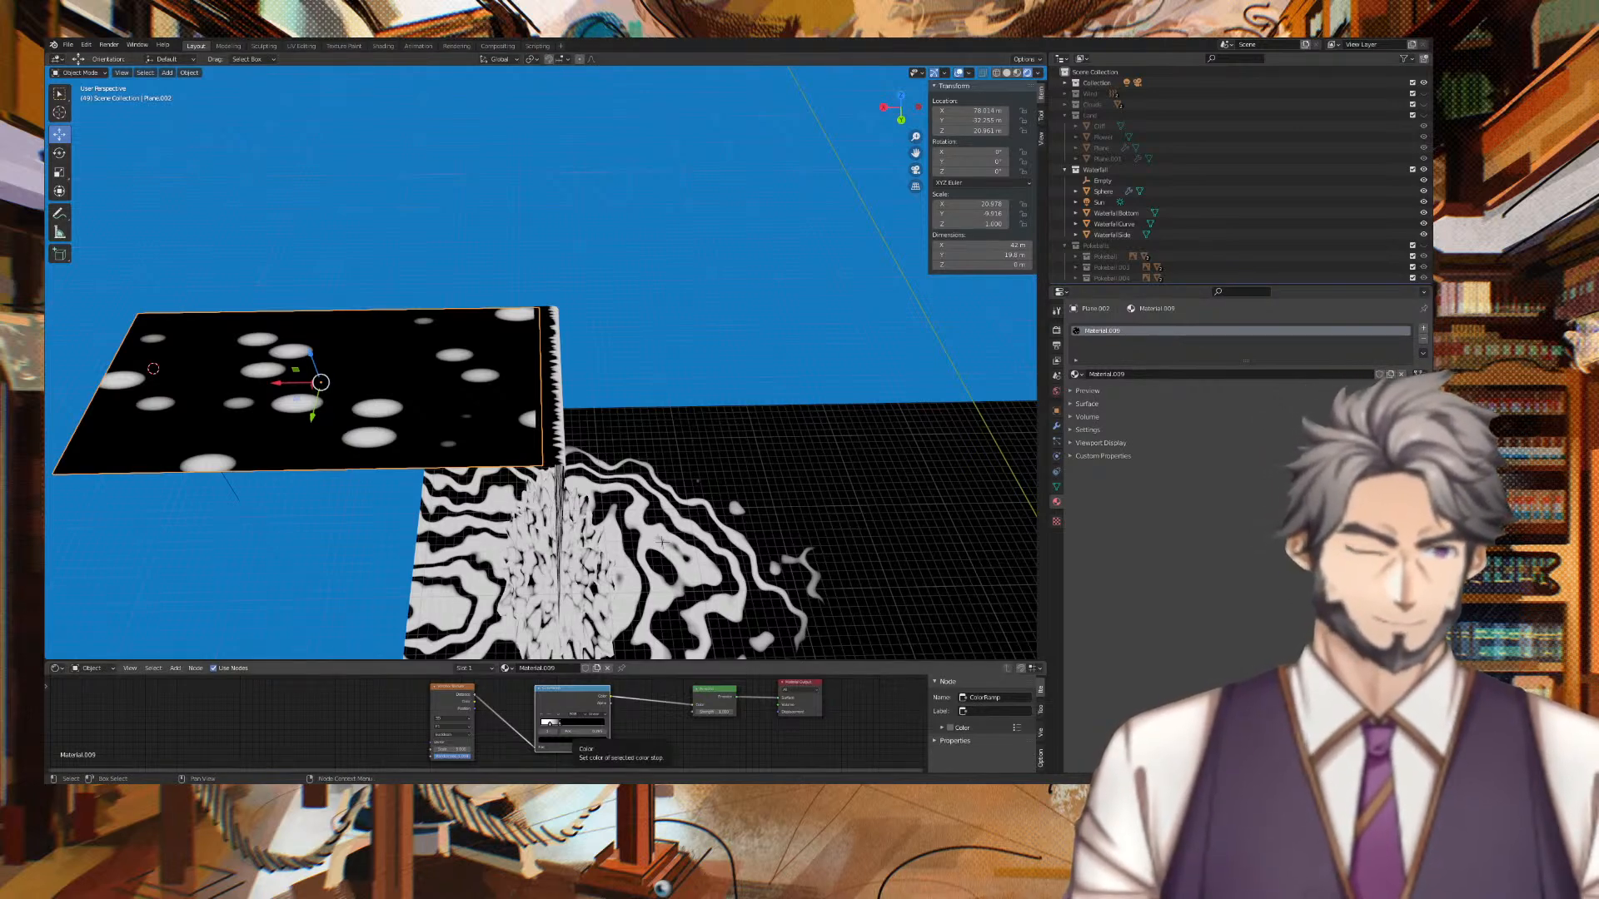
left_click(593, 731)
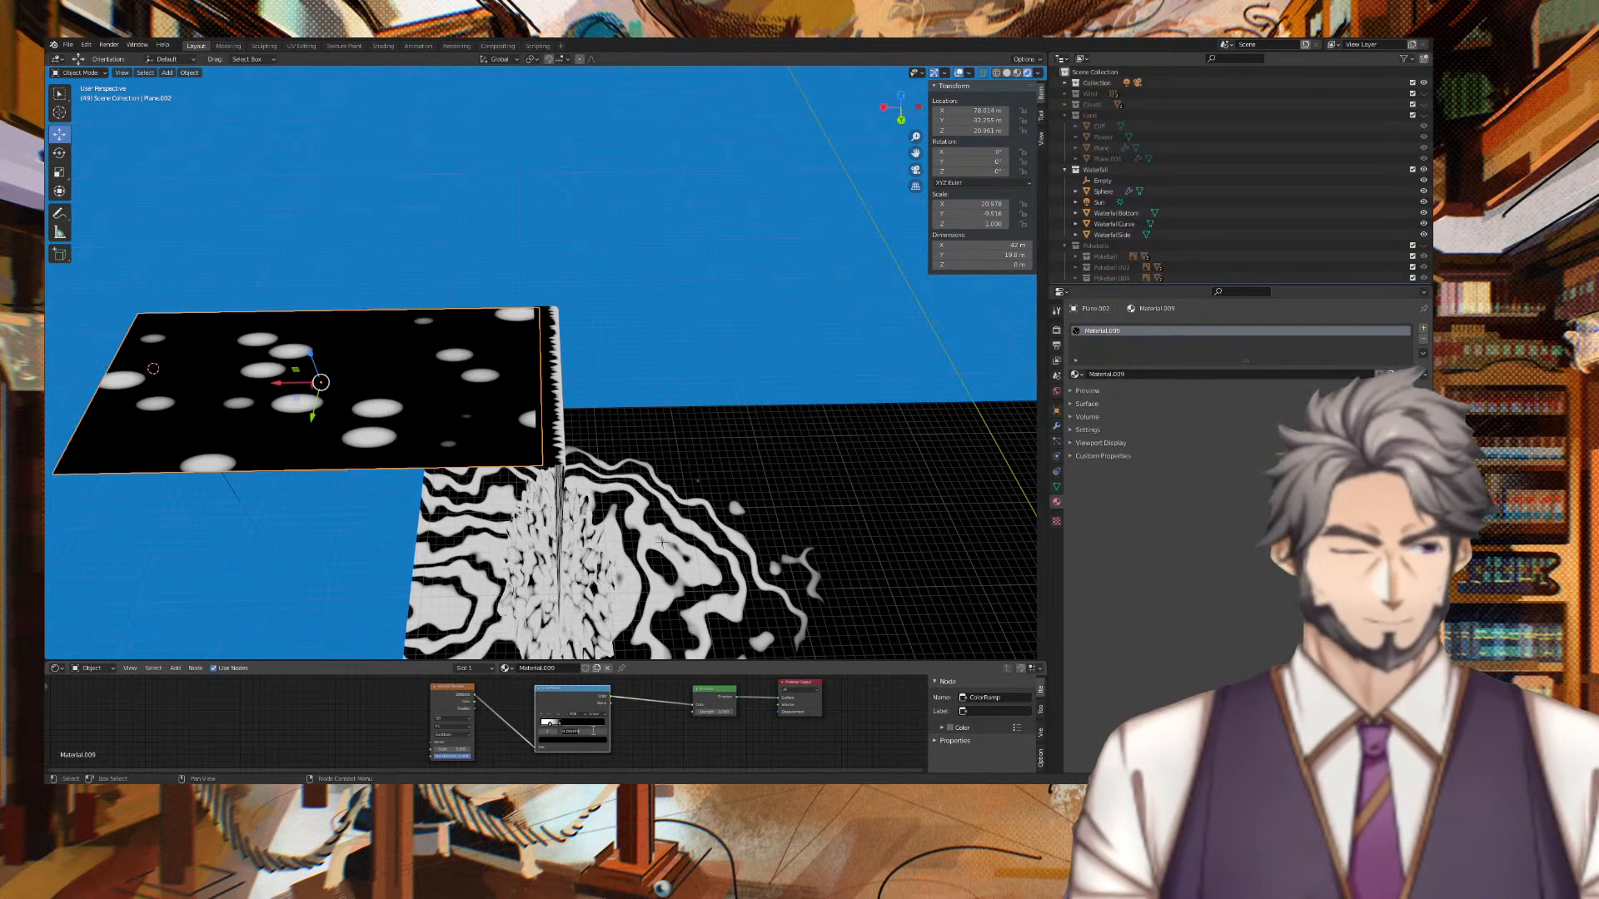
type(".15")
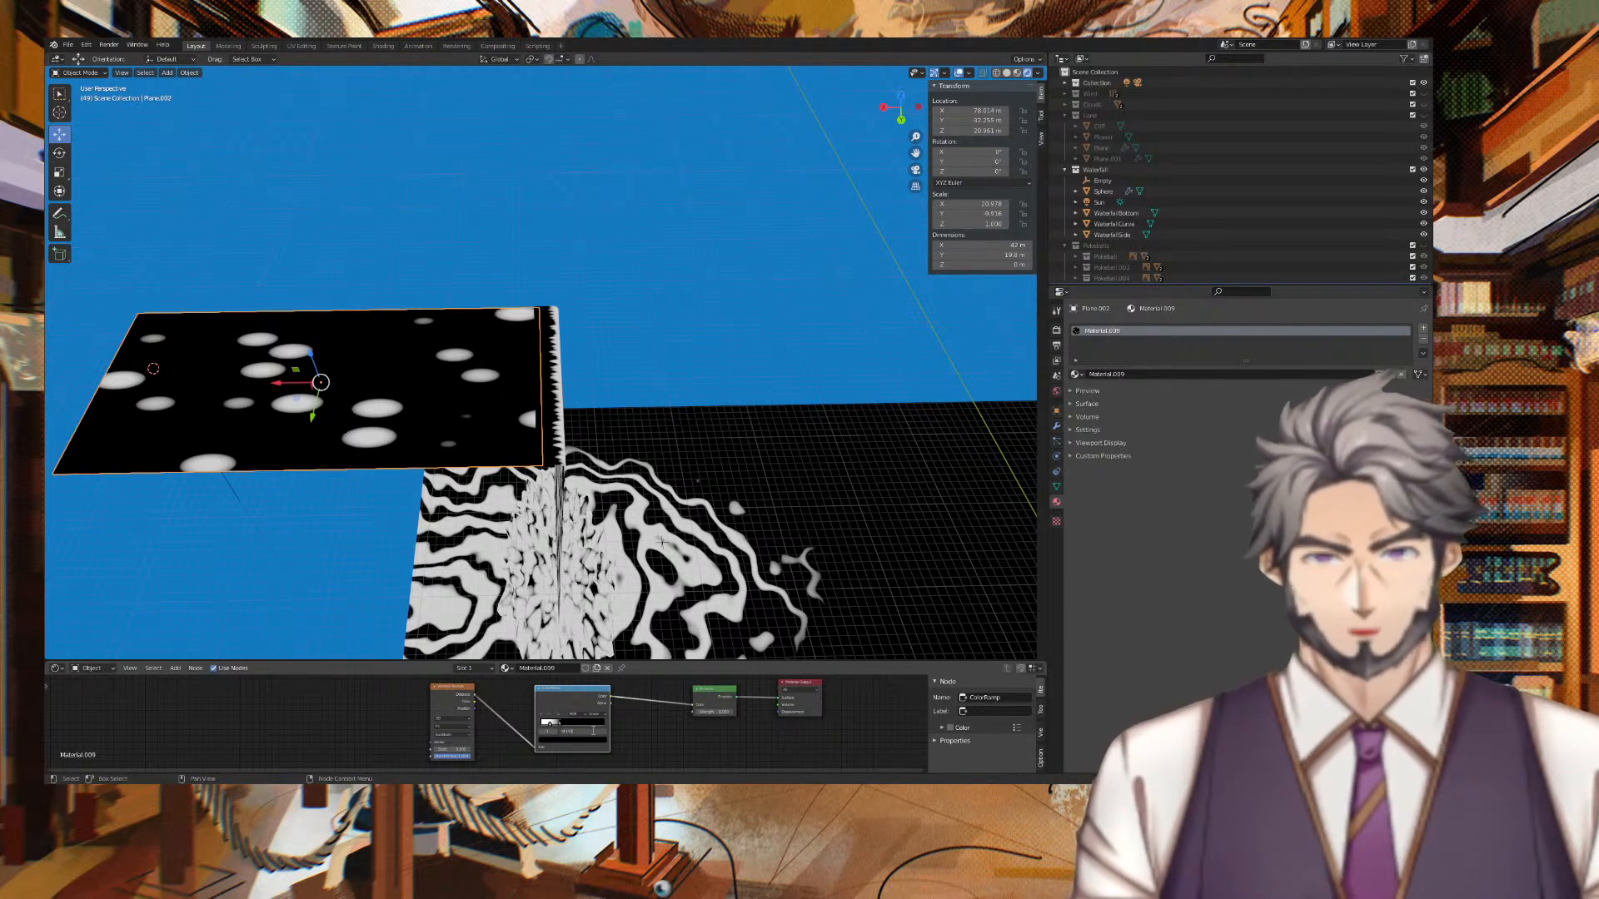
key("Tab")
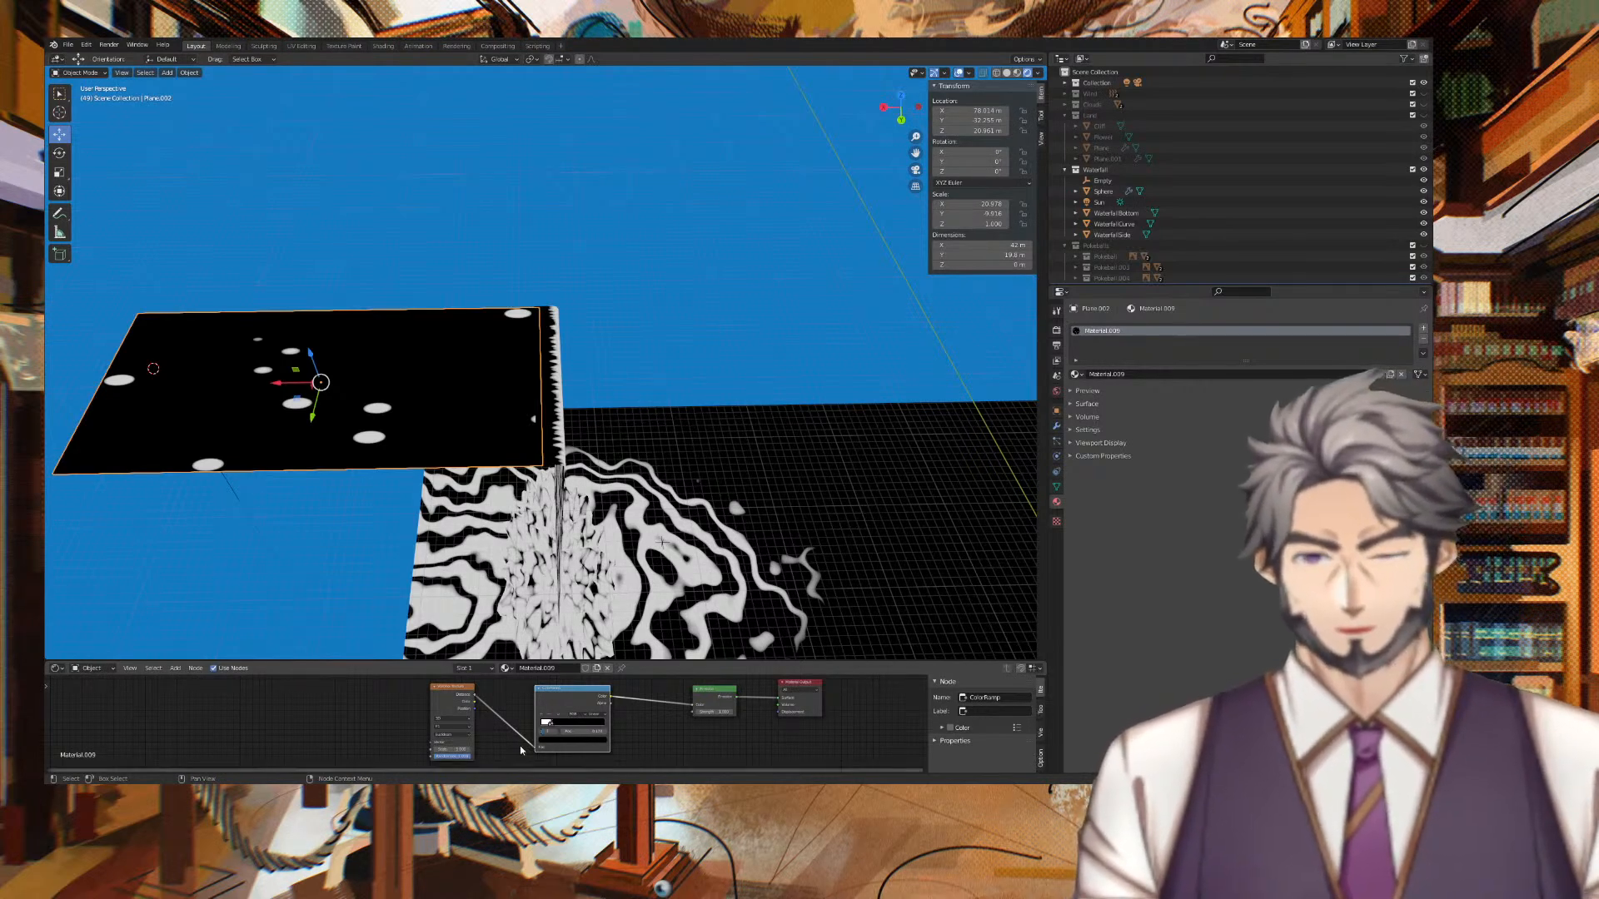
Raise the Voronoi Texture's scale to cover the upper plane with many small white dots.
scroll(452, 741, "up", 4)
left_click_drag(447, 719, 783, 719)
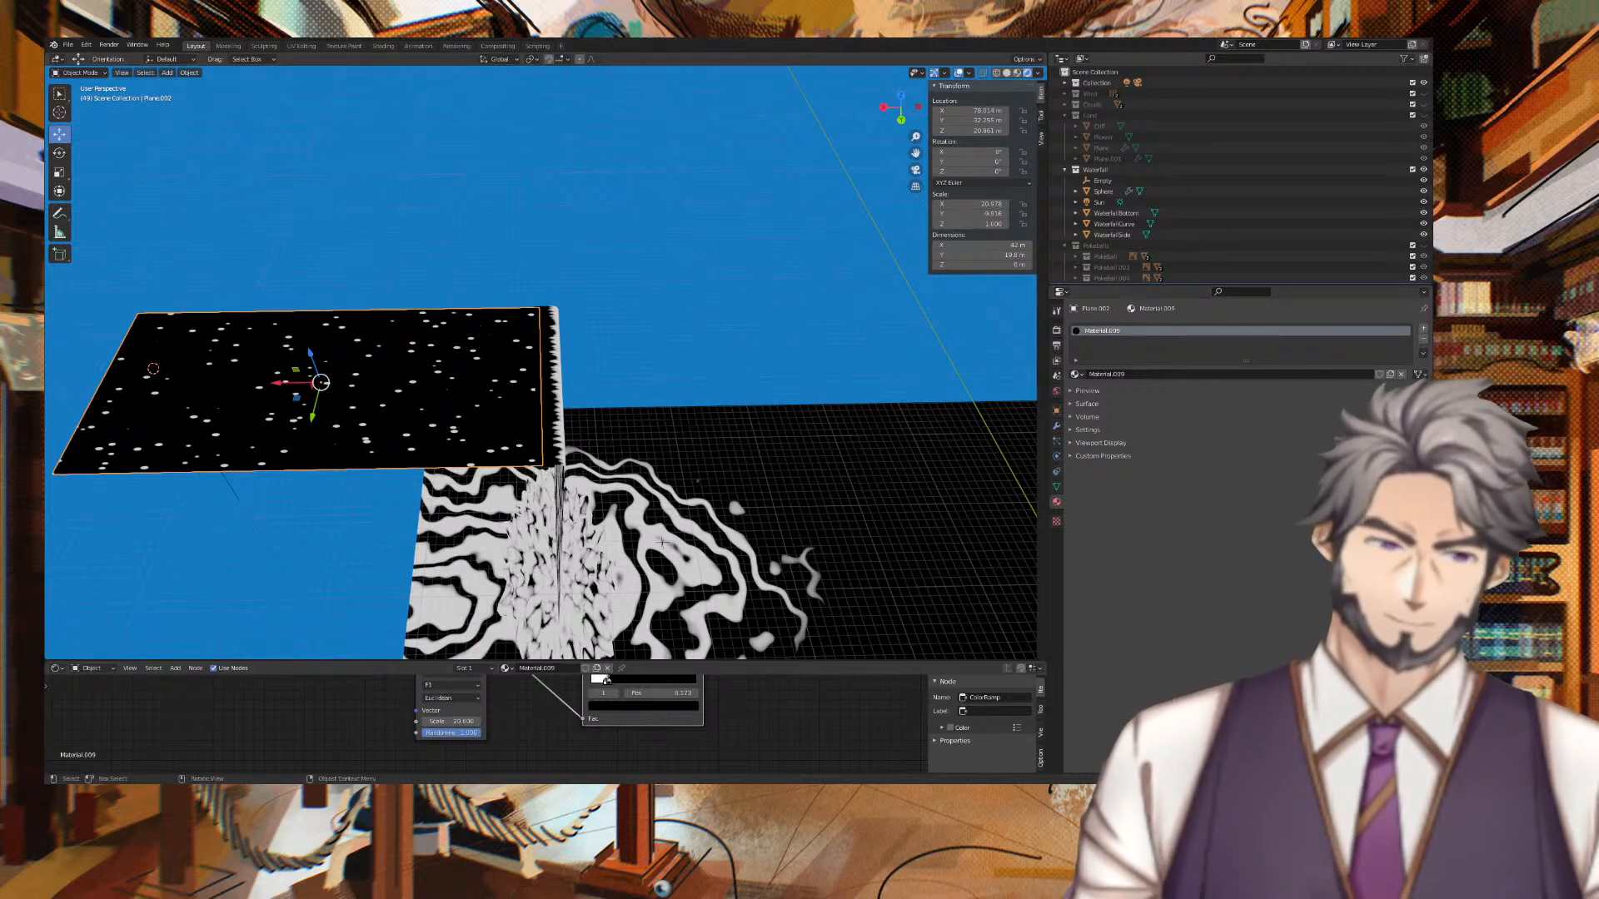
scroll(485, 723, "down", 2)
middle_click_drag(483, 723, 662, 723)
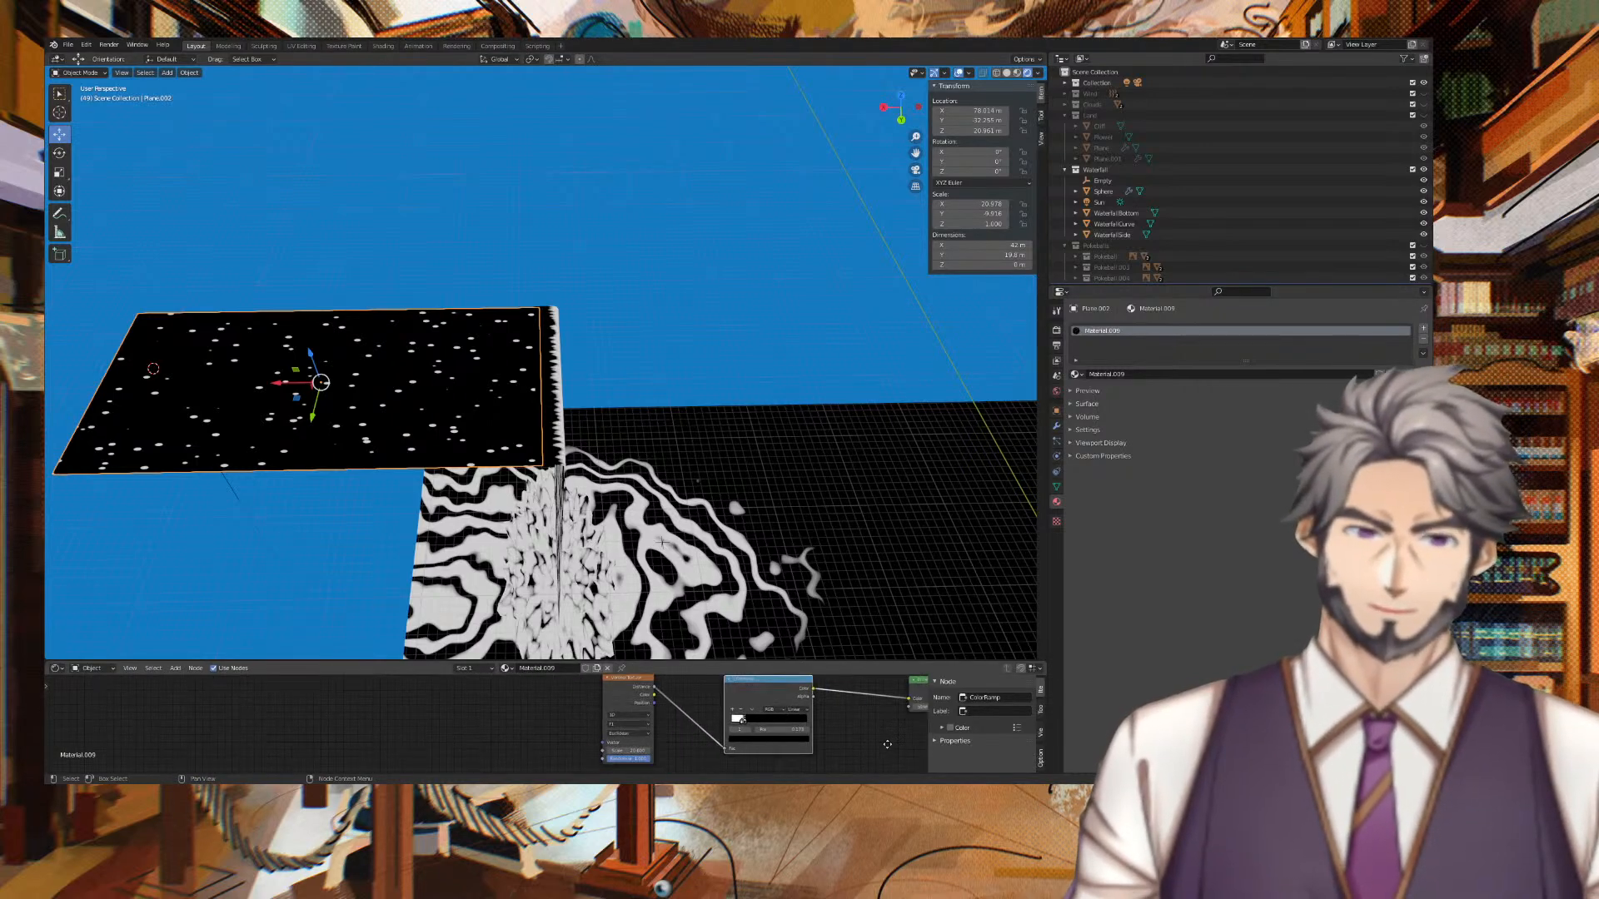
left_click(645, 756)
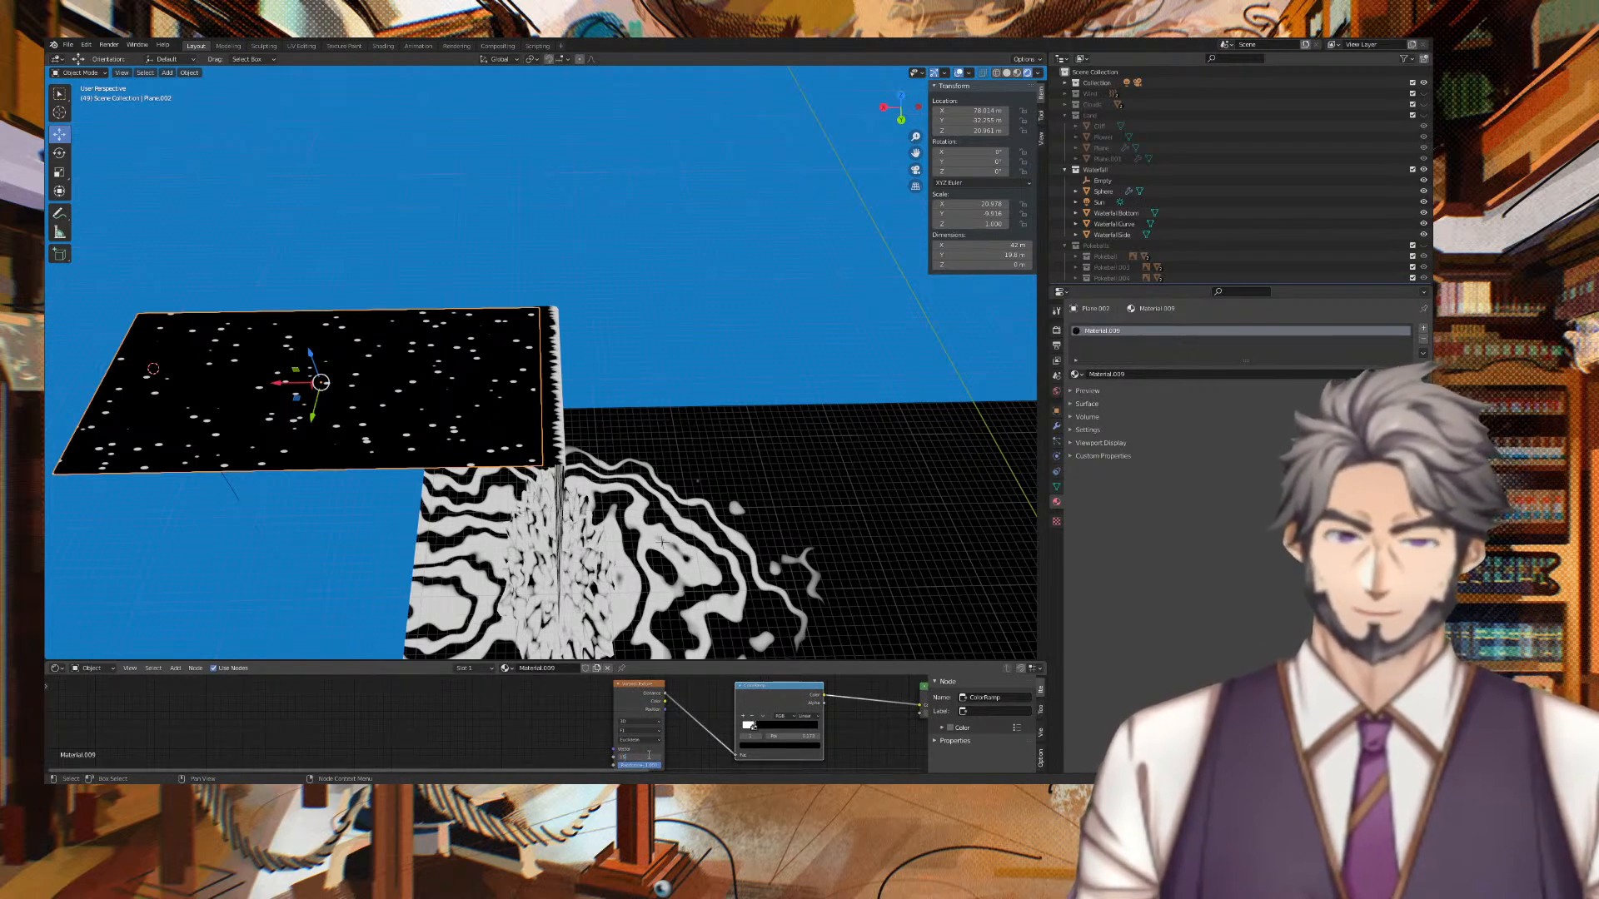
key("Return")
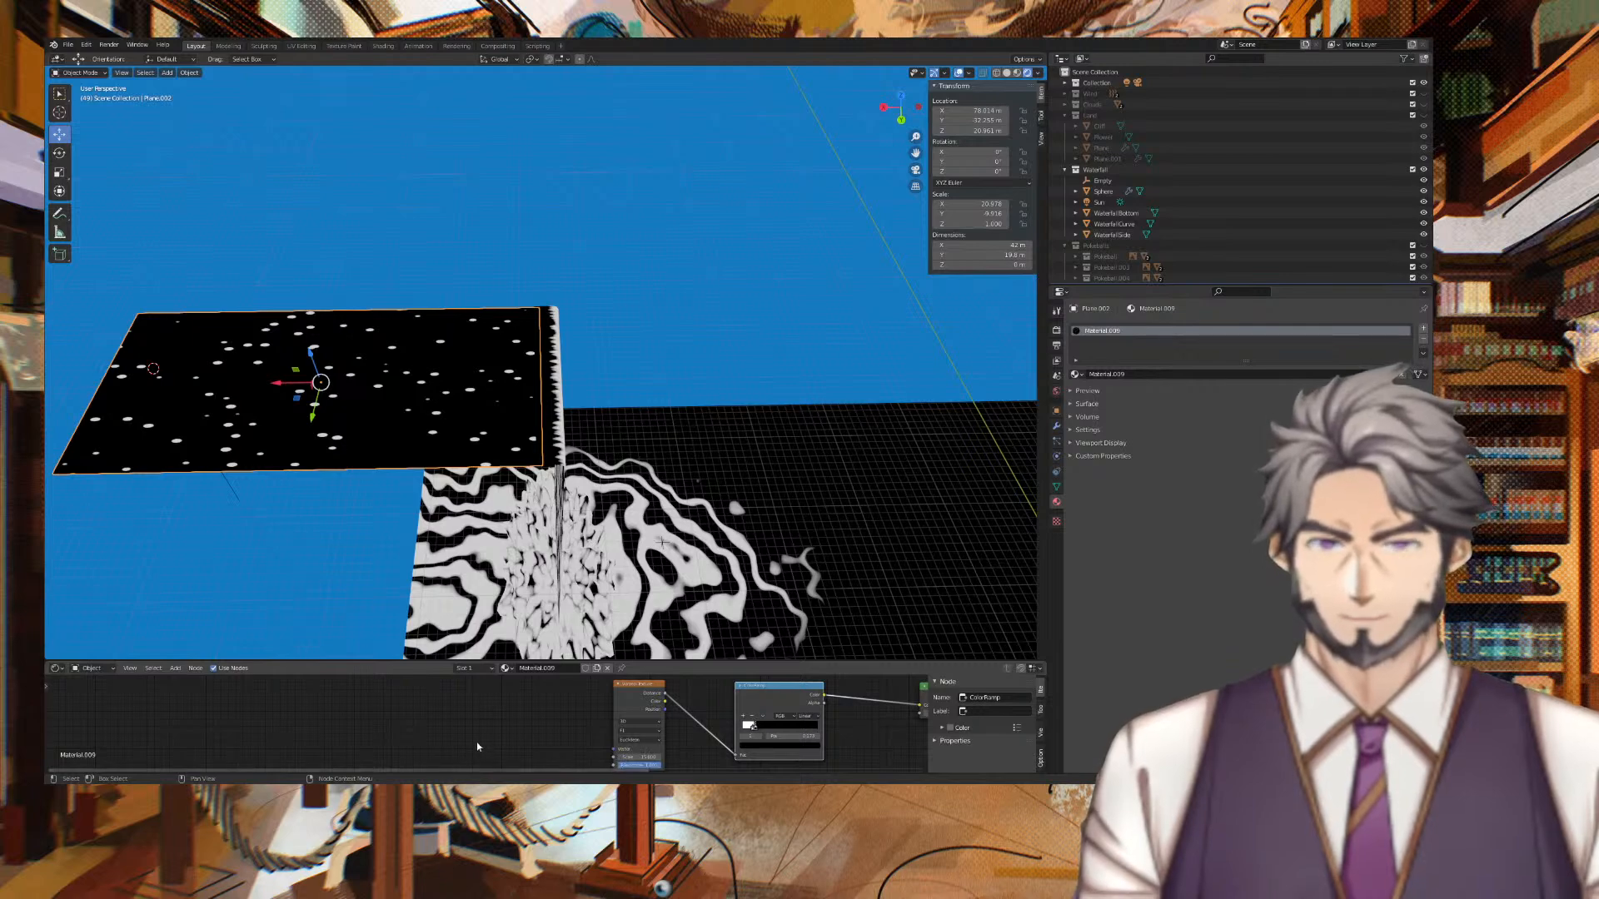
Add a Texture Coordinate node to the left of the Voronoi Texture, leaving room for another node between them.
scroll(495, 730, "down", 1)
key("shift+a")
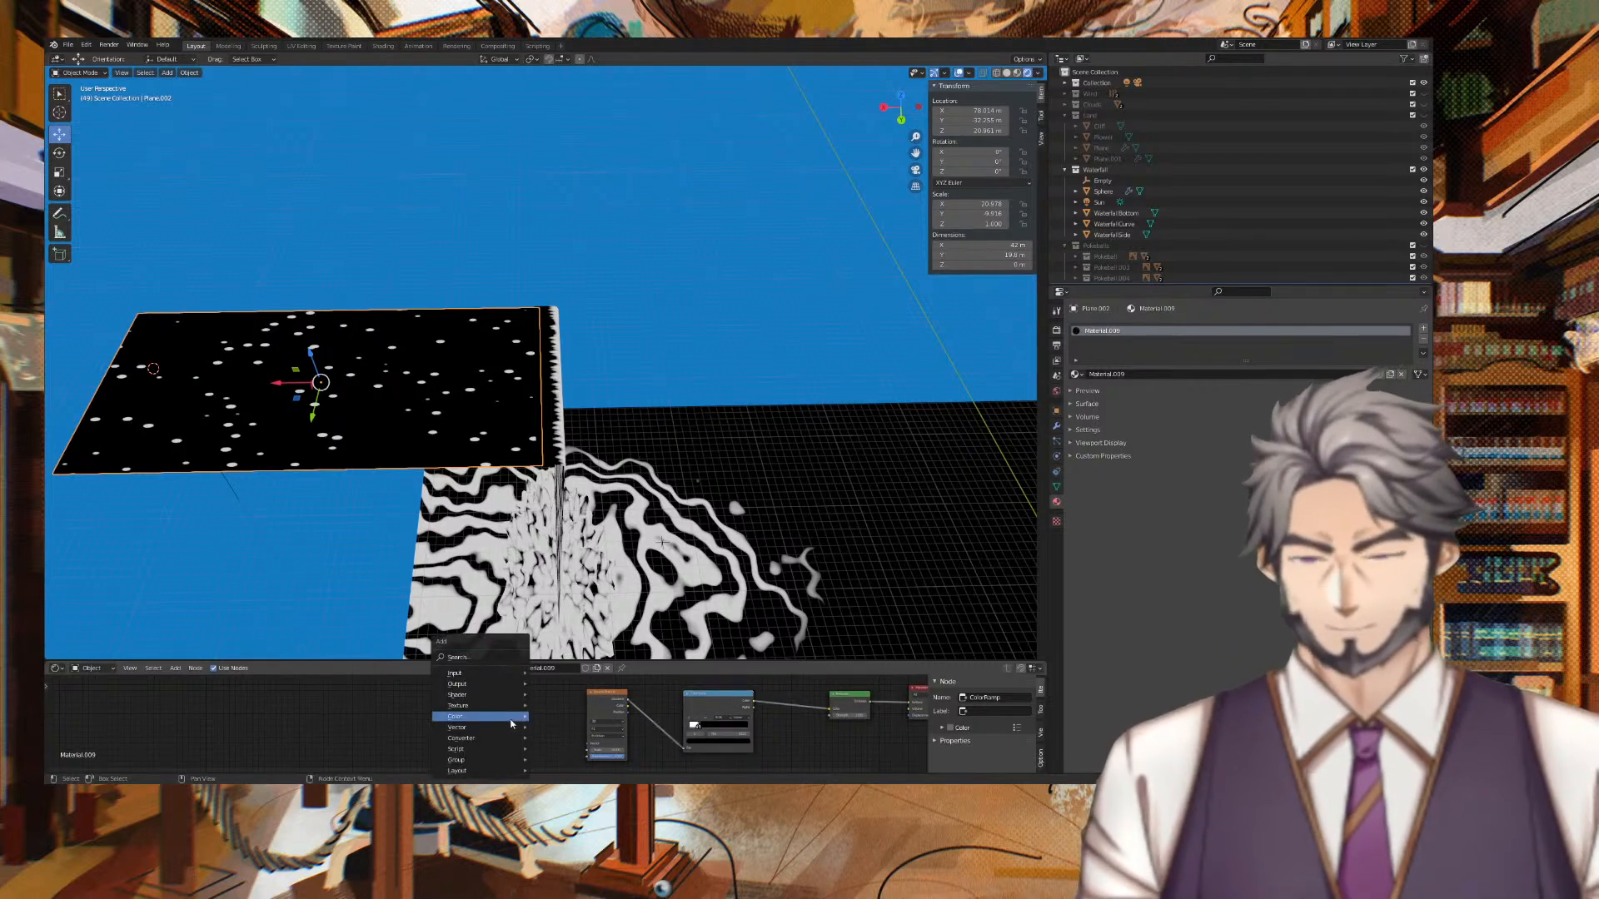
left_click(492, 658)
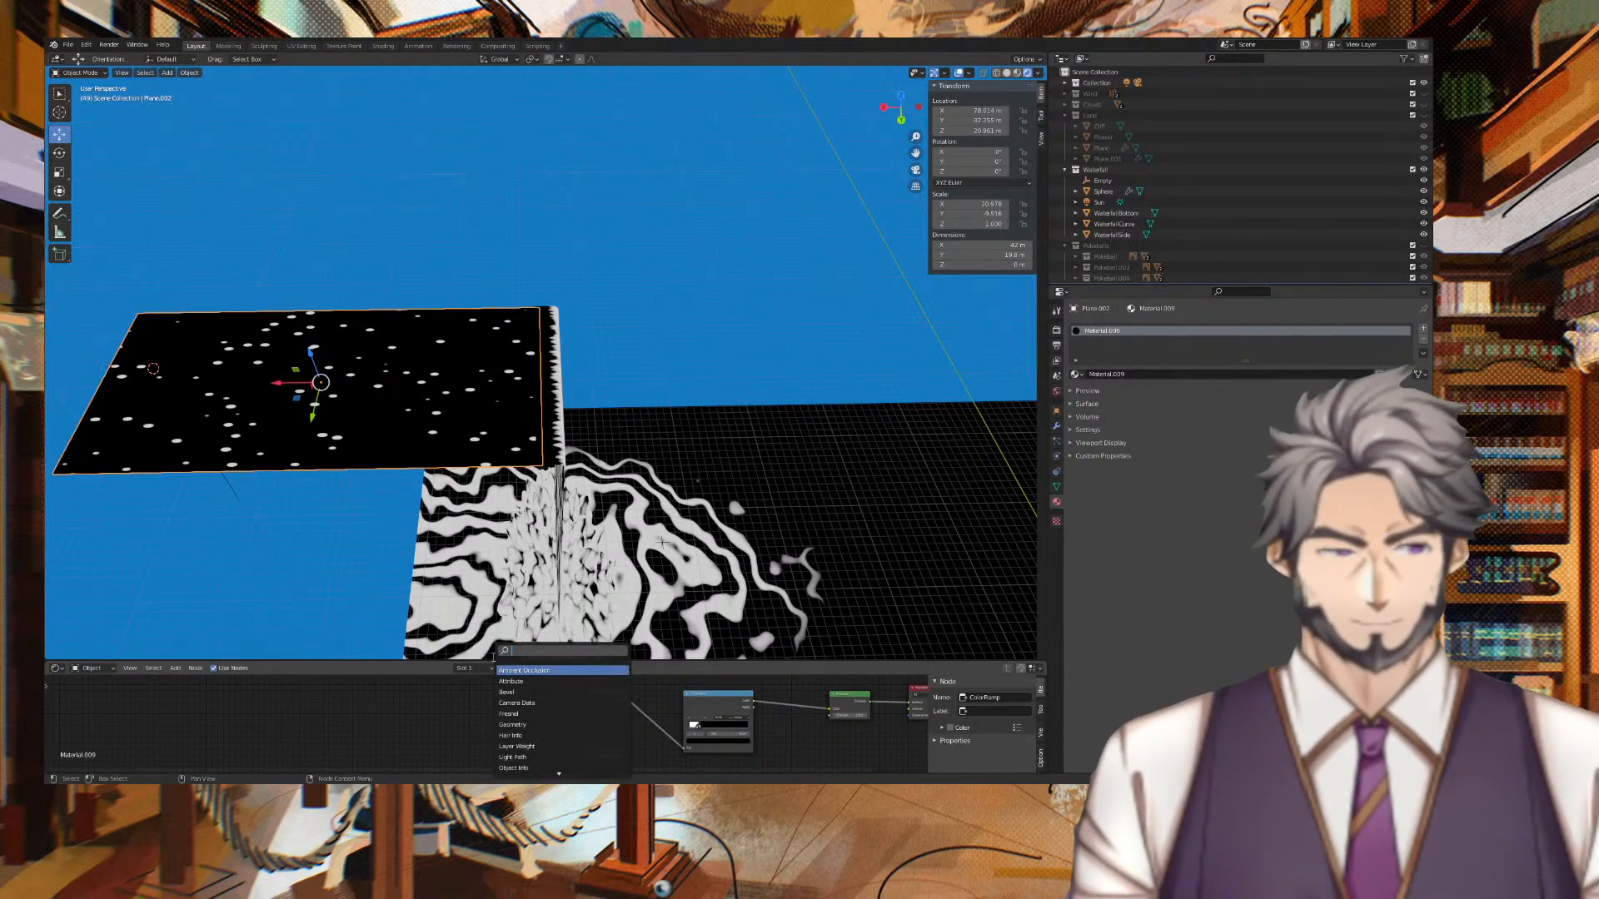
type("text")
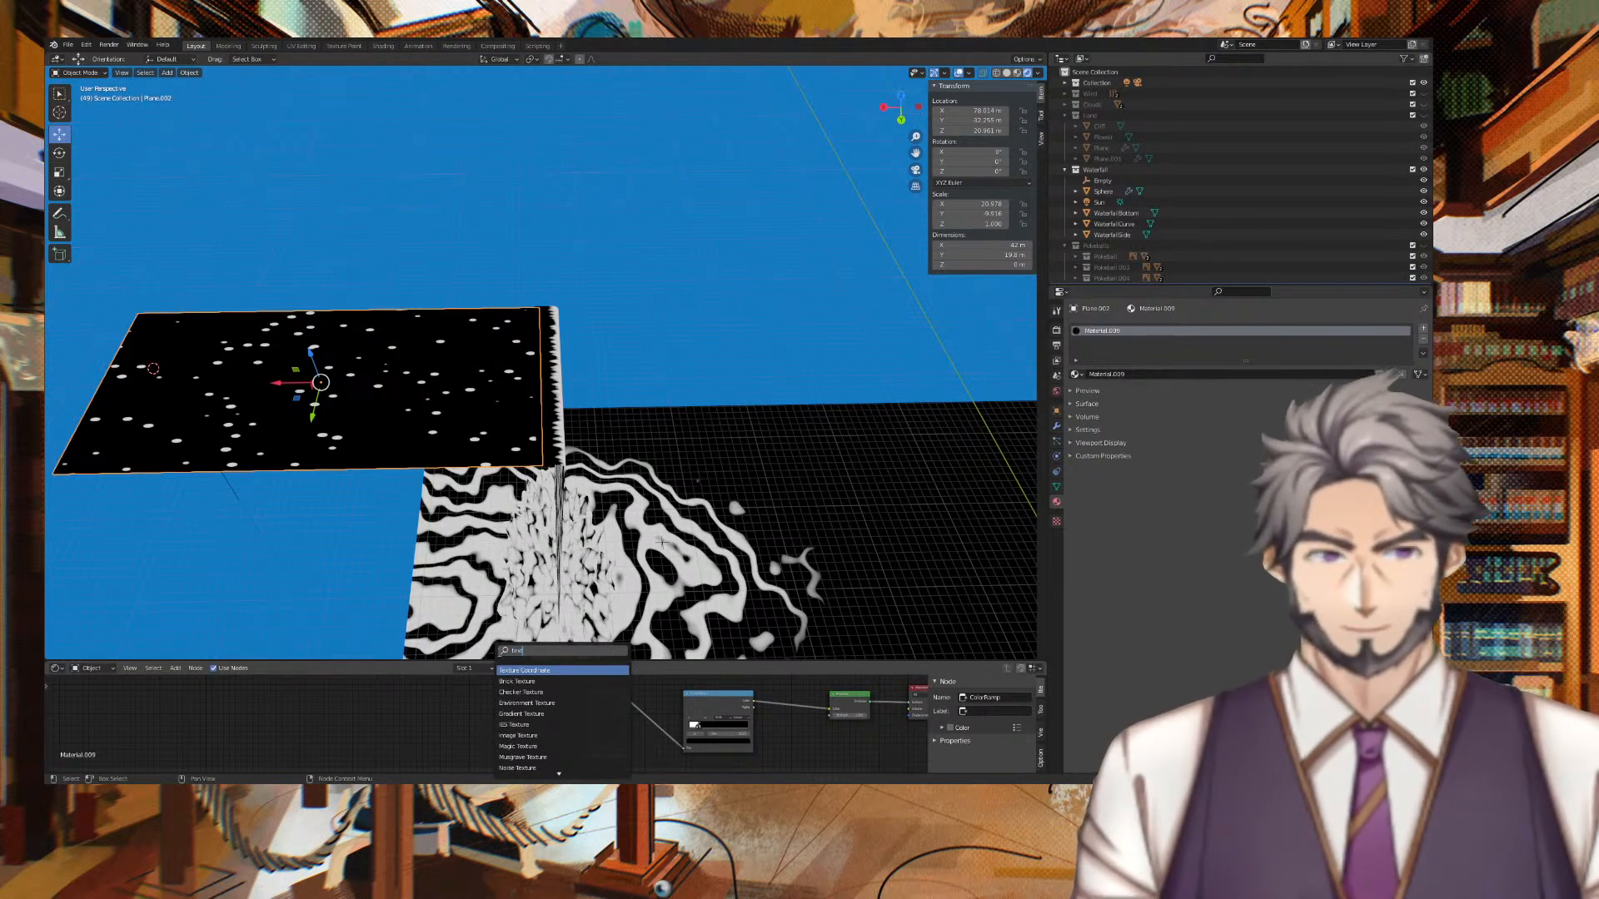
key("Return")
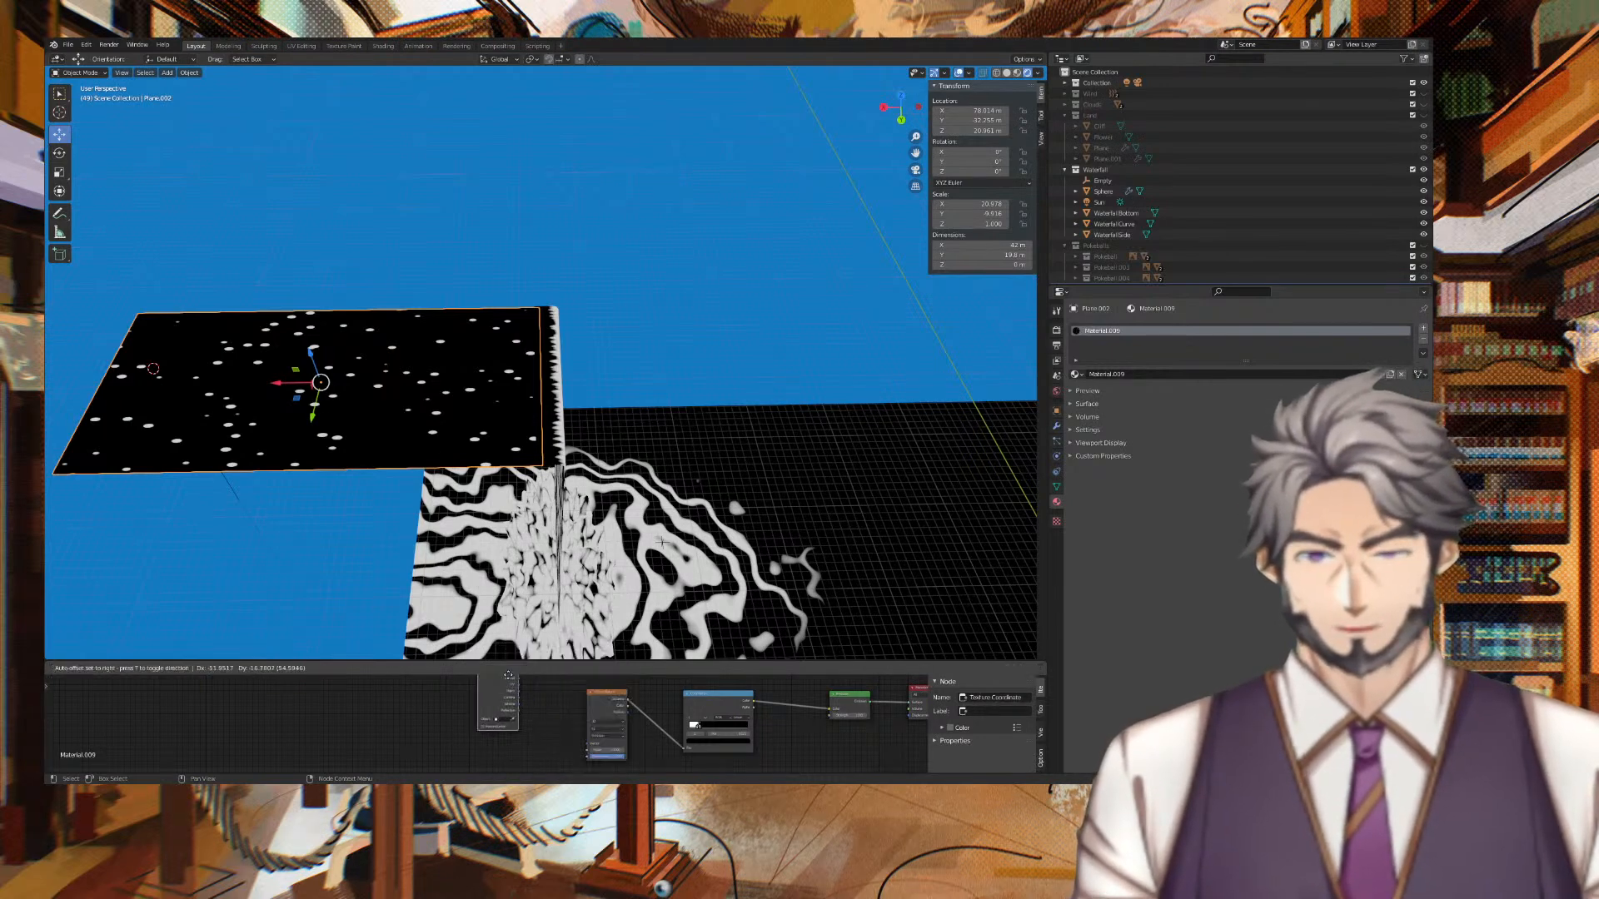
left_click(426, 725)
Add a Mapping node between the Texture Coordinate and Voronoi Texture nodes.
key("shift+a")
left_click(520, 657)
type("mapp")
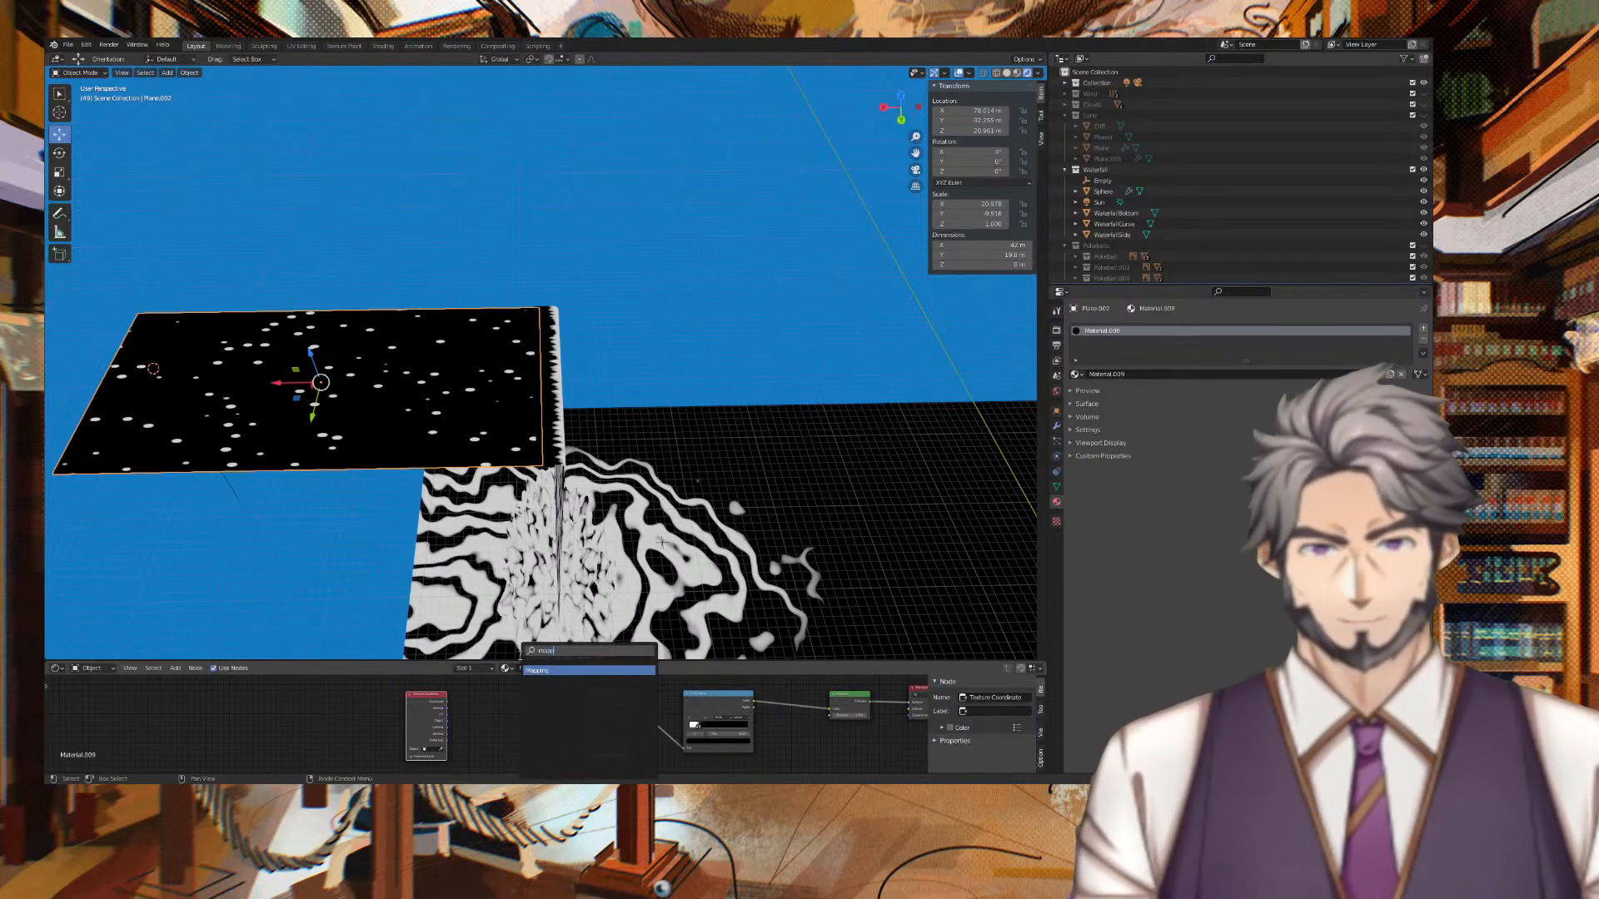
key("Return")
left_click(533, 679)
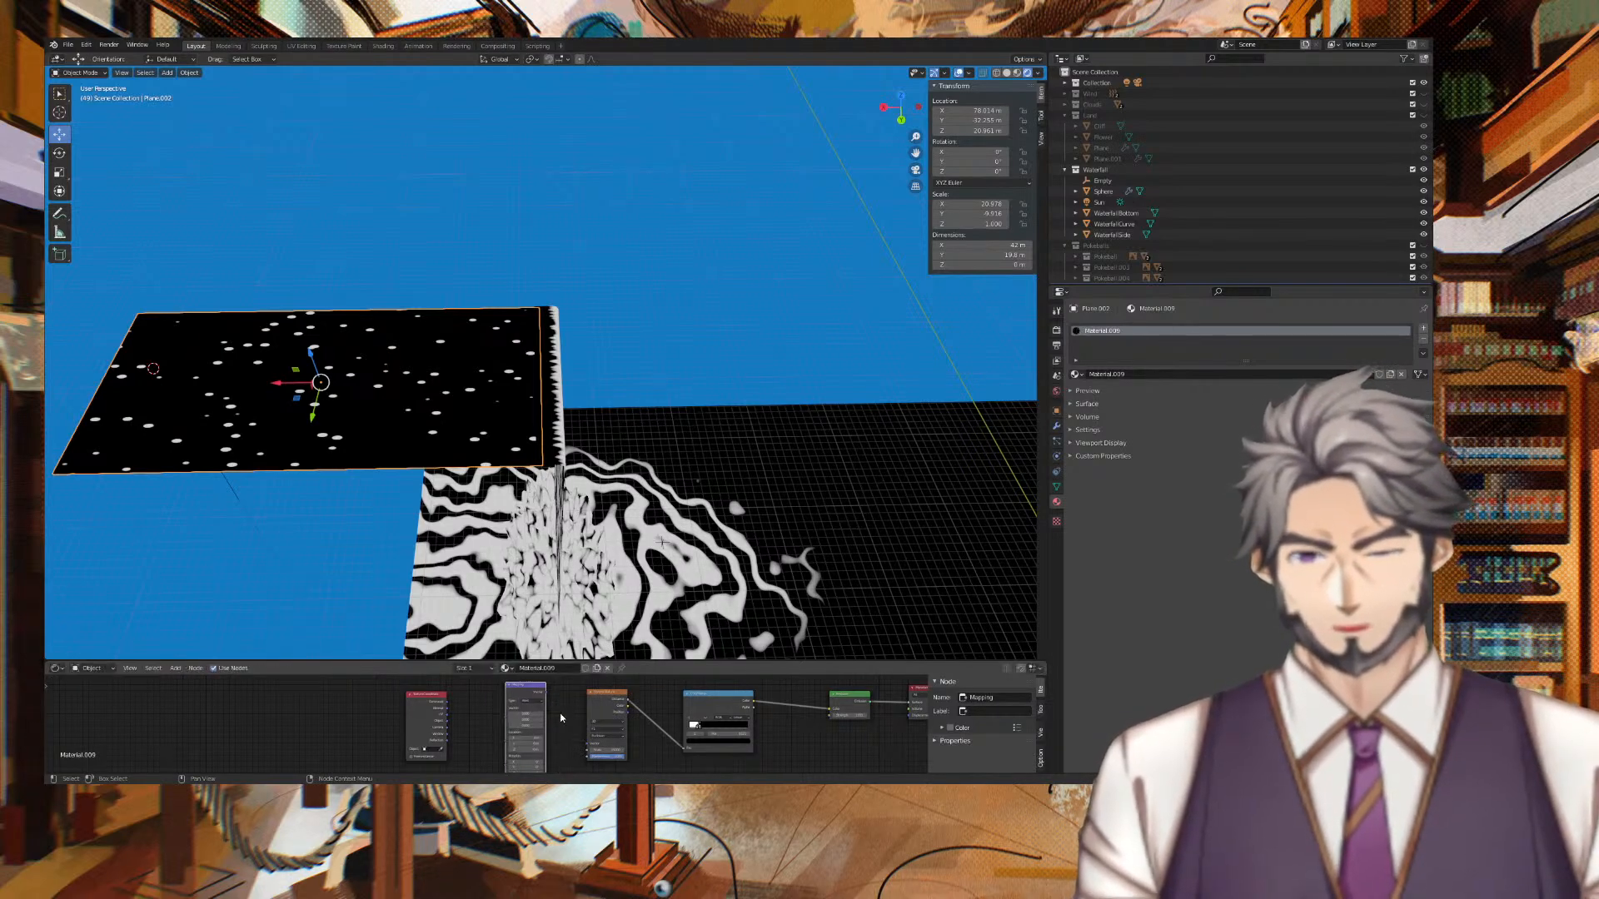
Connect the Mapping node's output to the Voronoi Texture's Vector, and the Generated texture coordinates to the Mapping node's Vector.
scroll(562, 711, "up", 3)
middle_click_drag(576, 701, 537, 714)
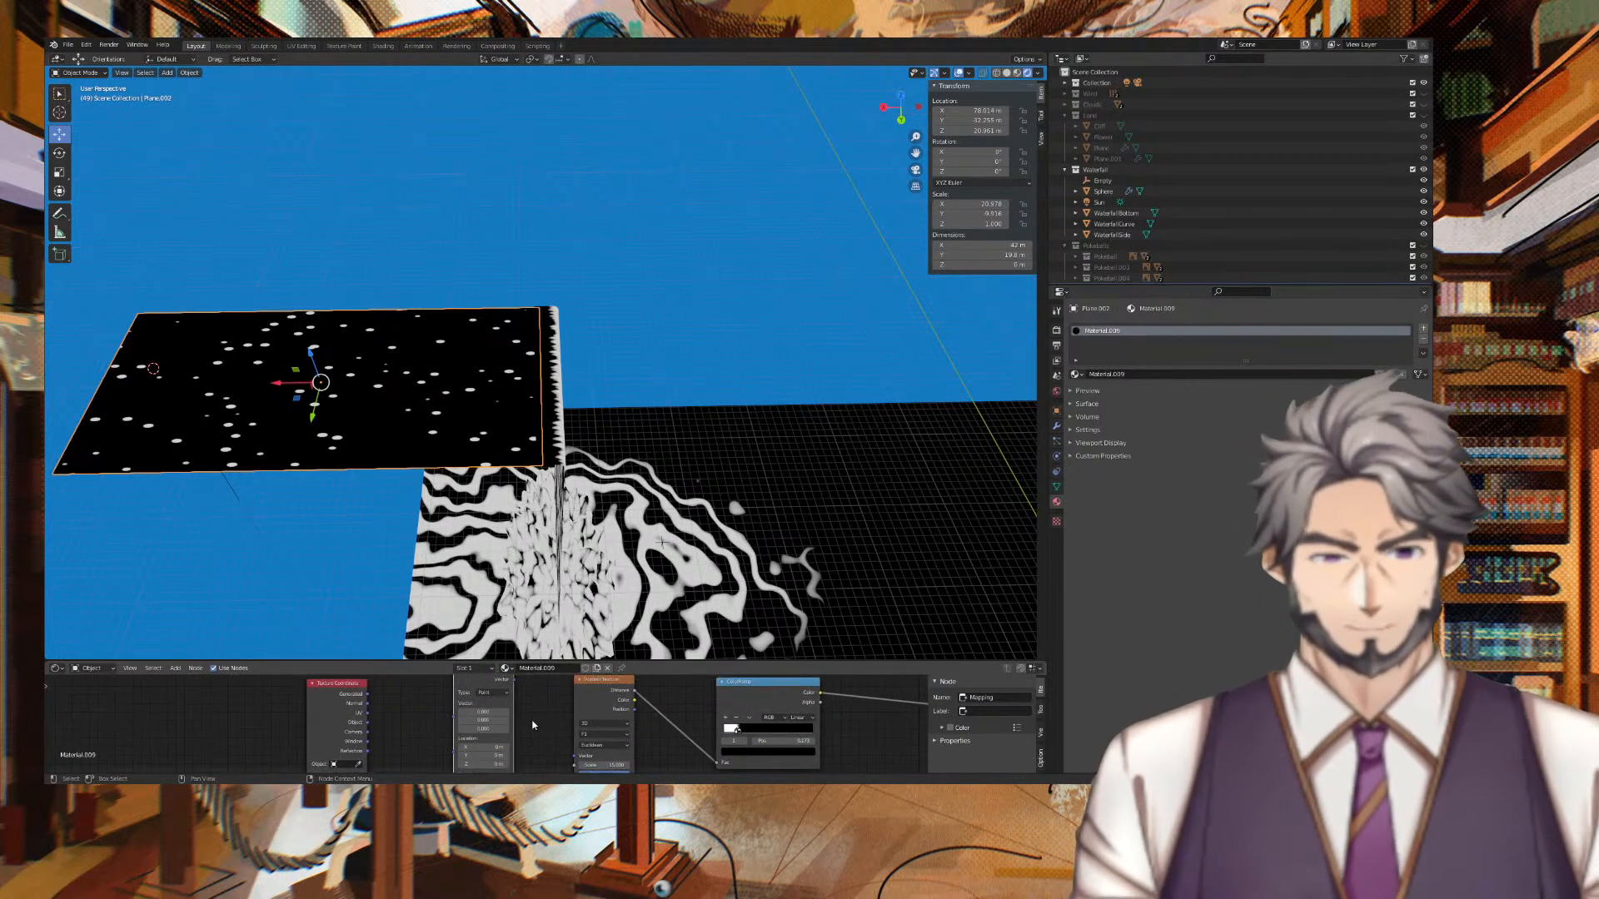
left_click_drag(514, 678, 575, 756)
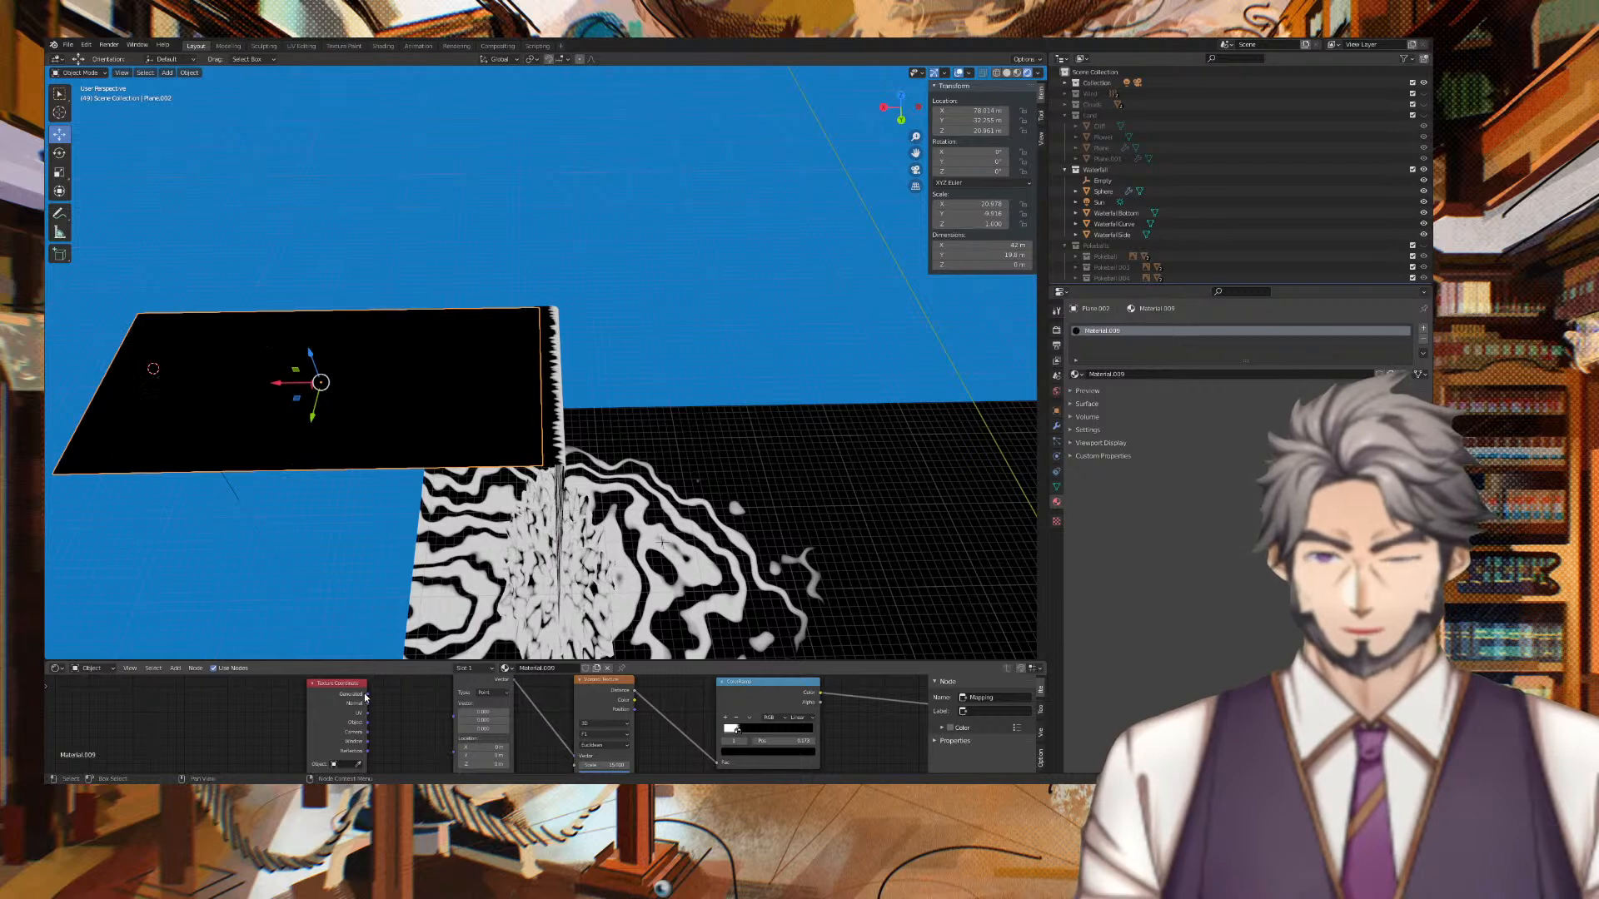
left_click_drag(367, 695, 450, 721)
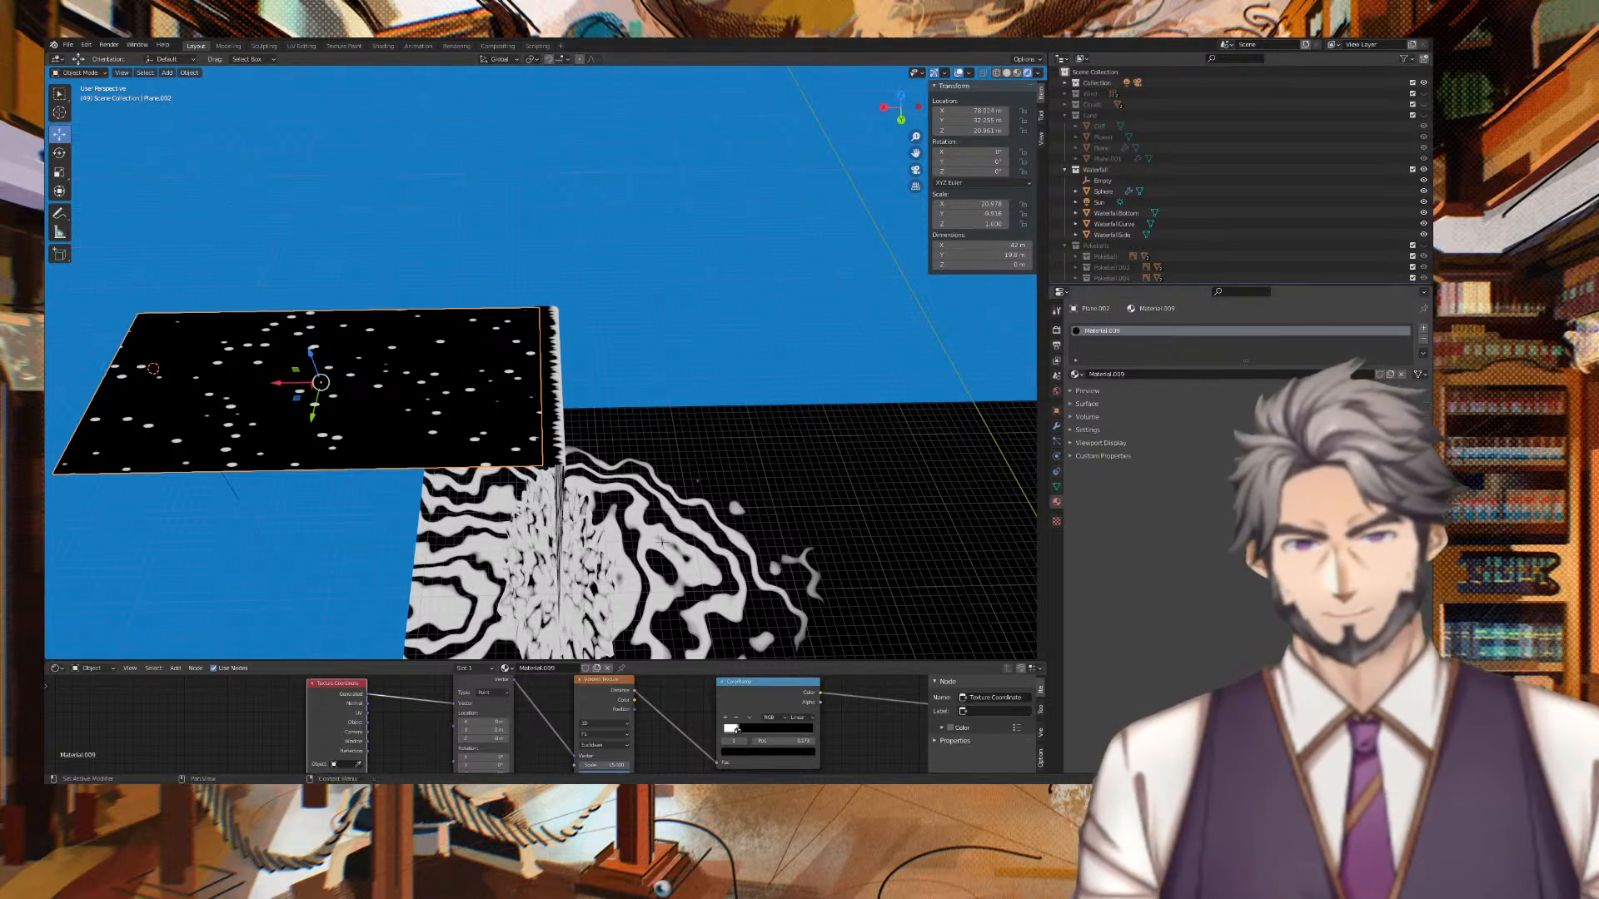
middle_click_drag(557, 188, 490, 194)
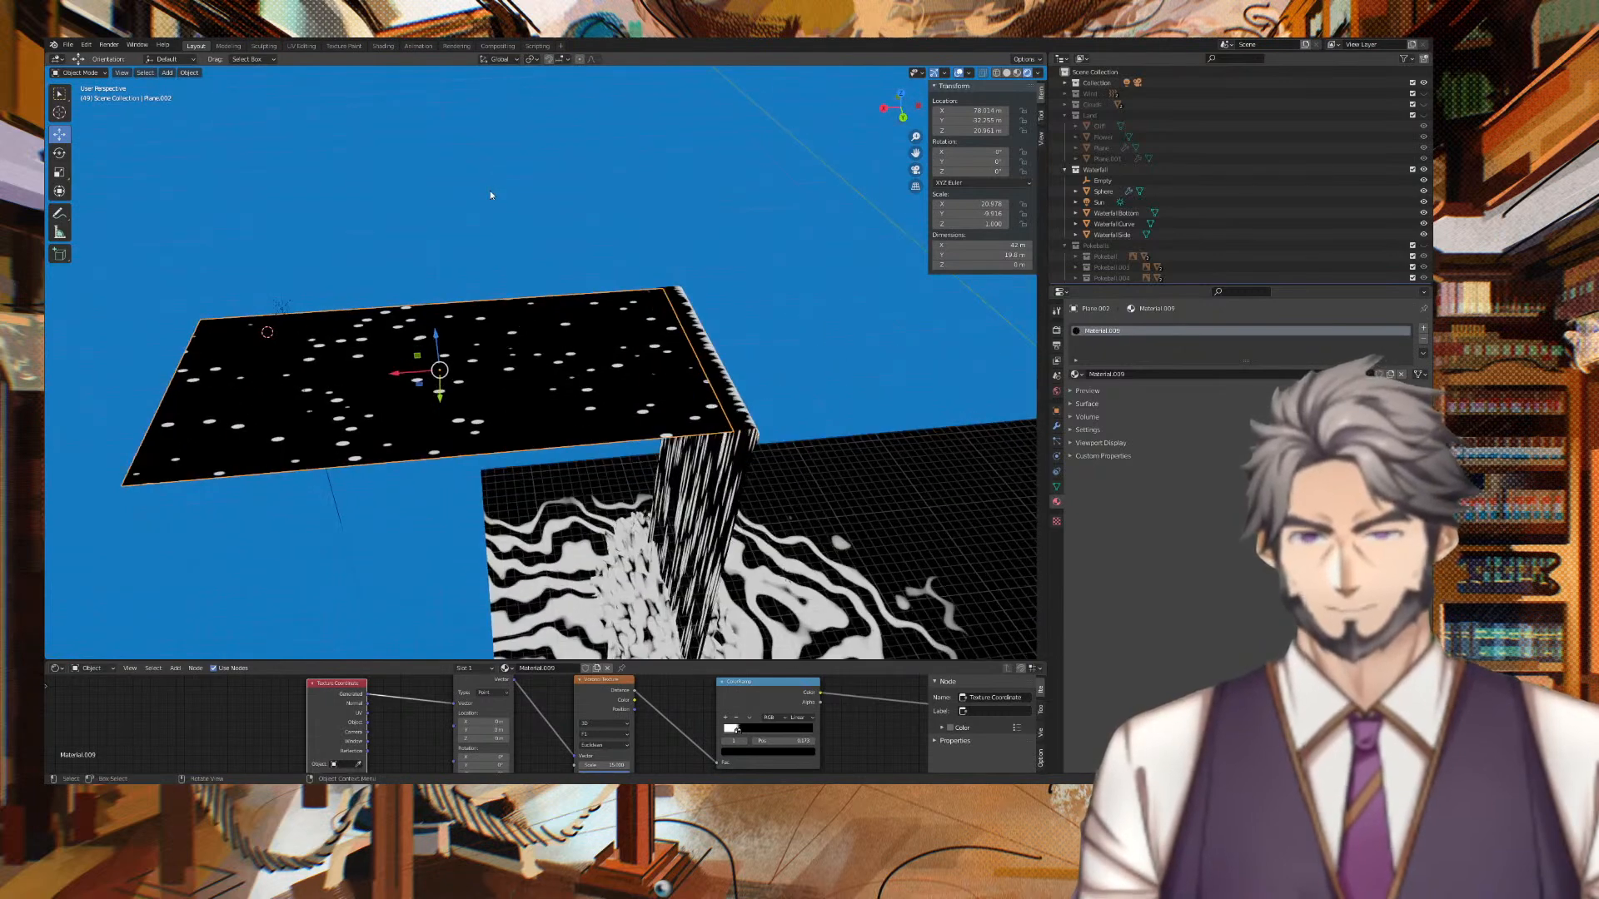
key("s")
left_click(412, 370)
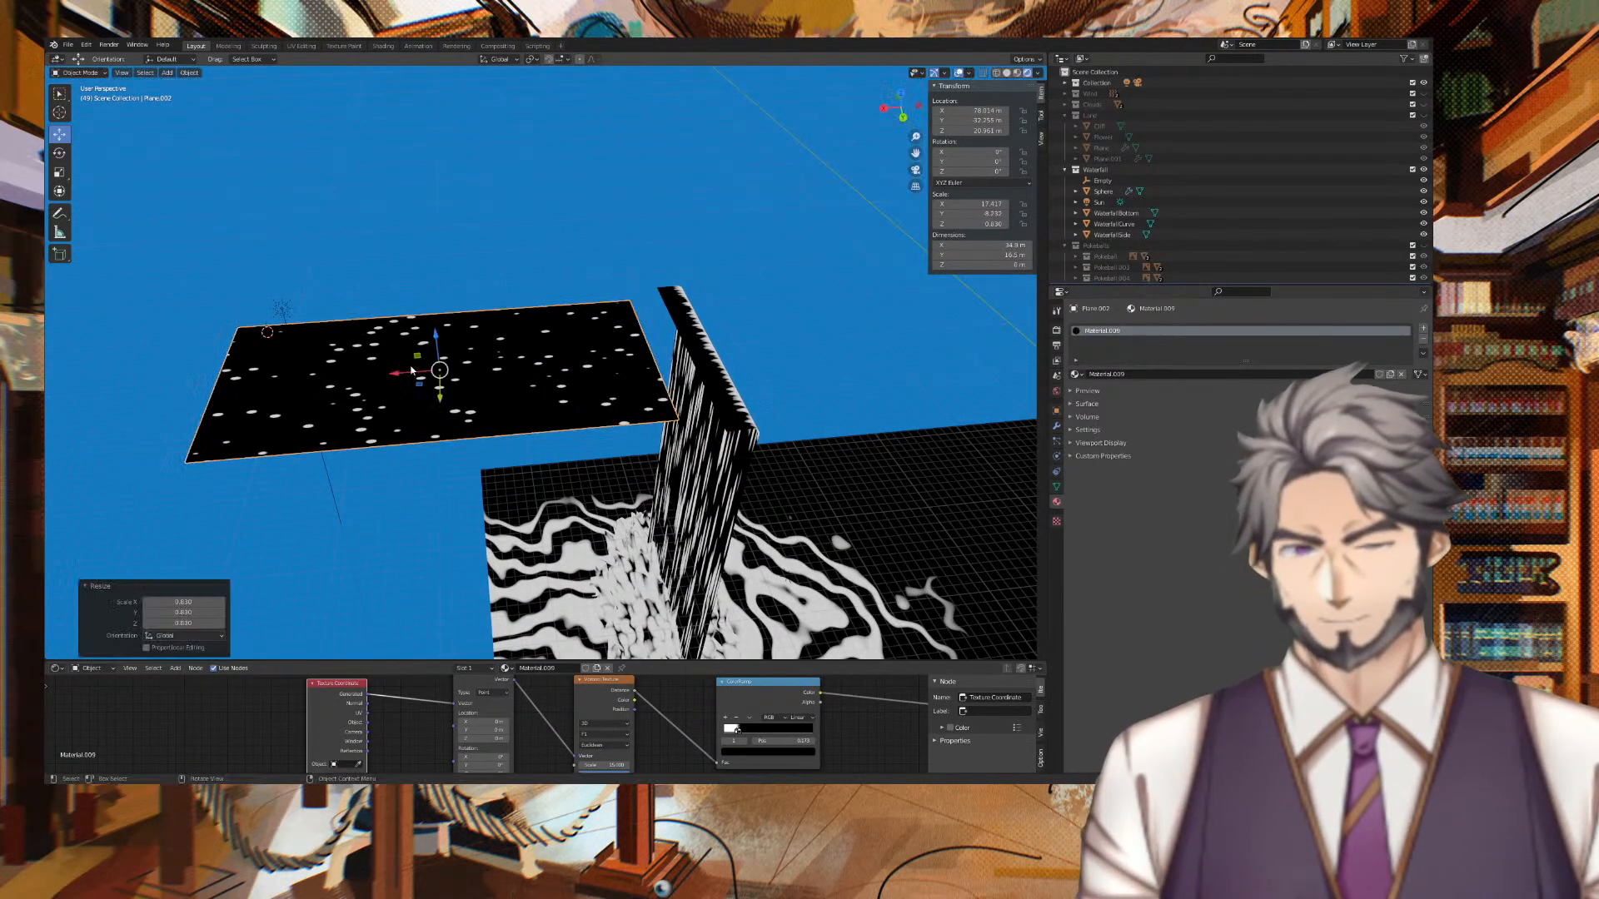
key("ctrl+z")
Stretch the upper plane along the X axis by a factor of about 2.
key("s")
key("x")
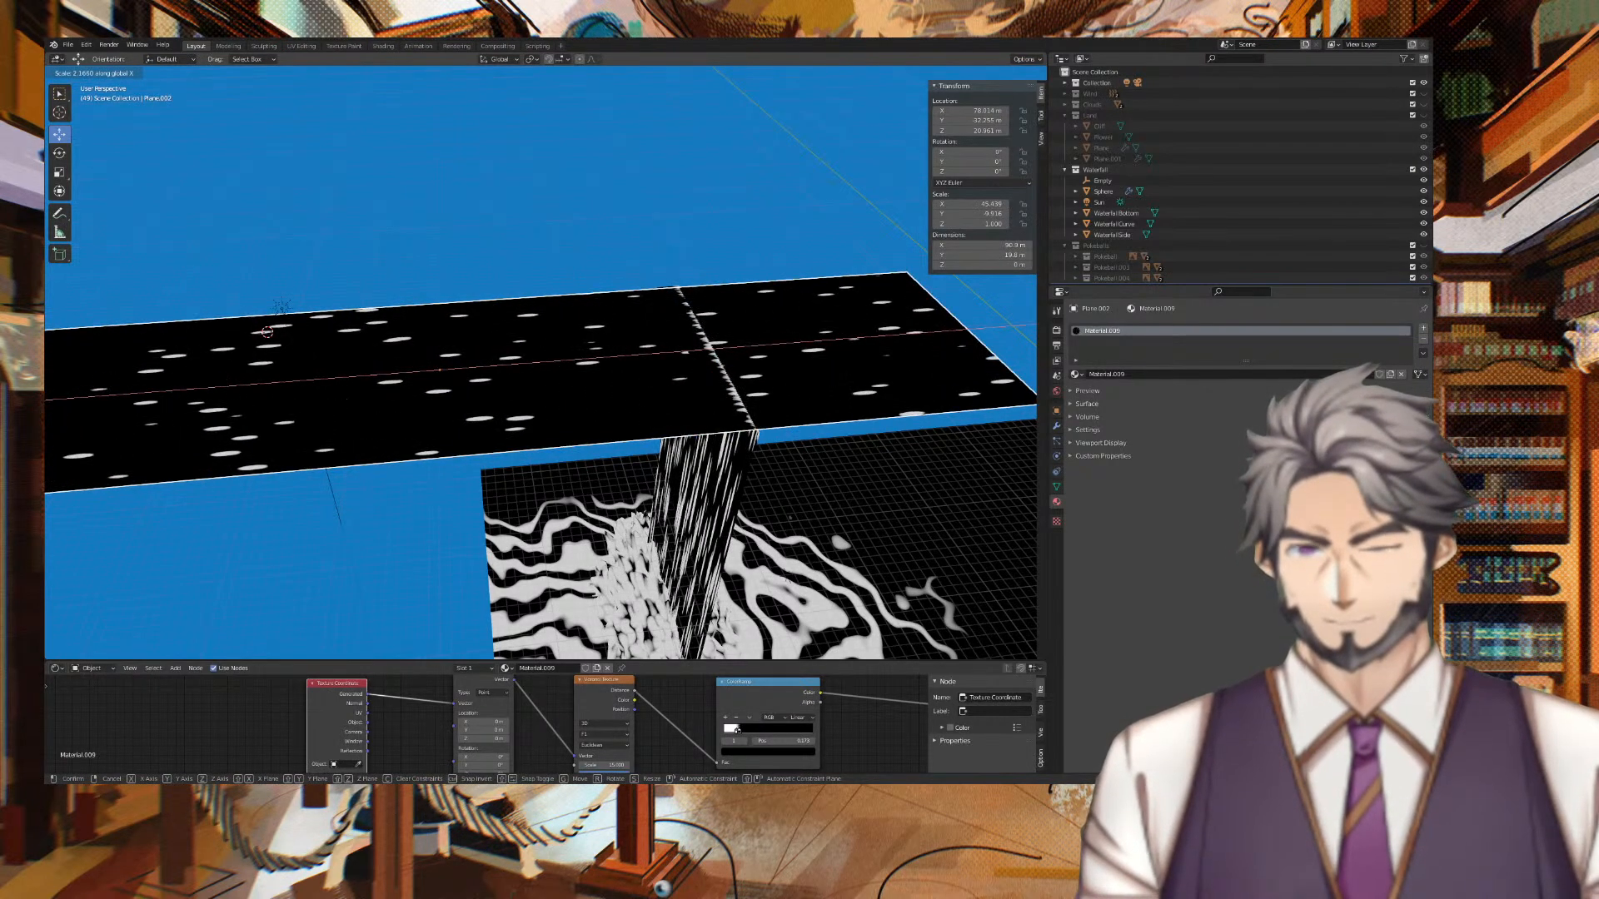
left_click(428, 301)
scroll(428, 297, "down", 3)
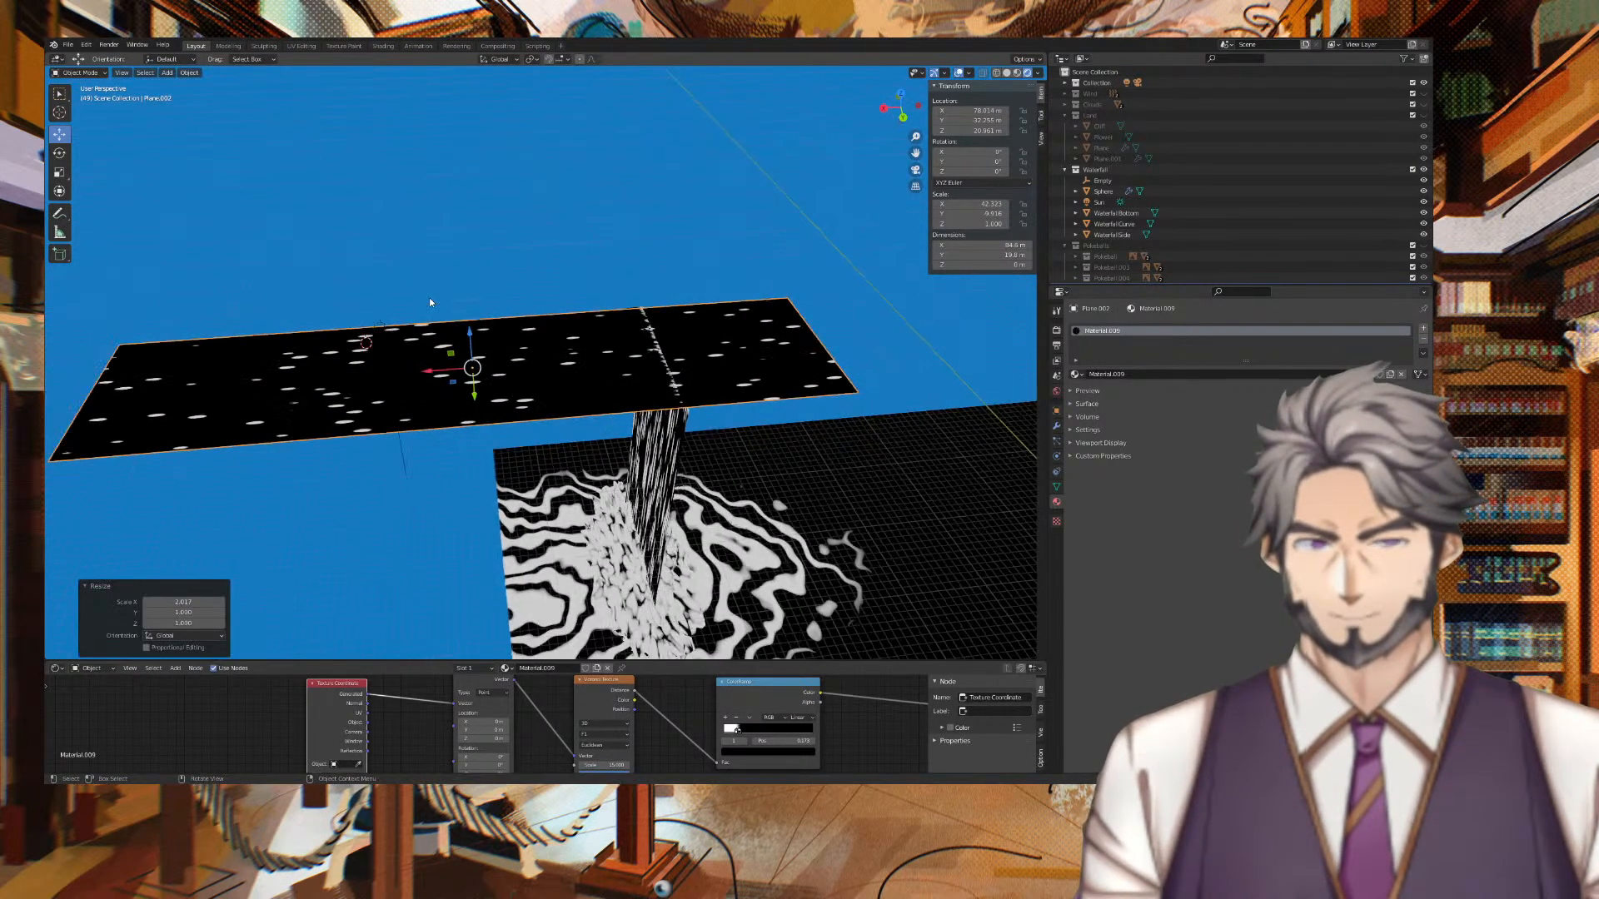
Move the upper plane about 21 m along the X axis so its end edge meets the top of the waterfall.
scroll(452, 284, "up", 2)
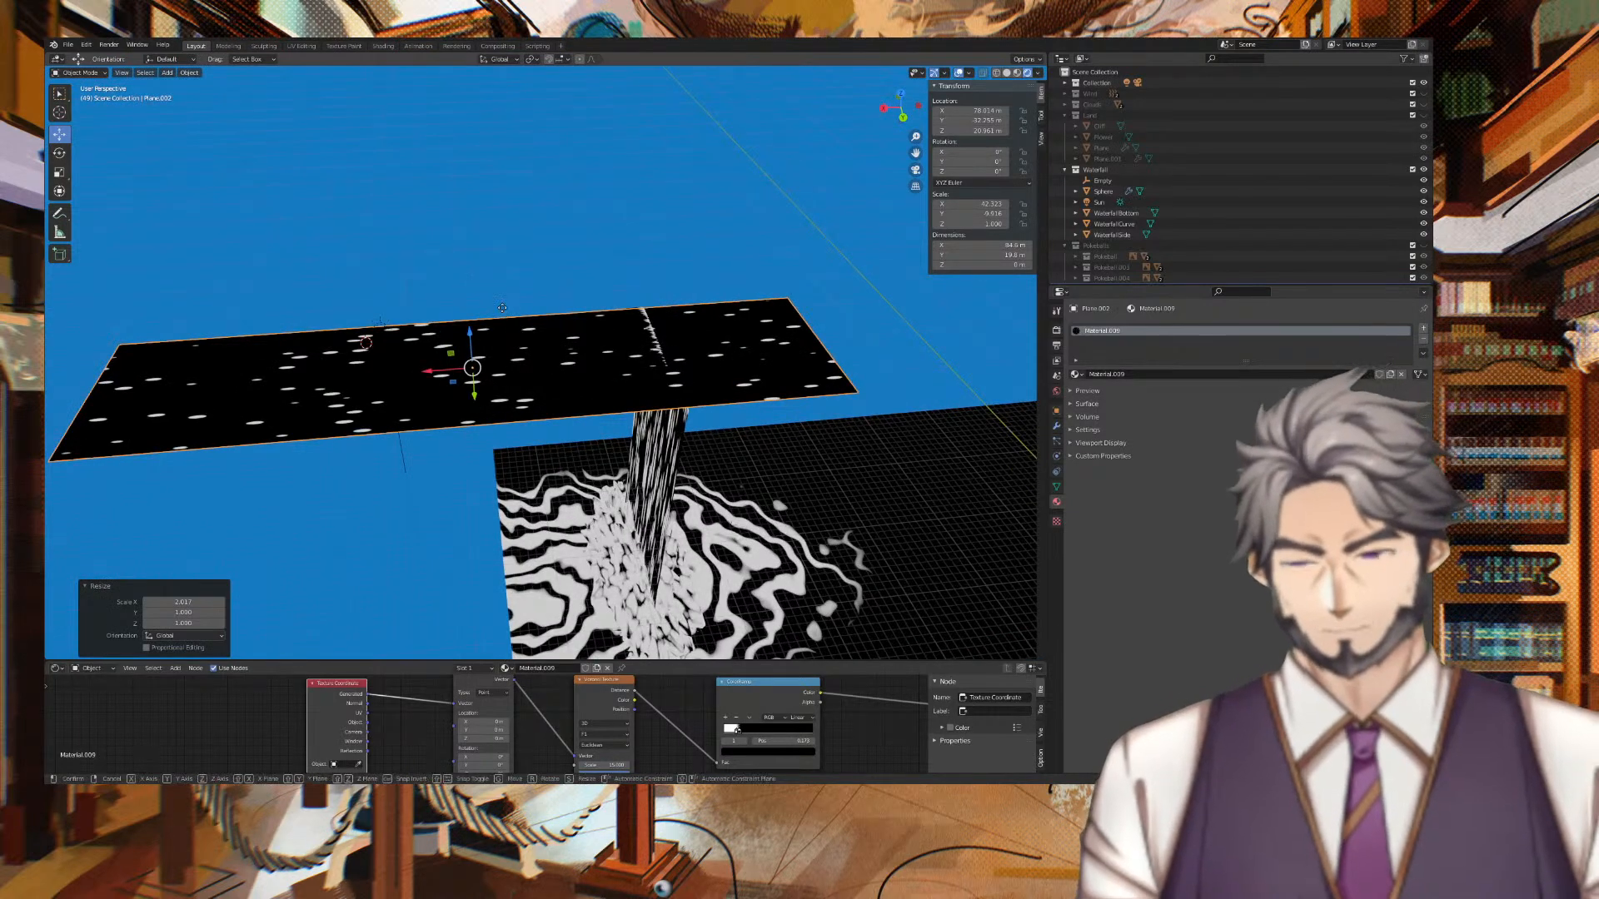
key("g")
key("x")
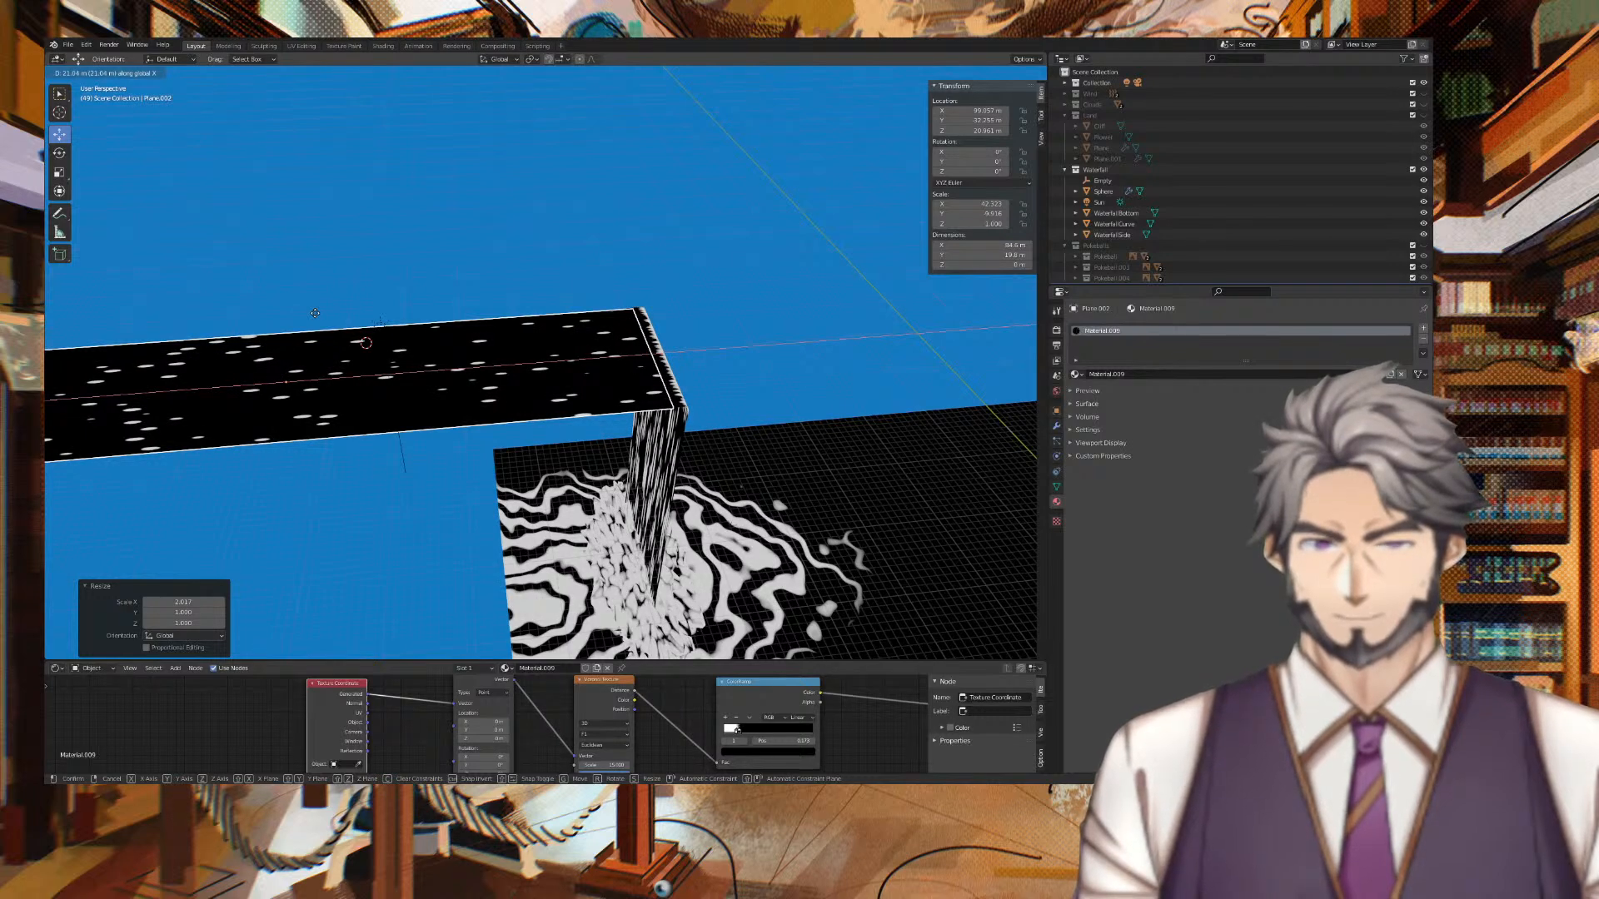
left_click(315, 313)
Examine the upper plane and its junction with the waterfall from several angles.
middle_click_drag(427, 227, 832, 203)
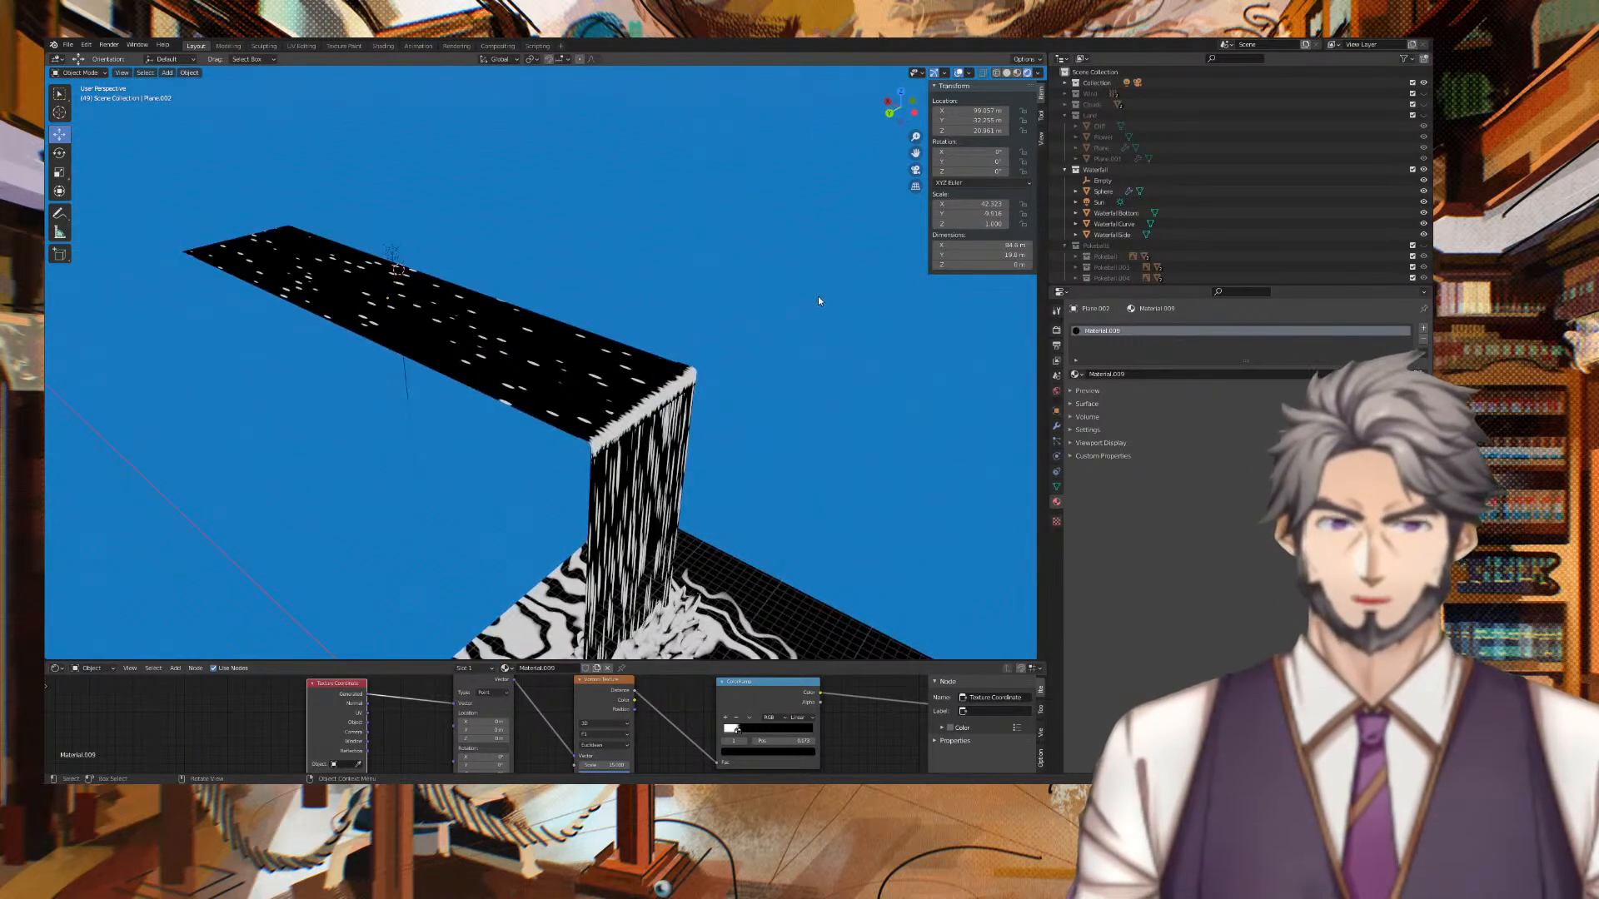
middle_click_drag(850, 408, 901, 397)
left_click(581, 381)
scroll(588, 722, "down", 1)
scroll(597, 746, "up", 1)
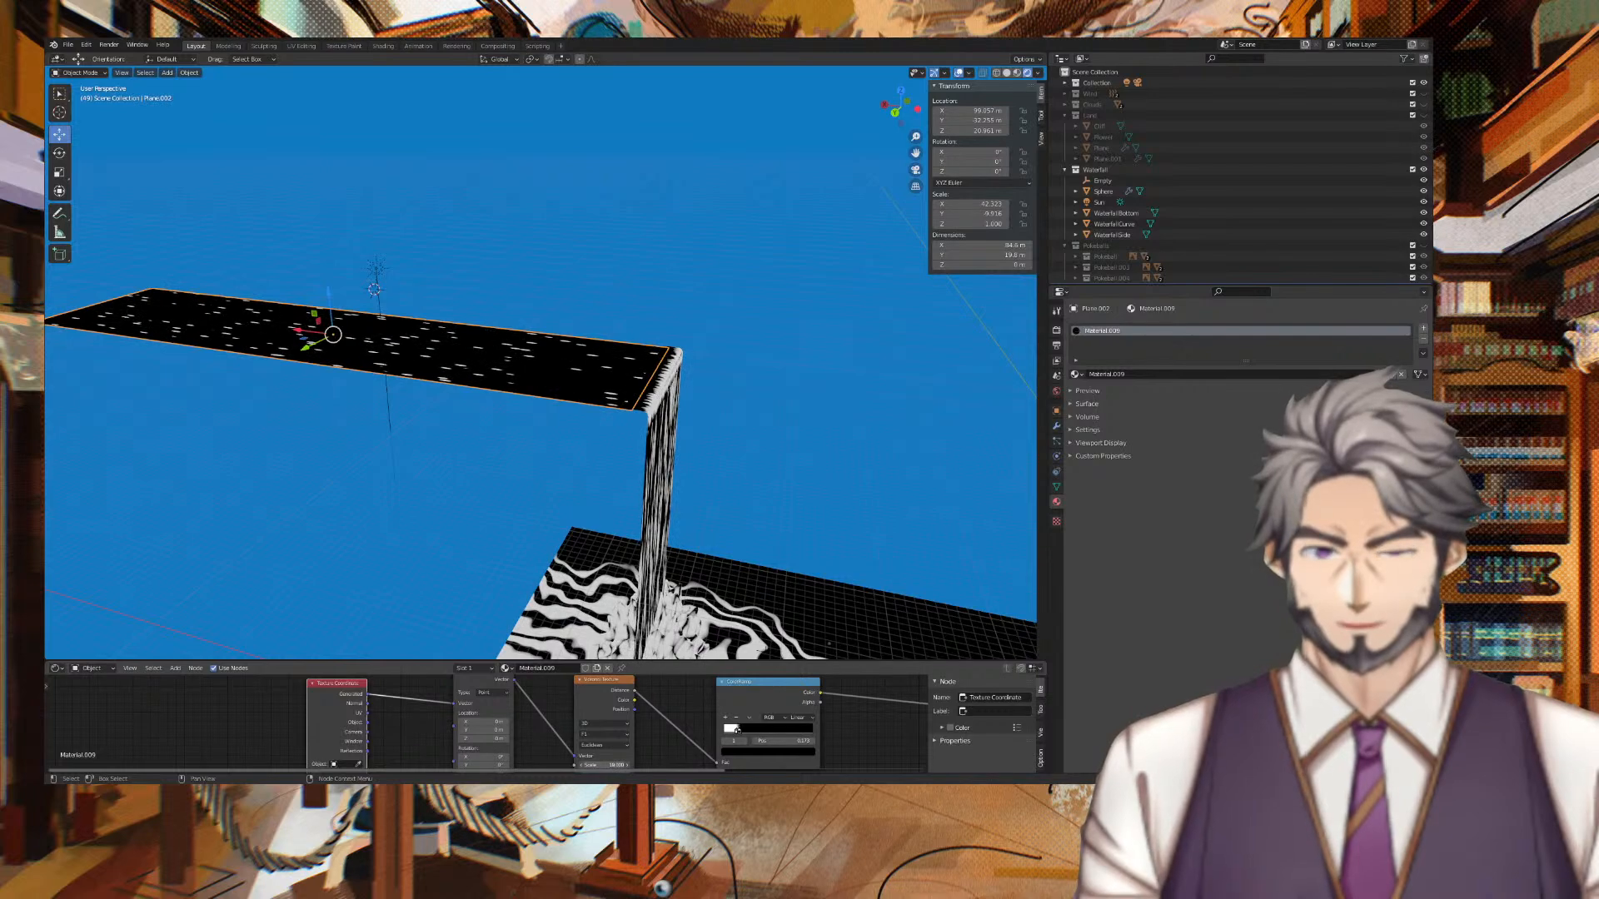
middle_click_drag(828, 362, 278, 282)
middle_click_drag(882, 277, 645, 353)
left_click(619, 348)
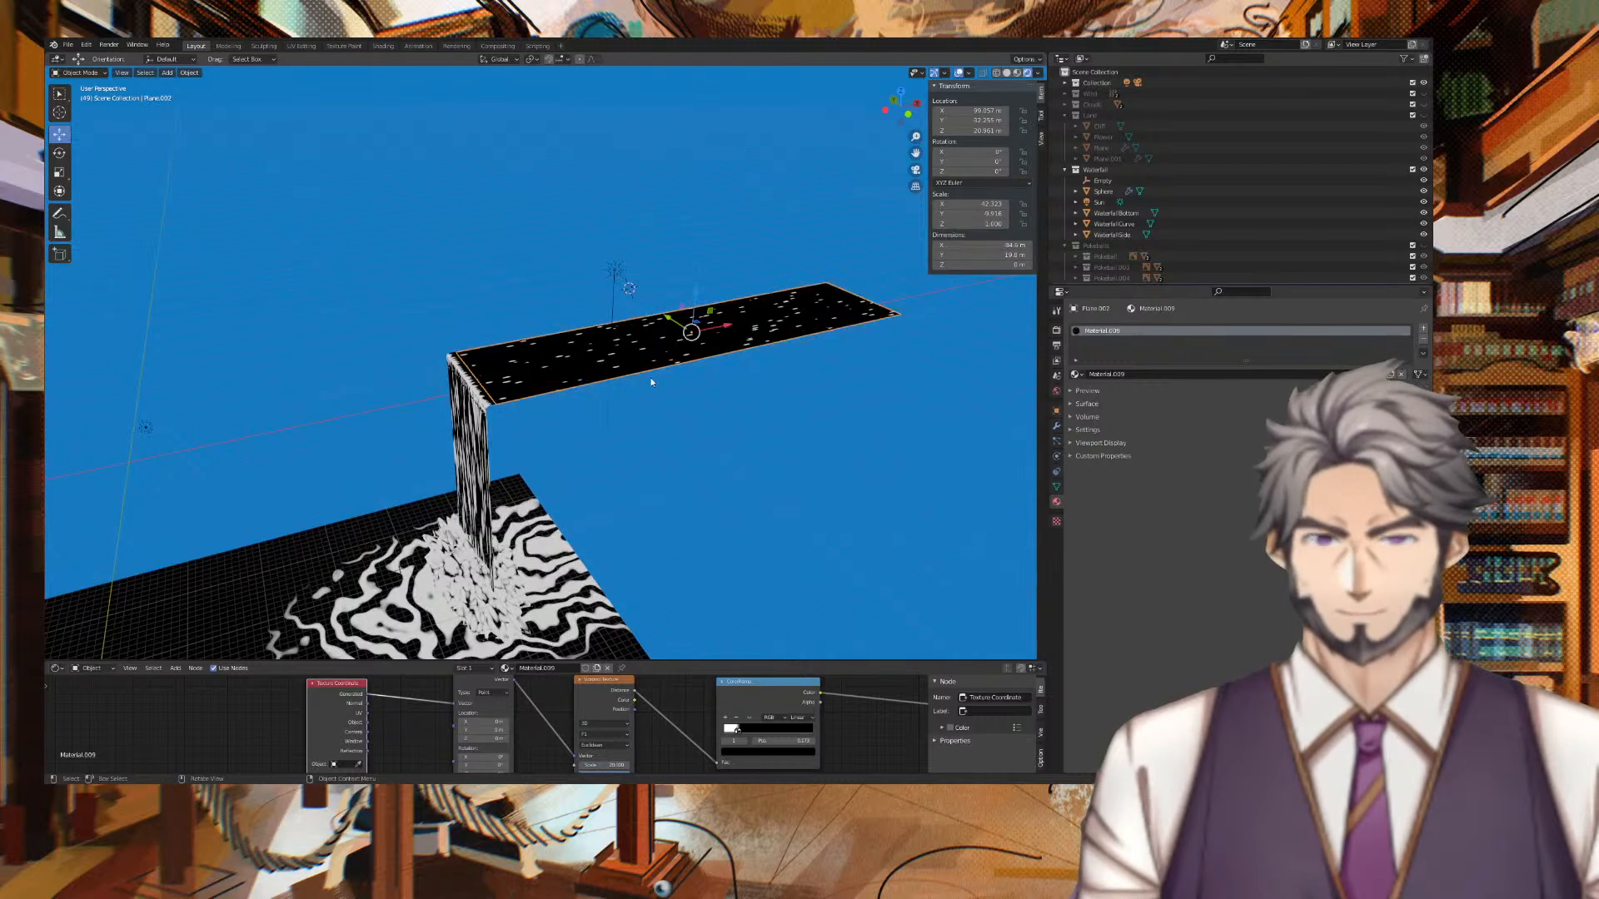
Split off a new area beneath the 3D viewport and turn it into a Timeline.
mouse_move(46, 655)
left_mouse_down()
mouse_move(54, 434)
mouse_move(54, 449)
left_mouse_up()
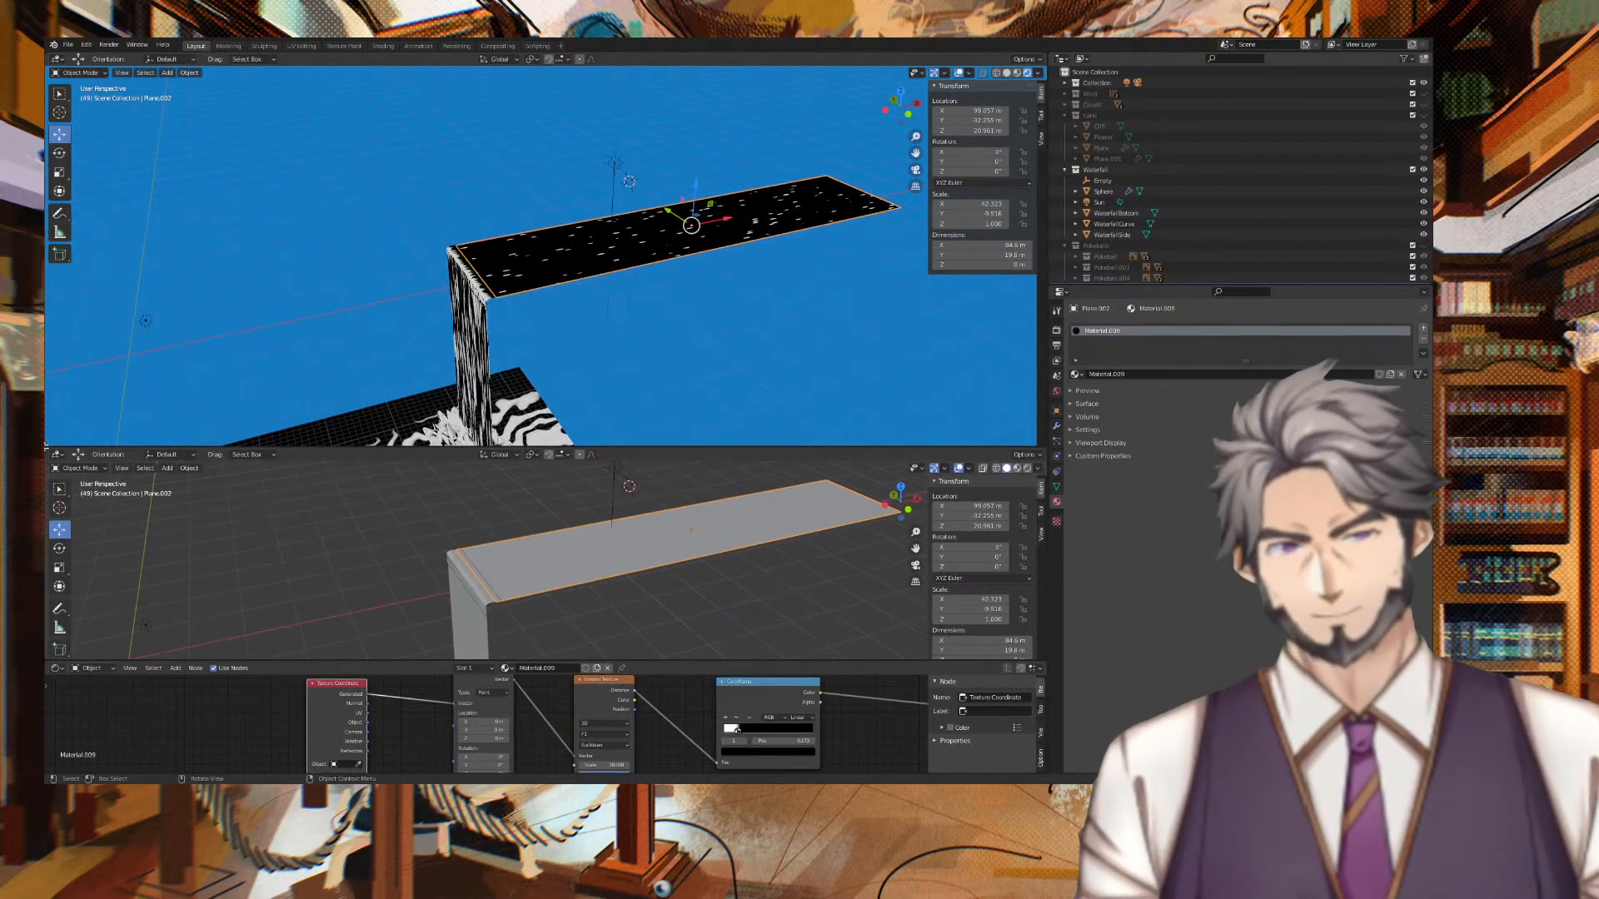
left_click(83, 469)
left_click(56, 456)
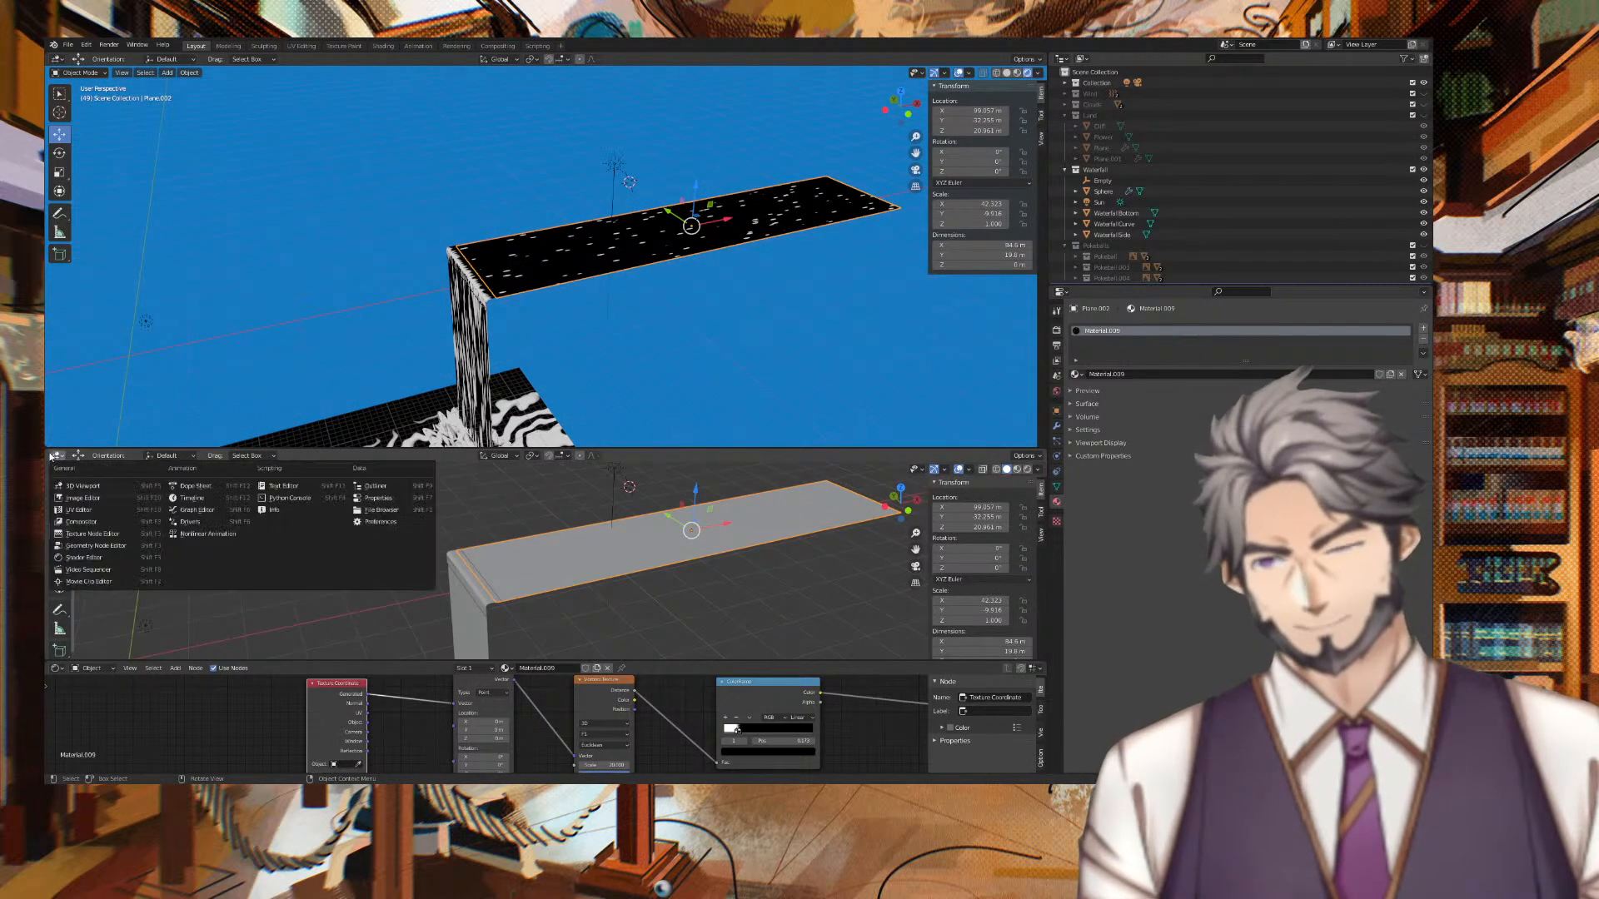
left_click(209, 498)
middle_click_drag(250, 379, 464, 351)
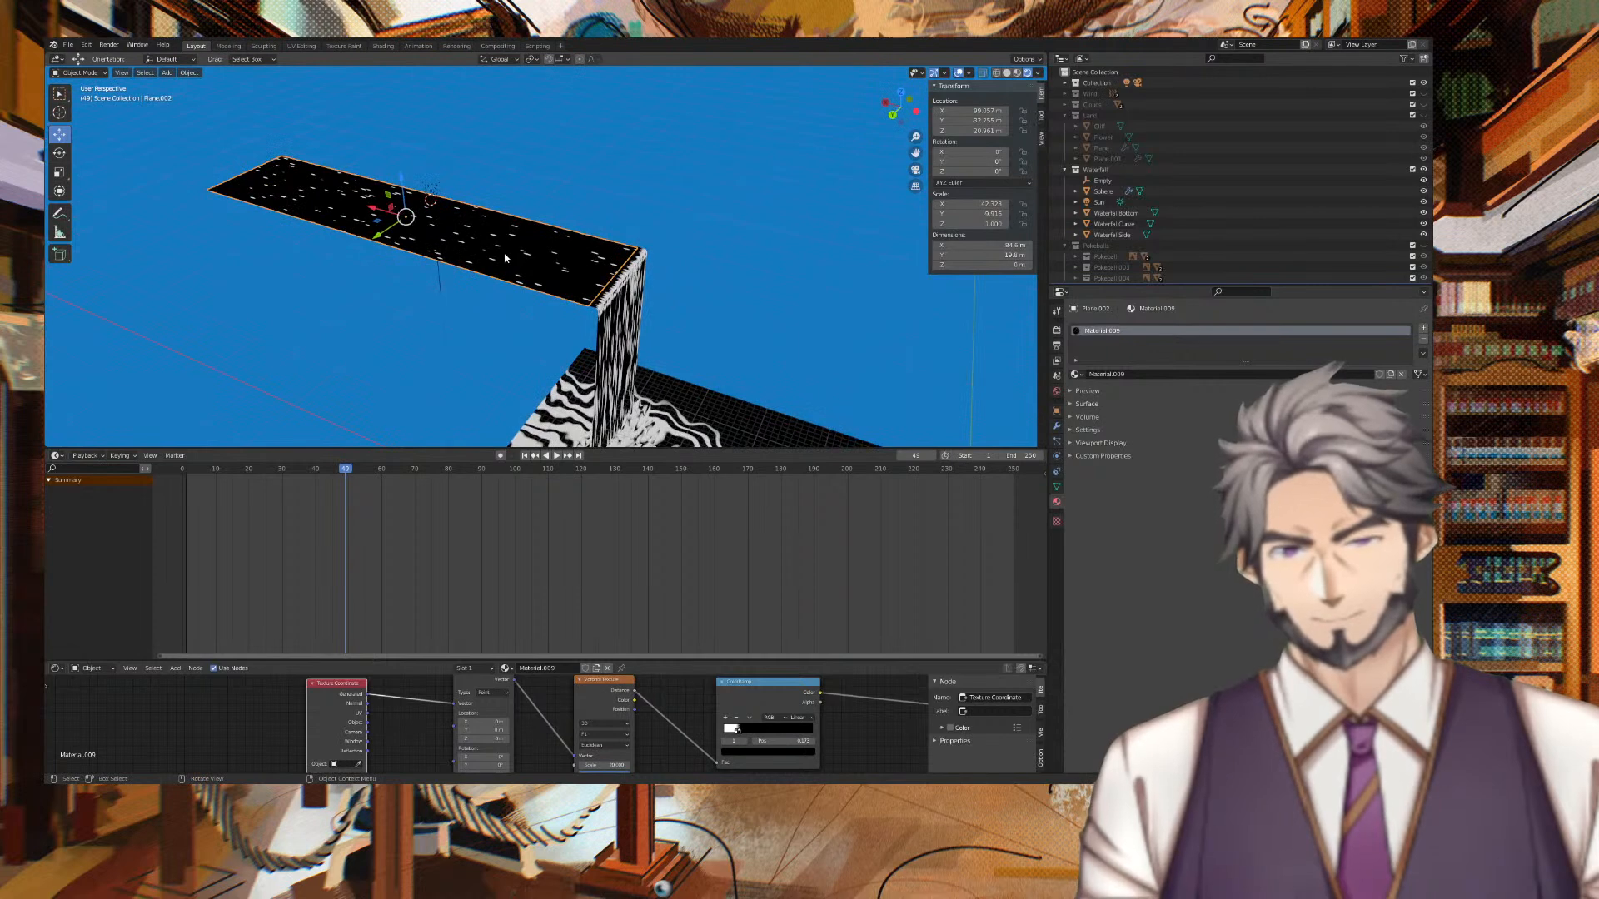
Go to frame 1, enable auto keying and insert keyframes on the Mapping node's Location values.
left_click_drag(347, 472, 187, 478)
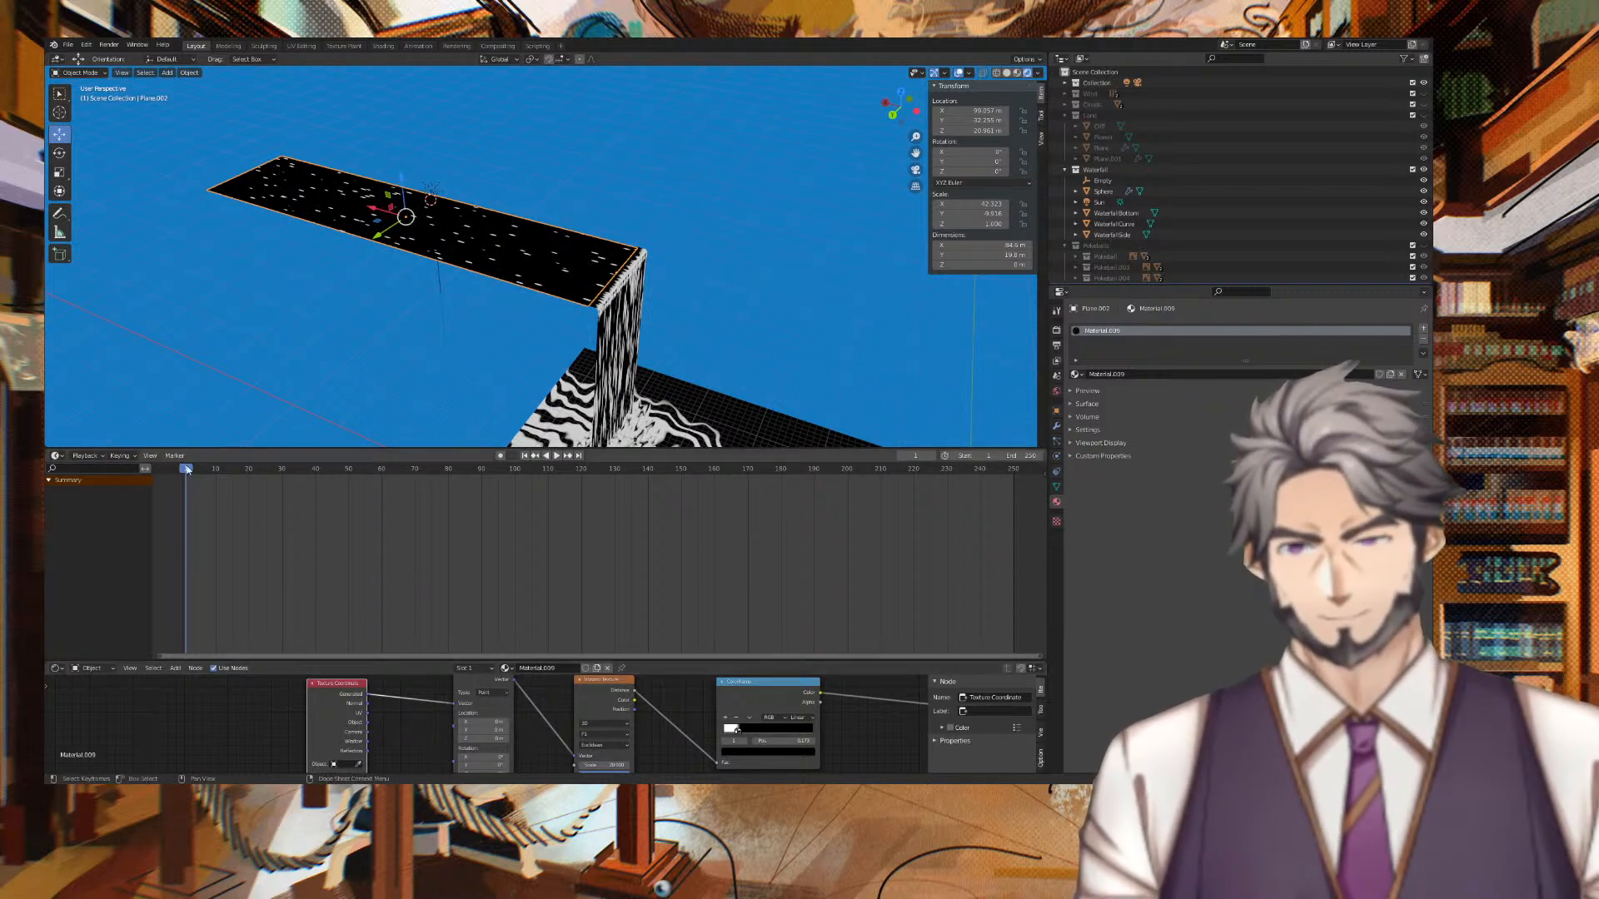
left_click(500, 455)
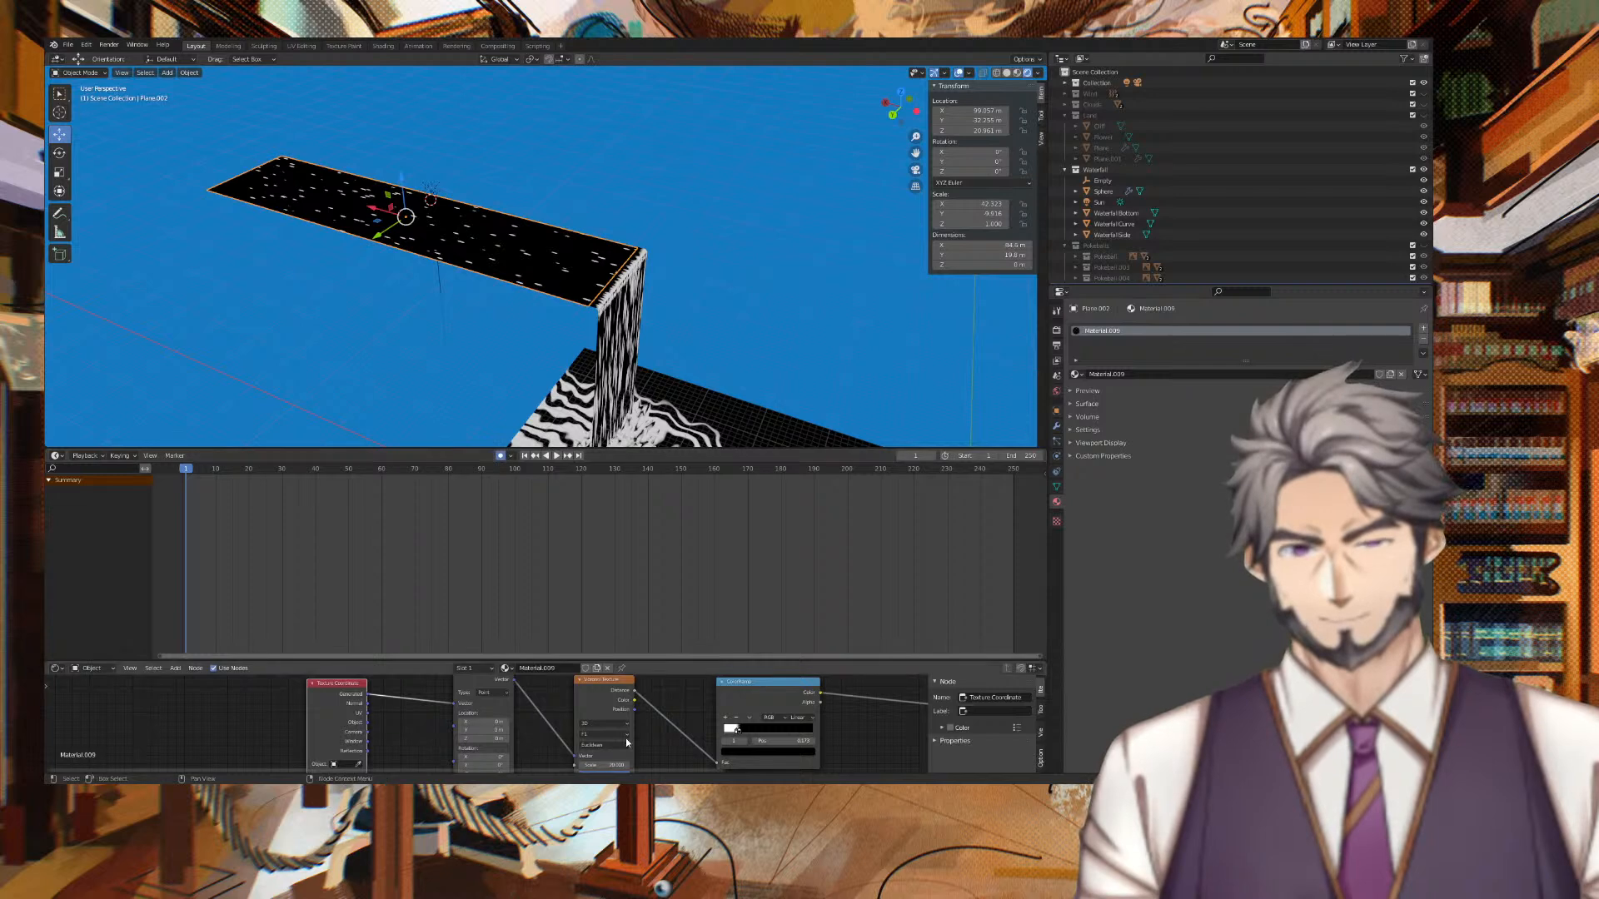
right_click(485, 722)
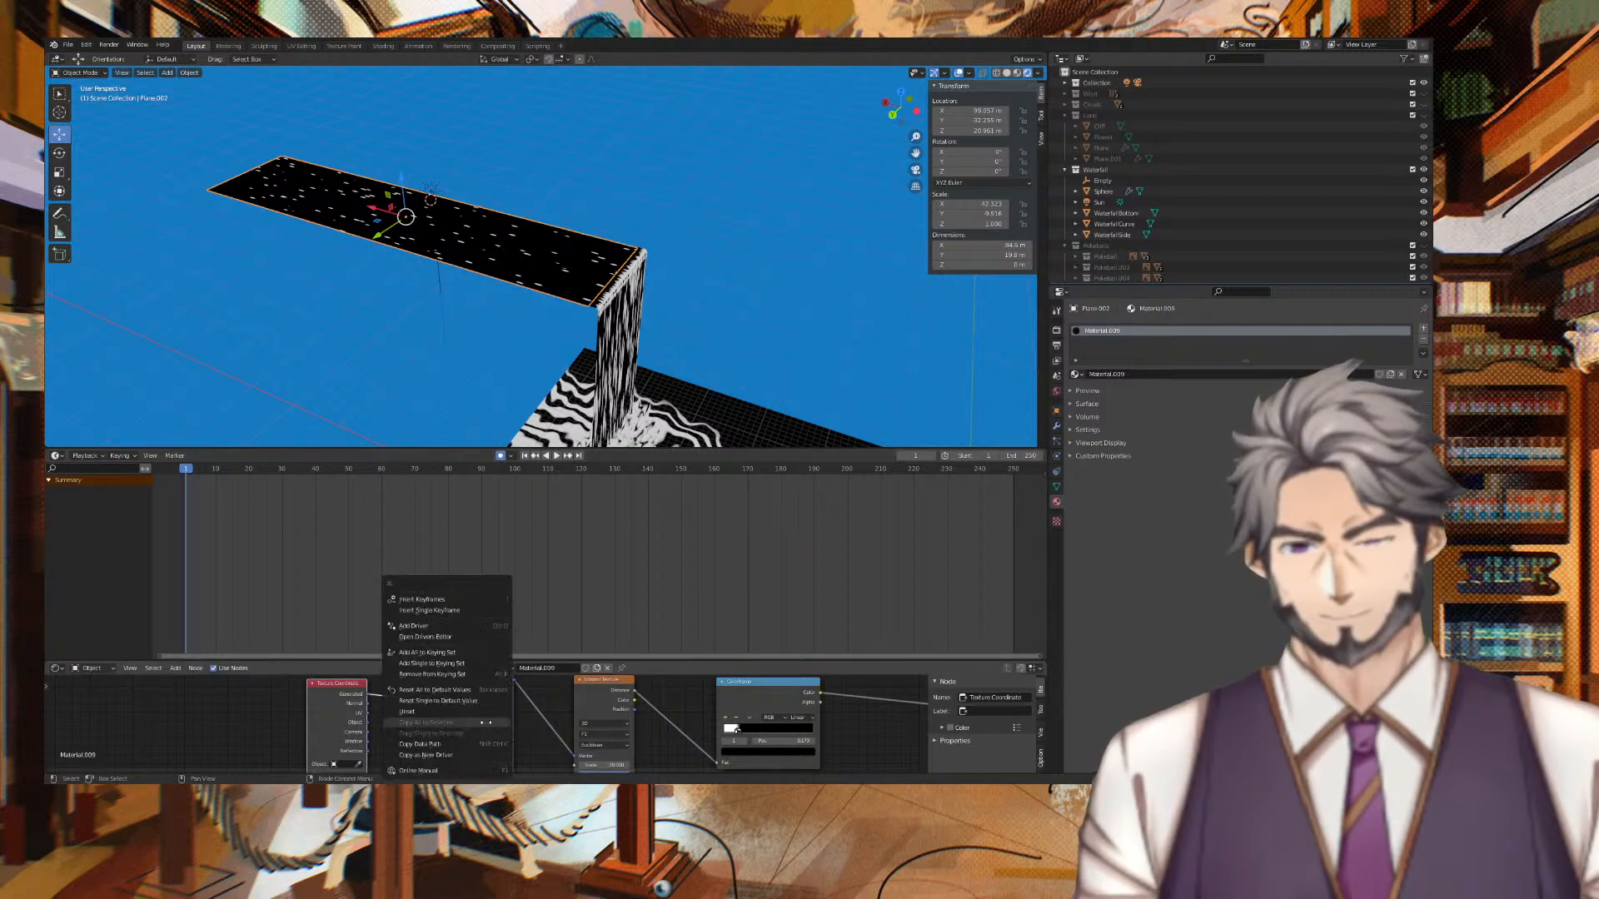
left_click(474, 596)
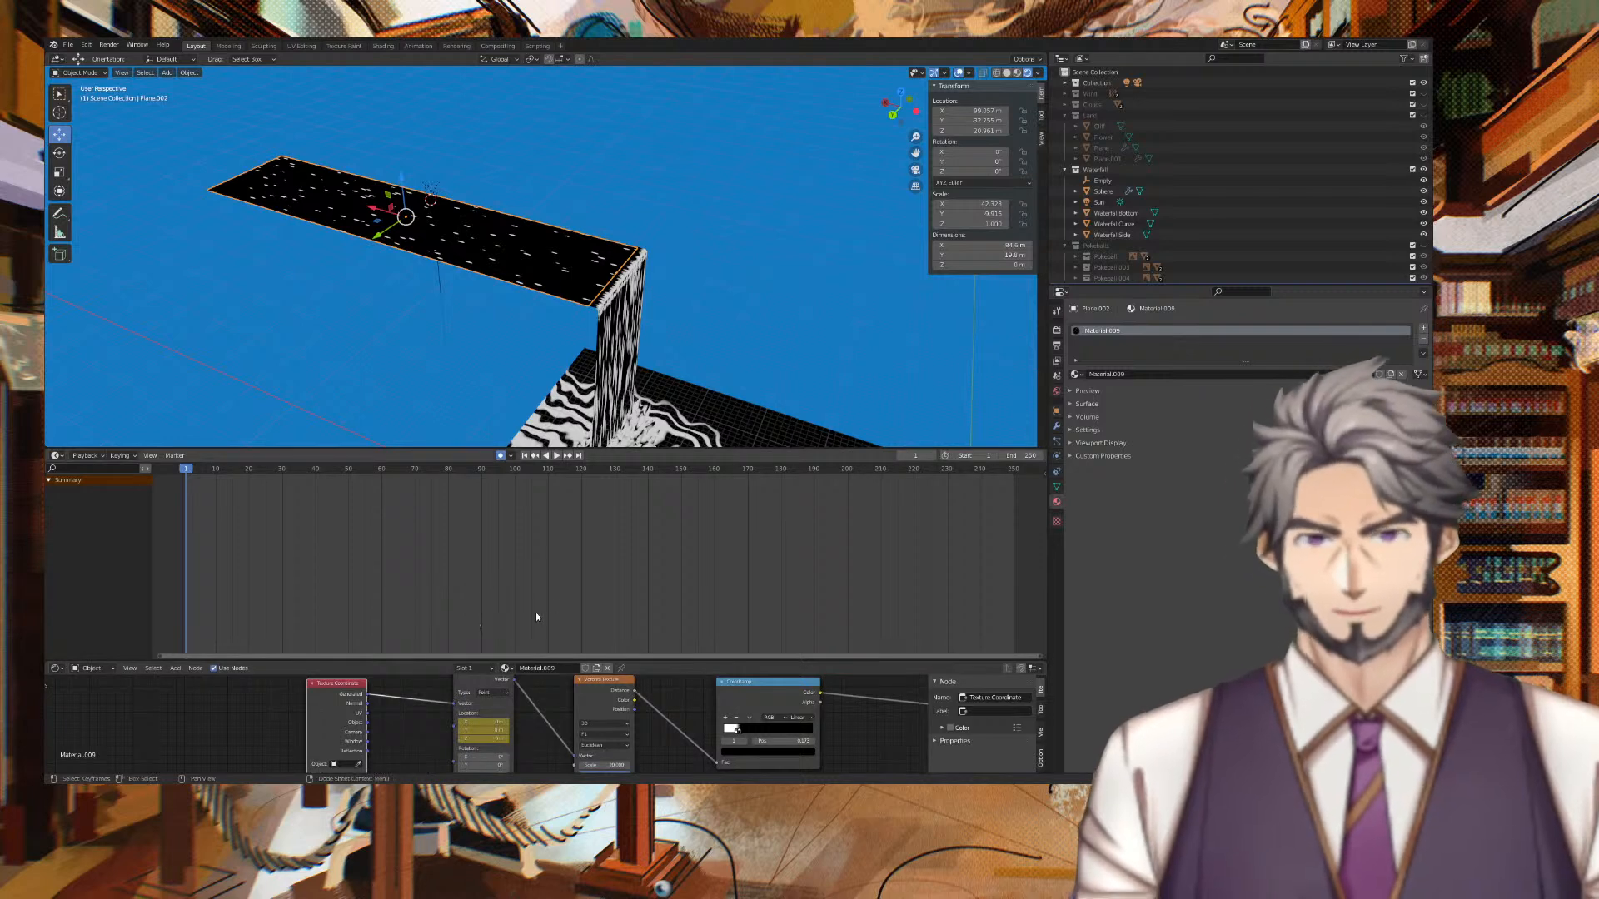
Try out a shift of the Mapping node's X location and set it back to 0.
left_click_drag(483, 722, 506, 722)
left_click(488, 722)
type("0")
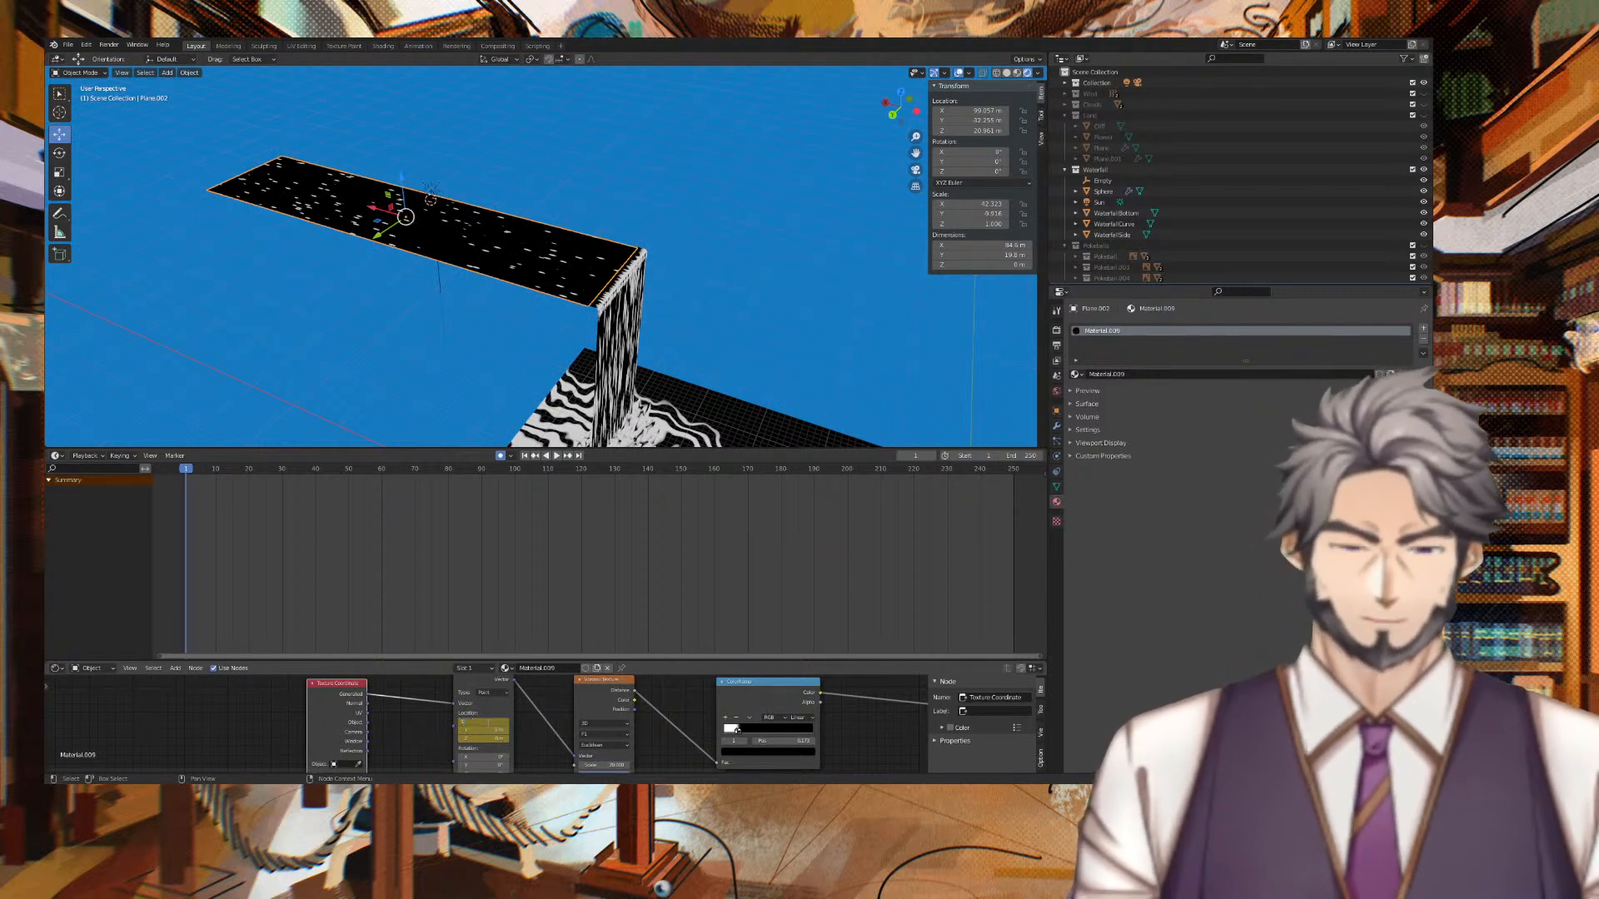
key("Return")
Play the animation and scrub to frame 250 and back to frame 1 to check the foam spots' movement.
key("space")
left_click_drag(871, 498, 1012, 489)
key("space")
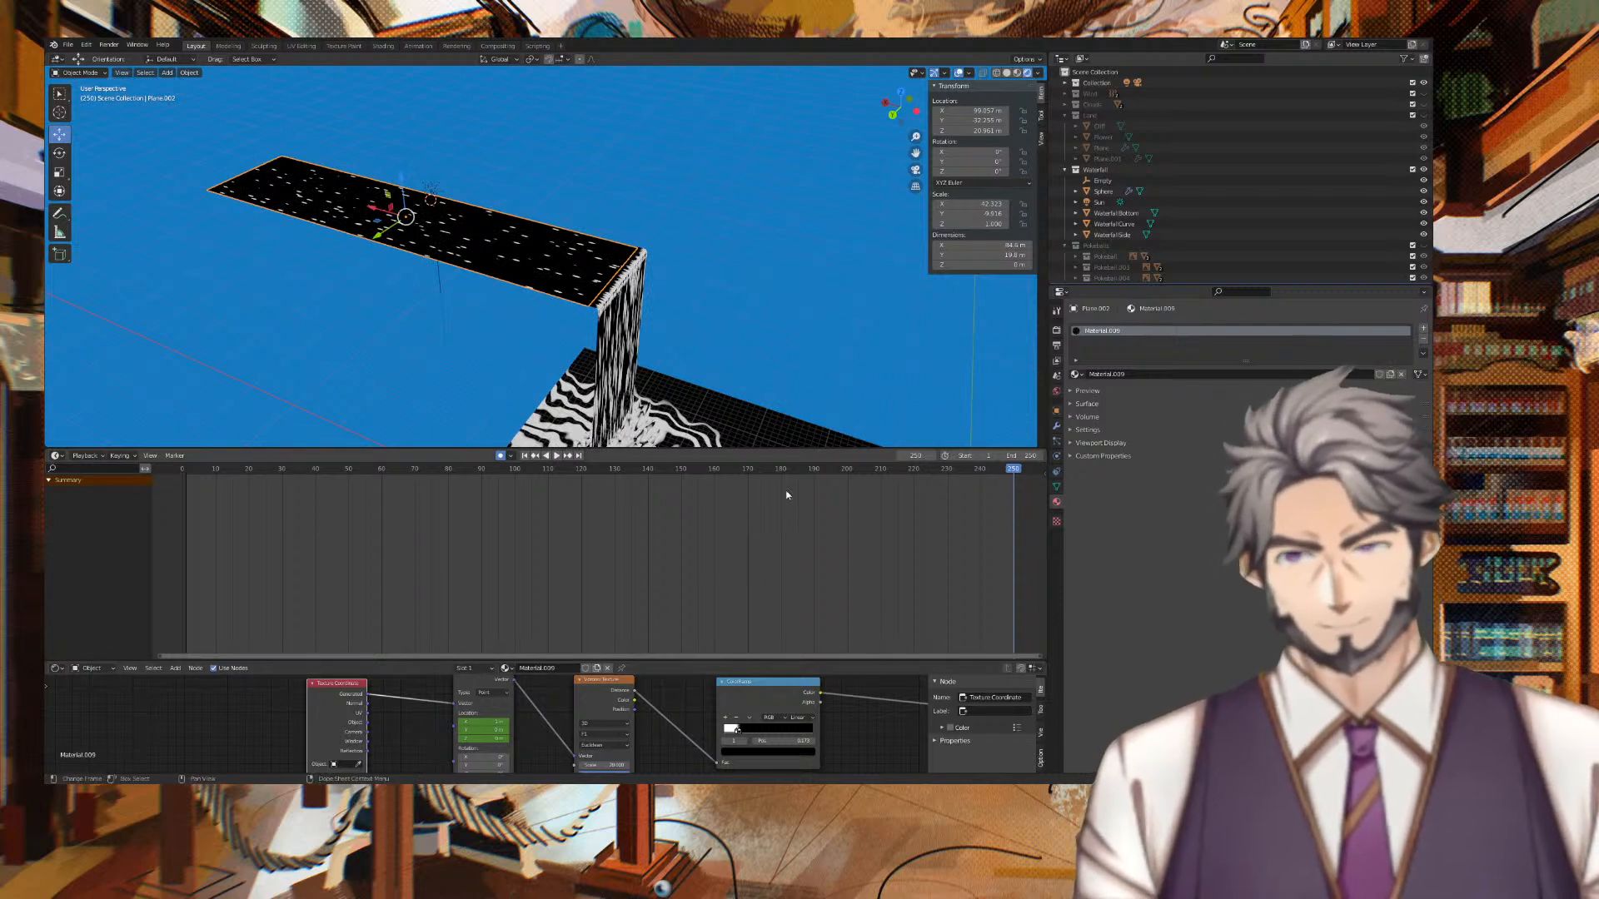
key("space")
left_click_drag(433, 490, 180, 490)
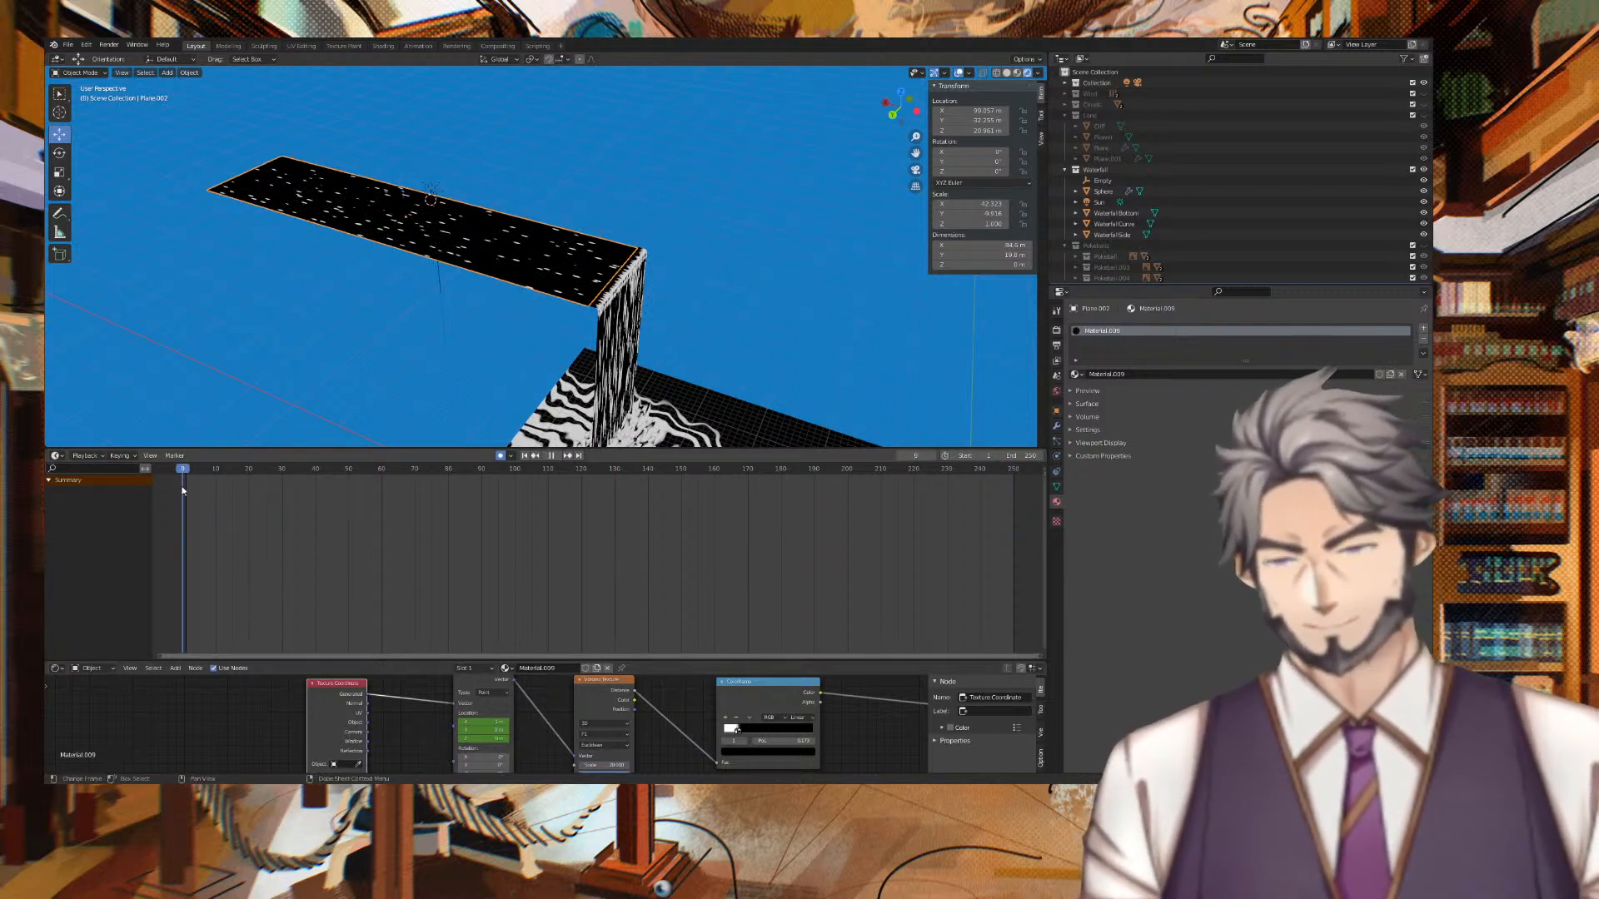
key("space")
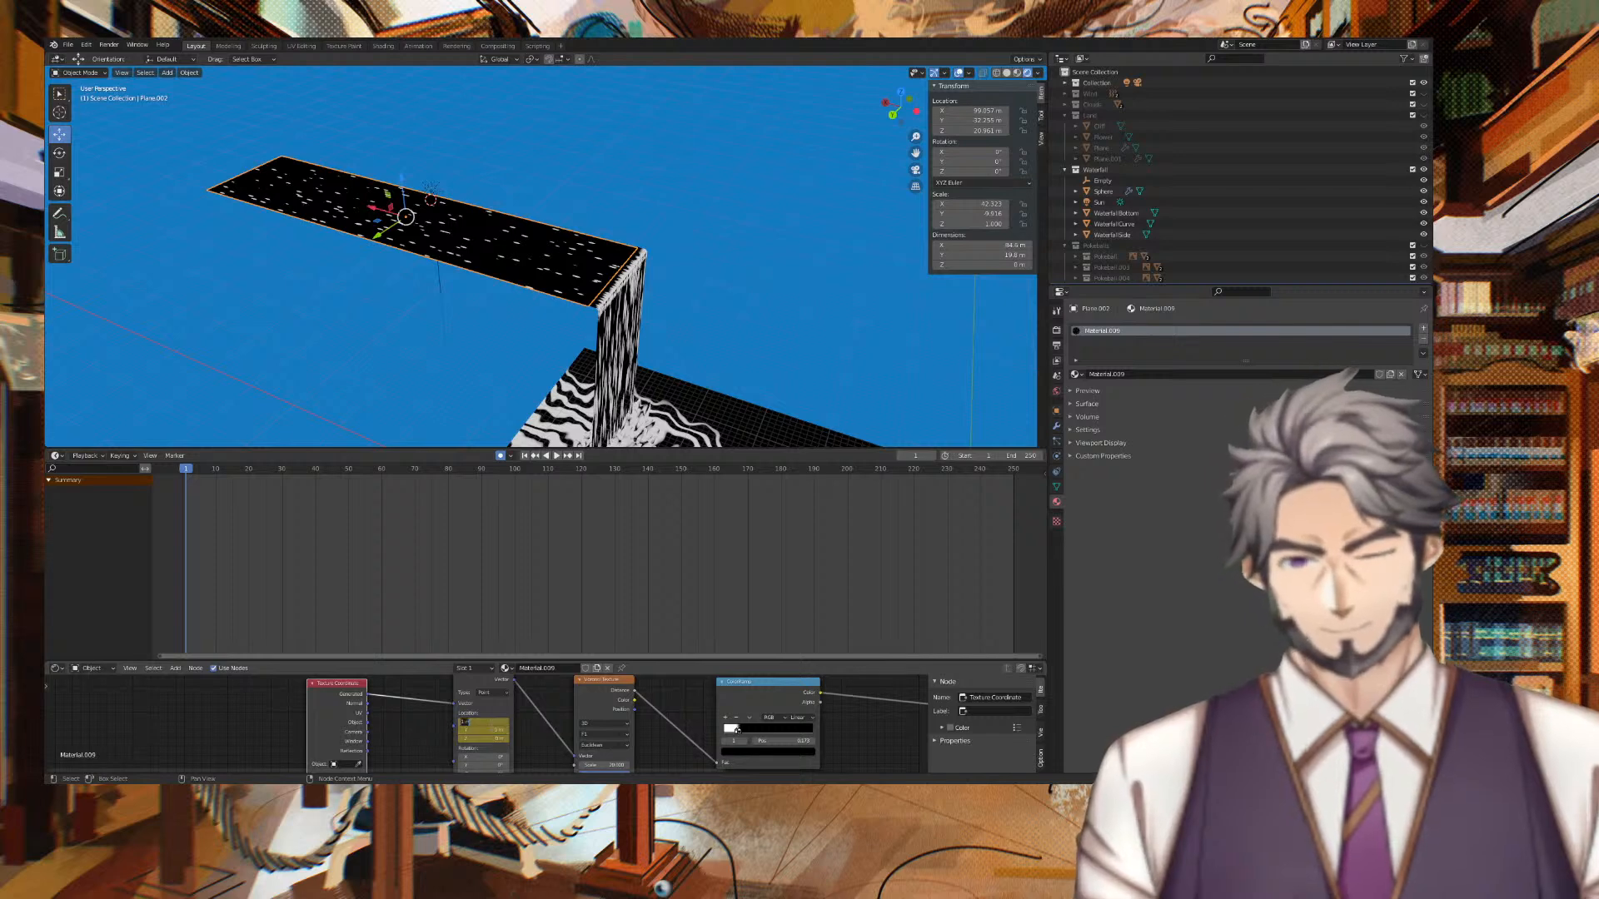
Try to insert keyframes at frame 1 from within the timeline.
key("Tab")
key("Return")
right_click(191, 512)
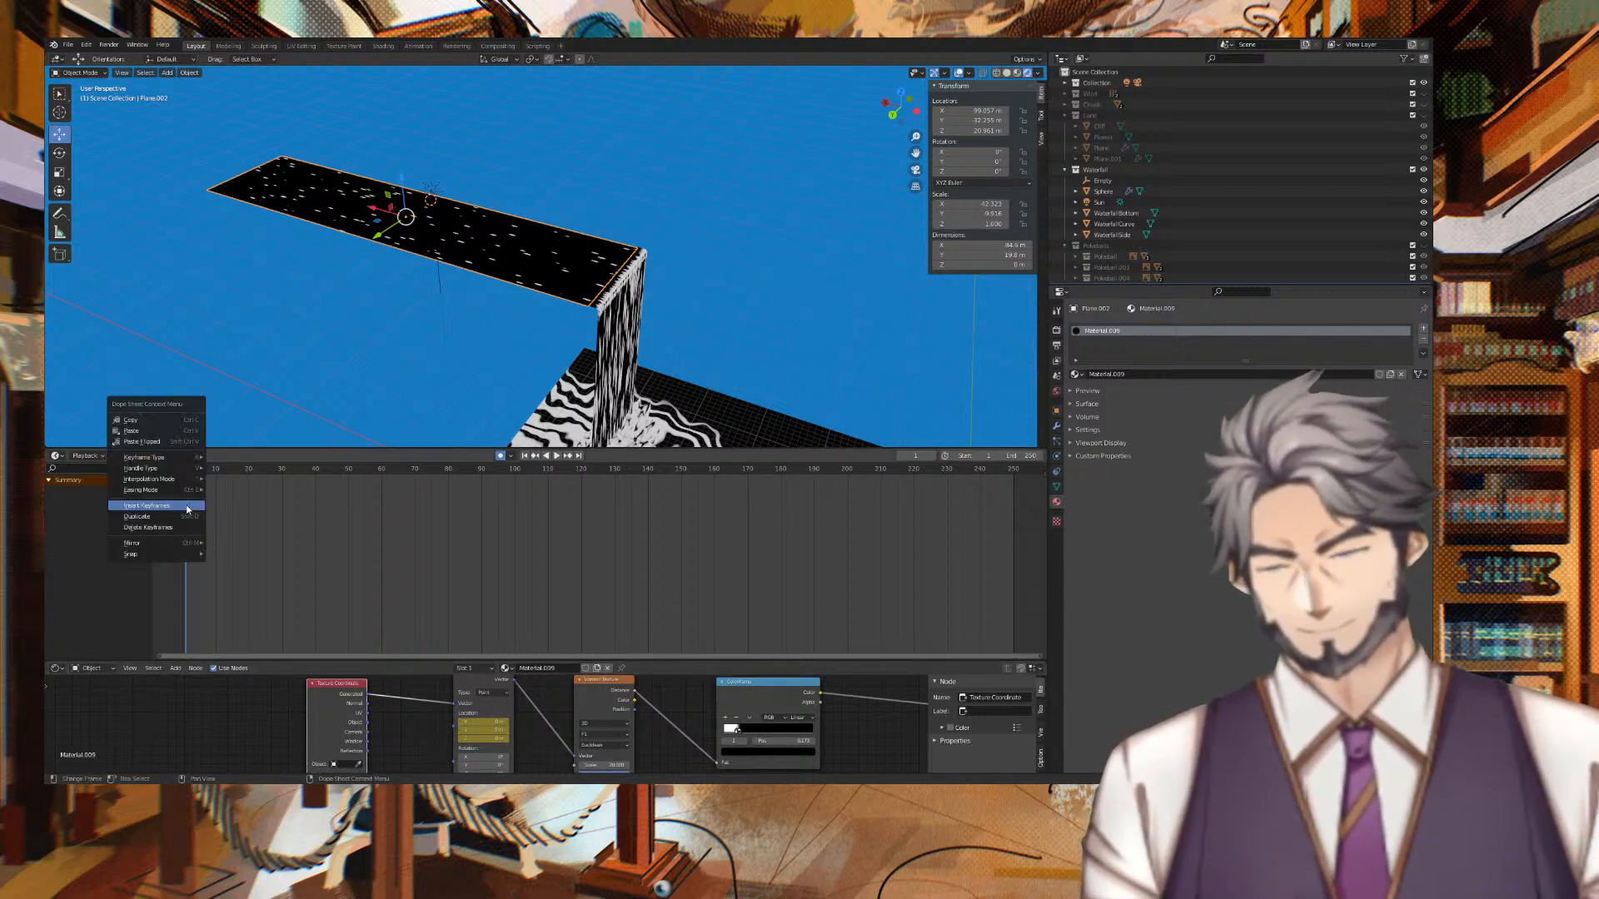
left_click(187, 507)
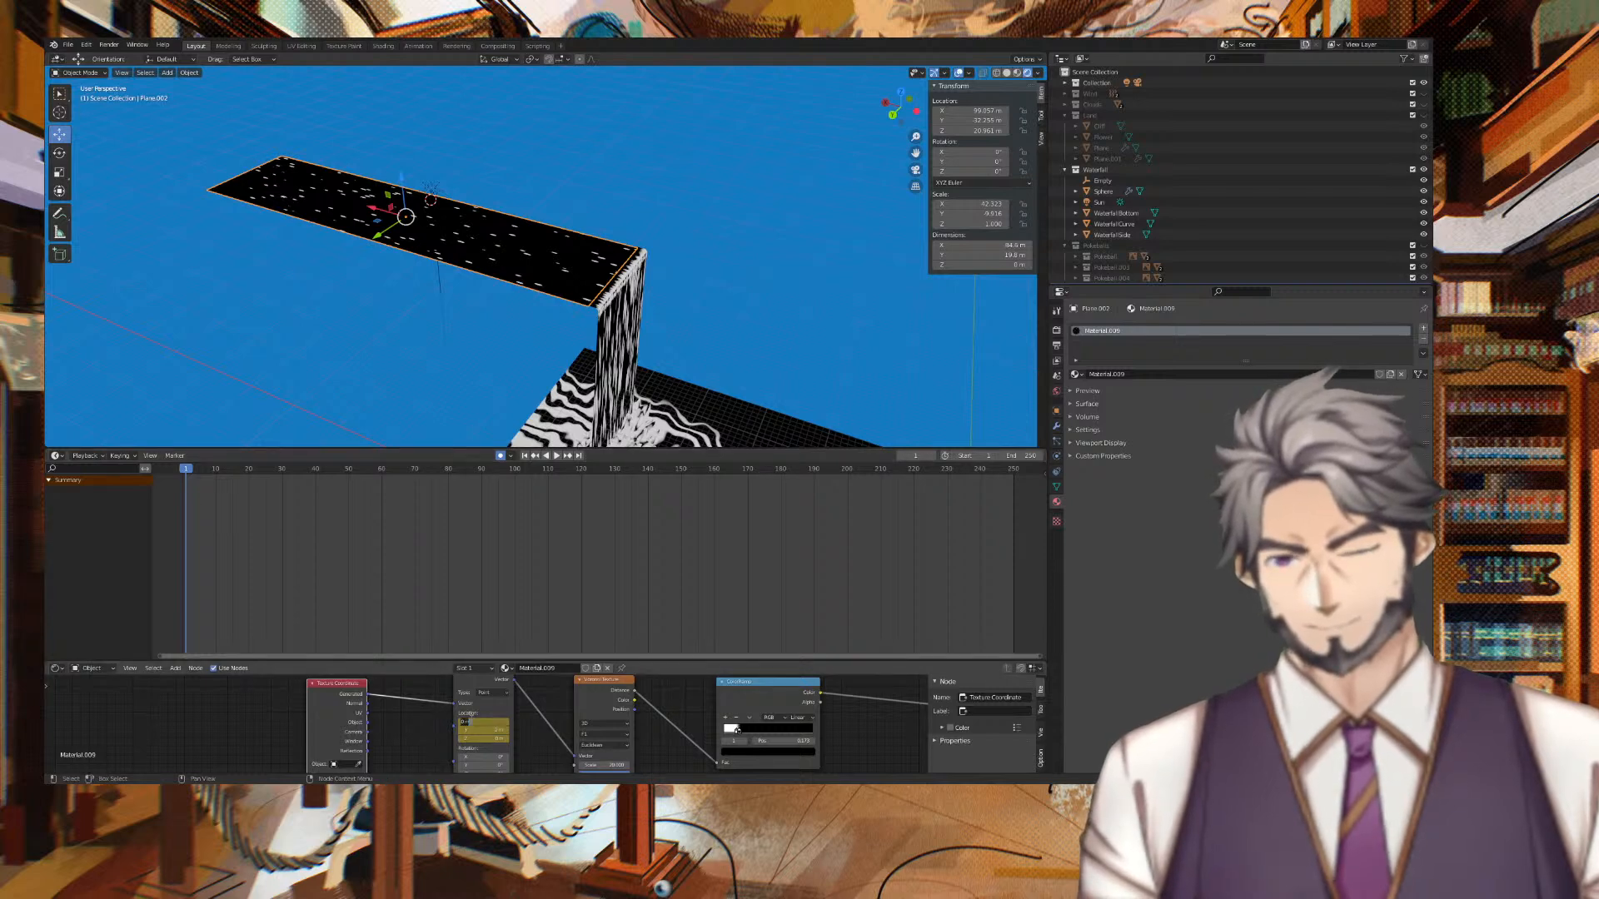
left_click(490, 722)
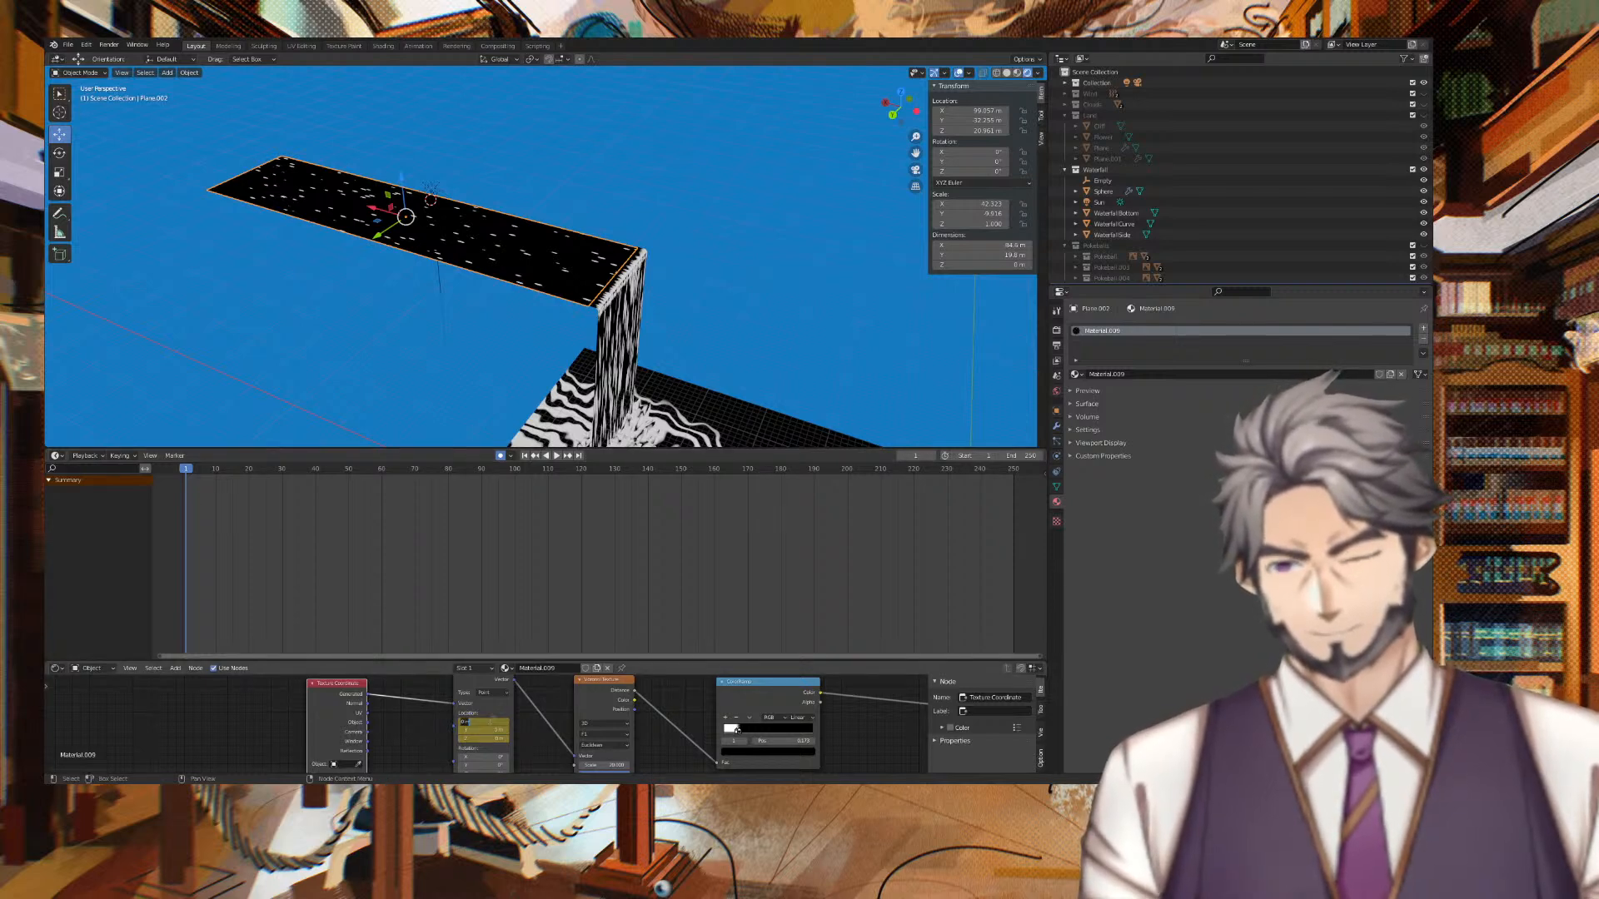
key("Escape")
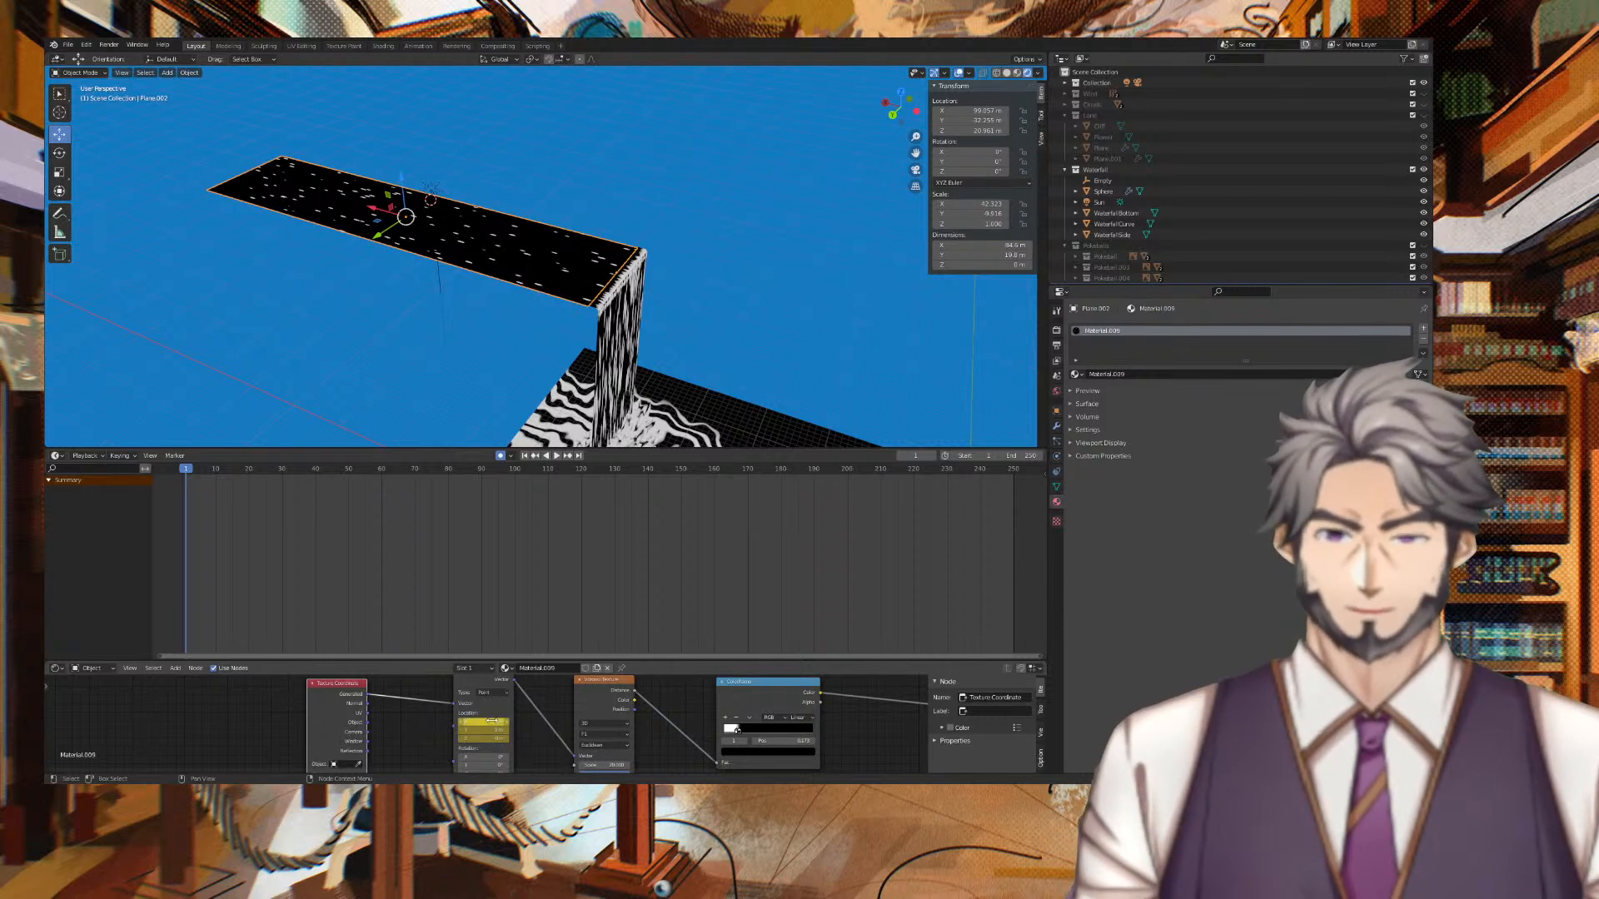
right_click(493, 721)
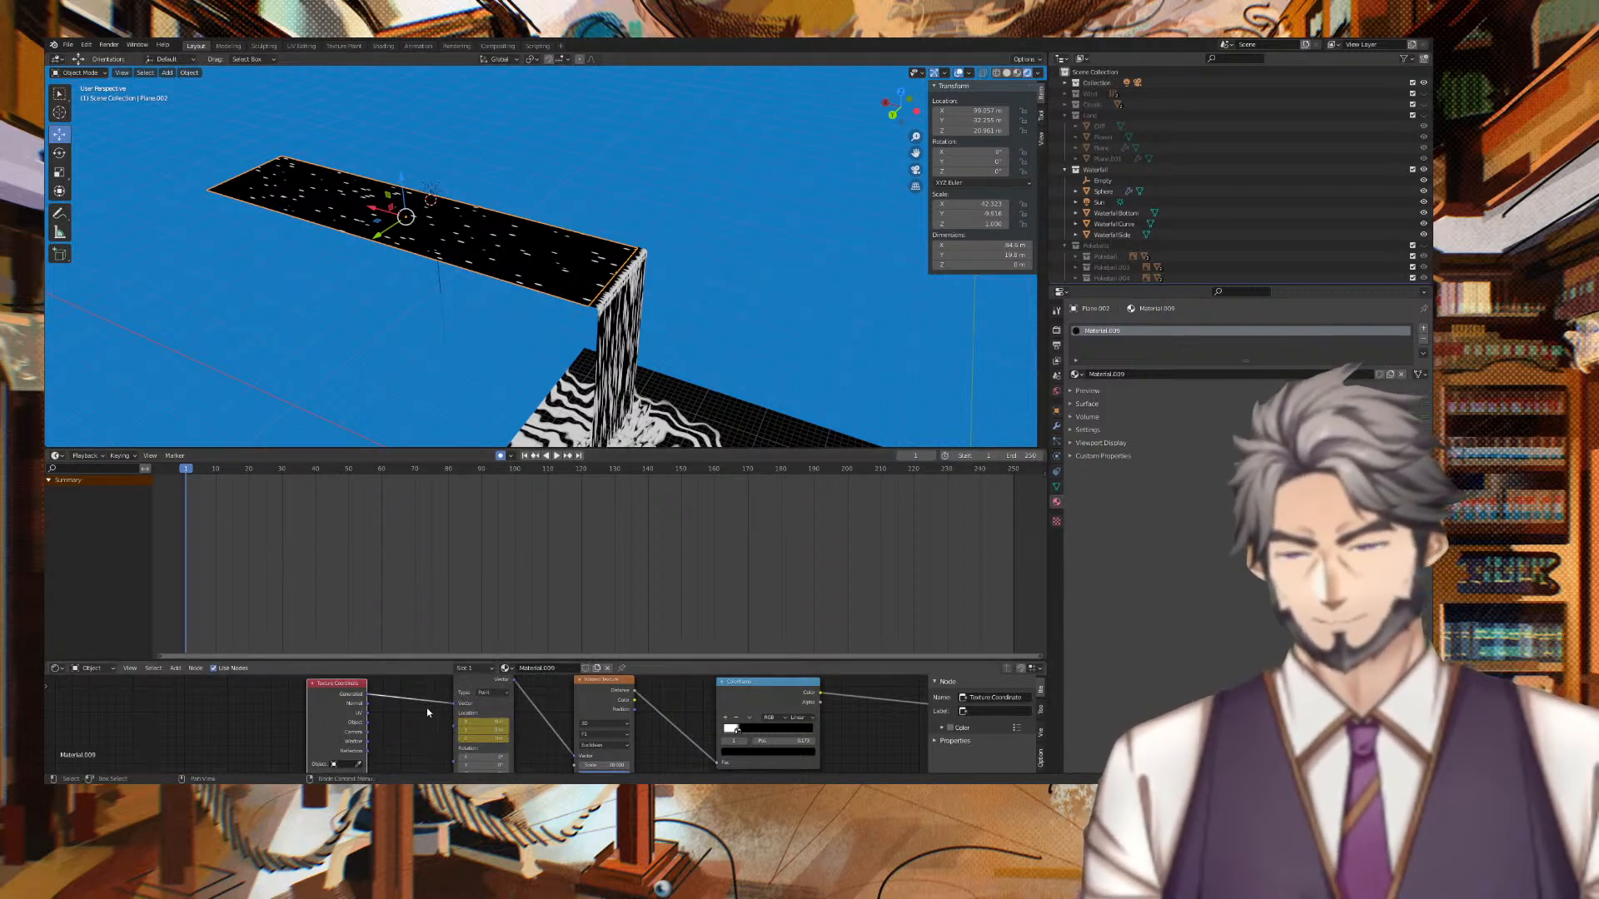
scroll(491, 712, "down", 1)
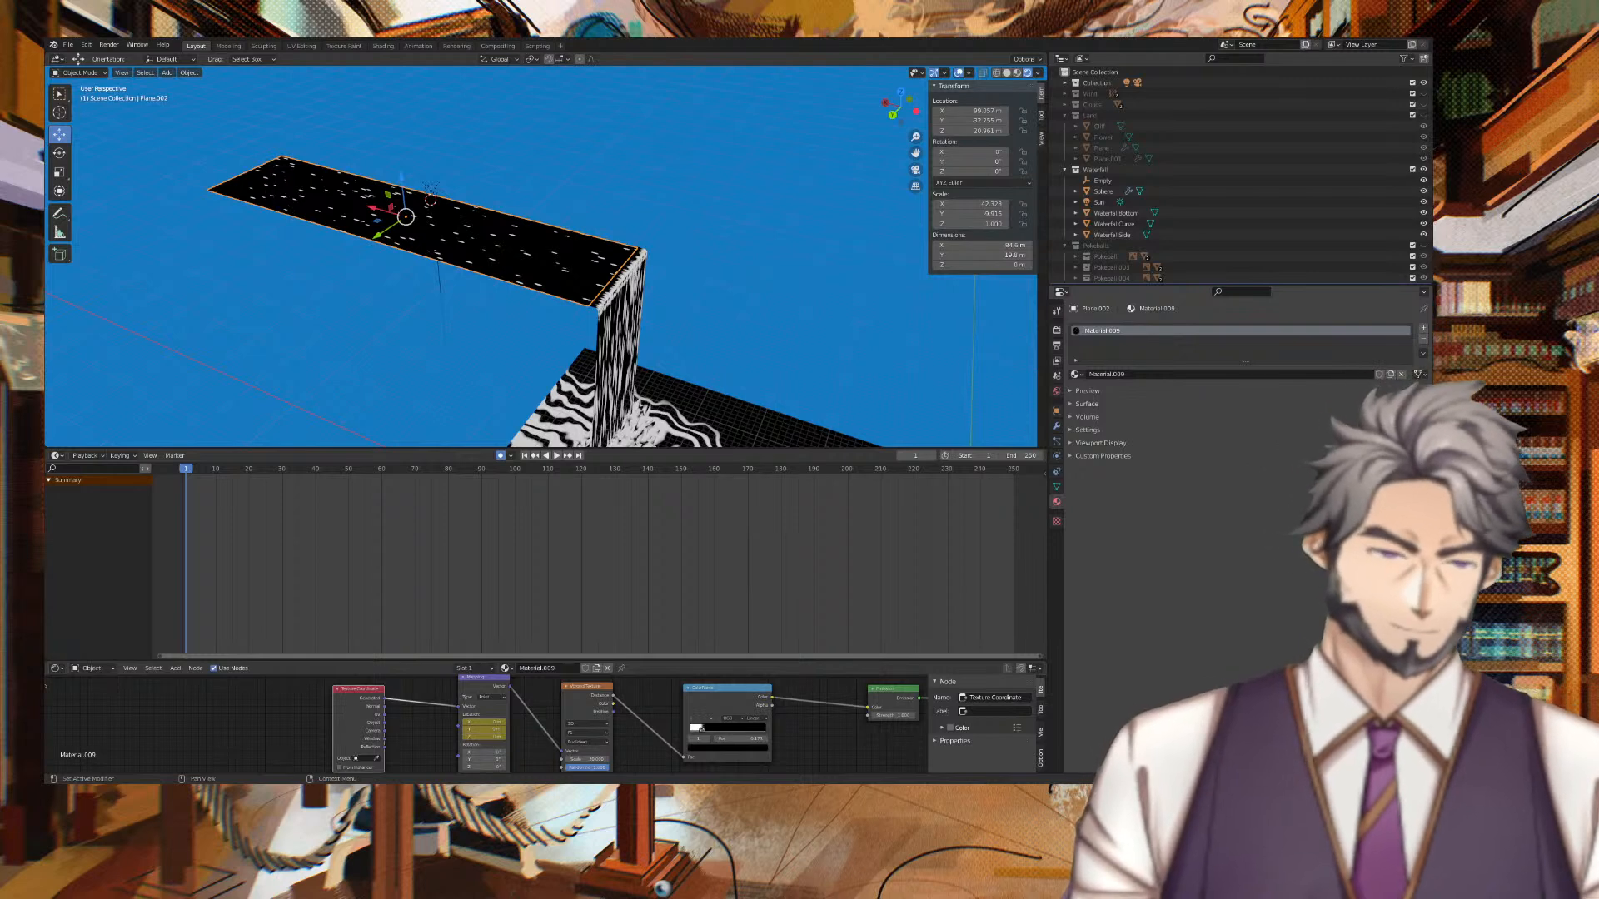
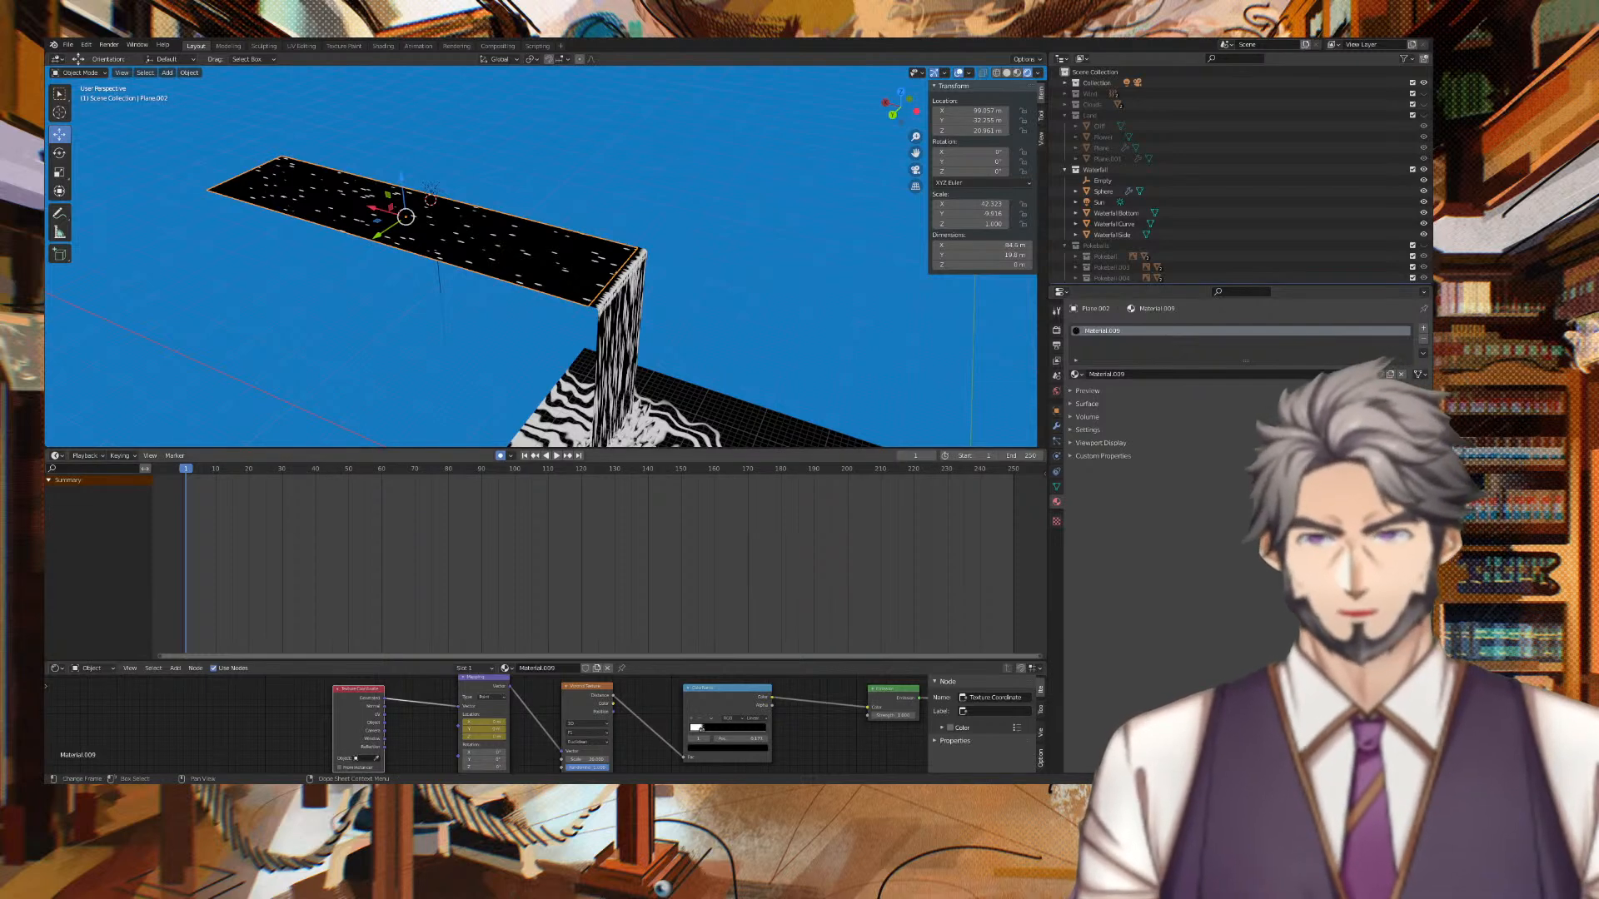
right_click(186, 469)
left_click(186, 469)
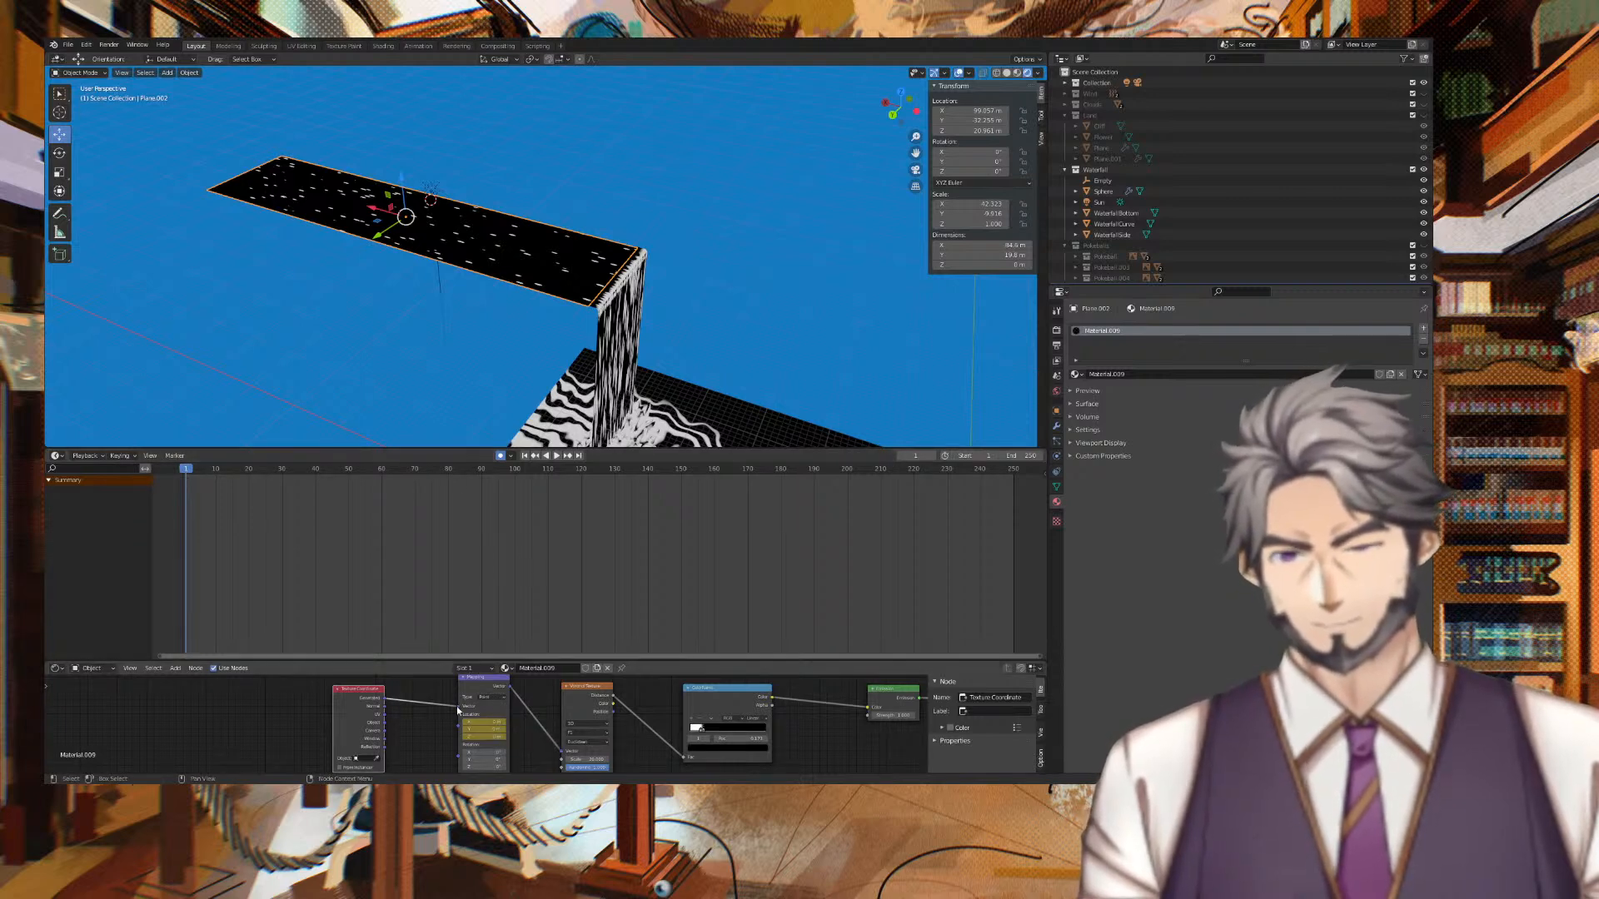
key("space")
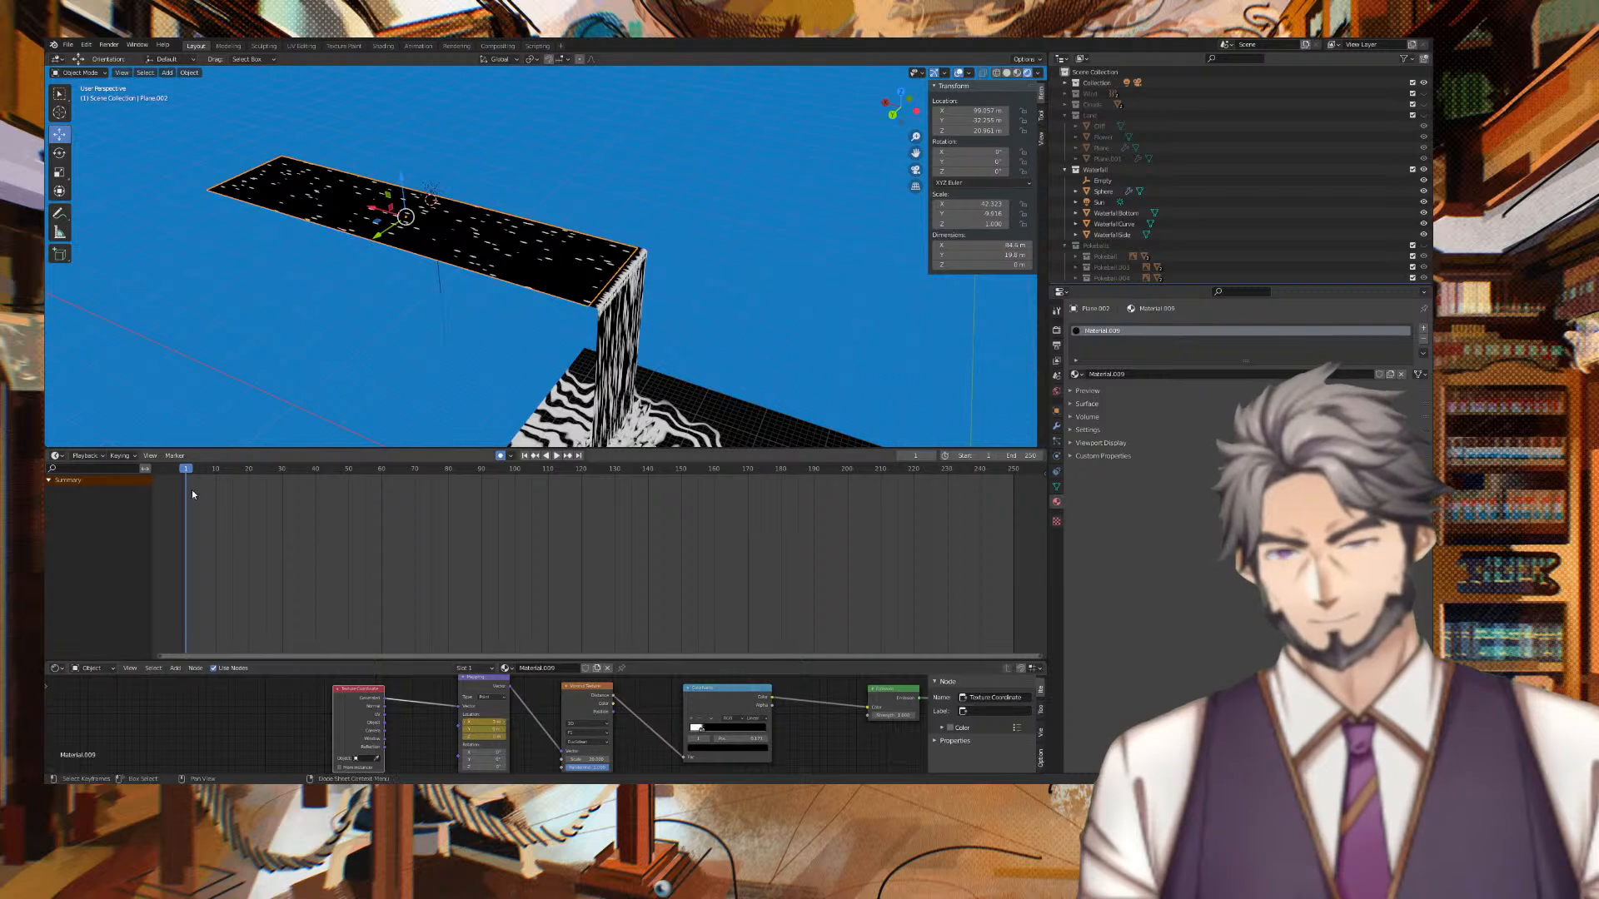
Go to frame 250 and try to insert keyframes there from within the timeline.
left_click_drag(240, 476, 1014, 473)
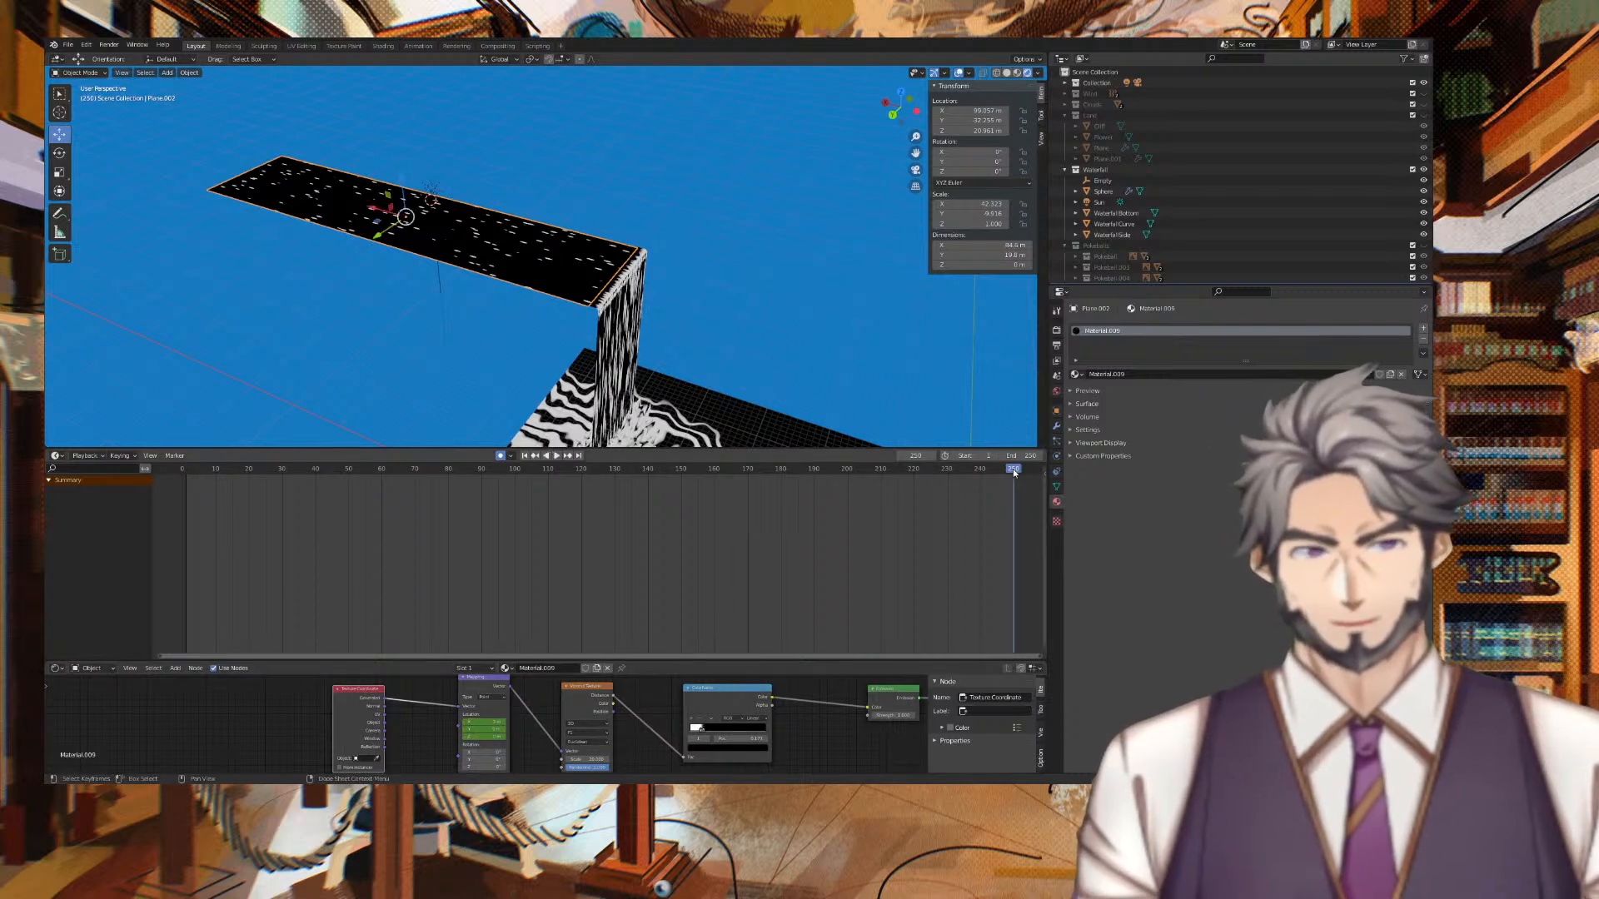
right_click(1013, 472)
left_click(1013, 469)
right_click(999, 492)
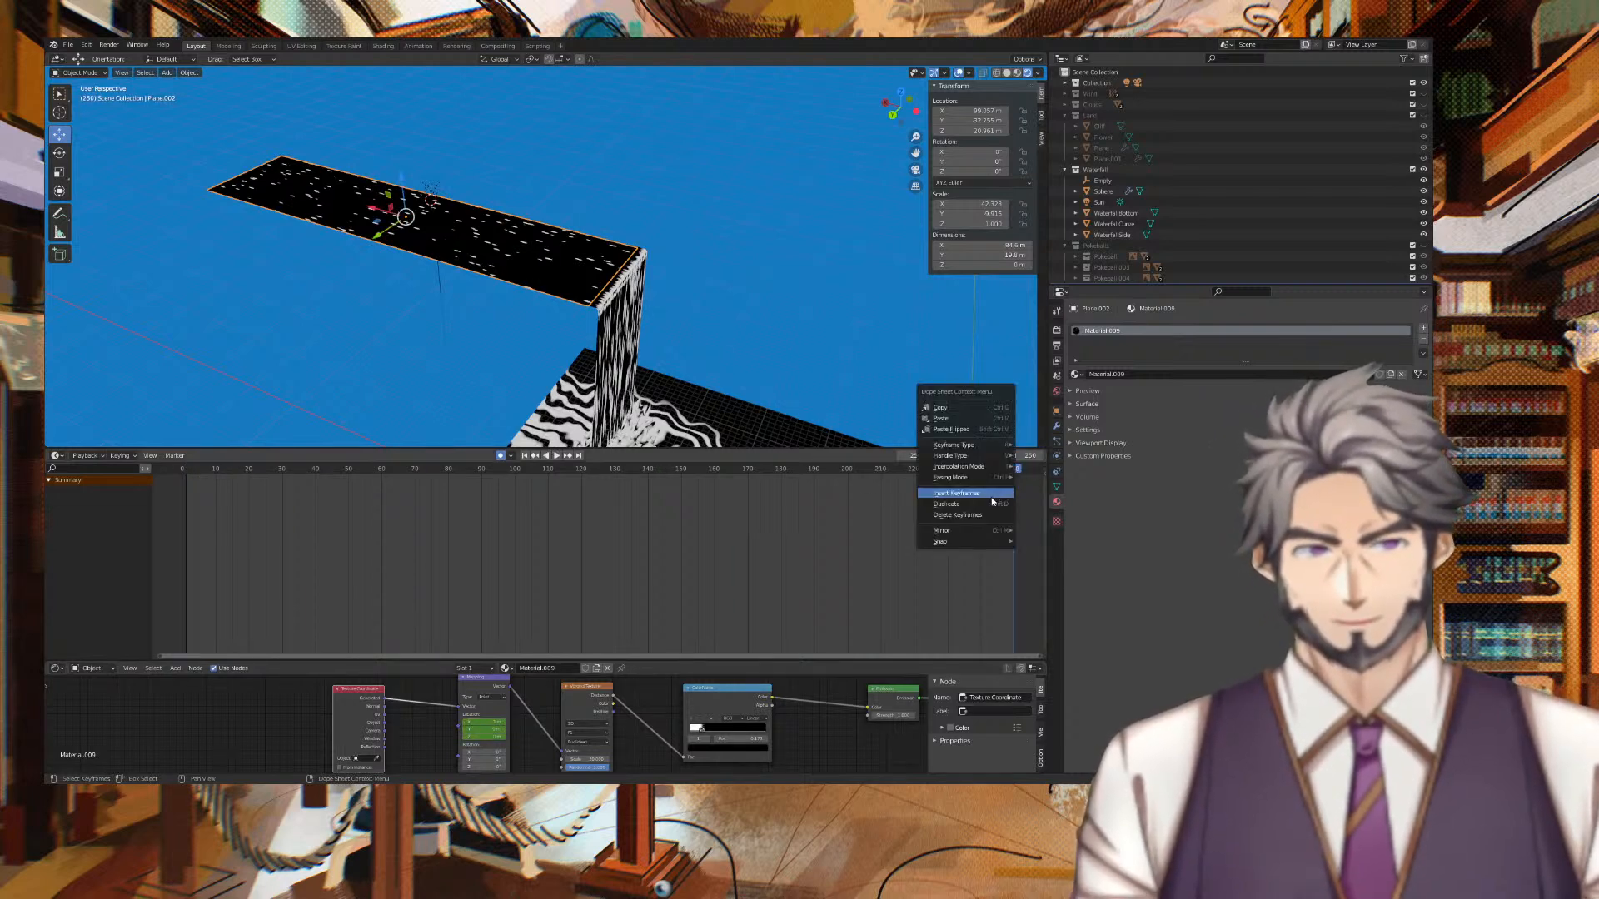
left_click(985, 495)
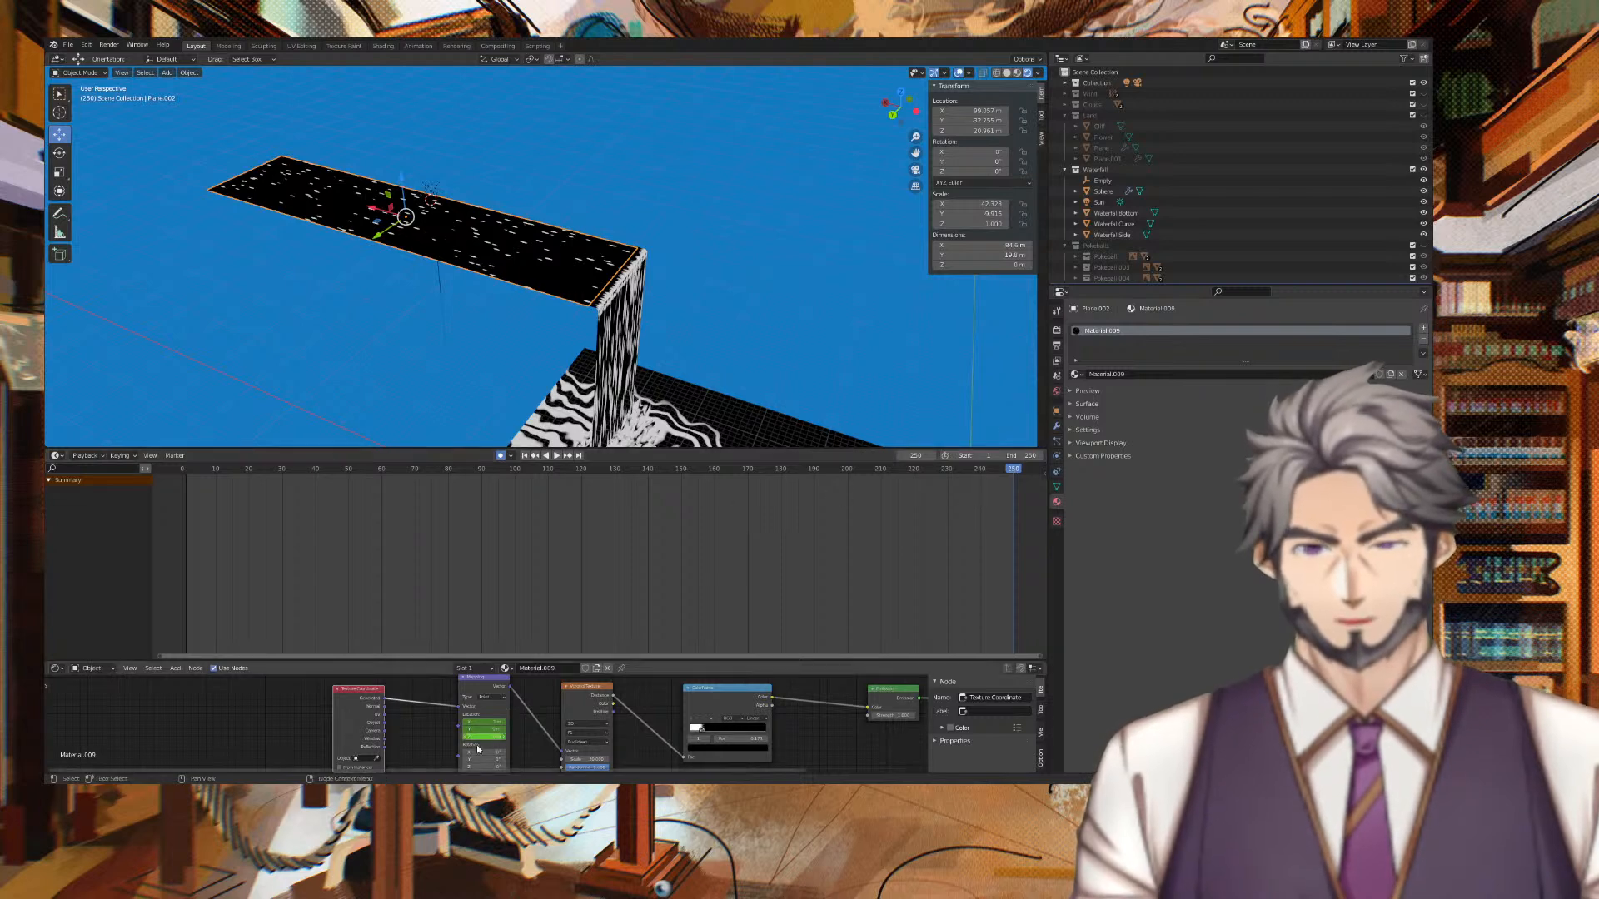
Return to frame 1 and try to insert keyframes for the active group in the timeline.
left_click_drag(1010, 471, 187, 475)
key("space")
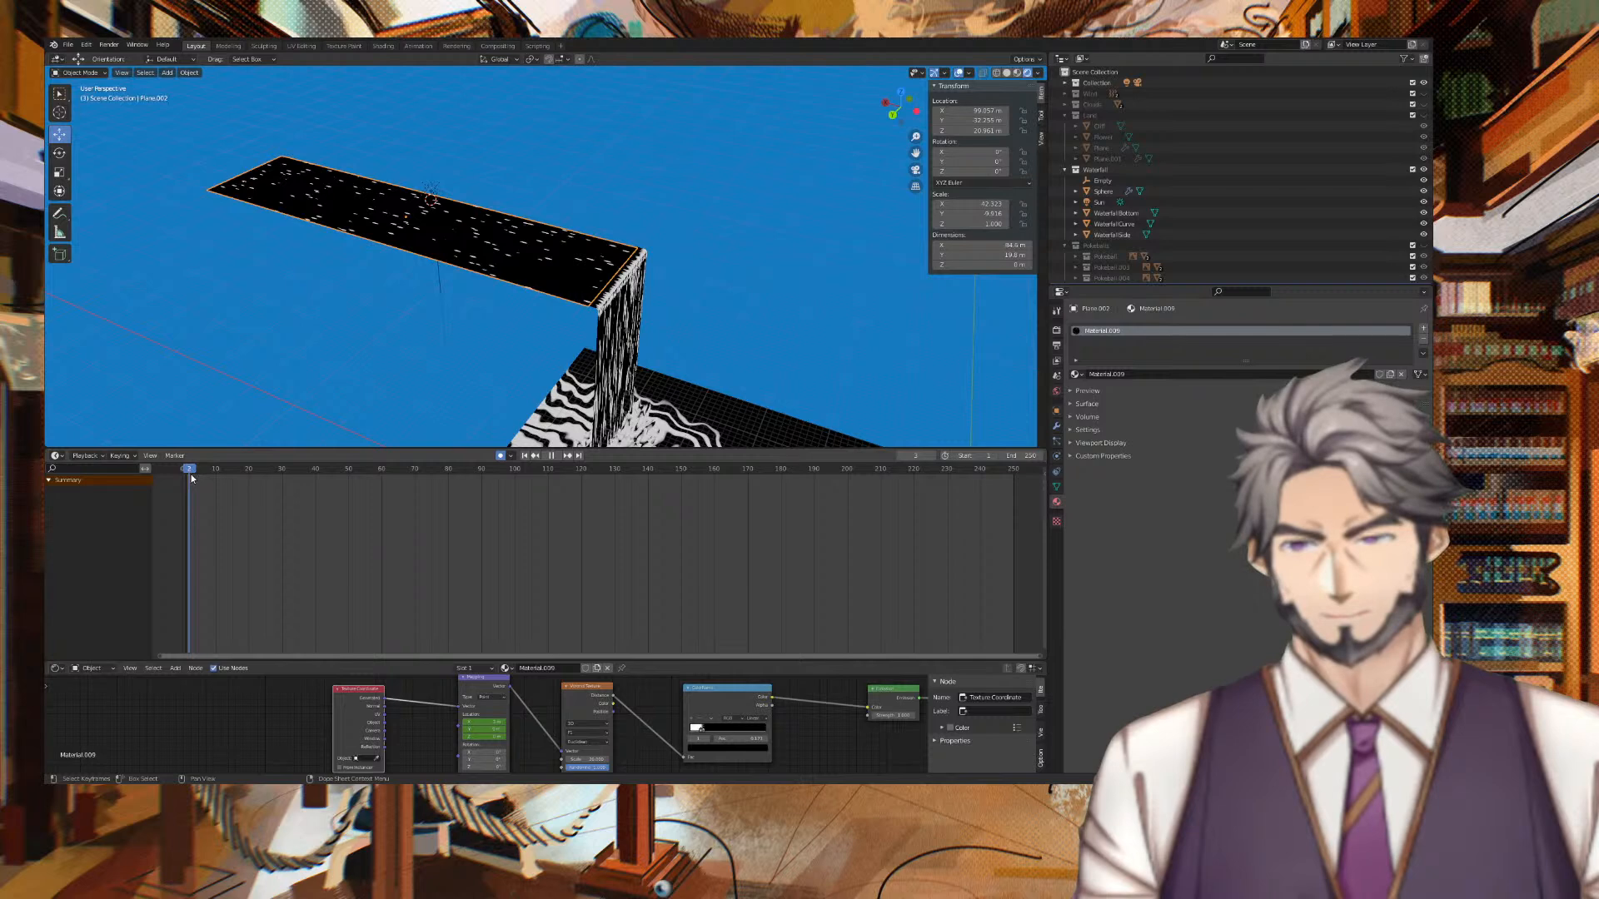
key("Escape")
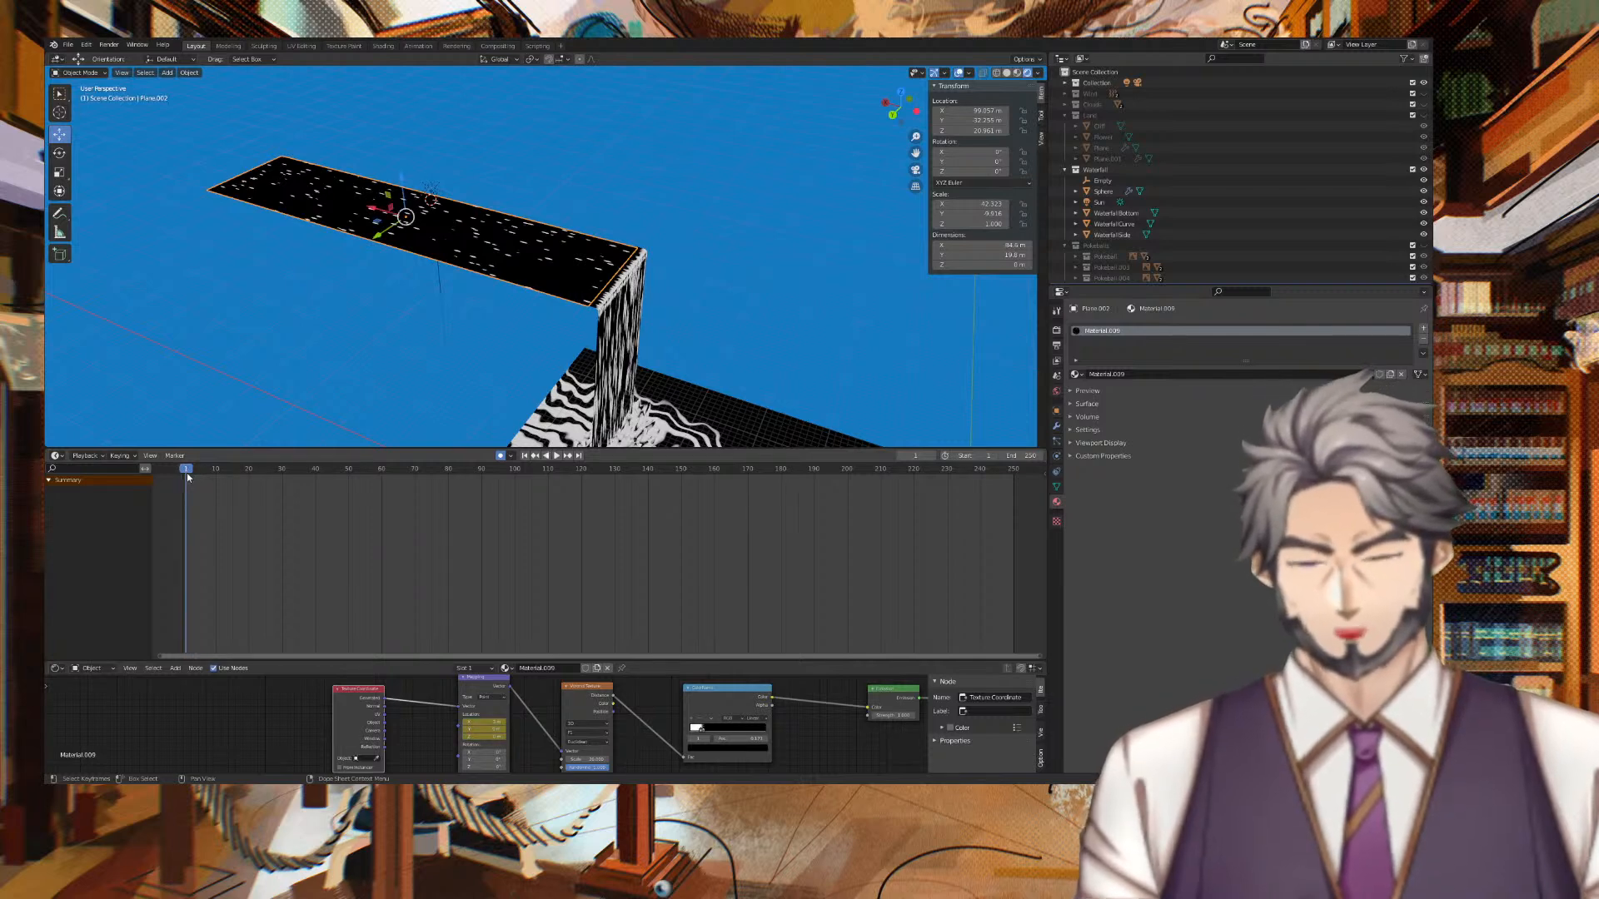
key("i")
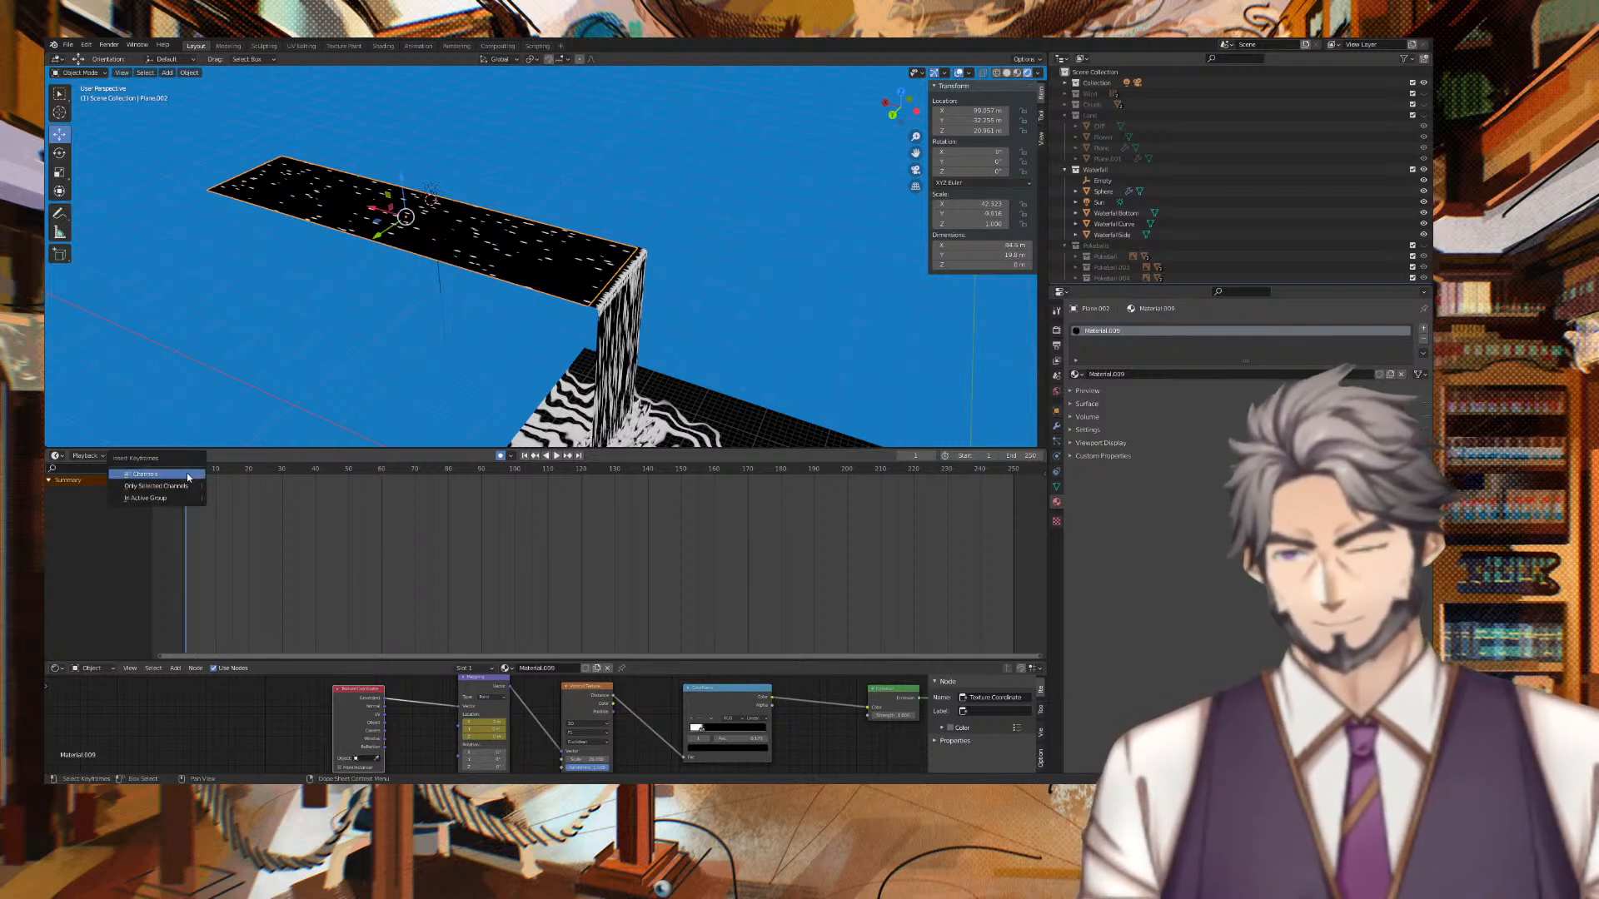
left_click(193, 496)
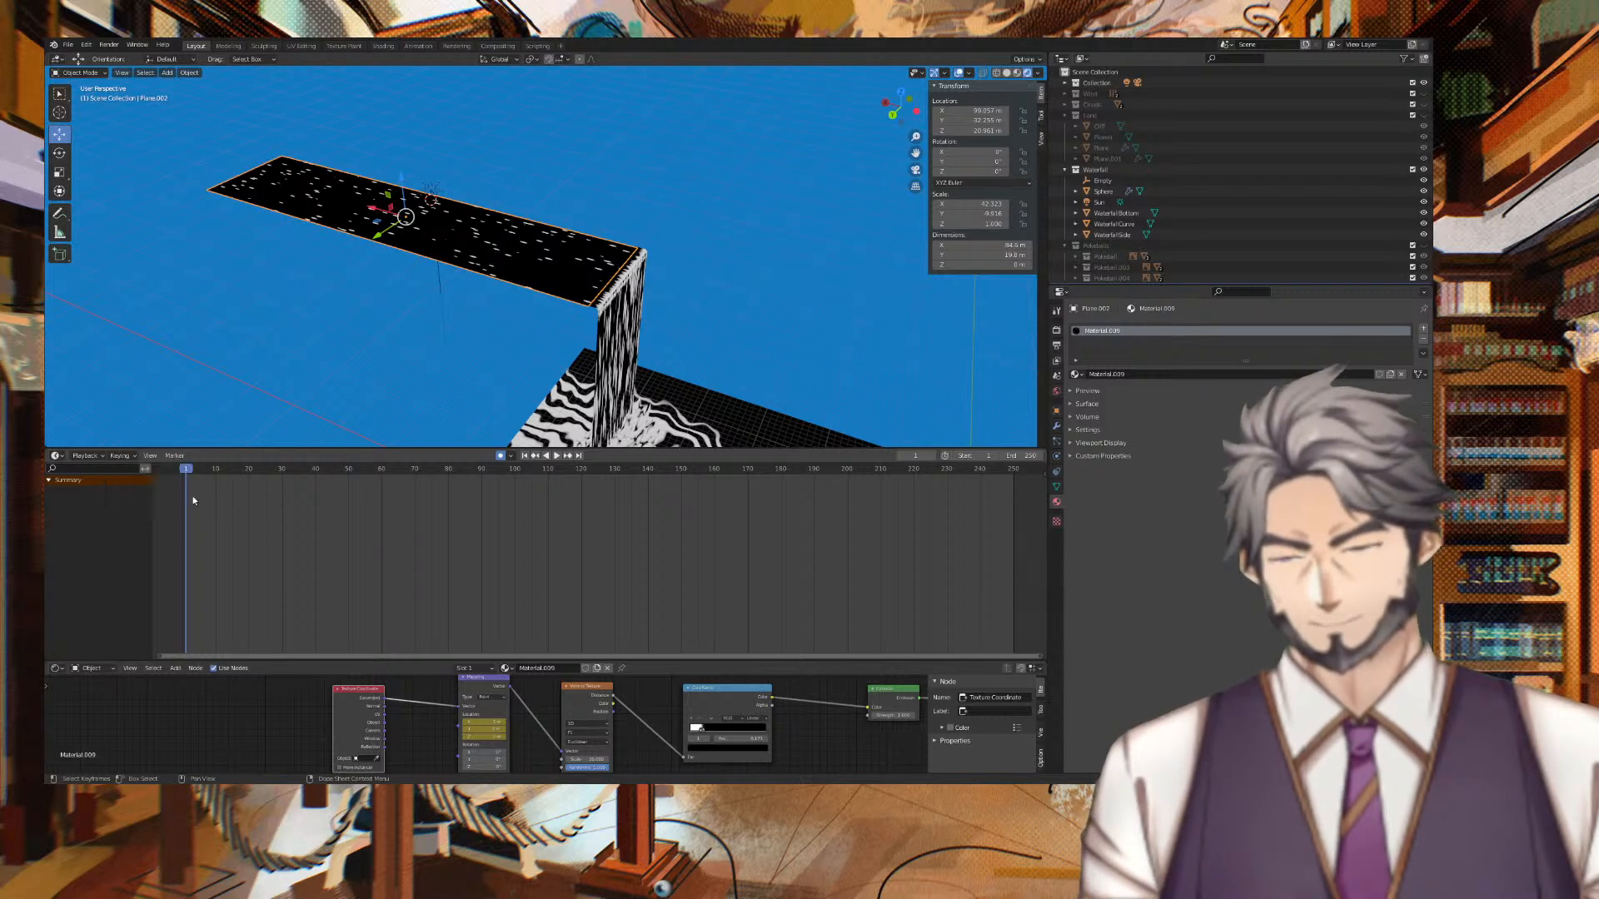
key("i")
left_click(197, 457)
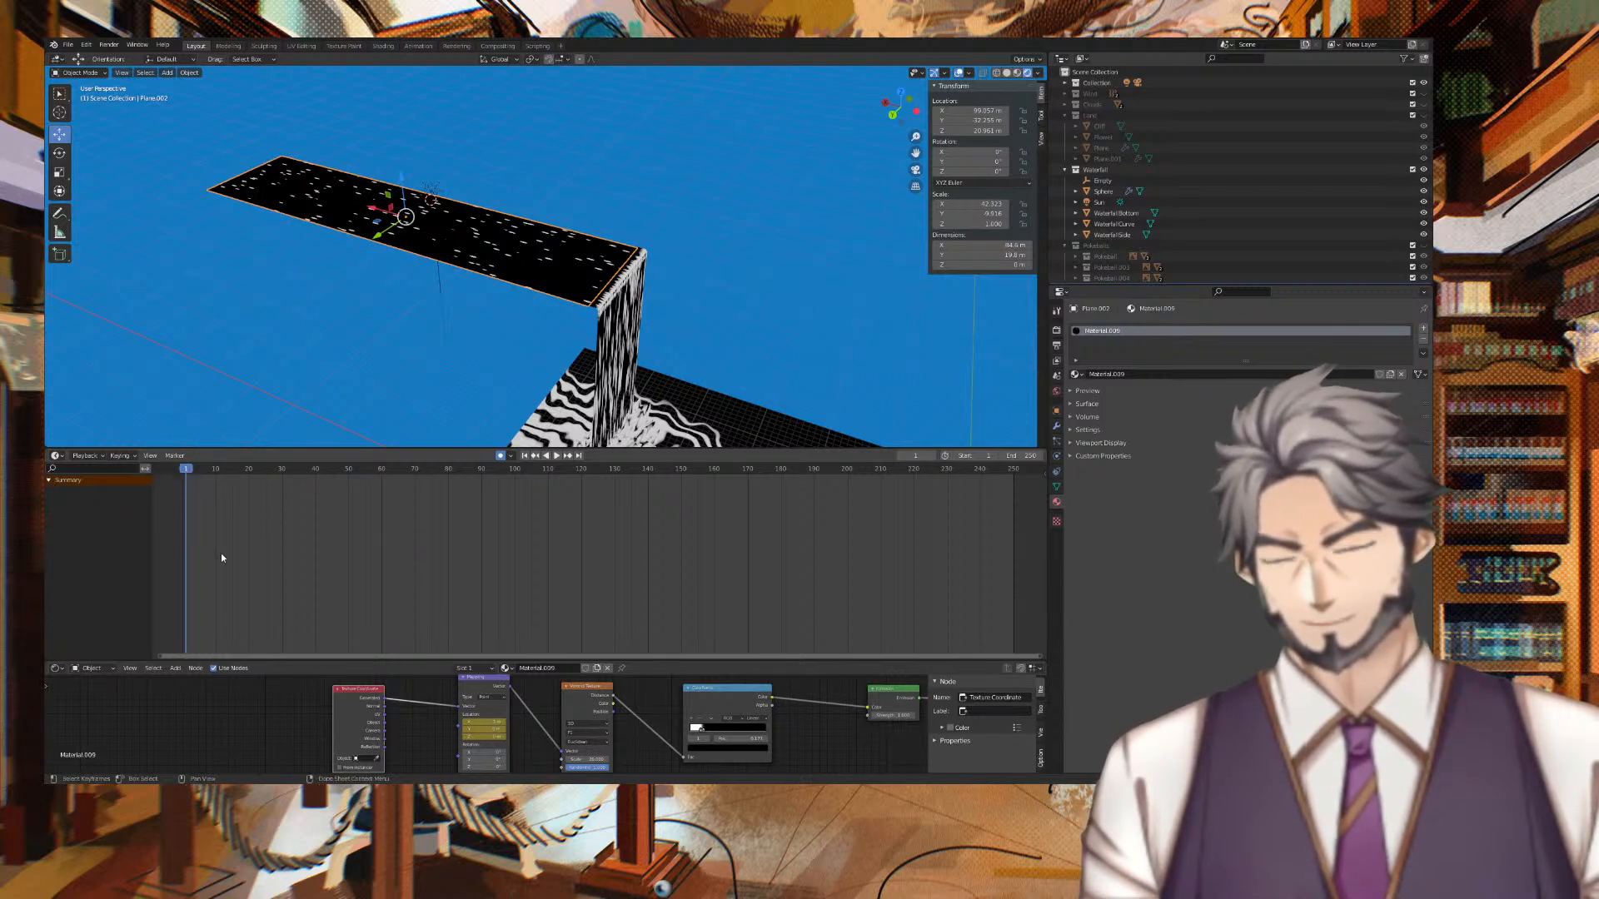
Select the Mapping node and set the current frame to 1.
left_click(483, 684)
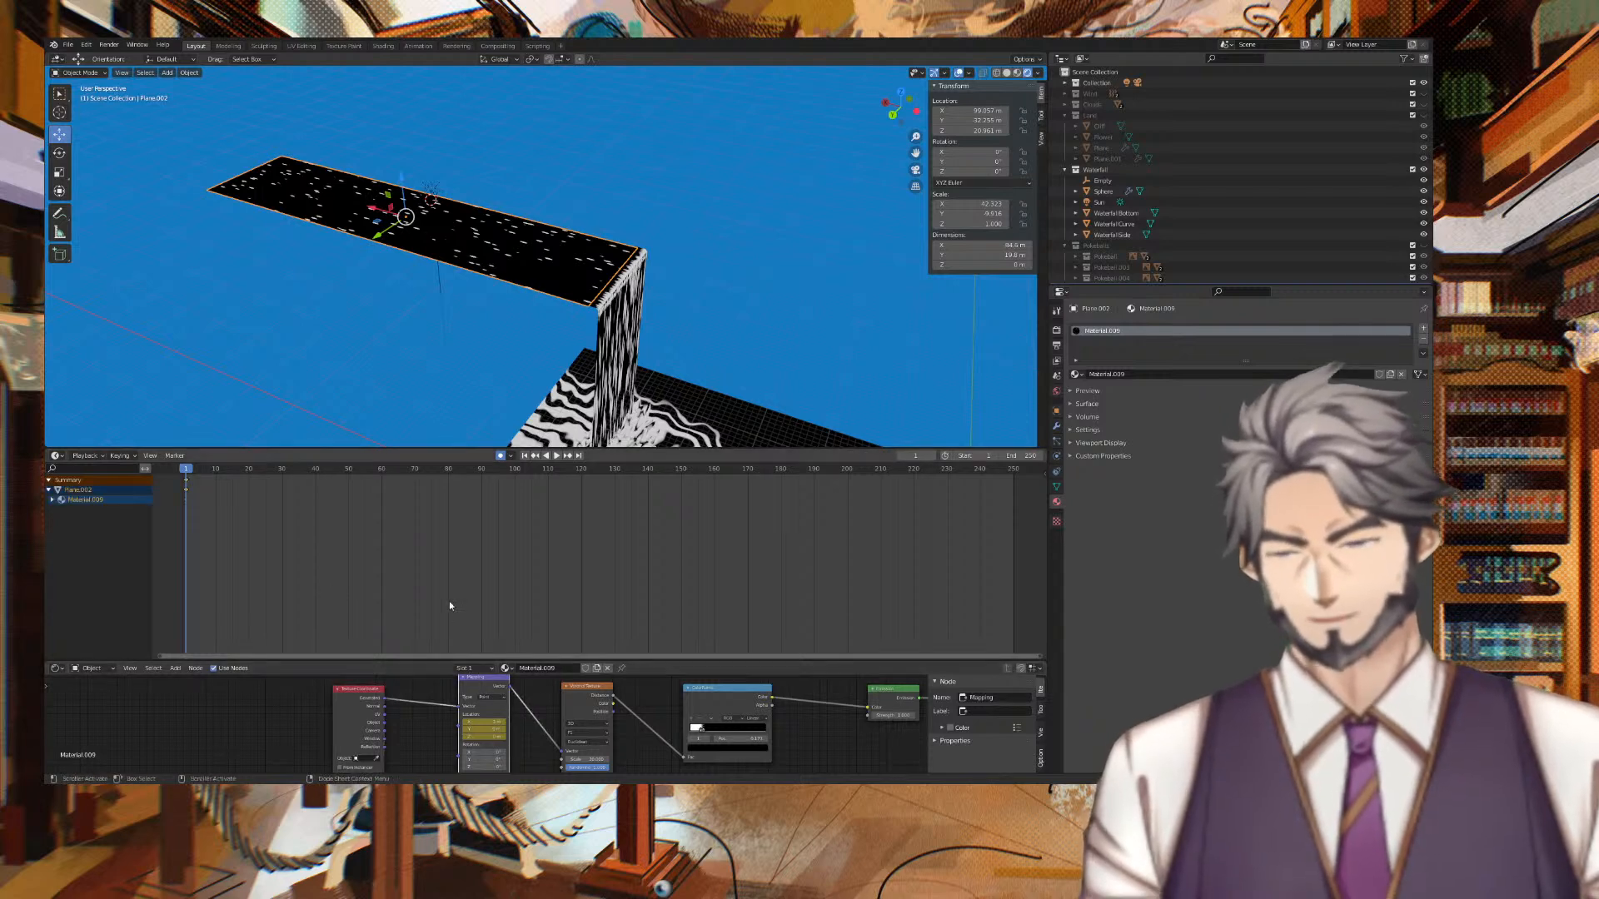
mouse_move(185, 468)
left_mouse_down()
mouse_move(943, 500)
mouse_move(187, 483)
left_mouse_up()
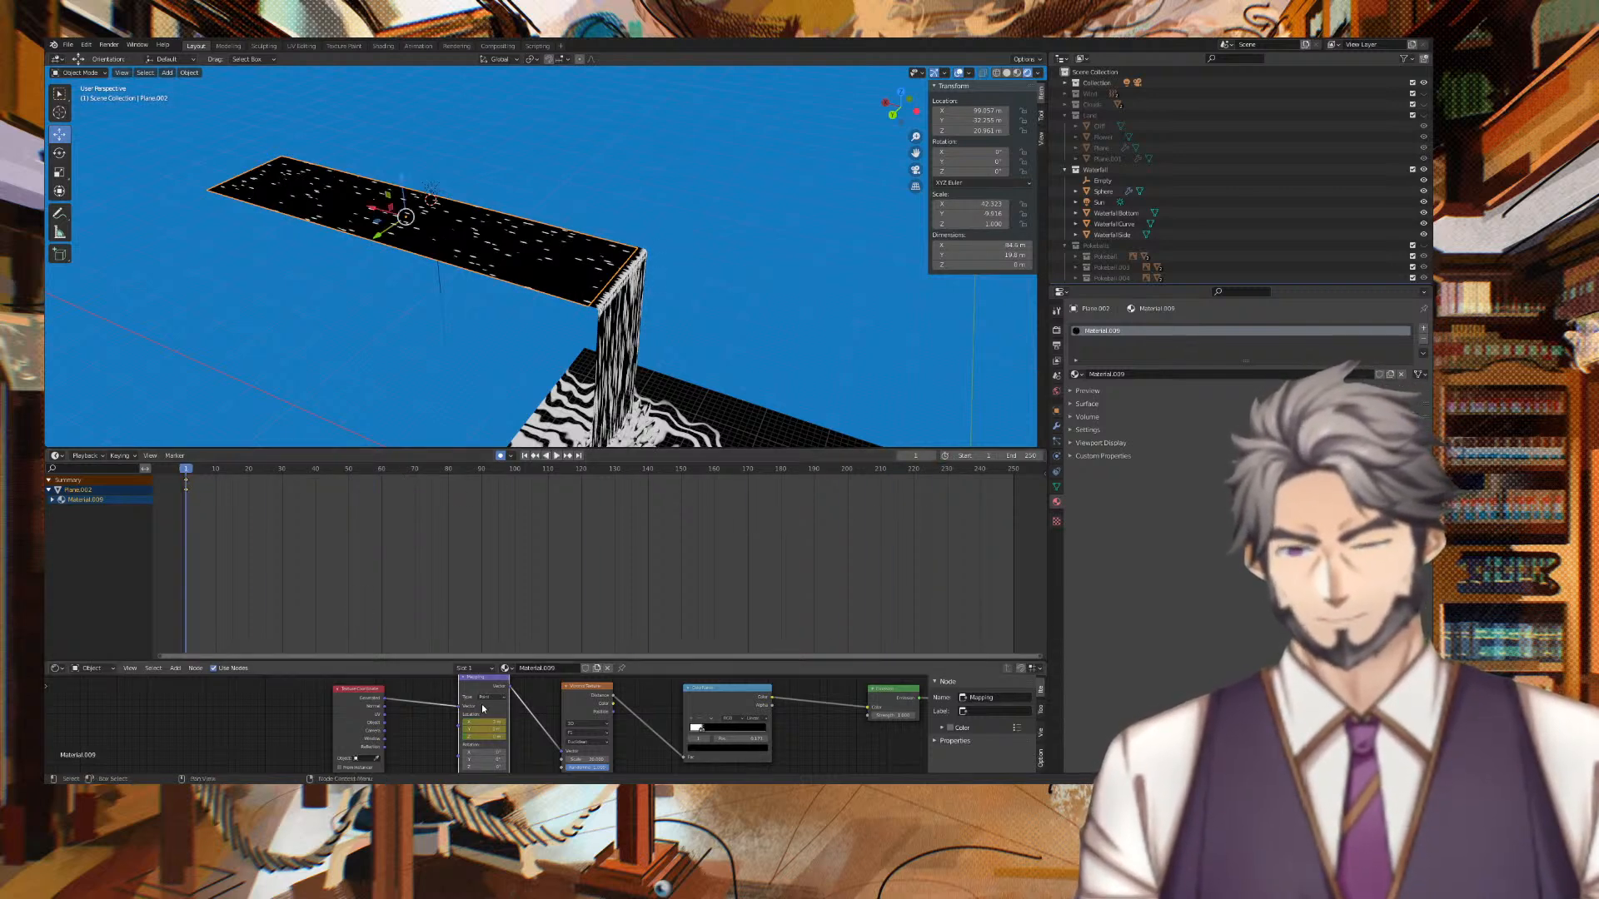
Keyframe the Mapping node's Location at frames 1 and 250, and play the animation from frame 1.
key("Tab")
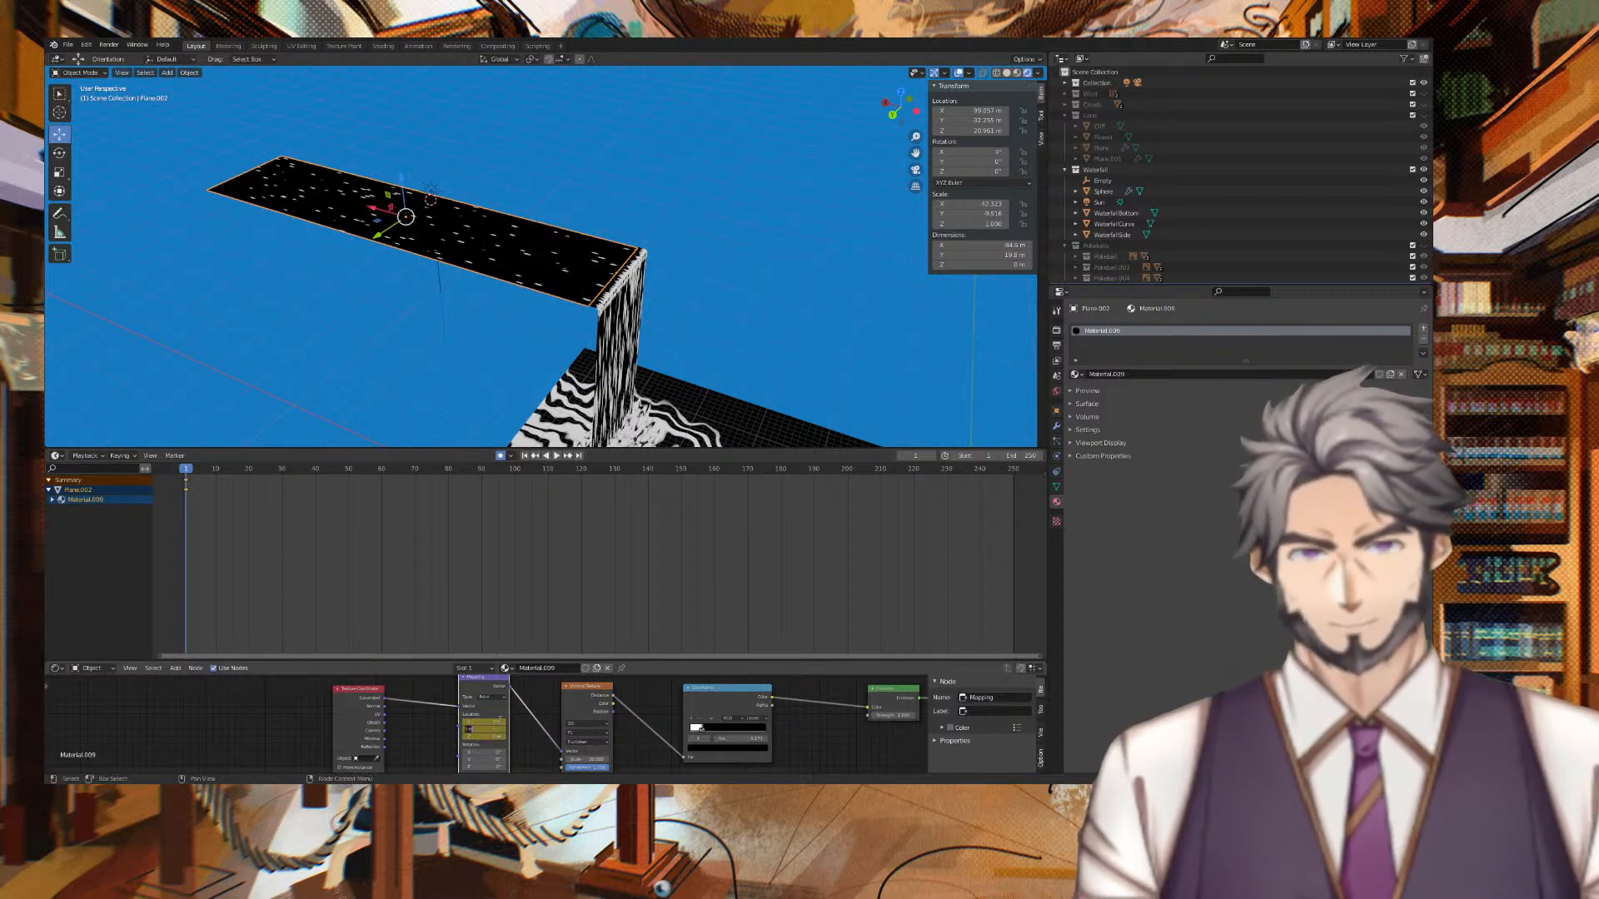
key("Return")
left_click_drag(203, 479, 1014, 489)
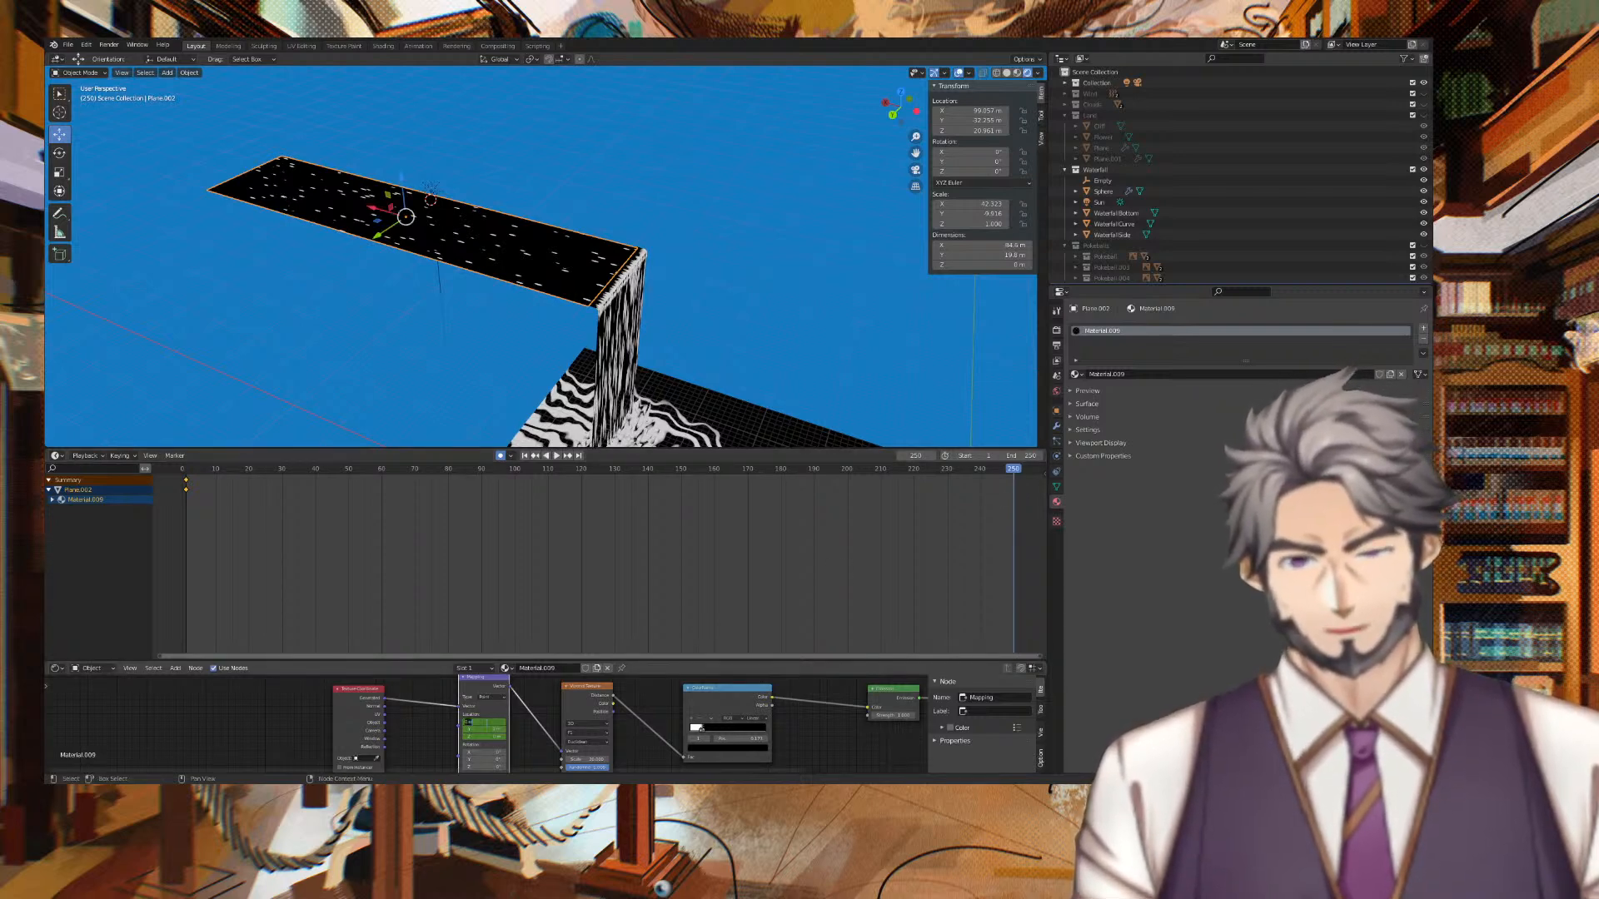
key("Tab")
left_click(184, 470)
key("space")
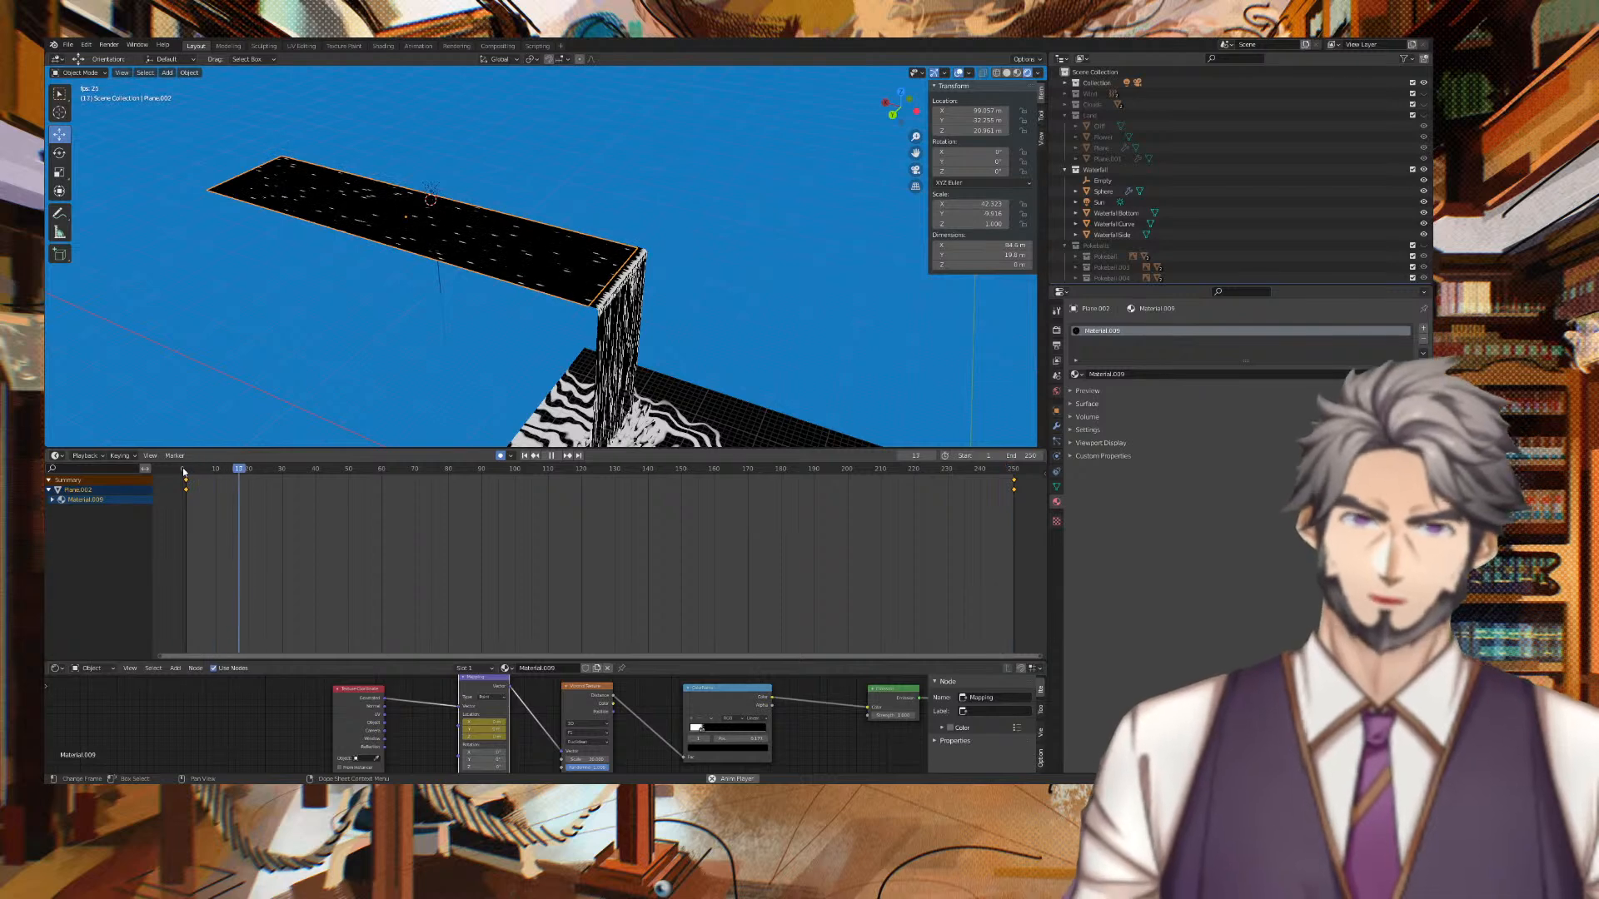
key("space")
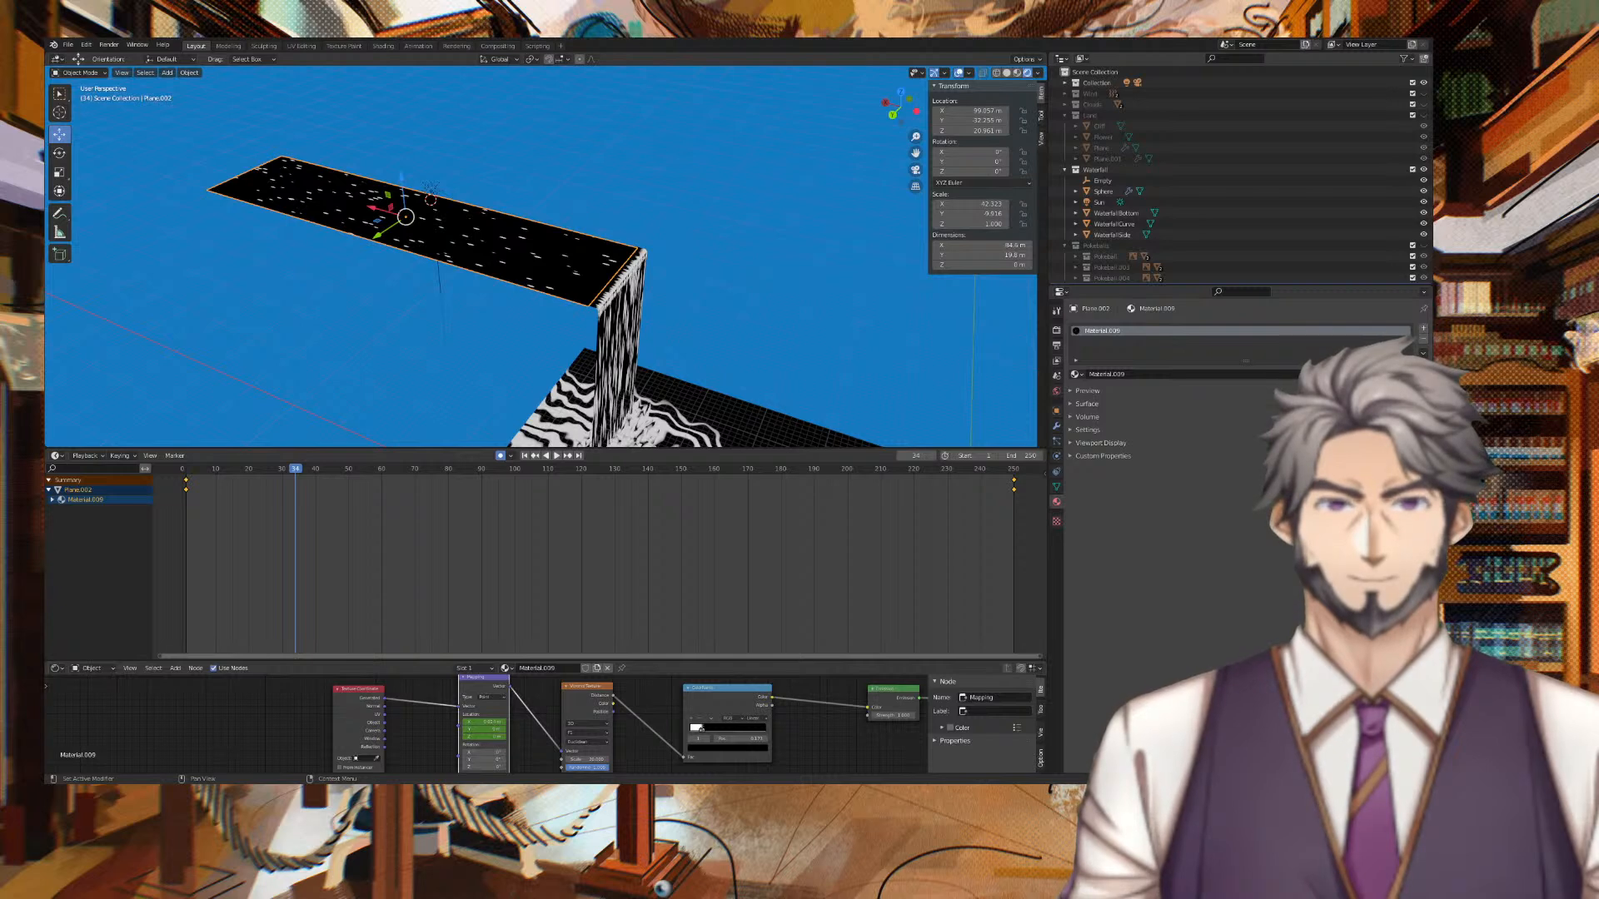
Replay the water flow and scrub through the timeline, ending at frame 1.
key("space")
left_click(1021, 477)
key("space")
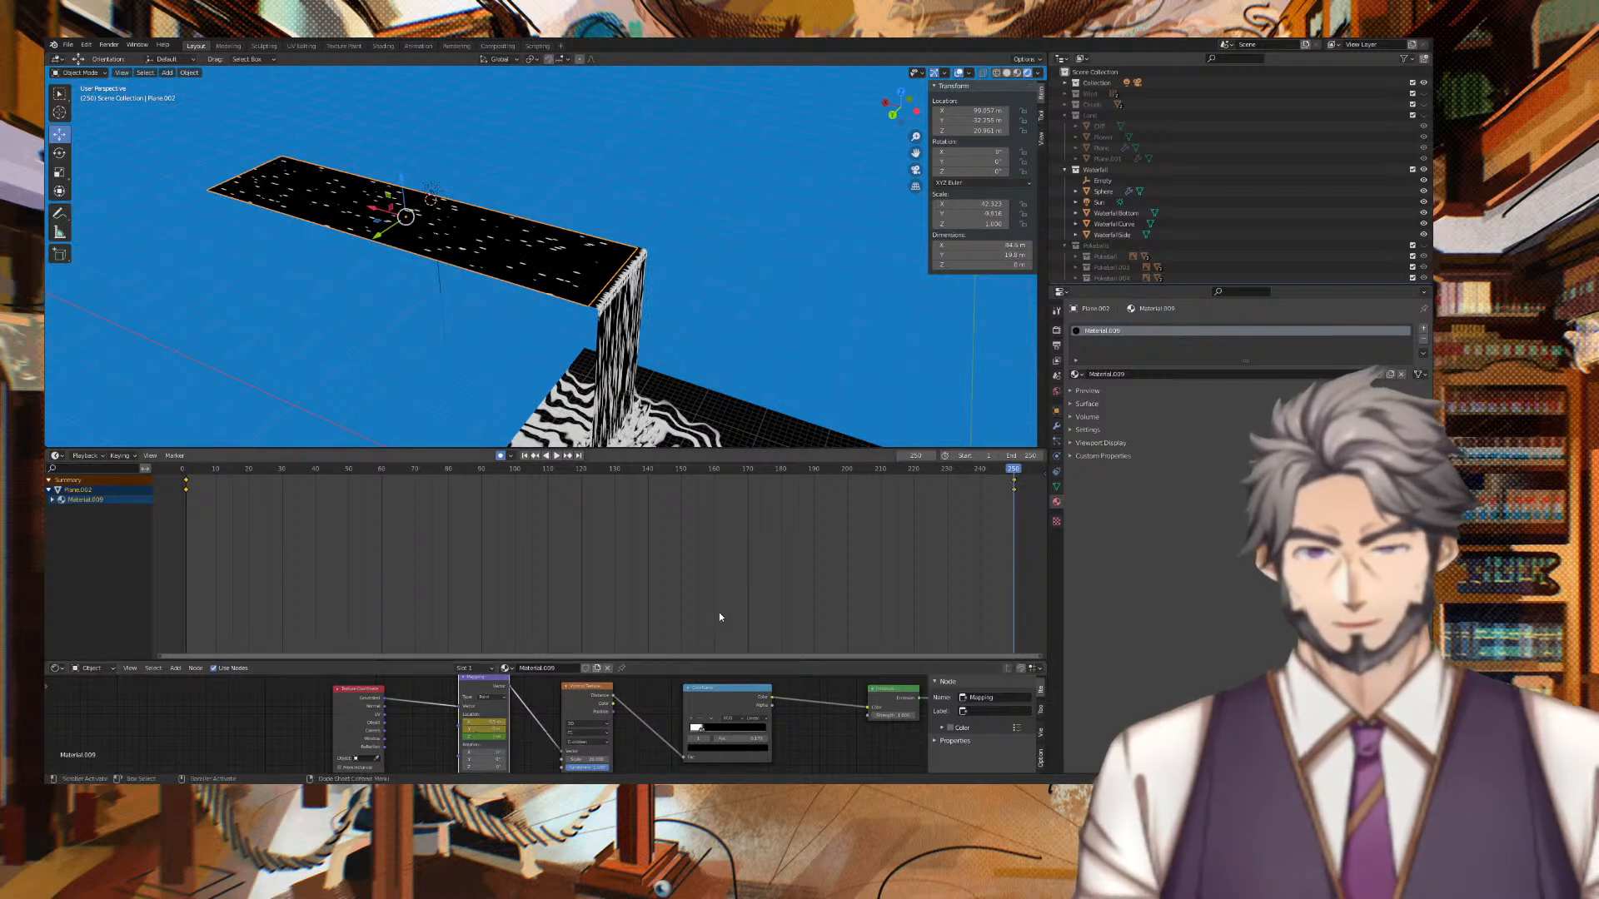
key("shift+ctrl+space")
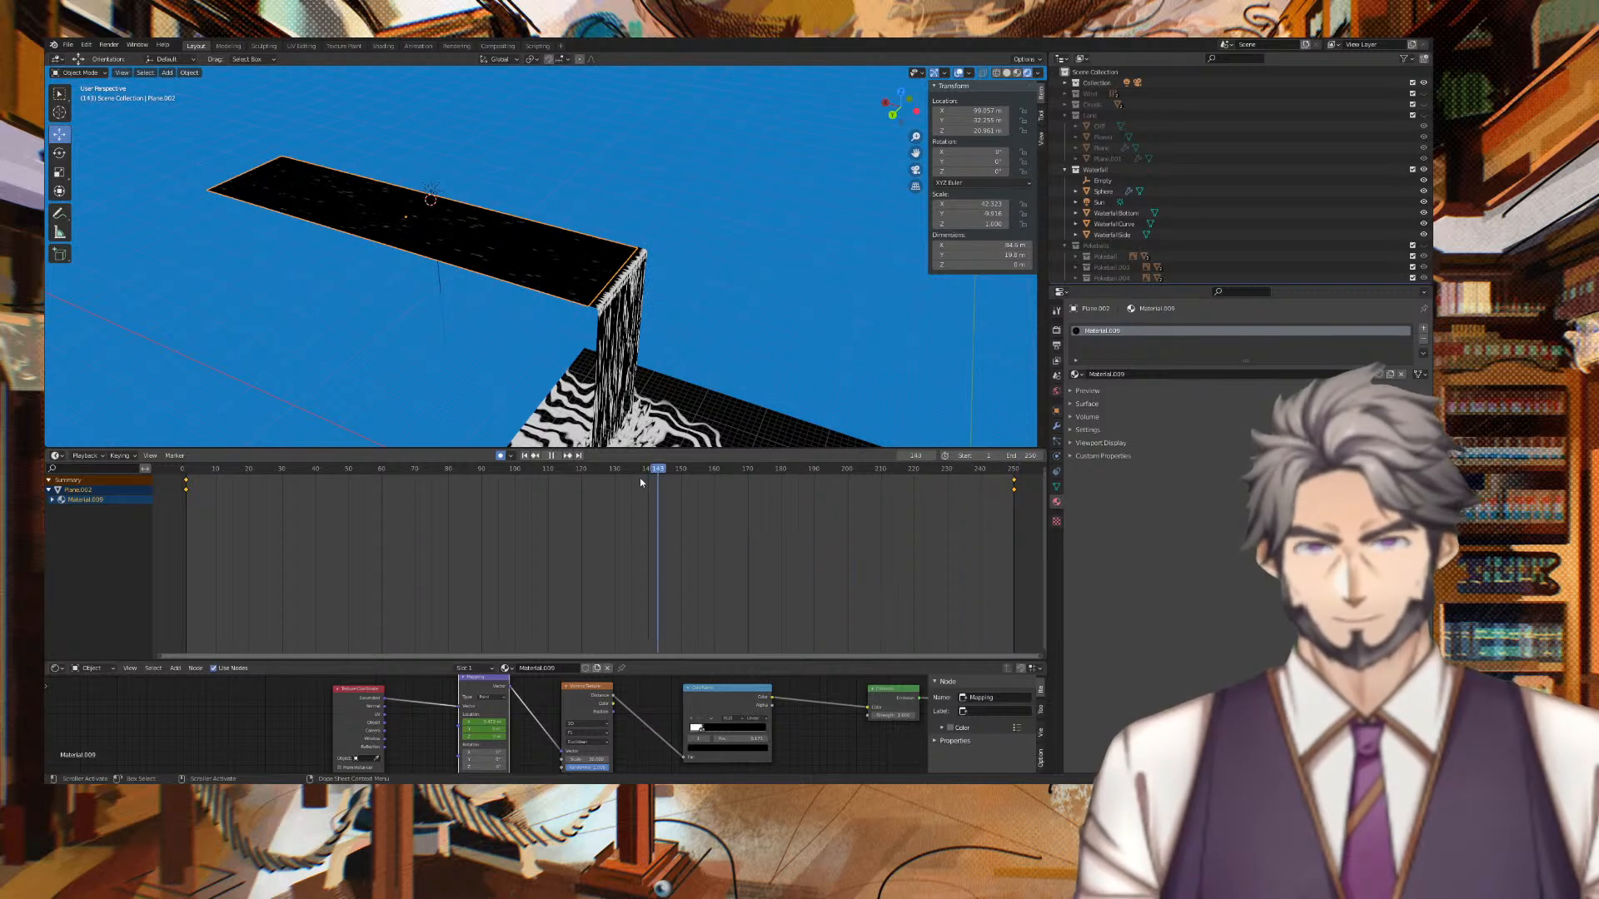
left_click_drag(187, 490, 323, 489)
left_click_drag(493, 492, 186, 493)
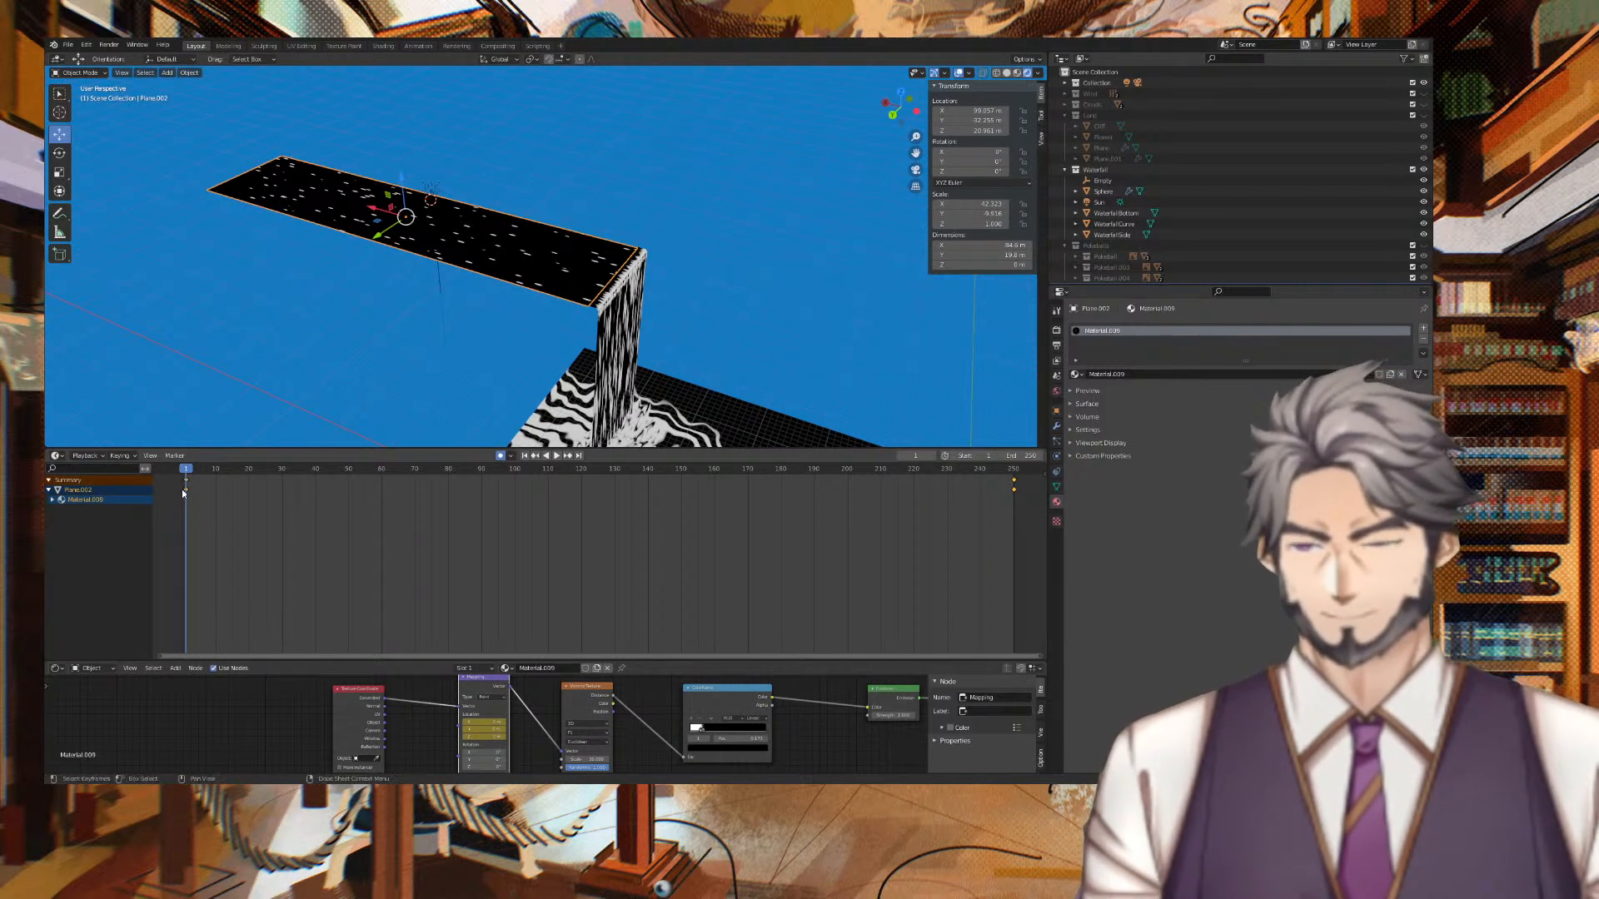
Select the plane's material keyframes, set their interpolation mode to Linear, and play the animation.
left_click_drag(181, 488, 1012, 511)
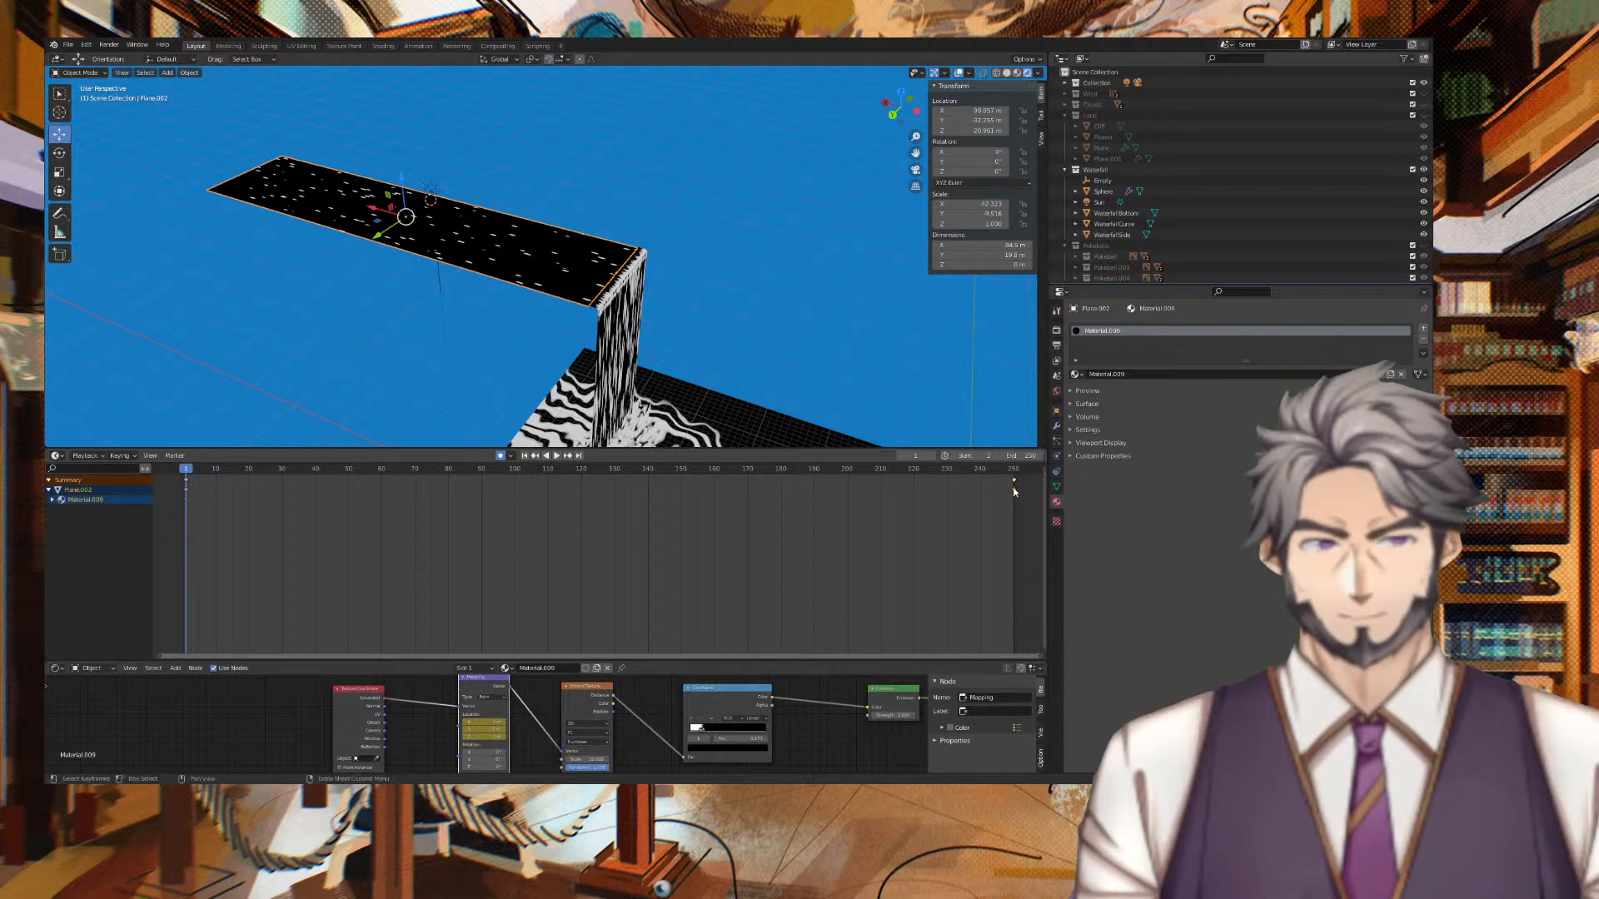
right_click(1013, 493)
mouse_move(1001, 440)
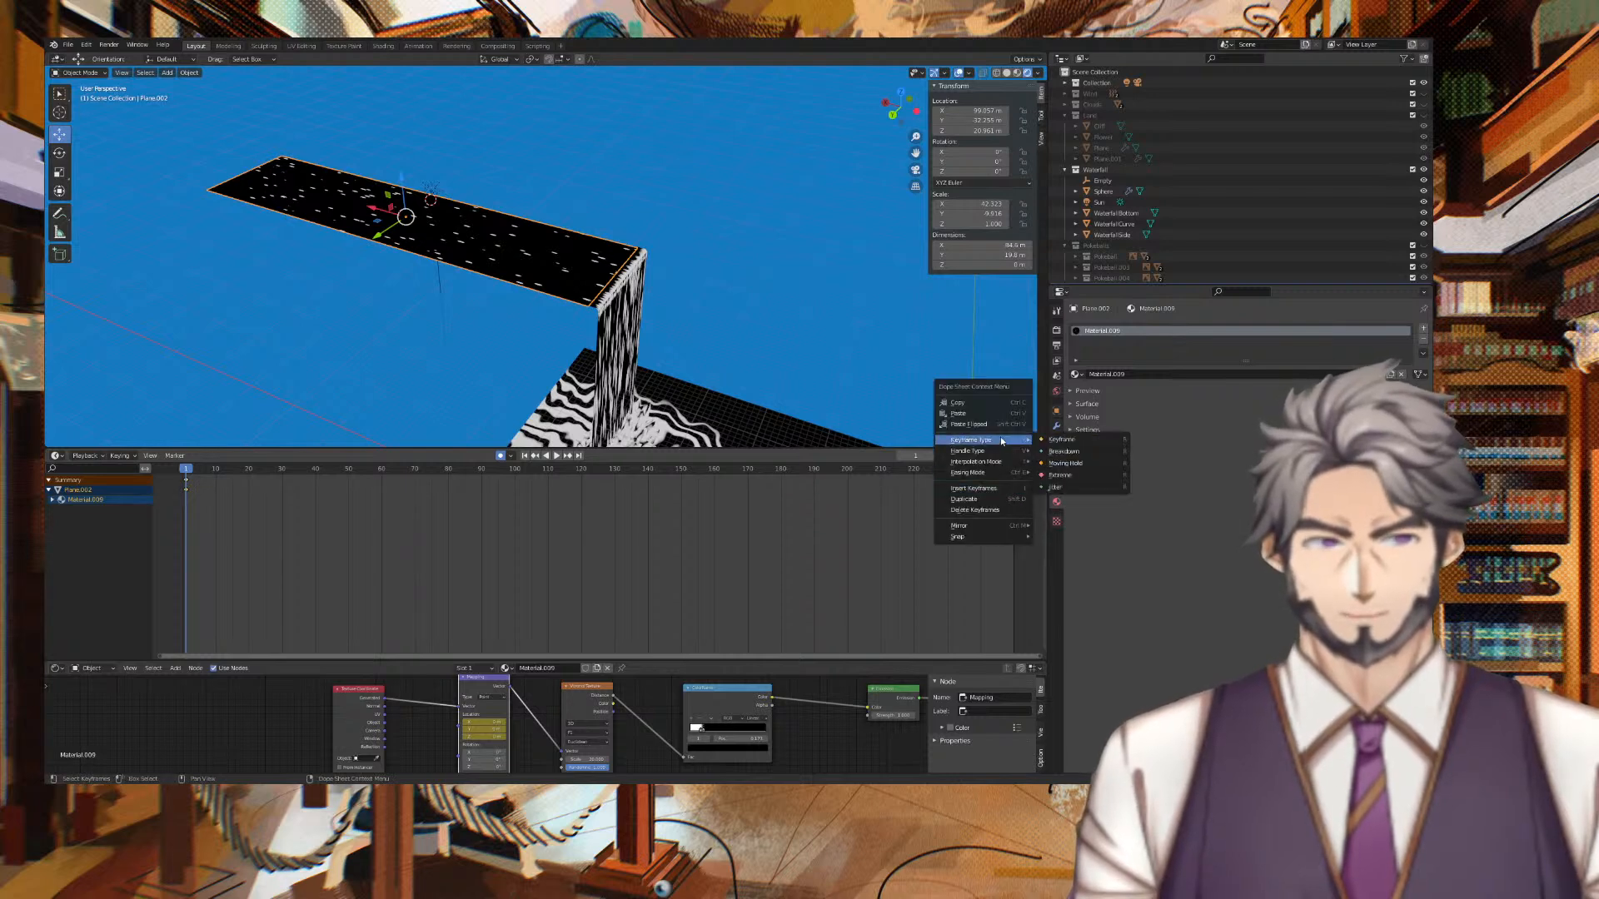
mouse_move(975, 467)
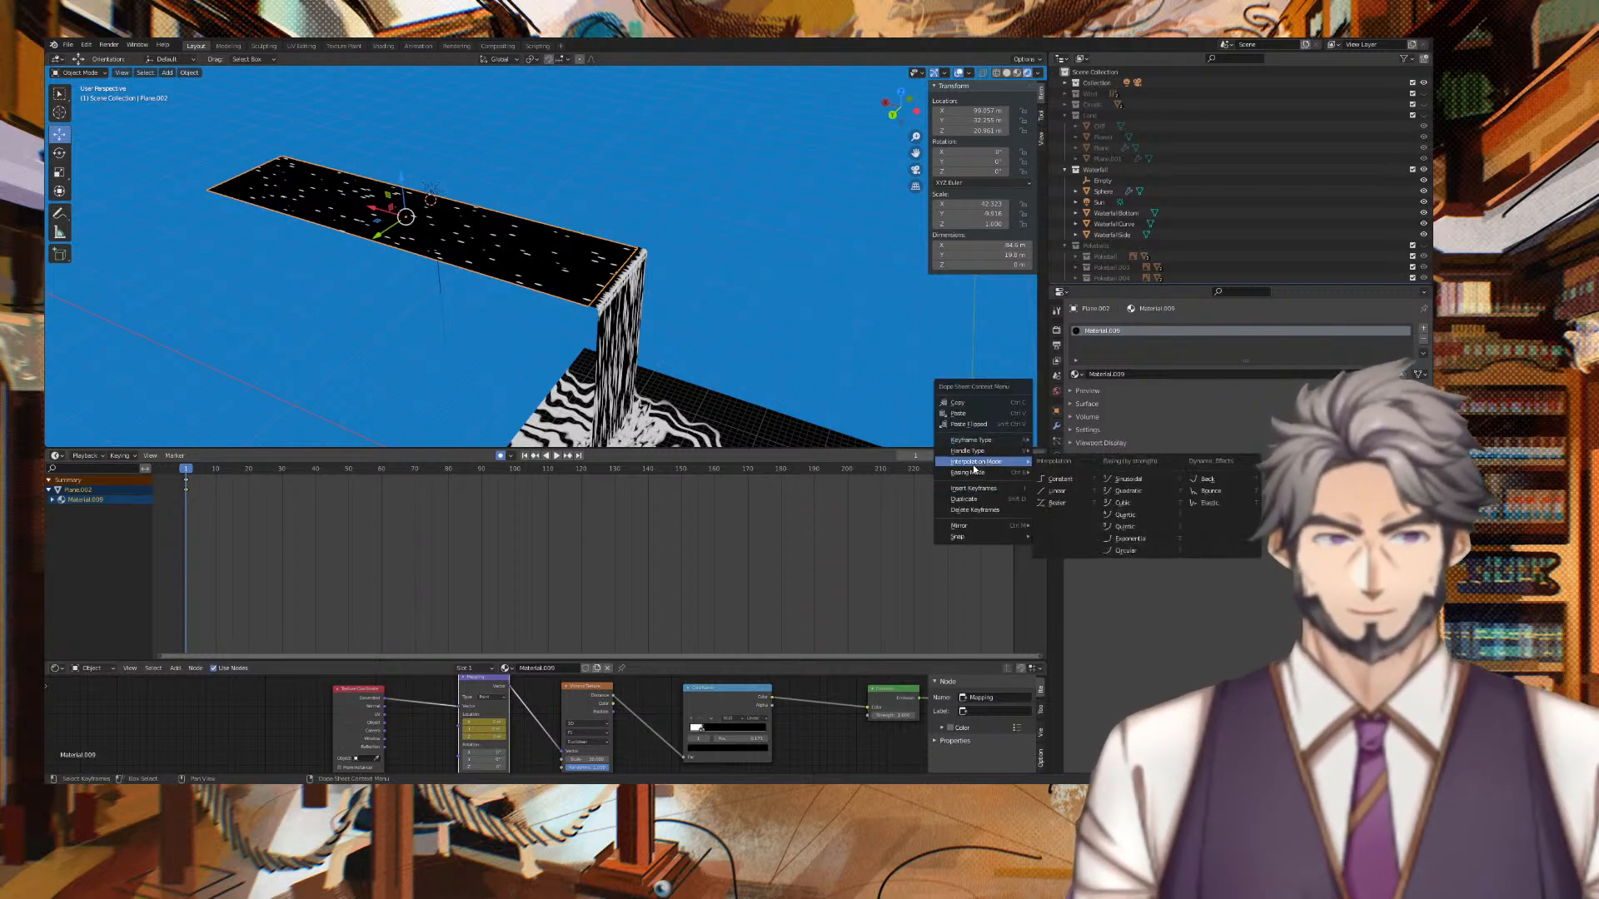
left_click(1075, 493)
key("space")
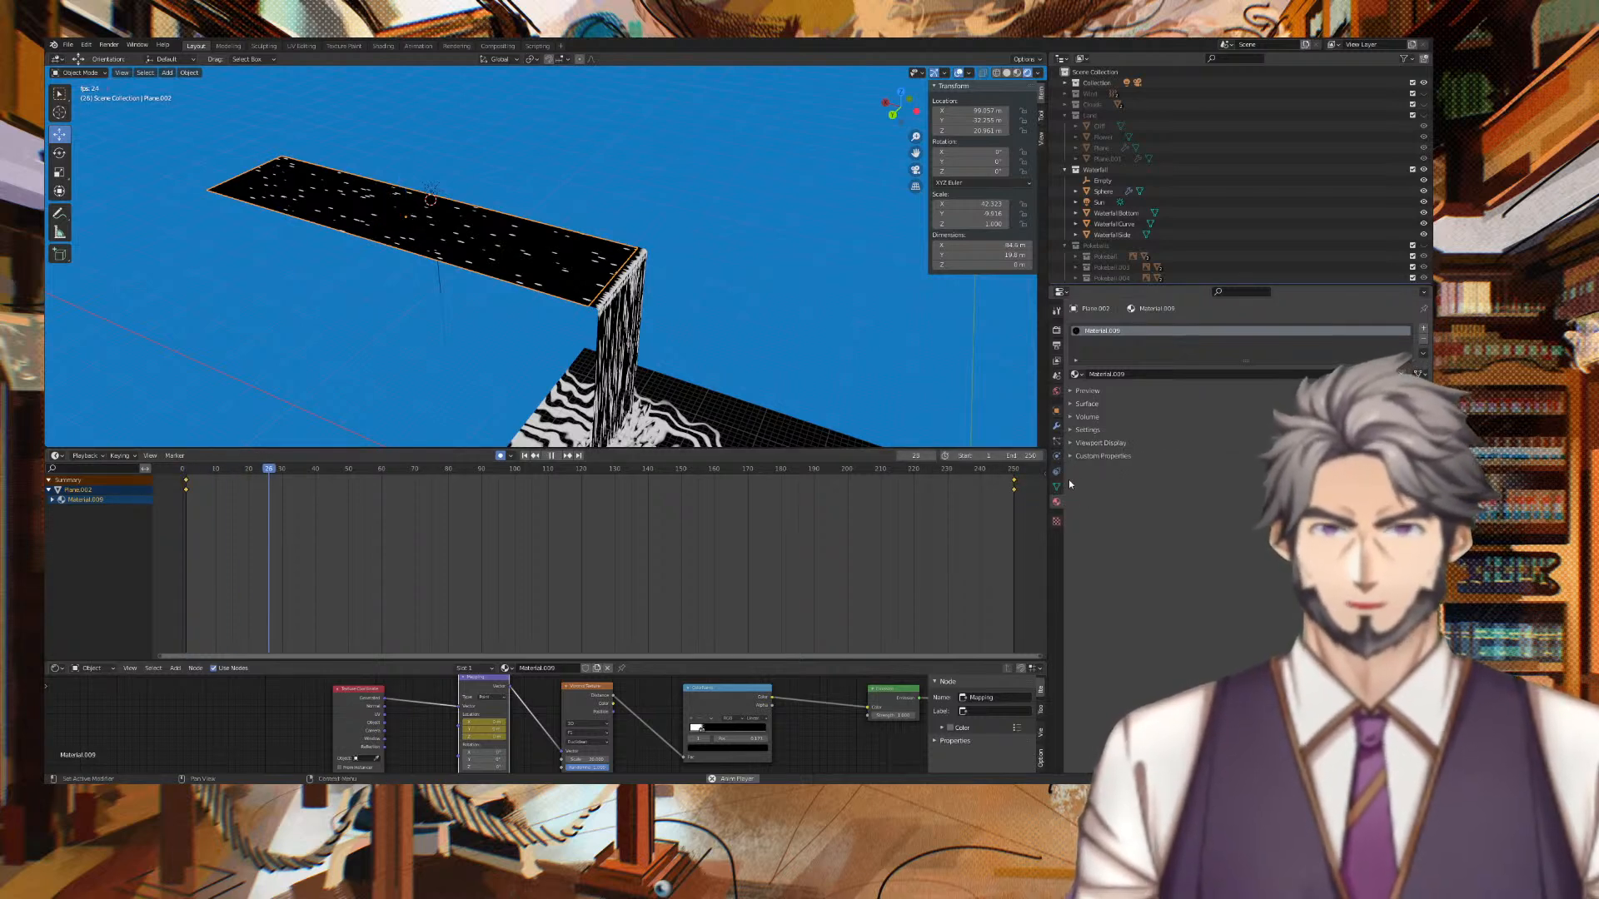
Examine the water's motion around frame 250 by scrubbing and playing the animation, and return to frame 1.
left_click(990, 470)
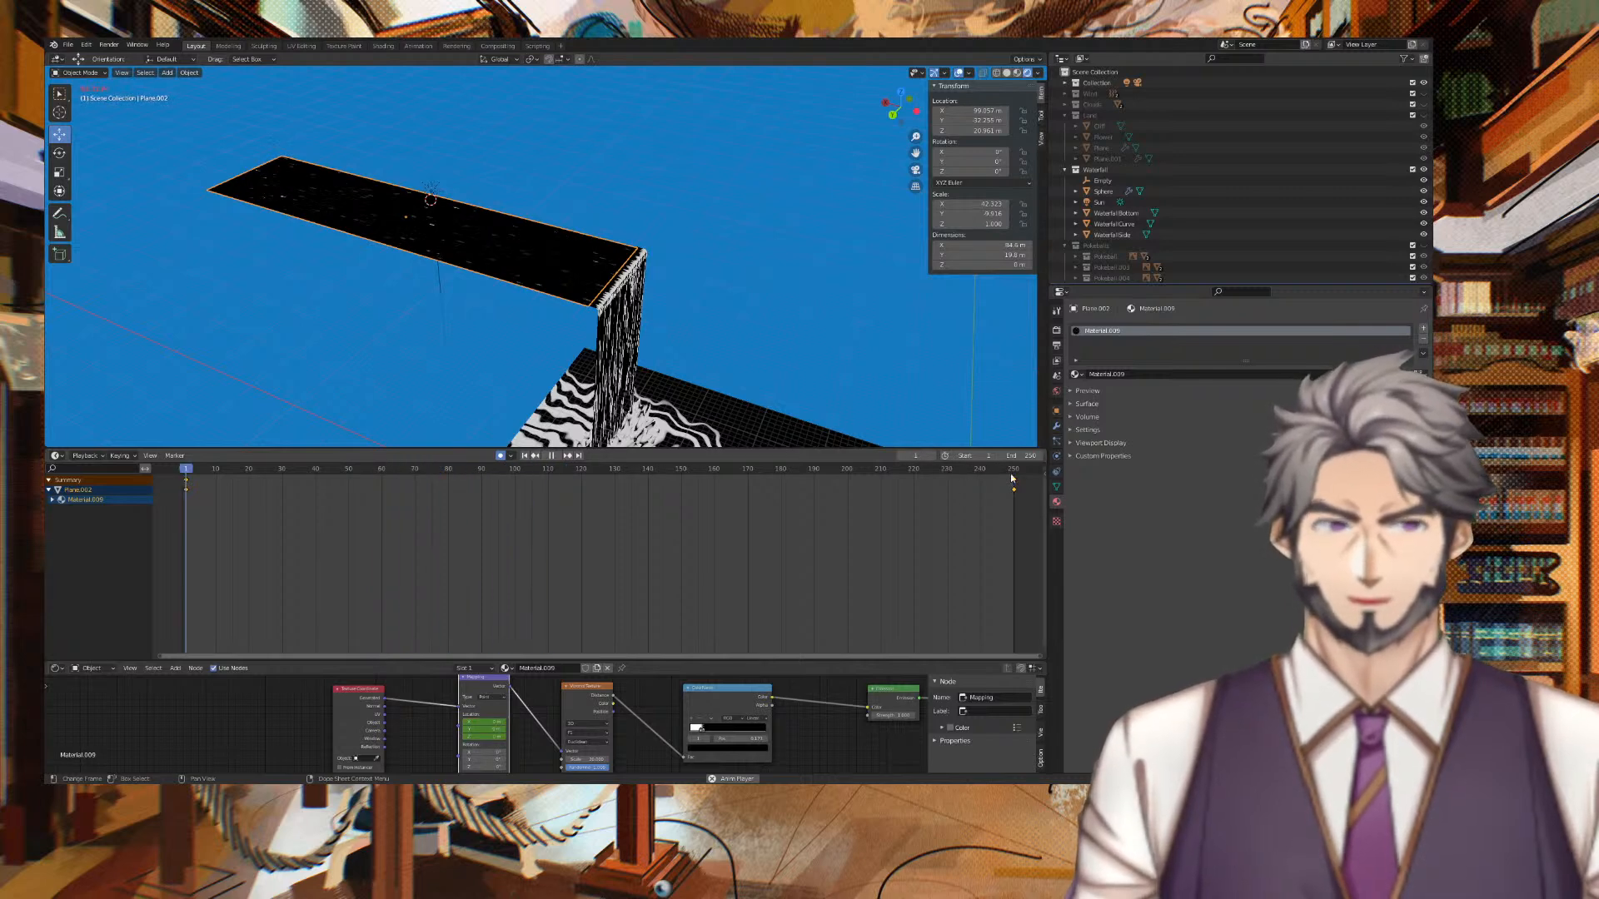
left_click(990, 471)
left_click(990, 471)
key("space")
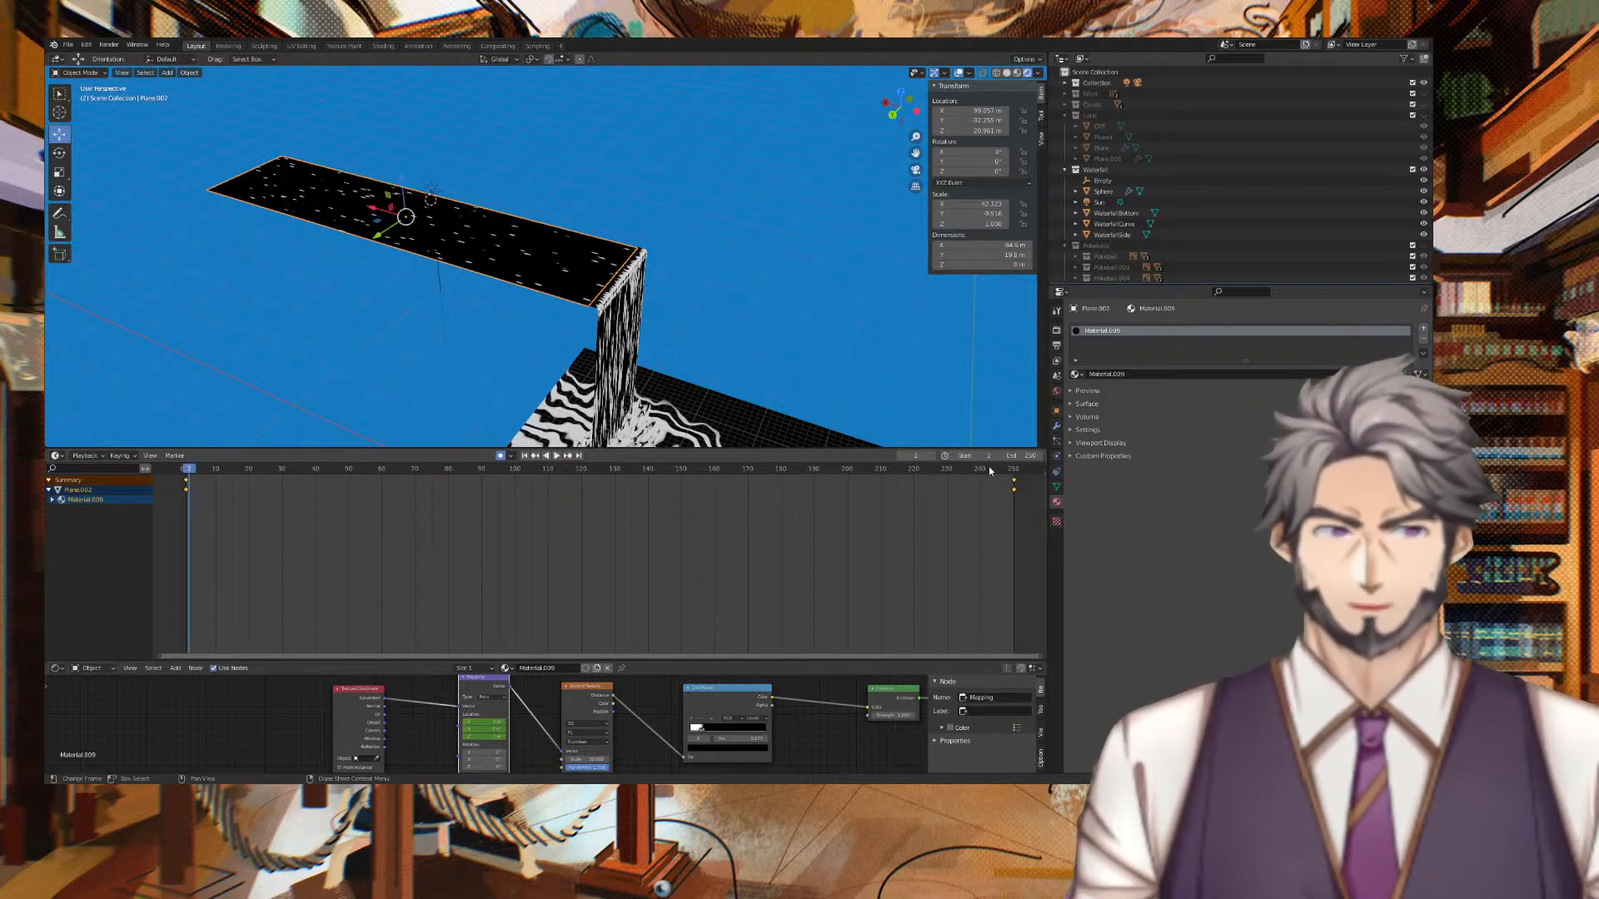
left_click_drag(1008, 470, 1016, 471)
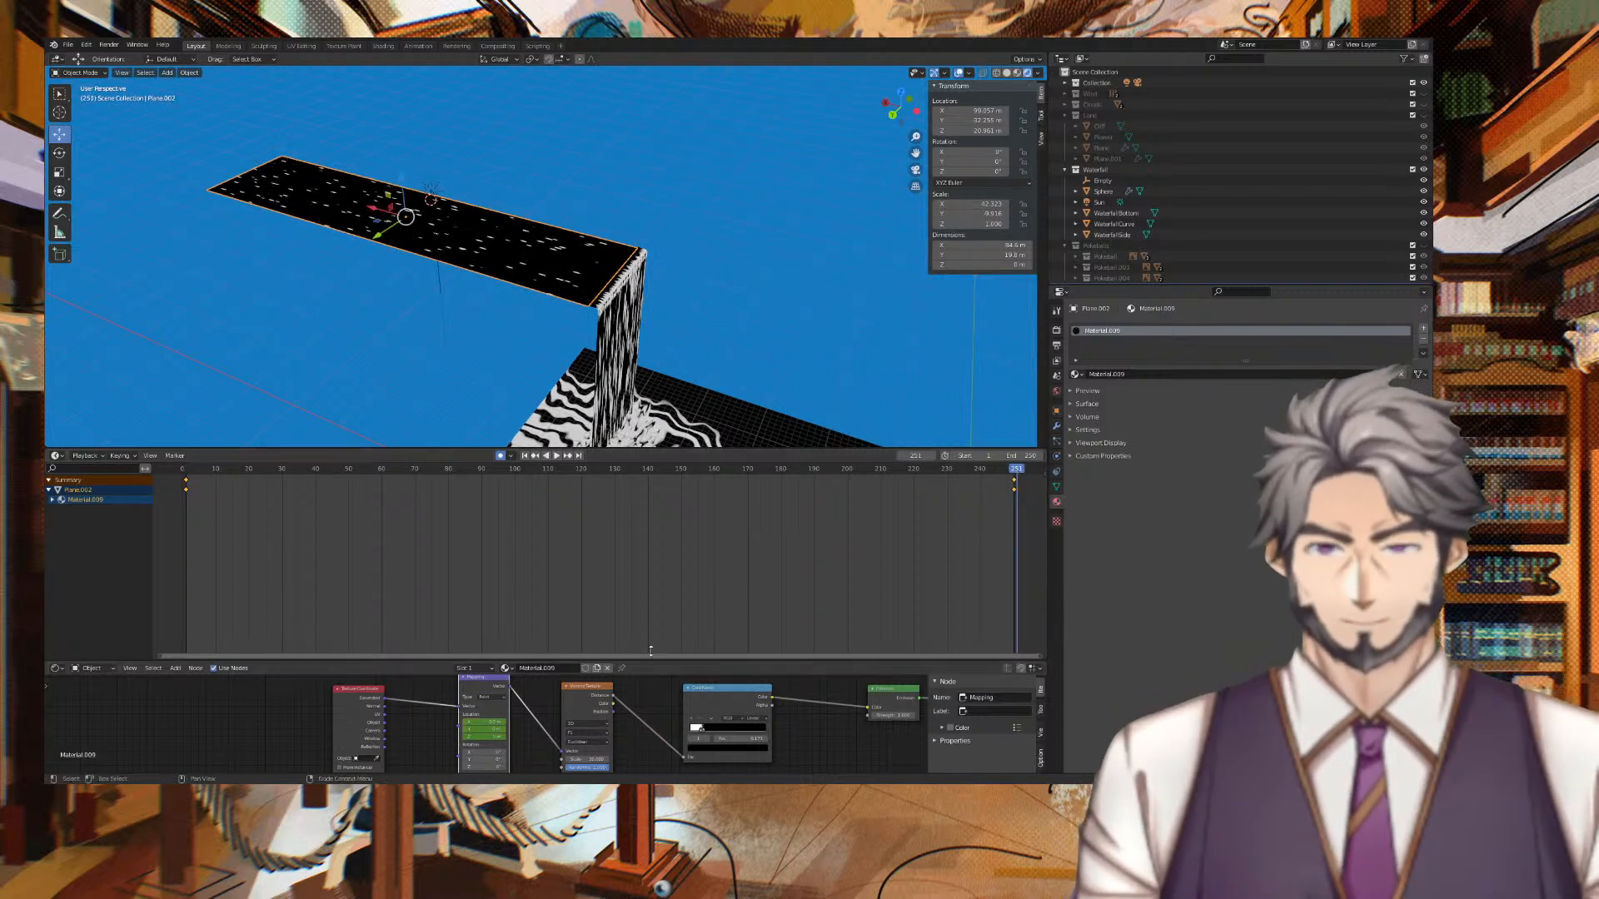
left_click(1011, 471)
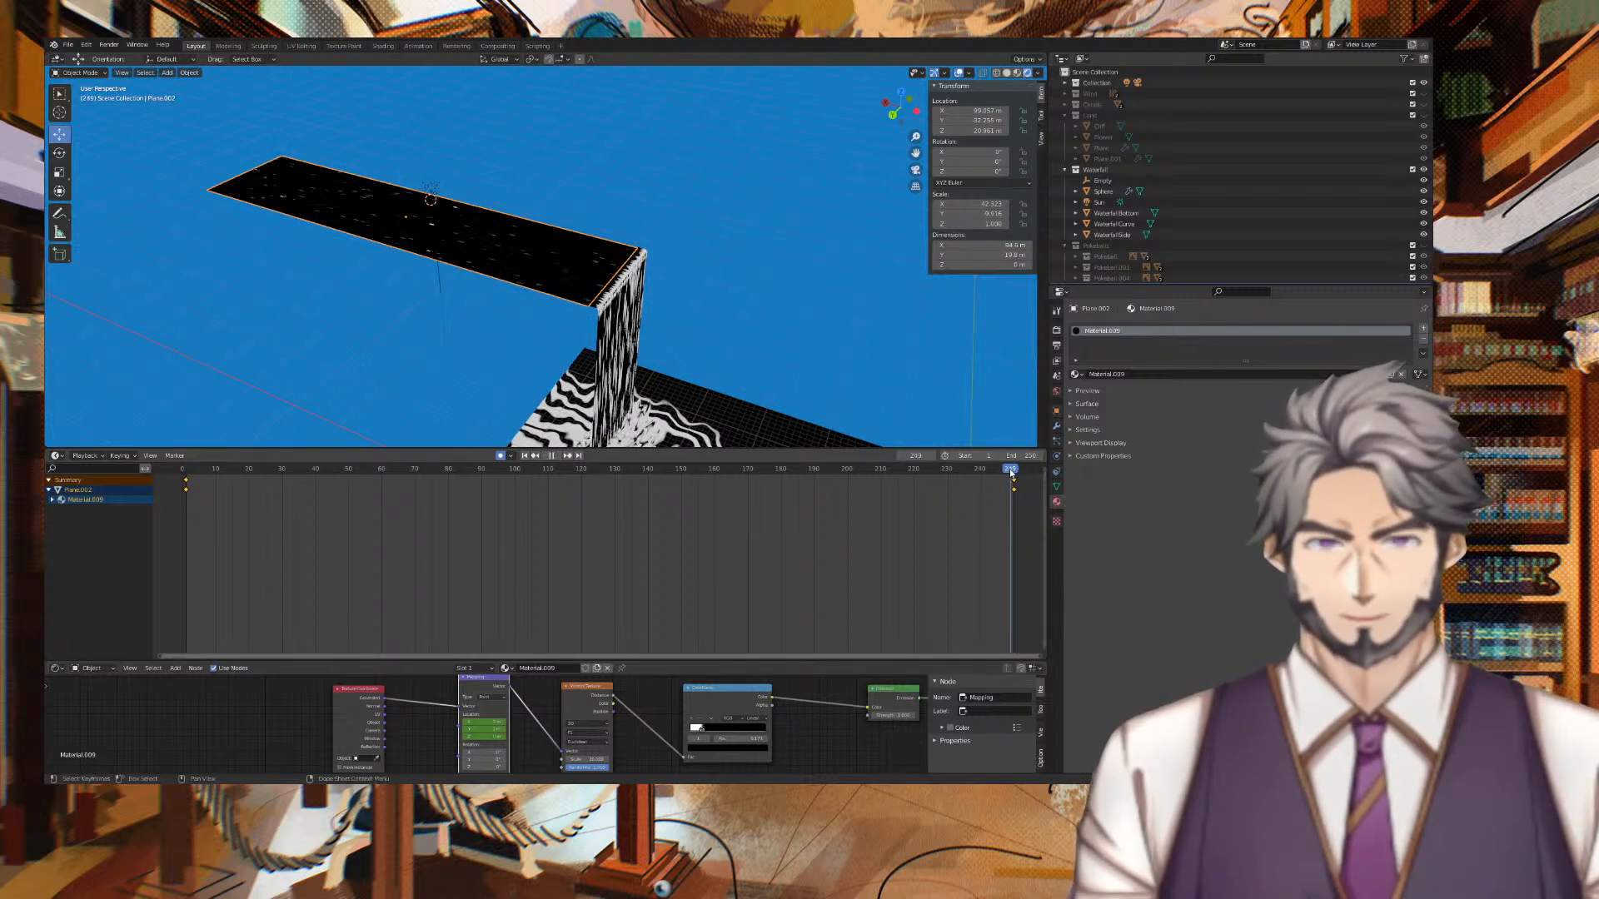
left_click_drag(1012, 473, 598, 483)
left_click_drag(978, 482, 1016, 476)
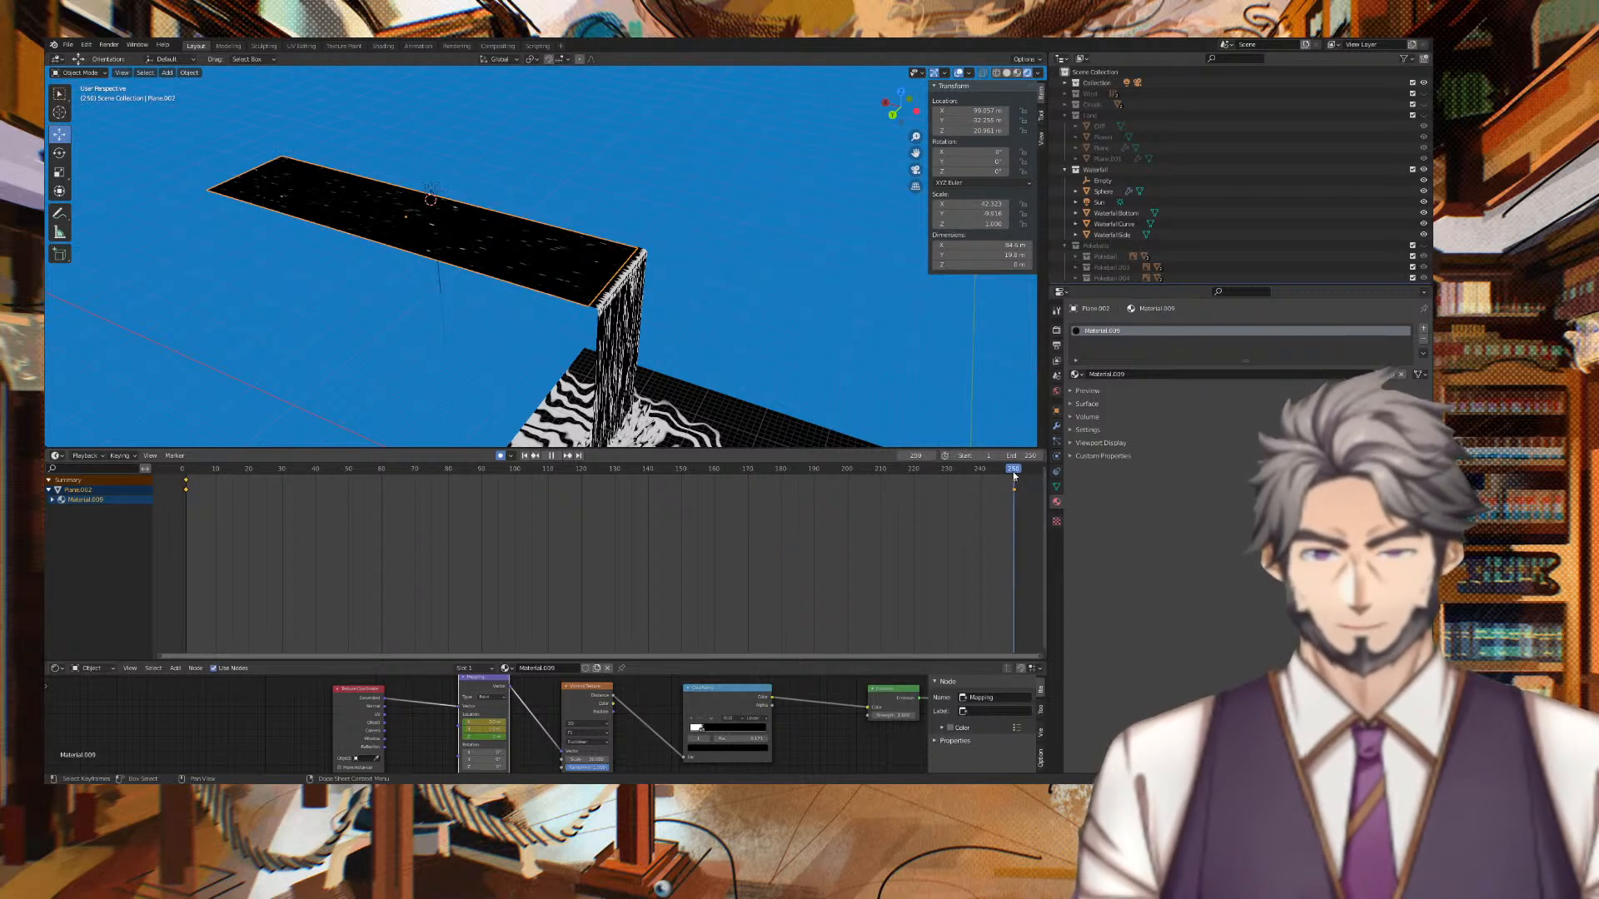
key("shift+Left")
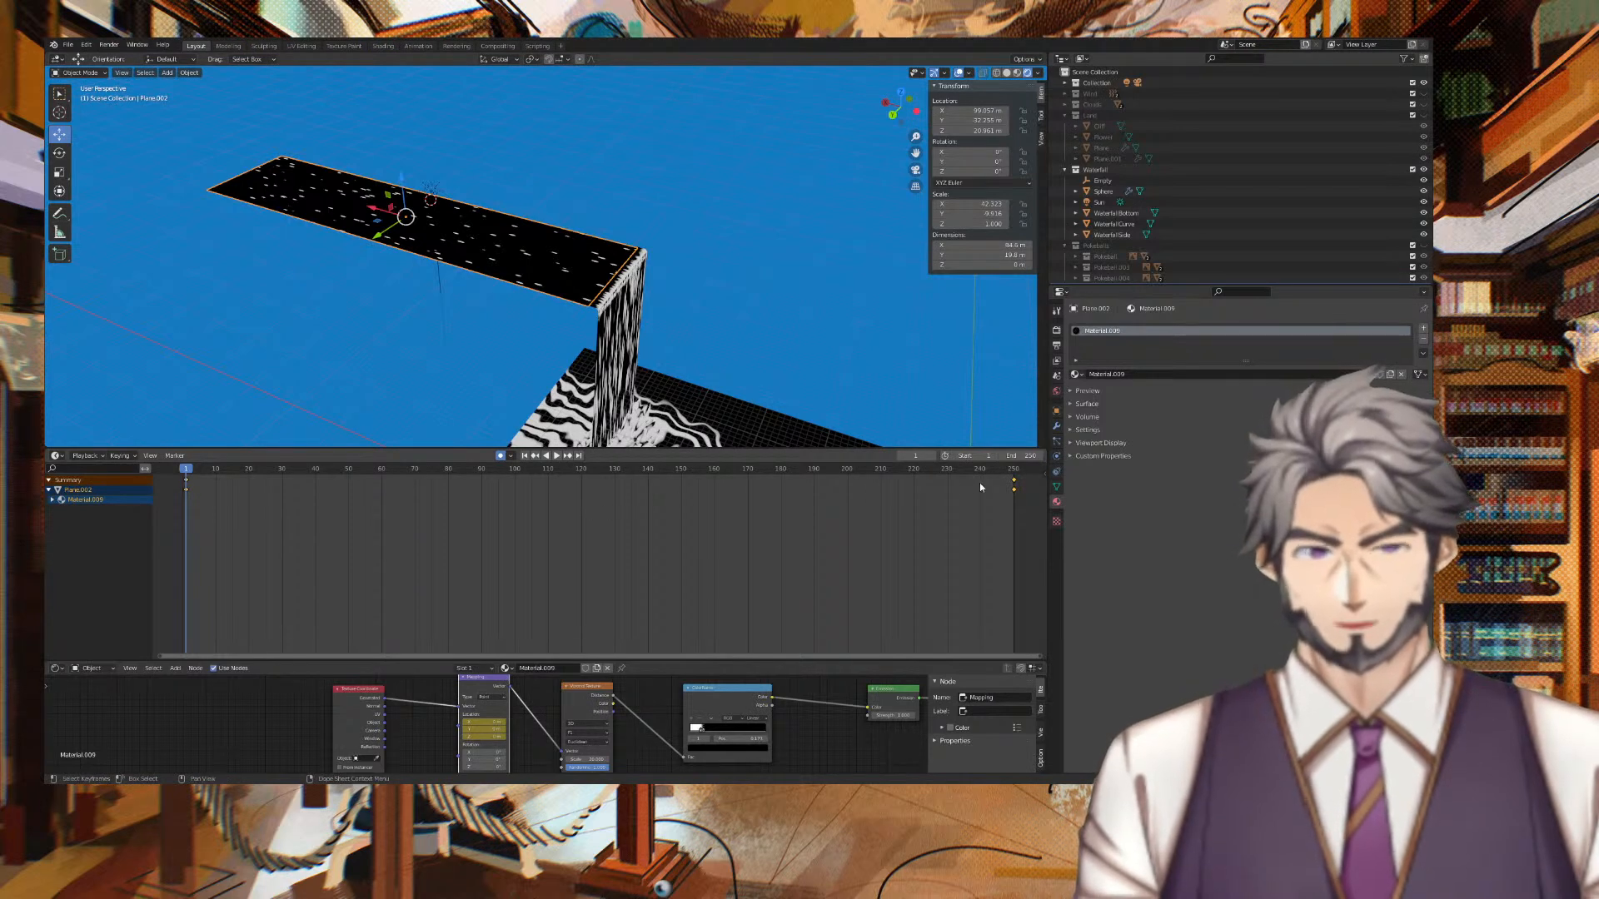
Select the keyframes from frame 250 back to frame 1, reapply Linear interpolation, and start playback.
left_click_drag(1000, 508, 178, 489)
right_click(180, 489)
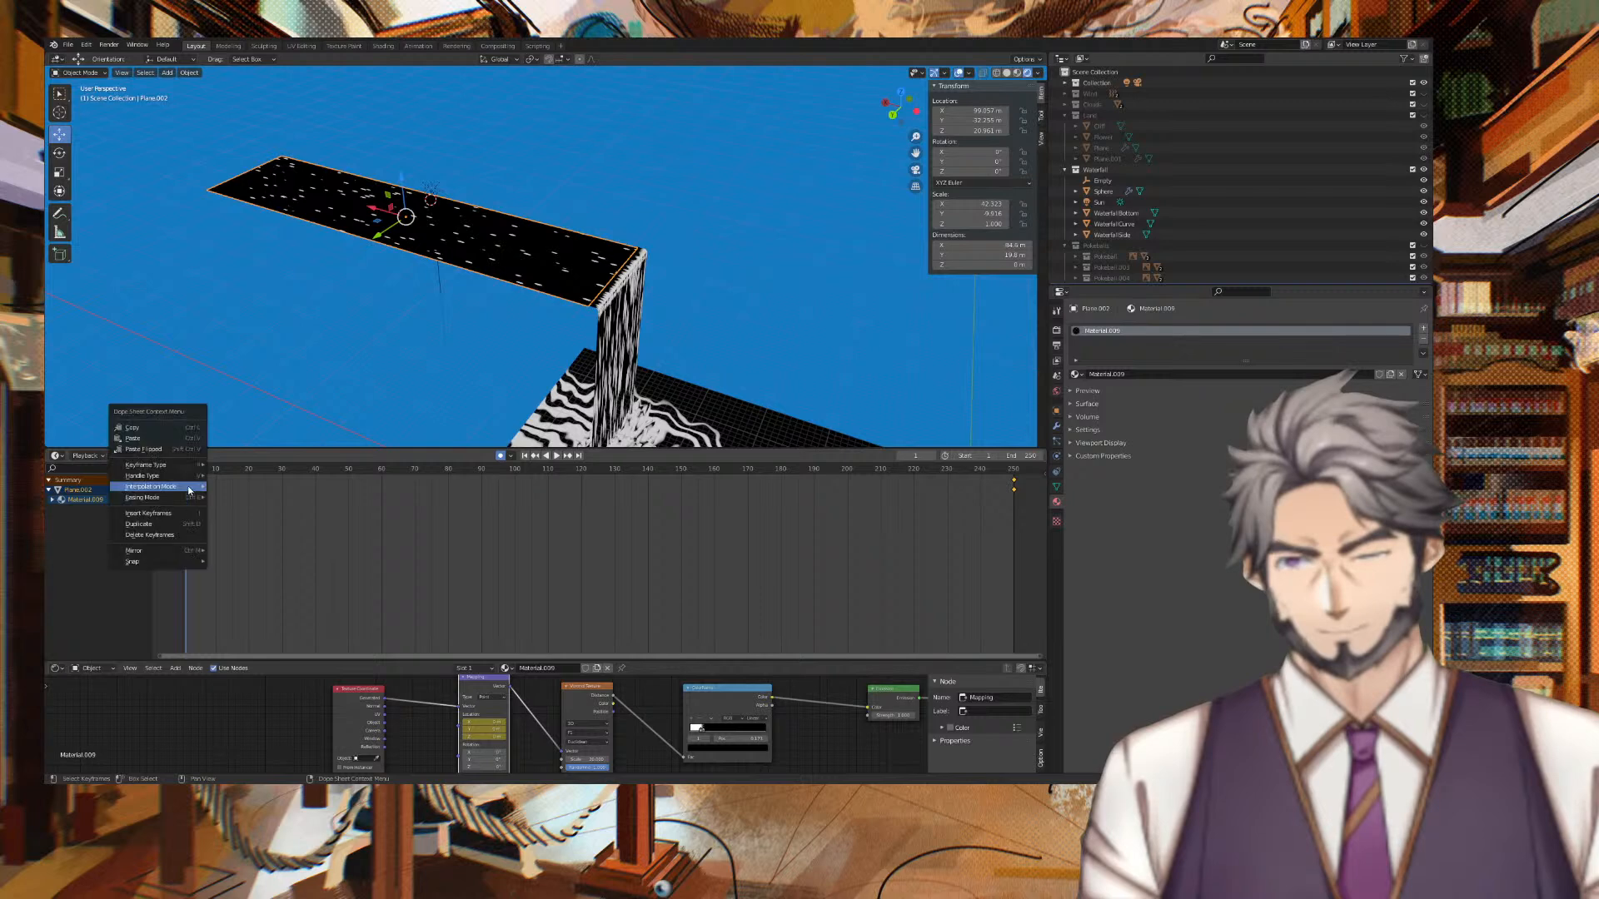
mouse_move(193, 488)
left_click(250, 511)
key("space")
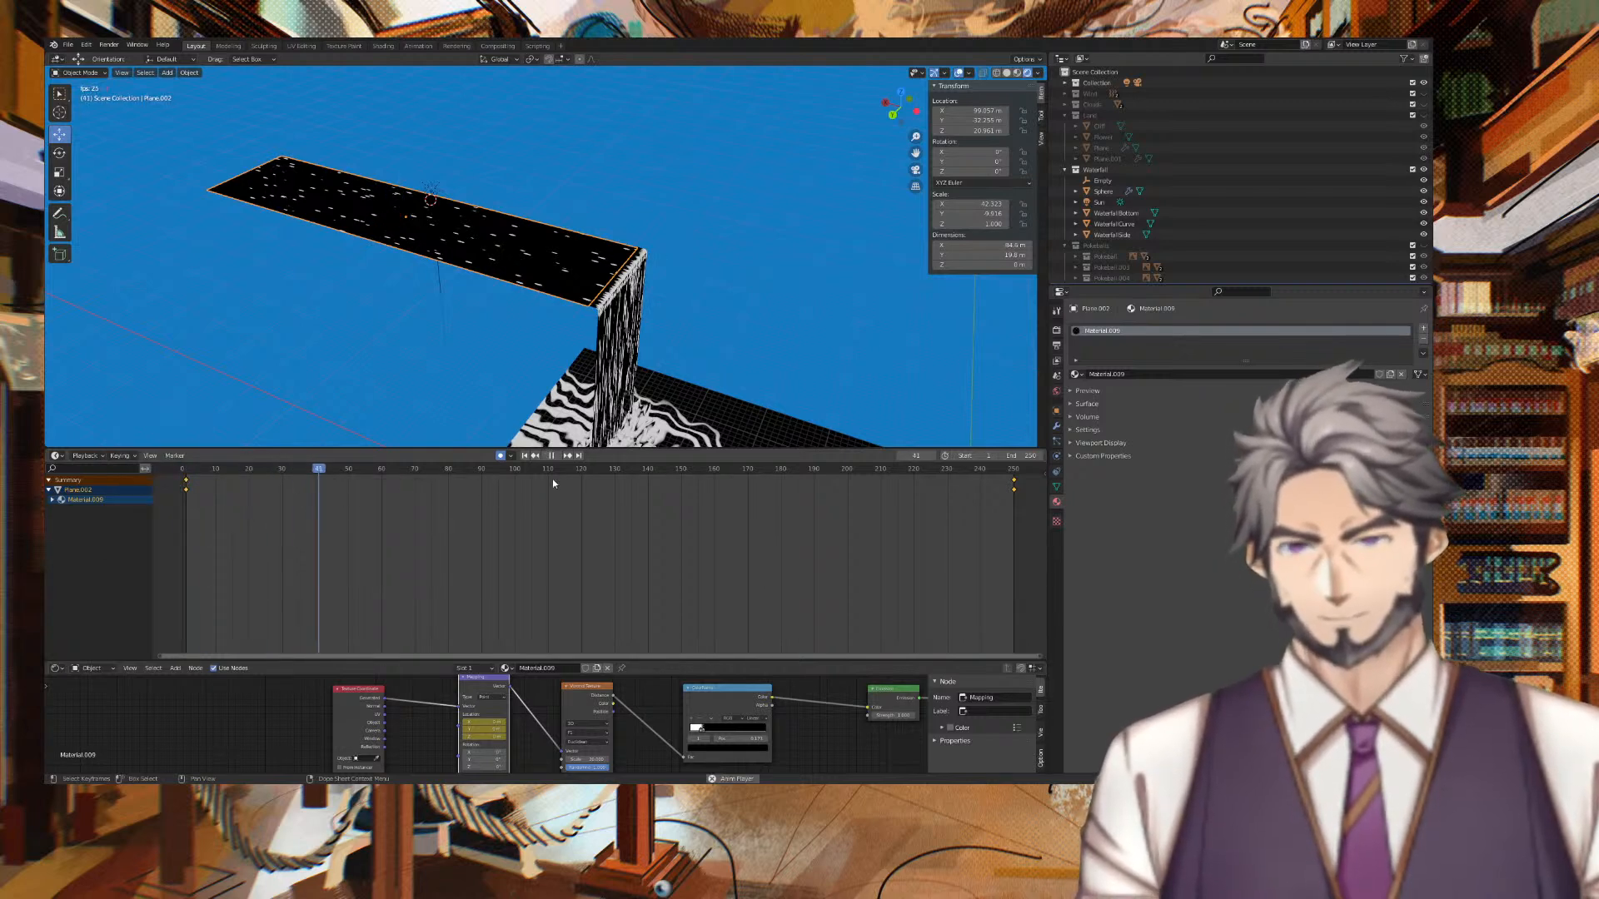
Check the flow at later frames, and replay the animation from frame 1.
left_click(638, 468)
left_click(892, 470)
key("space")
key("shift+Left")
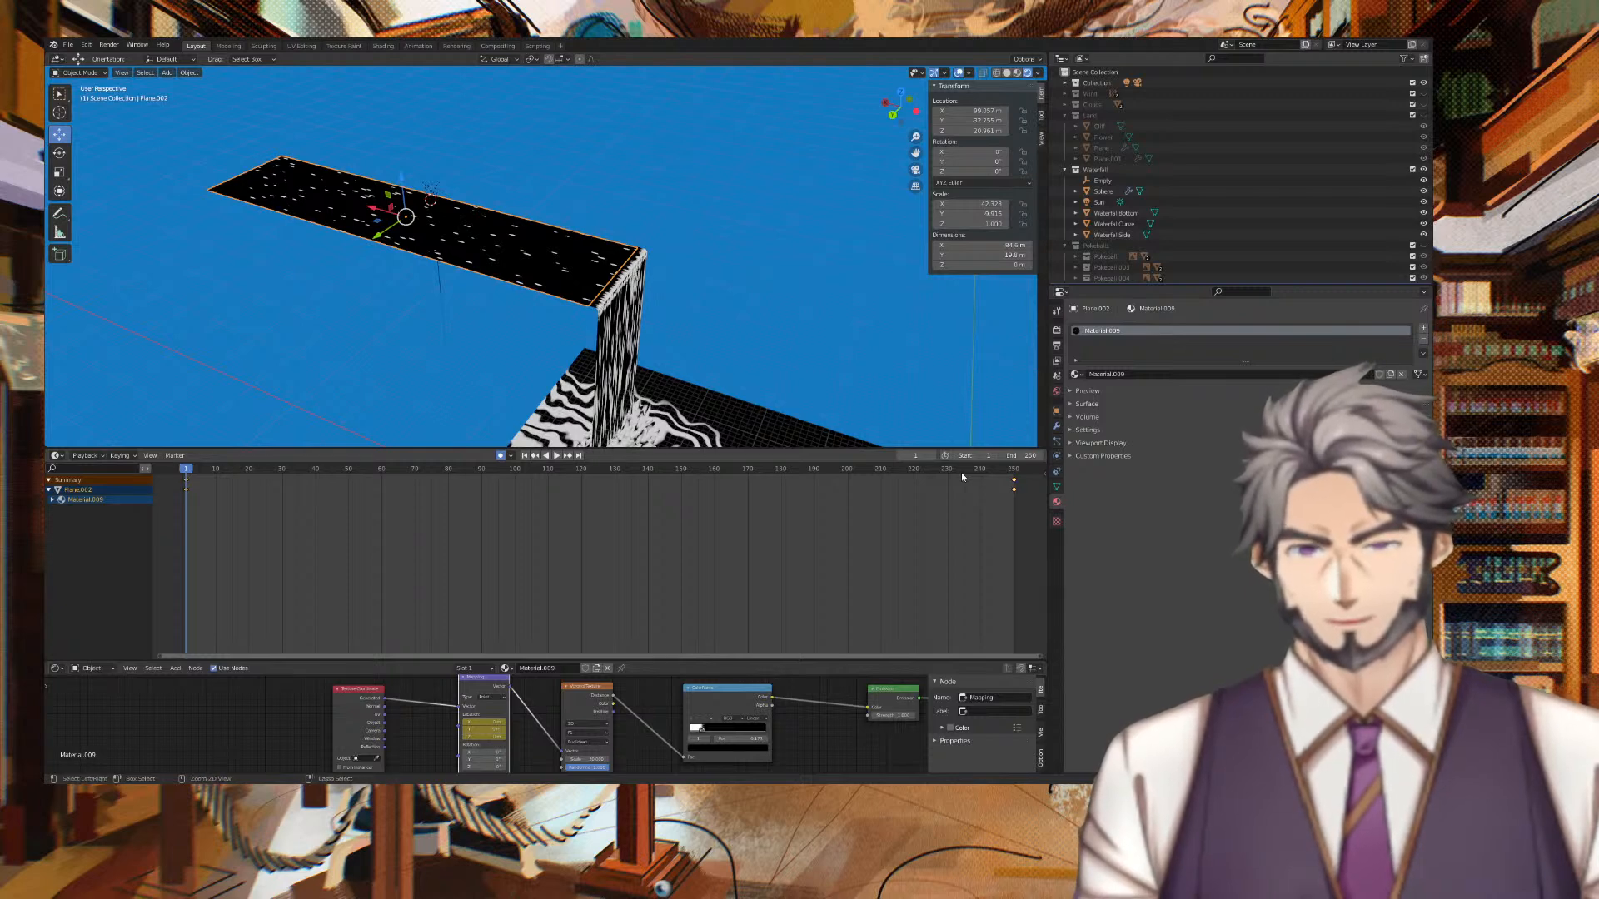
key("space")
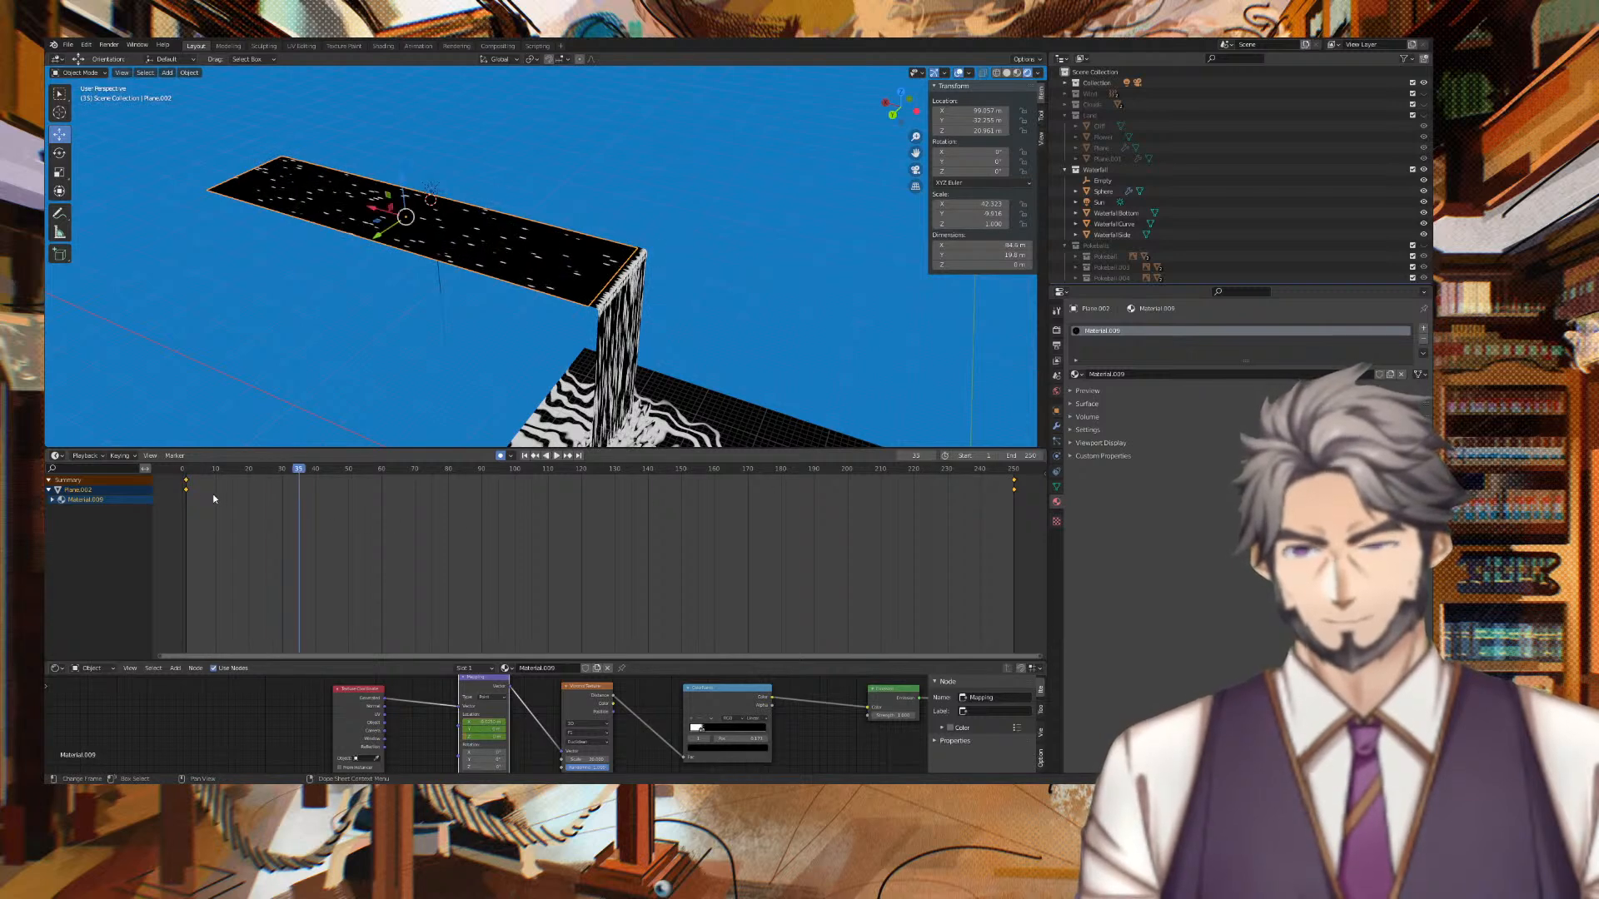
Set the interpolation of the keyframes at frames 1 and 250 to Linear again, and play from frame 1.
left_click_drag(180, 487, 1006, 504)
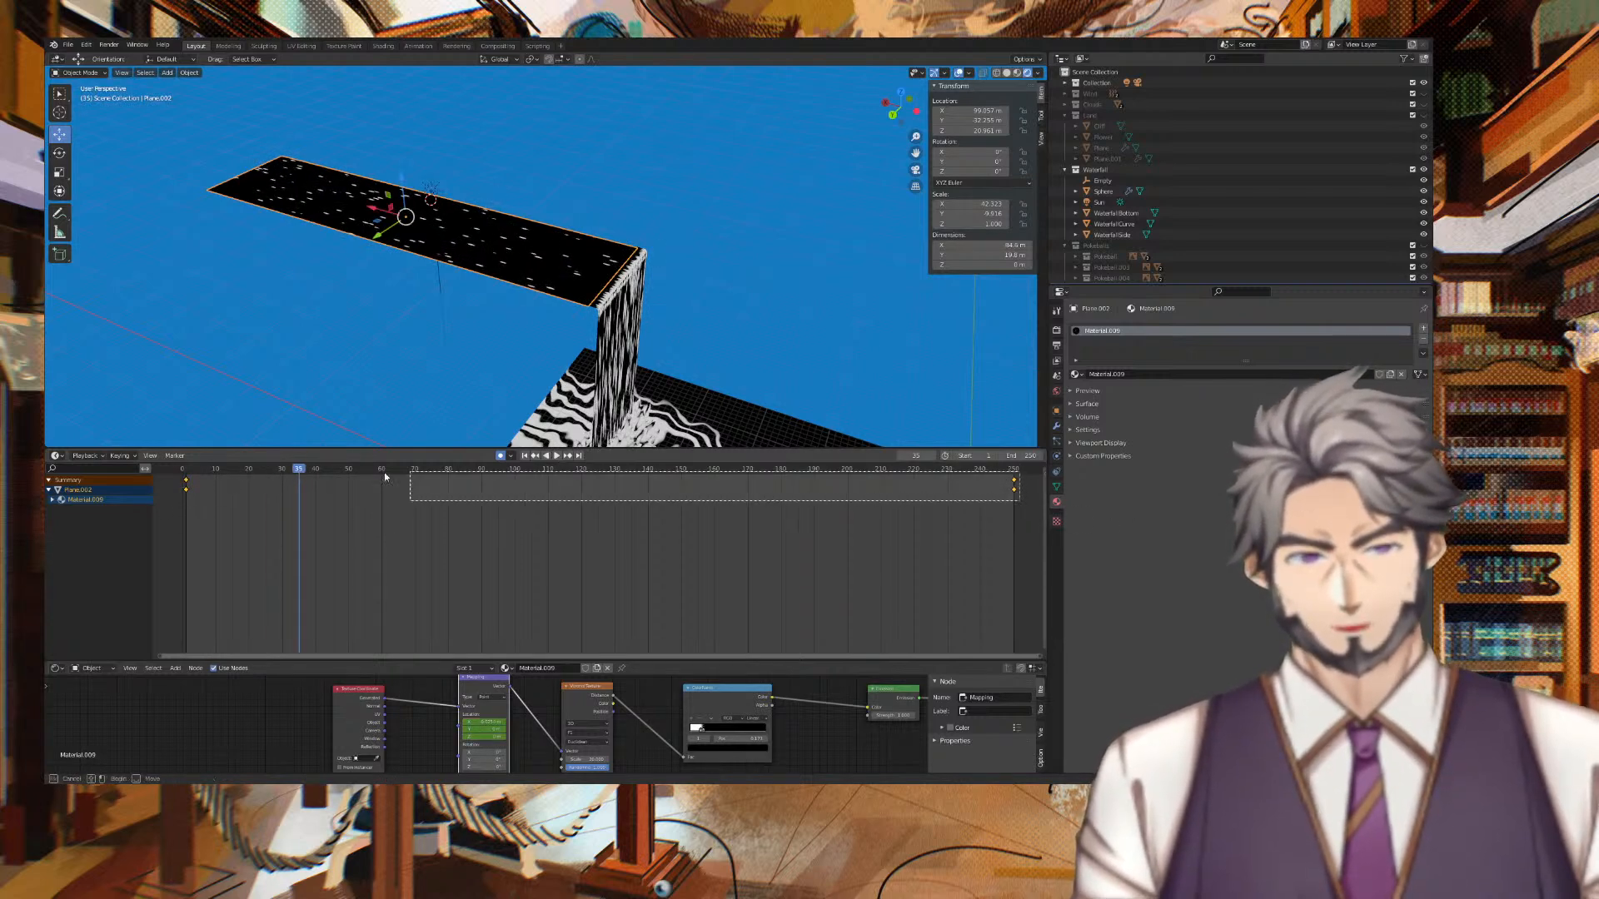
right_click(185, 487)
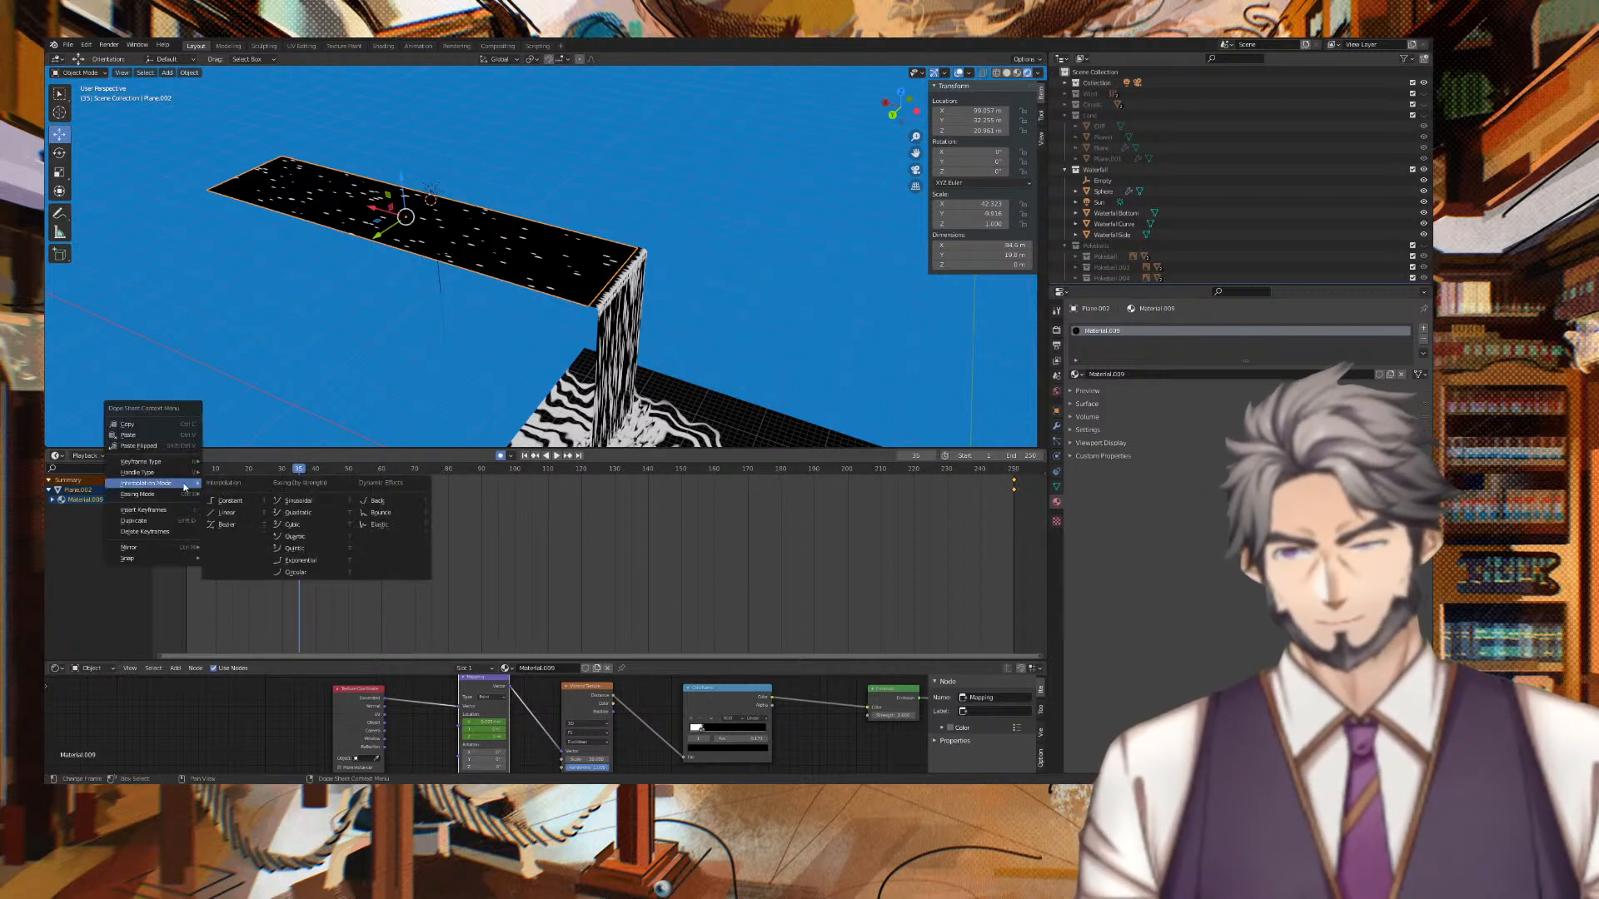
left_click(210, 506)
left_click(183, 473)
key("space")
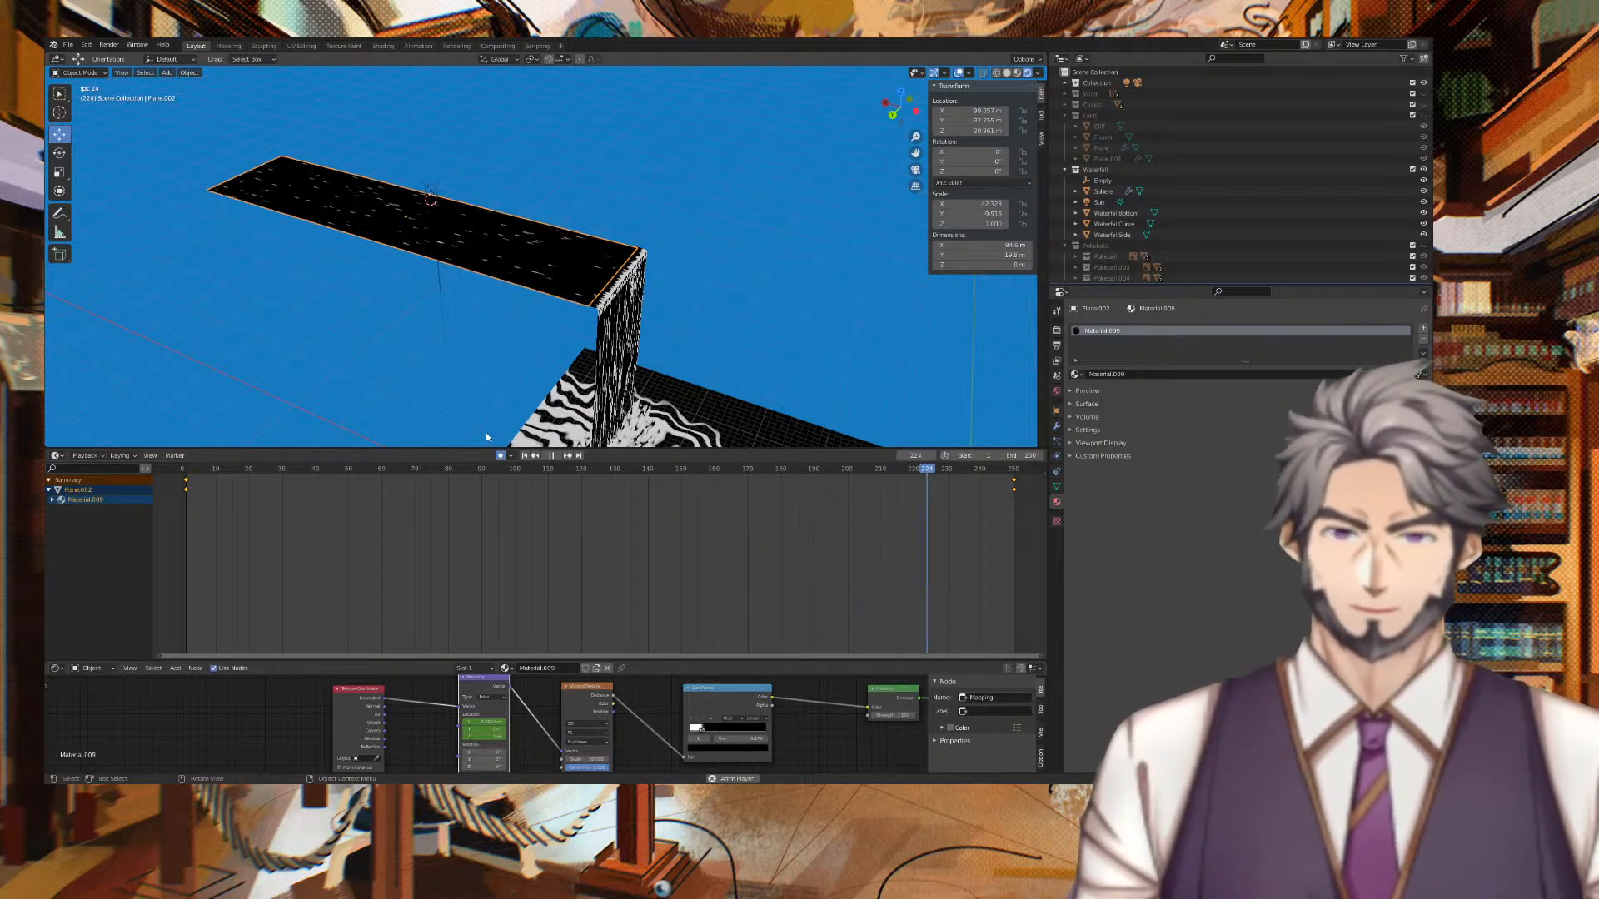
Try a different Location X value on the Mapping node at frame 250, and preview the flow speed.
key("space")
key("space")
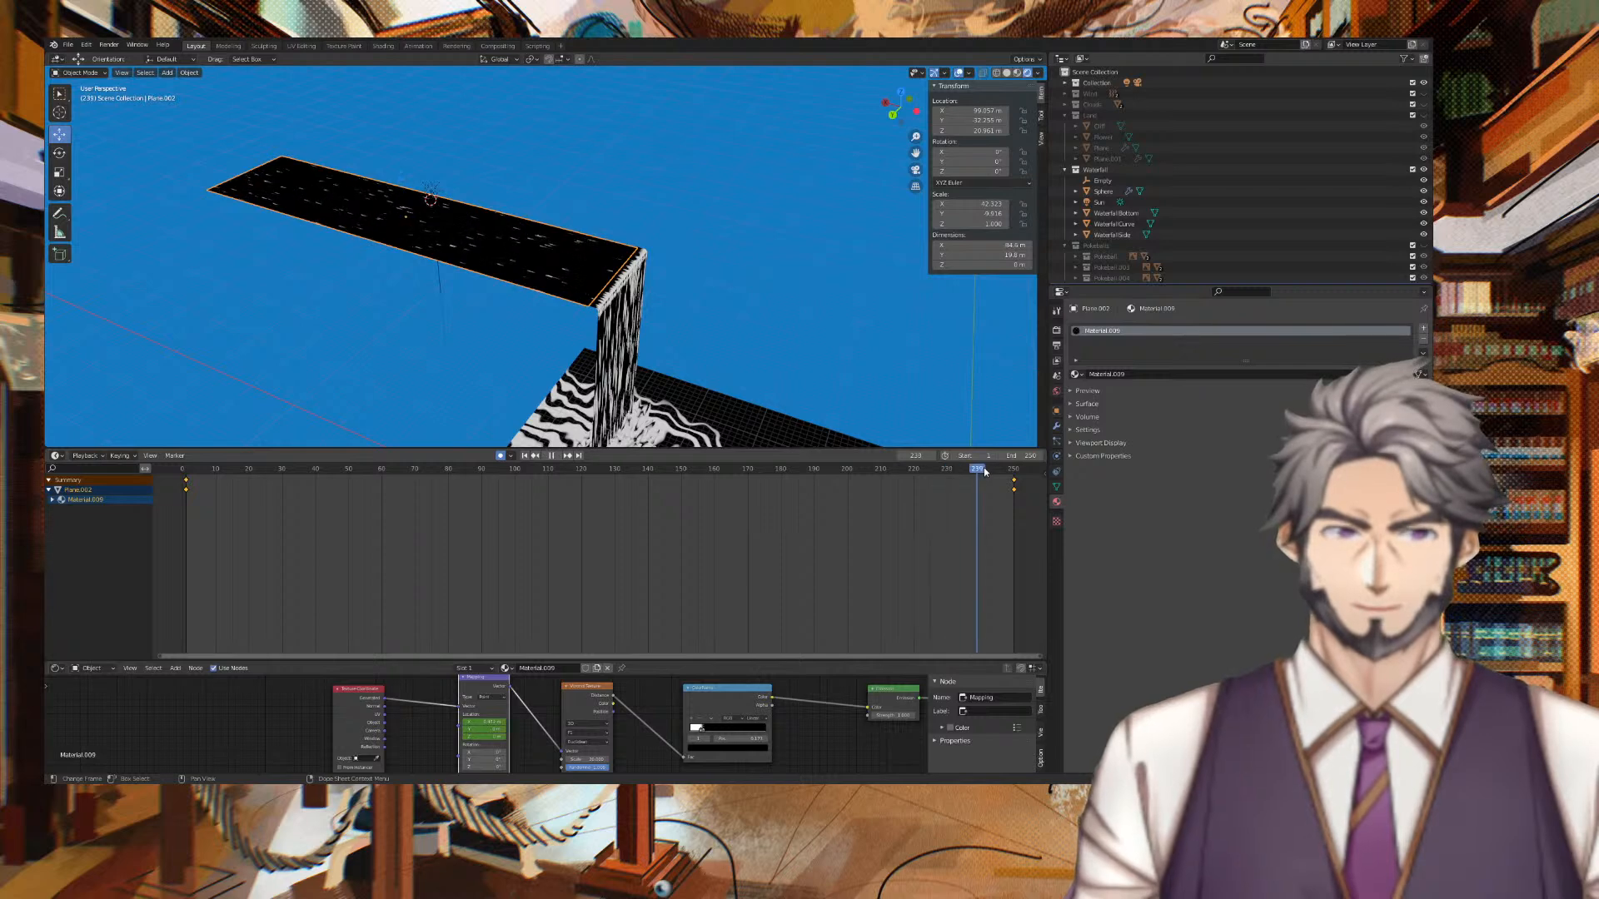
key("space")
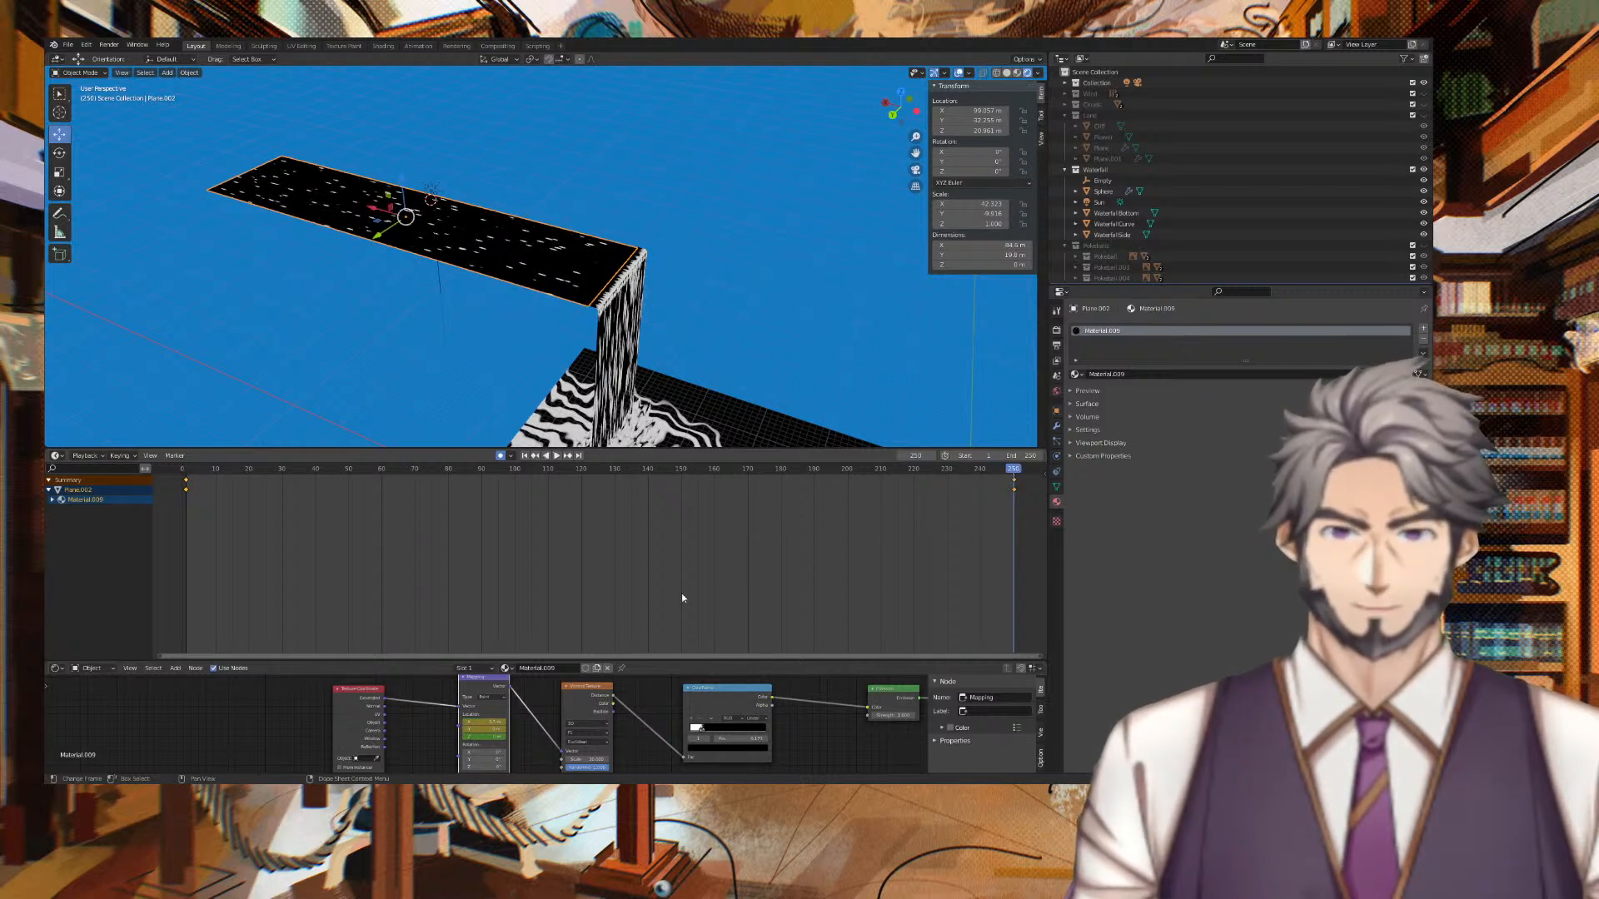
left_click_drag(488, 721, 498, 722)
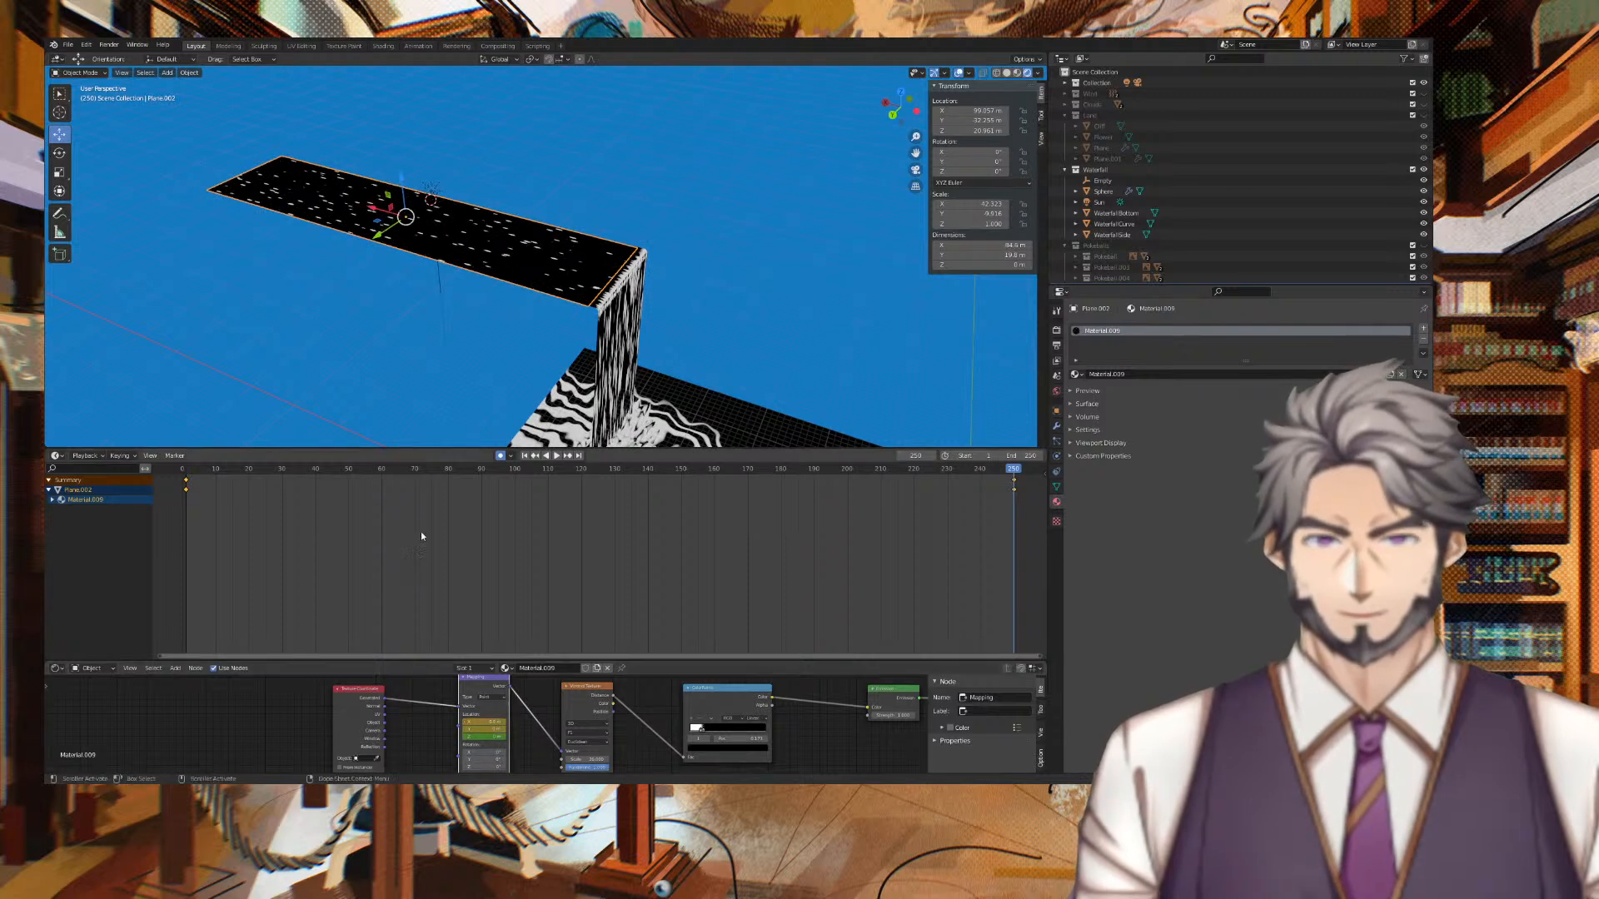
key("space")
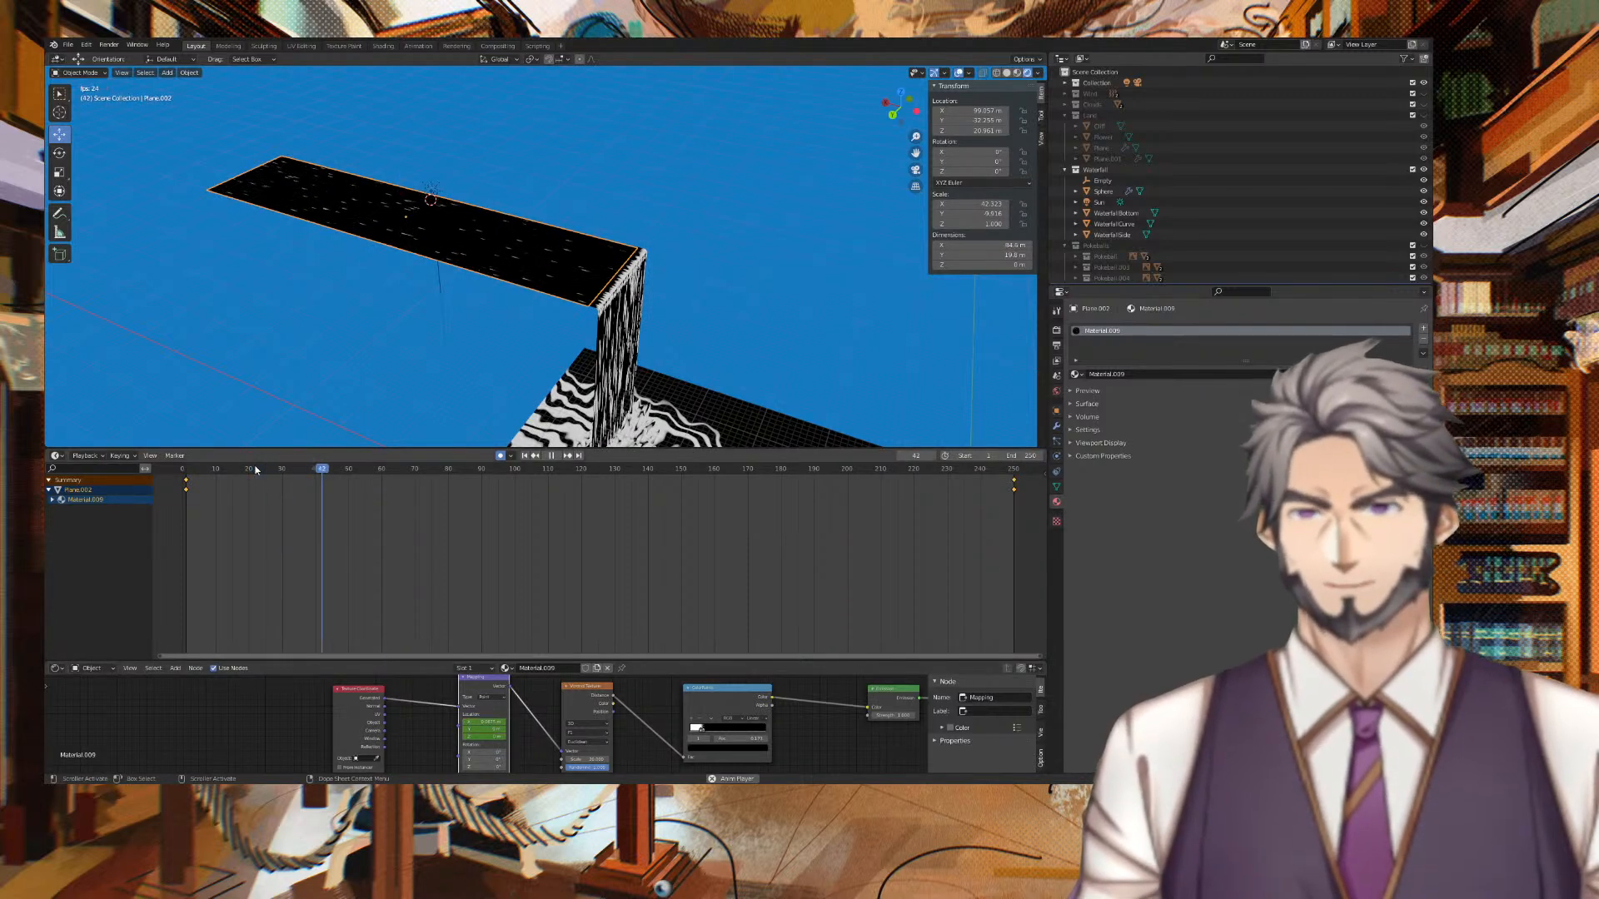
key("space")
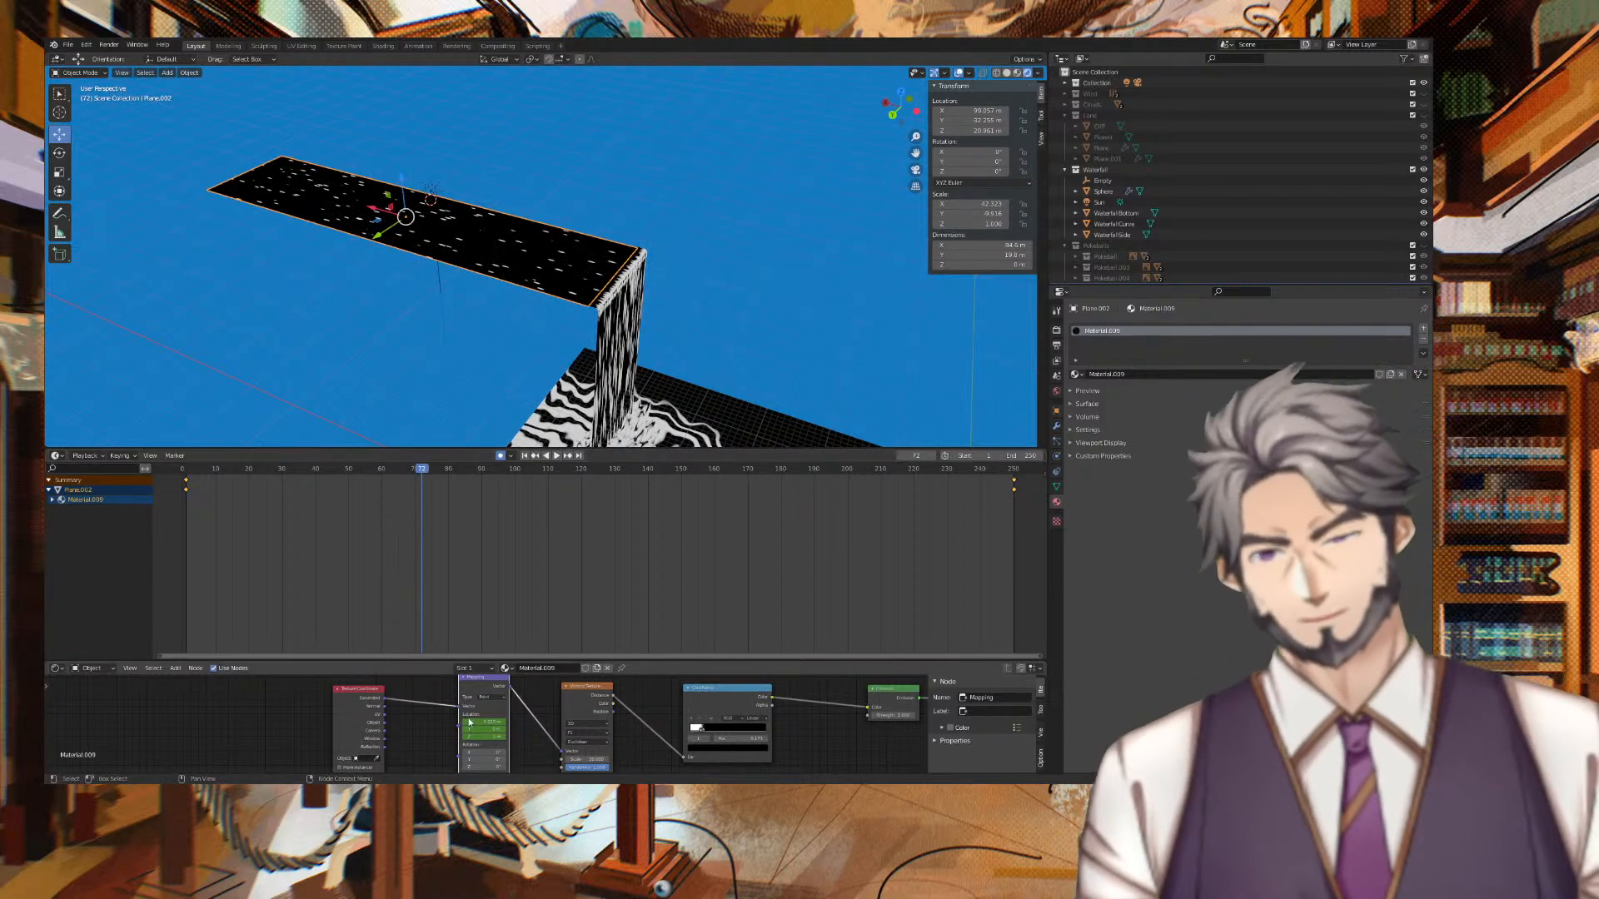
Revise the Mapping node's Location keyframe at frame 250, and play the animation again.
left_click(1020, 472)
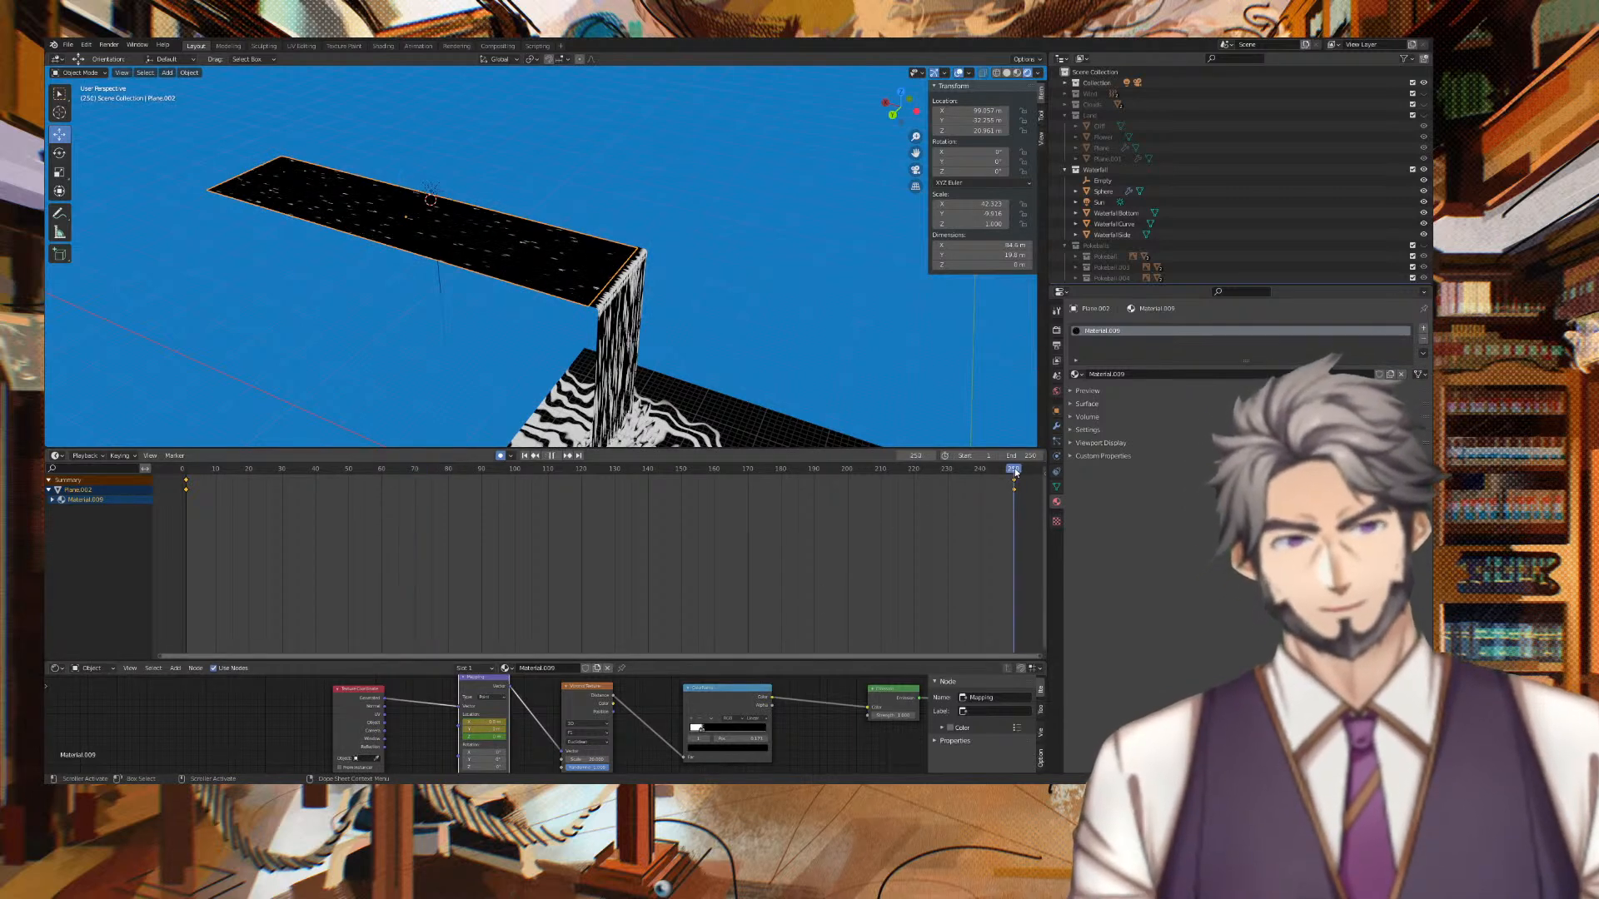
key("i")
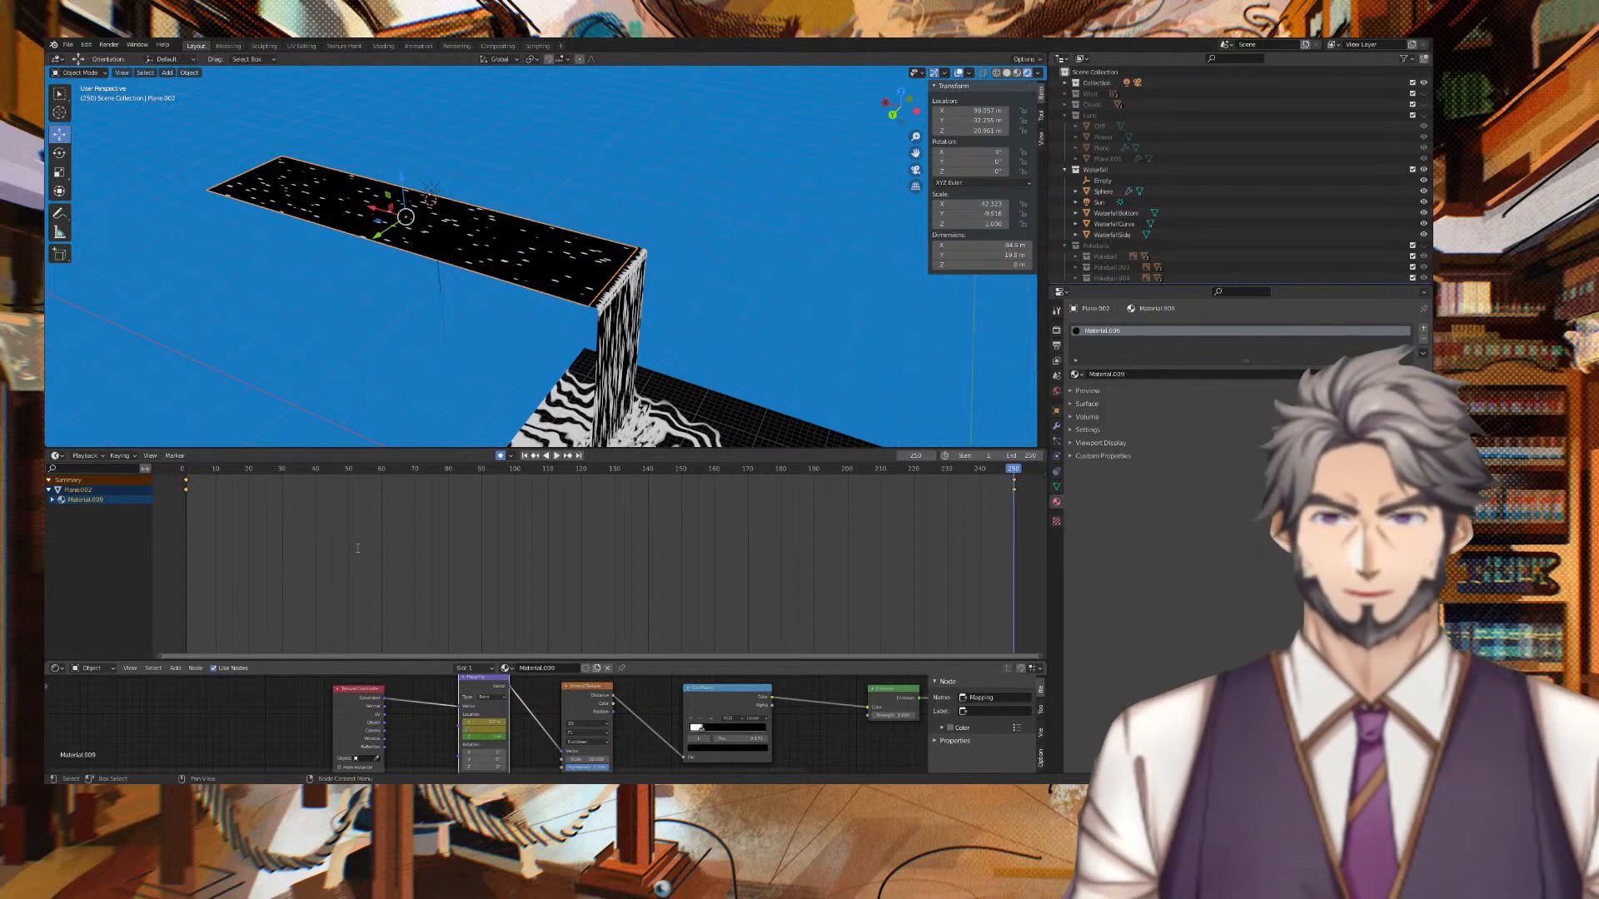
key("space")
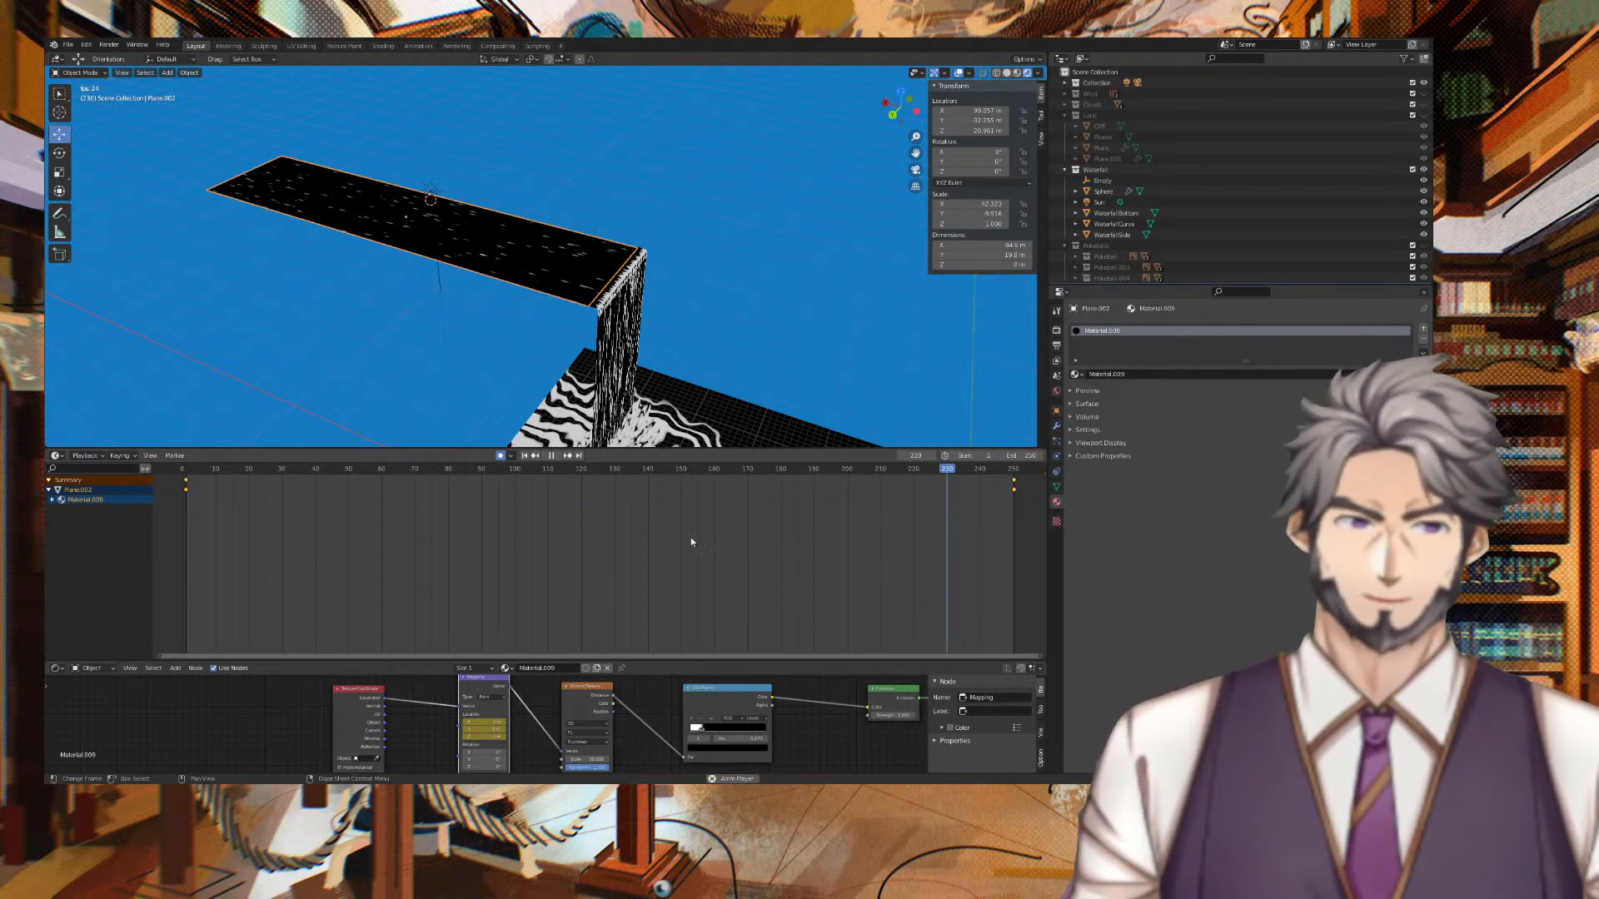
key("space")
Adjust the Mapping node's Location once more at frame 250, play the flow from frame 1, and stop playback.
left_click_drag(1015, 470, 1018, 471)
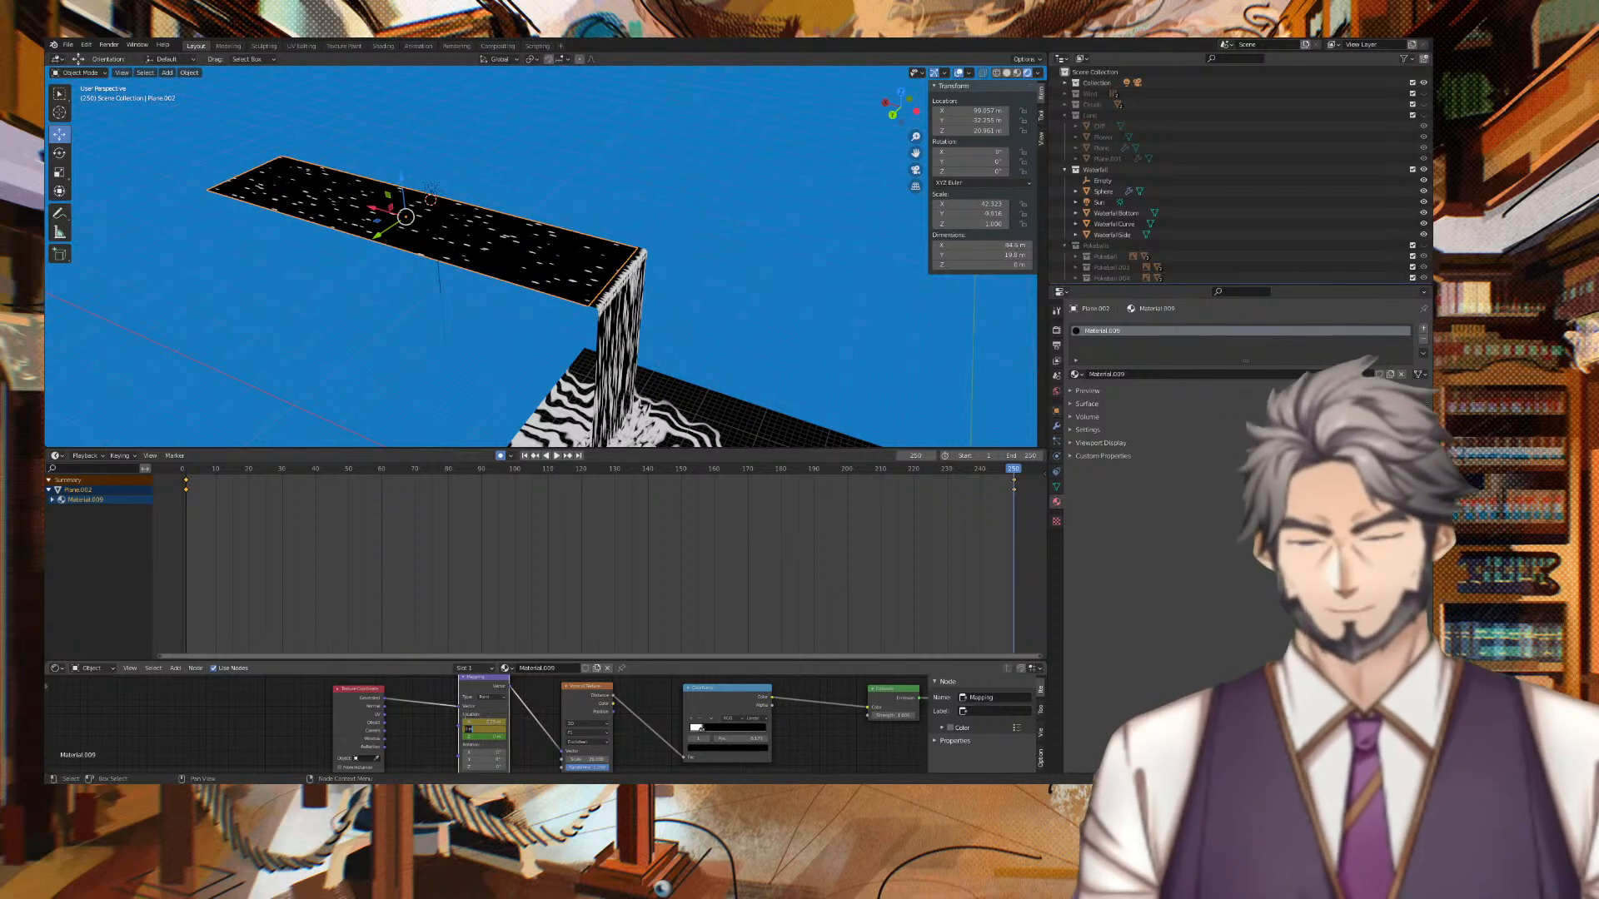
left_click(183, 469)
key("space")
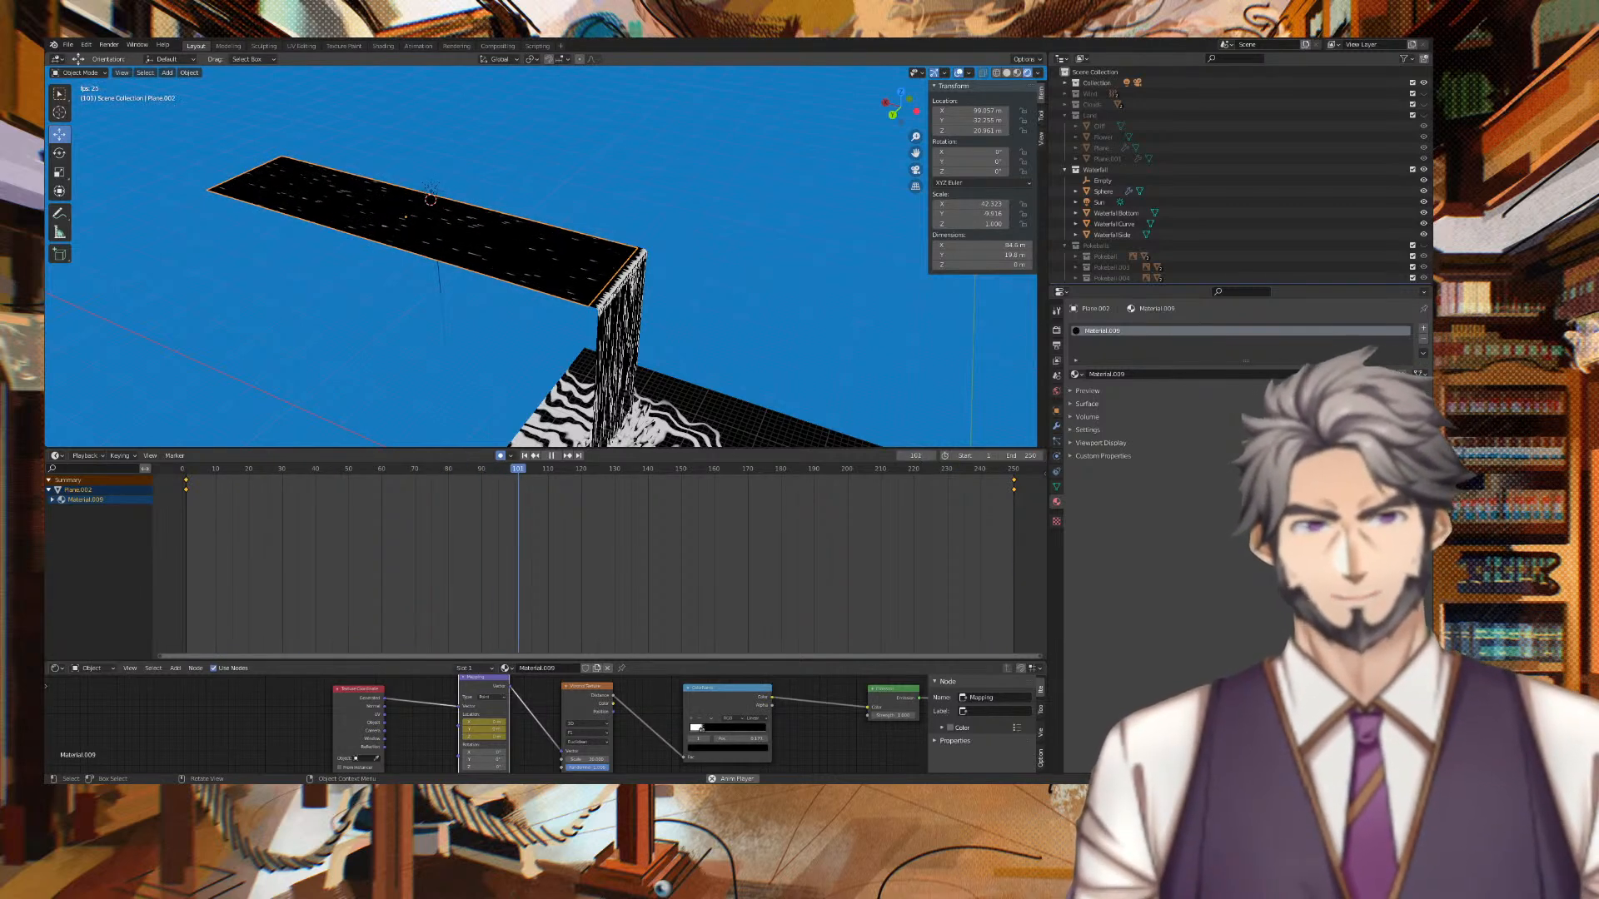
left_click(546, 456)
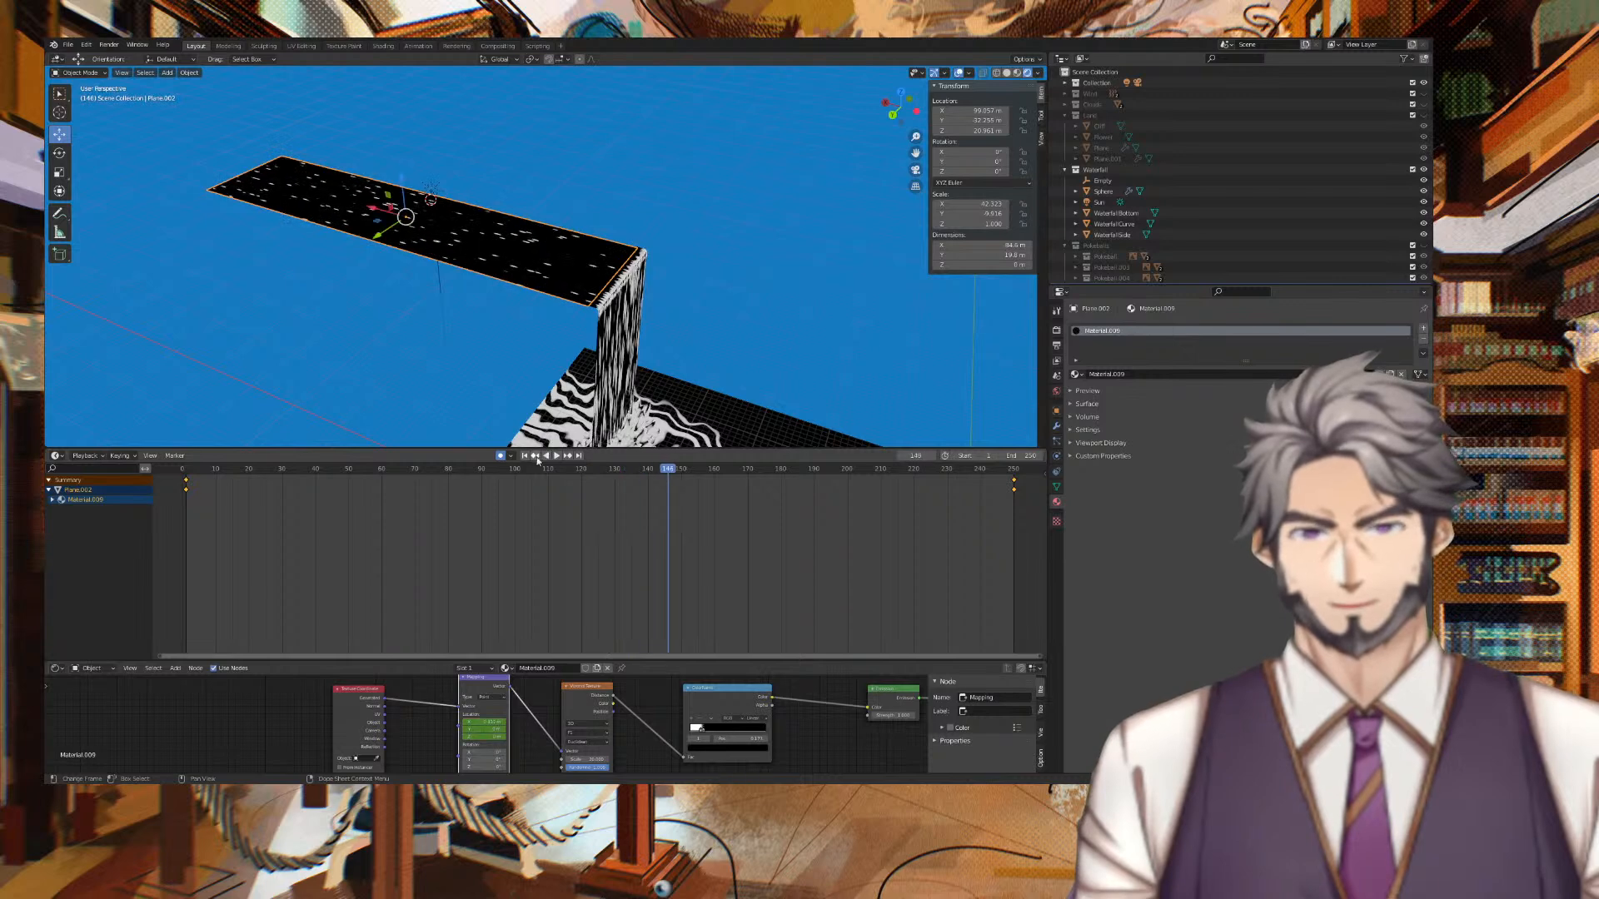
Return to frame 1 and select the vertical waterfall plane and the Mapping node in its material.
left_click(525, 457)
left_click(626, 370)
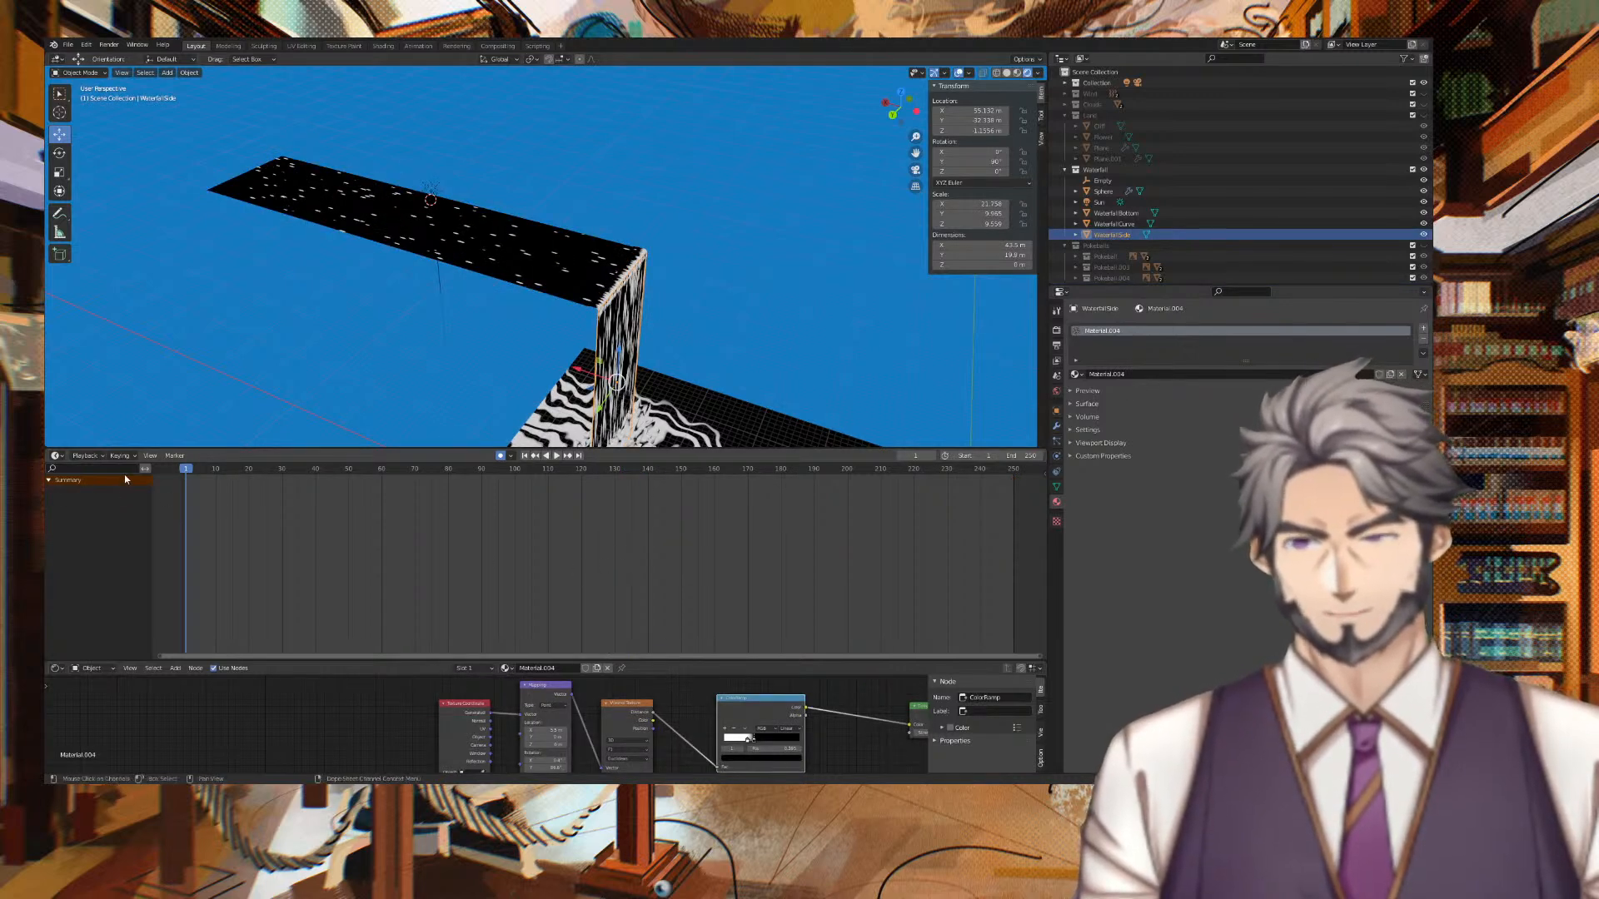
left_click(538, 683)
right_click(538, 683)
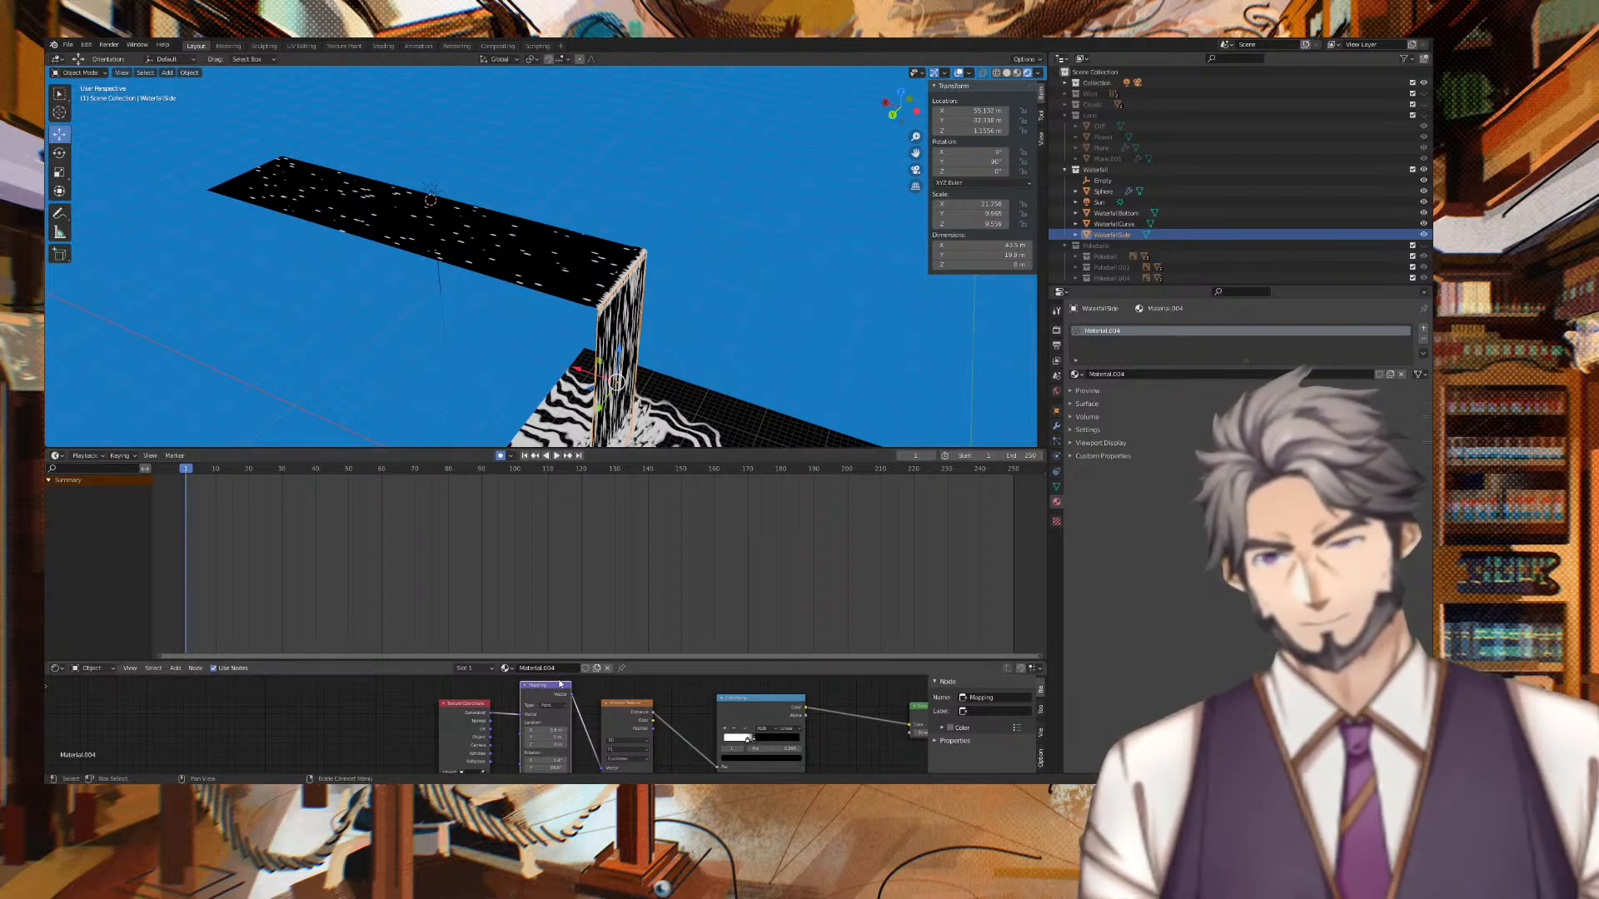
Try to insert keyframes for the vertical waterfall plane at frame 1, including an object Location keyframe.
right_click(185, 468)
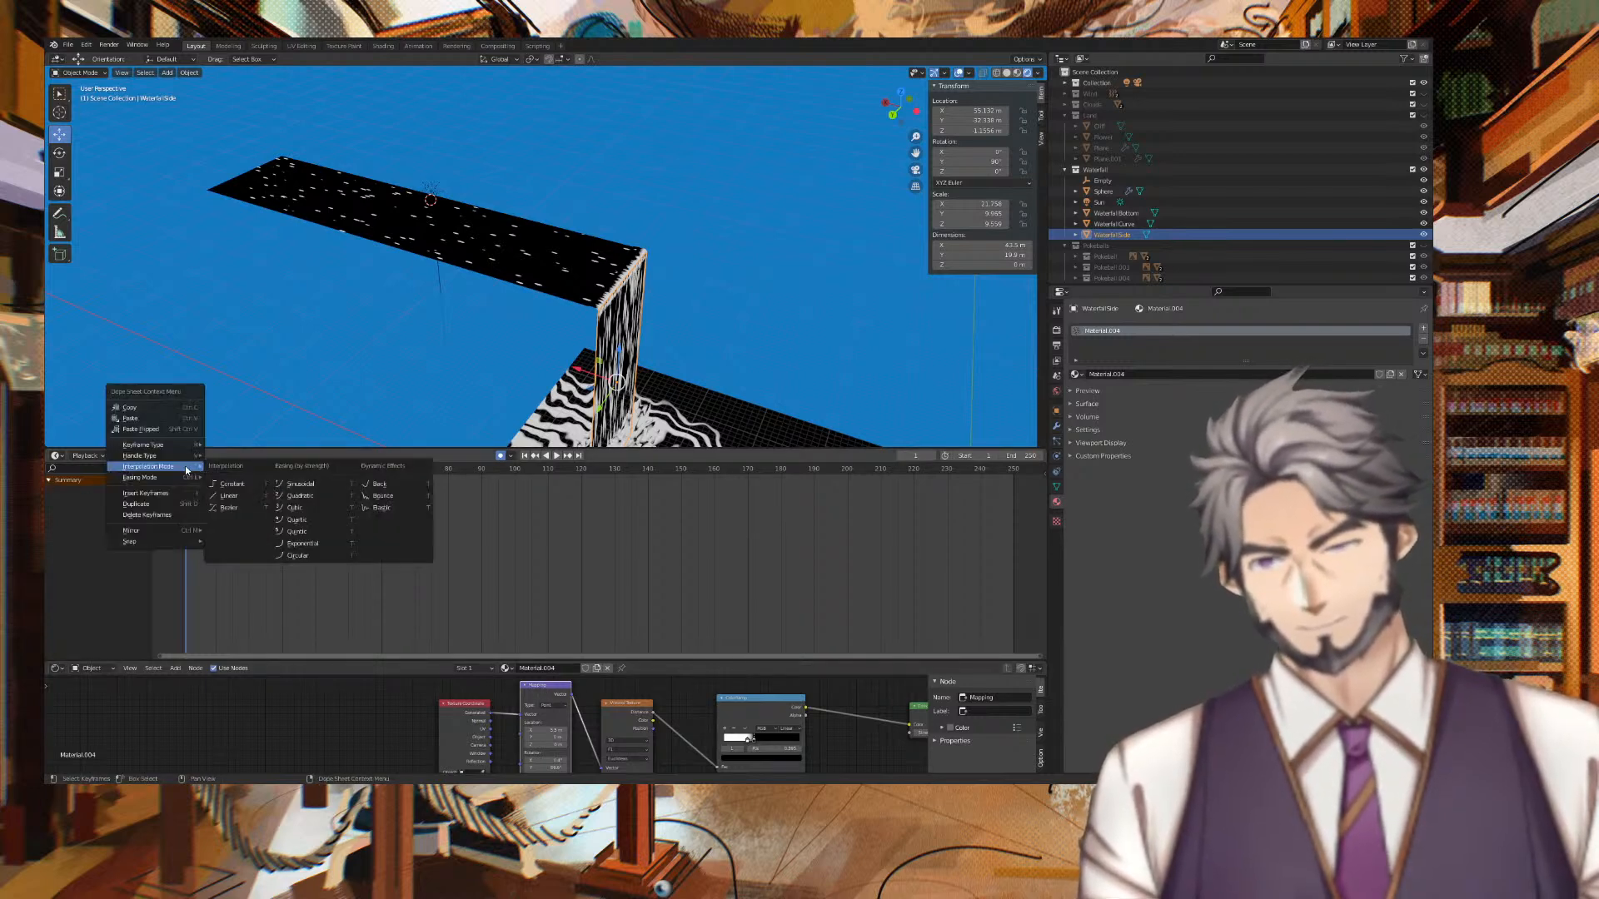
left_click(169, 493)
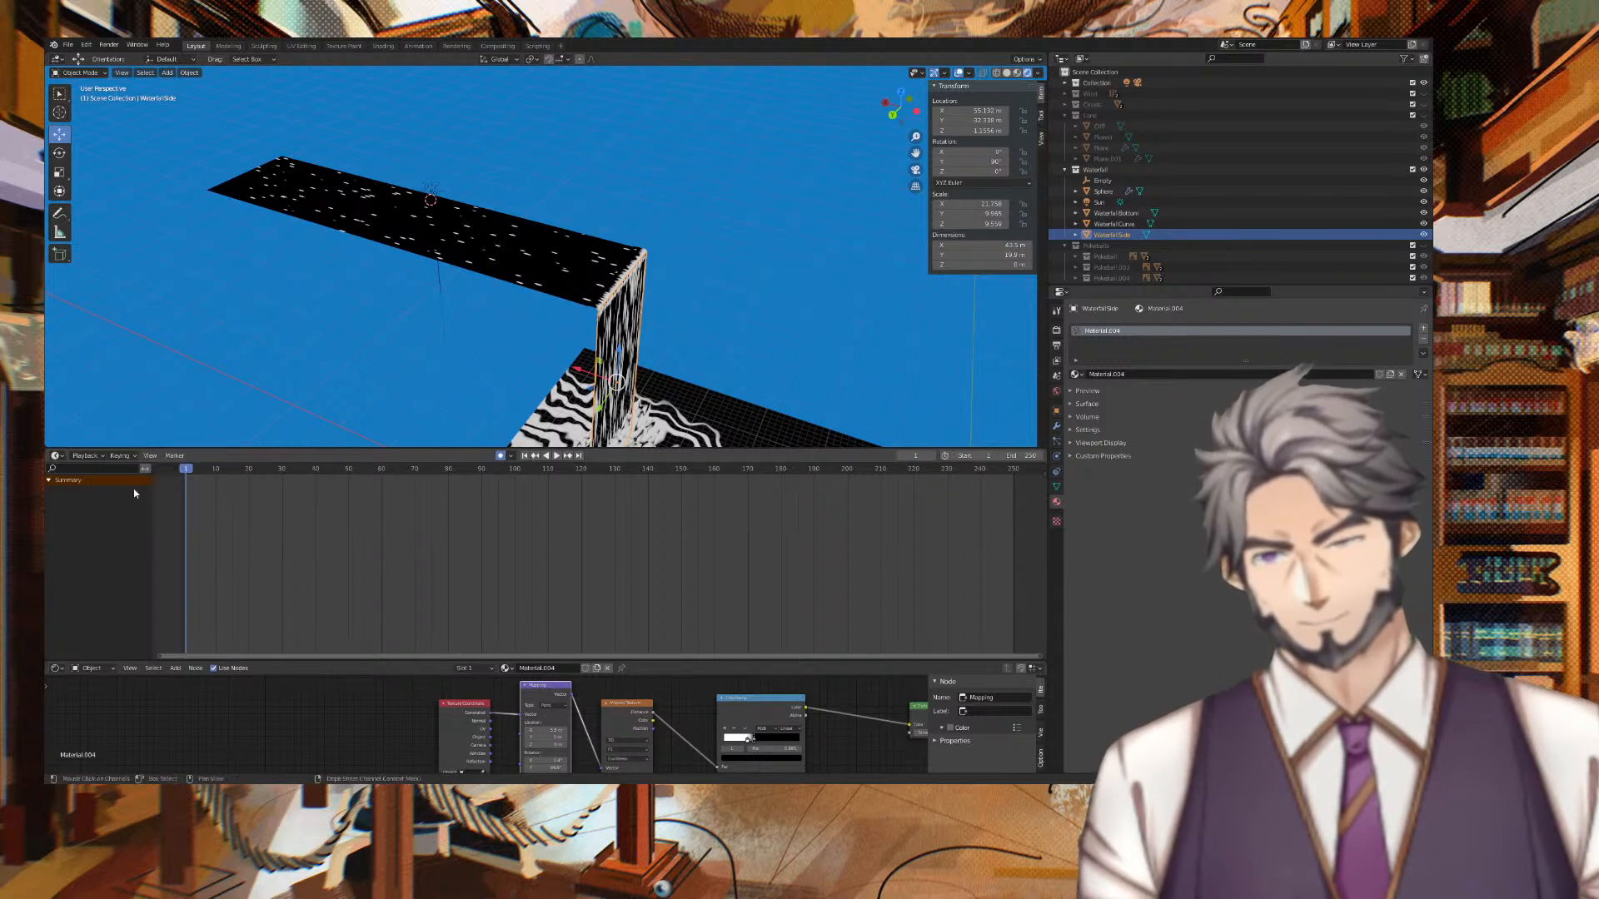
key("space")
key("space")
right_click(618, 333)
mouse_move(620, 333)
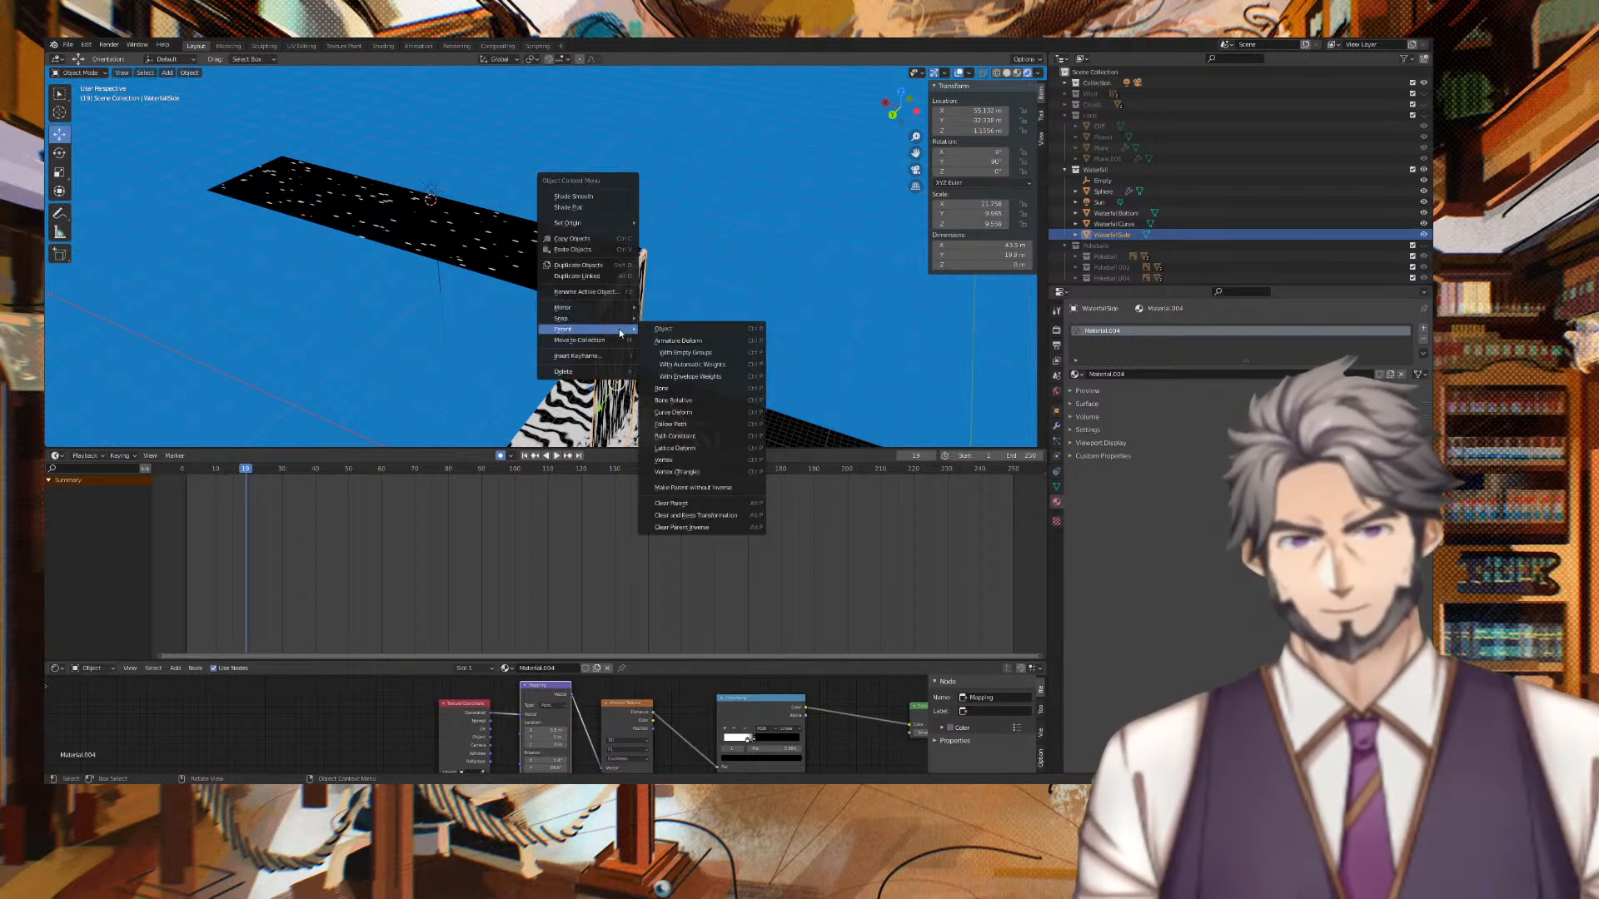
left_click_drag(246, 471, 184, 471)
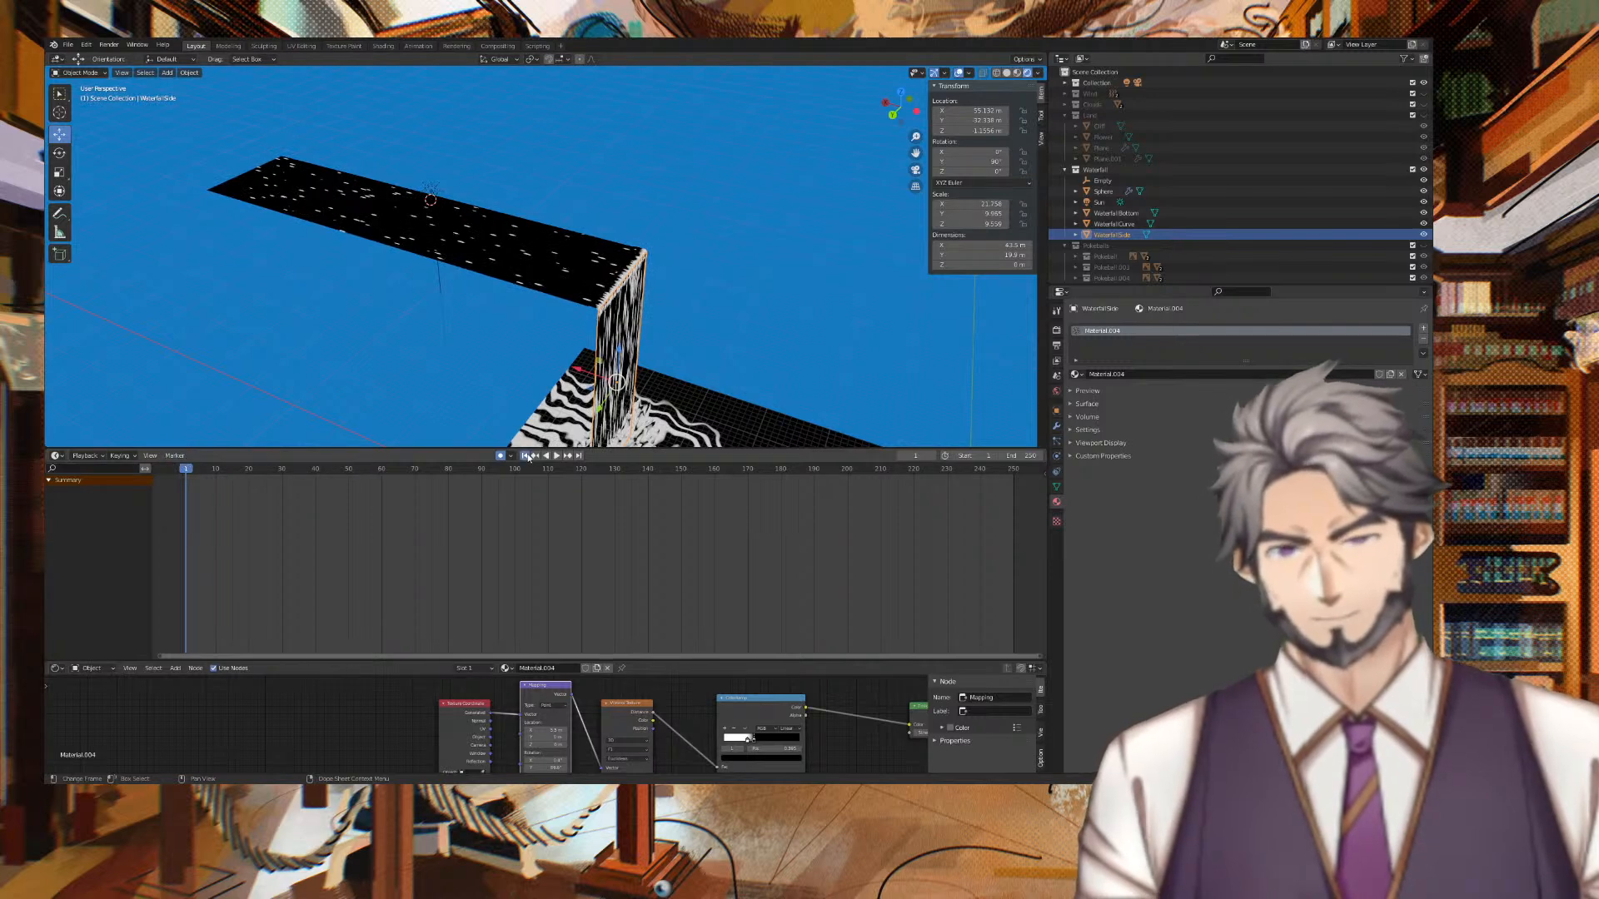
right_click(596, 351)
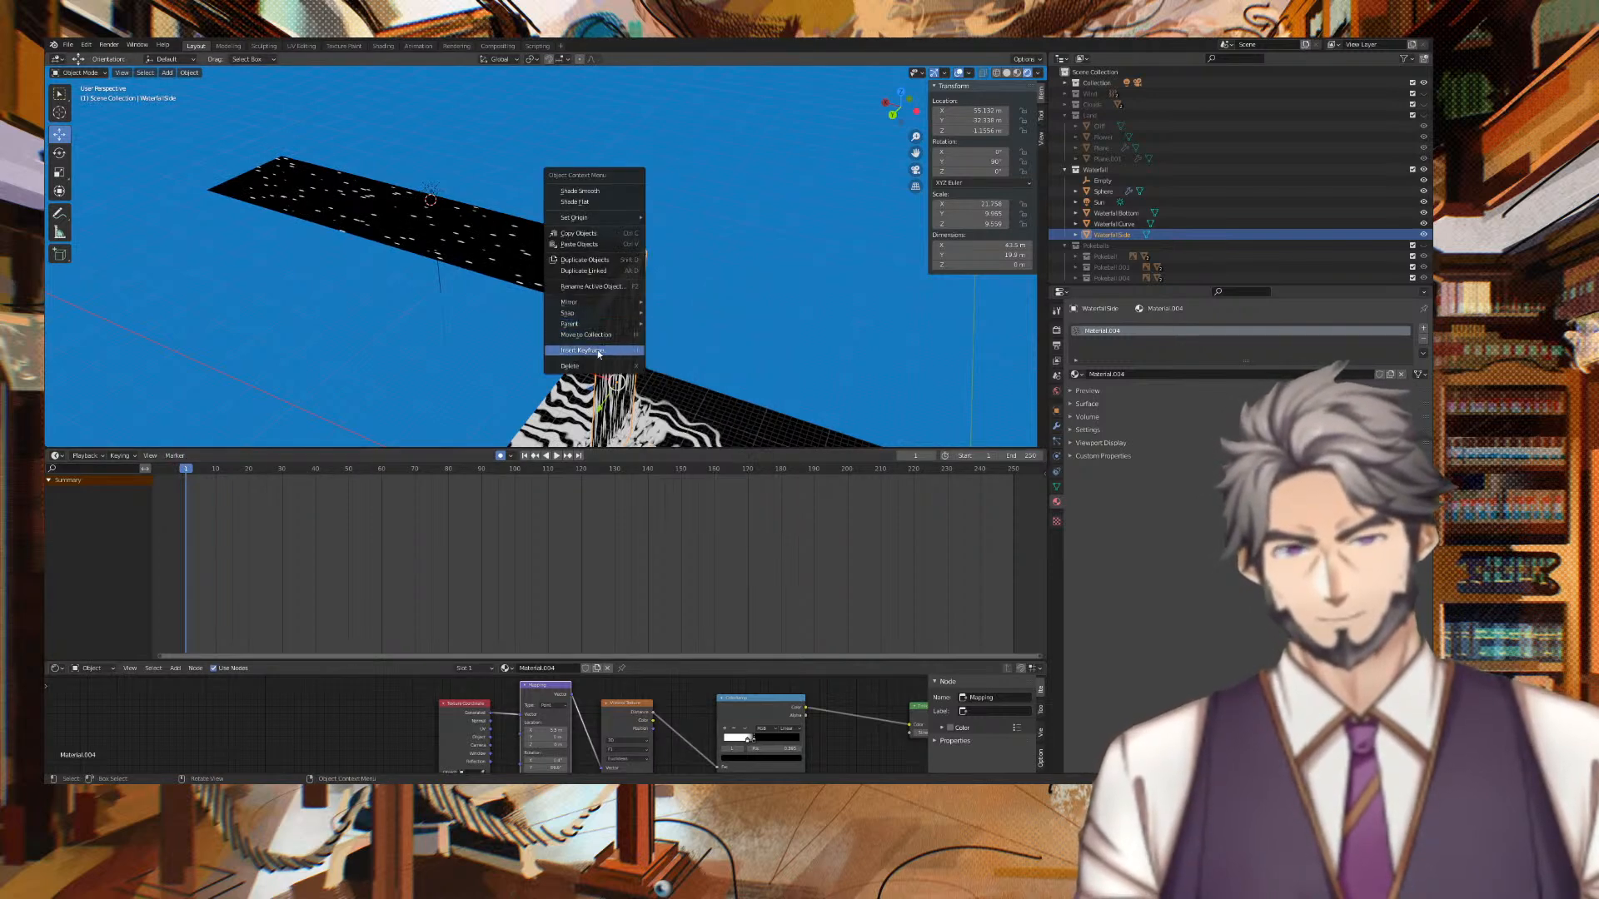
left_click(597, 350)
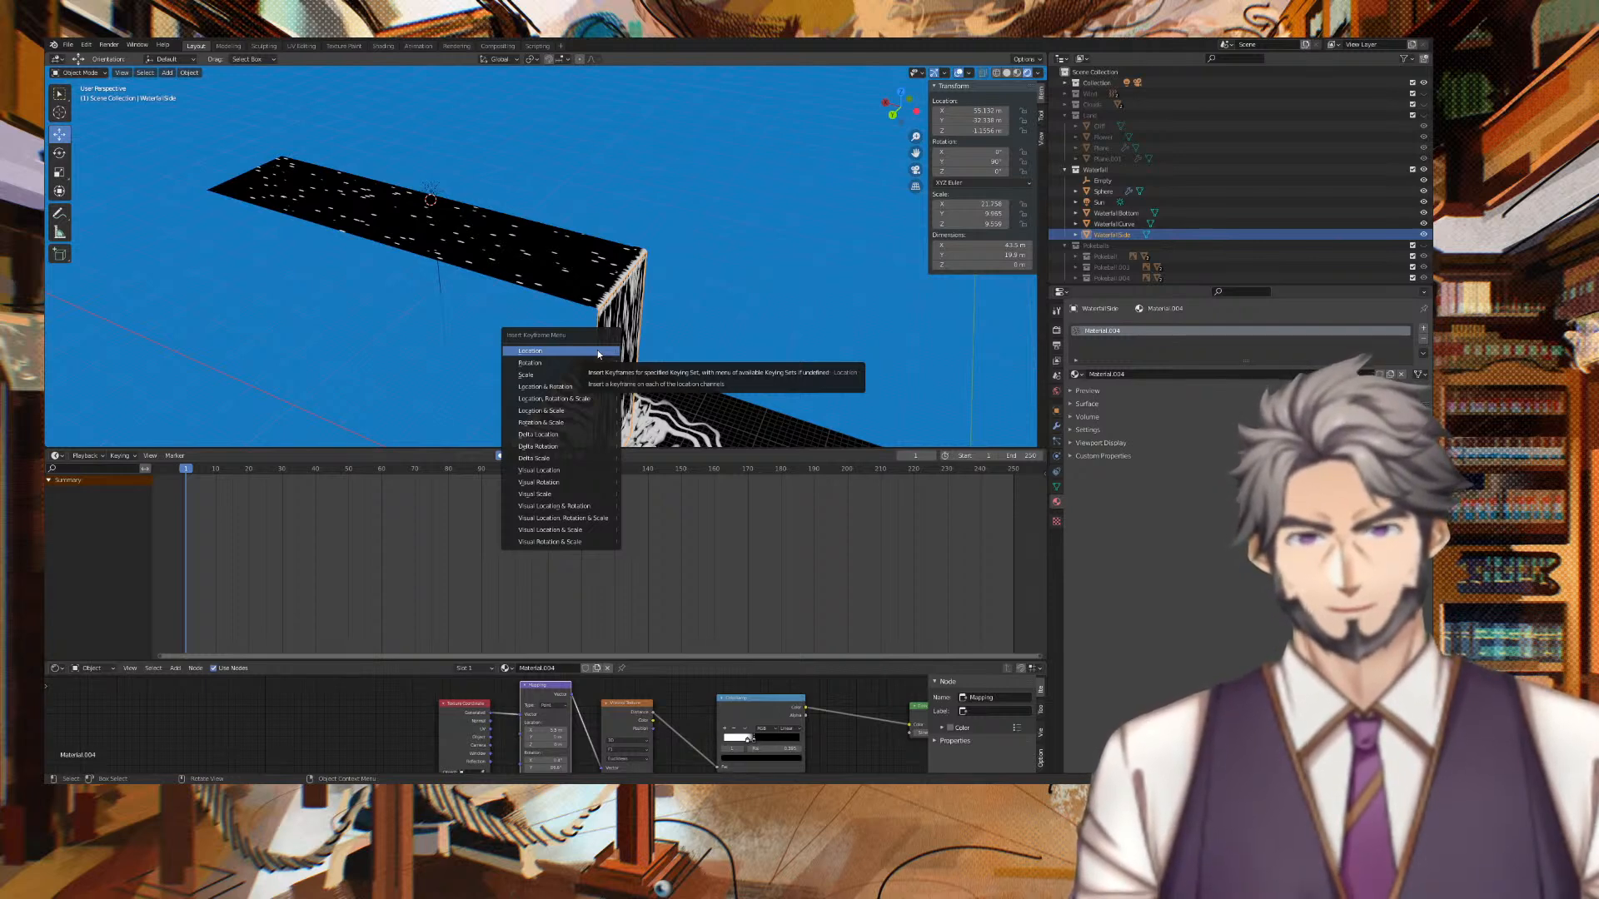
left_click(597, 350)
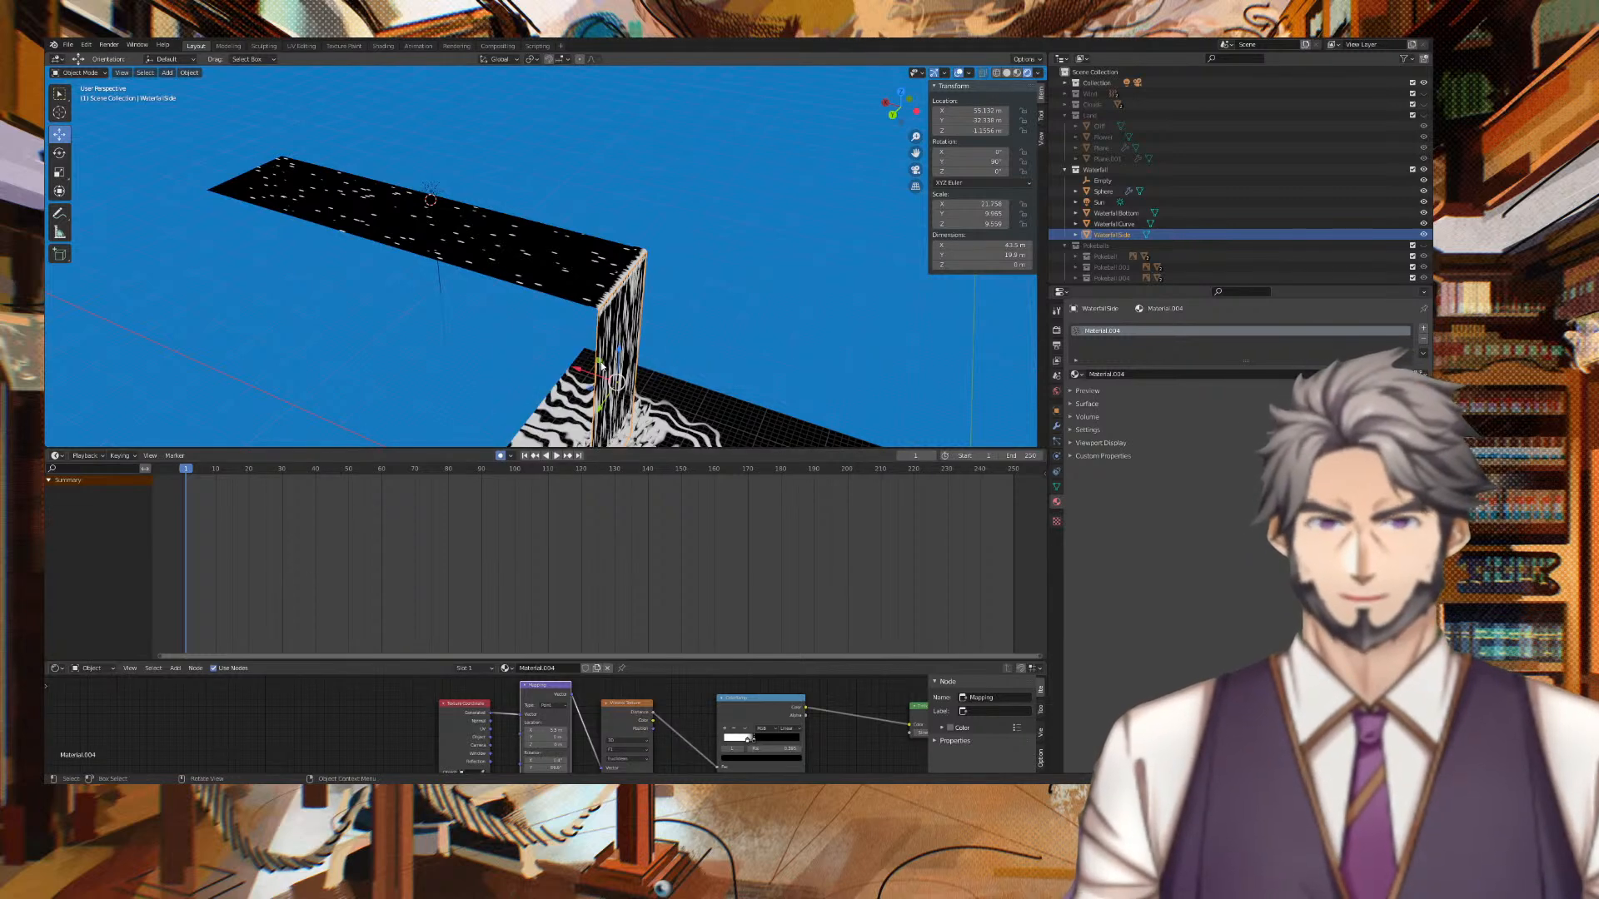
Insert keyframes for the Mapping node's Location in the vertical waterfall plane's material at frames 1 and 250.
right_click(542, 730)
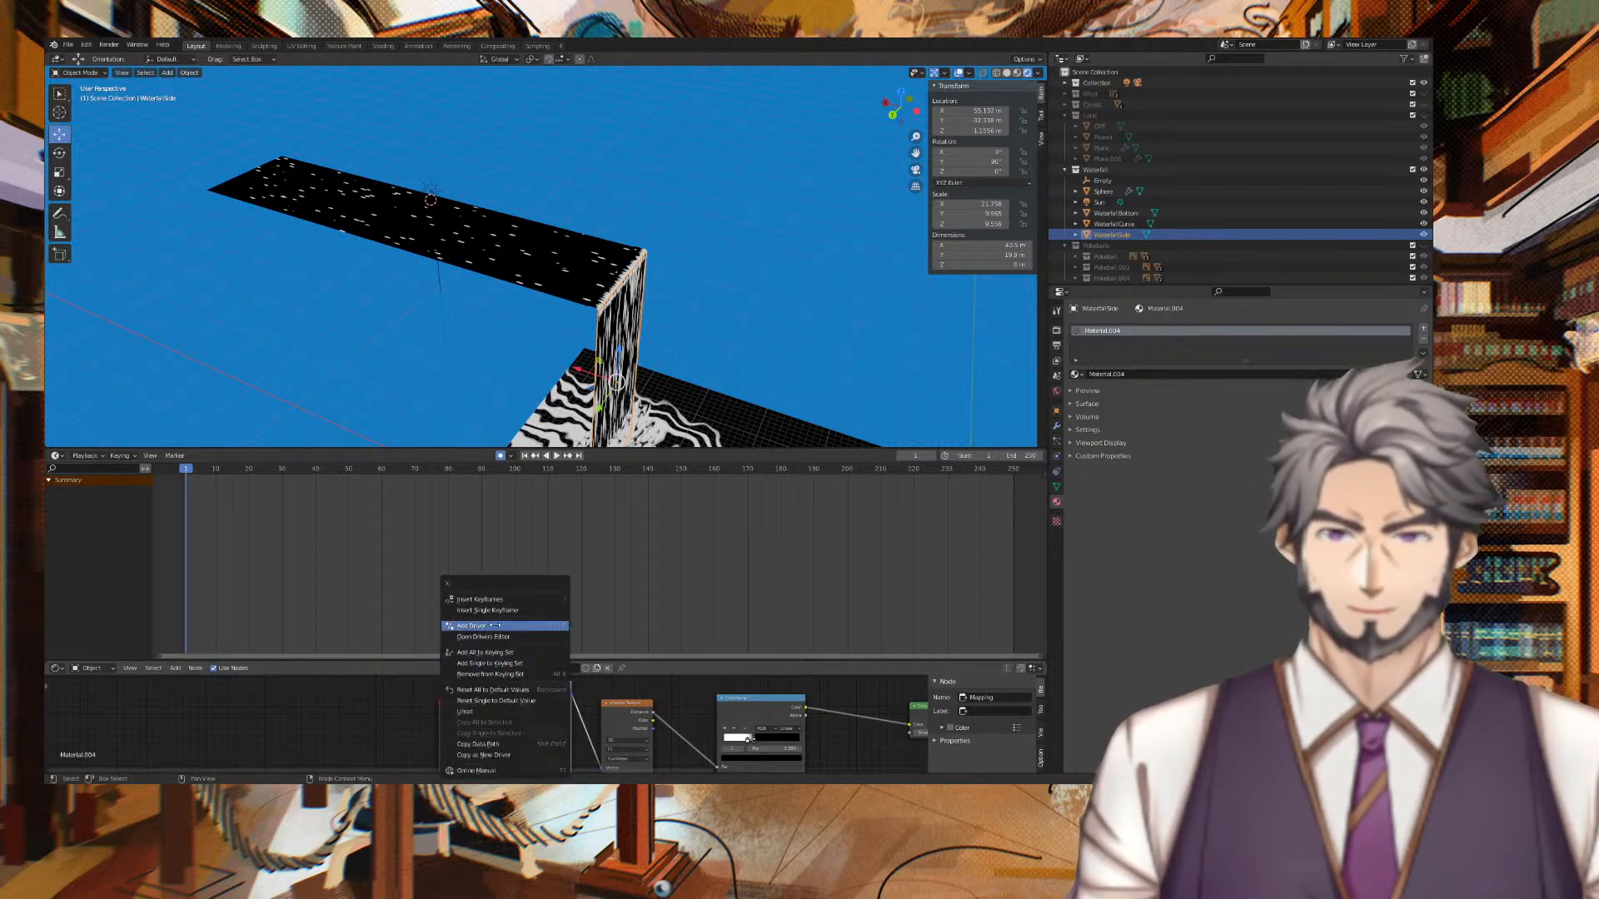
left_click(493, 598)
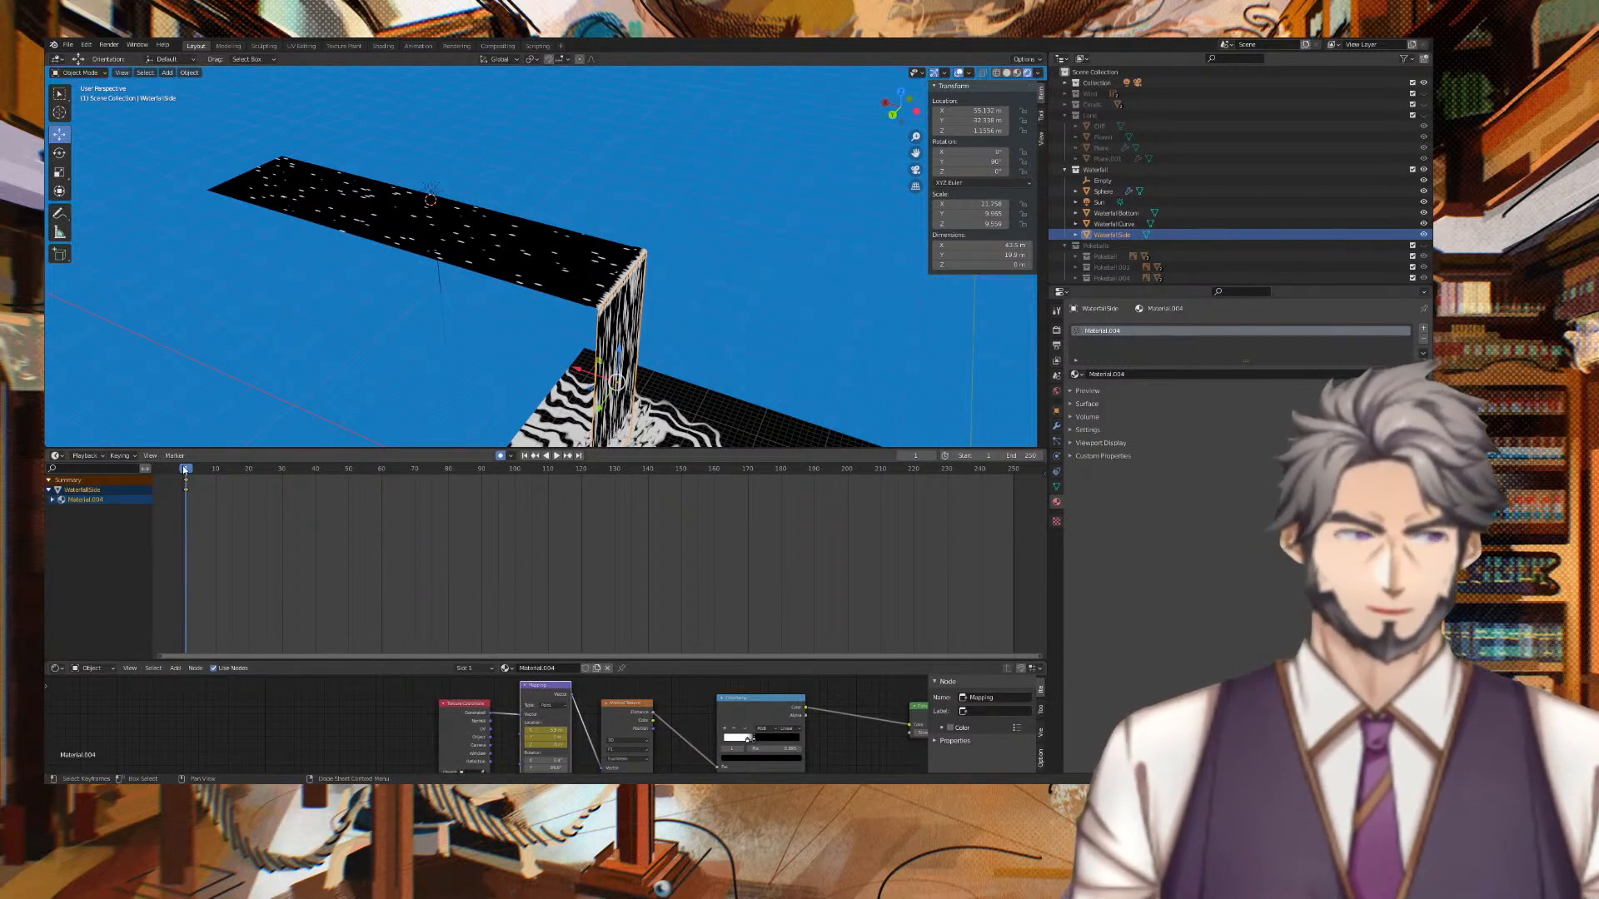
key("space")
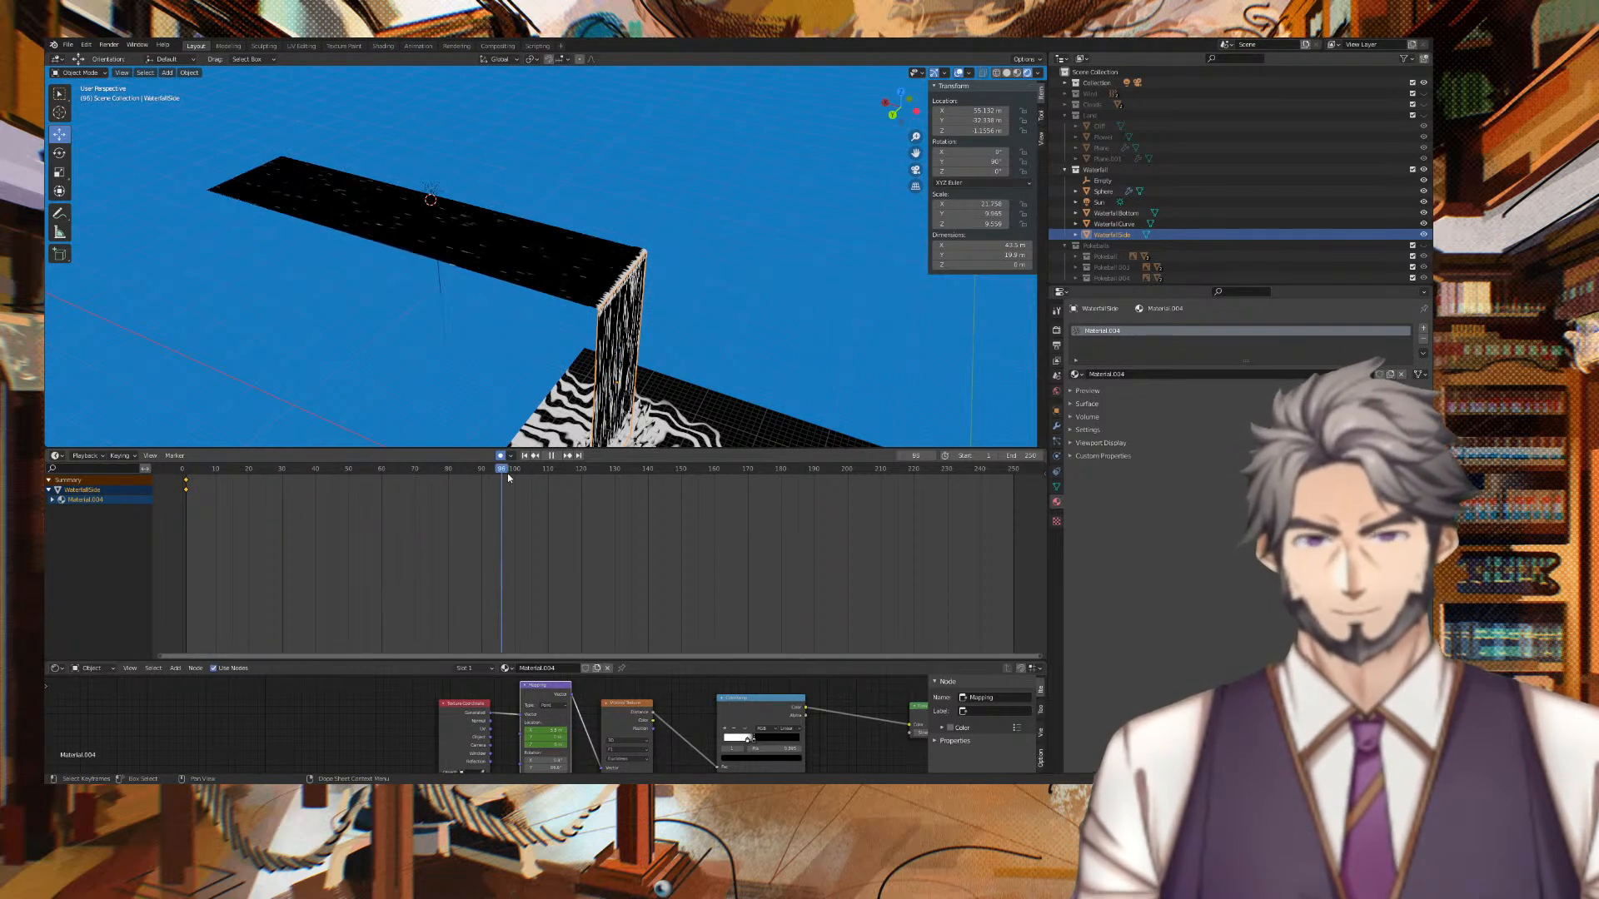
left_click_drag(991, 491, 1015, 490)
key("i")
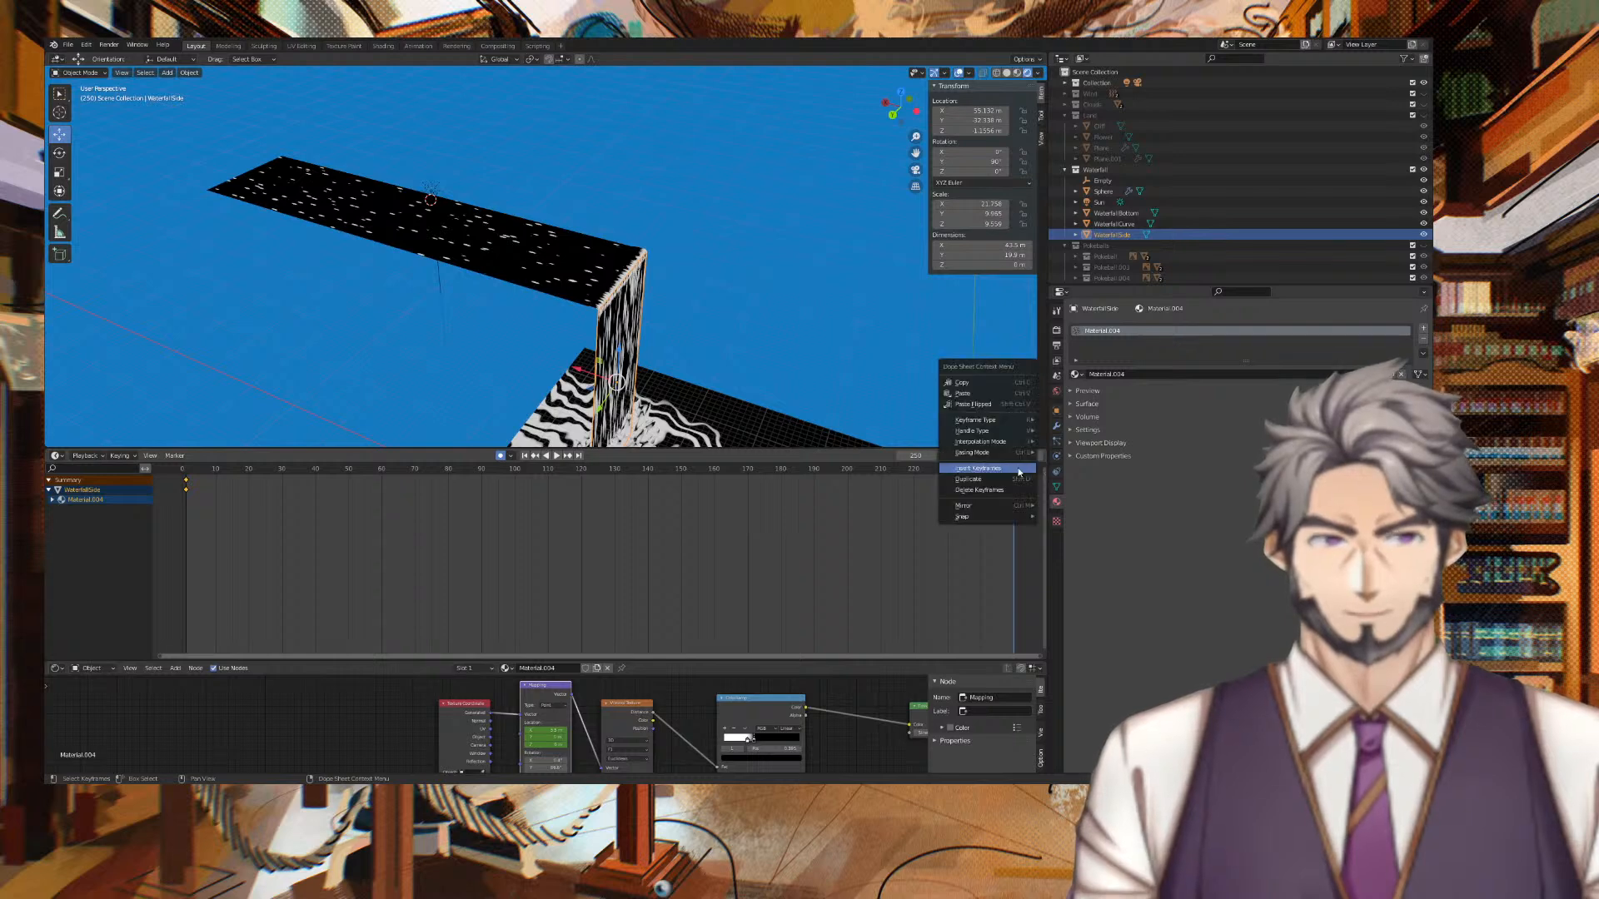
left_click(1018, 471)
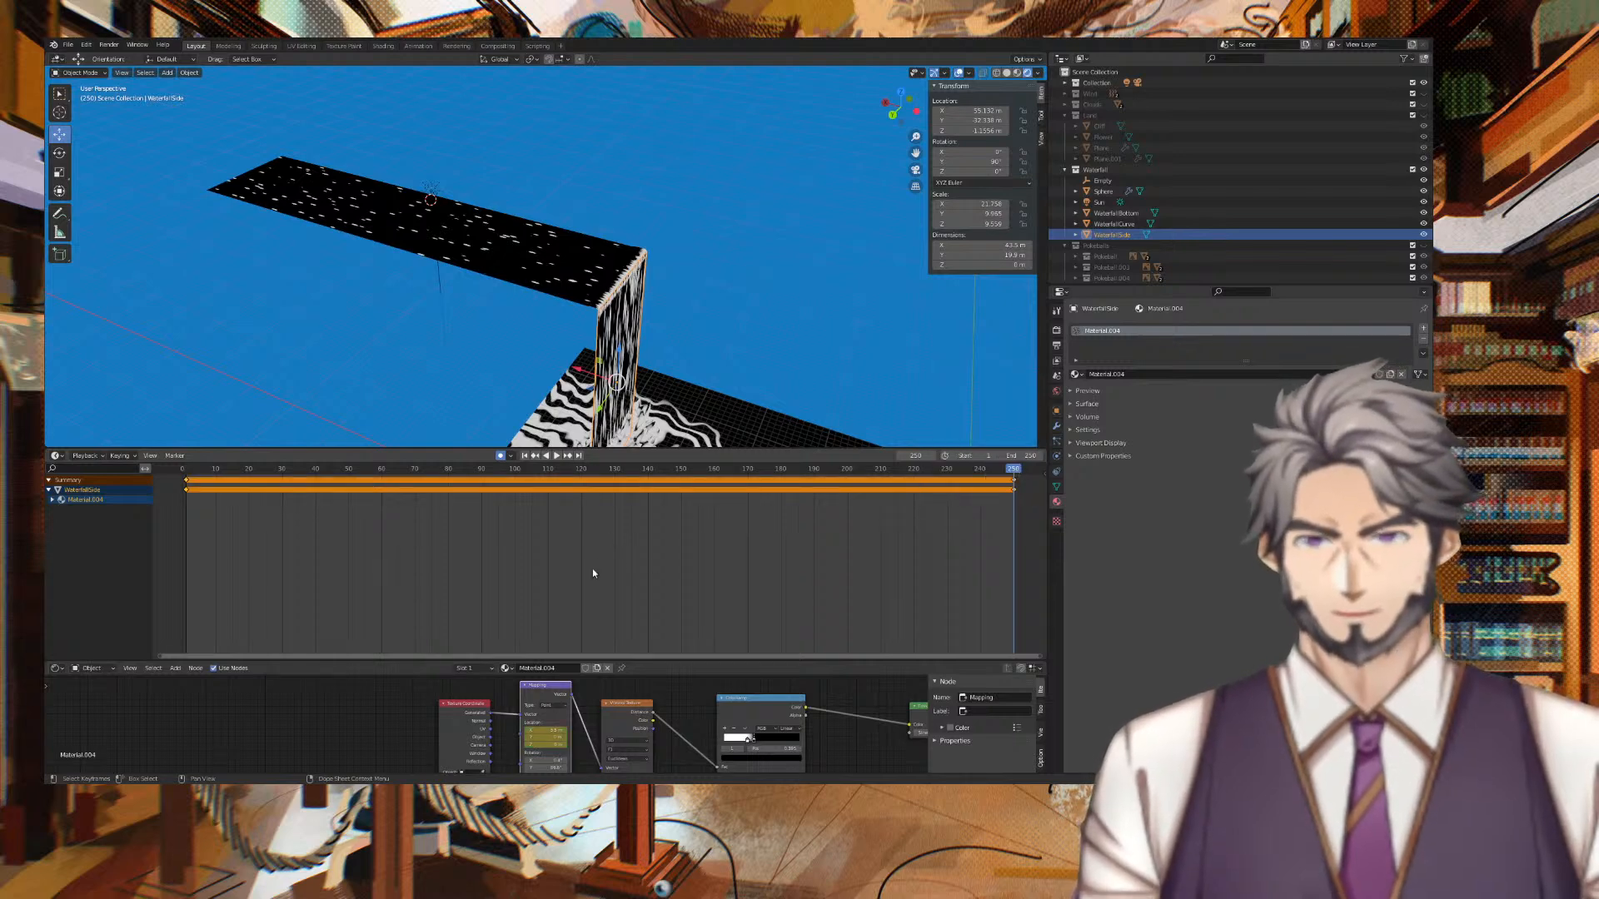
Try a different Mapping Location X value at frame 250 for the vertical waterfall, and preview the falling water from frame 1.
left_click(549, 730)
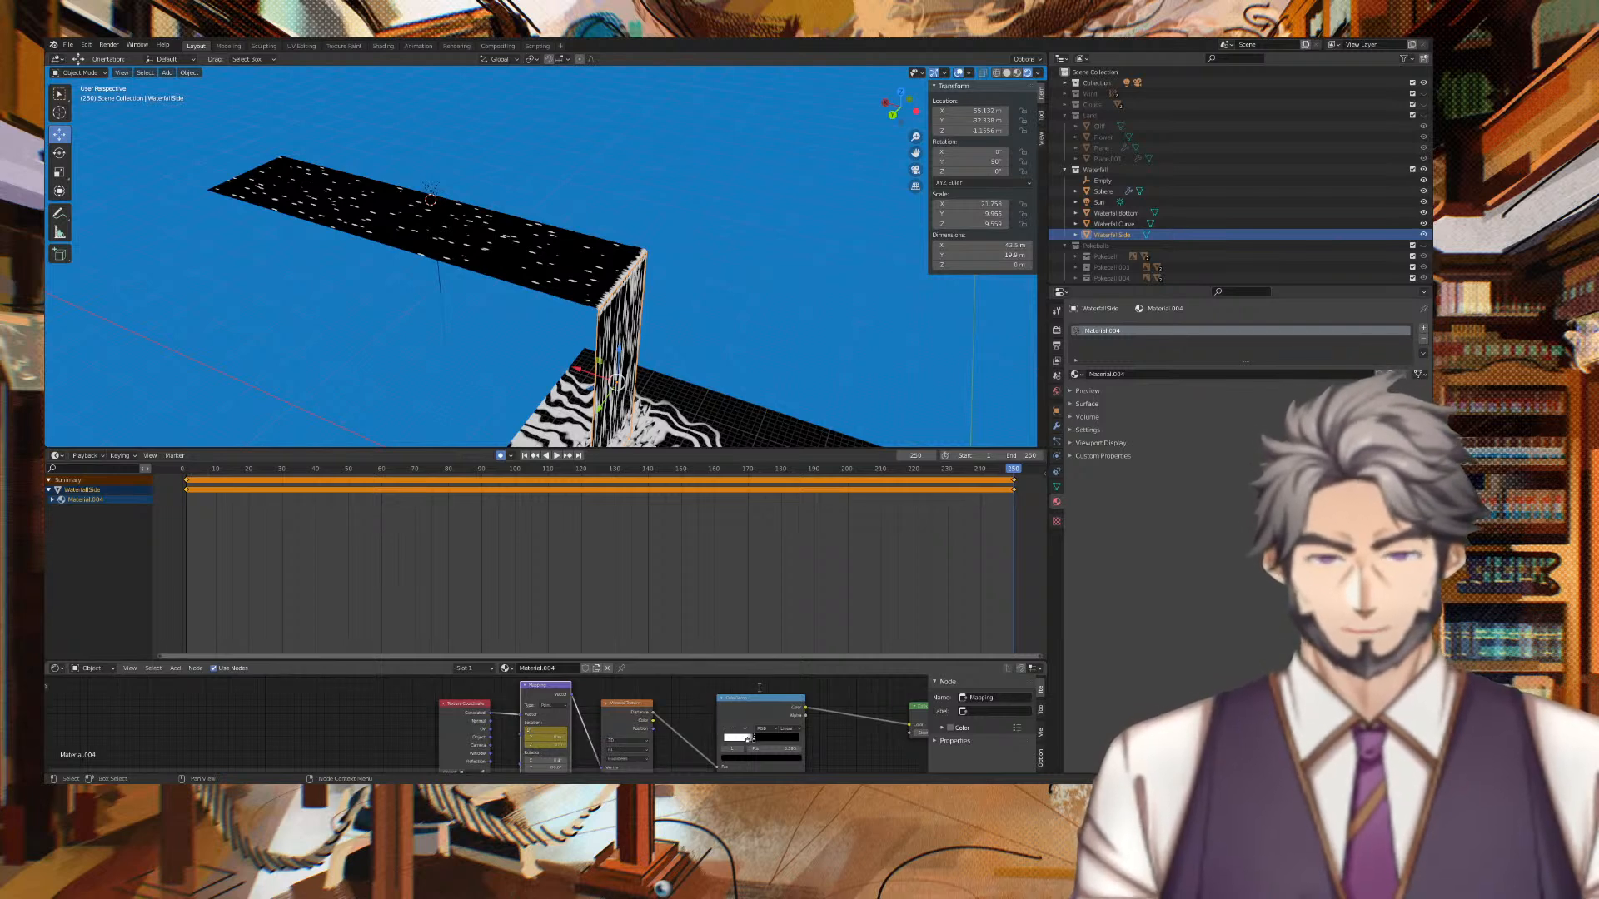
key("Return")
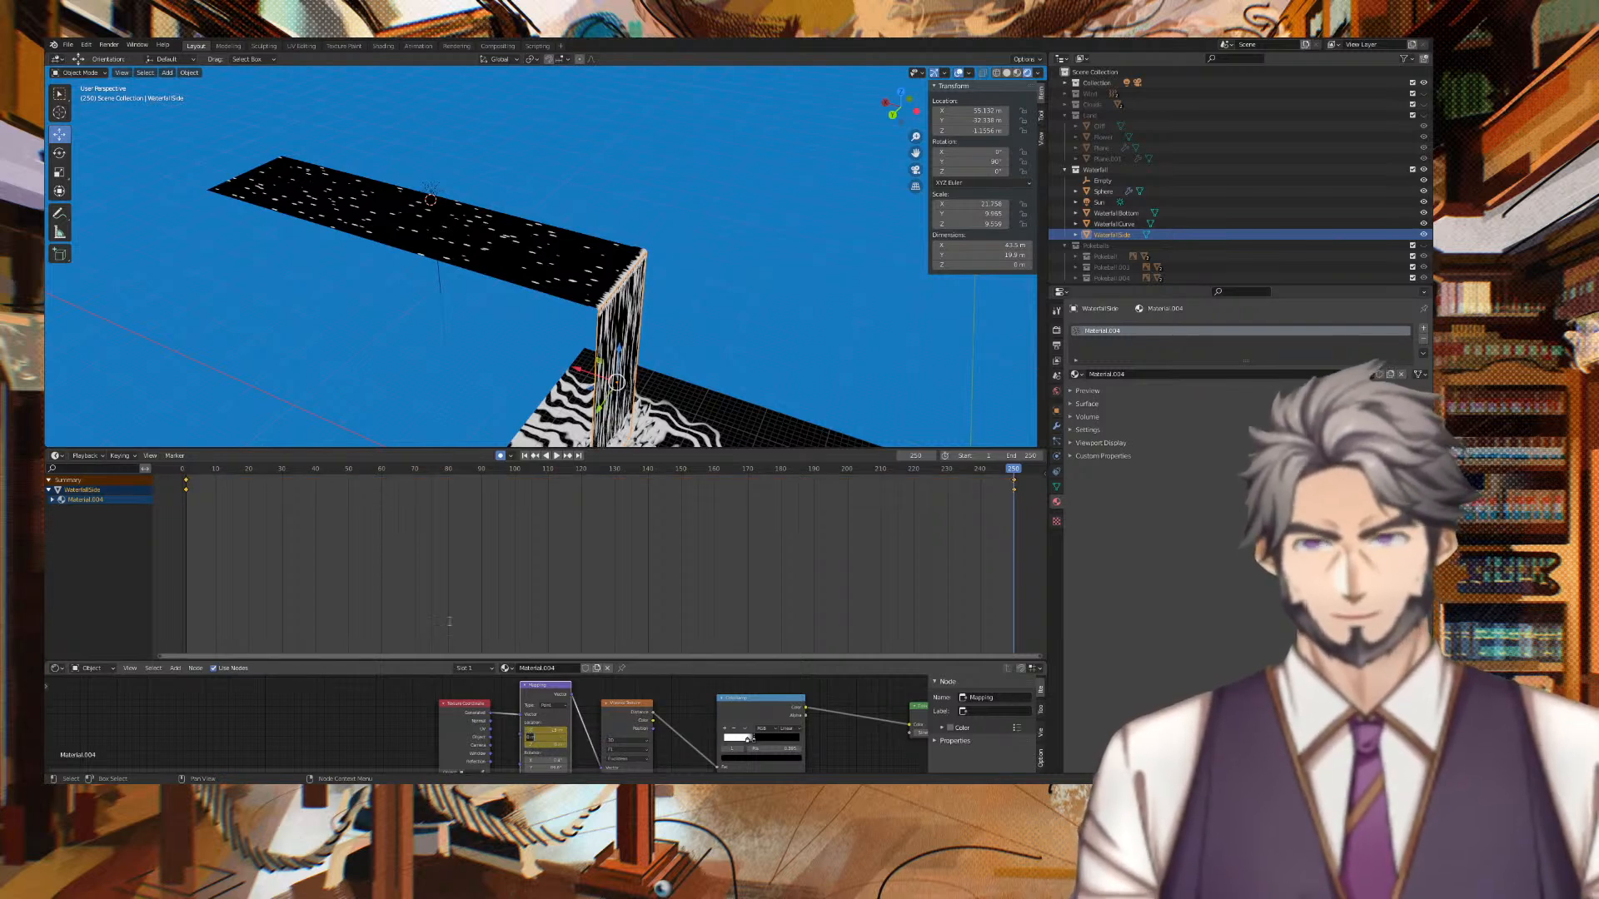
left_click(183, 471)
middle_click_drag(741, 262, 720, 287)
key("space")
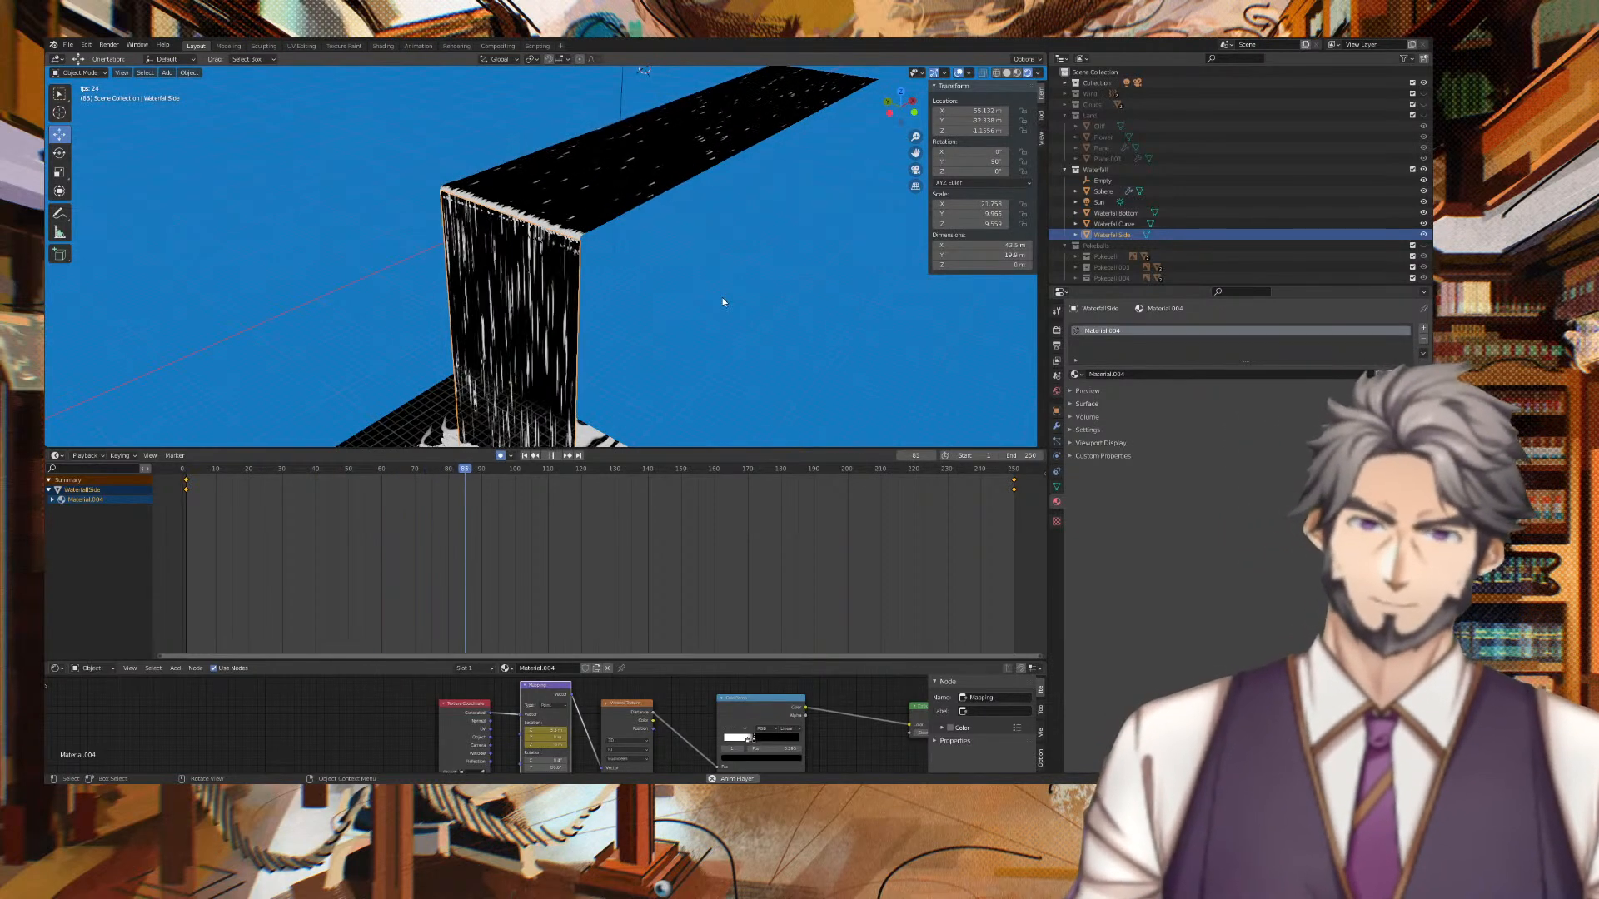
key("space")
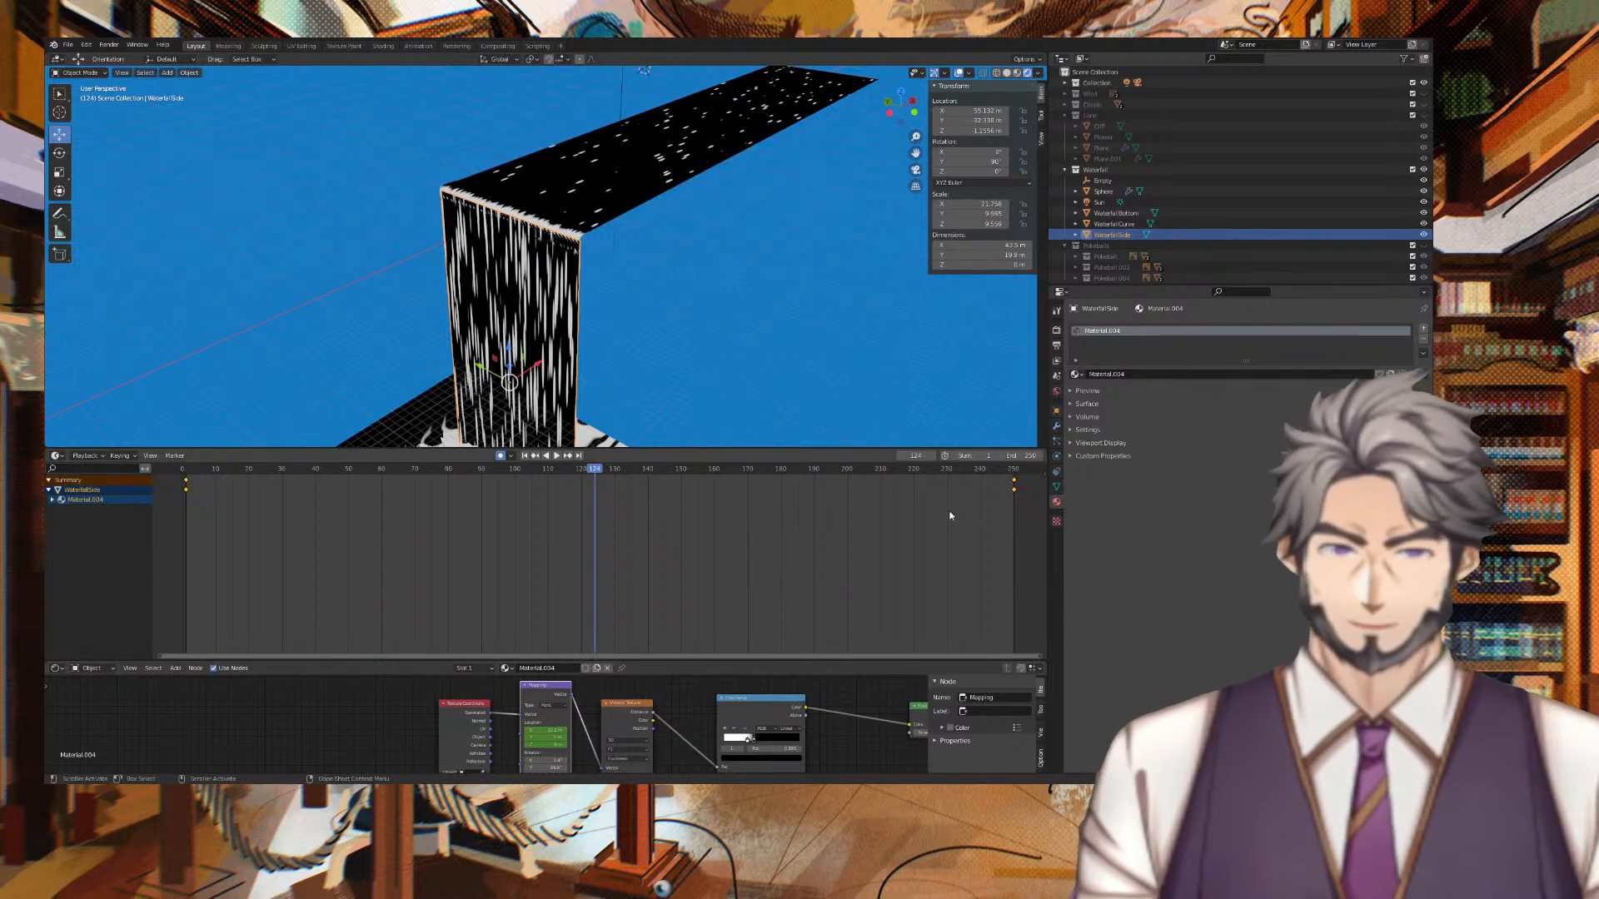
Set the vertical waterfall's Mapping Location X to 10 at frame 250, play the flow from frame 1, and stop playback.
left_click(1014, 469)
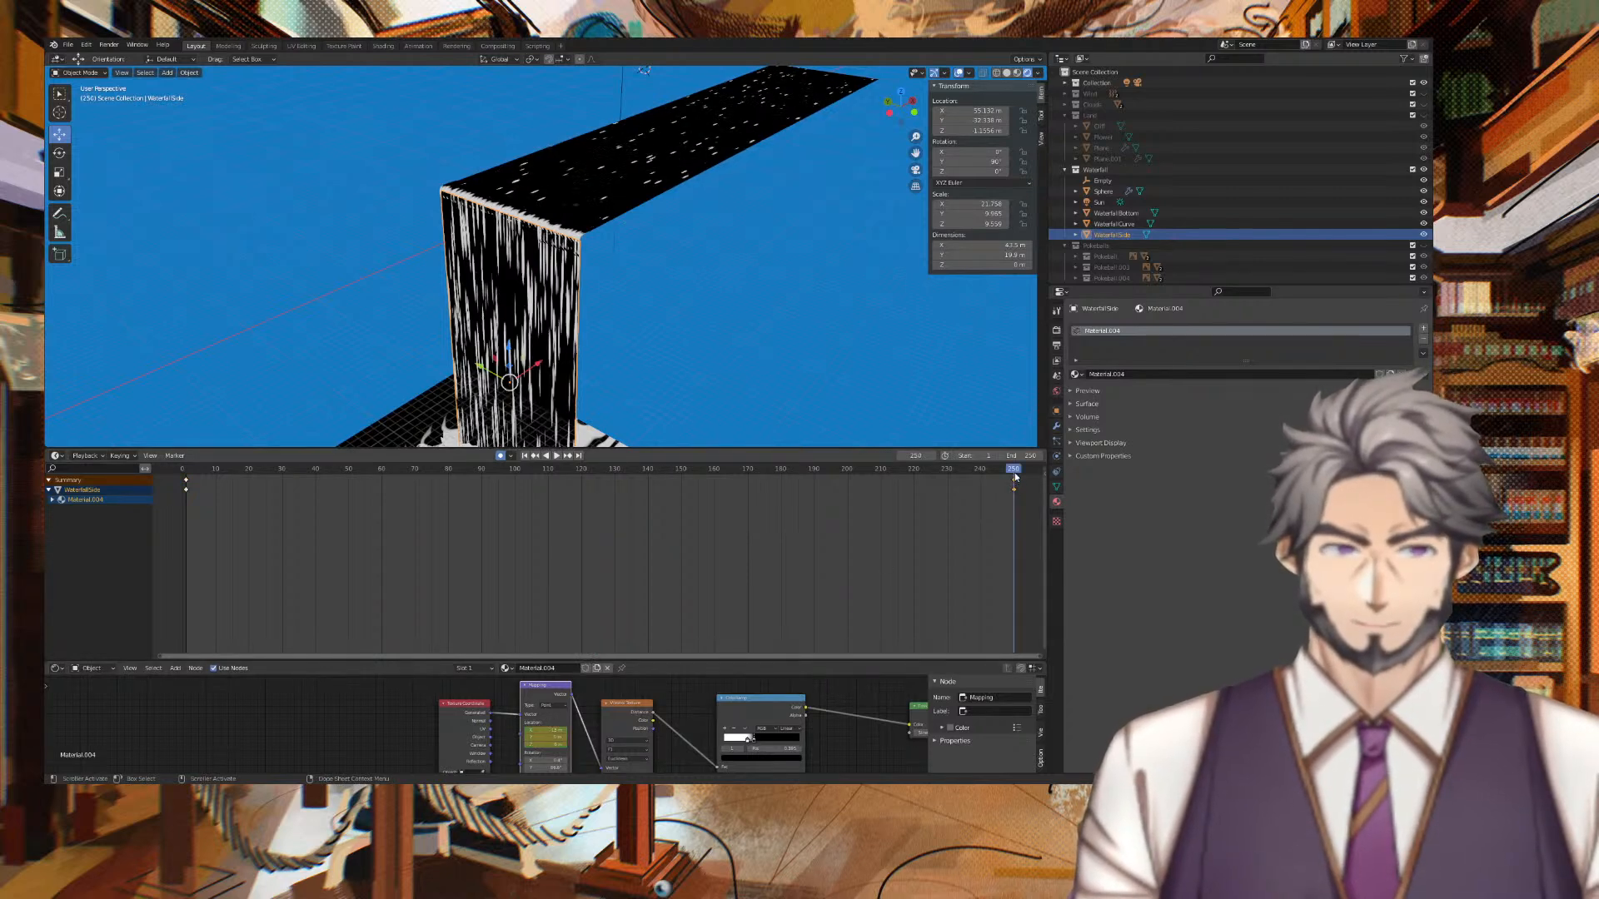
left_click(552, 727)
type("10")
key("Tab")
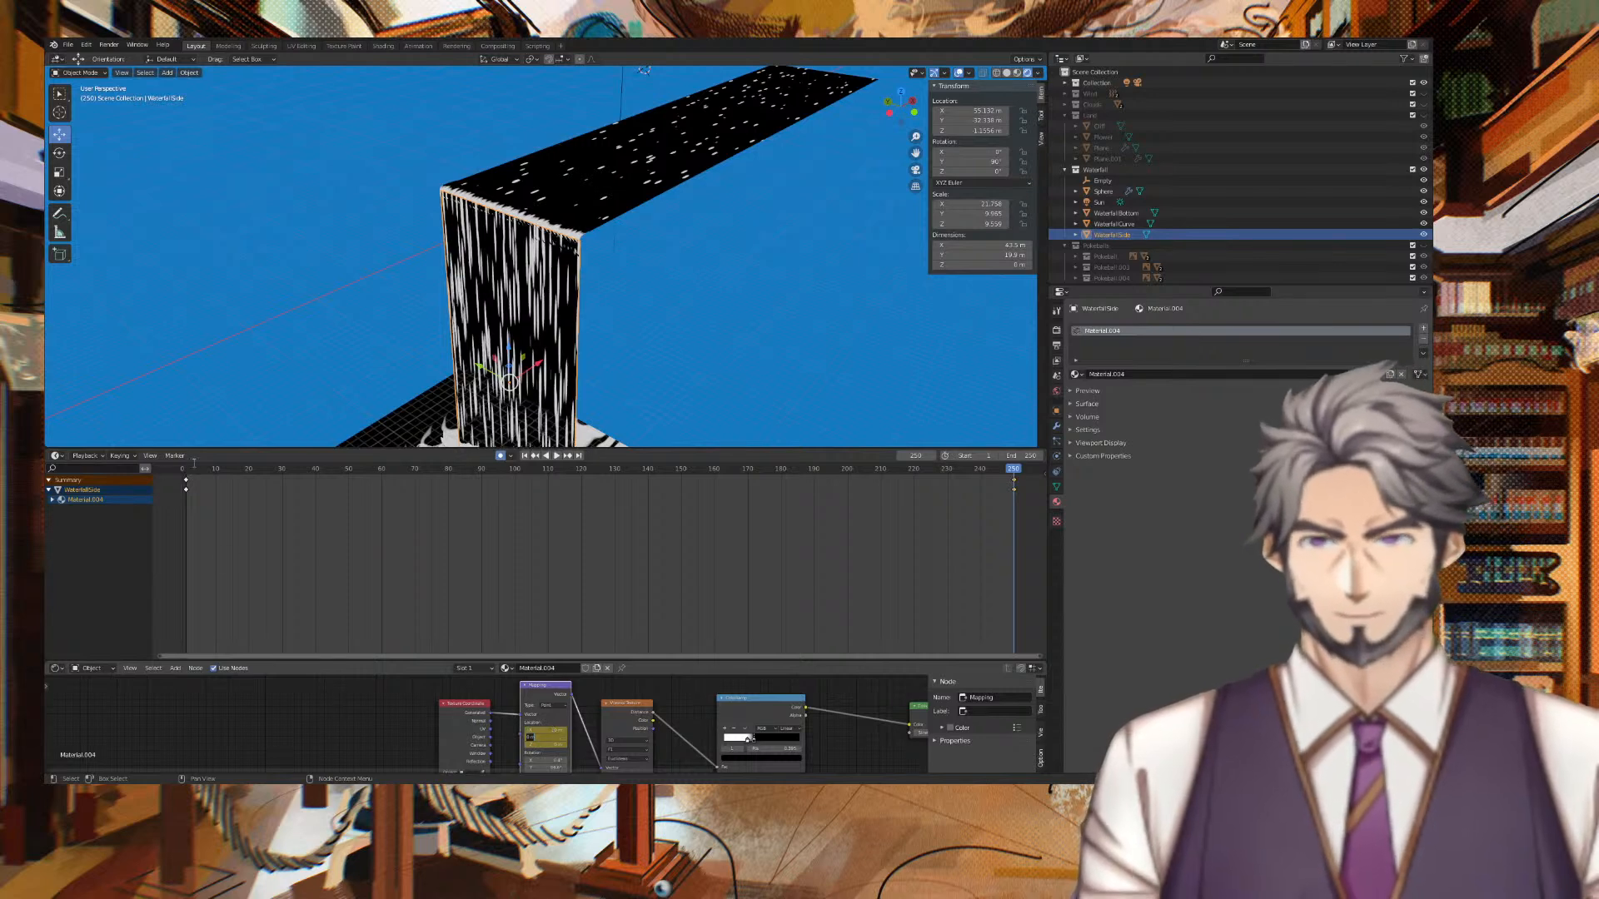
left_click(185, 470)
key("space")
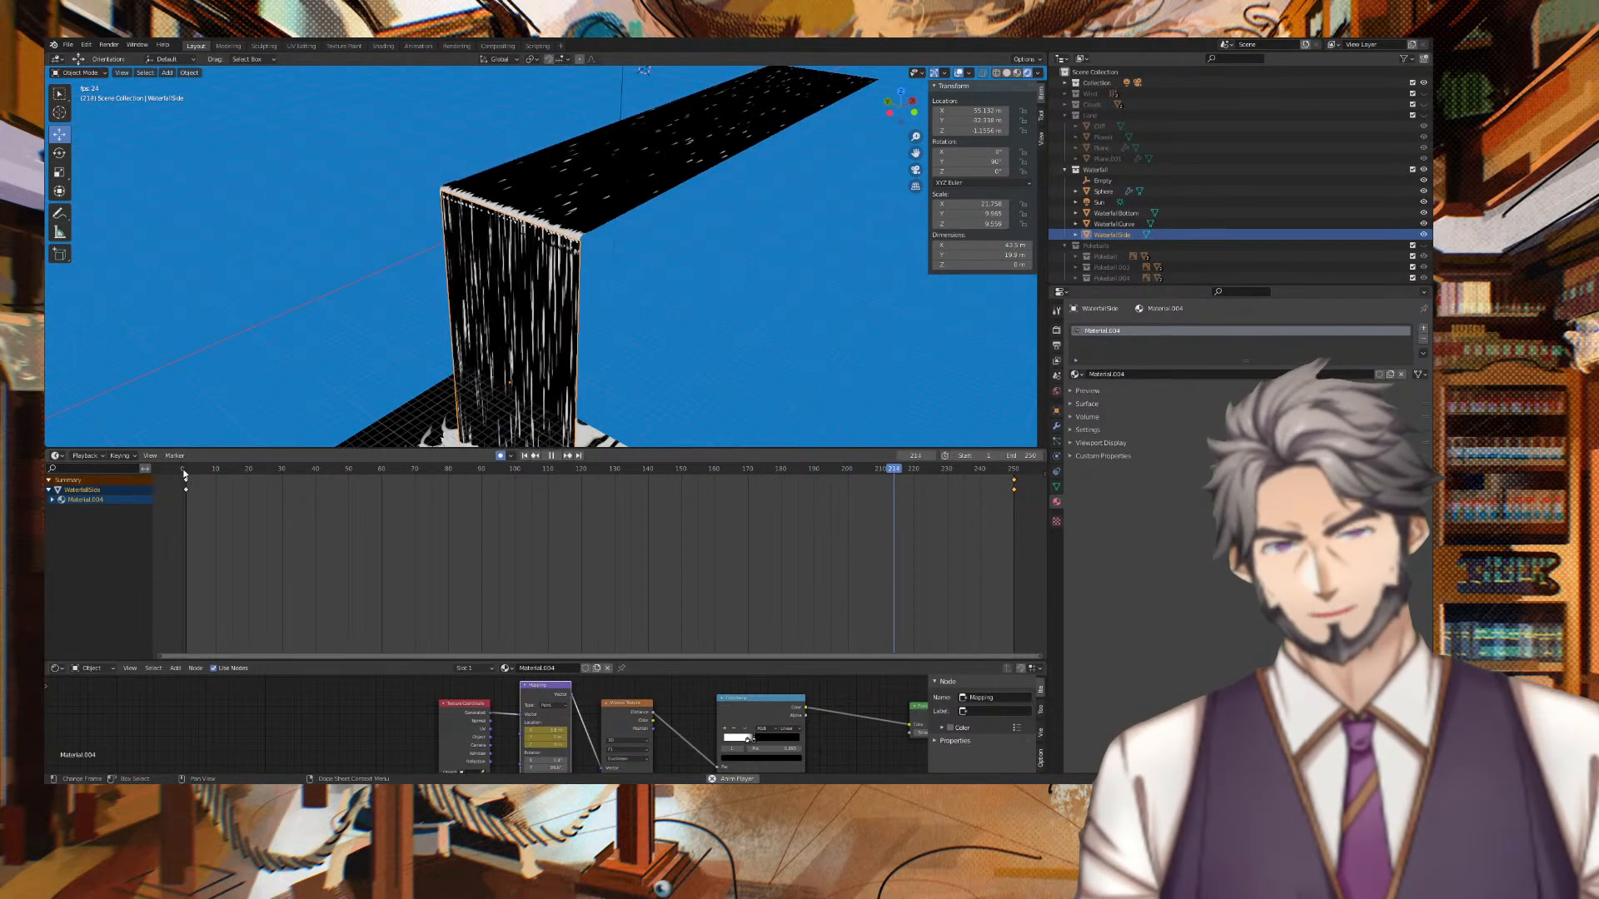
key("space")
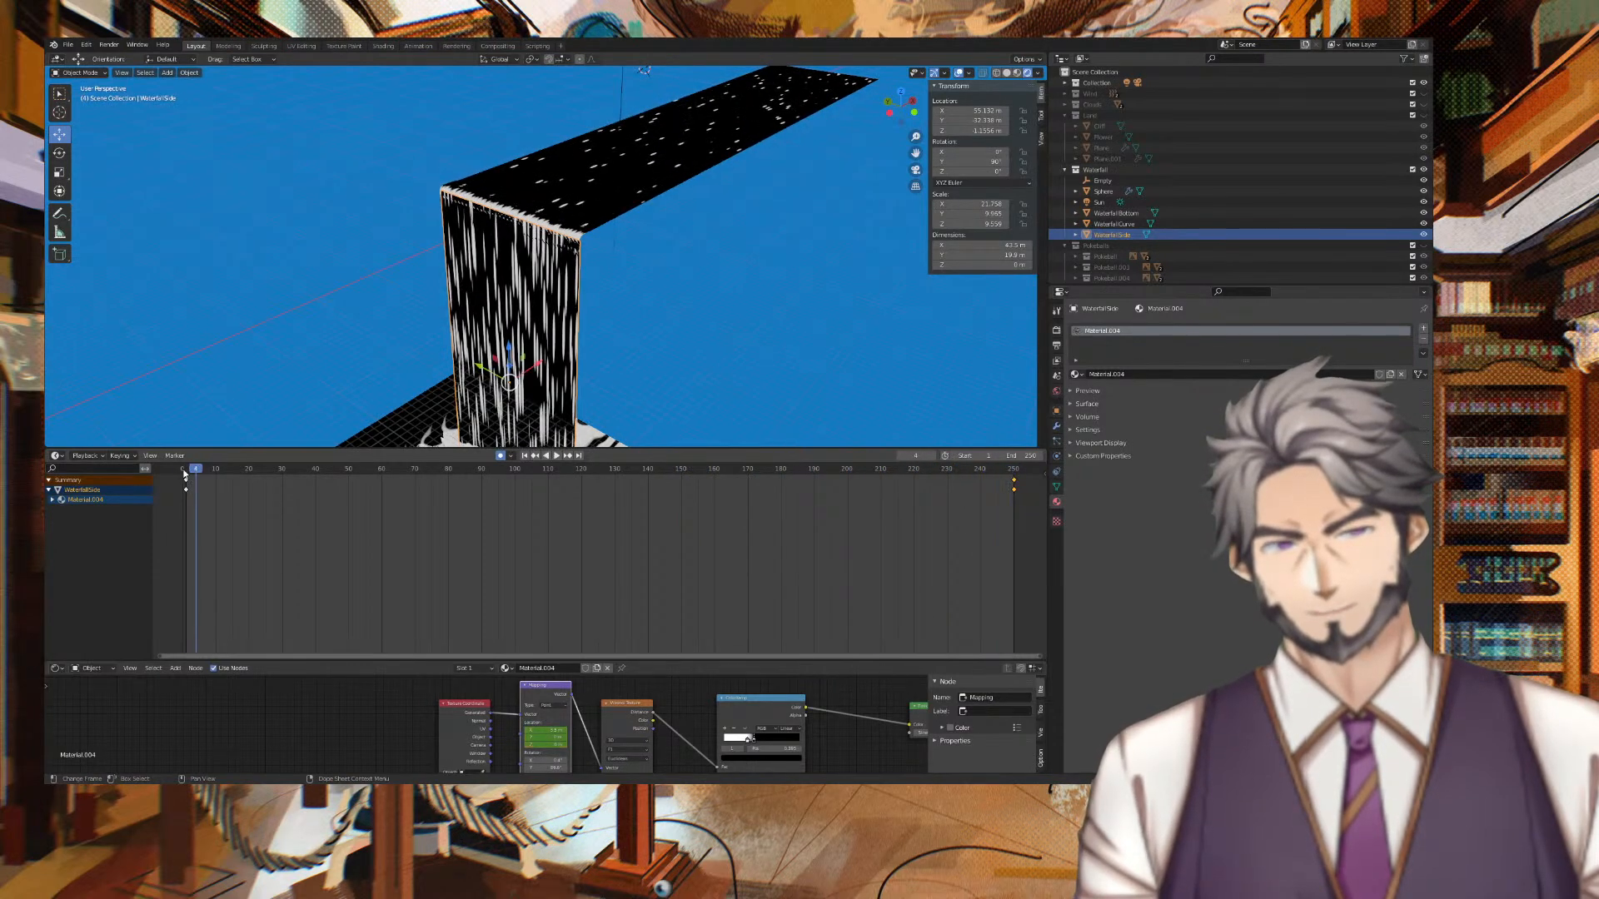
Revise the vertical waterfall's Mapping Location X once more at frame 250, and play the animation to check the speed.
left_click(579, 455)
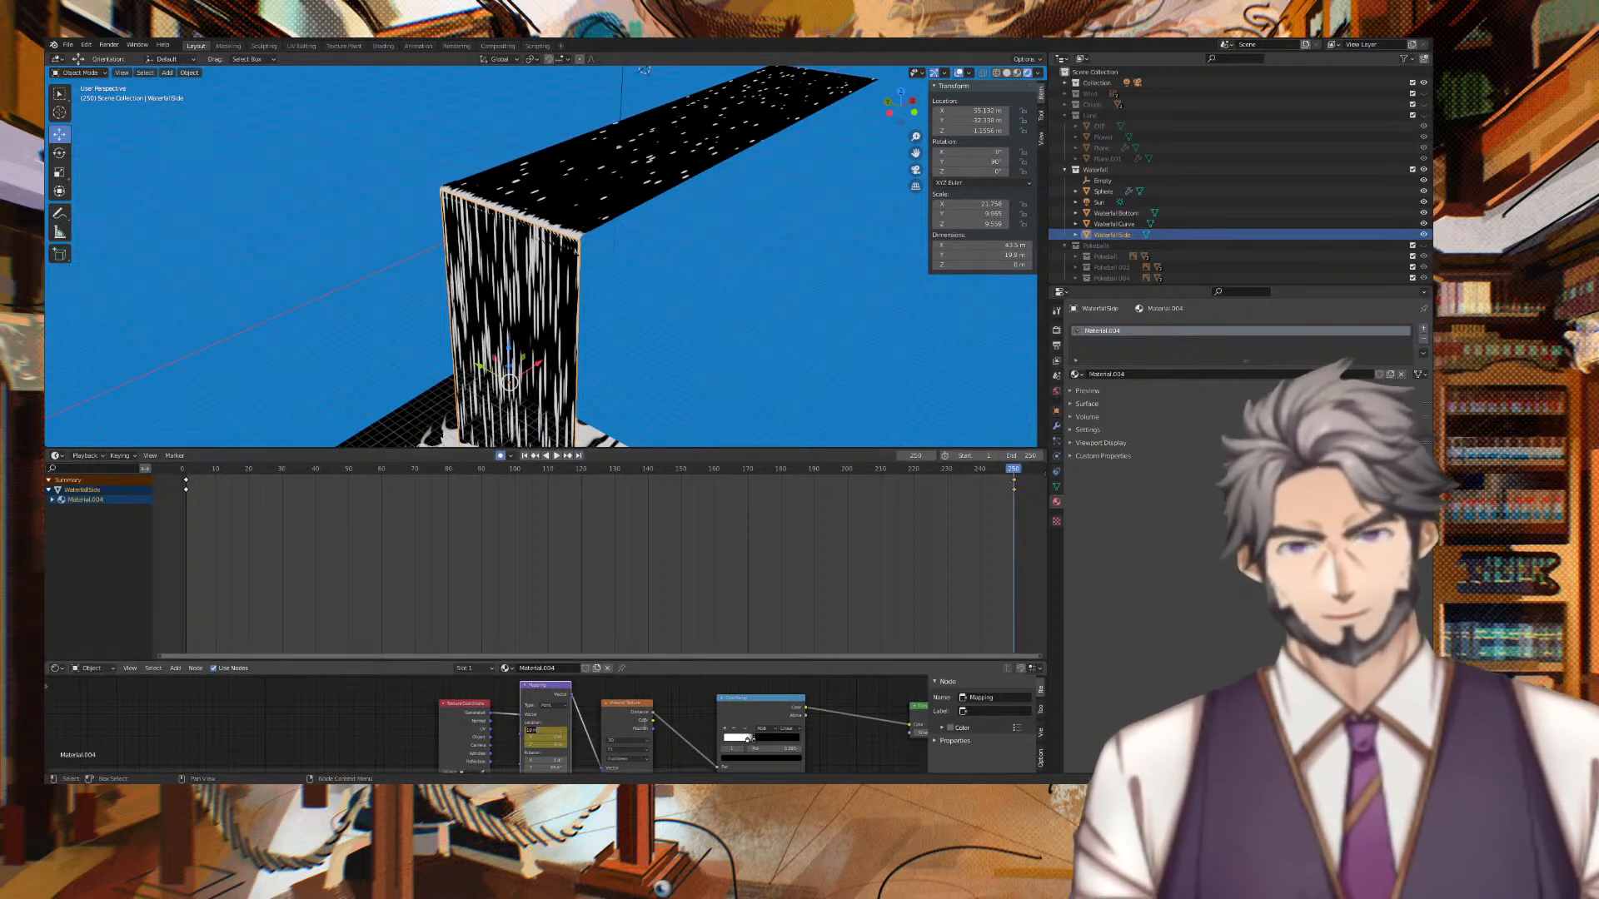
key("Tab")
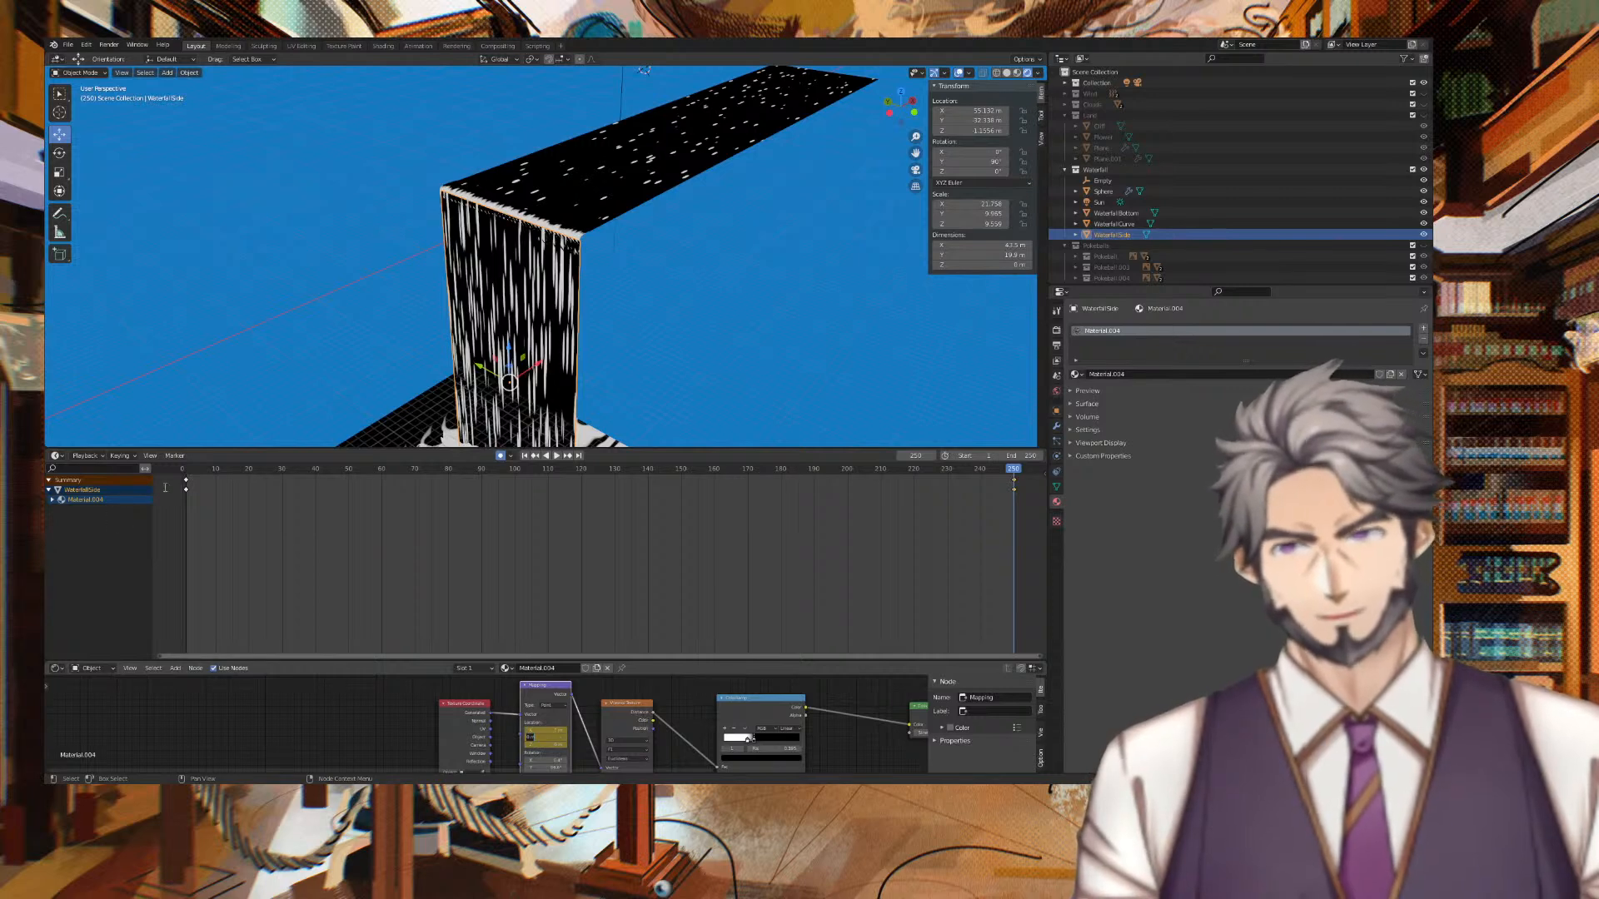
key("Return")
key("space")
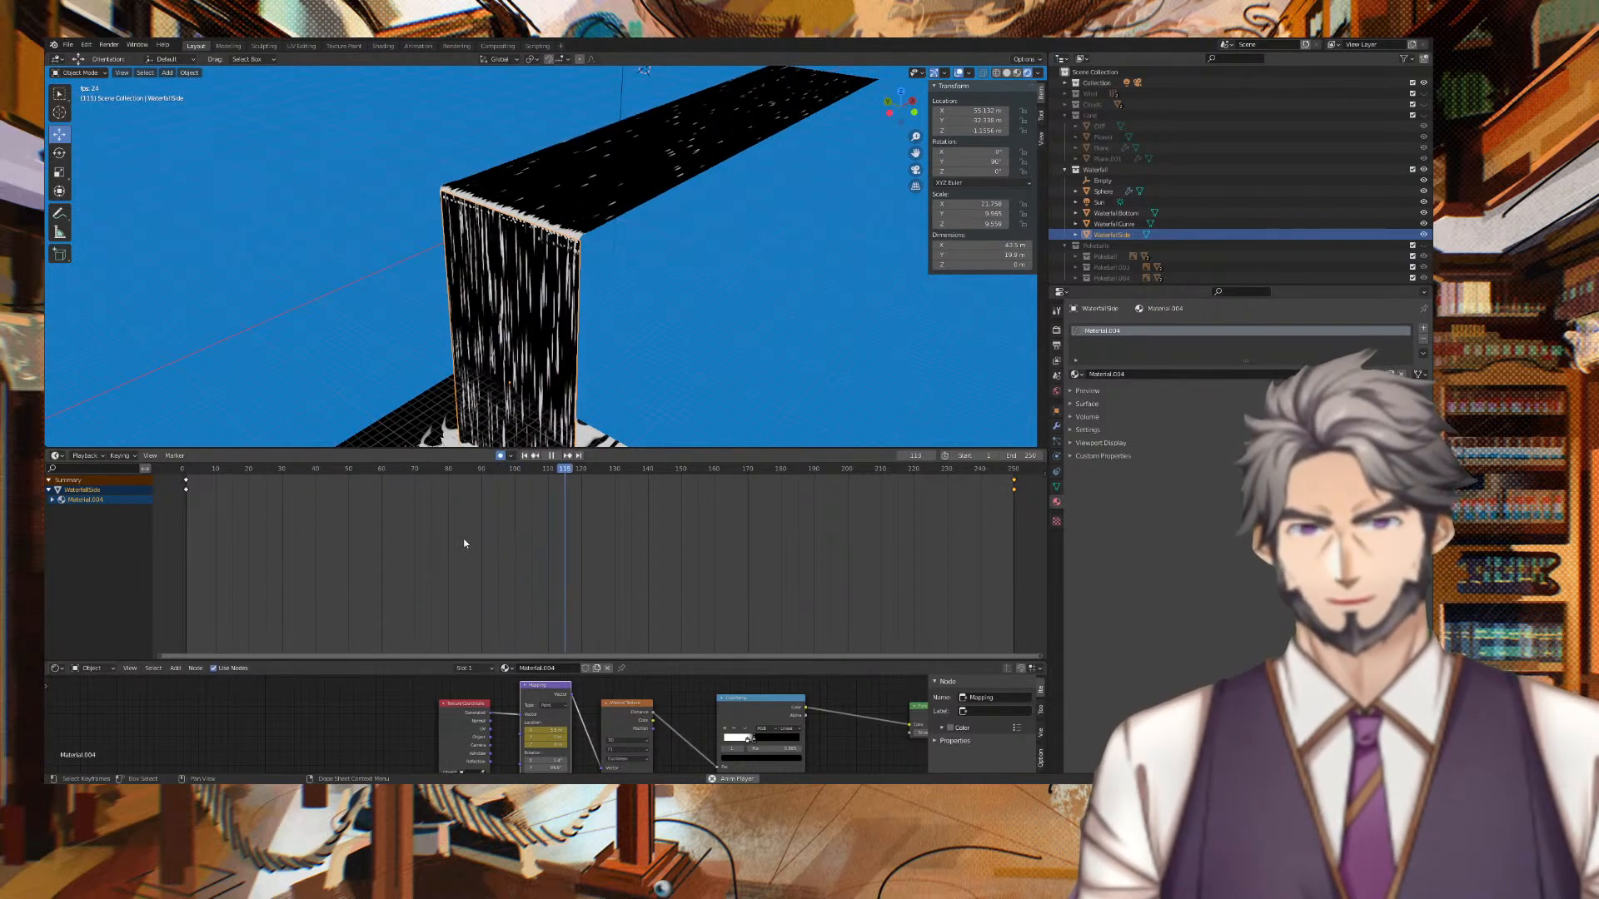
key("space")
Scale the vertical waterfall plane along the global Z axis by a factor of about 0.94, and deselect it.
middle_click_drag(638, 258, 753, 230)
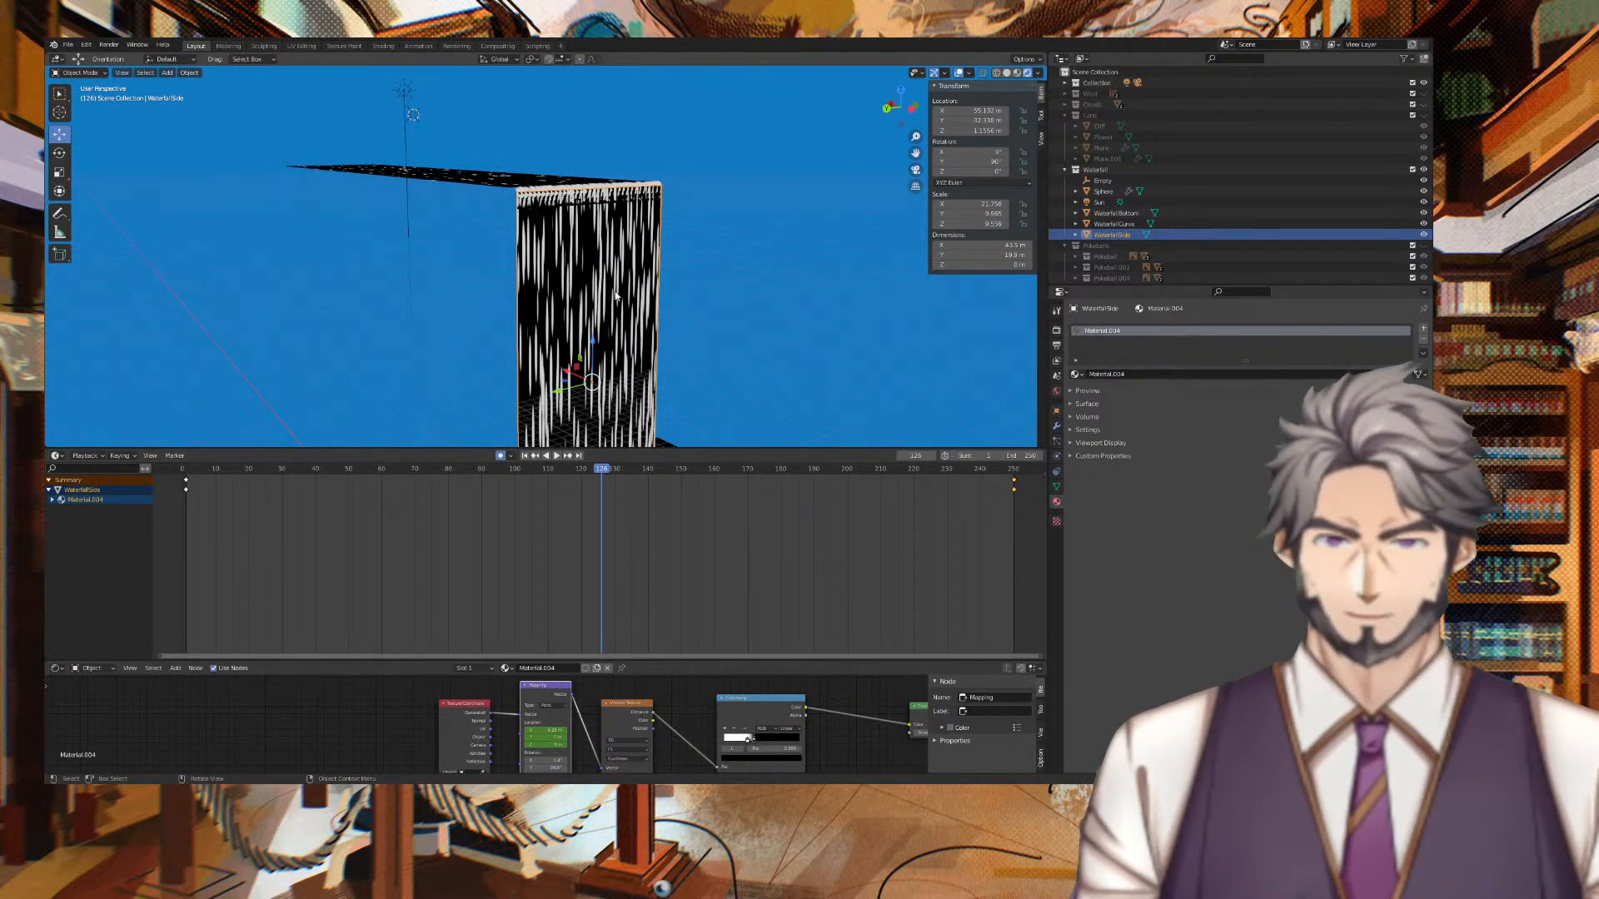
middle_click_drag(616, 296, 680, 273)
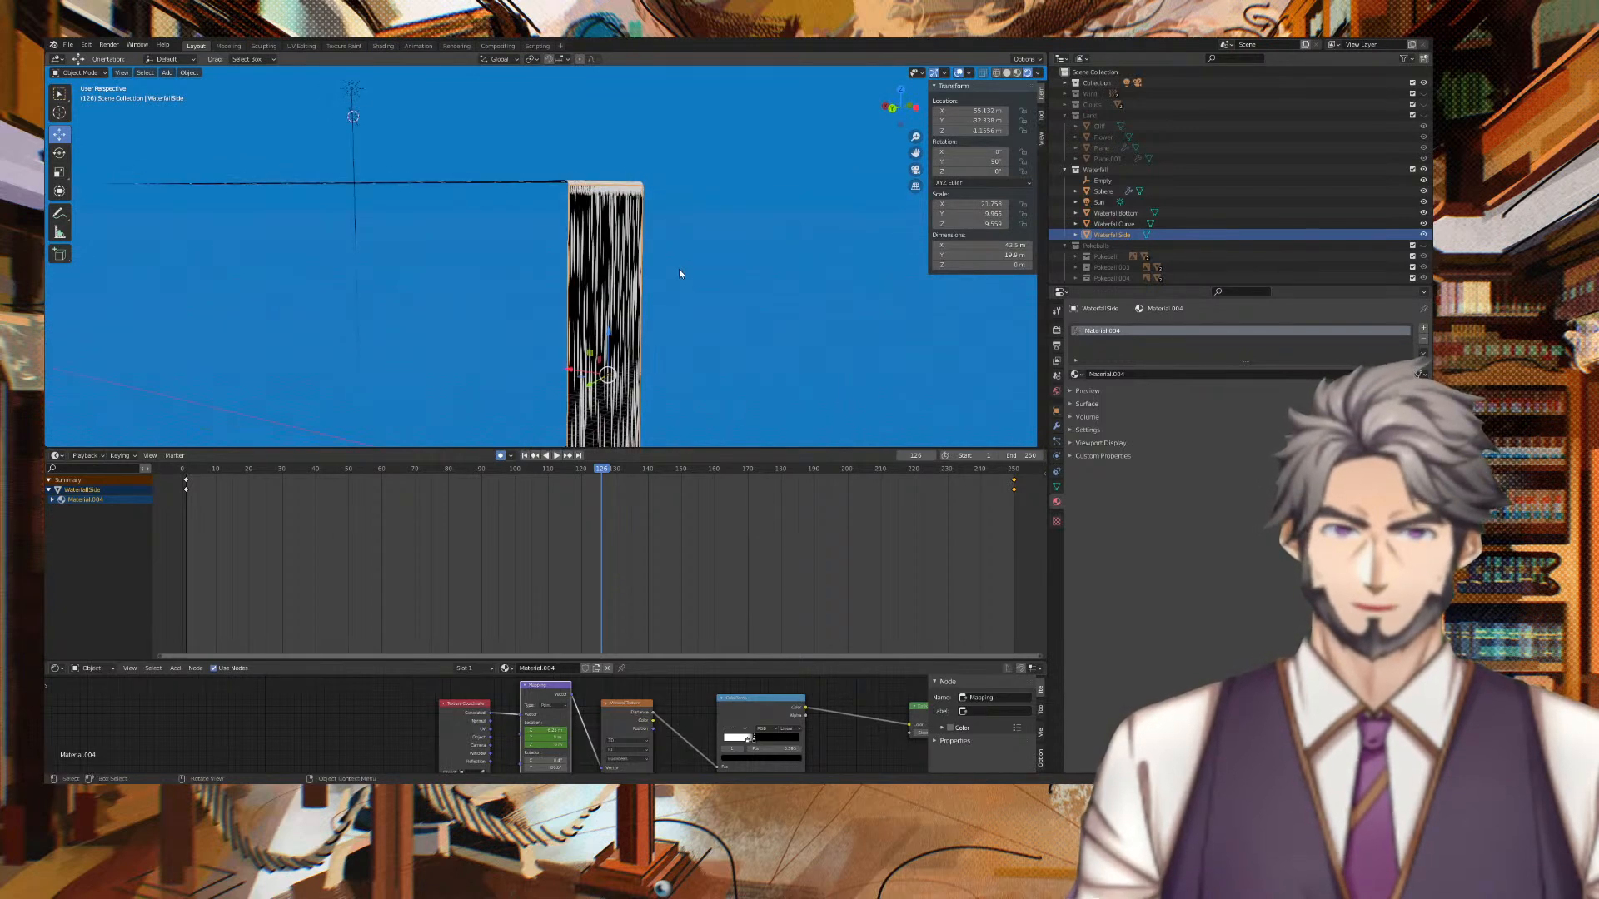
key("s")
key("x")
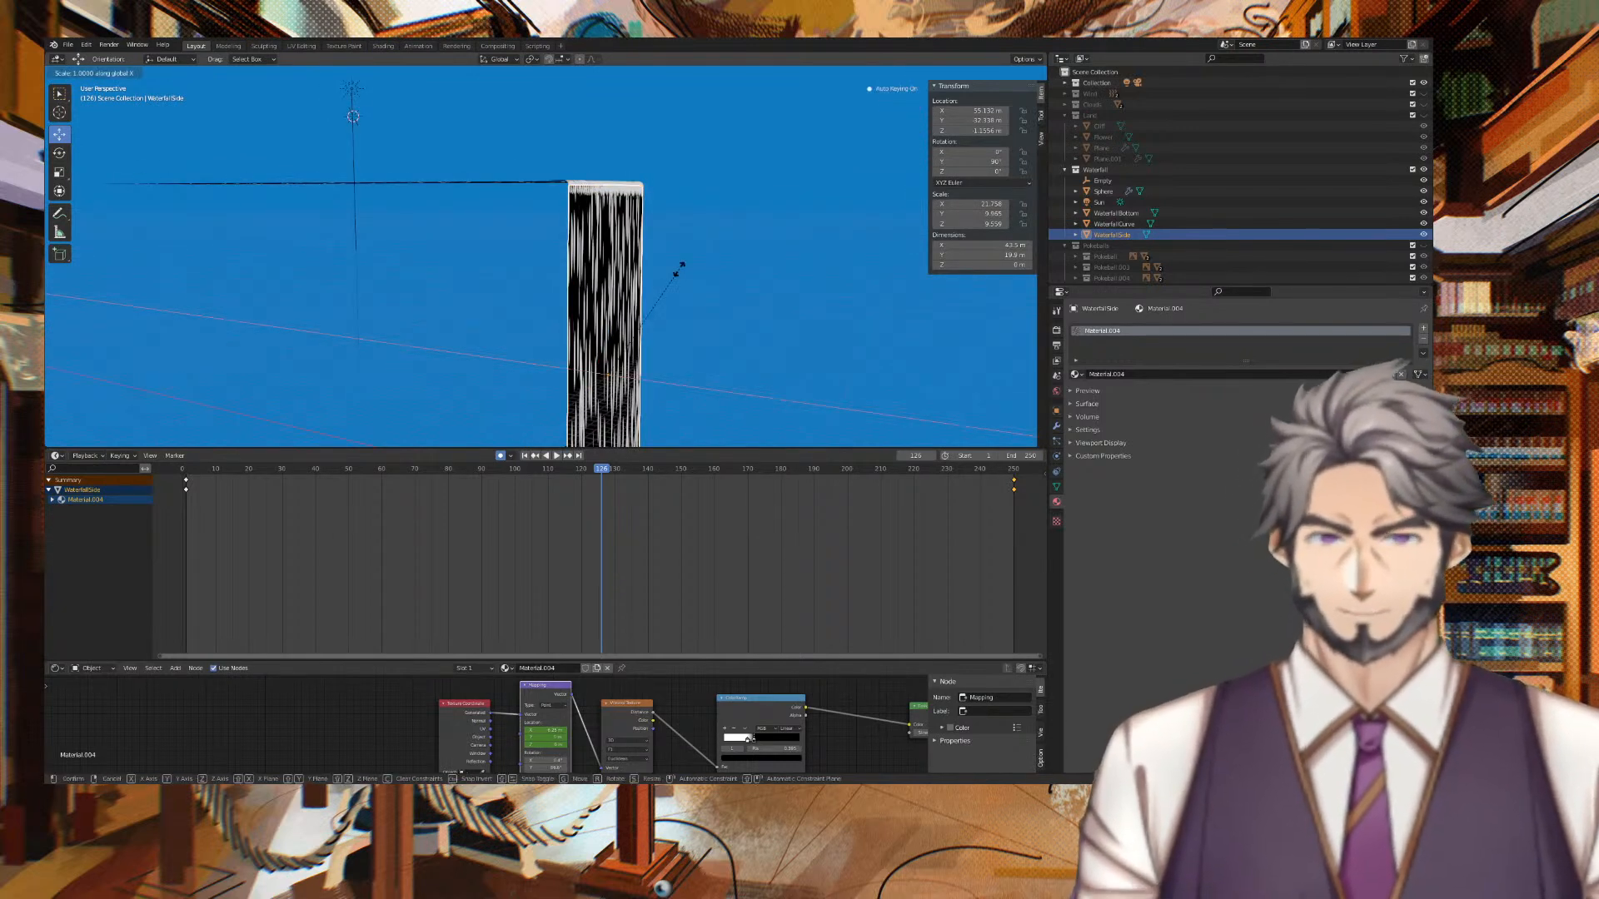
key("y")
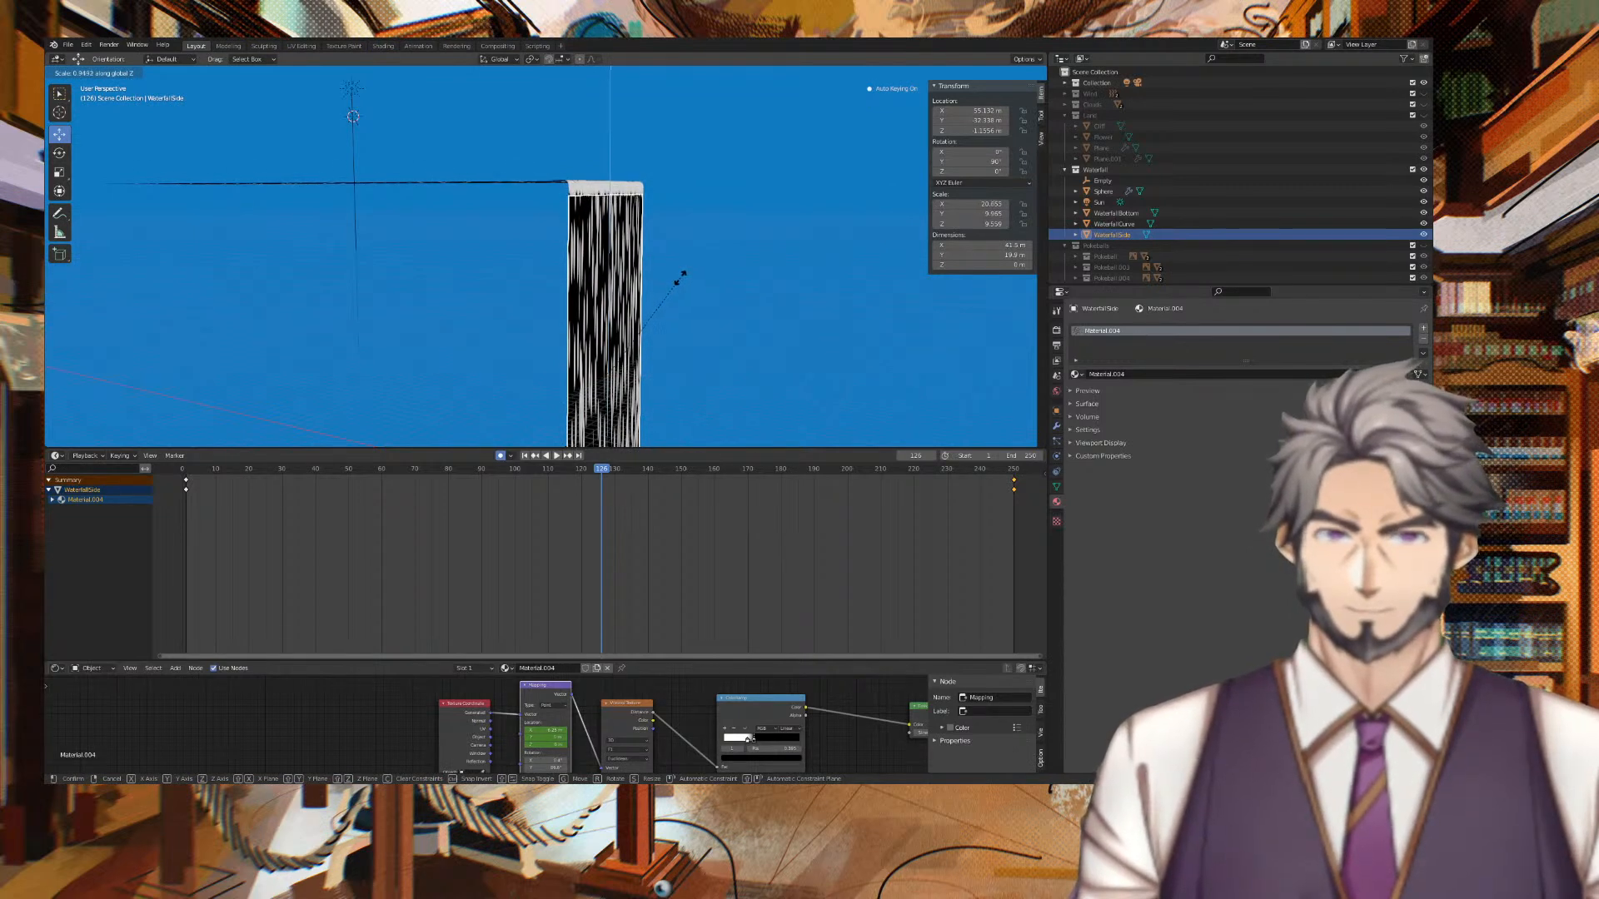
left_click(682, 275)
left_click(707, 273)
Play the animation to examine the waterfall and its splash area from several angles, and stop playback.
middle_click_drag(781, 239, 862, 246)
middle_click_drag(849, 173, 823, 210)
key("space")
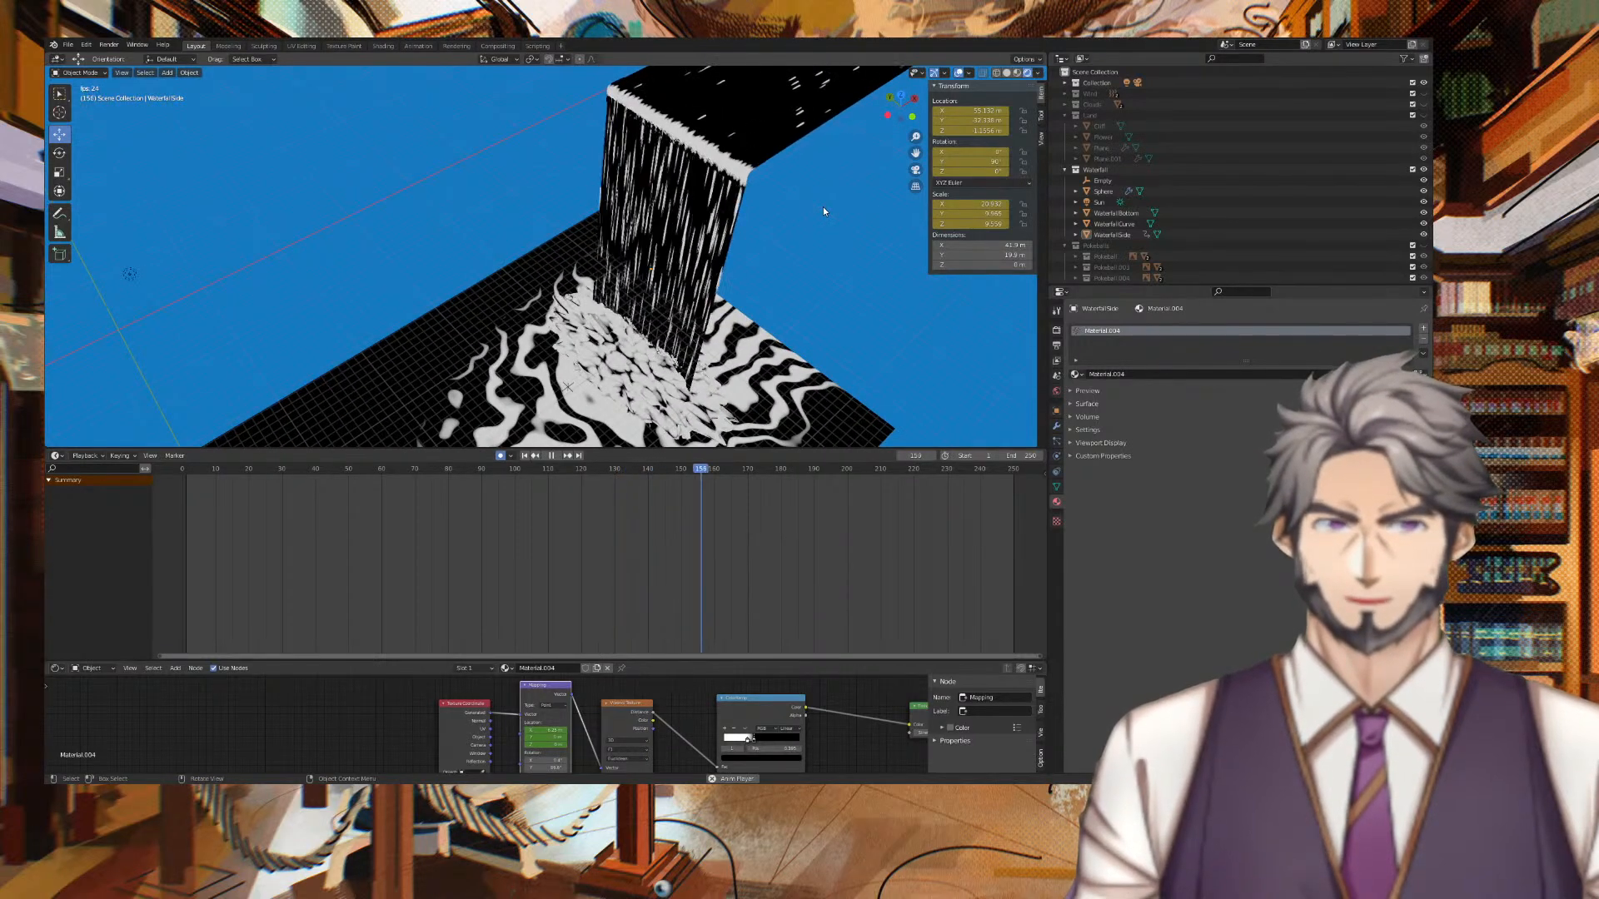
middle_click_drag(823, 211, 655, 165)
key("space")
Select the vertical waterfall plane and set its Voronoi Texture Scale to 20.
left_click(620, 191)
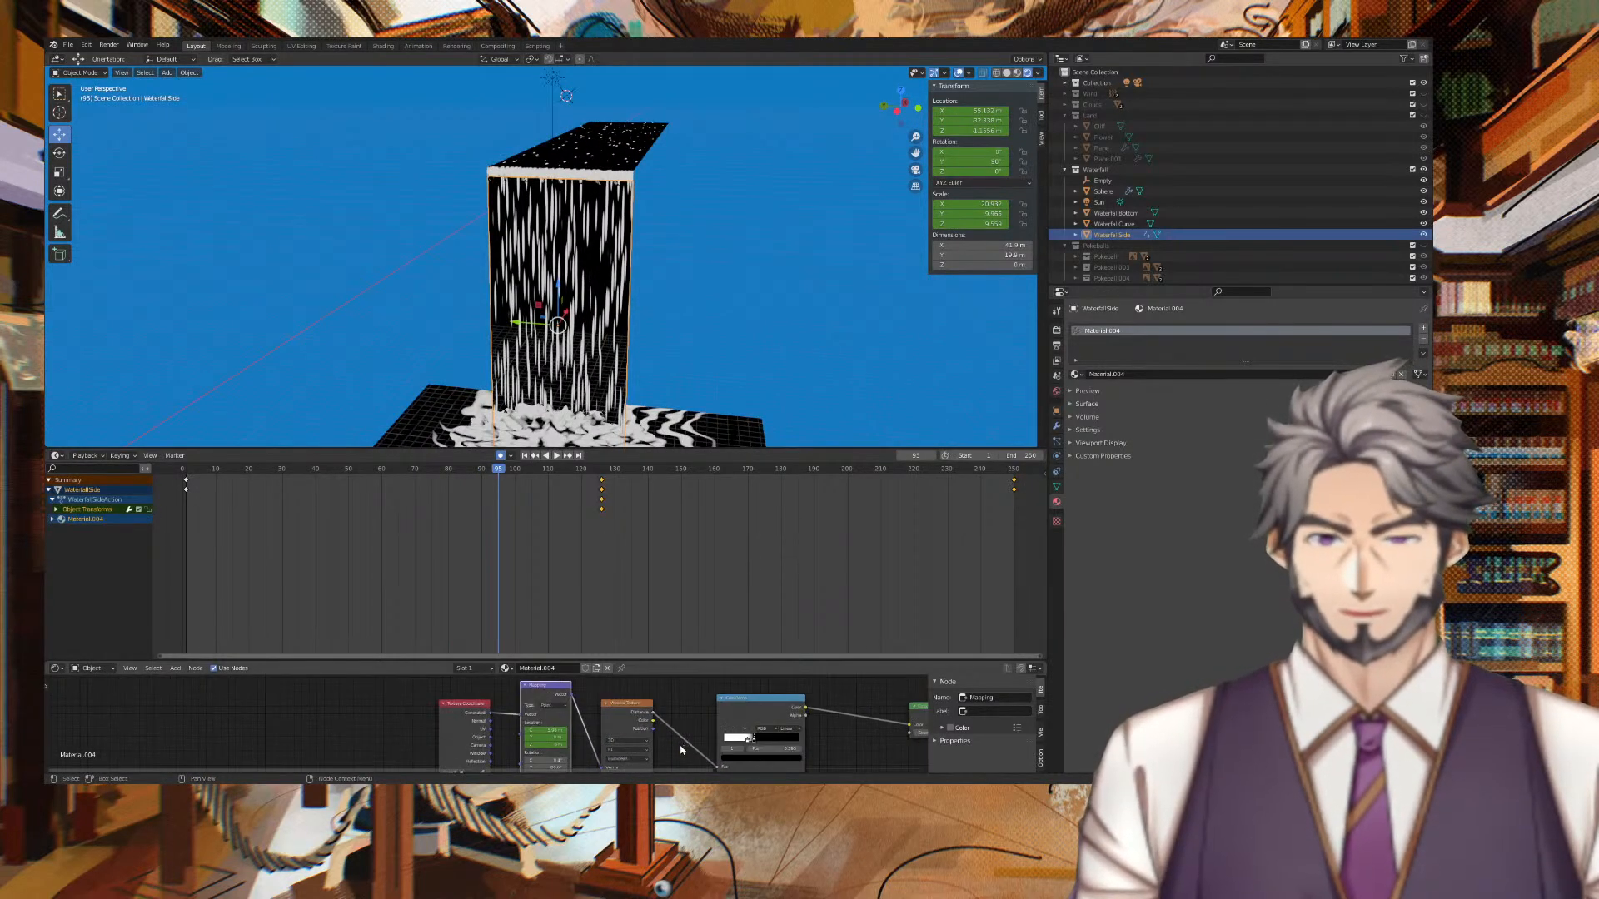
mouse_move(681, 750)
middle_mouse_down("shift")
mouse_move(713, 714)
mouse_move(656, 764)
middle_mouse_up("shift")
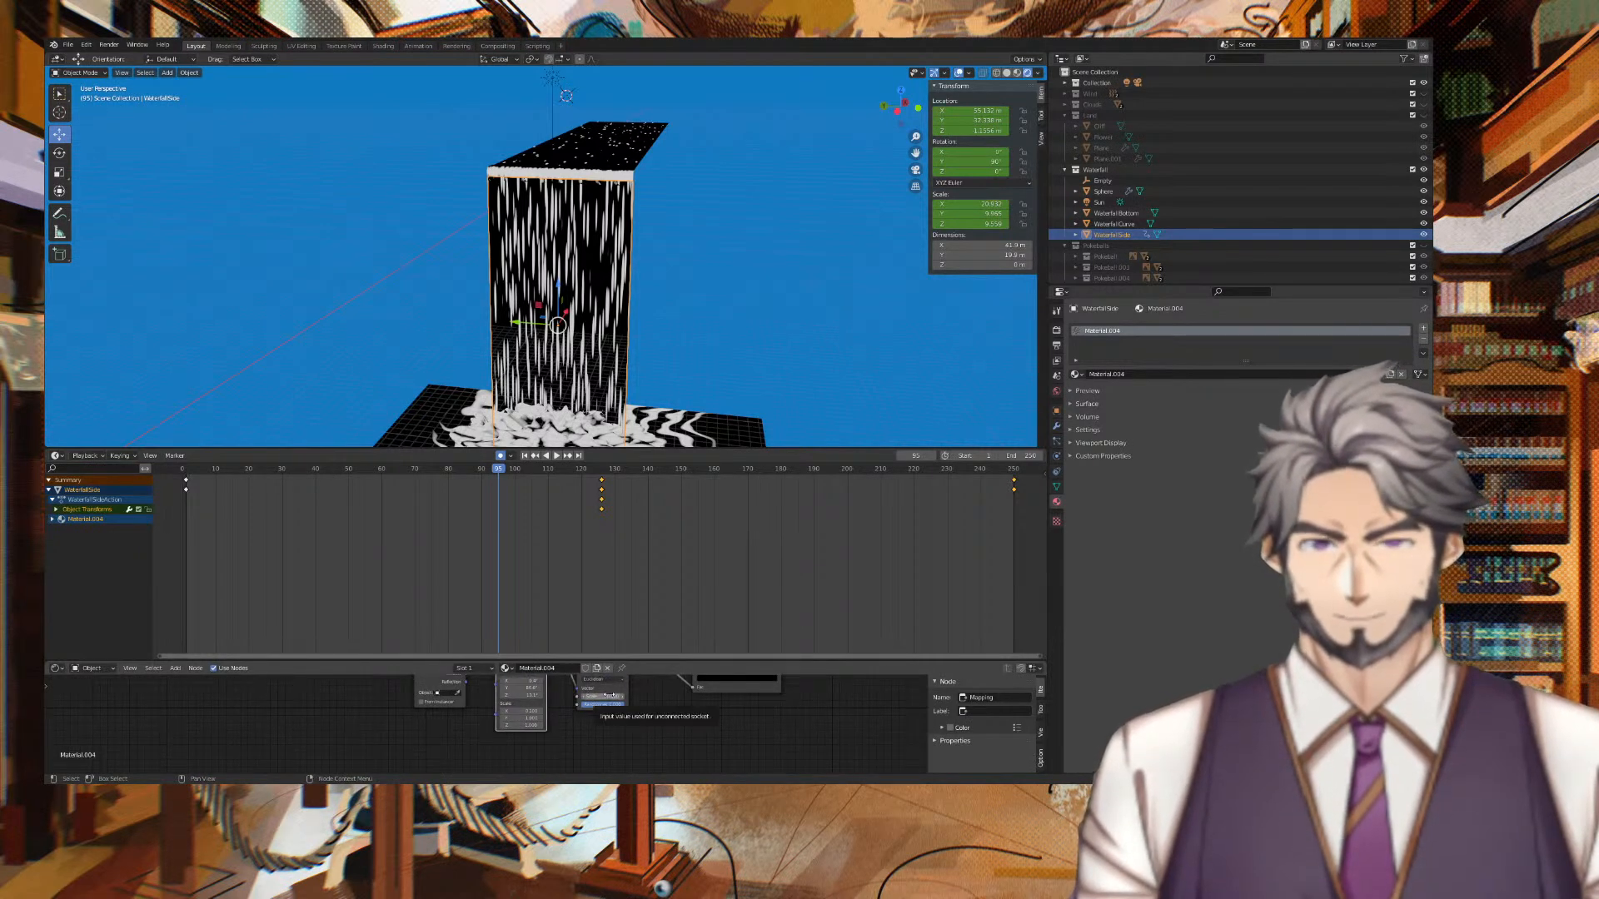
left_click(611, 154)
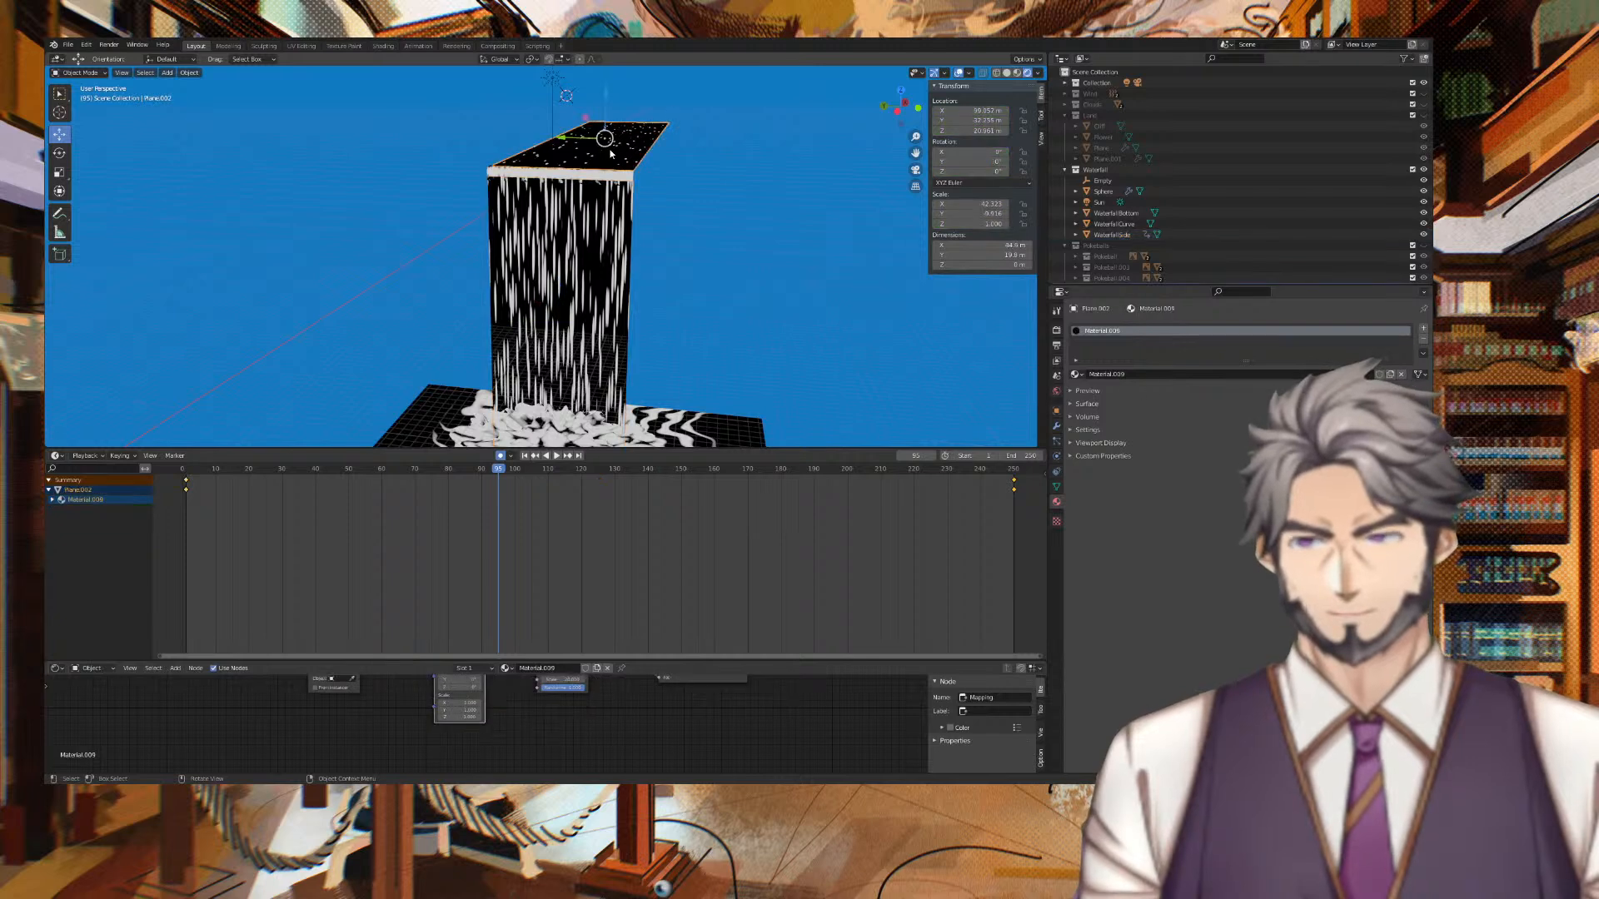
left_click(585, 348)
left_click_drag(613, 724, 636, 724)
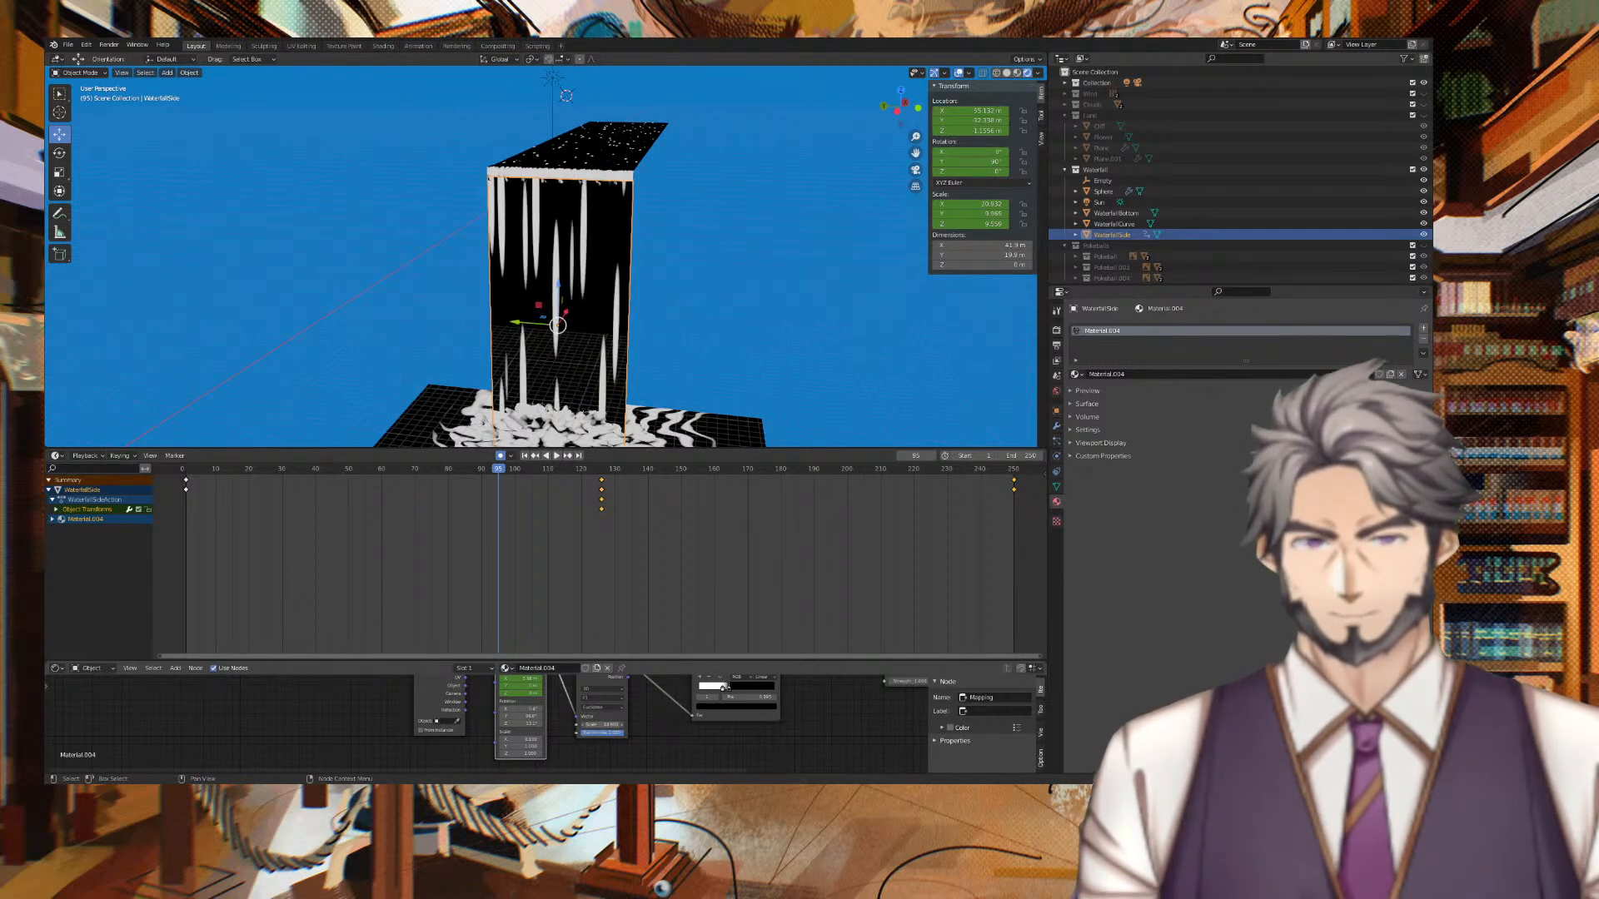
type("20")
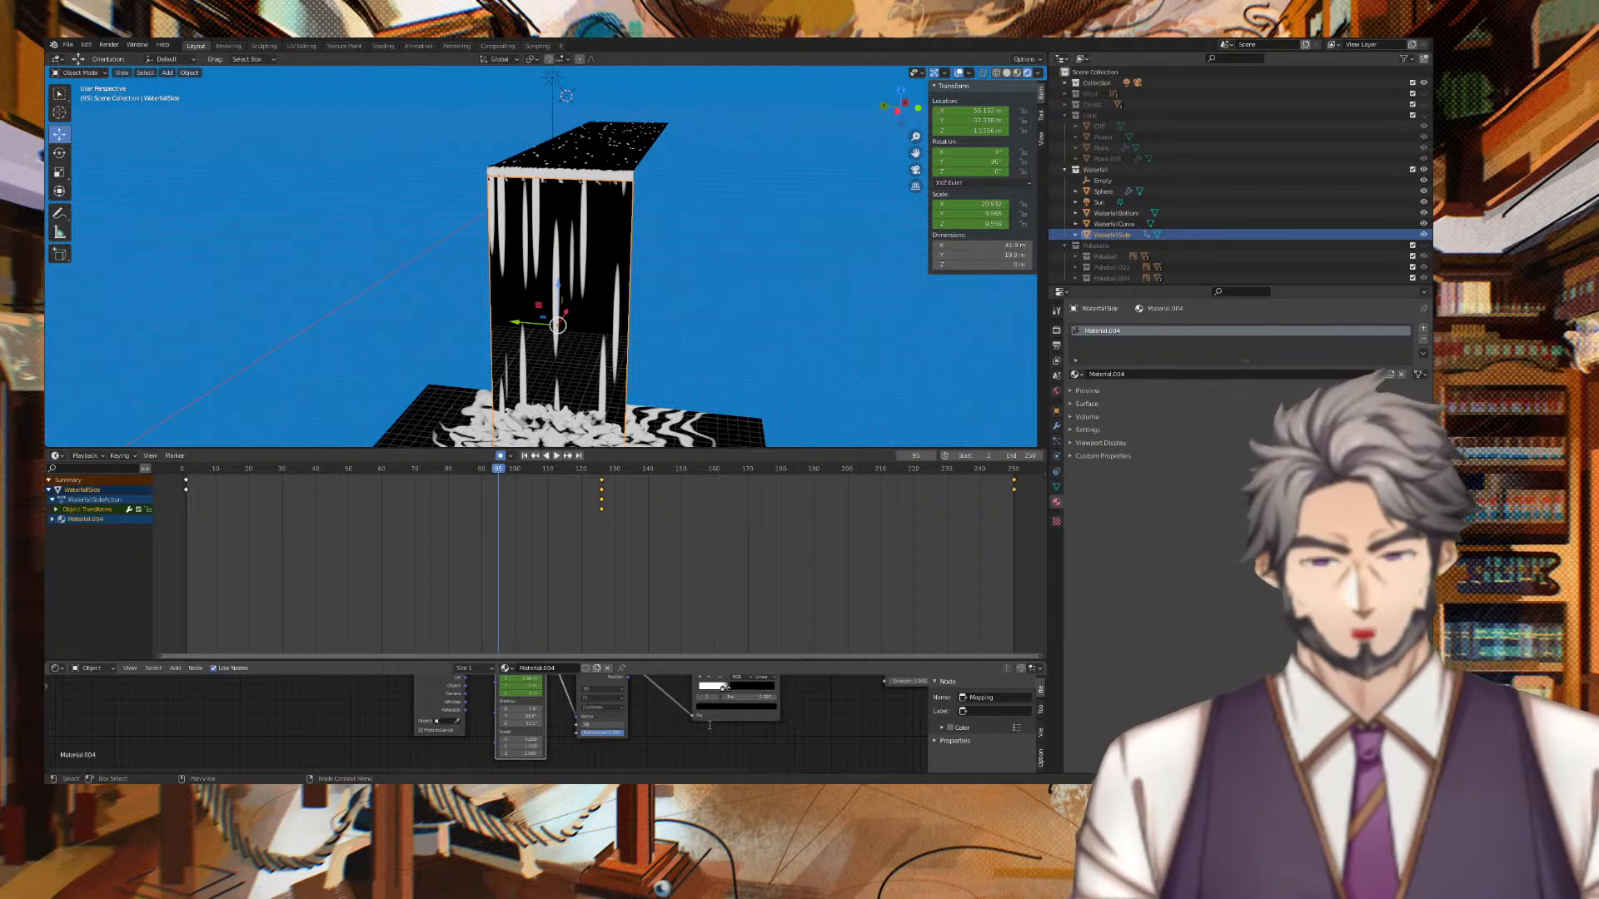
key("Tab")
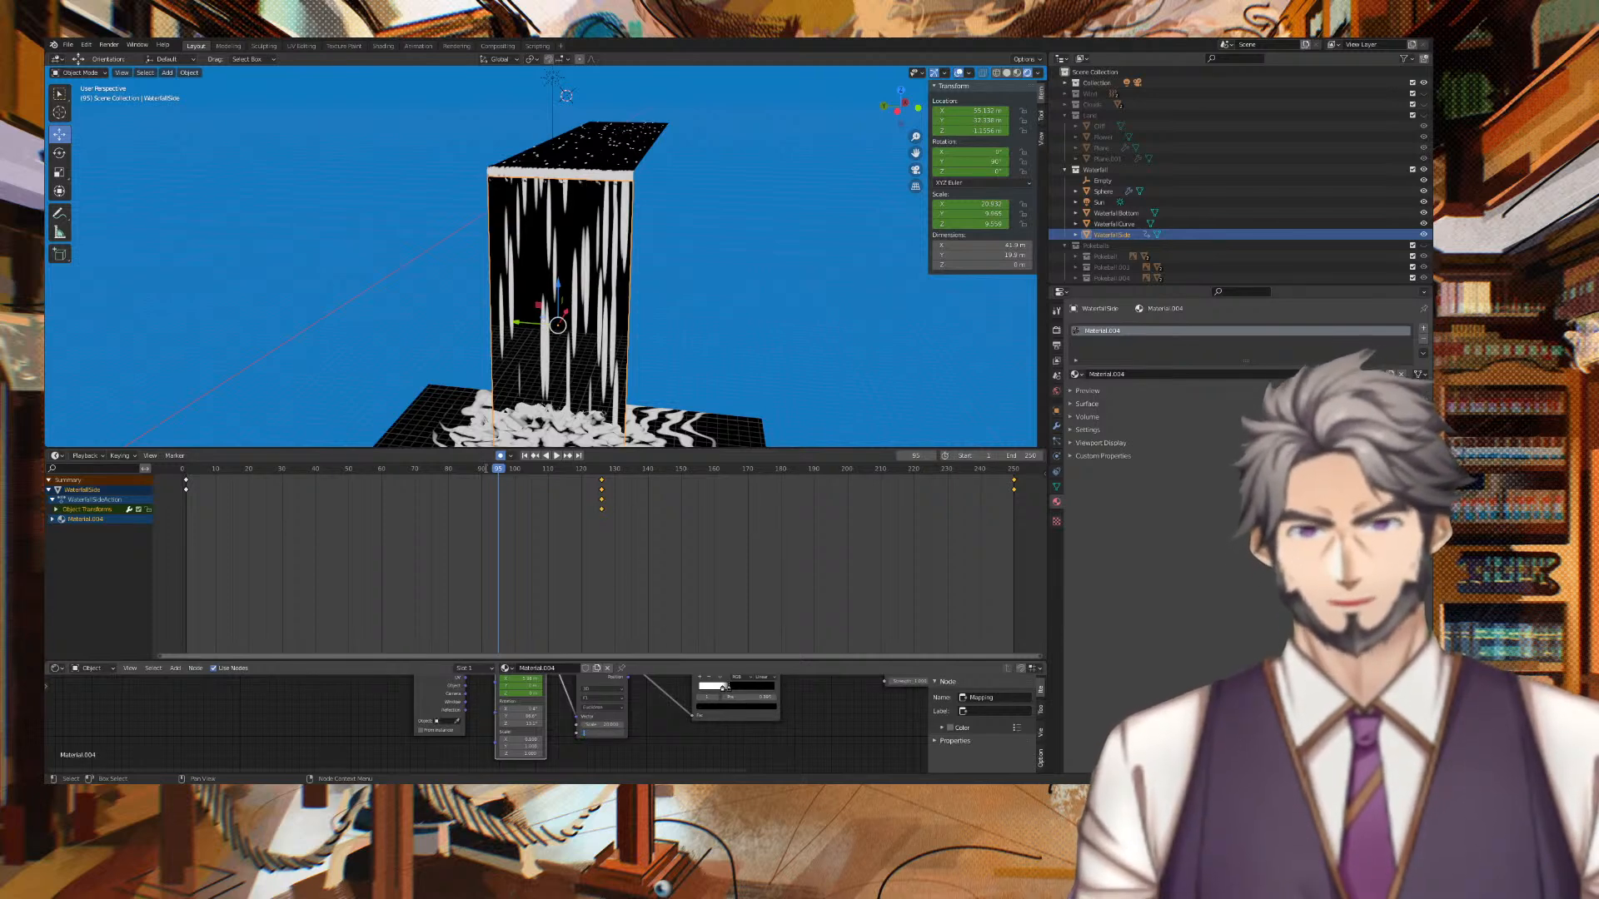
Delete the vertical waterfall plane's middle keyframes, located between frames 120 and 130.
left_click(606, 528)
left_click_drag(607, 470, 572, 493)
key("space")
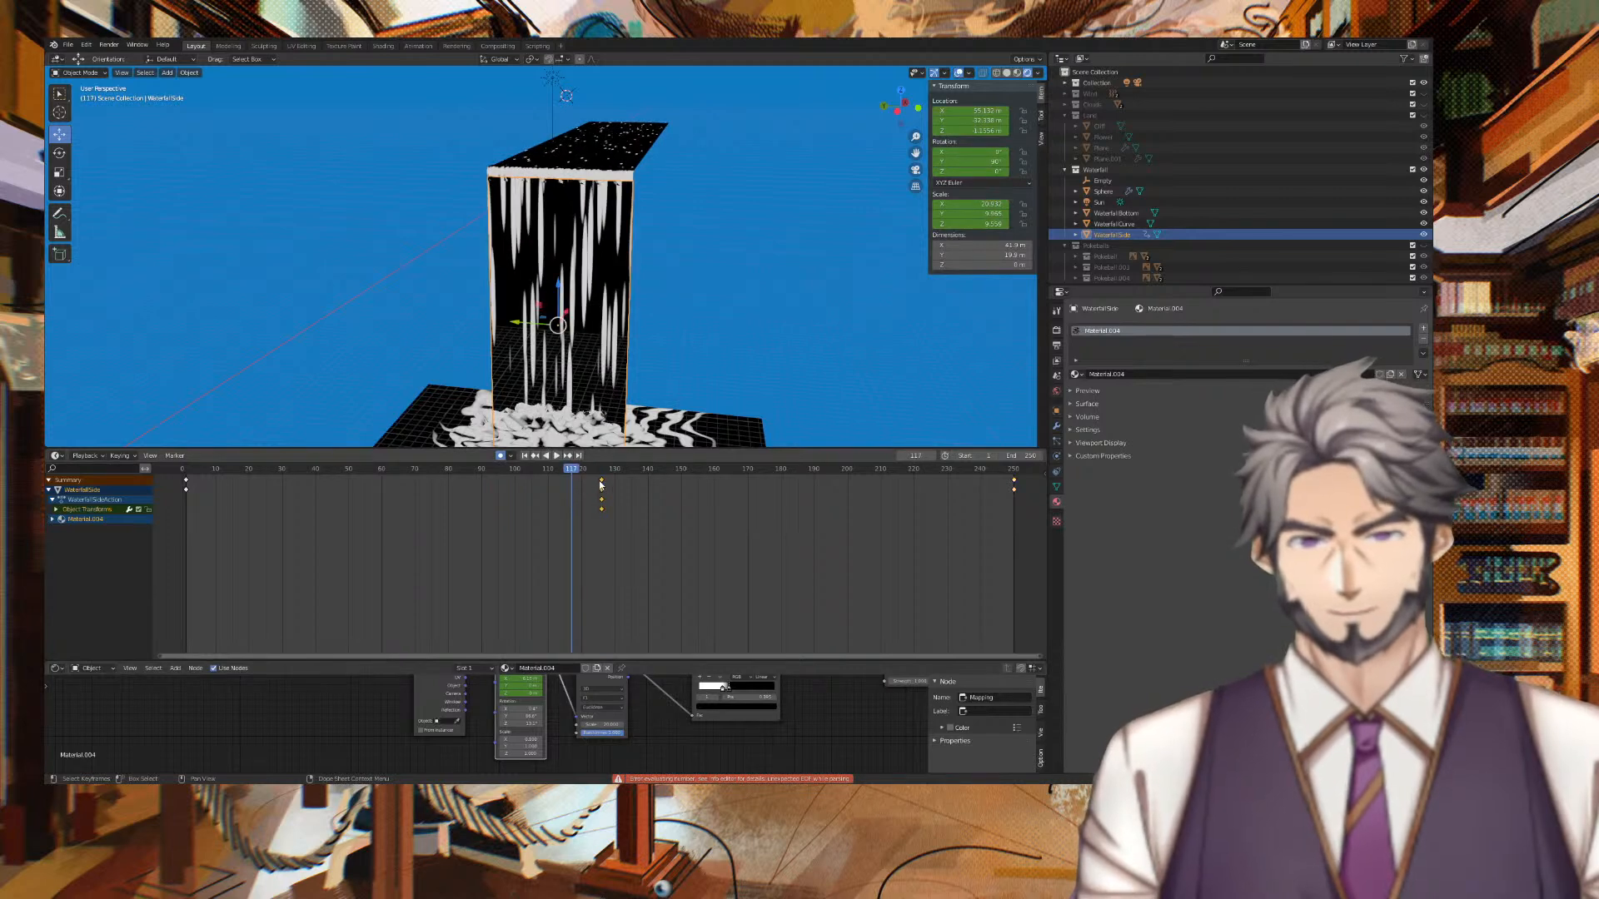
right_click(603, 482)
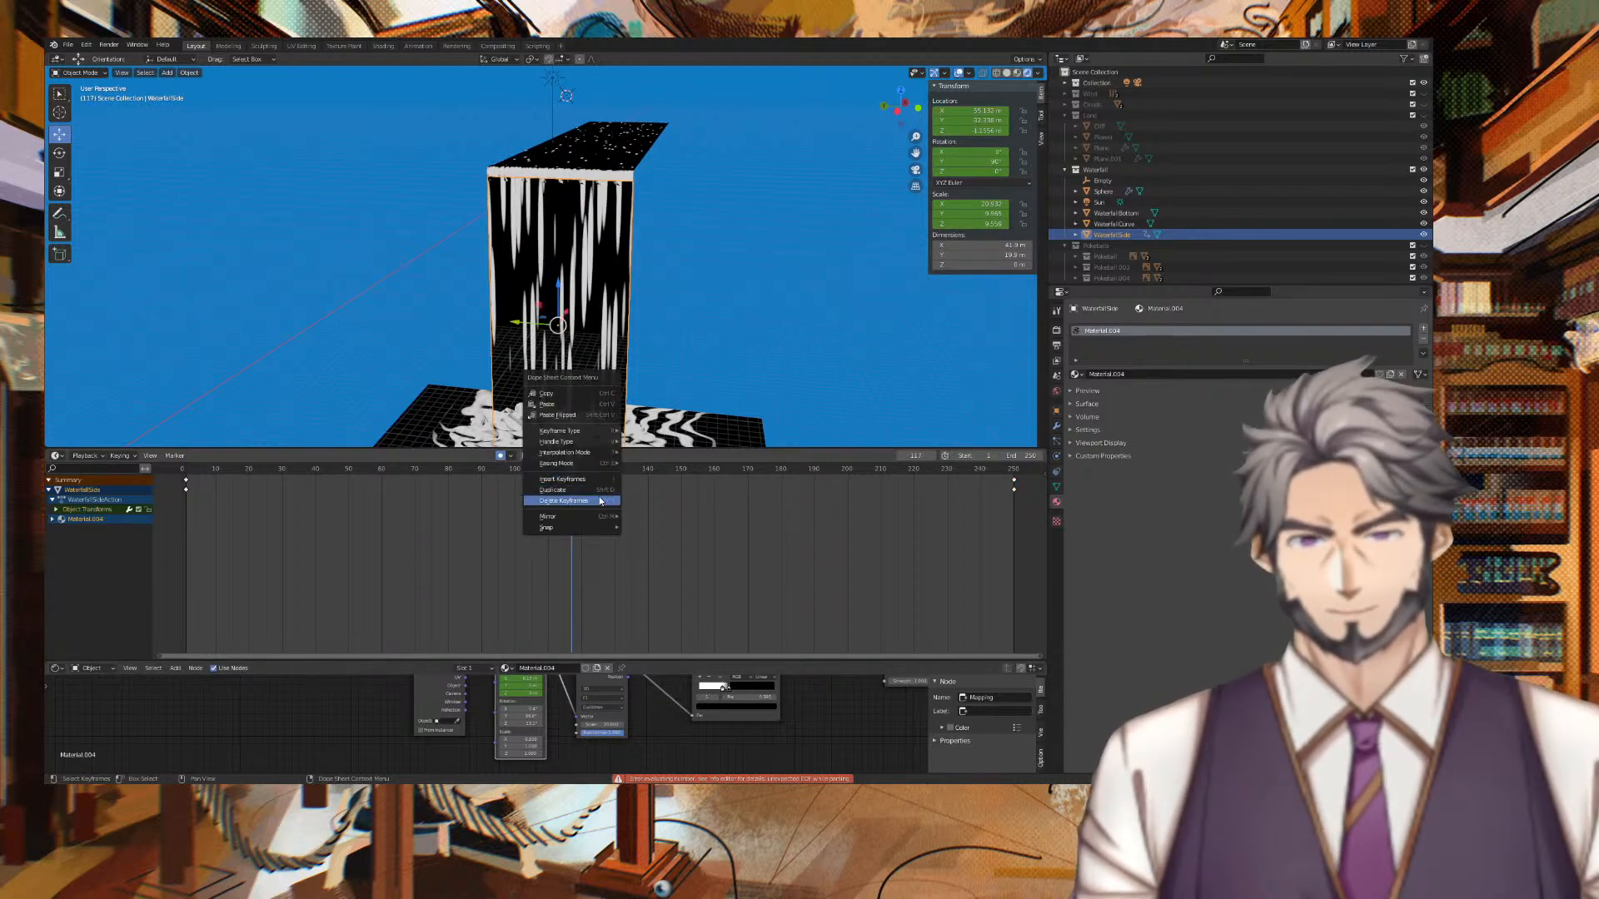
left_click(600, 500)
Play the animation from frame 1 to check the vertical waterfall without its middle keyframes, and stop playback.
left_click_drag(571, 470, 175, 481)
key("space")
middle_click_drag(817, 239, 783, 291)
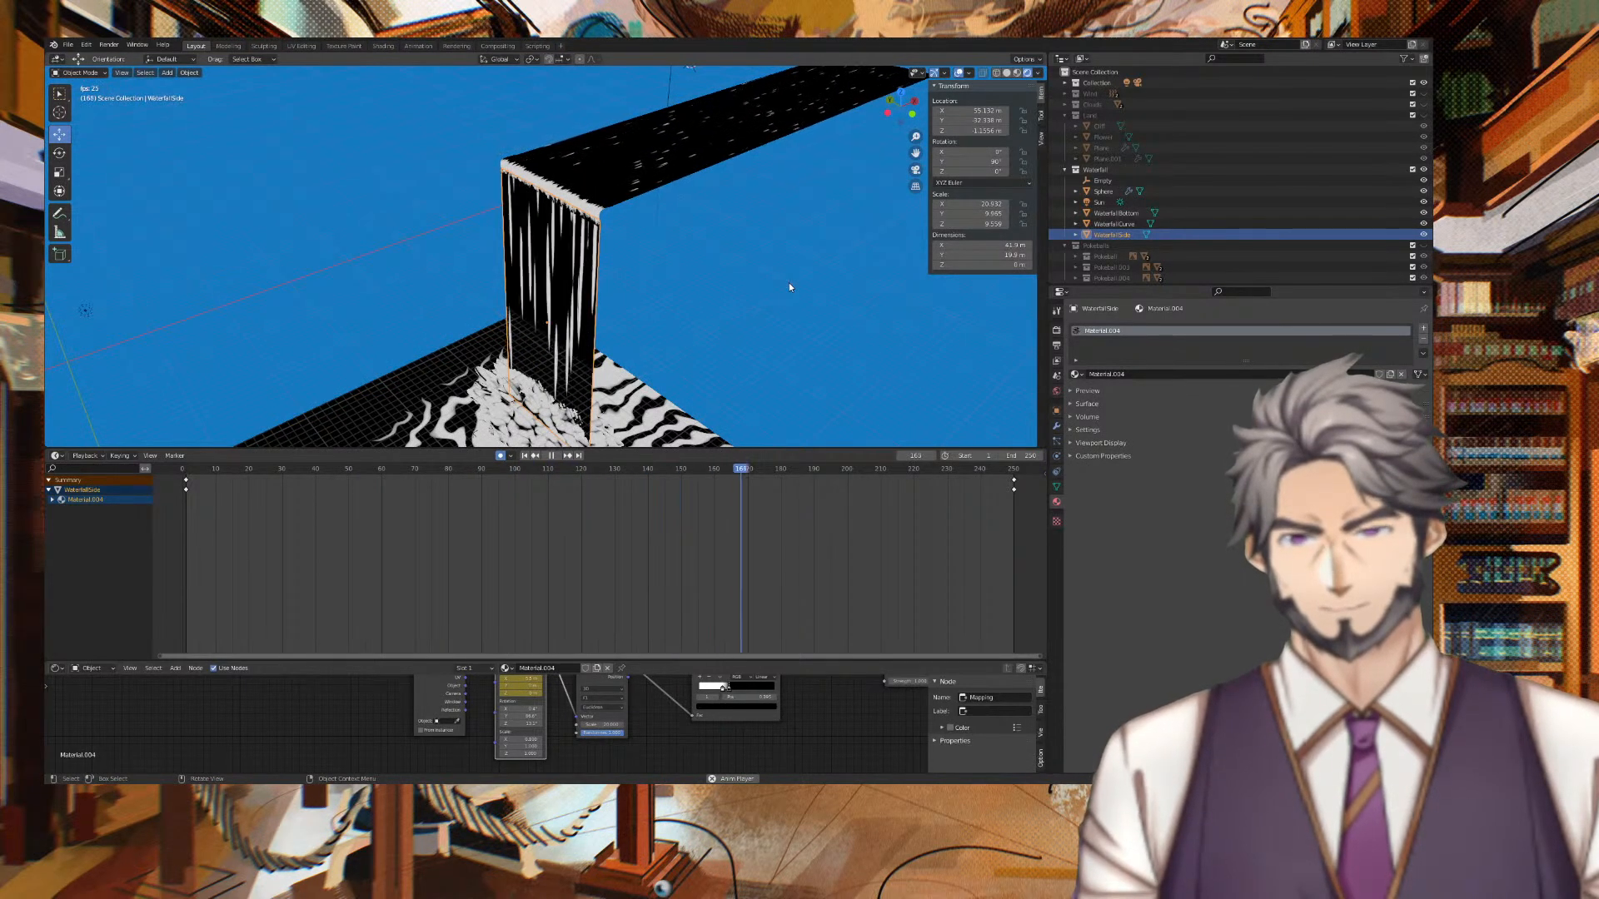
key("space")
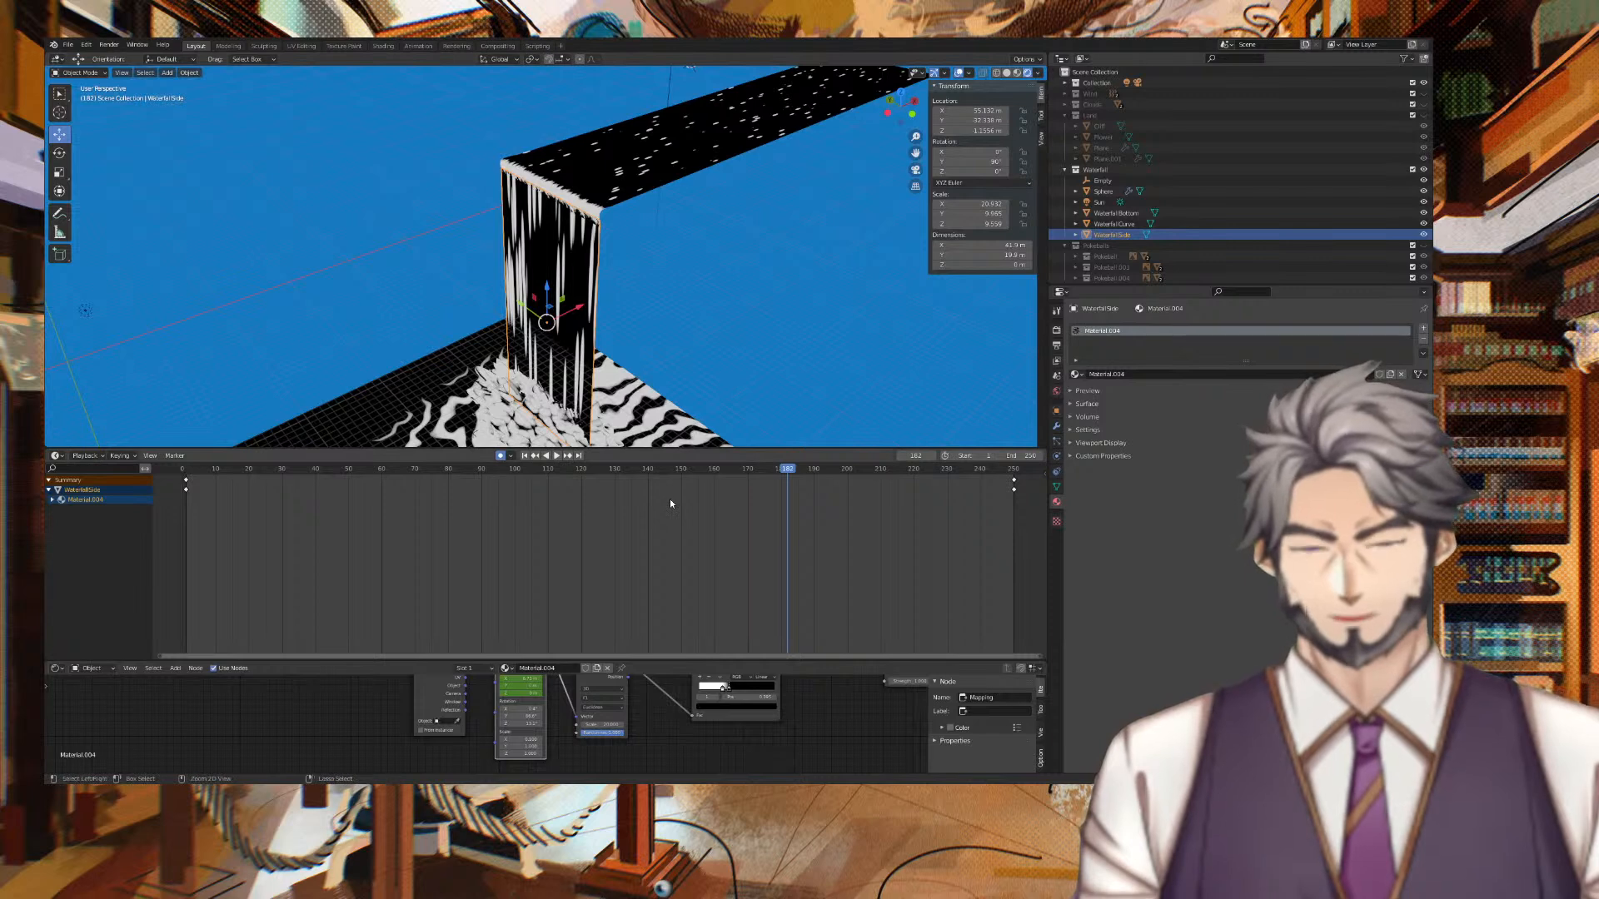
Select the vertical waterfall's keyframes at both ends of the timeline and change their interpolation mode.
left_click_drag(178, 478, 1021, 502)
right_click(1016, 496)
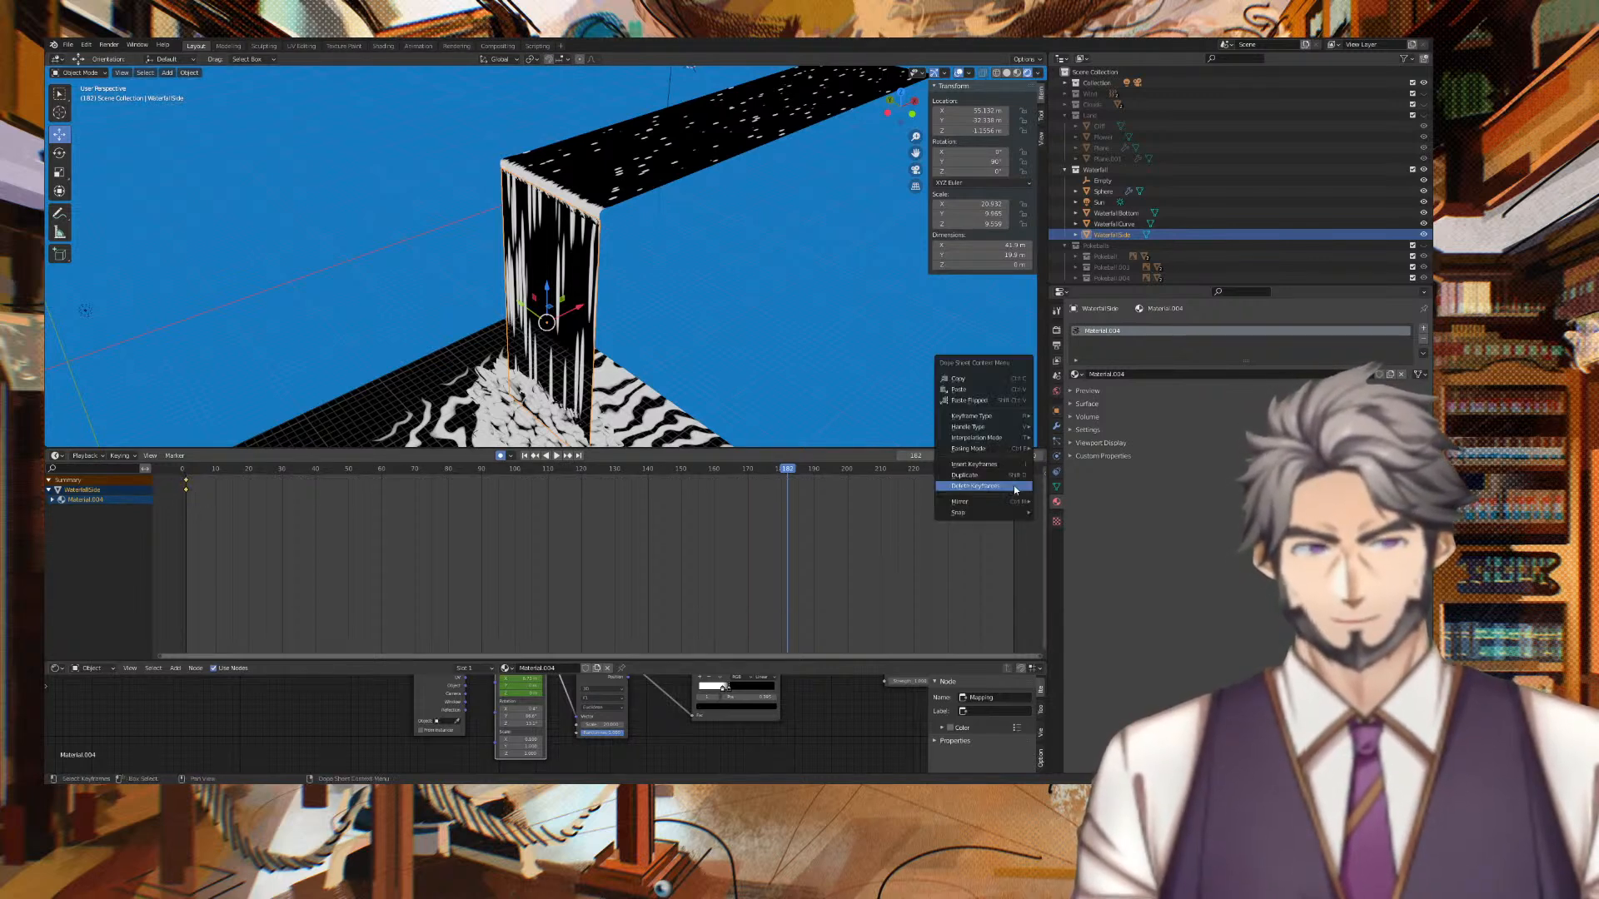
mouse_move(1001, 433)
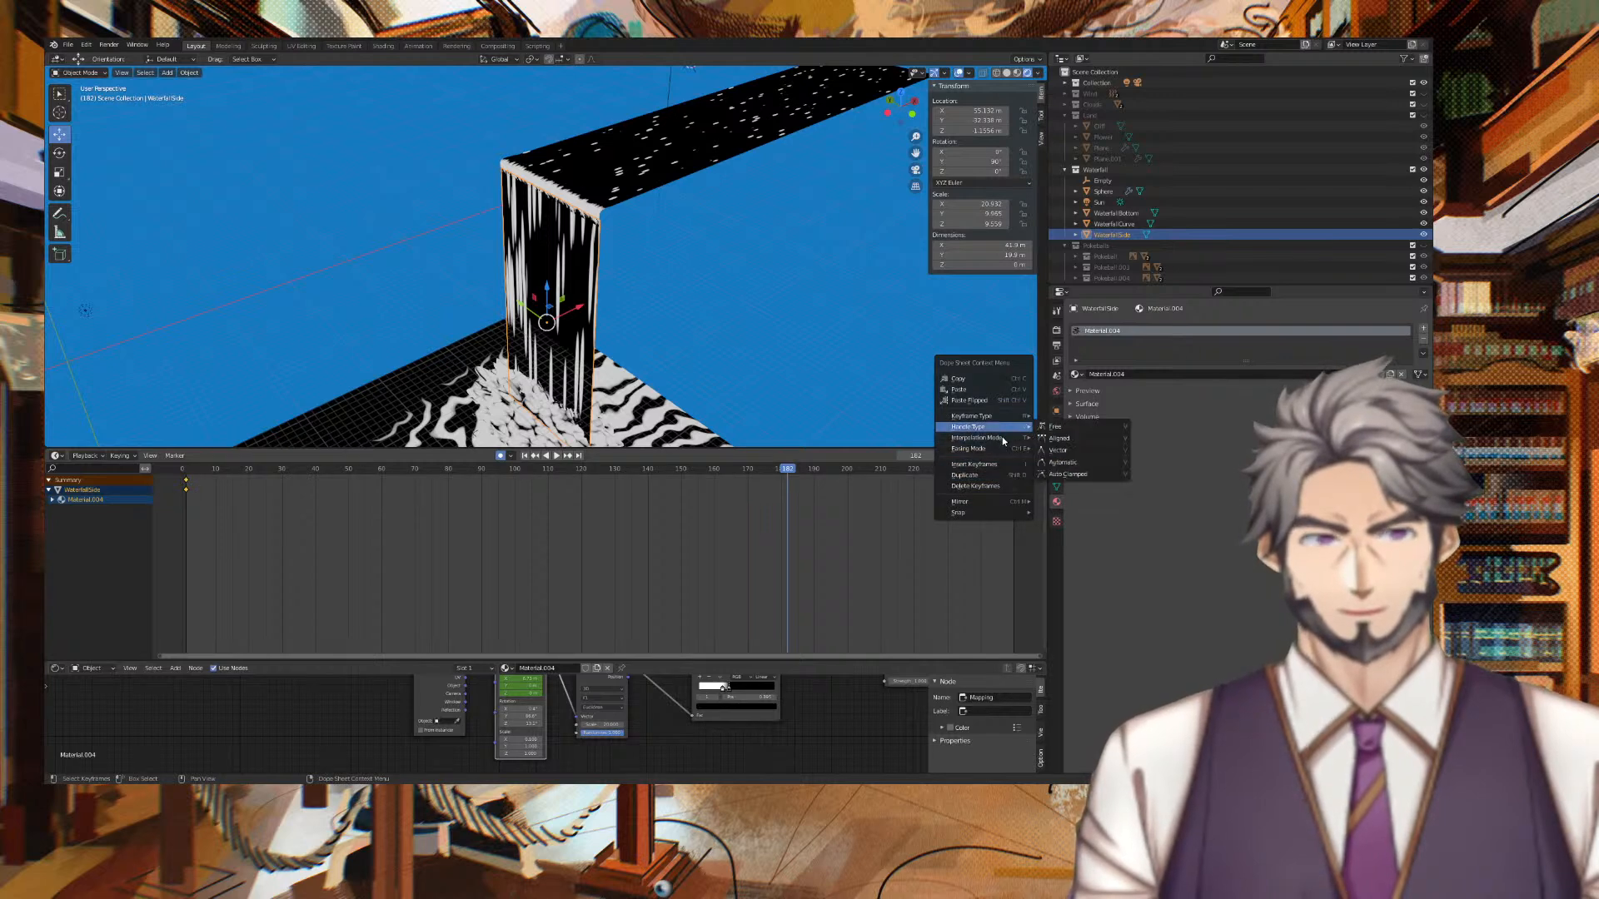
left_click(1080, 468)
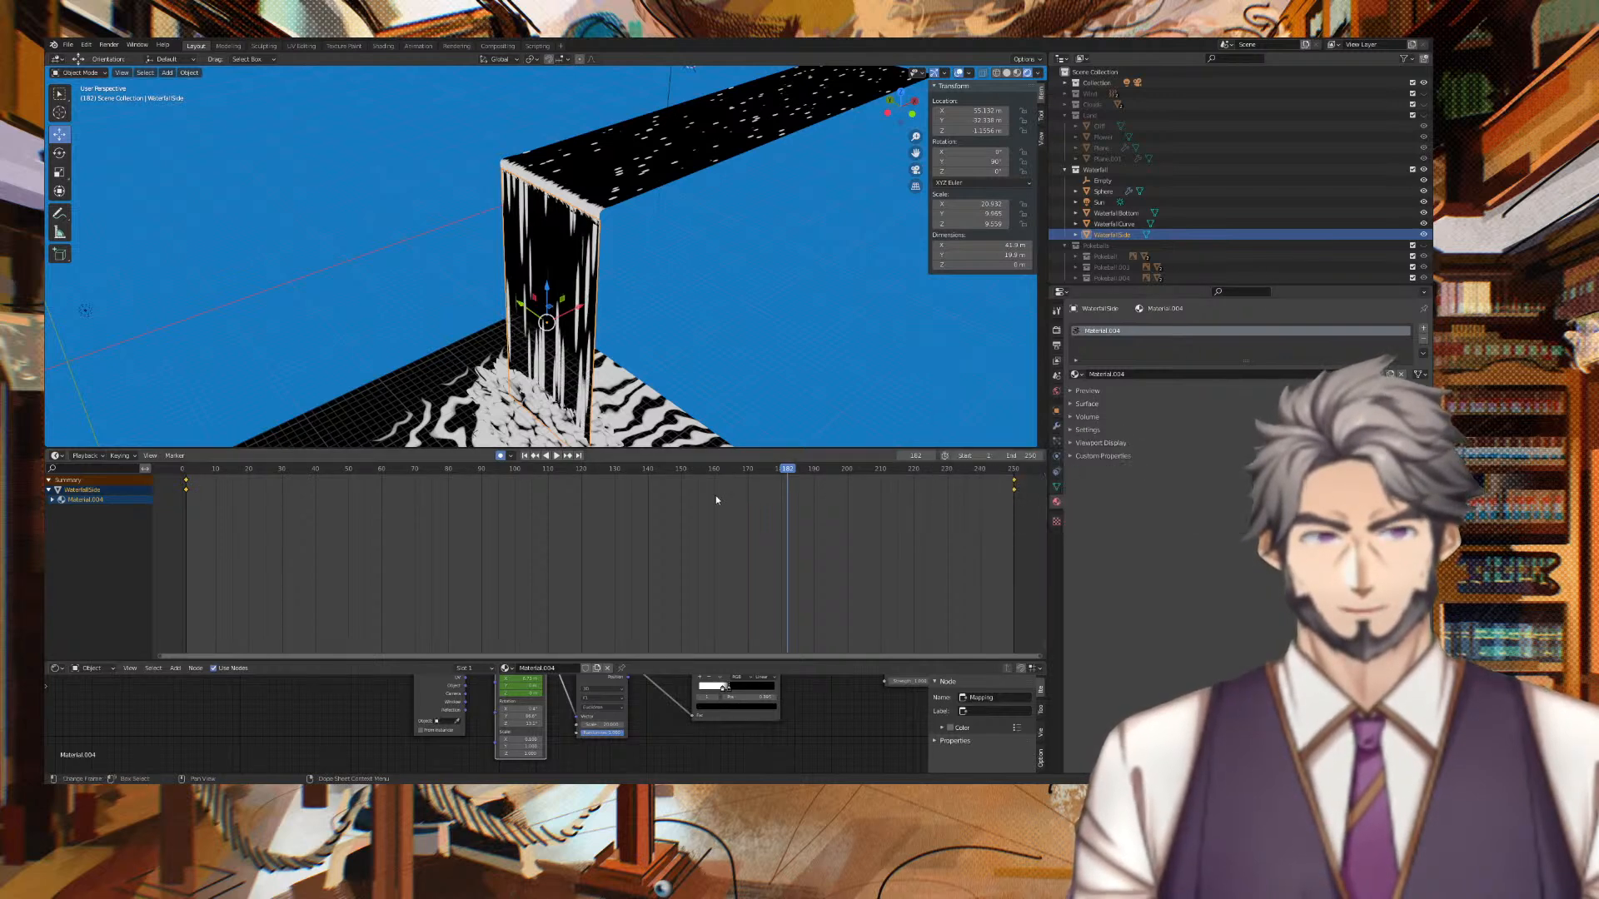
Play the animation from frame 1 and examine the waterfall's flow from several angles.
left_click(184, 472)
key("space")
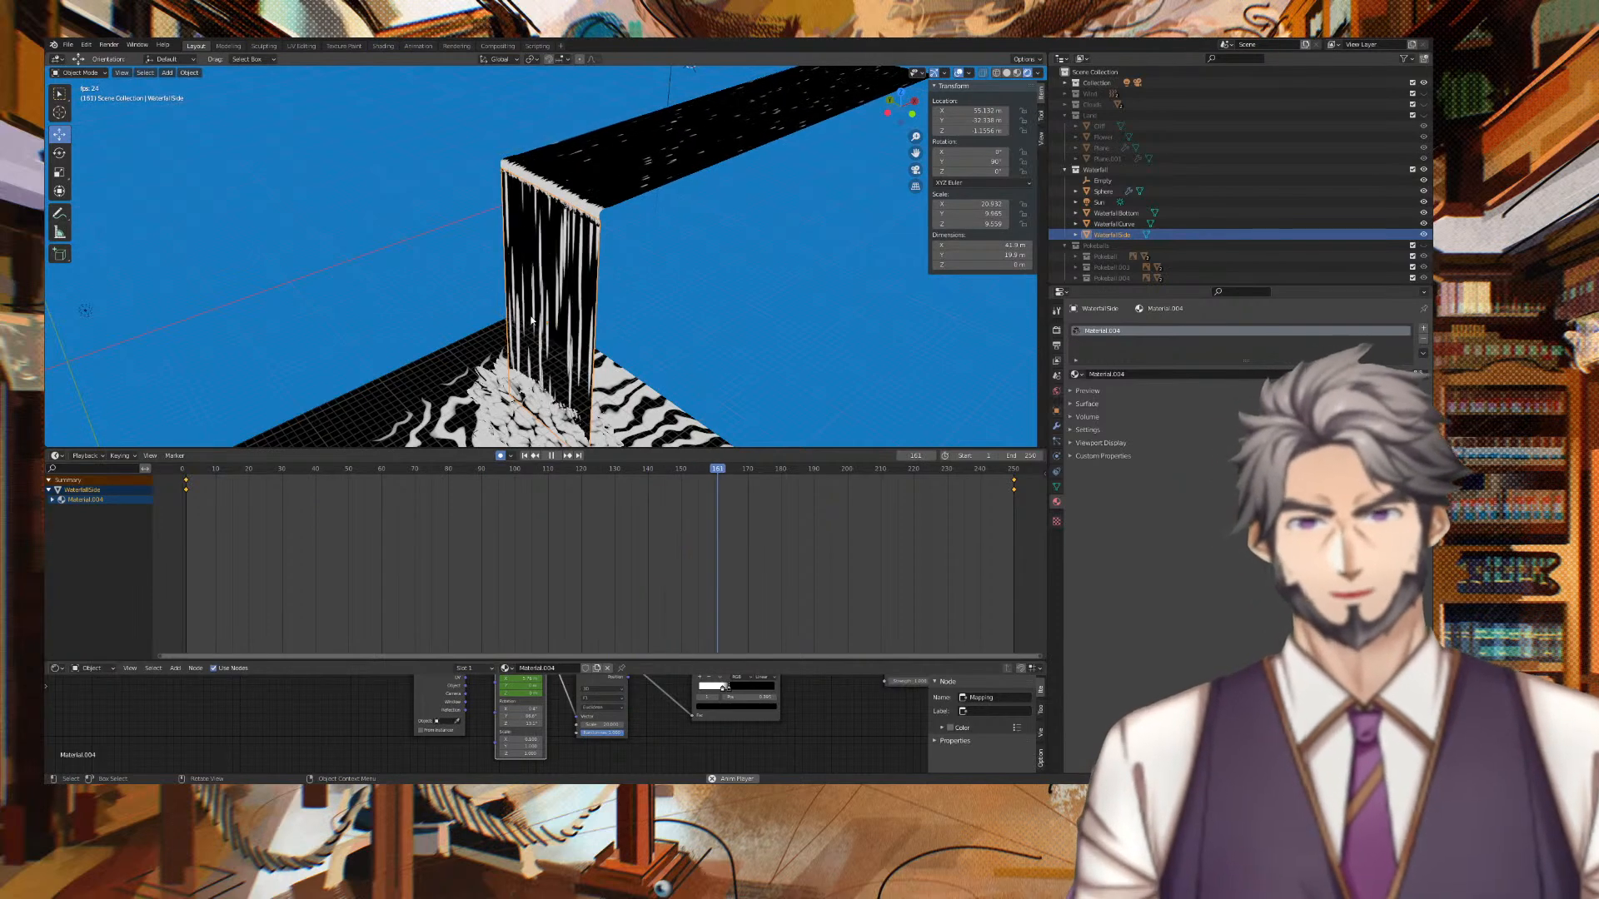
middle_click_drag(731, 275, 1000, 243)
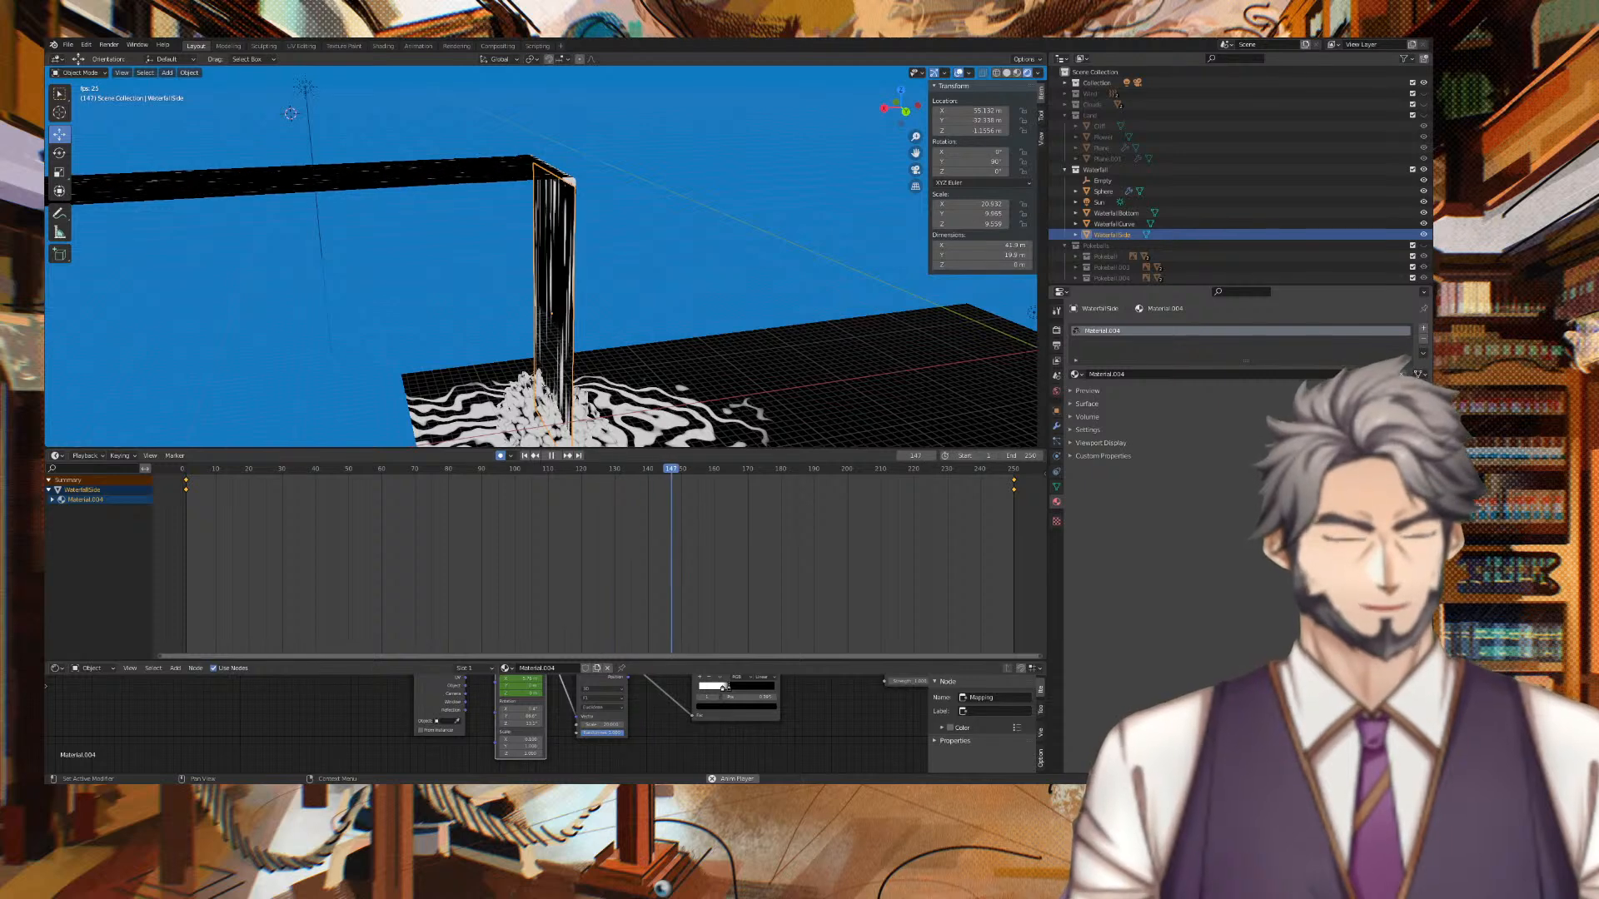
middle_click_drag(919, 335, 803, 333)
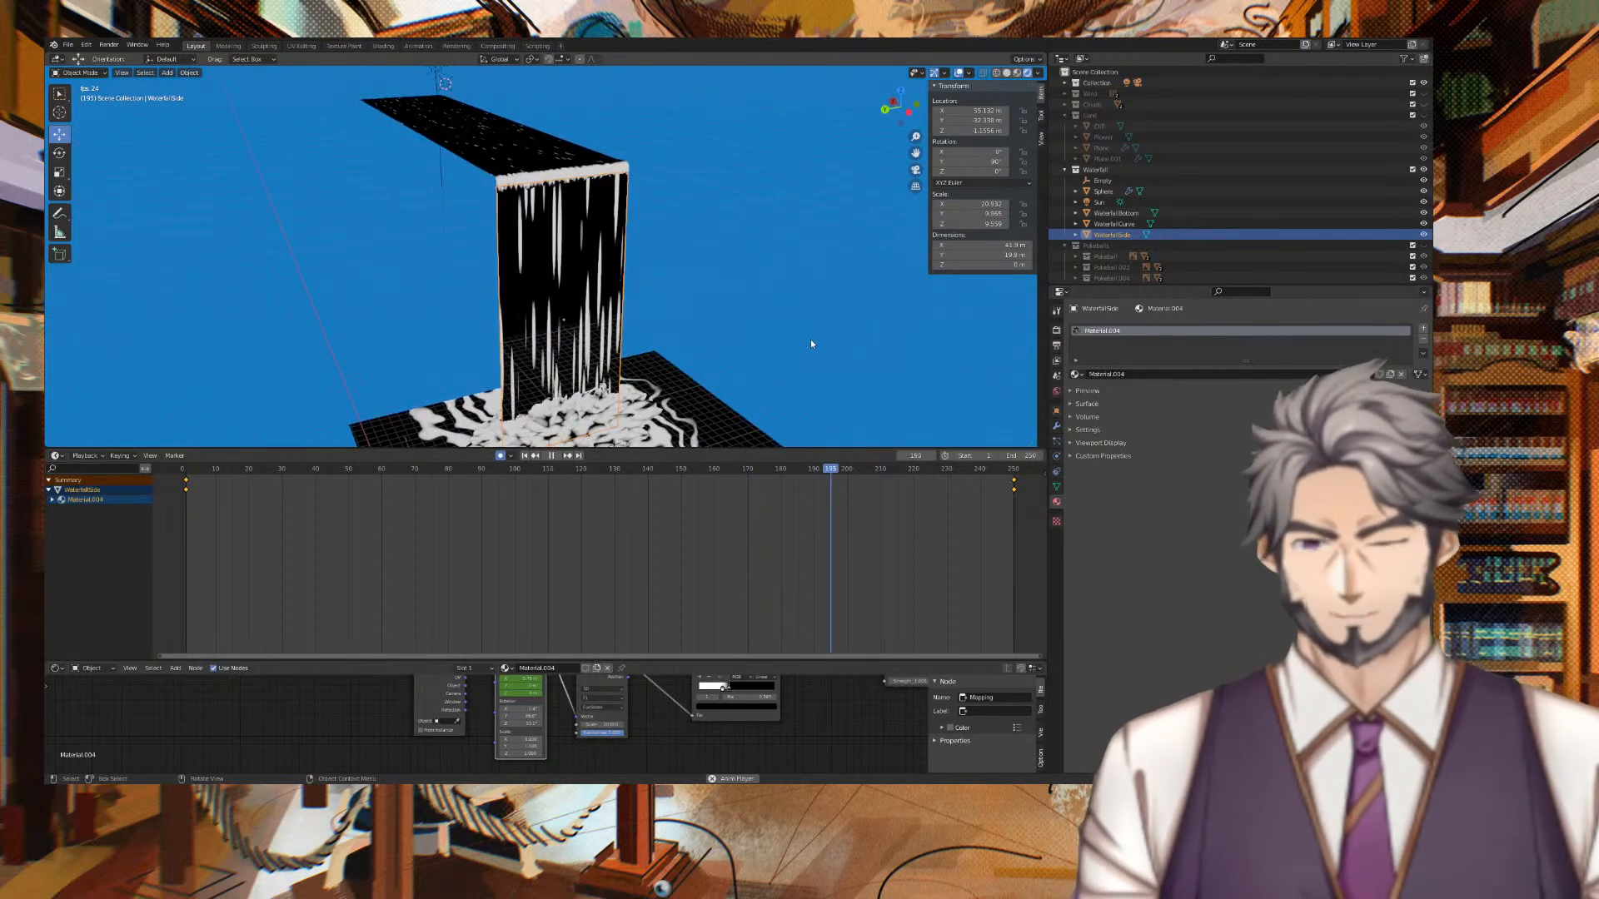
key("space")
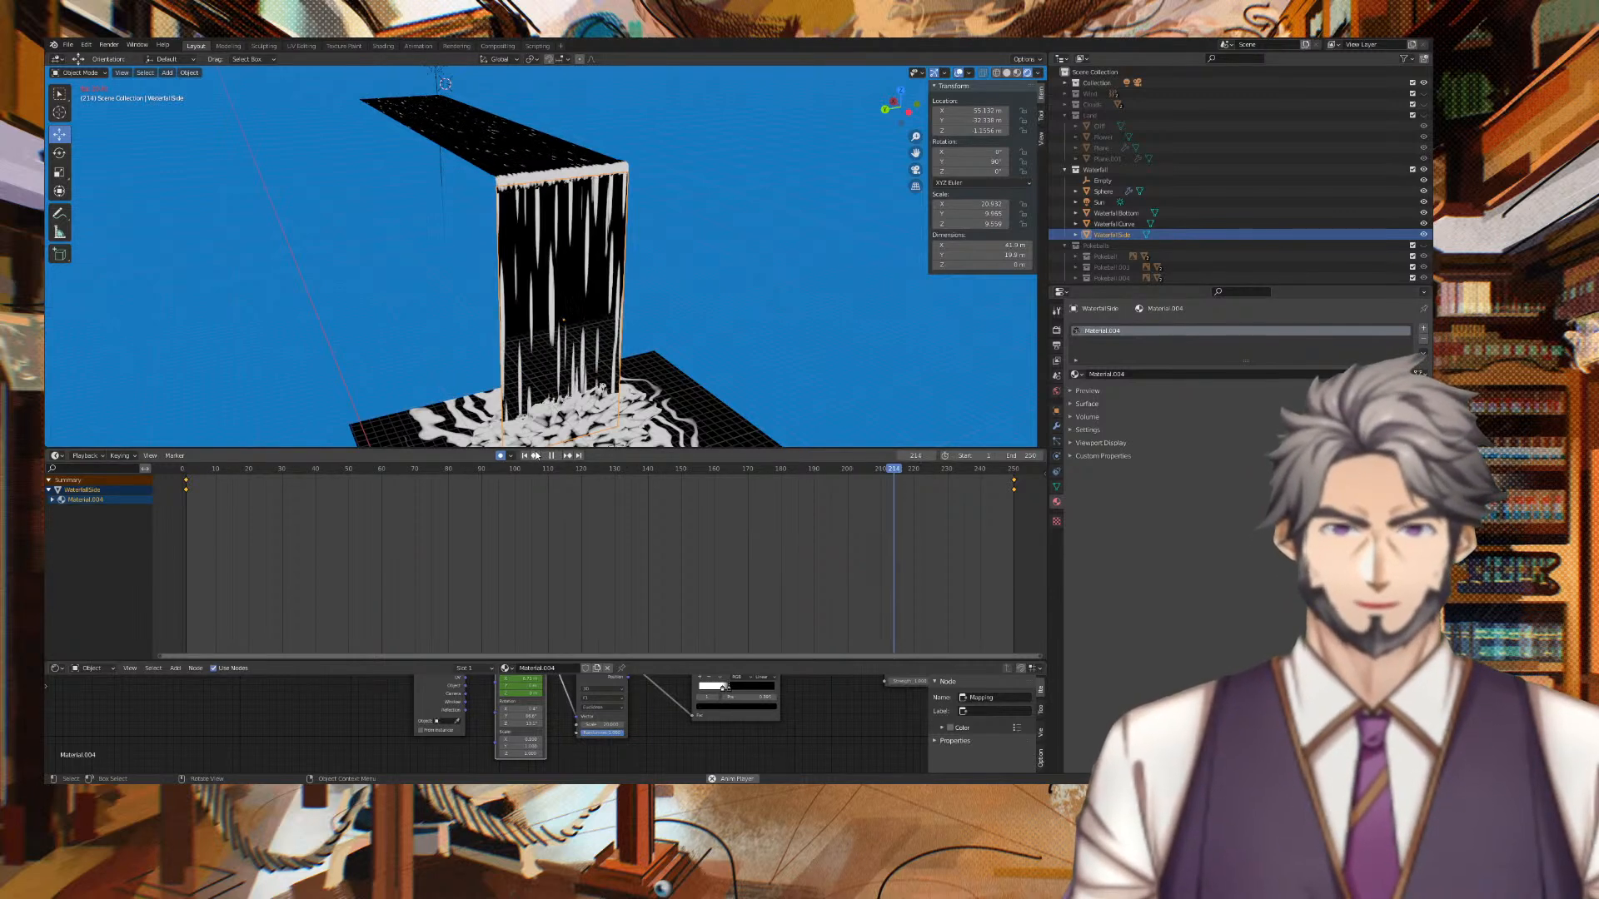
left_click(523, 456)
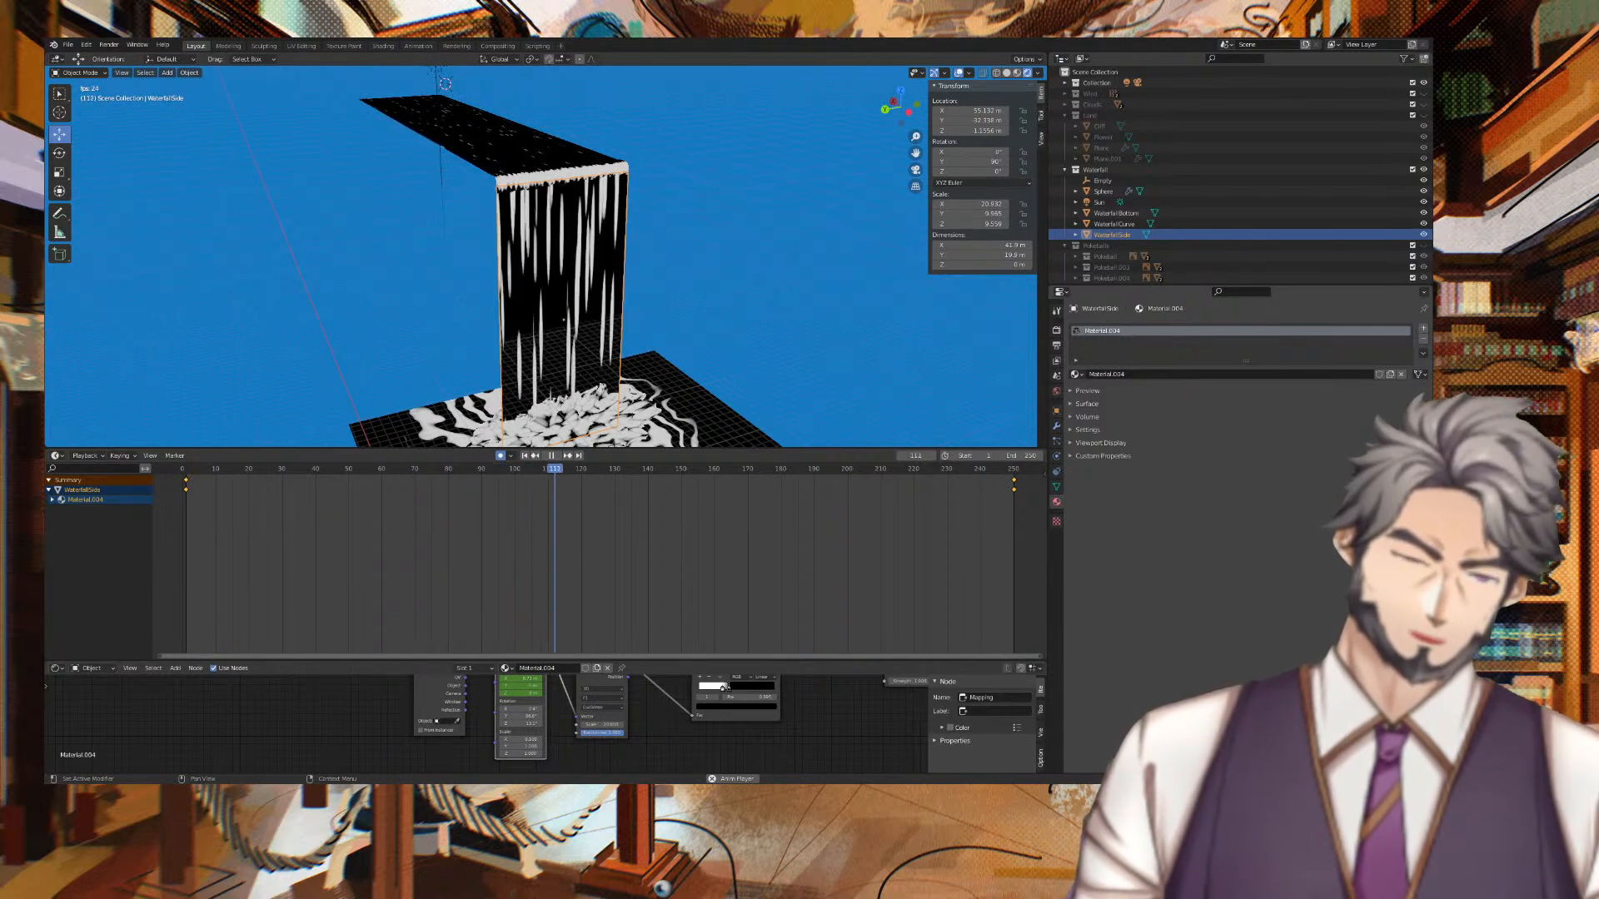
Select the curved edge at the waterfall's top, stop playback, and return to frame 1 with its Mapping node in view.
left_click(549, 182)
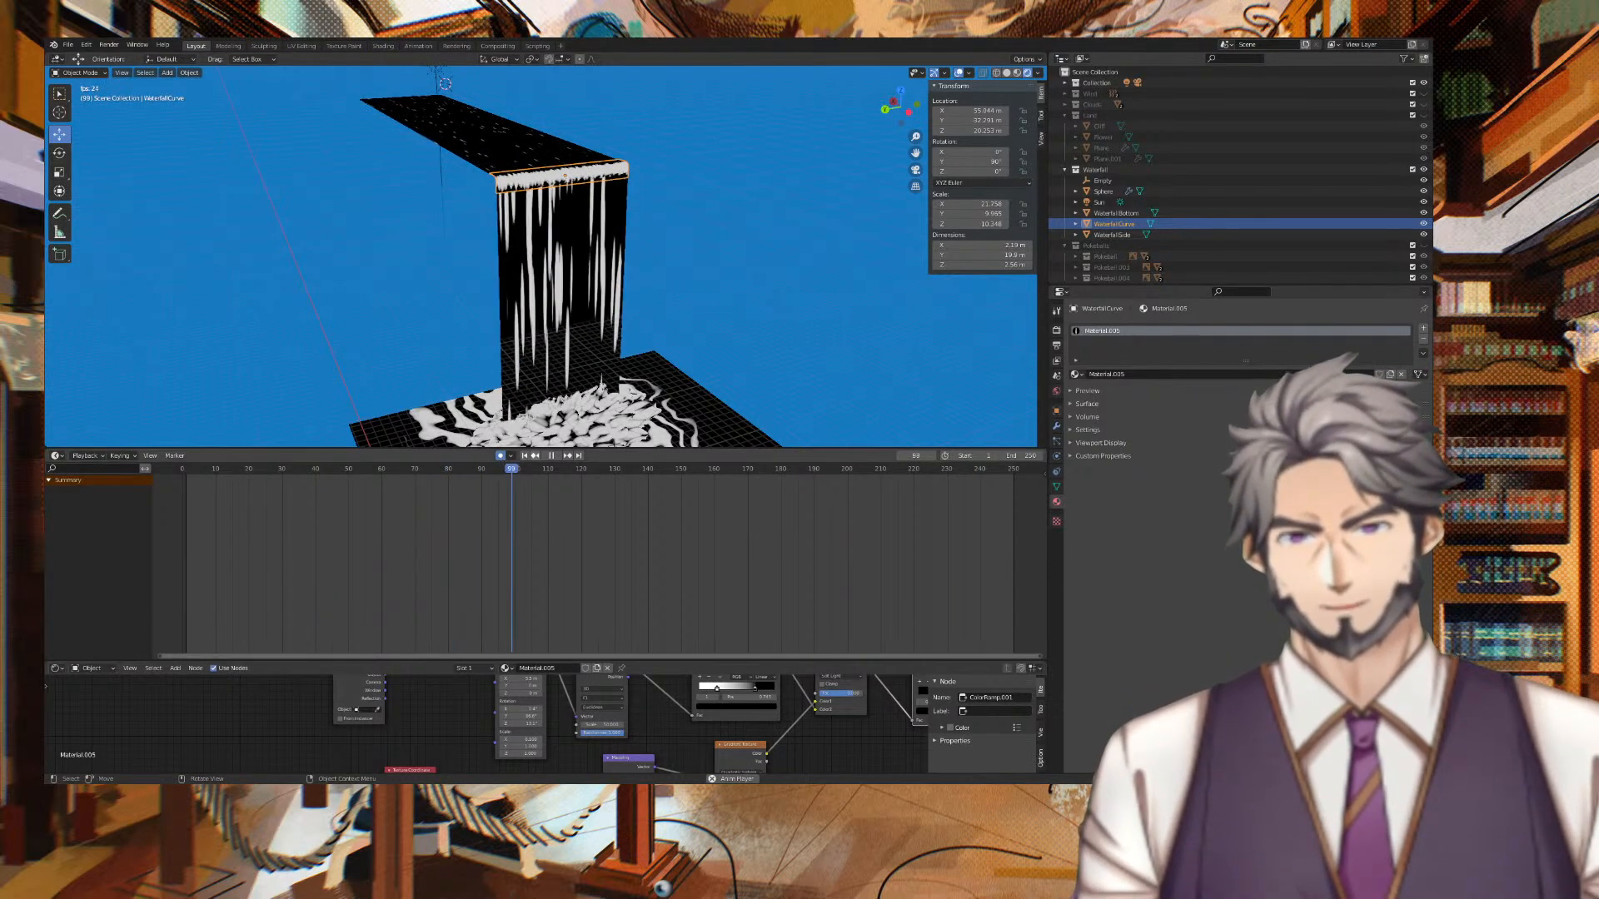
left_click(551, 455)
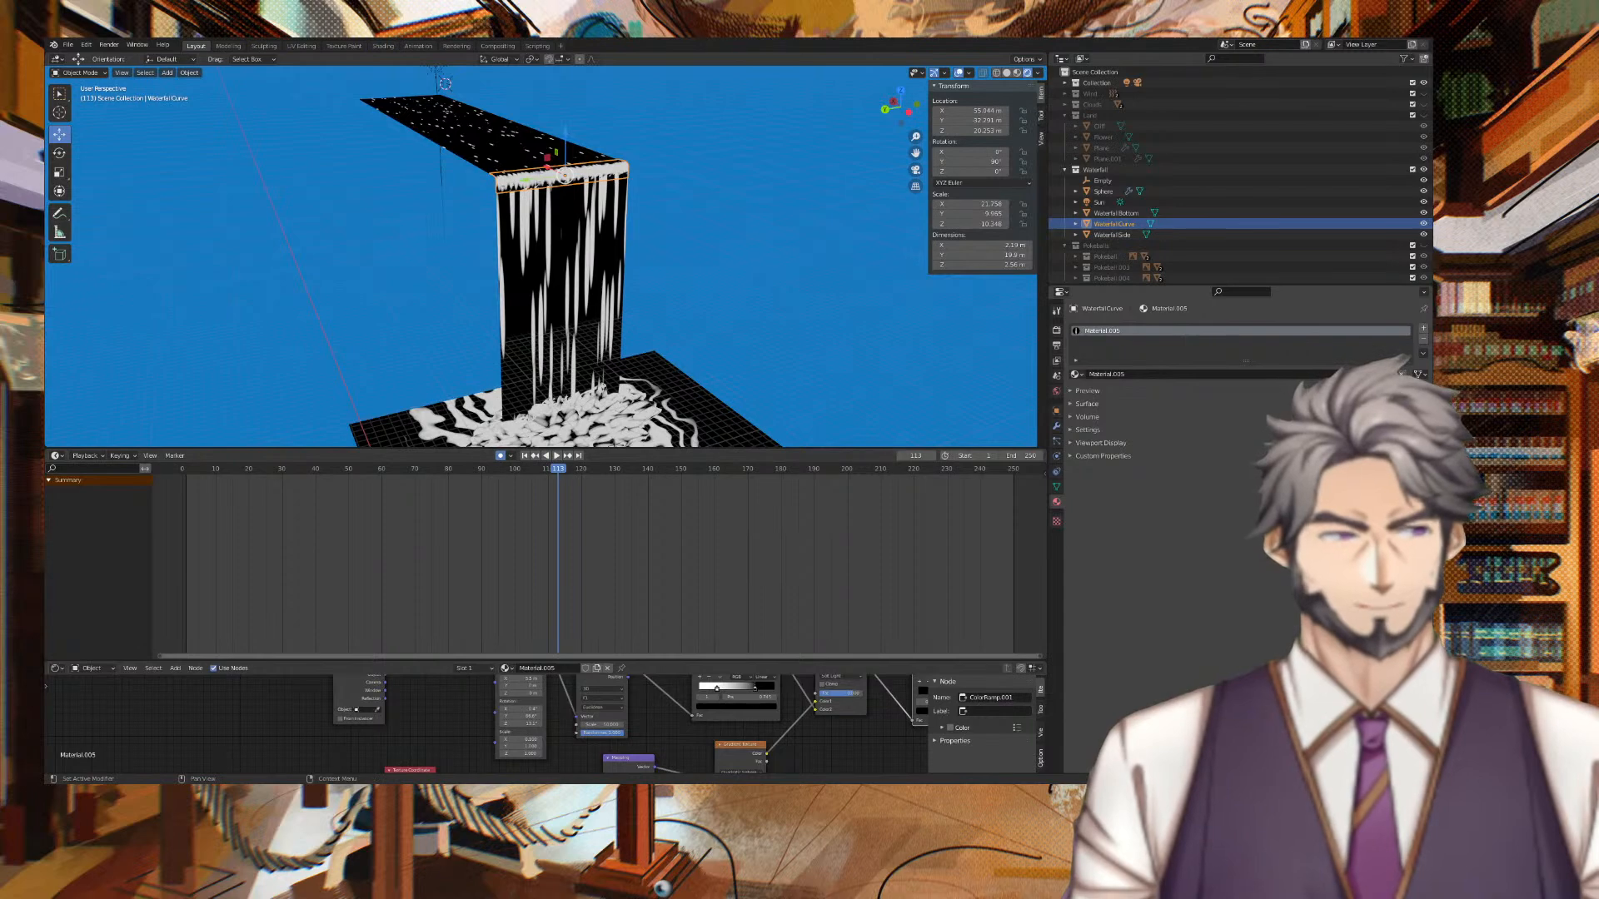
left_click(525, 456)
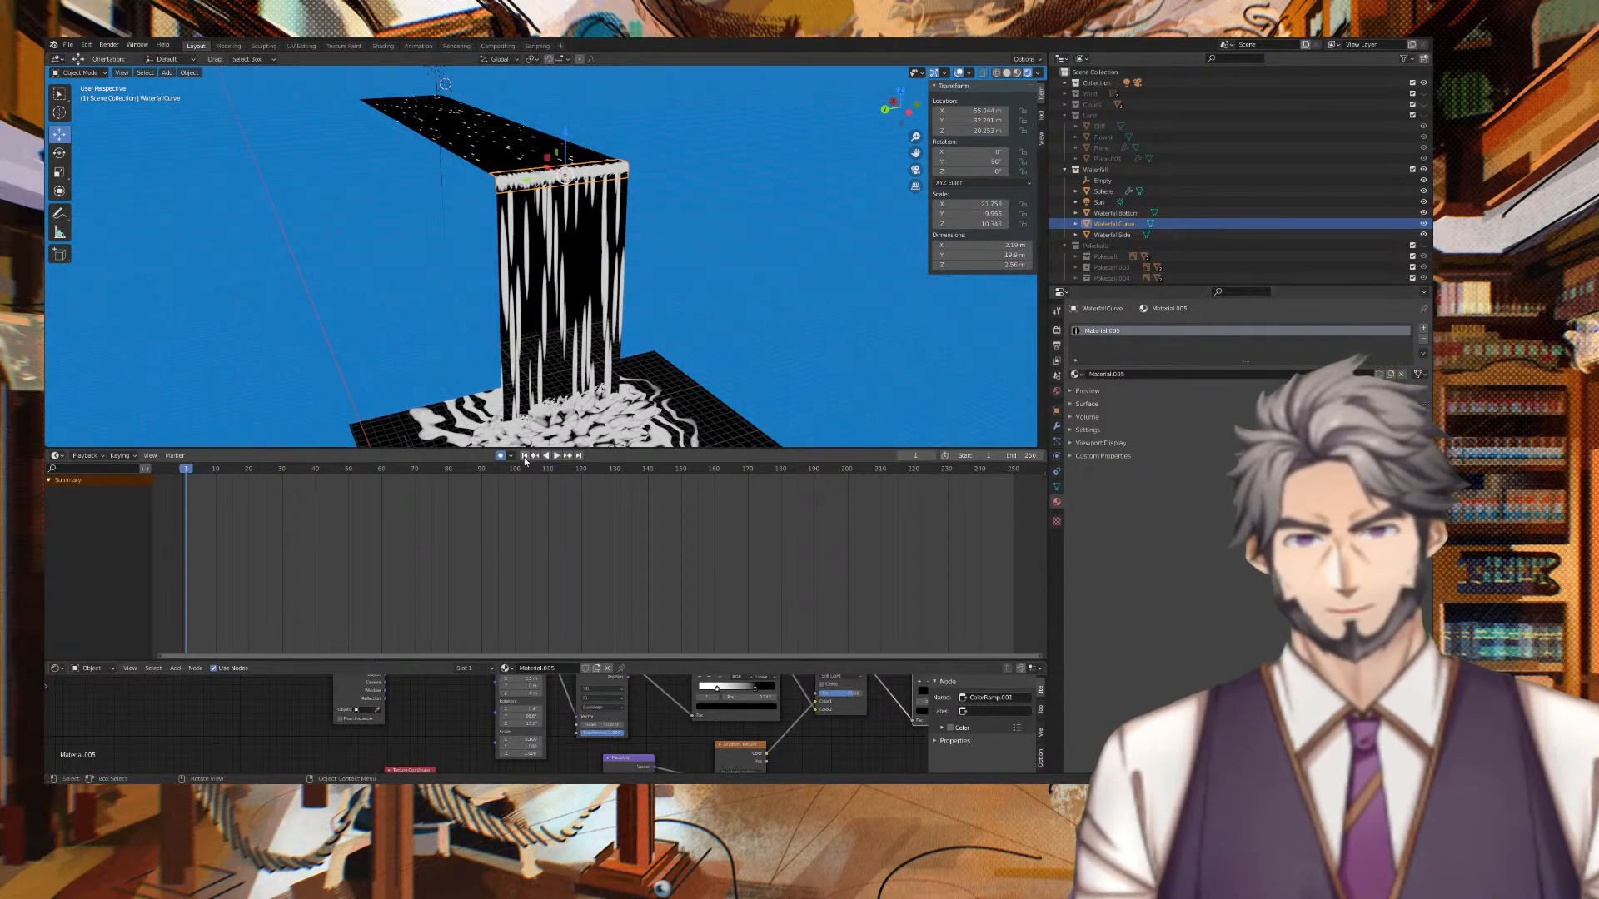
middle_click_drag(262, 282, 337, 308)
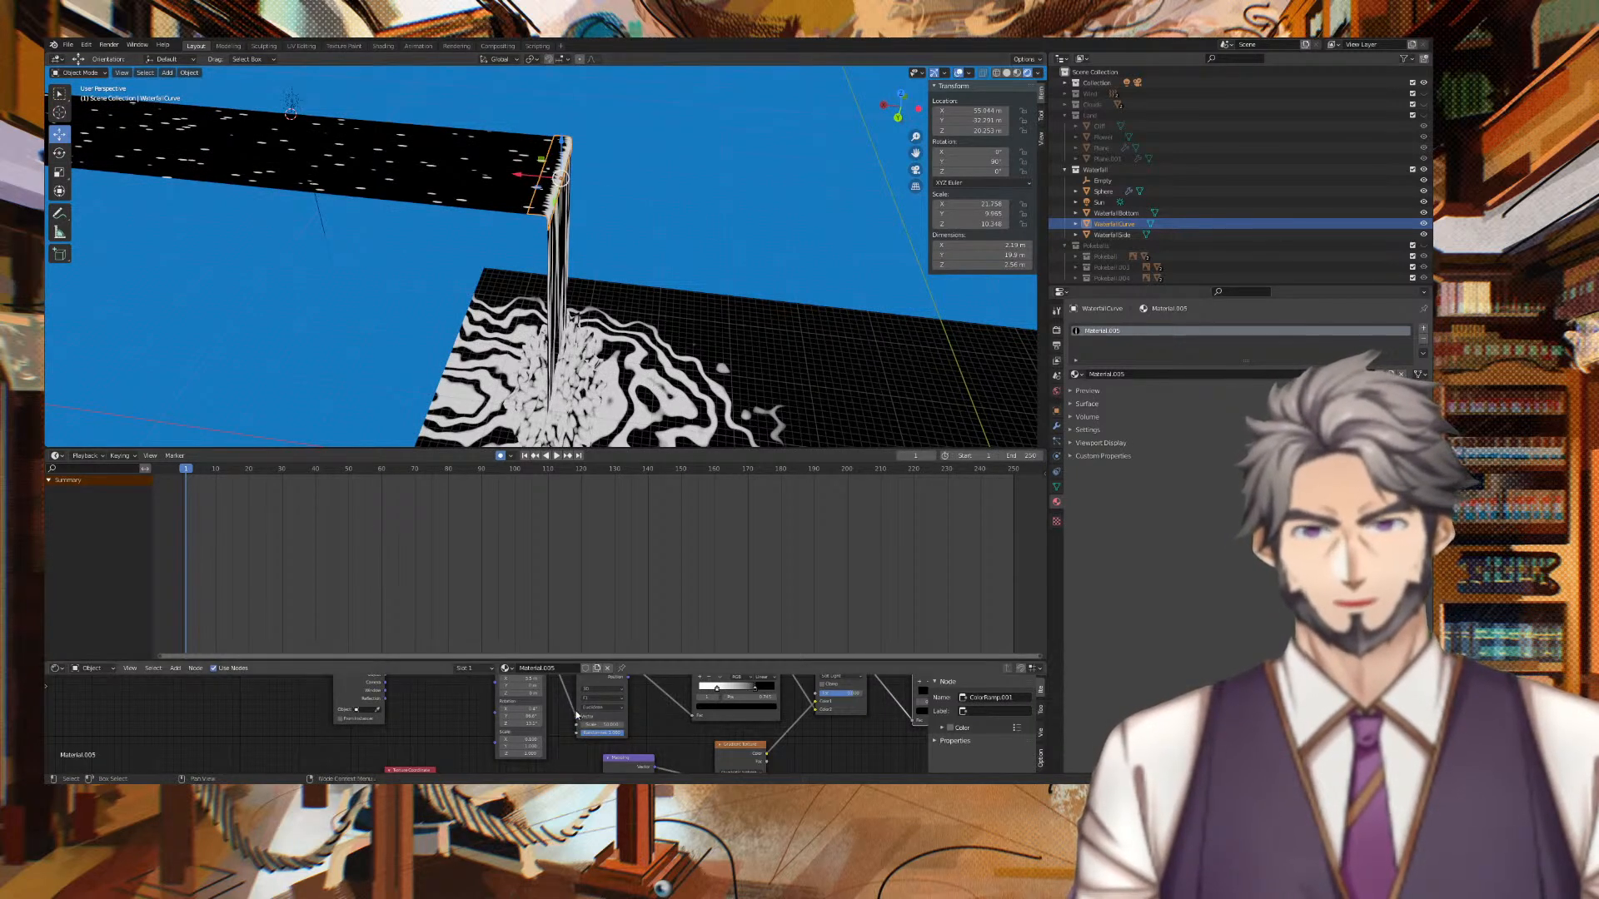
middle_click_drag(552, 695, 507, 721)
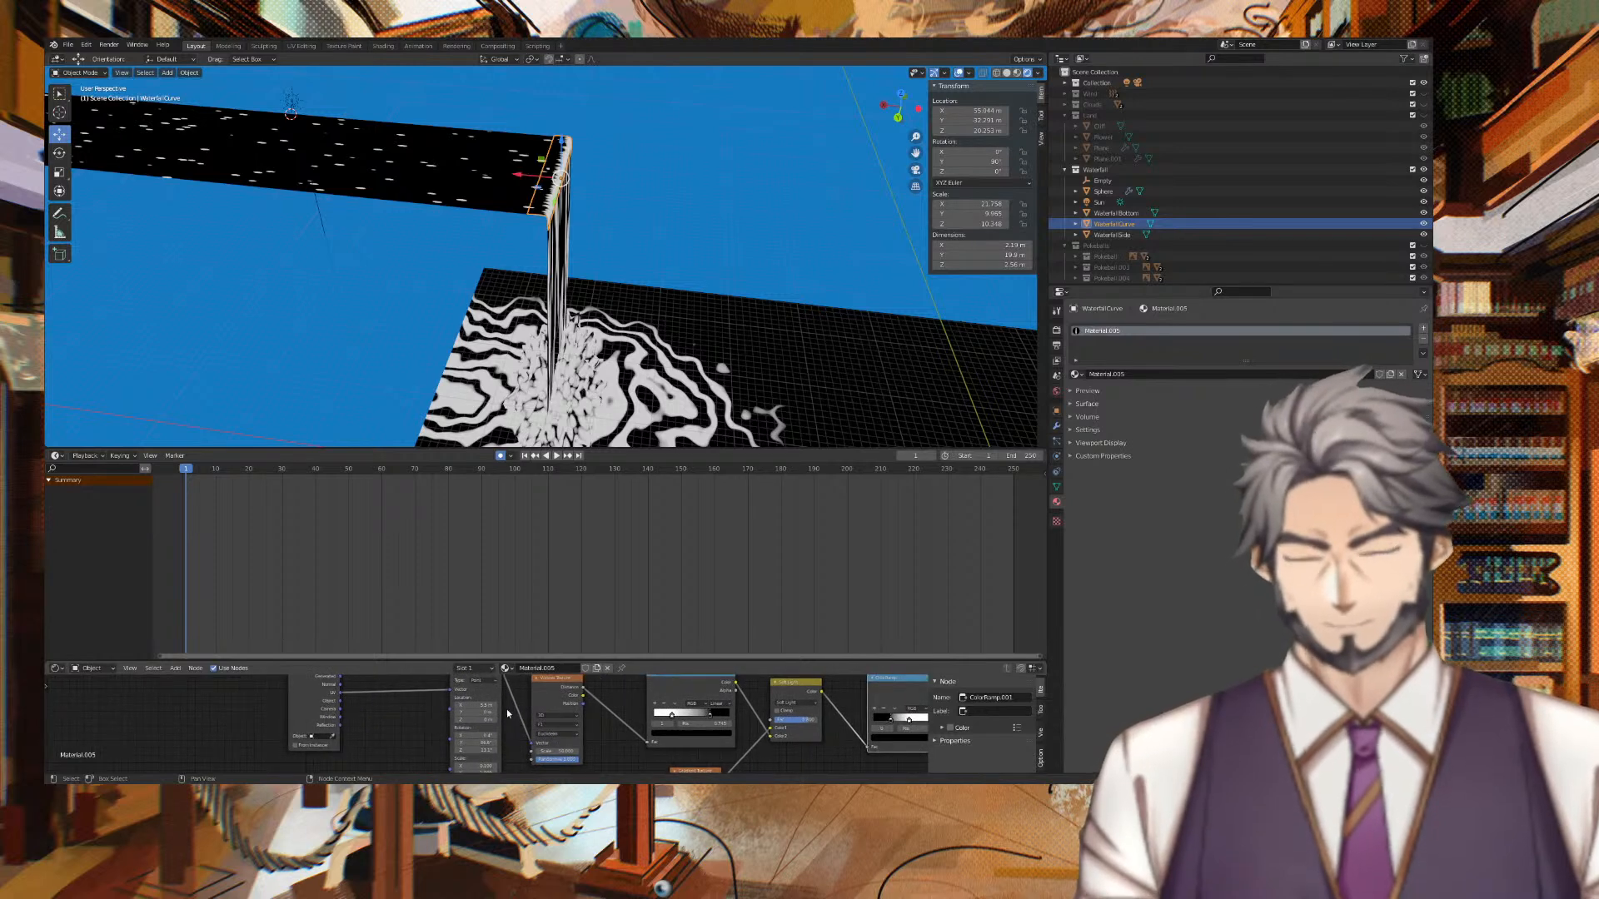
Try to insert keyframes for the curved waterfall edge in the timeline at frame 1.
key("i")
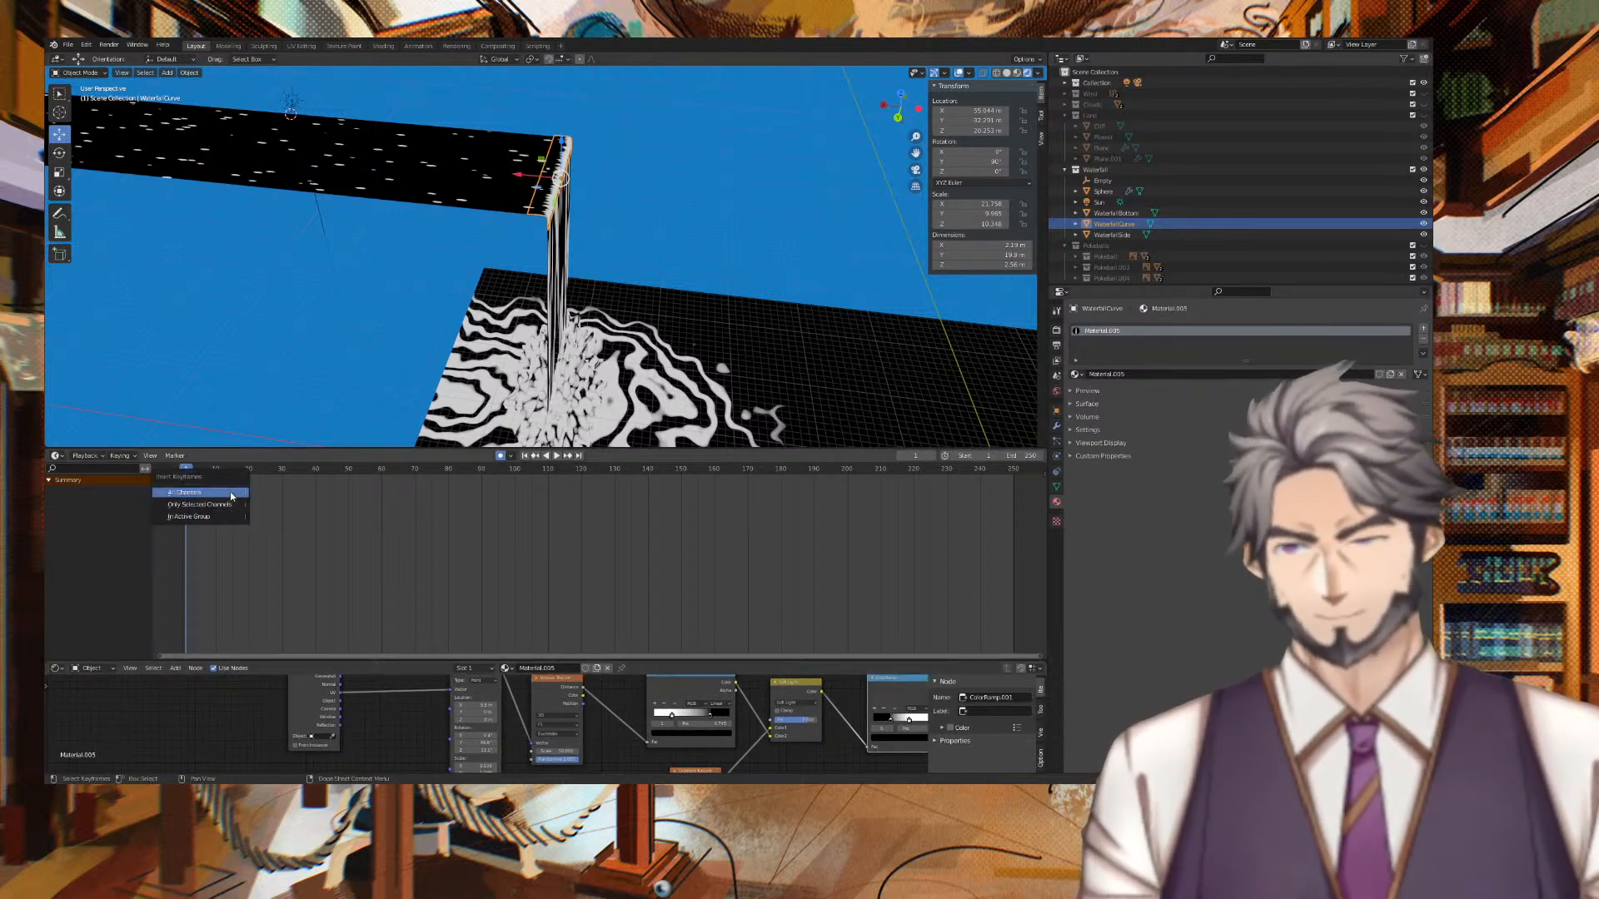
middle_click_drag(245, 504, 264, 527)
key("space")
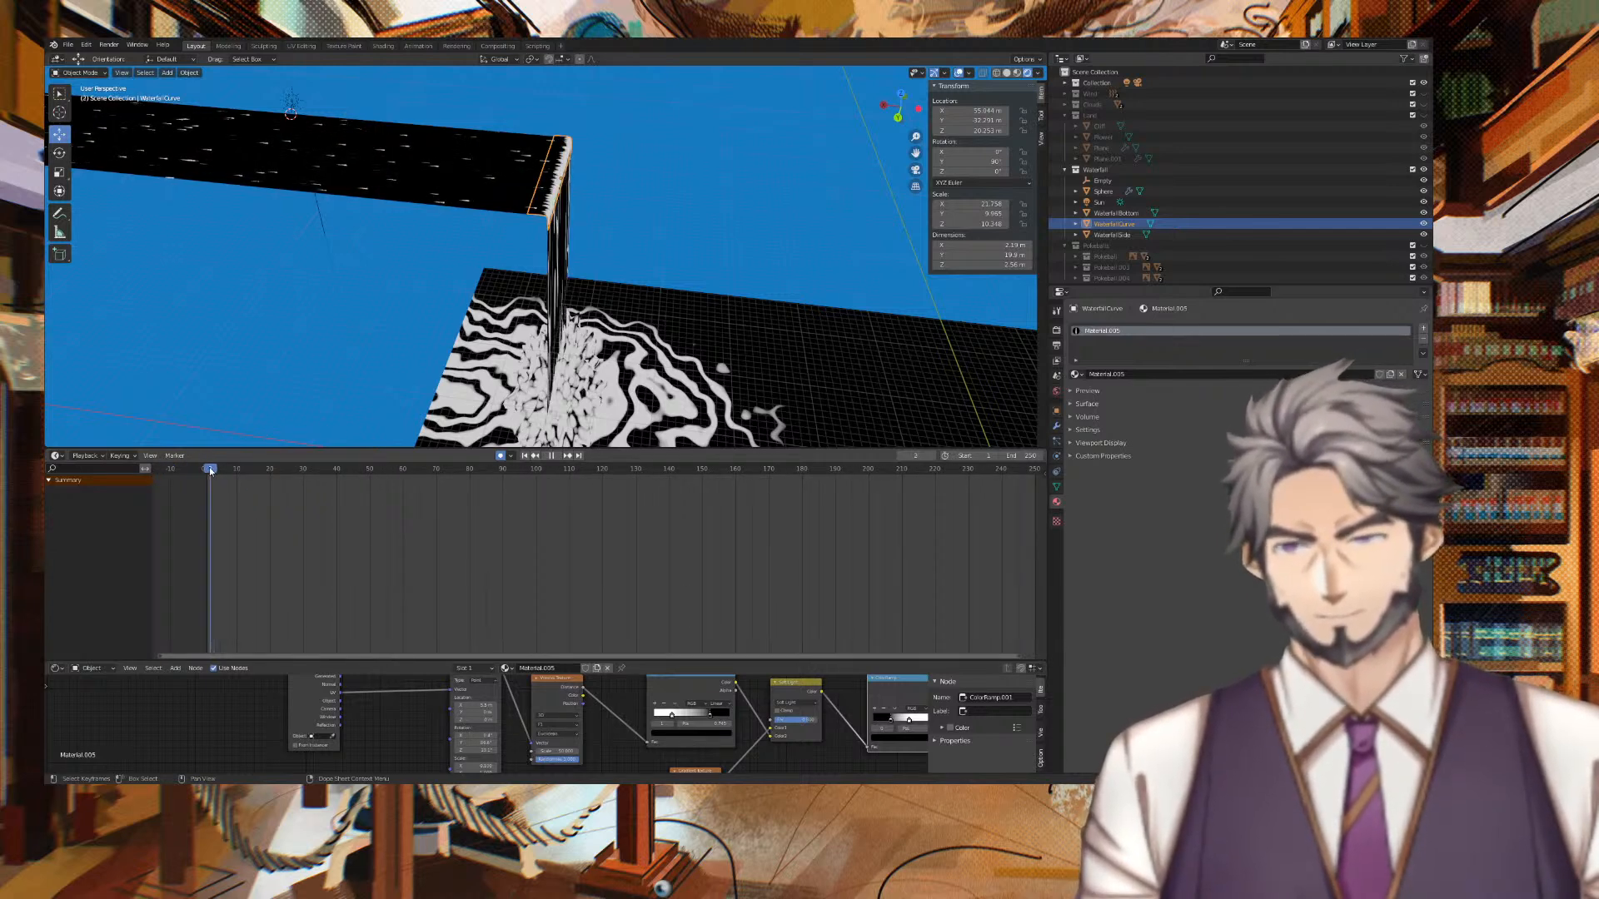
key("space")
middle_click_drag(603, 717, 710, 694)
right_click(866, 539)
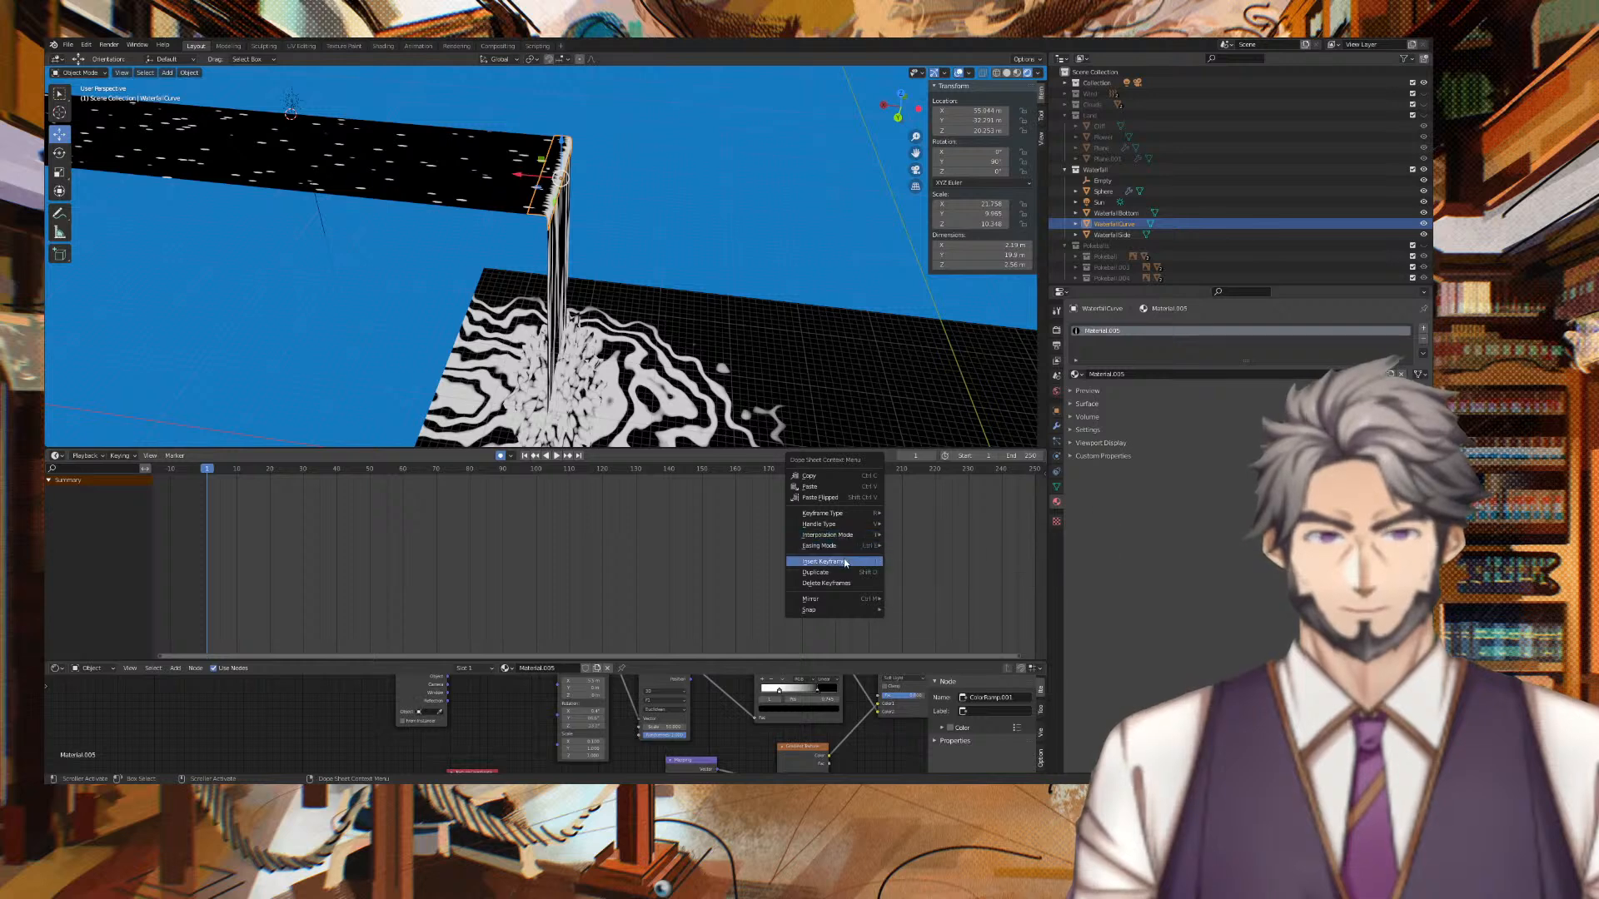
left_click(844, 564)
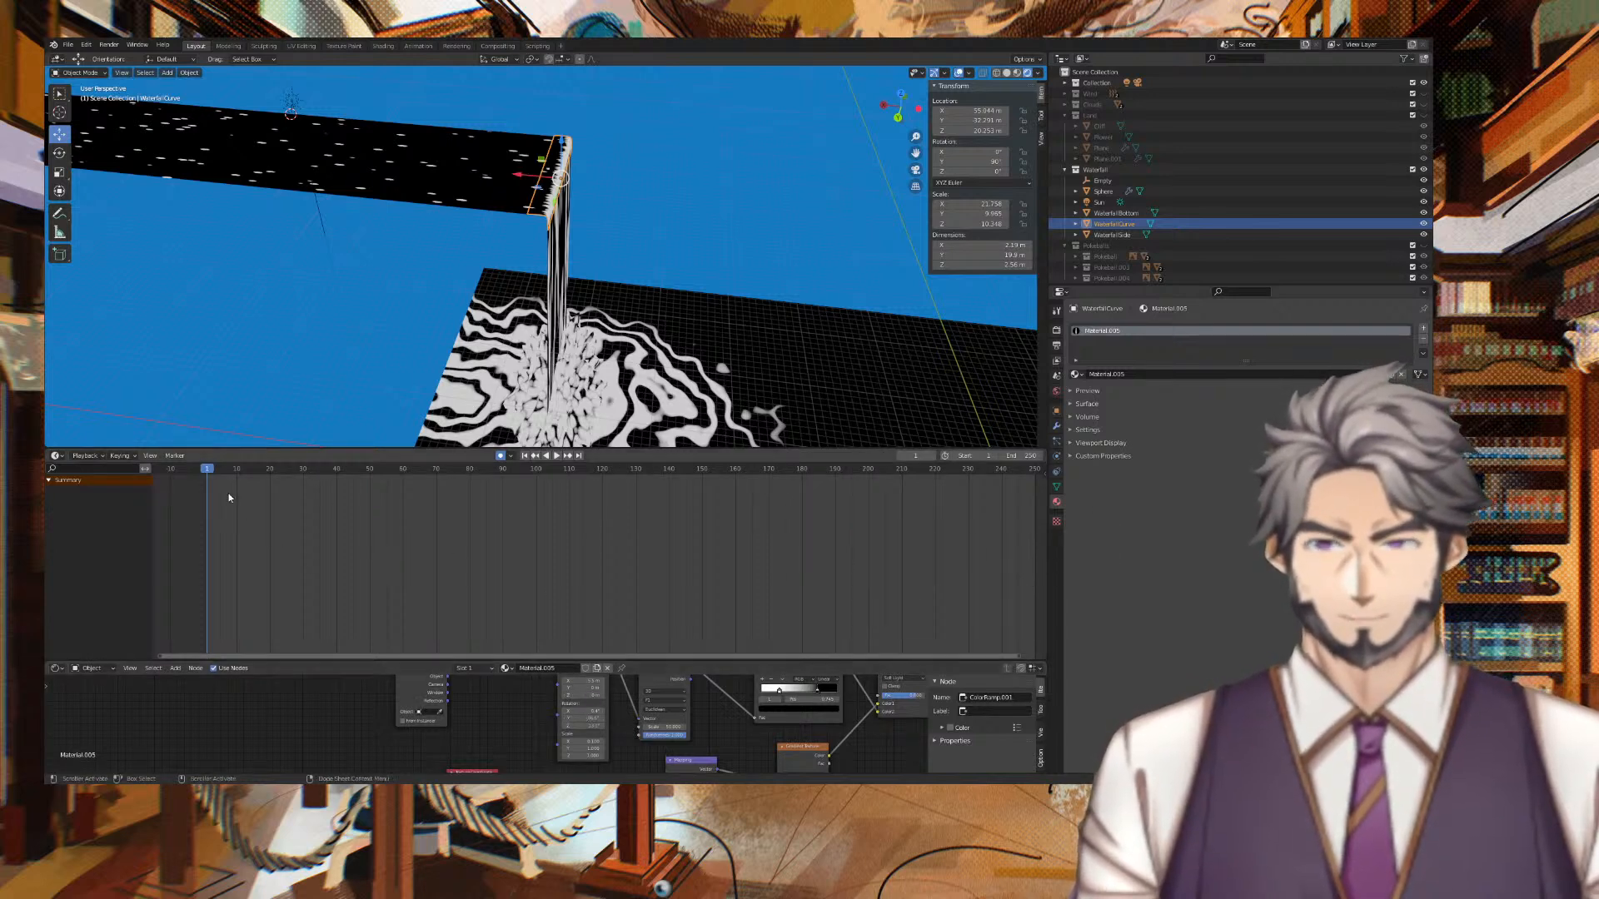
Go to frame 250 and compare the Mapping nodes of the curved edge and the vertical waterfall plane.
left_click_drag(210, 476, 1037, 491)
middle_click_drag(729, 234, 667, 204)
middle_click_drag(618, 733, 601, 748)
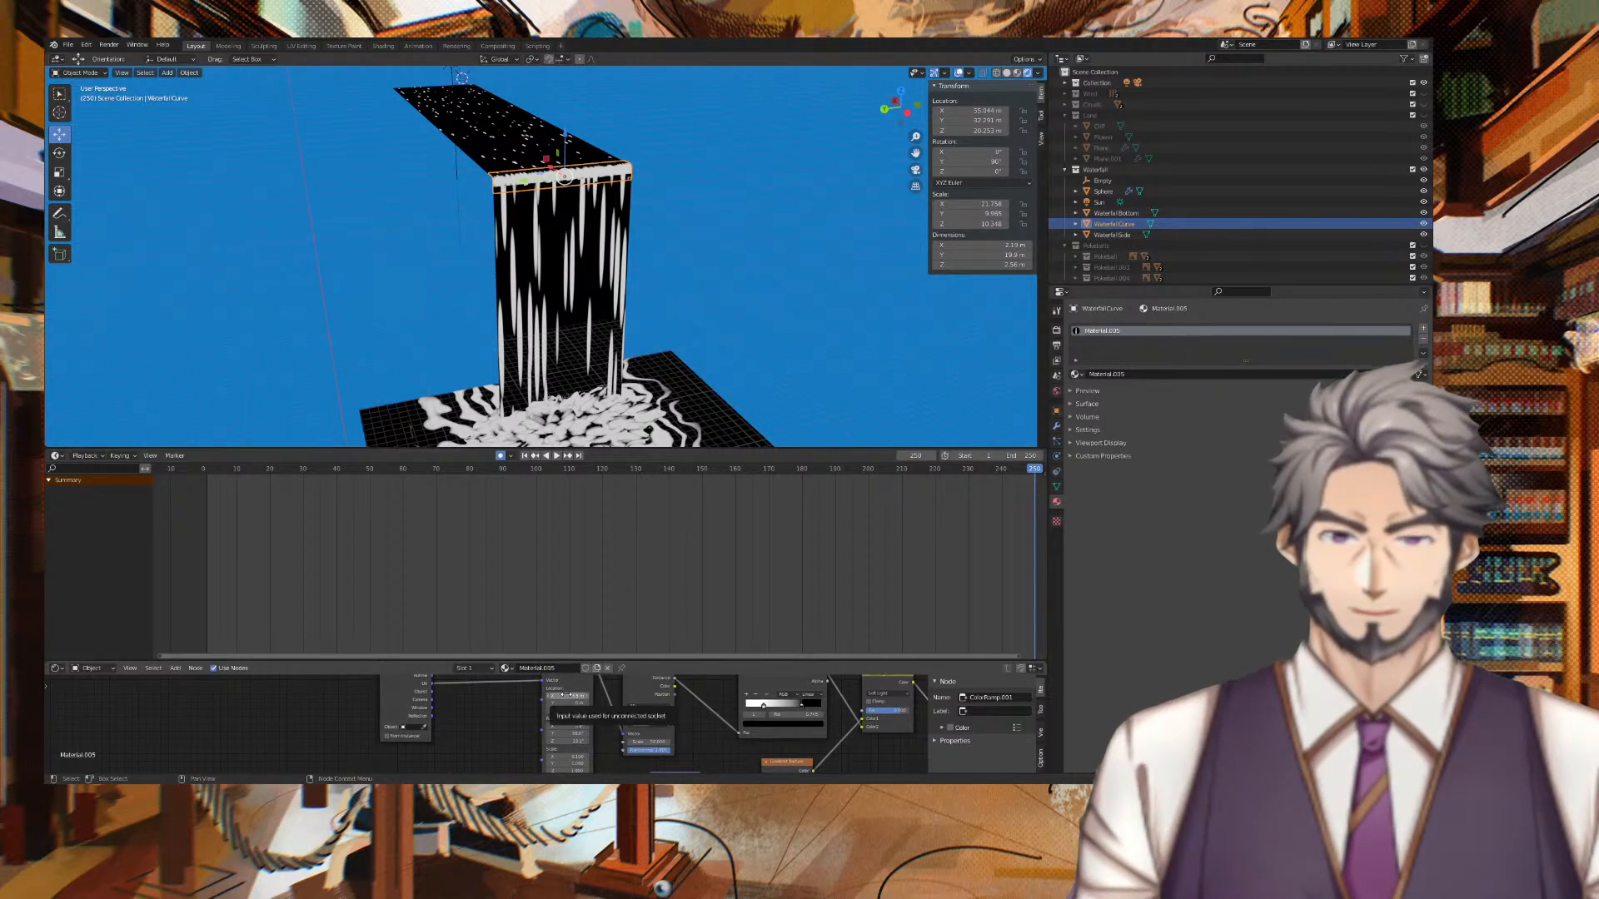
left_click(587, 324)
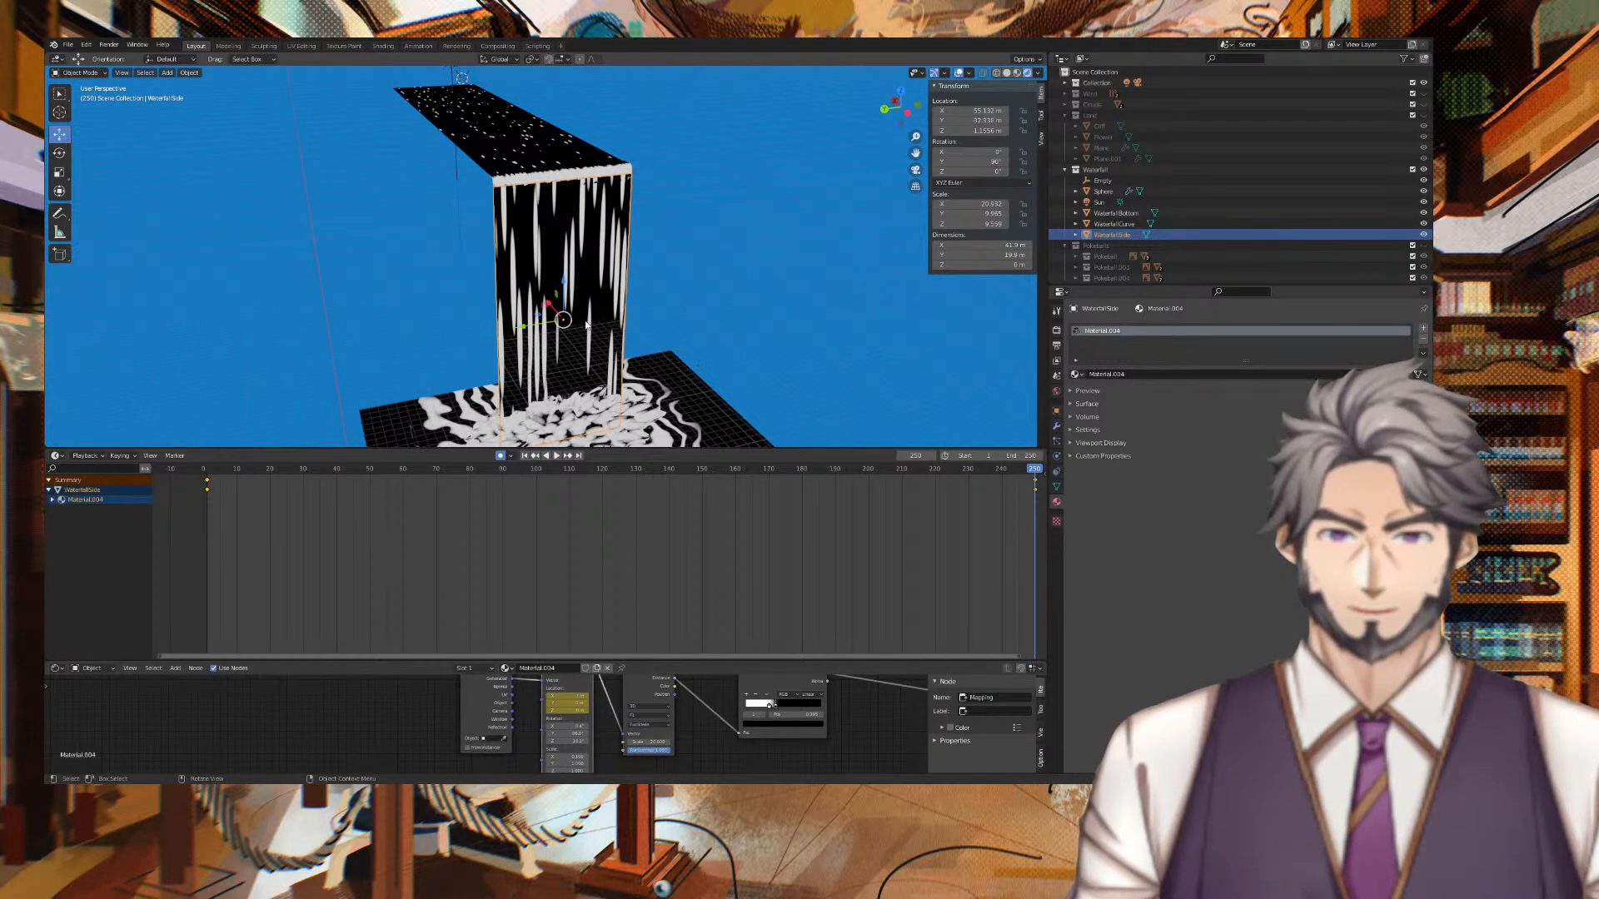
left_click(595, 175)
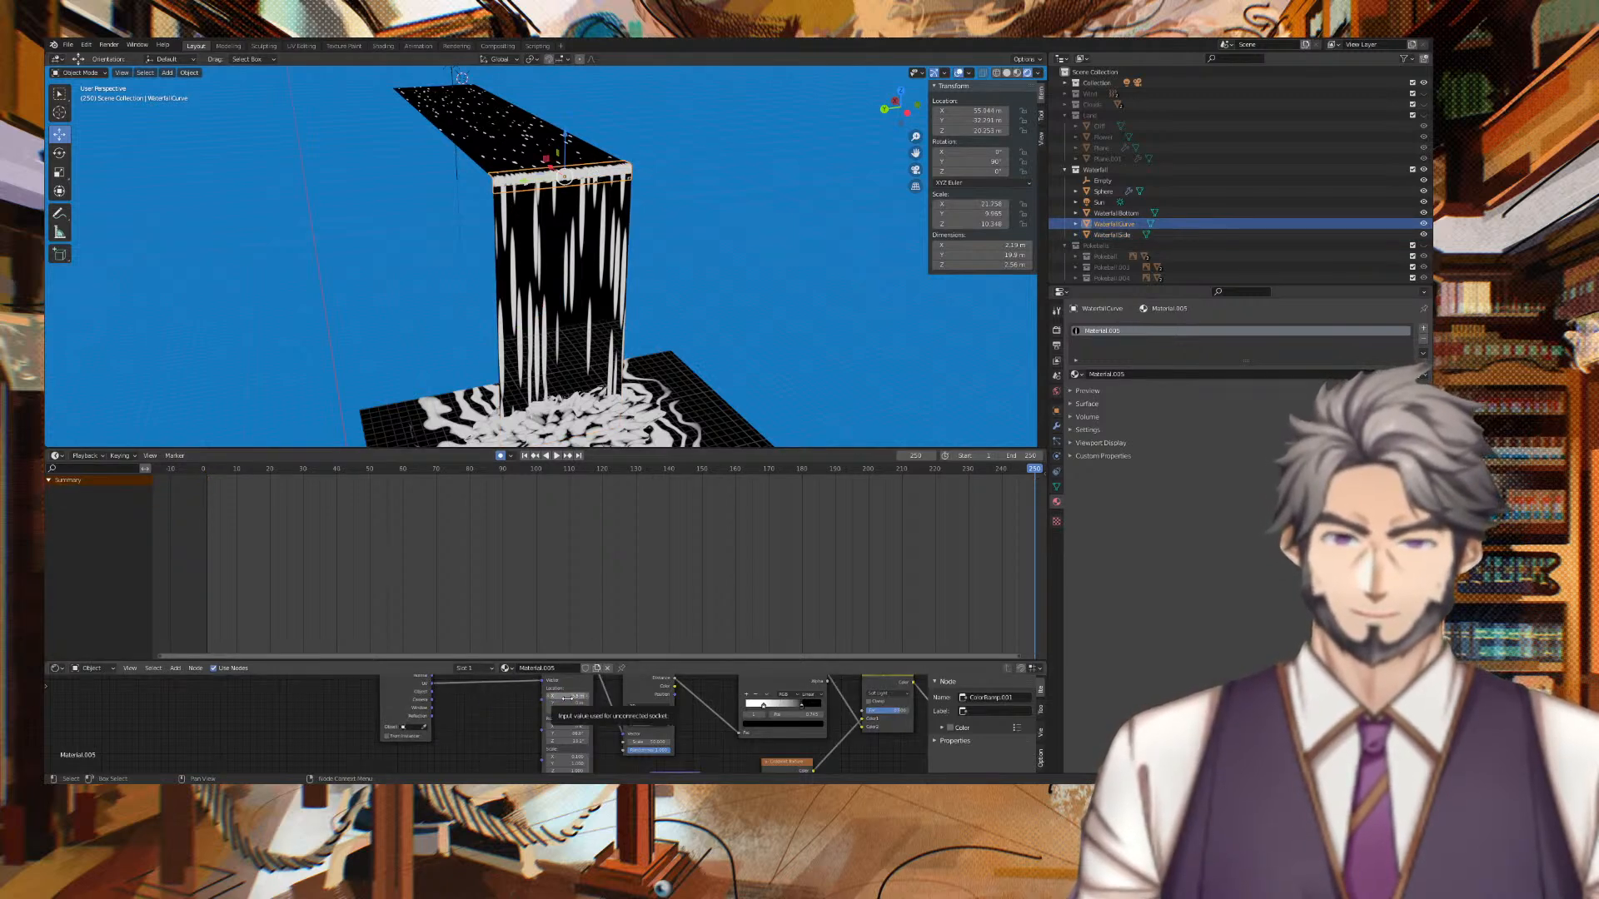
Return to frame 1 and insert keyframes on the Mapping node's Location for the waterfall's curved edge.
left_click(207, 468)
key("space")
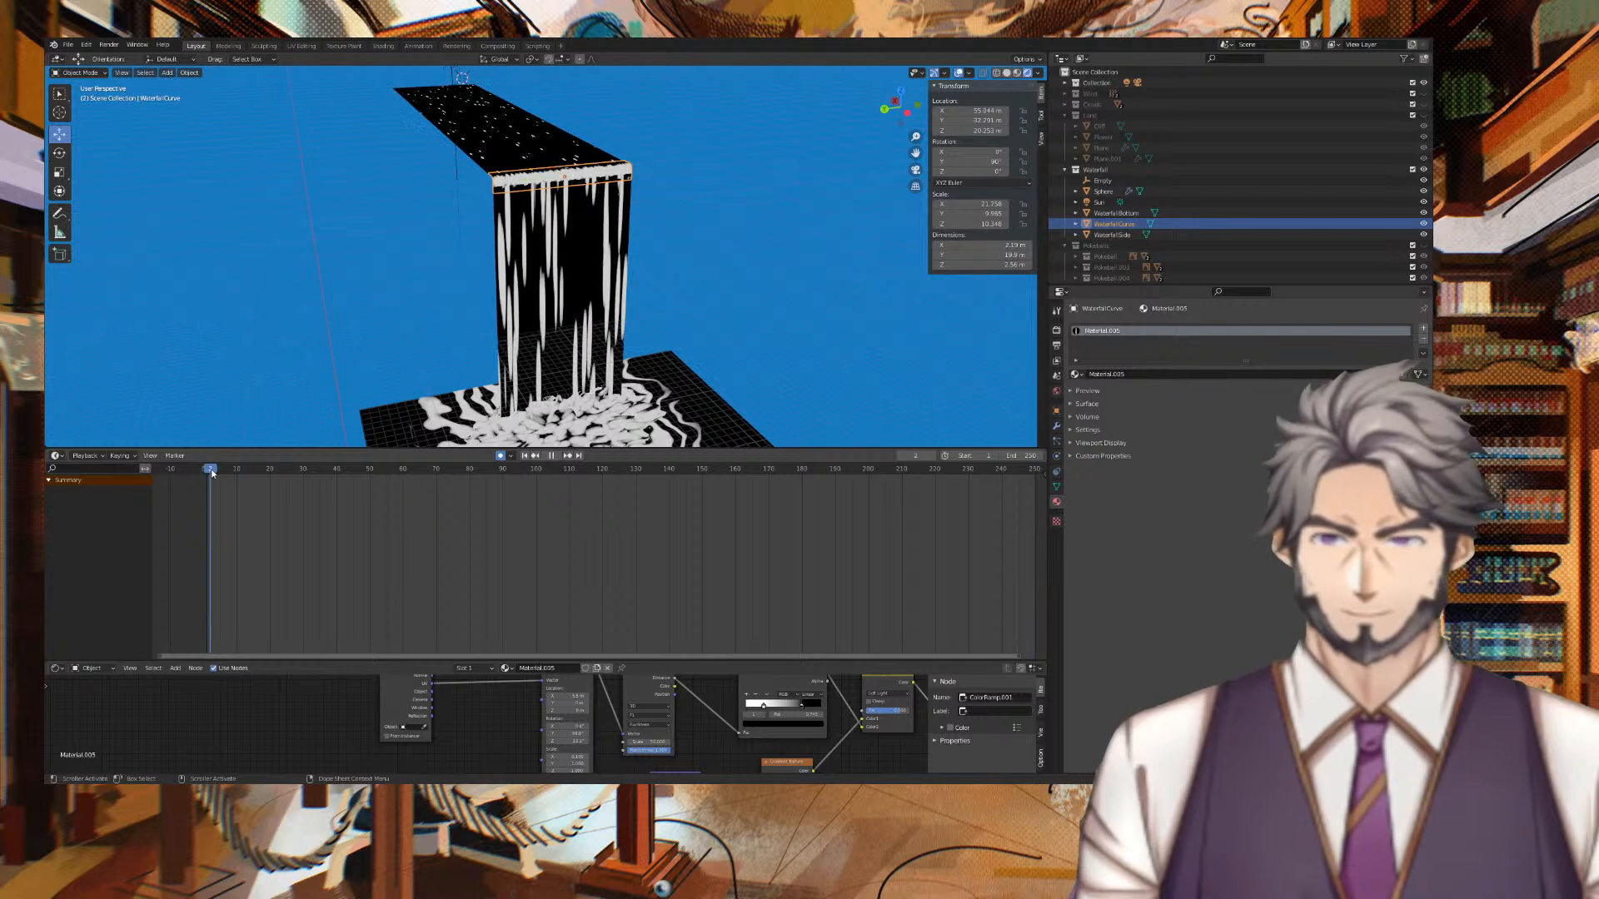
key("Escape")
right_click(210, 472)
key("Escape")
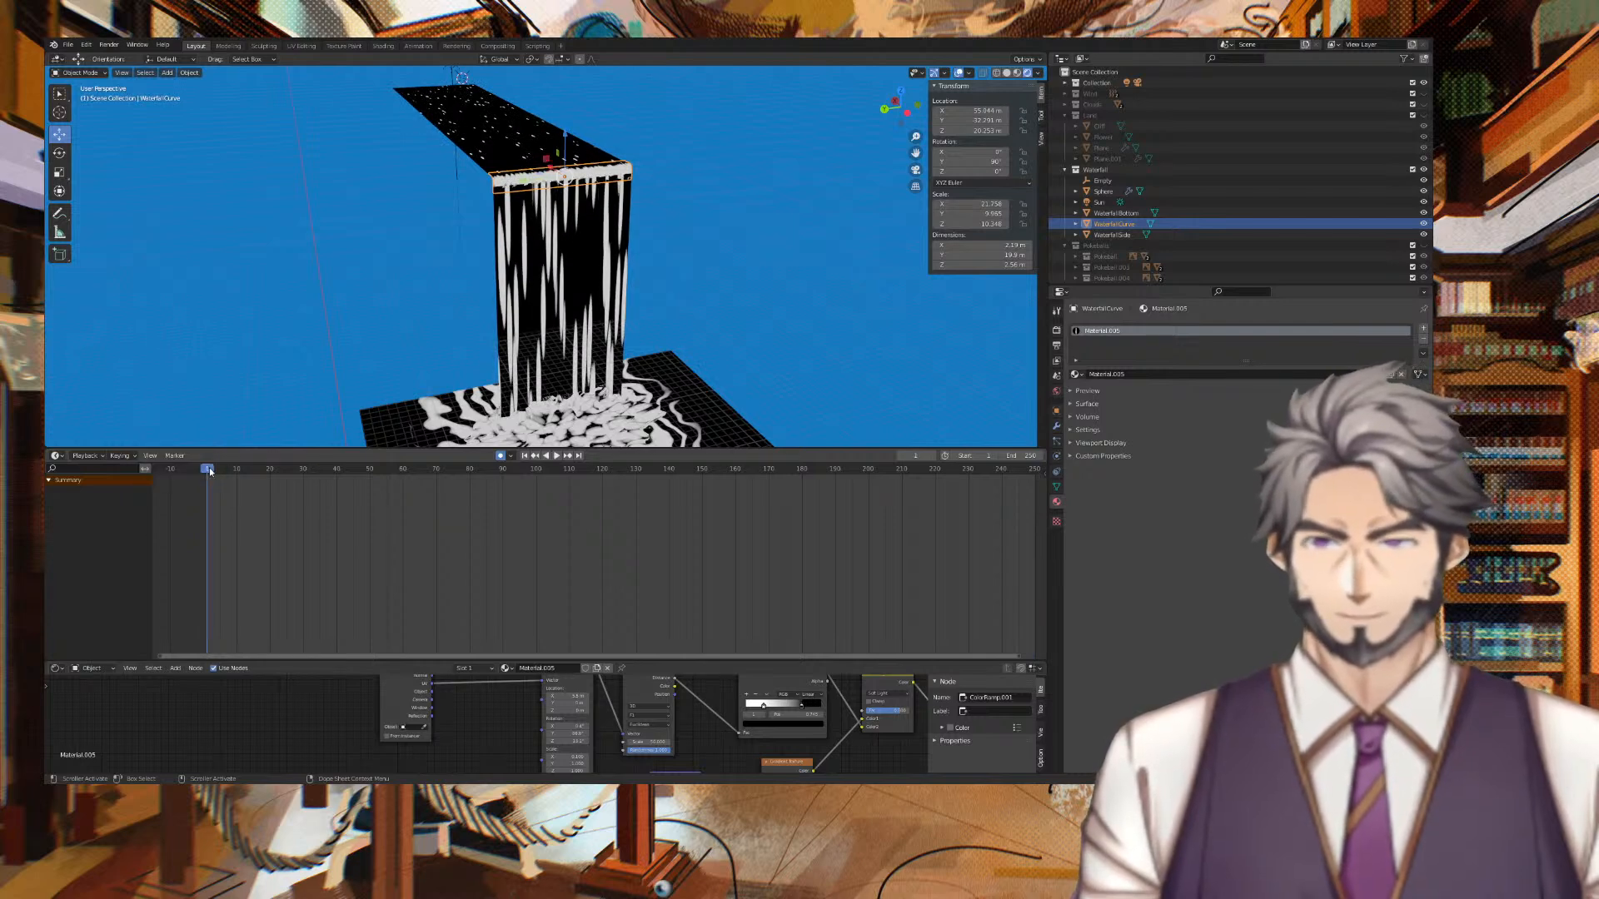
right_click(213, 496)
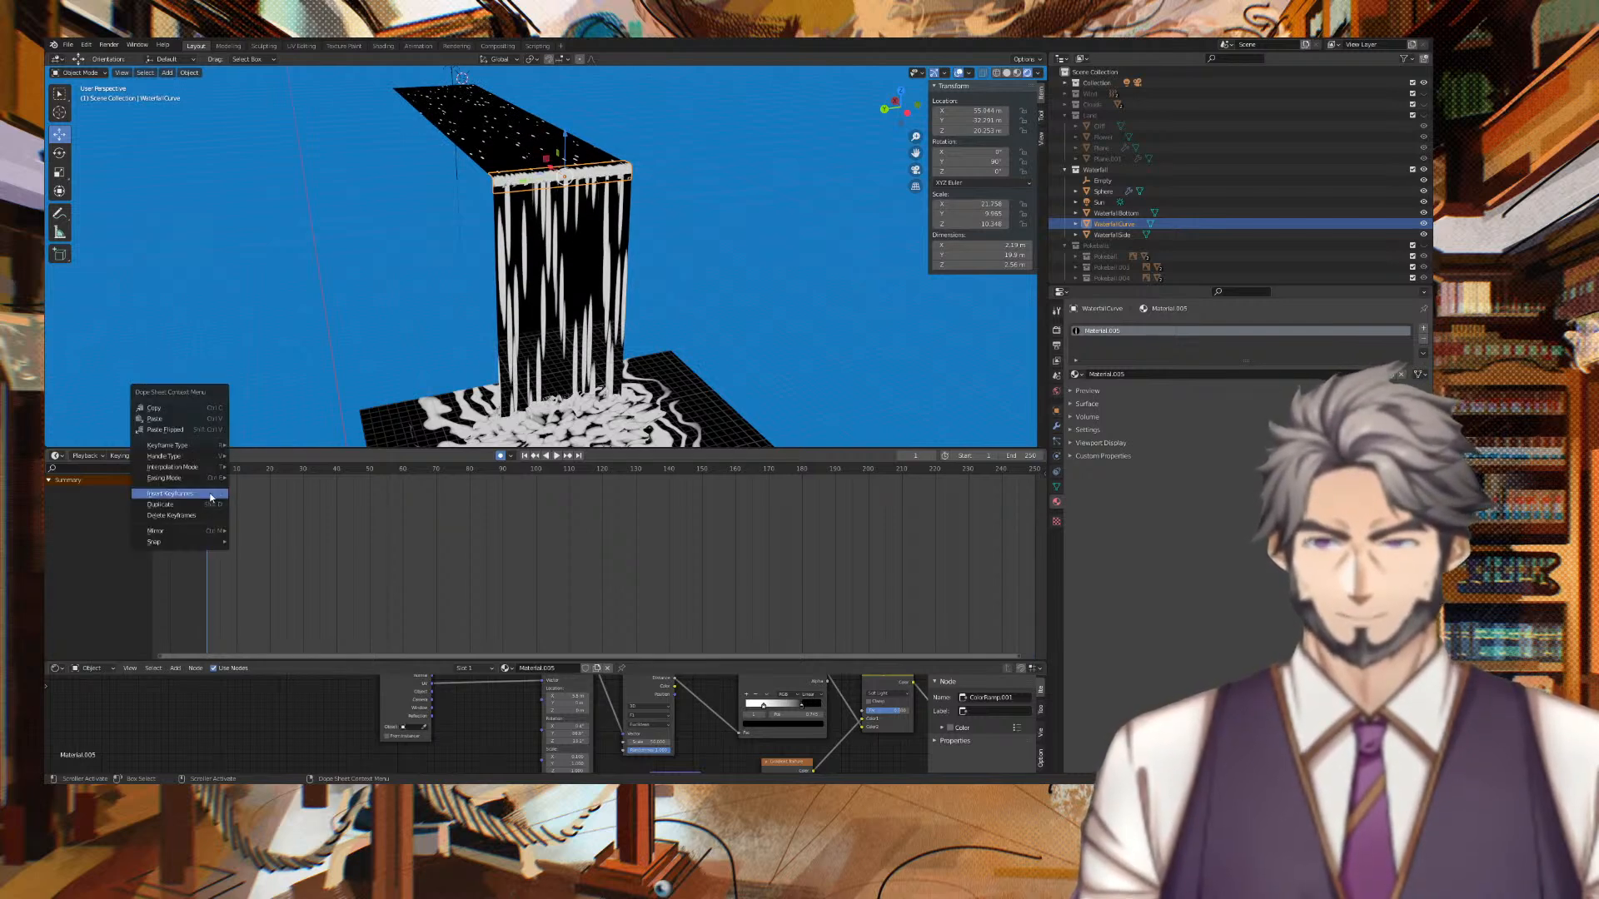
left_click(211, 495)
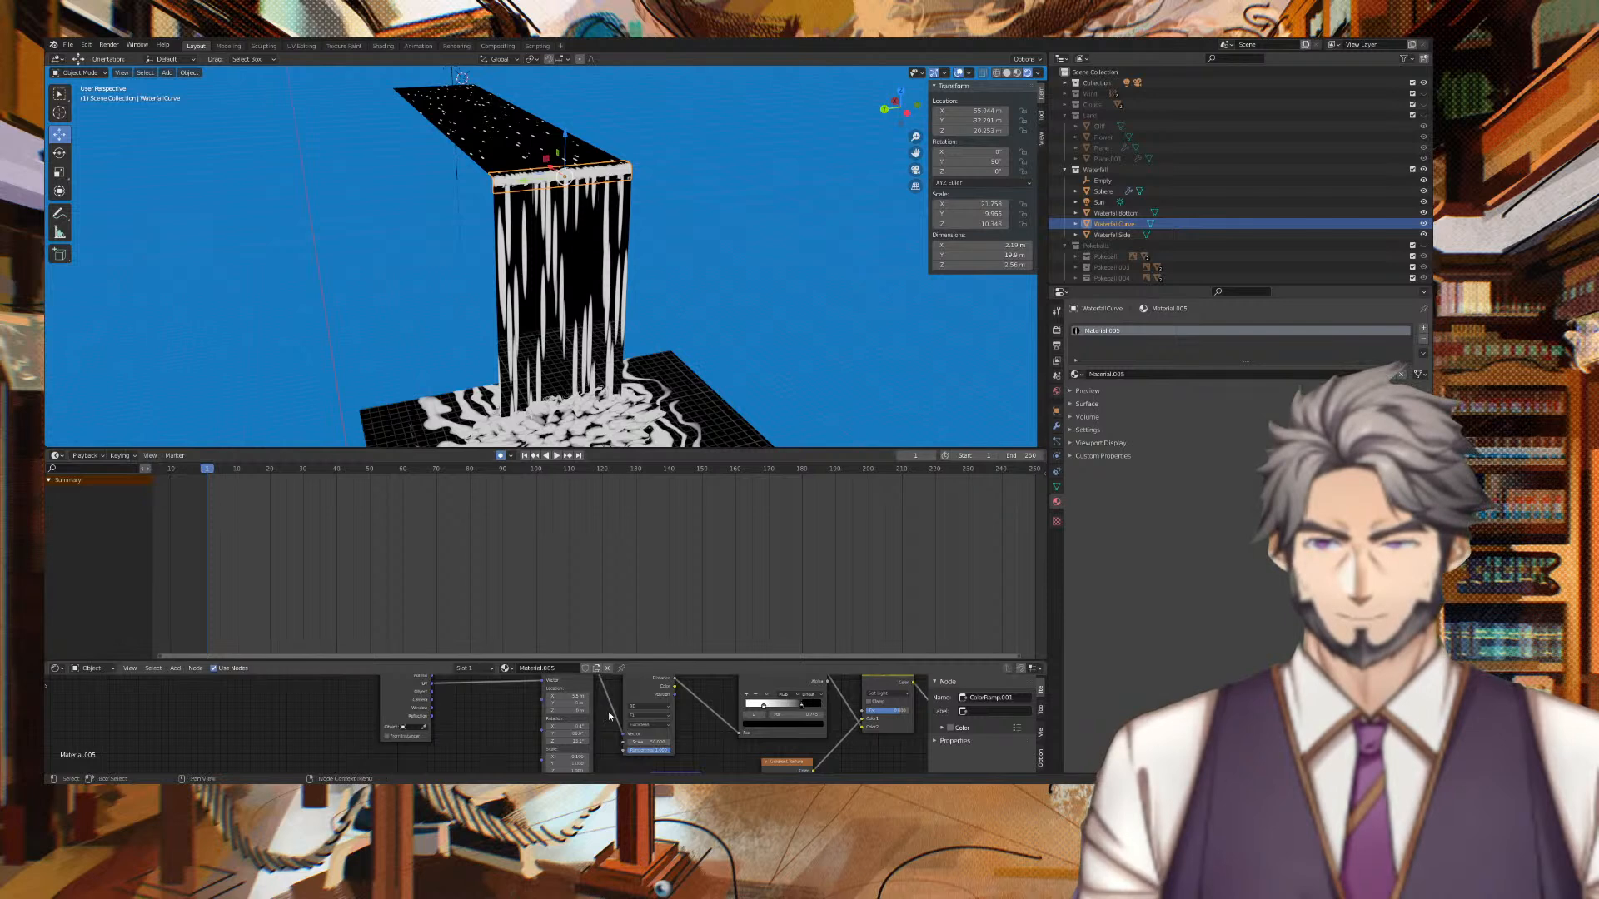
right_click(564, 697)
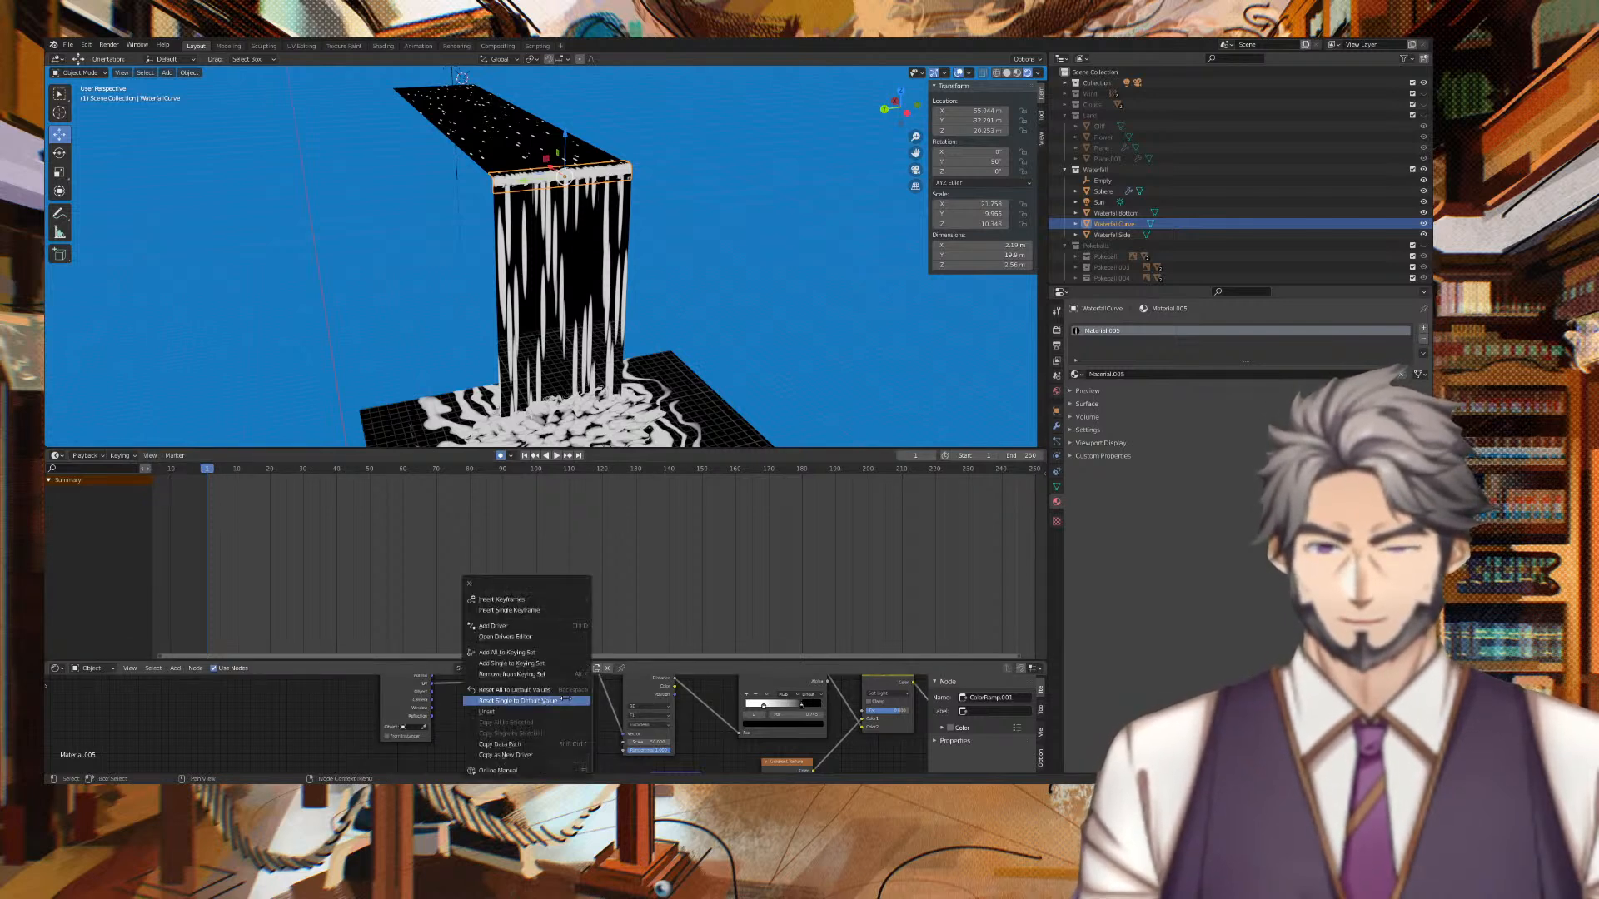
left_click(542, 600)
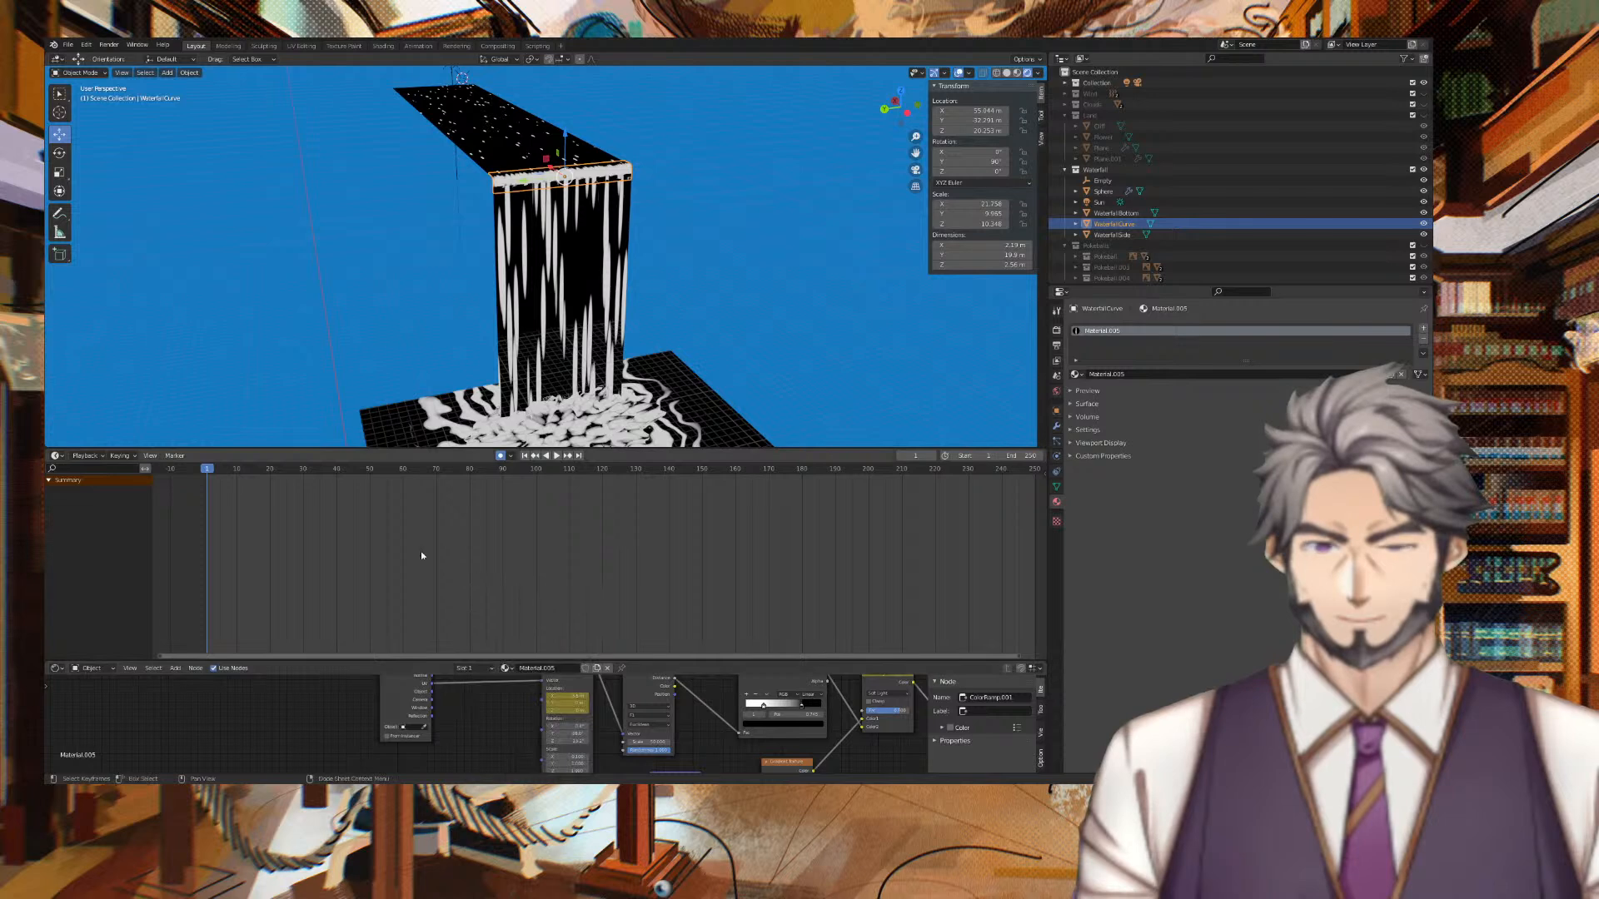
Go to frame 250 and change the curved edge's Mapping Location there to key the end of its flow.
left_click_drag(211, 467, 1037, 478)
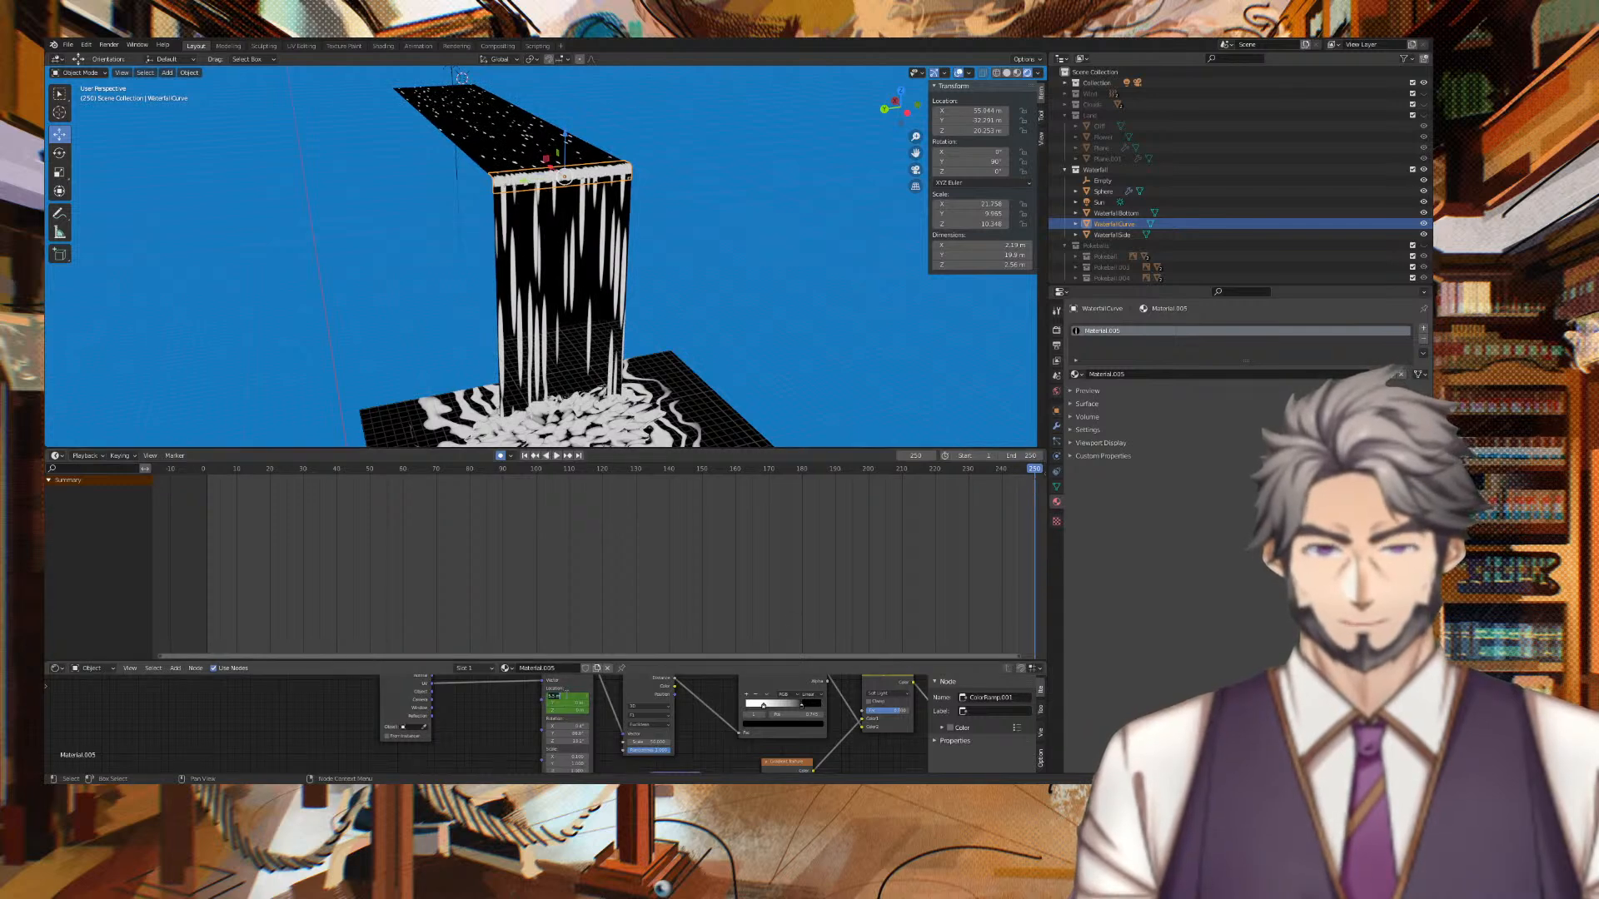
key("Tab")
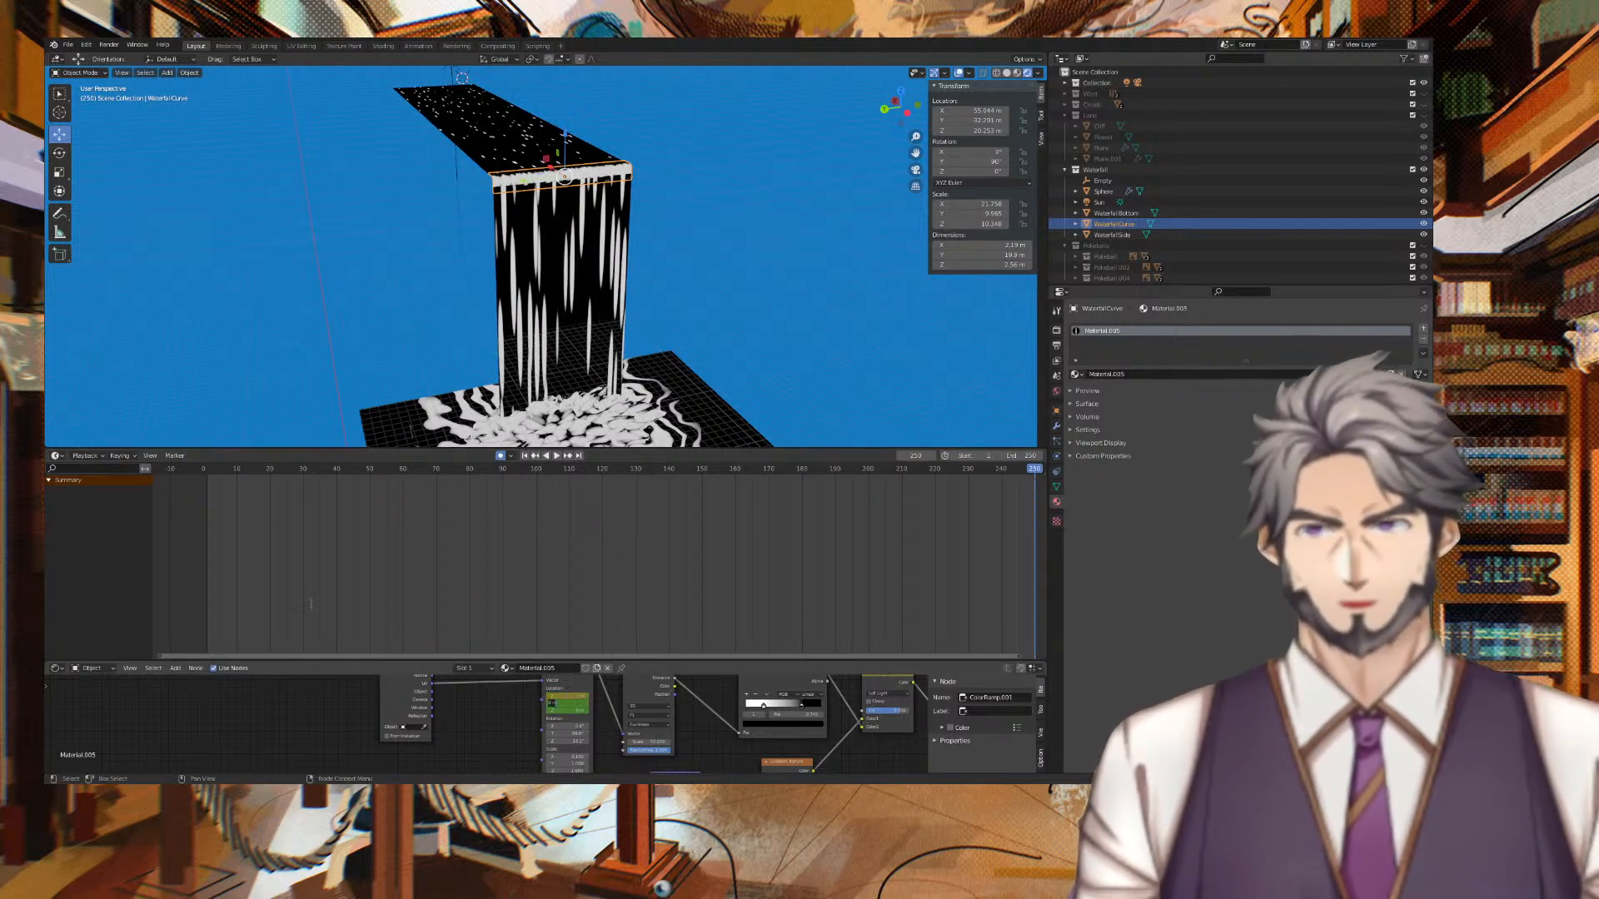
key("Return")
Play the animation from frame 1, examine the curved edge's flow from the front, and stop playback.
left_click(207, 472)
key("space")
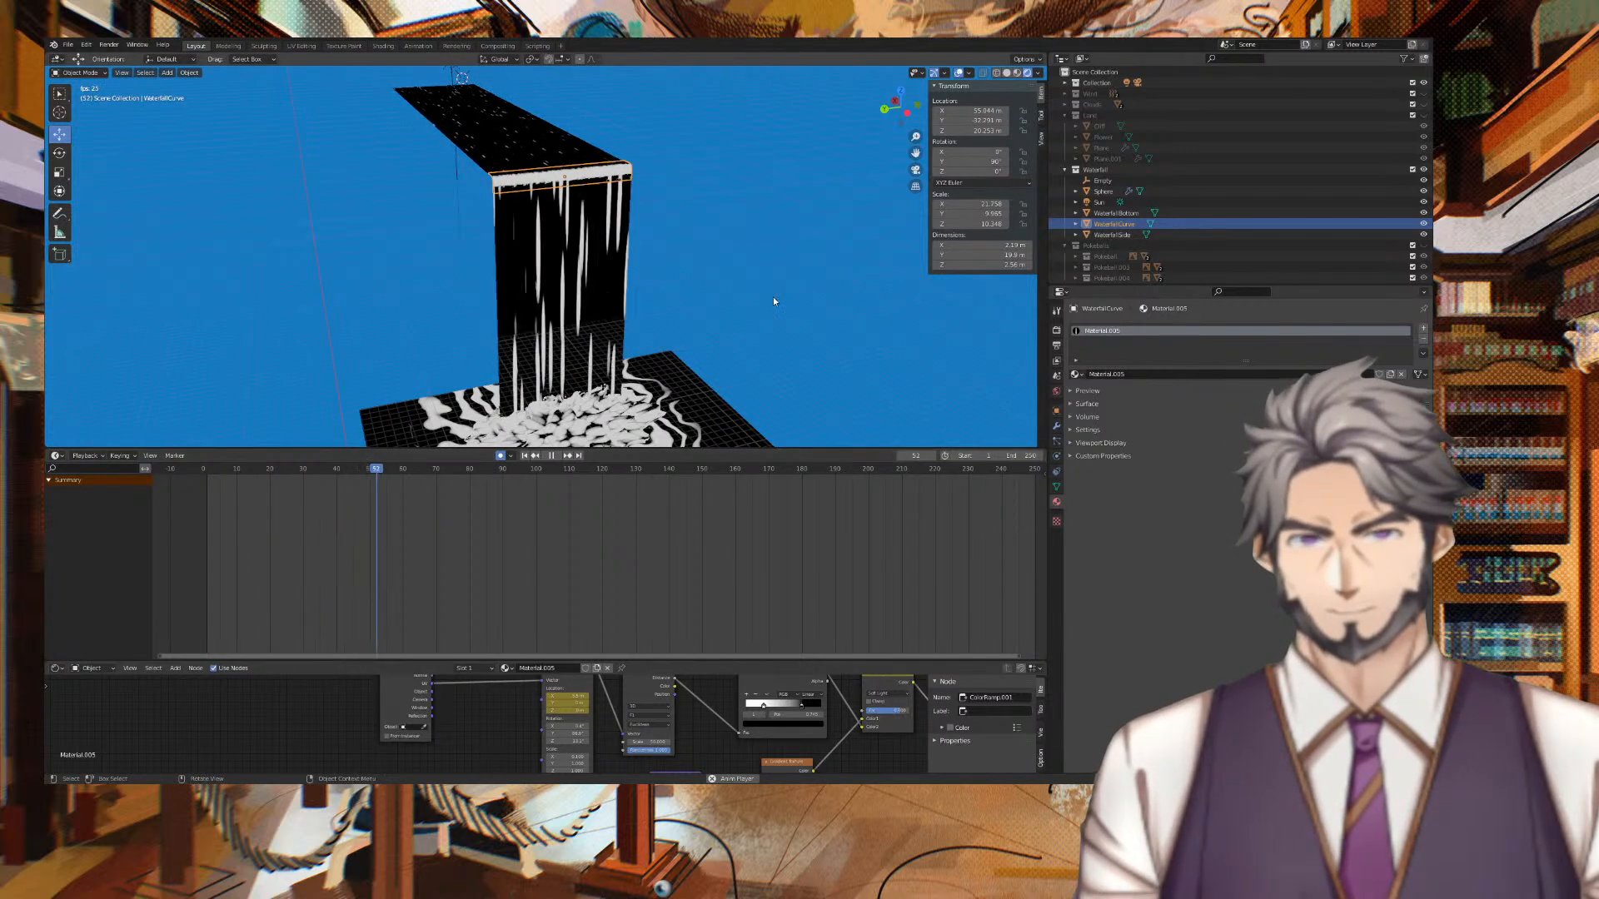
middle_click_drag(767, 242, 732, 246)
left_click(749, 236)
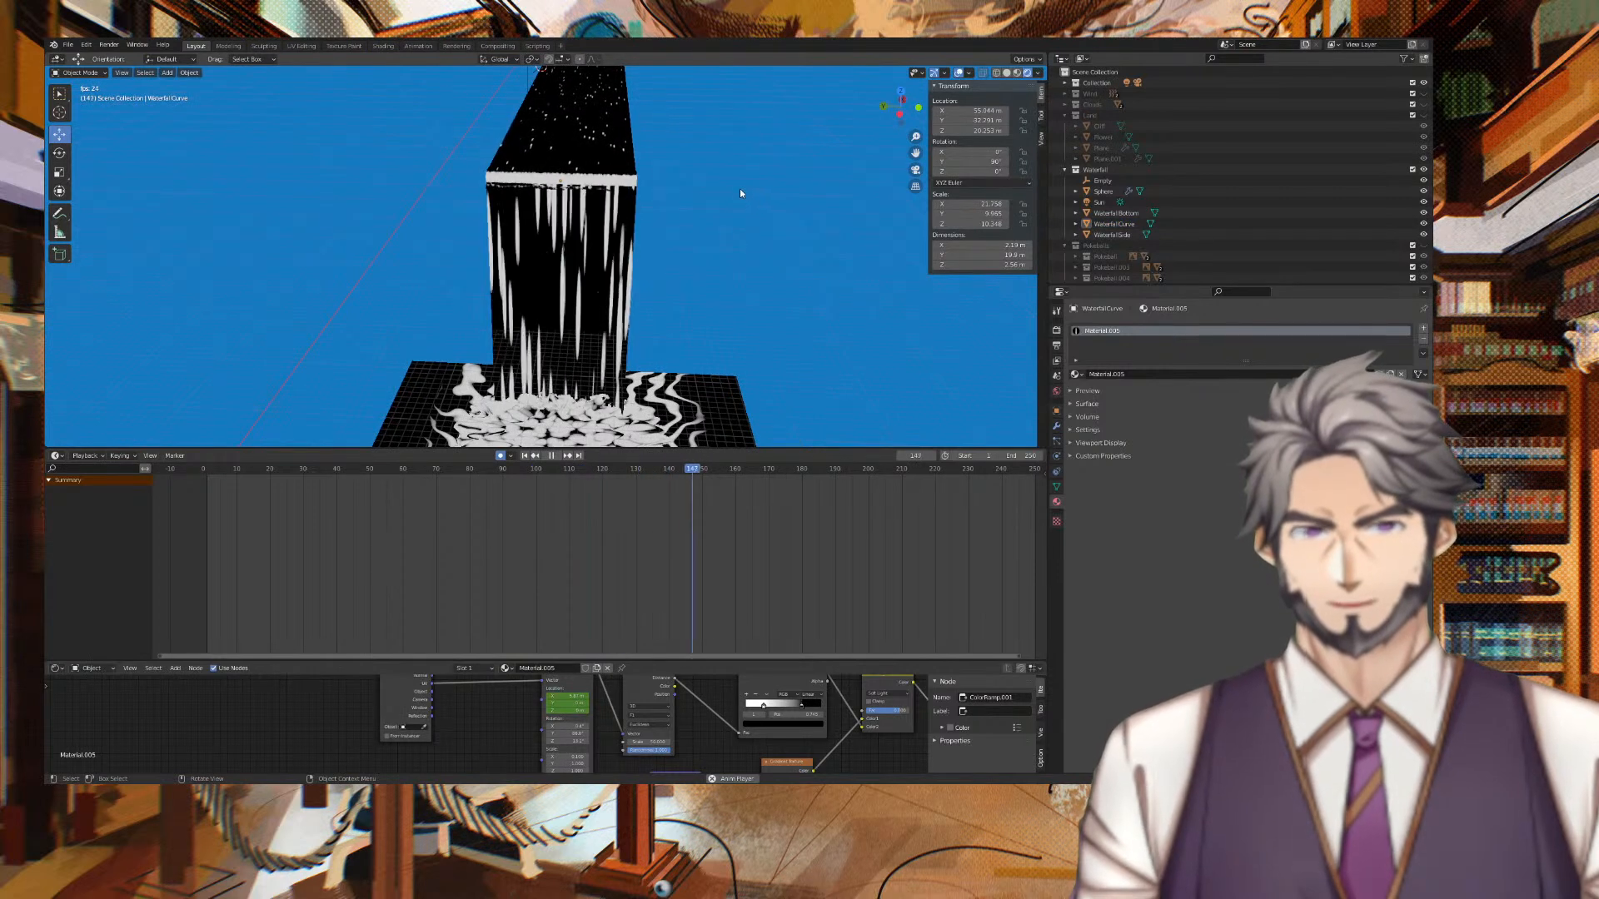
key("space")
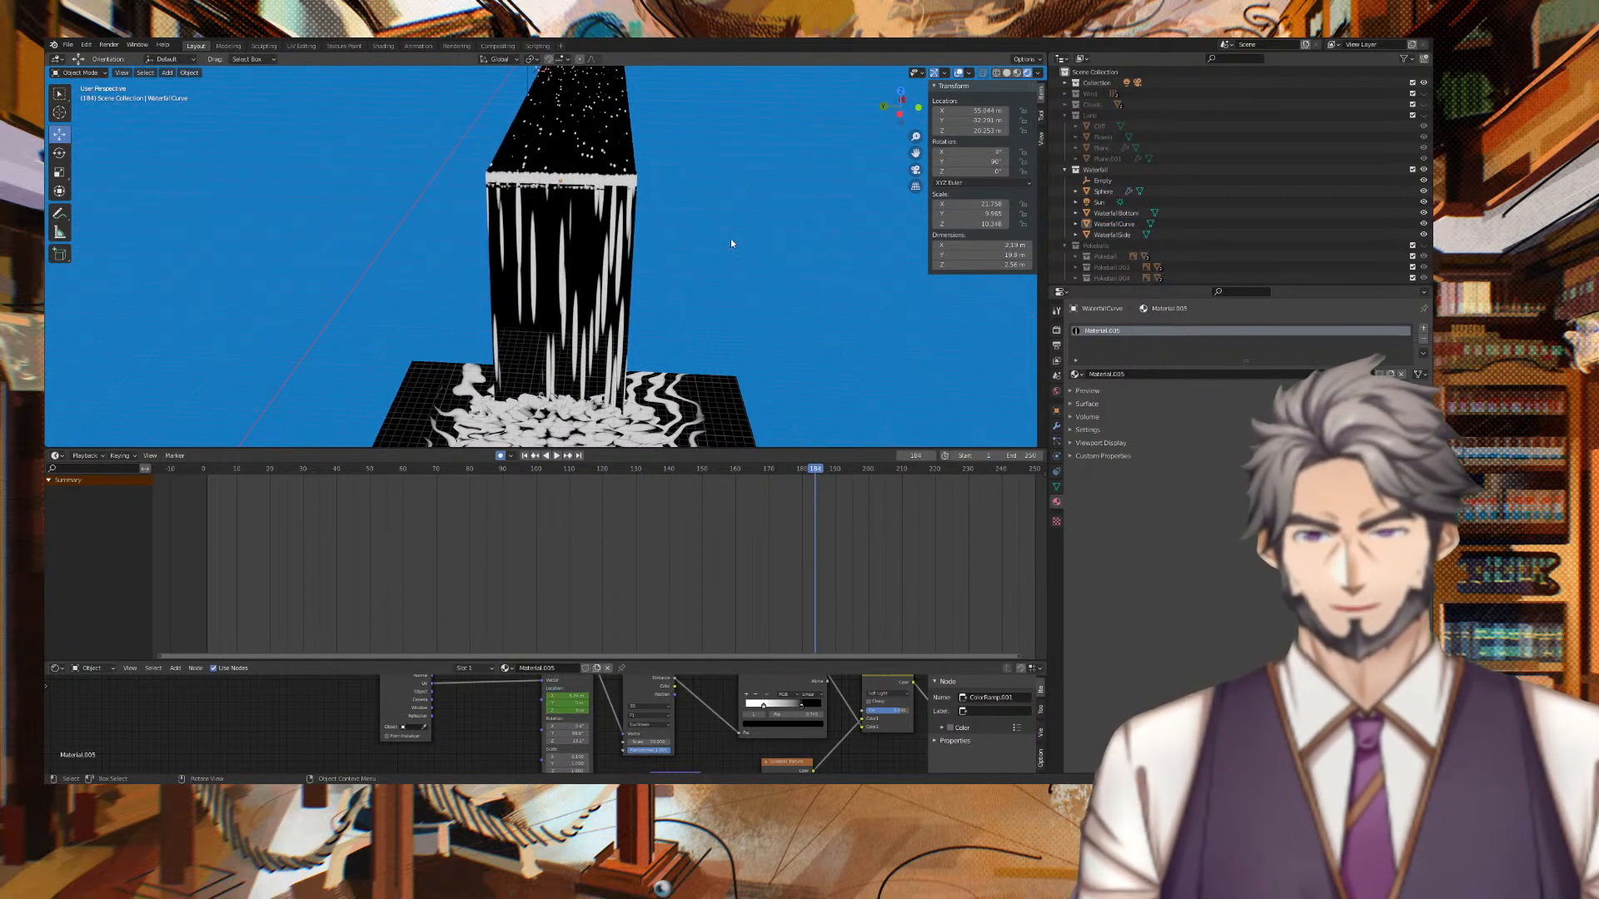
Adjust the Scale in the curved edge's texture node, then replay the animation from near the start to check the flow.
scroll(725, 649, "down", 3)
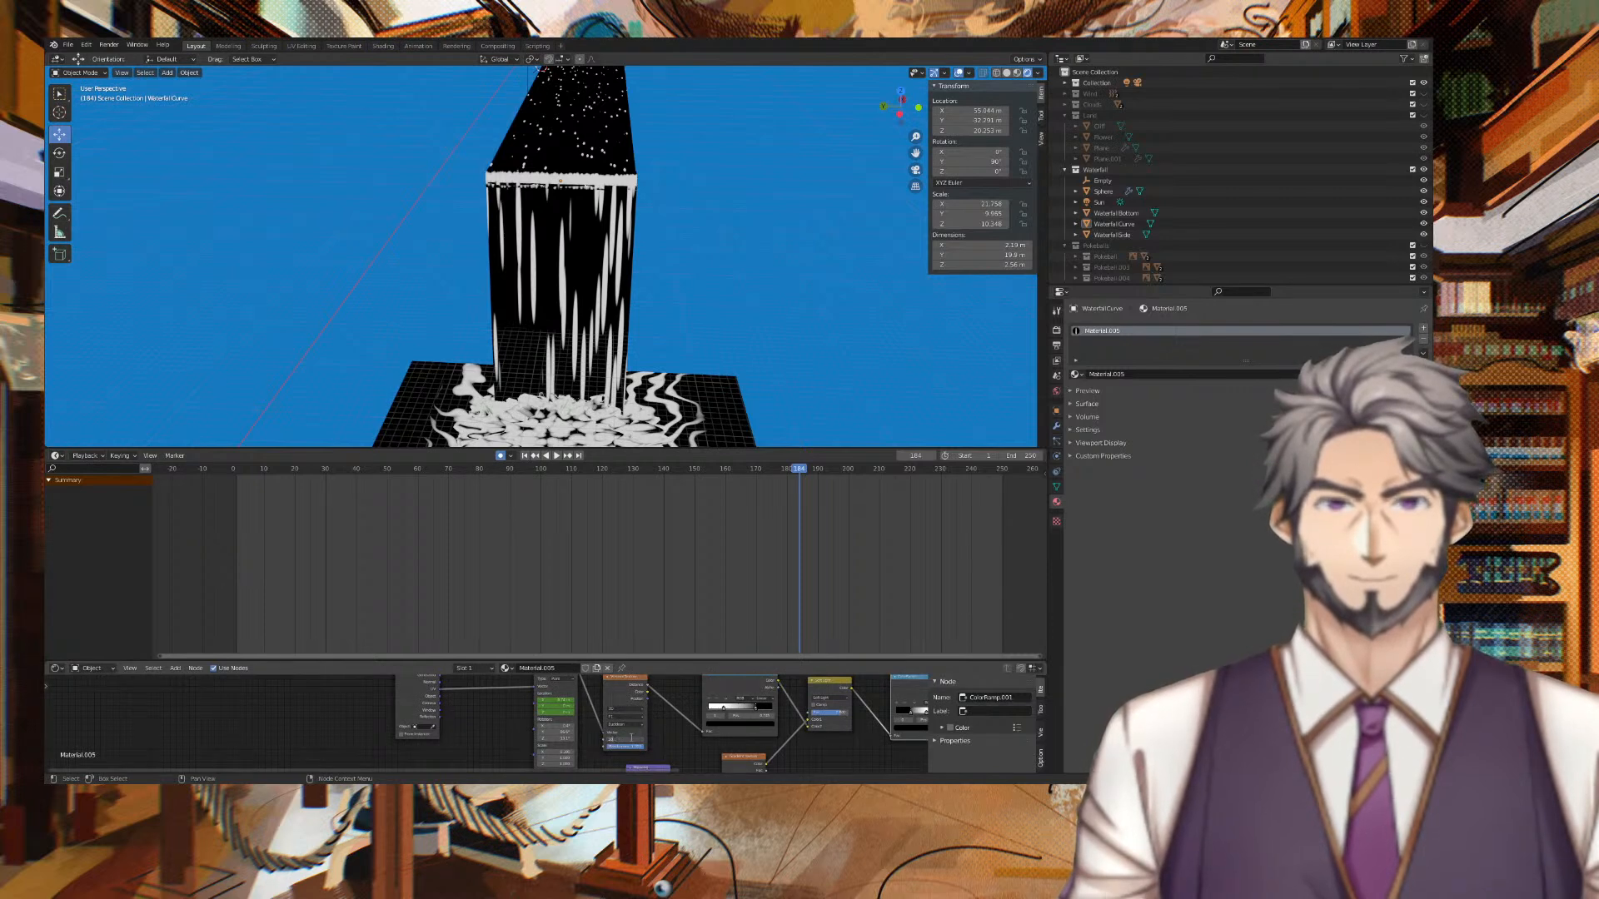
key("Tab")
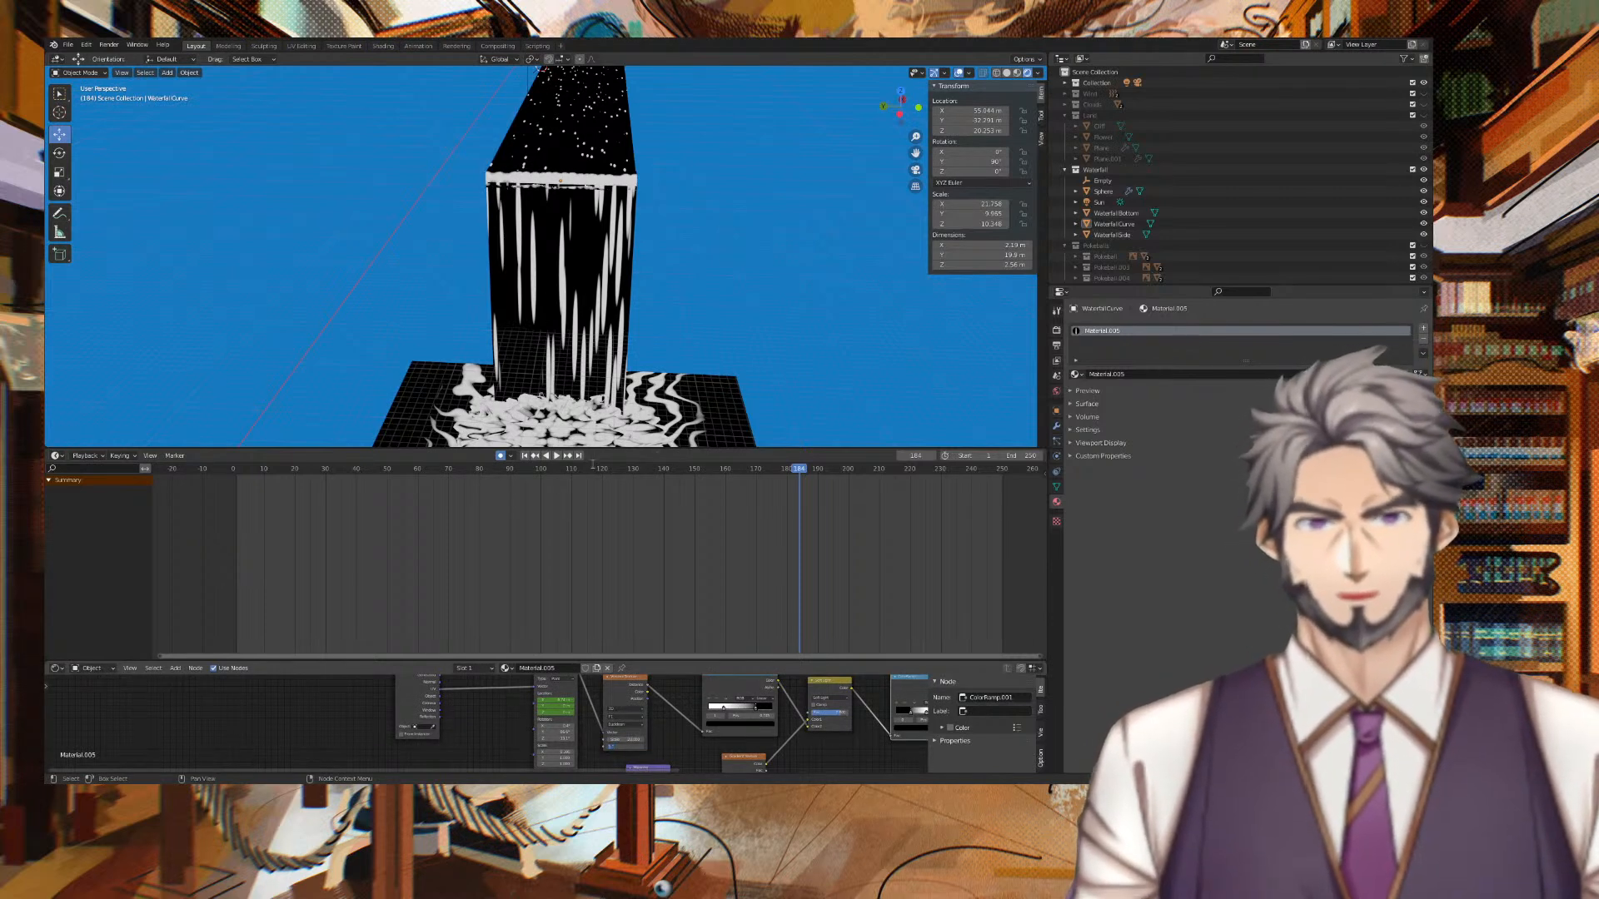
key("Return")
left_click(248, 473)
key("space")
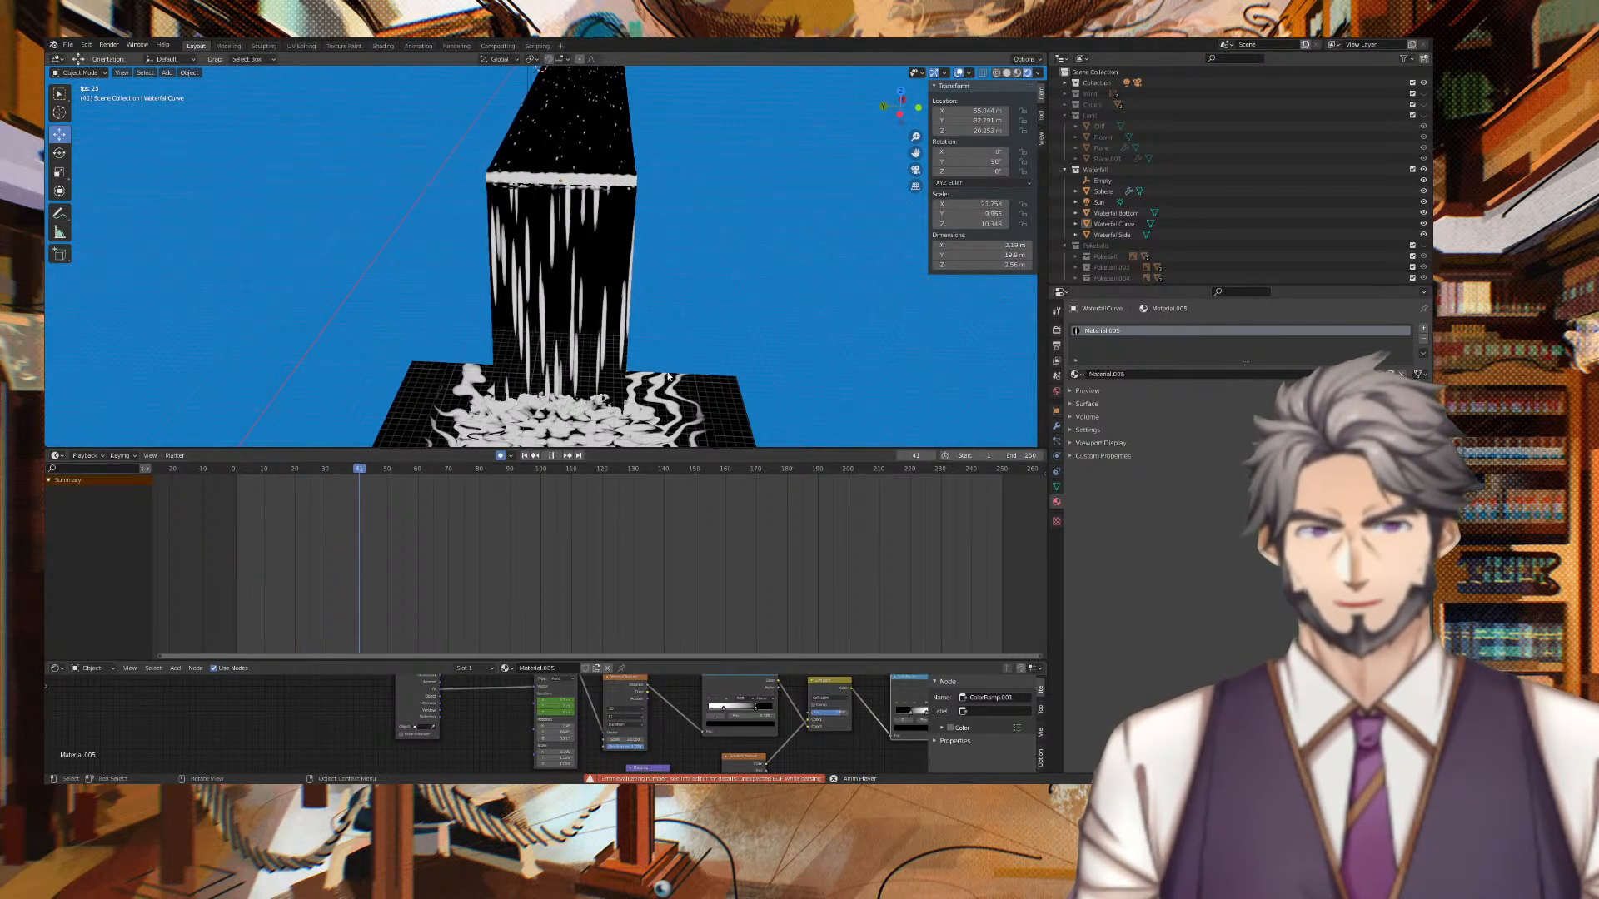
middle_click_drag(737, 319, 820, 297)
key("space")
Select the curved edge from the side and nudge it slightly along the global X axis against the adjoining planes.
mouse_move(692, 225)
middle_mouse_down()
mouse_move(733, 242)
mouse_move(734, 191)
mouse_move(658, 324)
mouse_move(712, 237)
middle_mouse_up()
left_click(504, 195)
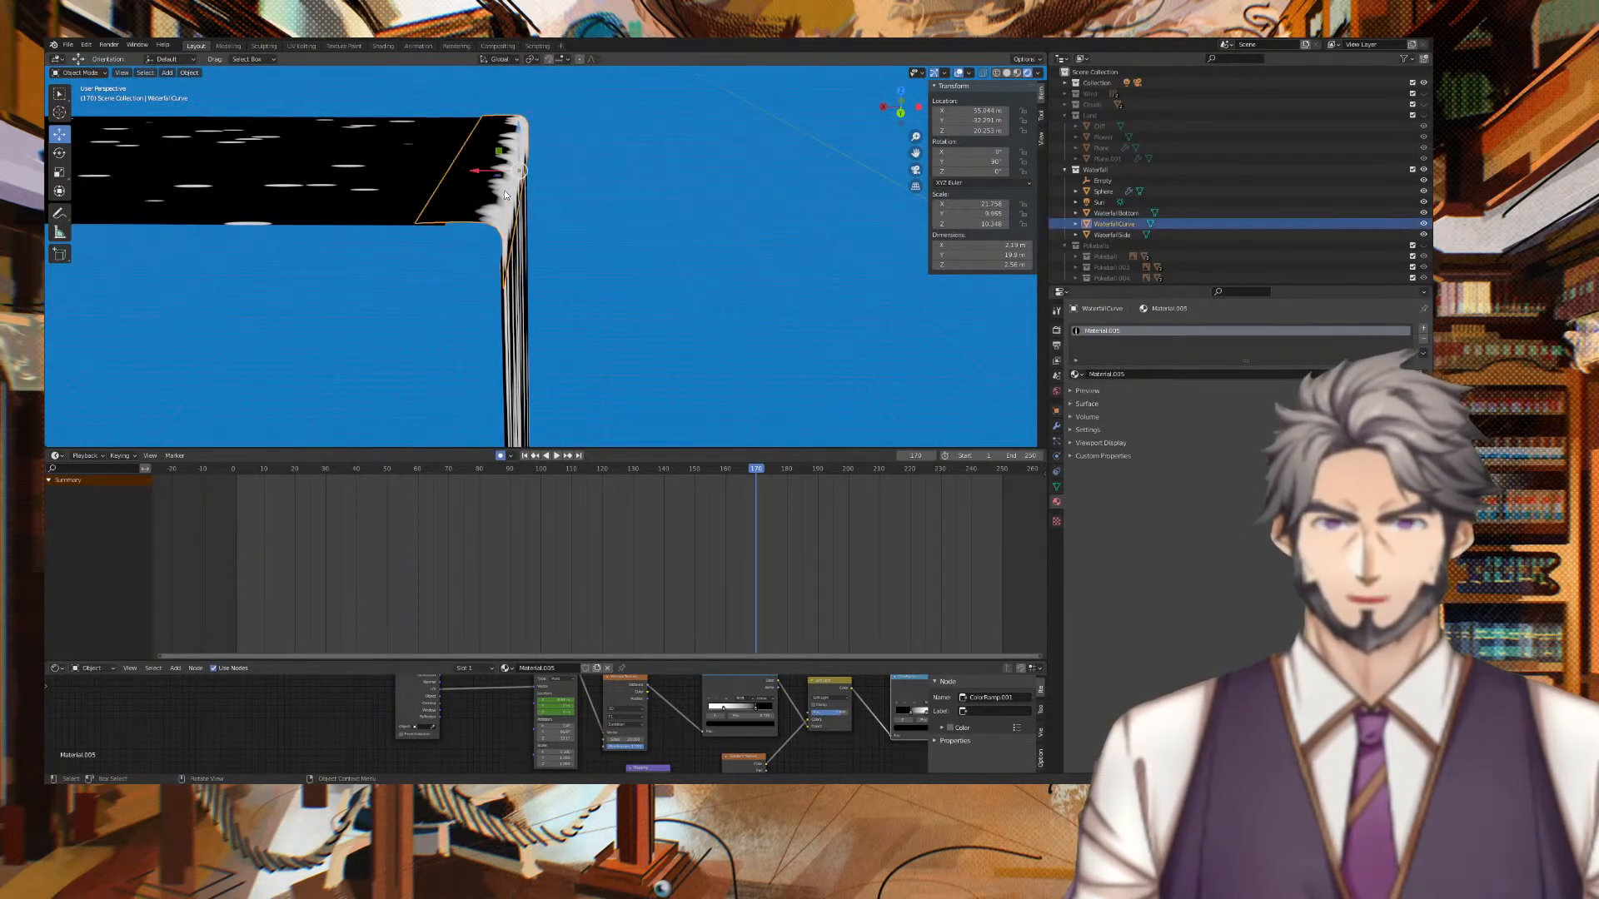
left_click_drag(477, 177, 466, 177)
Play the animation and examine how the shifted curved edge meets the upper and vertical planes.
middle_click_drag(685, 122, 620, 133)
key("space")
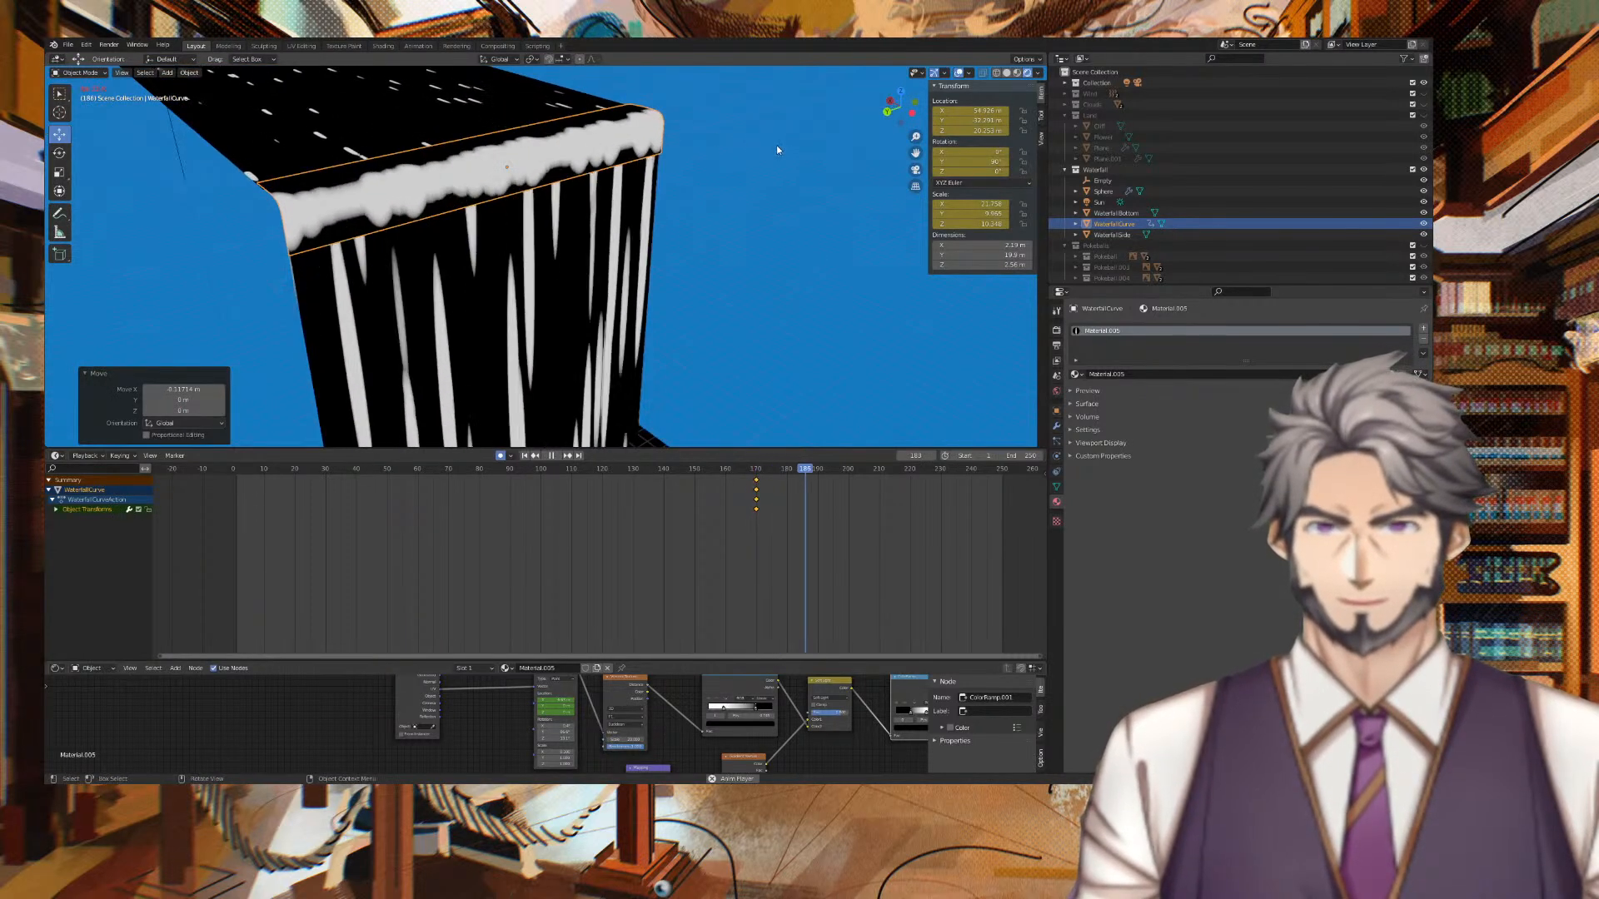
middle_click_drag(752, 145, 691, 156)
scroll(727, 155, "down", 8)
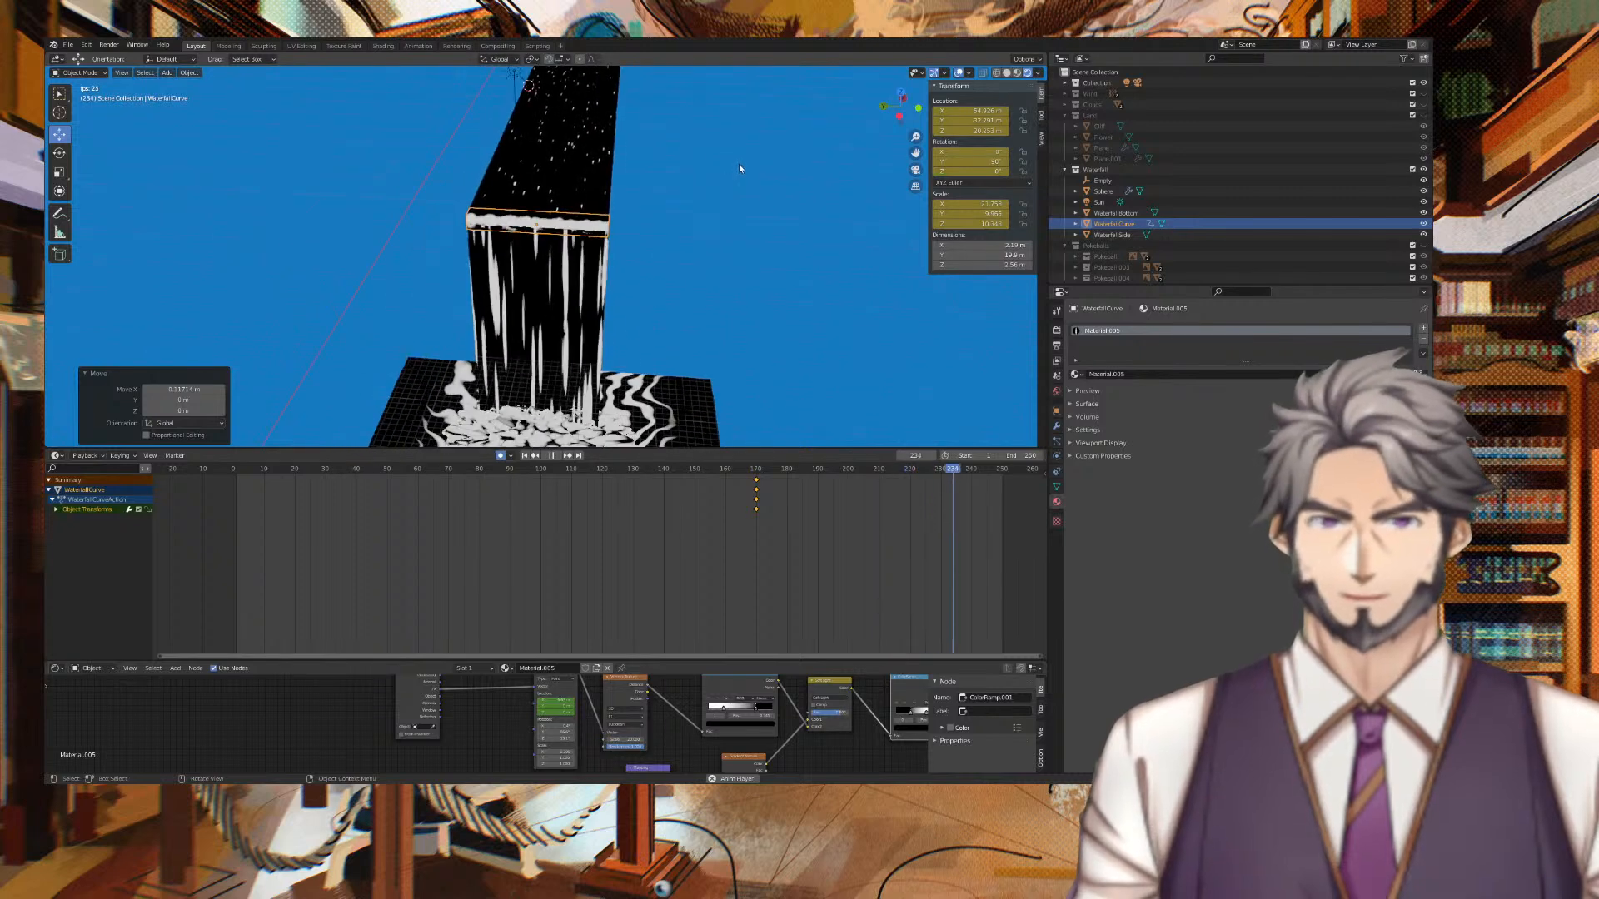
left_click(730, 184)
scroll(731, 569, "down", 2)
key("space")
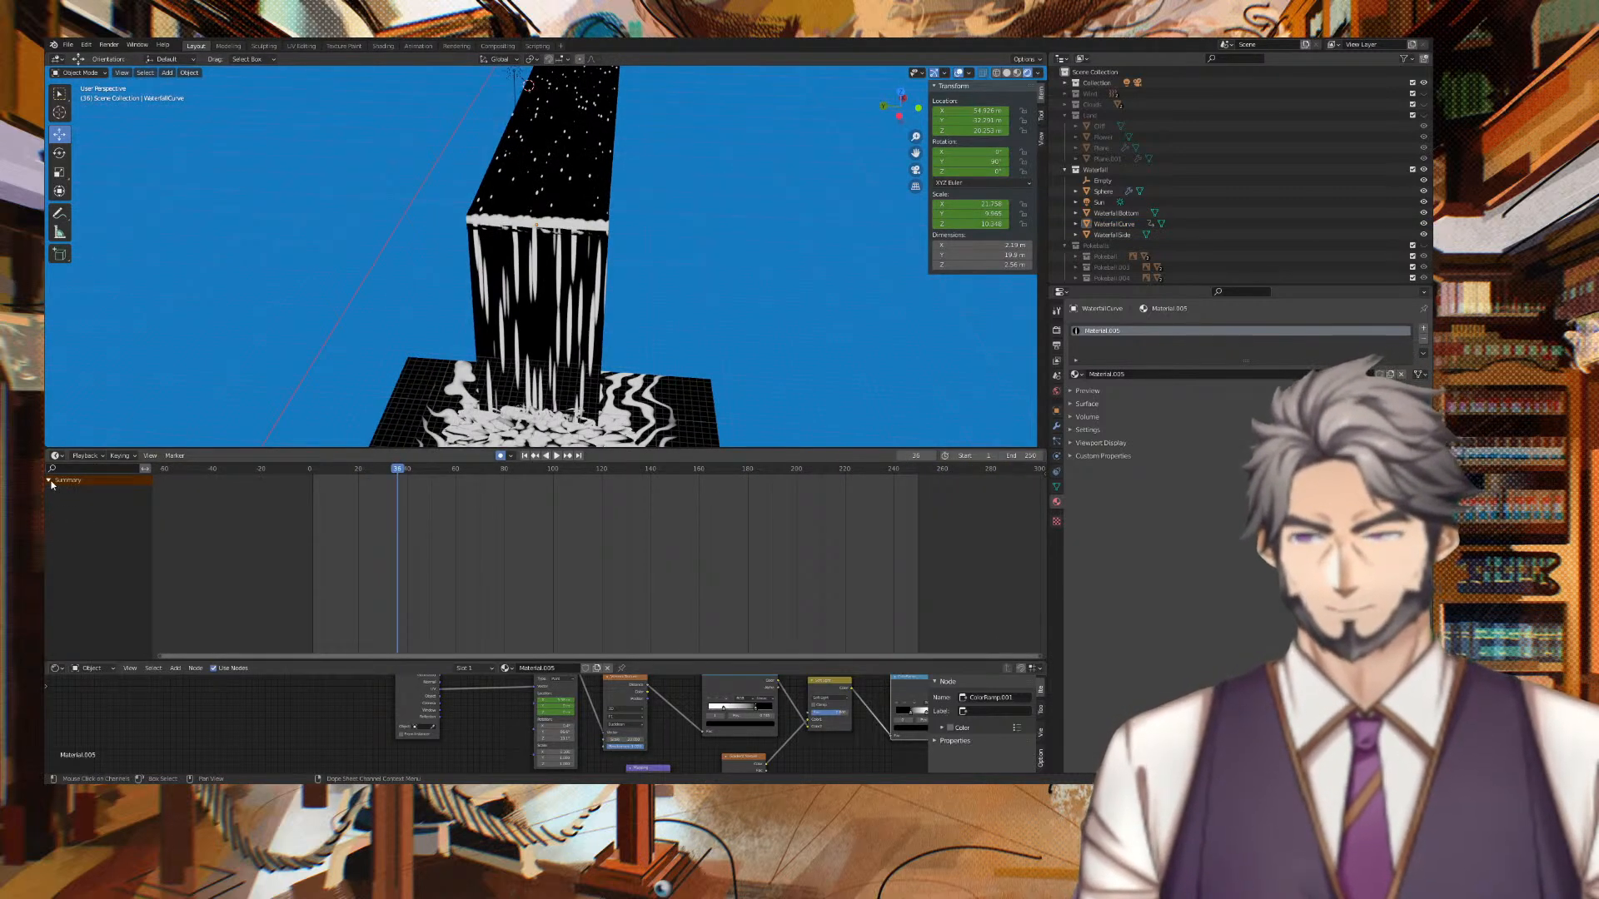
Select the curved edge in side view and nudge it slightly along X and upward along Z.
middle_click_drag(738, 263, 628, 162)
left_click(590, 134)
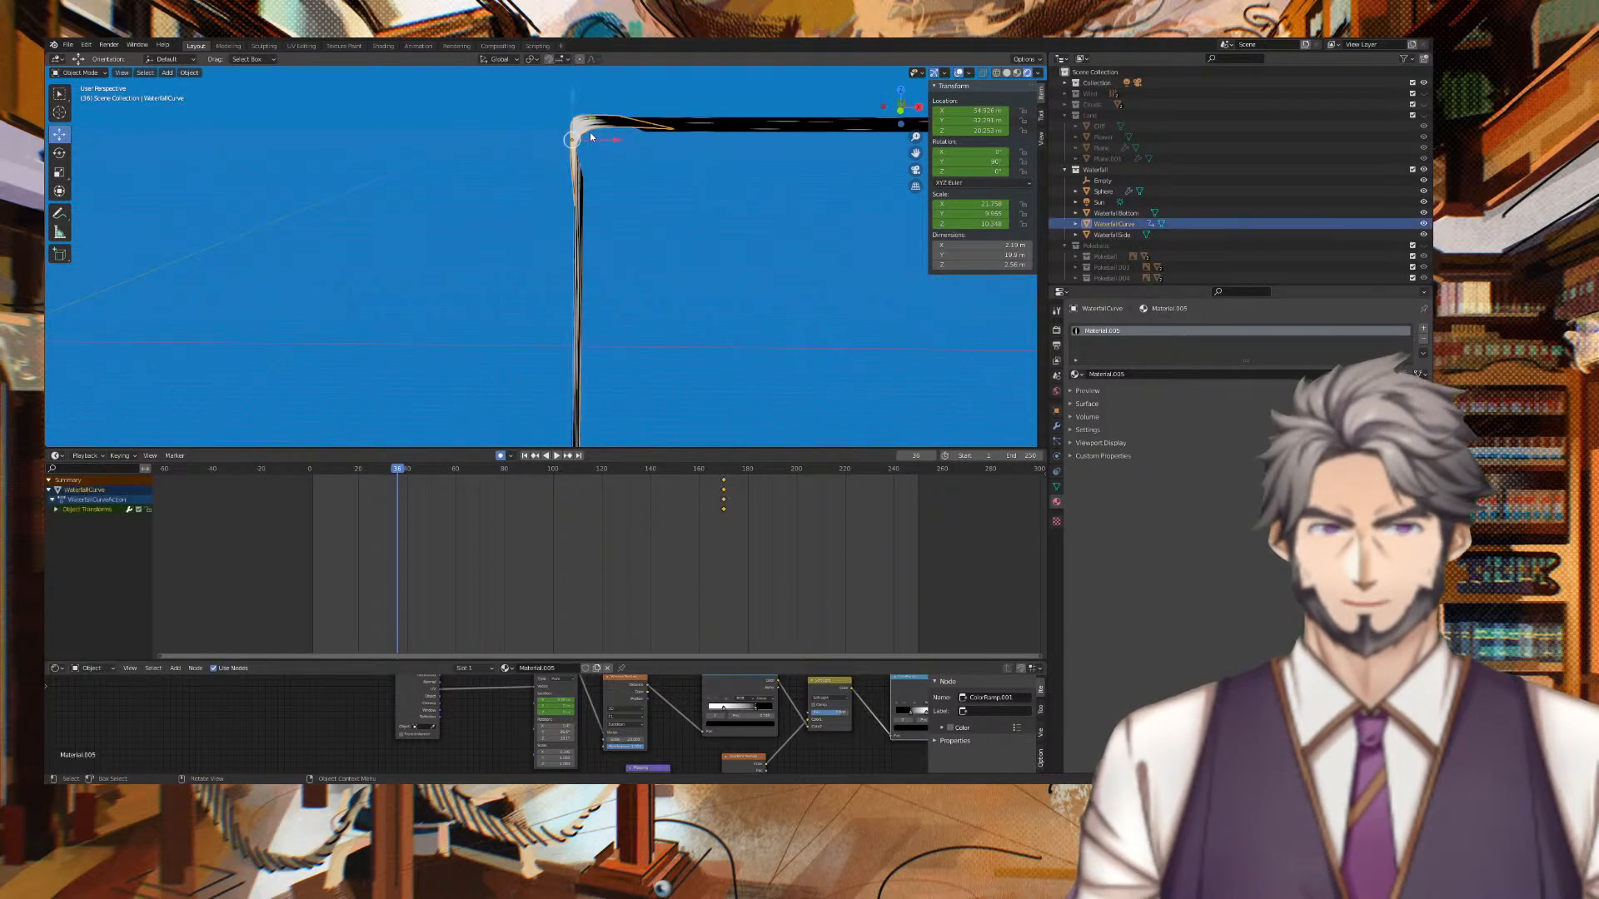
left_click_drag(613, 138, 610, 141)
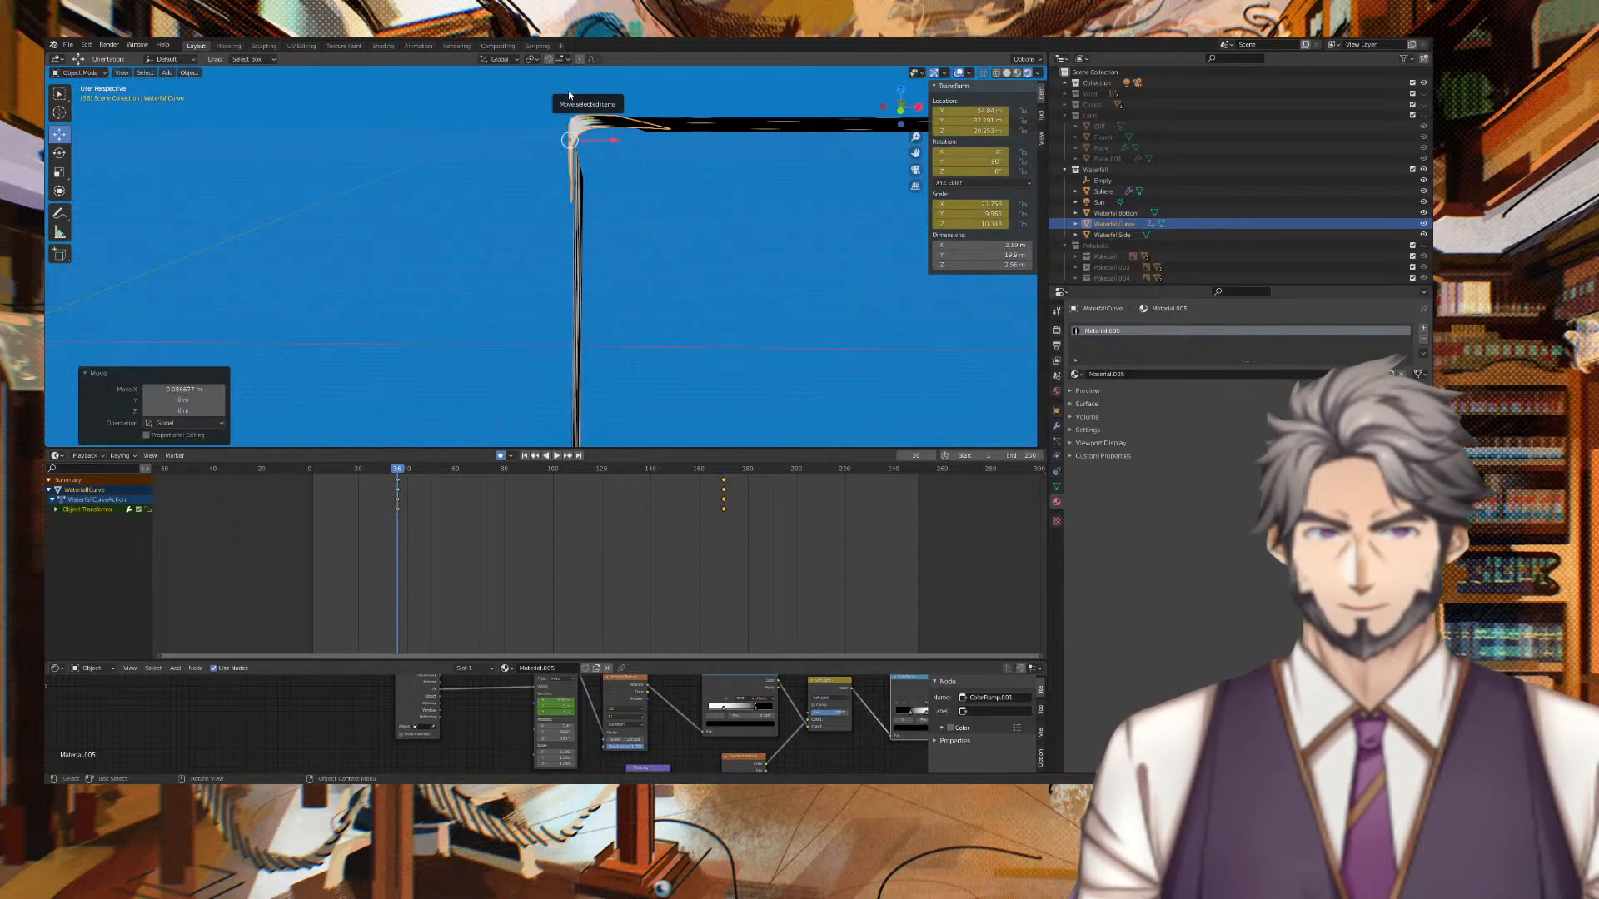
left_click_drag(568, 90, 568, 87)
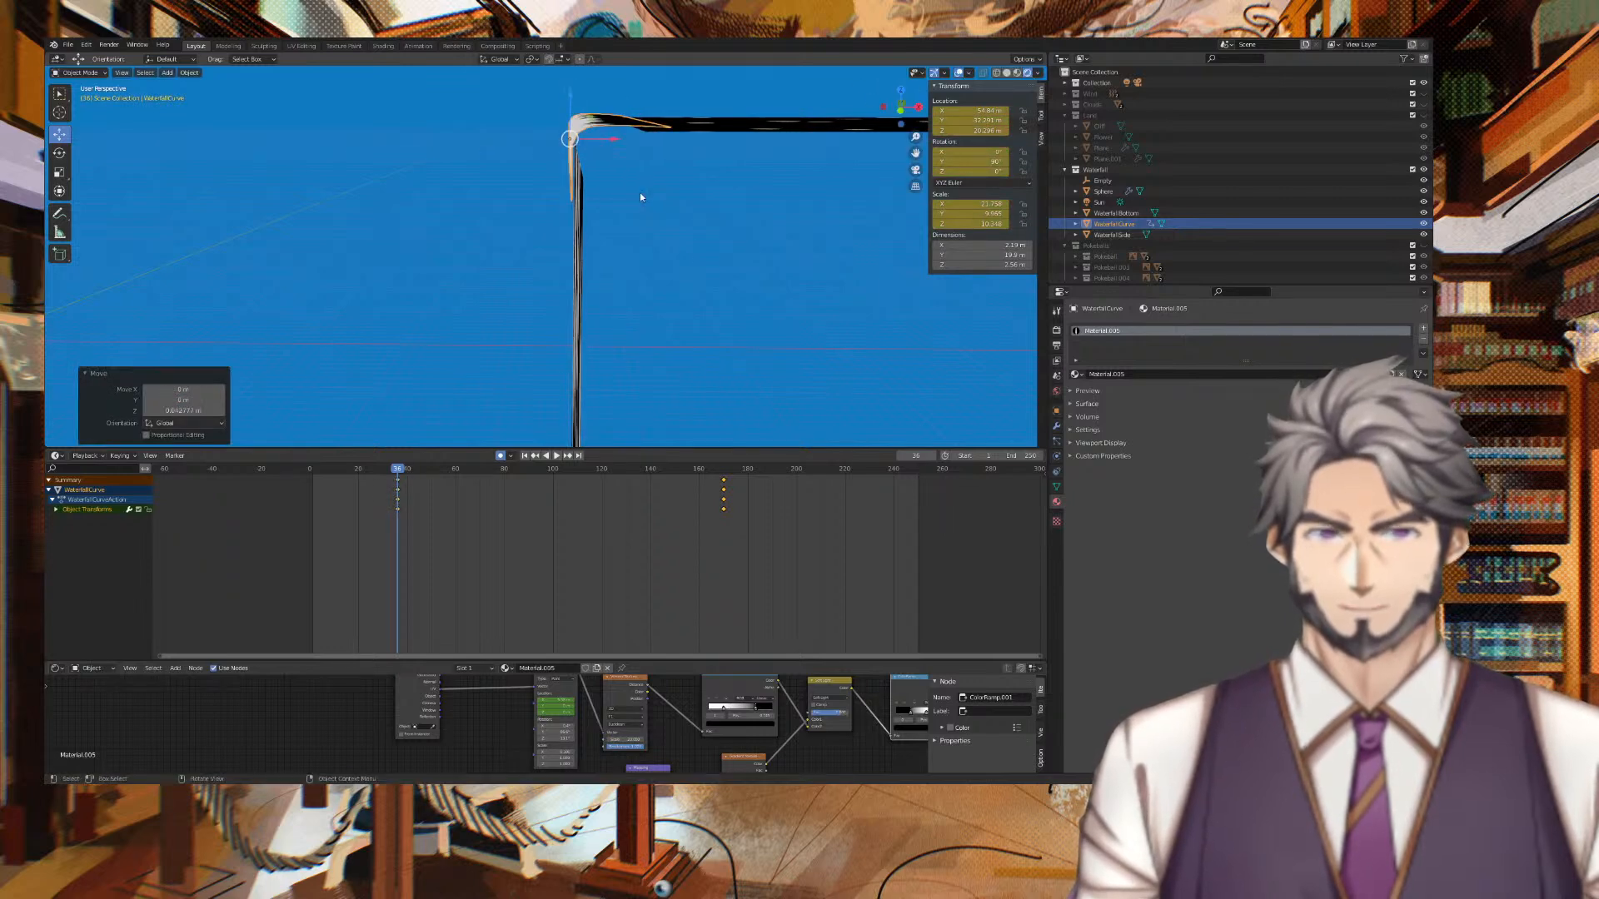
Deselect the curved edge, play the animation to examine the whole waterfall from farther away, and stop playback.
left_click(692, 250)
middle_click_drag(692, 250, 773, 231)
scroll(820, 264, "down", 4)
key("space")
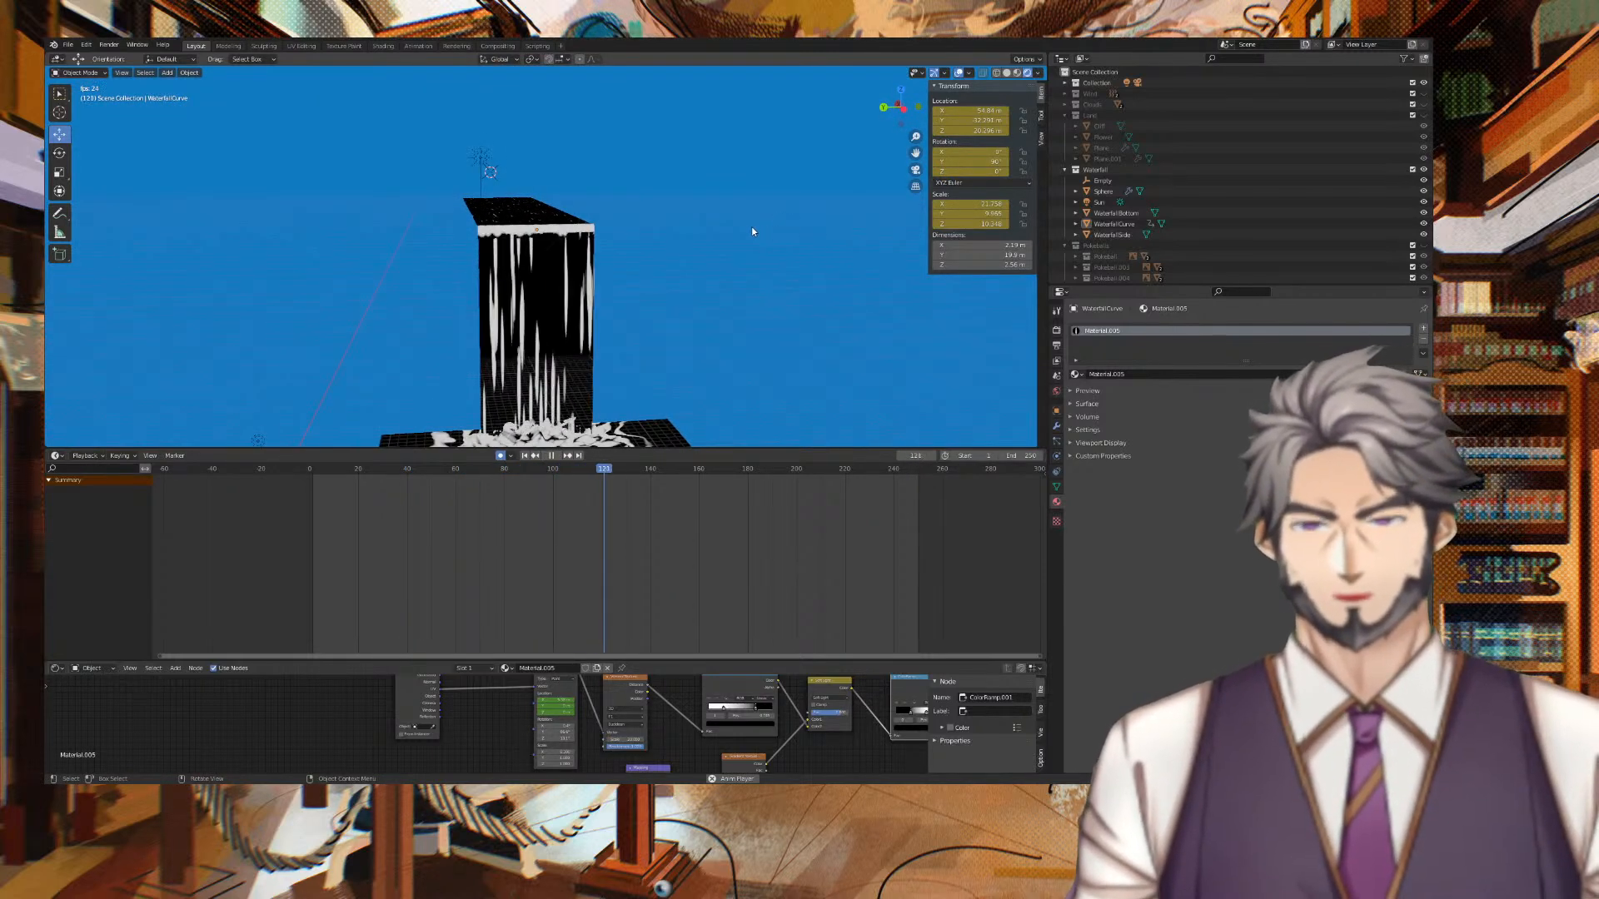
scroll(751, 231, "down", 3)
middle_click_drag(751, 231, 783, 274)
scroll(729, 262, "up", 3)
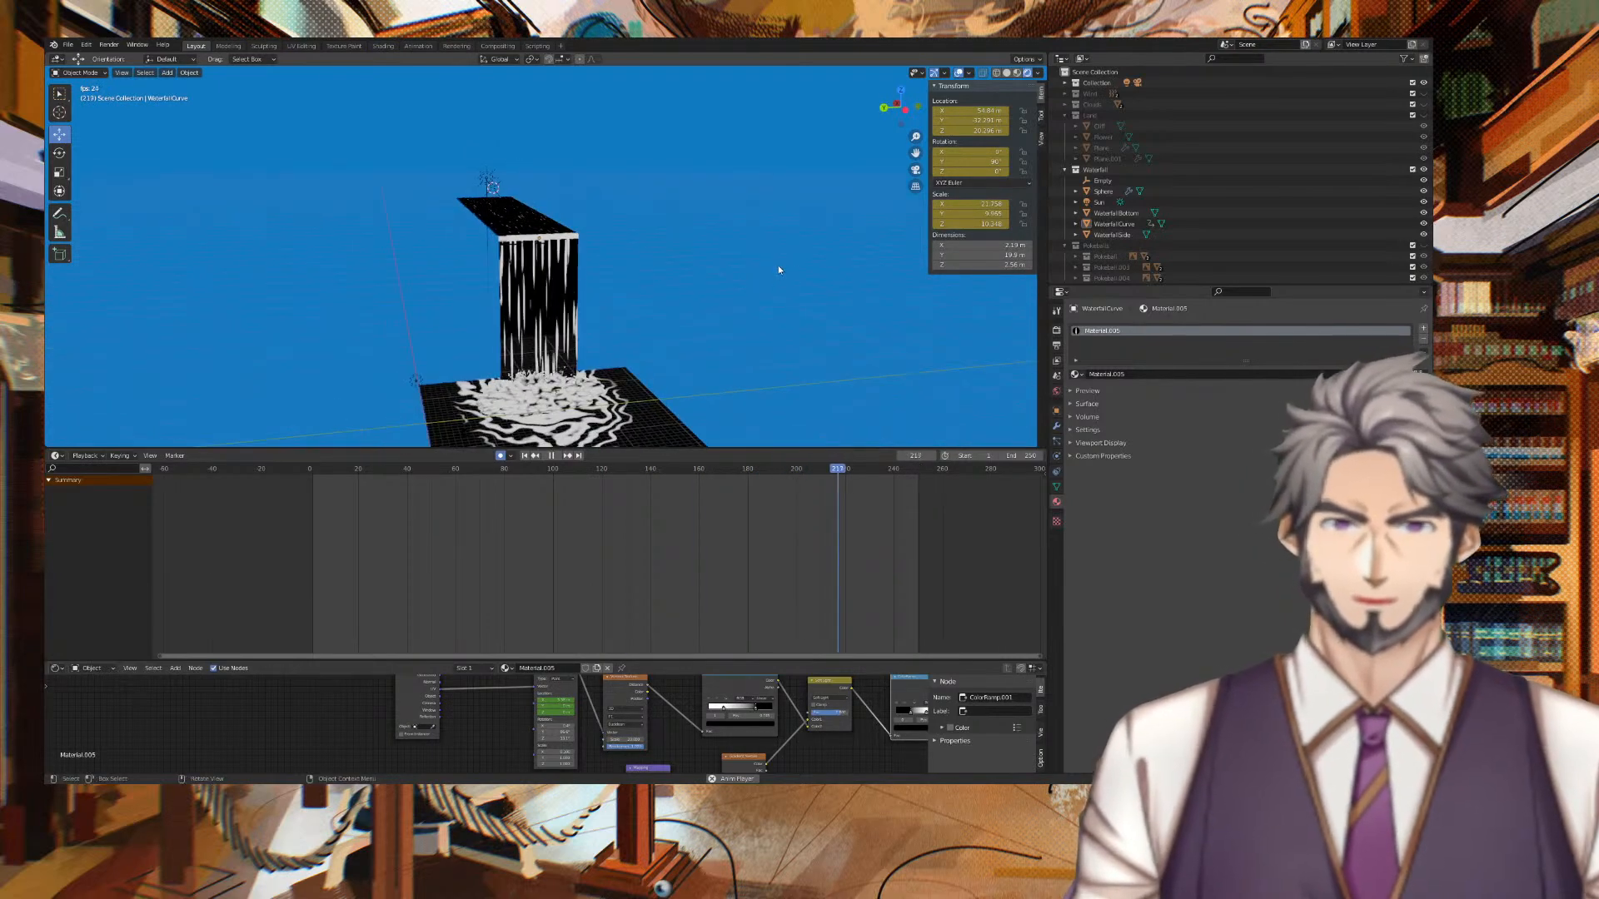
key("space")
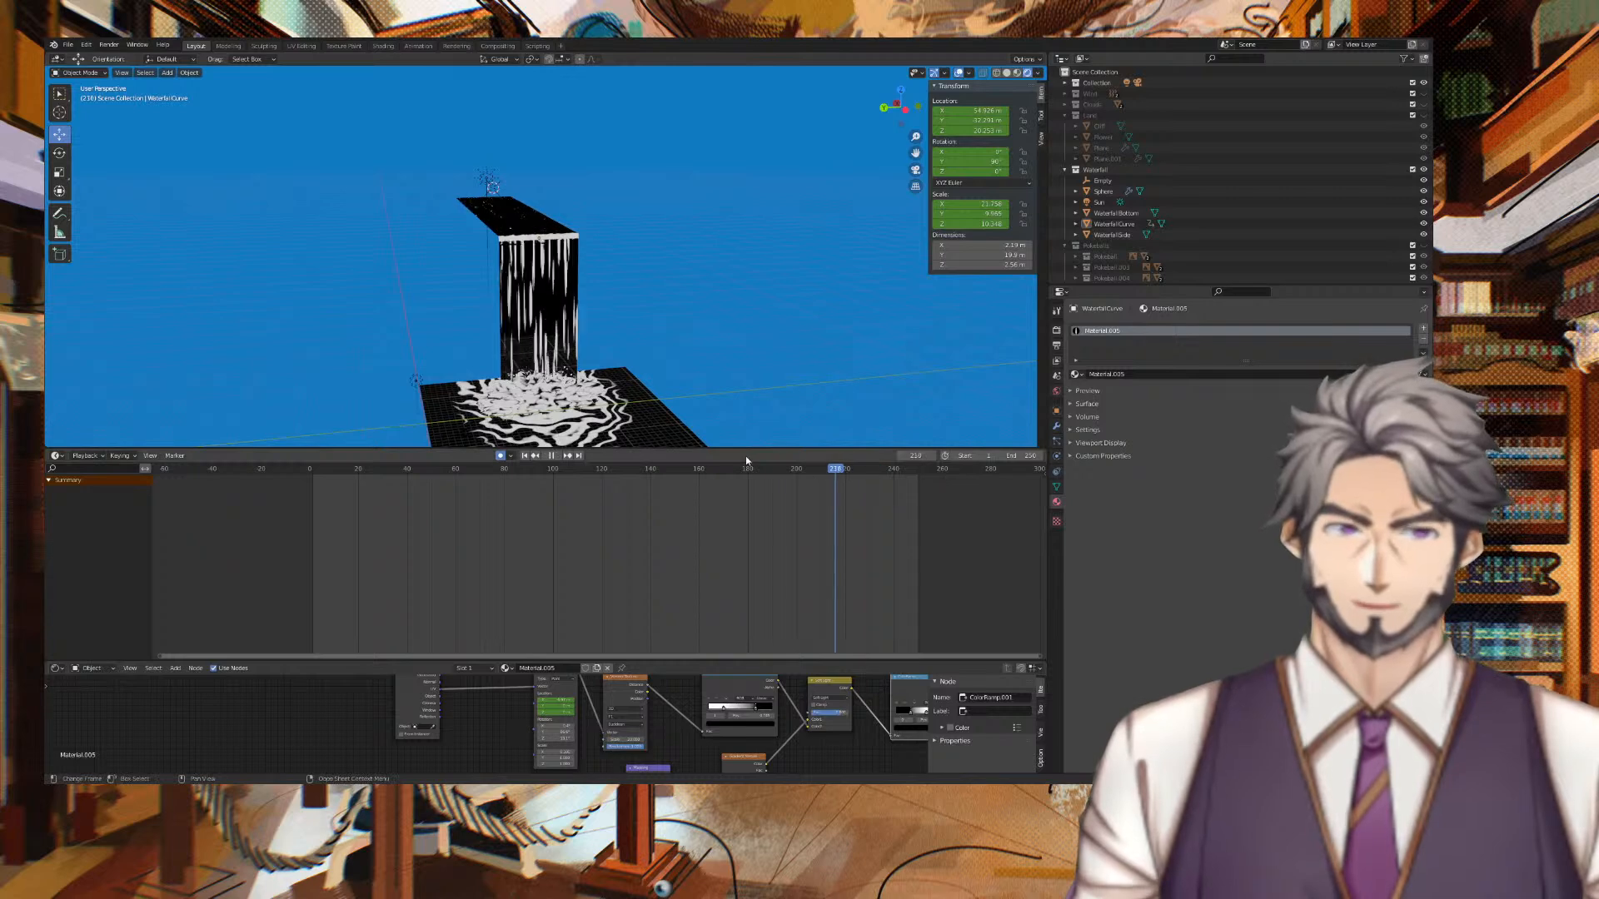
Go to frame 0 and compare the timeline keyframes of the upper plane and the curved edge.
left_click(308, 468)
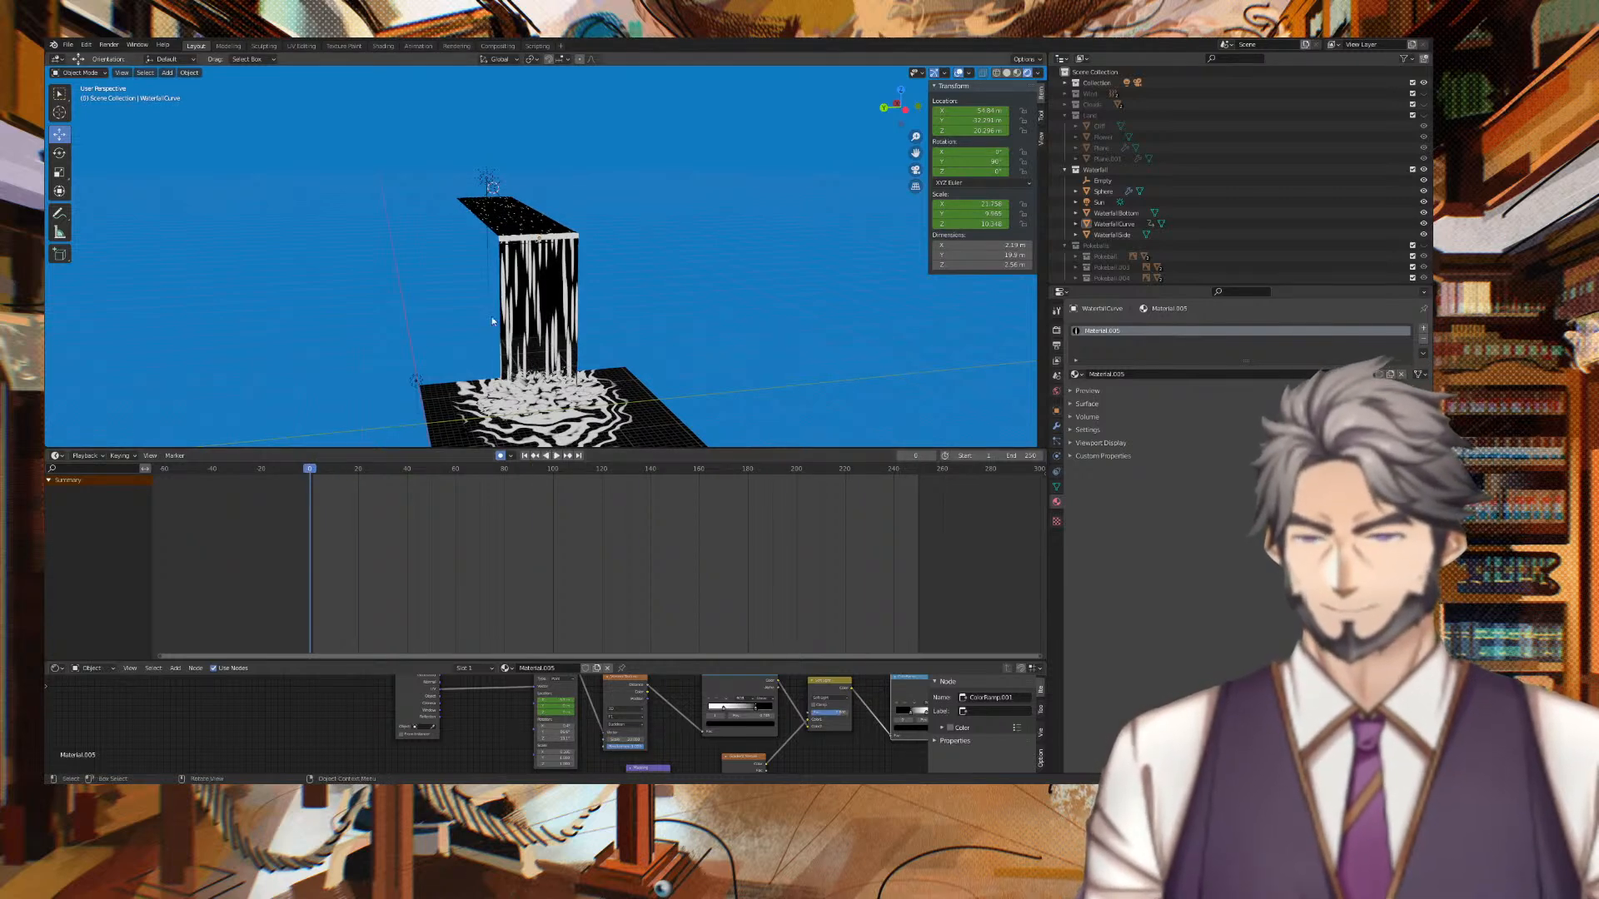
left_click(563, 275)
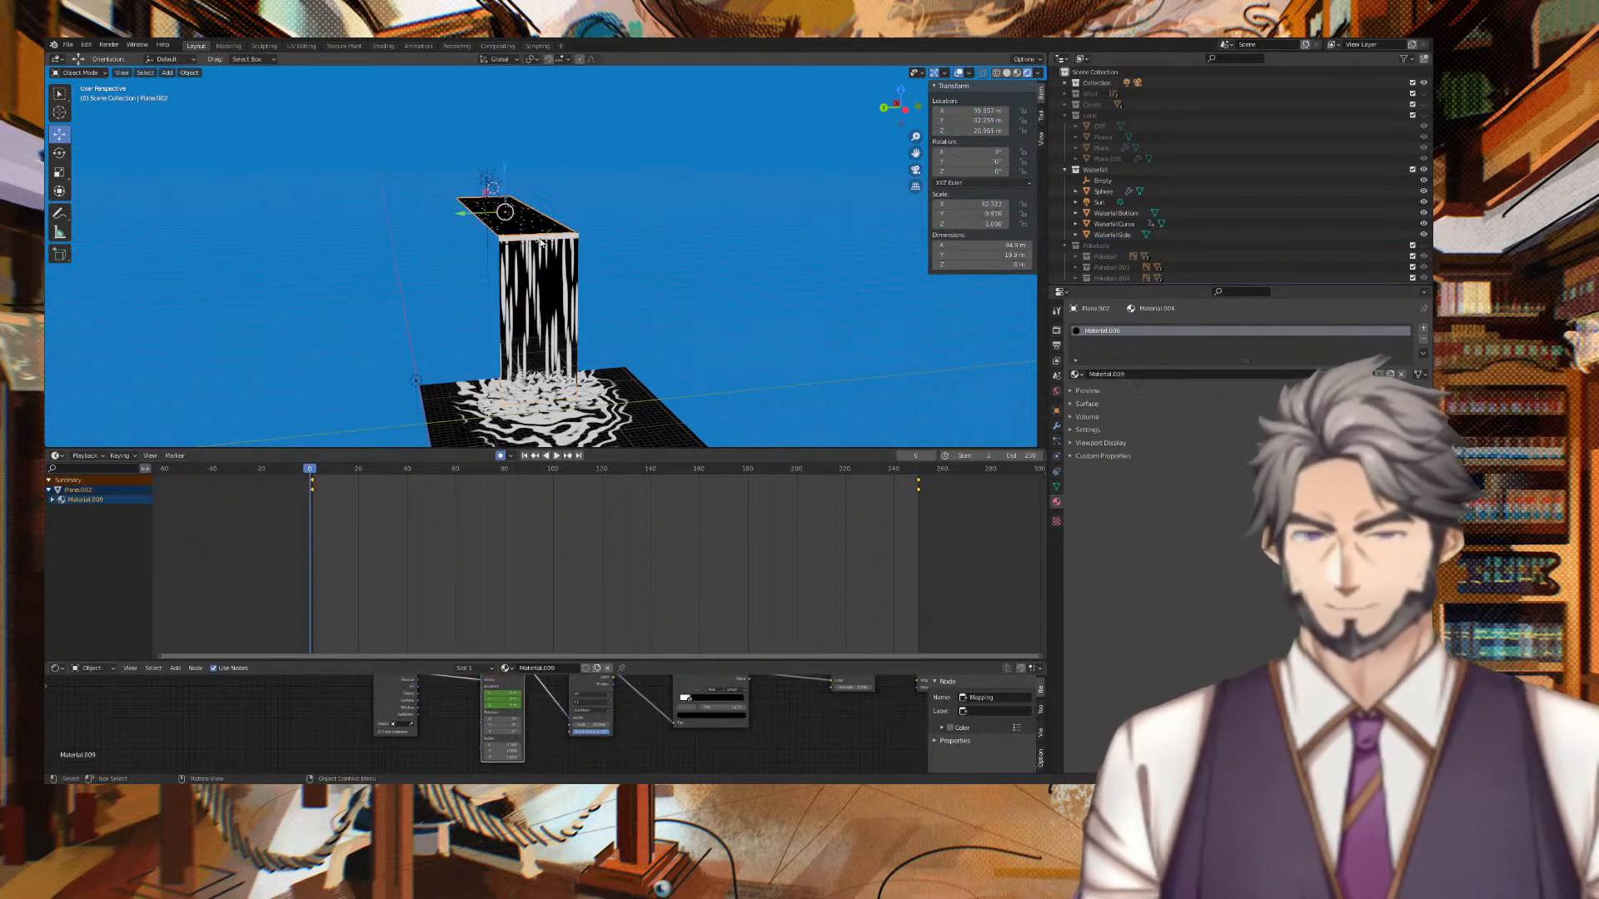
left_click(570, 237)
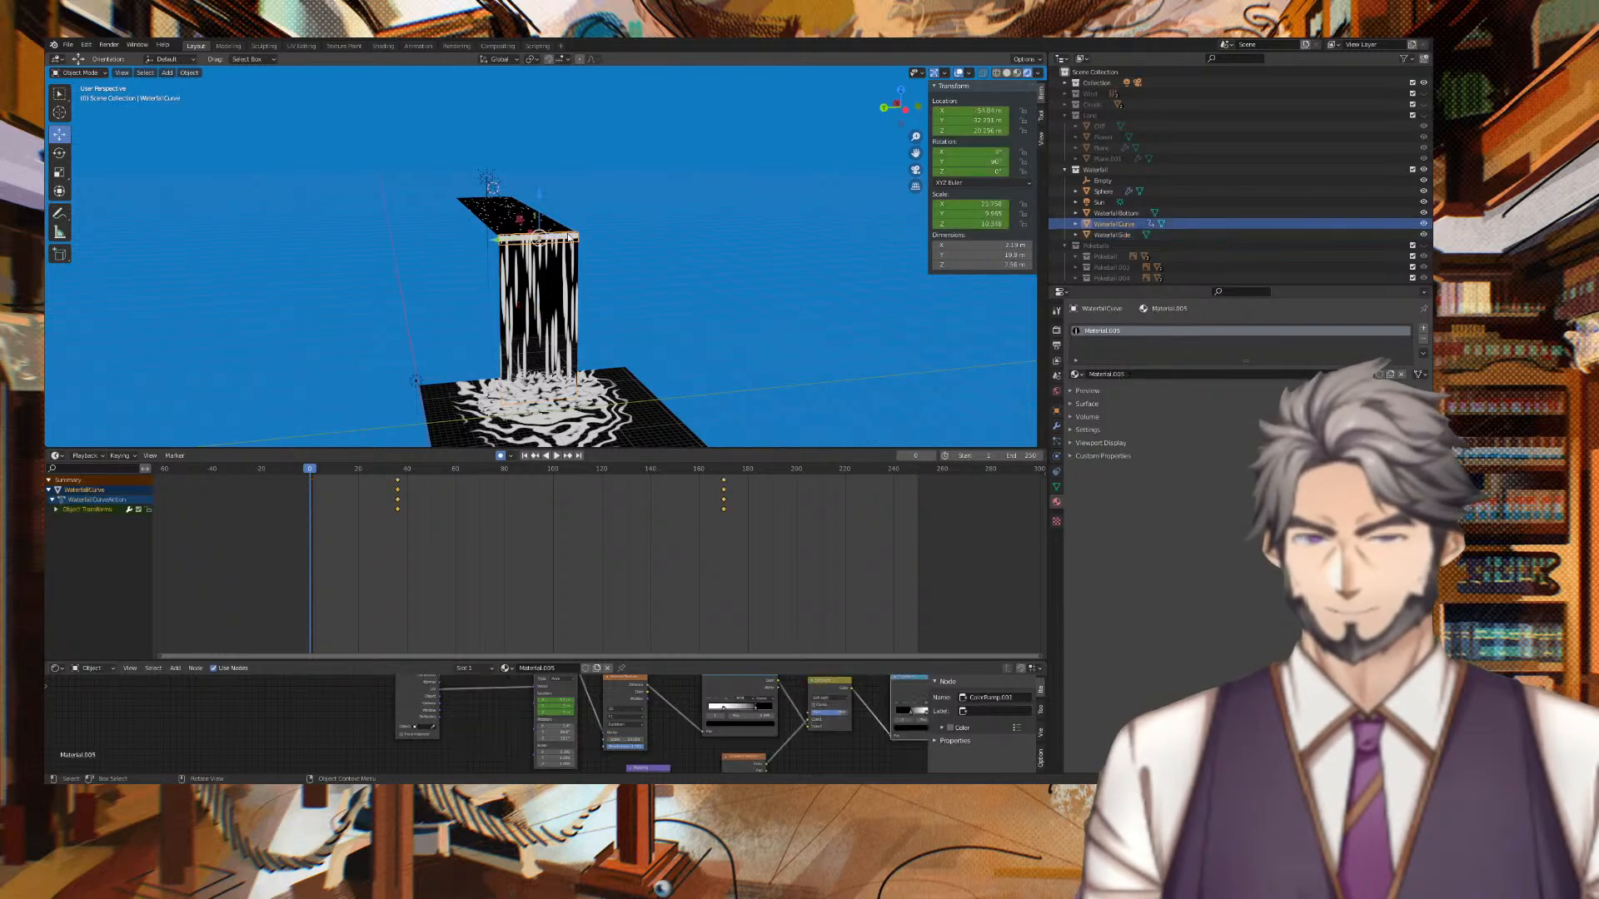
left_click(692, 261)
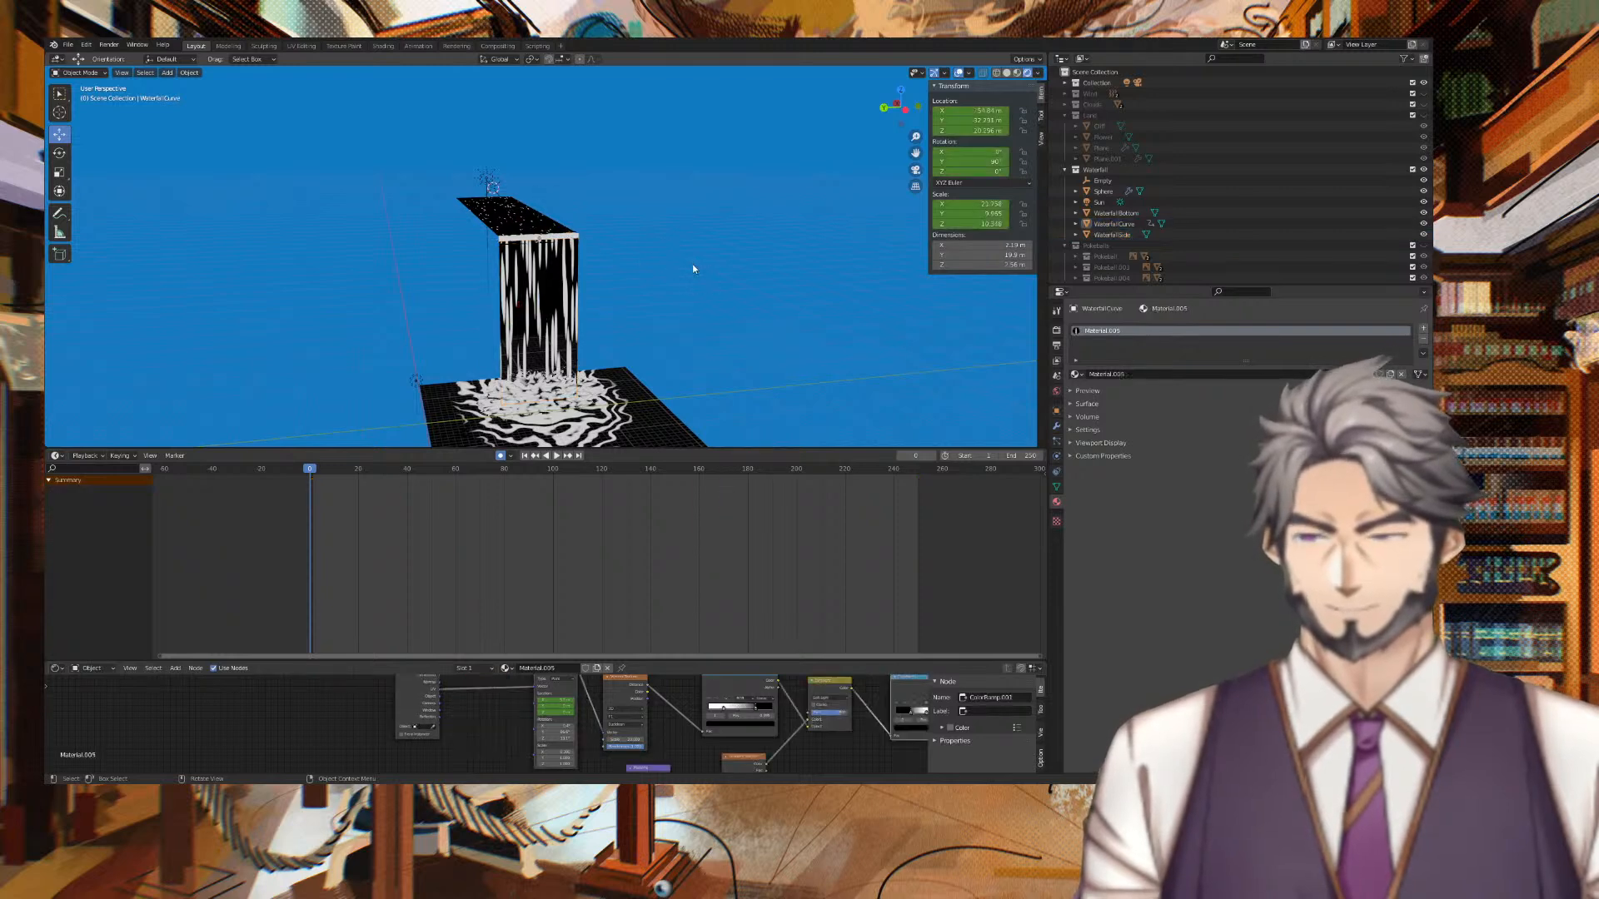
left_click(527, 243)
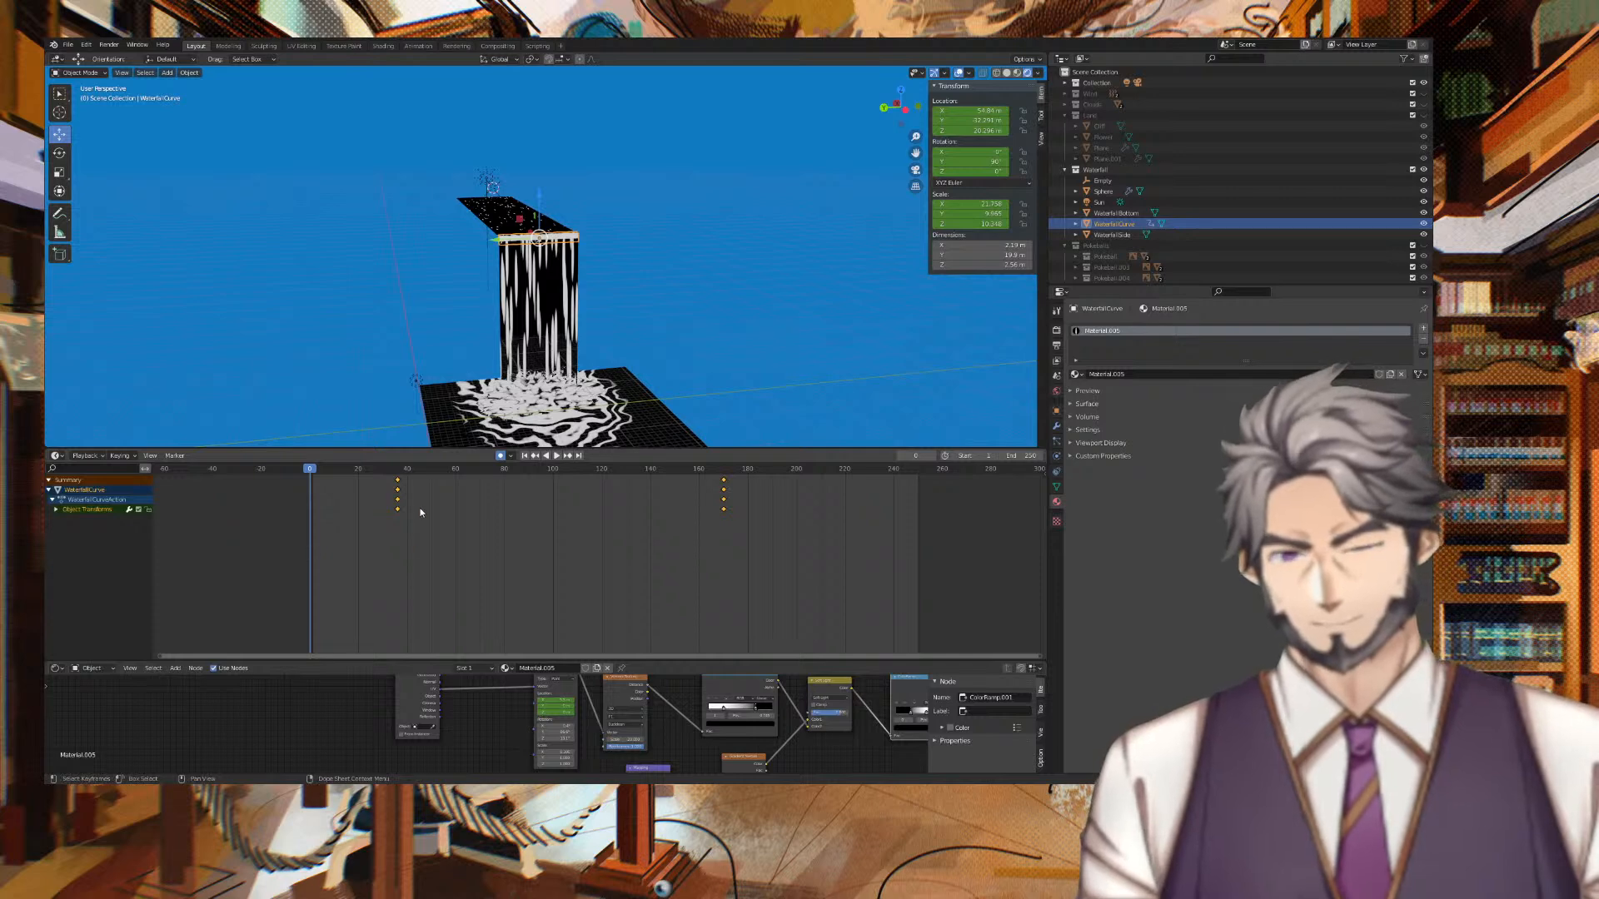
Delete all of the curved edge's object transform keyframes from the timeline.
left_click_drag(379, 480, 748, 533)
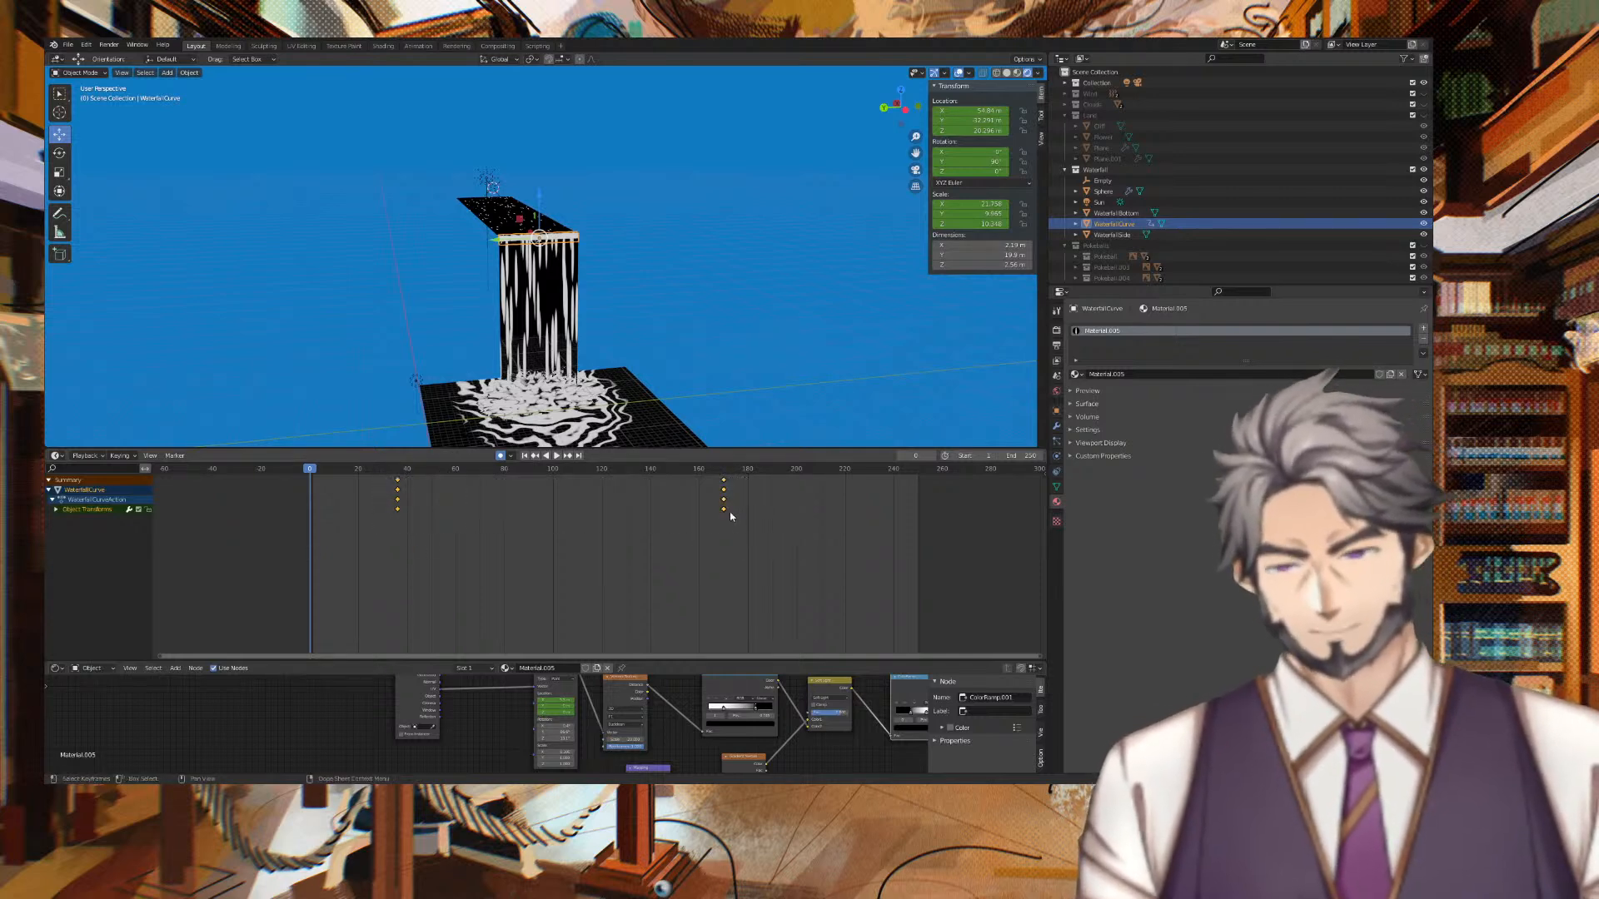
key("c")
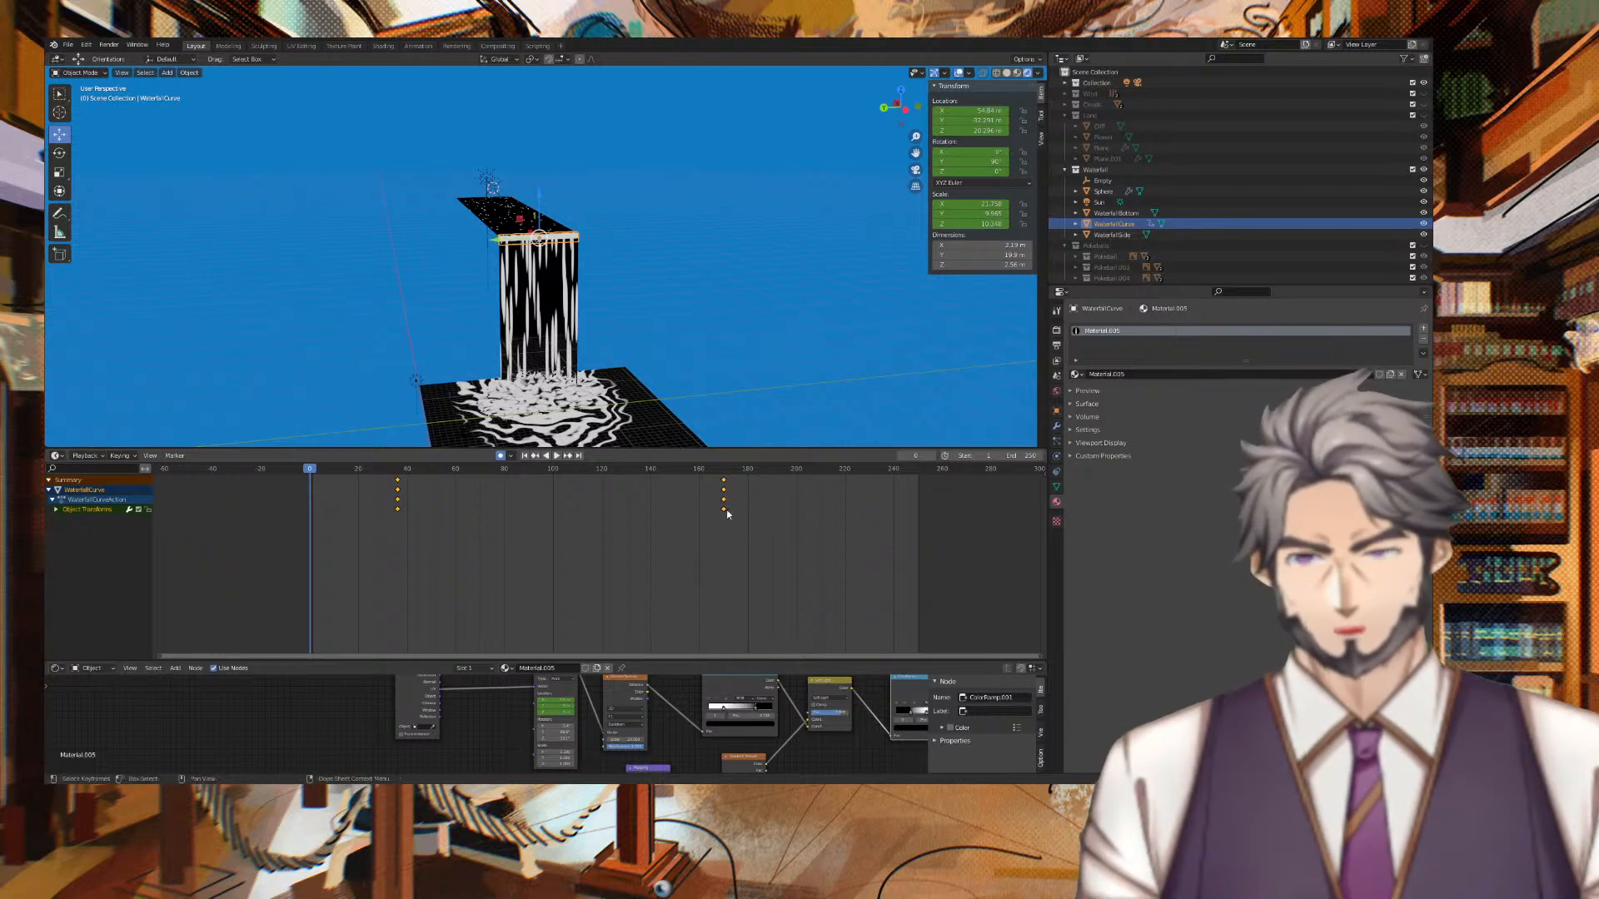
key("space")
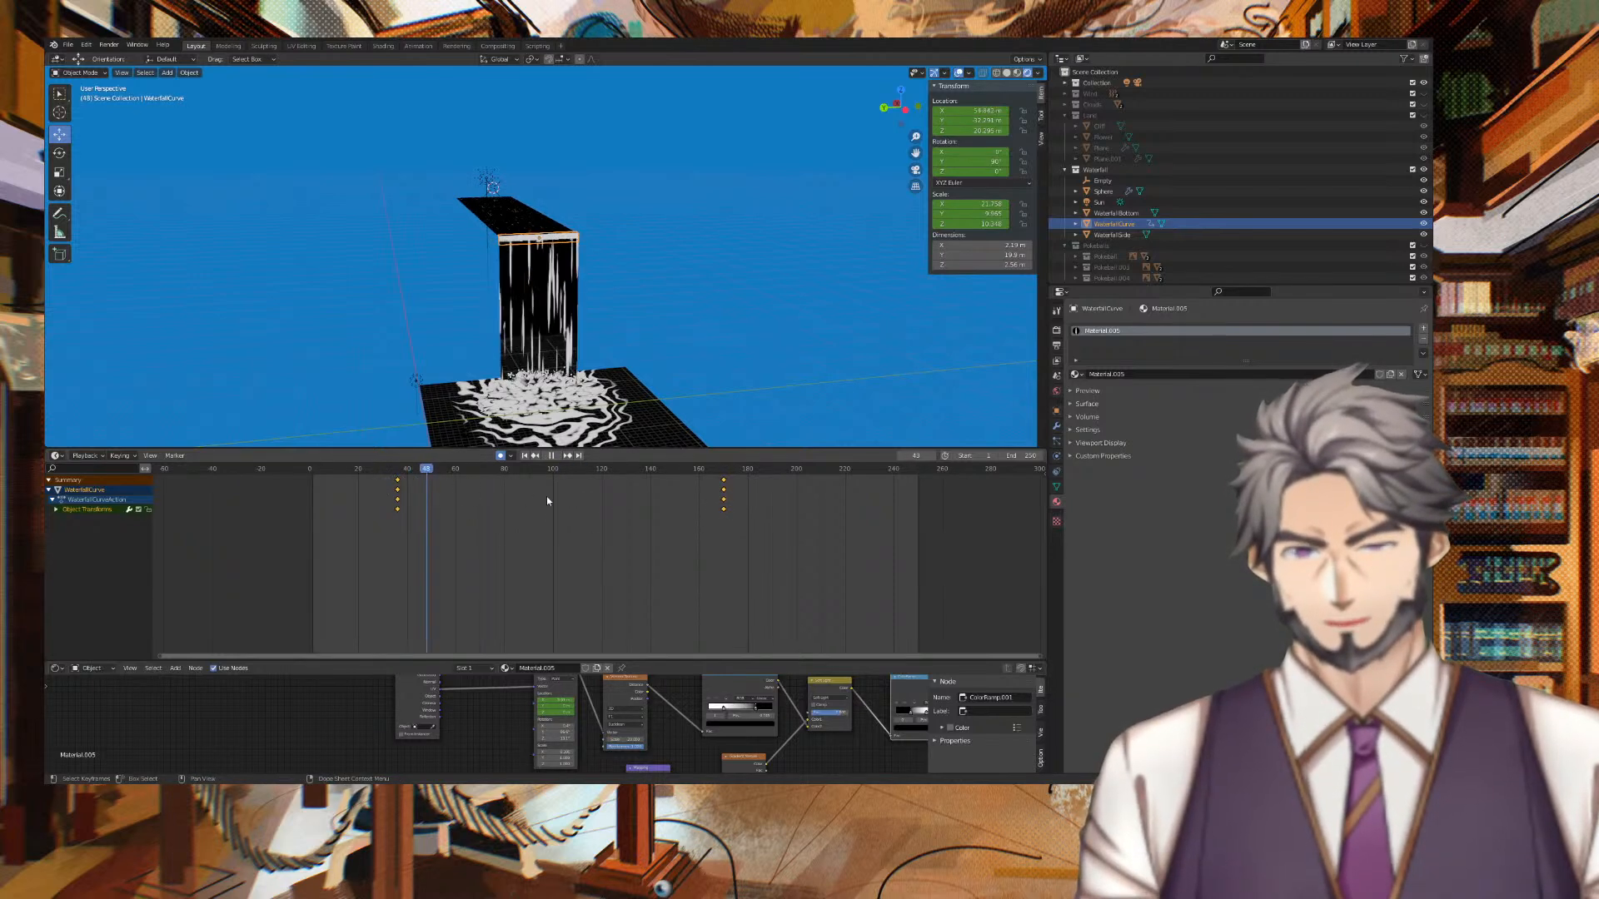
left_click_drag(872, 505, 300, 495)
key("space")
left_click_drag(788, 522, 356, 478)
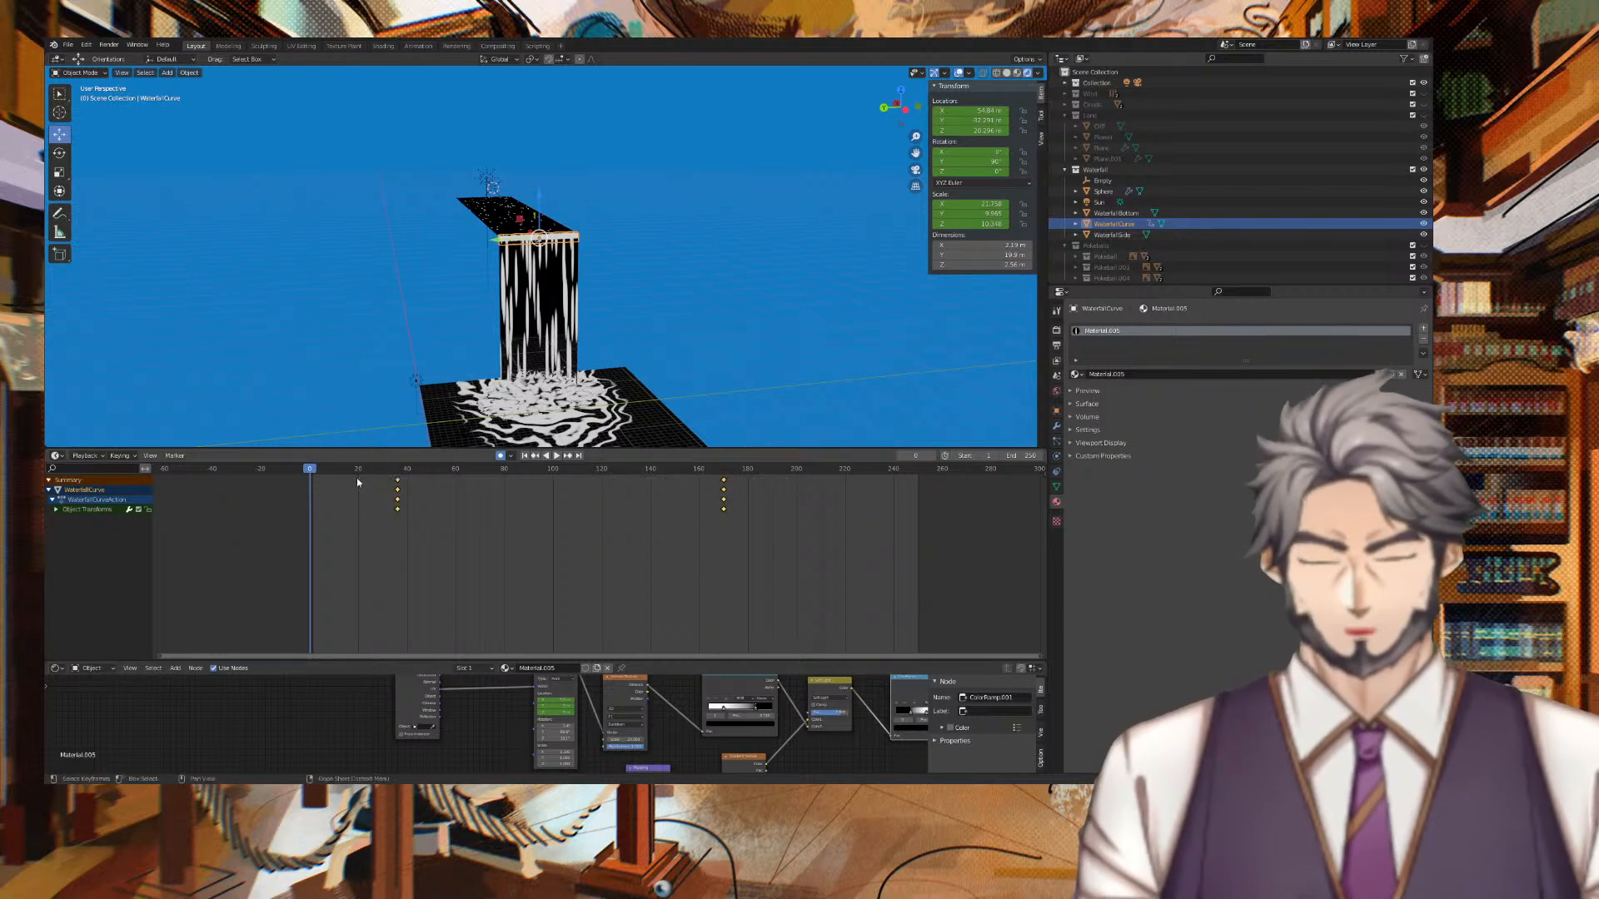
key("x")
left_click(360, 476)
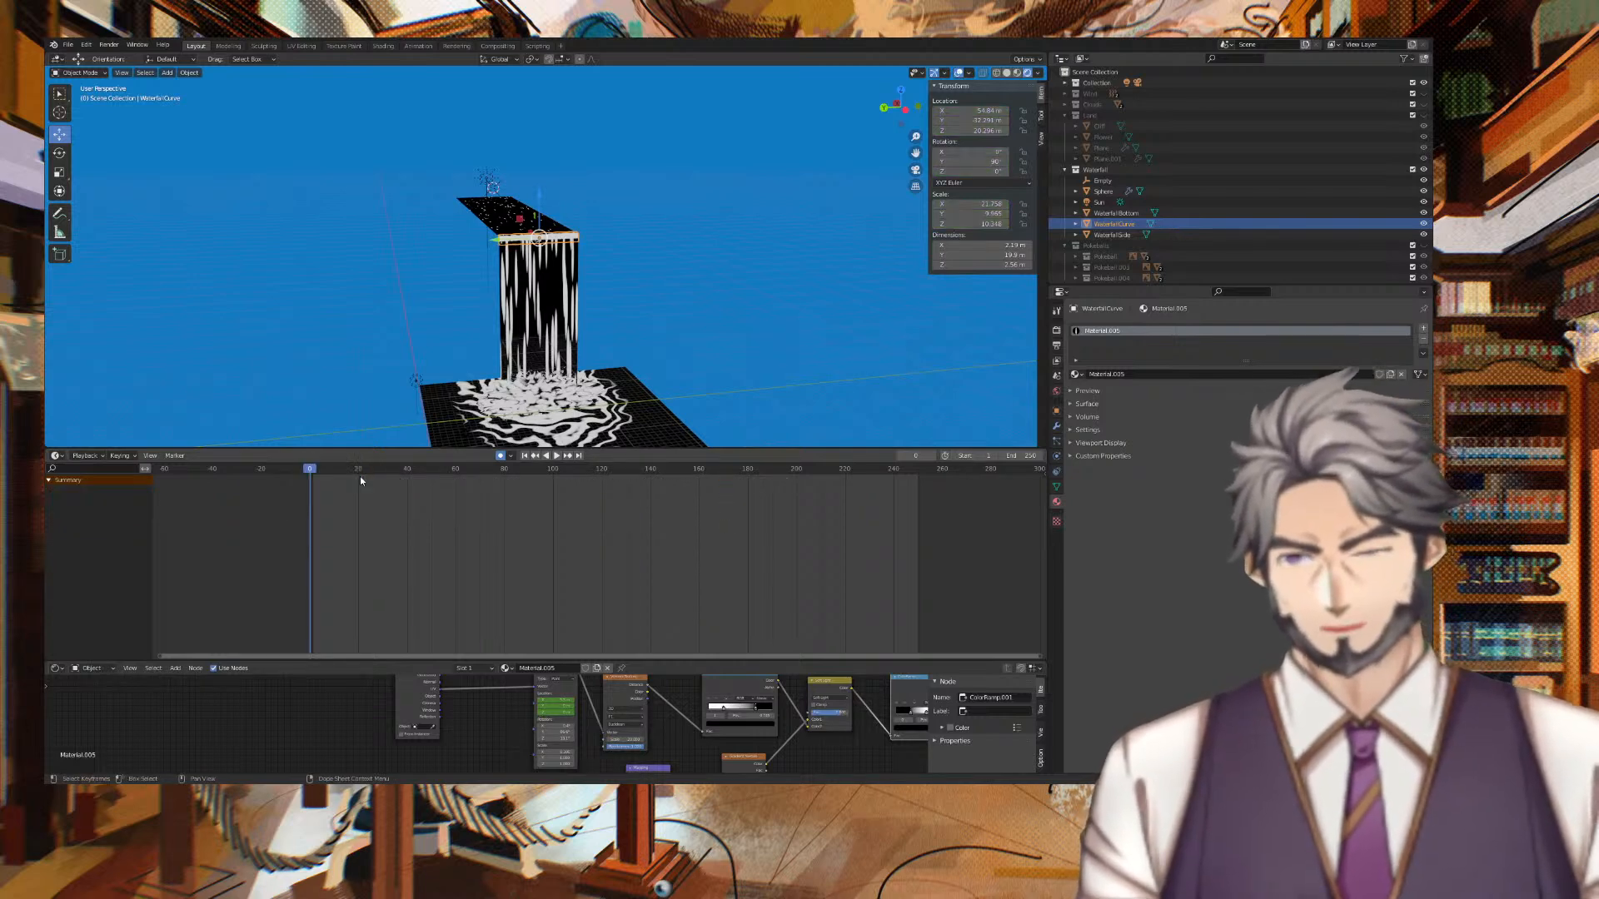
Play the animation to examine the curved edge up close, and review the color ramp and mix nodes of its material.
key("space")
scroll(489, 332, "up", 5)
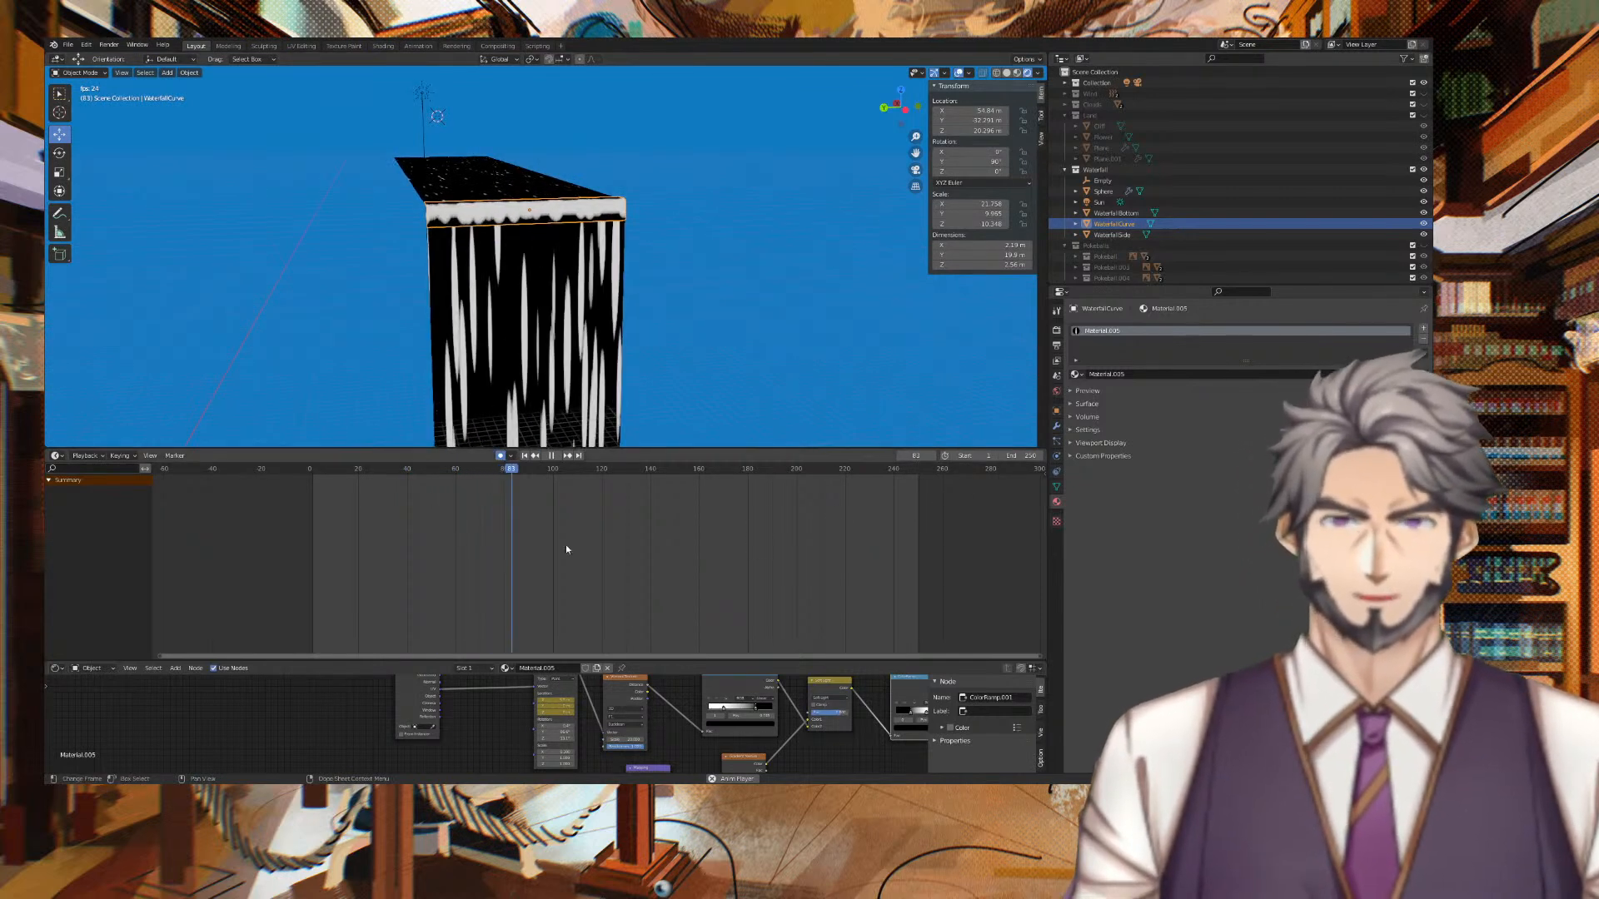
left_click(50, 481)
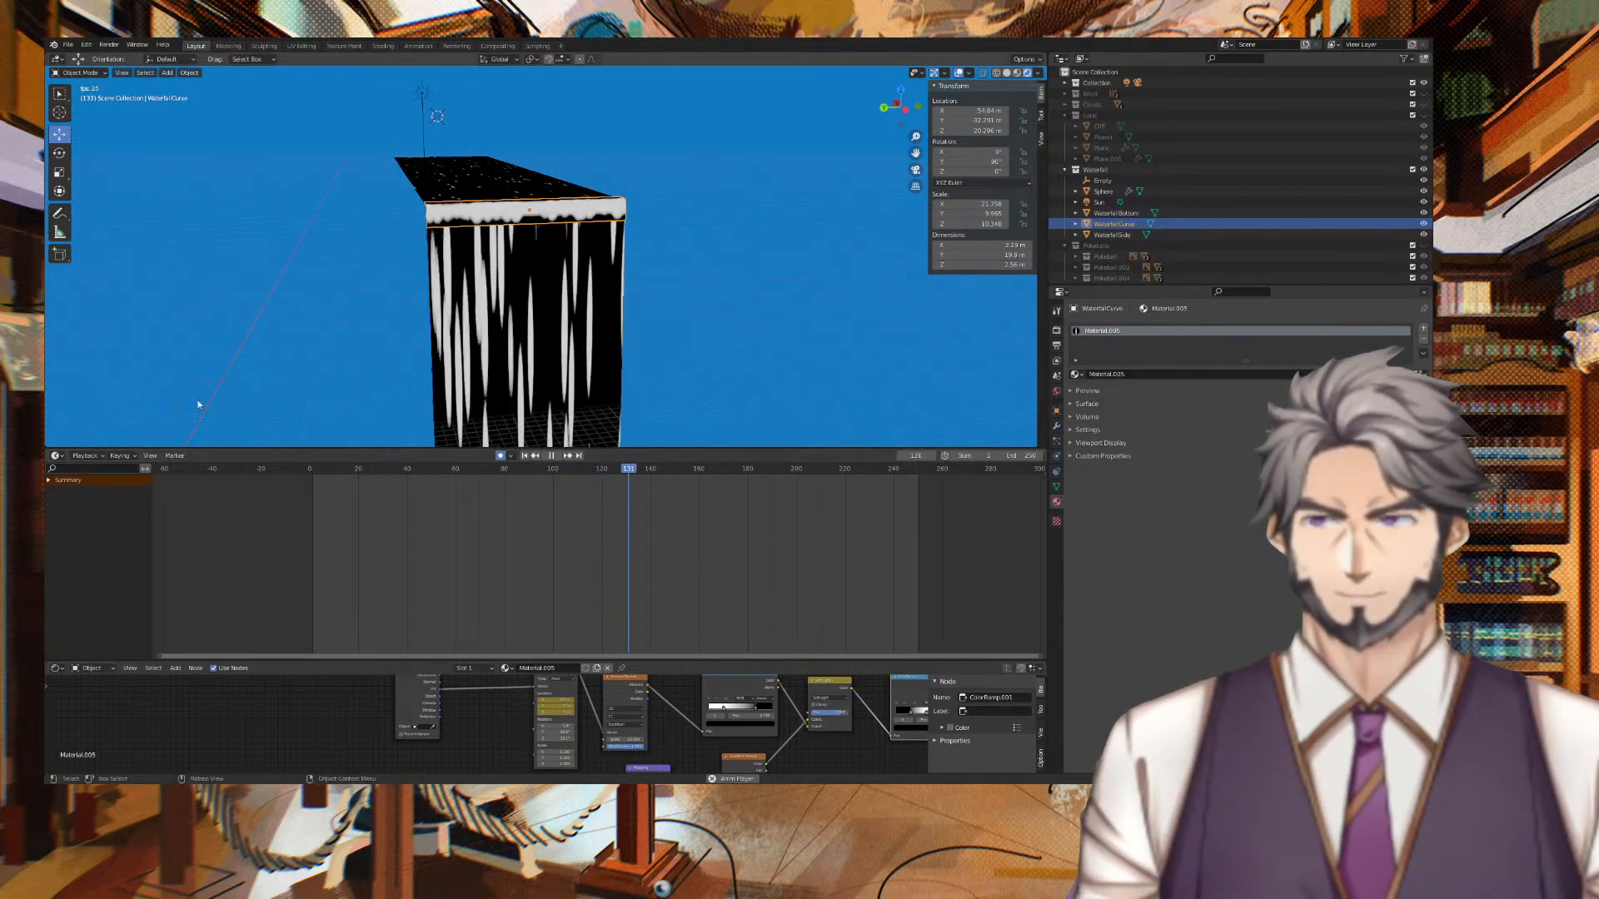
left_click_drag(716, 476, 886, 470)
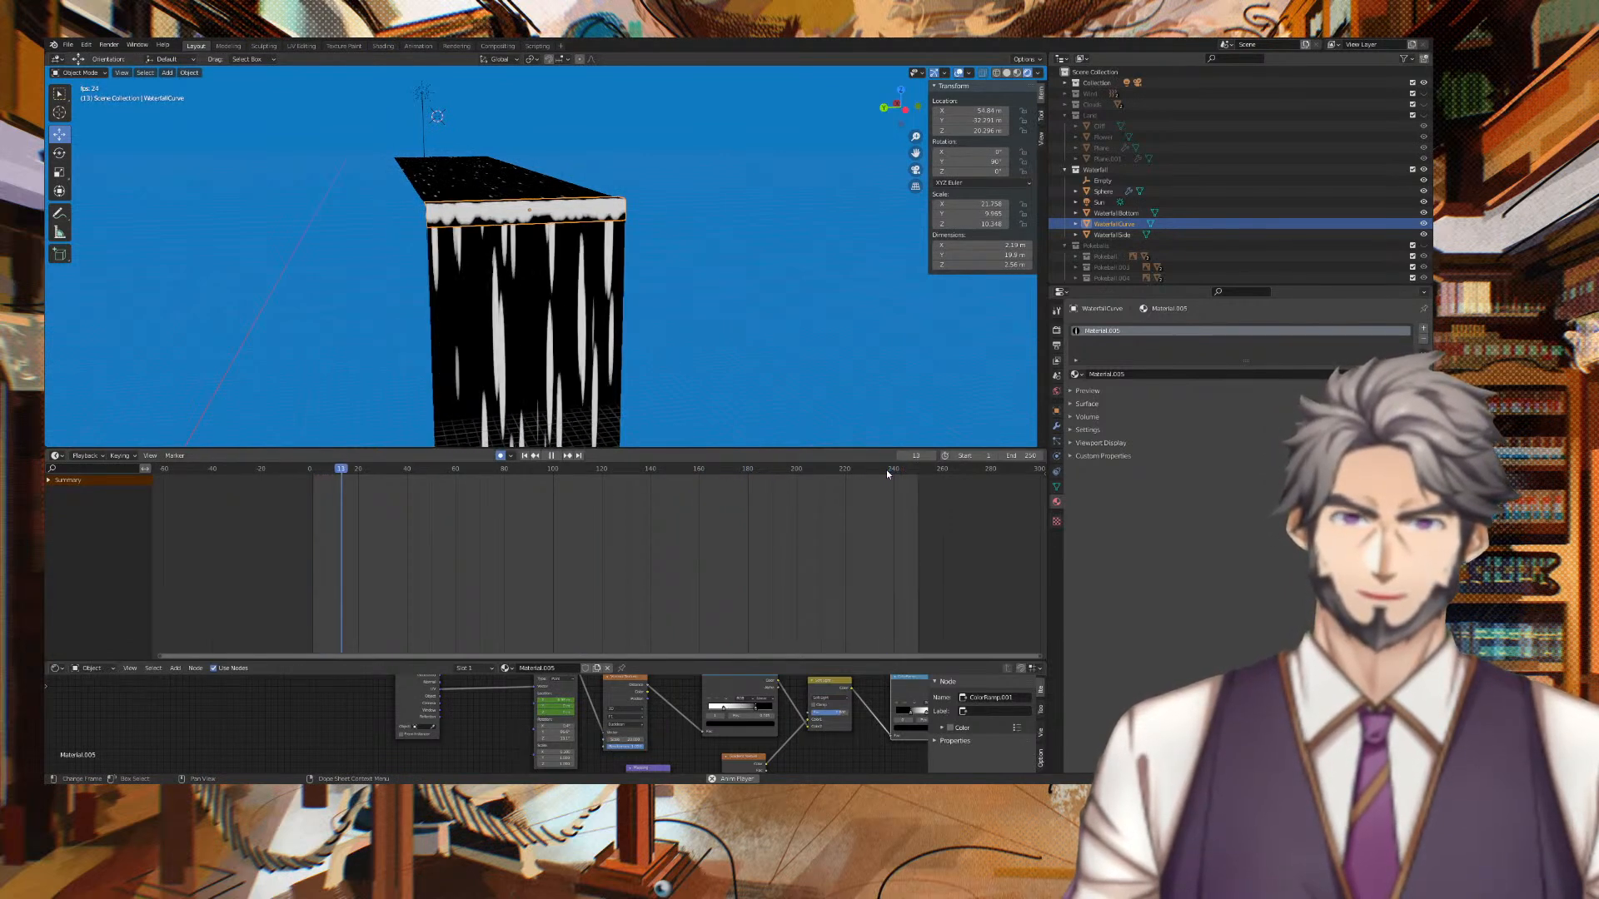
key("space")
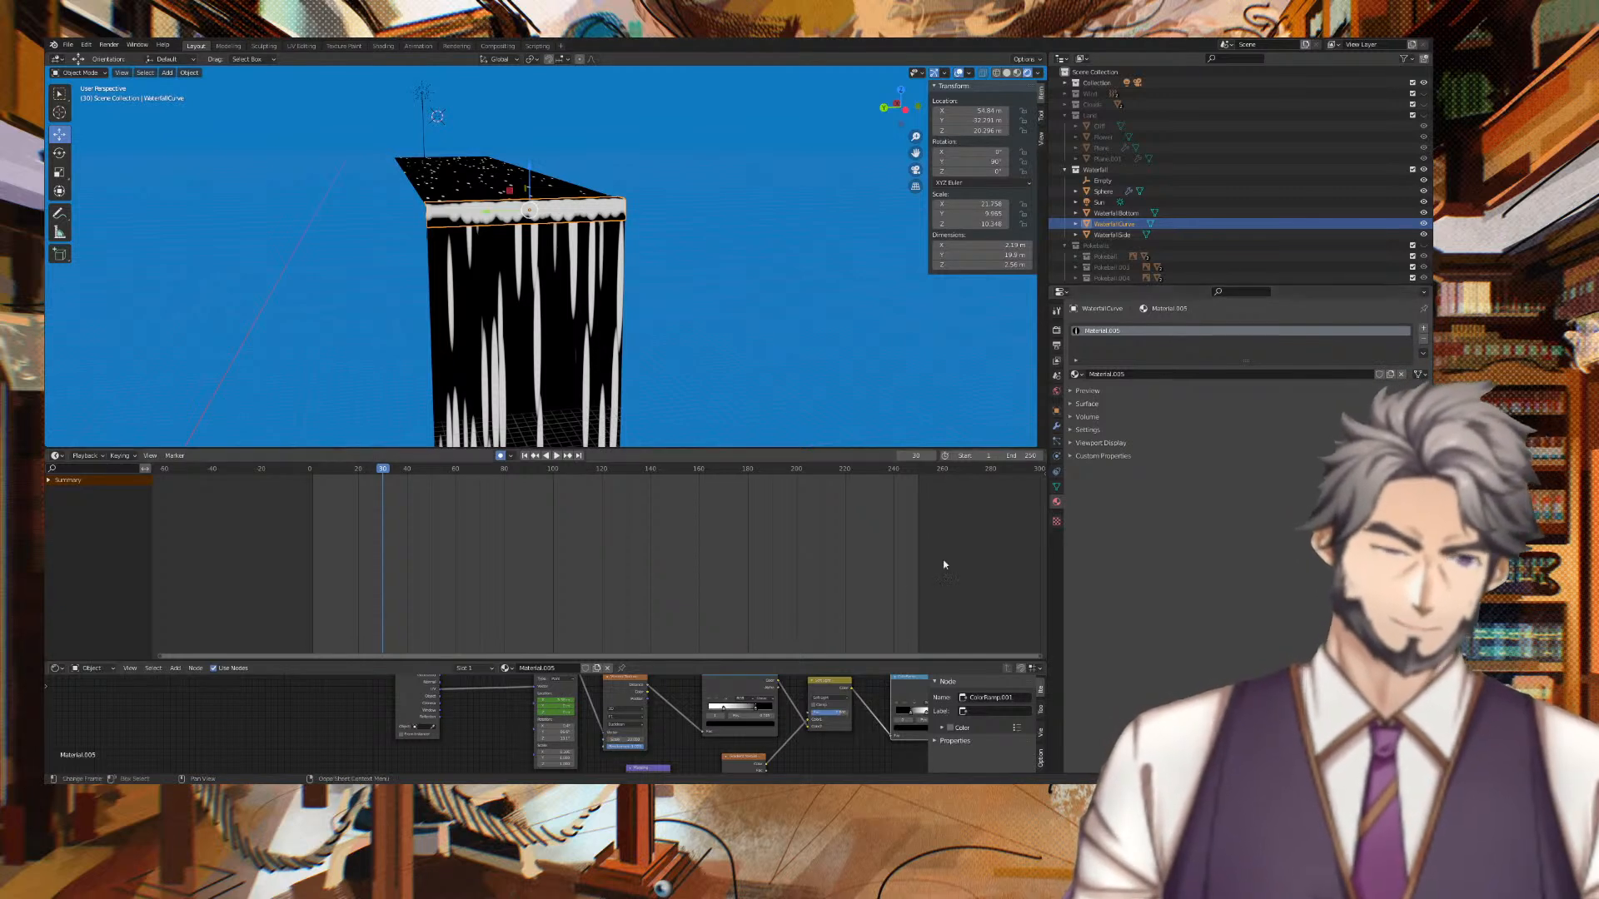
scroll(833, 741, "up", 2)
middle_click_drag(882, 749, 668, 759)
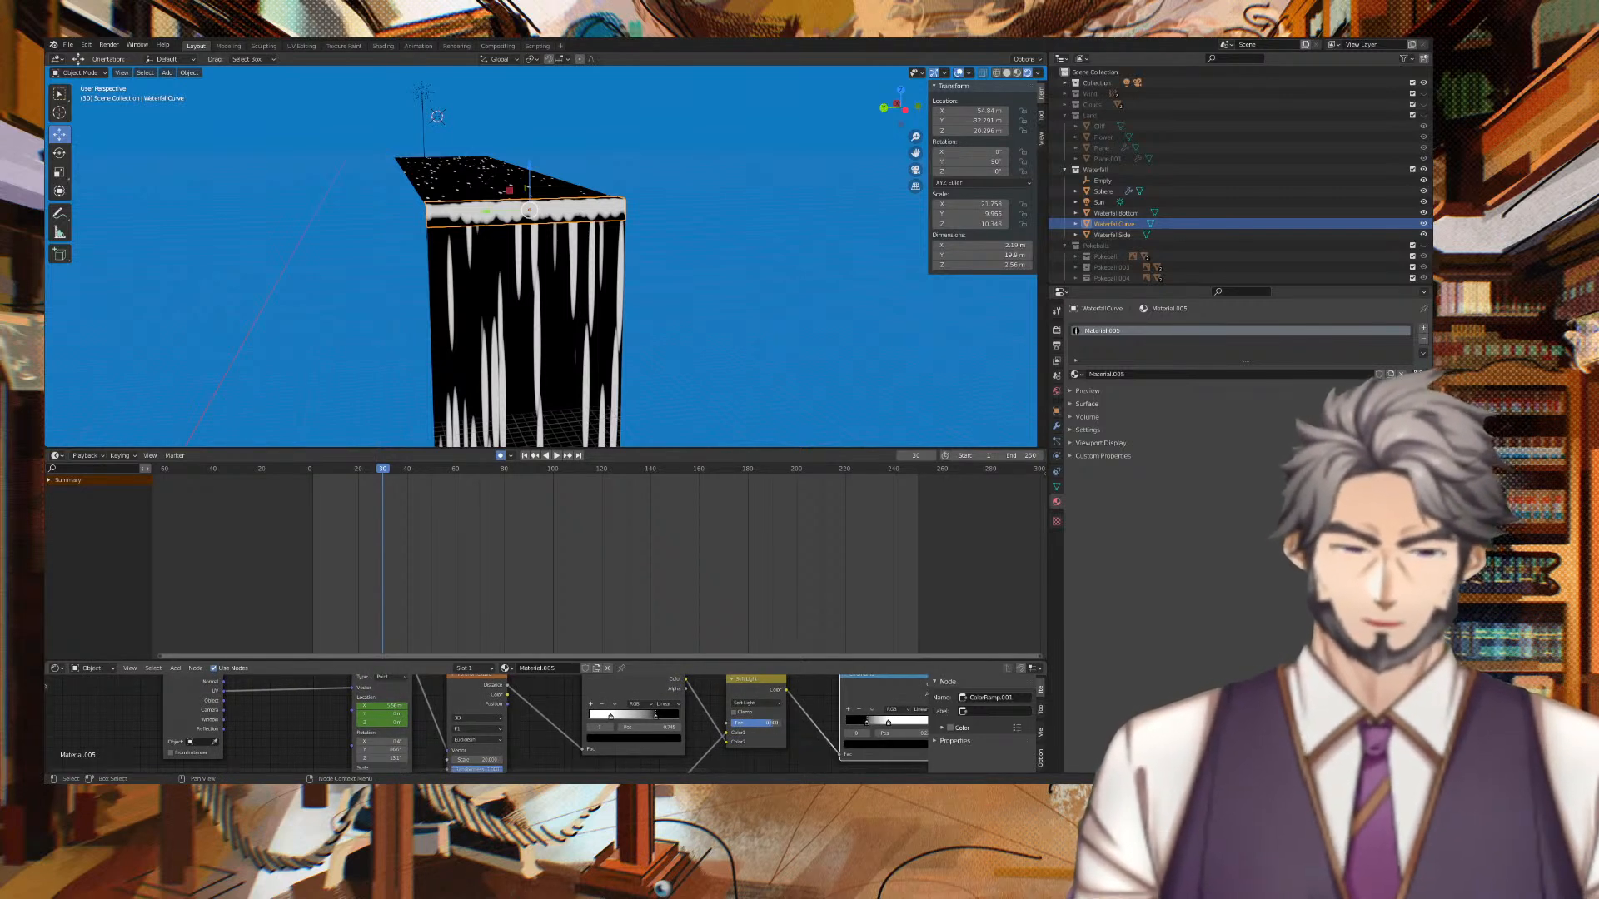
left_click_drag(736, 722, 779, 722)
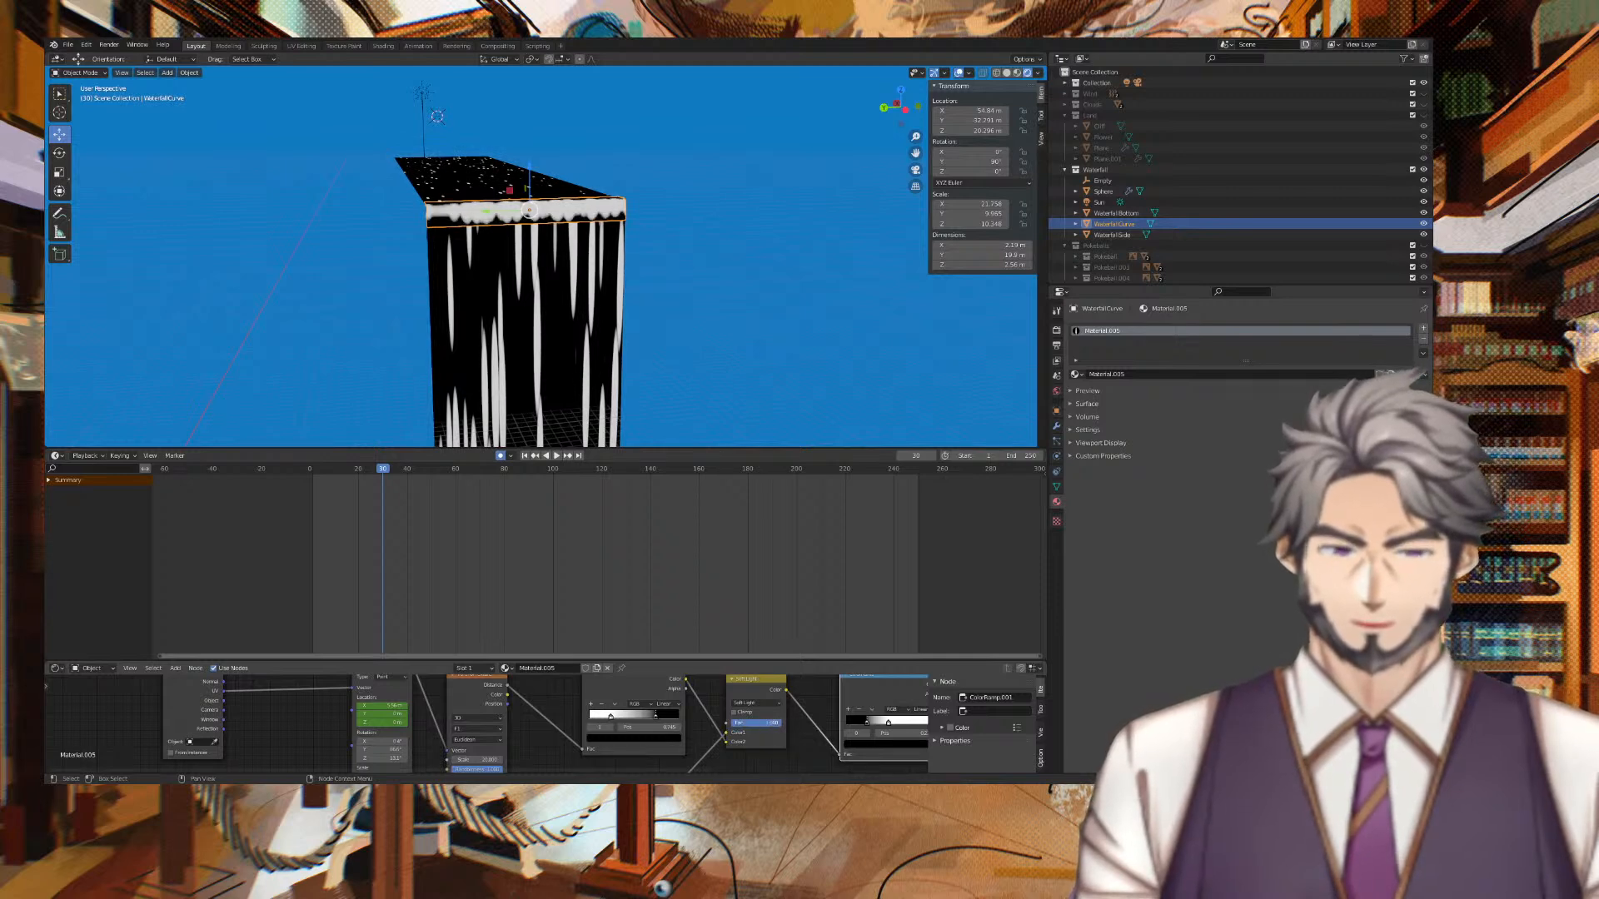
middle_click_drag(818, 697, 691, 700)
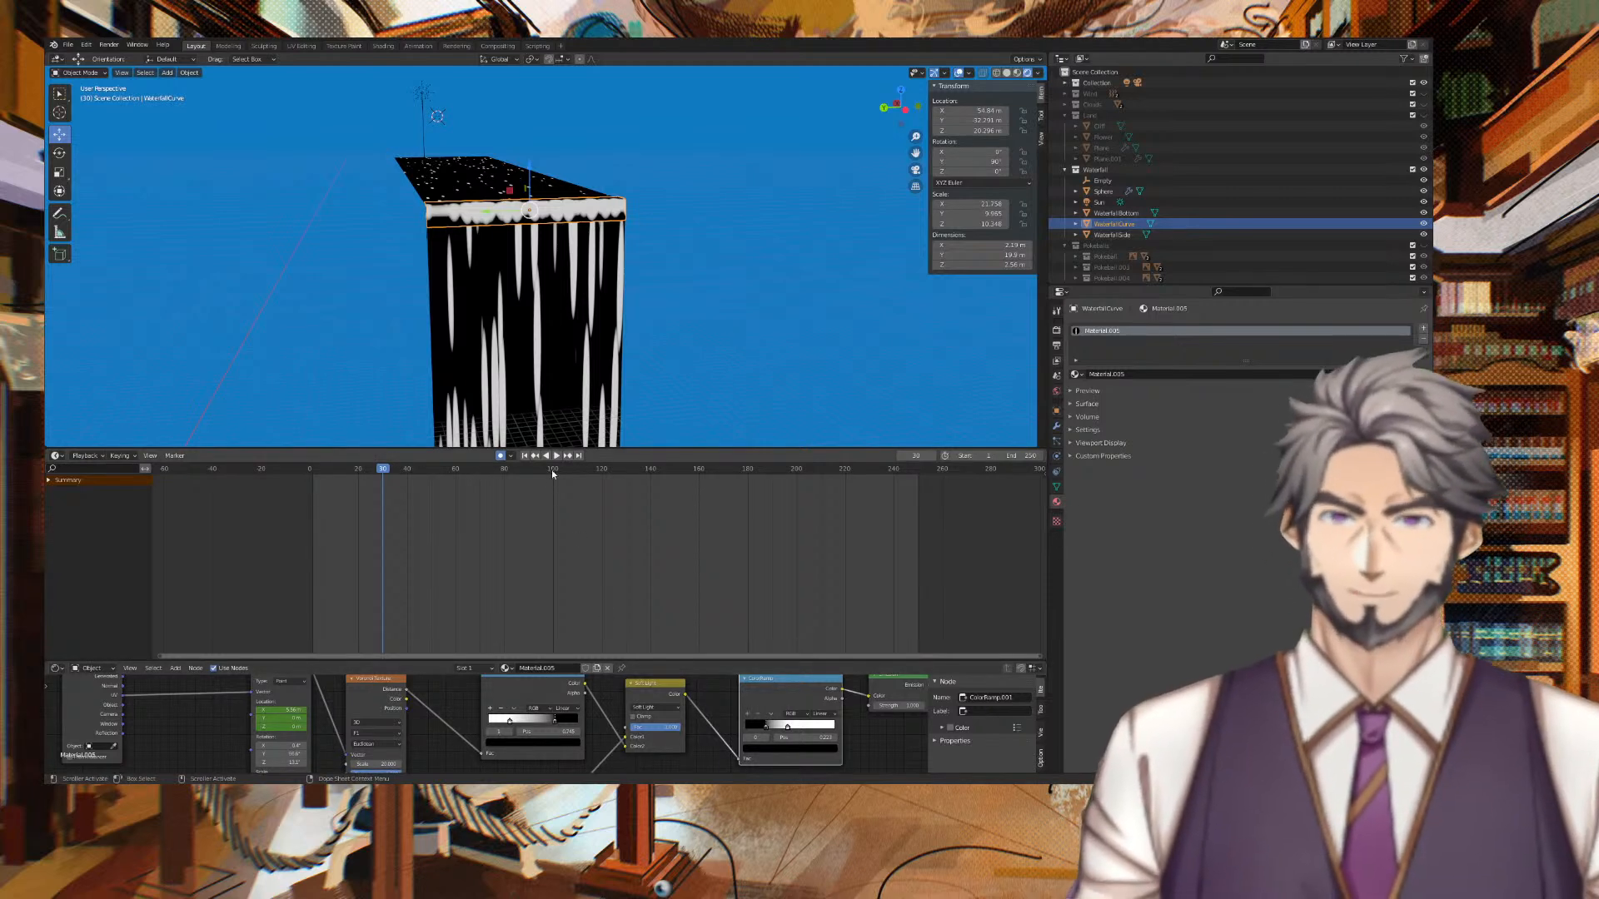
key("space")
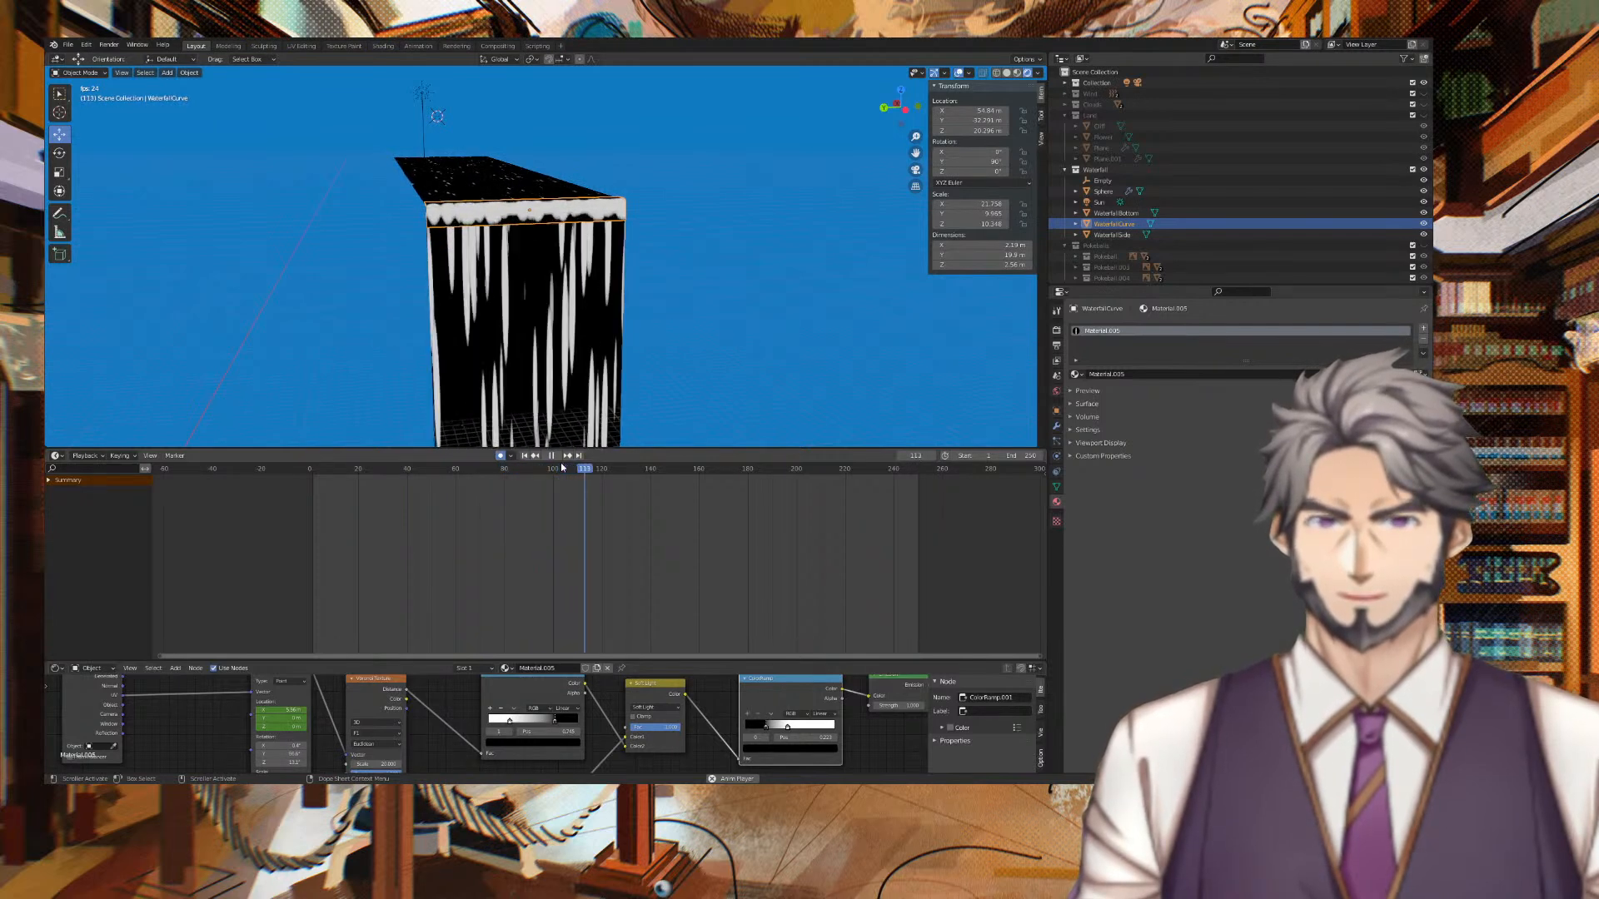
key("space")
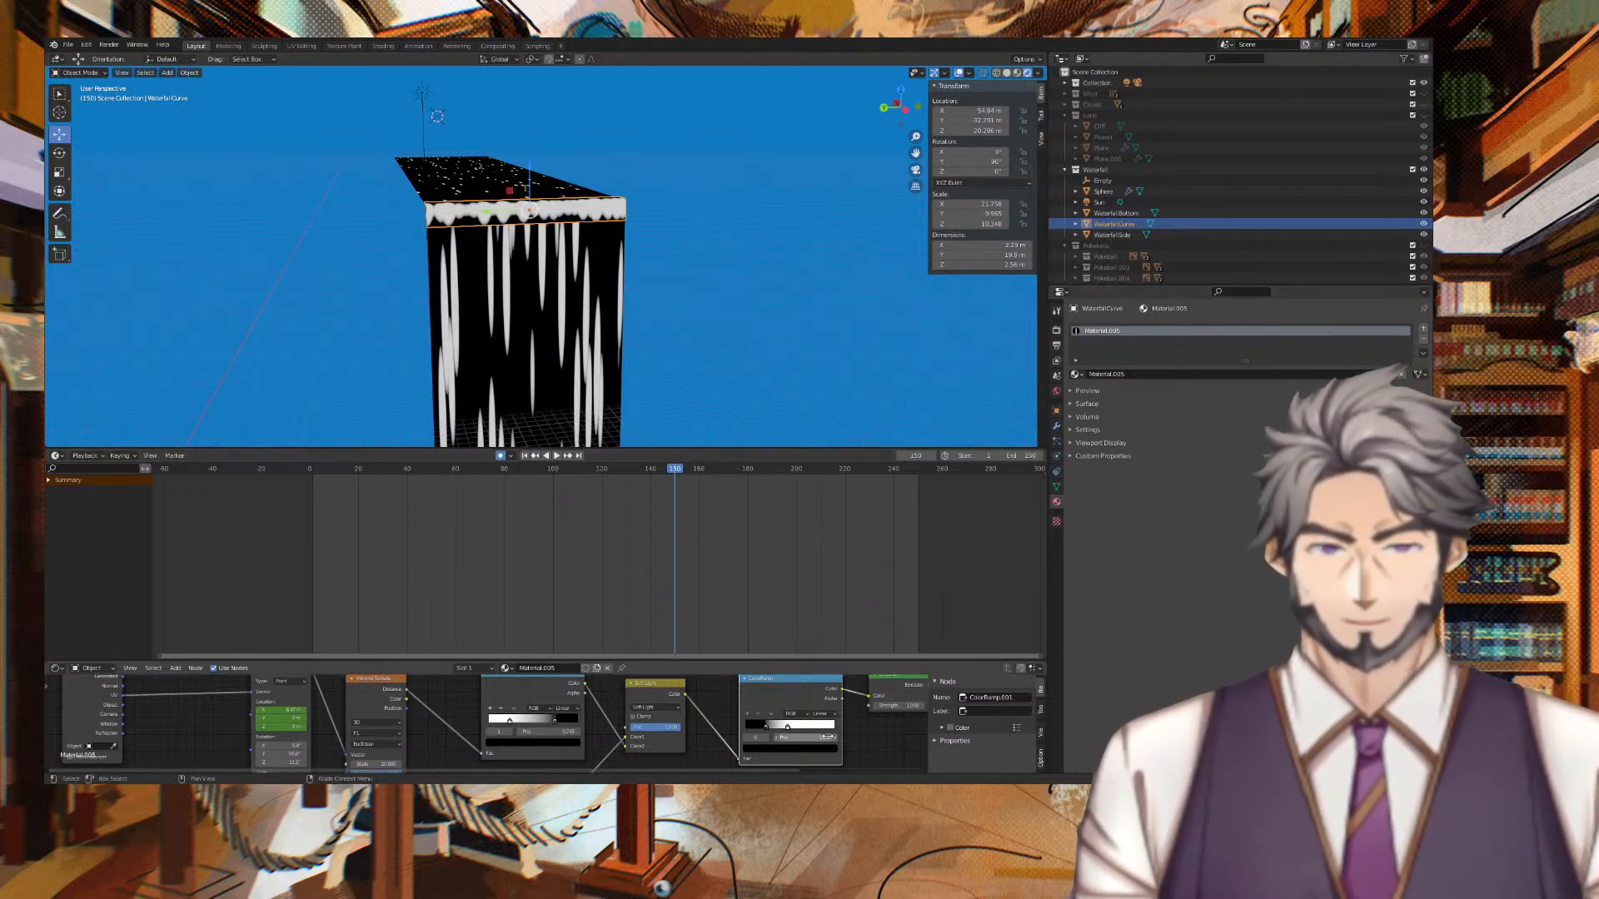
Try other Mapping X scale values on the curved edge's texture, undo the attempt, and replay the animation briefly.
middle_click_drag(863, 730, 166, 733)
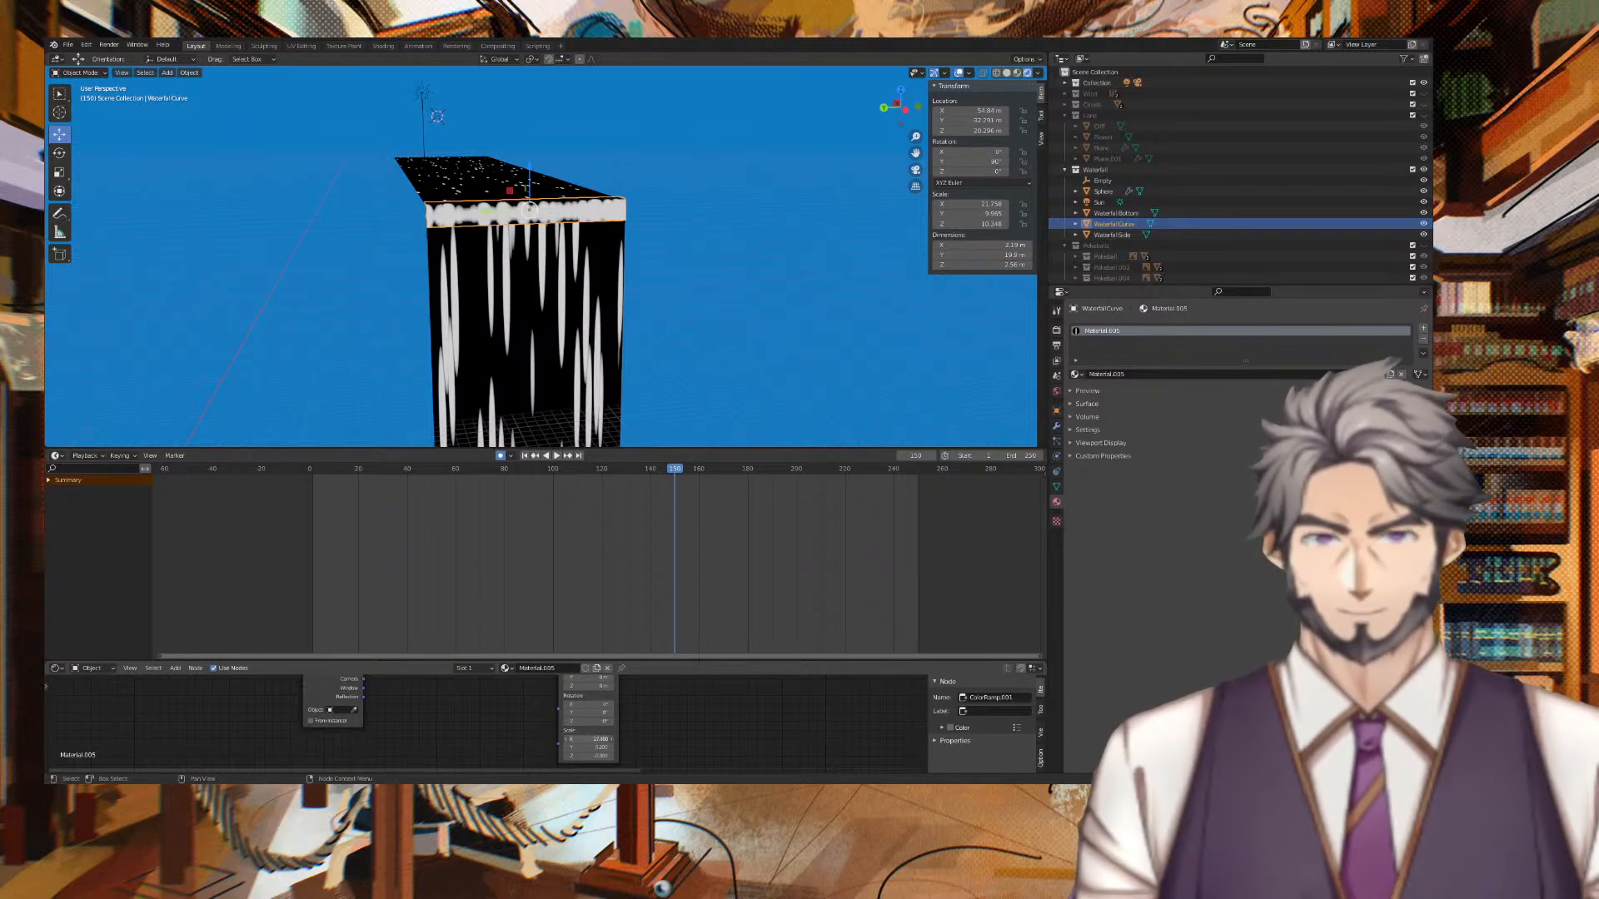
left_click_drag(590, 739, 557, 739)
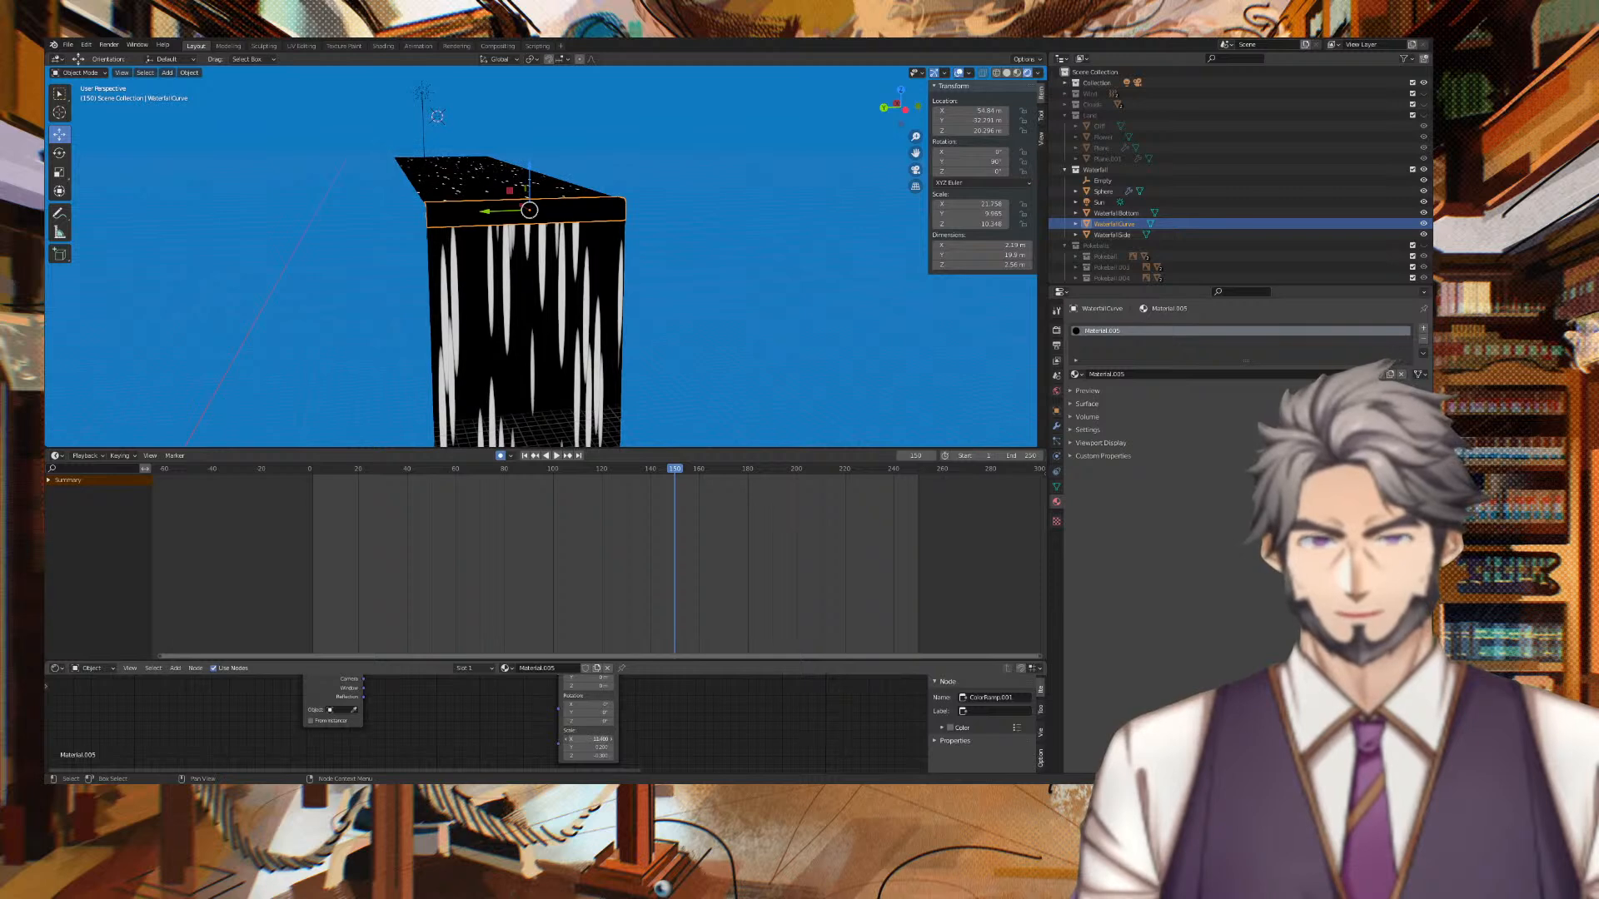
left_click_drag(589, 739, 565, 740)
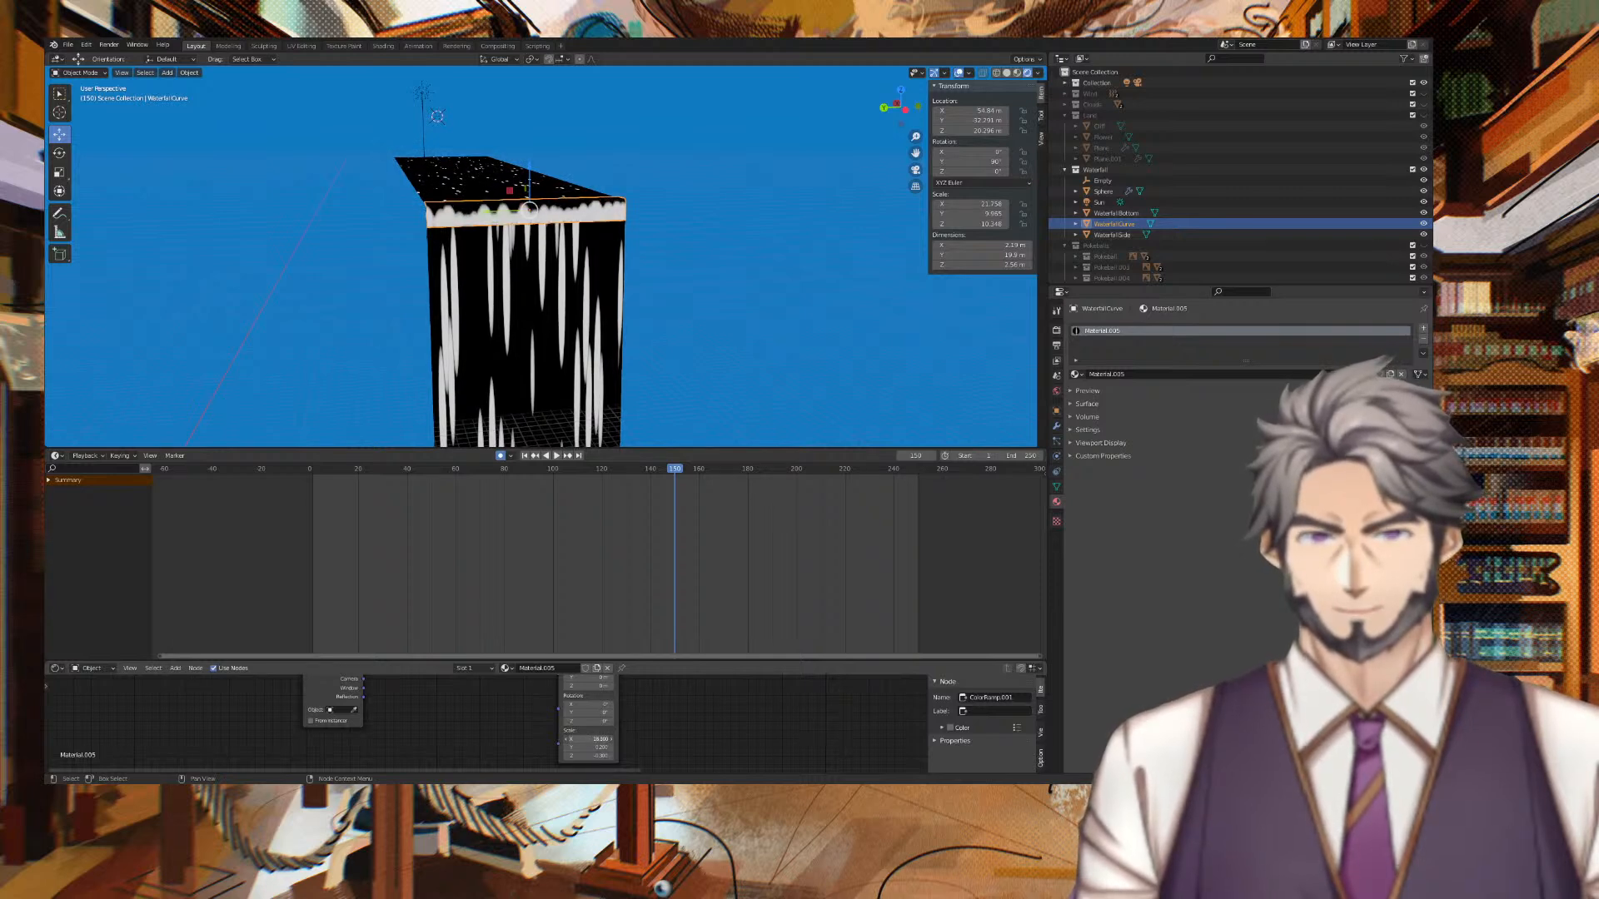
key("ctrl+z")
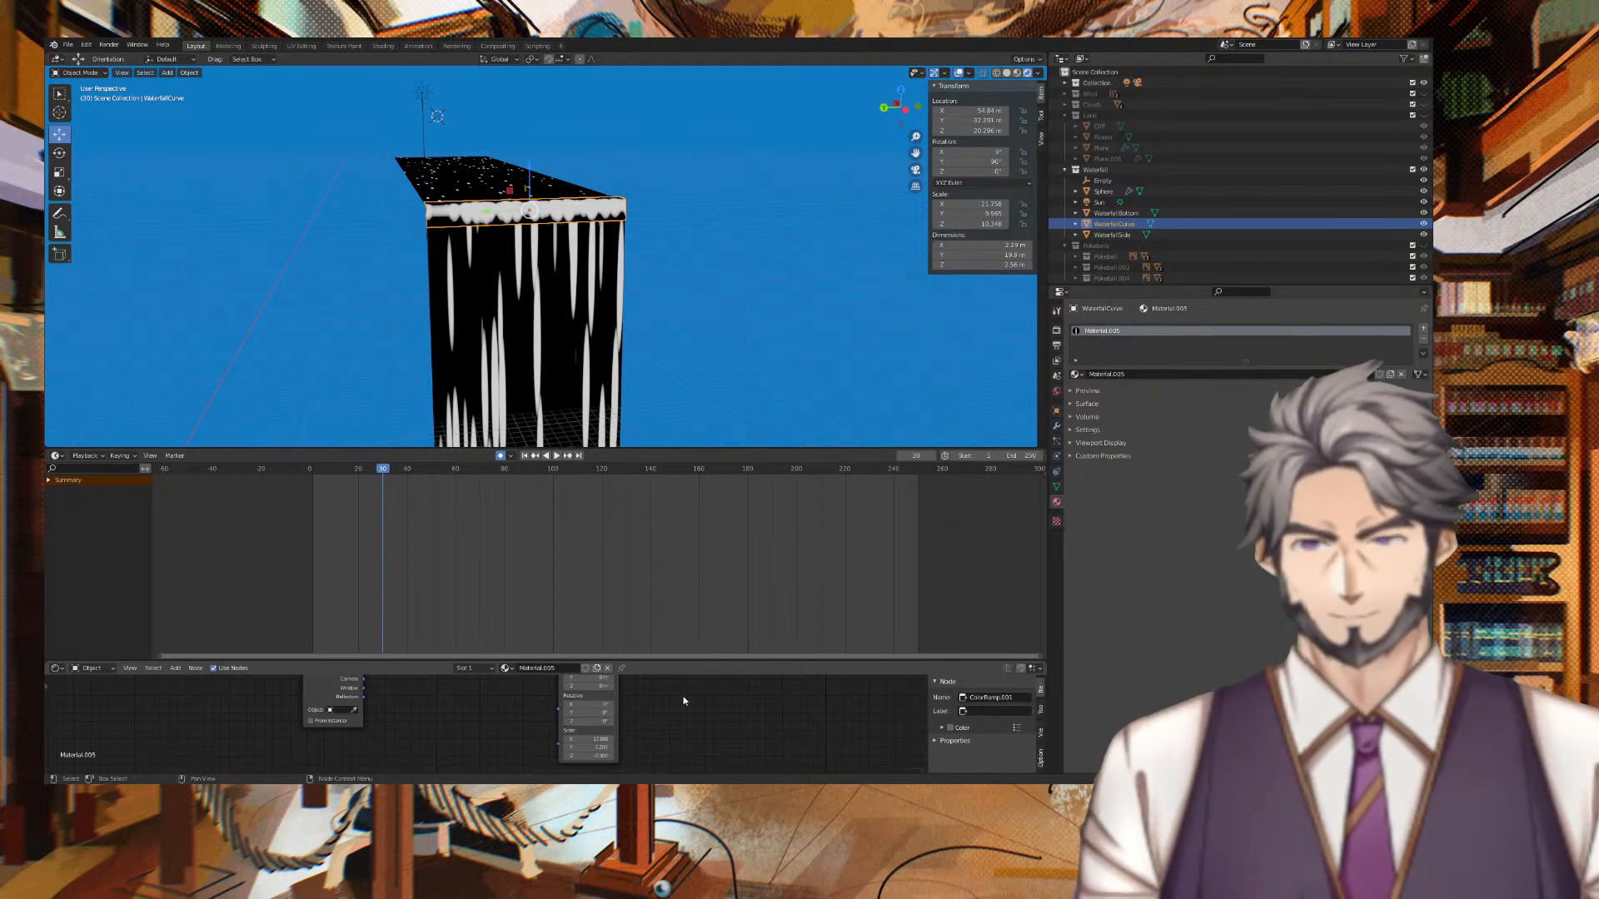
left_click(556, 456)
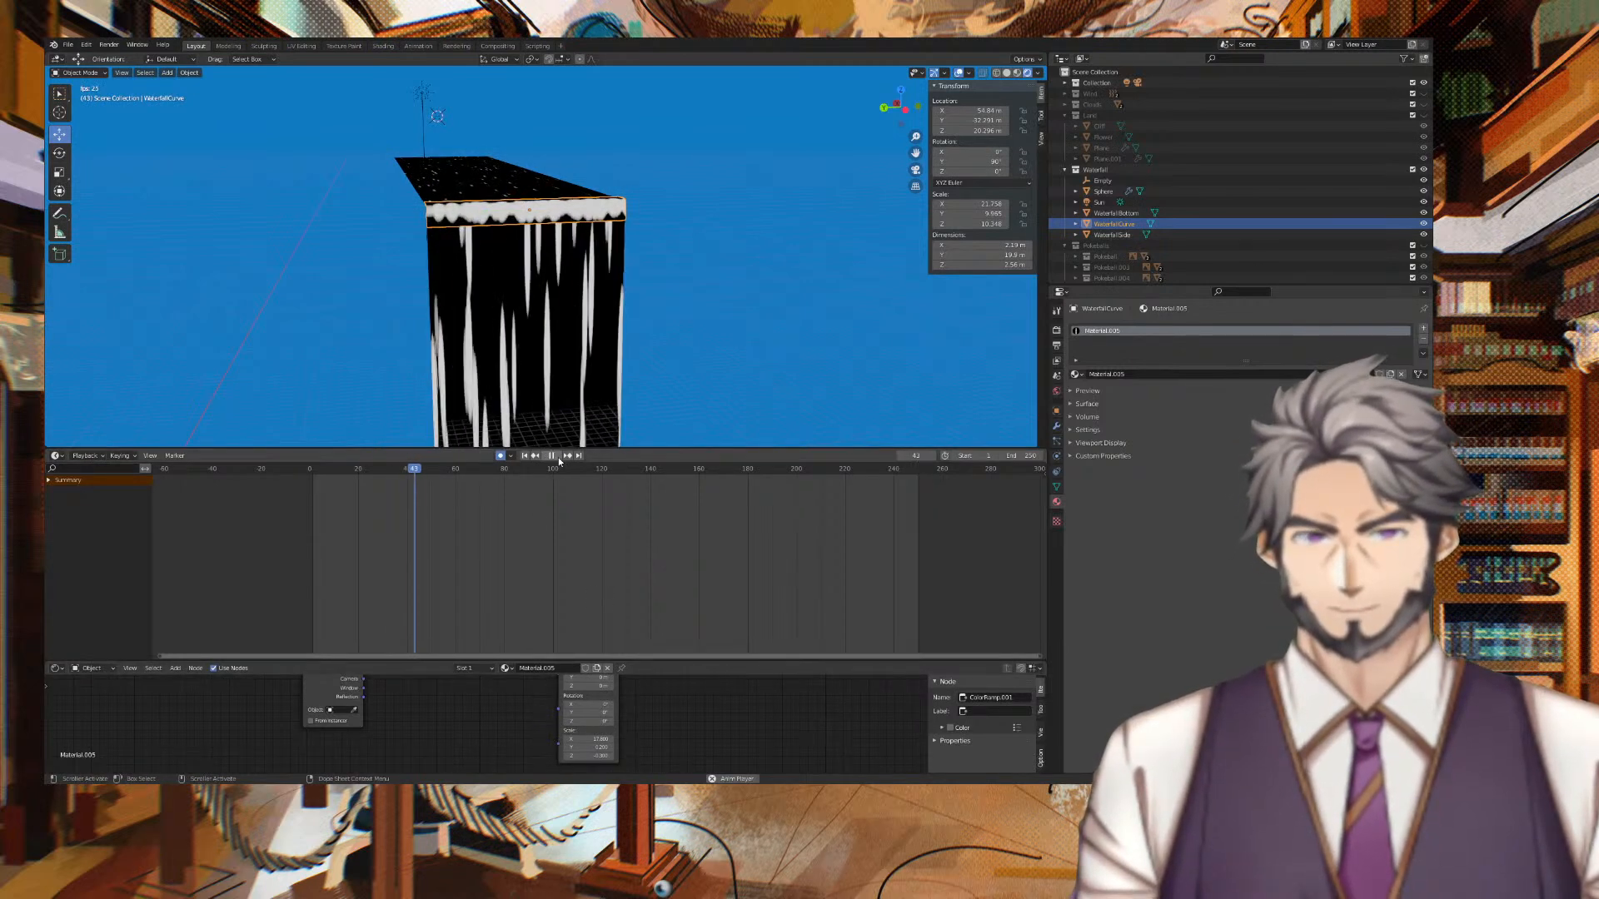
key("space")
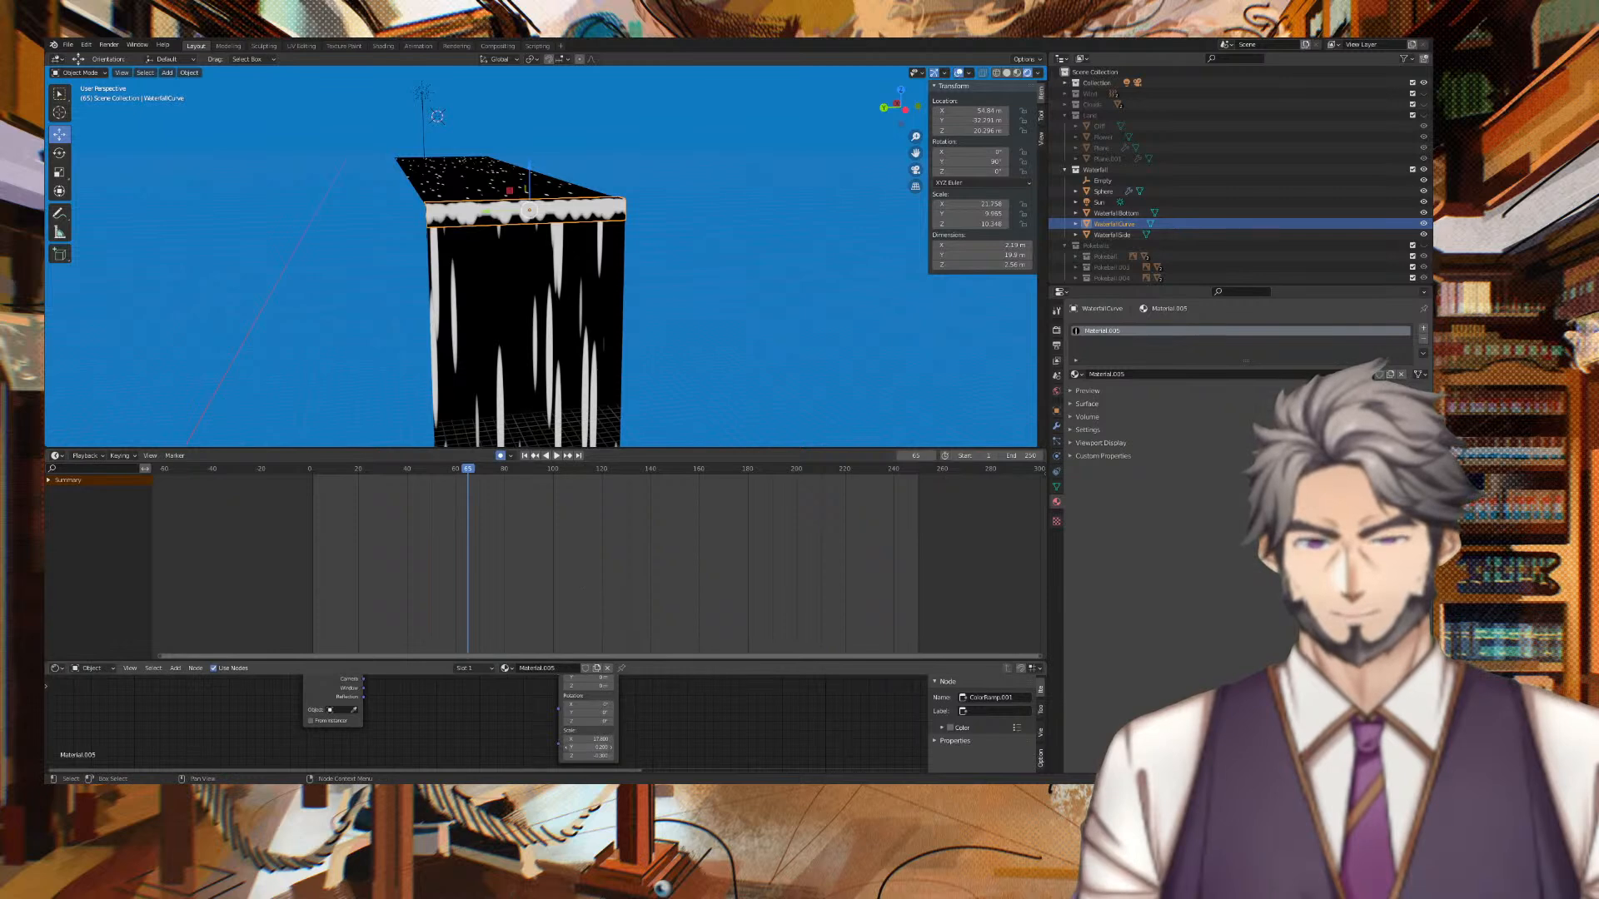
Adjust the Mapping Y scale of the curved edge's texture and play the animation from a higher angle to check it.
left_click(610, 748)
left_click(611, 748)
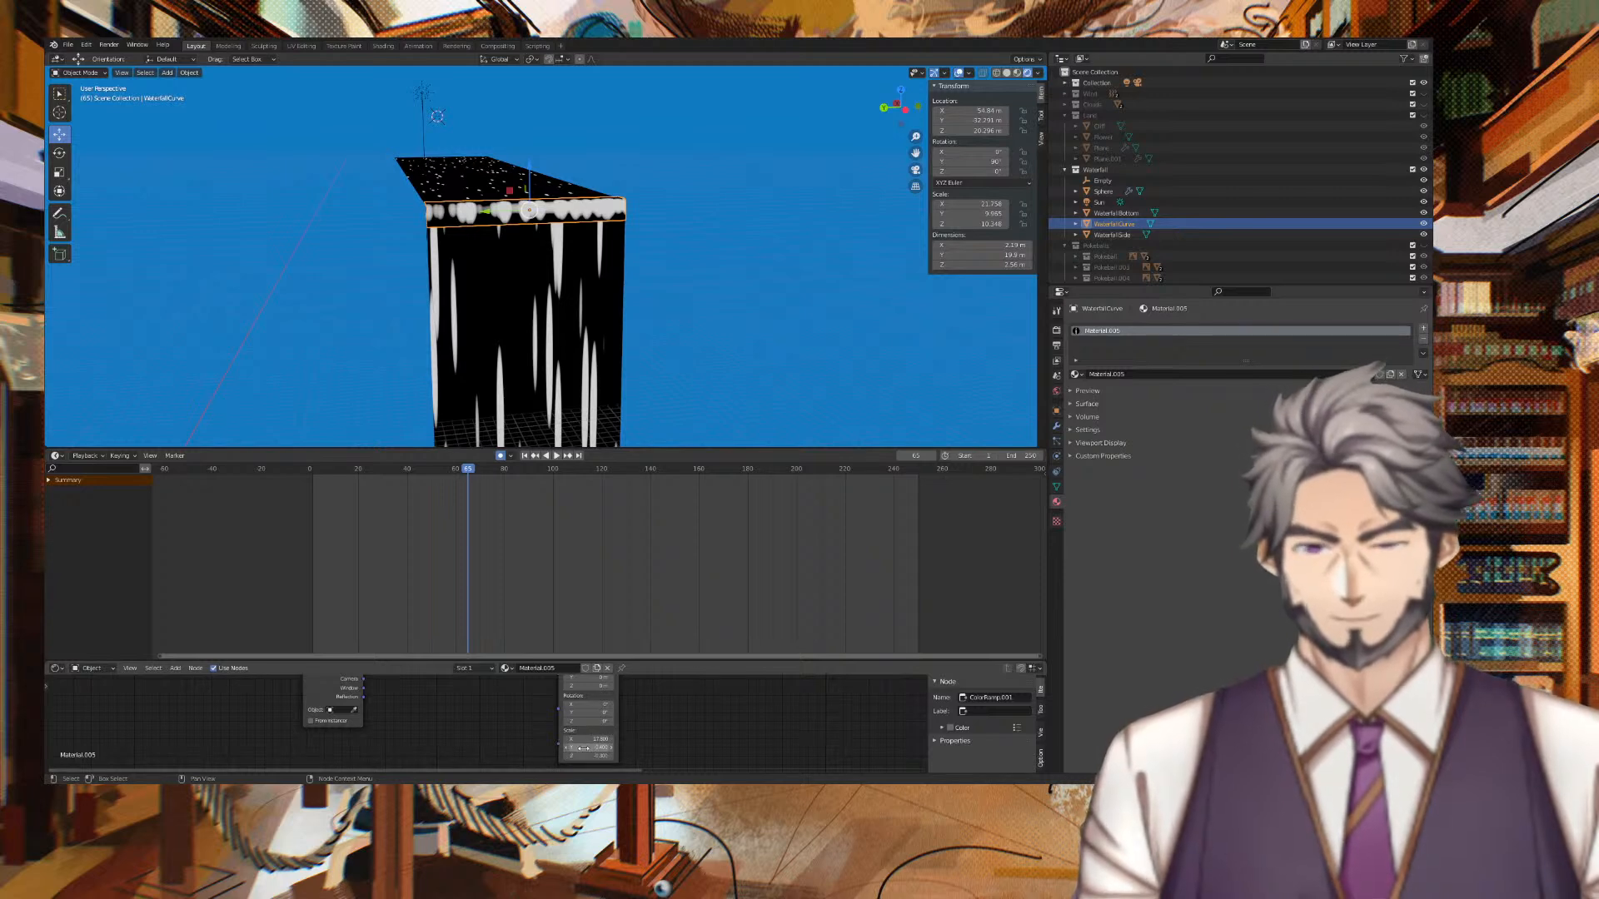
type("0")
key("Tab")
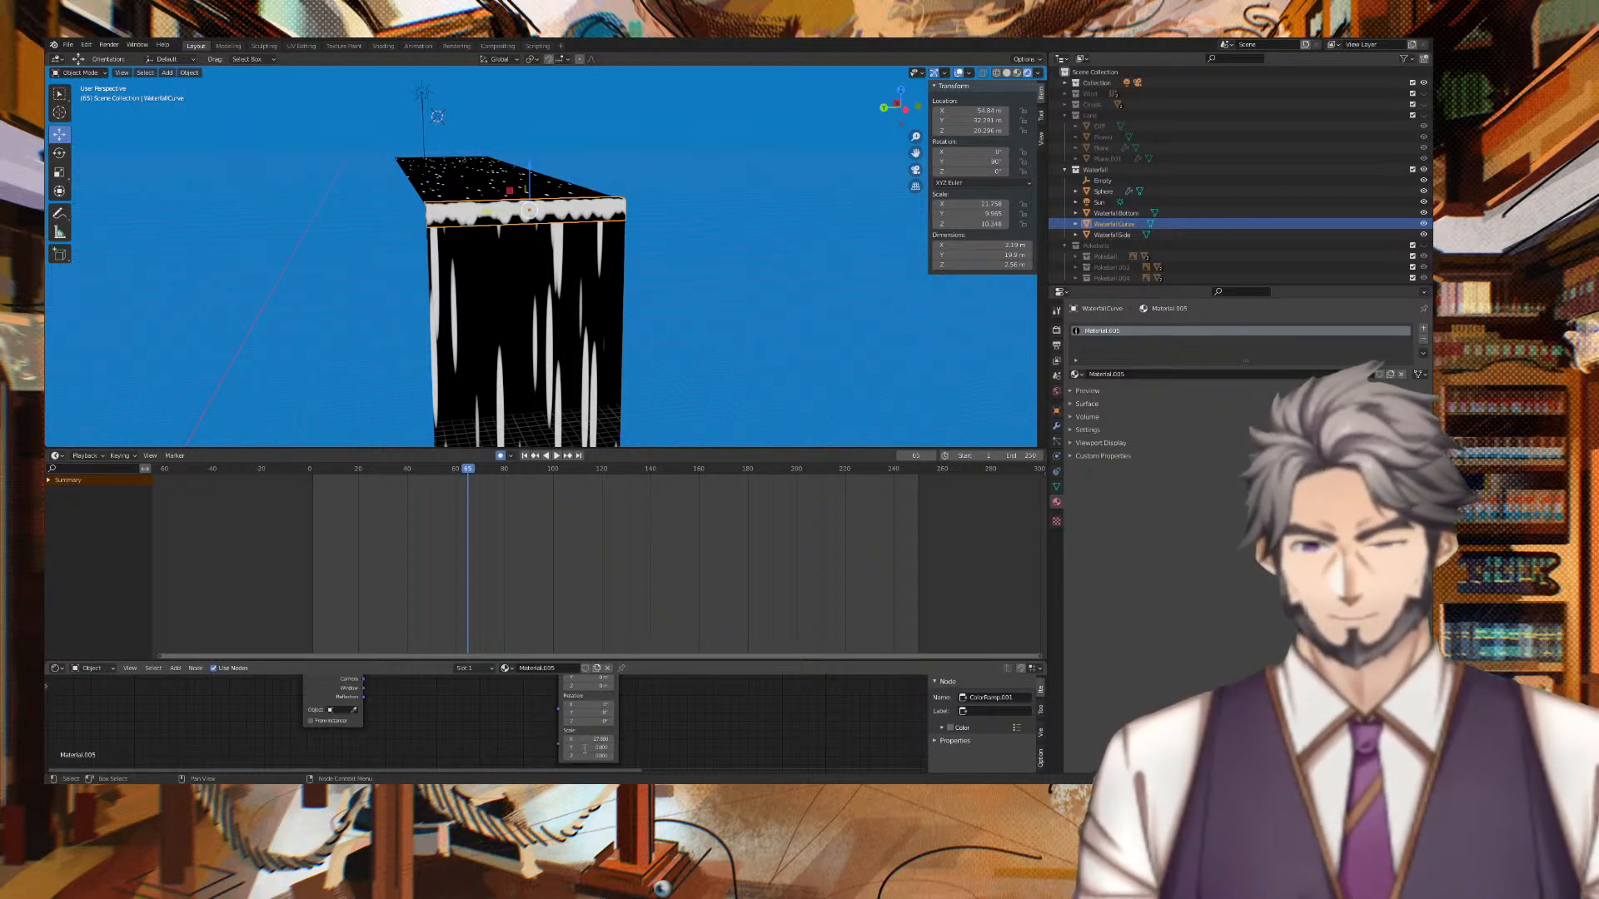
key("space")
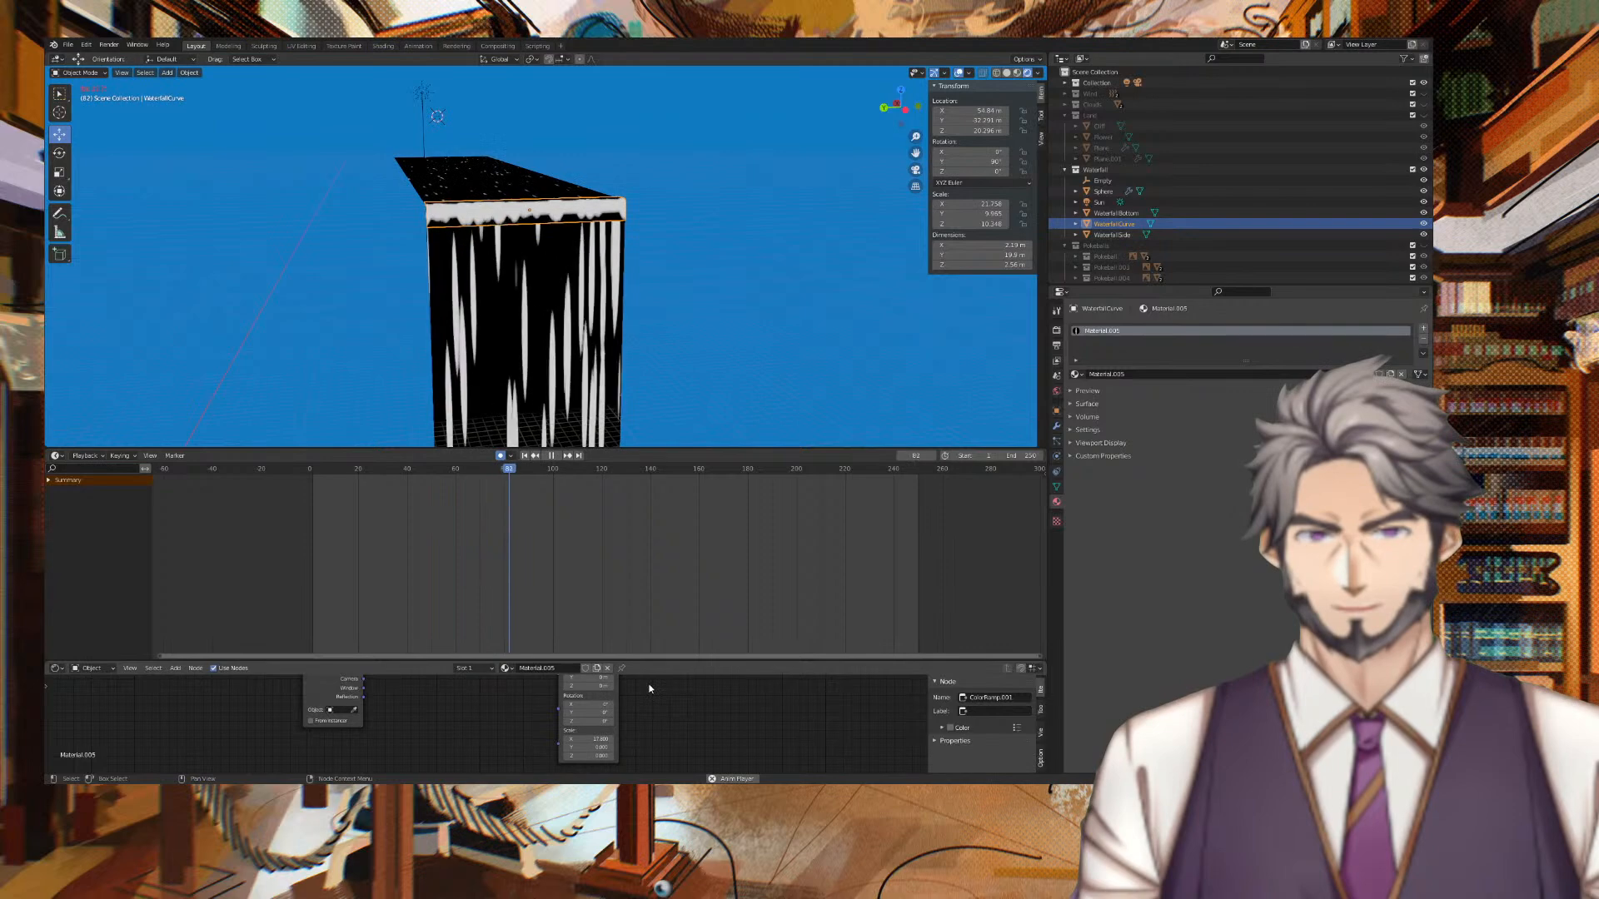
mouse_move(744, 287)
middle_mouse_down()
mouse_move(566, 333)
mouse_move(757, 298)
middle_mouse_up()
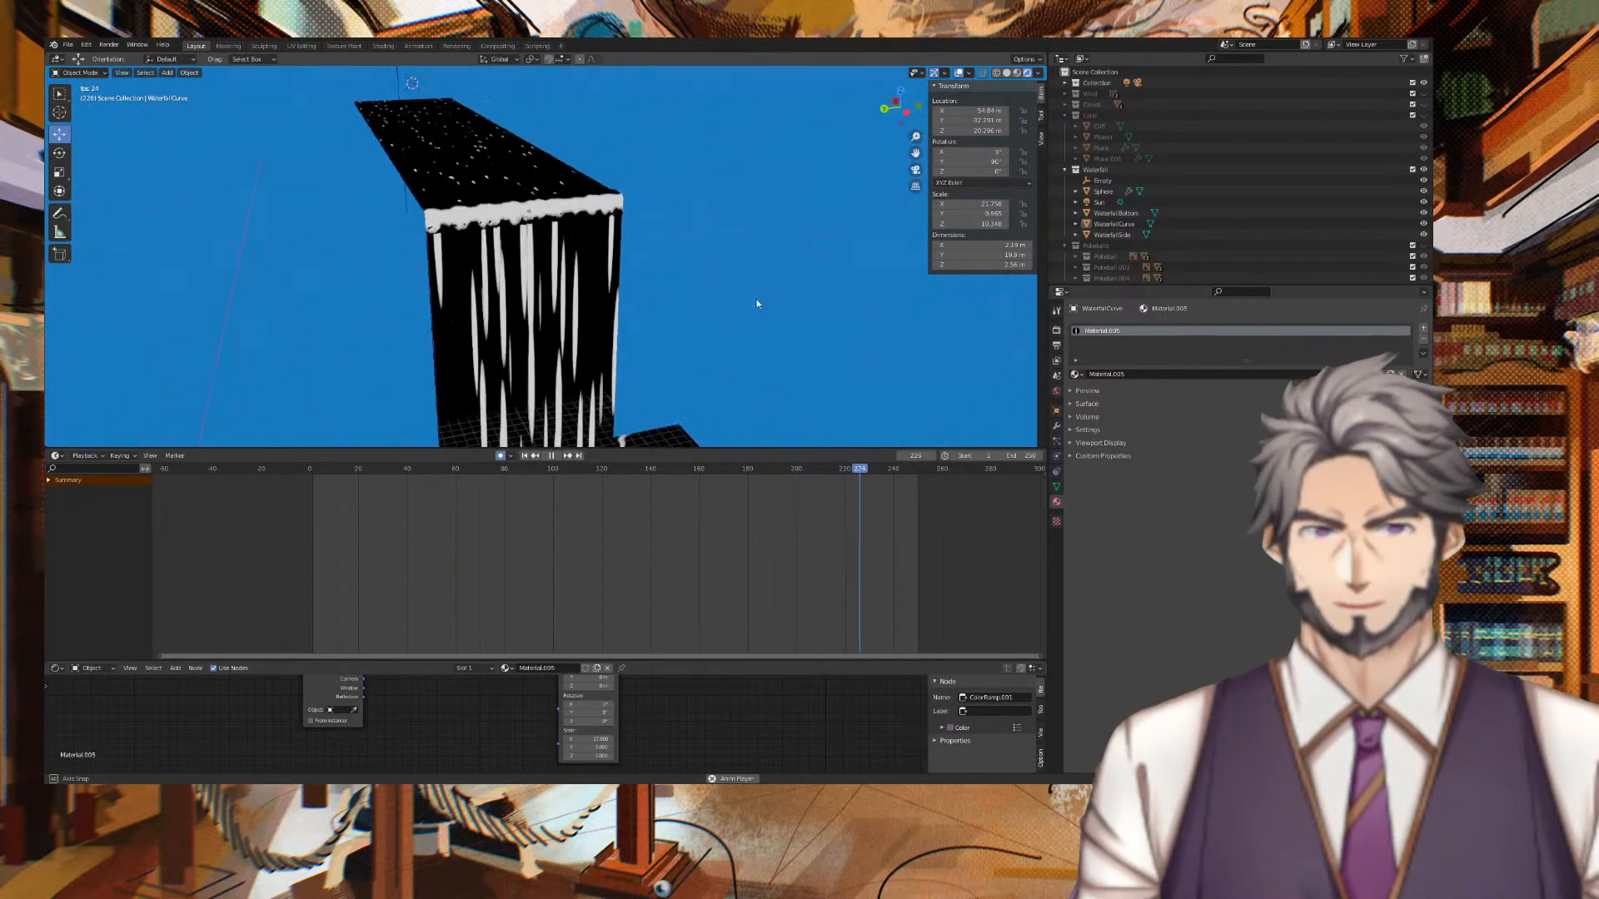
key("space")
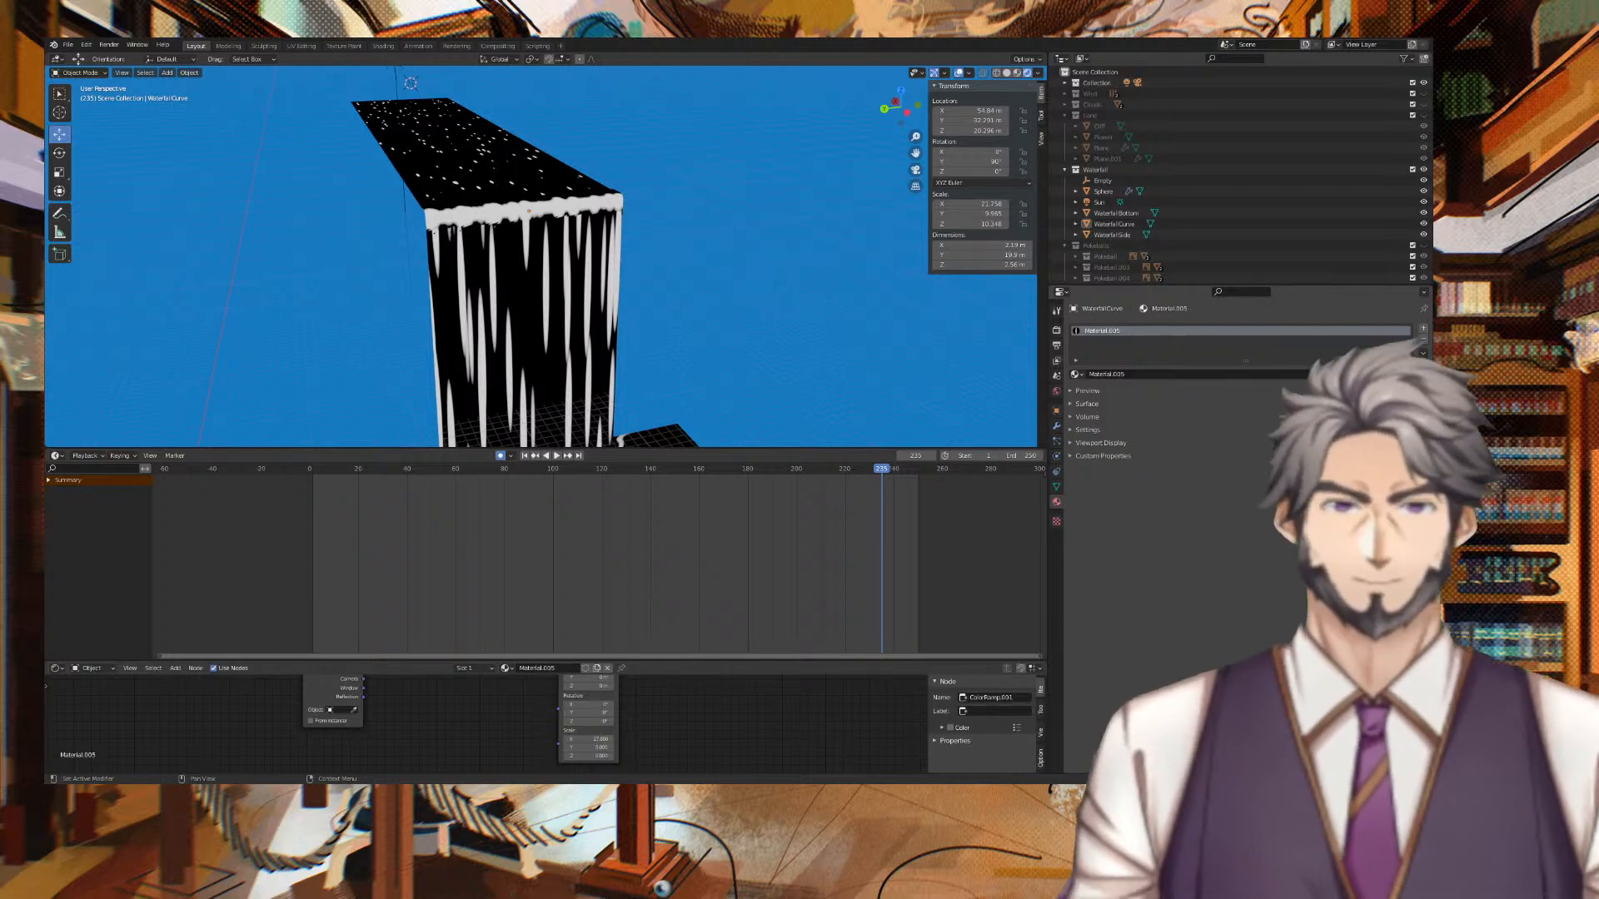
Reset the X, Y and Z rotation of the curved edge's Mapping node to 0°.
middle_click_drag(756, 723, 833, 779)
middle_click_drag(735, 682, 787, 680)
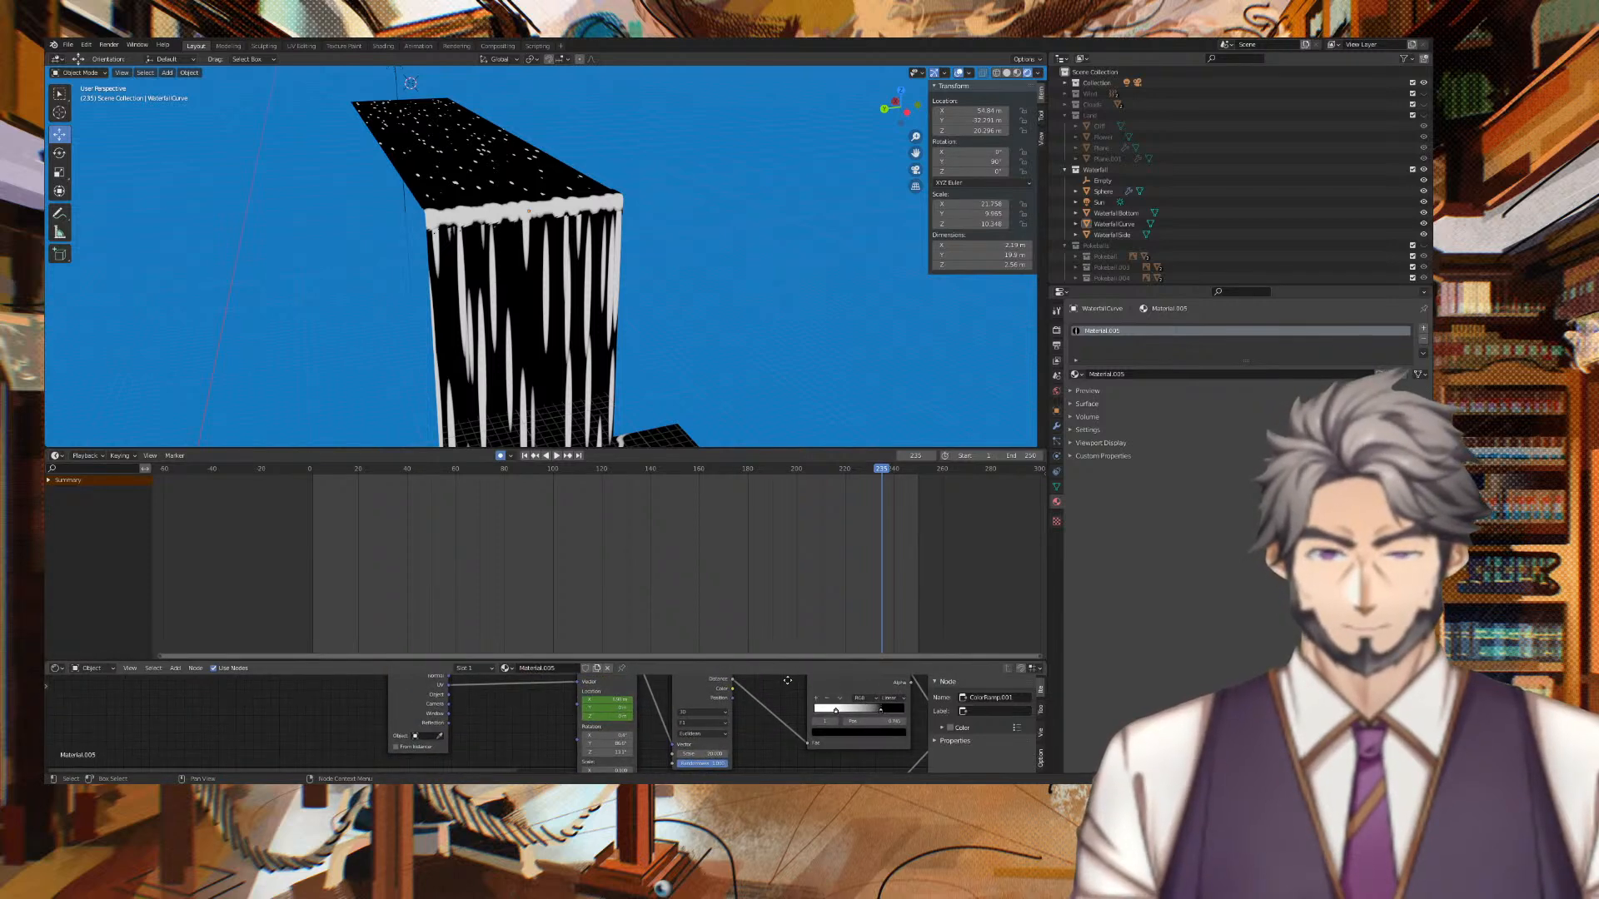
left_click(617, 735)
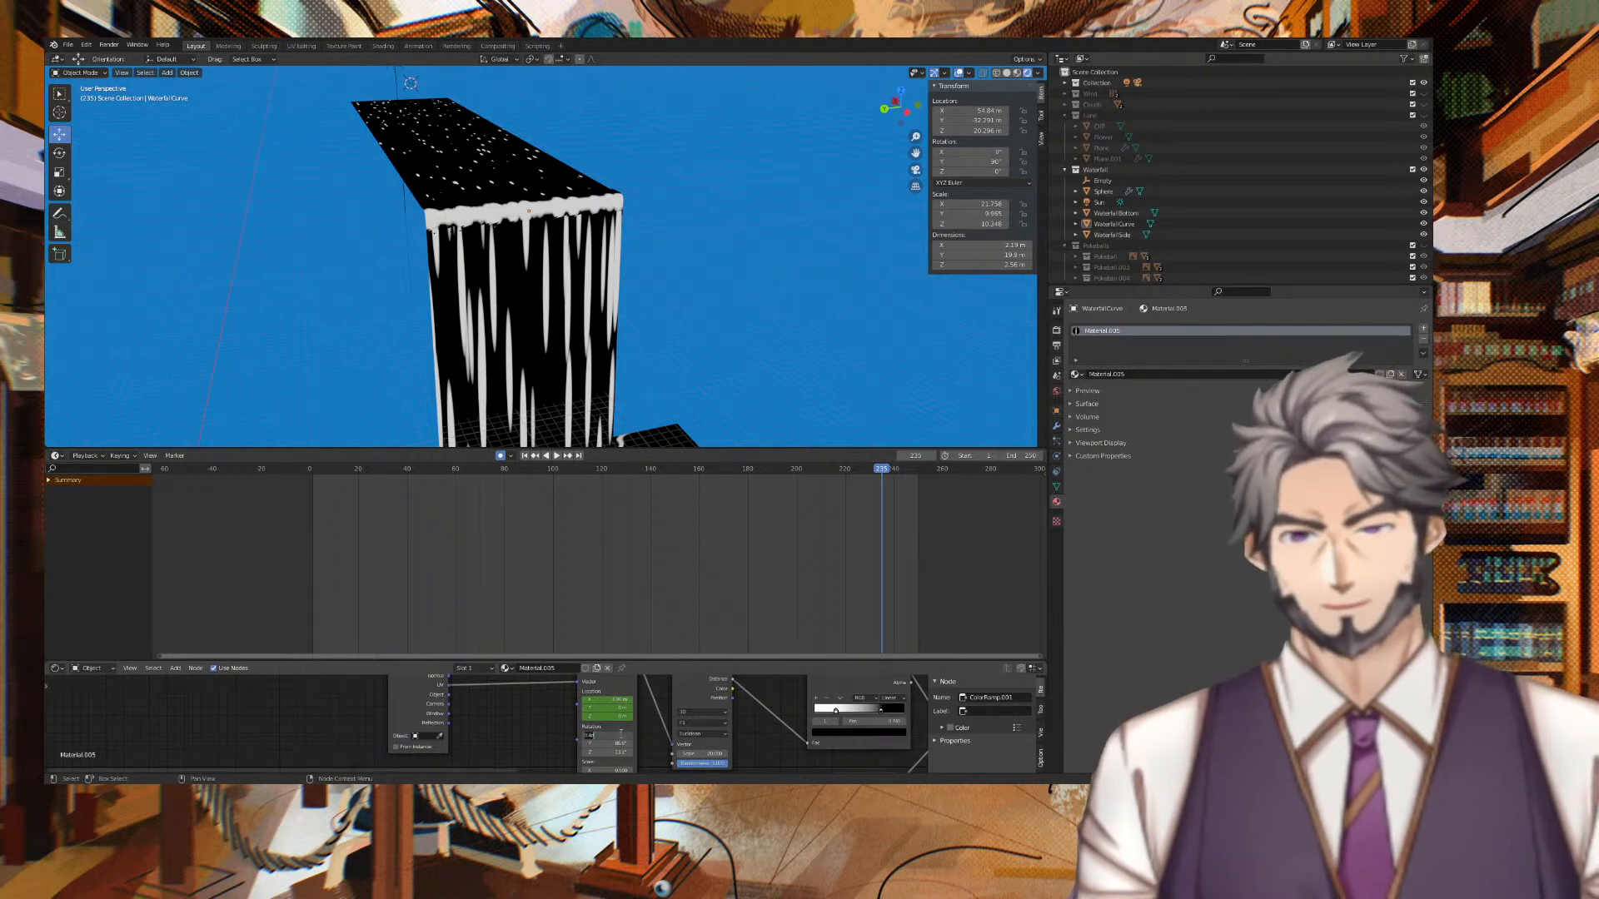
key("Tab")
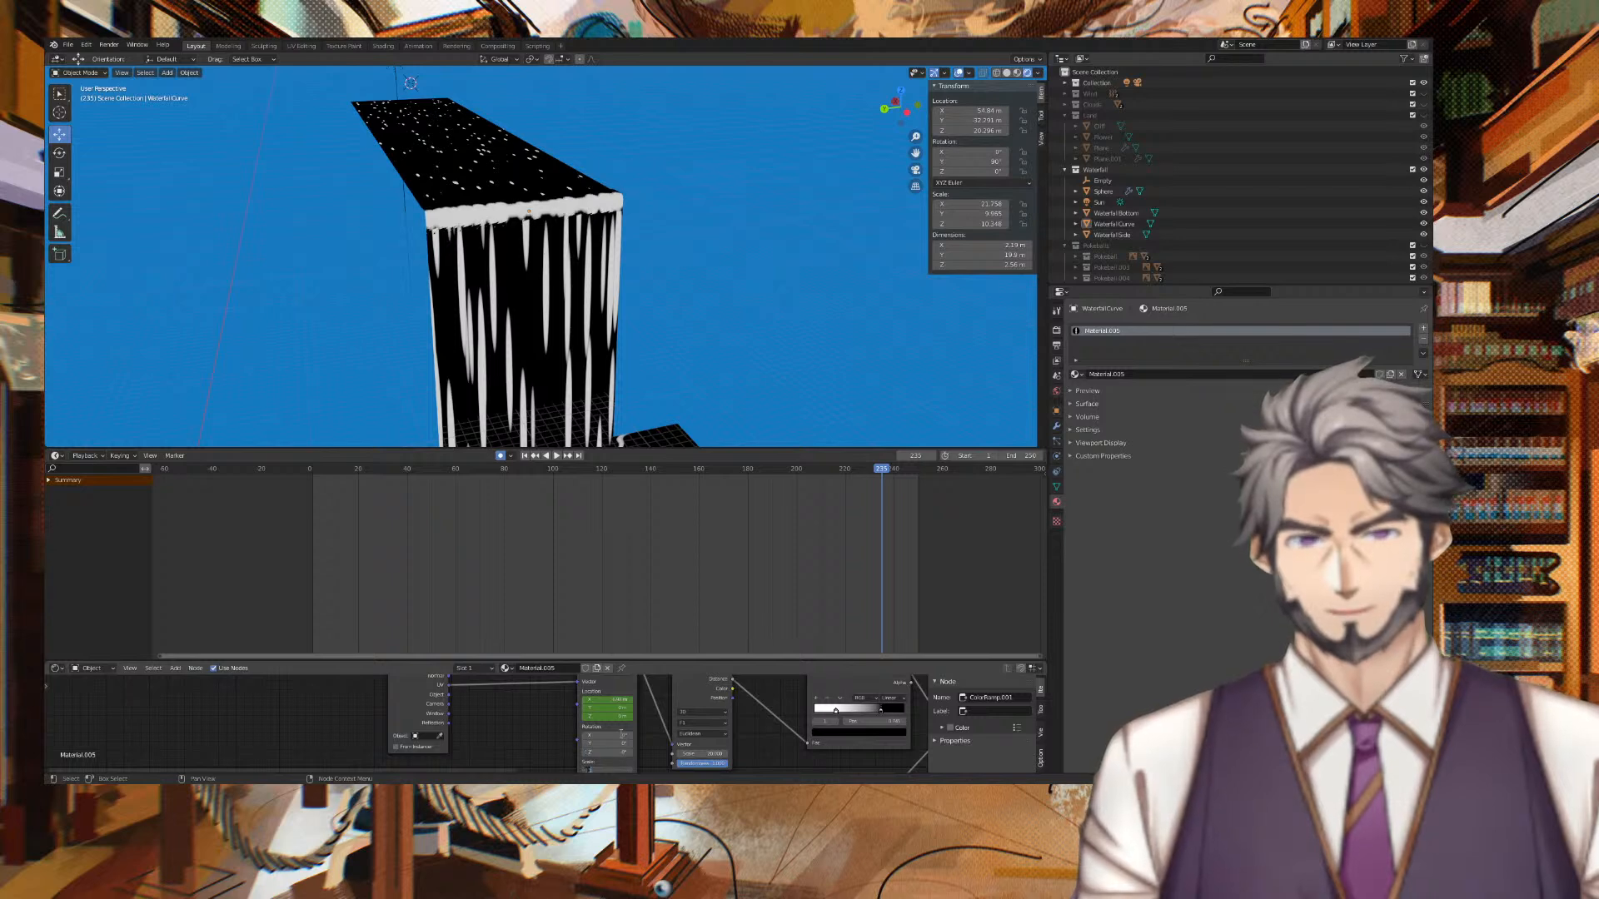
key("Return")
Switch the curved edge's Voronoi texture to 4D, change its W value, and play the animation to check the pattern.
middle_click_drag(561, 733, 577, 677)
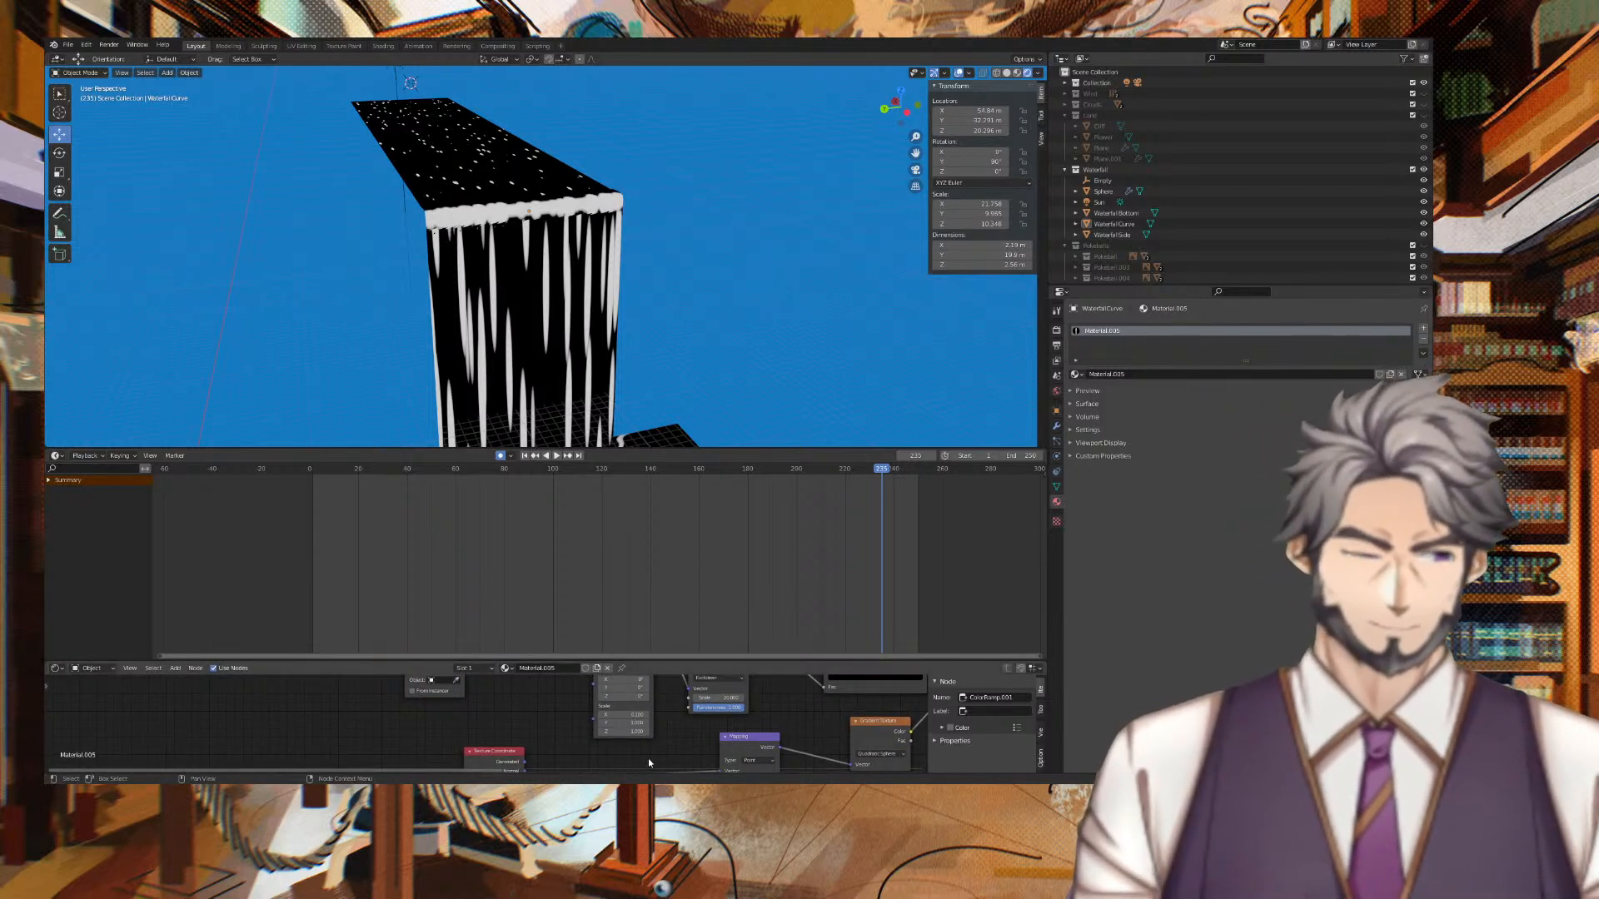
middle_click_drag(731, 697, 700, 678)
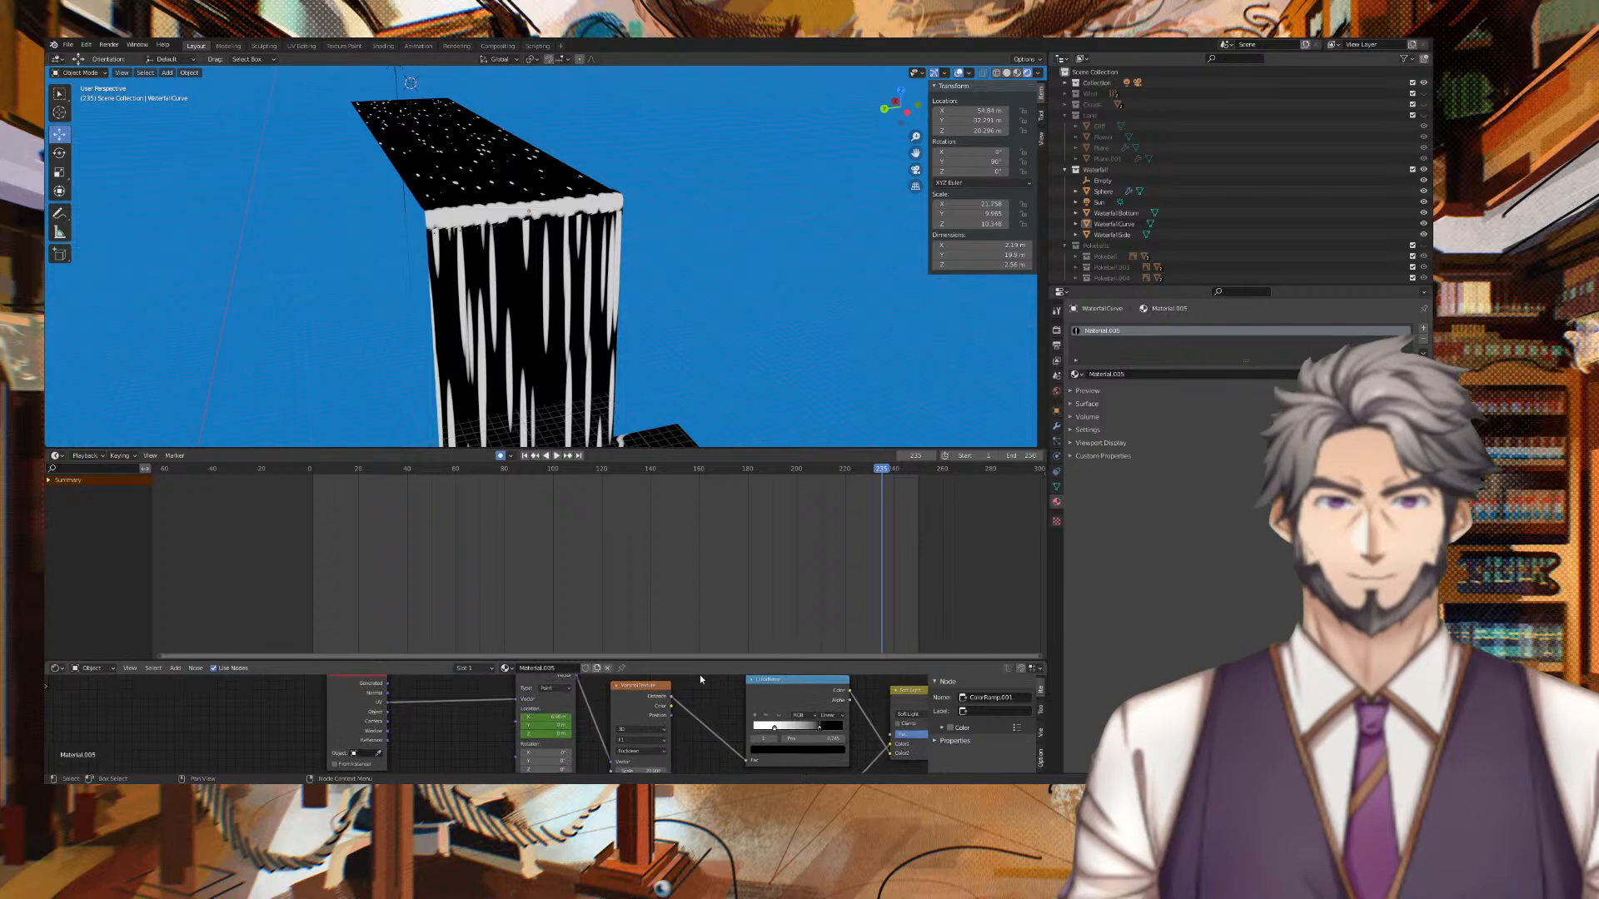
left_click(633, 730)
left_click(630, 692)
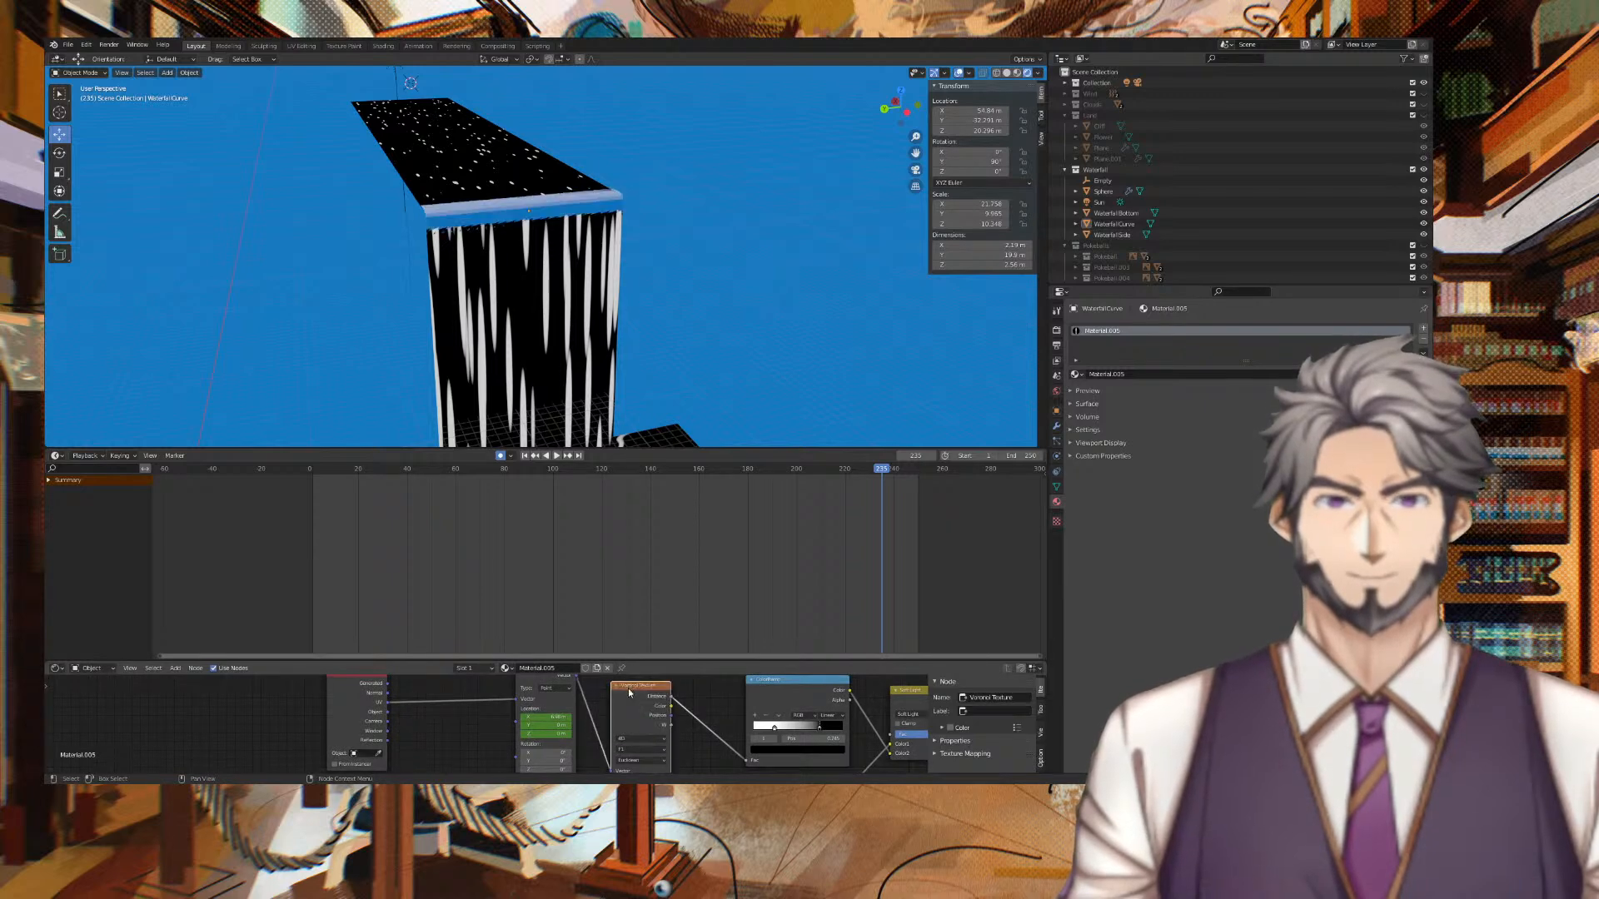
middle_click_drag(702, 743, 725, 696)
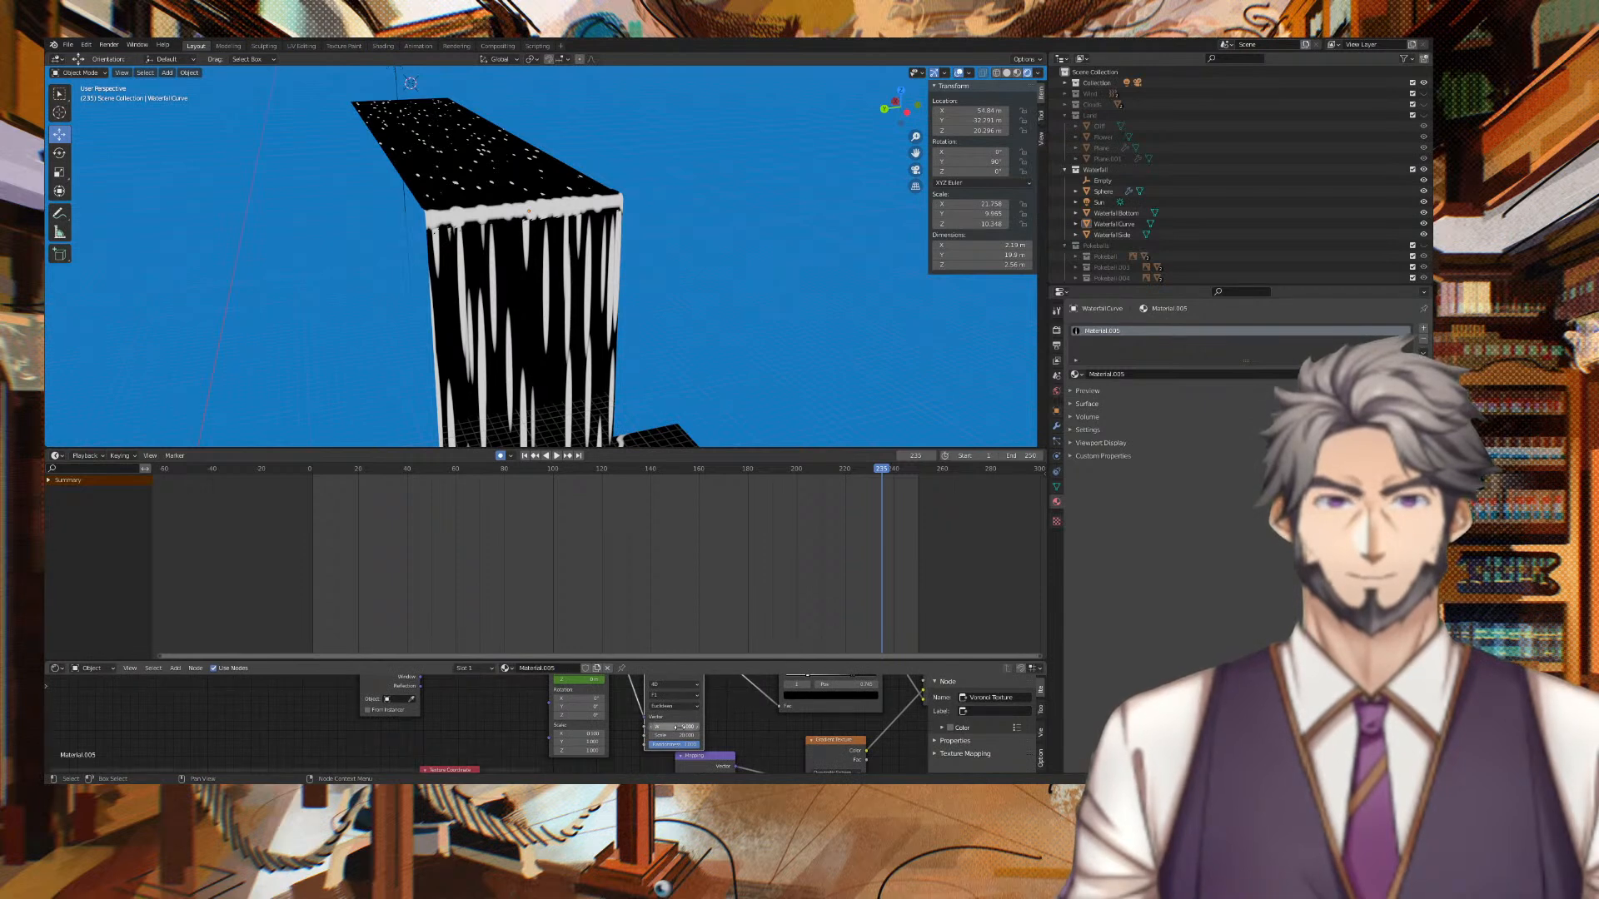
left_click_drag(674, 727, 715, 727)
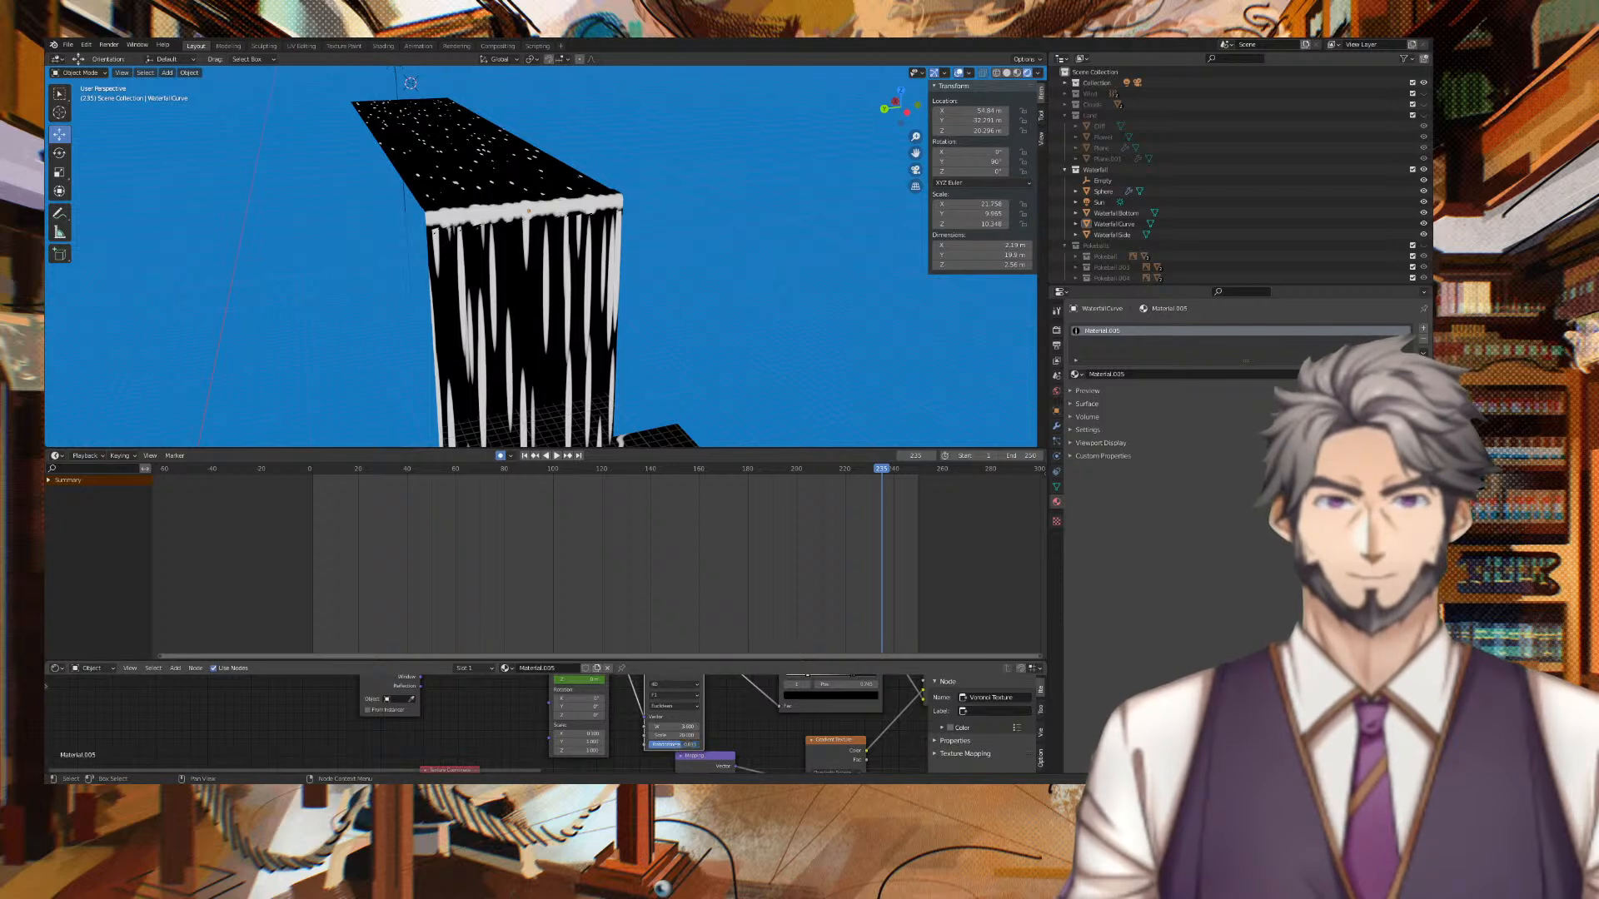
key("space")
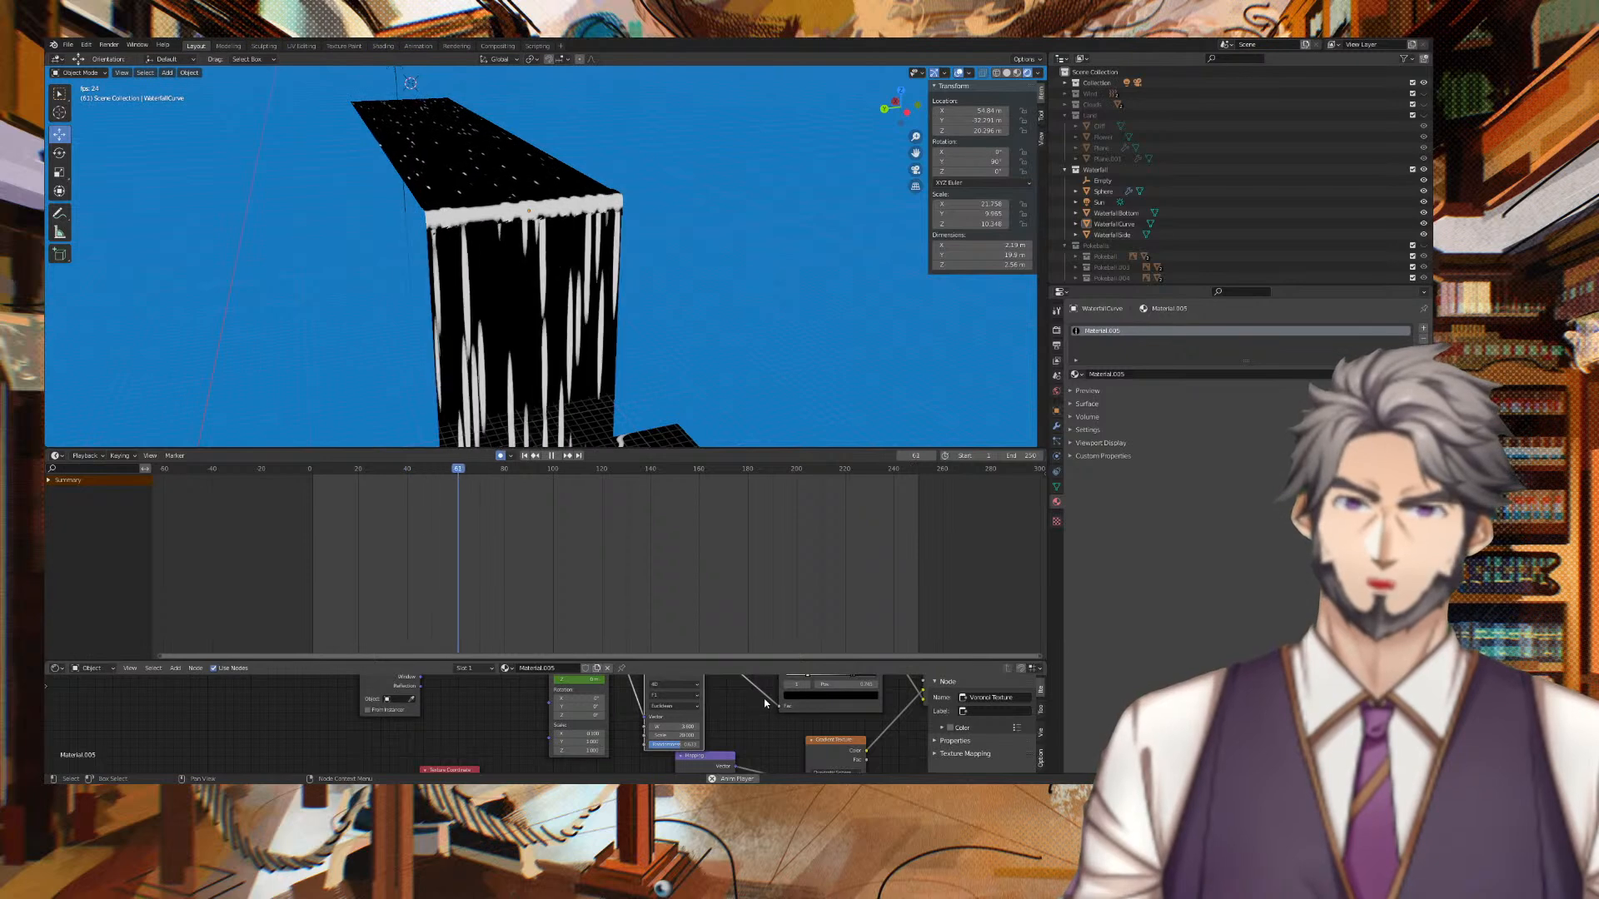
key("space")
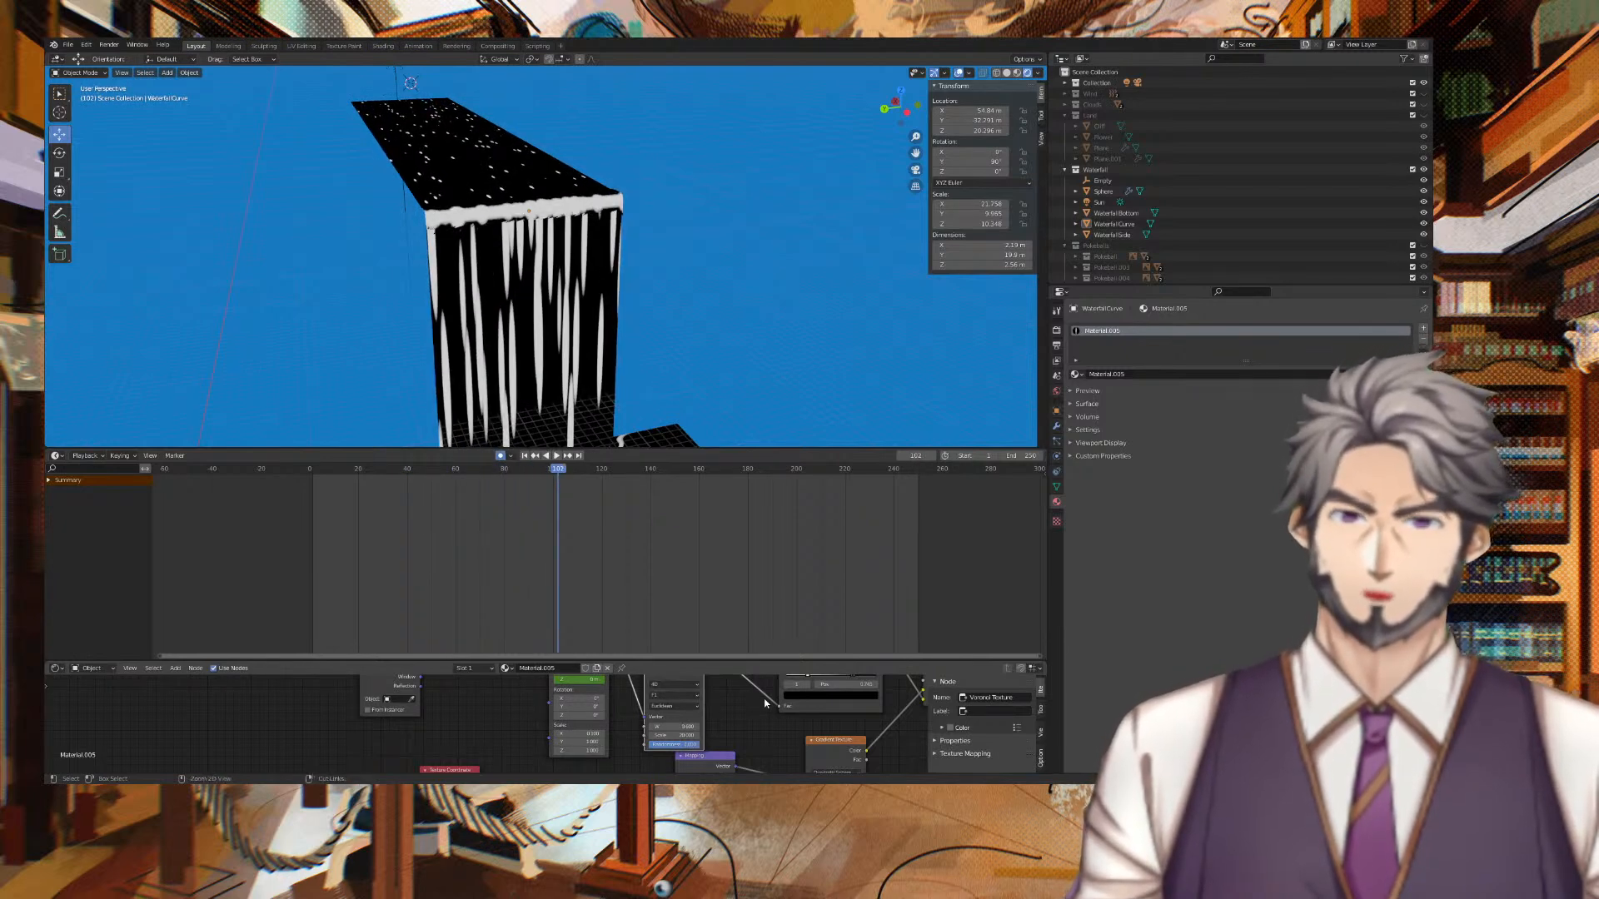
Undo the Voronoi texture and Mapping rotation changes, and play the animation to check the curved edge again.
key("ctrl+z")
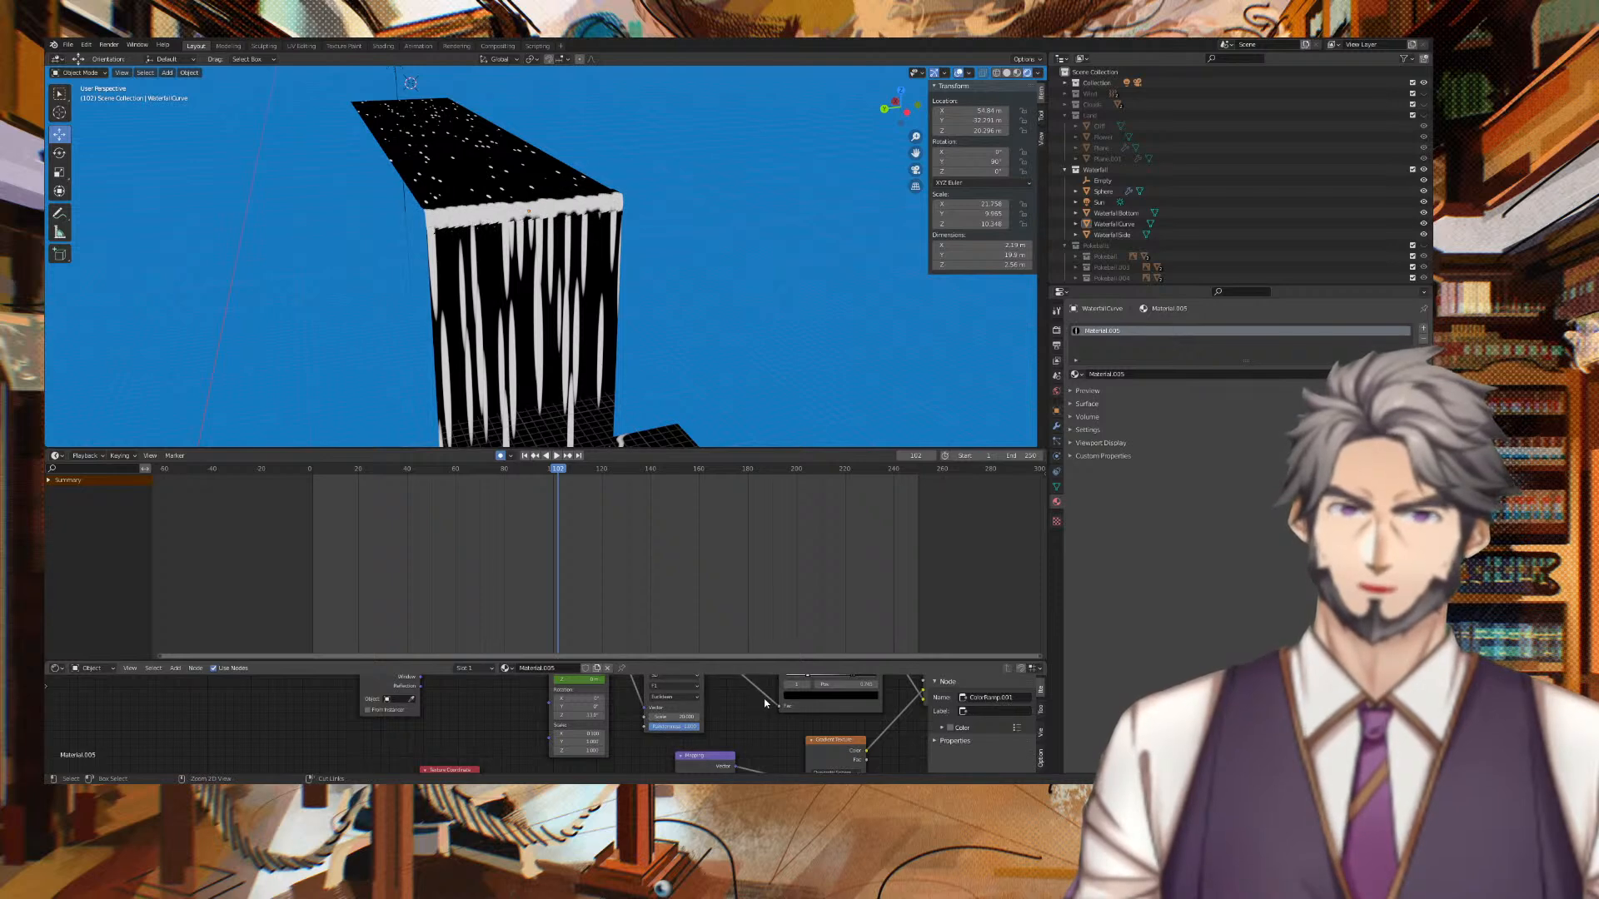
key("ctrl+z")
key("space")
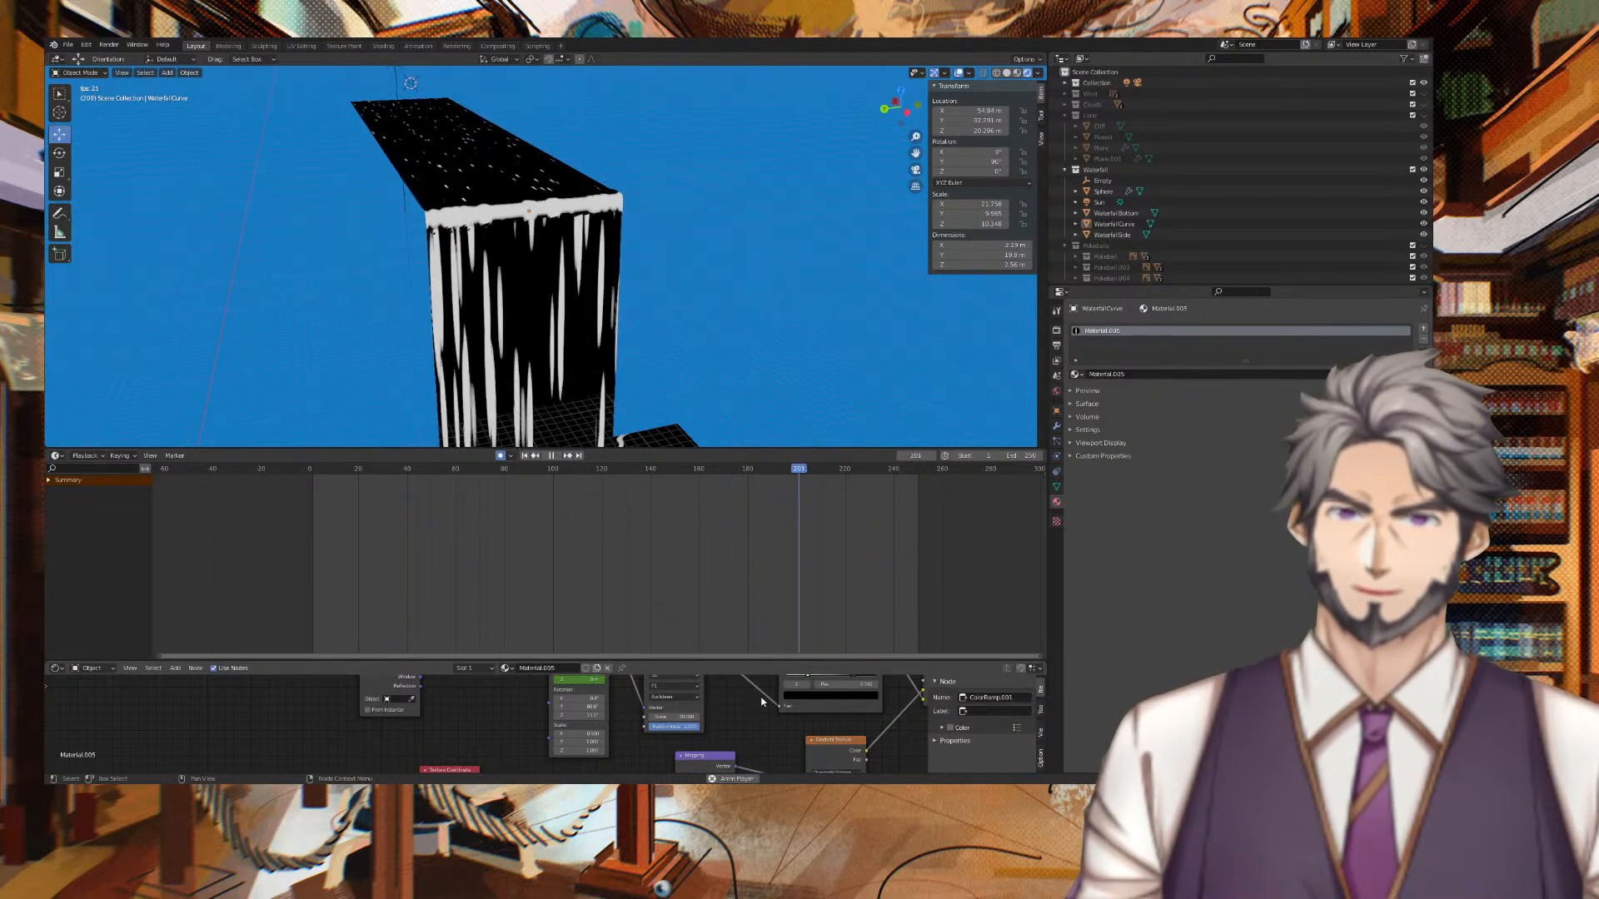
key("space")
Select the curved edge and scale it about 1.5 times along the global X axis.
middle_click_drag(667, 433, 785, 324)
left_click(532, 223)
middle_click_drag(532, 223, 685, 206)
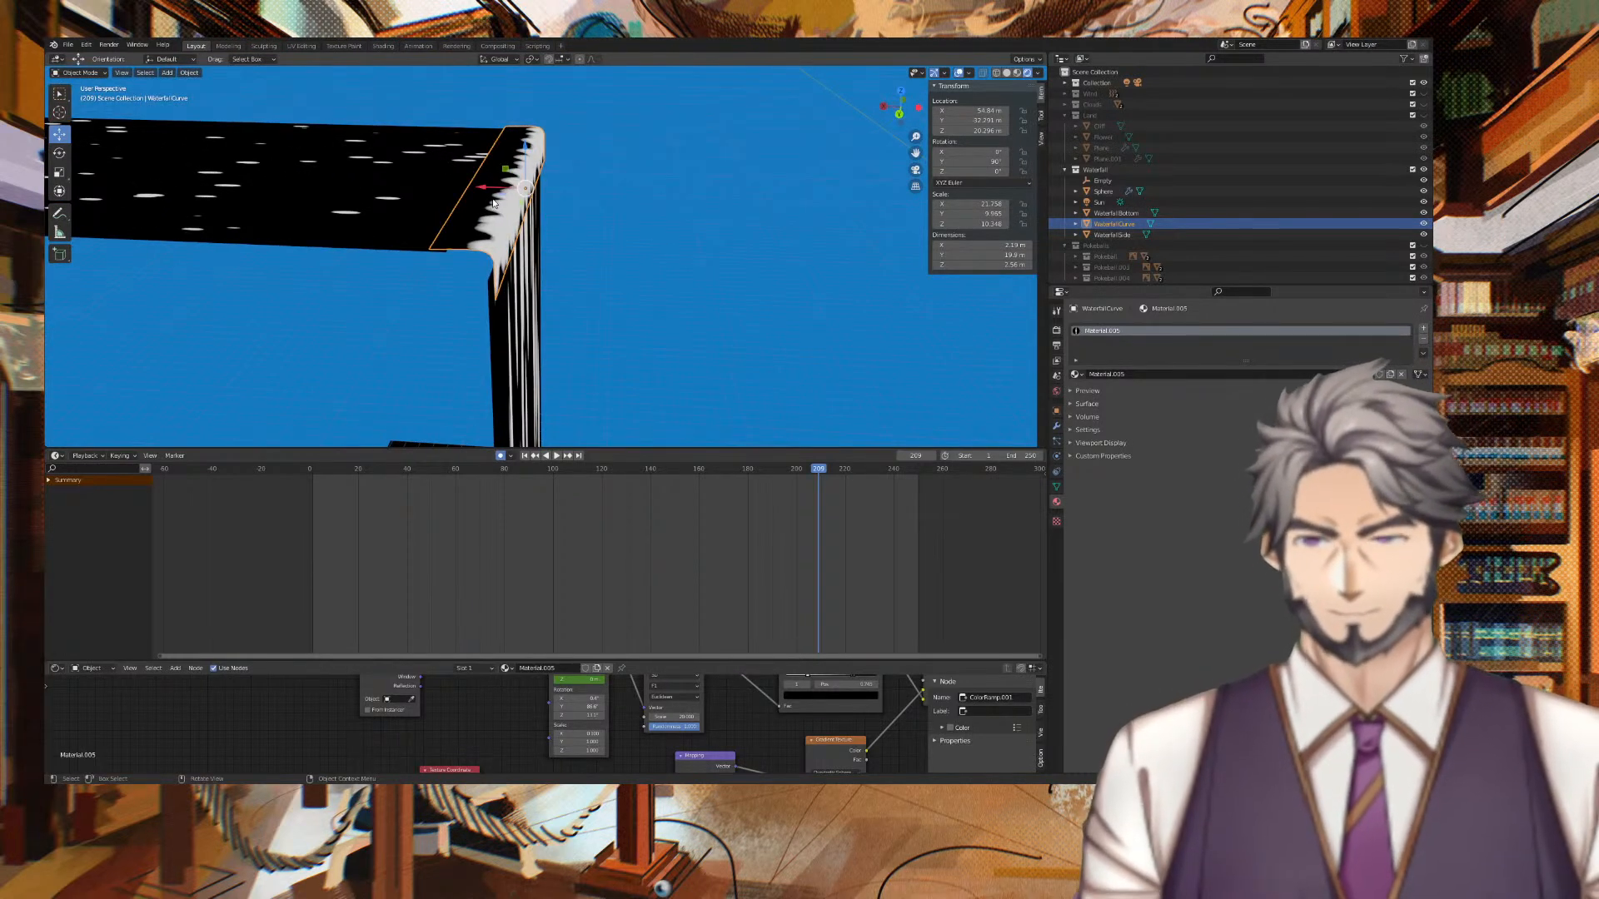
key("s")
key("x")
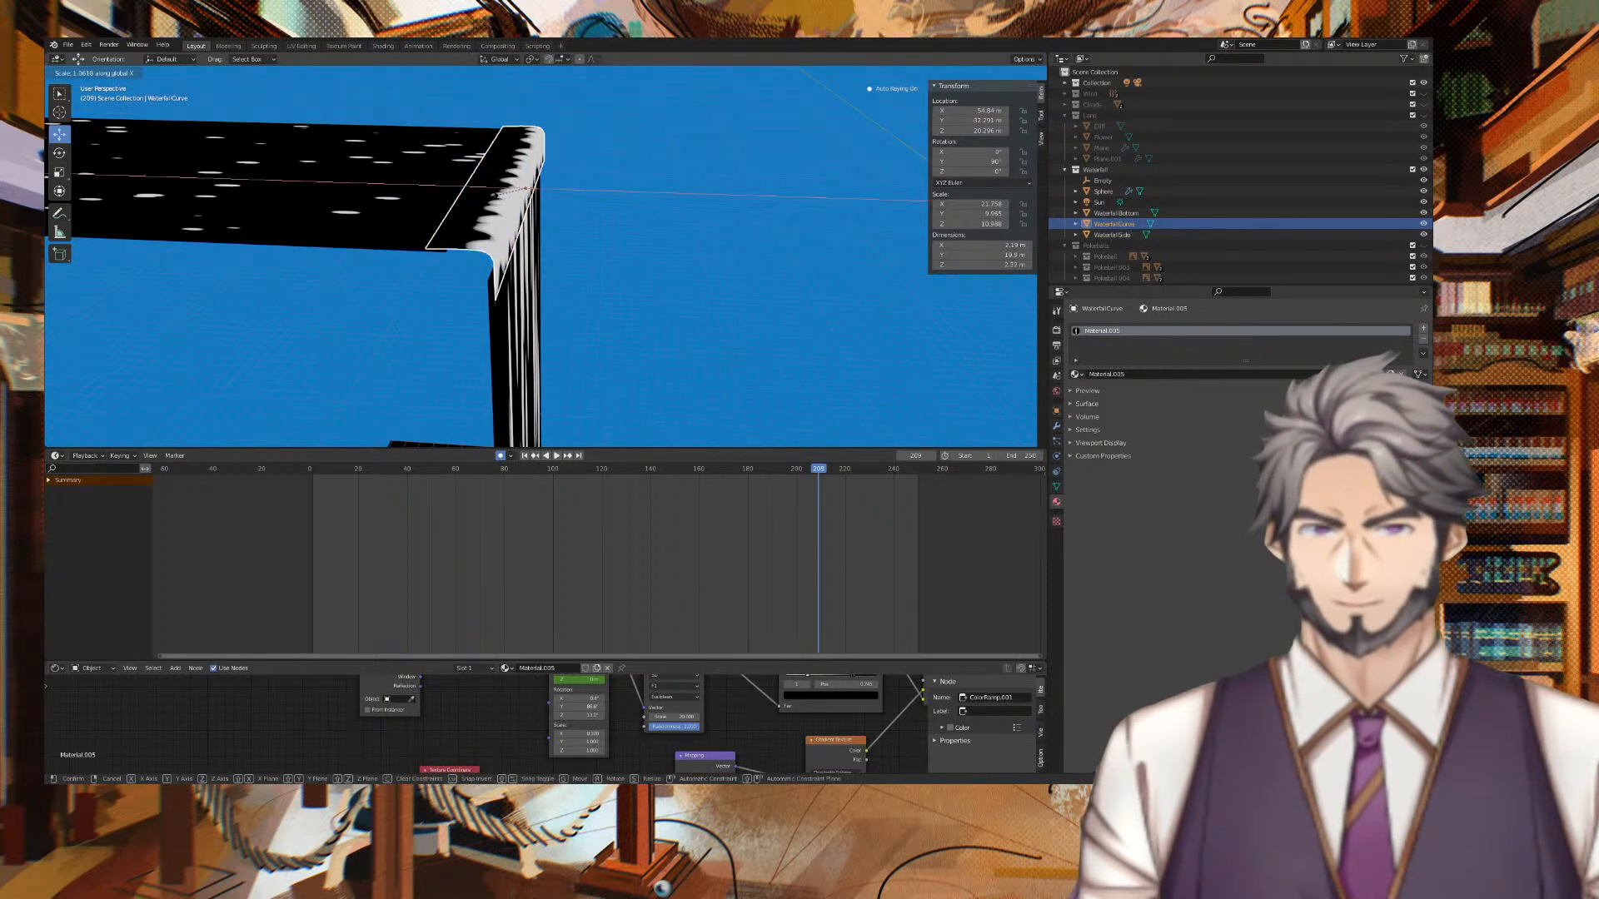
key("Return")
middle_click_drag(612, 131, 618, 128)
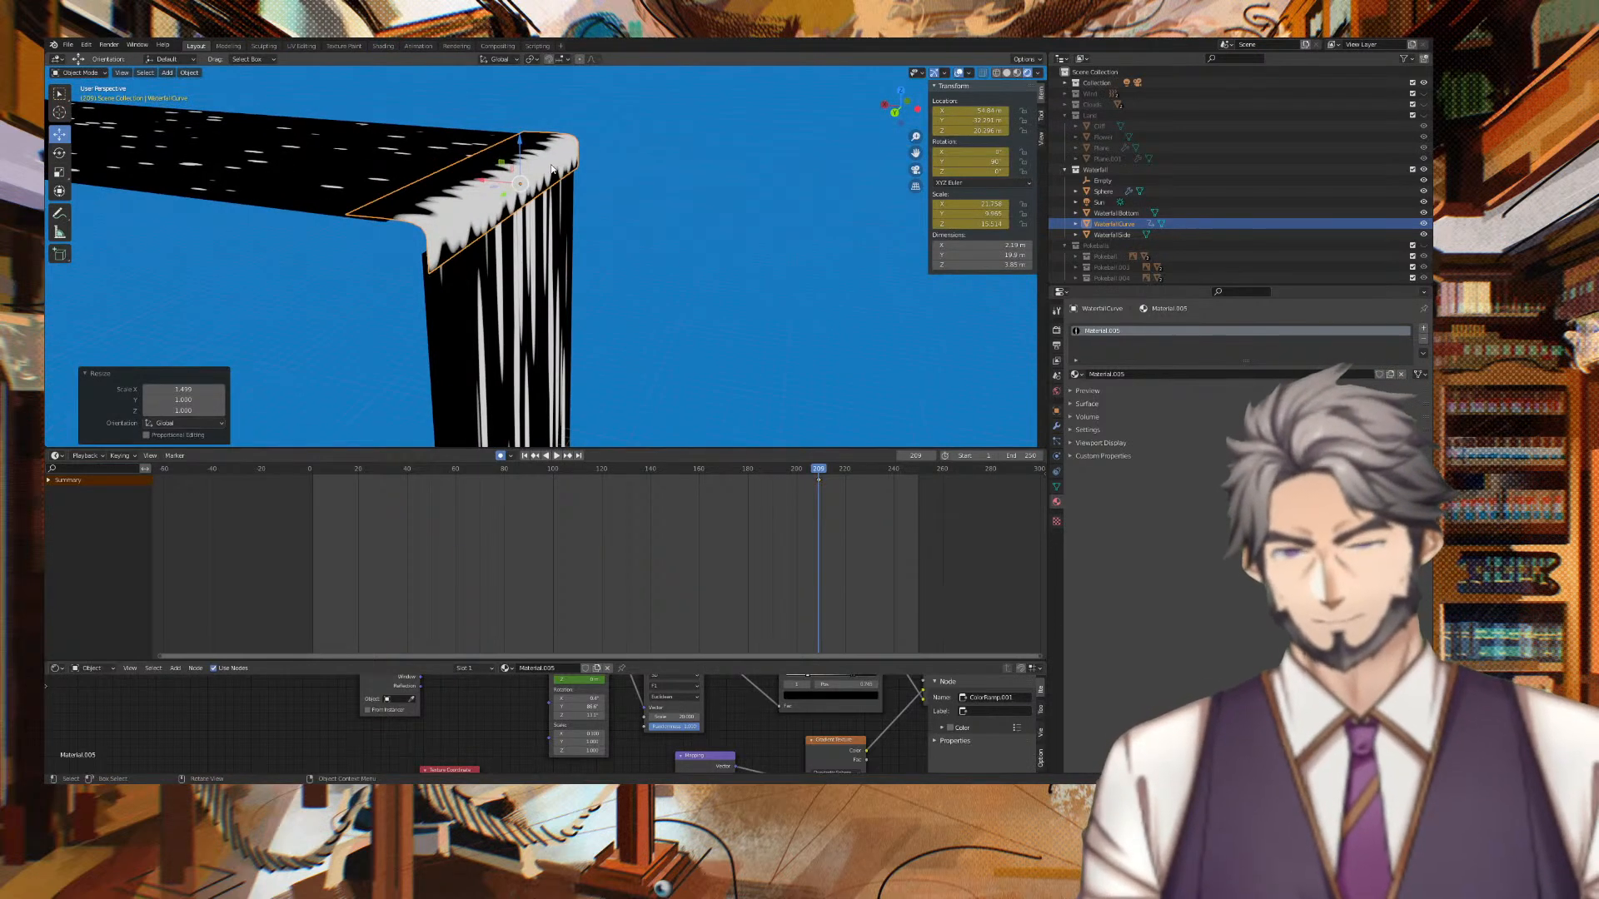
Stretch the curved edge along the global Z axis and play the animation to check its blend with the neighbouring planes.
key("s")
key("z")
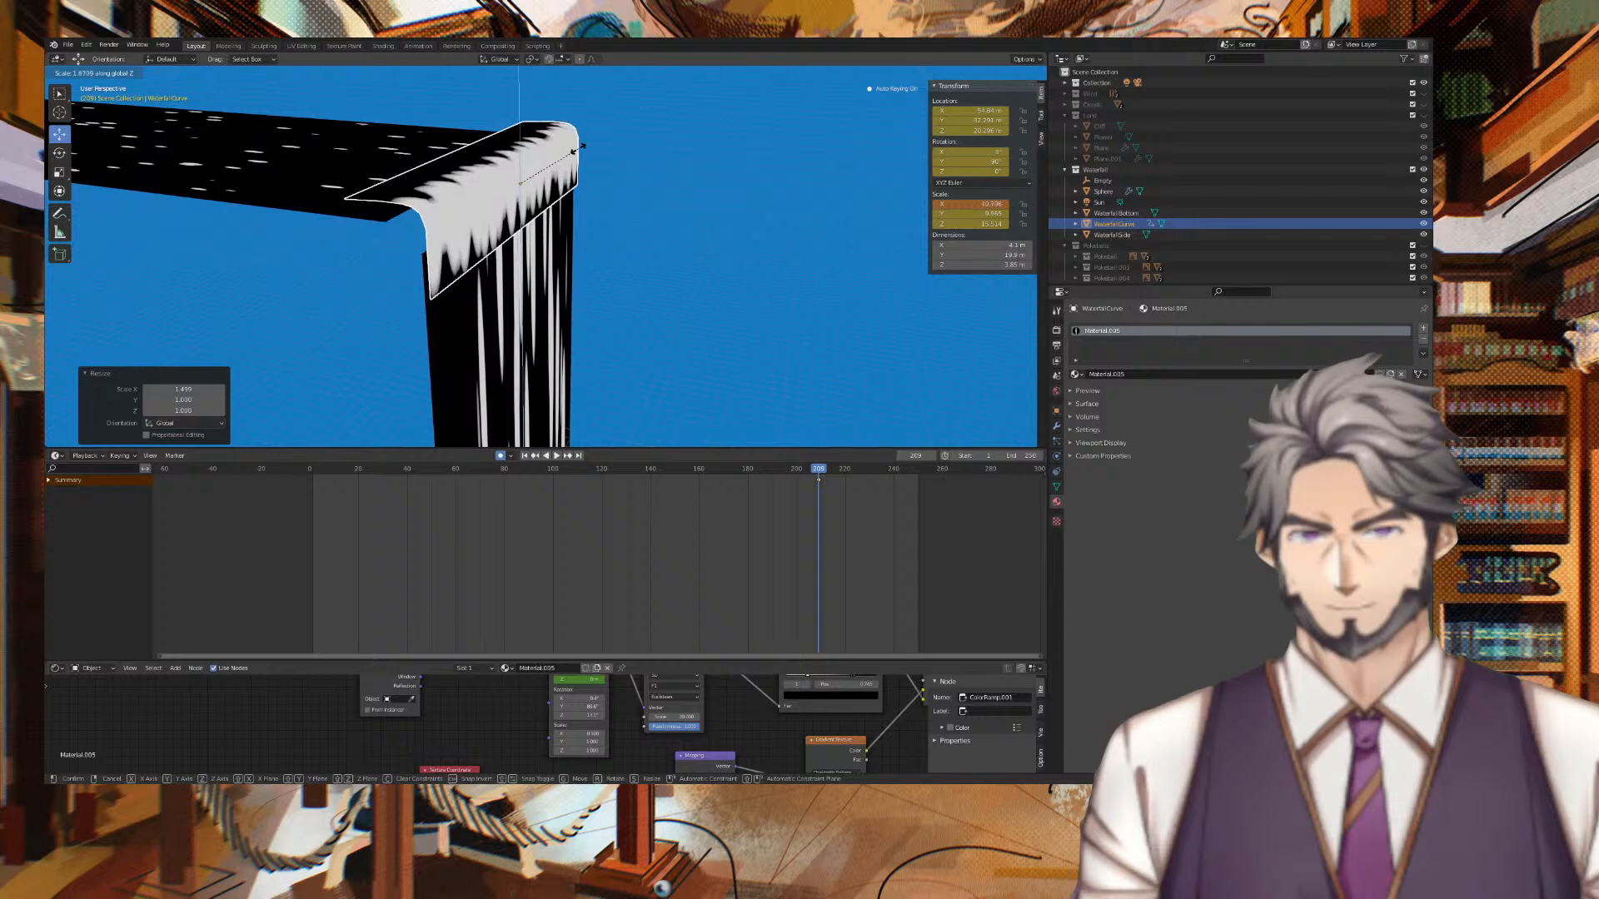
left_click(578, 148)
middle_click_drag(657, 125, 534, 150)
left_click(735, 135)
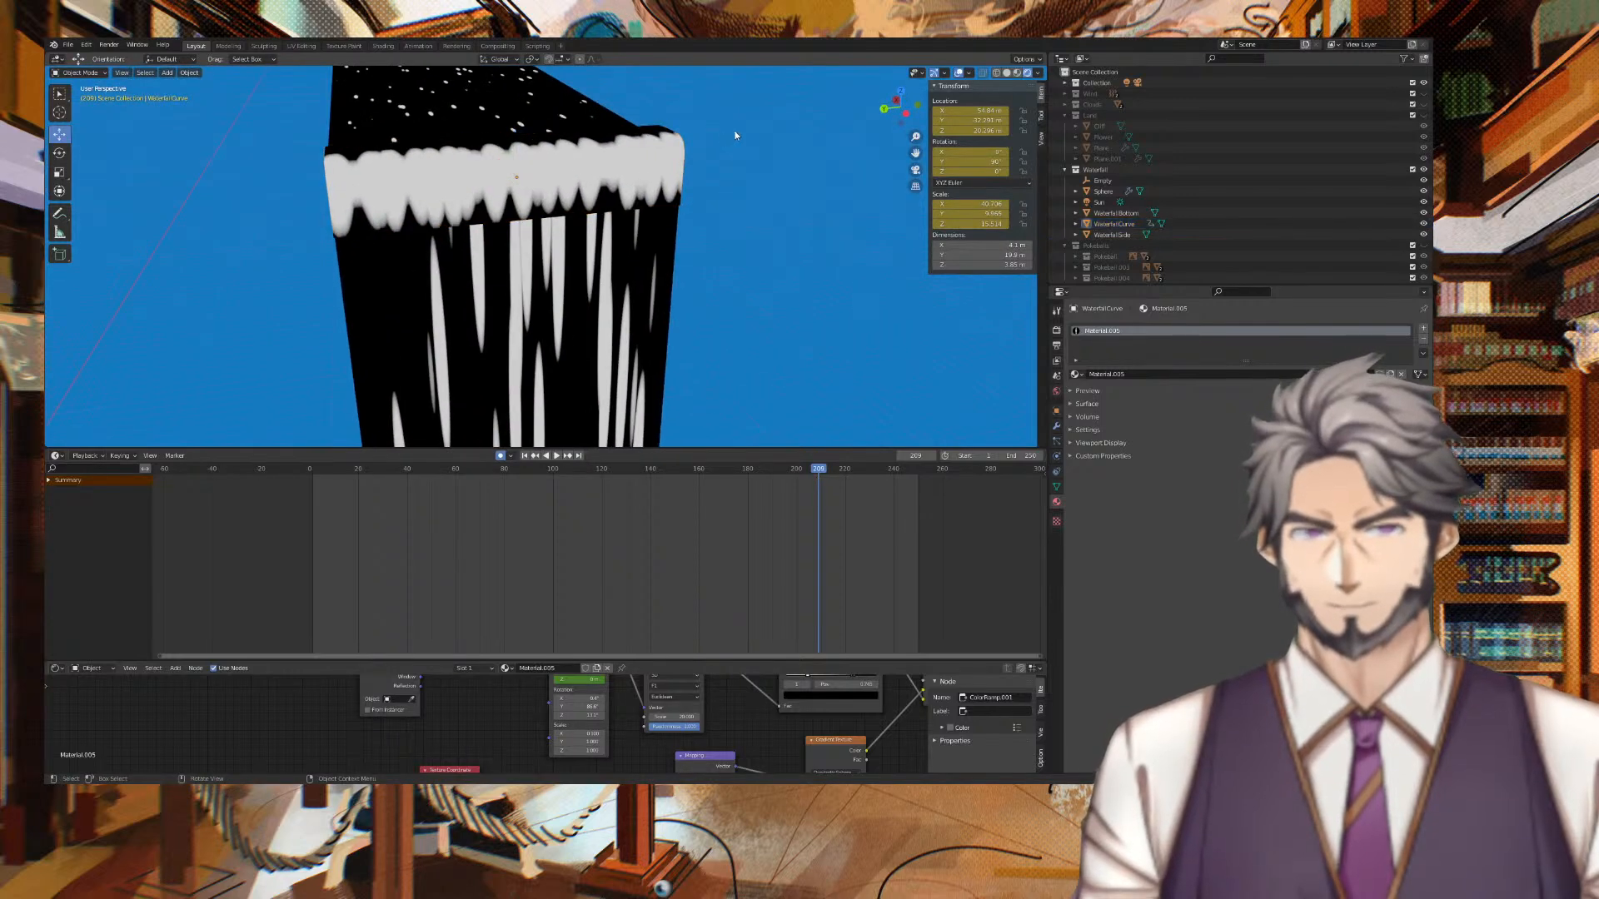
key("space")
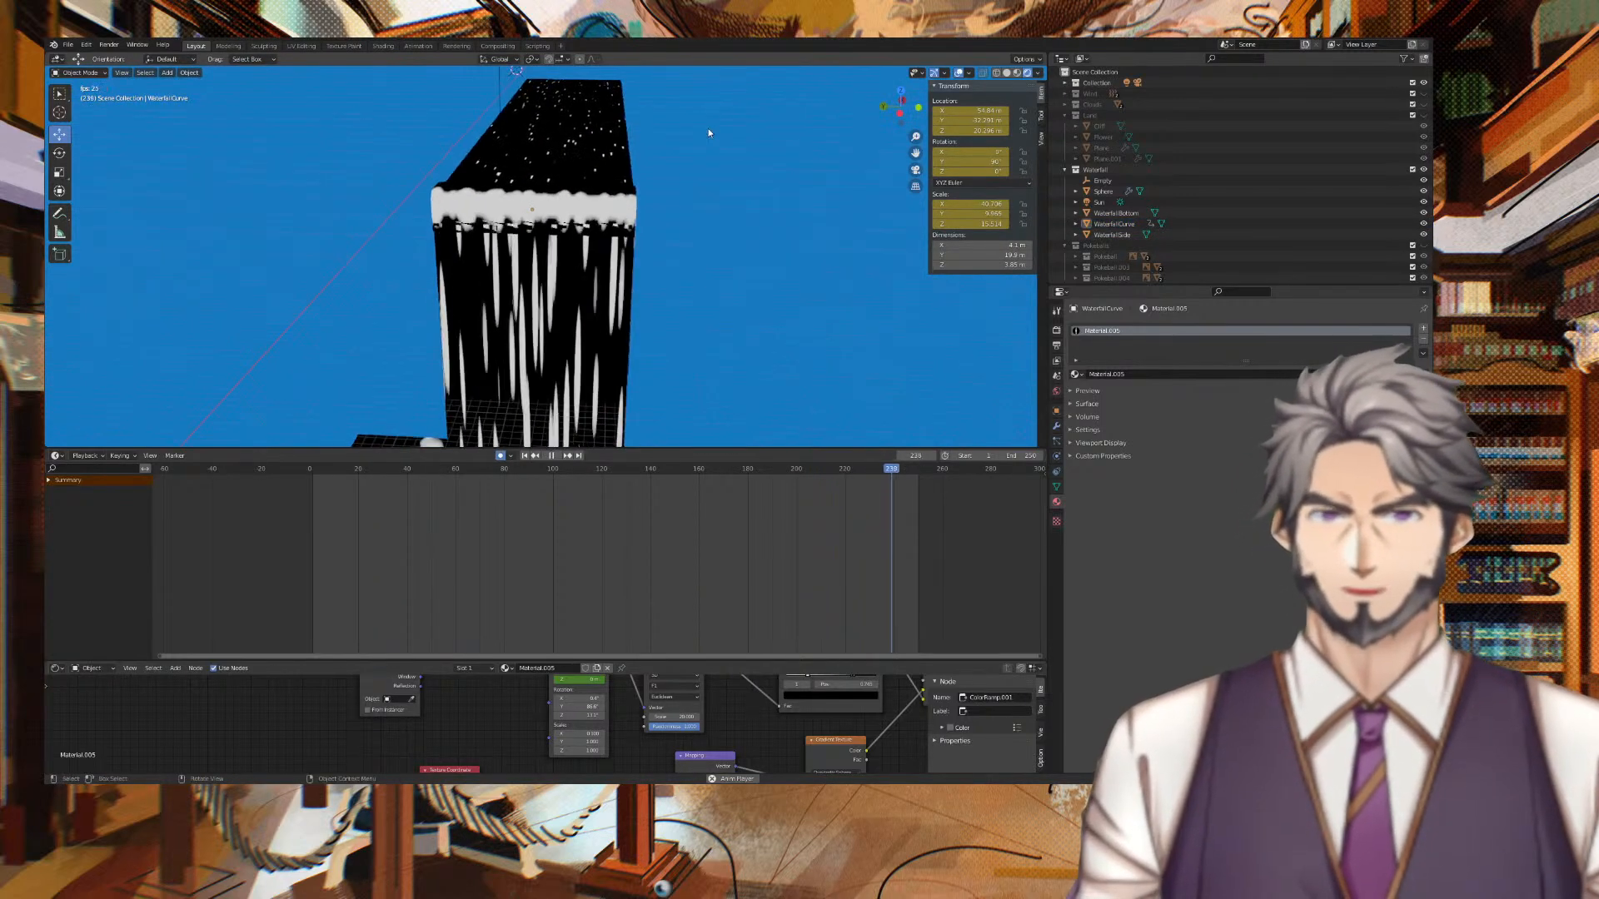
middle_click_drag(733, 135, 819, 126)
key("space")
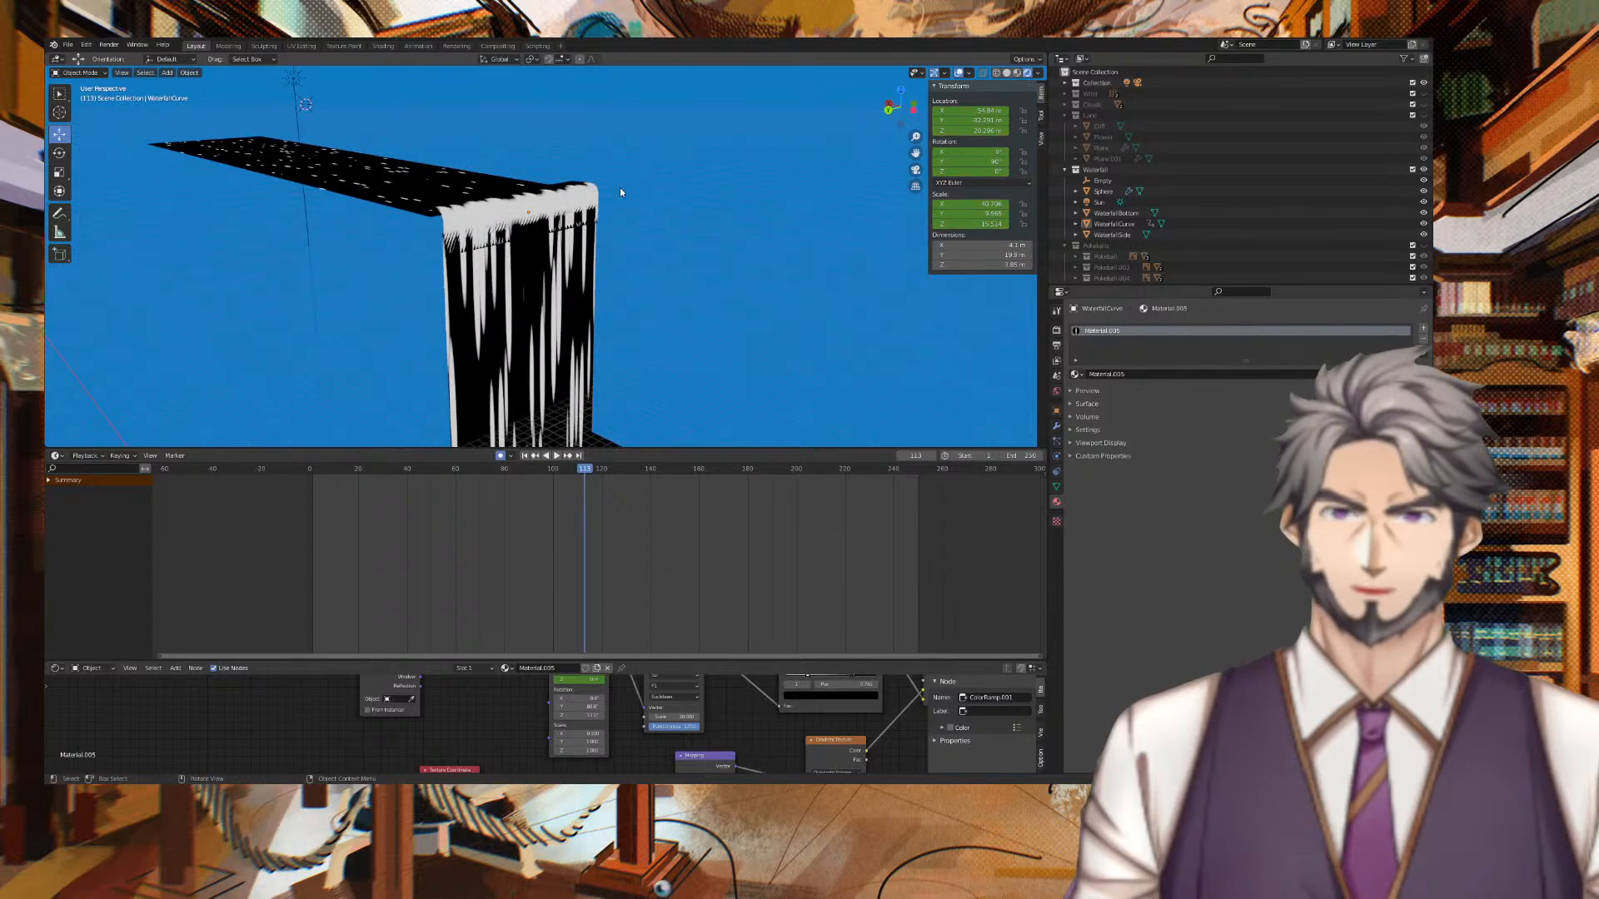
Shift the curved edge slightly along the global X axis to align it with the vertical plane, and play the animation to check it.
left_click(583, 203)
middle_click_drag(616, 202, 691, 193)
left_click_drag(493, 211, 497, 213)
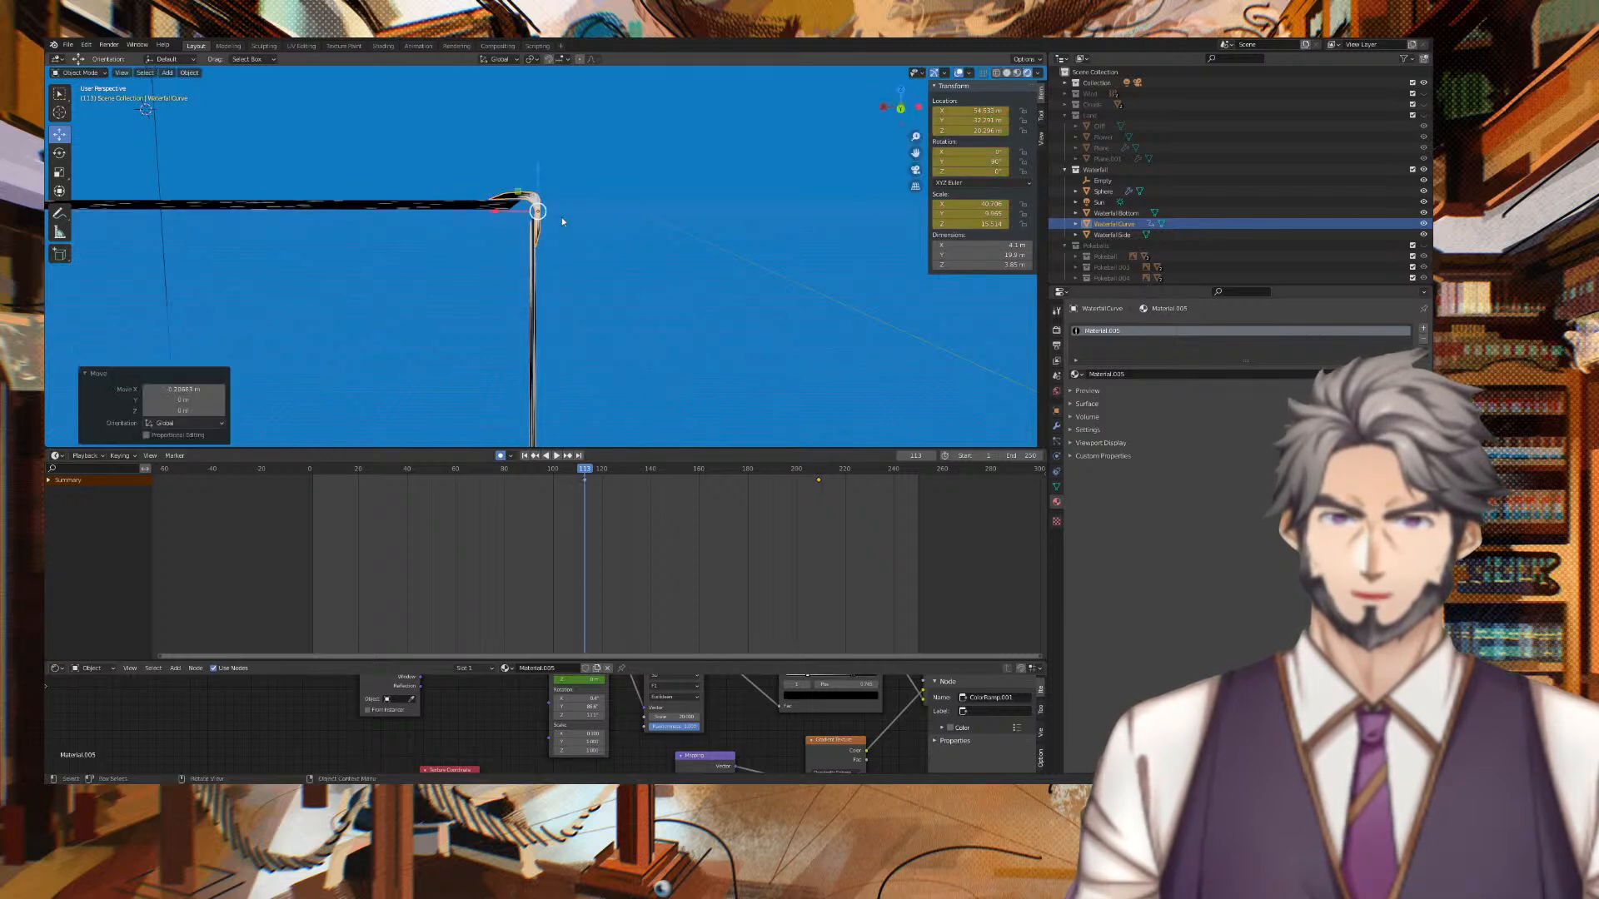
left_click(757, 203)
middle_click_drag(756, 203, 787, 178)
key("space")
scroll(728, 187, "down", 2)
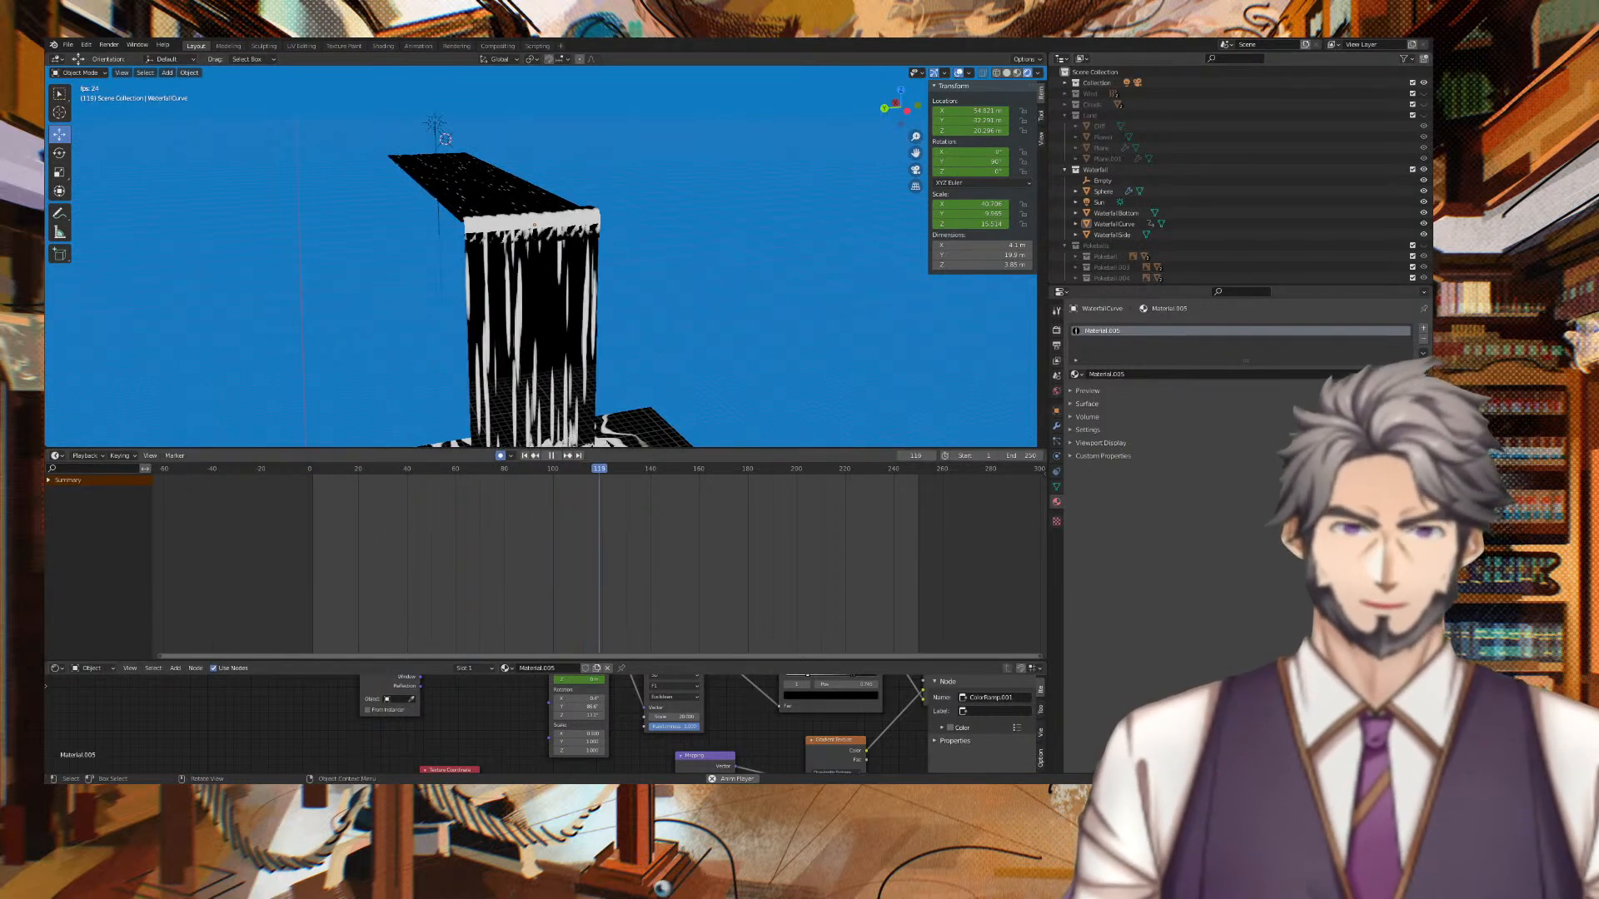
key("space")
middle_click_drag(708, 342, 749, 301)
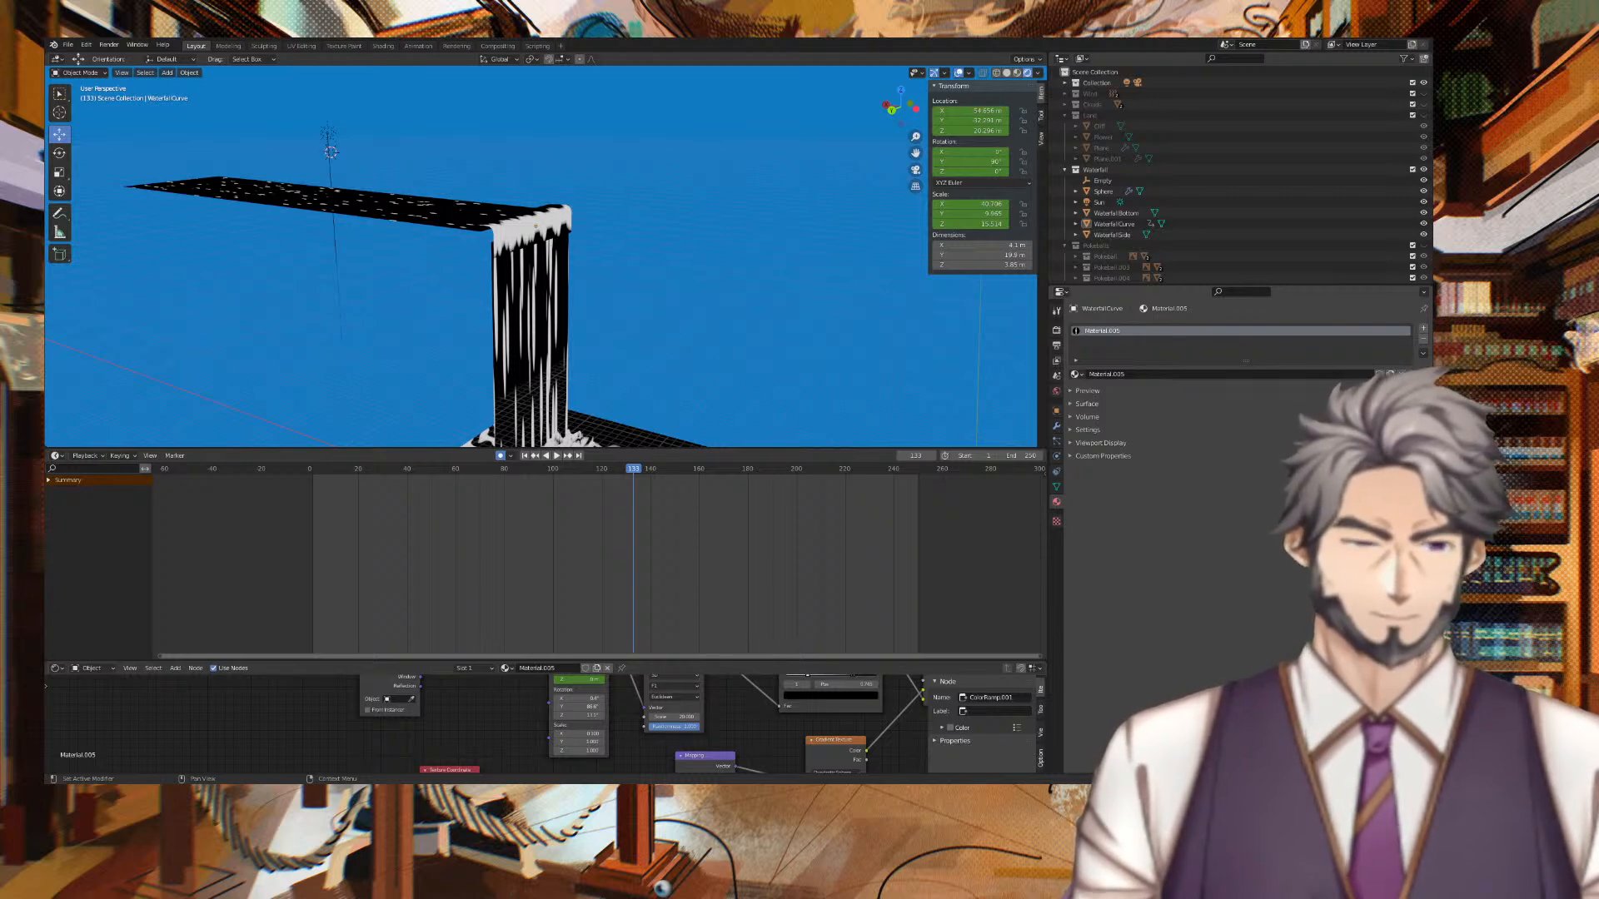
scroll(849, 745, "down", 3)
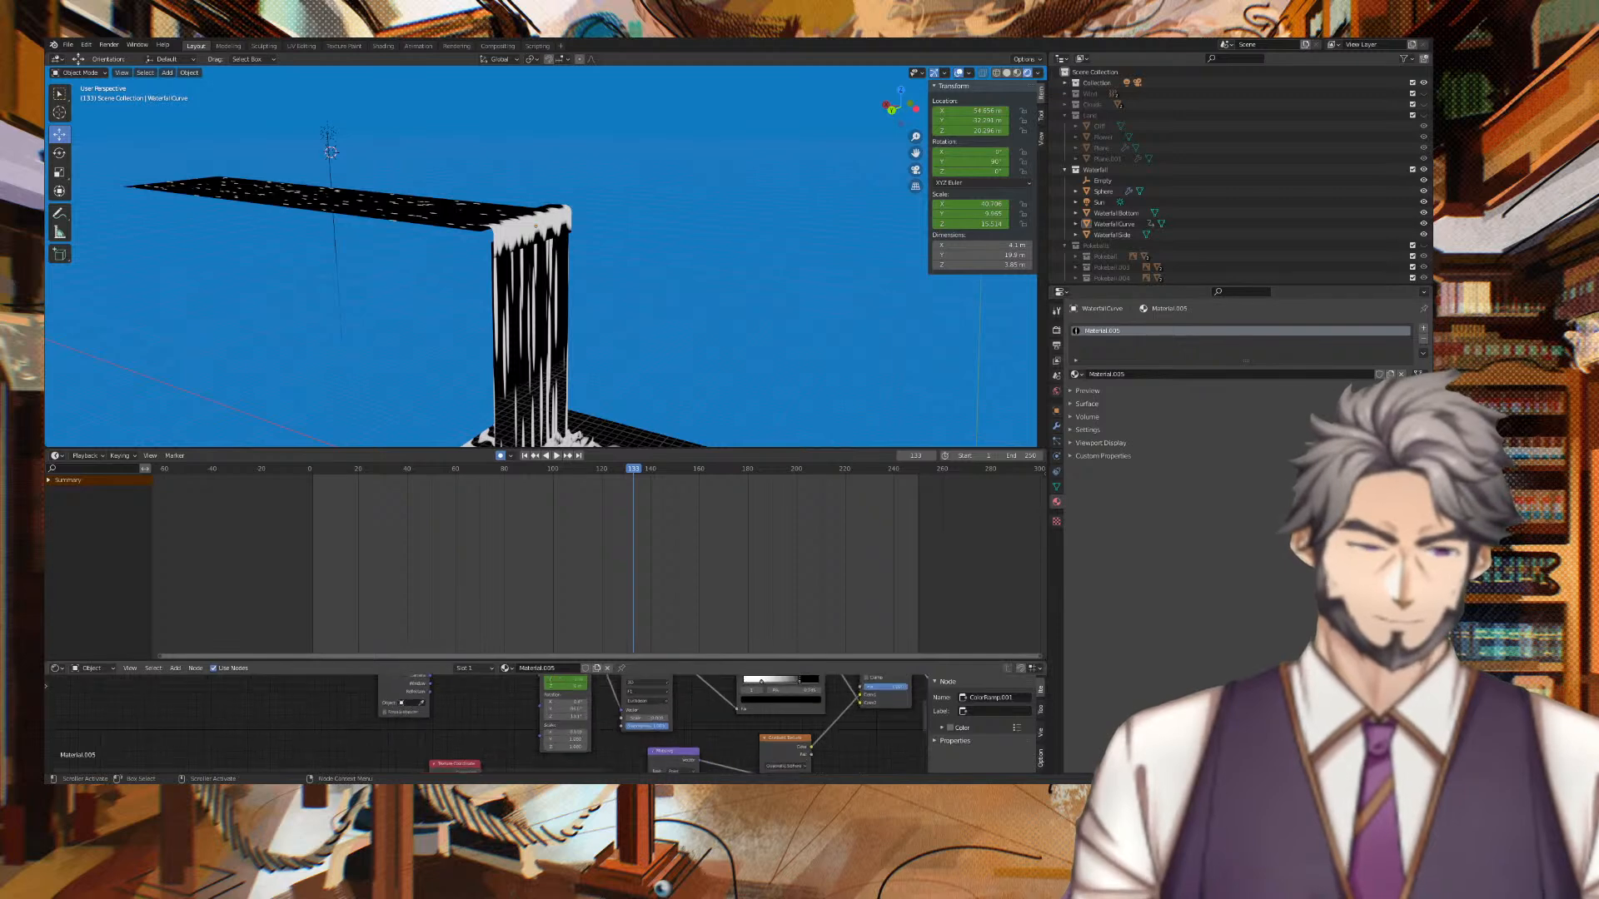
middle_click_drag(848, 748, 772, 682)
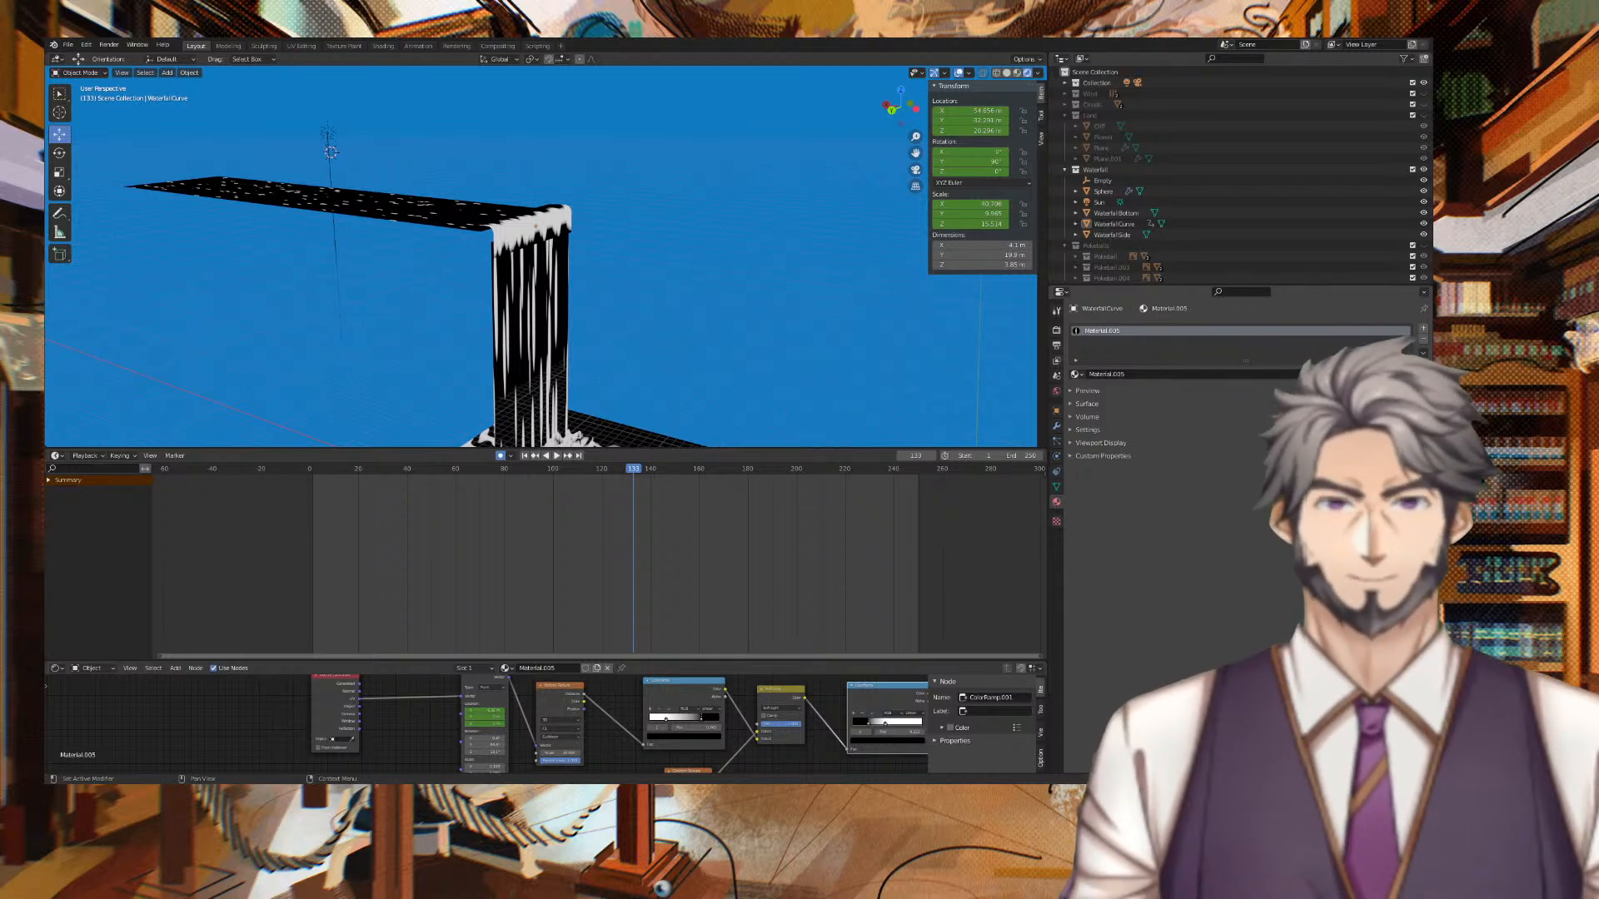
middle_click_drag(731, 346, 618, 347)
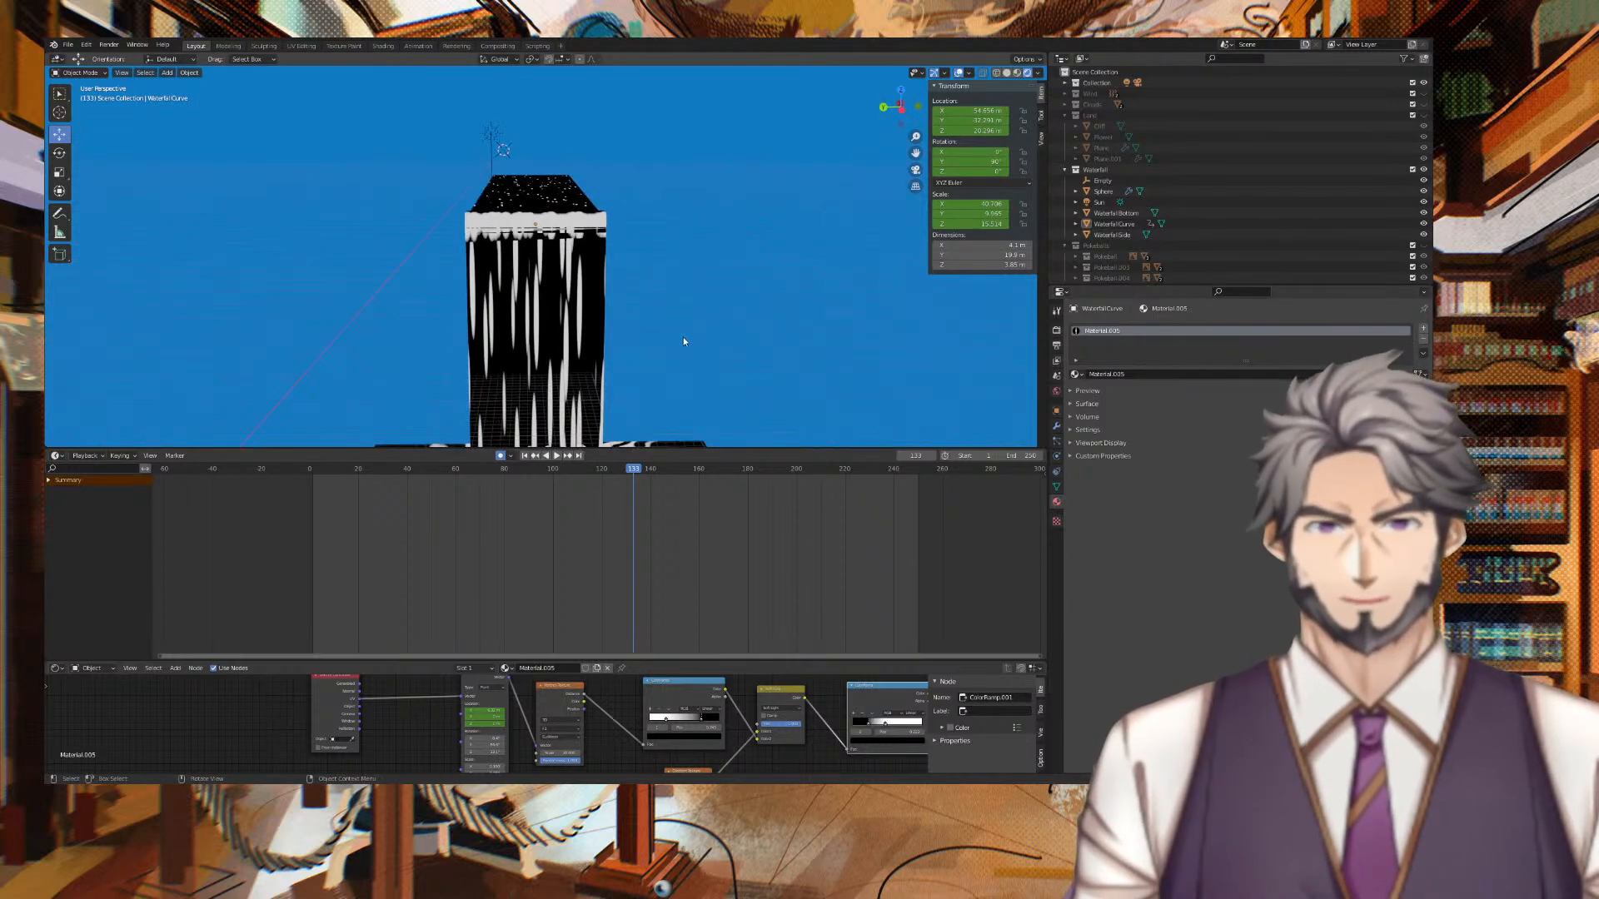
Select the Empty beside the splash sphere and reposition it slightly along the global X and Z axes.
middle_click_drag(816, 397, 802, 240)
left_click(512, 244)
middle_click_drag(513, 244, 708, 169)
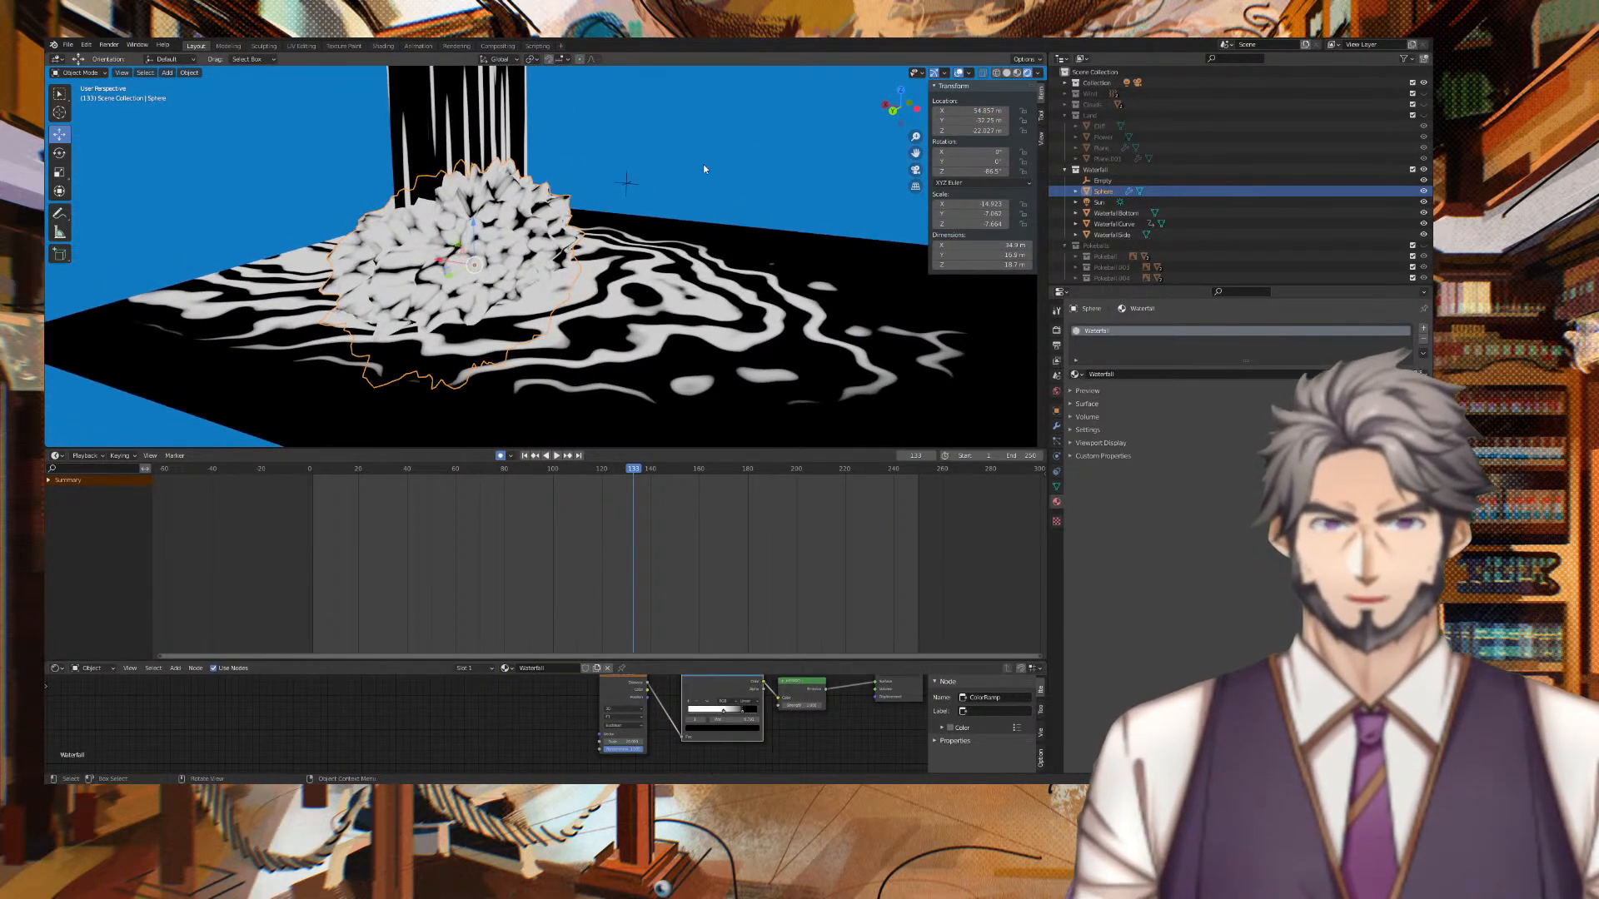
left_click(631, 180)
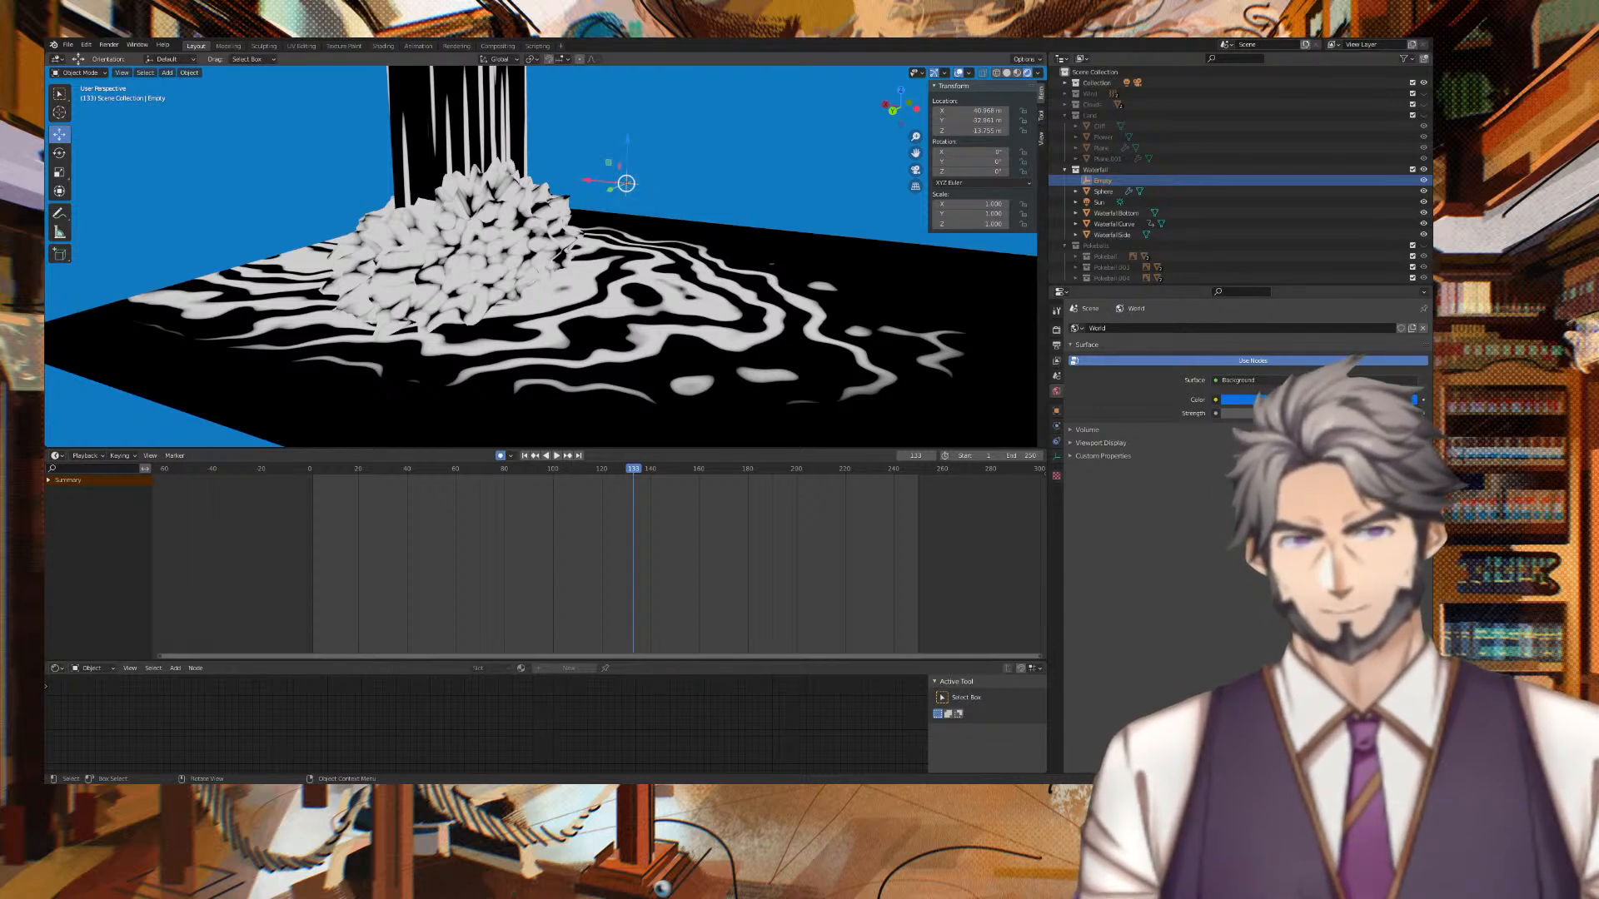
key("g")
key("x")
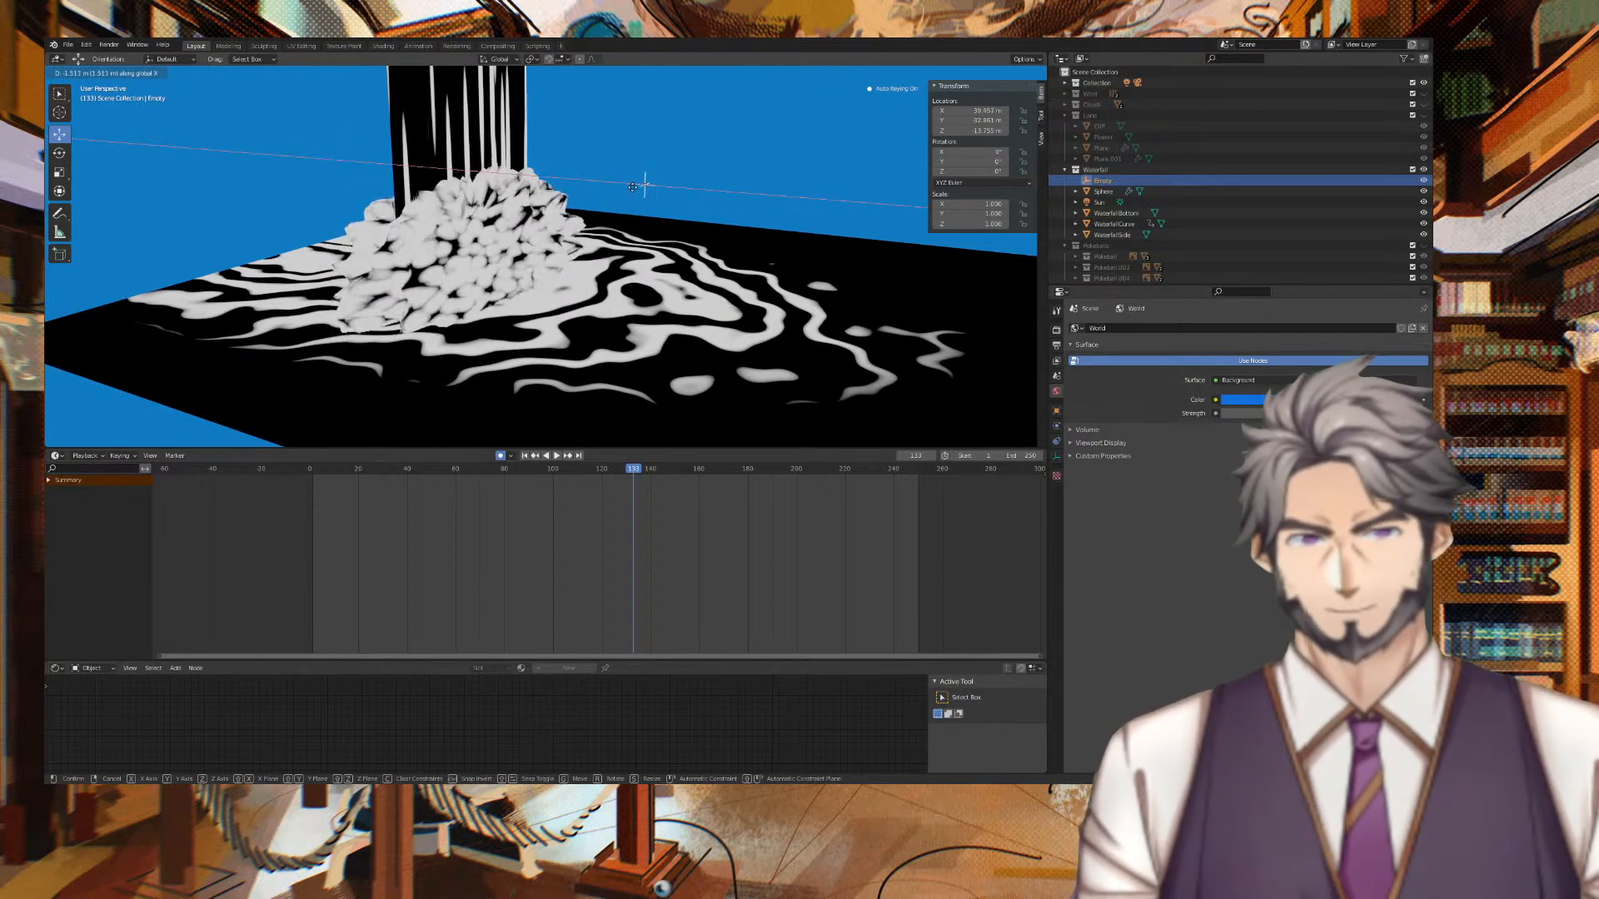
left_click(642, 192)
key("g")
key("z")
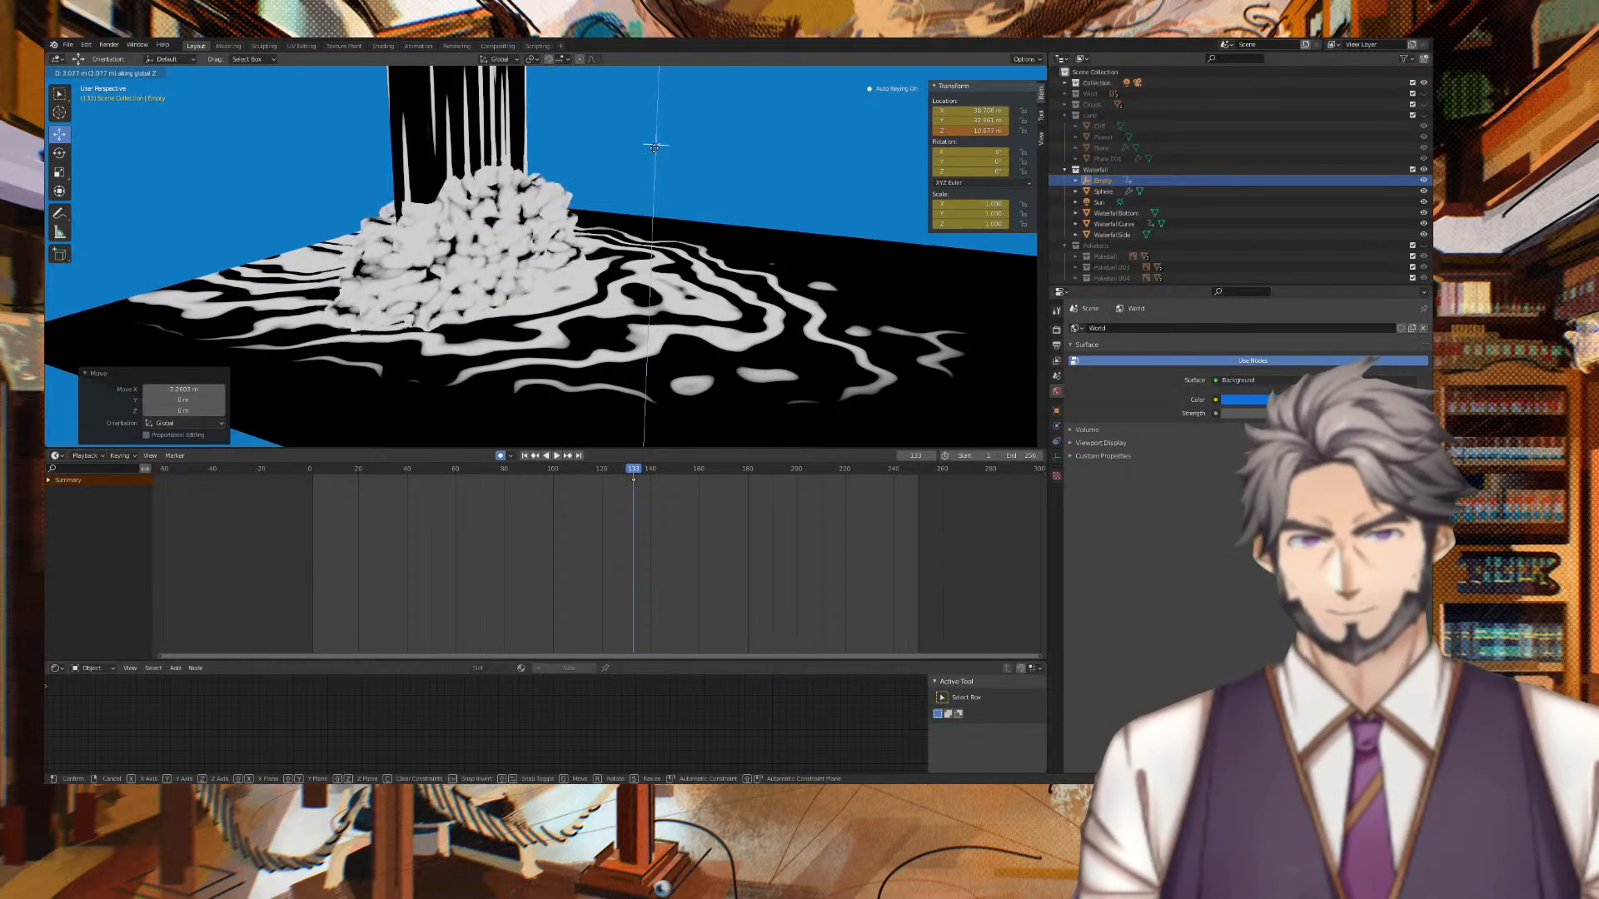
left_click(654, 161)
middle_click_drag(654, 161, 752, 180)
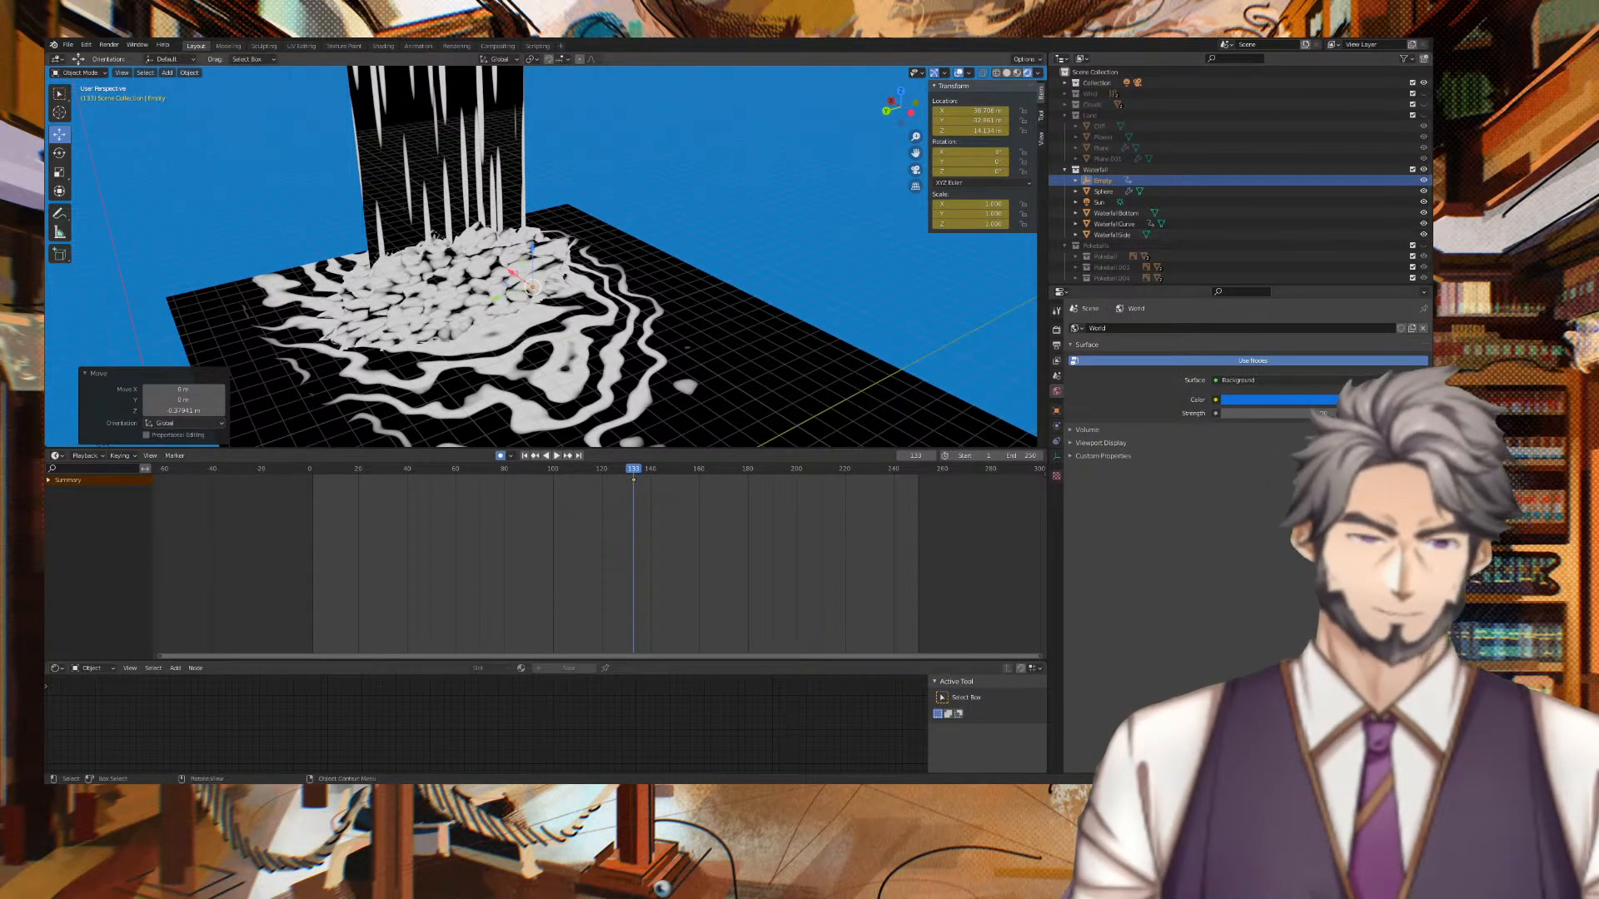
Delete the Empty's keyframe at frame 133.
left_click(632, 481)
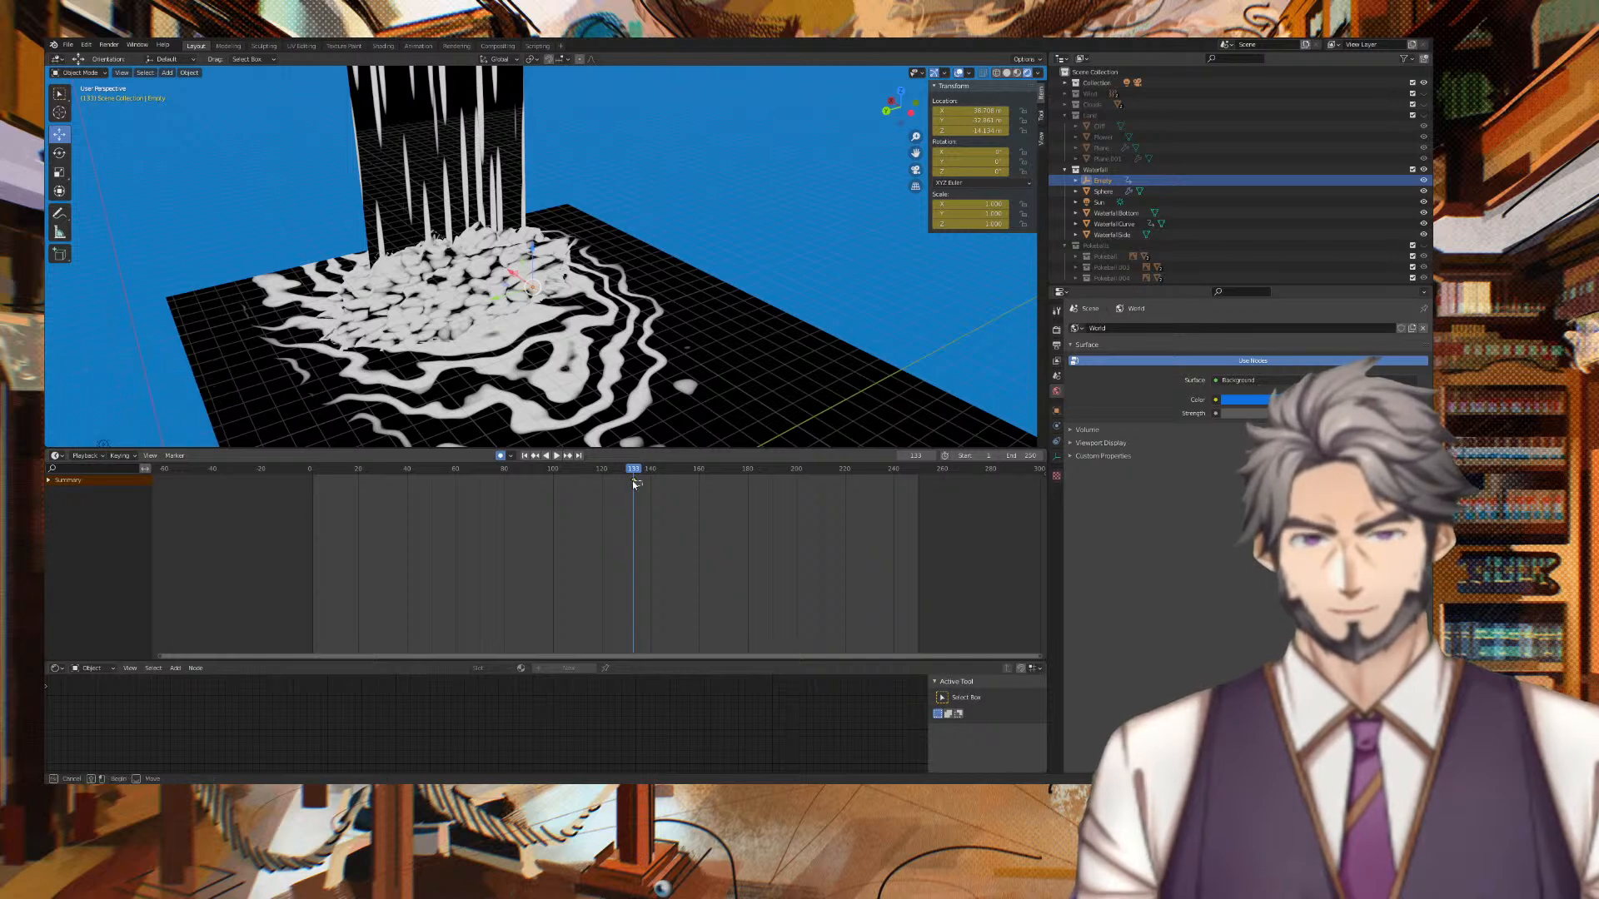
left_click_drag(632, 474, 615, 475)
right_click(632, 481)
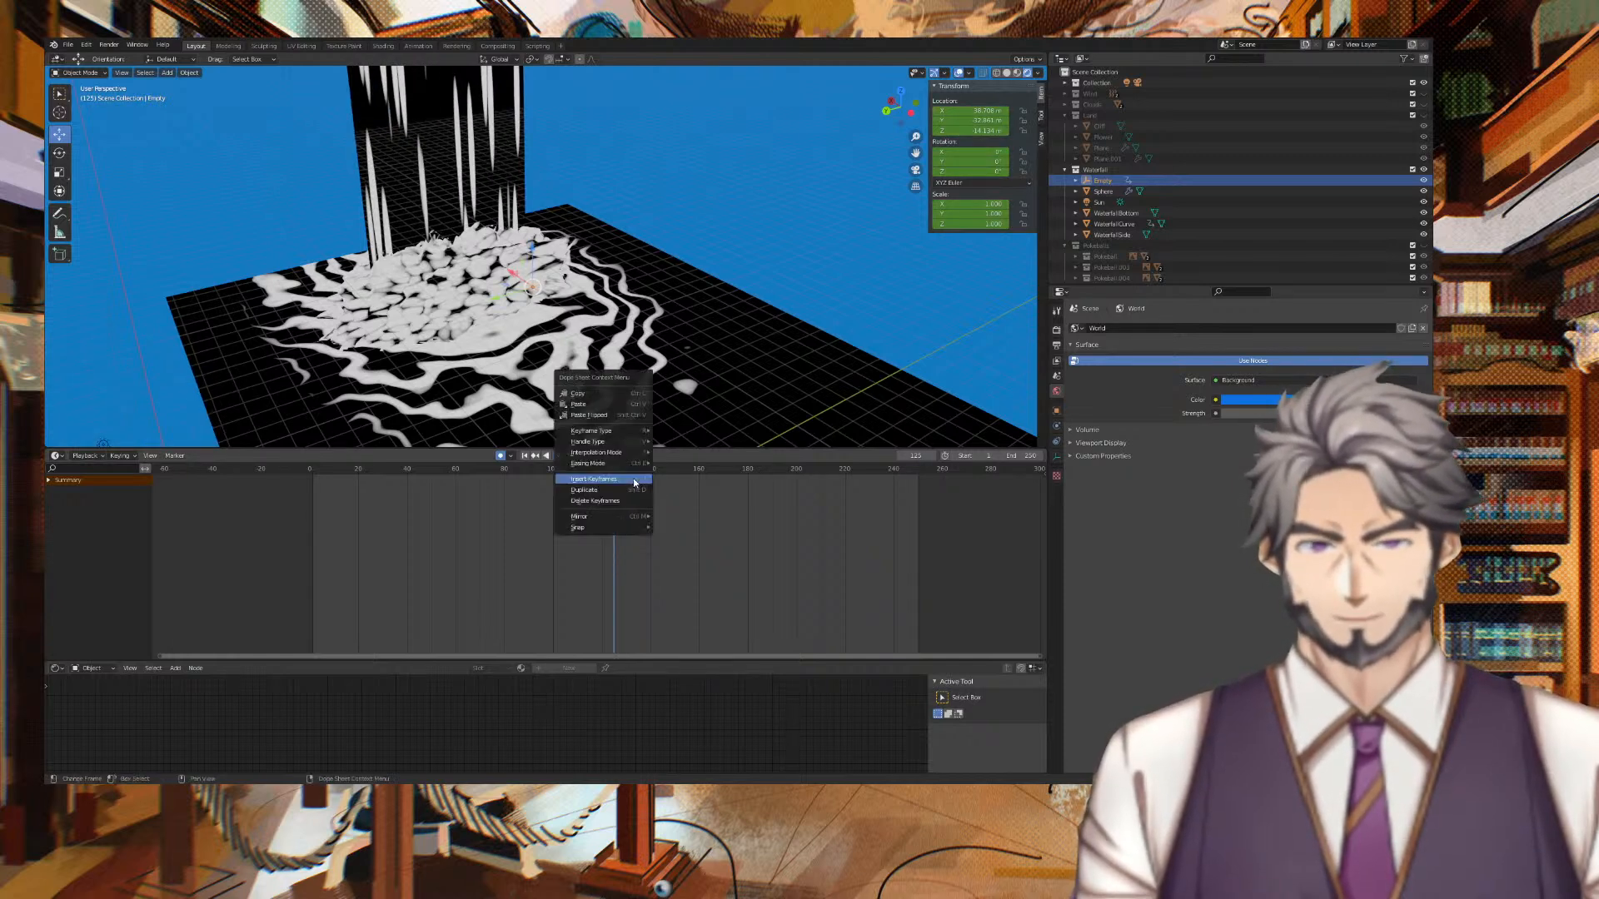
left_click(625, 505)
Insert a Location keyframe for the Empty at frame 1.
key("space")
left_click_drag(341, 474, 308, 473)
key("space")
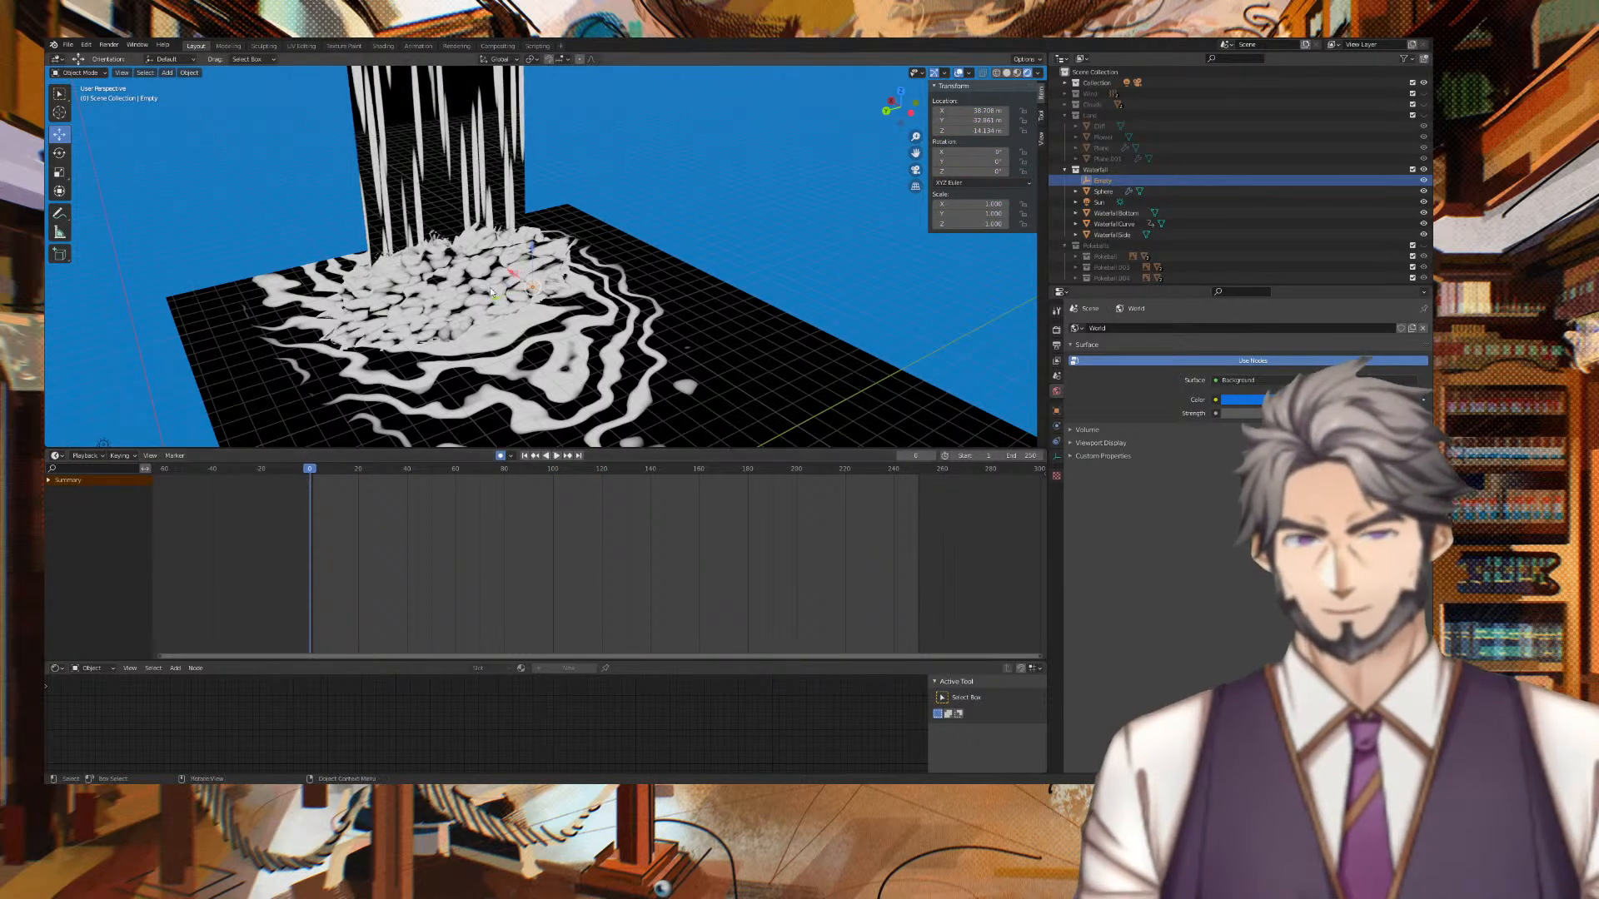
left_click(536, 292)
left_click(533, 290)
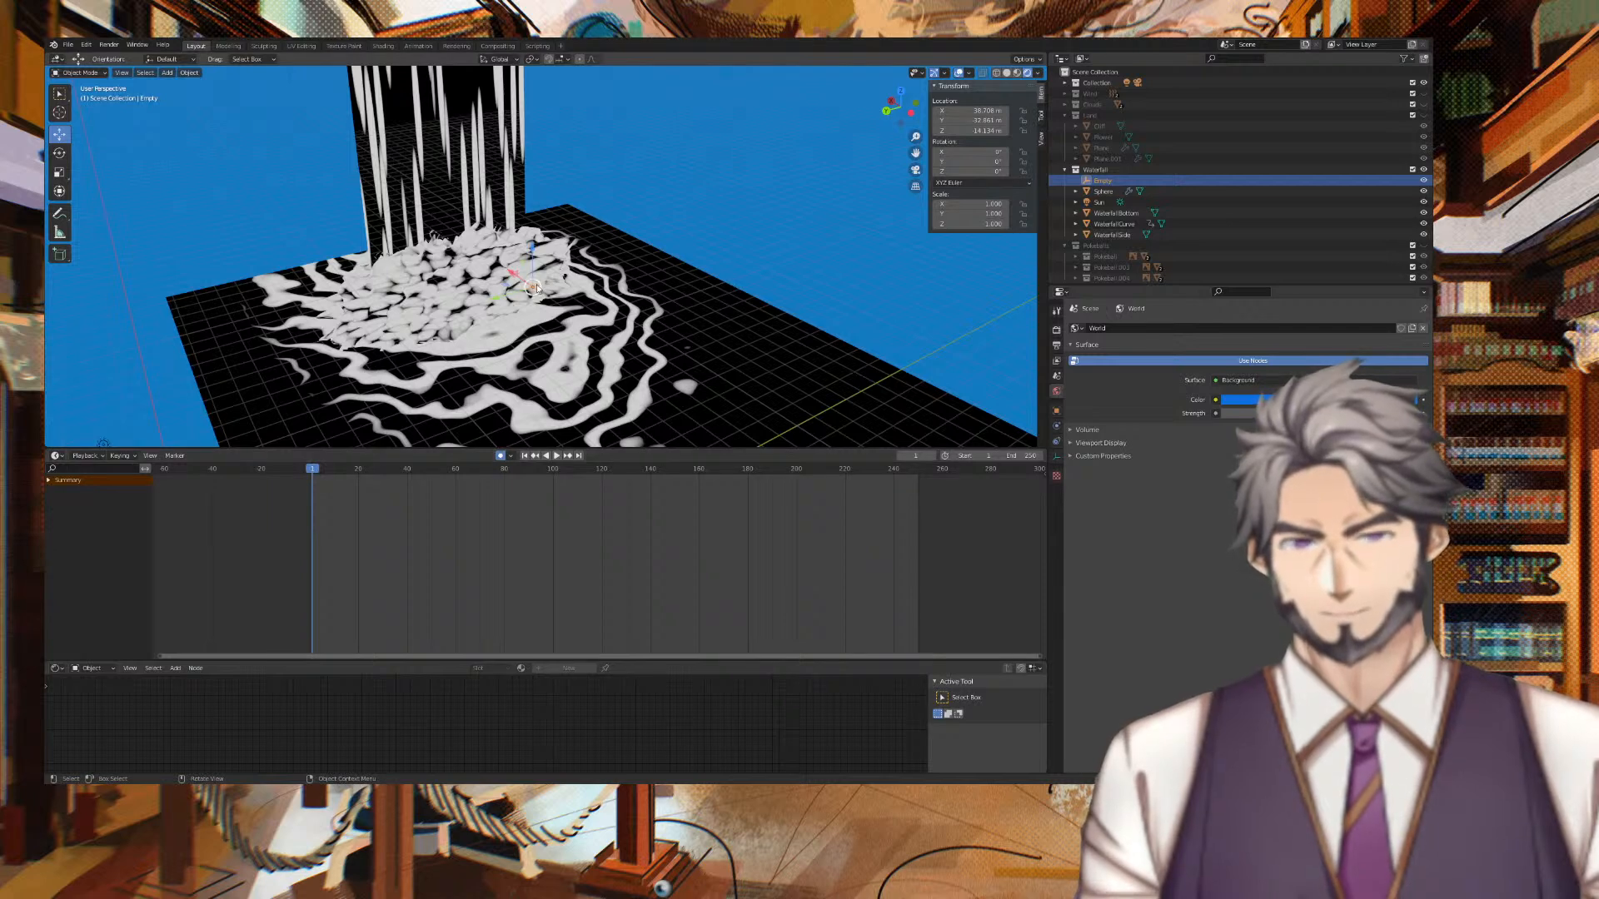
key("i")
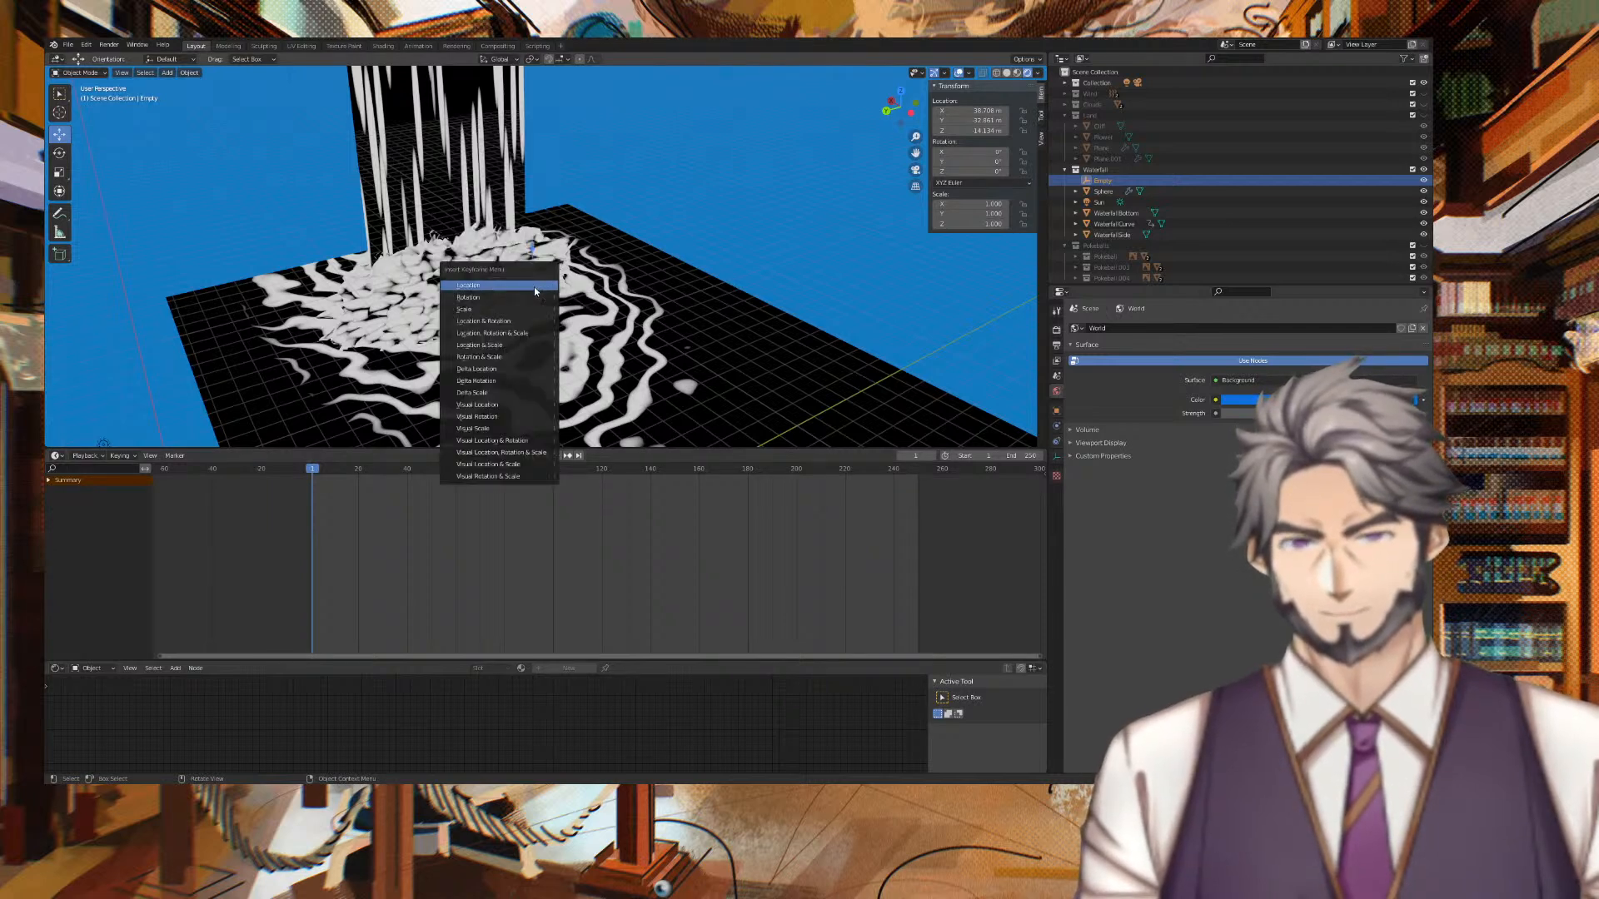
left_click(533, 286)
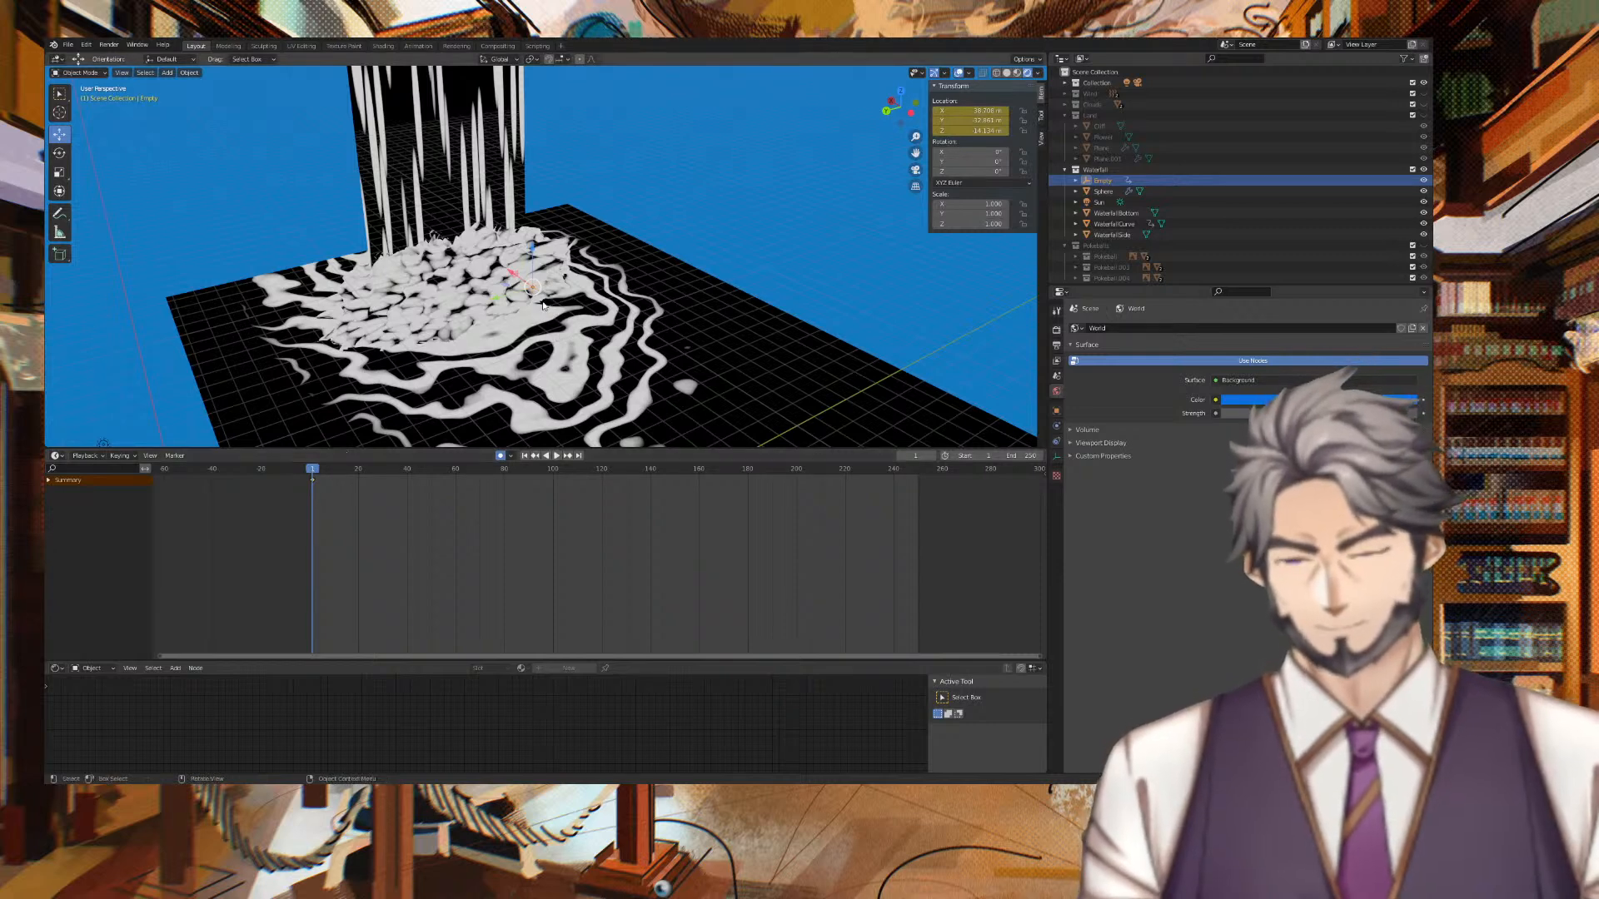
At frame 250, raise the Empty about 11 m along the global Z axis to keyframe its end position.
key("space")
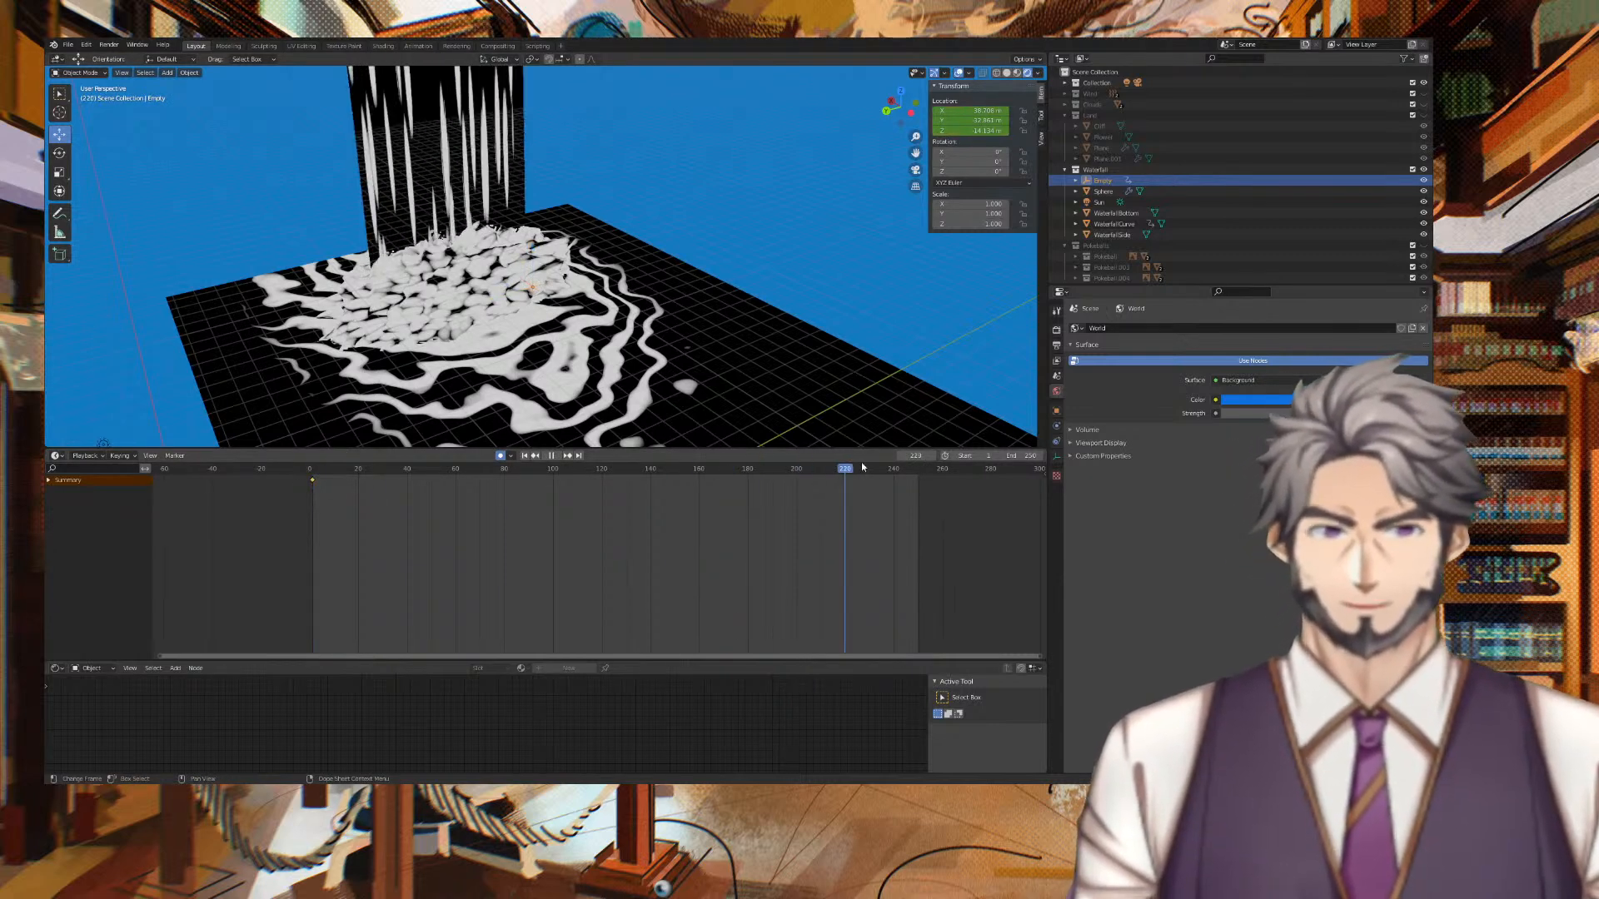
key("space")
left_click(578, 456)
middle_click_drag(635, 227, 530, 259)
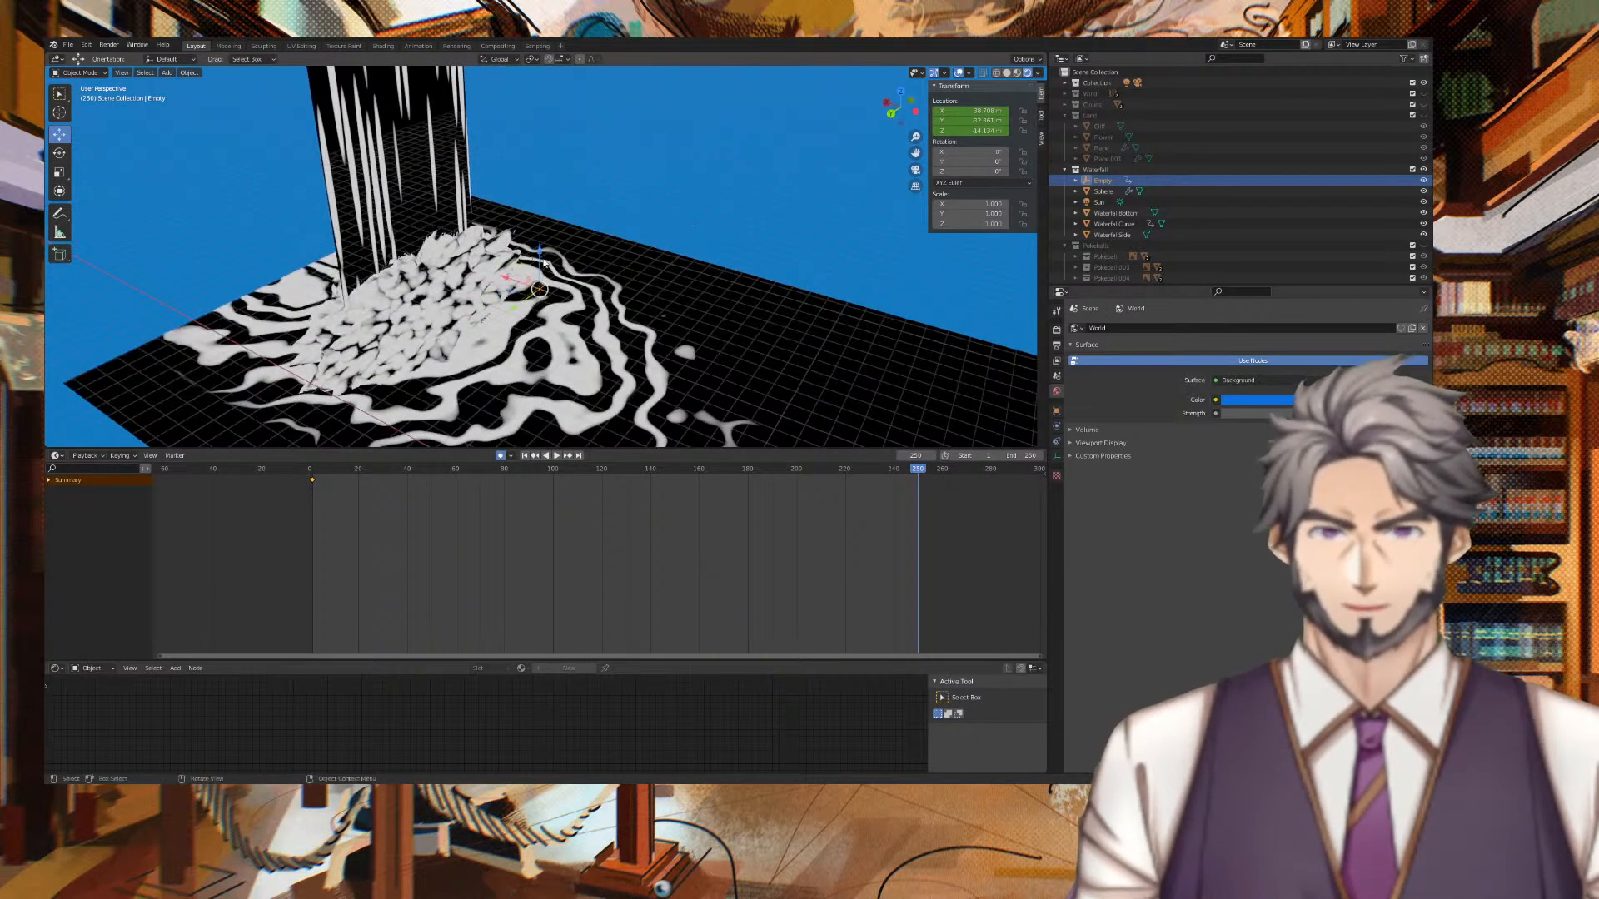
left_click(541, 259)
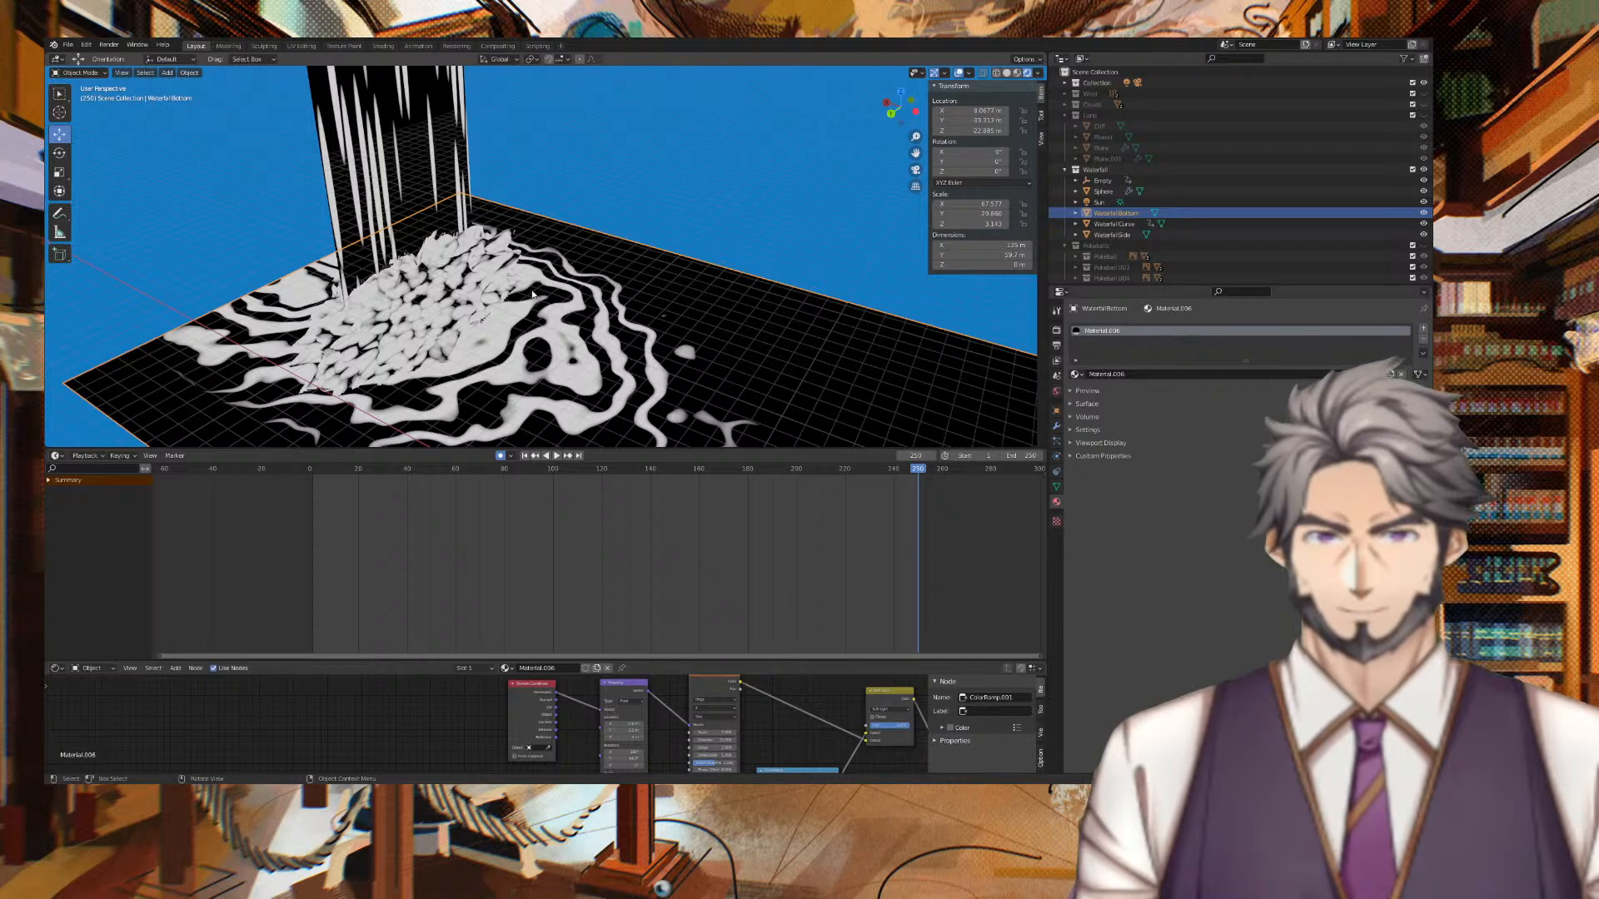
left_click(535, 292)
key("g")
key("z")
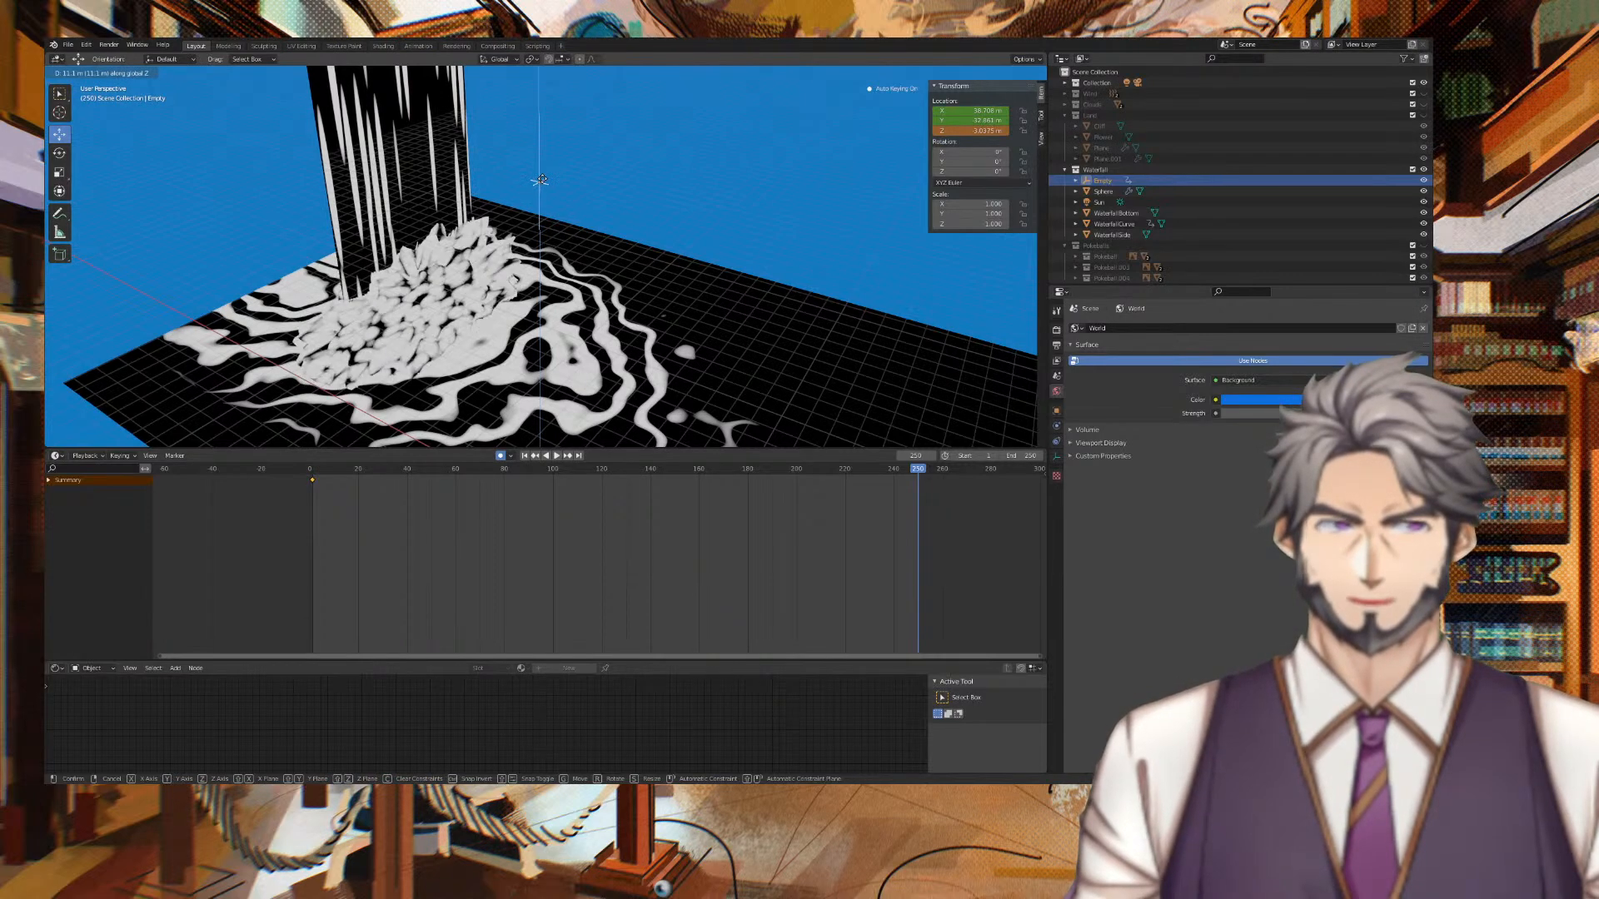
left_click(541, 175)
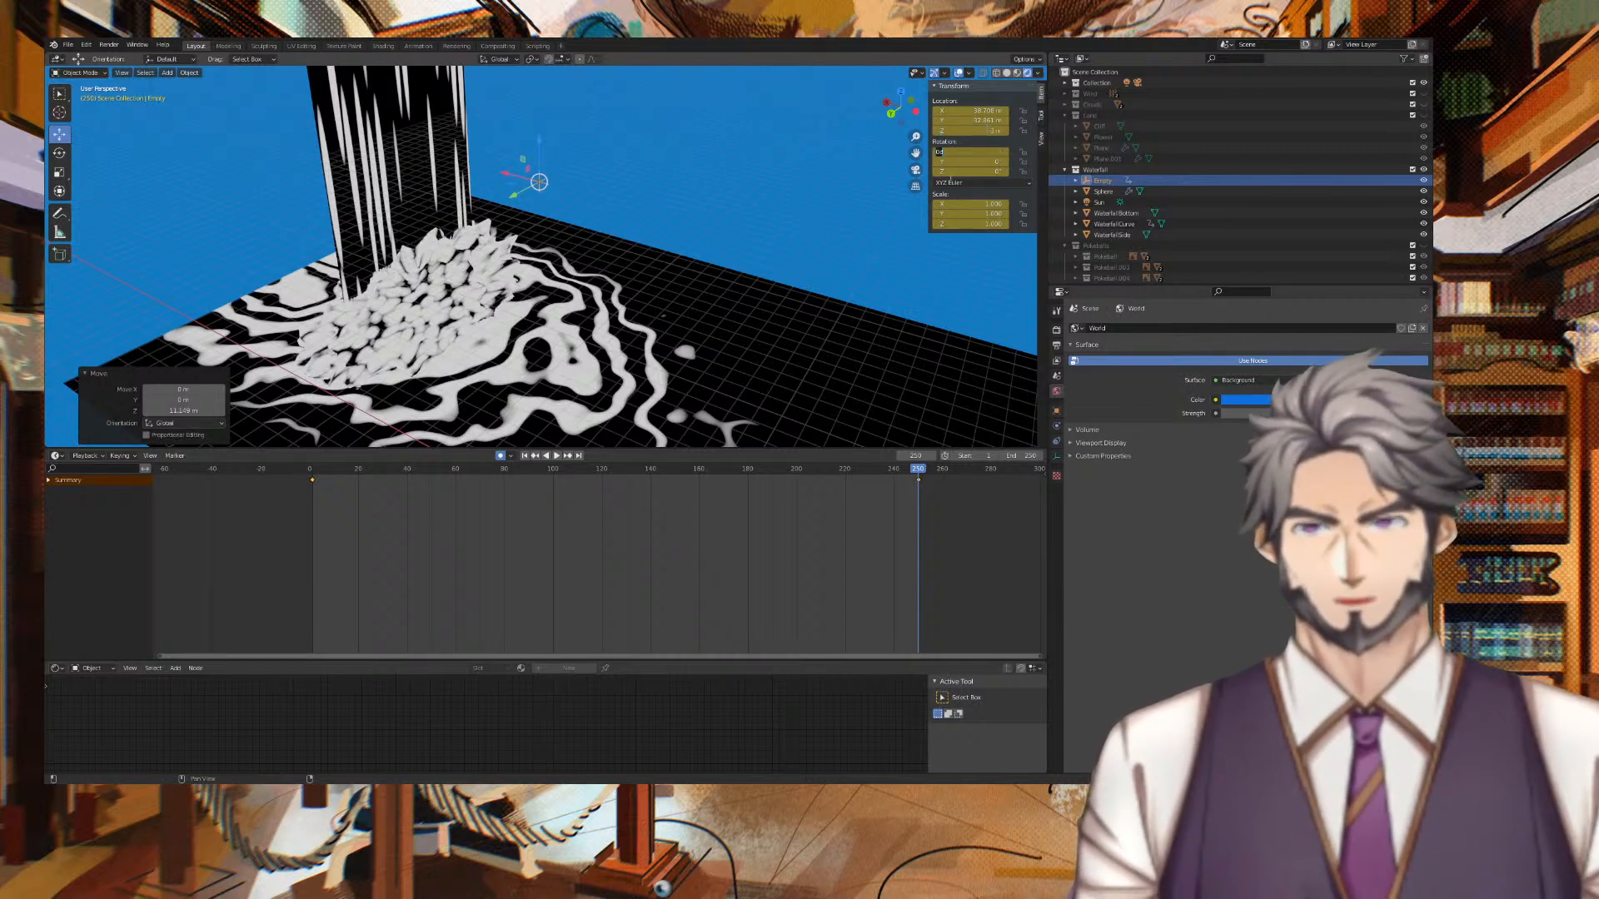
Play the animation from the start and examine from the front how the splash sphere moves with the Empty.
left_click(313, 467)
key("space")
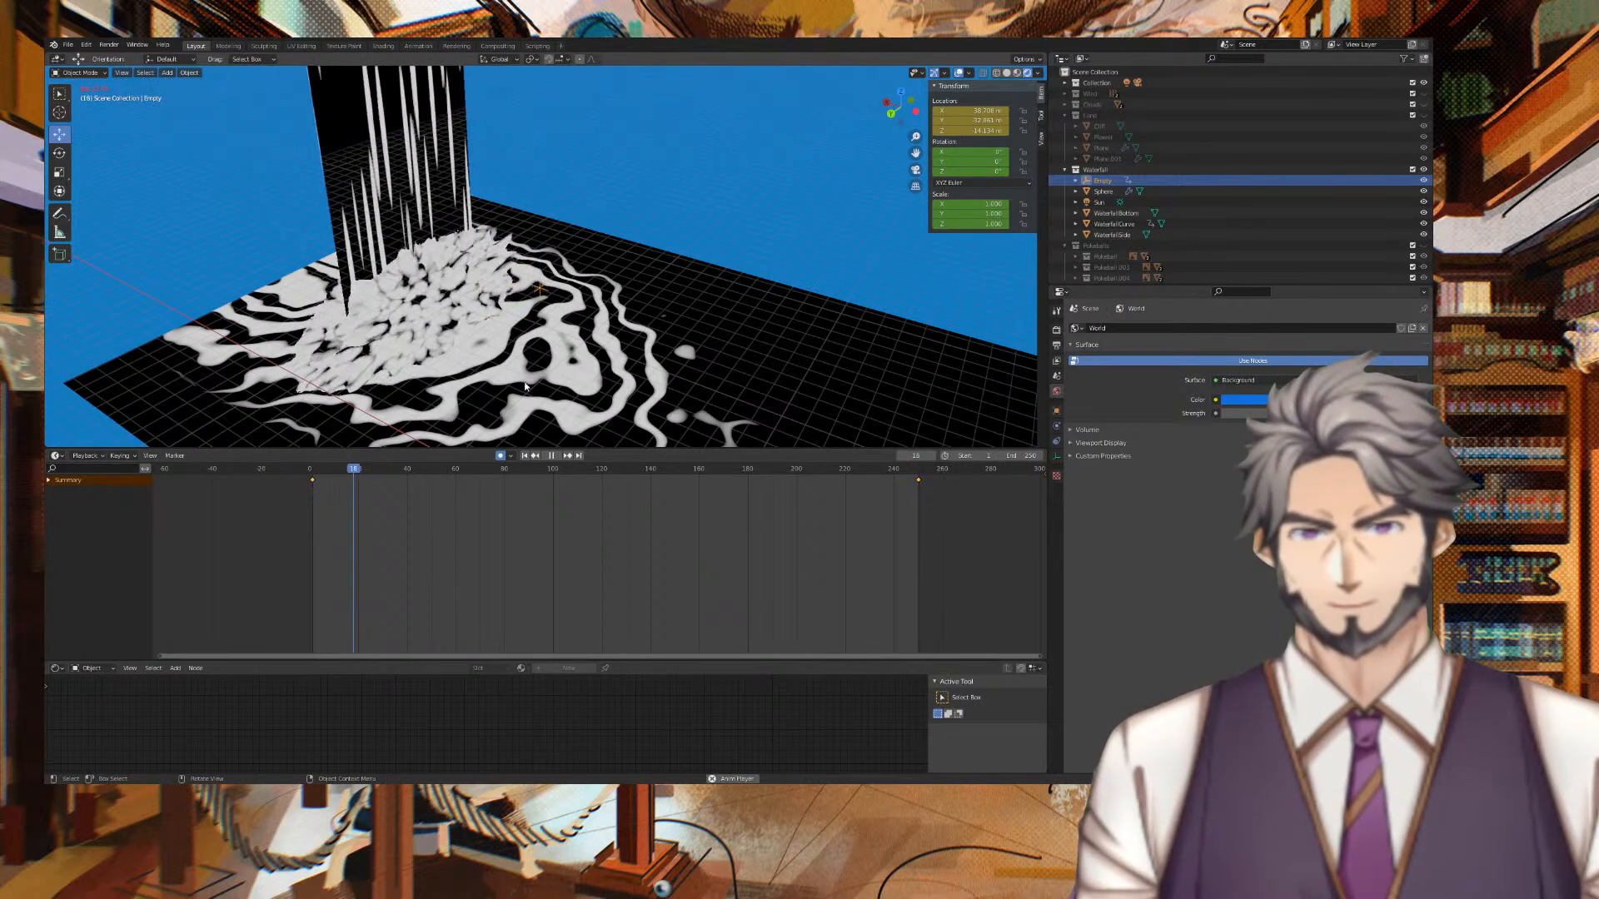
middle_click_drag(706, 214, 644, 203)
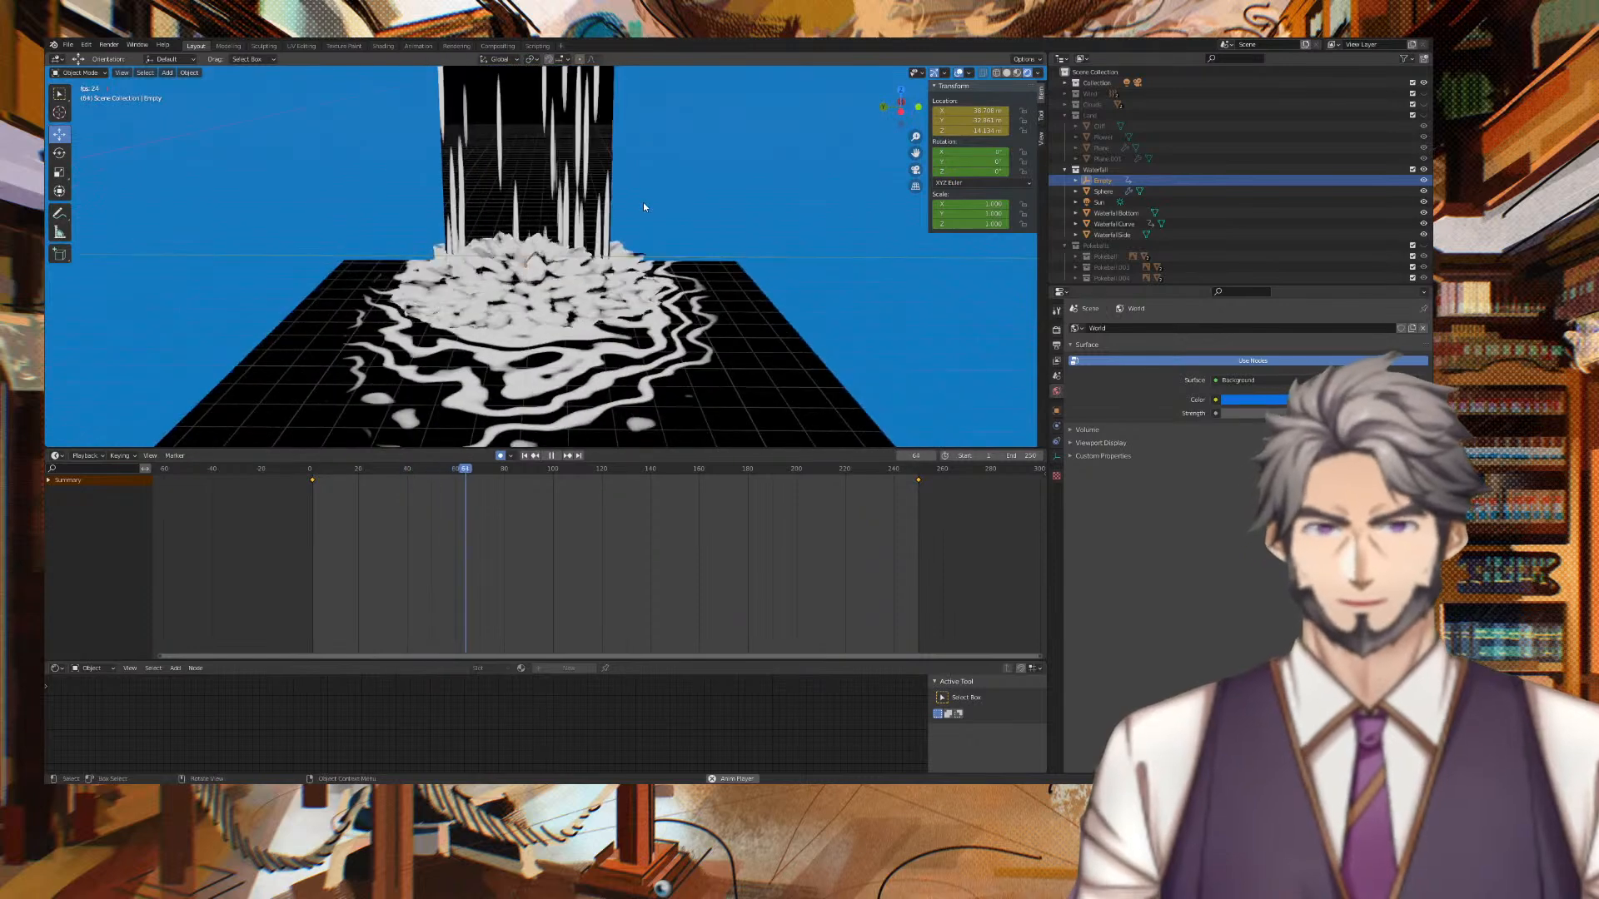
middle_click_drag(683, 239, 681, 182)
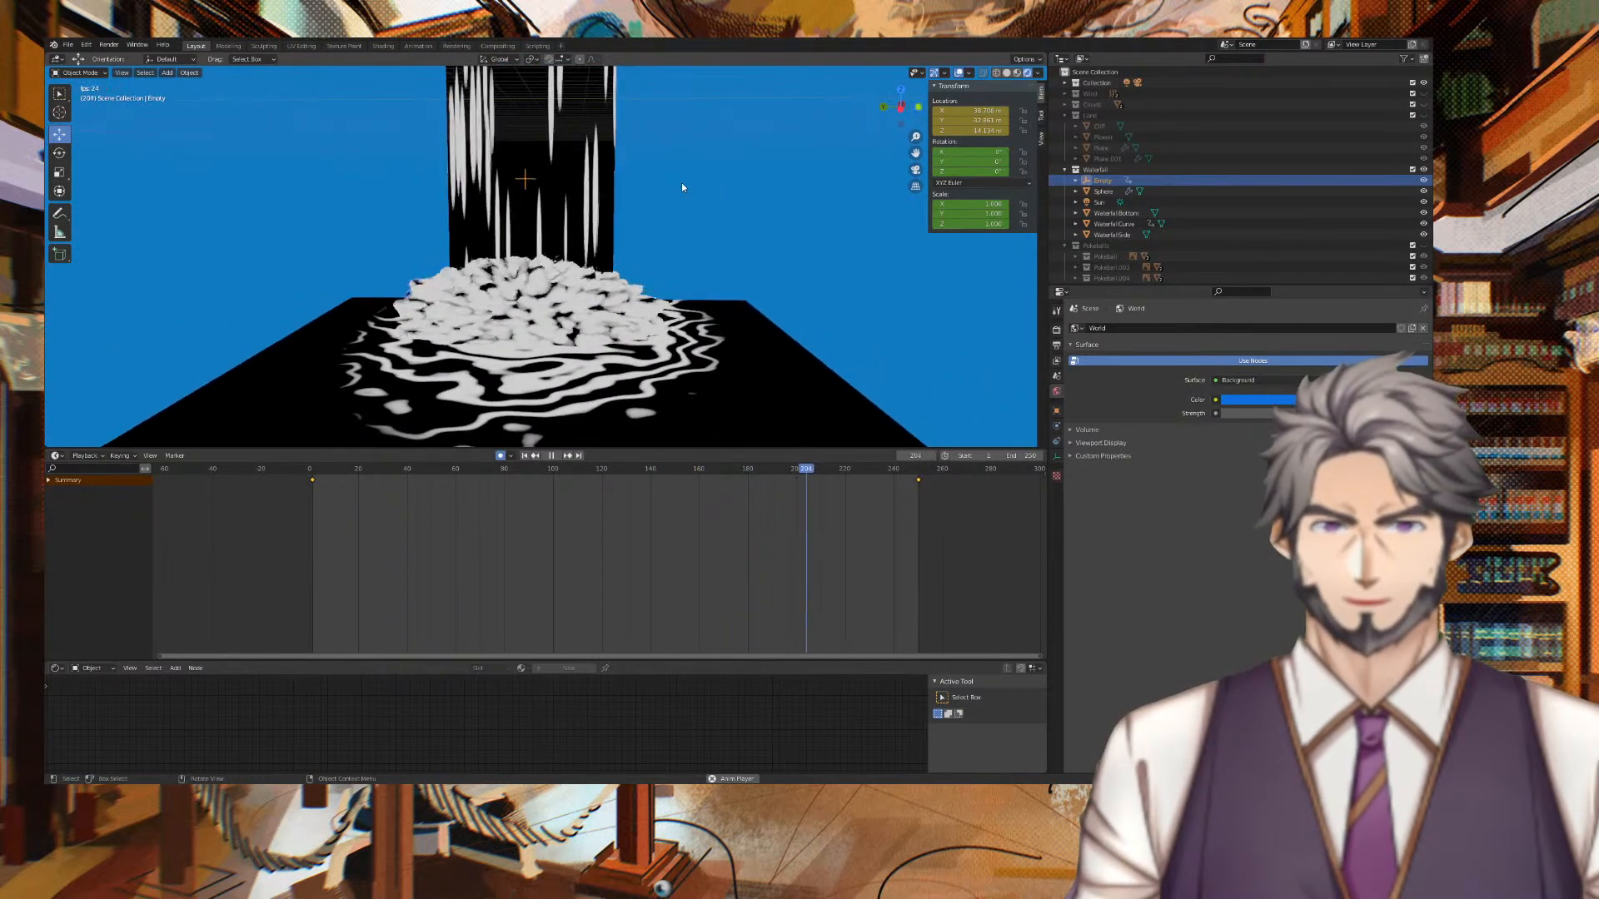
key("space")
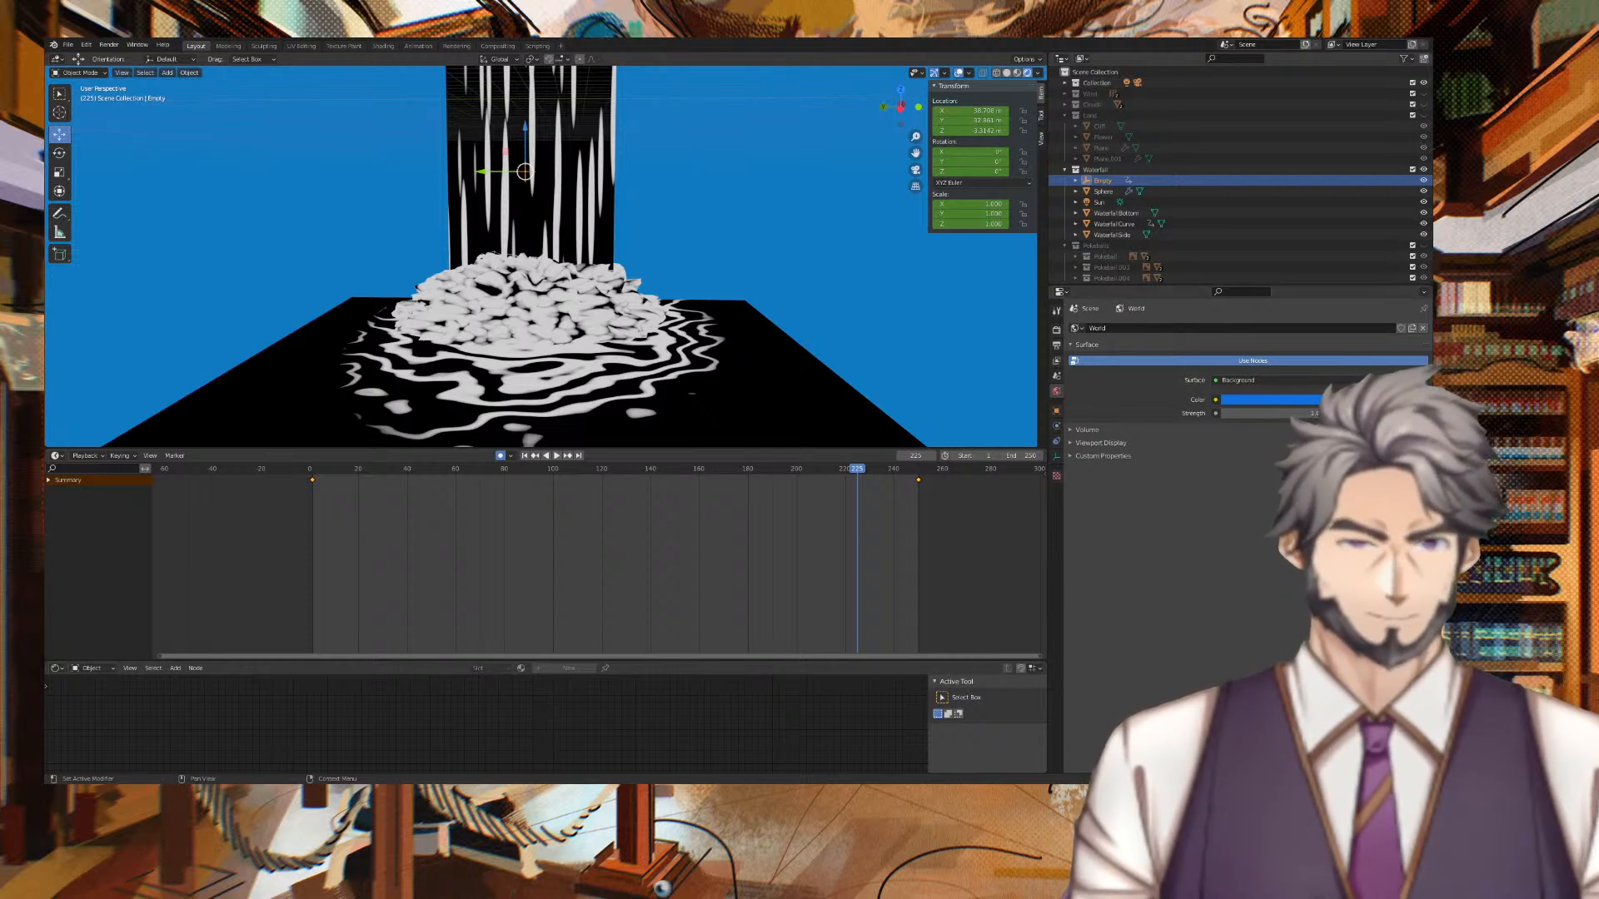
Replay the loop, then go to frame 250 and examine the Empty's end position relative to the waterfall.
left_click(533, 456)
left_click(555, 457)
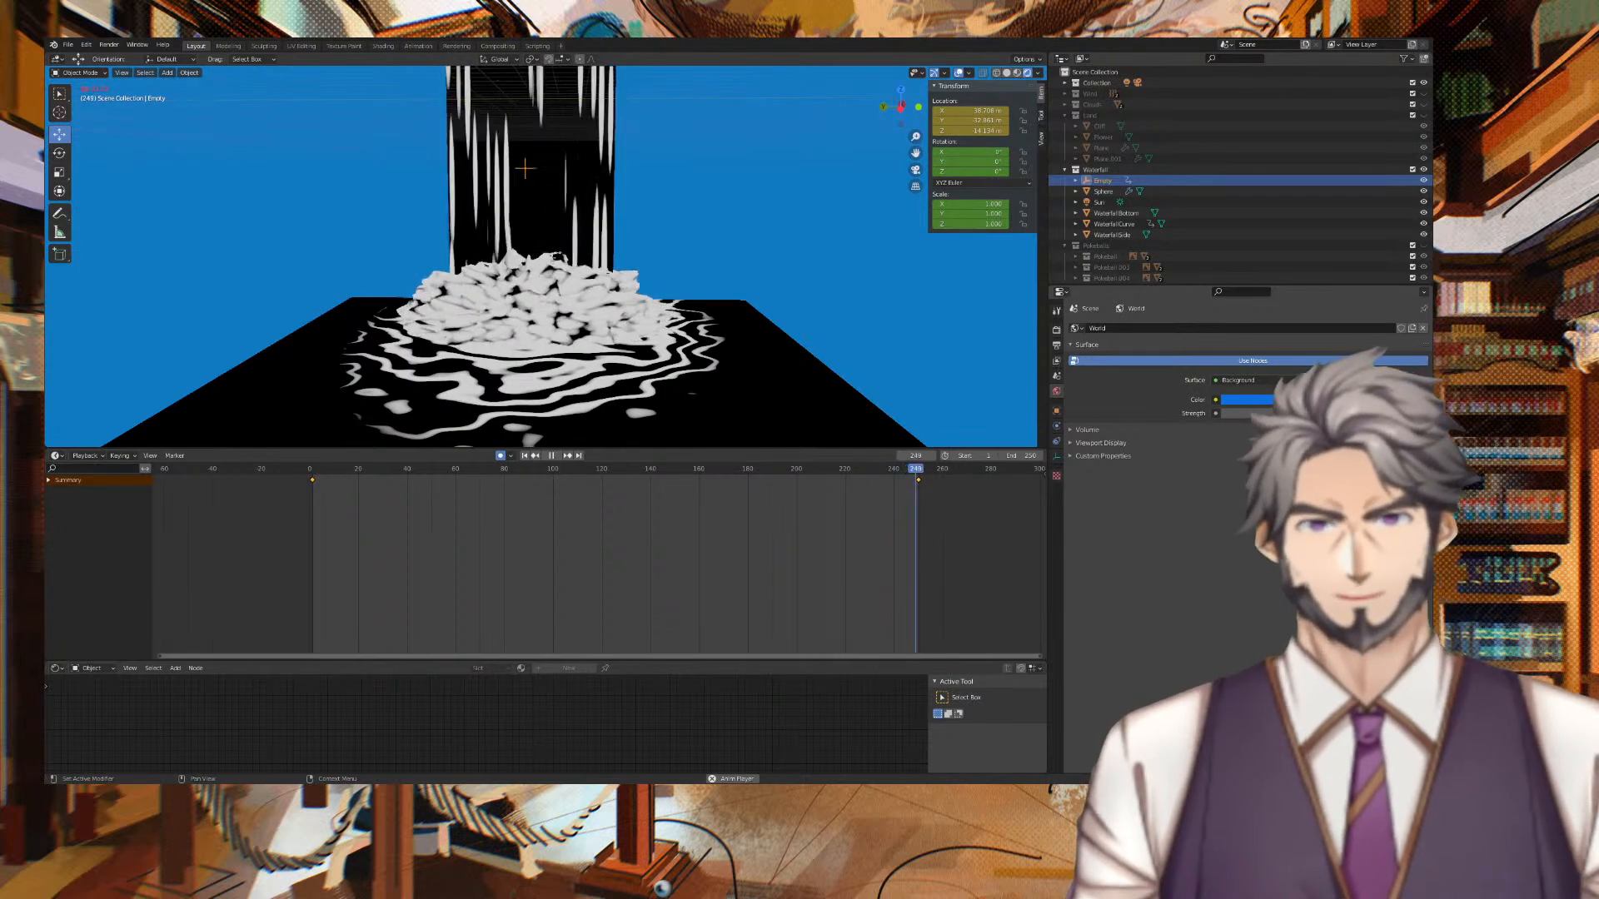
left_click(553, 456)
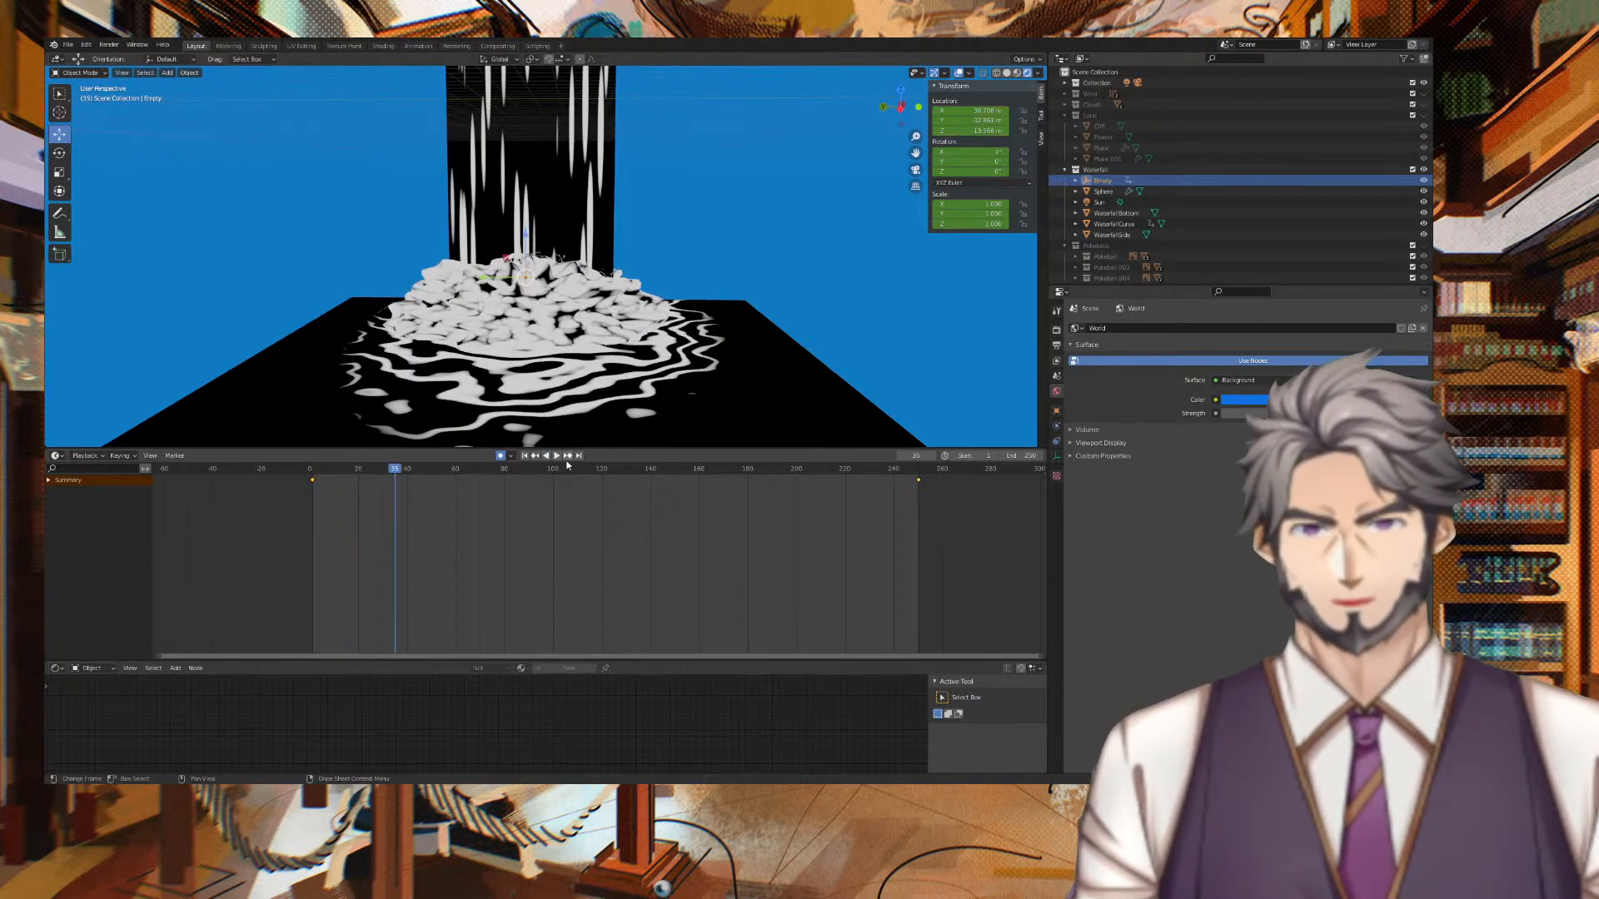
middle_click_drag(679, 399, 701, 229)
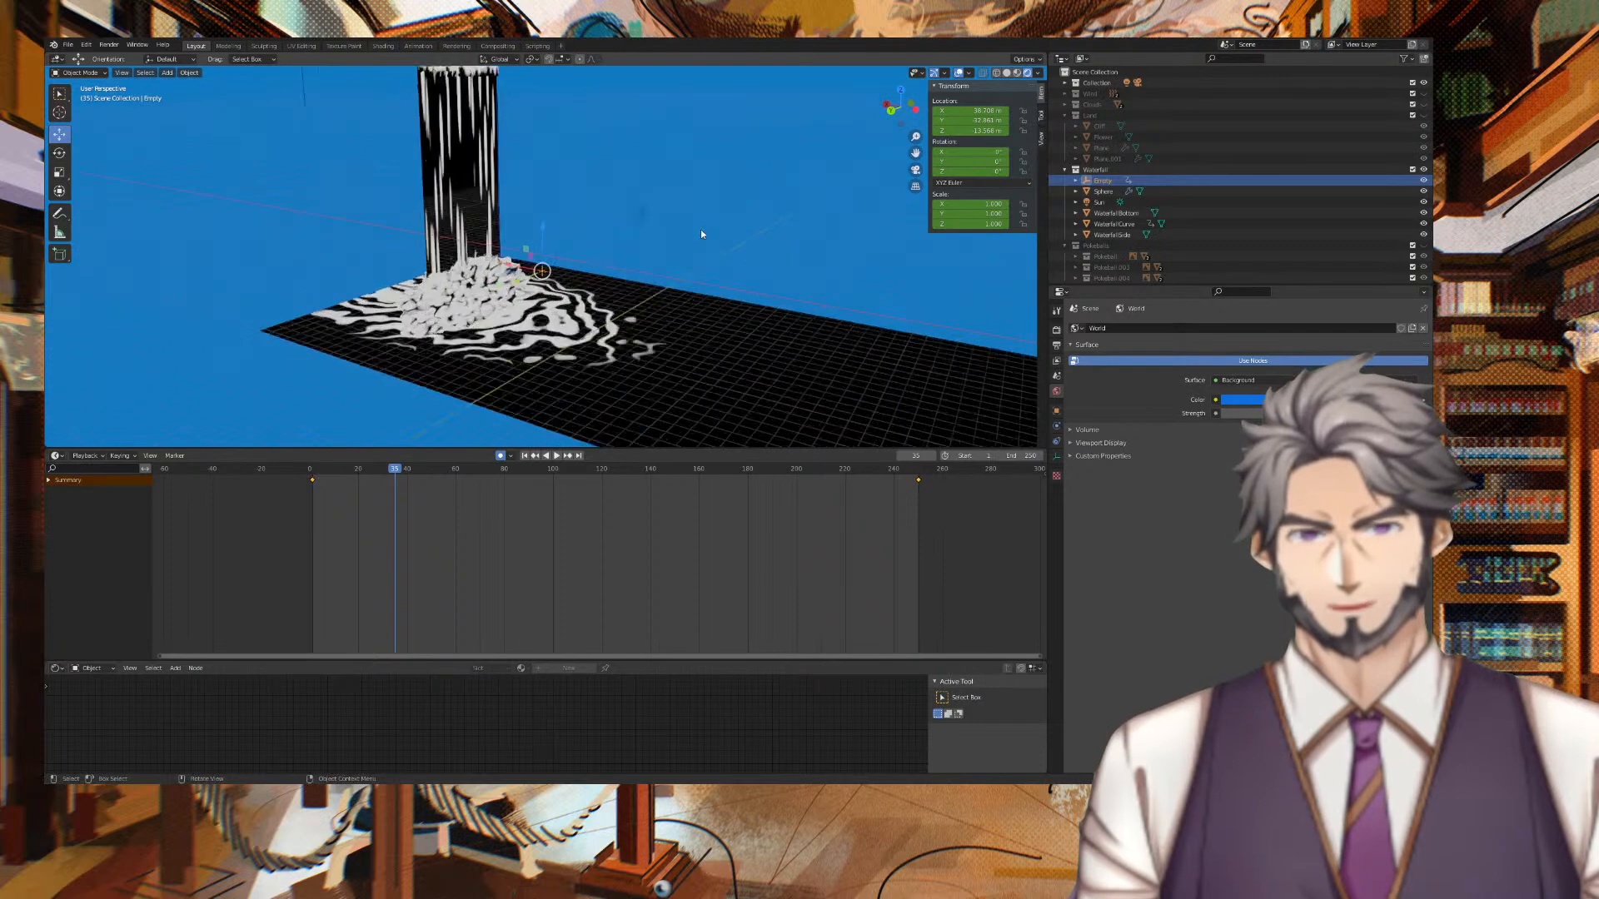
left_click_drag(919, 475, 919, 475)
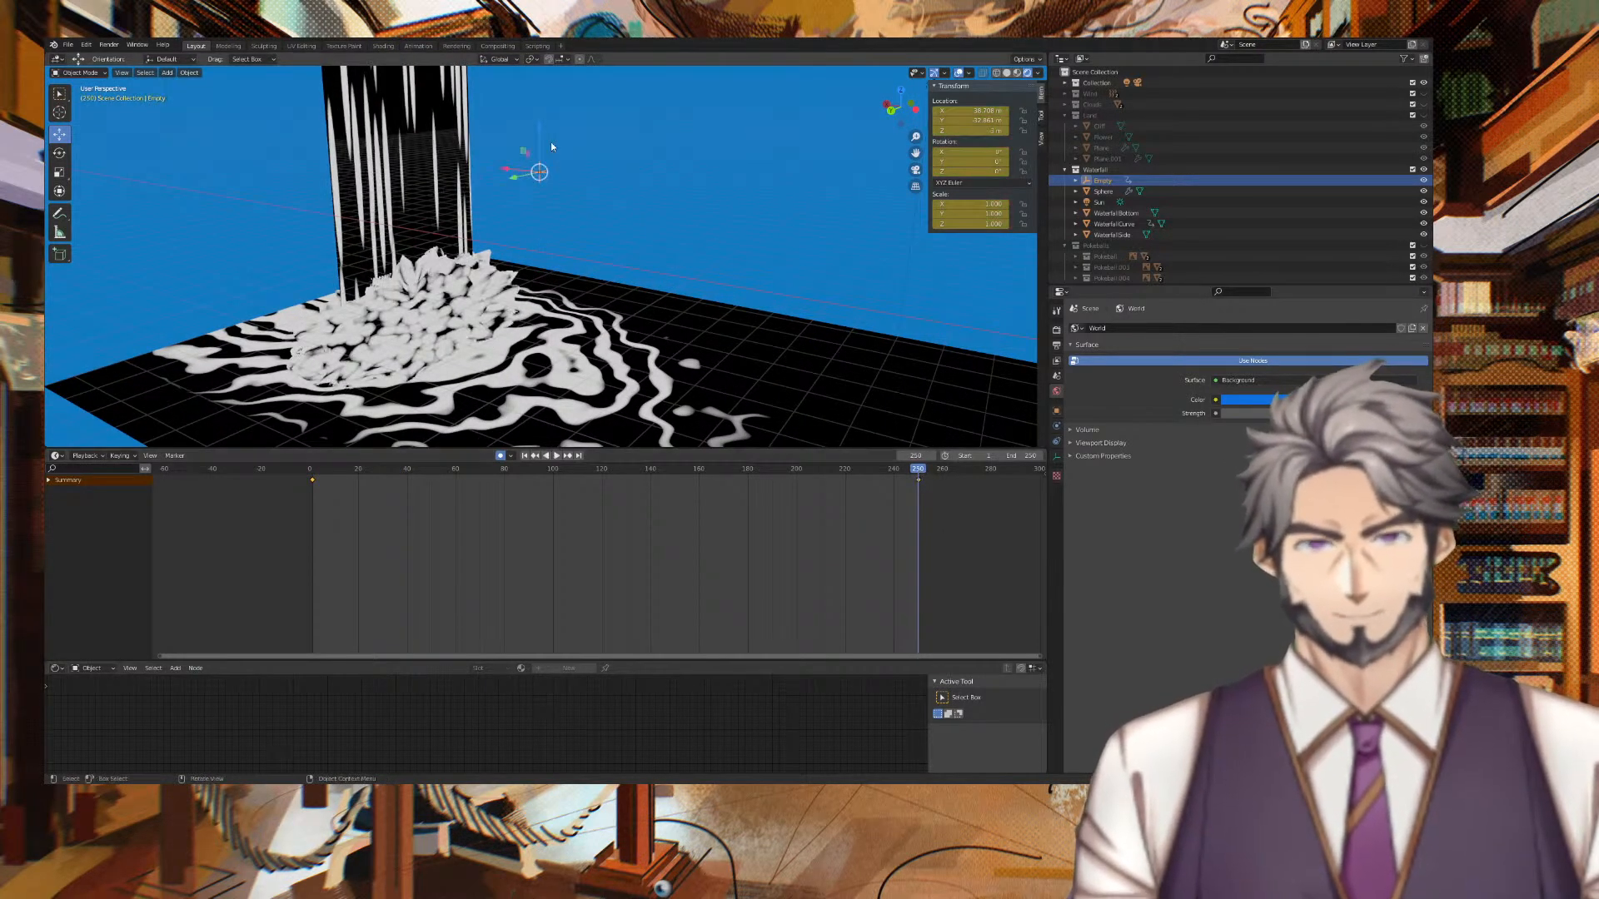
middle_click_drag(630, 135, 772, 293)
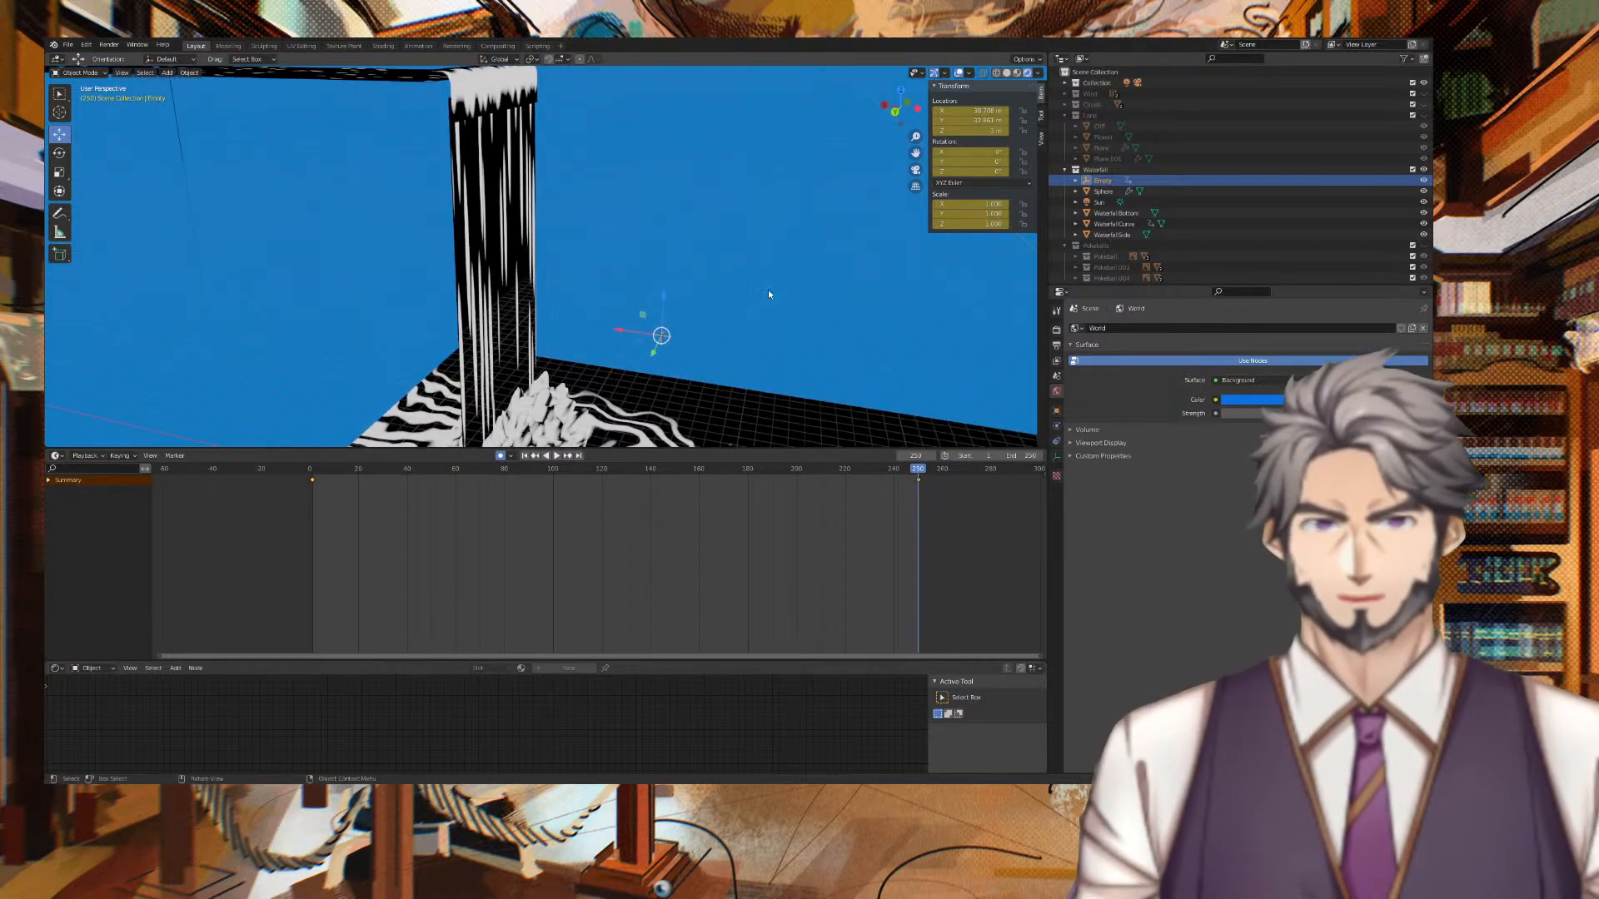
At frame 250, nudge the Empty slightly and give it a lower Z location.
key("g")
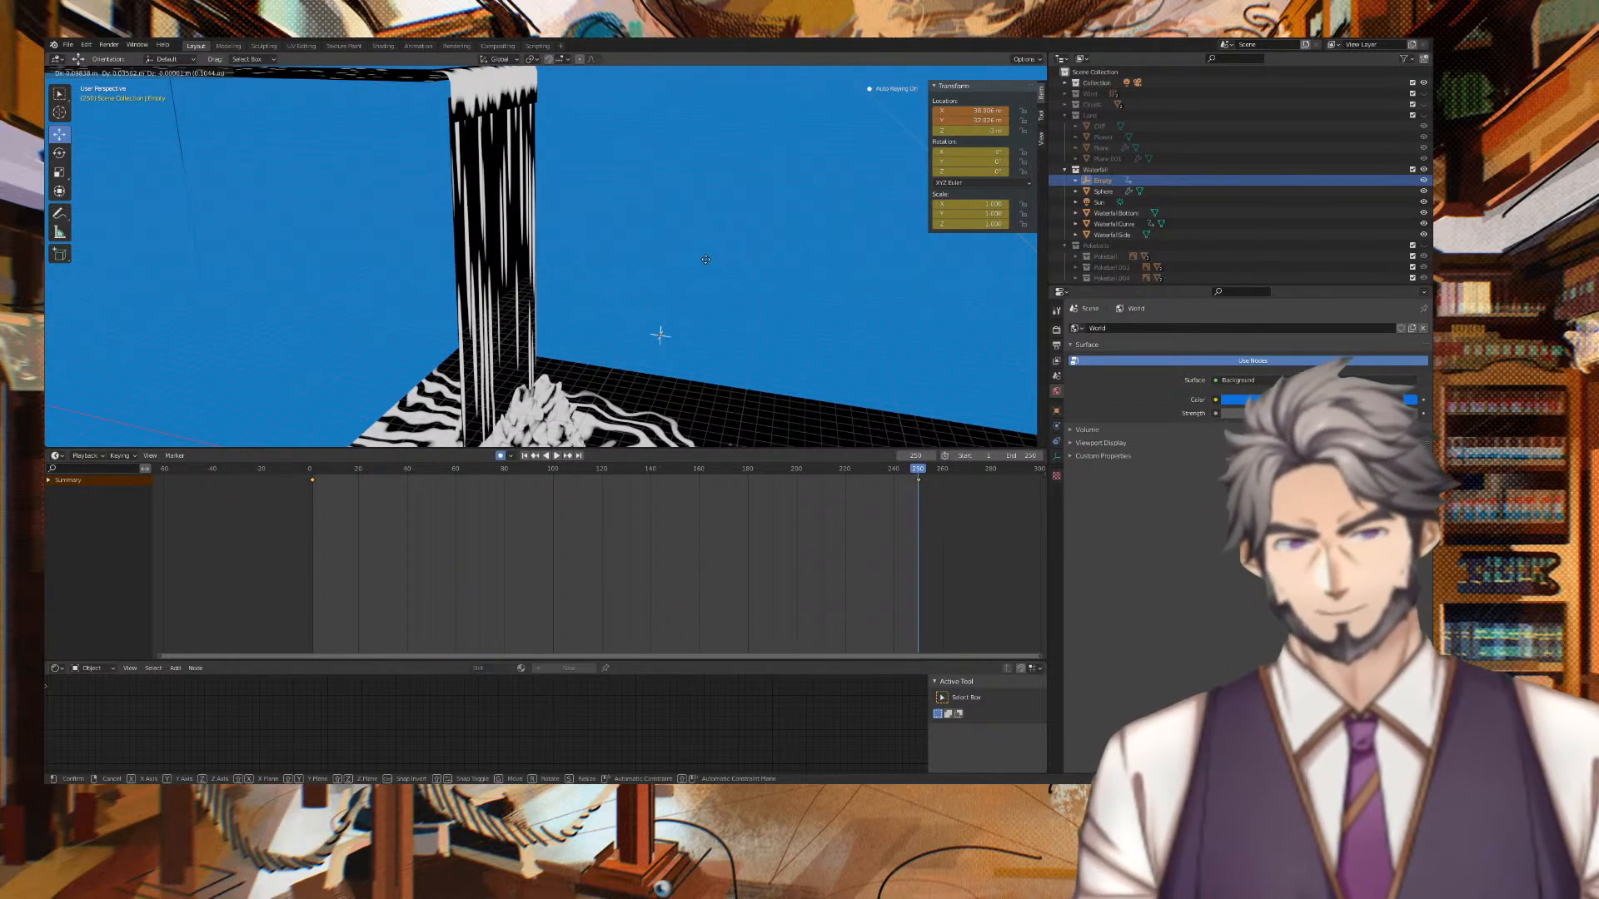
left_click(707, 258)
left_click(970, 131)
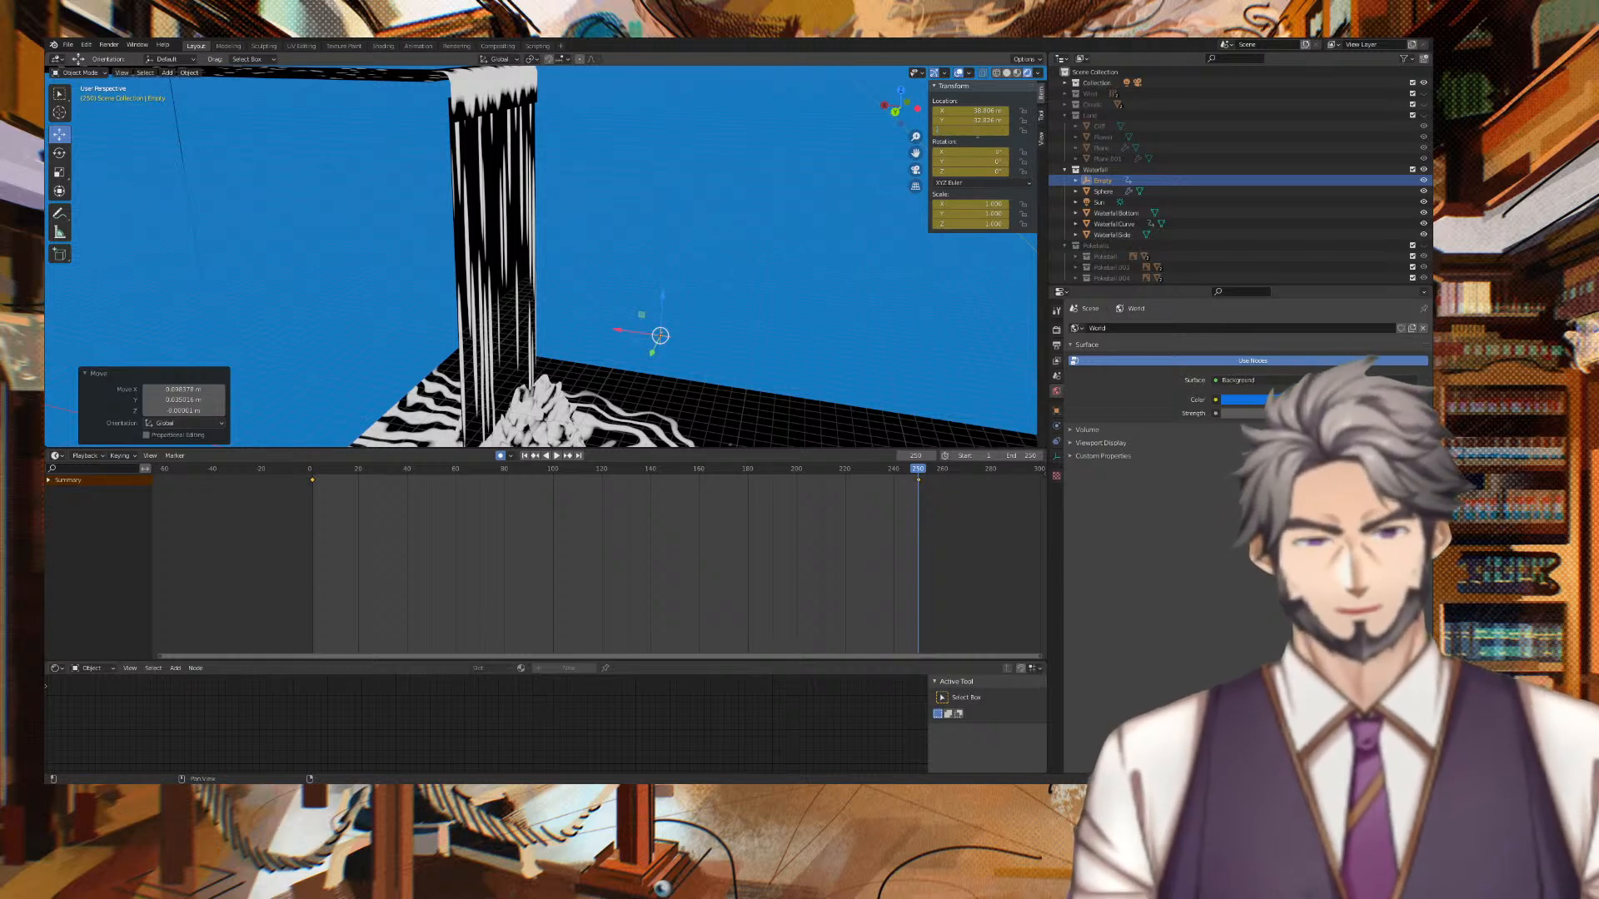
key("Tab")
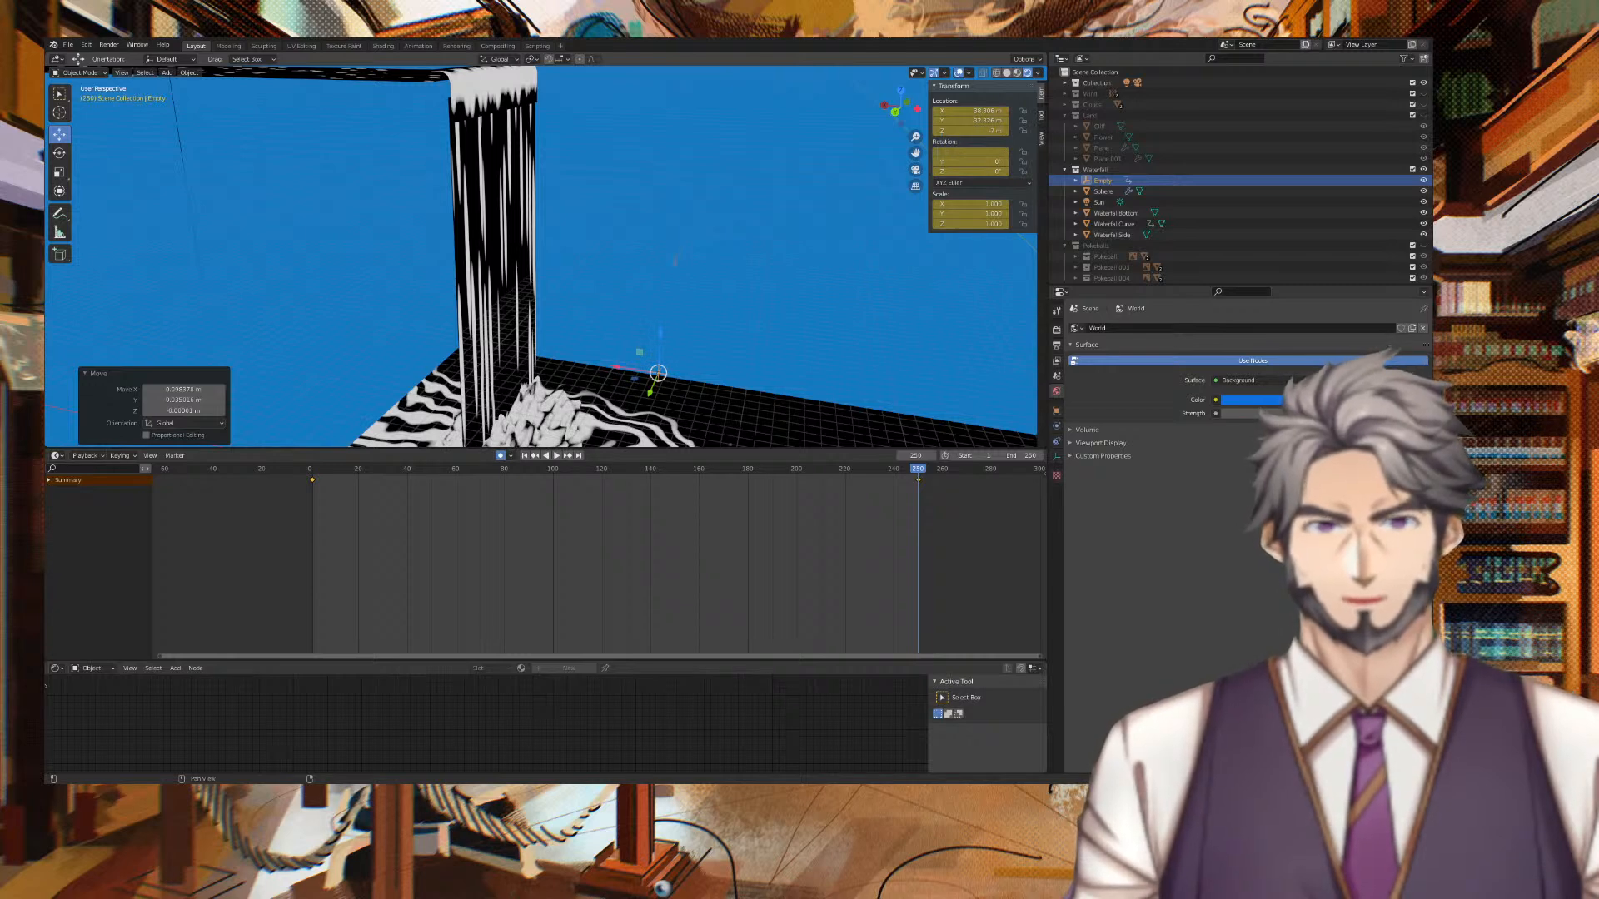
Play the animation from the first frame and examine the splash sphere's motion up close.
left_click(524, 456)
key("space")
middle_click_drag(883, 326, 821, 256)
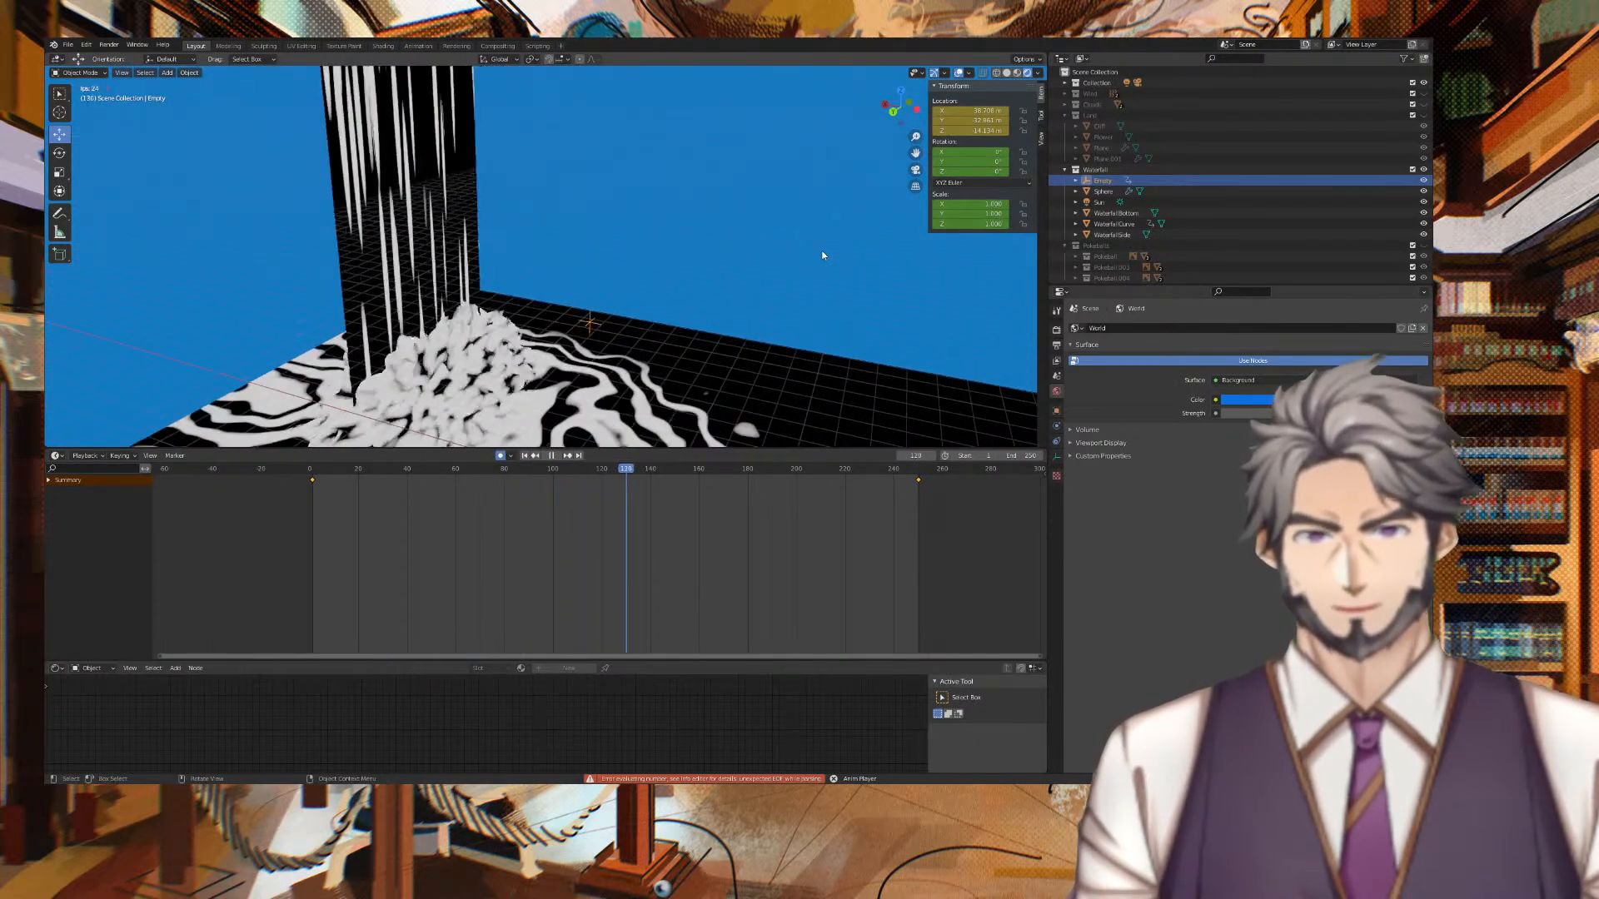
key("space")
Select both of the Empty's keyframes at frames 1 and 250 and change their interpolation mode.
left_click_drag(982, 527, 296, 468)
right_click(313, 481)
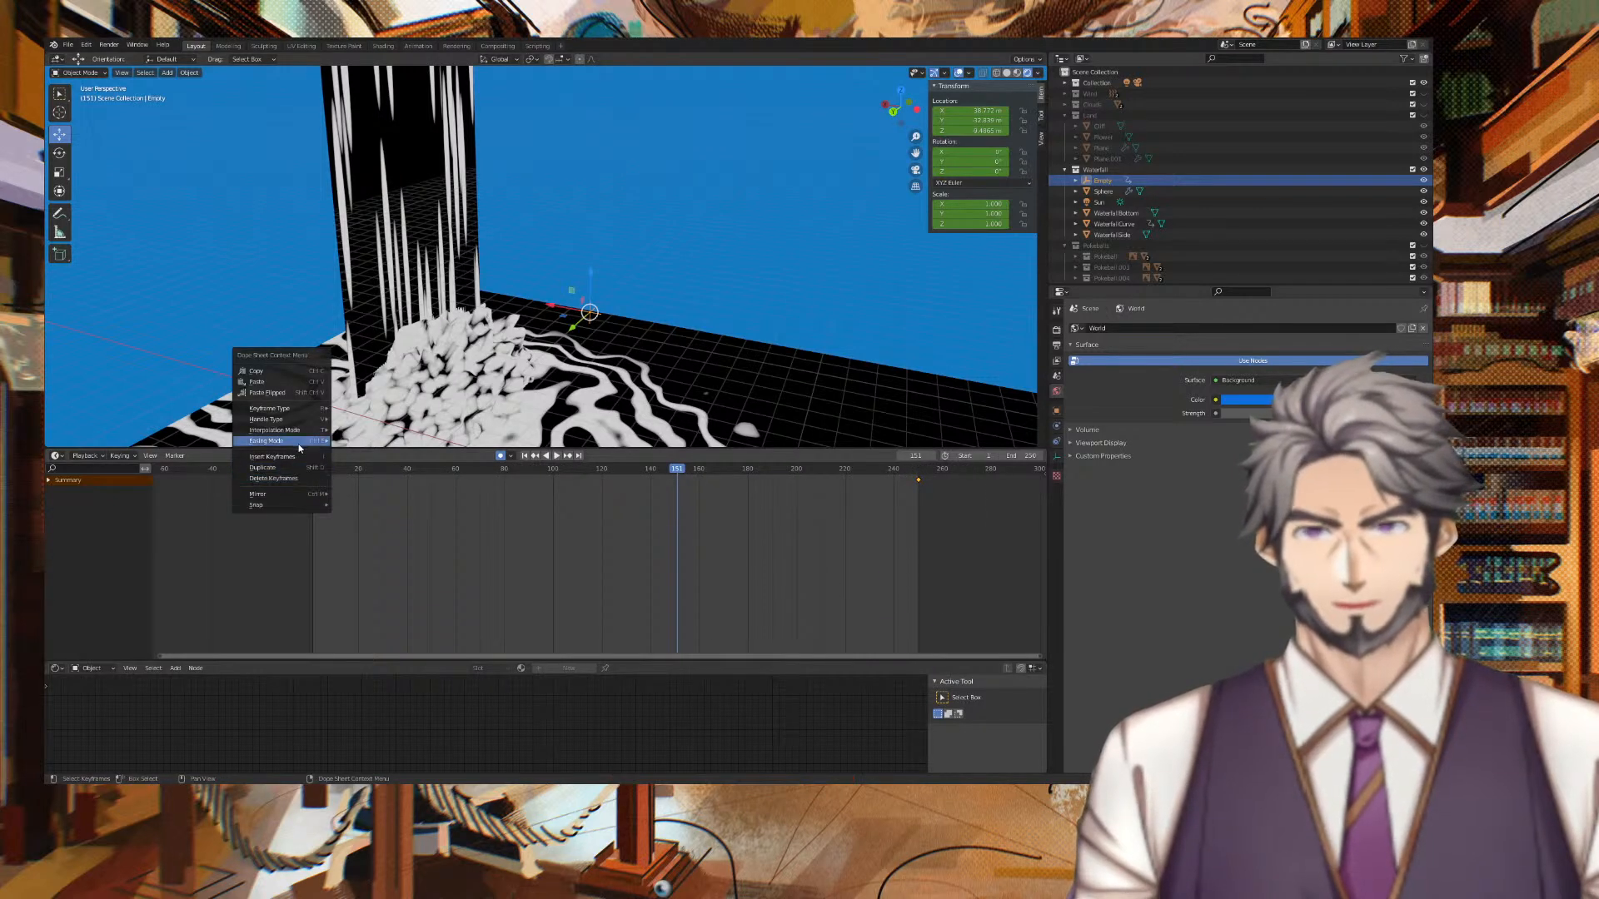
mouse_move(295, 434)
left_click(359, 447)
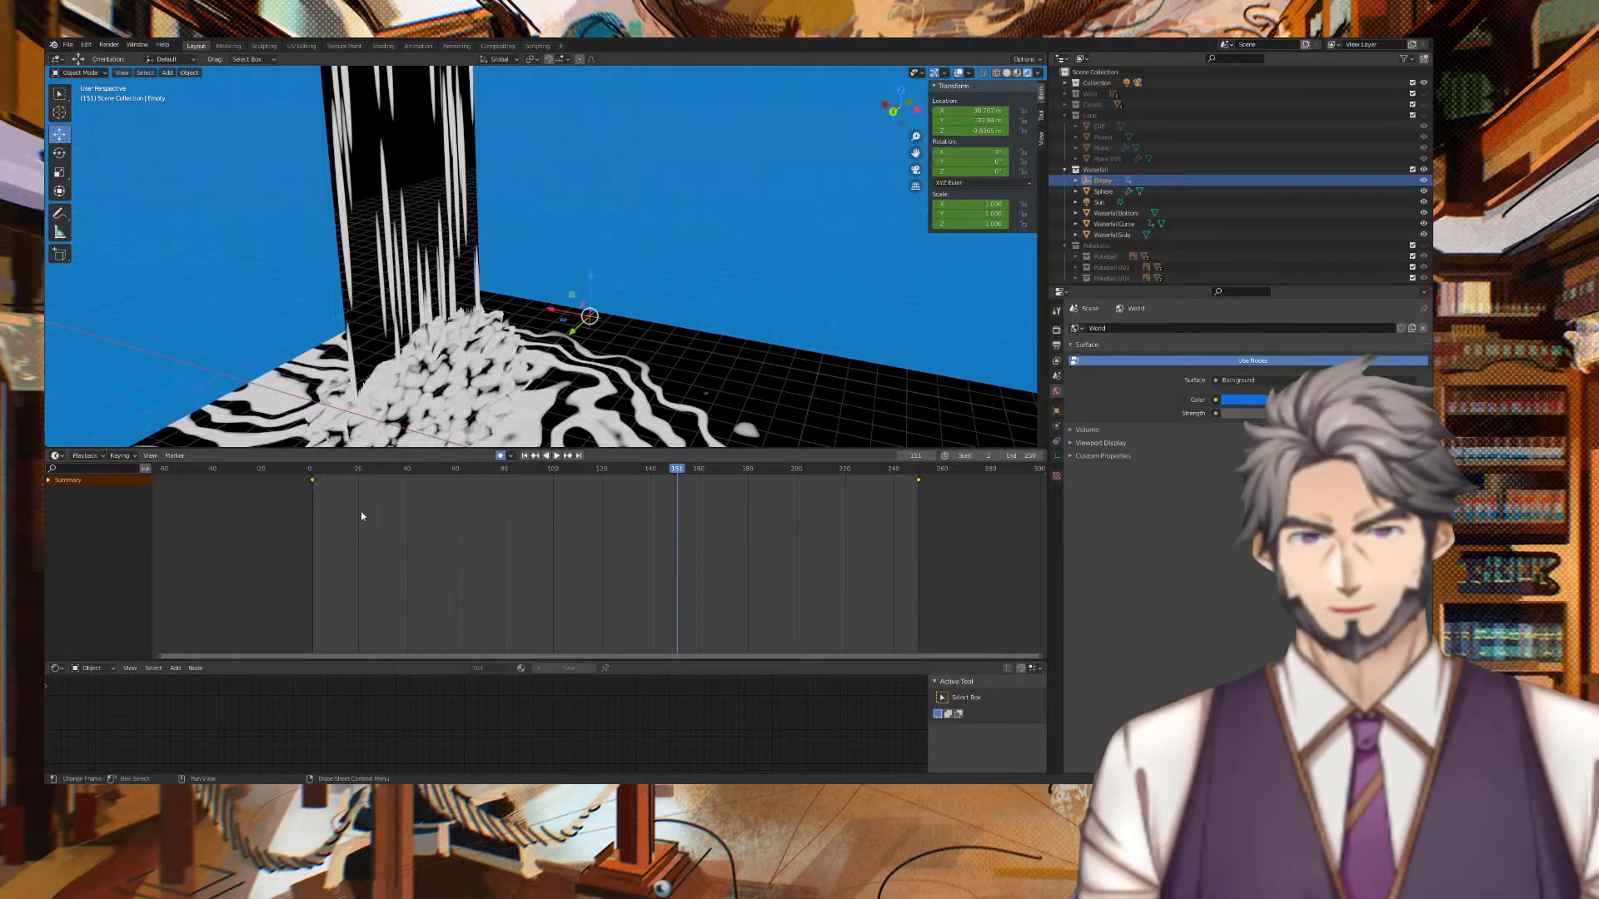
Replay the animation from the first frame and examine the splash from the front of the waterfall.
key("shift+Left")
key("space")
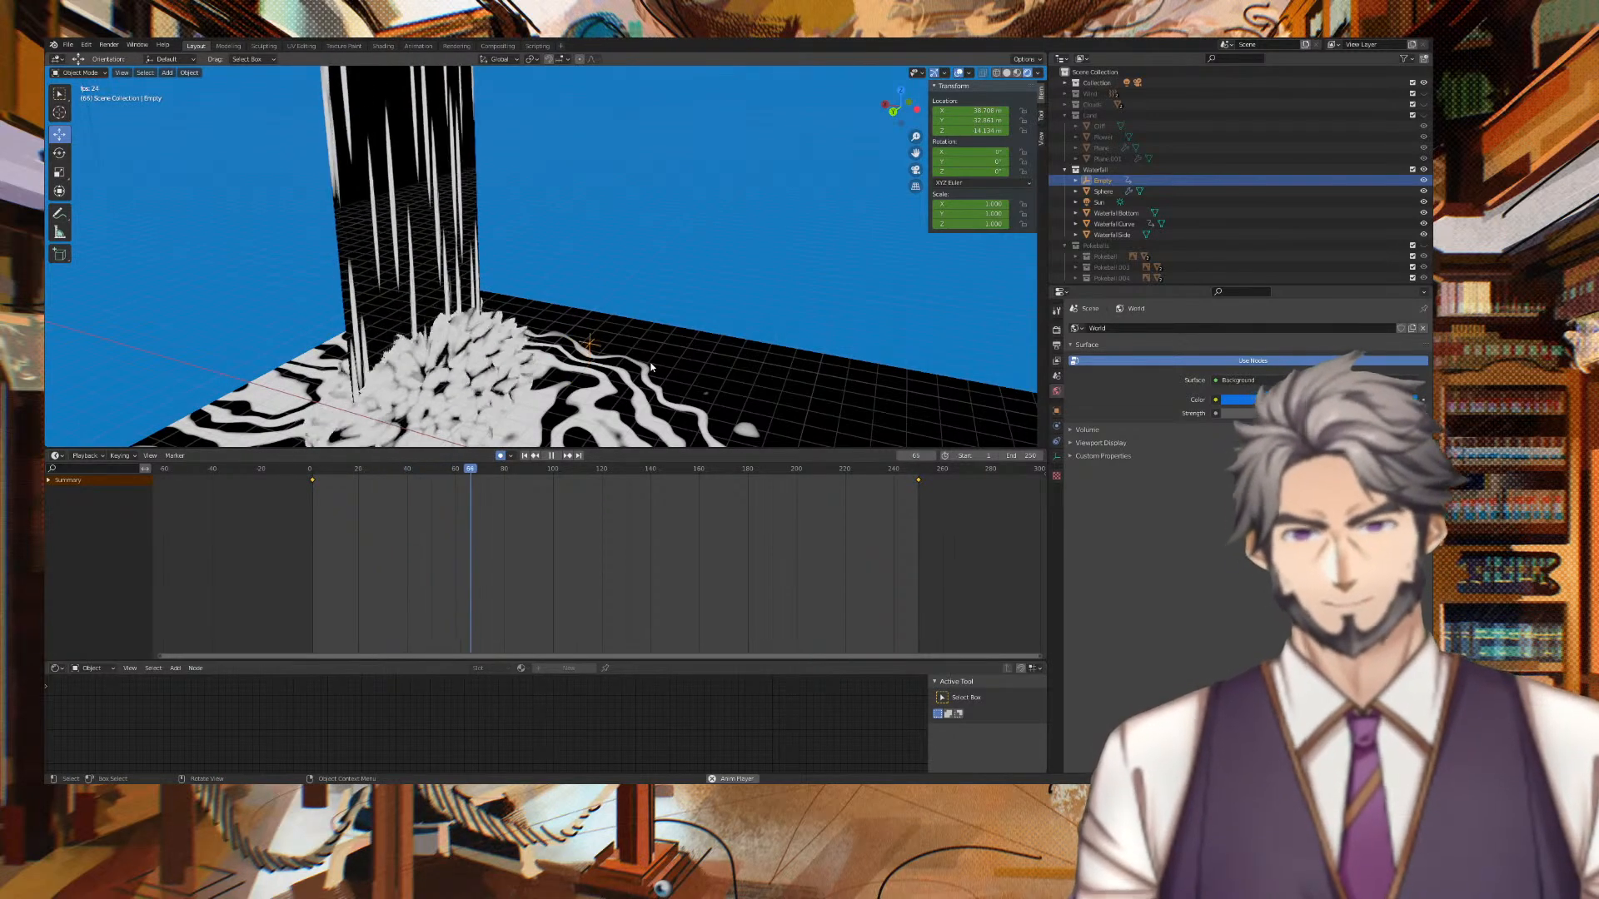
middle_click_drag(695, 308, 651, 227)
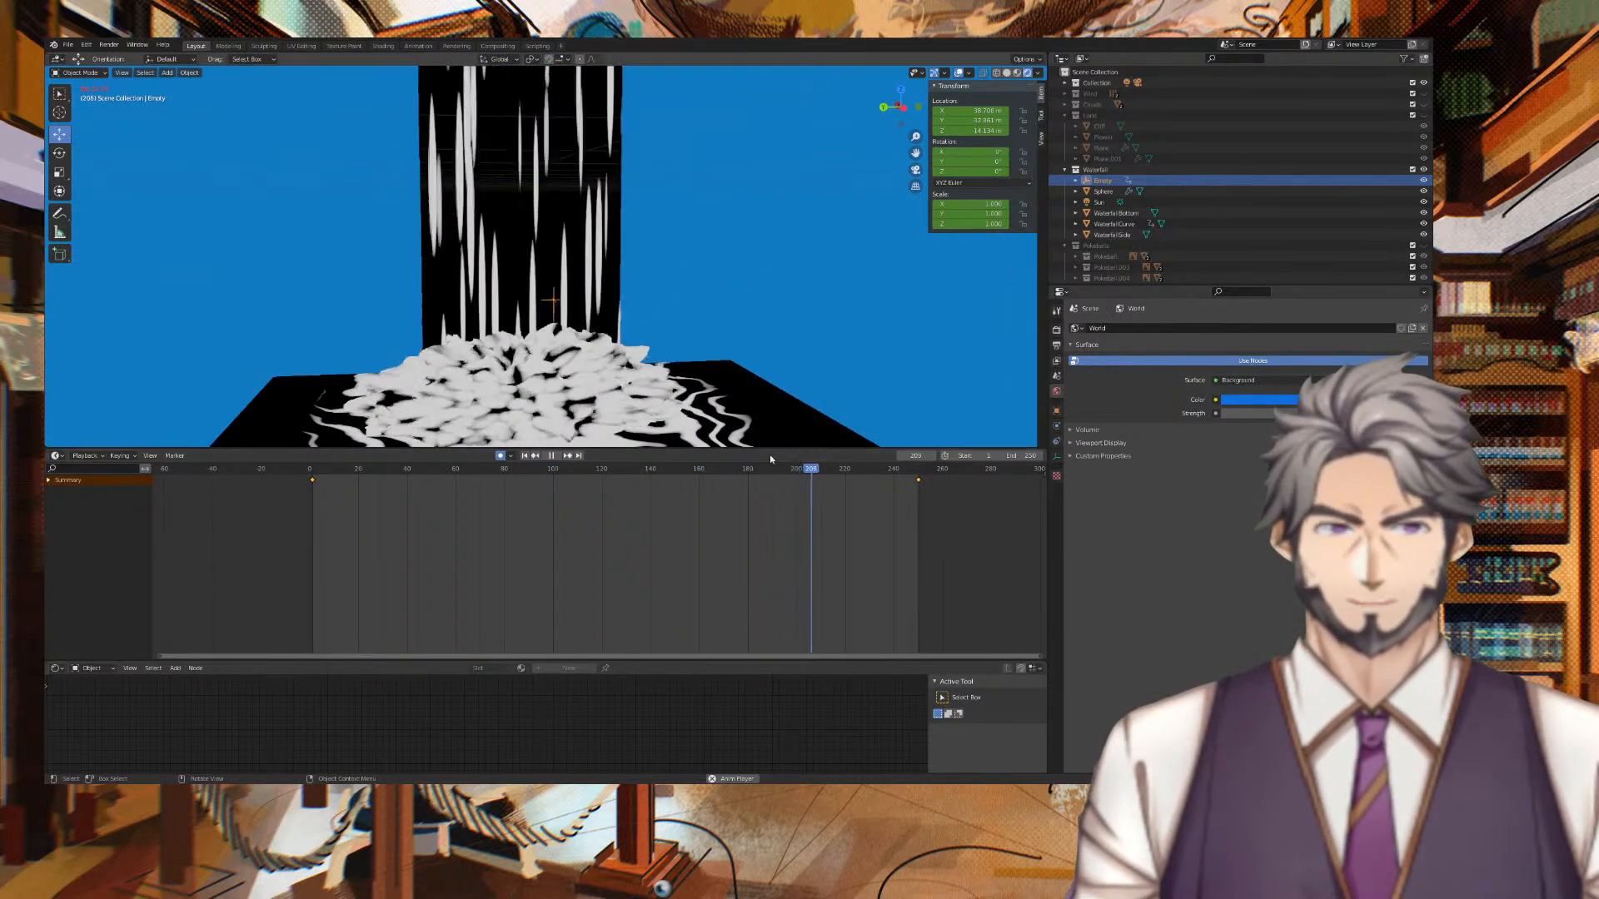
Stop playback and, at frame 250, set the Empty's Z location to -25 m.
left_click(551, 456)
left_click(578, 456)
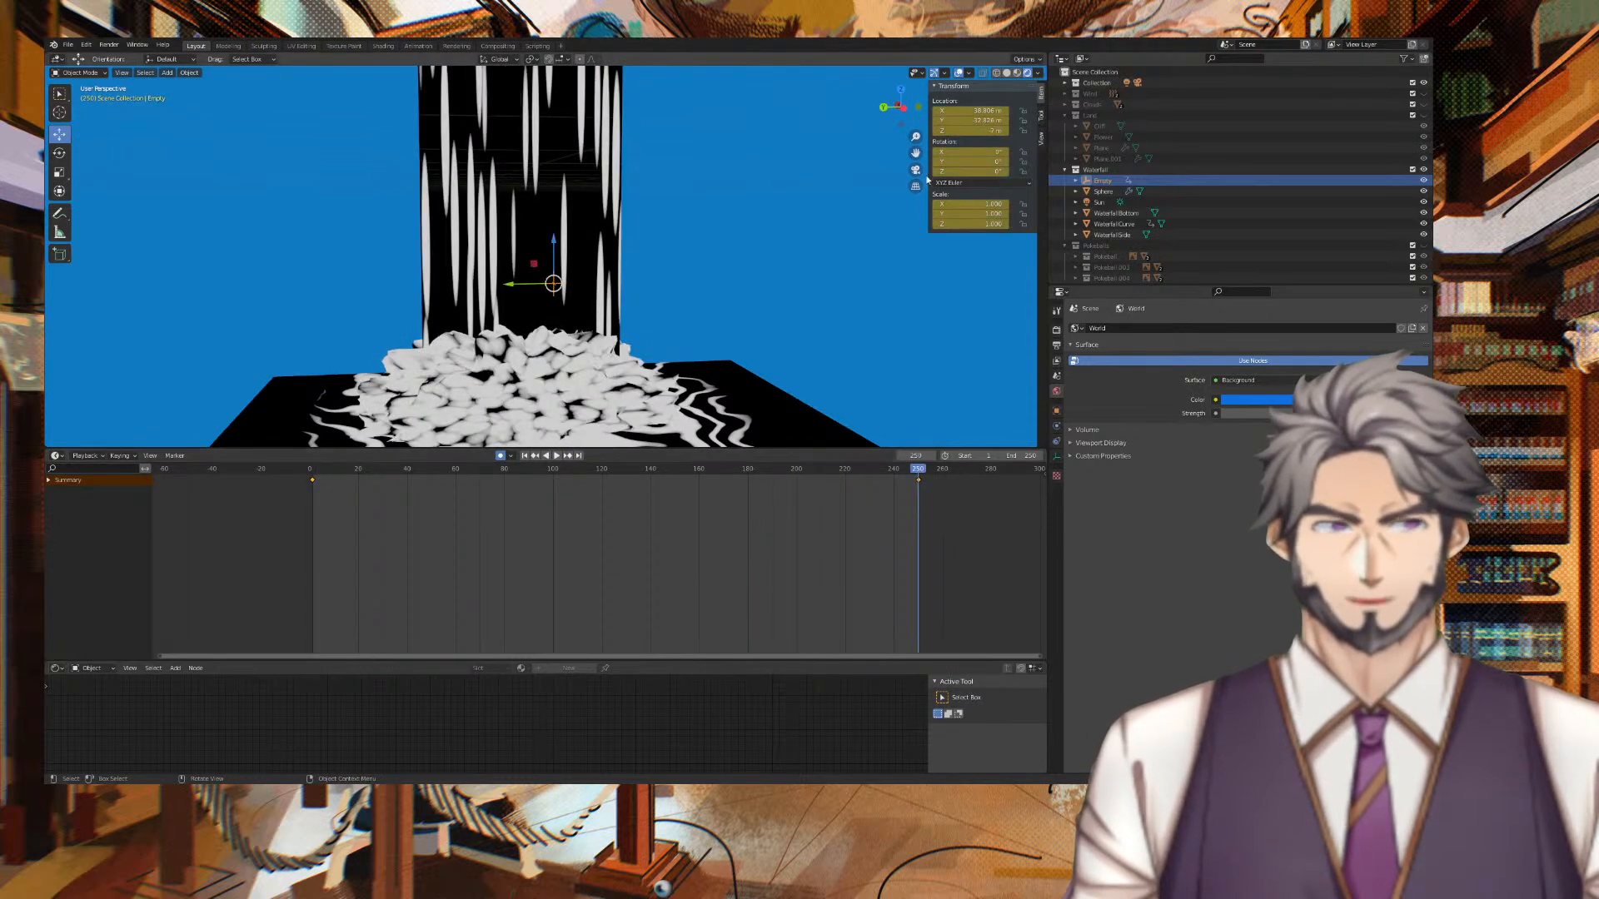
left_click(987, 131)
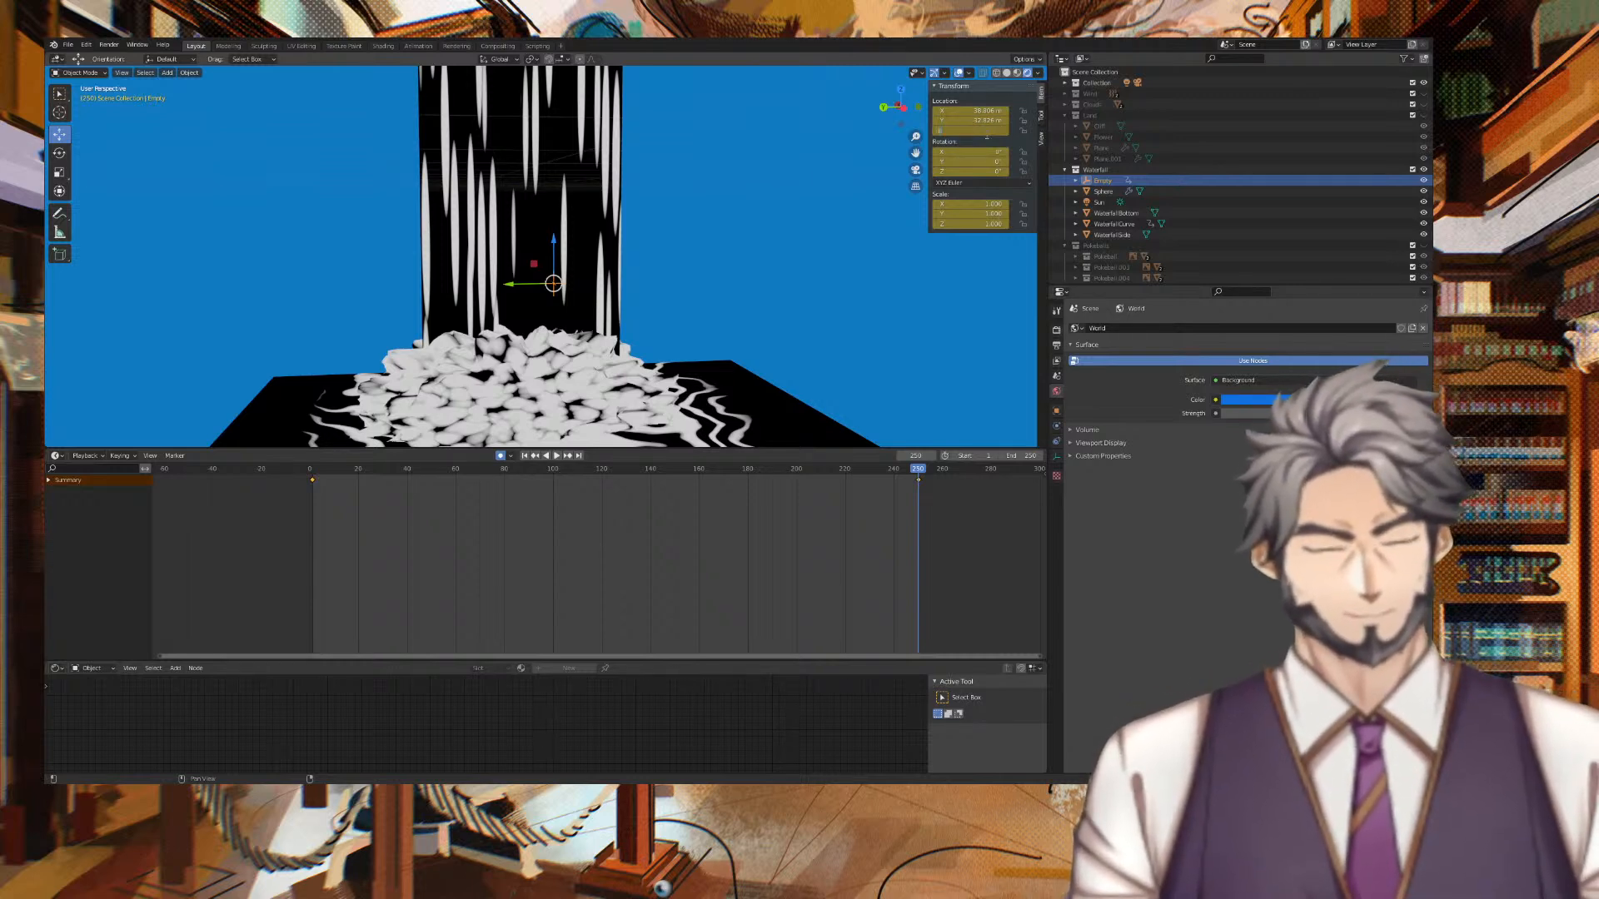
type("-25")
key("Tab")
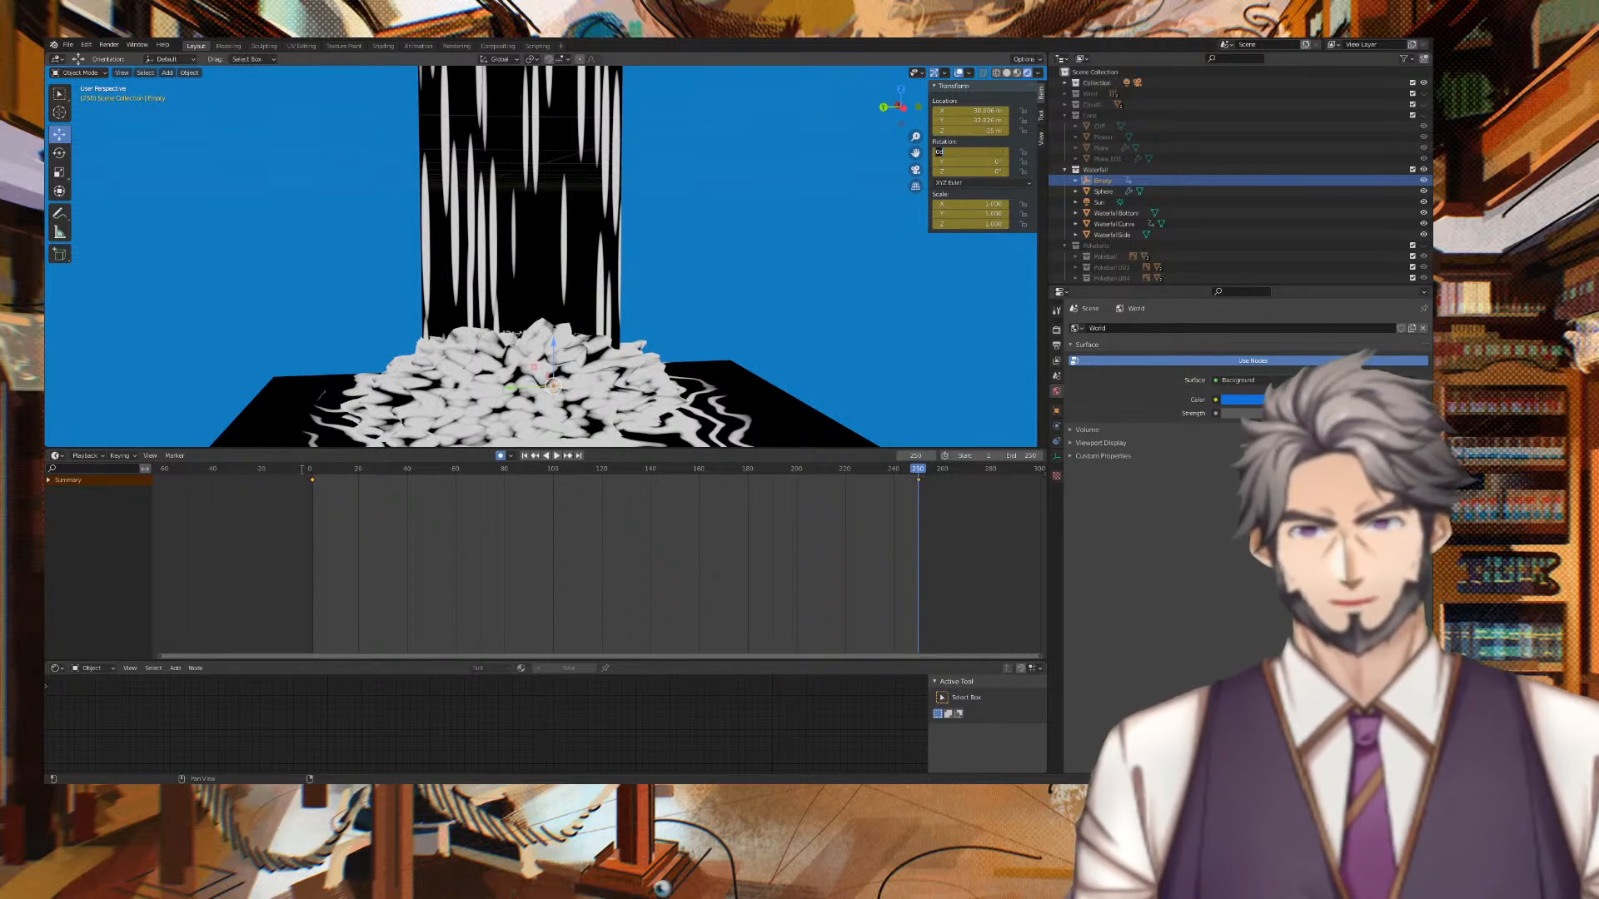
key("Return")
Play the loop and examine the splash's motion from the side and above.
key("space")
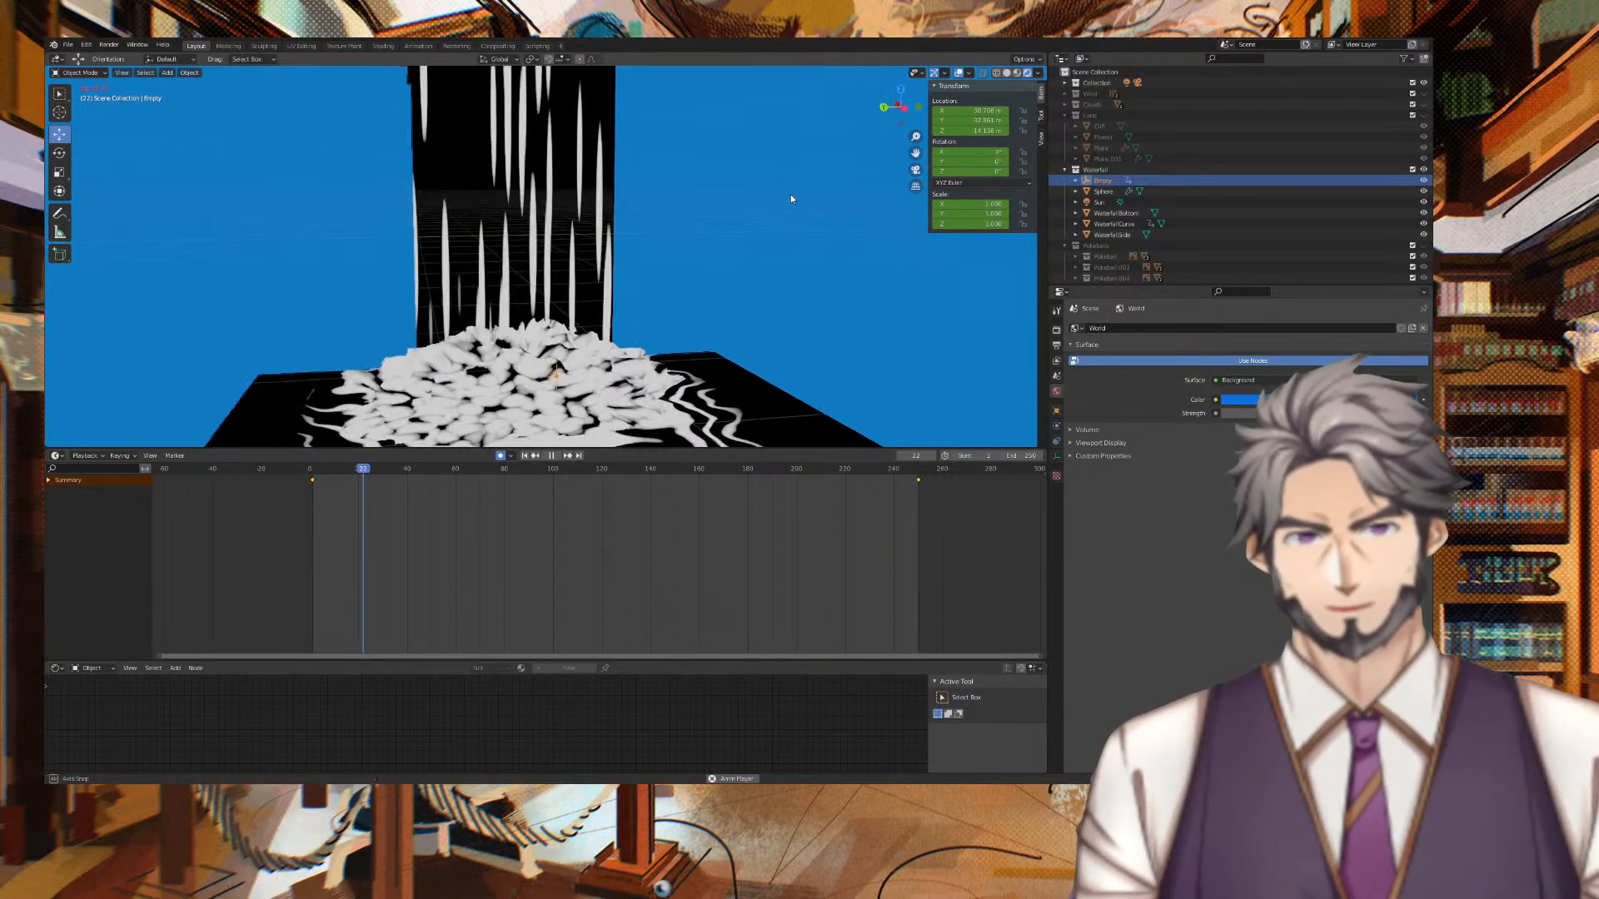
middle_click_drag(782, 195, 813, 203)
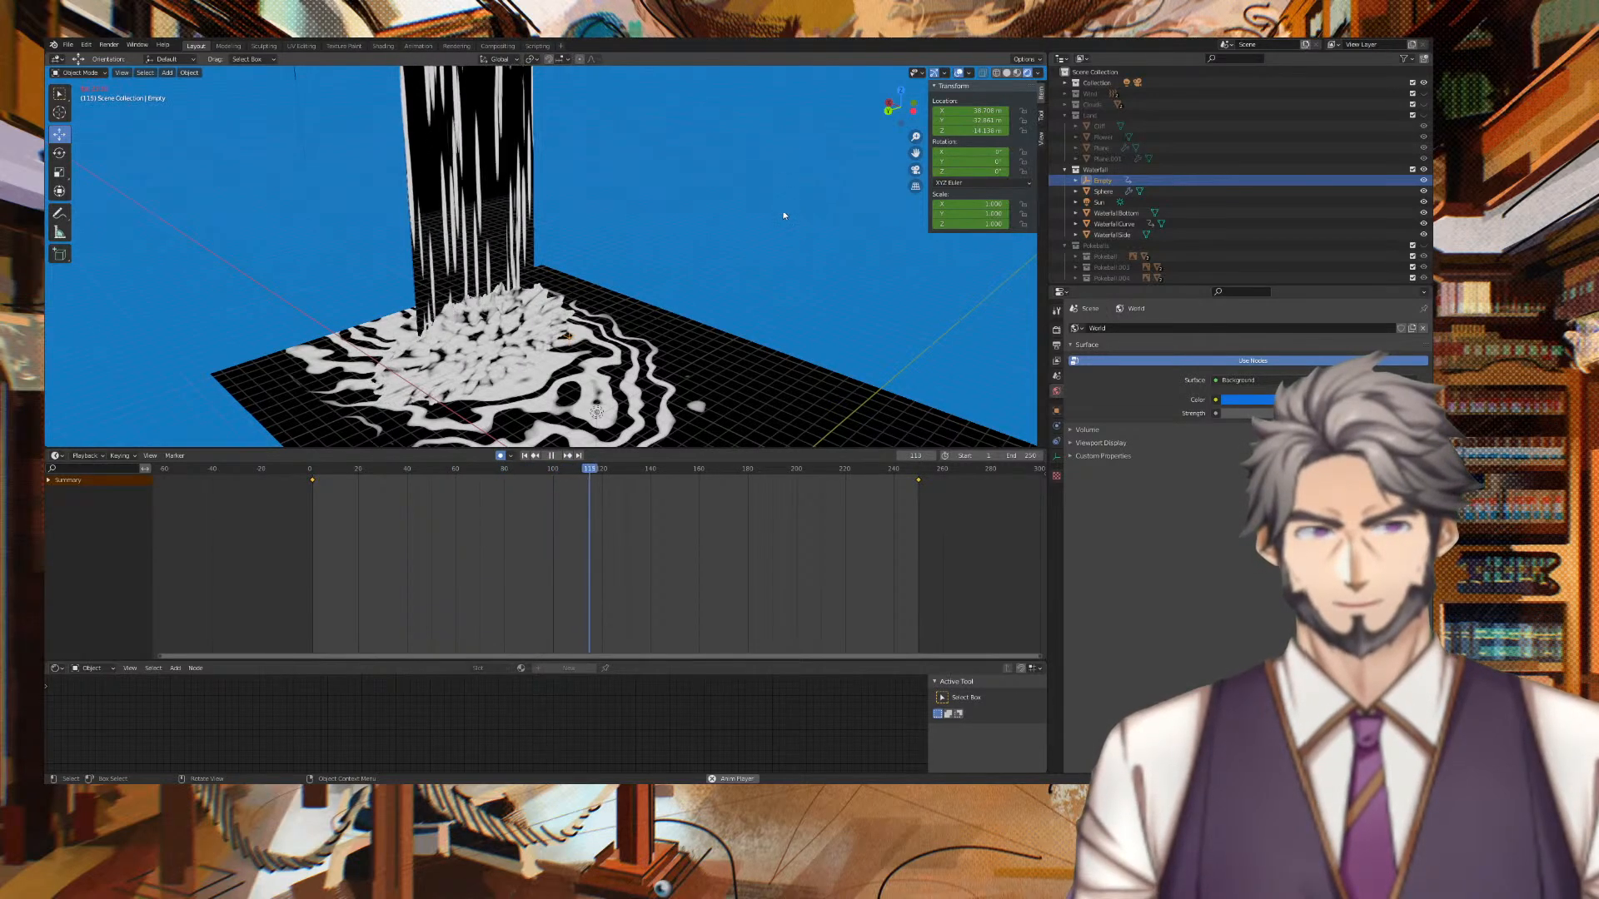
left_click(309, 472)
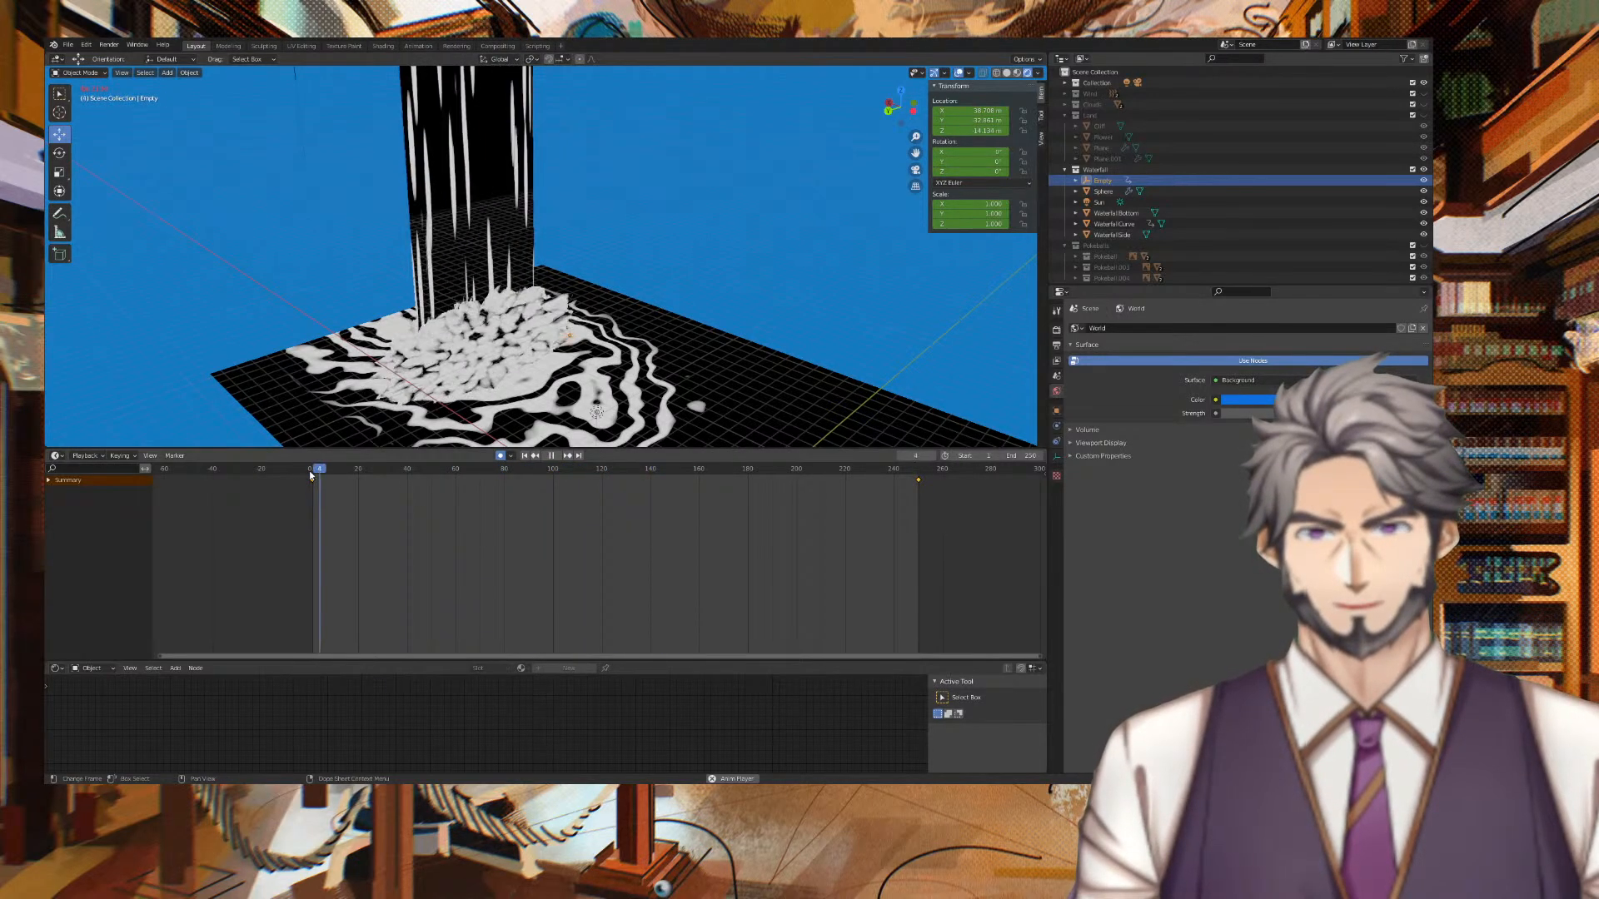
key("space")
At frame 1, set the Empty's Z location to 5 m.
left_click(309, 469)
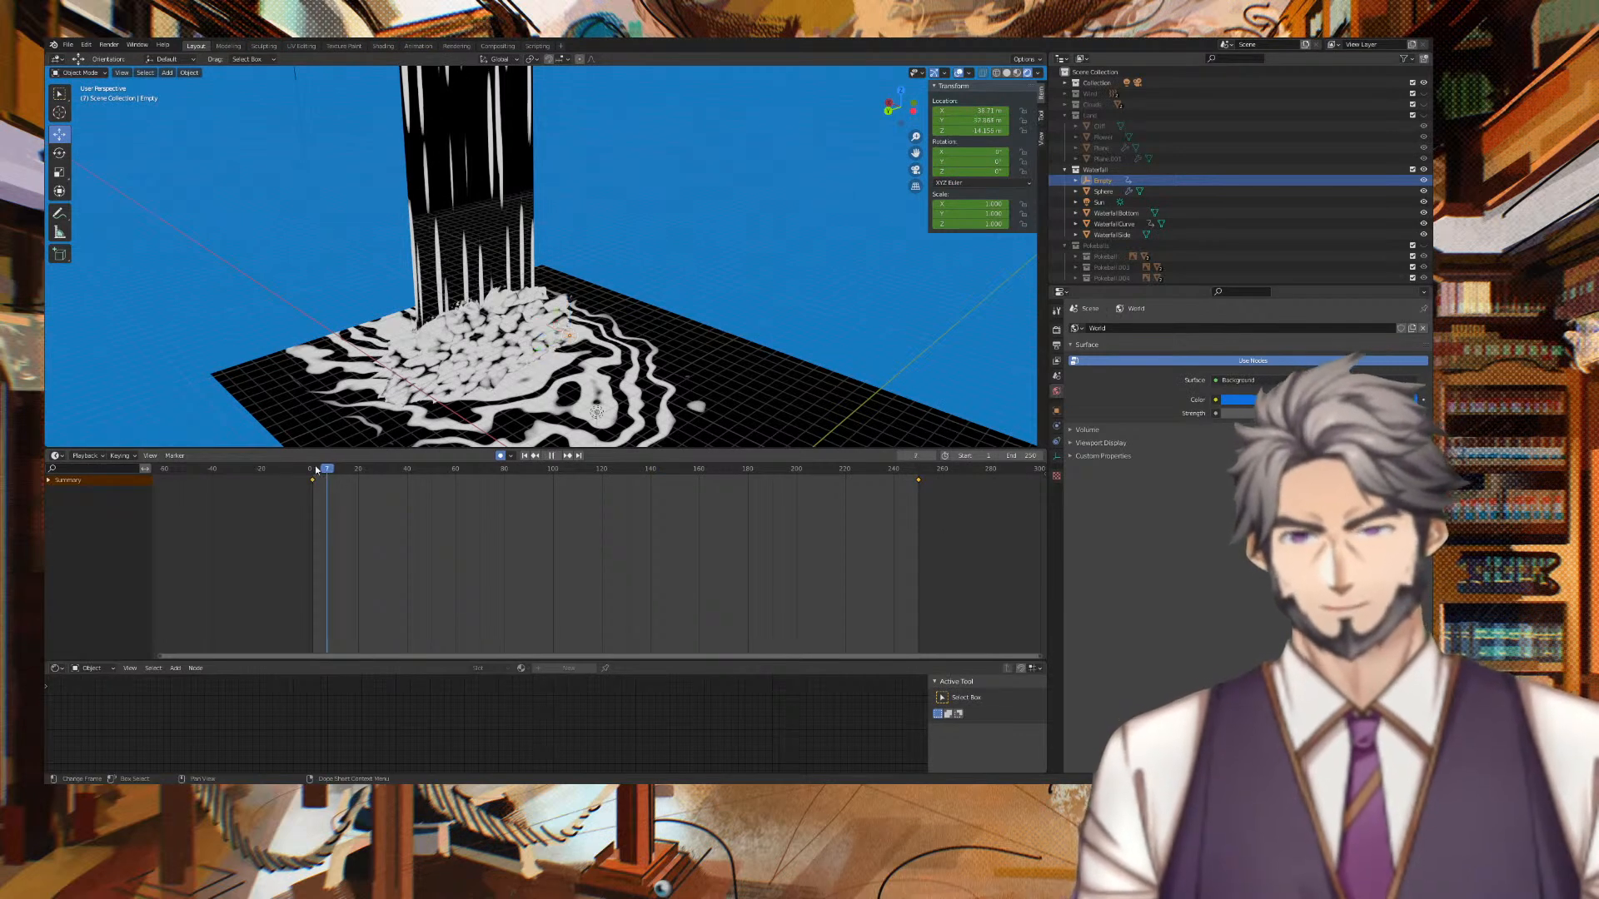
key("space")
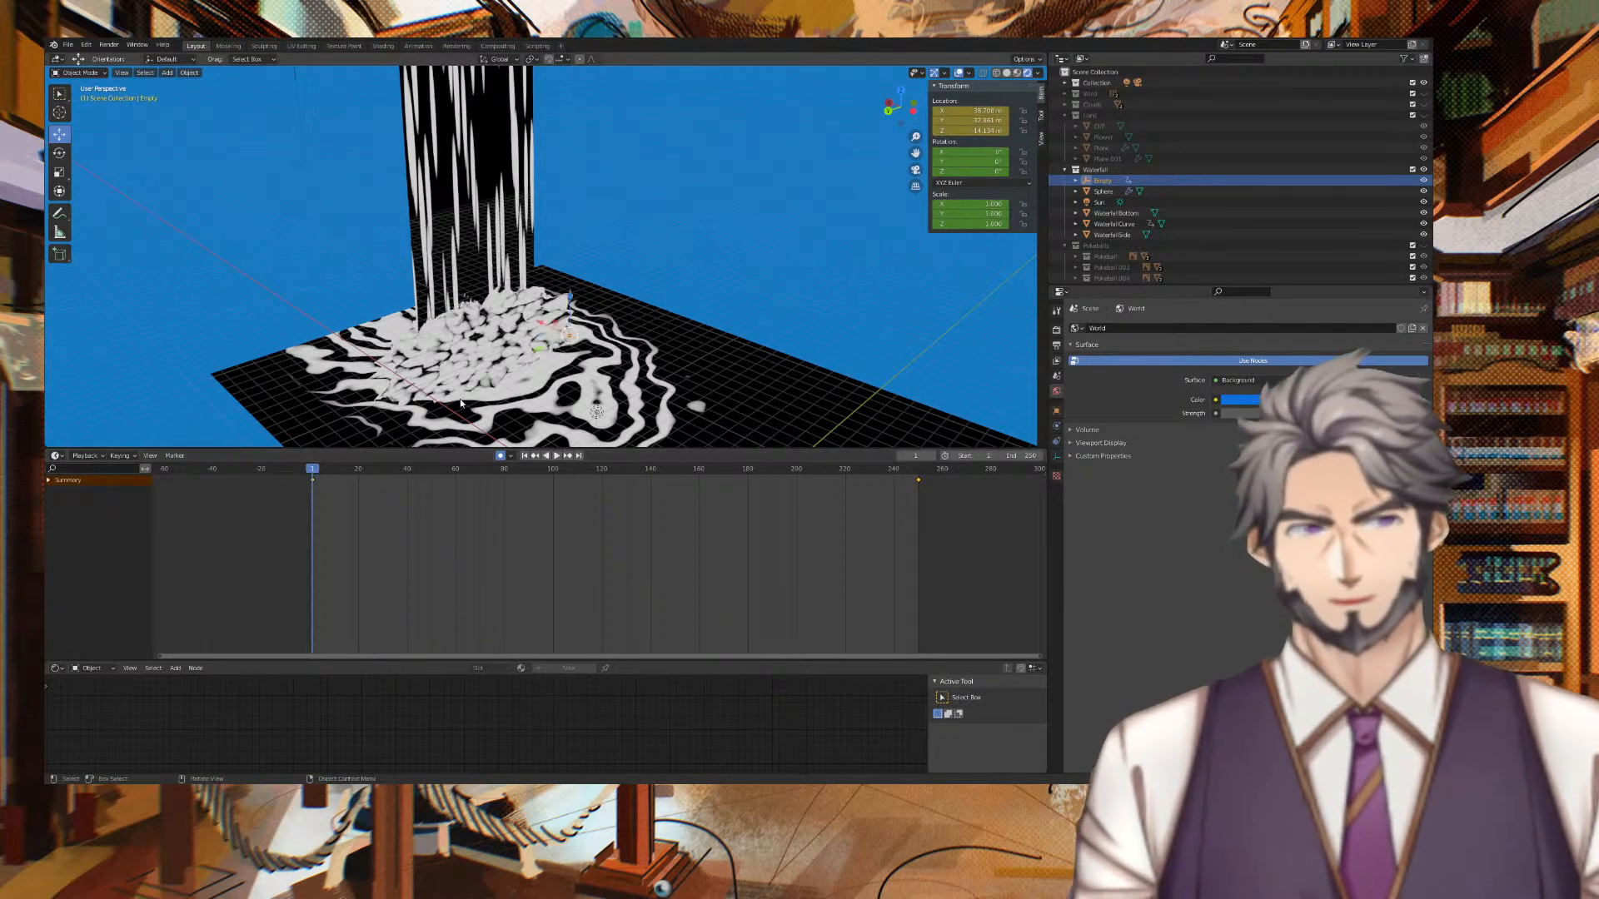
left_click(988, 130)
key("BackSpace")
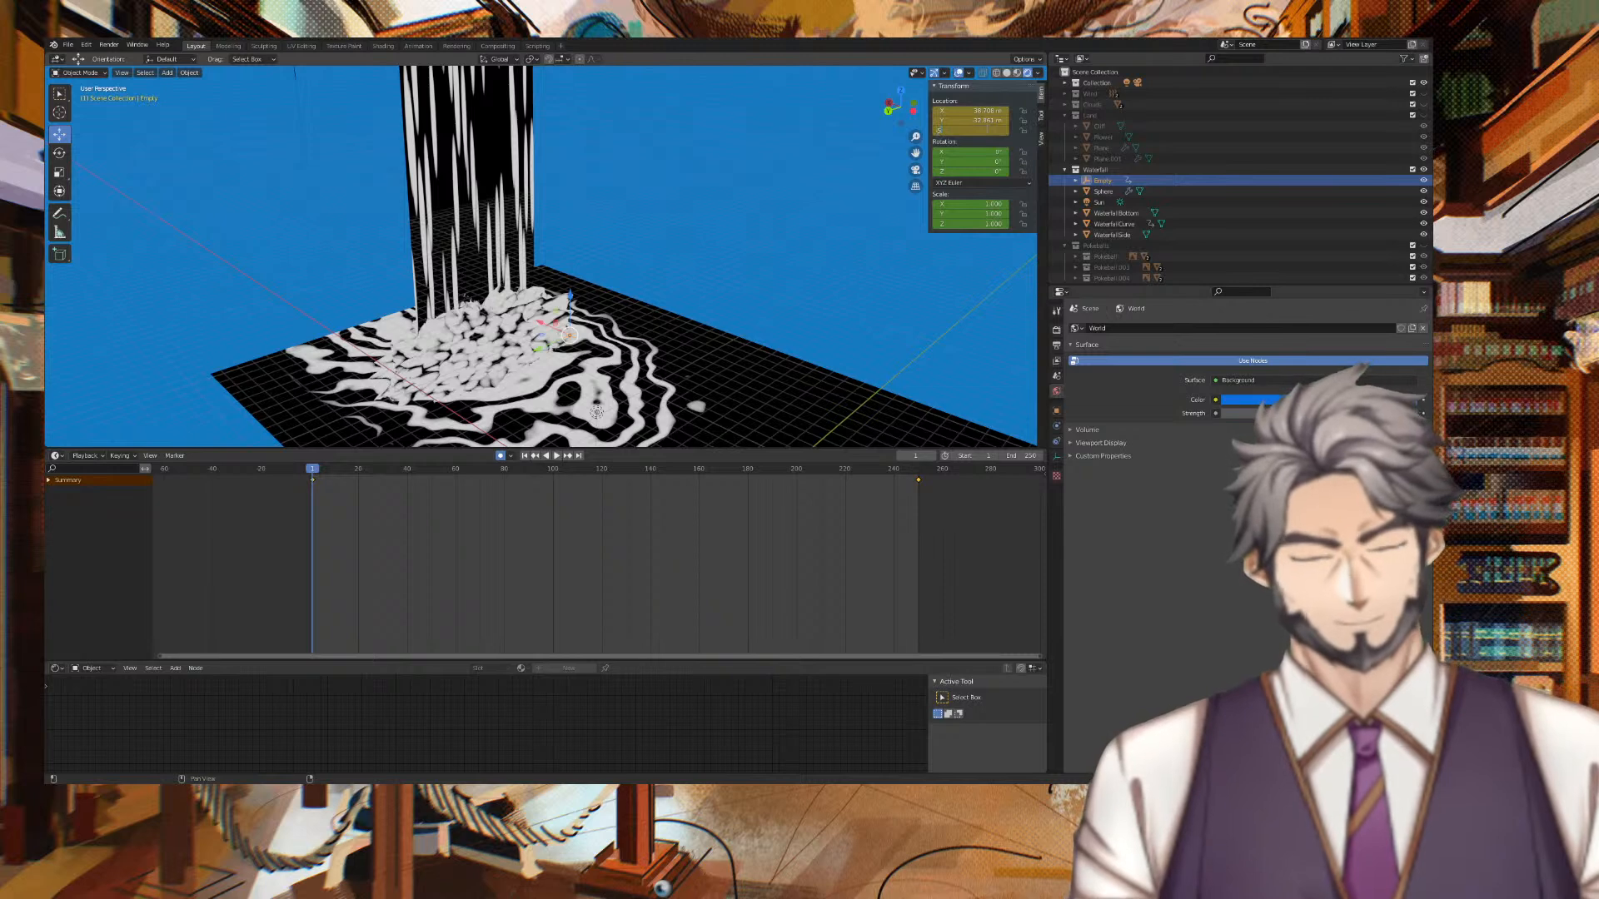
type("5")
key("Tab")
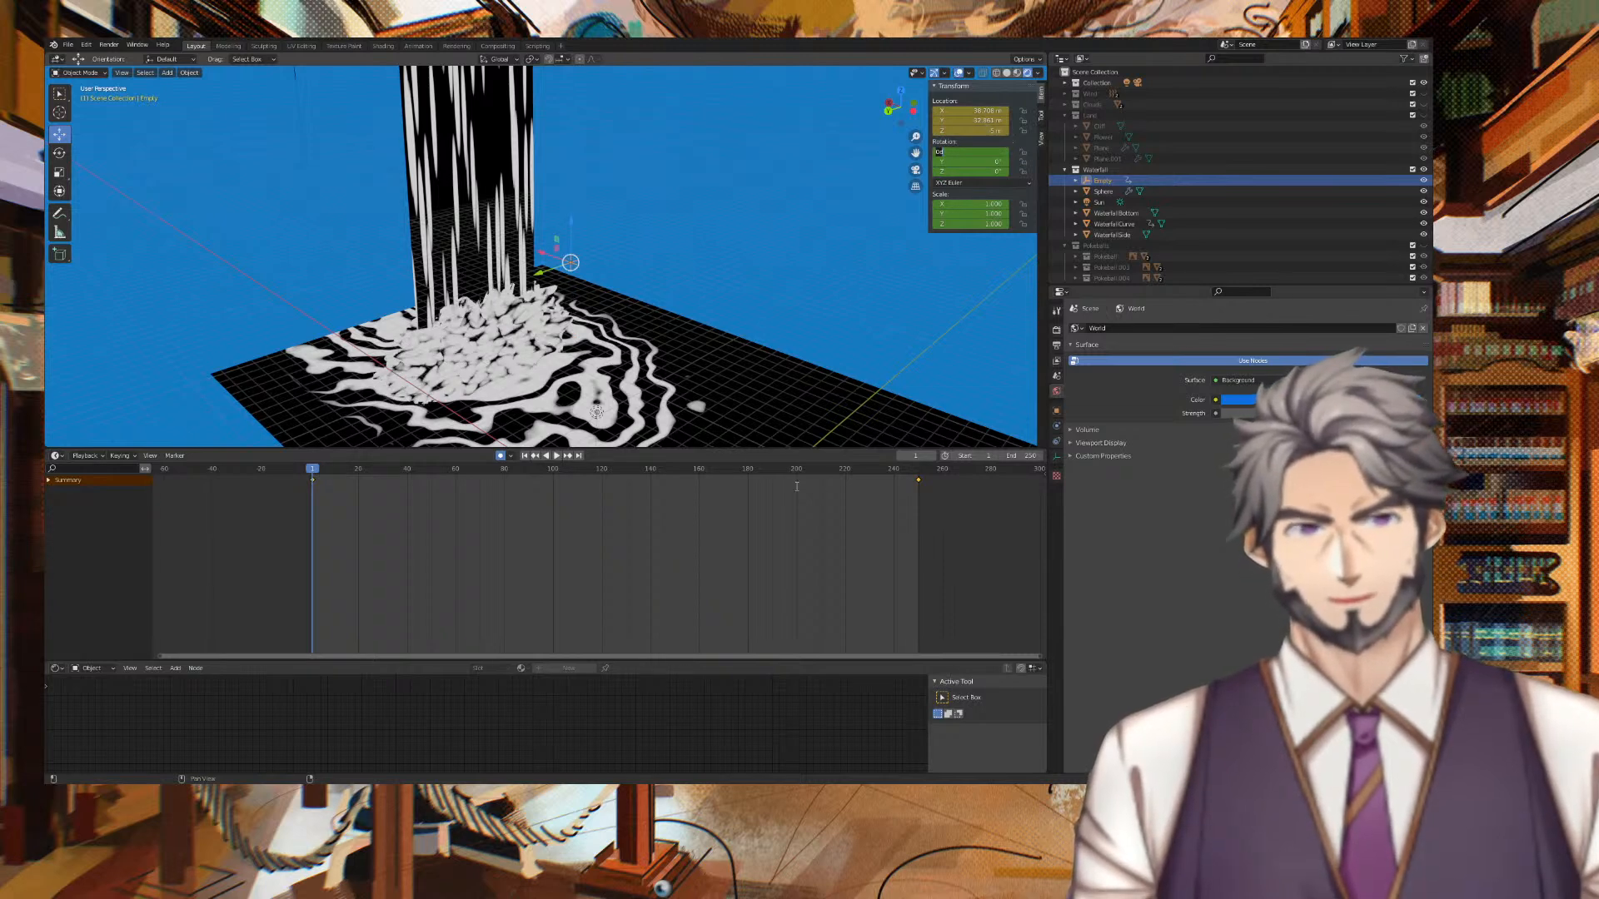
Scrub to the end of the timeline, then replay from the start and examine the splash from the front.
left_click_drag(875, 472, 913, 472)
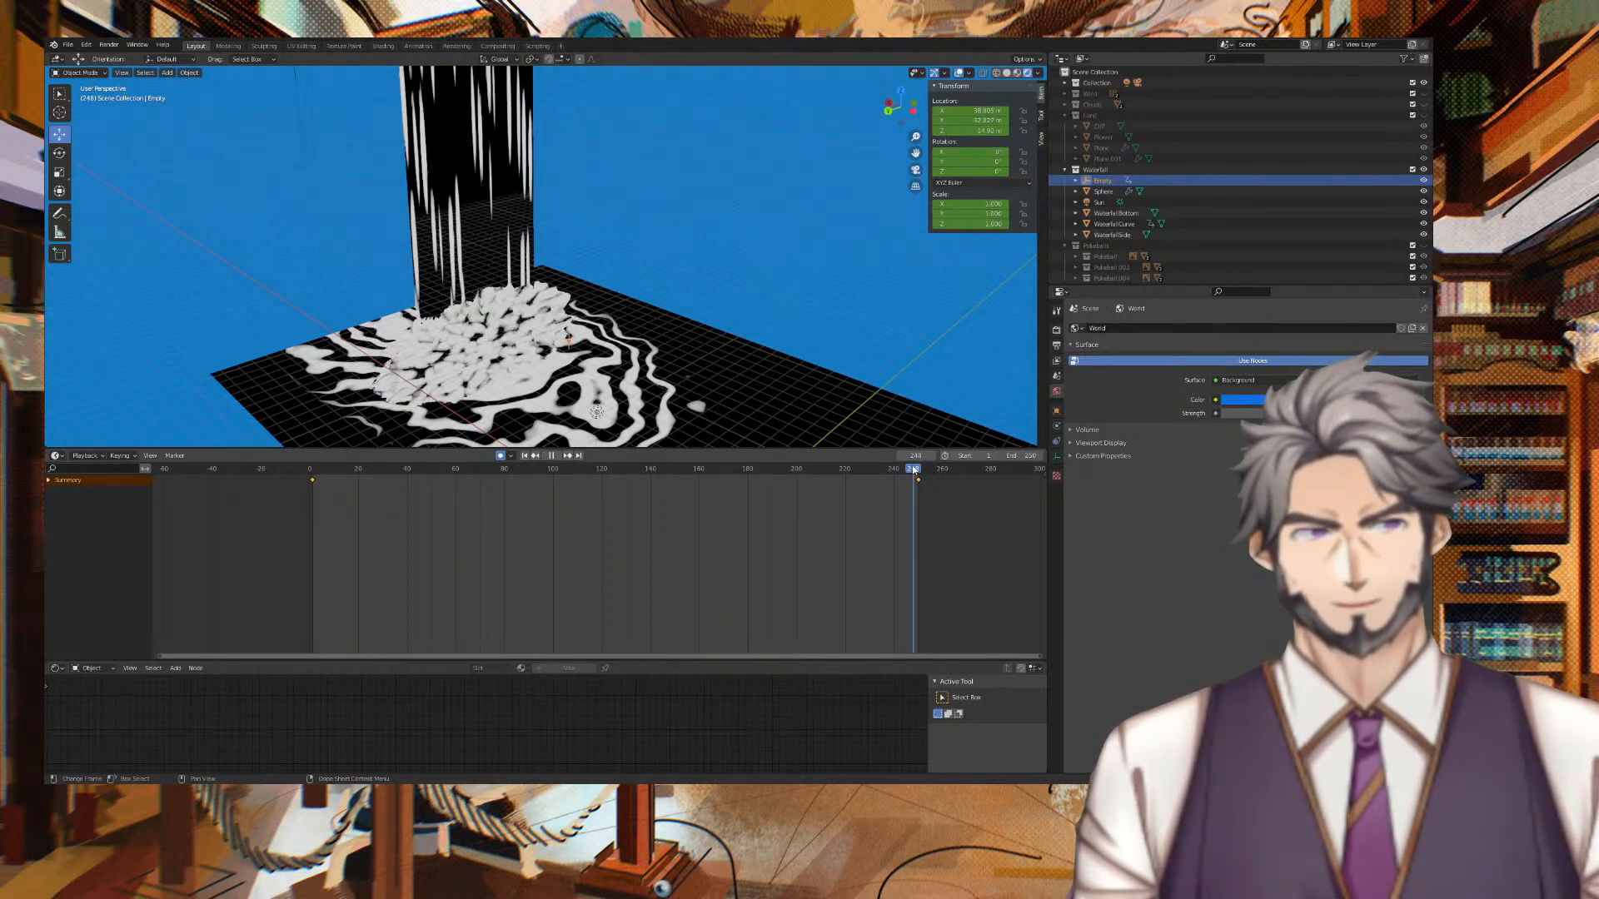
left_click_drag(348, 471, 302, 468)
key("space")
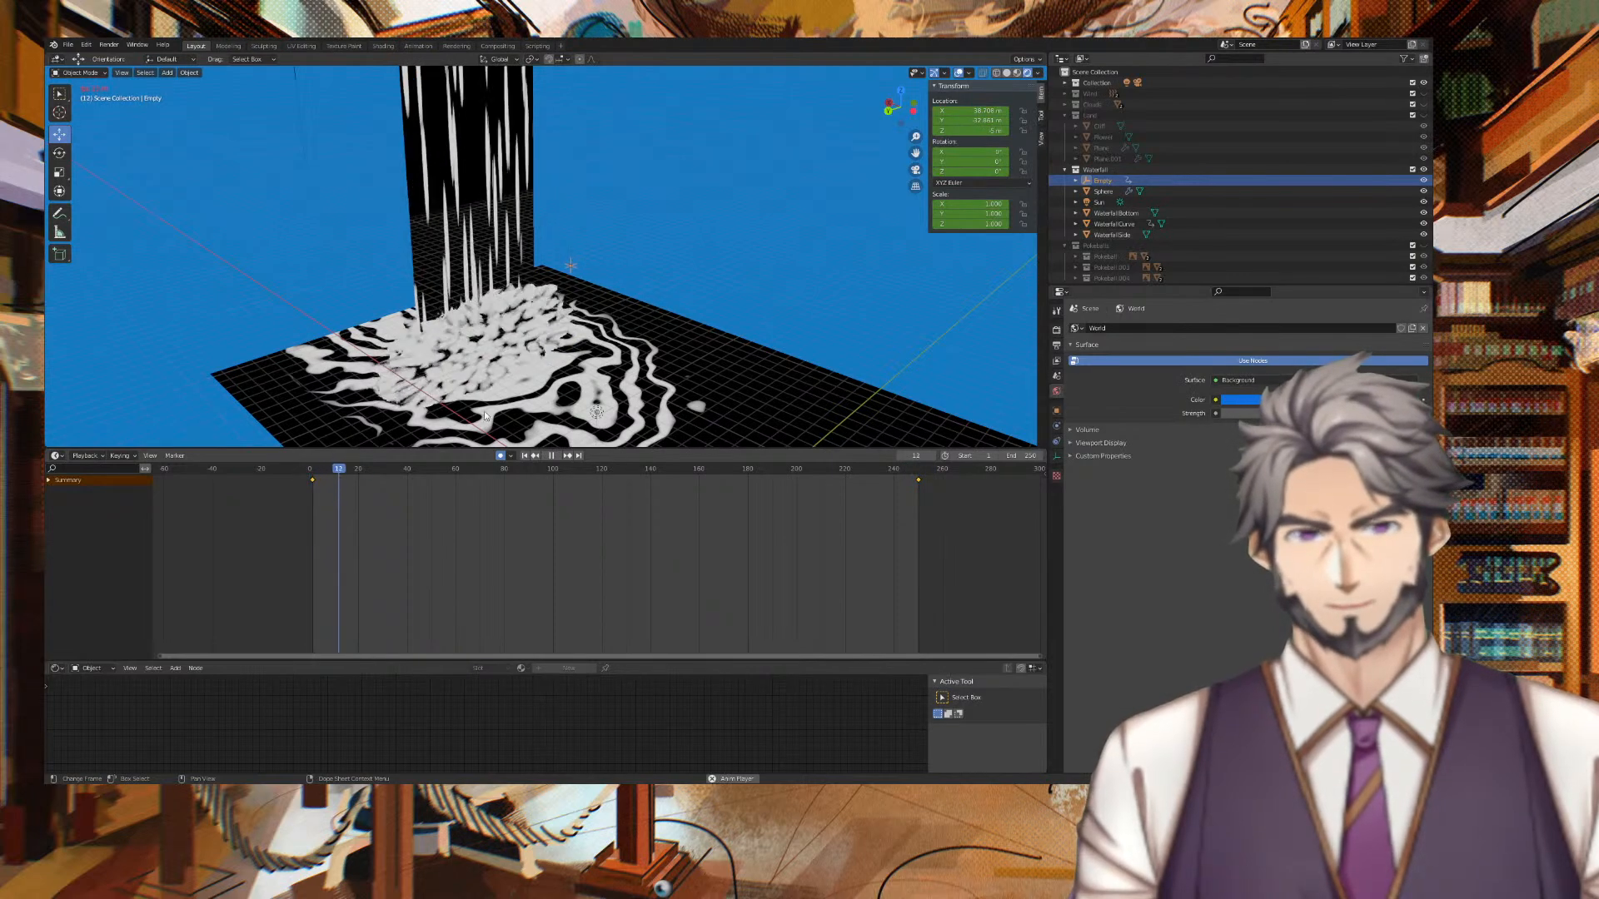
middle_click_drag(666, 201, 641, 182)
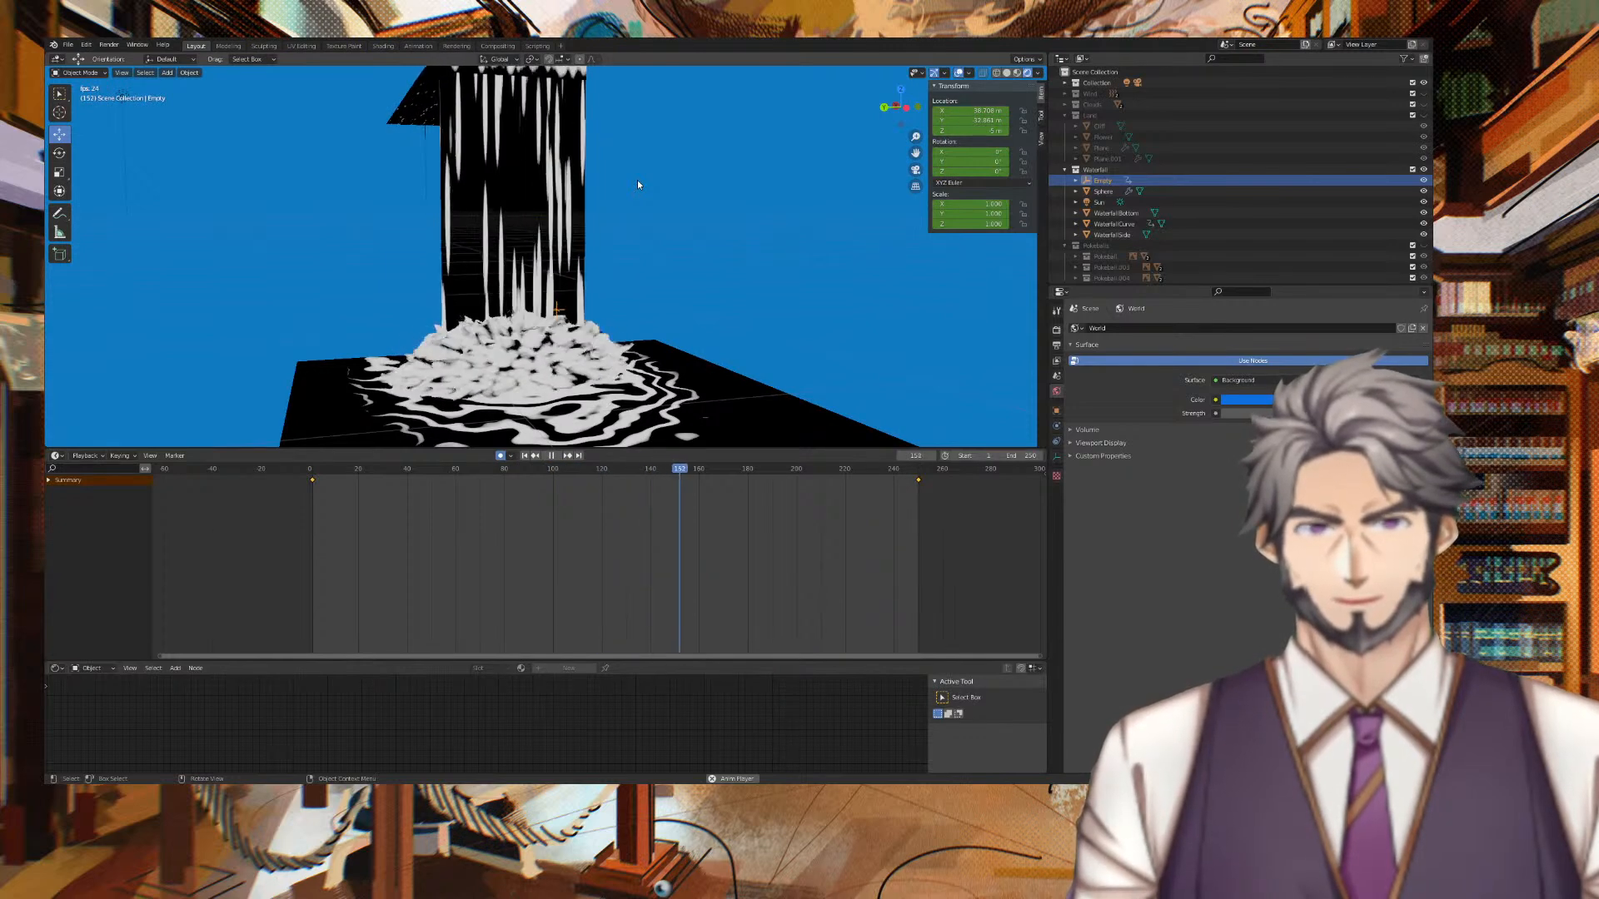
key("space")
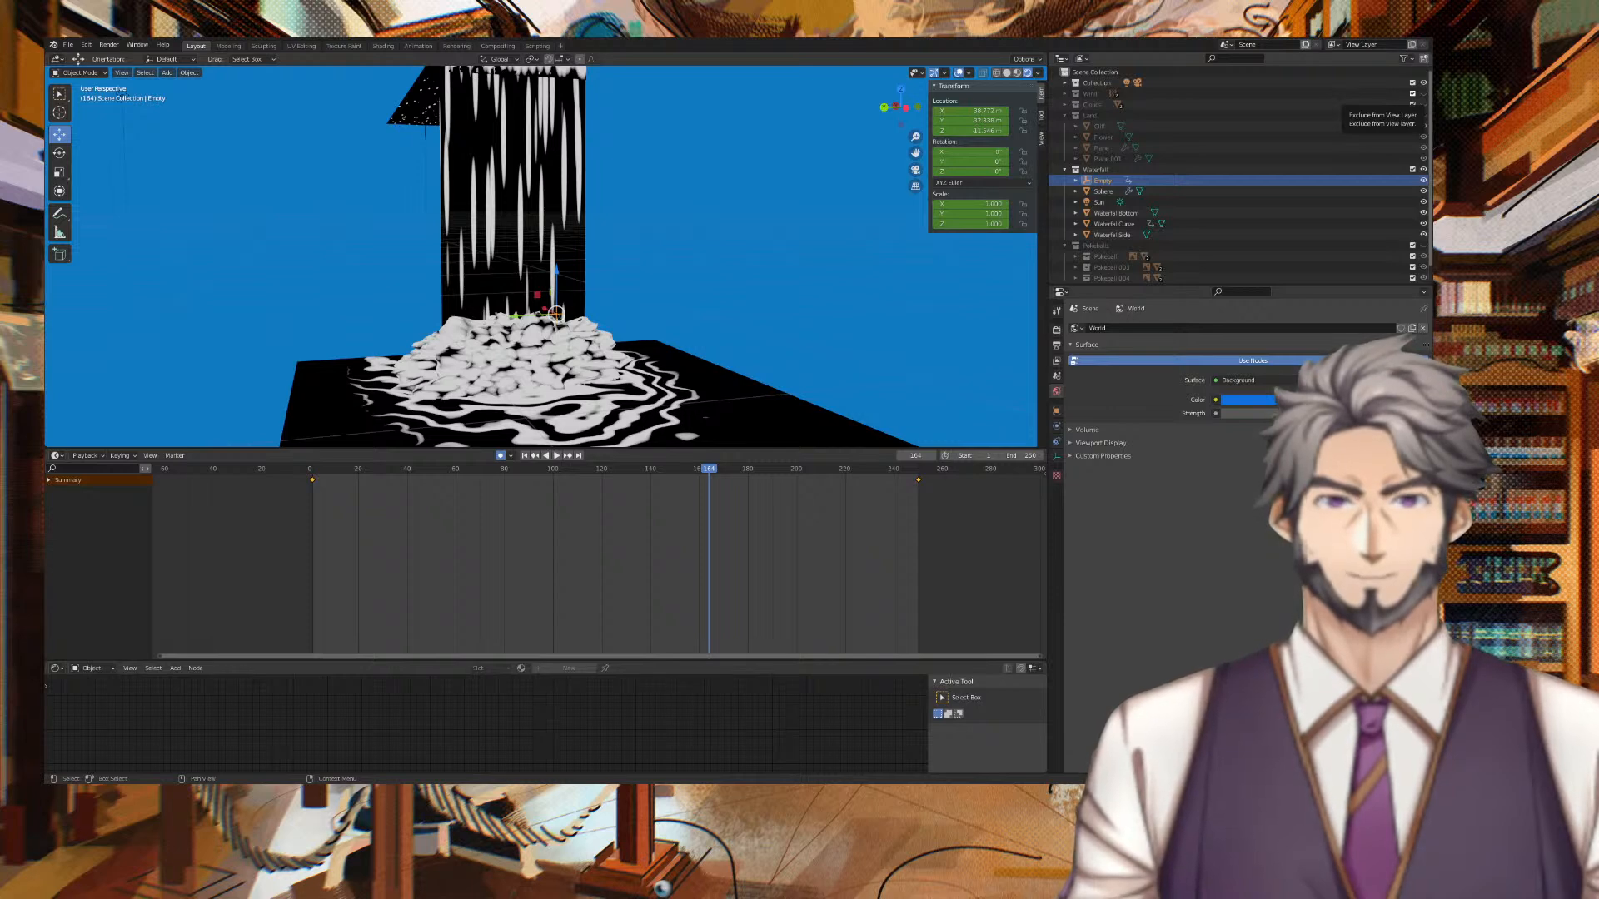
Select the splash sphere and increase its Displace modifier's strength to make the splash spikier.
left_click(722, 368)
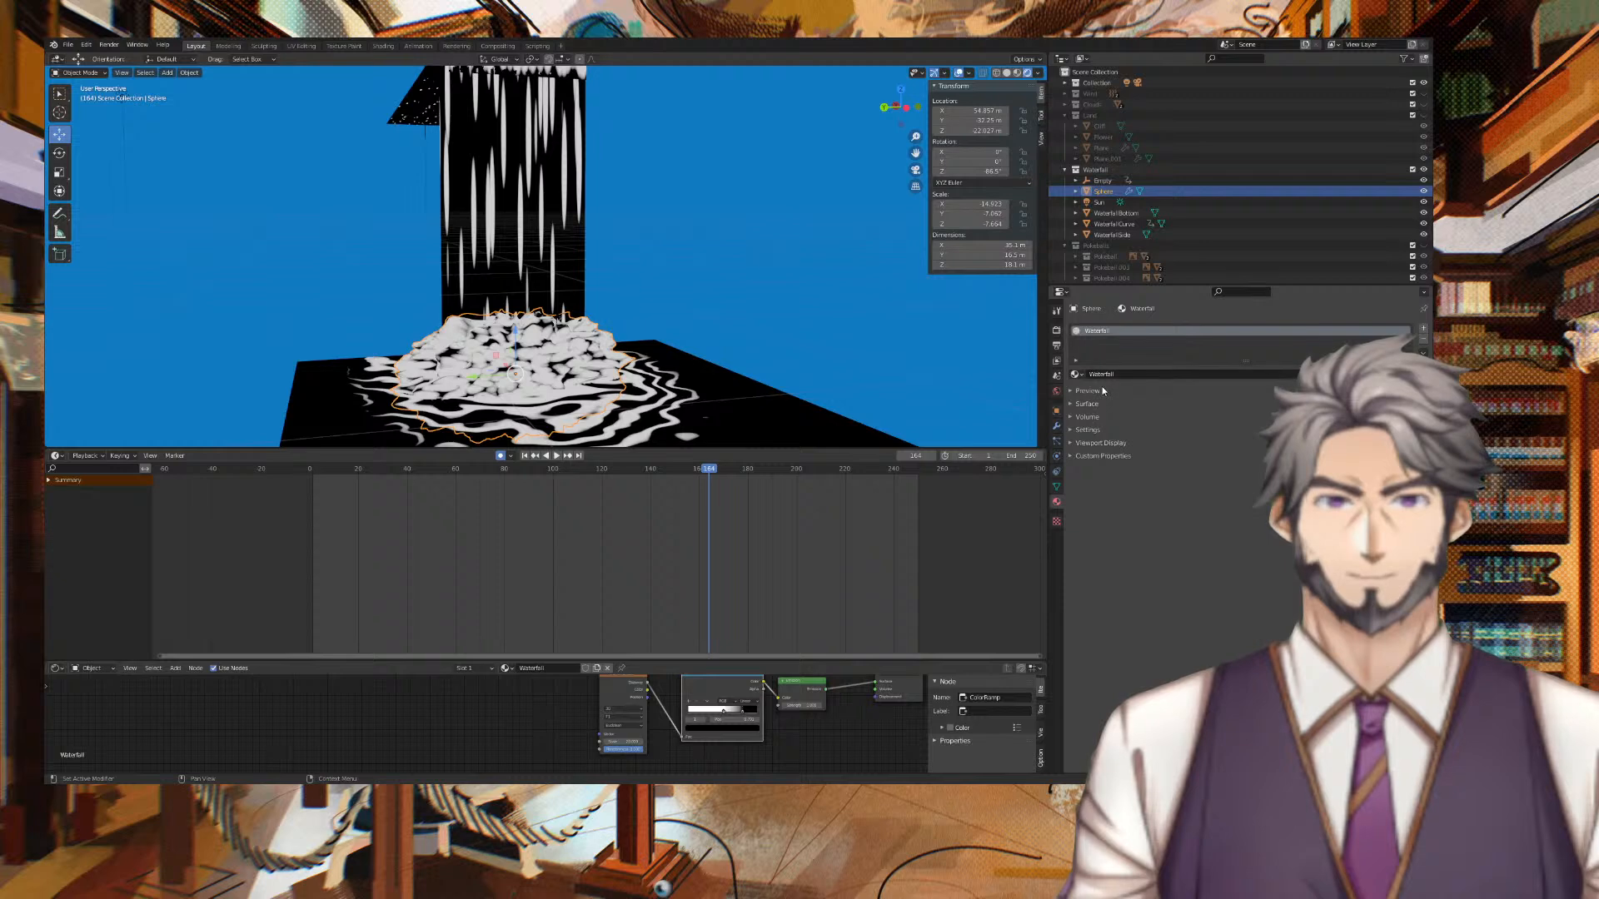
left_click(1058, 427)
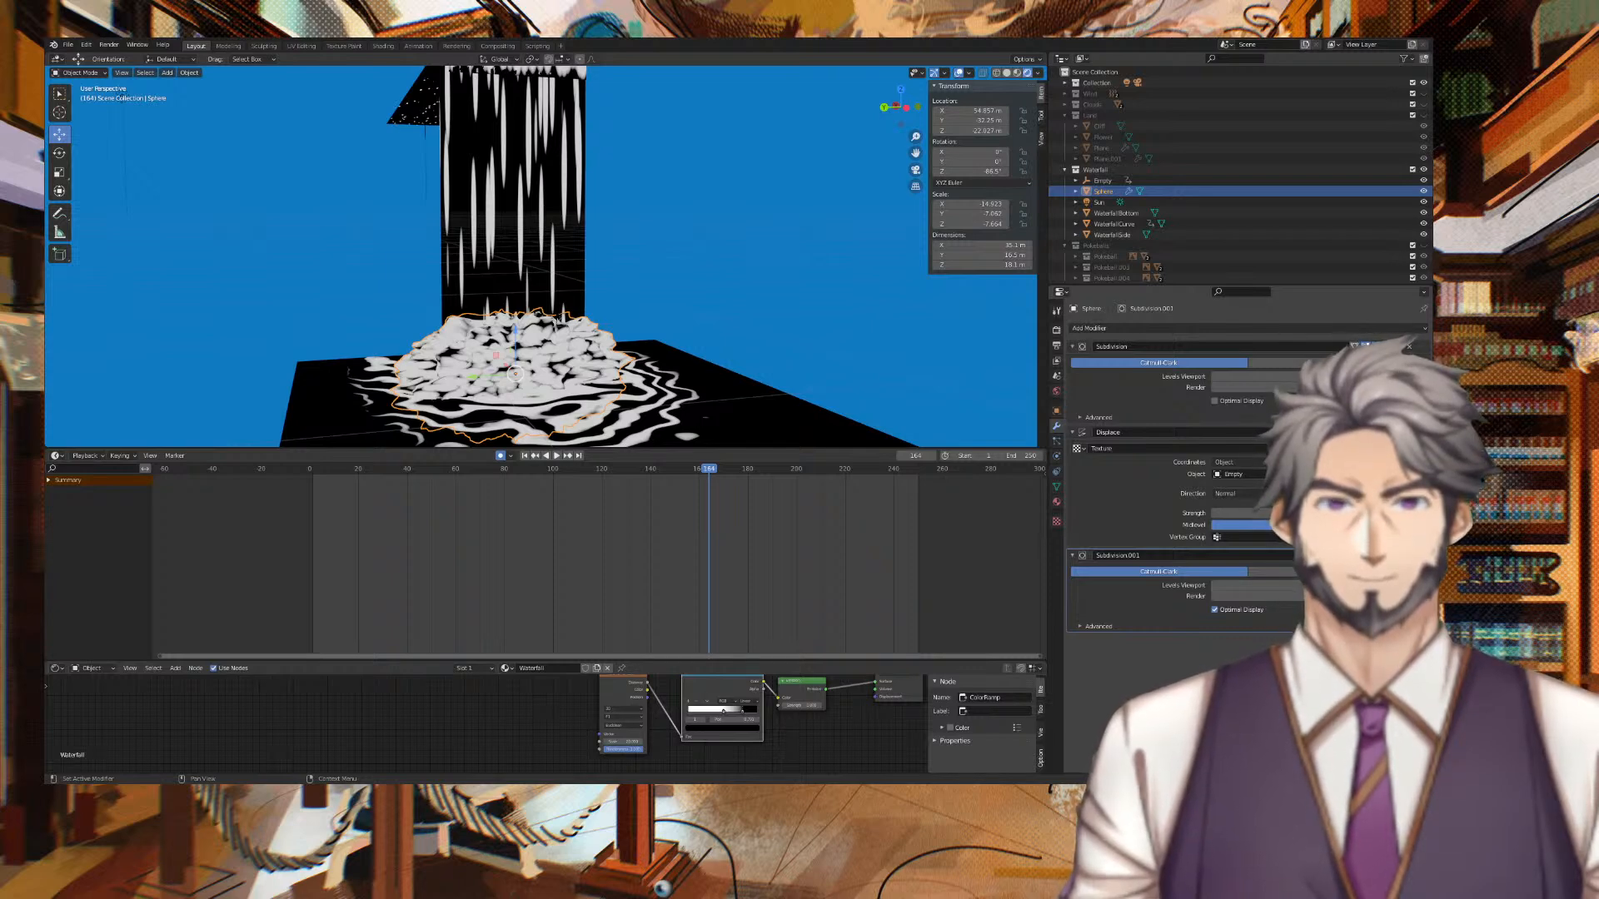
left_click_drag(1316, 513, 1338, 513)
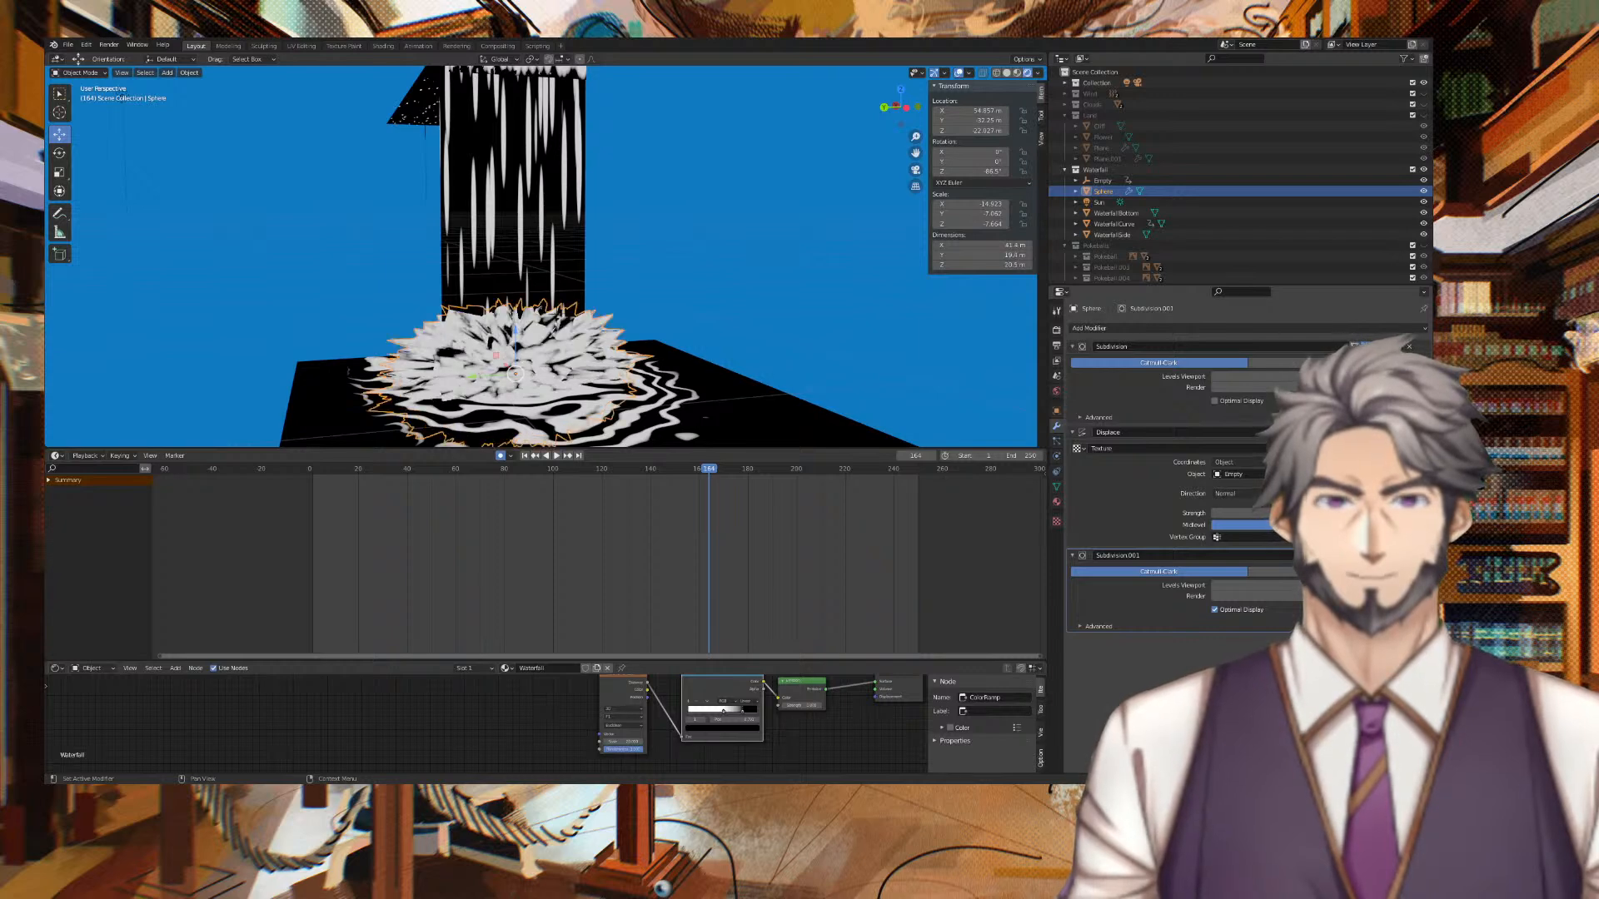
left_click(742, 278)
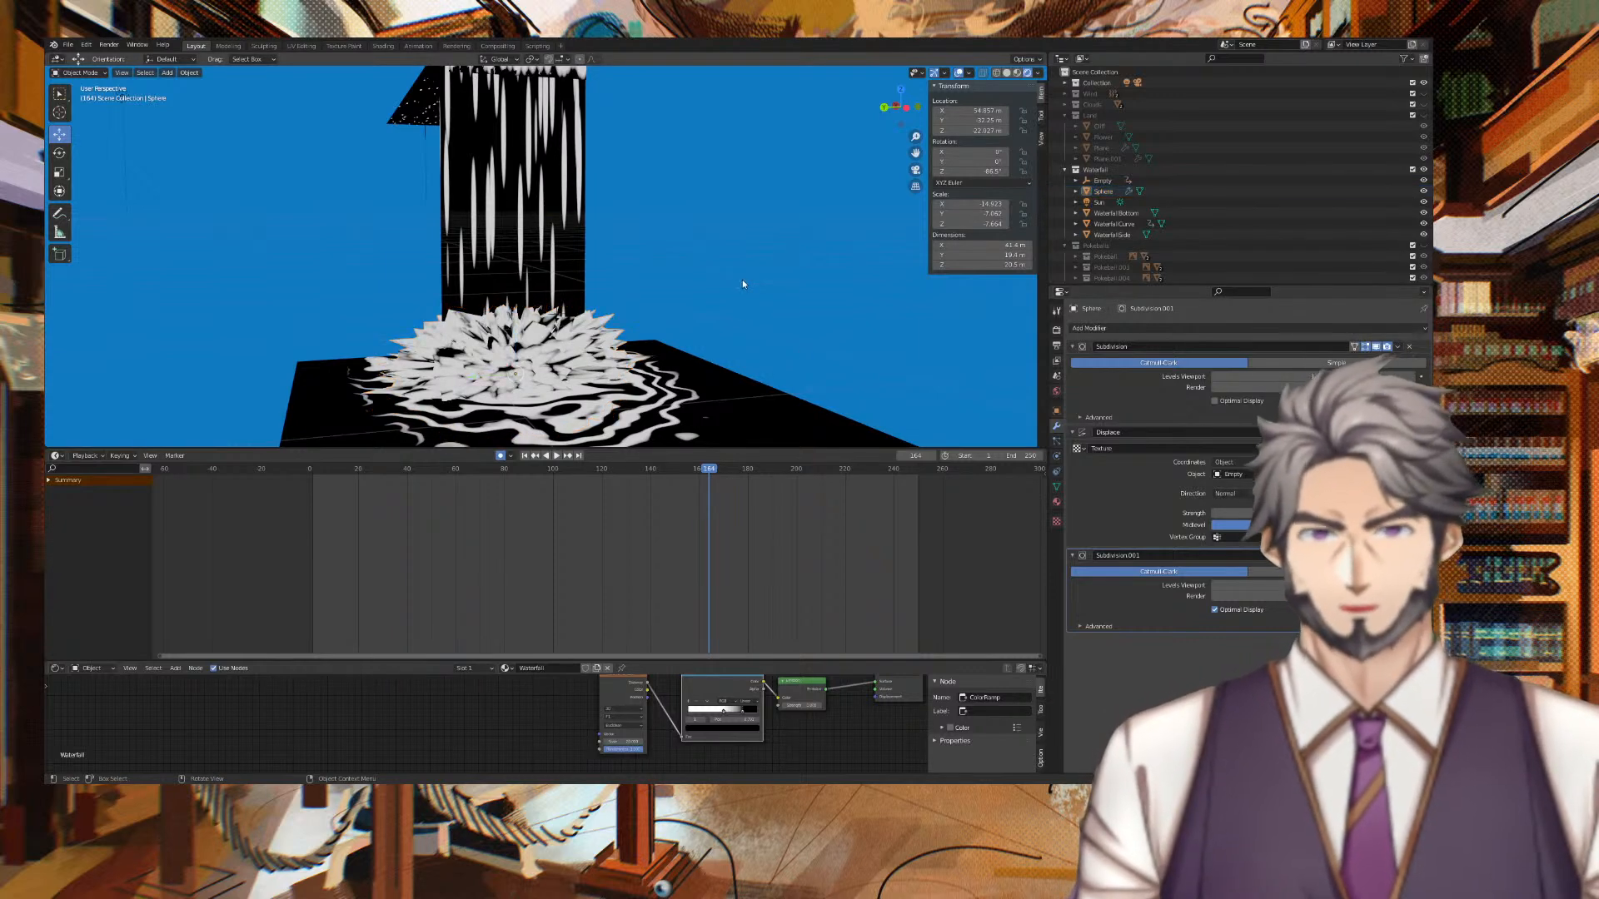
Play the animation and examine the spikier splash from the front, side and above.
key("space")
middle_click_drag(778, 291, 814, 250)
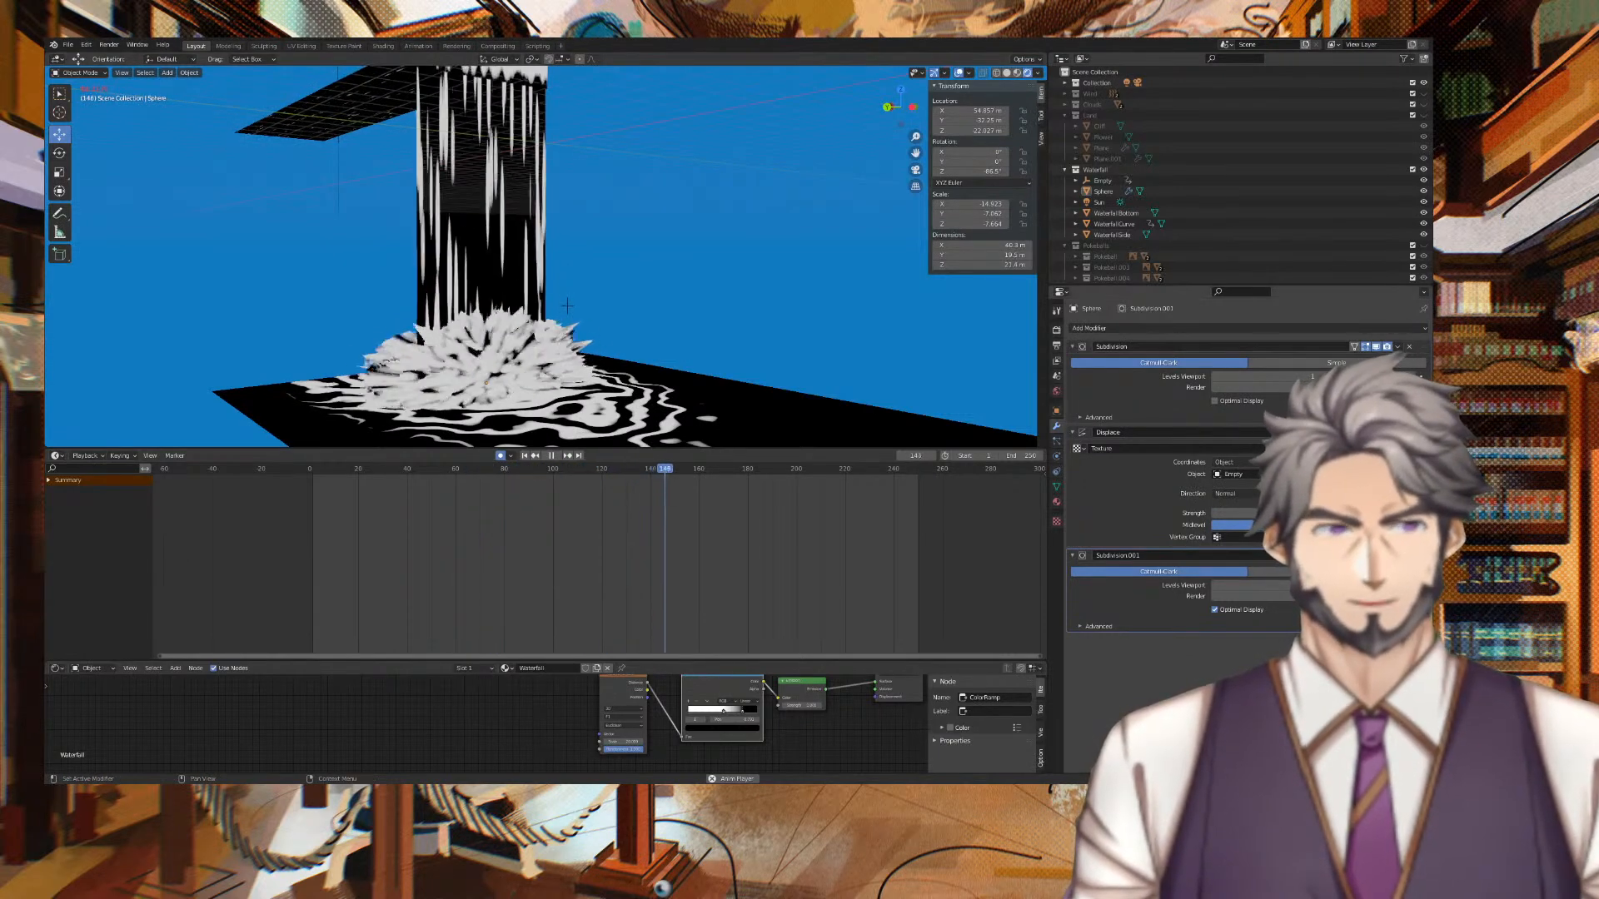
middle_click_drag(566, 309, 901, 250)
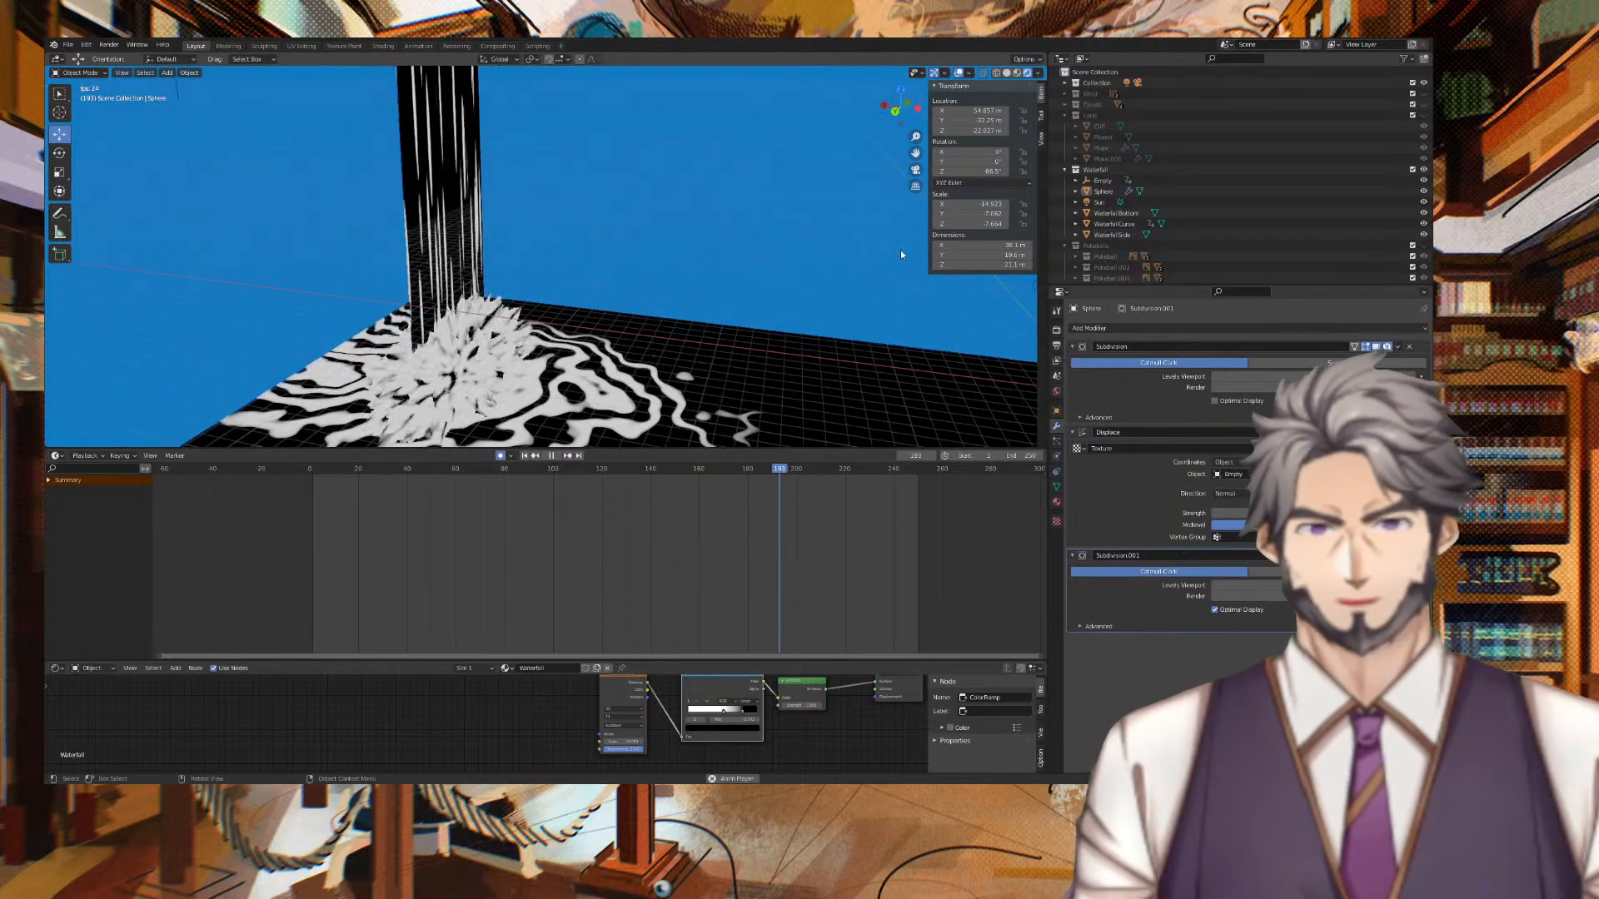
key("space")
middle_click_drag(775, 236, 690, 259)
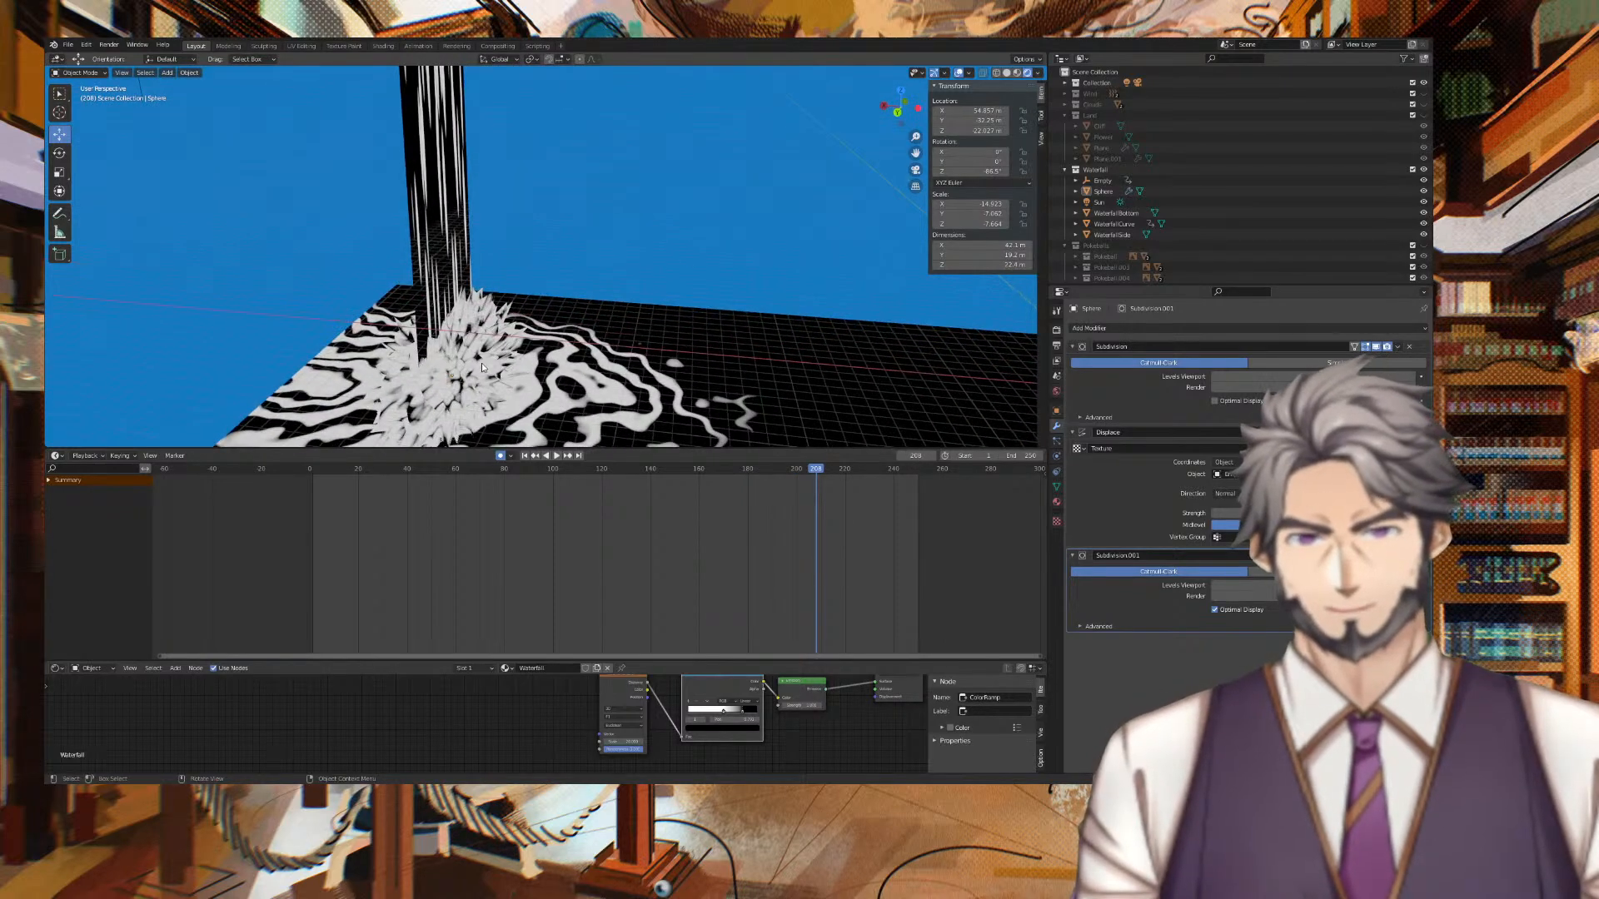
Select the WaterfallBottom plane and shift its ripple pattern with a Location value of the material's Mapping node.
left_click(555, 393)
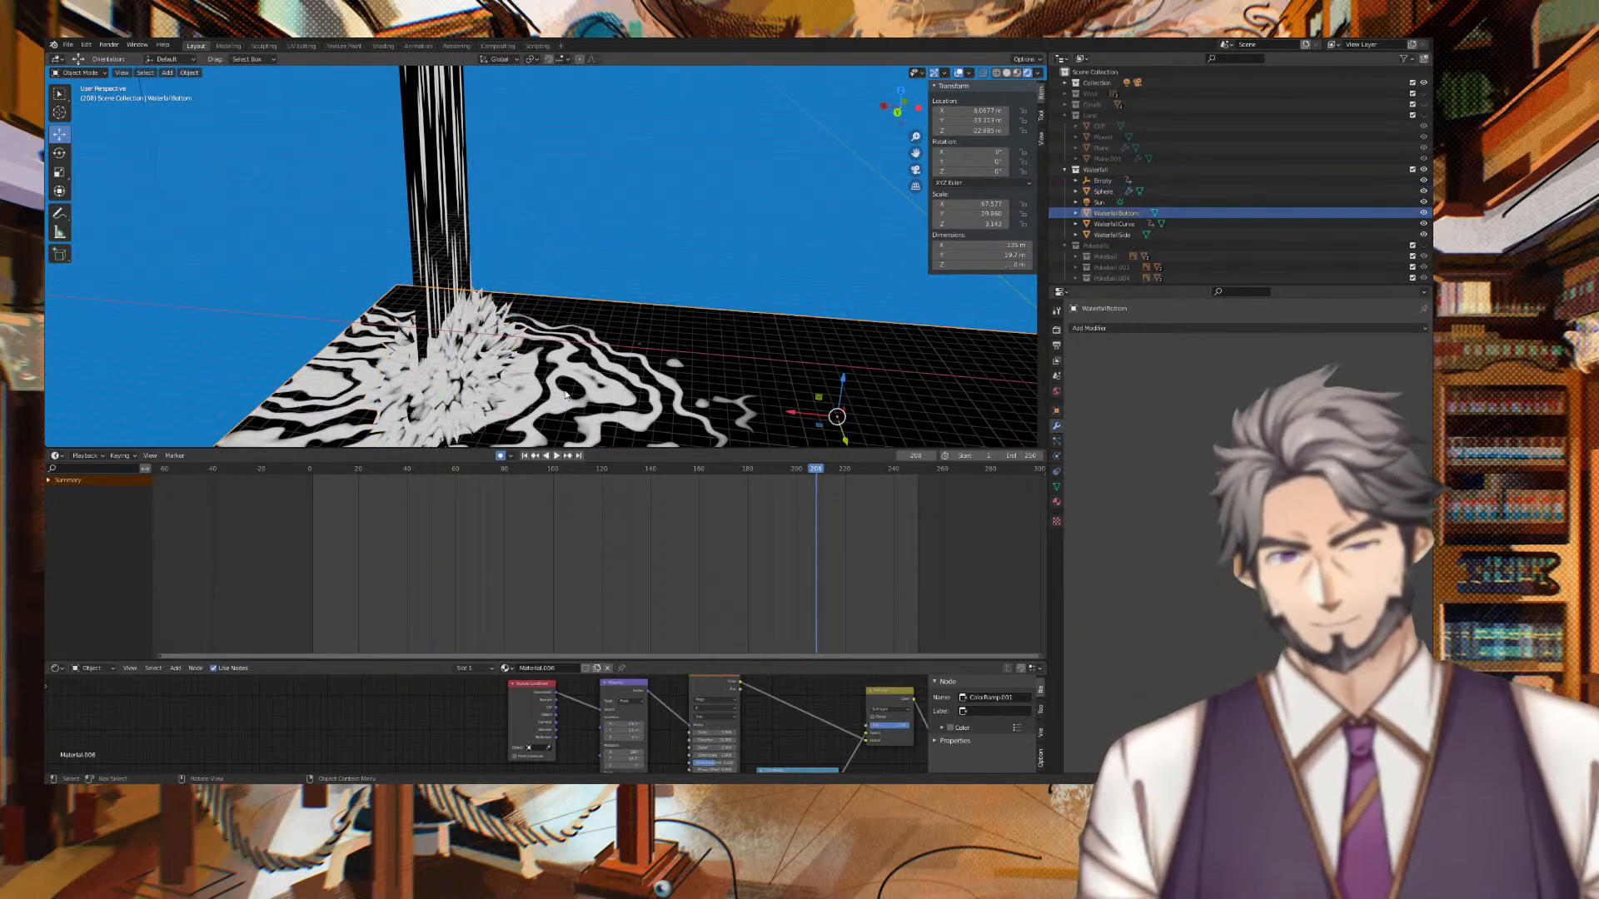
middle_click_drag(658, 434, 683, 250)
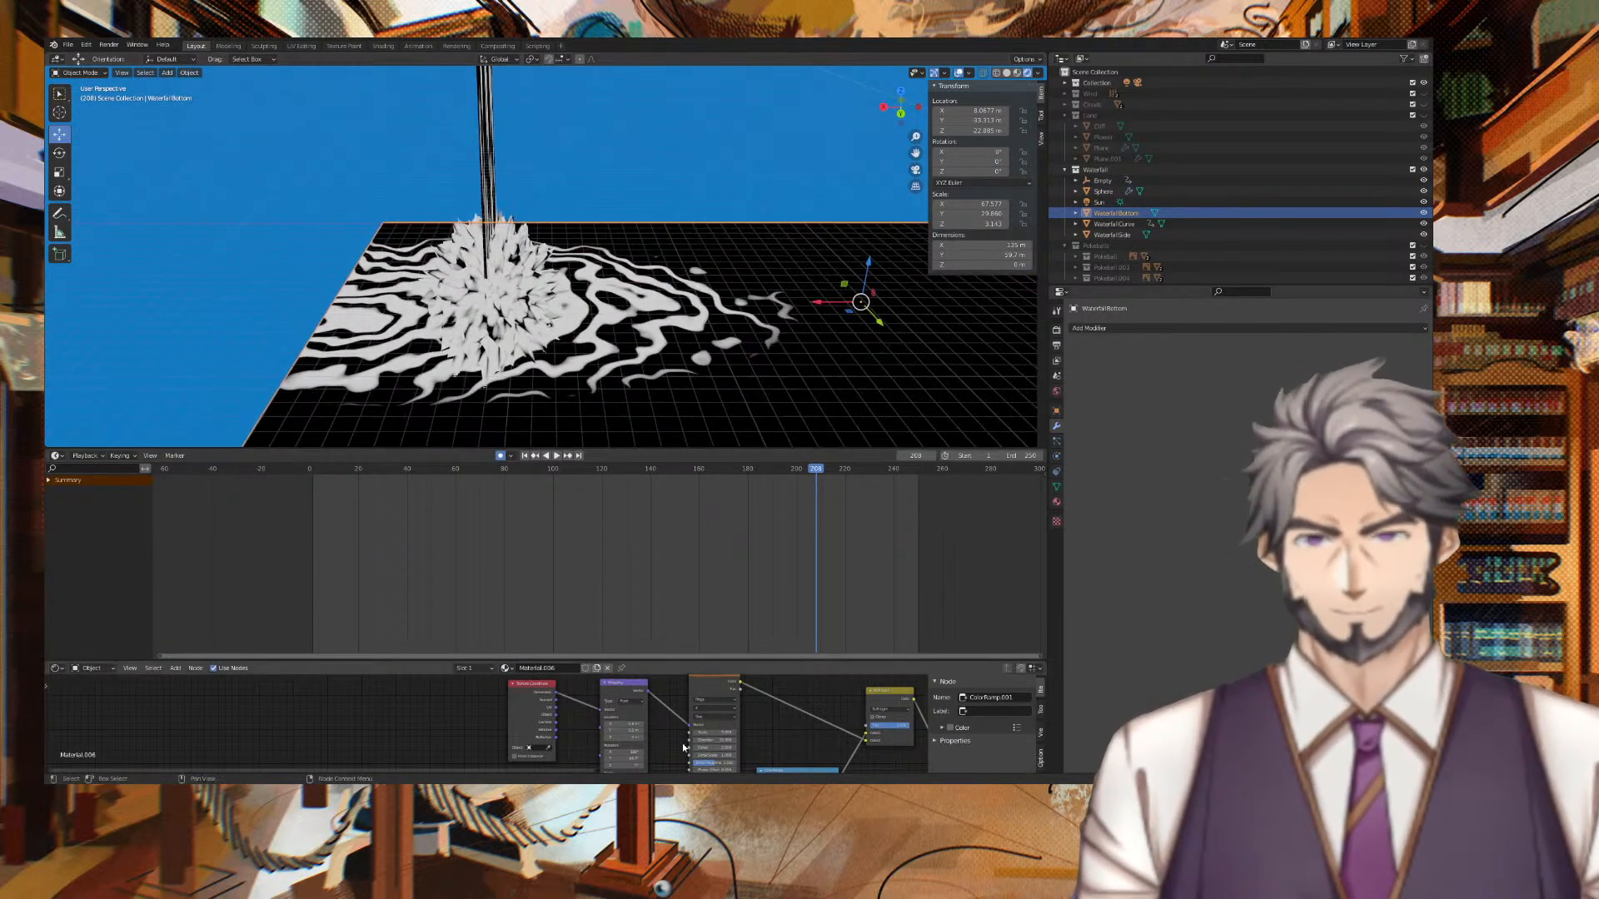
scroll(716, 726, "down", 3)
scroll(672, 737, "up", 4)
scroll(668, 737, "up", 1)
middle_click_drag(668, 737, 674, 694)
left_click_drag(656, 689, 676, 681)
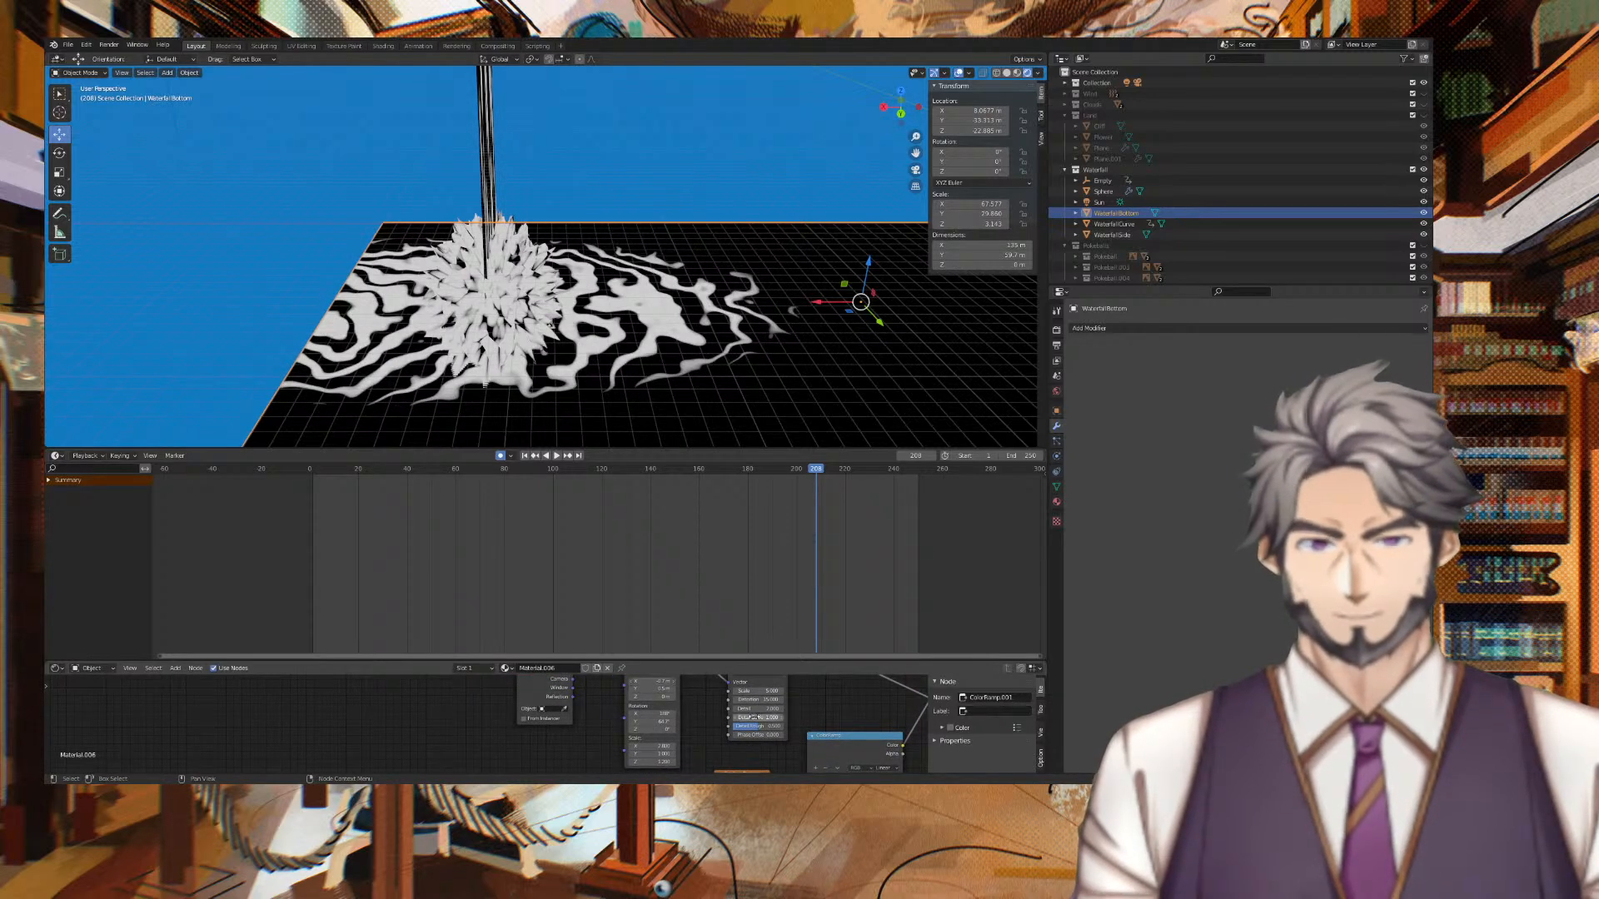
Set the Wave Texture's Distortion to 0 in the WaterfallBottom plane's material.
left_click(763, 701)
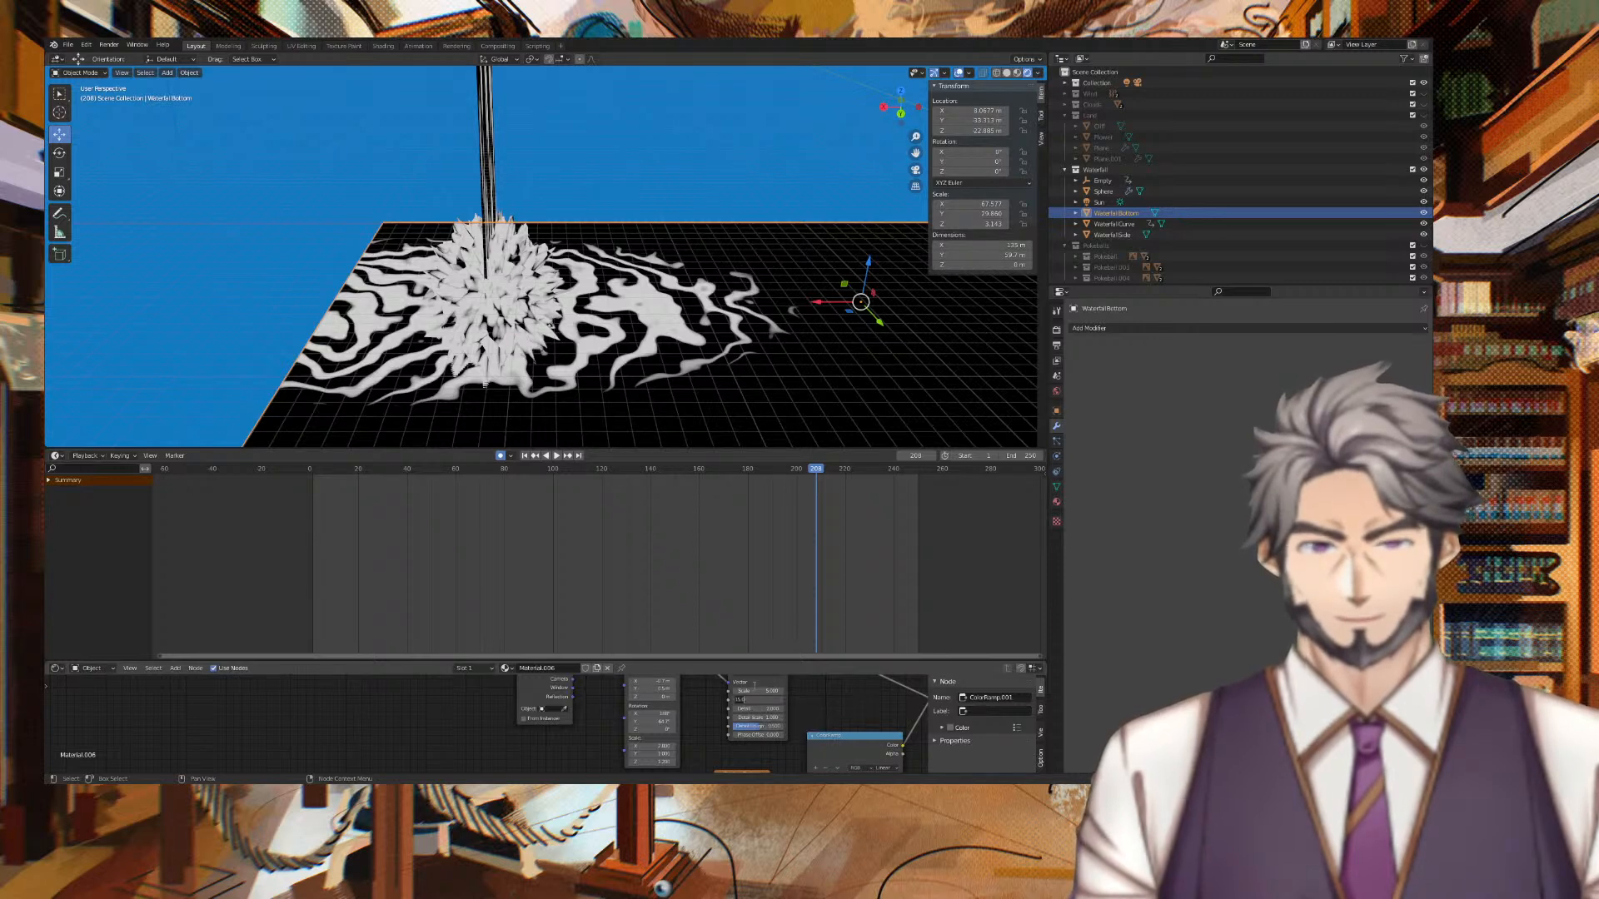
type("0")
key("Tab")
left_click(689, 696)
middle_click_drag(689, 698, 690, 708)
Shift the WaterfallBottom plane's ripple rings with the Mapping node's Location X value.
left_click_drag(653, 691, 621, 691)
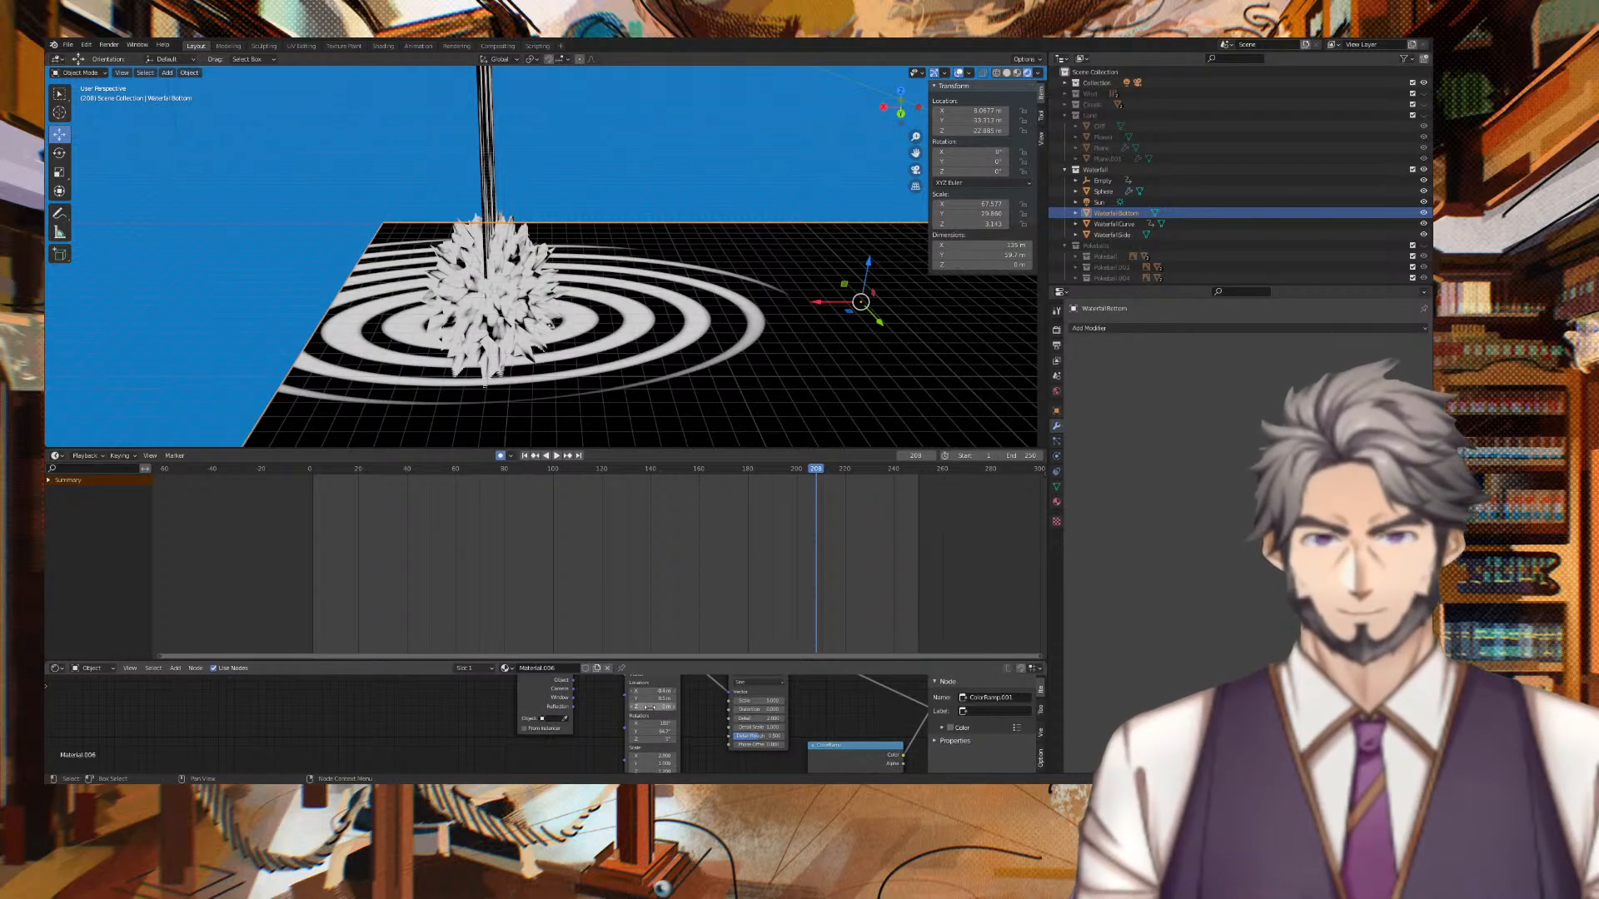
middle_click_drag(782, 375, 648, 381)
scroll(648, 382, "up", 3)
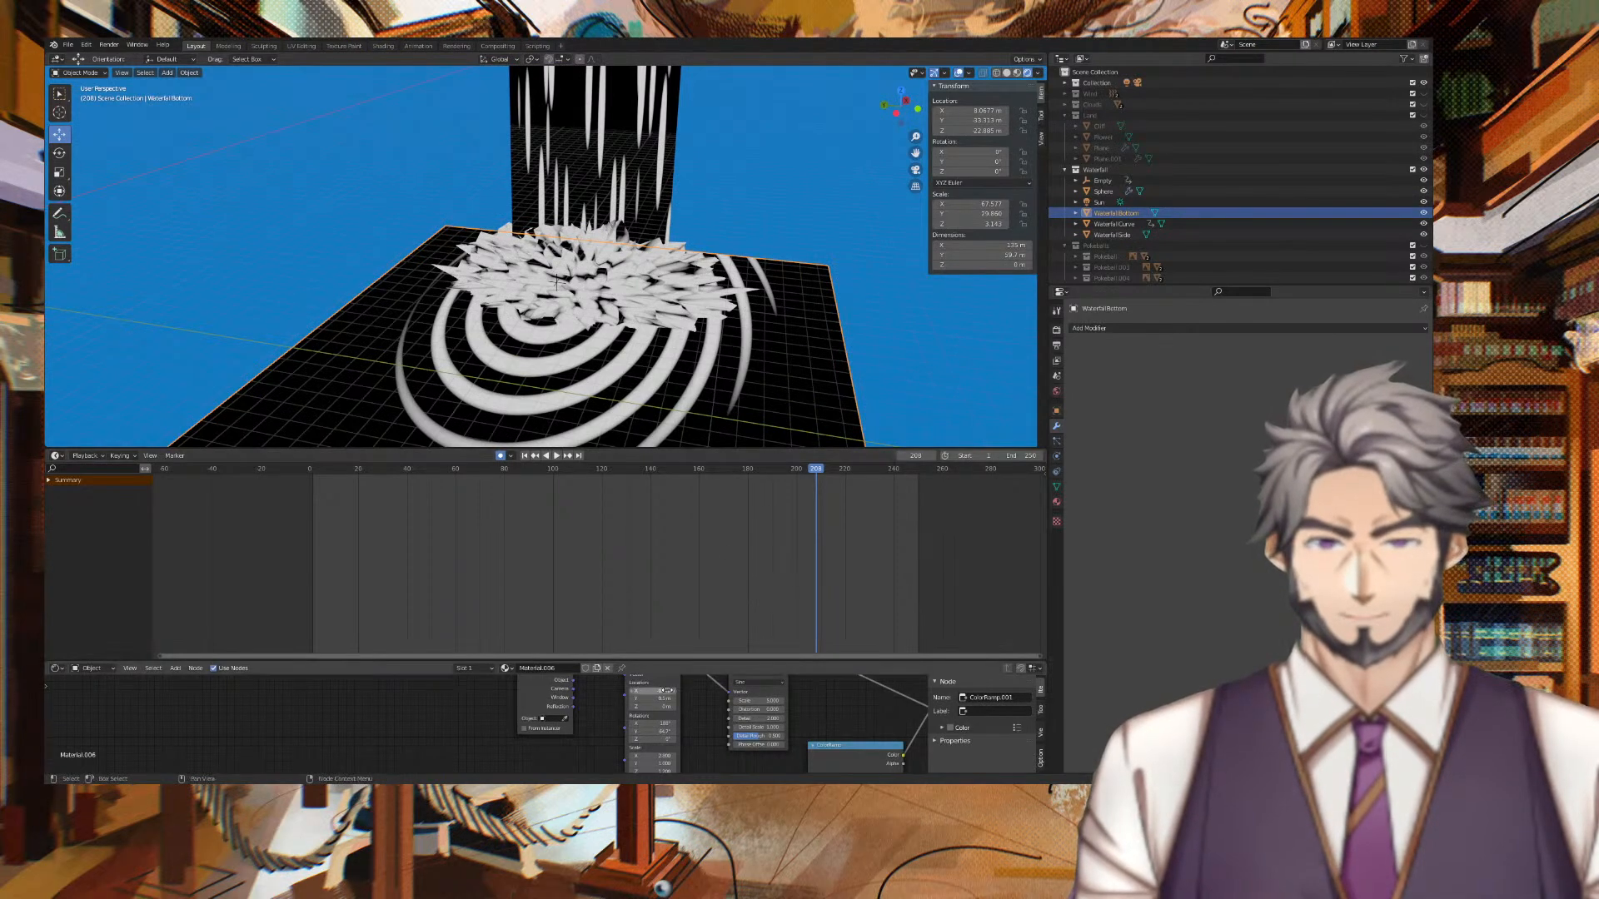
Try resetting the Mapping node's Location X, Y and Z to 0 in the WaterfallBottom material.
type("0")
key("Tab")
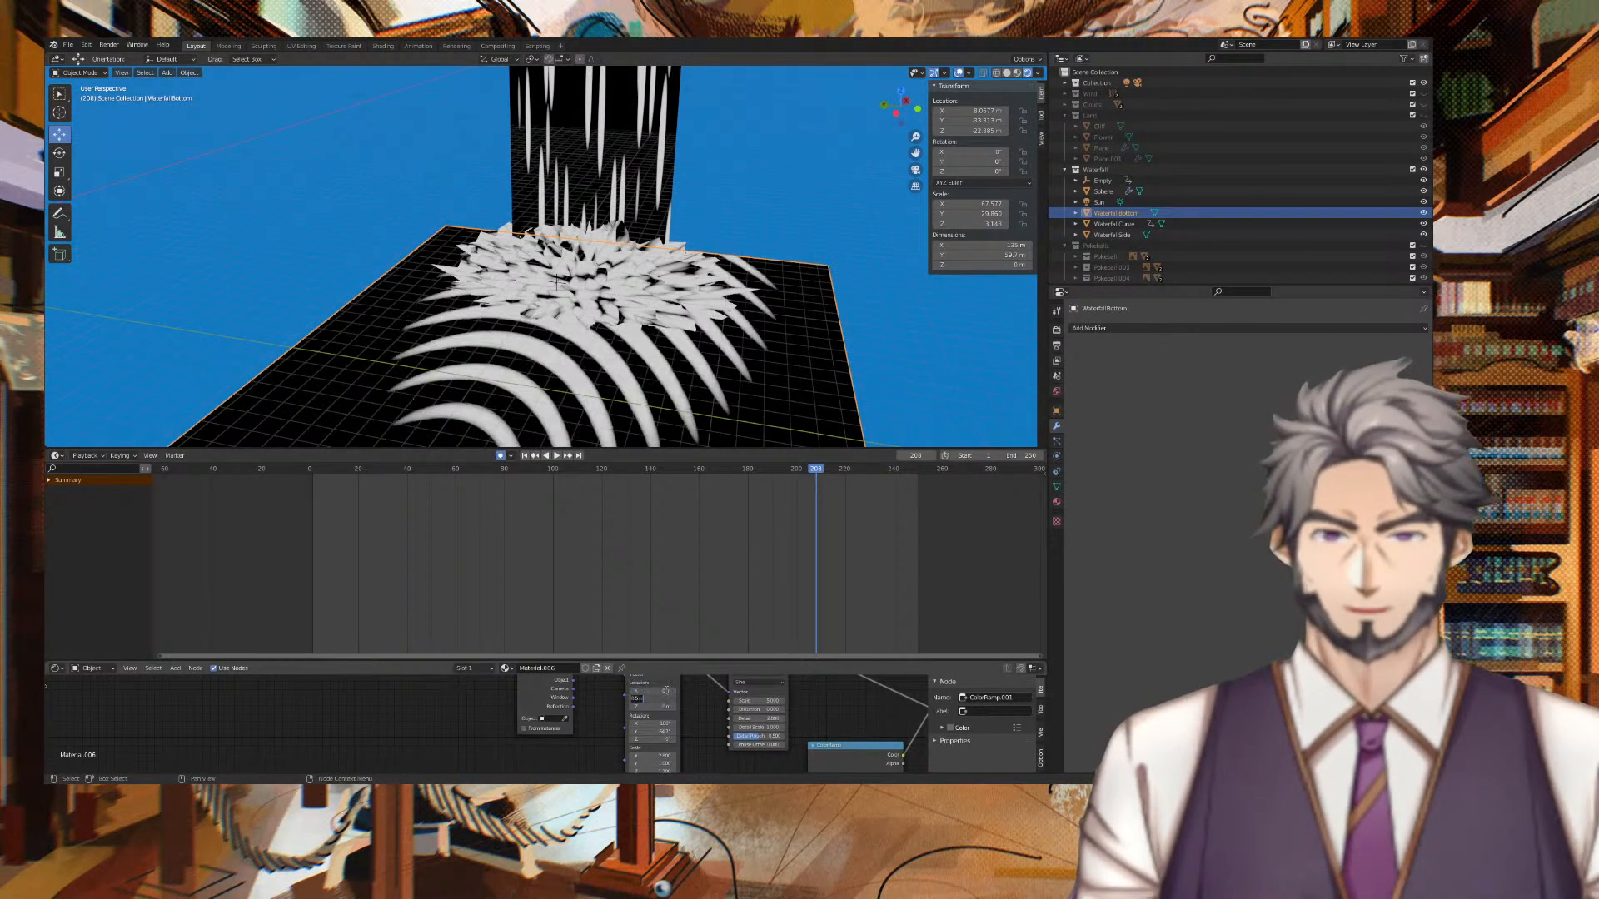
type("0")
key("Tab")
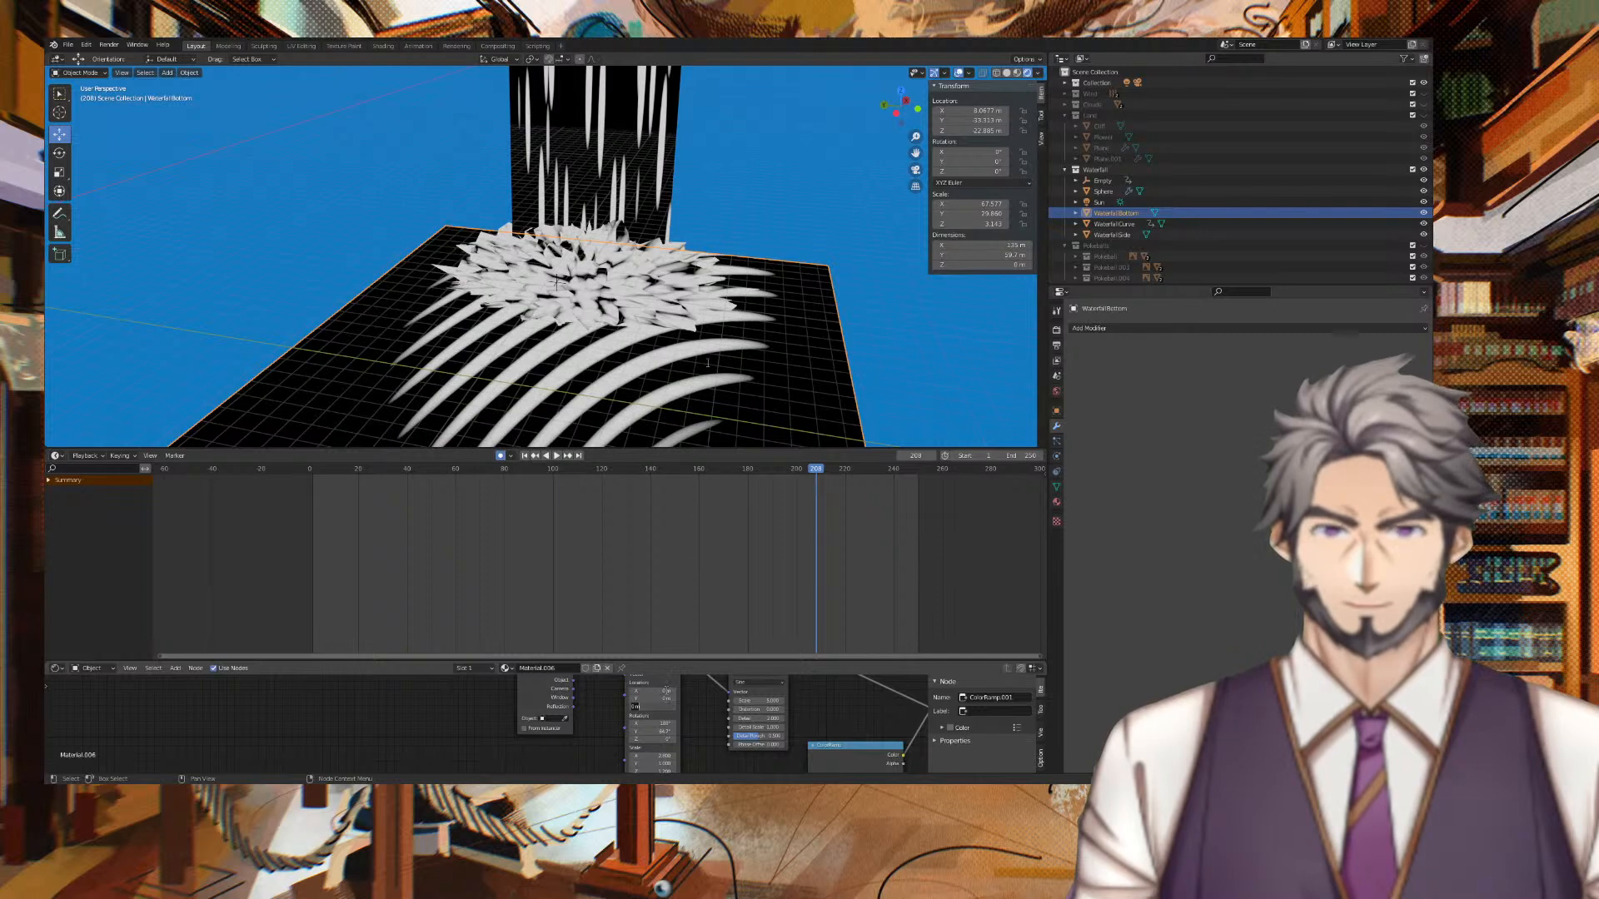
key("Return")
middle_click_drag(743, 208, 830, 282)
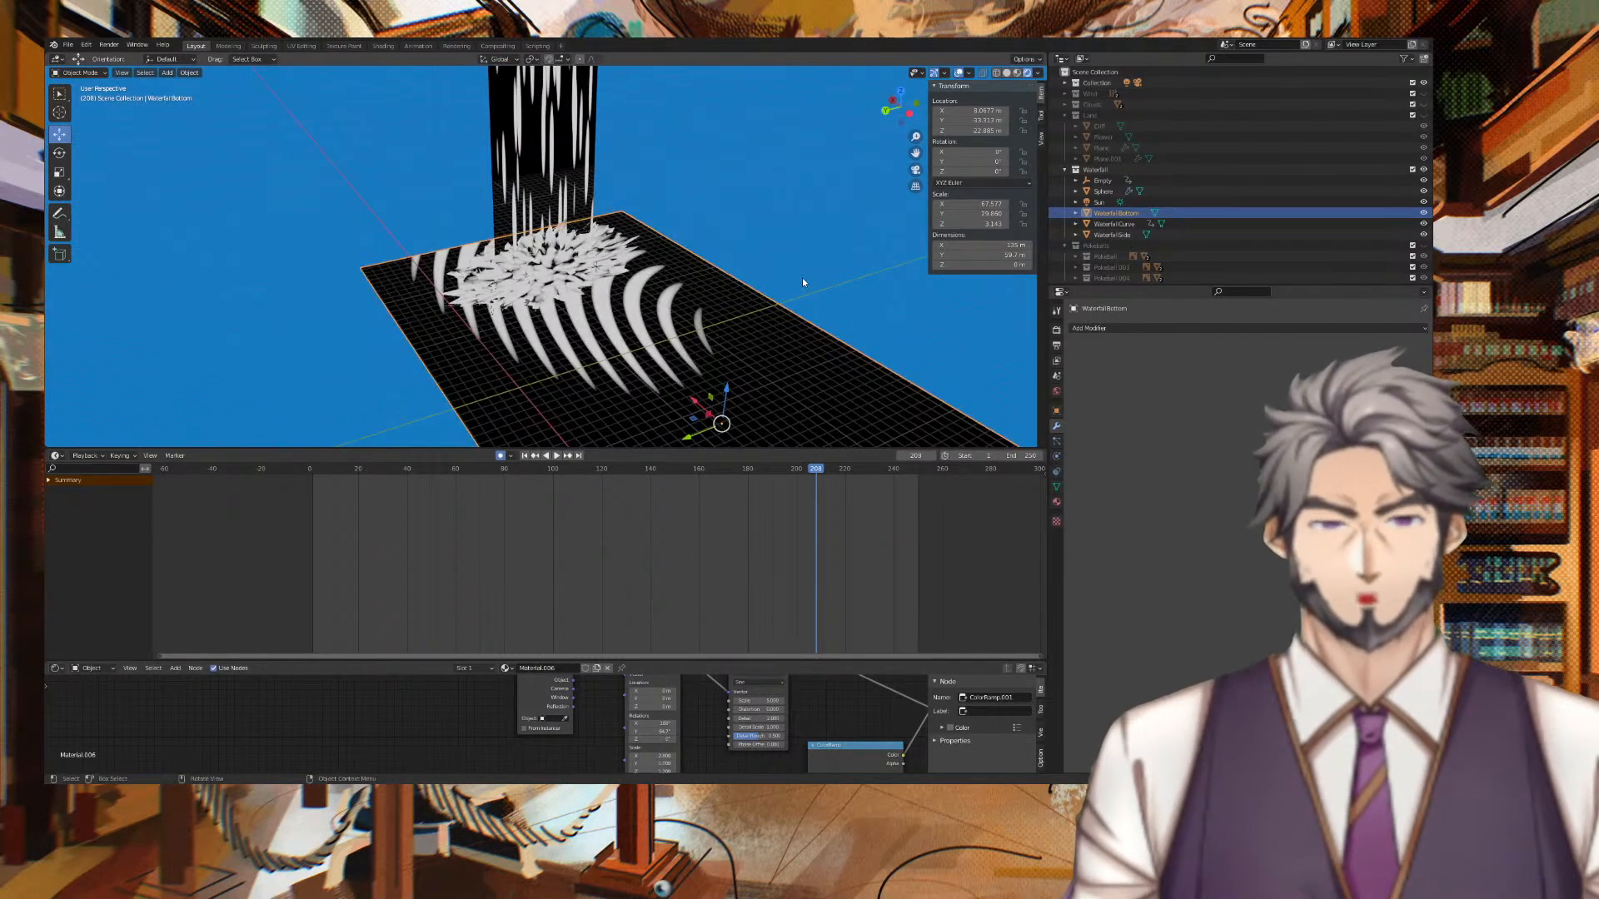
Try resetting the Mapping node's Rotation values to 0.
middle_click_drag(762, 275, 744, 312)
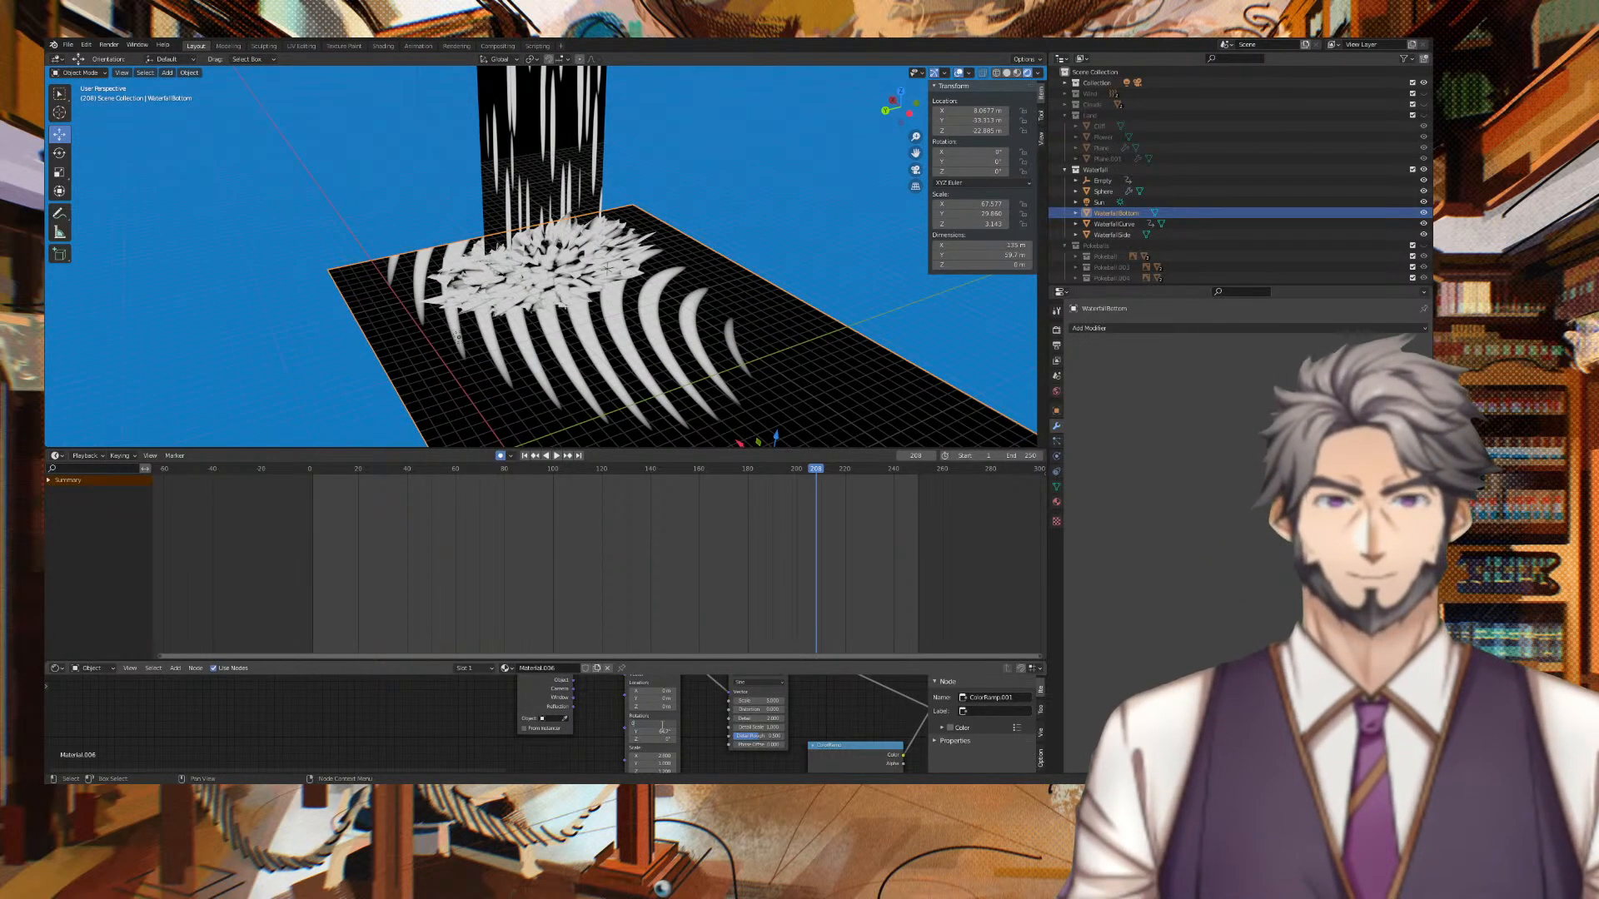
key("Tab")
type("0")
key("Tab")
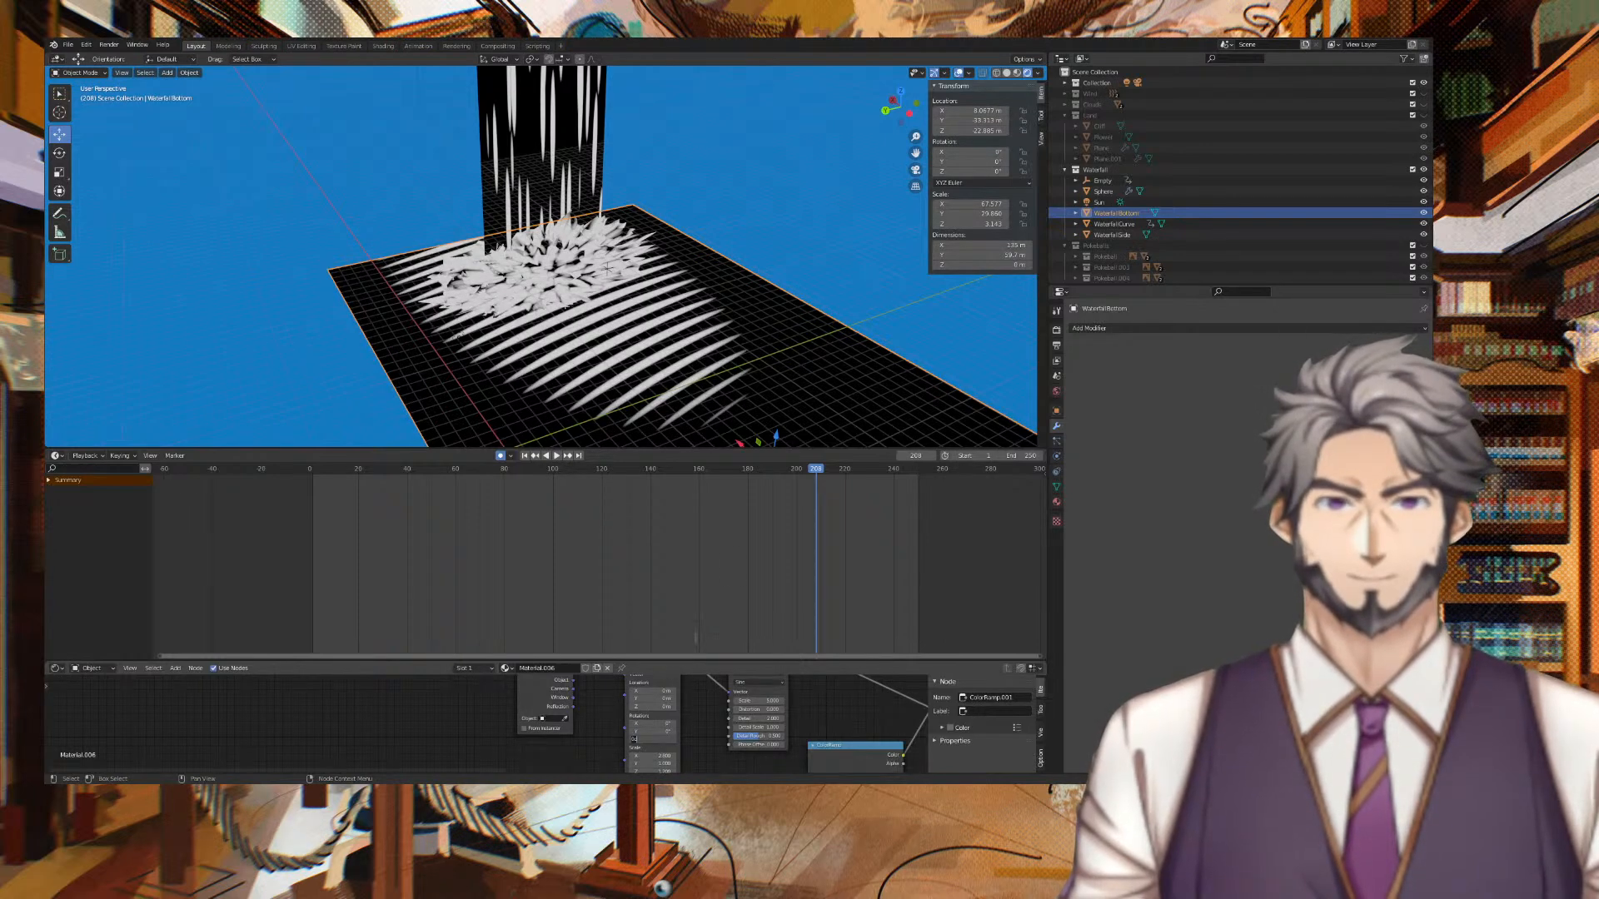
left_click(851, 370)
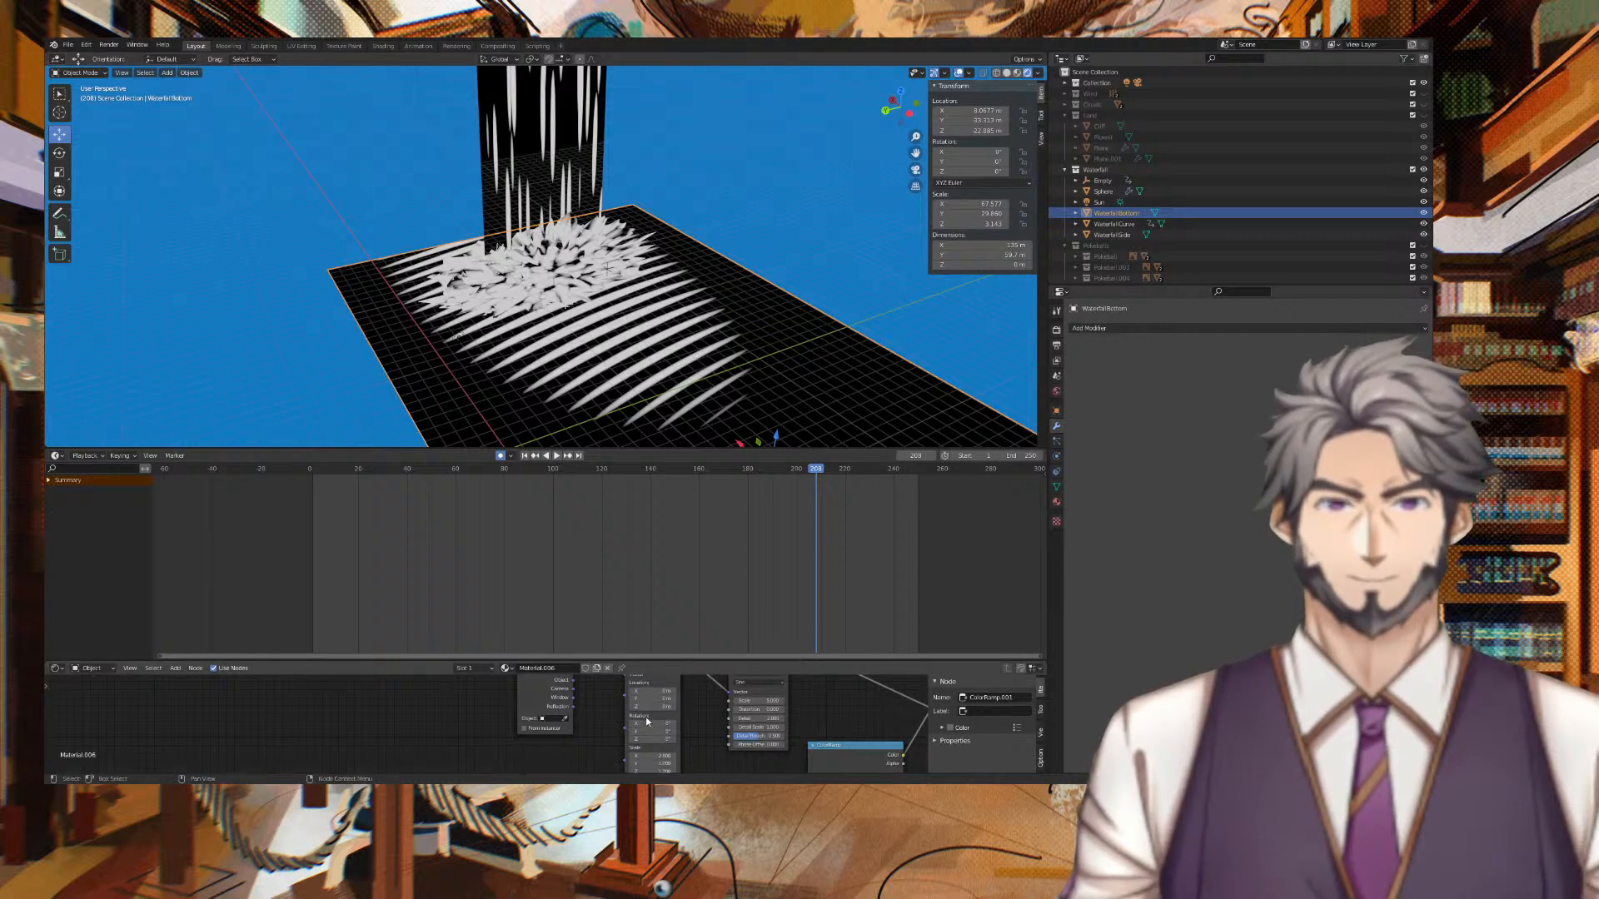
Try shifting the ripple stripes with the Mapping node's Location X and Y values.
mouse_move(652, 721)
left_mouse_down()
mouse_move(775, 722)
mouse_move(622, 723)
mouse_move(708, 731)
mouse_move(658, 739)
mouse_move(657, 692)
left_mouse_up()
key("ctrl+z")
key("ctrl+z")
key("ctrl+z")
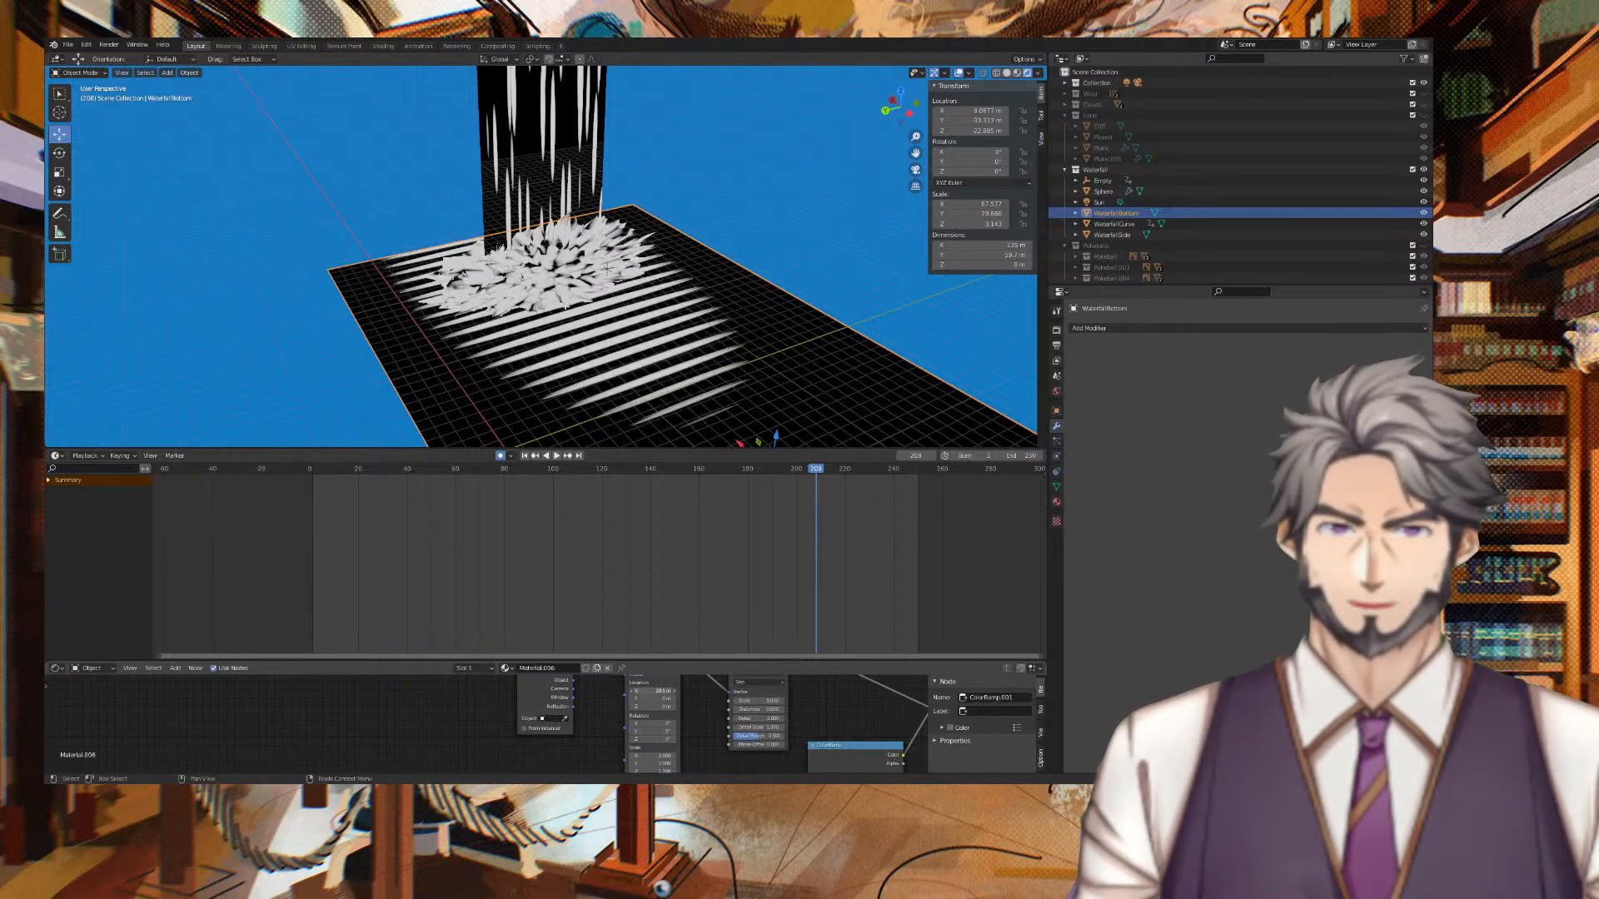
mouse_move(654, 698)
left_mouse_down()
mouse_move(716, 698)
mouse_move(678, 698)
left_mouse_up()
Undo the Location and Rotation resets of the Mapping node to bring back the concentric ripple rings.
key("ctrl+z")
key("ctrl+z")
key("ctrl+z")
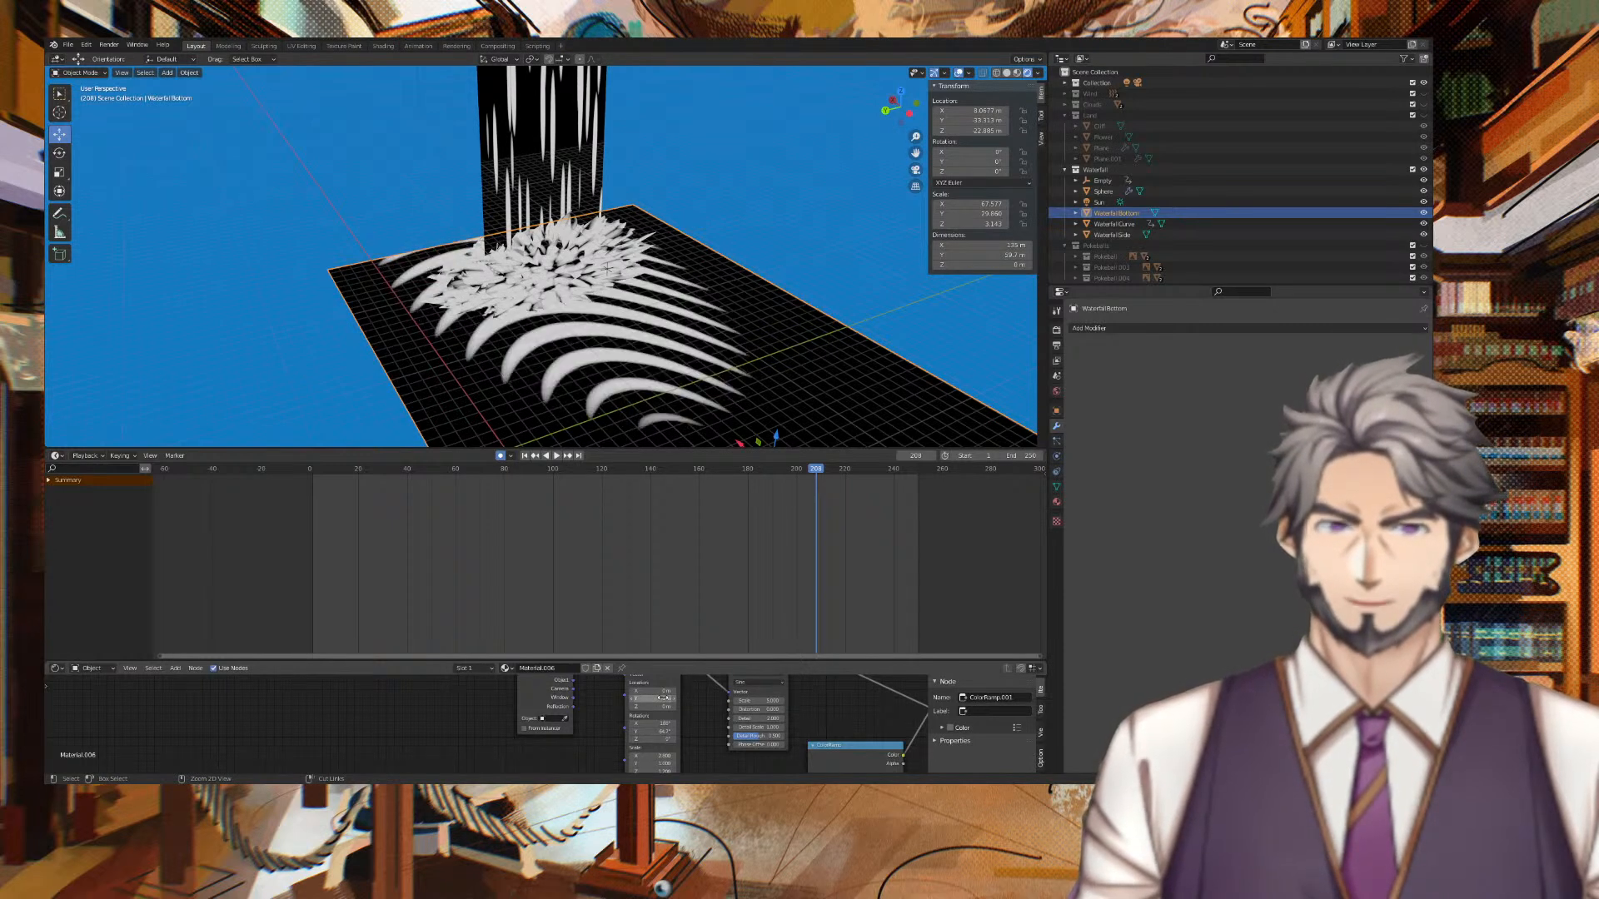
key("ctrl+z")
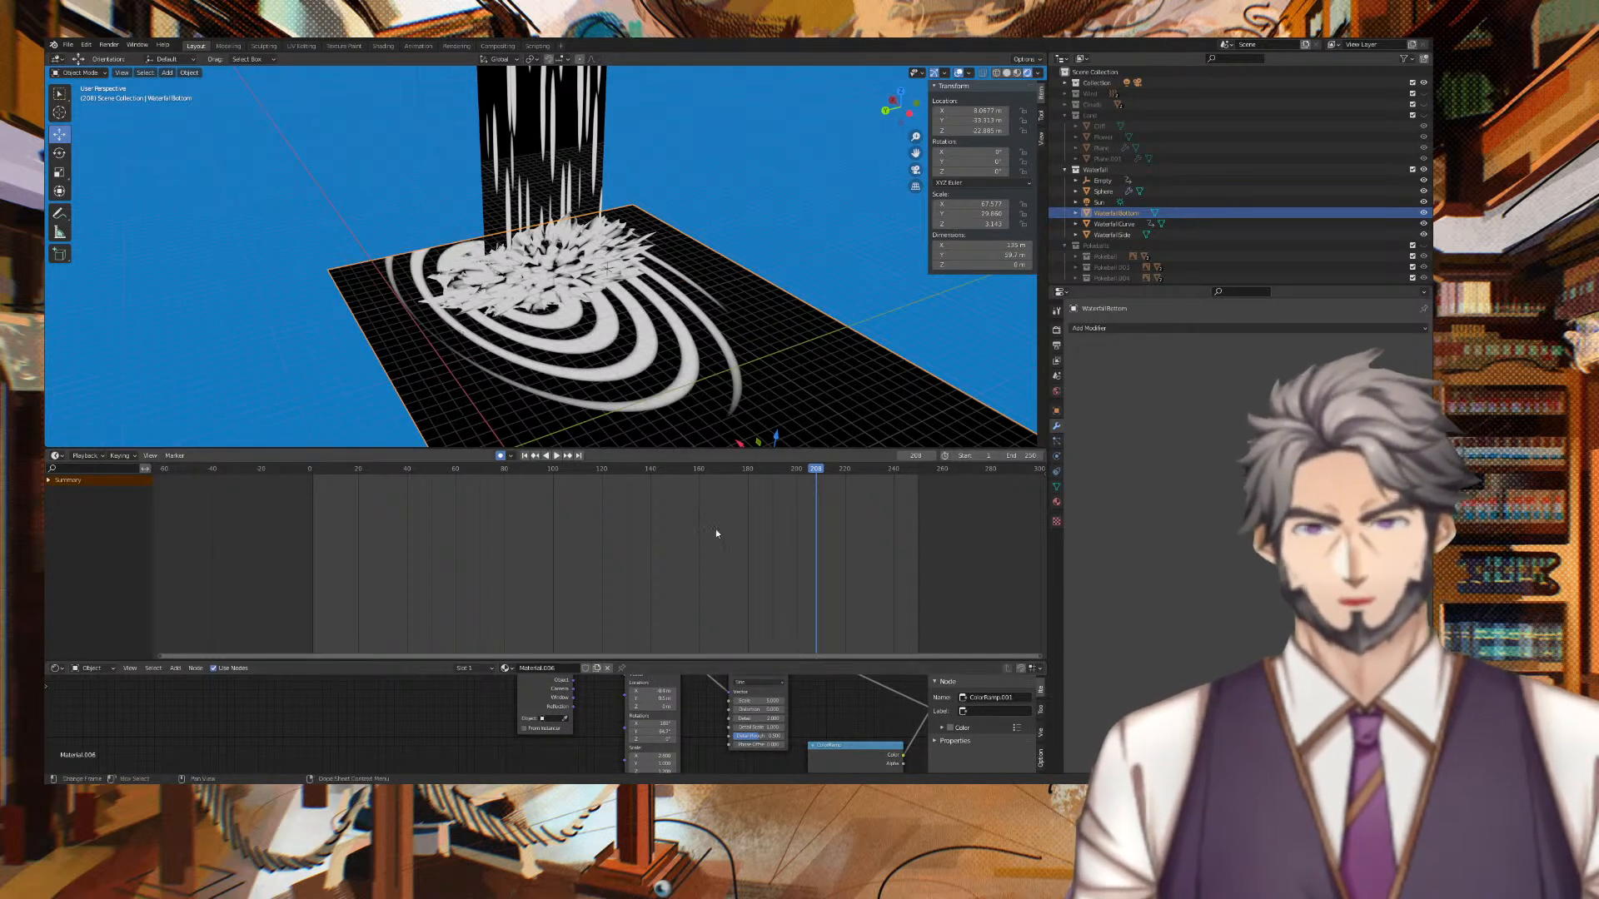
Adjust the Mapping node's Rotation Y so the ripple rings line up symmetrically beneath the splash.
middle_click_drag(866, 258, 813, 255)
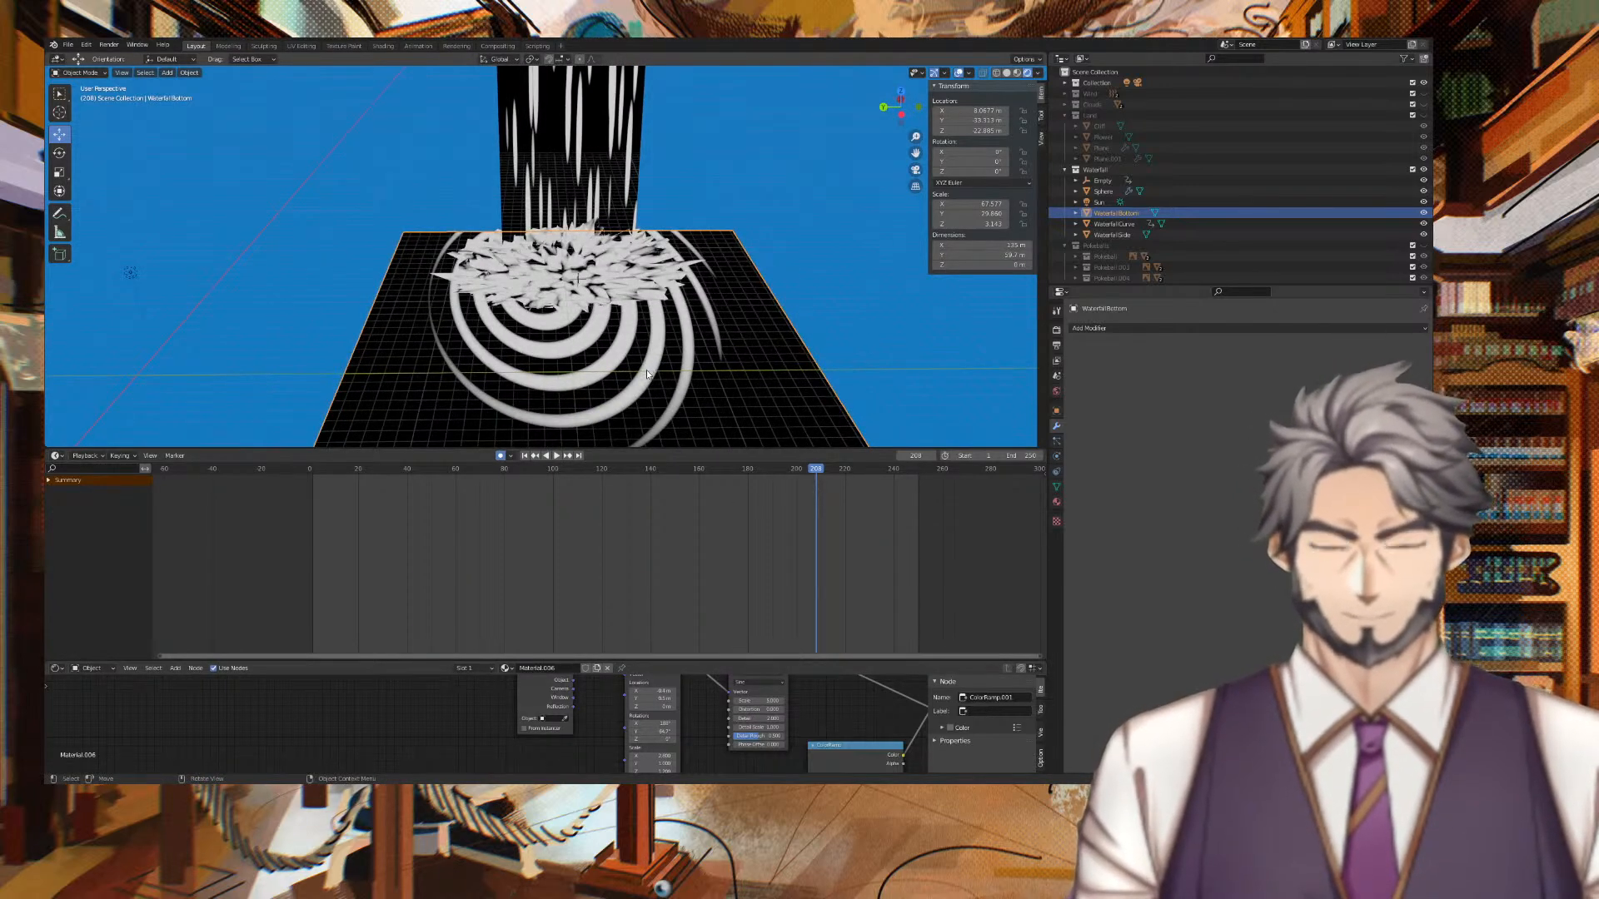
left_click(654, 732)
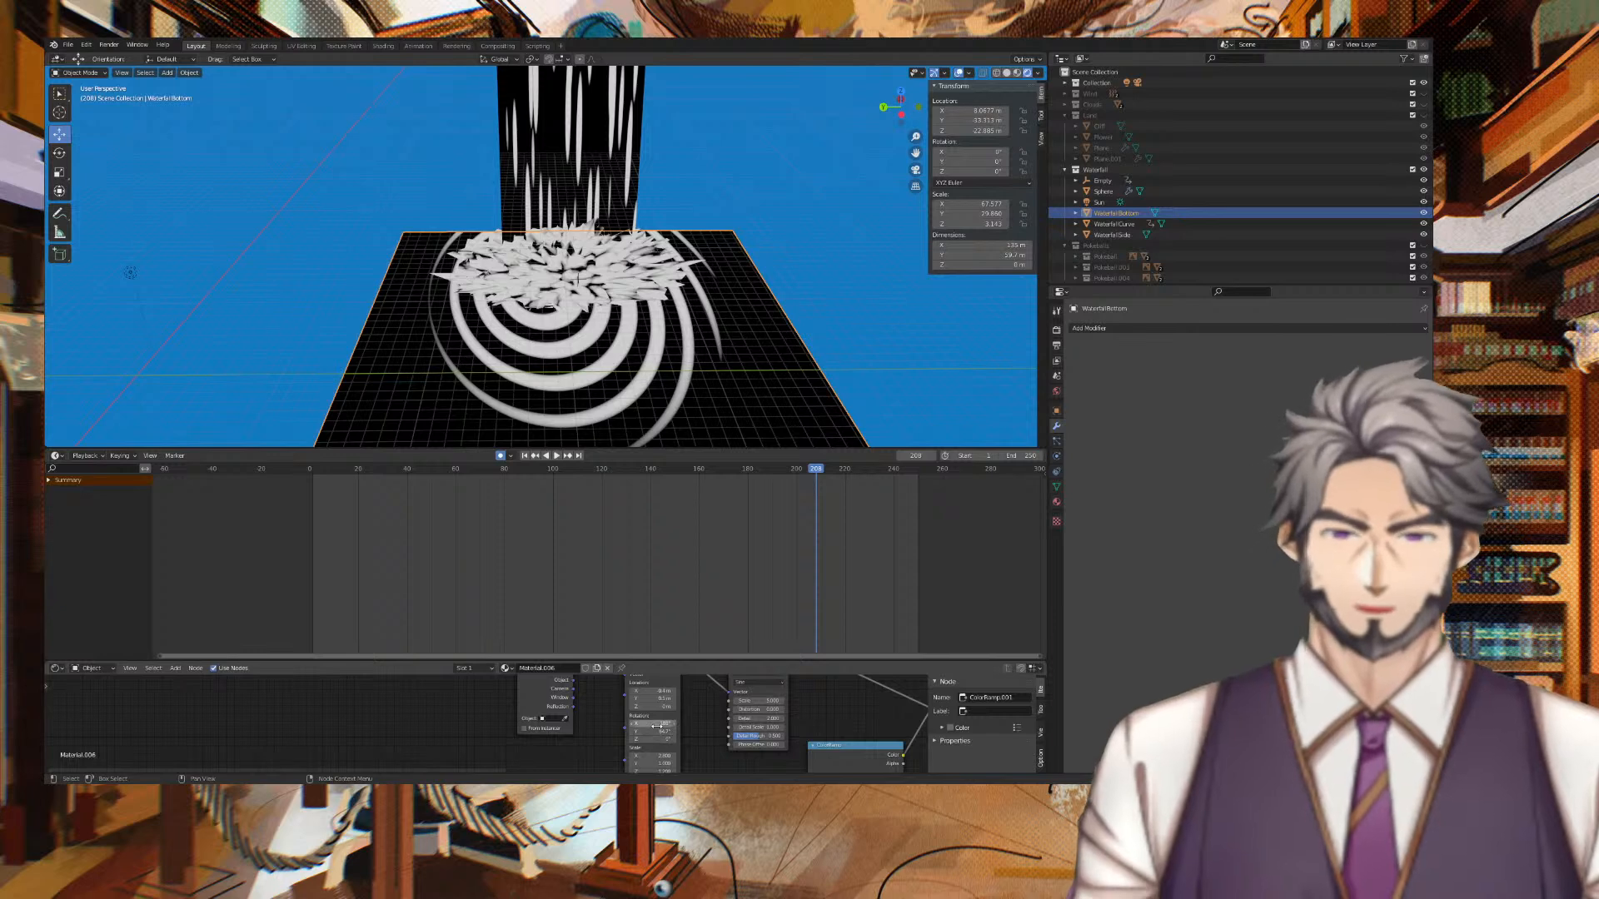
key("Return")
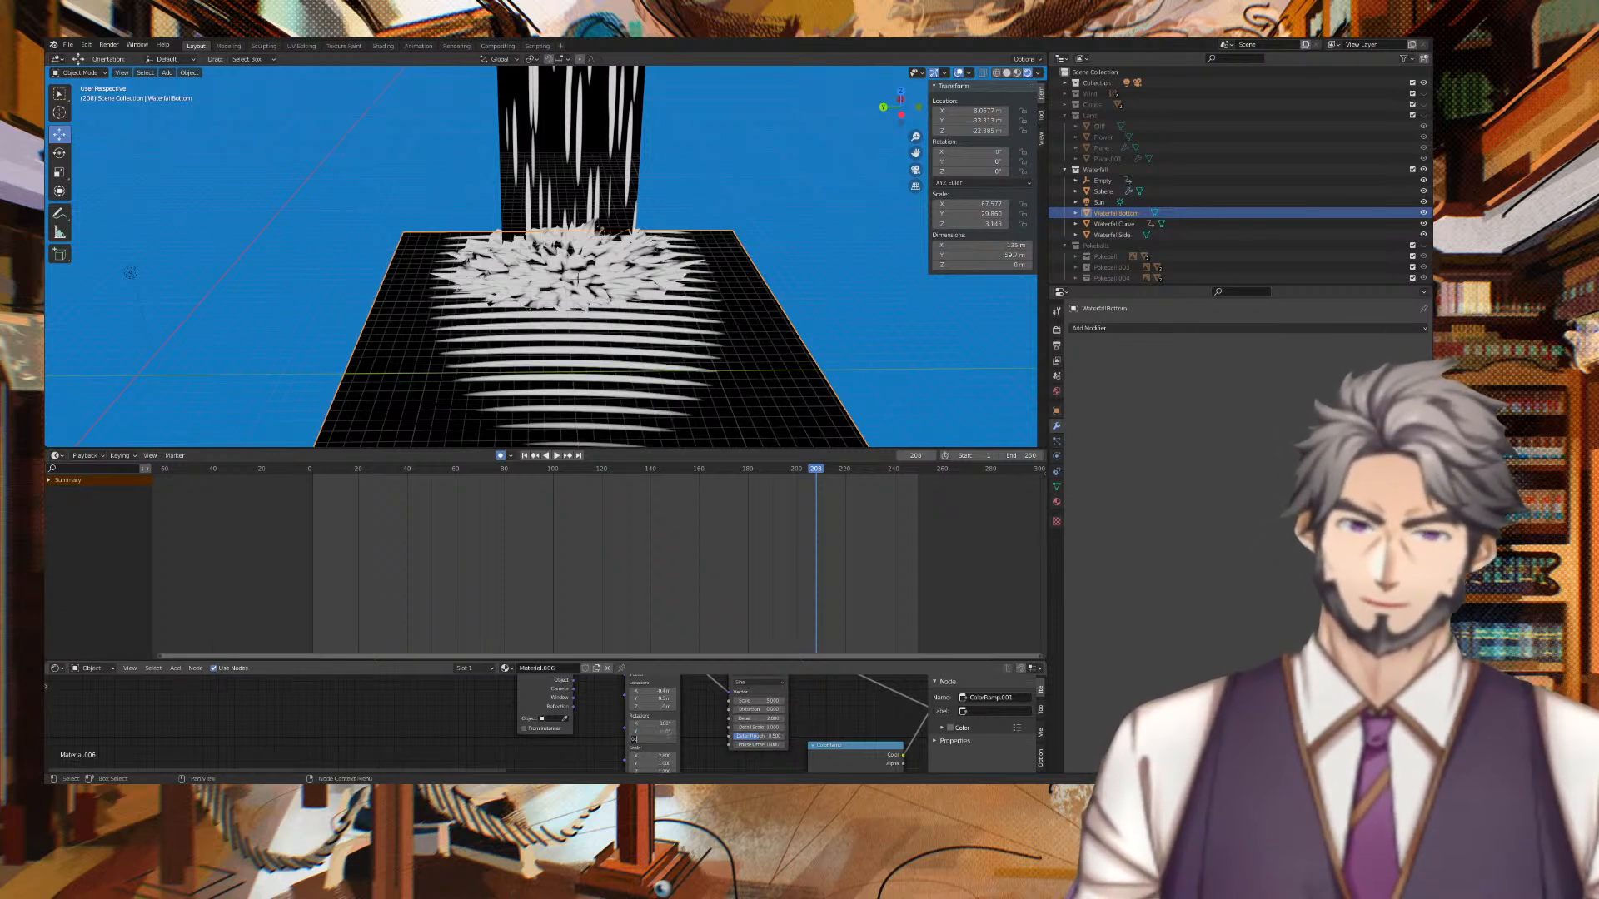
key("ctrl+z")
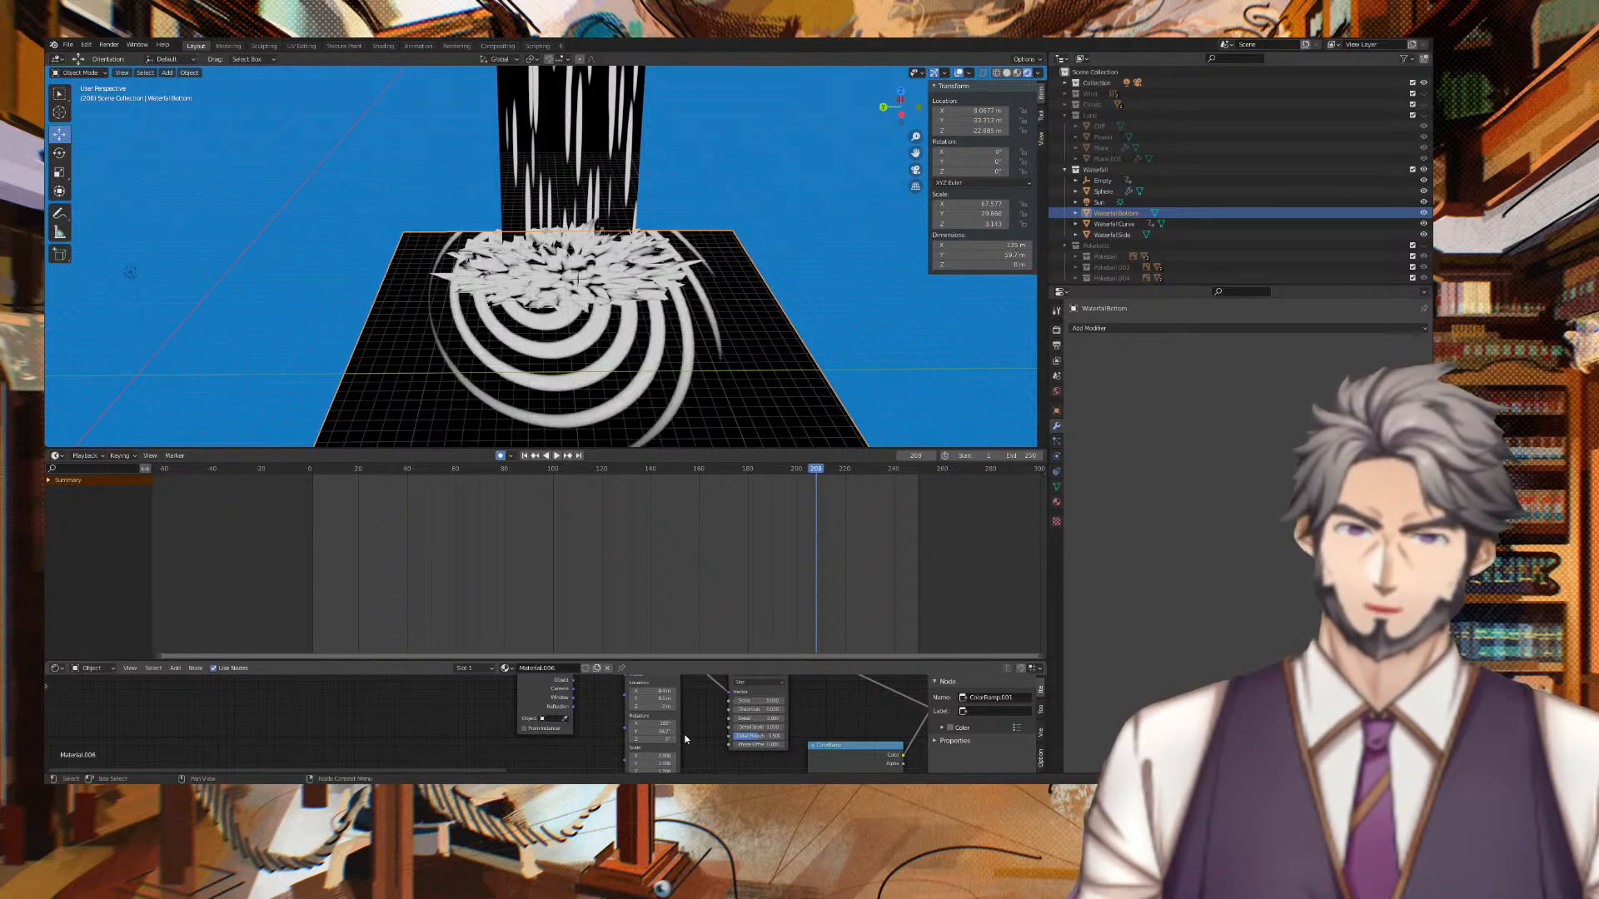
mouse_move(656, 732)
left_mouse_down()
mouse_move(673, 732)
mouse_move(633, 724)
left_mouse_up()
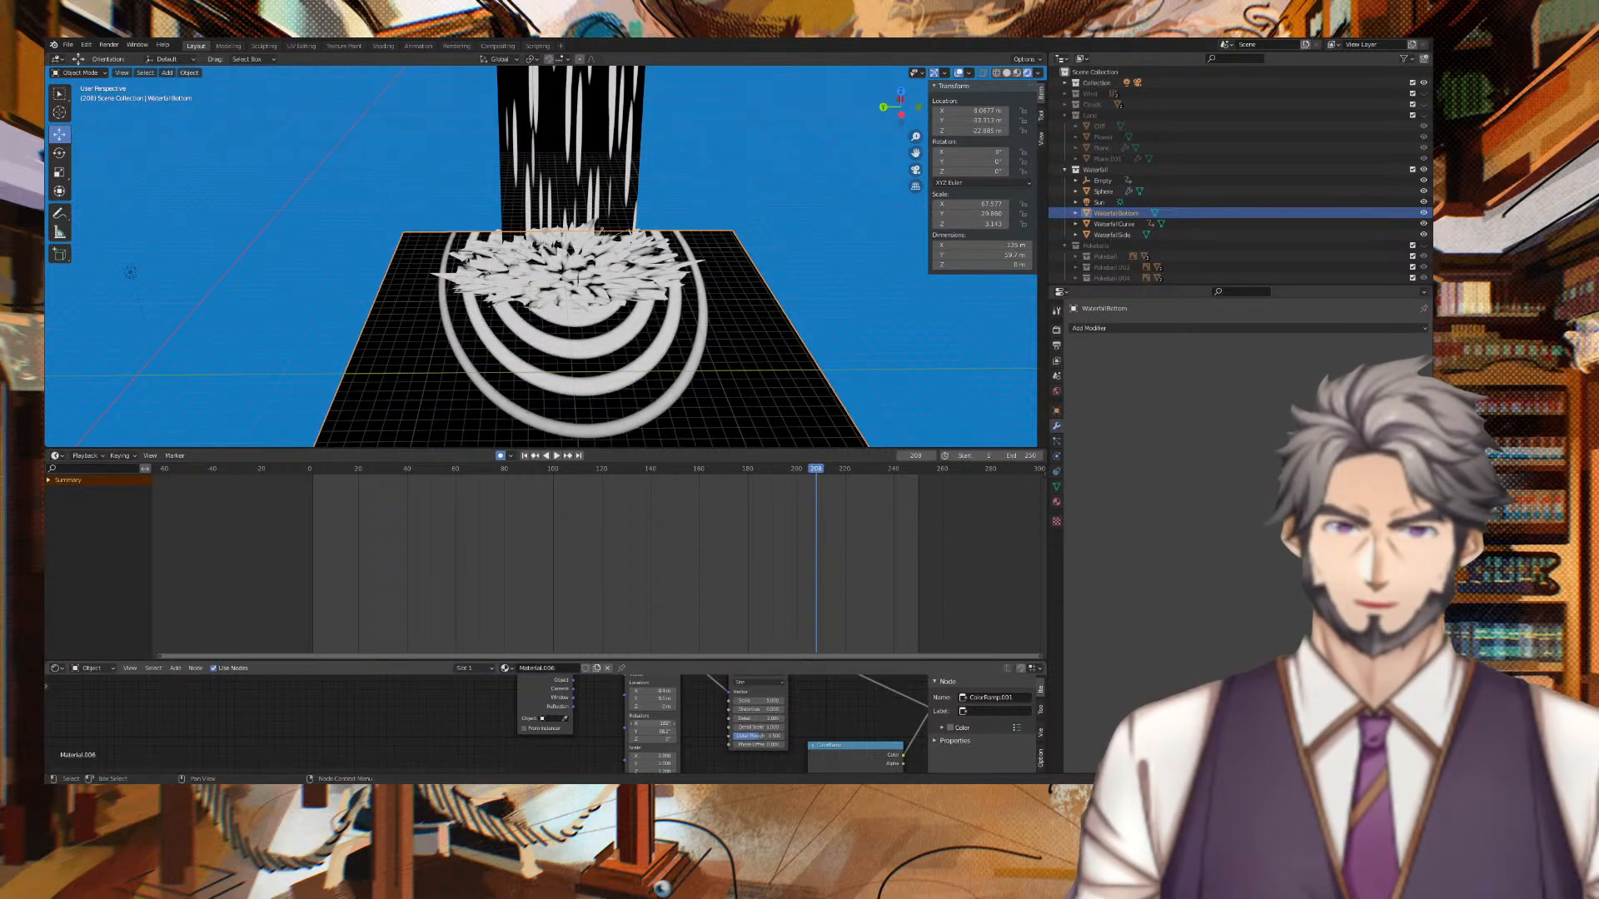
Try a Mapping node rotation of X 0° and Y 180°, and undo both changes.
left_click(658, 723)
type("0")
key("Tab")
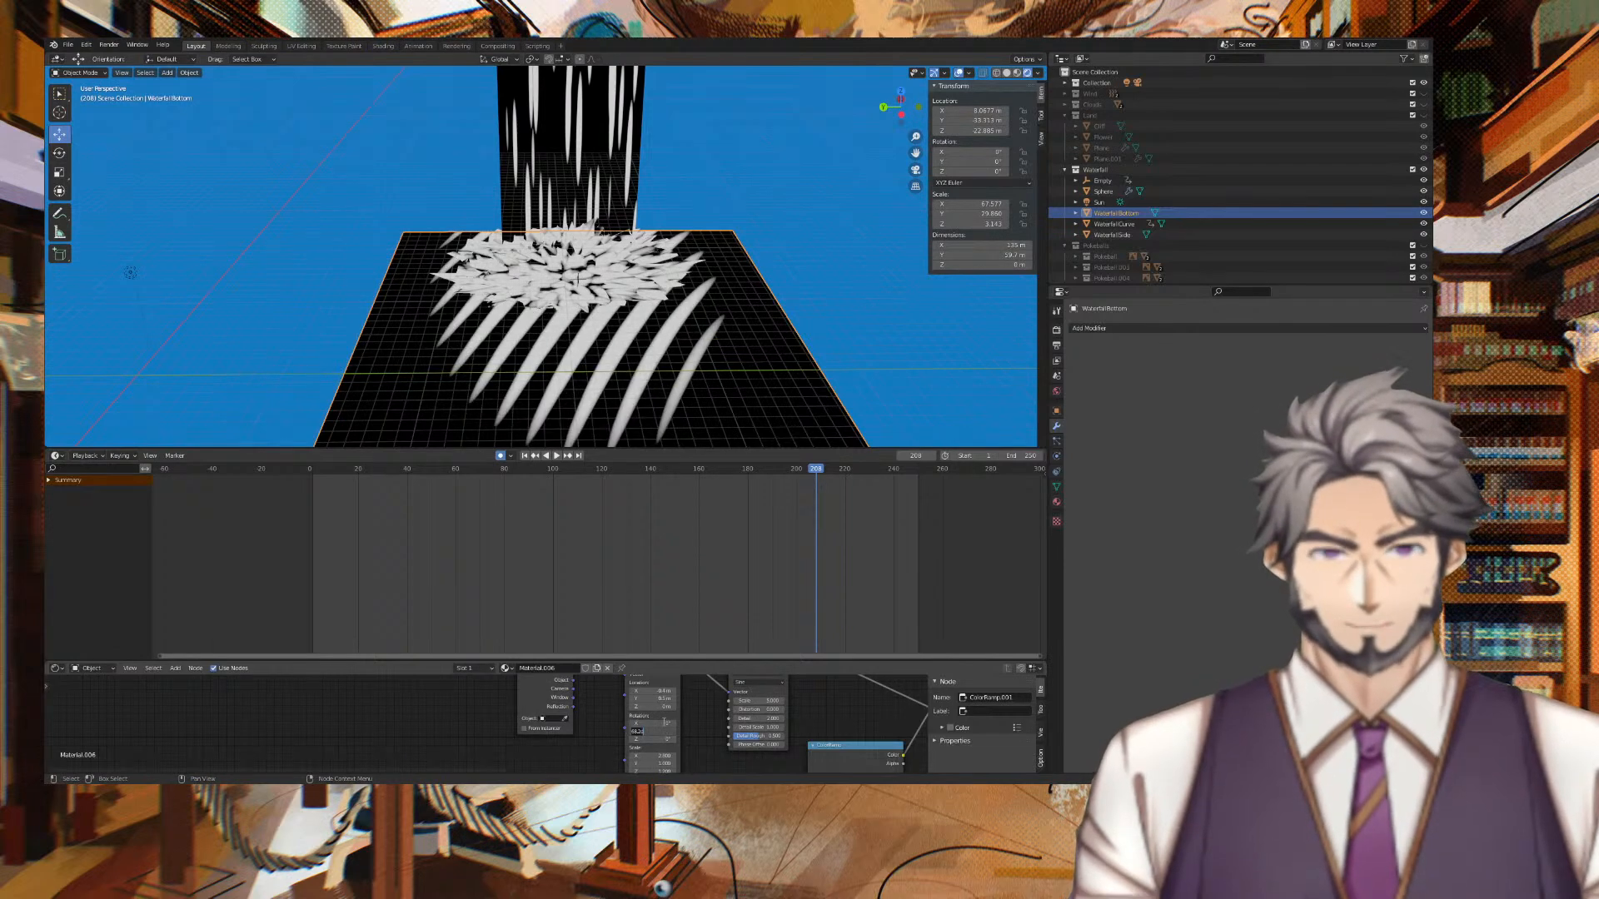
type("180")
key("Tab")
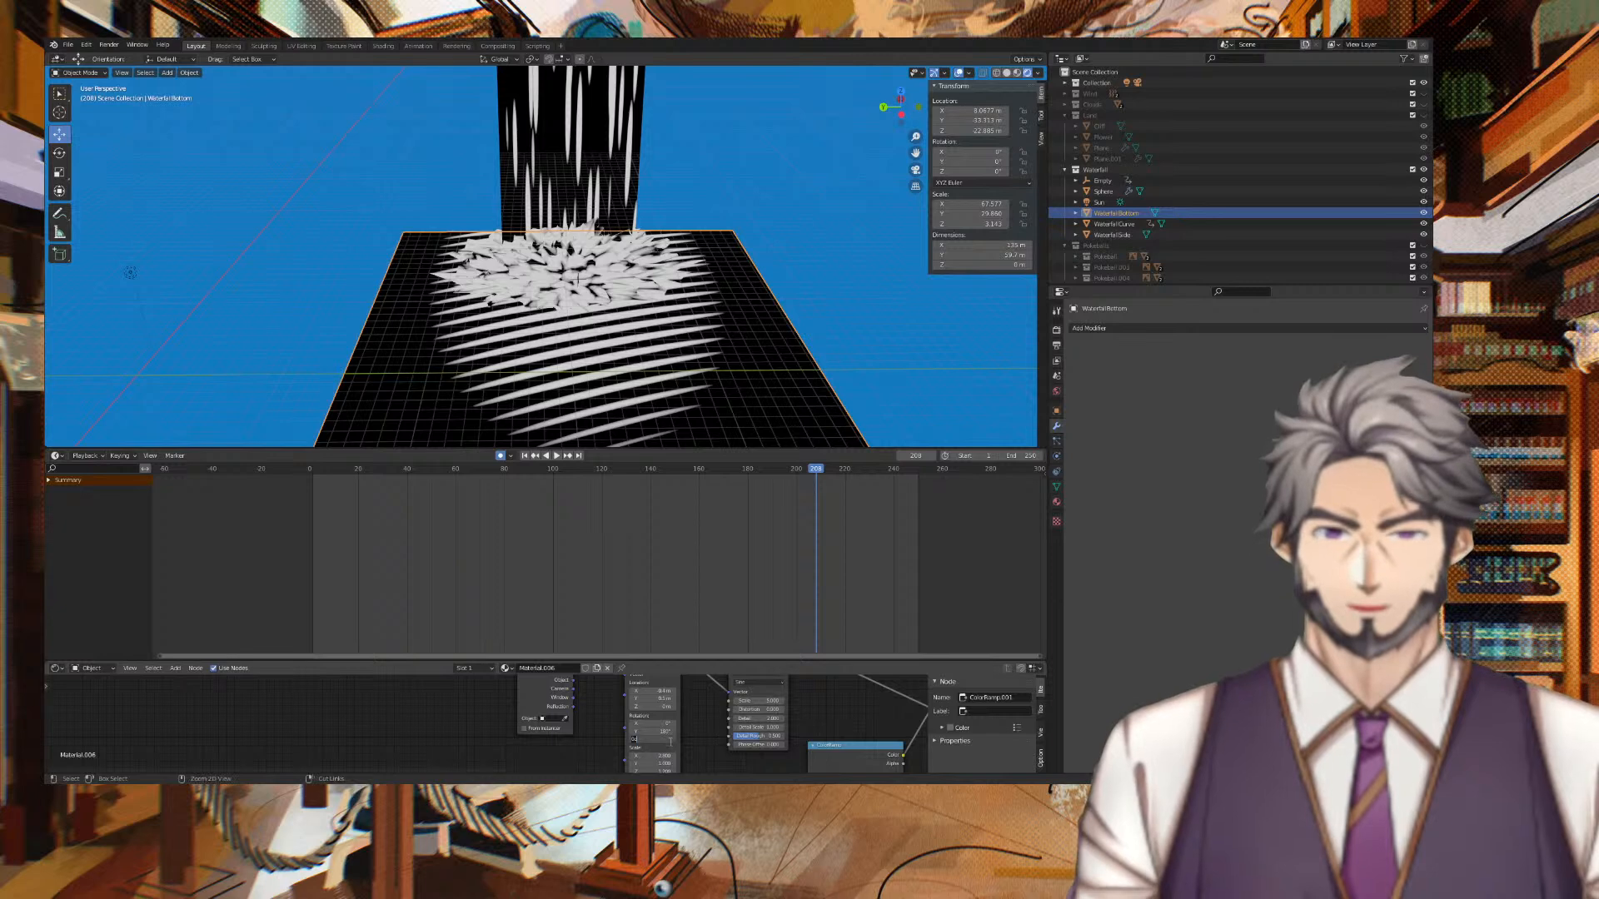
key("ctrl+z")
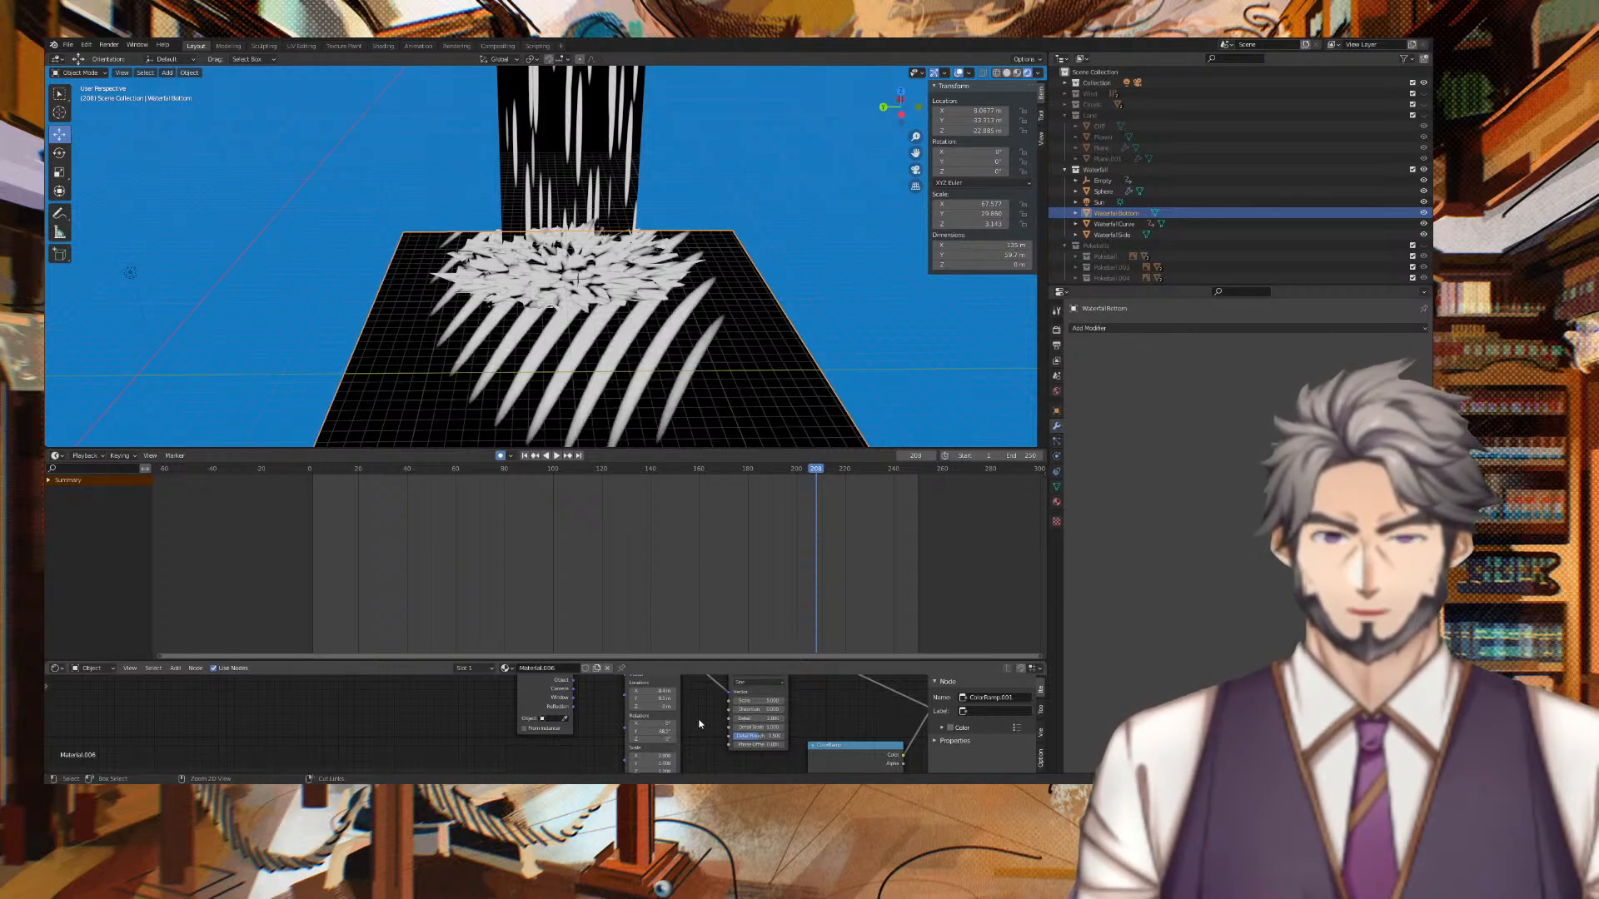
key("ctrl+z")
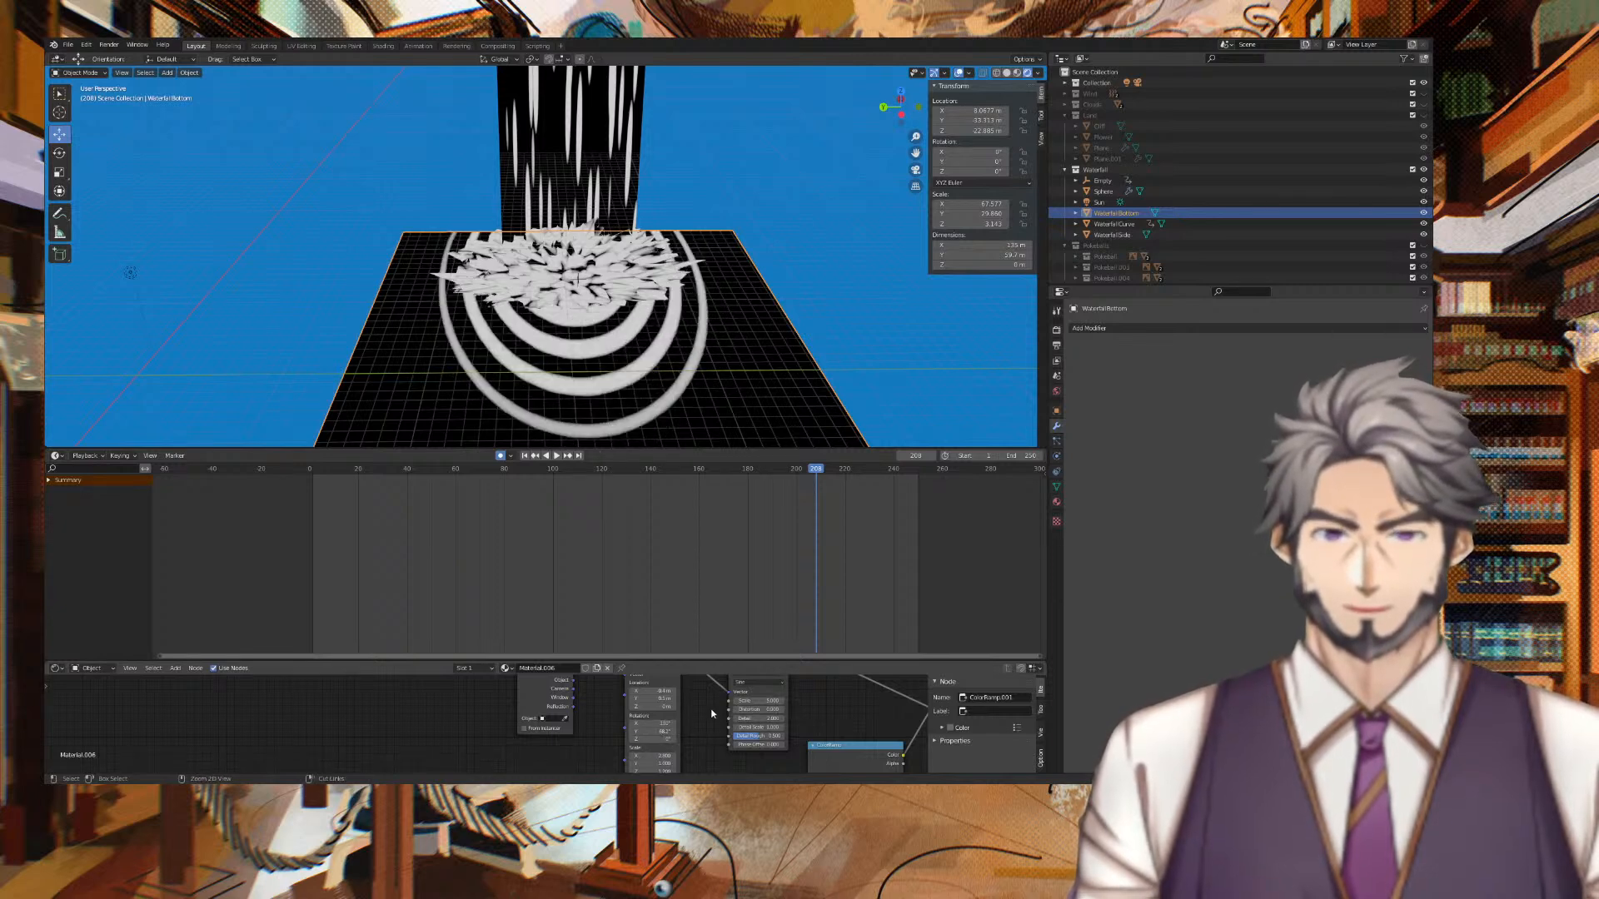
Set the Mapping node's Rotation X to 0° and open its Rotation Y value for editing.
double_click(662, 723)
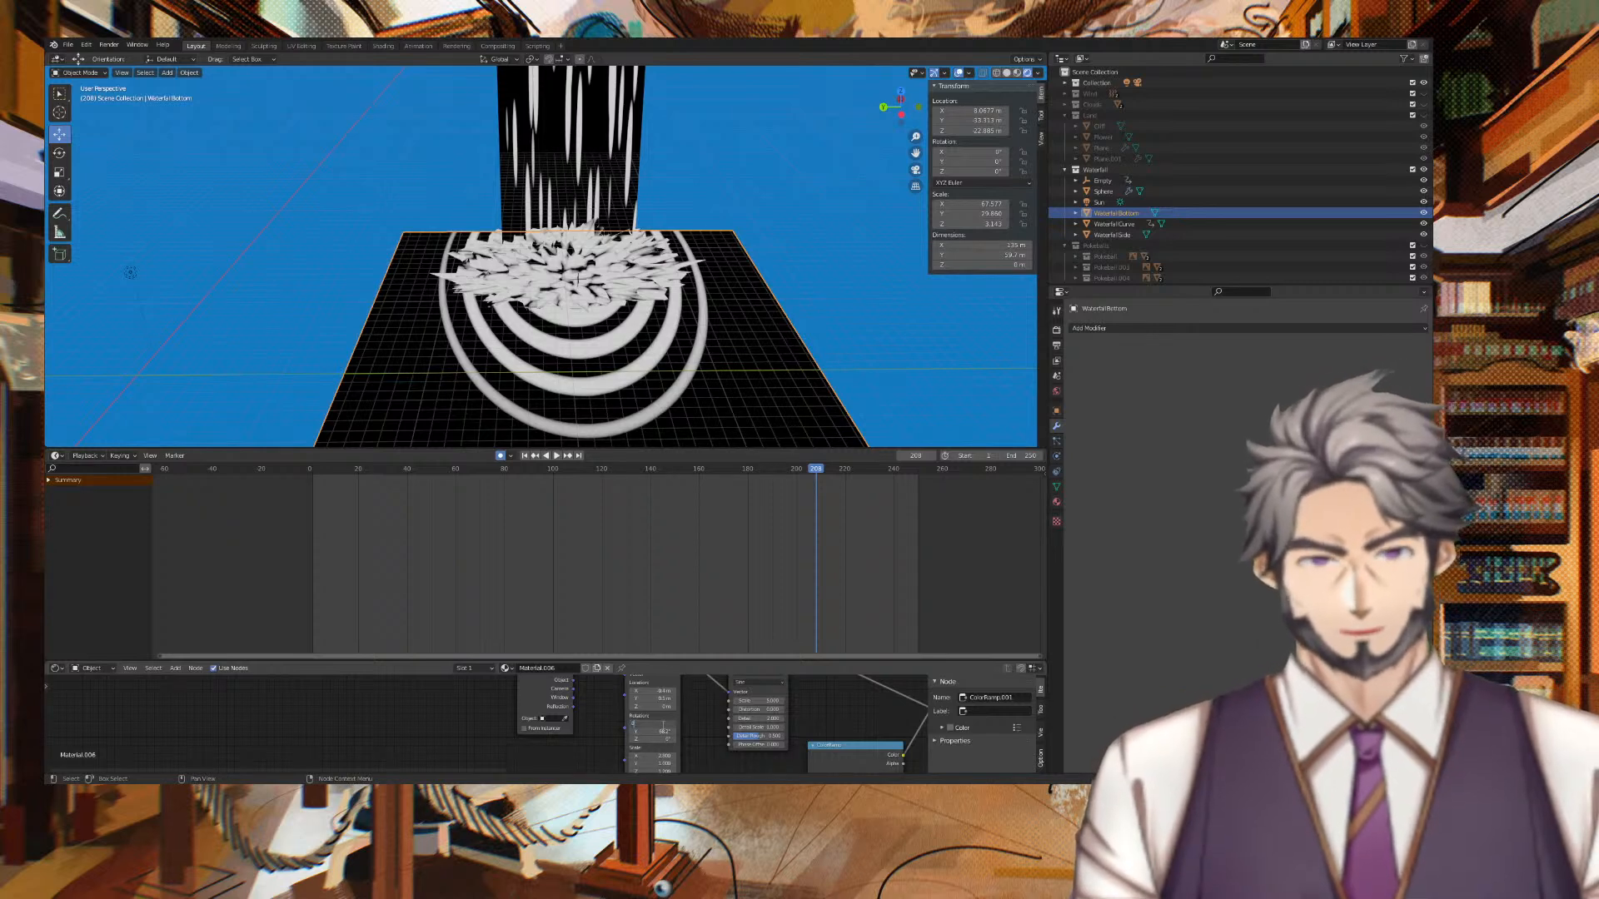
key("Tab")
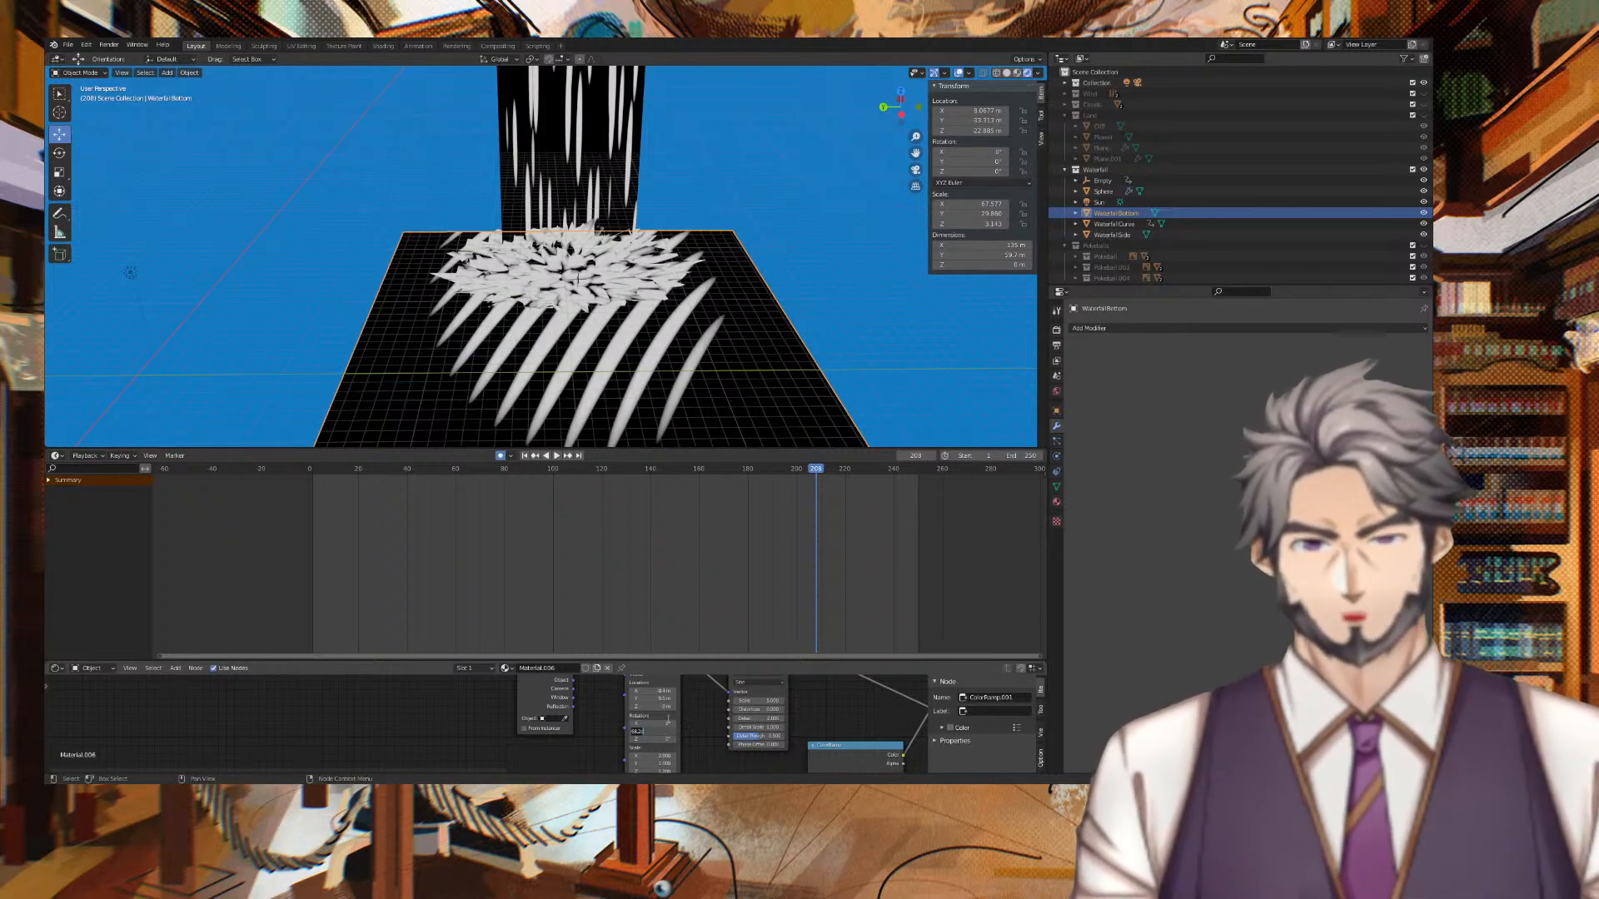
Set the X rotation of the Mapping node in the waterfall base material to 180°.
key("Return")
type("180")
key("Tab")
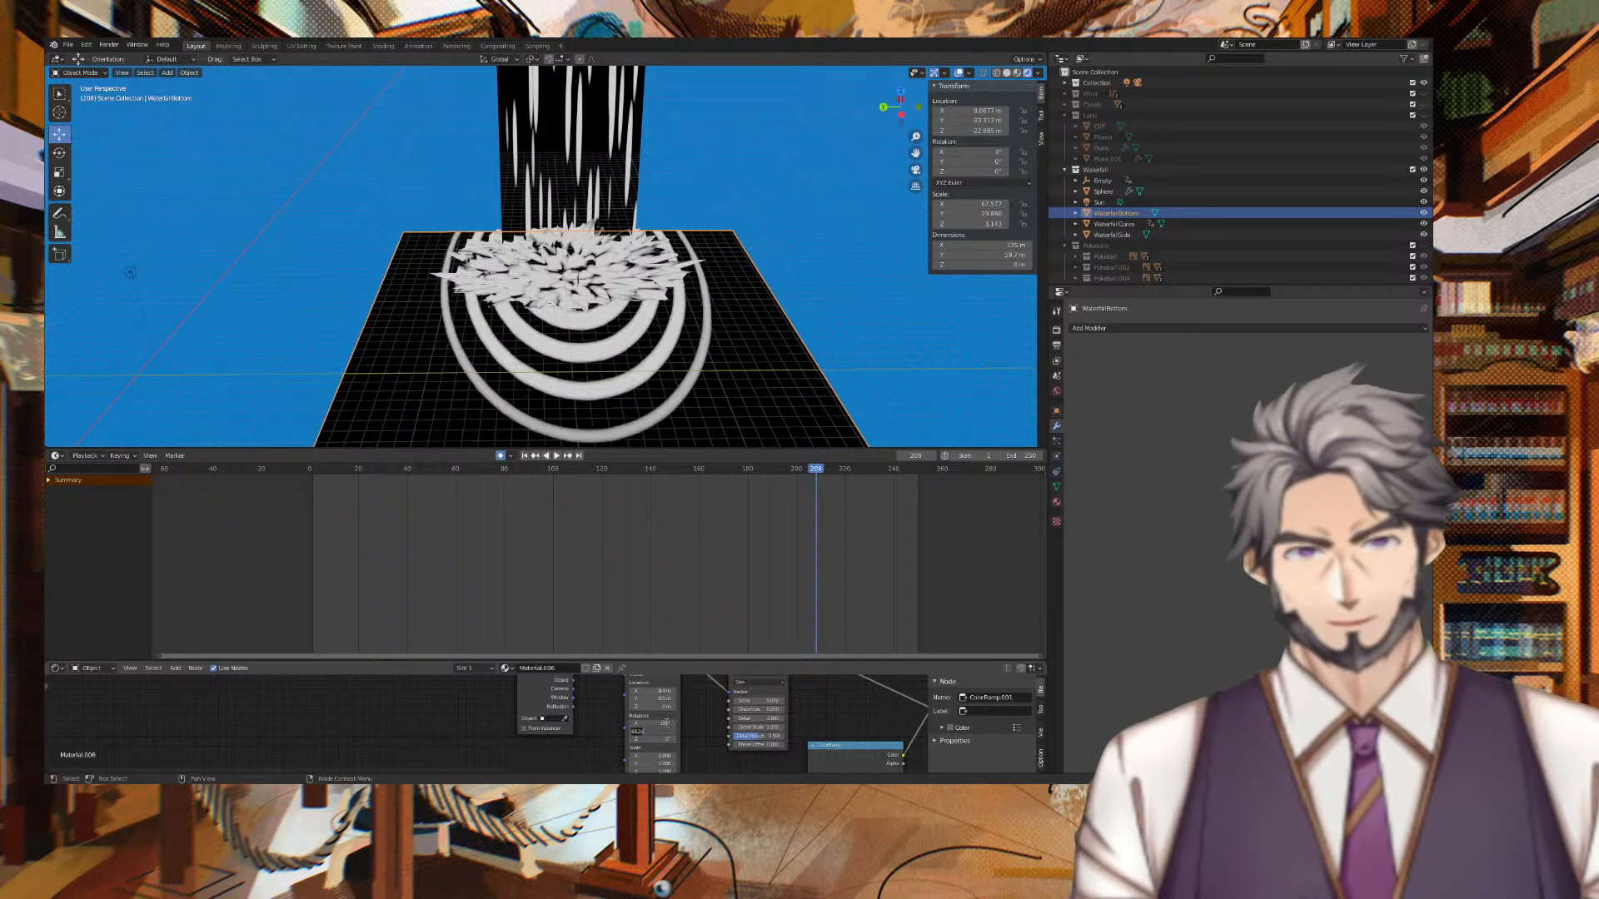
key("Return")
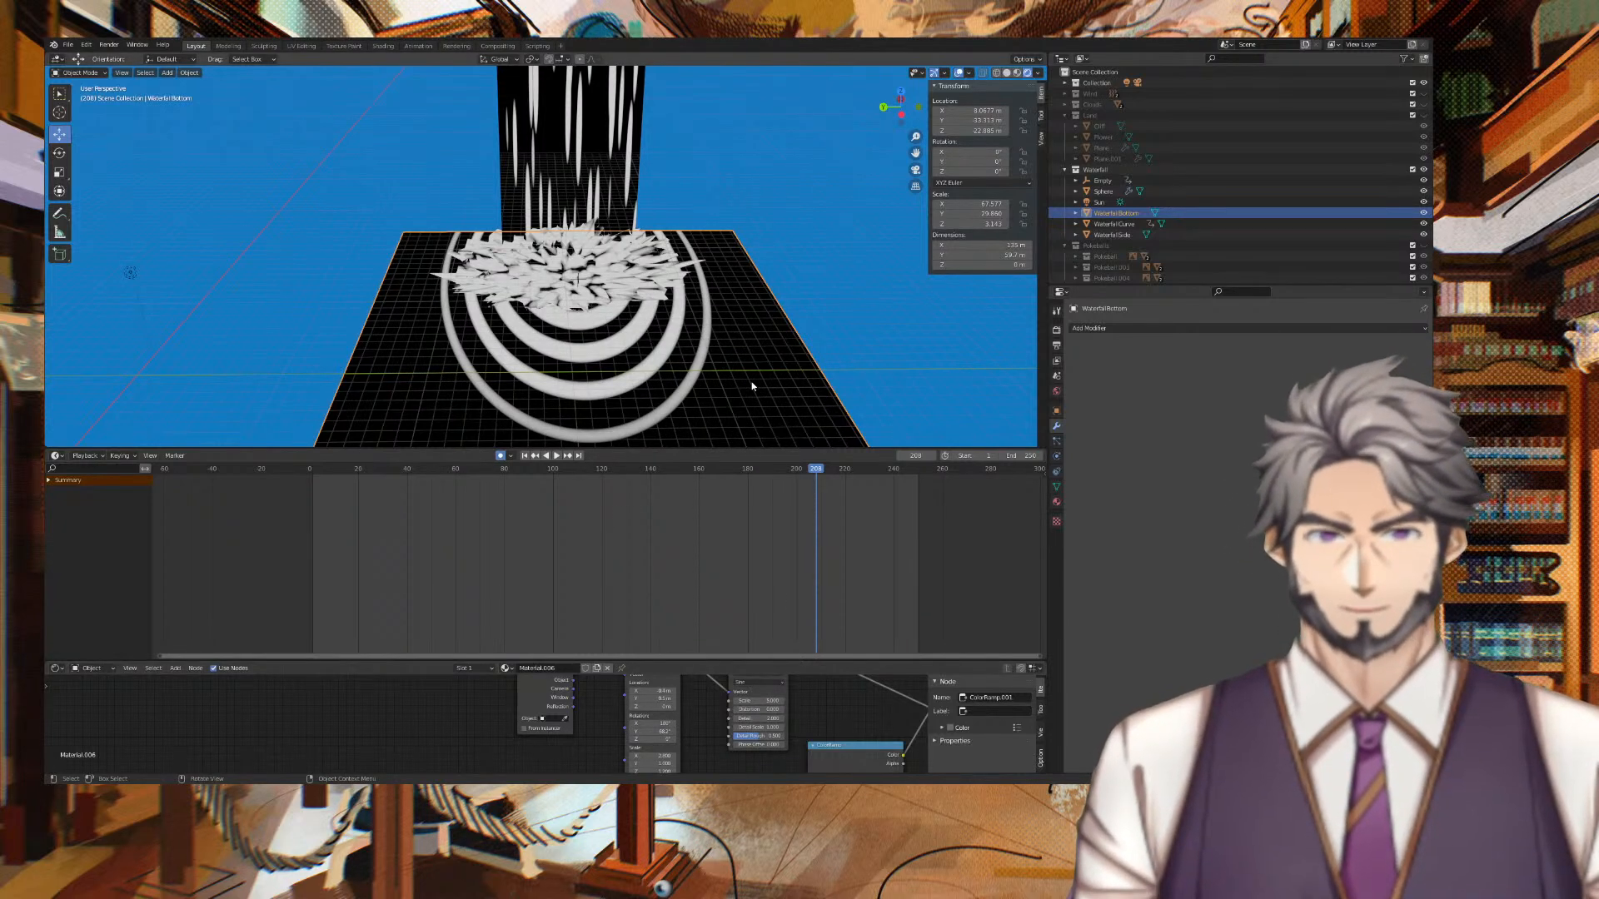
Scale the WaterfallBottom plane down uniformly to about 0.76 of its size.
key("s")
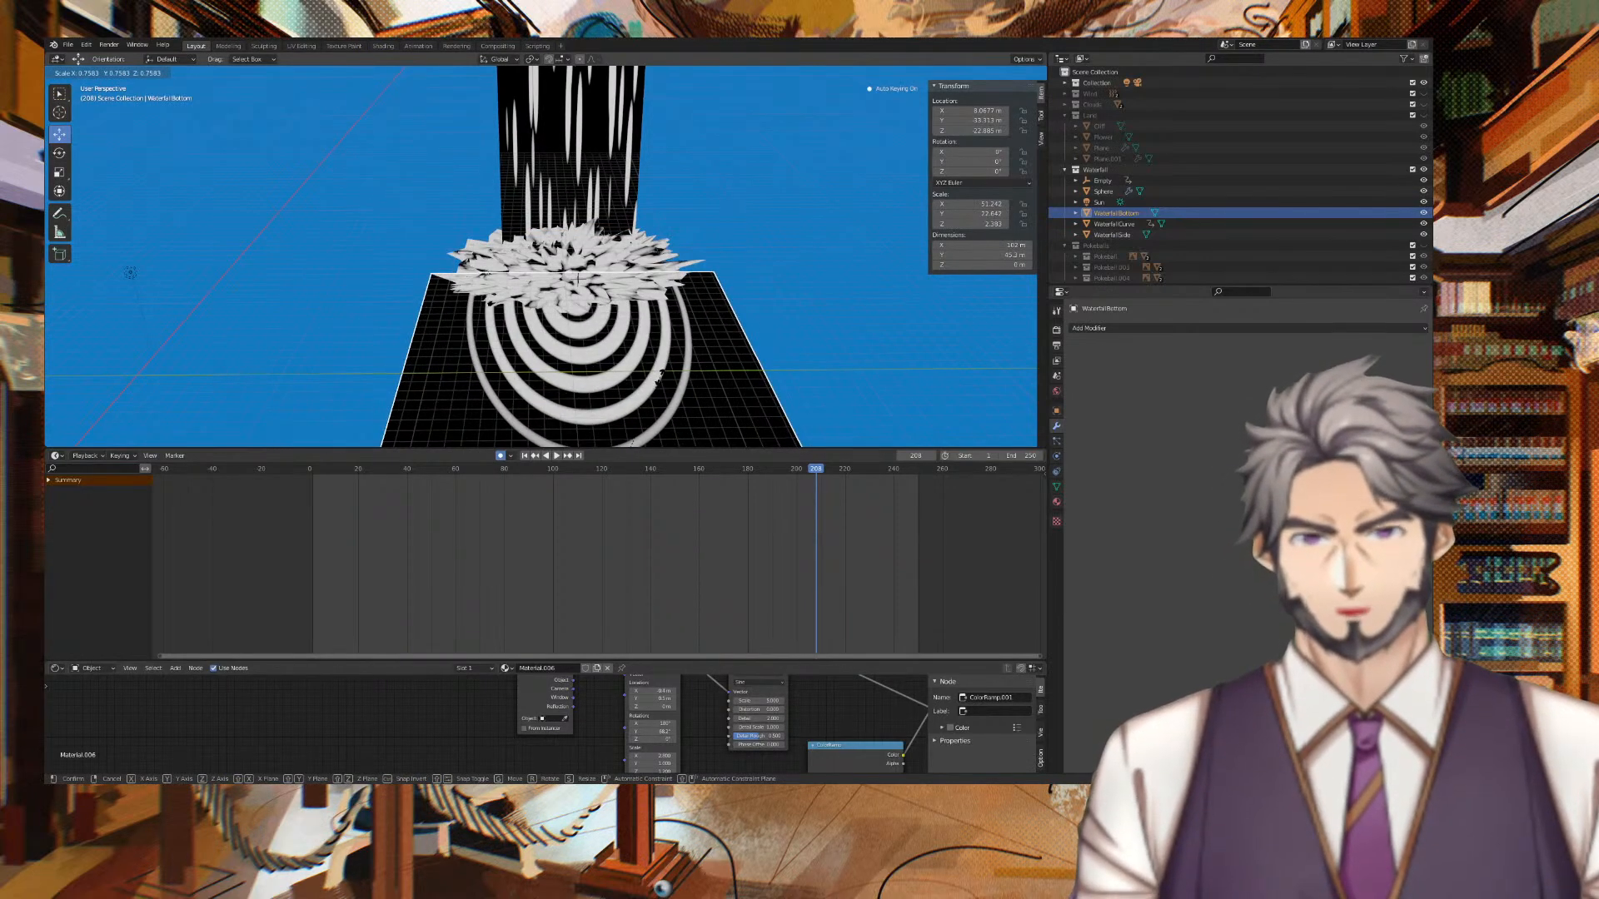
left_click(815, 323)
mouse_move(814, 323)
middle_mouse_down()
mouse_move(858, 320)
mouse_move(796, 315)
mouse_move(812, 310)
middle_mouse_up()
Try other Scale values on the Mapping node, including 1.2 on one axis, and undo the latest changes.
scroll(747, 693, "down", 2)
scroll(727, 713, "up", 1)
middle_click_drag(713, 727, 718, 674)
mouse_move(658, 698)
left_mouse_down()
mouse_move(696, 699)
mouse_move(639, 706)
left_mouse_up()
left_click(665, 708)
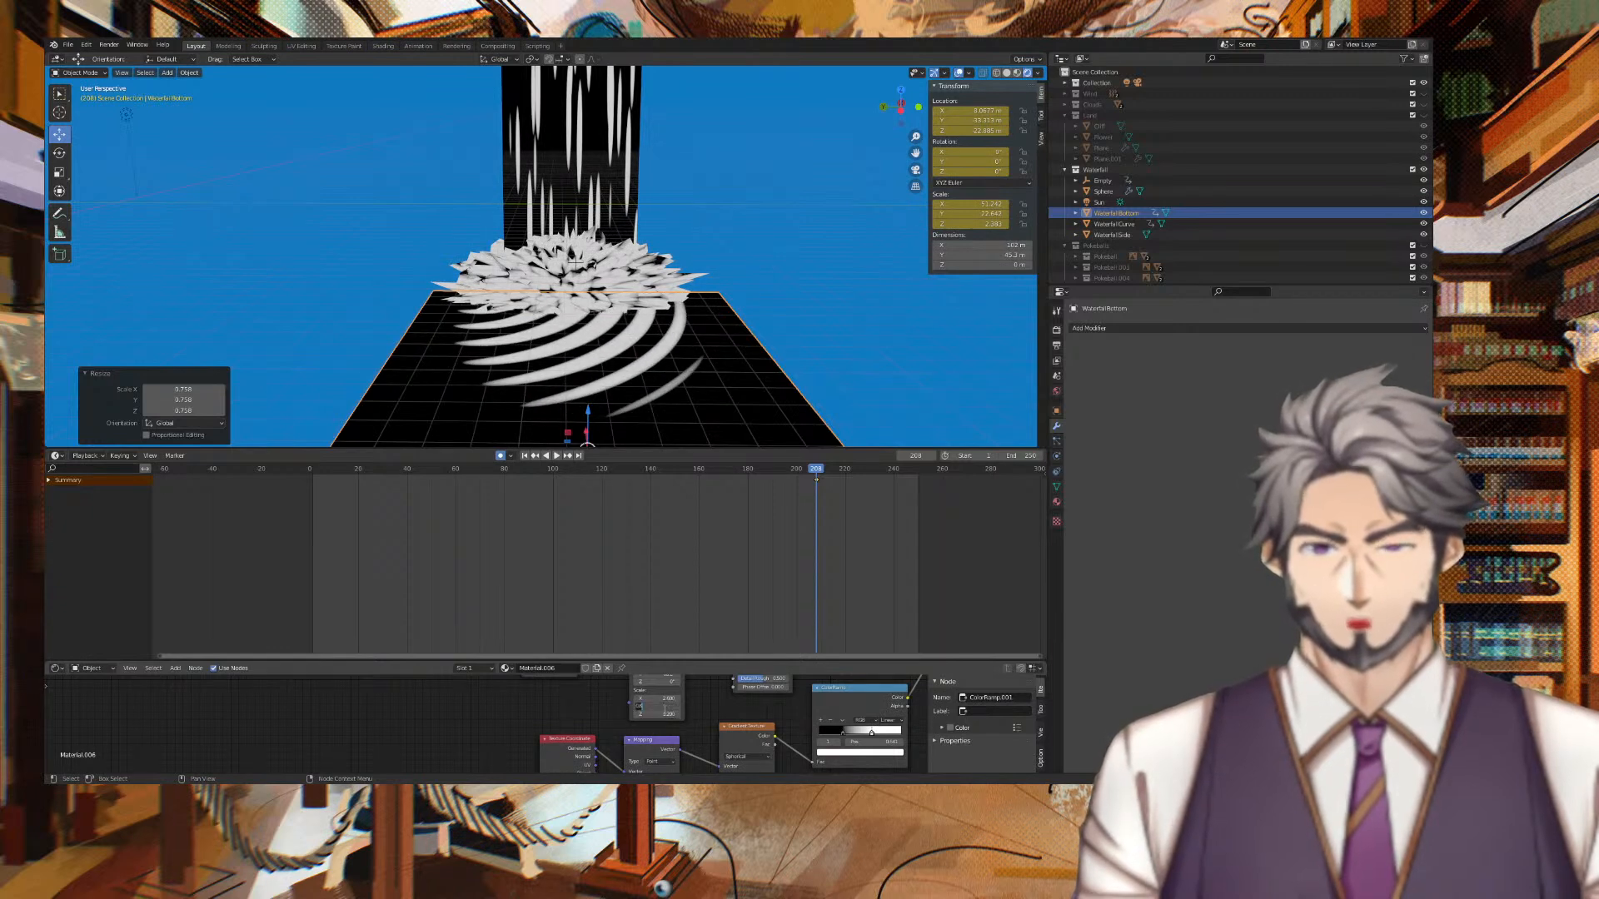
key("Tab")
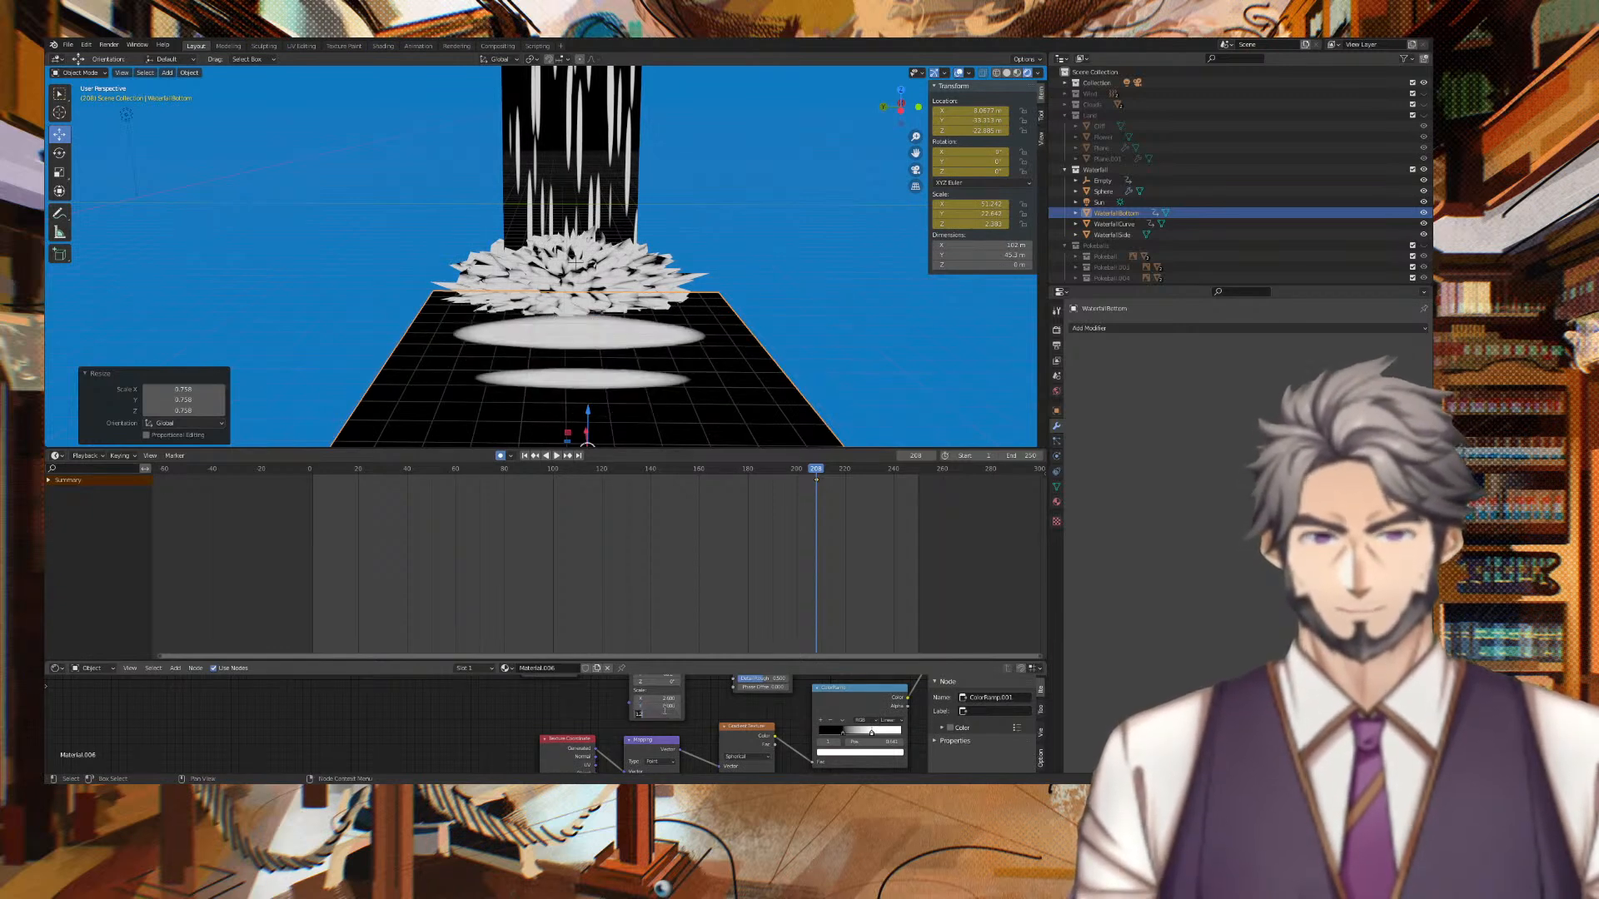
type("1.2")
key("Return")
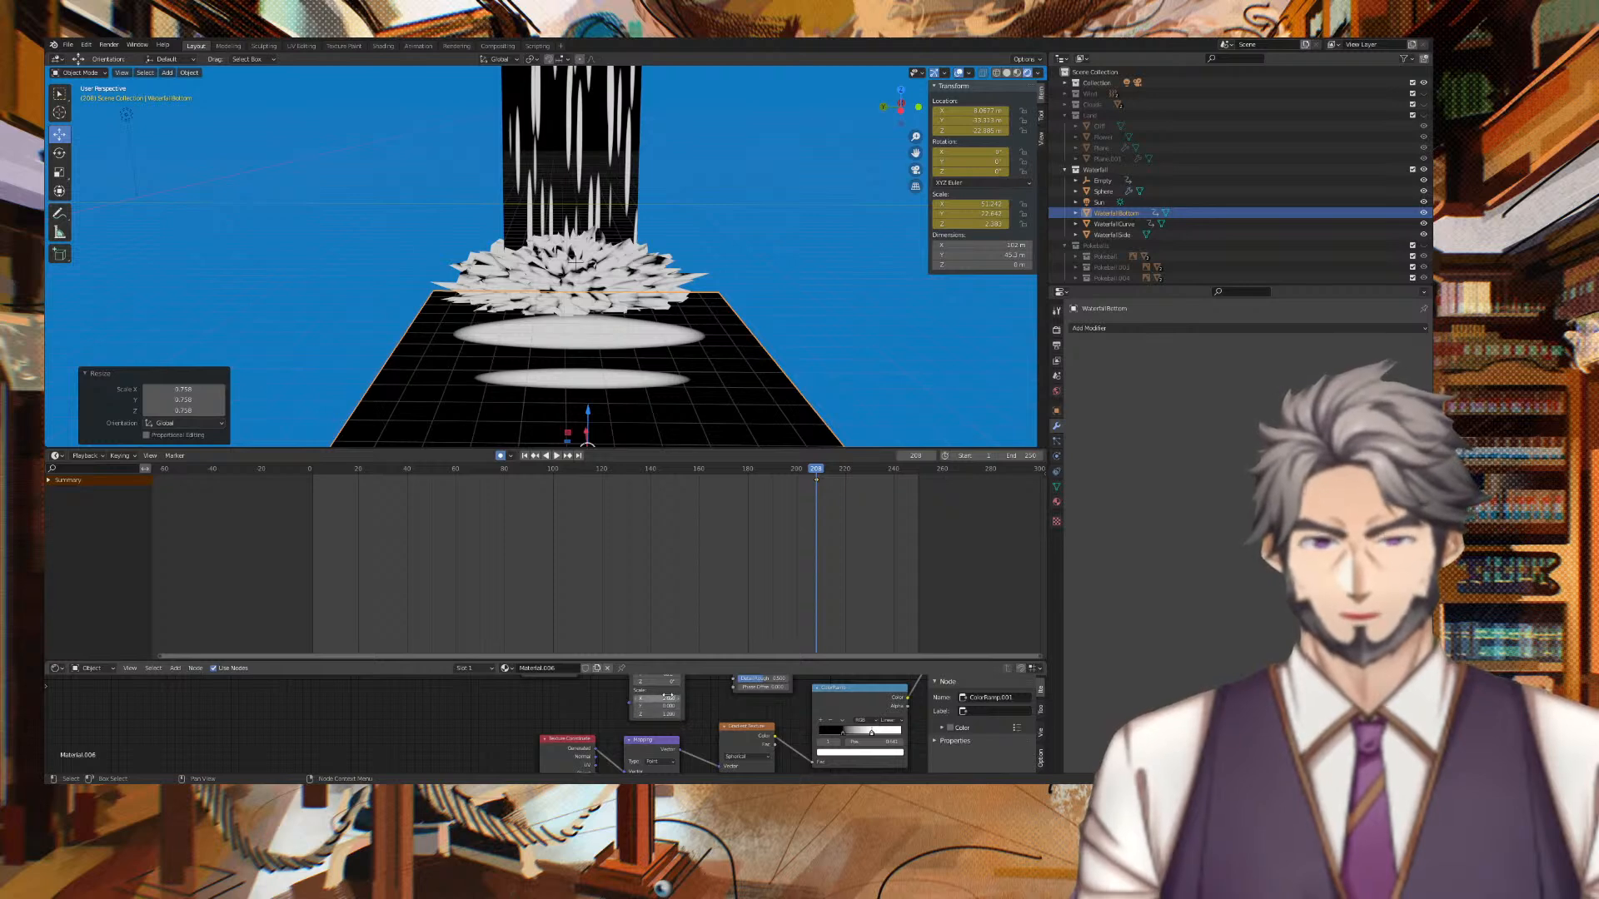
left_click_drag(667, 696, 651, 697, "ctrl")
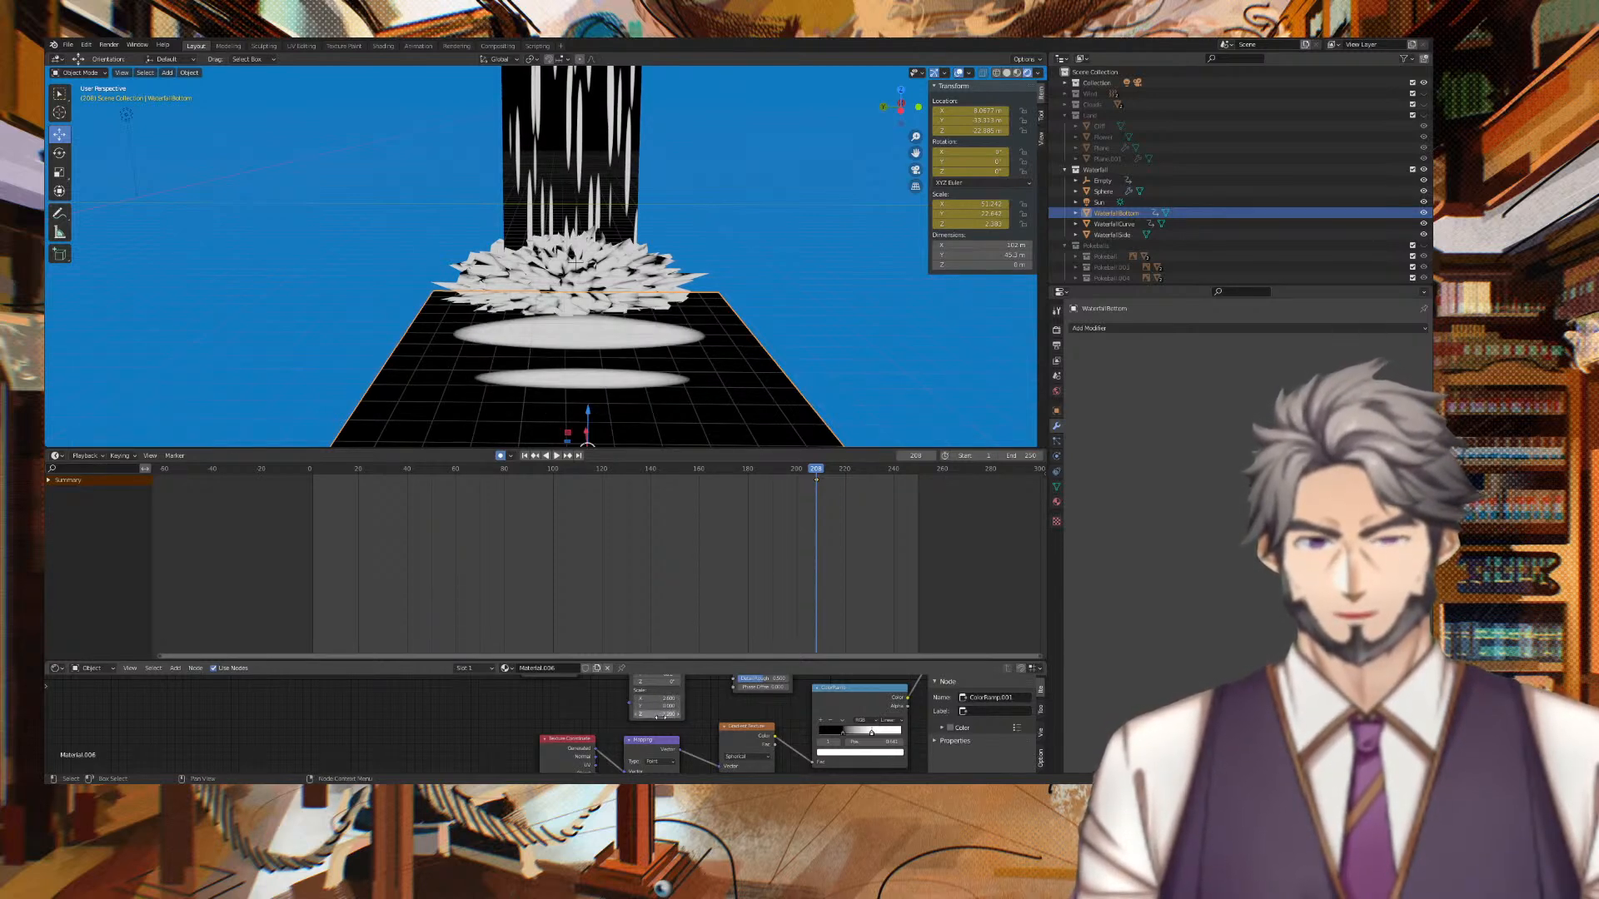
key("ctrl+z")
key("ctrl+z")
Experiment further with the Mapping node's axis scales and undo back to the concentric ring pattern.
mouse_move(660, 716)
left_mouse_down()
mouse_move(687, 716)
mouse_move(670, 716)
left_mouse_up()
scroll(730, 698, "down", 1)
mouse_move(710, 698)
middle_mouse_down()
mouse_move(737, 748)
mouse_move(713, 695)
middle_mouse_up()
scroll(677, 742, "up", 1)
left_click_drag(664, 706, 647, 722)
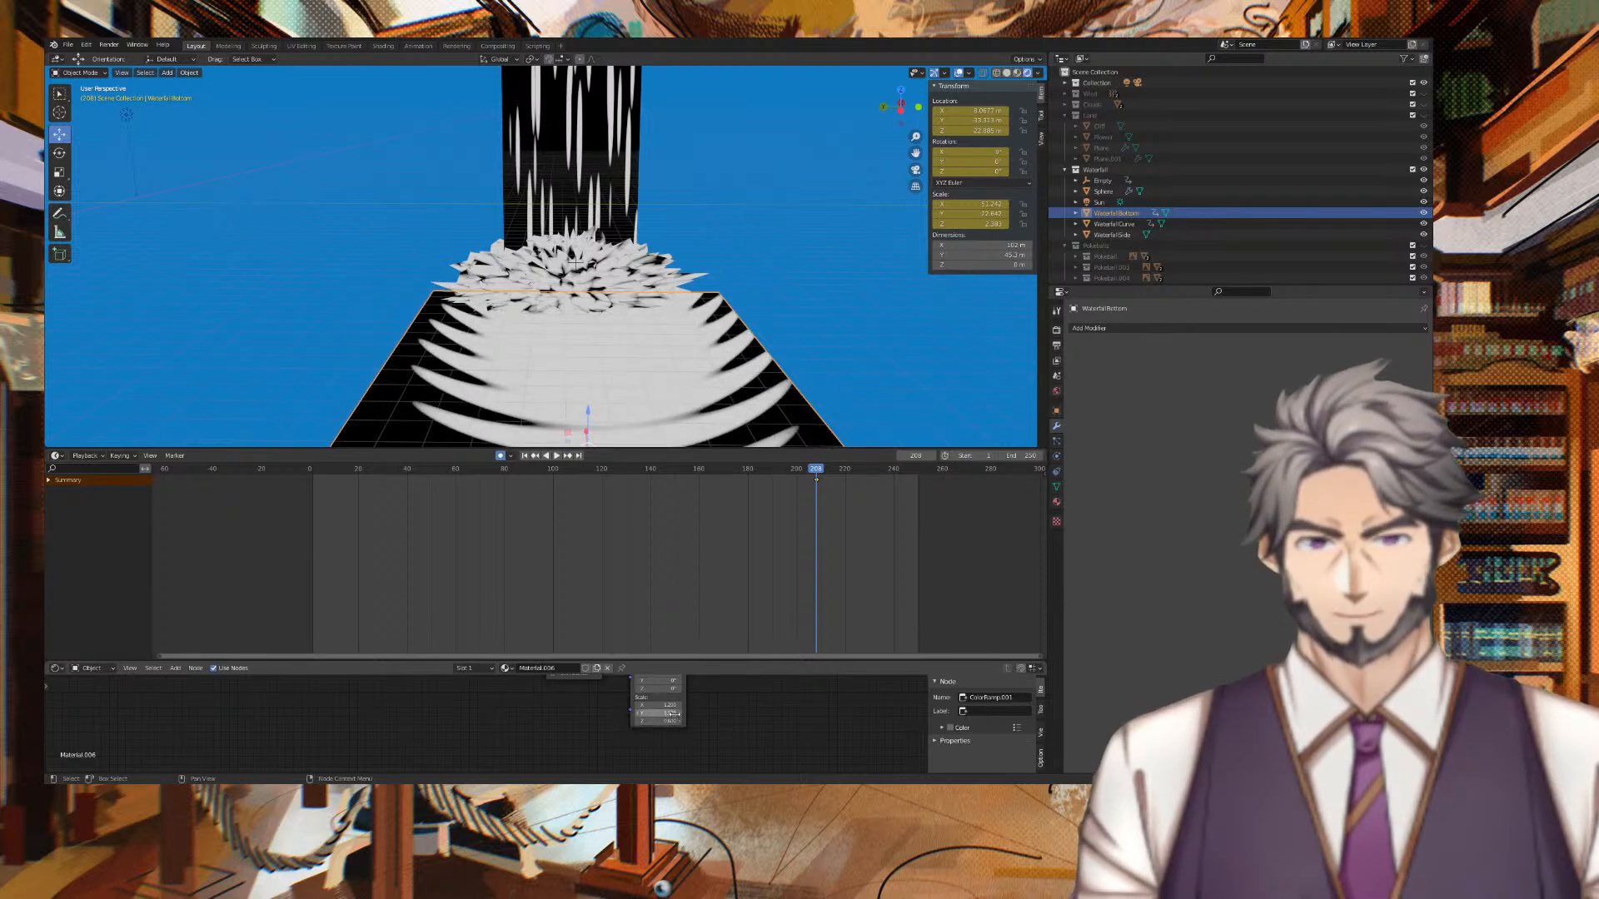
key("ctrl+z")
key("ctrl+z")
key("ctrl+z")
key("ctrl+z")
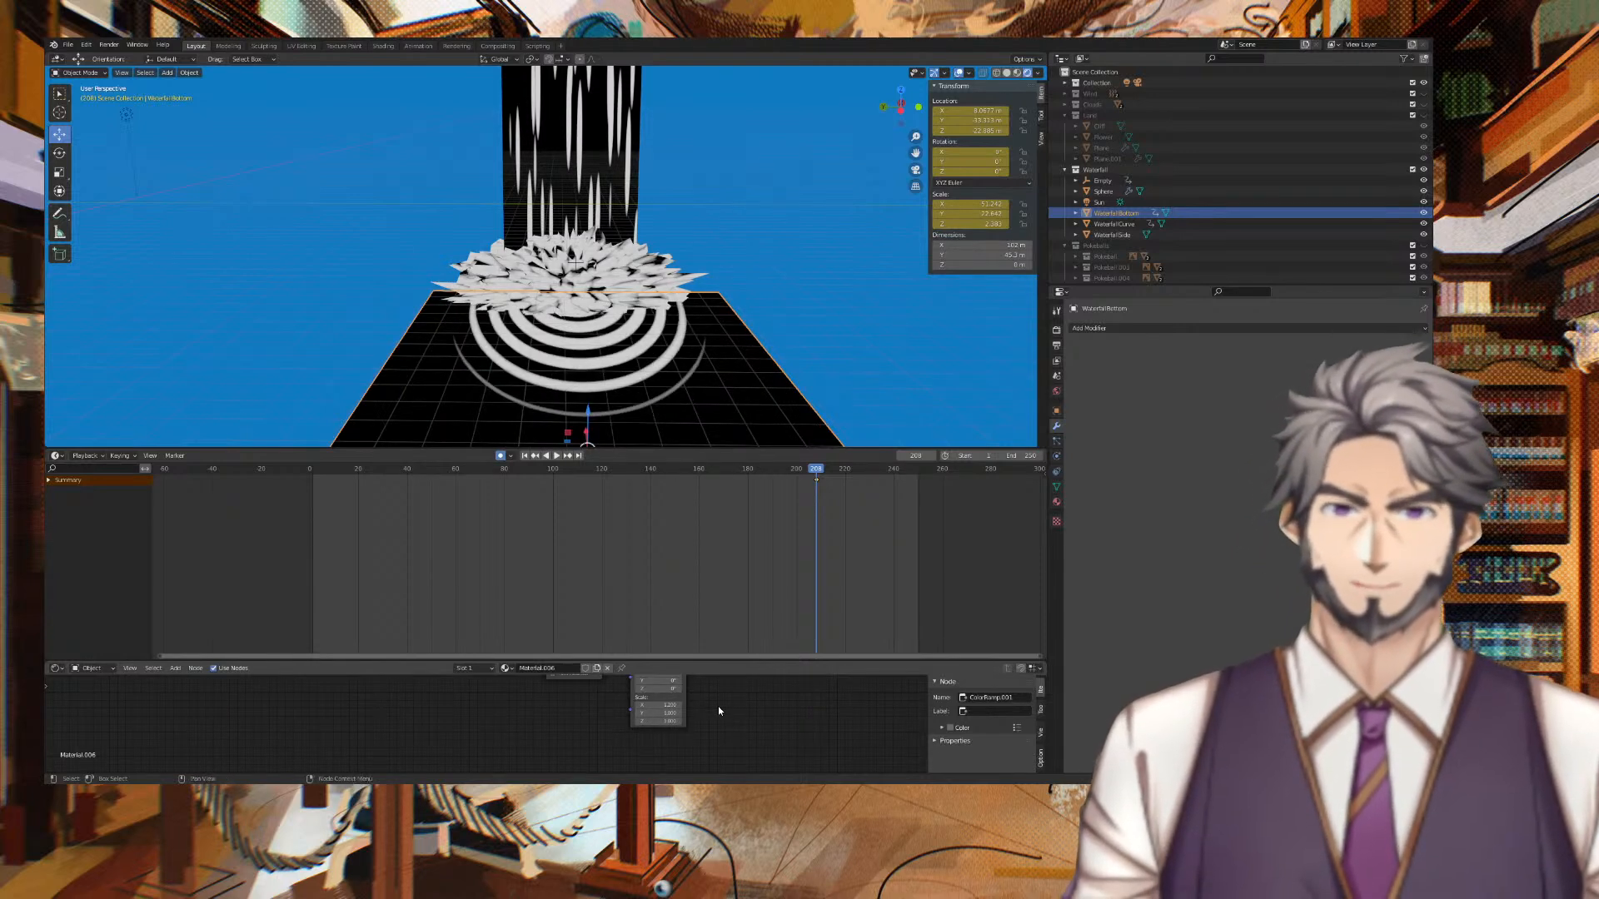
Increase the Wave Texture node's Distortion to break the concentric rings into wavy bands.
scroll(720, 711, "down", 1)
middle_click_drag(720, 711, 605, 782)
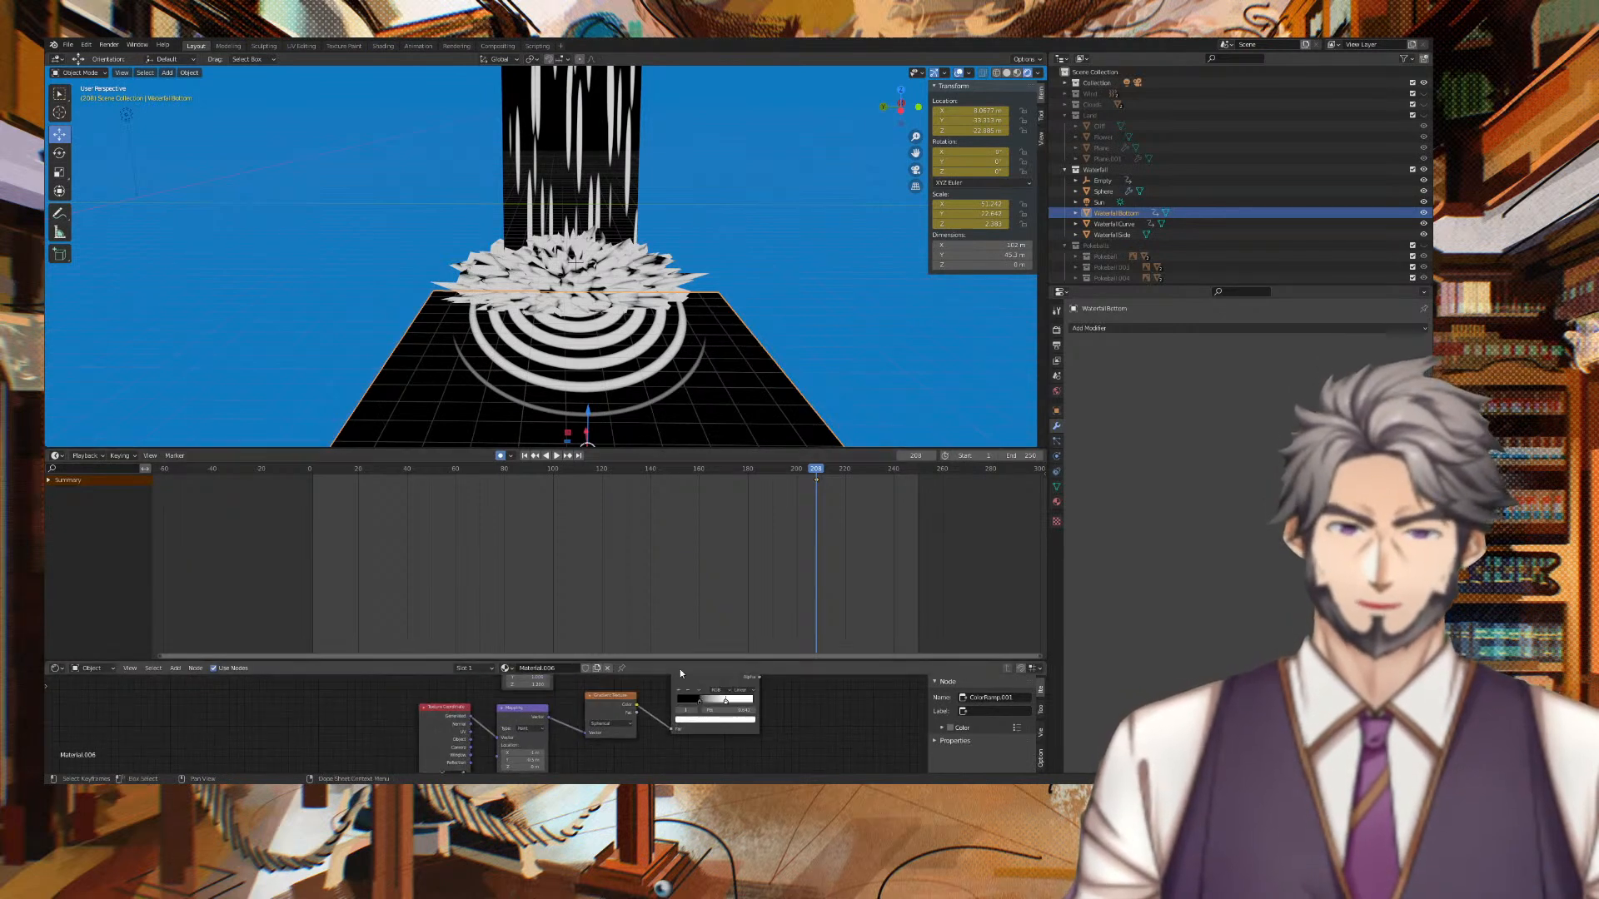
middle_click_drag(657, 697, 708, 736)
scroll(698, 738, "up", 5)
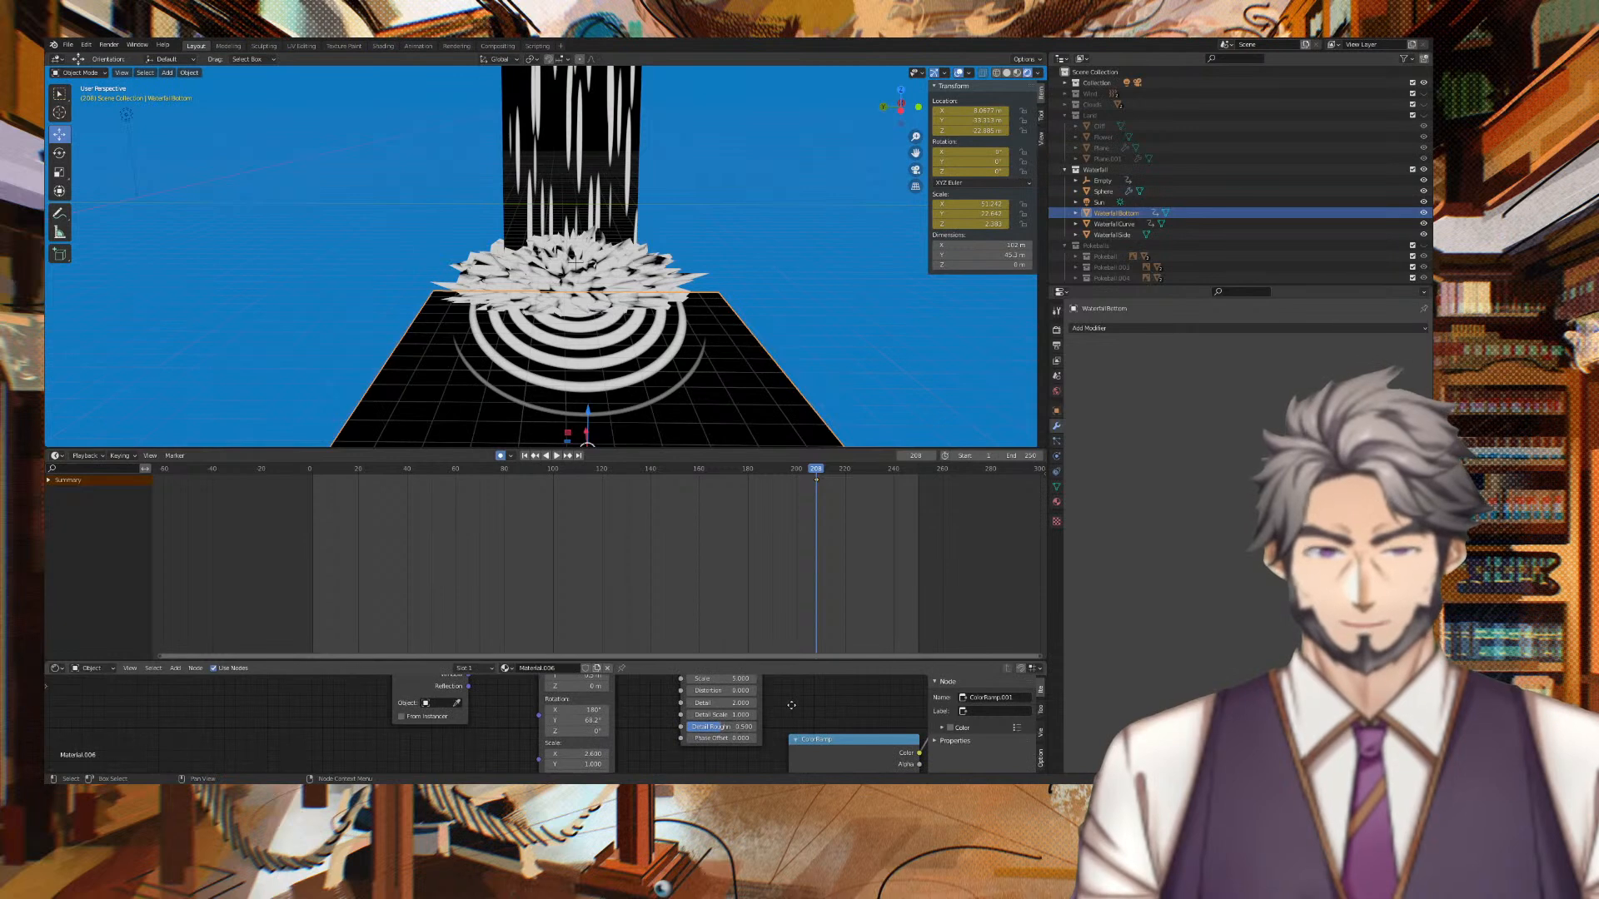
middle_click_drag(792, 707, 754, 711)
left_click(691, 696)
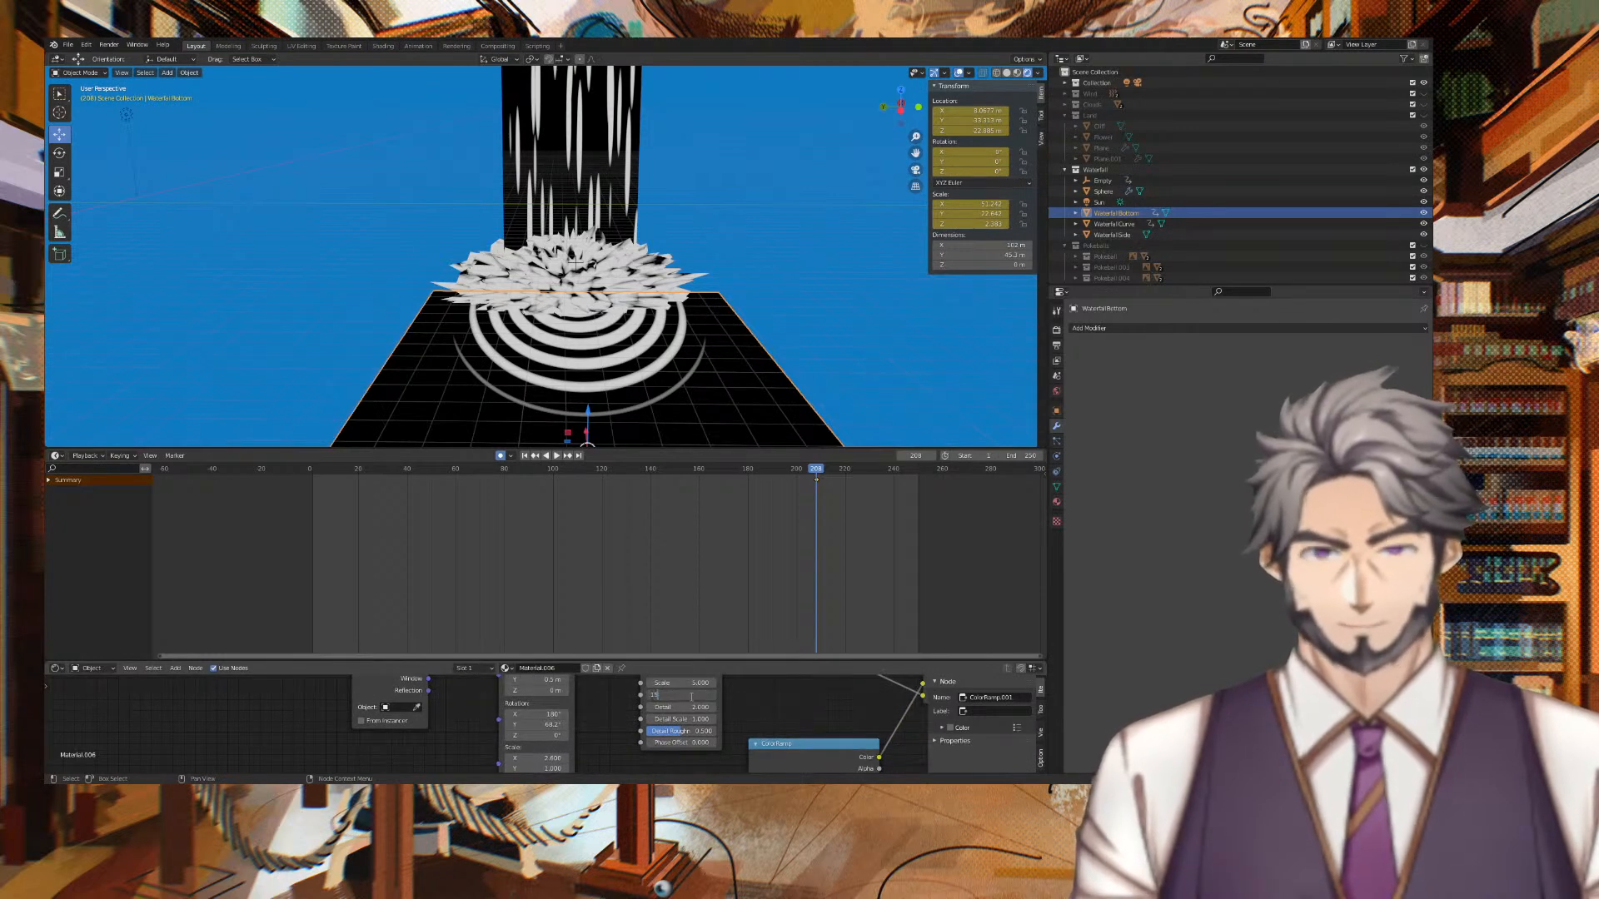
key("Tab")
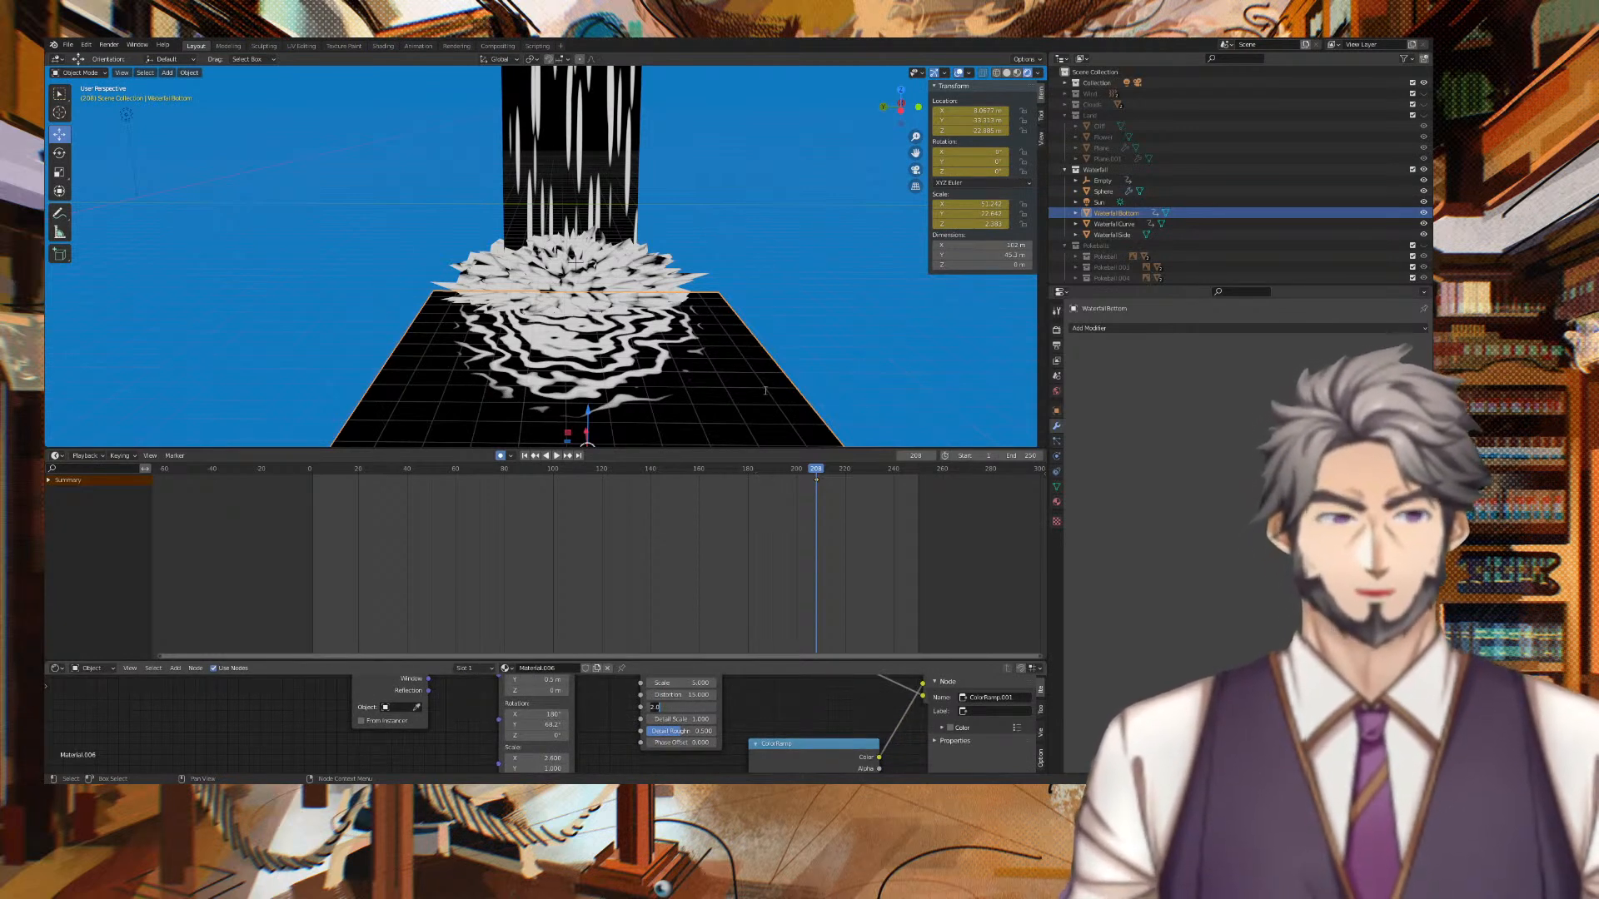
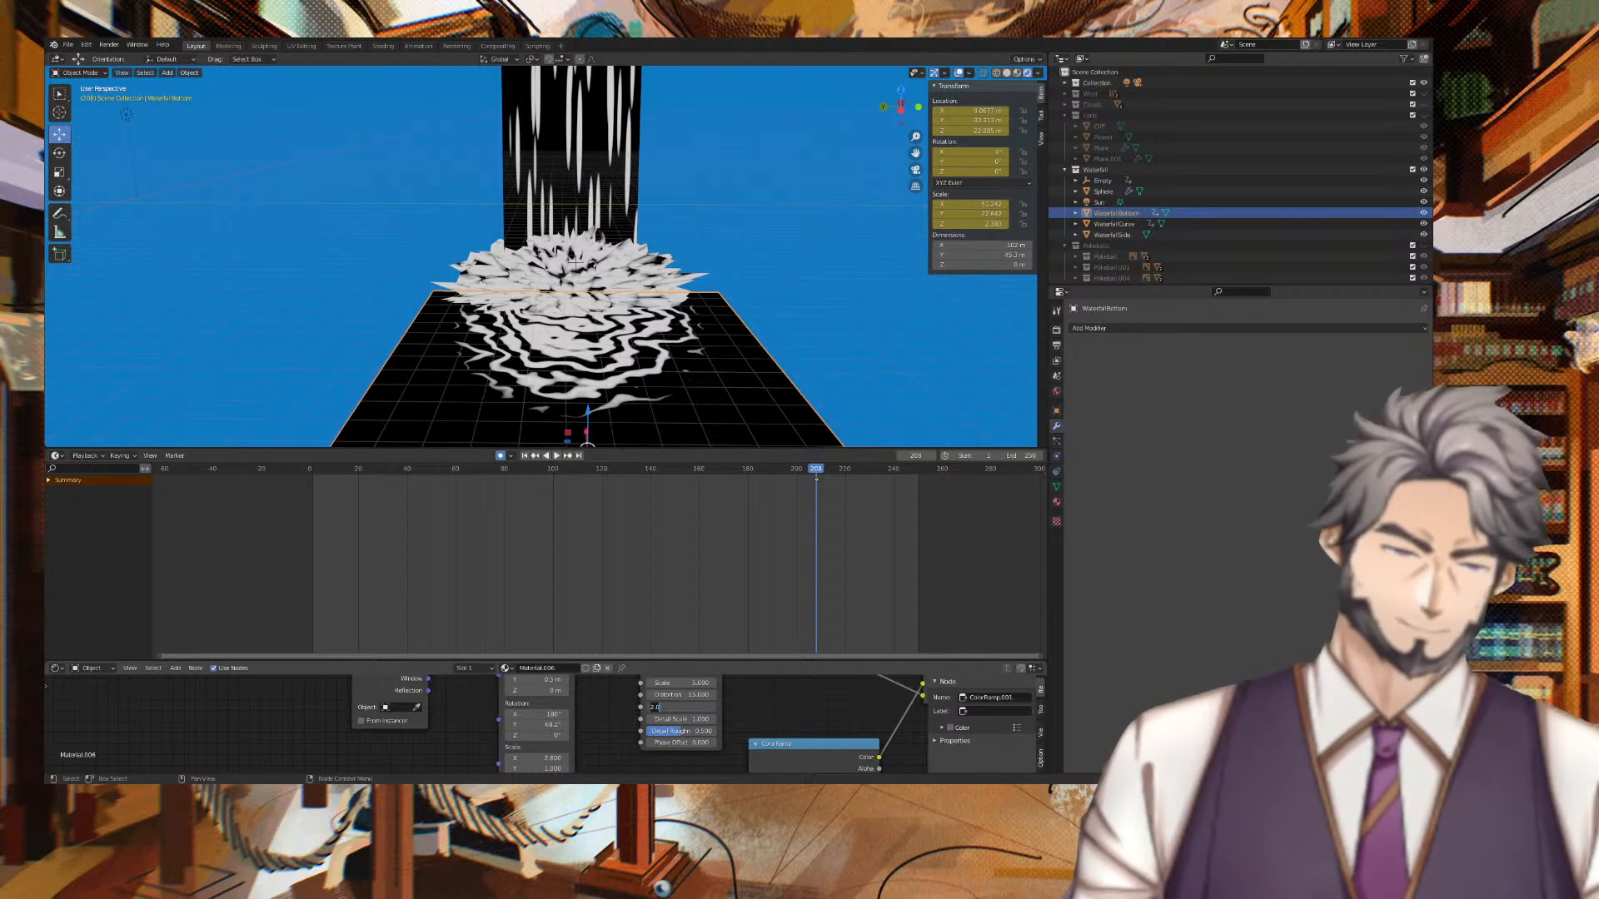
key("Return")
Delete the WaterfallBottom plane's transform keyframe at the current frame of the timeline.
middle_click_drag(742, 302, 833, 349)
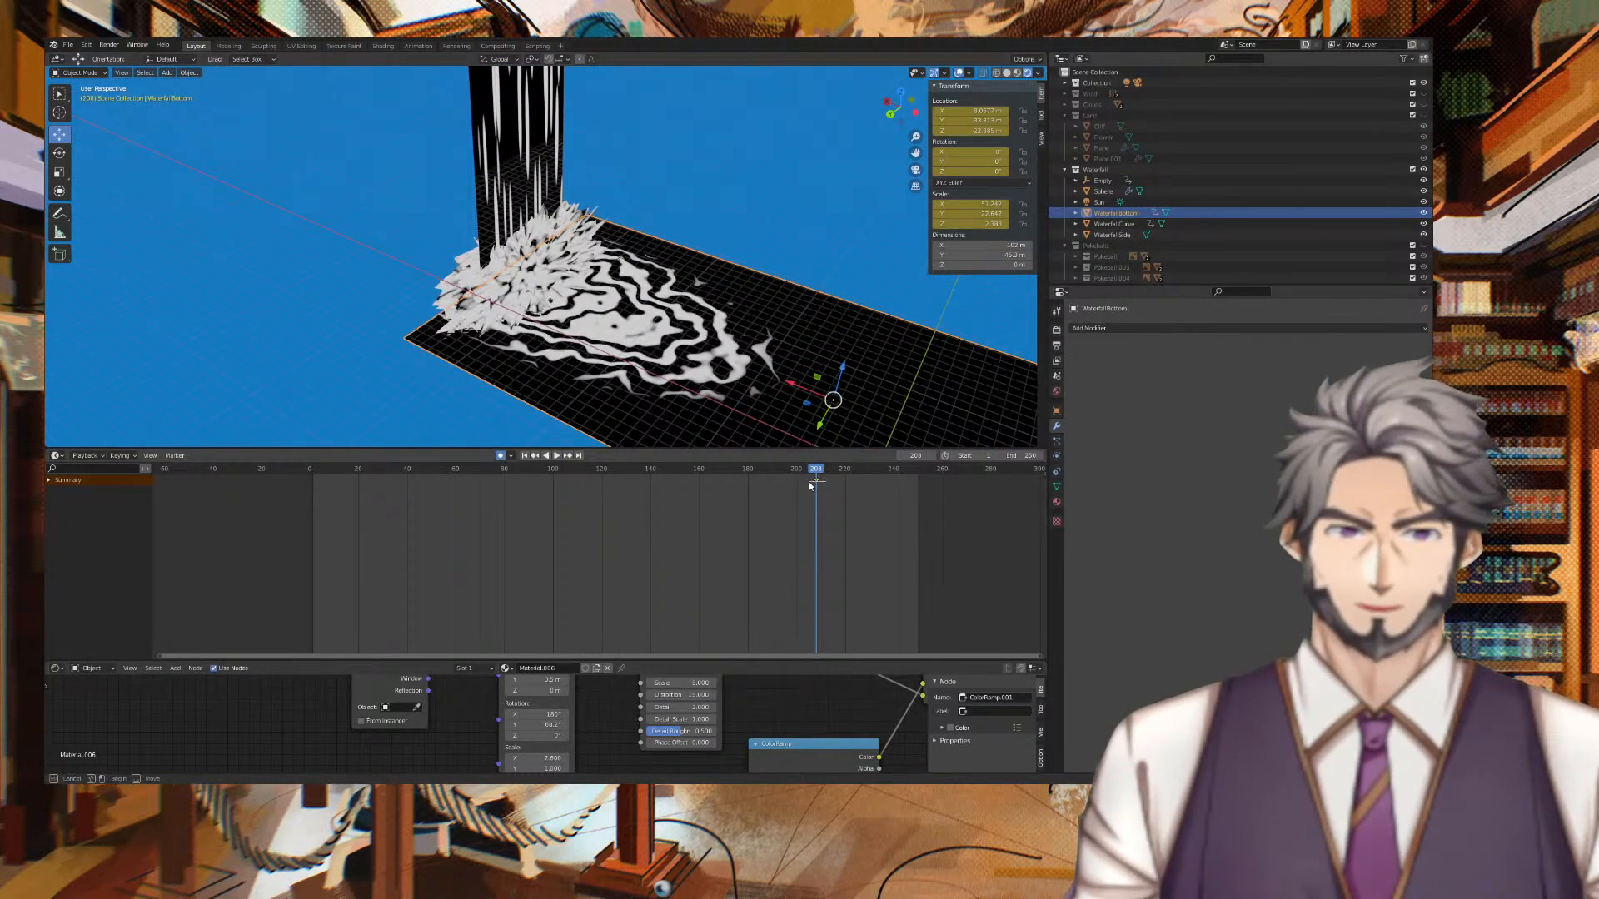
key("x")
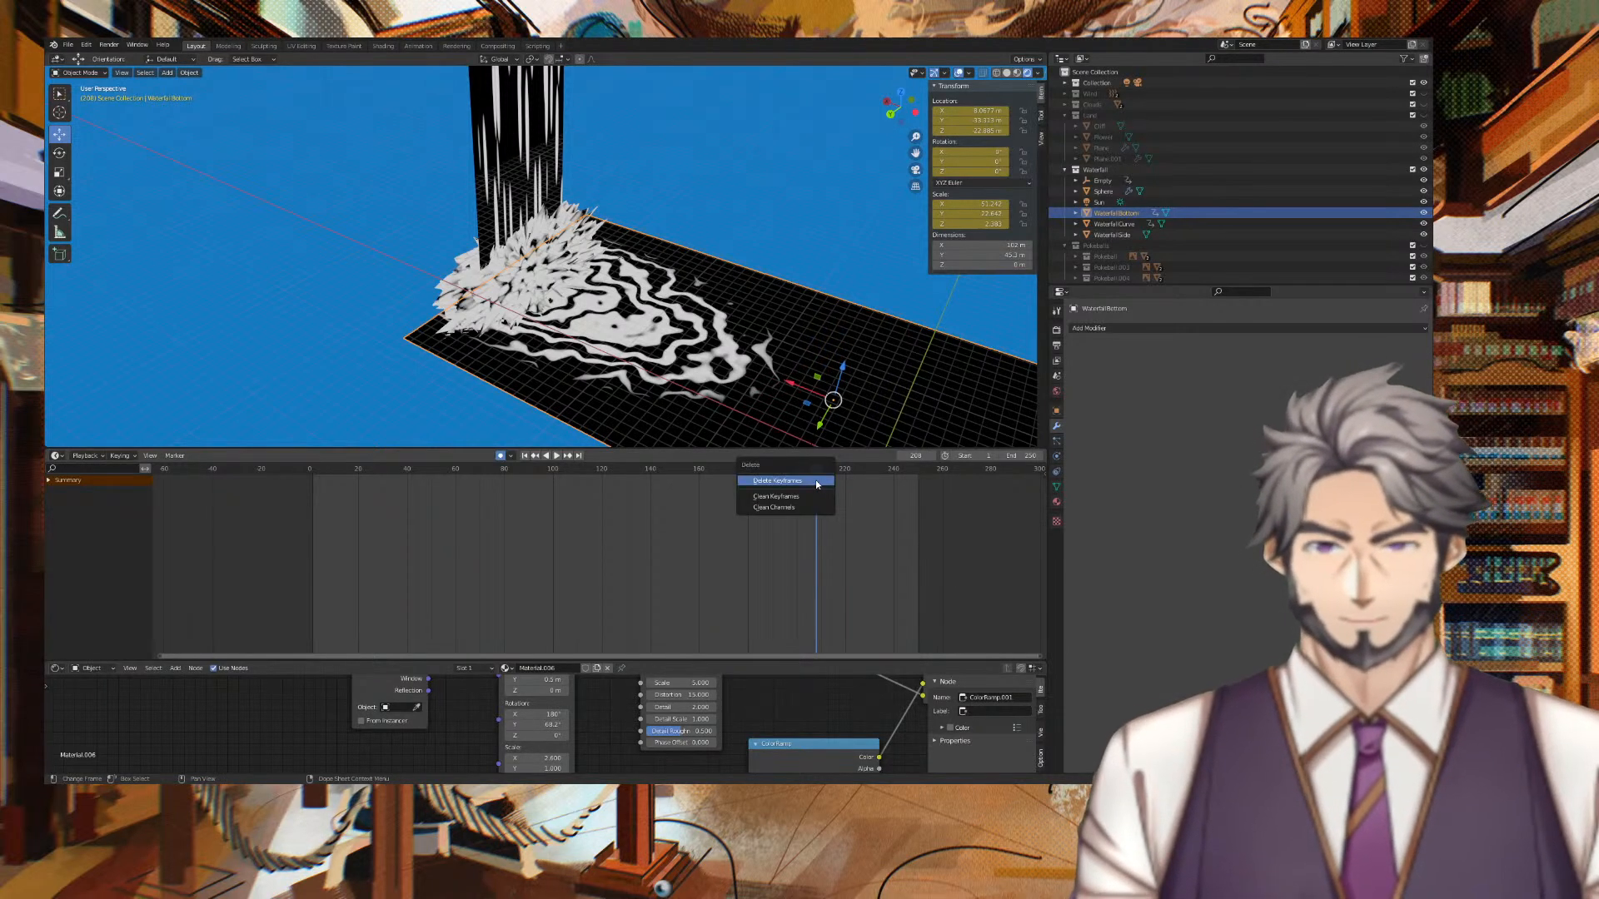
left_click(816, 478)
Insert a keyframe on the Wave Texture's Phase Offset at frame 1.
left_click_drag(817, 477, 309, 471)
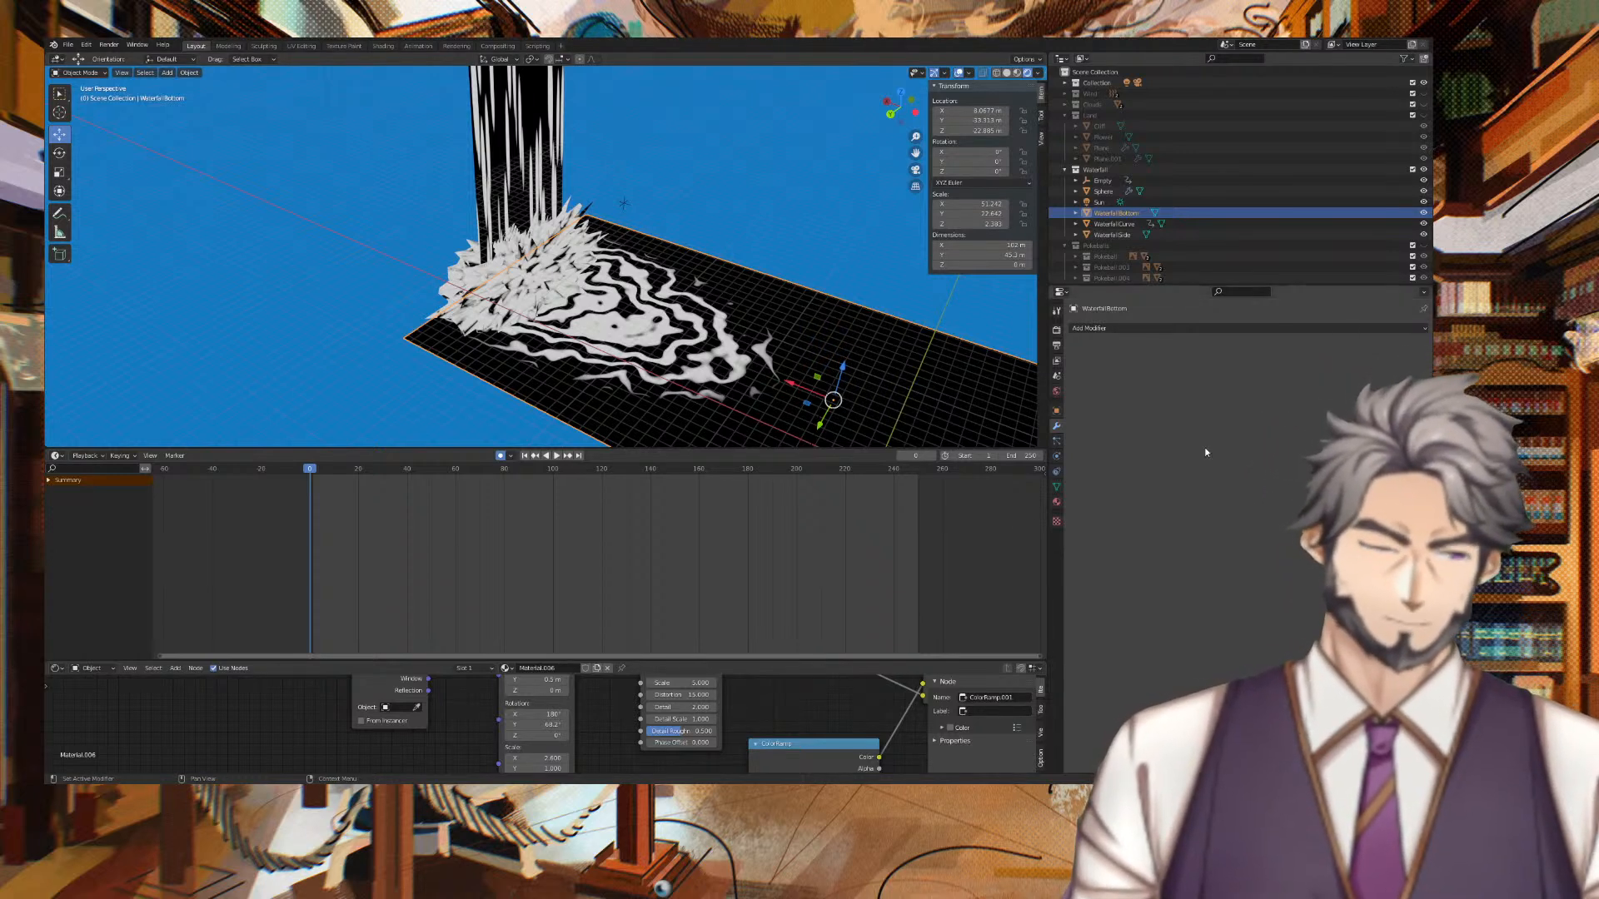
scroll(583, 737, "down", 3)
middle_click_drag(575, 738, 642, 705)
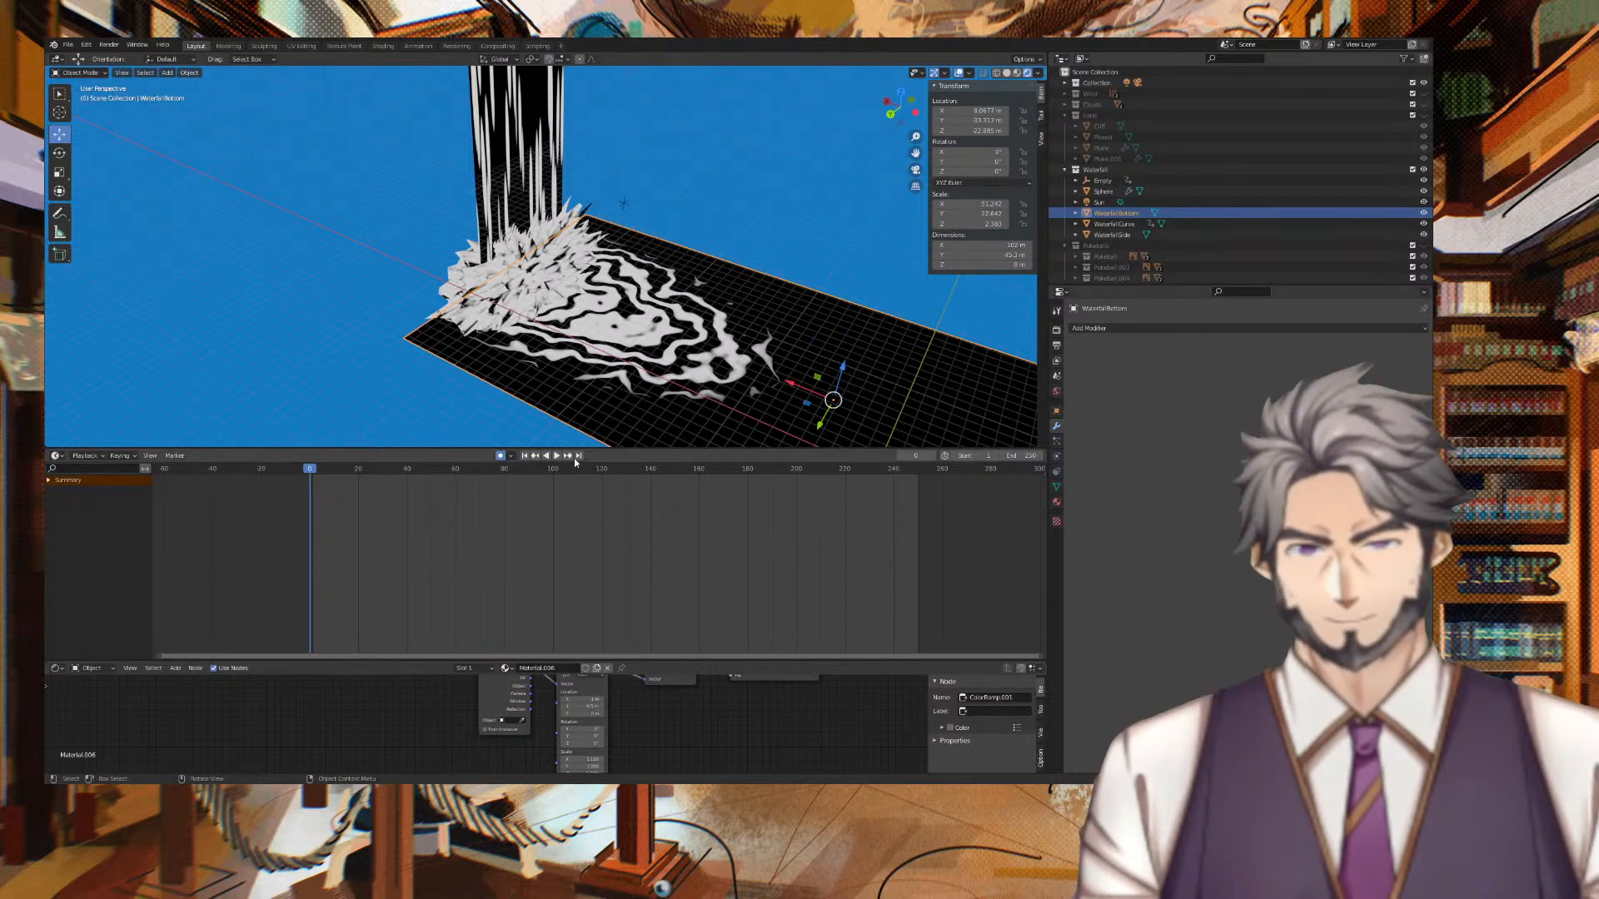
left_click(526, 457)
right_click(324, 473)
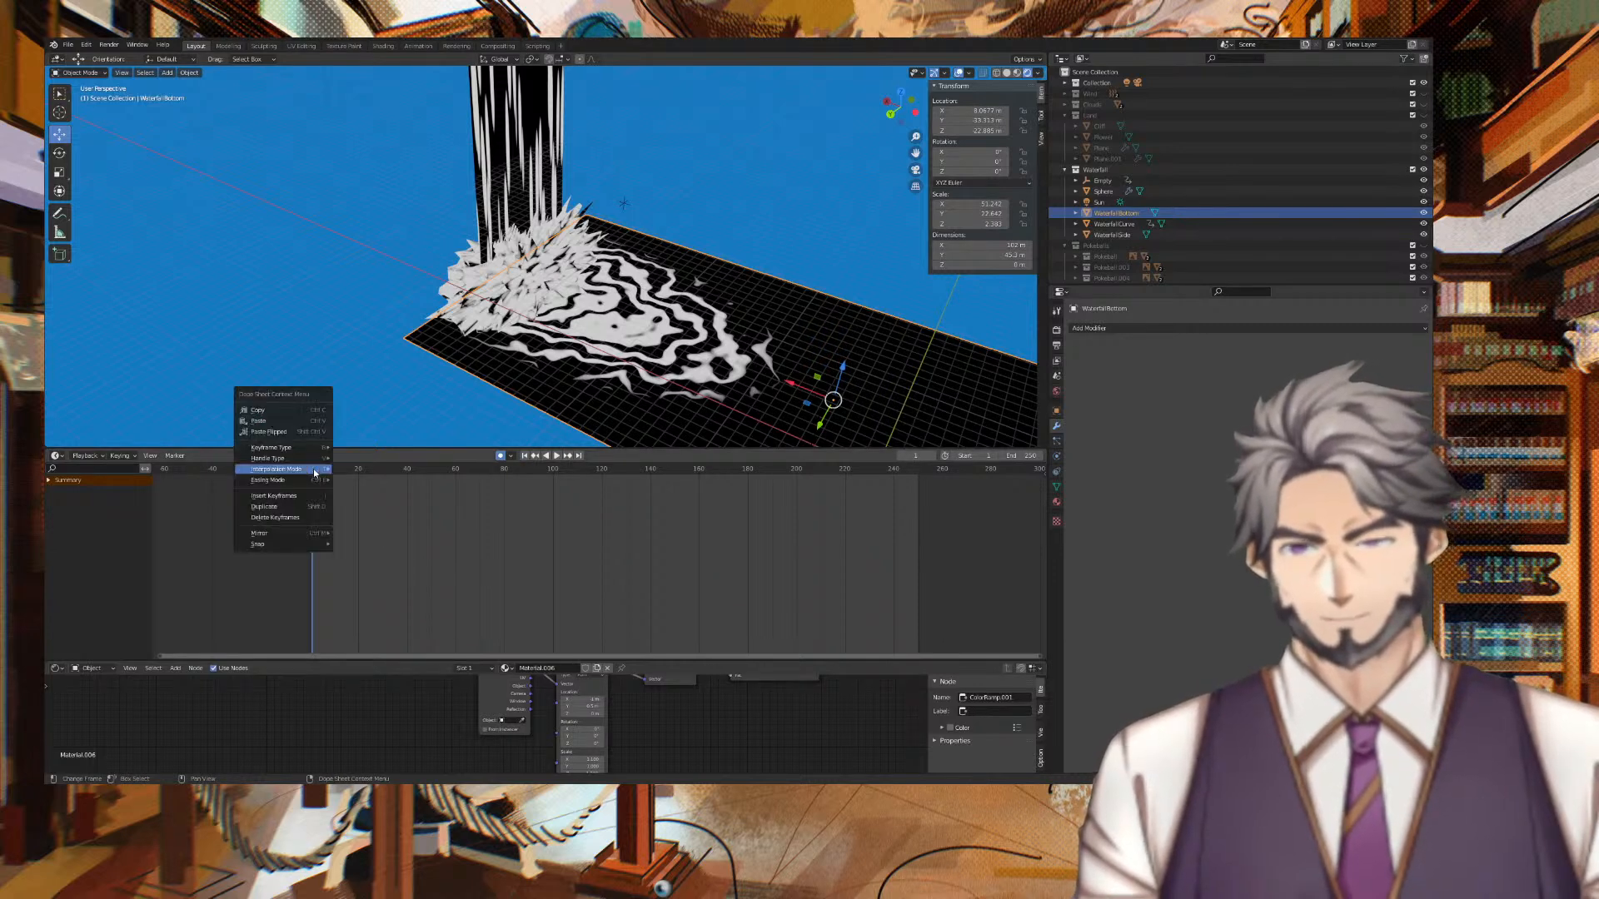
mouse_move(314, 472)
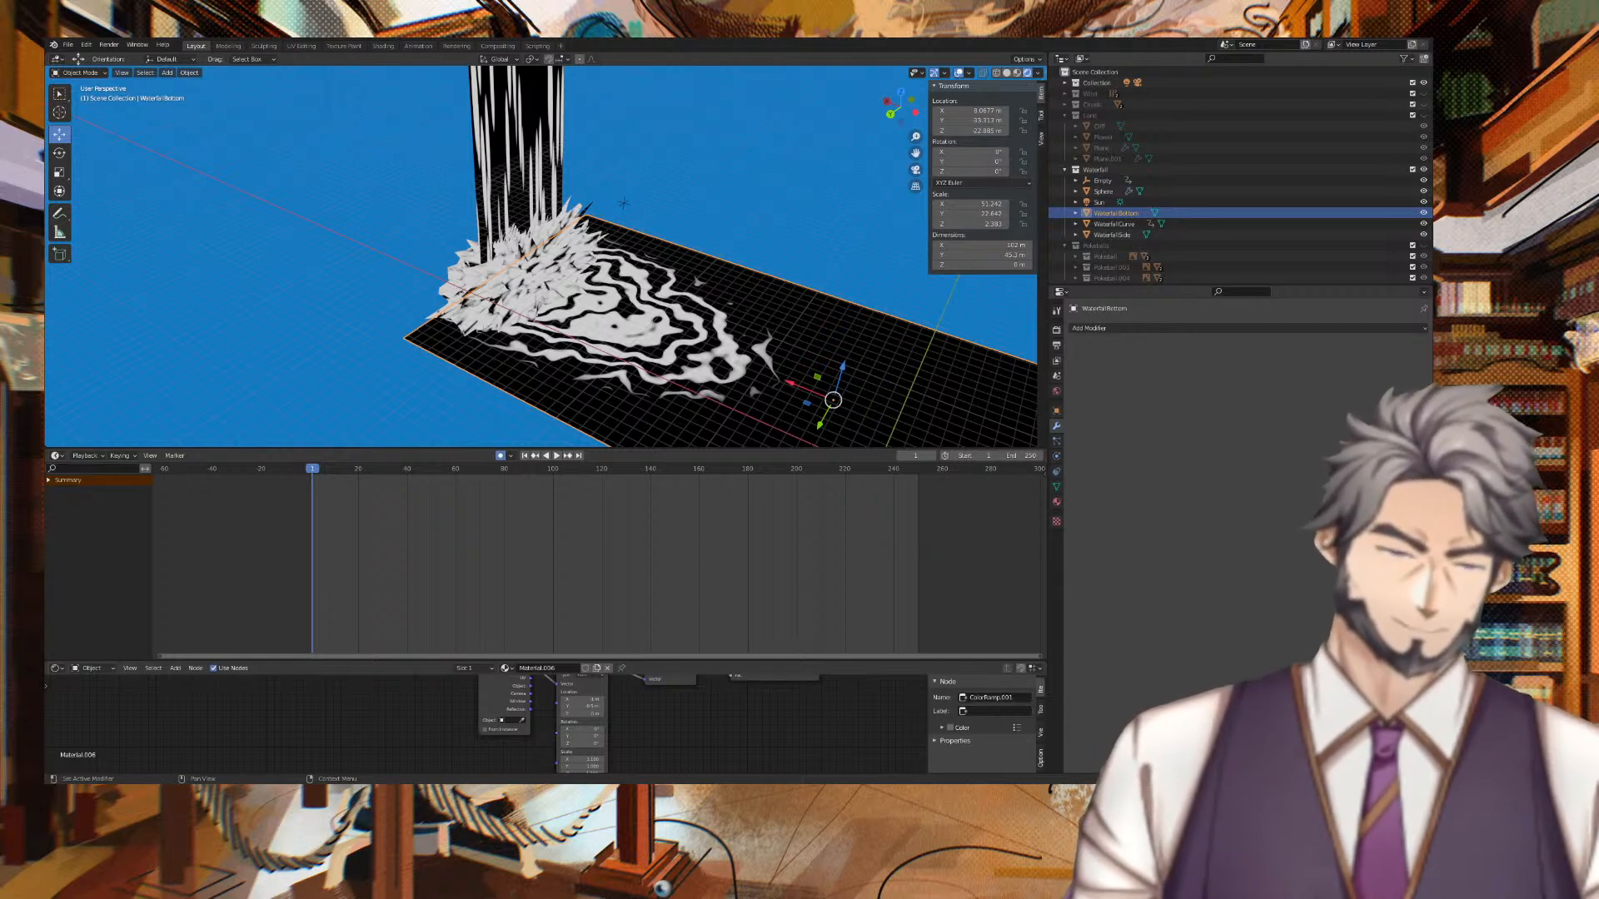
scroll(483, 715, "up", 1)
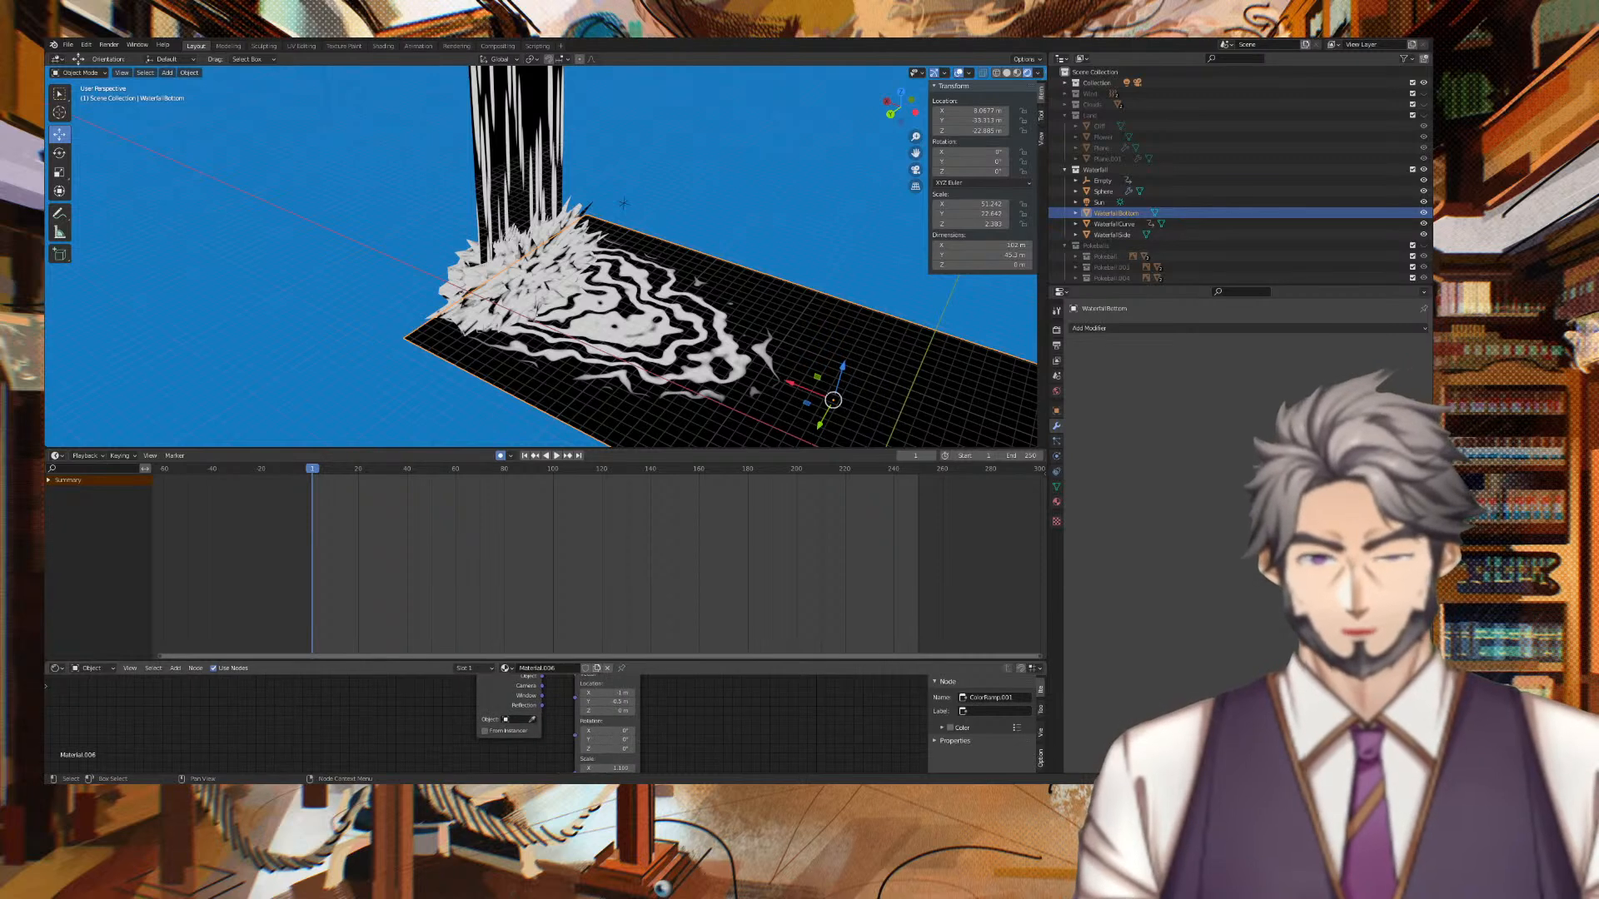
middle_click_drag(483, 708, 403, 772)
mouse_move(701, 699)
middle_mouse_down()
mouse_move(656, 798)
mouse_move(708, 670)
middle_mouse_up()
right_click(625, 737)
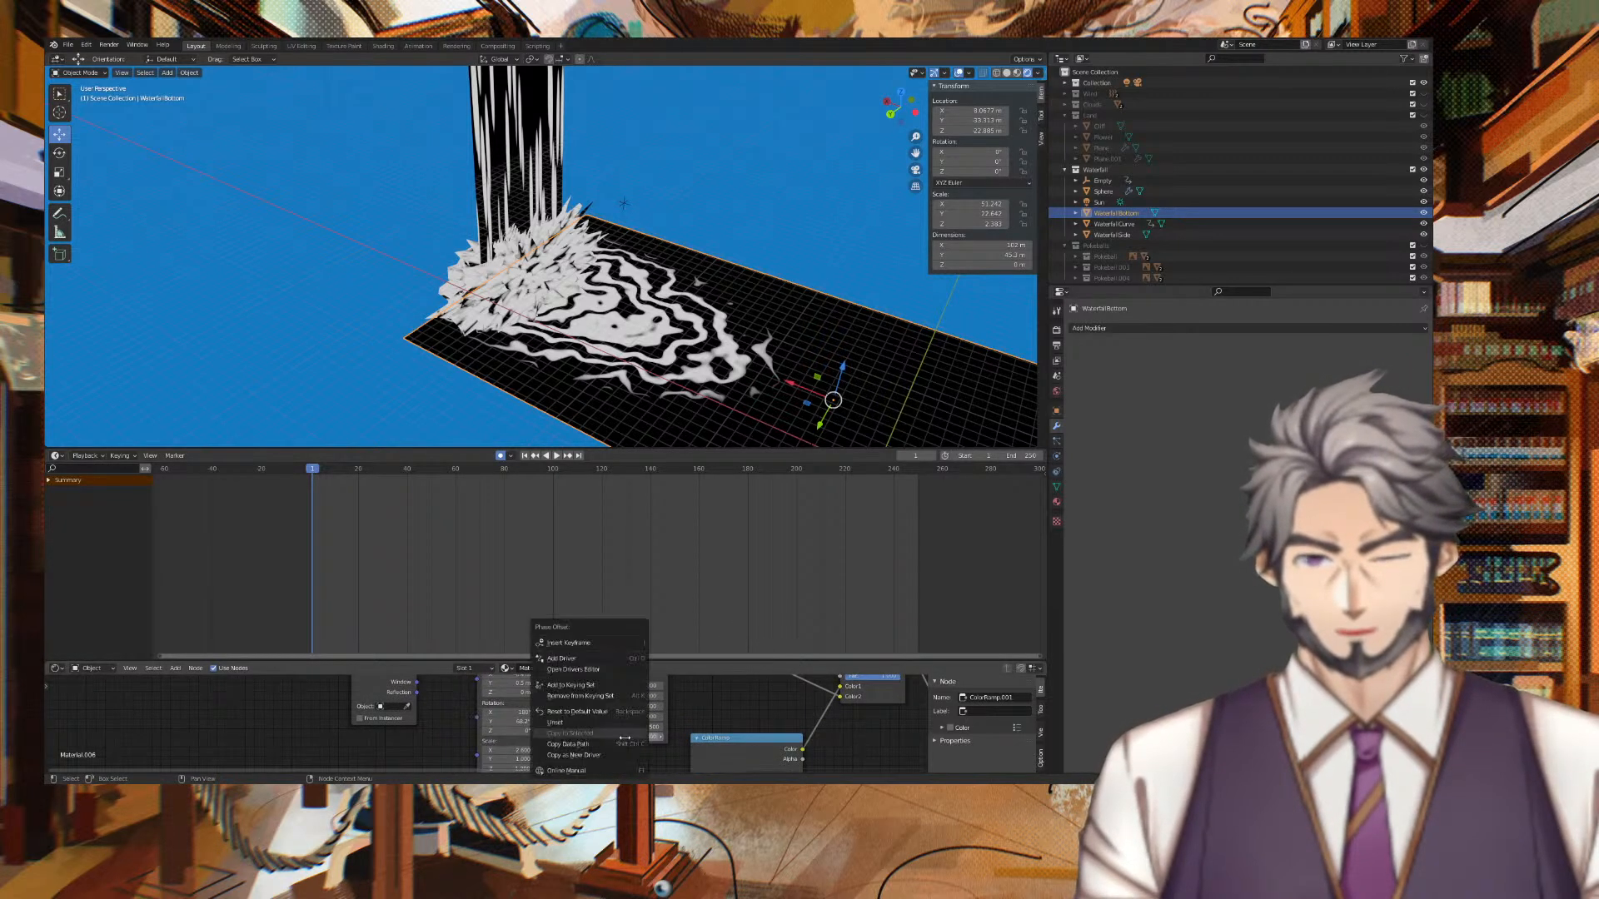
left_click(613, 643)
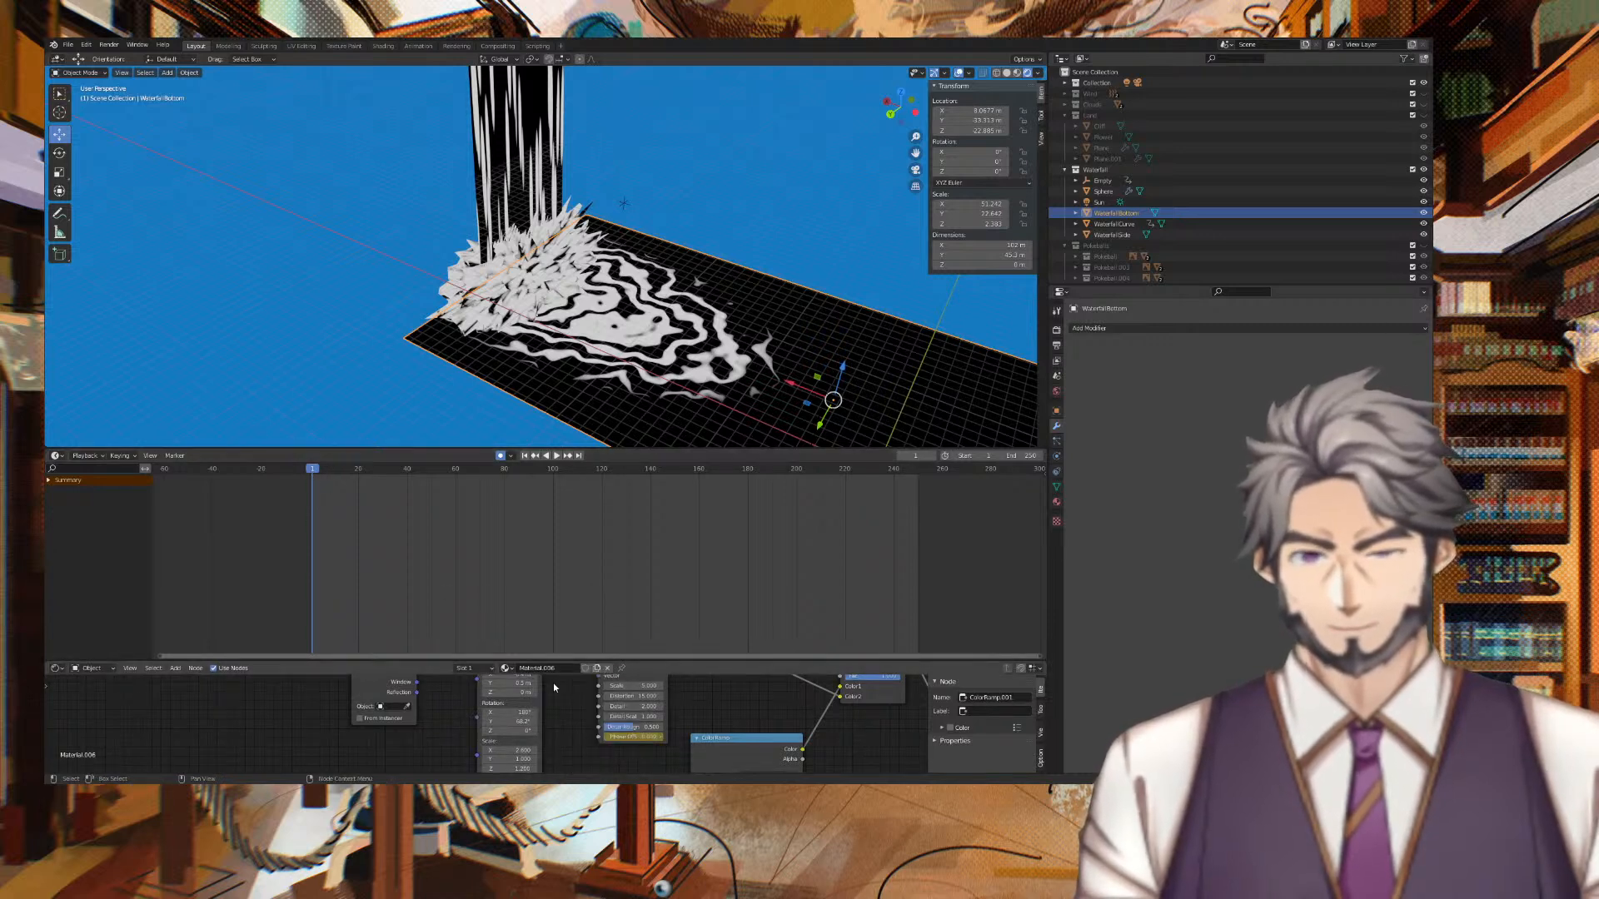
Set the Wave Texture's Phase Offset to 200 at frame 250 as an automatically recorded keyframe.
key("space")
key("space")
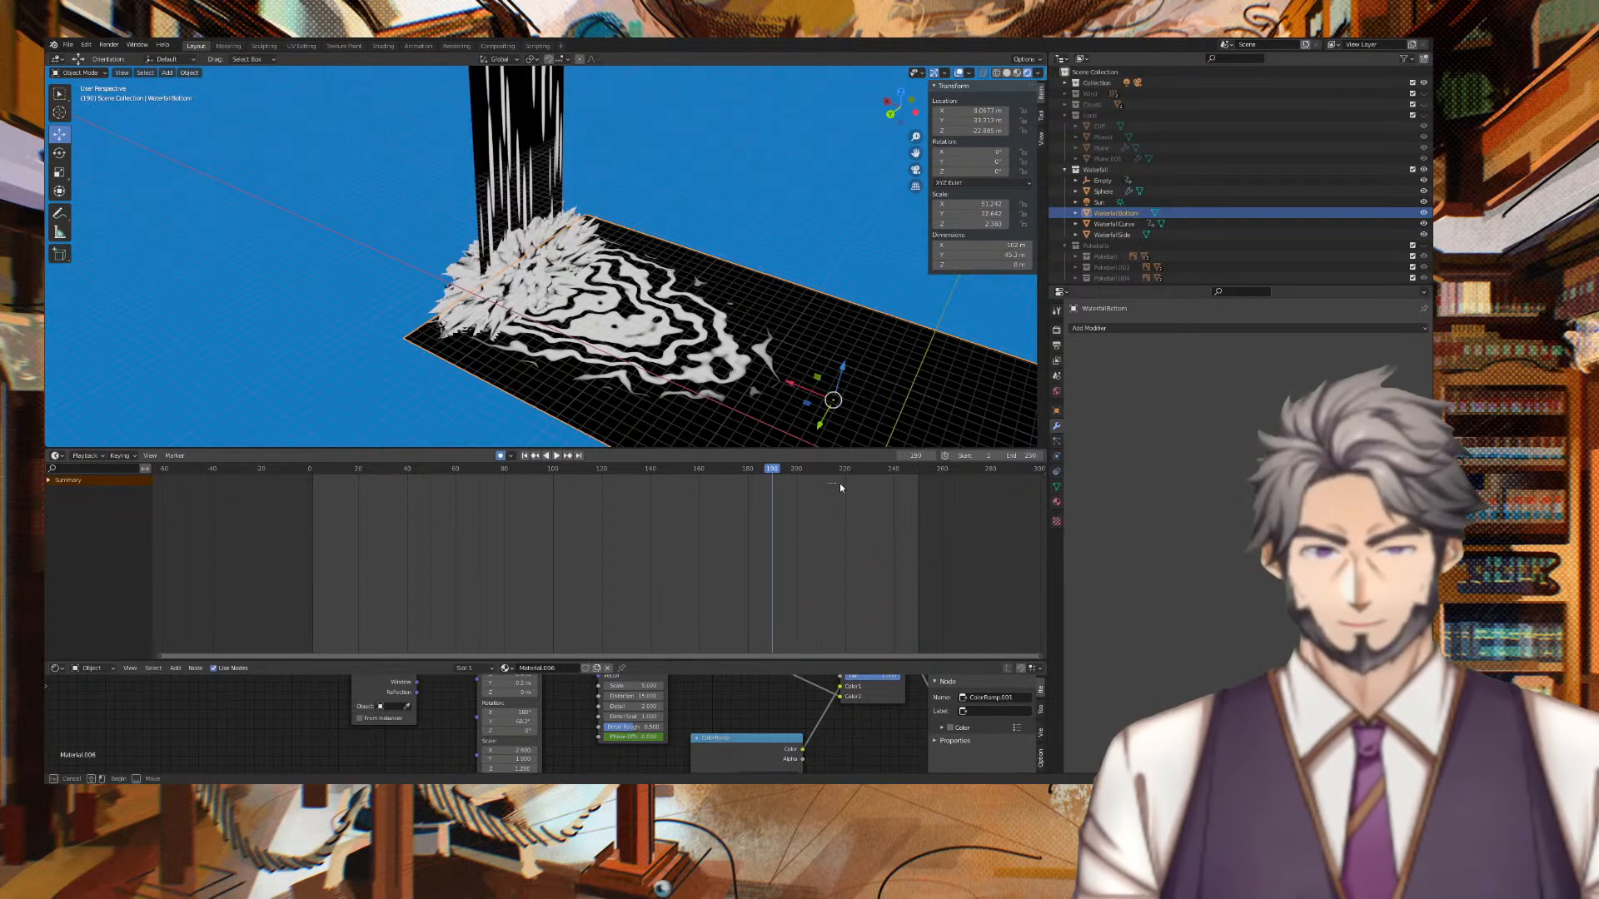
key("space")
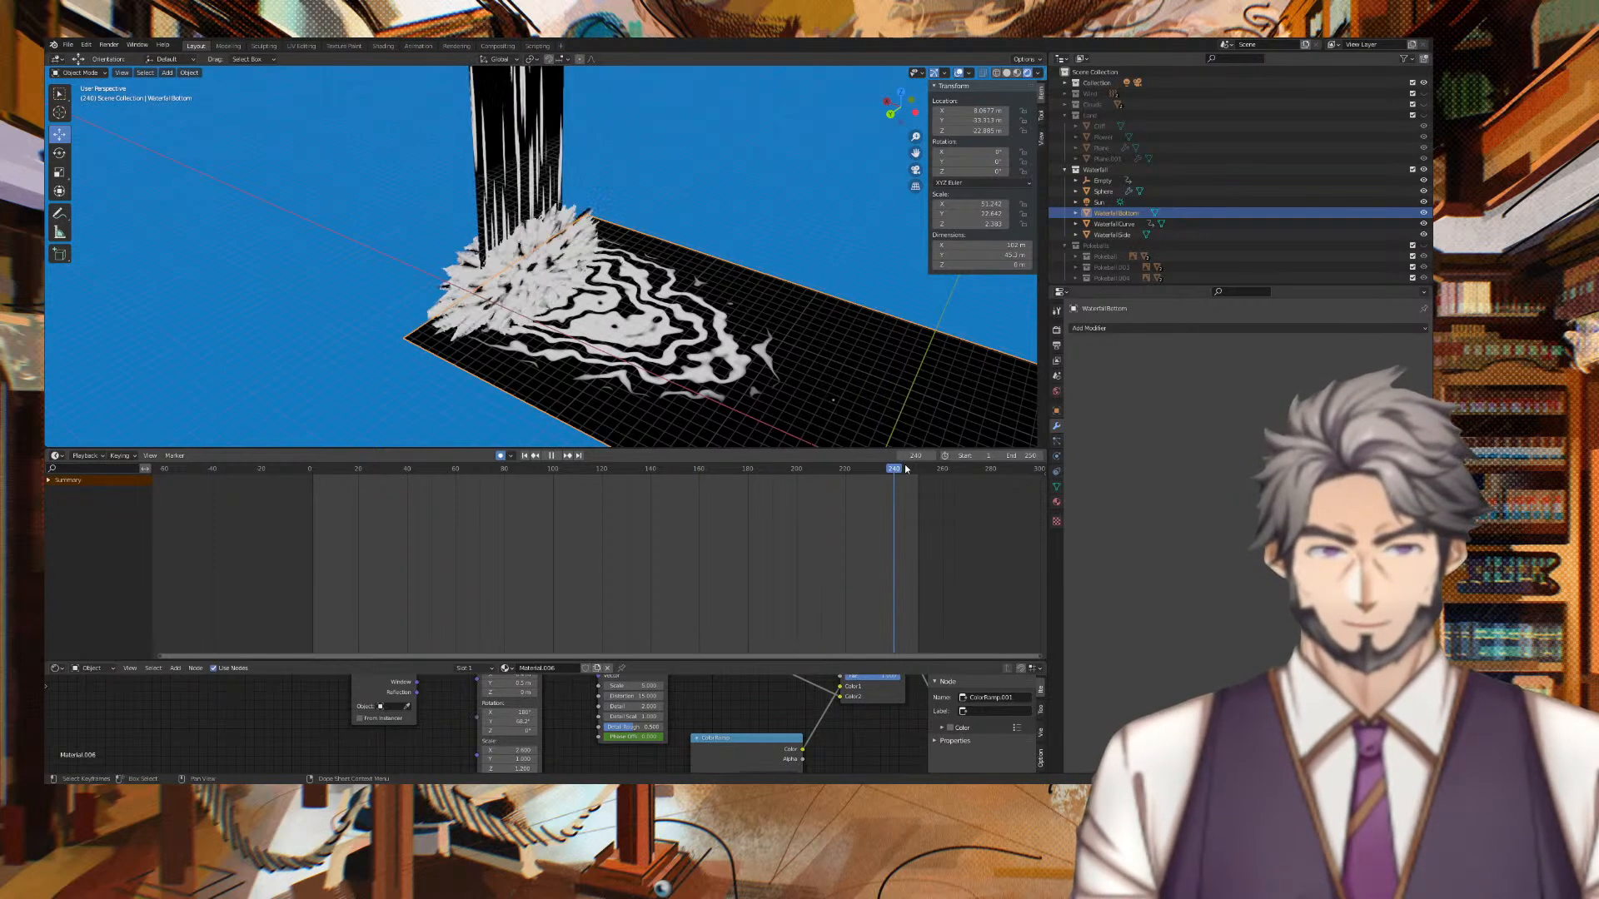
left_click_drag(906, 466, 917, 463)
left_click_drag(633, 737, 795, 737)
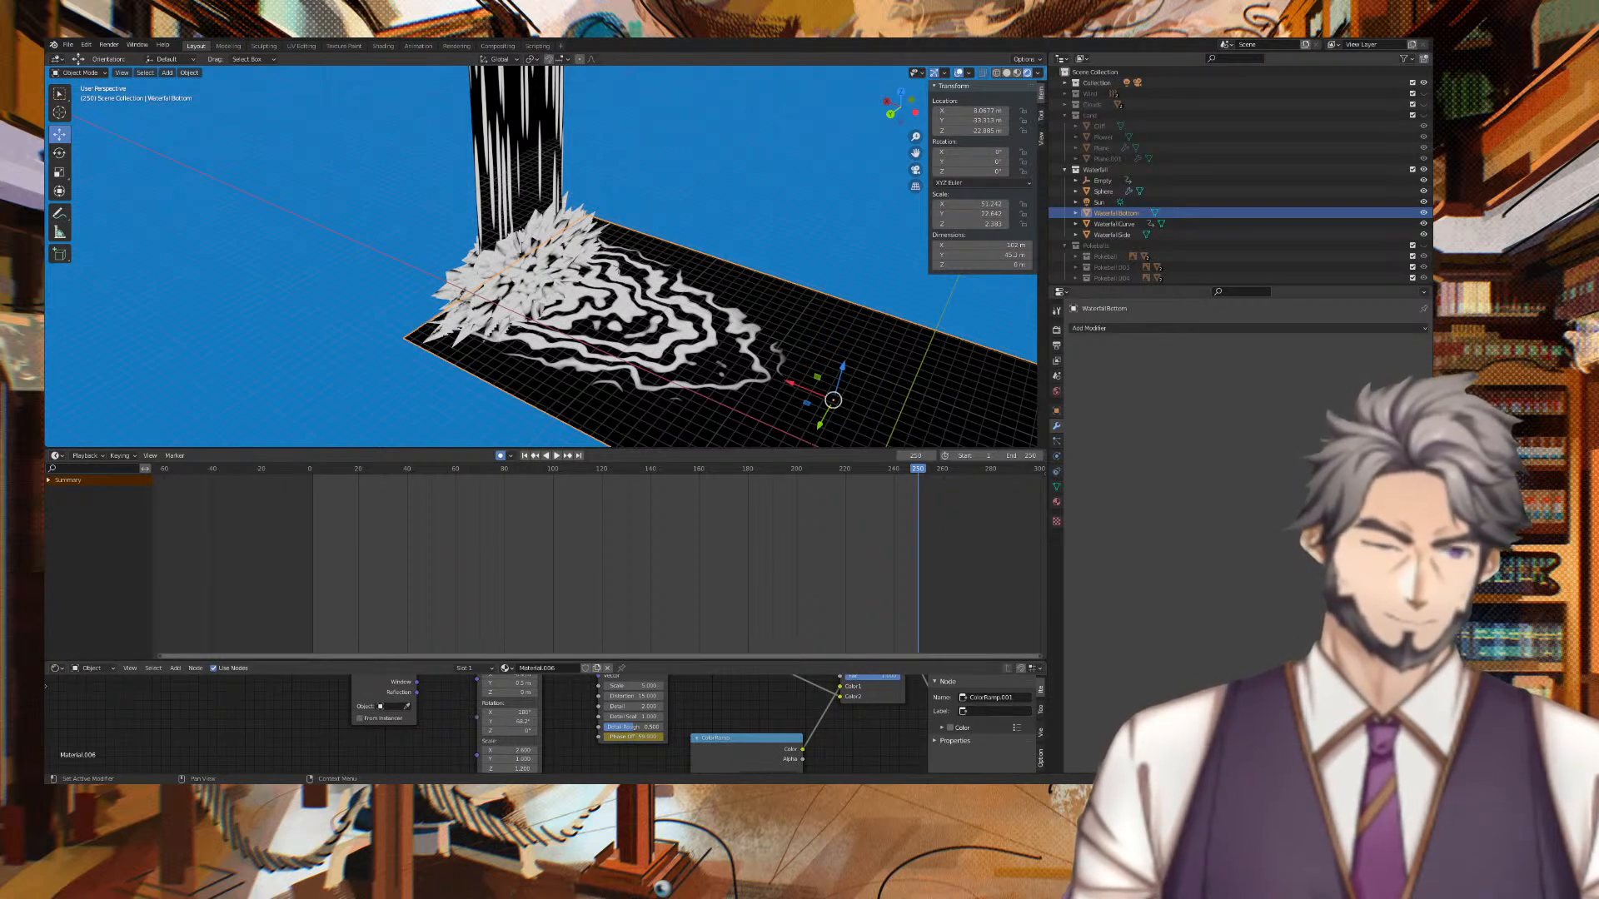
left_click(633, 737)
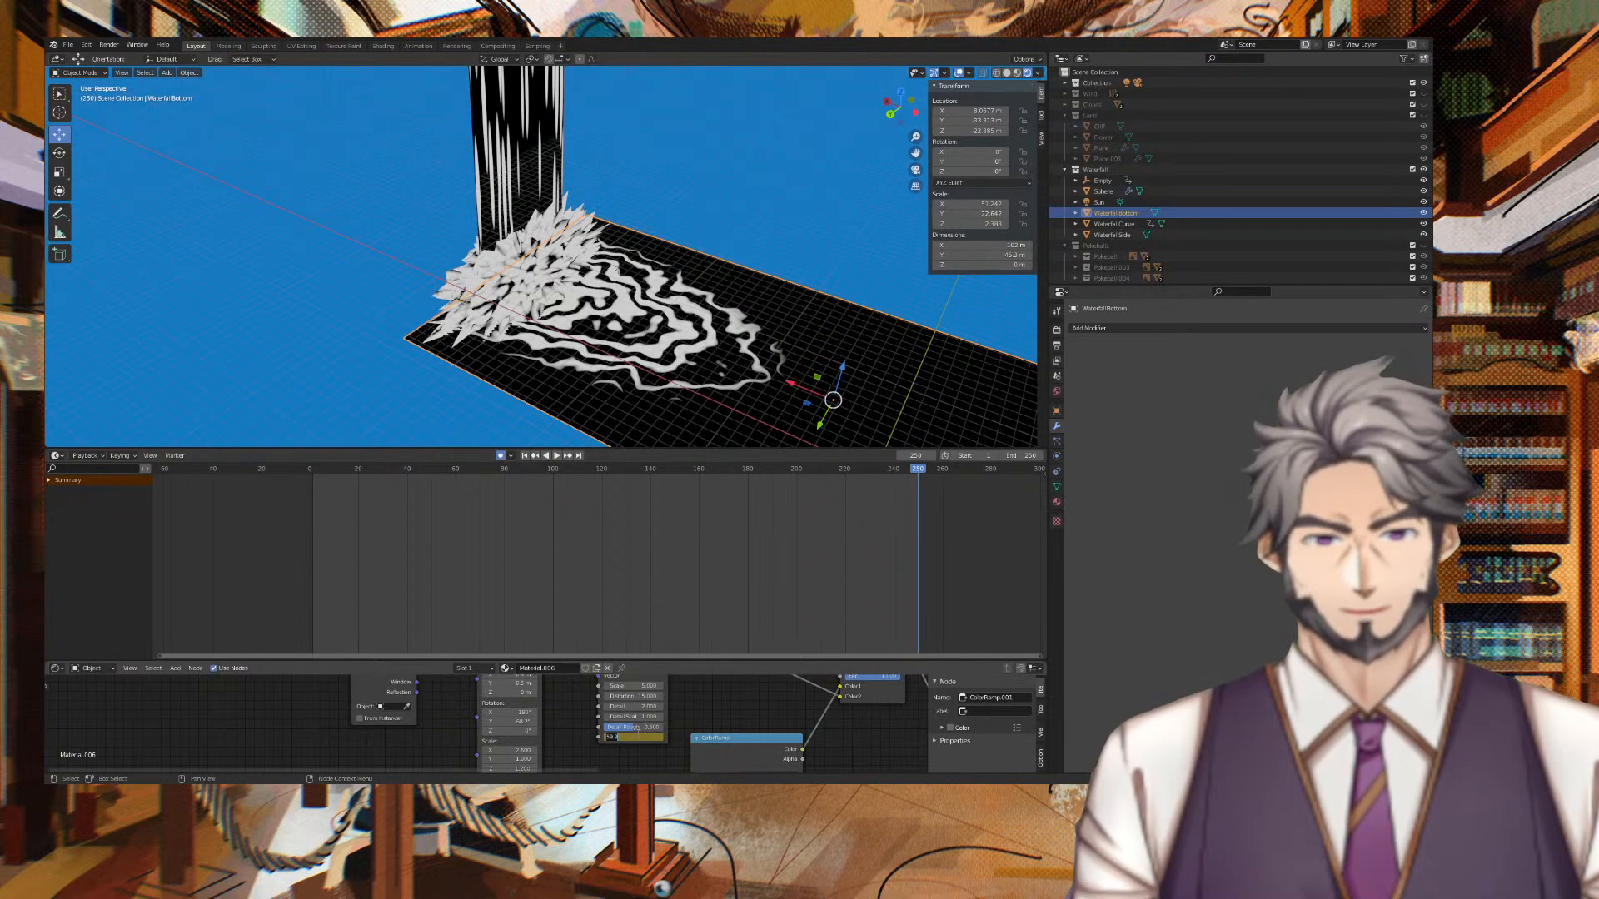
type("200")
key("Tab")
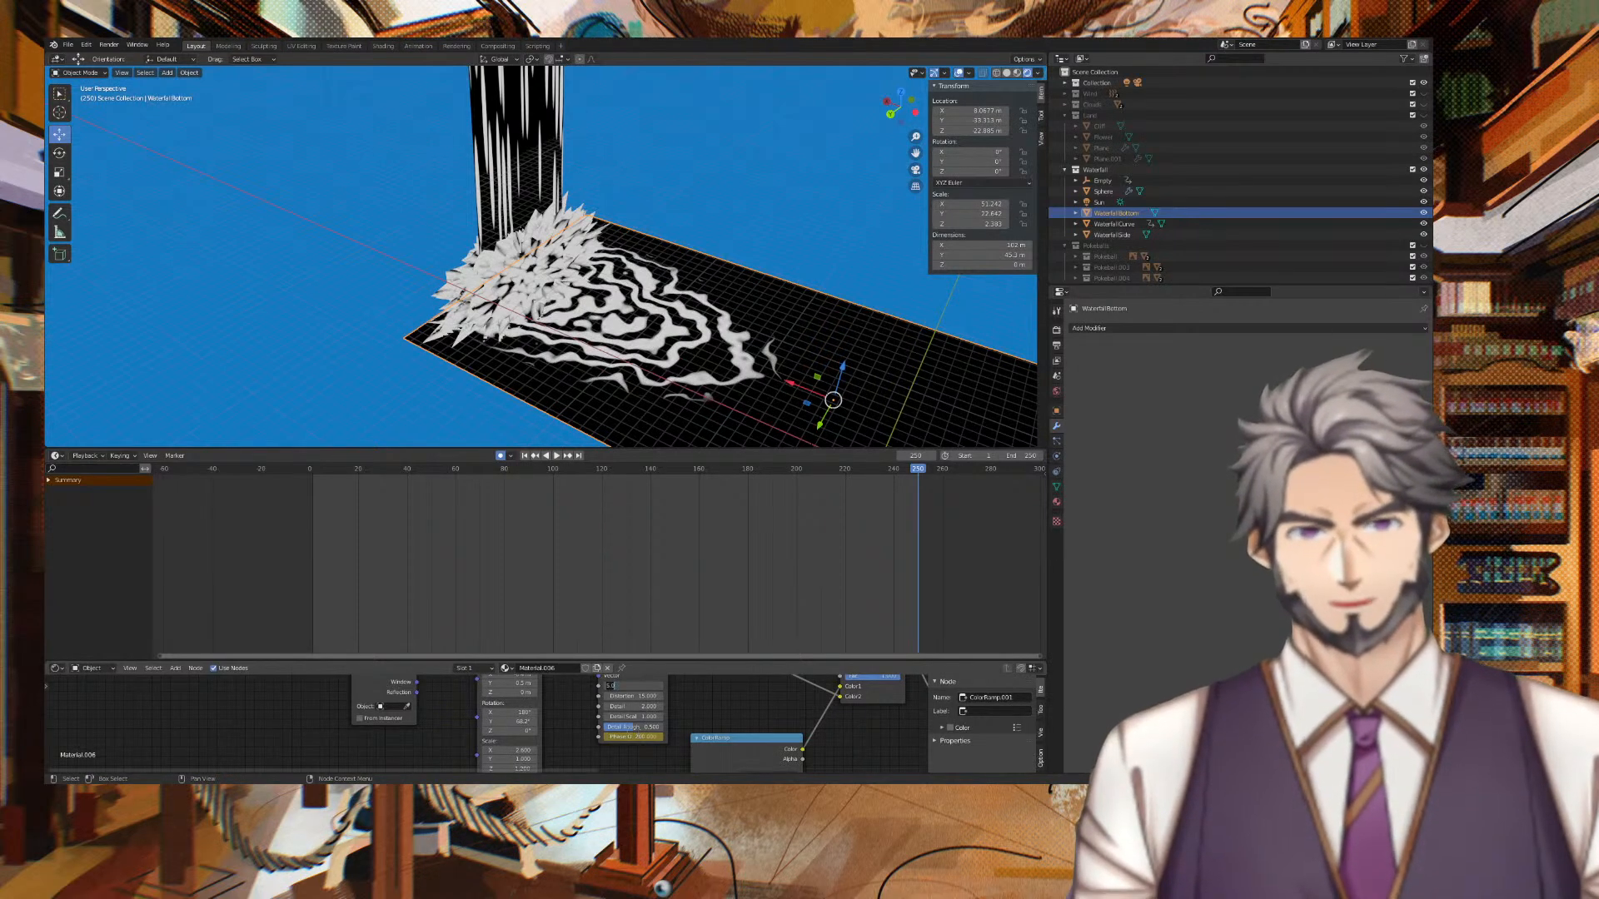
type("5.0")
key("Return")
Play back the ripple animation, compare its first and last frames, and inspect the waterfall base from closer, lower angles.
left_click(315, 472)
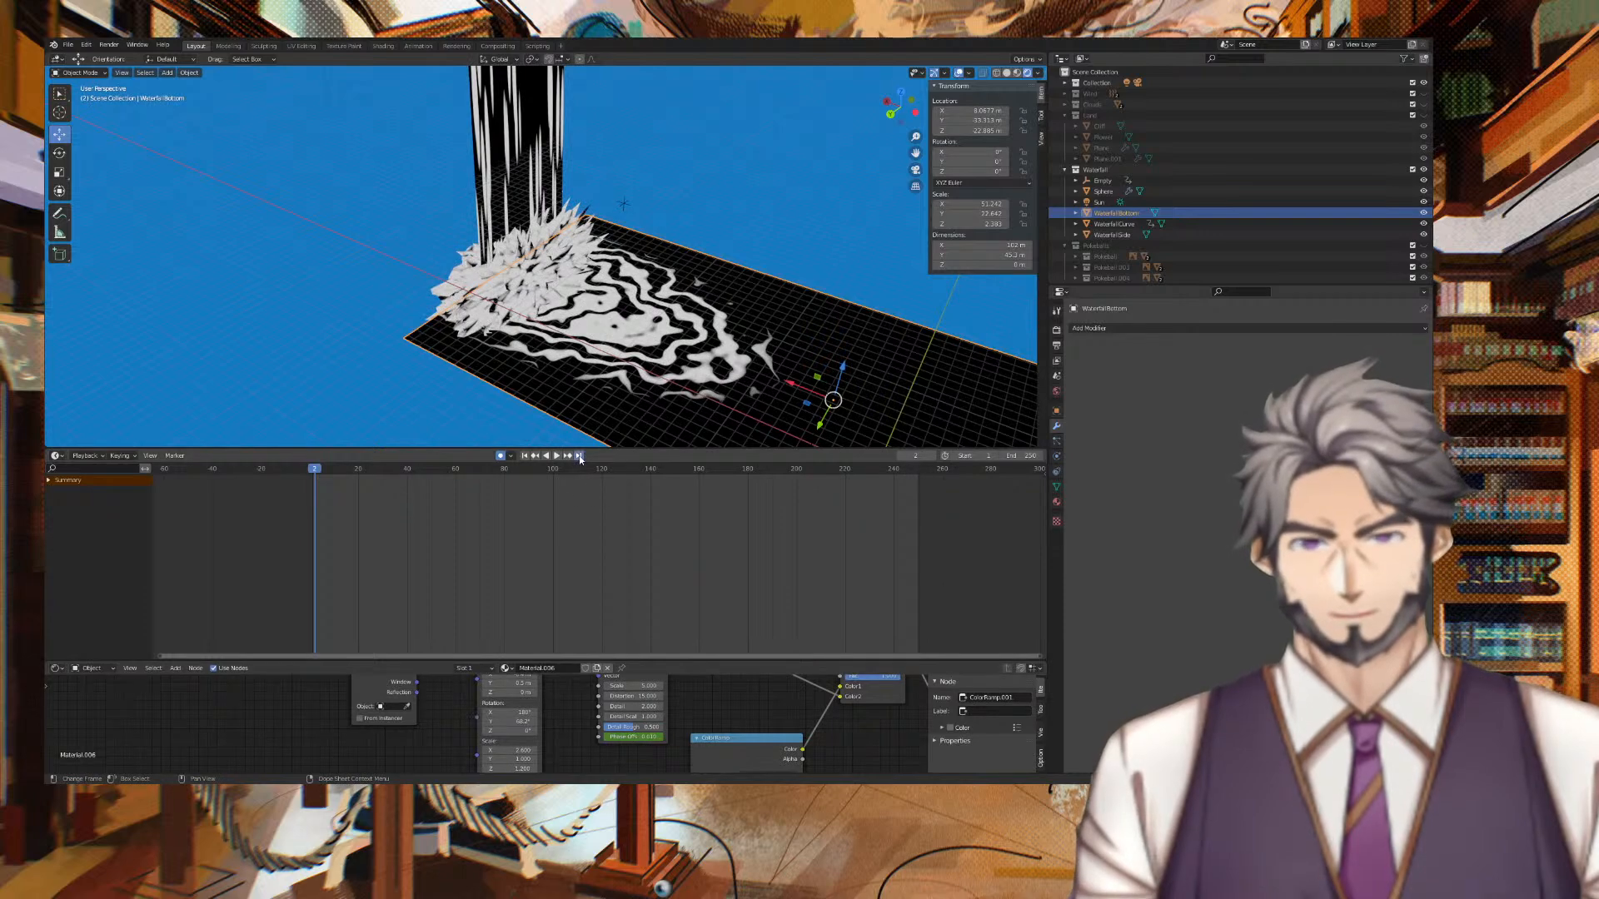
left_click(581, 457)
left_click(312, 468)
key("space")
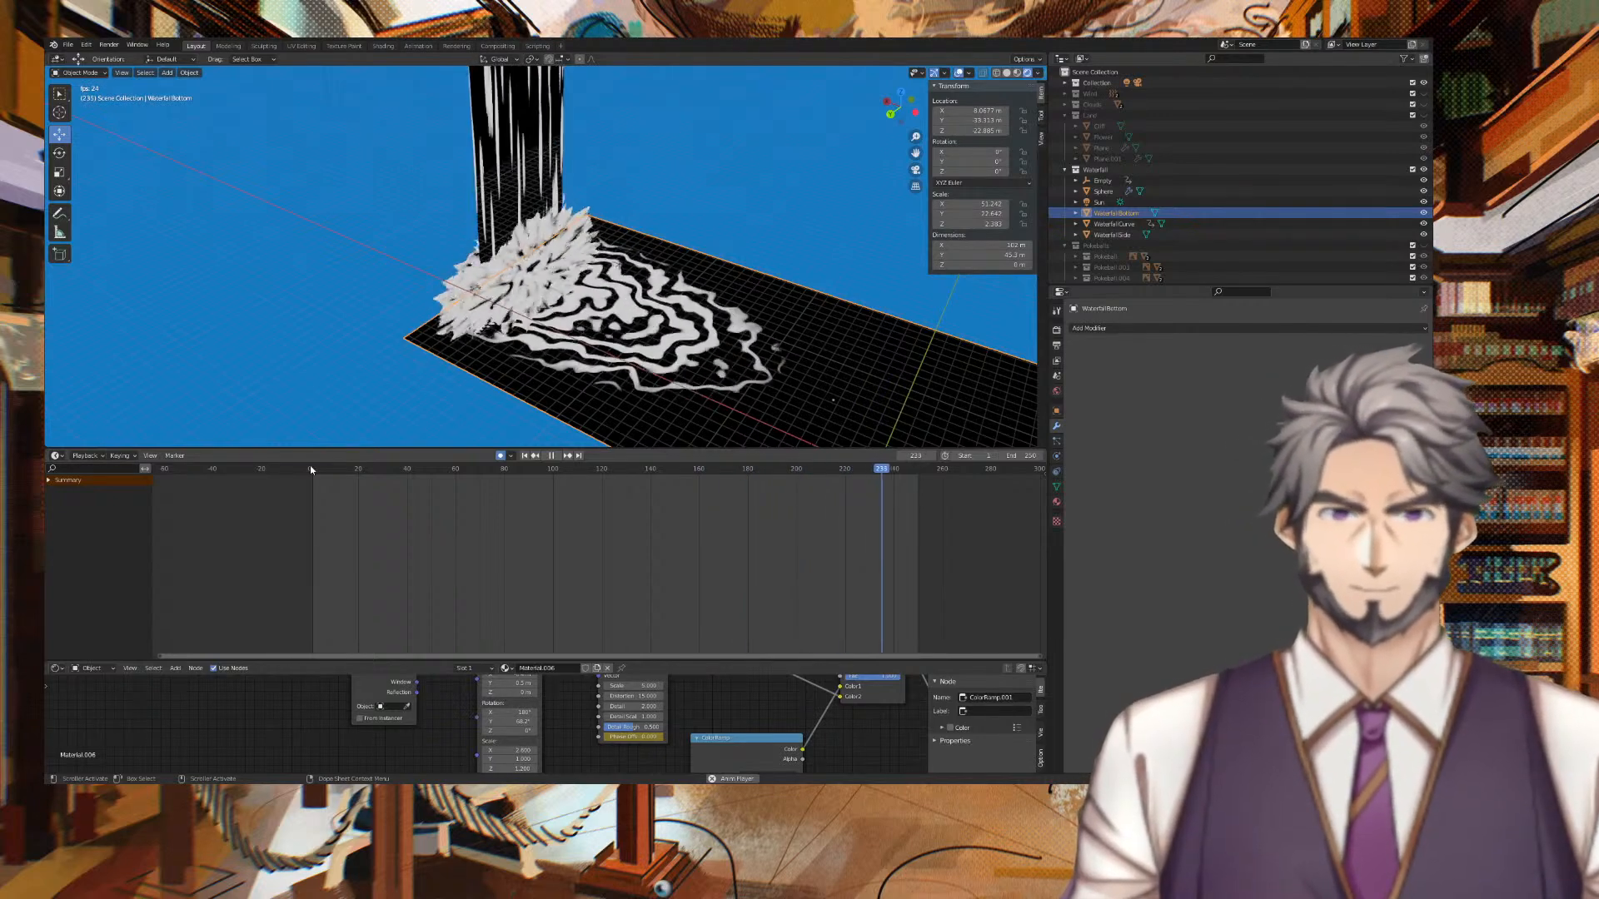
left_click(556, 458)
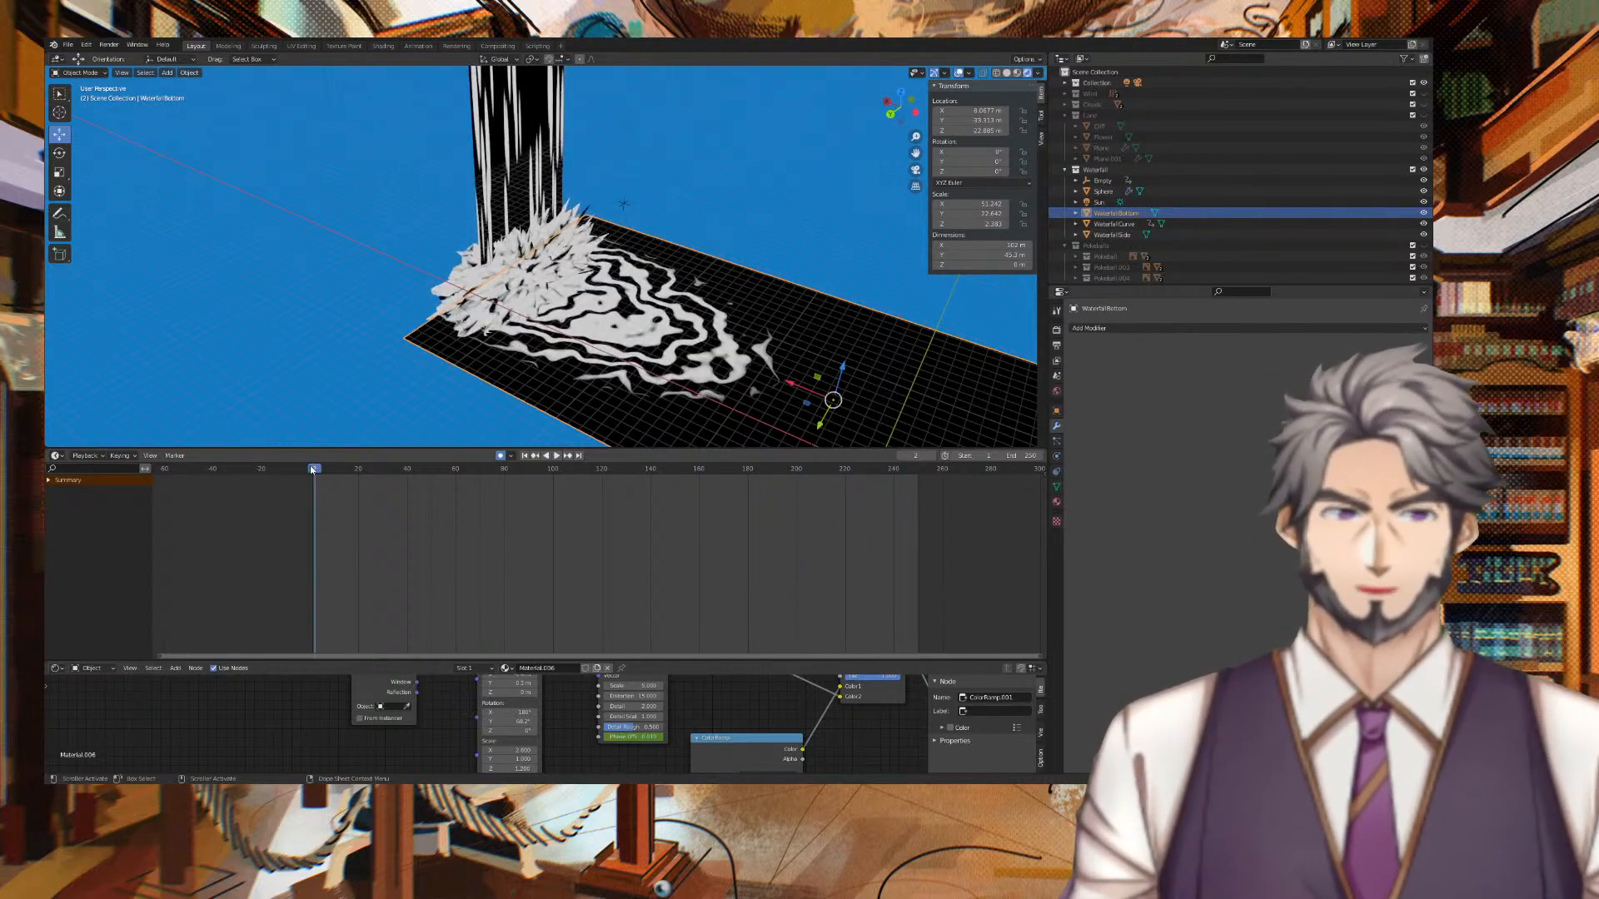
left_click(579, 456)
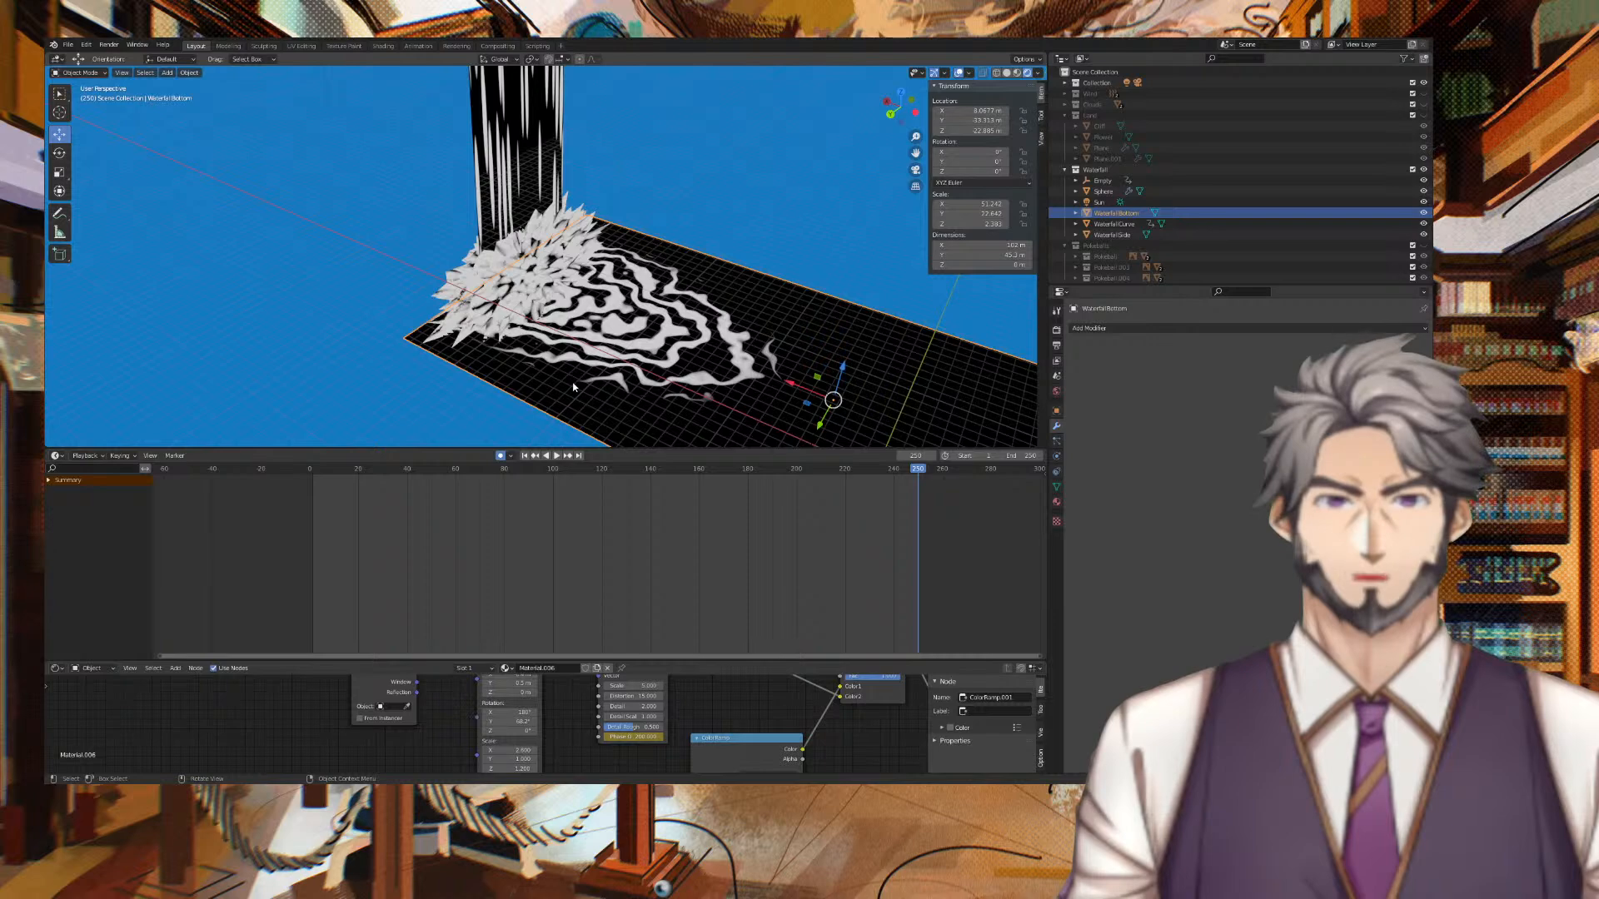
scroll(485, 372, "up", 2)
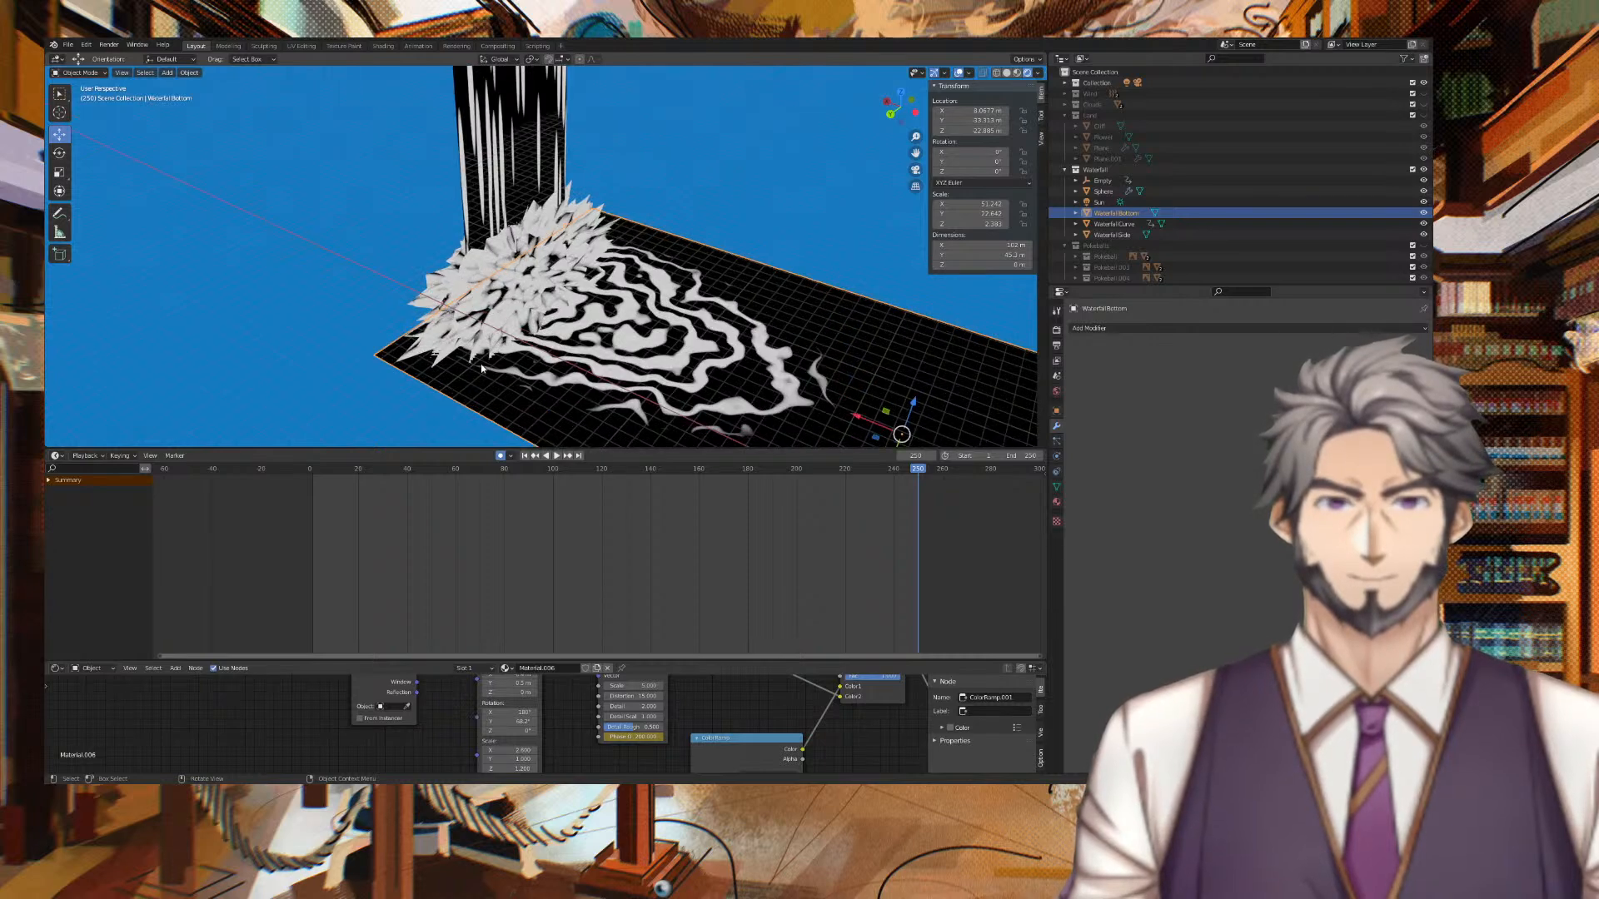
middle_click_drag(427, 356, 808, 83)
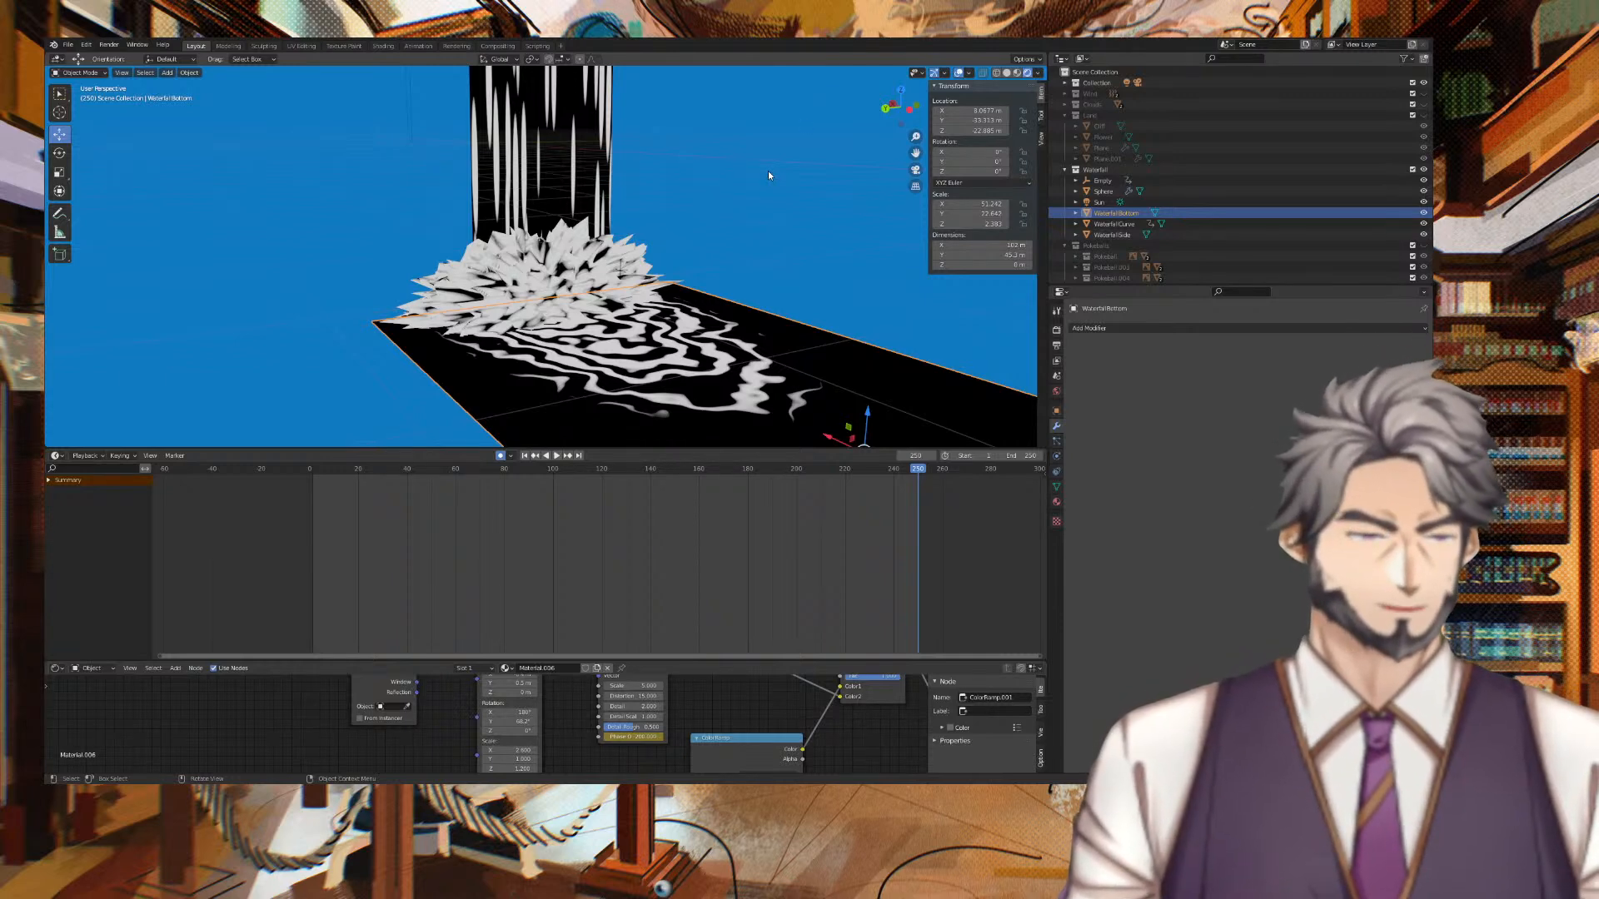
middle_click_drag(768, 172, 731, 171)
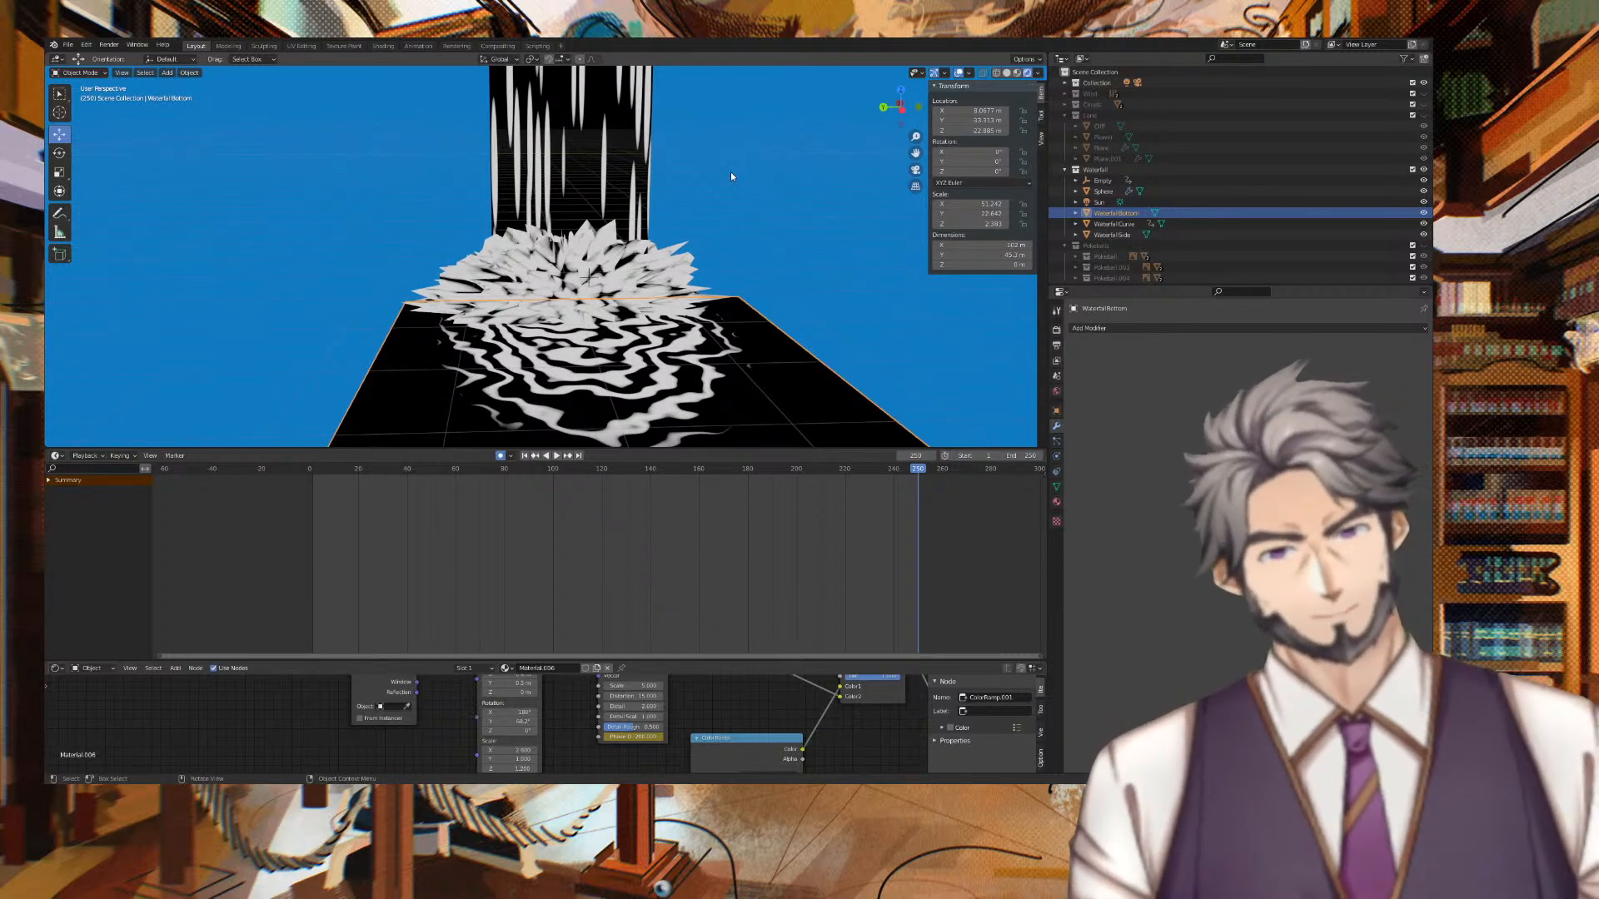
Set the interpolation of the Wave Texture's Phase Offset keyframes on the WaterfallBottom plane to Linear.
key("space")
mouse_move(742, 200)
middle_mouse_down()
mouse_move(780, 193)
mouse_move(767, 208)
middle_mouse_up()
key("space")
scroll(461, 503, "up", 2)
scroll(486, 543, "down", 3)
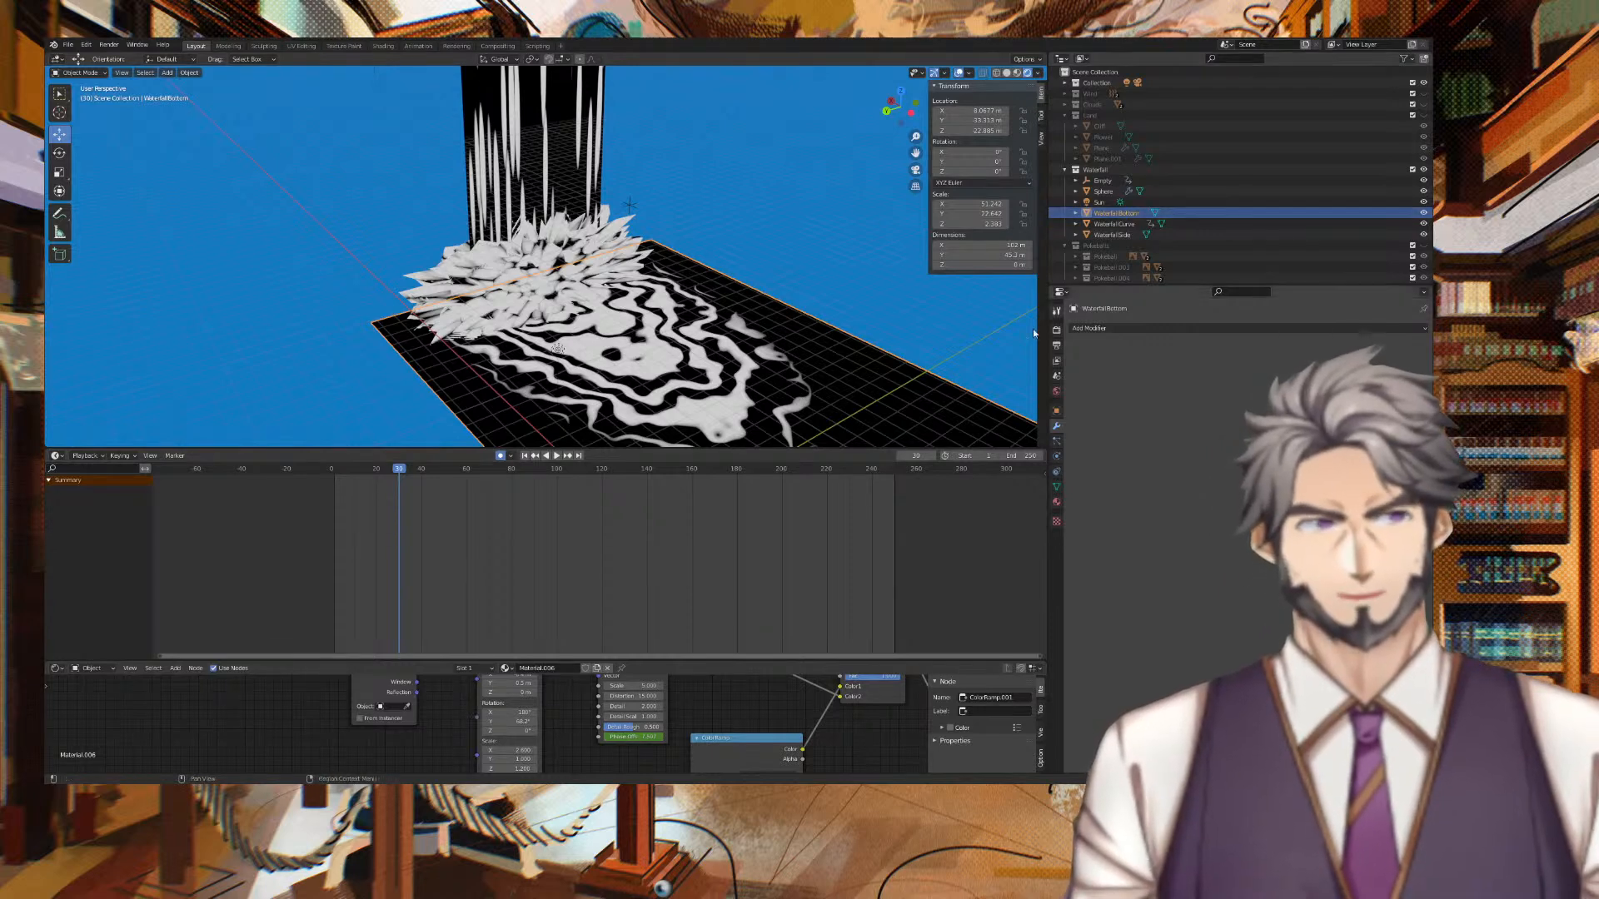
middle_click_drag(690, 696, 668, 736)
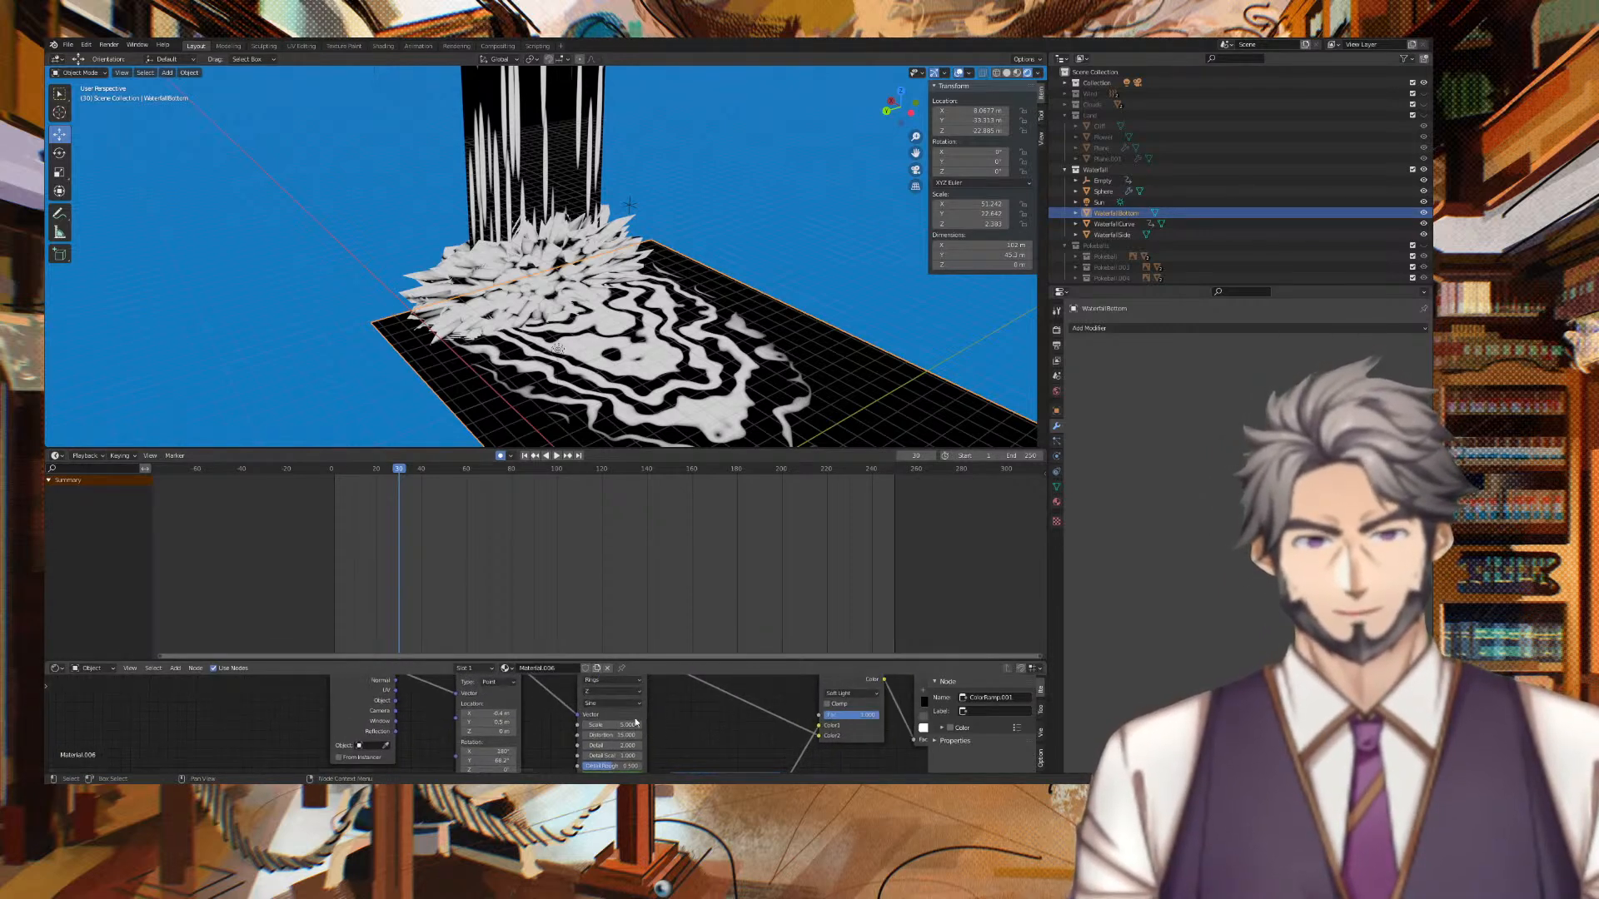
left_click(638, 712)
left_click_drag(883, 508, 293, 479)
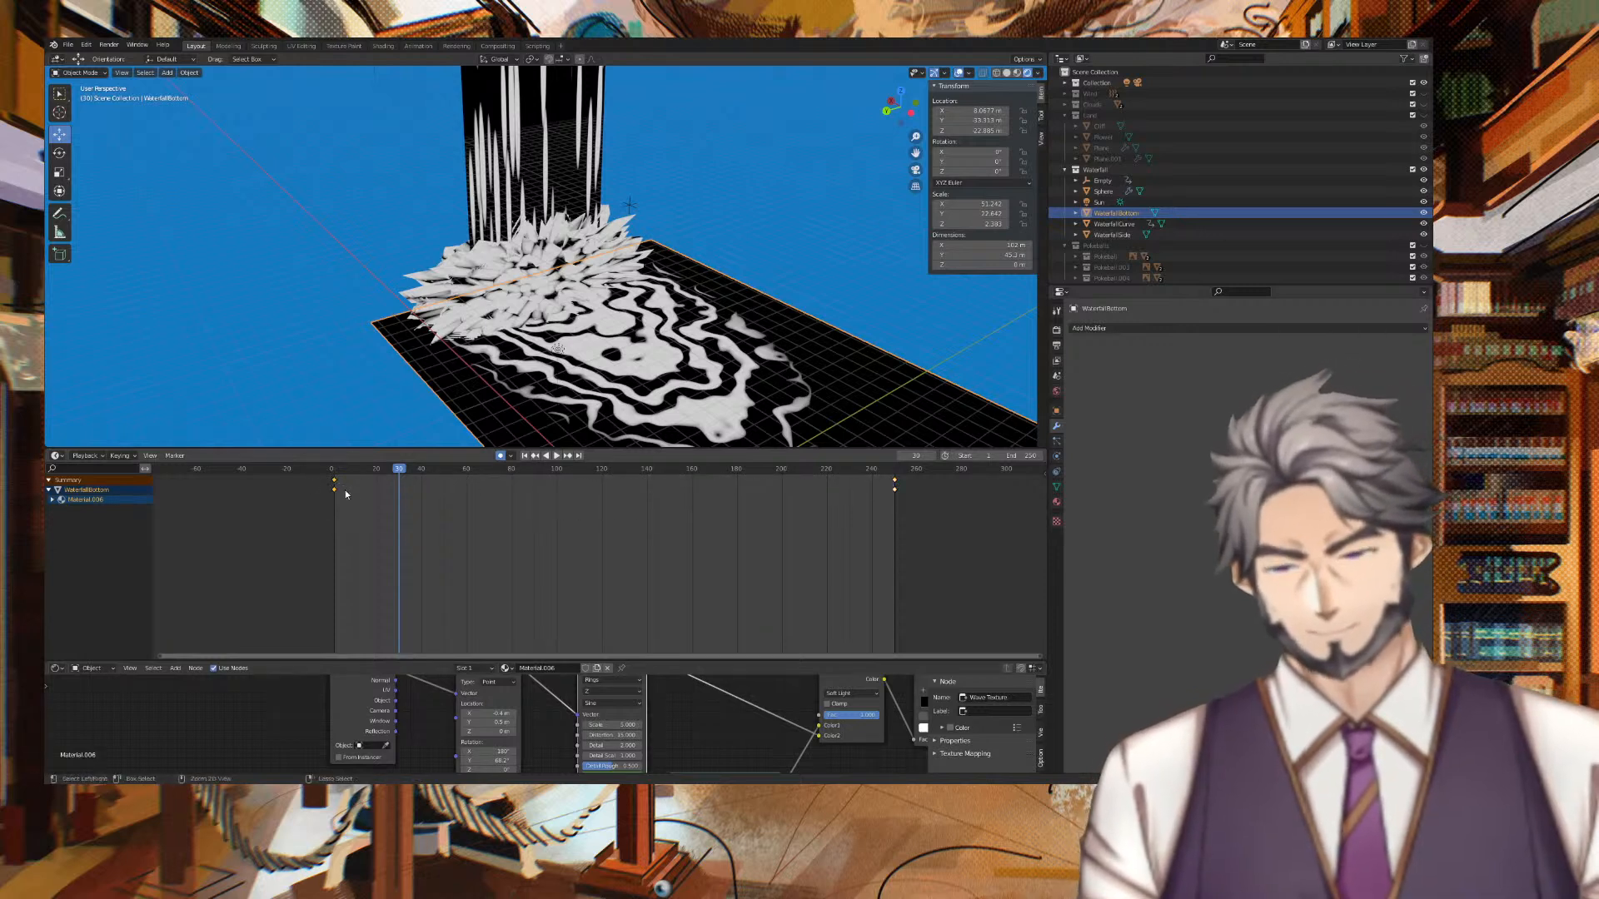
right_click(345, 485)
mouse_move(333, 454)
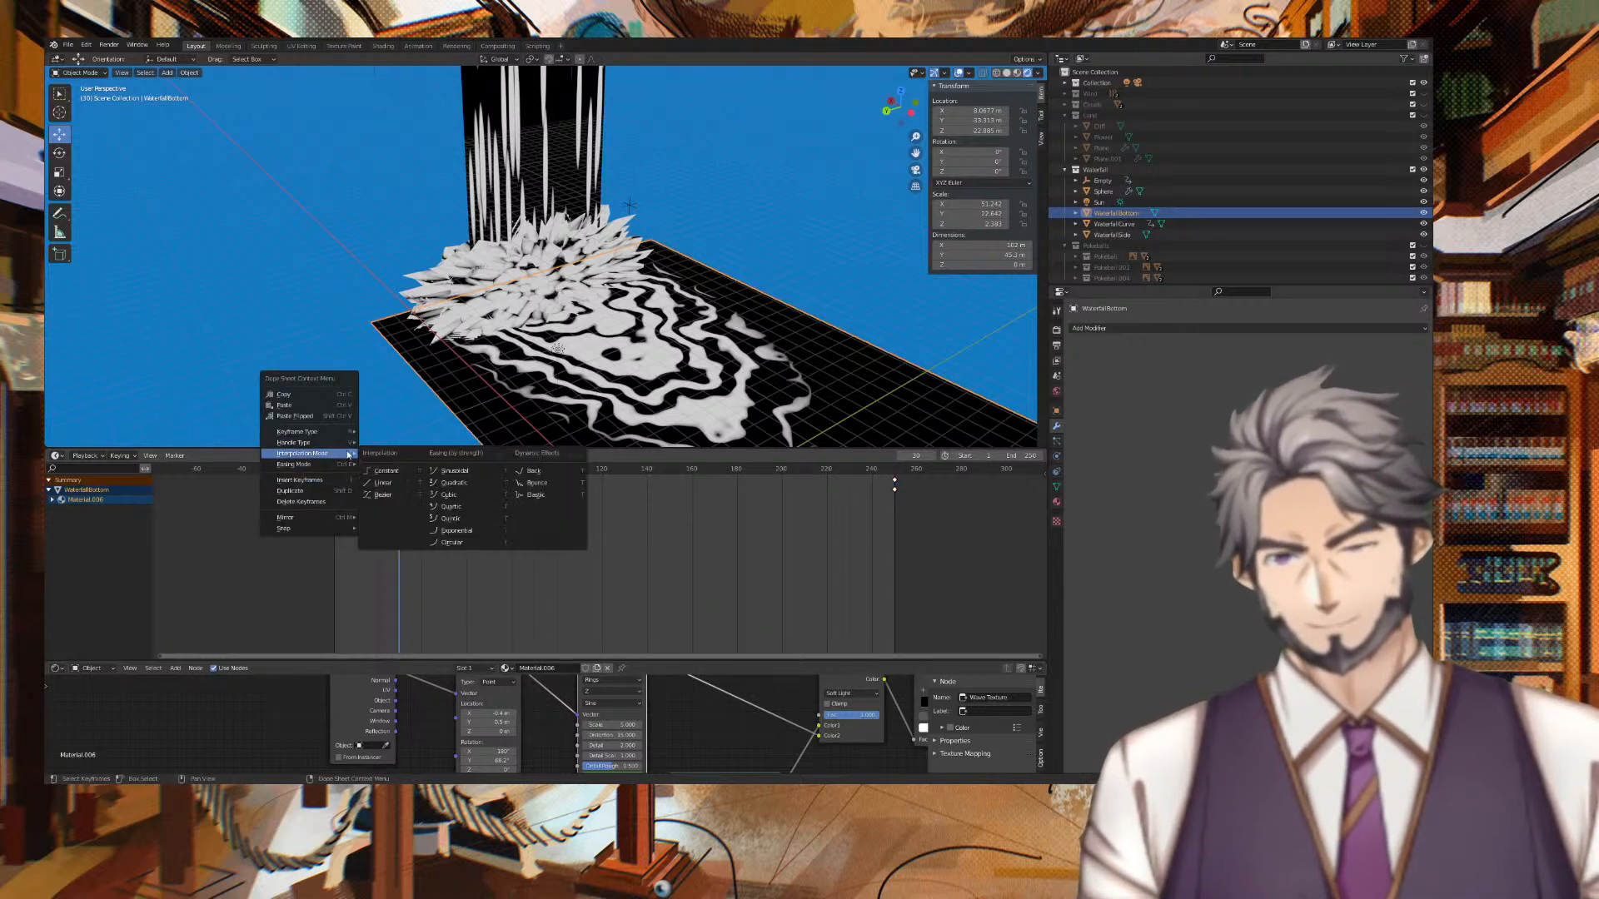
left_click(401, 488)
Play back the ripple animation and examine the whole waterfall from farther away and from several angles.
key("space")
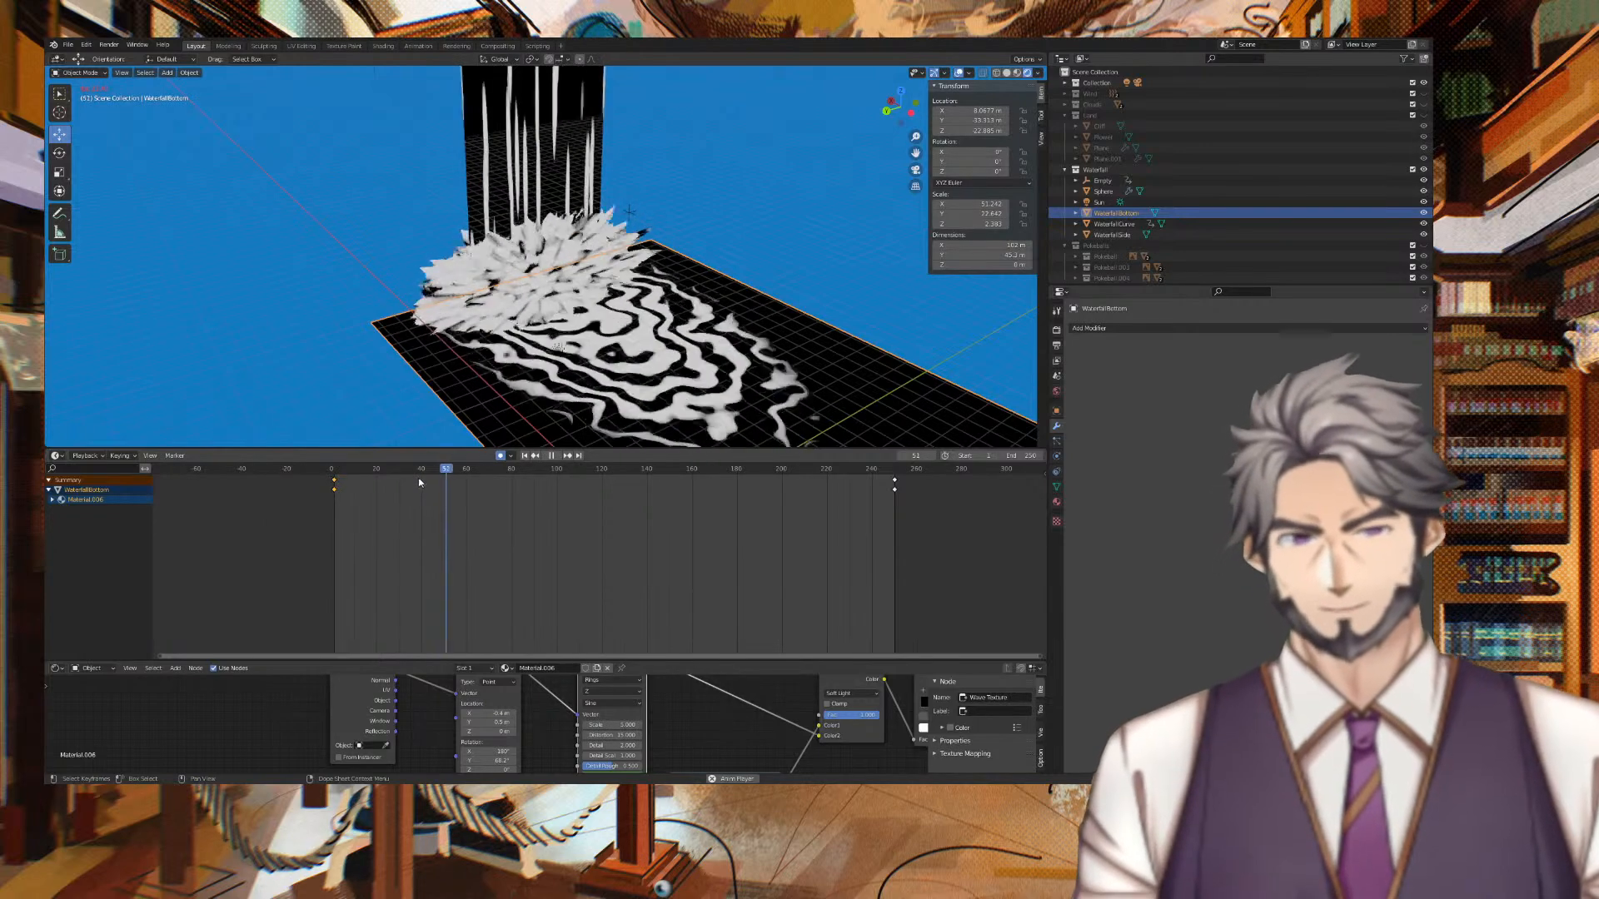
scroll(815, 339, "down", 2)
middle_click_drag(876, 277, 829, 233)
scroll(817, 297, "down", 2)
scroll(701, 207, "up", 3)
middle_click_drag(732, 208, 799, 257)
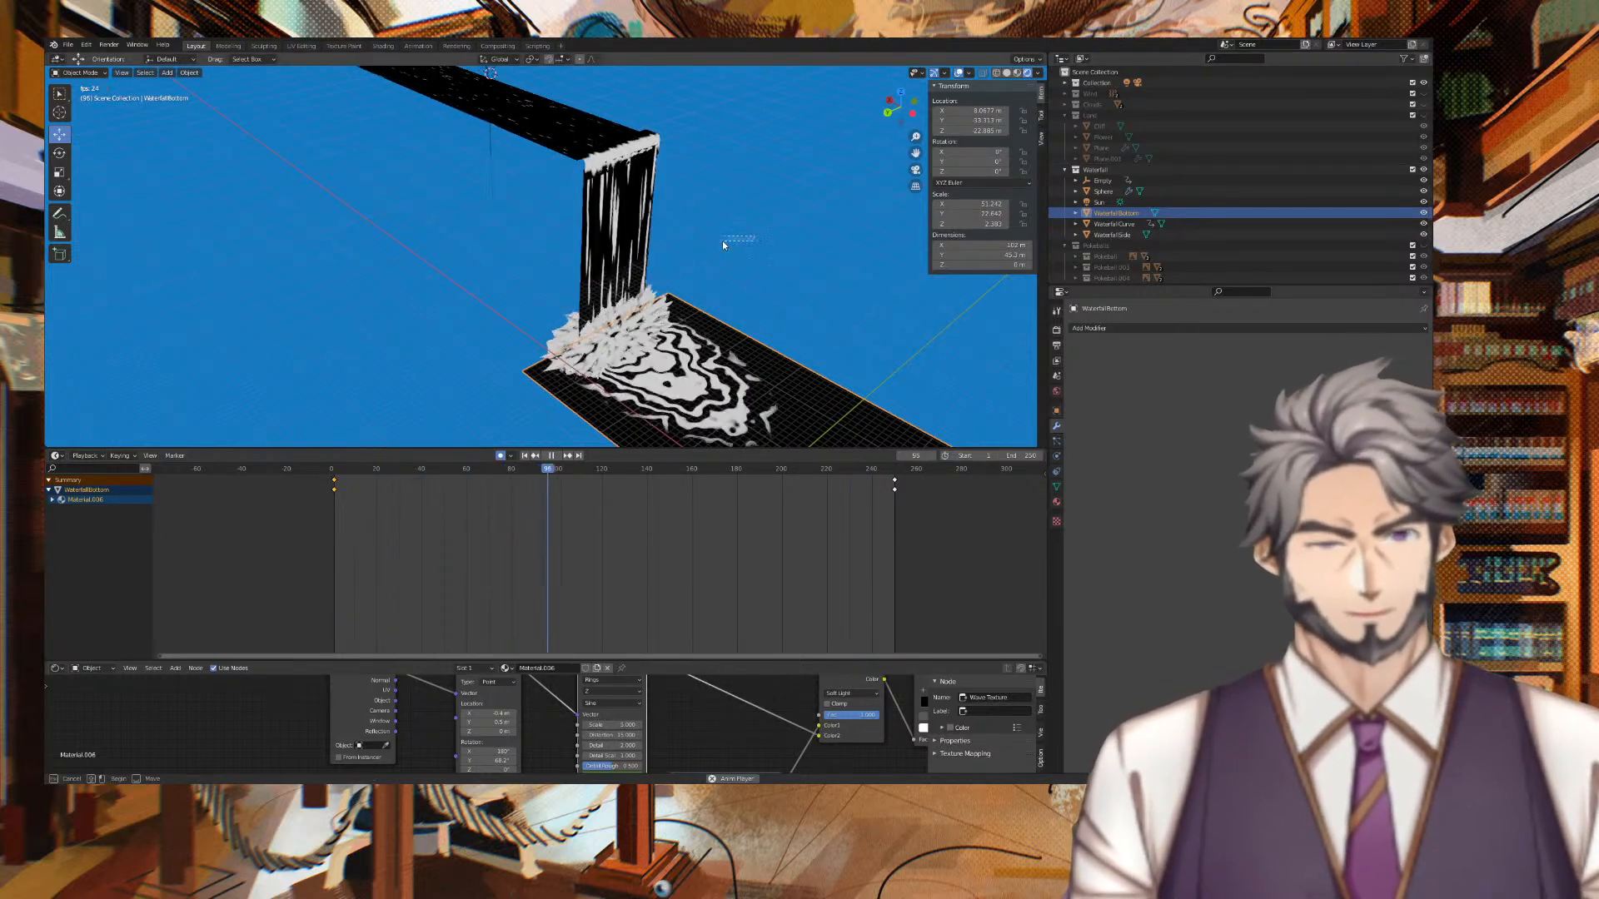
left_click(764, 220)
middle_click_drag(765, 220, 640, 246)
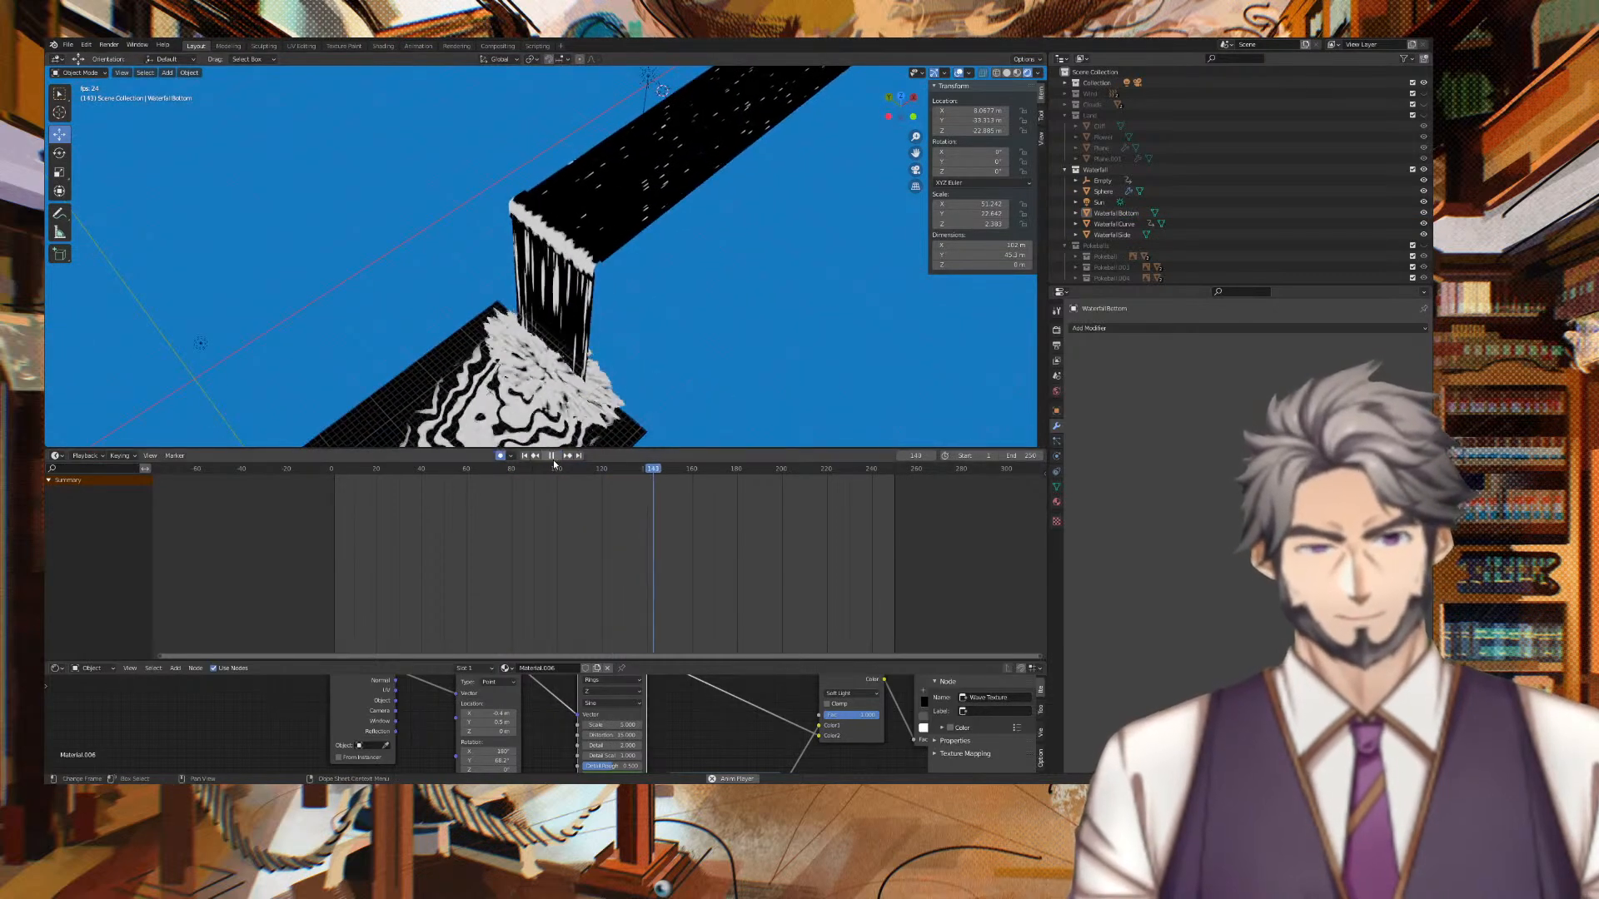
Select the WaterfallCurve object and insert a Mix Shader node between its material's Emission and Material Output nodes.
left_click(575, 259)
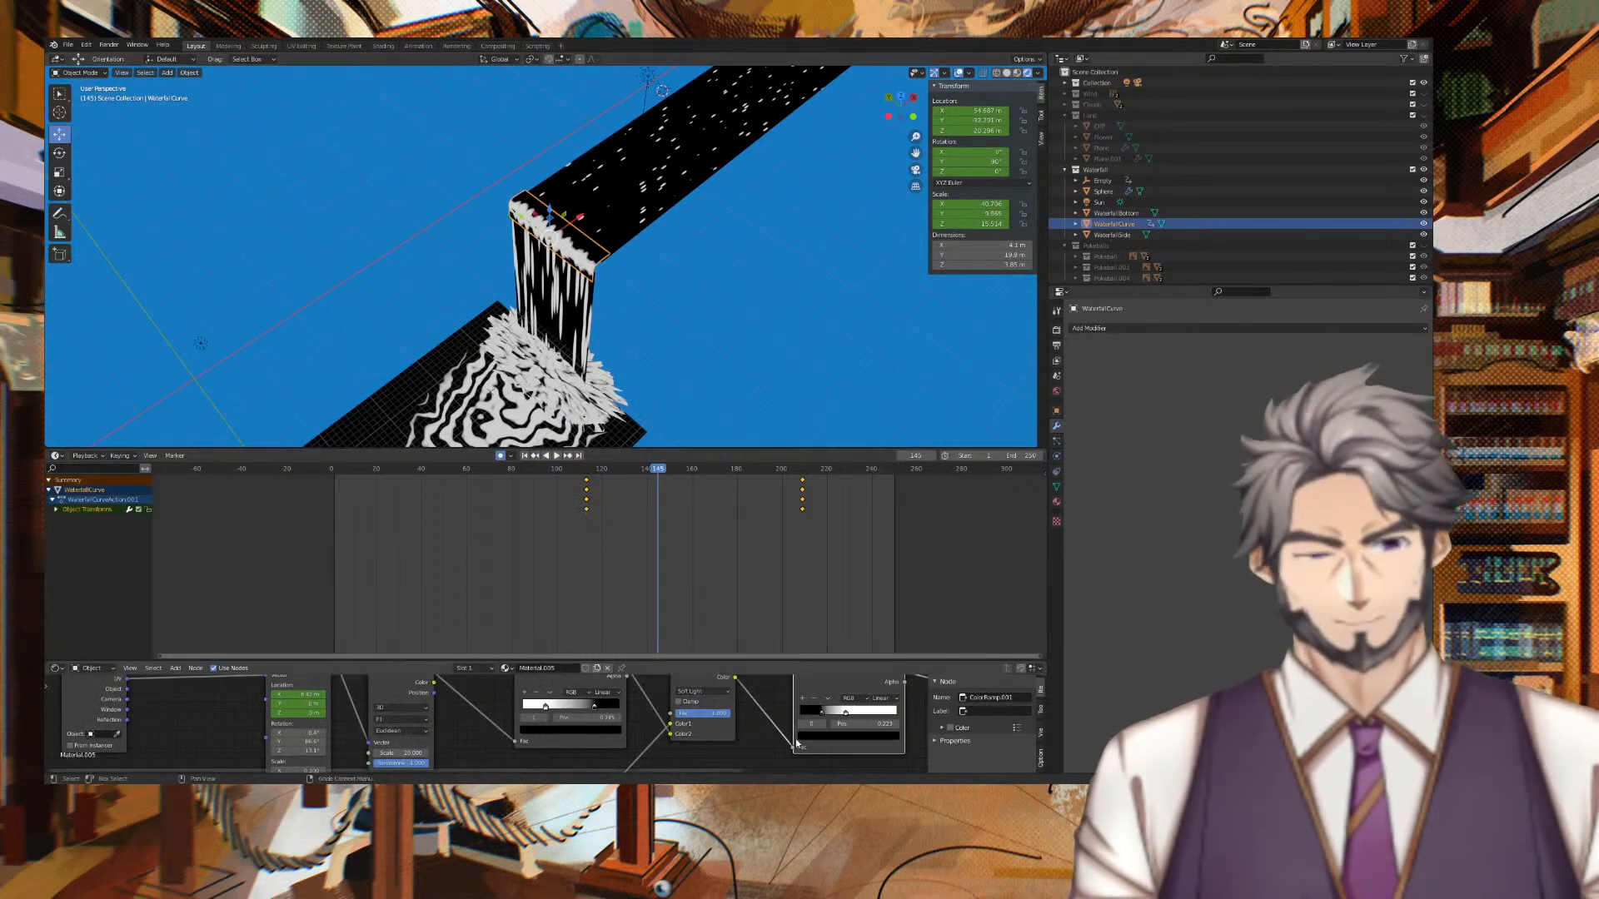
scroll(836, 723, "down", 4)
middle_click_drag(705, 743, 677, 762)
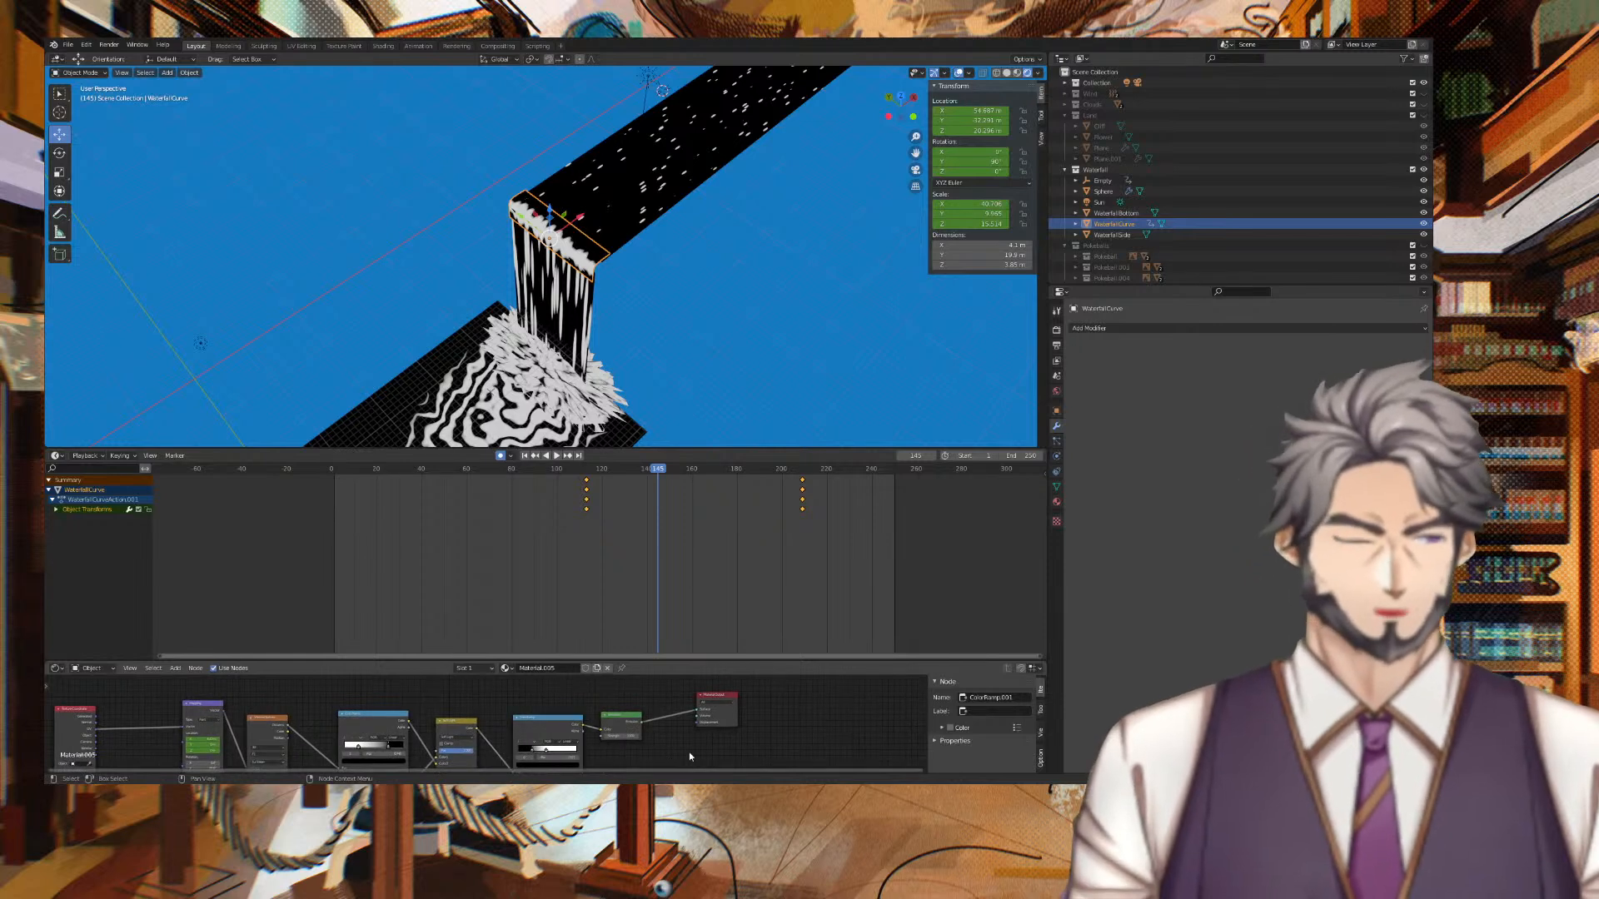
key("shift+a")
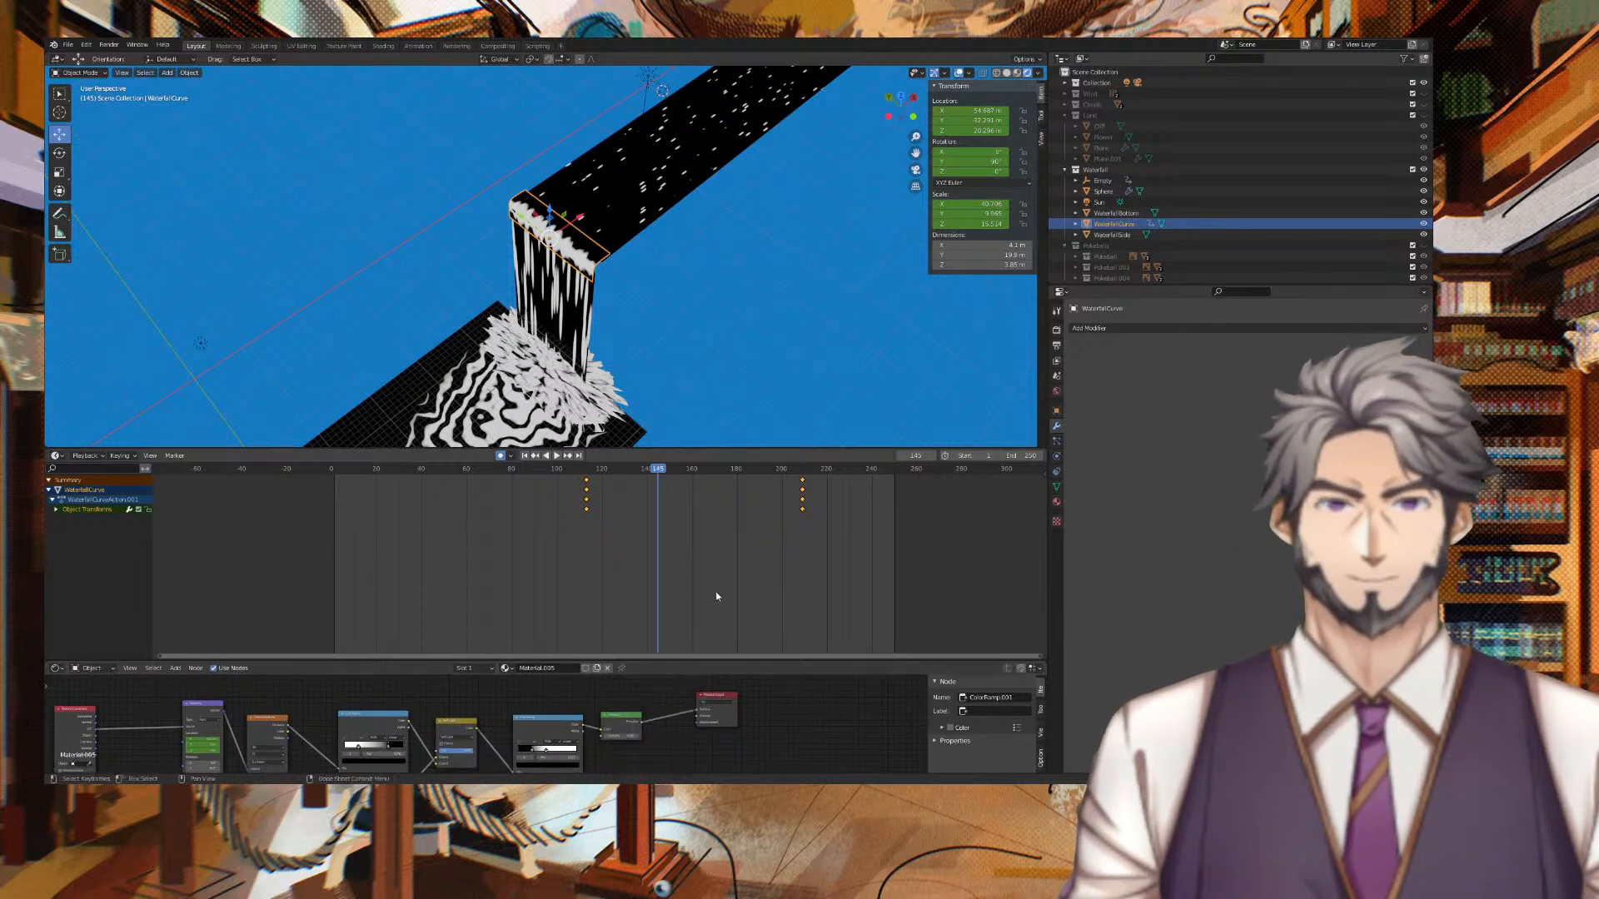
key("shift+a")
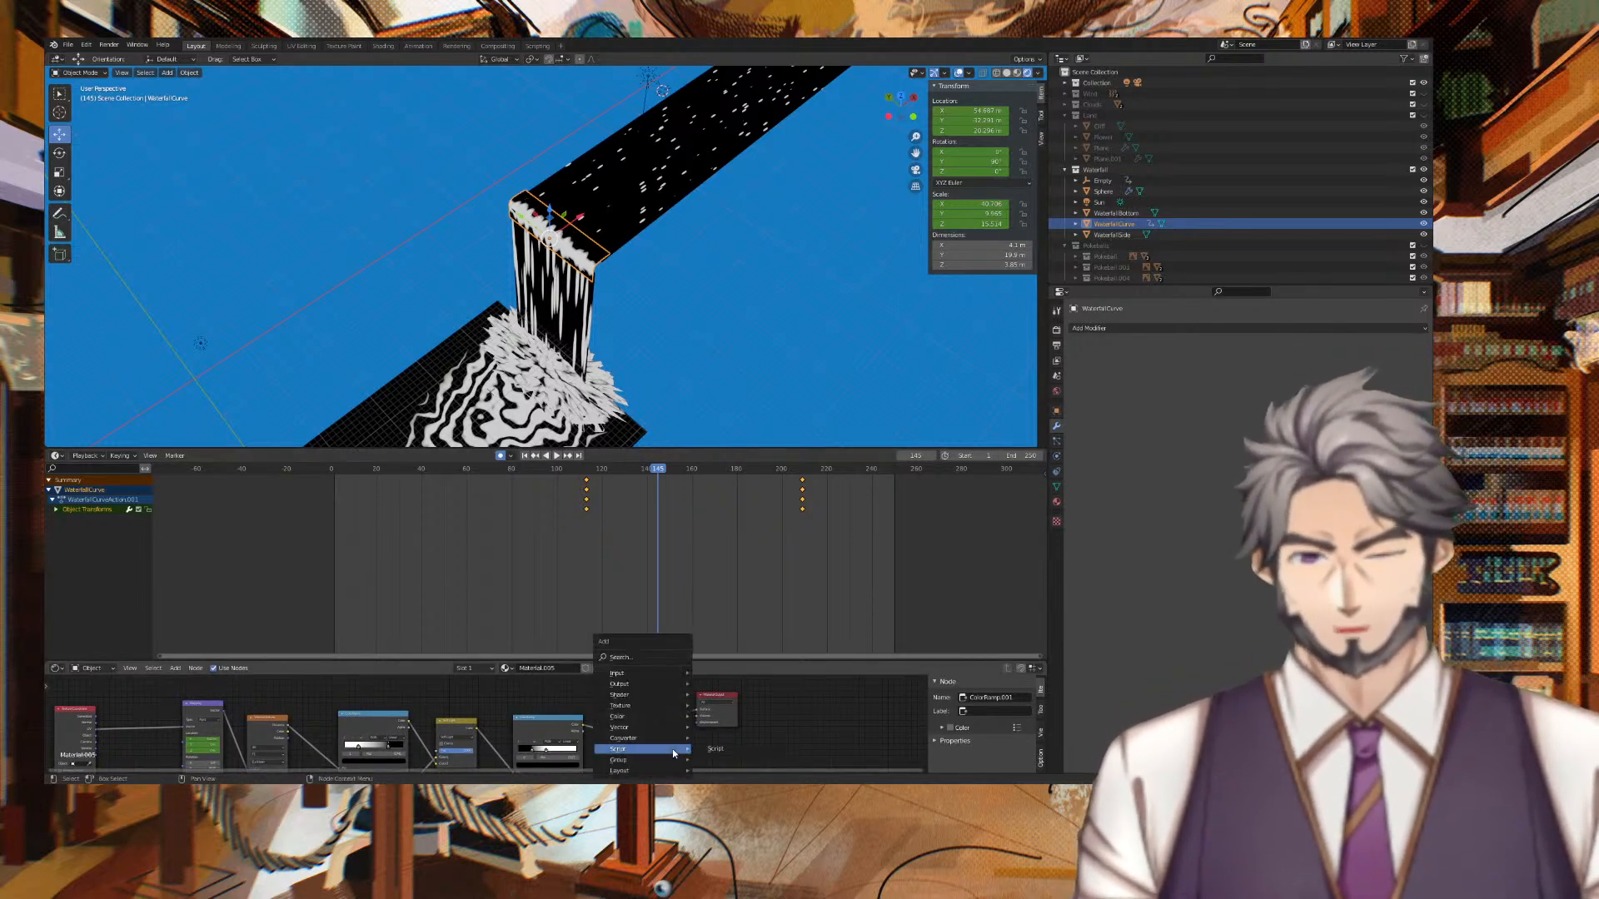
left_click(651, 658)
type("tra")
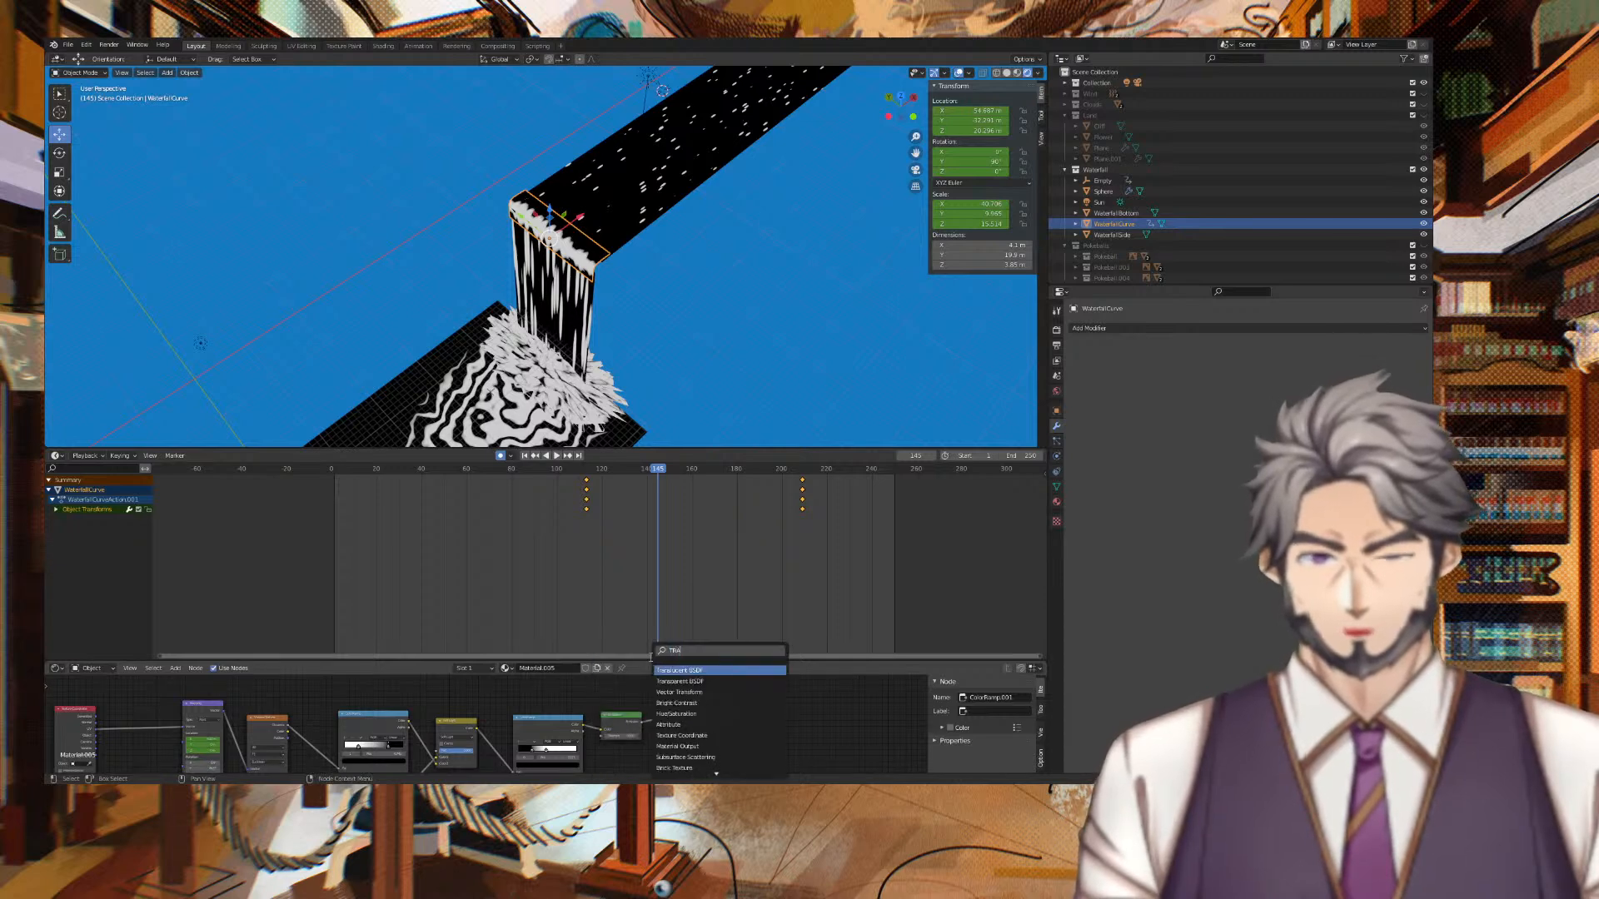
type("s")
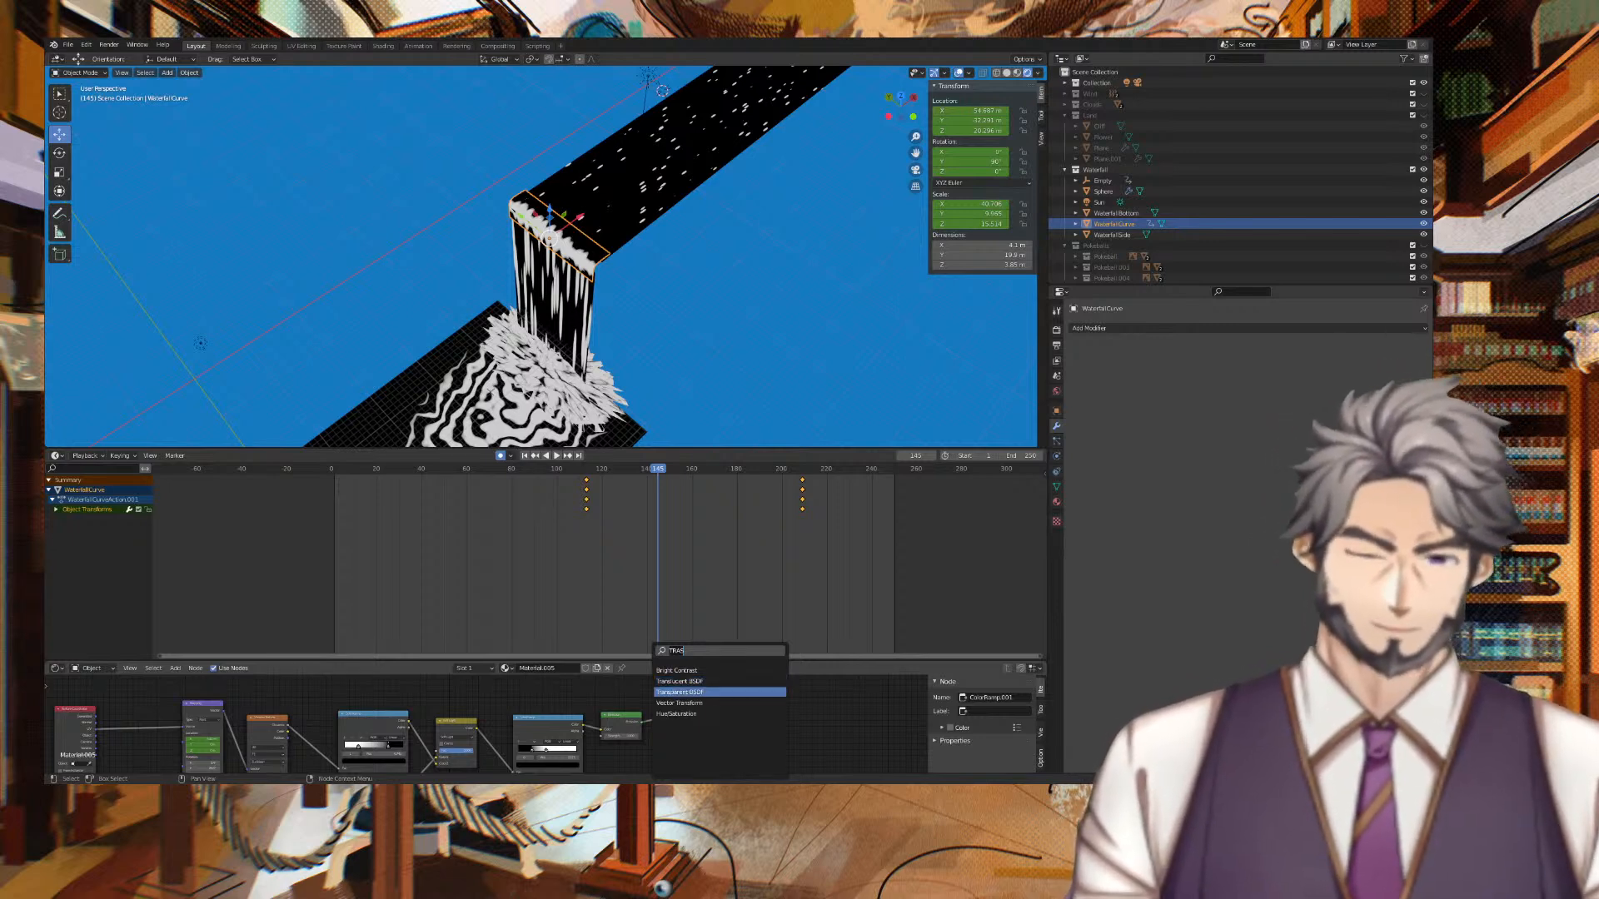
key("BackSpace")
key("BackSpace")
key("BackSpace")
key("BackSpace")
type("mi")
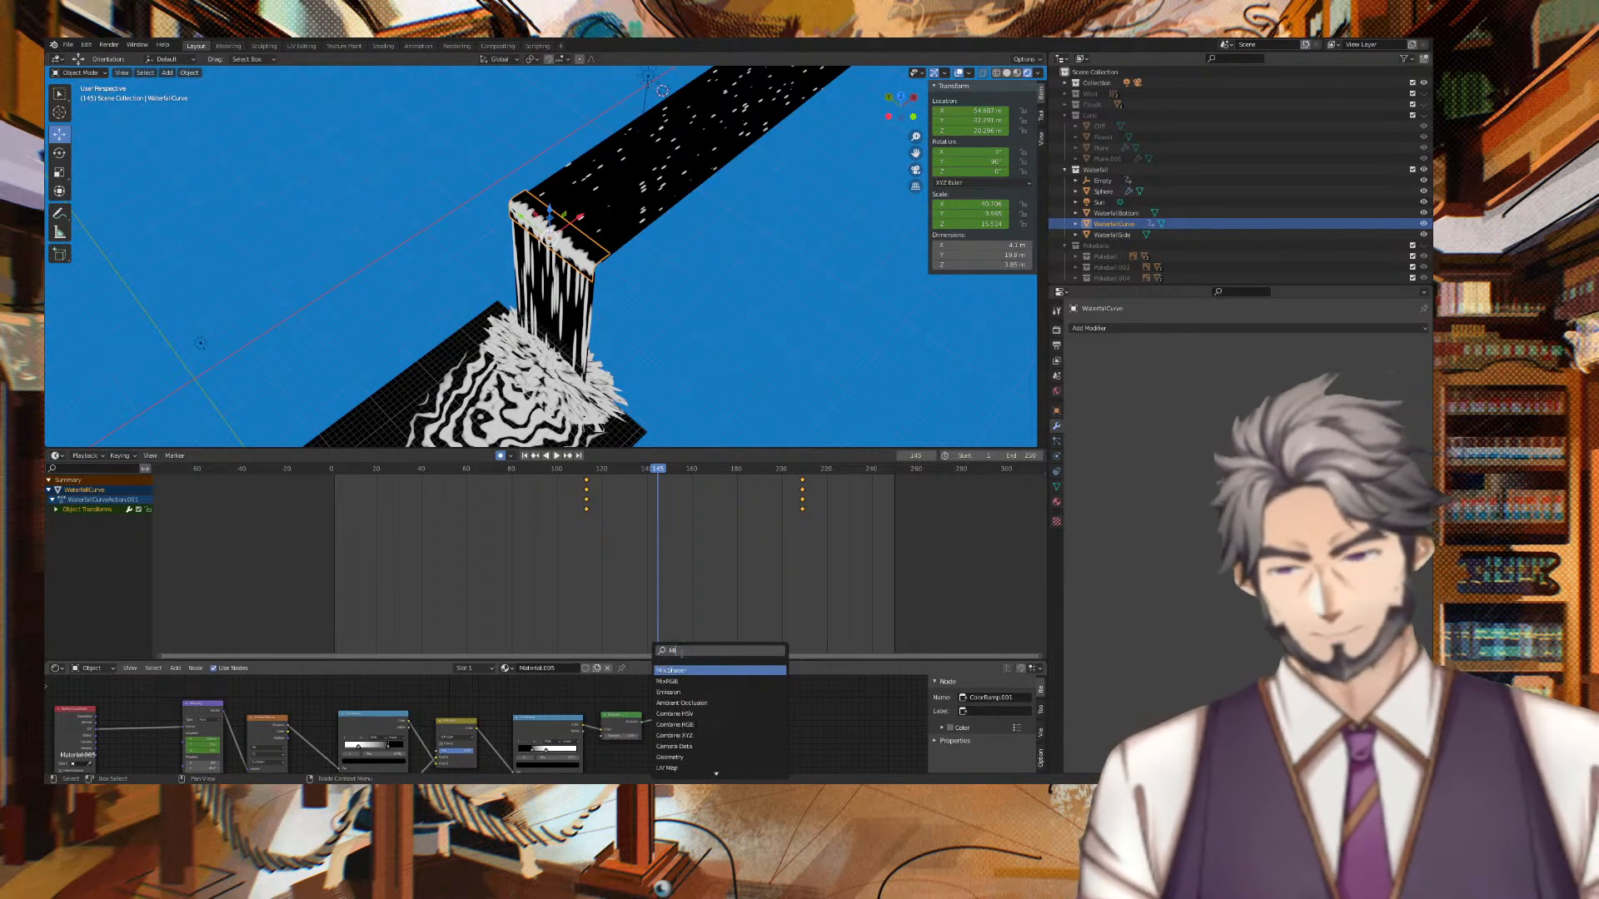
key("Return")
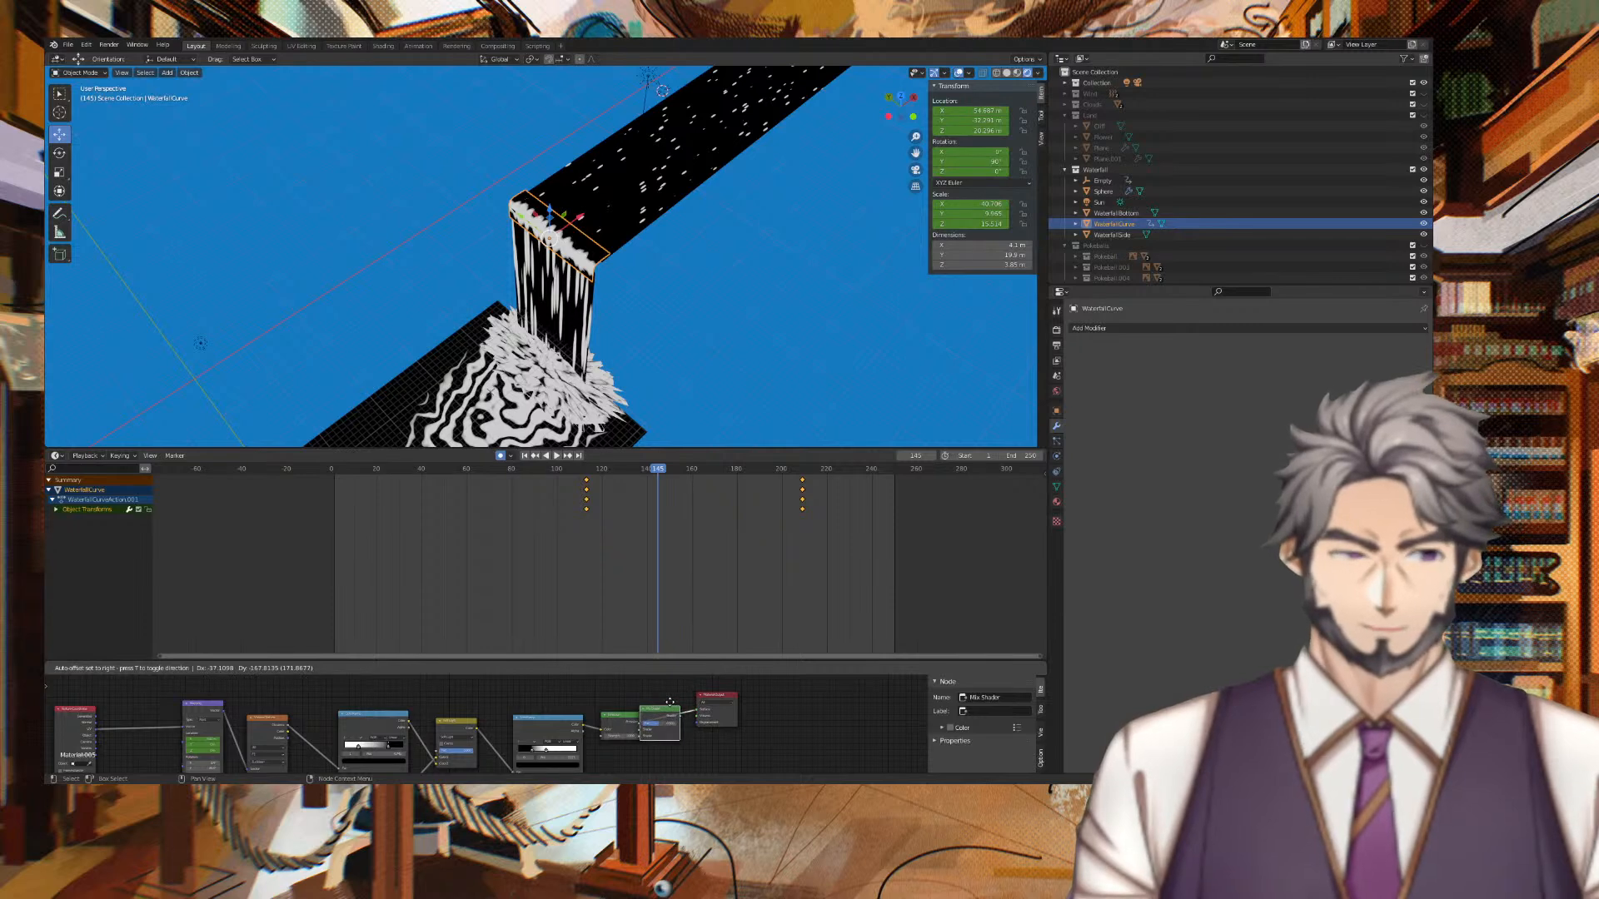
left_click(670, 702)
Add a Transparent BSDF node below the Emission node and connect it to the Mix Shader's second Shader input.
middle_click_drag(811, 752, 770, 749)
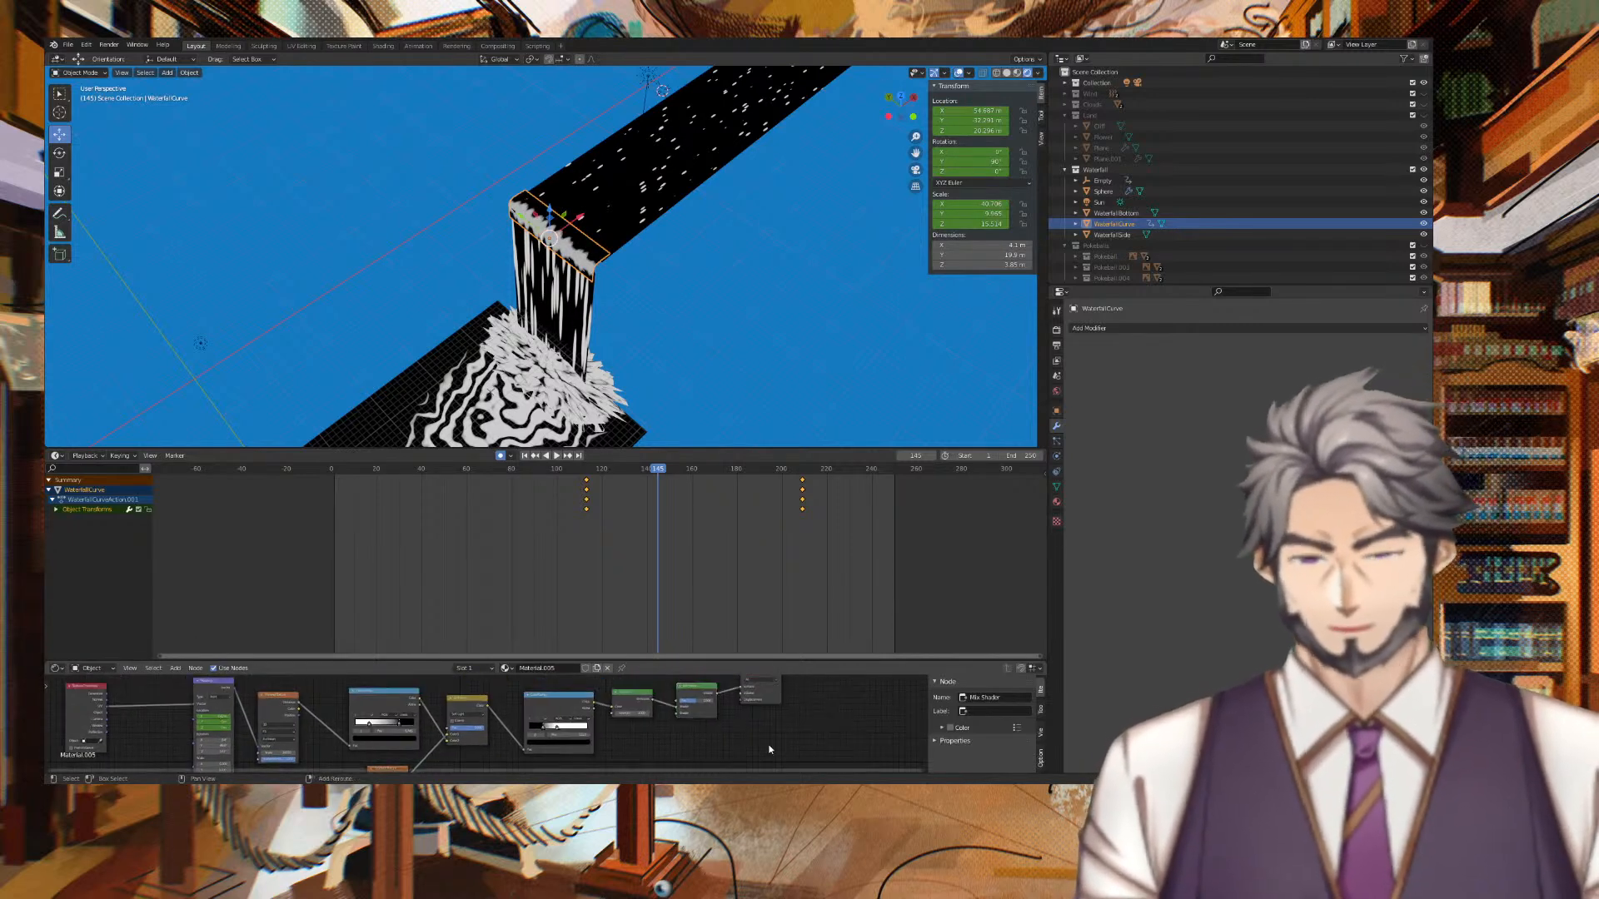
key("shift+a")
left_click(727, 655)
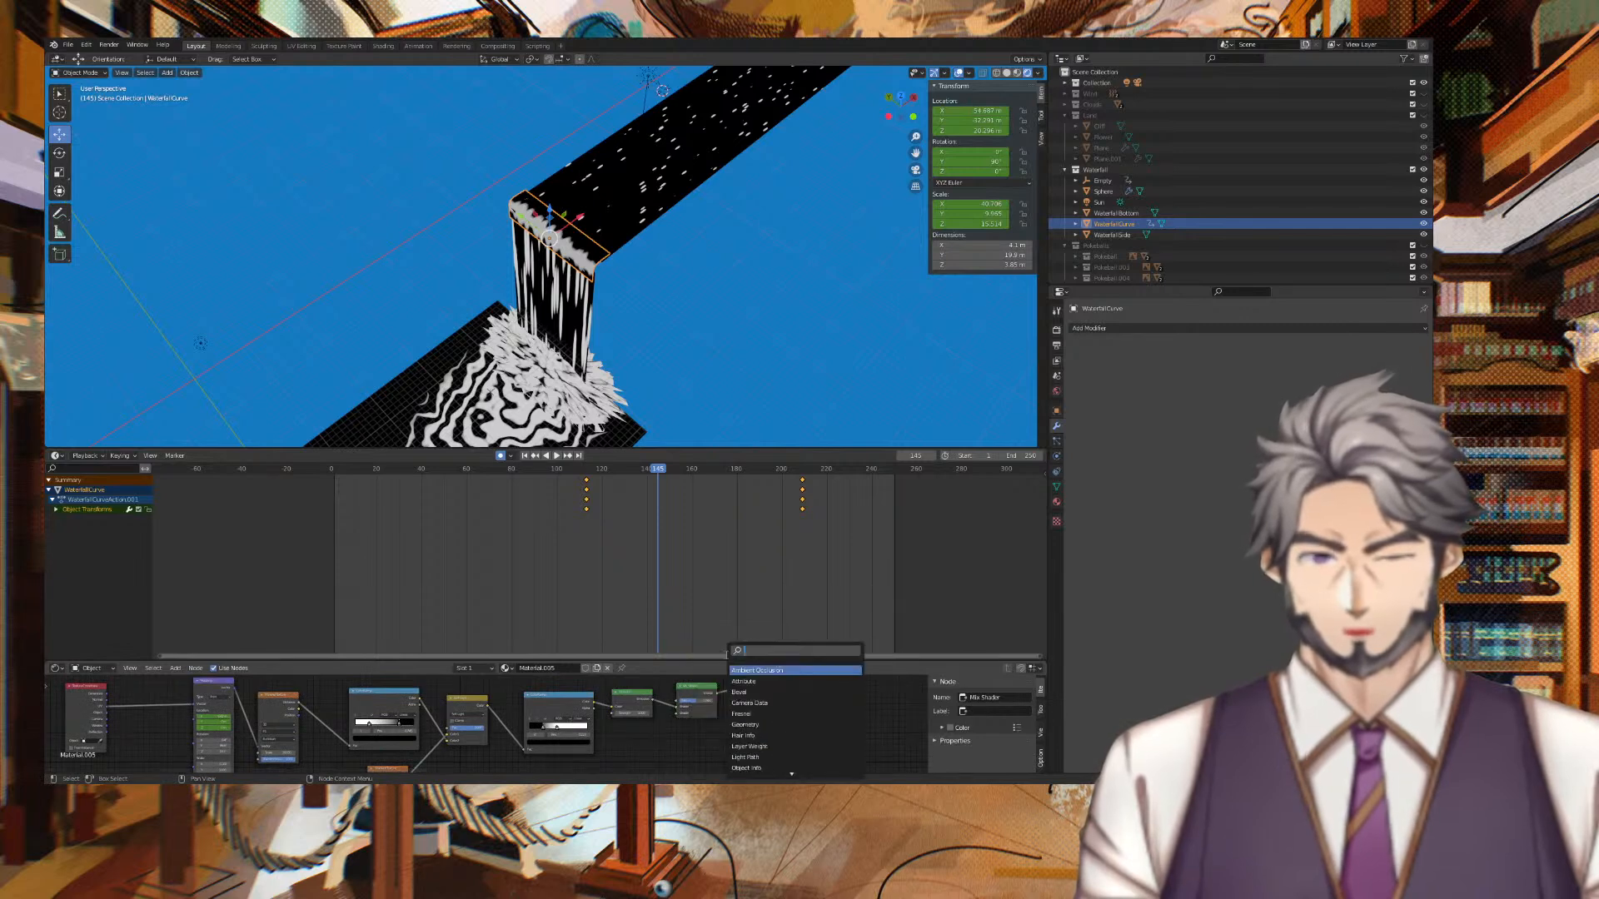
type("tra")
left_click(744, 682)
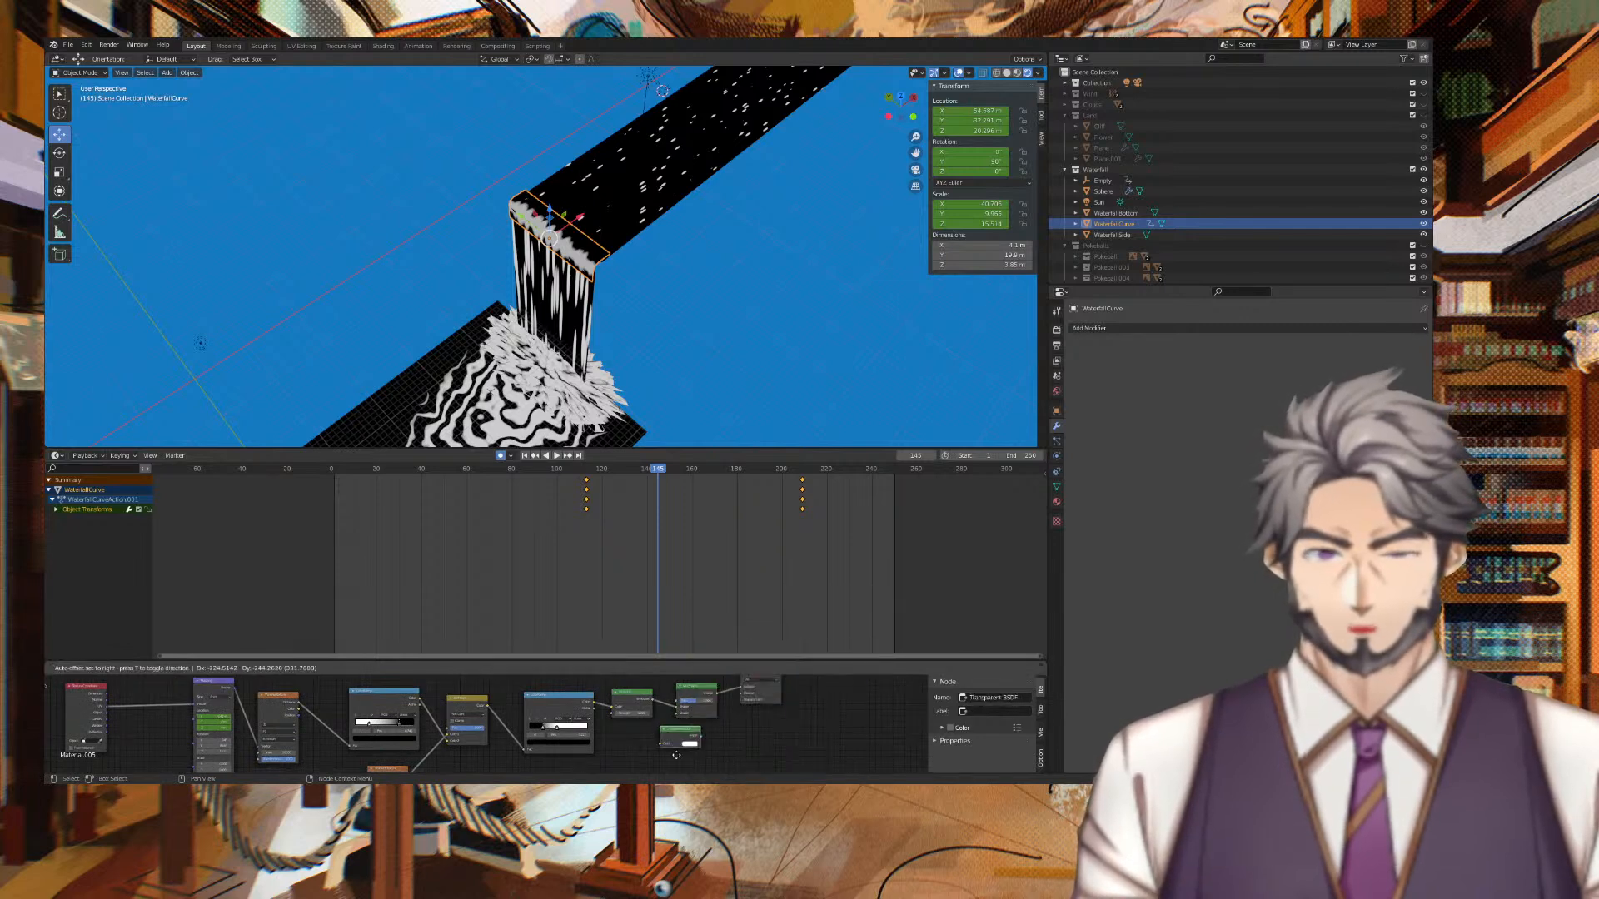
left_click(627, 768)
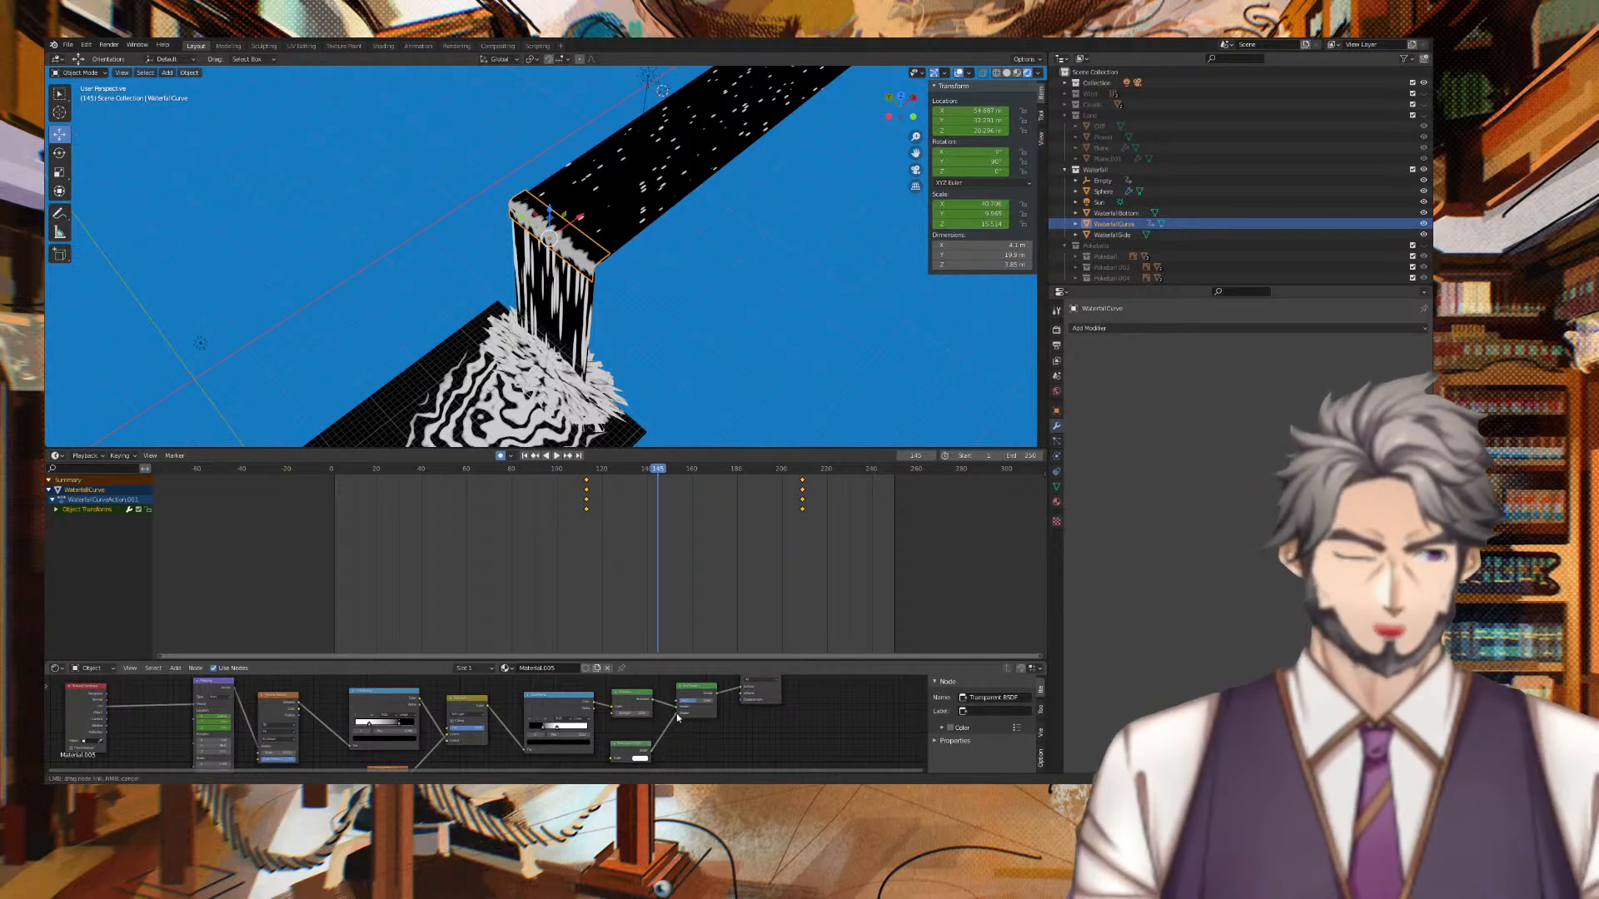
left_click_drag(677, 718, 678, 714)
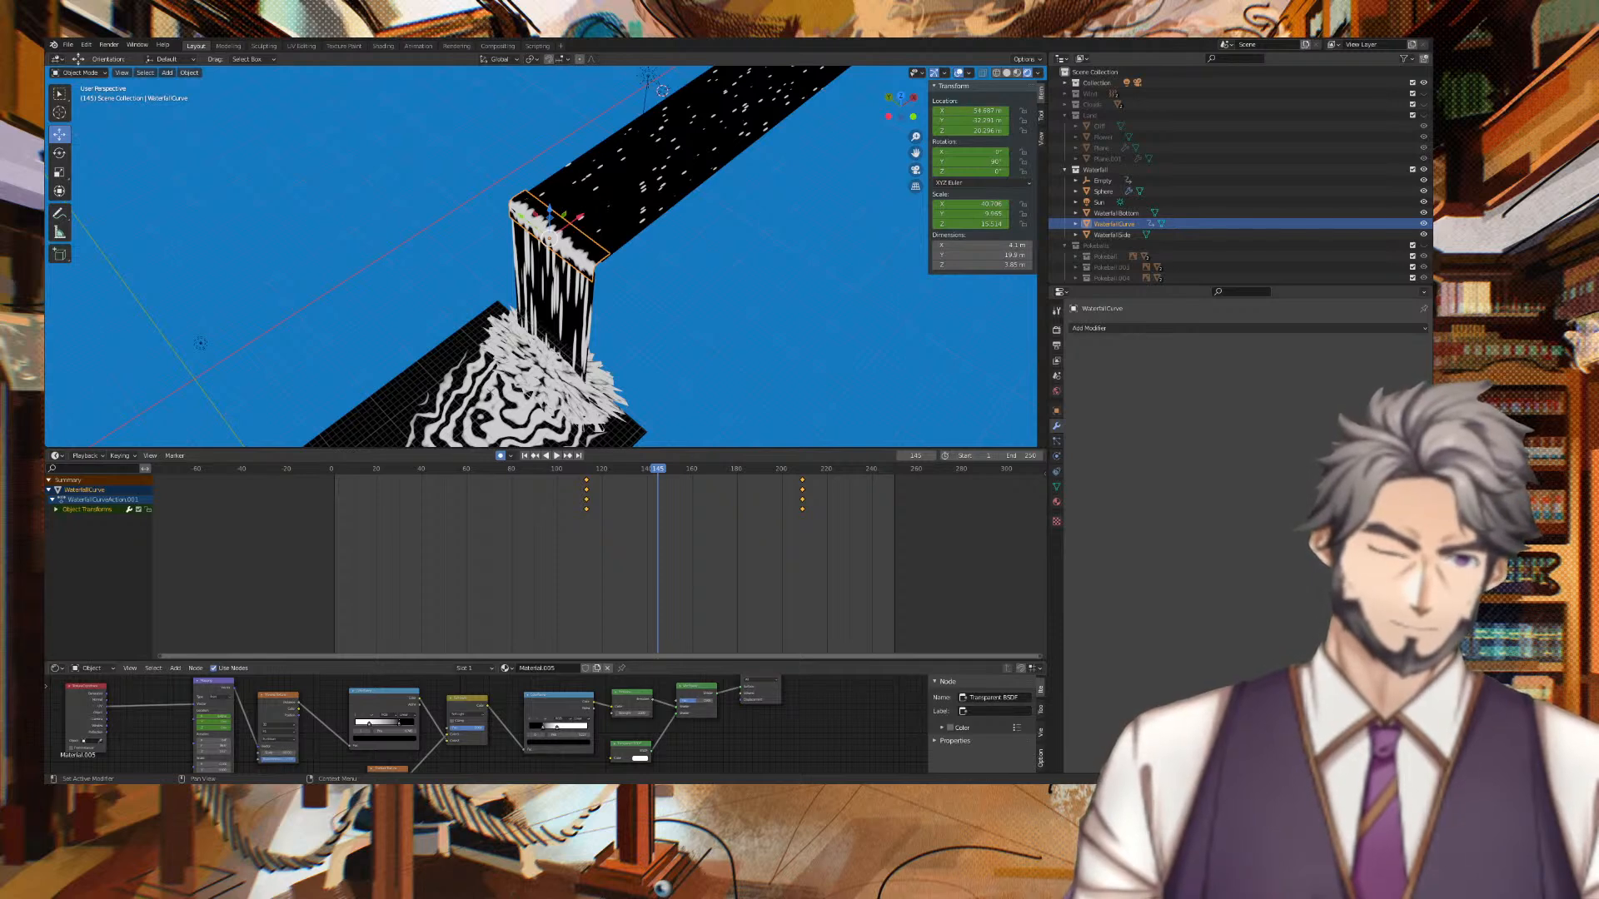
Delete the WaterfallCurve object's transform keyframes from the timeline and play back the animation to check the curve.
middle_click_drag(833, 283, 856, 210)
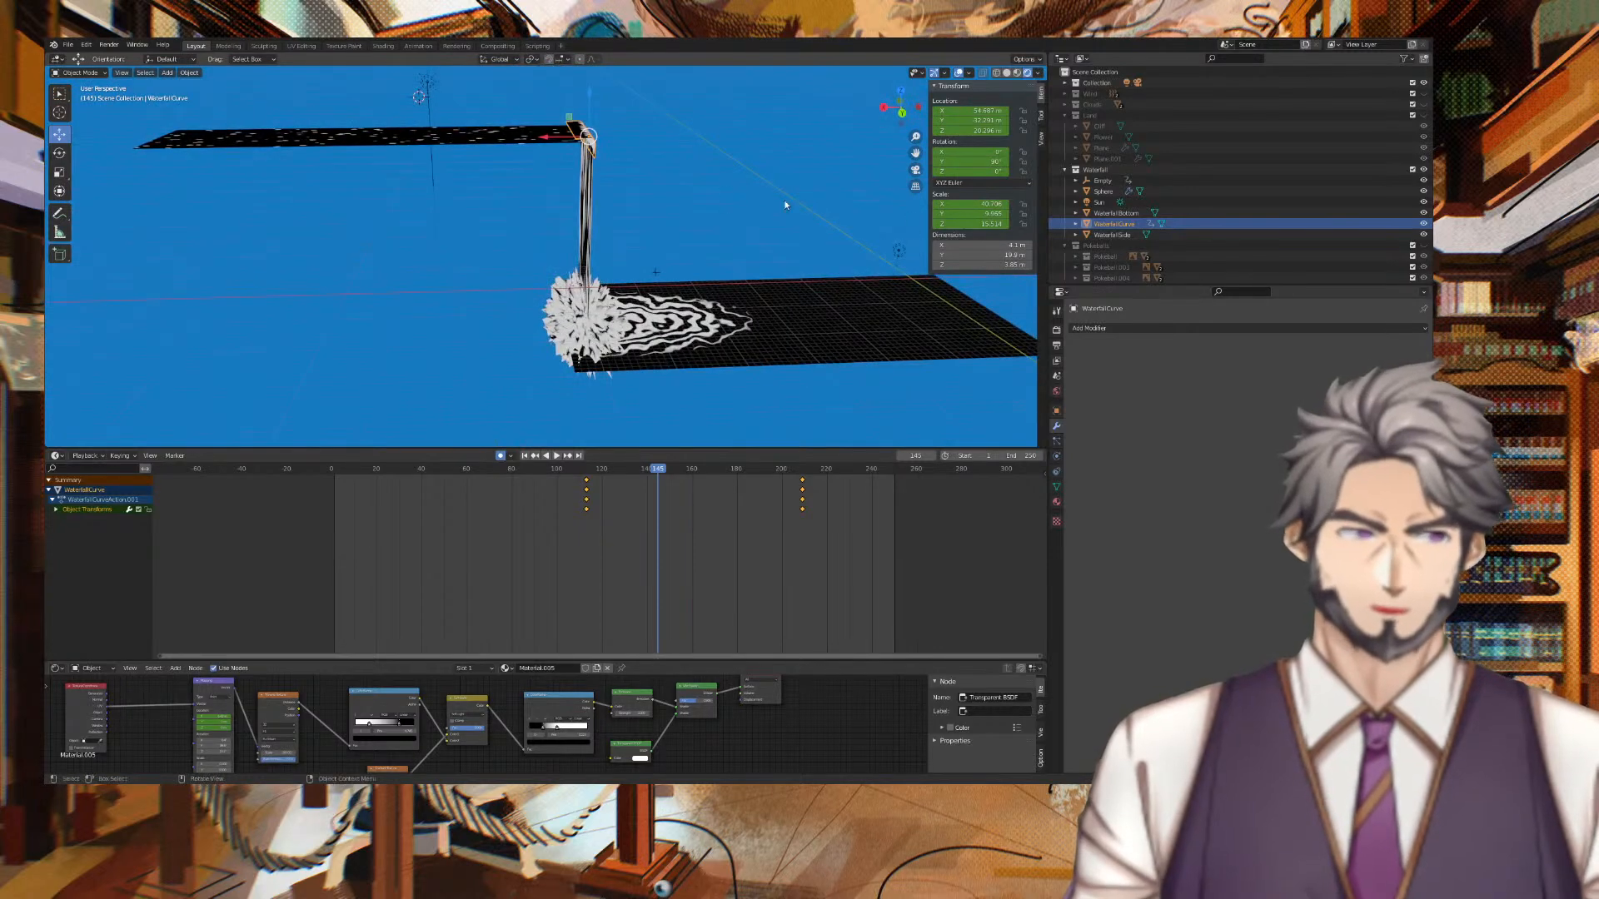
scroll(639, 211, "up", 4)
middle_click_drag(716, 148, 699, 225)
left_click_drag(587, 471, 676, 471)
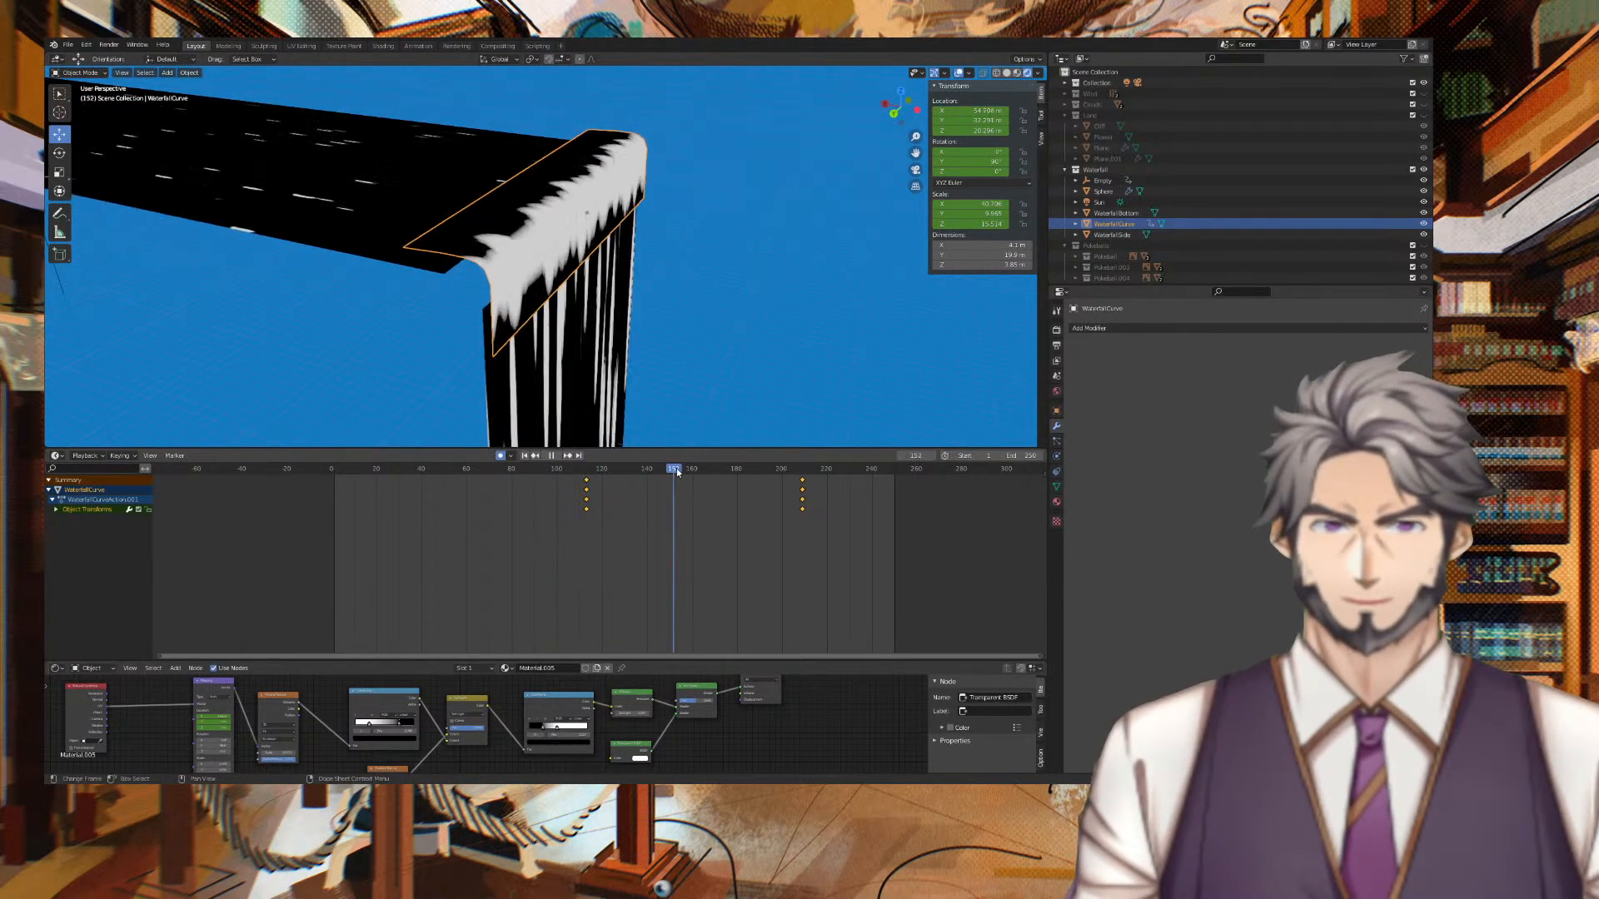
key("space")
left_click_drag(840, 531, 527, 475)
key("x")
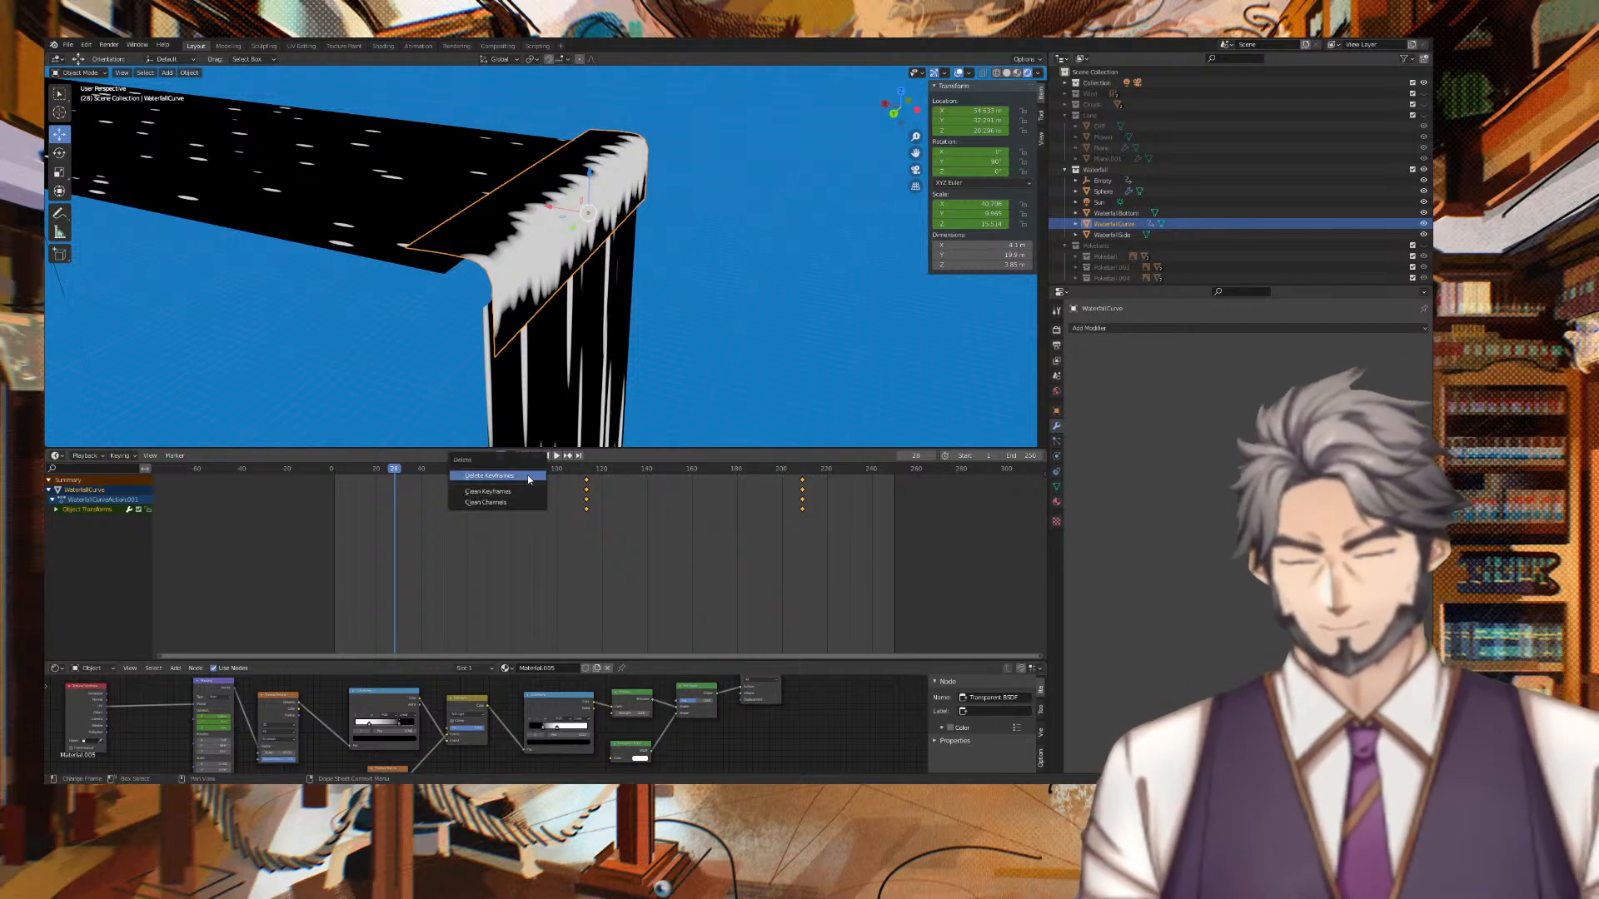
left_click(527, 474)
key("space")
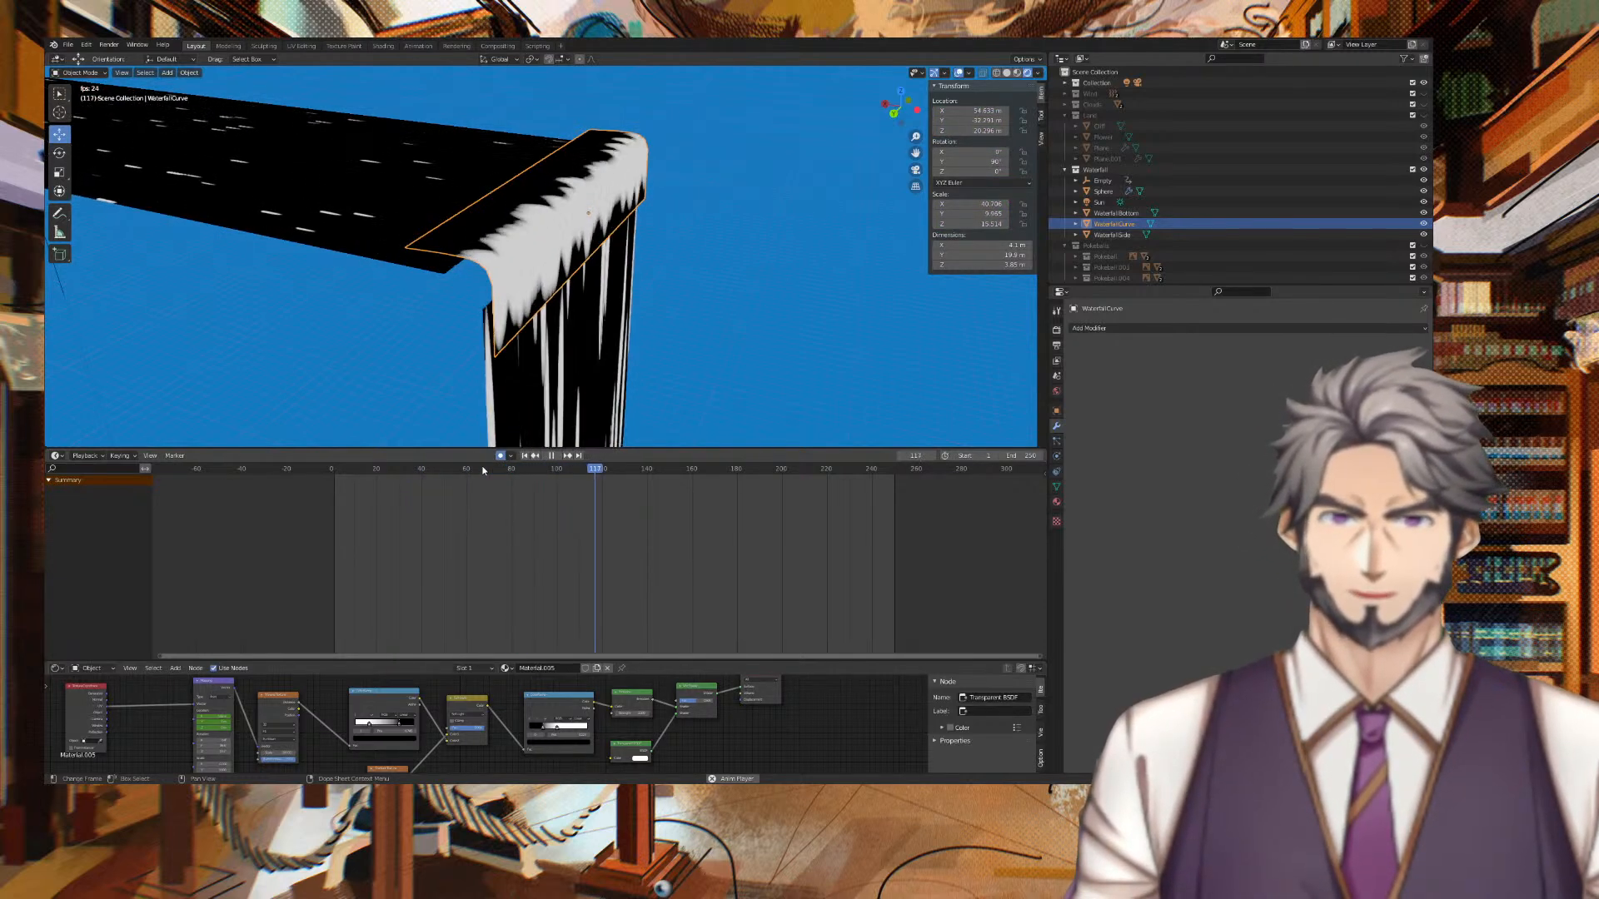
key("space")
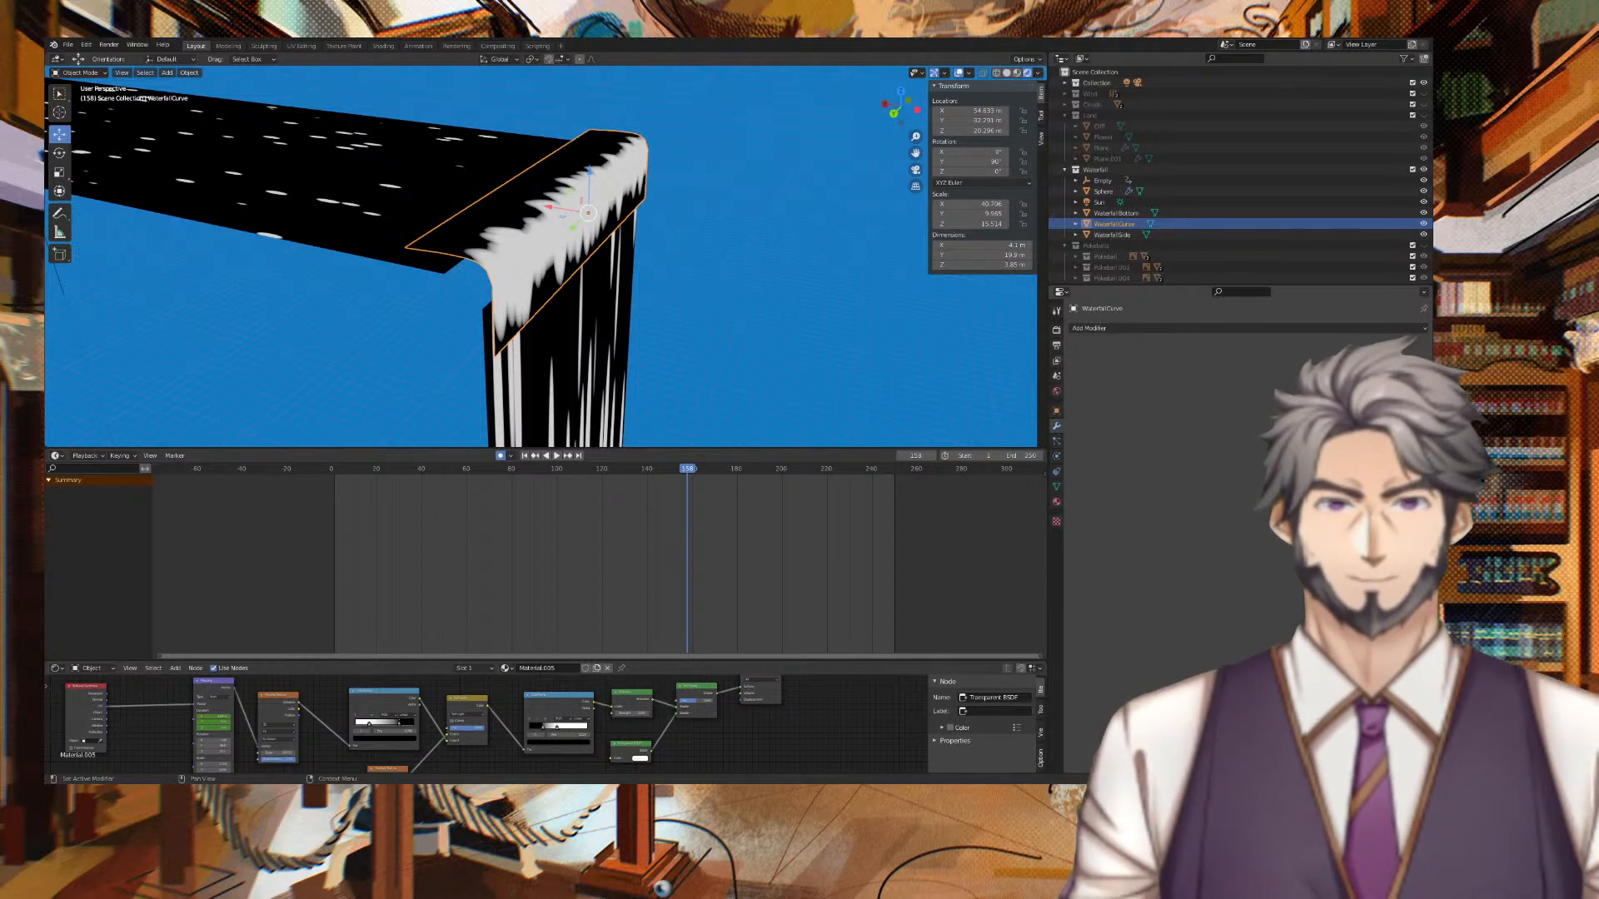
Add an Invert node above the Emission node in the WaterfallCurve material.
scroll(486, 723, "up", 2)
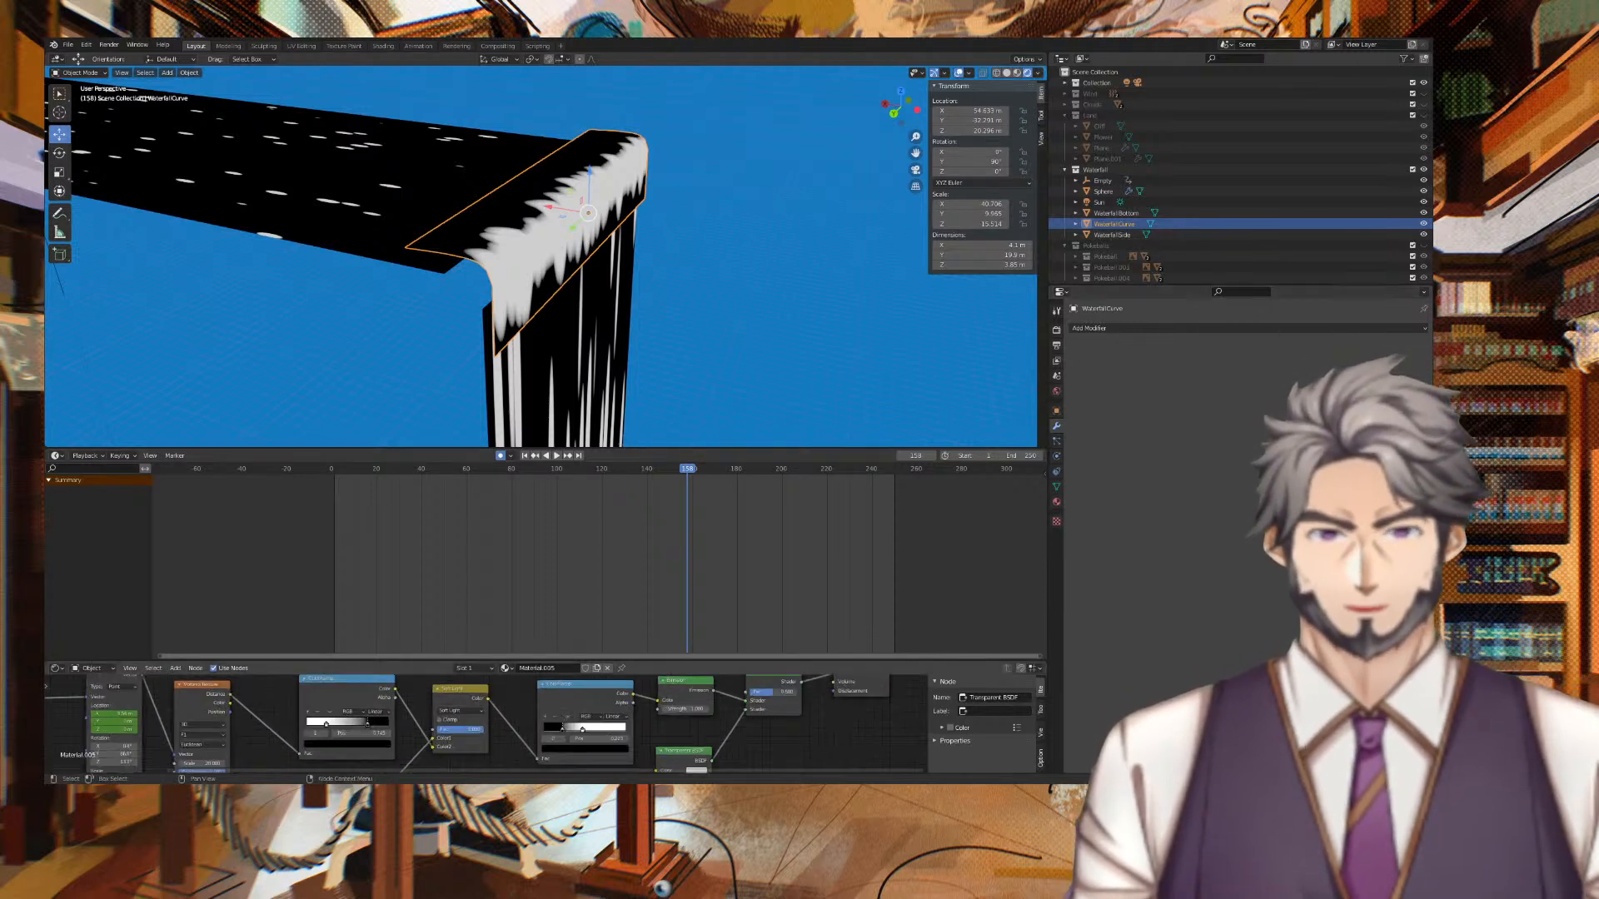
middle_click_drag(878, 731, 651, 760)
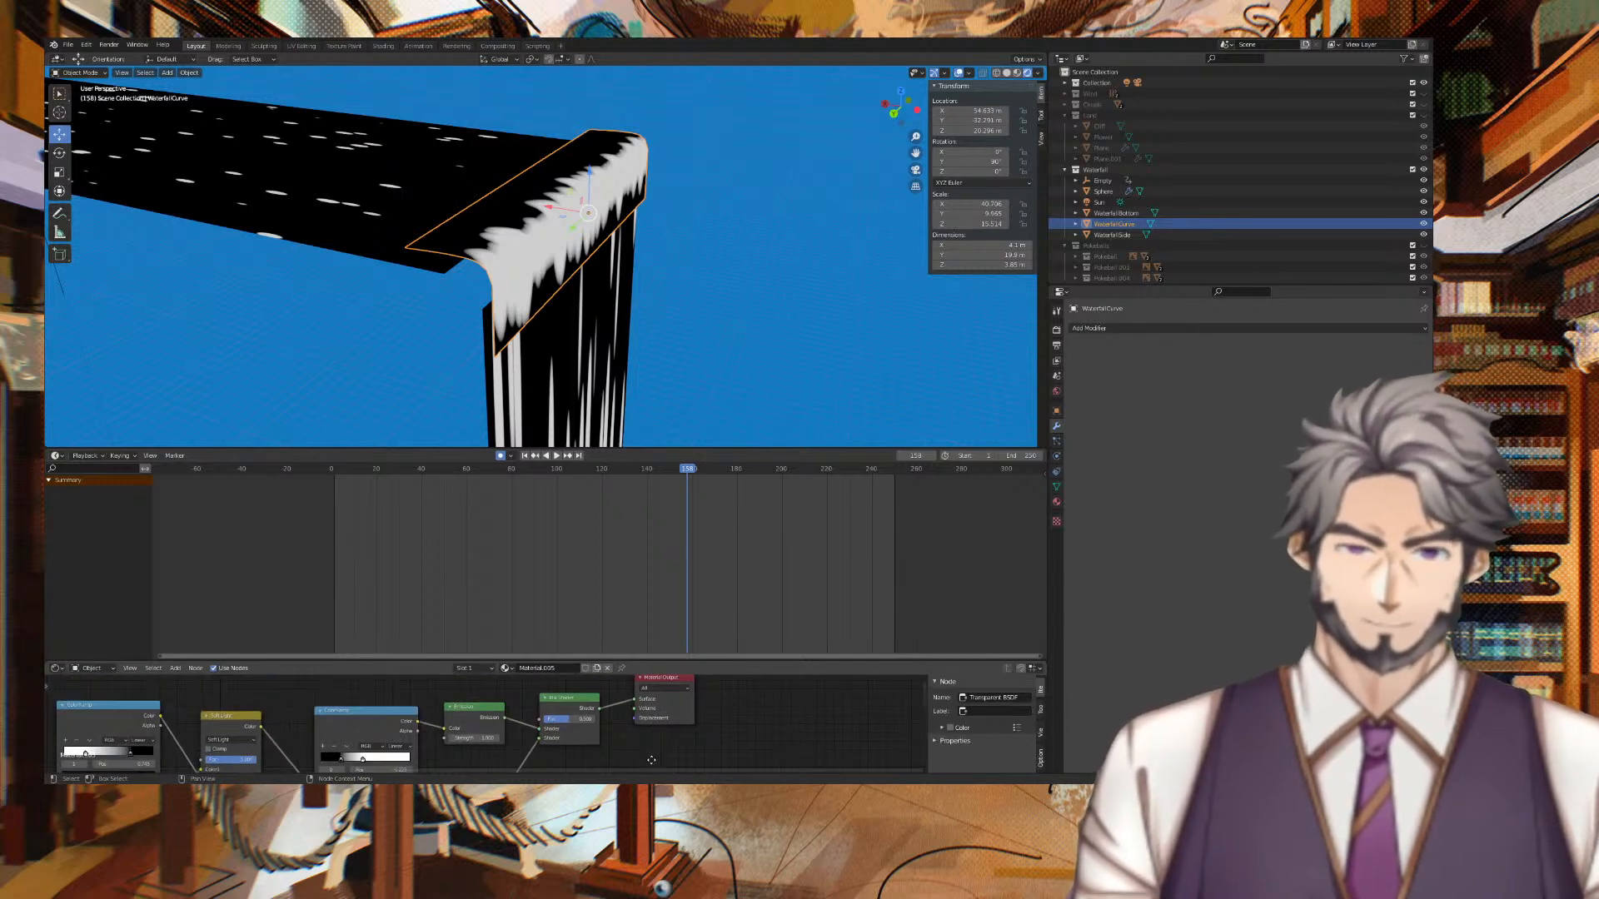
middle_click_drag(651, 759, 833, 792)
middle_click_drag(832, 696, 847, 679)
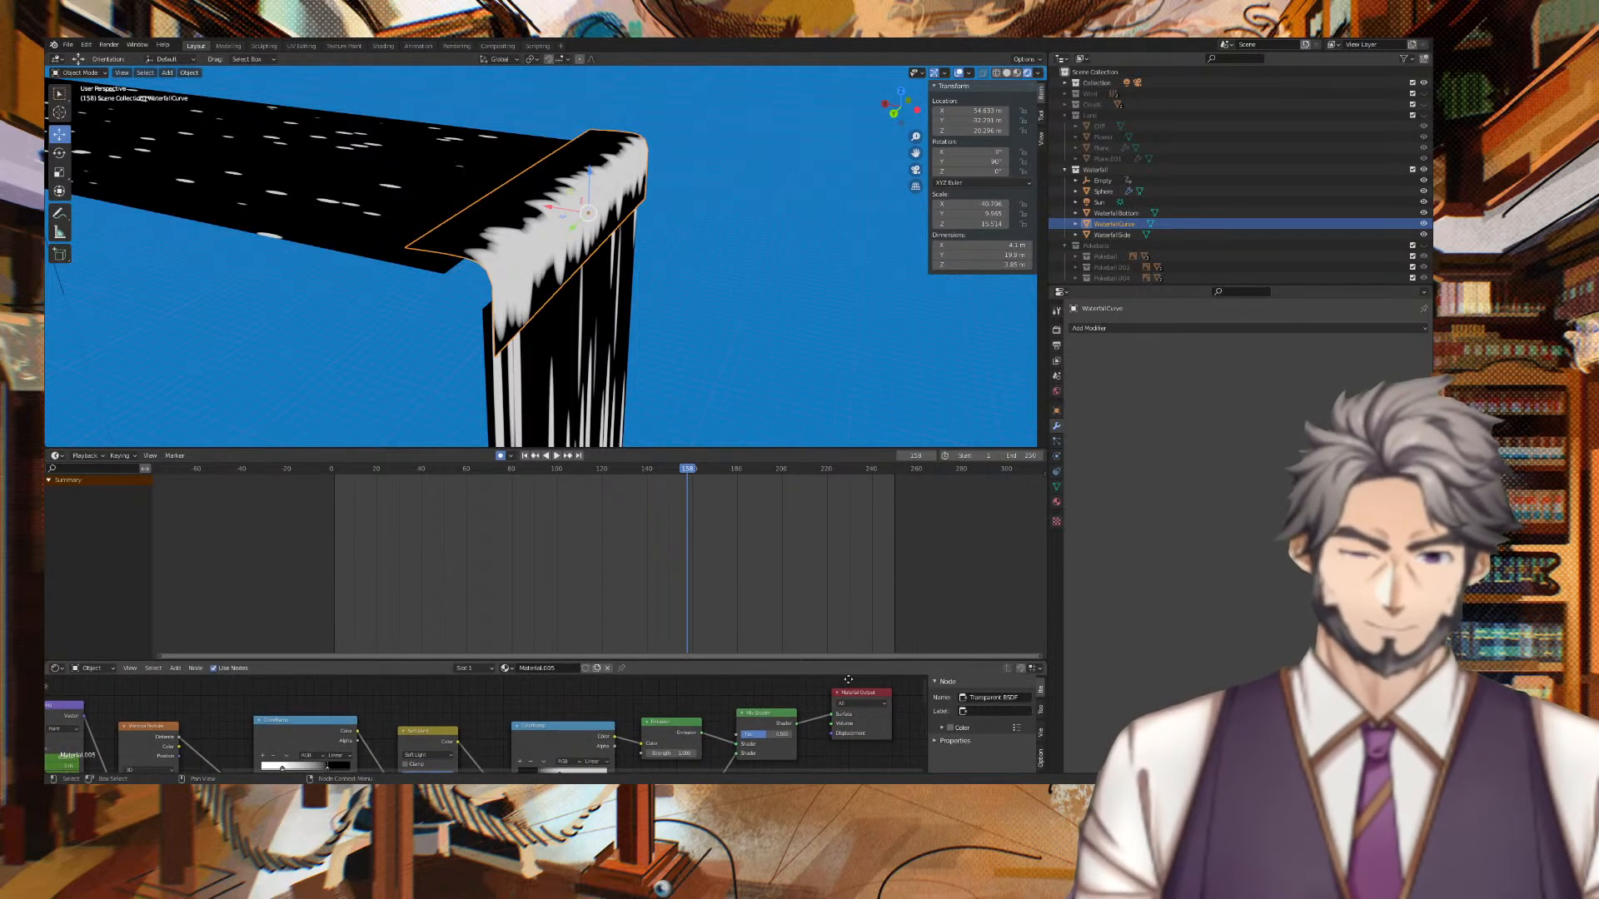
key("shift+a")
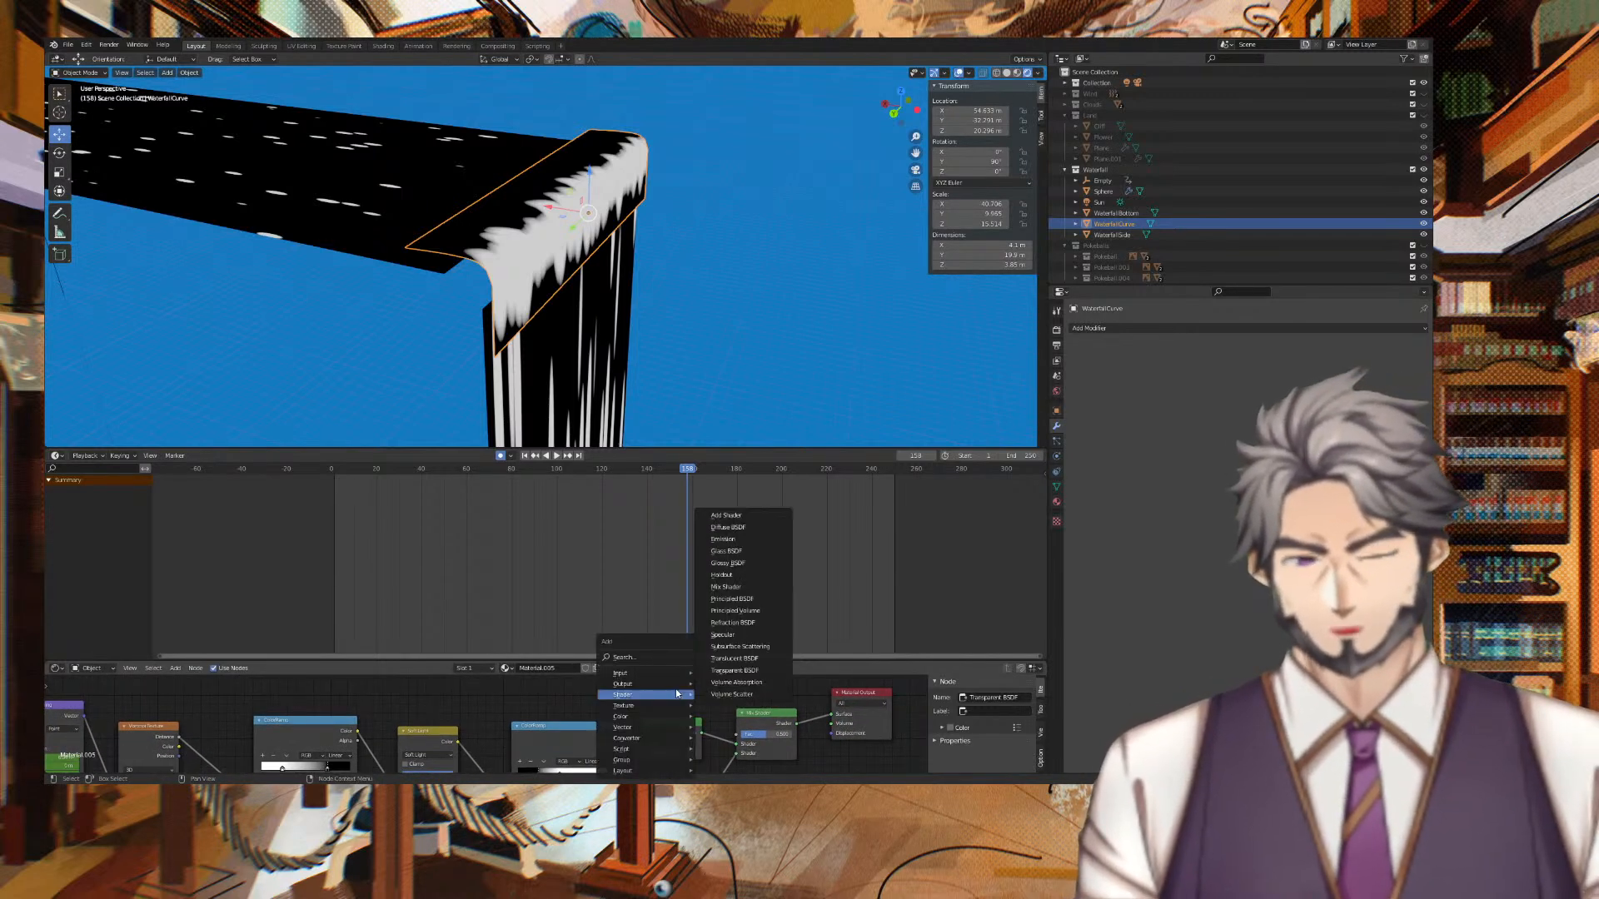
left_click(657, 657)
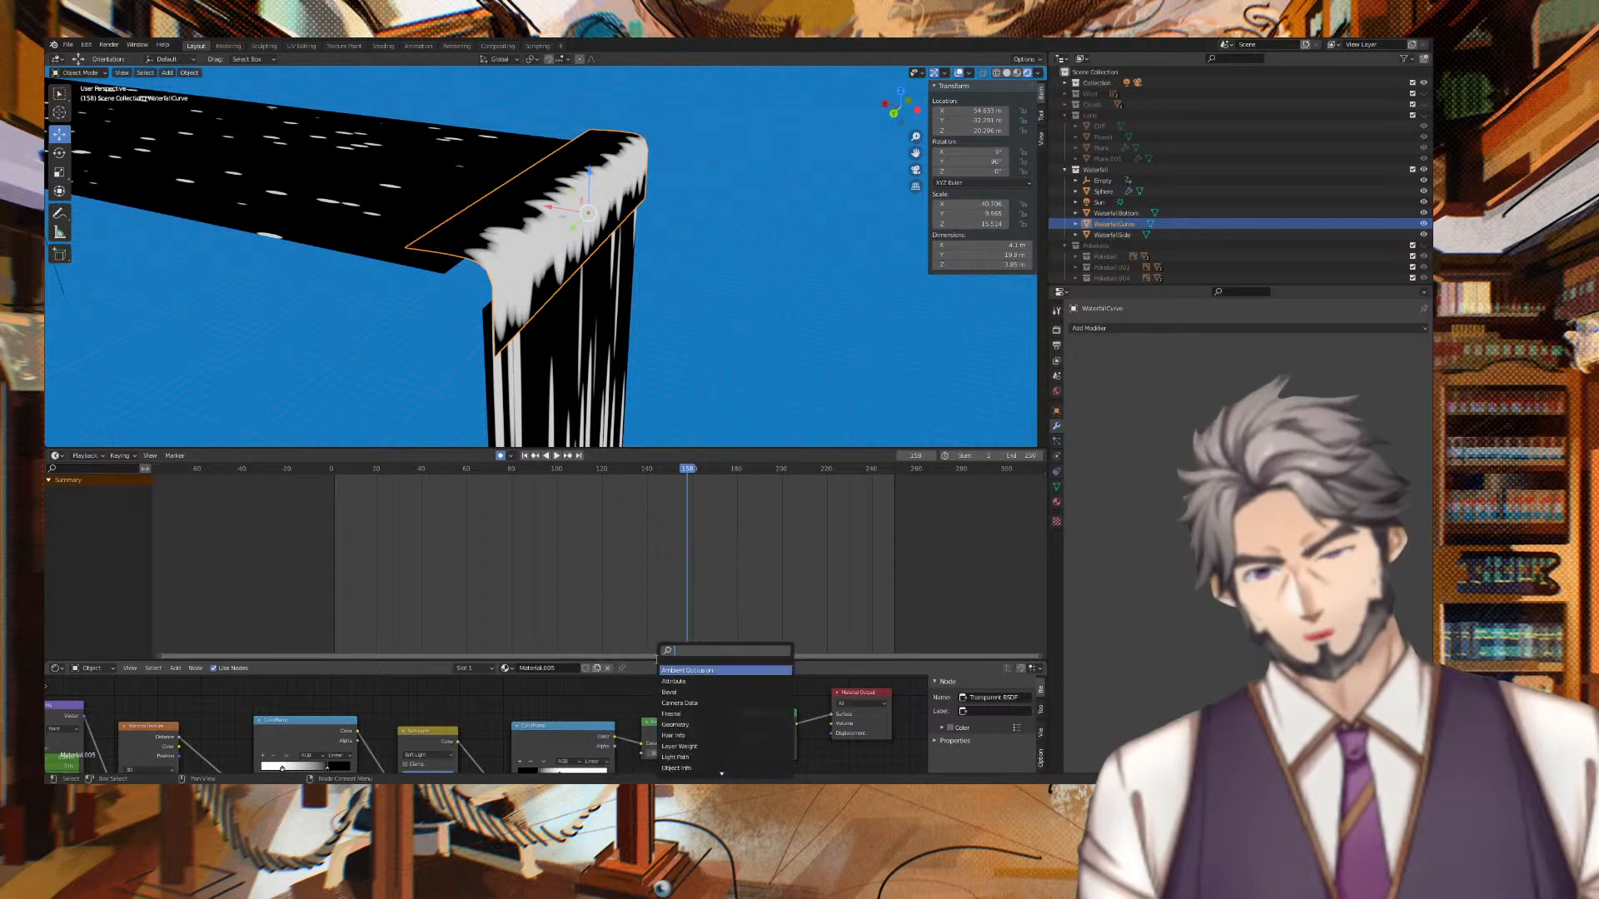
type("inve")
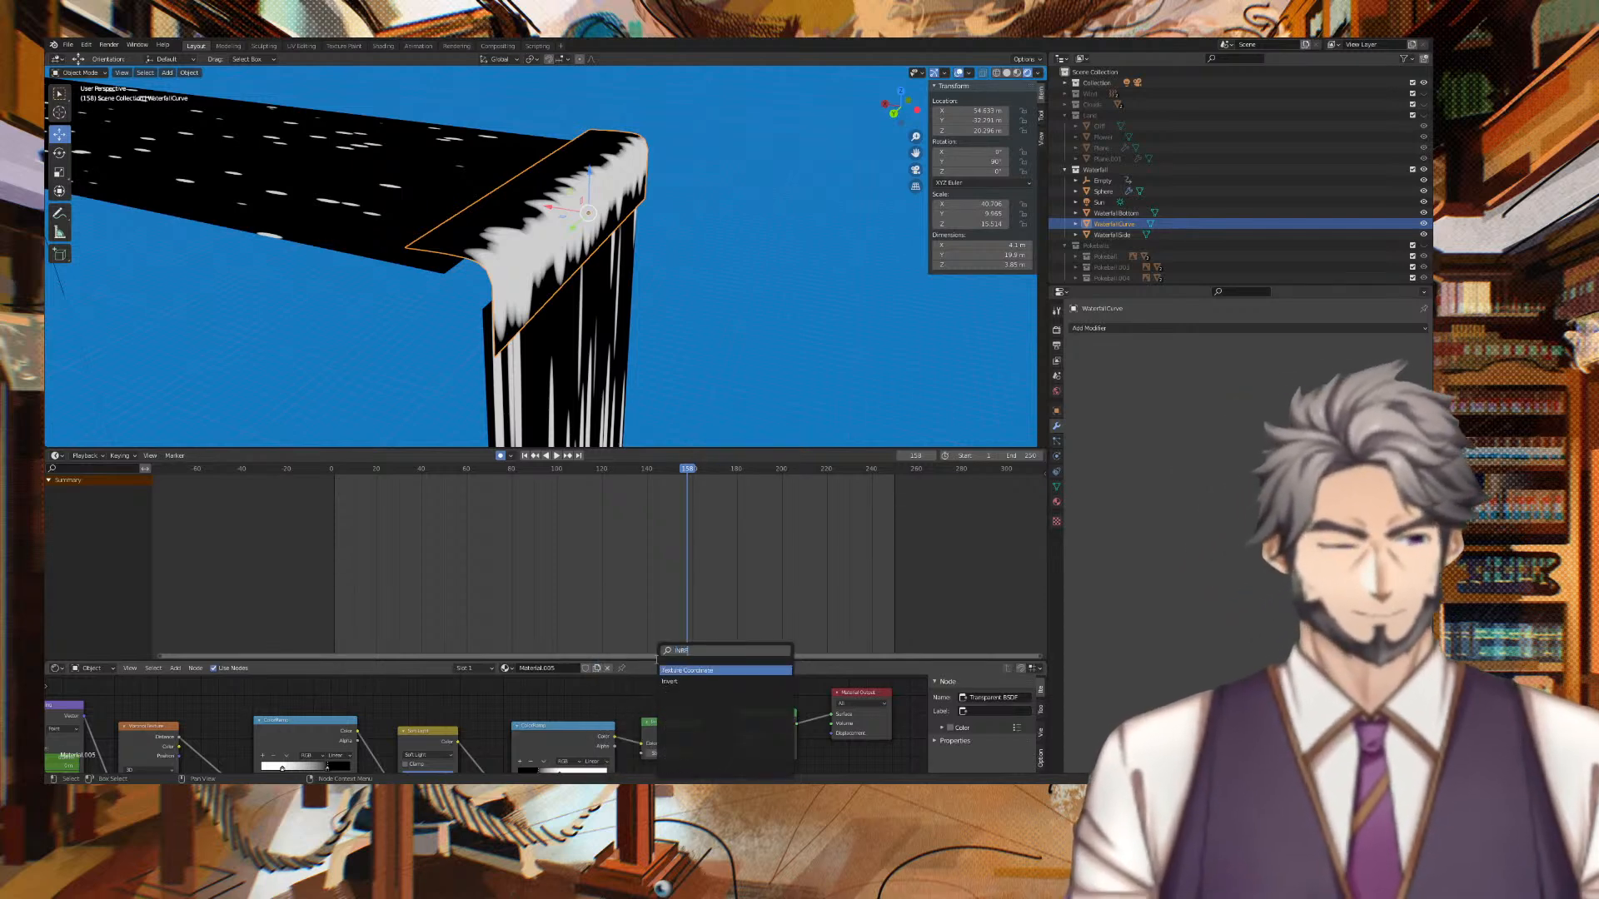
type("r")
key("Return")
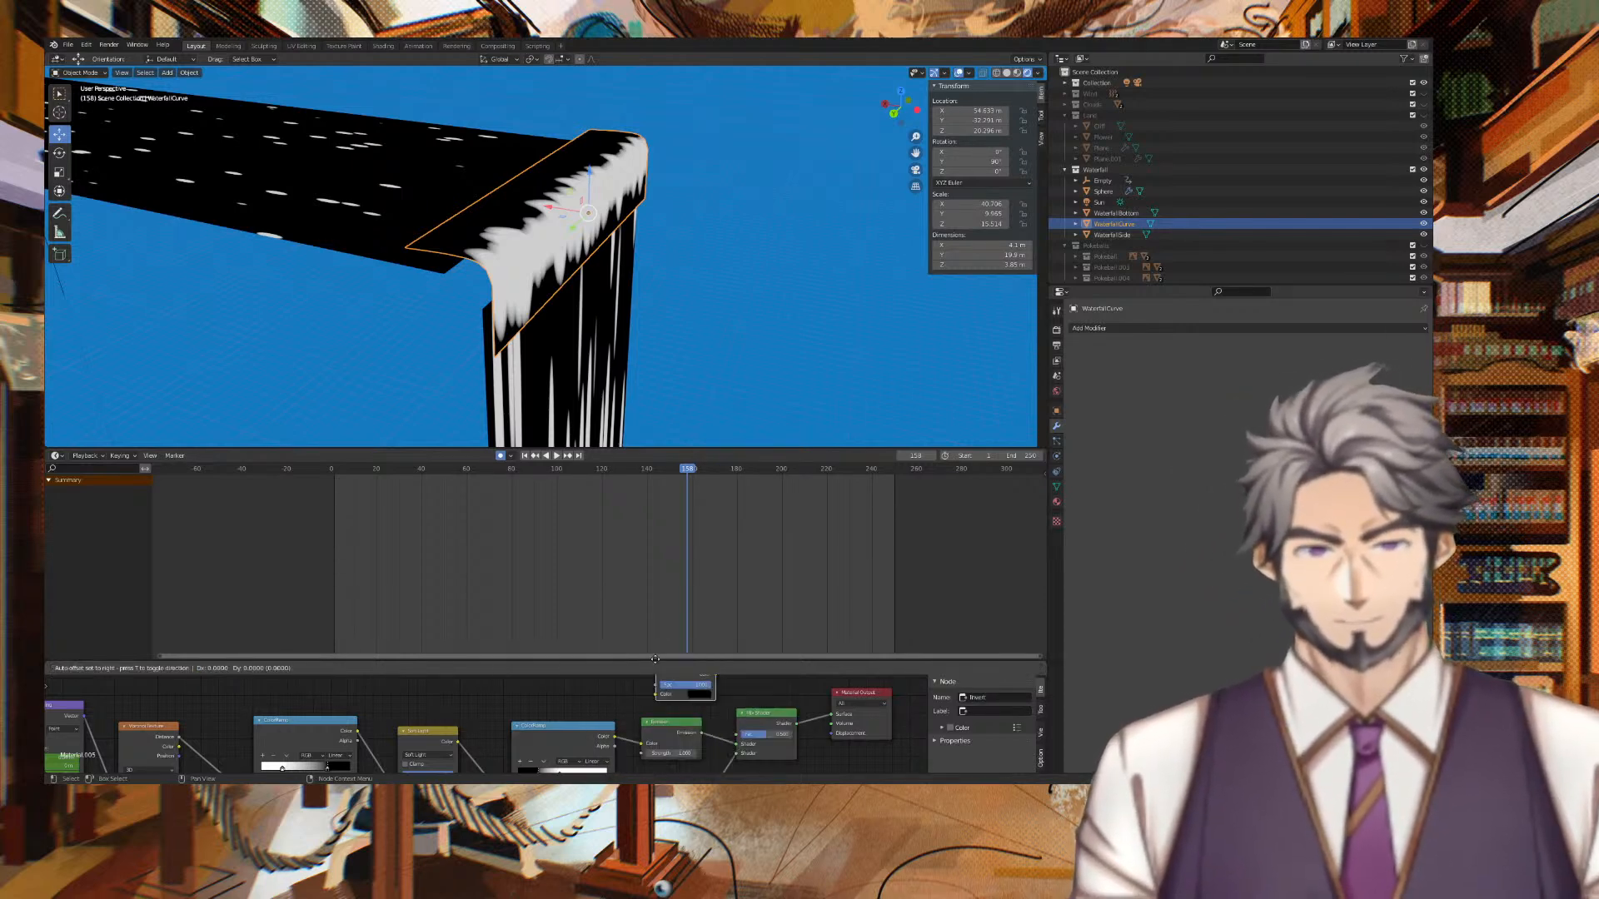
left_click(640, 667)
Route the last ColorRamp's output through the Invert node into the Mix Shader's Fac input.
middle_click_drag(751, 693, 800, 714)
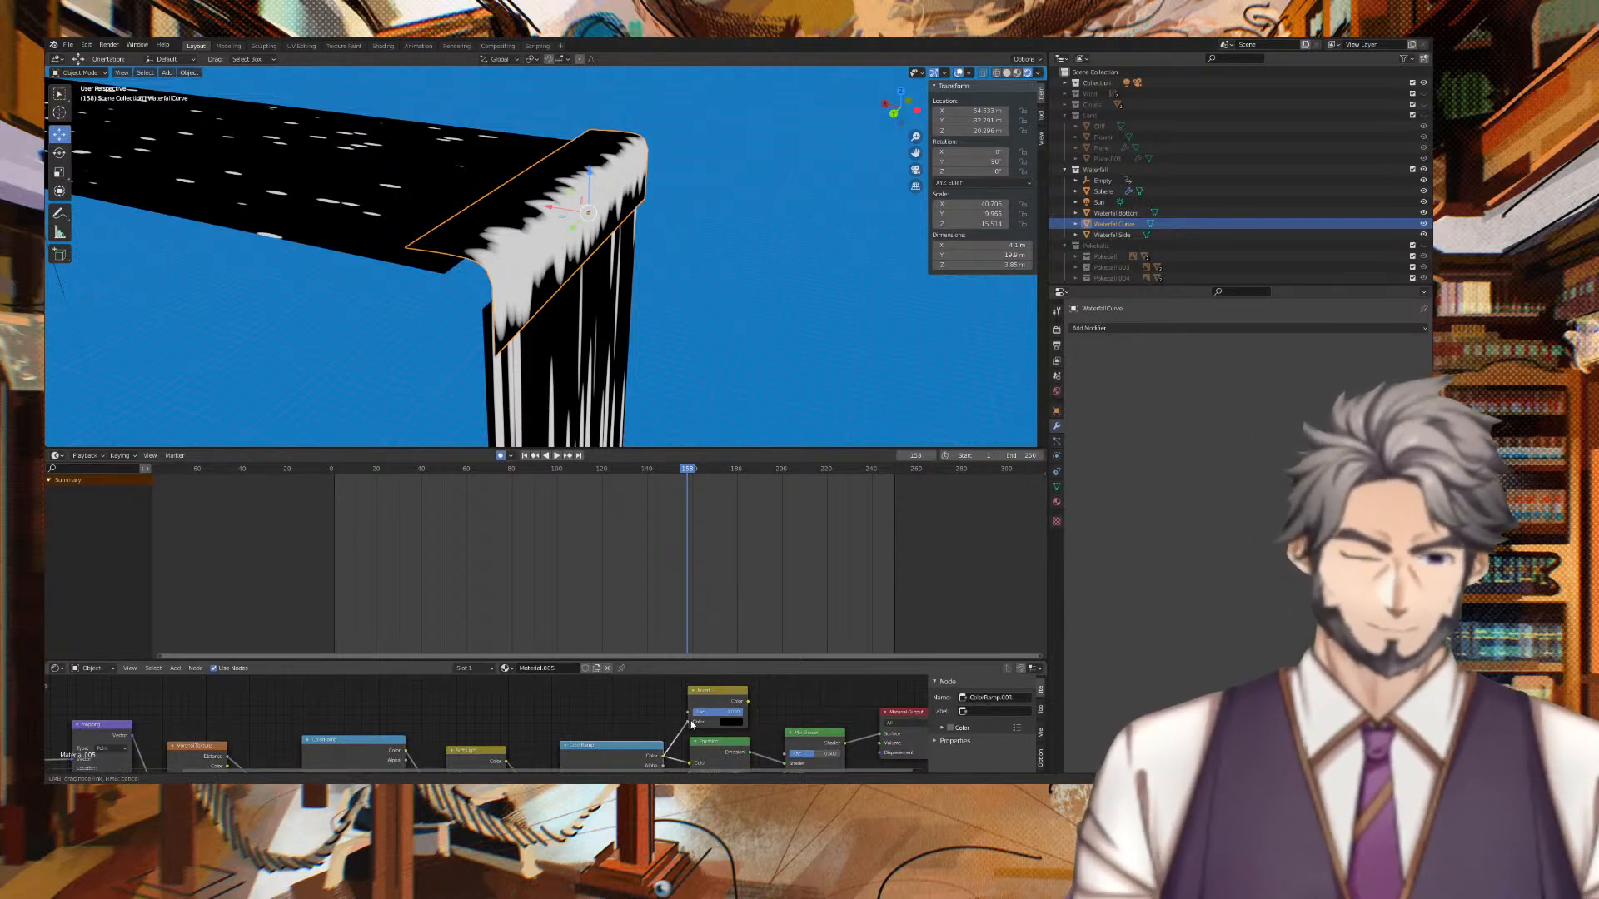
middle_click_drag(813, 711, 746, 688)
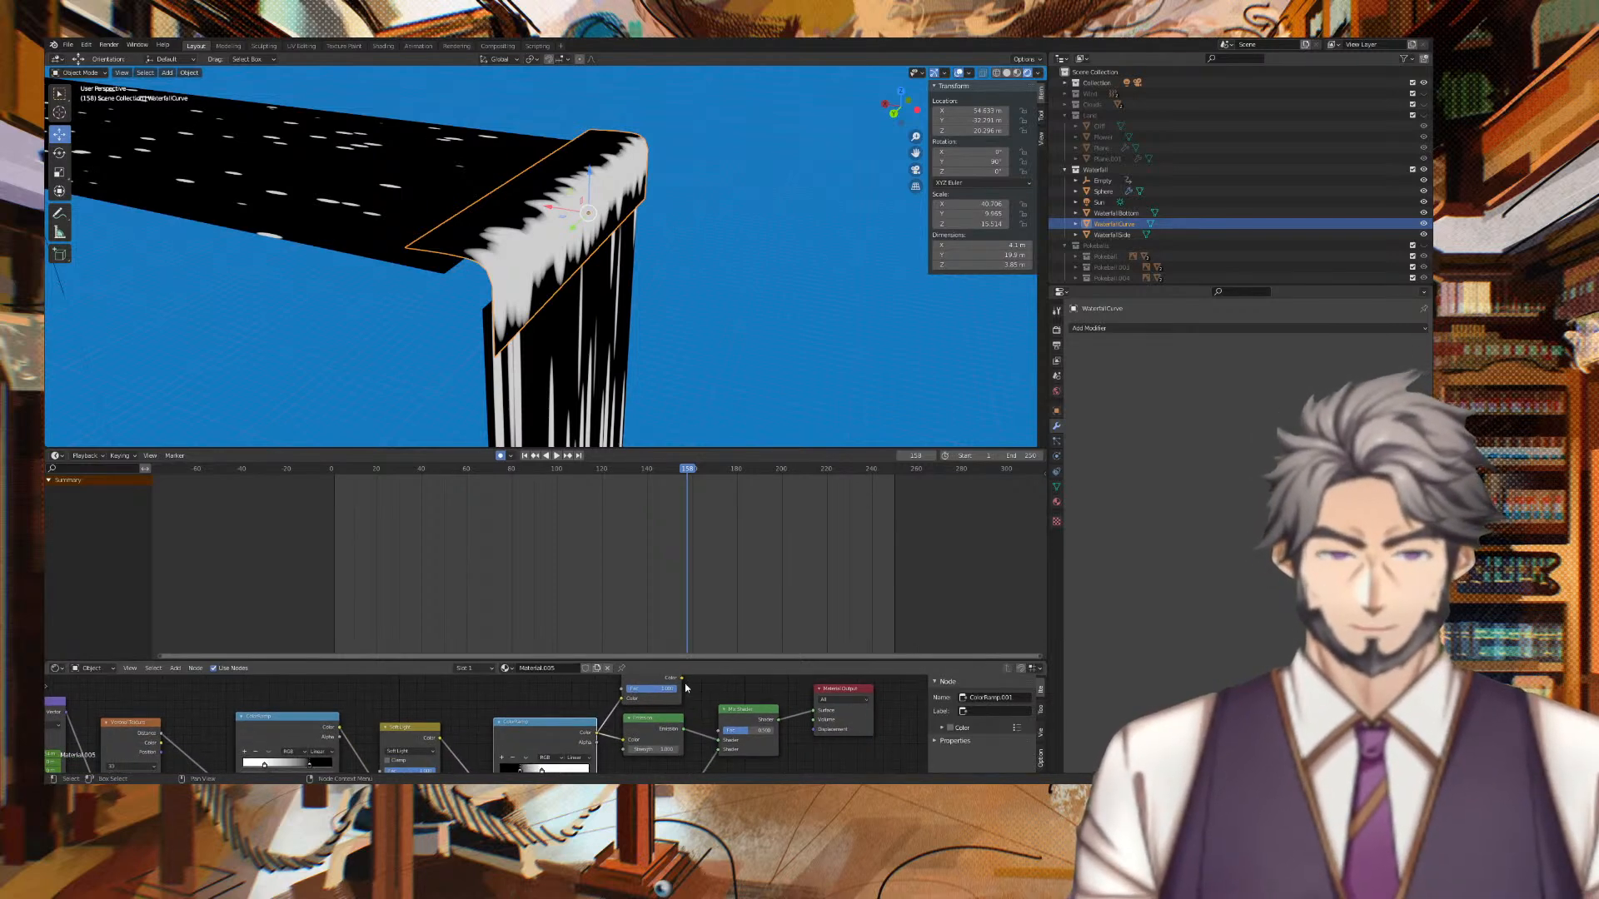
left_click_drag(727, 733, 723, 730)
middle_click_drag(748, 691, 846, 729)
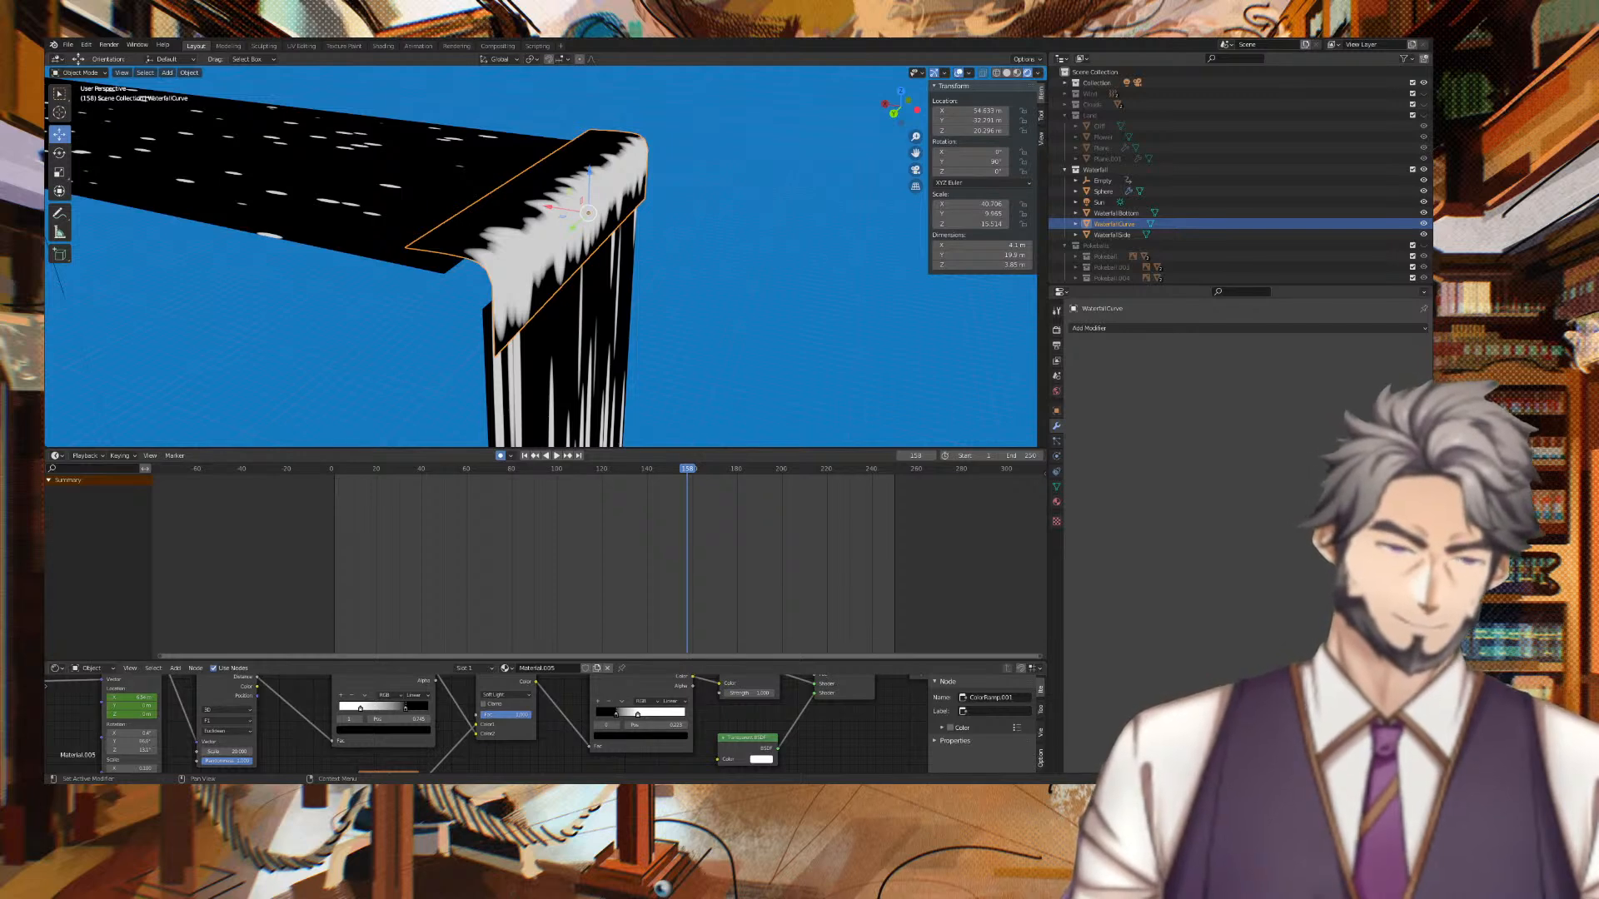
Disconnect the last ColorRamp's output from the Emission node's Color input in the WaterfallCurve material.
middle_click_drag(835, 719, 831, 739)
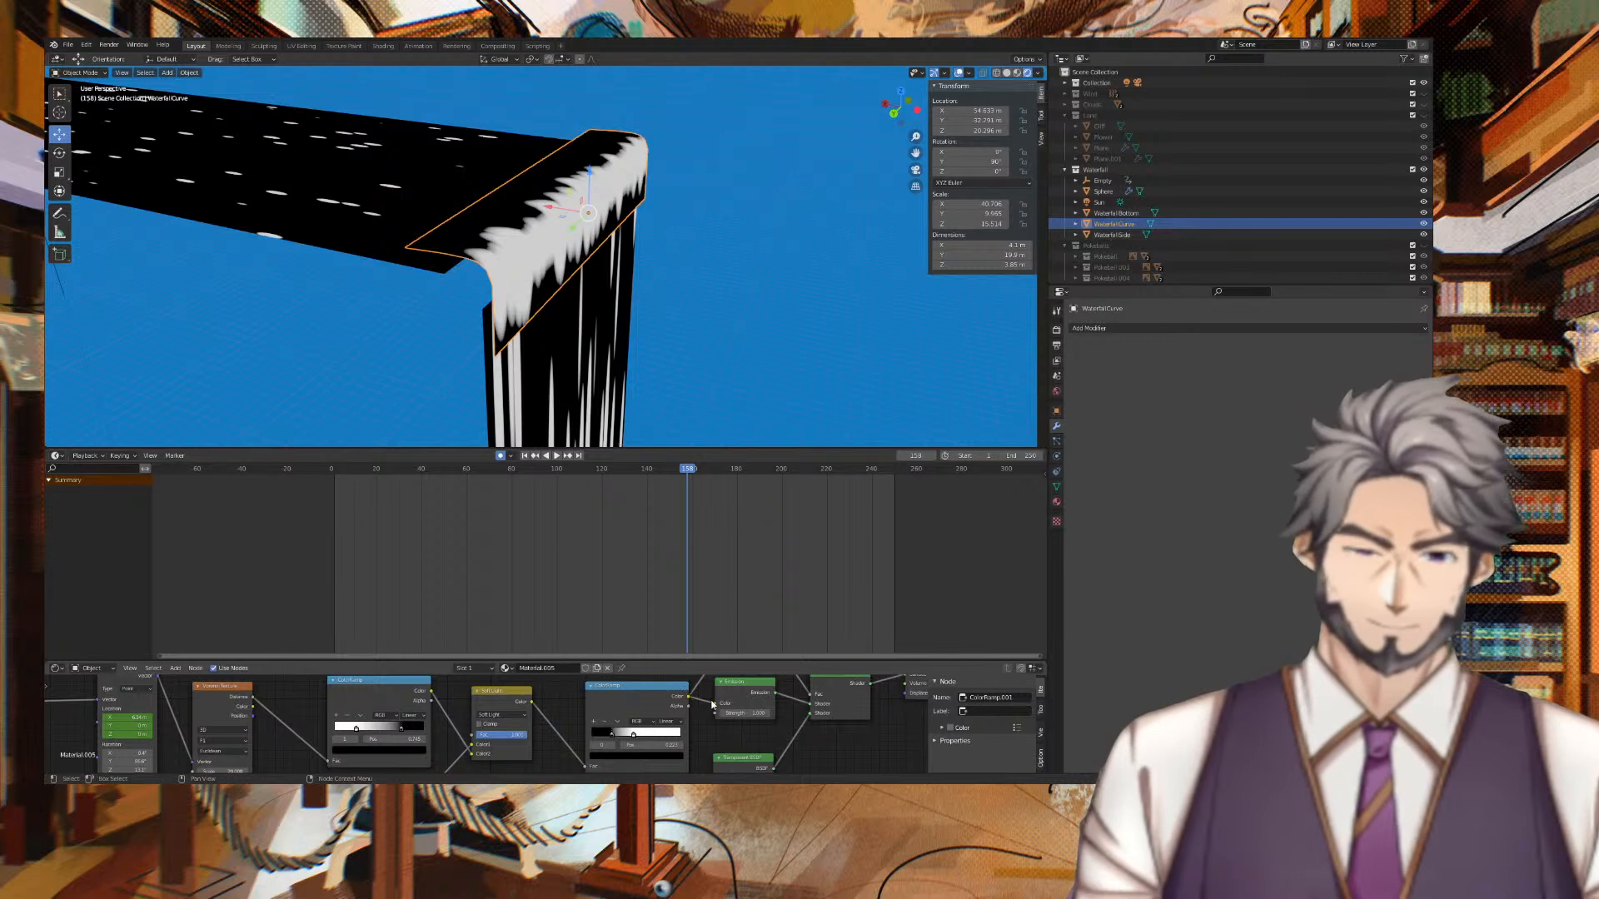
left_click_drag(714, 707, 701, 714)
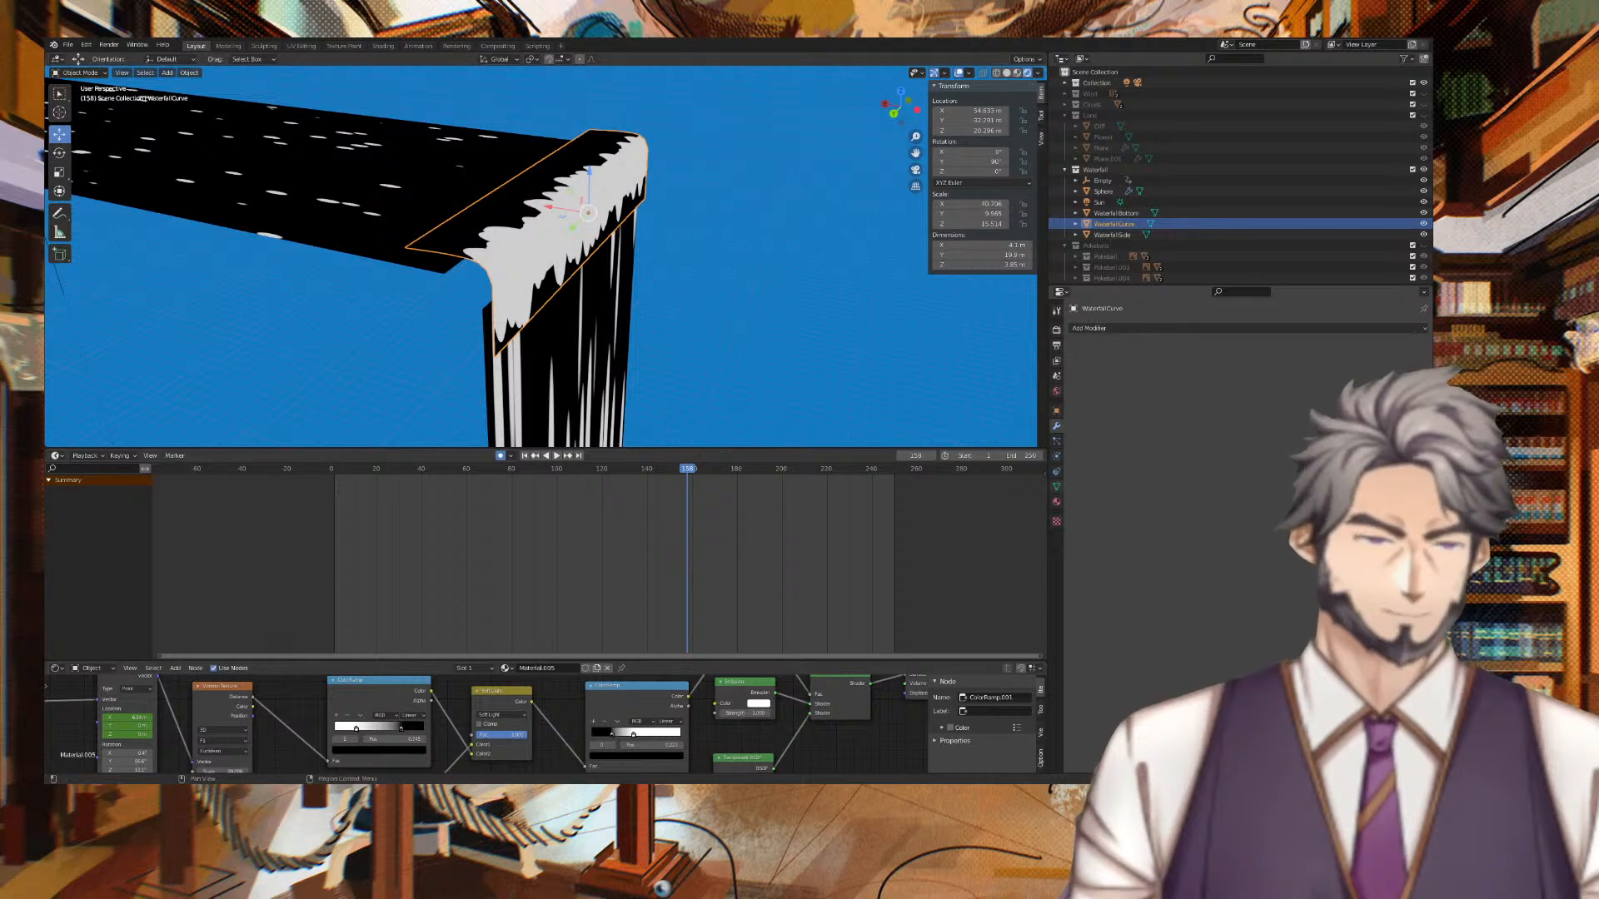
Set both the Blend Mode and the Shadow Mode of the WaterfallCurve material to Alpha Clip.
left_click(1056, 503)
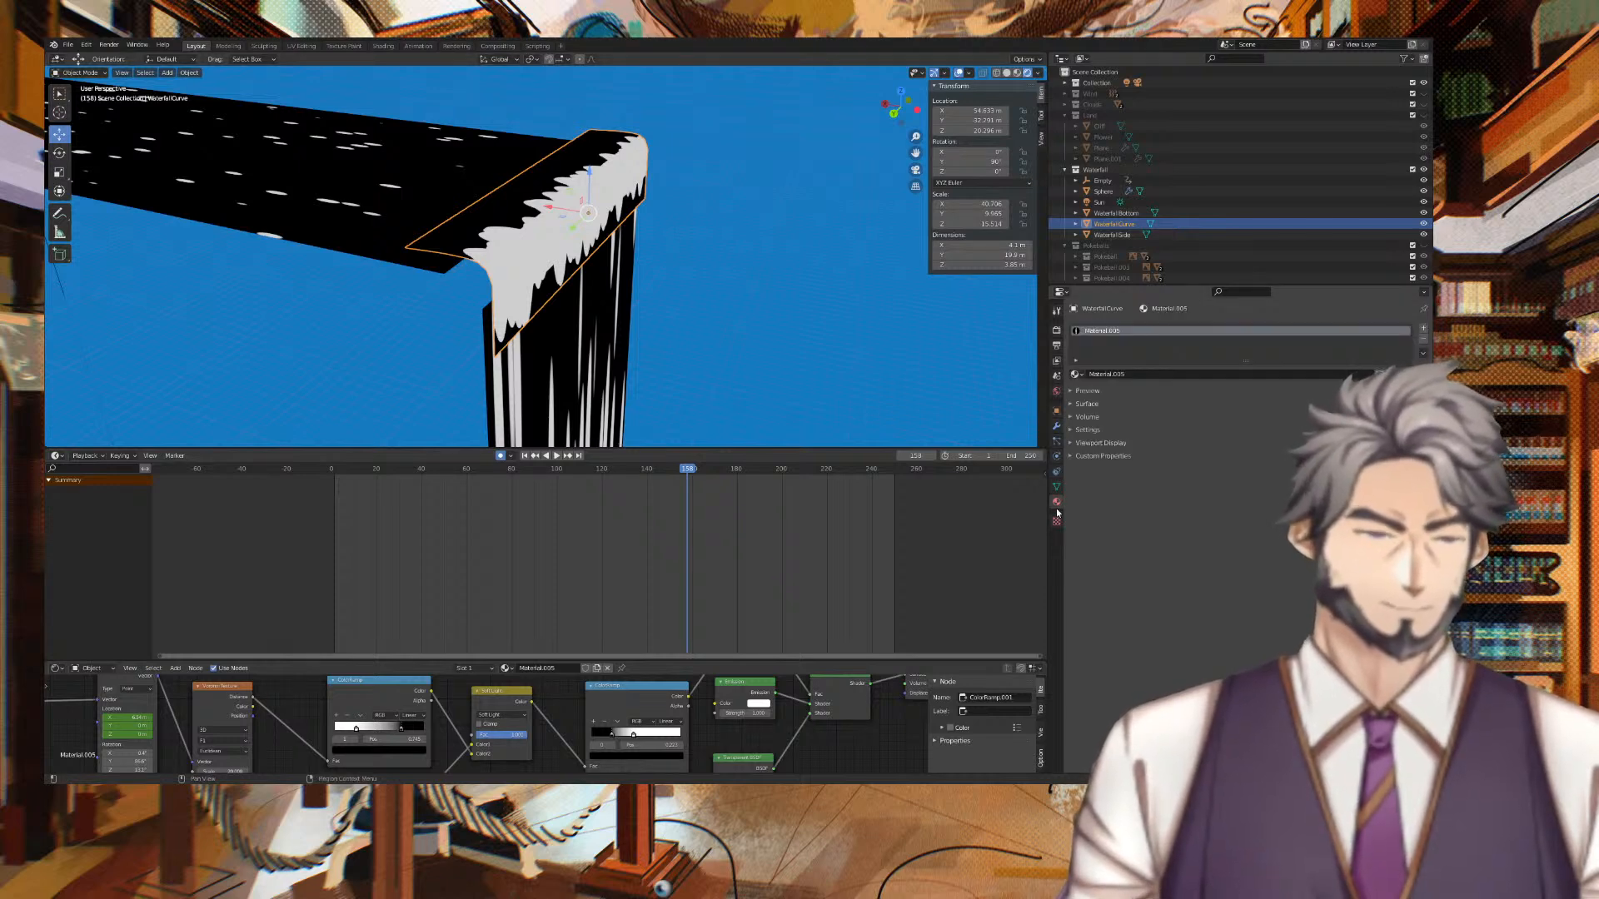
left_click(1095, 428)
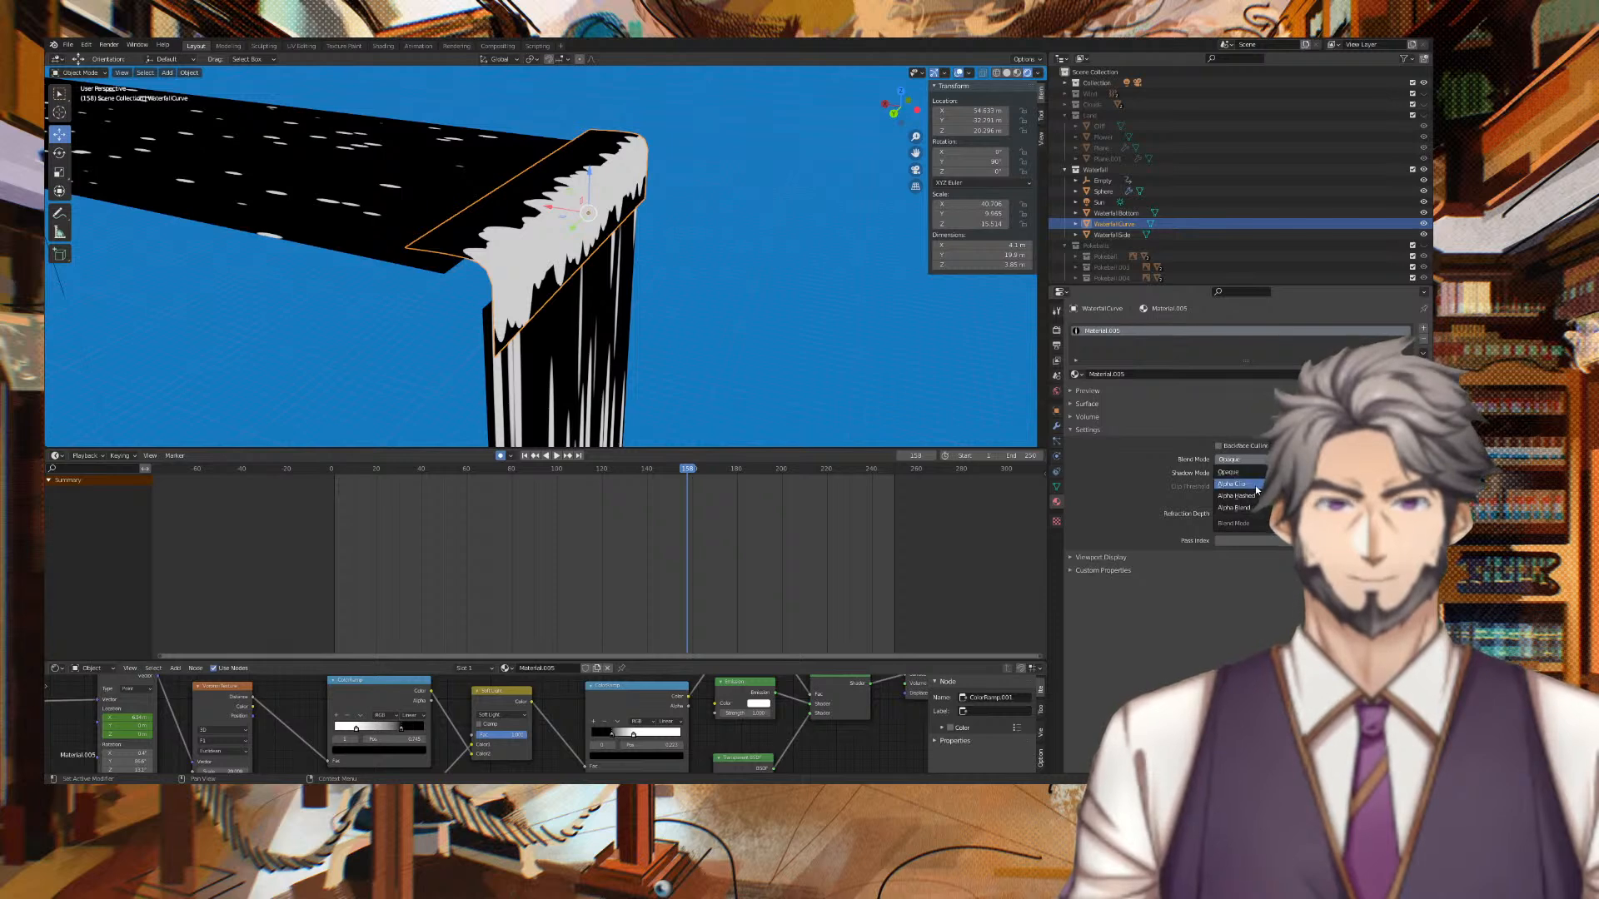
left_click_drag(1257, 490, 1249, 483)
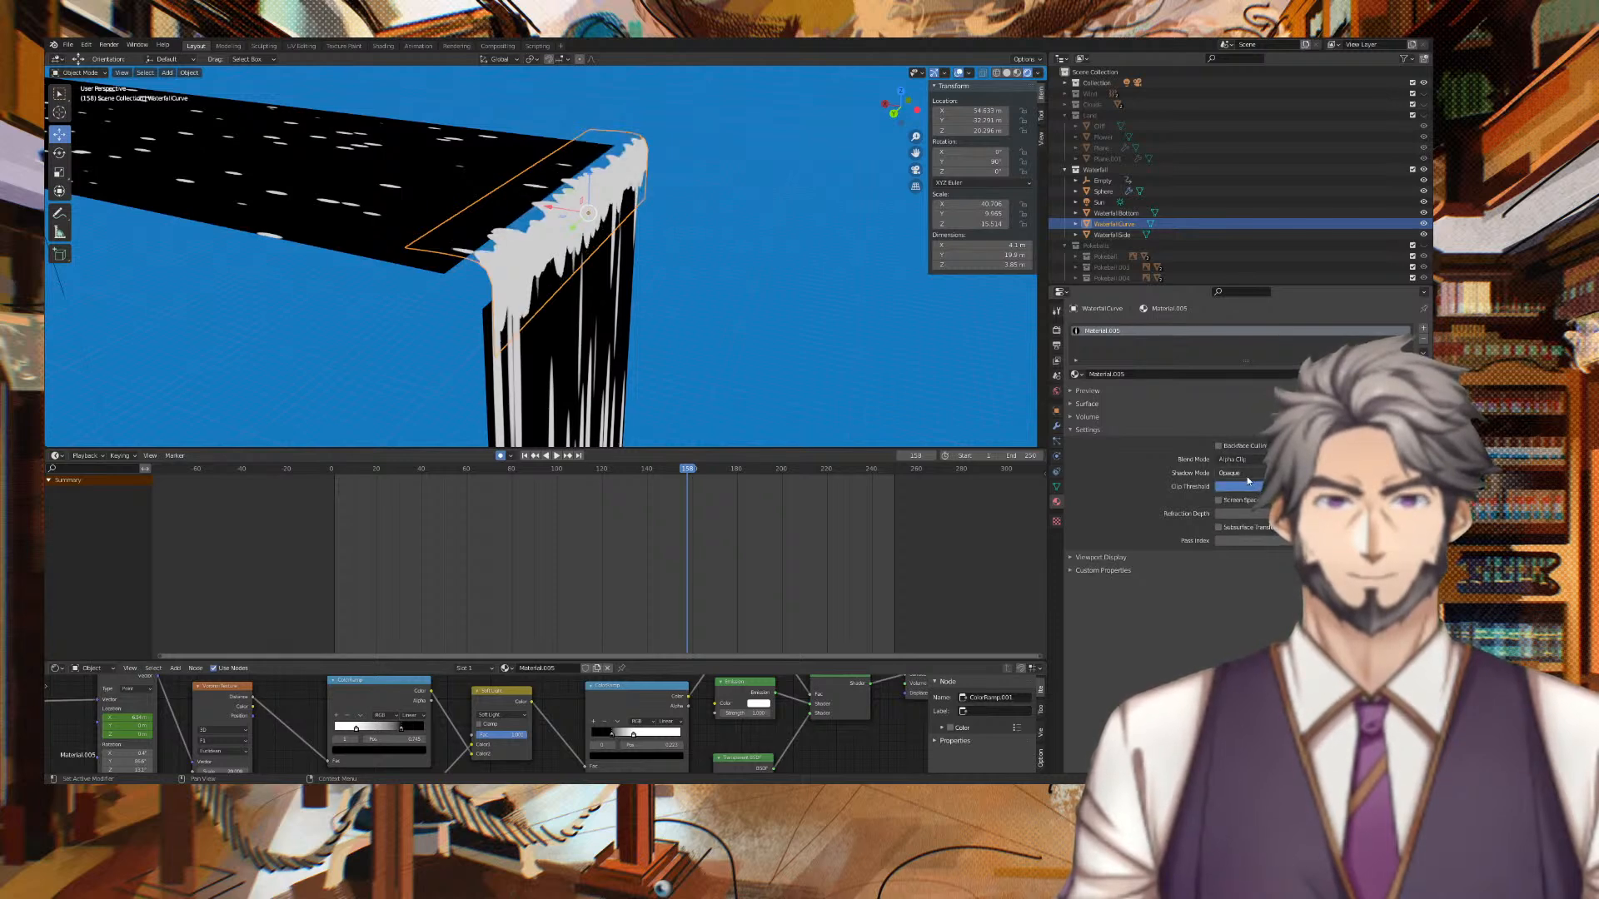
left_click(1234, 508)
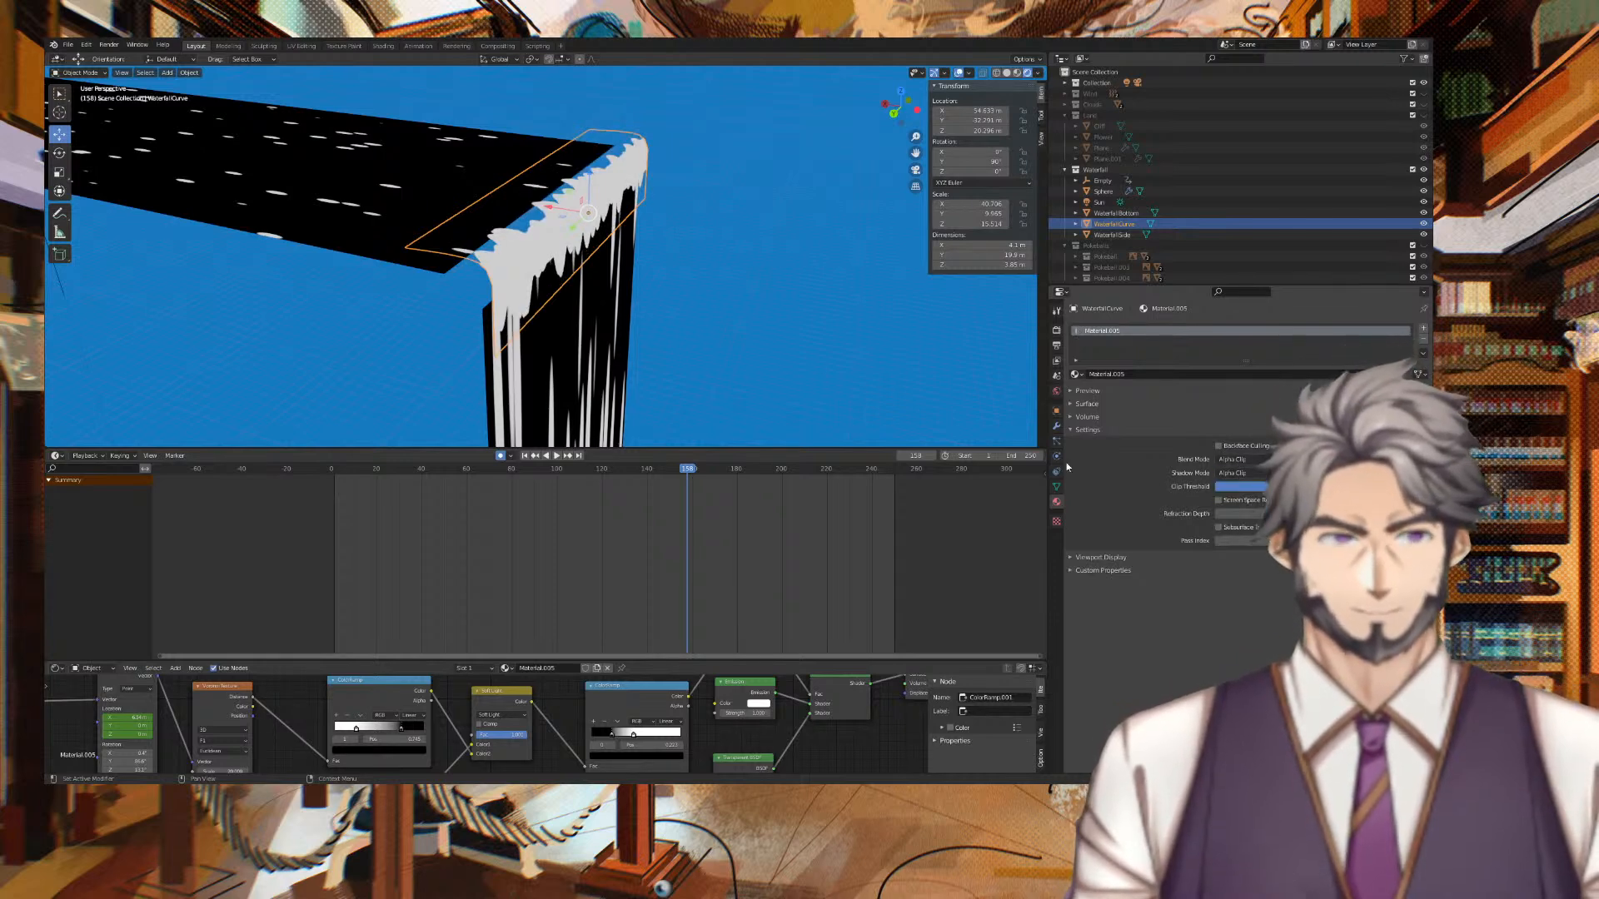
mouse_move(730, 270)
middle_mouse_down()
mouse_move(485, 253)
mouse_move(608, 198)
mouse_move(701, 260)
mouse_move(657, 289)
mouse_move(608, 290)
mouse_move(525, 224)
mouse_move(559, 207)
mouse_move(655, 228)
mouse_move(703, 275)
middle_mouse_up()
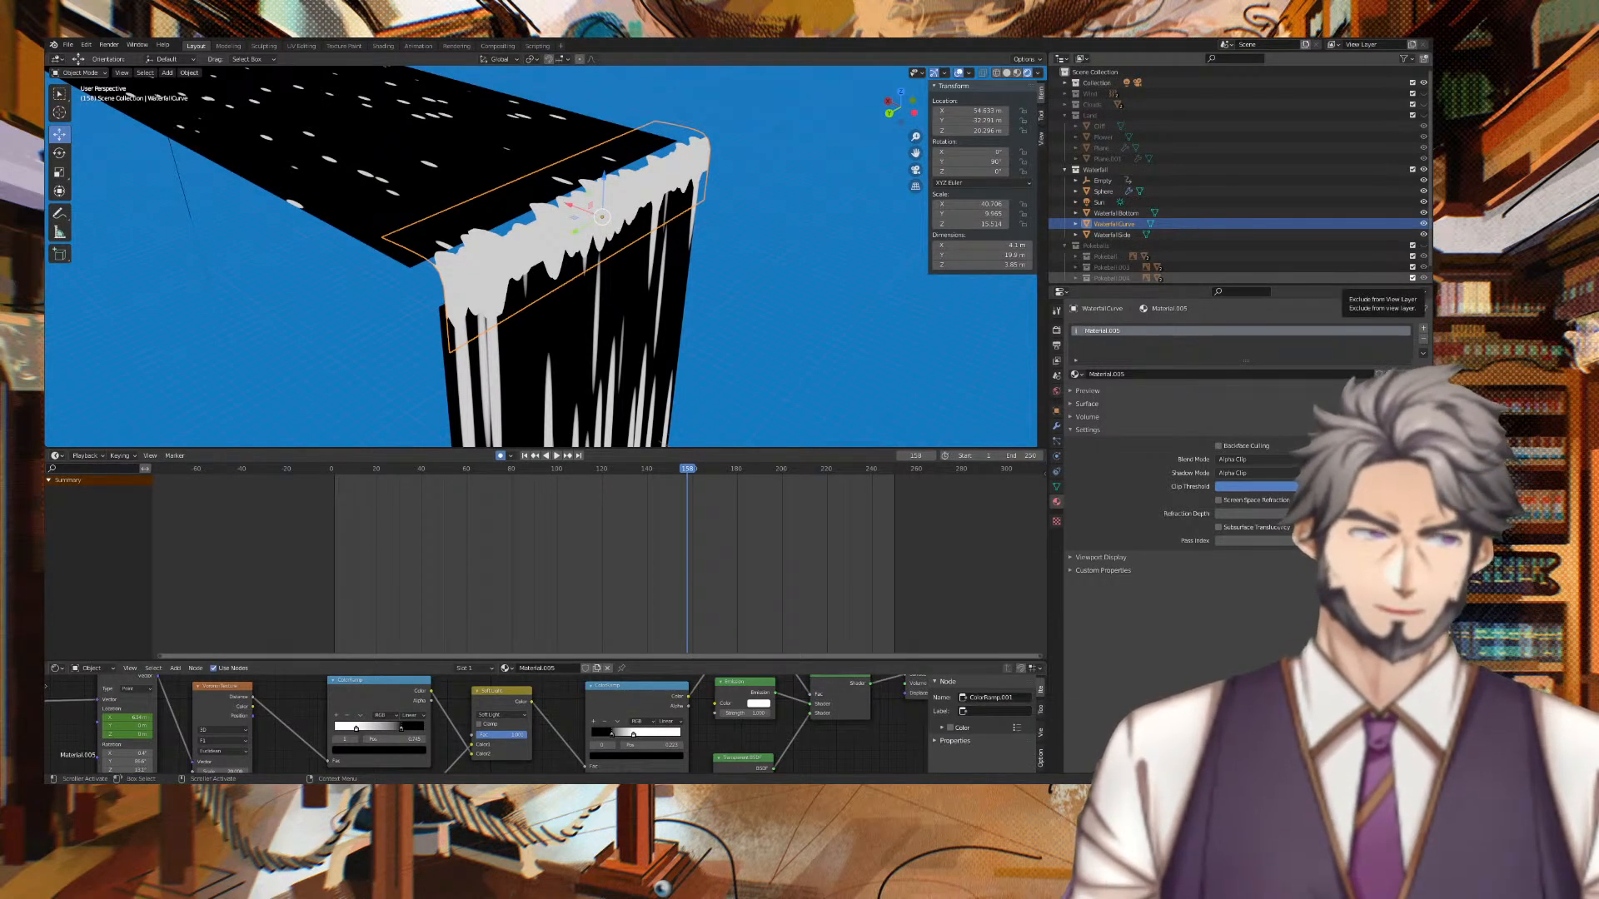
middle_click_drag(783, 200, 831, 243)
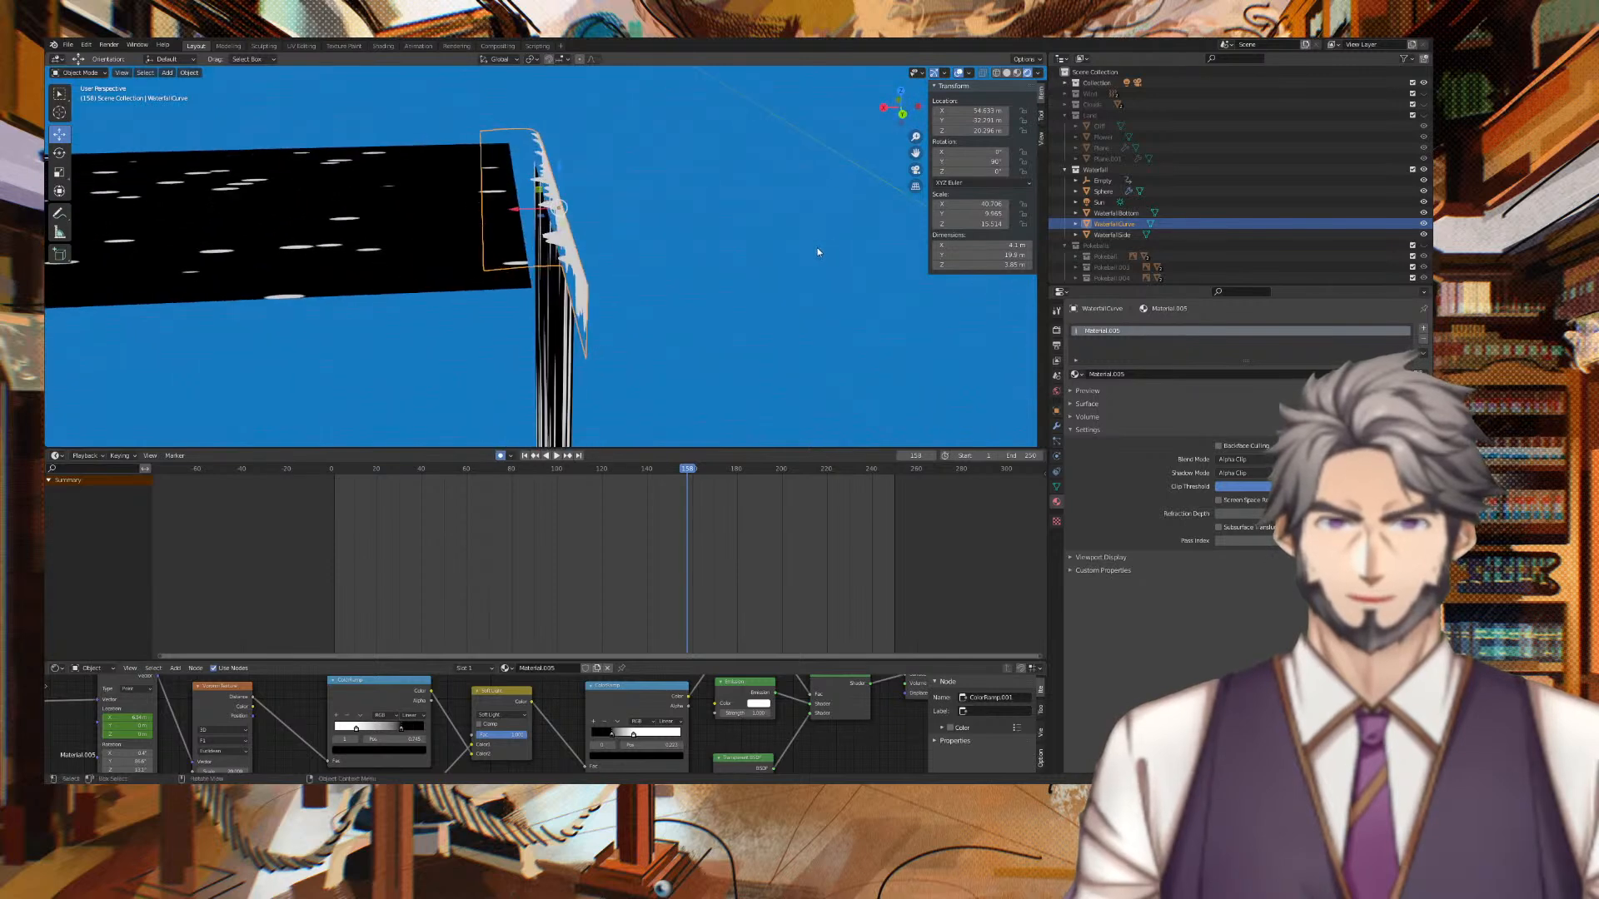
Move the horizontal river plane Plane.002 along the X axis until its end meets the waterfall curve.
middle_click_drag(436, 254, 407, 202)
left_click(407, 202)
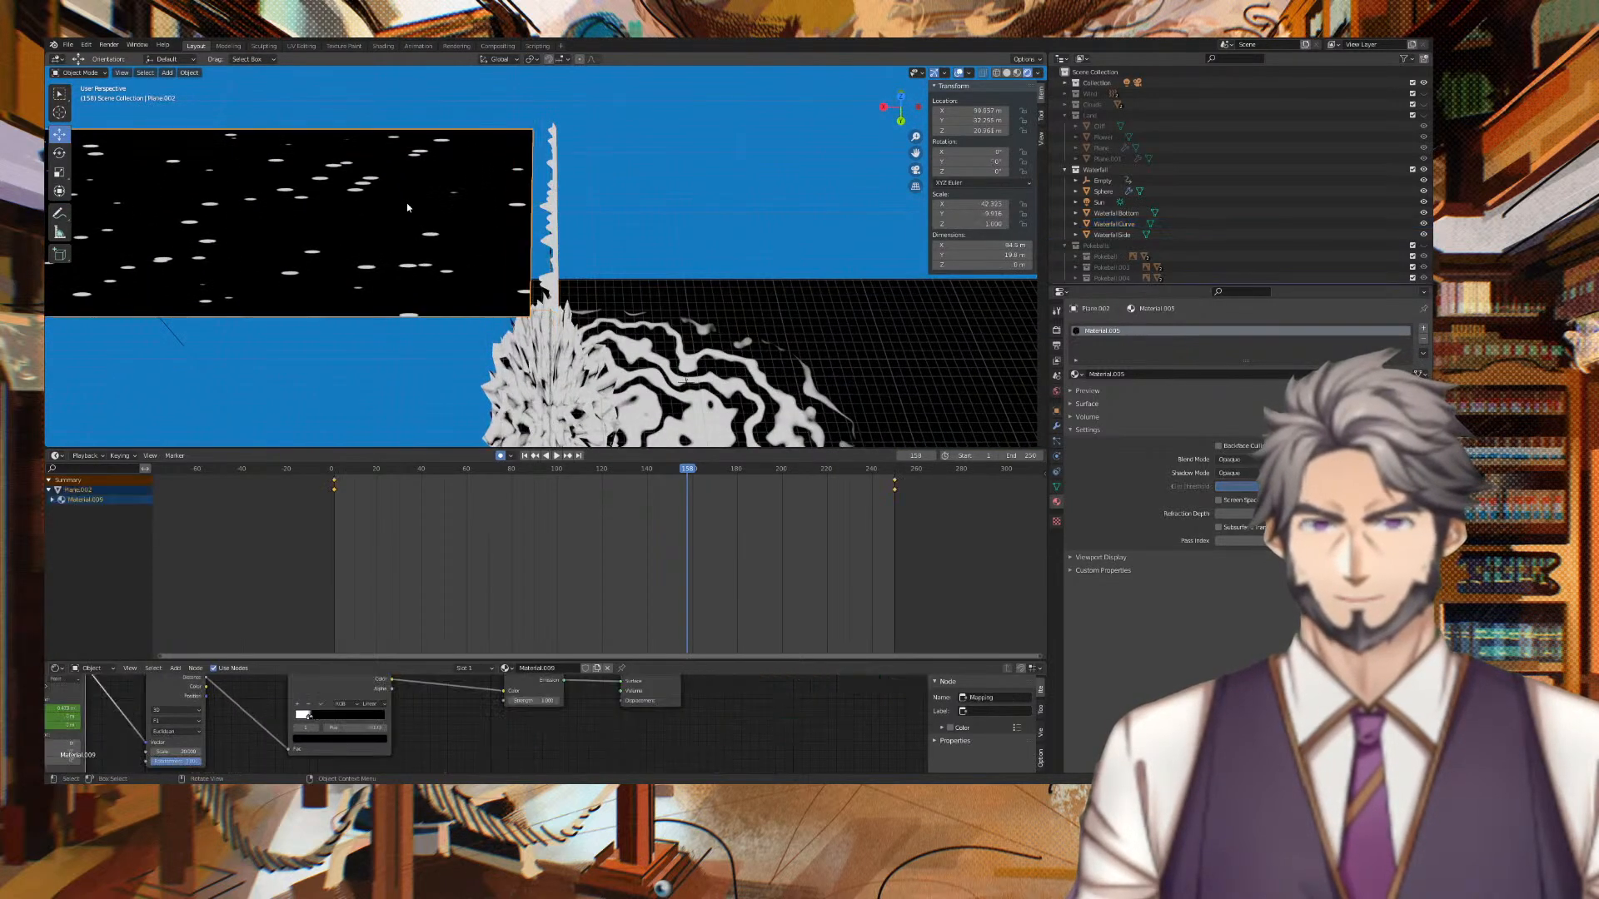
key("g")
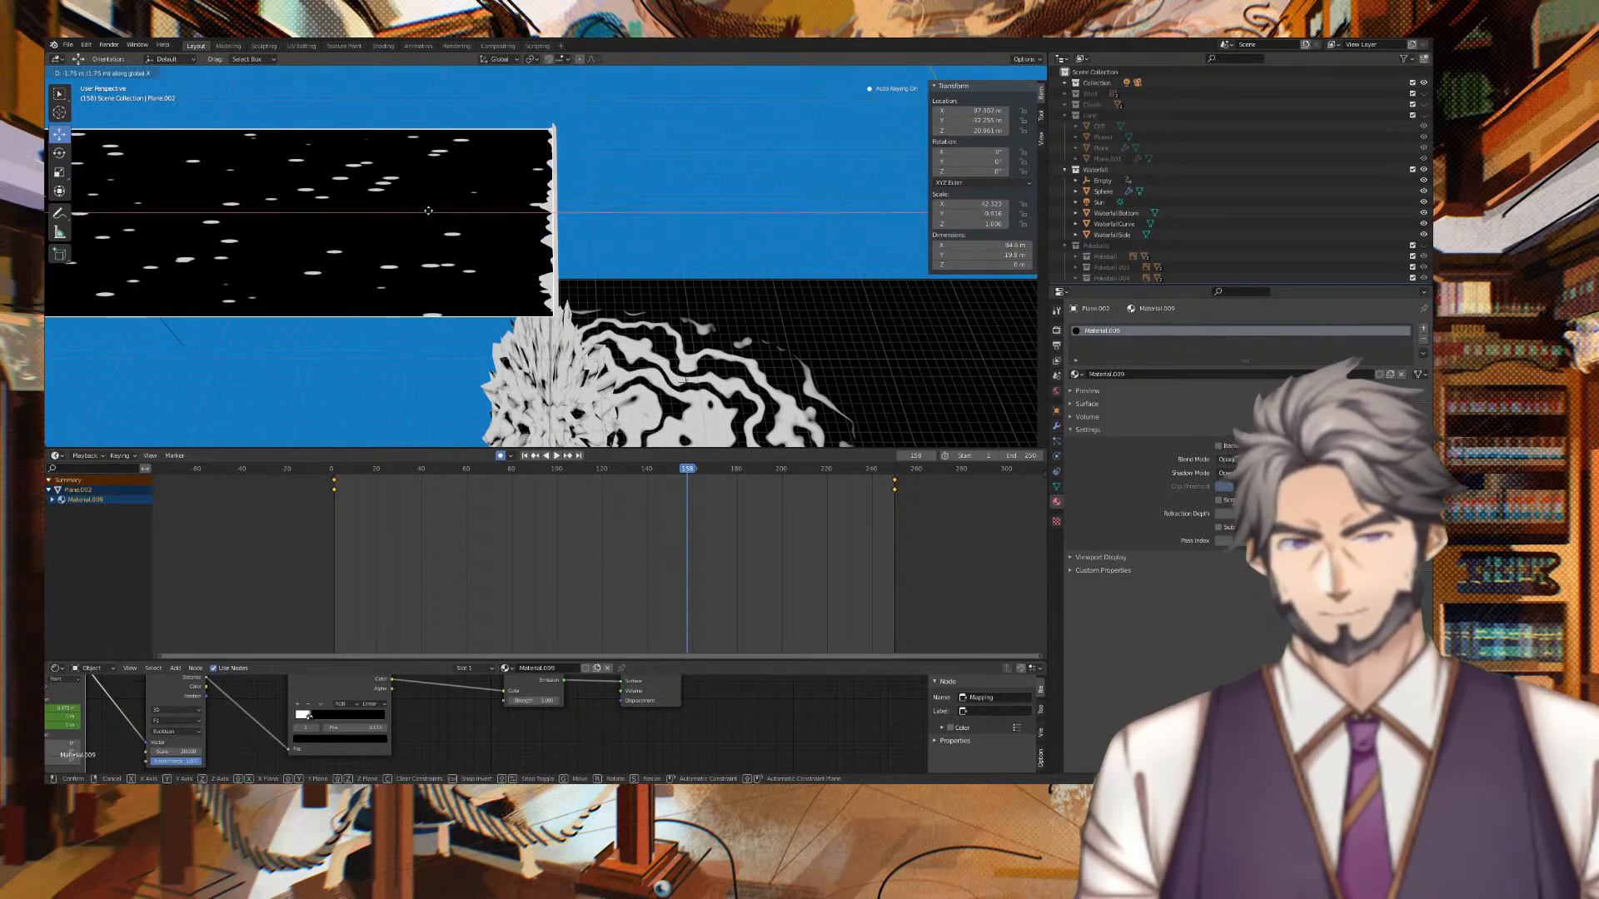
left_click(428, 210)
middle_click_drag(428, 211, 618, 185)
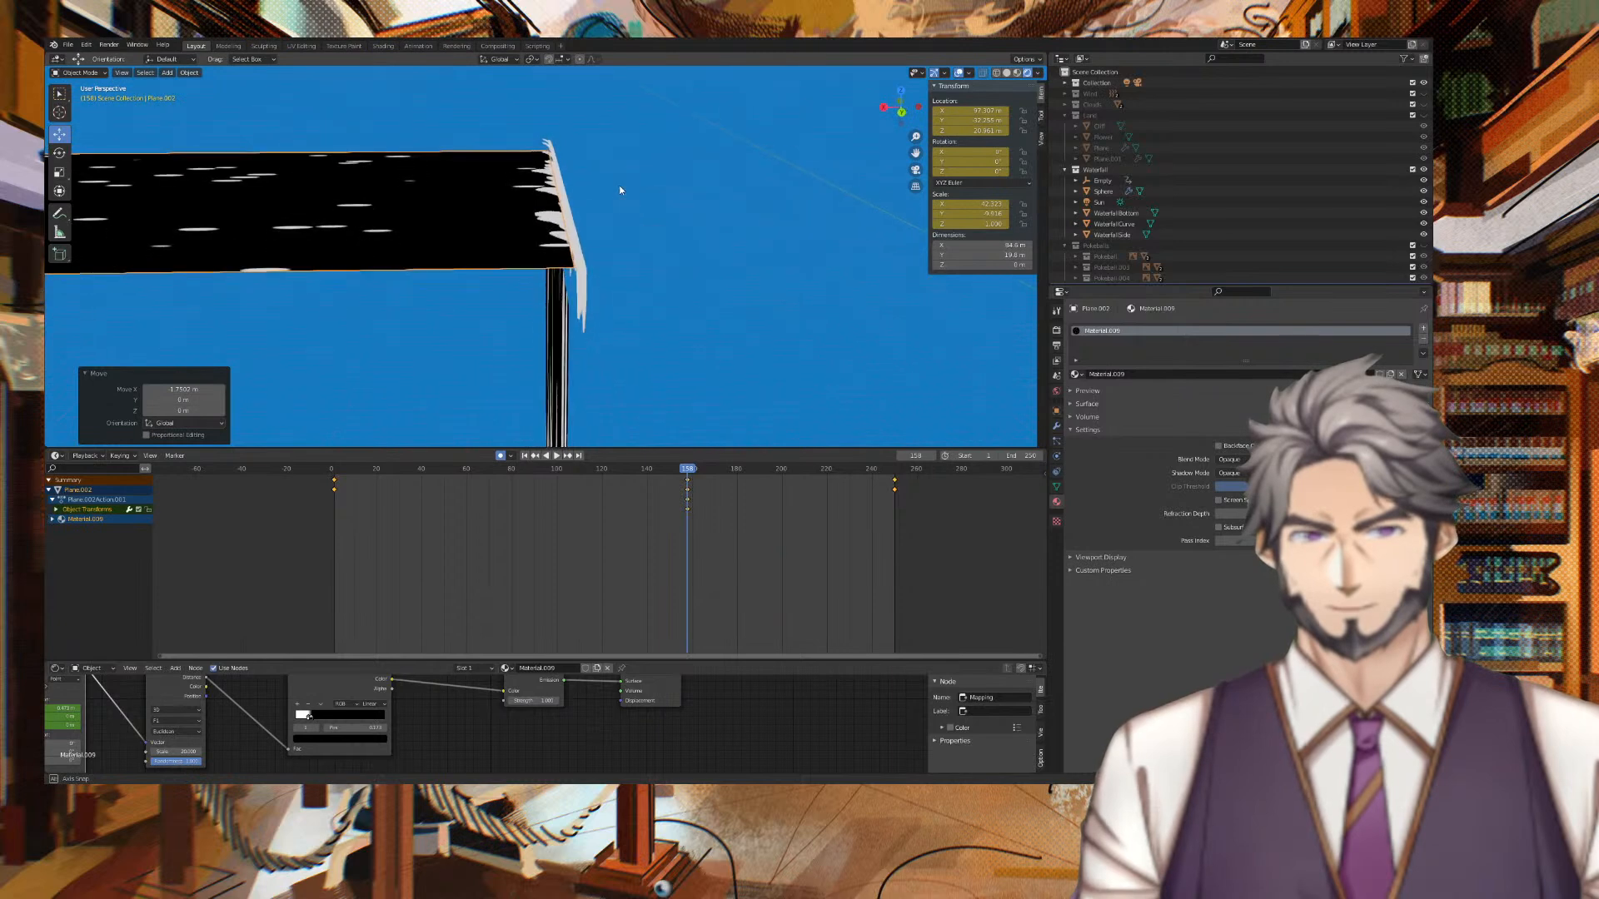
Raise Plane.002 along the Z axis toward the curve's upper edge and inspect the joint from the side.
key("g")
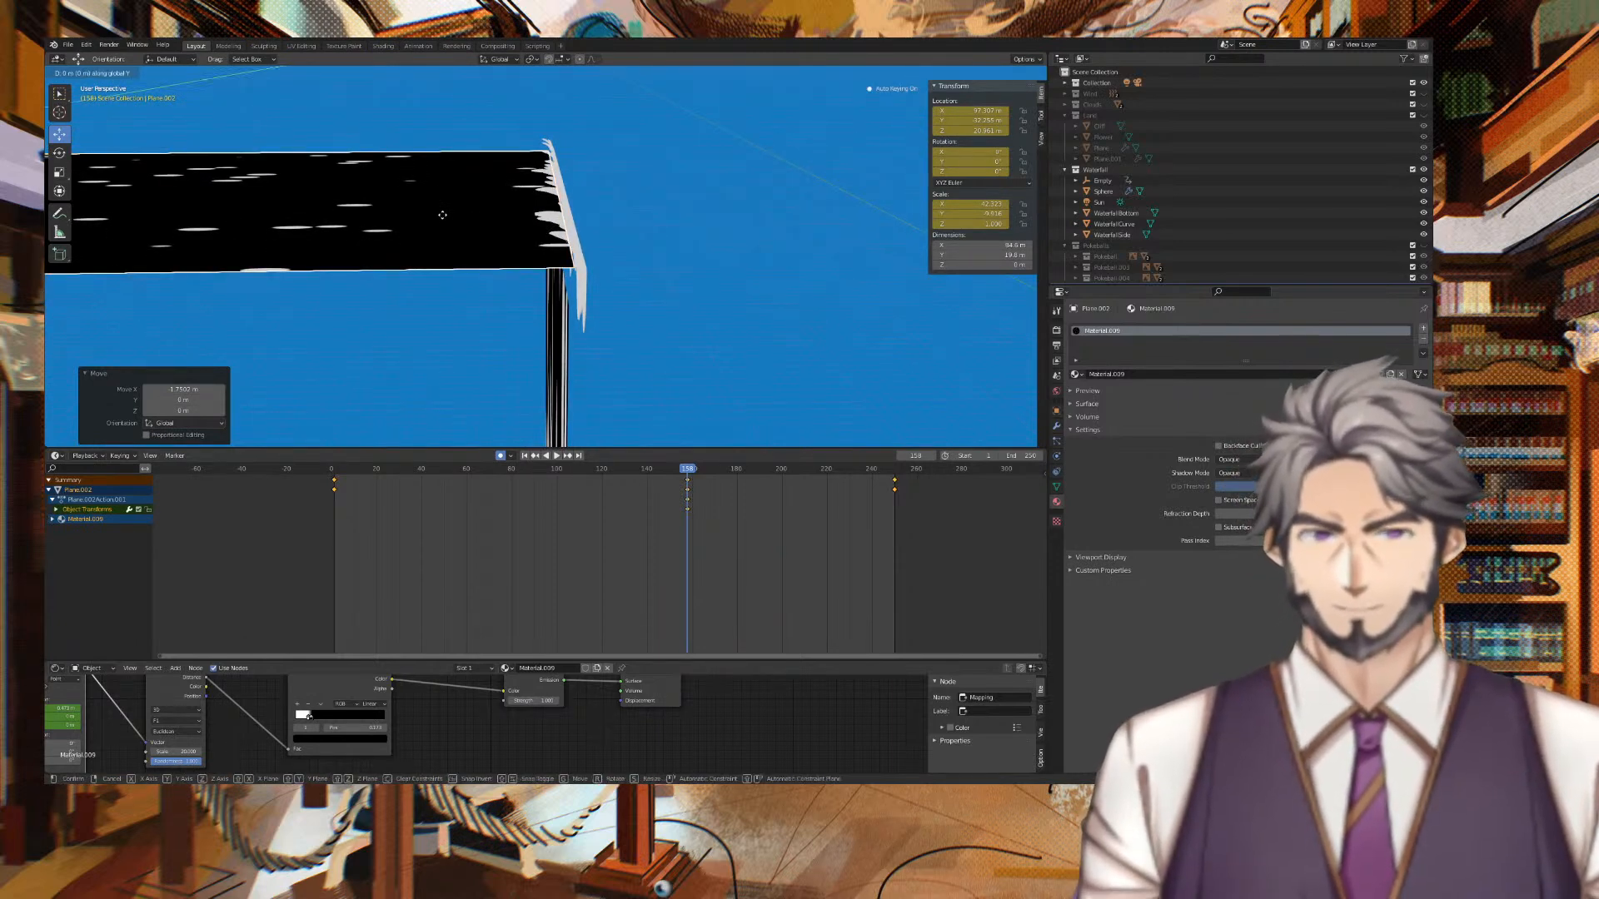
key("z")
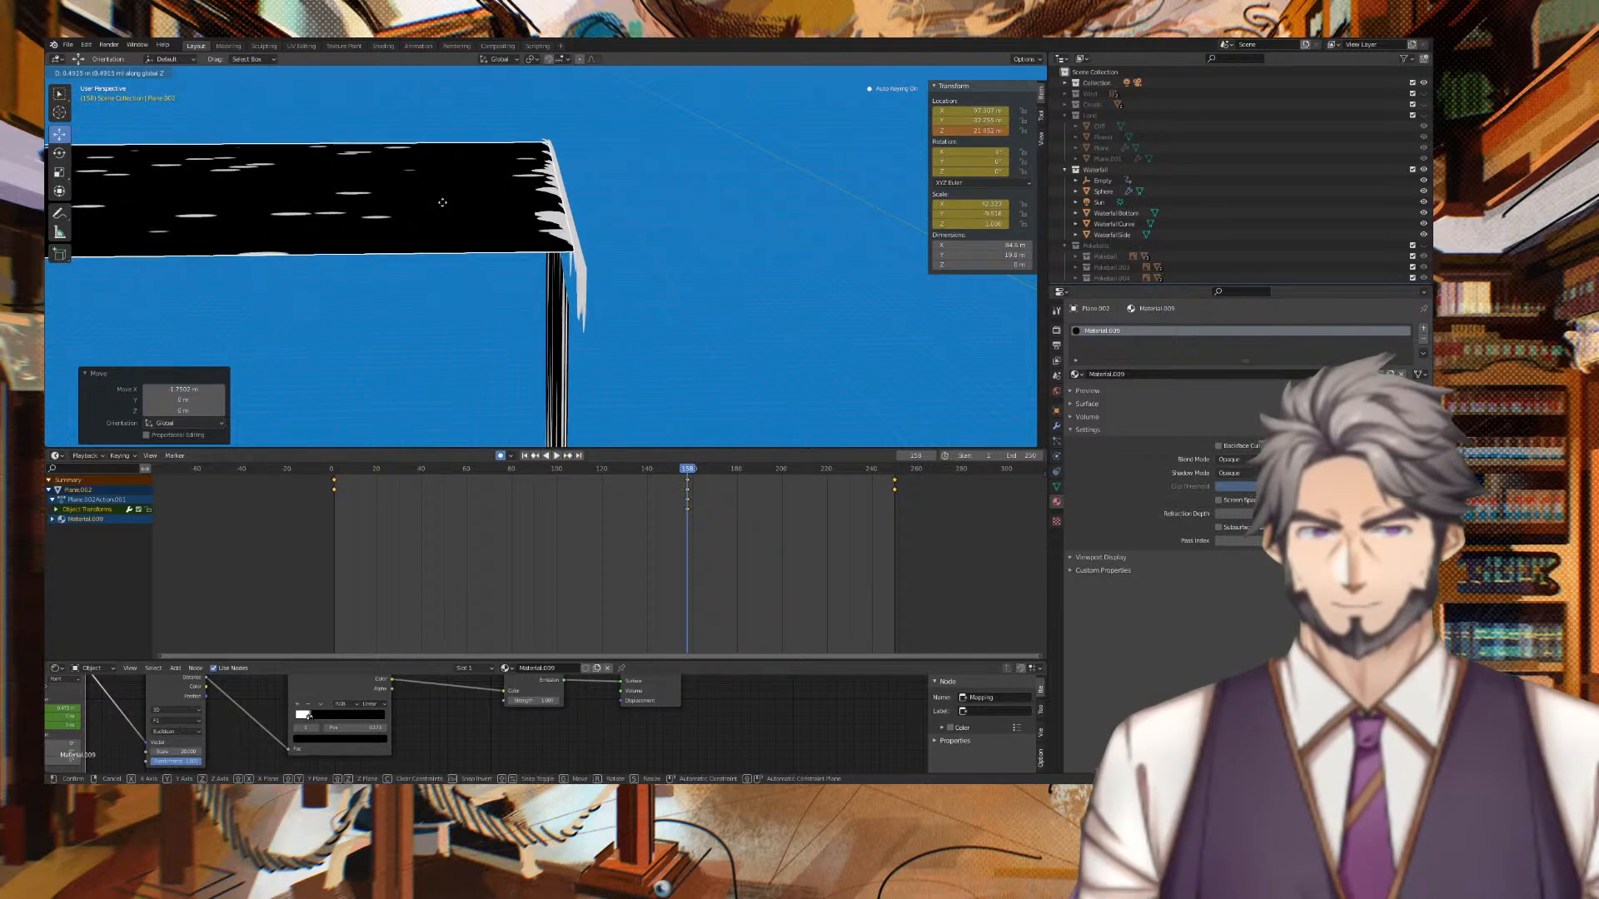
left_click(734, 198)
middle_click_drag(735, 197, 491, 181)
left_click(537, 218)
middle_click_drag(622, 203, 698, 228)
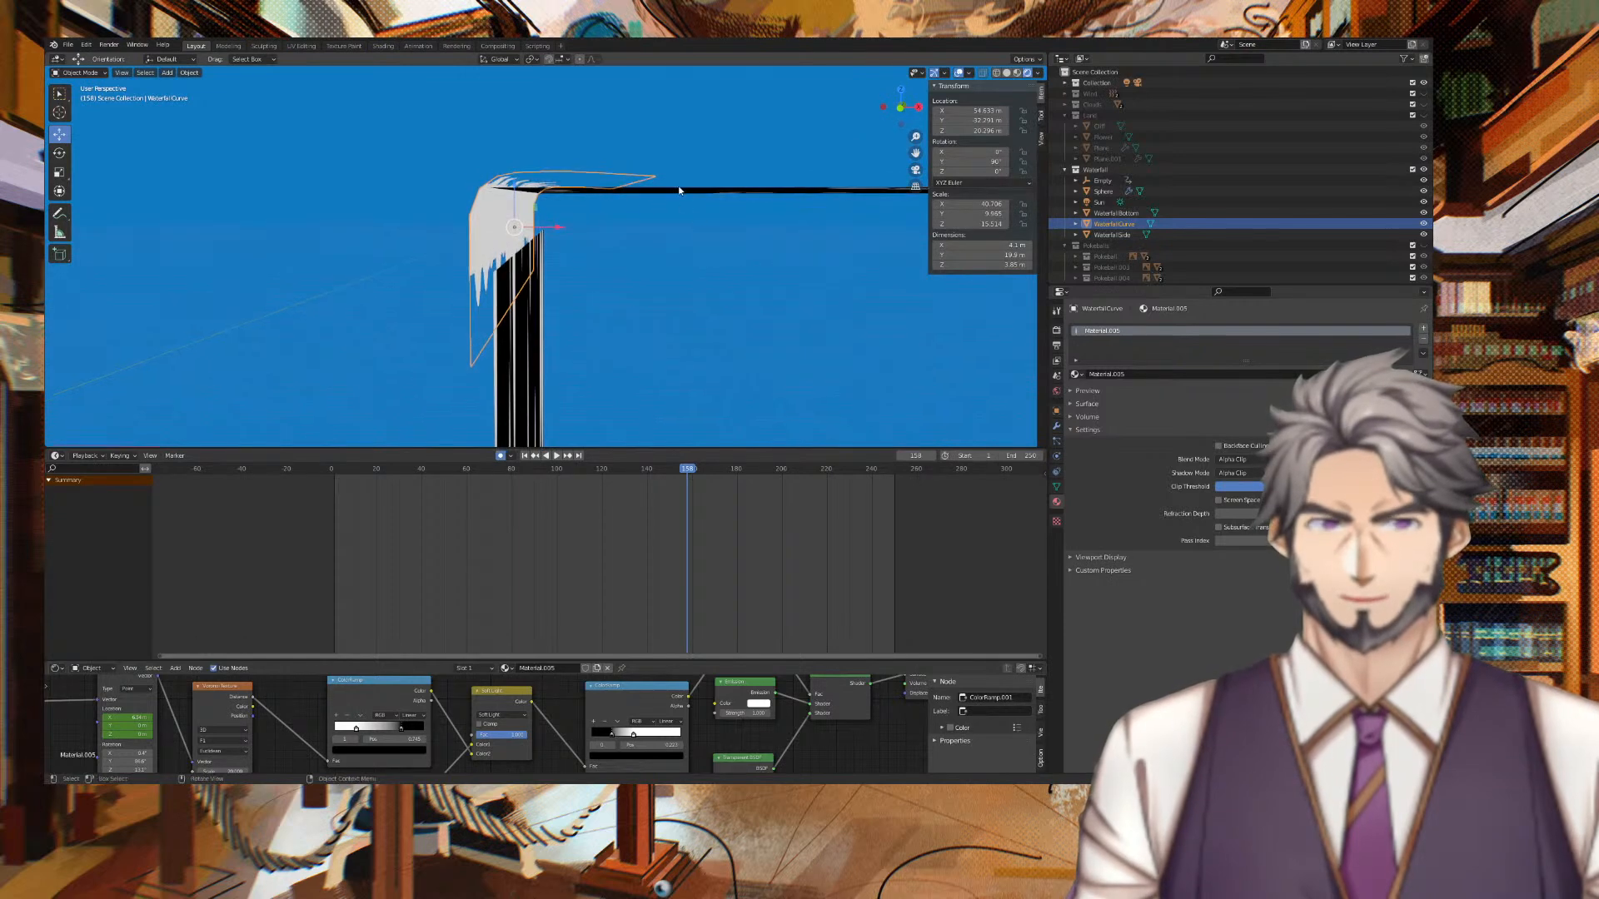
Fine-tune Plane.002 along the X and Z axes so it lines up with the waterfall curve's upper end.
left_click(679, 189)
key("g")
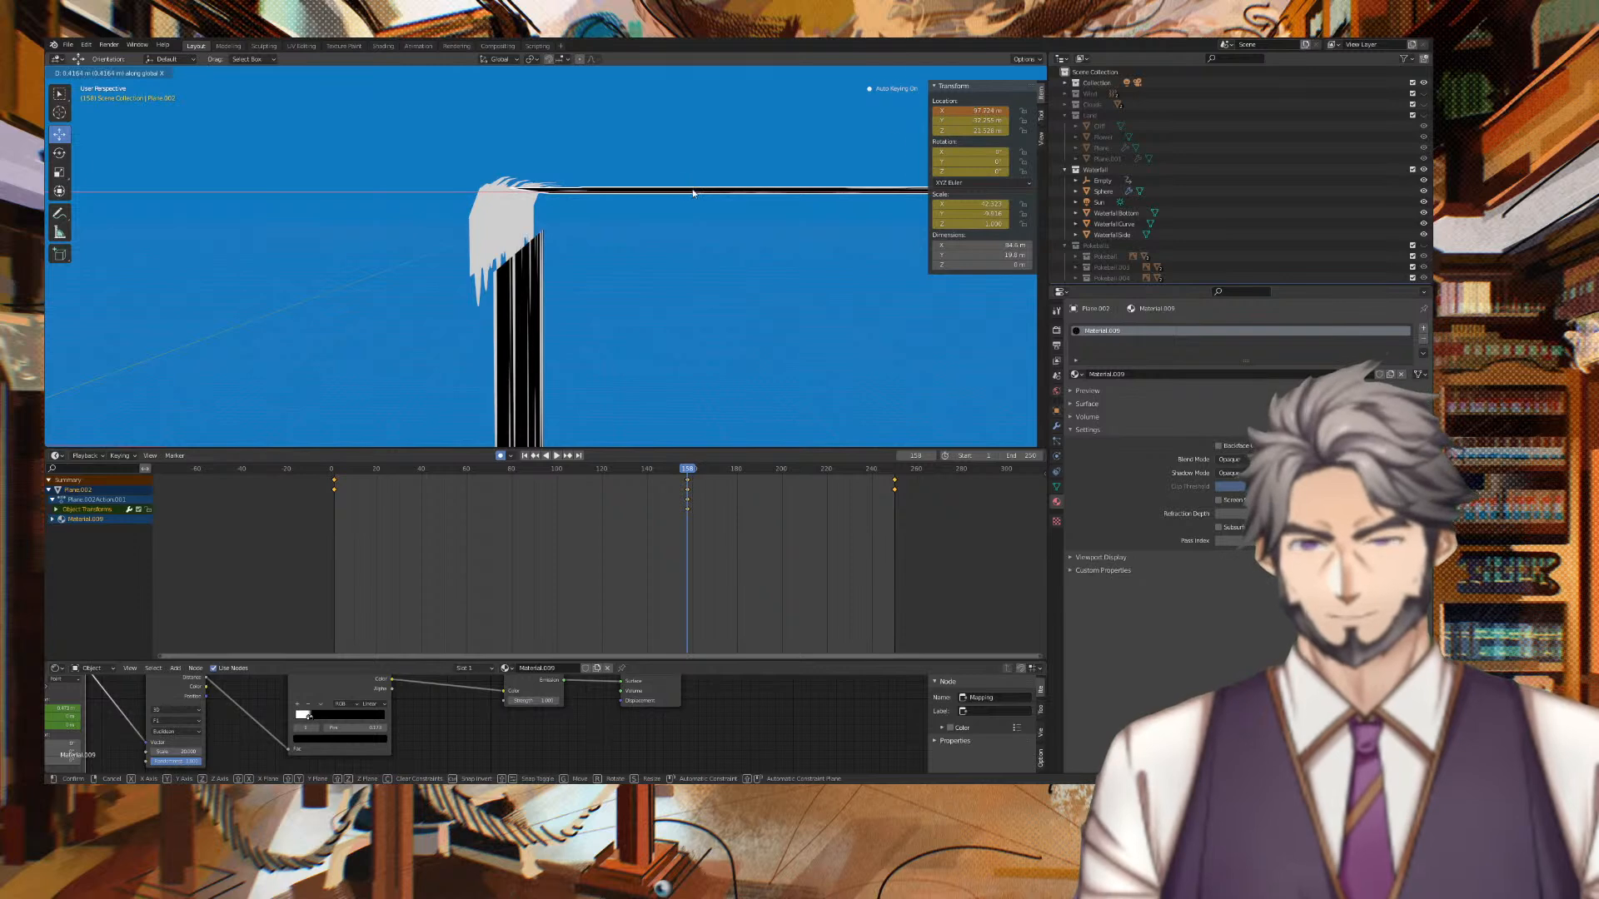
left_click(692, 190)
key("g")
key("z")
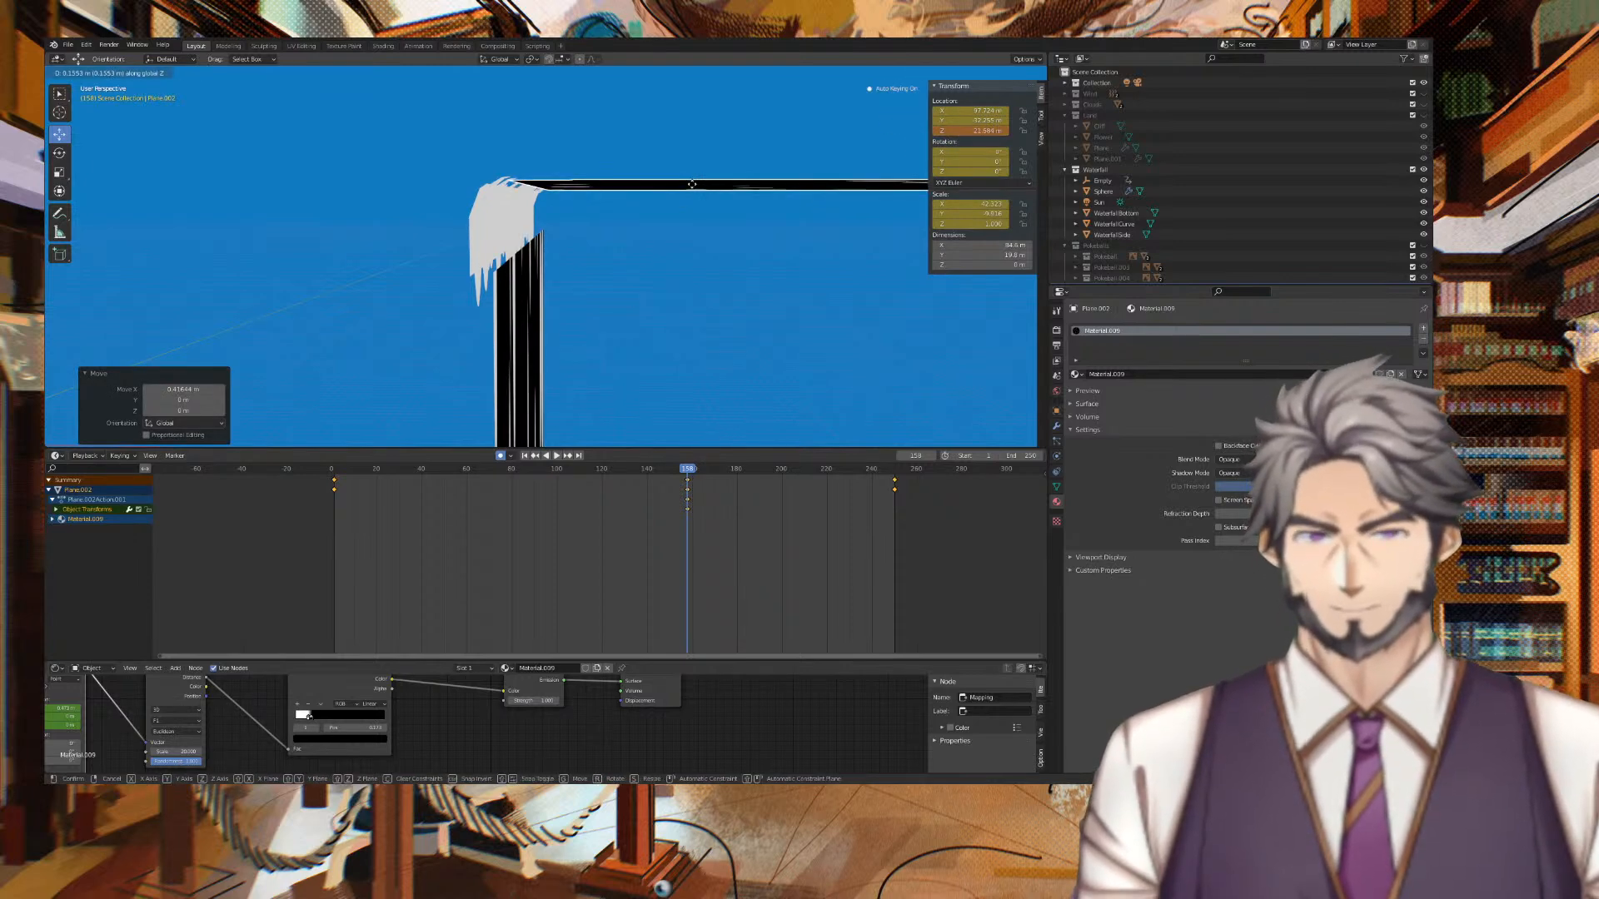
left_click(698, 208)
middle_click_drag(698, 208, 938, 269)
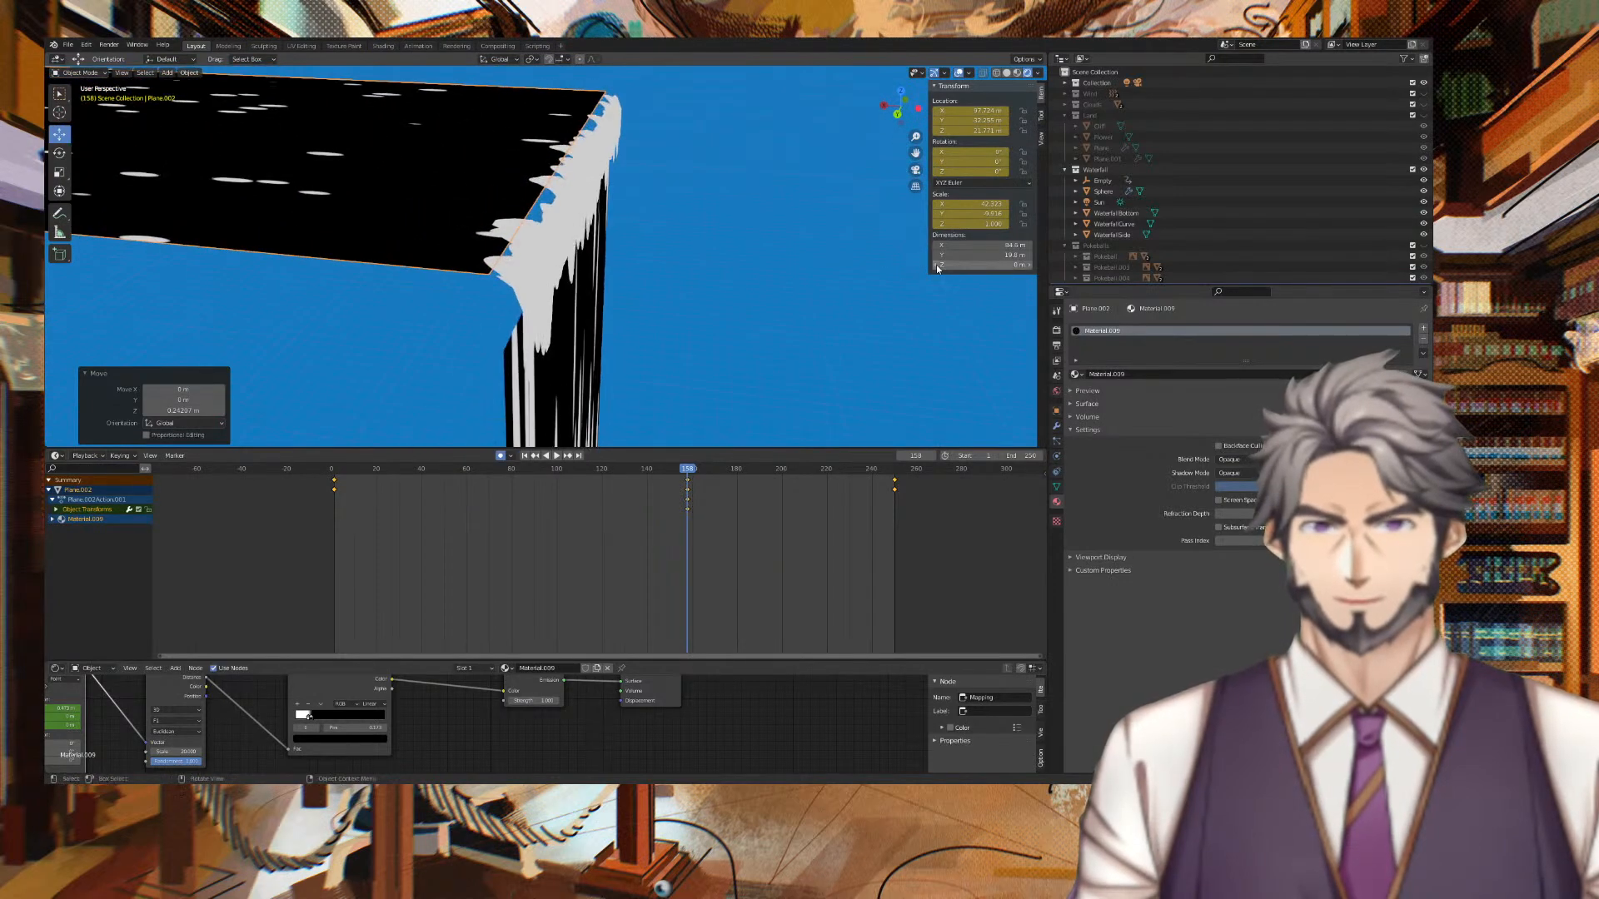
Try to shift the WaterfallCurve object slightly toward the waterfall's outer side, and undo the move.
left_click(488, 196)
key("g")
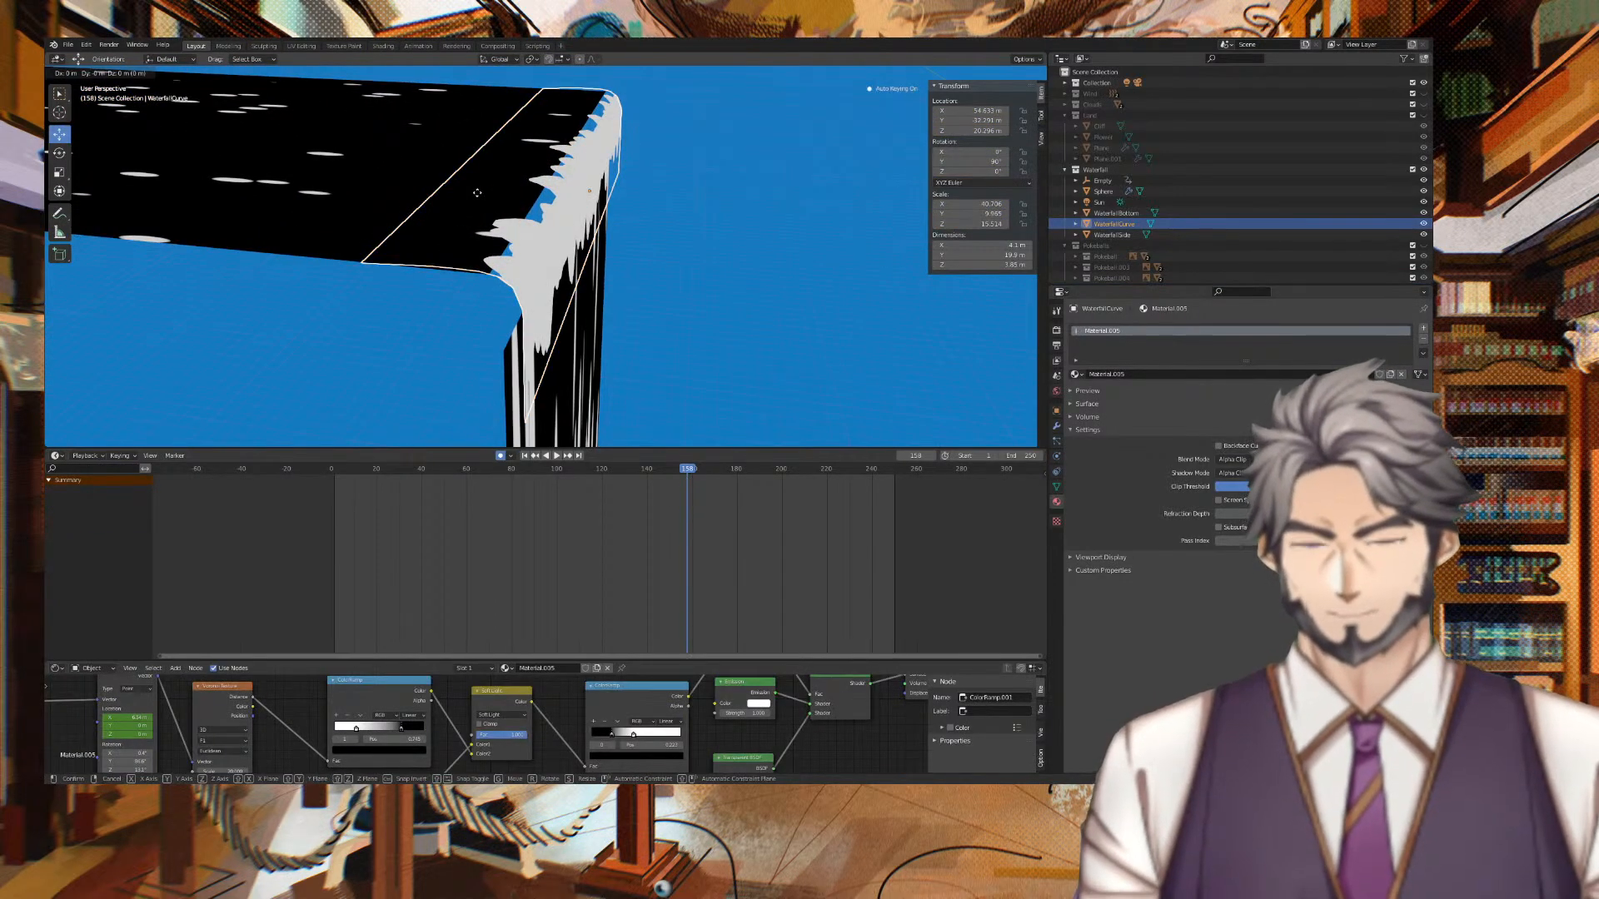
left_click(484, 195)
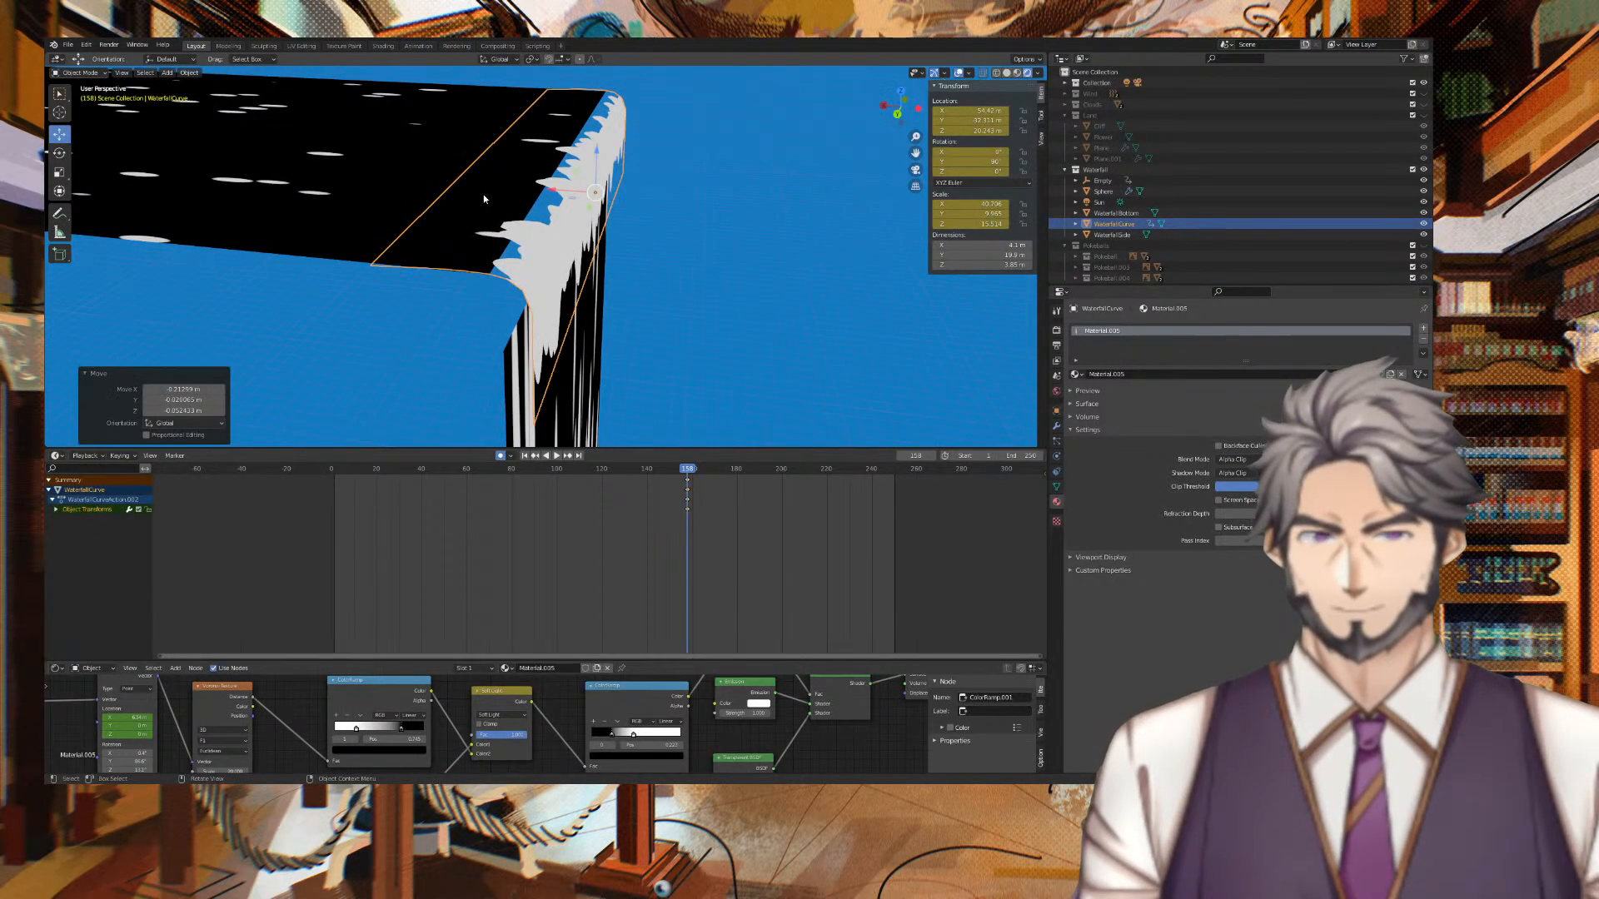
key("ctrl+z")
Nudge Plane.002 slightly along the X axis at its joint with the waterfall curve.
left_click(387, 173)
key("g")
key("x")
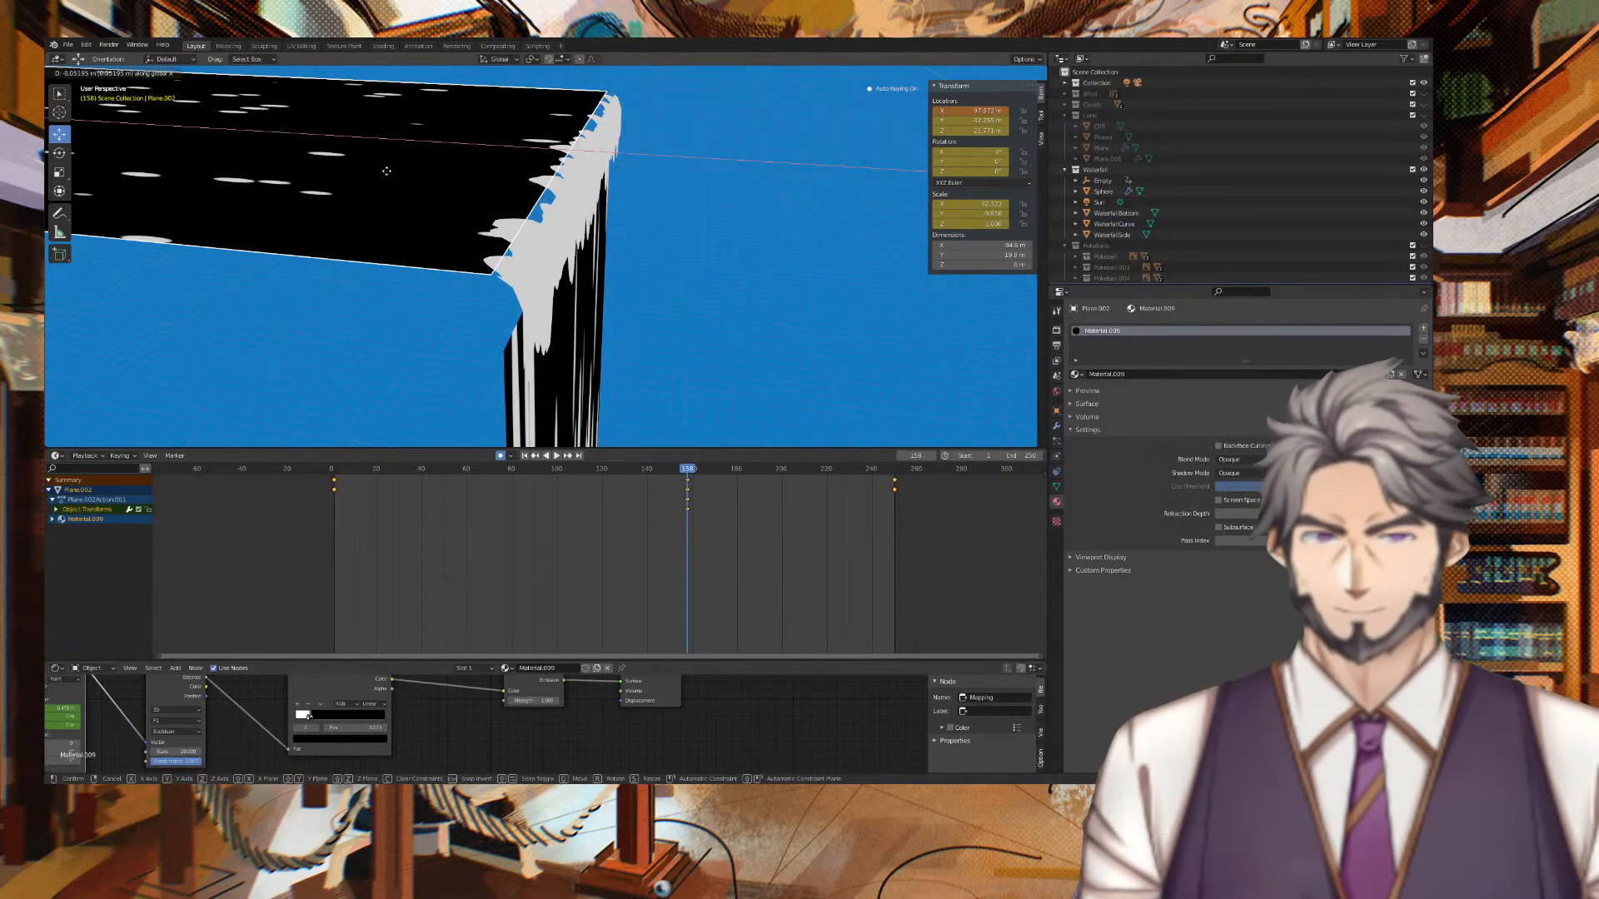
left_click(382, 170)
Lower Plane.002 by about 0.47 m along the Z axis and make a tiny follow-up position adjustment.
middle_click_drag(585, 190, 527, 168)
key("g")
key("x")
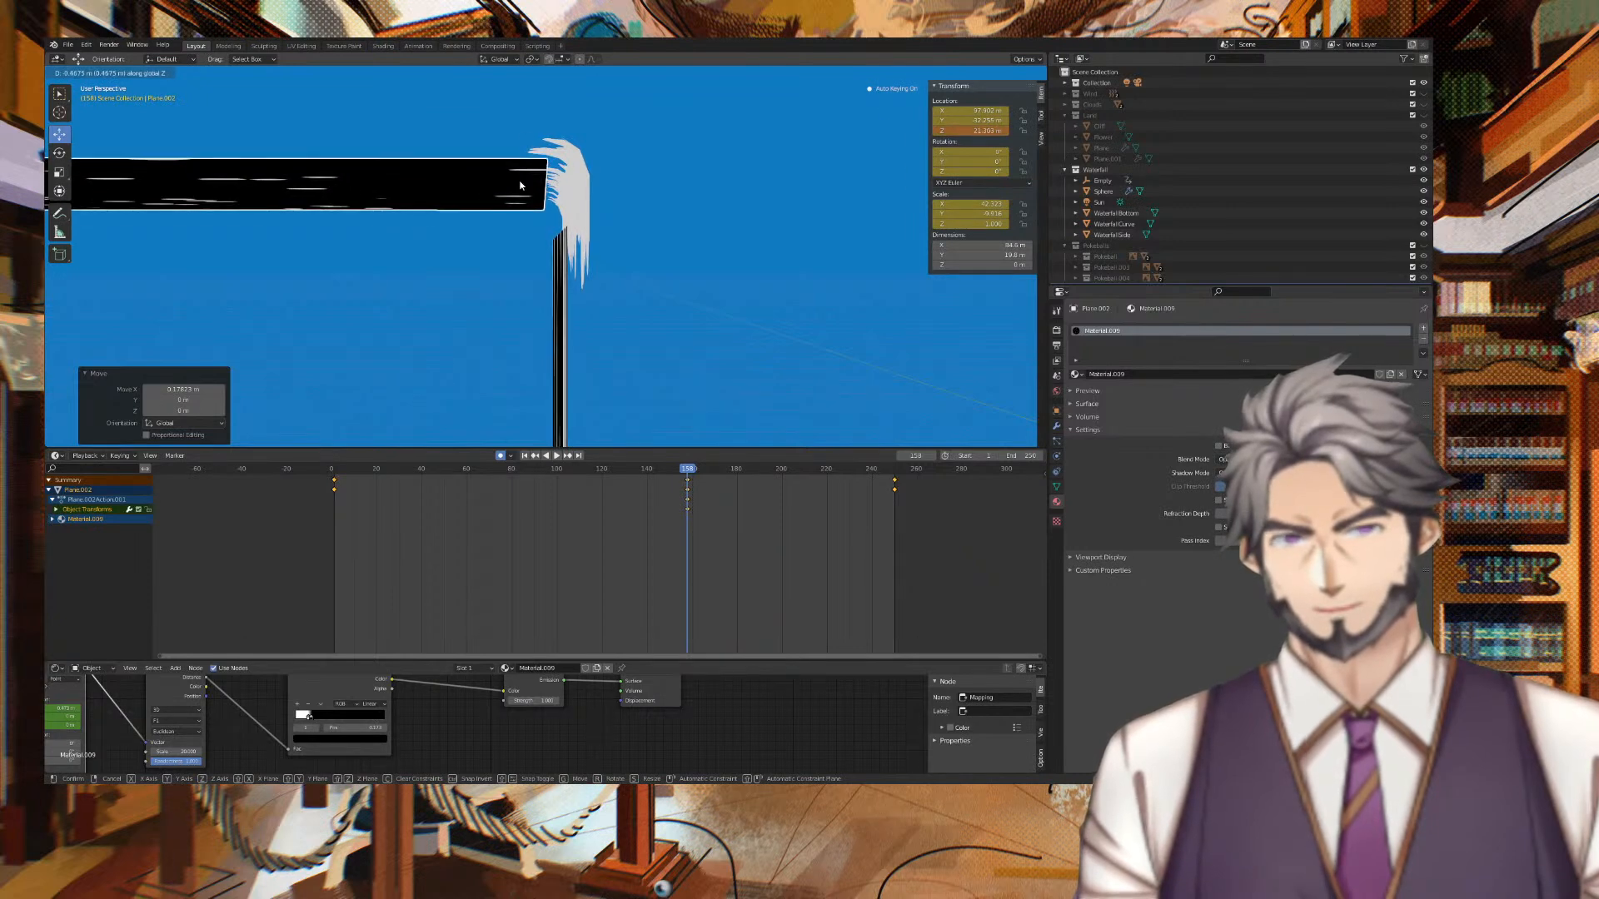
left_click(519, 185)
key("g")
key("z")
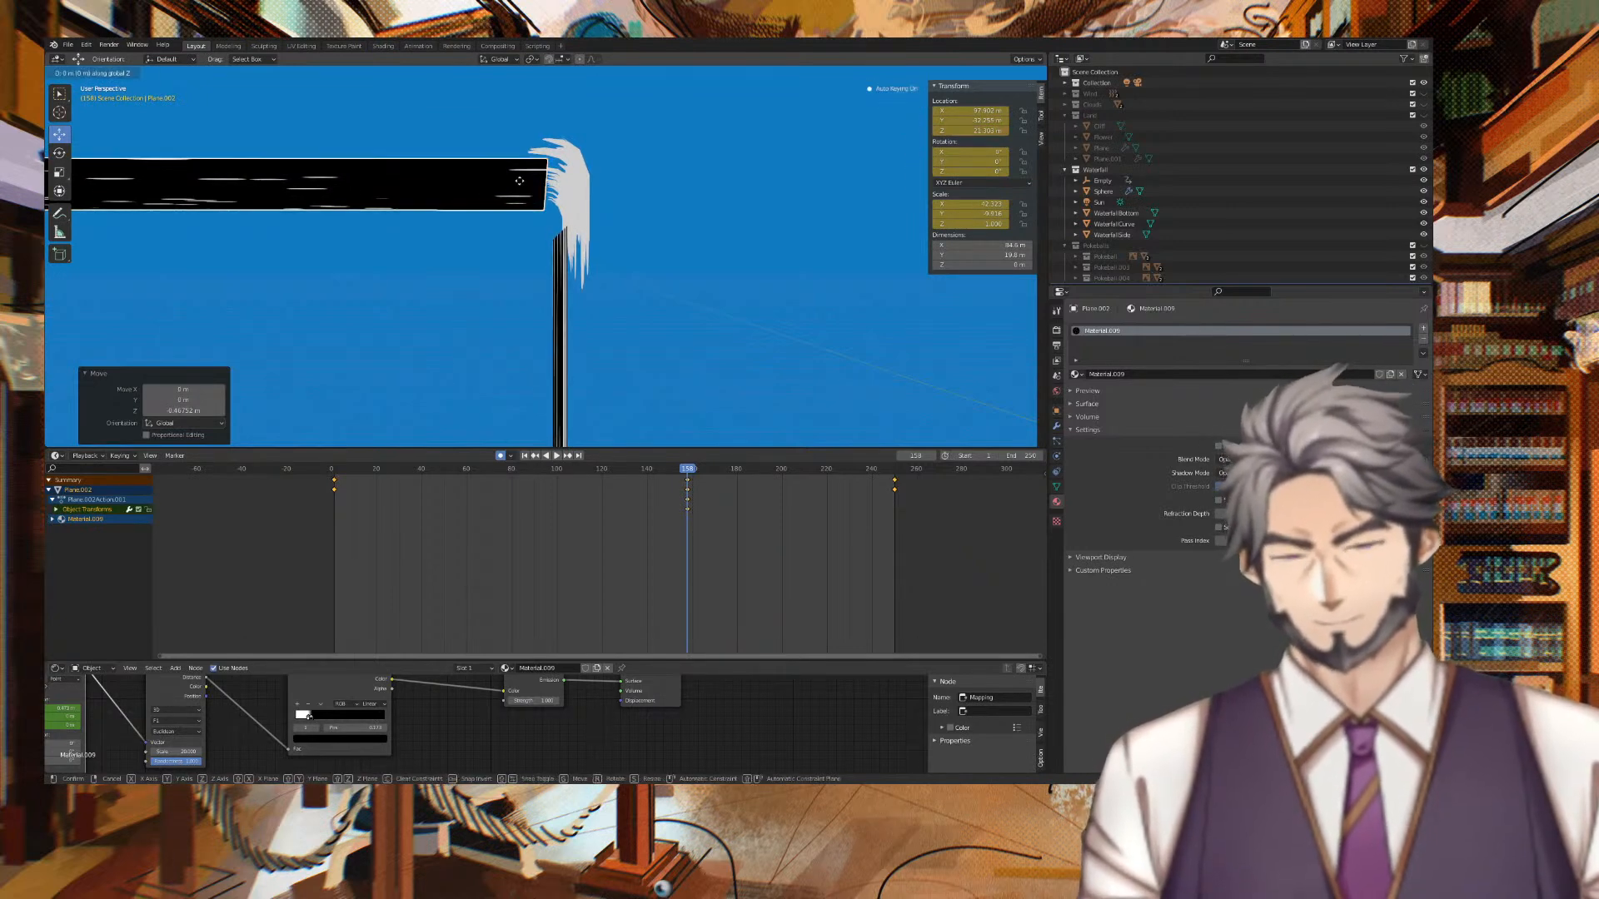
left_click(547, 180)
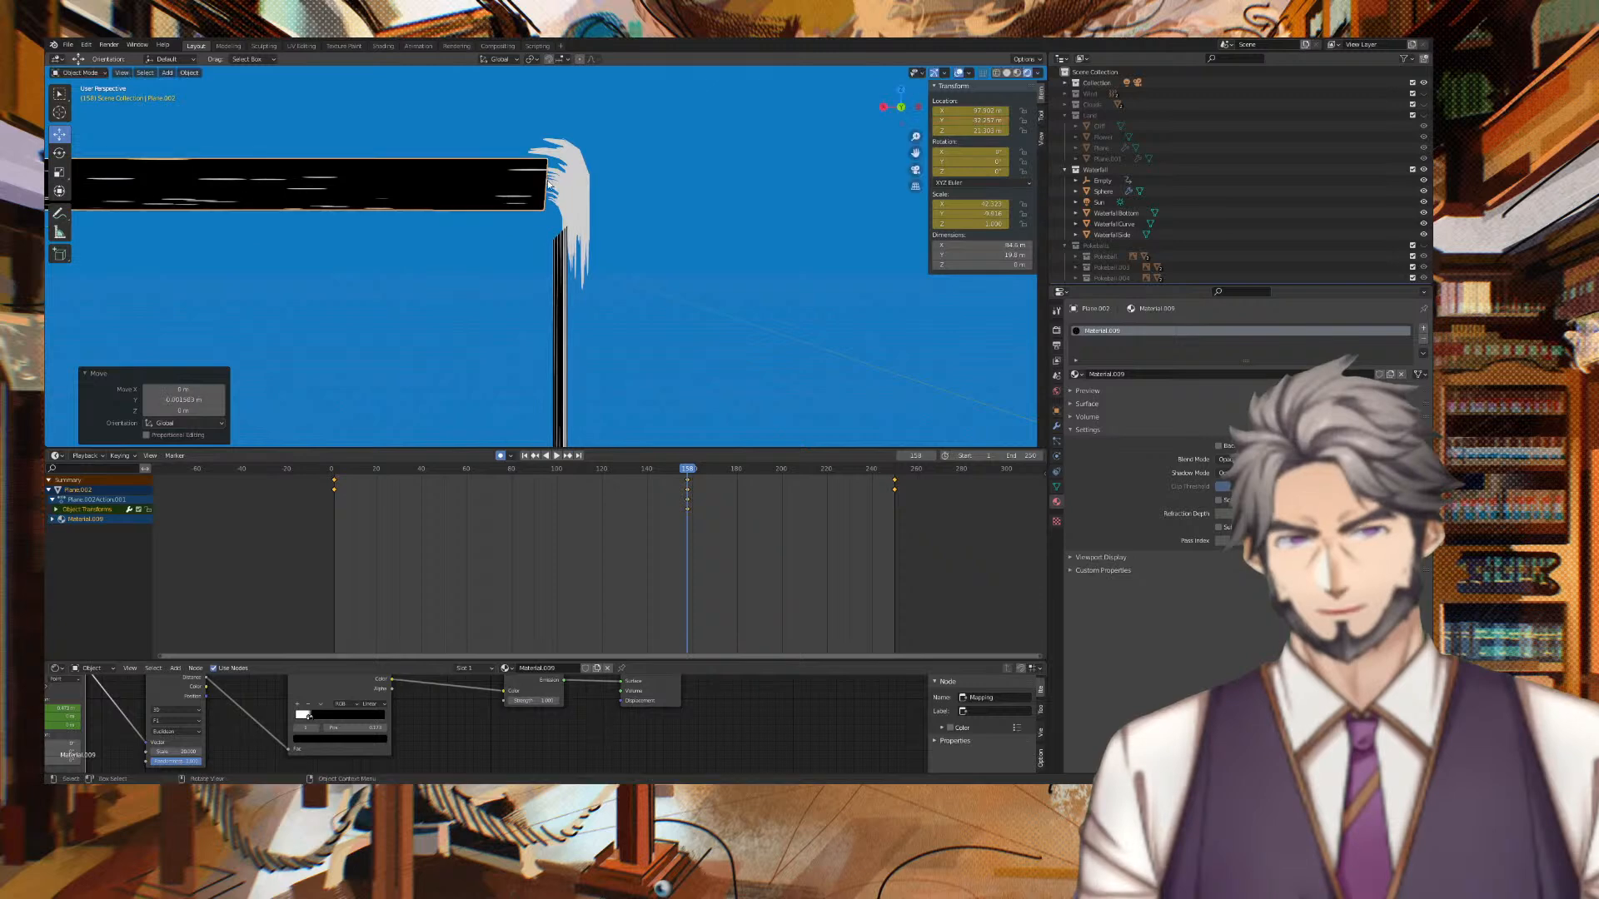
Slide Plane.002 along the X axis against the waterfall curve and play the animation to check the joint.
scroll(550, 184, "down", 6)
middle_click_drag(564, 173, 584, 182)
key("g")
key("x")
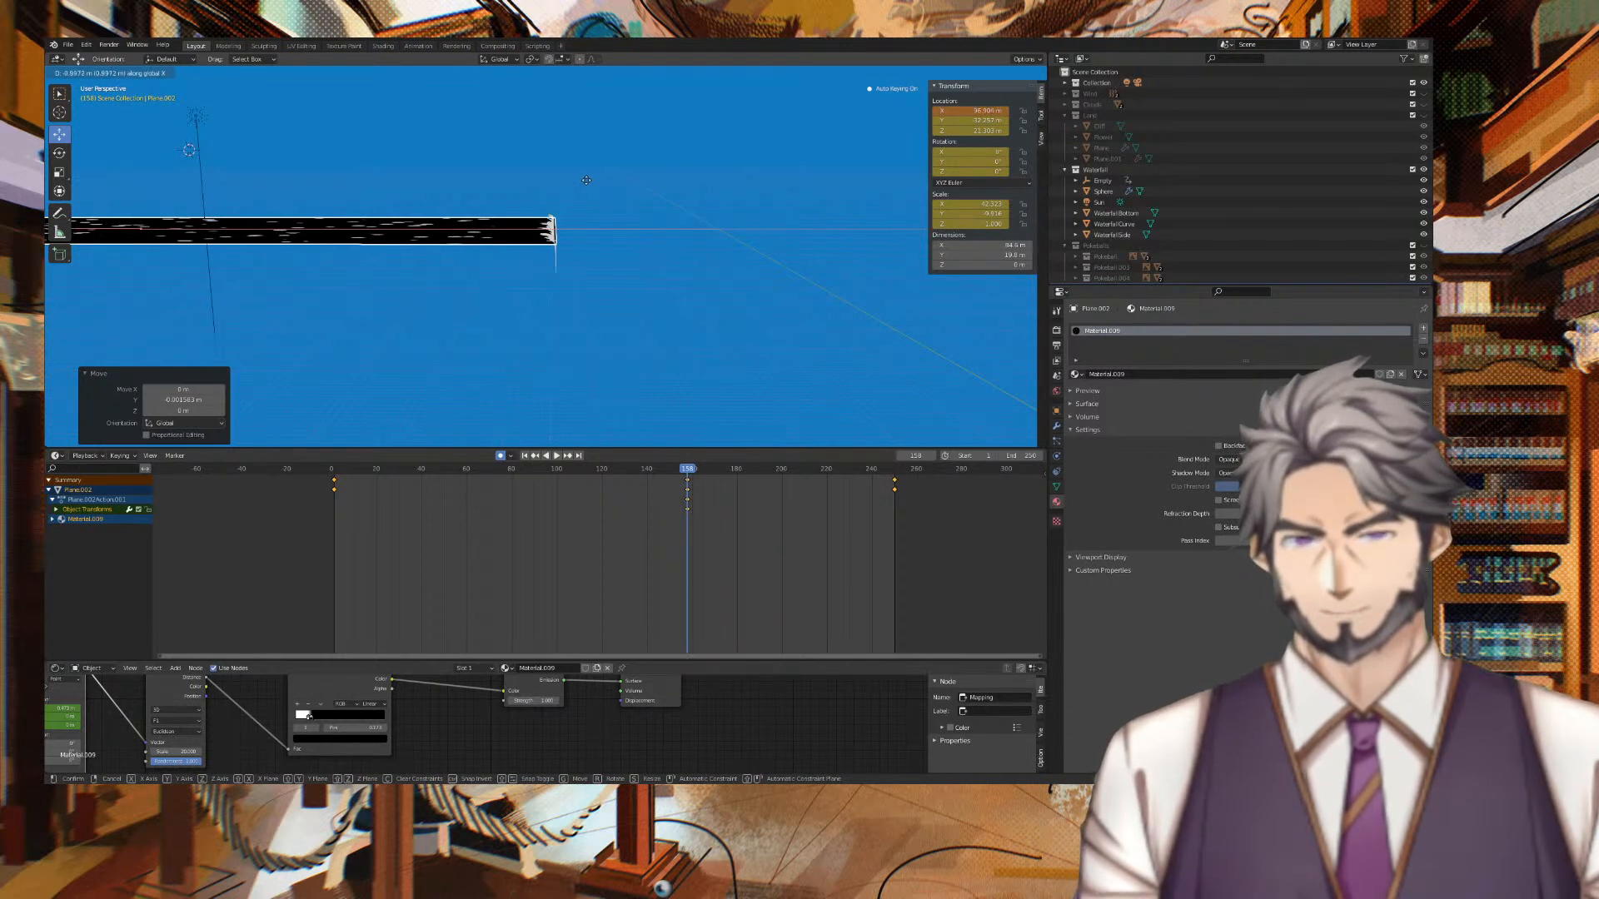
left_click(584, 179)
middle_click_drag(653, 177, 642, 302)
key("space")
key("space")
Move the vertical WaterfallSide plane slightly beneath the waterfall curve.
left_click(490, 332)
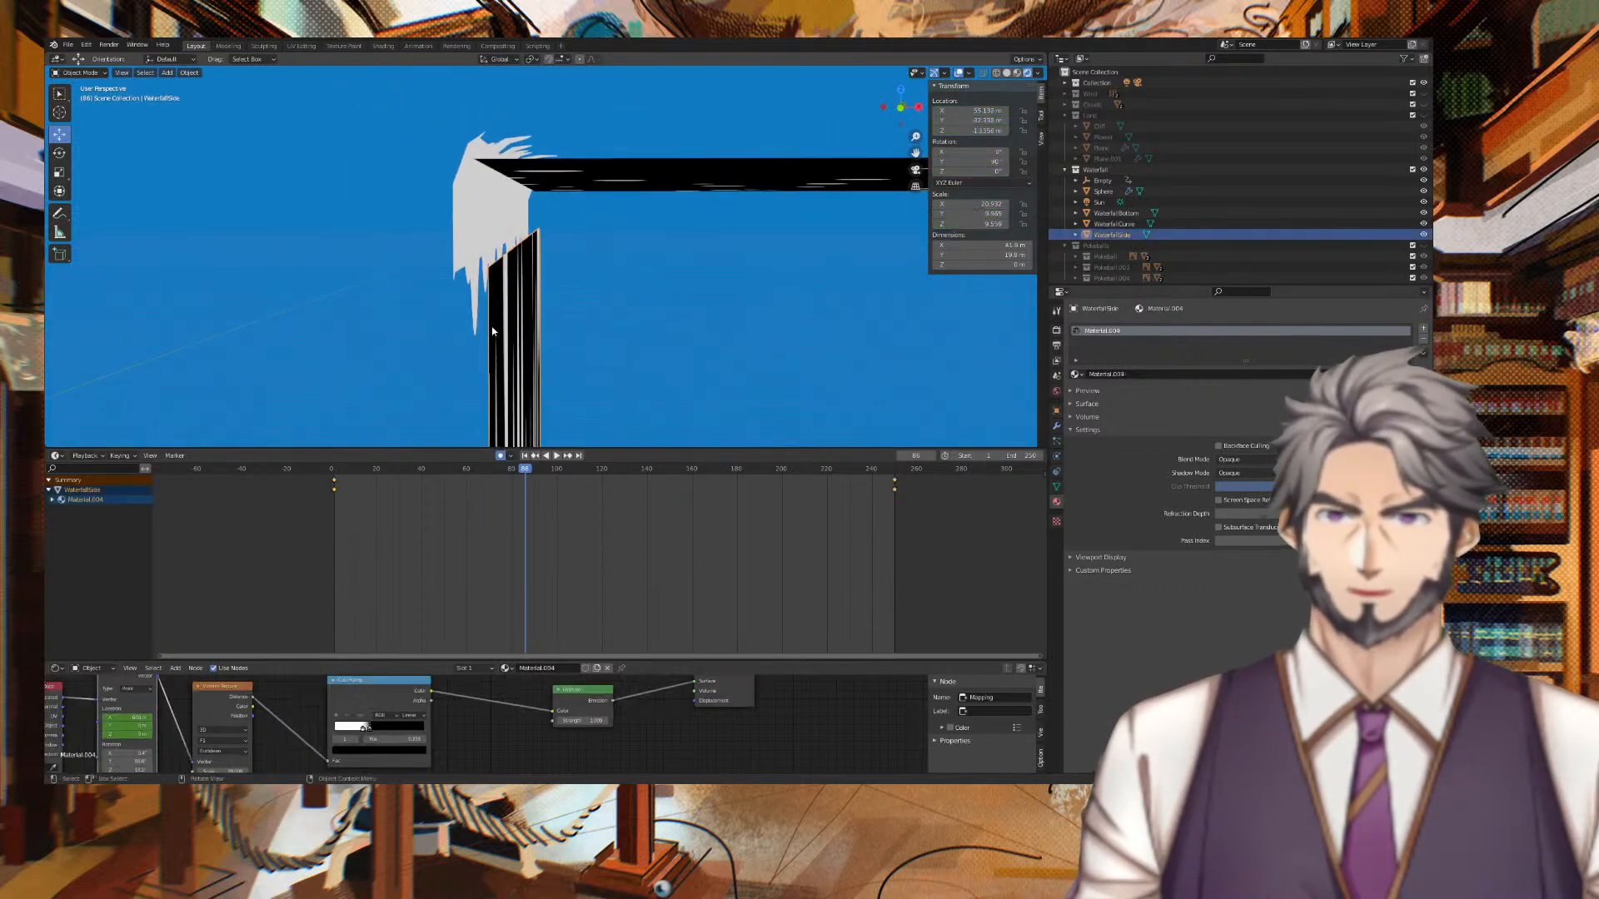
key("g")
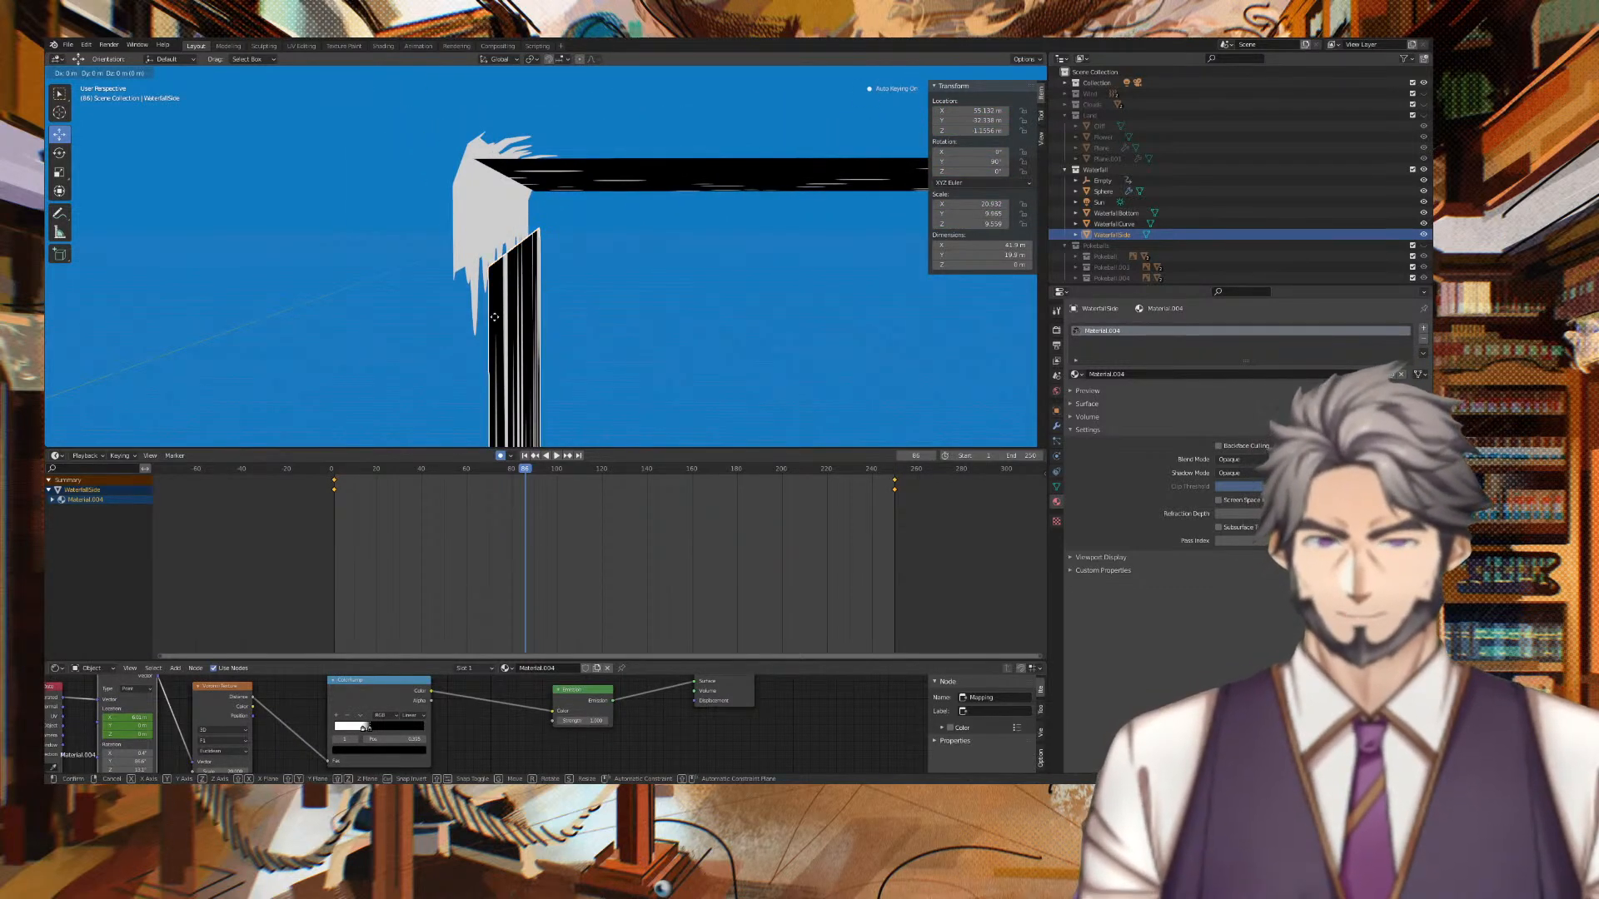
left_click(495, 318)
Shift the WaterfallCurve object along the X axis toward the river plane and play the animation to check it.
left_click(471, 220)
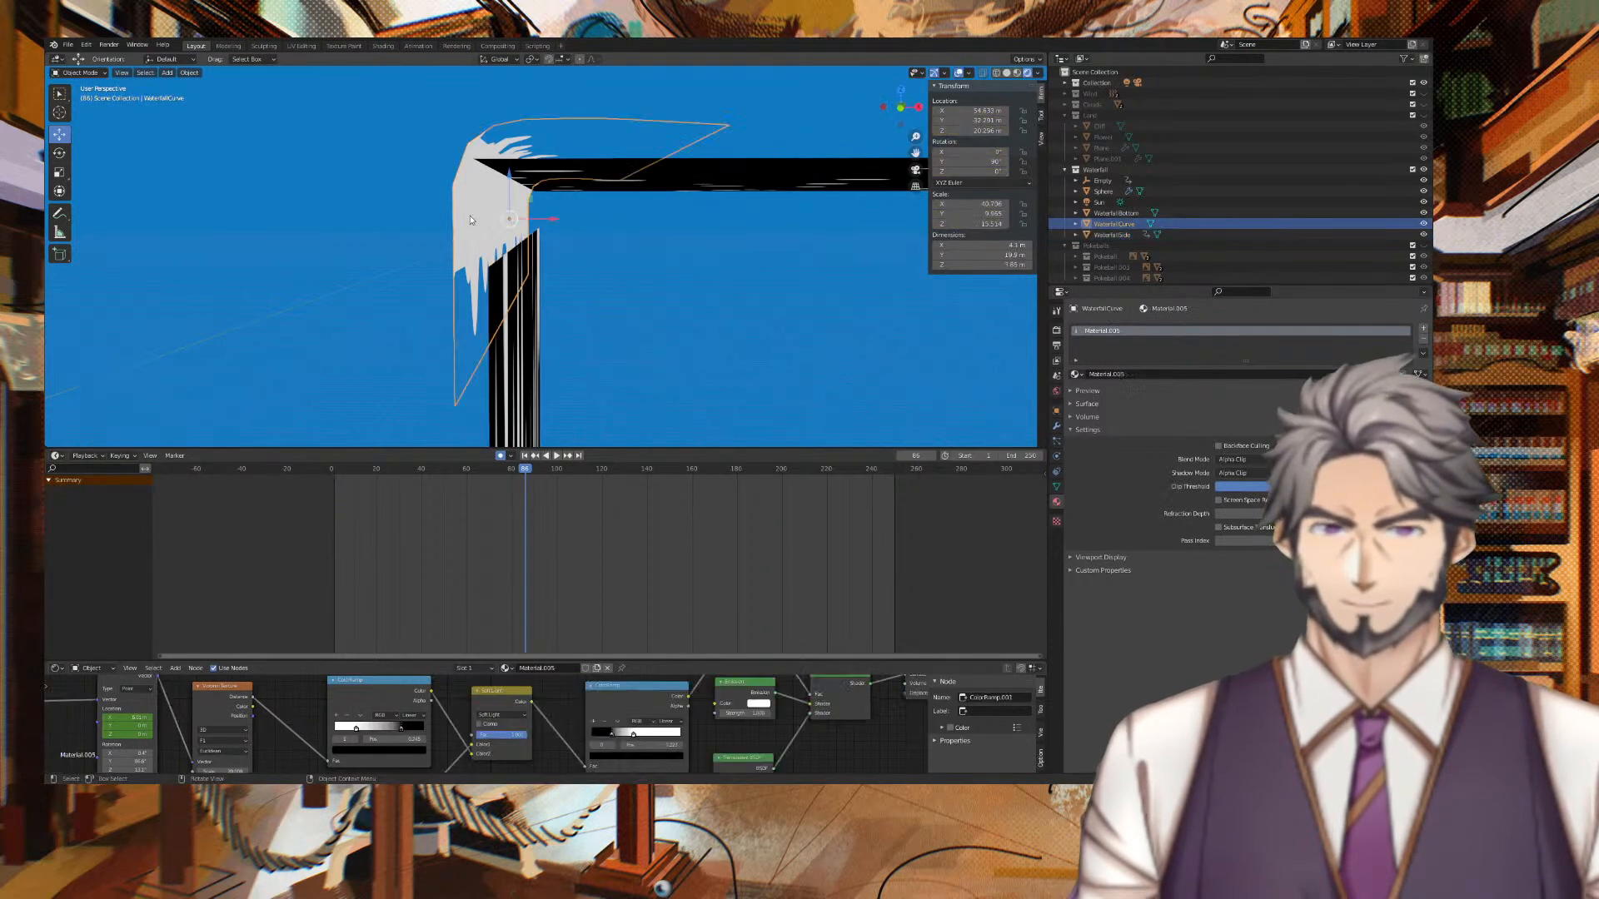
key("g")
key("x")
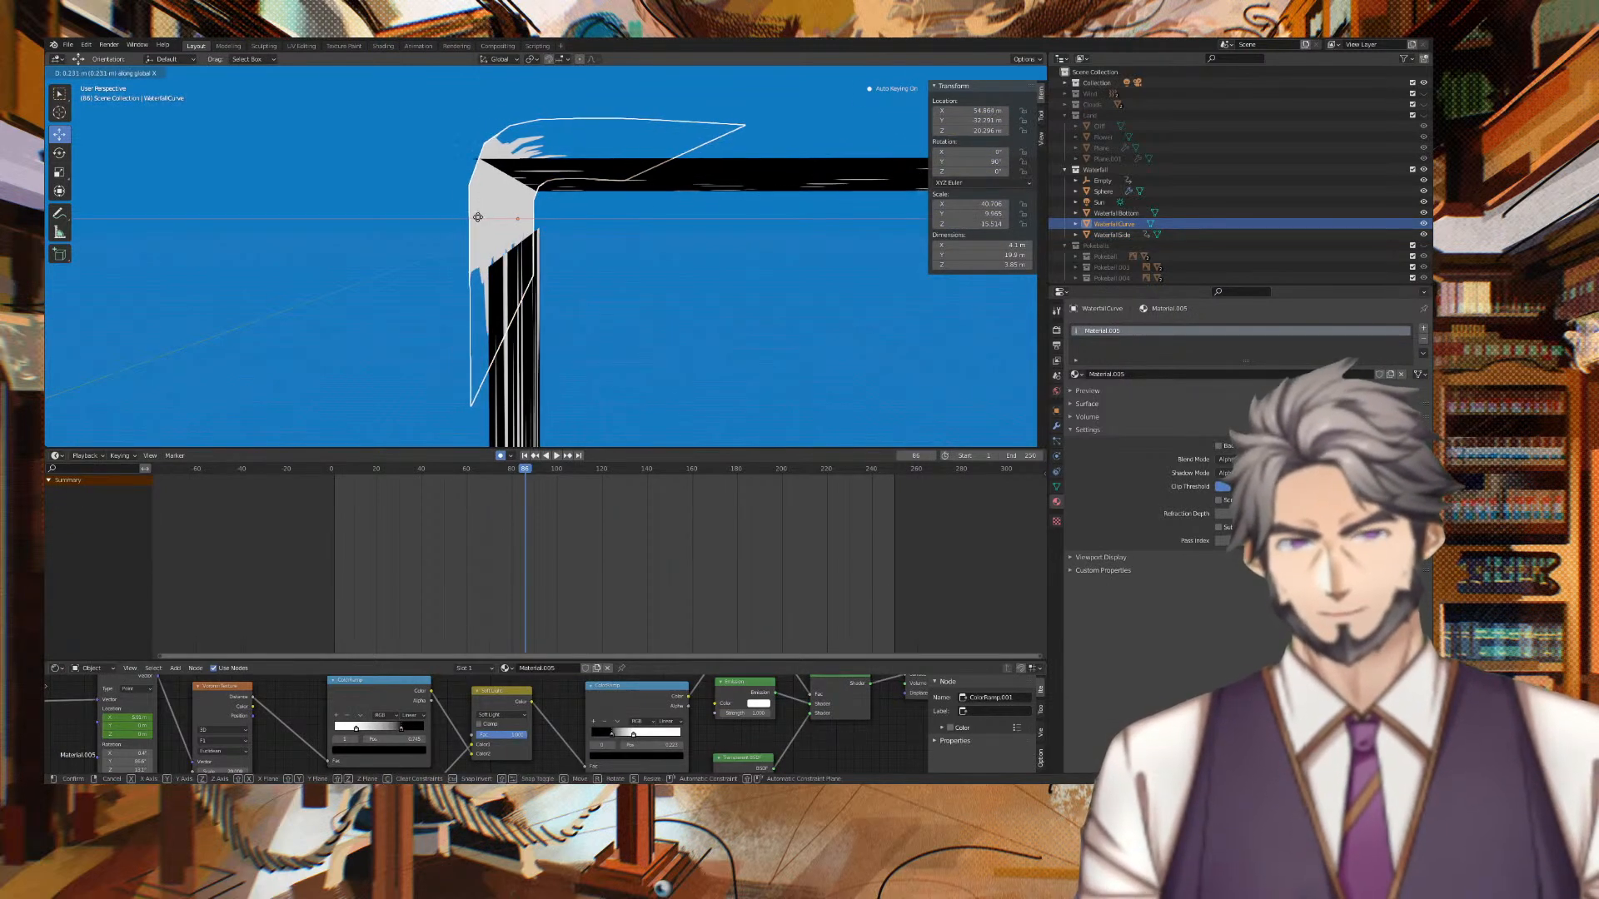
left_click(477, 217)
middle_click_drag(476, 217, 766, 255)
key("space")
middle_click_drag(939, 313, 804, 290)
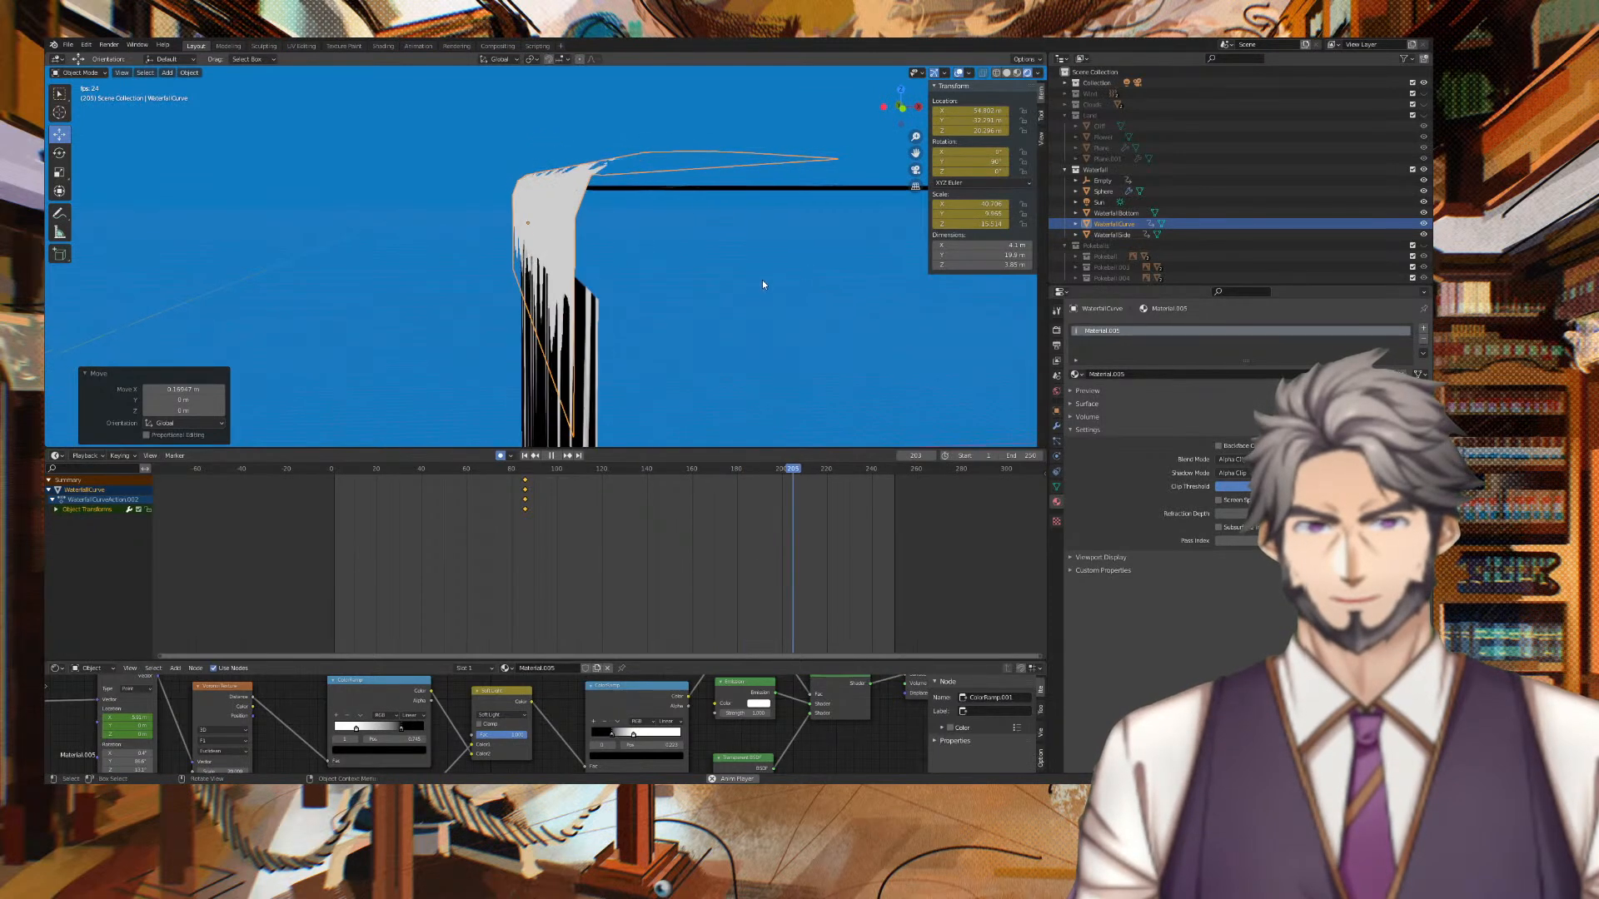
key("space")
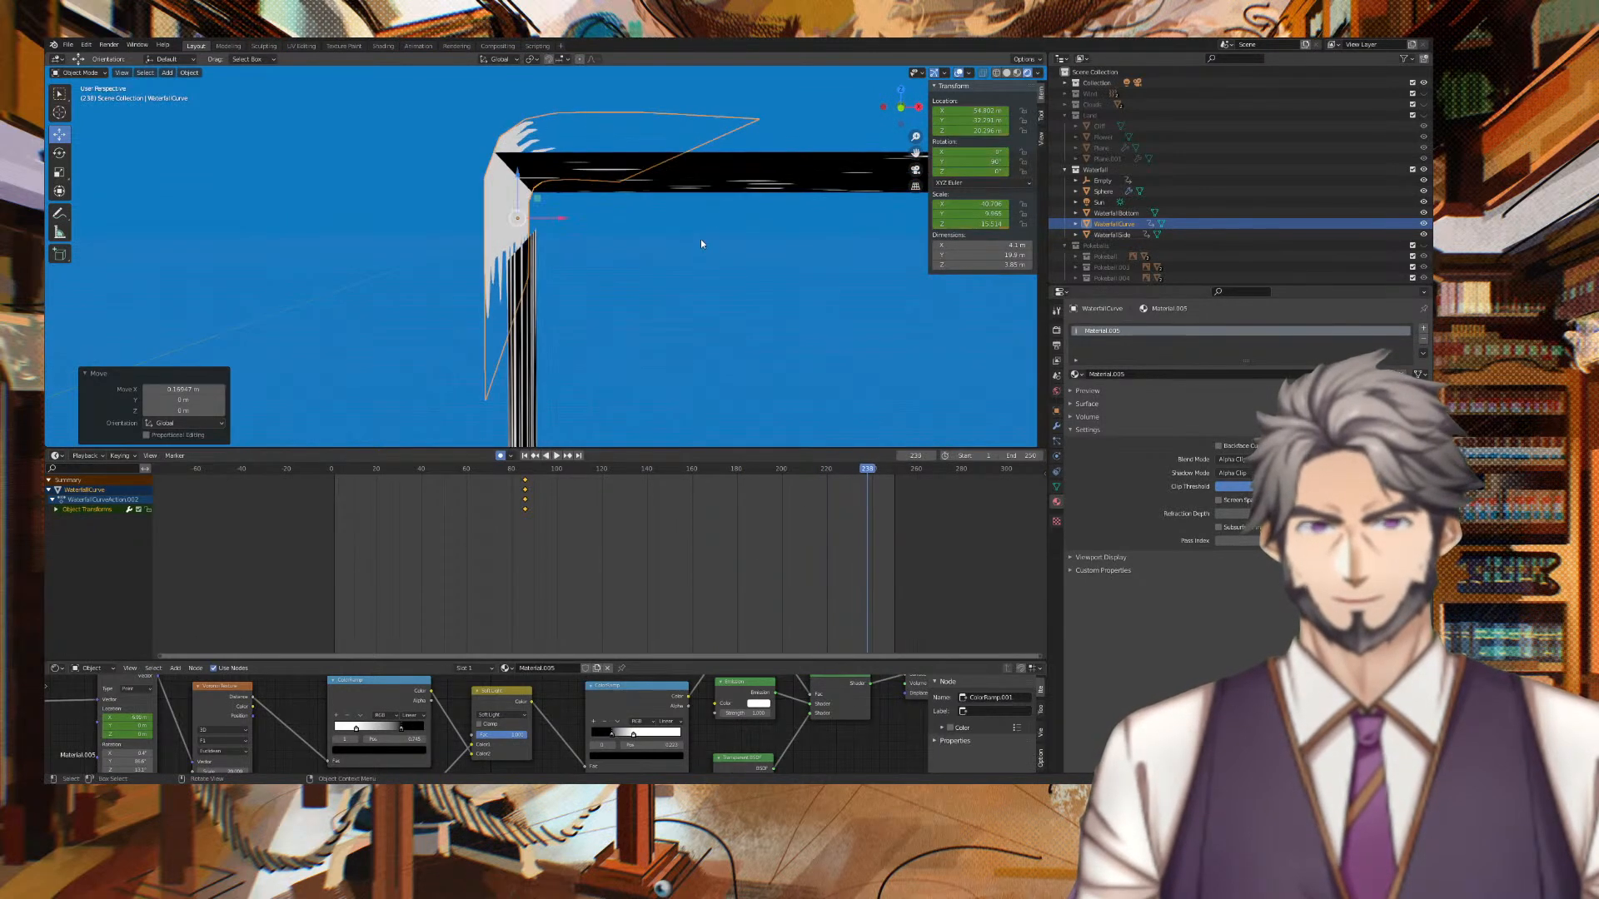
Move Plane.002 along the X axis to adjust how far it reaches into the waterfall curve.
left_click(709, 175)
key("g")
key("x")
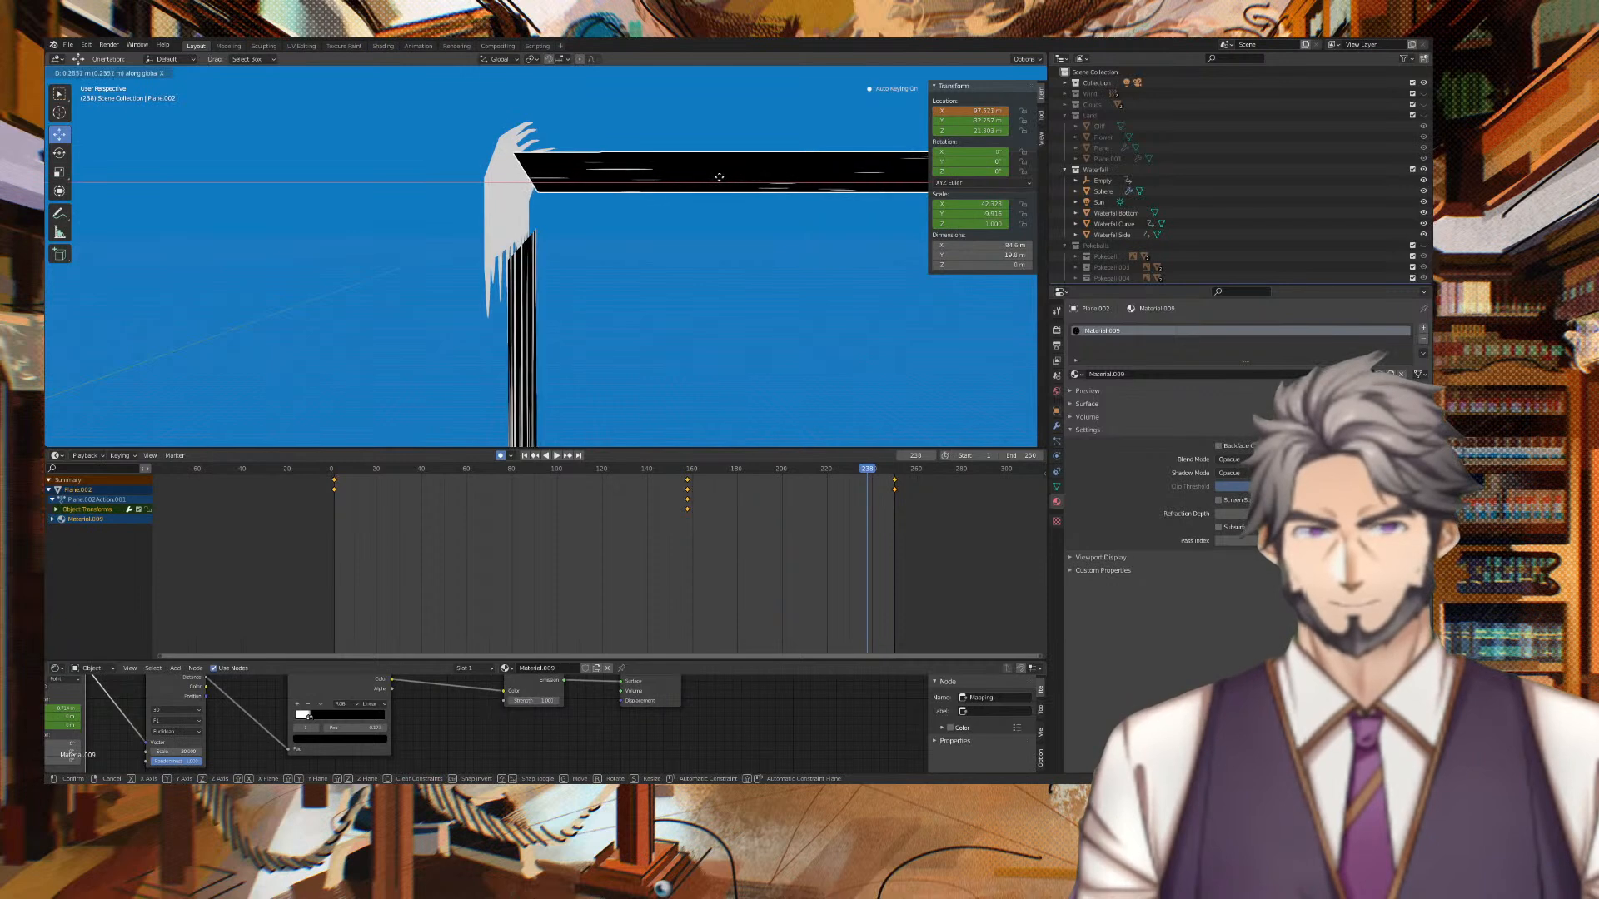
left_click(692, 184)
Reposition the WaterfallCurve object along the X axis in two moves to fit it against the river and side planes.
left_click(501, 205)
key("g")
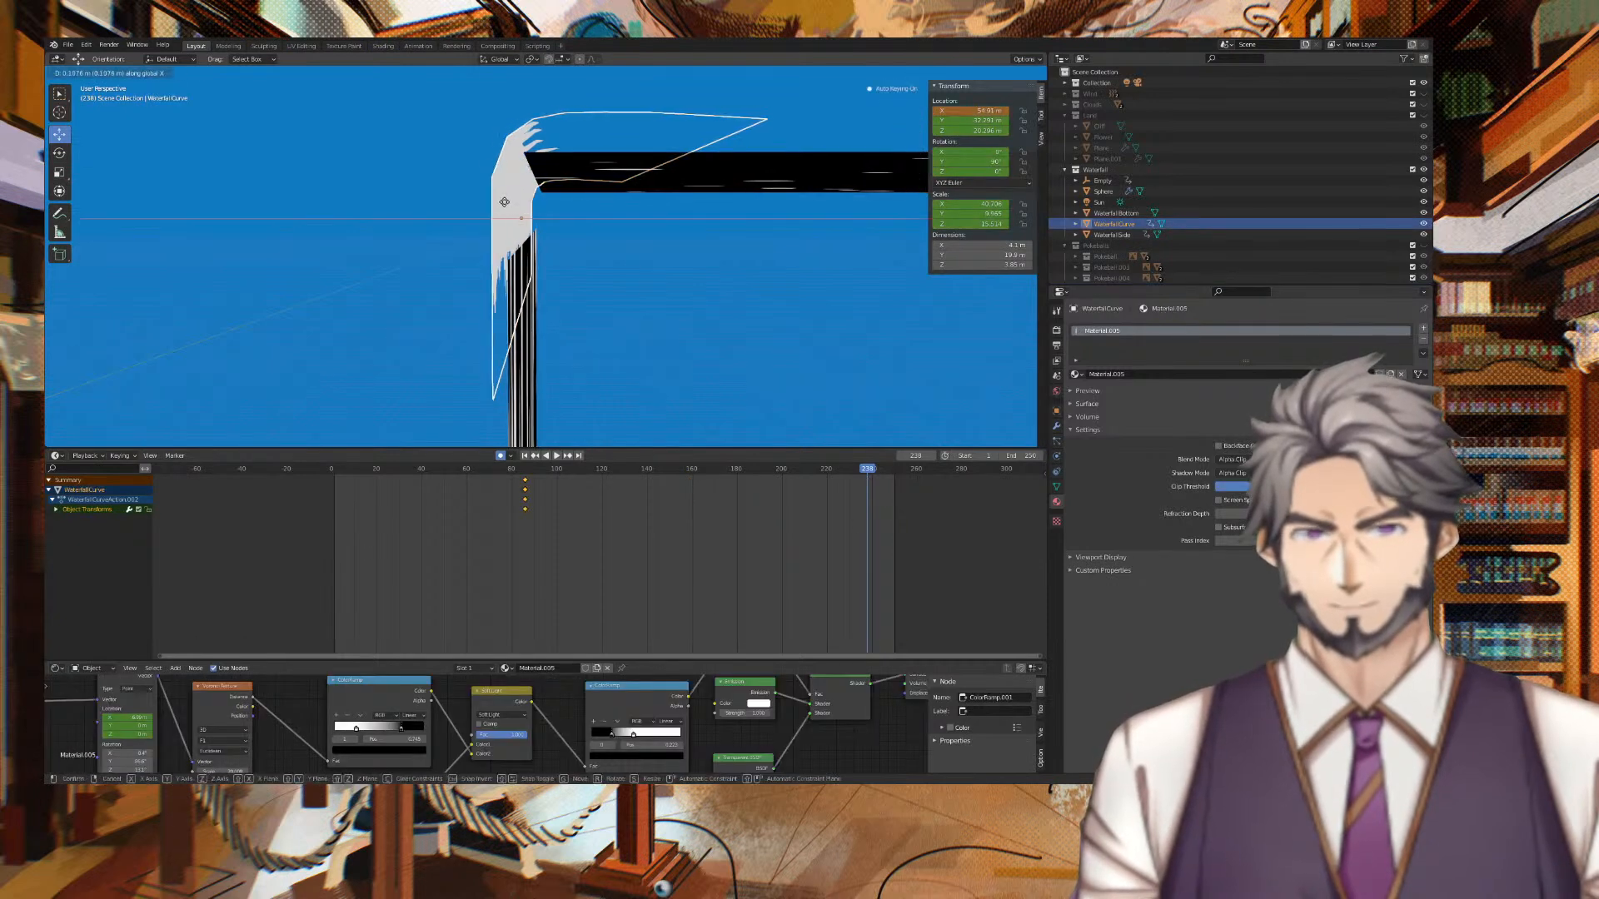
left_click(510, 203)
middle_click_drag(635, 242, 886, 255)
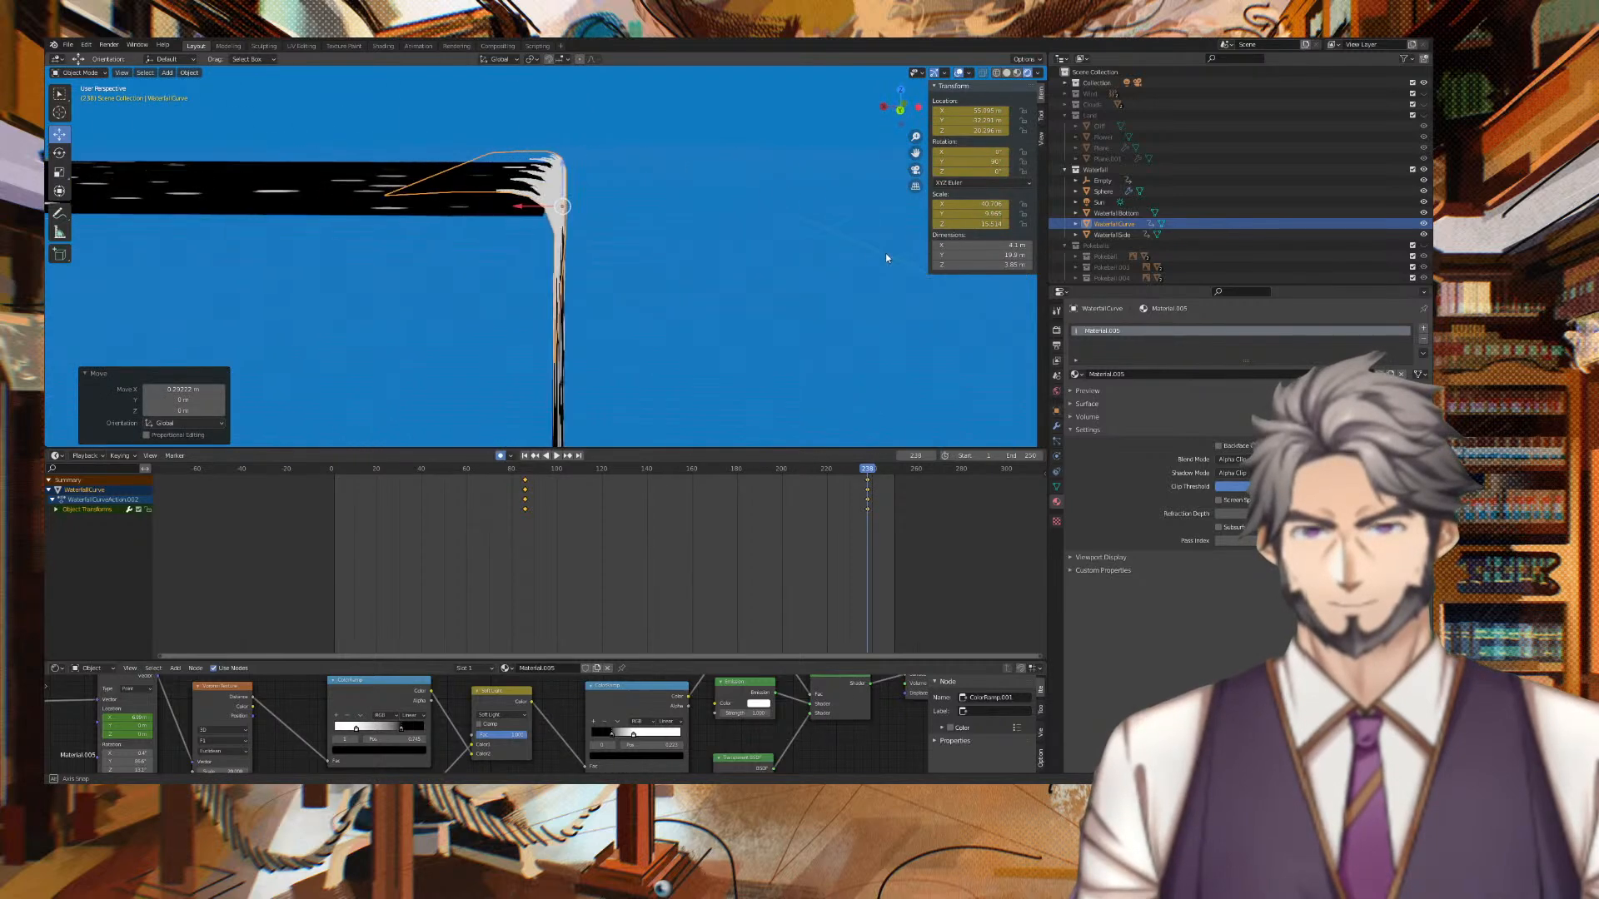
key("g")
key("x")
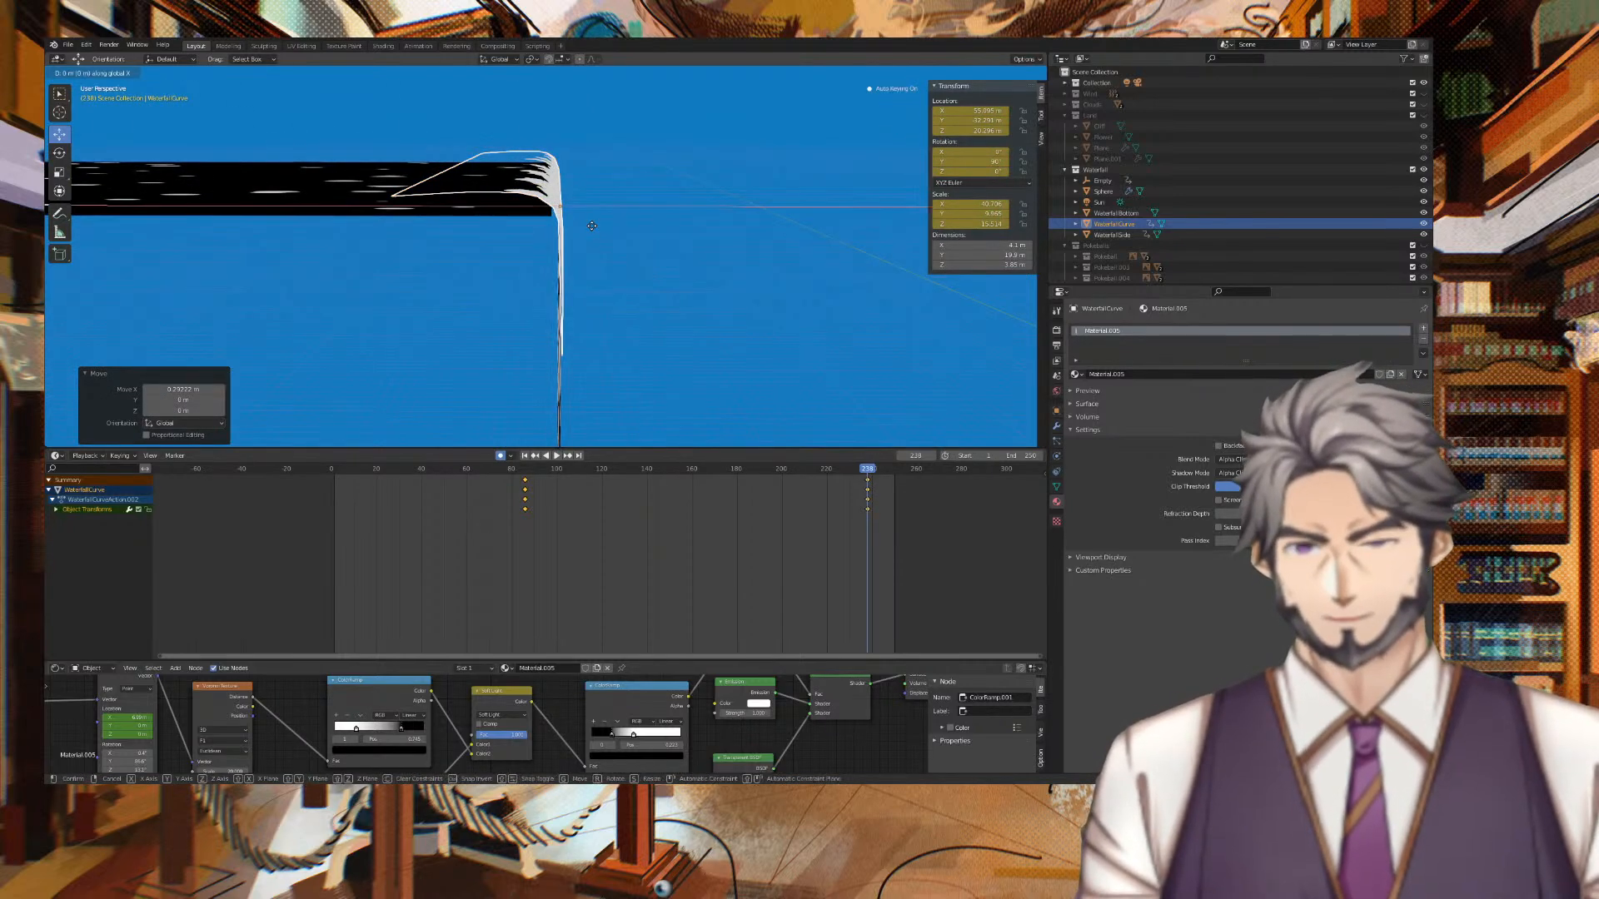
left_click(593, 226)
middle_click_drag(592, 227, 857, 236)
Hide Plane.002 to inspect the waterfall curve on its own, and unhide the plane.
left_click(462, 195)
key("h")
key("alt+h")
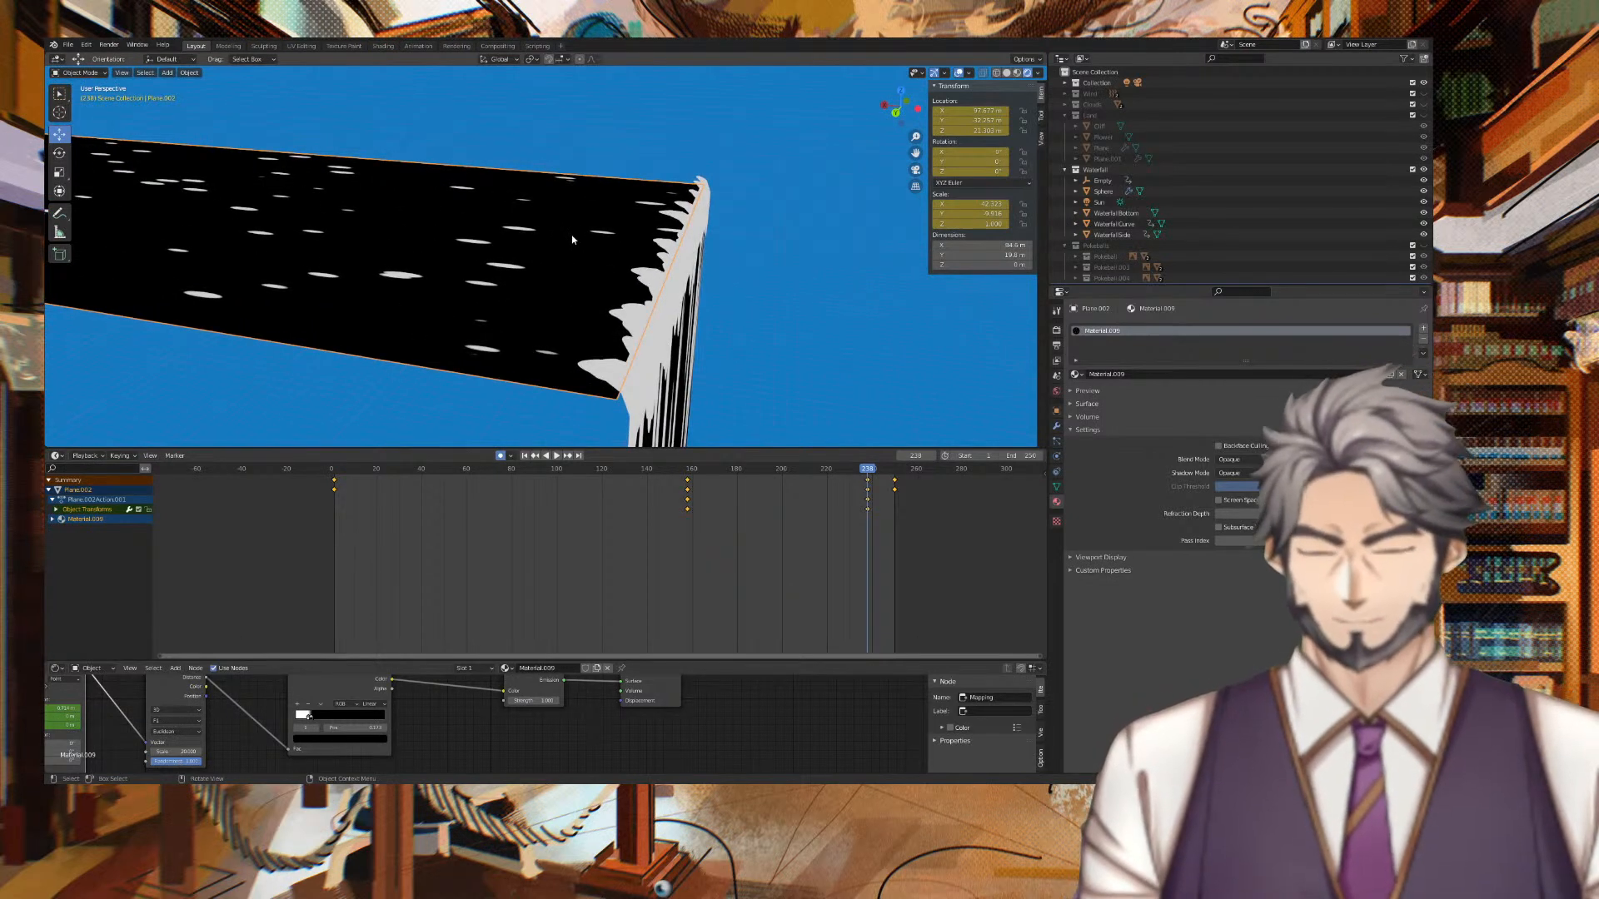
Move Plane.002 slightly along the Z axis at the waterfall curve and play the animation to check the joint.
key("g")
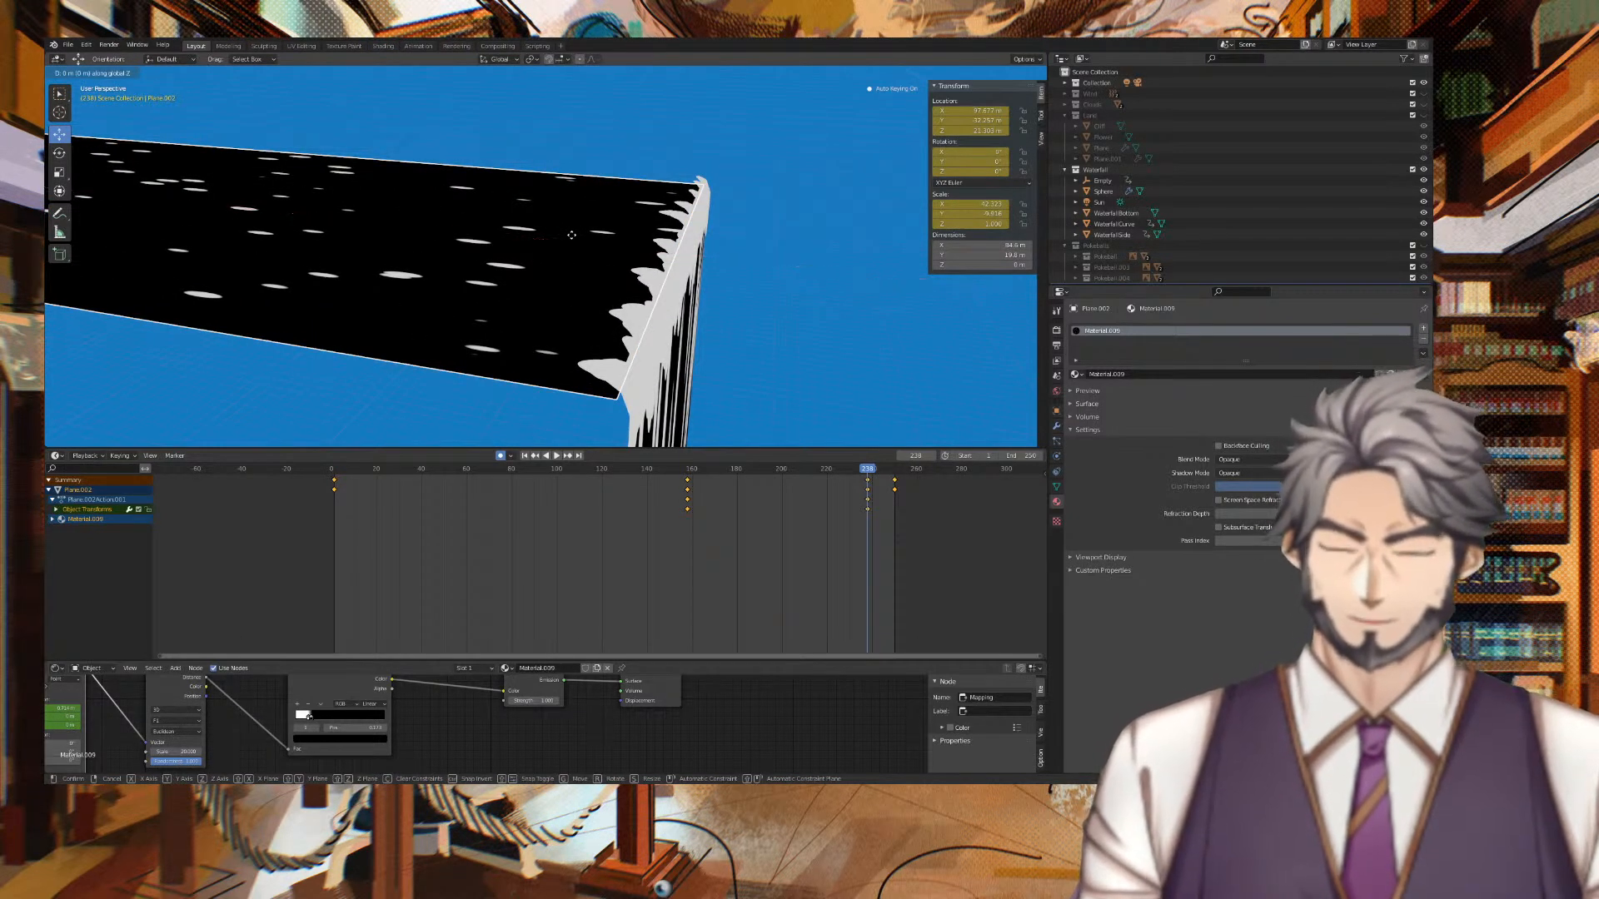
left_click(569, 238)
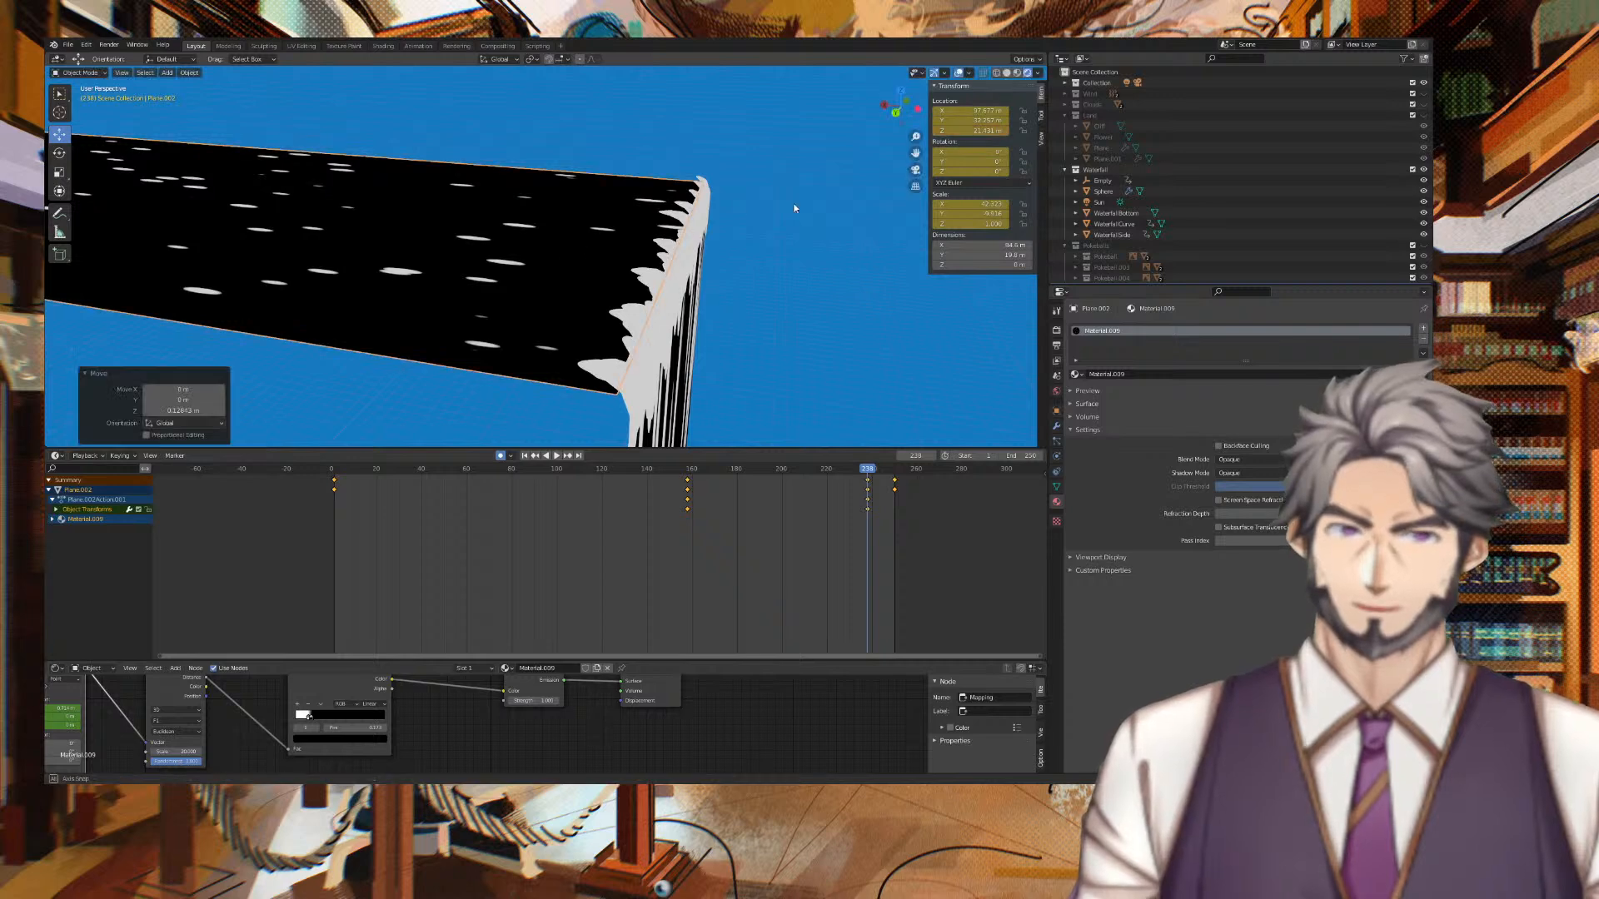
key("space")
middle_click_drag(681, 173, 850, 261)
scroll(721, 172, "down", 6)
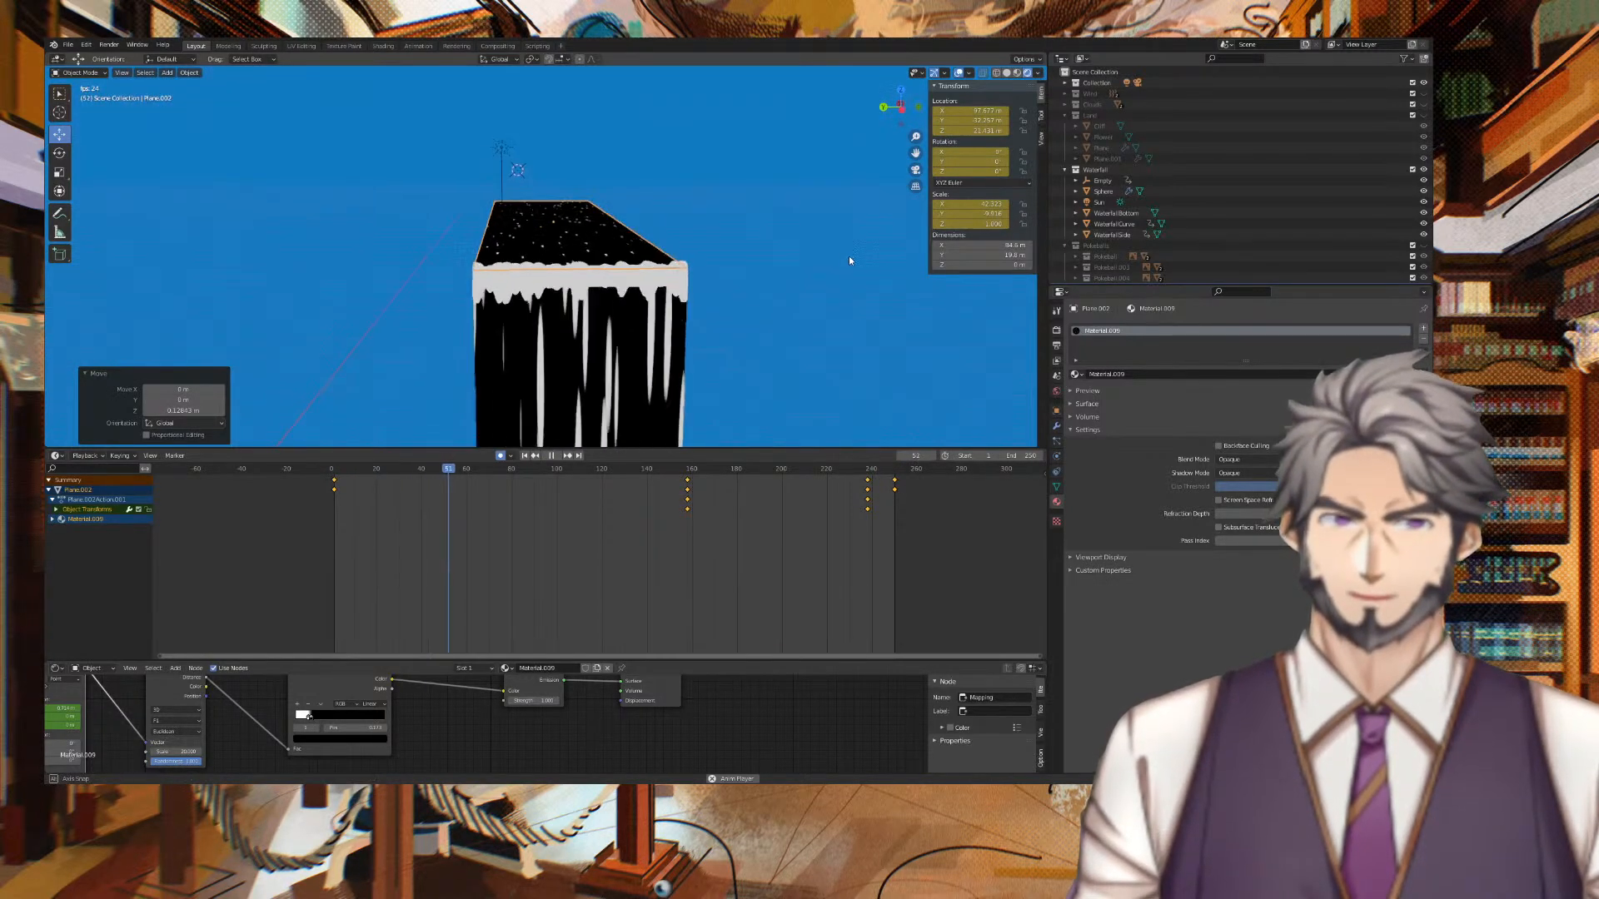
Delete all of Plane.002's object transform keyframes and replay the animation.
scroll(832, 262, "down", 5)
mouse_move(759, 329)
middle_mouse_down()
mouse_move(684, 349)
mouse_move(589, 340)
mouse_move(768, 311)
mouse_move(747, 344)
middle_mouse_up()
left_click_drag(872, 535, 682, 478)
right_click(687, 485)
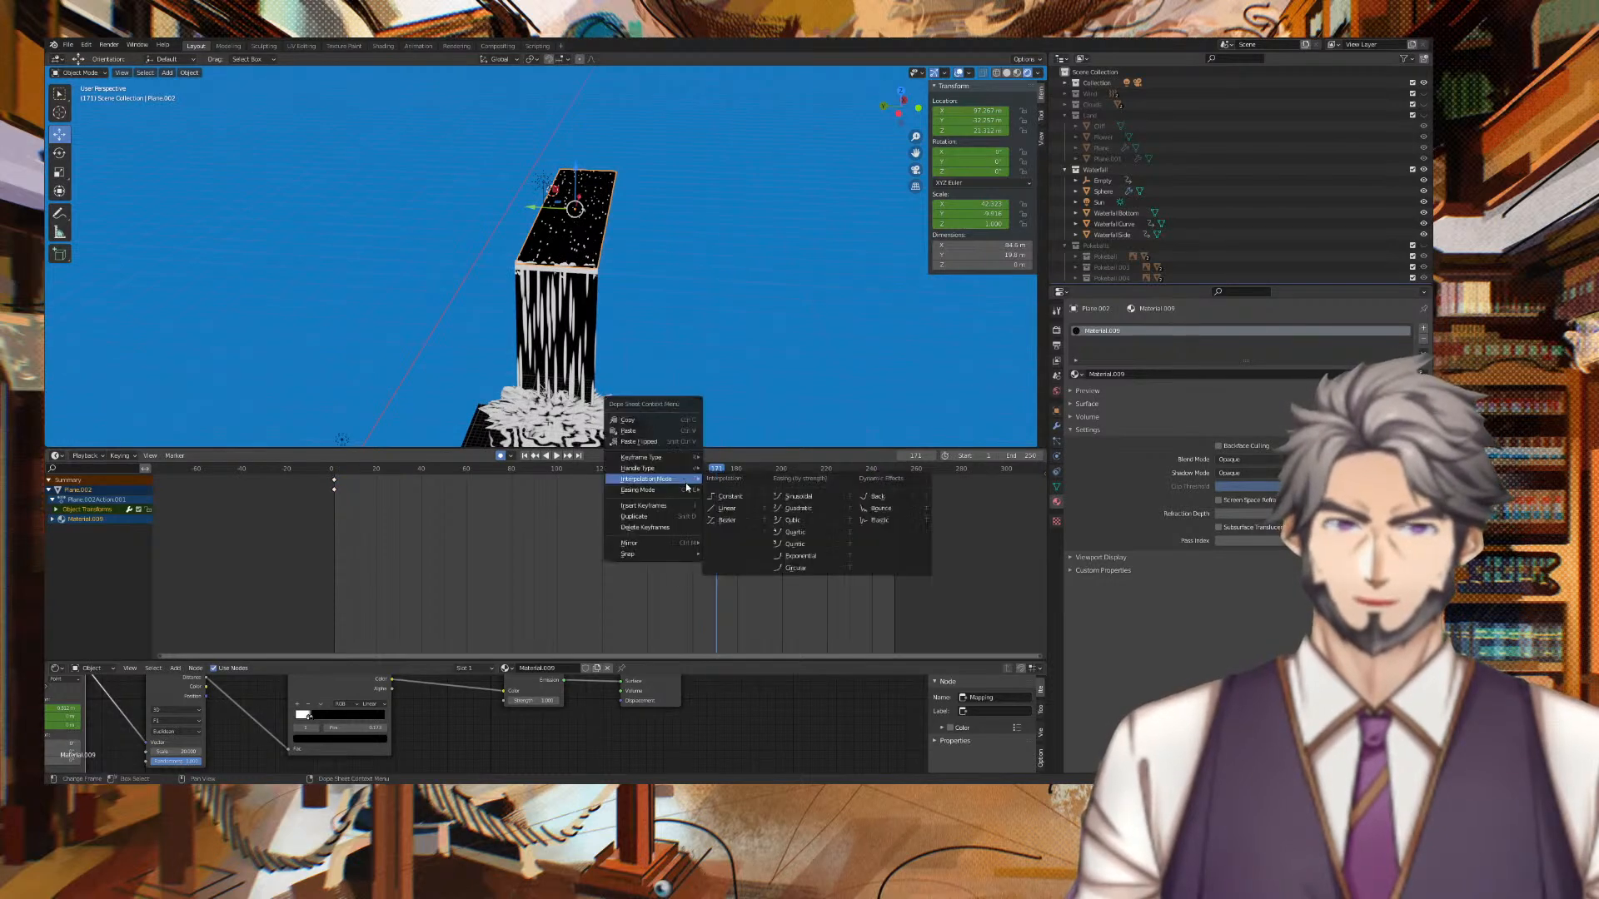
left_click(645, 528)
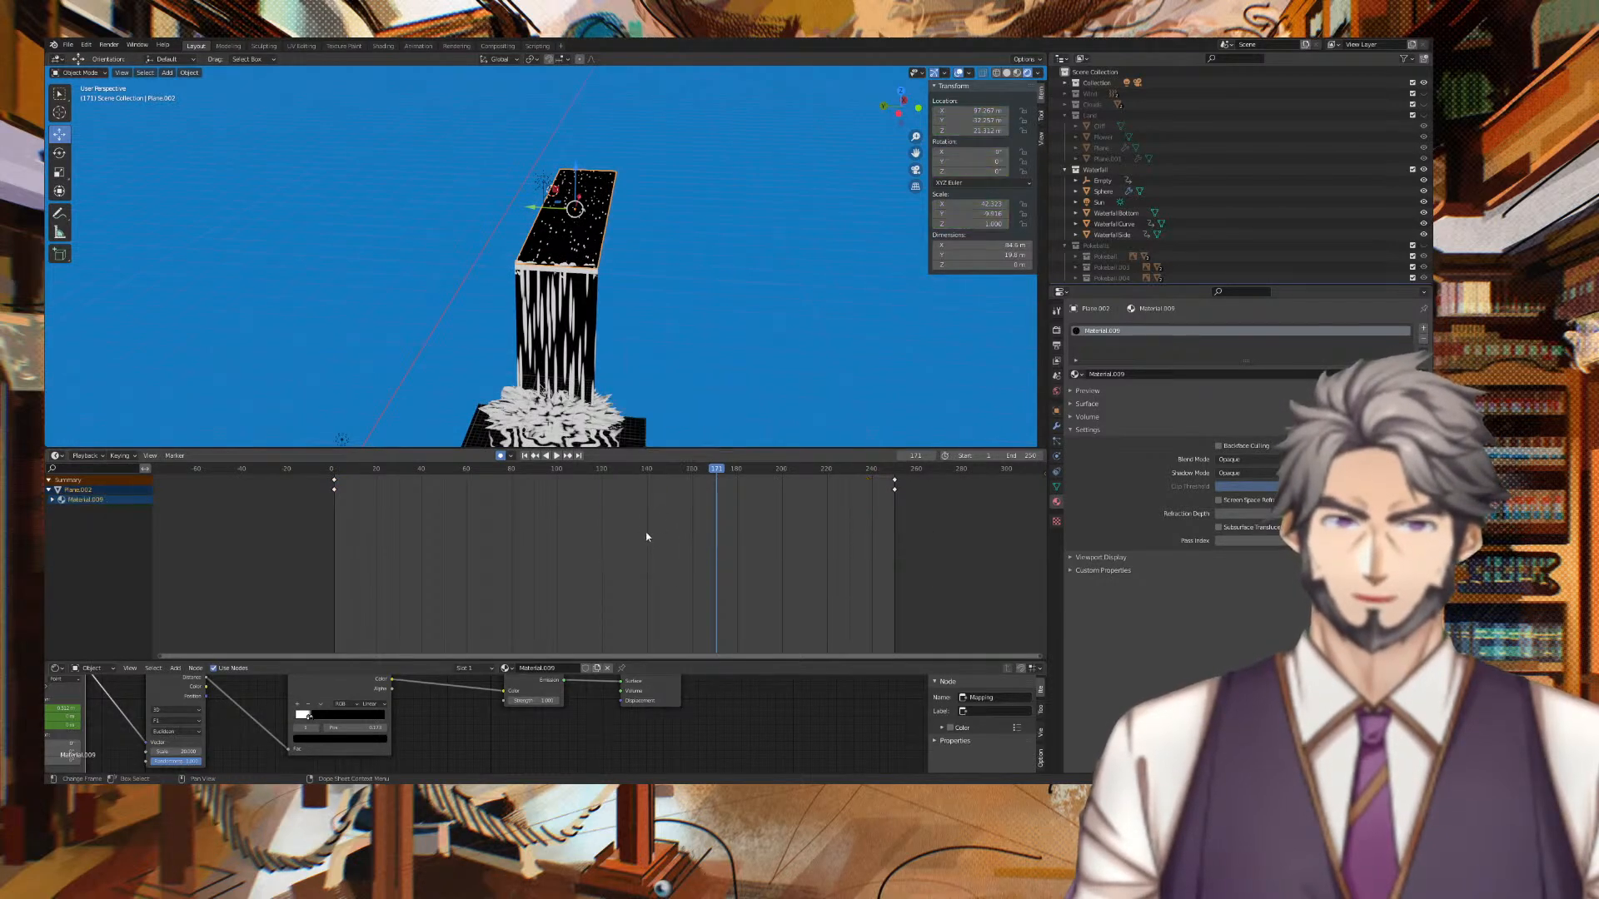
key("space")
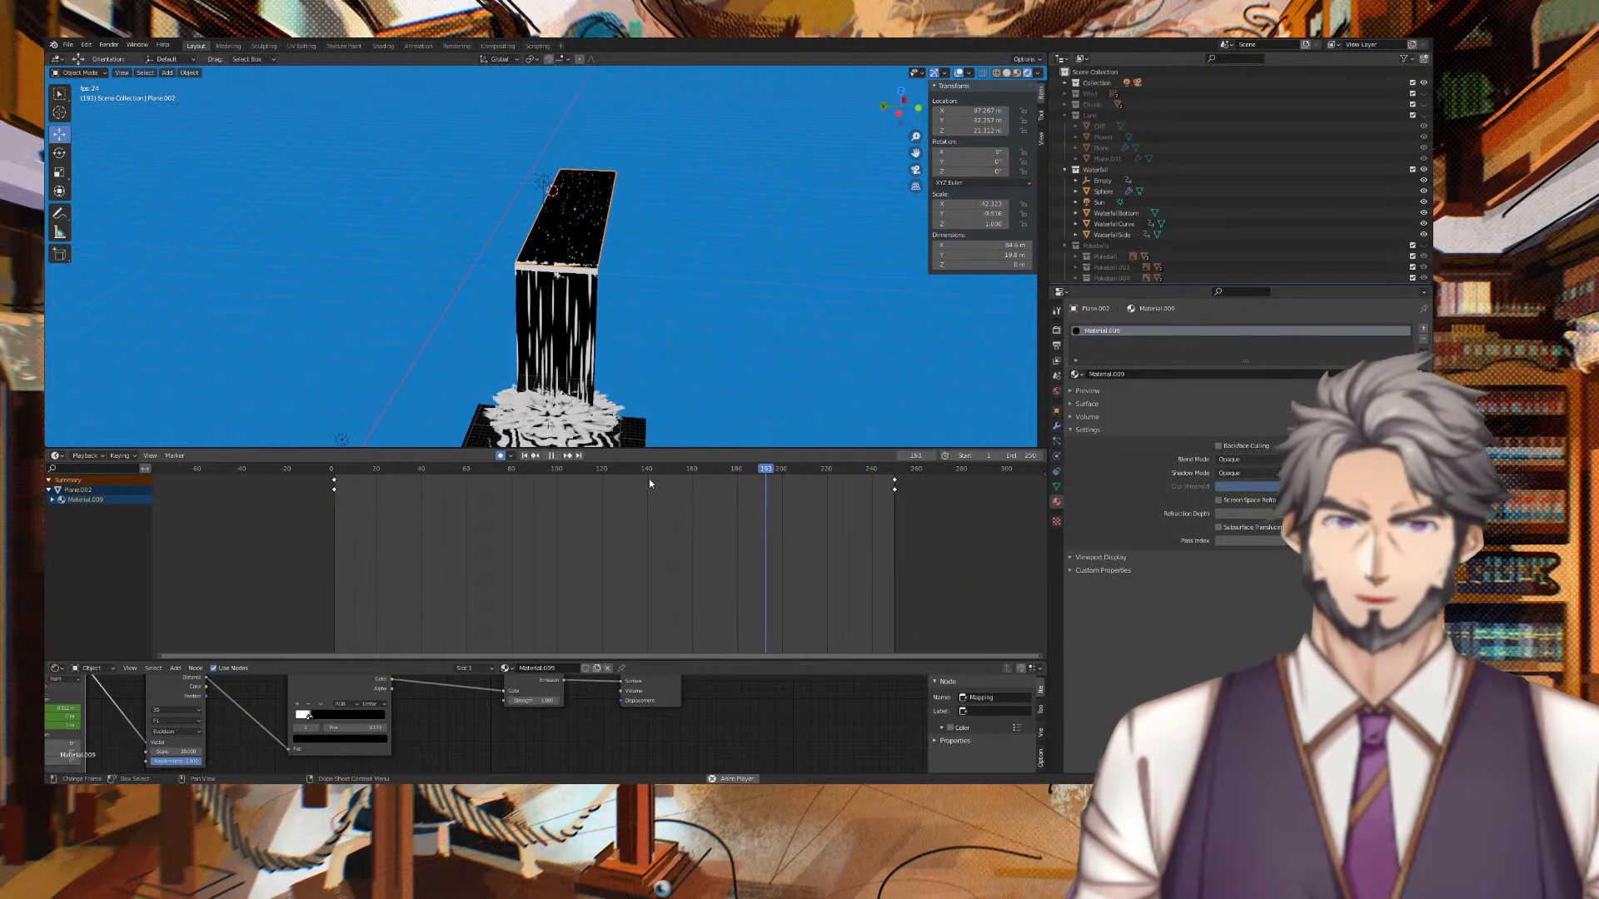
Move Plane.002 along the X axis to refit its edge against the waterfall curve.
scroll(666, 288, "up", 4)
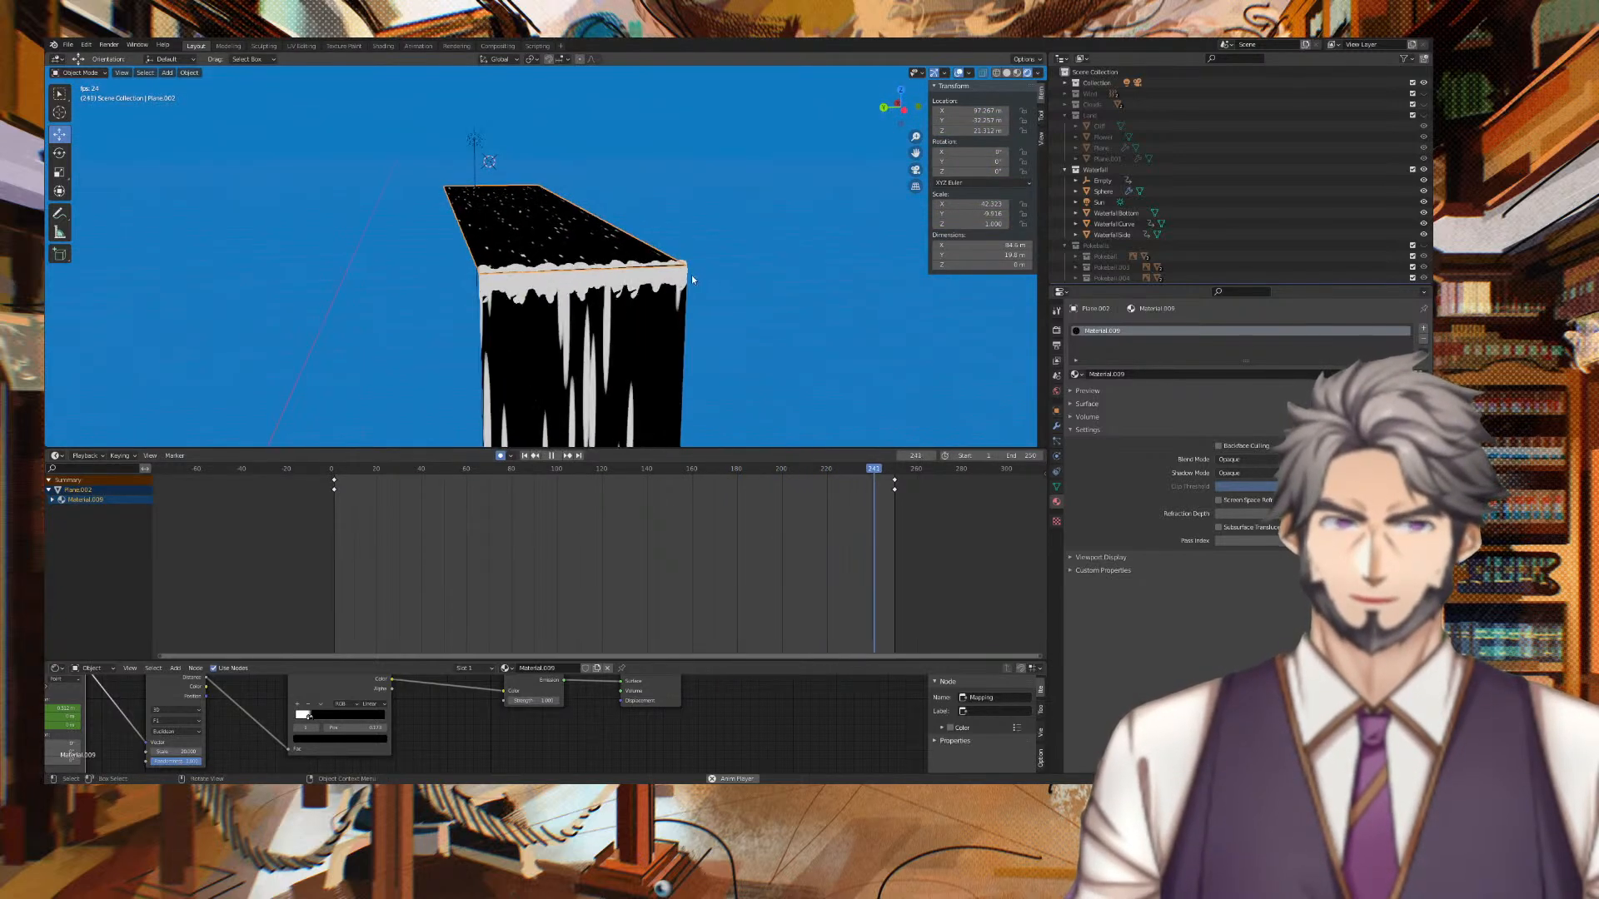
left_click(691, 273)
left_click(777, 263)
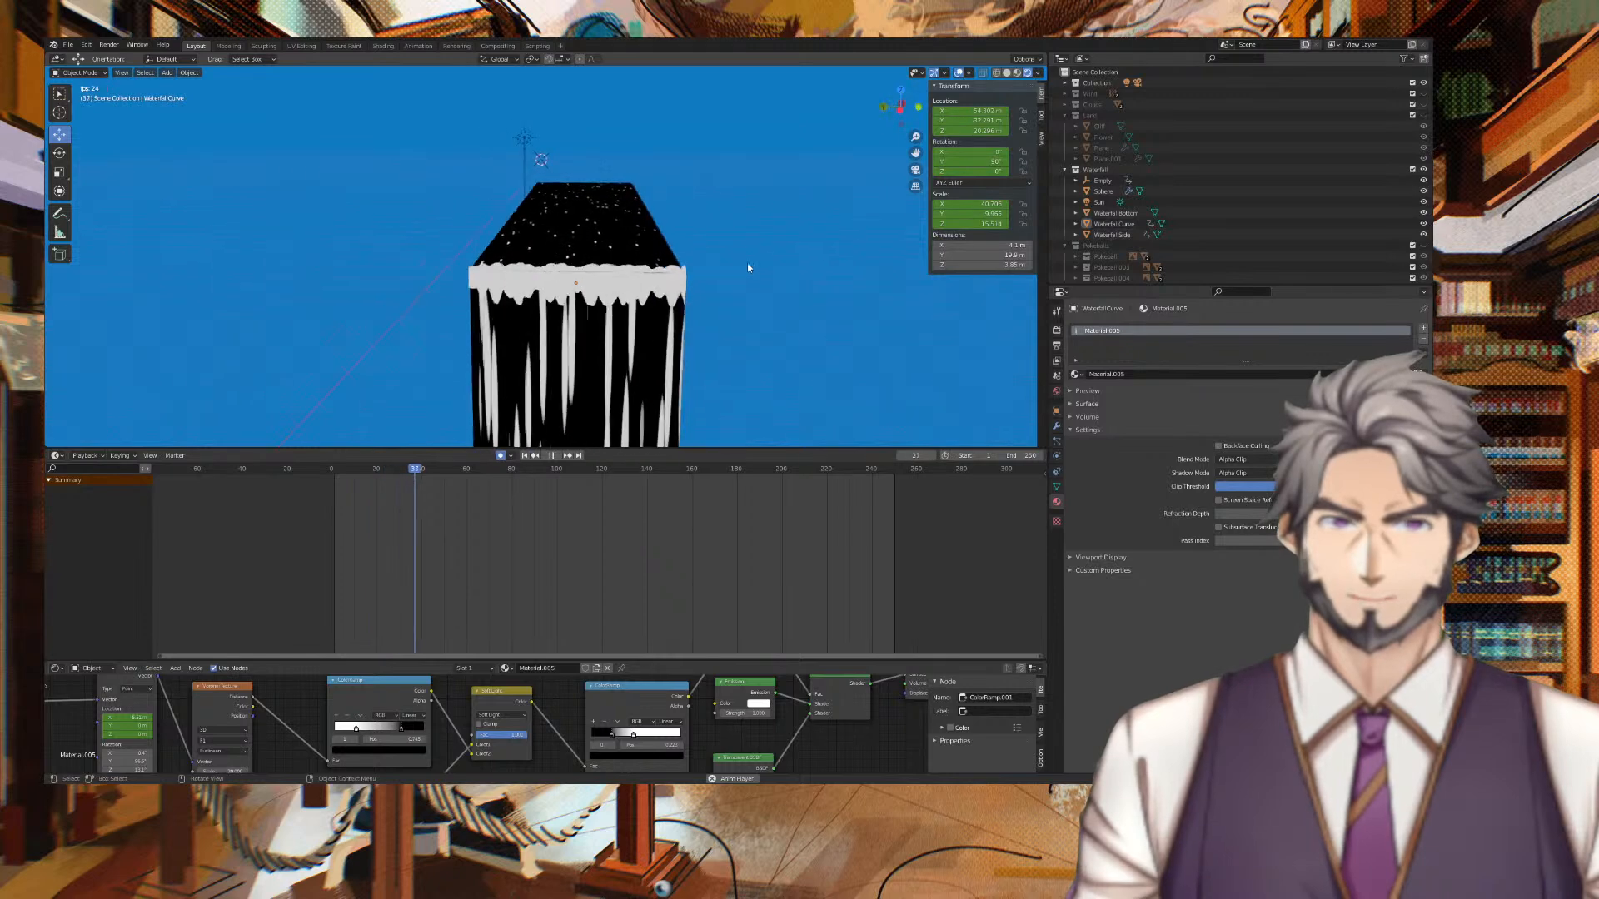
middle_click_drag(713, 235, 637, 242)
key("space")
left_click(641, 248)
key("g")
key("x")
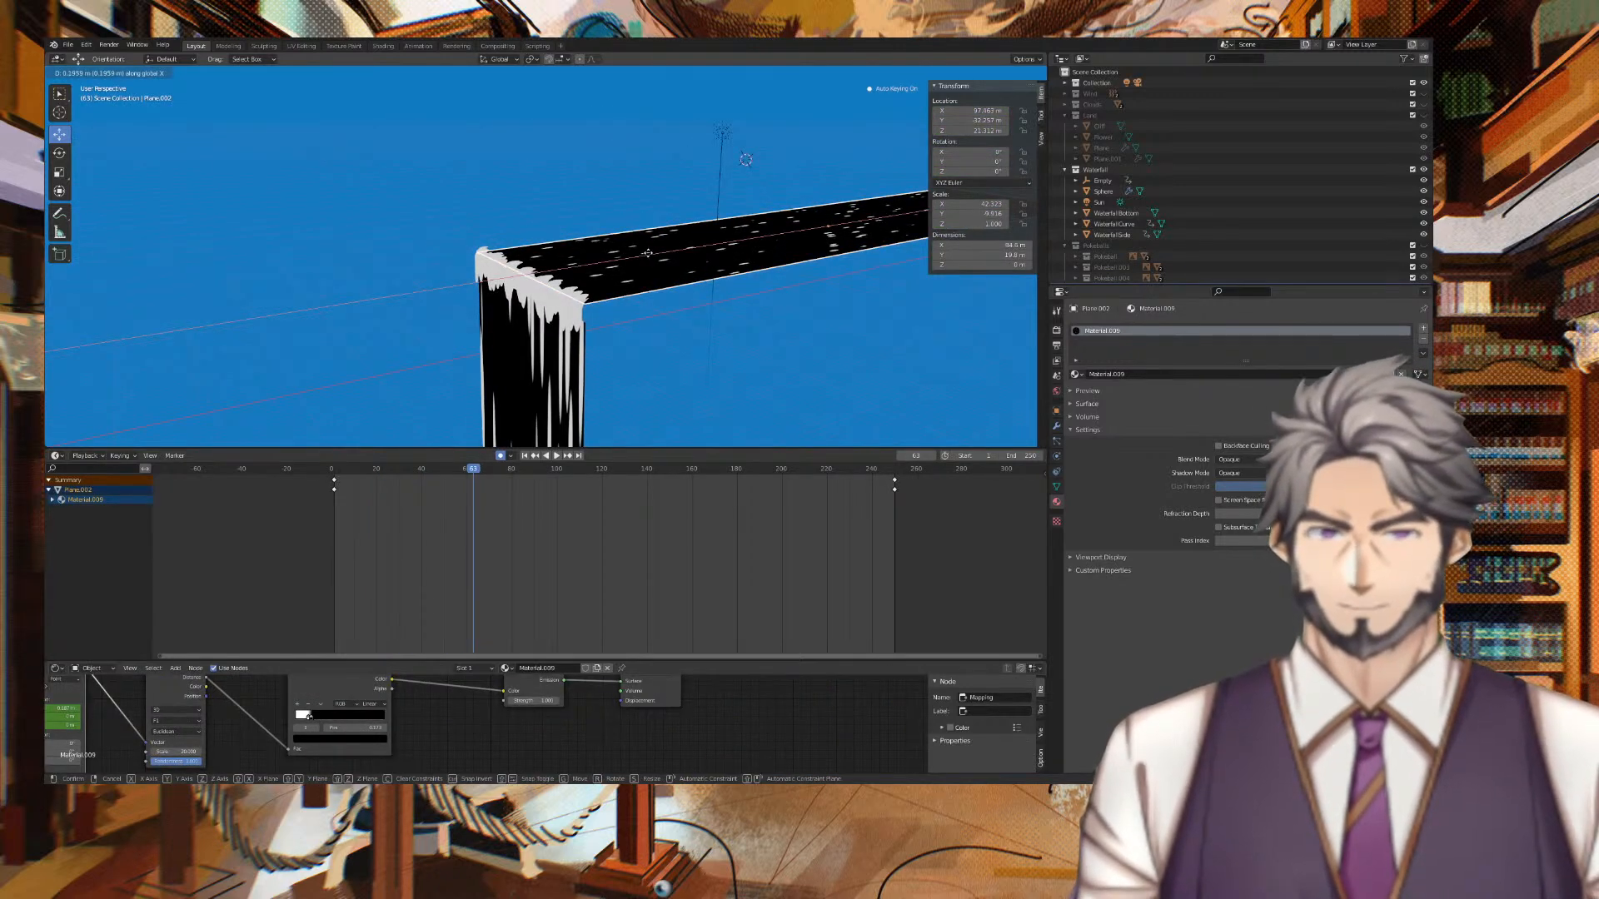
left_click(651, 257)
left_click(755, 355)
Play the animation to check the river's edge, and move the WaterfallCurve object slightly along the X axis.
key("space")
middle_click_drag(763, 343, 850, 317)
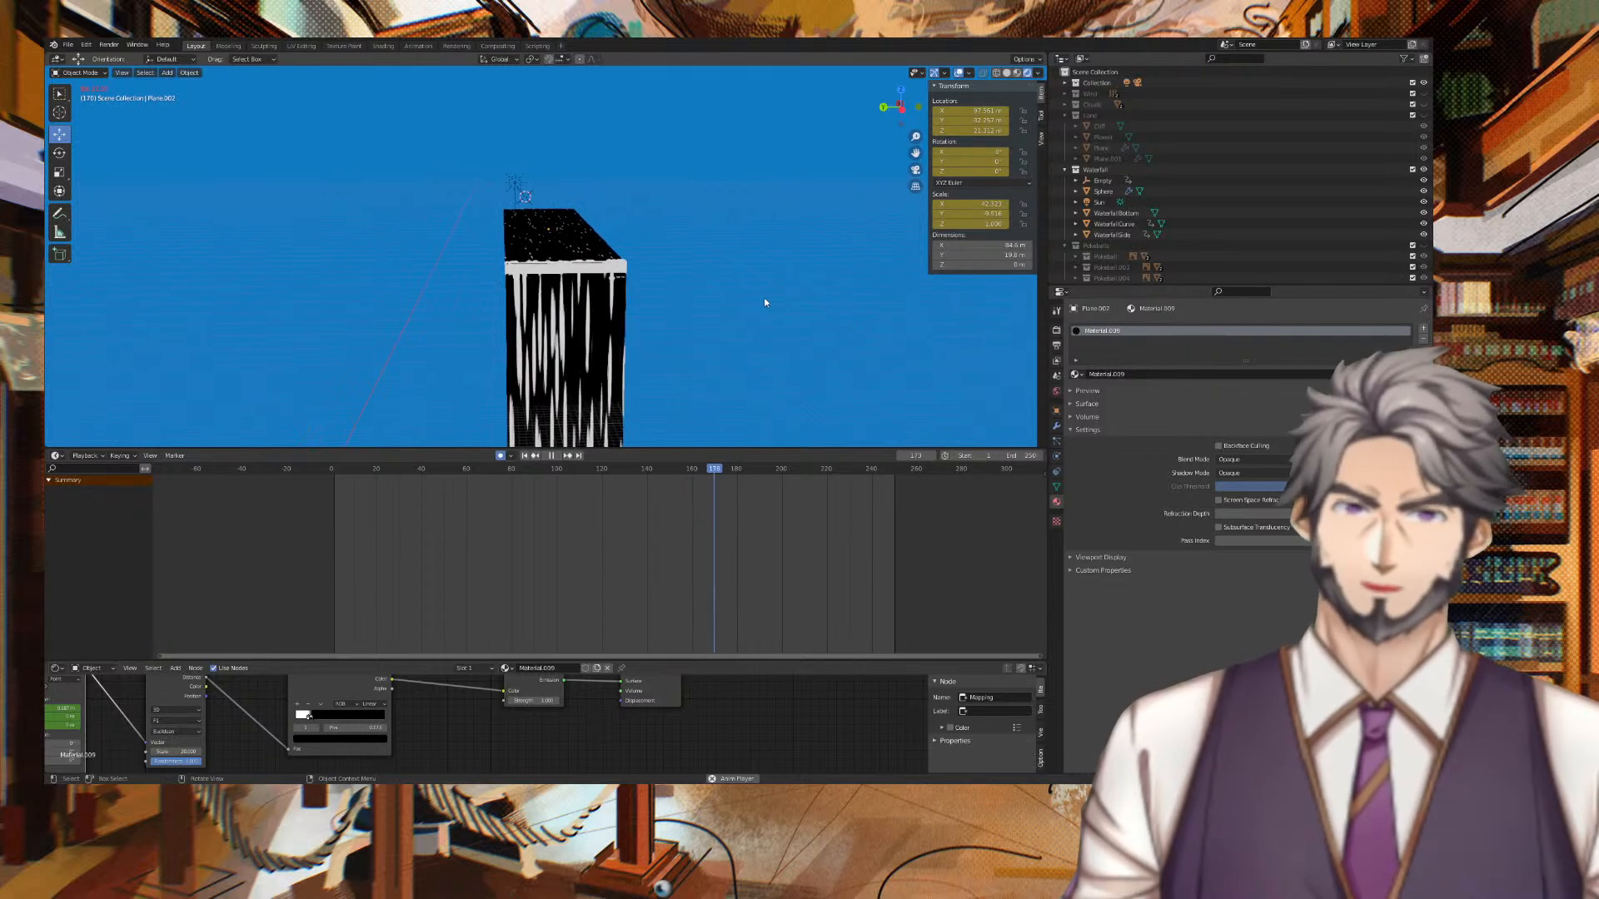
middle_click_drag(713, 283, 758, 305)
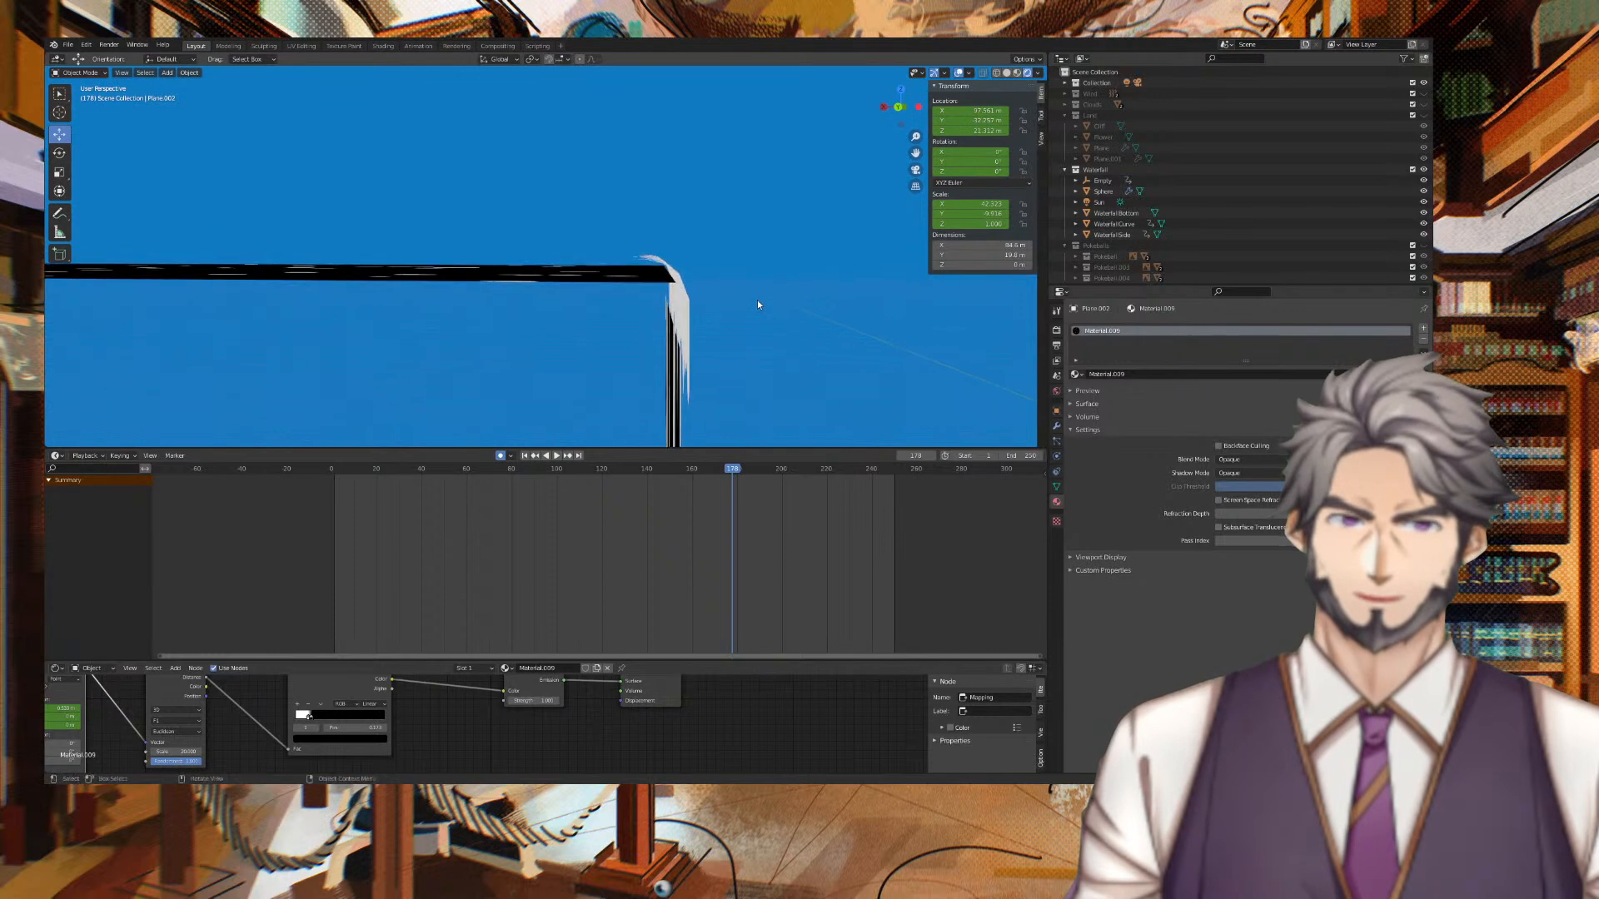
left_click(678, 320)
key("g")
key("z")
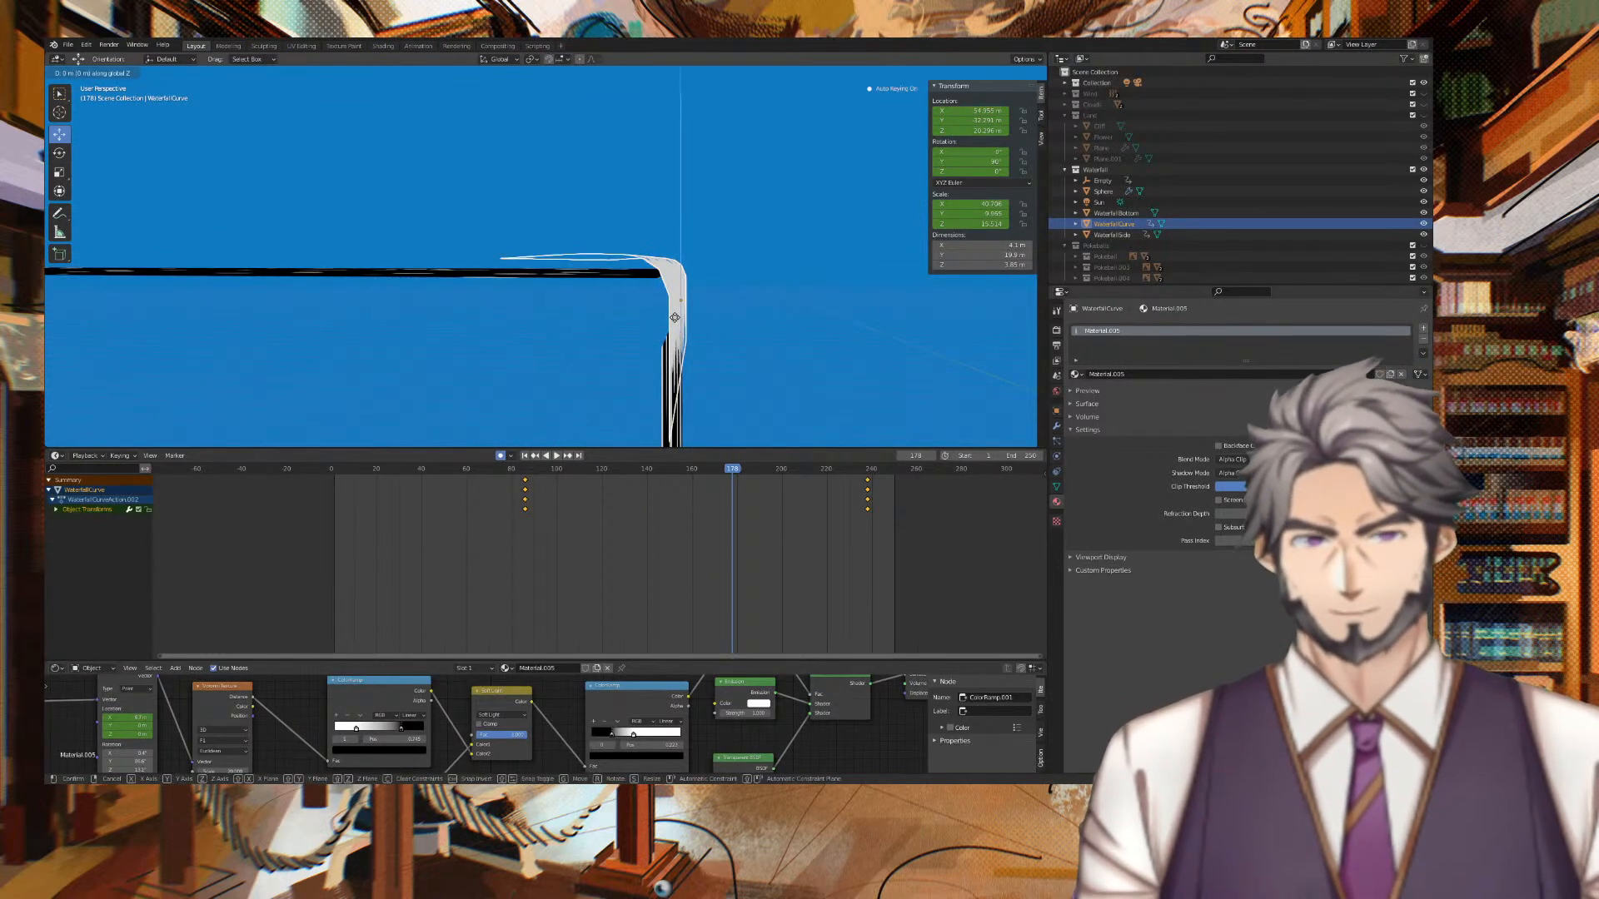
left_click(675, 317)
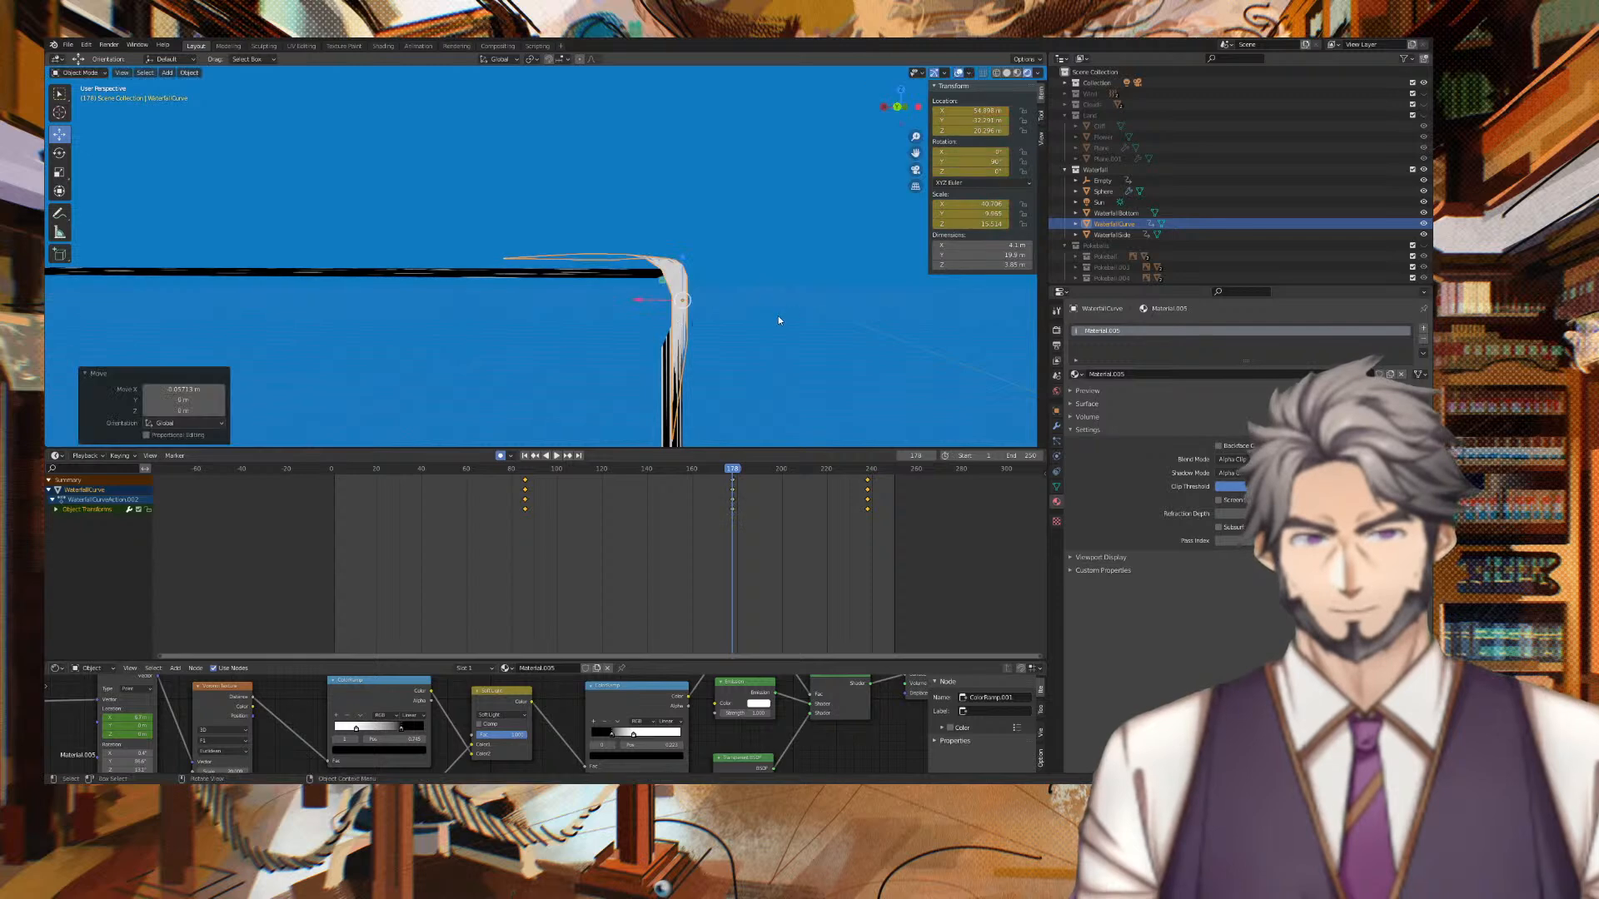
Play the animation and examine the joint between the river plane, the curve and the falling water from several angles.
middle_click_drag(796, 315, 693, 304)
key("space")
middle_click_drag(742, 165, 646, 208)
left_click(599, 133)
middle_click_drag(621, 147, 811, 152)
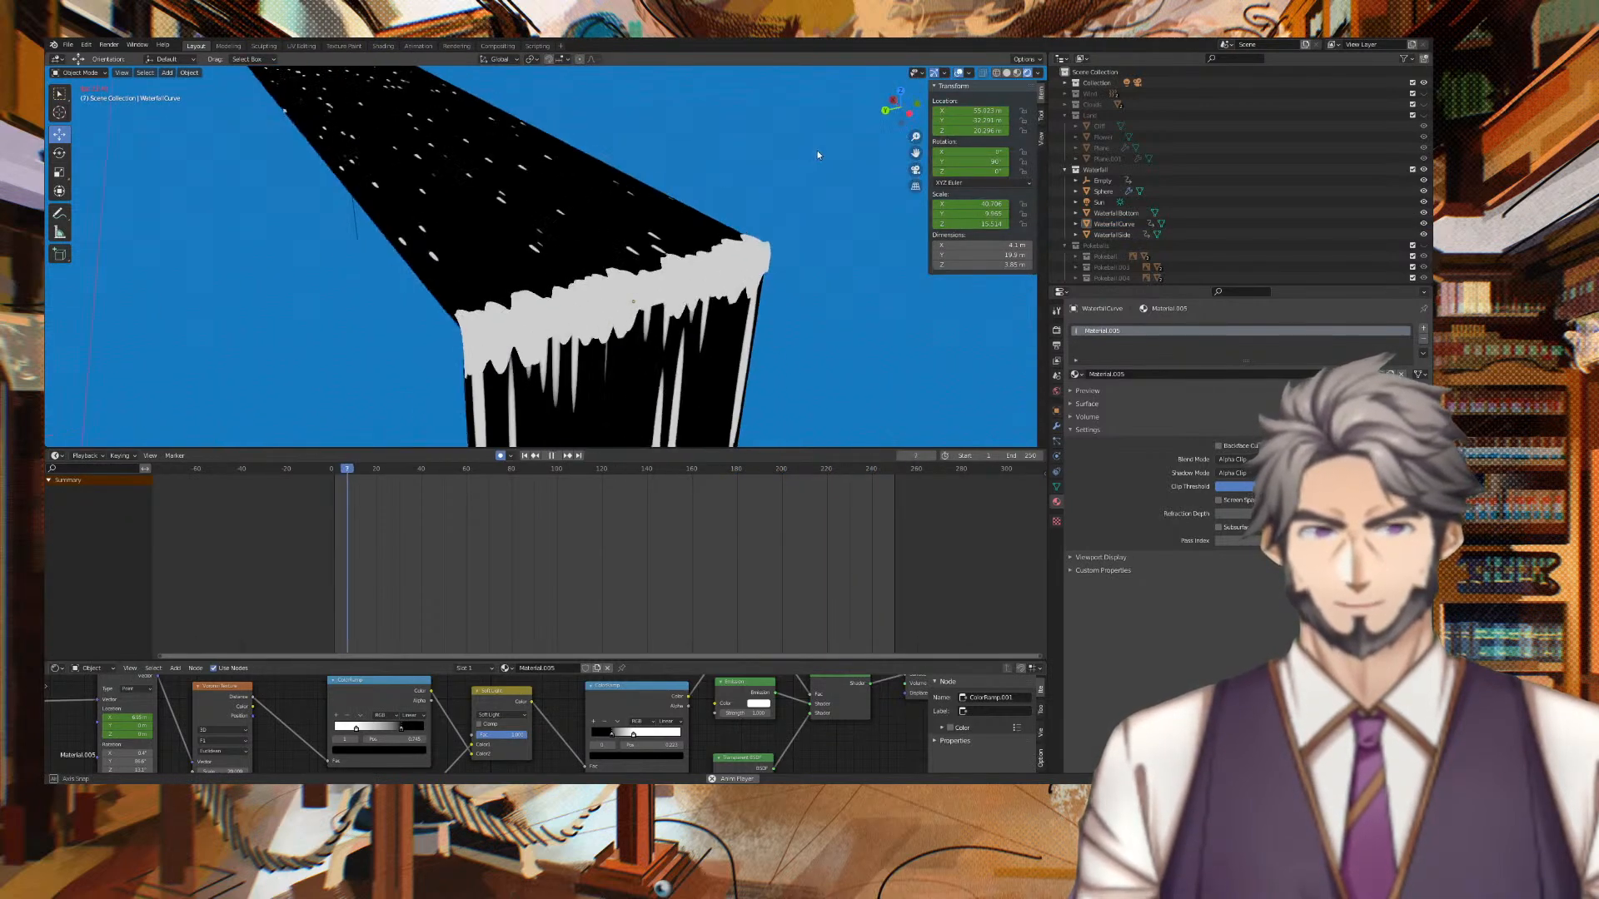
scroll(822, 151, "down", 3)
middle_click_drag(822, 236, 835, 217)
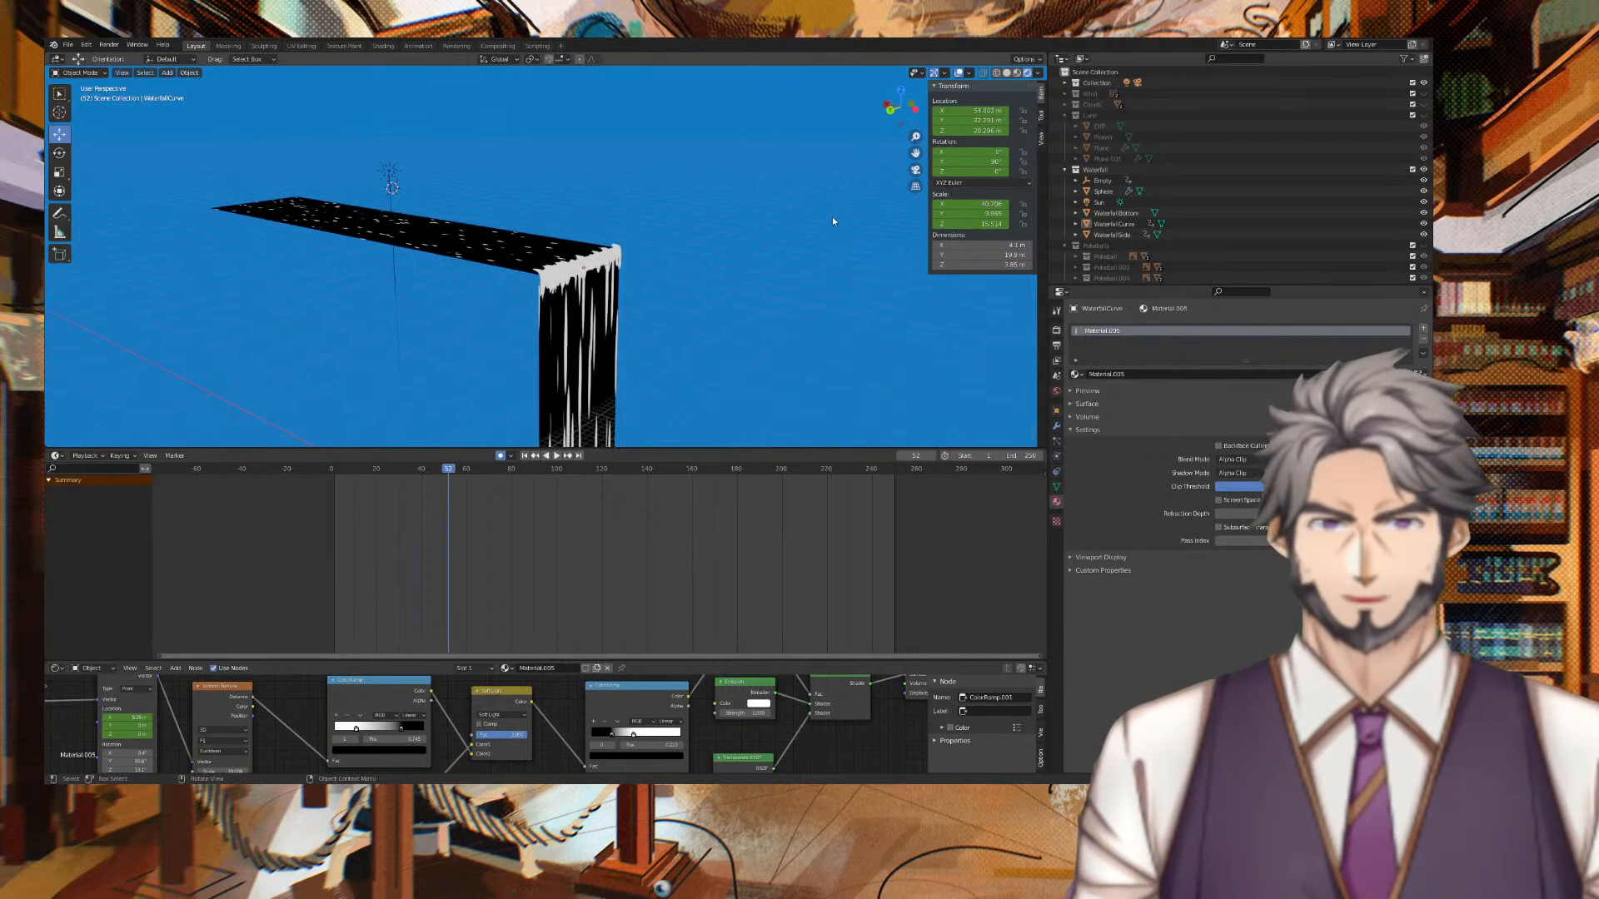
key("space")
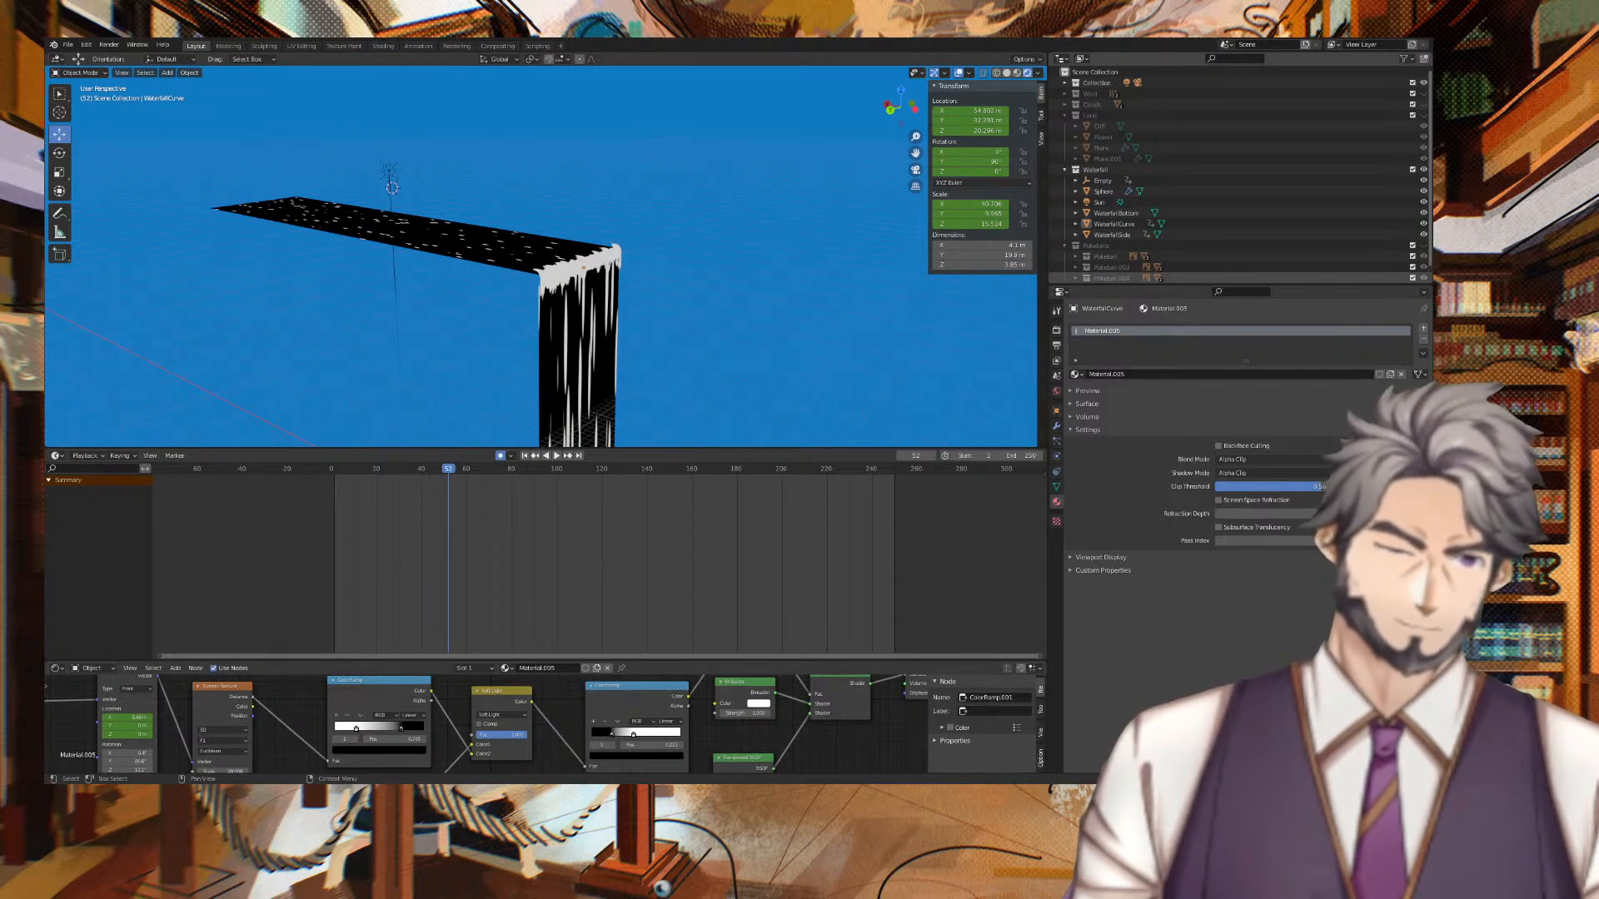
Change the black Color Ramp stop in Plane.002's material to a muted blue and preview the animation.
middle_click_drag(695, 224, 807, 269)
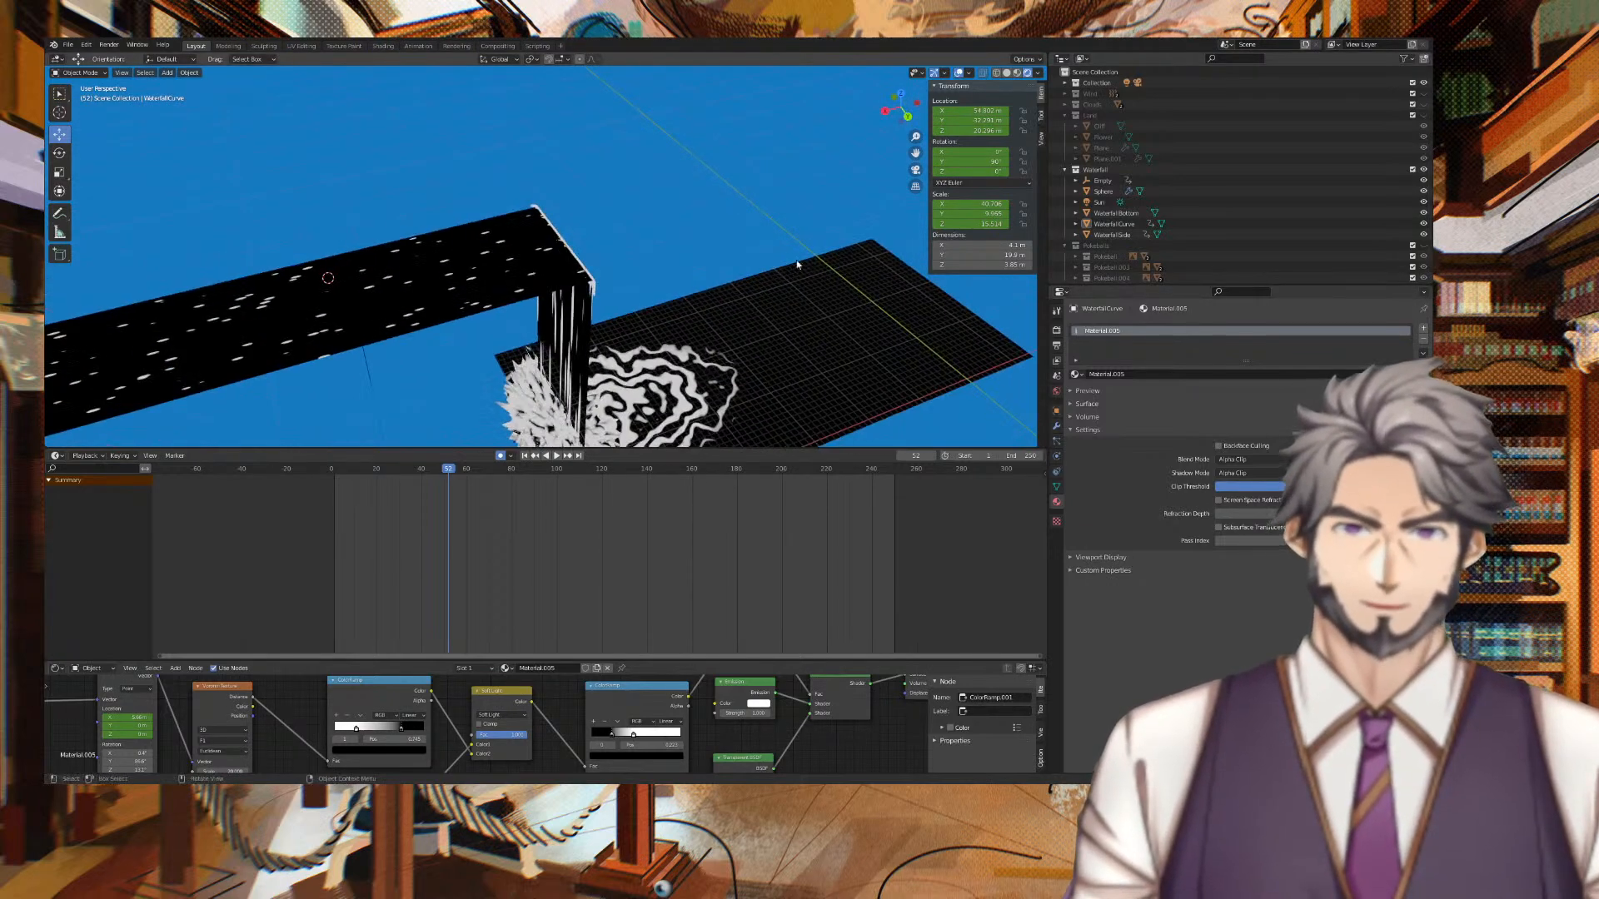
left_click(510, 272)
middle_click_drag(718, 677, 866, 714)
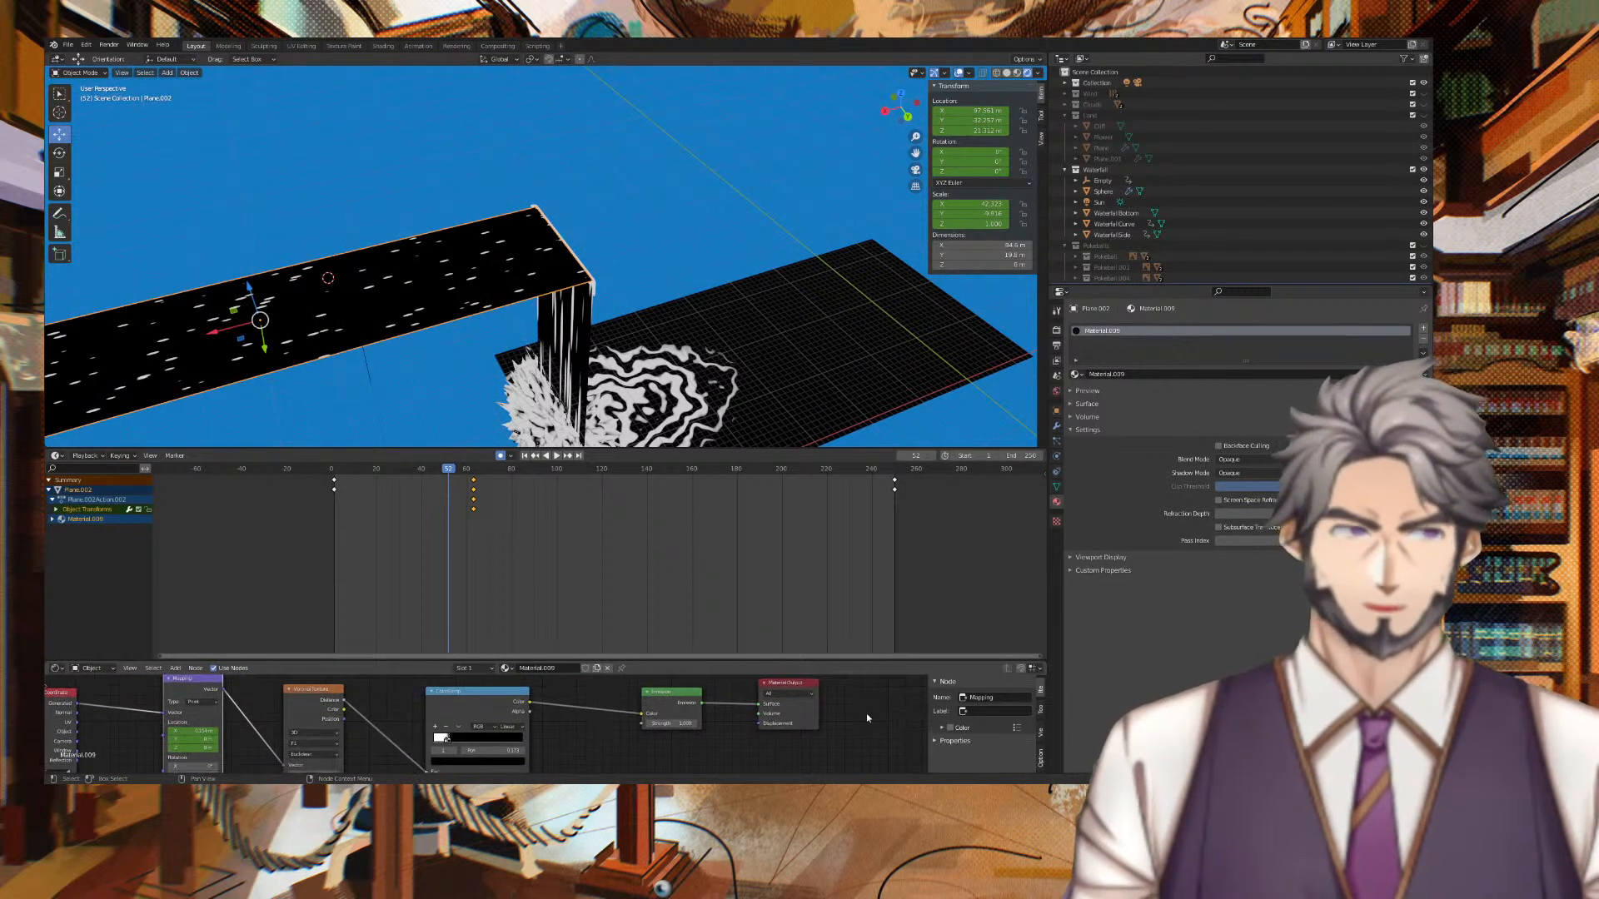
middle_click_drag(600, 767, 665, 742)
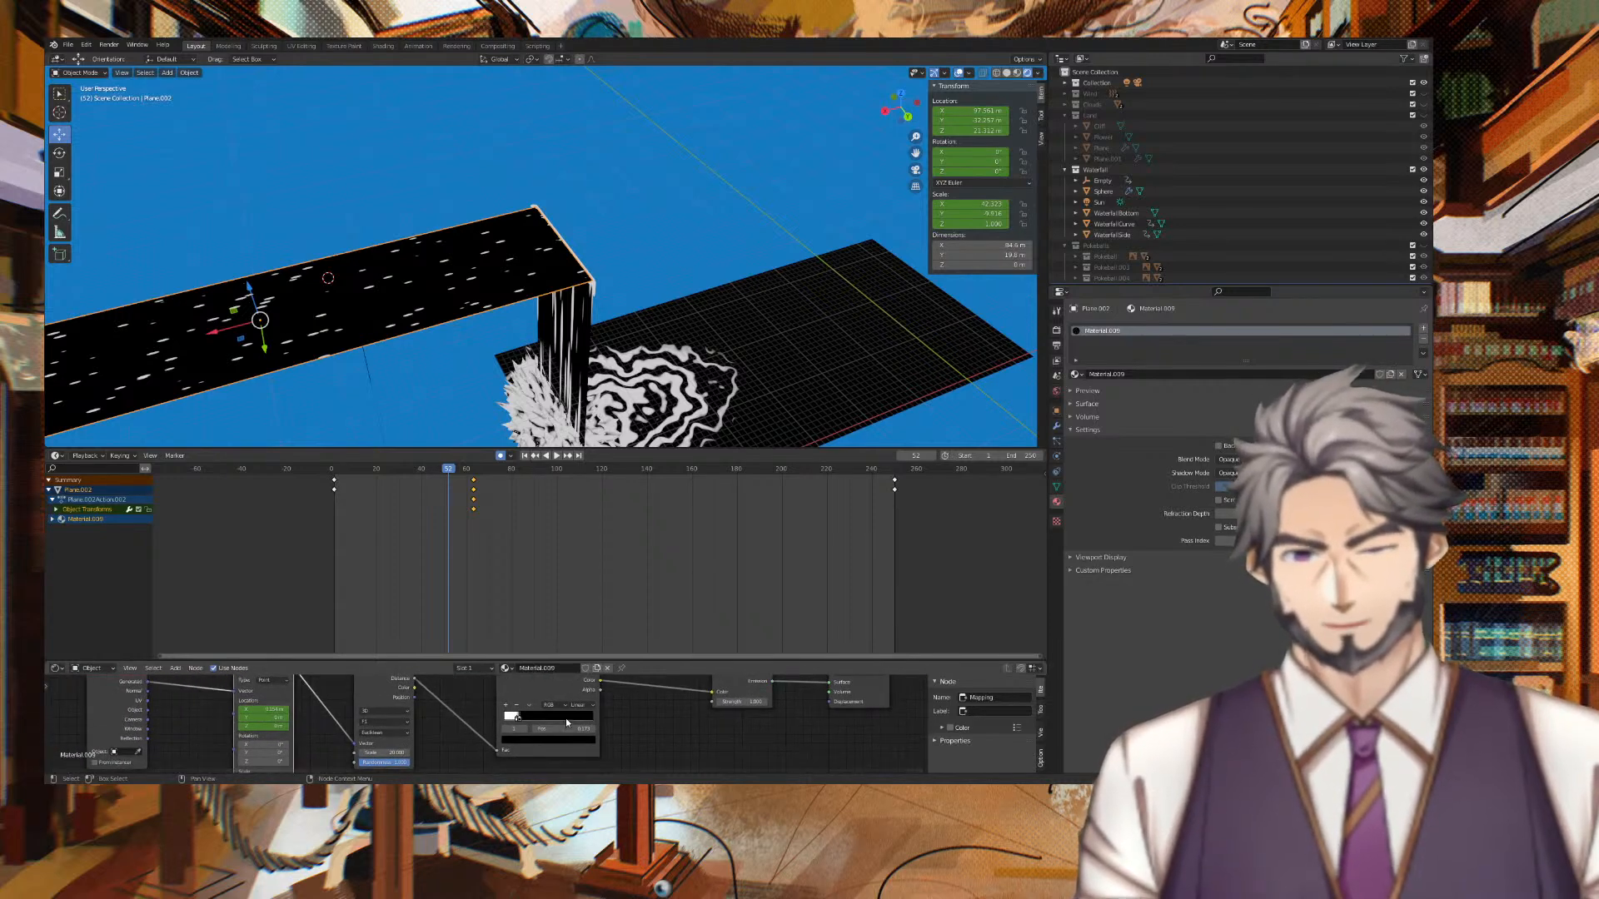
left_click(575, 741)
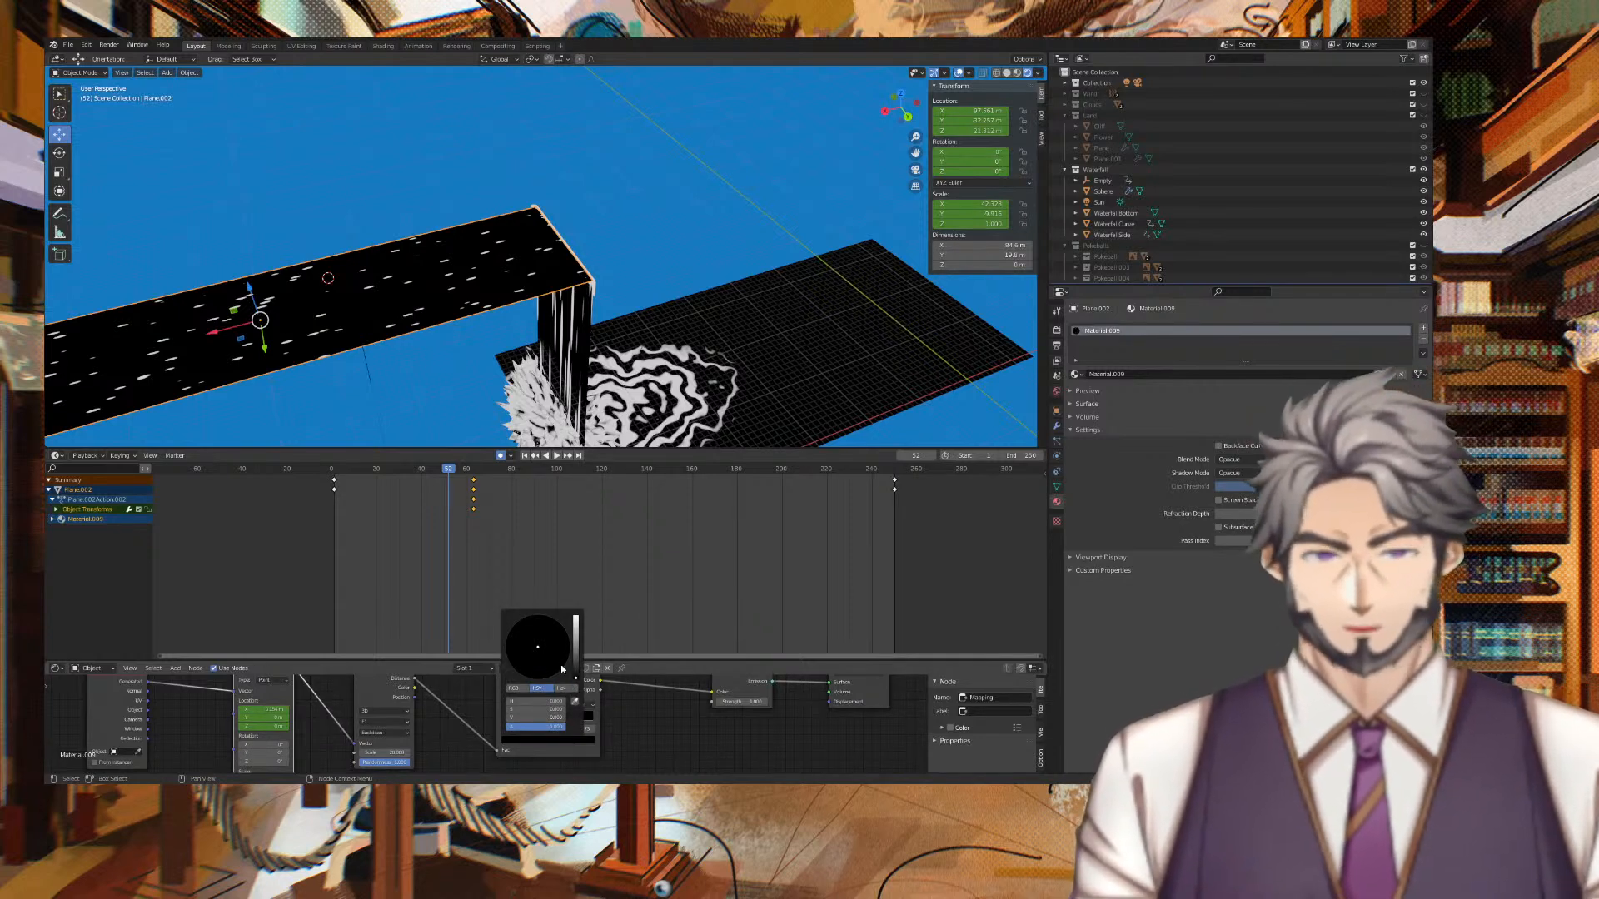
left_click_drag(575, 676, 550, 626)
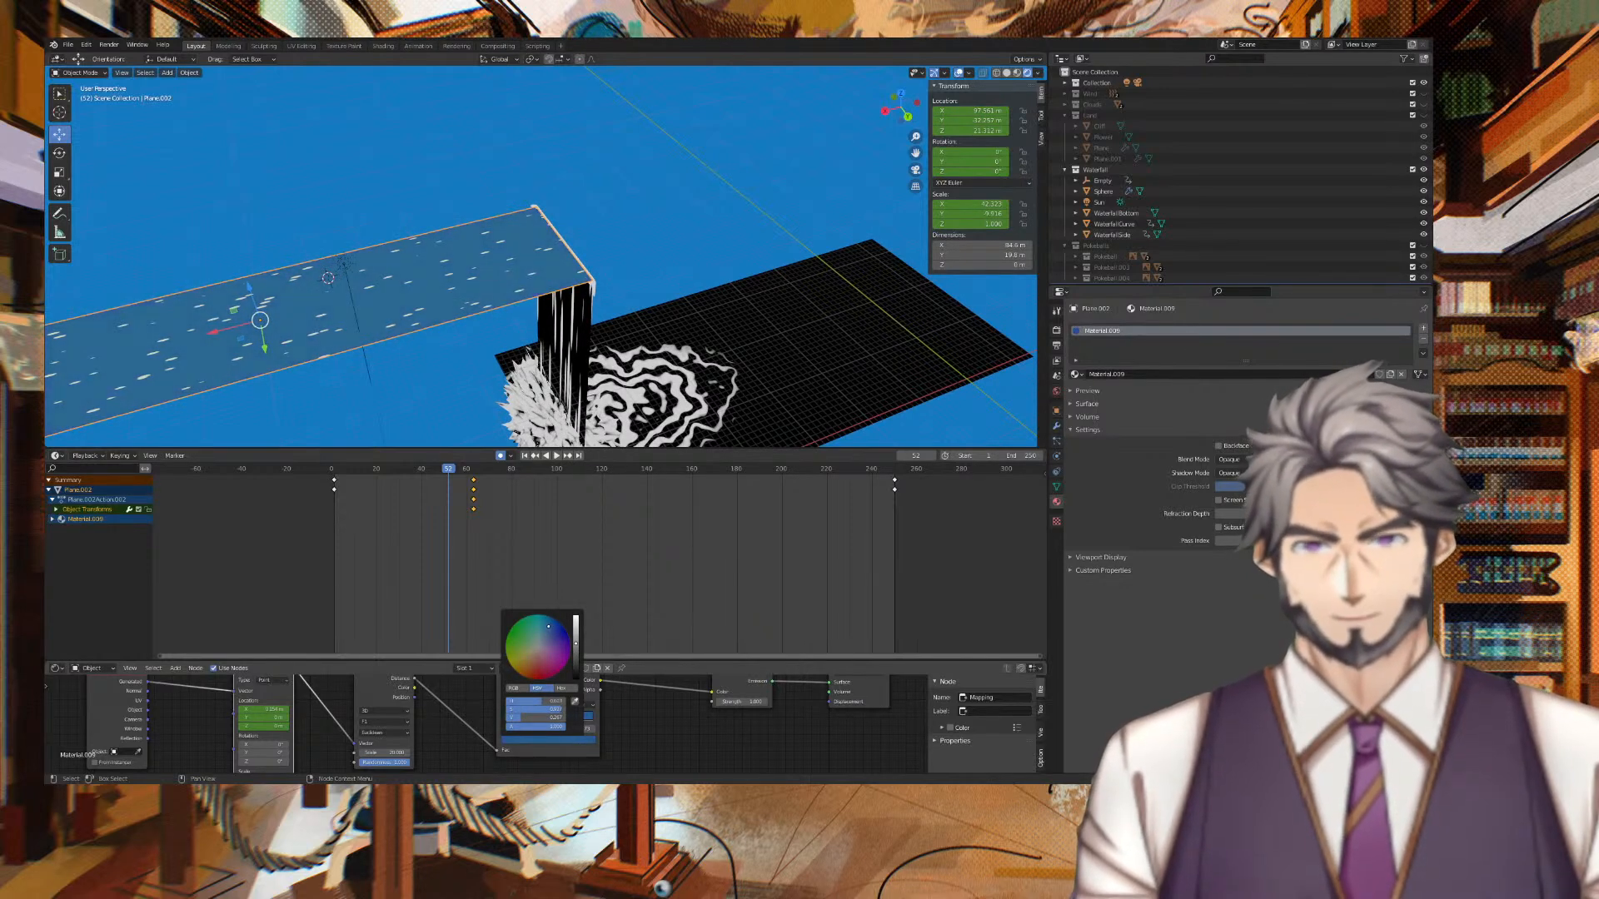
left_click(691, 237)
key("space")
key("space")
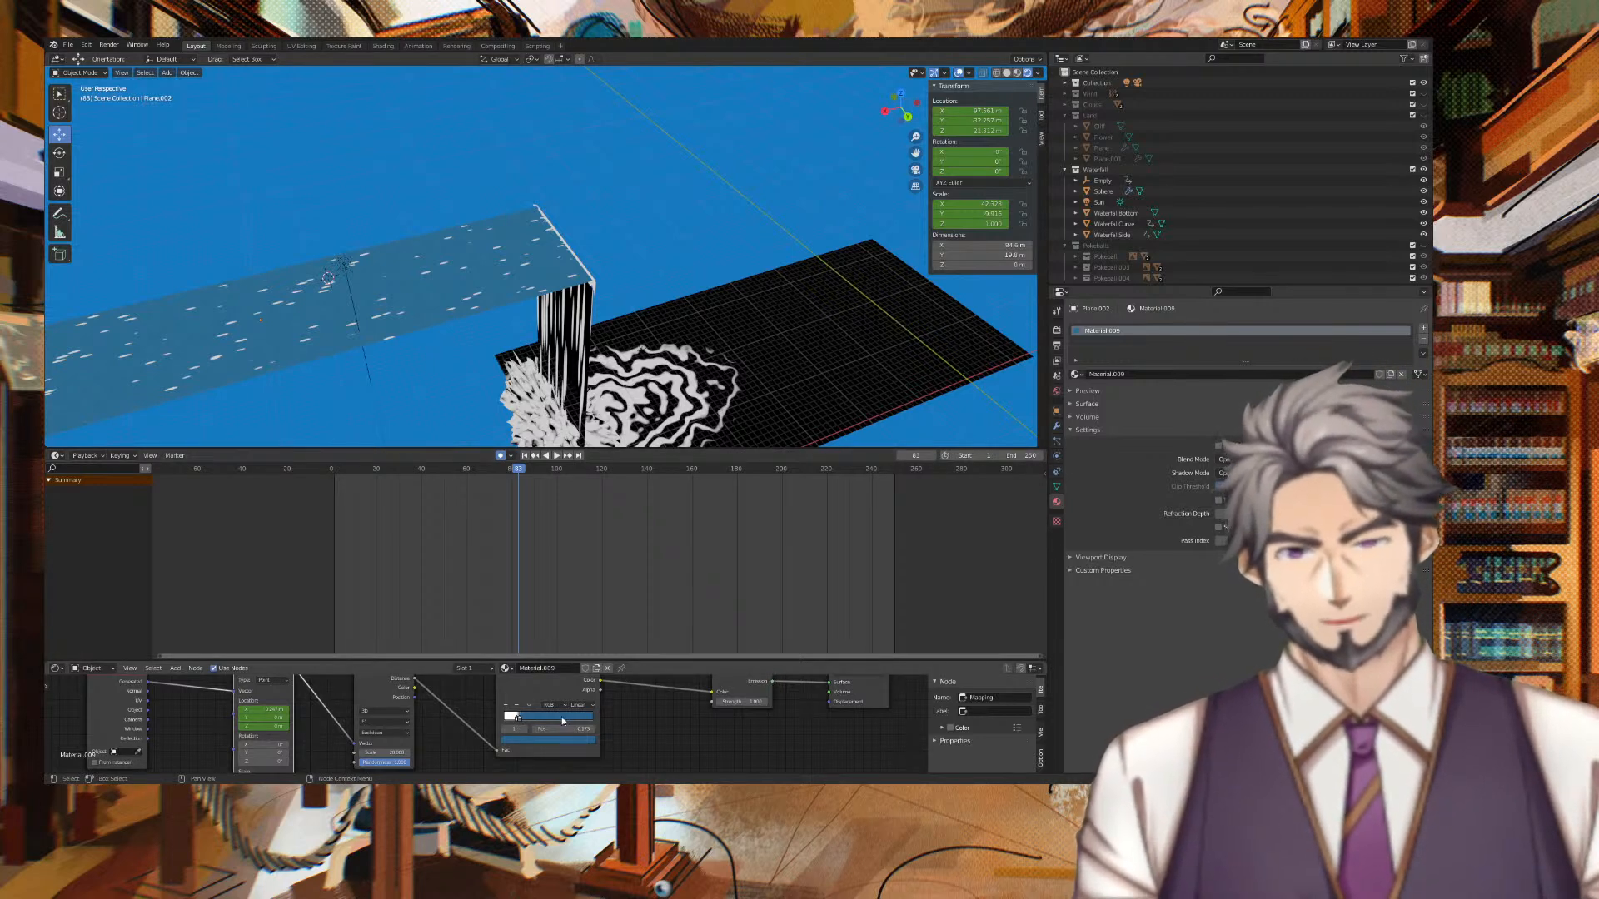
Adjust Plane.002's blue Color Ramp stop to a teal with a saturation of 1.
left_click(538, 740)
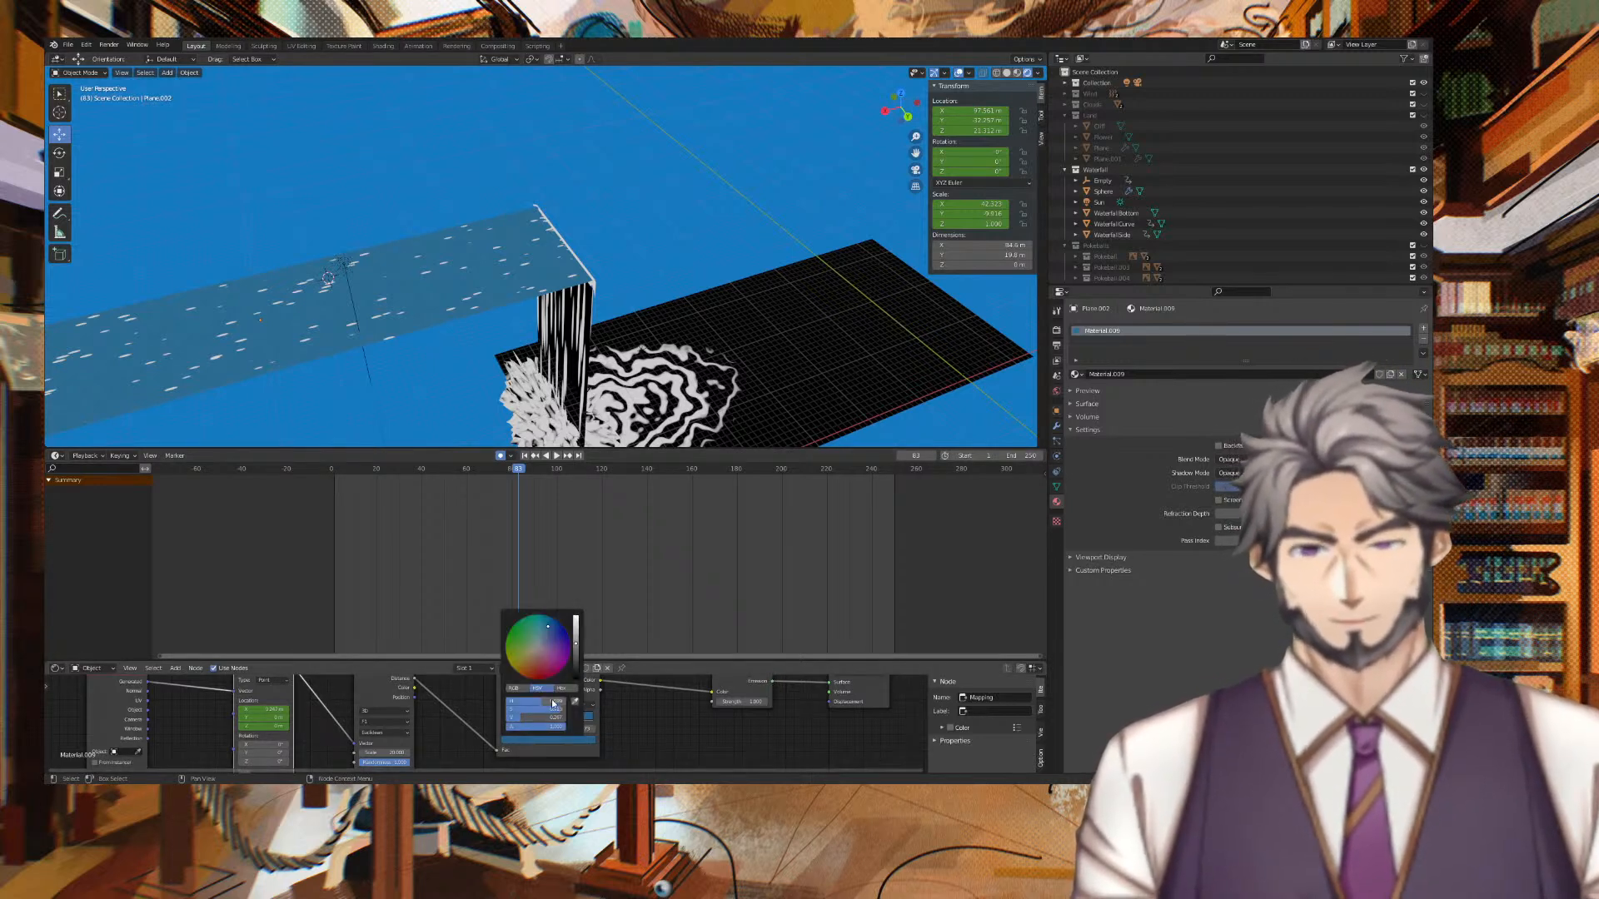
left_click(553, 703)
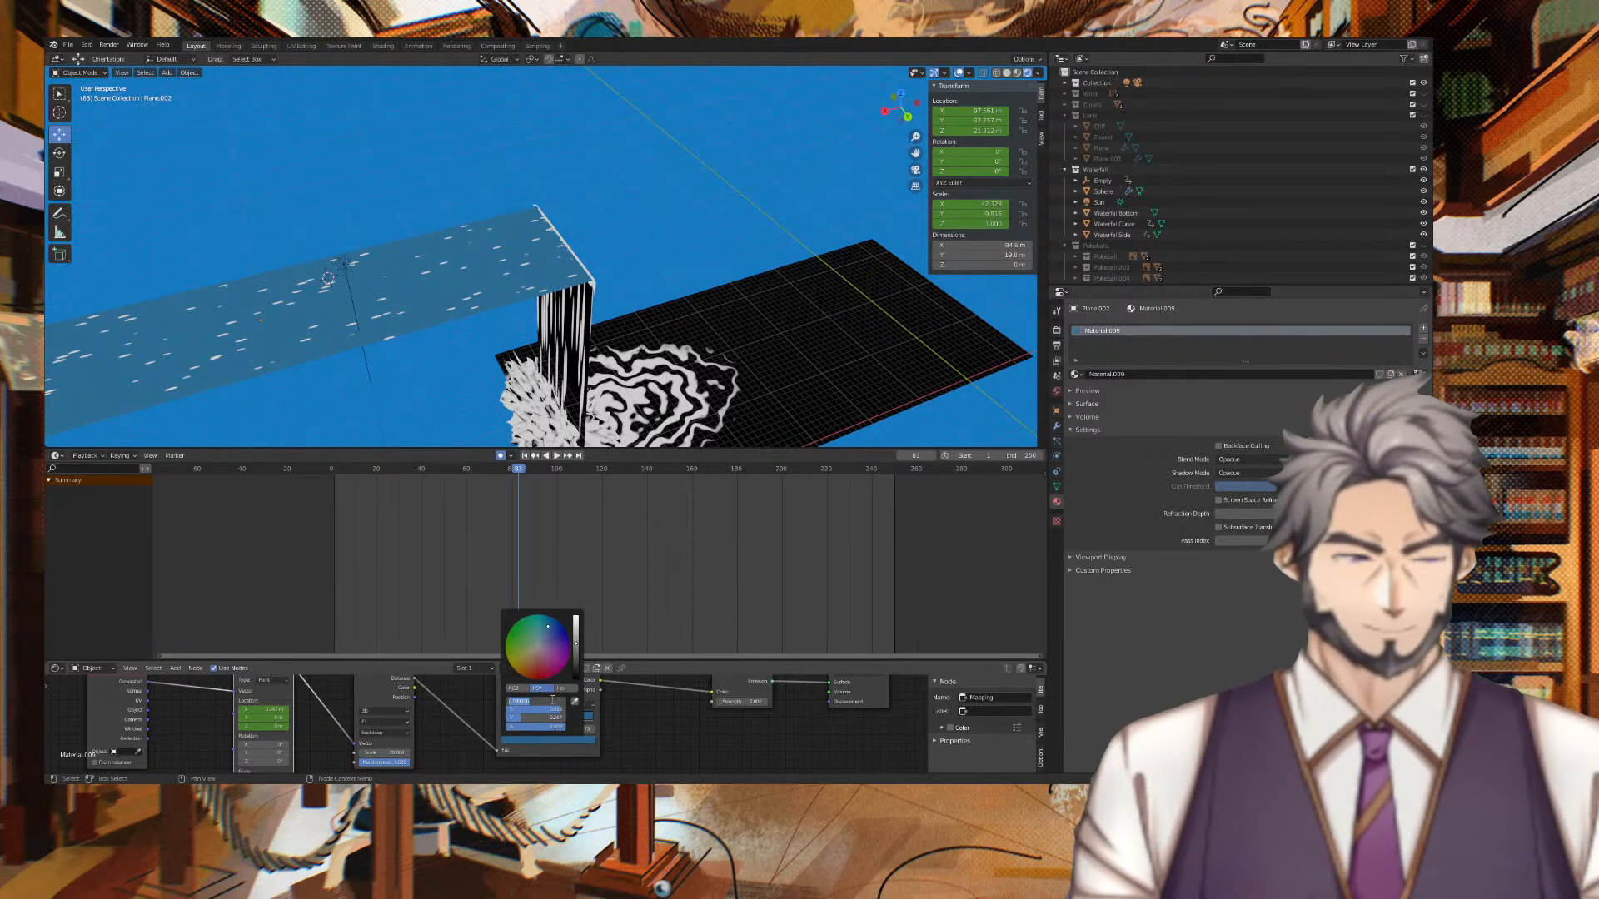
key("Tab")
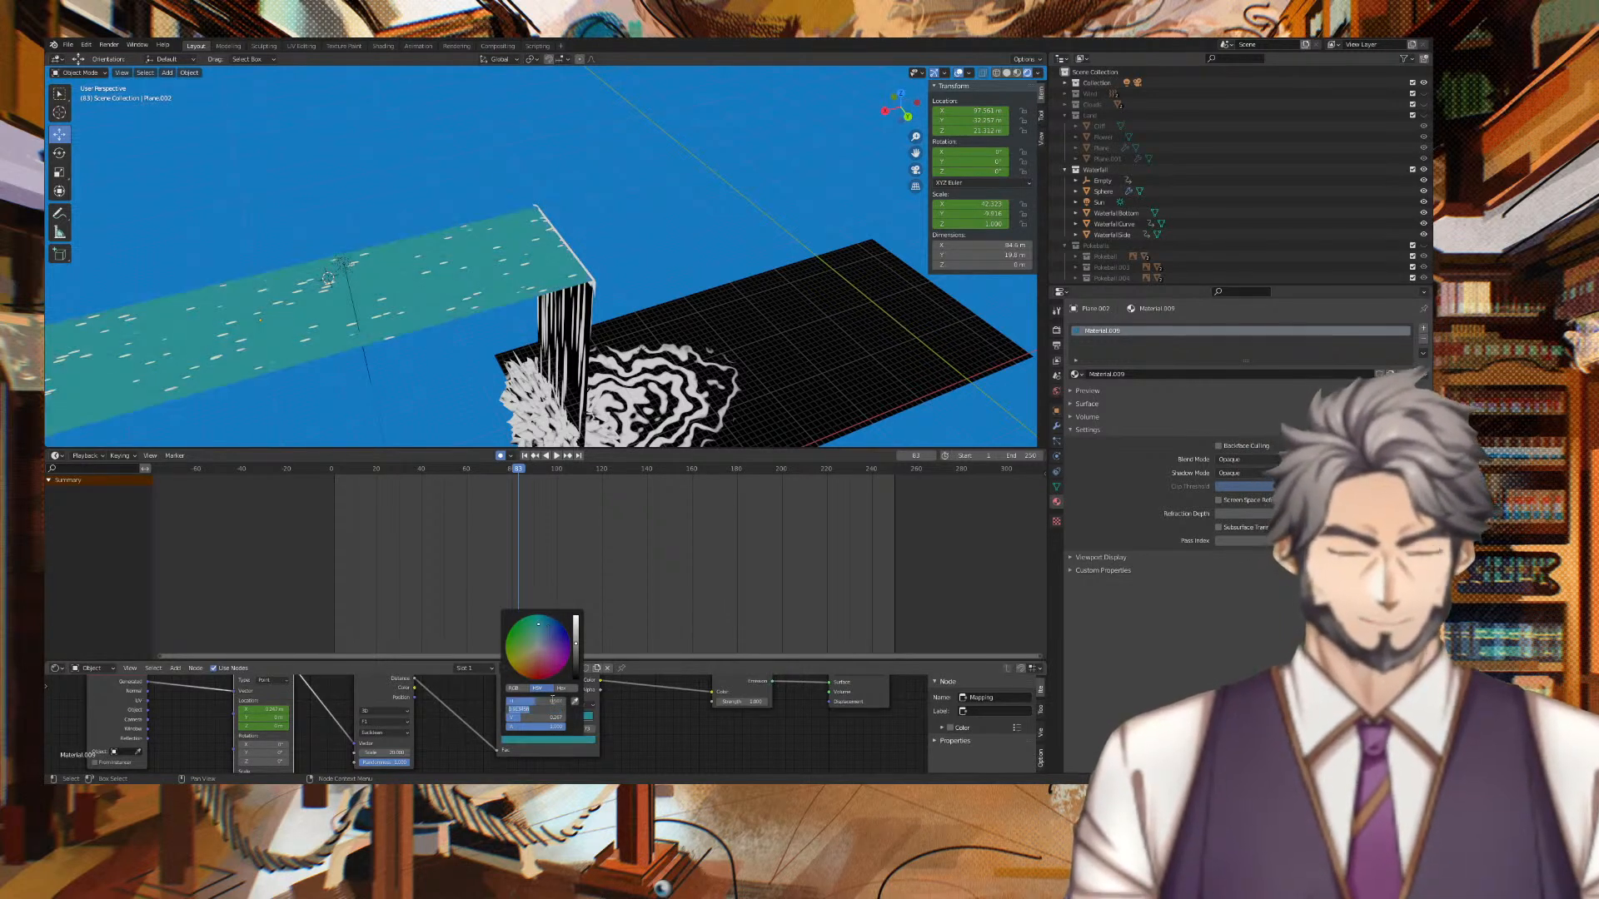
type("1")
key("Tab")
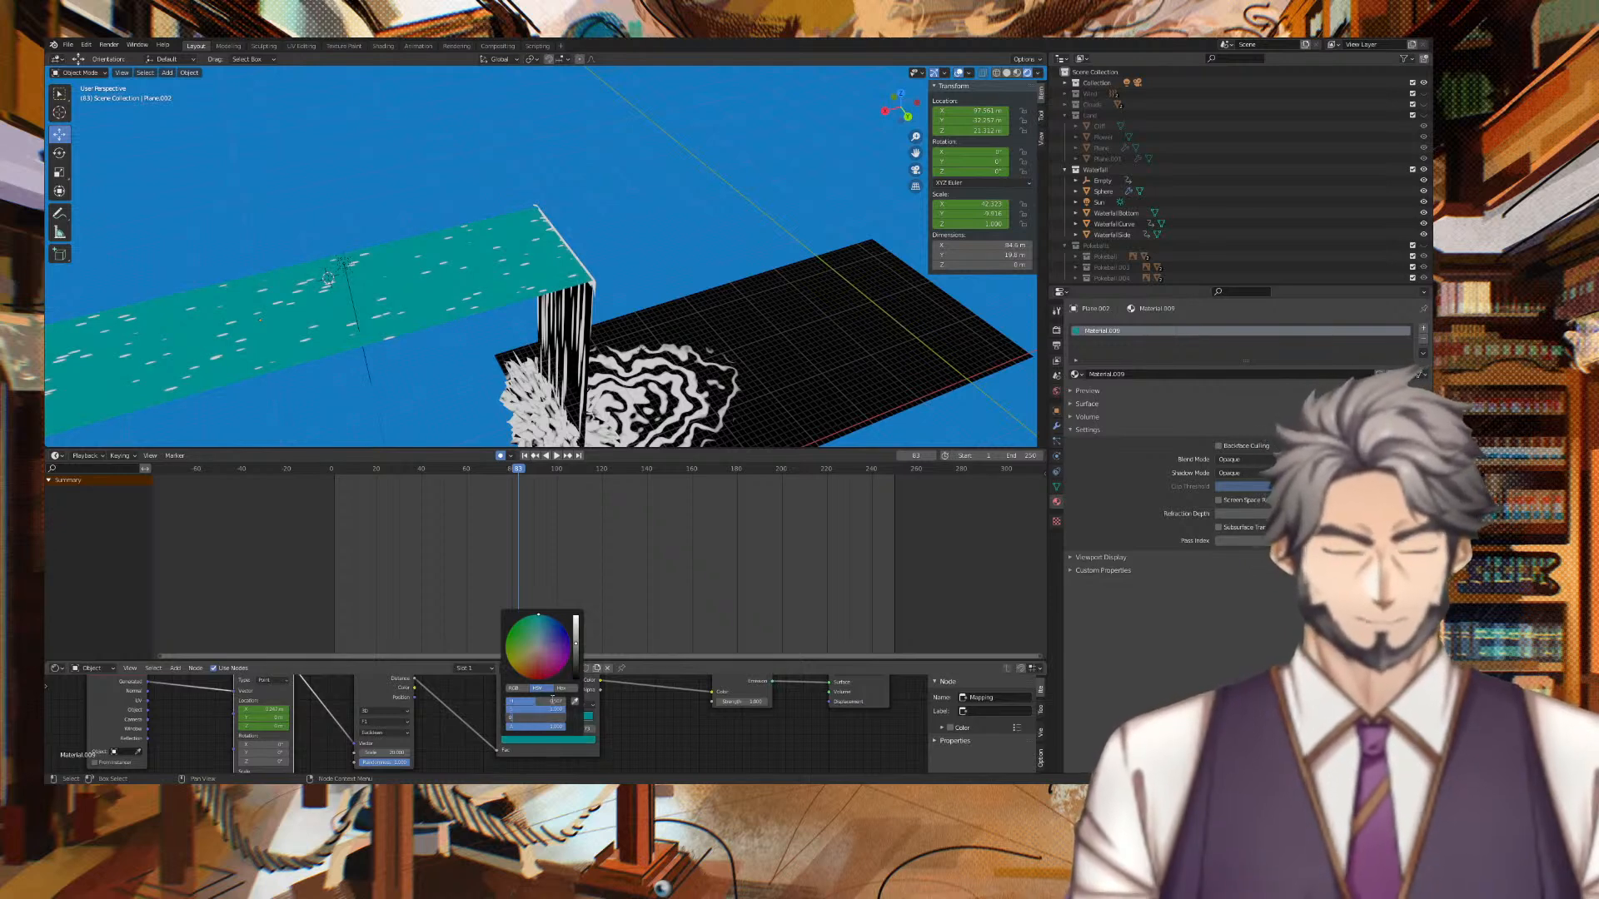
key("Tab")
Play the animation and examine the teal river against the white foam edge up close and from the front.
key("space")
middle_click_drag(615, 178, 488, 148)
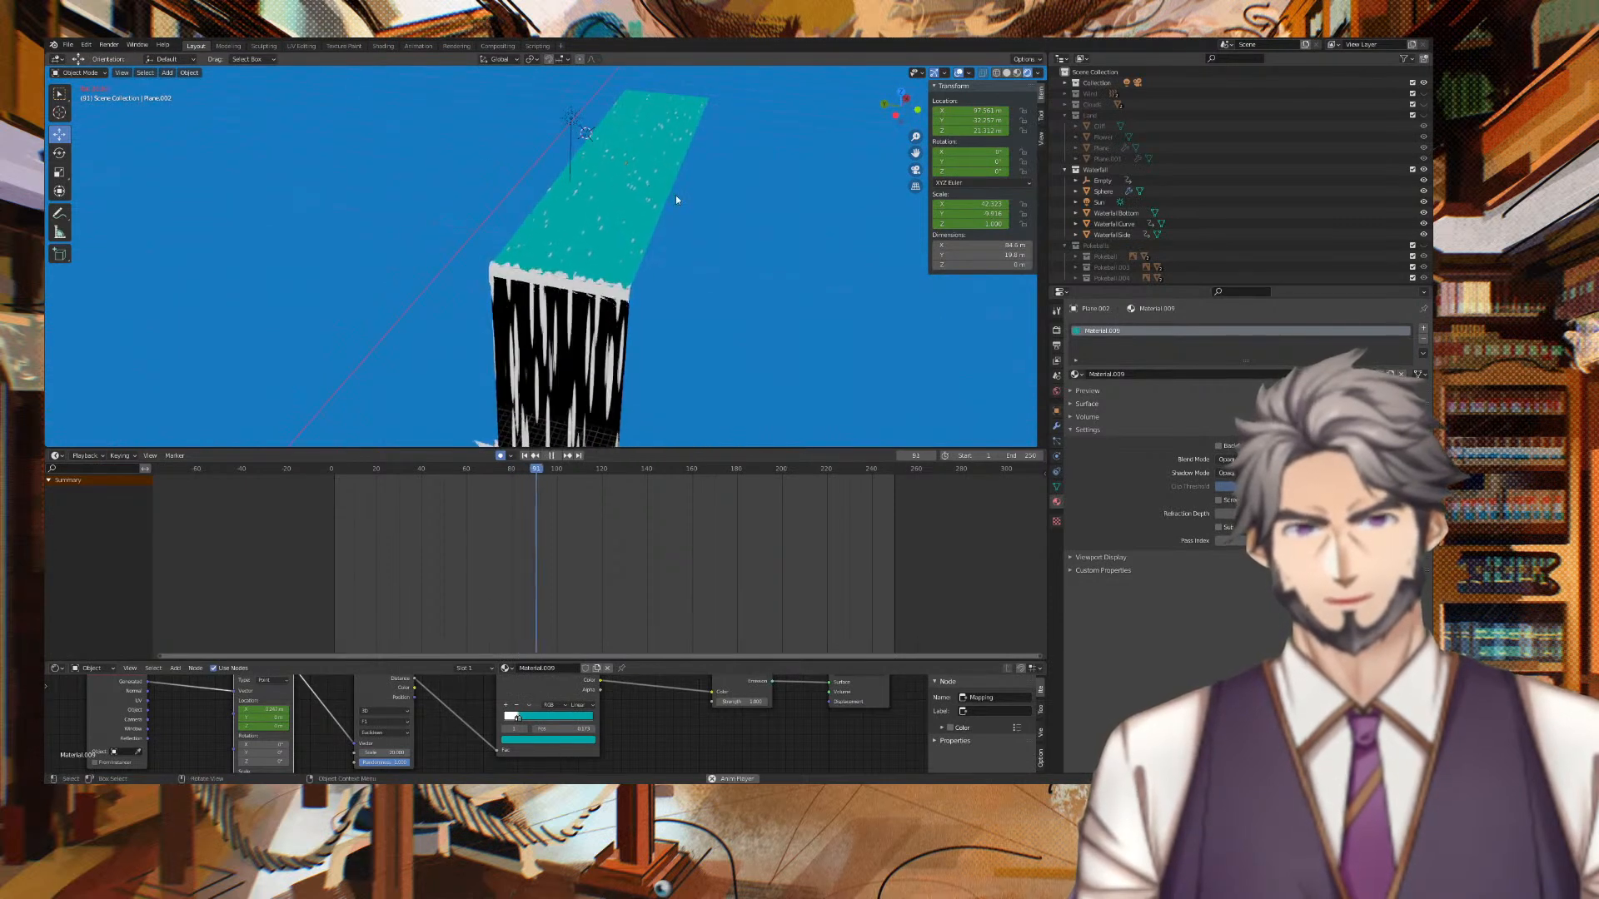
scroll(695, 279, "up", 3)
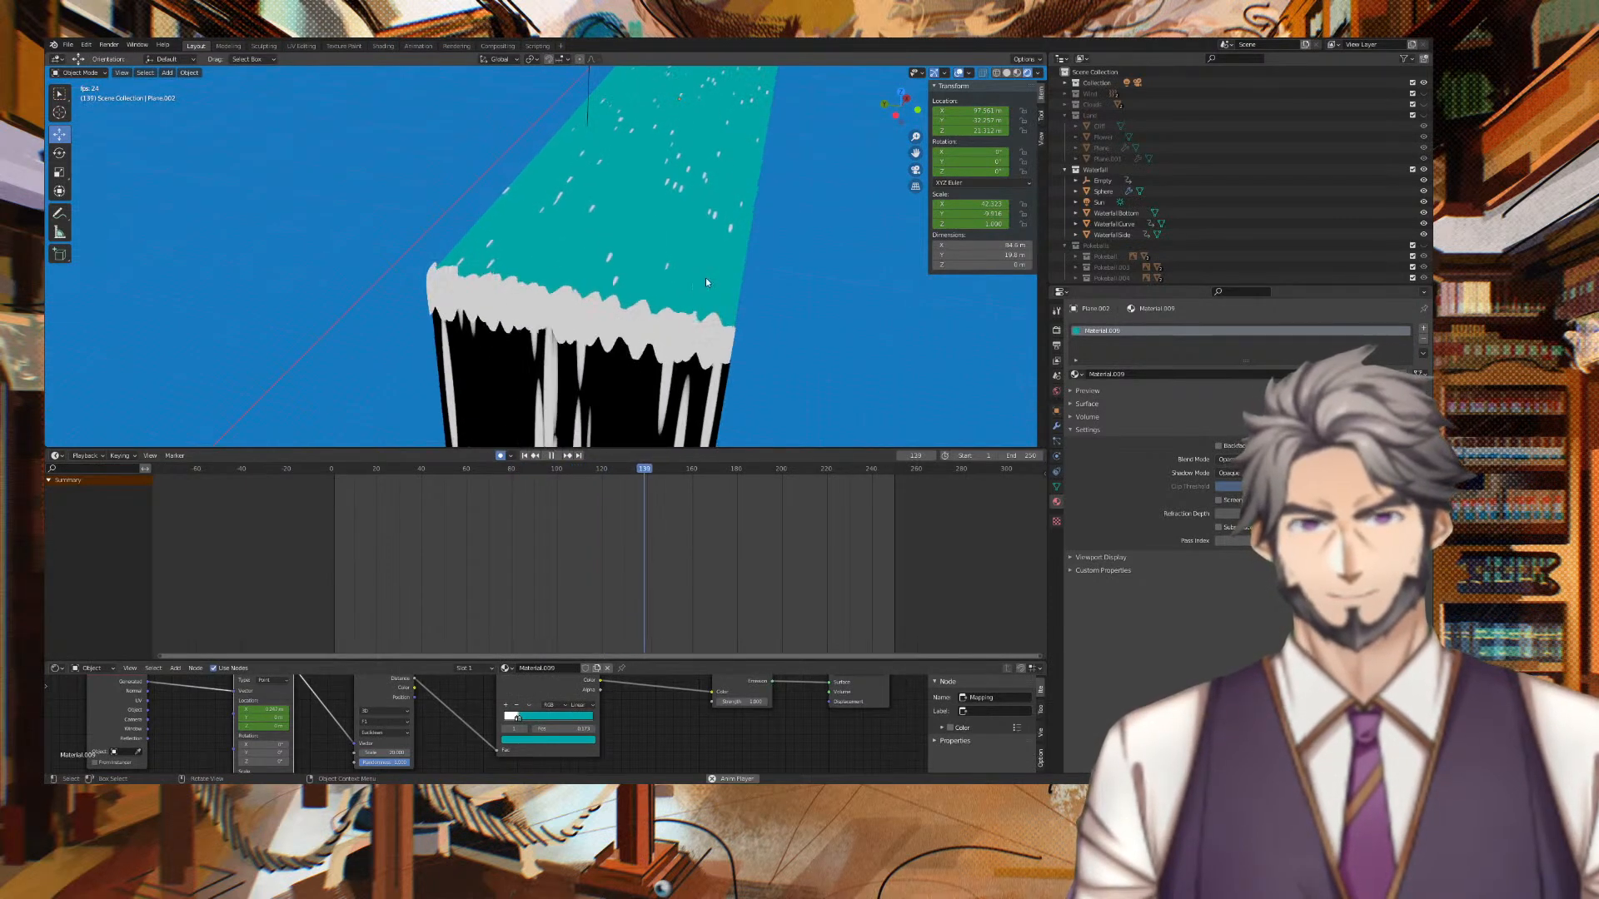
scroll(723, 275, "up", 2)
key("space")
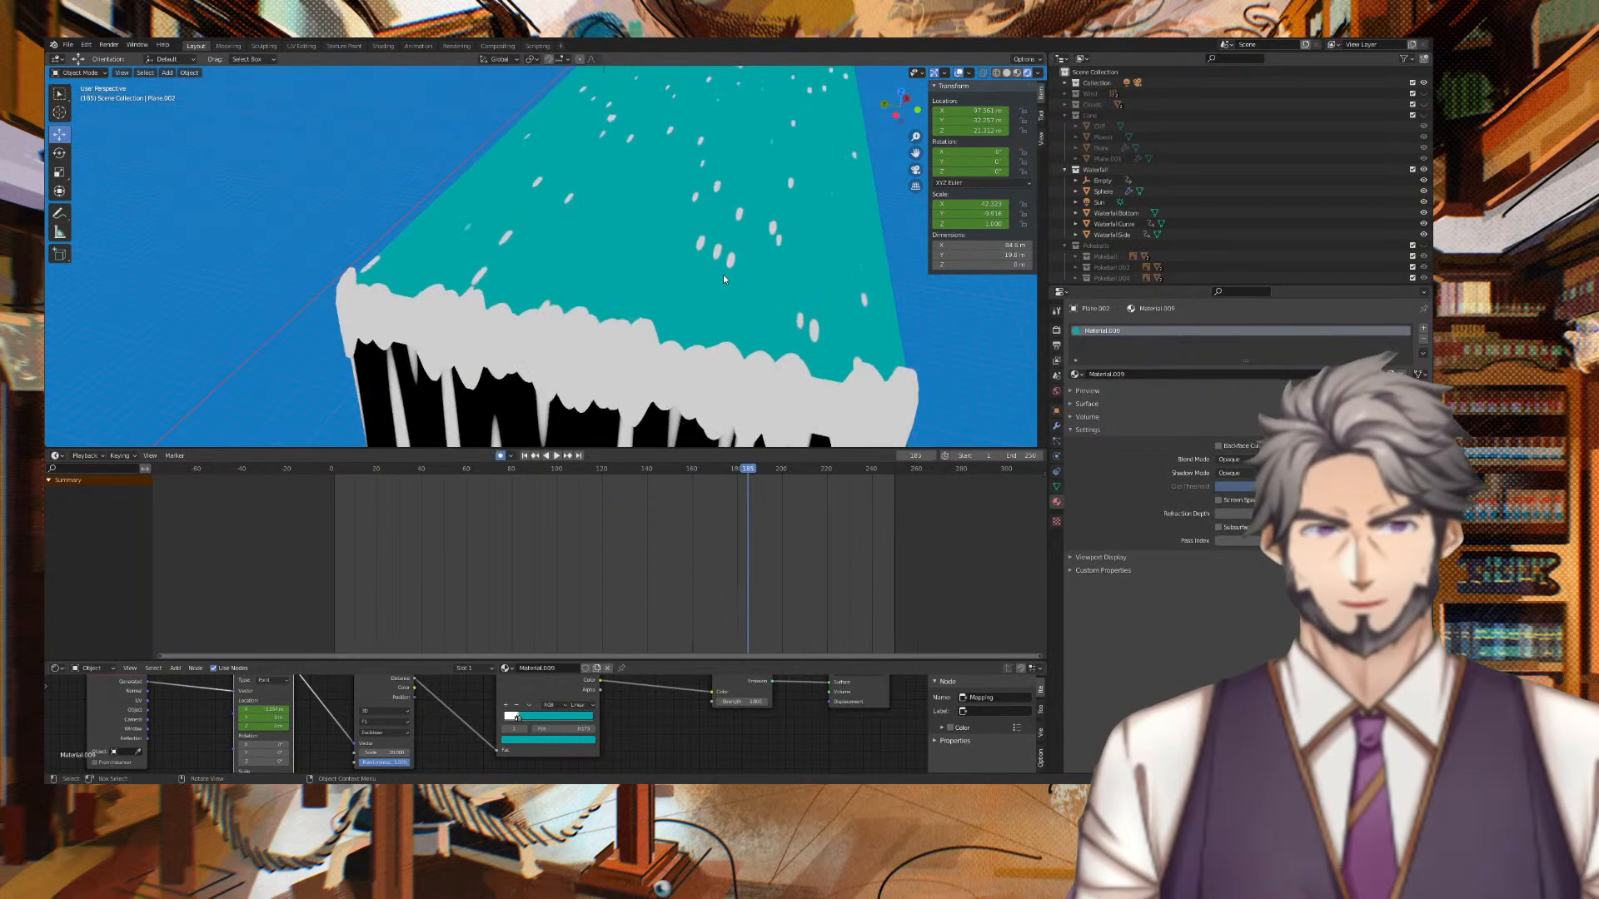
scroll(723, 274, "down", 5)
middle_click_drag(747, 271, 801, 264)
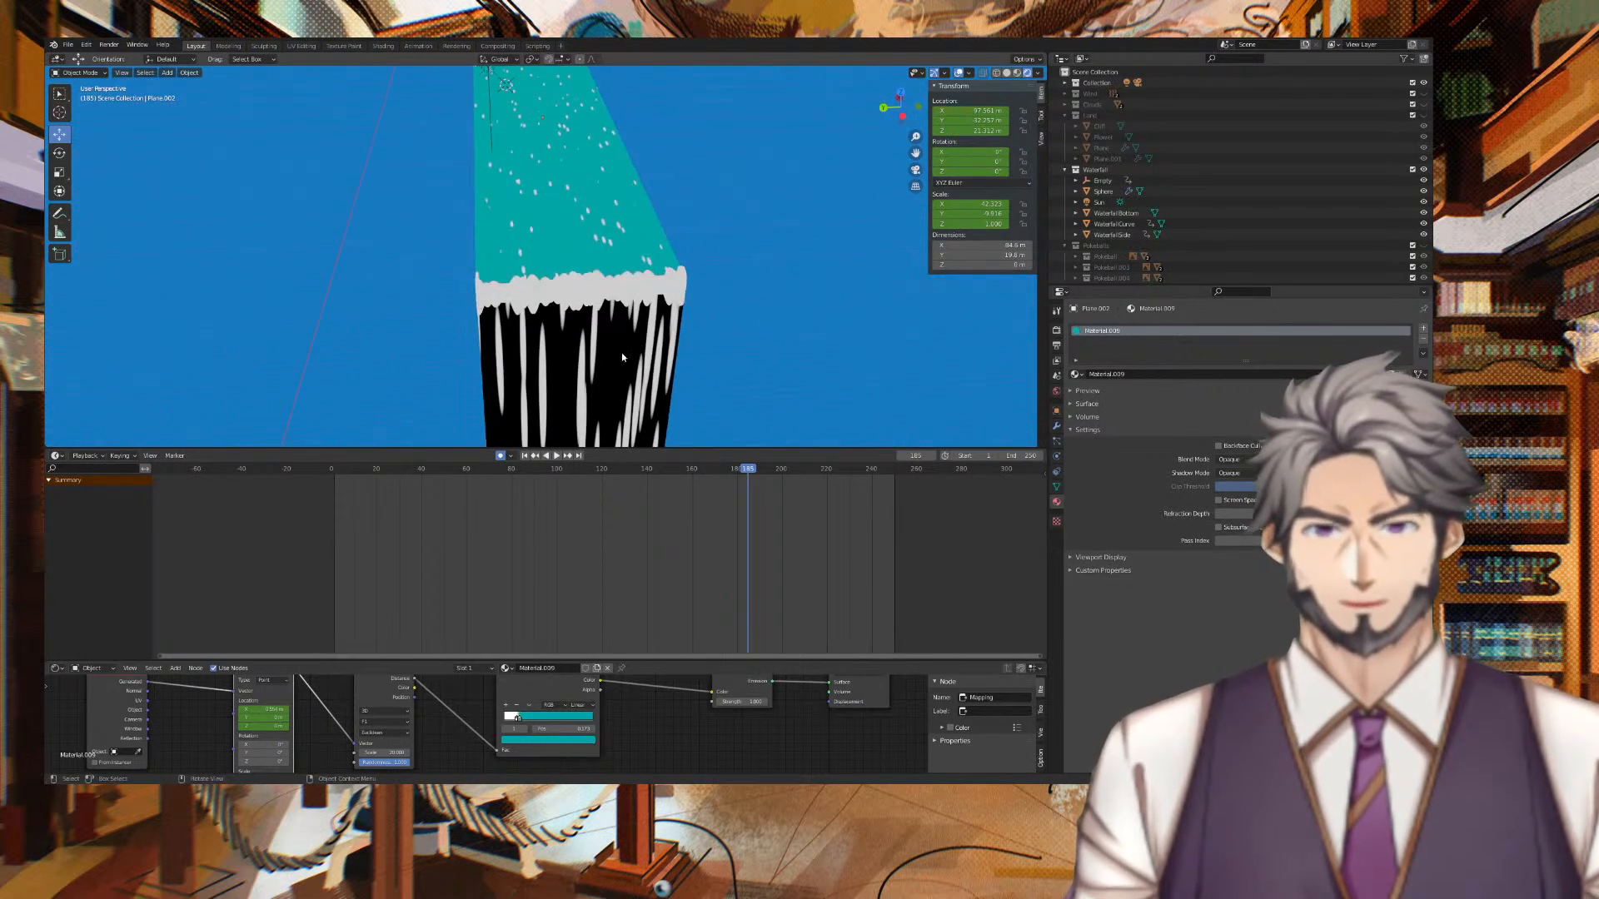
Copy the teal hex value from Plane.002's Color Ramp stop to the black stop in WaterfallSide's material.
left_click(622, 356)
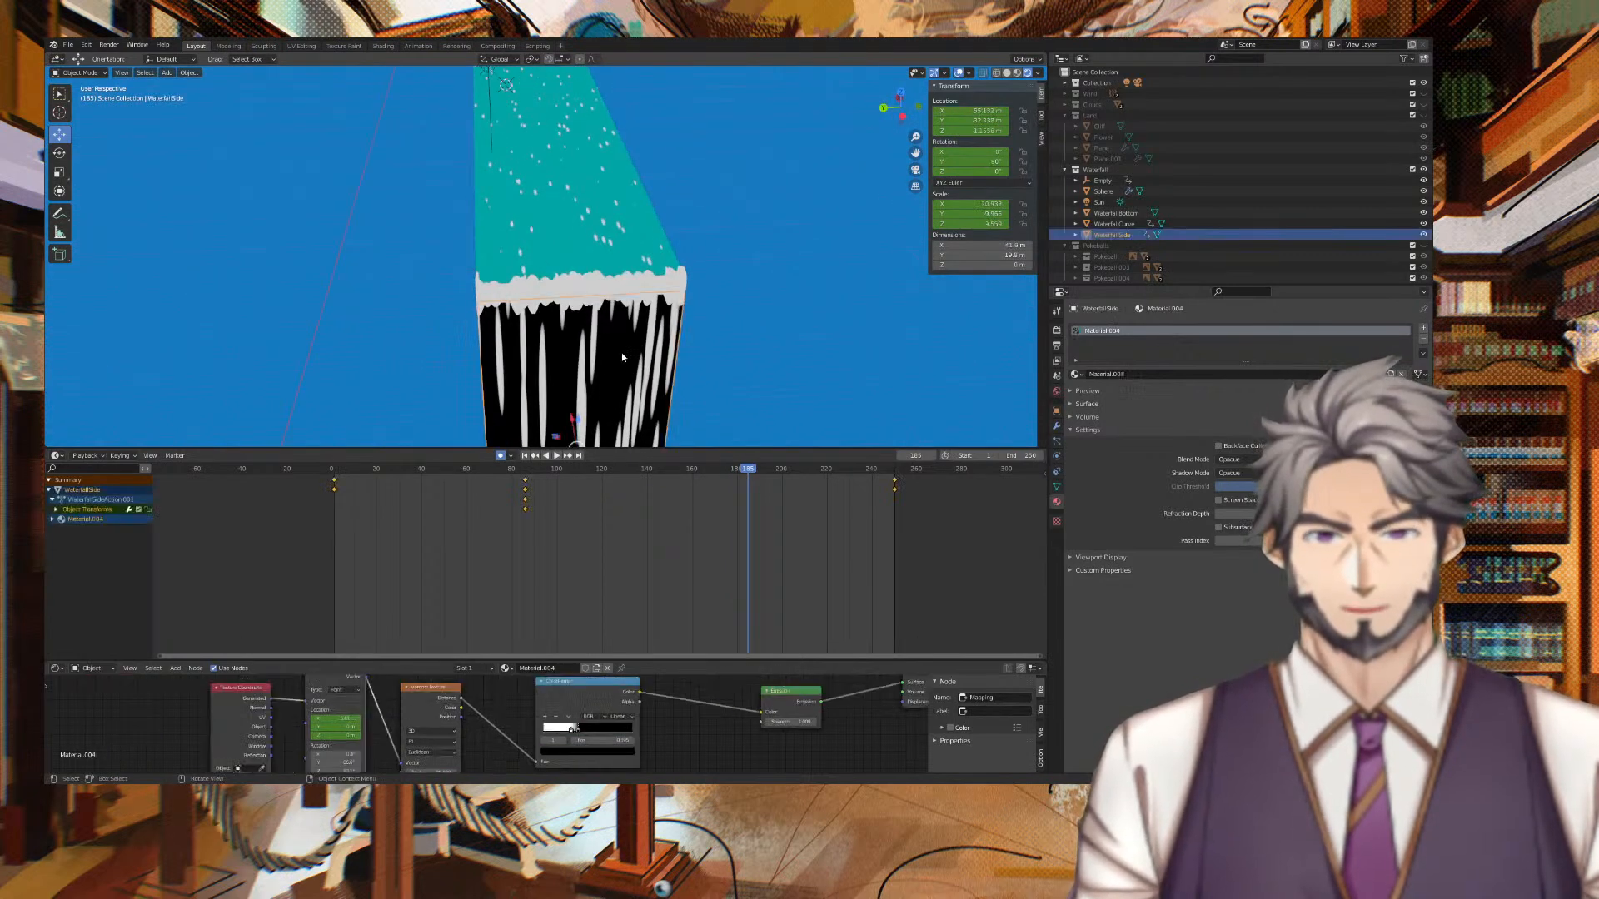
left_click(589, 273)
left_click(546, 737)
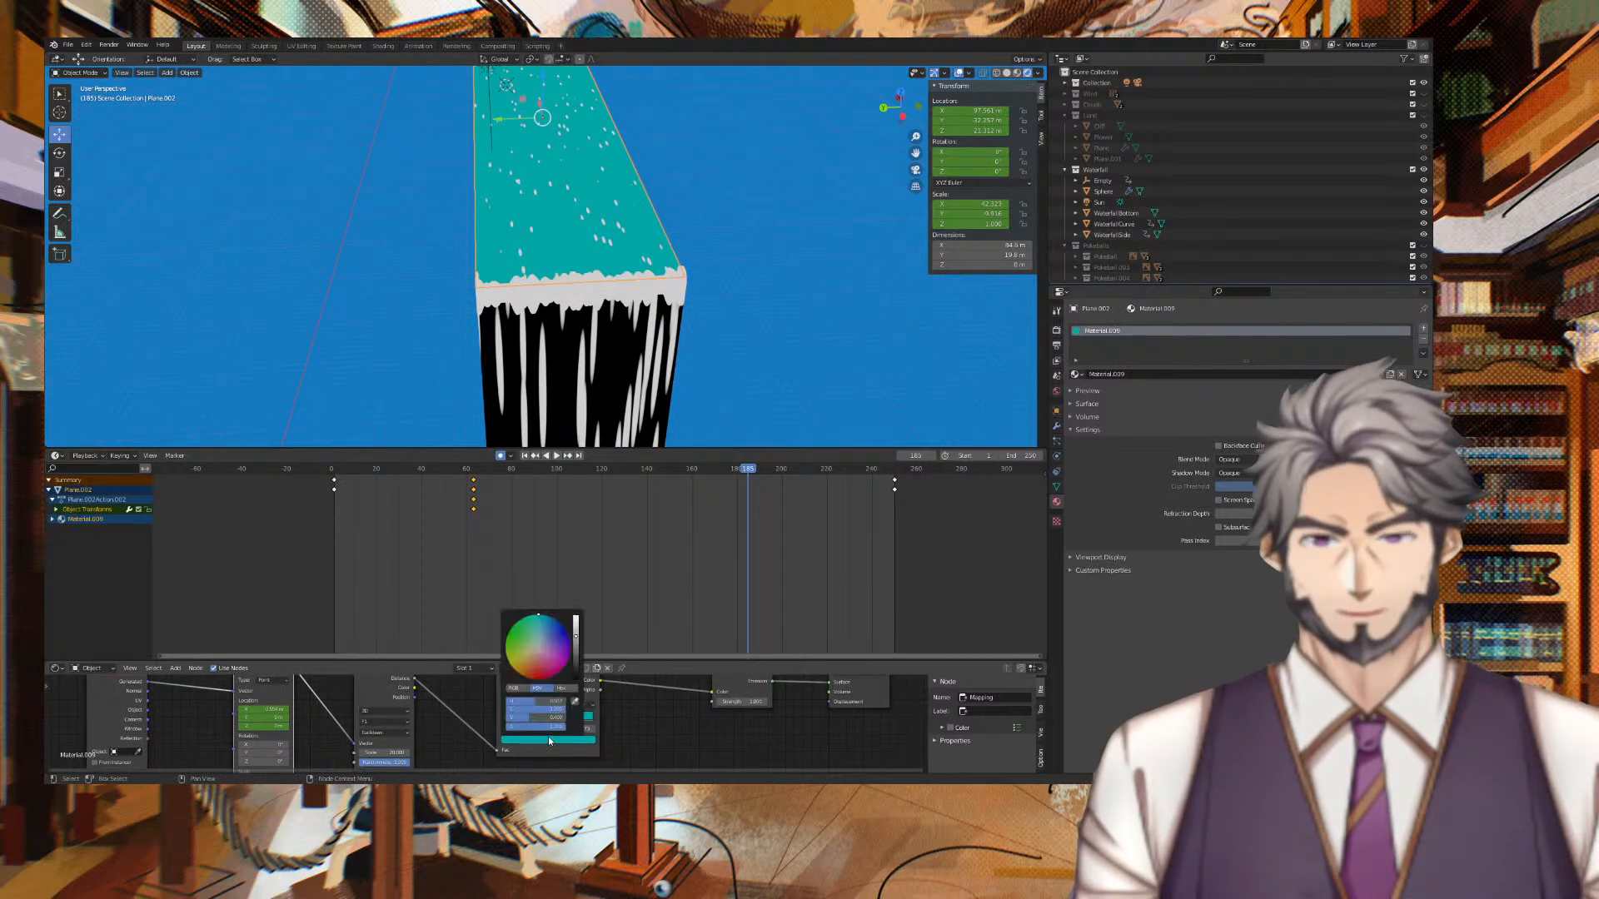
left_click(561, 688)
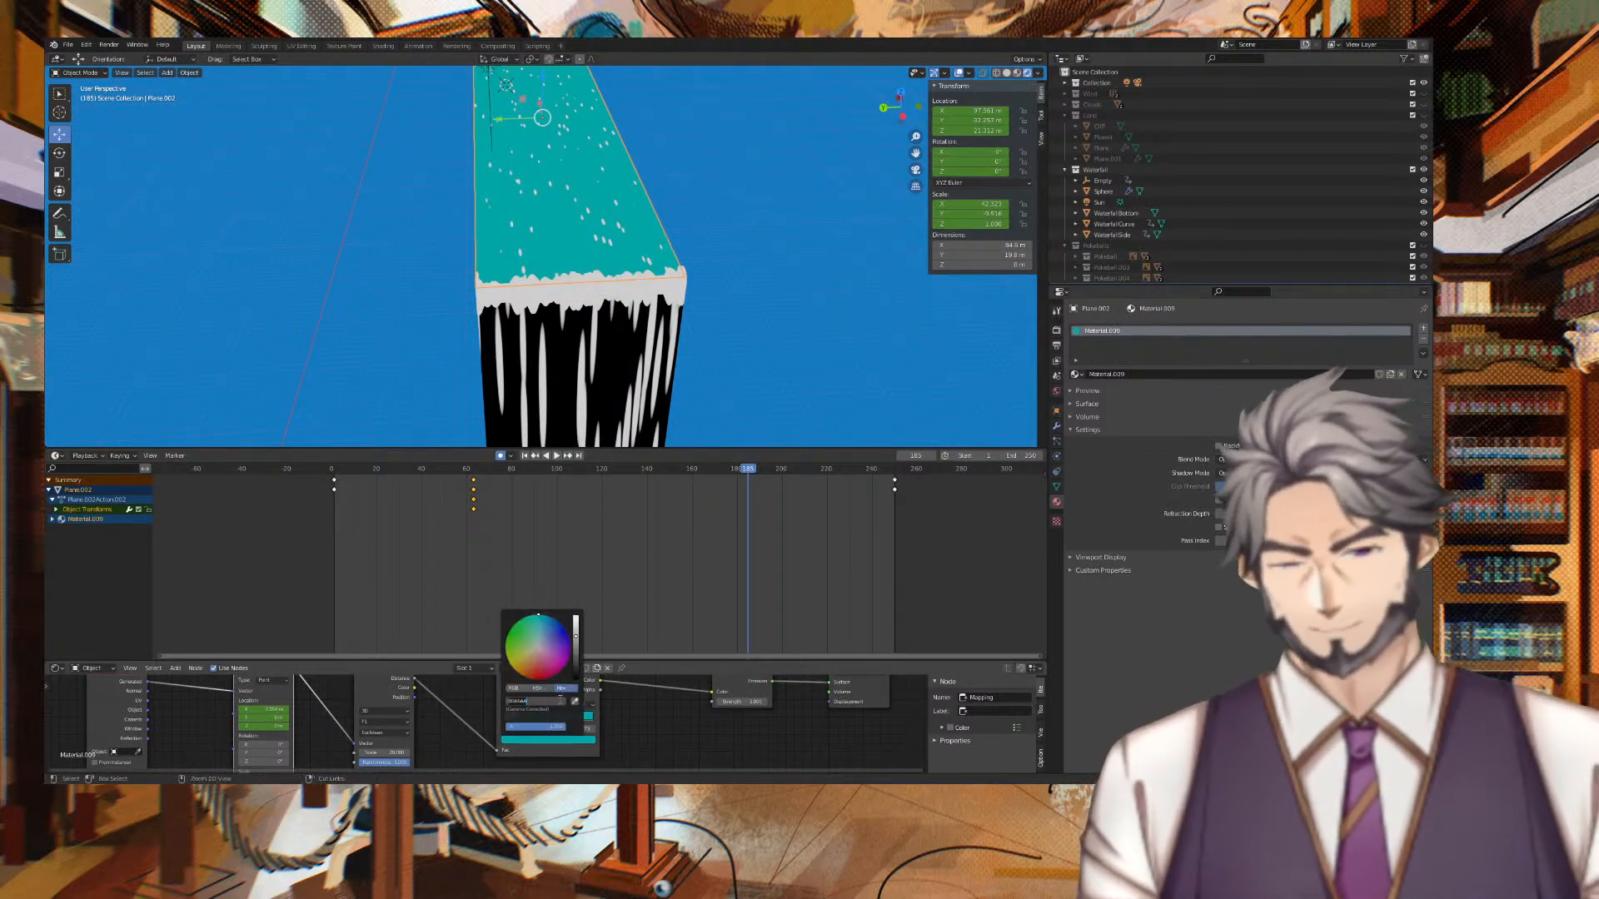
left_click(559, 433)
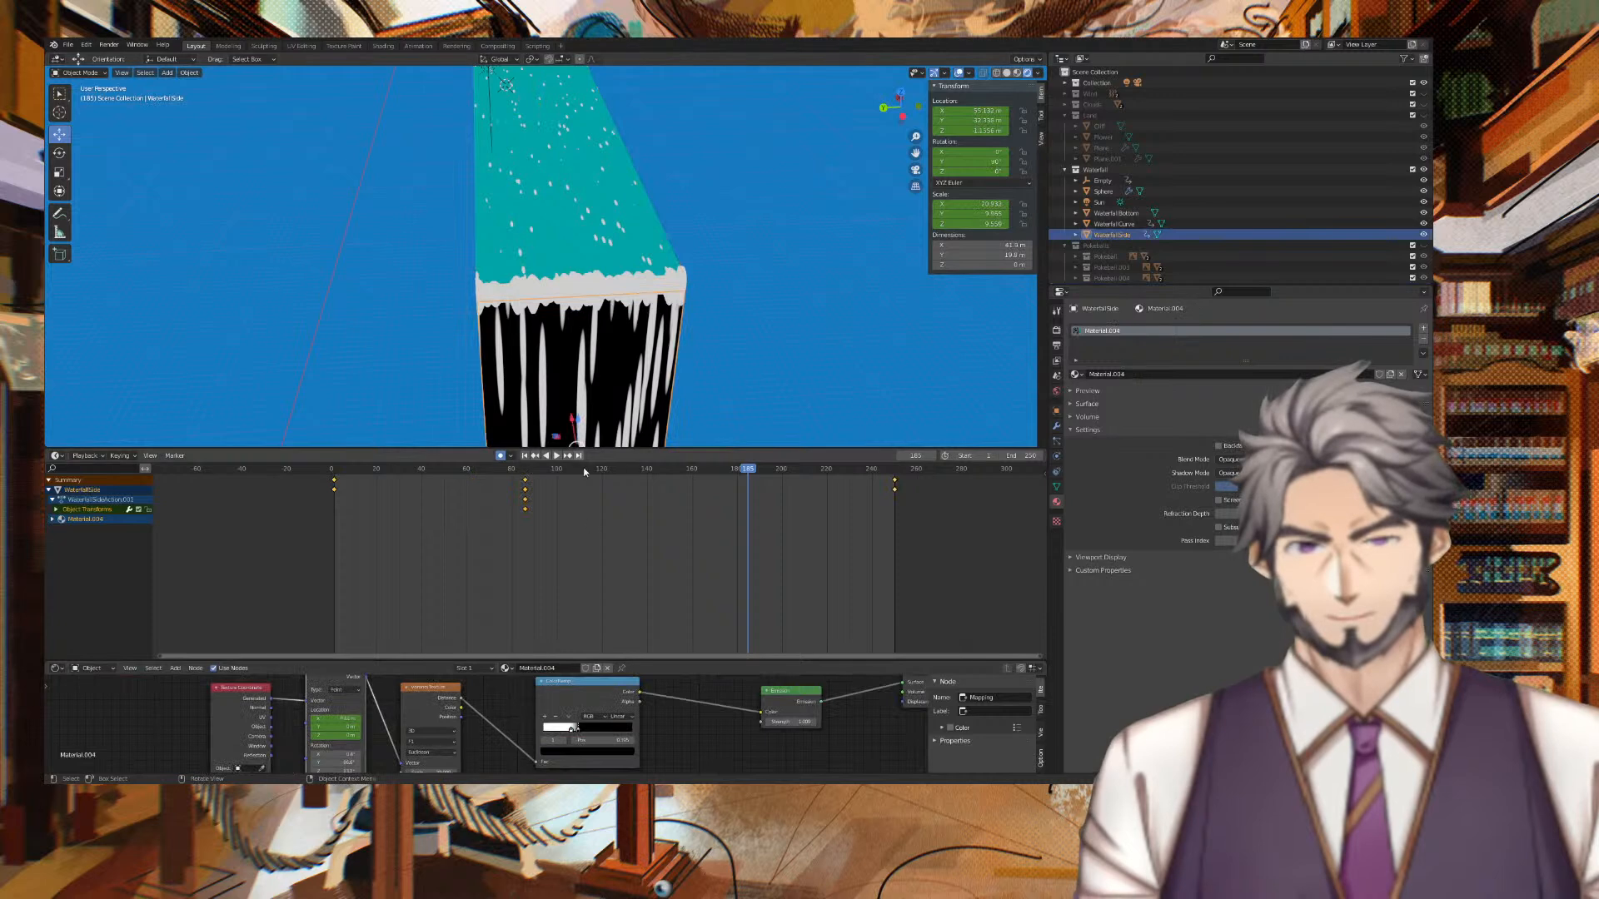
left_click(583, 753)
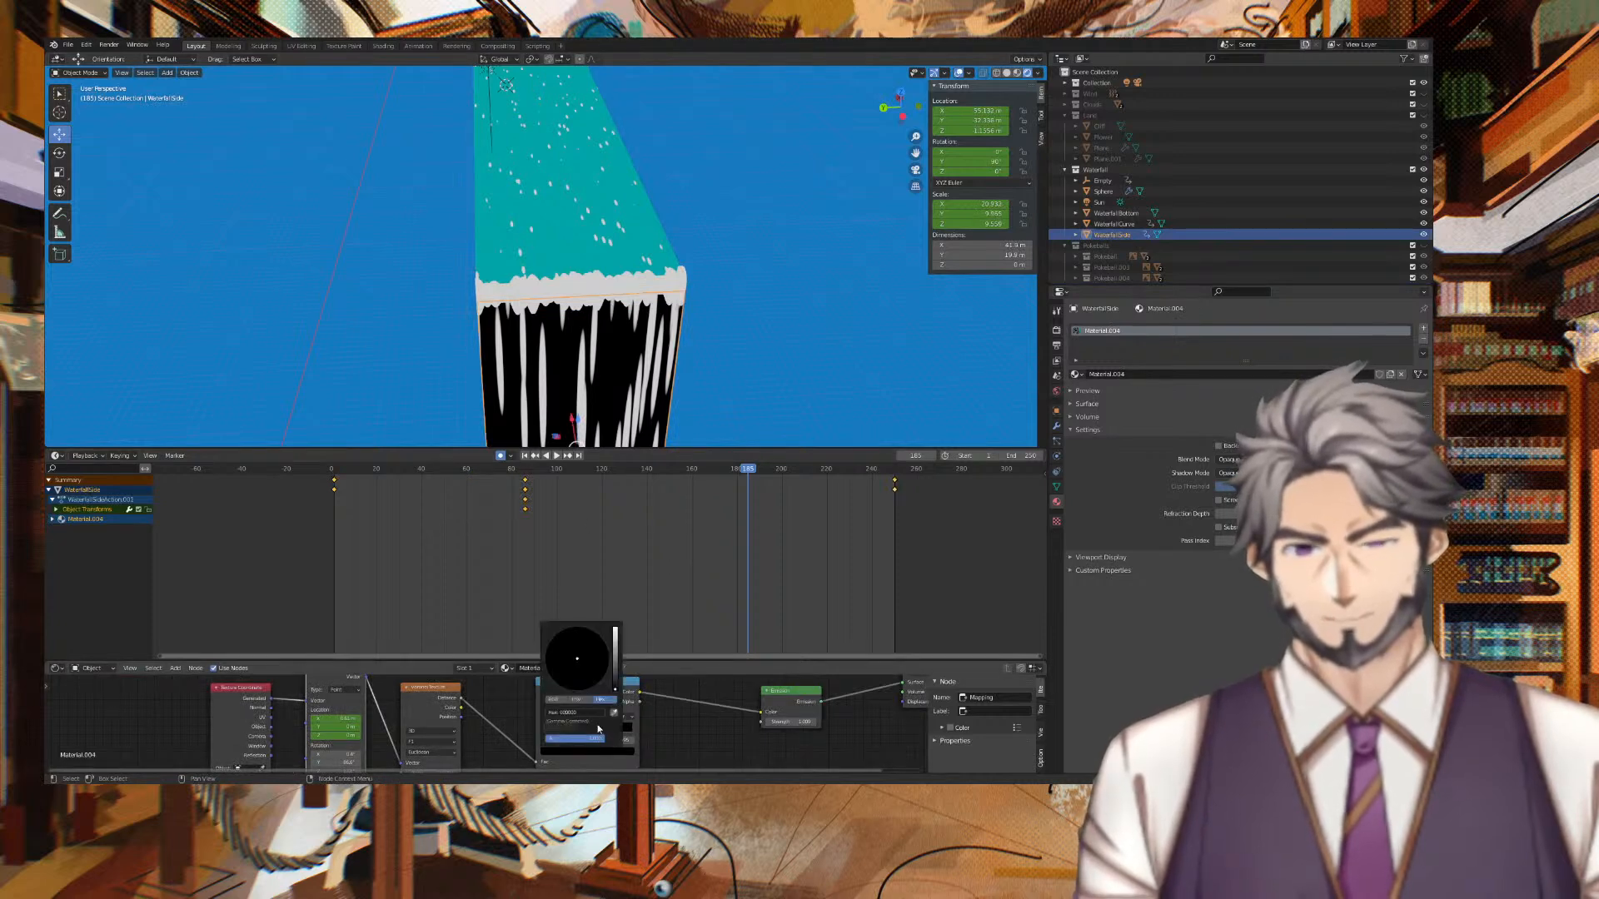
key("Return")
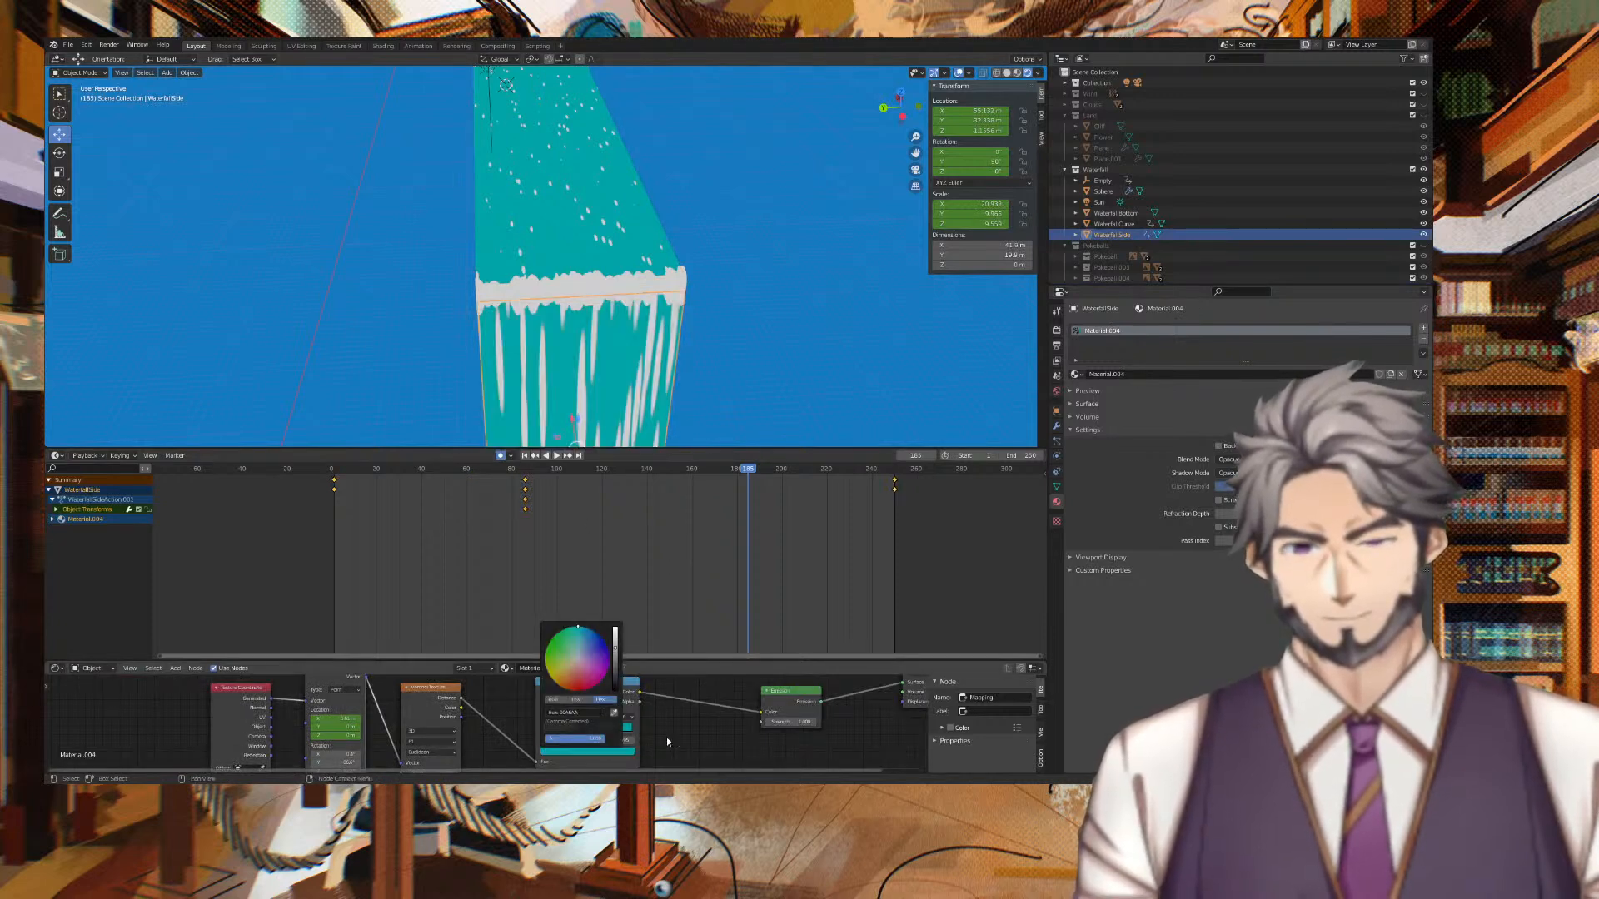
Set the black Color Ramp stop in WaterfallBottom's material to the same teal hex value.
left_click(783, 329)
scroll(791, 335, "down", 6)
middle_click_drag(771, 294, 614, 260)
left_click(379, 419)
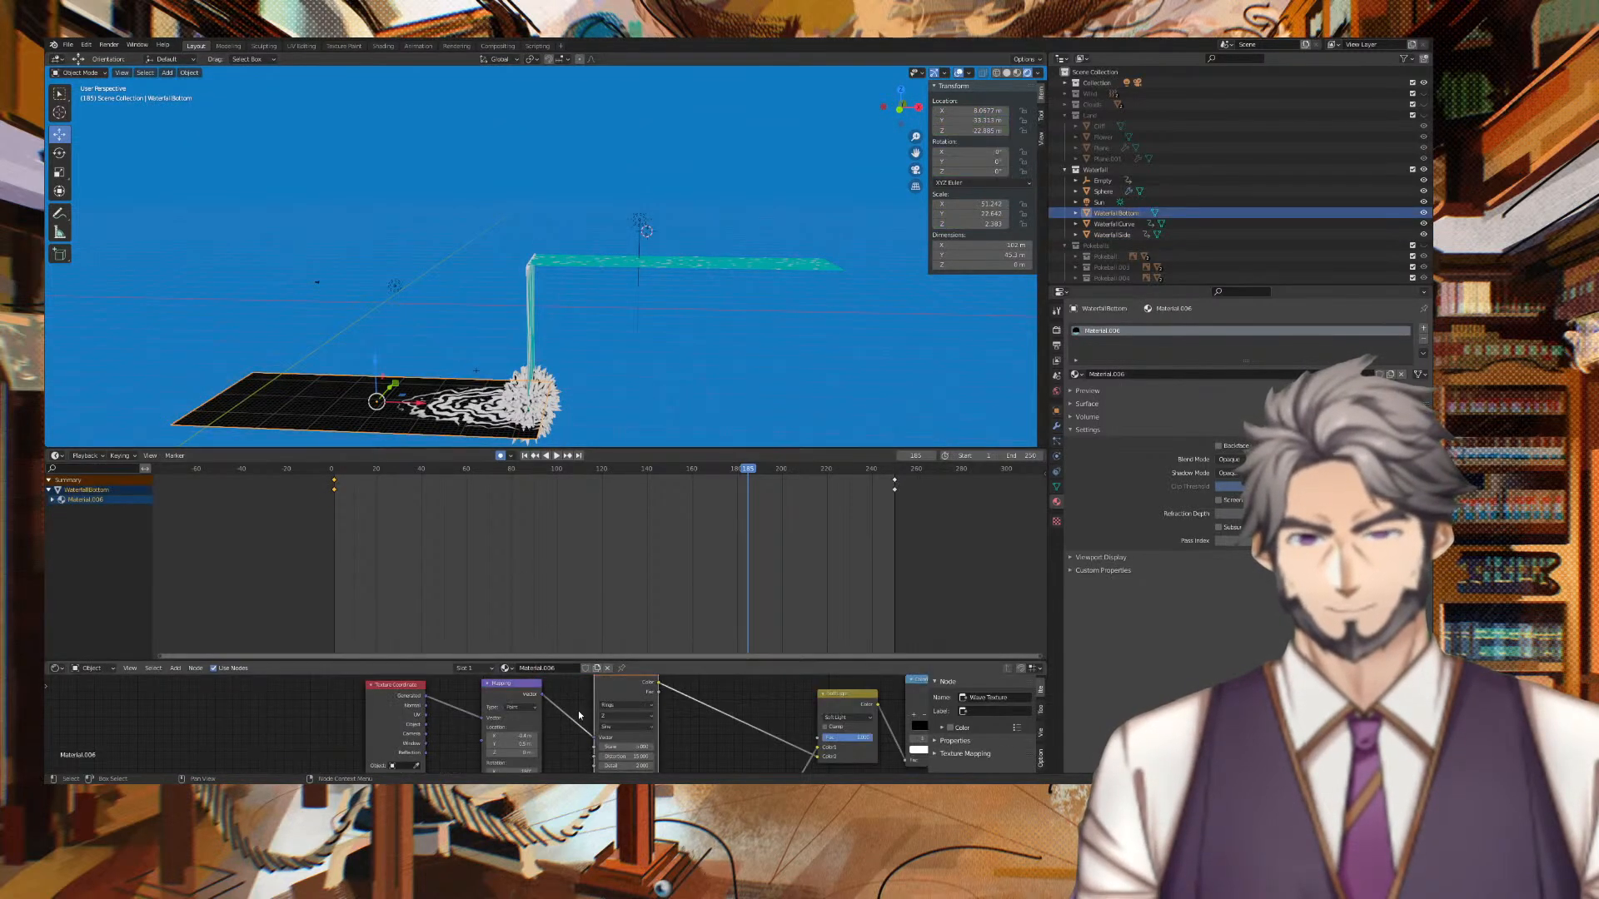
key("Home")
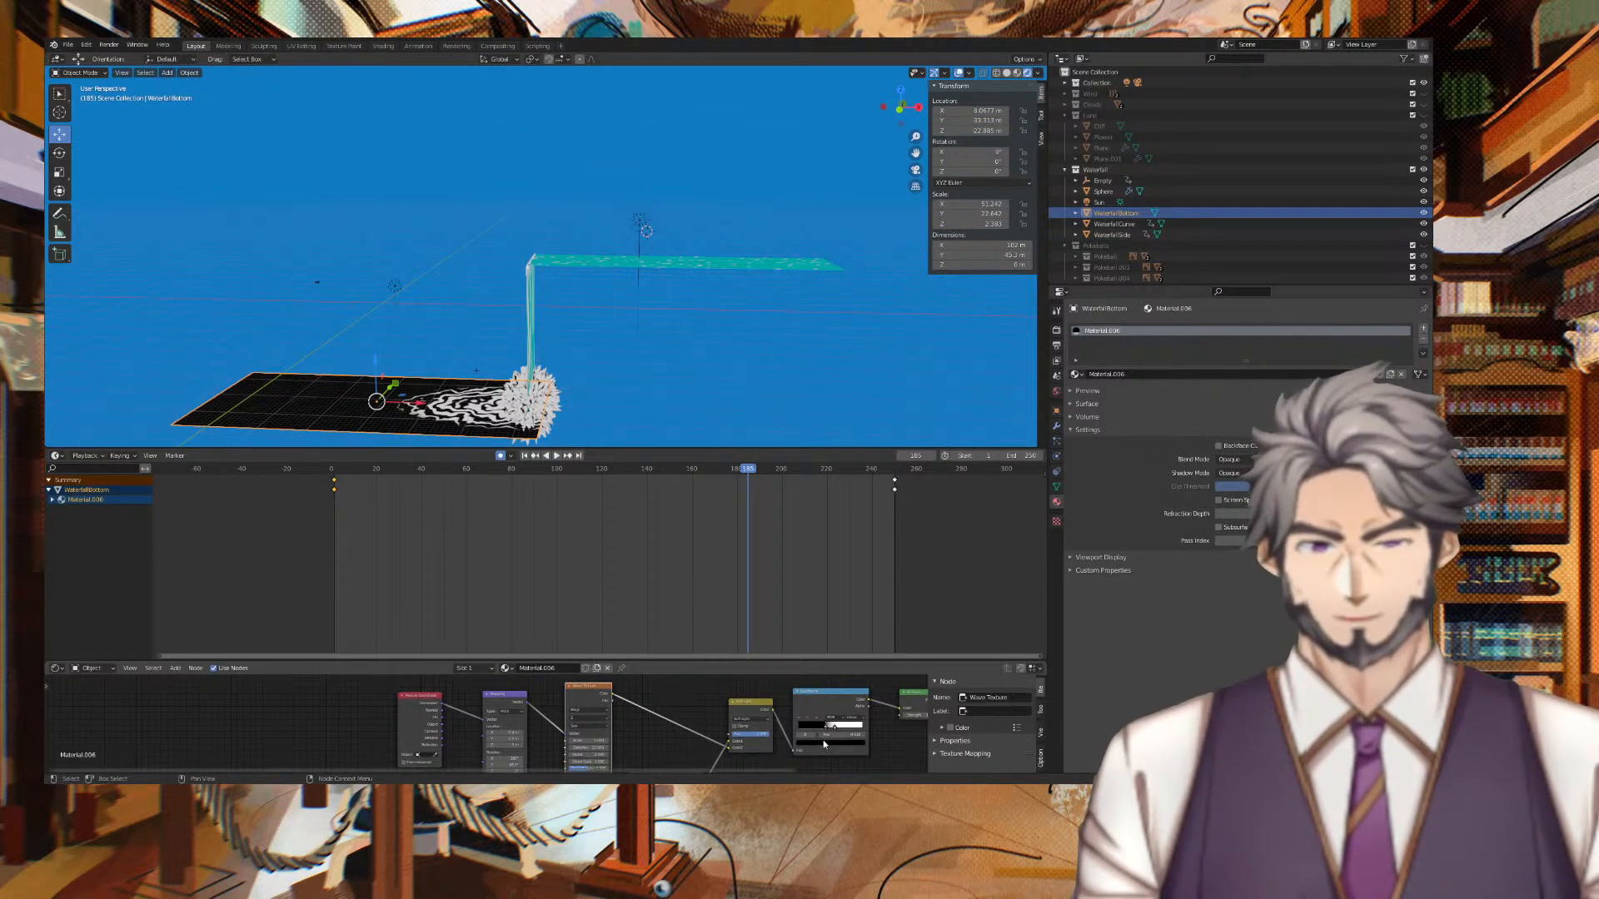
left_click(831, 745)
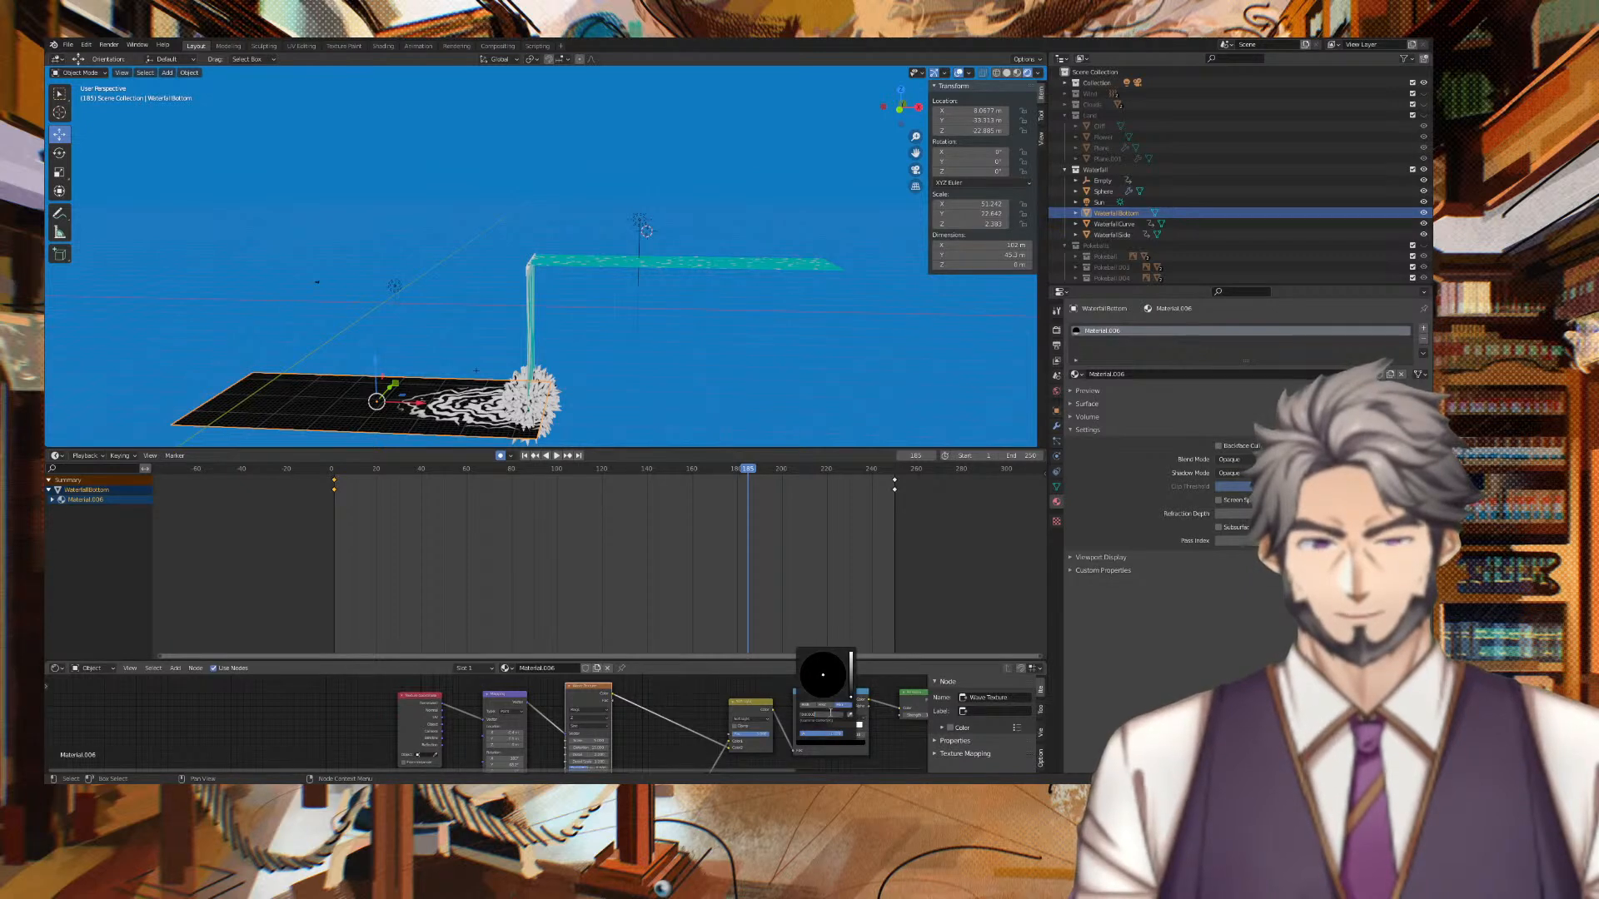
type("00A6A6")
key("Return")
Paste the teal hex value into the black Color Ramp stop of the splash Sphere's Waterfall material.
middle_click_drag(314, 214, 447, 222)
key("space")
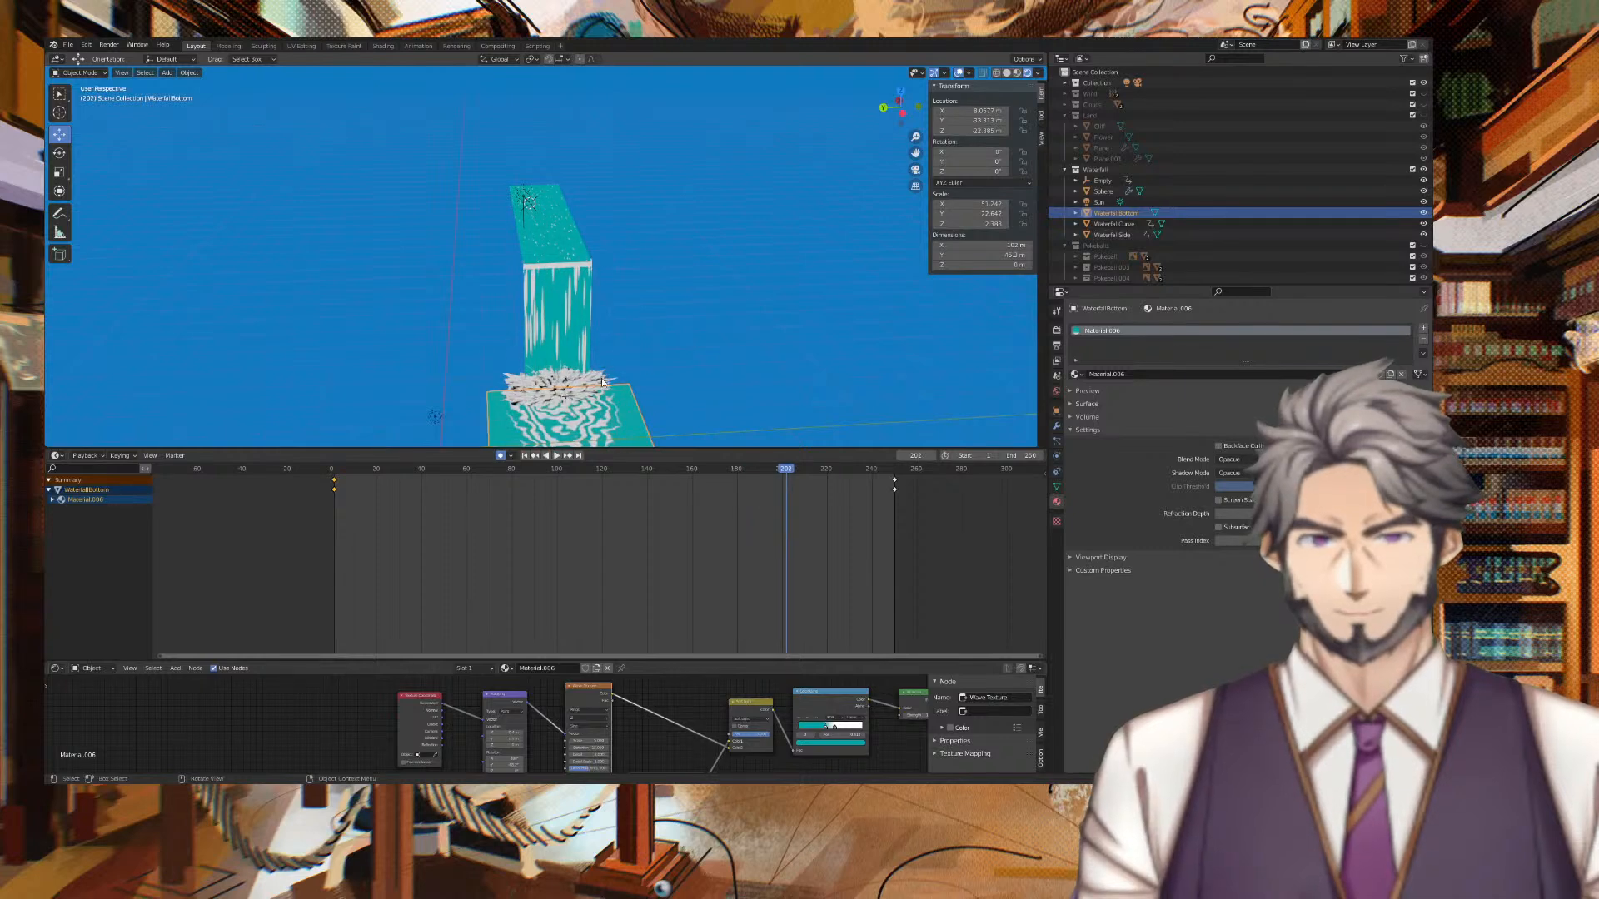
left_click(581, 385)
key("space")
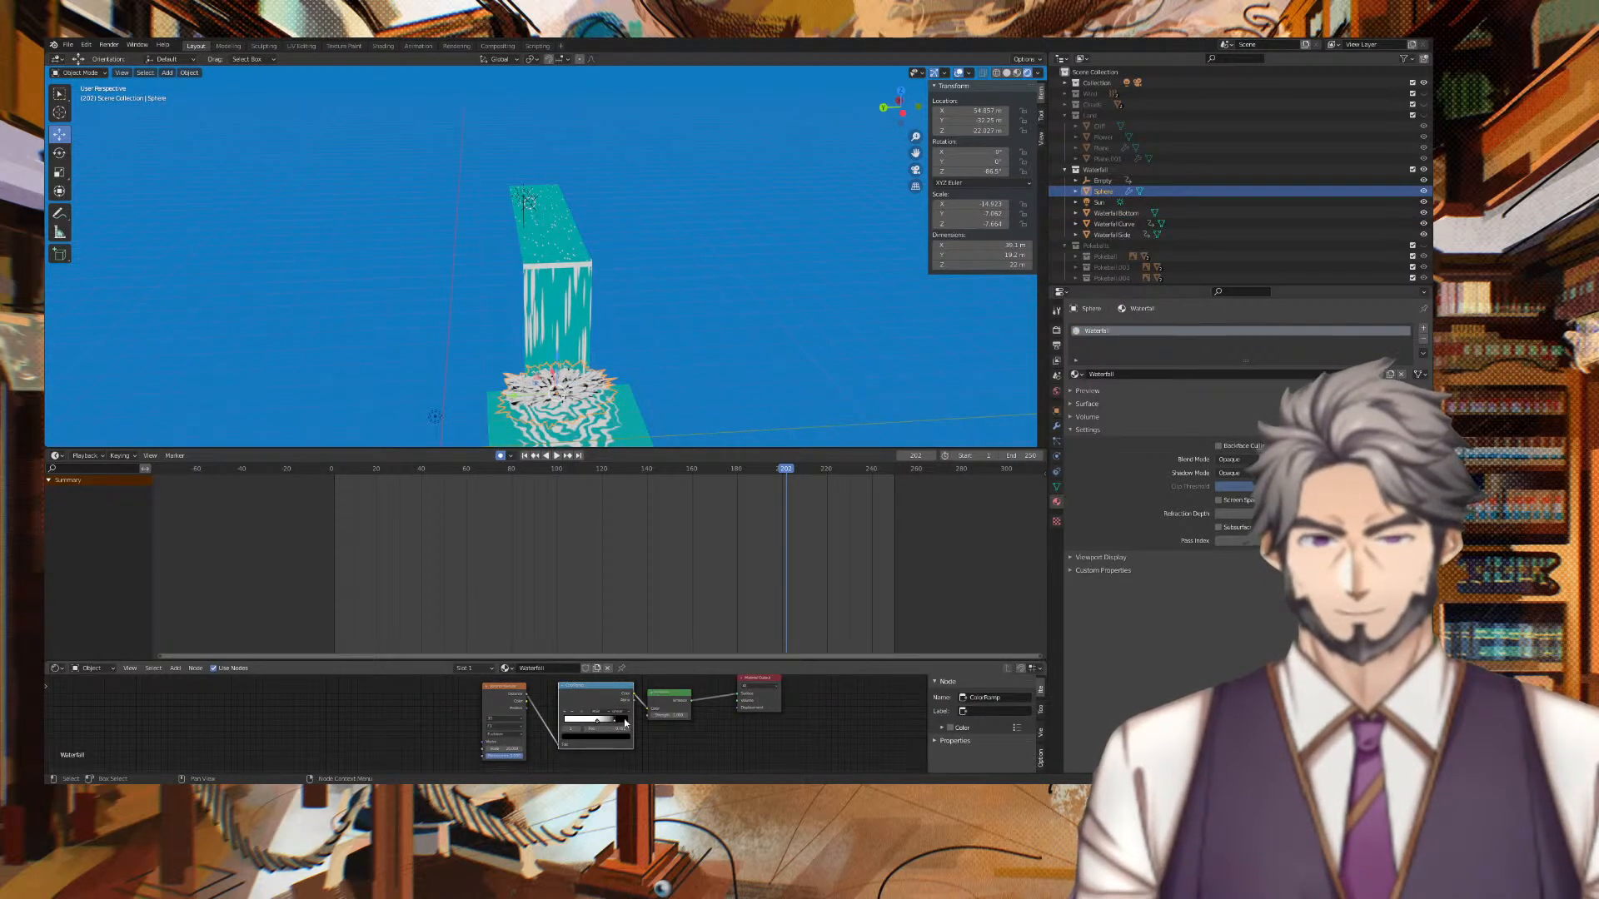
left_click(622, 737)
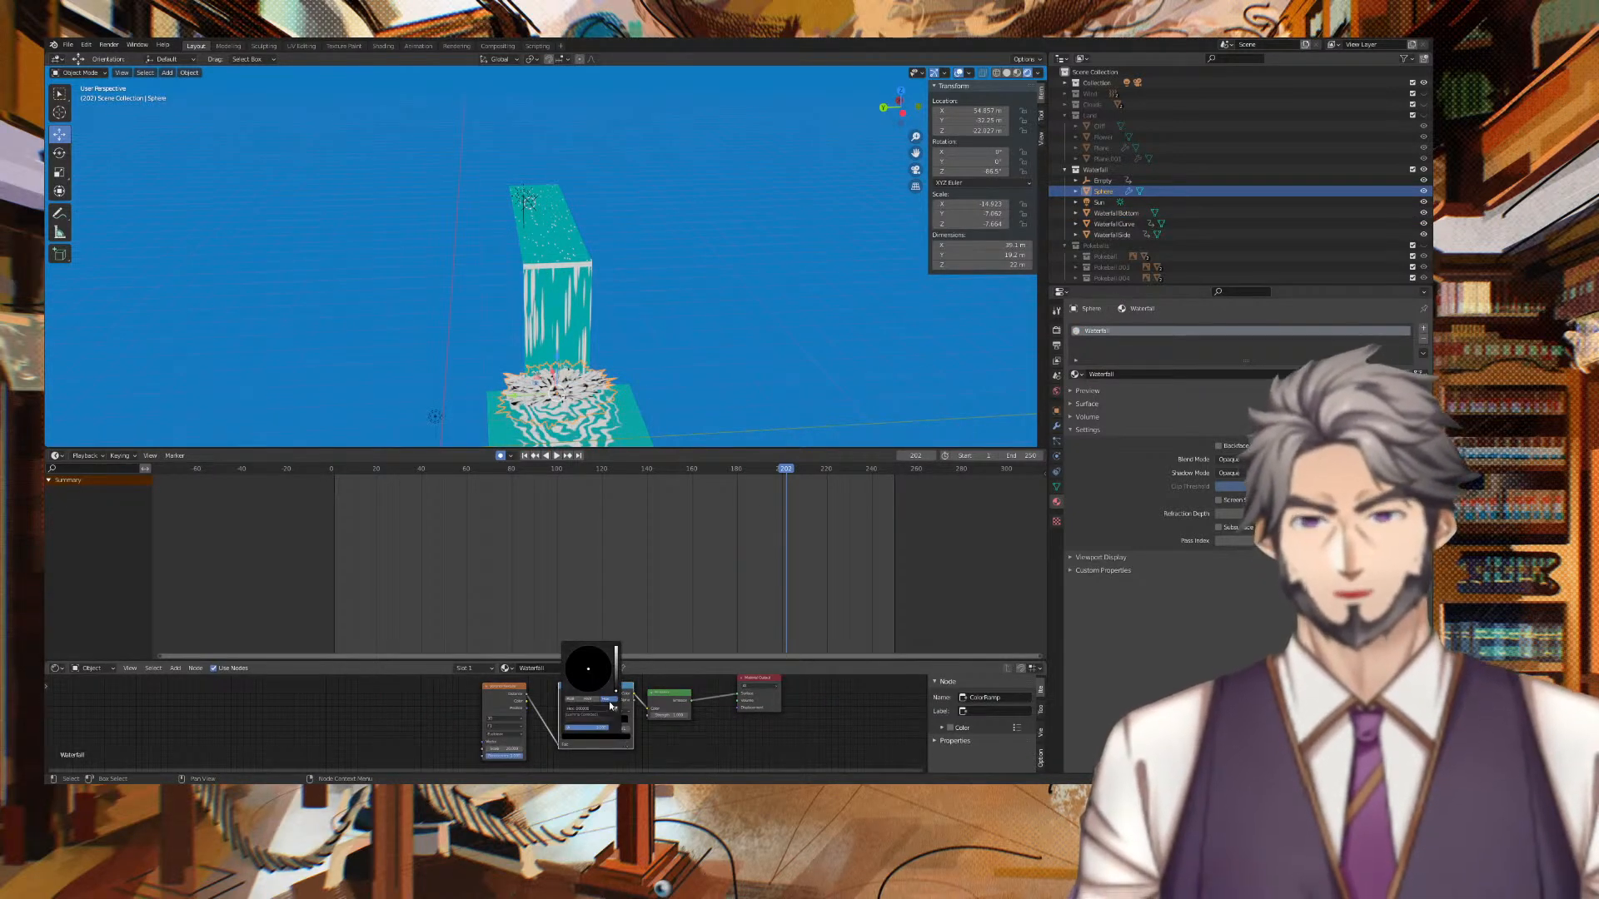
left_click(601, 709)
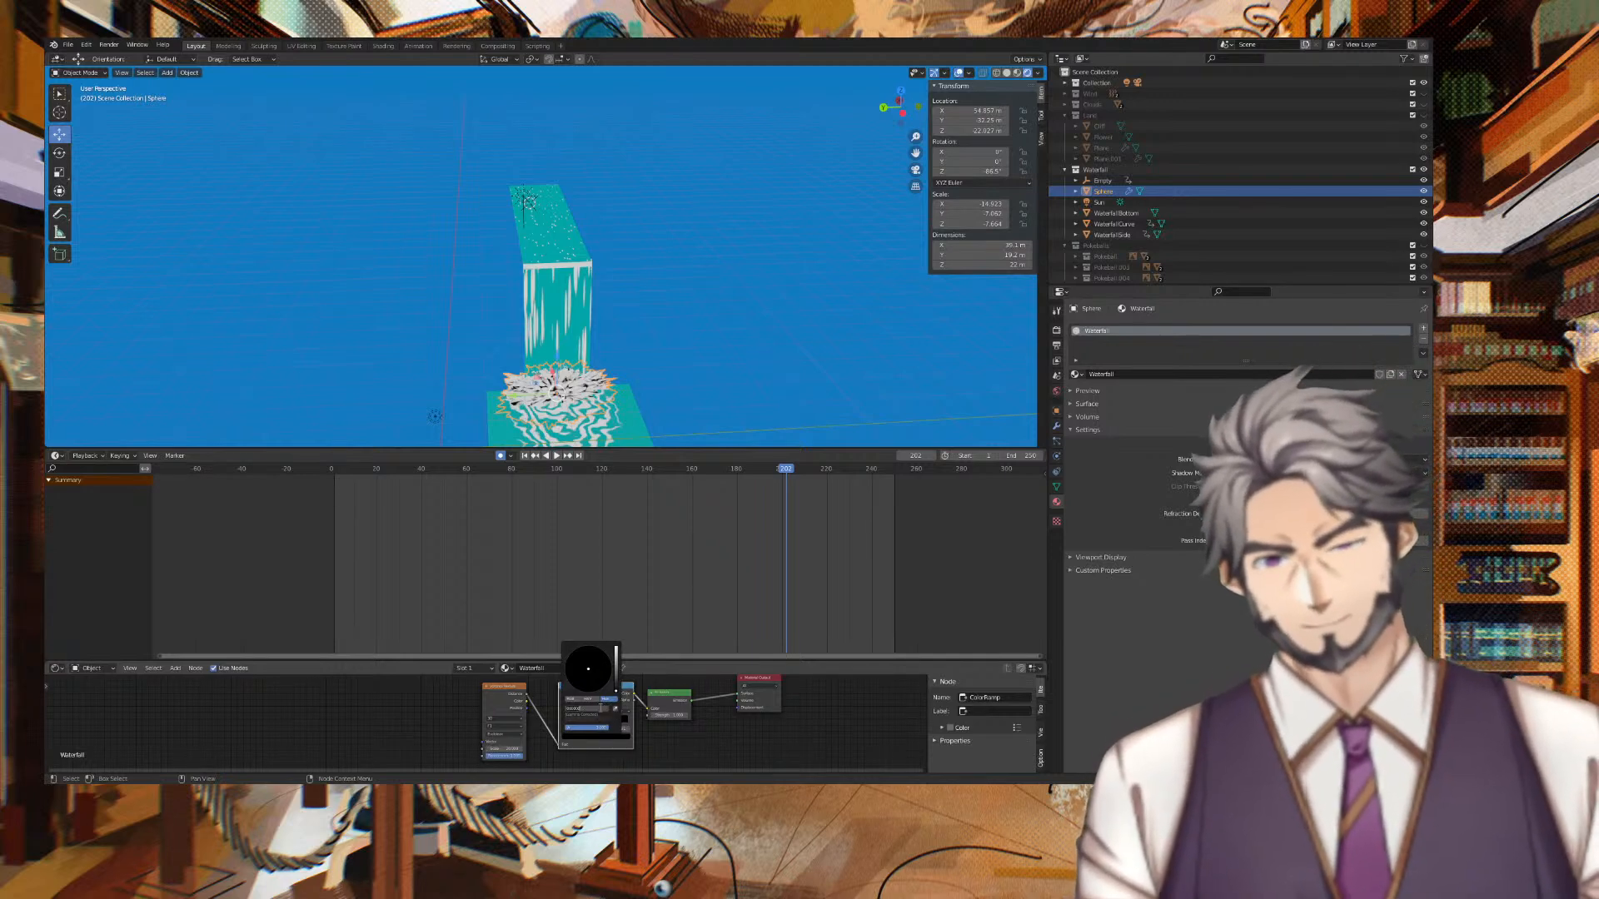
key("ctrl+v")
key("Return")
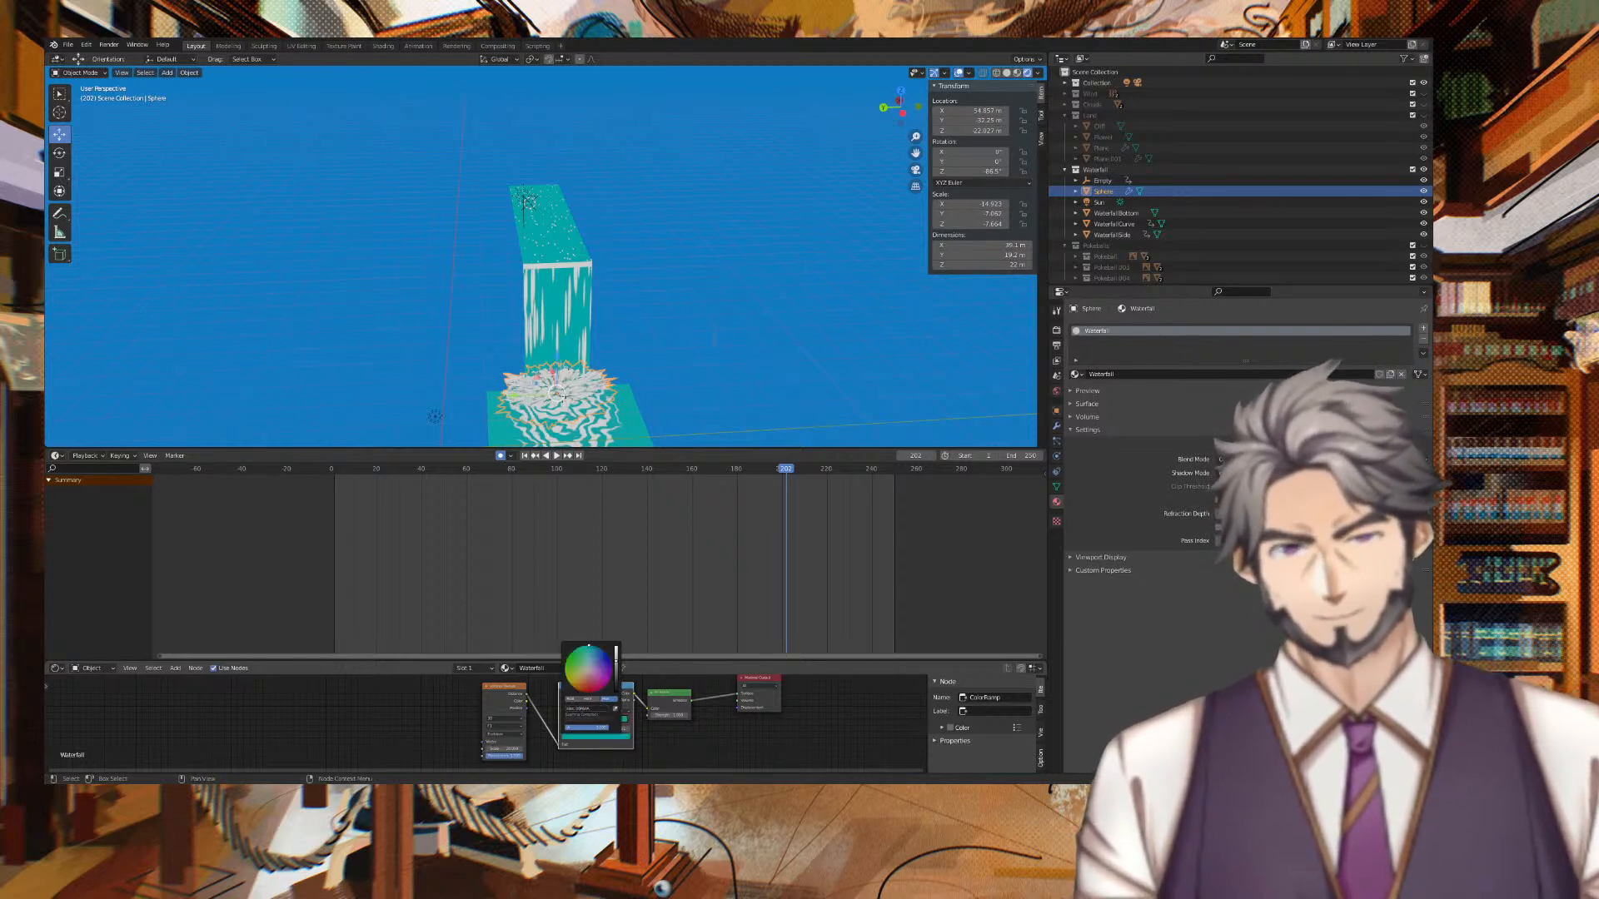
Play the animation and examine the recoloured river, fall, splash and pool from several angles.
key("space")
middle_click_drag(765, 309, 679, 274)
scroll(643, 387, "down", 1)
scroll(651, 423, "up", 3)
middle_click_drag(701, 432, 780, 353, "shift")
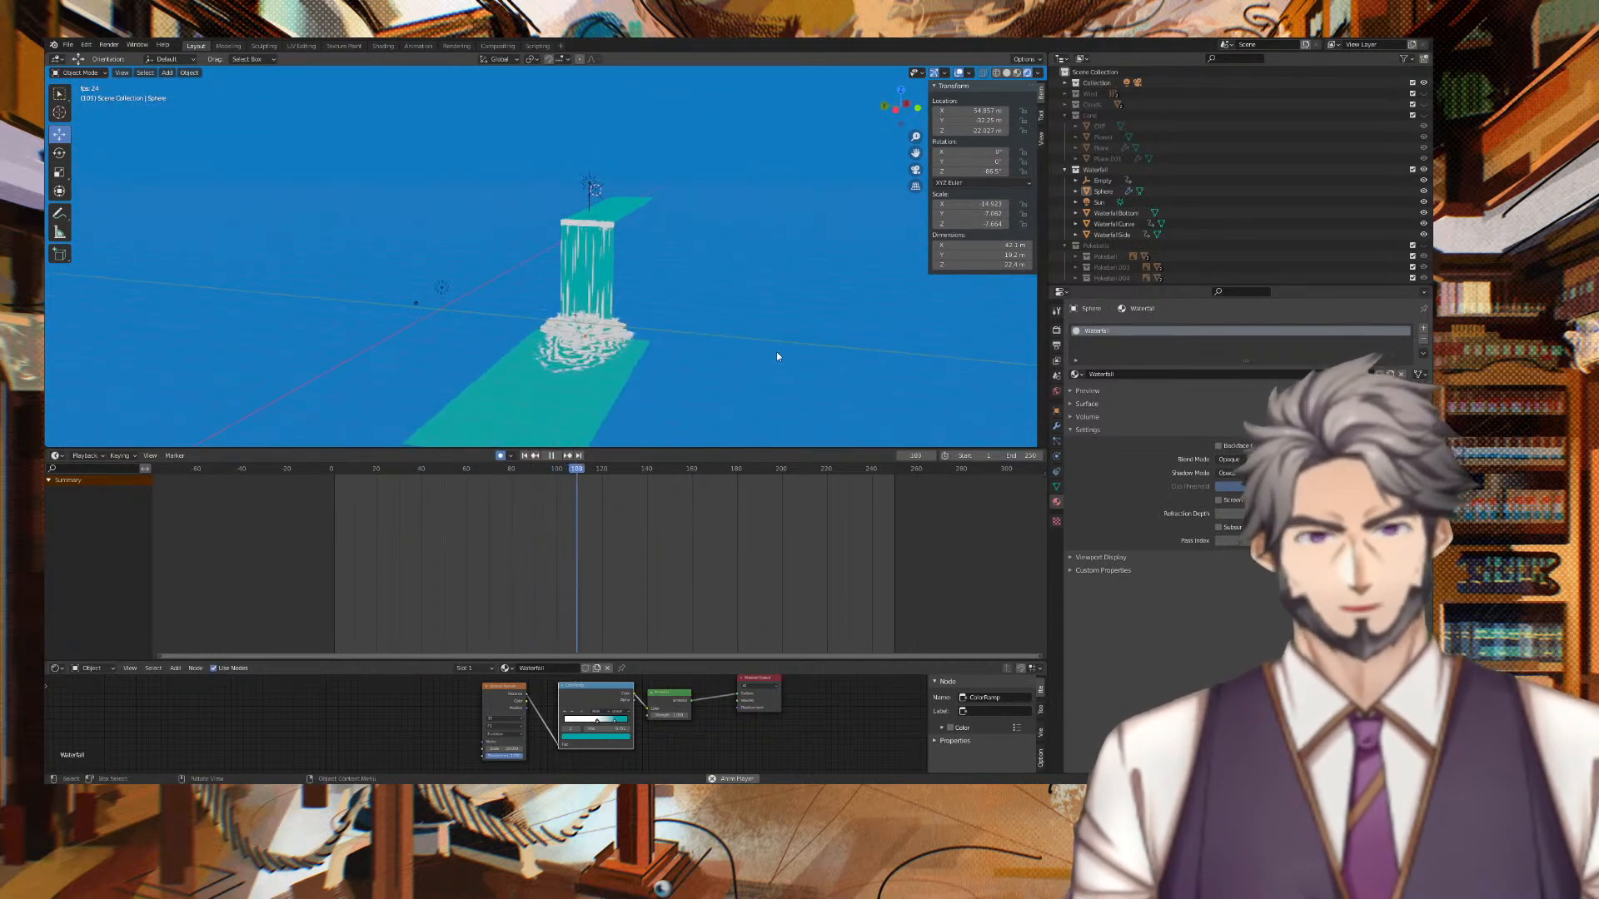
key("space")
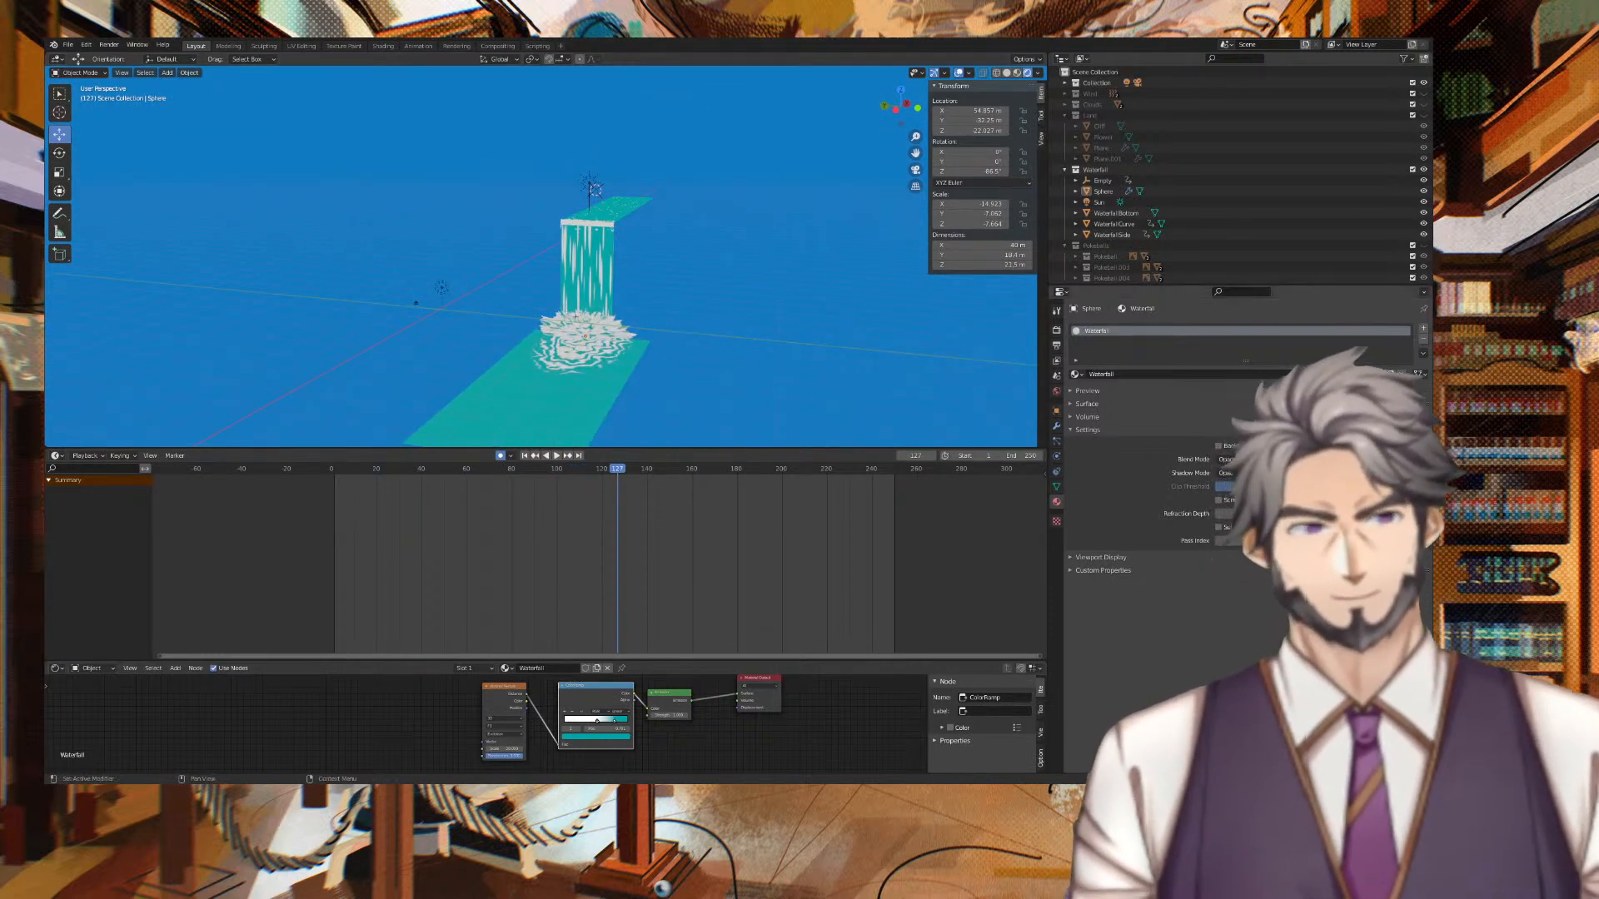
key("space")
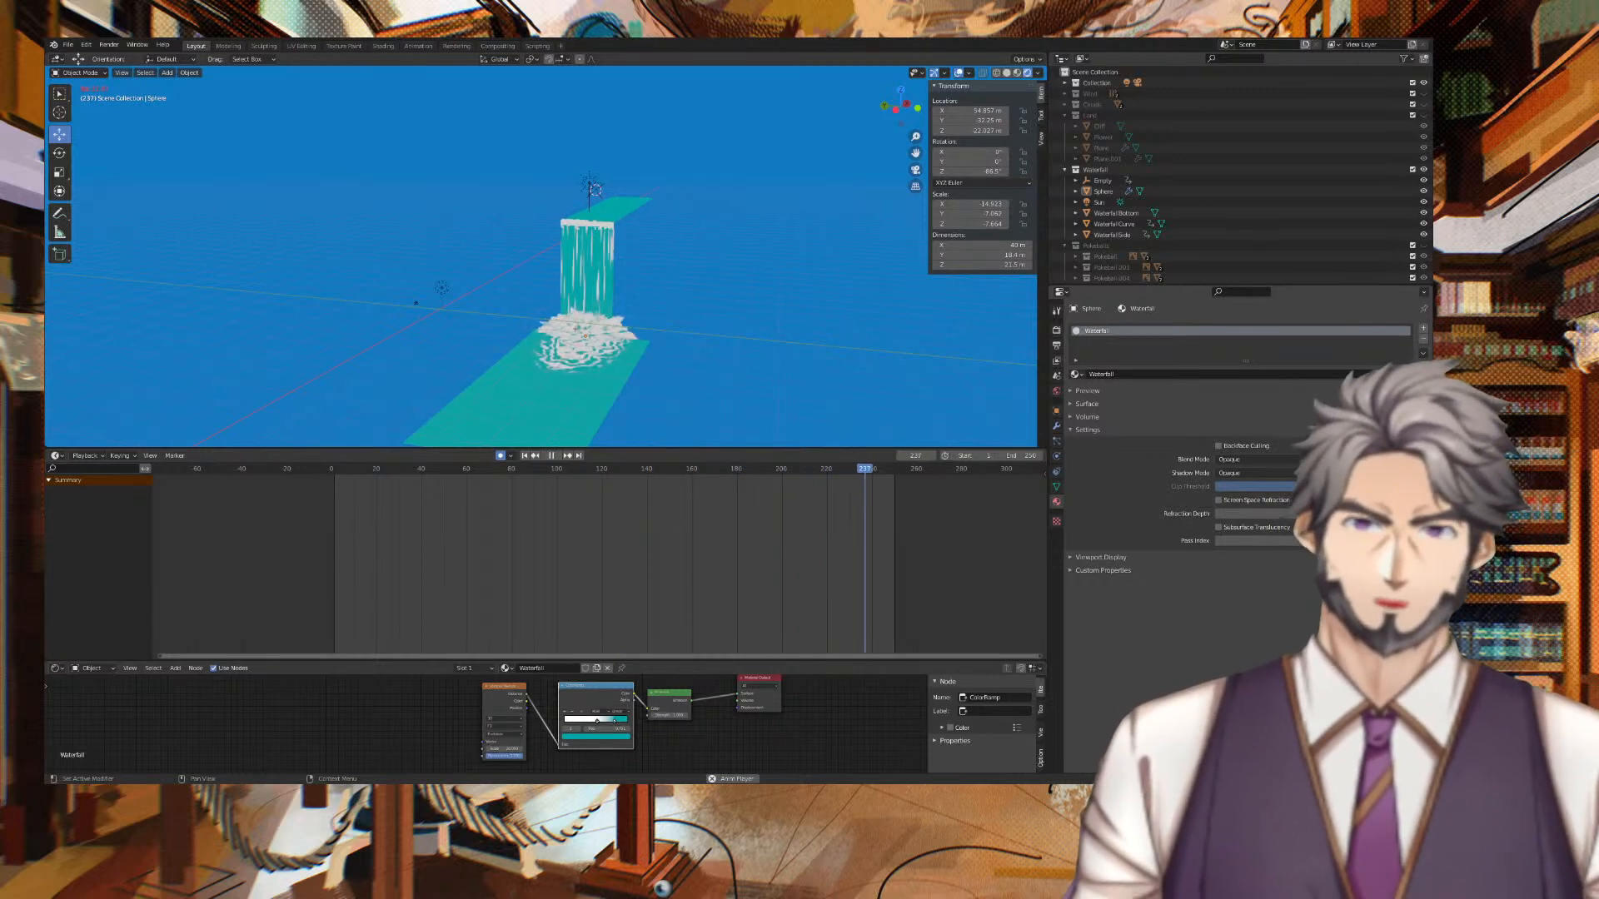
middle_click_drag(762, 201, 728, 215)
key("space")
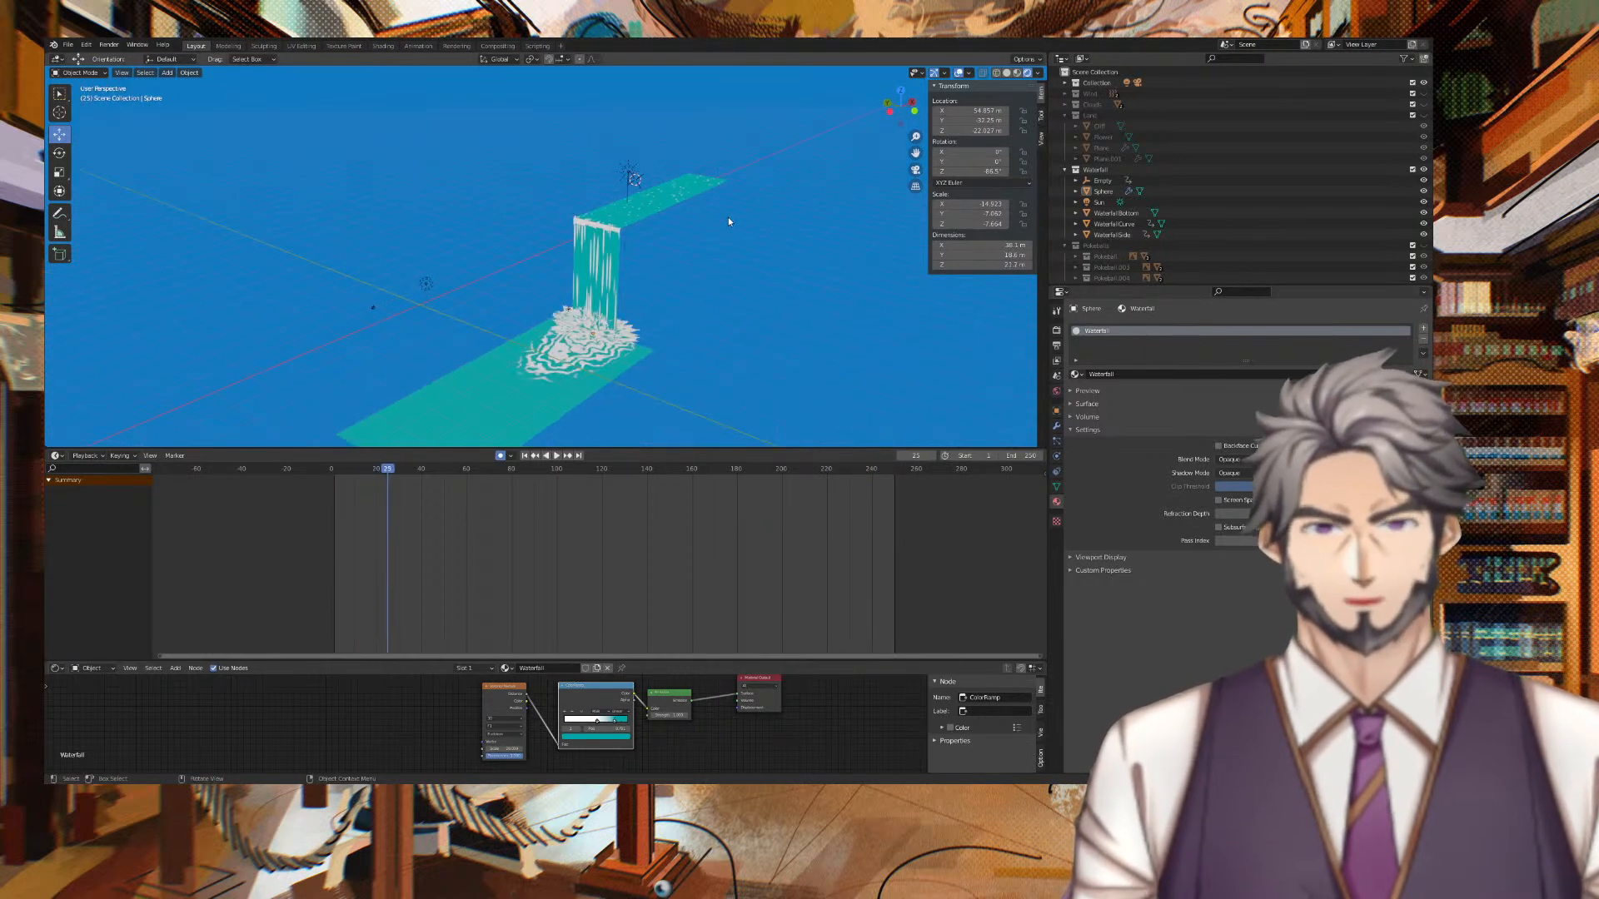
Try shifting Plane.002's teal Color Ramp stop toward blue and compare the river with the falling water up close.
left_click(687, 198)
left_click(531, 744)
left_click(533, 736)
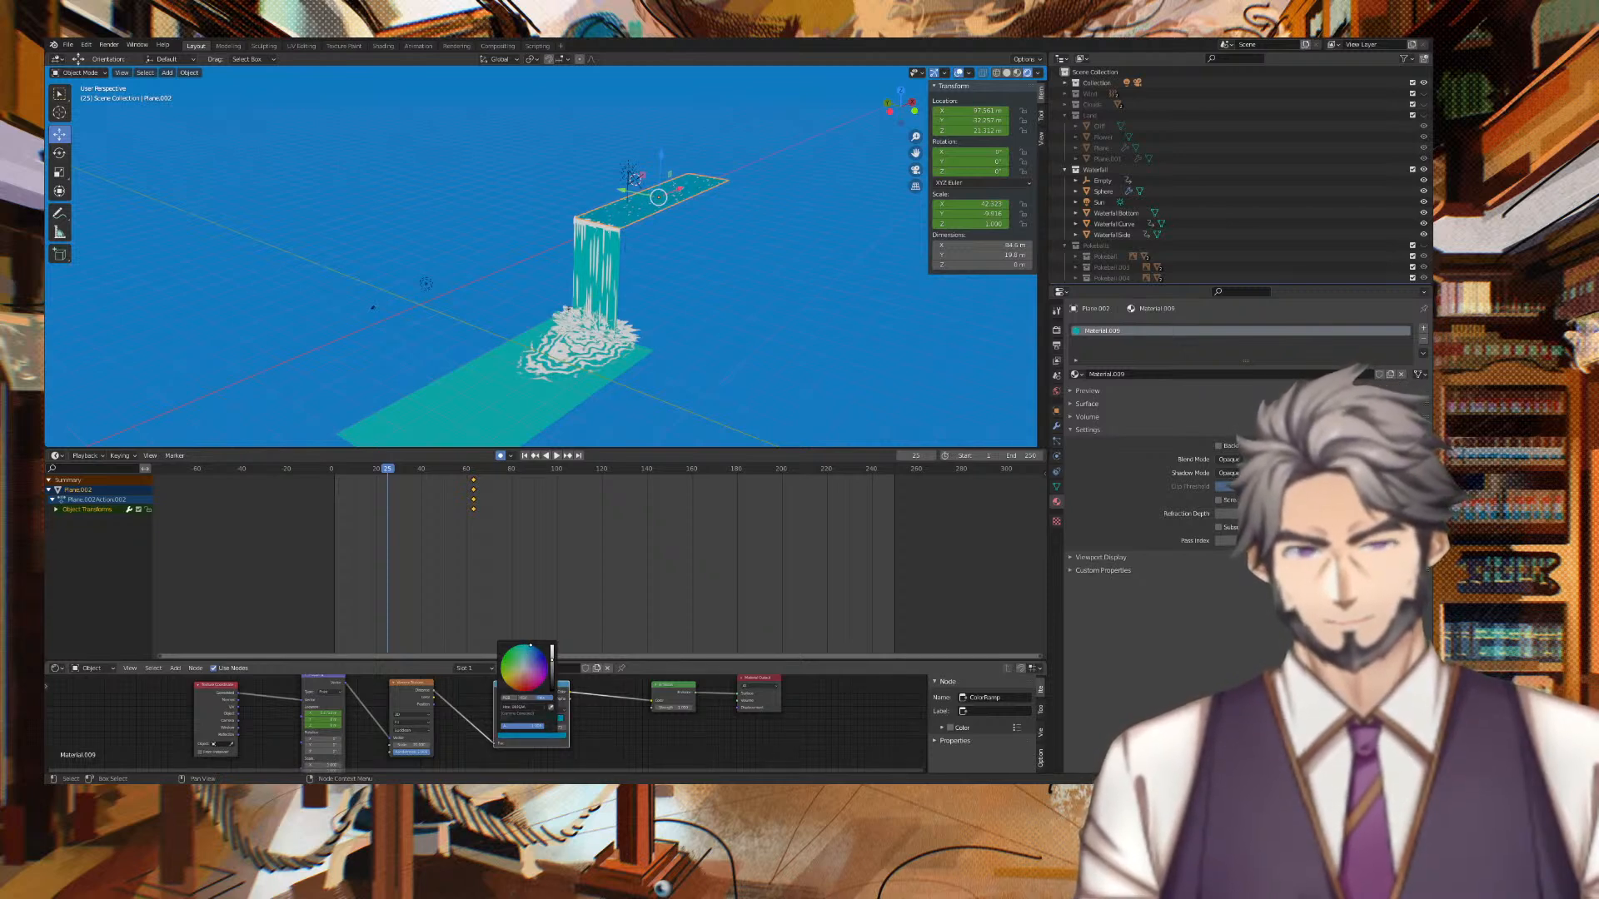
left_click_drag(531, 645, 534, 646)
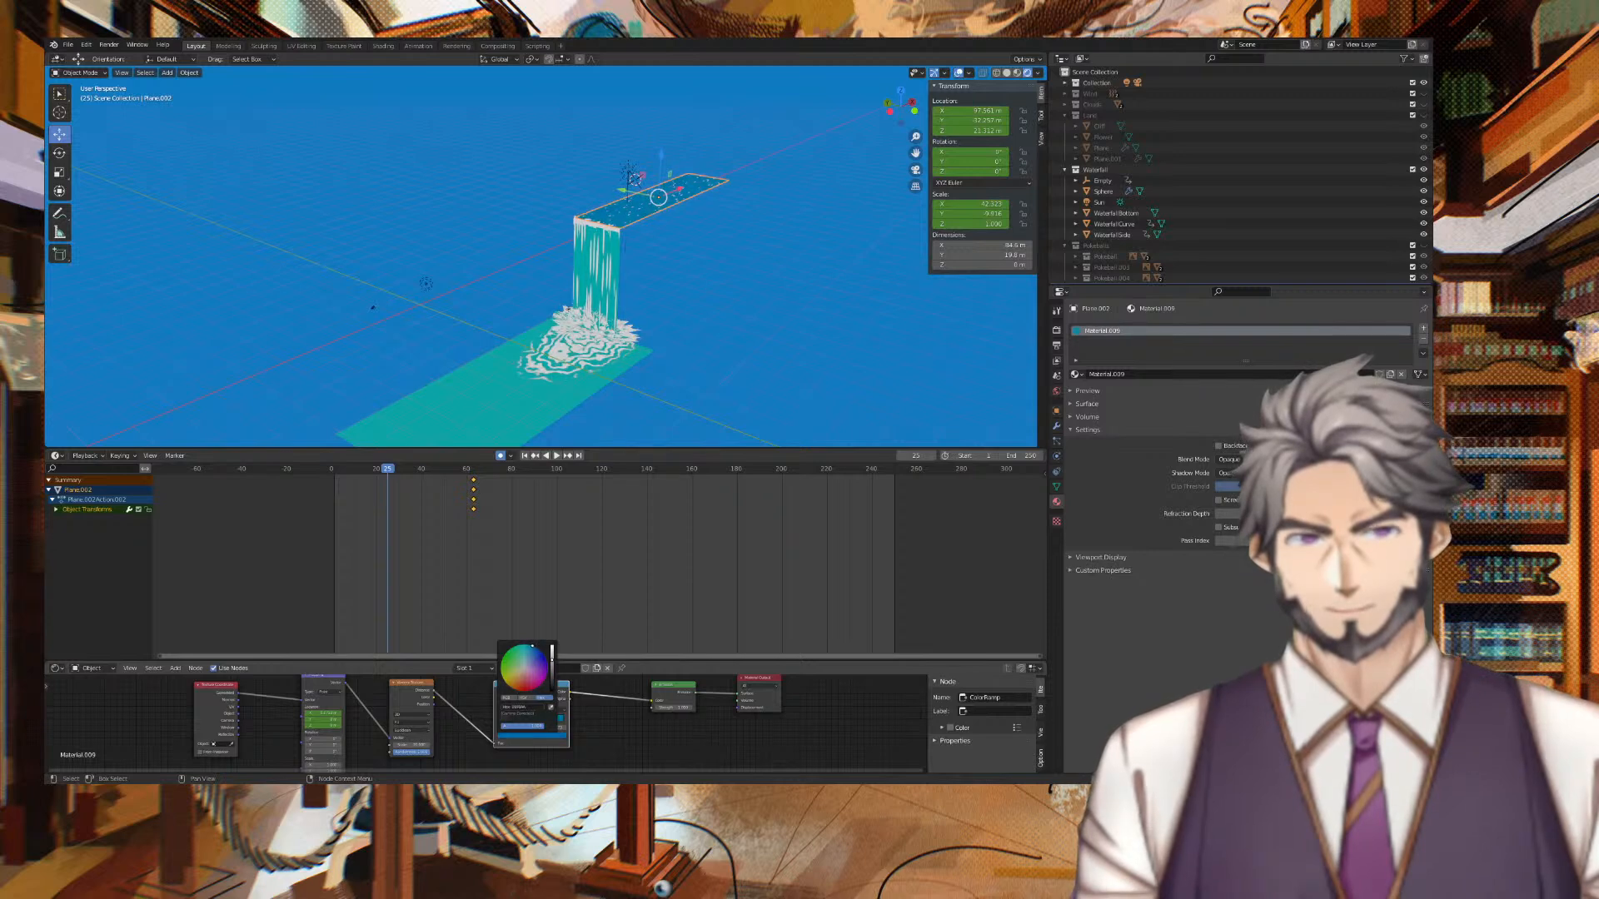
left_click(751, 325)
middle_click_drag(723, 257, 604, 279)
scroll(773, 277, "up", 3)
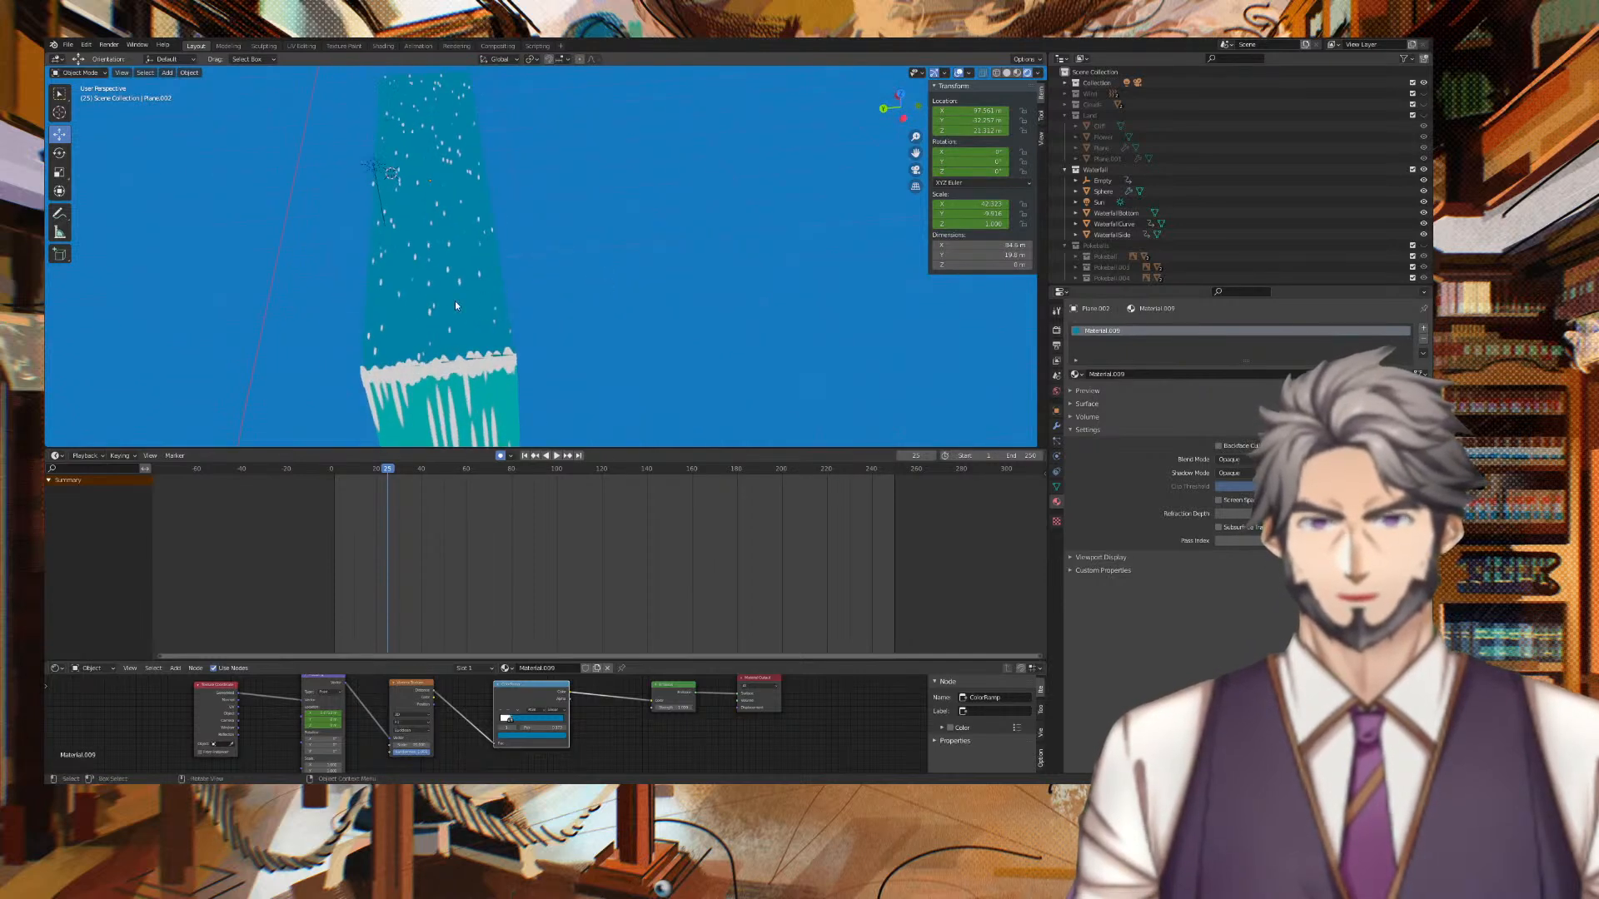
Set Plane.002's Color Ramp stop back to a greener teal and match the WaterfallSide and WaterfallBottom stops to it.
left_click(531, 736)
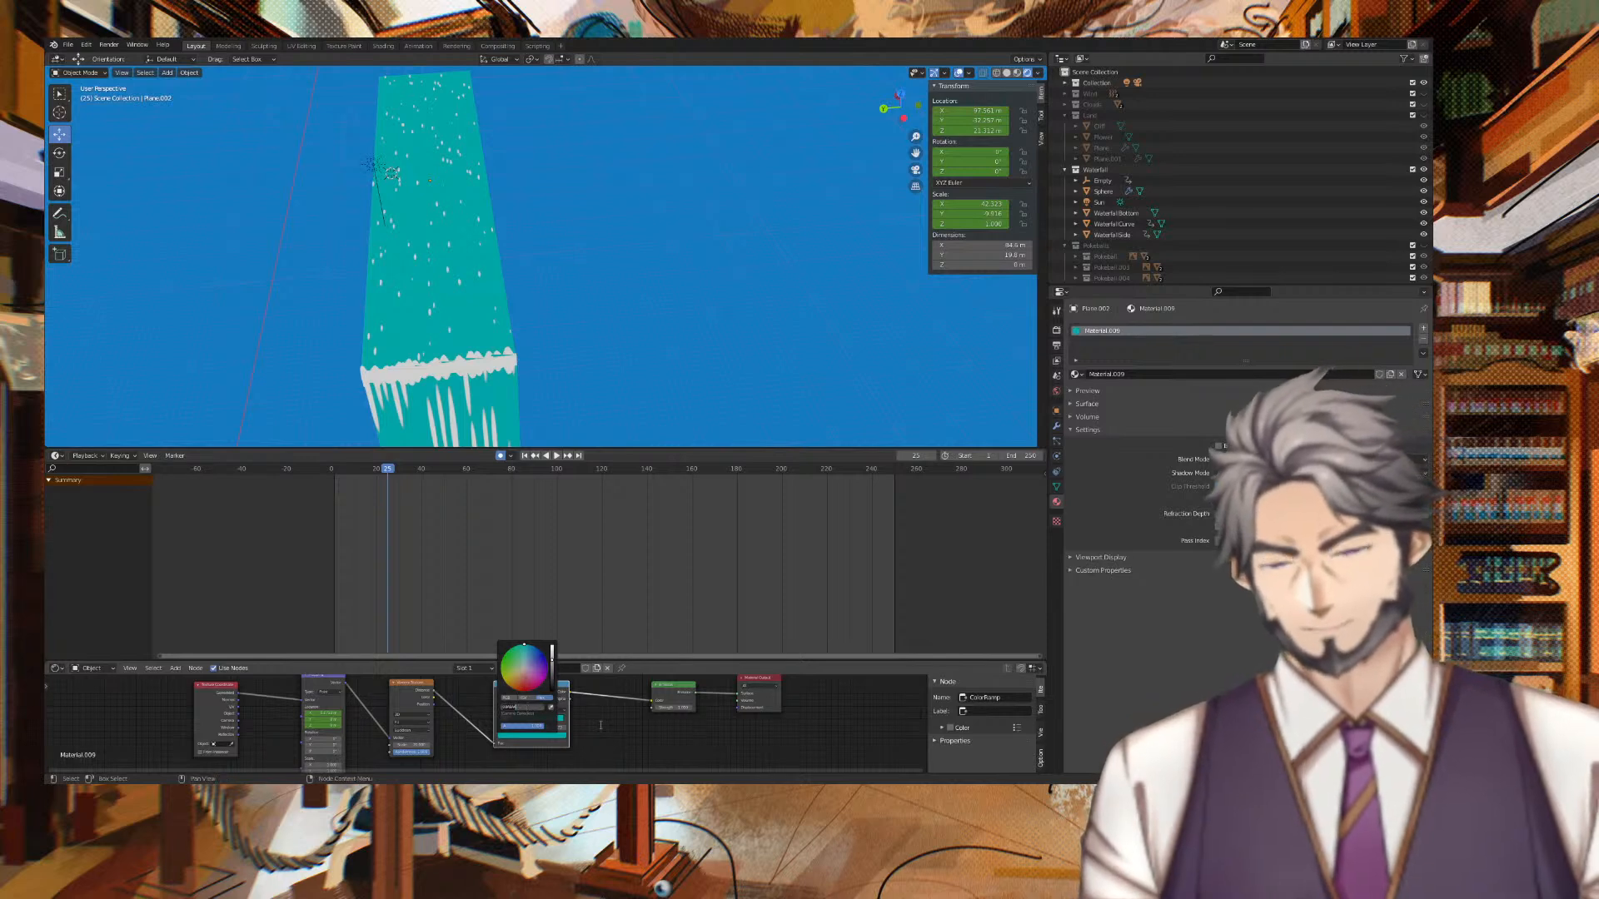
left_click(491, 402)
left_click(556, 715)
key("ctrl+c")
middle_click_drag(593, 337, 533, 346)
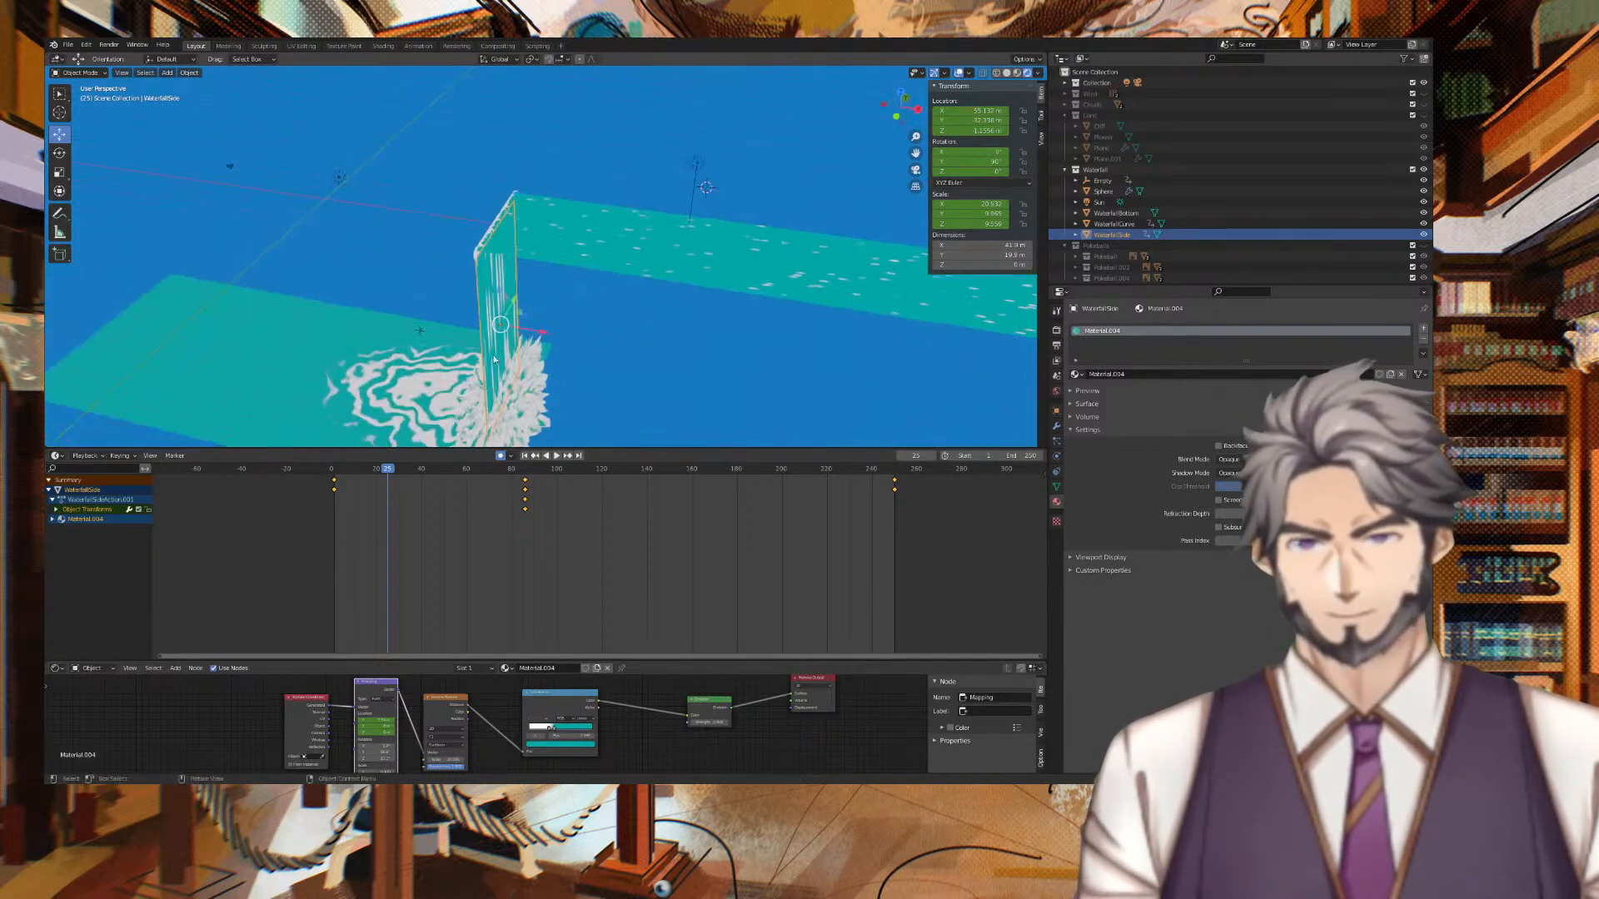
left_click(392, 399)
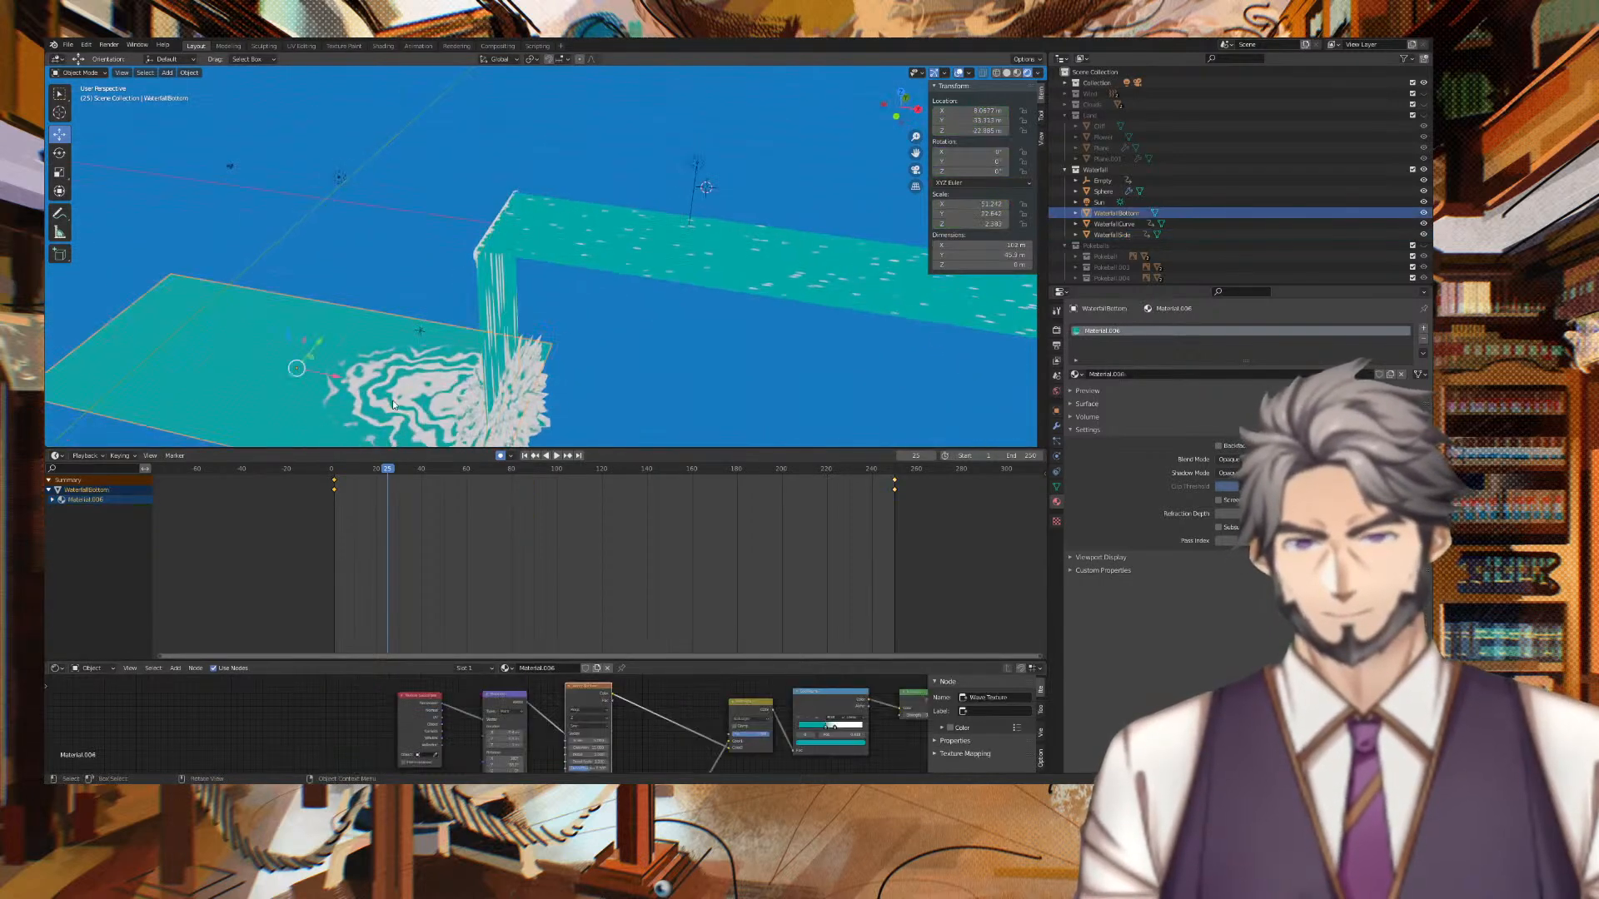
left_click(837, 744)
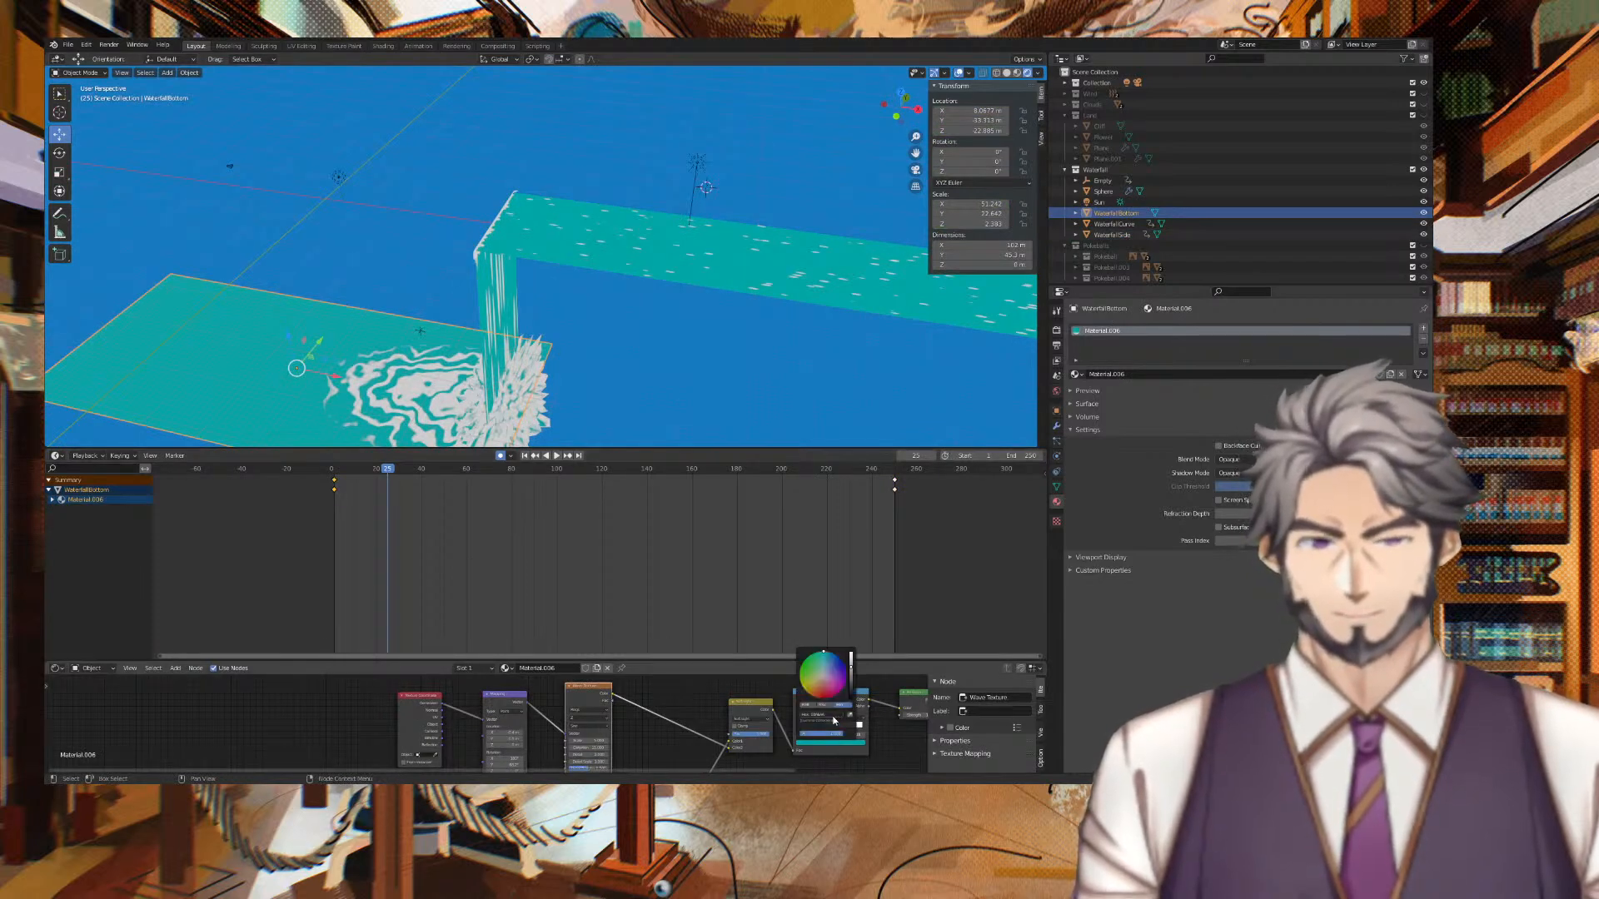
Collapse the Waterfall collection and unhide the Land, Clouds, Wind and Pokeballs collections.
middle_click_drag(331, 214, 682, 178)
scroll(680, 305, "up", 2)
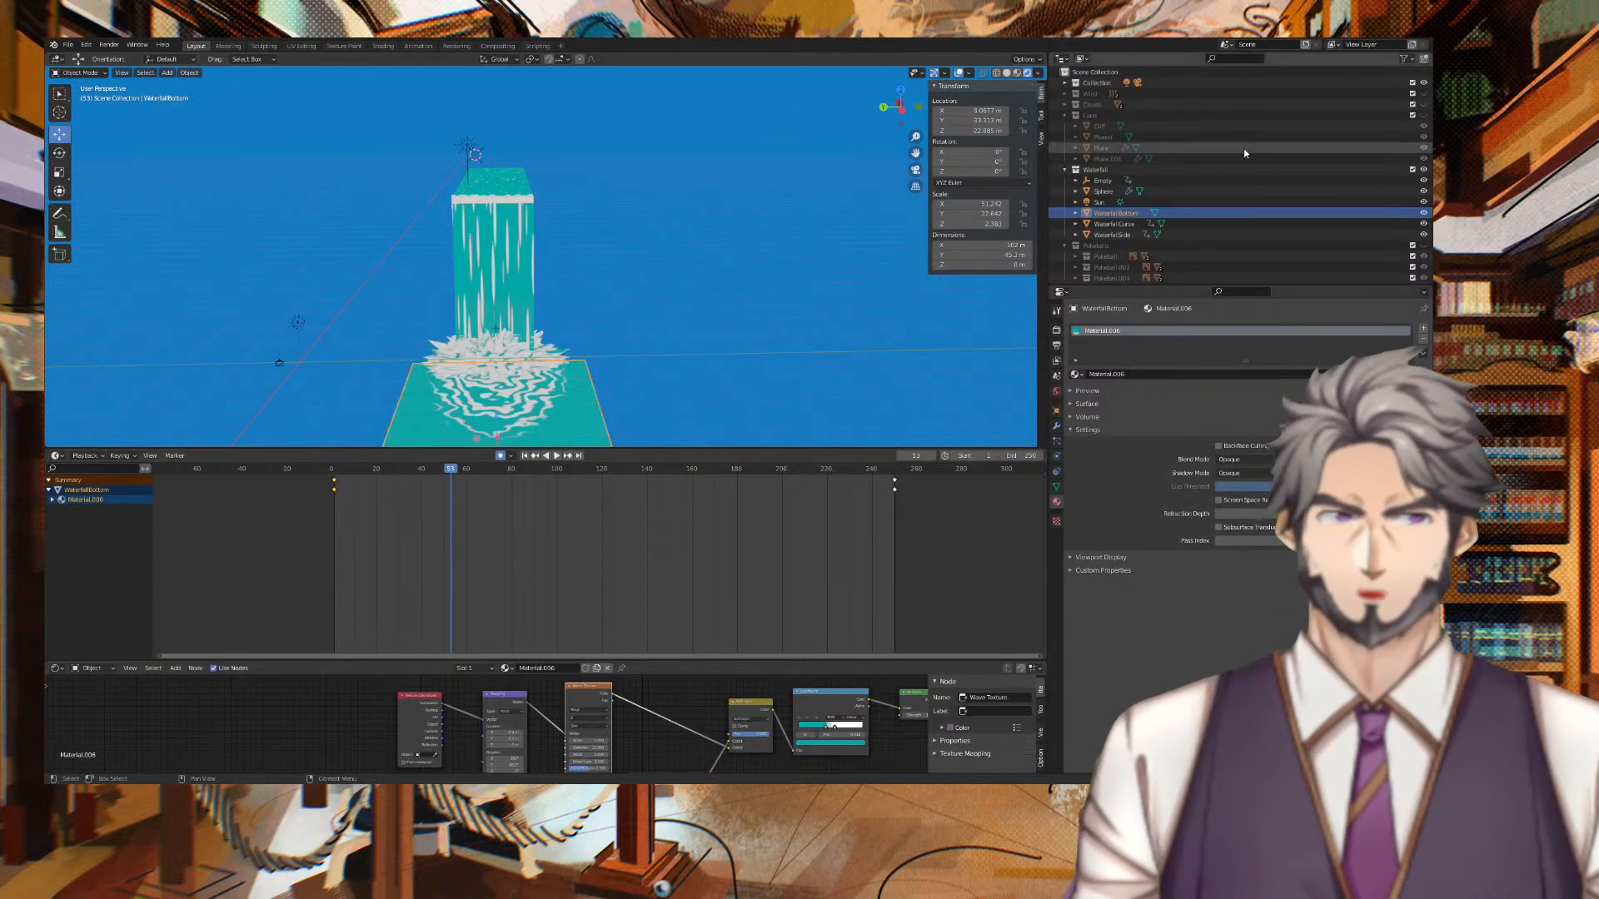
left_click(1064, 169)
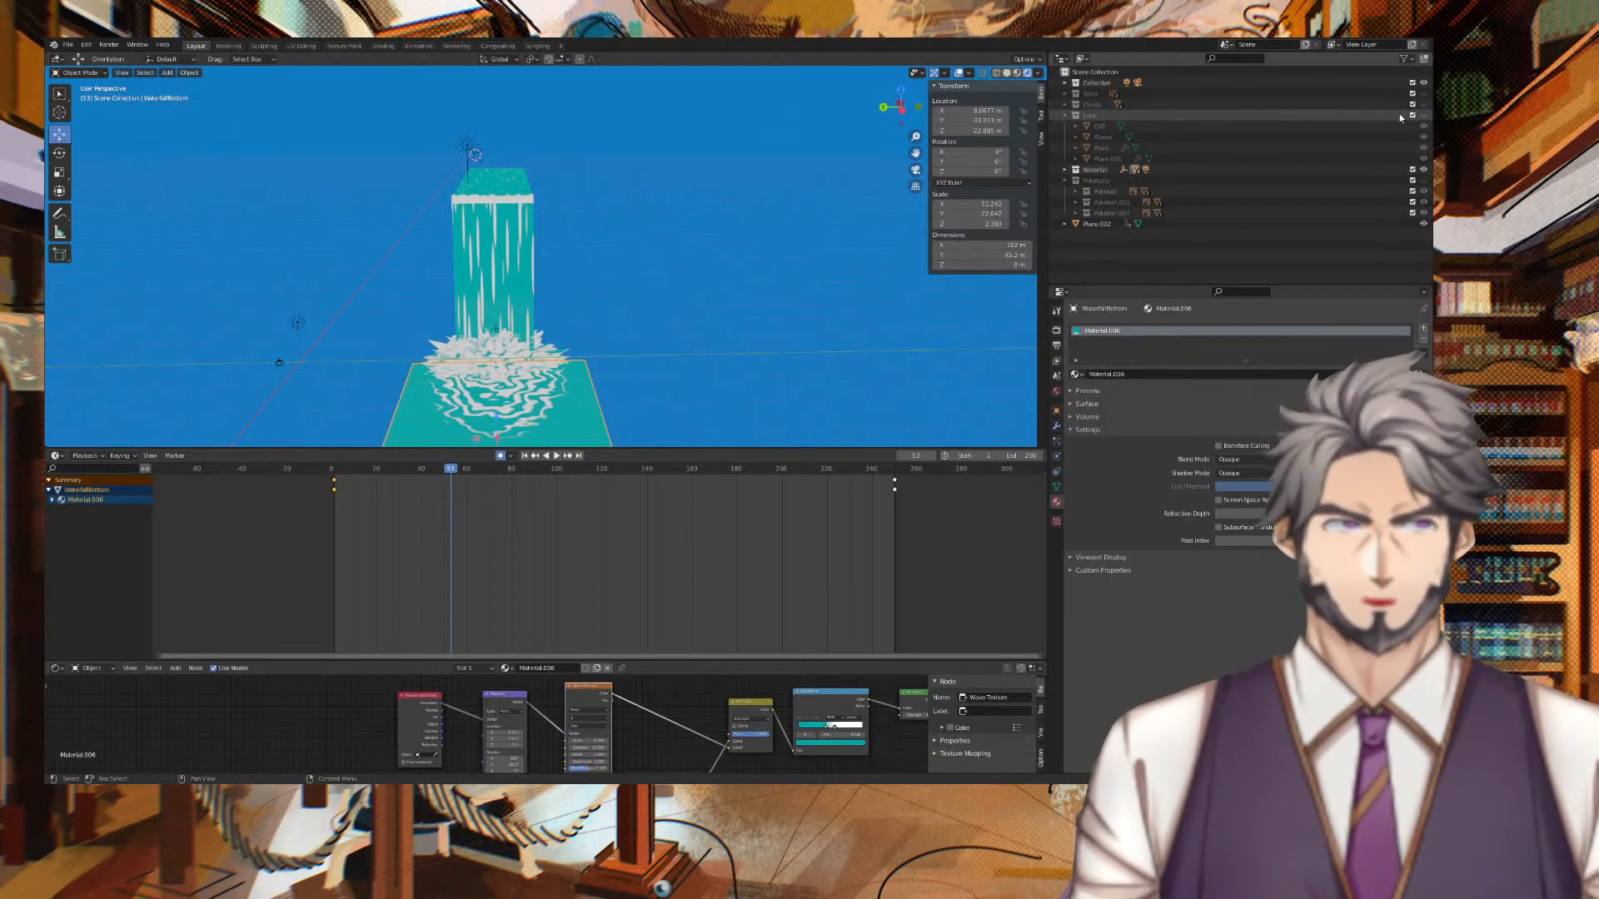
left_click(1423, 115)
left_click(1423, 104)
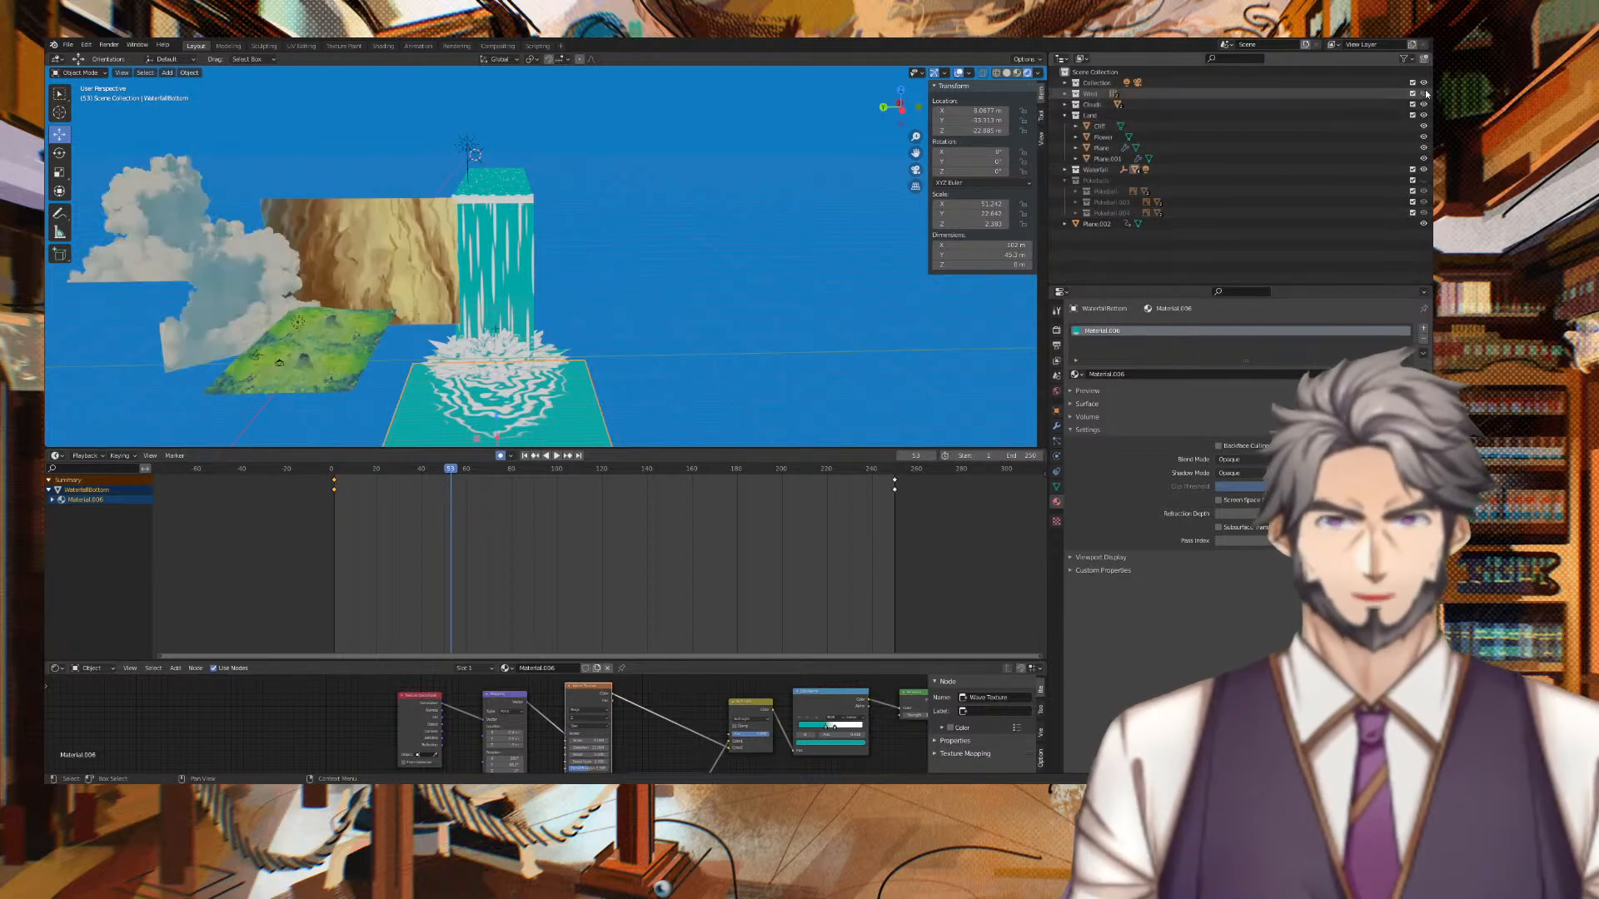
left_click(1423, 179)
Try to move all objects of the Waterfall collection together beside the cliff, and undo the move.
scroll(568, 271, "up", 3)
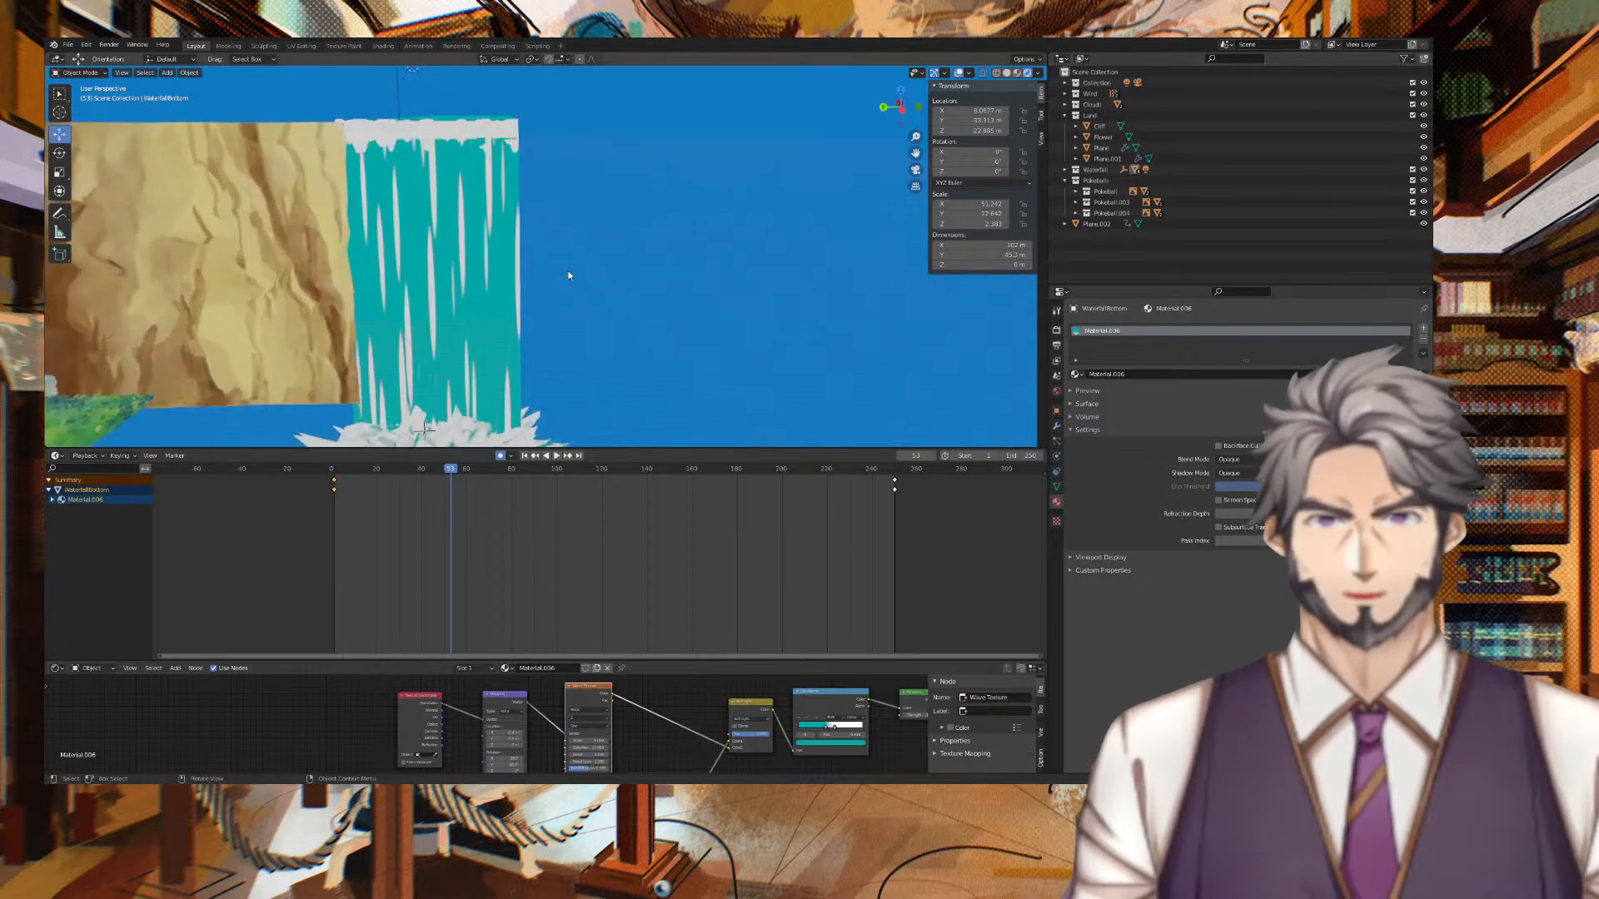
scroll(592, 271, "up", 2)
middle_click_drag(592, 273, 674, 261)
scroll(515, 277, "down", 5)
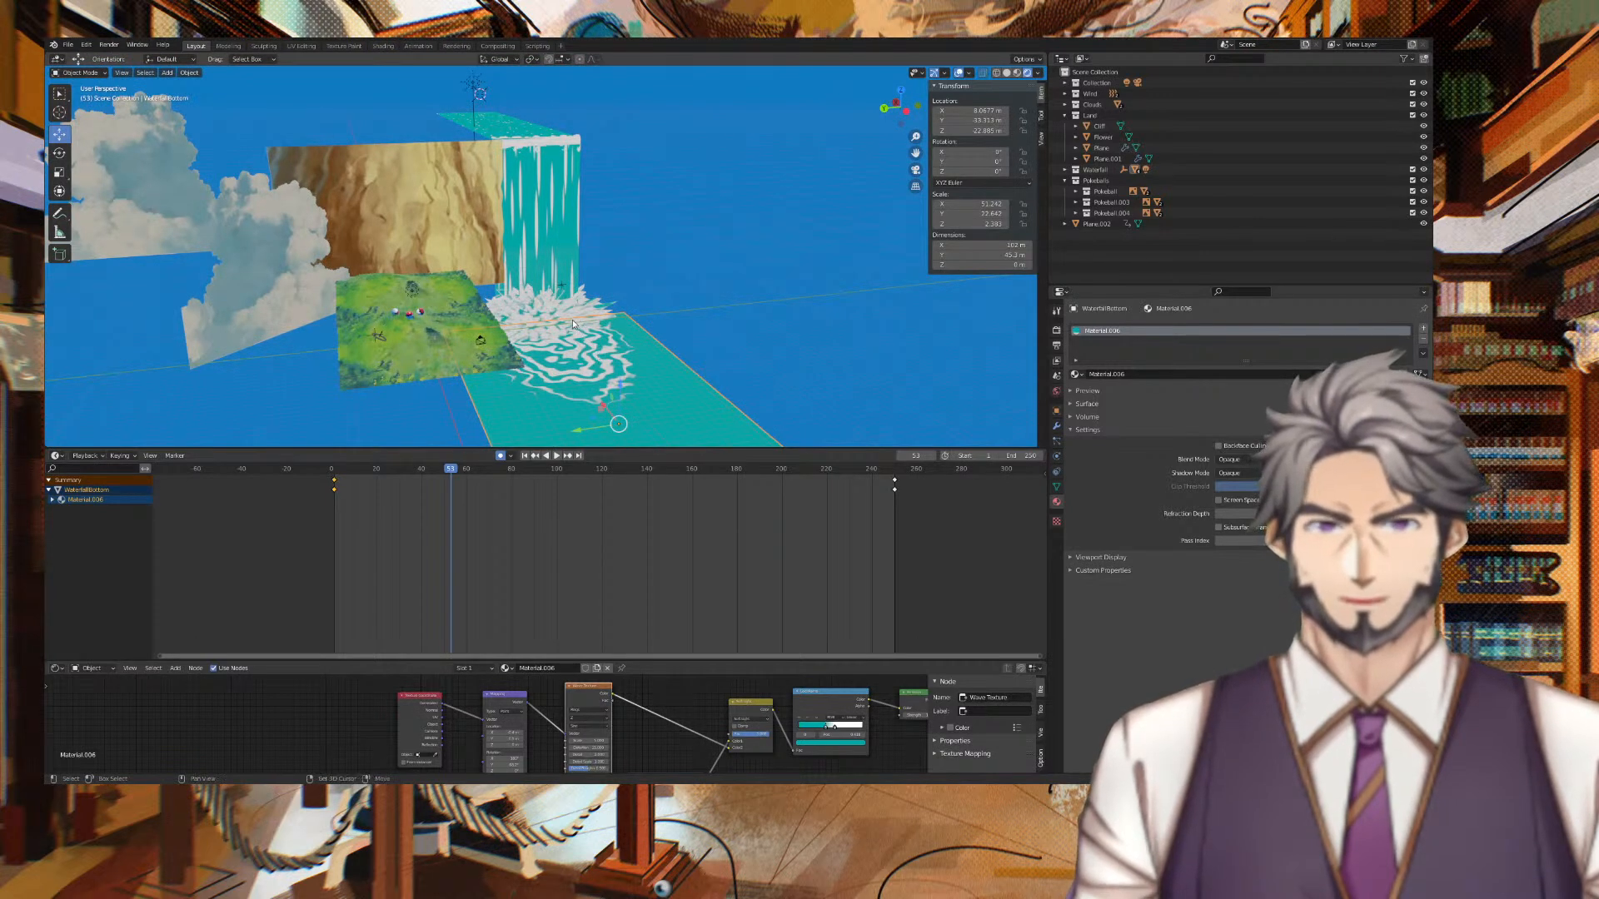
left_click(1095, 169)
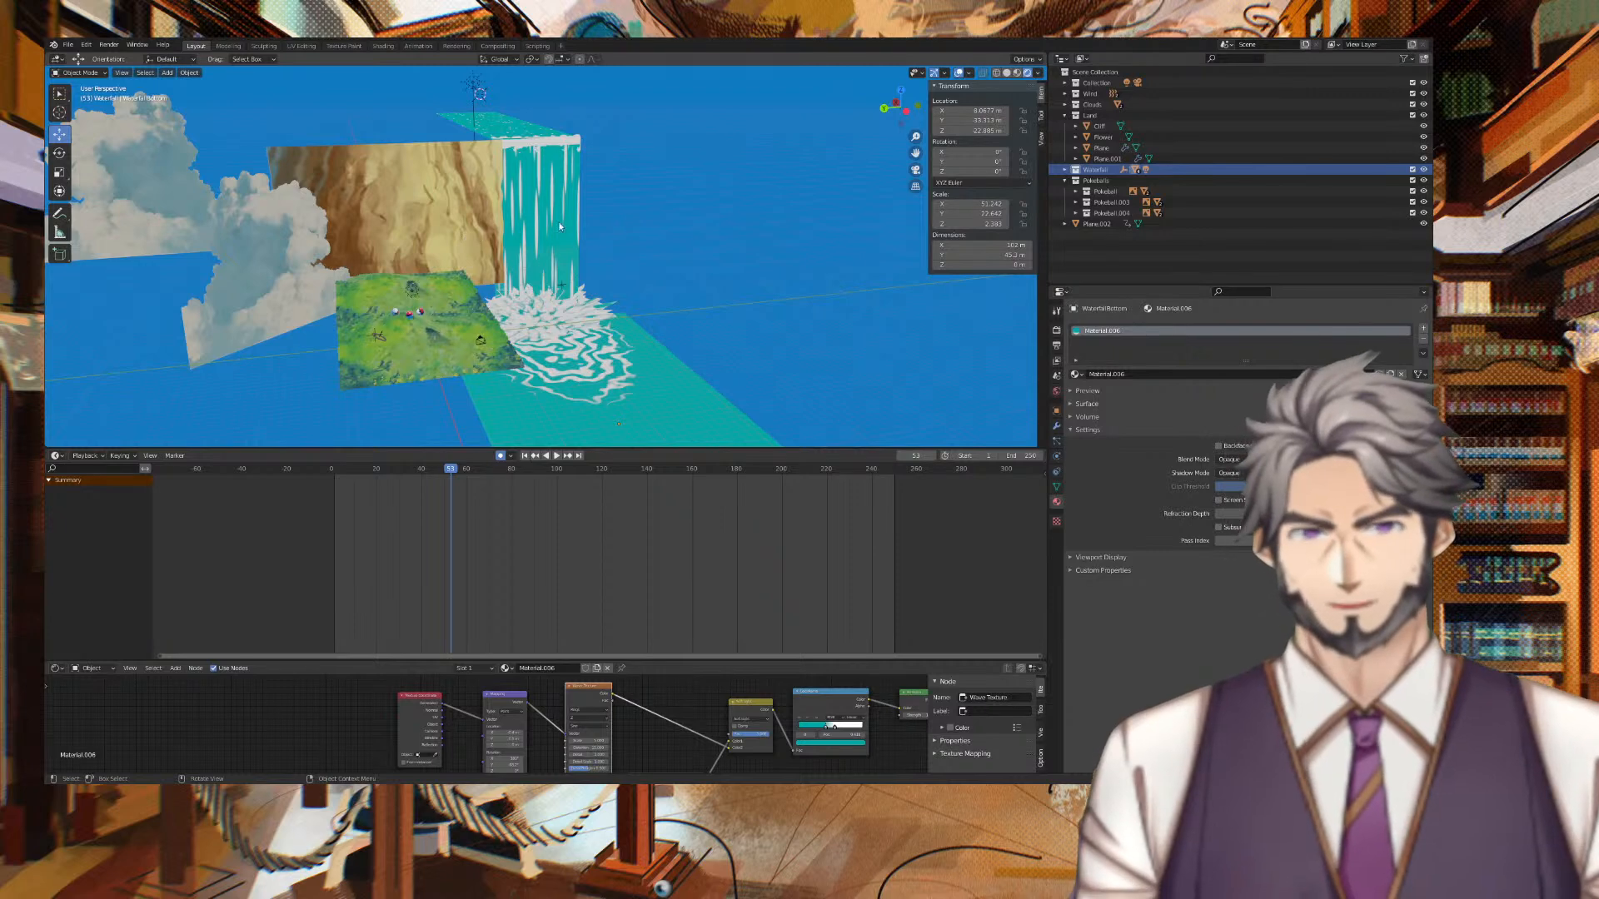
right_click(1094, 169)
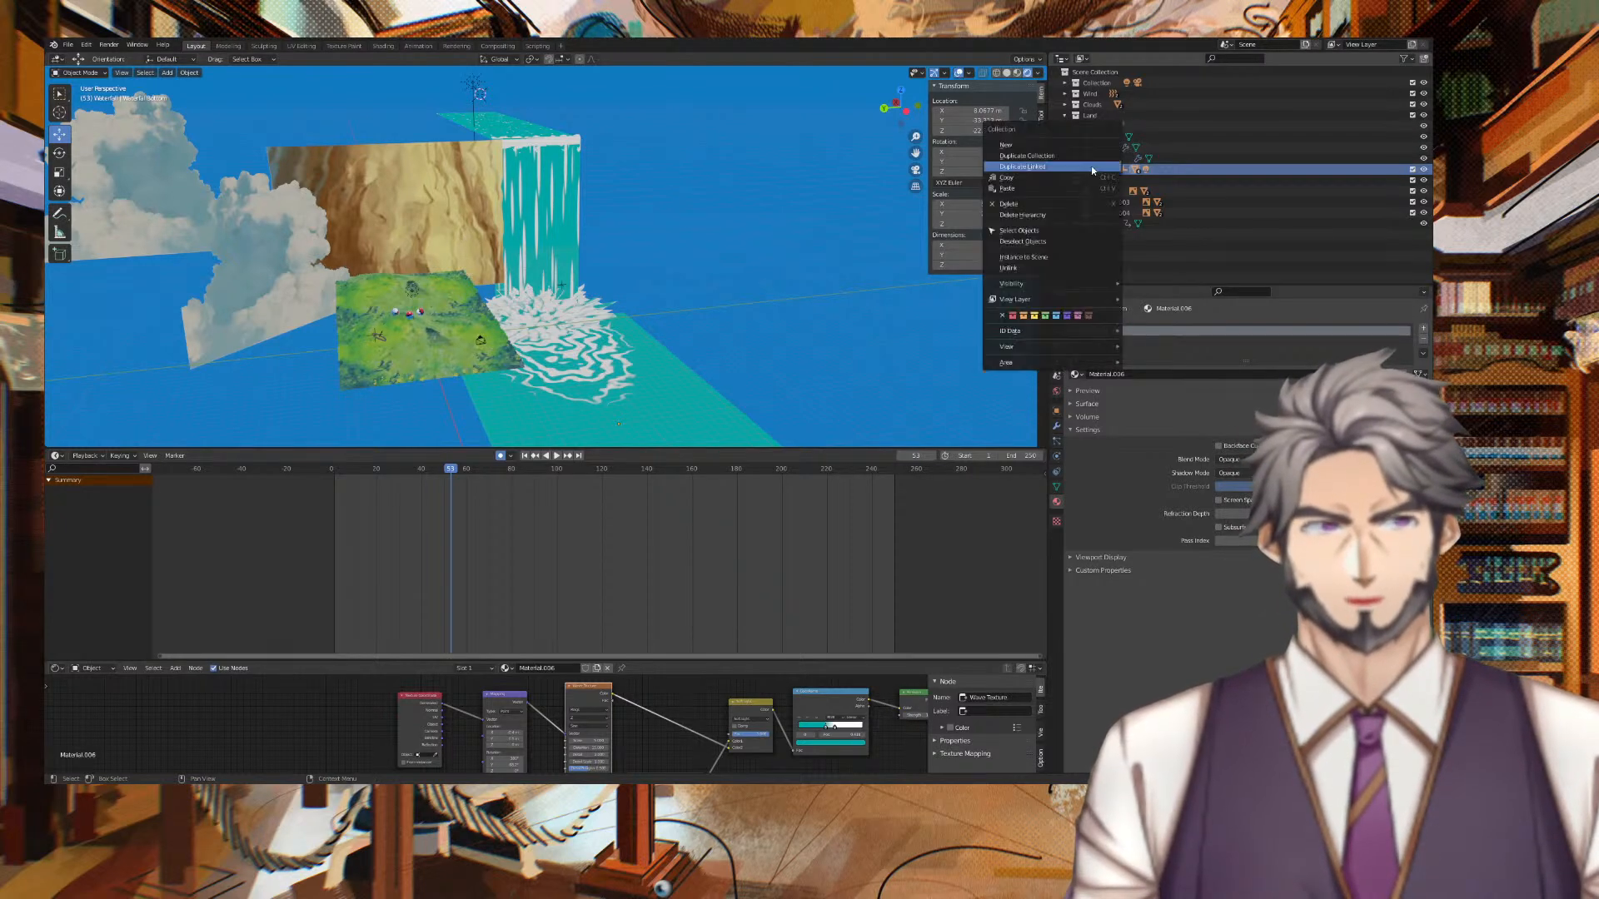
left_click(1025, 233)
key("g")
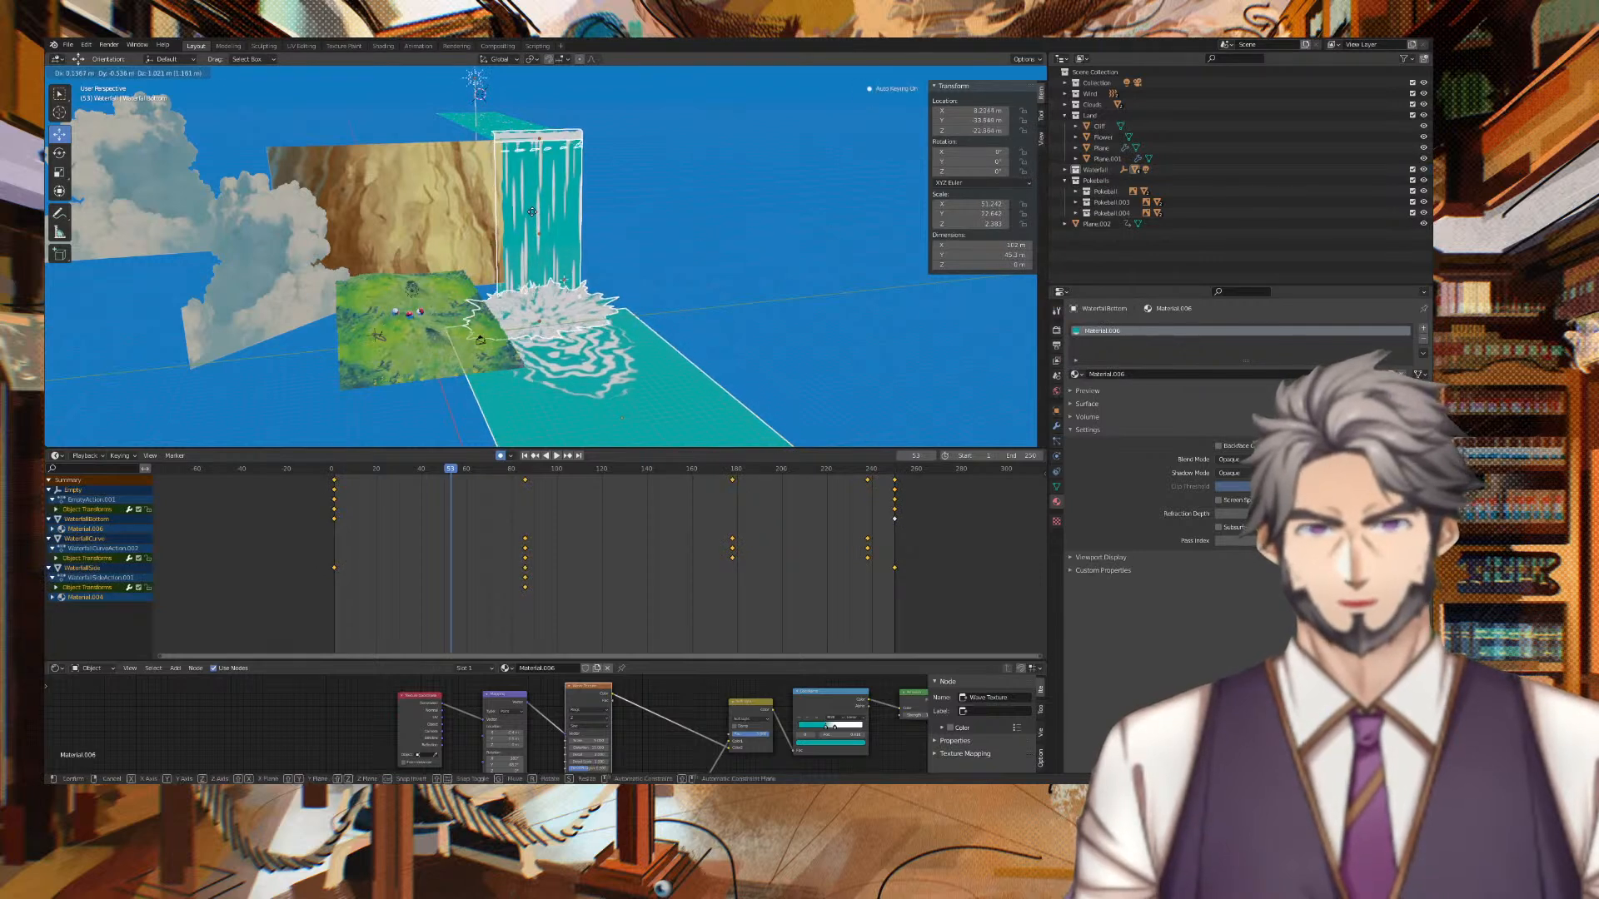
left_click(552, 209)
key("i")
key("ctrl+z")
key("ctrl+z")
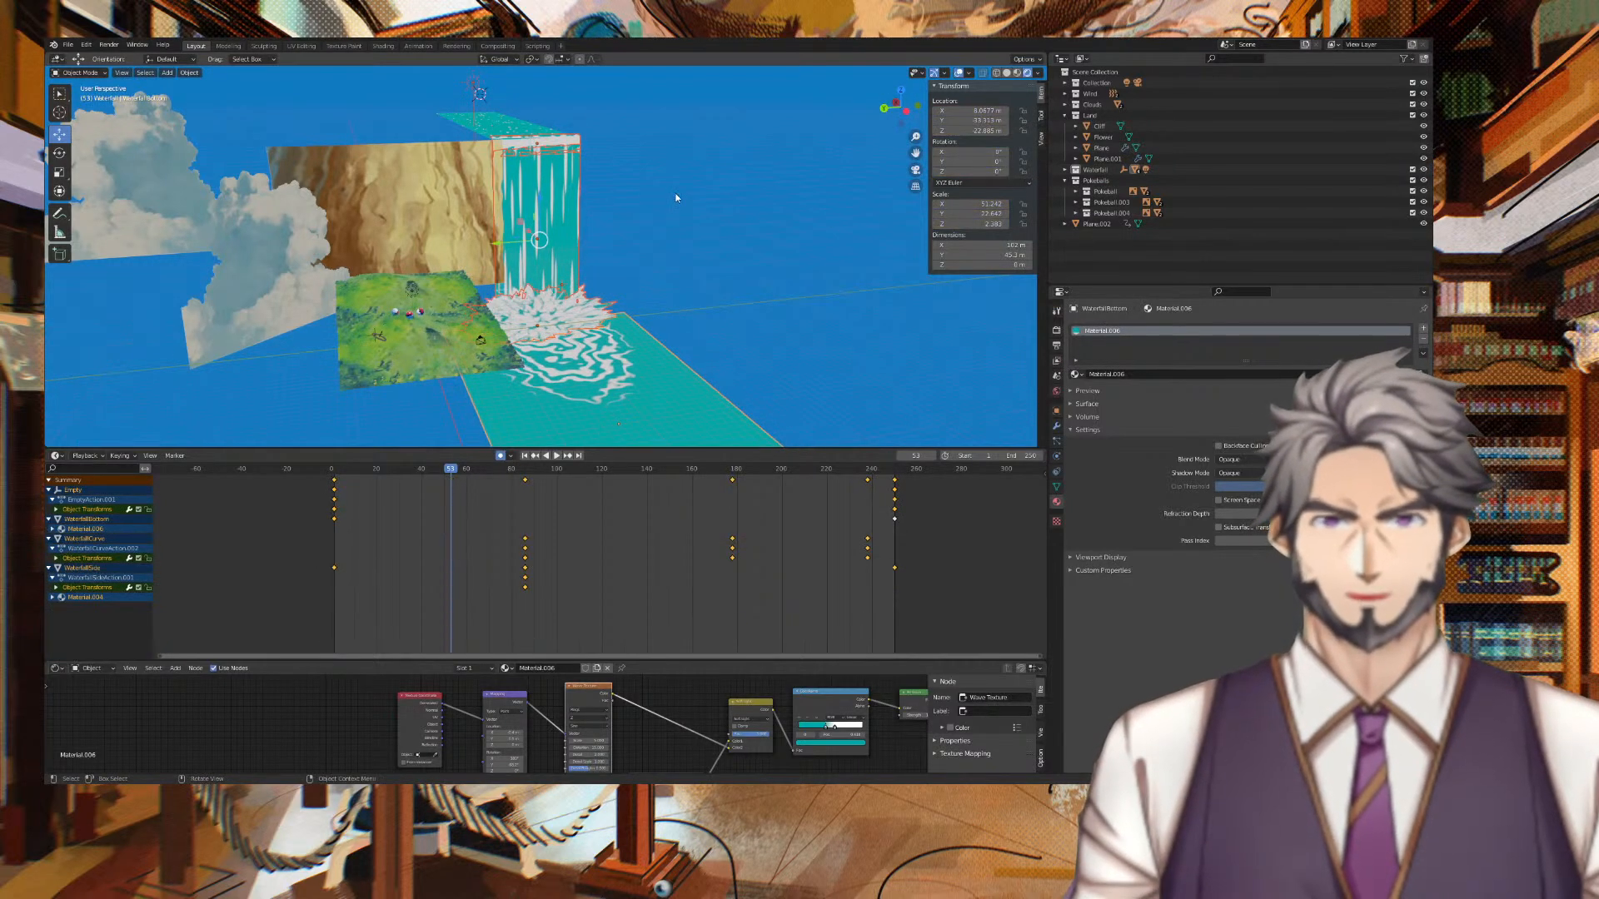
Move Plane.002, the upper stream, into the Waterfall collection.
left_click(522, 135)
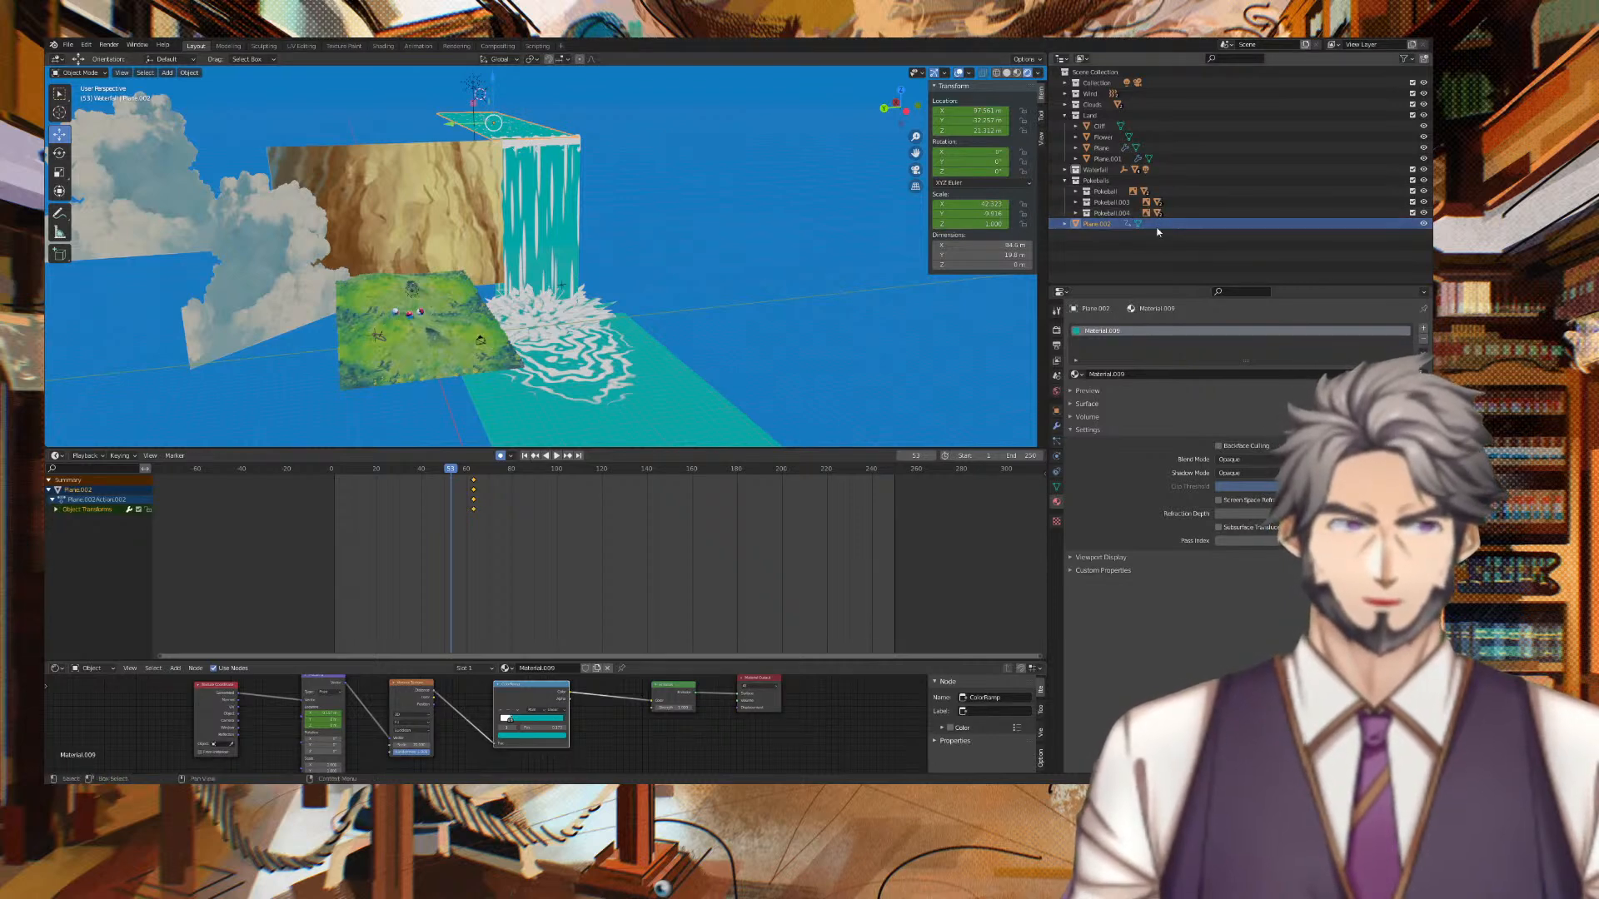
left_click_drag(1155, 226, 1093, 172)
middle_click_drag(786, 244, 670, 158)
Select all objects of the Waterfall collection and raise them about 20 m along the global Z axis.
right_click(1102, 168)
left_click(1091, 174)
key("g")
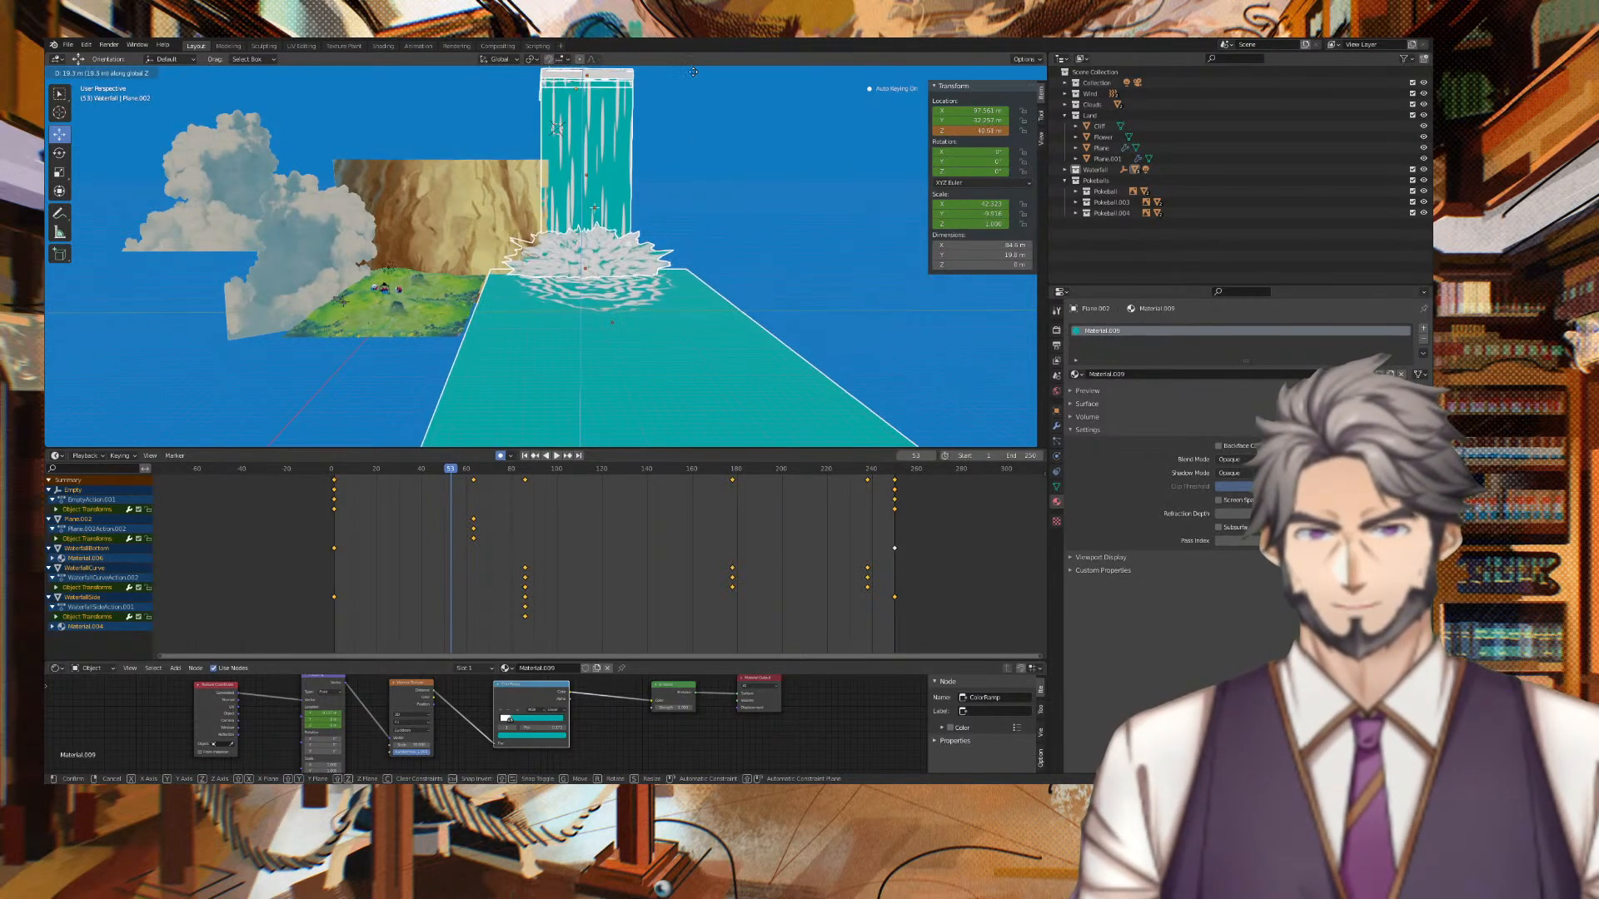
left_click(589, 62)
middle_click_drag(472, 139, 514, 140)
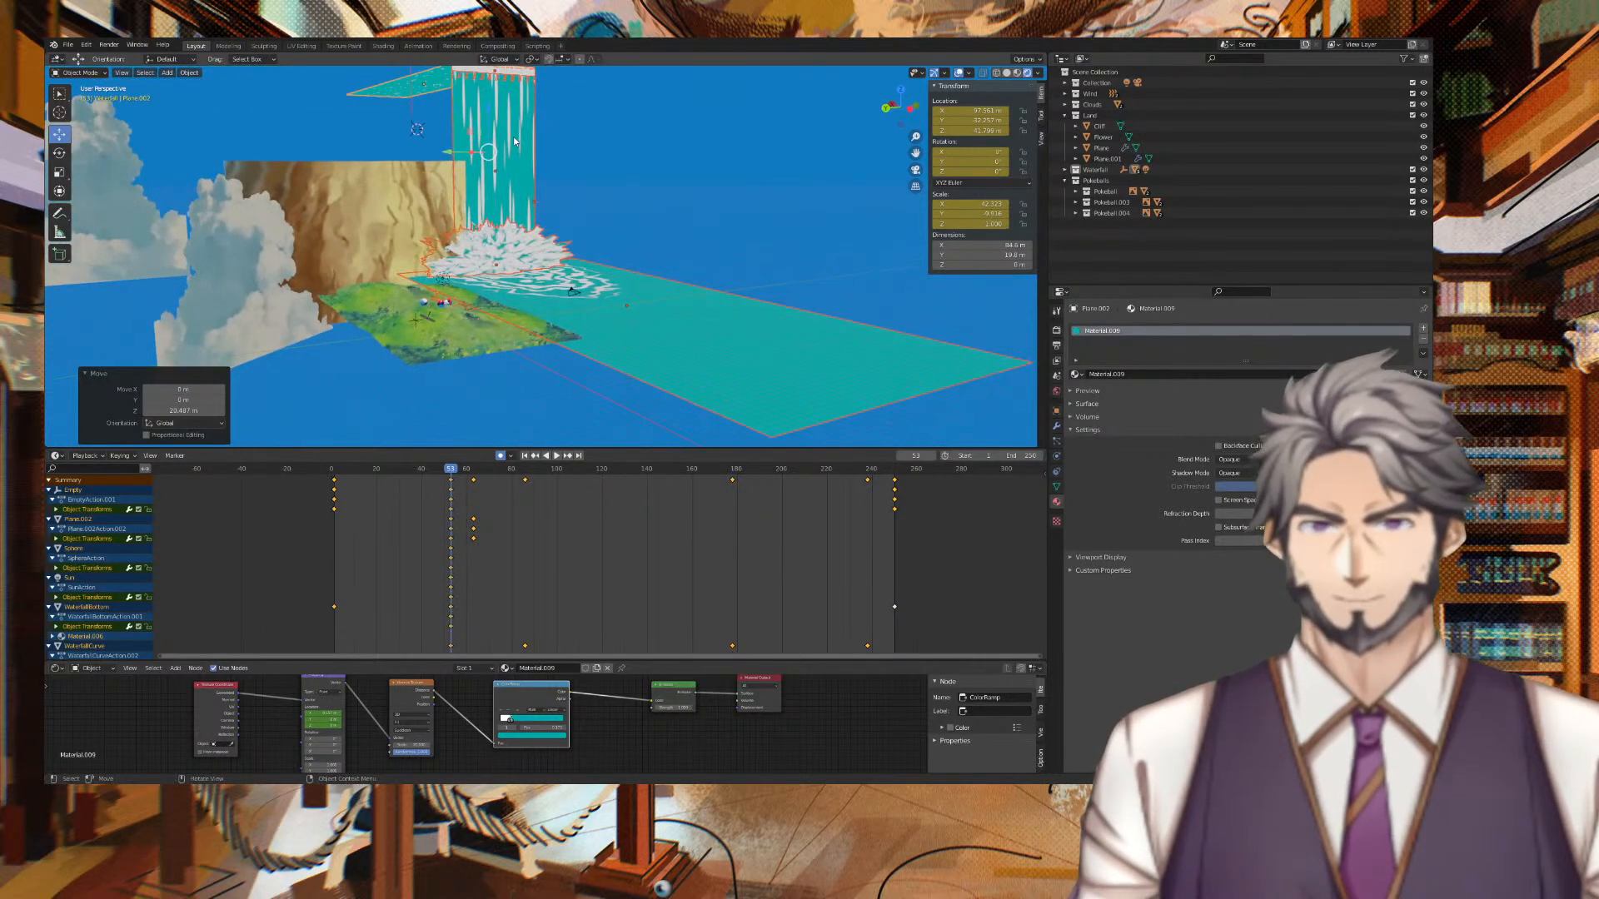
mouse_move(378, 145)
middle_mouse_down()
mouse_move(328, 142)
mouse_move(403, 127)
mouse_move(453, 146)
mouse_move(388, 135)
middle_mouse_up()
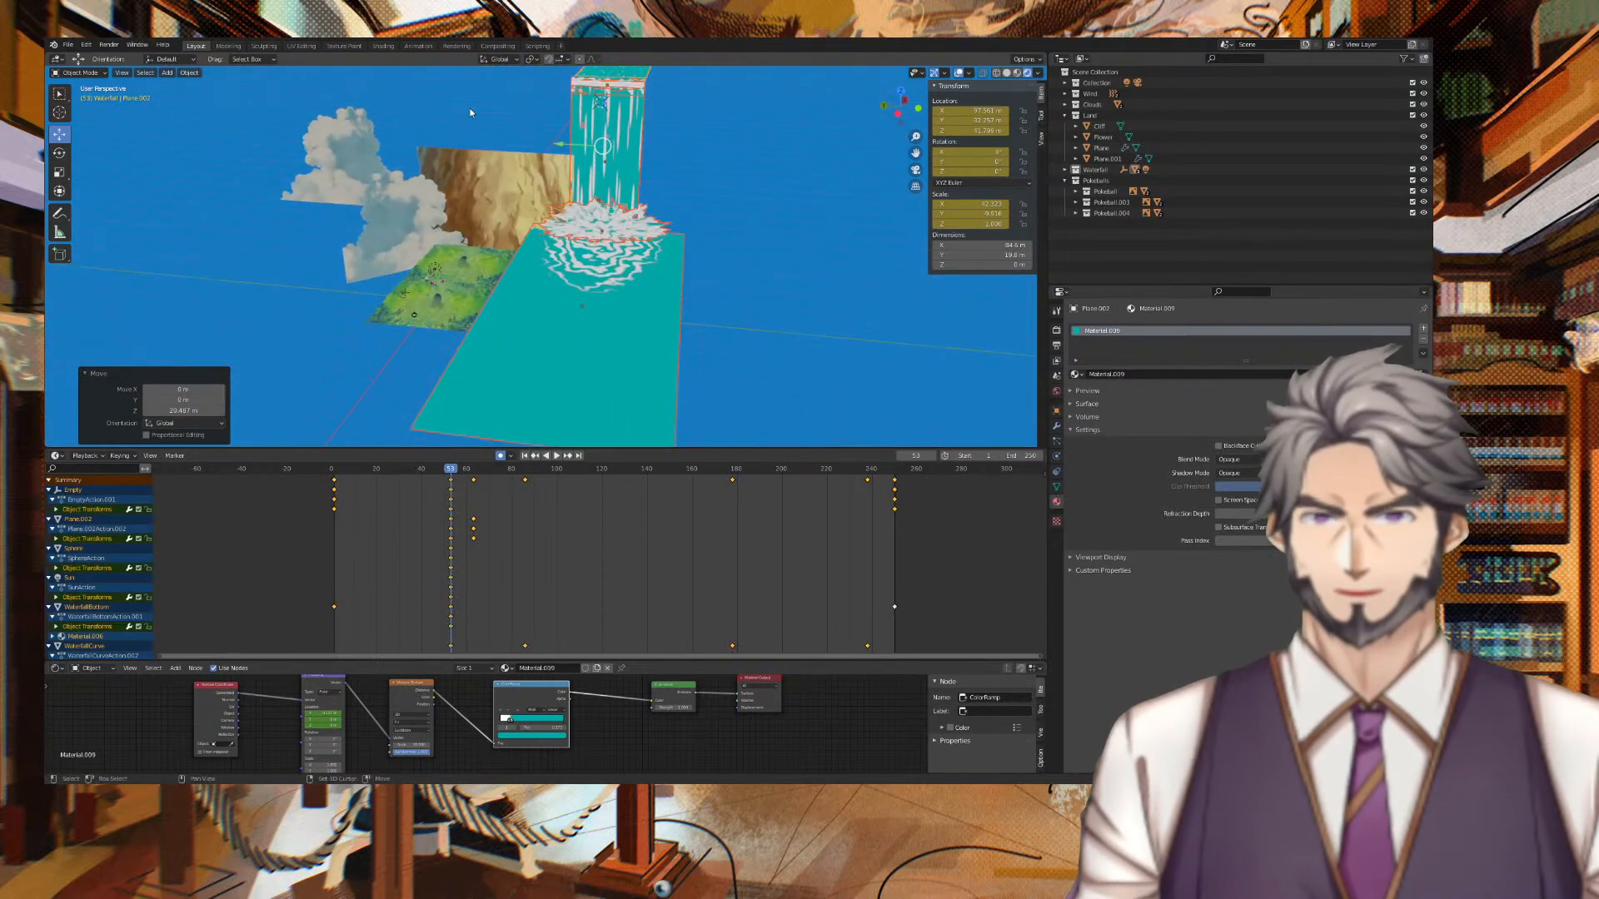
Select the Cliff plane and close the timeline area to enlarge the 3D viewport.
scroll(476, 114, "up", 3)
middle_click_drag(506, 73, 537, 167)
scroll(524, 170, "down", 3)
left_click(462, 288)
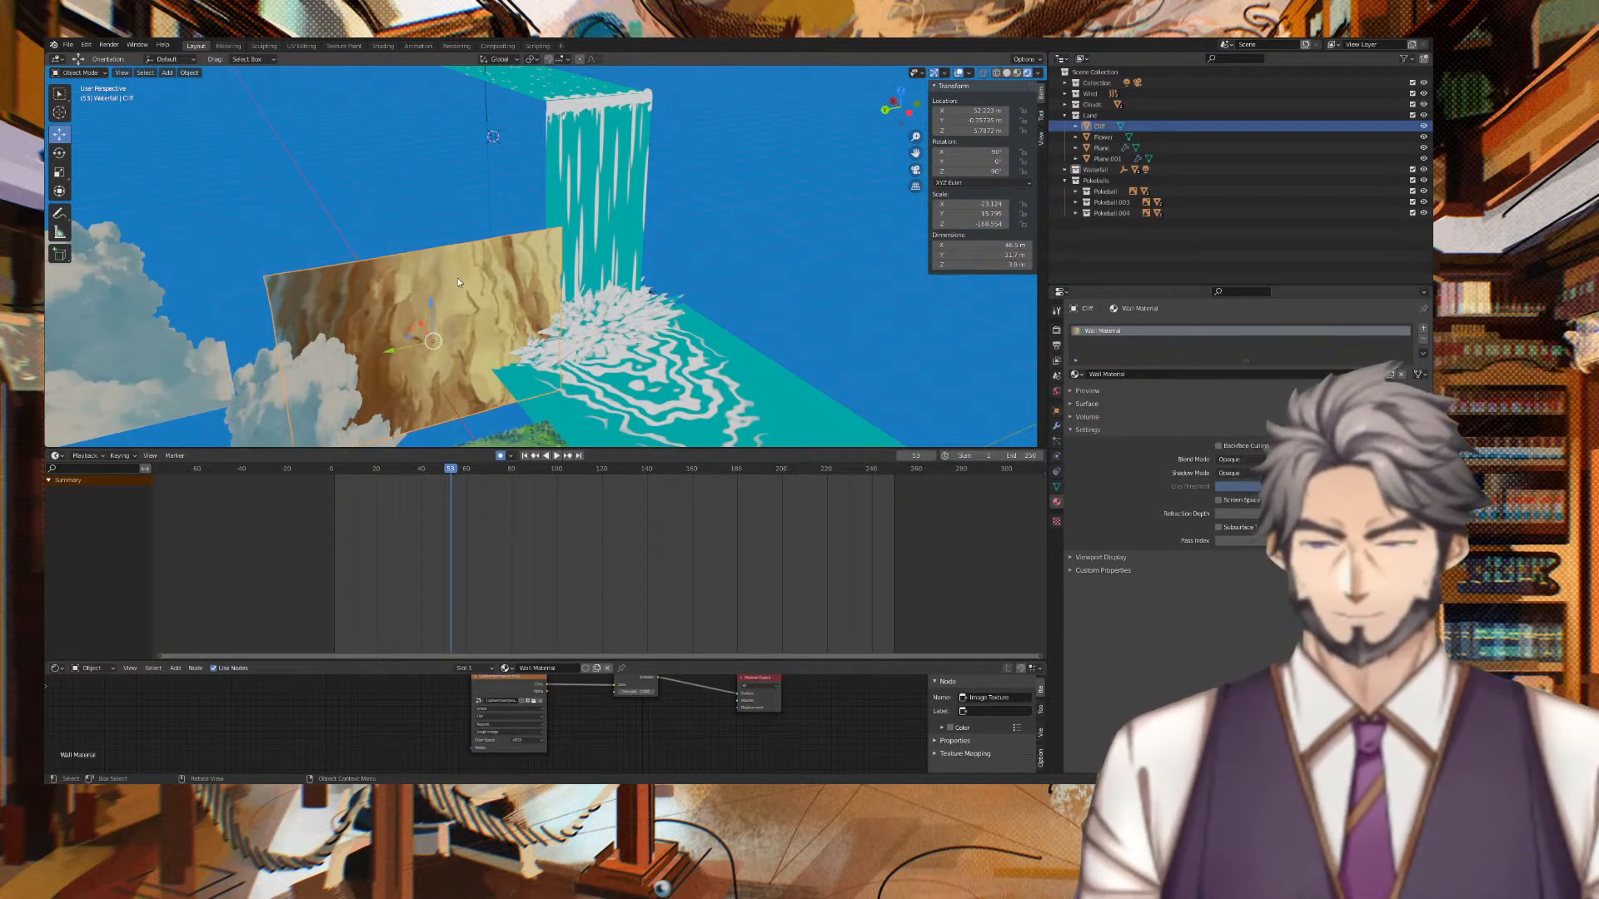
left_click_drag(49, 452, 91, 465)
left_click_drag(1038, 475, 567, 499)
middle_click_drag(876, 367, 597, 400)
Try to scale the Cliff plane uniformly, and undo the scaling.
key("s")
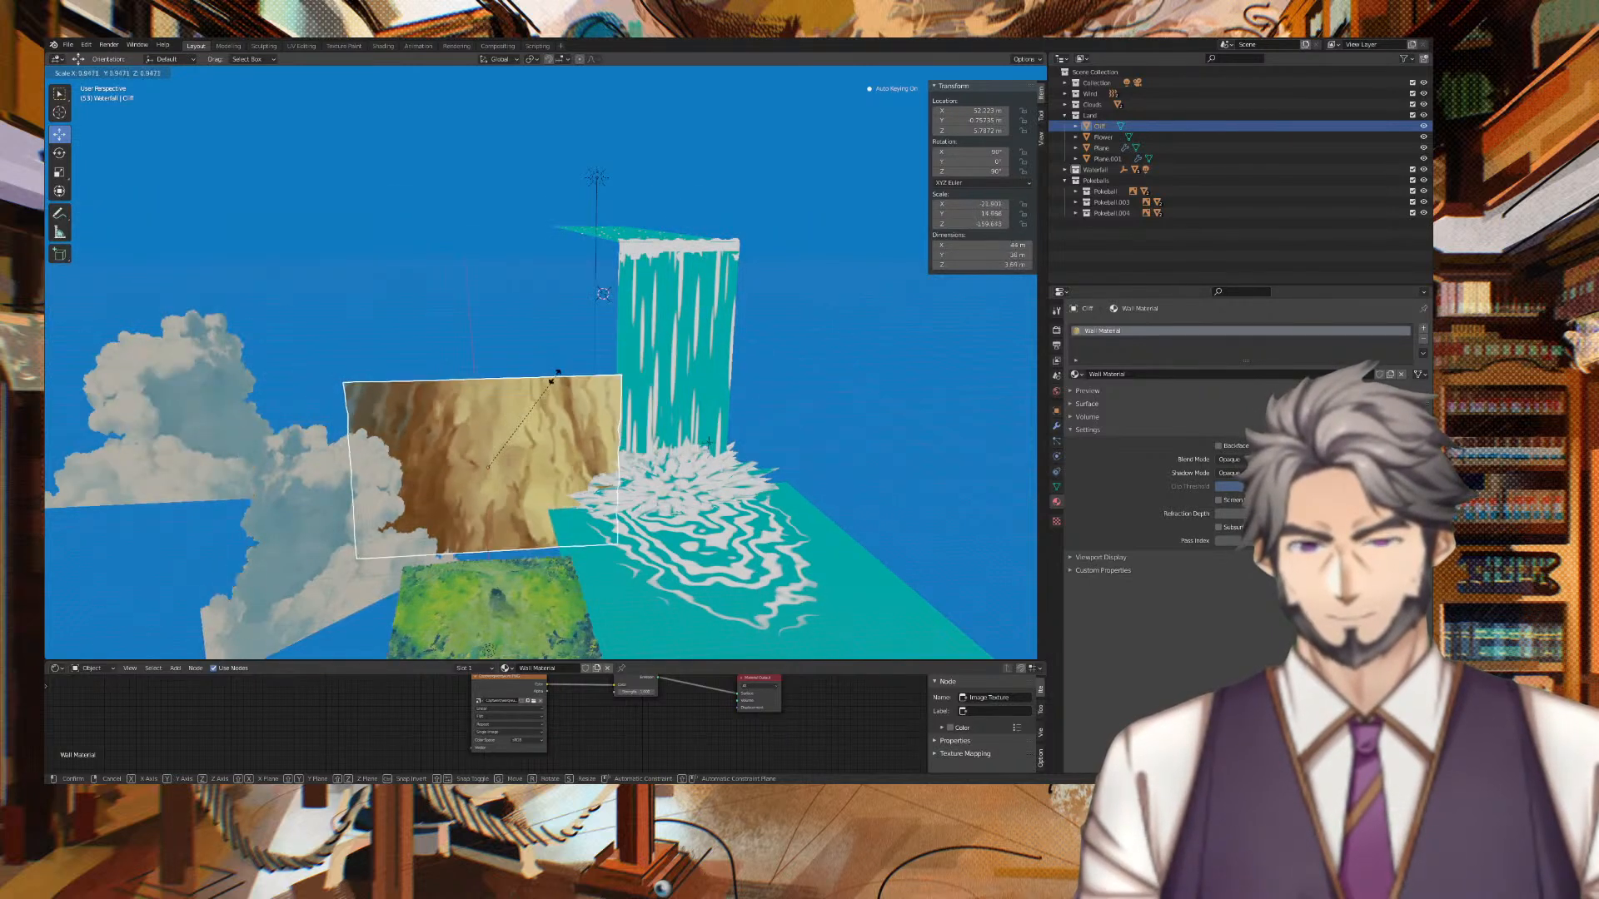
left_click(678, 298)
key("ctrl+z")
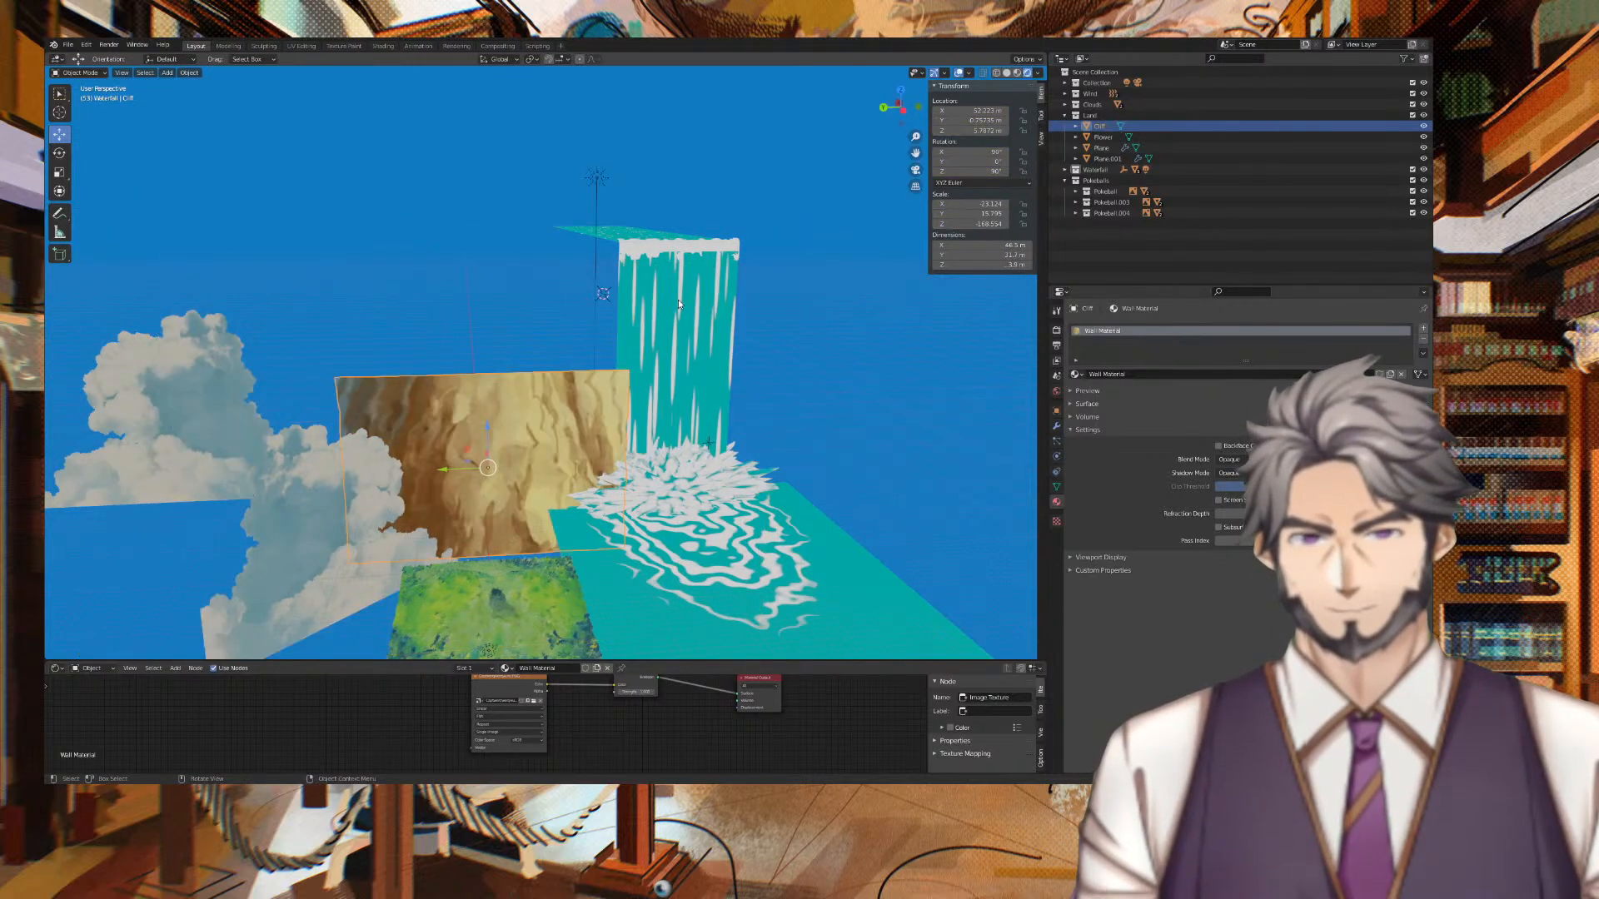
Stretch the Cliff along the Z axis until its upper edge reaches the top of the waterfall.
key("s")
key("z")
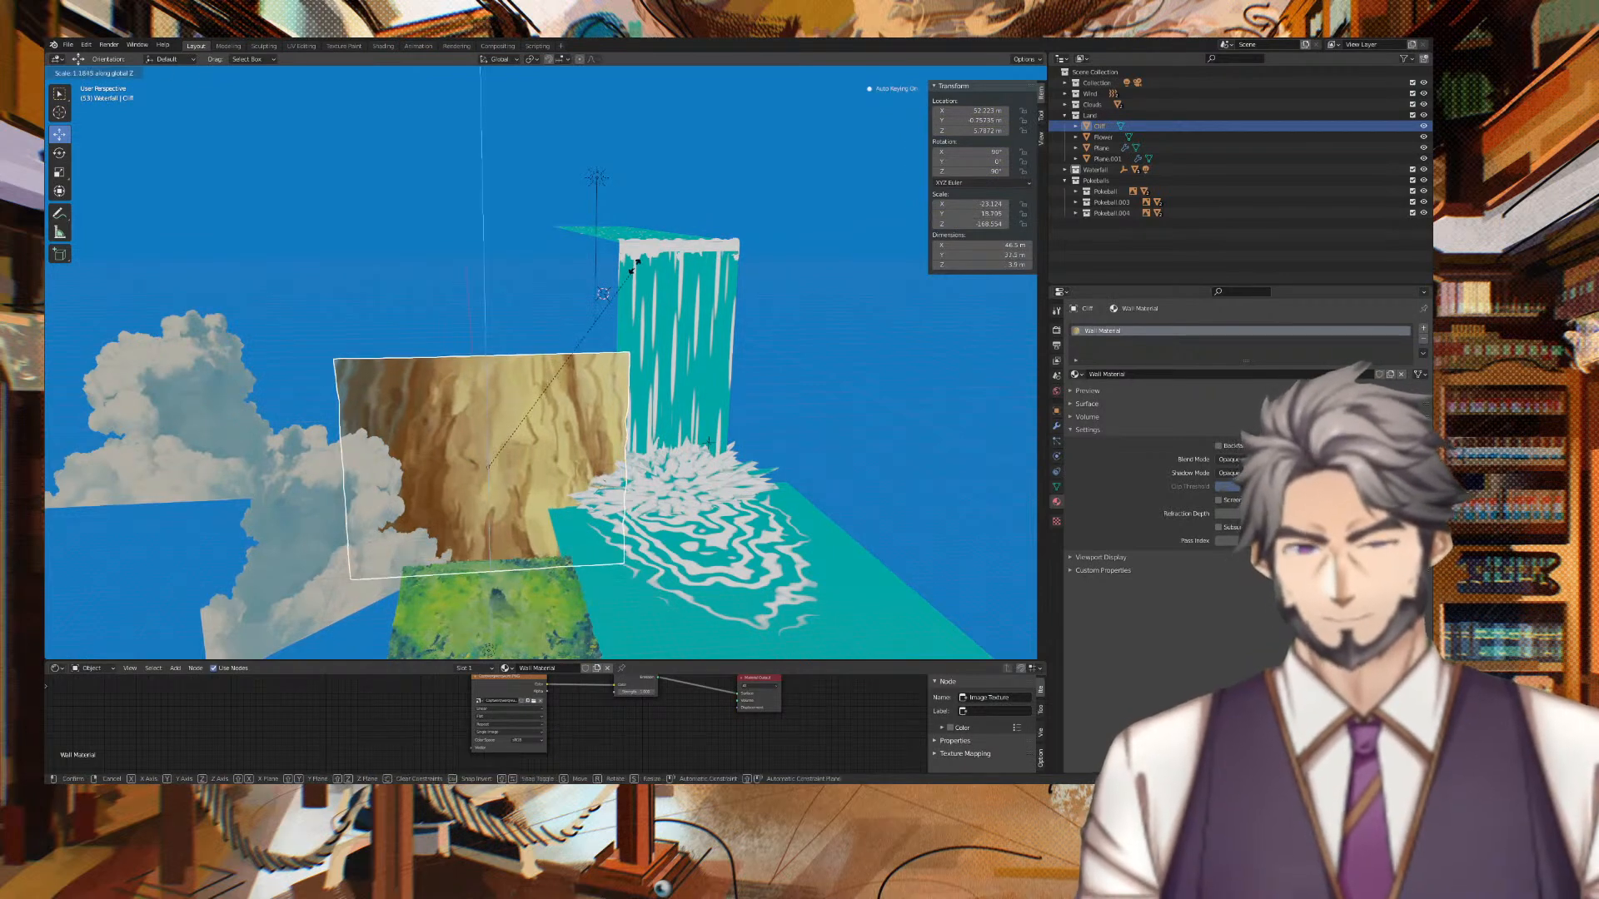
left_click(573, 591)
left_click(898, 553)
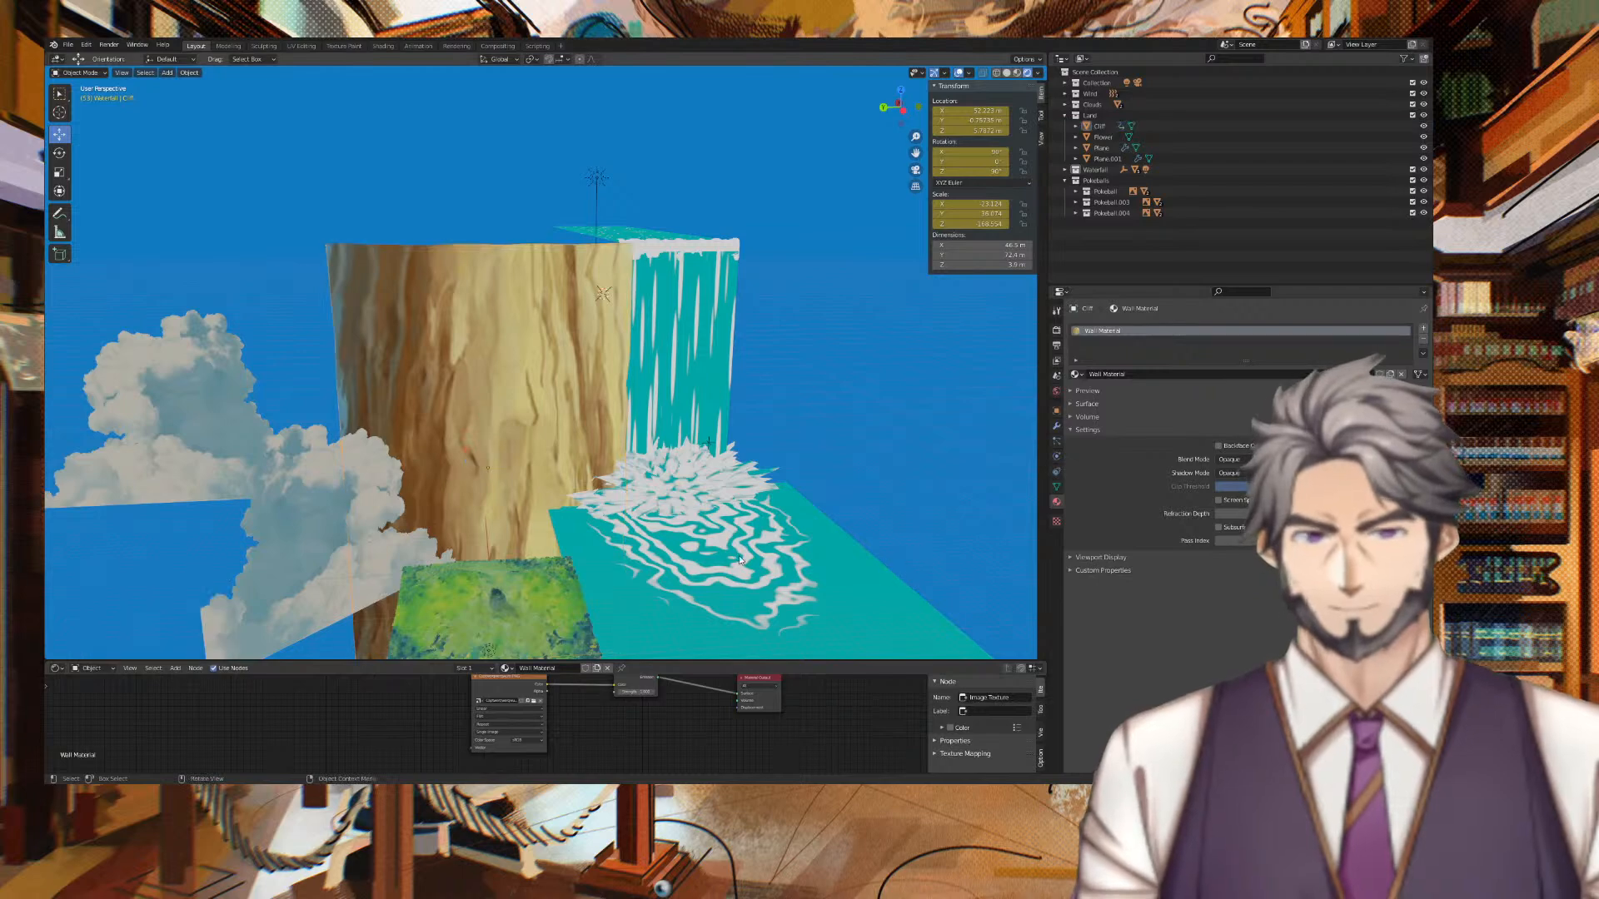
Select all Waterfall collection objects, lower them about 2.4 m and shift them about 2.6 m along X at the cliff.
right_click(1062, 171)
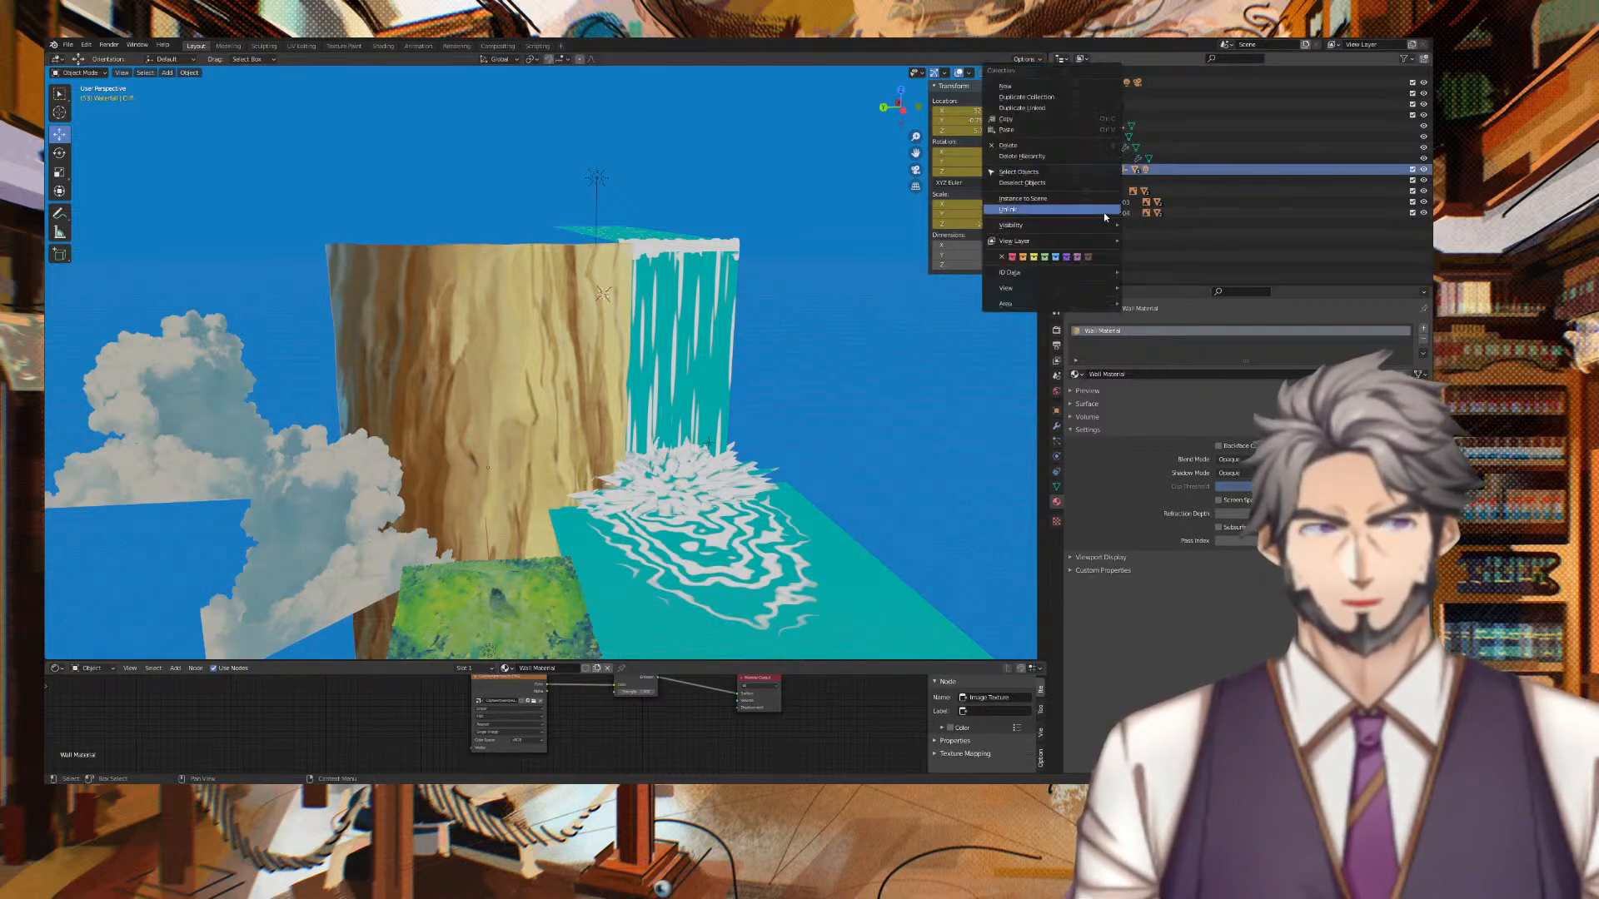
left_click(1043, 173)
middle_click_drag(763, 248, 884, 268)
key("g")
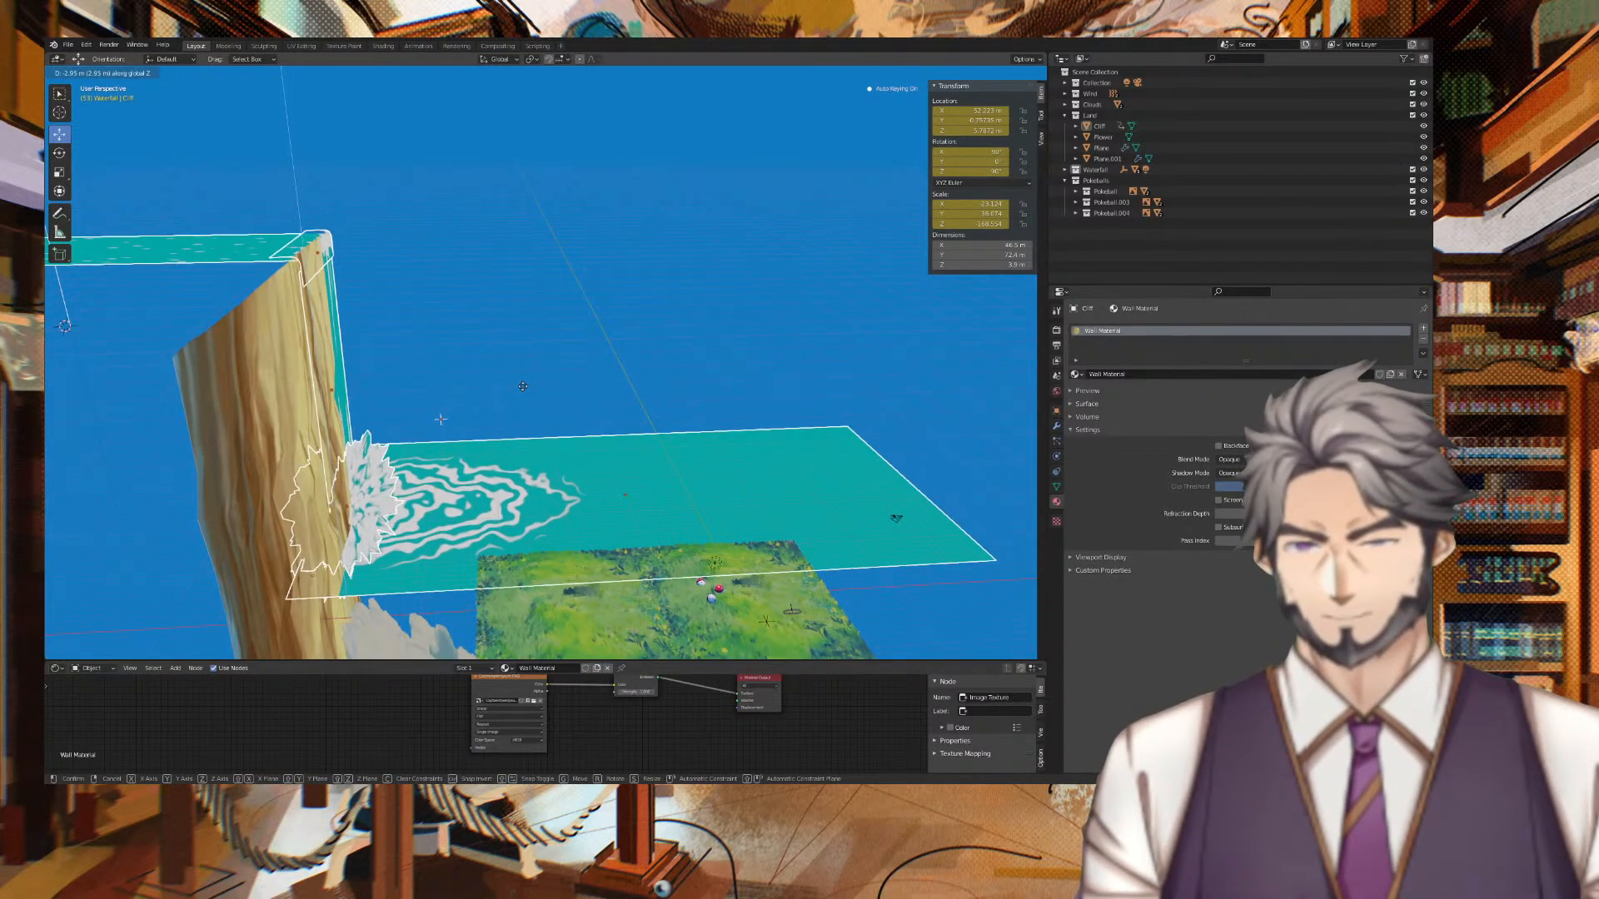
left_click(528, 384)
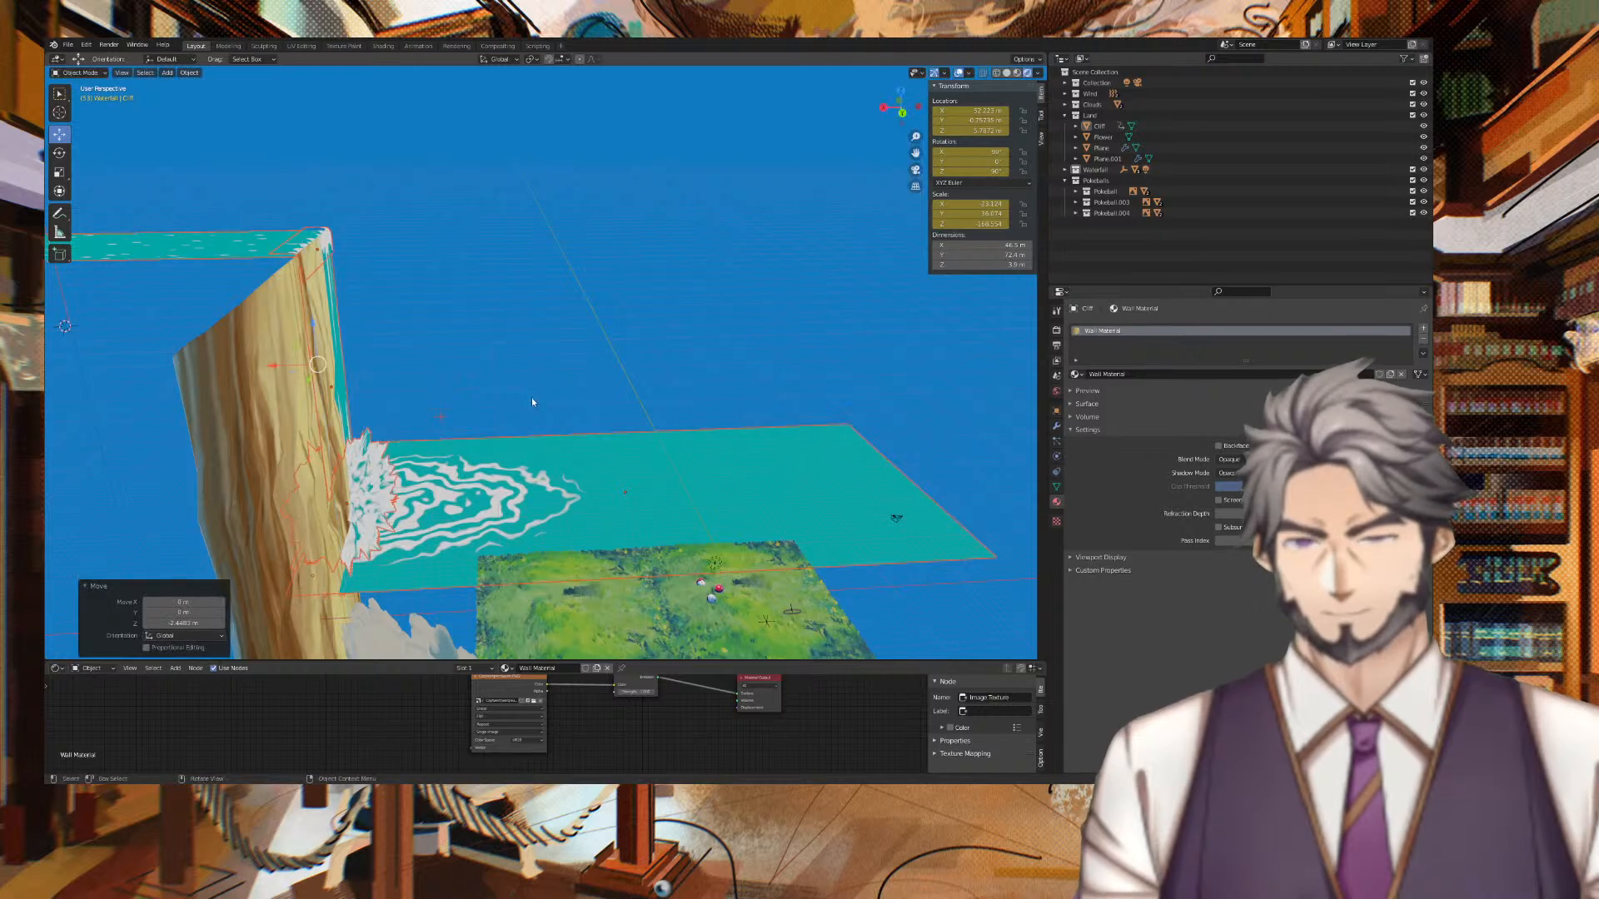
key("g")
key("x")
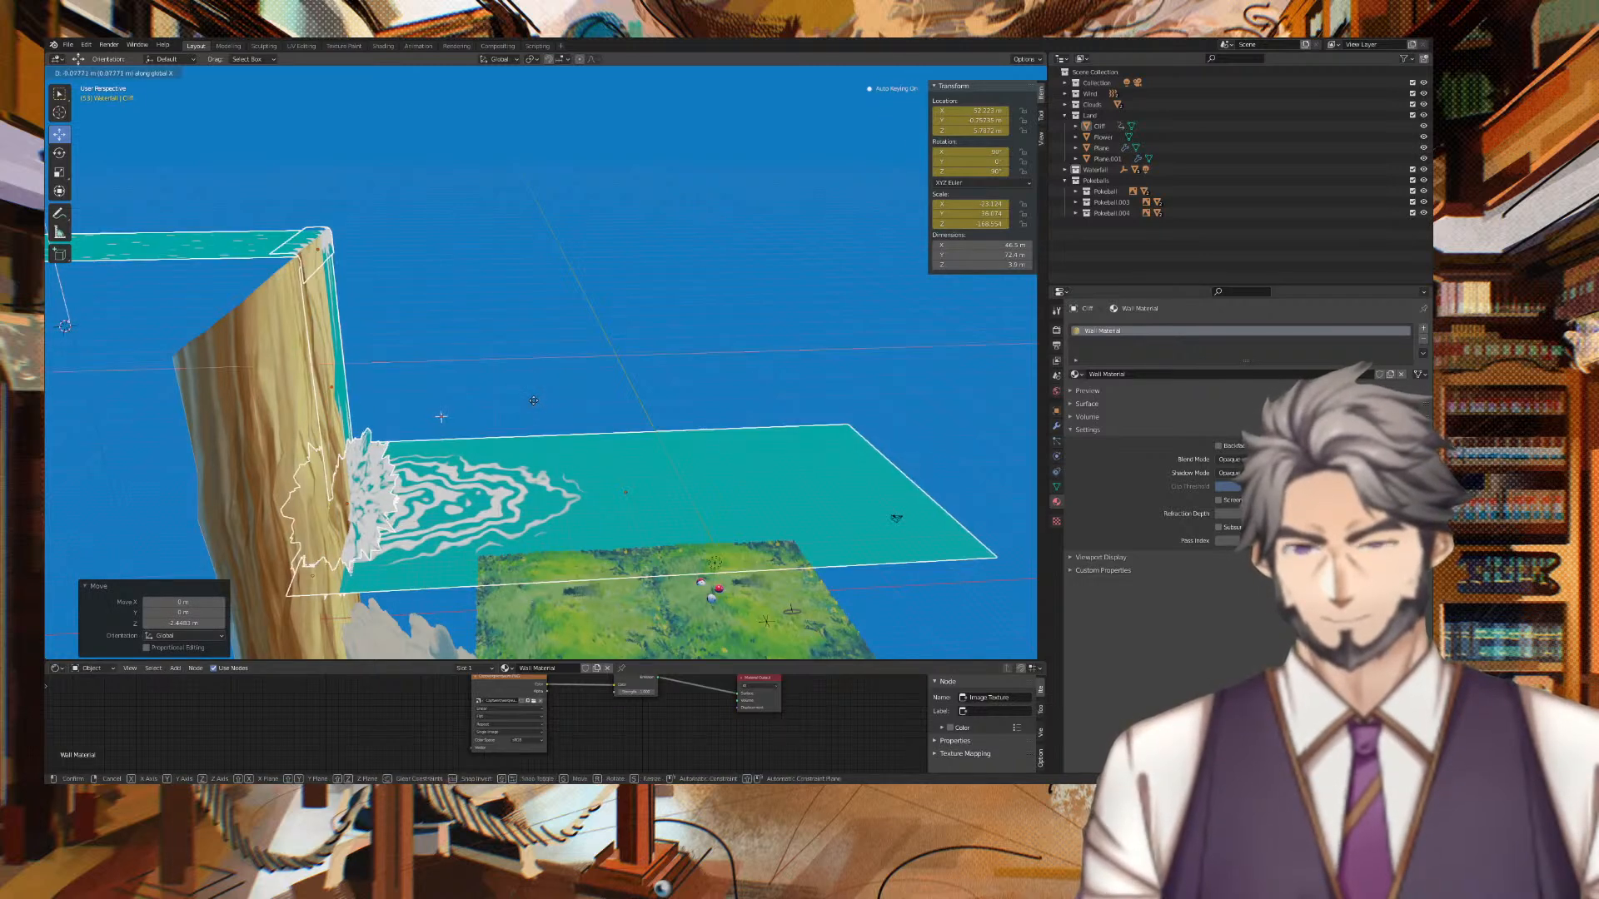
left_click(549, 400)
middle_click_drag(549, 400, 817, 344)
Try to move the Waterfall objects freely relative to the cliff, and undo the move.
key("g")
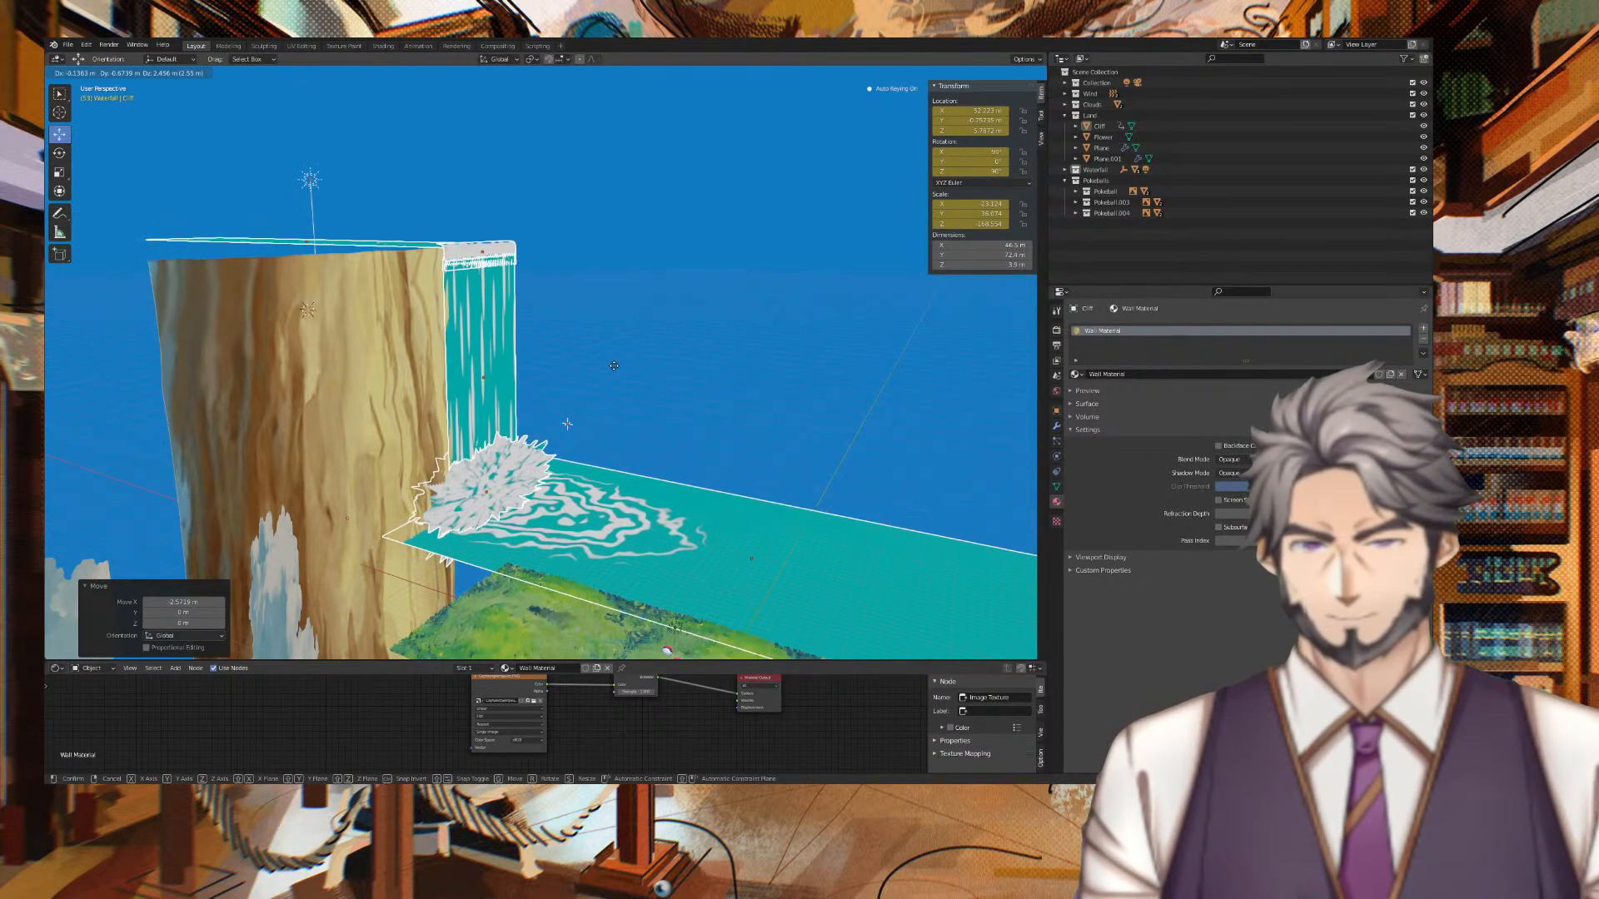
left_click(613, 366)
key("ctrl+z")
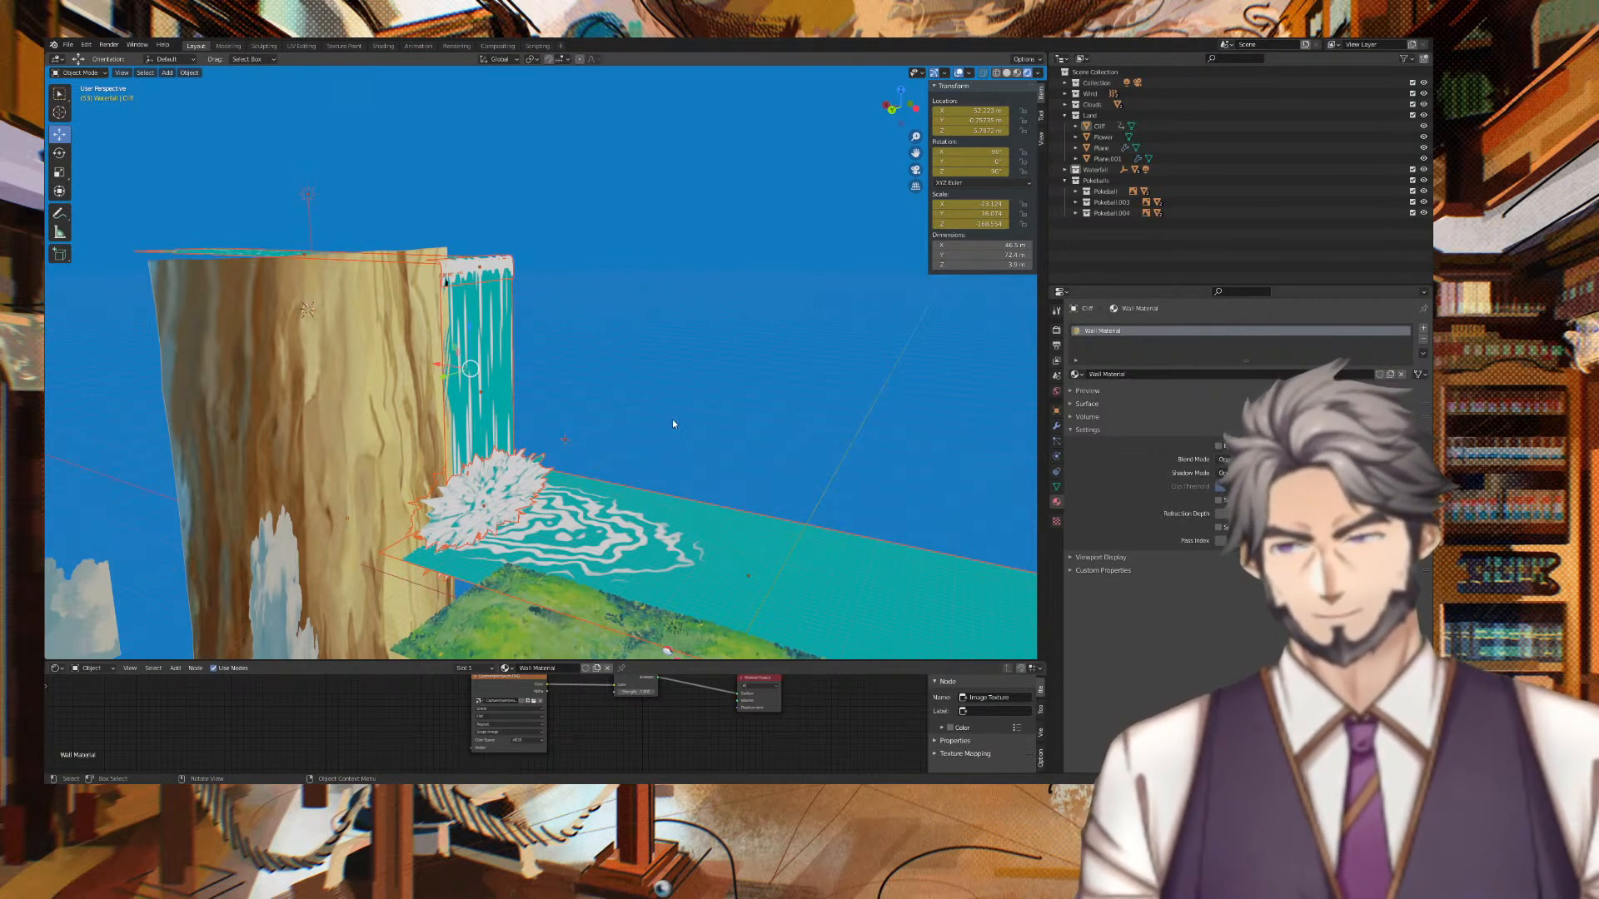
Raise the Waterfall objects slightly along the Z axis to line the upper stream up with the cliff's top edge.
key("g")
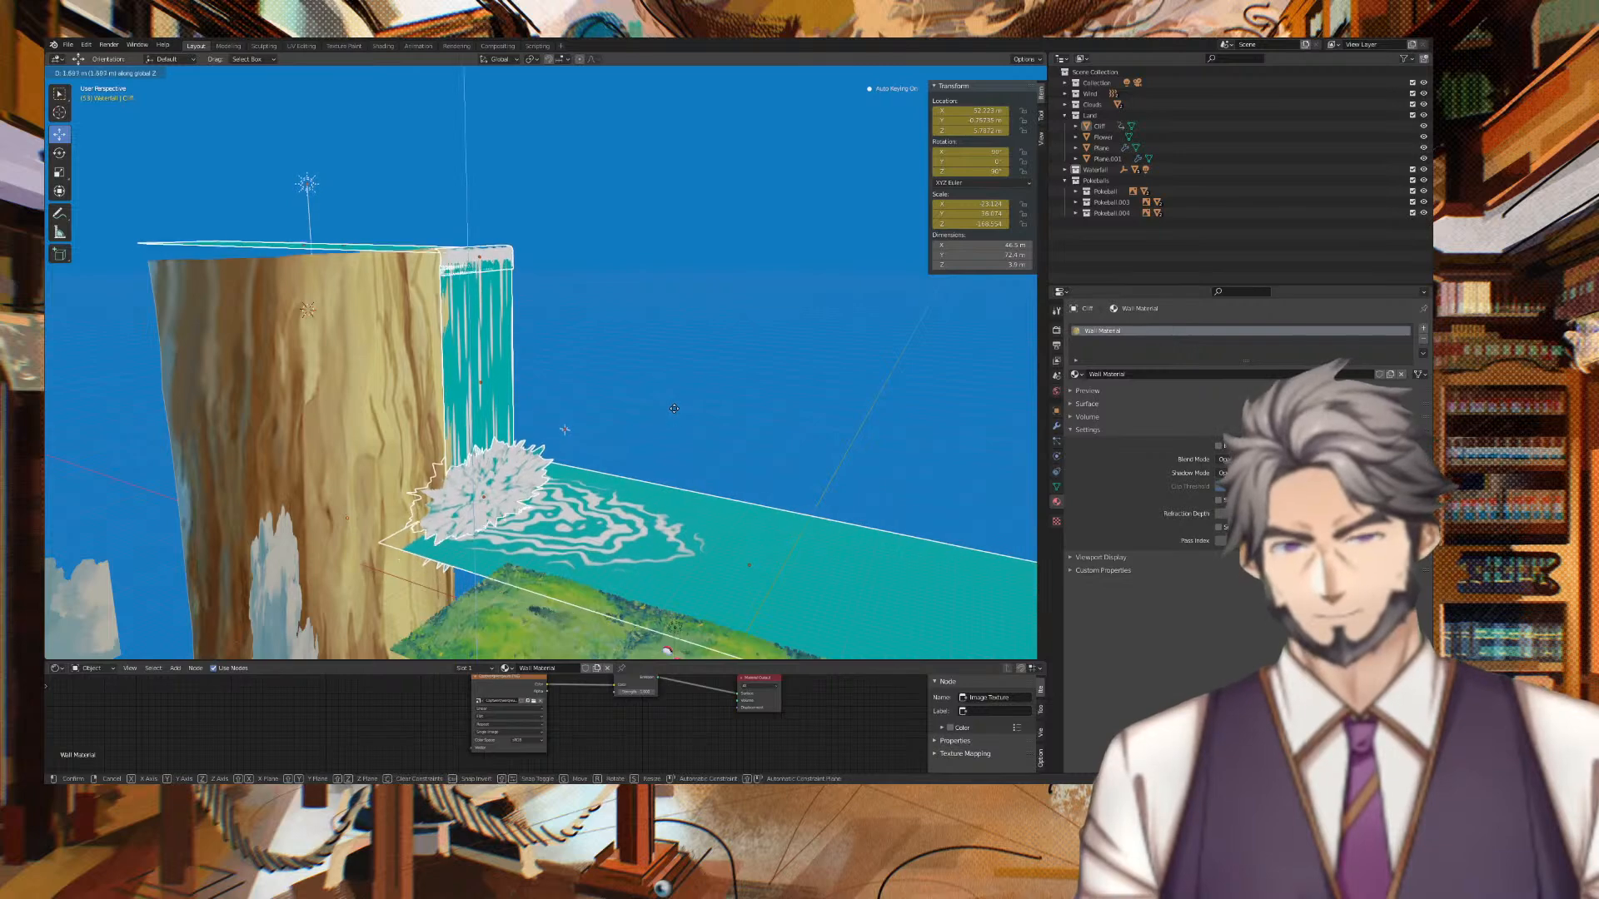
left_click(679, 410)
middle_click_drag(679, 410, 802, 313)
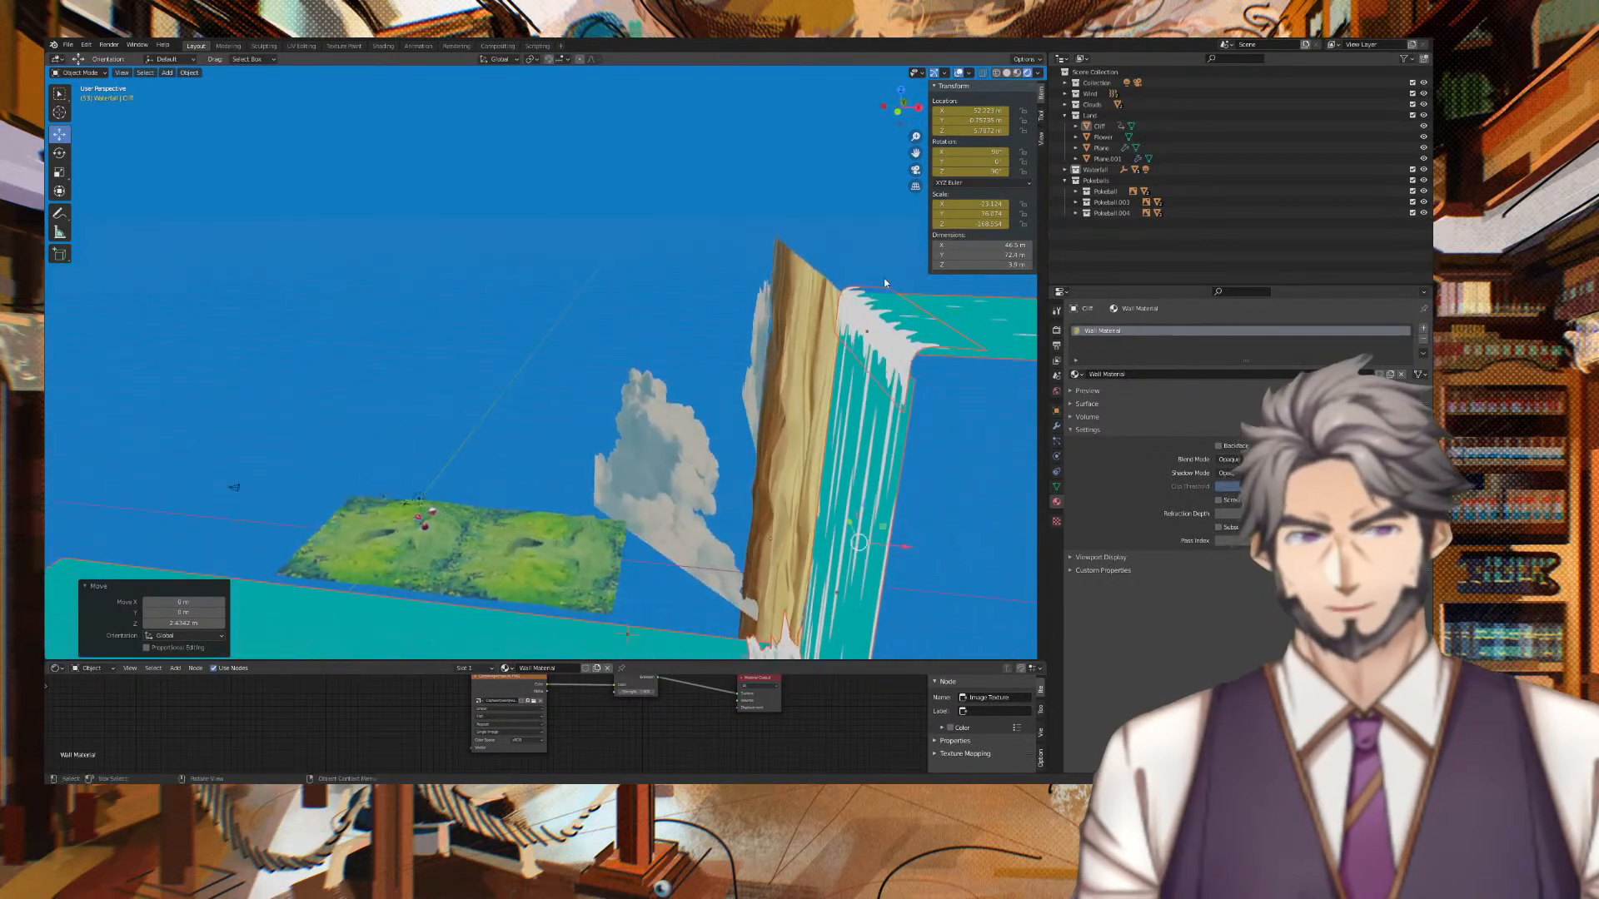
Select the Cliff plane and nudge it into position beside the falling water.
key("g")
key("z")
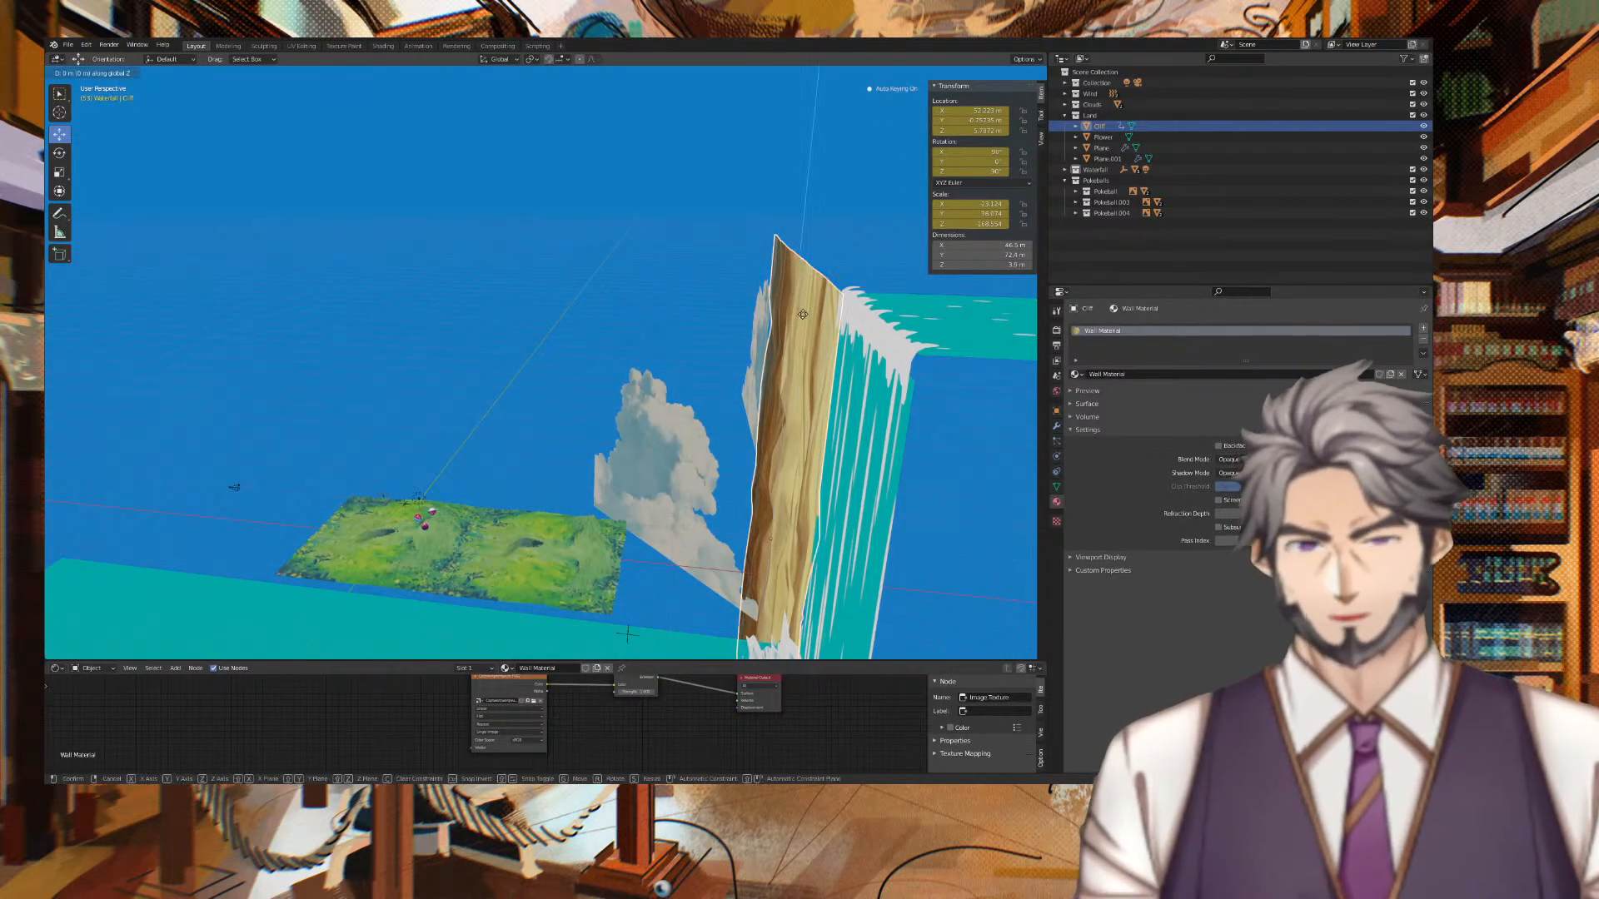
left_click(811, 316)
left_click(667, 283)
middle_click_drag(543, 257, 718, 252)
Select the scene camera, show its Camera to View lock option, and look through the camera.
key("KP_0")
scroll(665, 252, "down", 4)
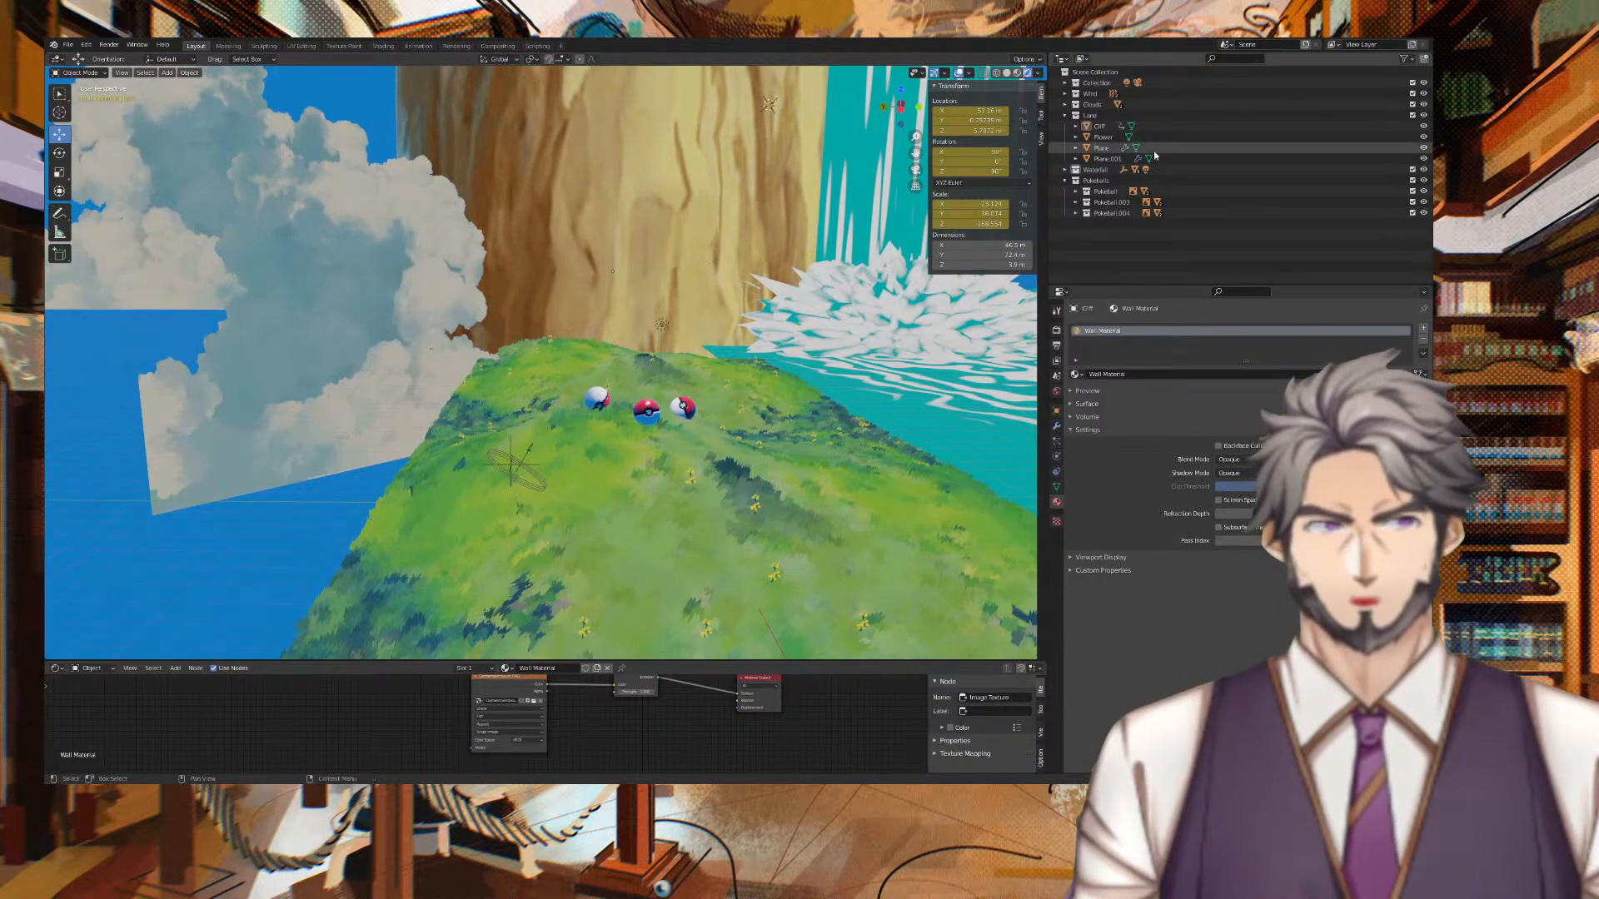
left_click(1095, 87)
left_click(1065, 84)
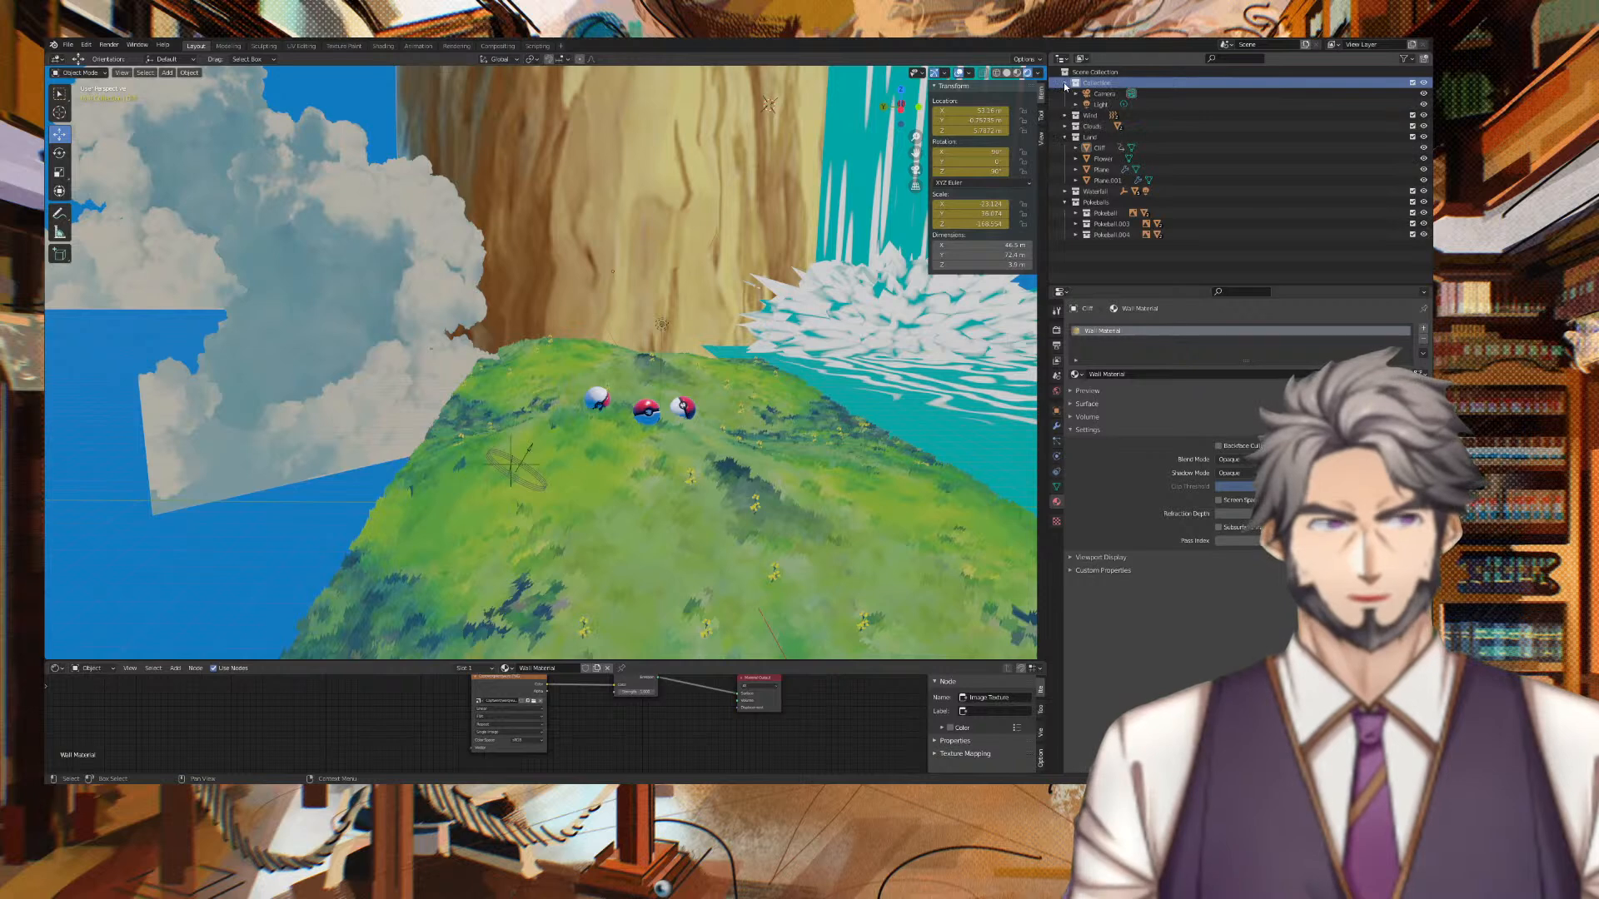
left_click(1103, 94)
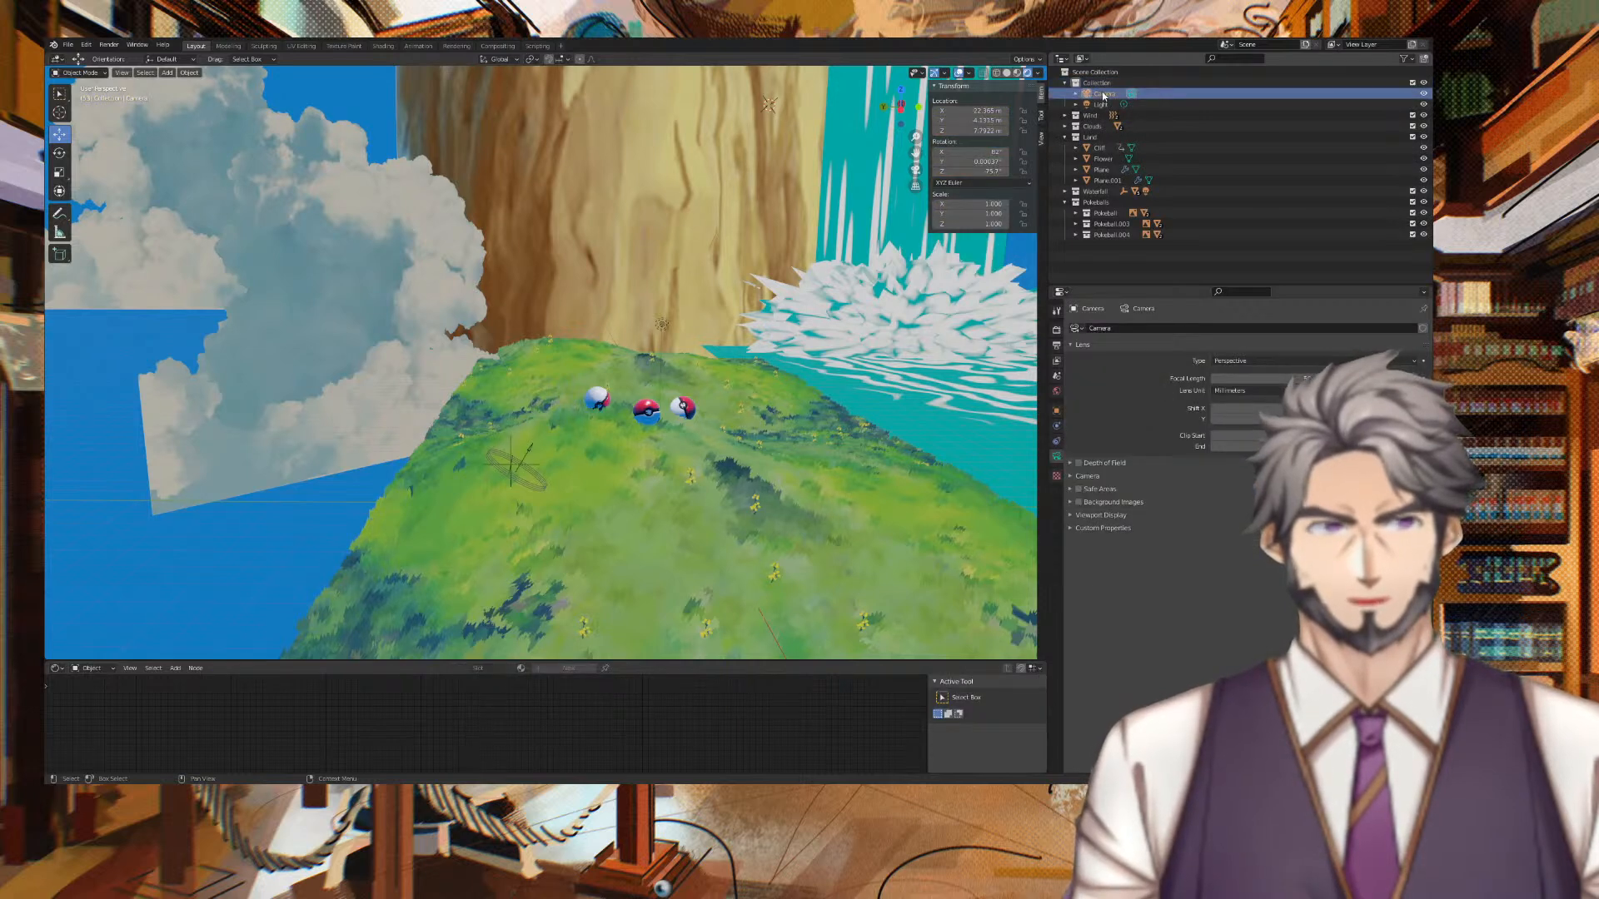
left_click(1041, 138)
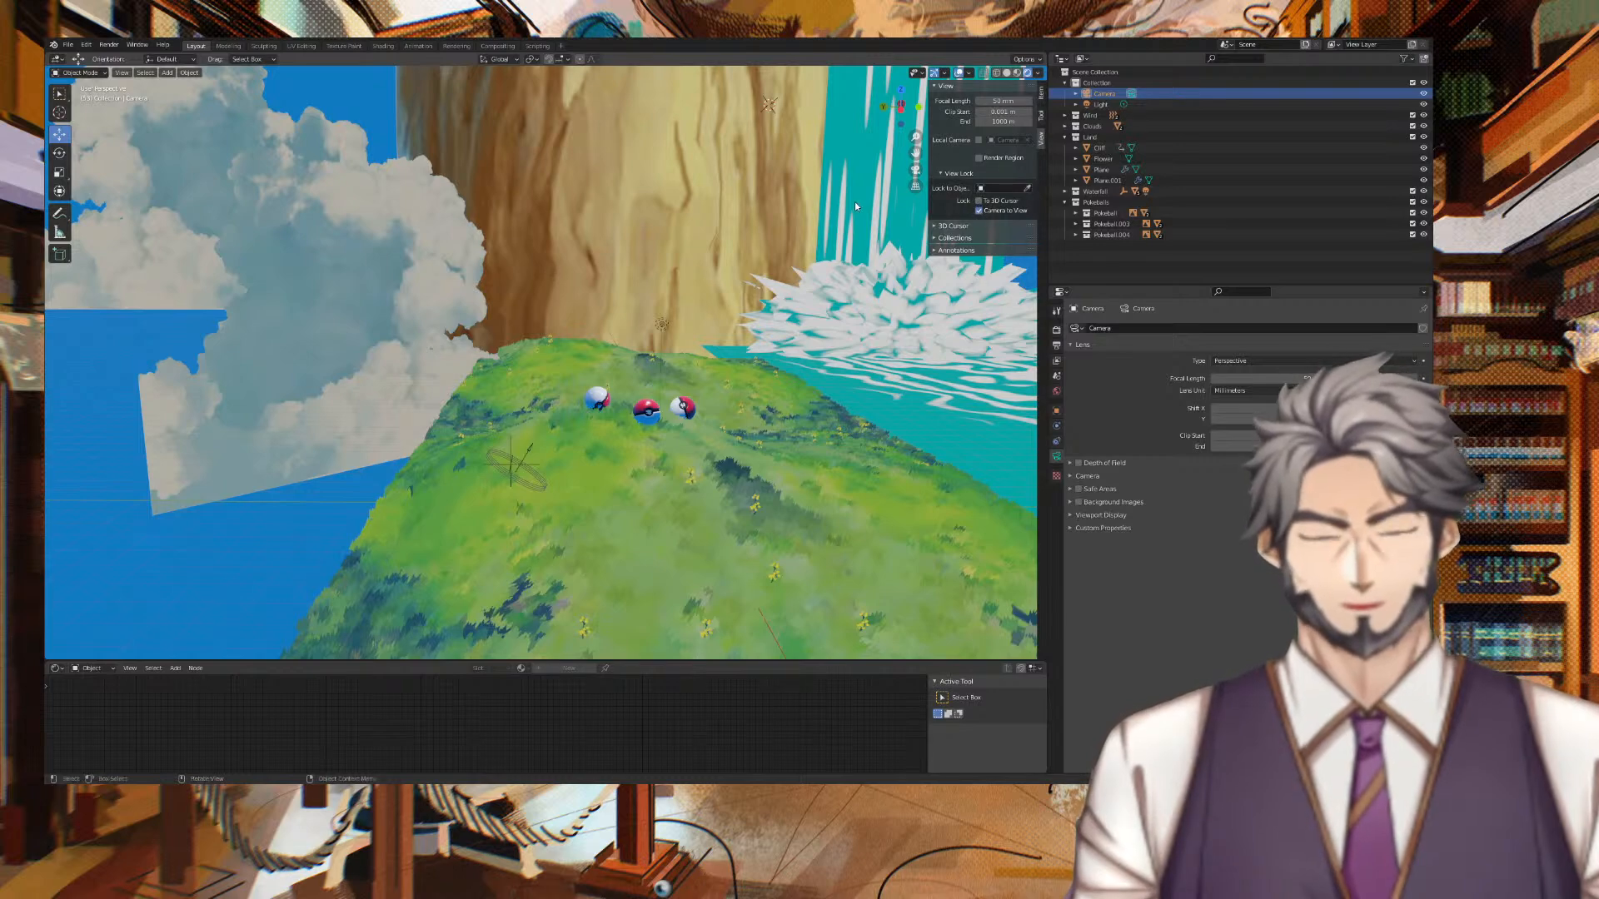
left_click(508, 213)
key("KP_0")
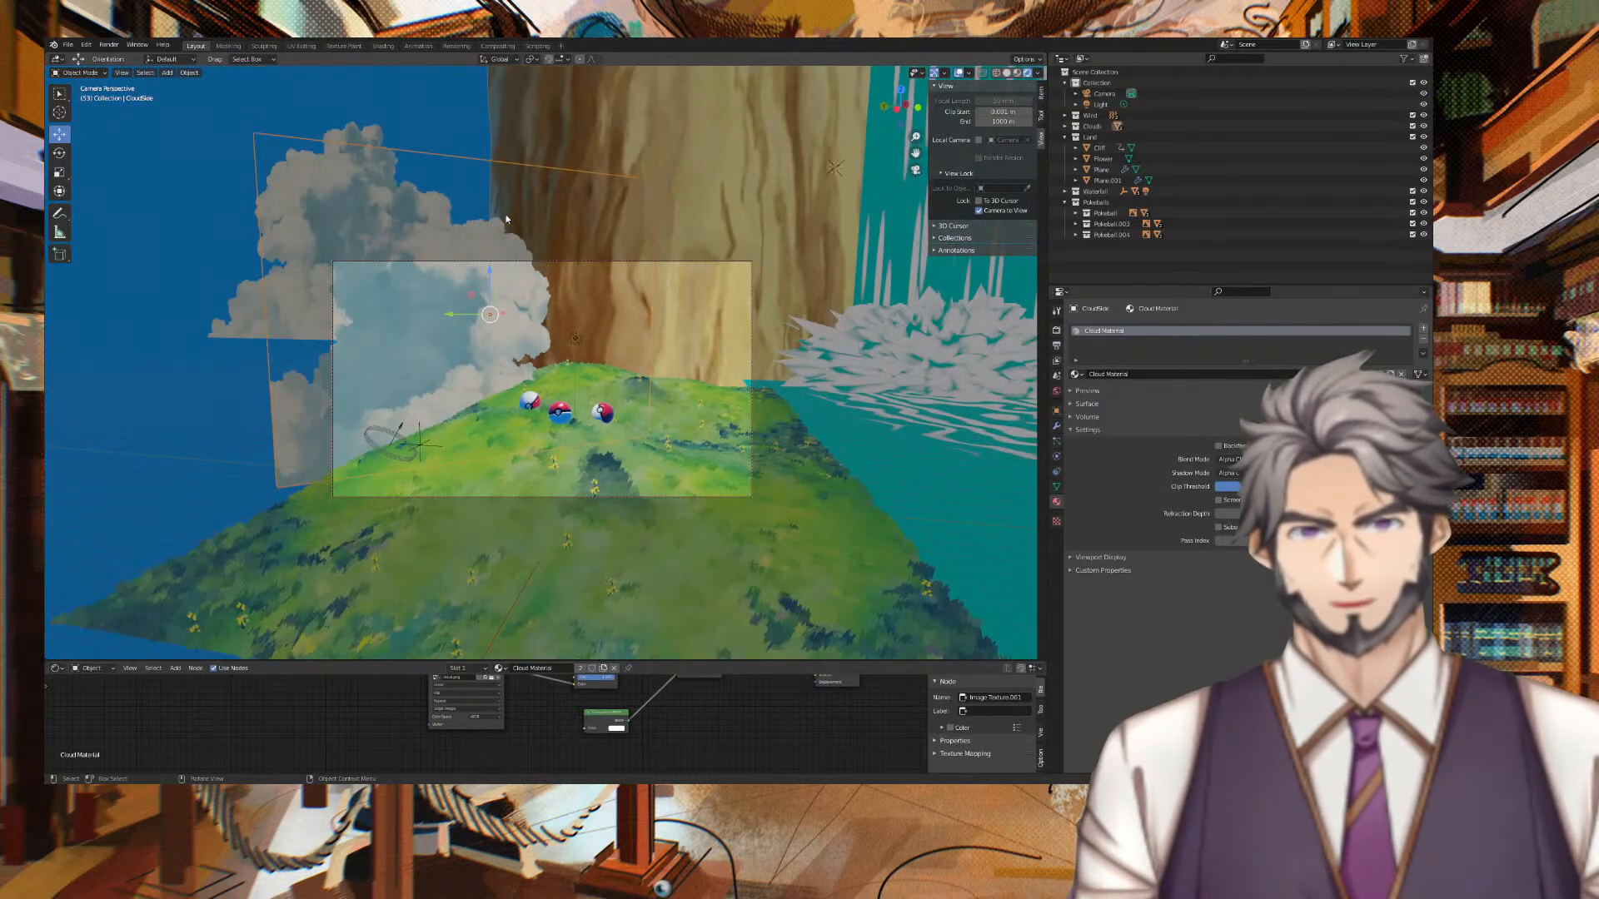
Frame the camera on the Pokeballs with the cliff and waterfall behind them, and briefly play the animation.
middle_click_drag(754, 268, 817, 273)
scroll(787, 289, "down", 5)
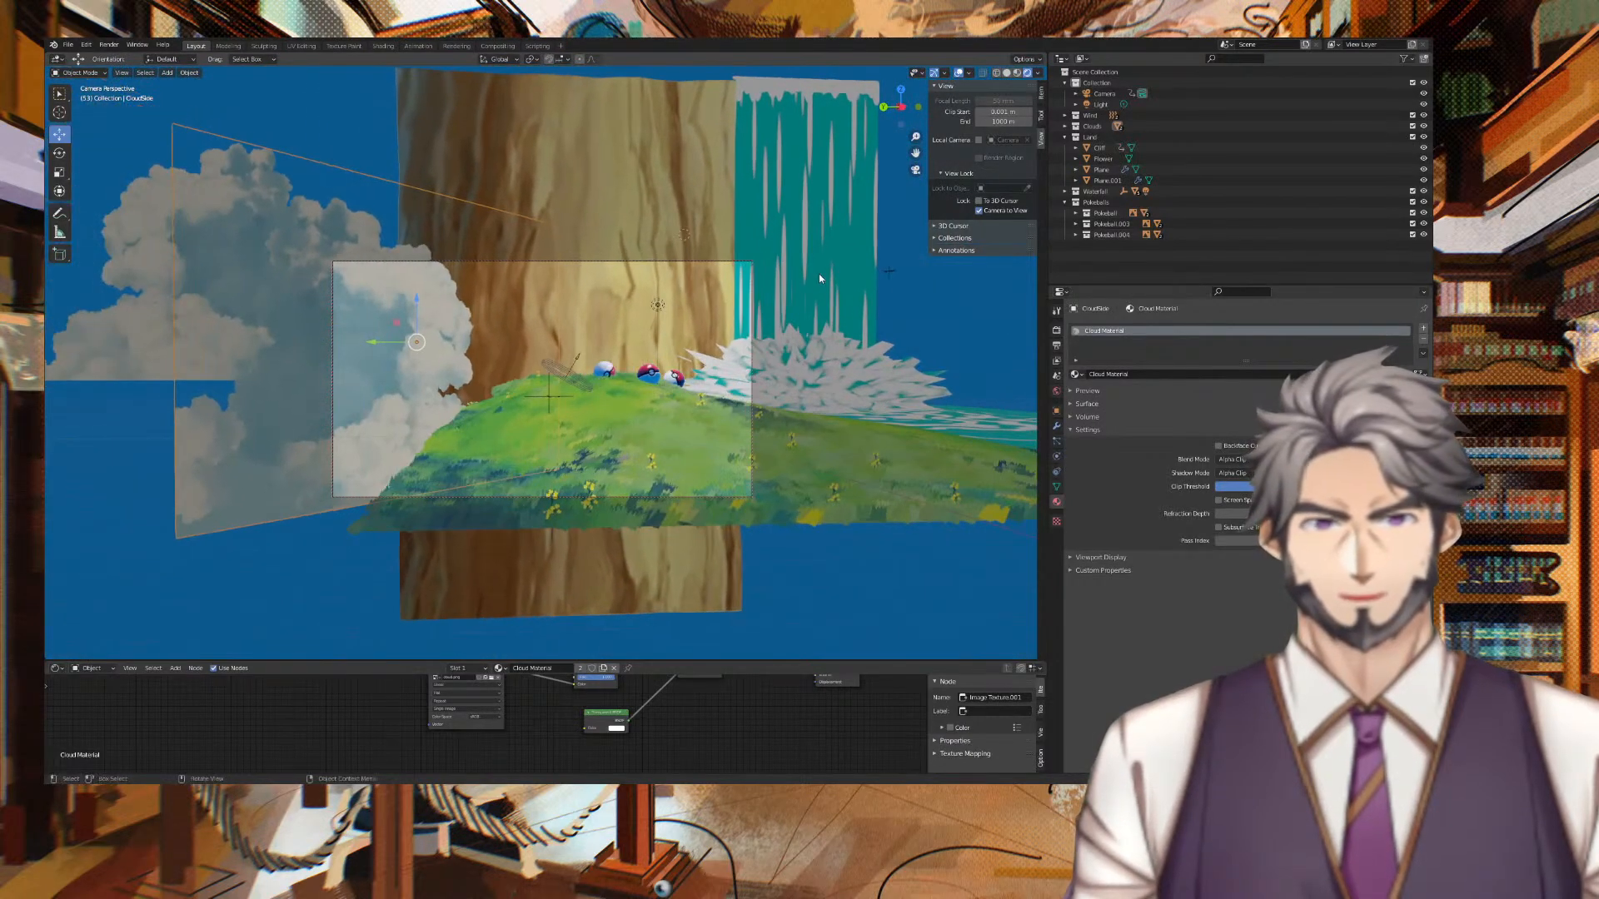
middle_click_drag(714, 264, 641, 277)
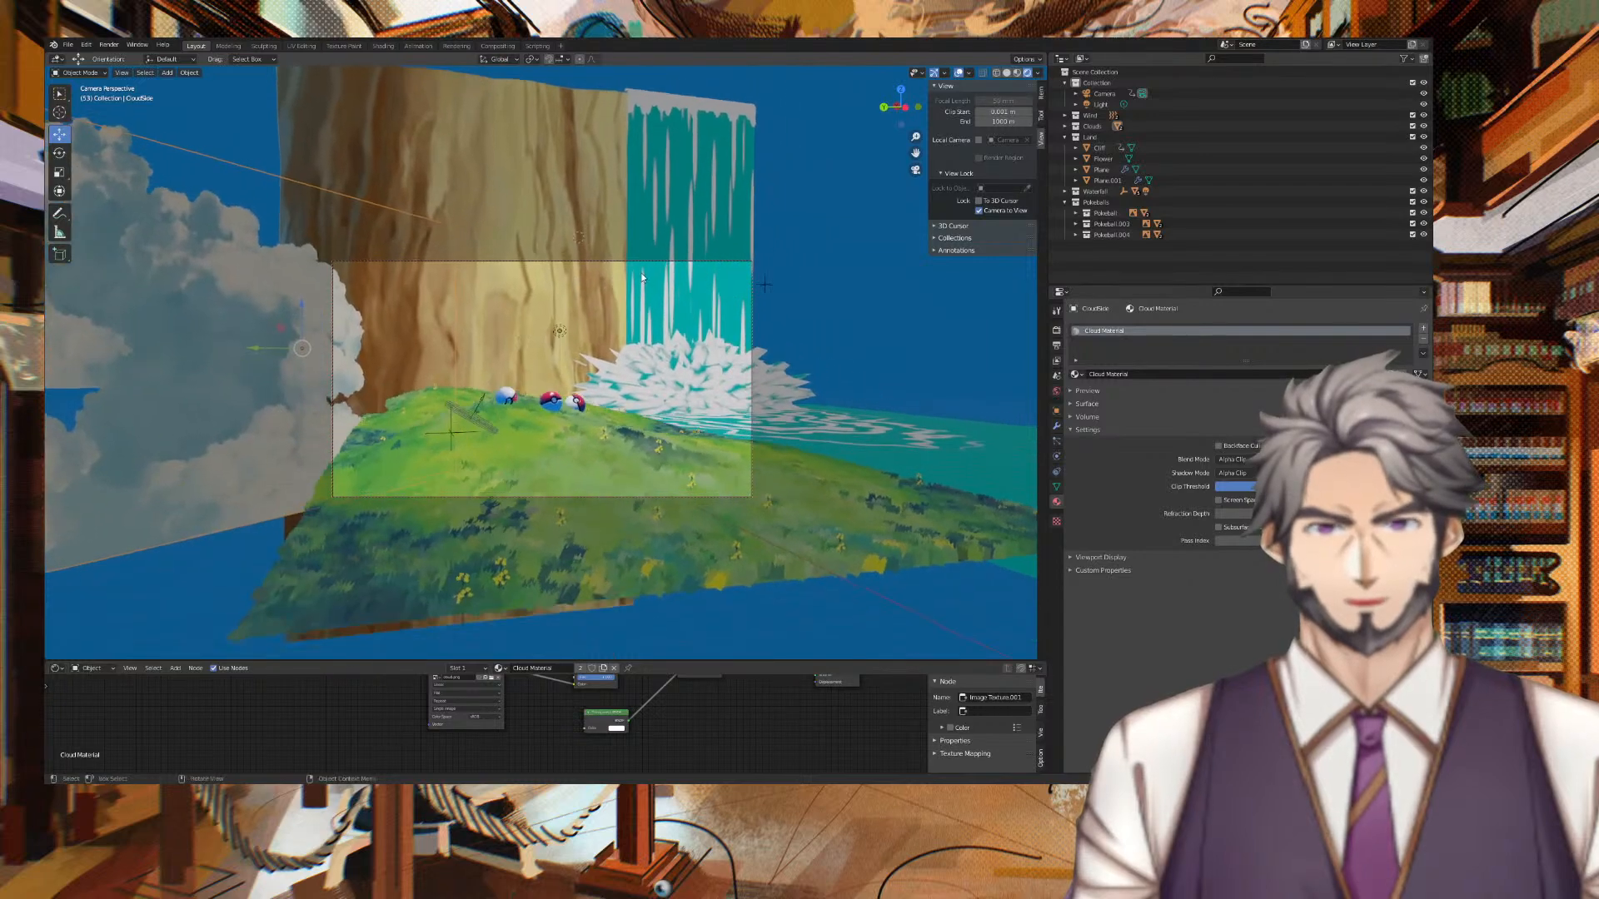
scroll(708, 272, "up", 5)
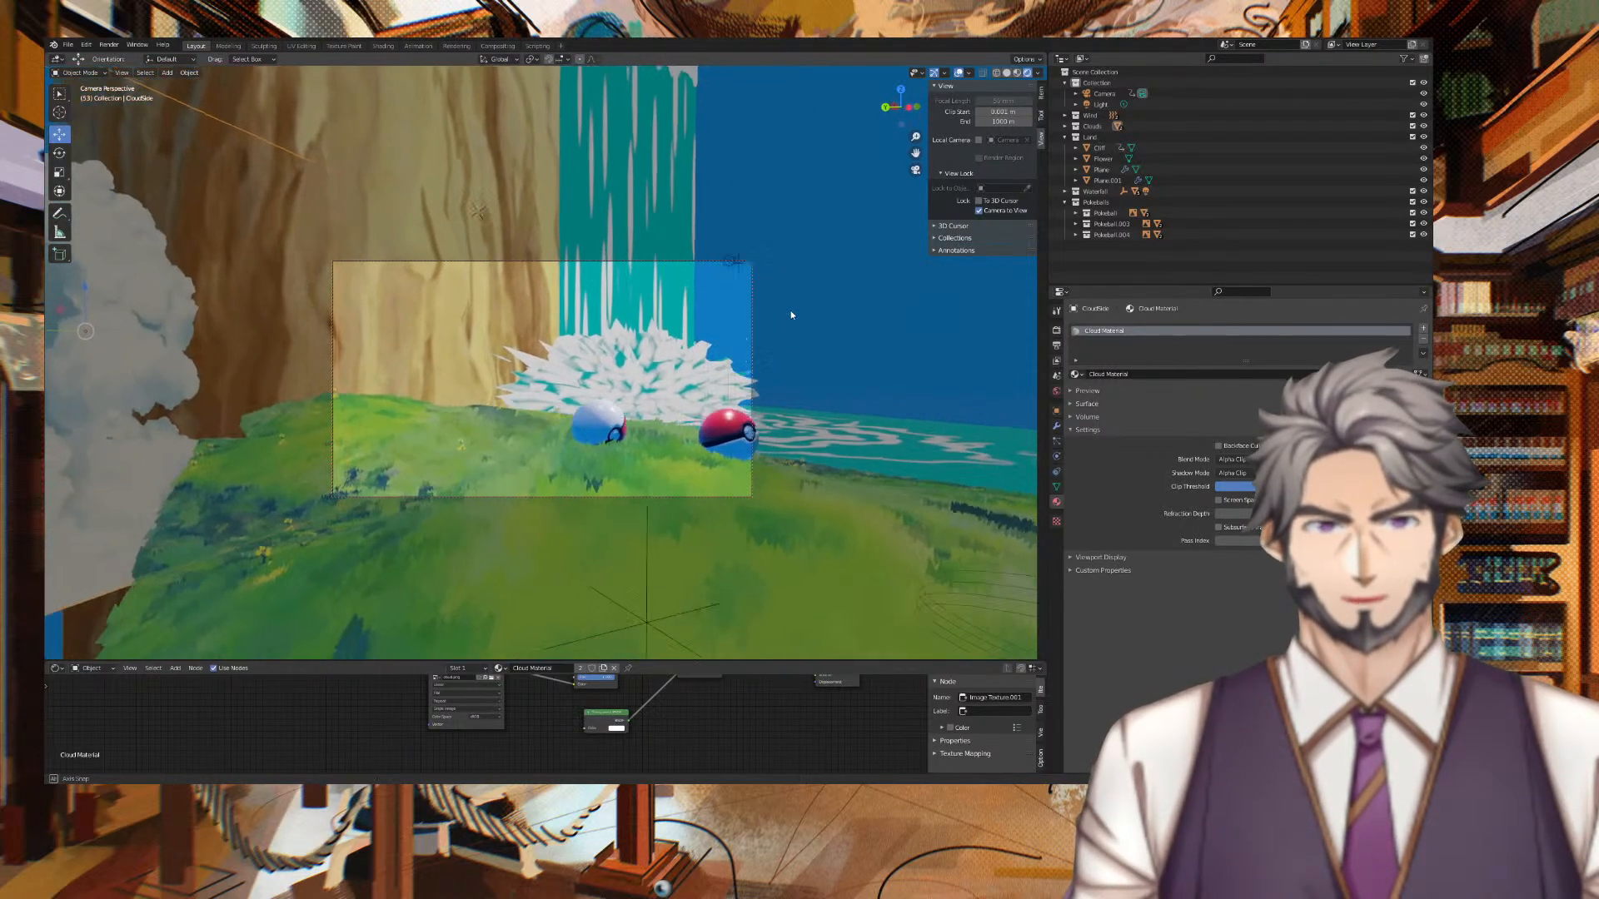
middle_click_drag(774, 315, 773, 315)
key("space")
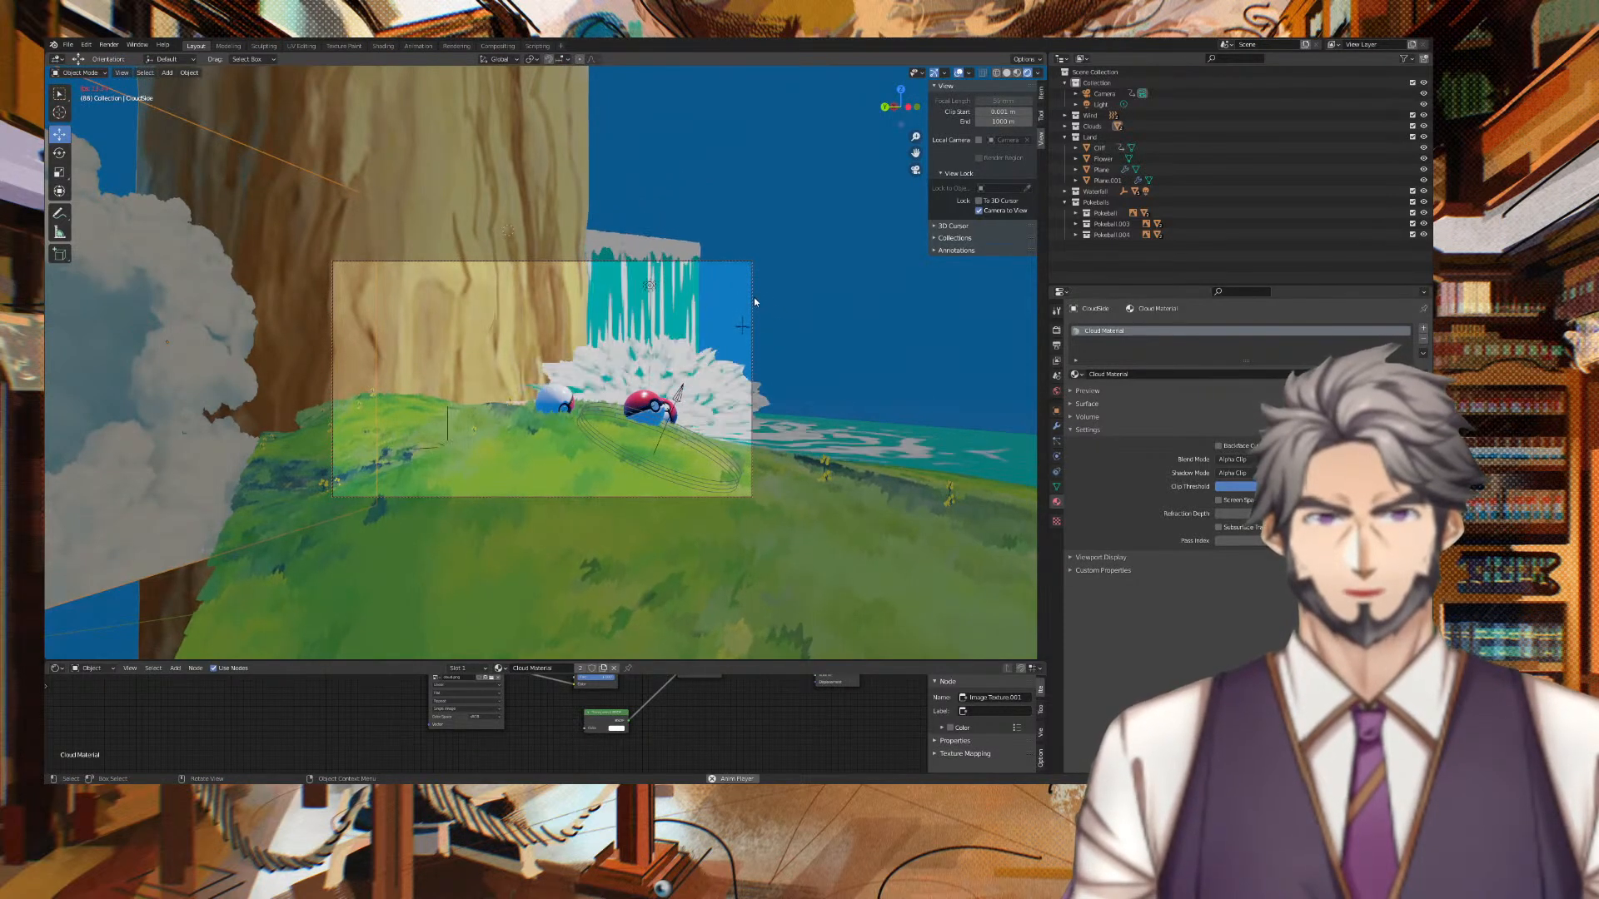
key("space")
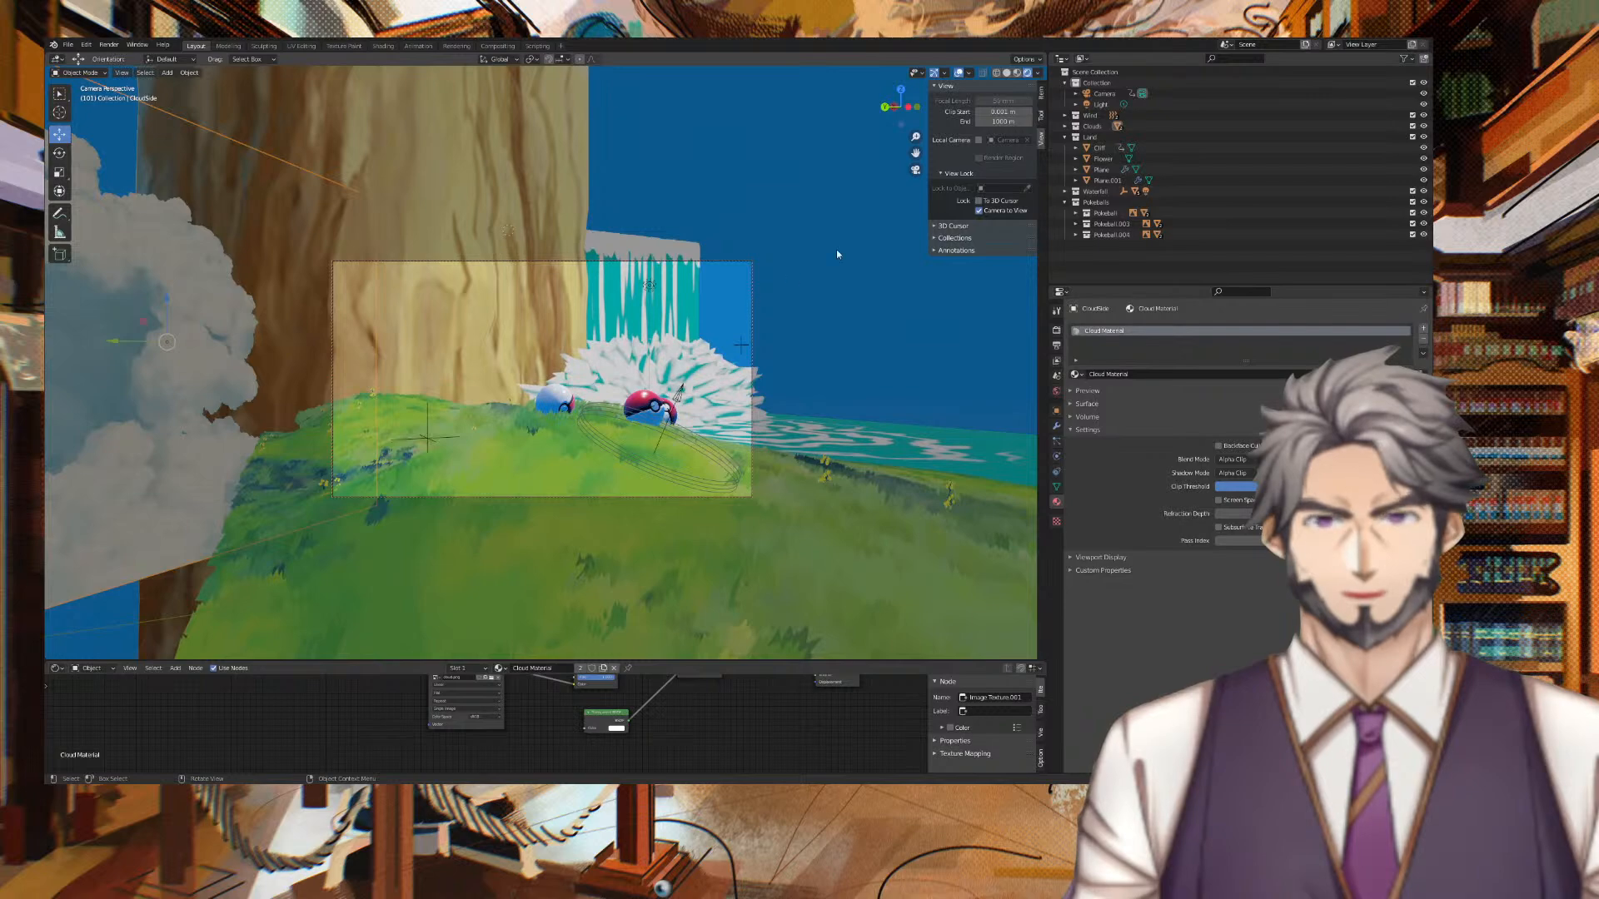
Adjust the camera framing around the Pokeballs and waterfall, and release the Camera to View lock.
mouse_move(852, 241)
middle_mouse_down()
mouse_move(799, 247)
mouse_move(841, 245)
middle_mouse_up()
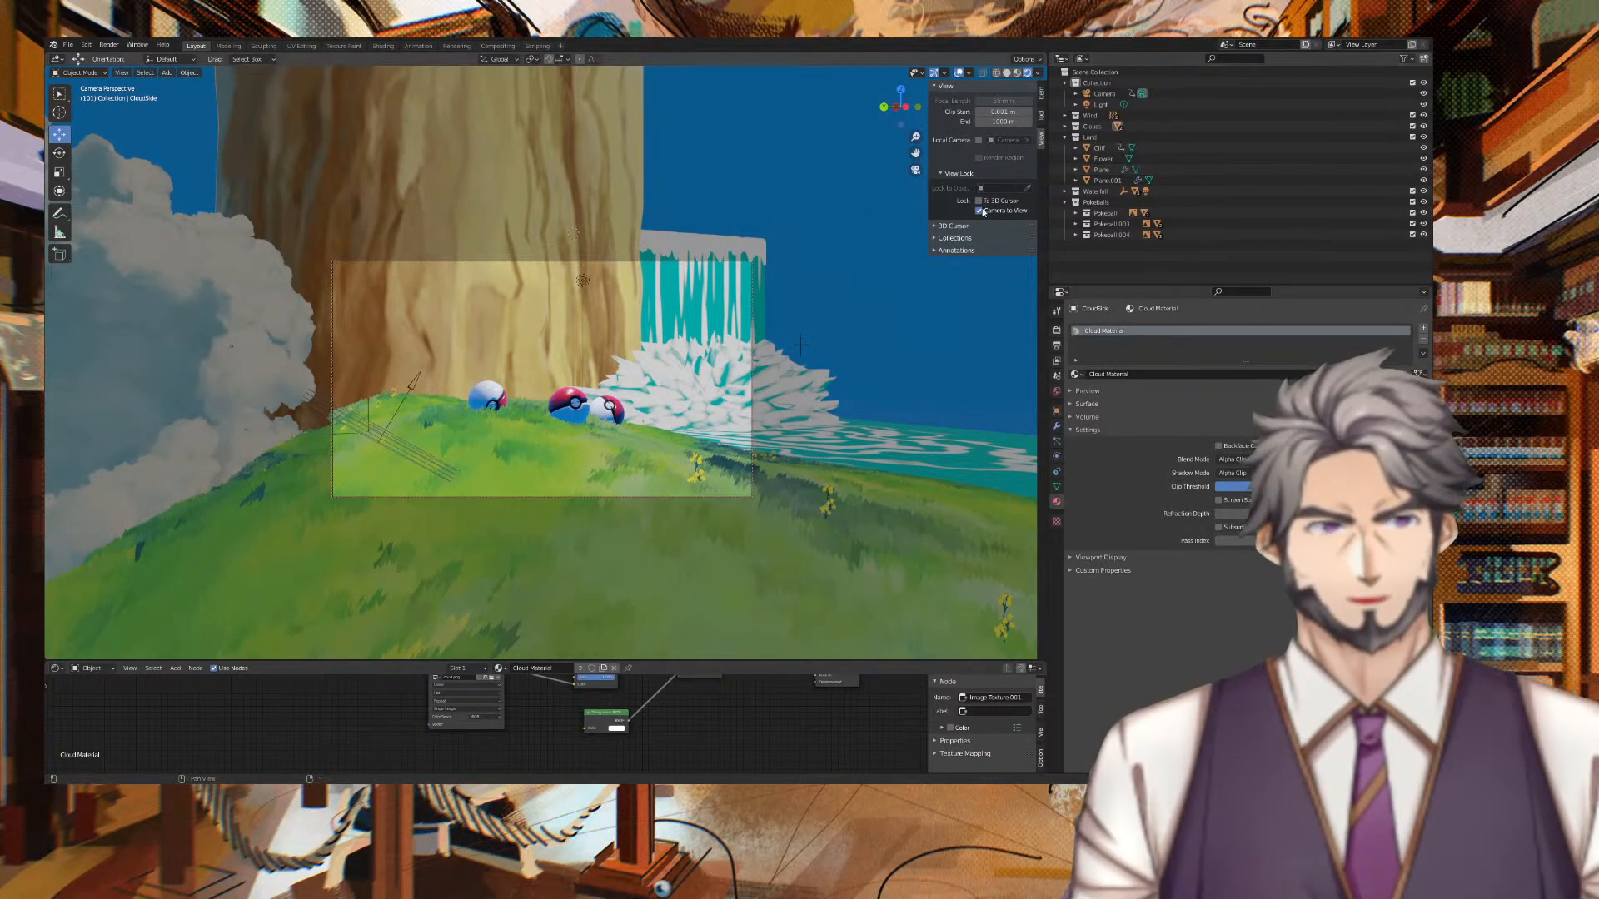
middle_click_drag(792, 185, 737, 188)
scroll(737, 189, "down", 8)
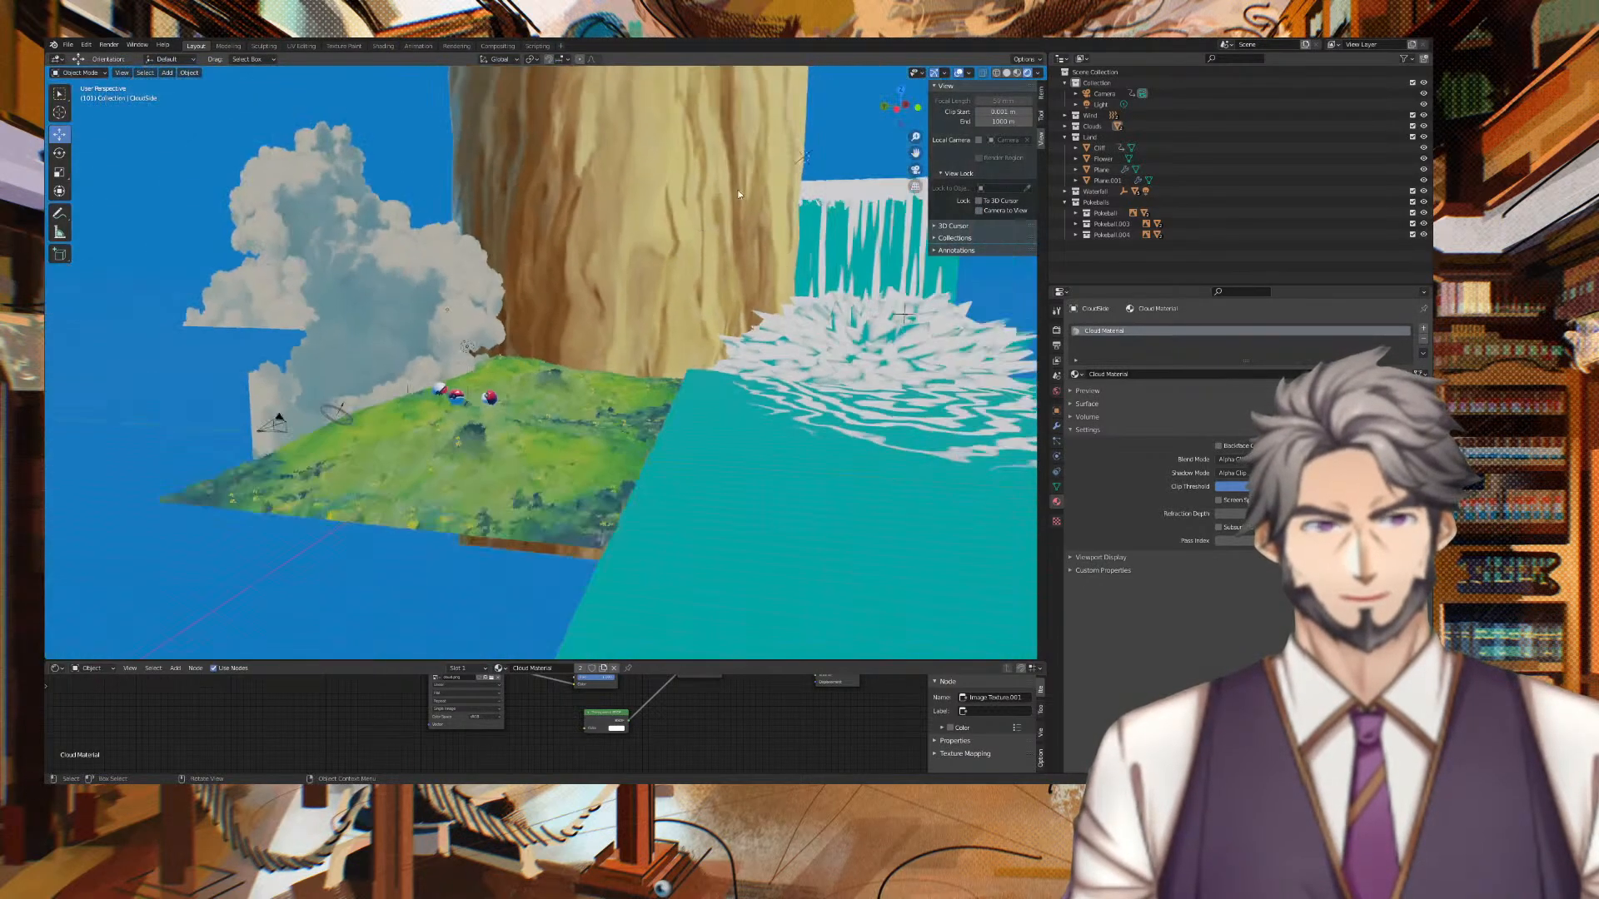
Select the WaterfallSide plane and open a Timeline area between the 3D viewport and the shader editor.
left_click(842, 264)
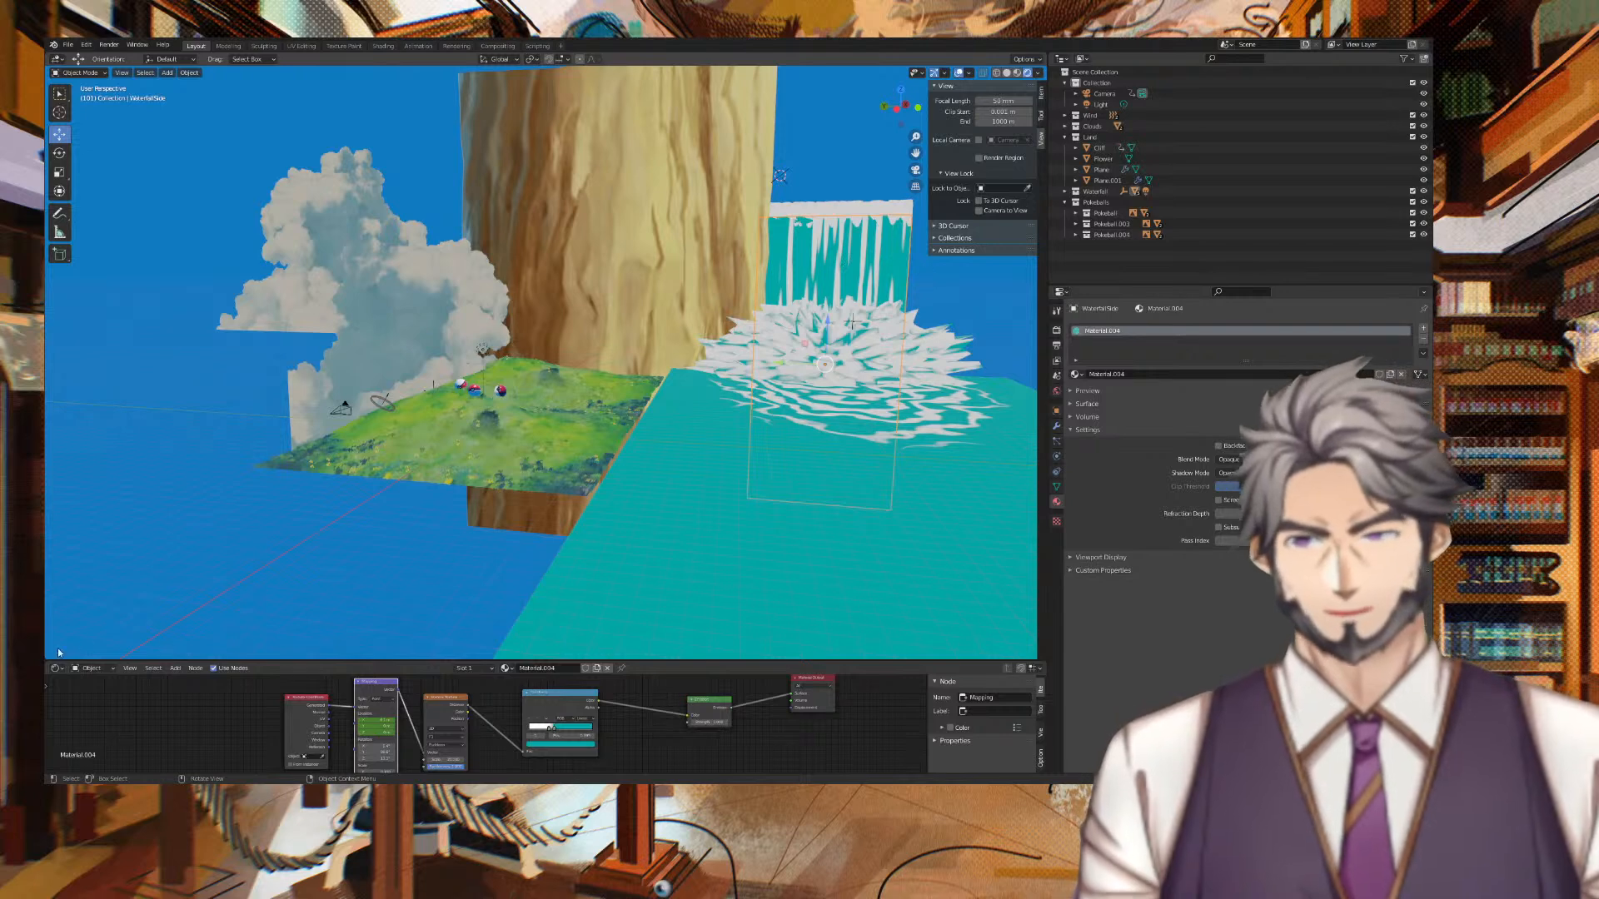
left_click_drag(49, 656, 104, 402)
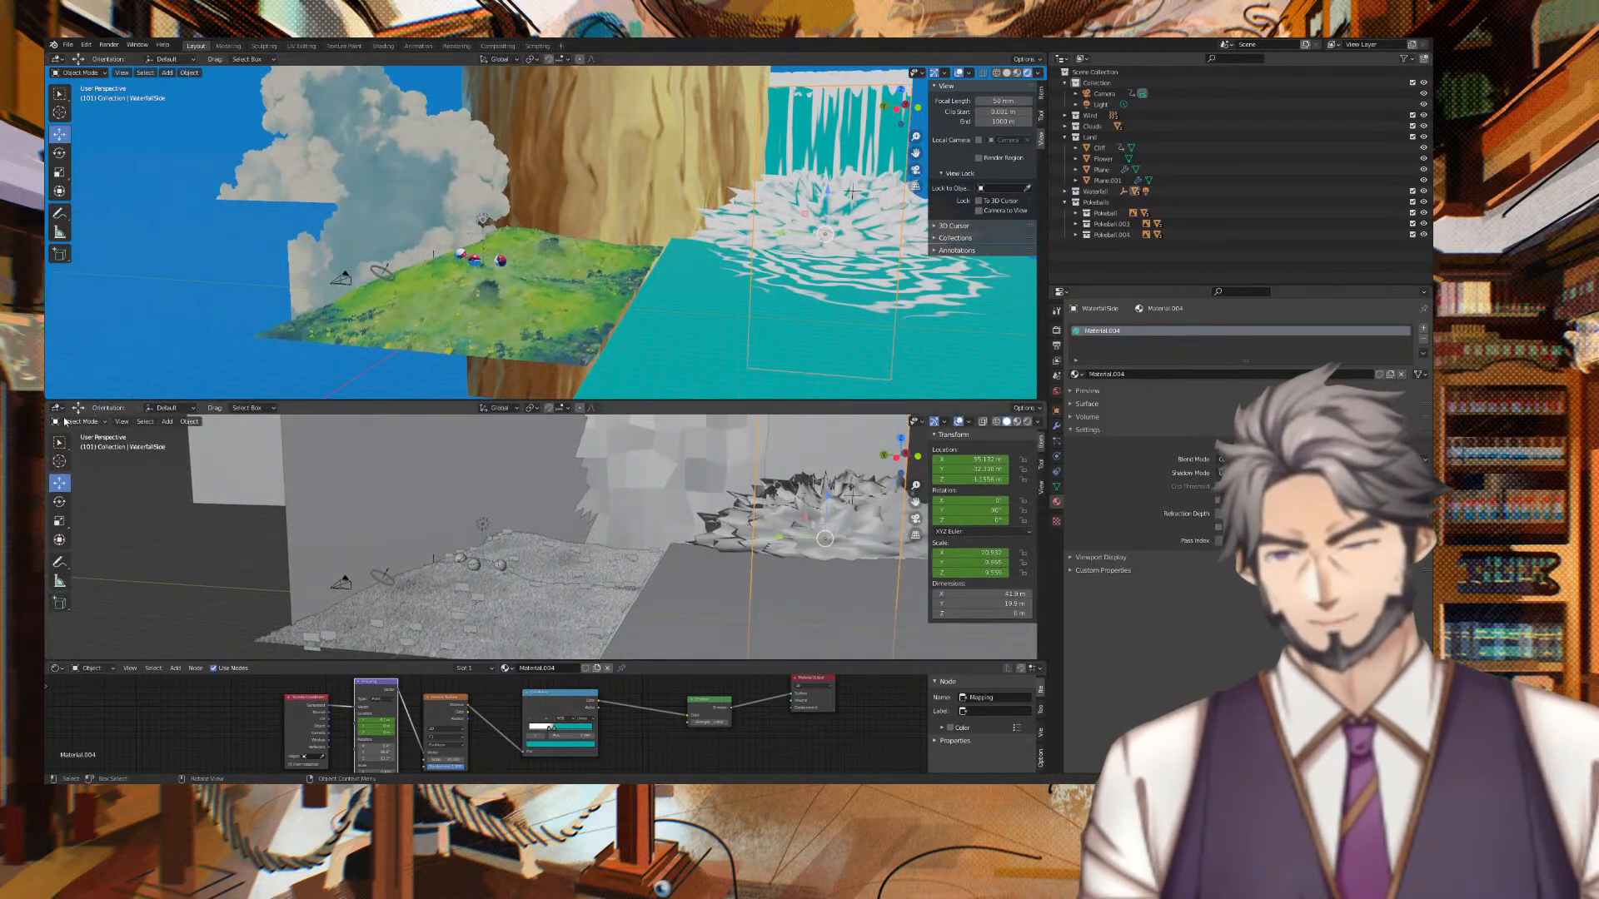
left_click(57, 408)
left_click(191, 450)
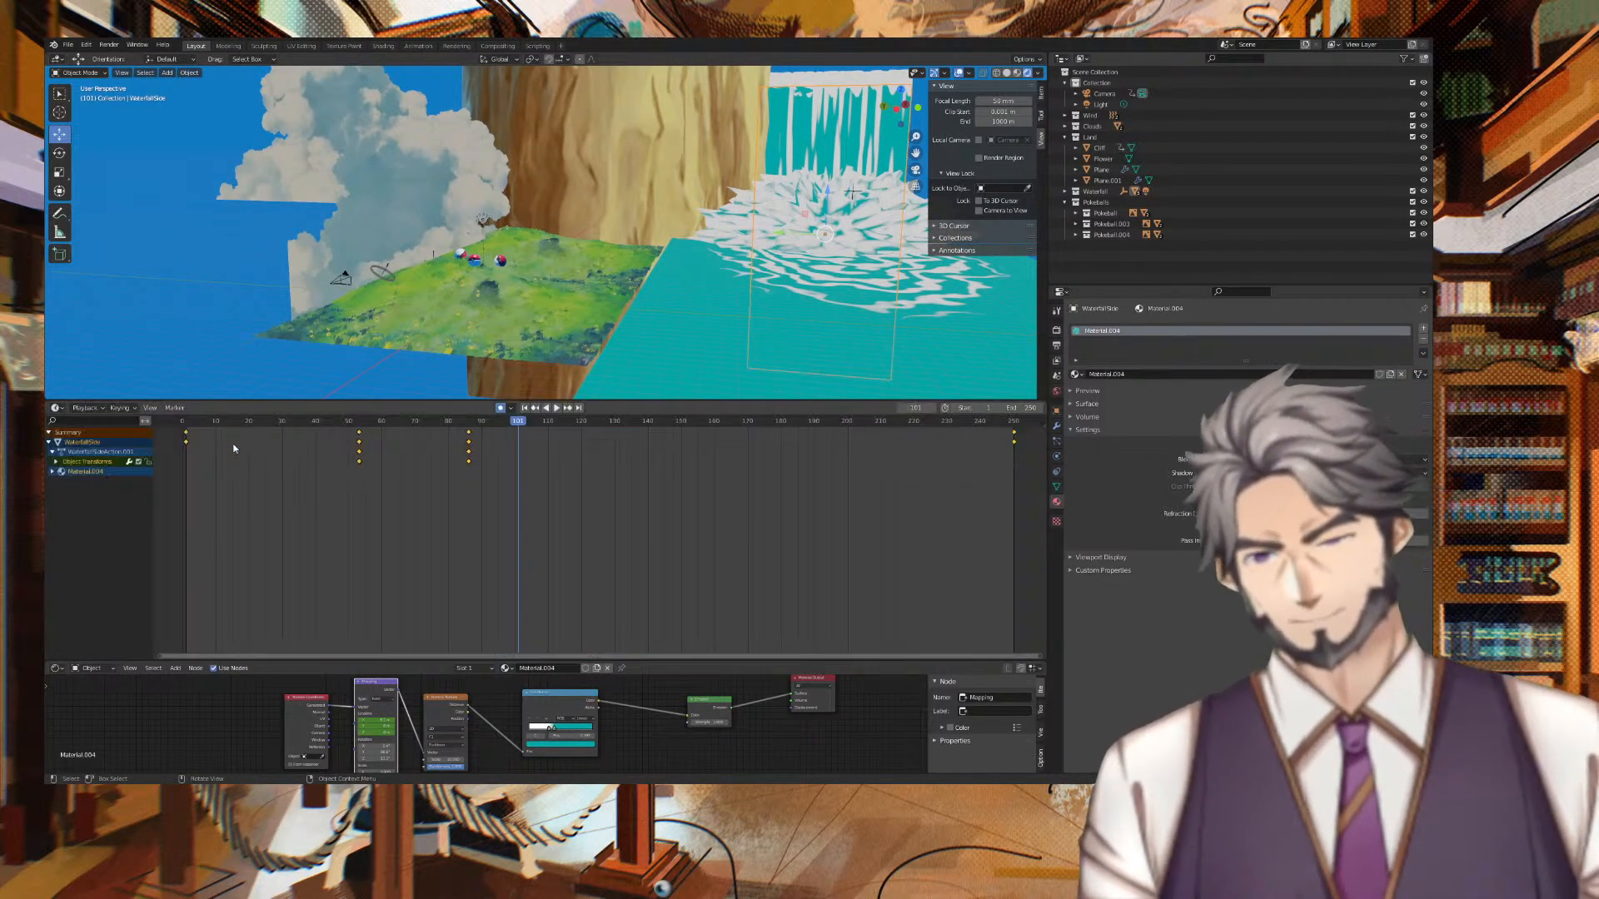
Try to delete the WaterfallSide keyframes near frame 53, play the animation, and undo the last changes.
left_click_drag(430, 480, 307, 426)
key("x")
left_click(365, 445)
scroll(618, 295, "down", 5)
middle_click_drag(848, 213, 703, 206)
key("space")
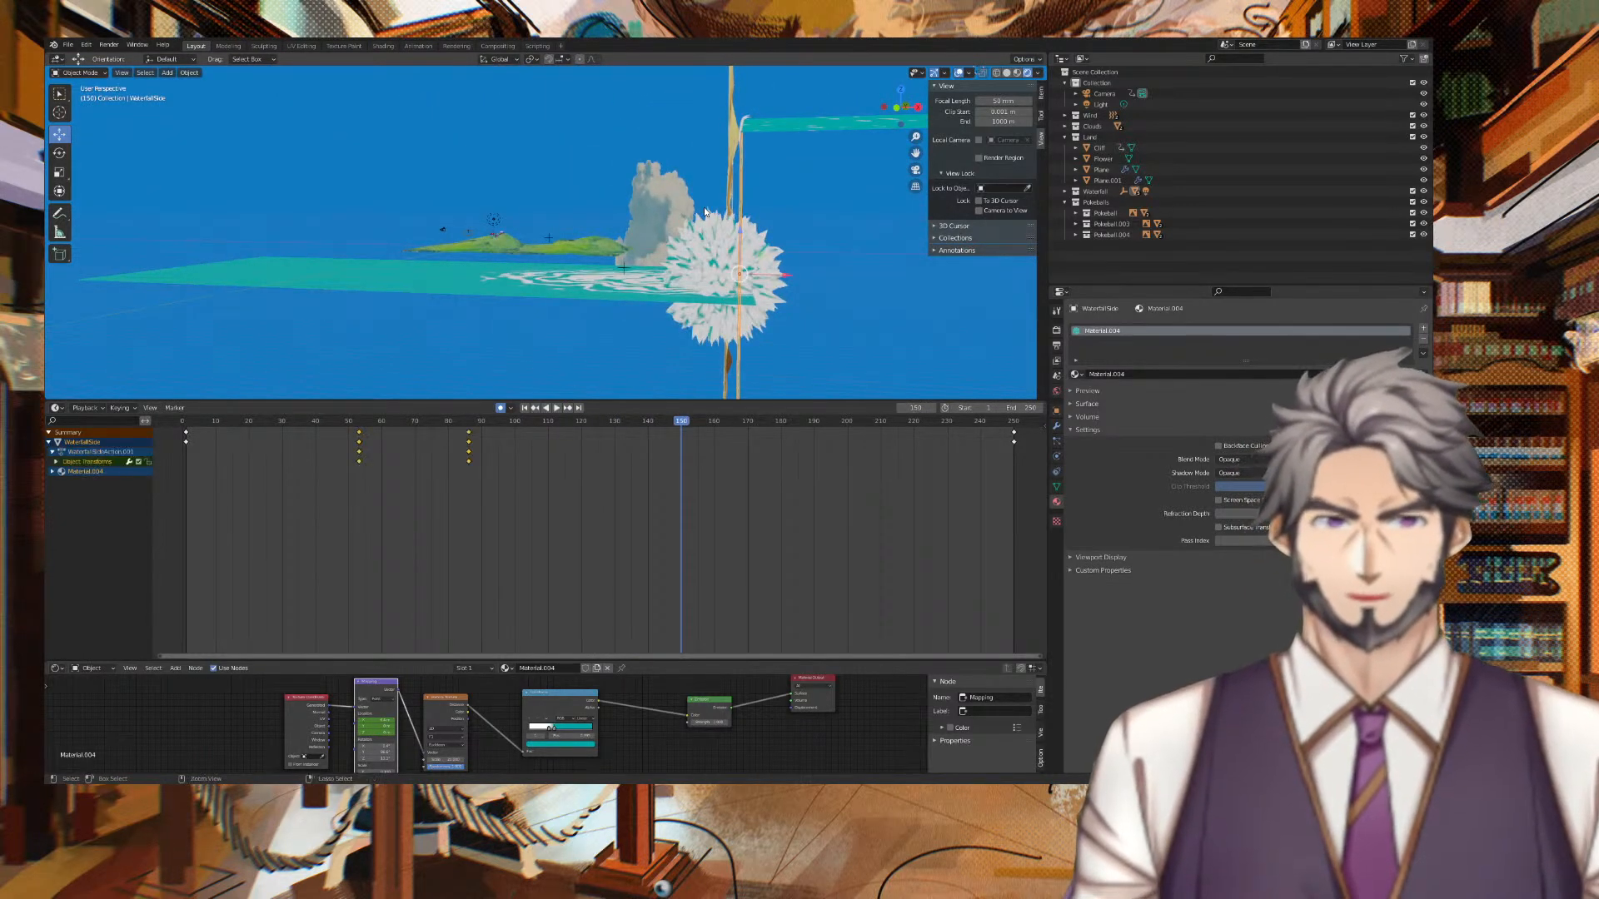
key("ctrl+z")
key("ctrl+z")
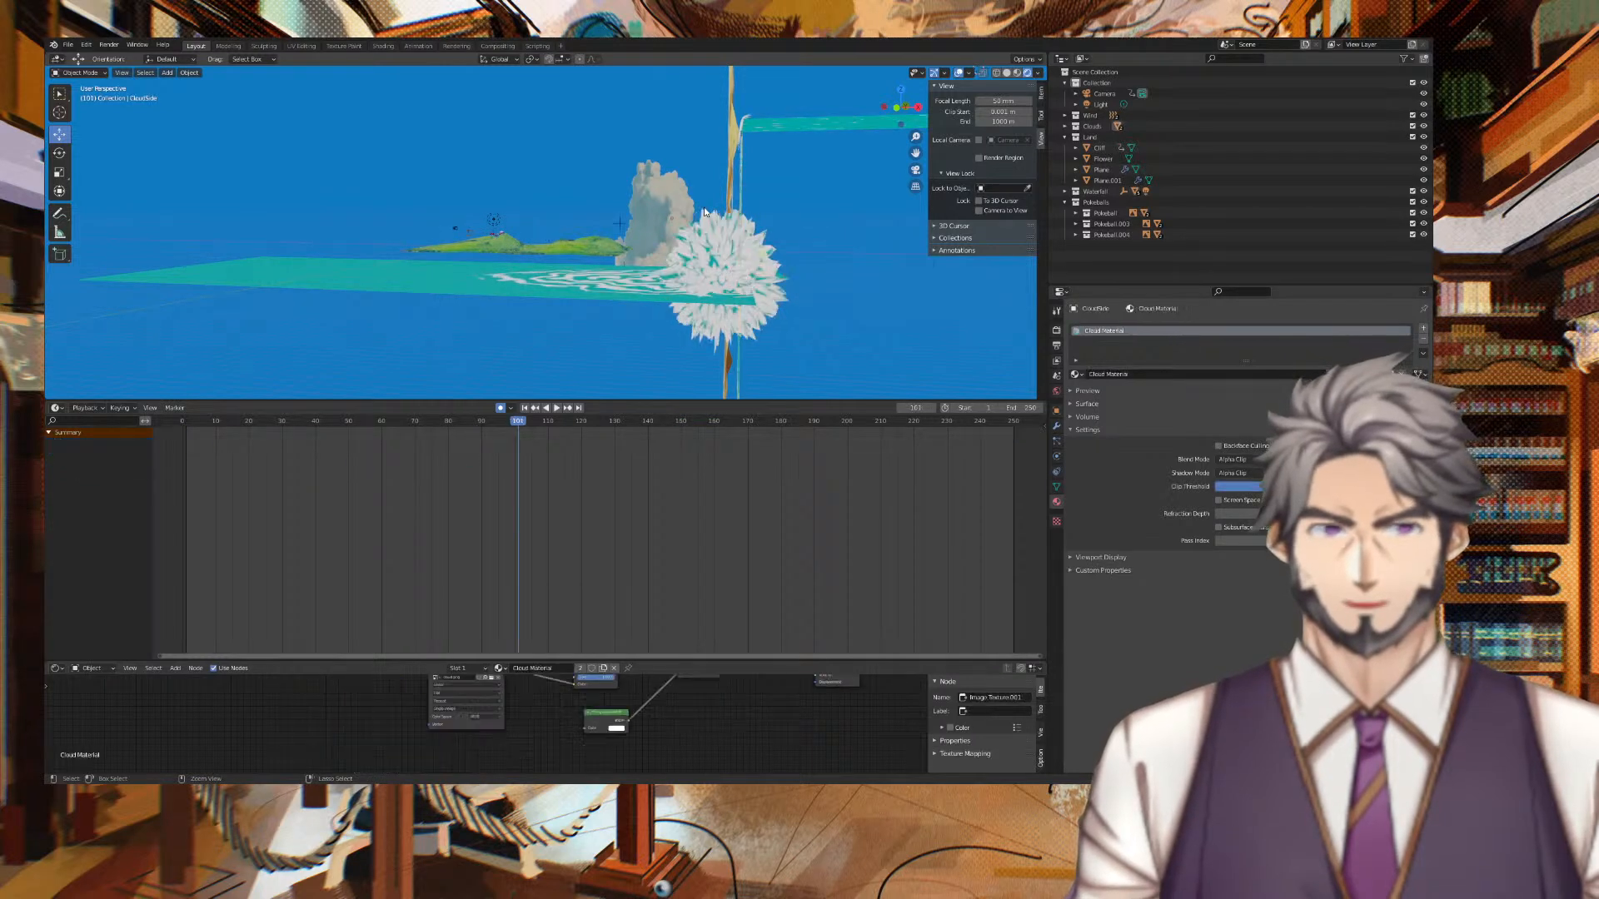
Delete the object transform keyframes of the top plane, WaterfallCurve and WaterfallSide, keeping the material keyframes, and briefly play the animation.
middle_click_drag(816, 199, 792, 282)
left_click(750, 189)
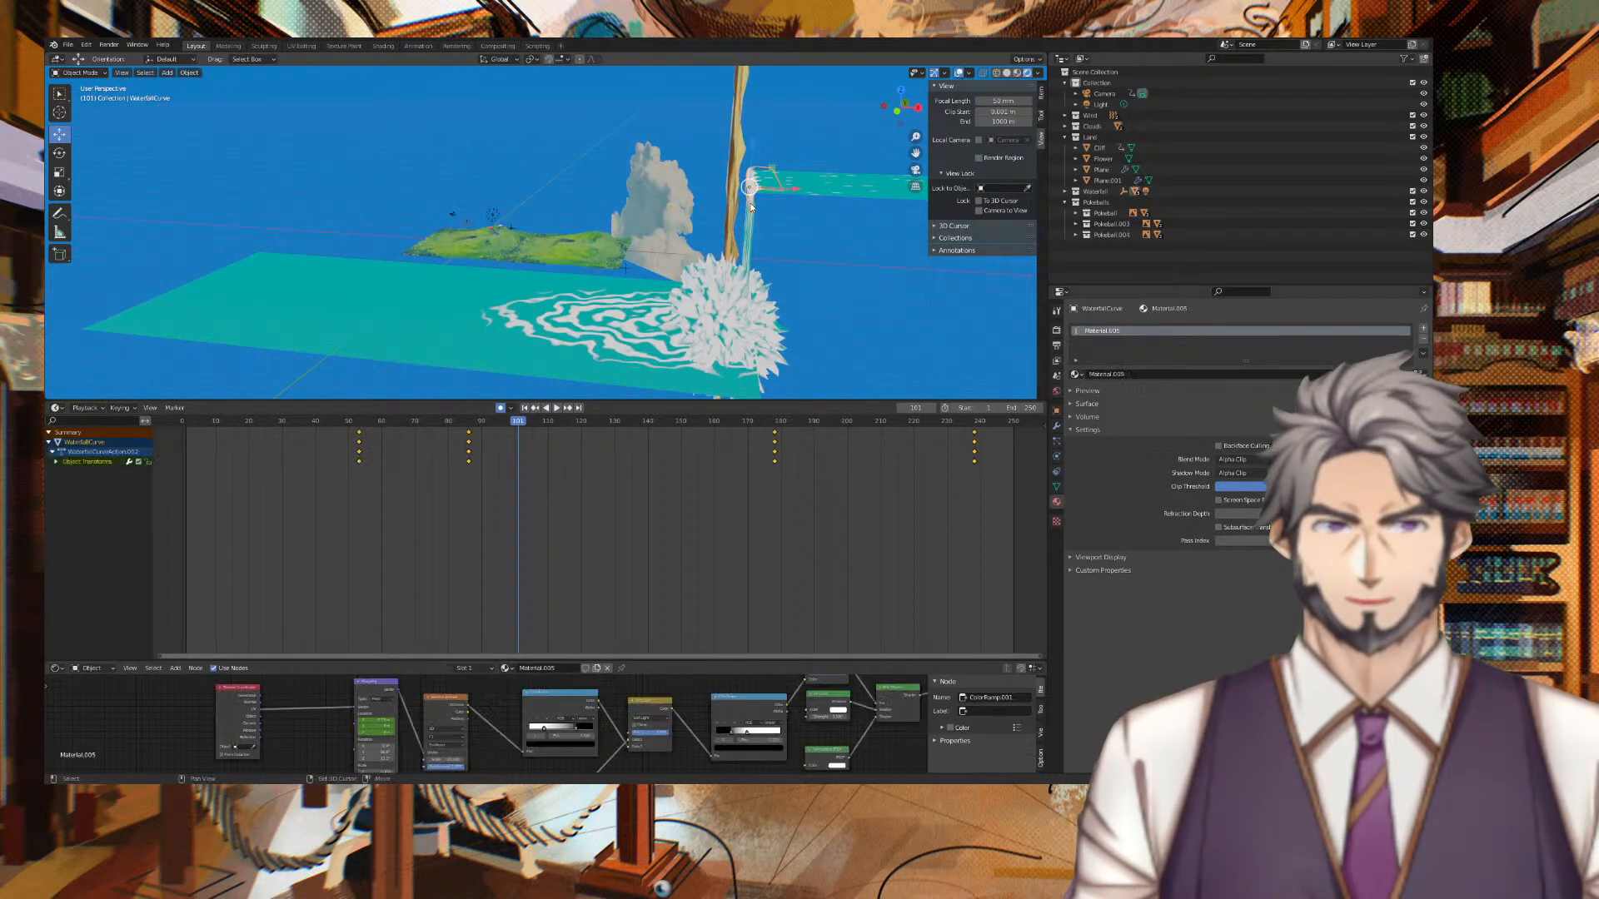
left_click(750, 228, "shift")
left_click(791, 183, "shift")
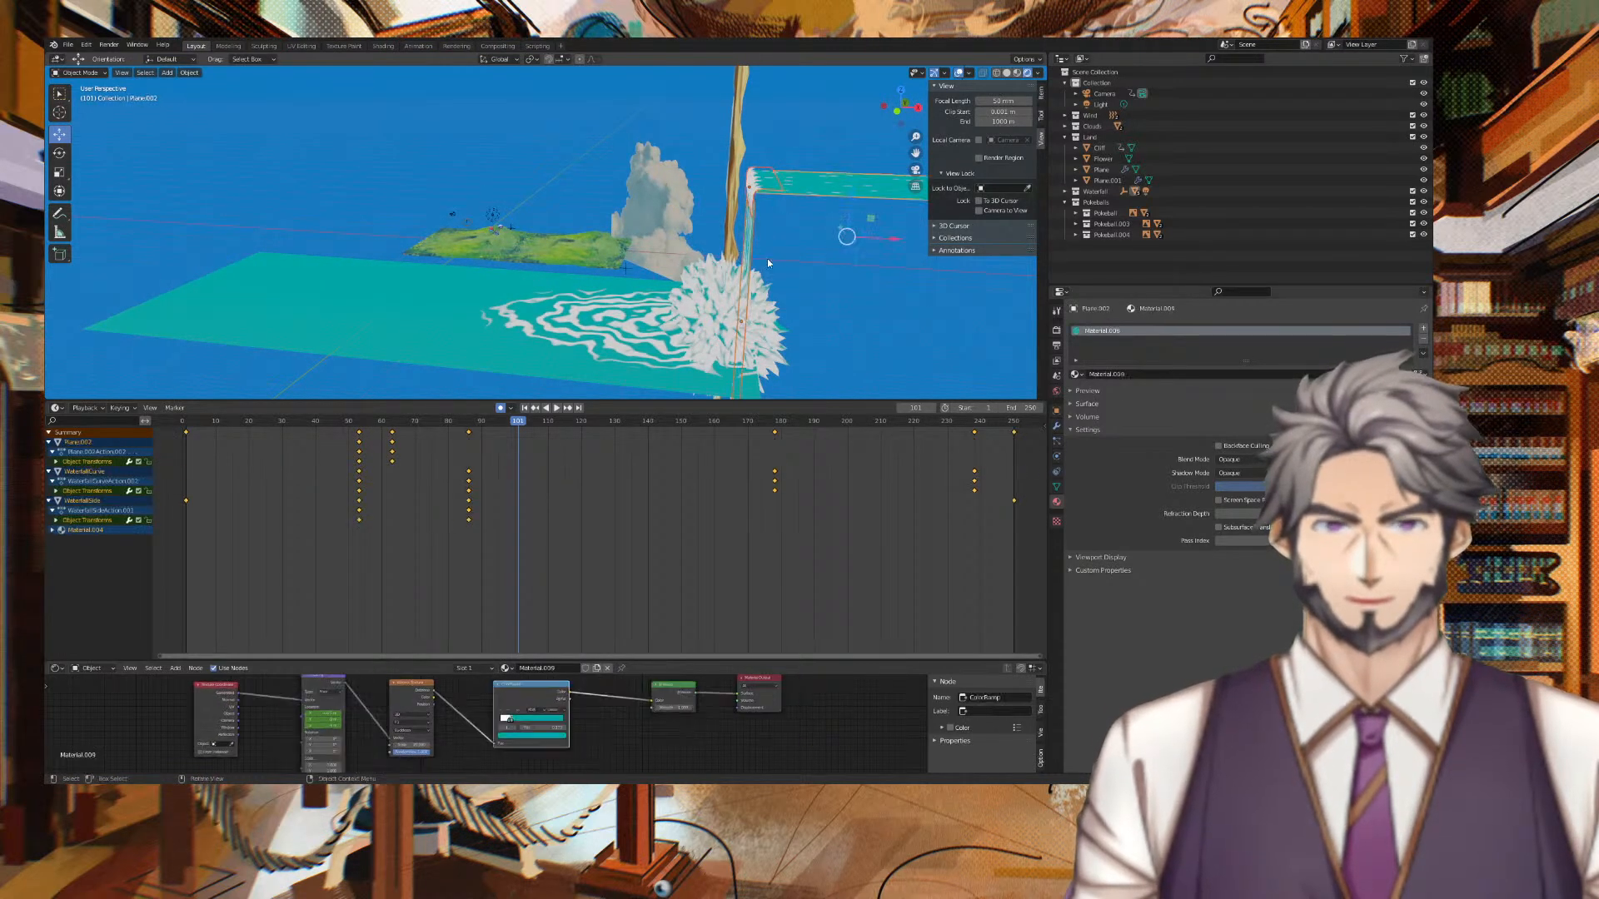
scroll(573, 486, "down", 3)
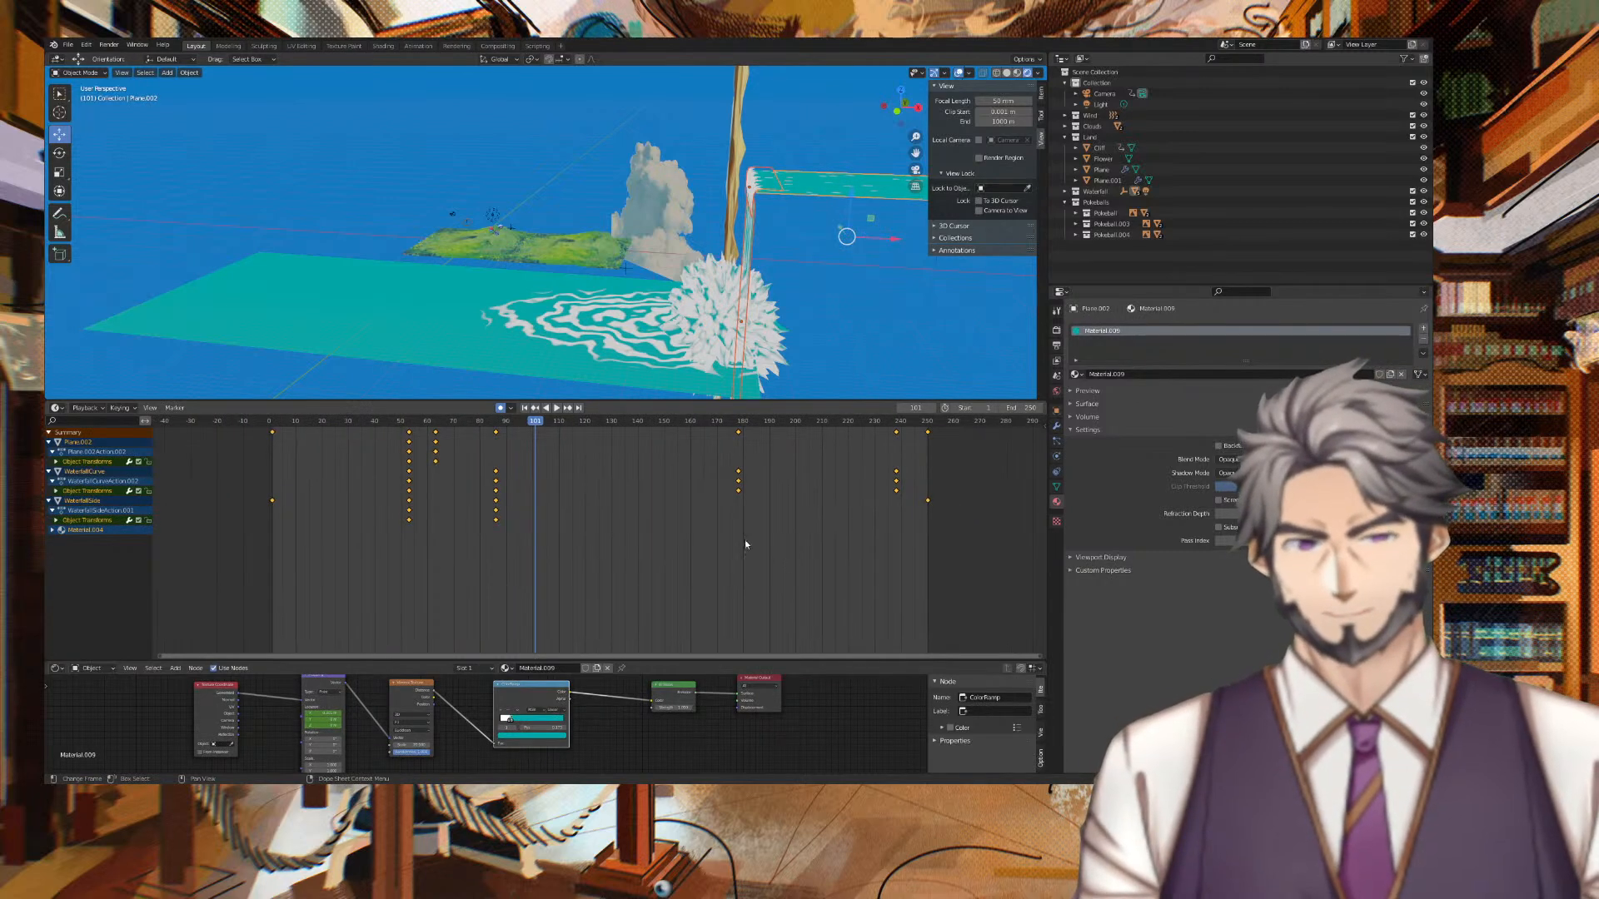
left_click_drag(833, 551, 393, 425)
key("x")
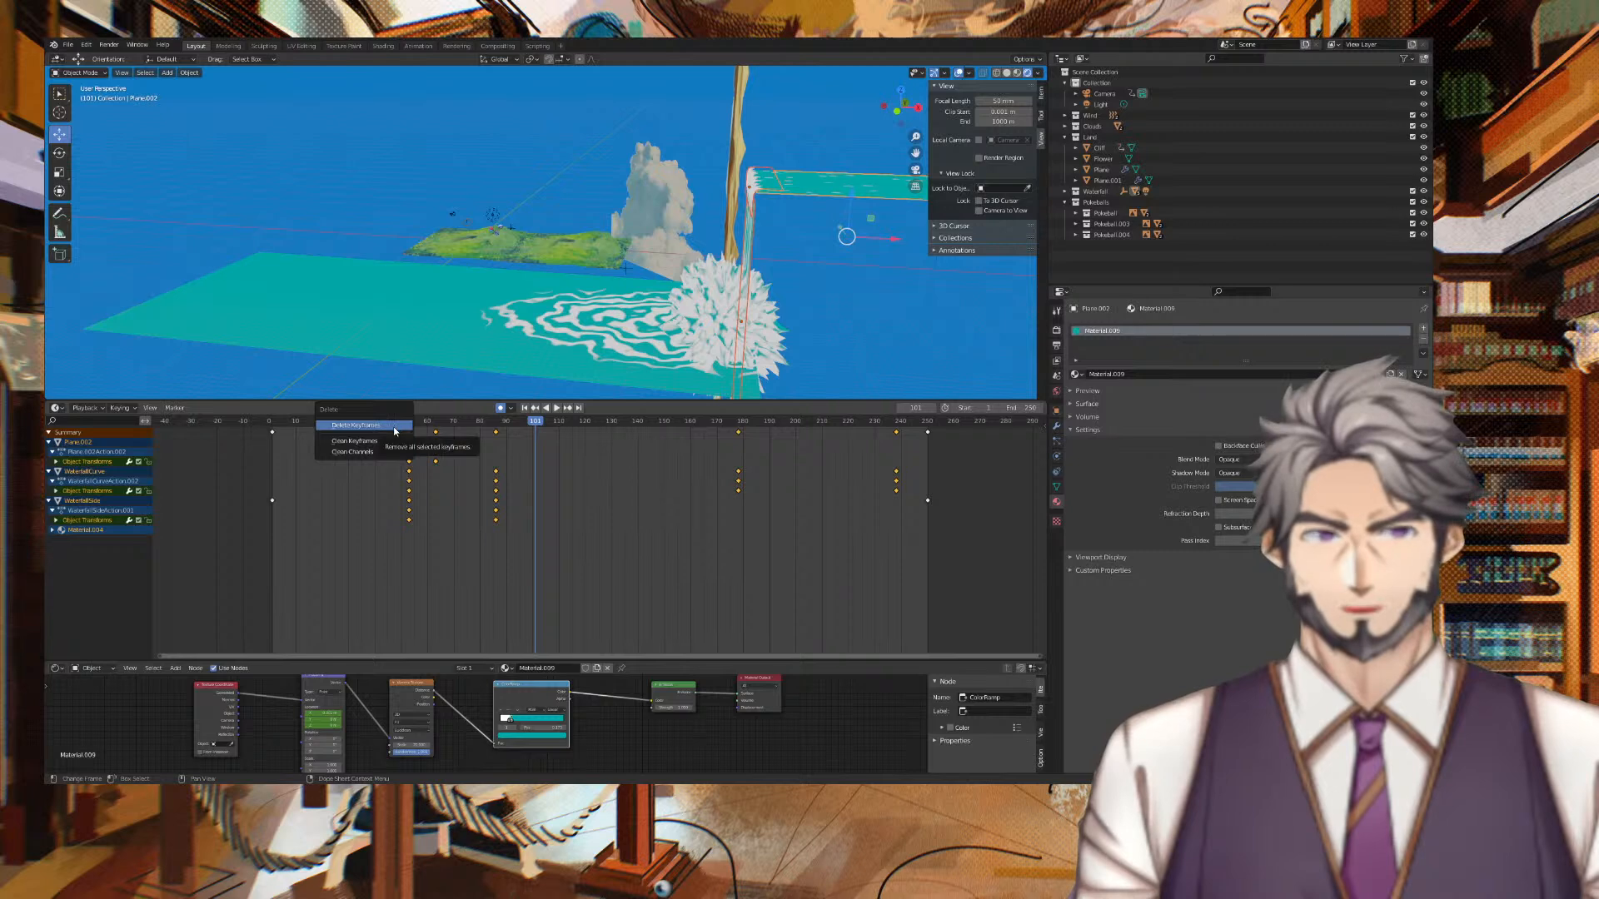
left_click(394, 426)
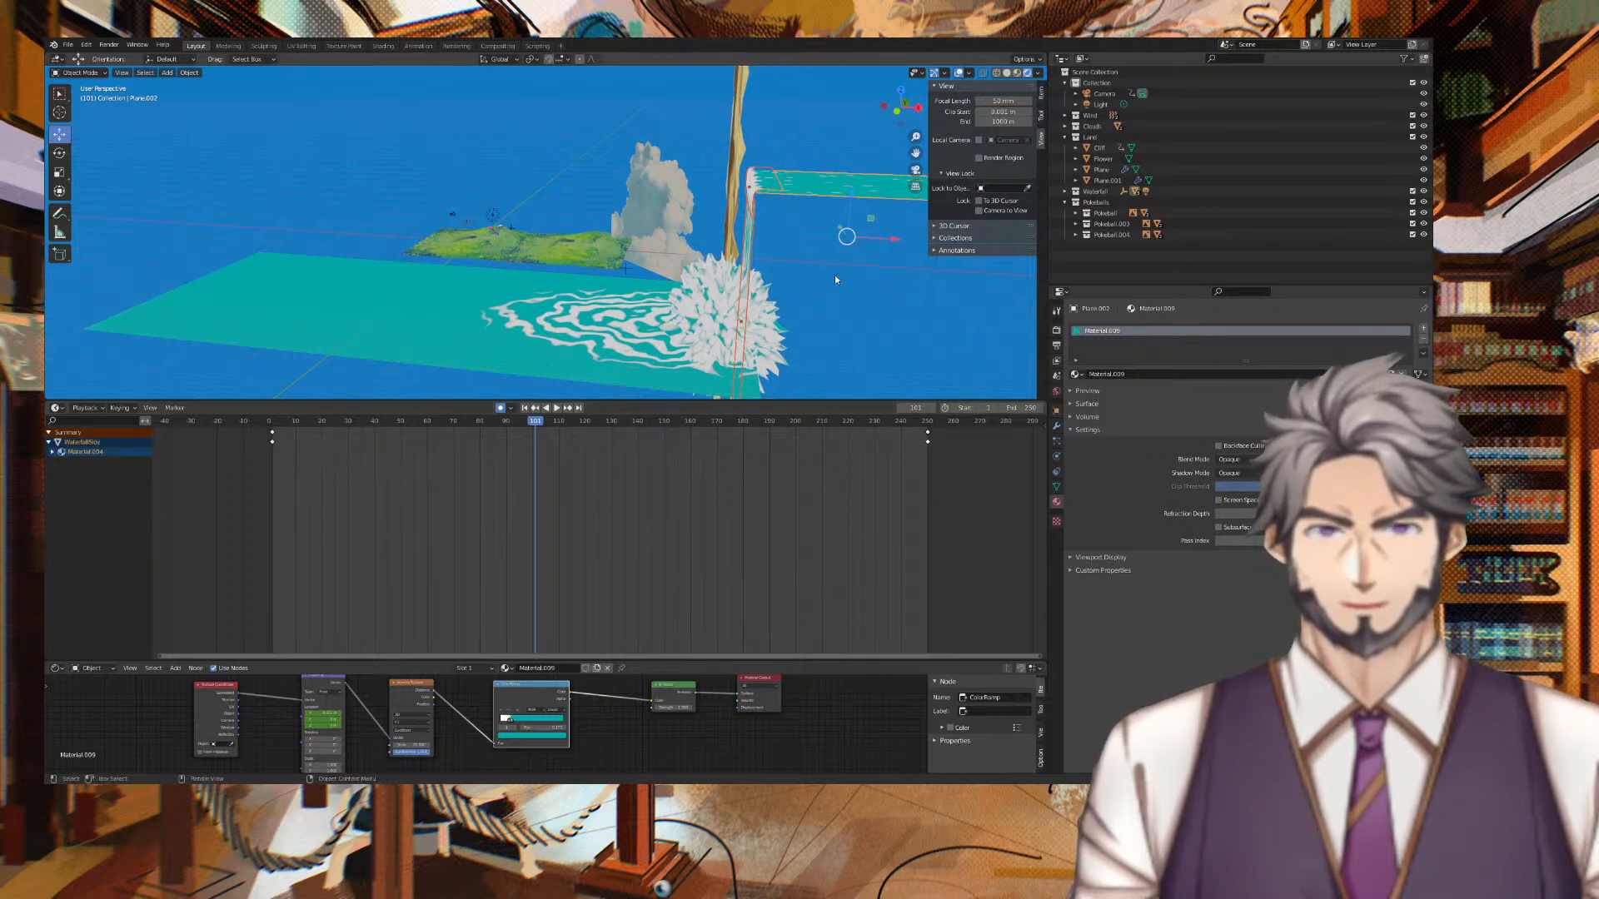
key("space")
middle_click_drag(816, 275, 797, 212)
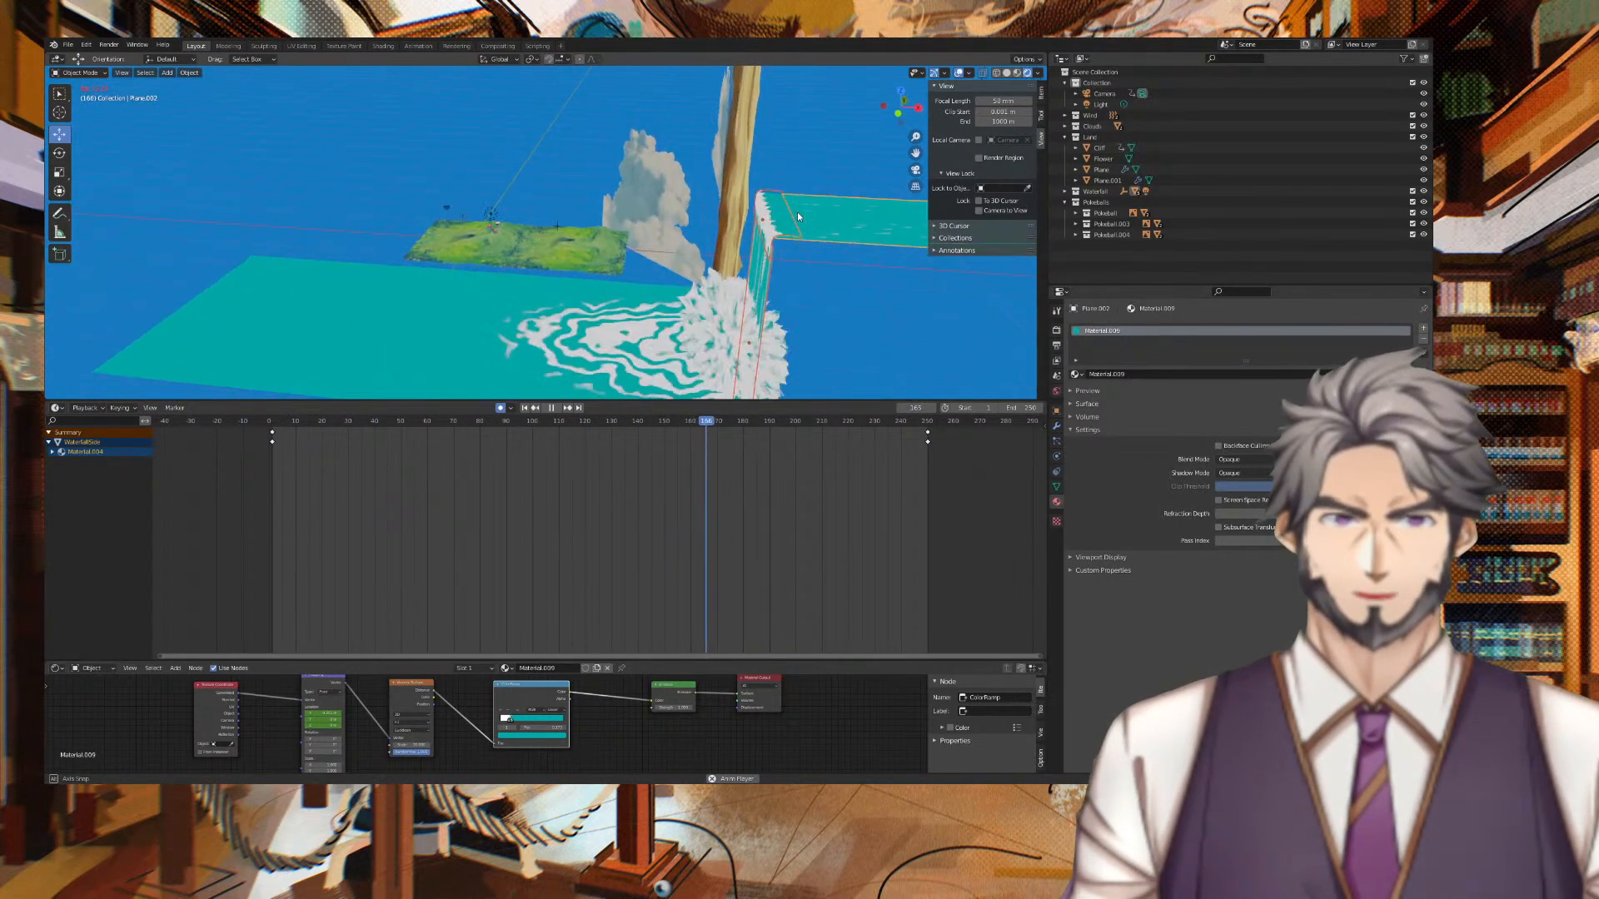
key("space")
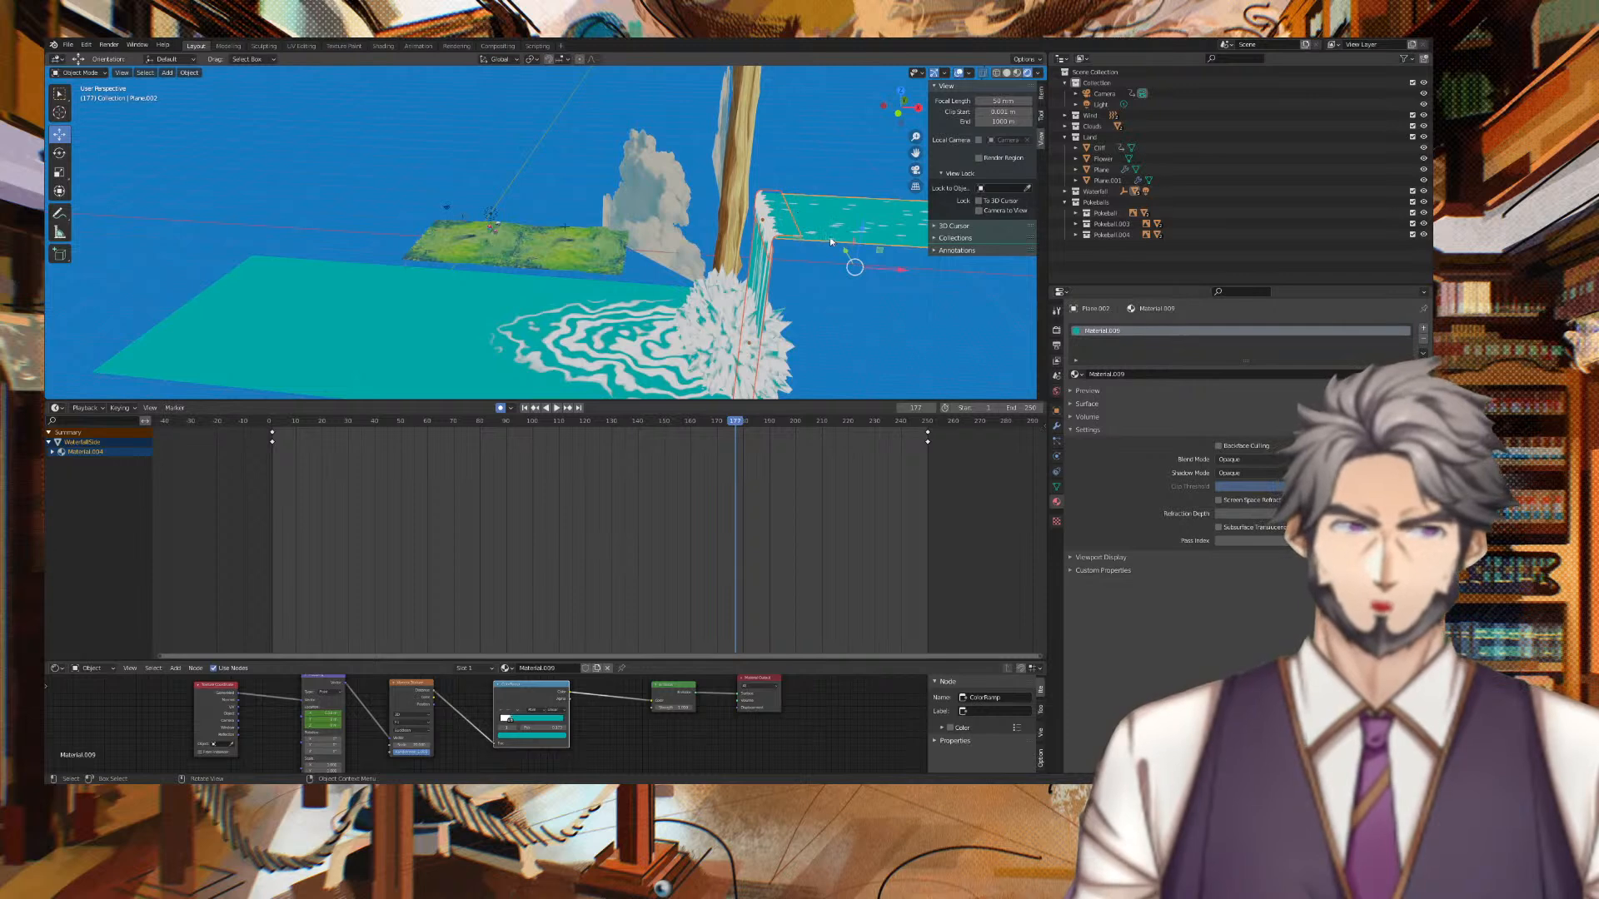
Raise the three selected waterfall planes together along Z and fine-tune their height to sit just above the cliff's top edge.
left_click_drag(862, 229, 879, 131)
middle_click_drag(879, 142, 1037, 251)
middle_click_drag(799, 139, 696, 293, "shift")
scroll(691, 245, "up", 4)
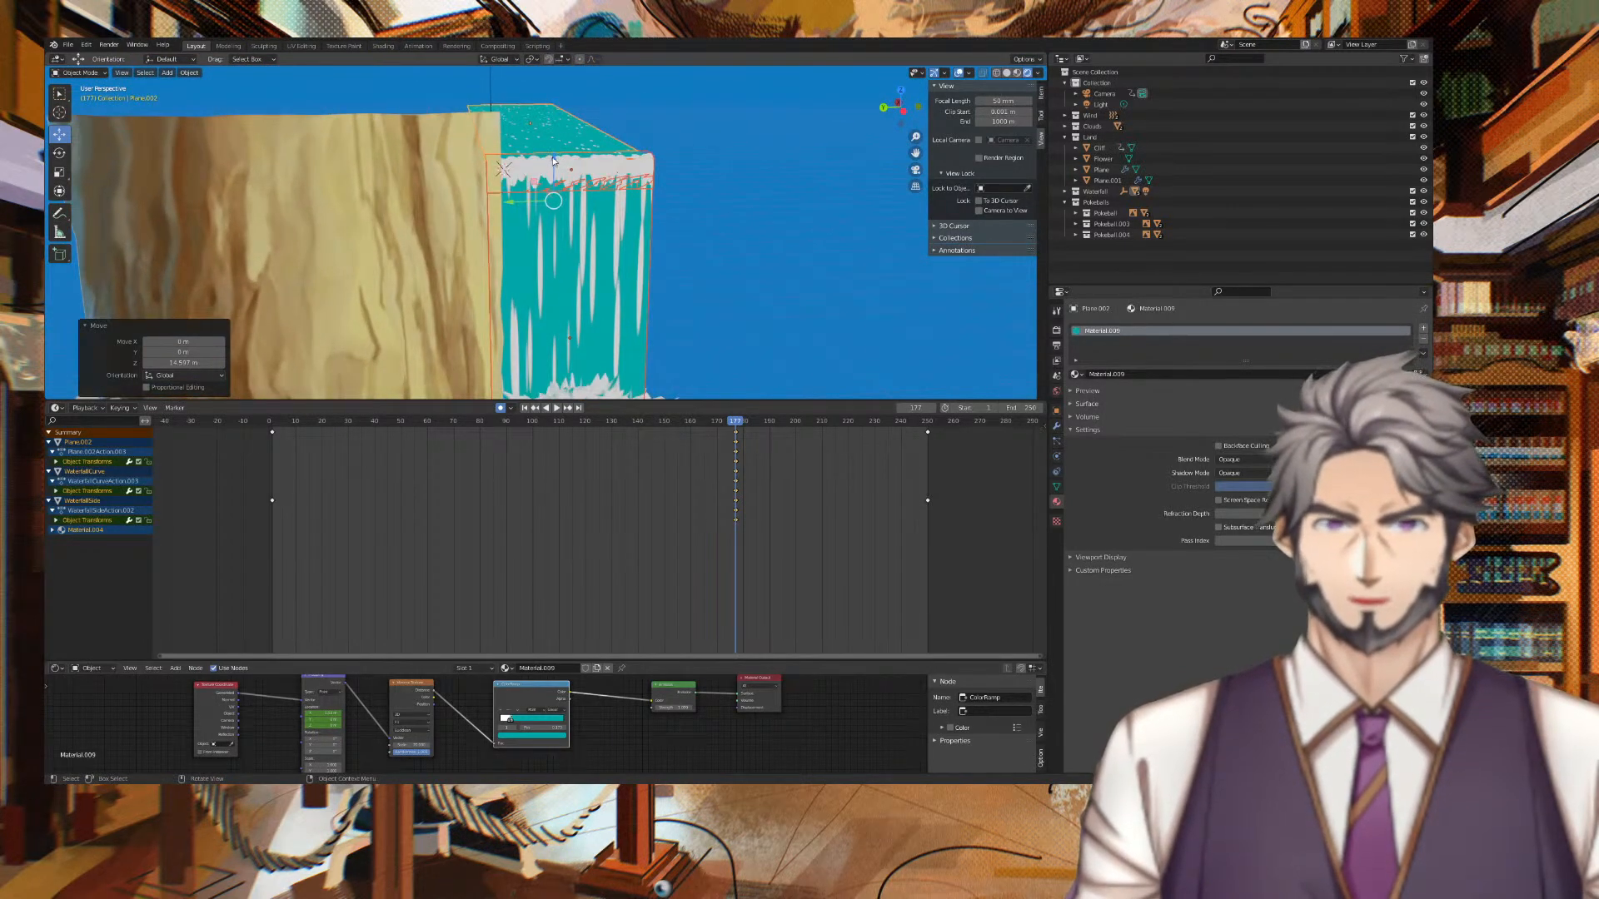
key("g")
left_click_drag(556, 109, 556, 116)
left_click(735, 175)
middle_click_drag(735, 177, 542, 206)
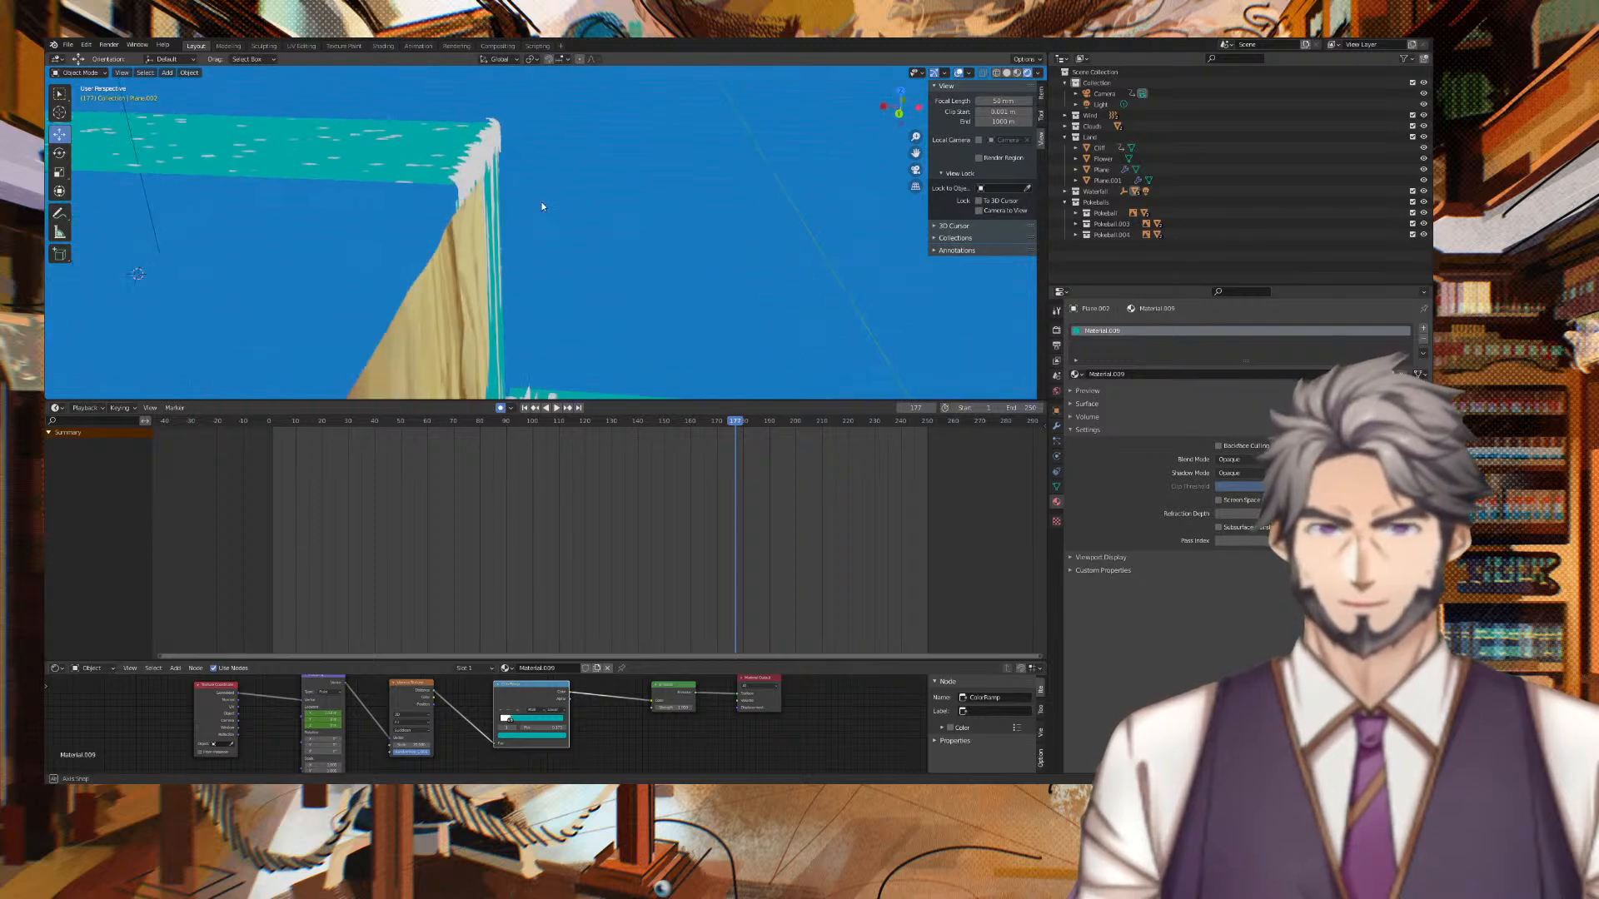
Reselect the waterfall planes and shift them along the X axis until the waterfall sits against the cliff's edge without a gap.
left_click(485, 166)
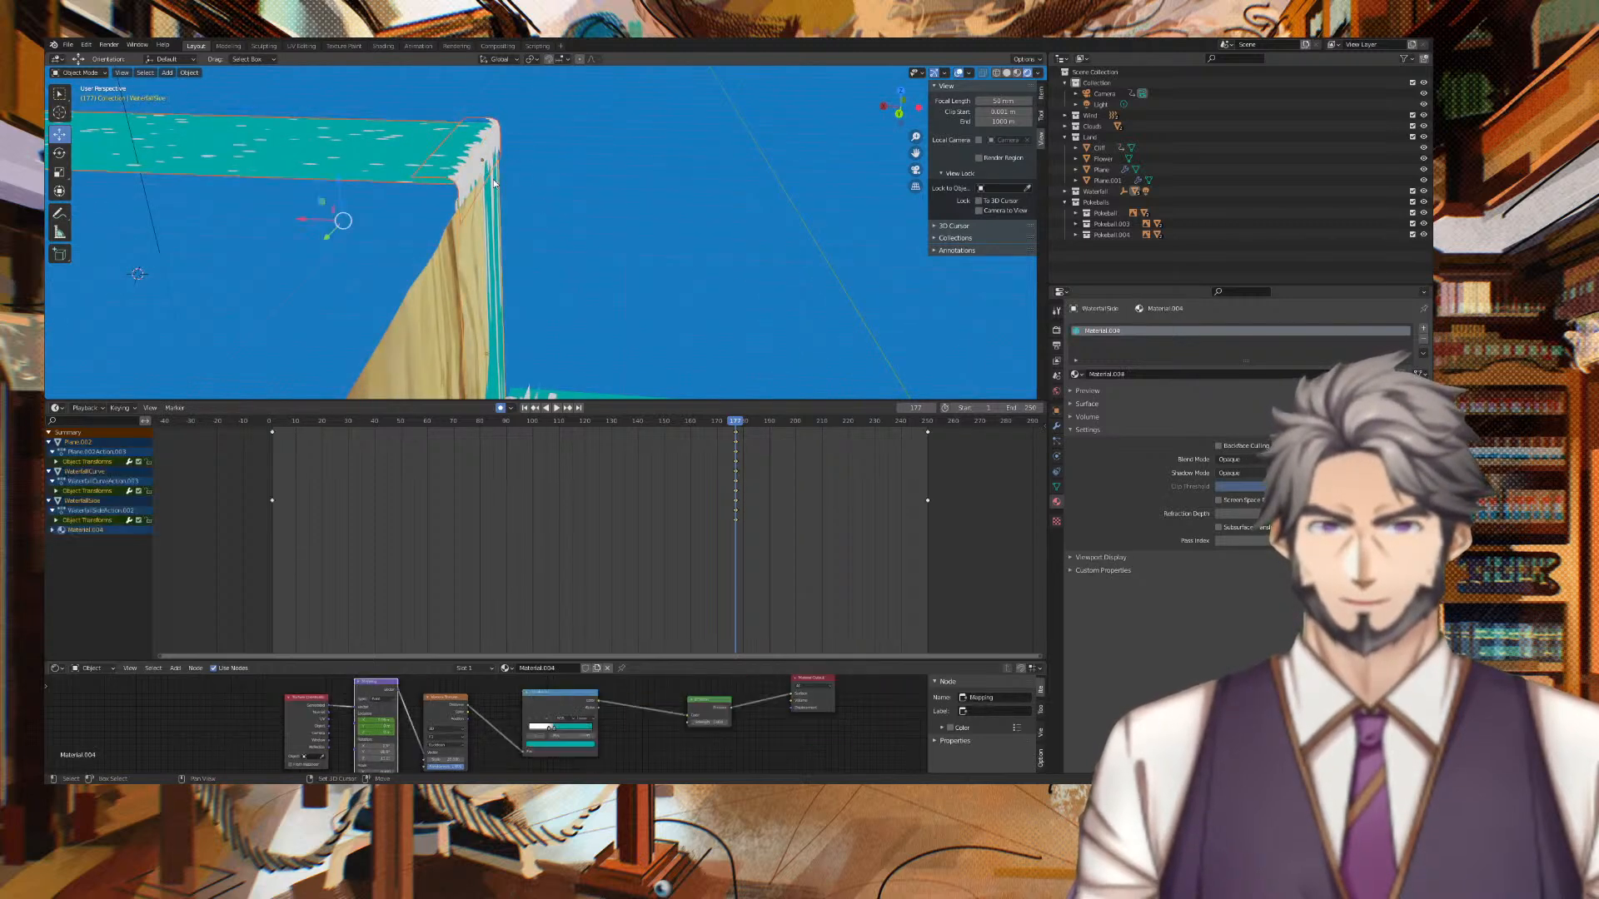
key("g")
key("z")
key("x")
left_click(507, 183)
middle_click_drag(507, 183, 704, 238)
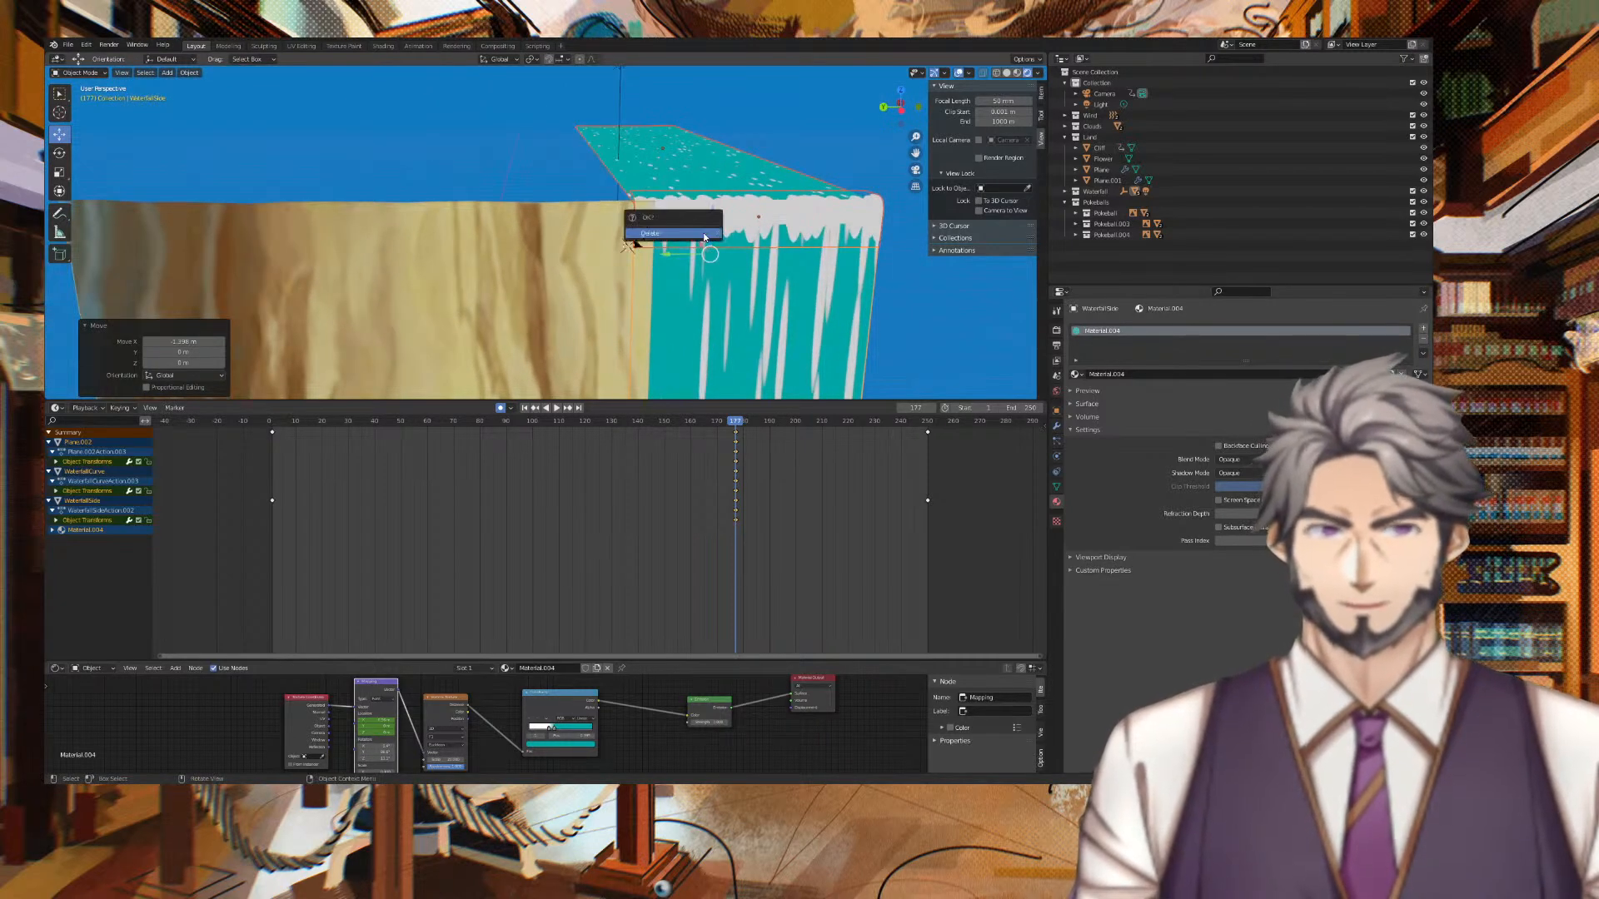
middle_click_drag(785, 183, 679, 235)
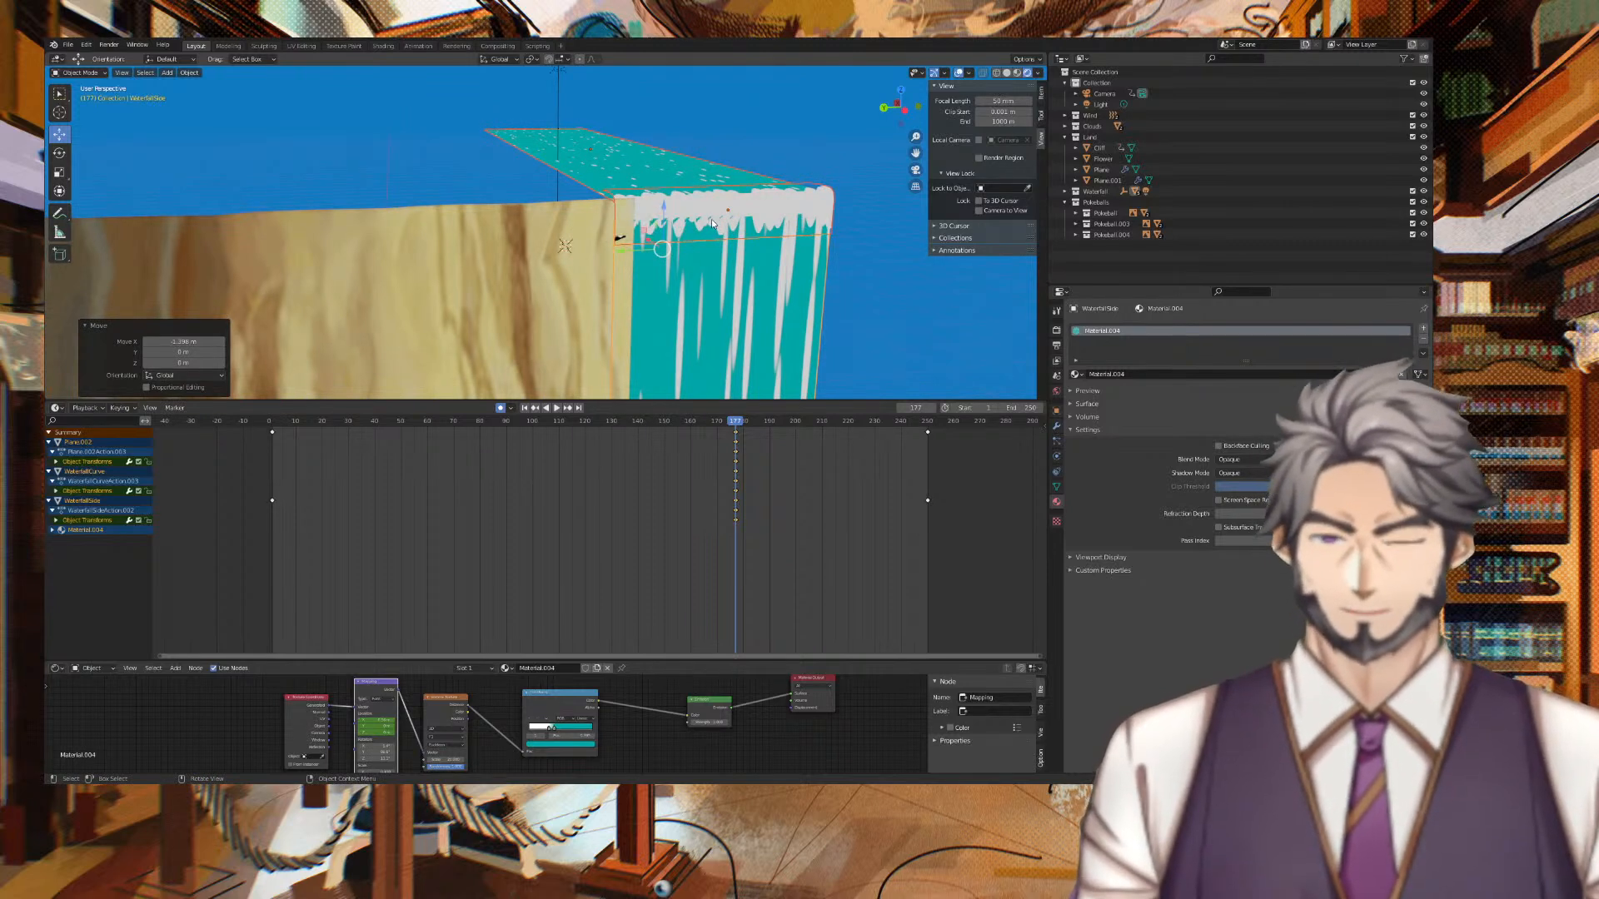
key("g")
key("x")
left_click(714, 222)
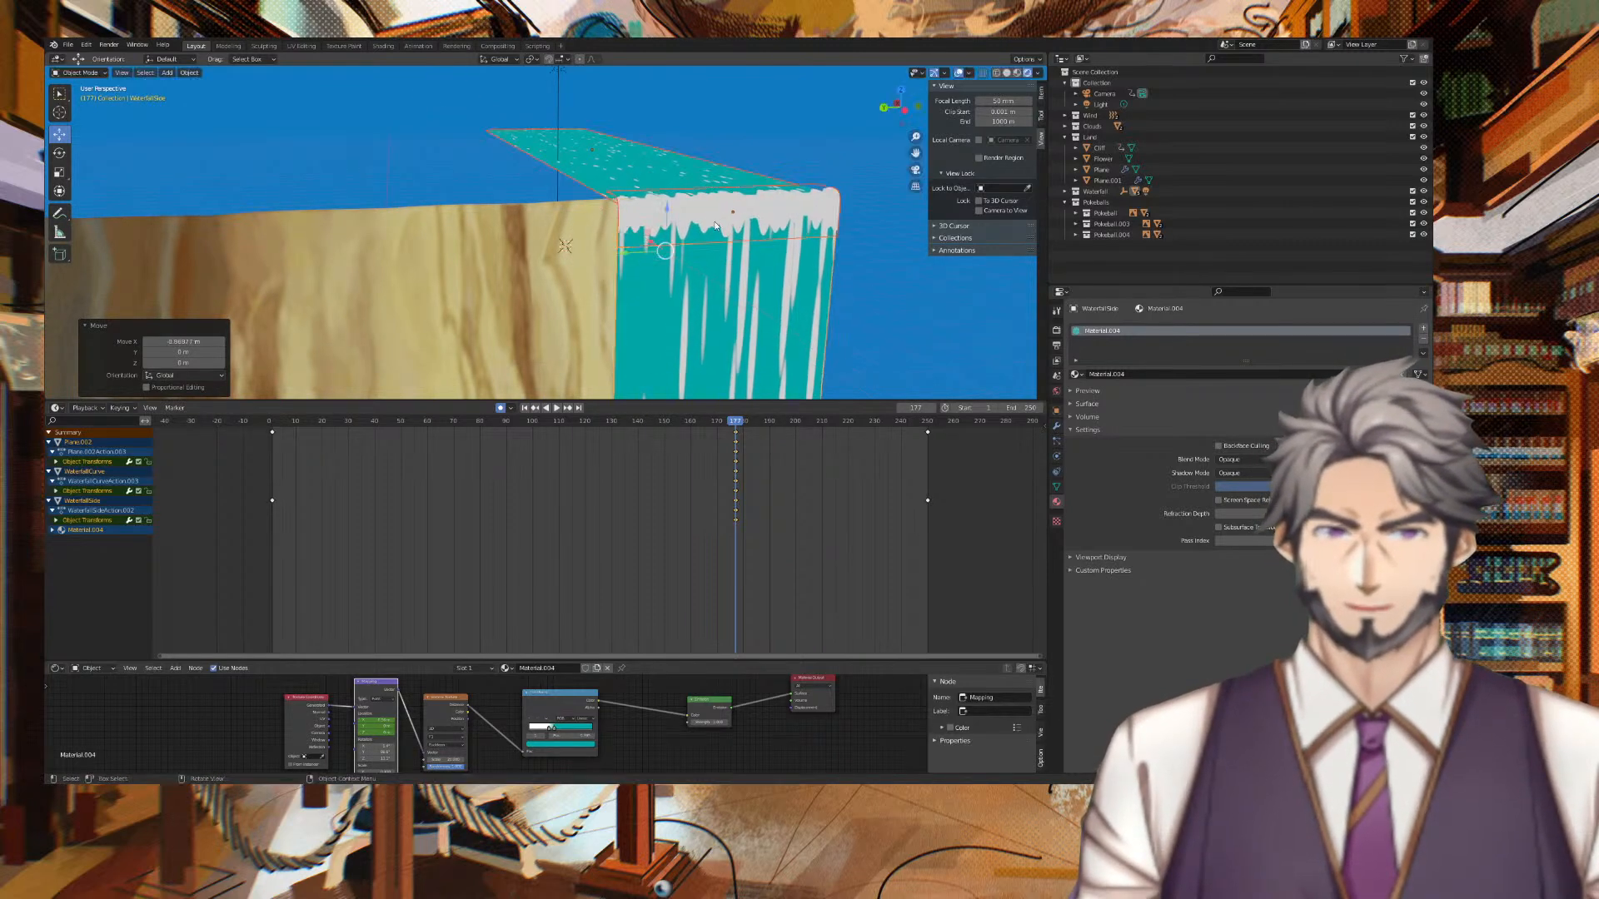
left_click(833, 125)
Look through the camera and play the animation to check the waterfall in the shot.
middle_click_drag(832, 125, 632, 125)
key("KP_0")
key("space")
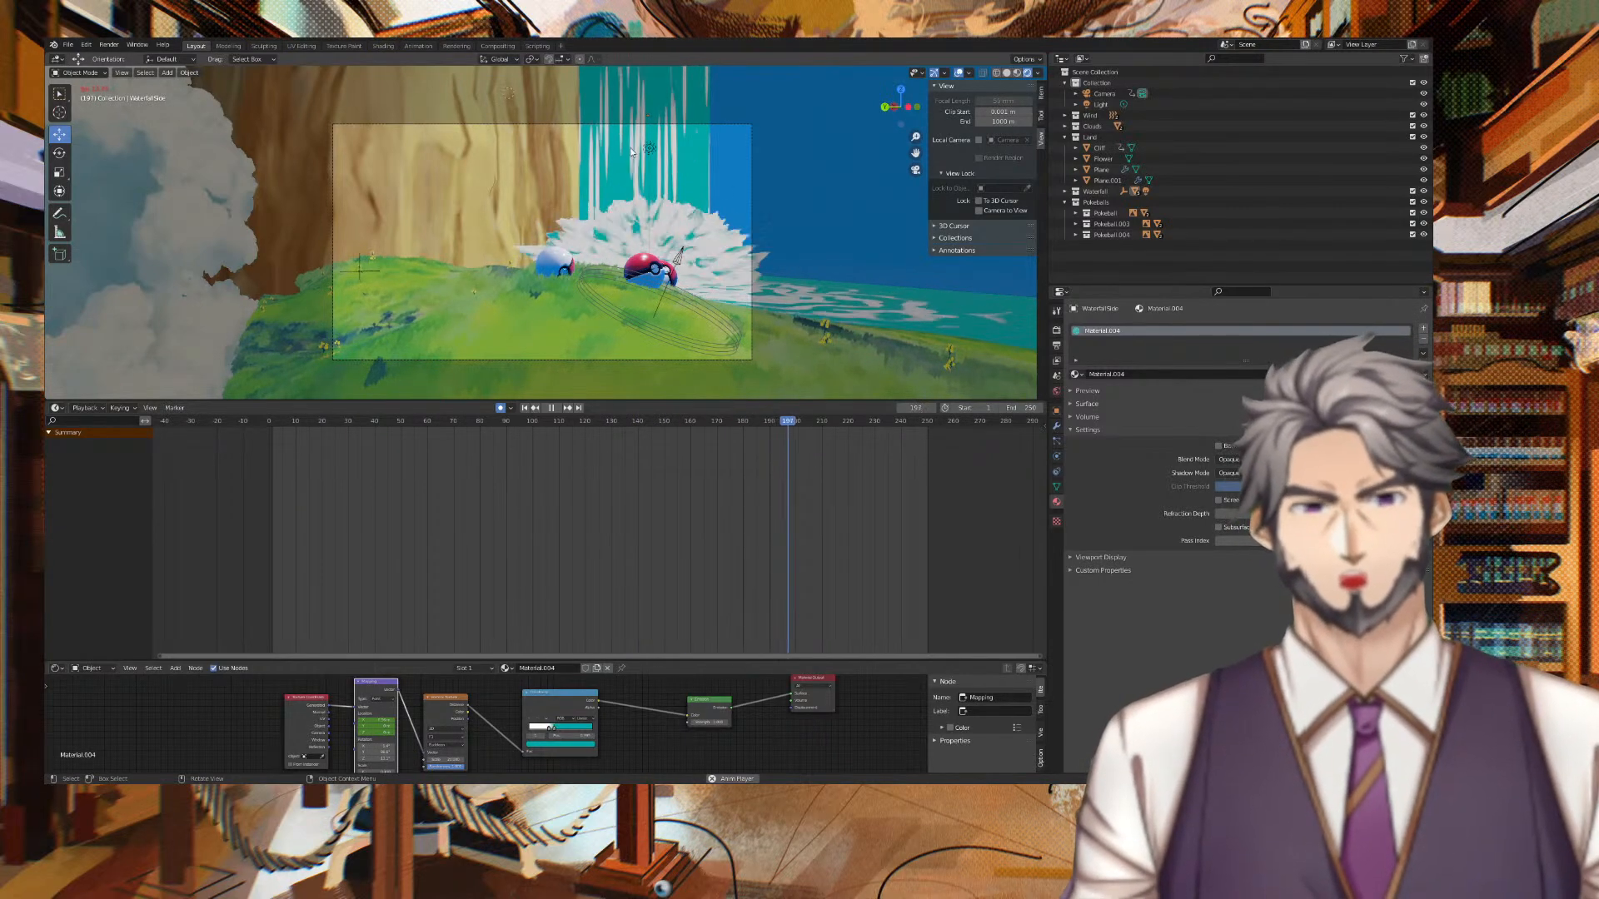
scroll(636, 155, "down", 5)
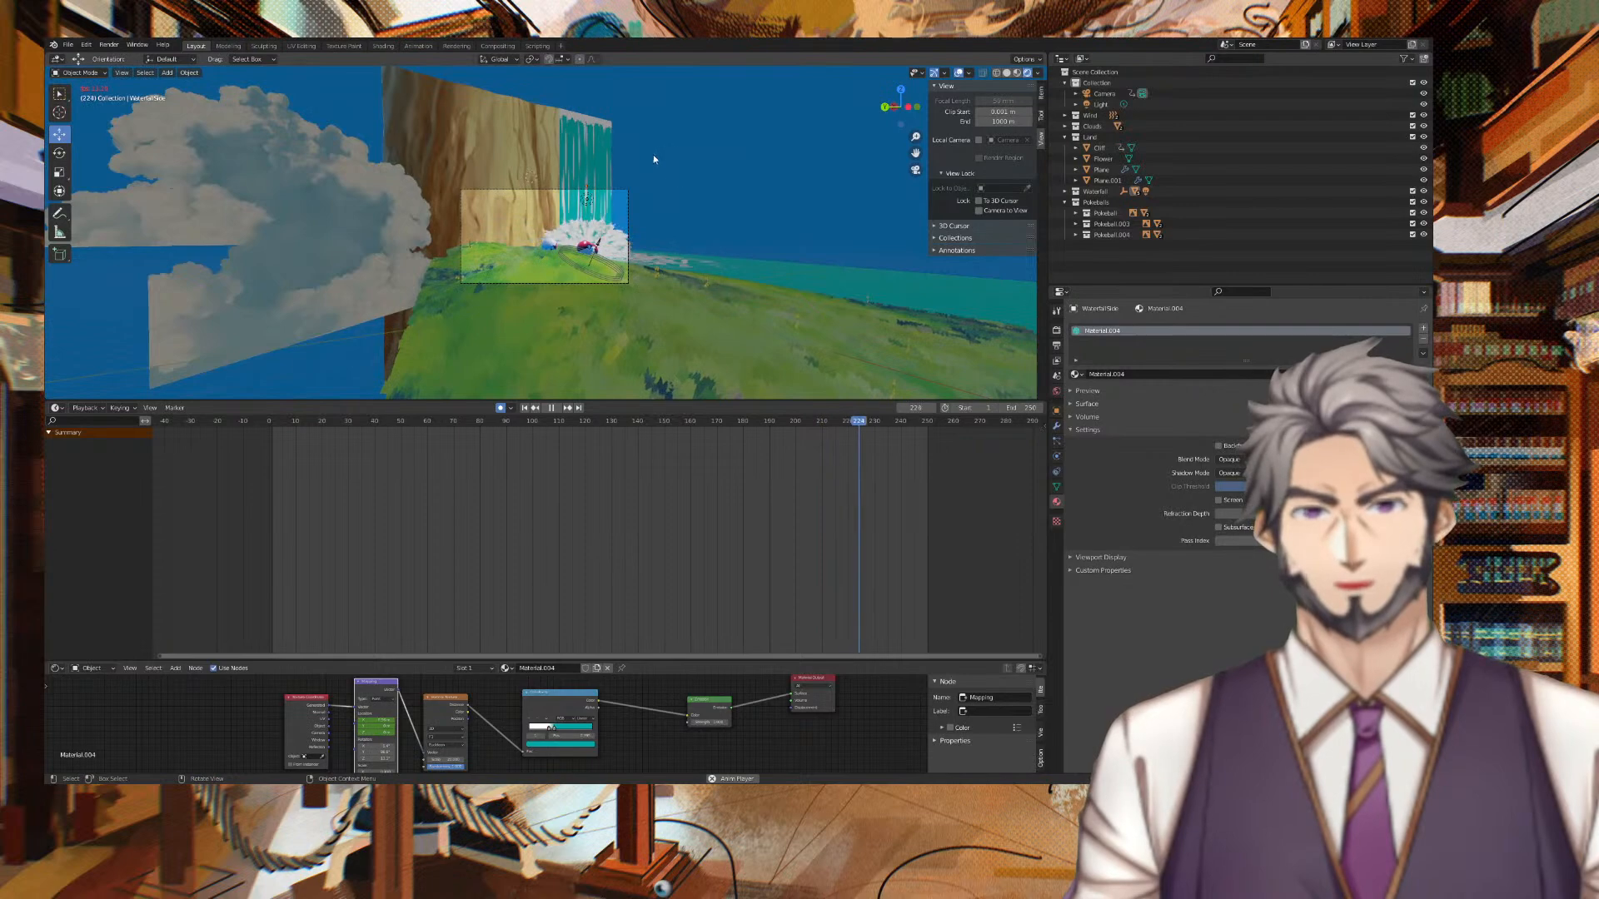
key("space")
Lock the camera to the view, reframe the shot to show the waterfall's full height behind the Pokeballs, and release the lock.
scroll(606, 237, "up", 5)
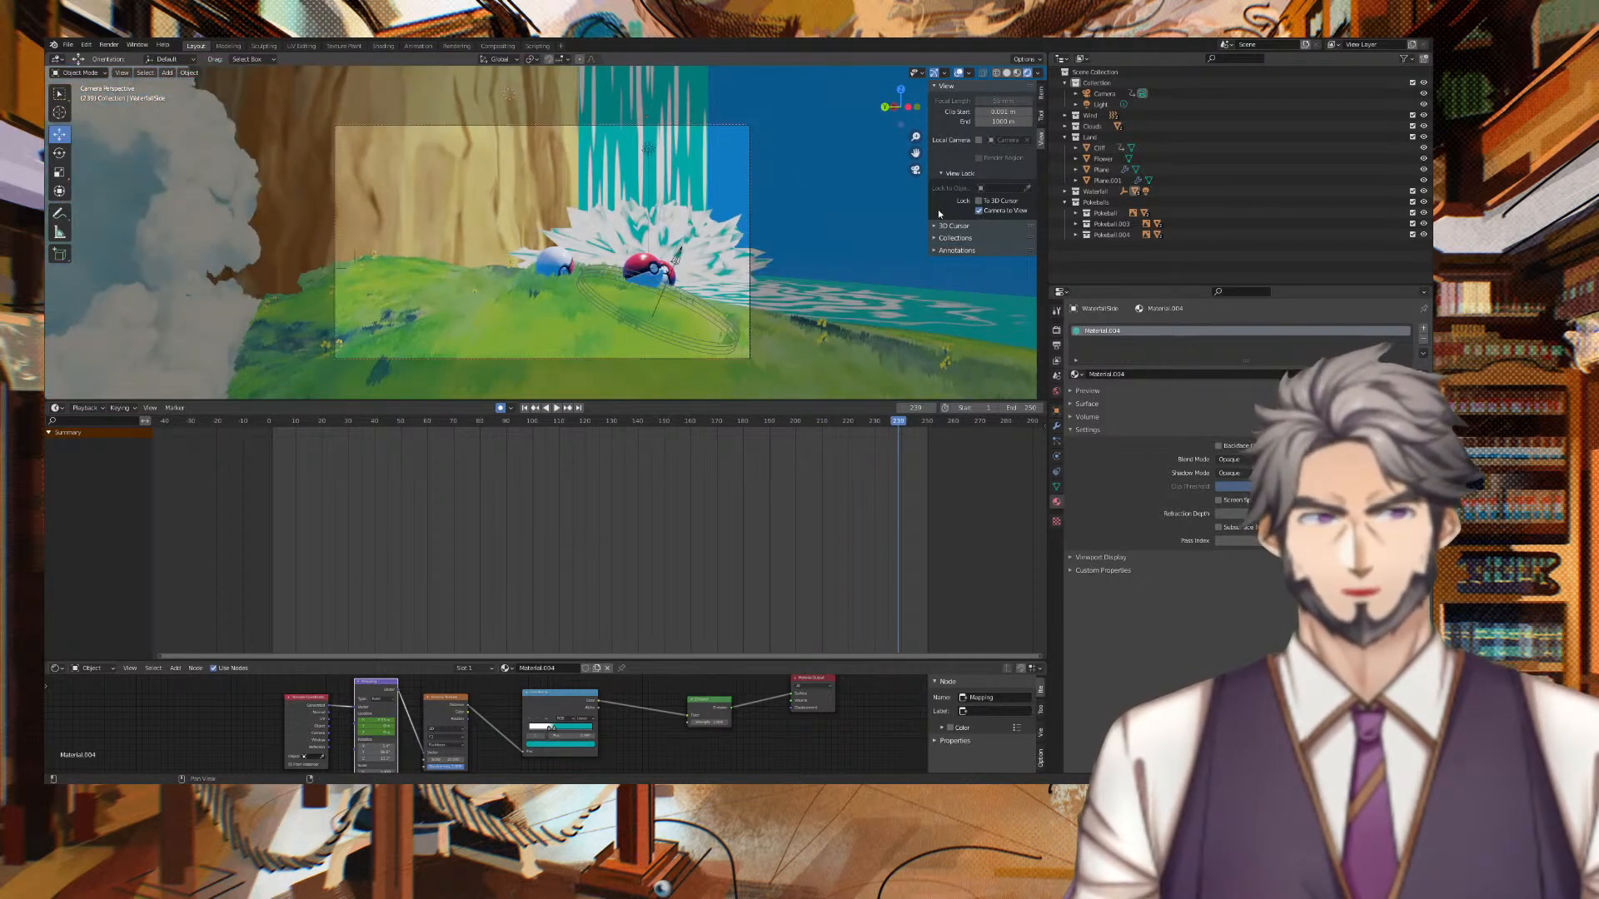
scroll(717, 240, "up", 3)
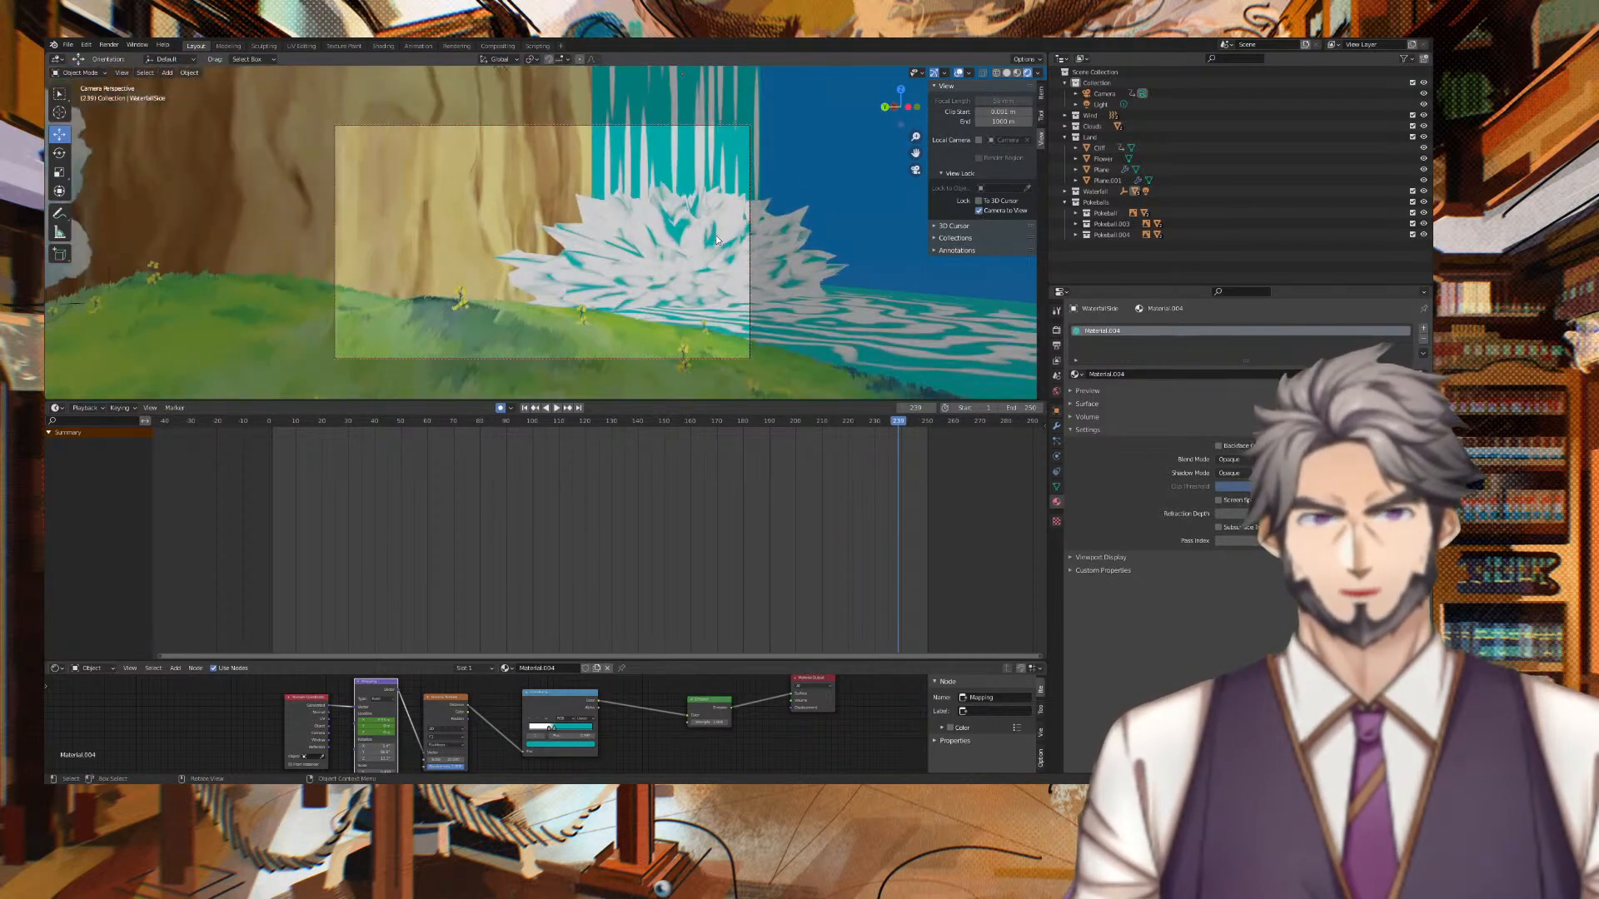
scroll(728, 232, "down", 3)
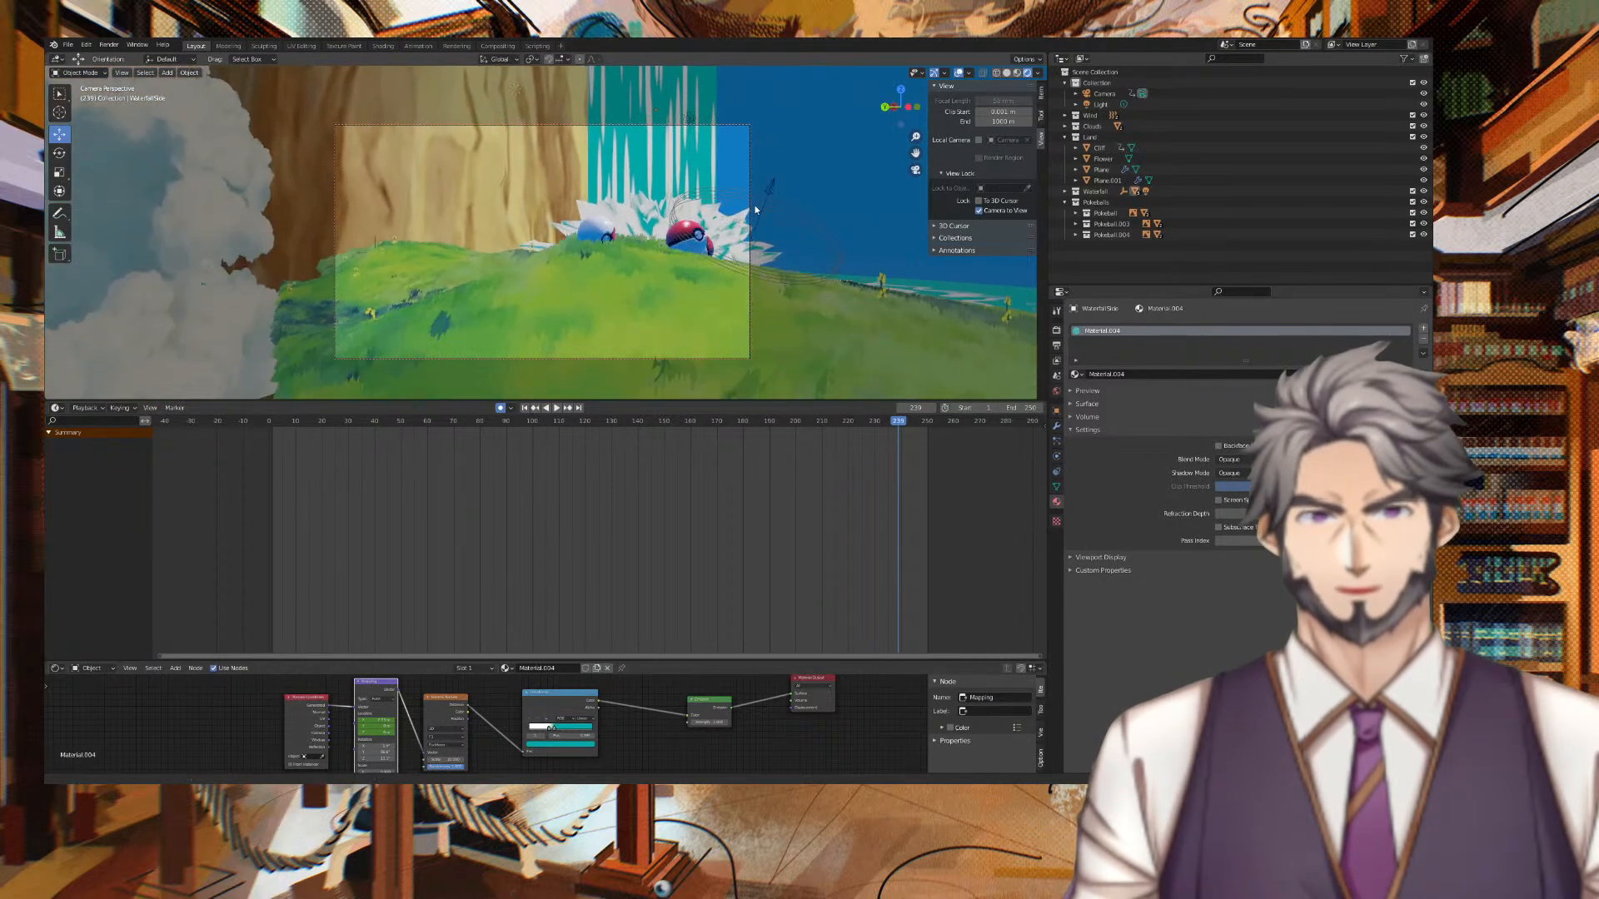
middle_click_drag(707, 145, 646, 207)
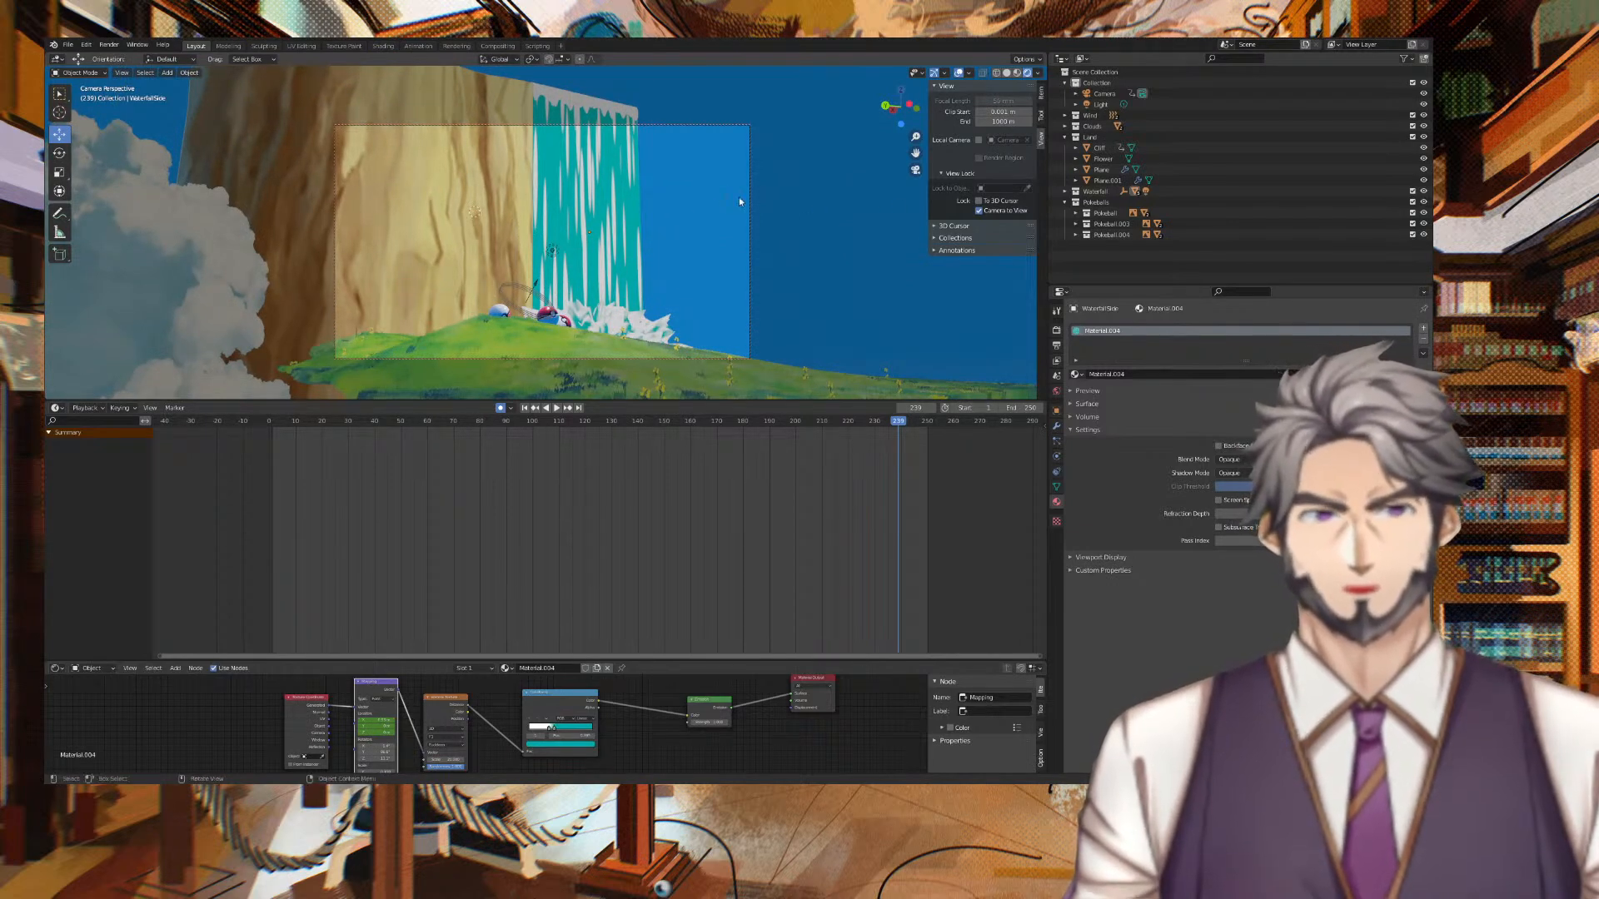
key("ctrl+z")
key("ctrl+shift+z")
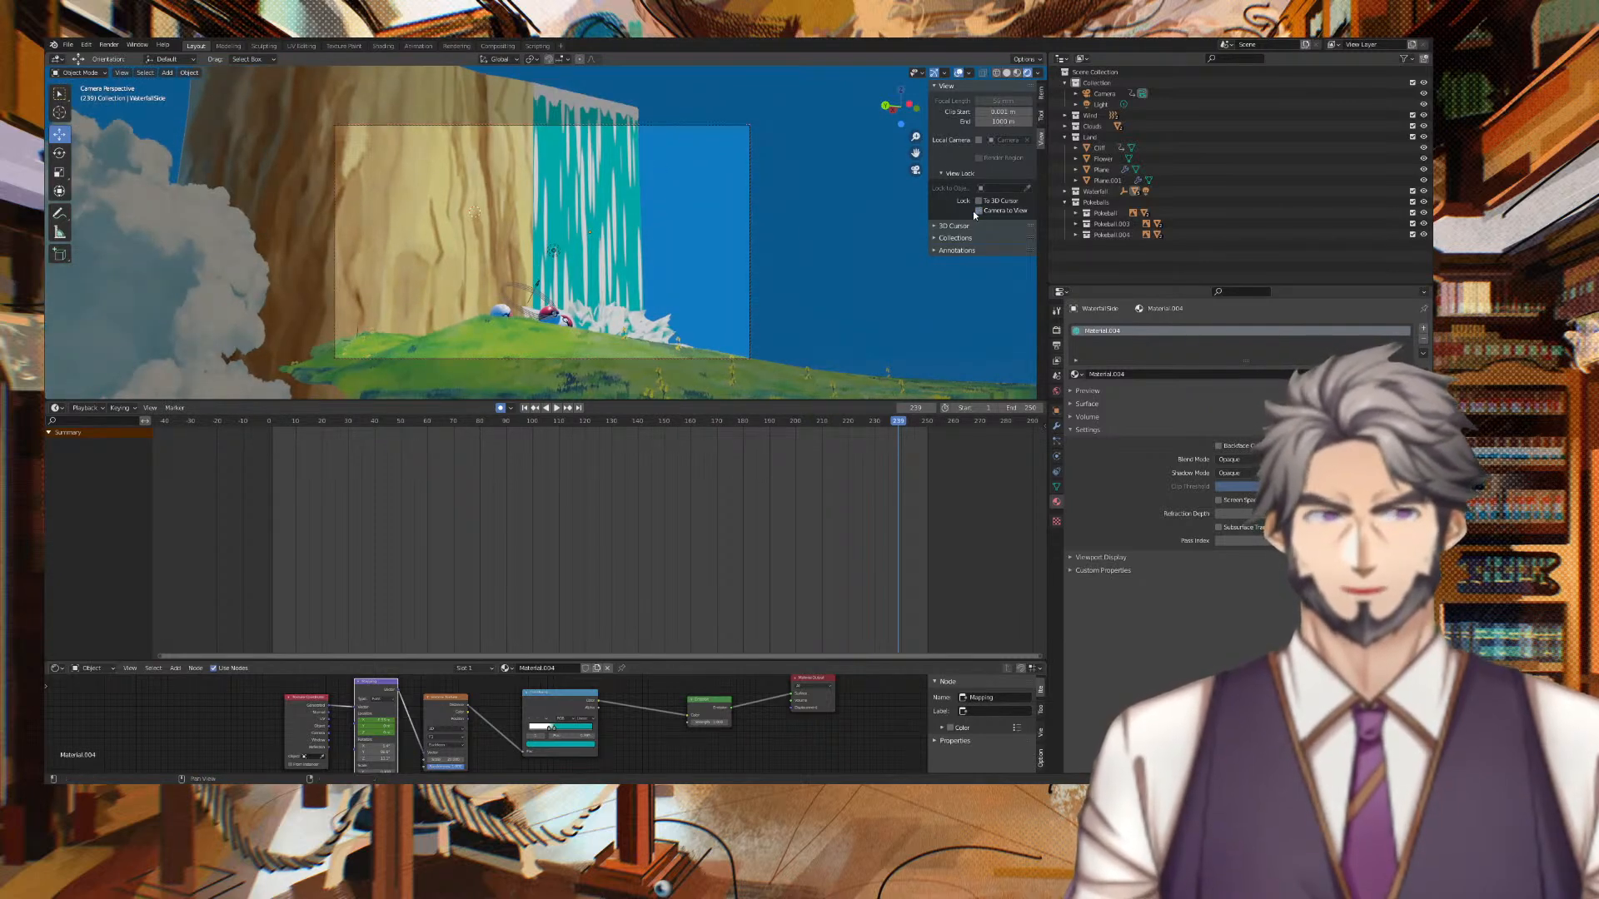
Turn off auto keying and close the Timeline area by expanding the 3D viewport over it.
scroll(853, 245, "up", 2)
scroll(852, 245, "down", 1)
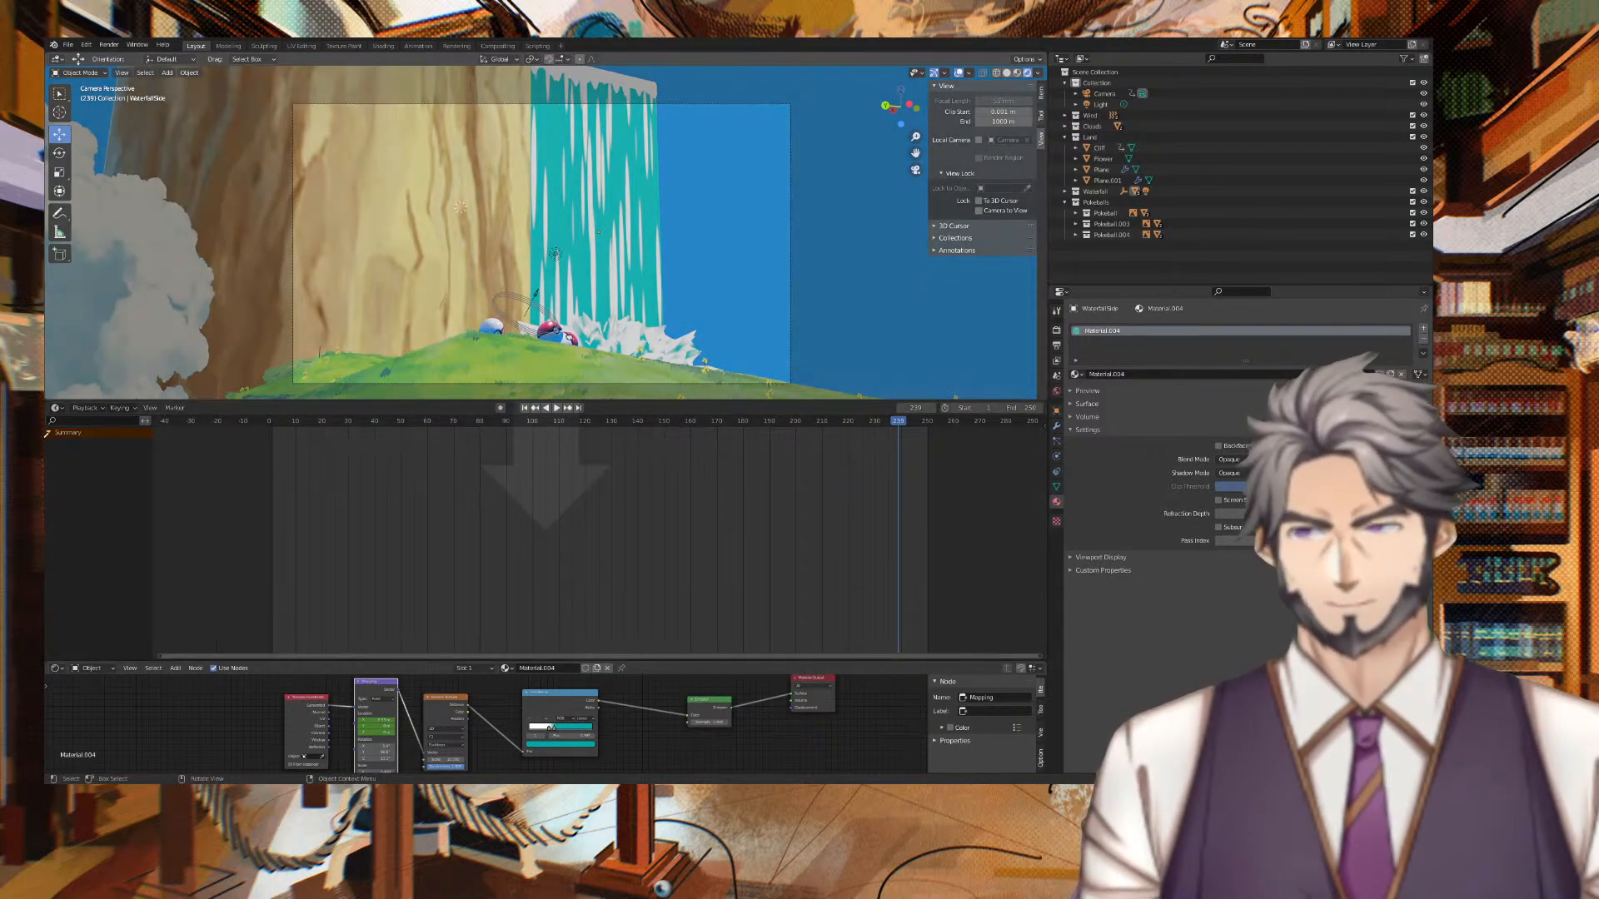
left_click(363, 399)
key("space")
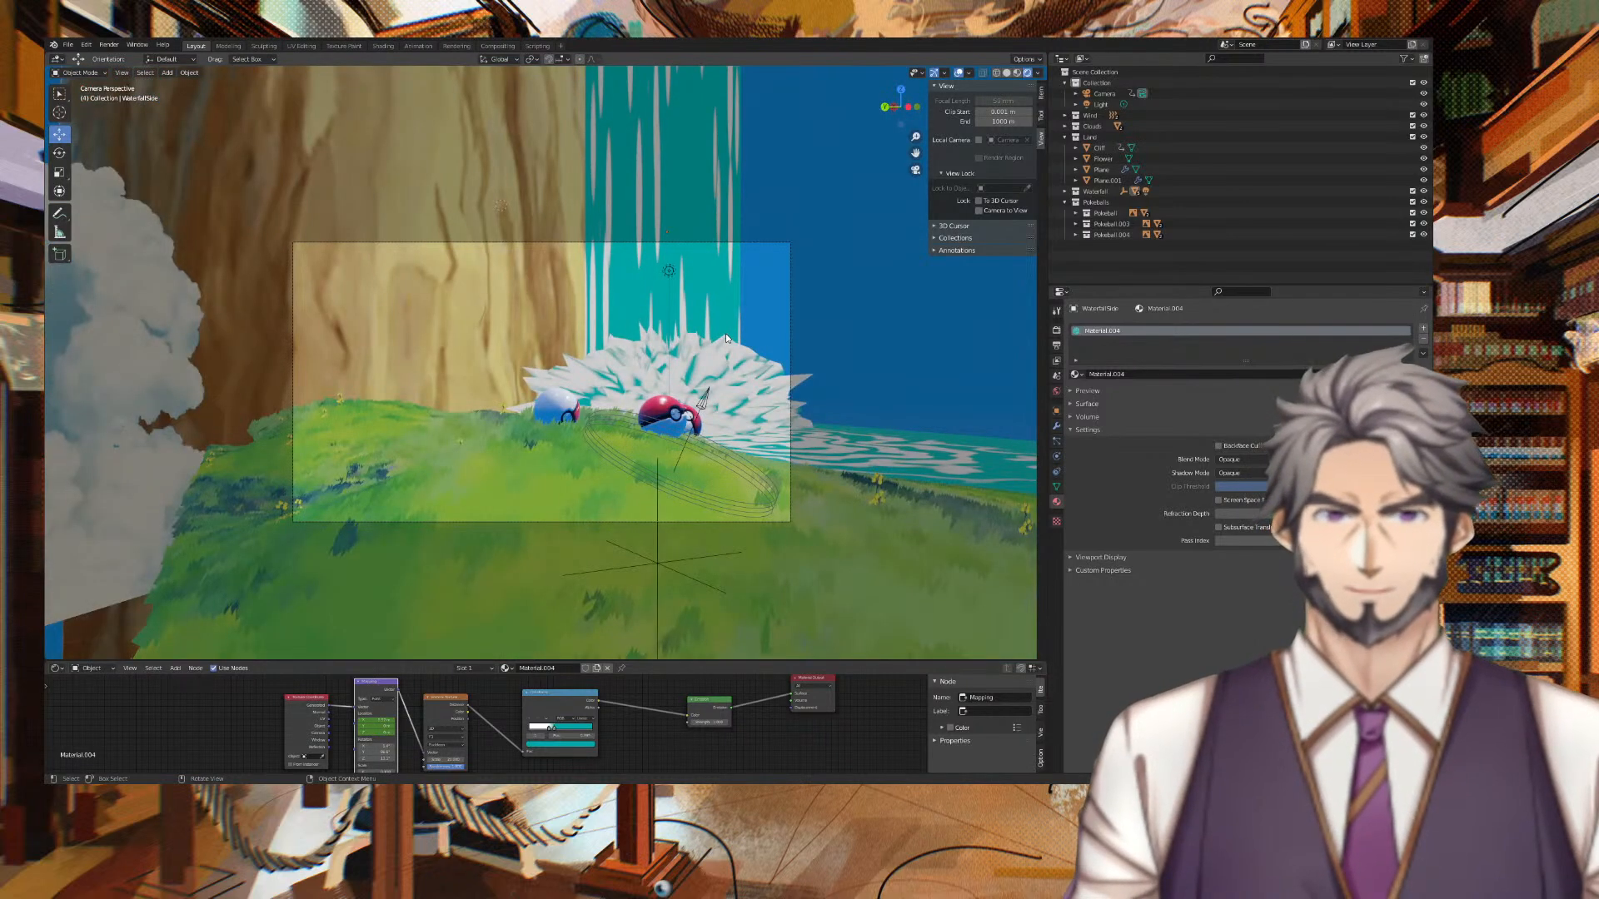
Select the camera beside the grassy land and open a Timeline area between the 3D viewport and the shader editor.
scroll(726, 335, "down", 5)
middle_click_drag(726, 335, 806, 295)
scroll(824, 302, "down", 5)
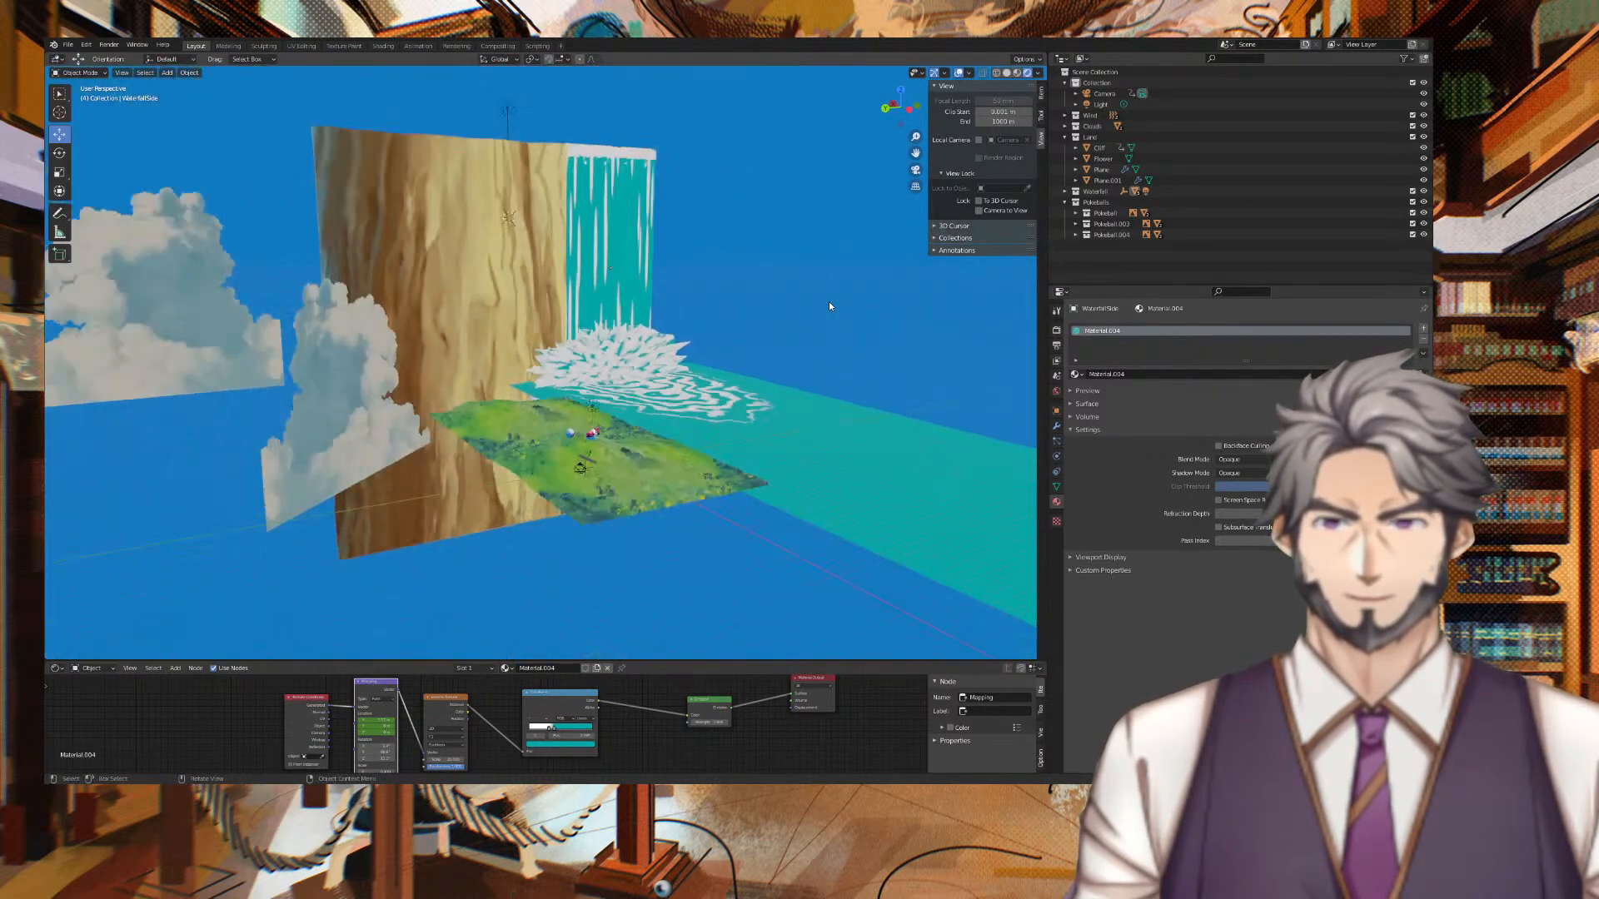
scroll(719, 344, "up", 4)
middle_click_drag(744, 423, 704, 443)
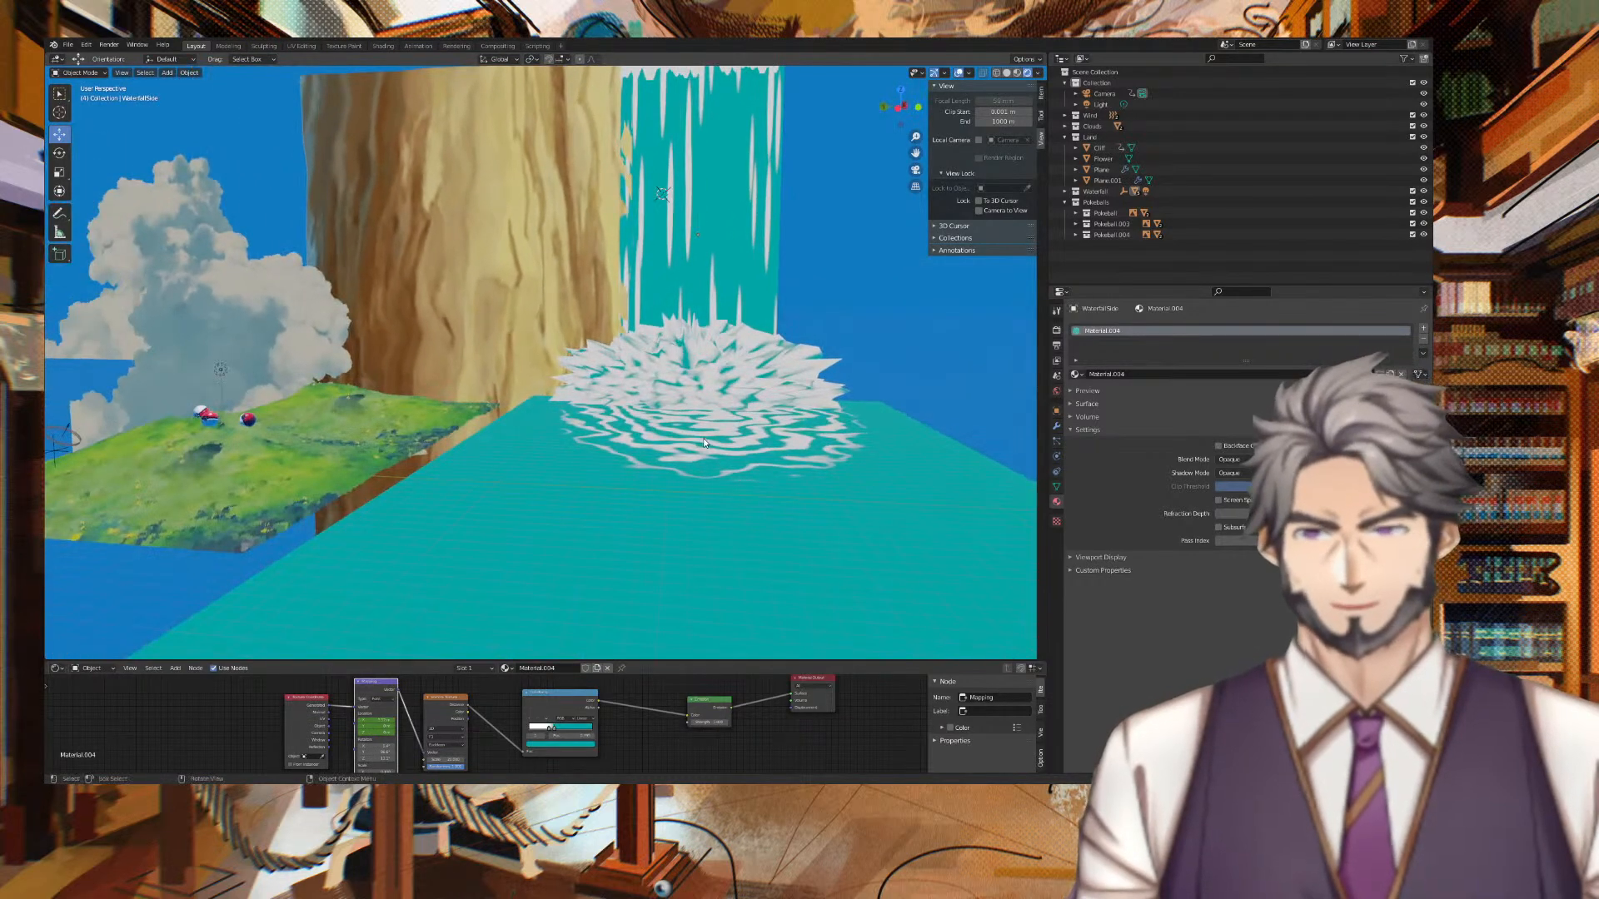
middle_click_drag(140, 484, 326, 447)
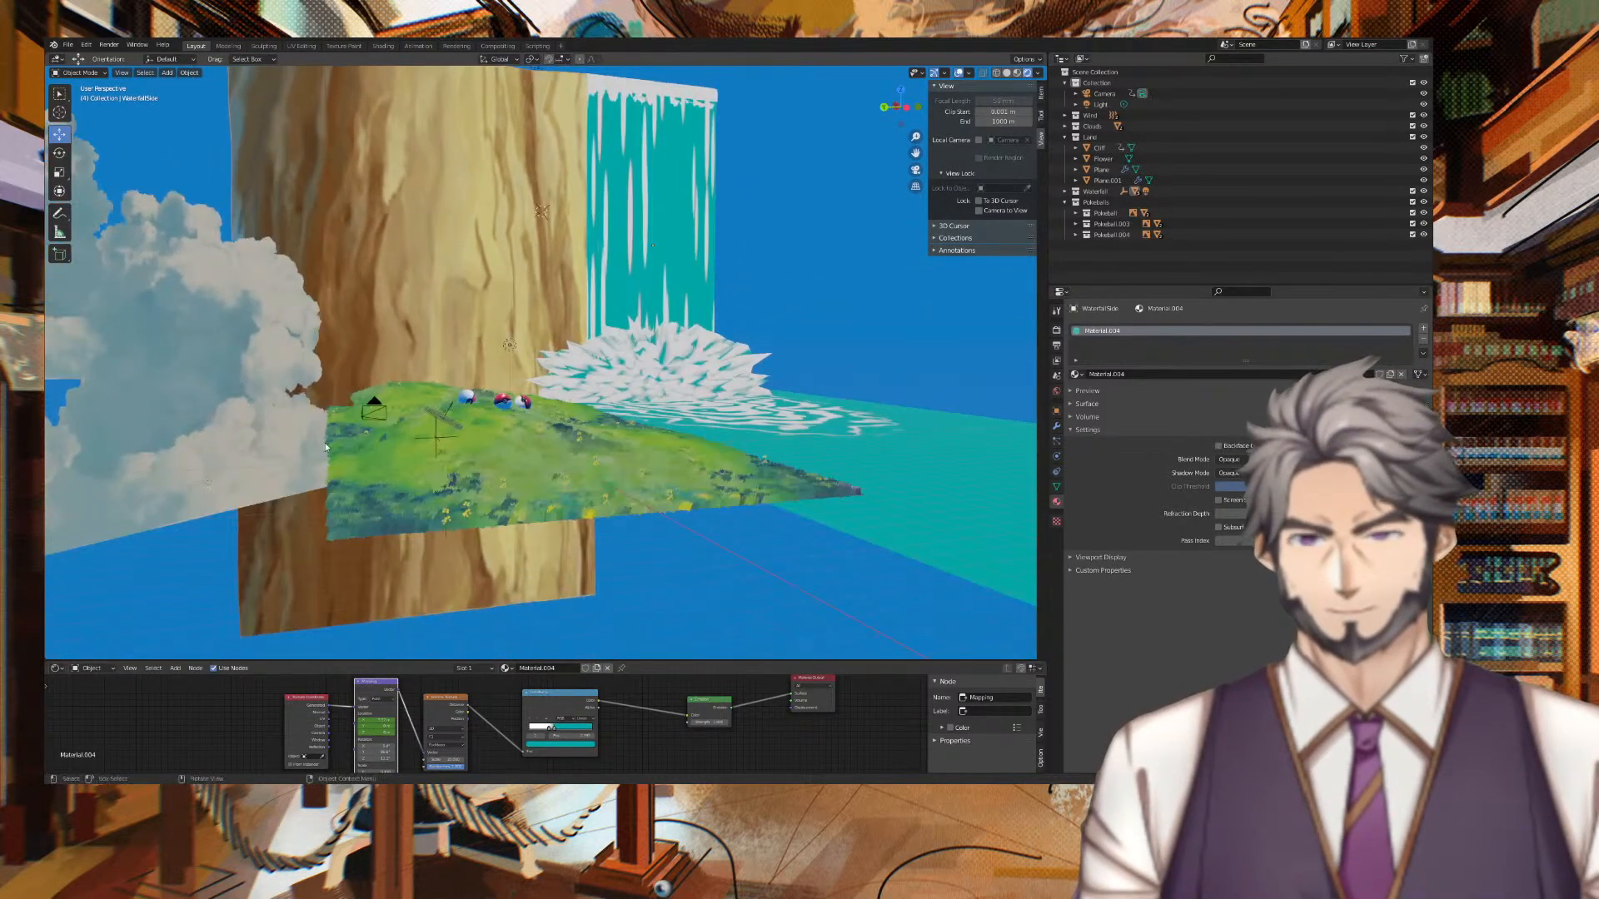
left_click(370, 414)
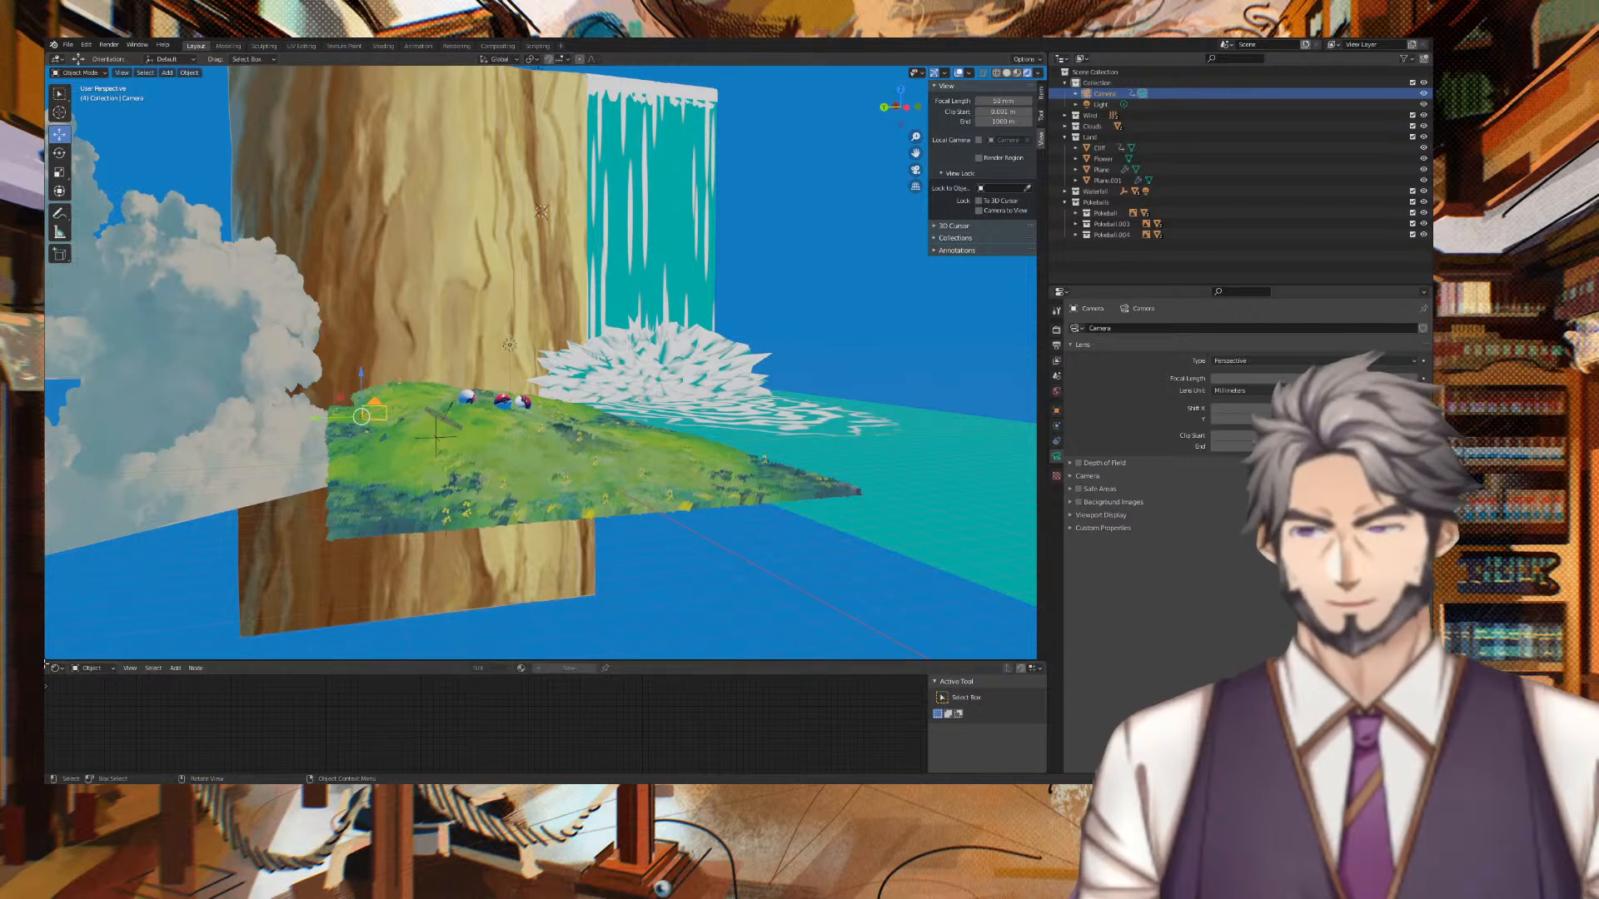
left_click_drag(46, 656, 50, 391)
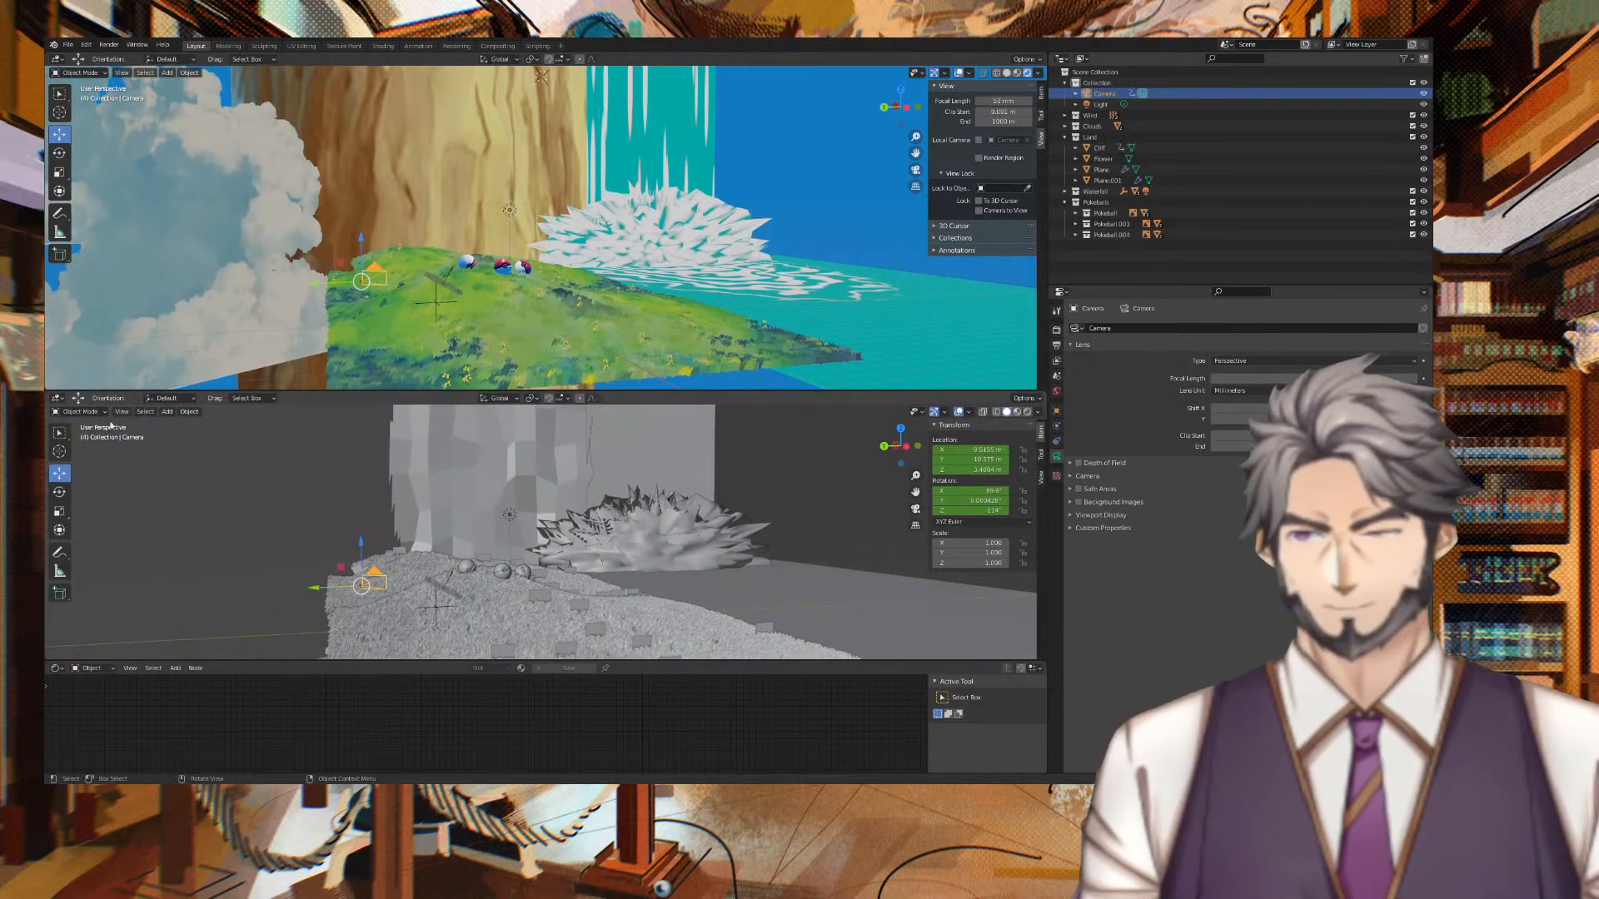
left_click(57, 399)
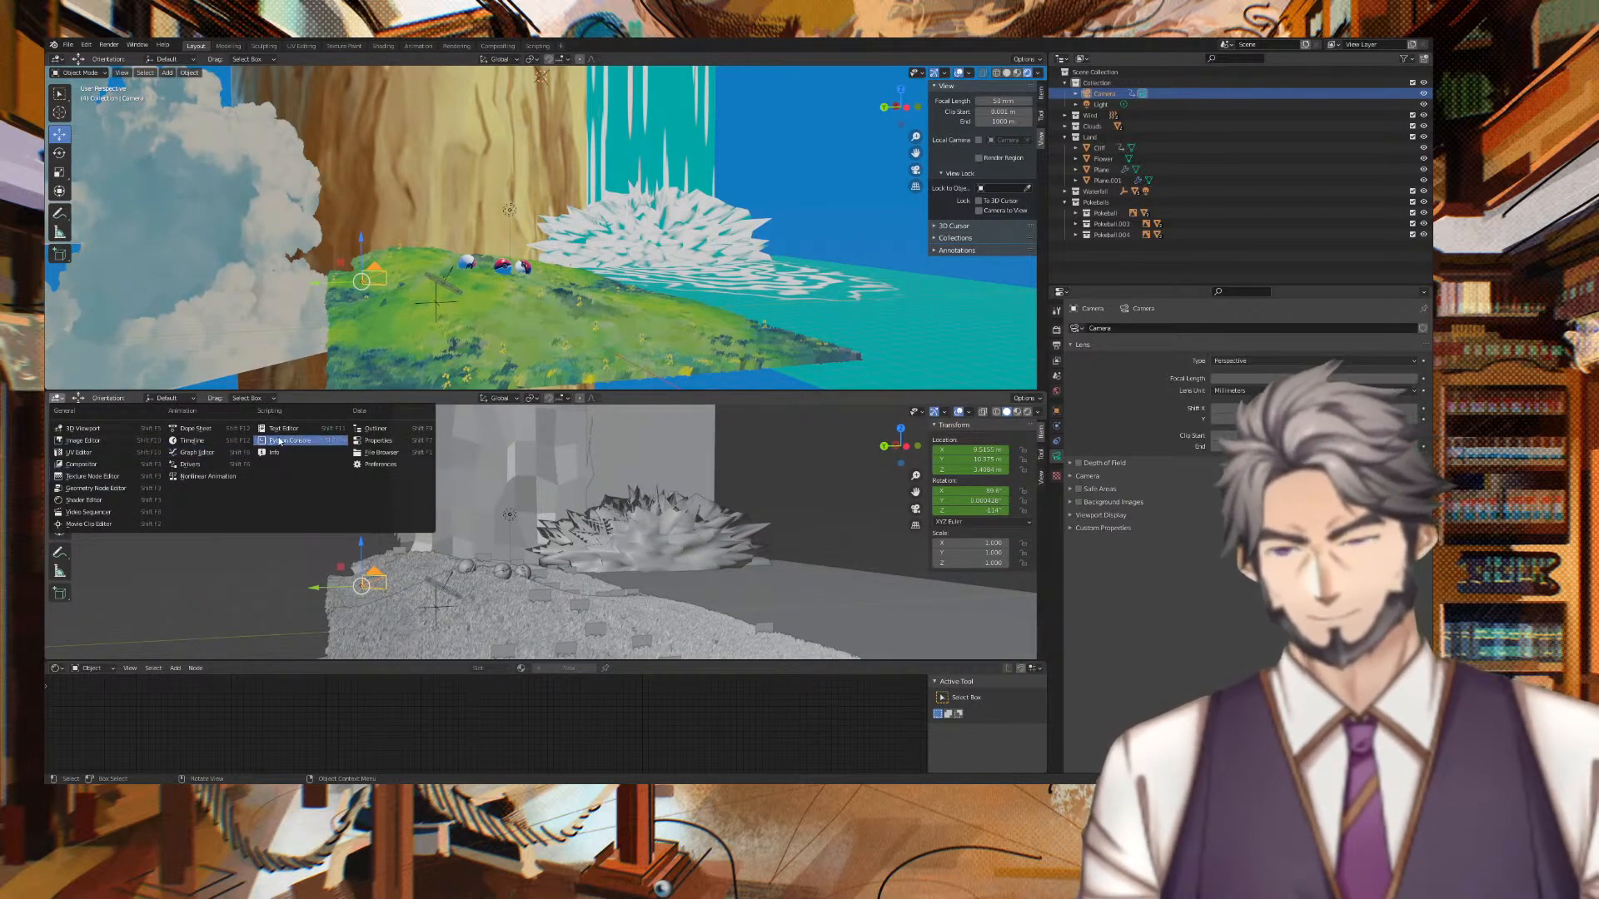
left_click(197, 453)
Delete the camera's transform keyframes near frame 240.
left_click_drag(1004, 499, 342, 417)
right_click(363, 433)
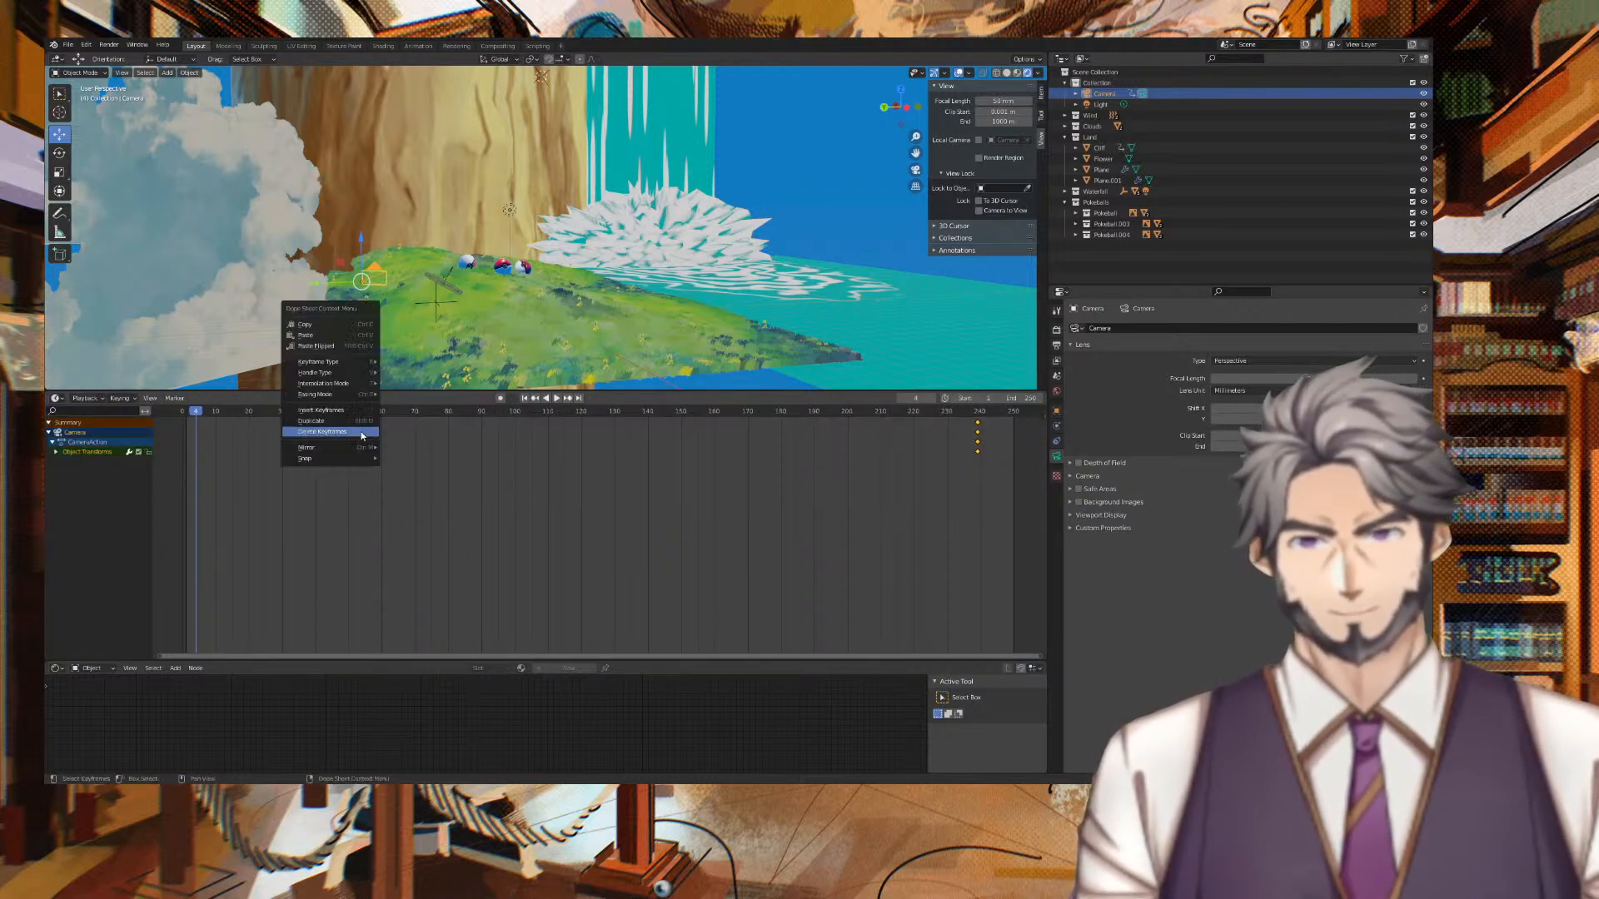
left_click(359, 432)
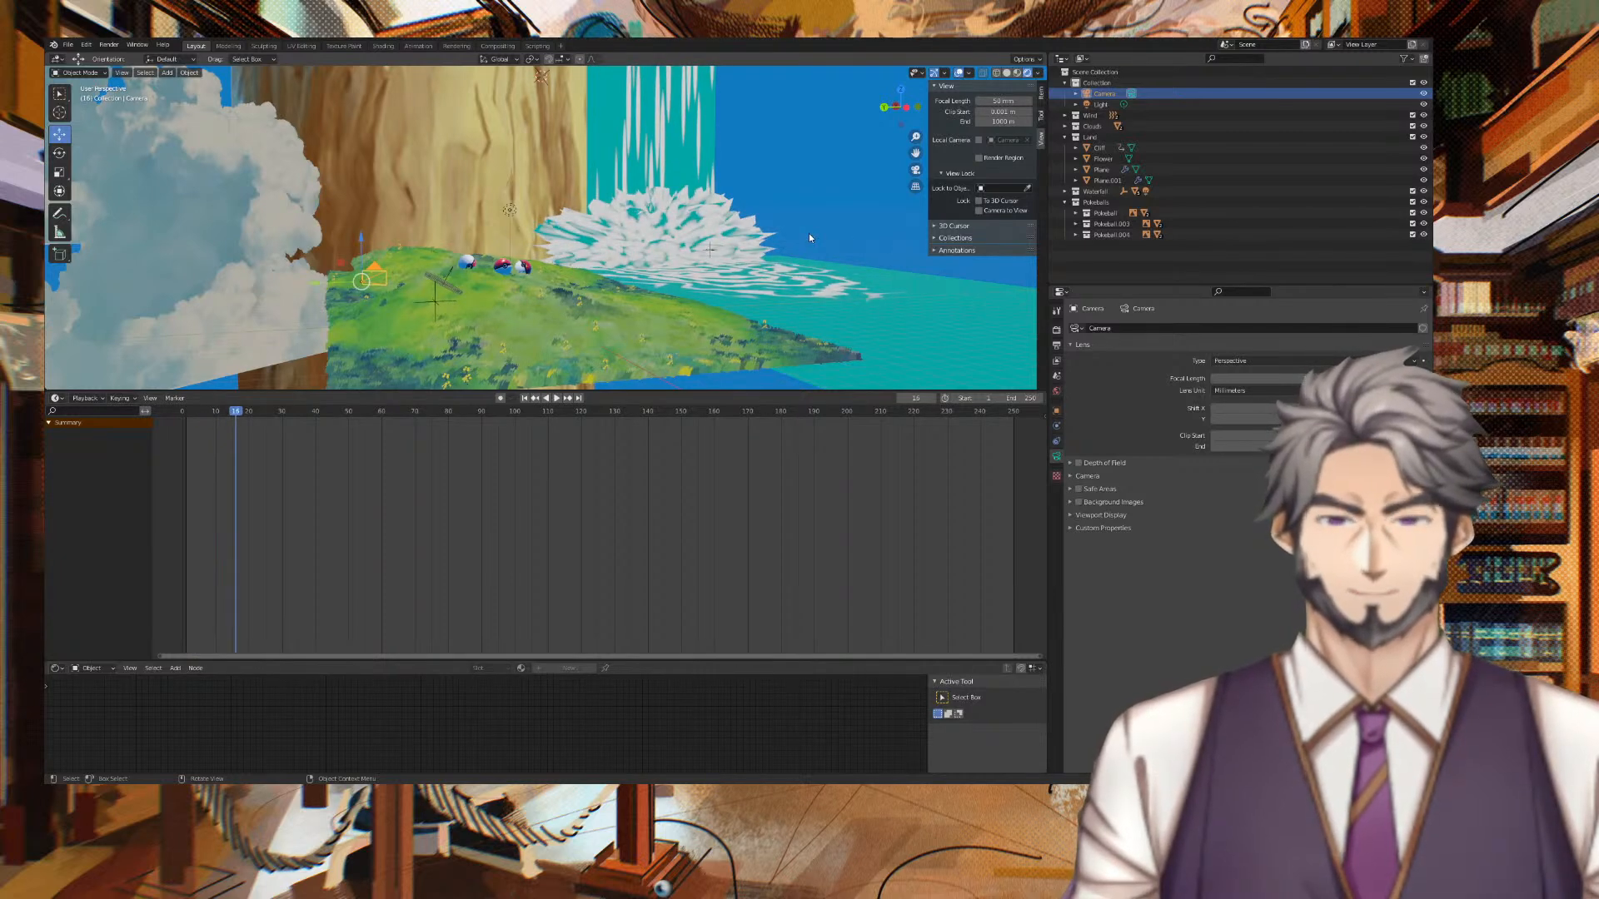
Play the animation through the camera, and inspect the land, splash and water ripples from other angles.
key("KP_0")
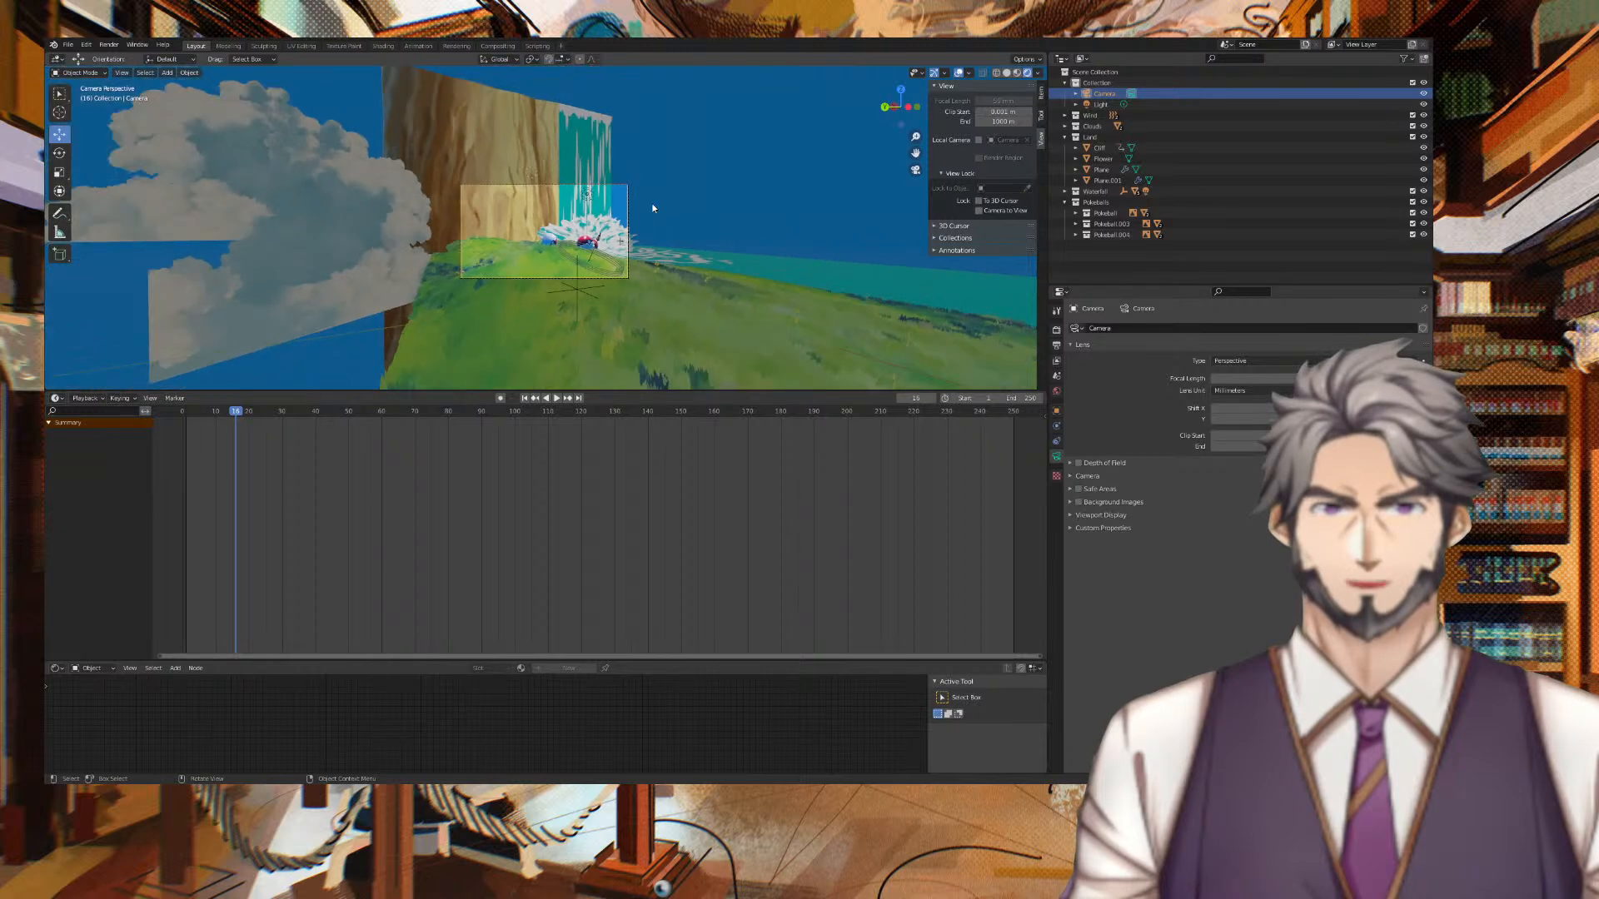
scroll(652, 208, "up", 5)
key("space")
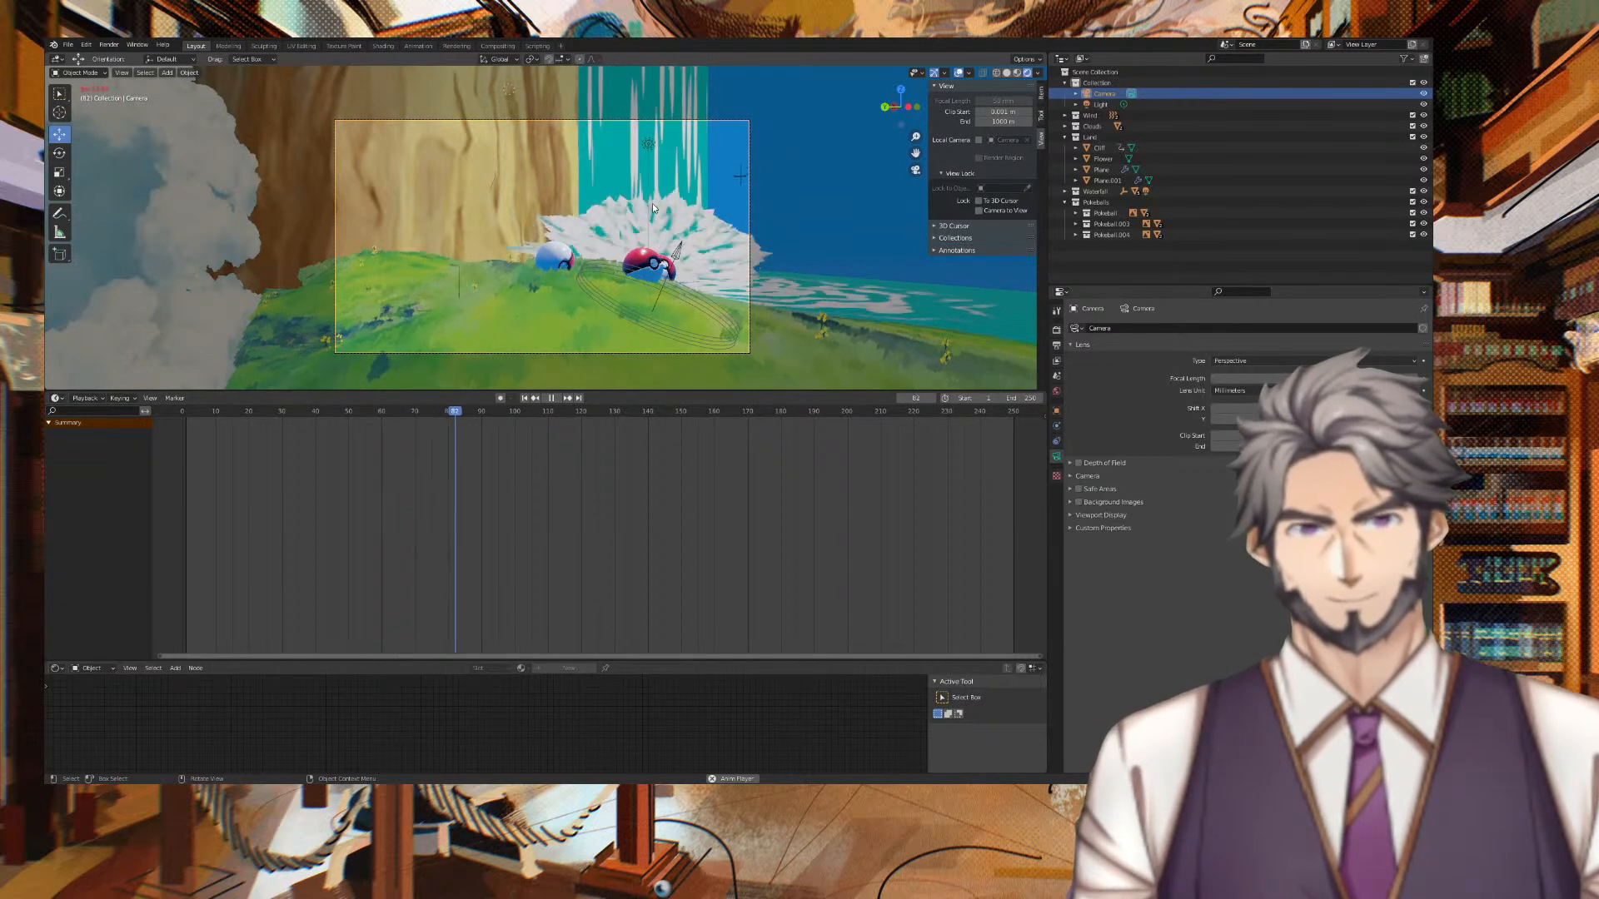
key("space")
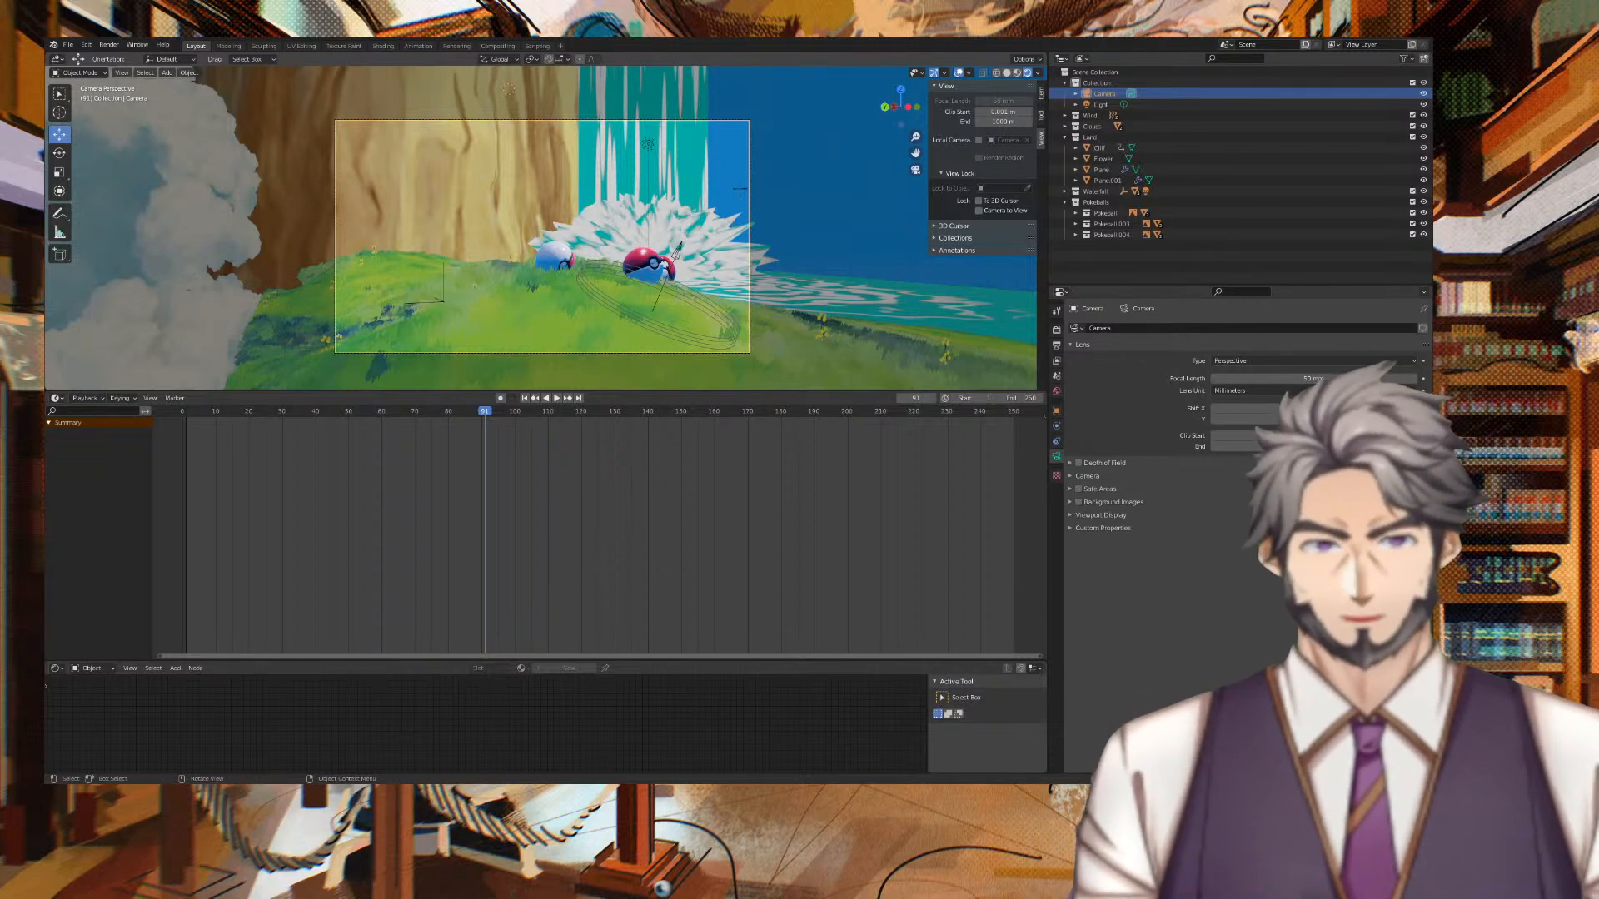
middle_click_drag(797, 172, 547, 185)
middle_click_drag(467, 148, 598, 237)
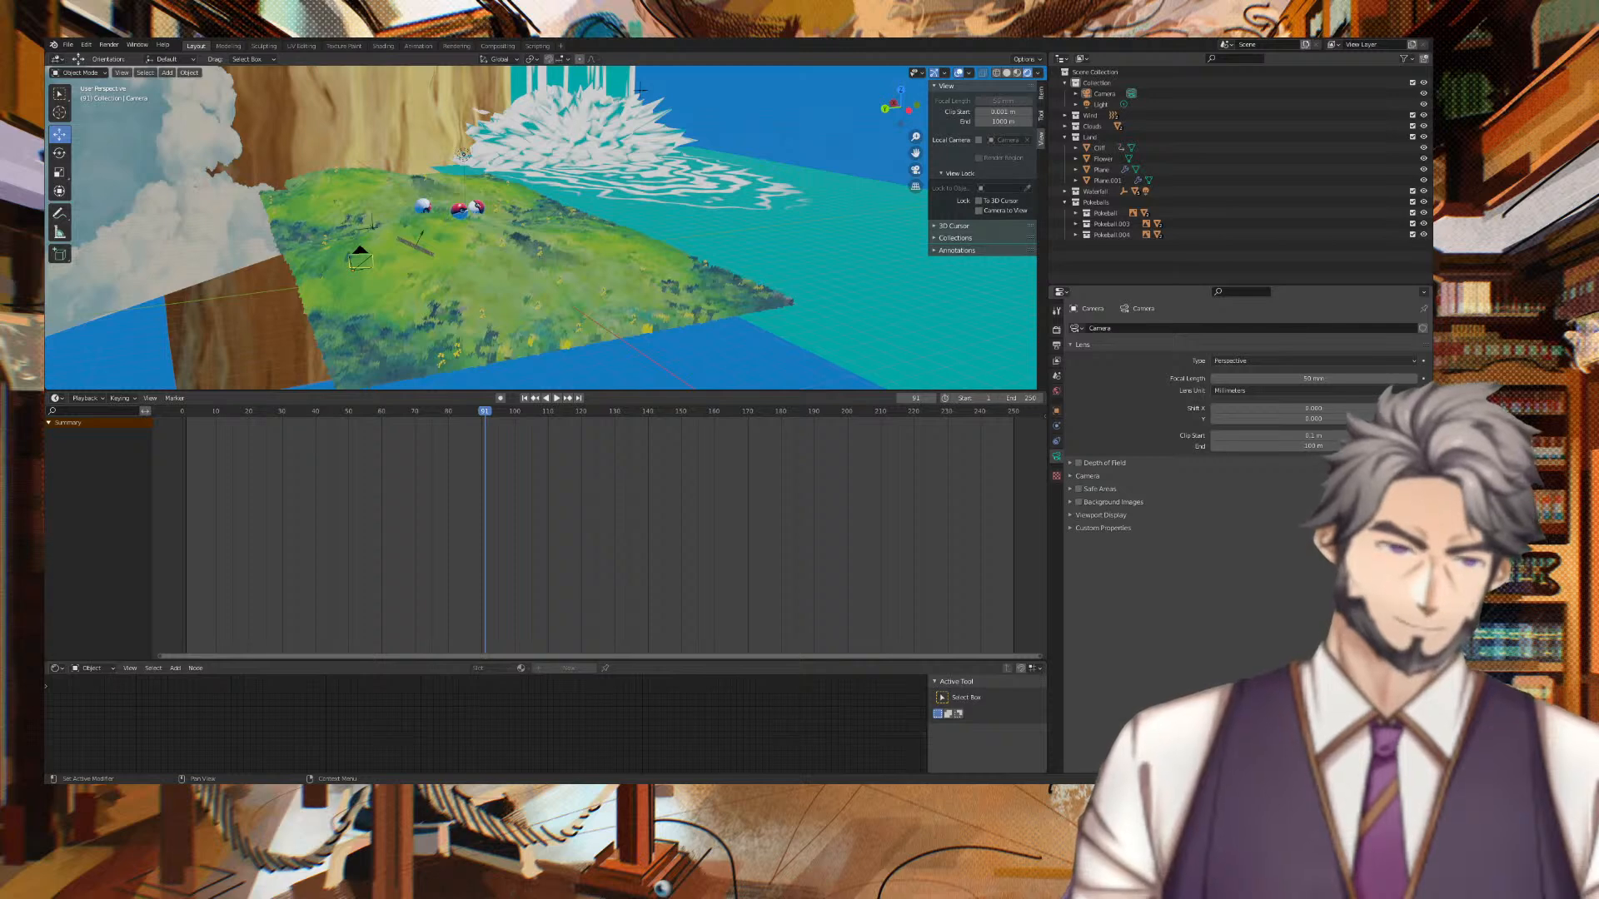
middle_click_drag(749, 131, 725, 161)
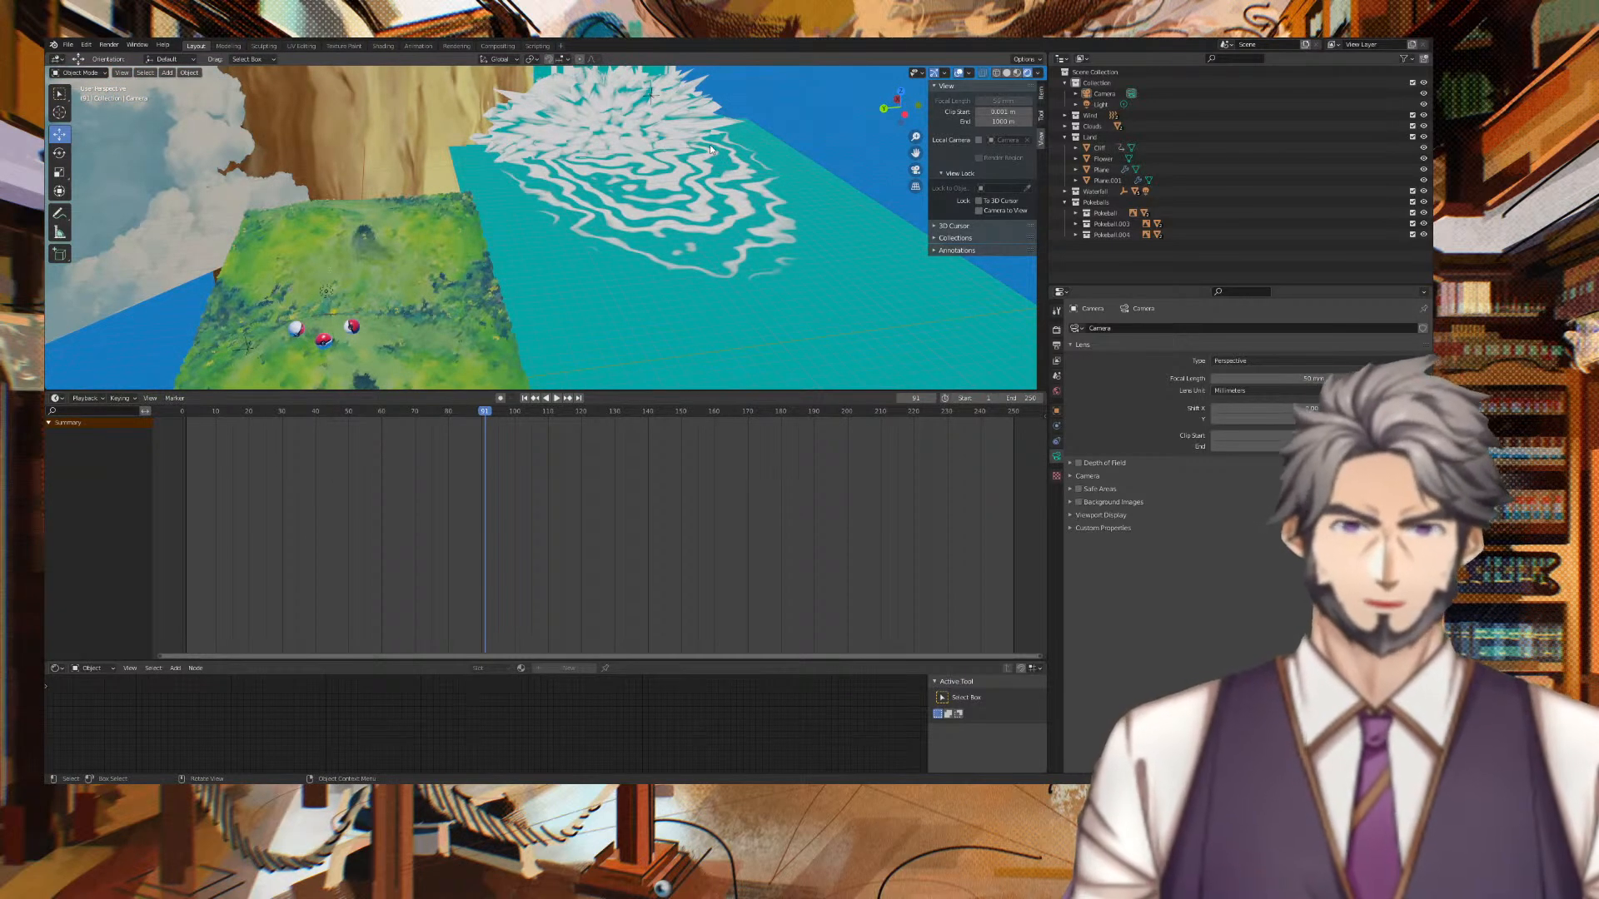
Try to paste a copy of the cliff and move it together with the original cliff across the waterfall.
scroll(710, 144, "up", 3)
middle_click_drag(531, 152, 454, 131)
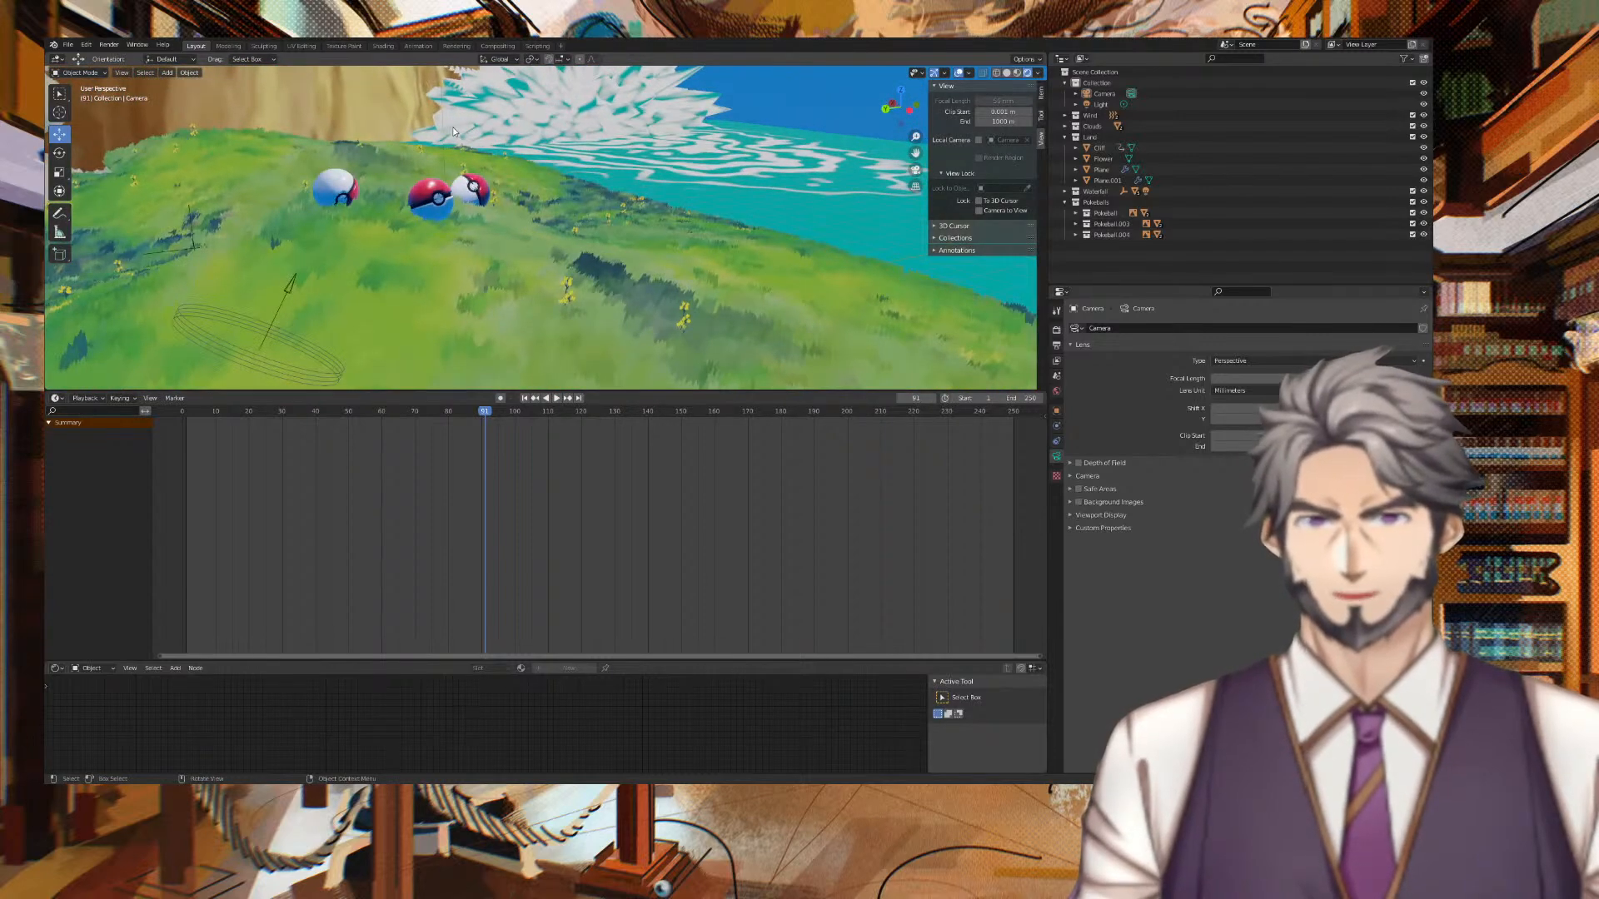
key("KP_0")
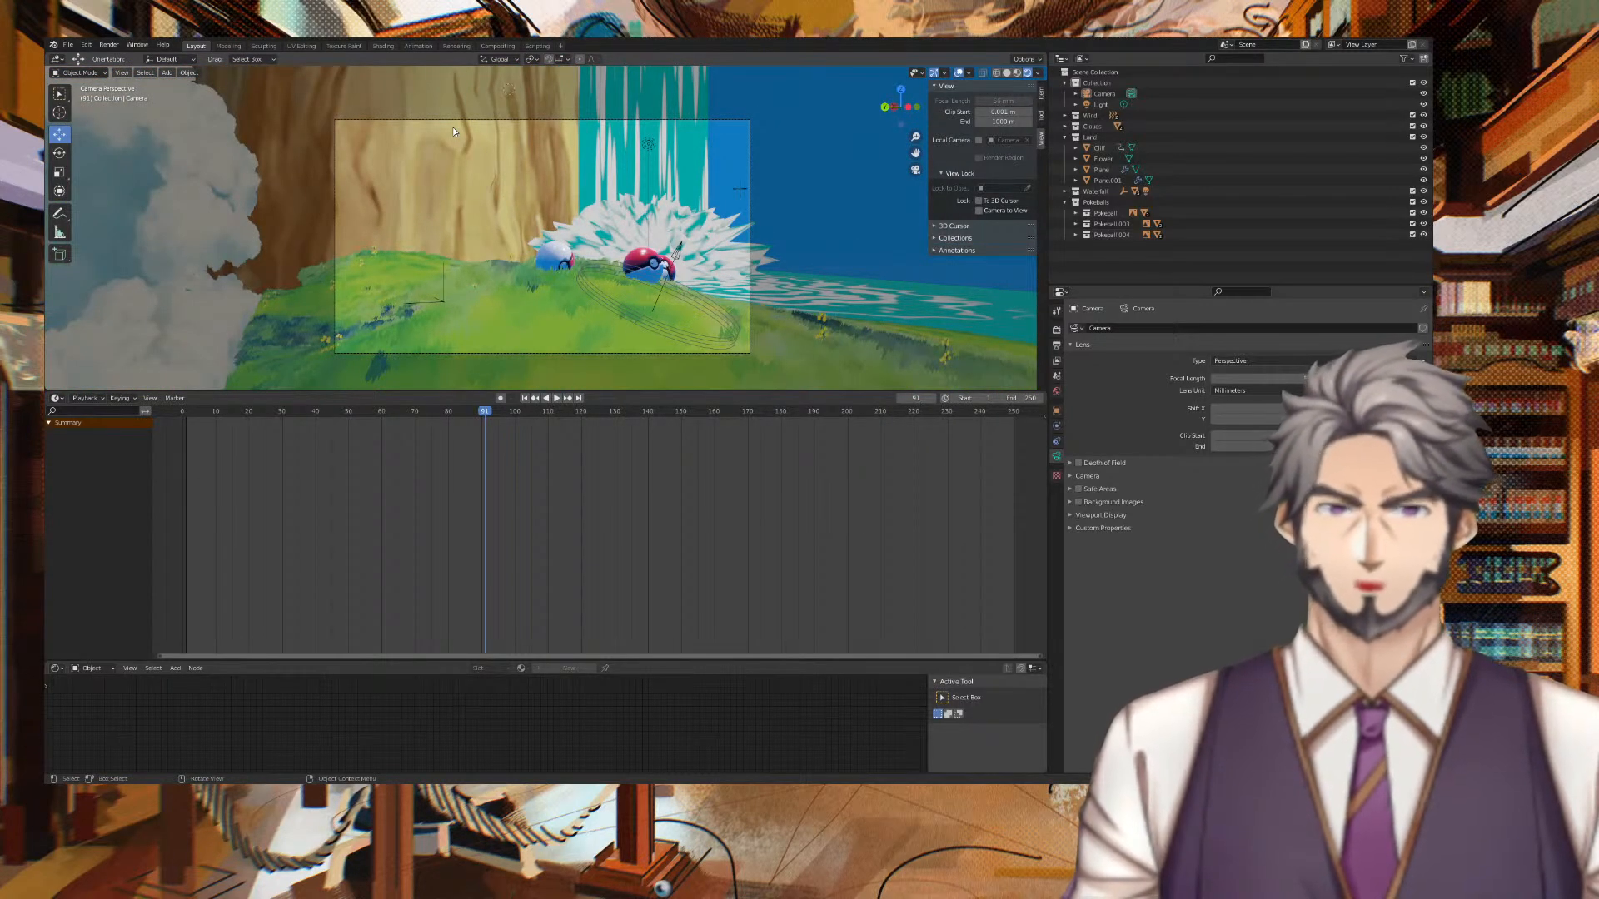
scroll(716, 143, "down", 2)
middle_click_drag(756, 137, 538, 295)
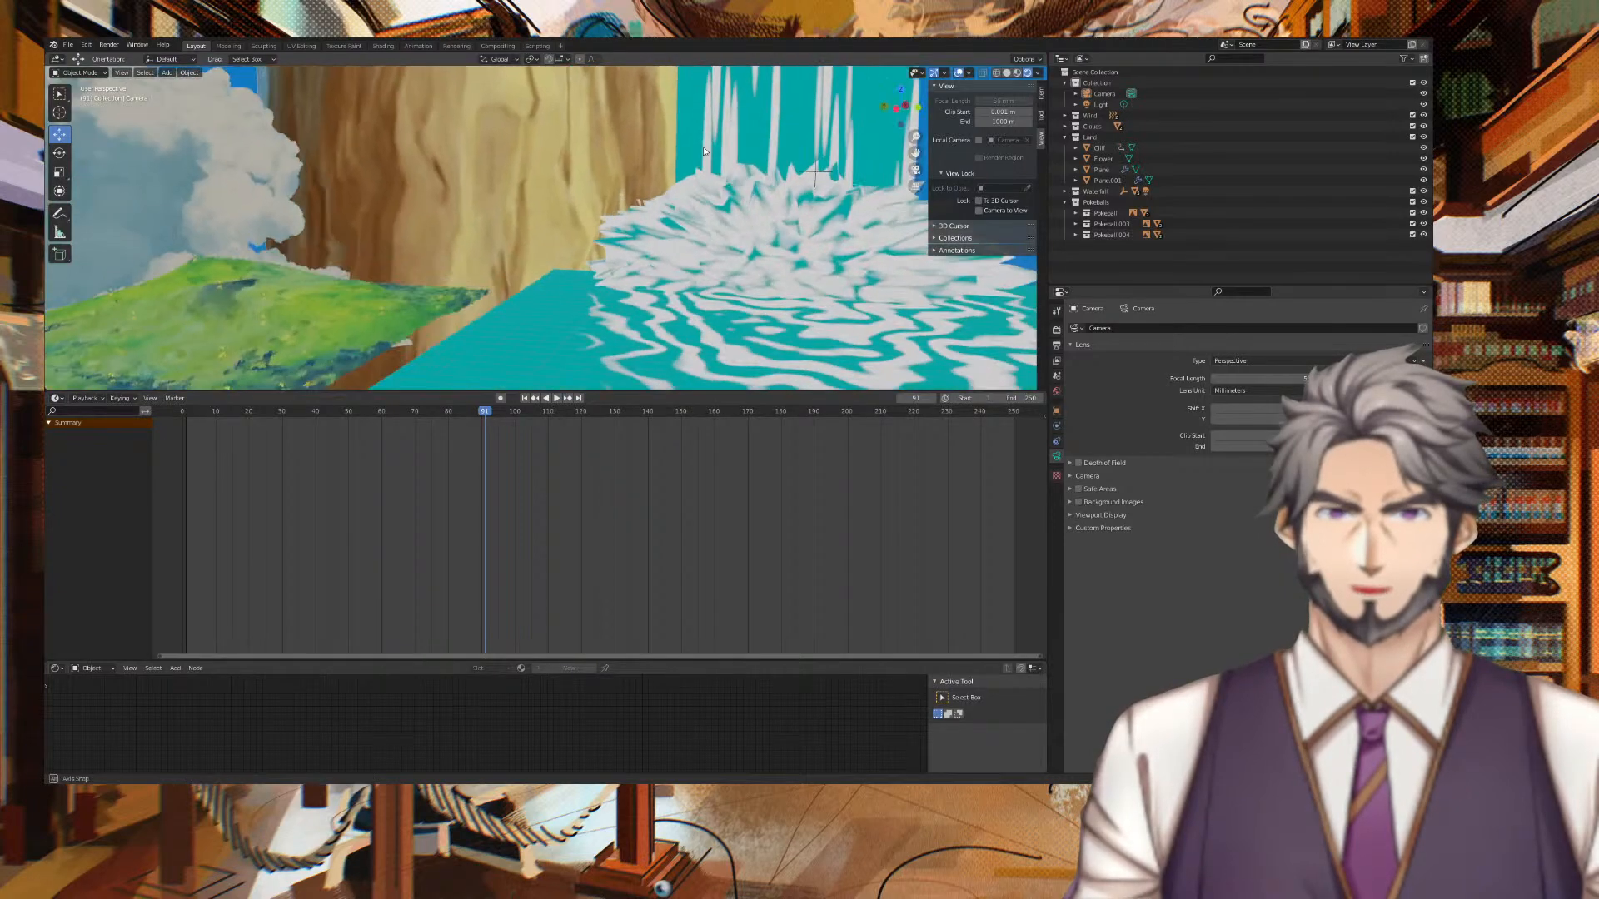
scroll(711, 153, "down", 4)
left_click(422, 272)
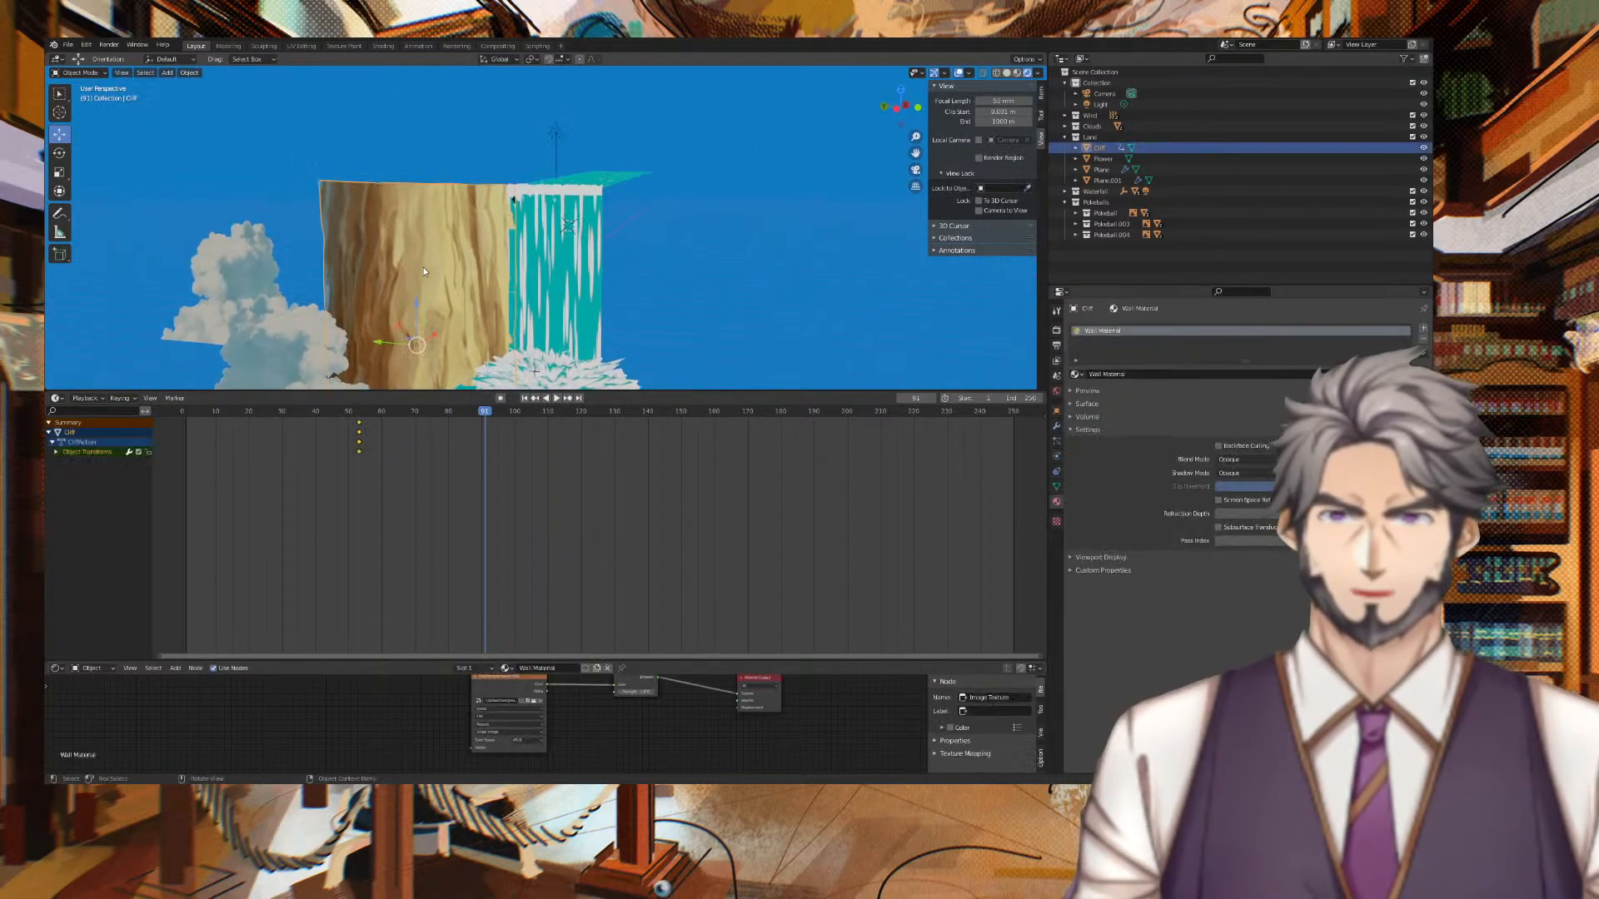
key("ctrl+v")
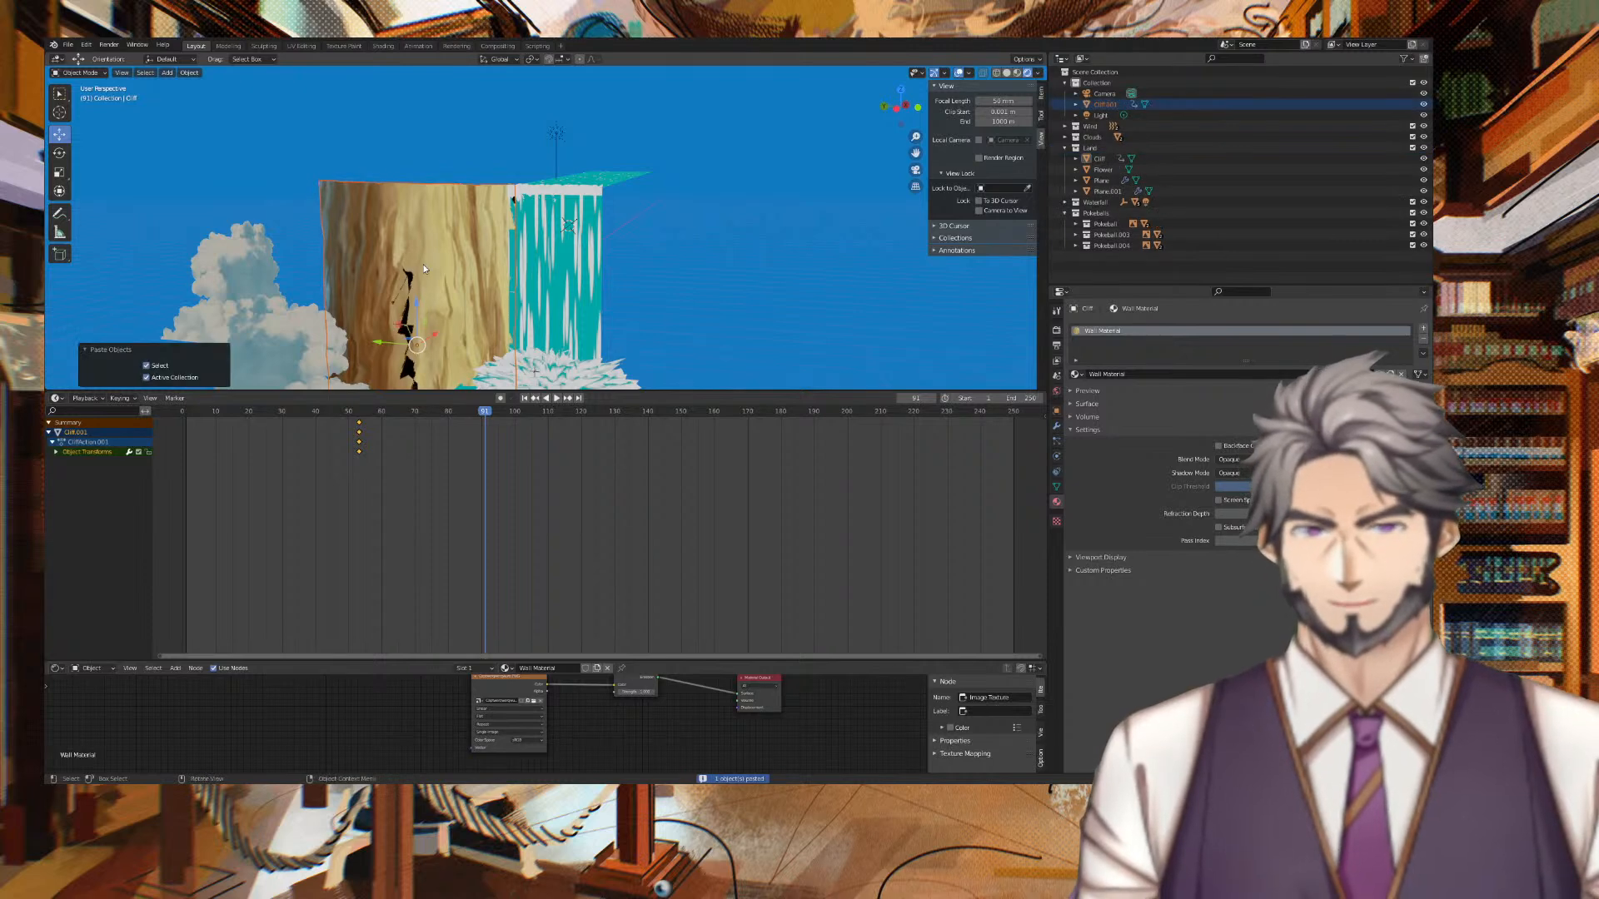
left_click(472, 239, "shift")
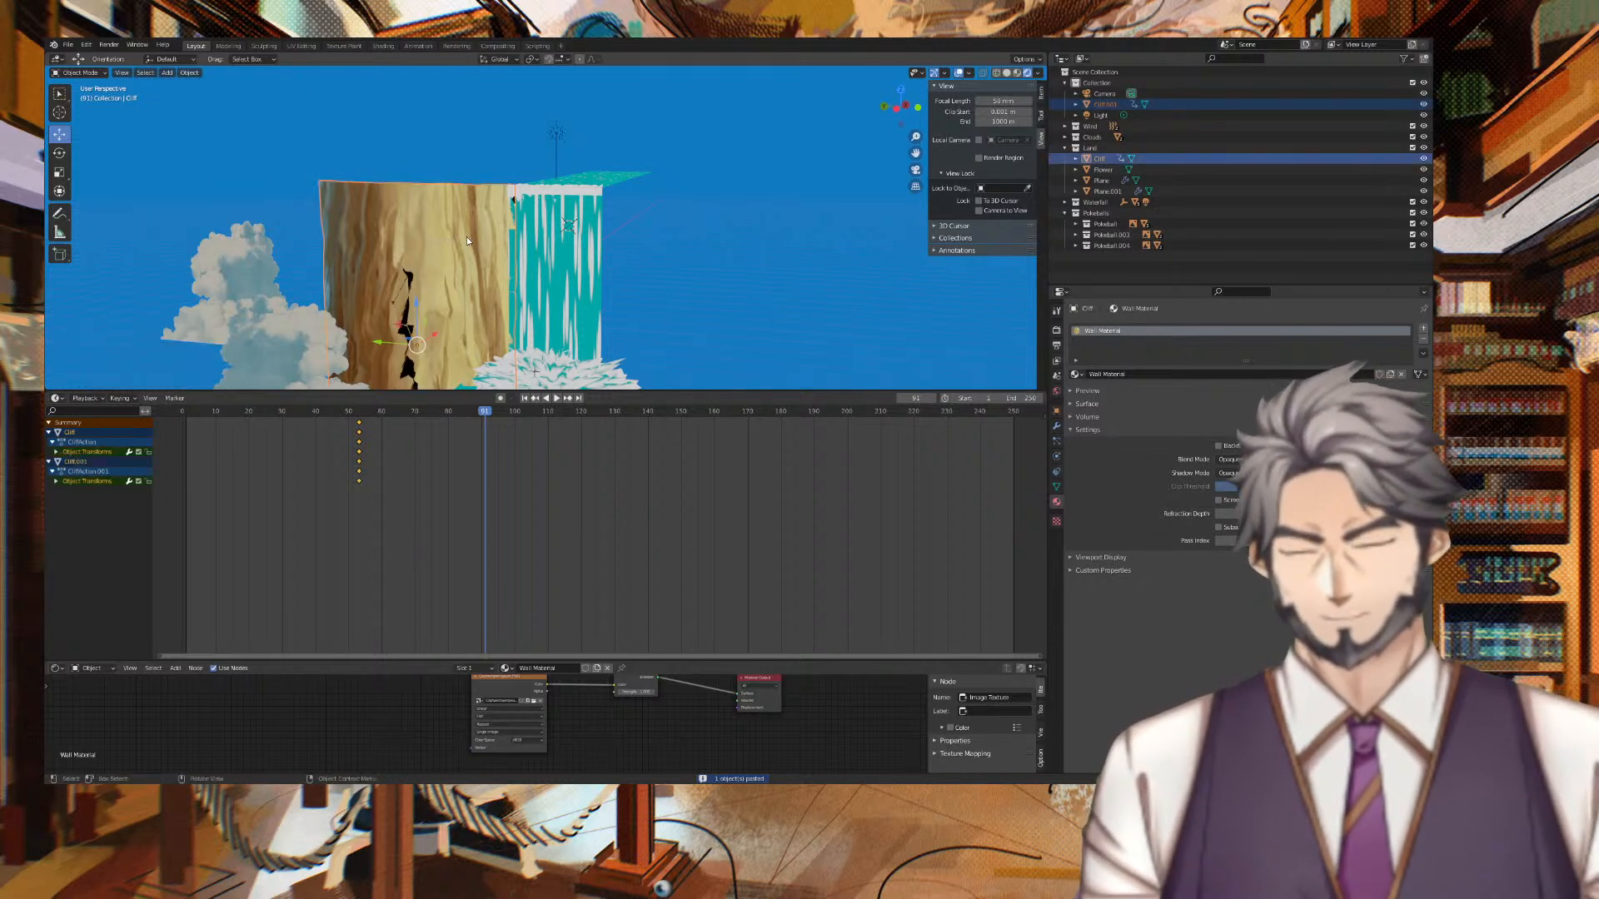
key("g")
right_click(578, 245)
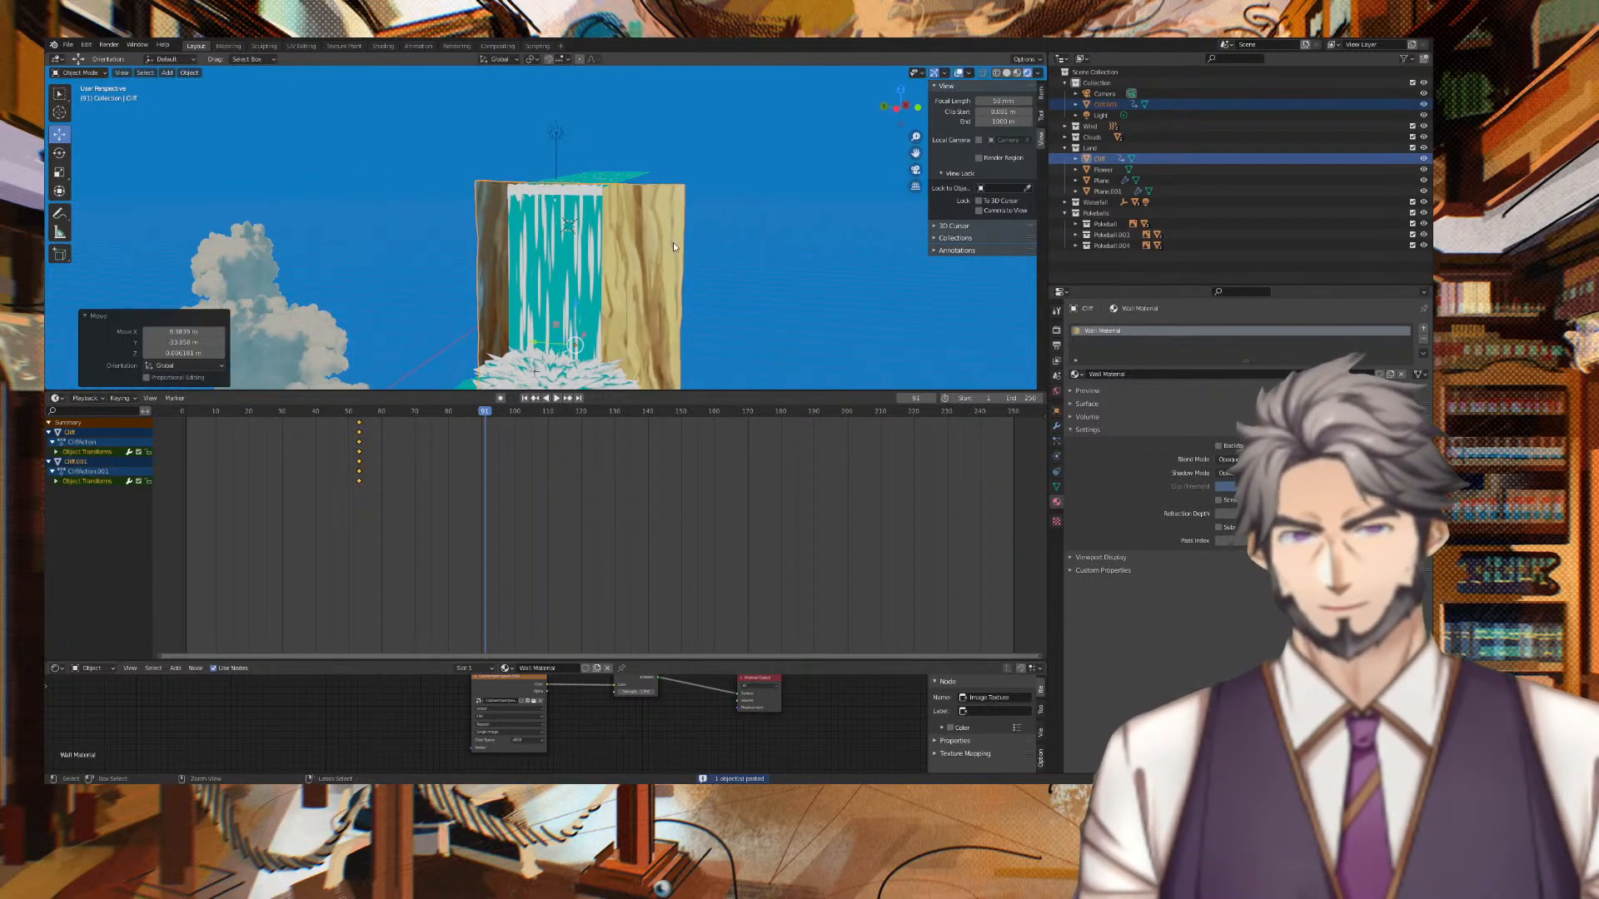
middle_click_drag(619, 268, 686, 273, "ctrl")
key("ctrl+z")
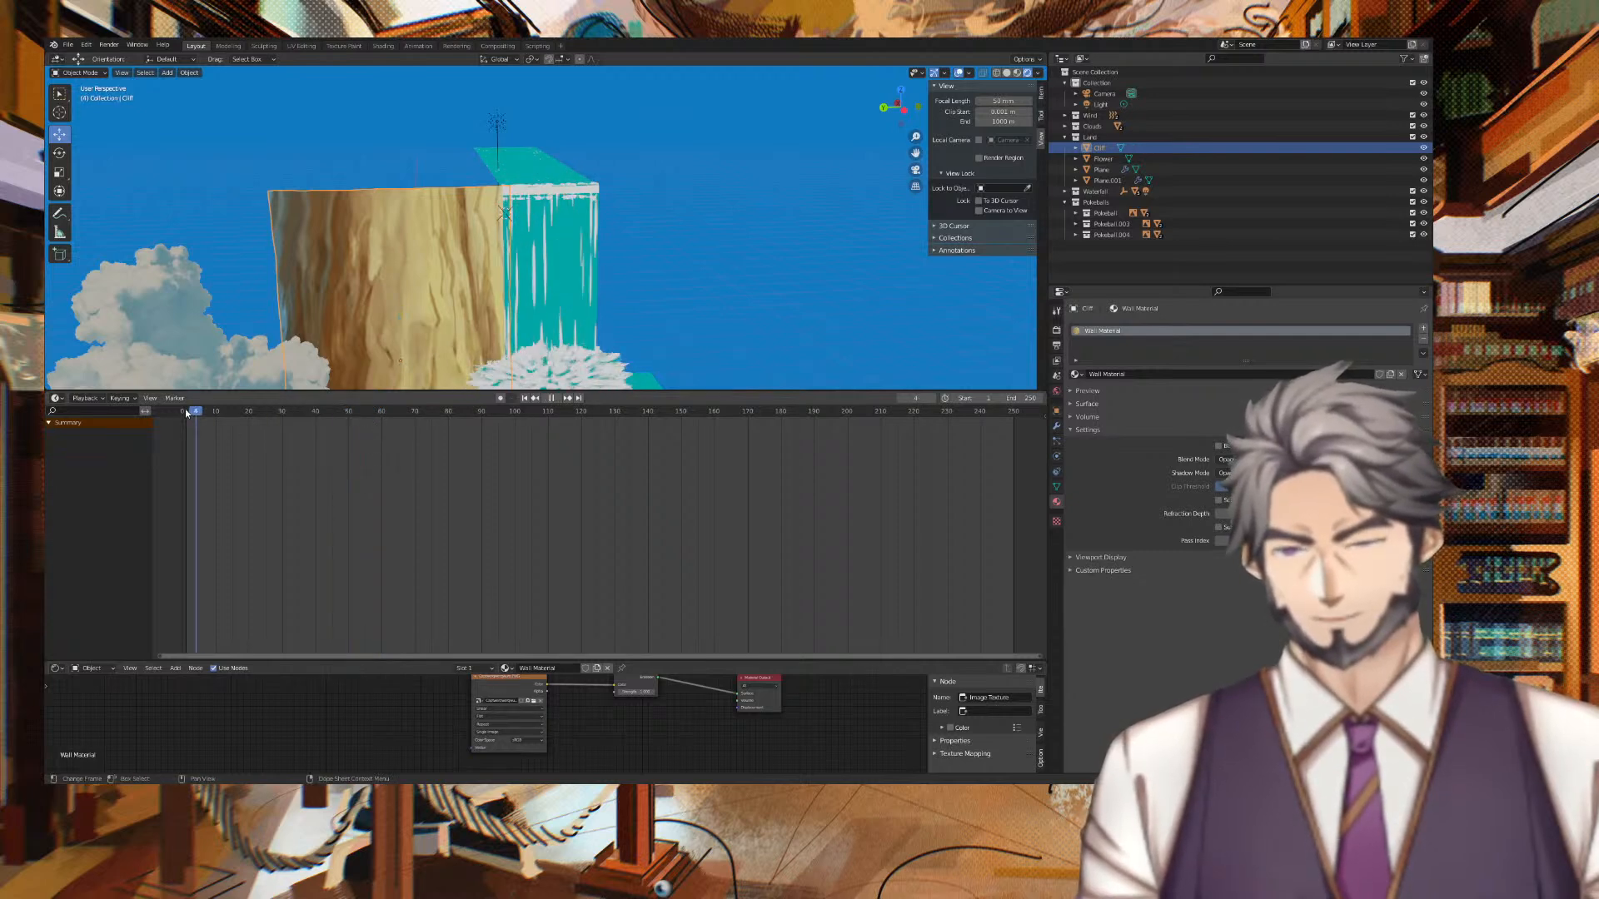
Return the animation to frame 0 and close the Timeline area, enlarging the 3D viewport above the shader editor.
left_click_drag(182, 412, 181, 411)
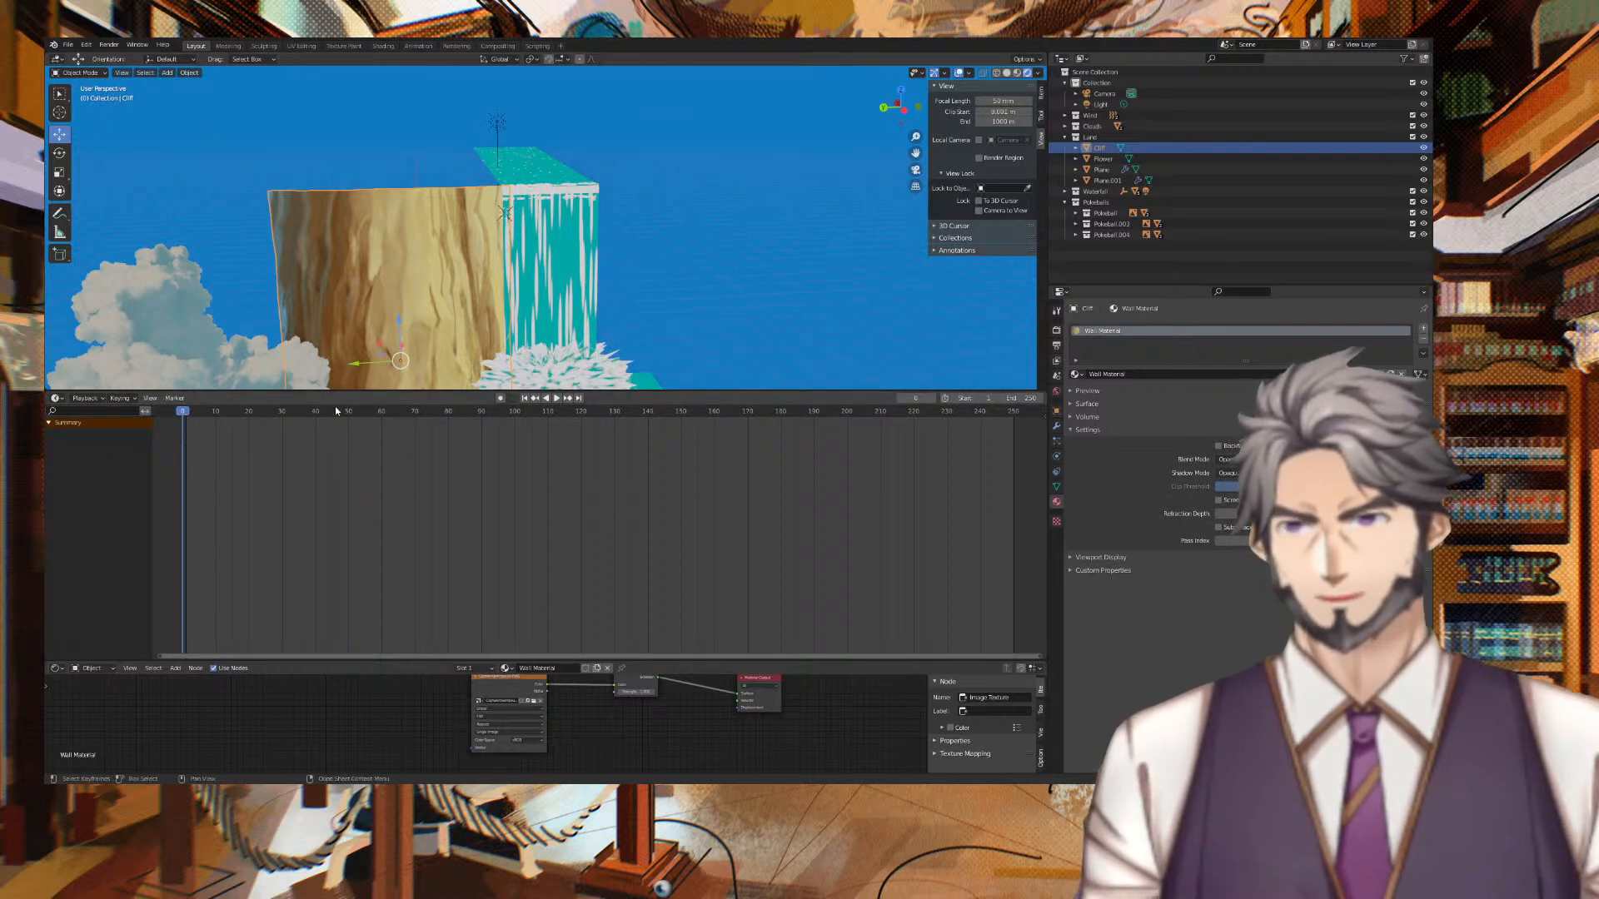
left_click_drag(51, 667, 202, 537)
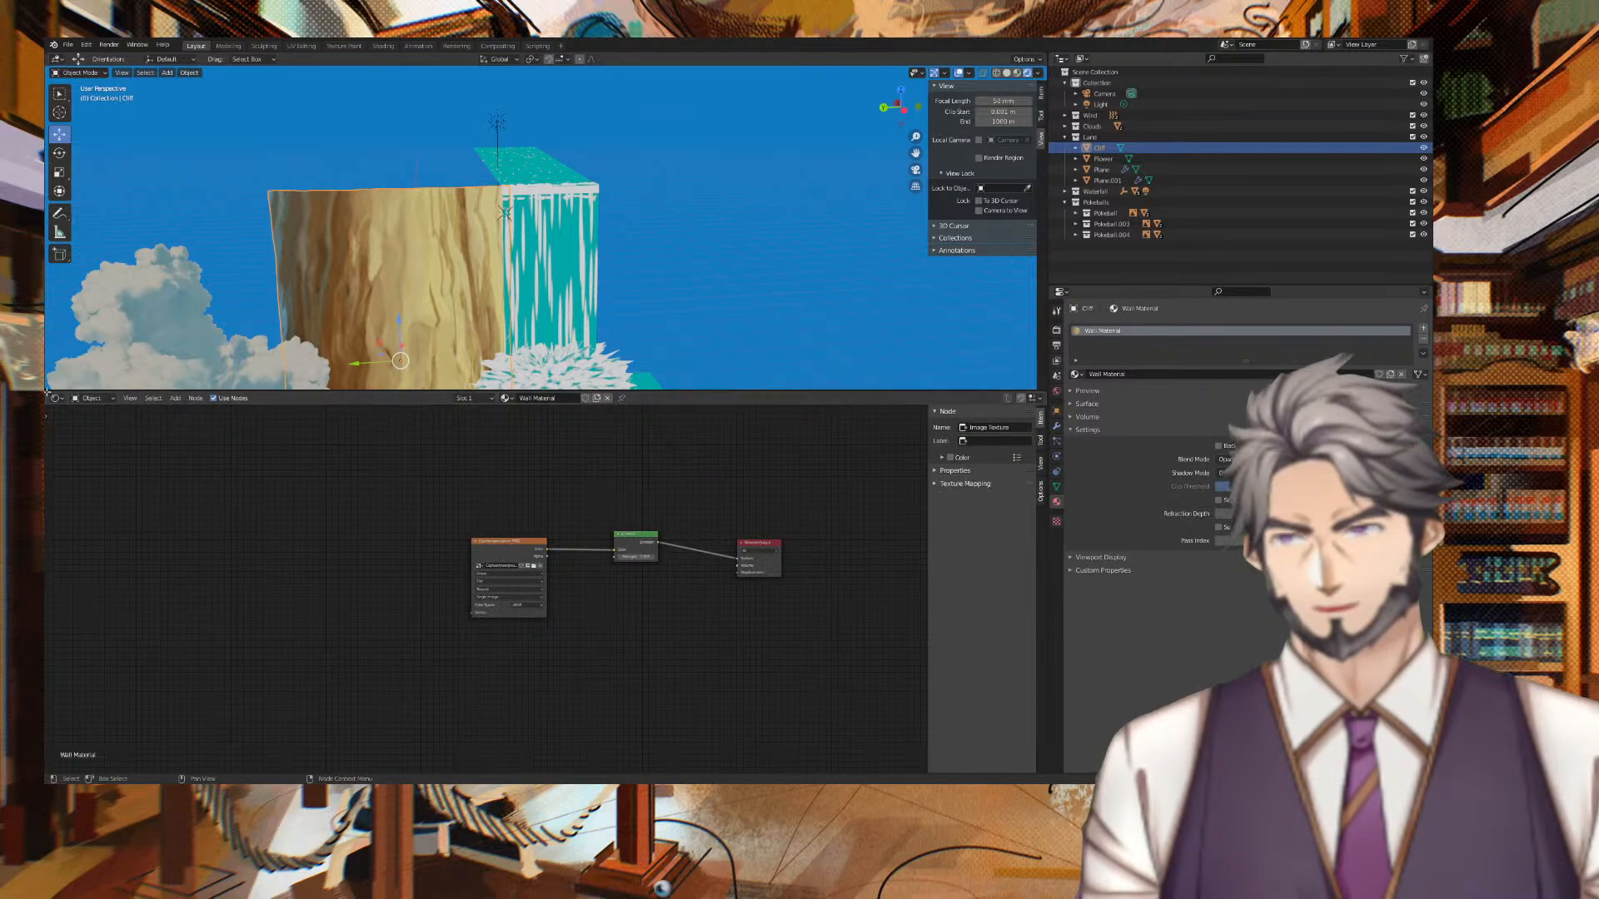
left_click_drag(57, 393, 57, 553)
Duplicate the cliff and place the copy on the opposite side of the waterfall, beside the water plane.
middle_click_drag(771, 472, 820, 265, "shift")
scroll(685, 238, "up", 3)
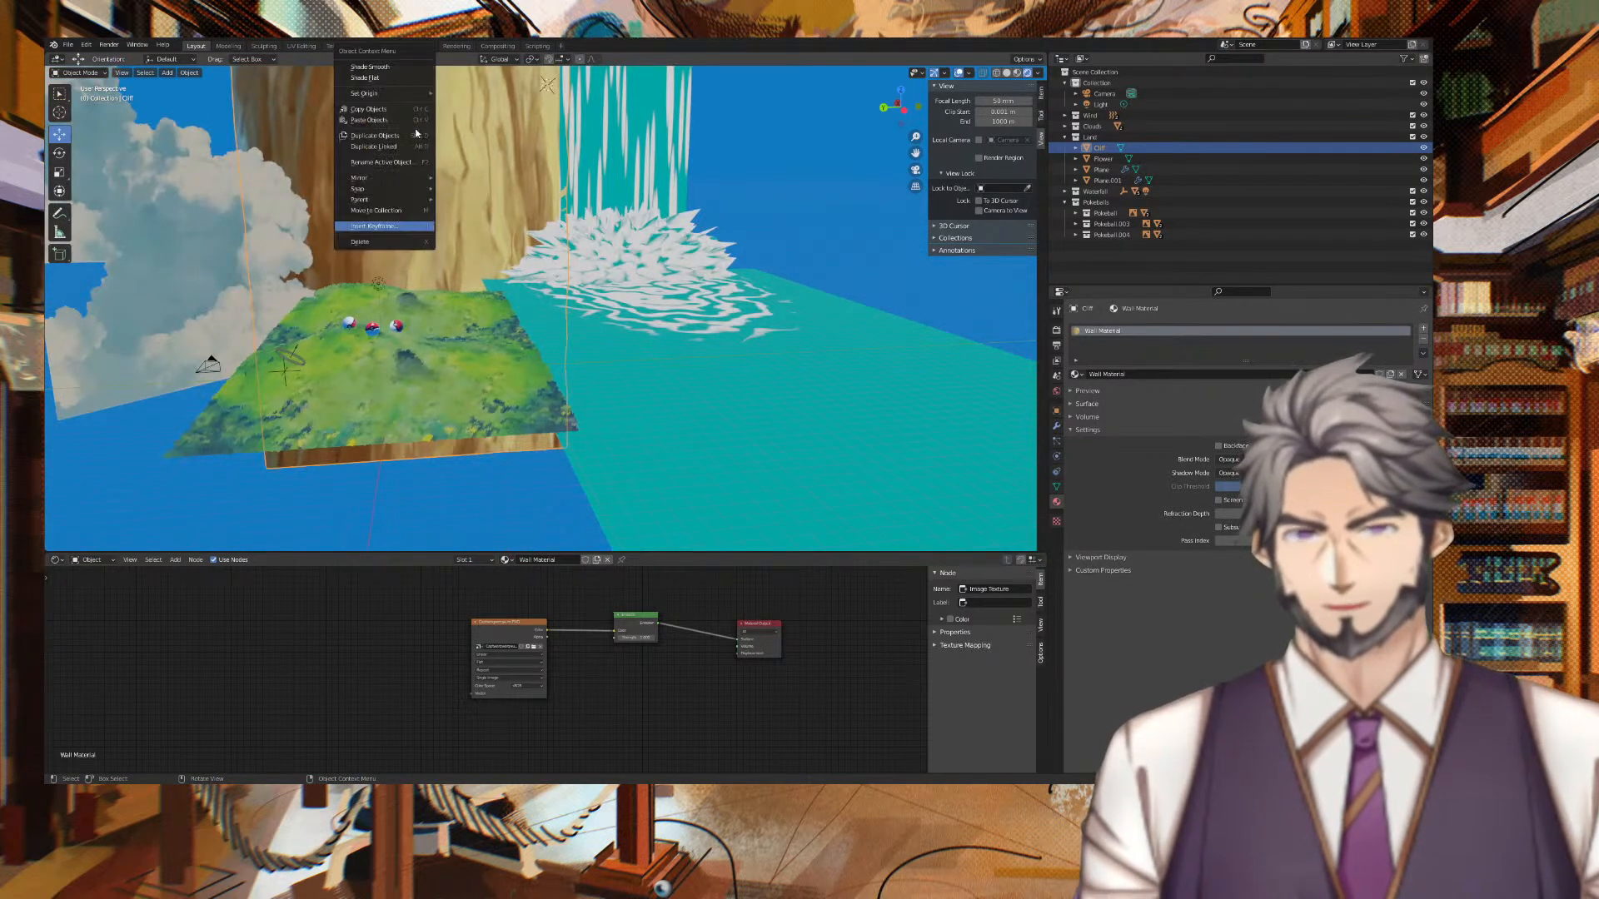
left_click(391, 146)
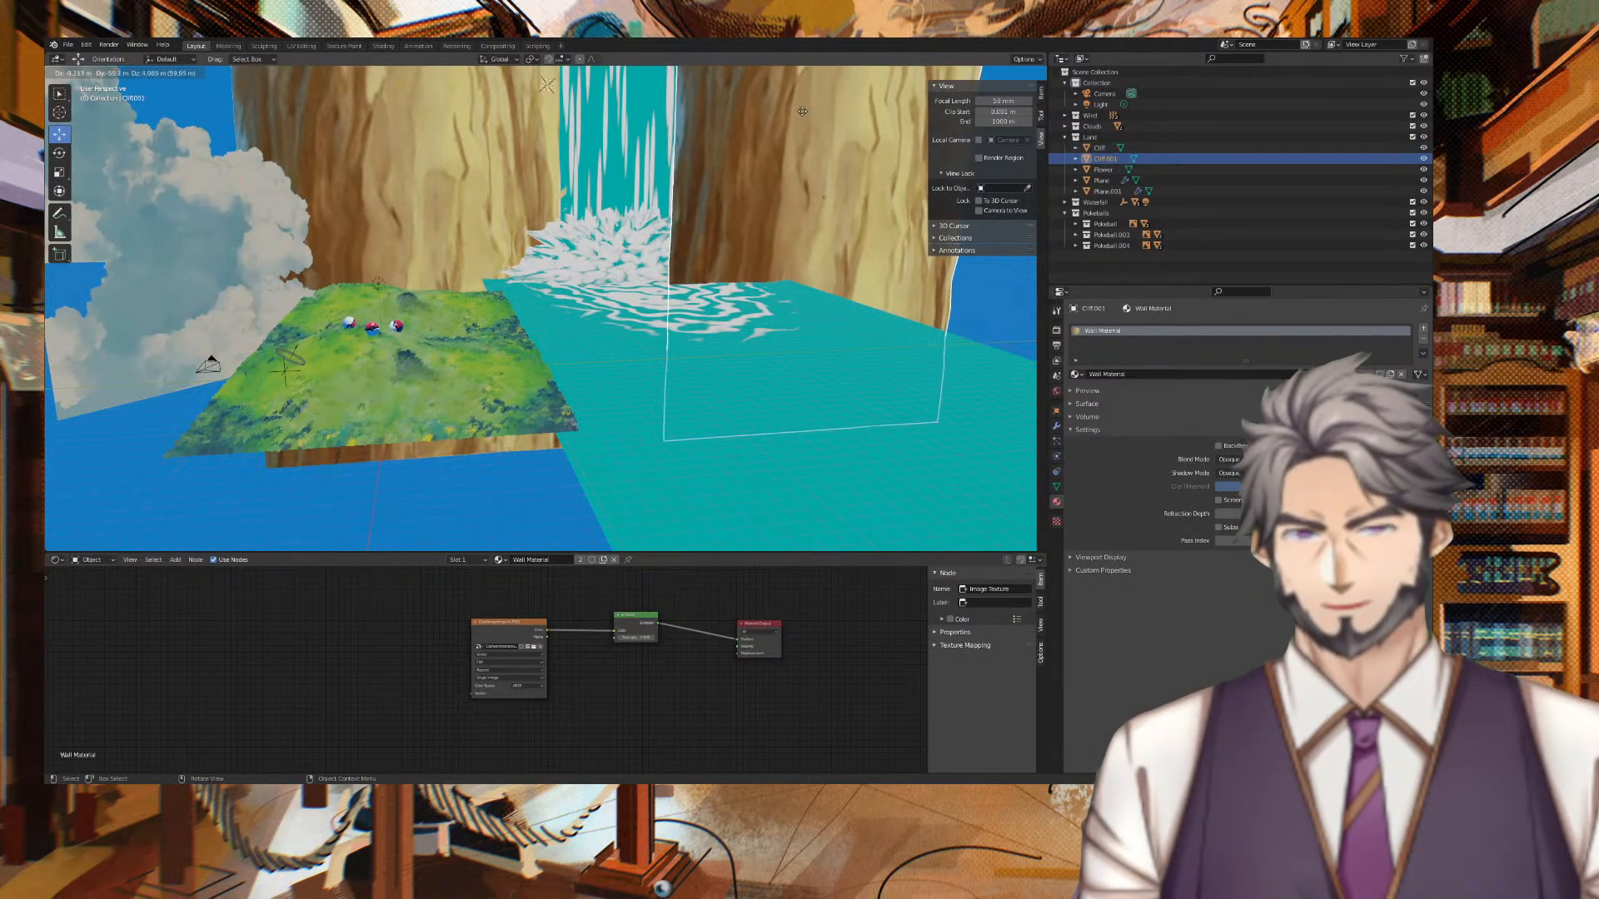
left_click(825, 546)
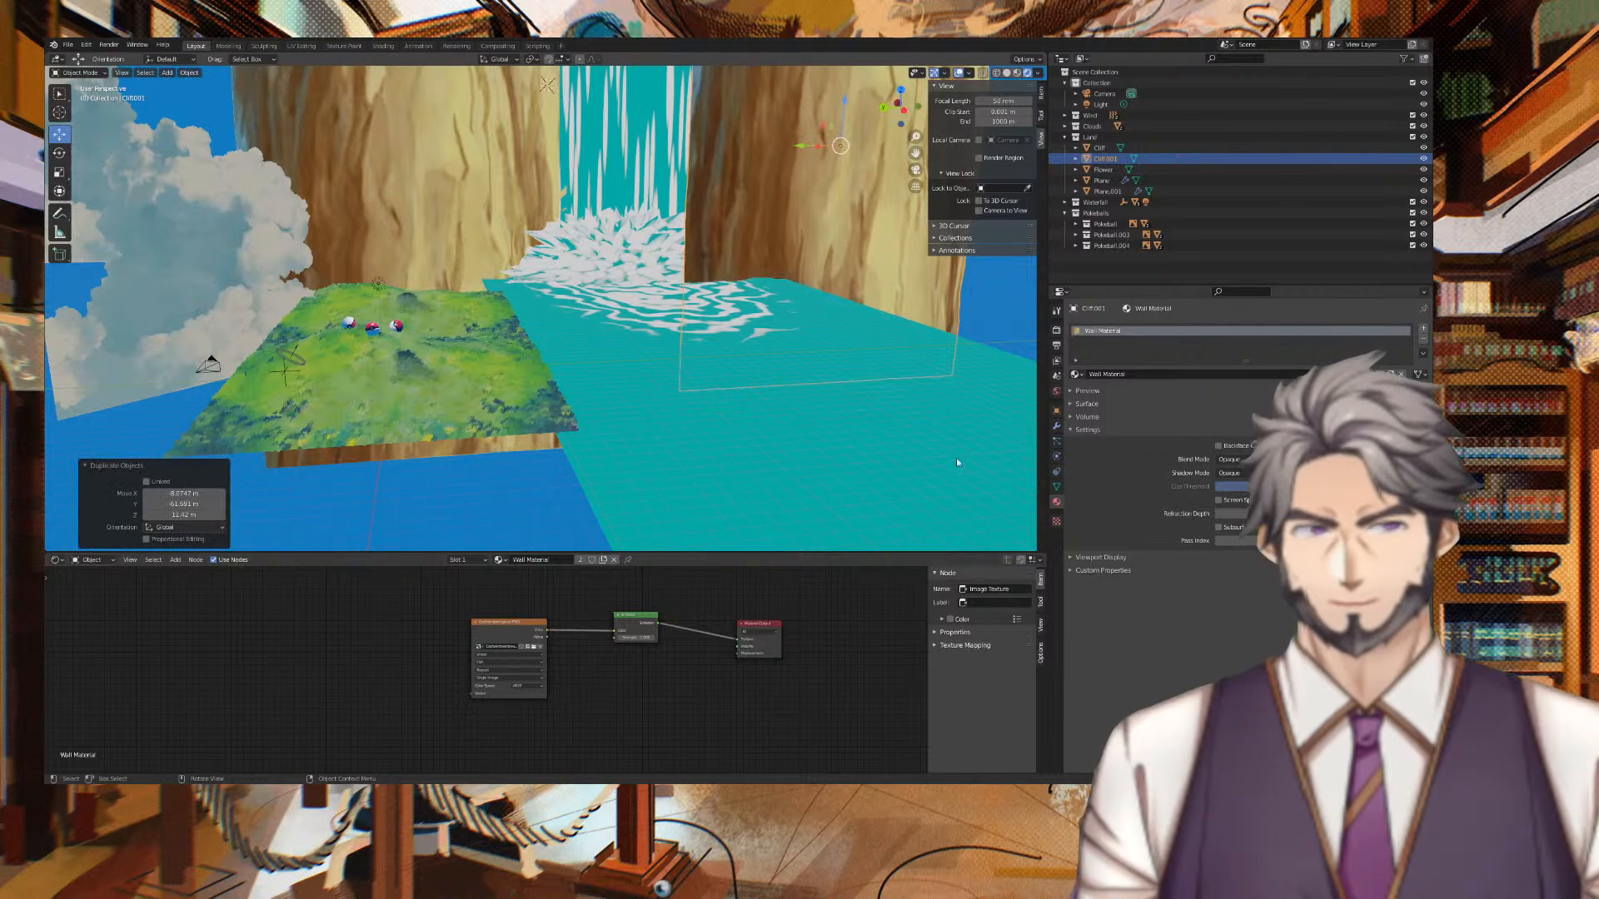
Move the copied cliff back along the X axis so it stands behind the splash.
middle_click_drag(993, 327, 755, 352)
scroll(754, 352, "down", 8)
mouse_move(489, 383)
middle_mouse_down()
mouse_move(588, 375)
mouse_move(488, 382)
middle_mouse_up()
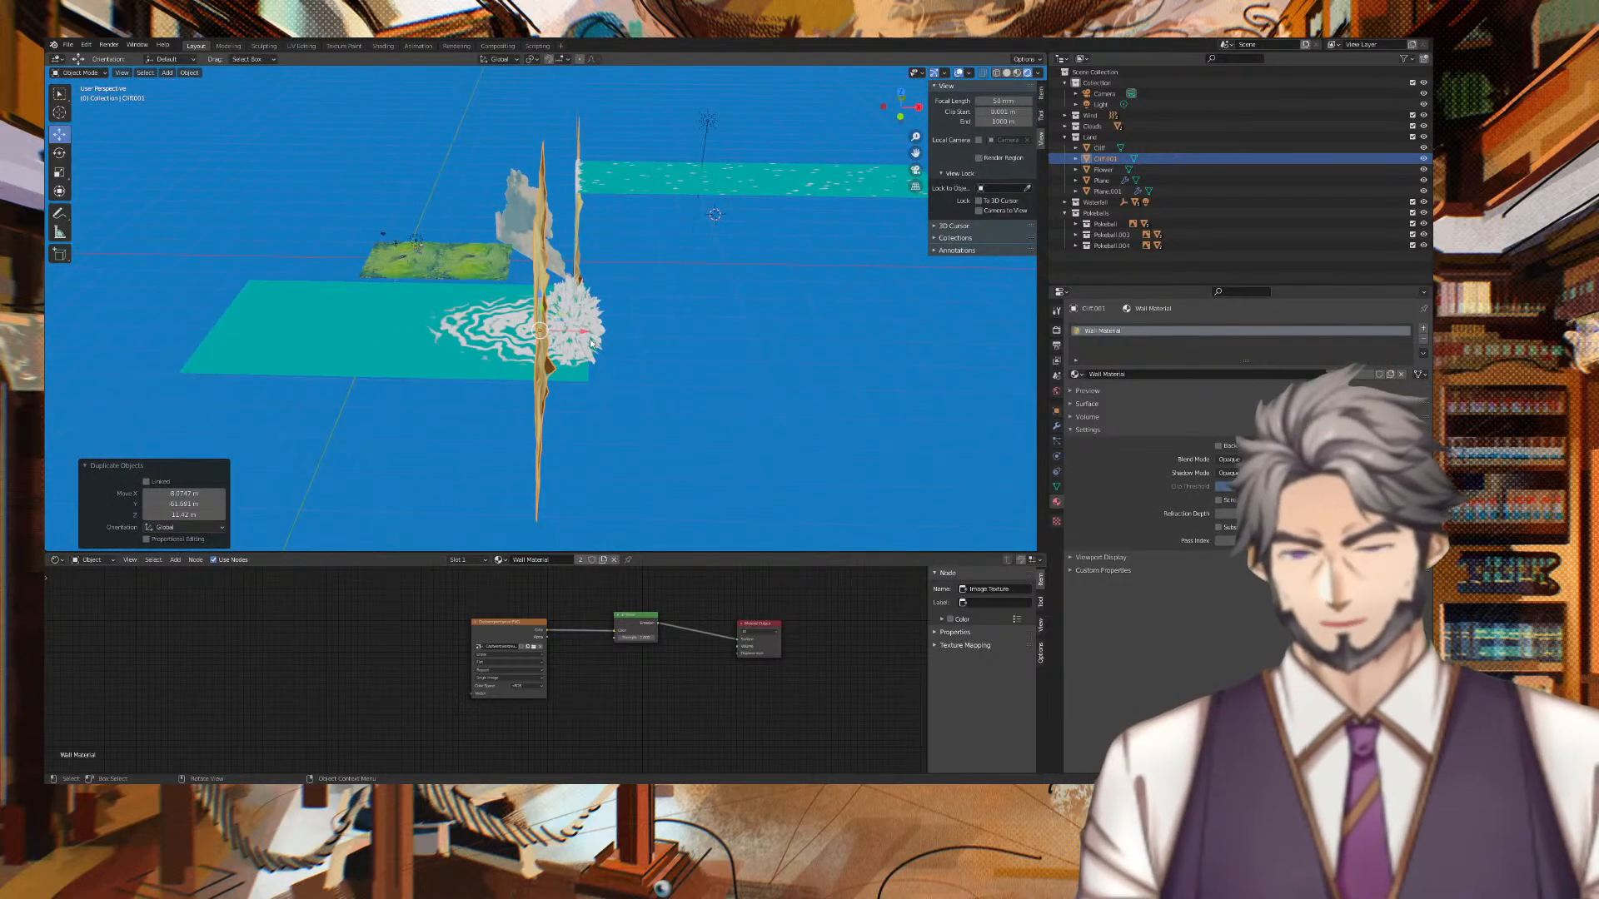
key("g")
key("x")
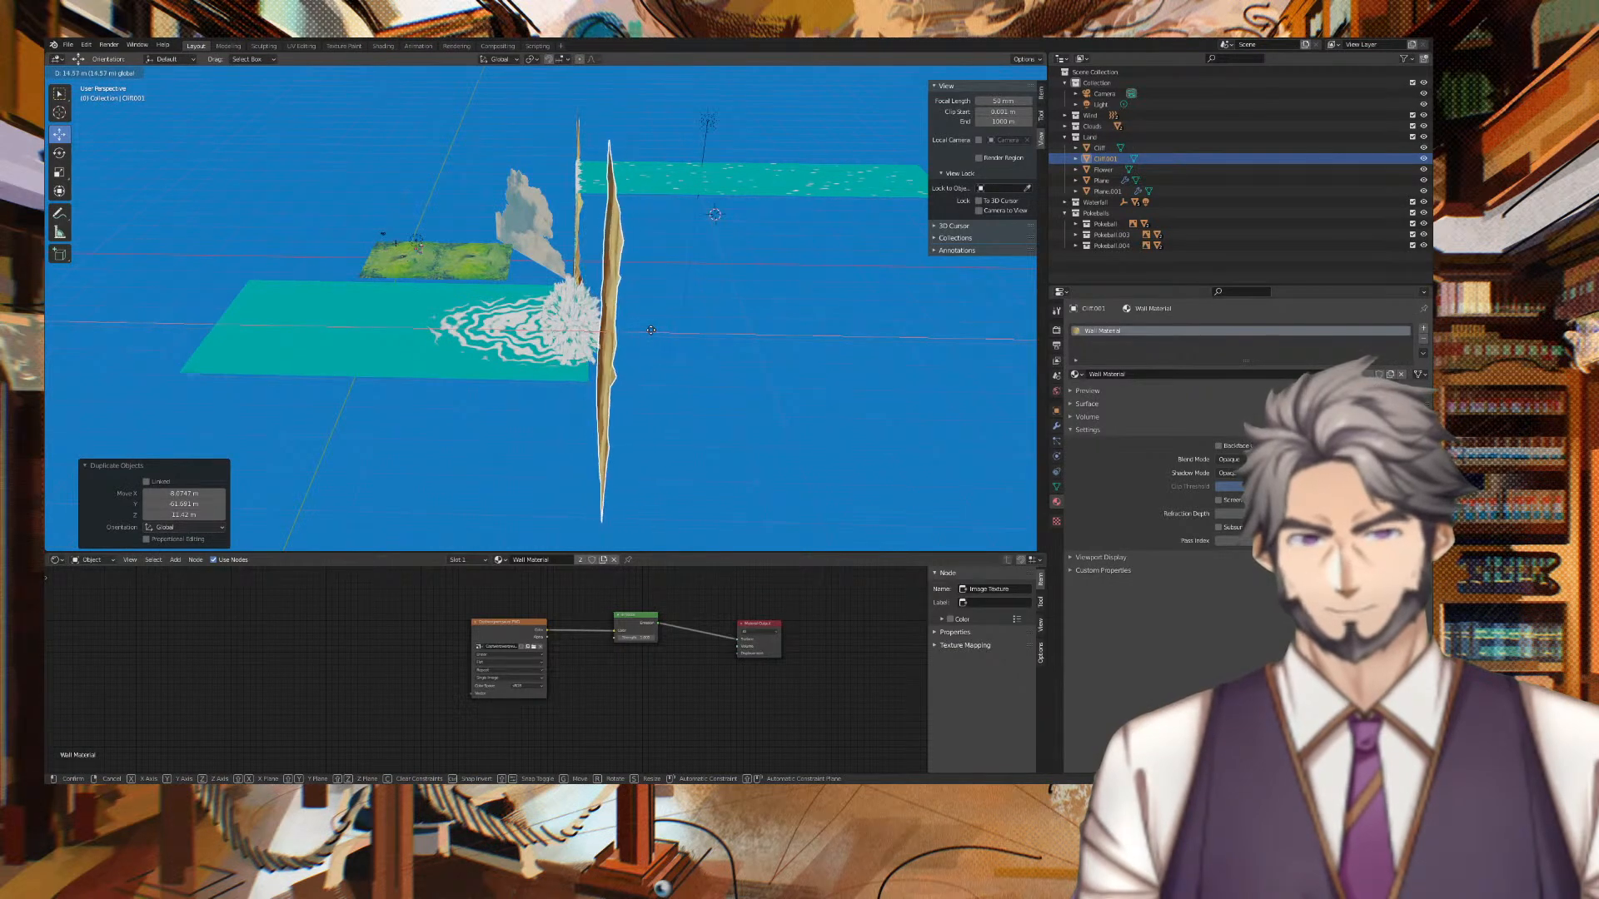
middle_click_drag(463, 486, 641, 456)
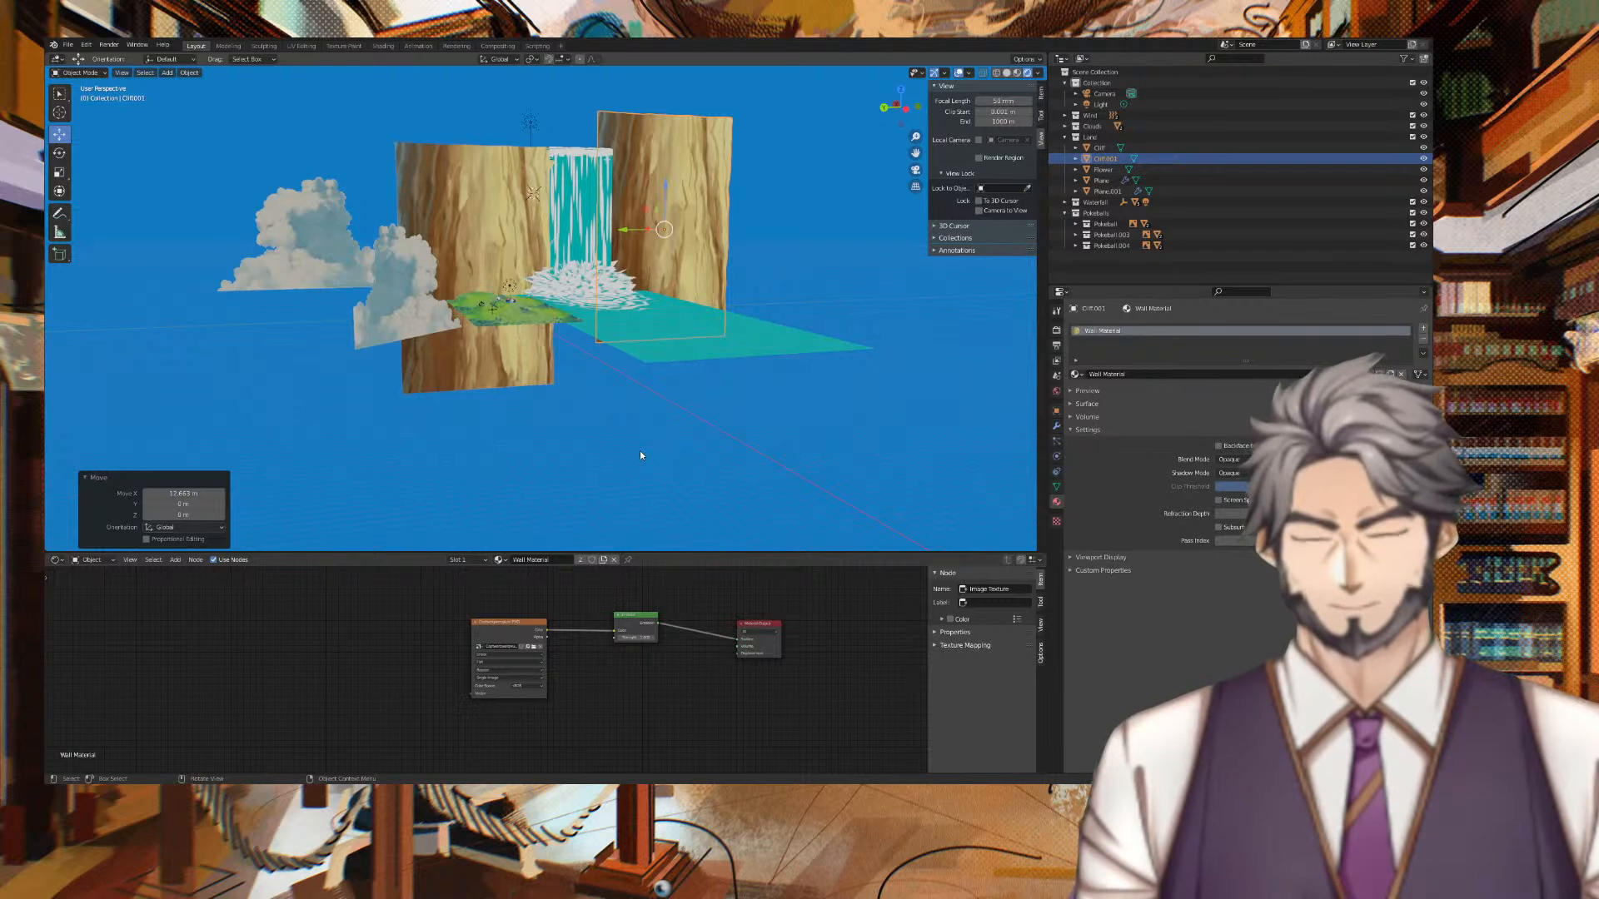
Lock the camera to the view and adjust its distance to frame the Pokeballs, the waterfall and the copied cliff.
key("KP_0")
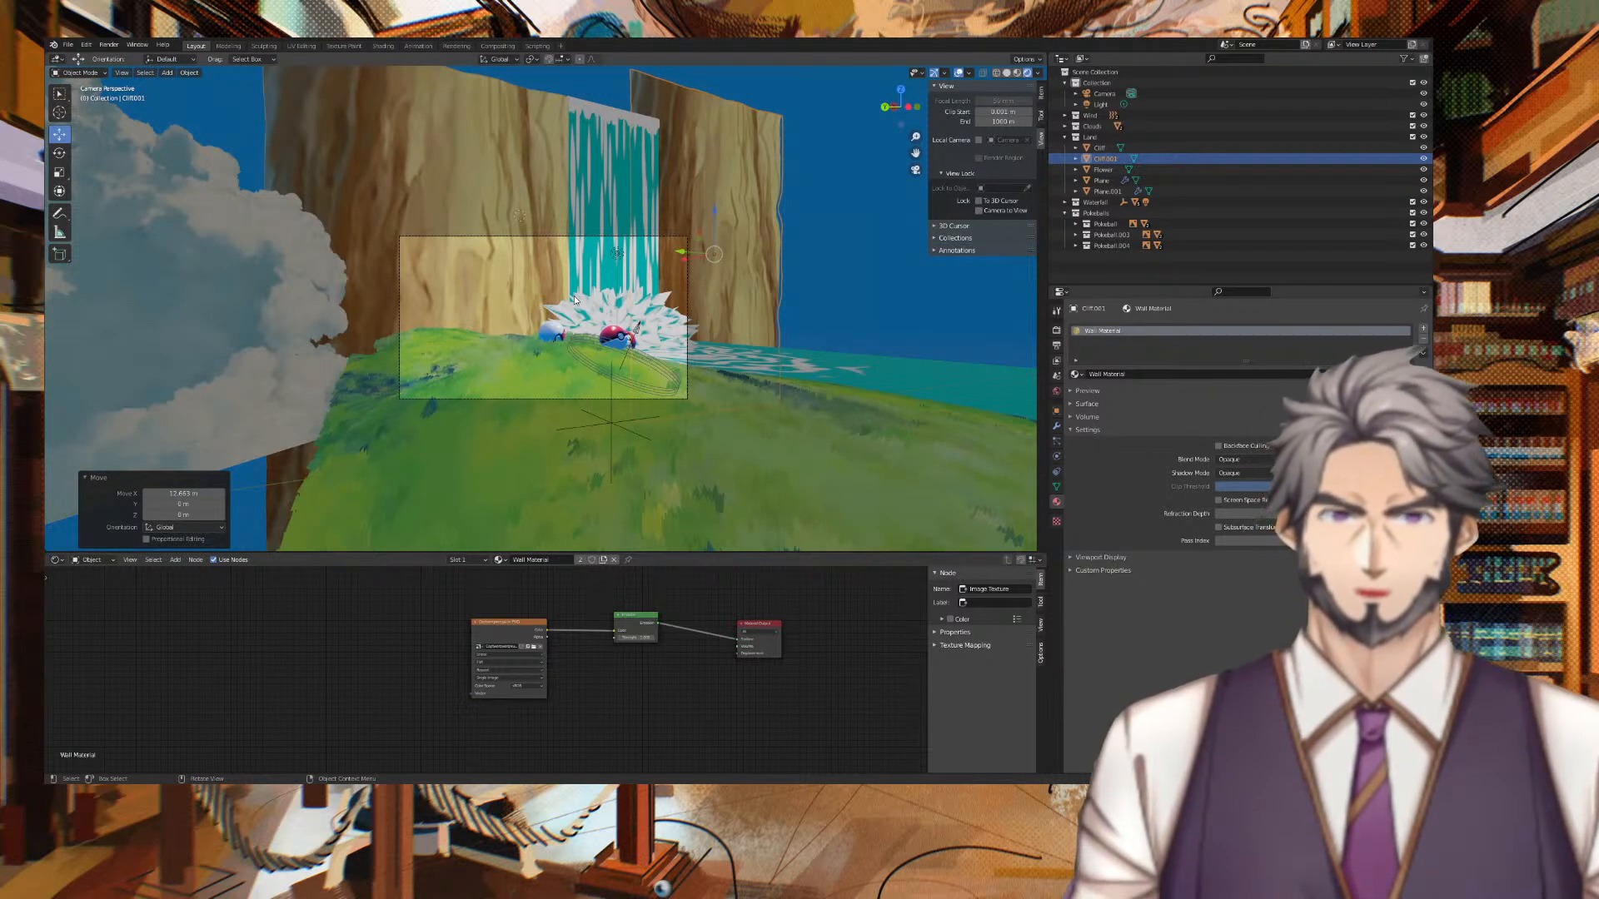
scroll(573, 298, "up", 4)
scroll(572, 298, "down", 3)
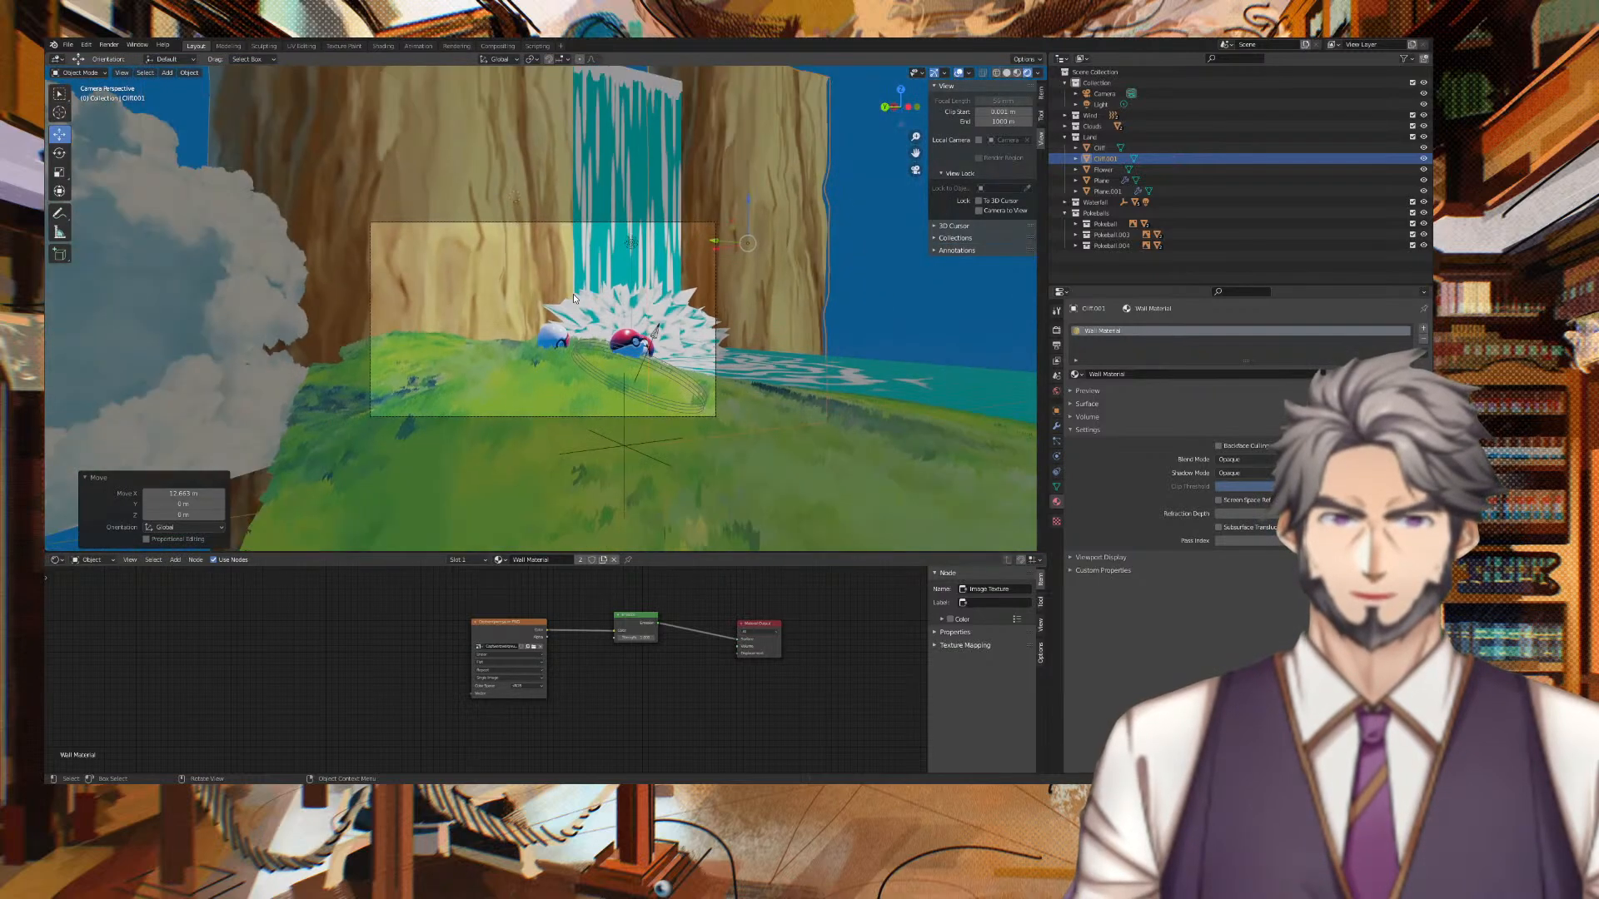
middle_click_drag(645, 243, 515, 268)
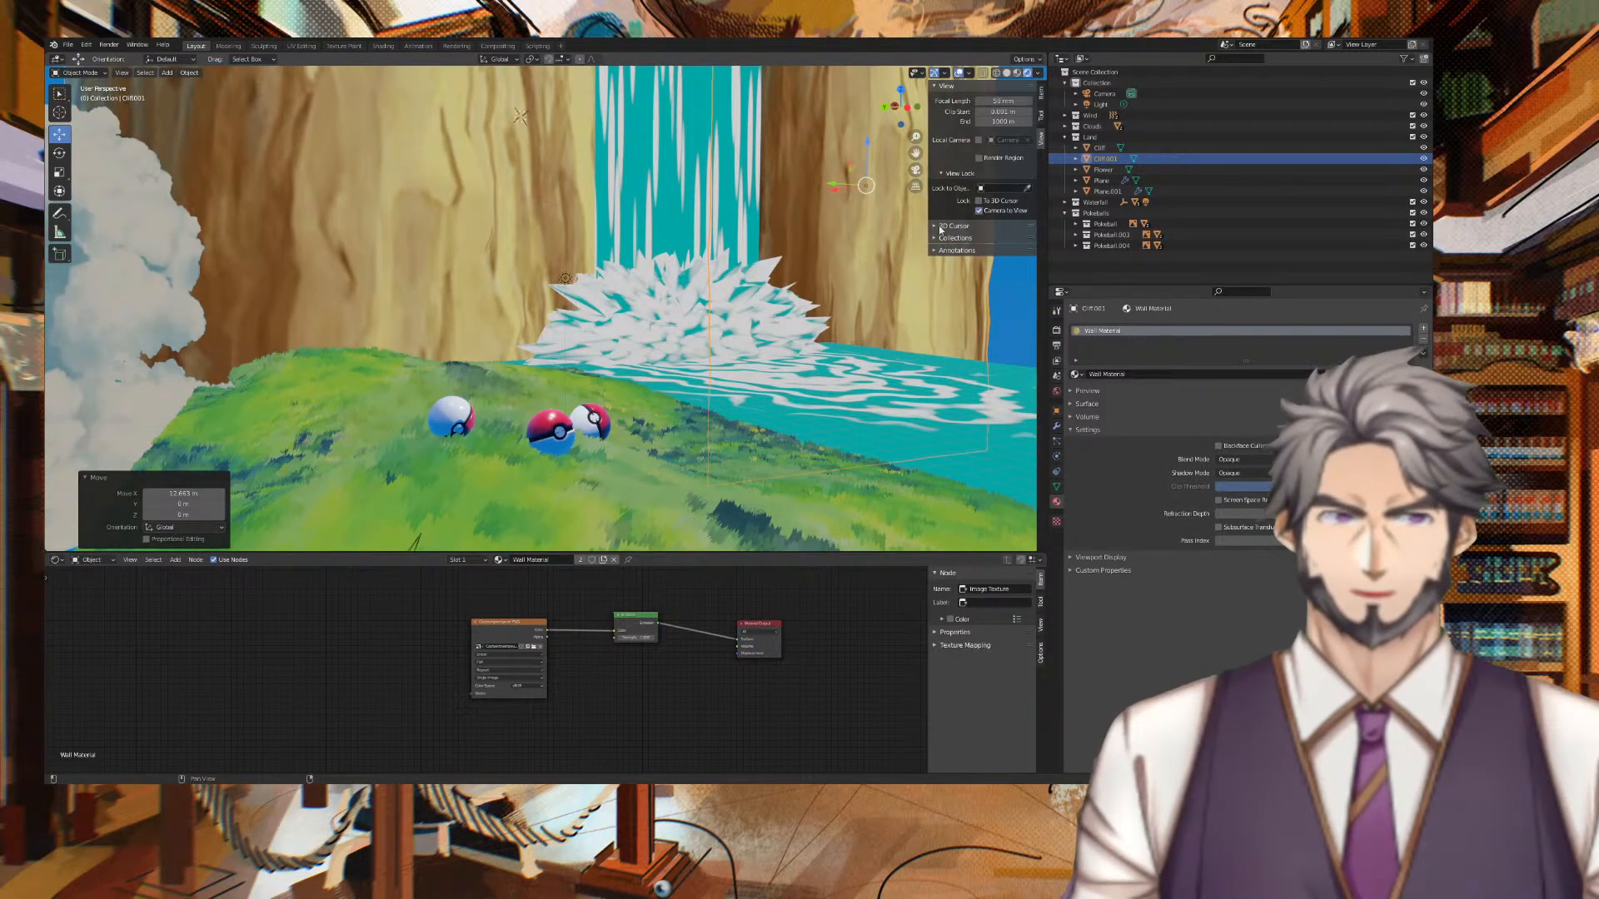
scroll(750, 255, "down", 6)
scroll(748, 255, "up", 6)
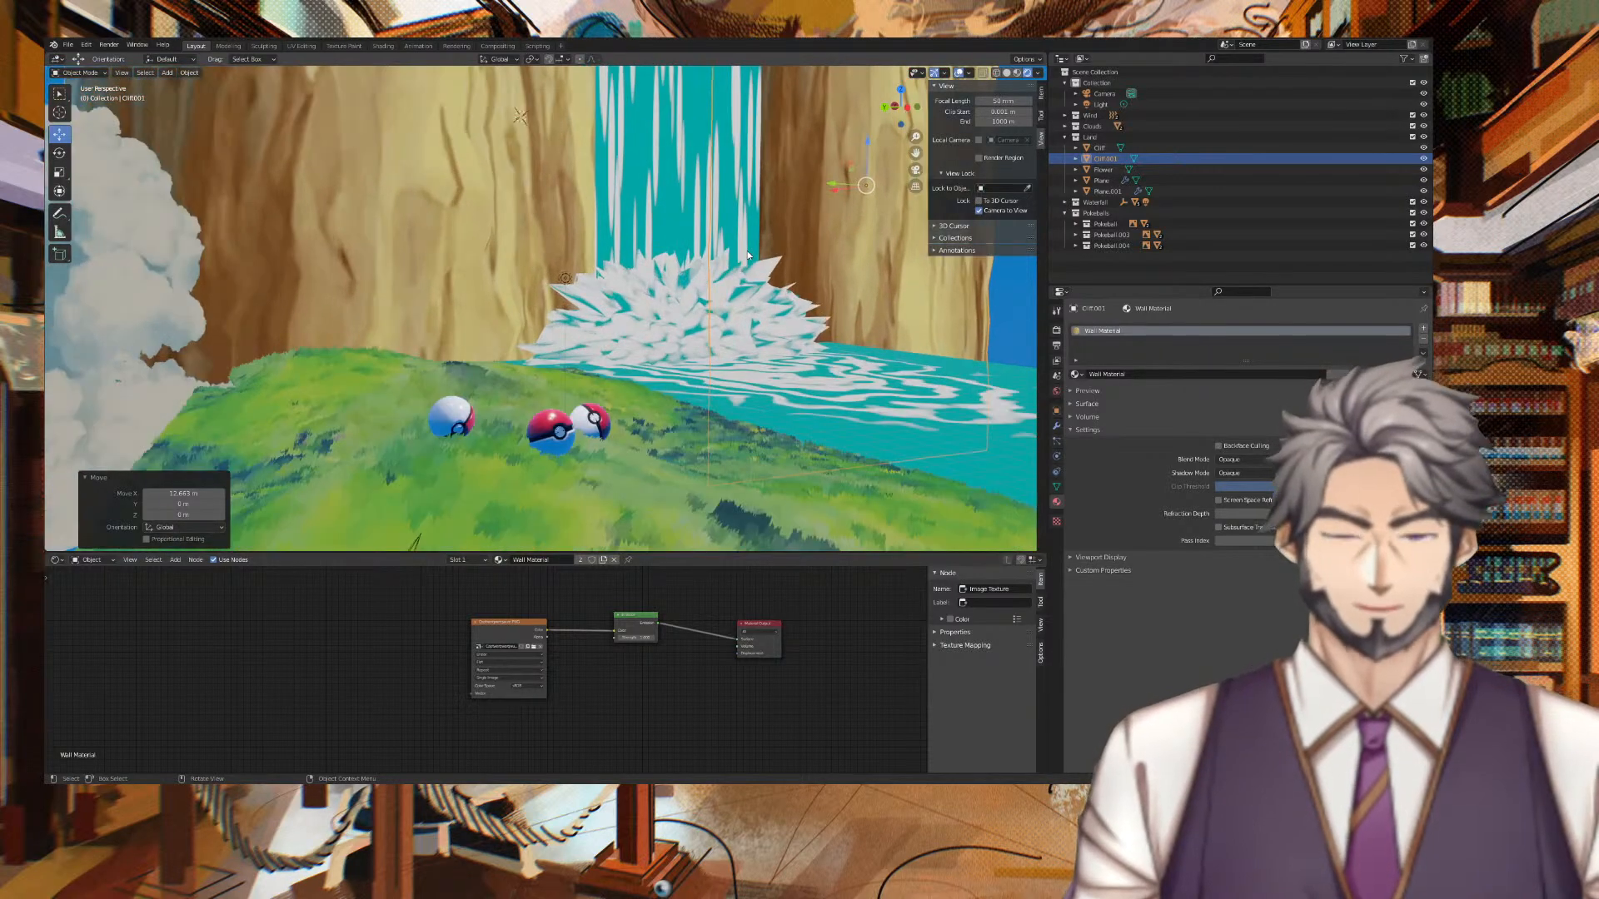
key("KP_0")
scroll(430, 350, "up", 4)
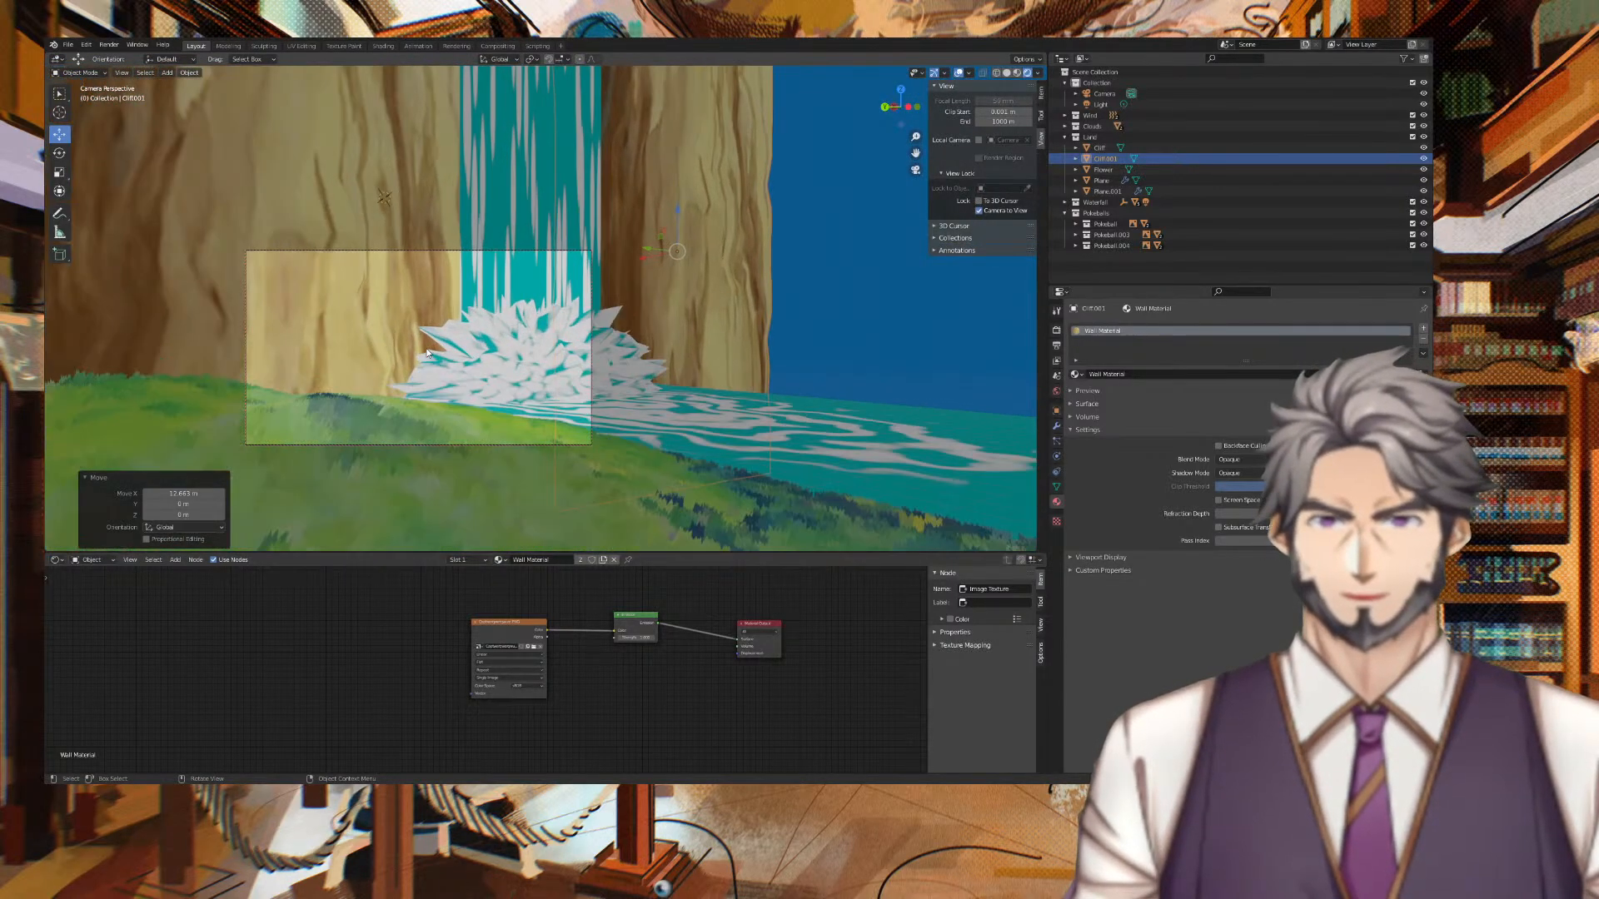
scroll(428, 354, "down", 7)
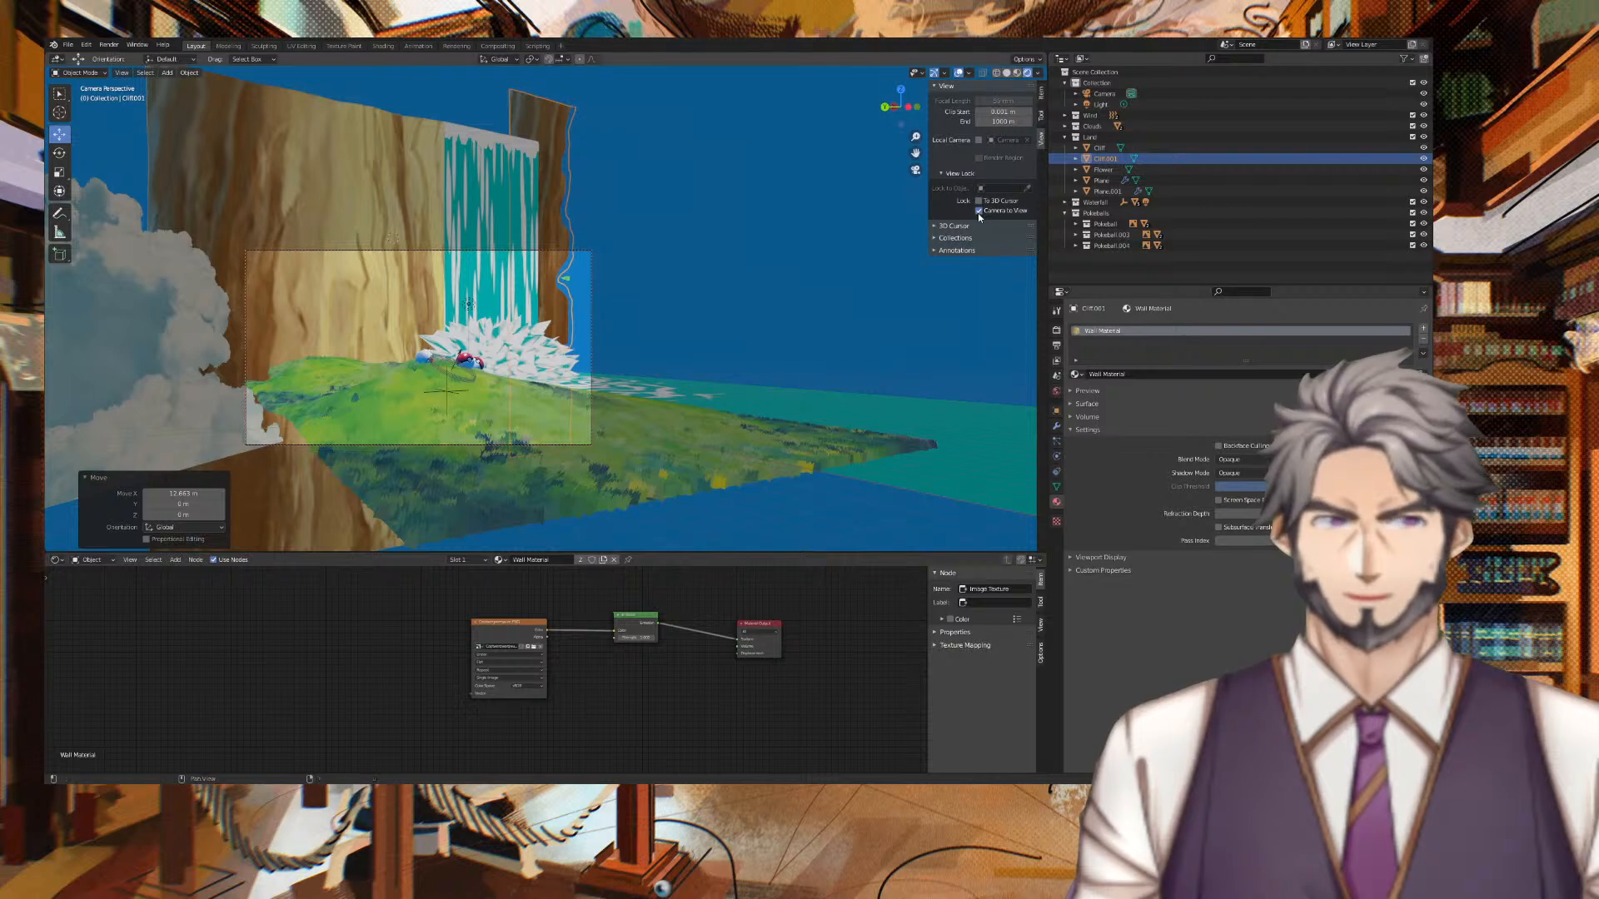
scroll(499, 320, "up", 3)
Shift the locked camera to reframe the Pokeballs and waterfall with more of the cliffs, and preview the animation.
middle_click_drag(492, 323, 633, 244)
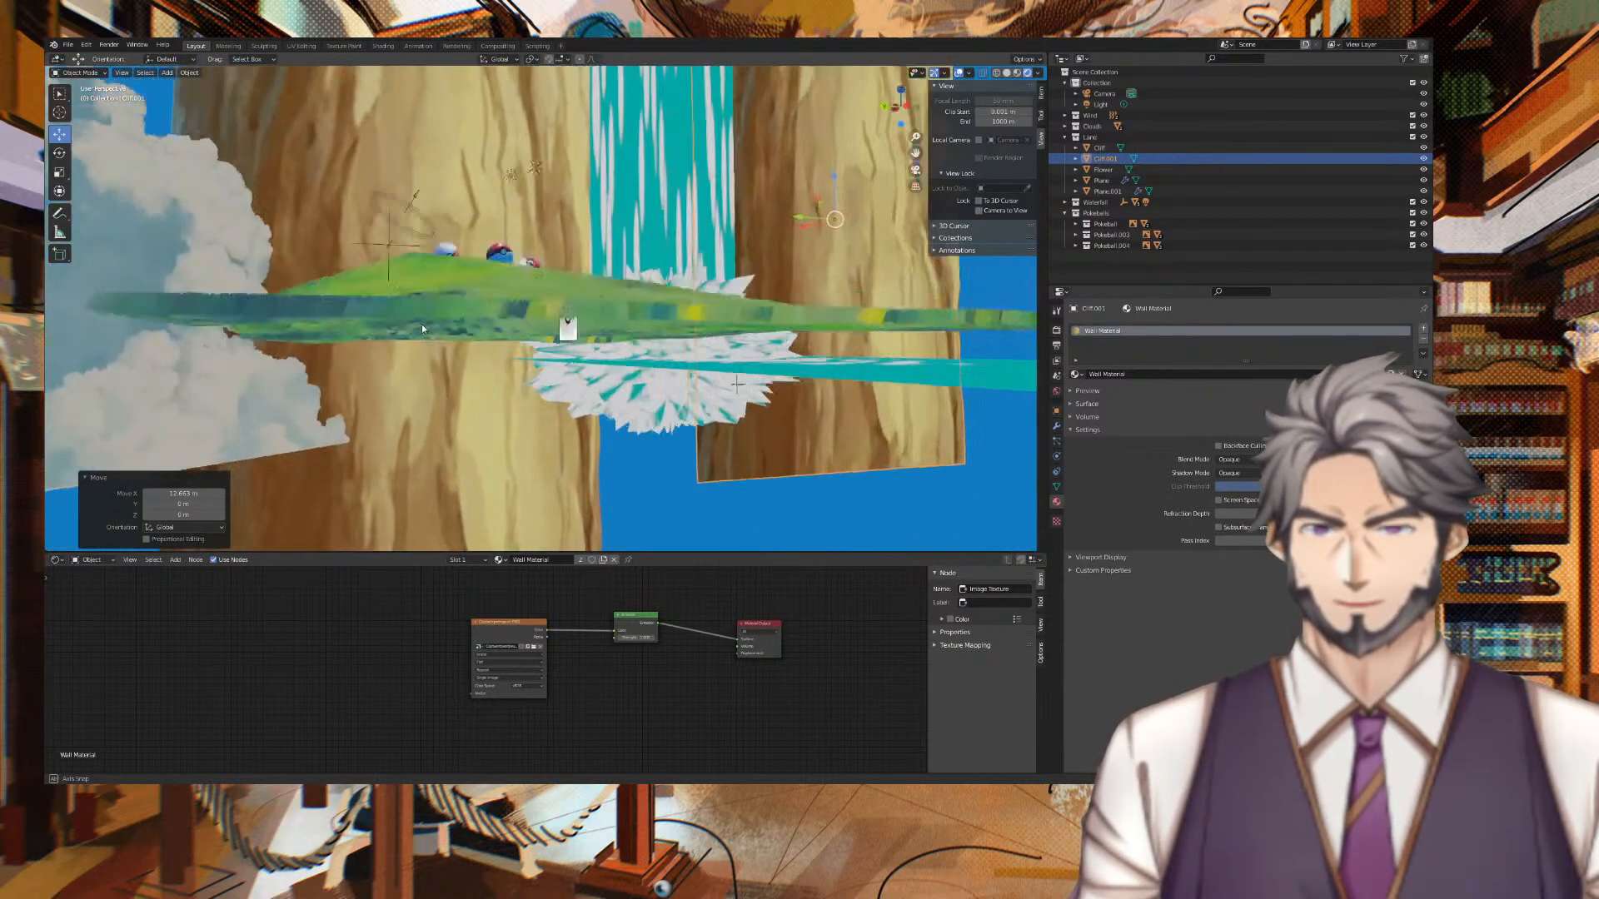
key("KP_0")
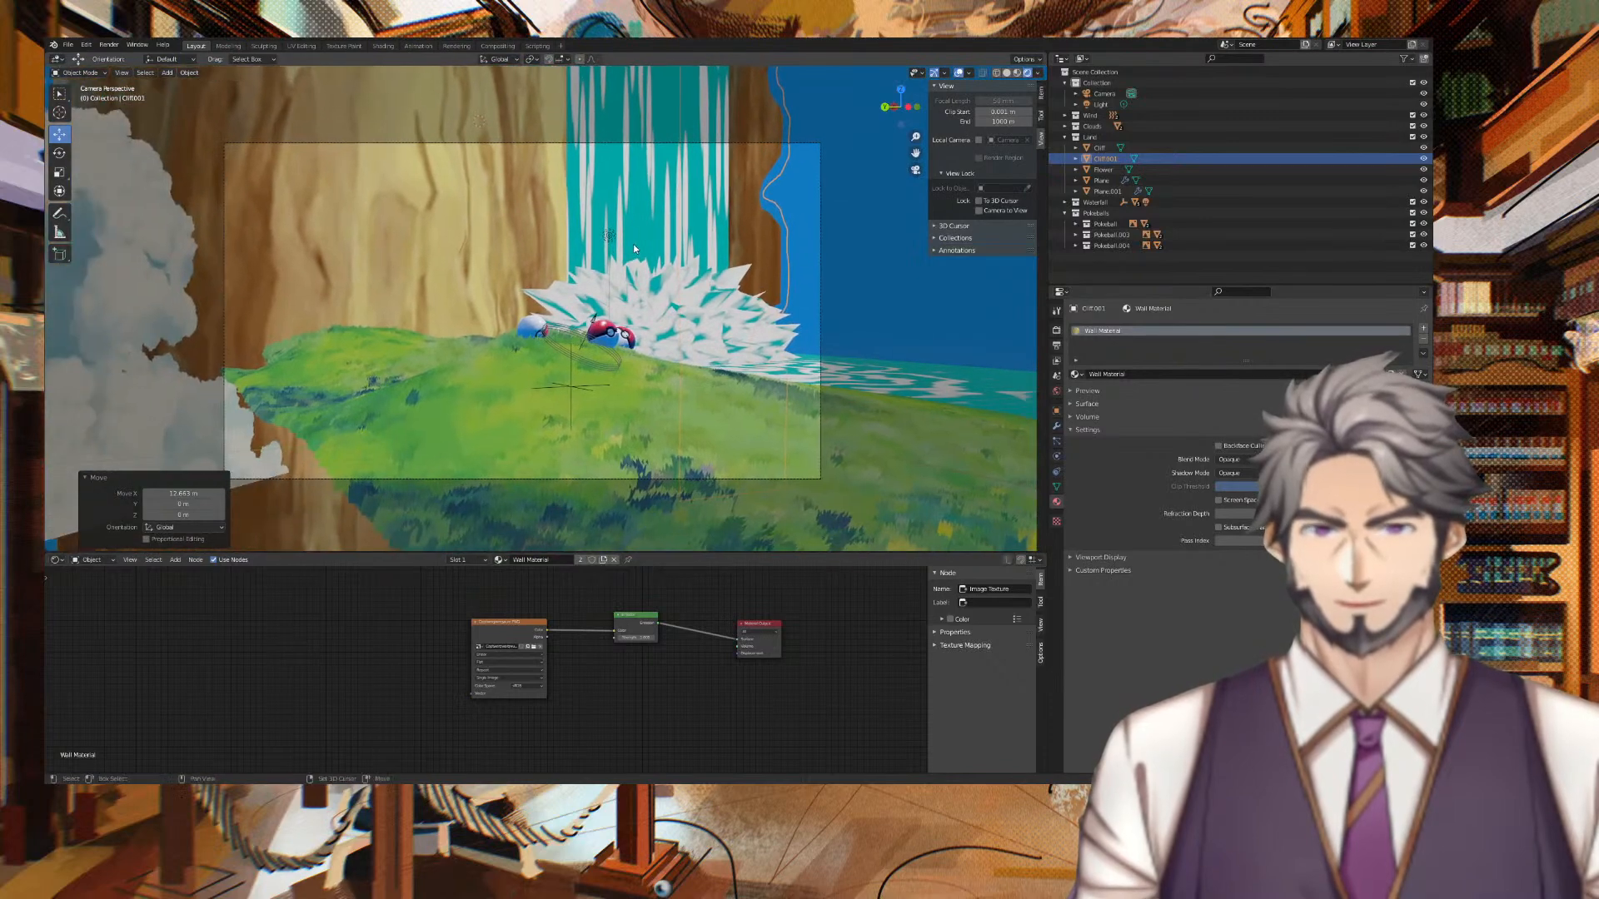
middle_click_drag(752, 221, 747, 186, "shift")
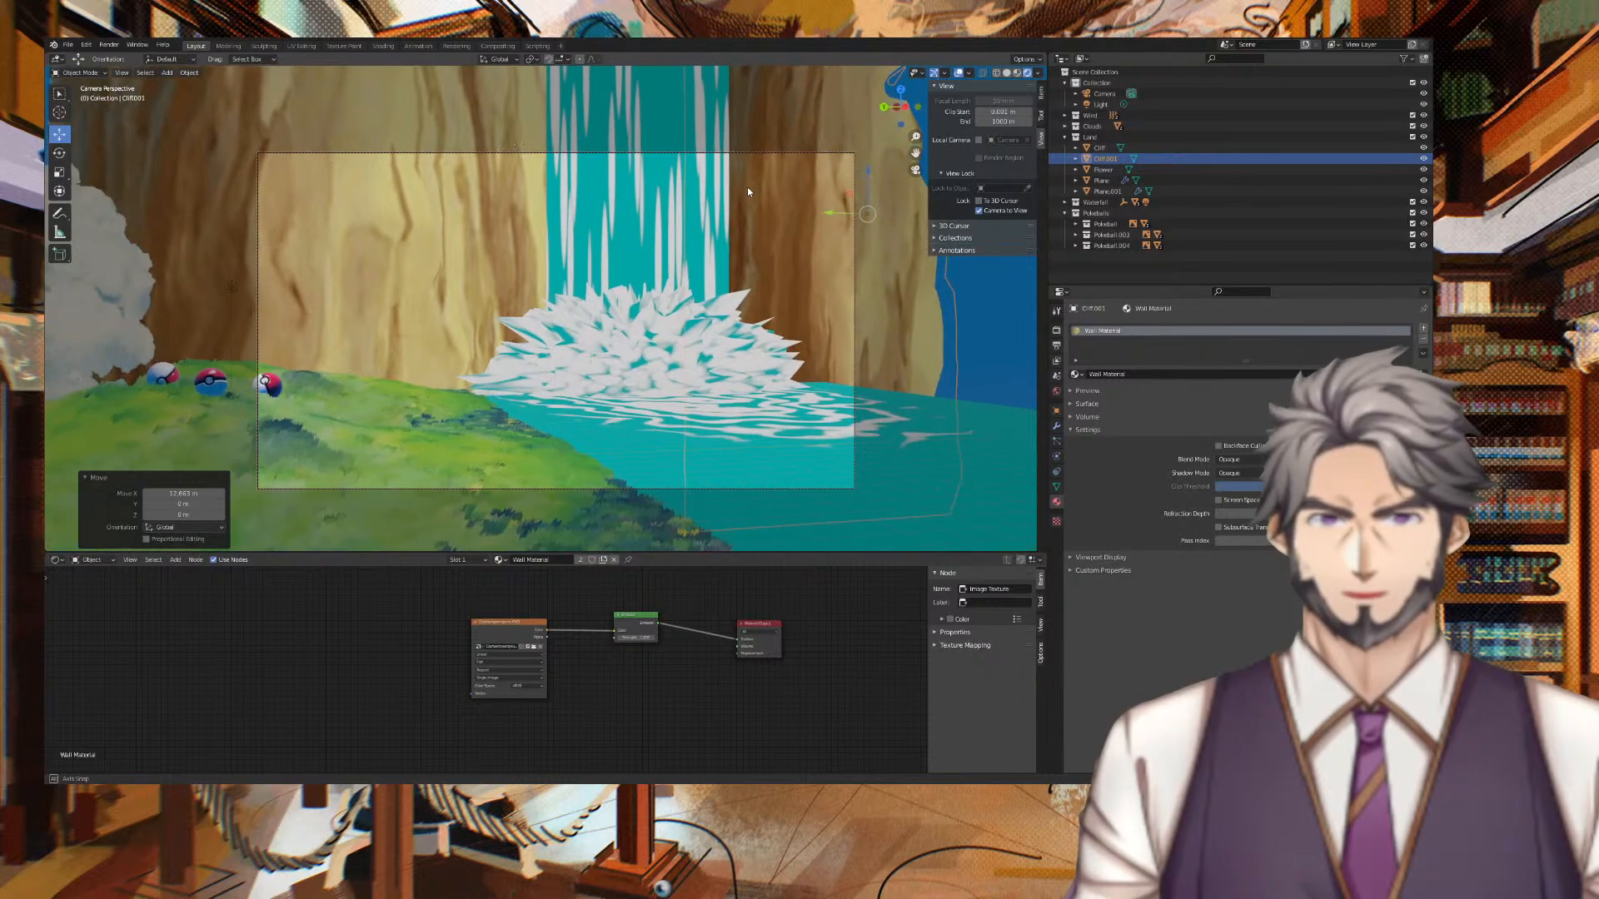
middle_click_drag(542, 267, 574, 303, "shift")
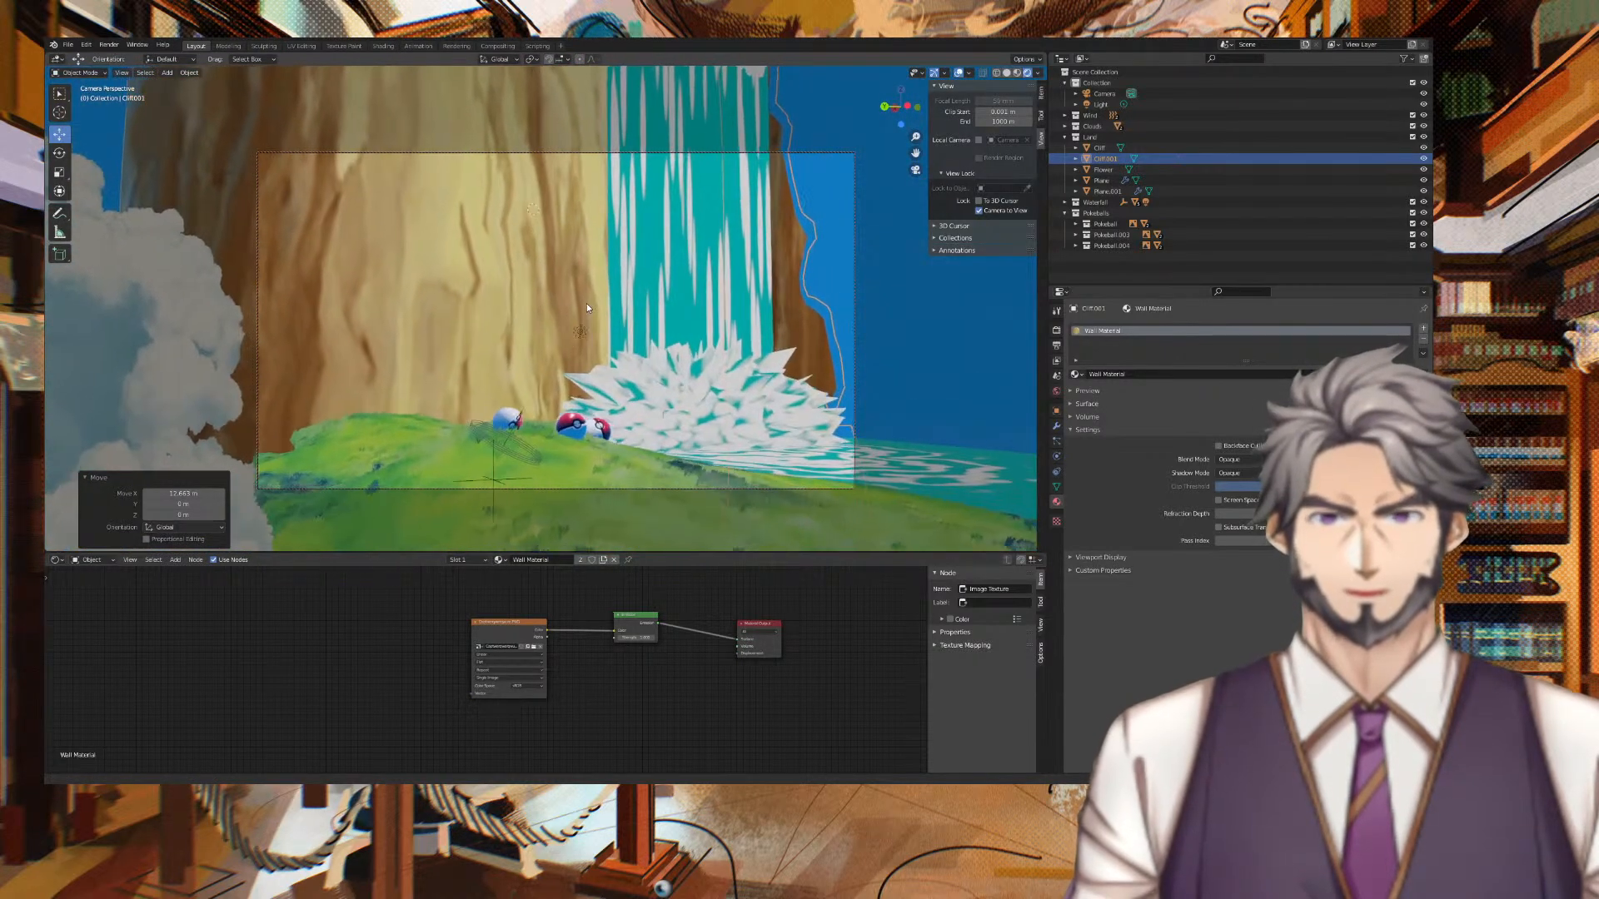
key("space")
key("space")
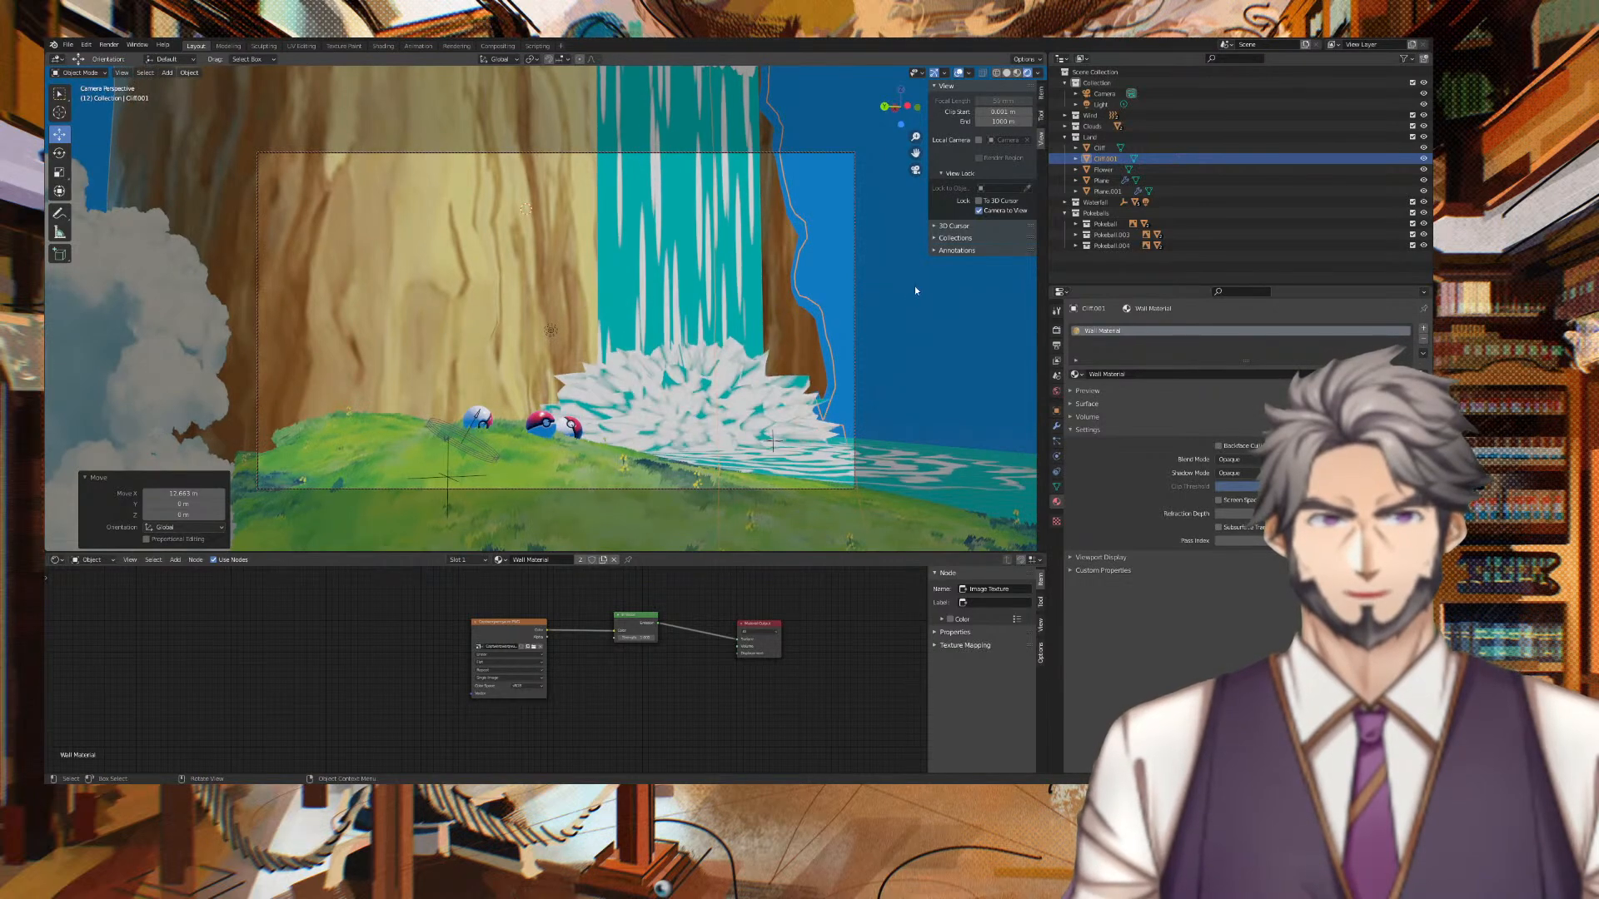
Try to rotate the copied cliff, first about the X axis, undoing each rotation.
middle_click_drag(791, 273, 781, 338)
middle_click_drag(772, 396, 836, 436)
key("r")
key("x")
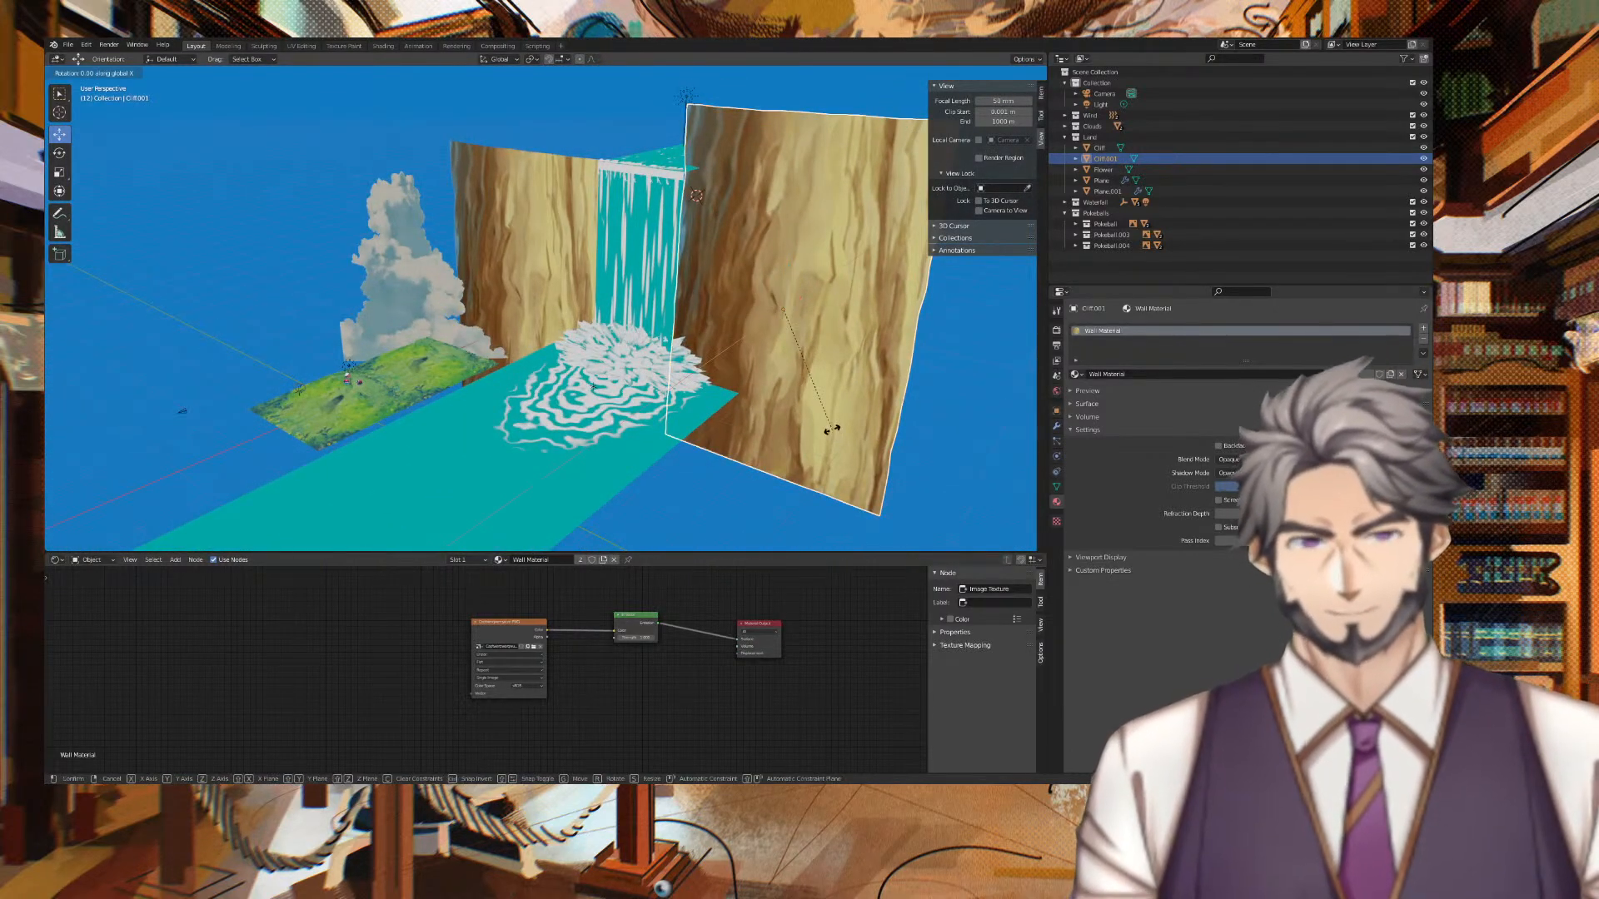
left_click(821, 425)
key("ctrl+z")
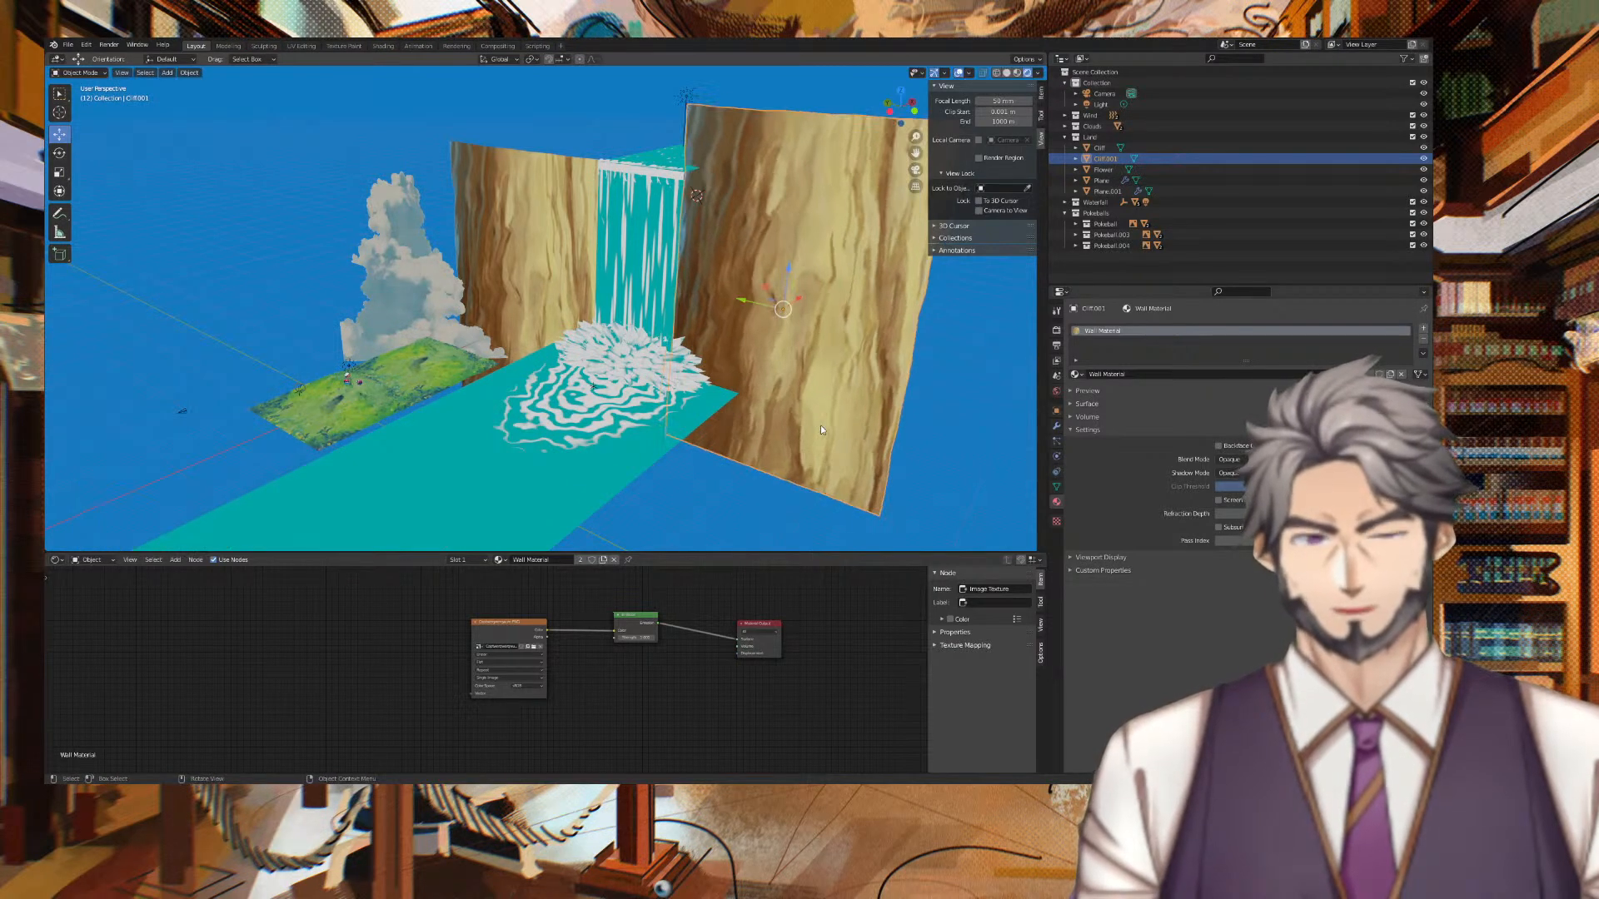
key("r")
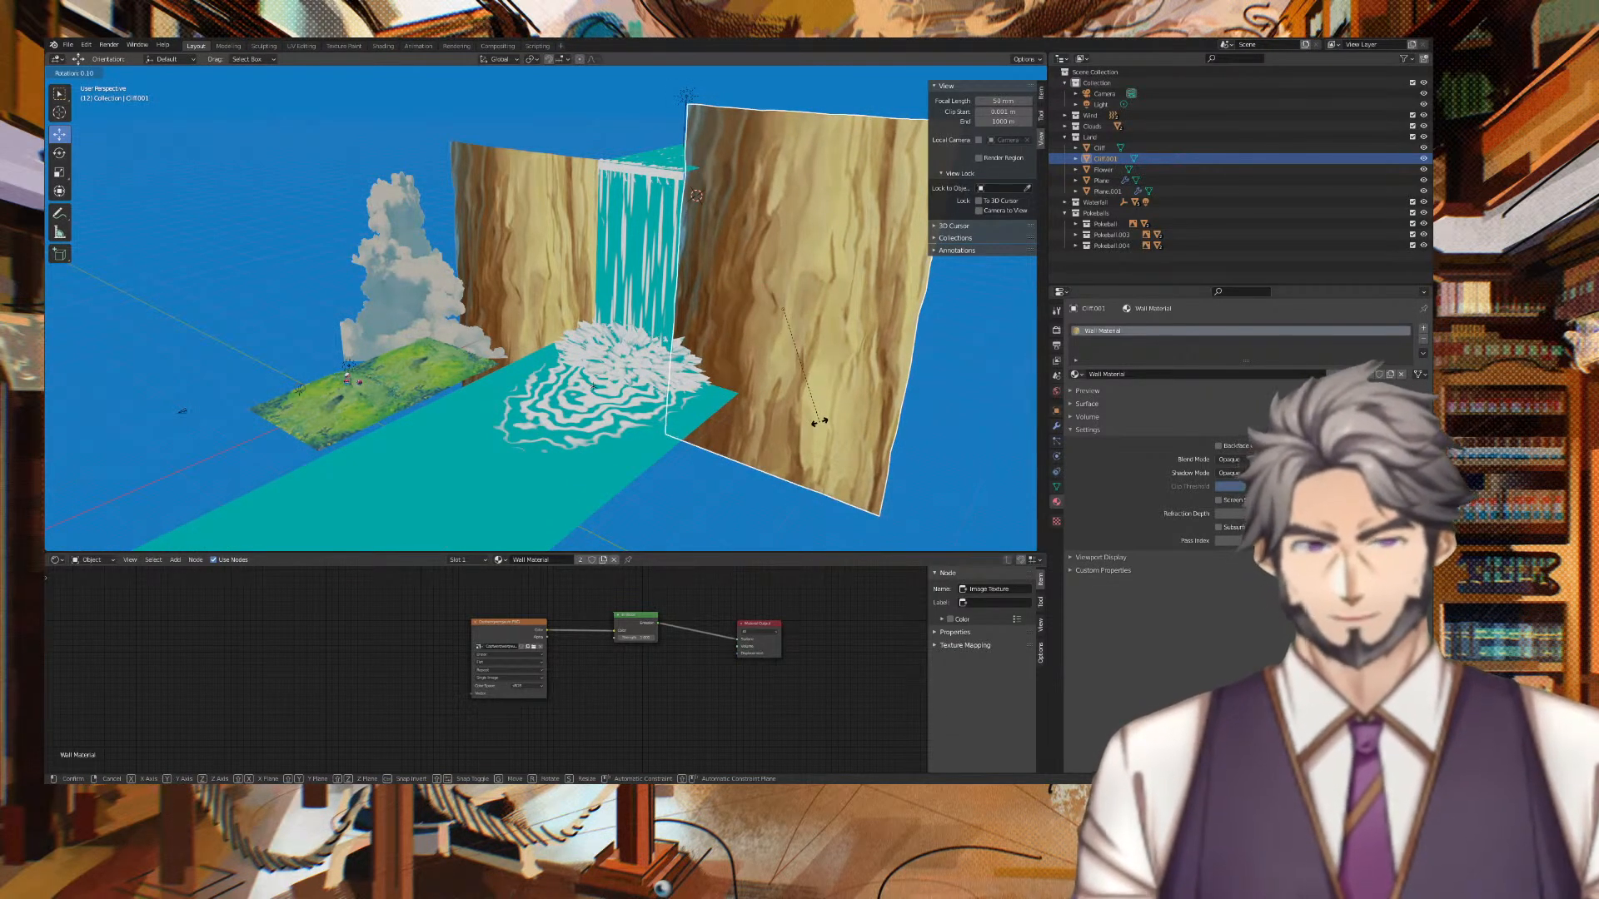
left_click(807, 424)
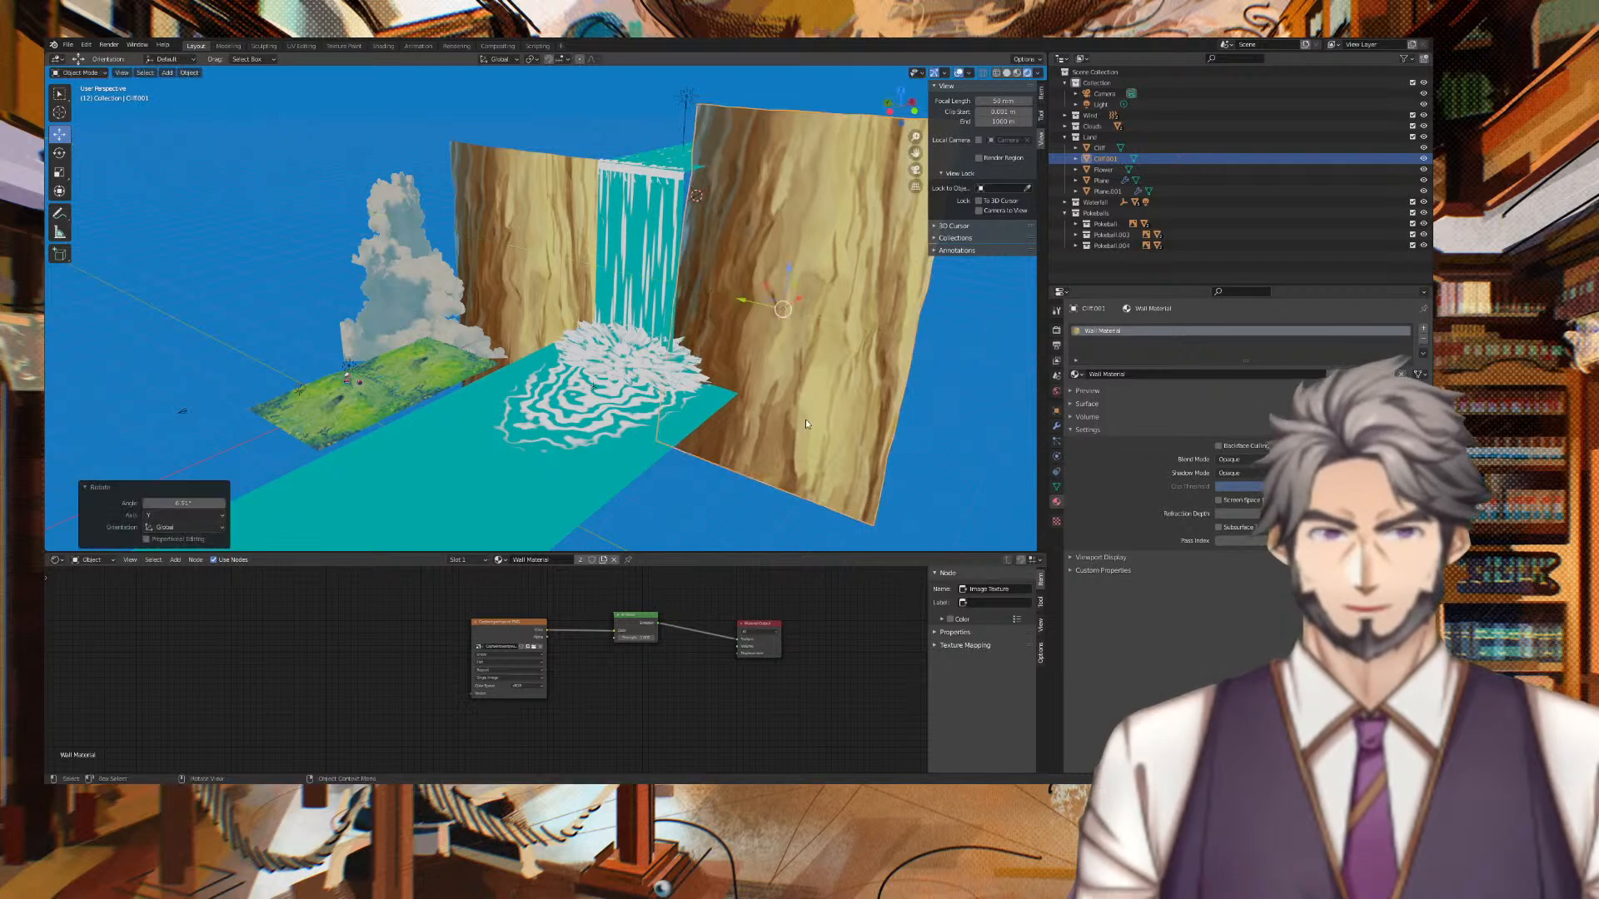
key("ctrl+z")
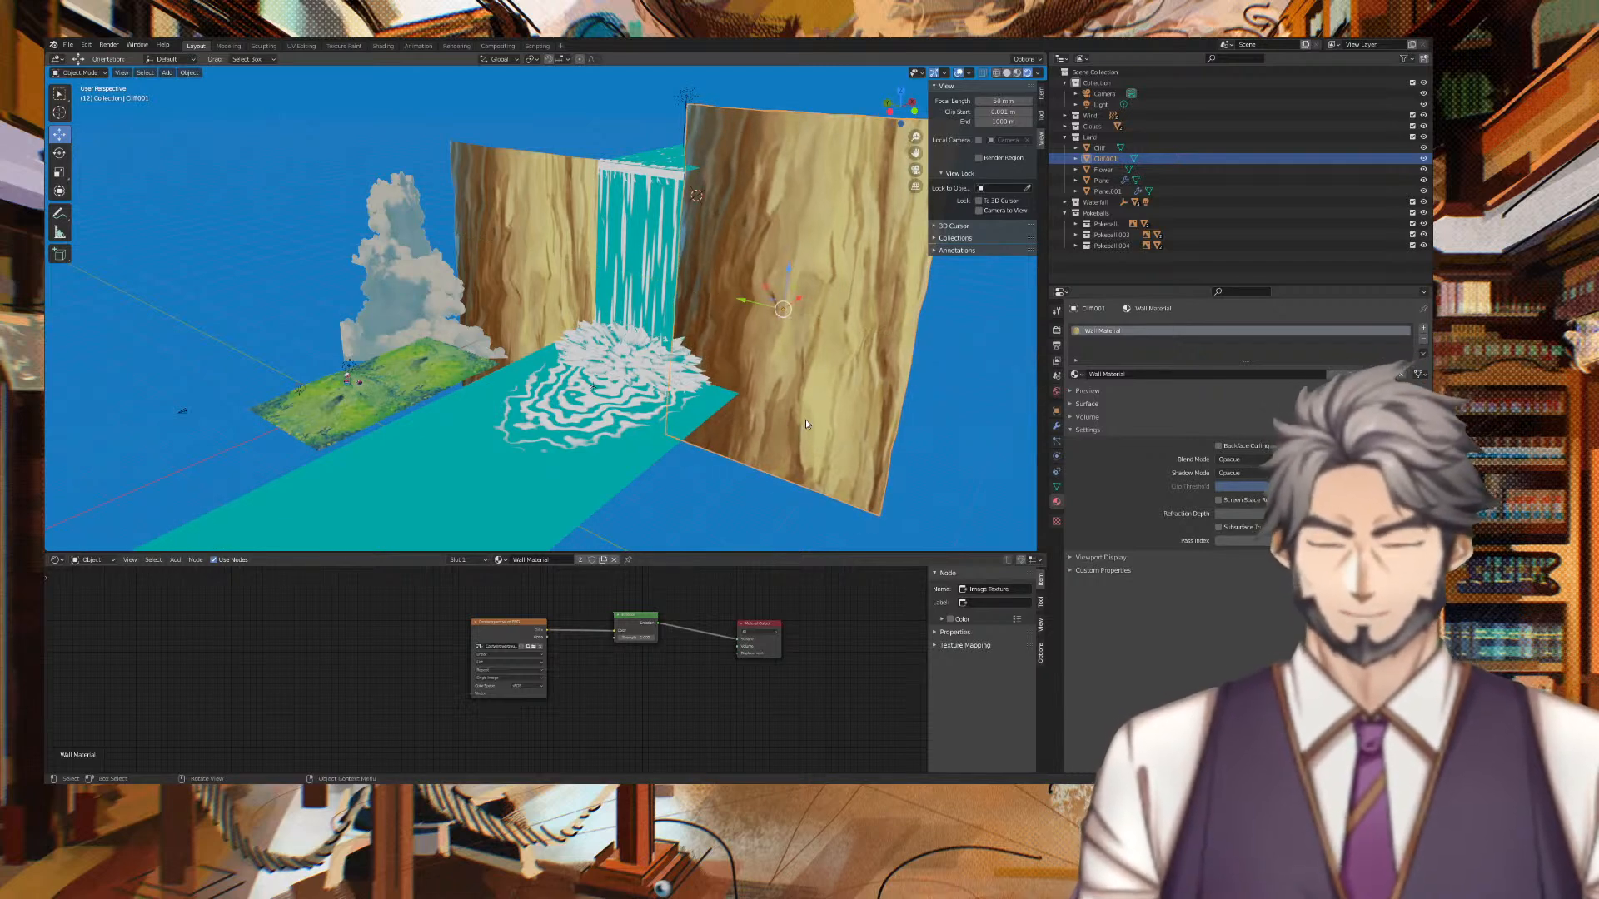
Rotate the copied cliff about the Z axis and check its placement through the camera and from above.
key("r")
key("z")
left_click(801, 427)
middle_click_drag(801, 427, 819, 463)
key("Right")
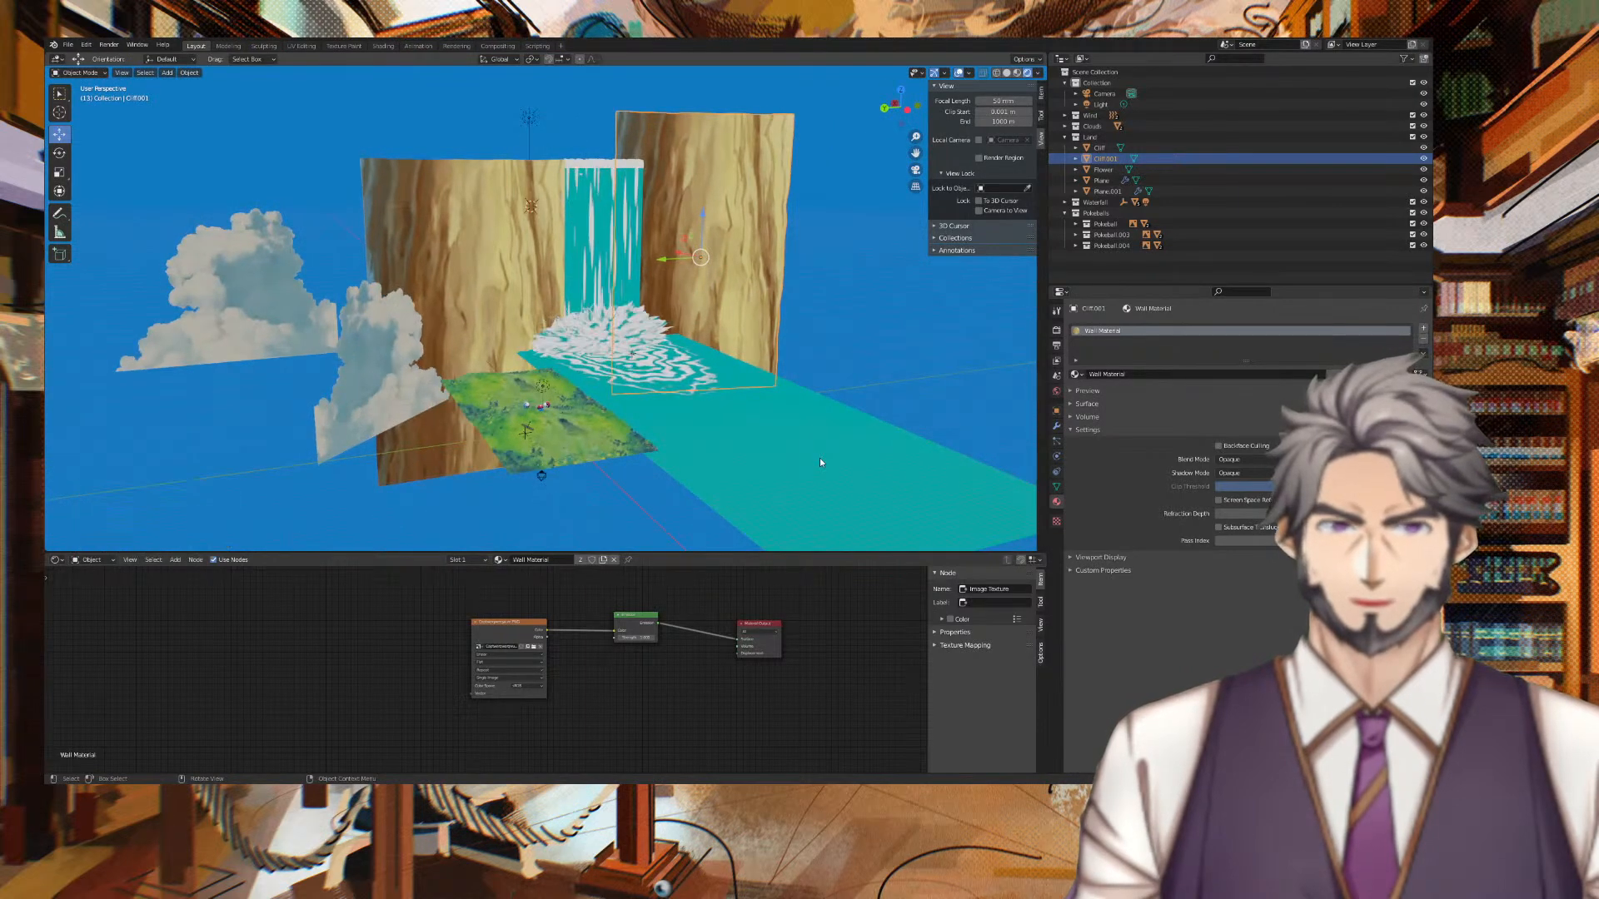
key("KP_0")
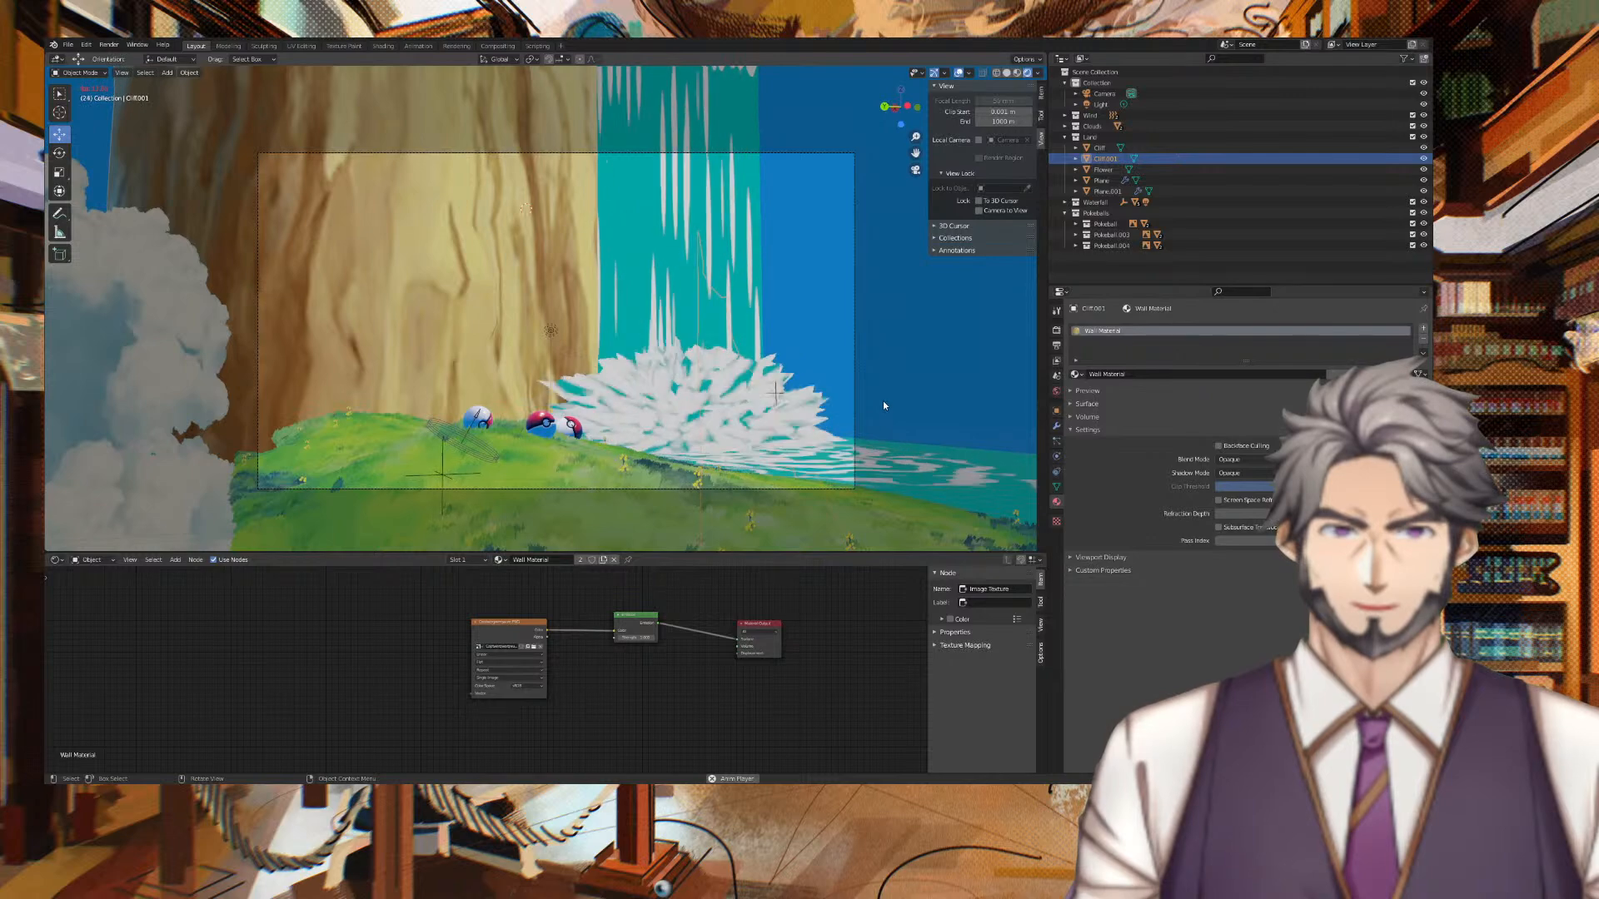
middle_click_drag(883, 401, 907, 371)
mouse_move(838, 310)
middle_mouse_down()
mouse_move(852, 326)
mouse_move(812, 340)
mouse_move(867, 367)
mouse_move(829, 303)
middle_mouse_up()
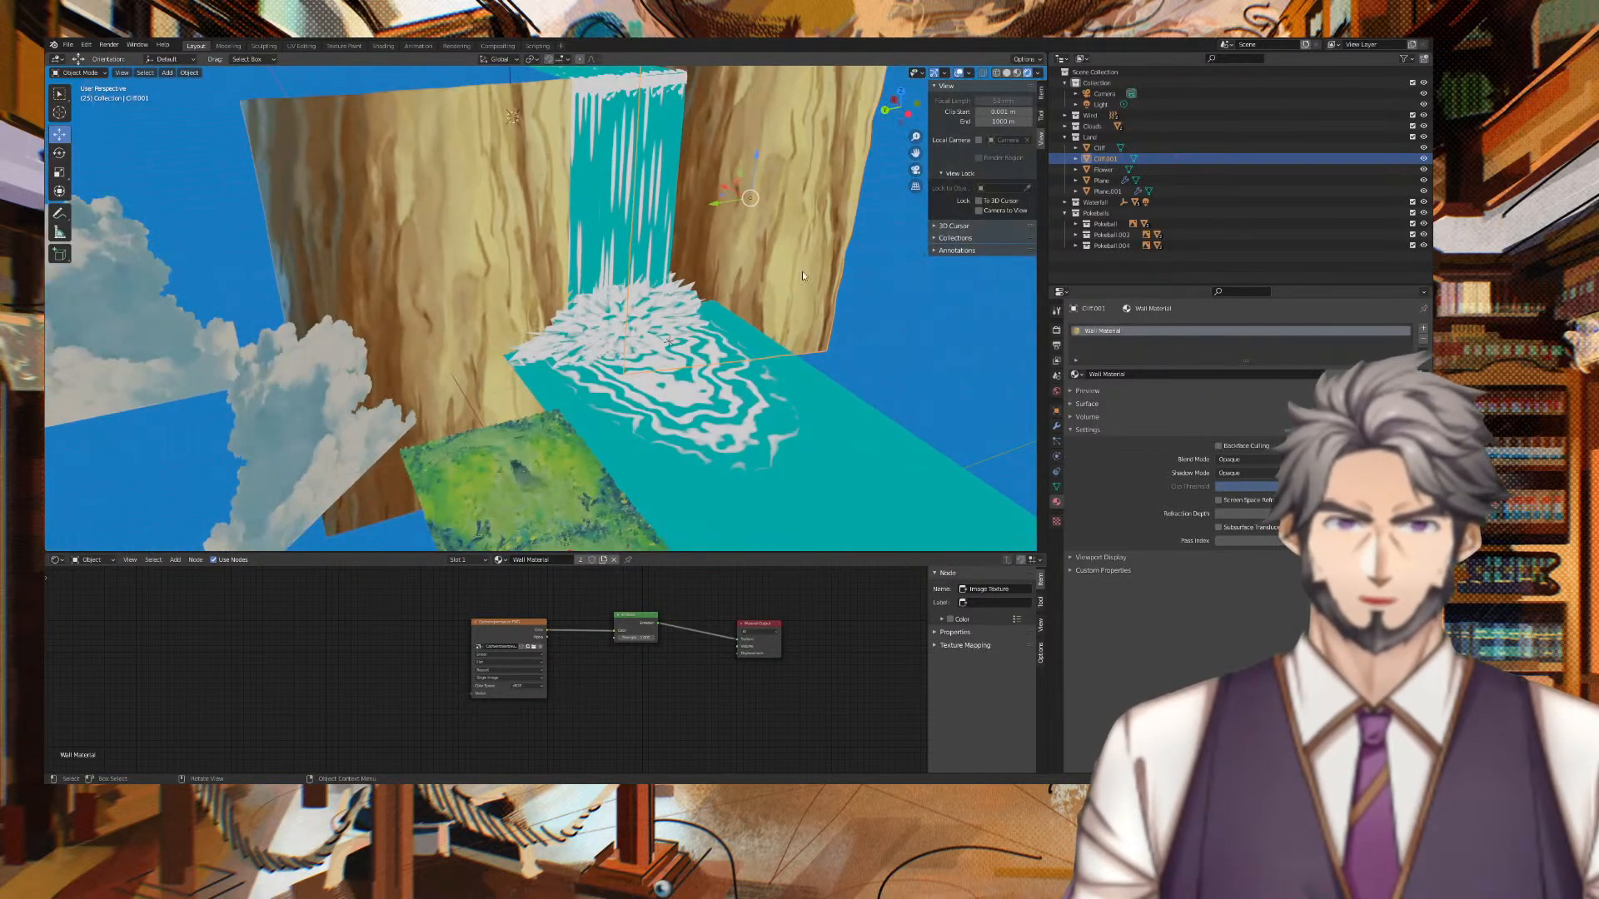
Move the copied cliff along the X axis and check its placement through the camera with the animation paused and playing.
left_click_drag(722, 192, 743, 198)
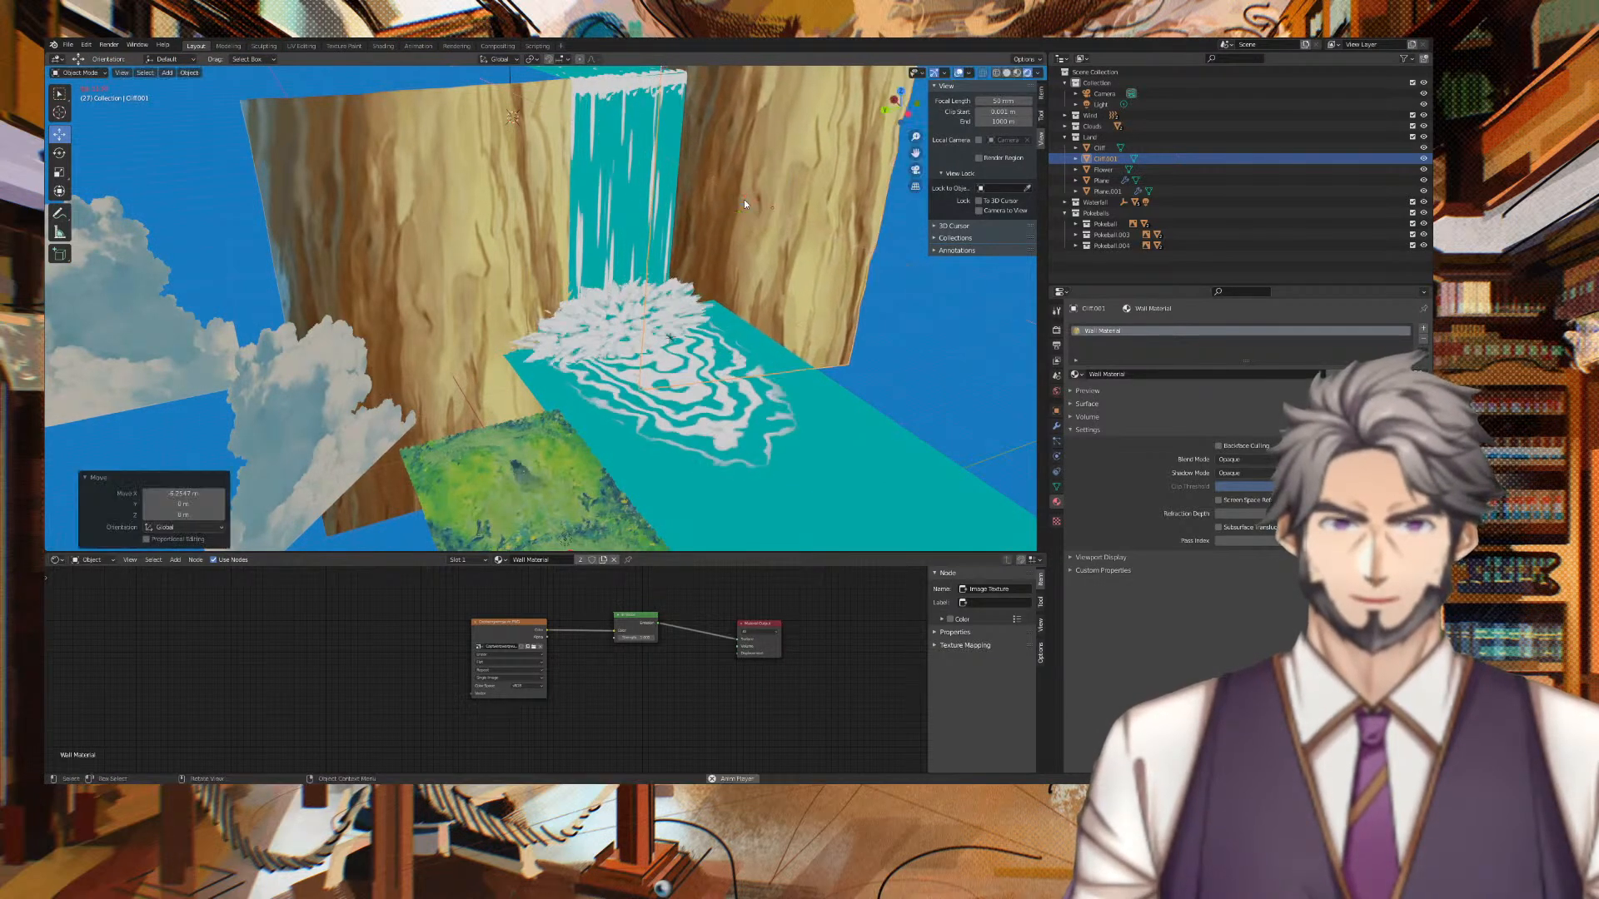
key("KP_0")
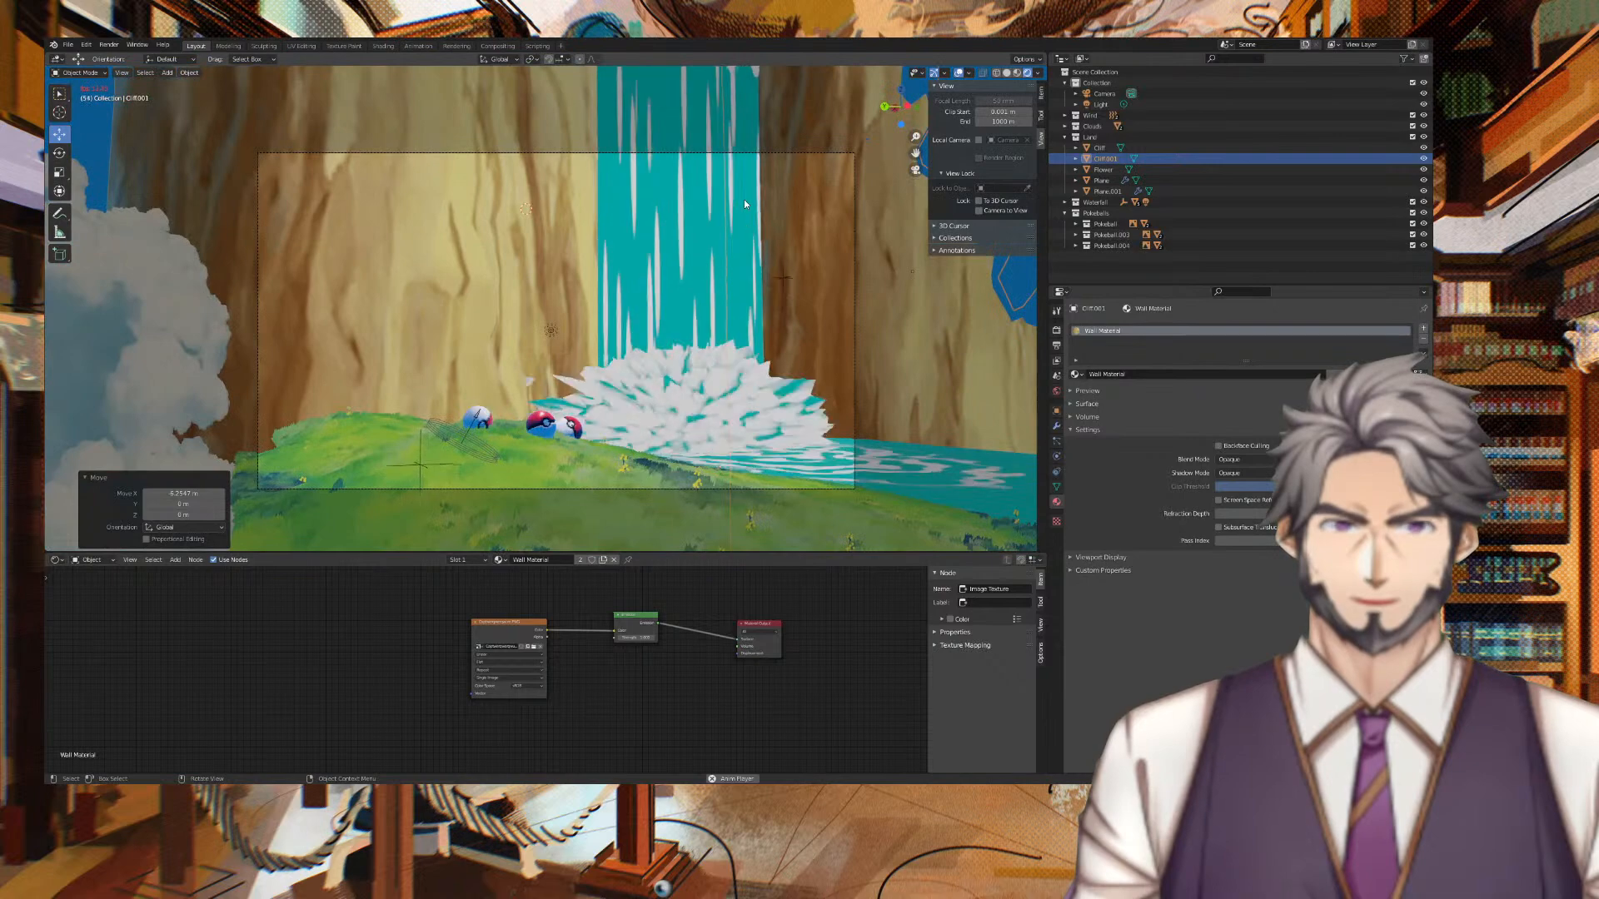
middle_click_drag(750, 202, 782, 212)
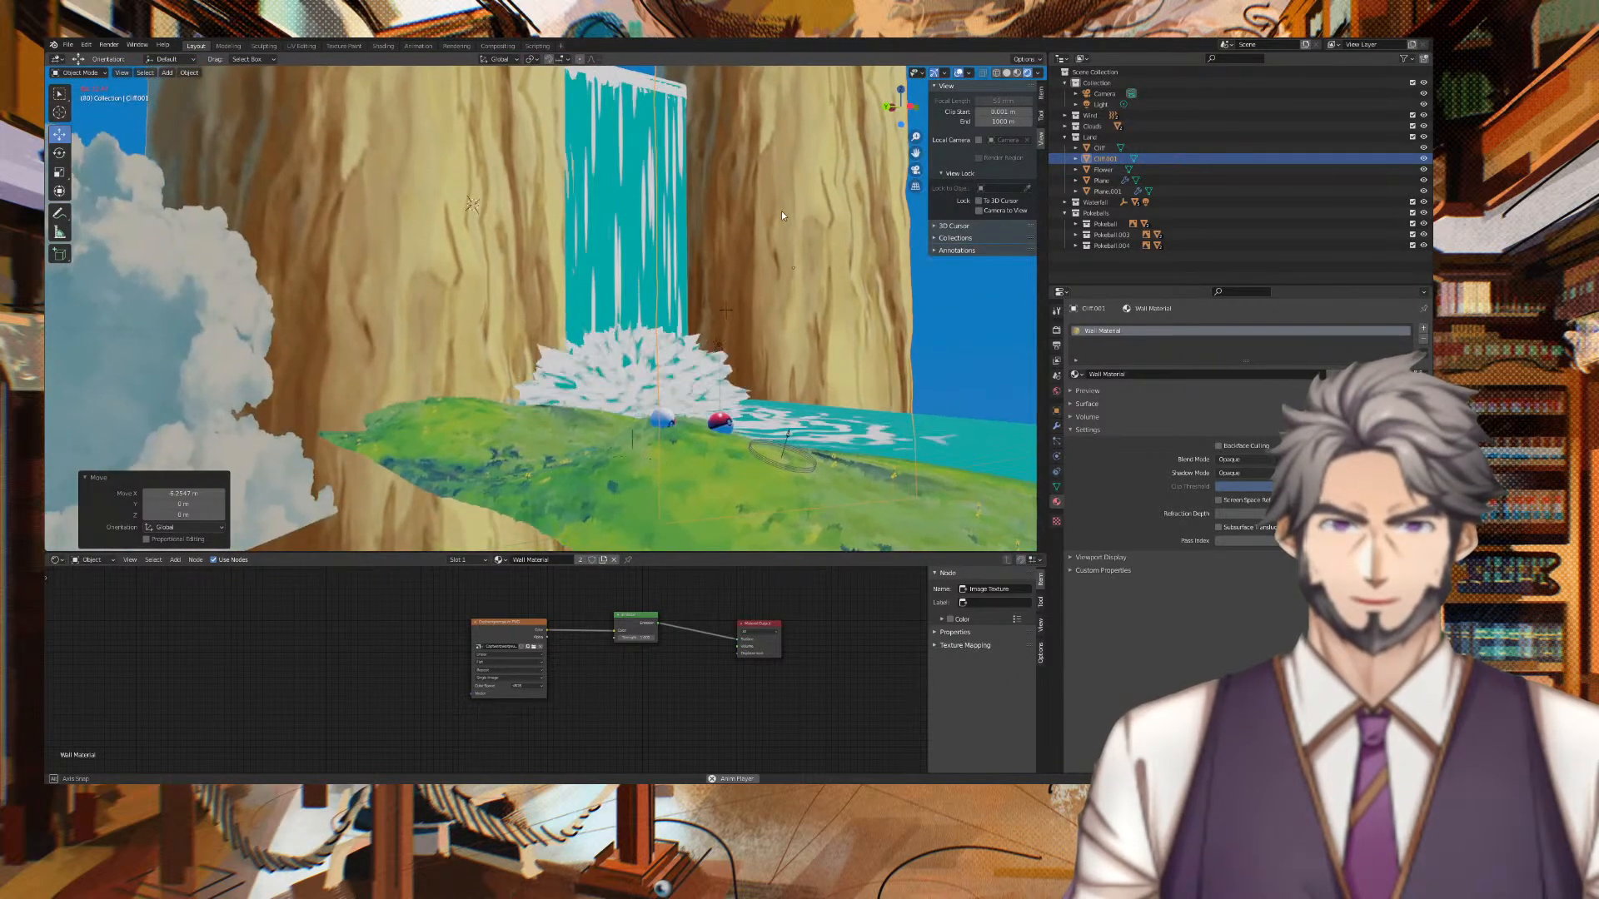
key("space")
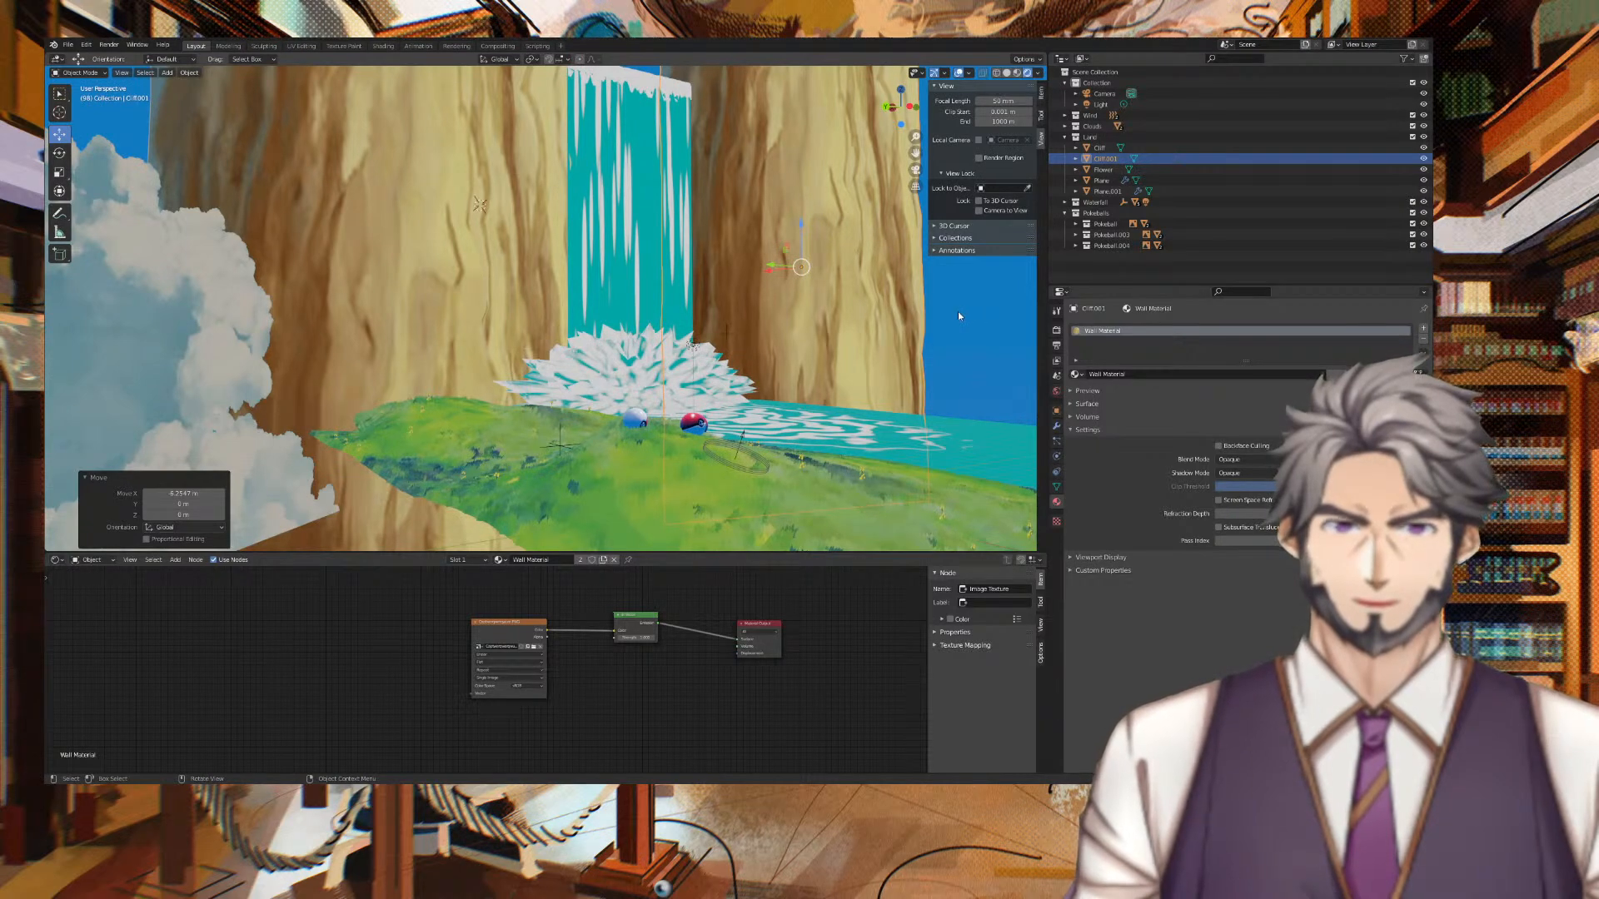
key("KP_0")
key("space")
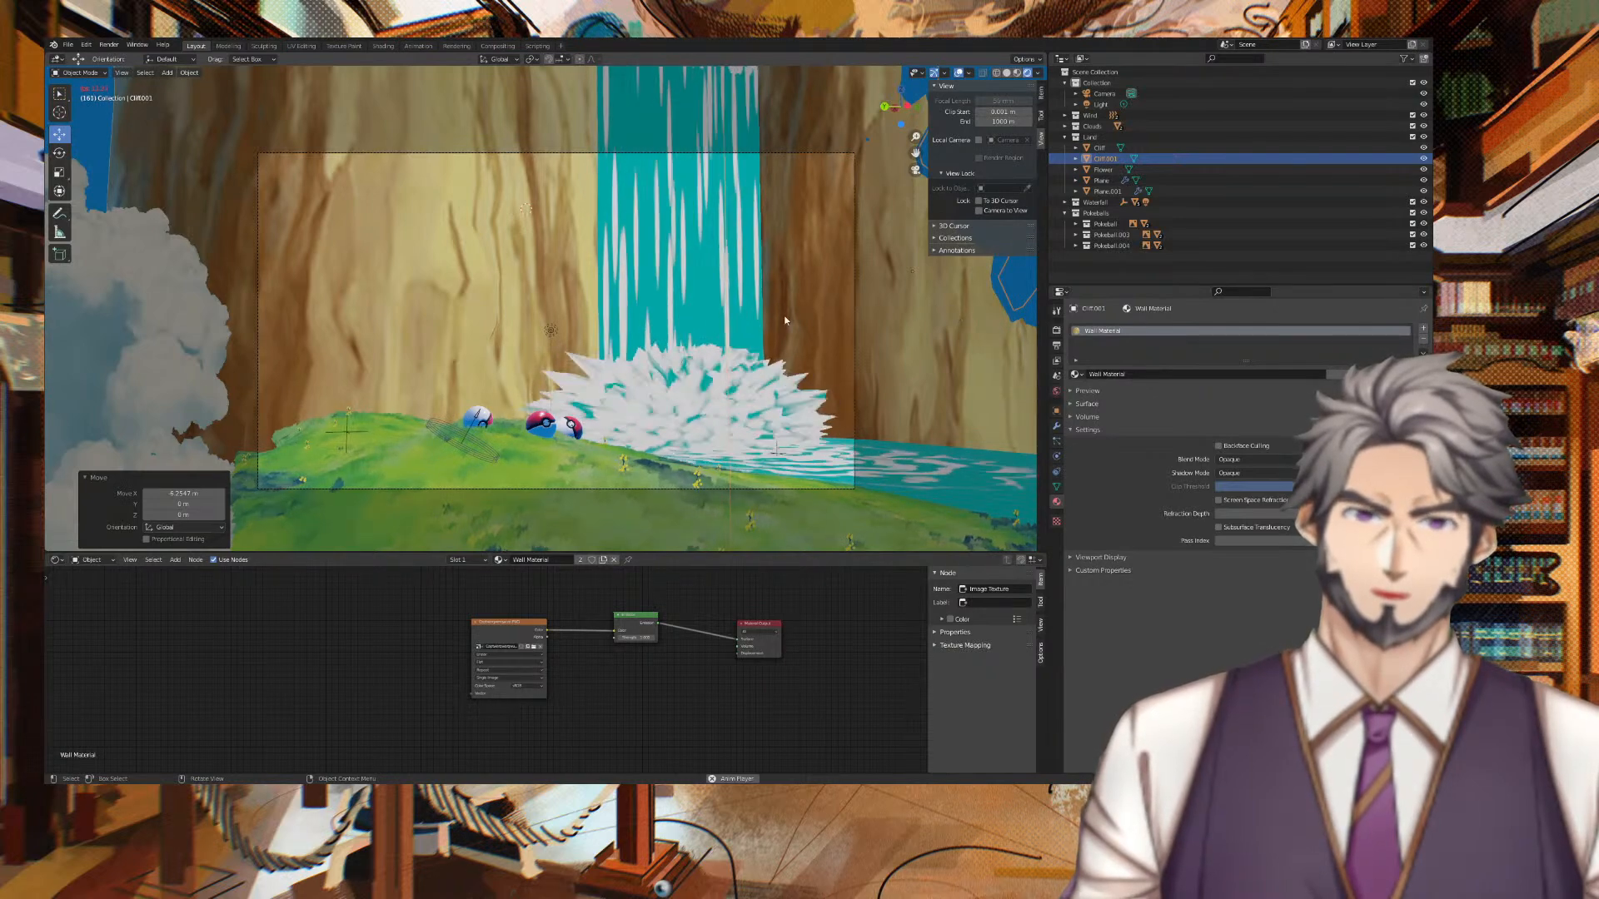
Lock the camera to the view and set the viewport clipping to 0.00001 m start and 20000 m end.
left_click(978, 211)
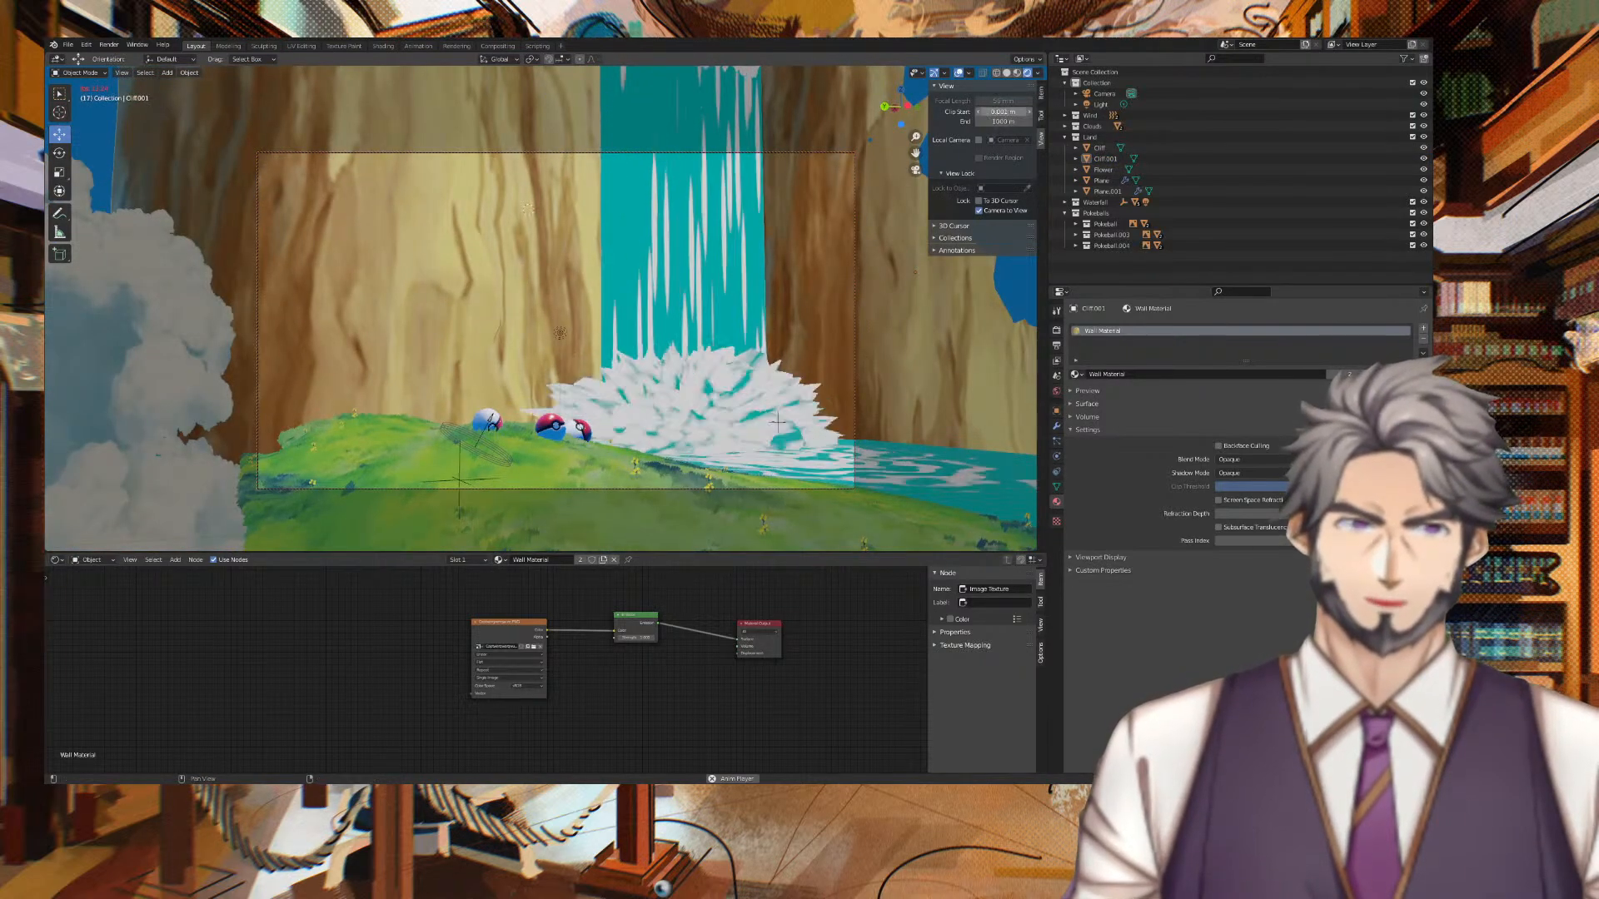
left_click(1003, 113)
left_click(1008, 122)
left_click_drag(1008, 123, 1033, 122)
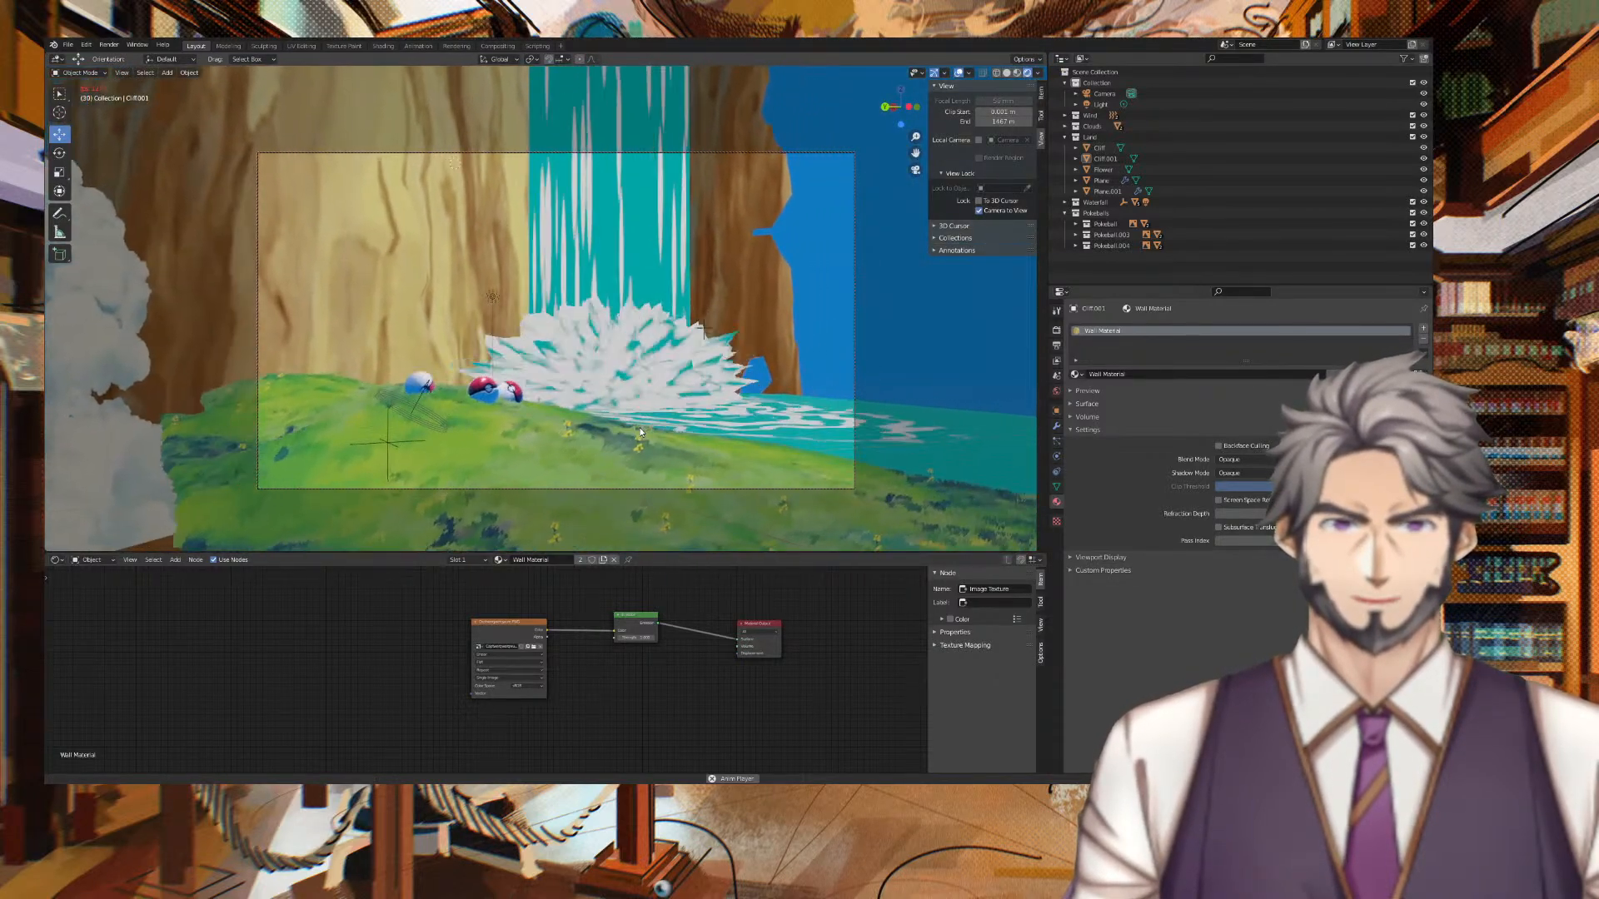
left_click(994, 123)
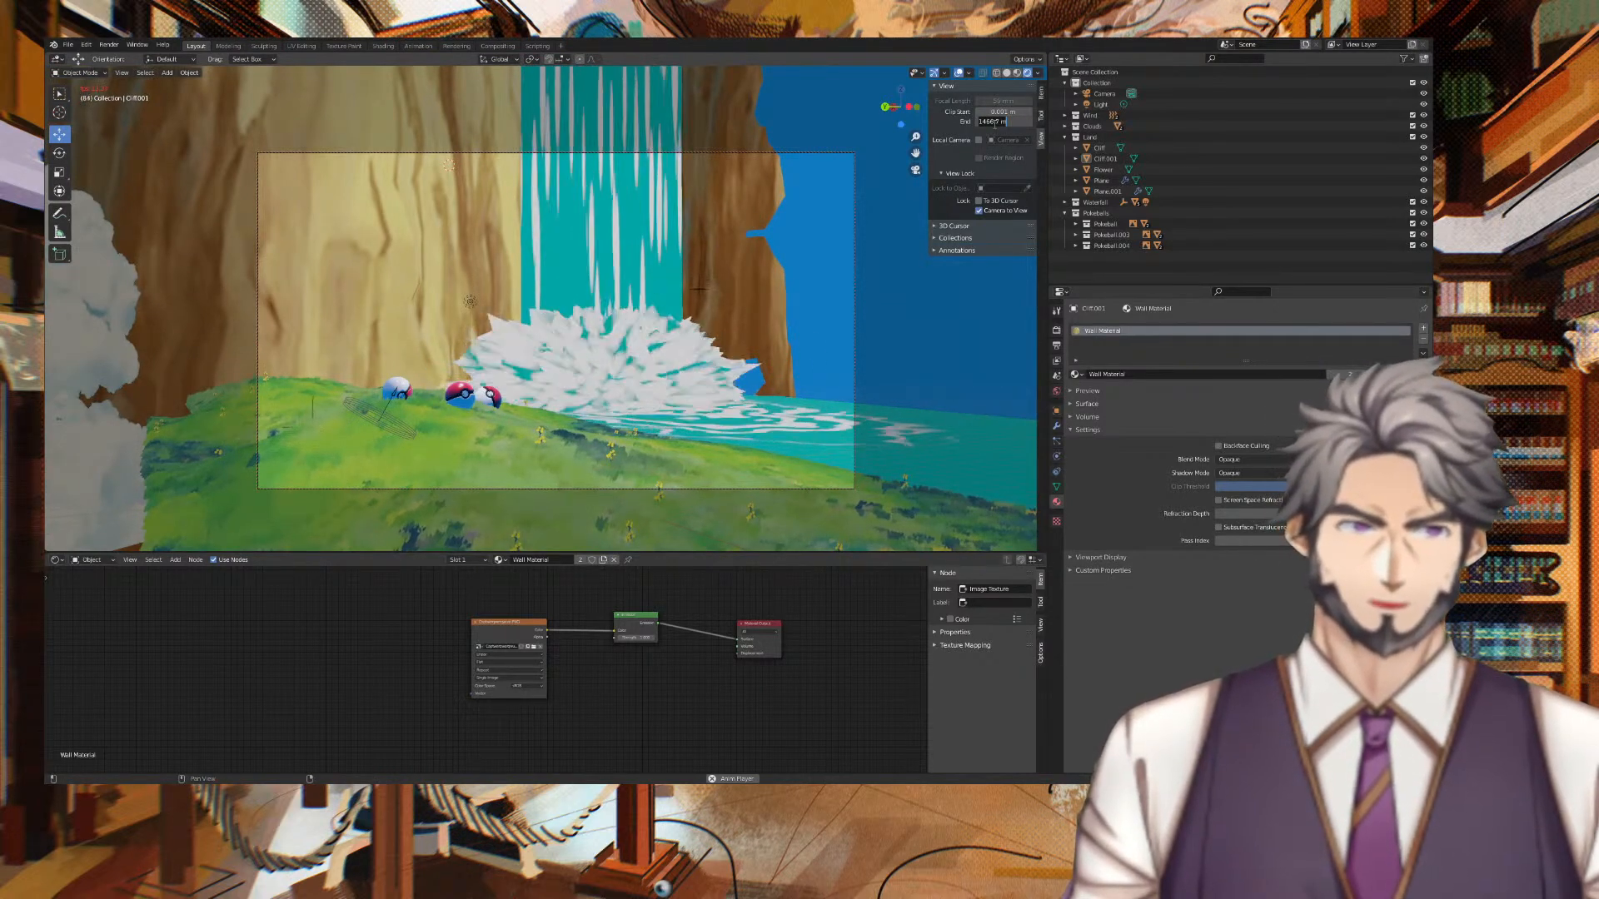
type("20000")
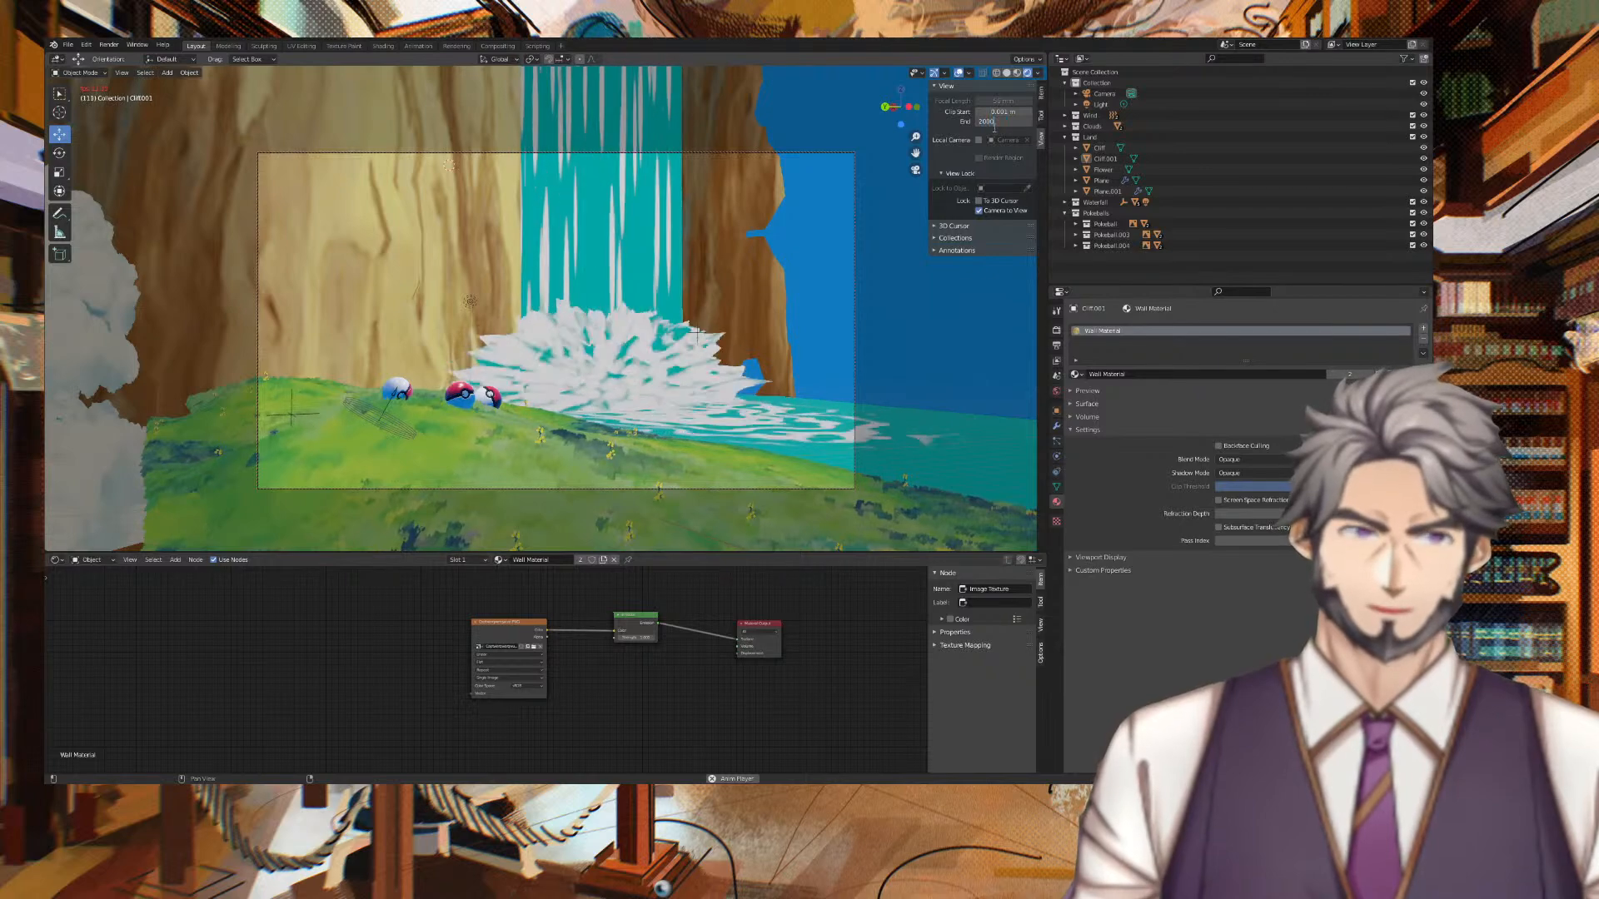
left_click(993, 101)
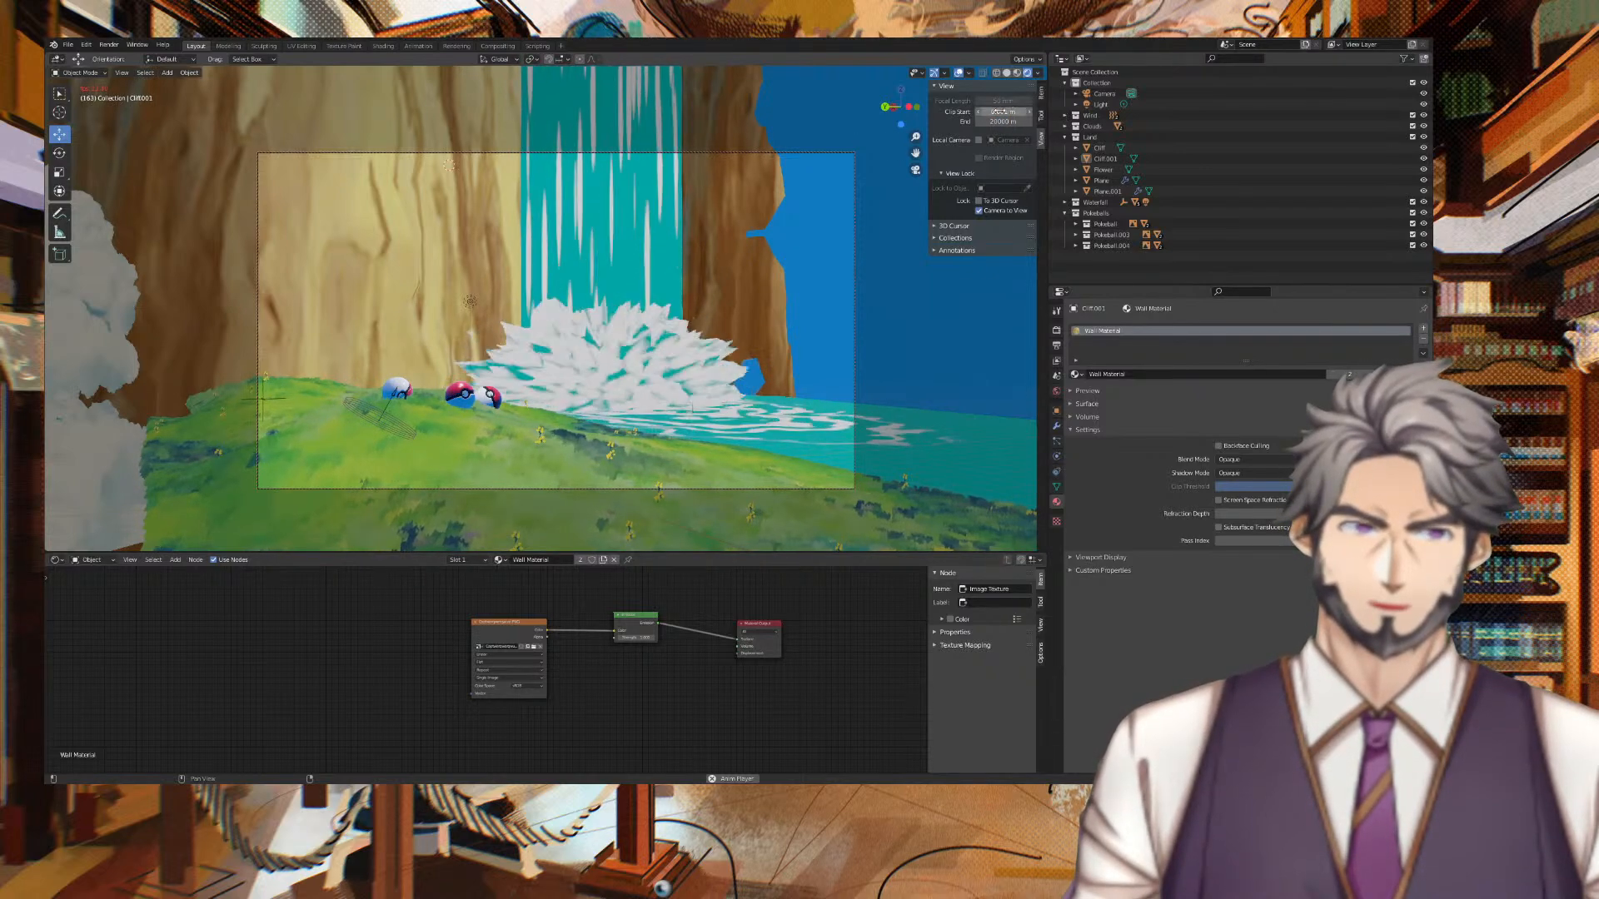
left_click(999, 111)
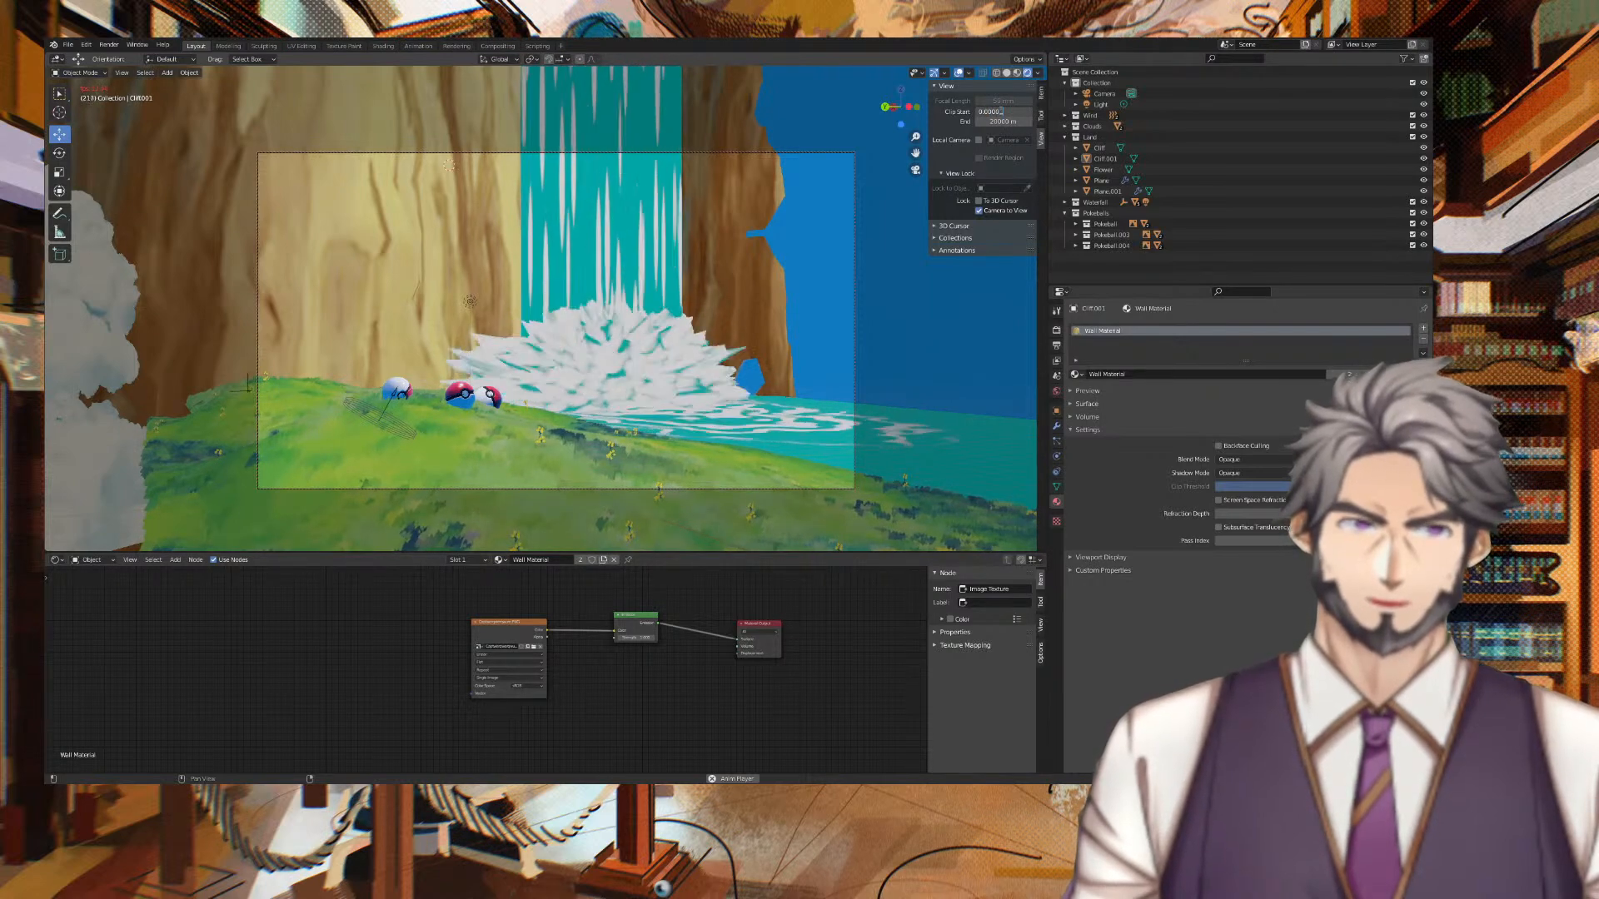
type("10000")
key("Return")
Reframe the locked camera closer to the Pokeballs with the waterfall behind them, undoing unwanted camera moves.
left_click(781, 207)
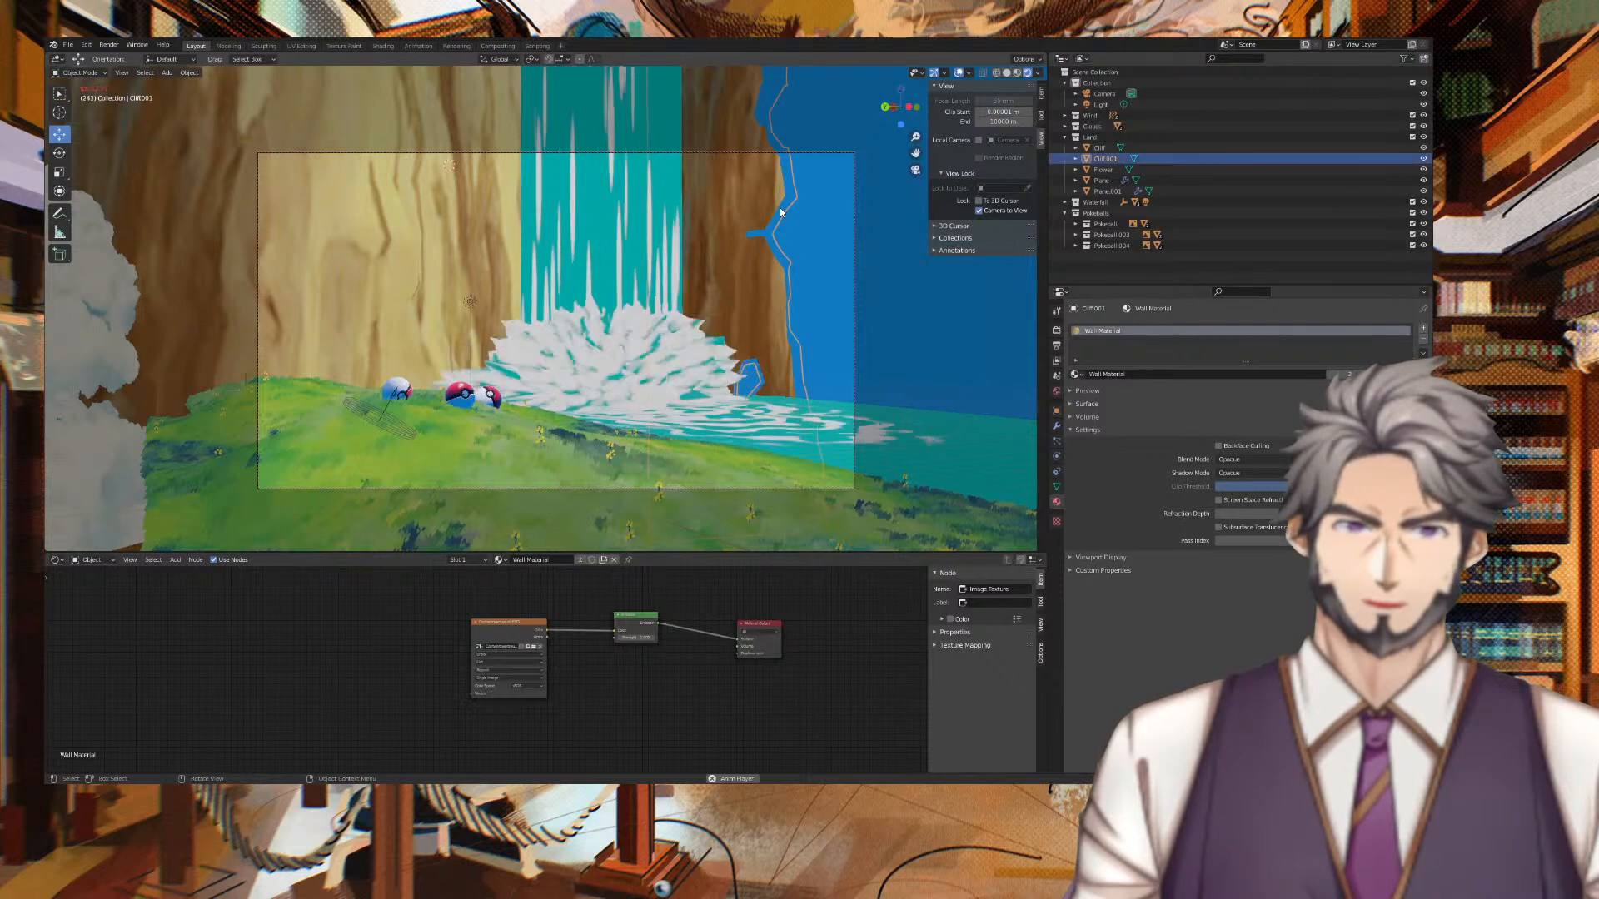
mouse_move(832, 132)
middle_mouse_down()
mouse_move(817, 135)
mouse_move(831, 140)
middle_mouse_up()
key("ctrl+z")
key("ctrl+z")
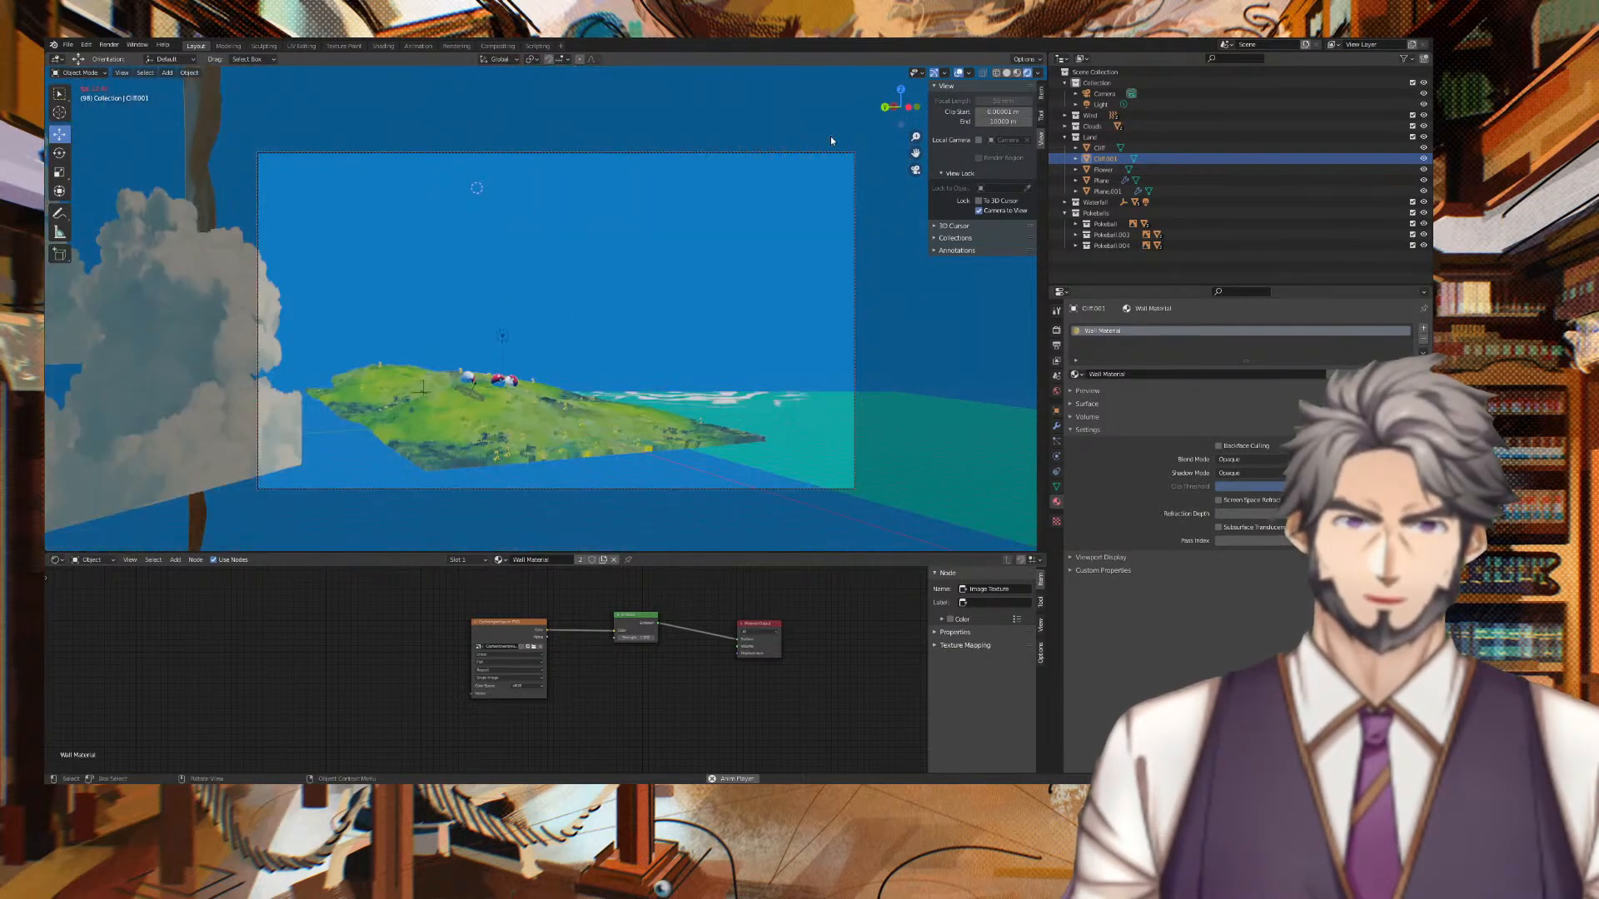
key("ctrl+shift+z")
key("ctrl+shift+z")
key("ctrl+z")
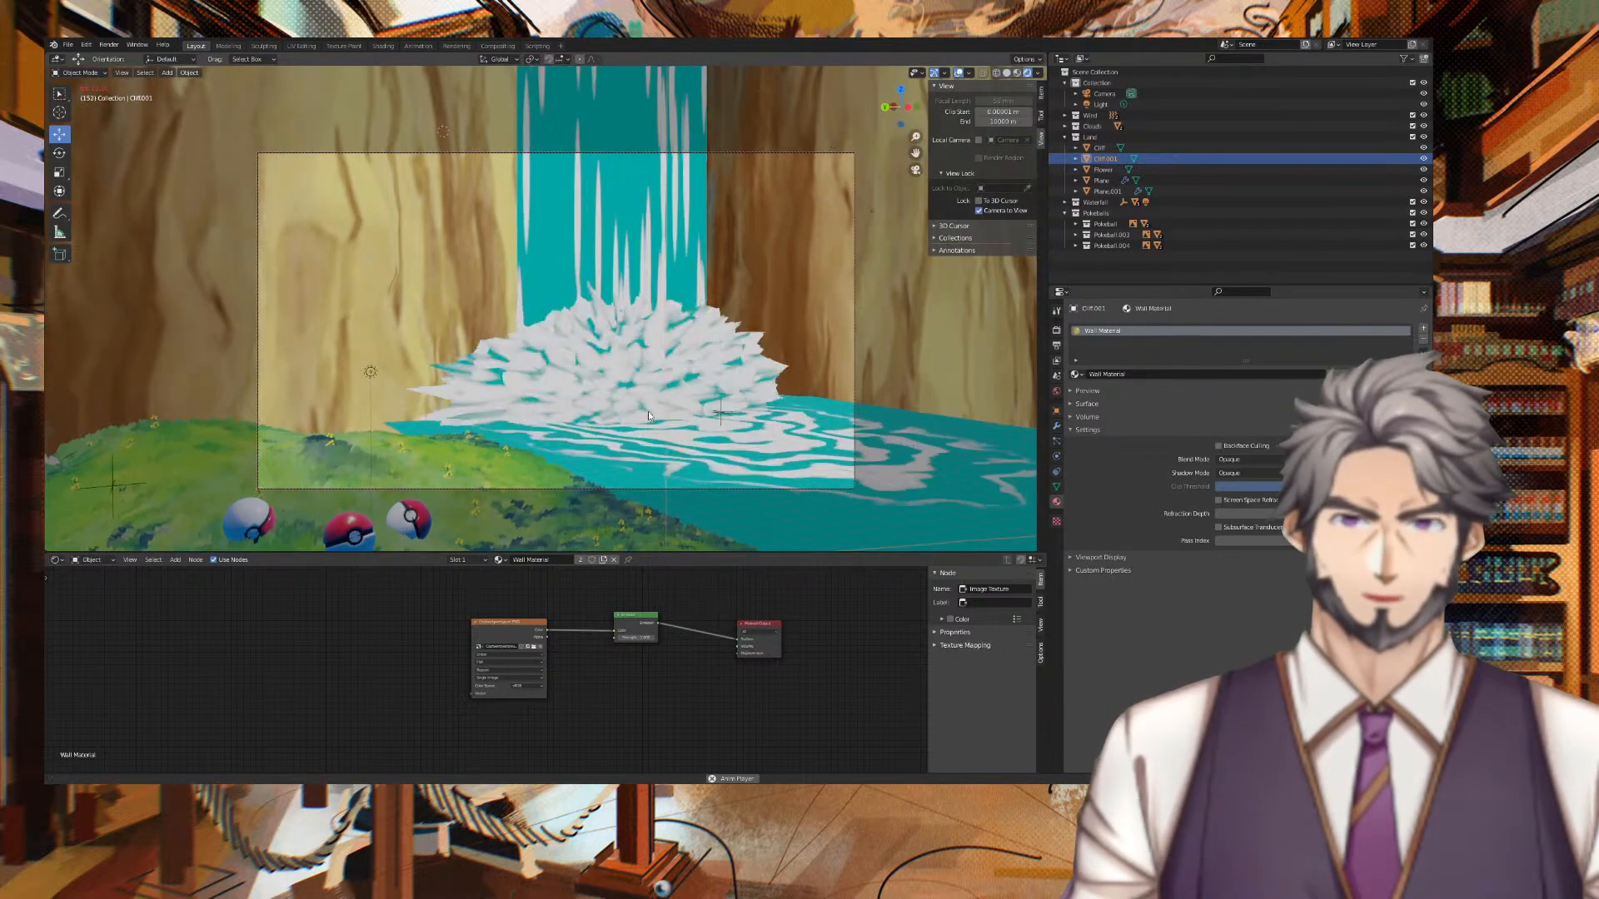
middle_click_drag(584, 509, 667, 386, "shift")
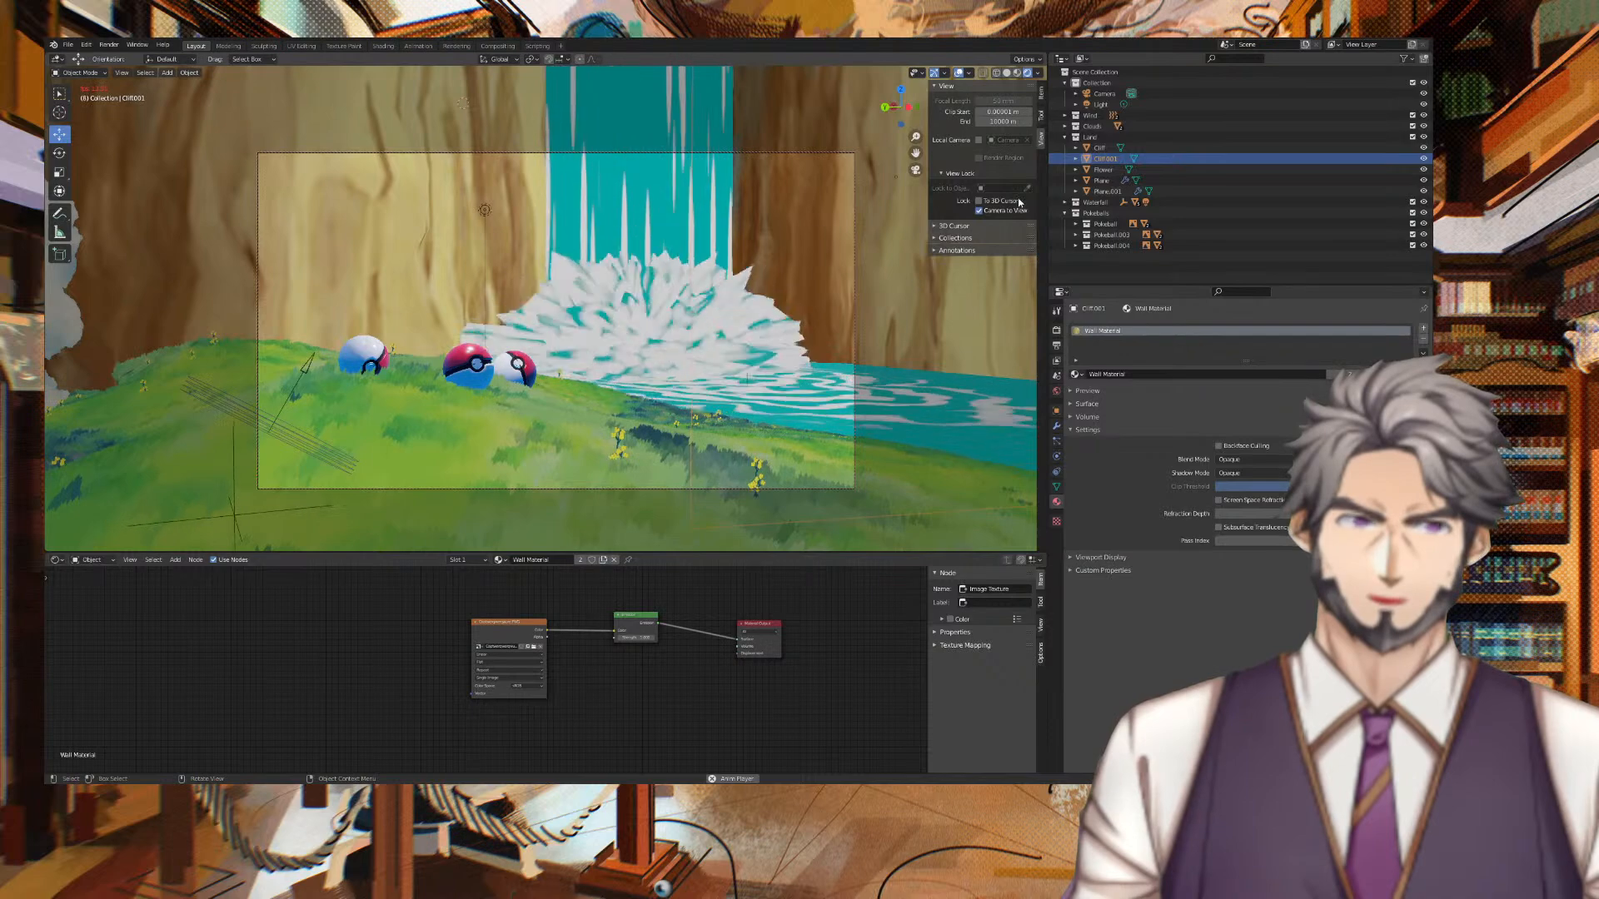
middle_click_drag(937, 305, 843, 280)
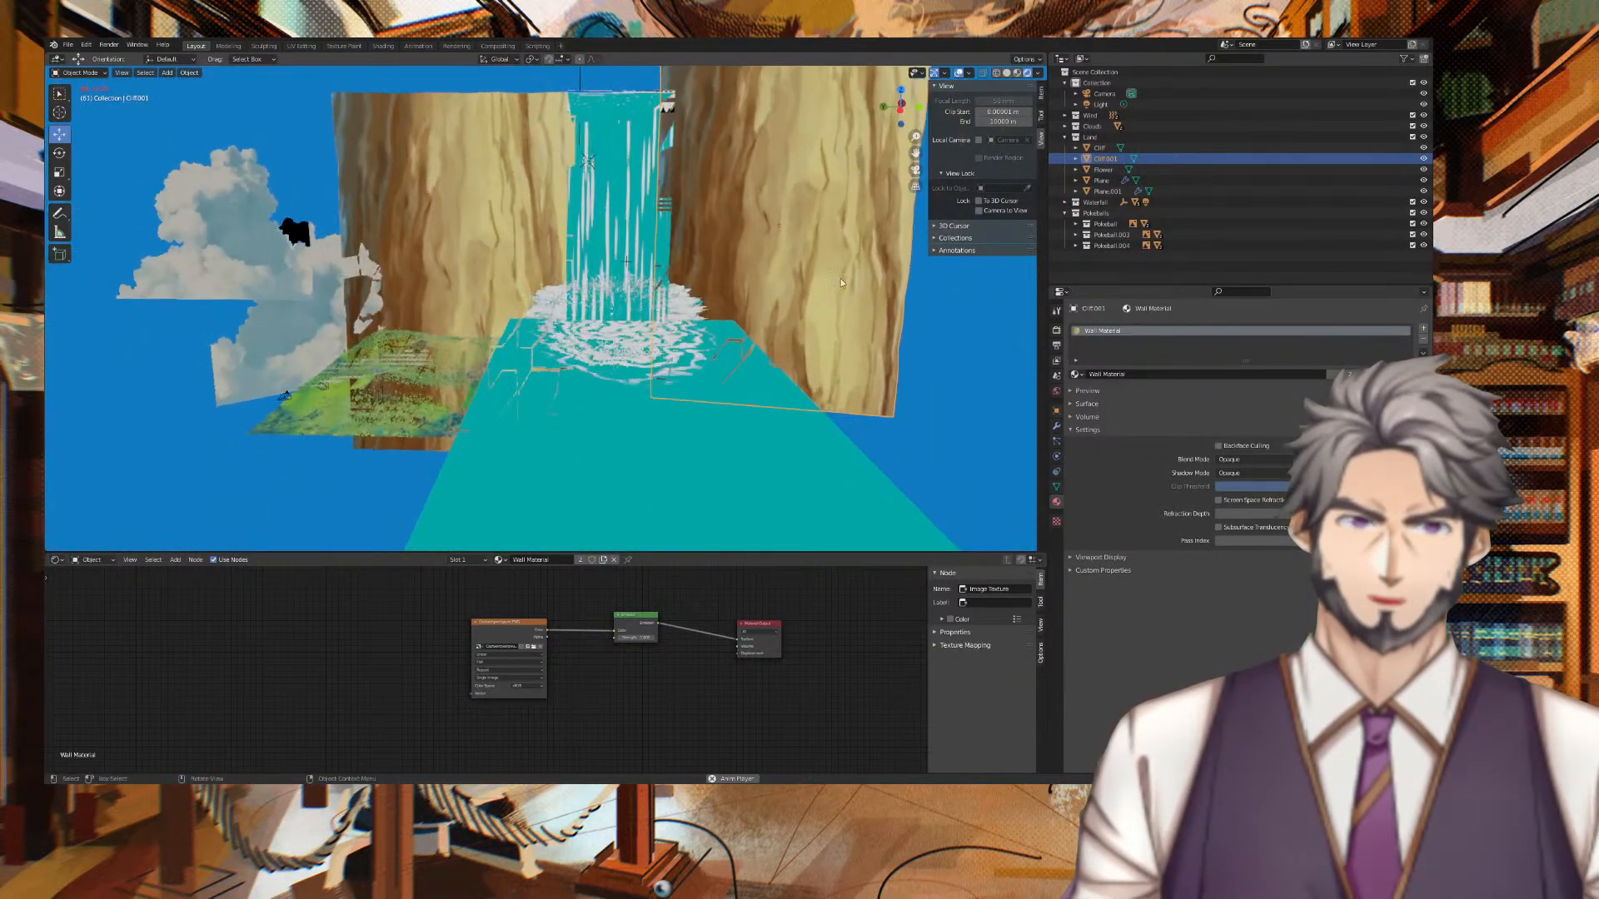
right_click(840, 279)
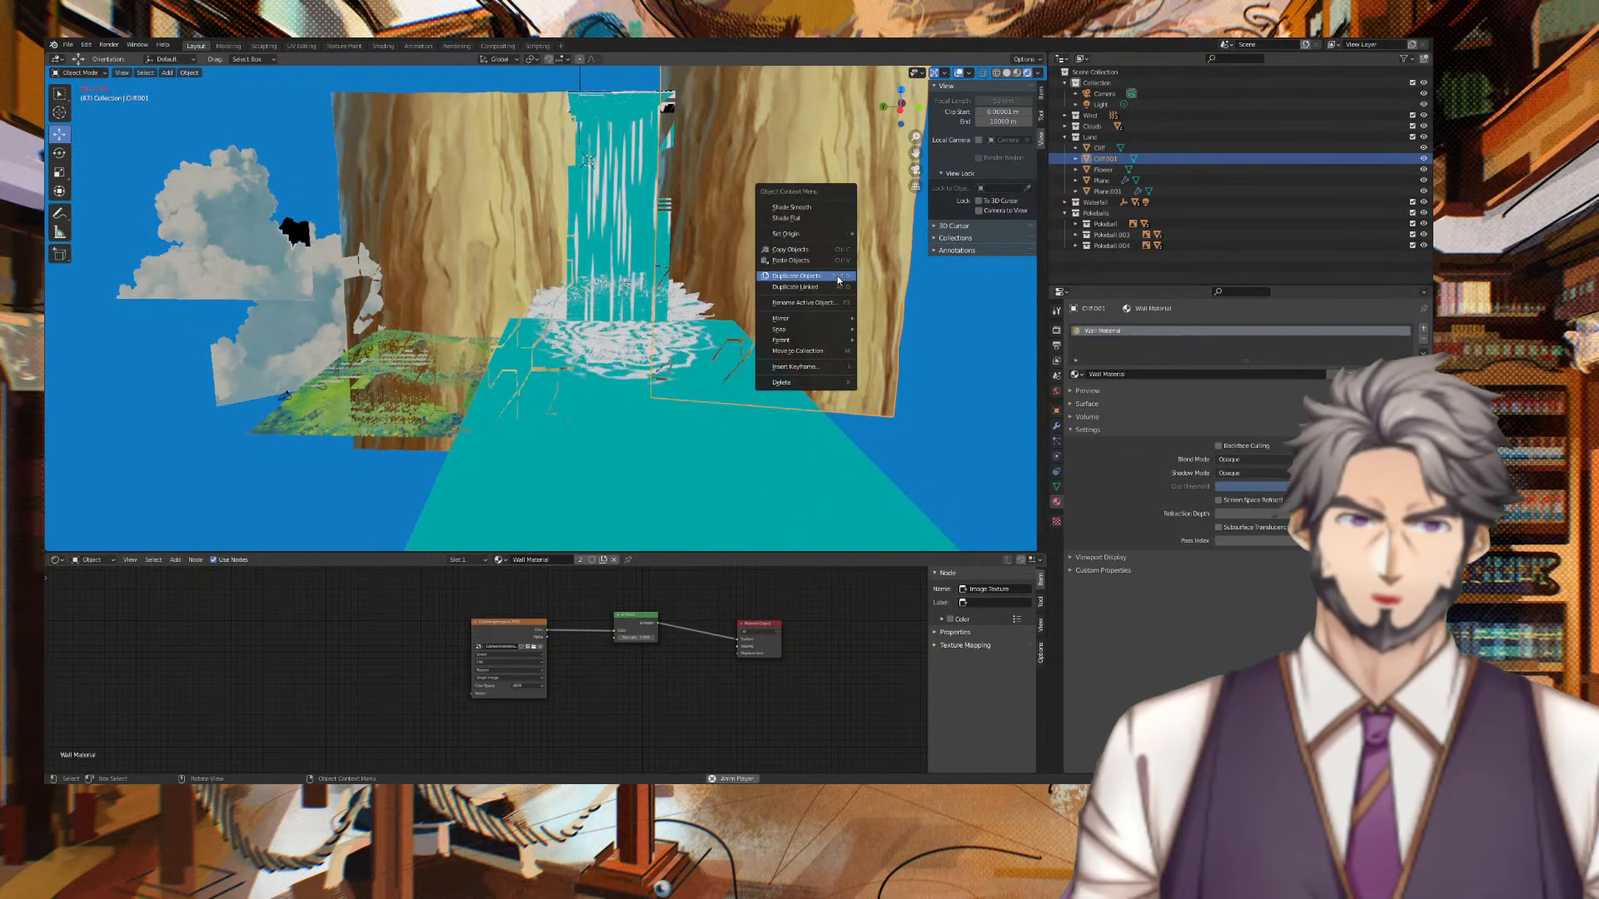
right_click(755, 148)
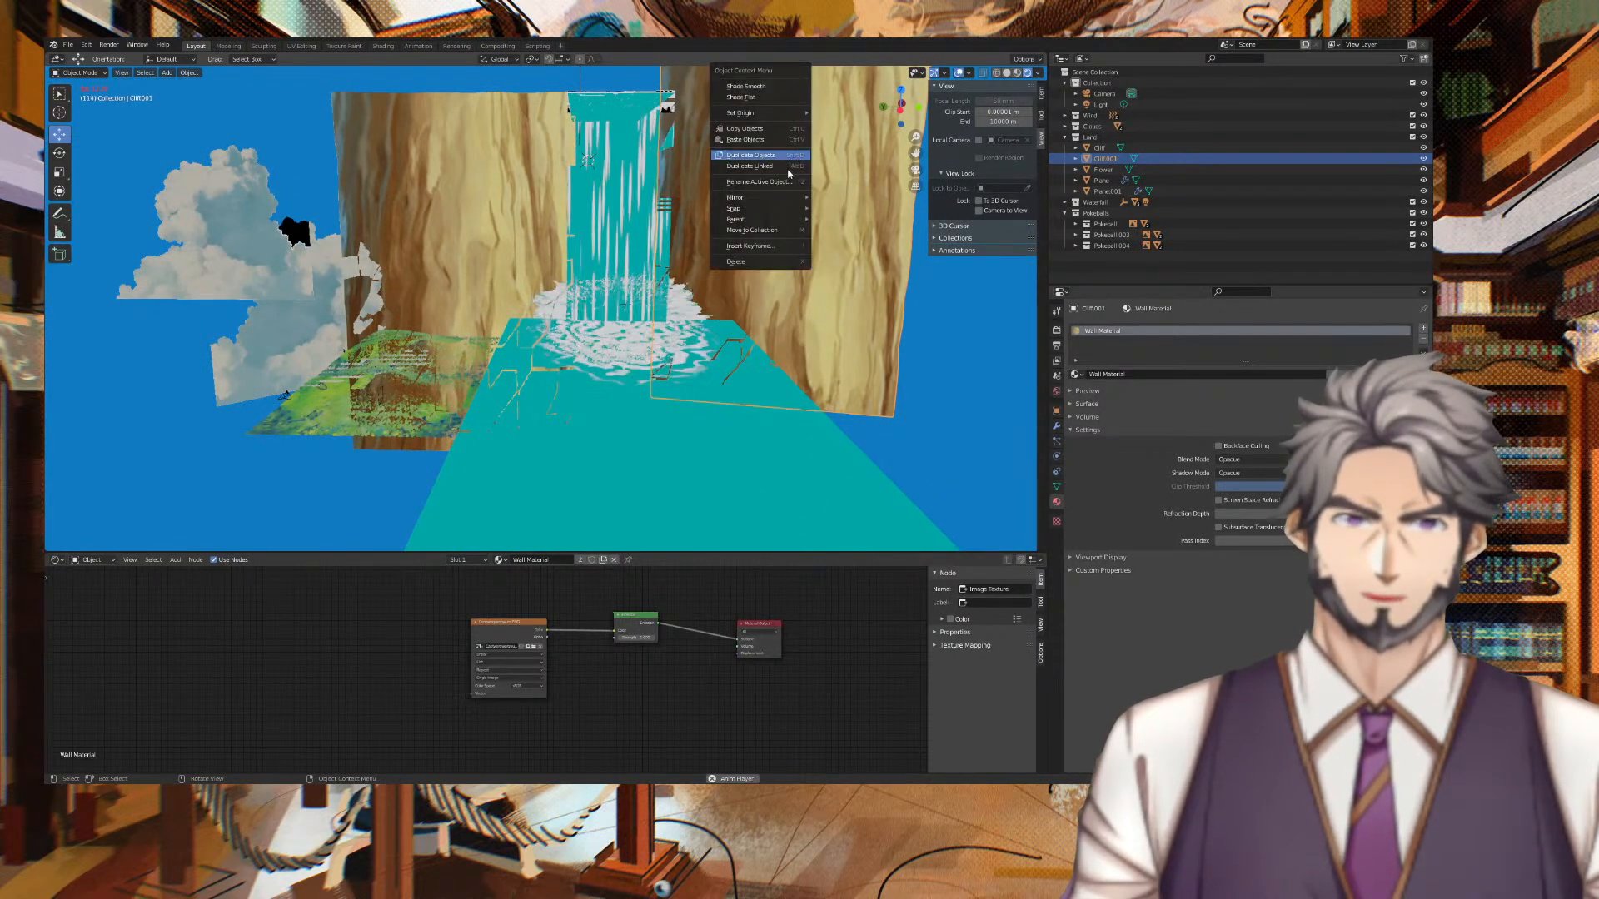
mouse_move(791, 197)
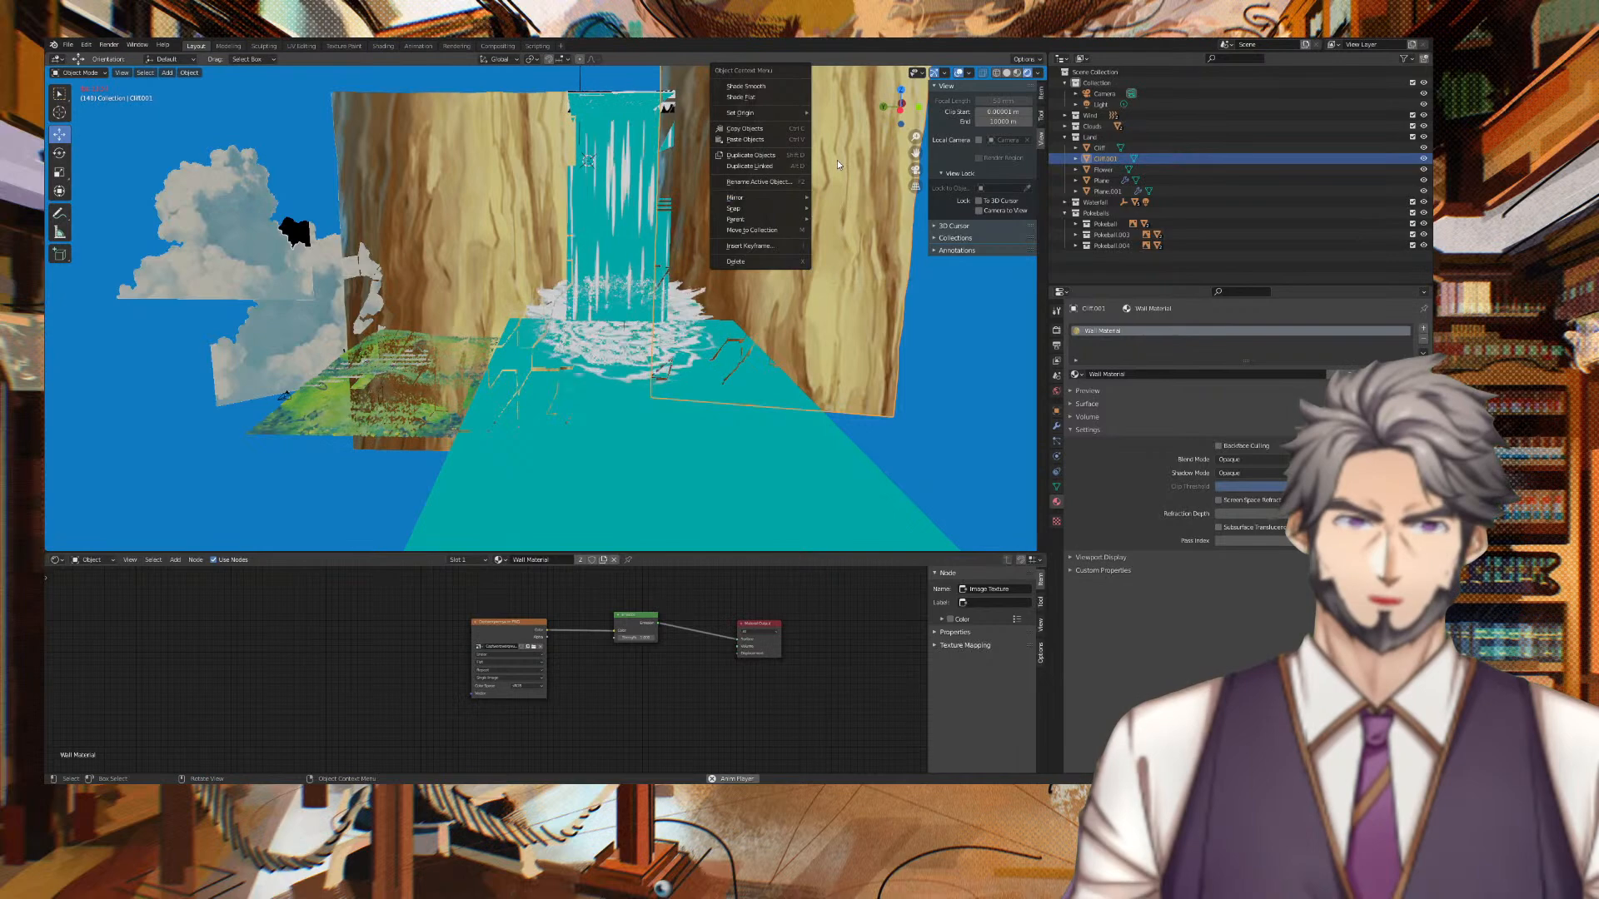
Try giving the copied cliff a negative X rotation and restore its X rotation to 90°.
left_click(1041, 93)
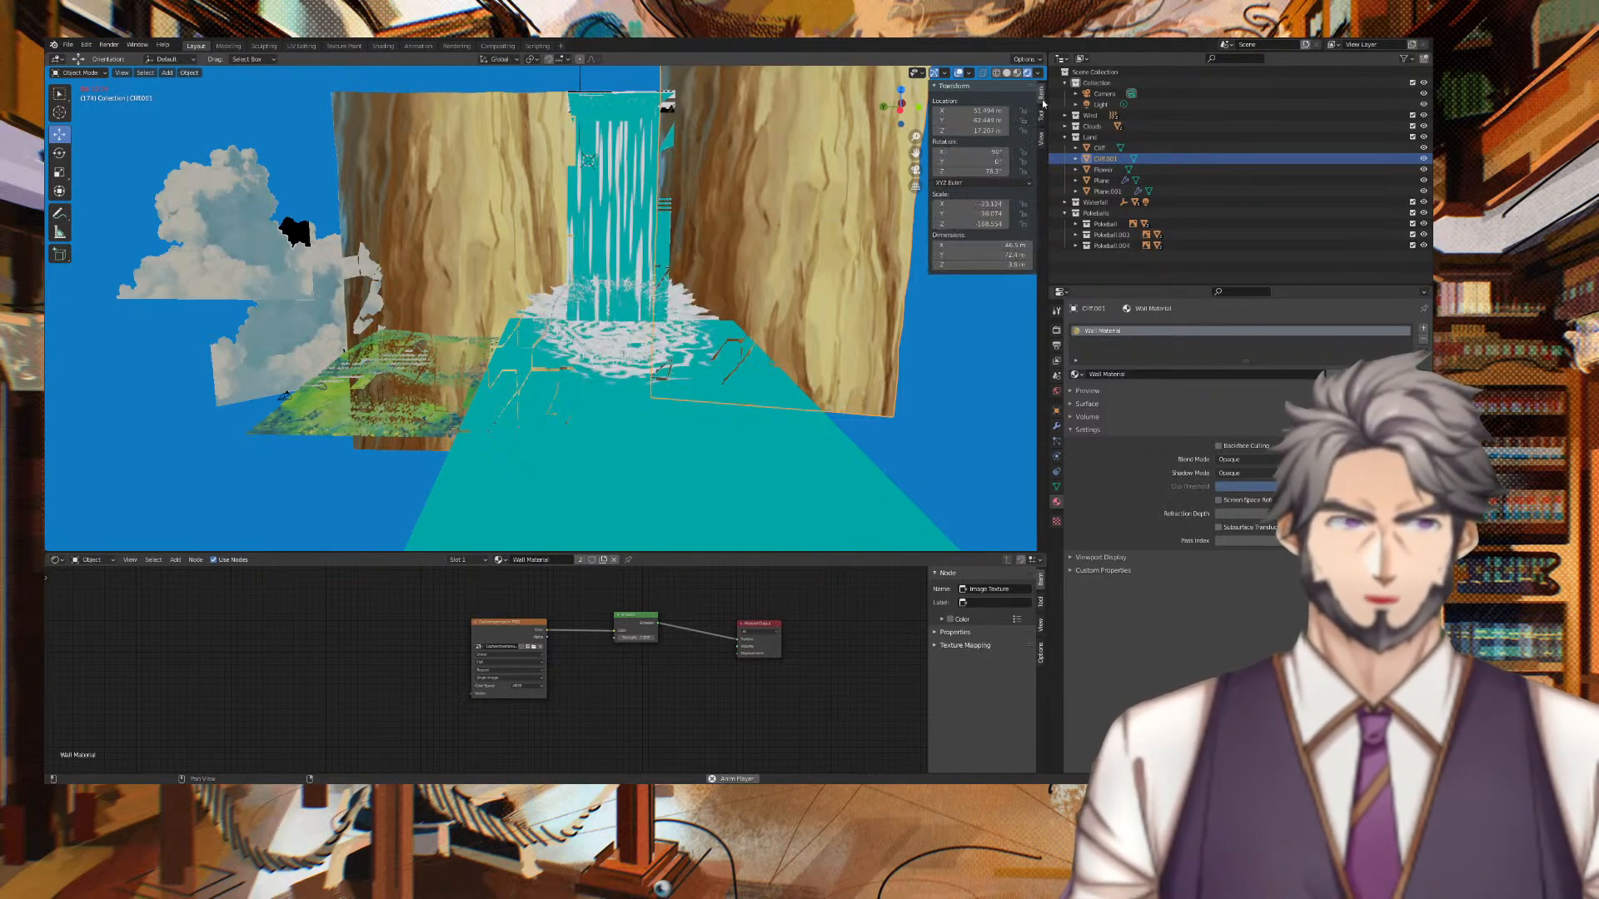
left_click(985, 152)
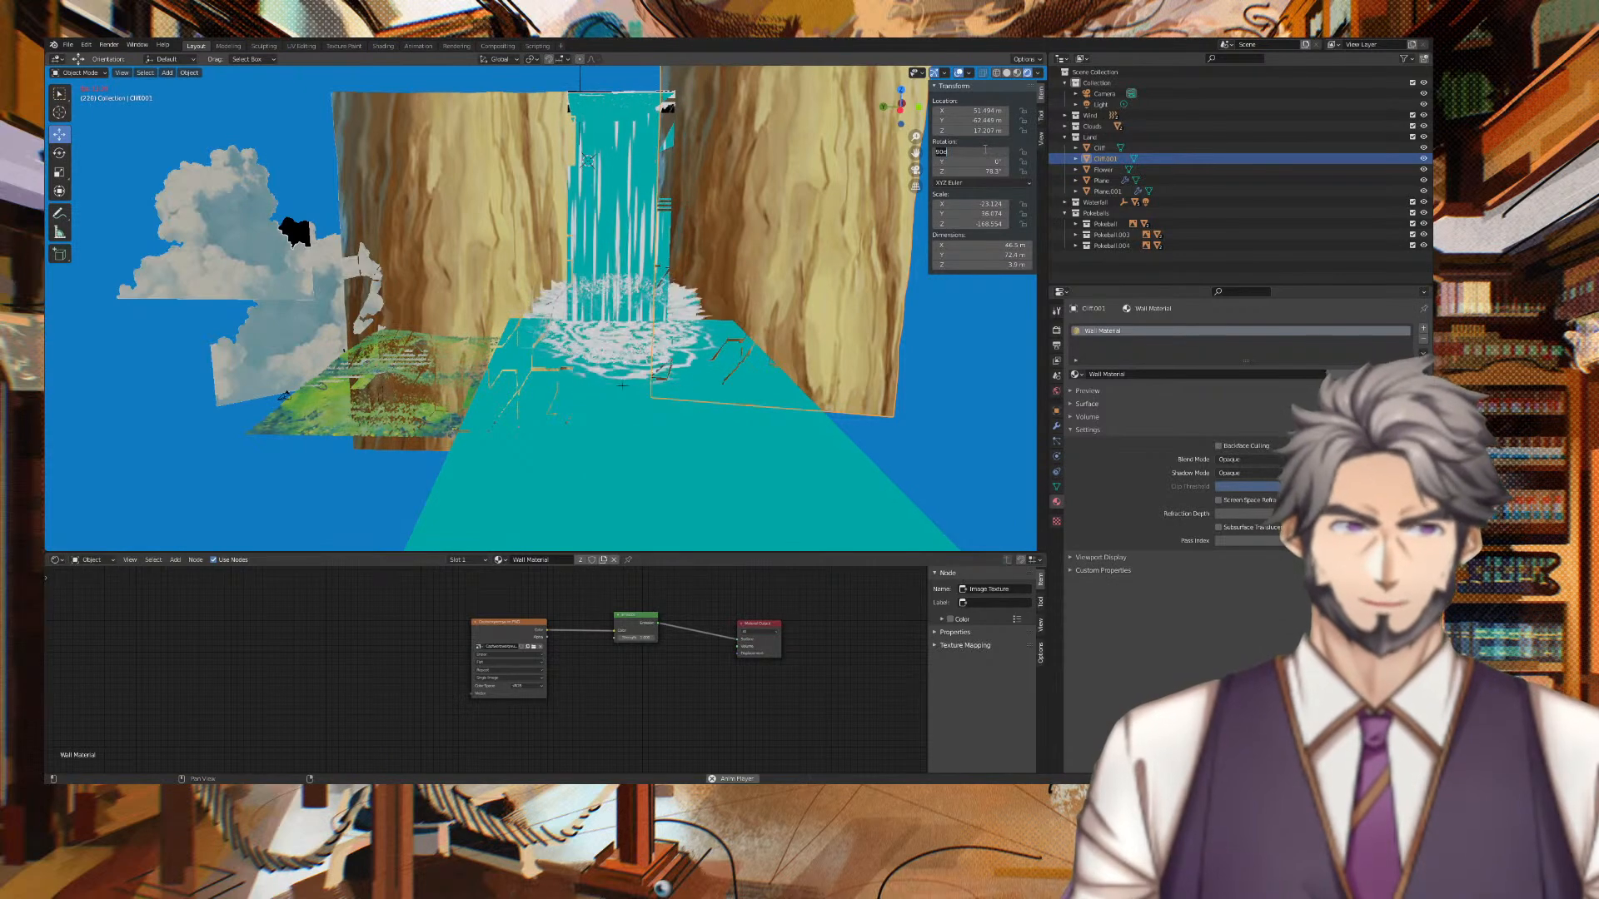
type("-")
key("Tab")
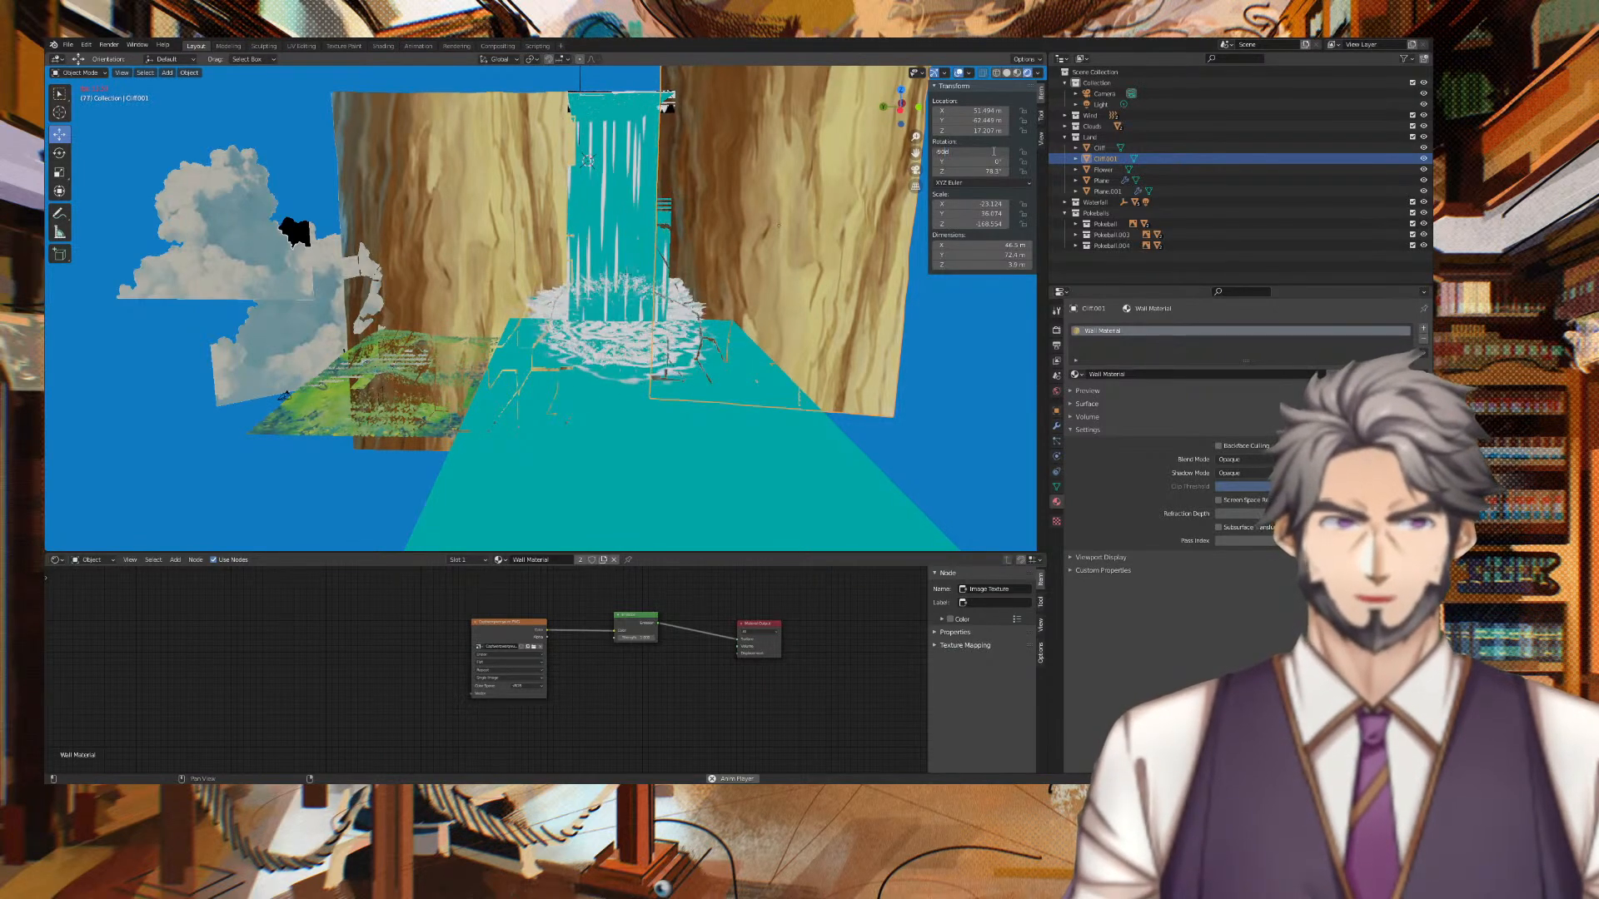
key("Left")
key("Left")
key("Left")
key("BackSpace")
key("Tab")
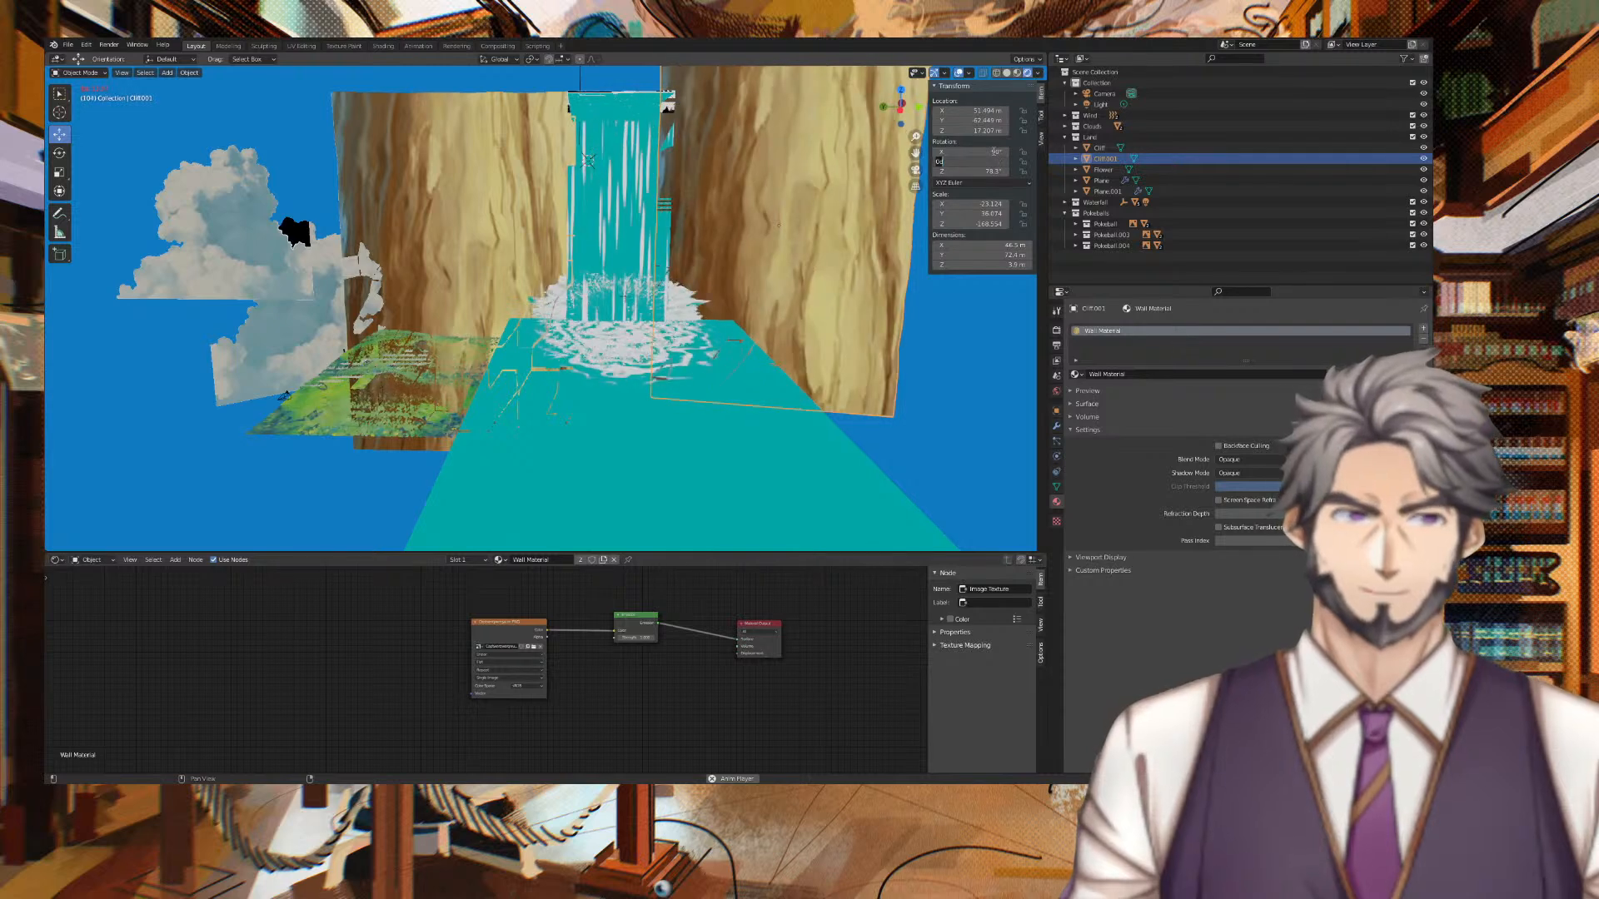
key("Return")
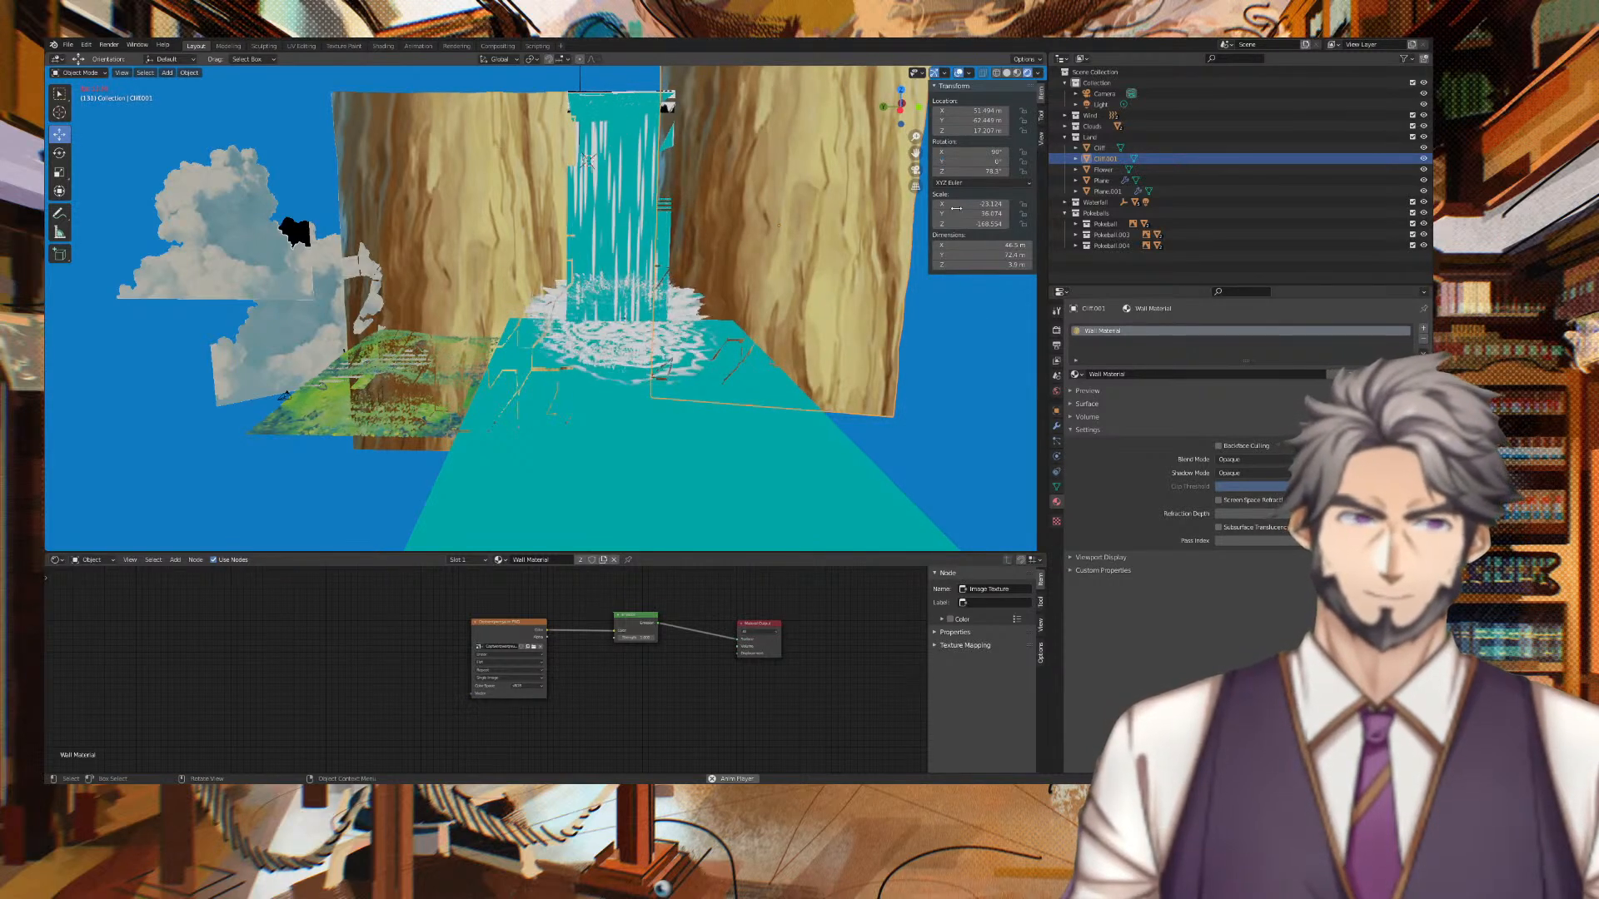
Set the copied cliff's Y rotation to 180° and check the flipped texture from outside and through the camera.
mouse_move(970, 162)
left_mouse_down()
mouse_move(986, 162)
mouse_move(966, 163)
left_mouse_up()
left_click(967, 162)
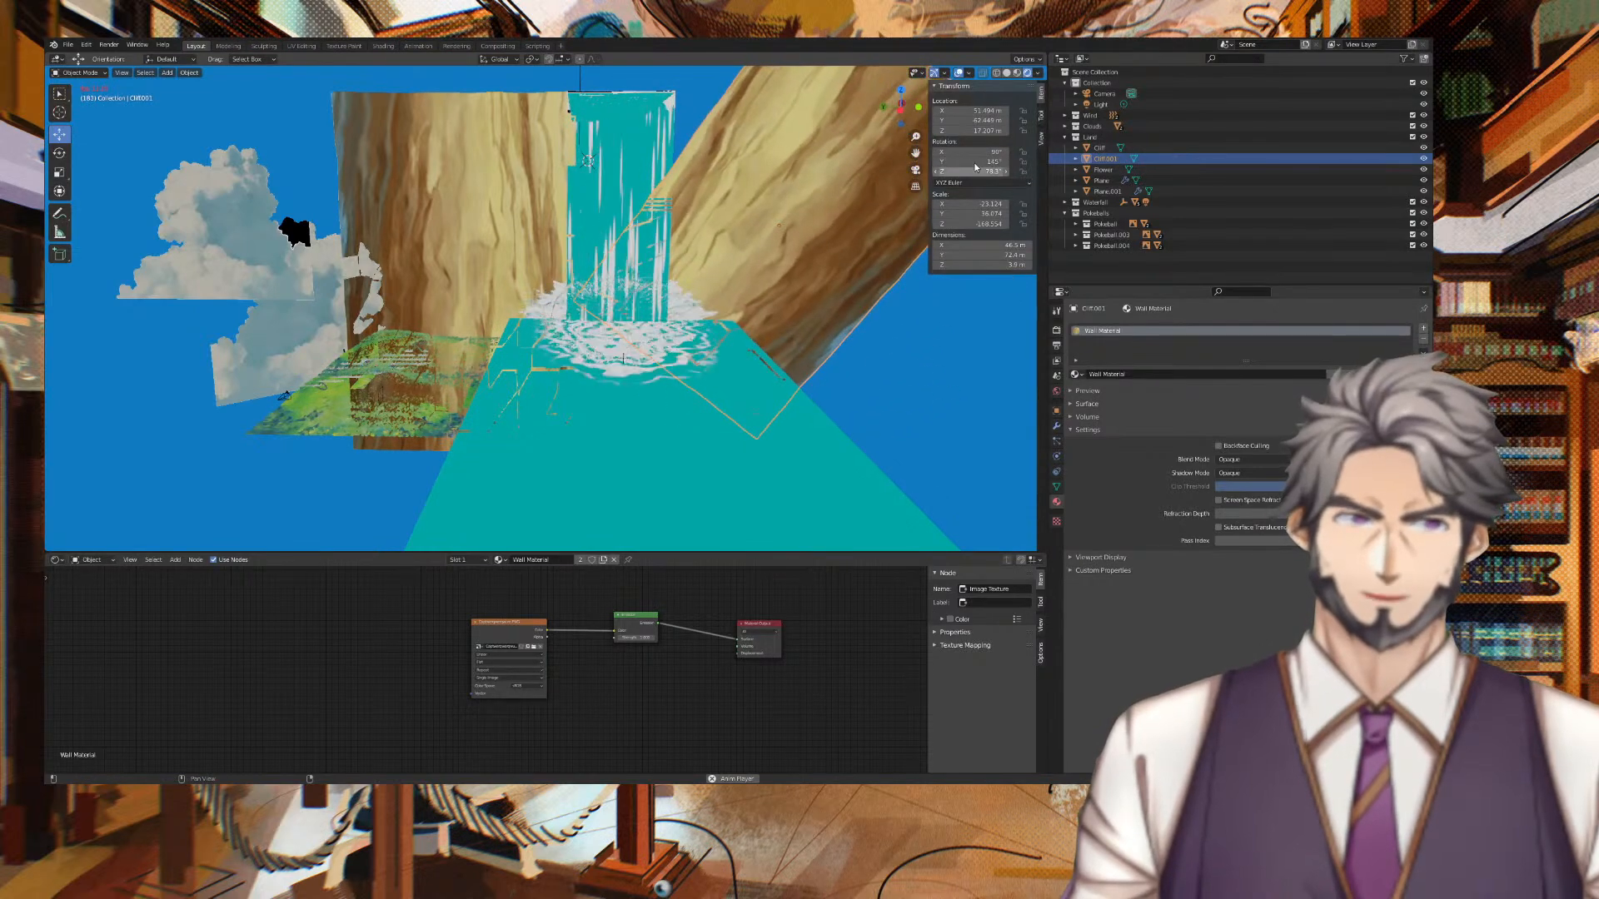
type("180")
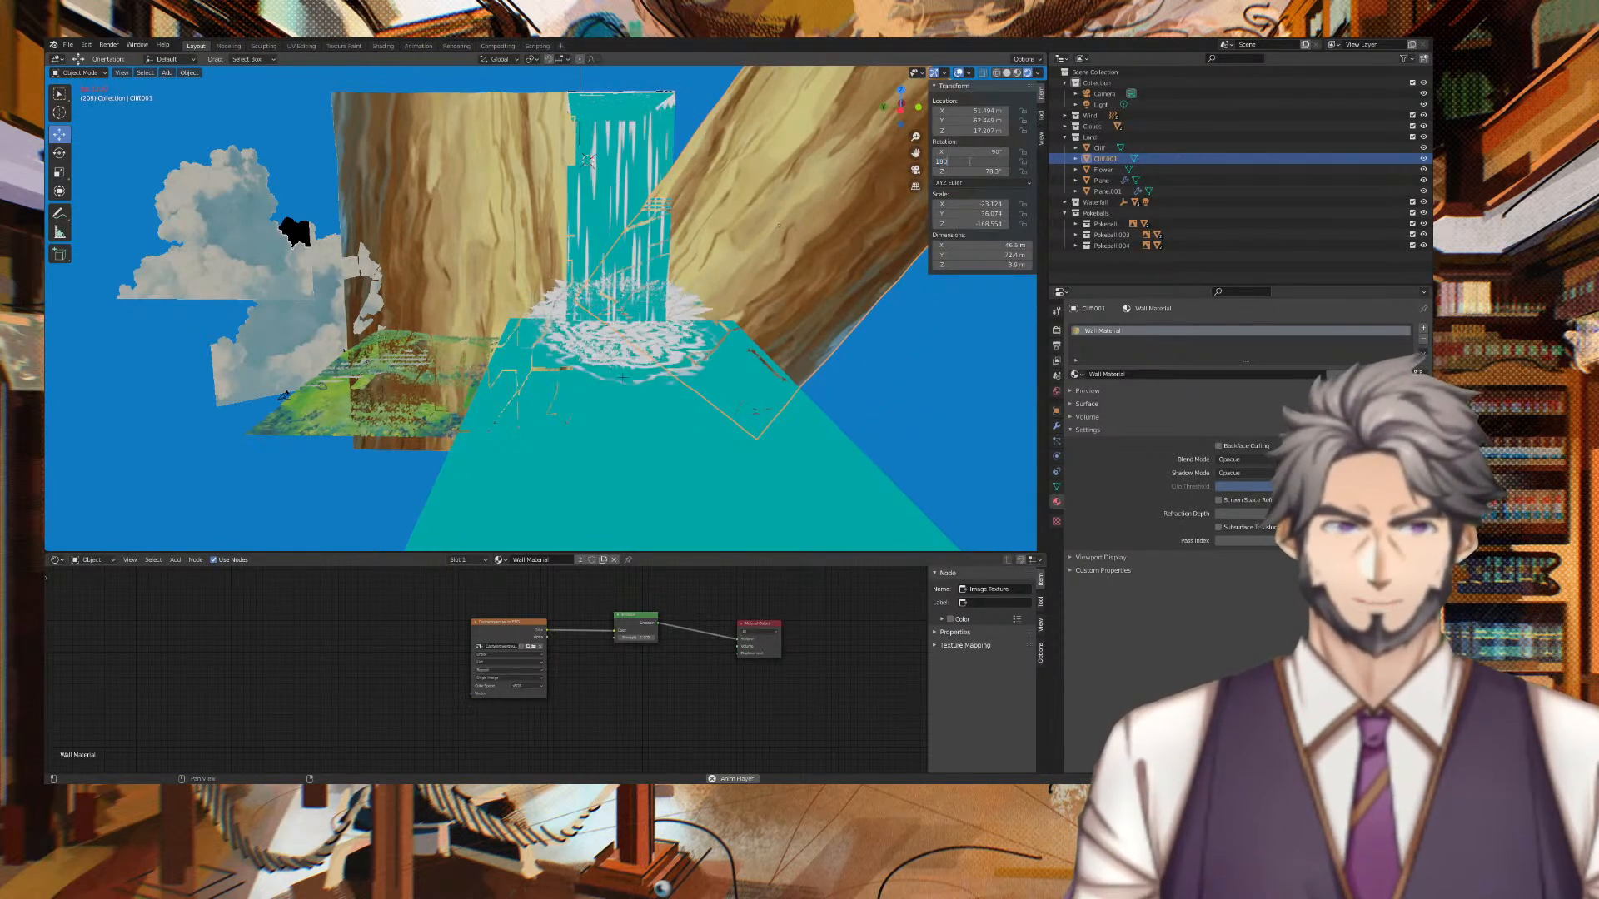
key("Return")
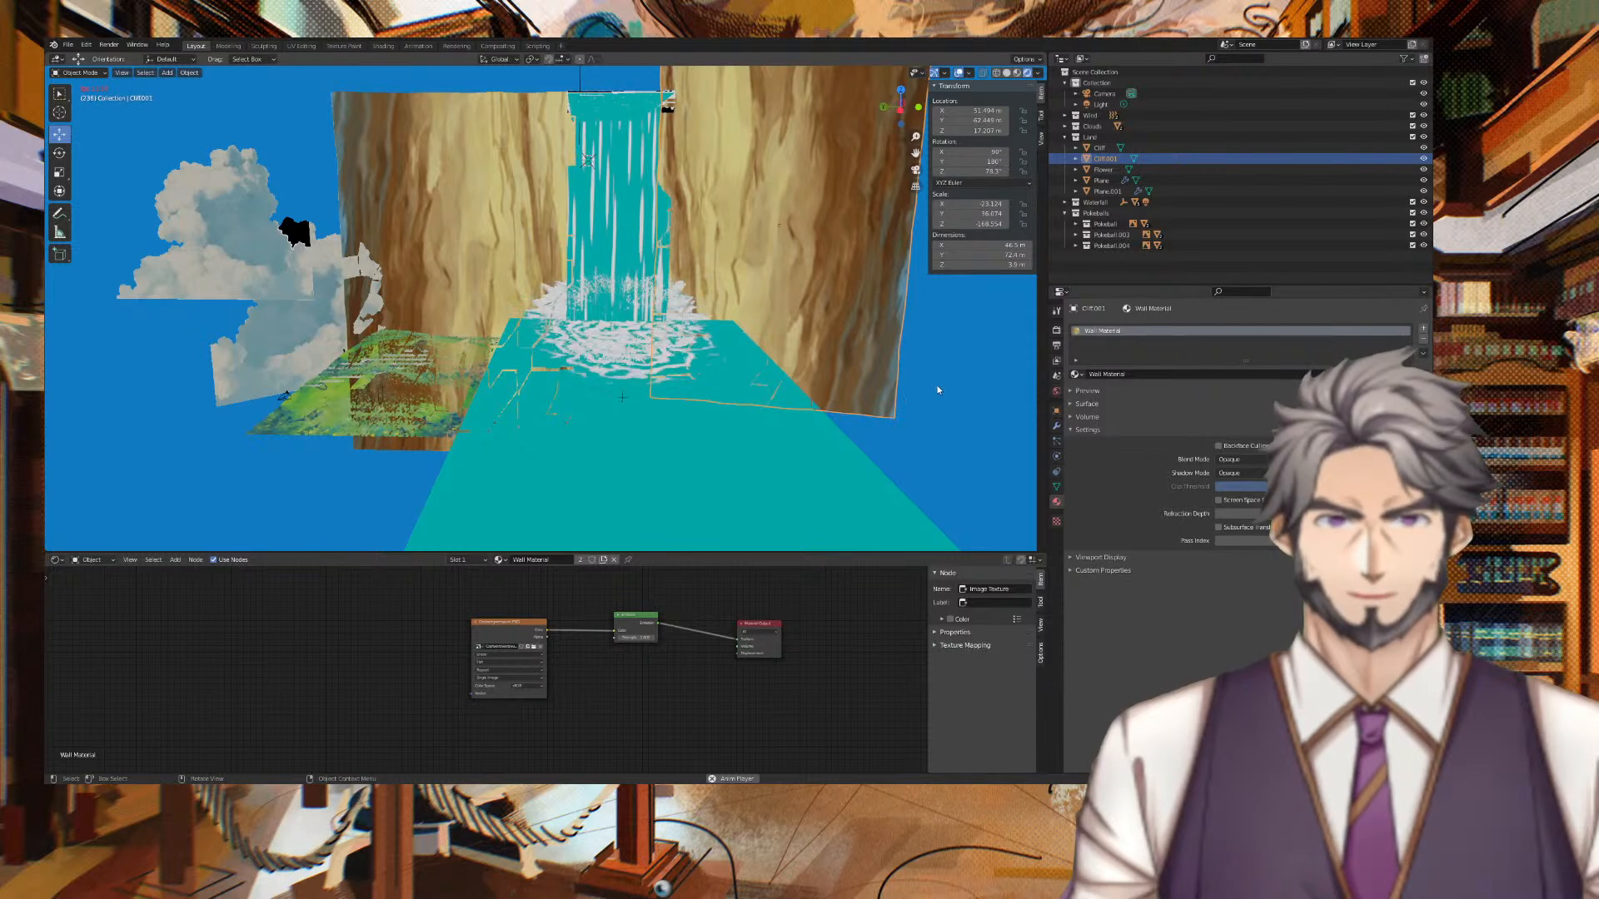
middle_click_drag(721, 442, 757, 443)
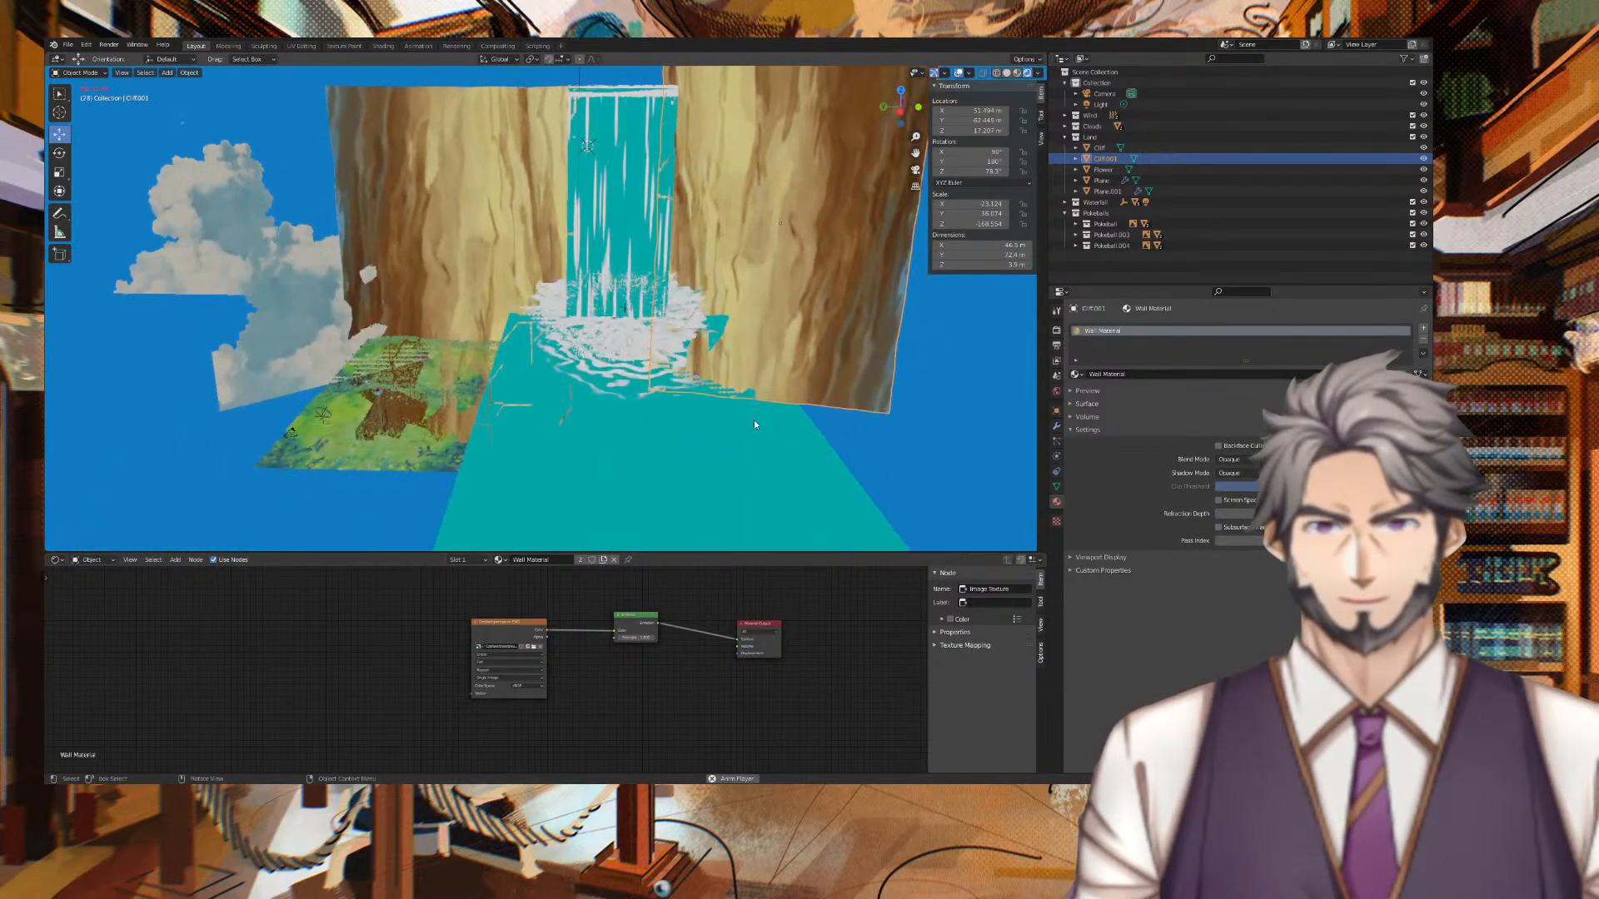
key("KP_0")
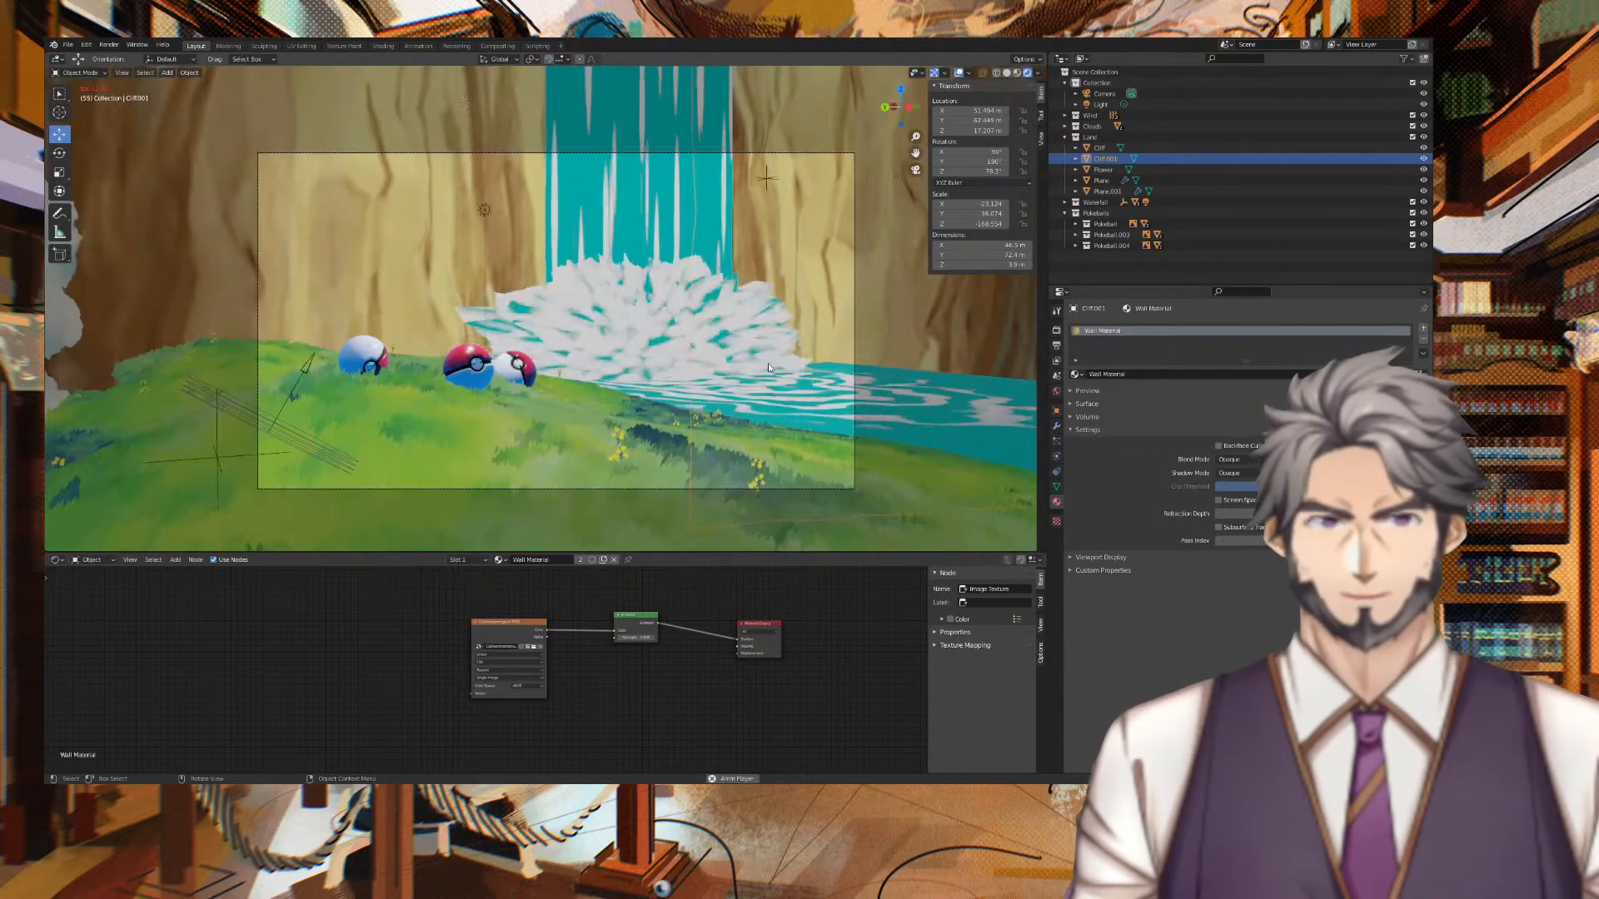
key("KP_0")
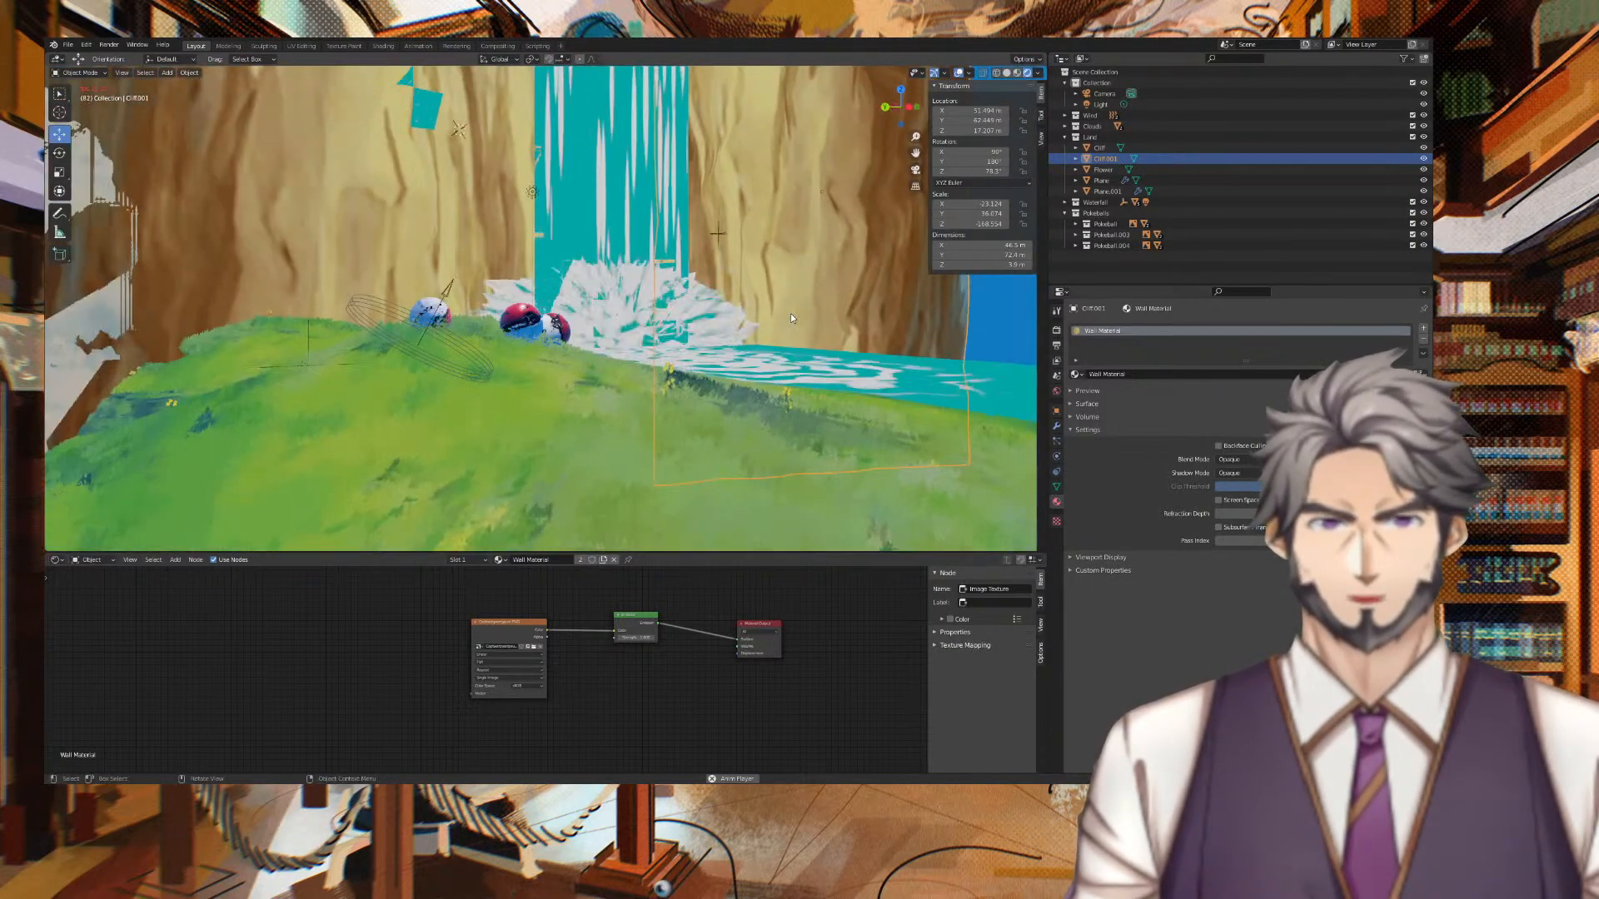
key("KP_0")
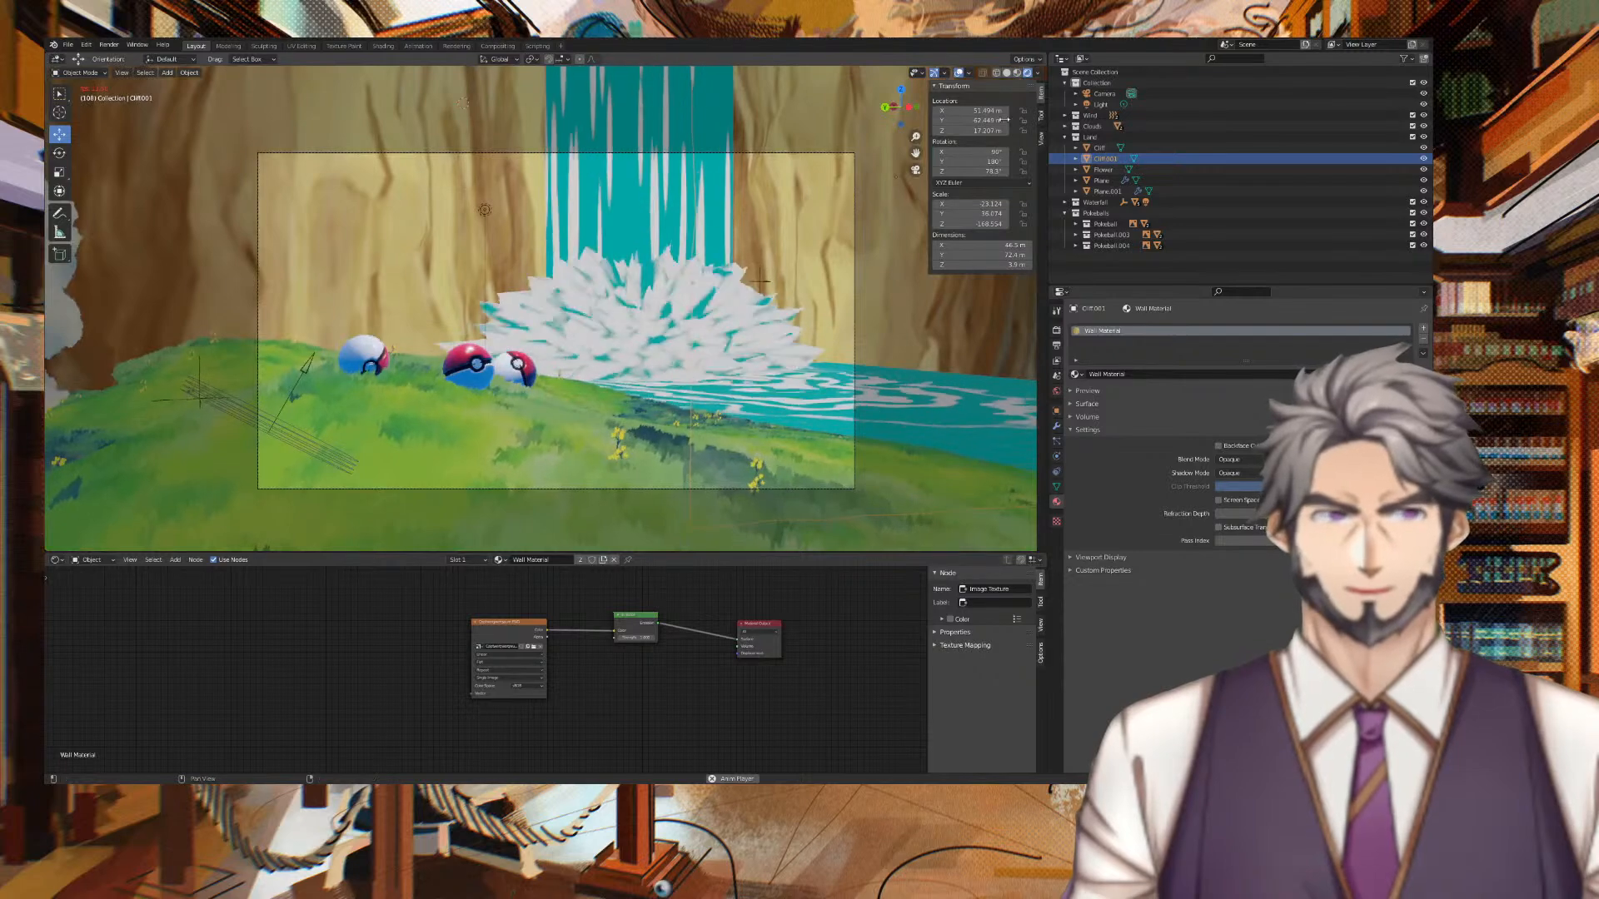
Lock the camera to the view again and pull it back to frame the Pokeballs, hill, waterfall and both cliffs.
scroll(738, 278, "down", 1)
scroll(738, 278, "up", 1)
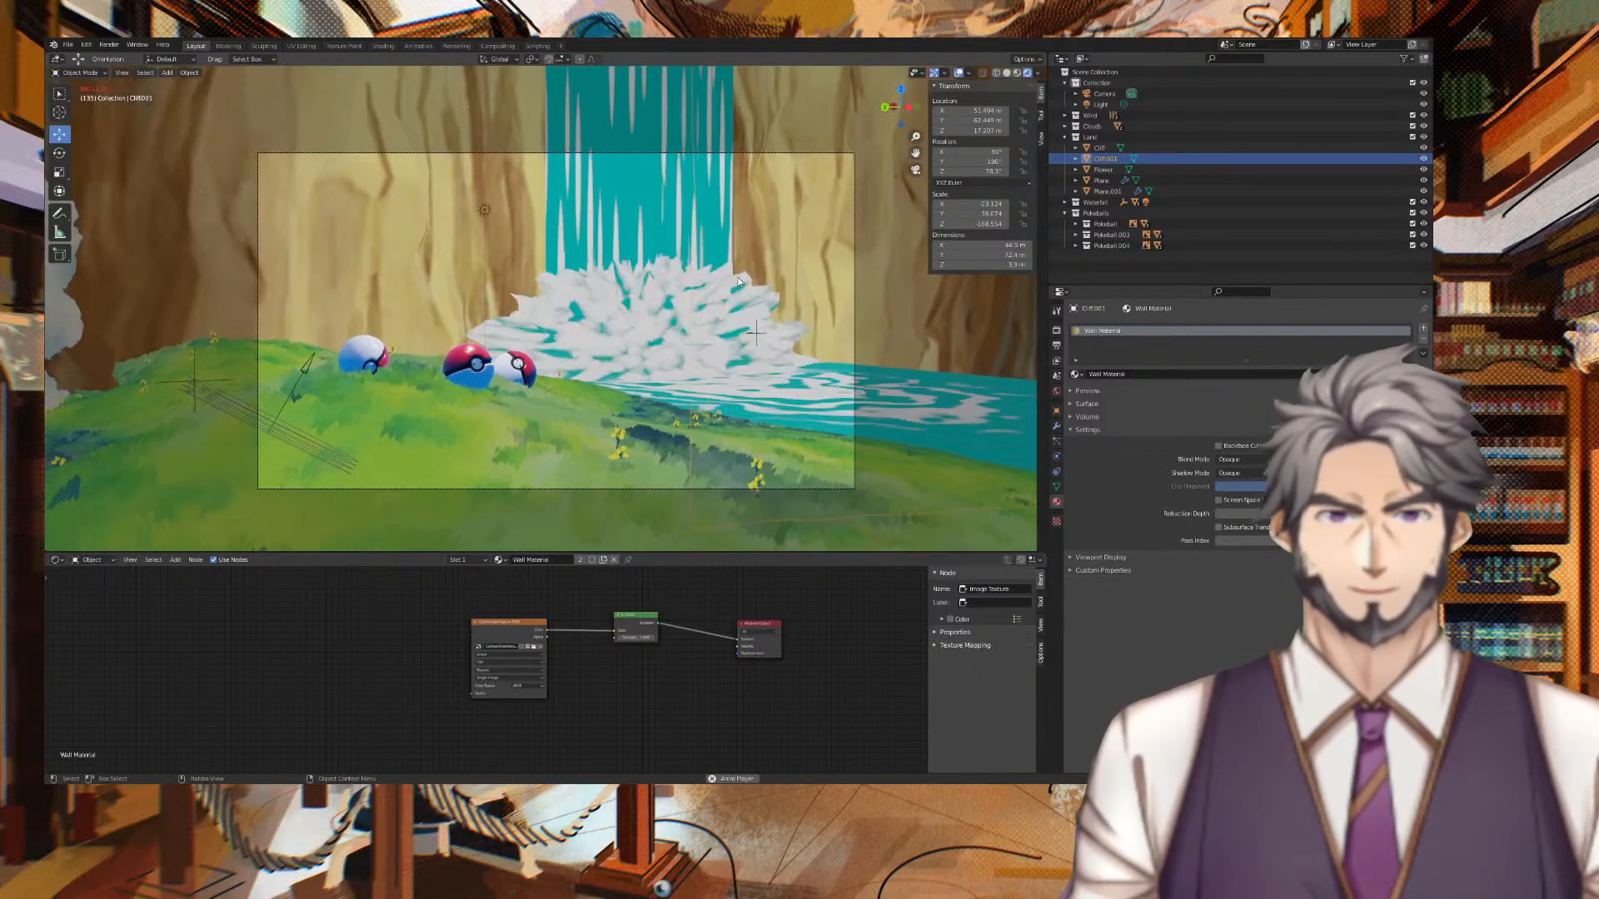
middle_click_drag(738, 278, 750, 283, "shift")
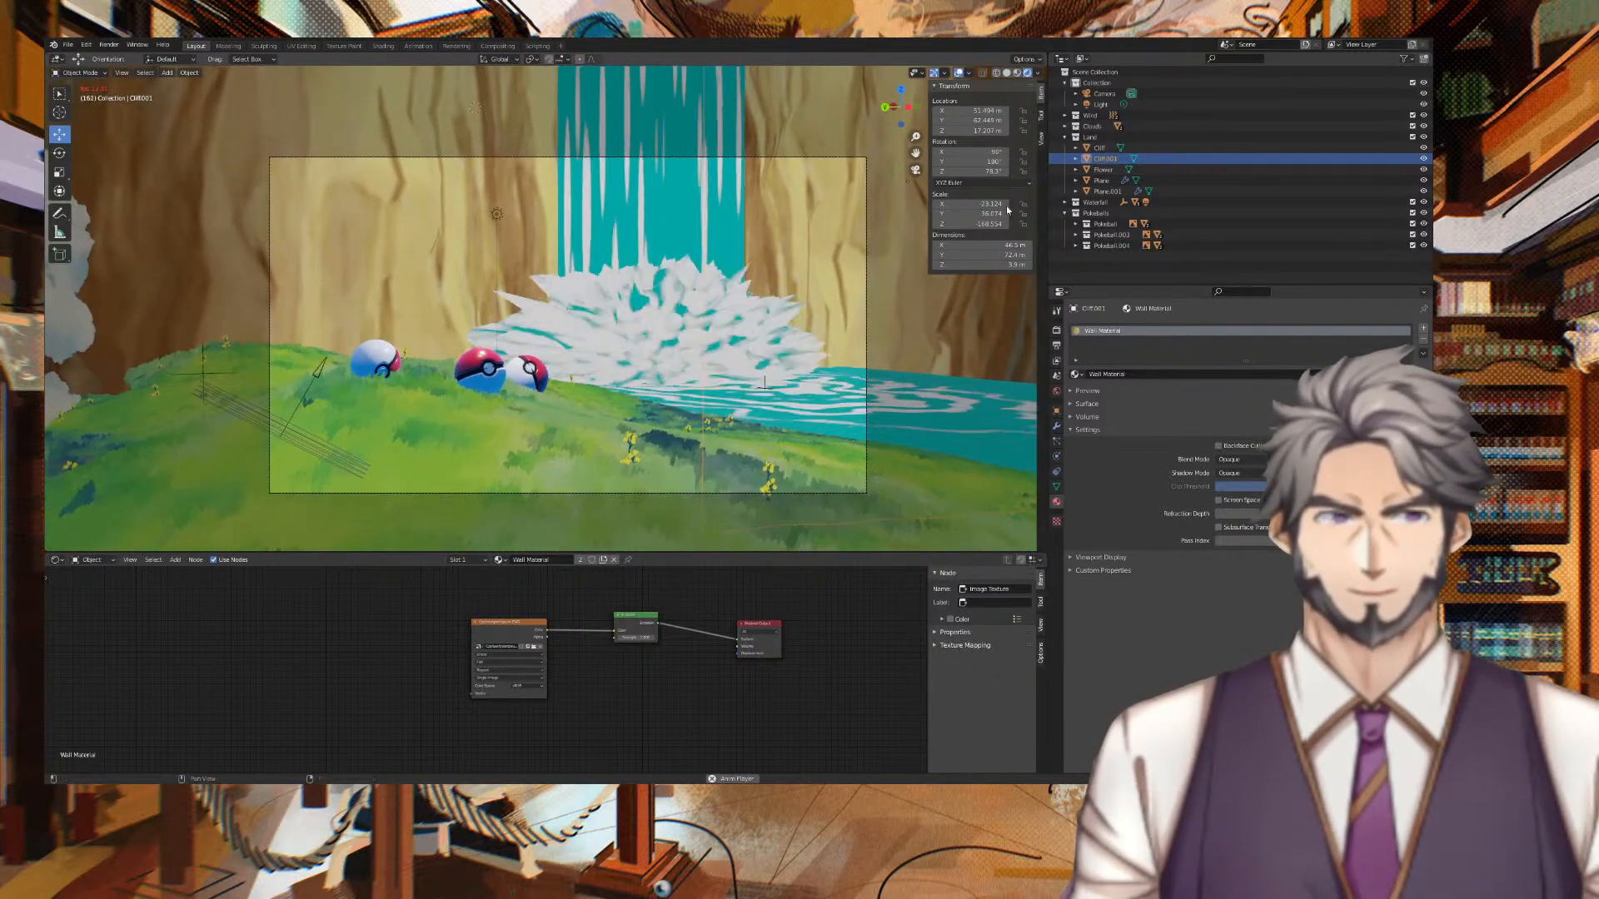
left_click(1041, 140)
left_click(980, 211)
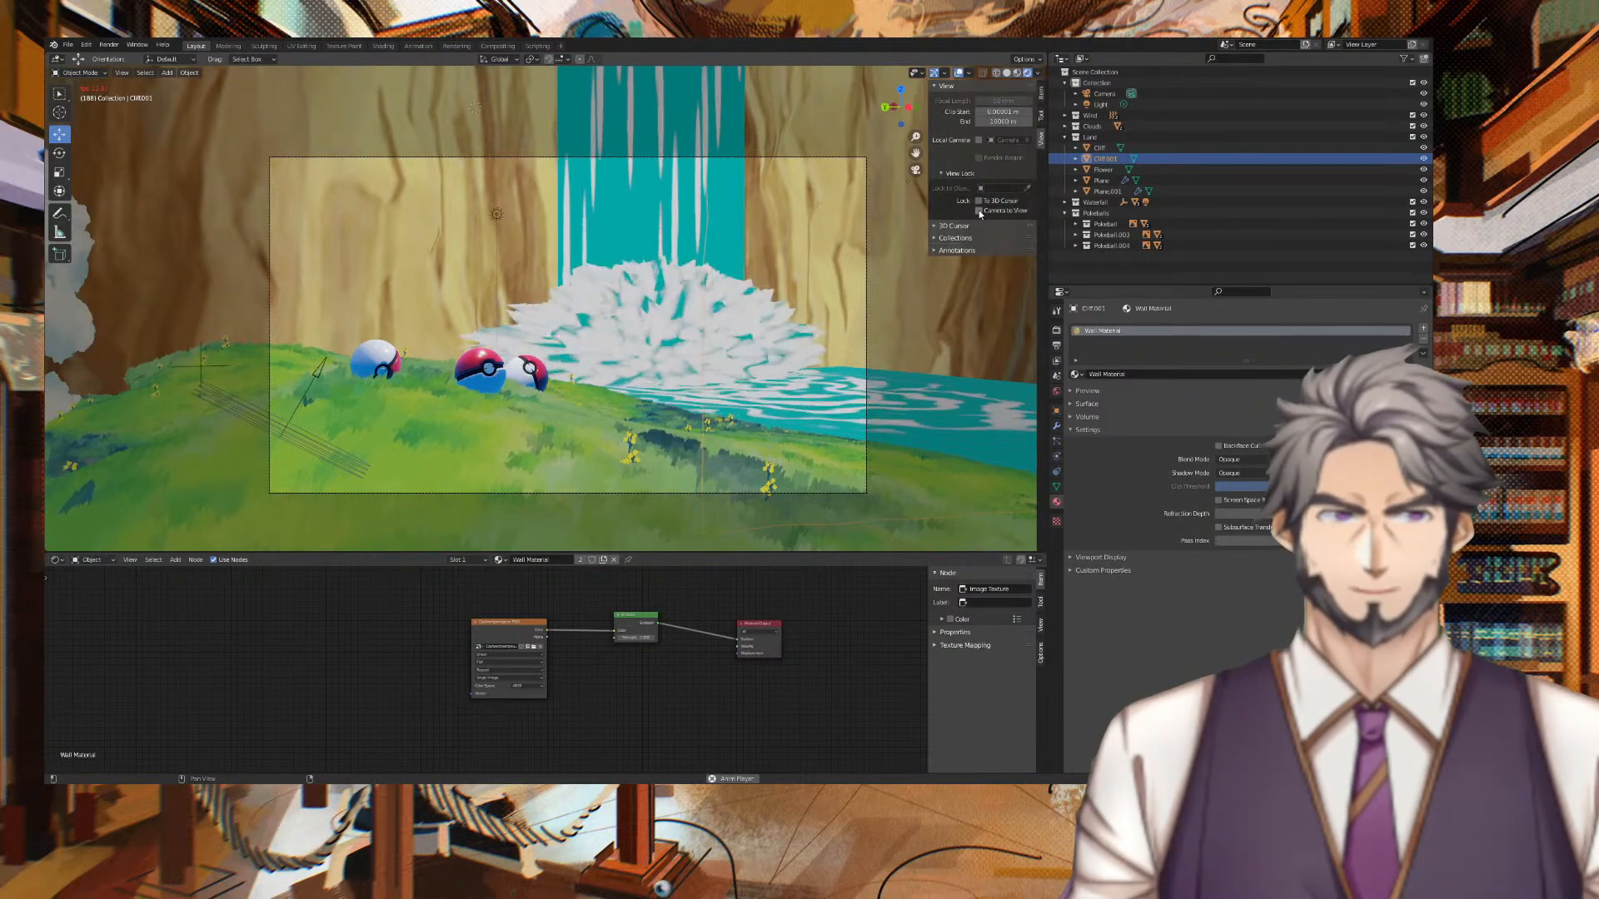
scroll(801, 254, "down", 2)
middle_click_drag(803, 253, 801, 248)
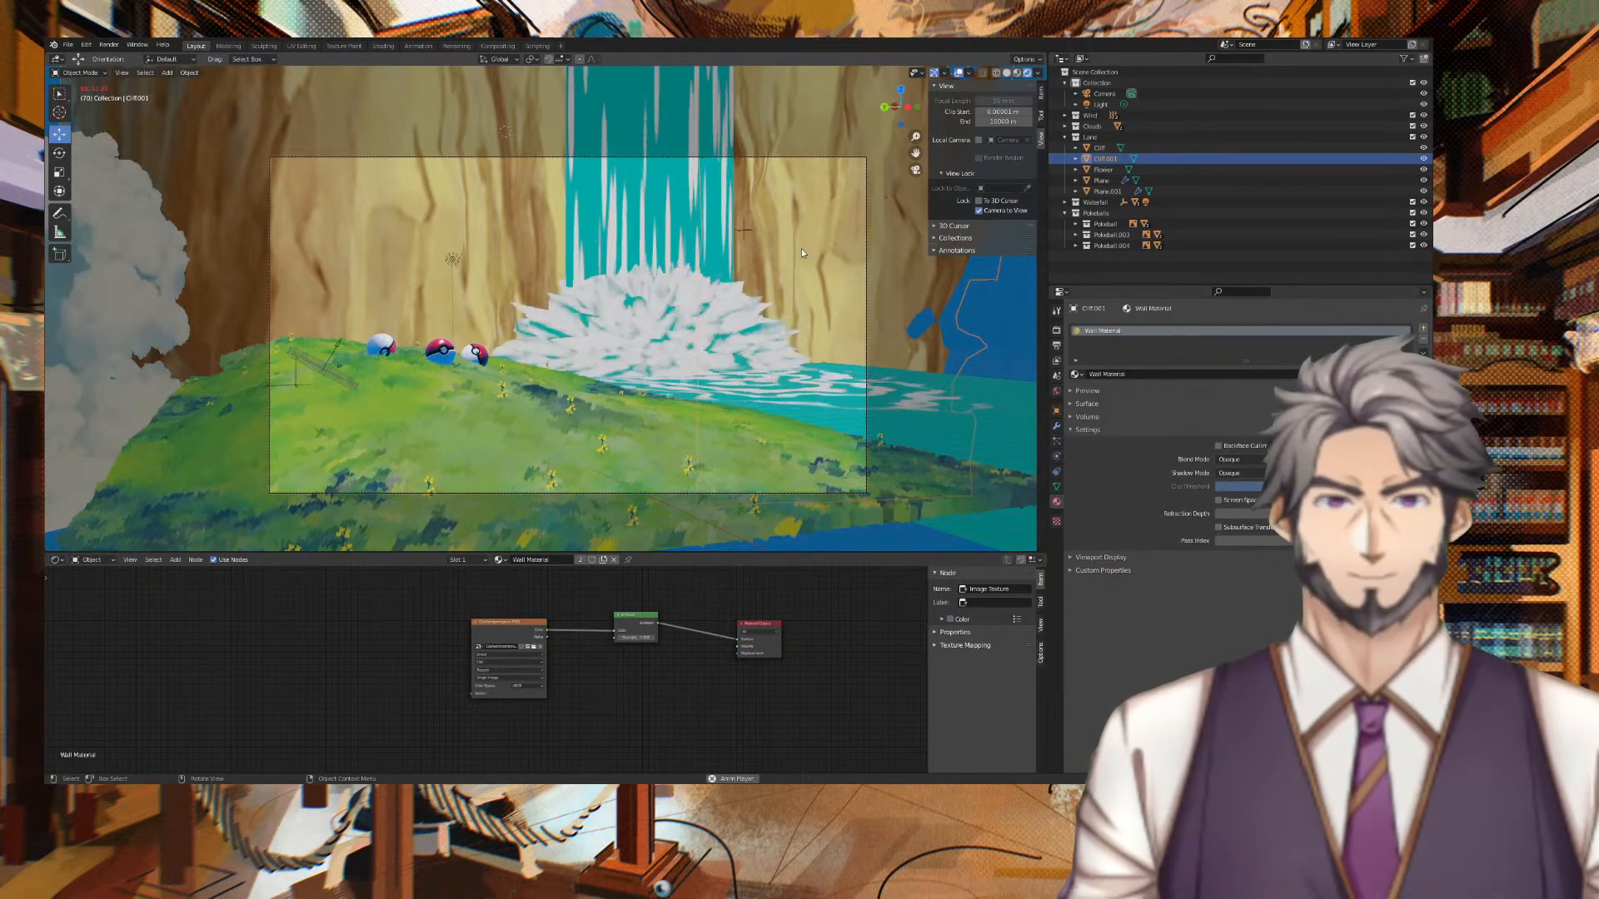
Stop the animation playback and try to view the rendered animation.
key("space")
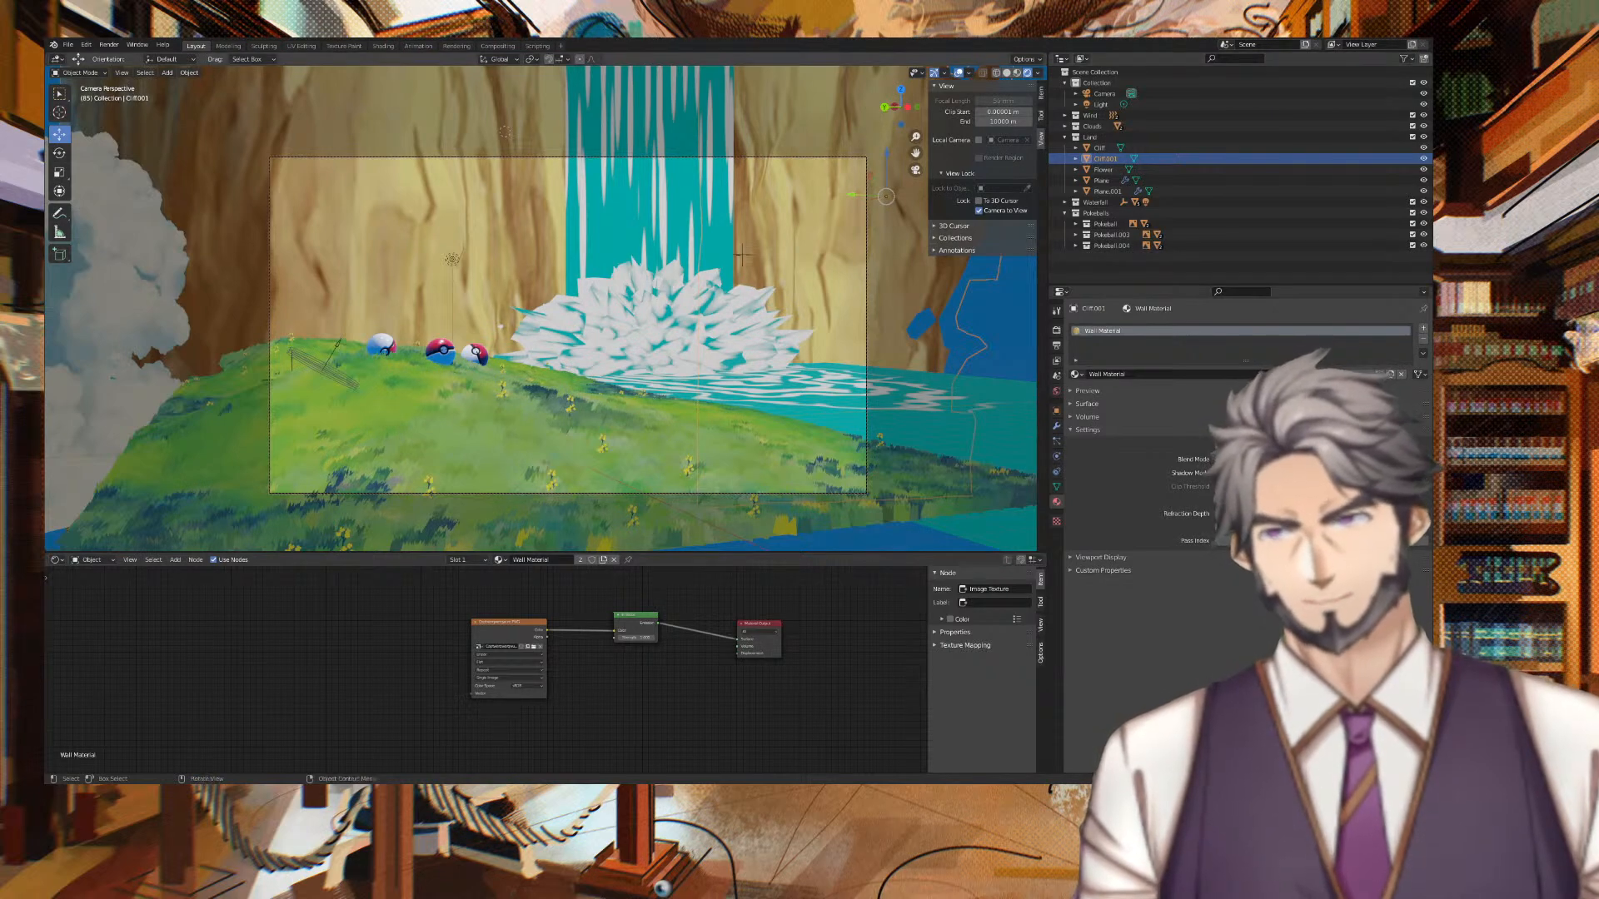
left_click(108, 45)
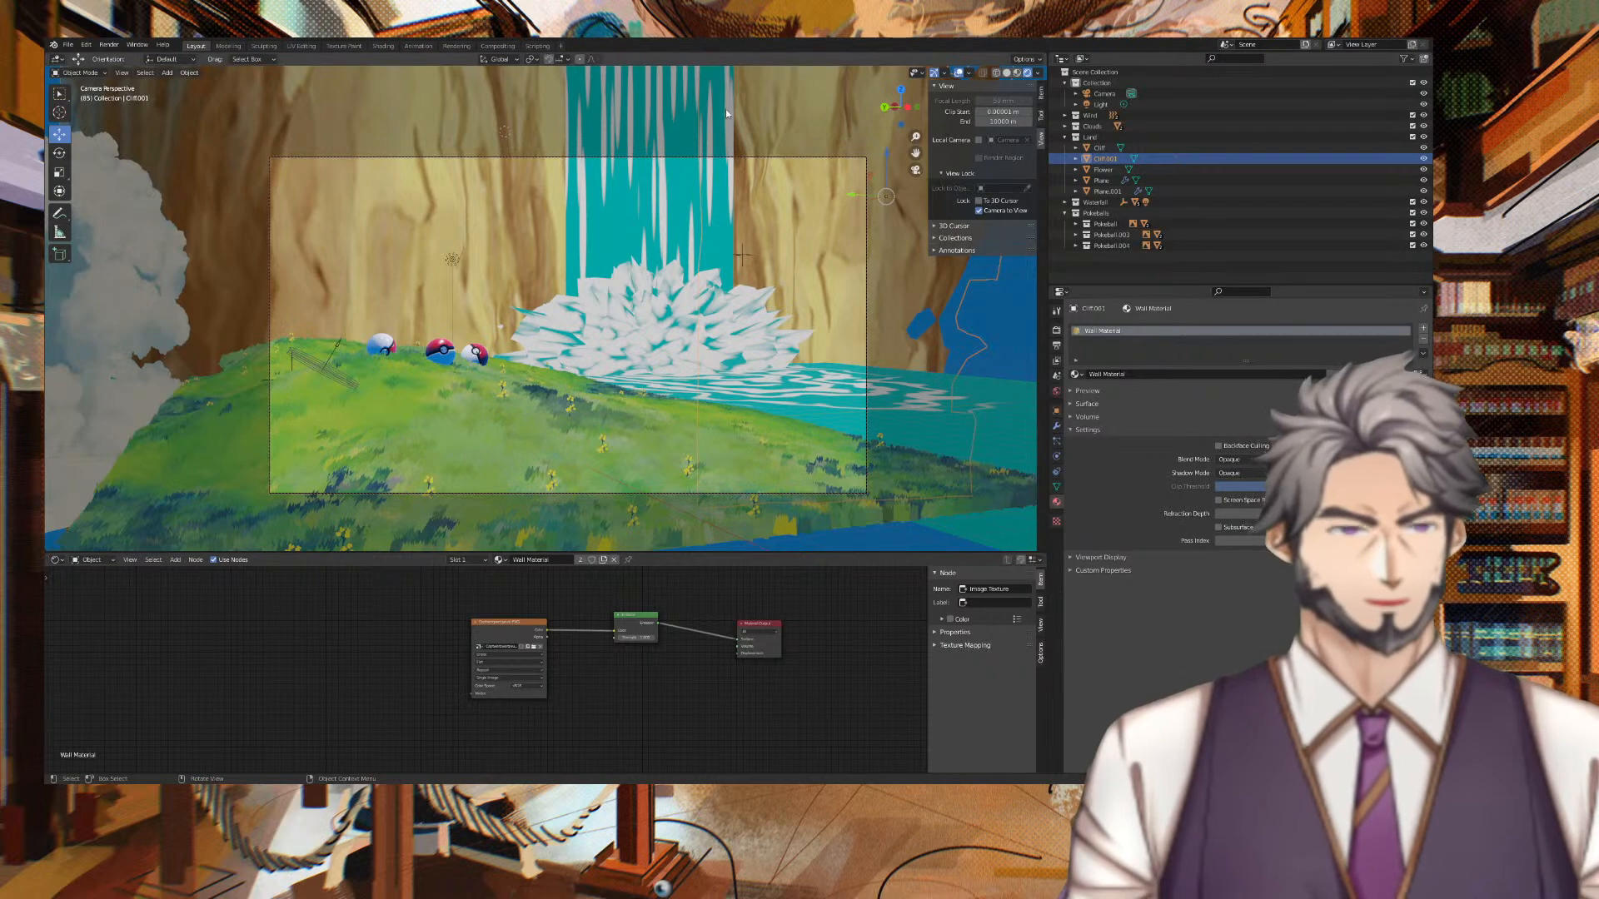
left_click(144, 45)
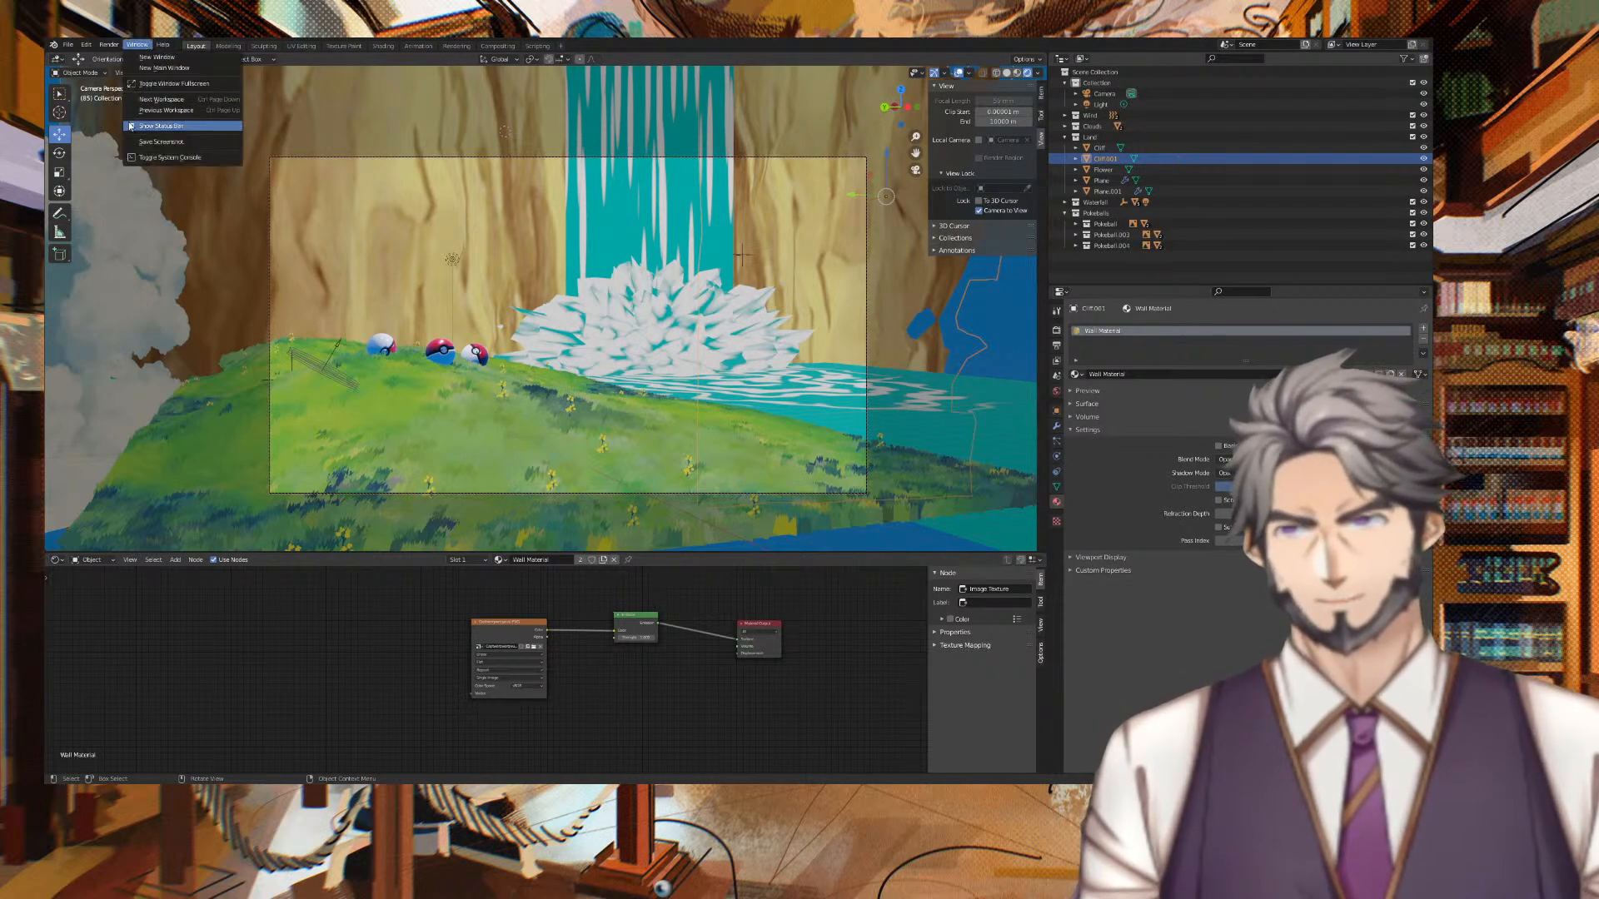
left_click(108, 45)
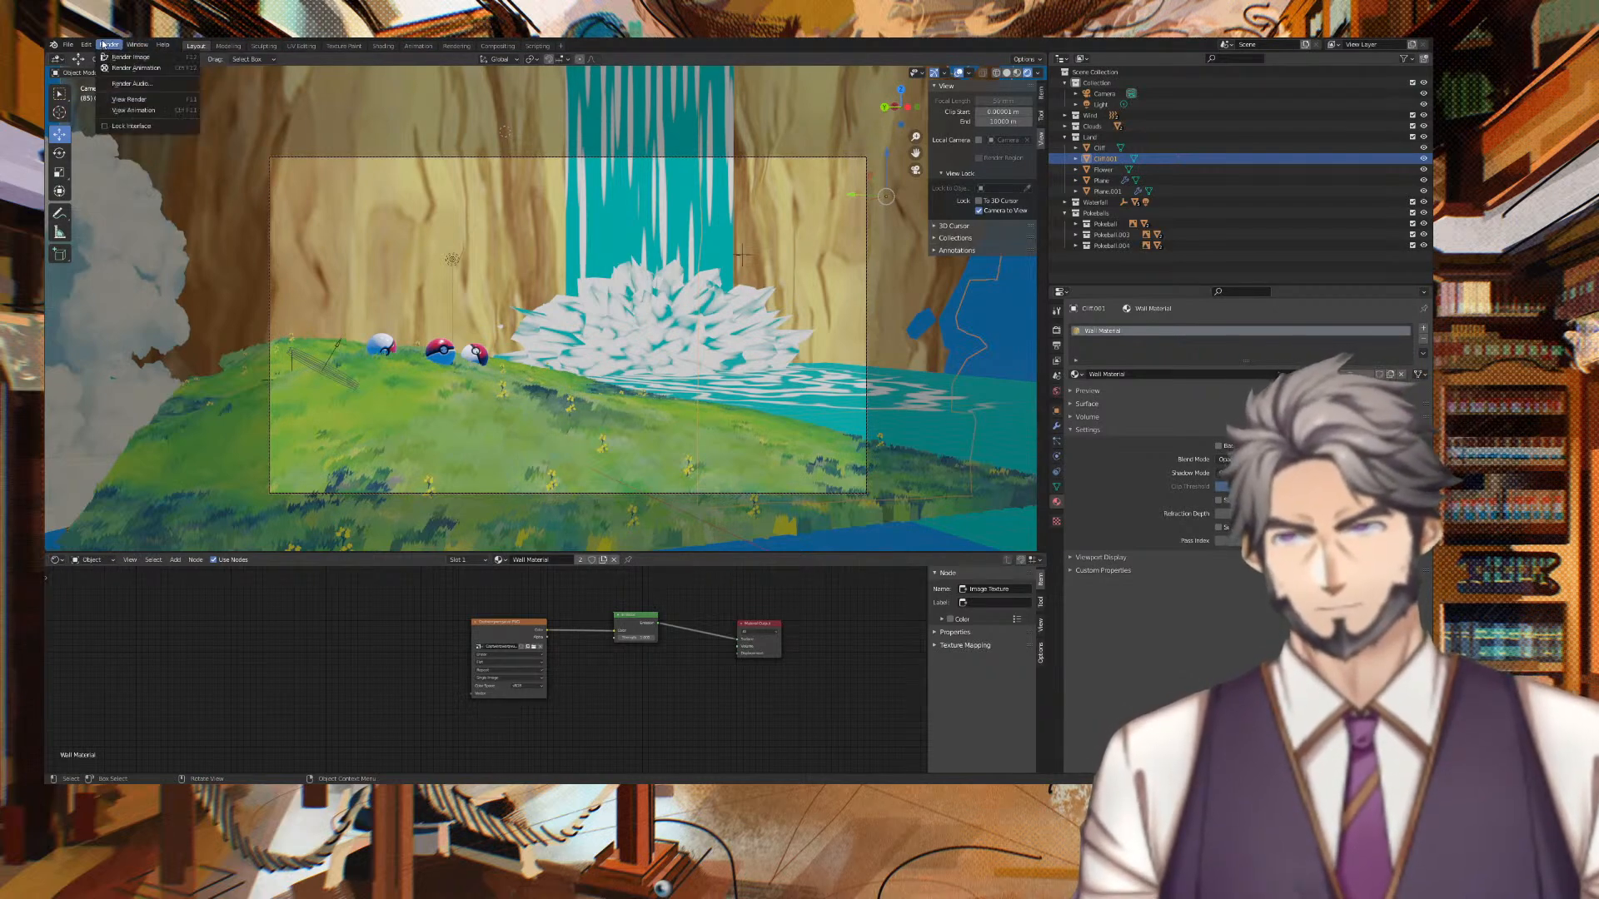
left_click(125, 114)
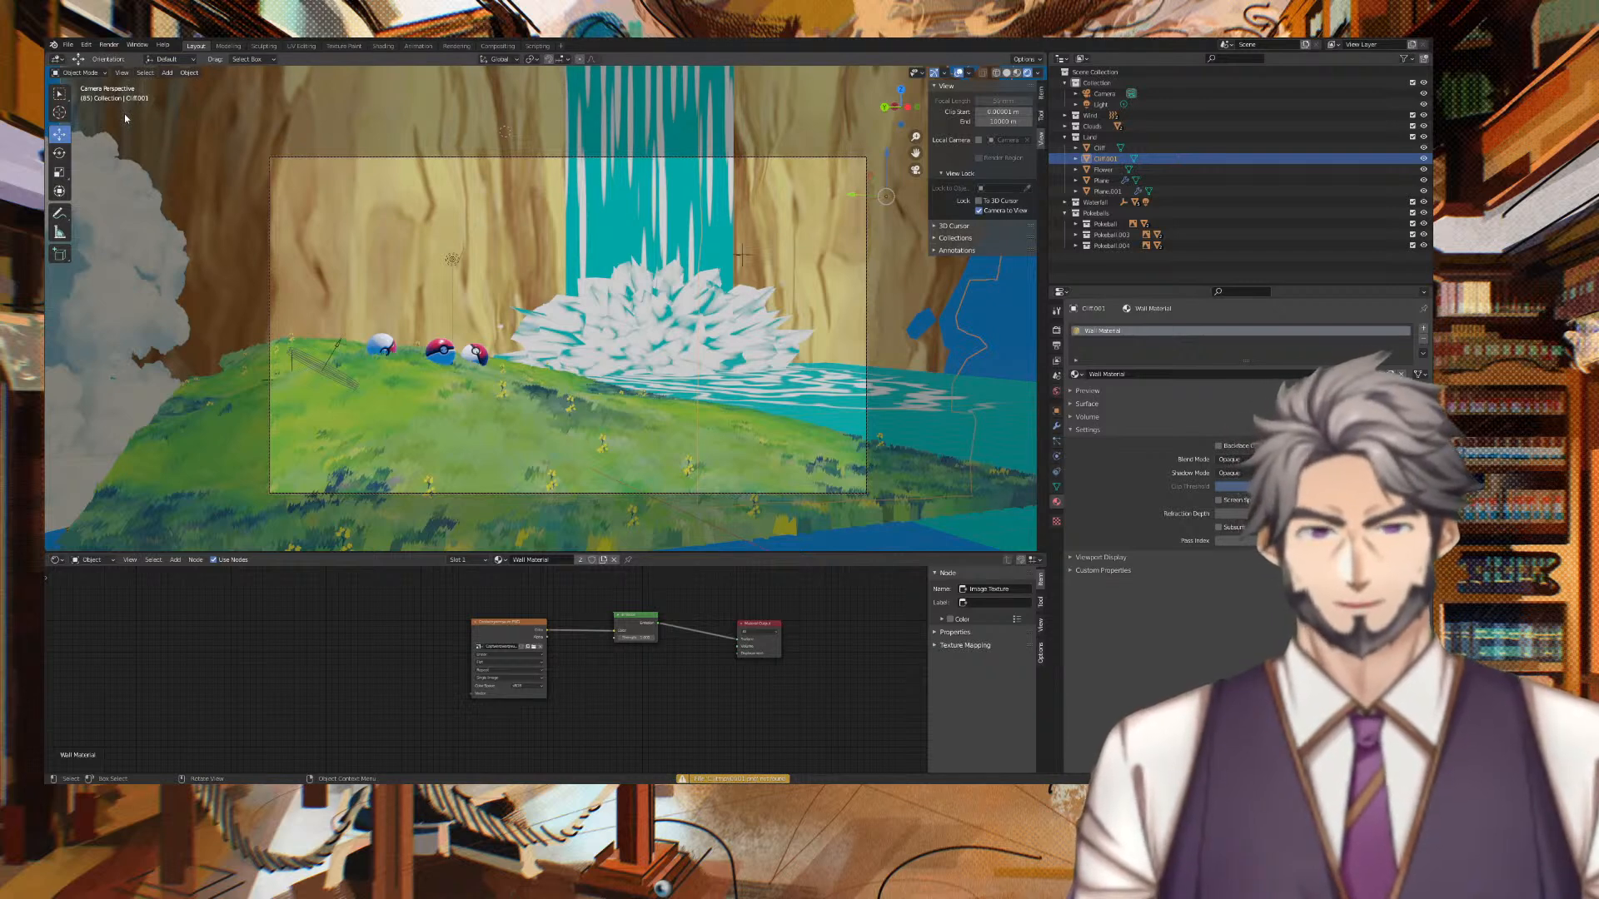
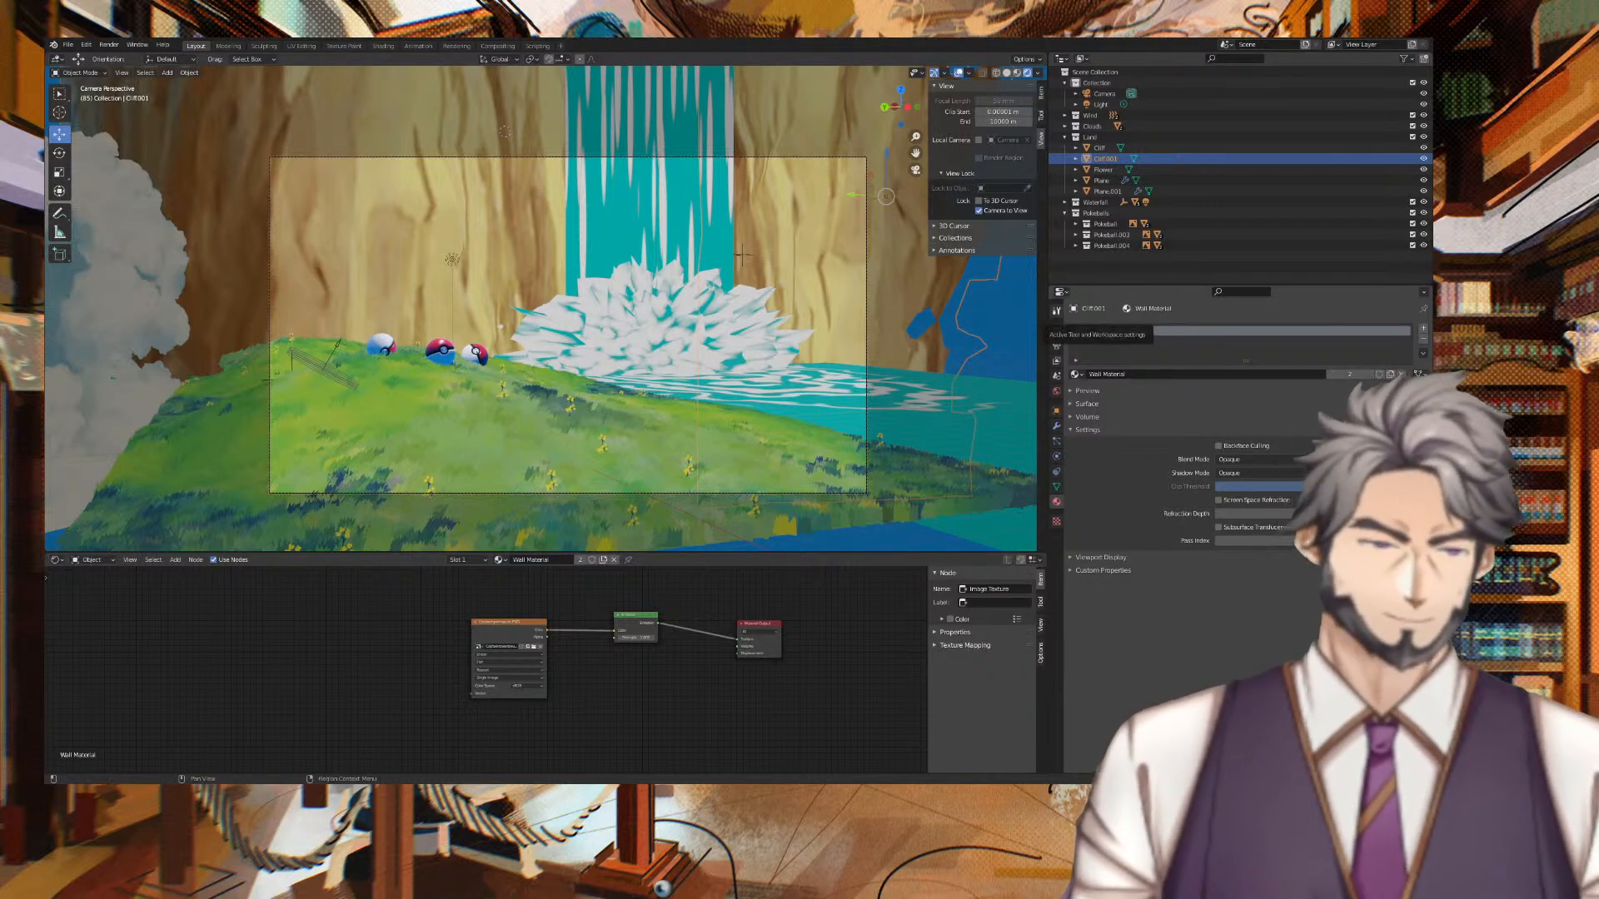
Try the Cycles render engine with the animation playing, stop playback and restore Eevee.
left_click(1056, 330)
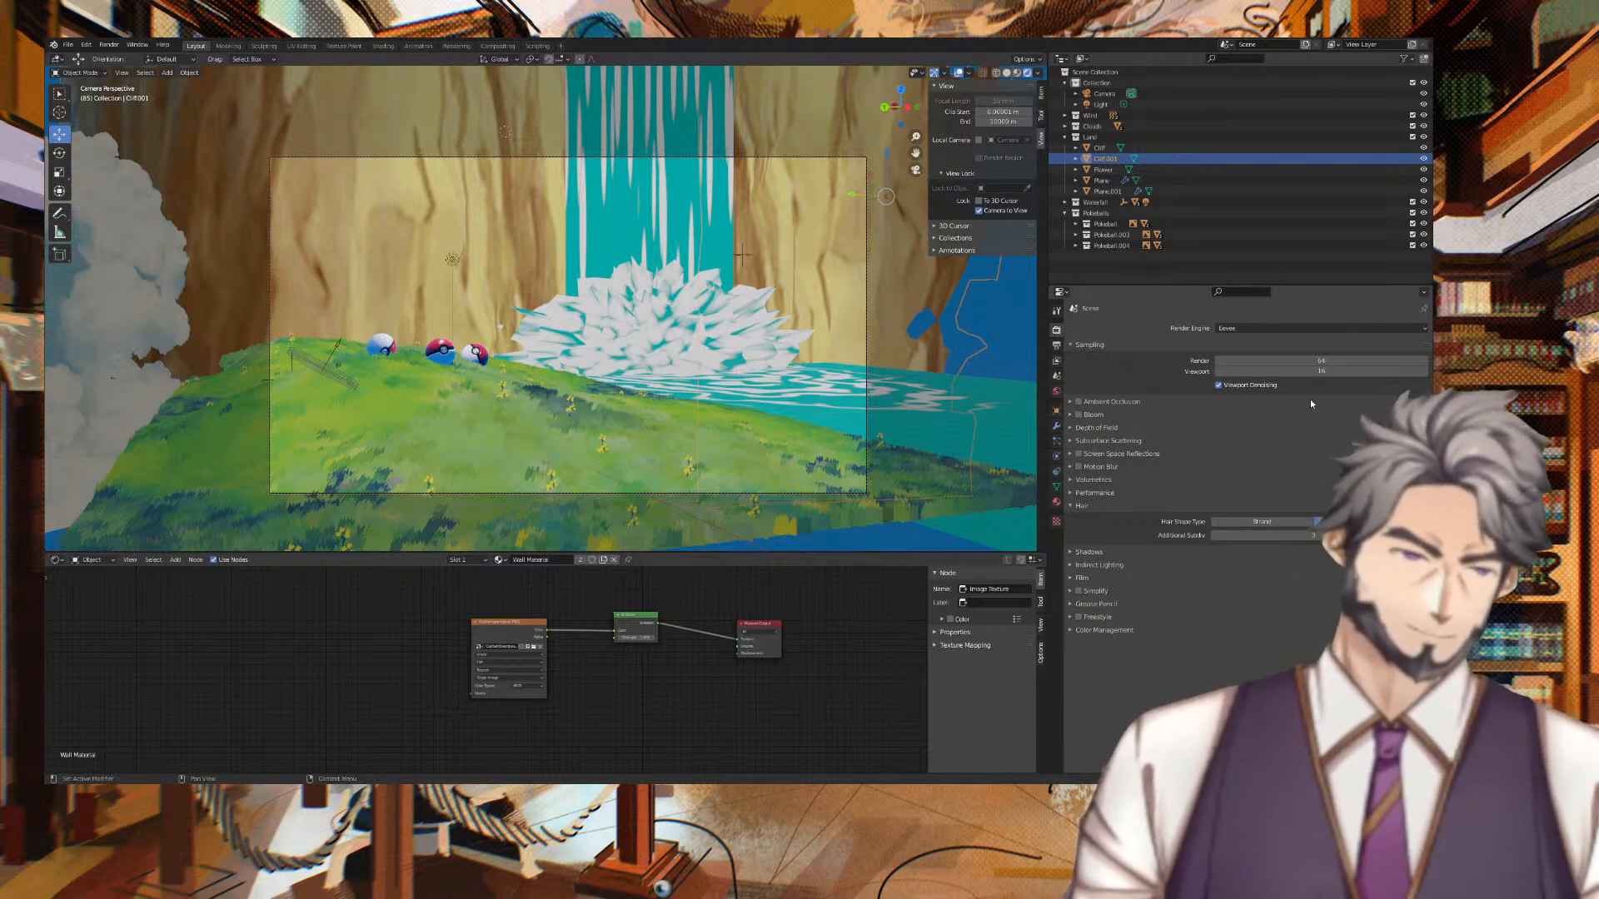
left_click(1252, 329)
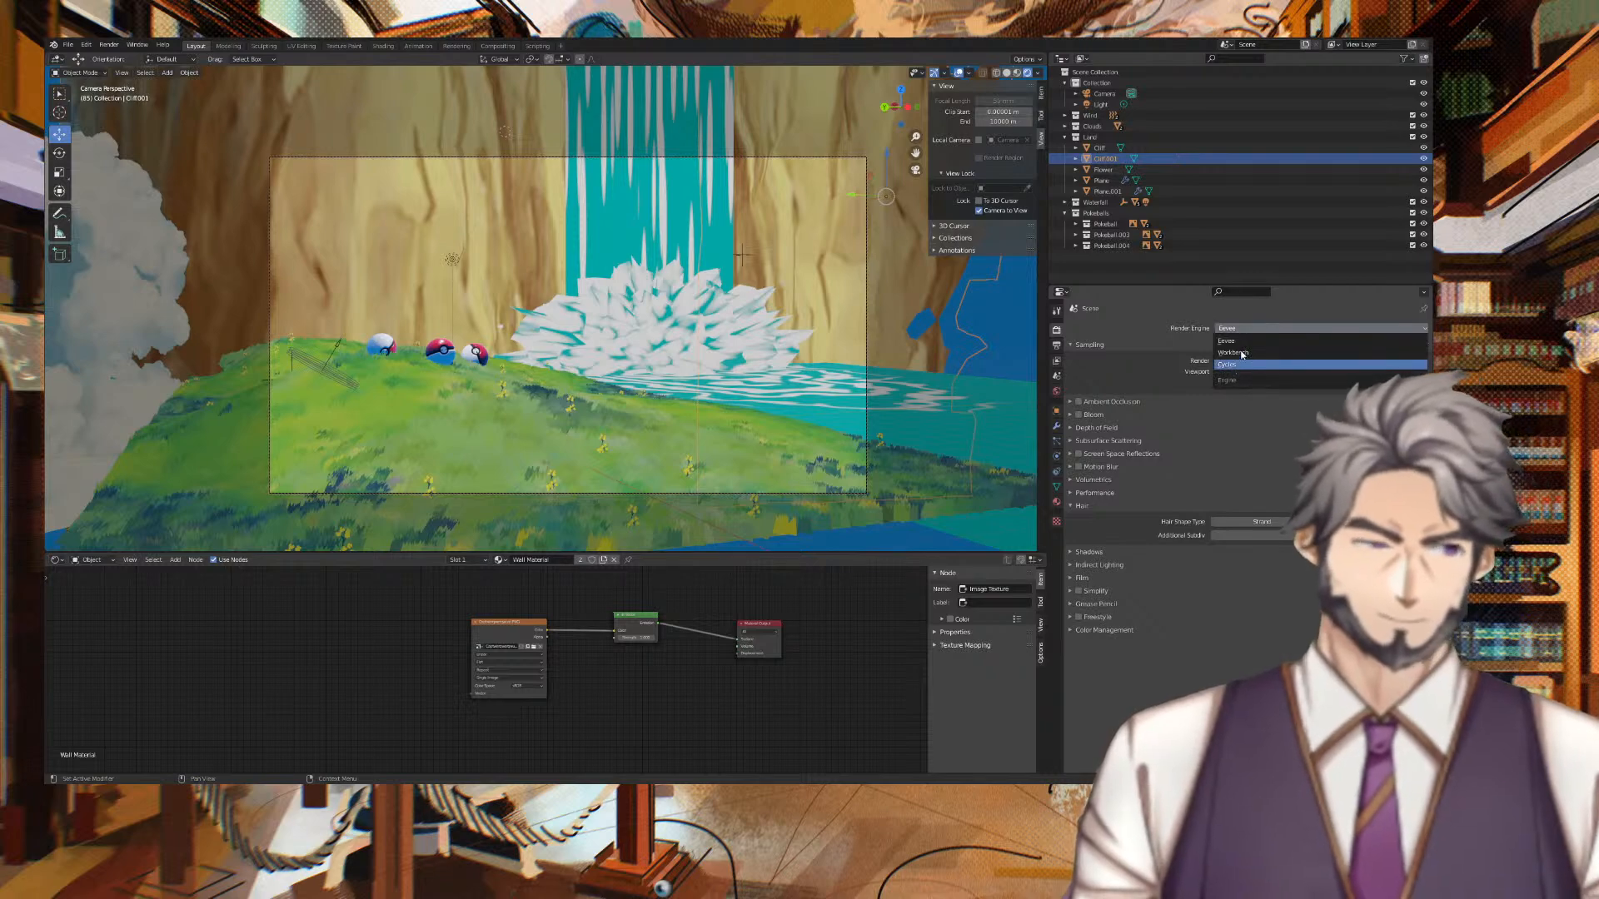
left_click(1233, 366)
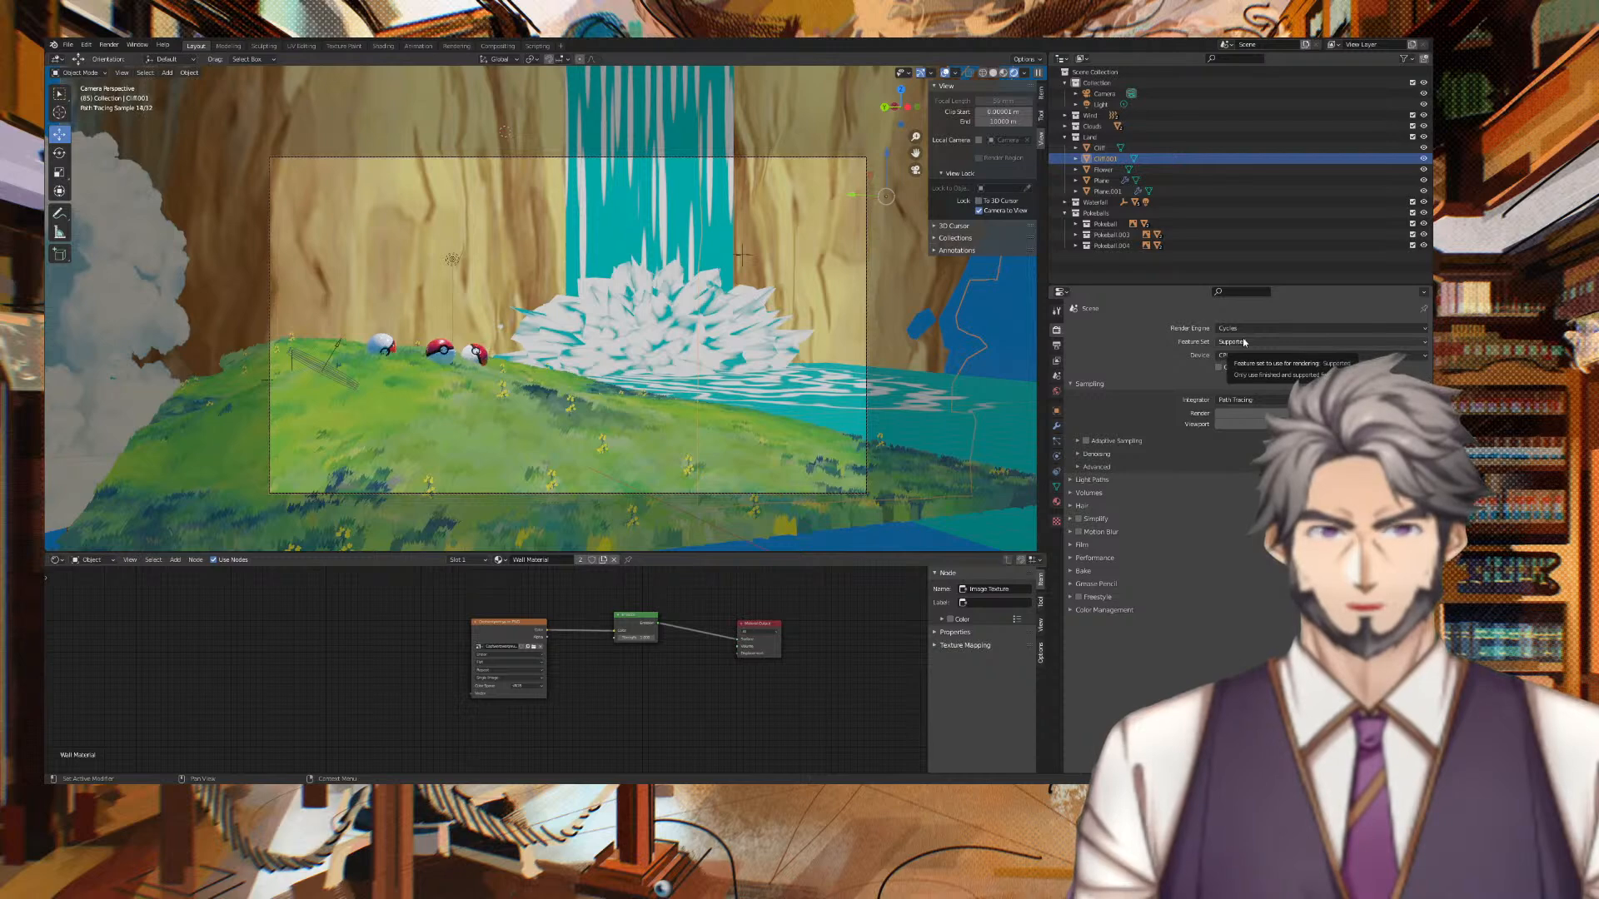
key("space")
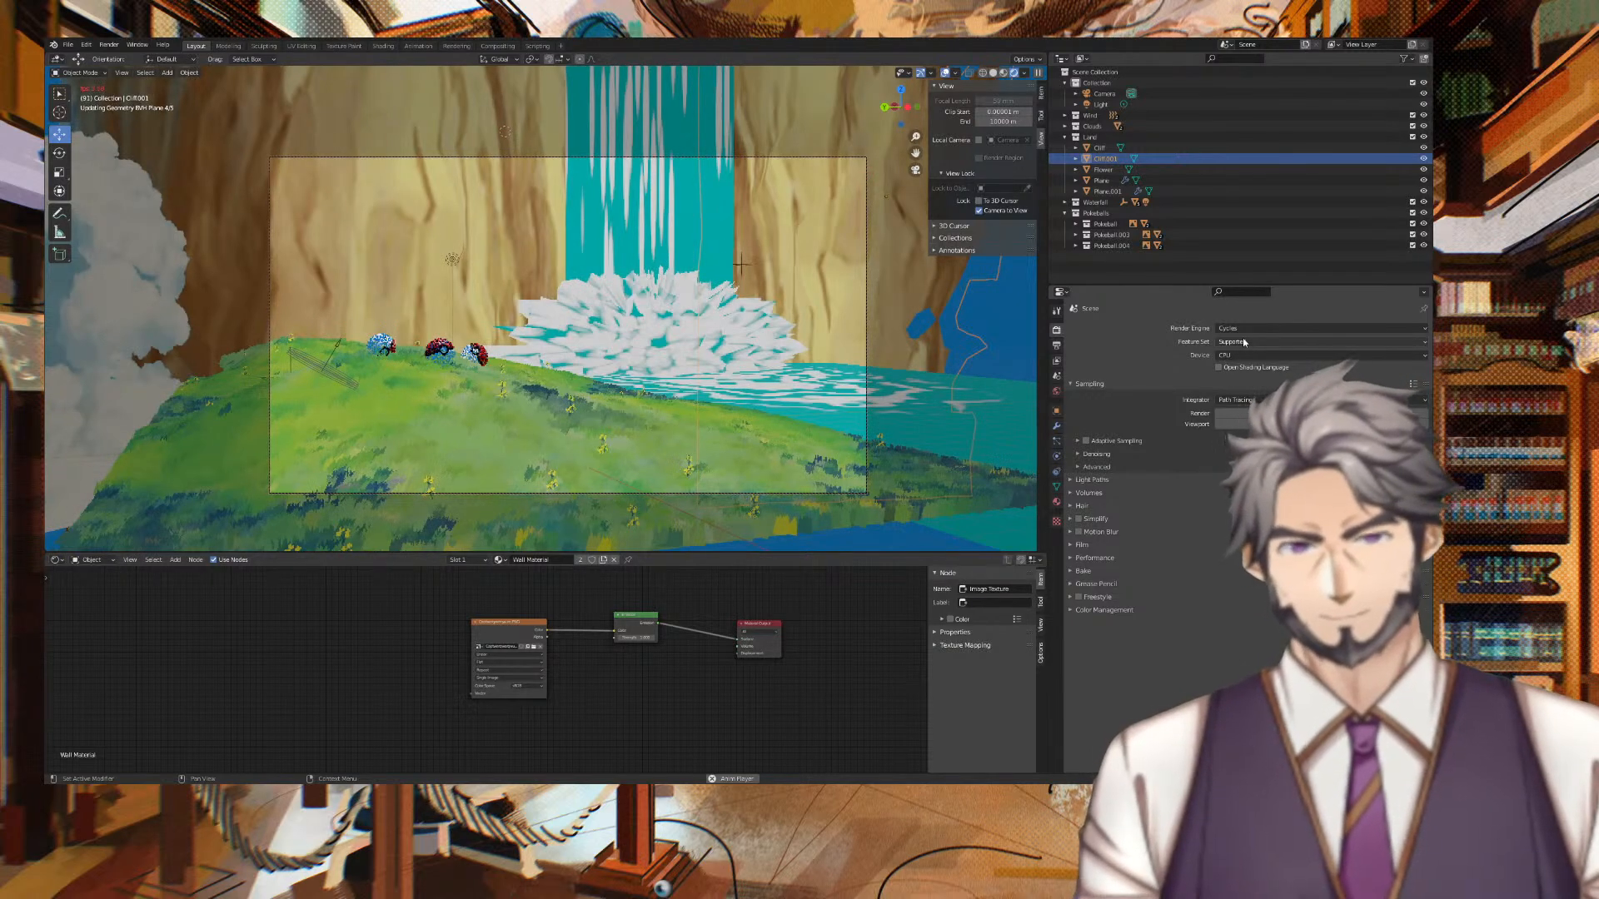
key("space")
left_click(1248, 331)
left_click(1249, 343)
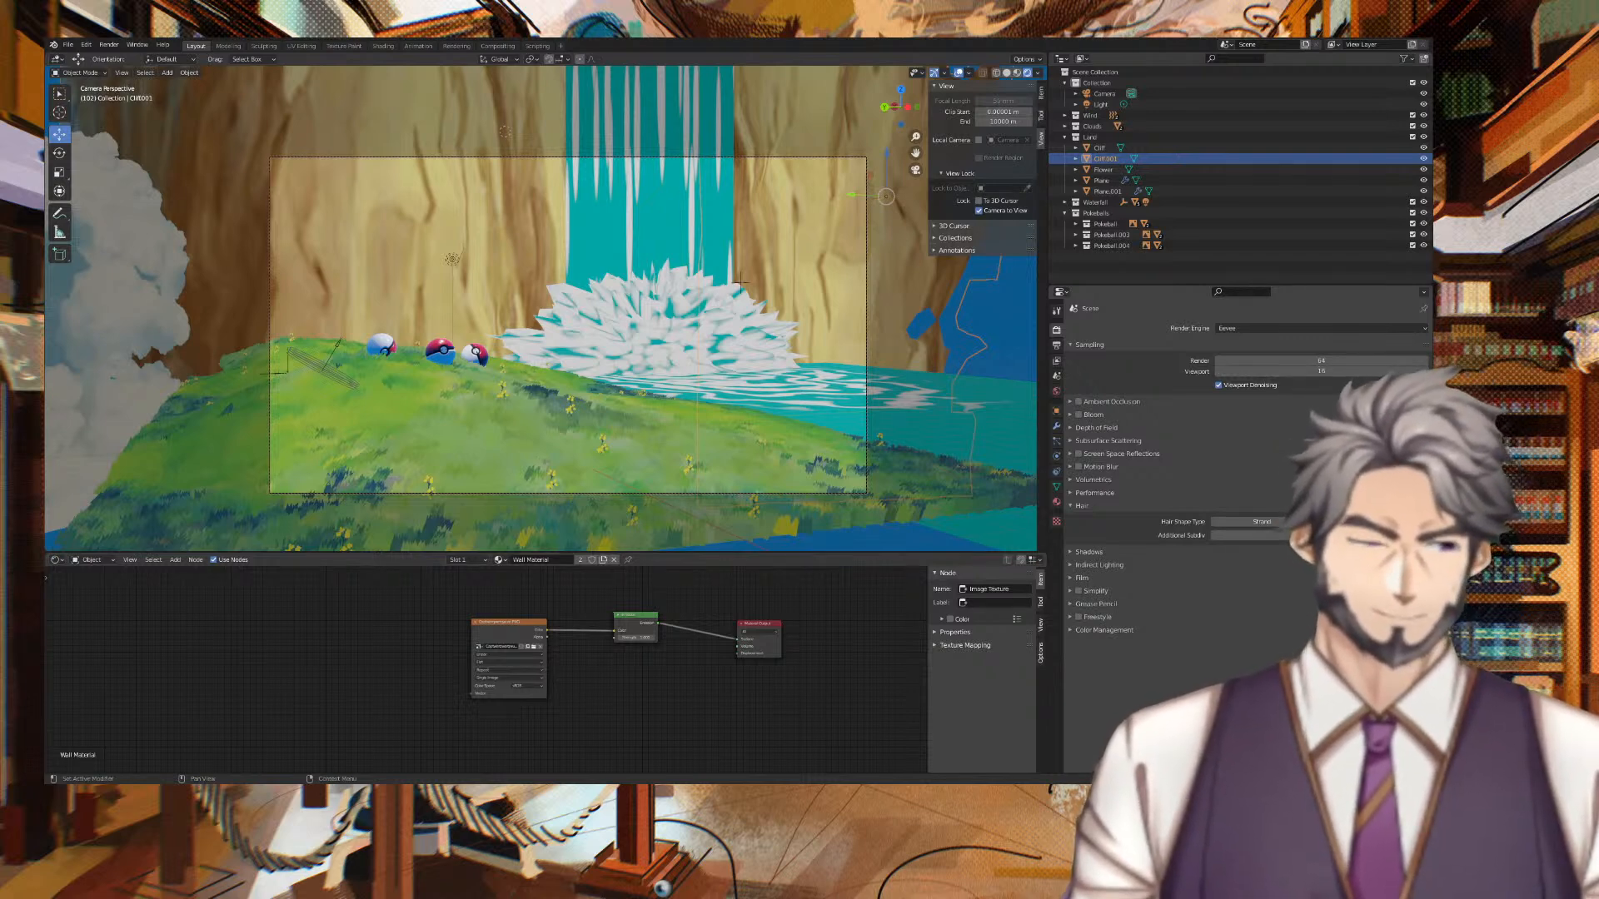
Review the scene's output settings and start rendering the animation with Eevee.
left_click(1103, 631)
left_click(1074, 631)
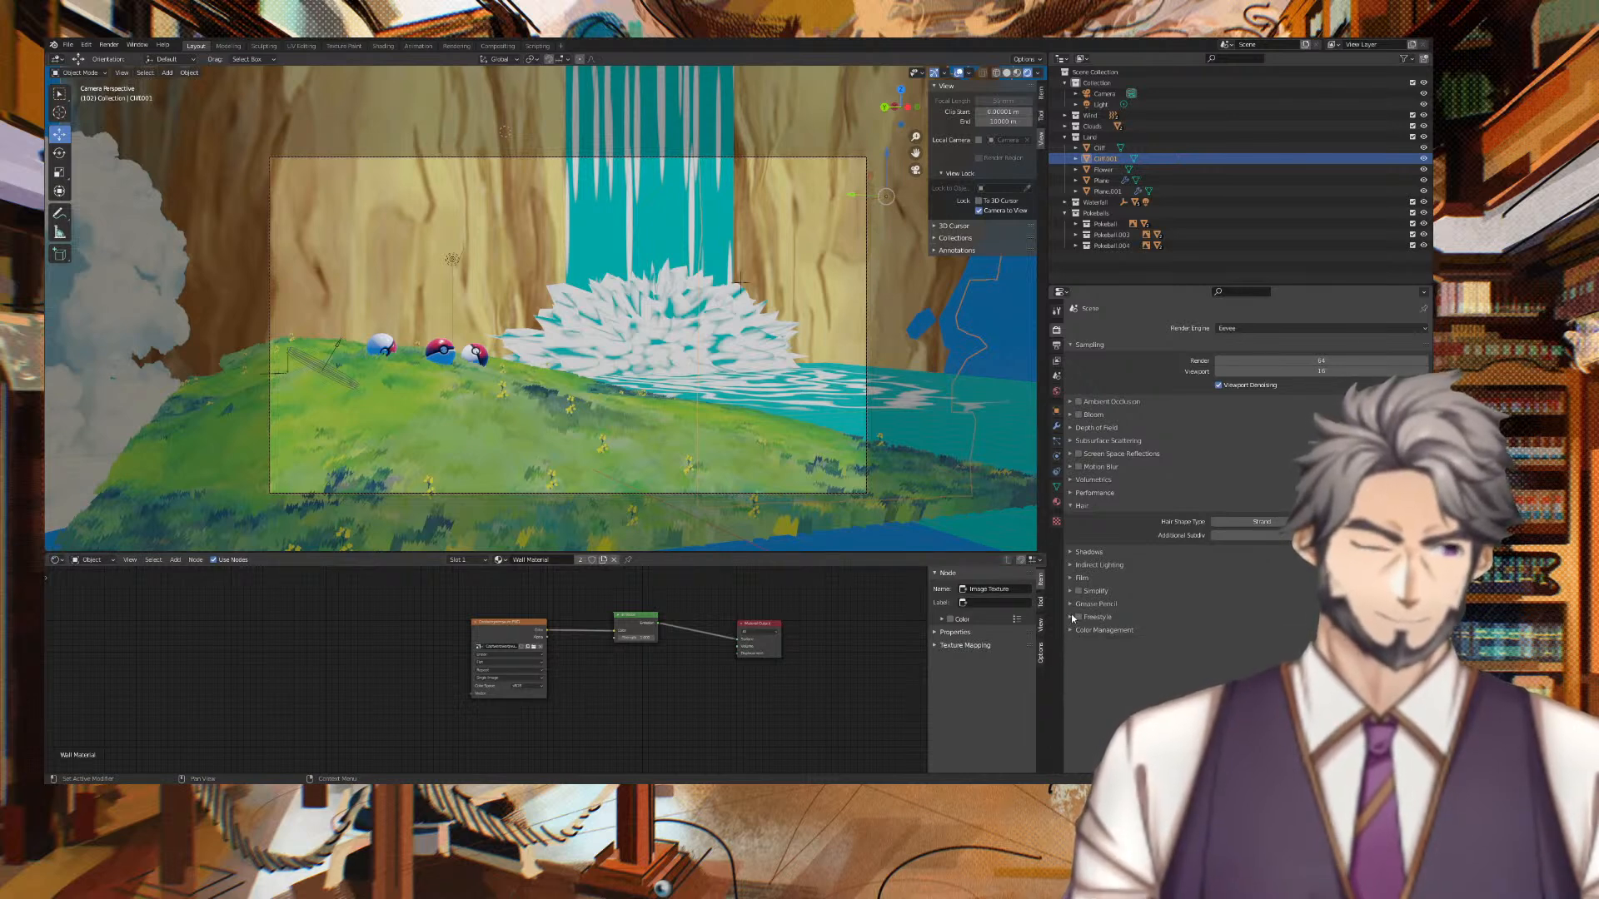
left_click(1056, 347)
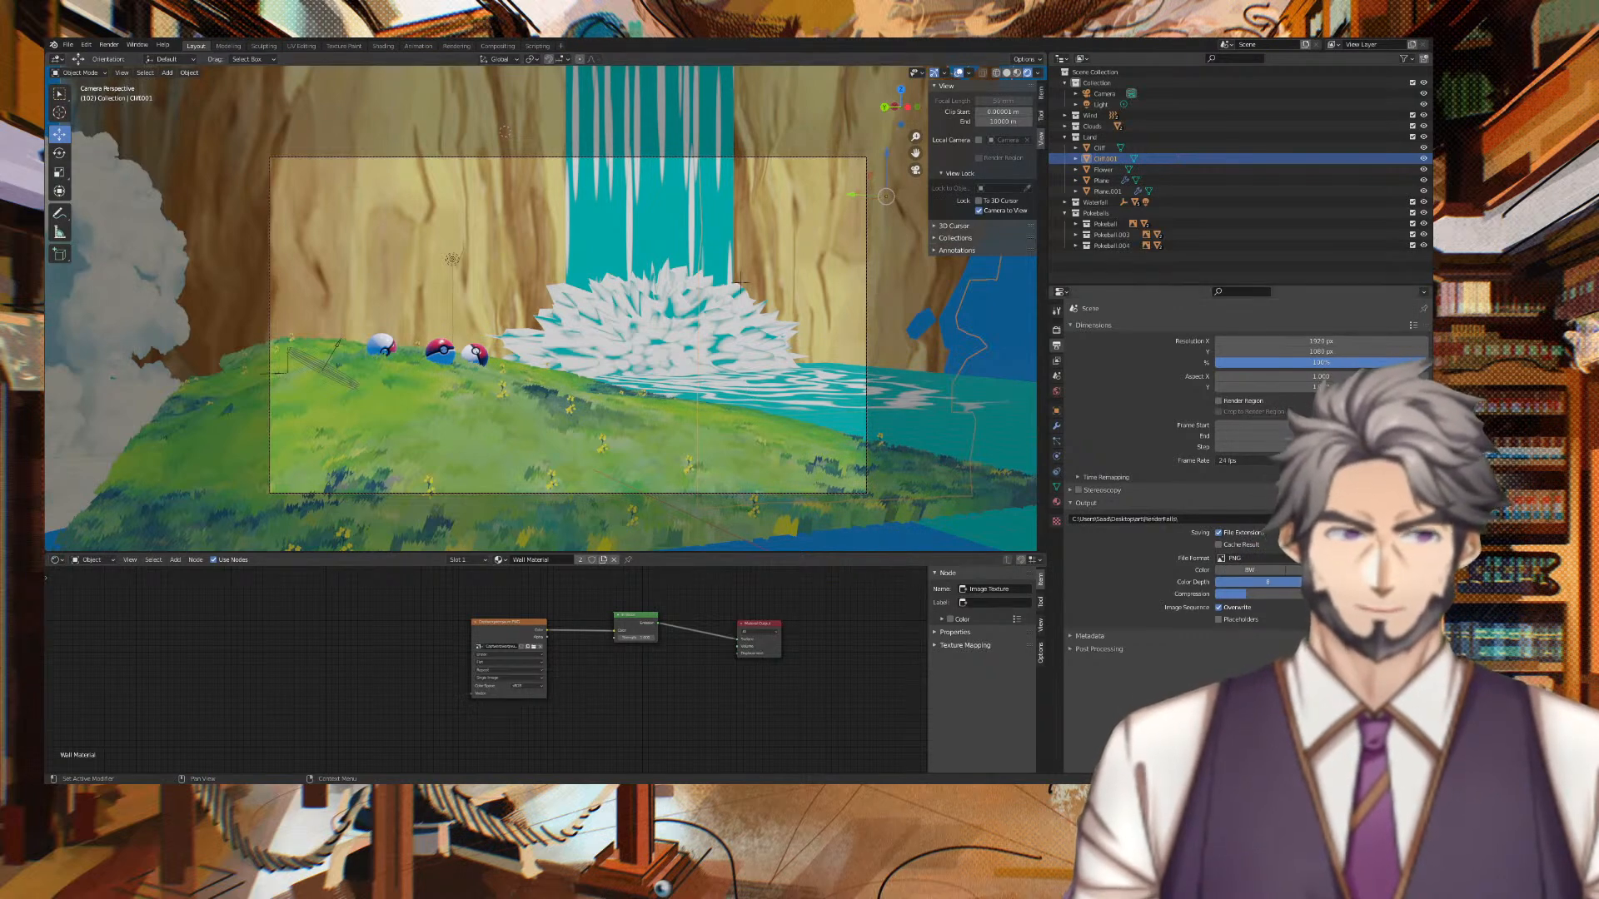
left_click(1128, 504)
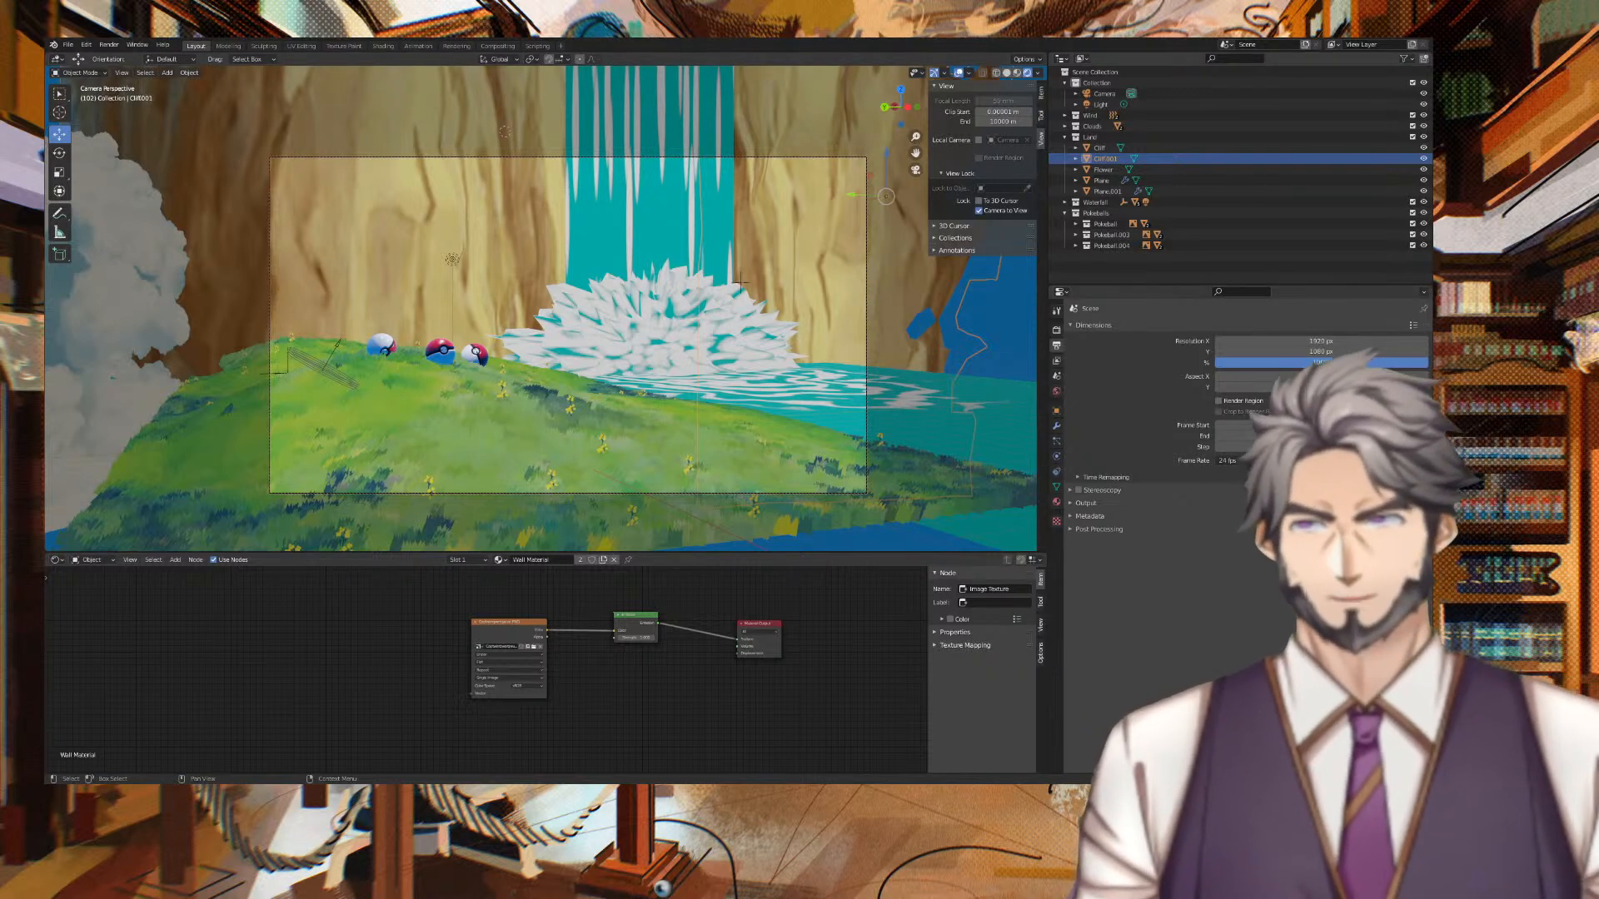
left_click(109, 45)
left_click(123, 70)
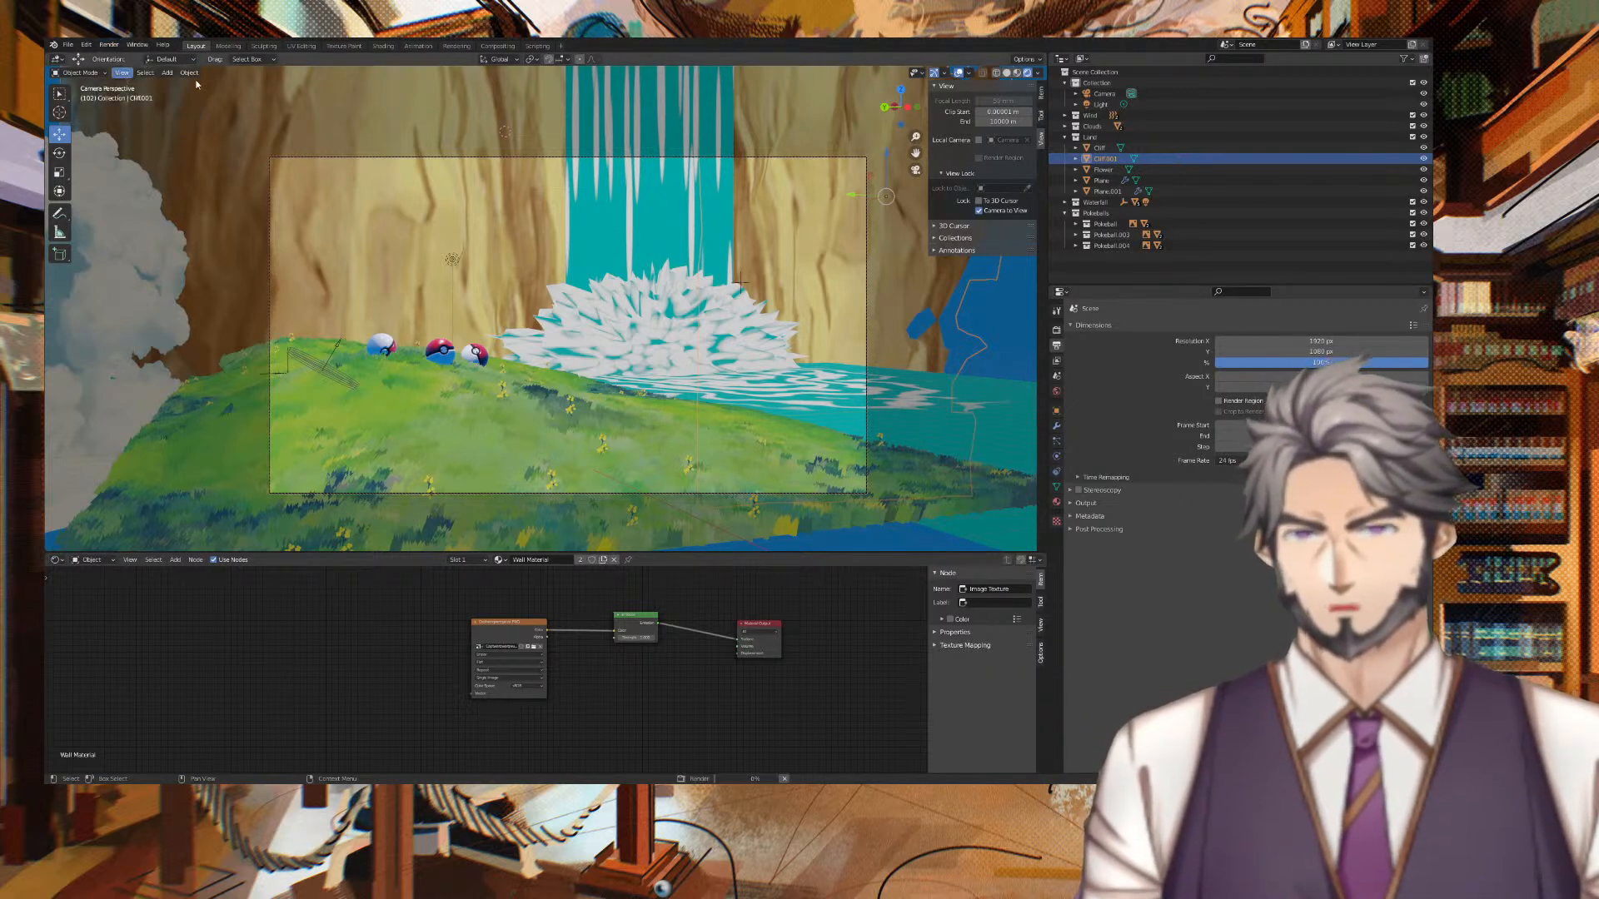